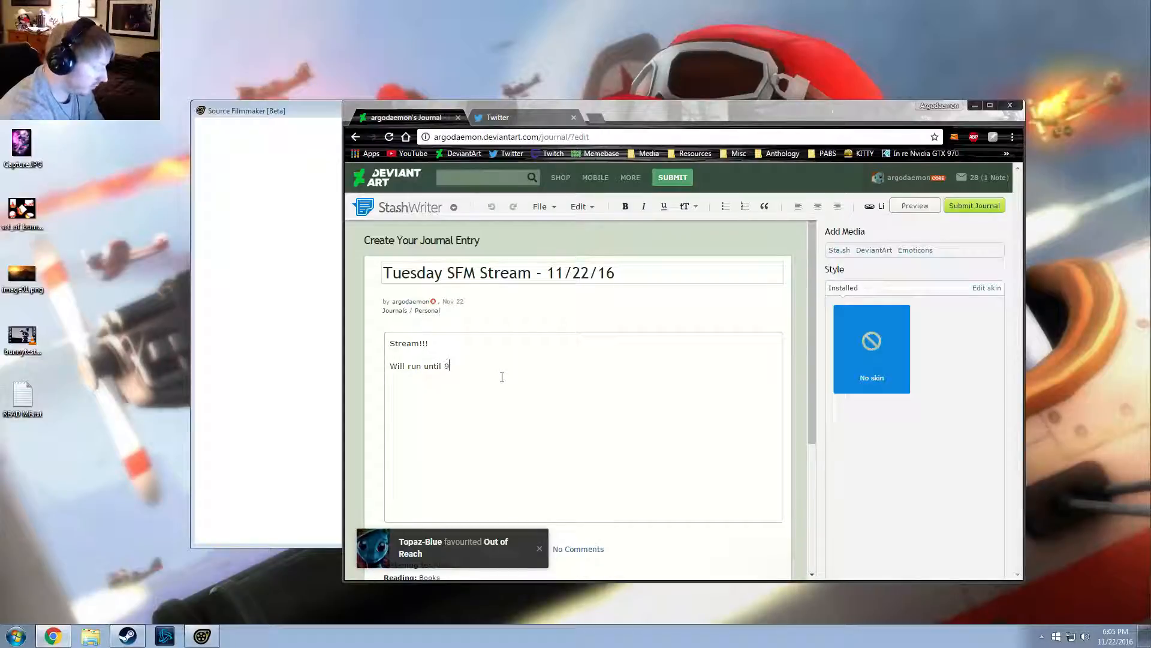
# Complete the journal entry's schedule line as "Will run until 9pm CST (3am GMT)."
pyautogui.write('9pm CST ')
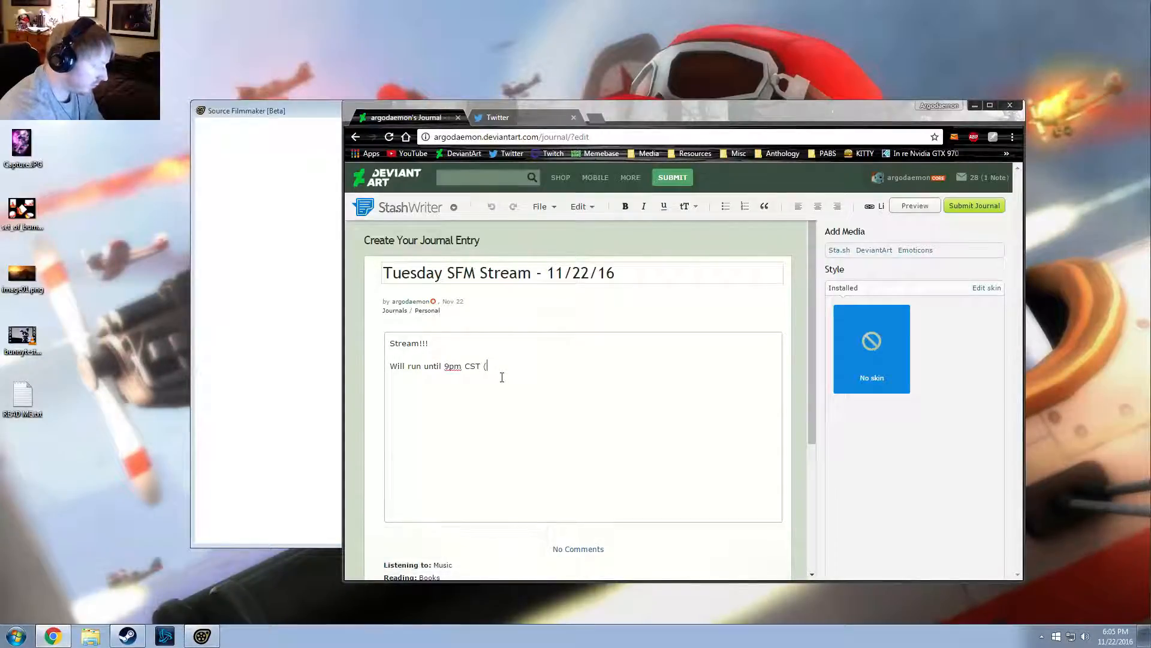
pyautogui.write('(3')
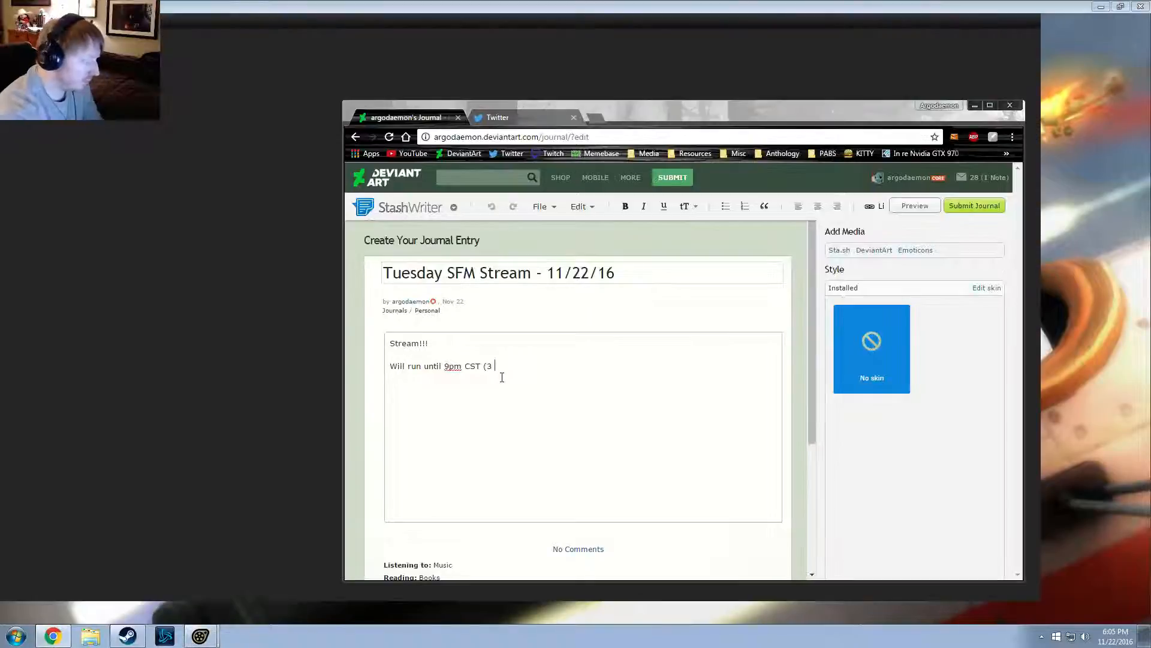
pyautogui.write('am GMT)')
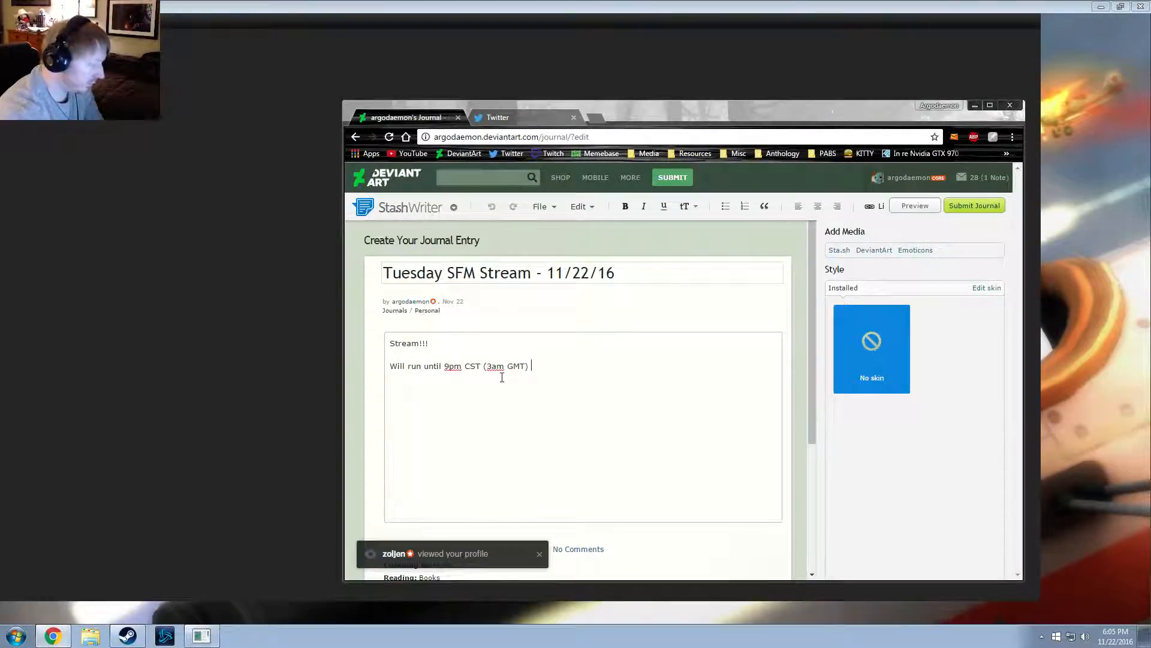
pyautogui.write('.')
pyautogui.press('Return')
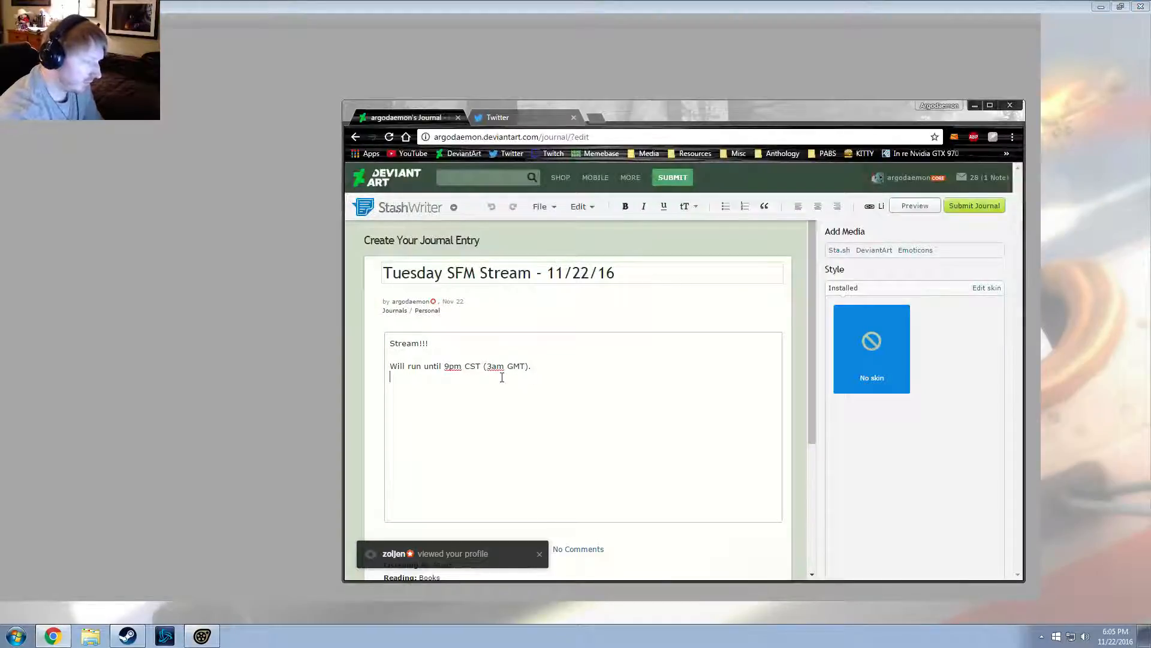
# Add the Twitch channel link to the journal entry, separated by a blank line from the schedule line
pyautogui.write('https://www.twitch.tv/argodaemon')
pyautogui.hotkey('ctrl', 'z')
pyautogui.press('Return')
pyautogui.write('https://www.twitch.tv/argodaemon')
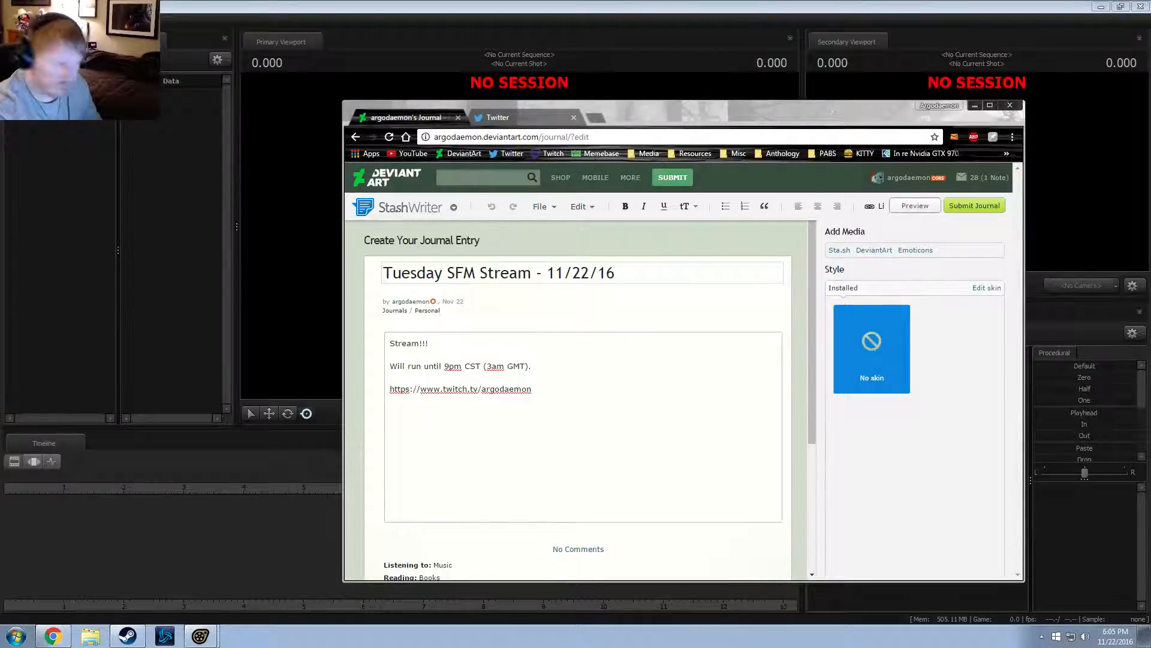
# Switch to the open Twitter page to compose a new tweet
pyautogui.click(514, 118)
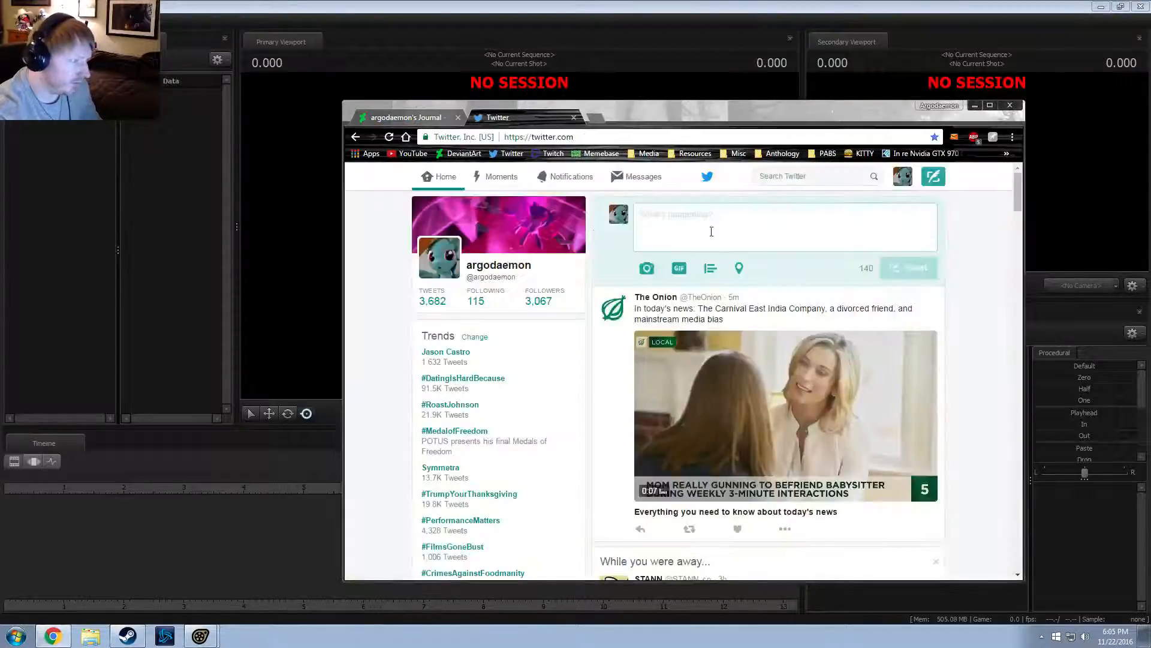
pyautogui.write('Stream')
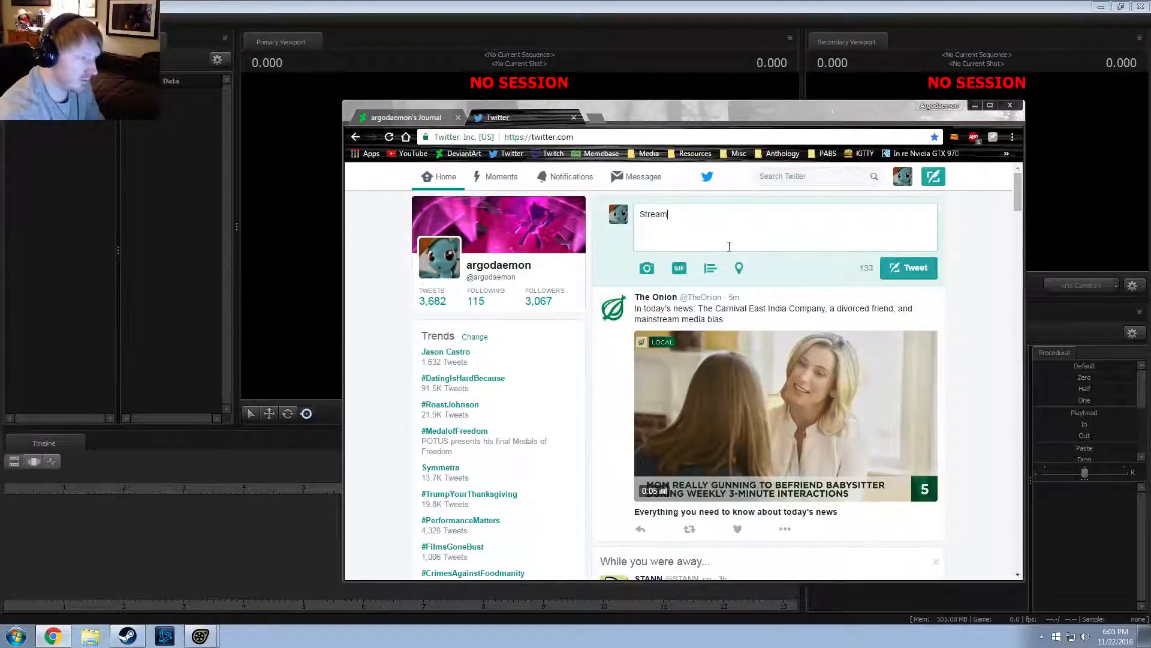
pyautogui.write(' test')
pyautogui.press('BackSpace')
pyautogui.press('BackSpace')
pyautogui.press('BackSpace')
pyautogui.press('BackSpace')
pyautogui.press('BackSpace')
pyautogui.press('BackSpace')
pyautogui.press('BackSpace')
pyautogui.press('BackSpace')
pyautogui.press('BackSpace')
pyautogui.press('BackSpace')
pyautogui.press('BackSpace')
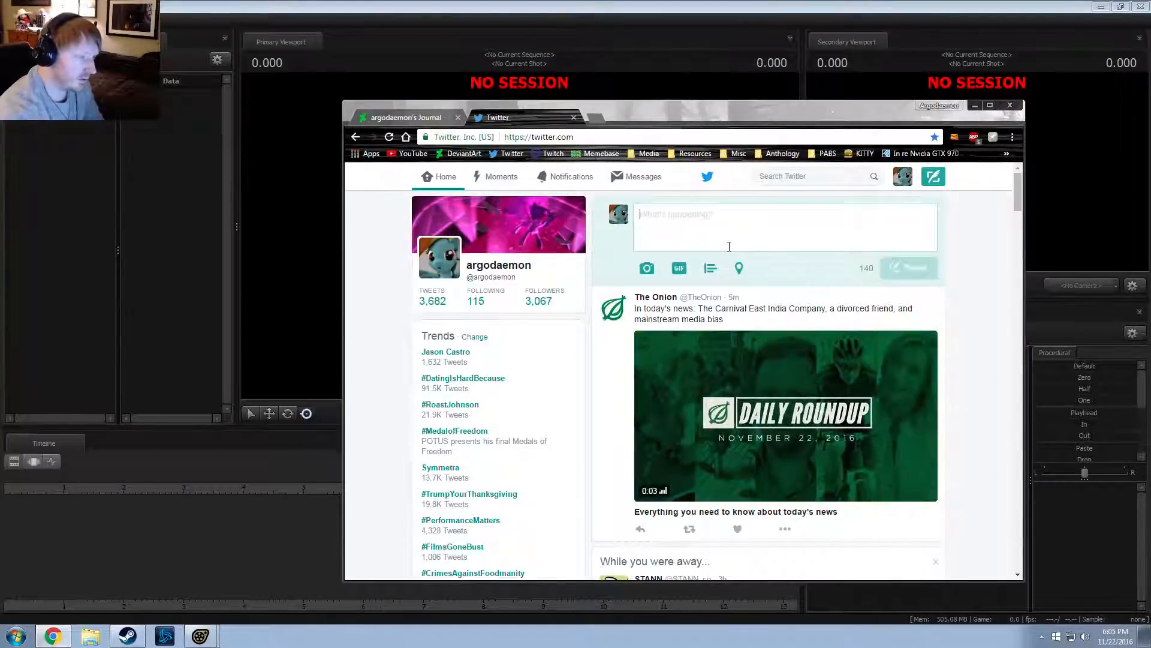
# Write the tweet text "SFM stream time! Will run until 9pm CST (3am GMT)", with "stream" in lowercase
pyautogui.write('SFM Stream t')
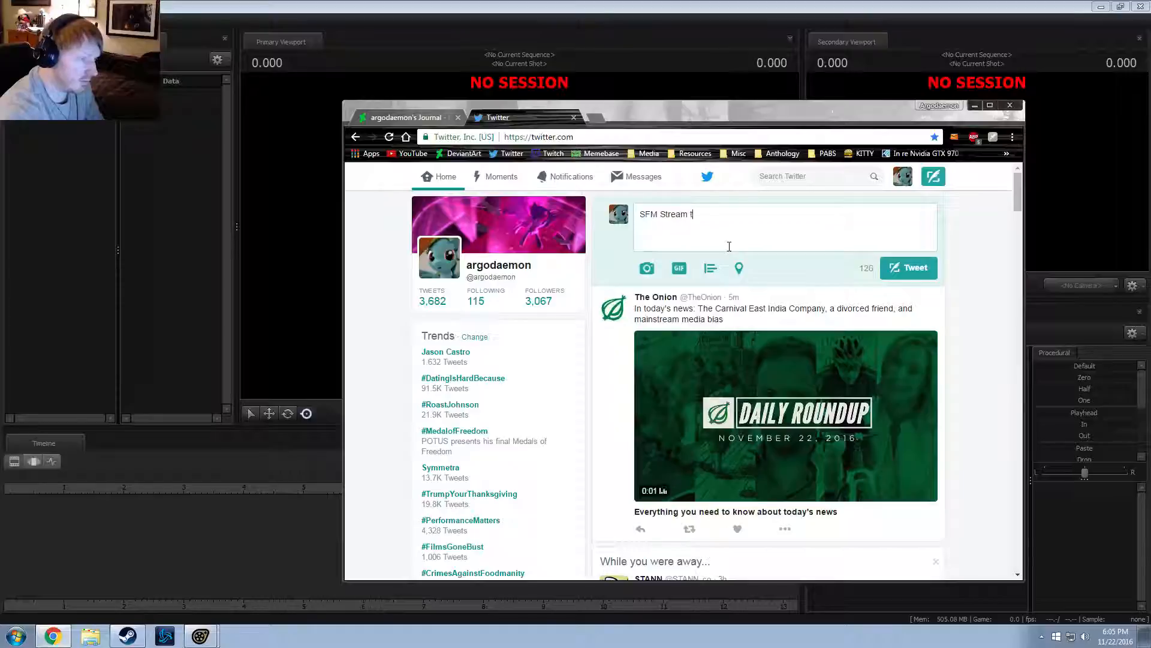
pyautogui.write('ime!')
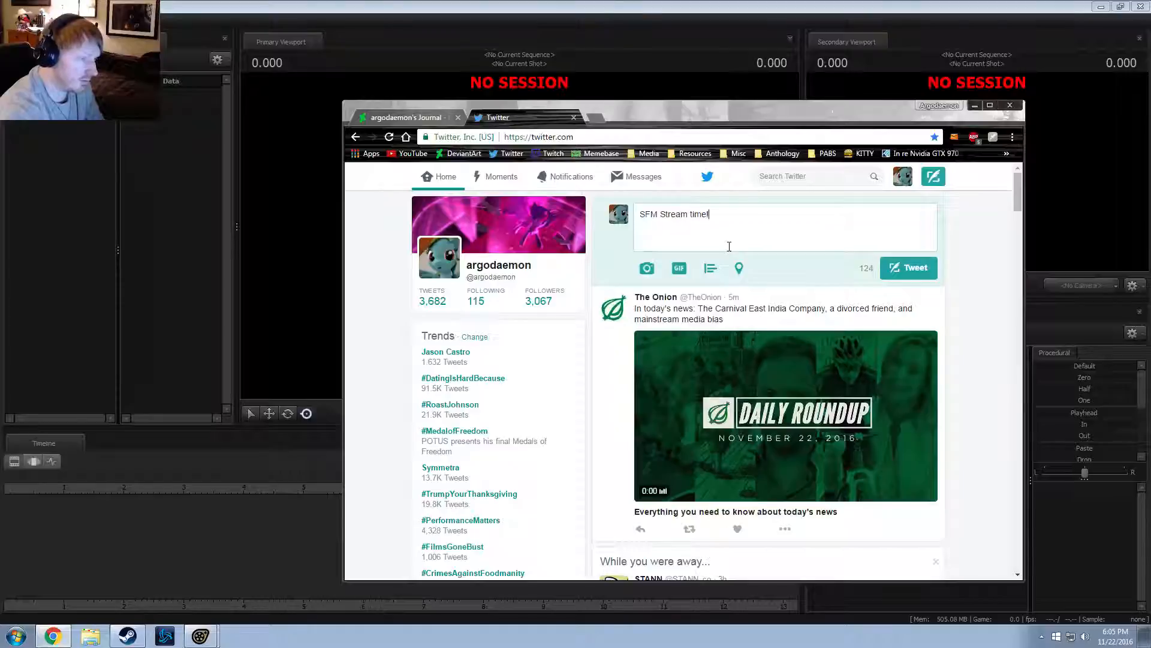
pyautogui.click(665, 214)
pyautogui.press('BackSpace')
pyautogui.write('stream time!  ')
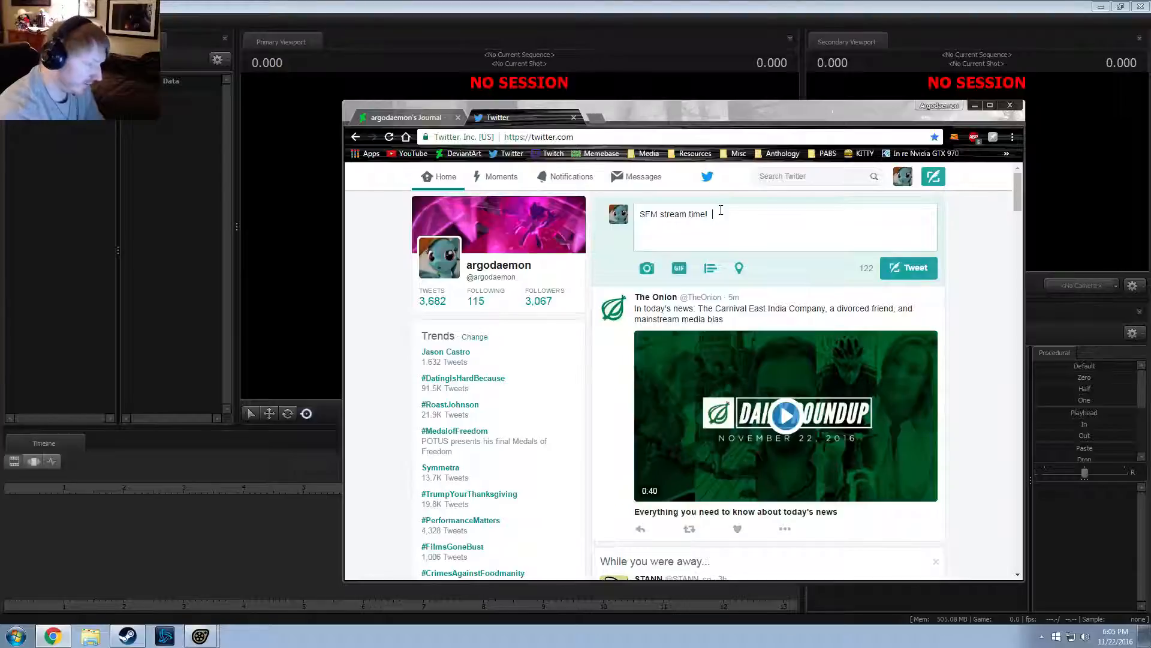
pyautogui.write('Will run ')
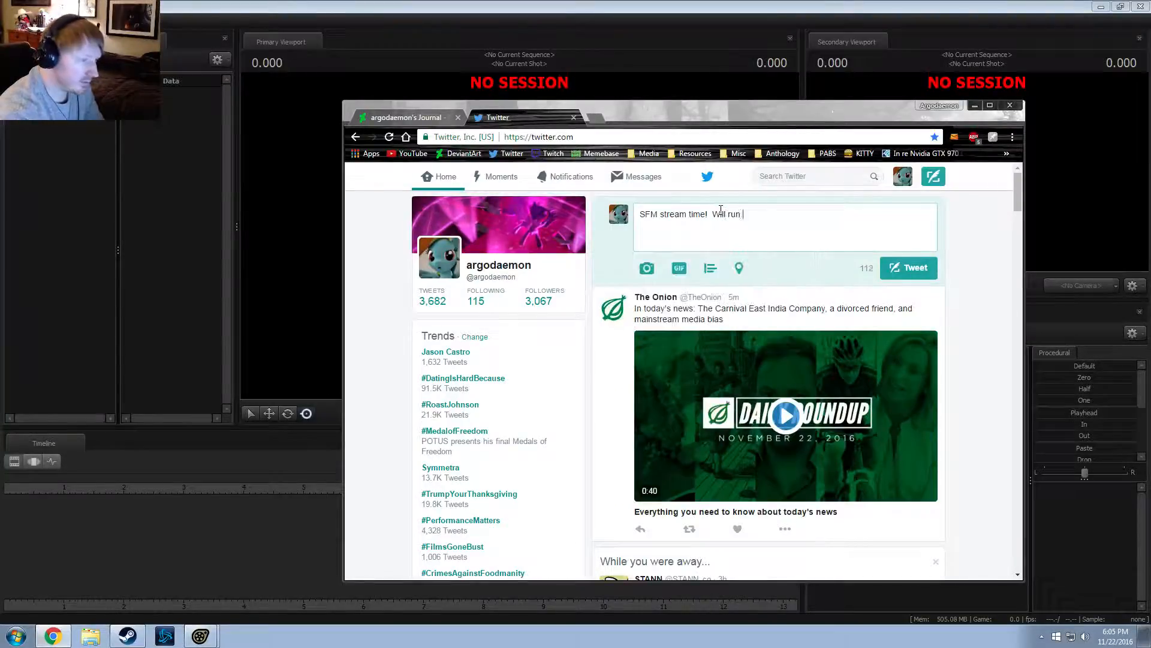
pyautogui.write('until 9pm ')
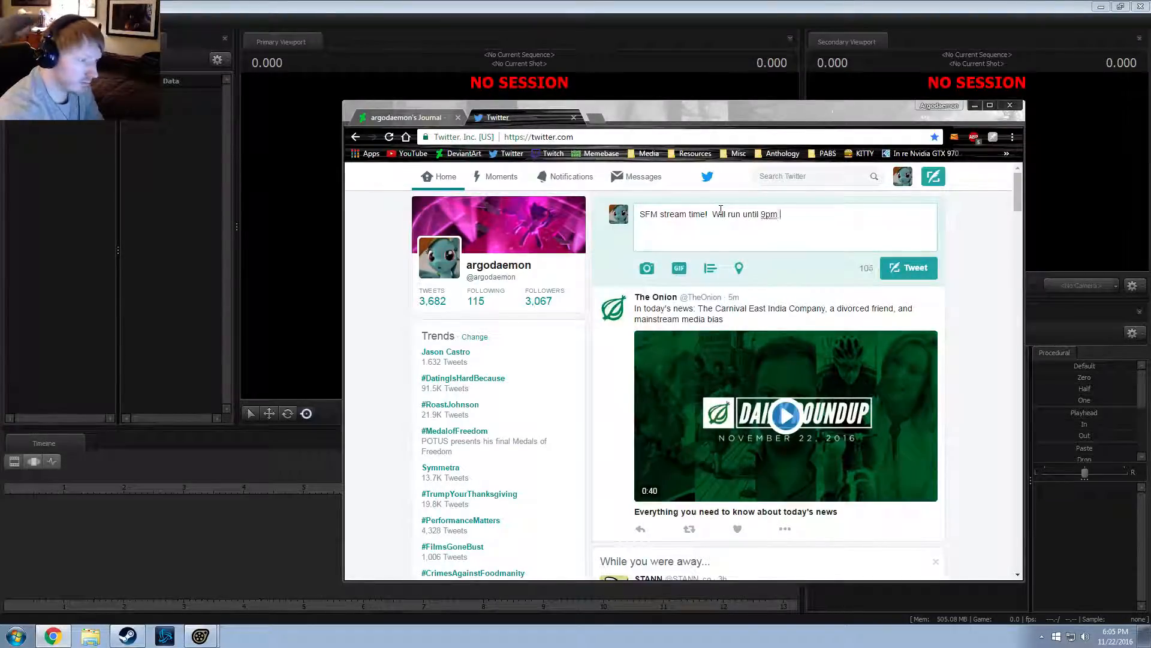
pyautogui.write('CST (3am GMT')
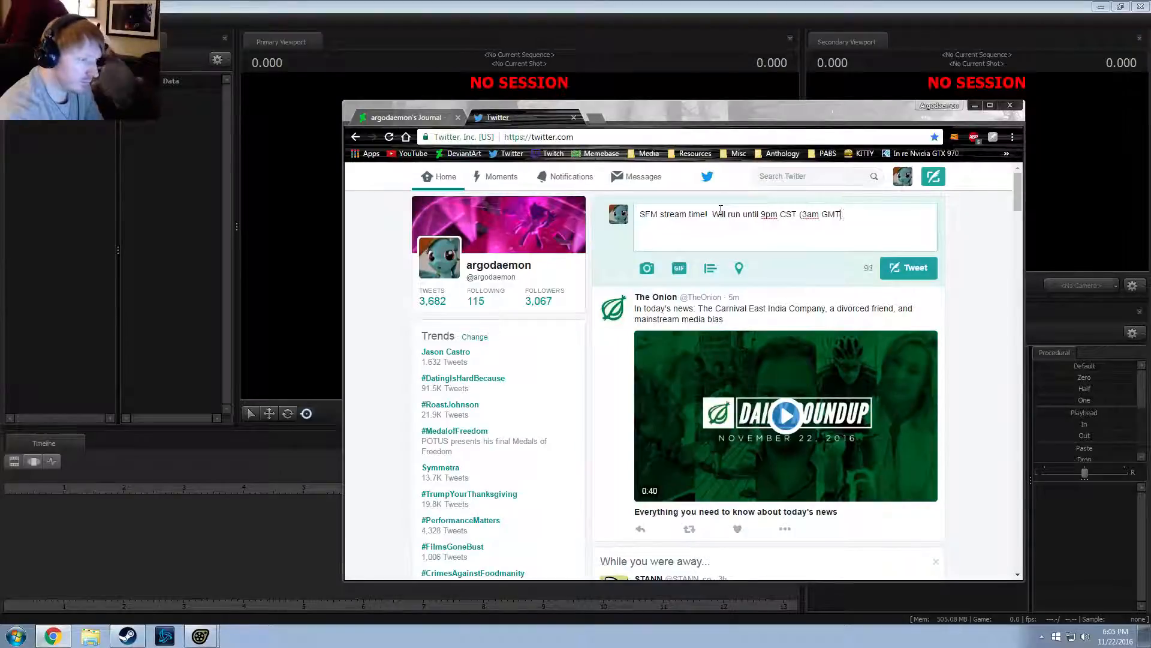
pyautogui.write(')')
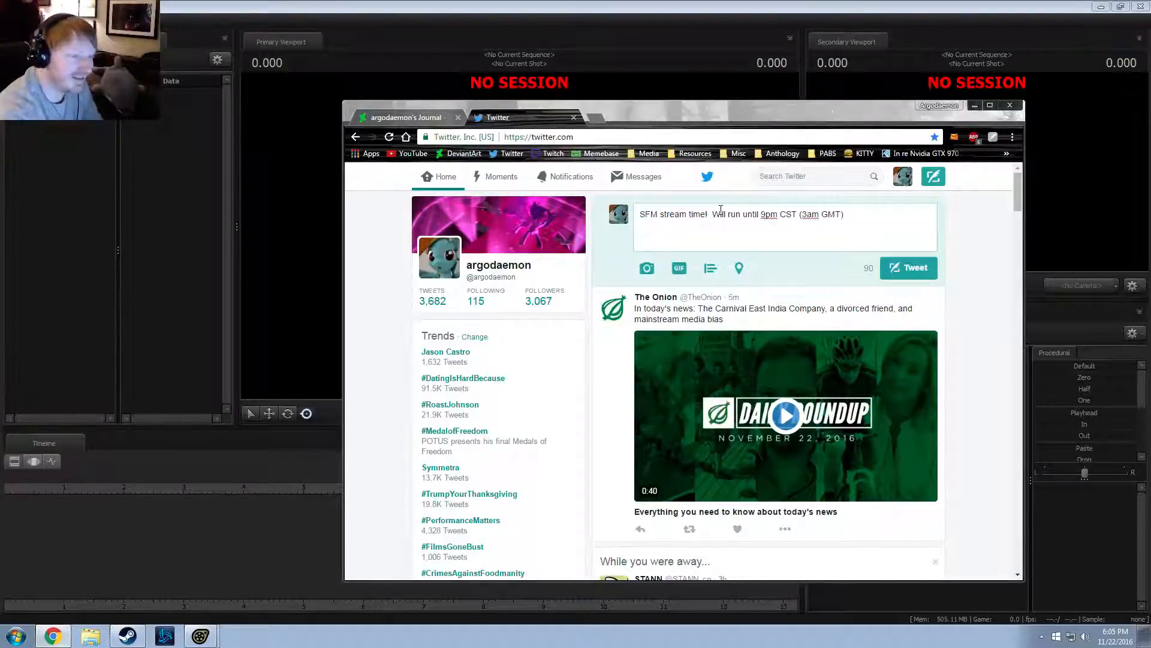
# Add the hashtag #brony and the Twitch channel link on a new line, and post the tweet
pyautogui.write(' #brony')
pyautogui.press('Return')
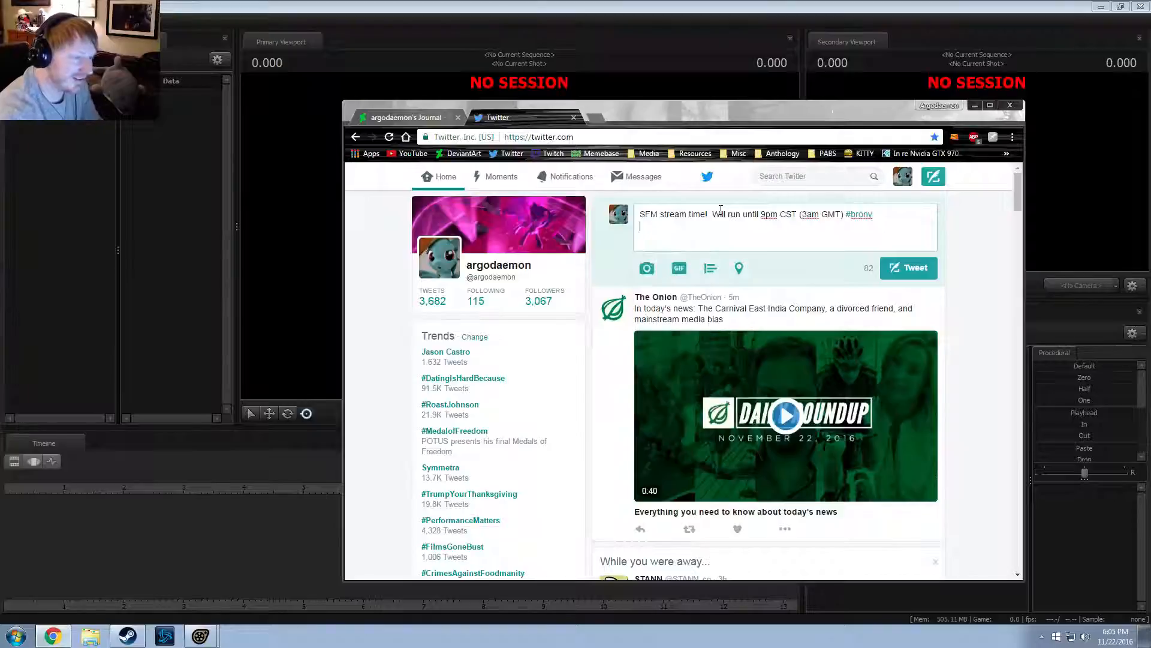
pyautogui.write('https://www.twitch.tv/argodaemon')
pyautogui.click(901, 264)
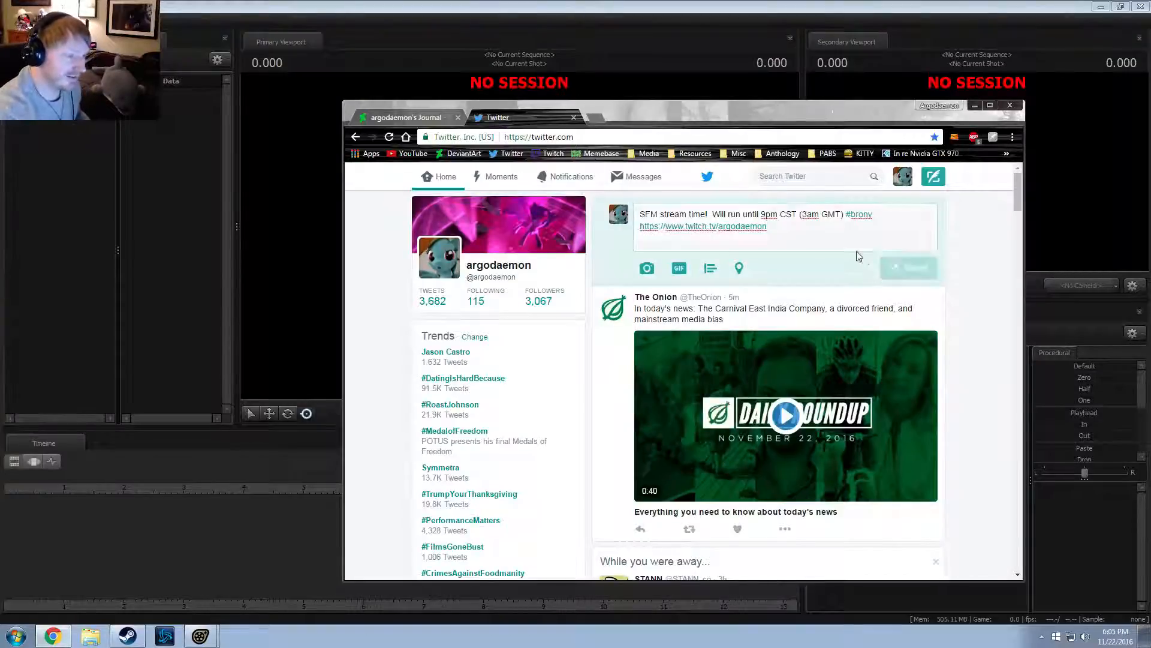
# Return to the DeviantArt journal draft and submit the "Tuesday SFM Stream - 11/22/16" entry
pyautogui.hotkey('ctrl', 'shift', 'Tab')
pyautogui.scroll(-3, 660, 408)
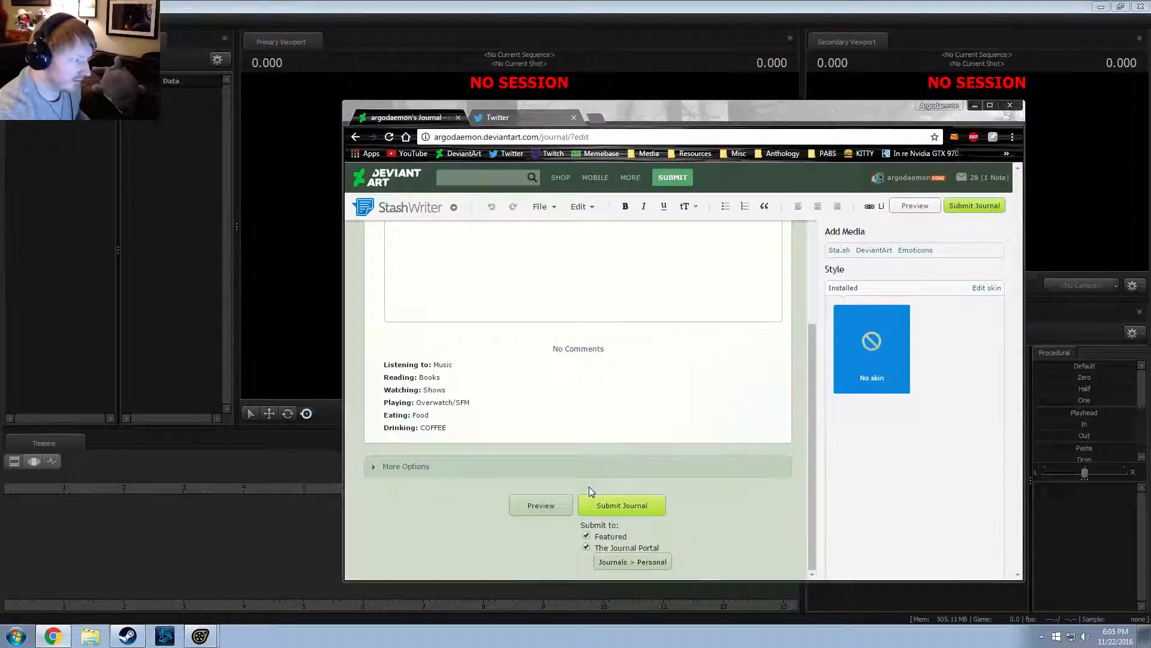
pyautogui.click(636, 507)
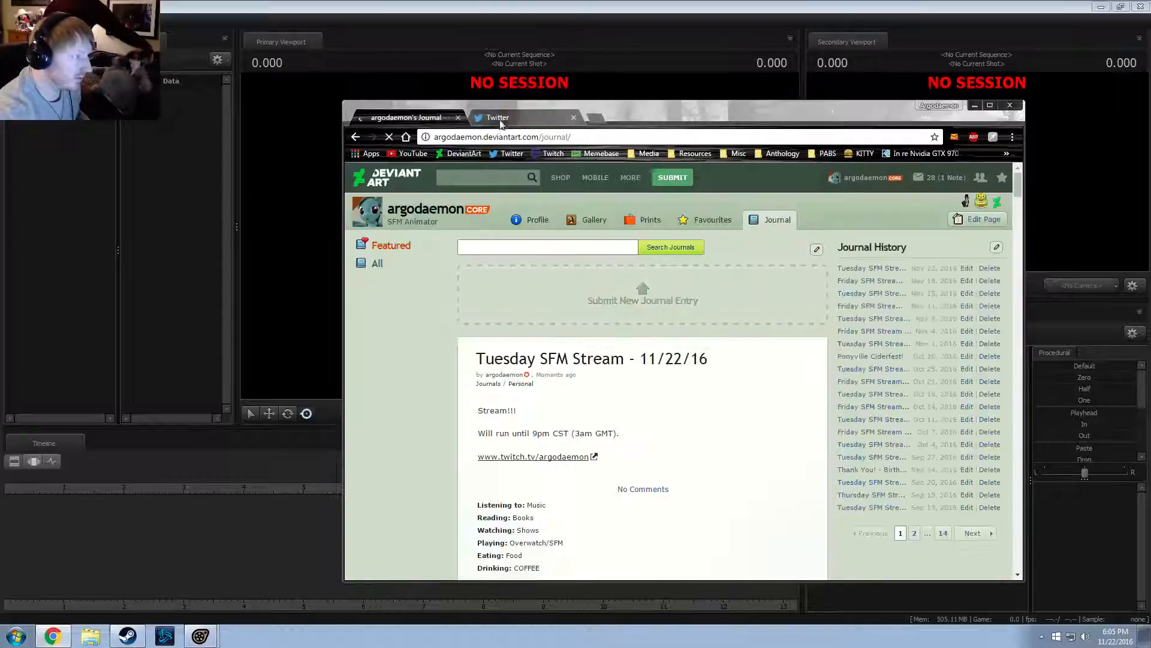
# Close the DeviantArt journal and Twitter pages in the browser
pyautogui.click(502, 125)
pyautogui.click(458, 118)
pyautogui.click(459, 117)
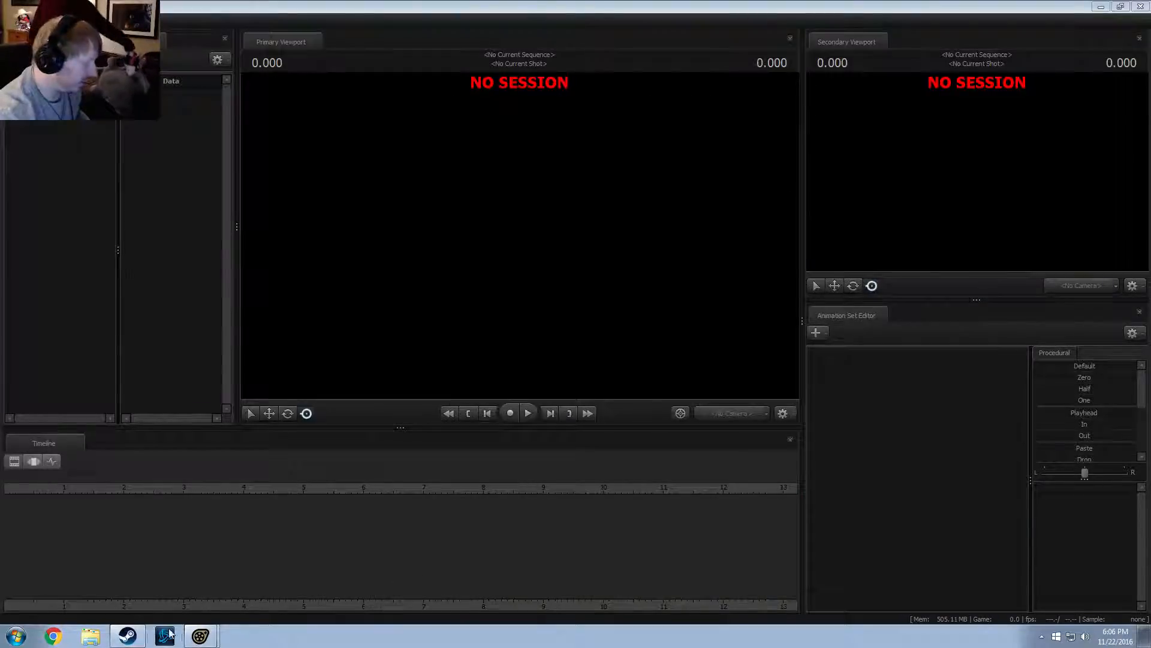
# Switch to Steam to view the film viewers group's events, and close the Steam window
pyautogui.click(127, 636)
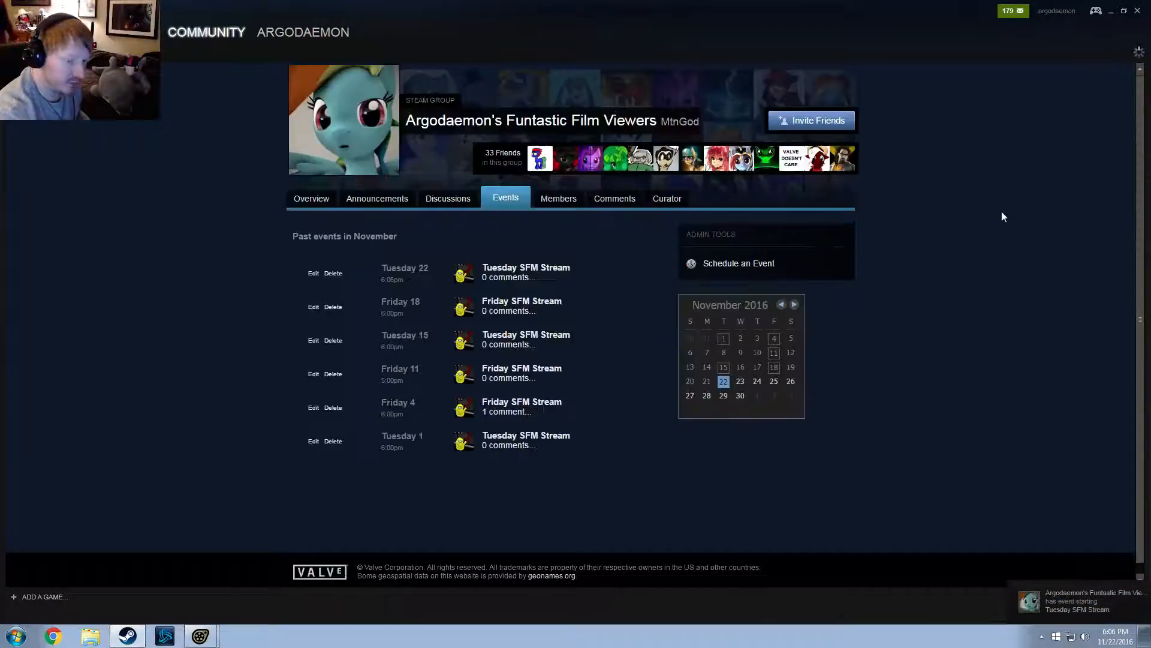
pyautogui.click(1138, 11)
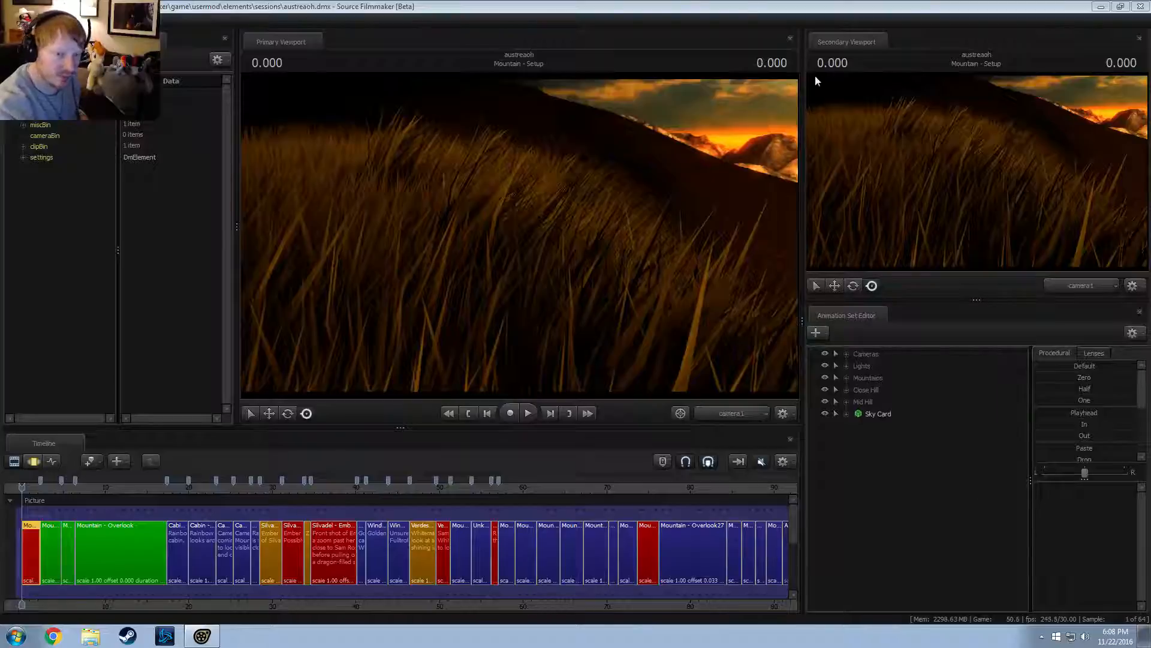
# Select the "Mountain - Overlook" shot, expand its Actors group and select the Rainbow Dash animation set
pyautogui.click(648, 6)
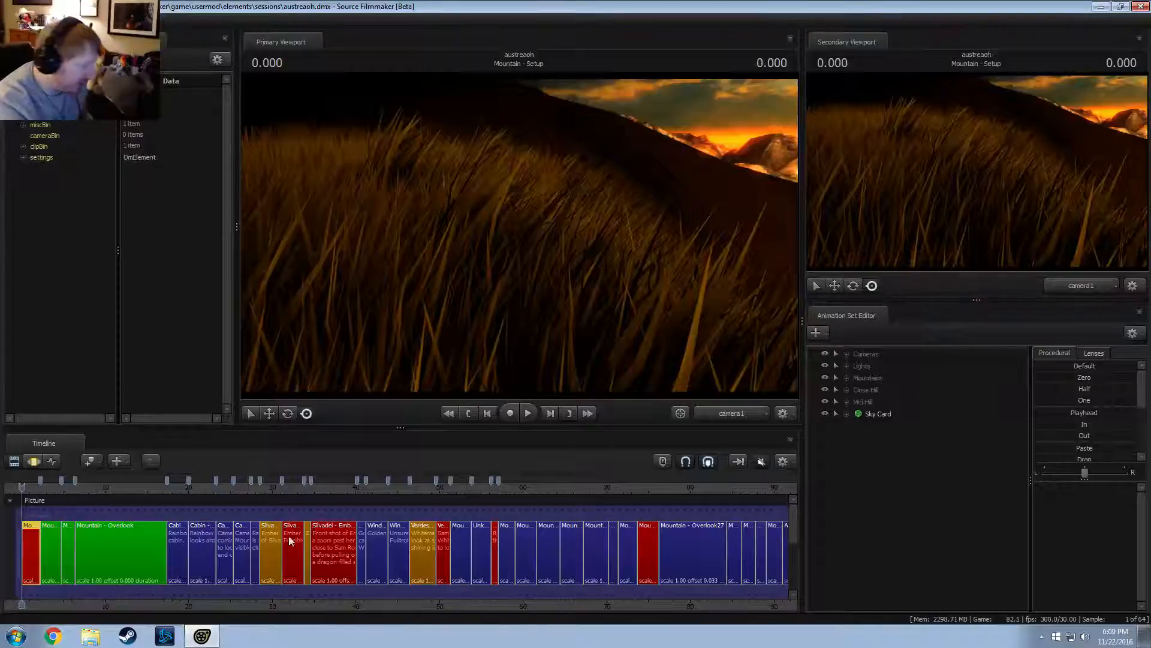
pyautogui.click(127, 532)
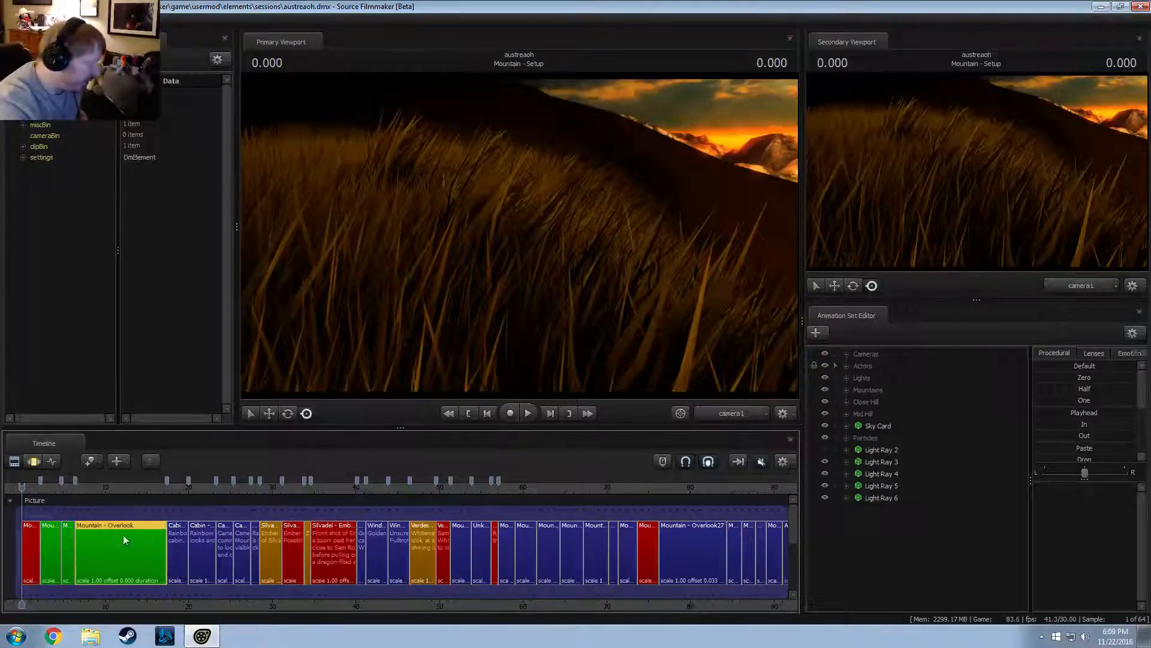
pyautogui.click(847, 365)
pyautogui.click(894, 380)
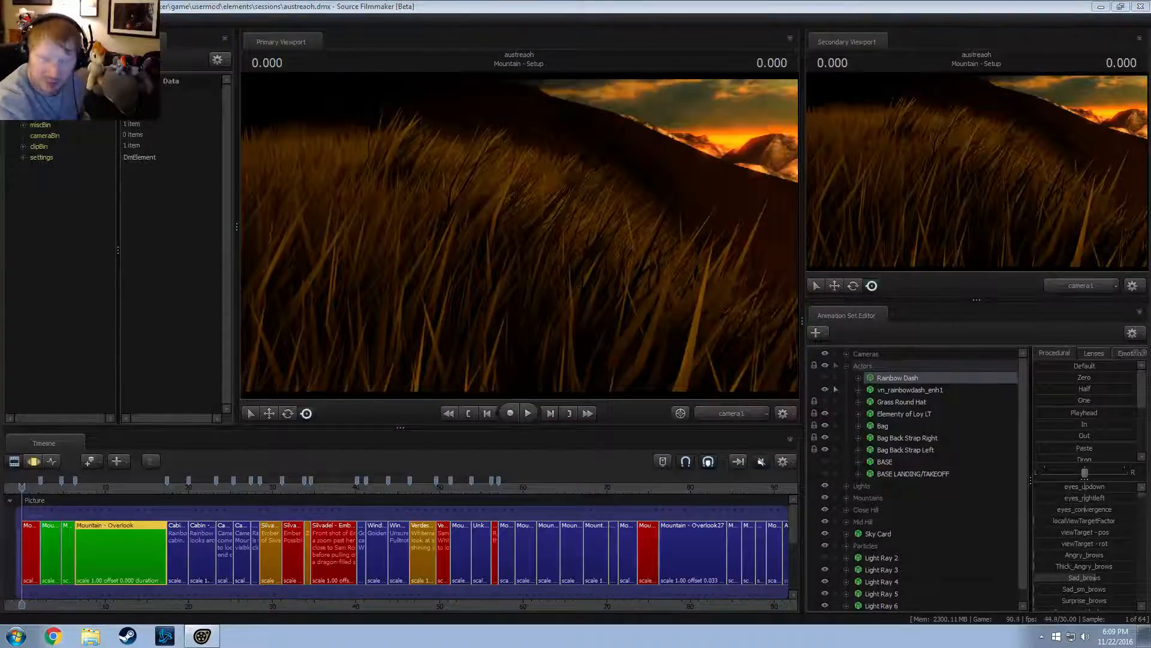
# Launch Notepad++ with sfm_defaultanimationgroups.txt showing and maximize its window
pyautogui.click(17, 634)
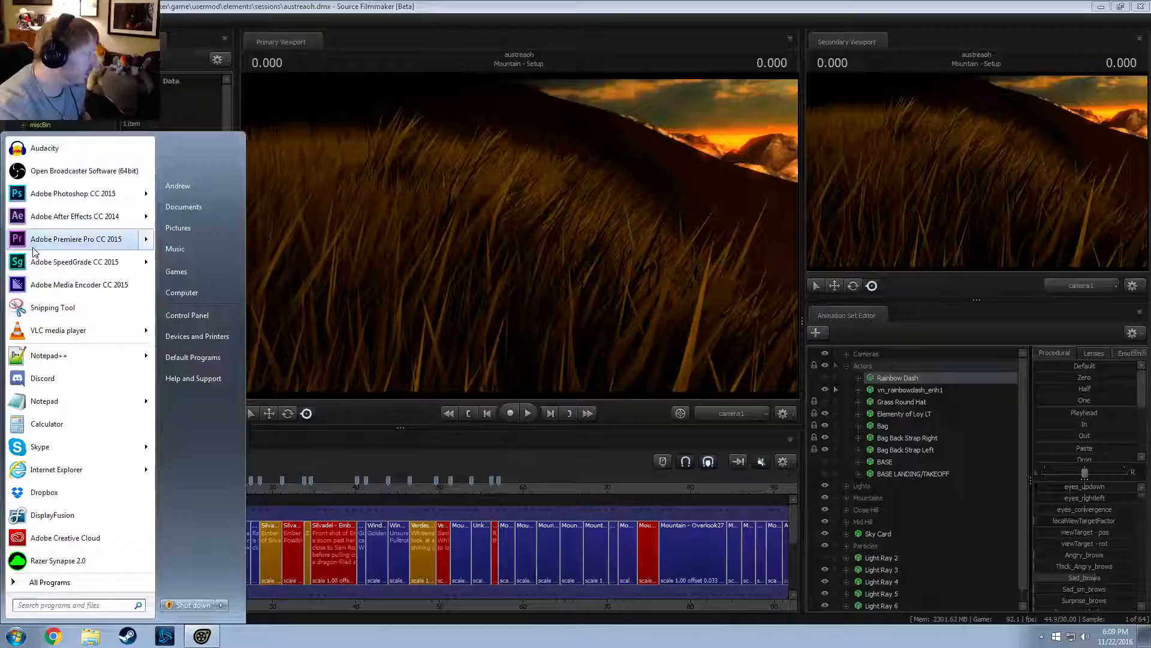
pyautogui.click(40, 358)
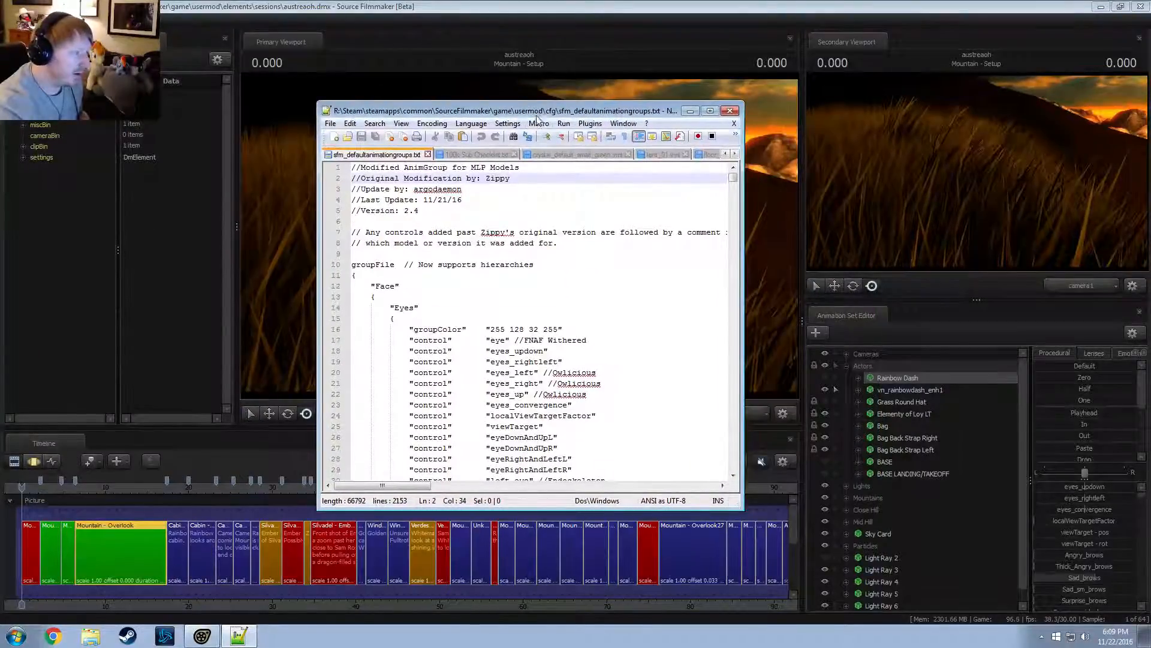
pyautogui.doubleClick(538, 111)
# Review the header comments and the eye, eyebrow and face control groups in sfm_defaultanimationgroups.txt, and minimize the editor
pyautogui.scroll(-20, 420, 282)
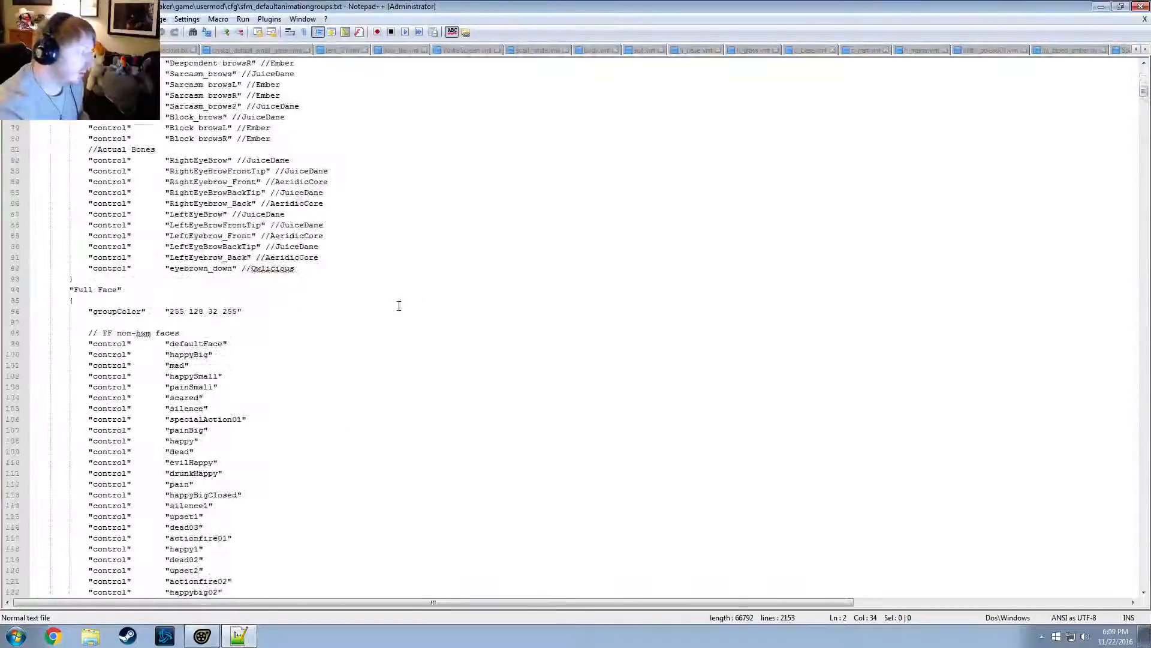
pyautogui.scroll(-14, 399, 305)
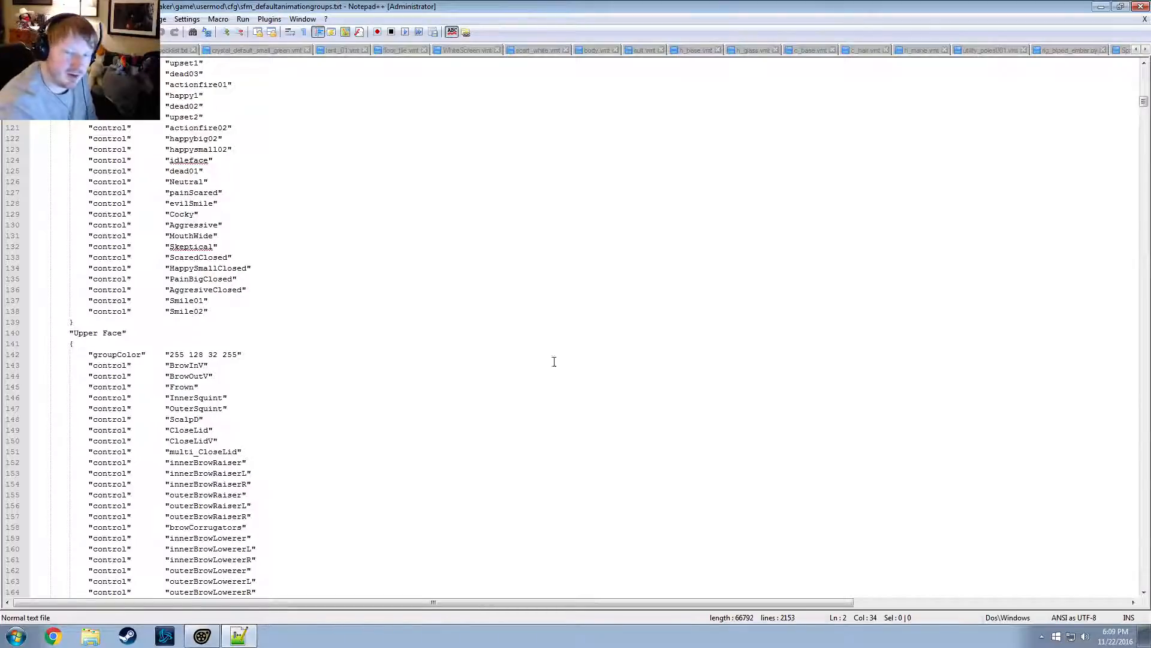
pyautogui.click(353, 254)
pyautogui.scroll(15, 353, 254)
pyautogui.scroll(20, 353, 254)
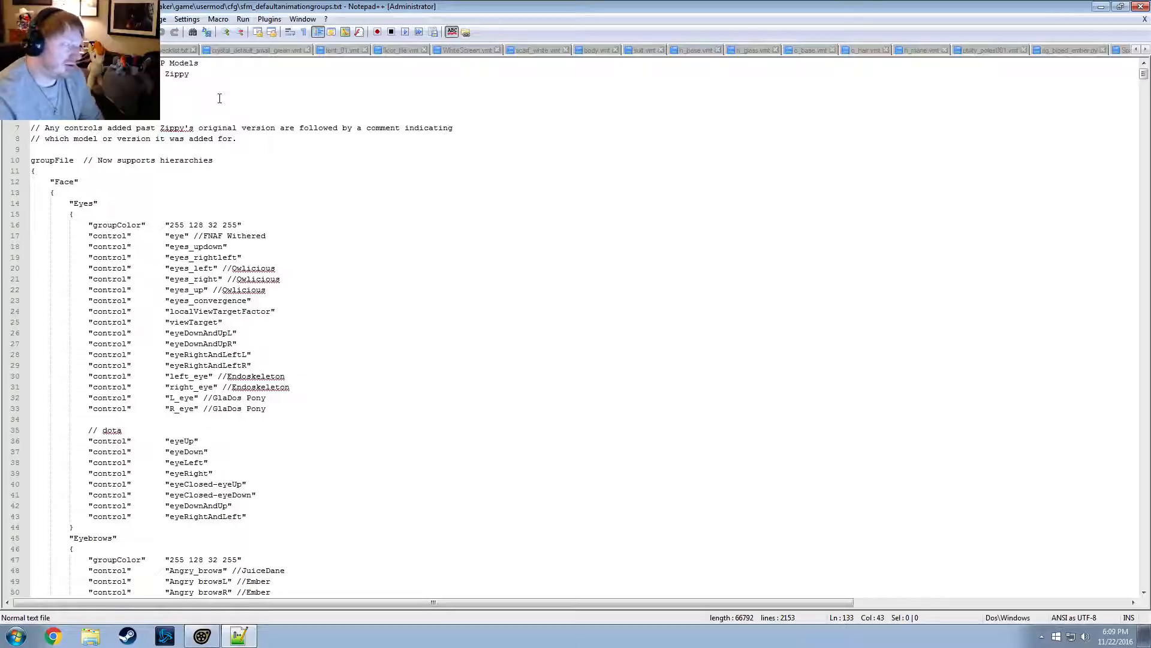
pyautogui.click(290, 116)
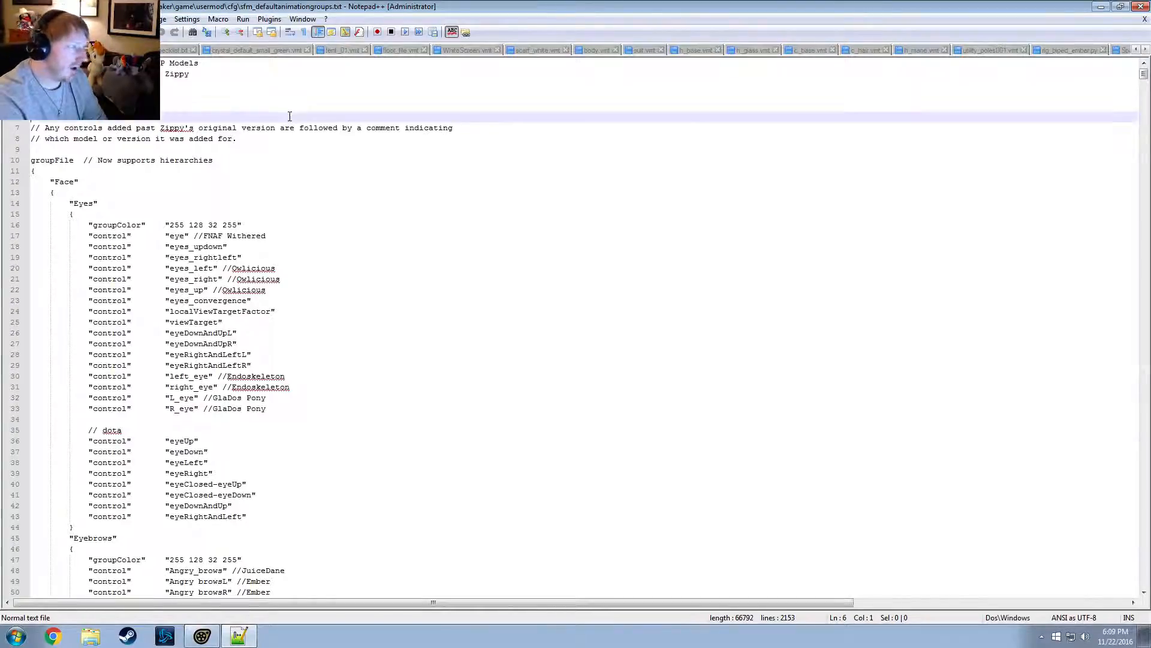
pyautogui.click(371, 157)
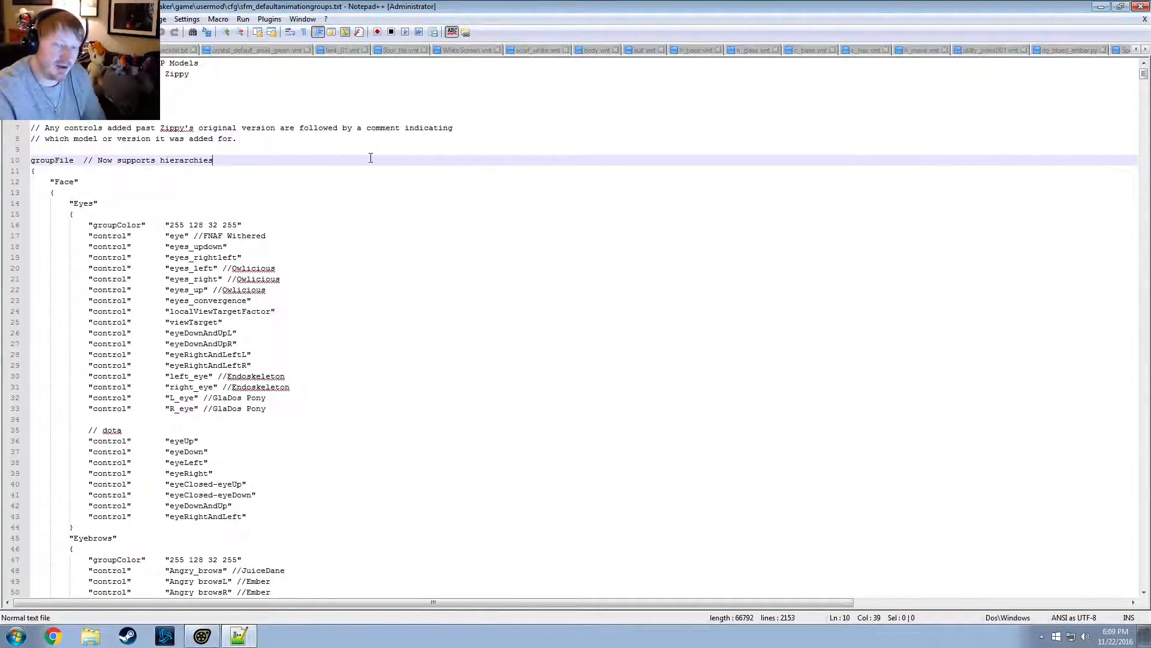
pyautogui.click(311, 118)
pyautogui.click(161, 84)
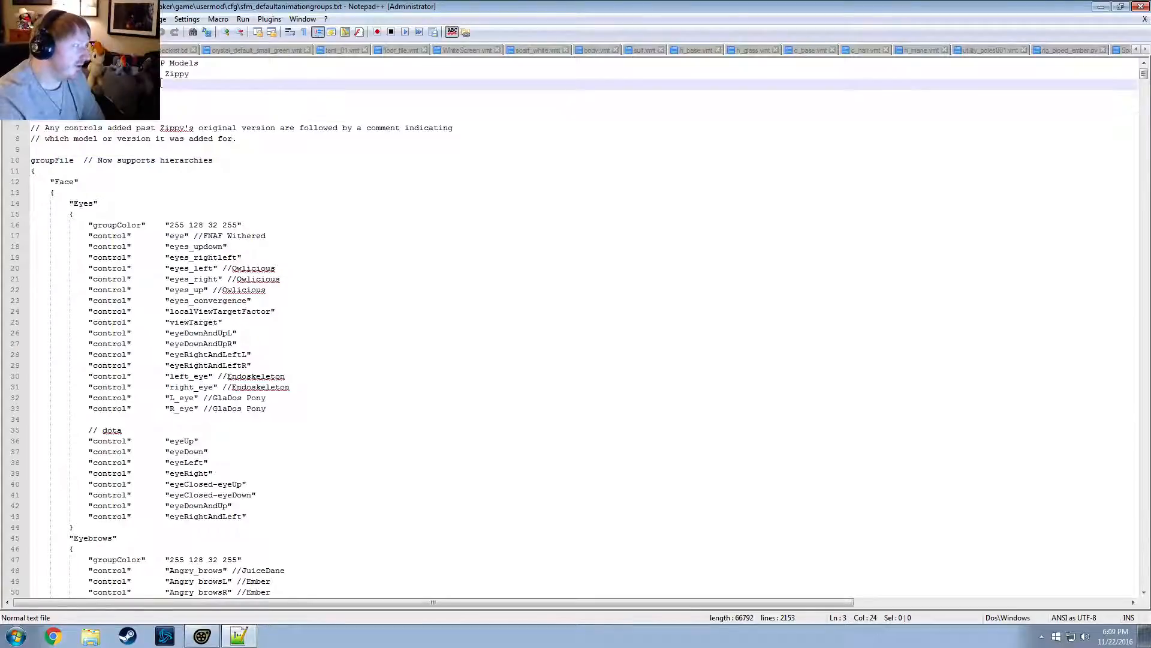
pyautogui.press('Down')
pyautogui.press('Down')
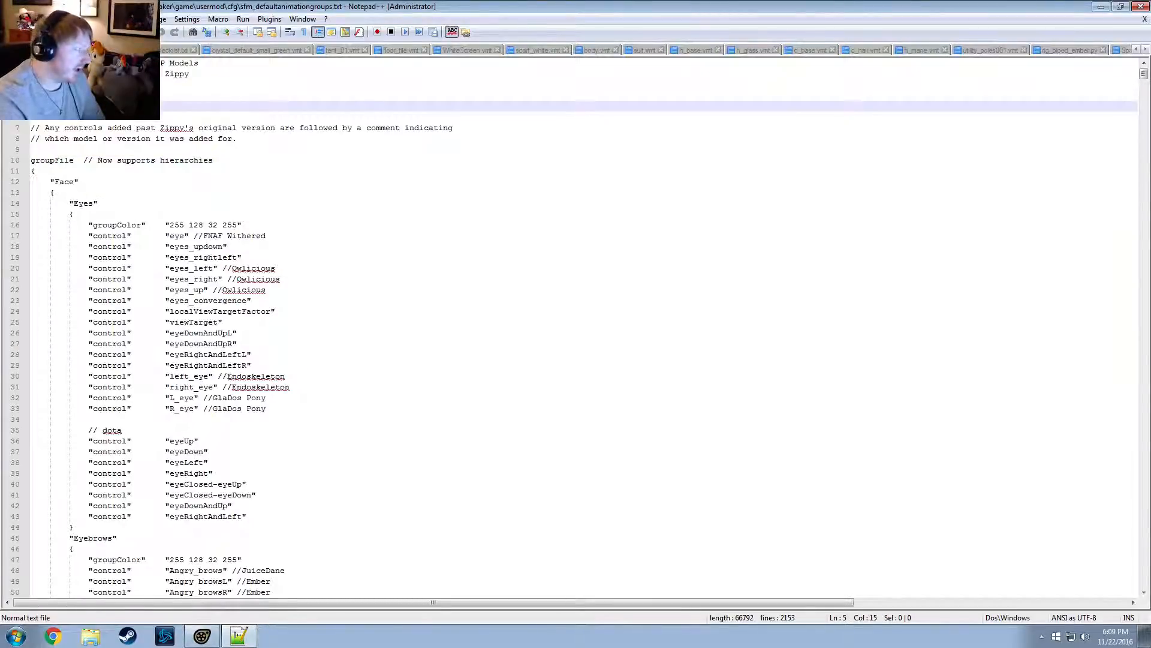
pyautogui.click(1100, 6)
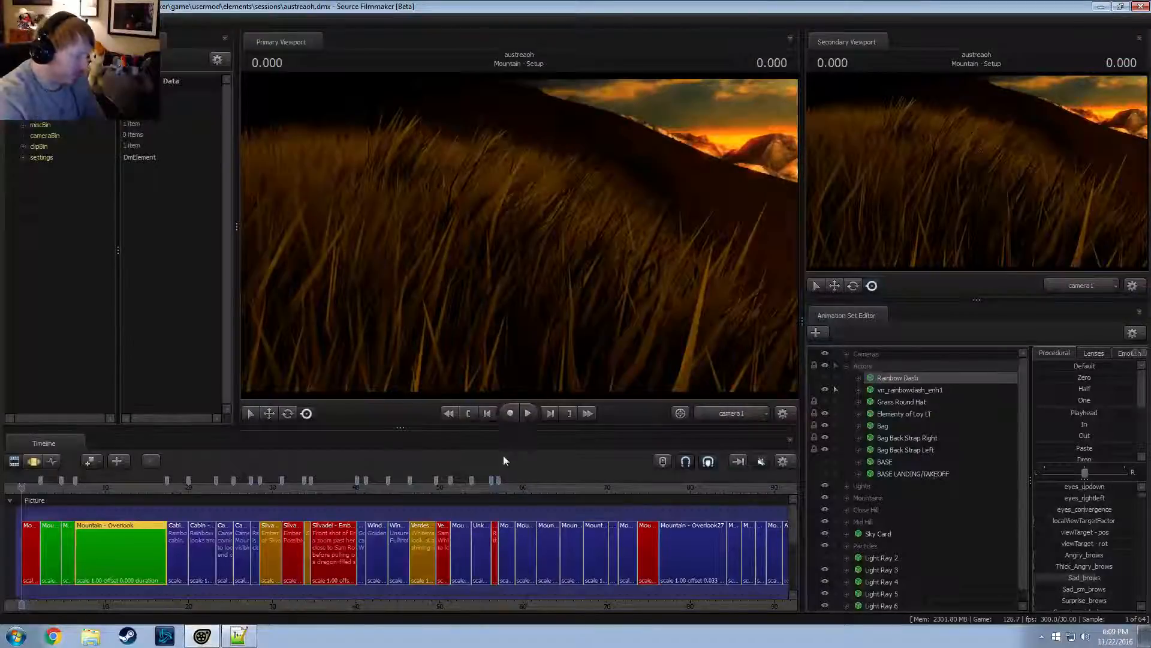
# Select the "Mountain - Overlook26" shot and expand the Cold Canter animation set down to its body control groups
pyautogui.click(651, 489)
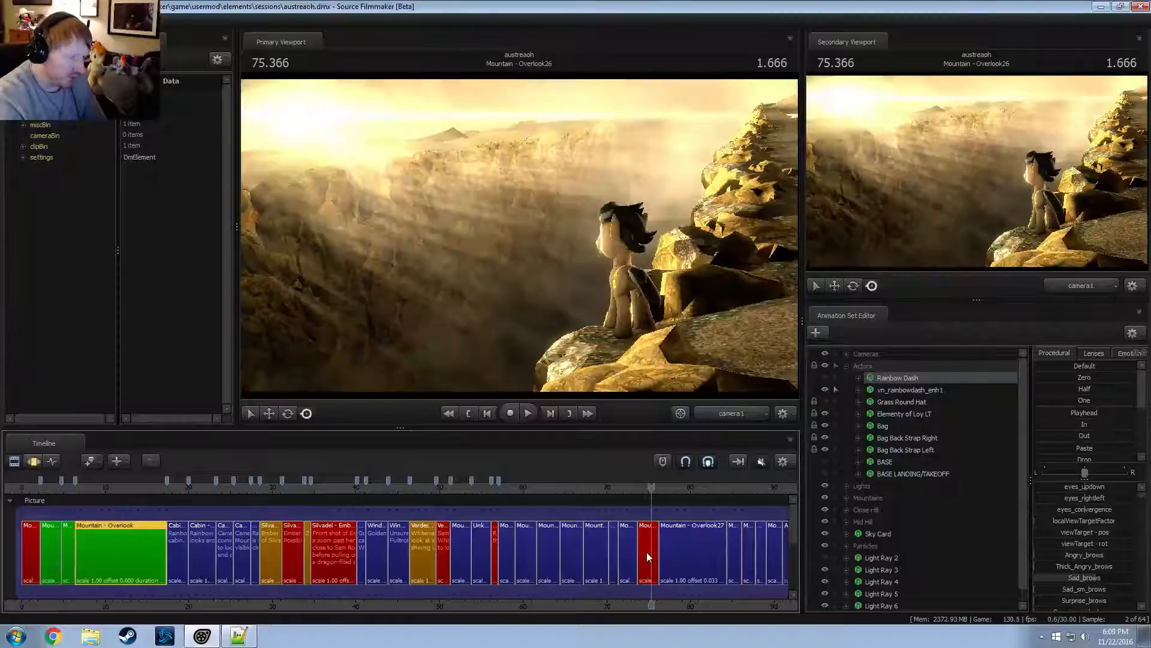
pyautogui.click(647, 557)
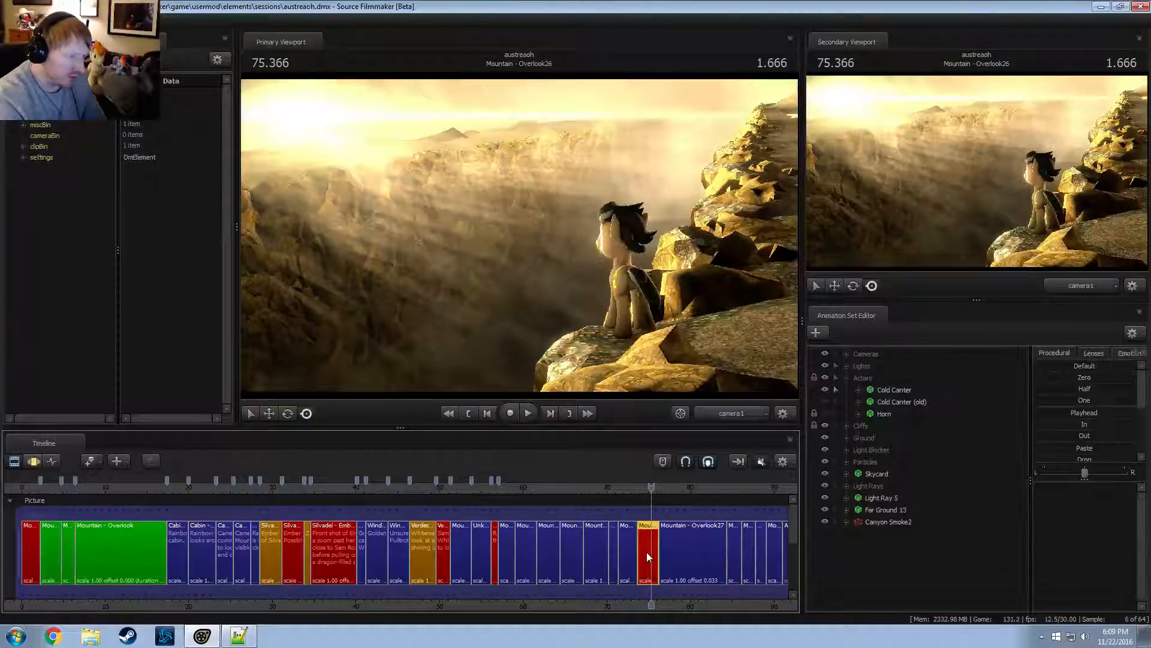
pyautogui.click(859, 390)
pyautogui.click(871, 426)
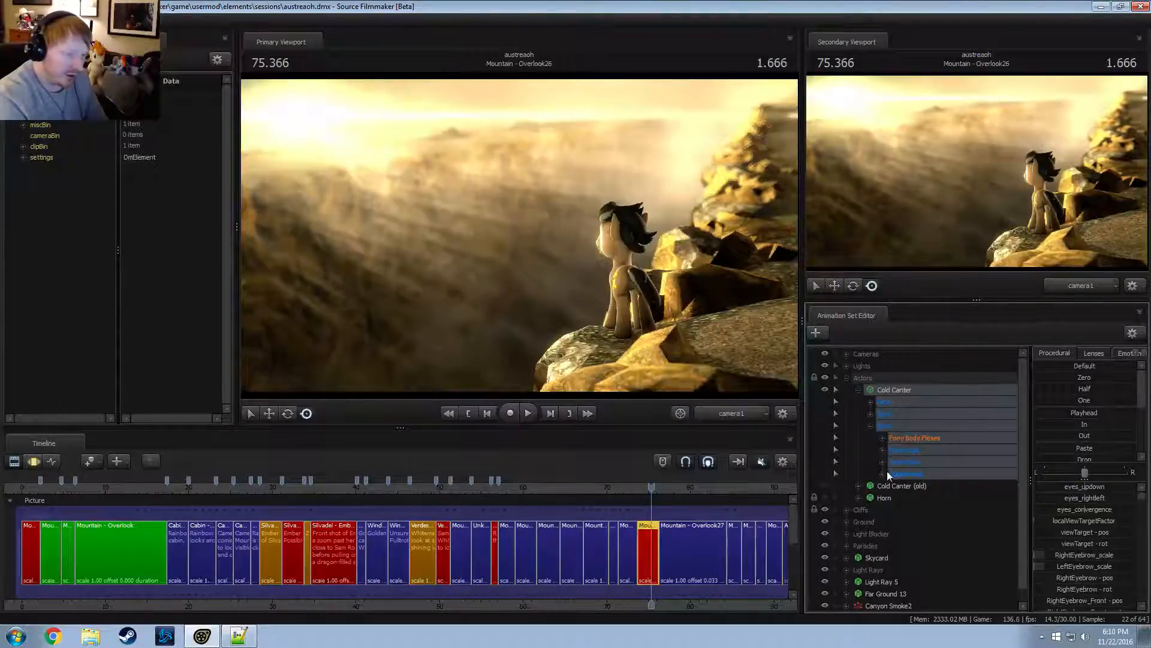
pyautogui.click(882, 438)
pyautogui.click(882, 438)
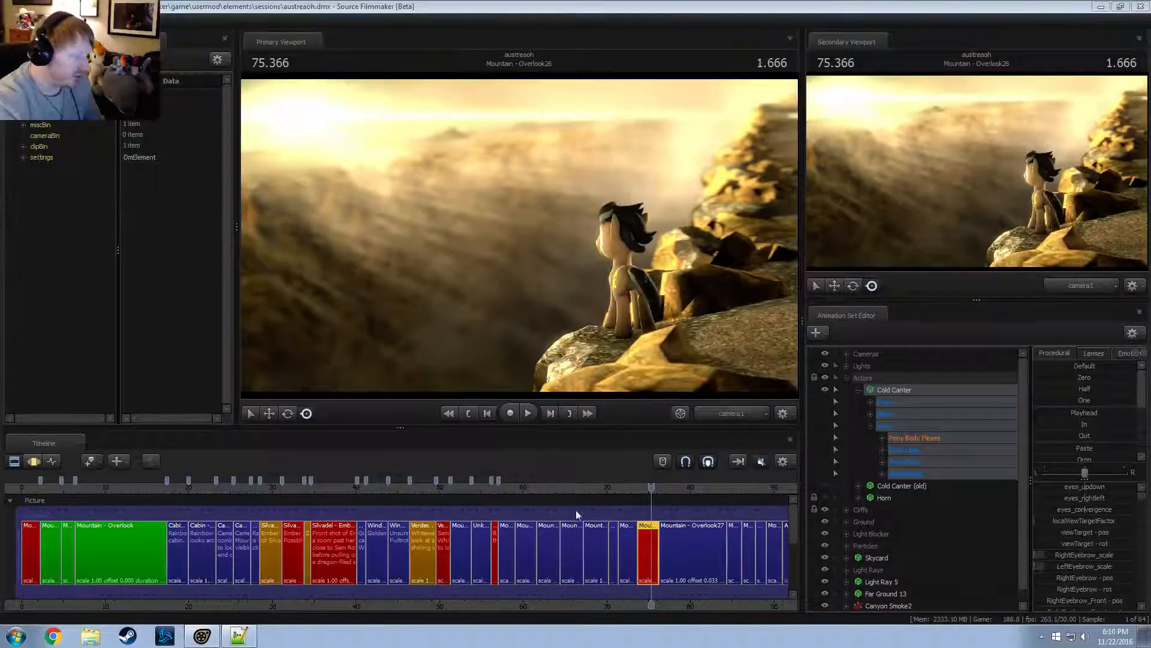
# Play the opening of the "Mountain - Overlook26" shot repeatedly from its start to examine the pony's motion
pyautogui.moveTo(637, 487); pyautogui.dragTo(642, 487)
pyautogui.scroll(3, 676, 584)
pyautogui.moveTo(667, 608); pyautogui.dragTo(356, 579, button='middle')
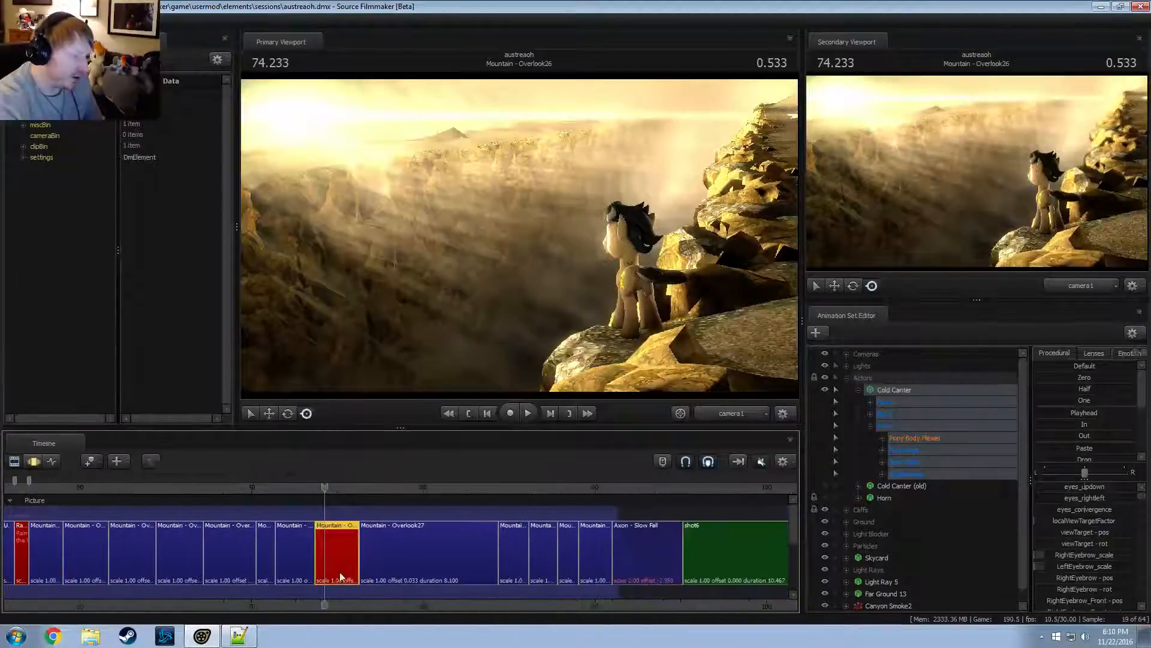
pyautogui.press('space')
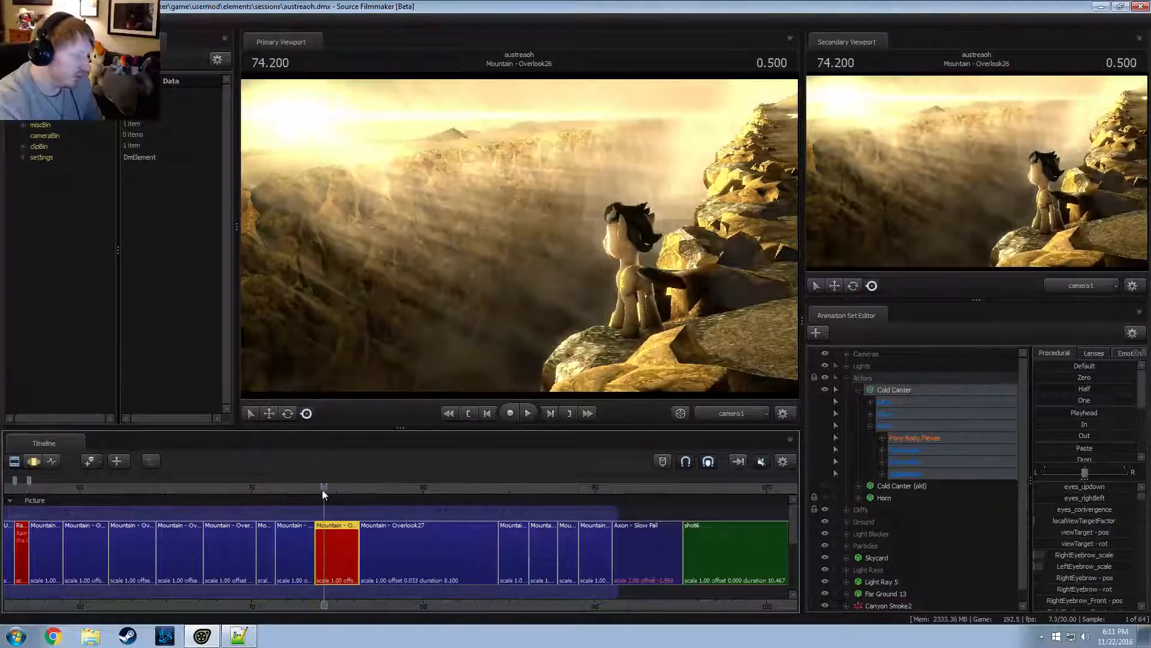
pyautogui.press('space')
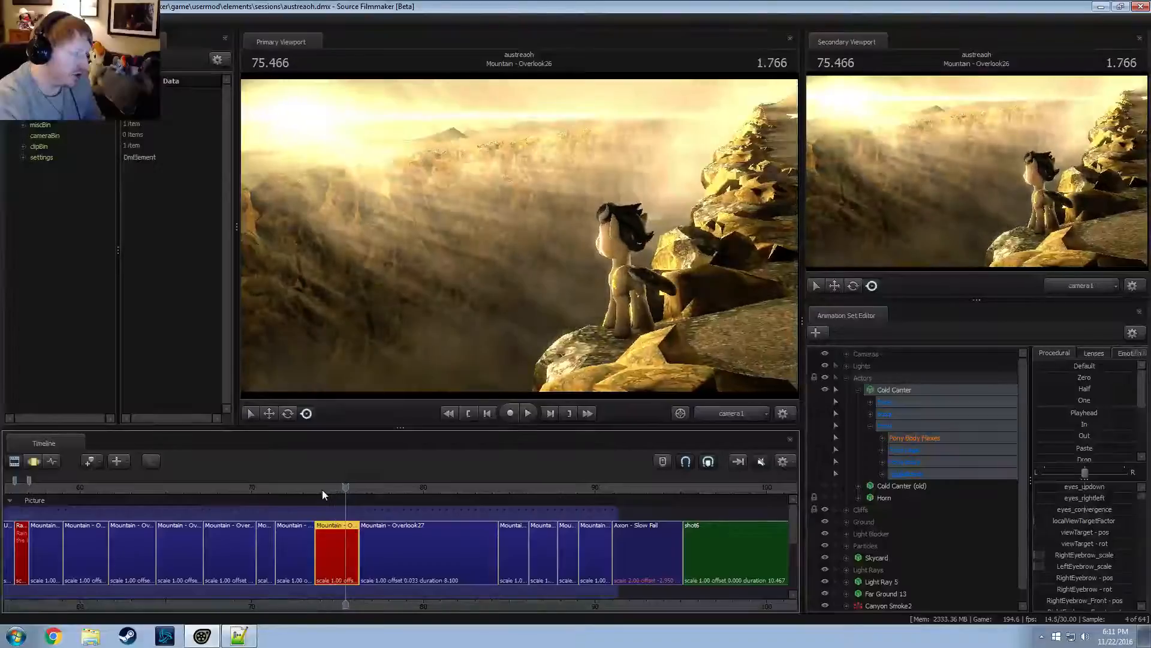
pyautogui.click(322, 489)
pyautogui.press('space')
pyautogui.press('space')
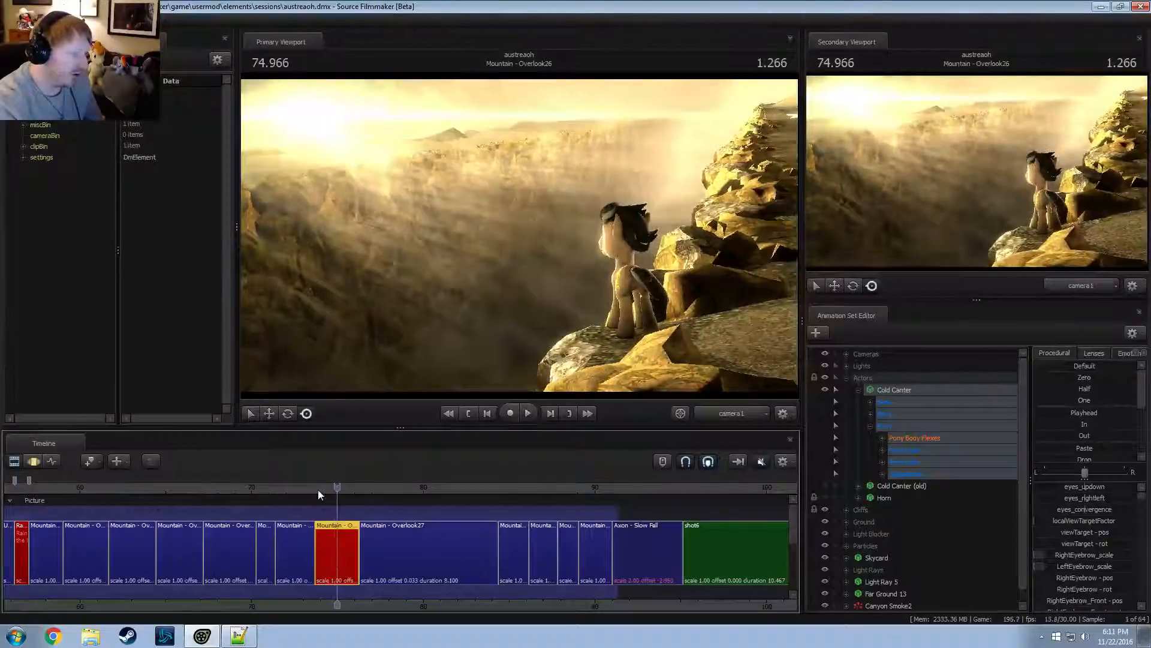
pyautogui.click(318, 490)
pyautogui.press('space')
pyautogui.click(317, 490)
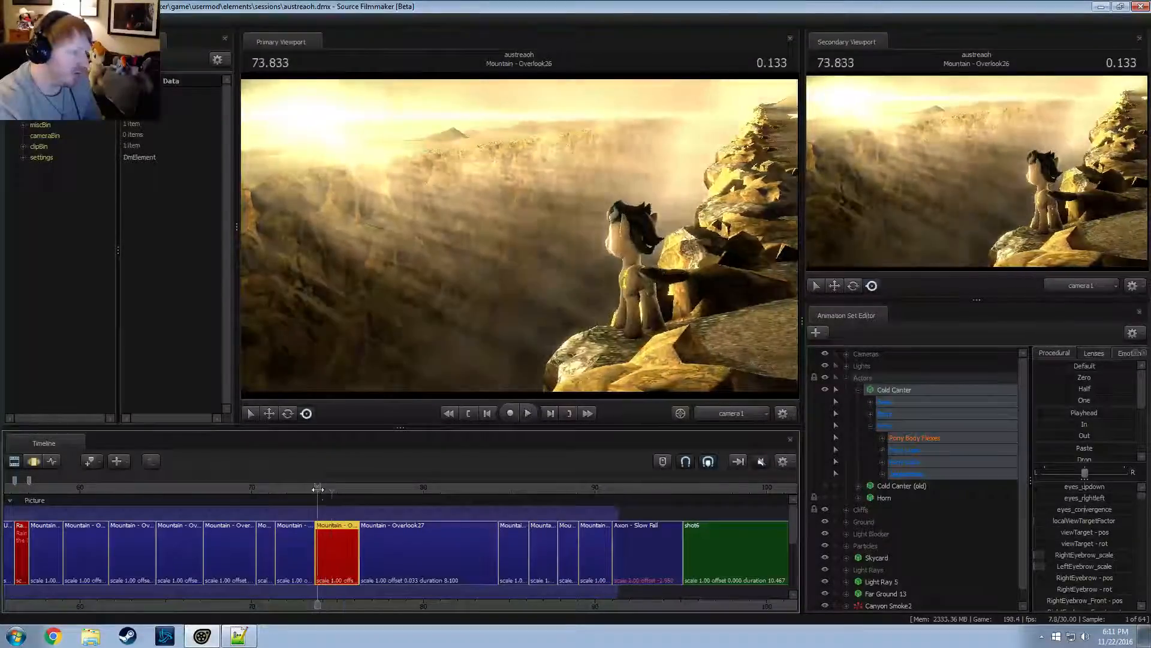
pyautogui.click(318, 489)
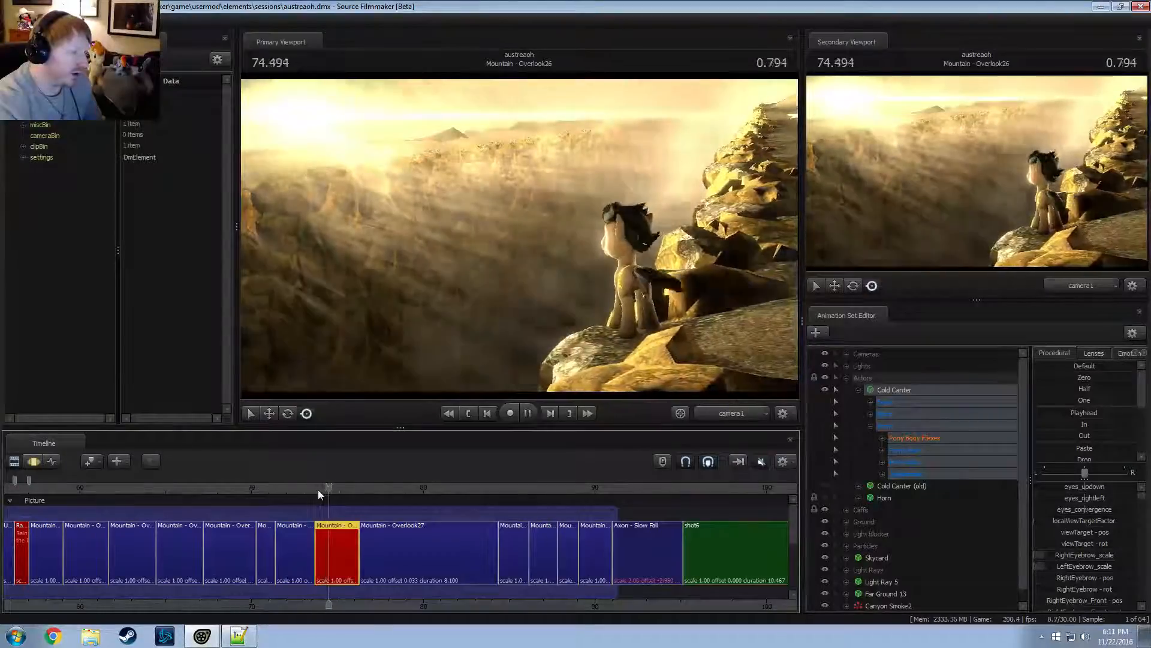
pyautogui.click(318, 490)
pyautogui.click(318, 489)
pyautogui.press('space')
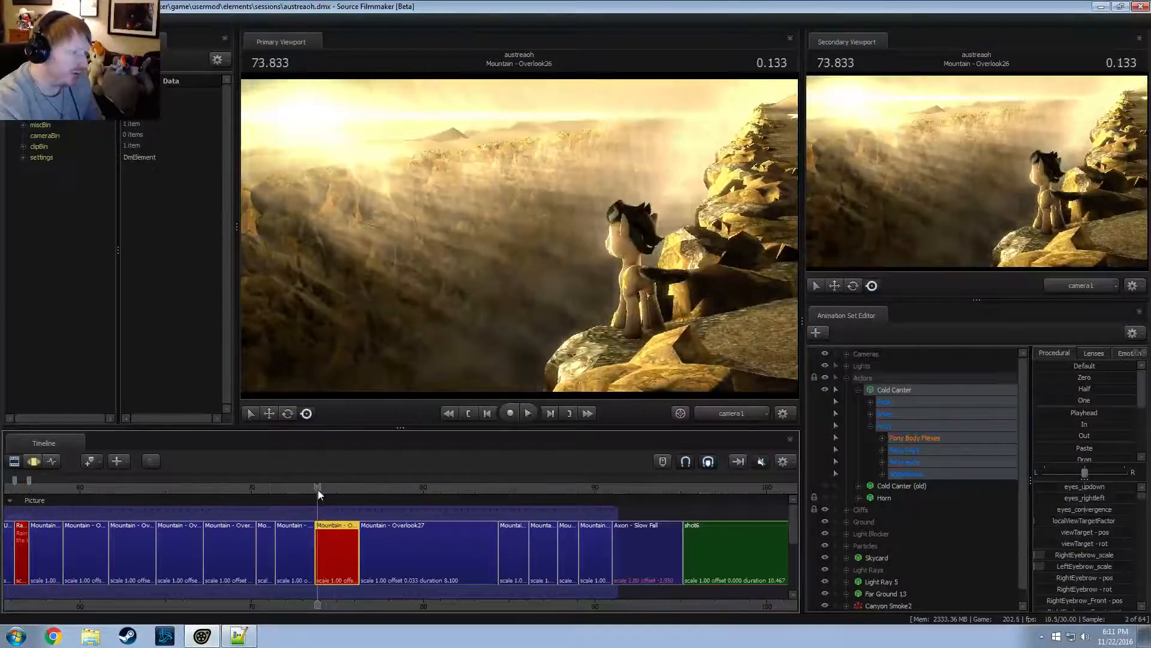
pyautogui.press('space')
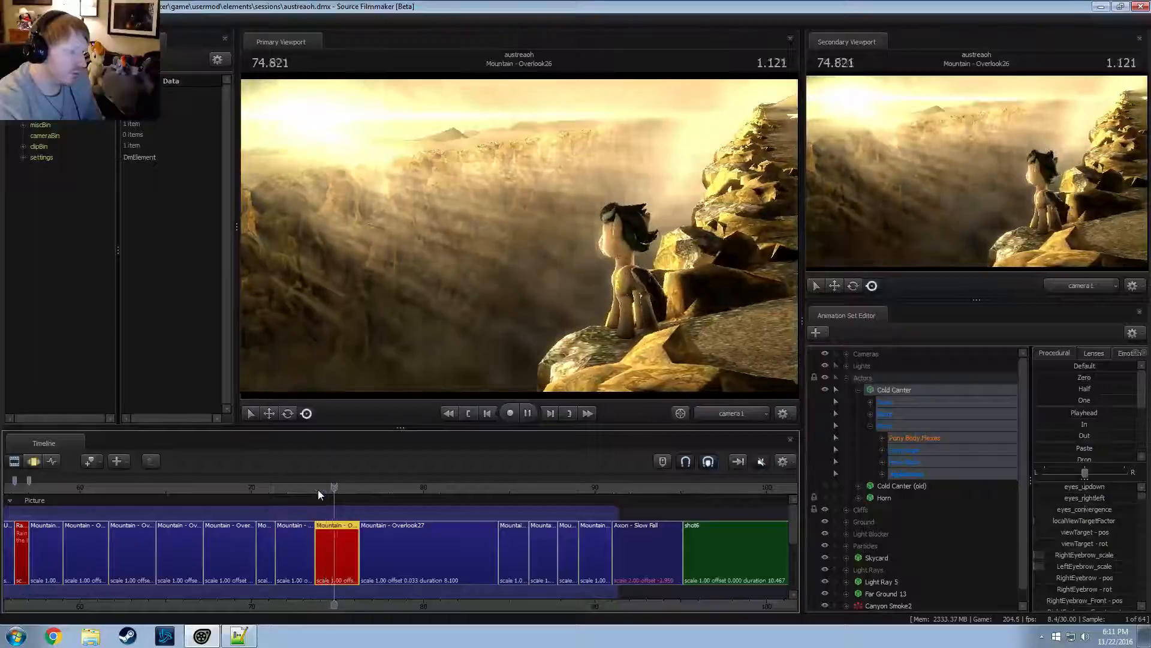
pyautogui.click(318, 489)
pyautogui.click(318, 489)
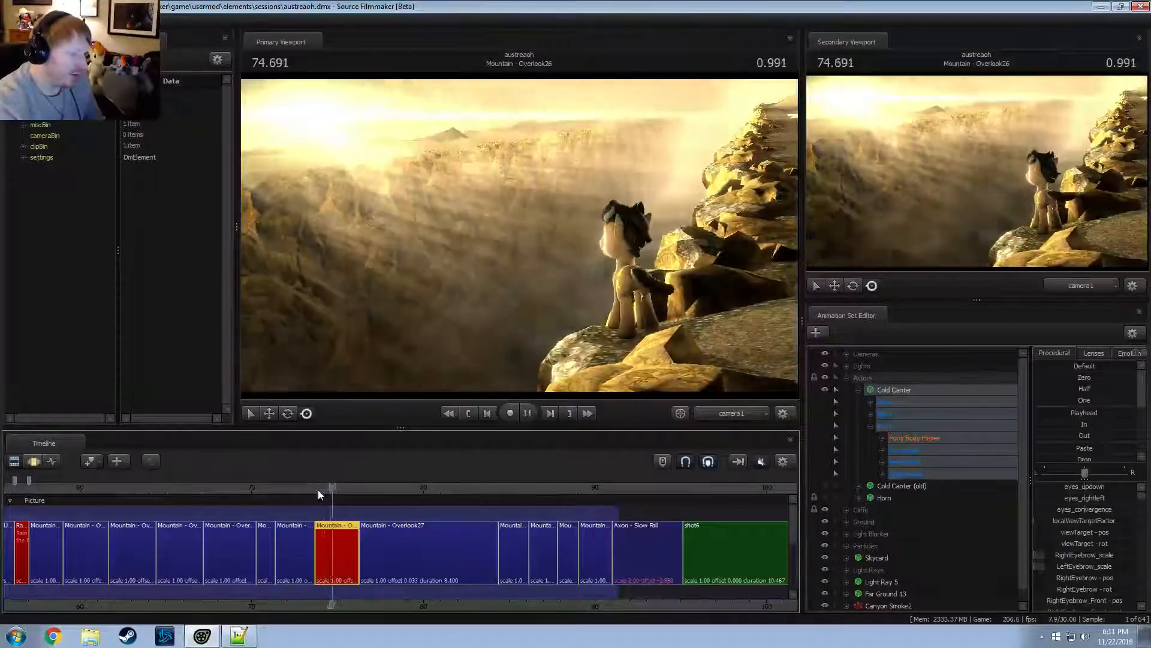
pyautogui.click(318, 490)
pyautogui.click(318, 489)
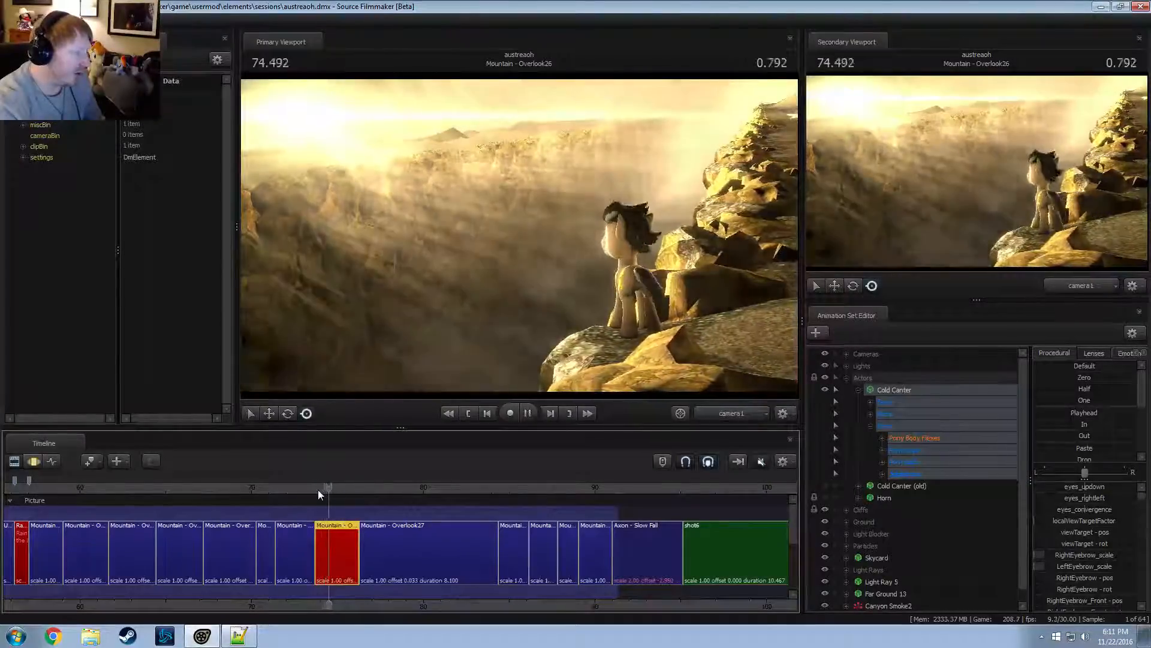
pyautogui.press('space')
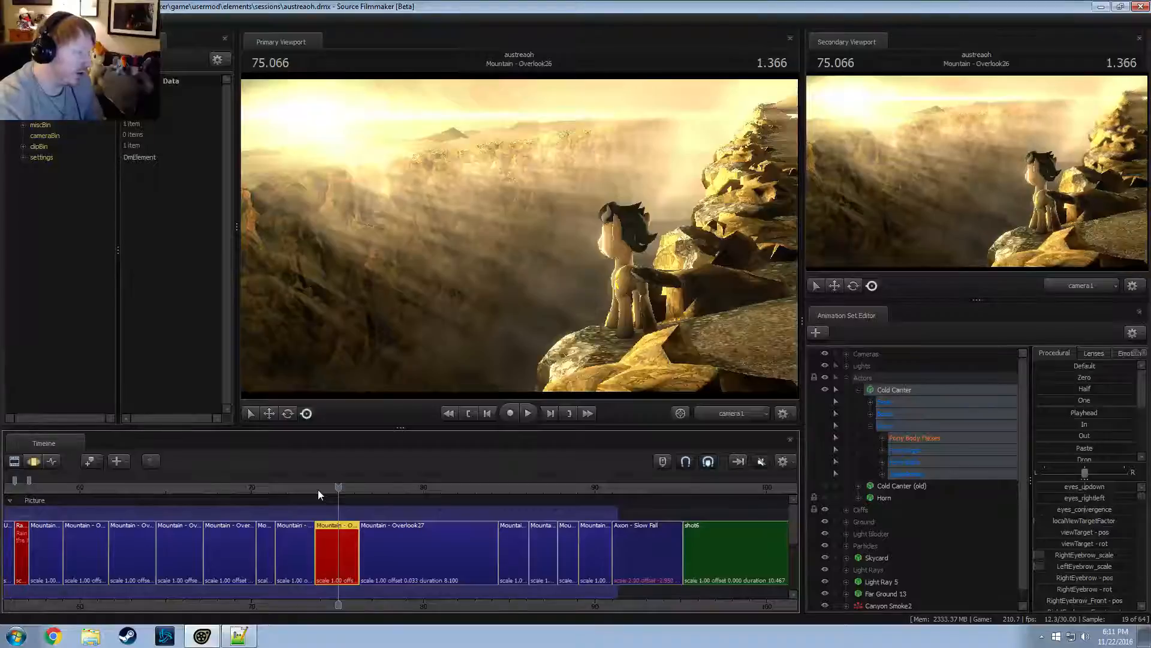
pyautogui.click(318, 489)
pyautogui.press('space')
pyautogui.press('space')
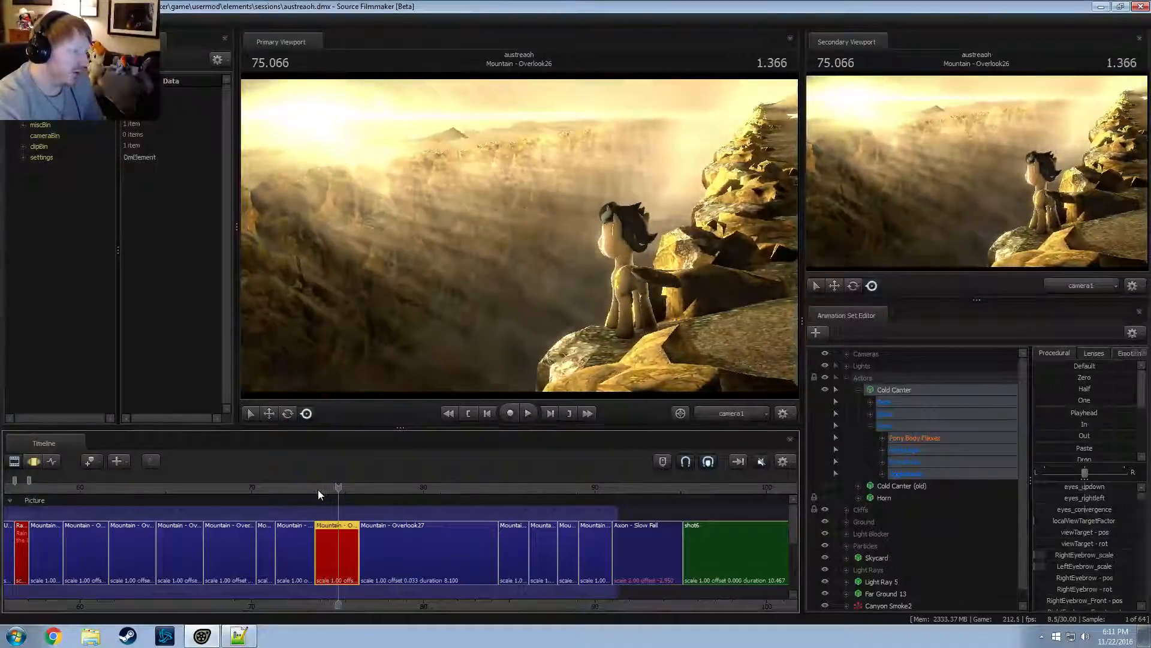
pyautogui.click(318, 490)
pyautogui.press('space')
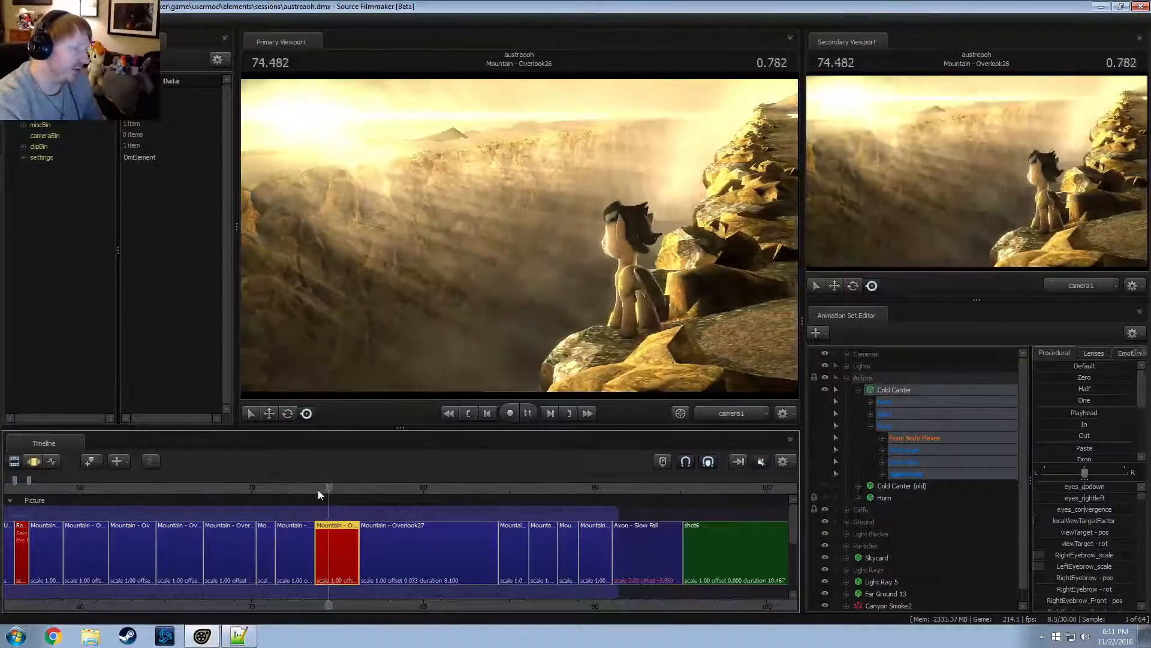
pyautogui.press('space')
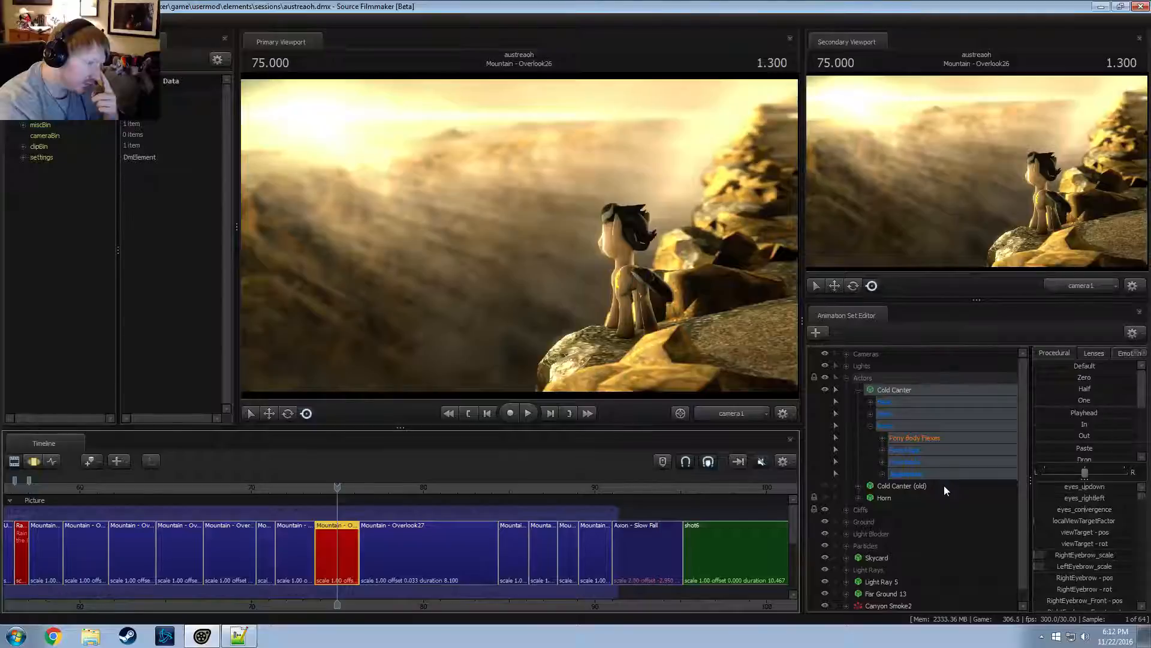
# Collapse the Actors group, expand Lights and select its lights one after another, ending on Hill Light (Right), to examine the shot's lighting
pyautogui.click(858, 390)
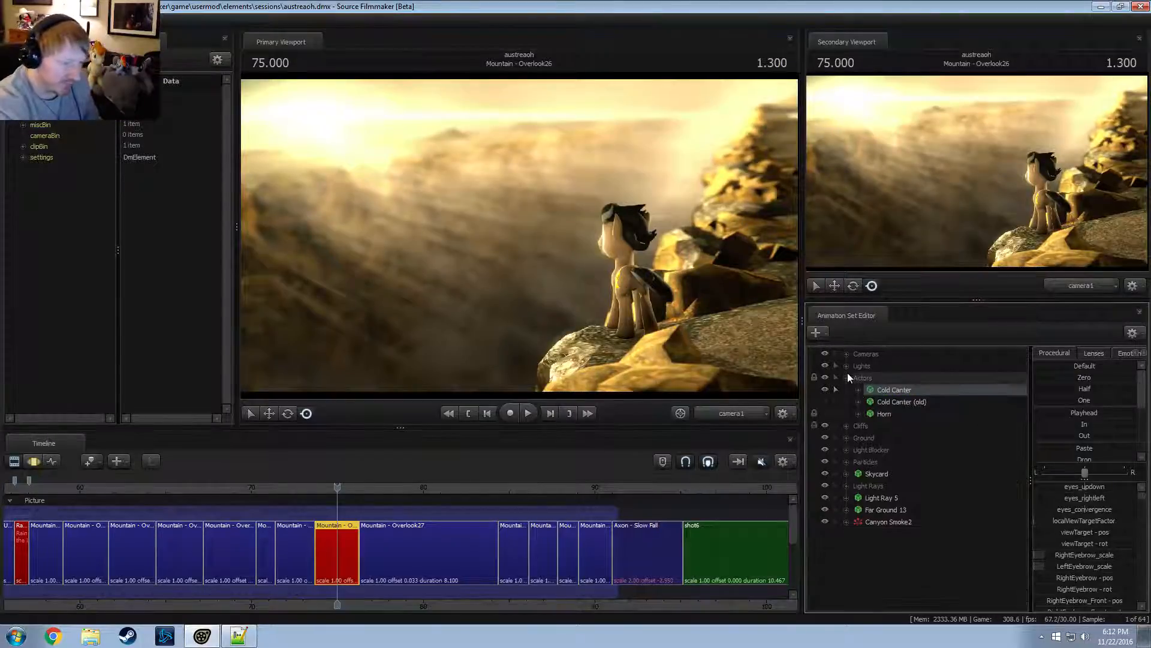
pyautogui.click(847, 374)
pyautogui.click(846, 364)
pyautogui.click(912, 502)
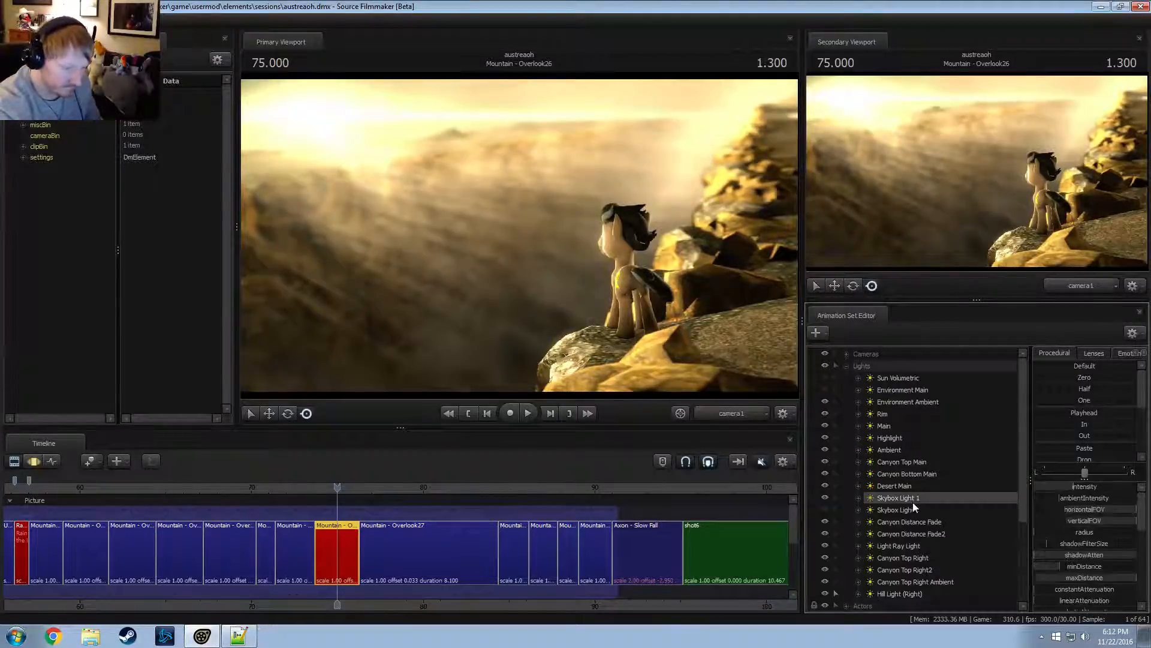
pyautogui.click(933, 399)
pyautogui.click(929, 451)
pyautogui.click(899, 546)
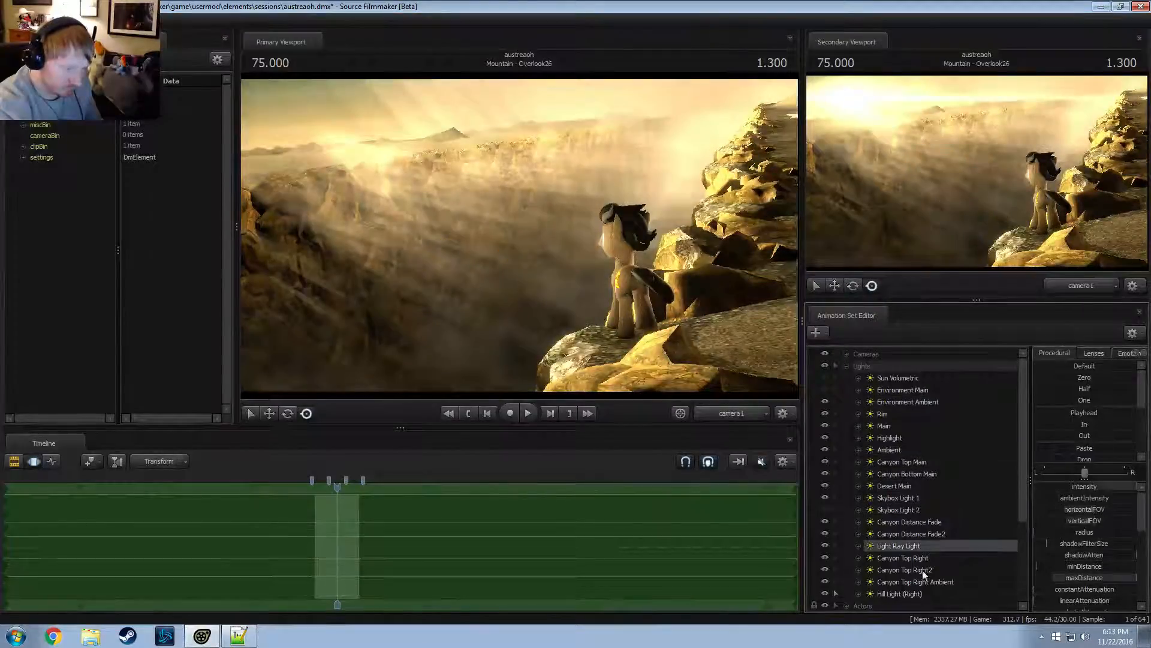
pyautogui.click(915, 582)
pyautogui.click(912, 594)
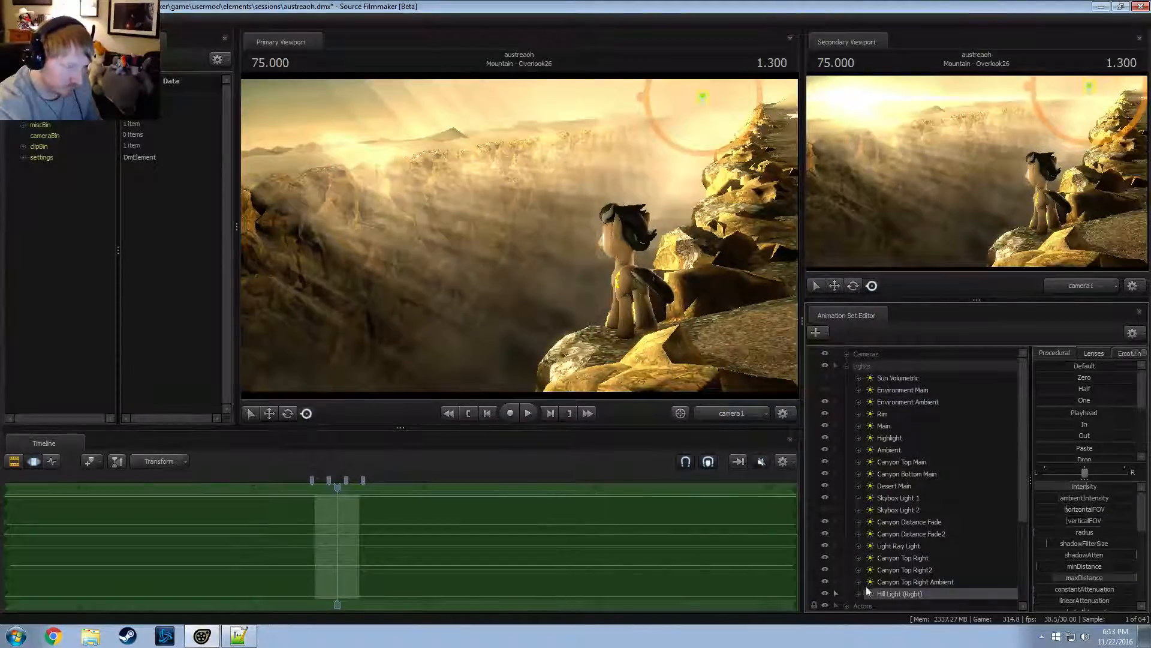
# Toggle the visibility of Hill Light (Right) off and on to compare its effect on the scene
pyautogui.click(830, 594)
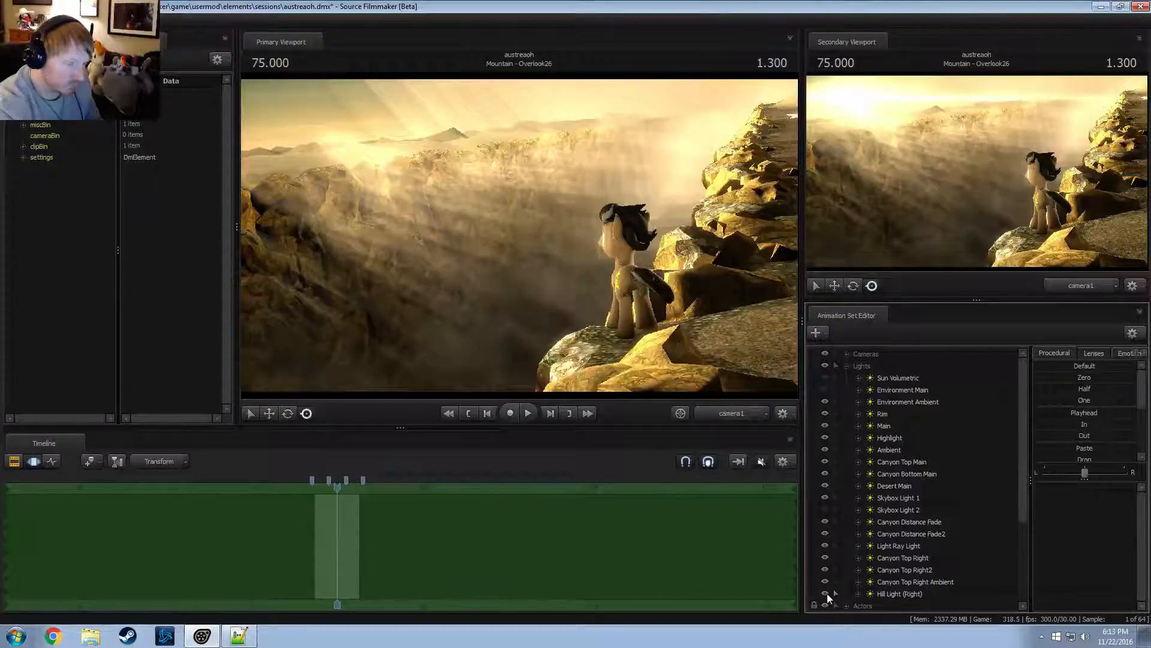
pyautogui.click(826, 593)
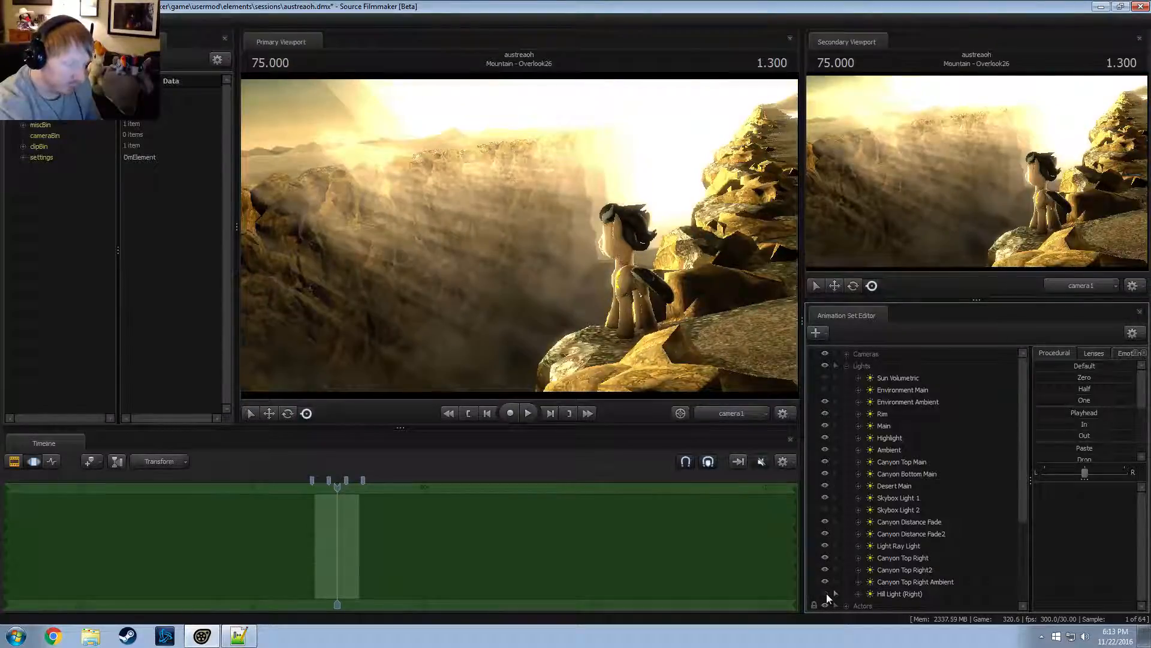
pyautogui.click(826, 592)
# Copy the Canyon Distance Fade2 light and paste the duplicate into the shot outside the collapsed Lights group
pyautogui.click(893, 534)
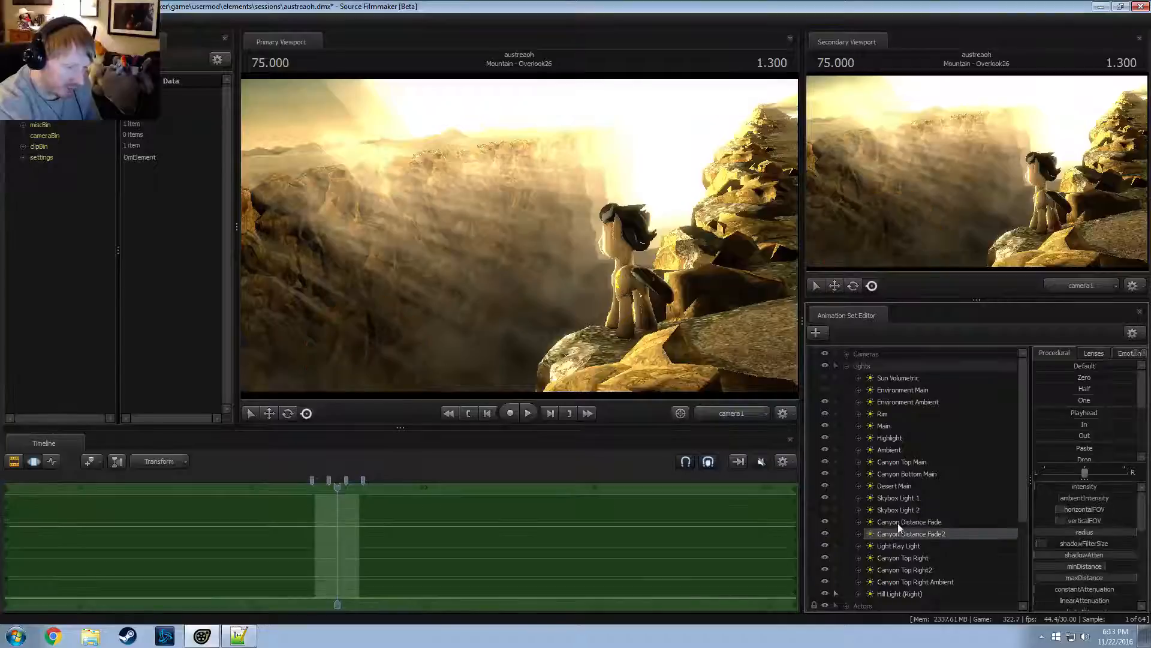
pyautogui.rightClick(899, 537)
pyautogui.click(918, 366)
pyautogui.click(847, 366)
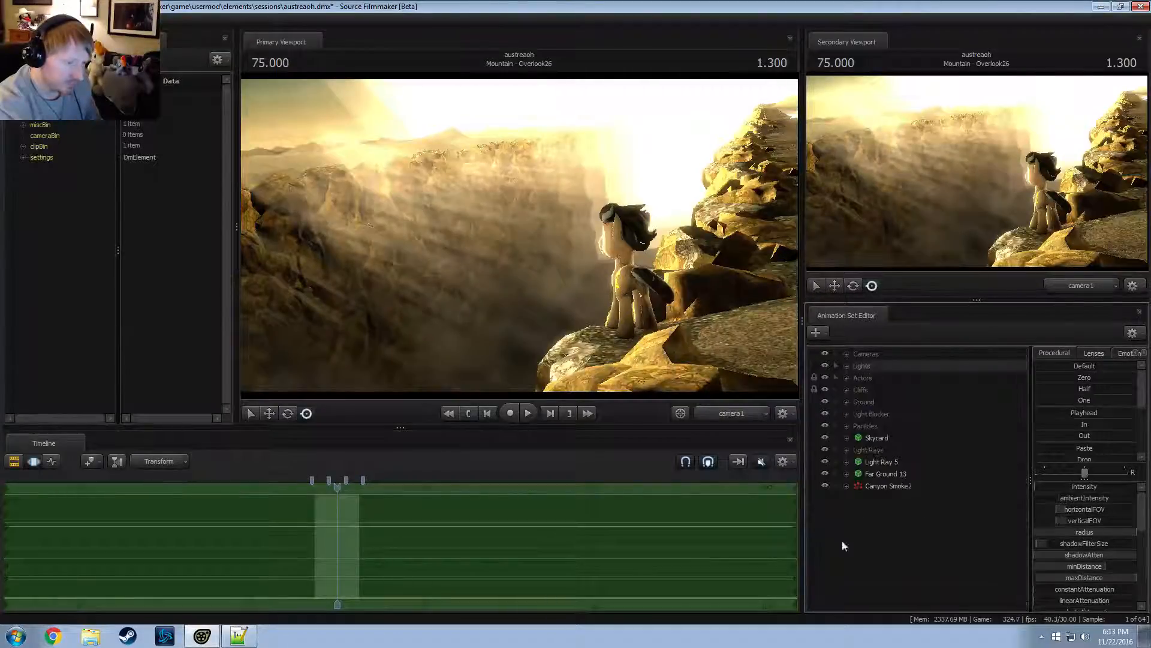
pyautogui.rightClick(843, 546)
pyautogui.click(890, 507)
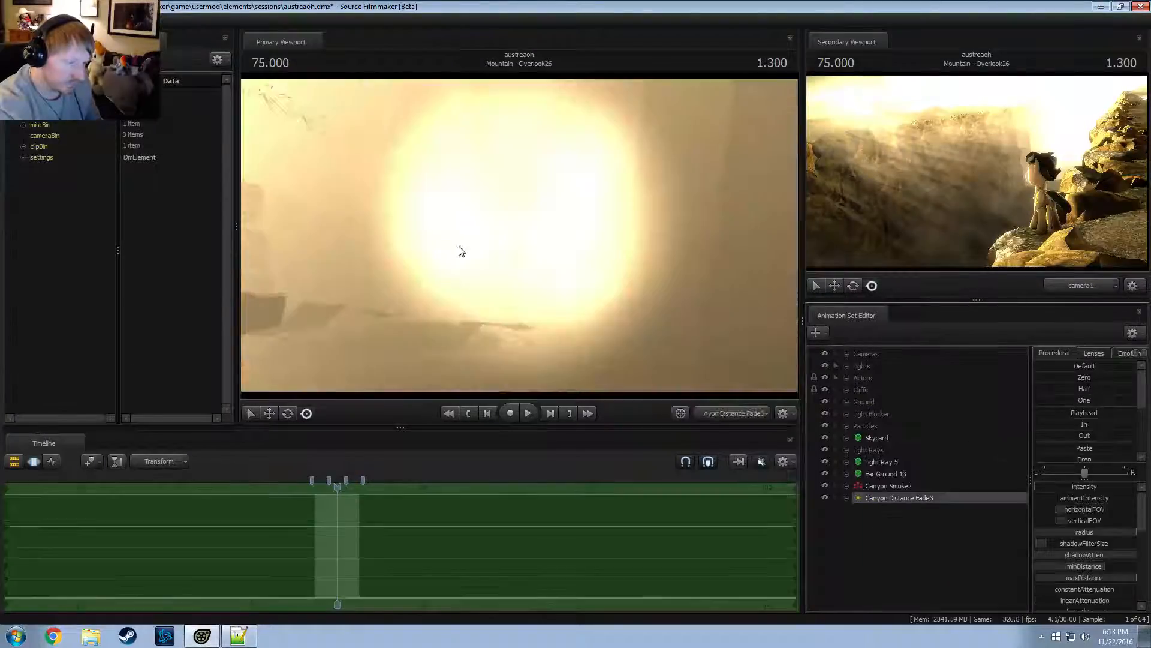
# Reposition and aim the duplicated light in the Motion Editor from its own view so that it faces along the cliff ridge
pyautogui.press('F2')
pyautogui.press('F3')
pyautogui.moveTo(582, 253)
pyautogui.mouseDown()
pyautogui.moveTo(533, 282)
pyautogui.moveTo(540, 262)
pyautogui.moveTo(569, 252)
pyautogui.moveTo(576, 228)
pyautogui.moveTo(560, 217)
pyautogui.moveTo(520, 236)
pyautogui.mouseUp()
pyautogui.scroll(-10, 537, 225)
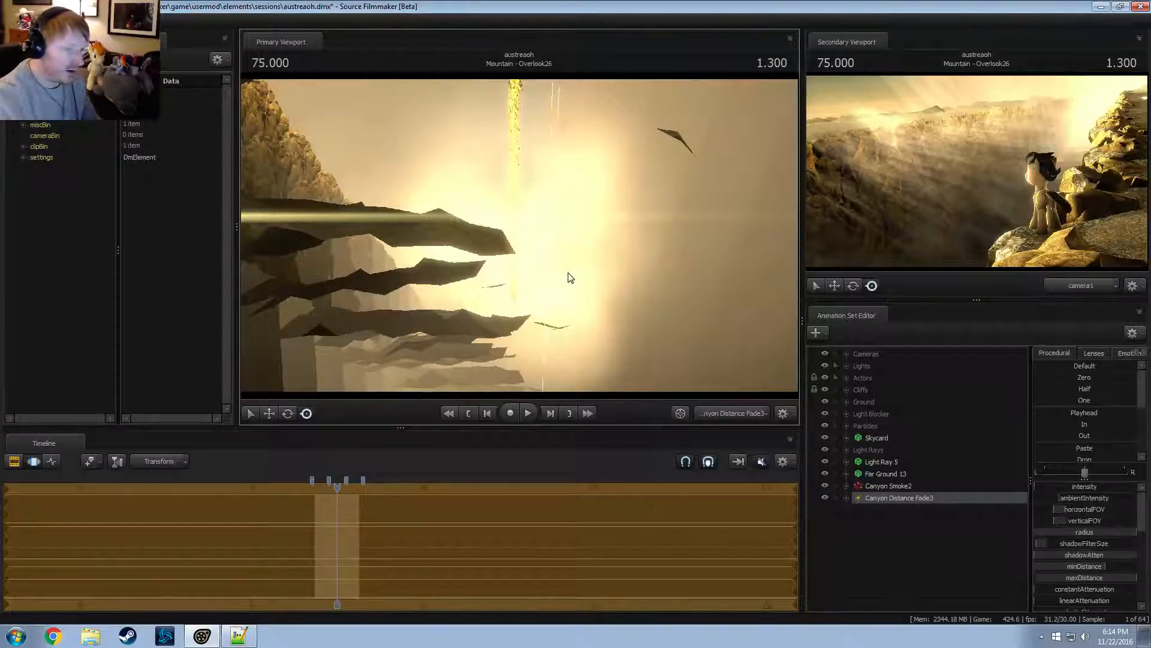
pyautogui.scroll(8, 327, 538)
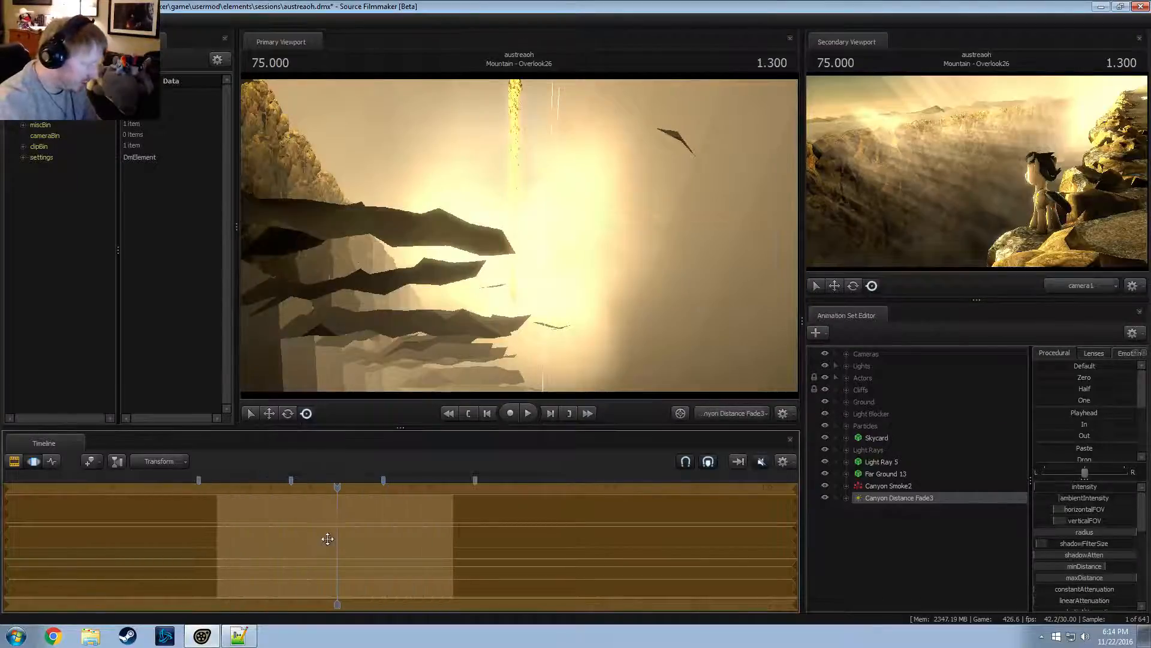
pyautogui.scroll(2, 327, 538)
pyautogui.moveTo(494, 241); pyautogui.dragTo(519, 184)
pyautogui.press('w')
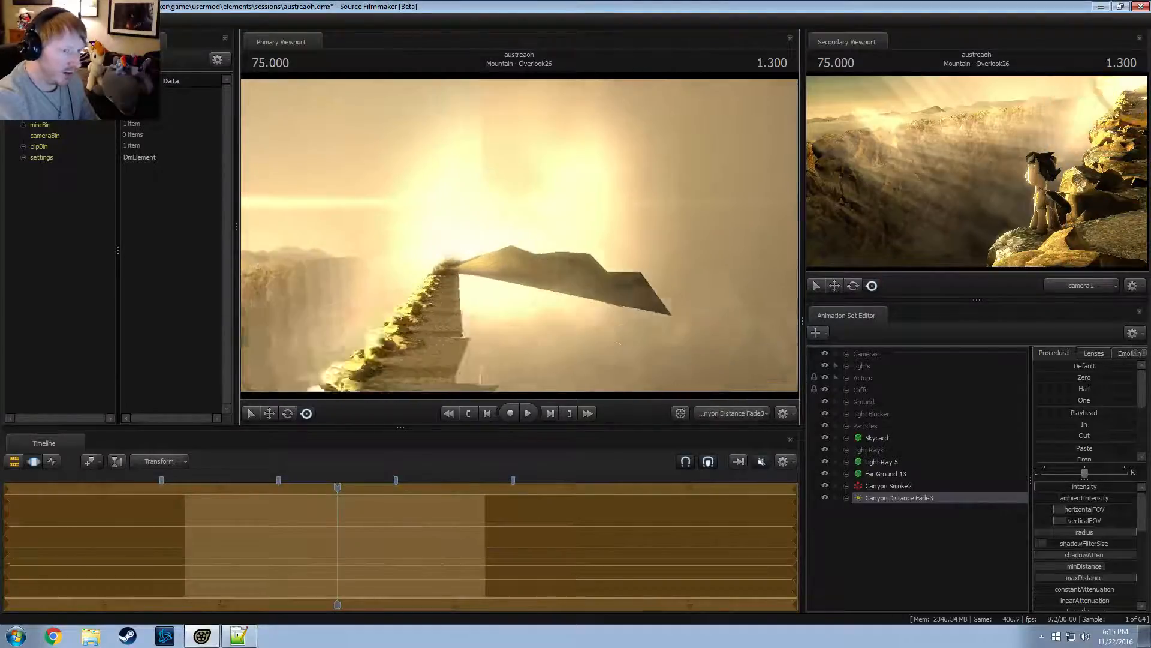
pyautogui.press('w')
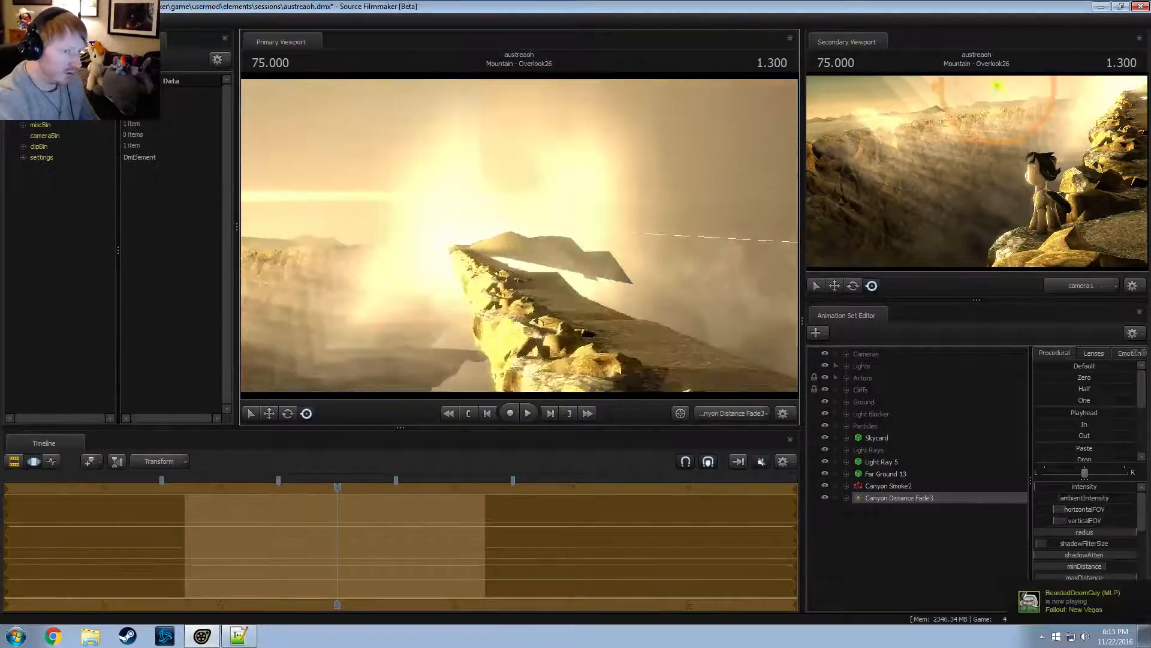
pyautogui.press('w')
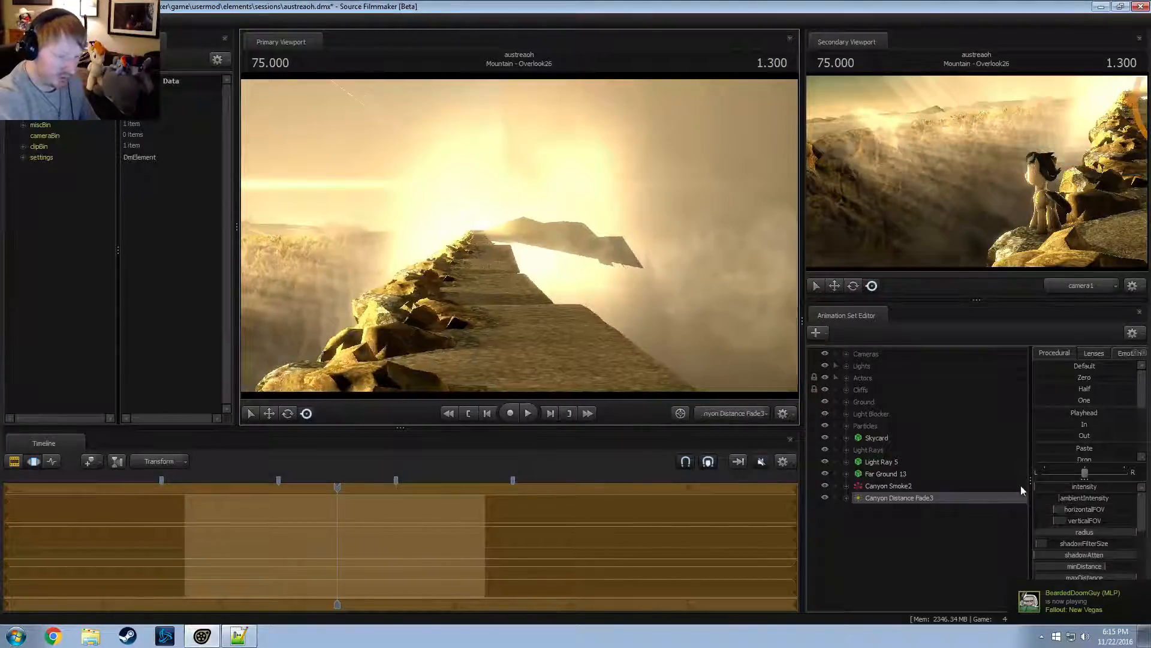
# Check the shot in the Clip Editor, return to the Motion Editor and fine-tune the duplicated light's aim along the ridge
pyautogui.scroll(-1, 1084, 516)
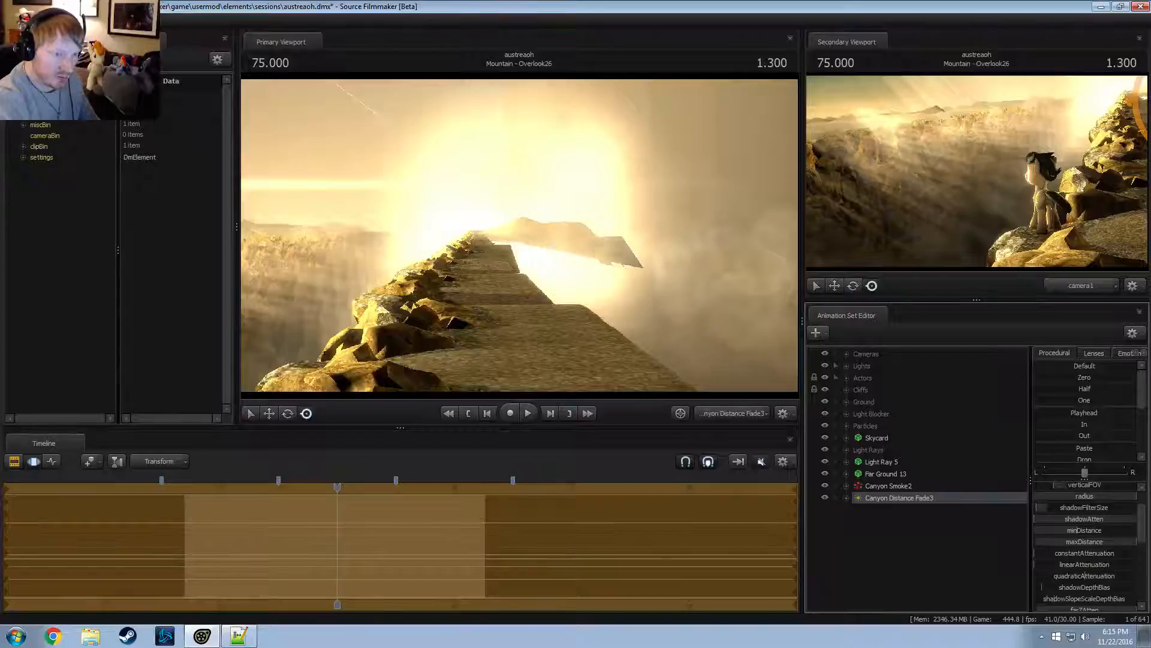
pyautogui.press('F3')
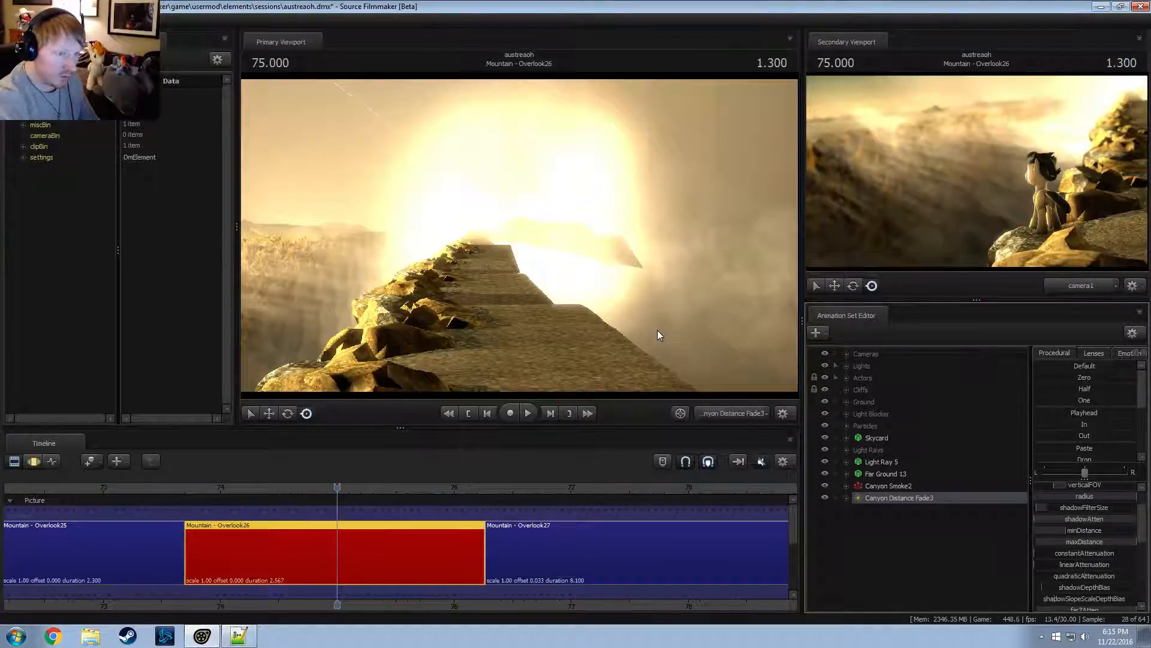
pyautogui.press('F4')
pyautogui.moveTo(667, 327); pyautogui.dragTo(902, 422)
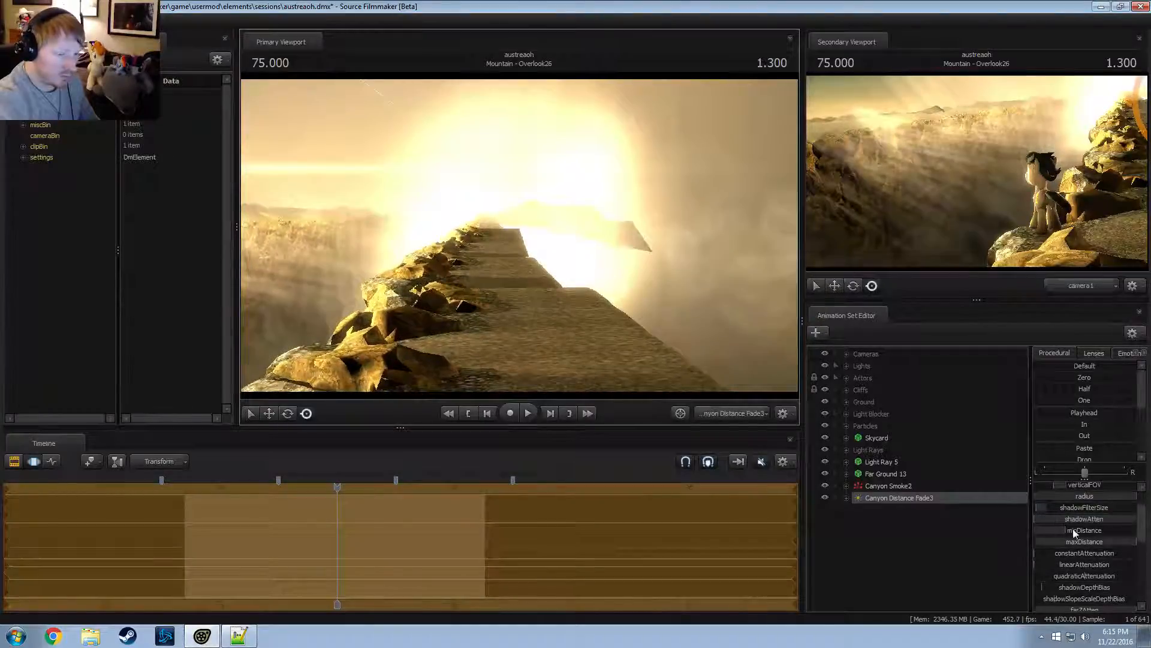
# Reduce minDistance on Canyon Distance Fade3, re-aim the light slightly and remap its intensity slider range to a lower maximum
pyautogui.moveTo(1074, 530)
pyautogui.mouseDown()
pyautogui.moveTo(1040, 530)
pyautogui.moveTo(1052, 530)
pyautogui.mouseUp()
pyautogui.moveTo(519, 234); pyautogui.dragTo(544, 235)
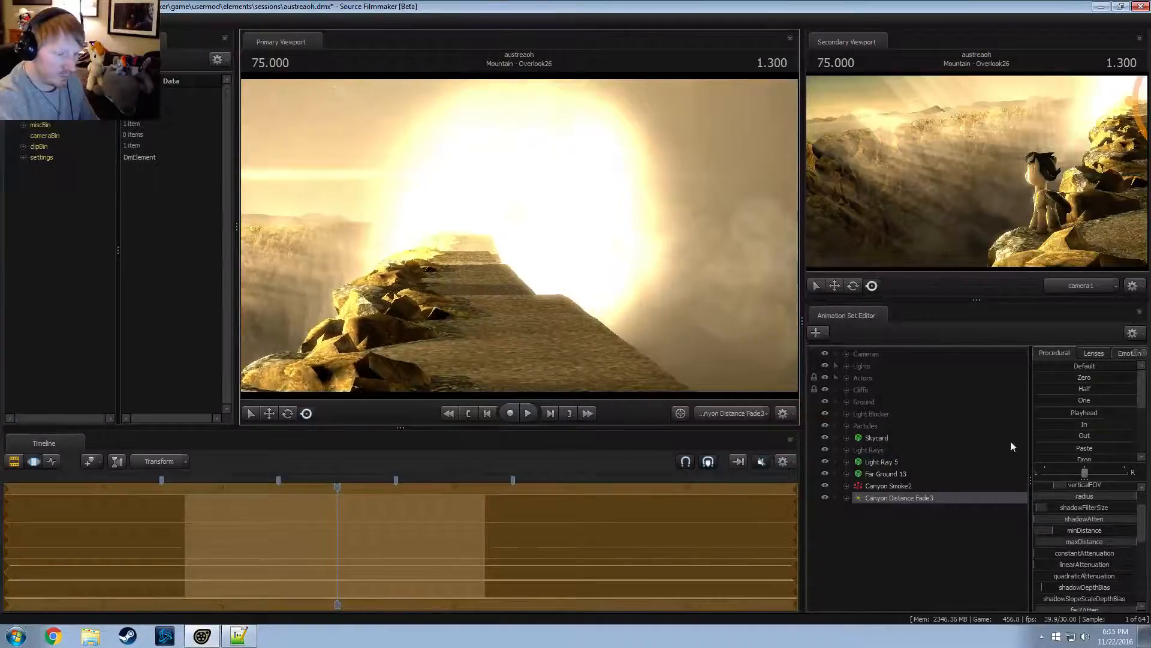
pyautogui.scroll(1, 1082, 521)
pyautogui.rightClick(1081, 486)
pyautogui.click(1104, 506)
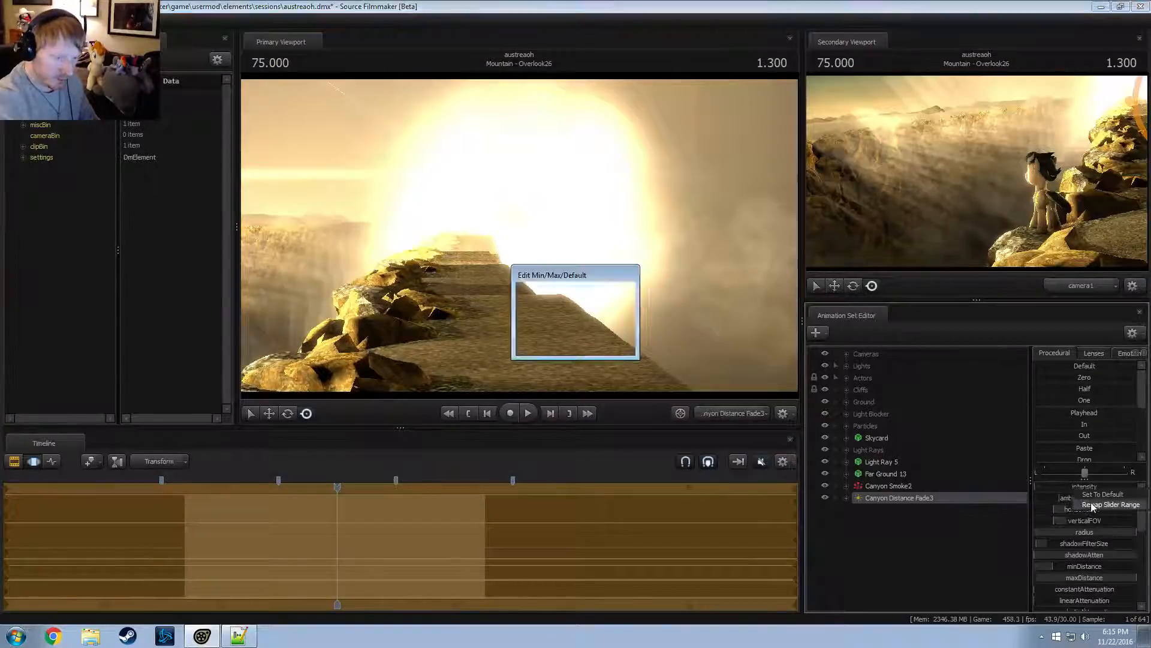
pyautogui.click(576, 310)
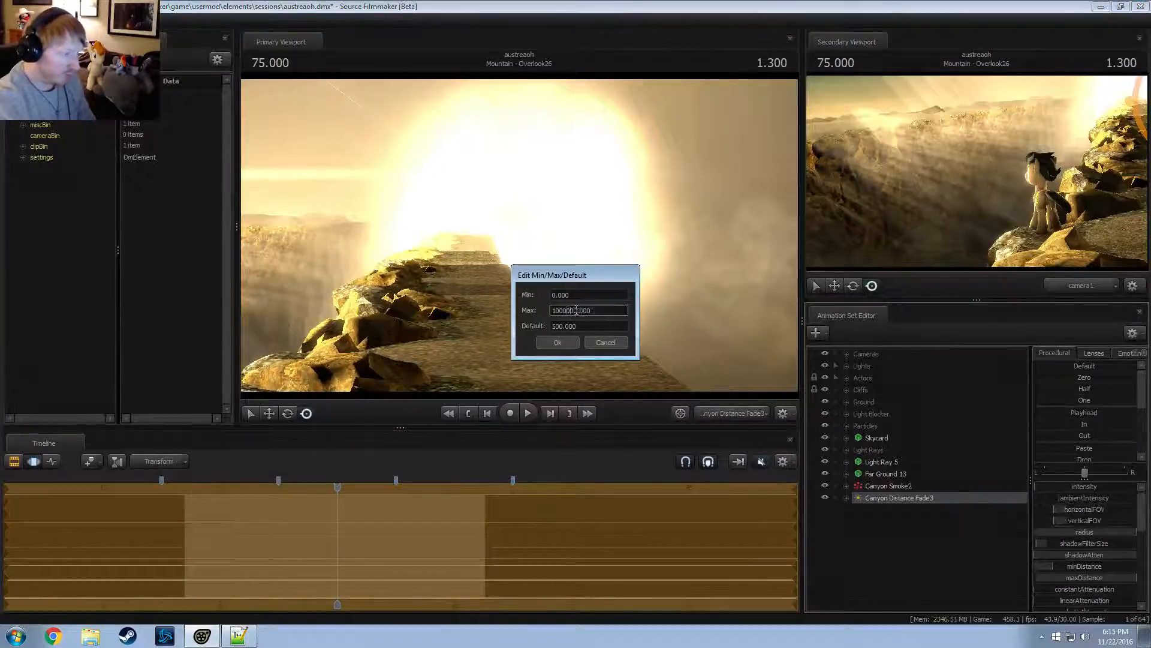
pyautogui.click(571, 343)
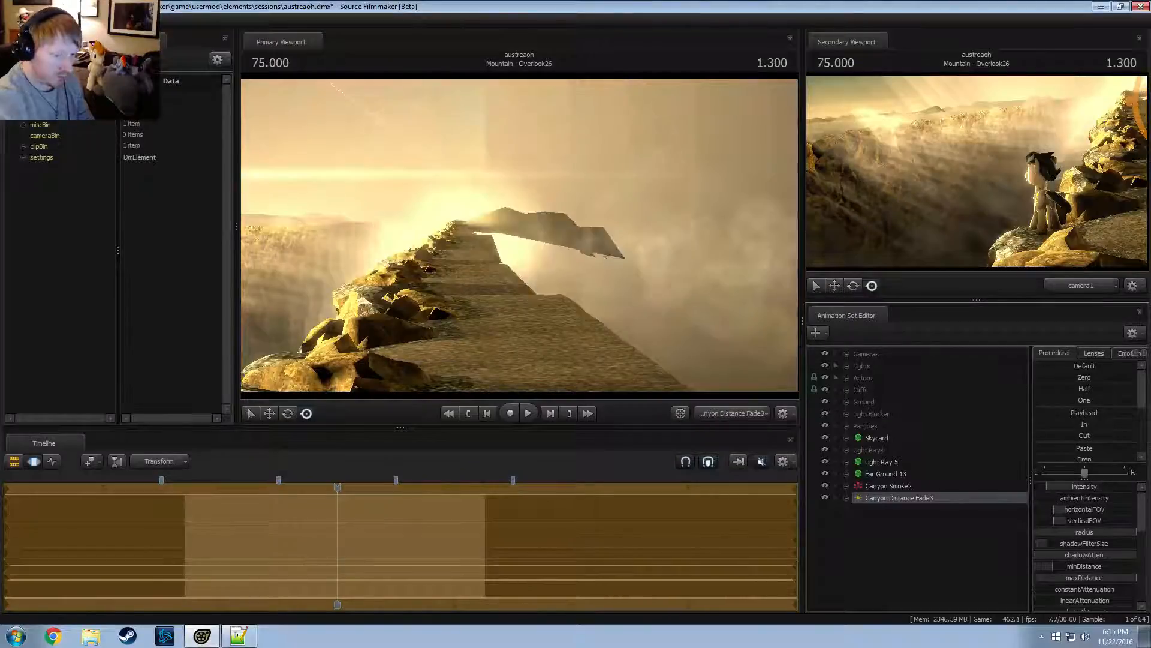
# Raise the light's volumetricIntensity, remap that slider's range to a higher maximum and check the shot in the Clip Editor
pyautogui.scroll(-4, 1093, 581)
pyautogui.scroll(-2, 1092, 582)
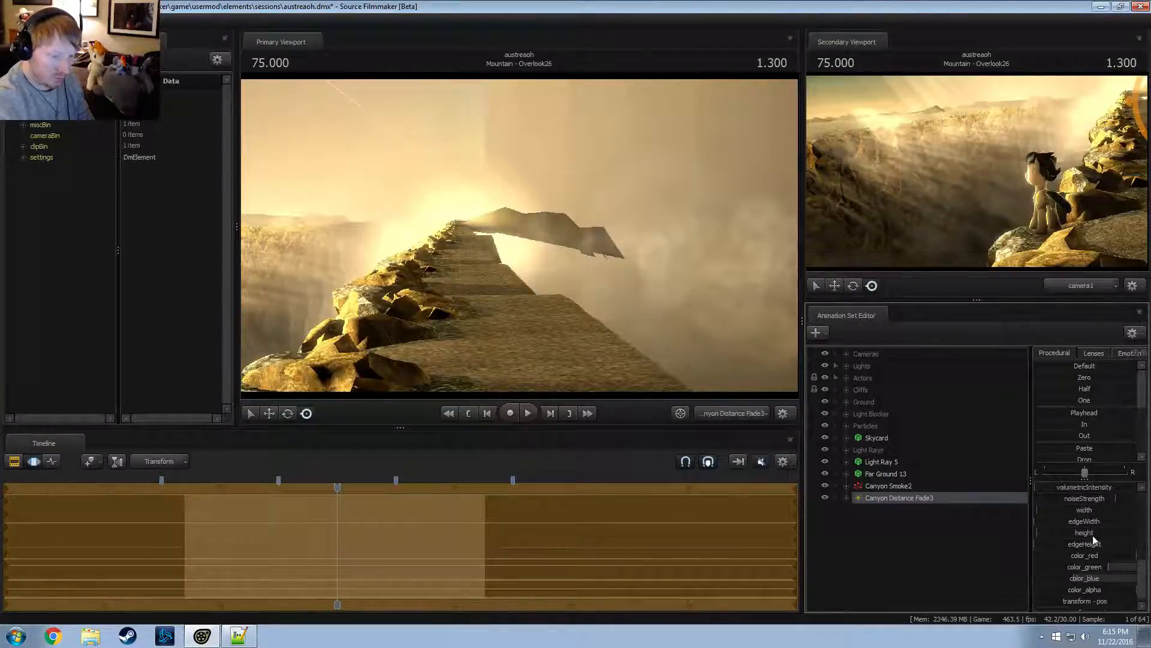
pyautogui.moveTo(1089, 489); pyautogui.dragTo(1126, 501)
pyautogui.rightClick(1099, 489)
pyautogui.click(1070, 497)
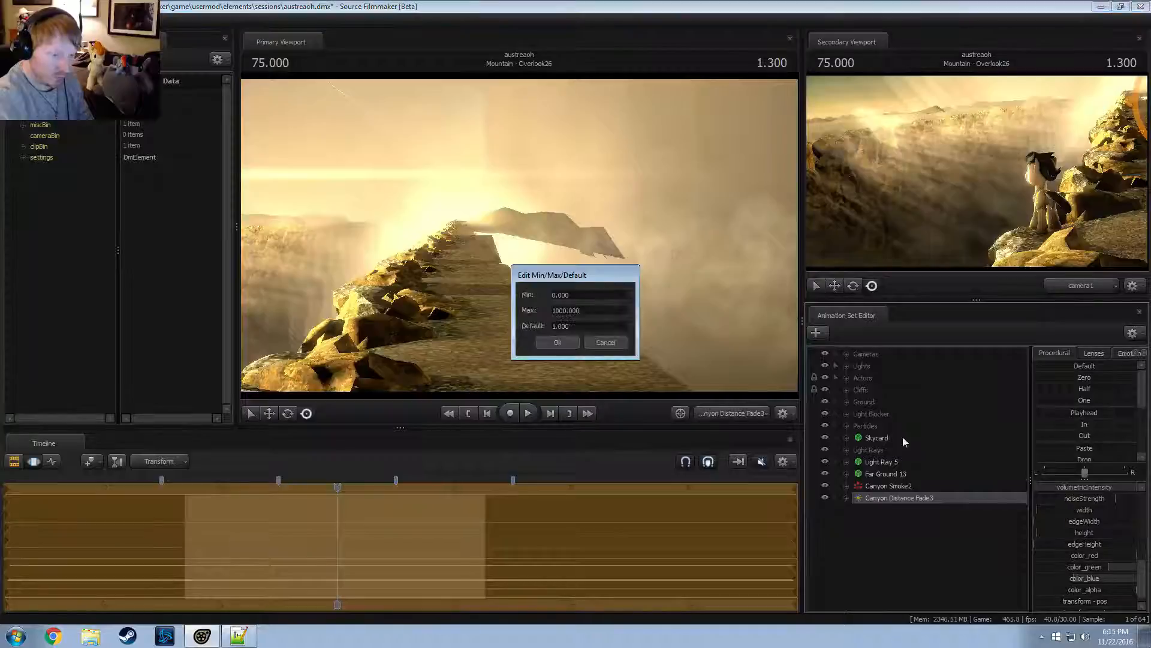
pyautogui.moveTo(556, 311); pyautogui.dragTo(560, 310)
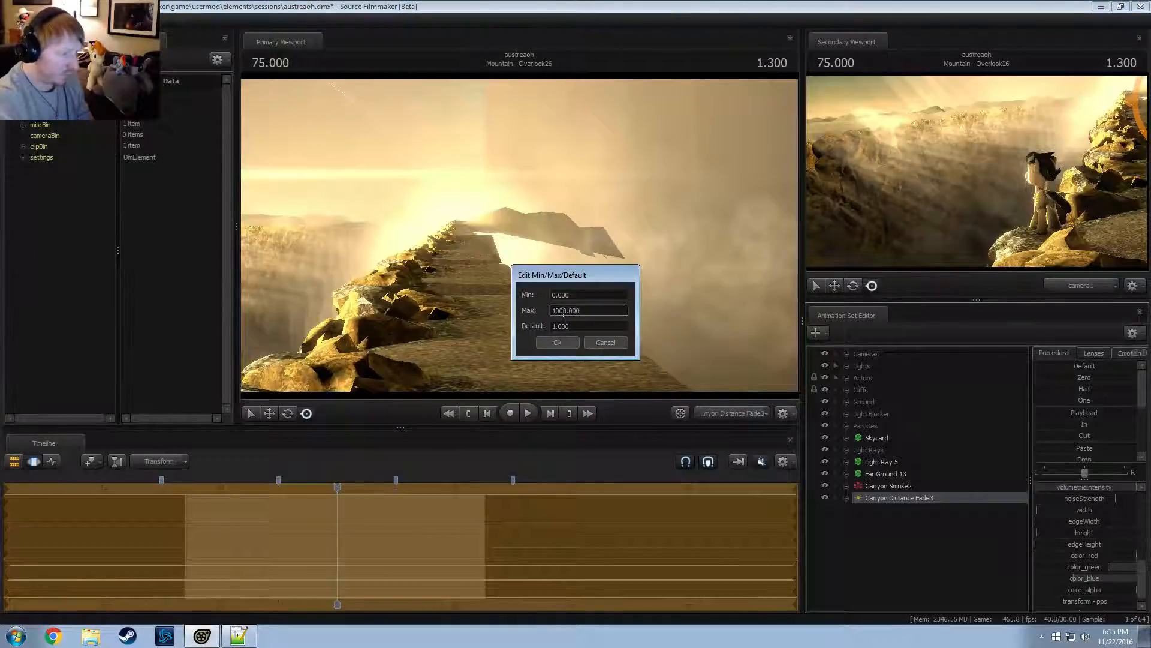
pyautogui.click(571, 342)
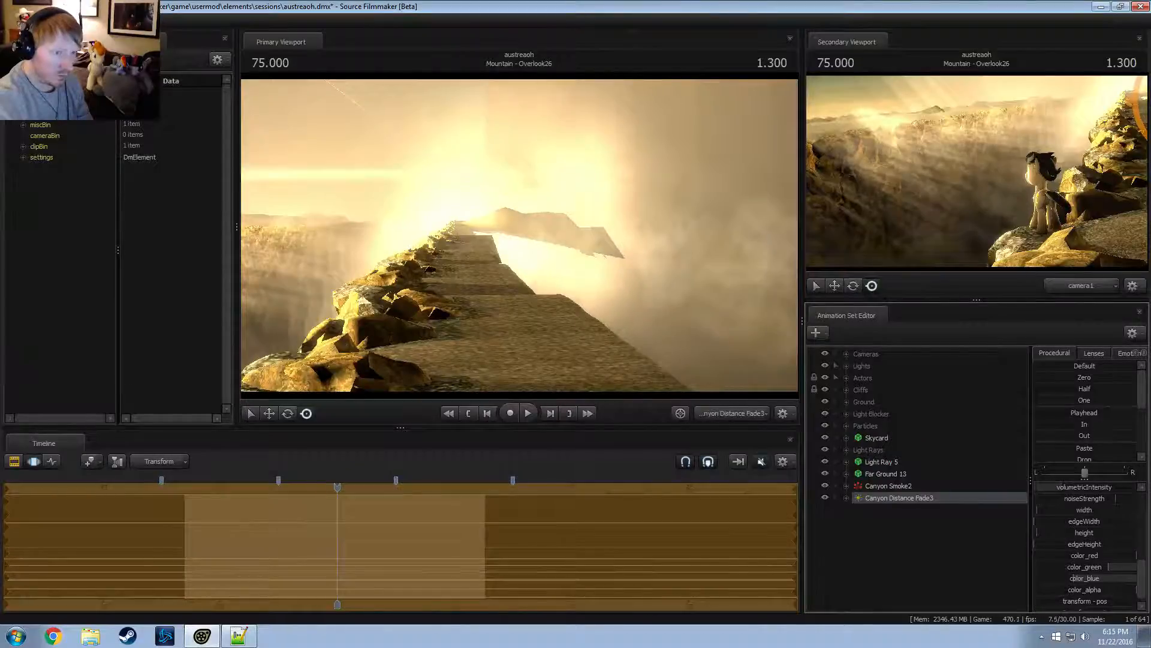
pyautogui.press('F2')
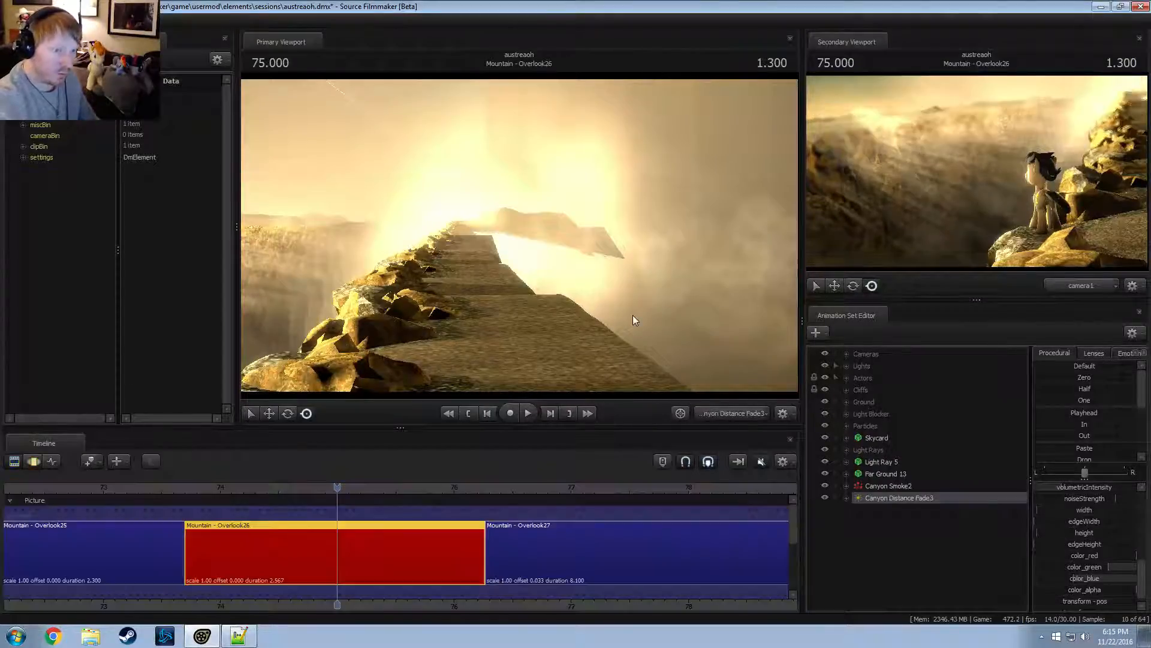
# Reposition the light in the Motion Editor so it shines along the rocky cliff edge, adjust its volumetricIntensity and check the shot
pyautogui.press('F3')
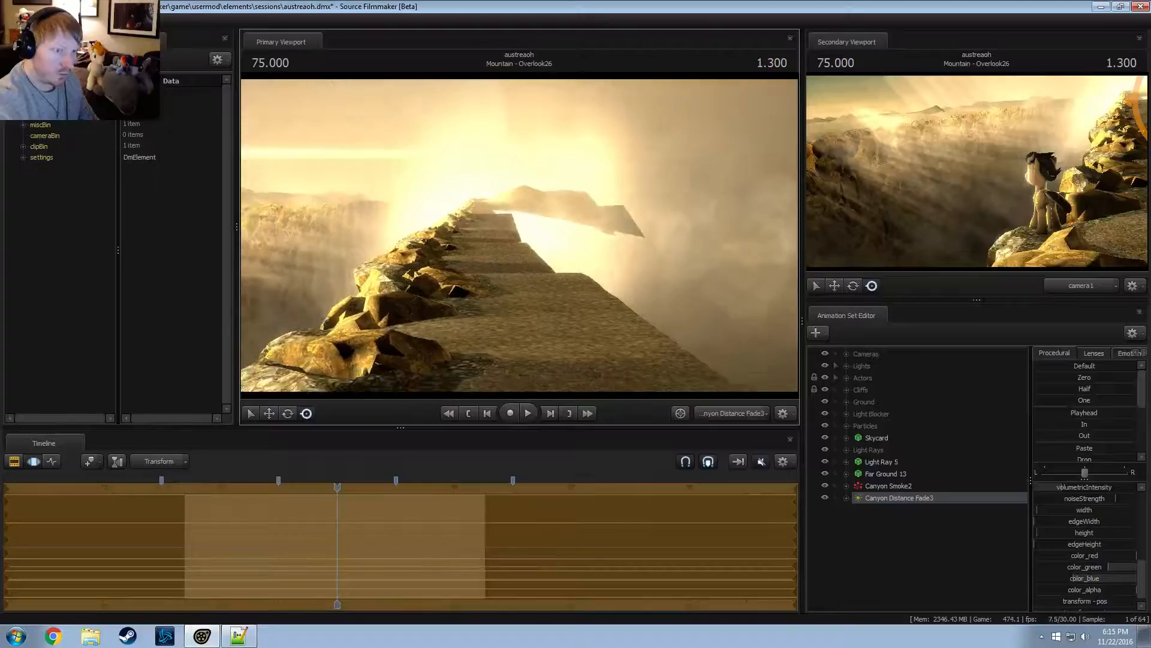
pyautogui.press('s')
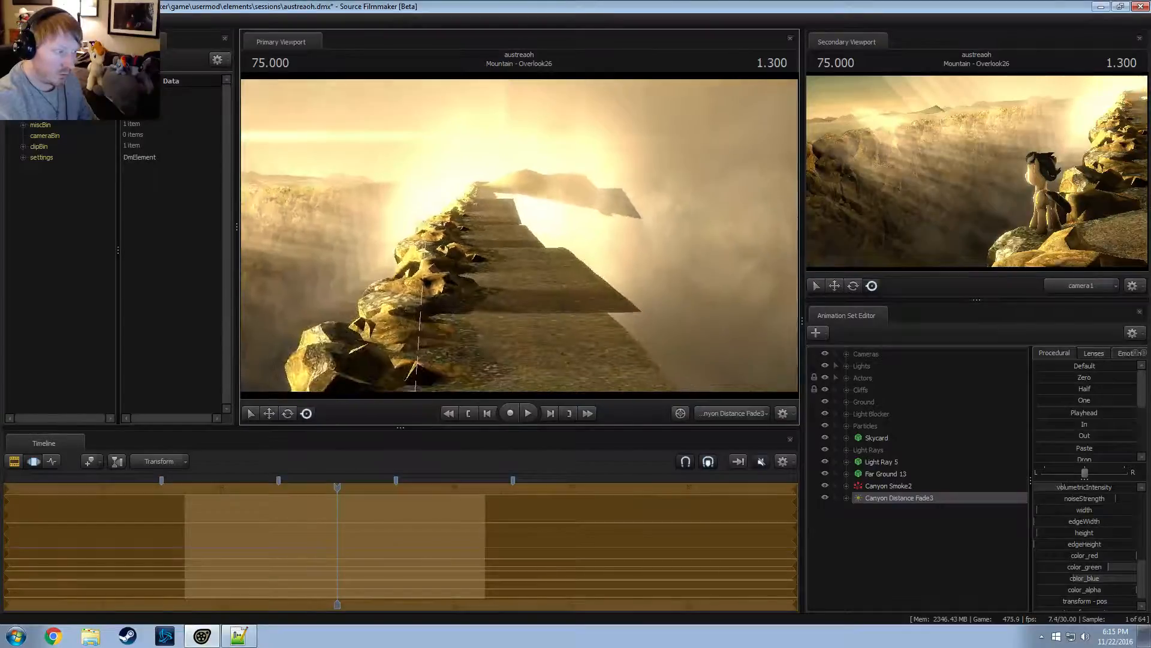
pyautogui.press('a')
pyautogui.press('d')
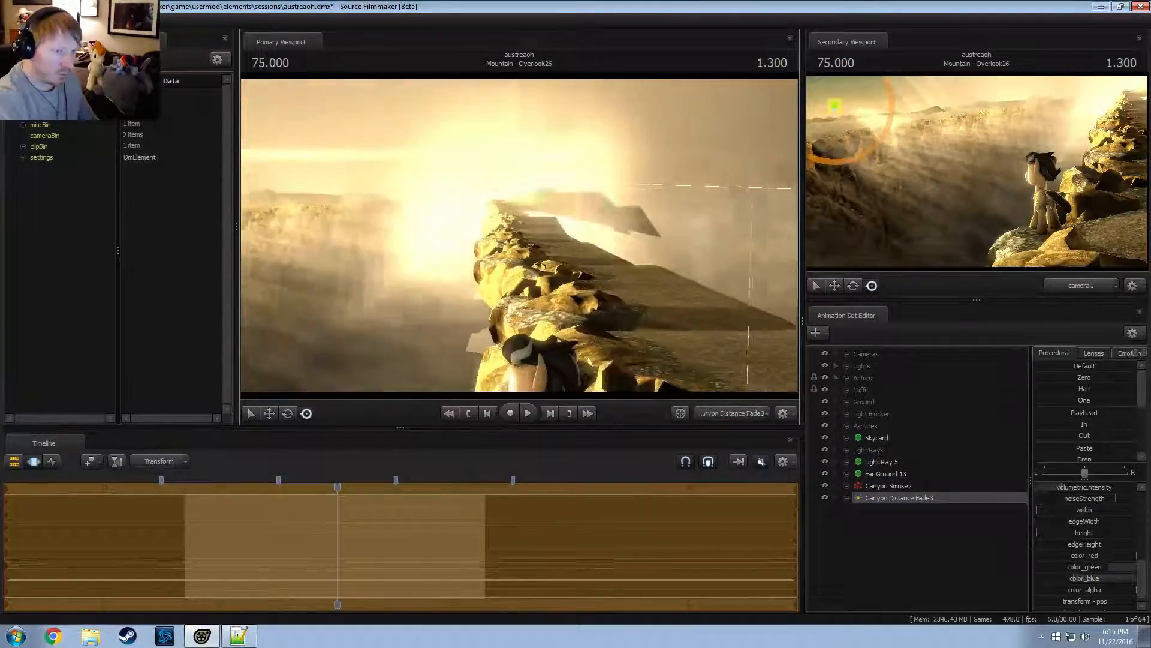
pyautogui.press('w')
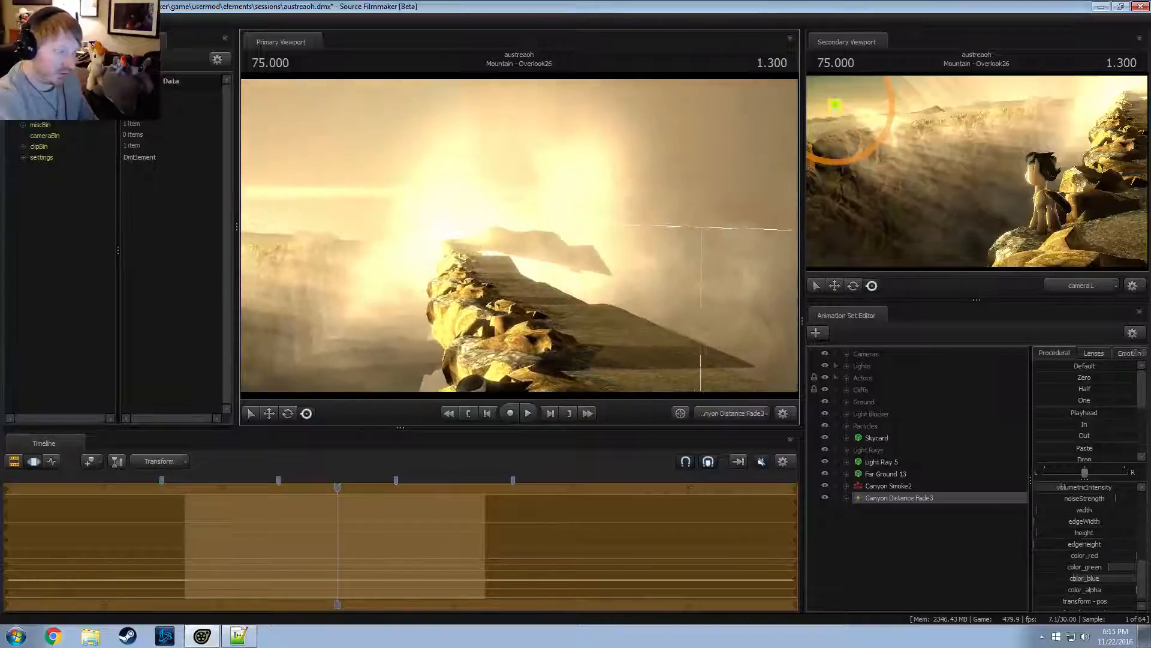
pyautogui.moveTo(520, 235)
pyautogui.mouseDown()
pyautogui.moveTo(420, 231)
pyautogui.moveTo(521, 240)
pyautogui.moveTo(520, 255)
pyautogui.moveTo(521, 240)
pyautogui.mouseUp()
pyautogui.moveTo(1068, 487); pyautogui.dragTo(1084, 487)
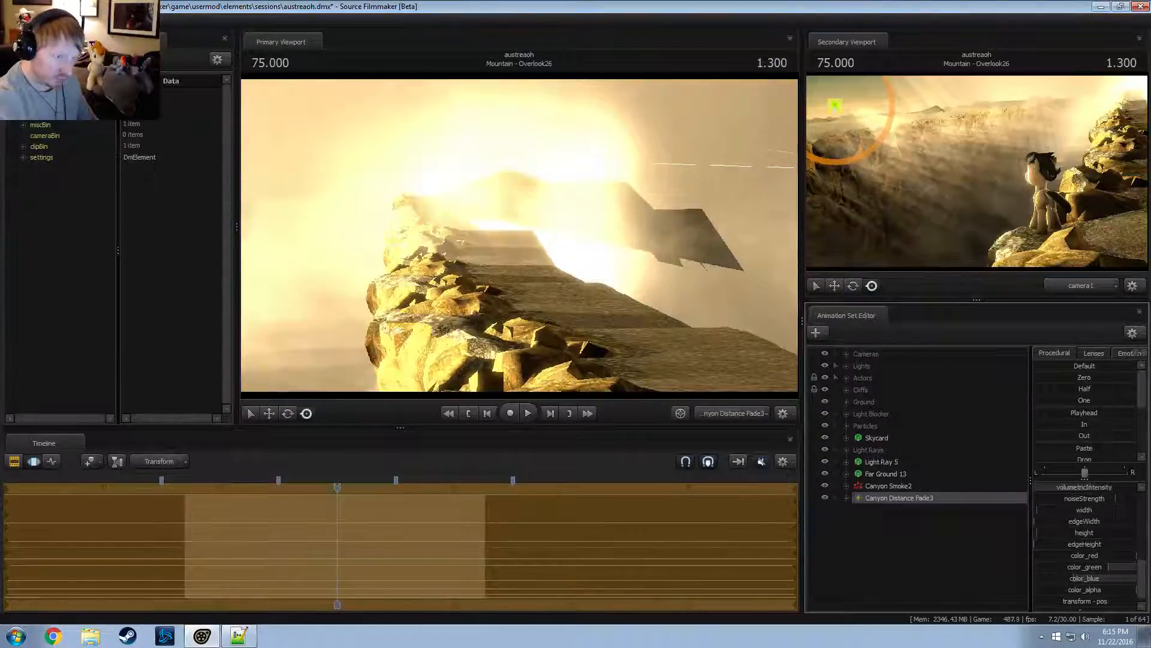
pyautogui.press('F2')
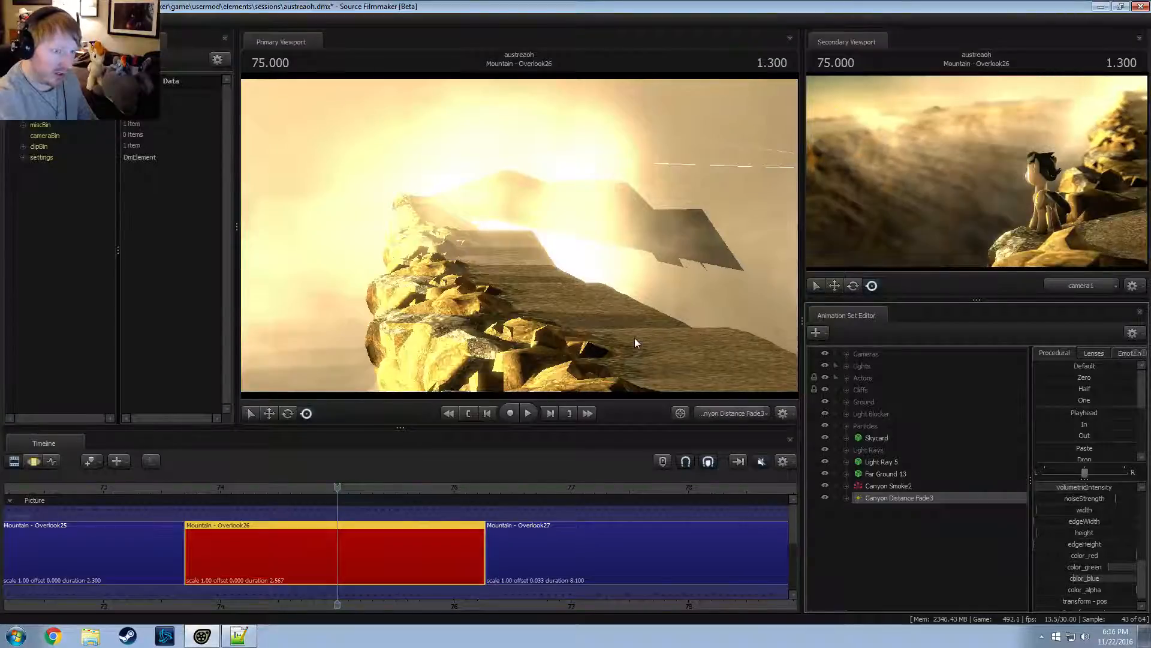
# Move the light closer to the rocks and re-aim it along the cliff, checking the shot in the Clip Editor between adjustments
pyautogui.press('F3')
pyautogui.moveTo(635, 337); pyautogui.dragTo(521, 239)
pyautogui.press('F2')
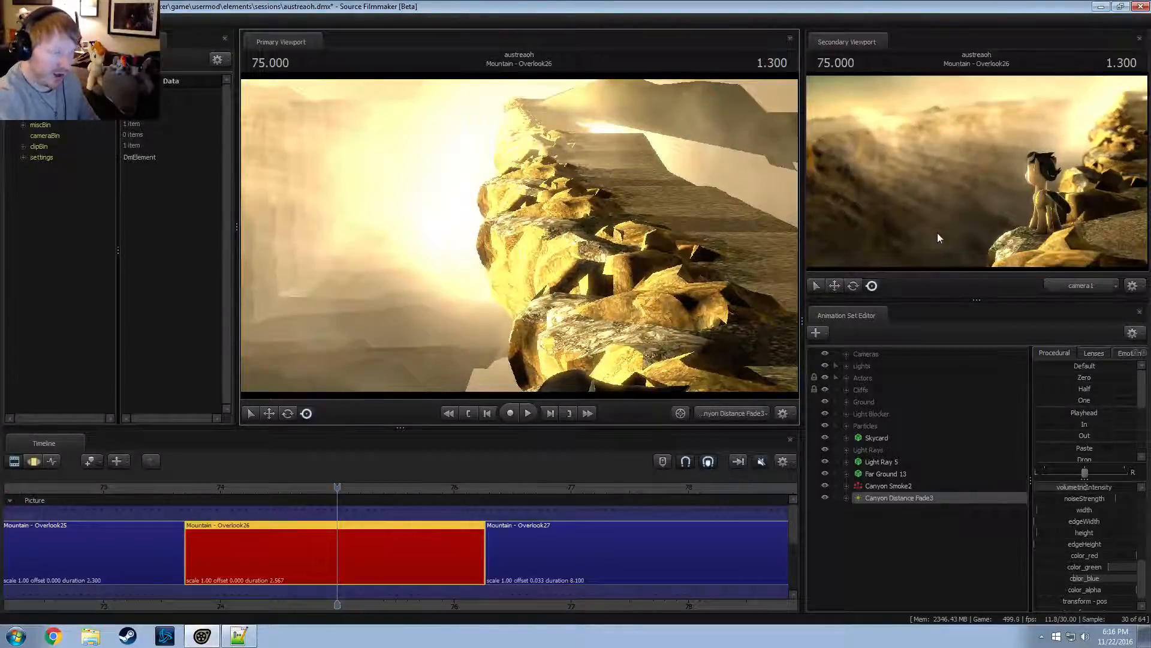
pyautogui.press('F3')
pyautogui.moveTo(577, 222); pyautogui.dragTo(523, 242)
pyautogui.press('F2')
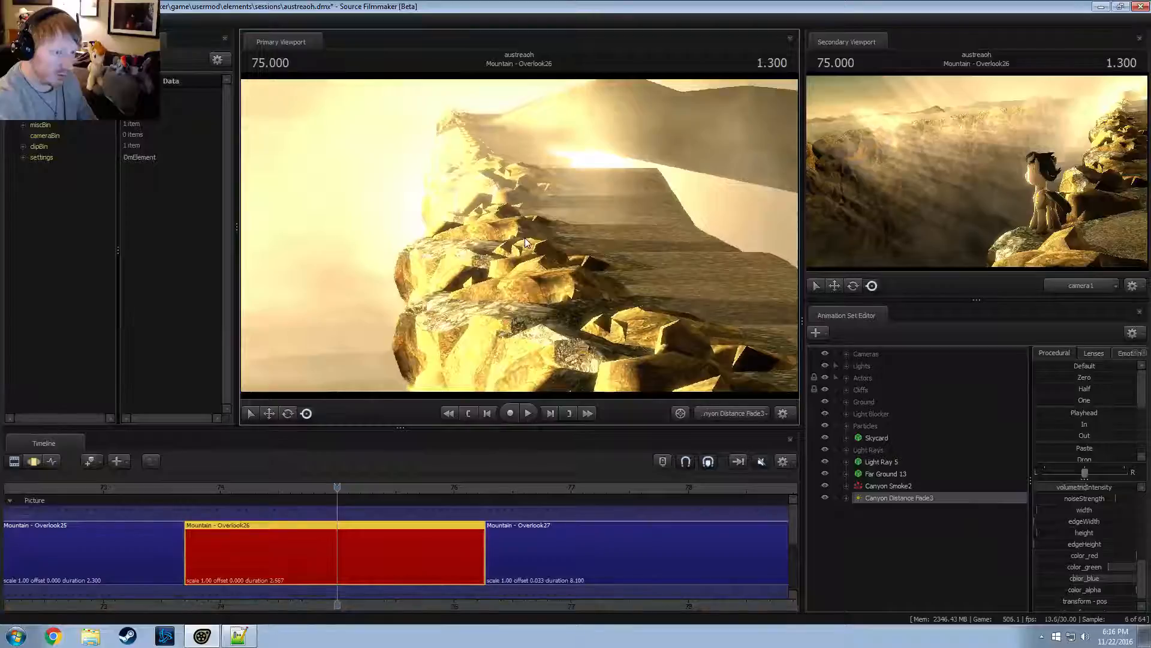
# Fine-tune the light's volumetricIntensity and shadowAtten in the Motion Editor, checking the shot after each adjustment
pyautogui.press('F3')
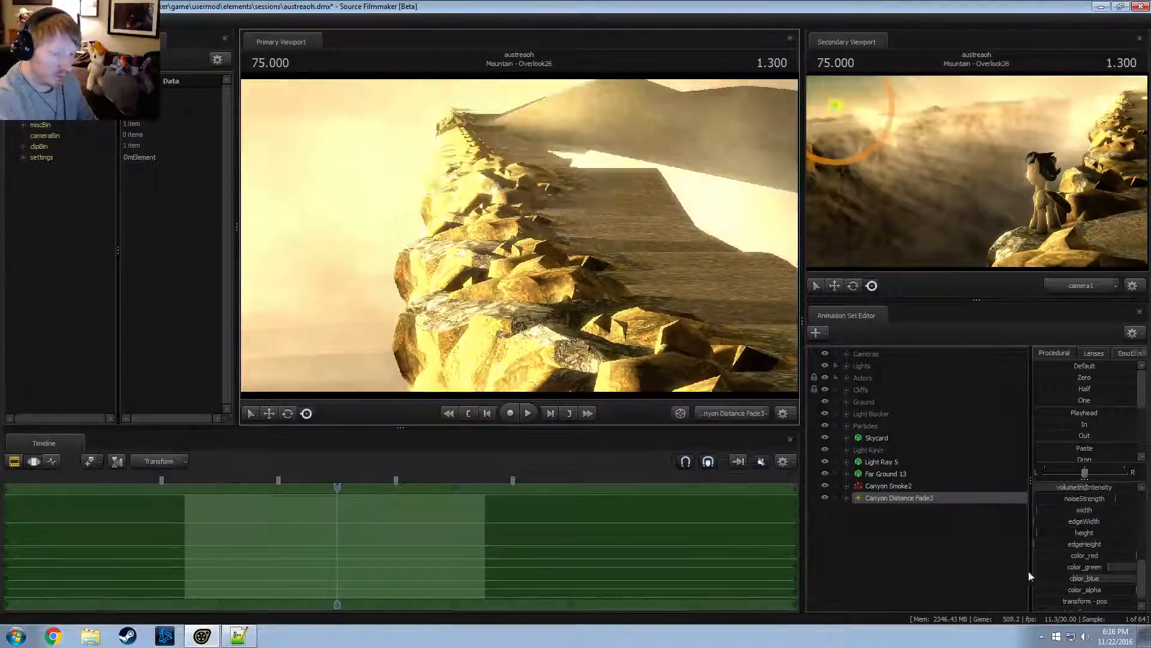
pyautogui.moveTo(1080, 488); pyautogui.dragTo(1083, 488)
pyautogui.press('F2')
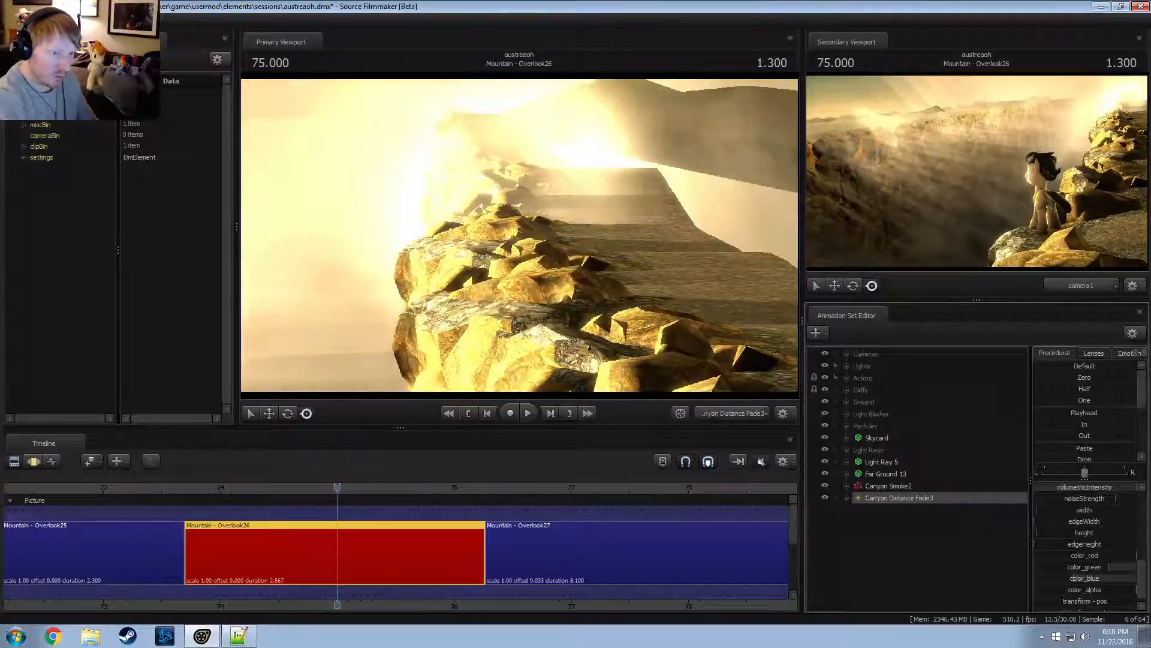
pyautogui.press('F3')
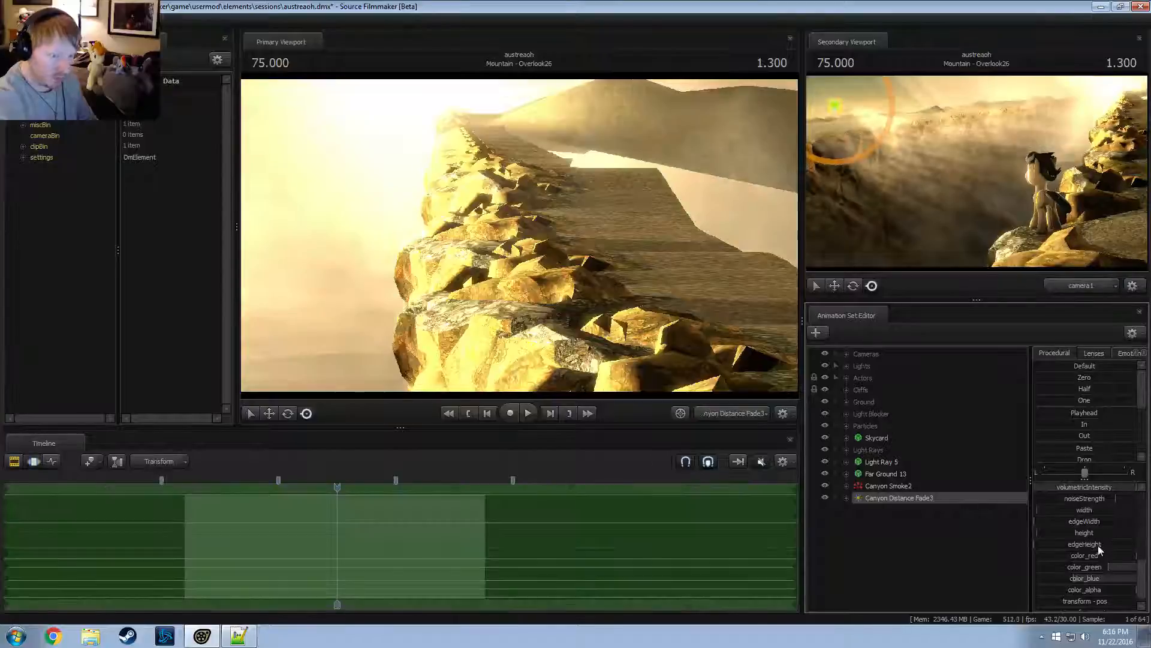
pyautogui.scroll(3, 1096, 545)
pyautogui.scroll(1, 1096, 546)
pyautogui.moveTo(1099, 516); pyautogui.dragTo(1102, 516)
pyautogui.press('F2')
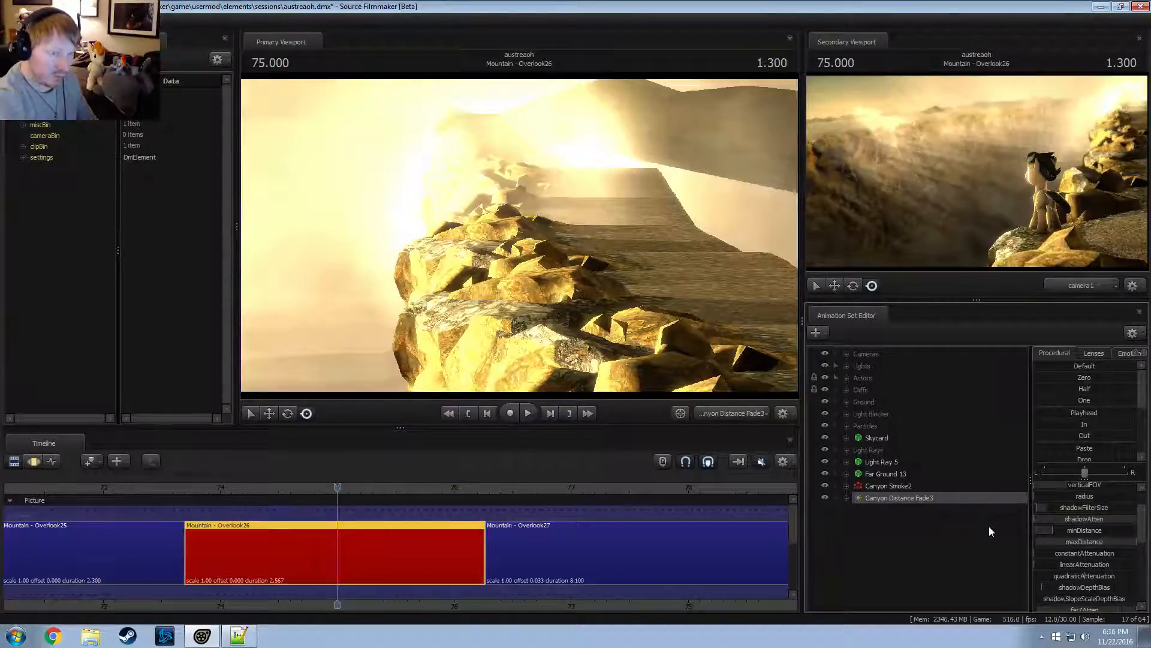
# Make small corrections to the light's aim over the foreground rocks and compare the result in the Clip Editor
pyautogui.press('F3')
pyautogui.moveTo(648, 288); pyautogui.dragTo(520, 235)
pyautogui.press('F2')
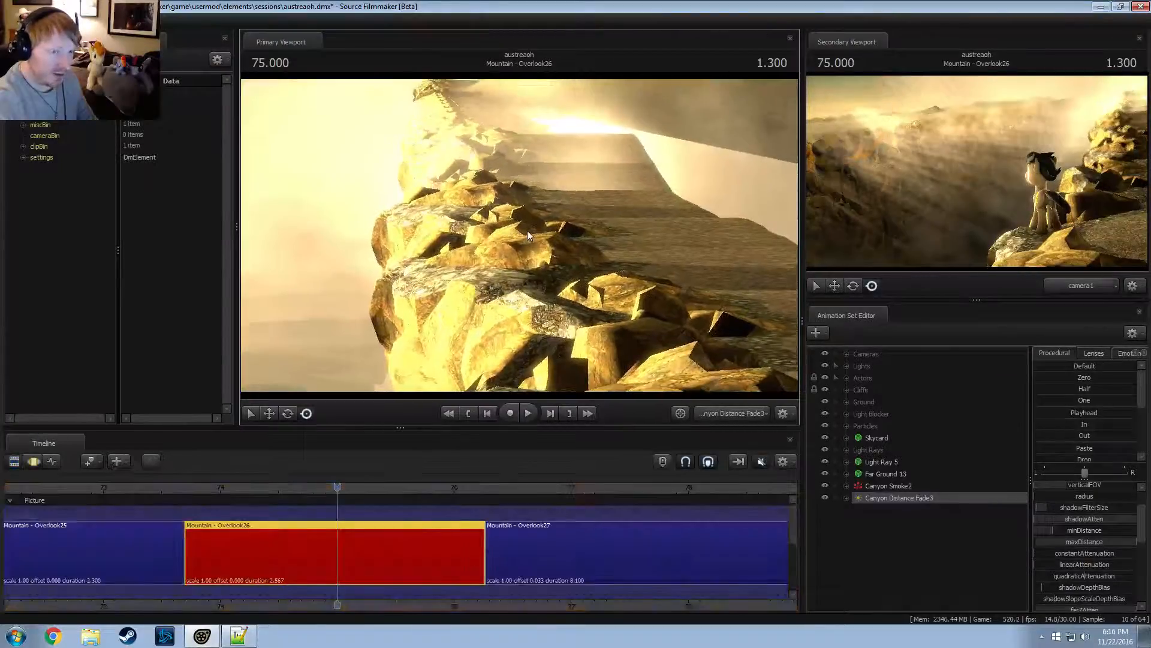
pyautogui.press('F3')
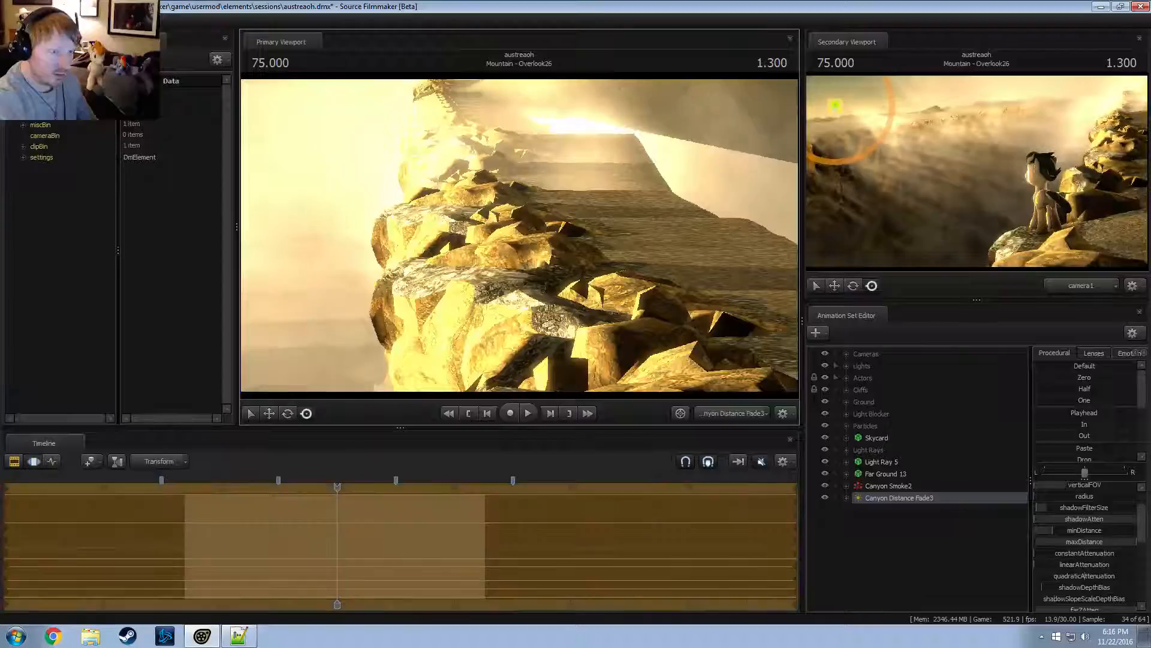
pyautogui.moveTo(528, 229)
pyautogui.mouseDown()
pyautogui.moveTo(546, 242)
pyautogui.moveTo(519, 235)
pyautogui.mouseUp()
pyautogui.press('F2')
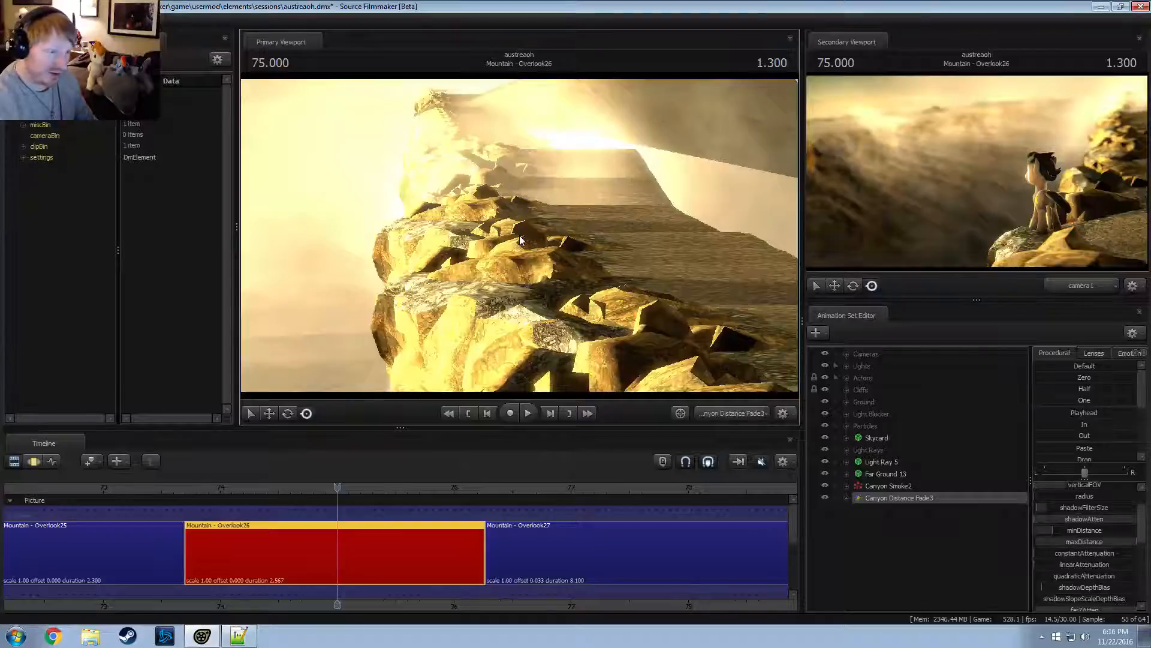
# Return the primary viewport to camera1, hide Canyon Distance Fade3 to compare the shot without it and delete the light
pyautogui.click(734, 413)
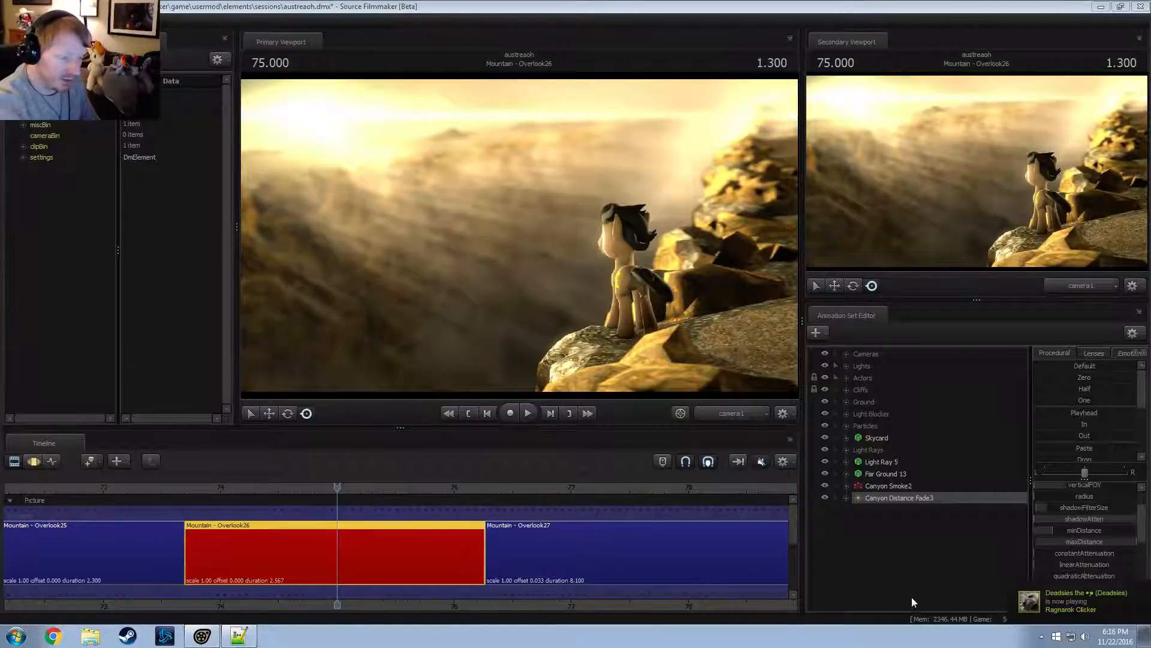
pyautogui.click(825, 498)
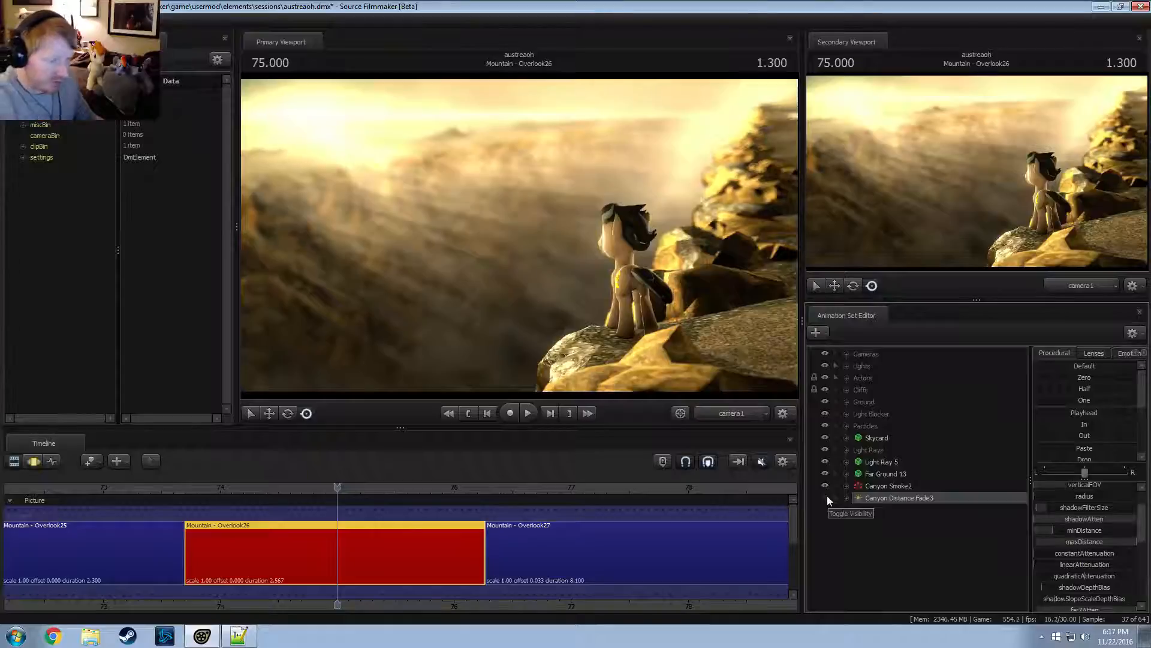
pyautogui.rightClick(882, 498)
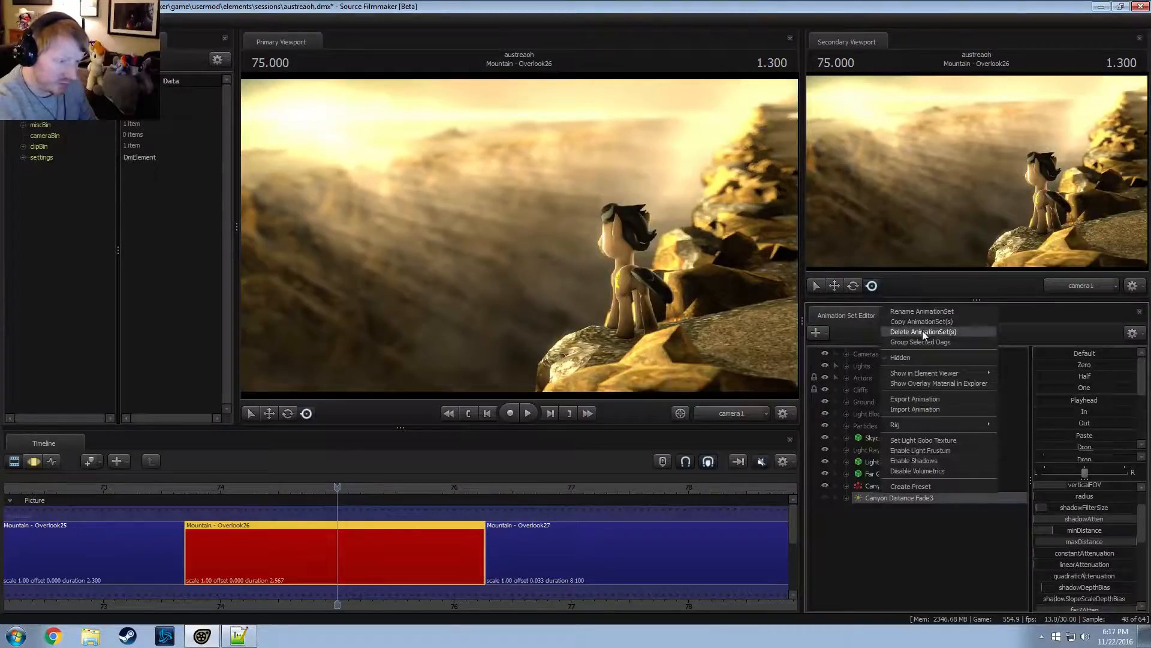
pyautogui.click(922, 331)
# Examine the skybox lights in the Lights group and look through Canyon Distance Fade2 in the Motion Editor
pyautogui.click(901, 498)
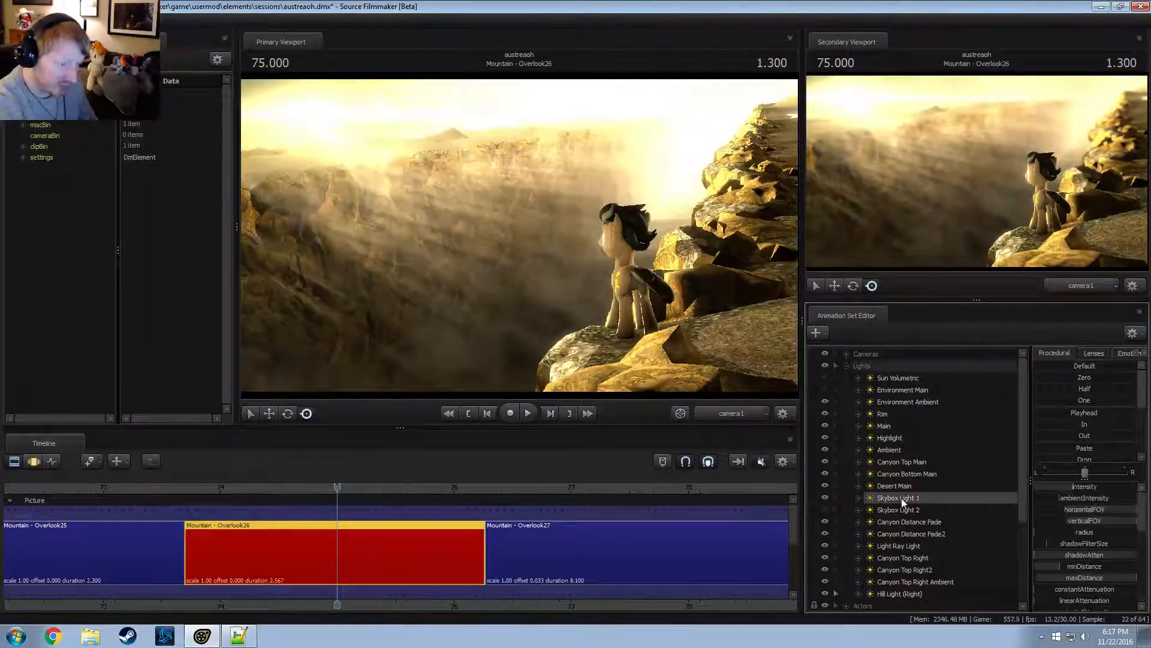
pyautogui.click(900, 509)
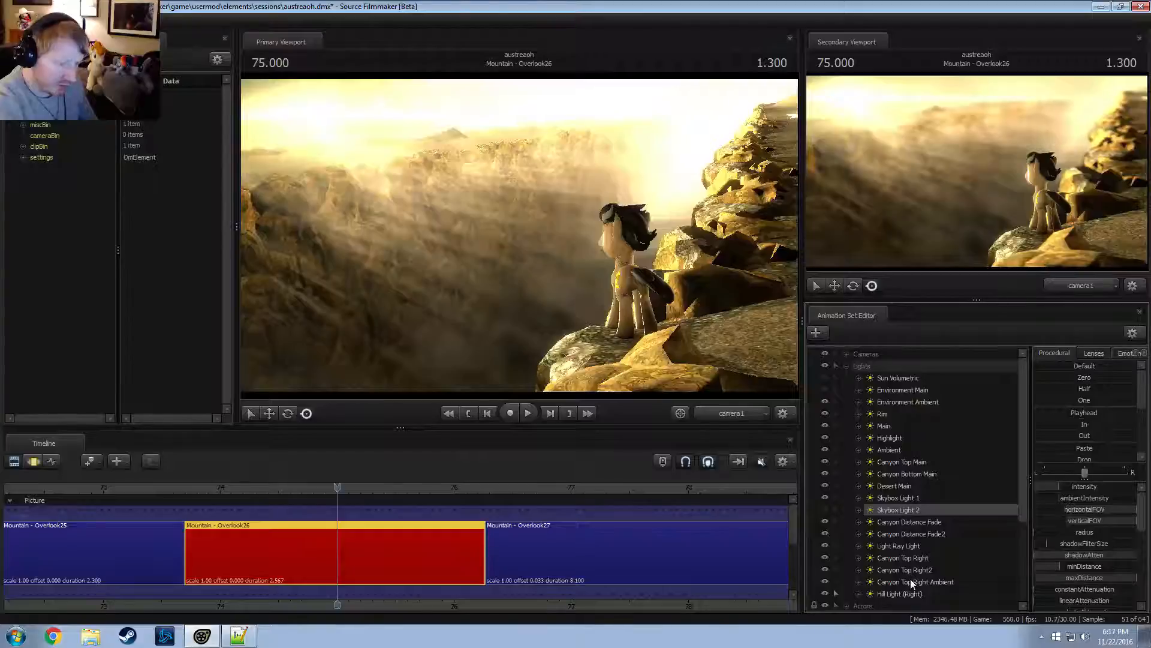
pyautogui.moveTo(921, 534); pyautogui.dragTo(521, 240)
pyautogui.press('F3')
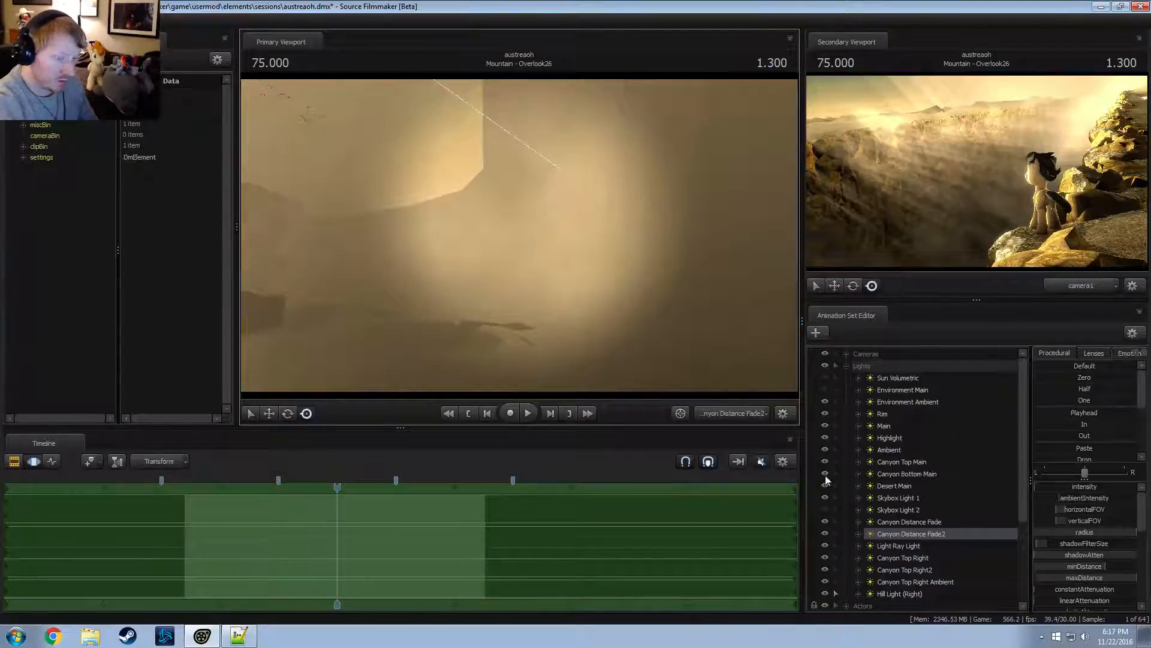
# Look through the Canyon Distance Fade light to examine its coverage, and return to camera1 in the Clip Editor
pyautogui.click(909, 522)
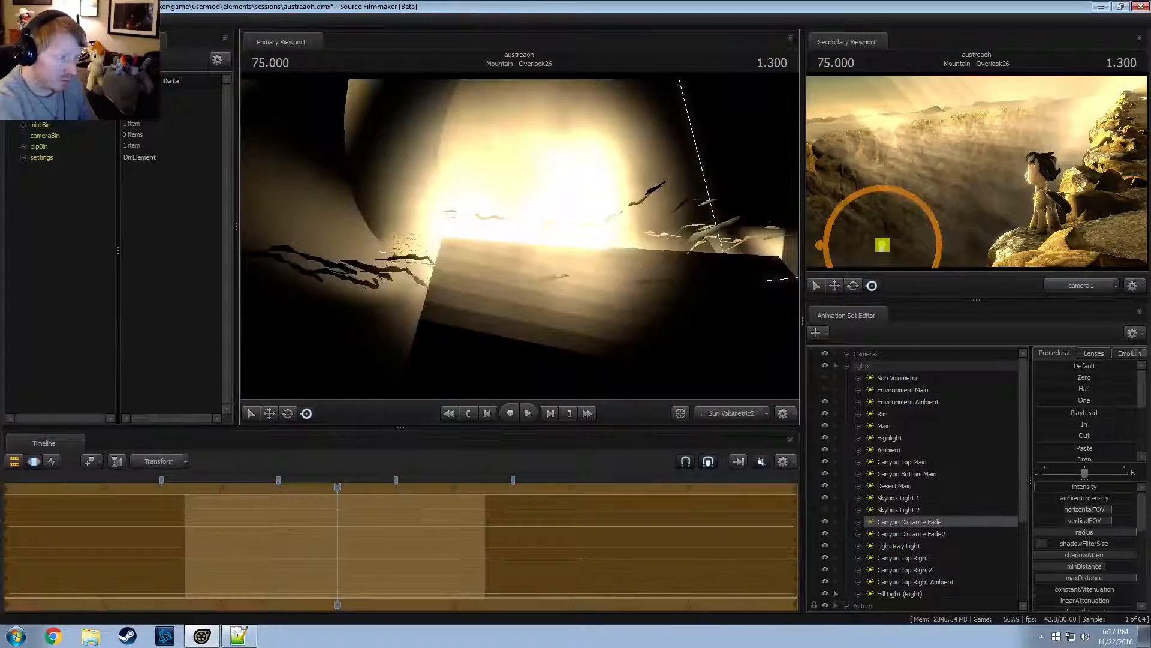
pyautogui.moveTo(521, 240)
pyautogui.mouseDown()
pyautogui.moveTo(535, 243)
pyautogui.moveTo(520, 231)
pyautogui.moveTo(525, 243)
pyautogui.mouseUp()
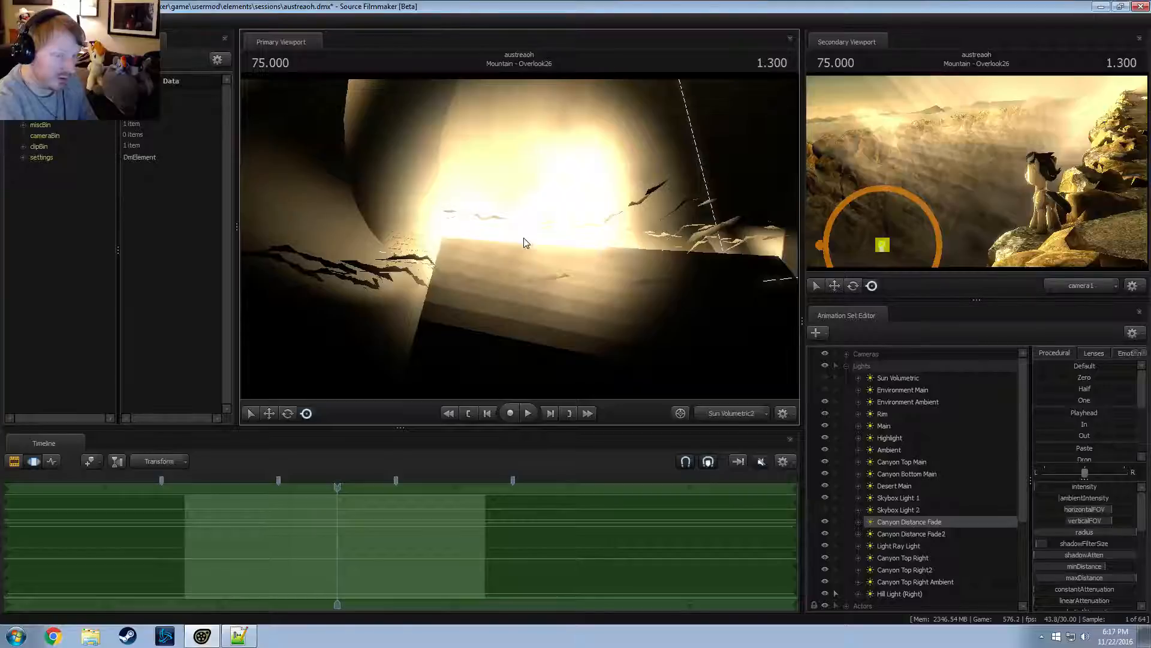
pyautogui.moveTo(524, 243); pyautogui.dragTo(525, 243)
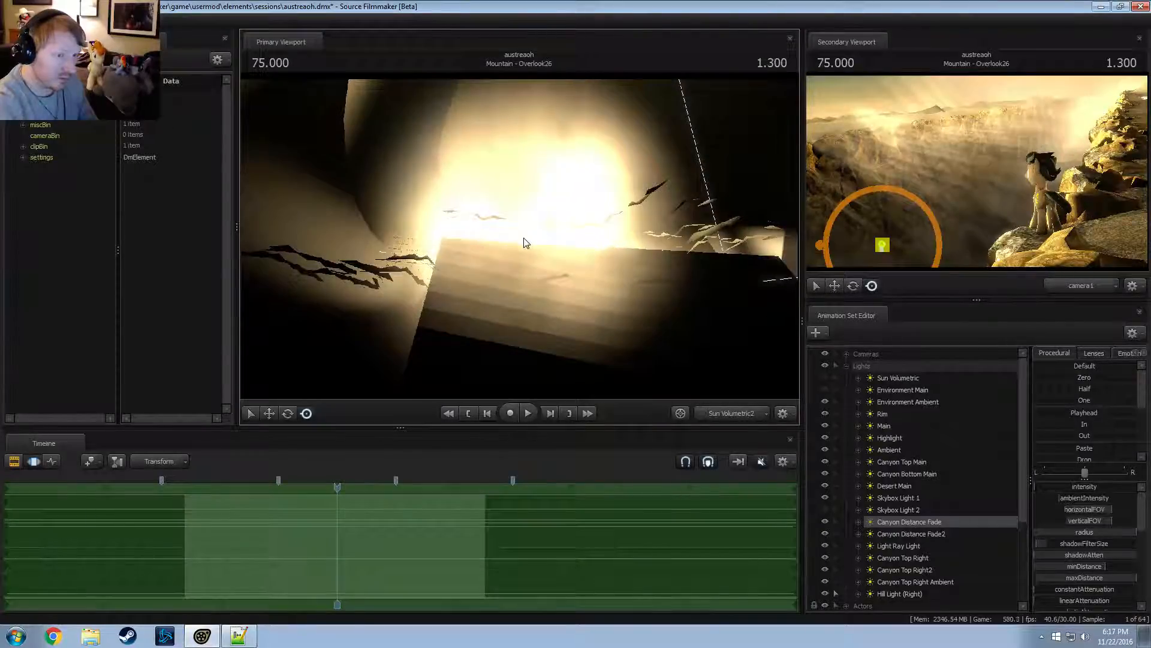
pyautogui.press('F3')
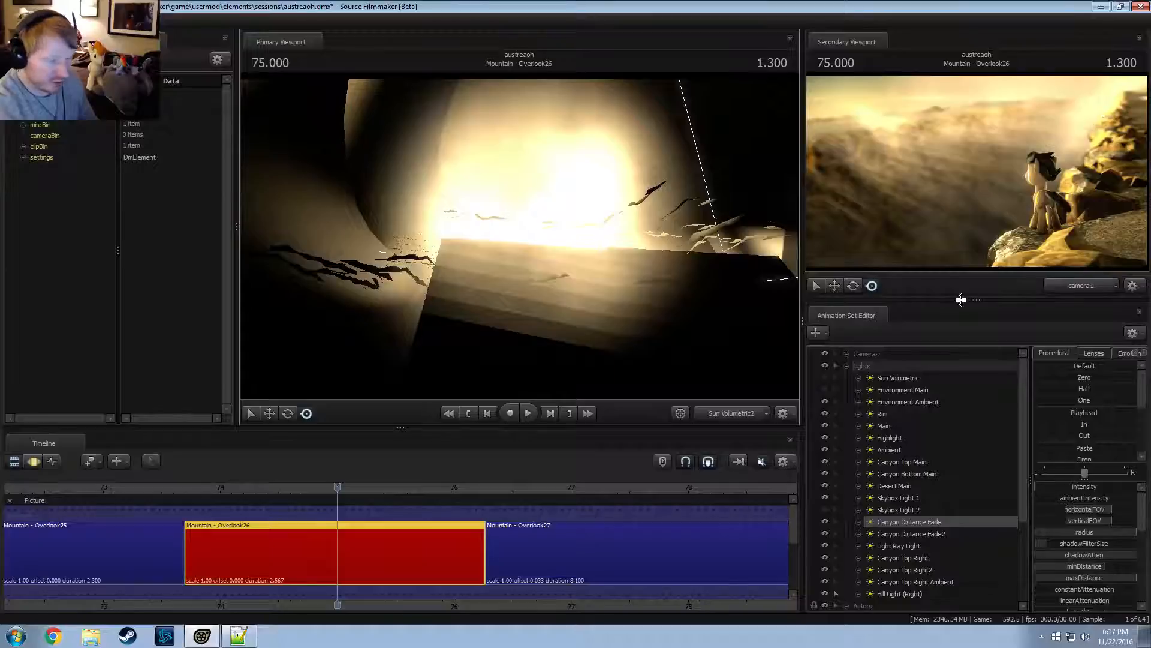
pyautogui.click(730, 414)
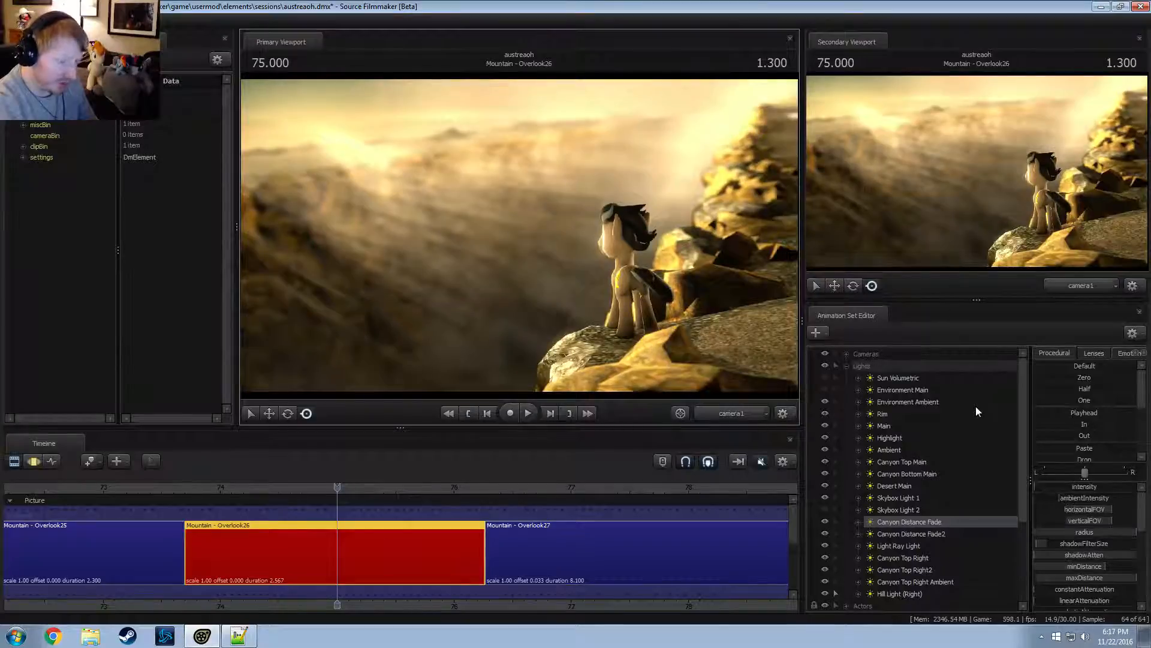
# Examine the Canyon Distance Fade light's settings and compare the shot through the Work Camera and camera1, ending on the primary viewport's Work Camera
pyautogui.press('F3')
pyautogui.scroll(-3, 1095, 558)
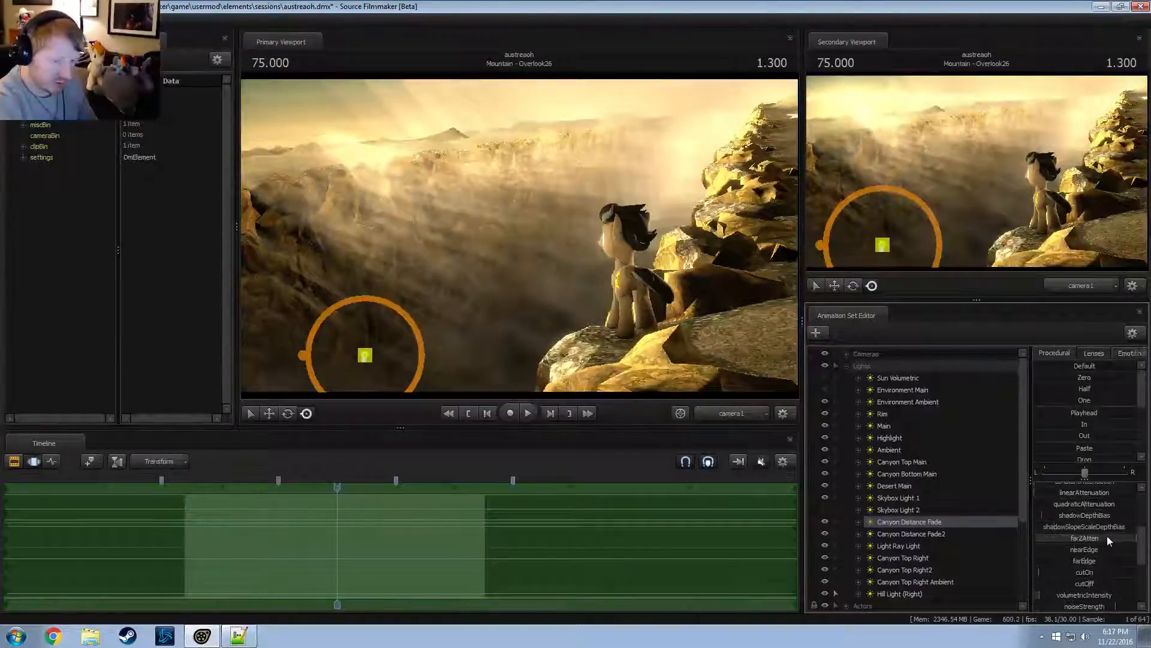
pyautogui.scroll(3, 1107, 537)
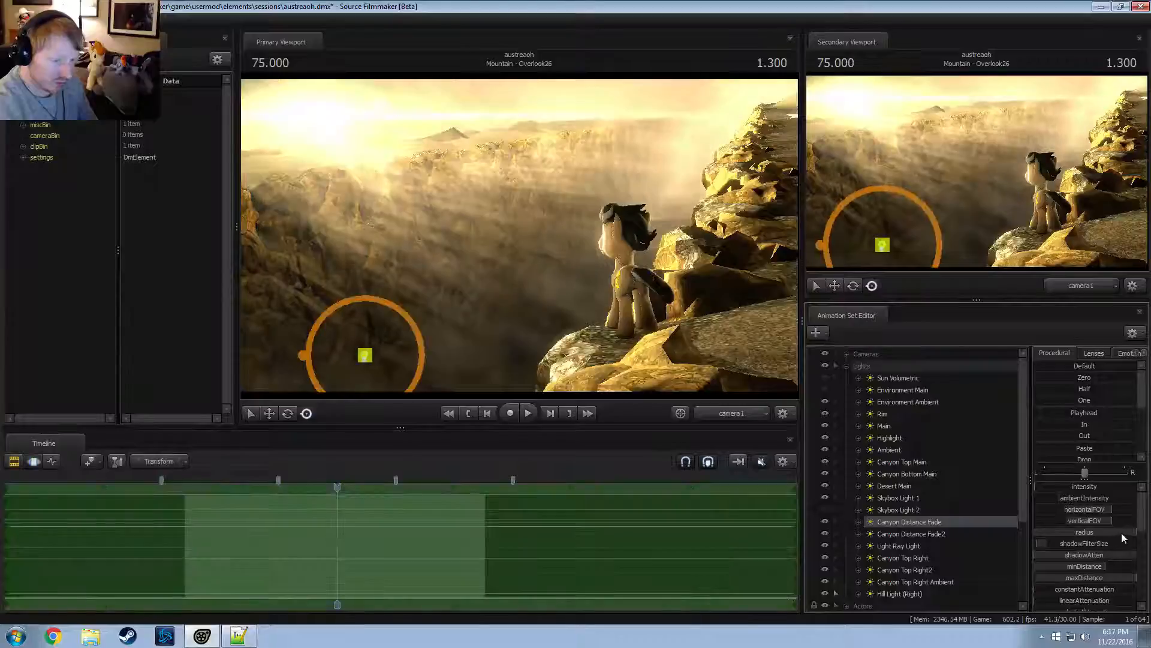
pyautogui.press('F2')
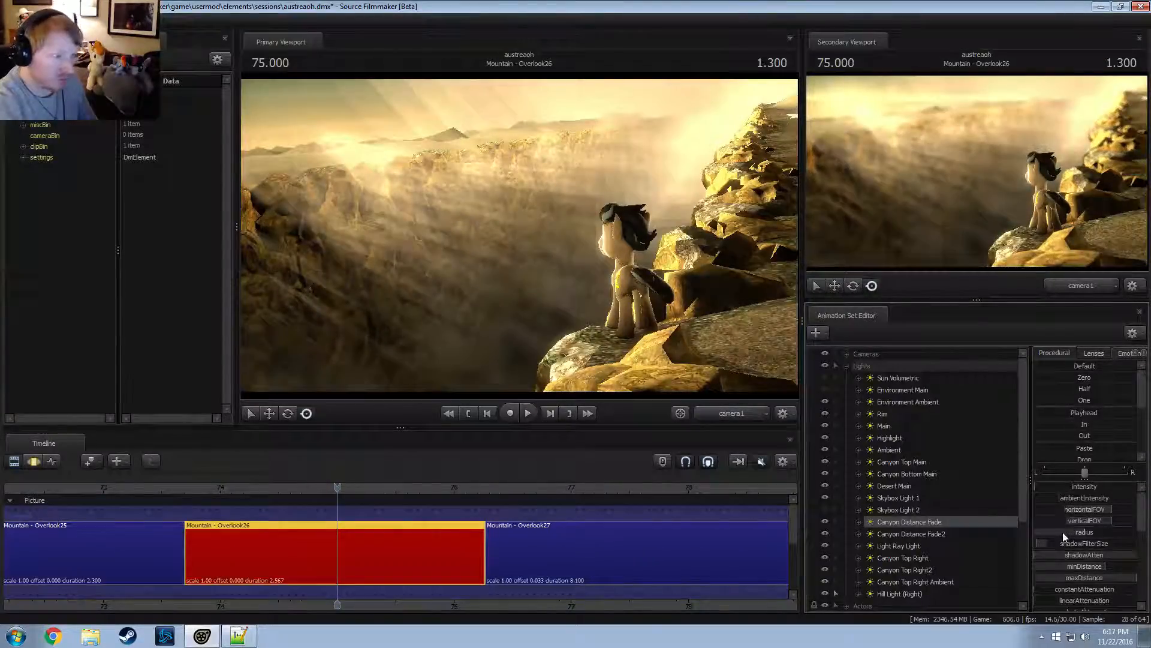
pyautogui.click(1076, 289)
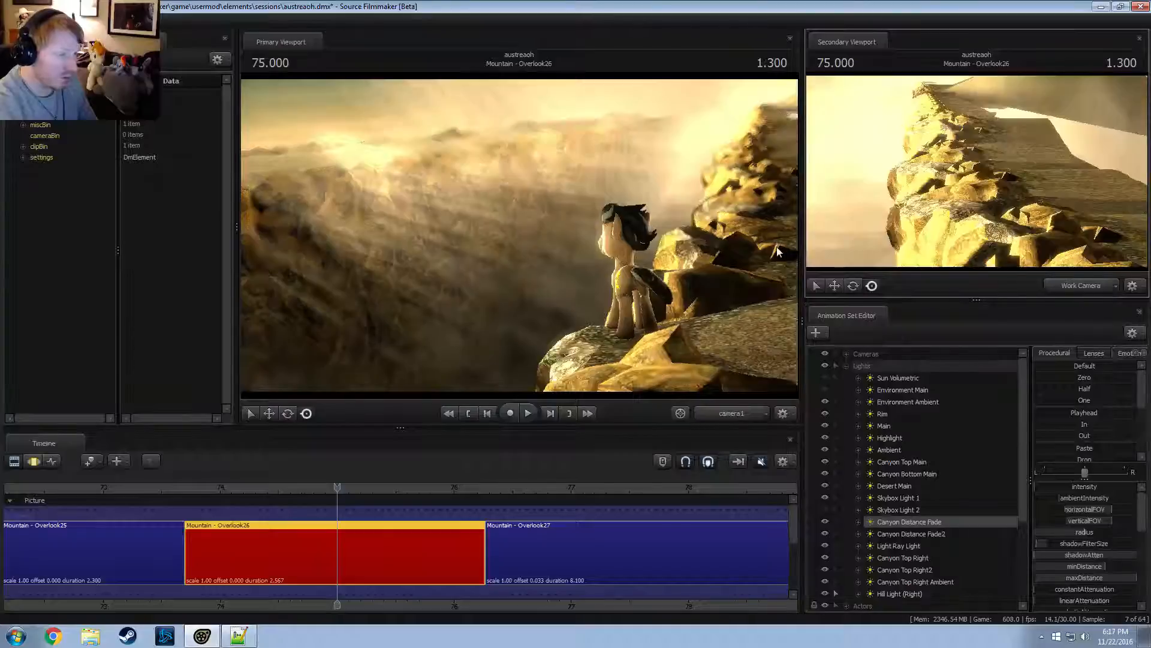
pyautogui.click(1076, 281)
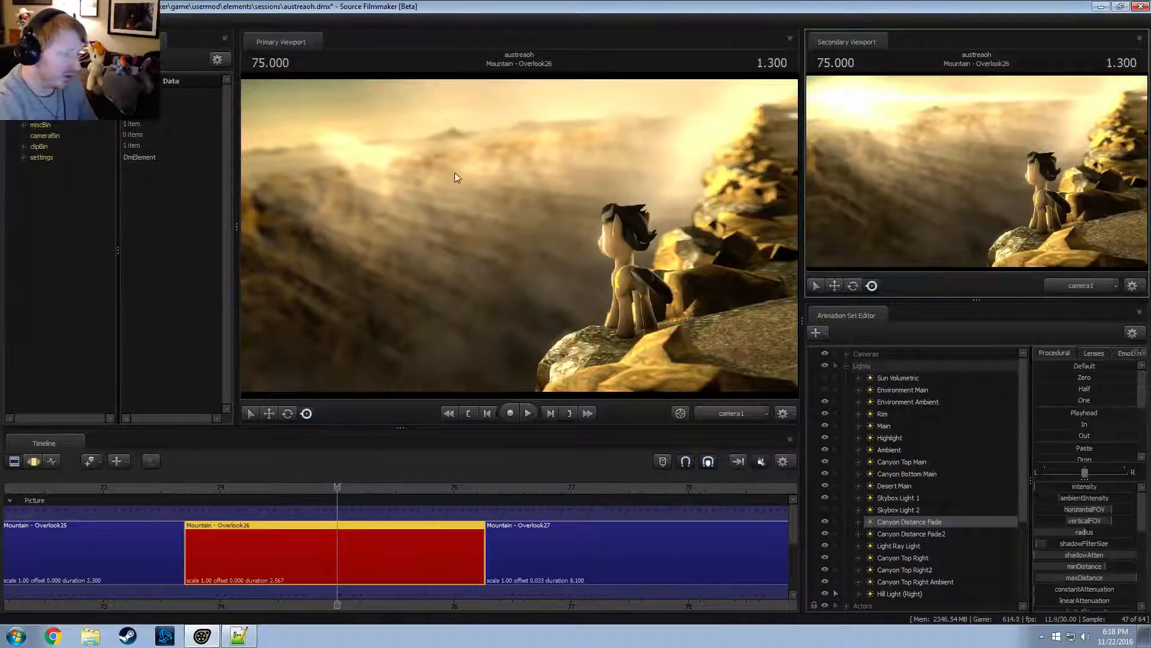
pyautogui.click(726, 413)
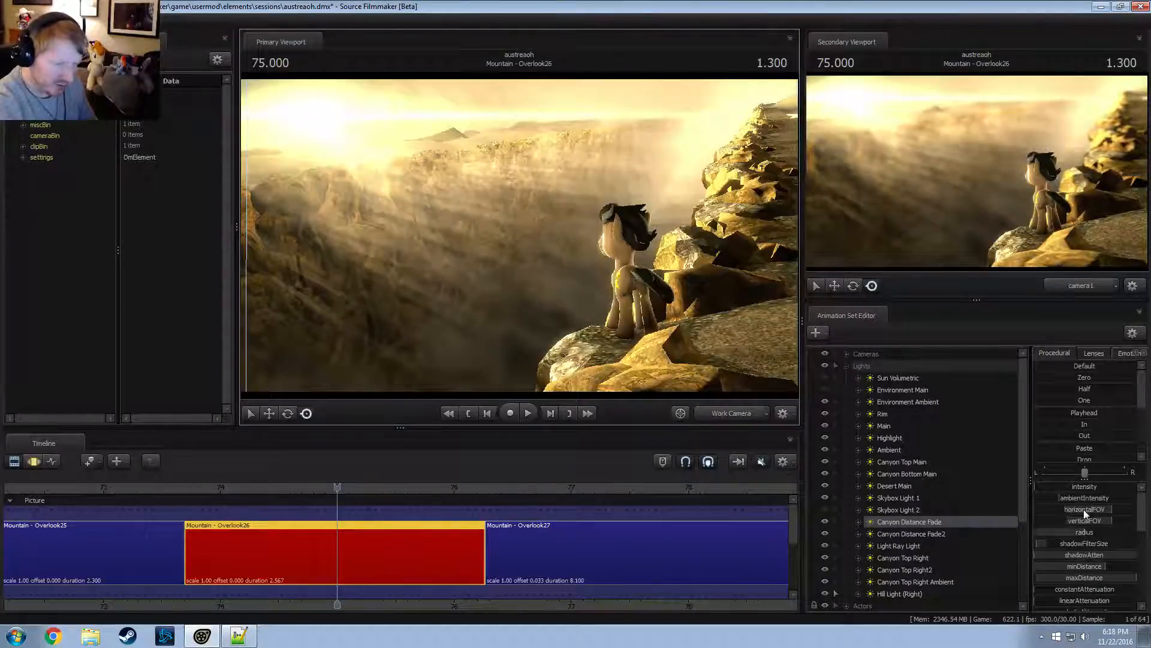
# Try a lower volumetricIntensity on the Canyon Distance Fade light, check it in the Clip Editor and undo the adjustment
pyautogui.scroll(-3, 1097, 566)
pyautogui.click(1100, 538)
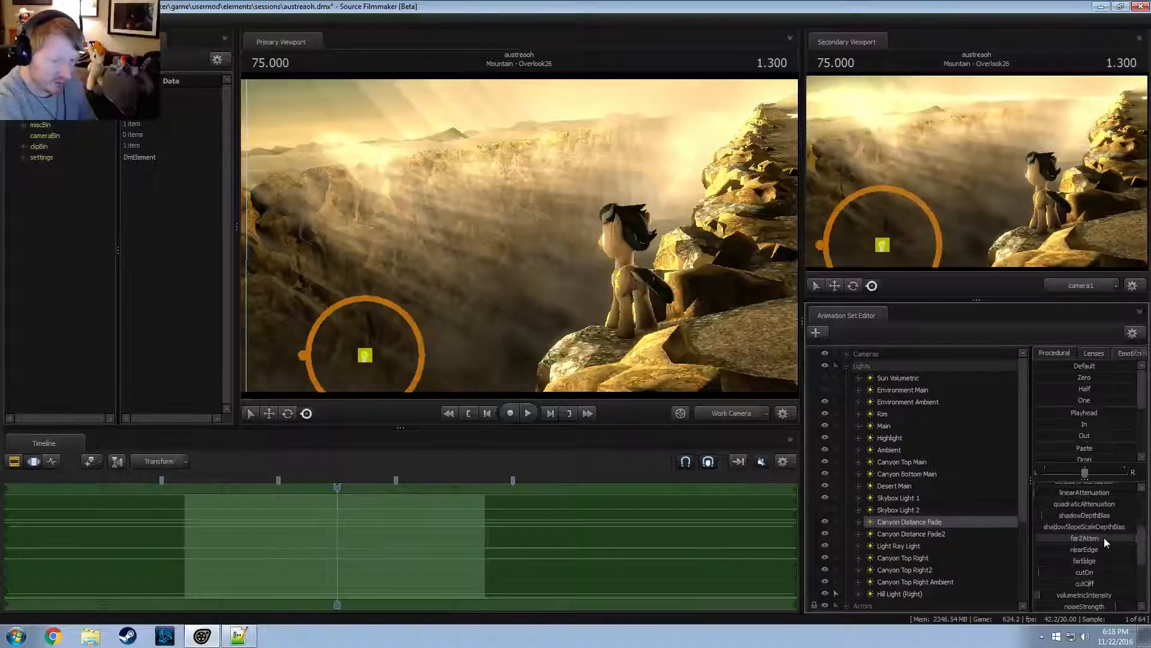
pyautogui.moveTo(1083, 599); pyautogui.dragTo(1046, 592)
pyautogui.press('F3')
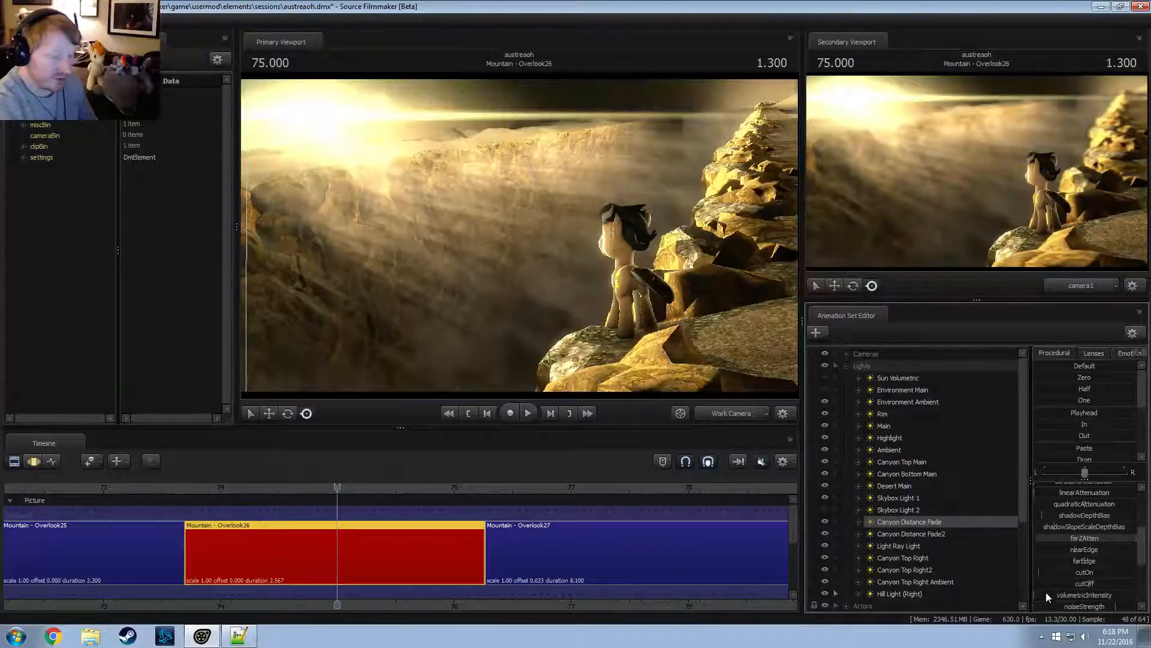
pyautogui.press('F3')
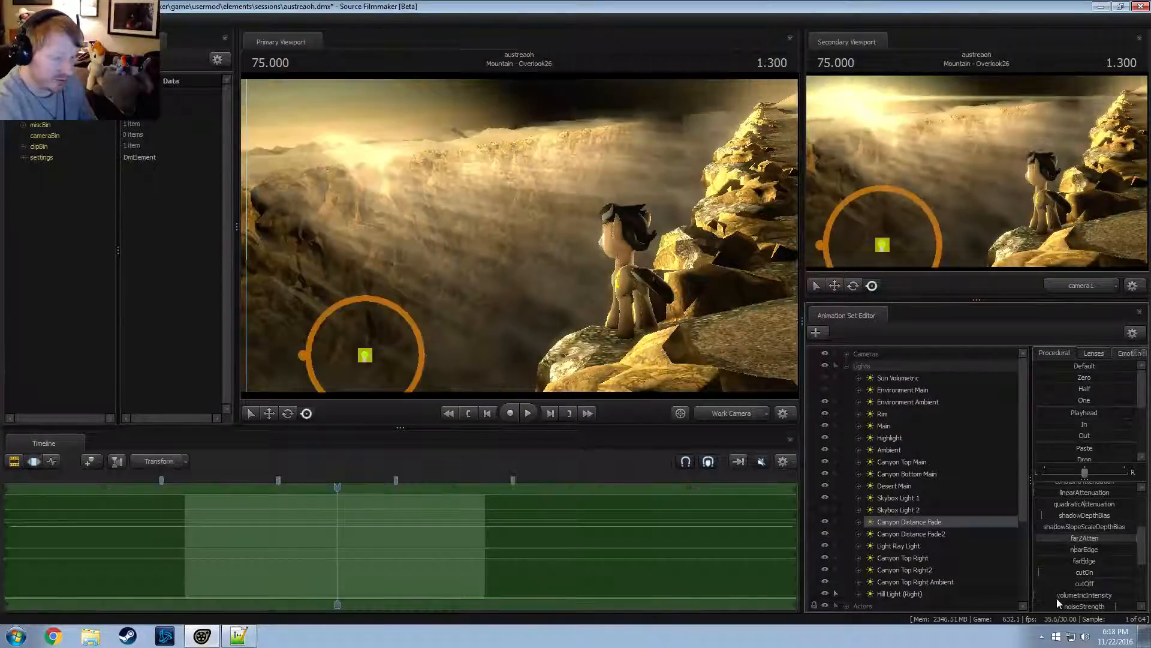
pyautogui.hotkey('ctrl', 'z')
pyautogui.hotkey('ctrl', 'z')
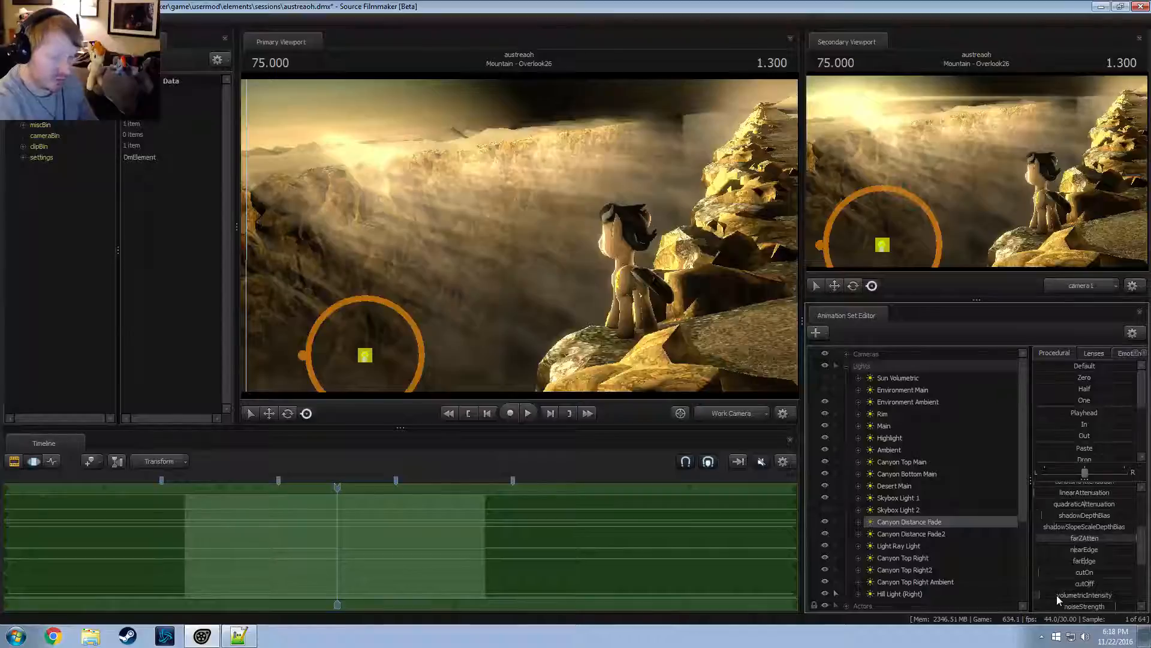
# Set the maximum of Canyon Distance Fade's volumetricIntensity to 10 and adjust its intensity within the new range
pyautogui.rightClick(1057, 595)
pyautogui.click(1079, 605)
pyautogui.doubleClick(565, 310)
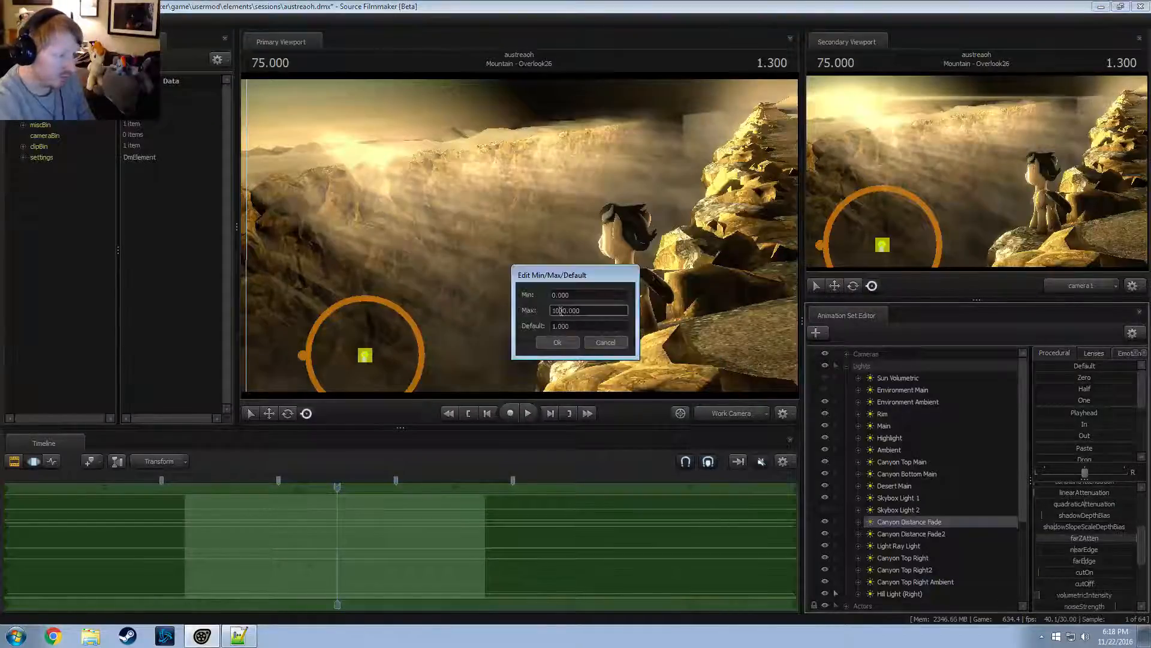
pyautogui.write('10')
pyautogui.click(557, 342)
pyautogui.moveTo(1095, 593)
pyautogui.mouseDown()
pyautogui.moveTo(1134, 593)
pyautogui.moveTo(1089, 593)
pyautogui.mouseUp()
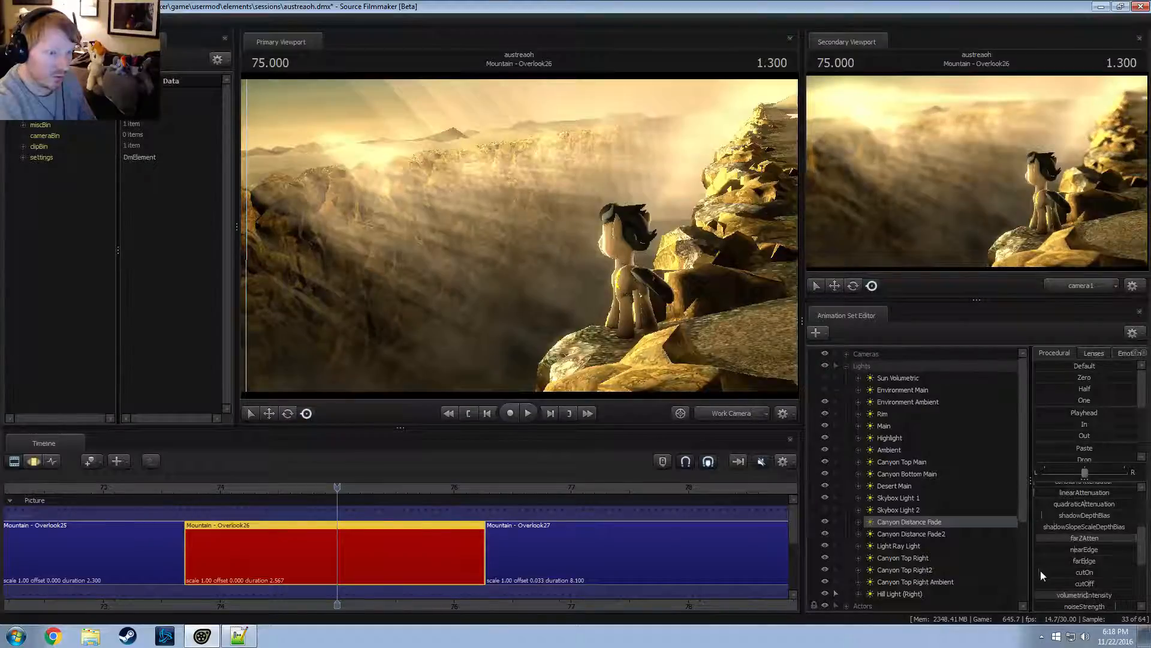
# Look through the Canyon Distance Fade light, slightly re-aim it at the canyon and return the primary viewport to the Work Camera
pyautogui.click(987, 526)
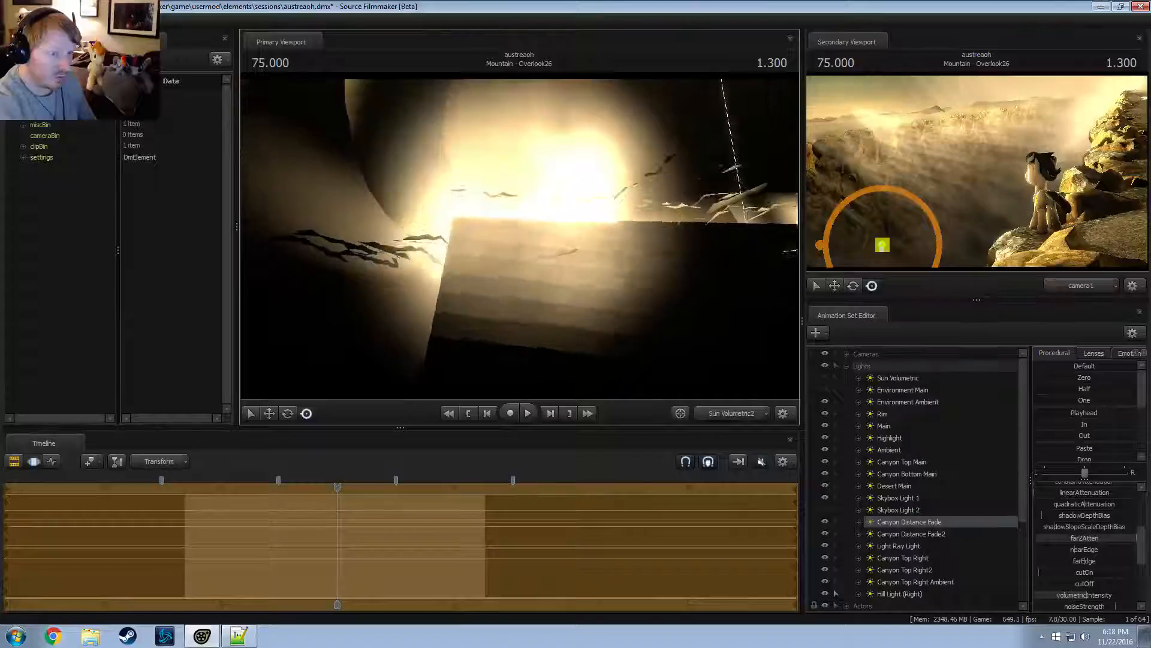
pyautogui.moveTo(519, 238)
pyautogui.mouseDown()
pyautogui.moveTo(581, 264)
pyautogui.moveTo(519, 234)
pyautogui.moveTo(543, 247)
pyautogui.moveTo(529, 269)
pyautogui.moveTo(542, 296)
pyautogui.moveTo(519, 240)
pyautogui.mouseUp()
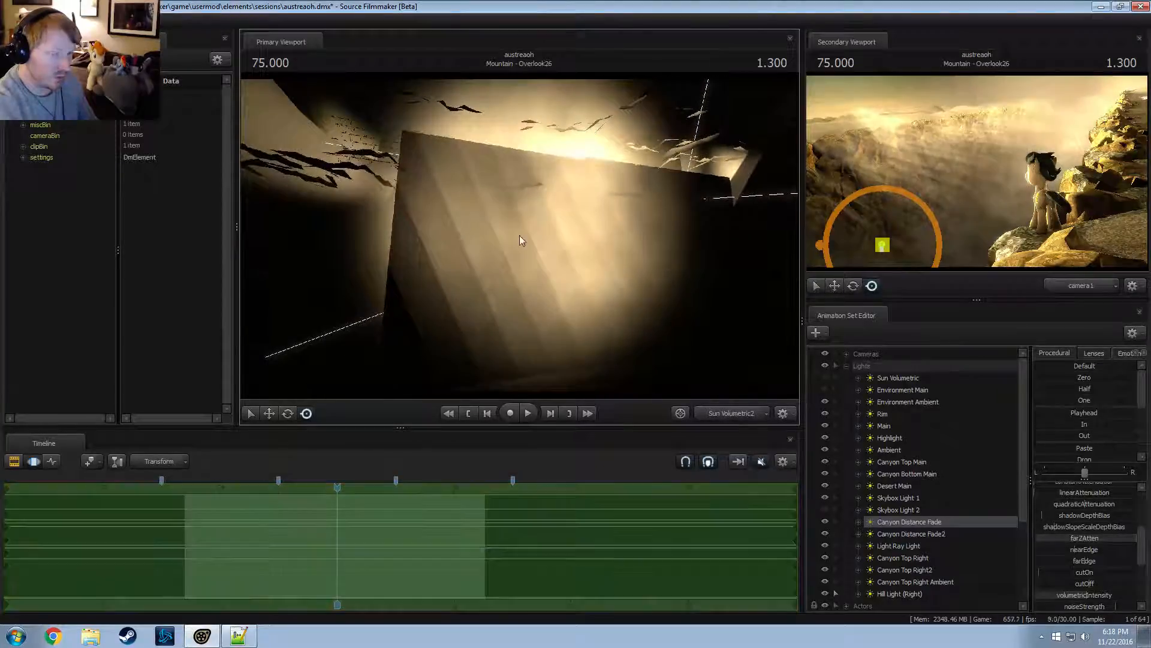
pyautogui.press('F2')
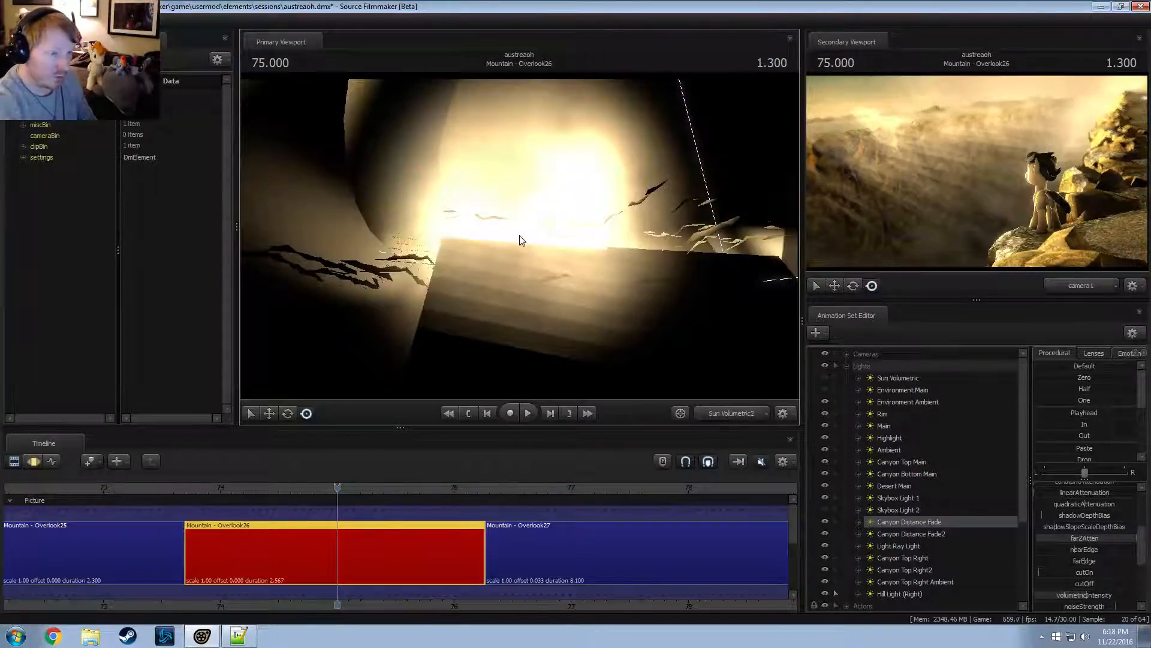
pyautogui.click(723, 417)
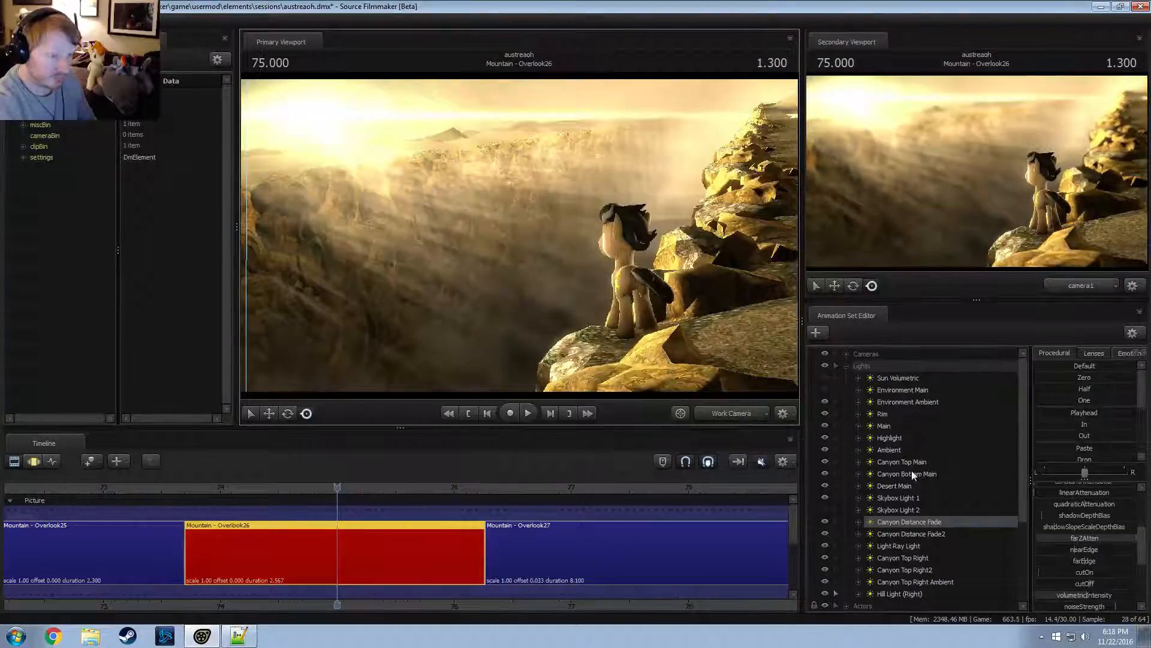
# Hide the Canyon Distance Fade2 light and switch the primary viewport back to camera1 to compare the shot
pyautogui.click(899, 534)
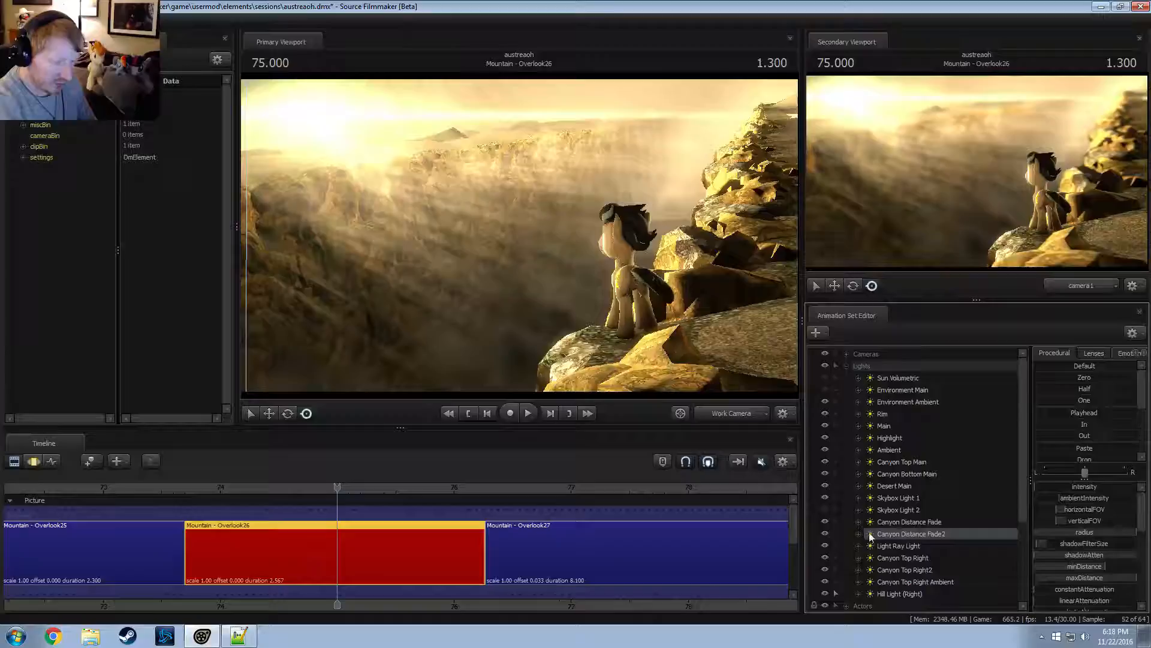
pyautogui.click(824, 533)
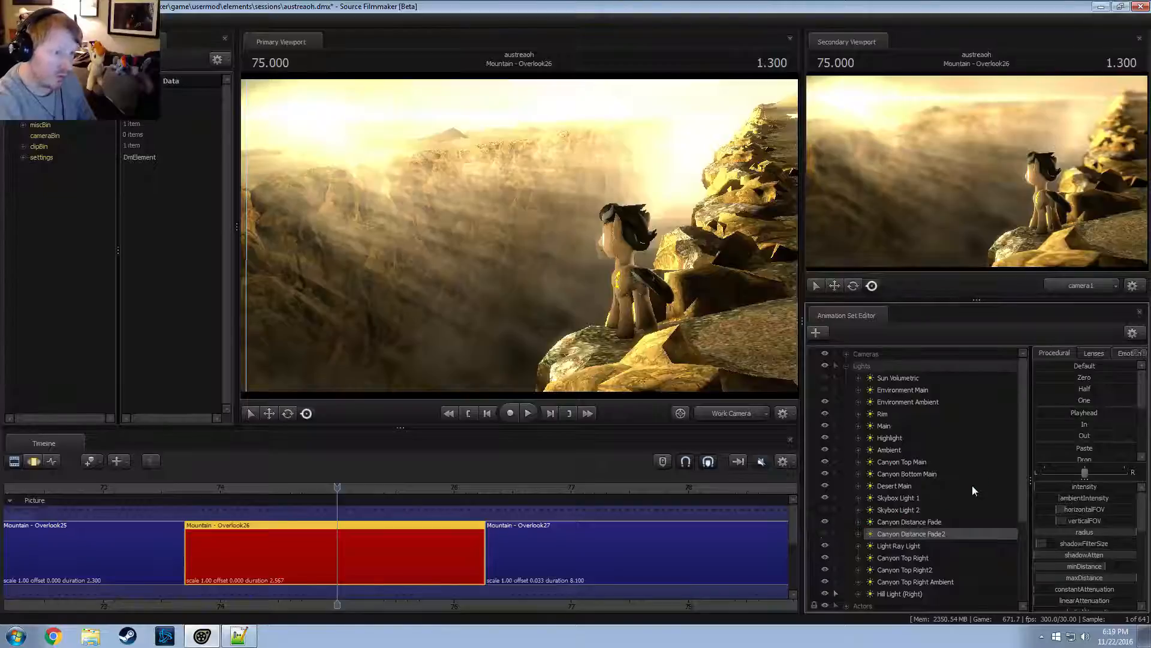
pyautogui.click(724, 415)
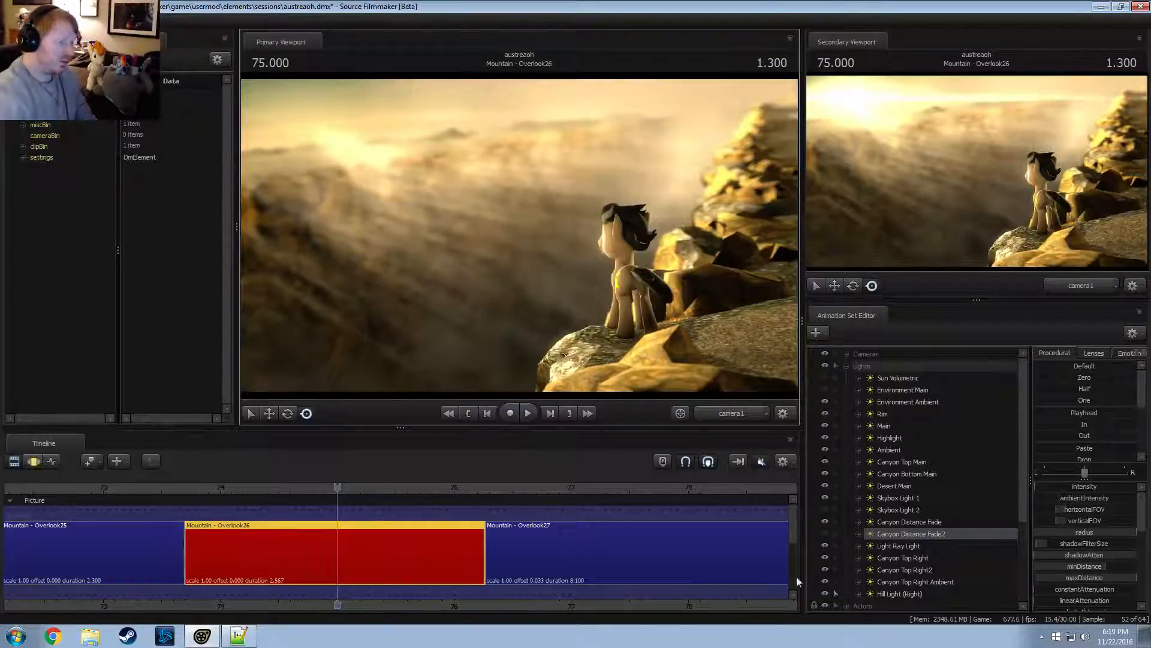
# Inspect other frames of Mountain - Overlook26 in the Motion Editor and return to the Clip Editor with more of the timeline in view
pyautogui.moveTo(337, 486); pyautogui.dragTo(341, 487)
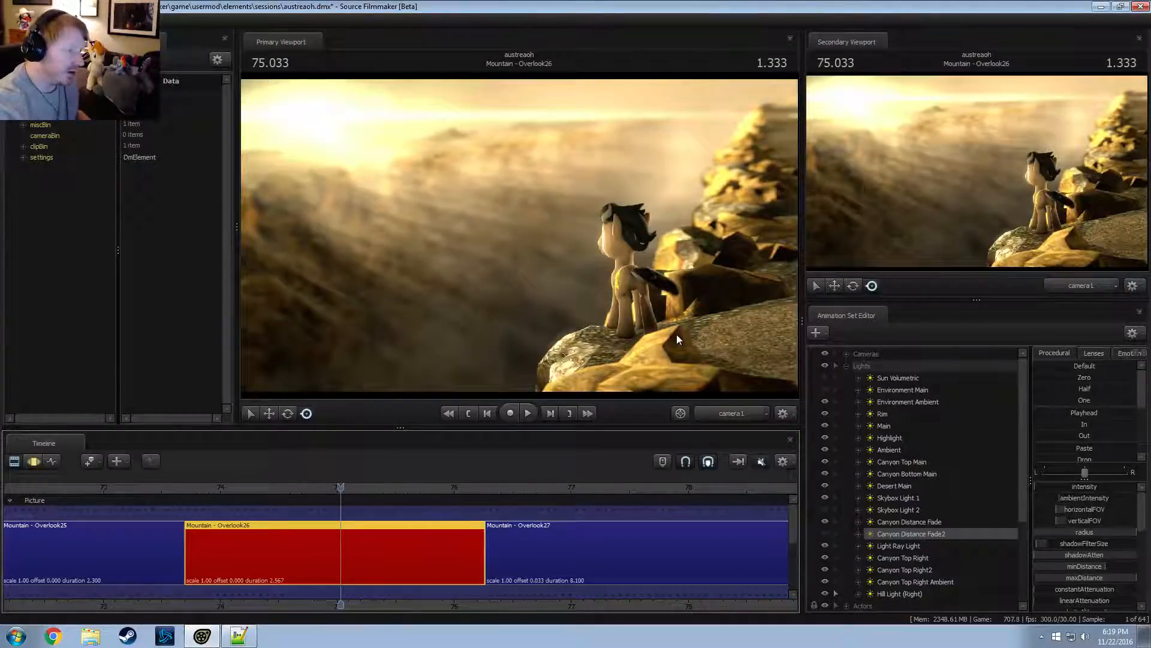
pyautogui.press('F3')
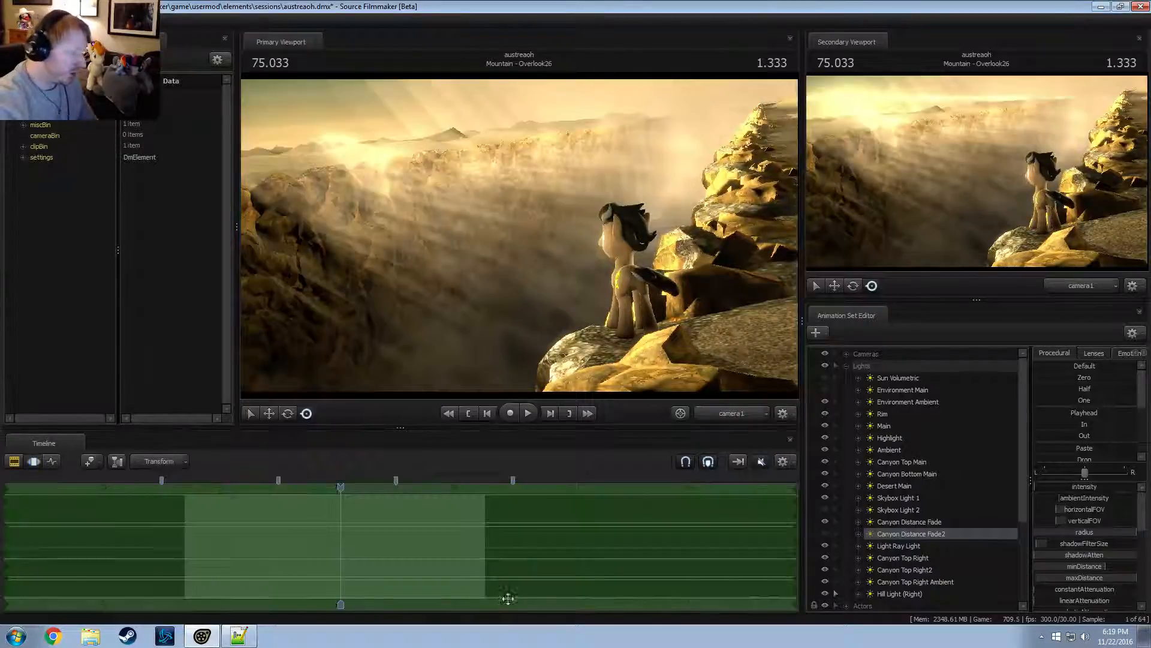
pyautogui.click(355, 533)
pyautogui.moveTo(418, 604); pyautogui.dragTo(592, 598)
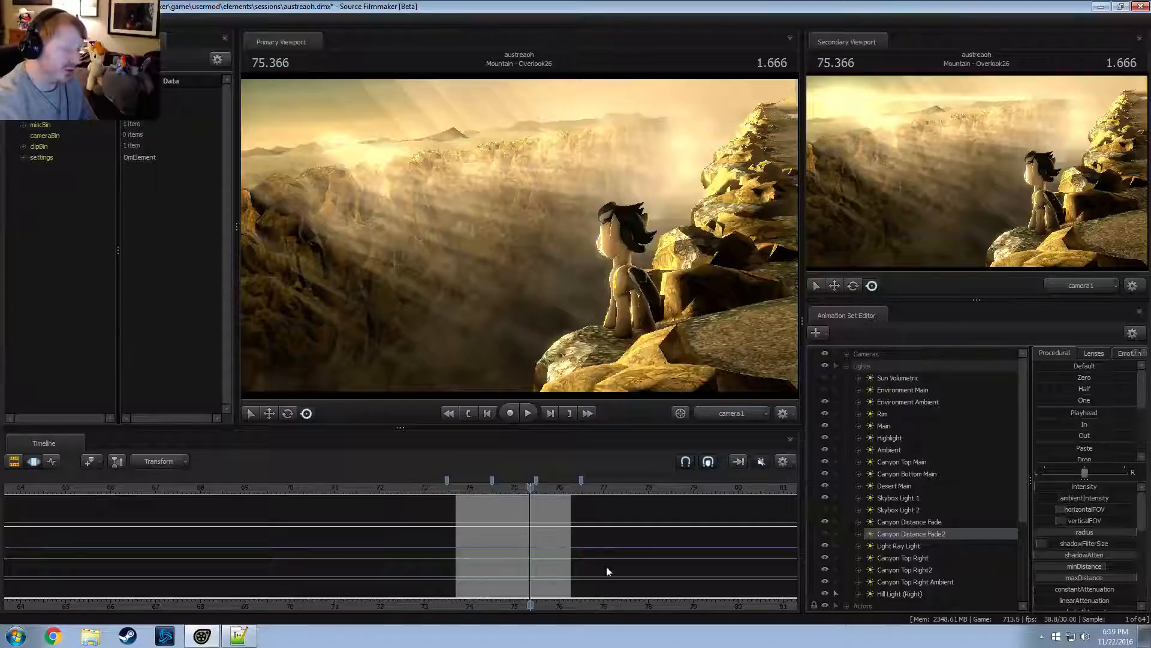
pyautogui.scroll(-2, 601, 517)
pyautogui.press('F2')
pyautogui.scroll(-1, 578, 530)
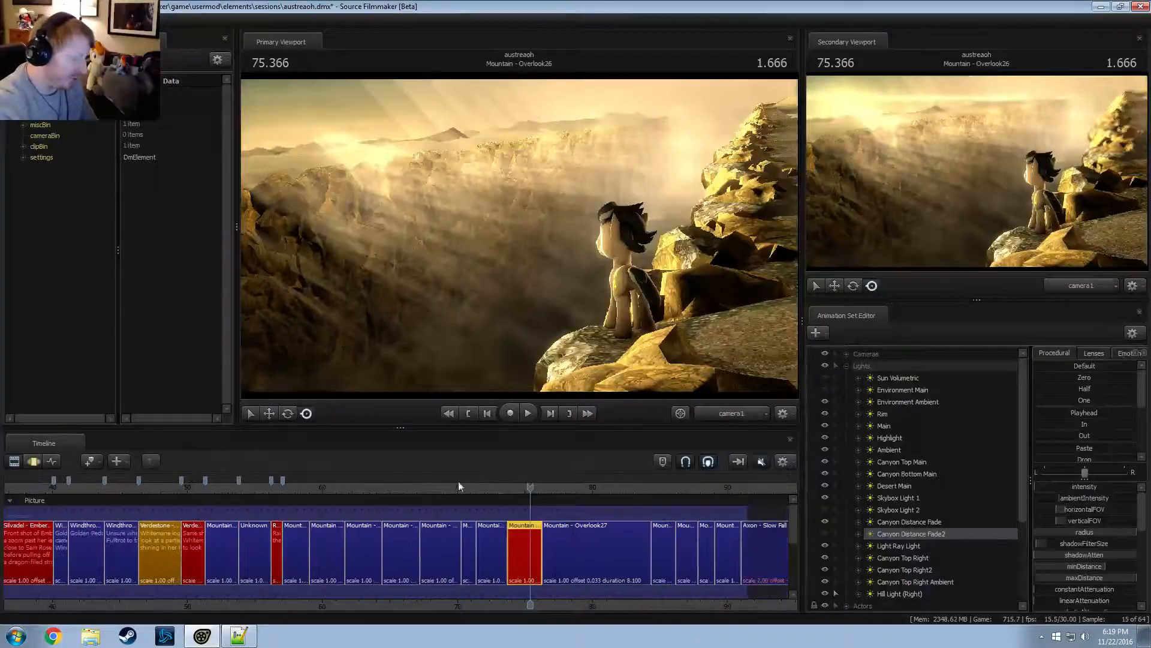
# Play back the Rainbow - Closeup shot and preview the Verdestone - Whitemane shot
pyautogui.click(276, 491)
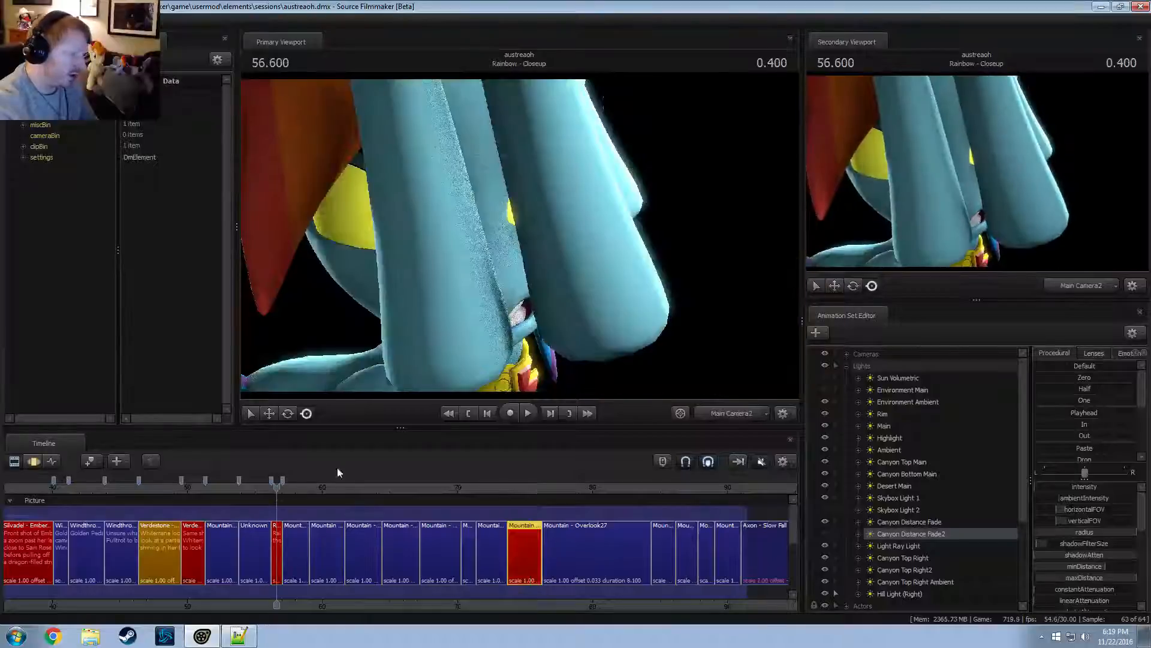
pyautogui.press('space')
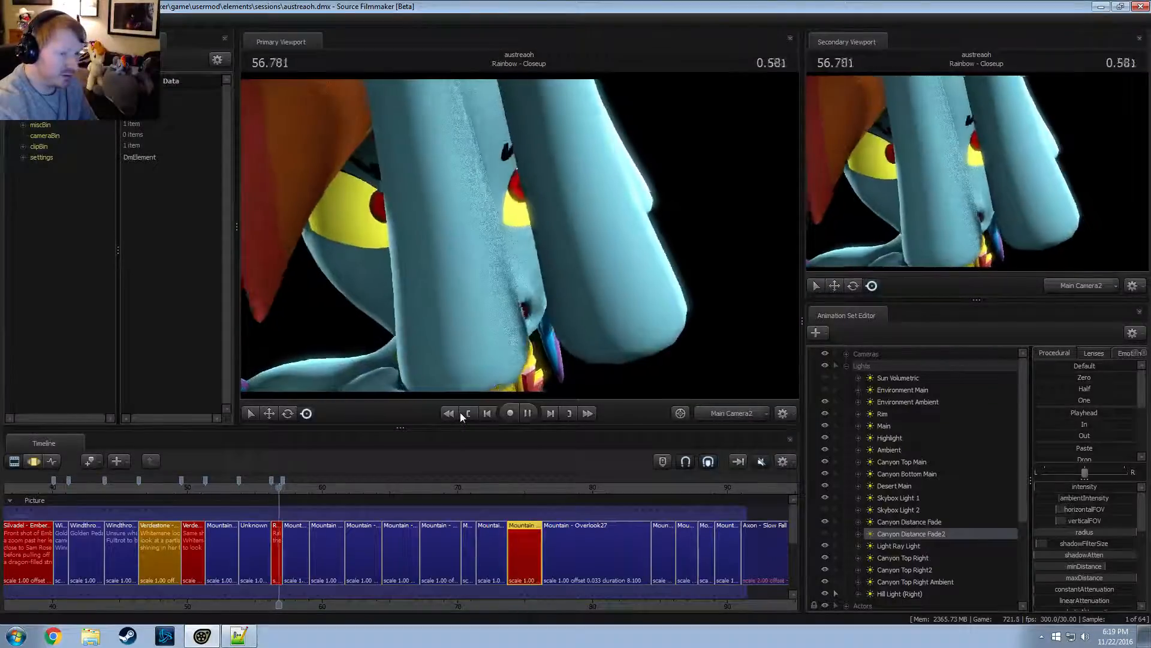
pyautogui.click(275, 490)
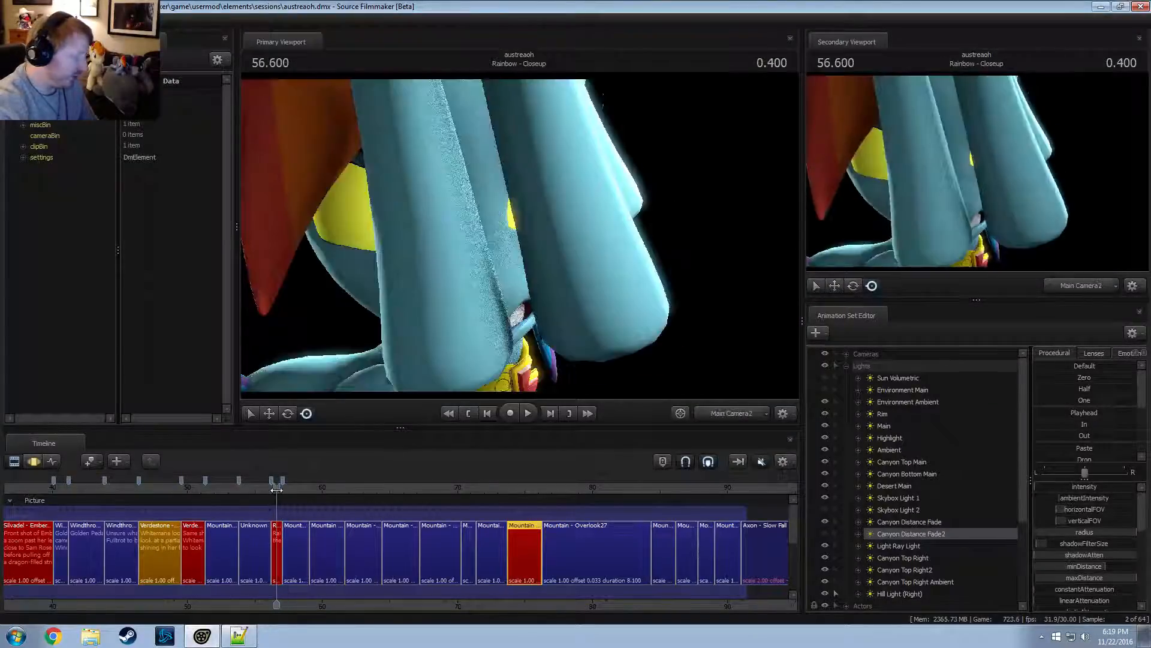
pyautogui.press('space')
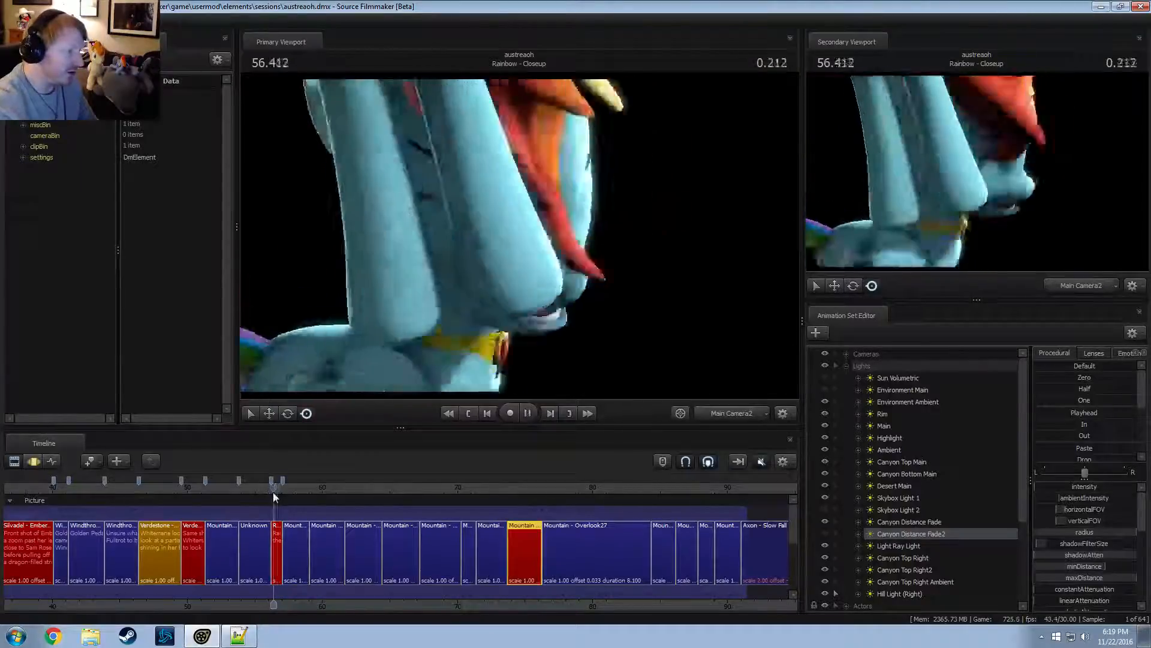
pyautogui.press('space')
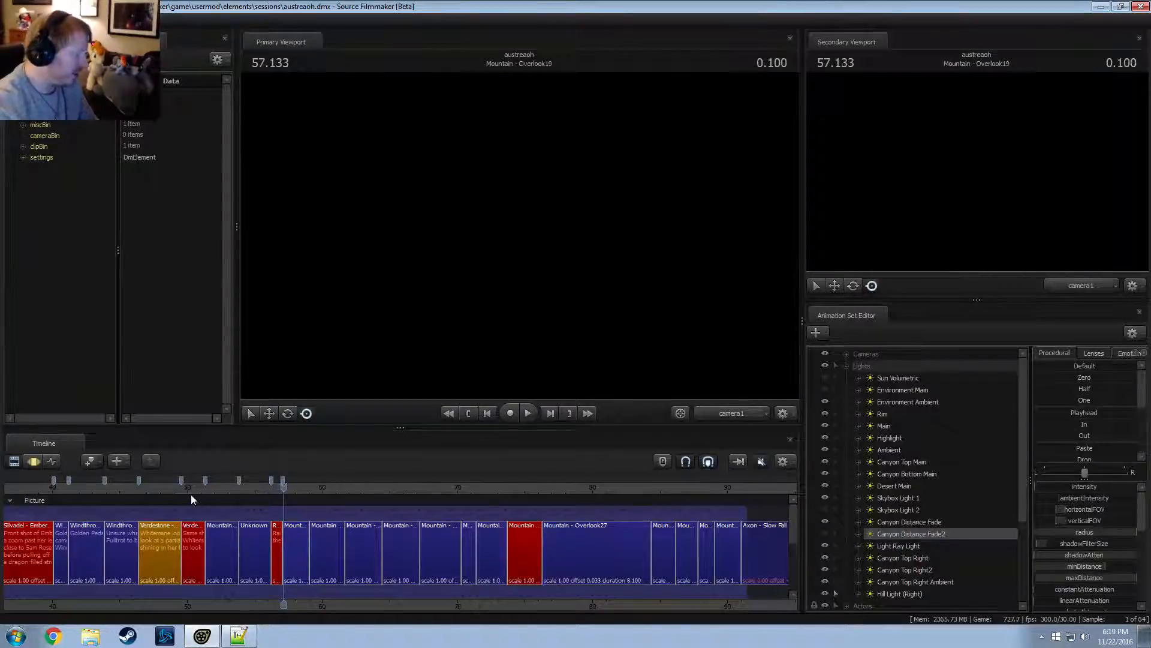
pyautogui.moveTo(186, 491); pyautogui.dragTo(145, 501)
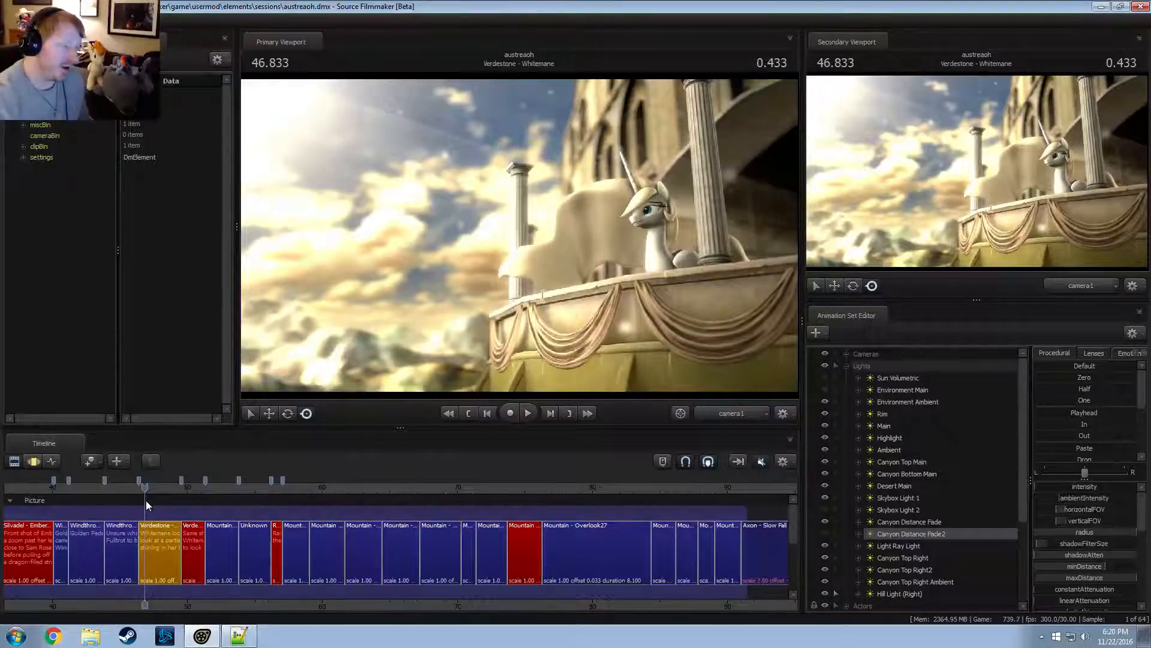
# Review the Silvadel shots of Ember, from the Ember Overlook and Ember Walking Forward to the Ember Closeup and Sam Rose zoom
pyautogui.scroll(-4, 146, 500)
pyautogui.scroll(3, 343, 487)
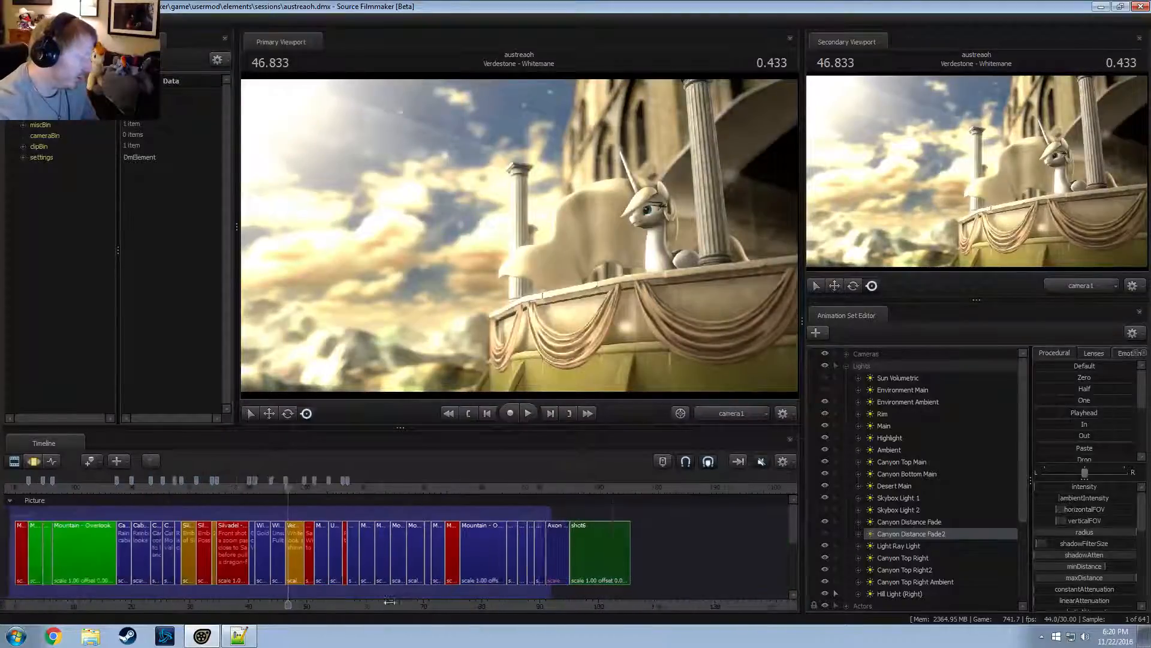
pyautogui.click(345, 483)
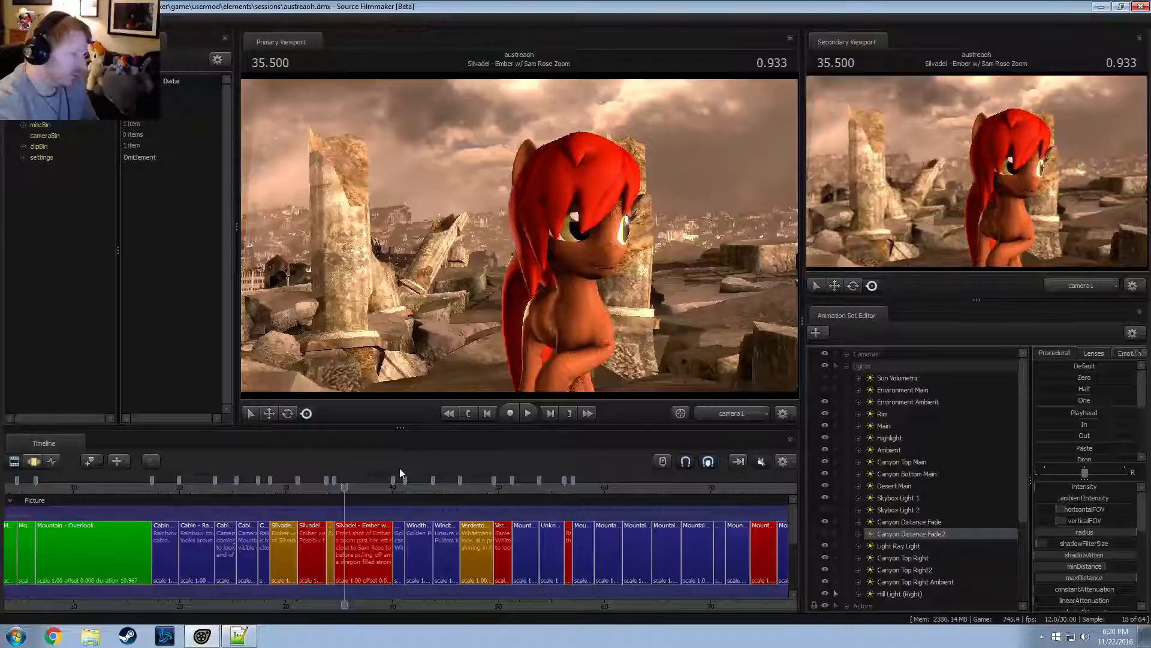
pyautogui.click(275, 491)
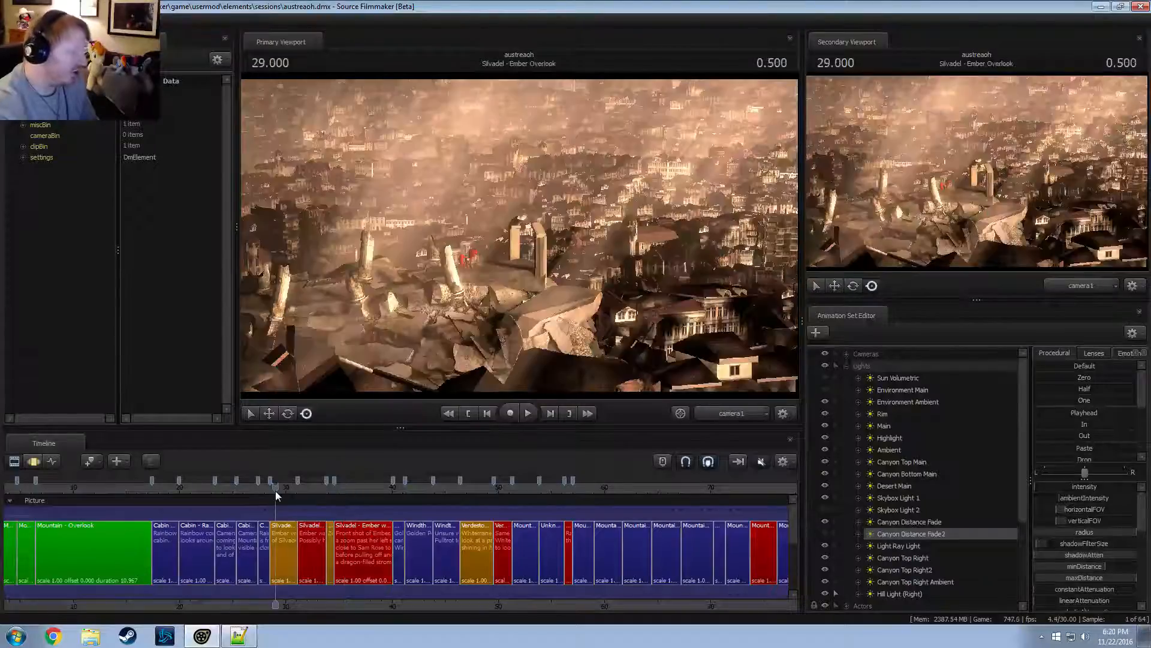
pyautogui.moveTo(275, 490); pyautogui.dragTo(323, 487)
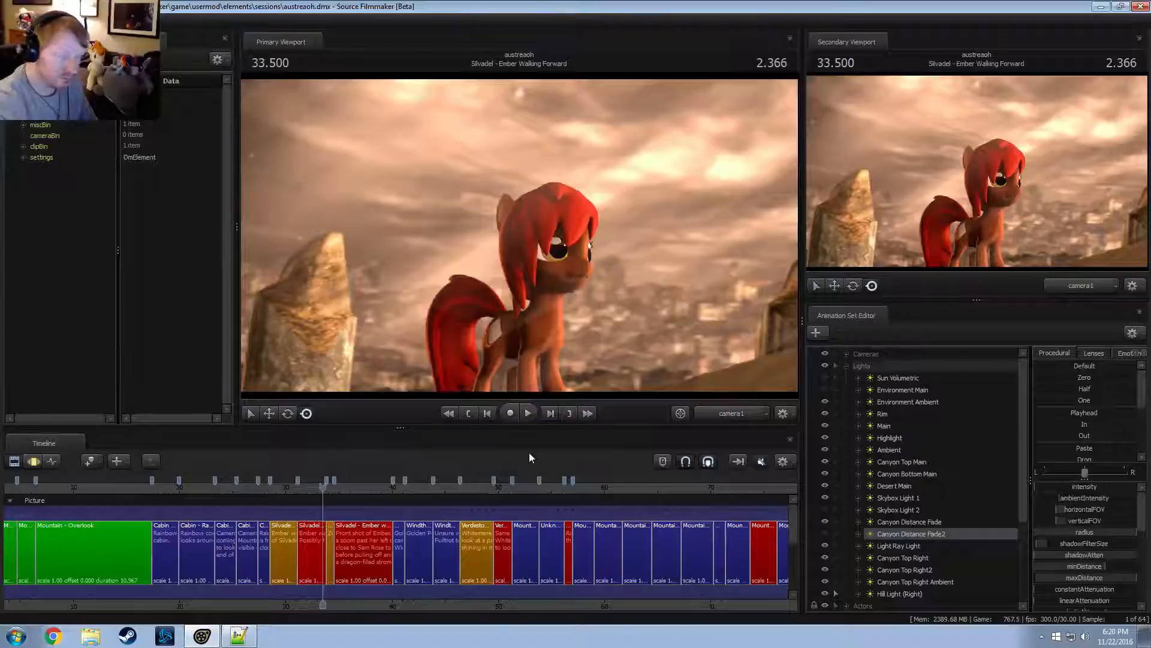
pyautogui.scroll(5, 353, 532)
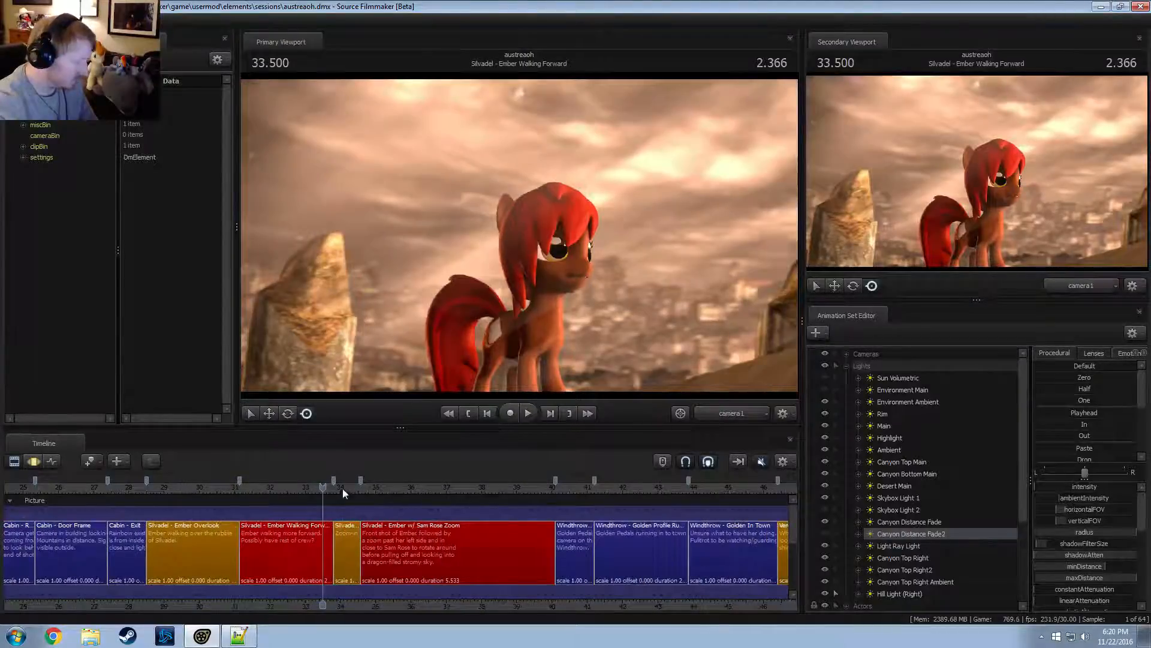
pyautogui.moveTo(344, 488); pyautogui.dragTo(337, 483)
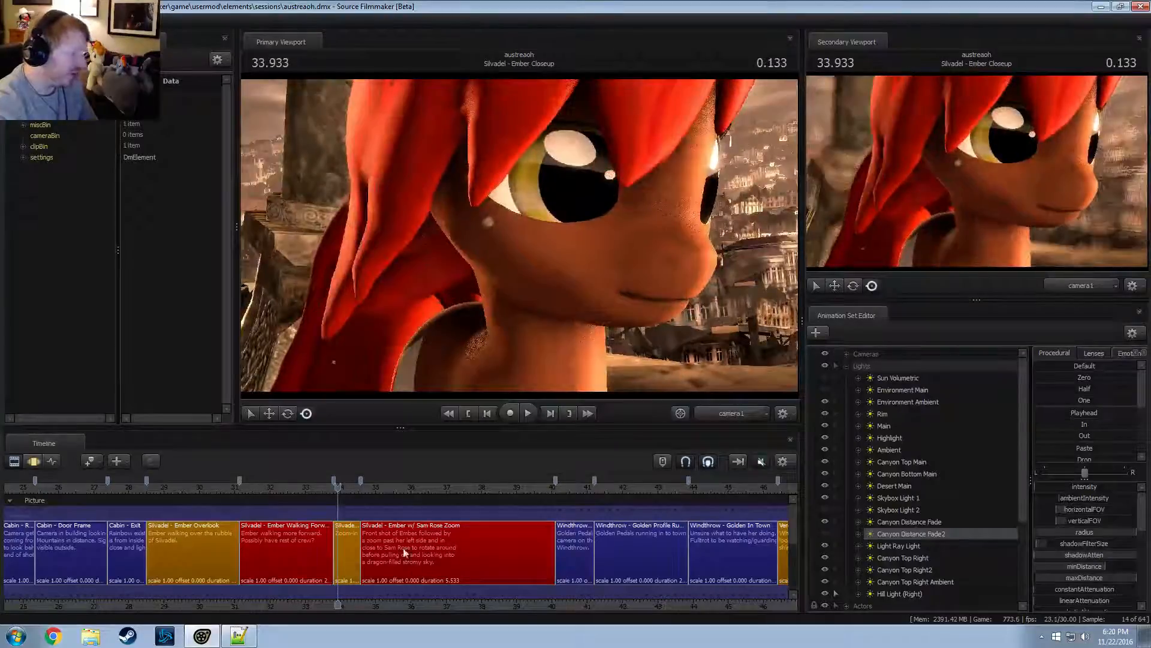
# Look through the austreaoh session's shots in the timeline, from the Silvadel shots through to Mountain - Overlook26
pyautogui.moveTo(396, 562); pyautogui.dragTo(586, 570, button='middle')
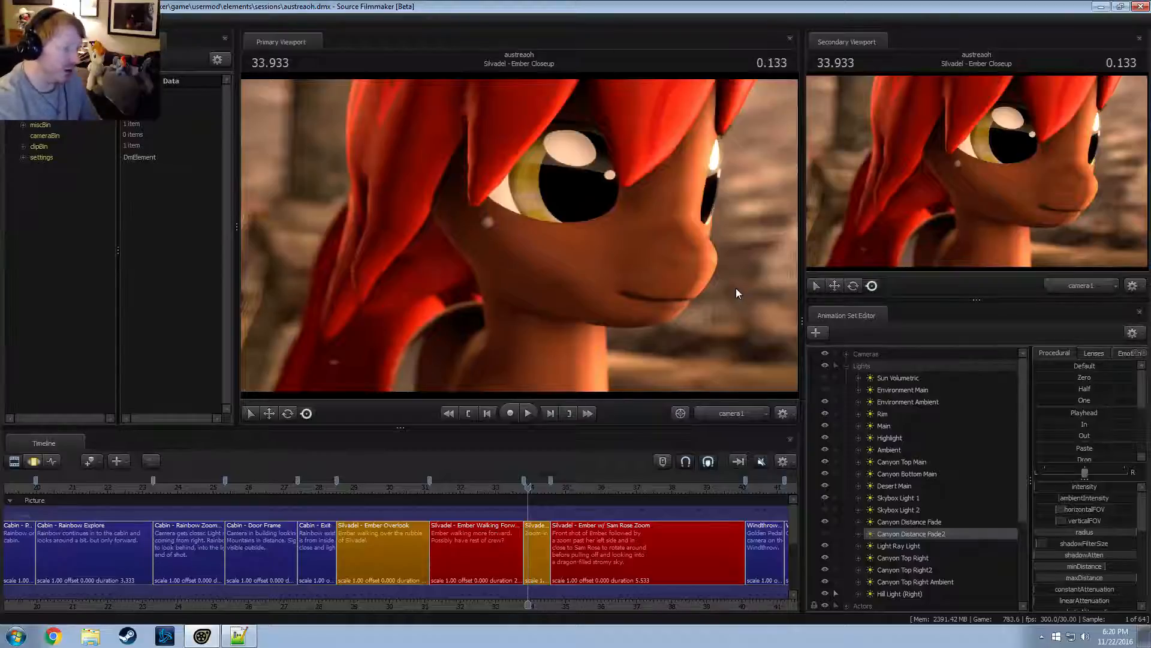
pyautogui.scroll(-5, 451, 524)
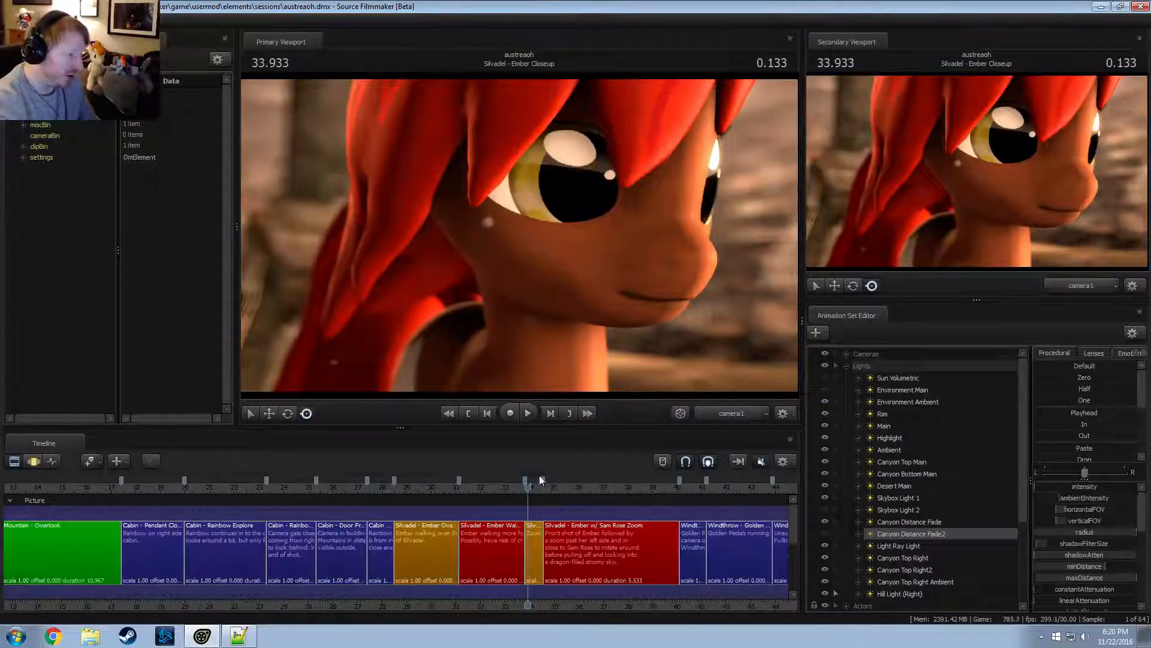
pyautogui.scroll(-2, 451, 523)
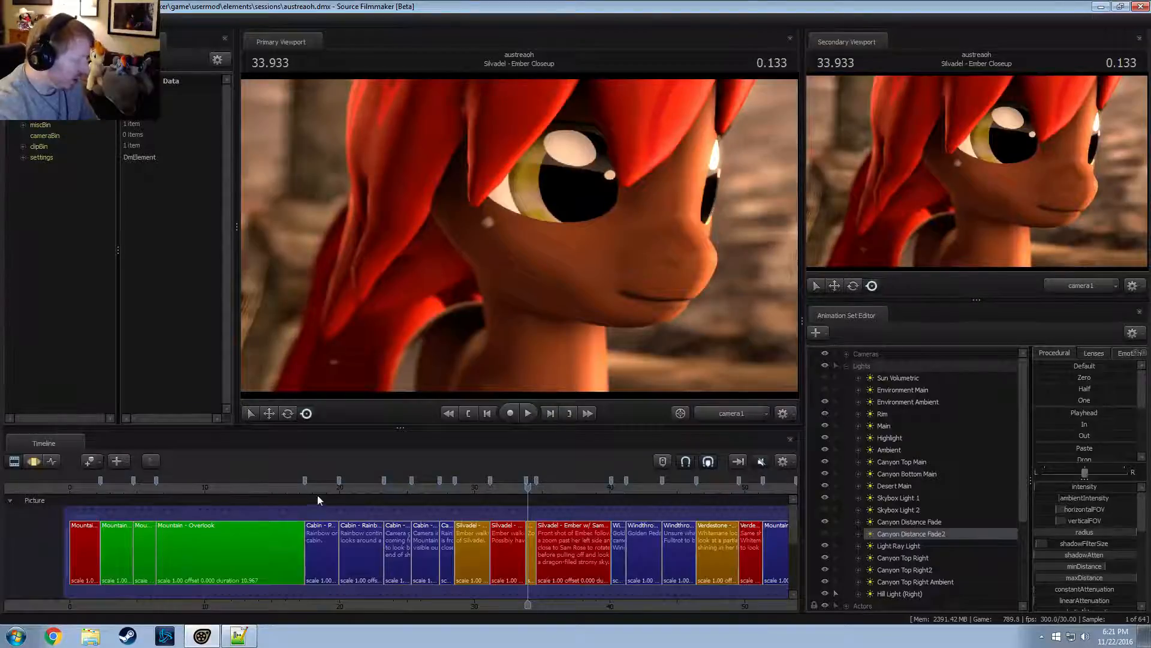
pyautogui.scroll(3, 460, 584)
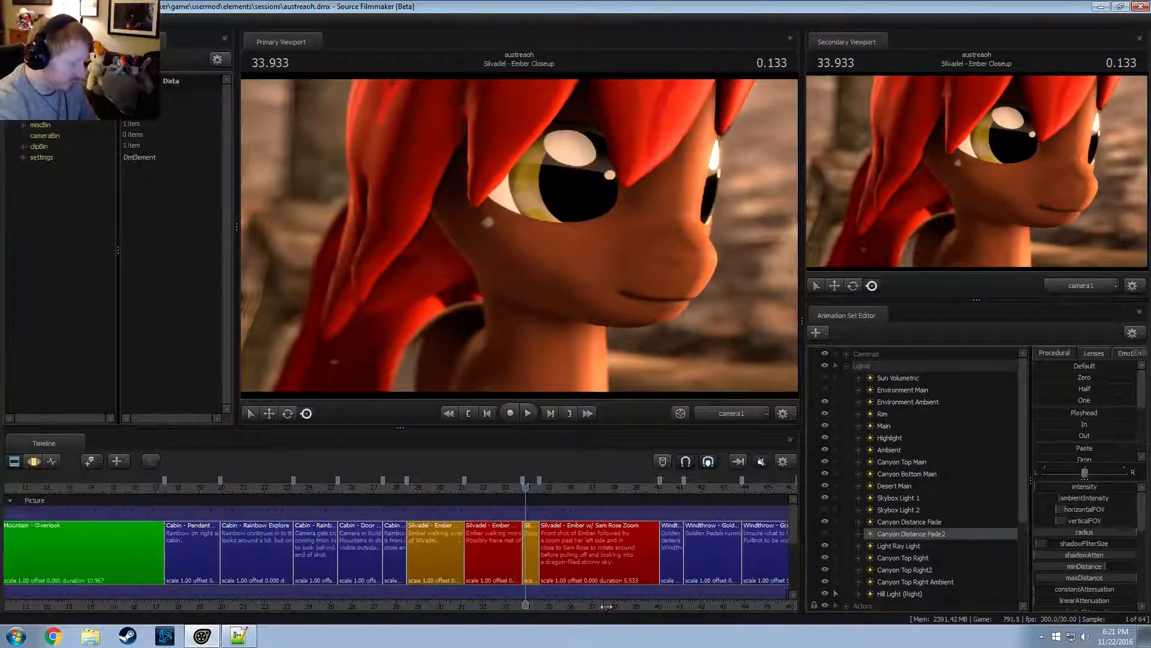
pyautogui.moveTo(607, 606); pyautogui.dragTo(338, 602, button='middle')
pyautogui.scroll(-1, 604, 591)
pyautogui.scroll(3, 704, 586)
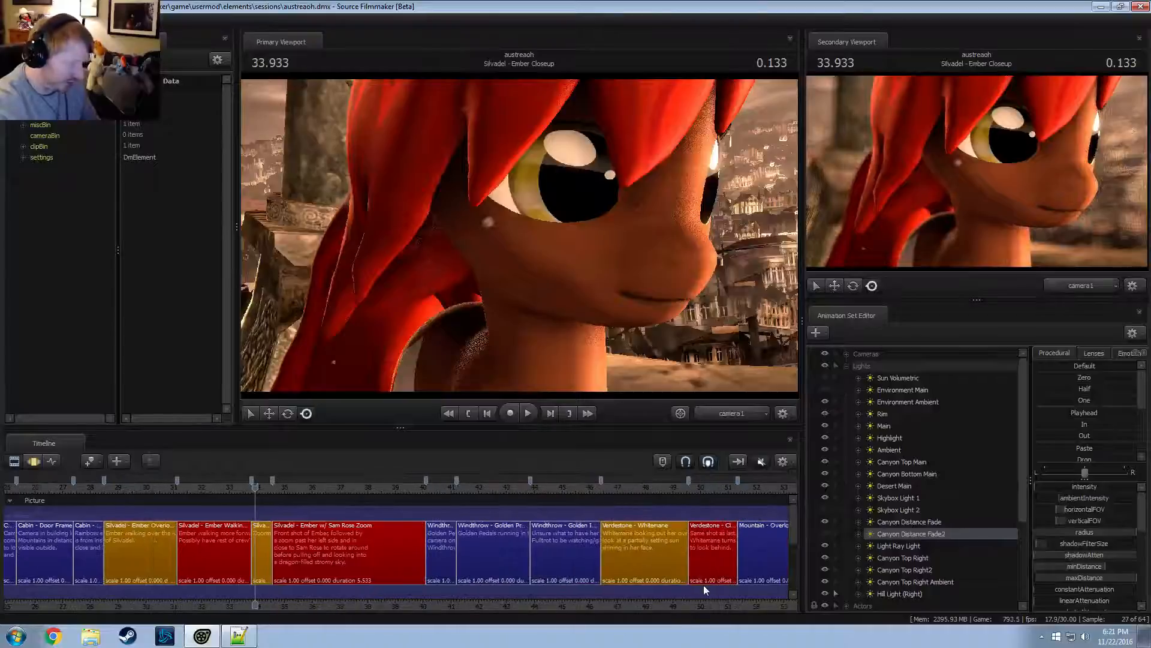
pyautogui.scroll(-3, 704, 585)
pyautogui.click(739, 483)
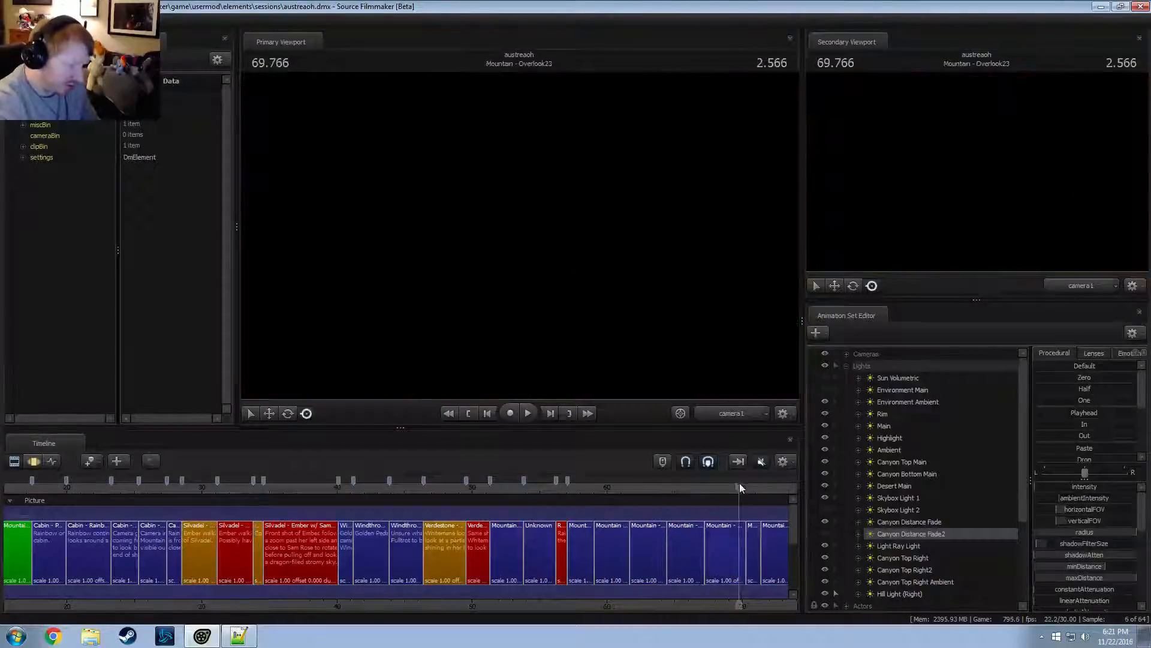
pyautogui.scroll(4, 693, 599)
pyautogui.scroll(-5, 472, 548)
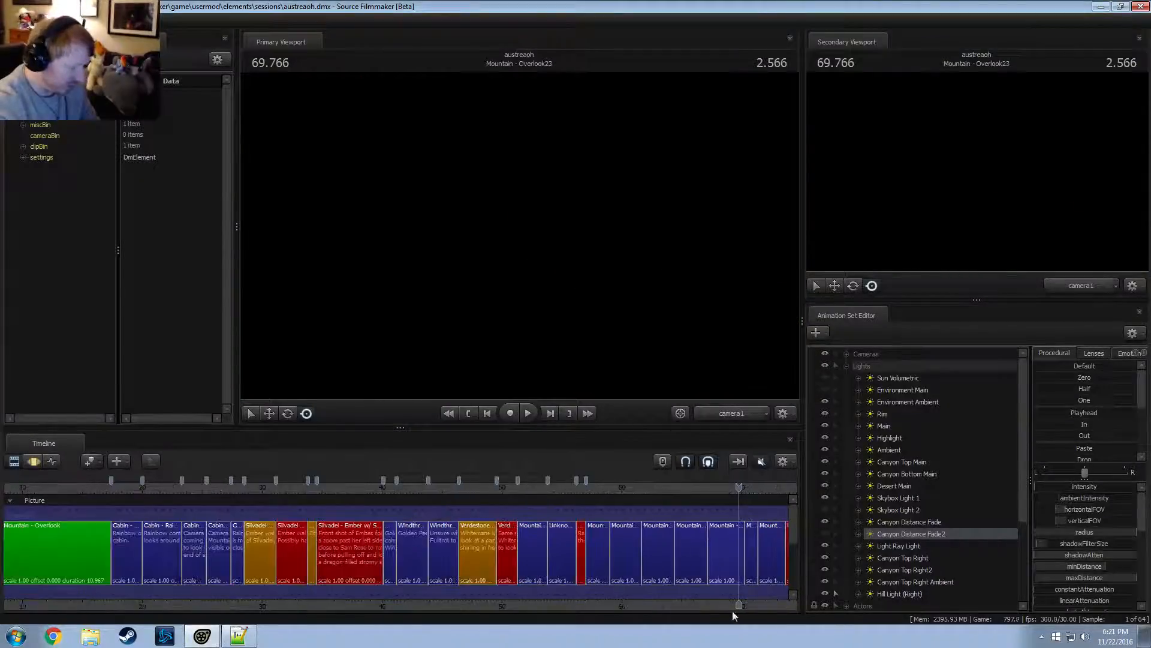
pyautogui.moveTo(732, 611); pyautogui.dragTo(435, 605, button='middle')
pyautogui.click(498, 487)
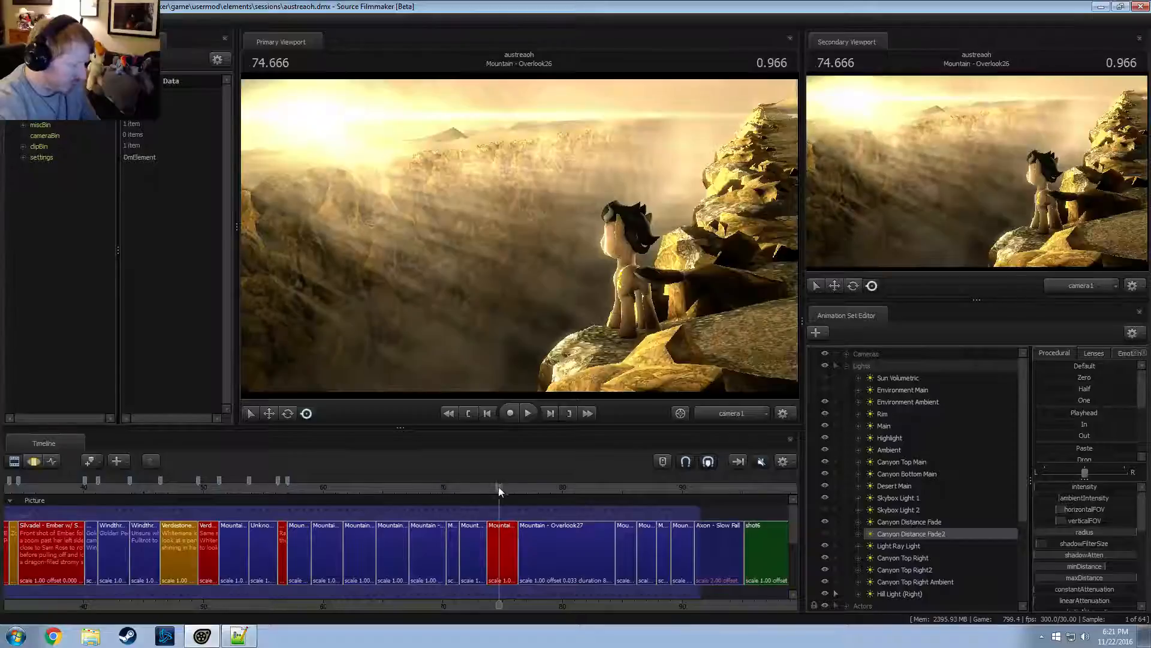
# Play the sequence from Mountain - Overlook25 into Mountain - Overlook26 and pause within the Overlook26 shot
pyautogui.scroll(5, 485, 532)
pyautogui.click(412, 486)
pyautogui.moveTo(412, 487); pyautogui.dragTo(387, 487)
pyautogui.click(460, 487)
pyautogui.press('space')
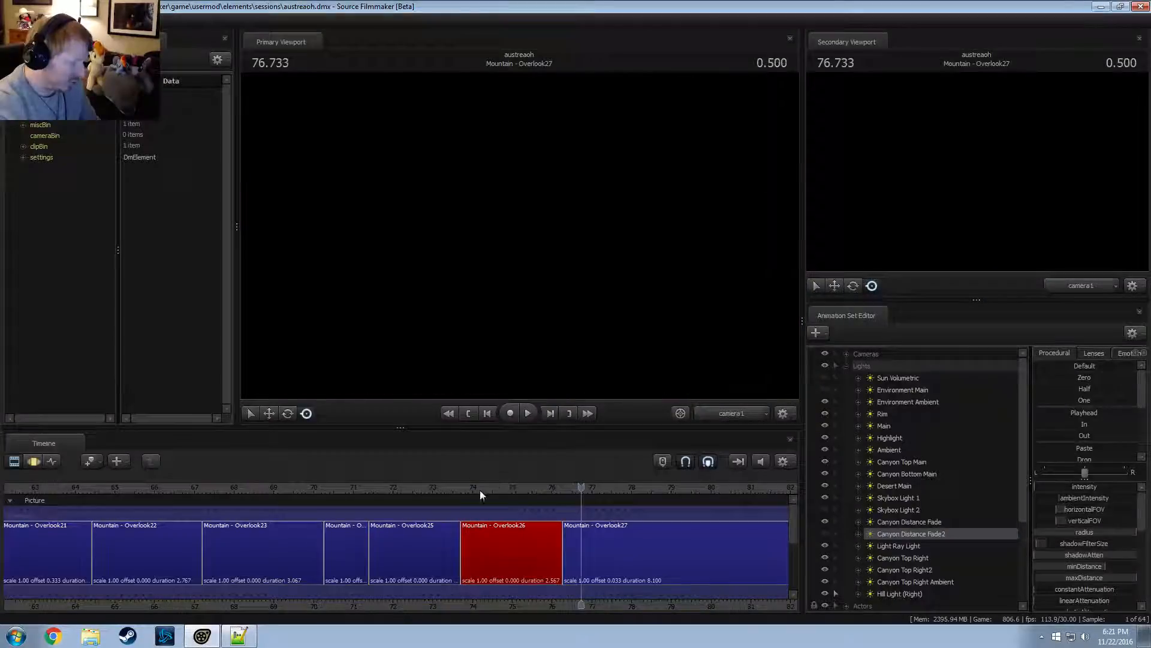
pyautogui.click(416, 487)
pyautogui.moveTo(416, 488); pyautogui.dragTo(374, 491)
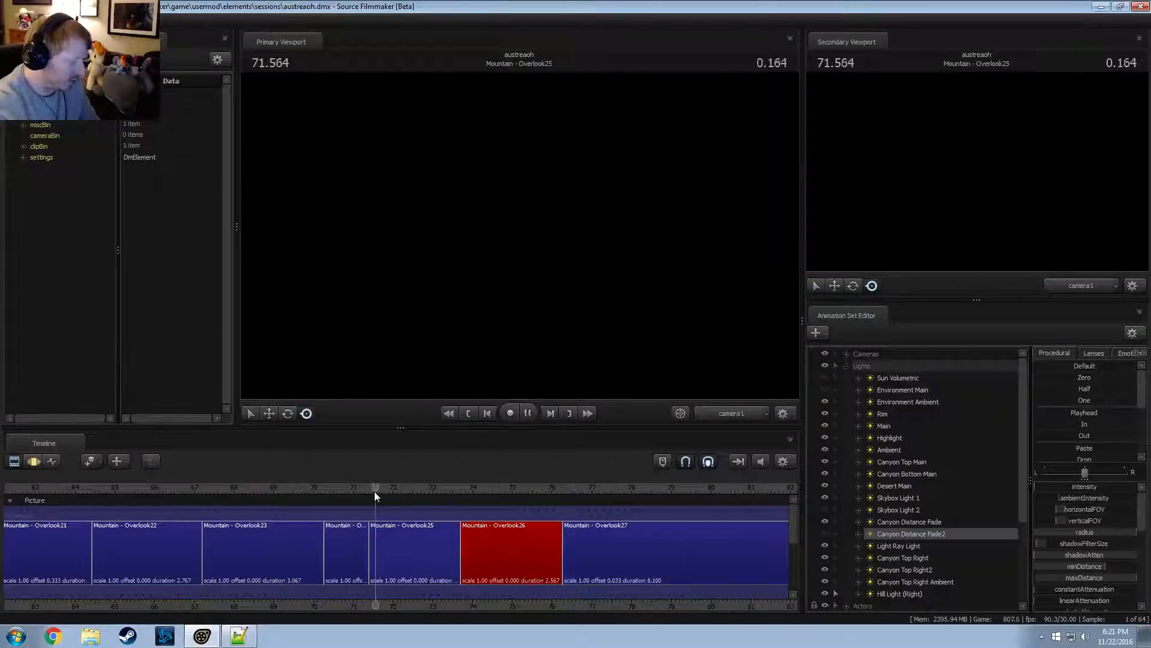
pyautogui.press('space')
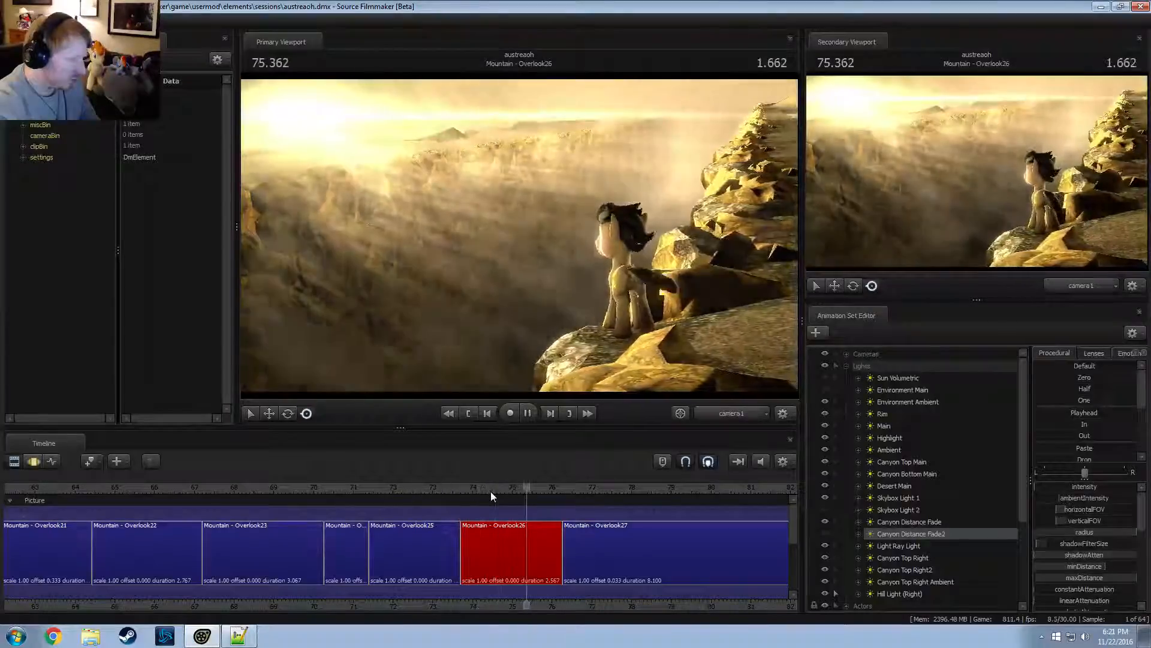
pyautogui.press('space')
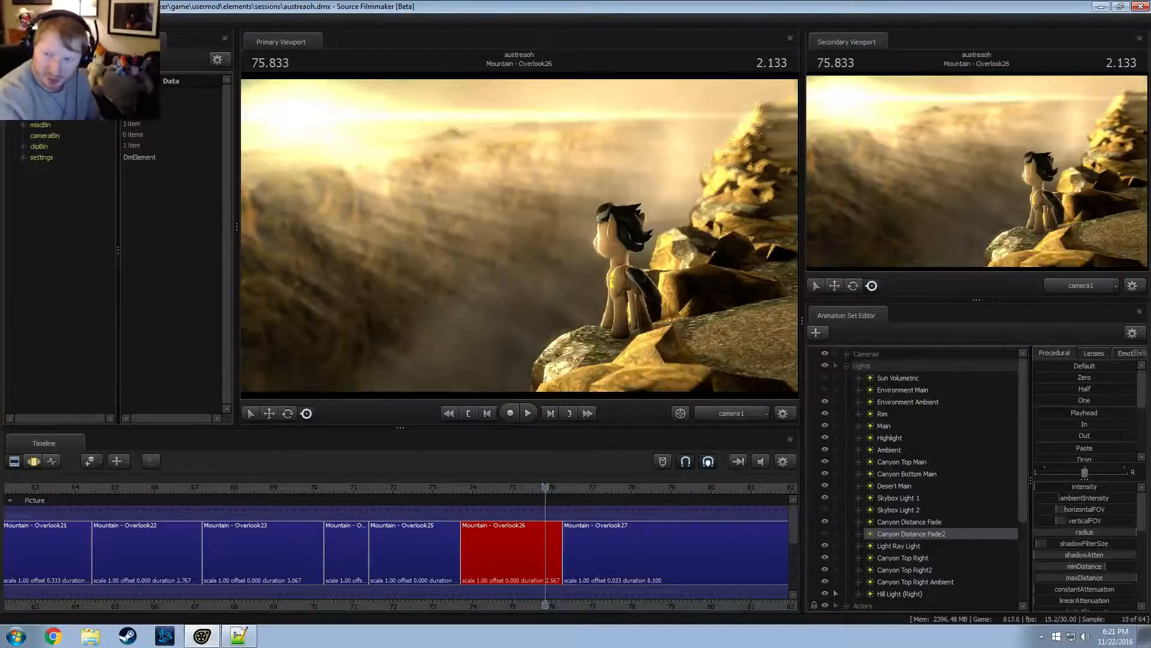
# Switch to Chrome, search YouTube for "fate stay night intro" and open the Unlimited Blade Works (TV) 2nd Season opening video
pyautogui.click(53, 635)
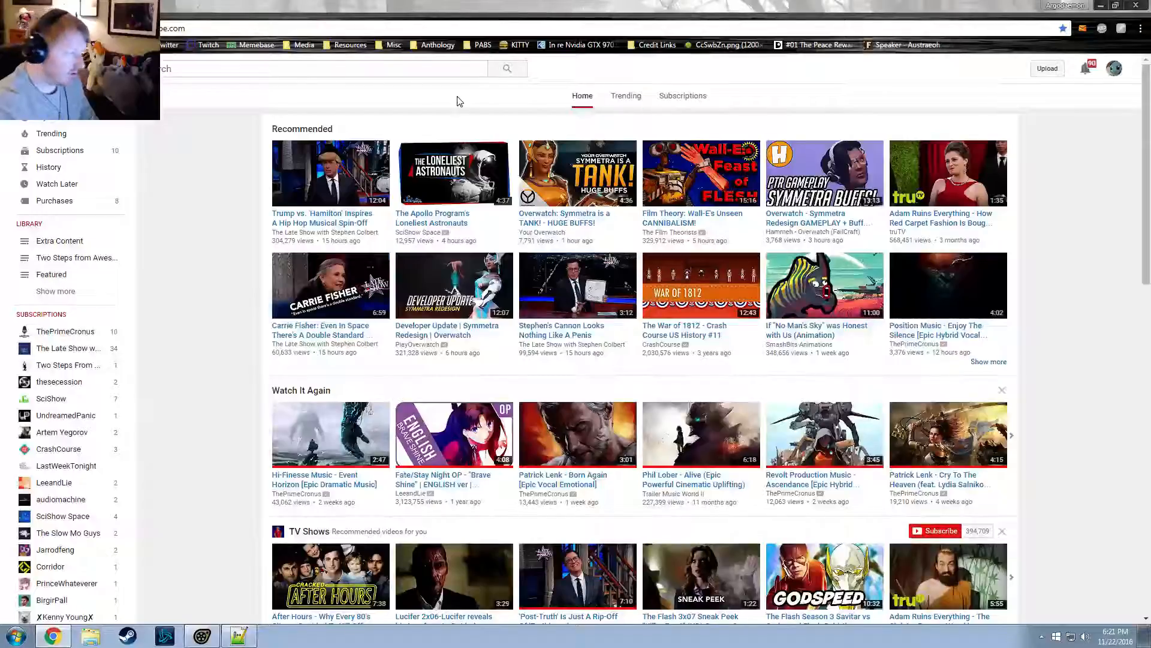
pyautogui.click(221, 25)
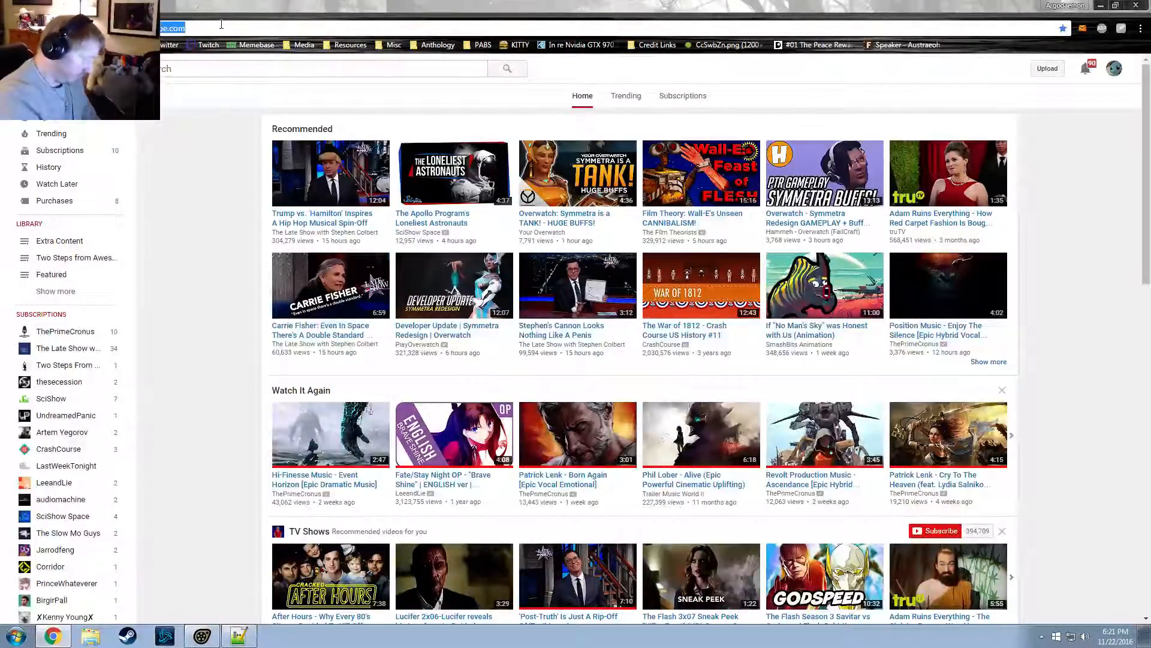
pyautogui.click(225, 67)
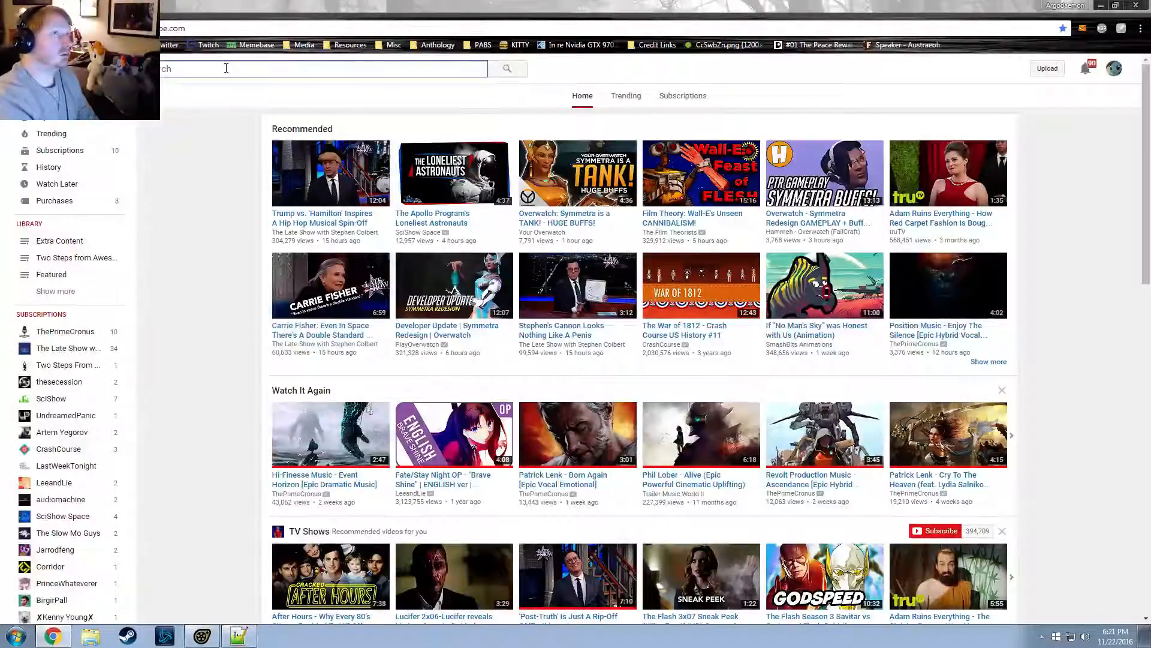
pyautogui.write('fate stay night in')
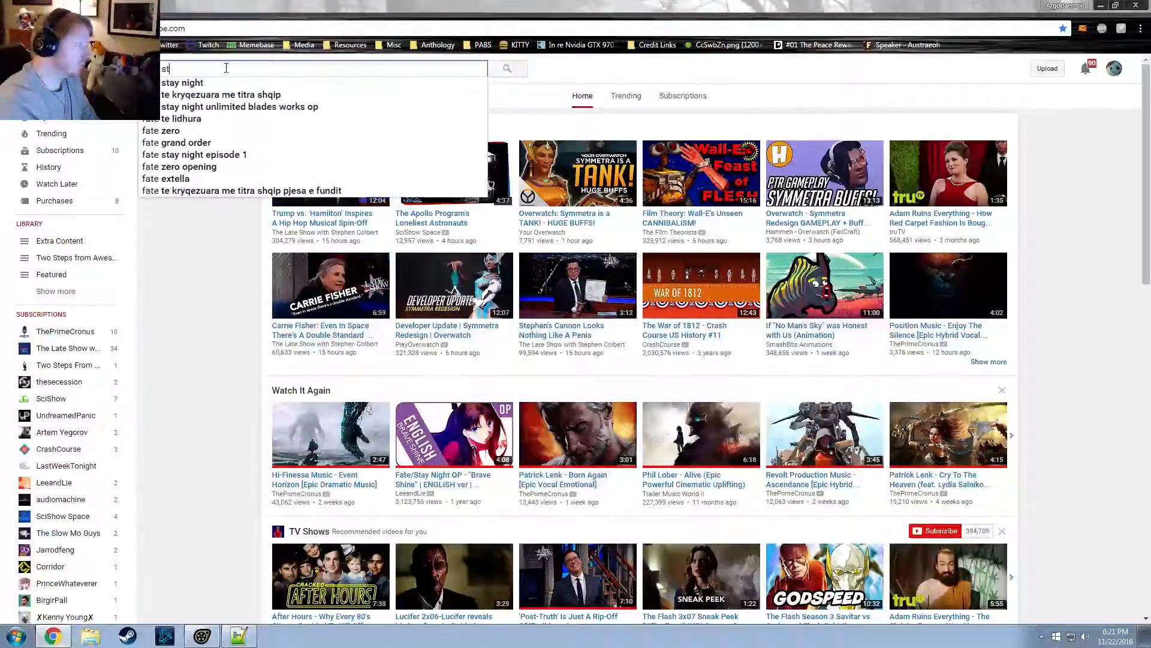
pyautogui.write('tro')
pyautogui.press('Return')
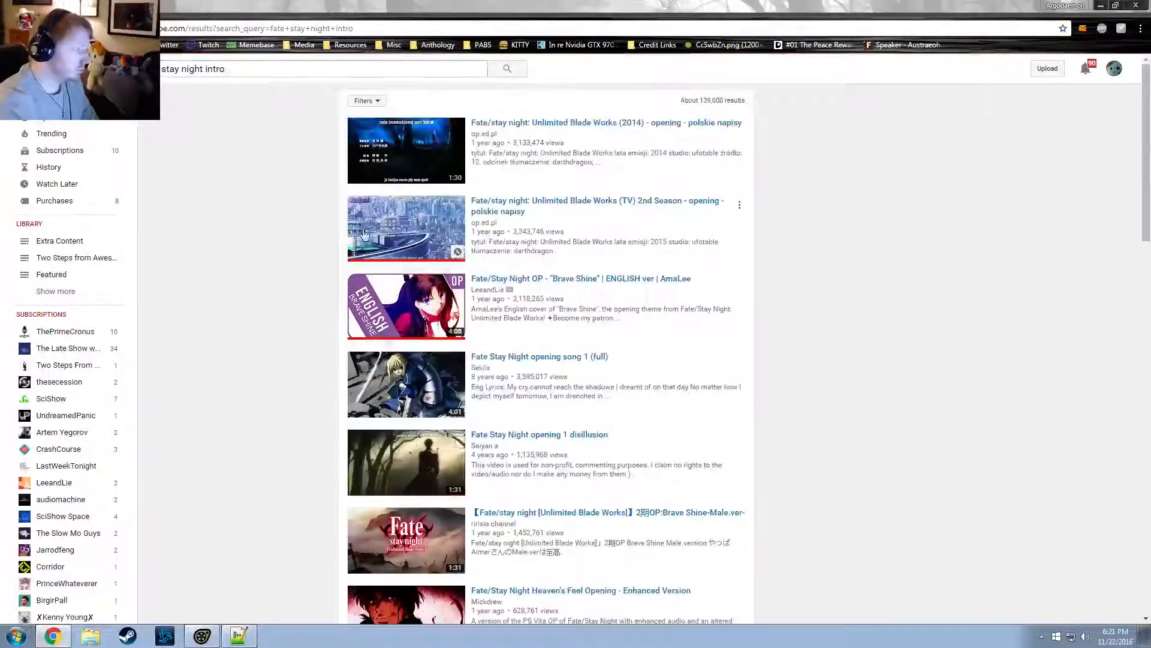
pyautogui.click(392, 221)
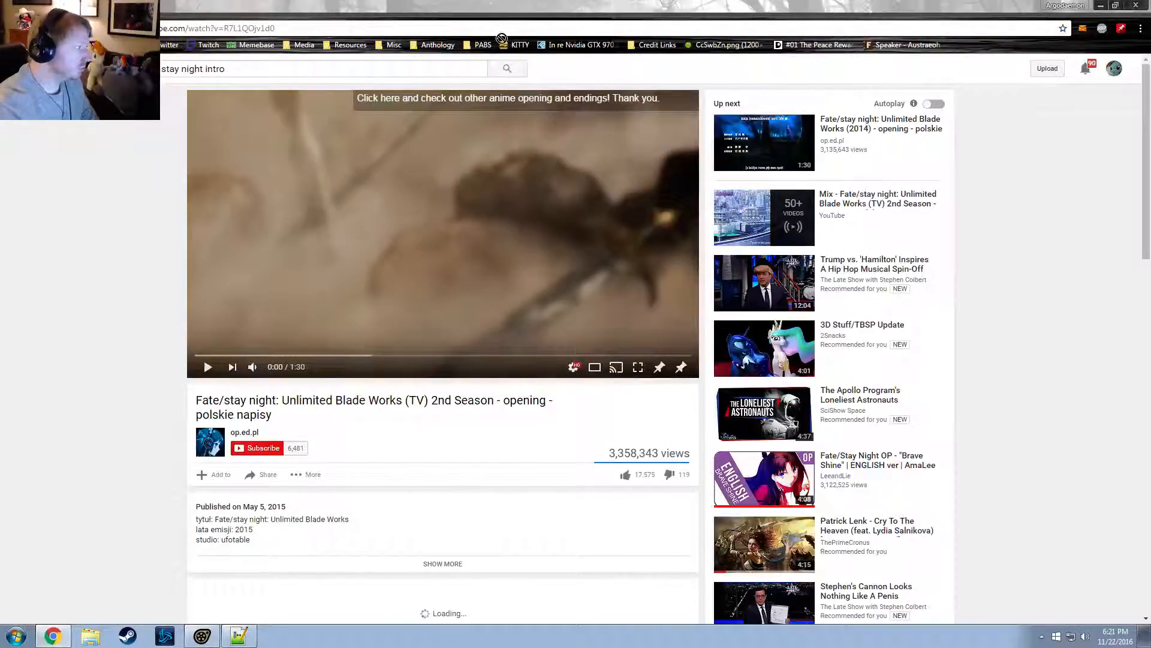
# Bookmark the open Fate/stay night video on the bookmarks bar and rename the Credit Links folder to "Credit Links 100k"
pyautogui.moveTo(502, 38); pyautogui.dragTo(993, 48)
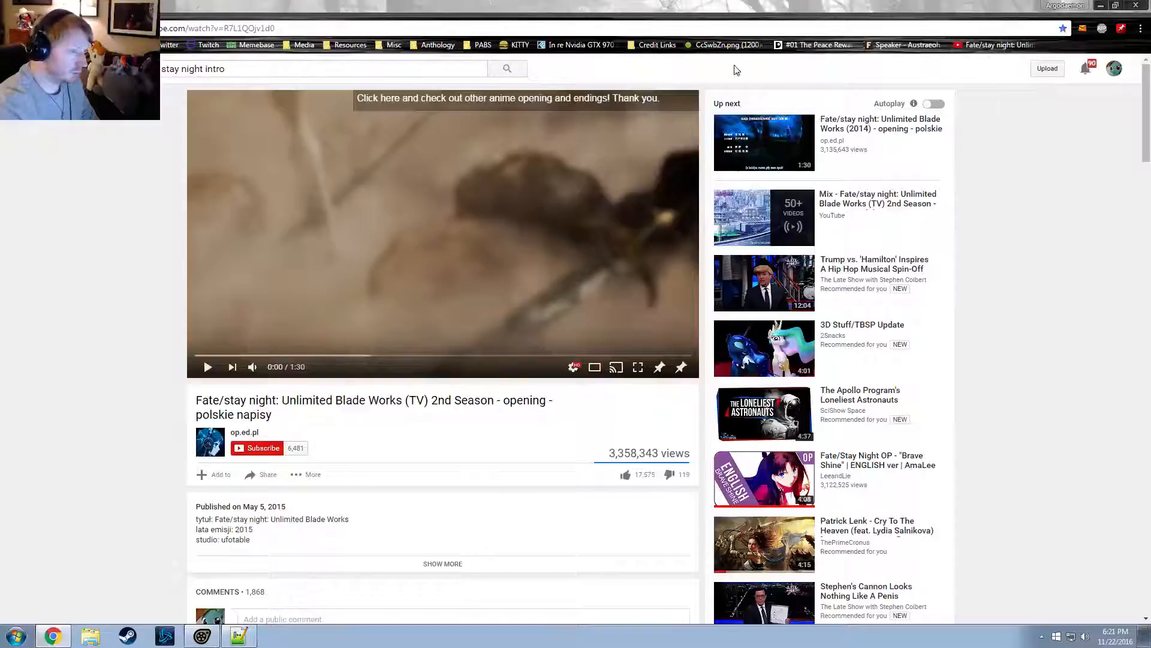
pyautogui.click(654, 45)
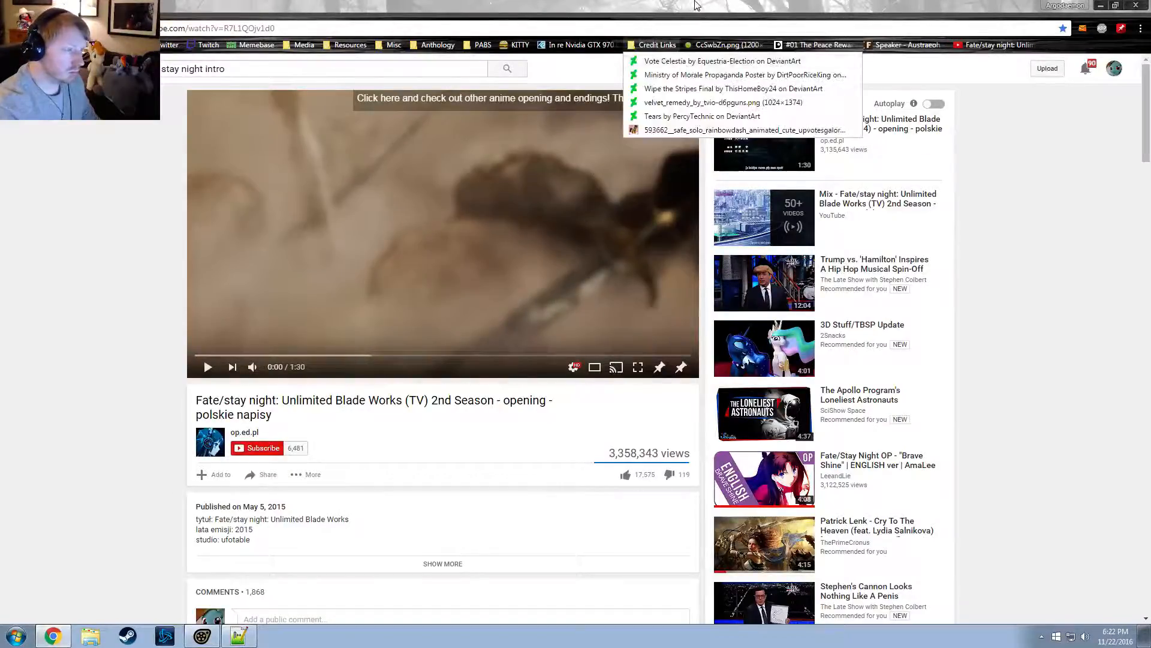
pyautogui.click(697, 4)
pyautogui.rightClick(670, 52)
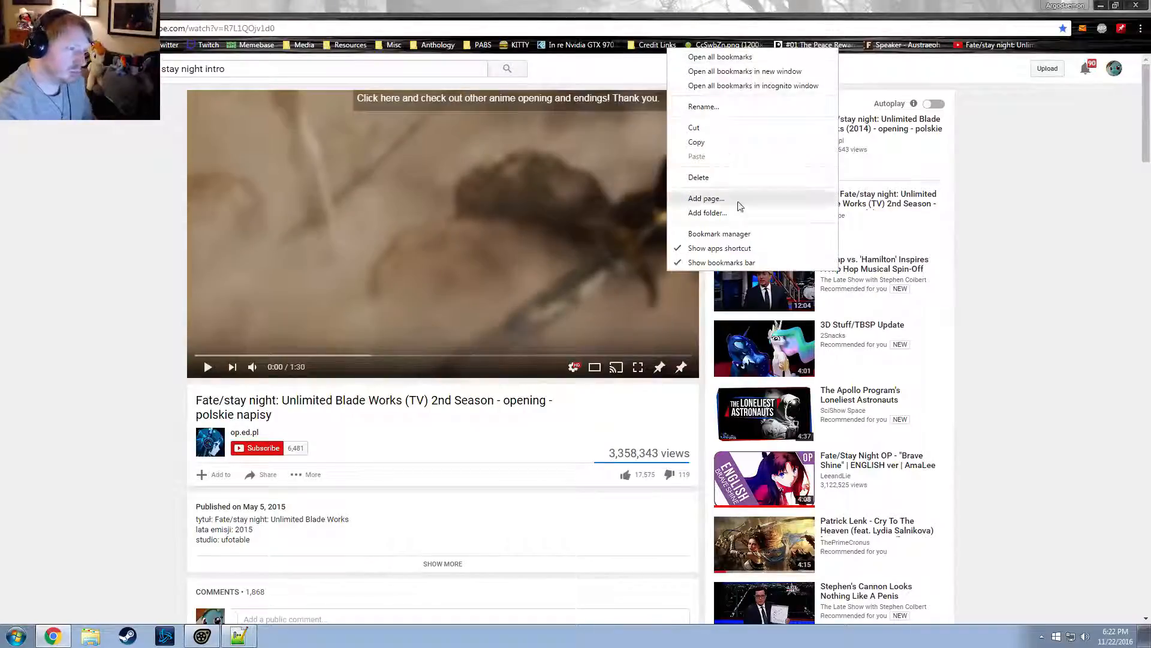
pyautogui.click(690, 103)
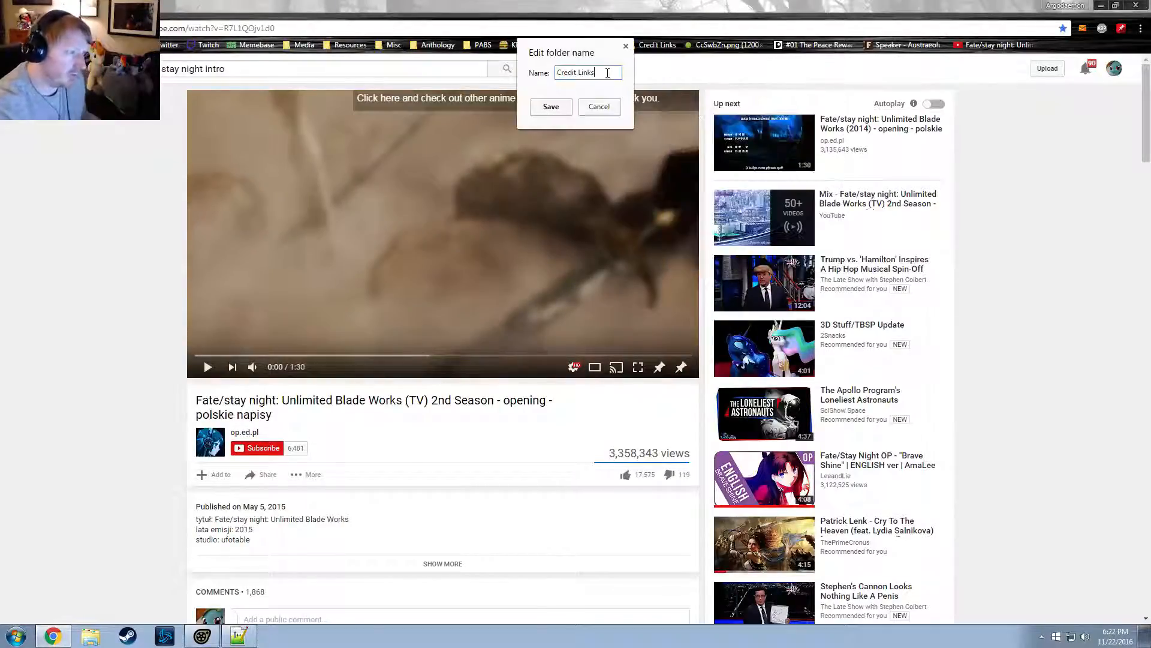
pyautogui.write('100k')
pyautogui.press('Return')
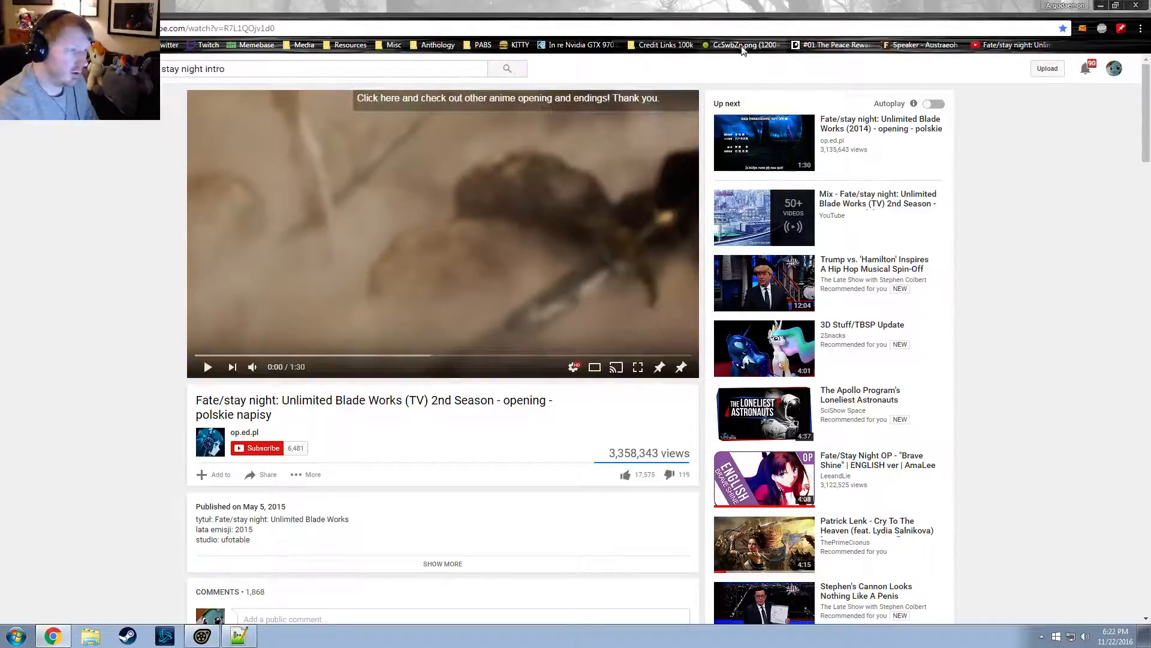
# Check the CcSwbZn.png bookmark's image, rename the bookmark to "ARGO PANCAKE" and move it into the Misc folder
pyautogui.click(742, 46)
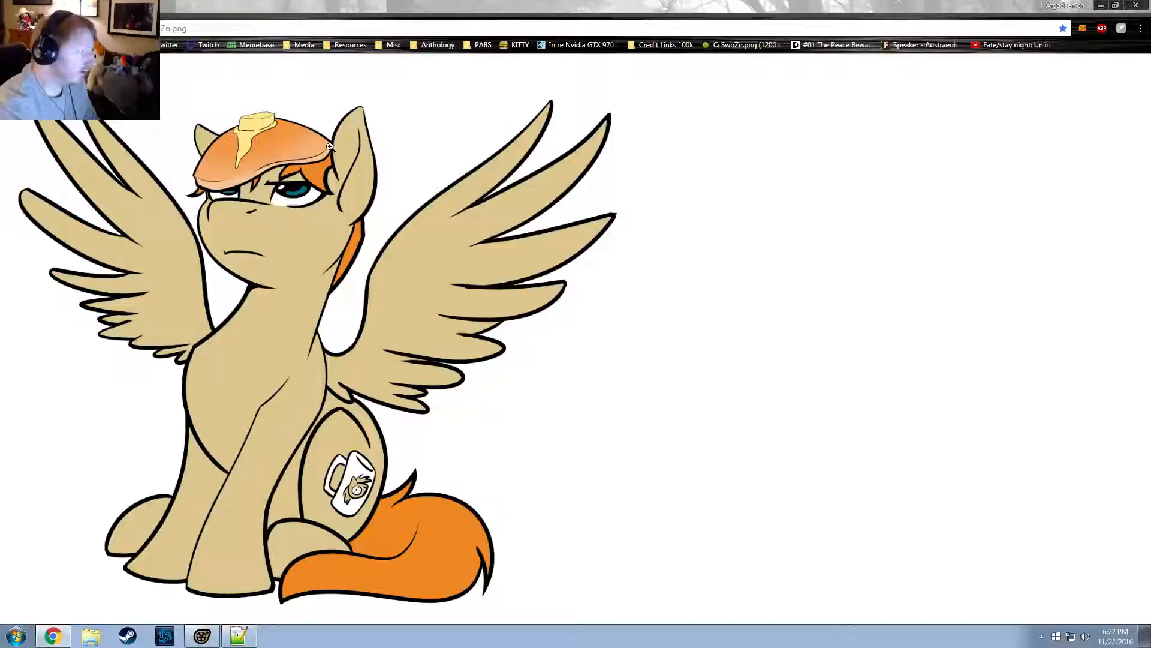
pyautogui.rightClick(731, 48)
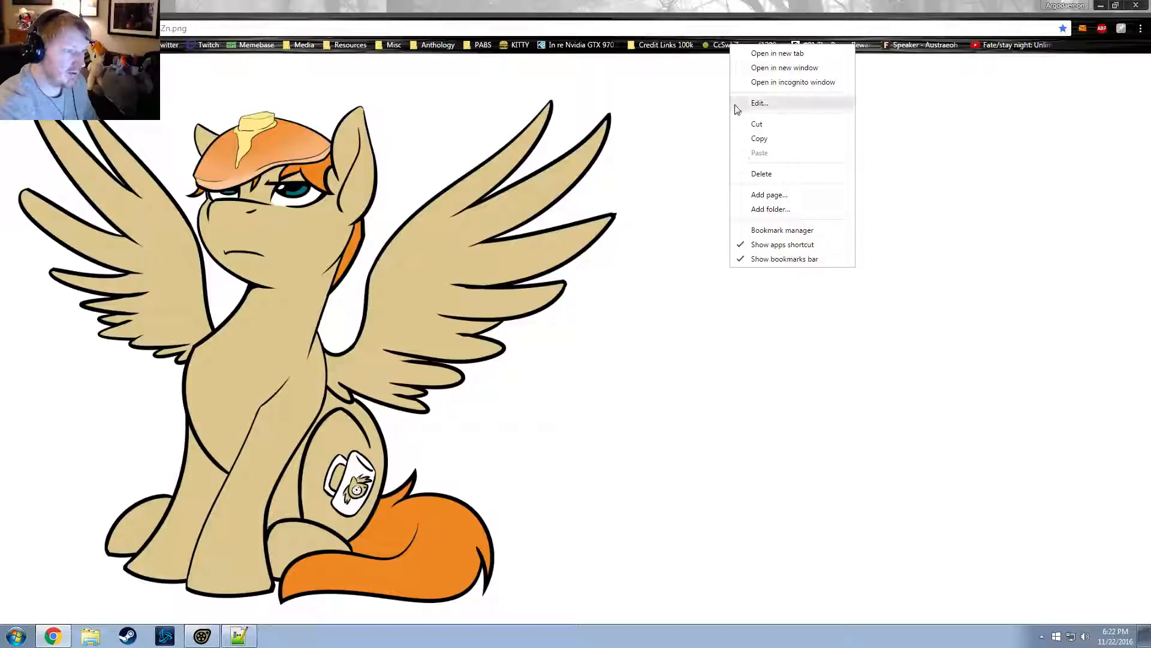
pyautogui.click(757, 103)
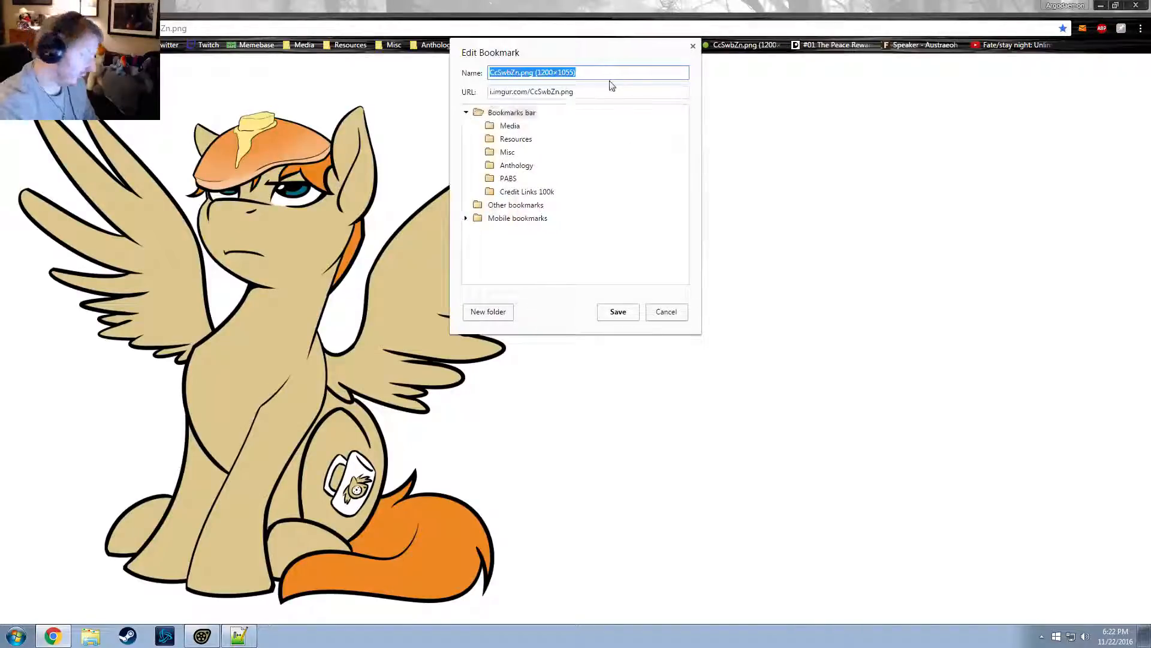
pyautogui.write('ARGO PANCAKE')
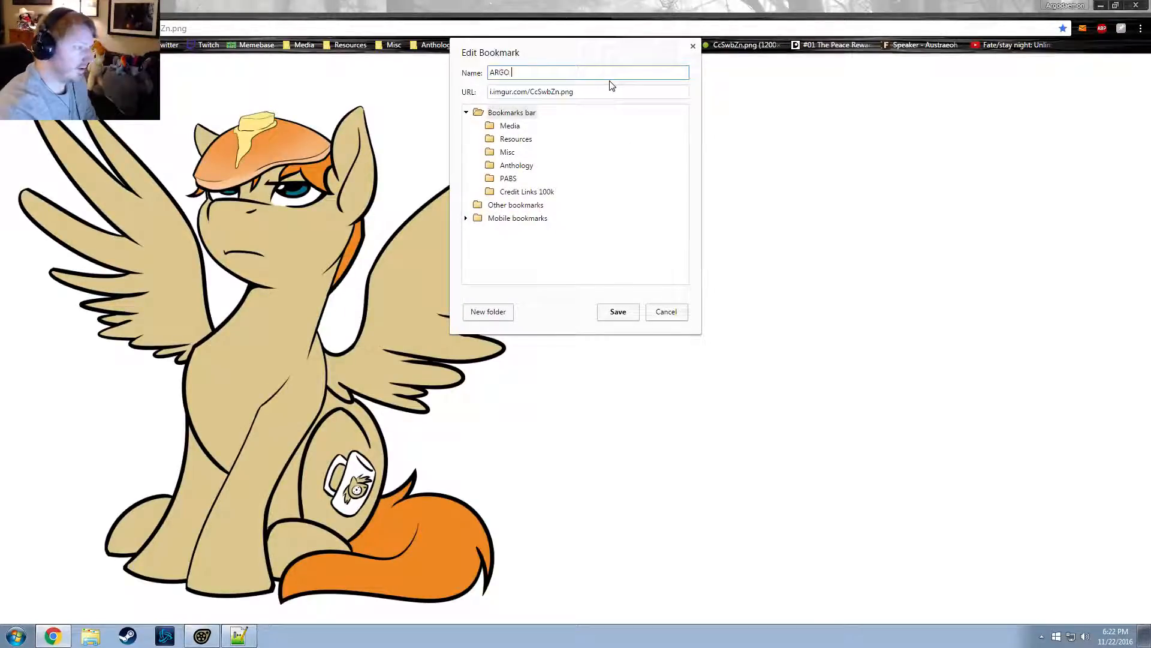
pyautogui.click(619, 311)
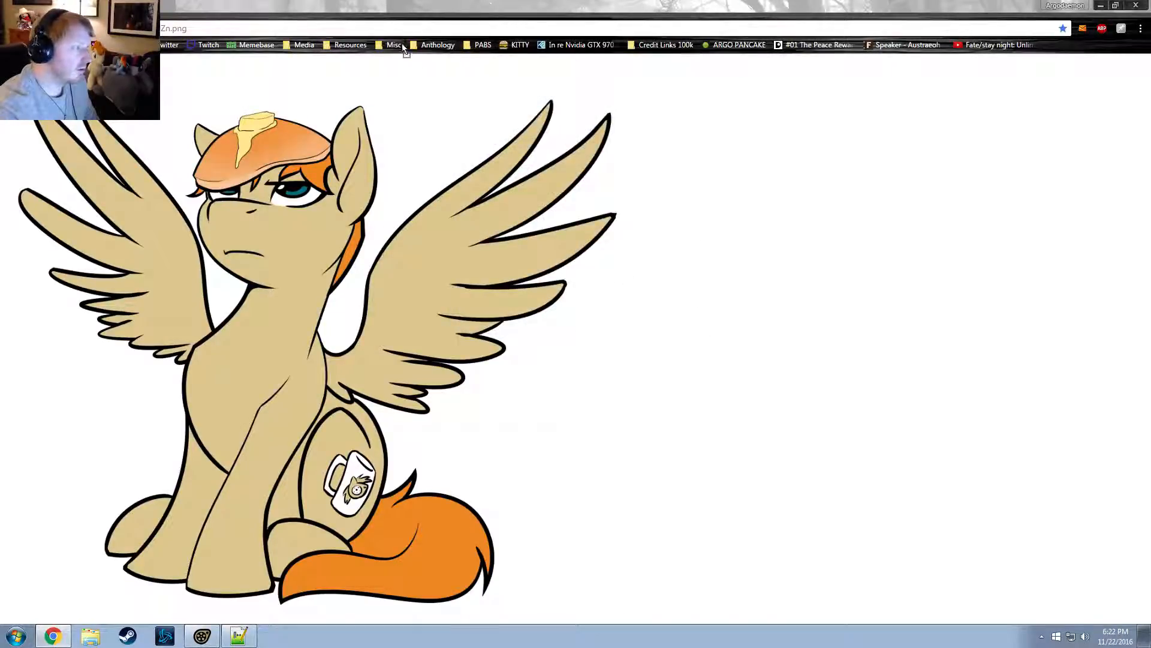
pyautogui.moveTo(403, 49); pyautogui.dragTo(399, 46)
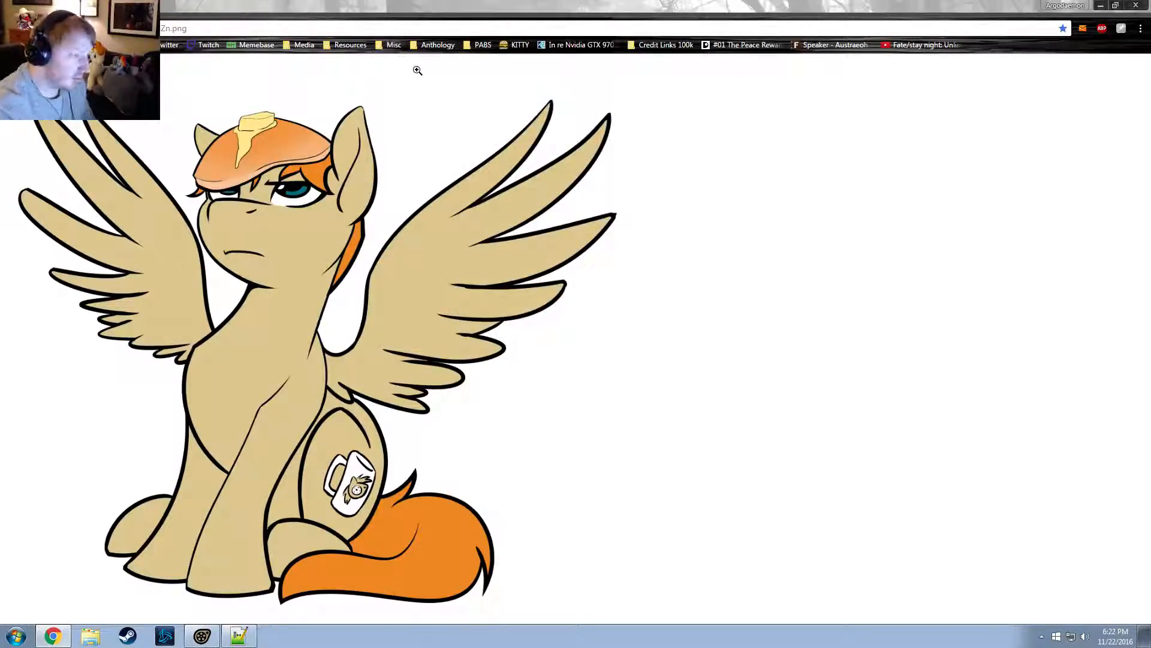
# Return to the Fate/stay night opening video and watch the section from 1:00 to about 1:13
pyautogui.click(12, 28)
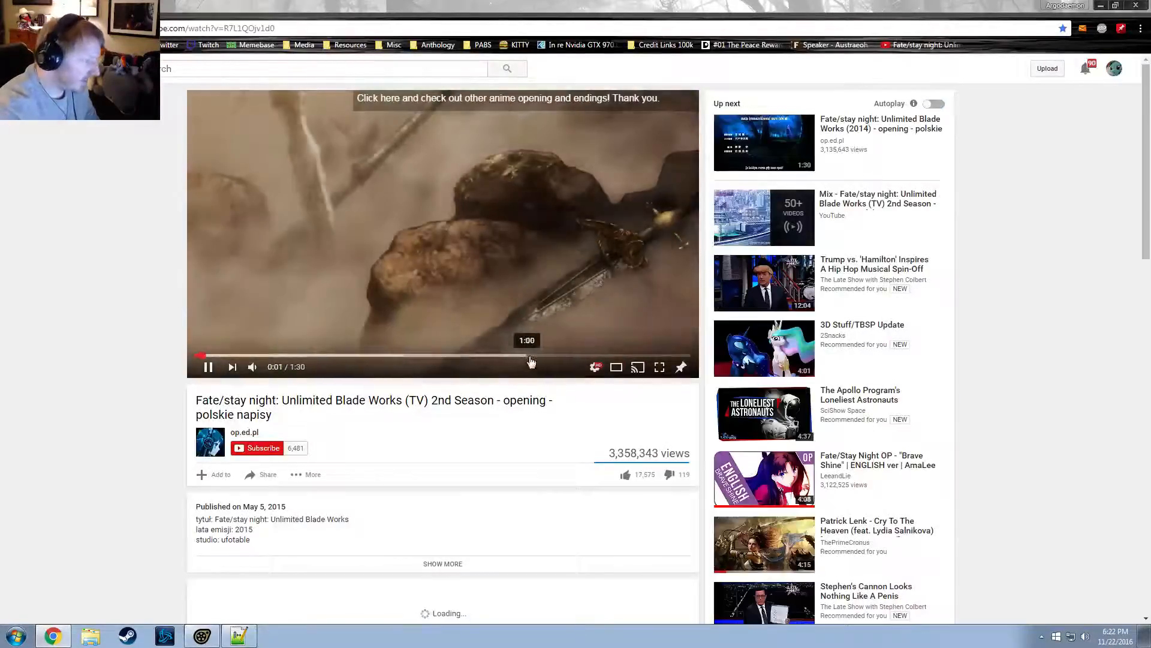
pyautogui.click(528, 355)
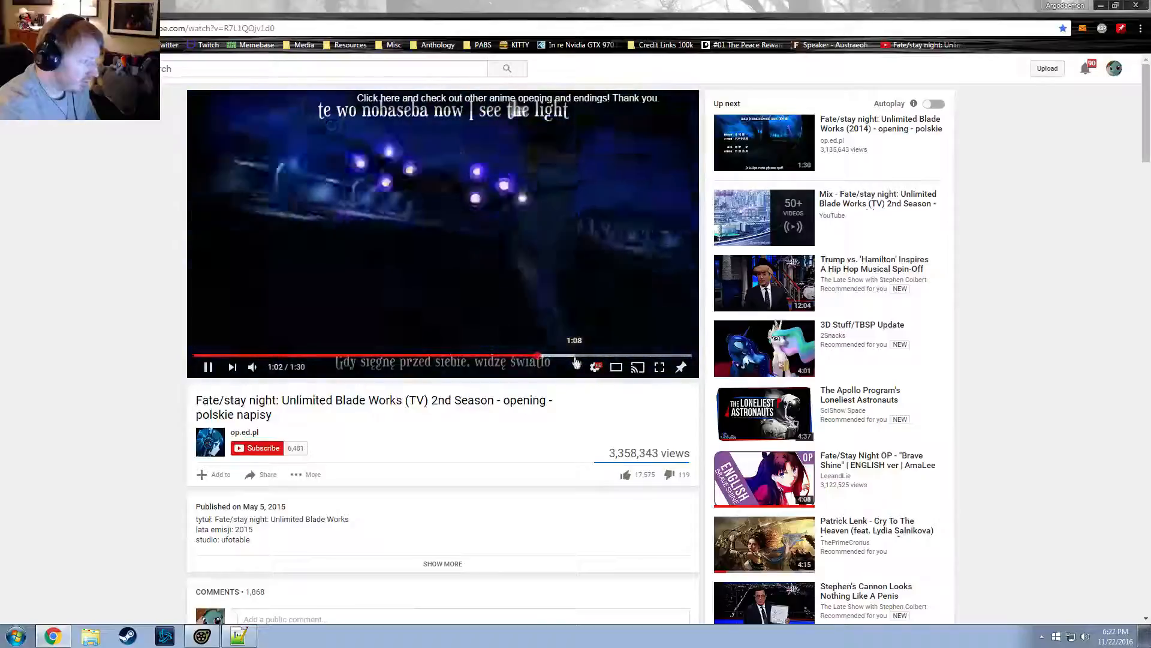
pyautogui.click(577, 356)
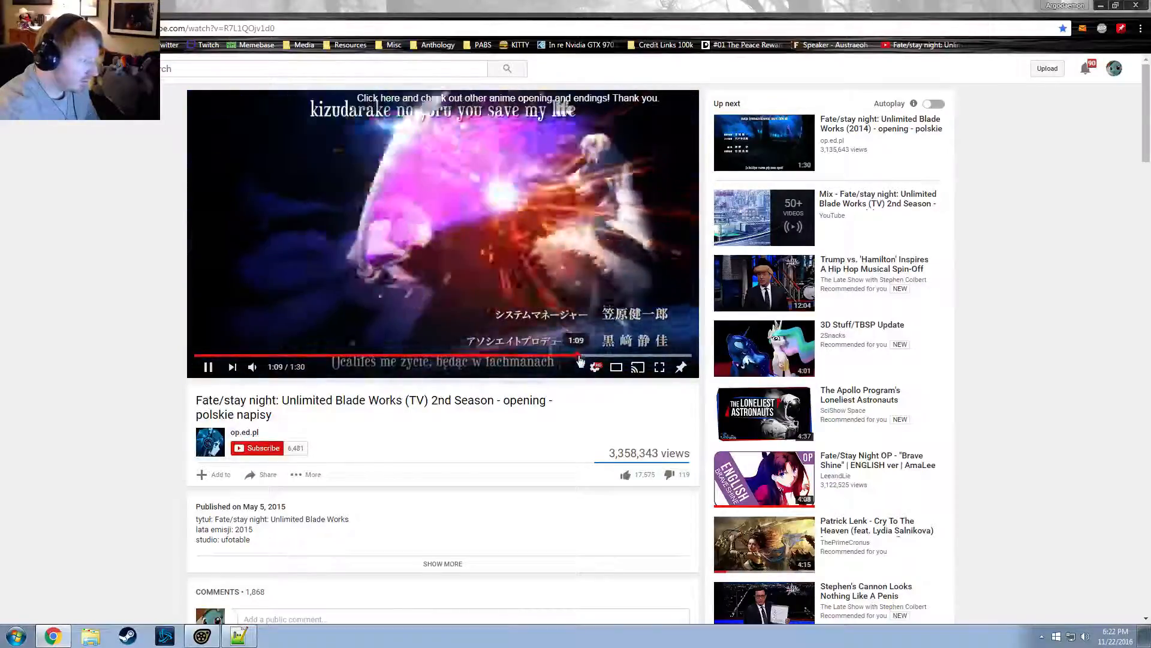
pyautogui.click(585, 356)
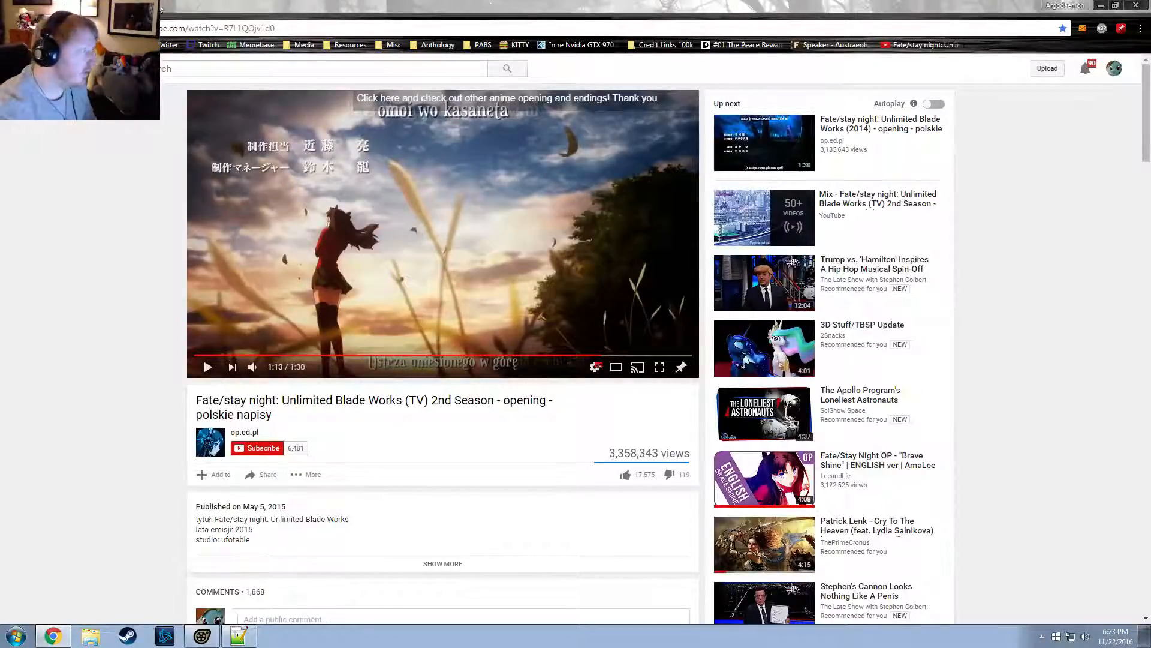
# Open deviantart.com in a new browser tab
pyautogui.hotkey('ctrl', 't')
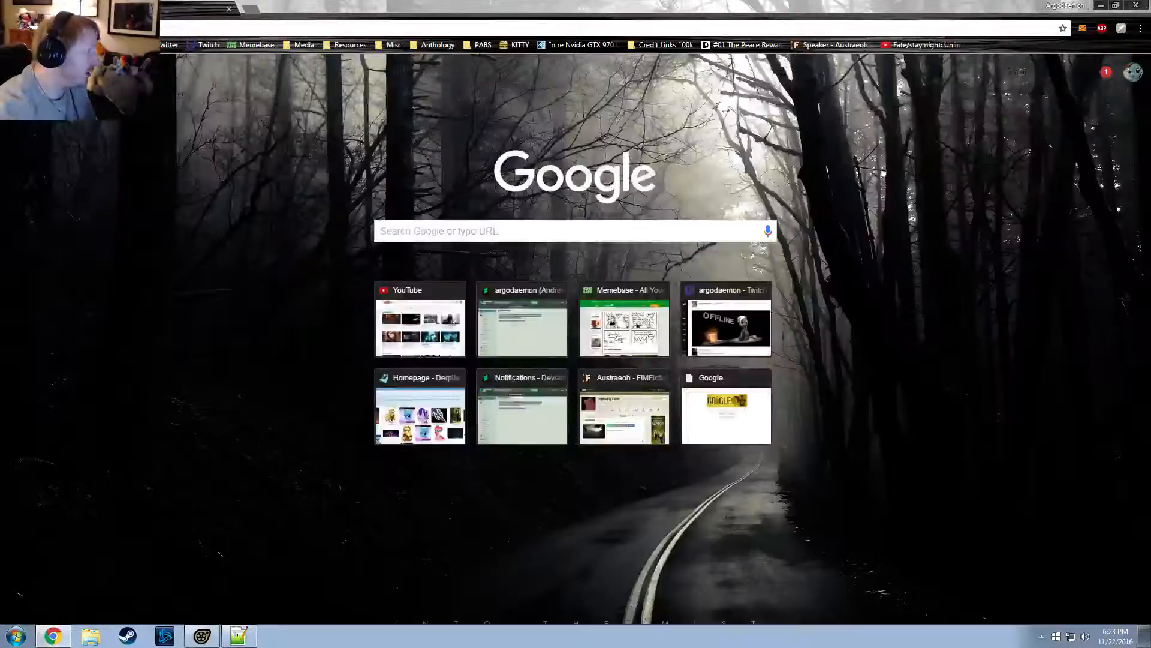
pyautogui.write('deviantart.com')
pyautogui.press('Return')
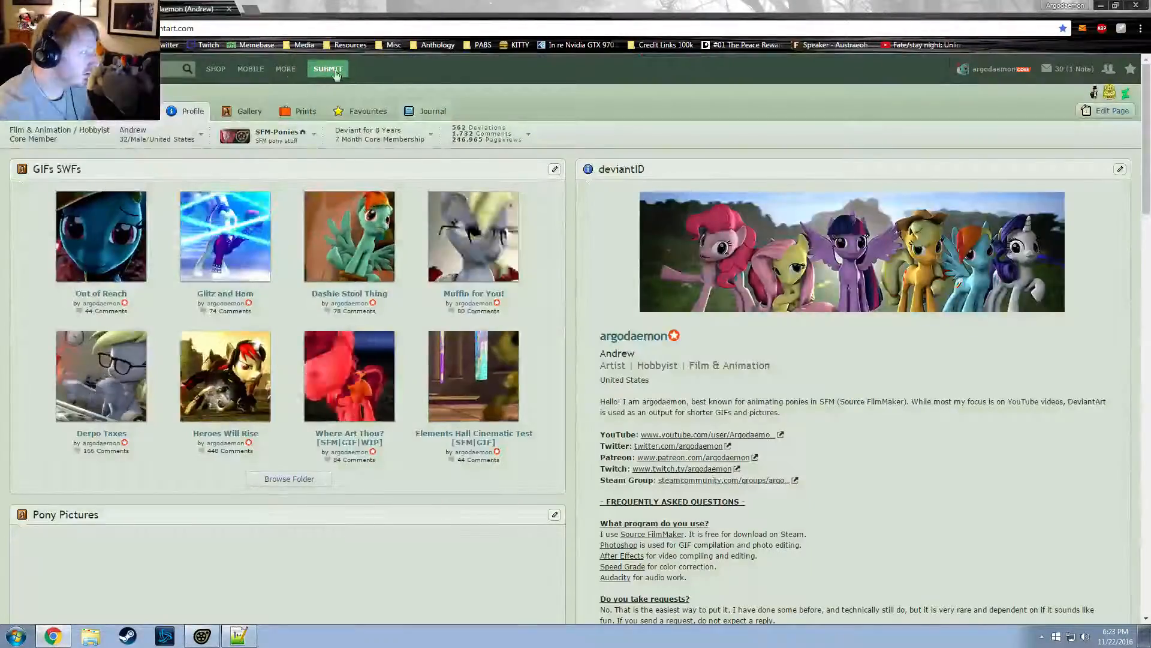
# Open the DeviantArt submission area's saved submissions stack and view the "Dragon Landing [SFM|WIP]" entry
pyautogui.moveTo(334, 72)
pyautogui.click(334, 111)
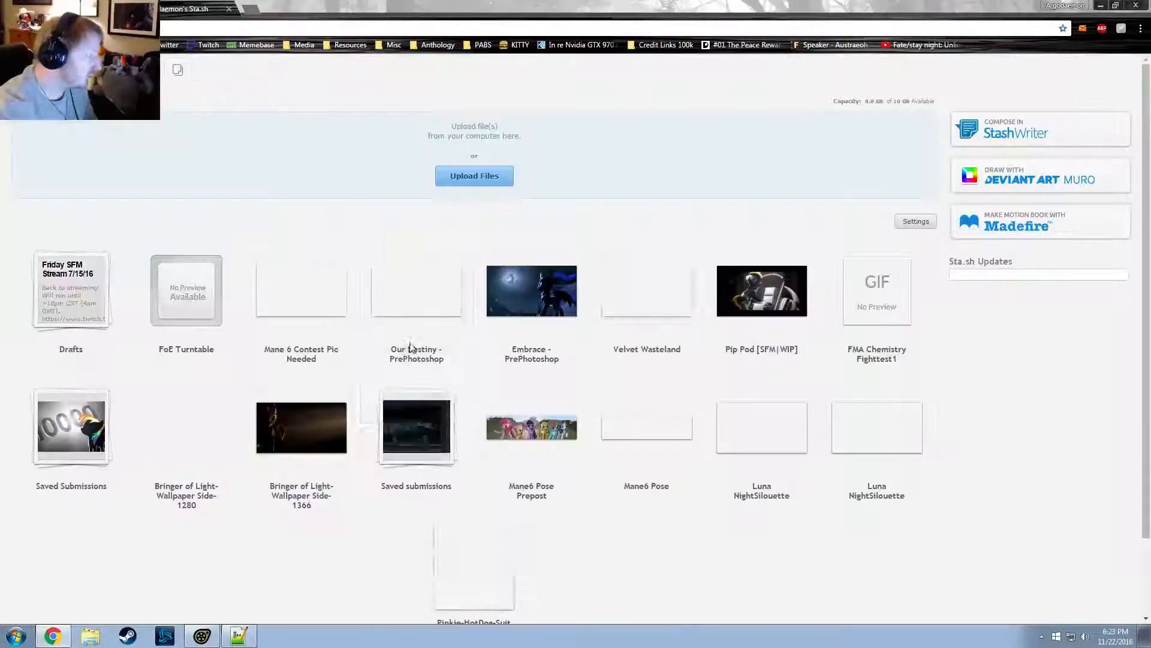
pyautogui.scroll(-3, 474, 480)
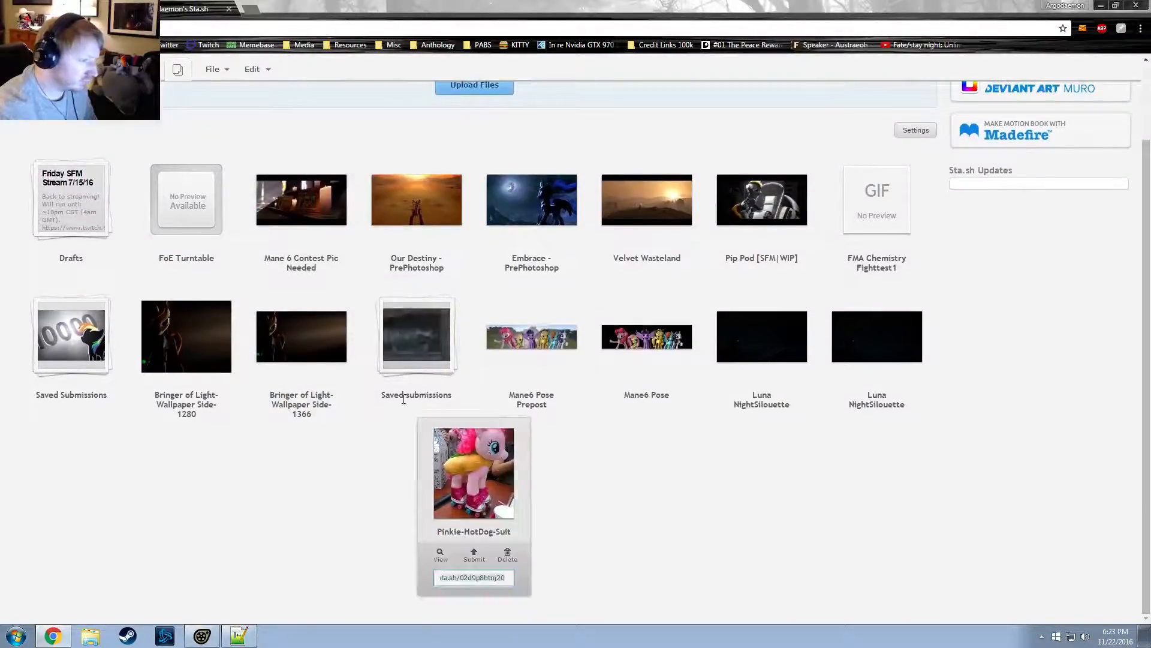
pyautogui.click(101, 342)
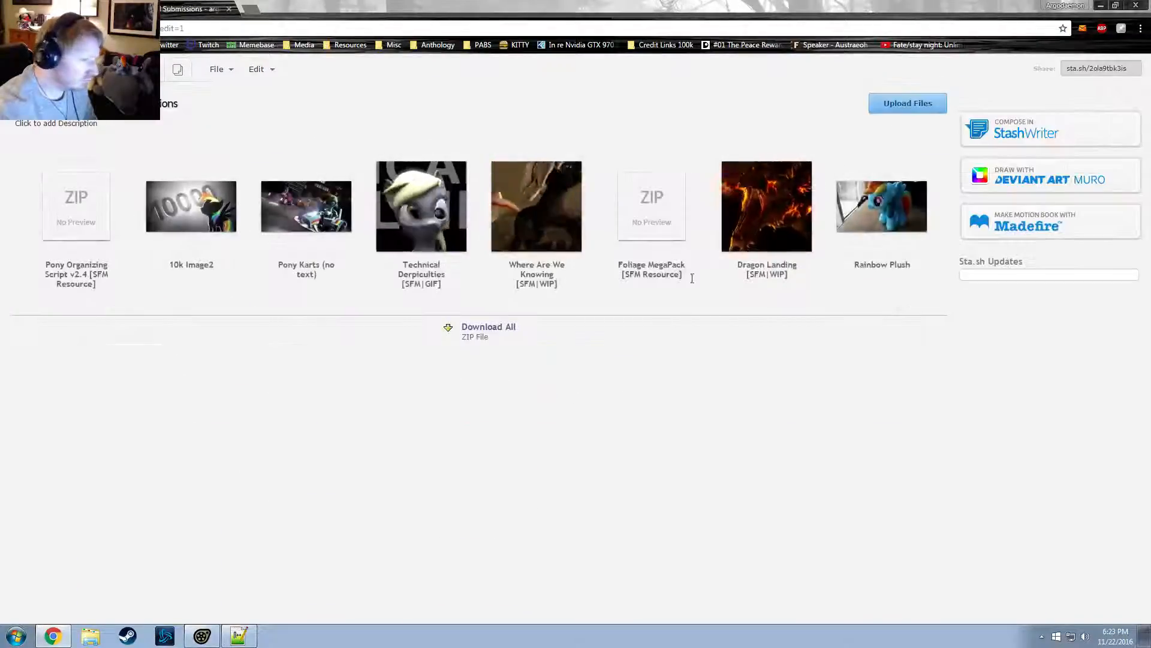
pyautogui.click(743, 225)
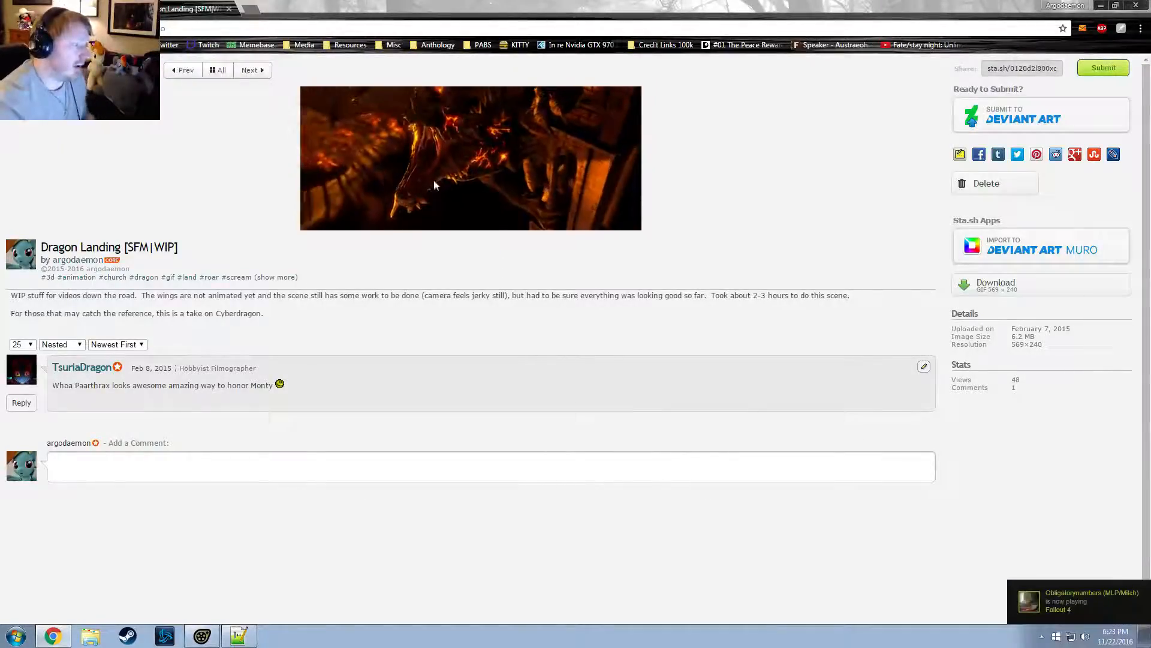
# Examine the Dragon Landing animation enlarged to 500% page zoom, and reset the zoom to its default
pyautogui.keyDown('ctrl'); pyautogui.scroll(7, 509, 187); pyautogui.keyUp('ctrl')
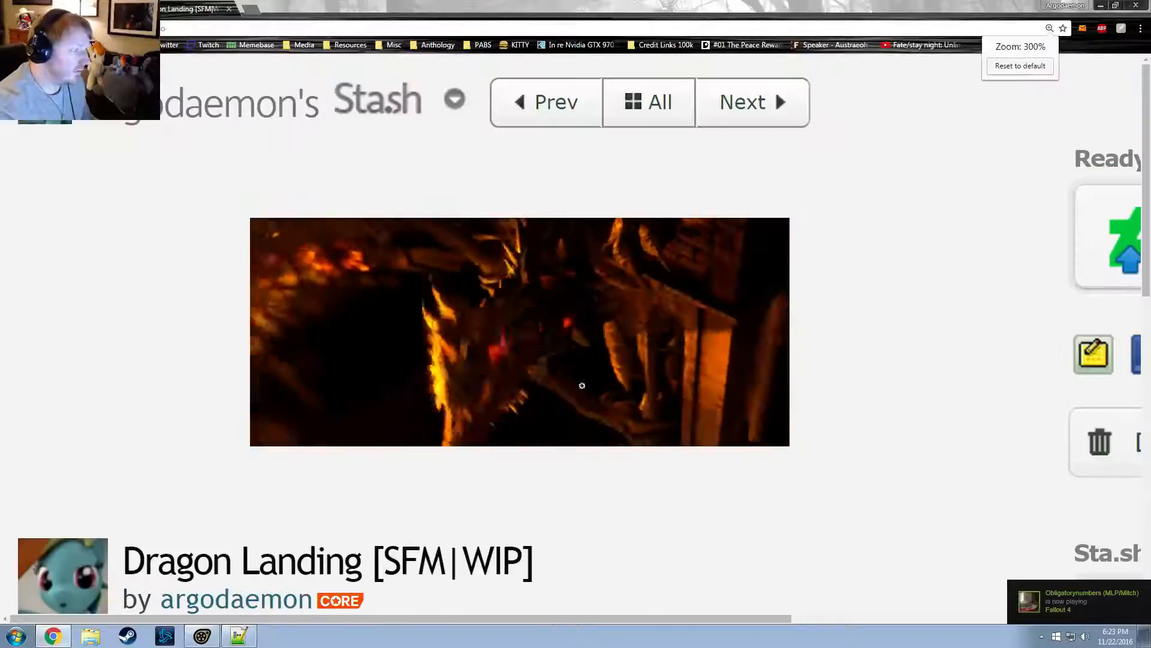
pyautogui.keyDown('ctrl'); pyautogui.scroll(2, 622, 453); pyautogui.keyUp('ctrl')
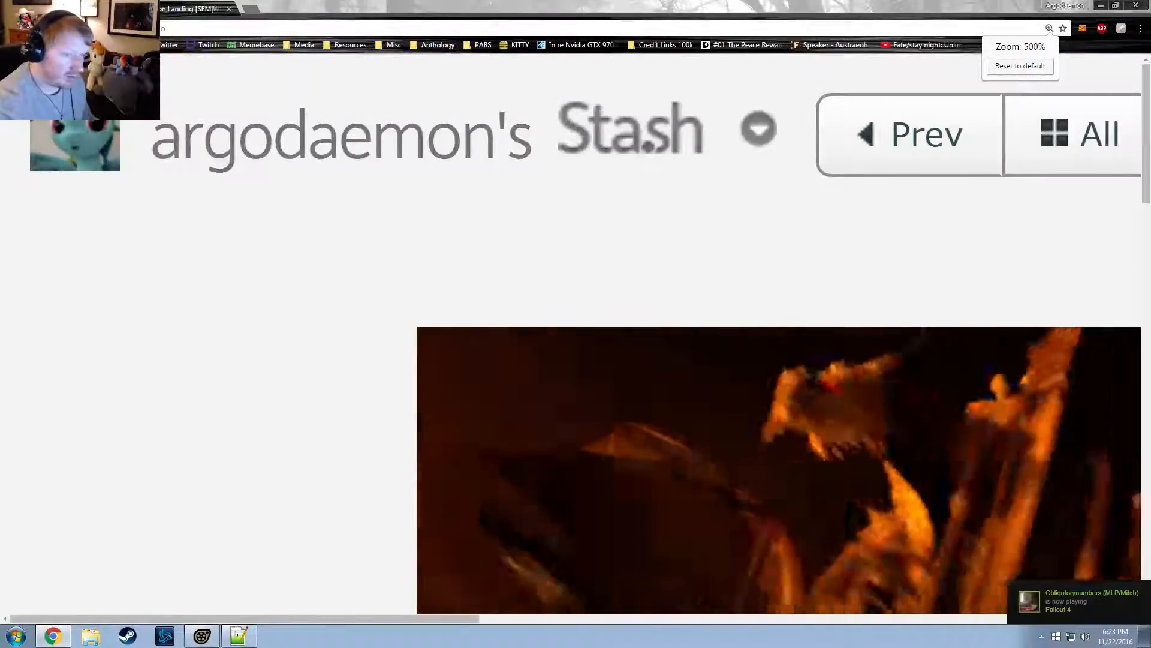
pyautogui.scroll(-3, 1146, 207)
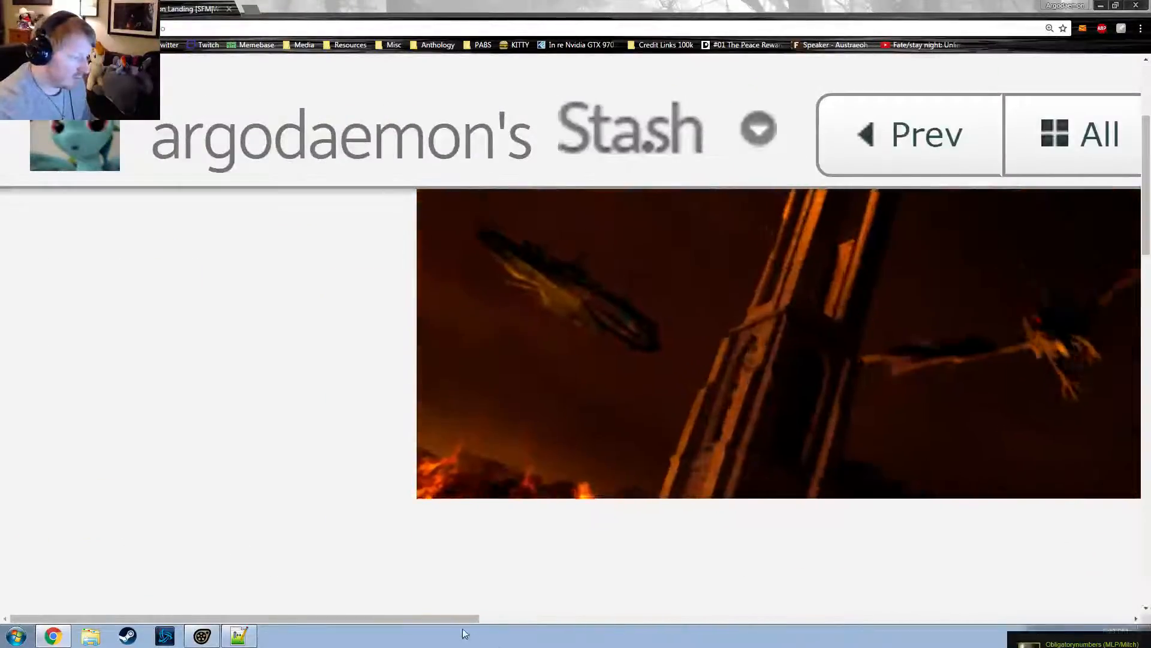
pyautogui.moveTo(462, 619); pyautogui.dragTo(571, 620)
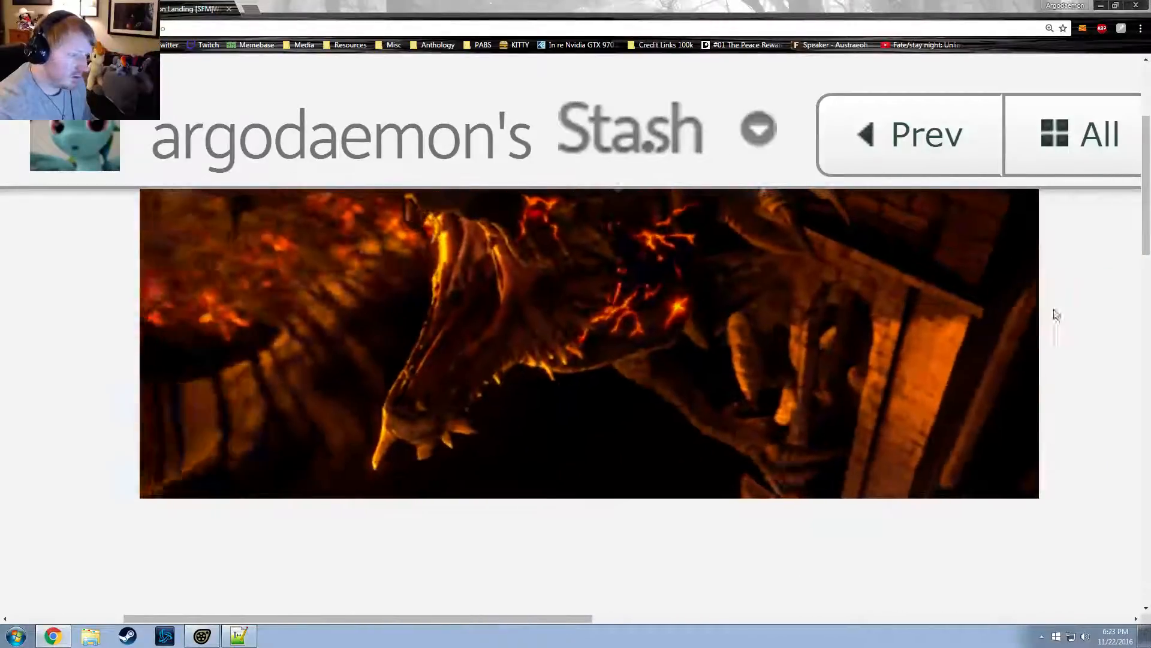
pyautogui.scroll(1, 1147, 239)
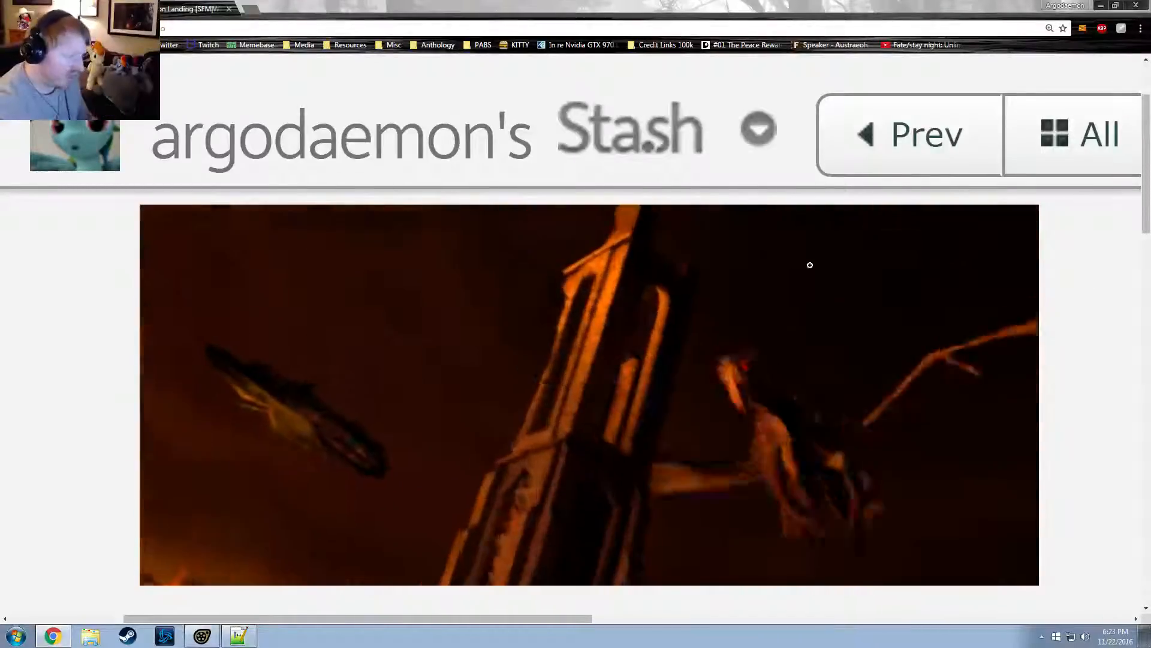
pyautogui.moveTo(443, 143)
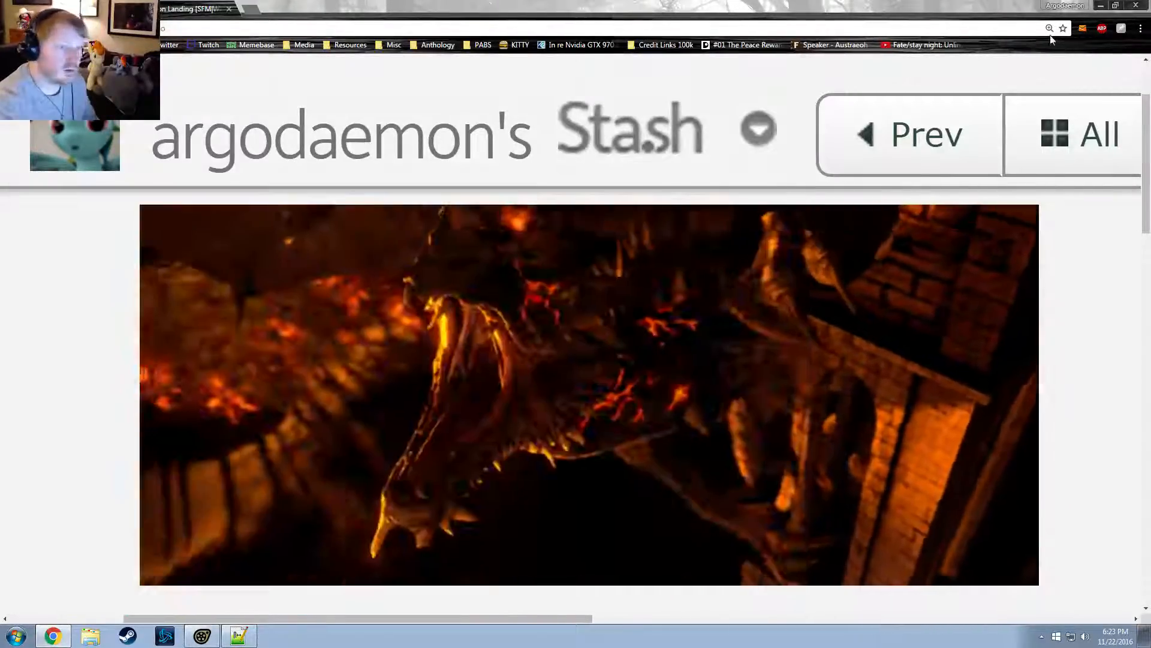
pyautogui.click(1049, 29)
pyautogui.click(1020, 64)
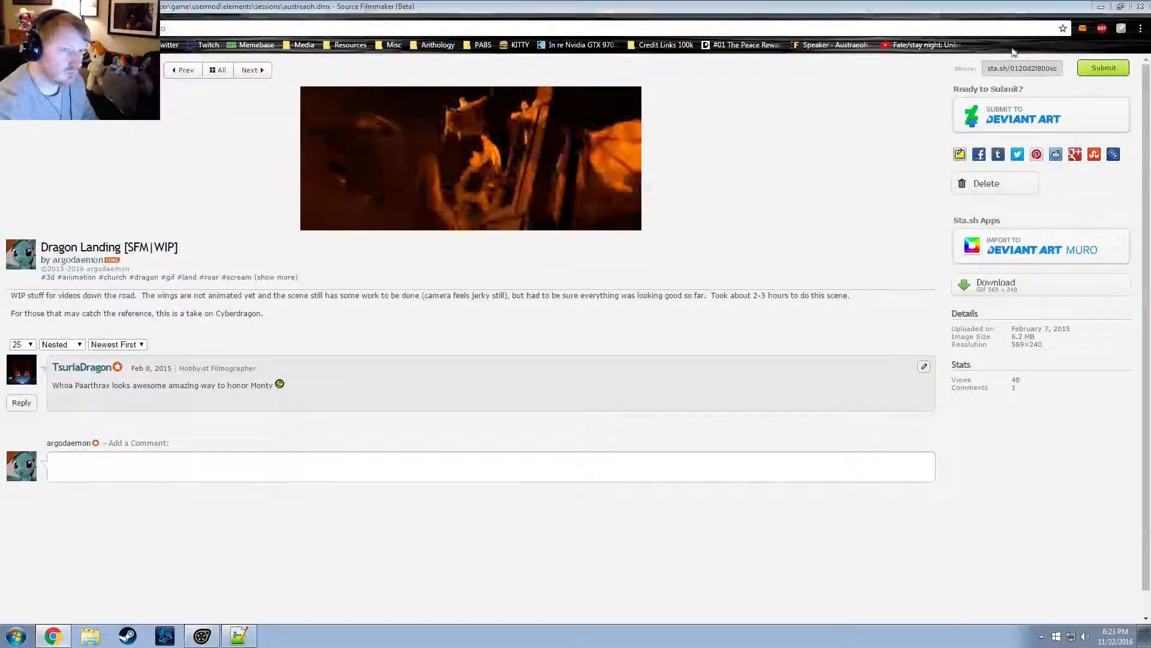
# Switch to Source Filmmaker and turn off lighting in the primary viewport
pyautogui.hotkey('alt', 'Tab')
pyautogui.click(512, 565)
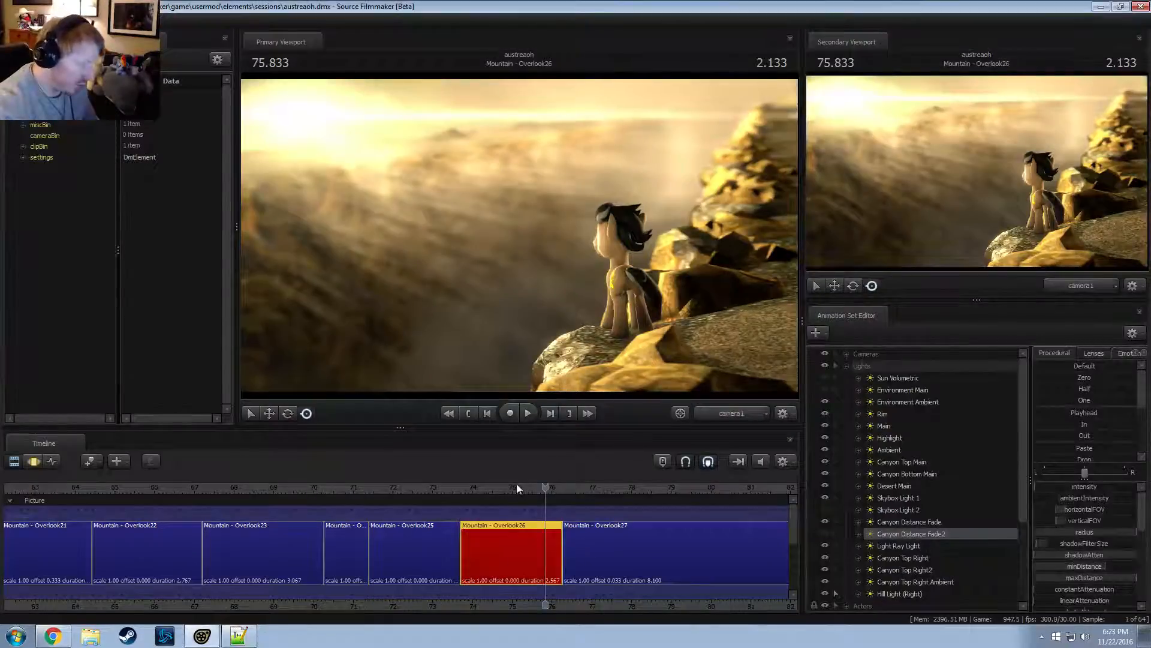
pyautogui.rightClick(468, 267)
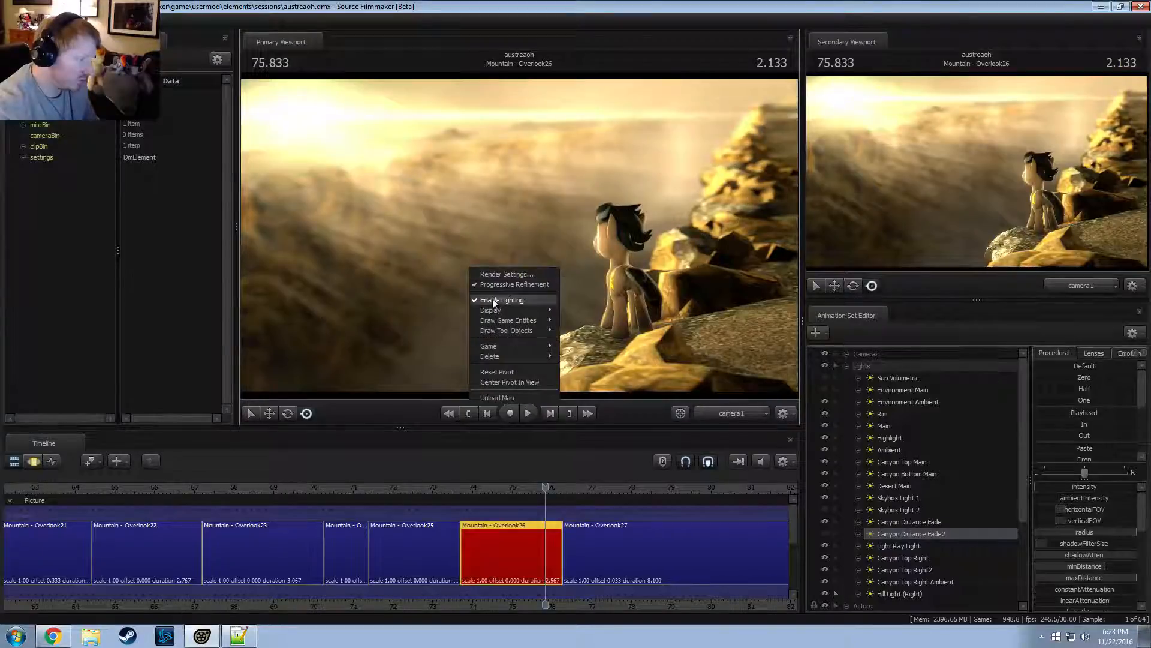
pyautogui.click(493, 300)
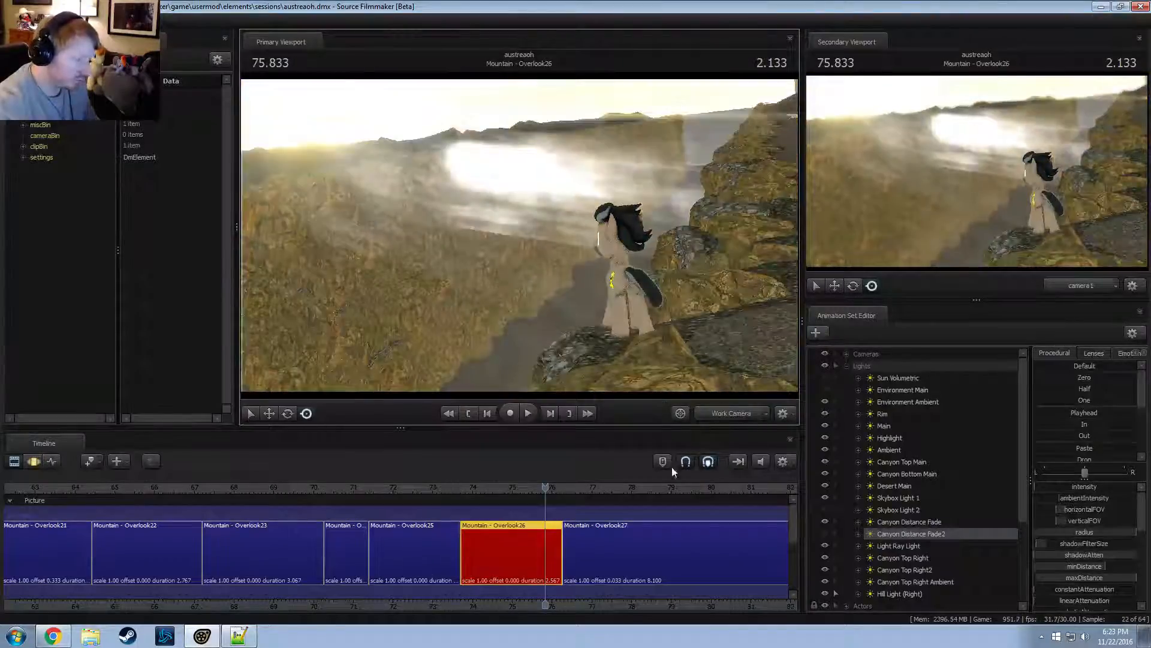
# Move the playhead to 78.766 and select the "Mountain - Overlook27" shot
pyautogui.scroll(-3, 473, 487)
pyautogui.moveTo(473, 487); pyautogui.dragTo(479, 489)
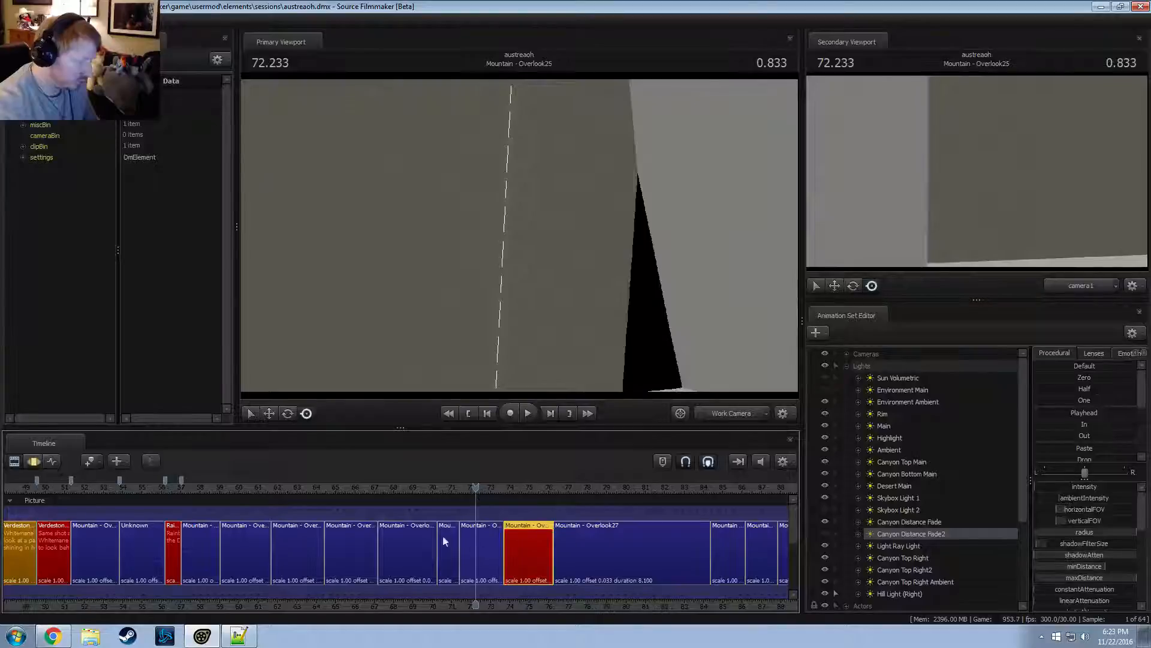
pyautogui.click(476, 540)
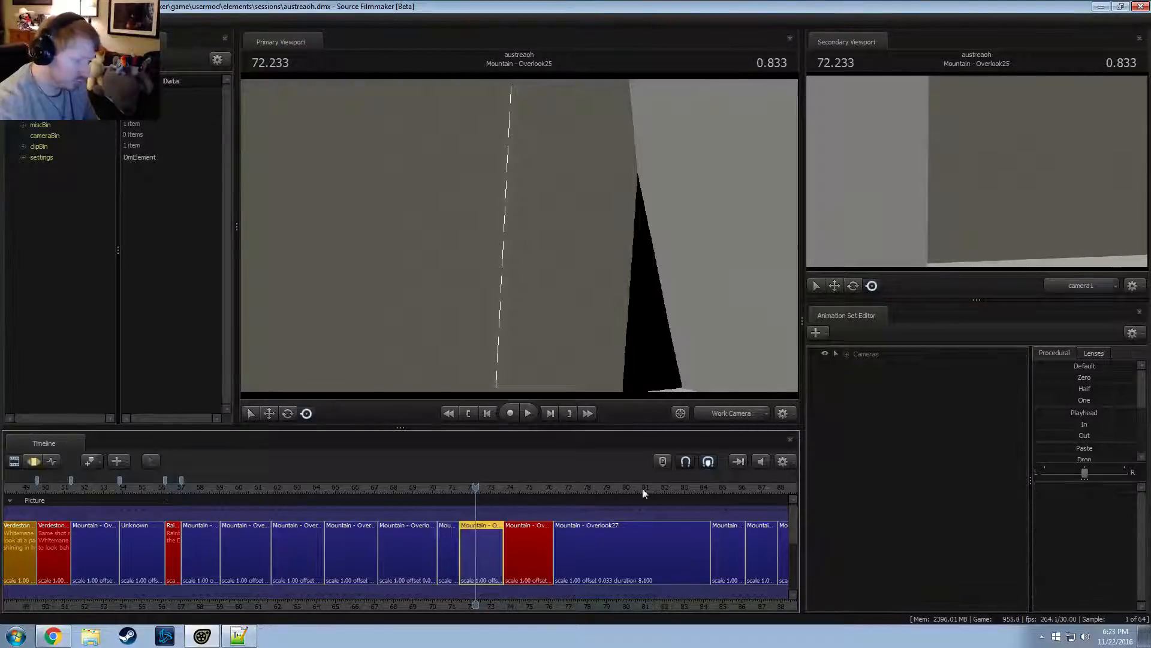
pyautogui.click(603, 541)
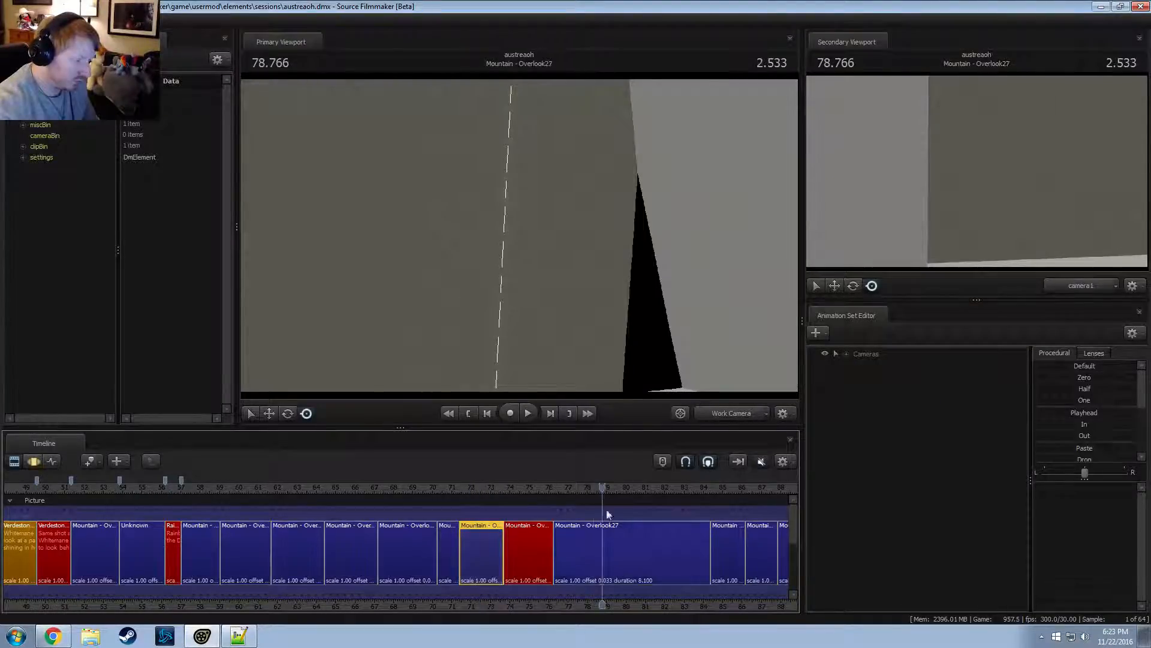
pyautogui.moveTo(596, 303); pyautogui.dragTo(678, 342)
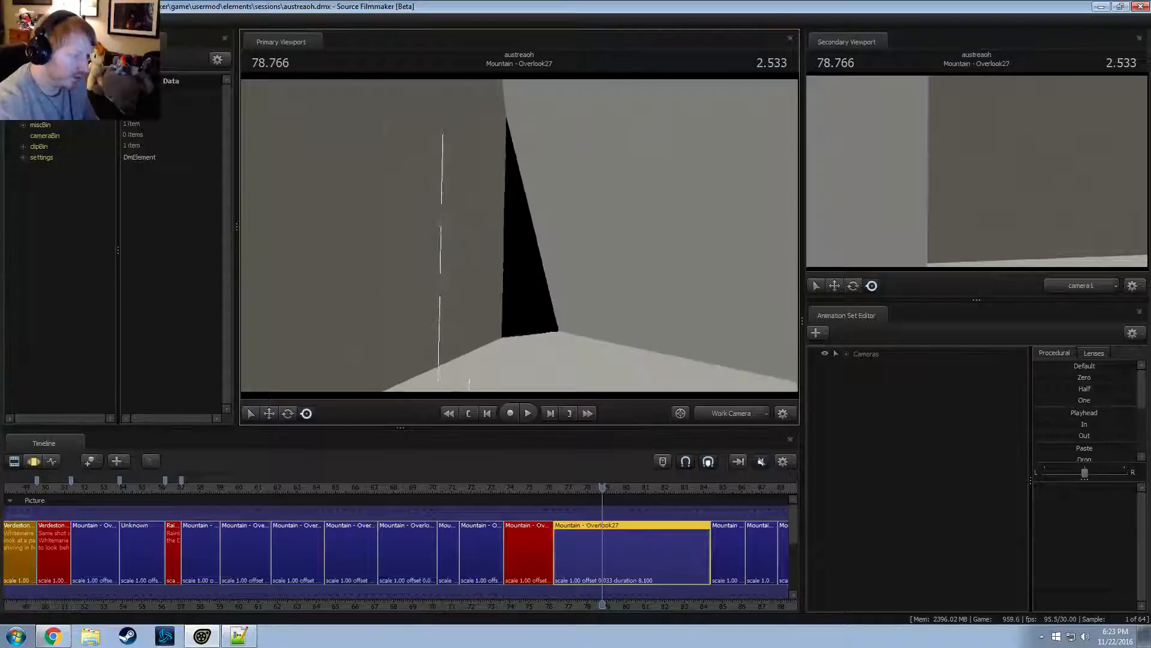
# Start creating an animation set for a new model and filter the model files by "dragon"
pyautogui.rightClick(863, 424)
pyautogui.click(930, 450)
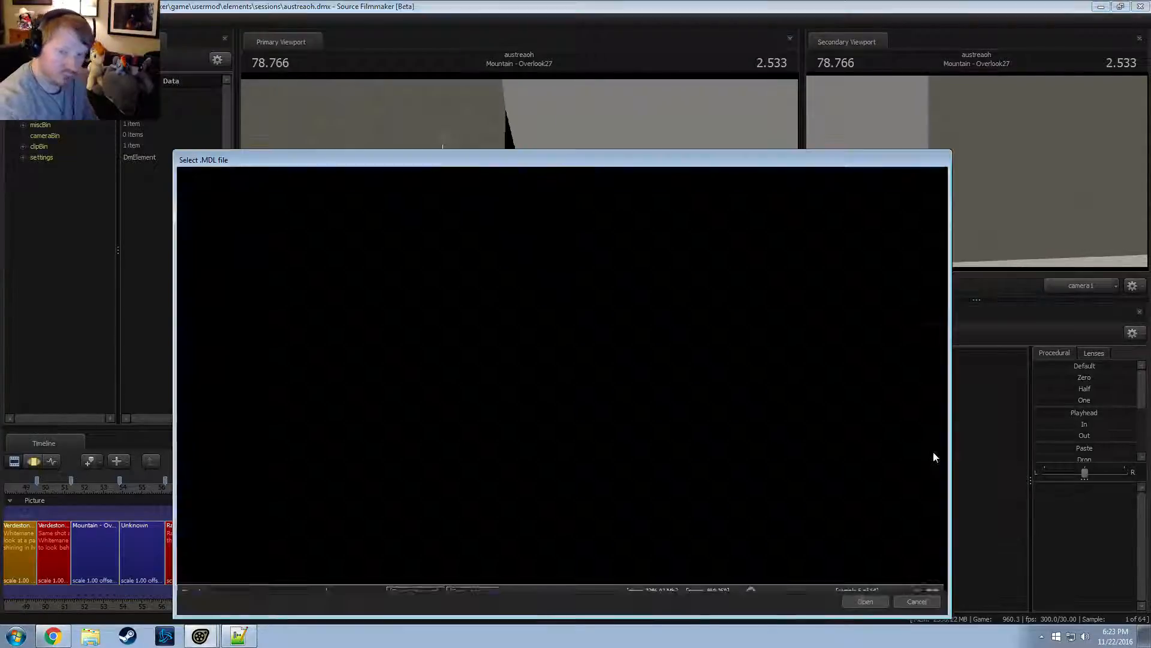
pyautogui.write('dragon')
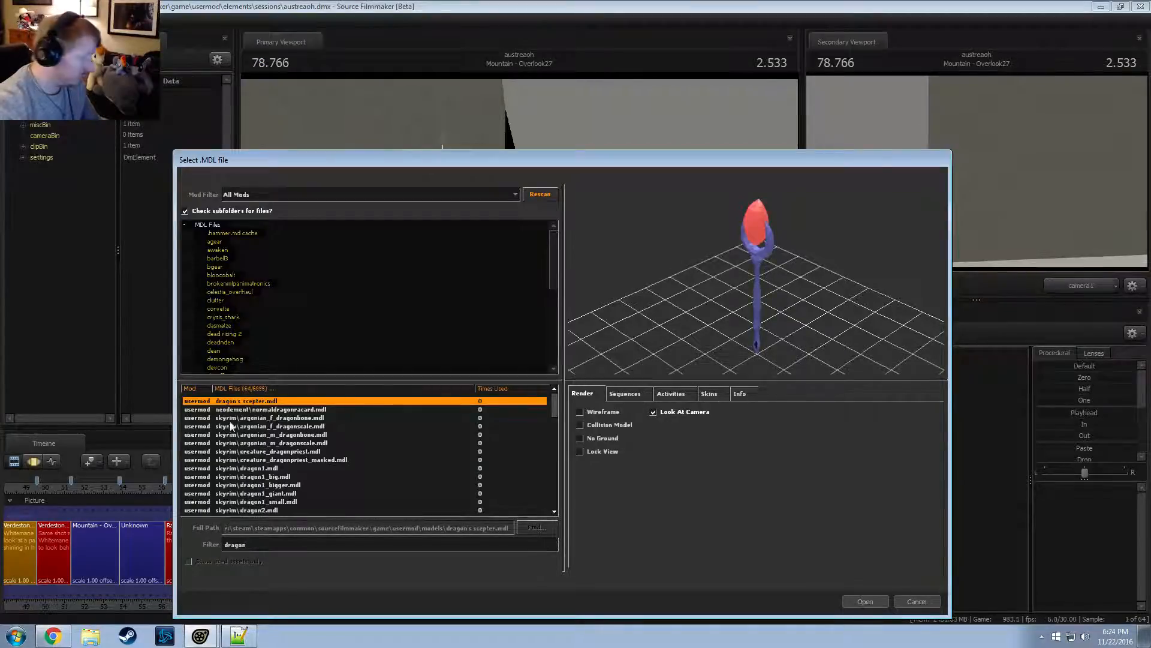
# Compare the previews of the Skyrim dragon1 size variants and load skyrim\dragon1_big.mdl into the shot
pyautogui.press('Down')
pyautogui.click(285, 494)
pyautogui.click(282, 476)
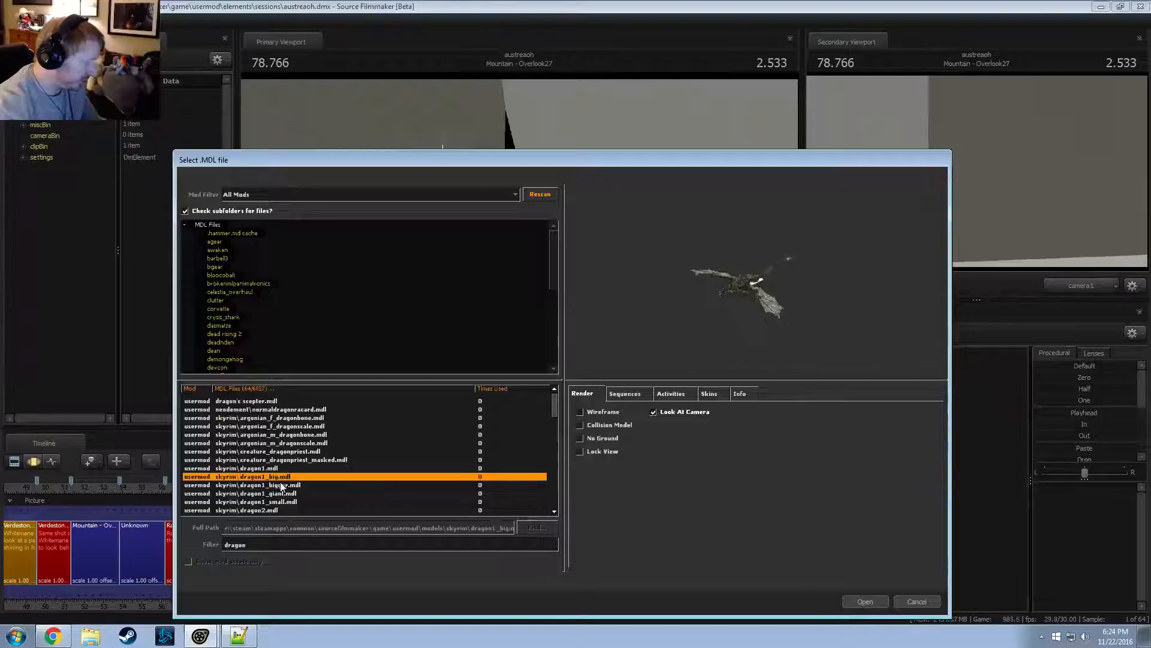
pyautogui.click(281, 485)
pyautogui.click(286, 469)
pyautogui.click(283, 478)
pyautogui.click(282, 486)
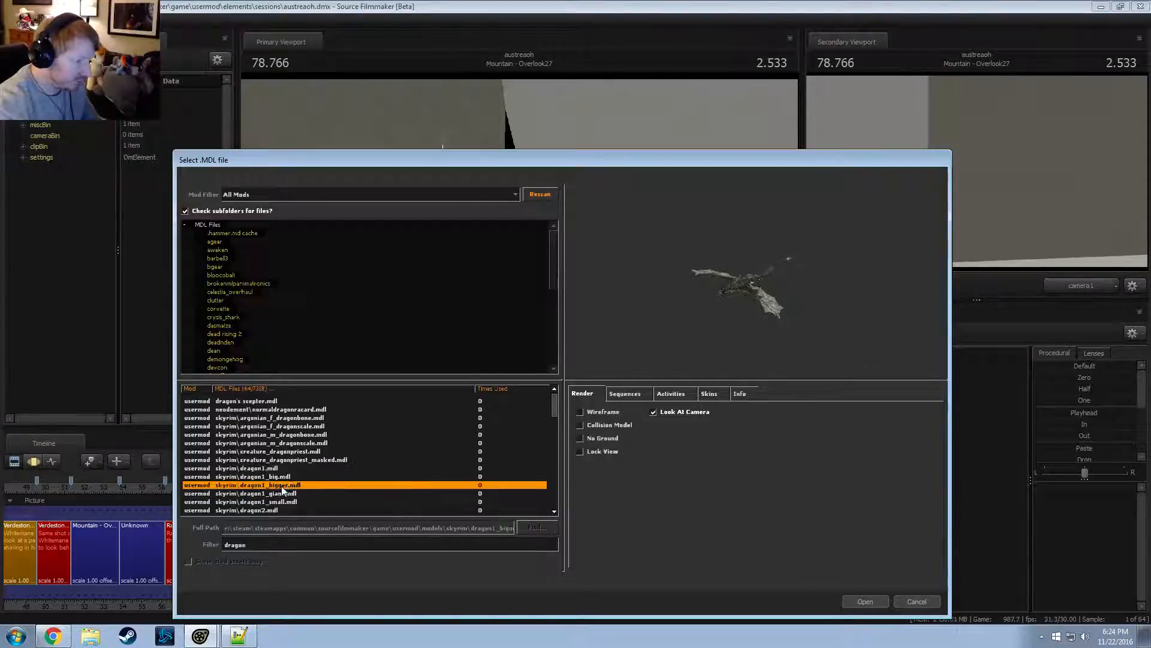
pyautogui.click(284, 479)
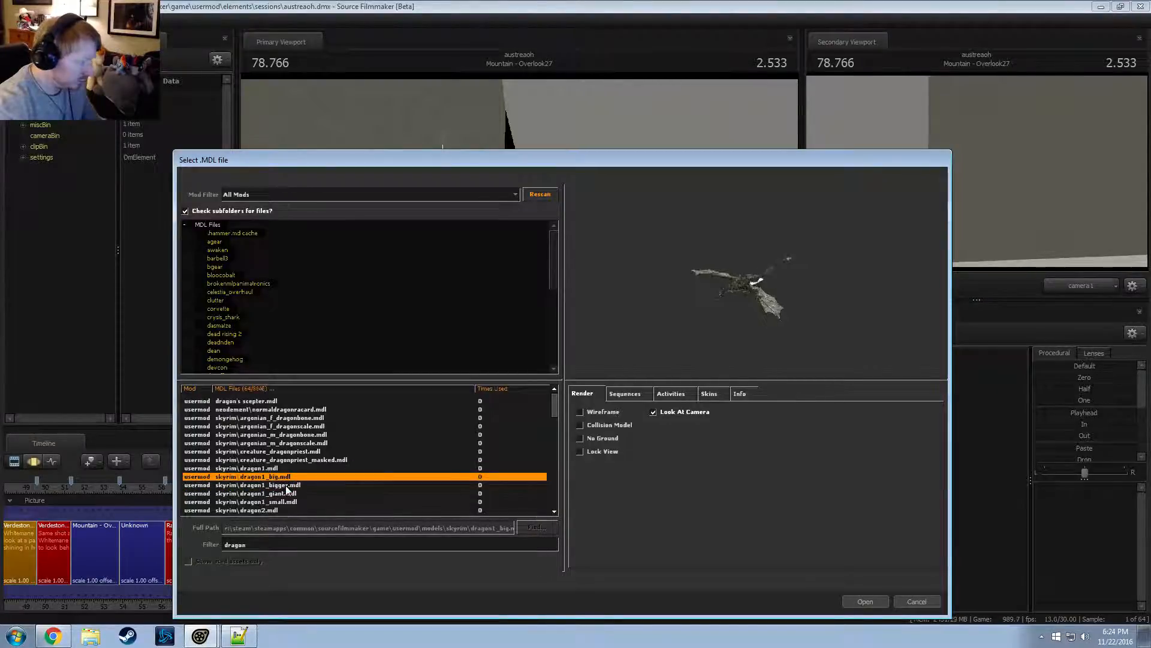
pyautogui.click(286, 487)
pyautogui.click(279, 495)
pyautogui.click(278, 503)
pyautogui.click(285, 485)
pyautogui.click(291, 477)
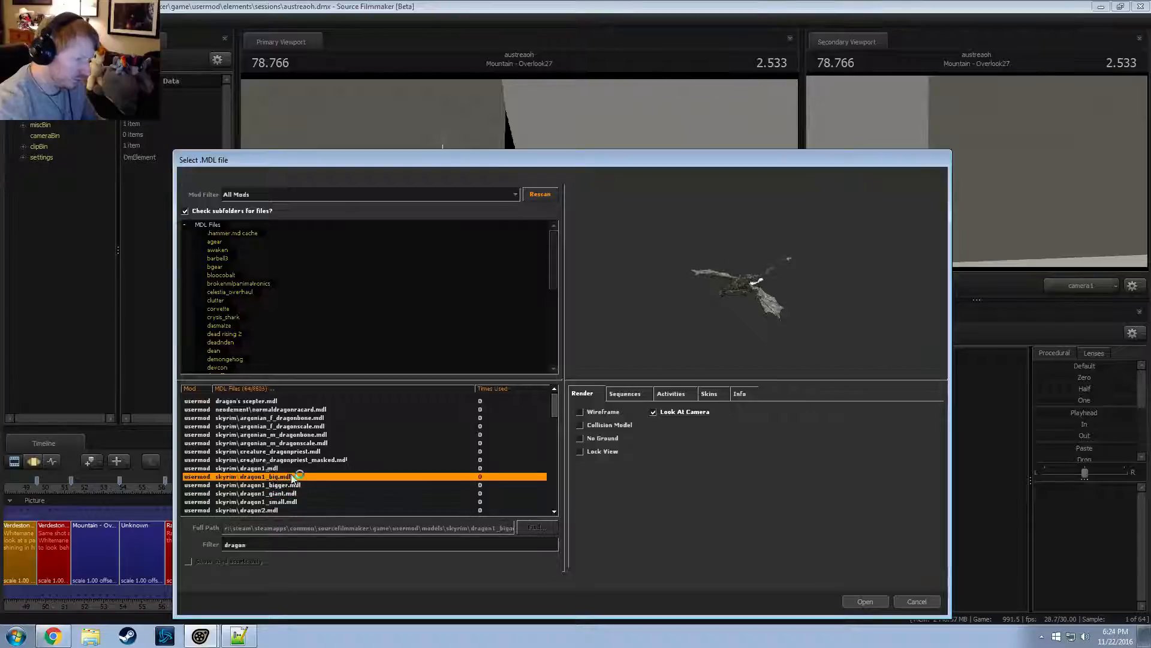
pyautogui.click(849, 602)
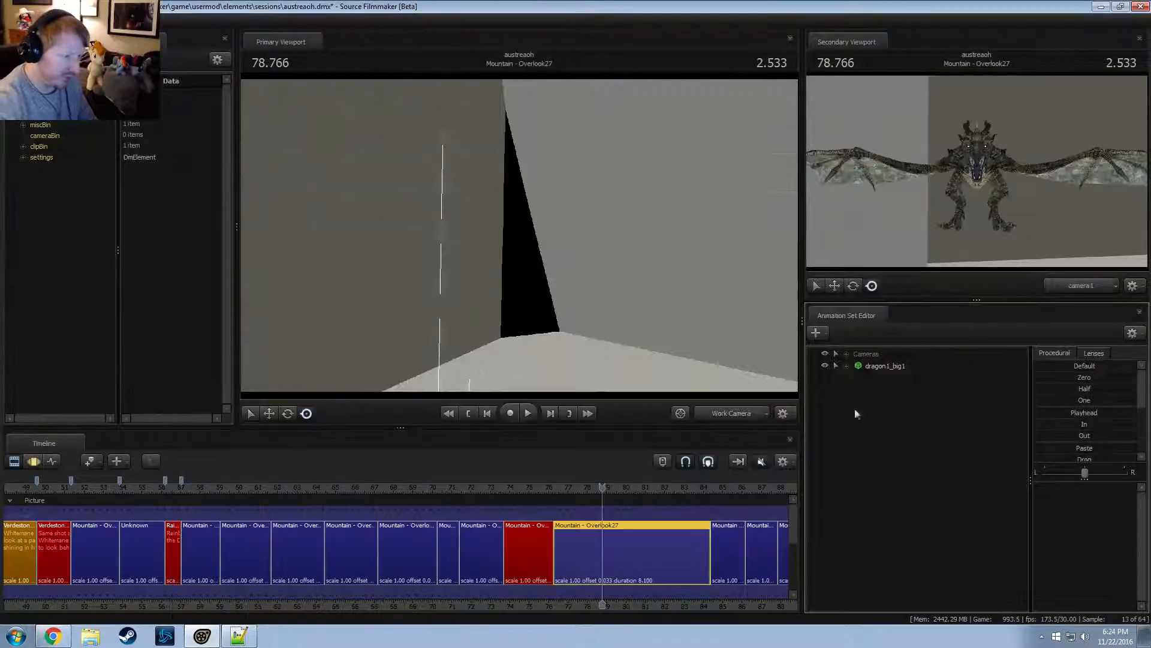
# Frame the dragon at an angle with the work camera and select the entire time range in the Motion Editor
pyautogui.click(733, 416)
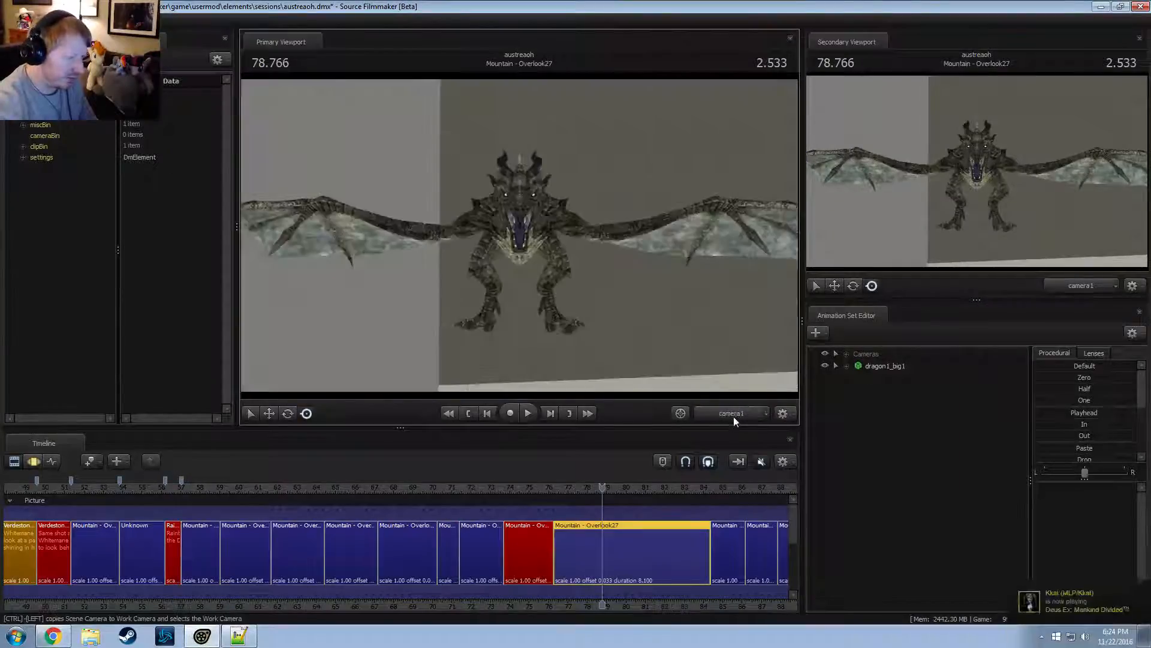
pyautogui.moveTo(599, 288); pyautogui.dragTo(566, 231)
pyautogui.press('w')
pyautogui.press('w')
pyautogui.press('s')
pyautogui.press('F3')
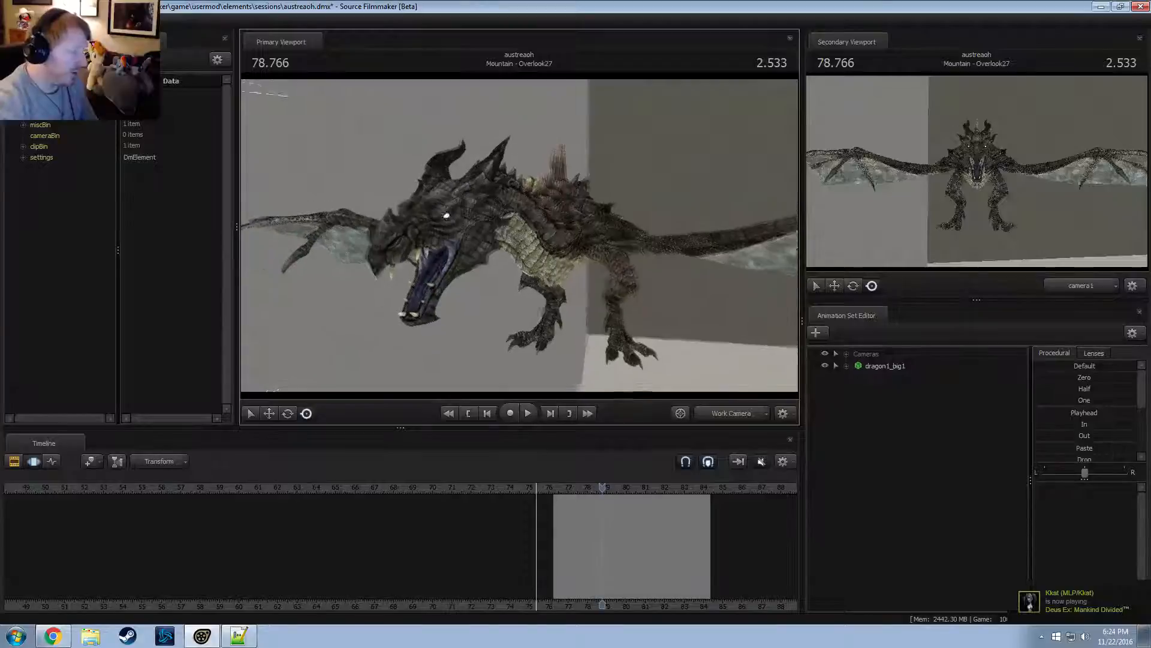
pyautogui.hotkey('ctrl', 'a')
# Enable lighting in the primary viewport
pyautogui.rightClick(955, 419)
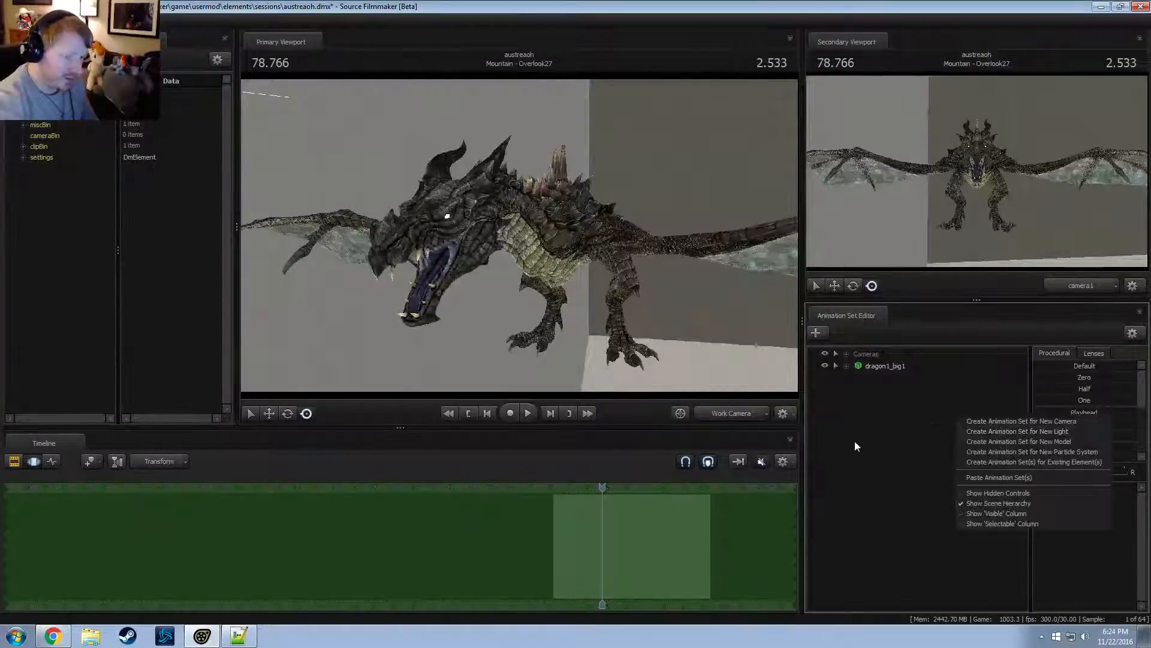
pyautogui.rightClick(692, 299)
pyautogui.click(744, 331)
# Create a new light and aim it at the dragon from the side by looking through it in the primary viewport
pyautogui.rightClick(956, 443)
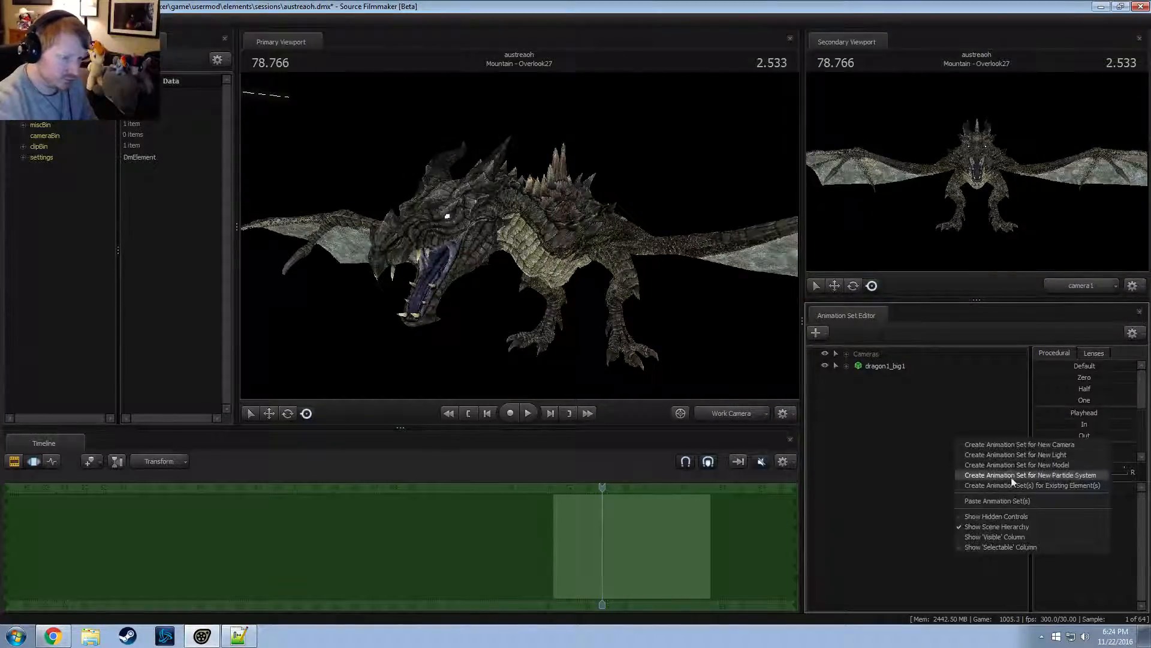
pyautogui.click(995, 454)
pyautogui.click(846, 378)
pyautogui.moveTo(883, 390); pyautogui.dragTo(483, 269)
pyautogui.scroll(-1, 1085, 550)
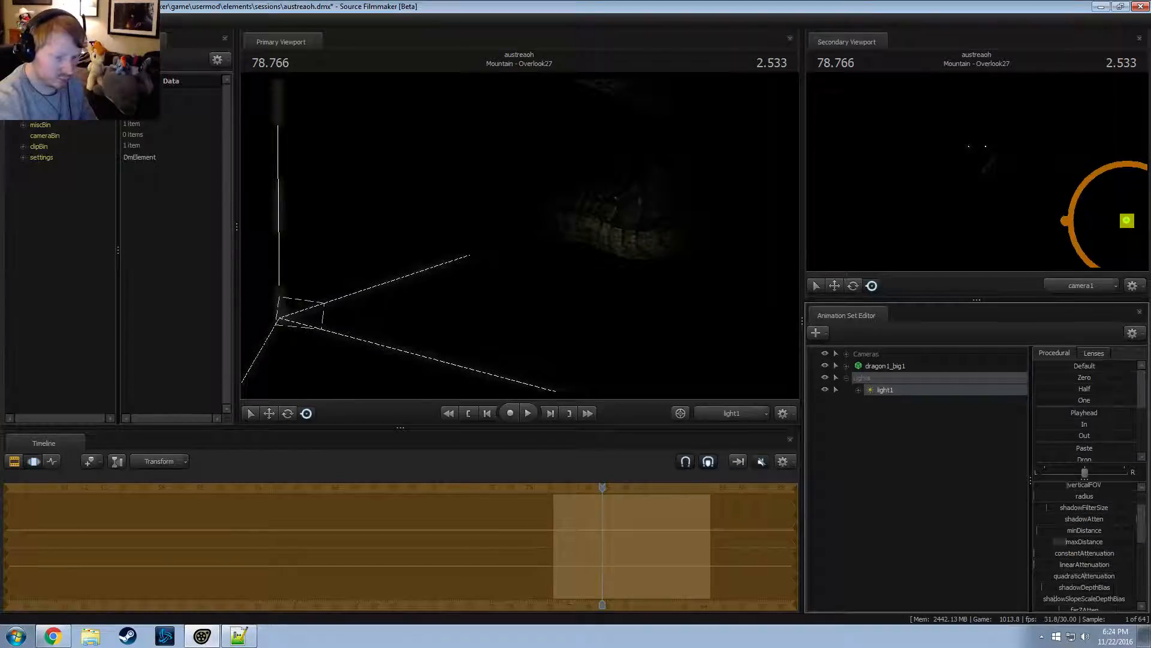
# Raise the new light's farZAtten so it reaches more of the dragon's head and neck
pyautogui.scroll(-2, 1079, 554)
pyautogui.moveTo(1075, 539); pyautogui.dragTo(1093, 539)
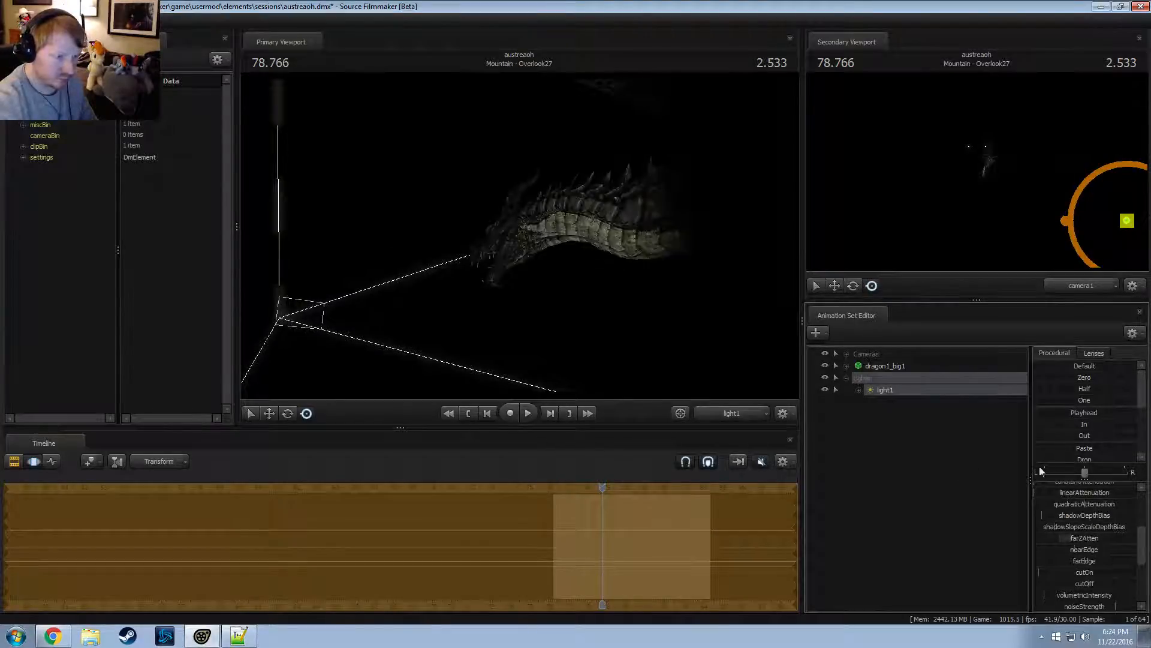
pyautogui.scroll(3, 1085, 483)
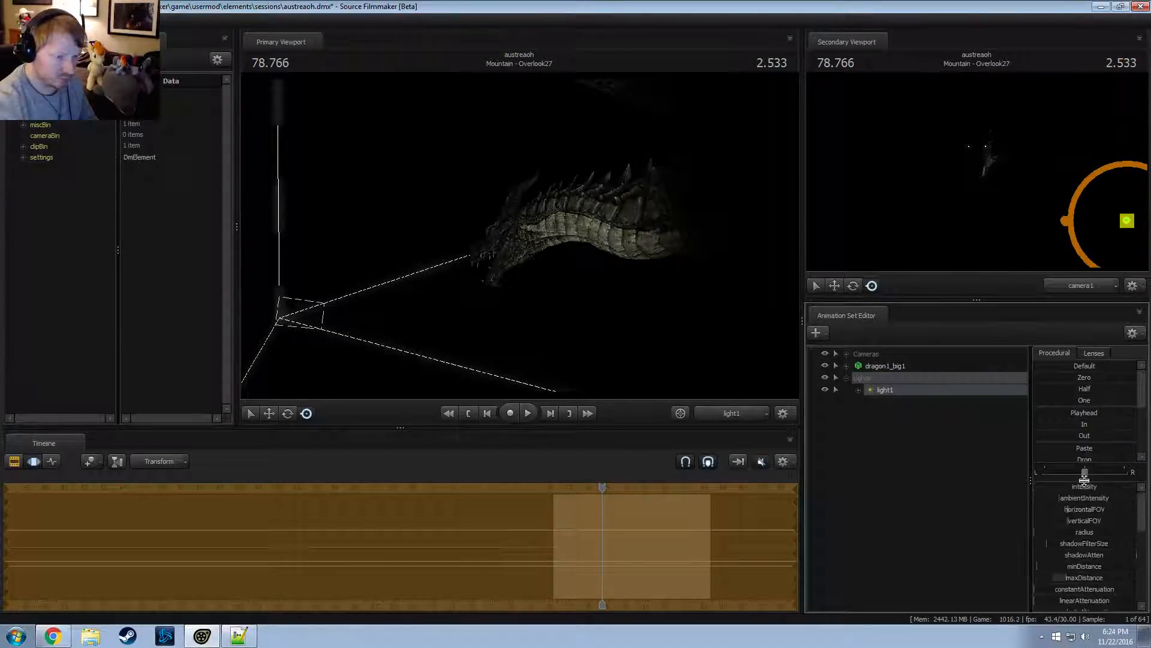
# Create a second light and reposition it by looking through it in the primary viewport
pyautogui.rightClick(861, 443)
pyautogui.click(904, 510)
pyautogui.doubleClick(873, 379)
pyautogui.moveTo(874, 380); pyautogui.dragTo(766, 209)
pyautogui.press('w')
# Frame the dragon's head at an angle with the work camera and create a third light from that view
pyautogui.click(732, 414)
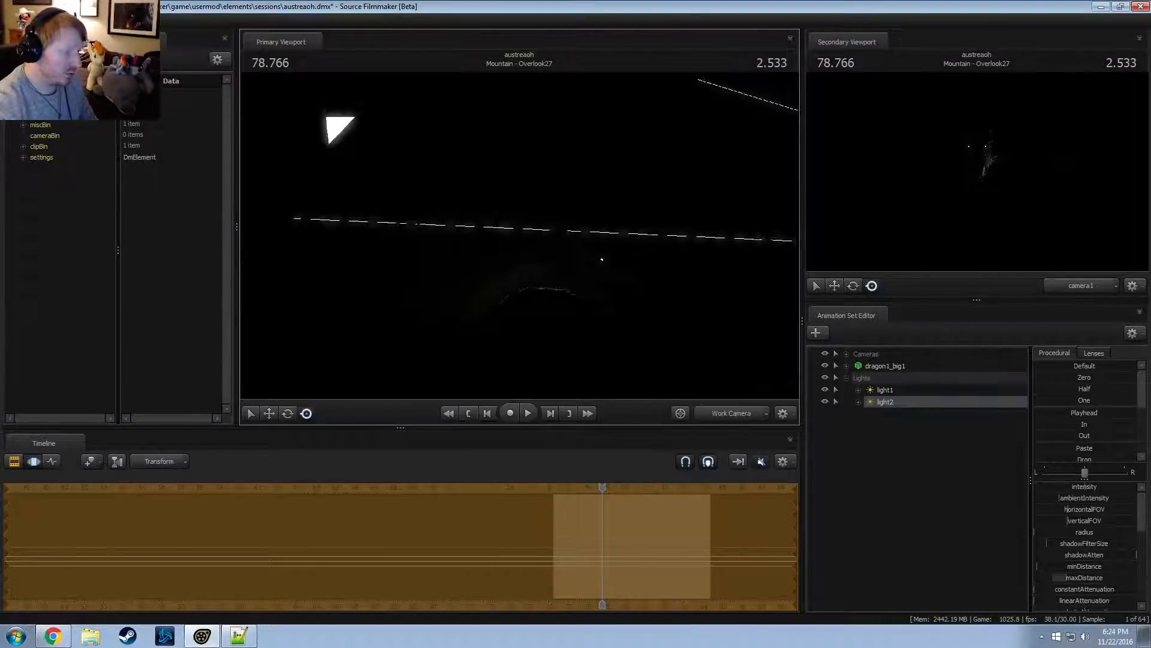
pyautogui.moveTo(690, 335); pyautogui.dragTo(523, 237)
pyautogui.press('s')
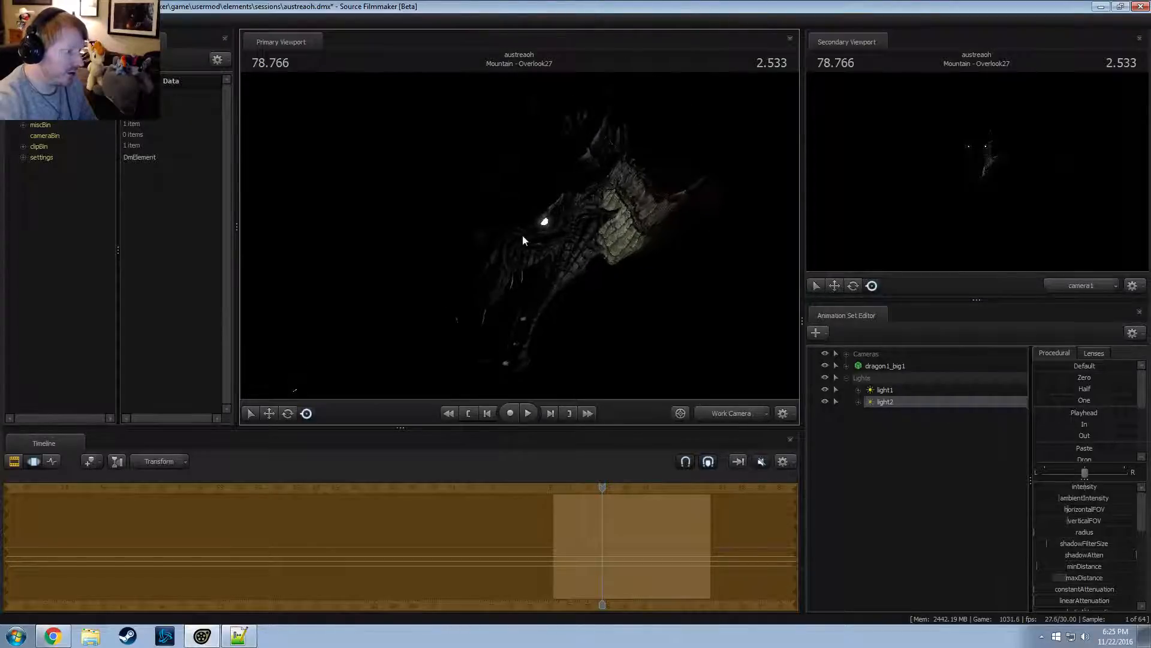
pyautogui.press('F2')
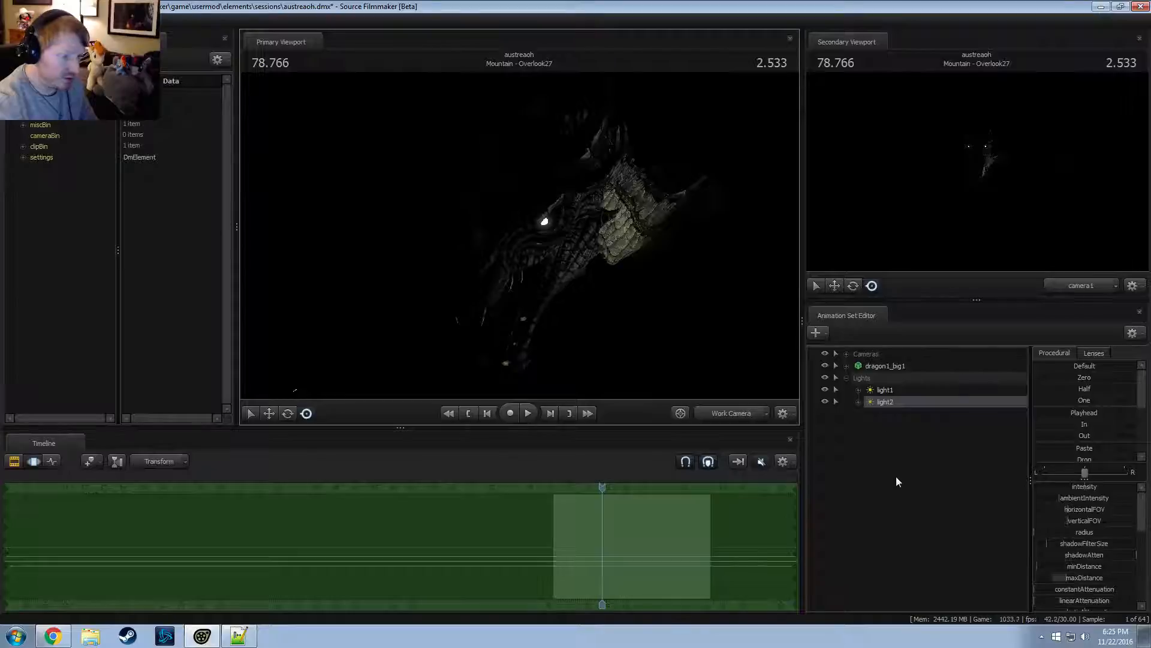
pyautogui.rightClick(887, 470)
pyautogui.click(937, 463)
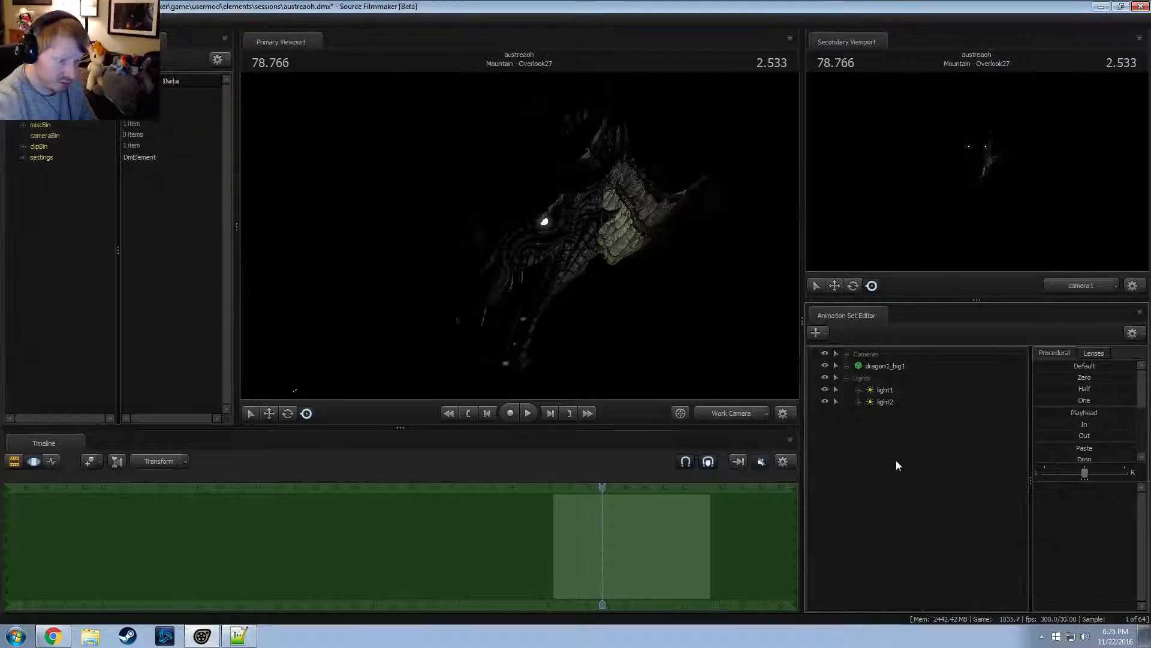
pyautogui.rightClick(898, 465)
pyautogui.click(922, 471)
# Rename light1 as "Base 1"
pyautogui.click(879, 391)
pyautogui.rightClick(886, 391)
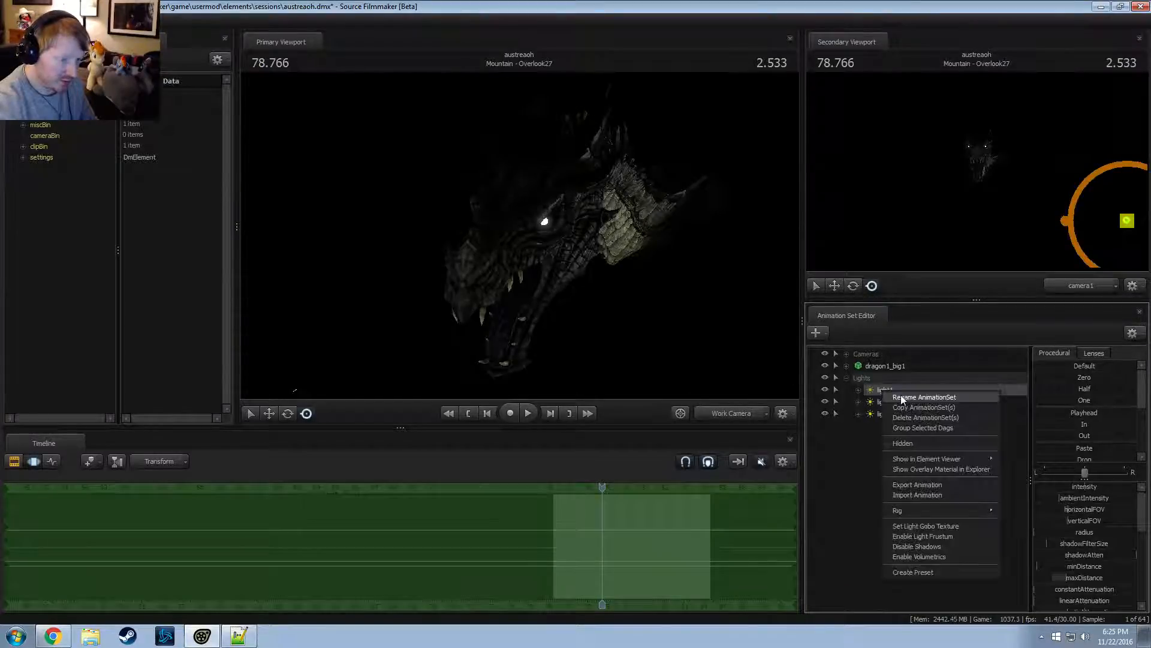
pyautogui.click(901, 397)
pyautogui.write('Base 1')
pyautogui.press('Return')
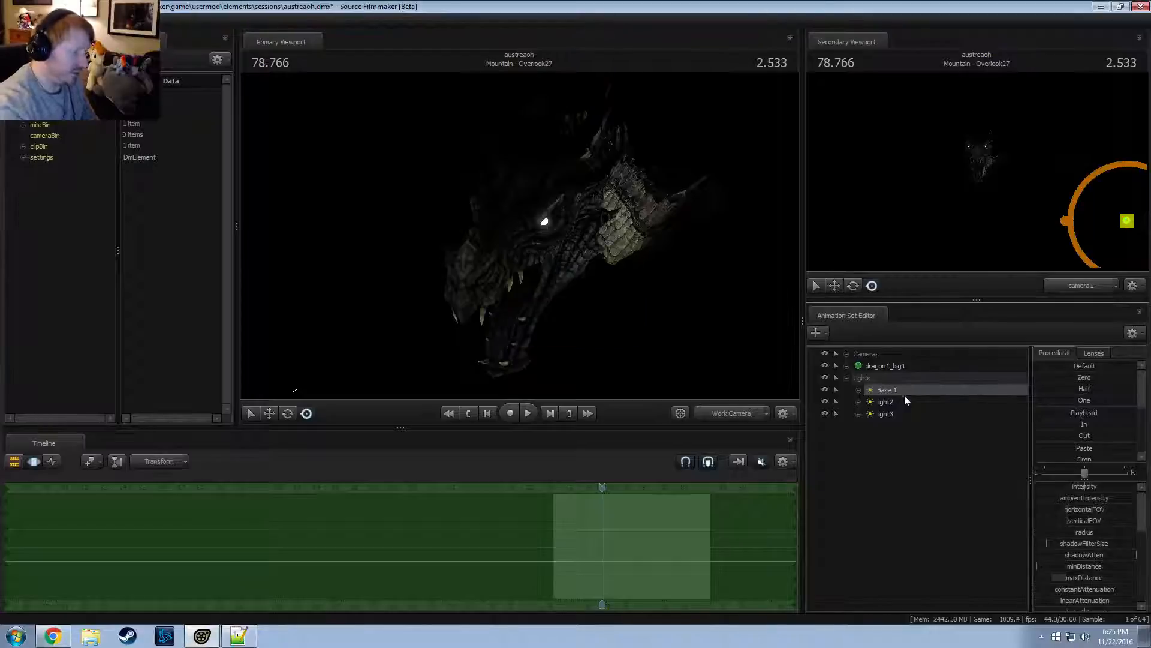
# Rename light2 as "Base 2"
pyautogui.click(906, 401)
pyautogui.rightClick(910, 401)
pyautogui.click(921, 408)
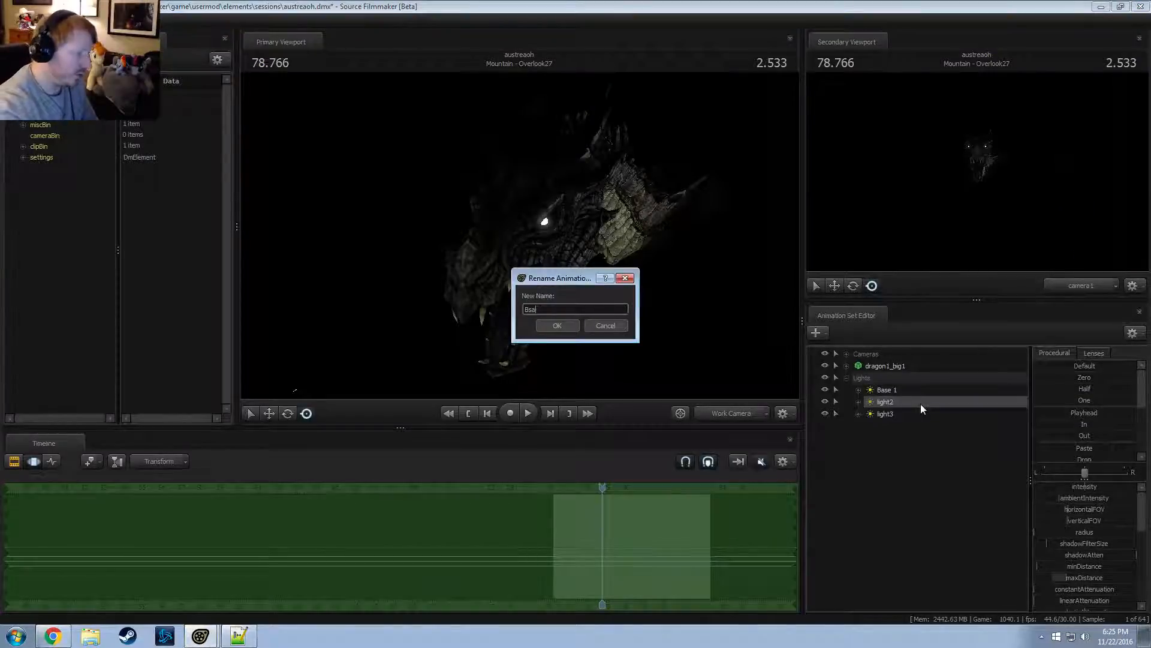
pyautogui.write('Base 2')
pyautogui.press('Return')
# Rename light3 as "Cracks 1"
pyautogui.rightClick(901, 413)
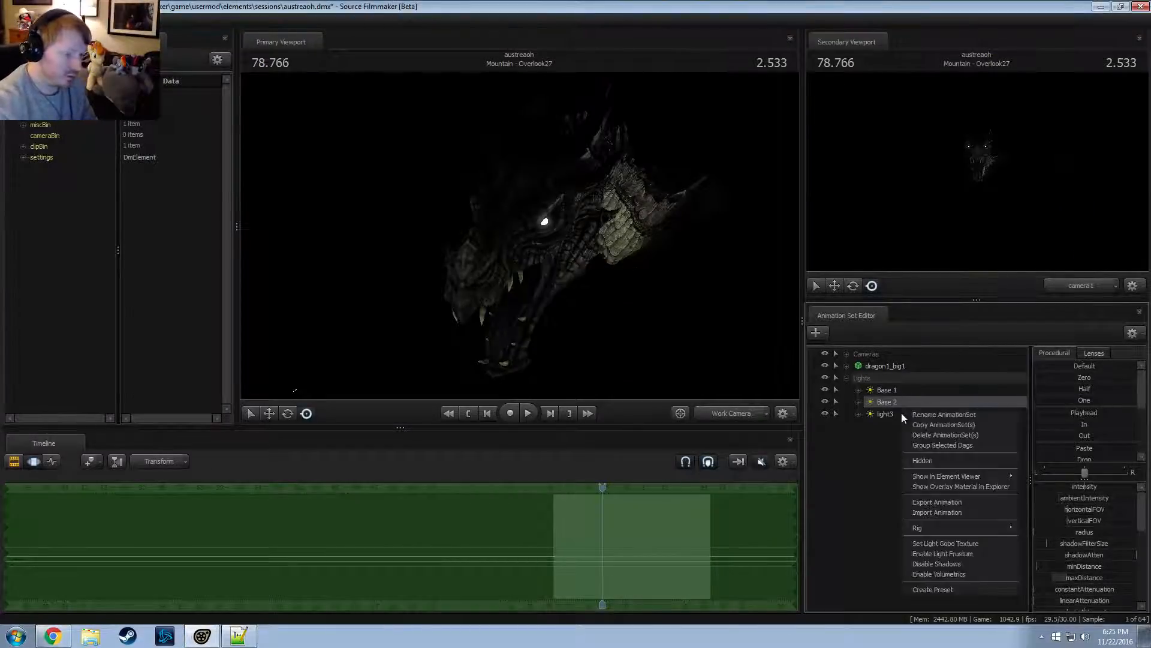
pyautogui.click(895, 412)
pyautogui.rightClick(896, 413)
pyautogui.click(916, 416)
pyautogui.write('Crac')
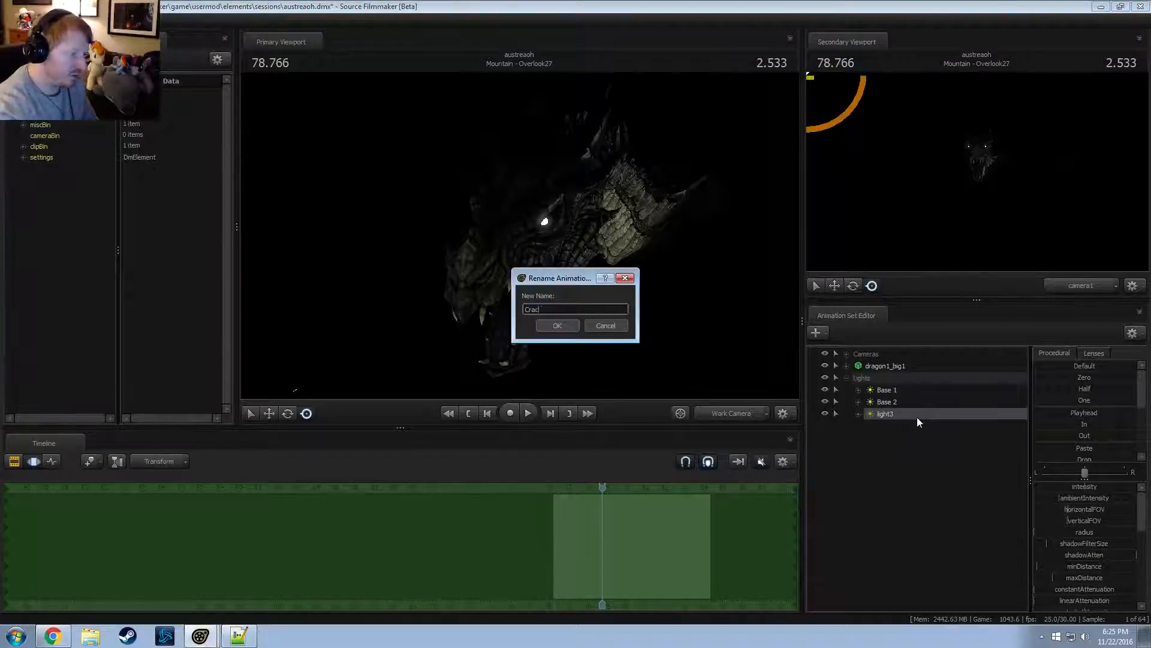
pyautogui.write('ks 2')
pyautogui.press('BackSpace')
pyautogui.write('1')
pyautogui.press('Return')
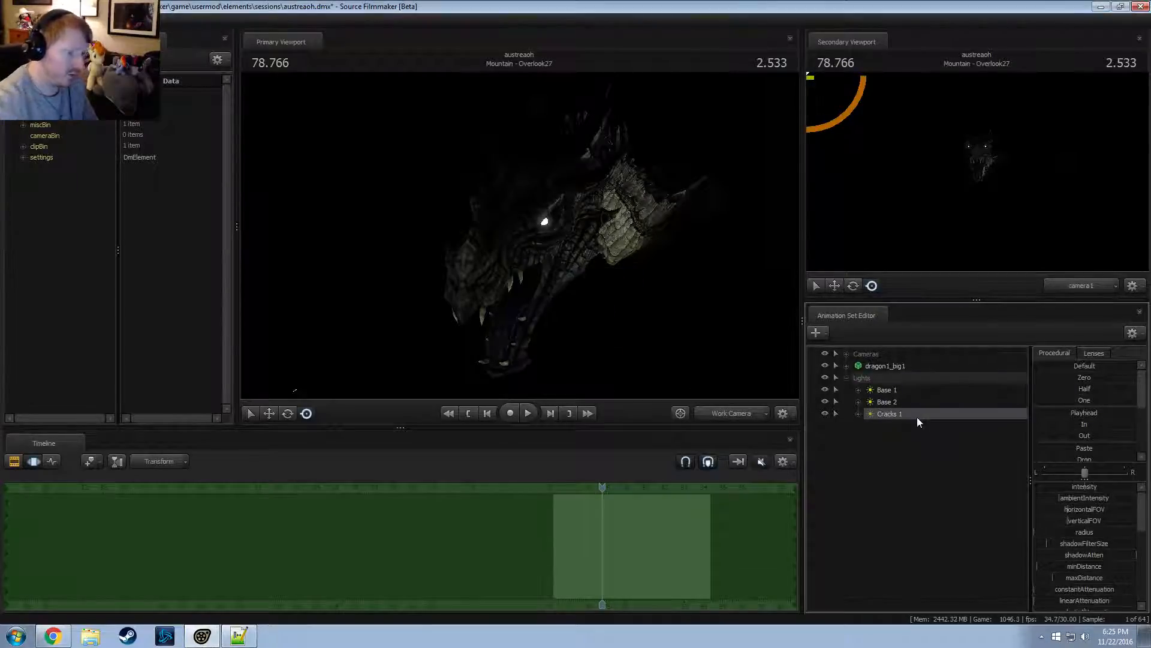
# Disable shadows for the Cracks 1 light
pyautogui.rightClick(890, 415)
pyautogui.click(957, 571)
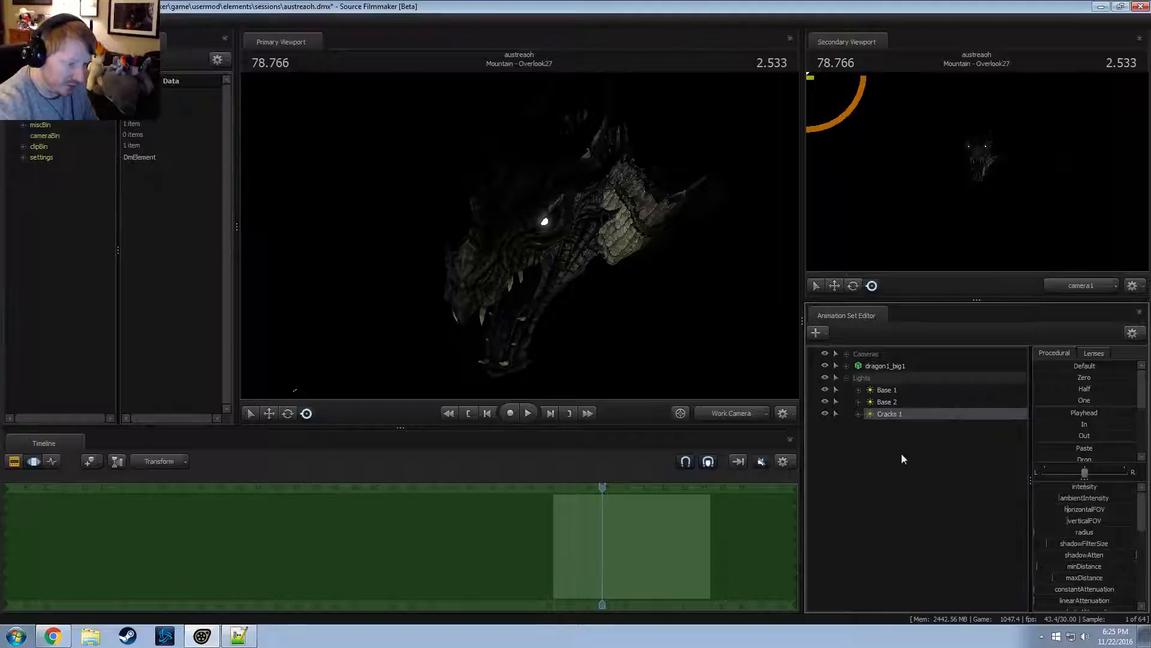
pyautogui.rightClick(889, 419)
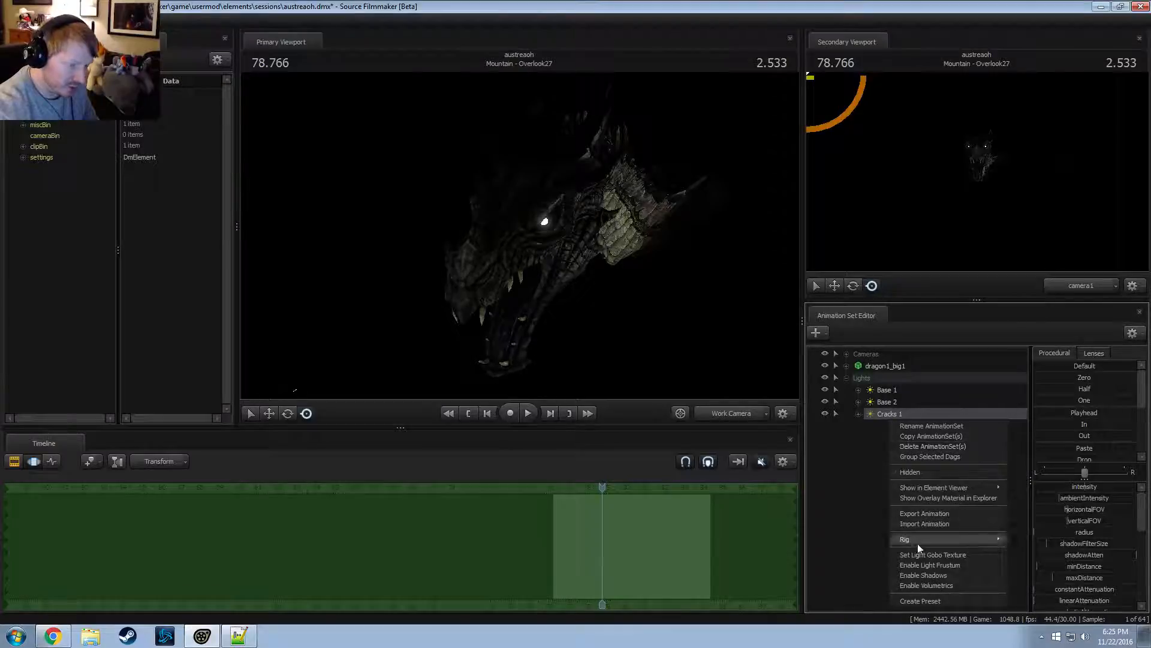
pyautogui.rightClick(879, 417)
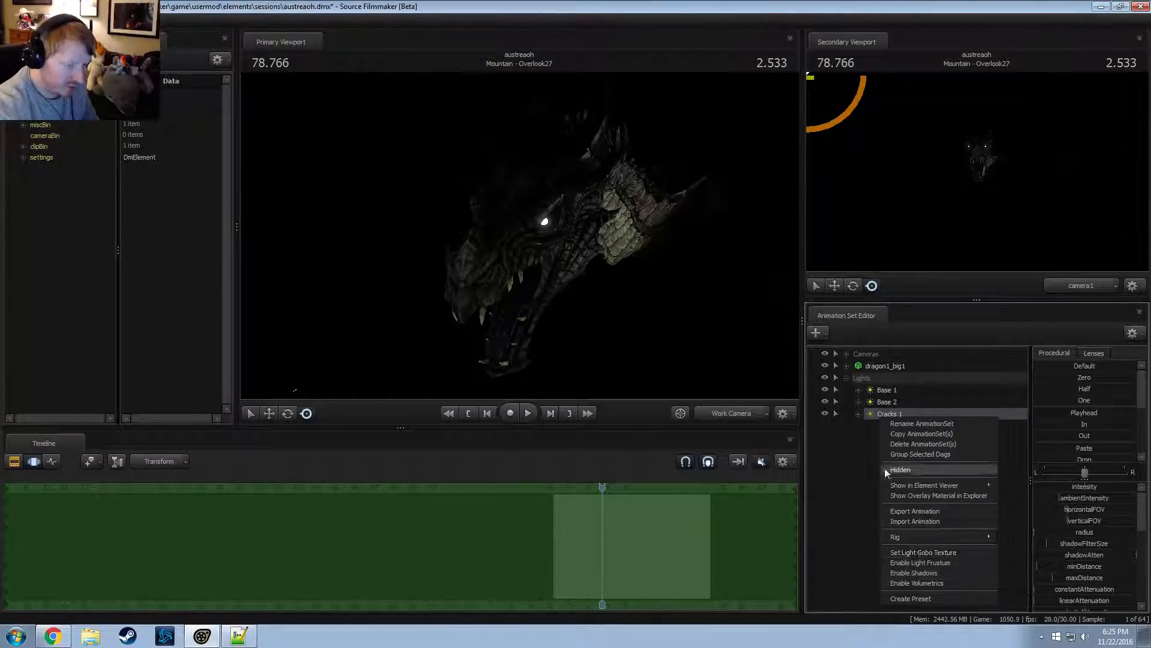
pyautogui.click(900, 470)
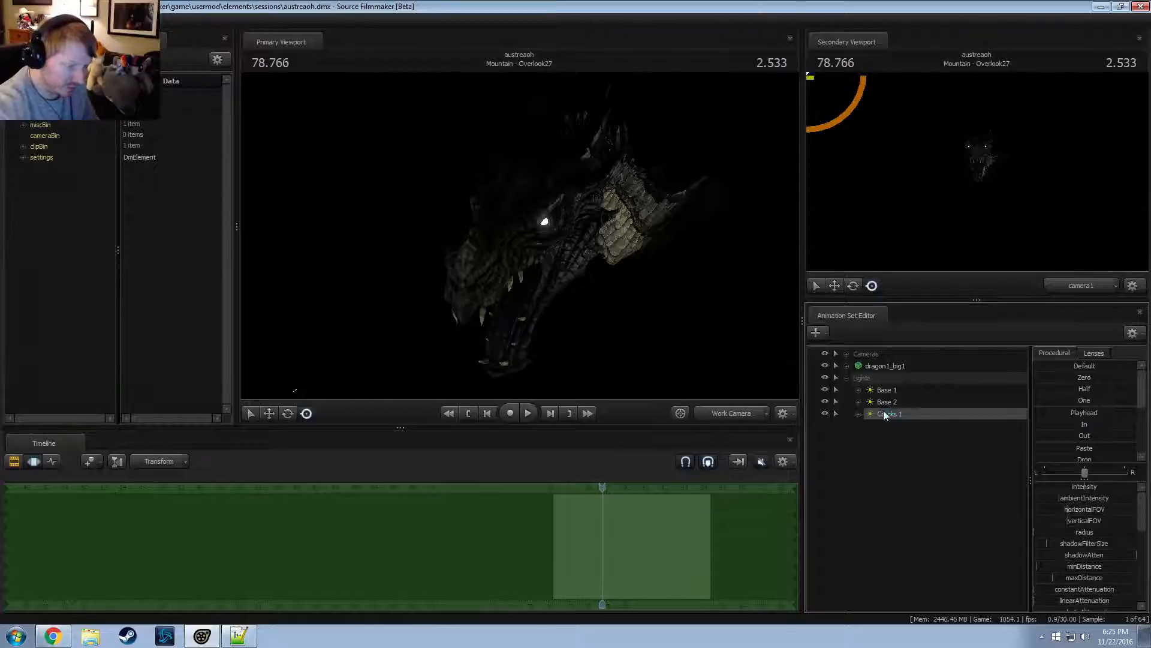
# Start setting a gobo texture for the Cracks 1 light and filter the texture files by "crack"
pyautogui.rightClick(884, 411)
pyautogui.click(915, 555)
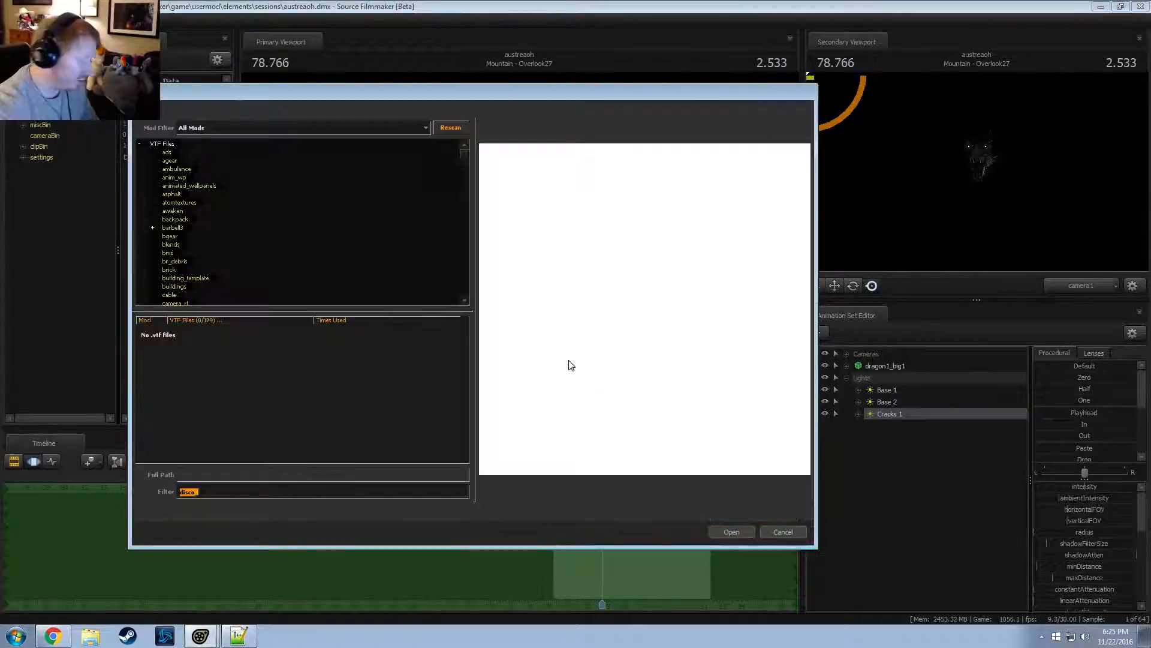
pyautogui.write('cra')
pyautogui.press('BackSpace')
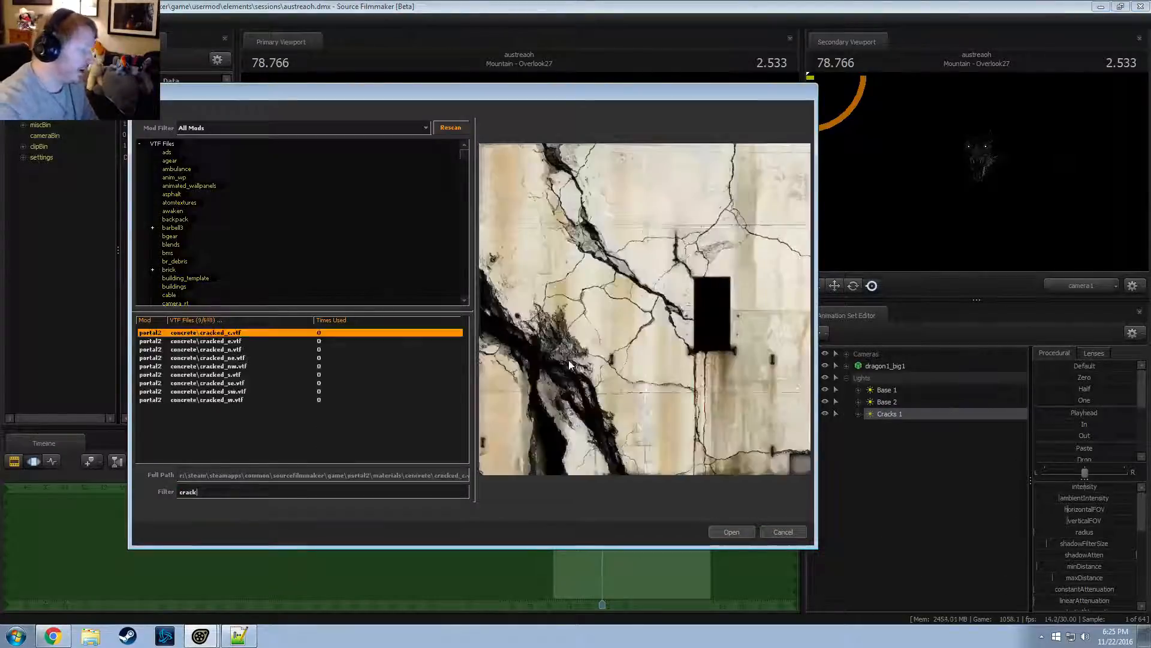
# Preview the concrete, decal, glass and metal crack textures for a suitable gobo pattern
pyautogui.click(225, 358)
pyautogui.click(231, 384)
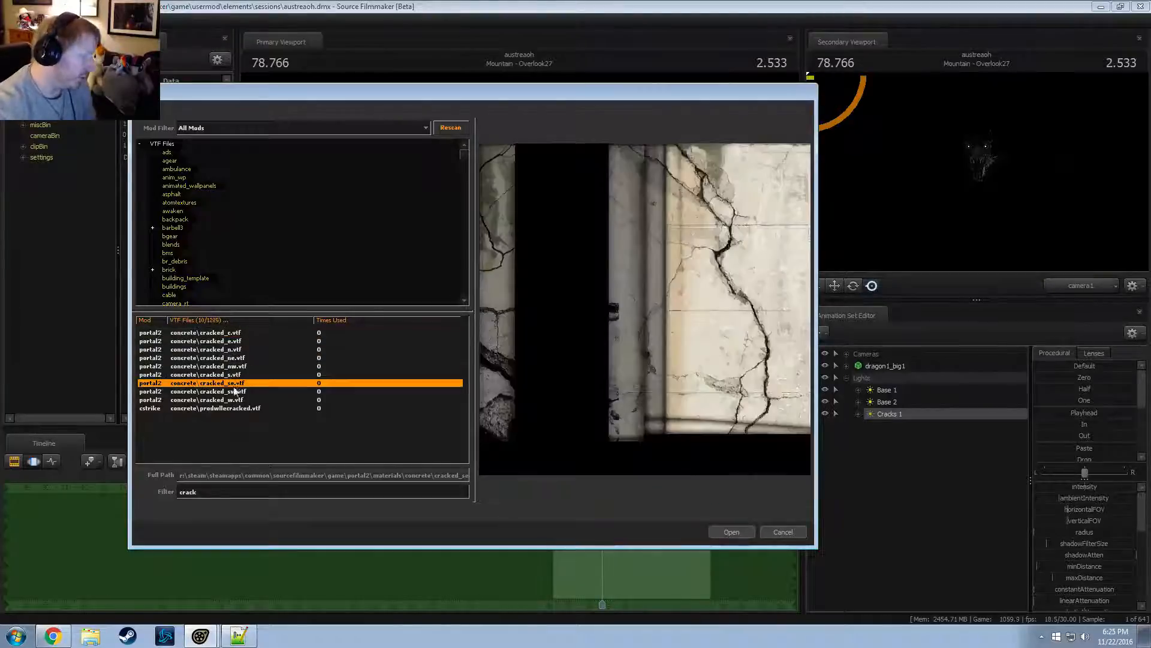
pyautogui.click(228, 408)
pyautogui.press('Up')
pyautogui.press('Up')
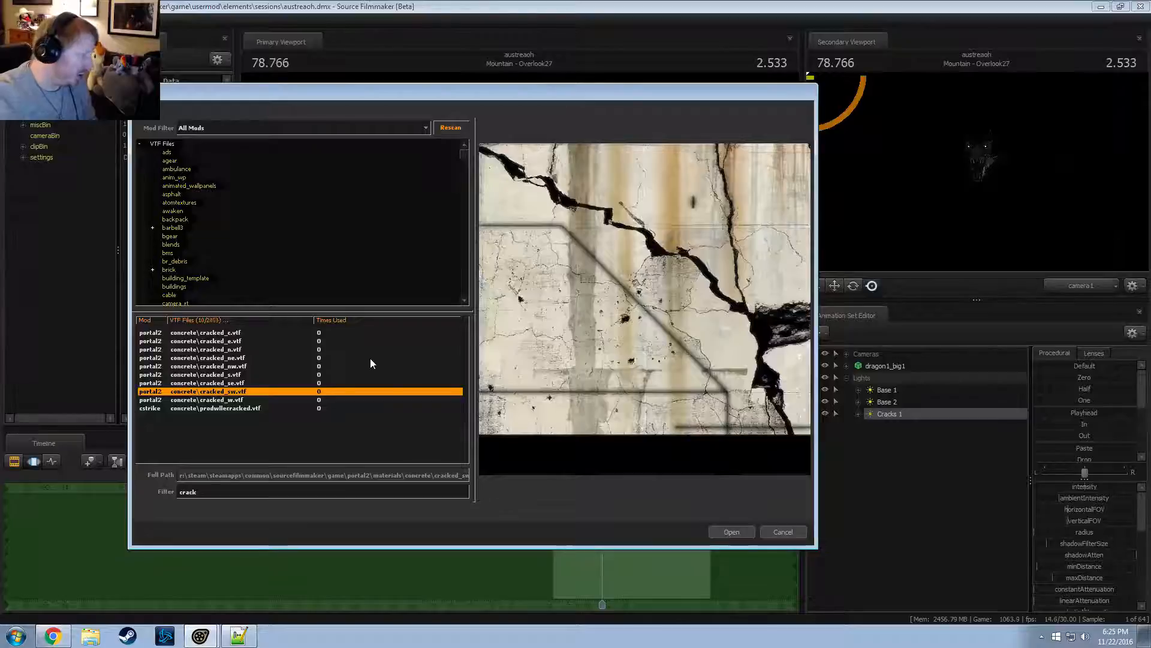
pyautogui.press('Down')
pyautogui.press('Down')
pyautogui.press('Down')
pyautogui.press('Down')
pyautogui.press('Down')
pyautogui.press('Down')
pyautogui.press('Down')
pyautogui.press('Down')
pyautogui.press('Down')
pyautogui.press('Down')
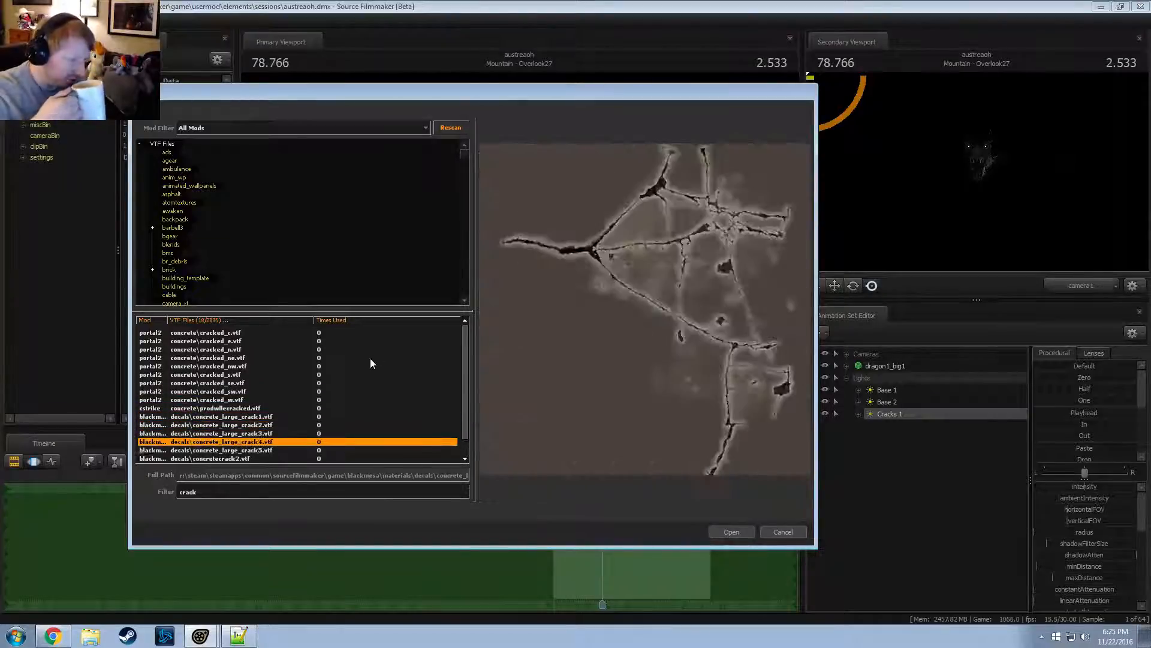
pyautogui.press('Down')
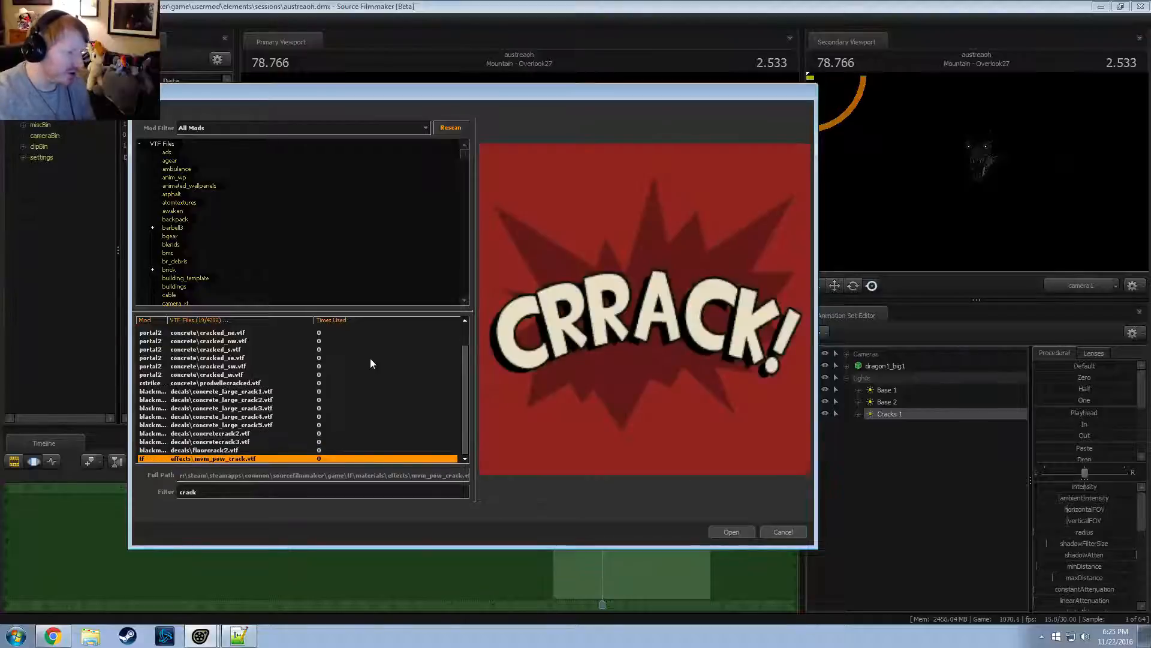
pyautogui.press('Up')
pyautogui.press('Up')
pyautogui.press('Up')
pyautogui.press('Up')
pyautogui.press('Up')
pyautogui.press('Up')
pyautogui.press('Up')
pyautogui.press('Up')
pyautogui.press('Up')
pyautogui.press('Up')
pyautogui.press('Up')
pyautogui.press('Up')
pyautogui.press('Up')
pyautogui.press('Up')
pyautogui.press('Up')
pyautogui.press('Up')
pyautogui.press('Up')
pyautogui.press('Up')
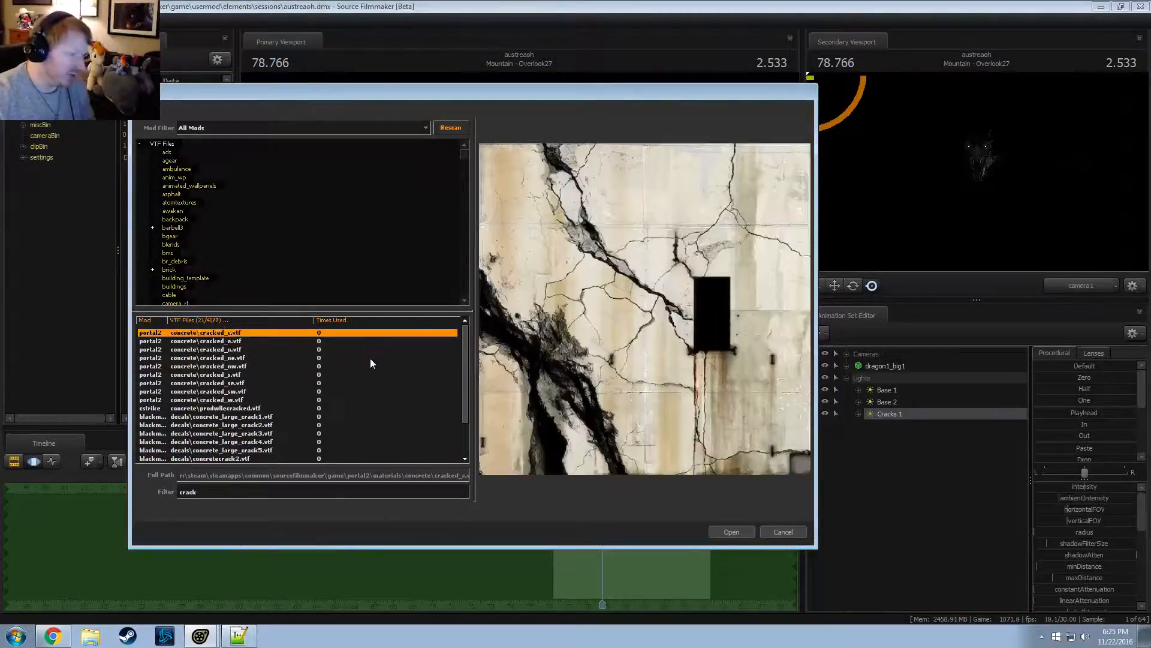
pyautogui.press('Down')
pyautogui.press('Down')
pyautogui.press('Down')
pyautogui.press('Down')
pyautogui.press('Down')
pyautogui.press('Down')
pyautogui.press('Down')
pyautogui.press('Down')
pyautogui.press('Down')
pyautogui.press('Down')
pyautogui.press('Down')
pyautogui.press('Down')
pyautogui.press('Down')
pyautogui.press('Down')
pyautogui.press('Down')
pyautogui.press('Down')
pyautogui.press('Down')
pyautogui.press('Down')
pyautogui.press('Down')
pyautogui.press('Down')
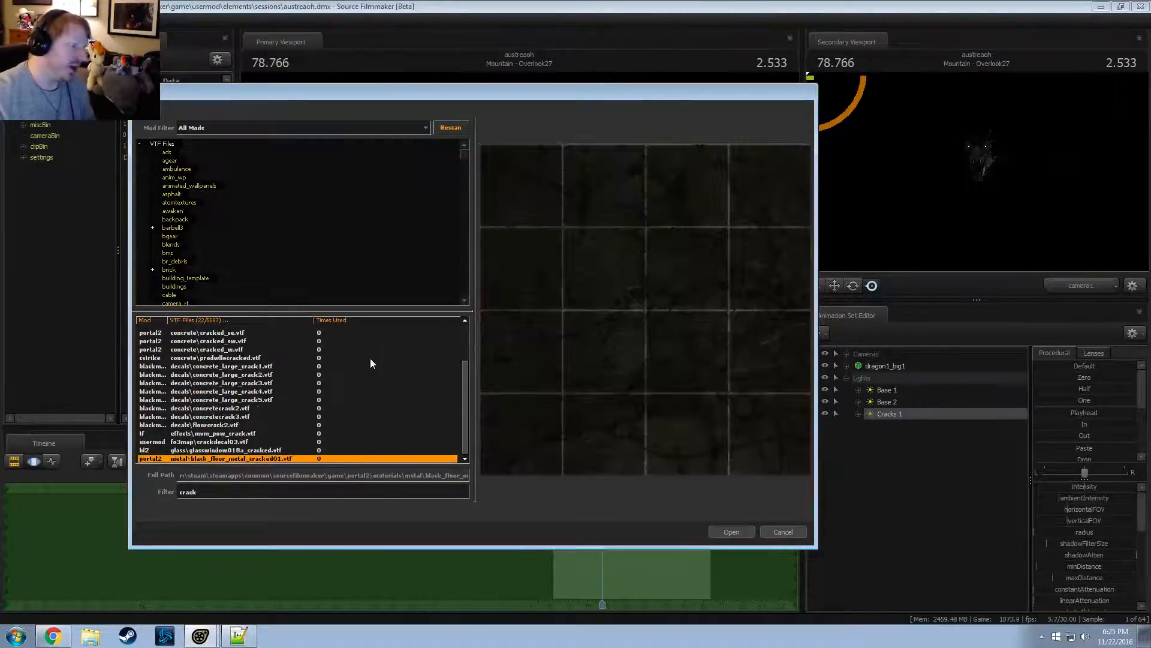
pyautogui.press('Up')
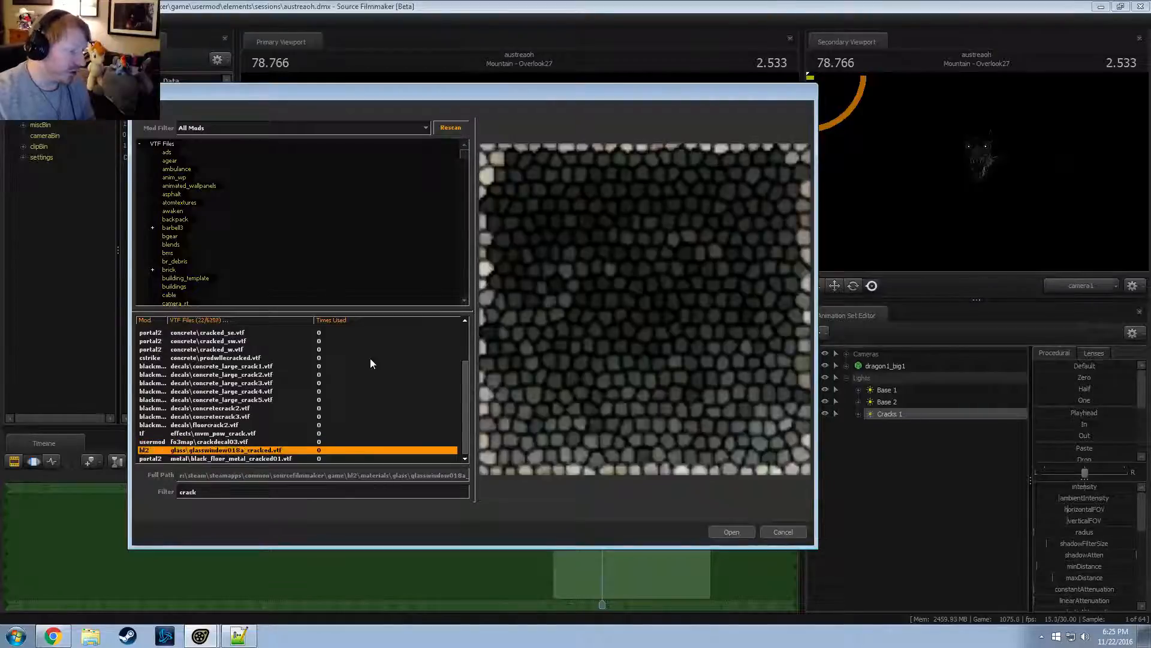
pyautogui.press('Up')
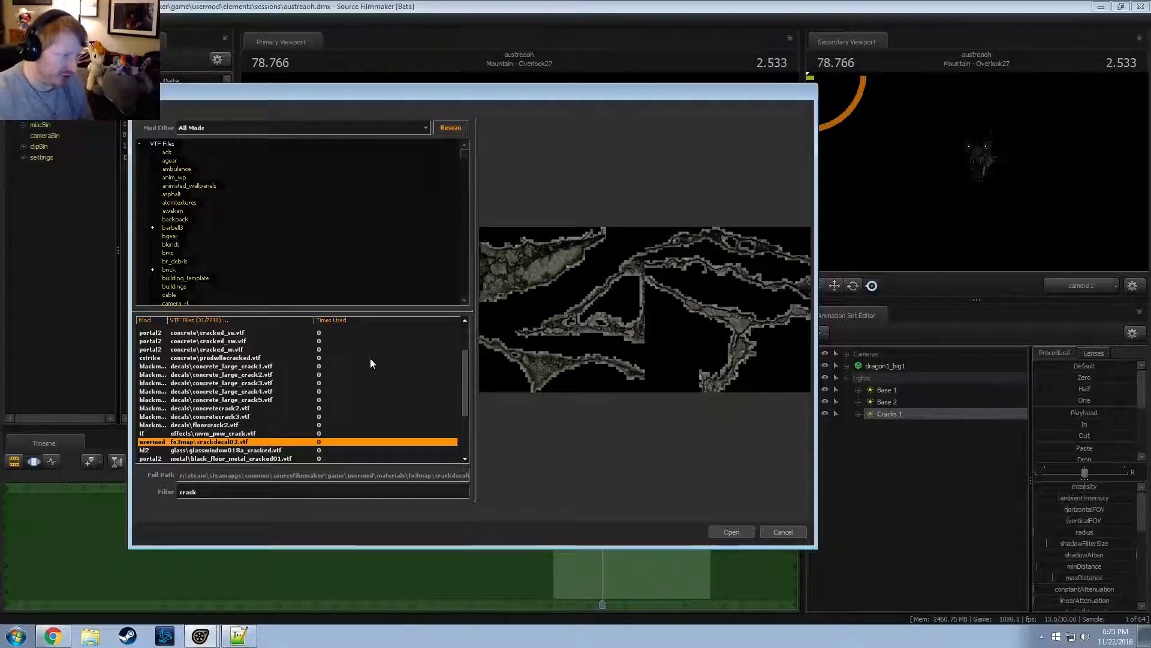
# Preview the crack textures from the model decals through the beam_crack particle textures
pyautogui.press('Down')
pyautogui.press('Down')
pyautogui.press('Down')
pyautogui.press('Down')
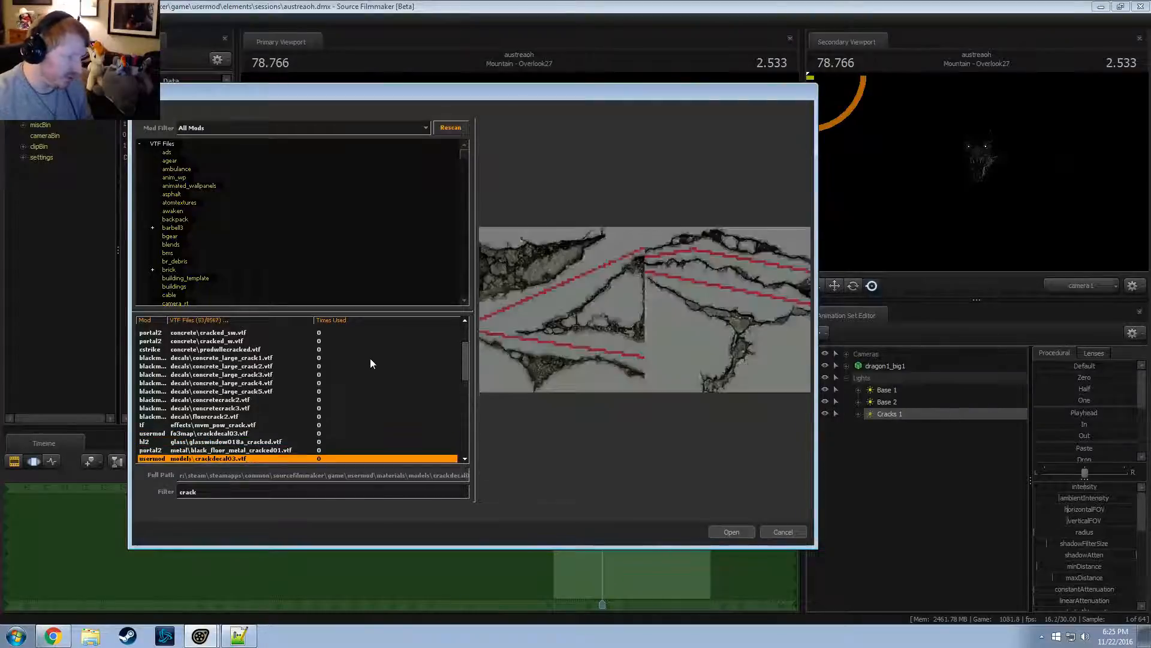
pyautogui.press('Down')
pyautogui.press('Down')
pyautogui.press('Down')
pyautogui.press('Down')
pyautogui.press('Down')
pyautogui.press('Down')
pyautogui.press('Down')
pyautogui.press('Down')
pyautogui.press('Down')
pyautogui.press('Down')
pyautogui.press('Down')
pyautogui.press('Down')
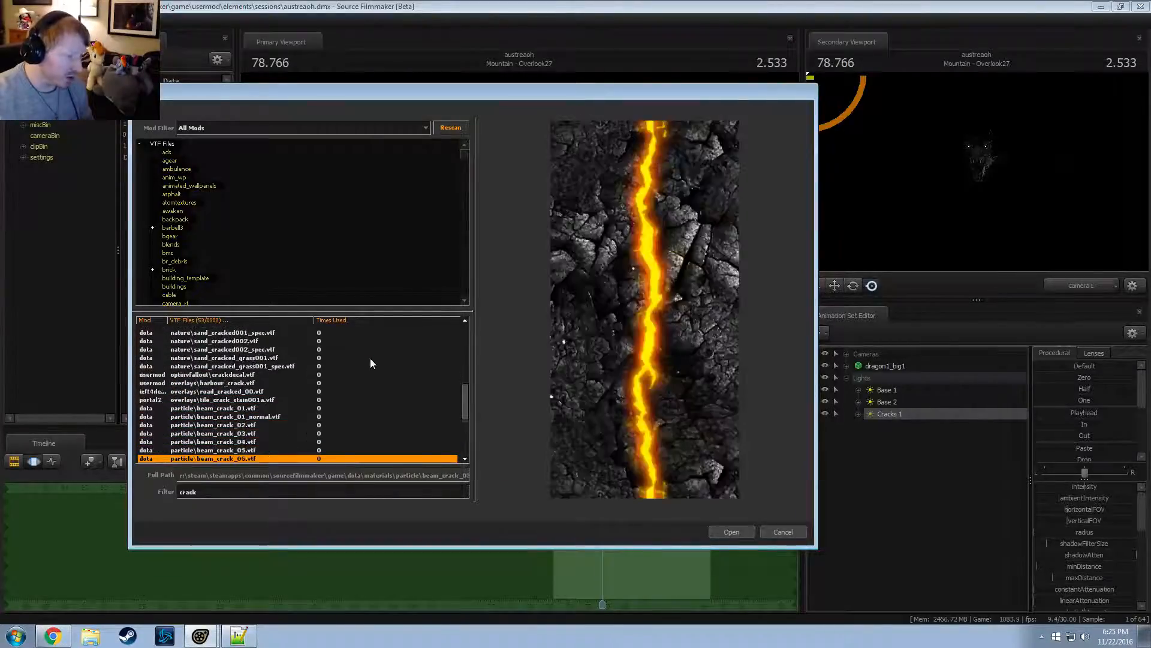
pyautogui.press('Down')
pyautogui.press('Down')
pyautogui.press('Down')
pyautogui.press('Down')
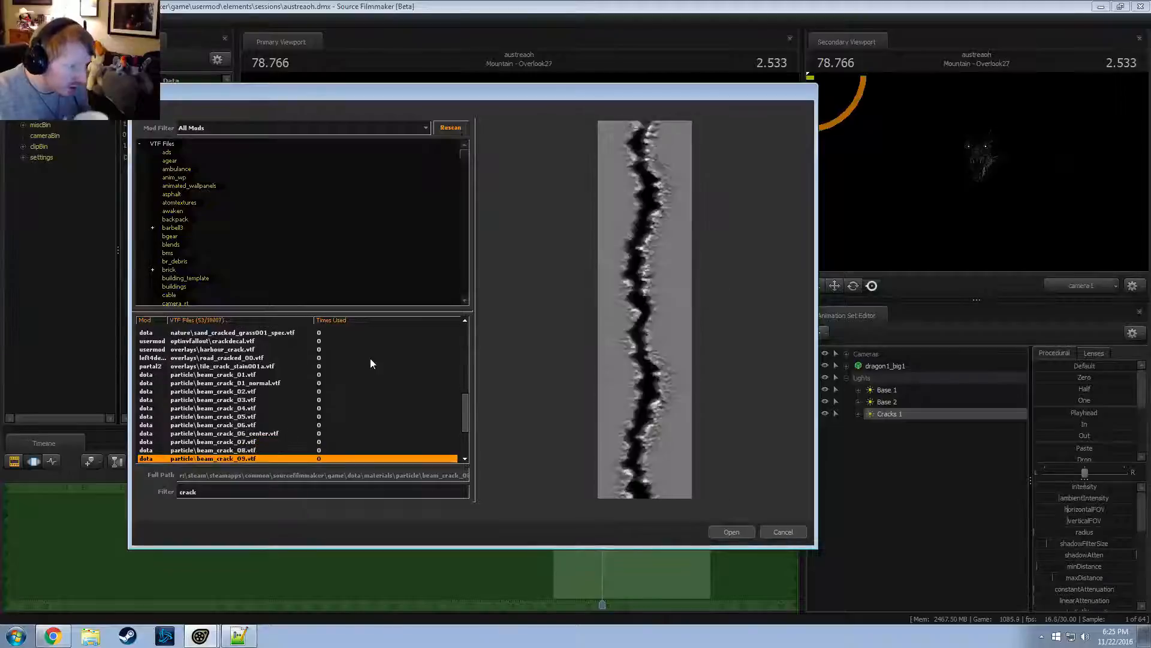
# Preview the particle crack textures after beam_crack_09, comparing projected_groundcracks, projected_cracks_radial, groundcracks_light and groundcracks_light_2 as gobo patterns
pyautogui.press('Down')
pyautogui.press('Down')
pyautogui.press('Down')
pyautogui.press('Down')
pyautogui.press('Down')
pyautogui.press('Down')
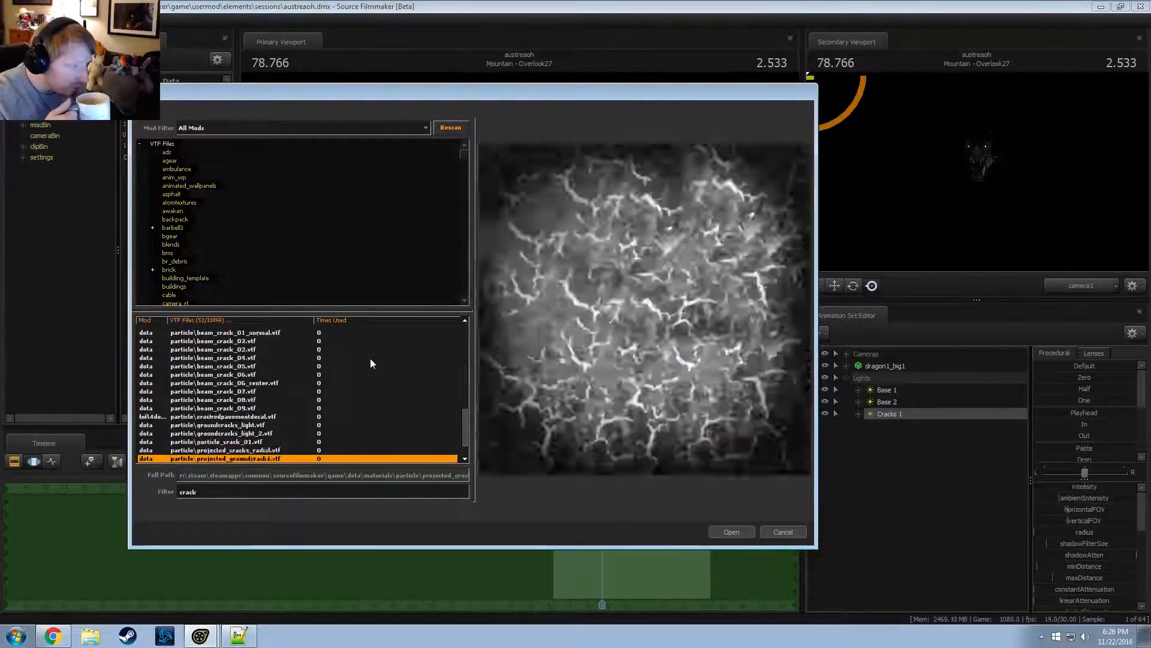
pyautogui.press('Down')
pyautogui.press('Up')
pyautogui.press('Up')
pyautogui.press('Up')
pyautogui.press('Up')
pyautogui.press('Up')
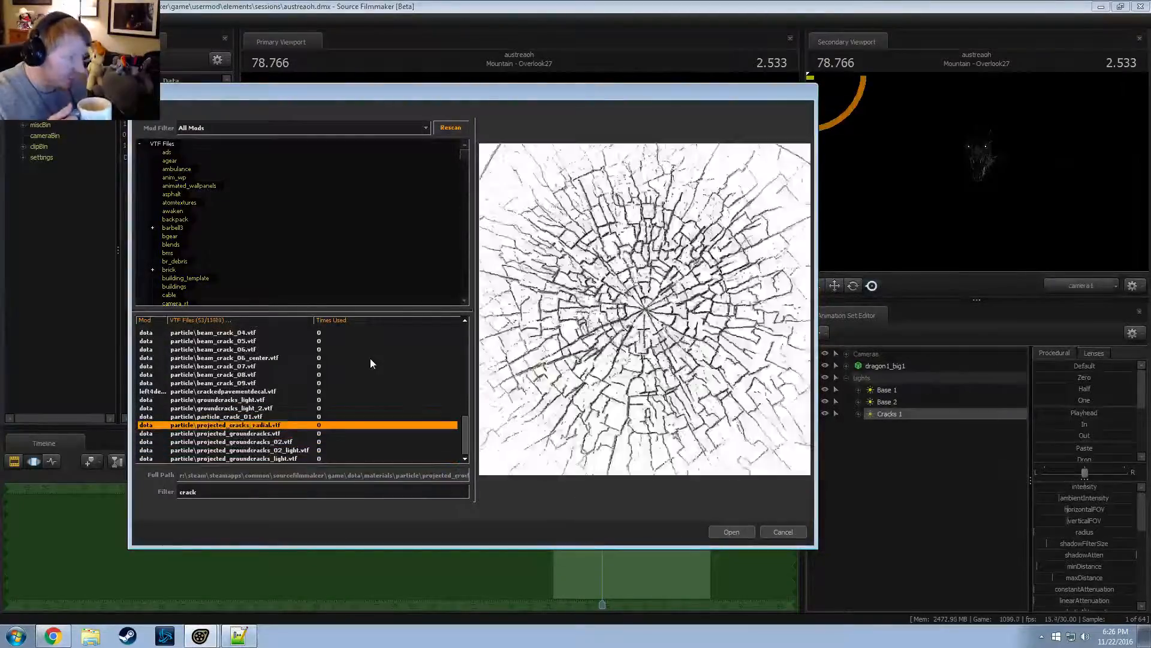
pyautogui.press('Down')
pyautogui.press('Up')
pyautogui.press('Up')
pyautogui.press('Up')
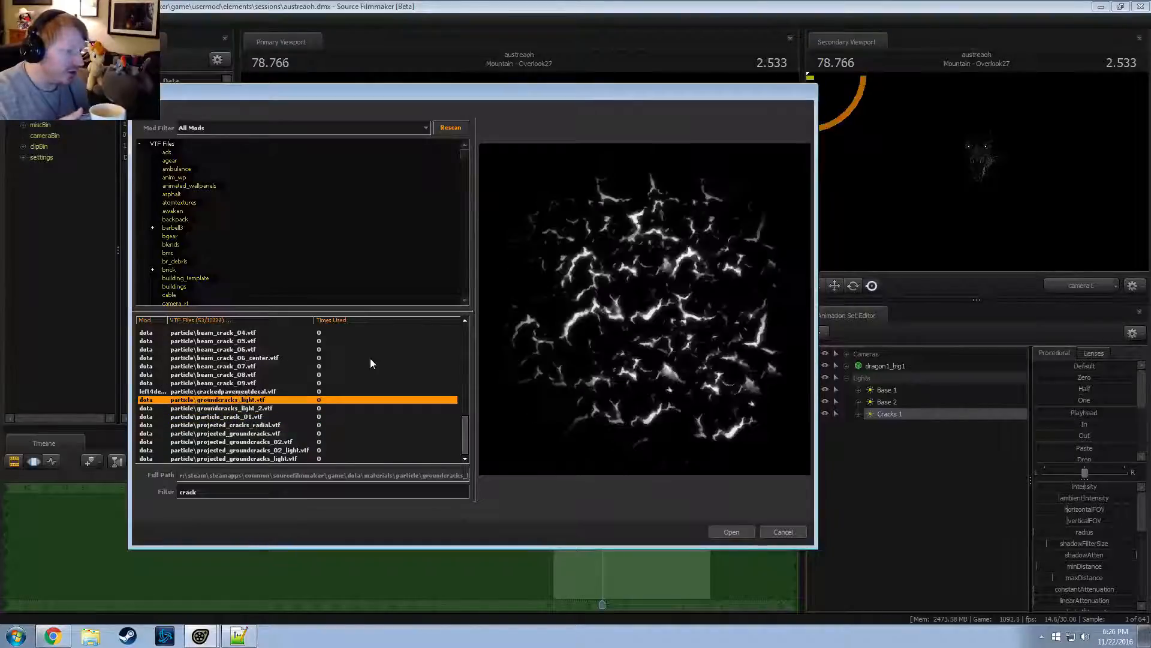
pyautogui.press('Down')
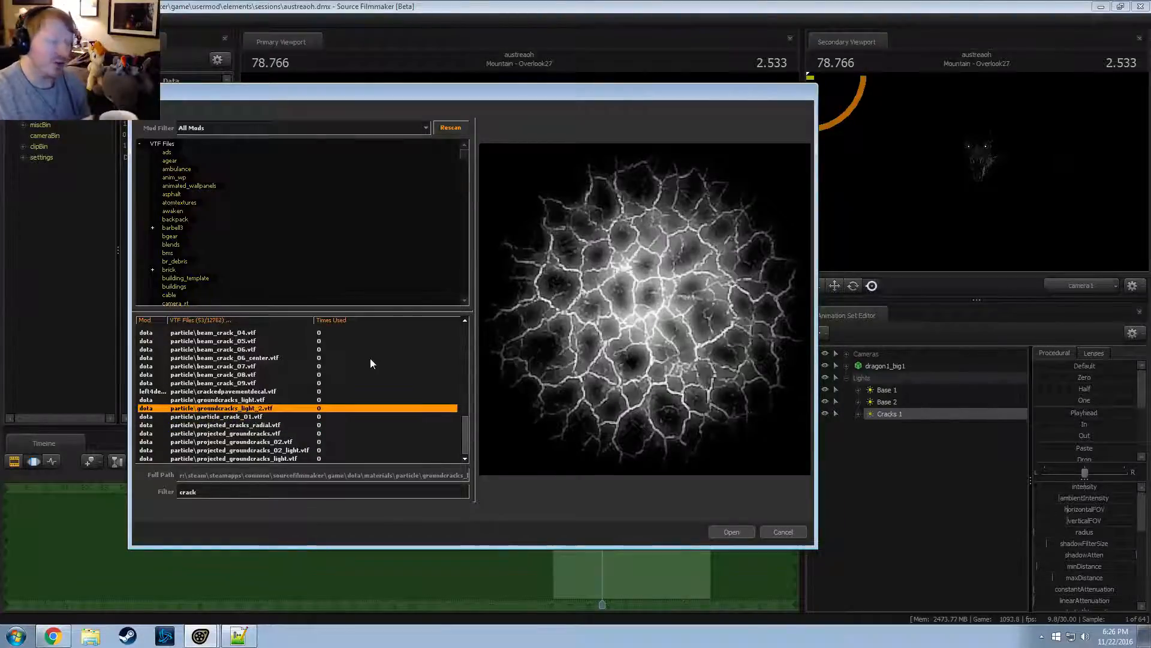
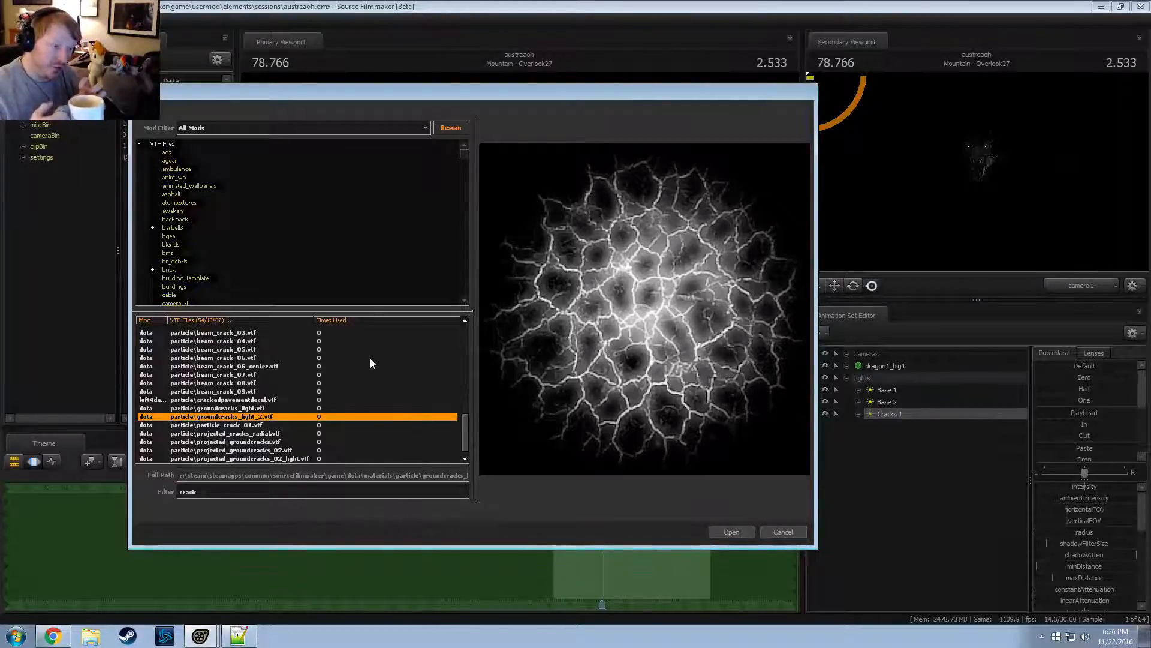
# Preview the remaining particle textures from particle_crack_01 to projected_groundcracks_light
pyautogui.press('Down')
pyautogui.press('Down')
pyautogui.press('Down')
pyautogui.press('Down')
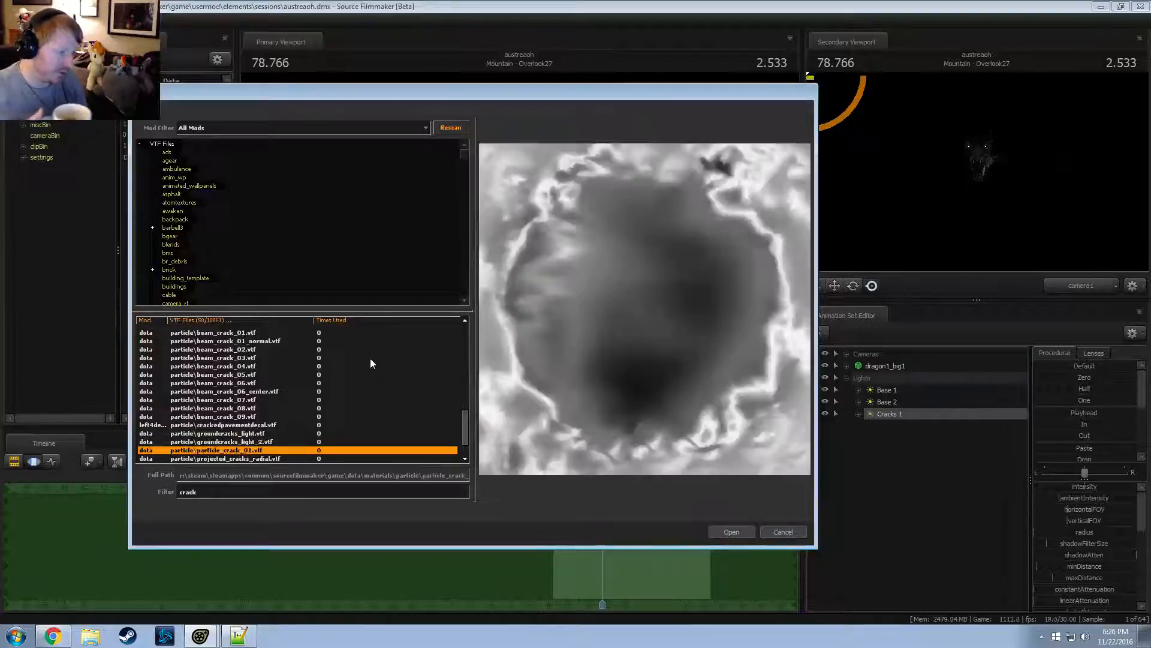
pyautogui.press('Down')
pyautogui.press('Down')
pyautogui.press('Down')
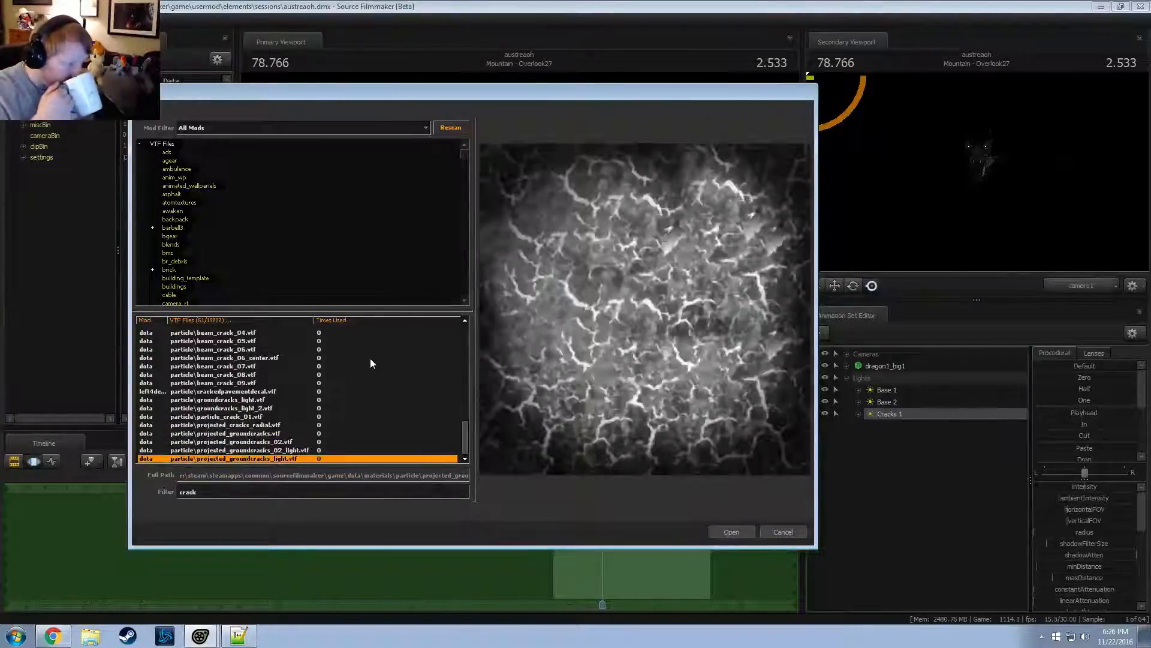
# Look back through the crack textures from the particle files to the cracked concrete files at the start of the list
pyautogui.press('Up')
pyautogui.press('Up')
pyautogui.press('Up')
pyautogui.press('Up')
pyautogui.press('Up')
pyautogui.press('Up')
pyautogui.press('Up')
pyautogui.press('Up')
pyautogui.press('Up')
pyautogui.press('Up')
pyautogui.press('Up')
pyautogui.press('Up')
pyautogui.press('Up')
pyautogui.press('Up')
pyautogui.press('Up')
pyautogui.press('Up')
pyautogui.press('Up')
pyautogui.press('Up')
pyautogui.press('Up')
pyautogui.press('Up')
pyautogui.press('Up')
pyautogui.press('Up')
pyautogui.press('Up')
pyautogui.press('Up')
pyautogui.press('Up')
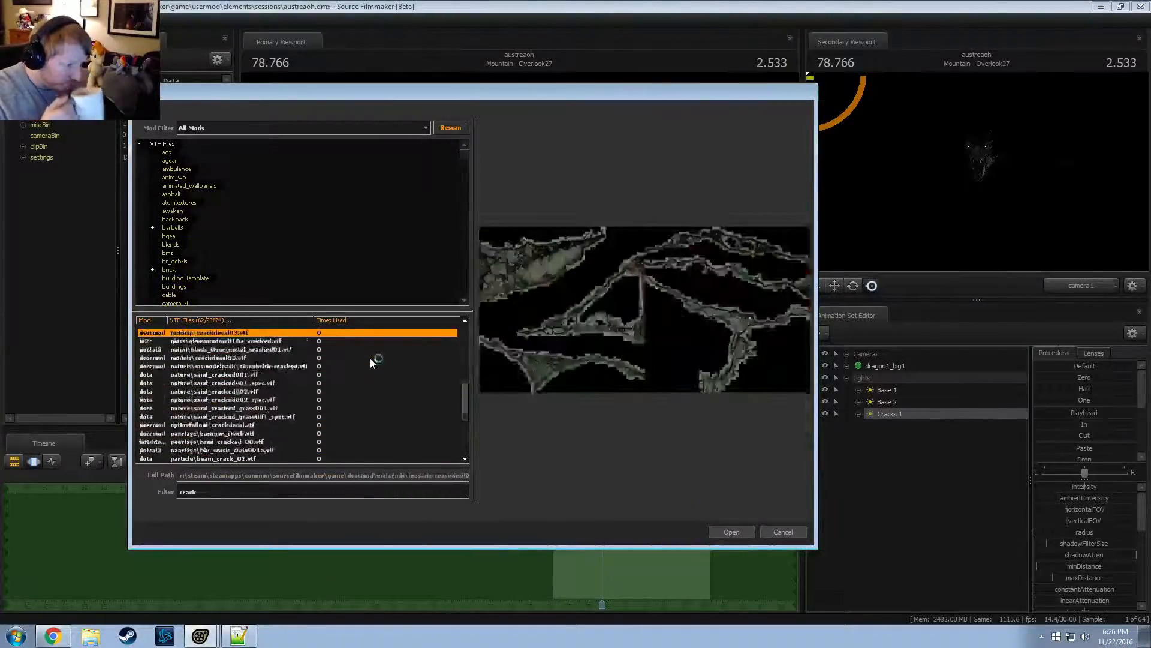
pyautogui.press('Down')
pyautogui.press('Down')
pyautogui.press('Down')
pyautogui.press('Down')
pyautogui.press('Down')
pyautogui.press('Down')
pyautogui.press('Down')
pyautogui.press('Down')
pyautogui.press('Down')
pyautogui.press('Down')
pyautogui.press('Down')
pyautogui.press('Down')
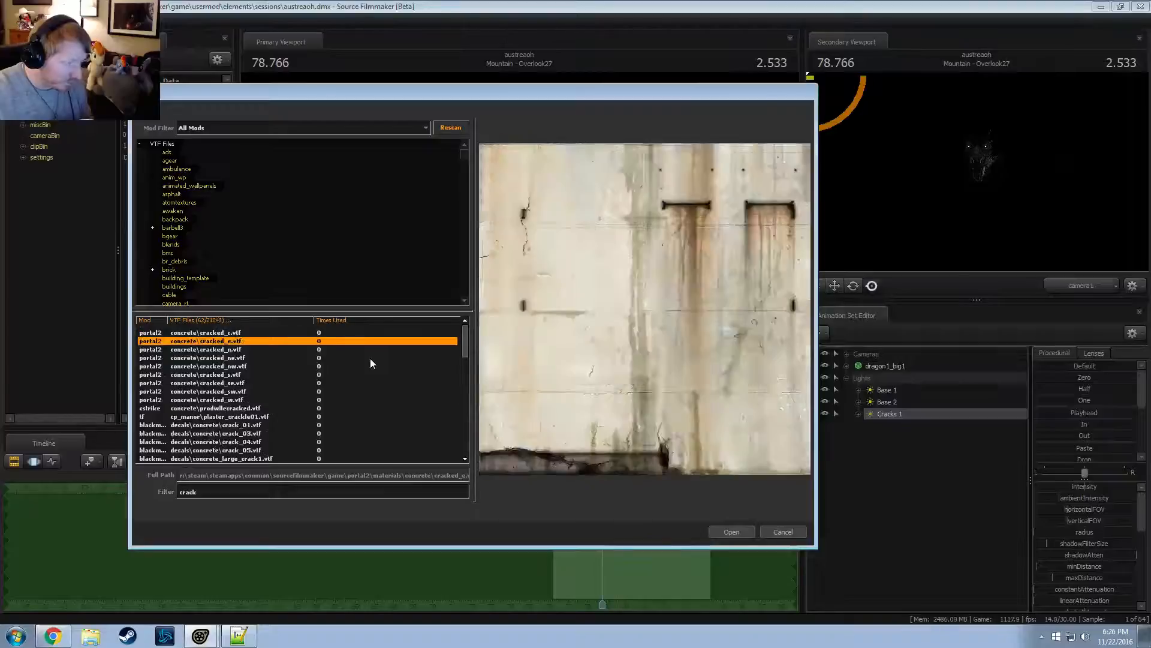
# Preview the crack textures again from the cracked concrete files through the decals and models to nature\sand_cracked001
pyautogui.press('Down')
pyautogui.press('Down')
pyautogui.press('Down')
pyautogui.press('Down')
pyautogui.press('Down')
pyautogui.press('Down')
pyautogui.press('Down')
pyautogui.press('Down')
pyautogui.press('Down')
pyautogui.press('Down')
pyautogui.press('Down')
pyautogui.press('Down')
pyautogui.press('Down')
pyautogui.press('Down')
pyautogui.press('Down')
pyautogui.press('Down')
pyautogui.press('Down')
pyautogui.press('Down')
pyautogui.press('Down')
pyautogui.press('Down')
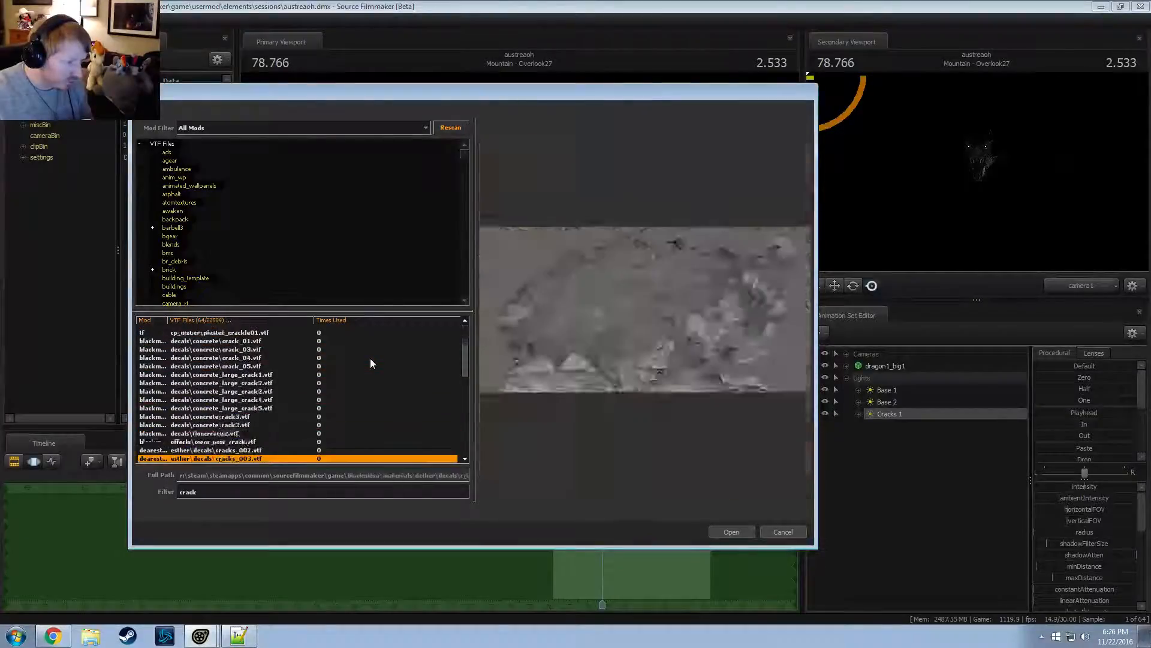
pyautogui.press('Down')
pyautogui.press('Down')
pyautogui.press('Down')
pyautogui.press('Down')
pyautogui.press('Down')
pyautogui.press('Down')
pyautogui.press('Down')
pyautogui.press('Down')
pyautogui.press('Down')
pyautogui.press('Down')
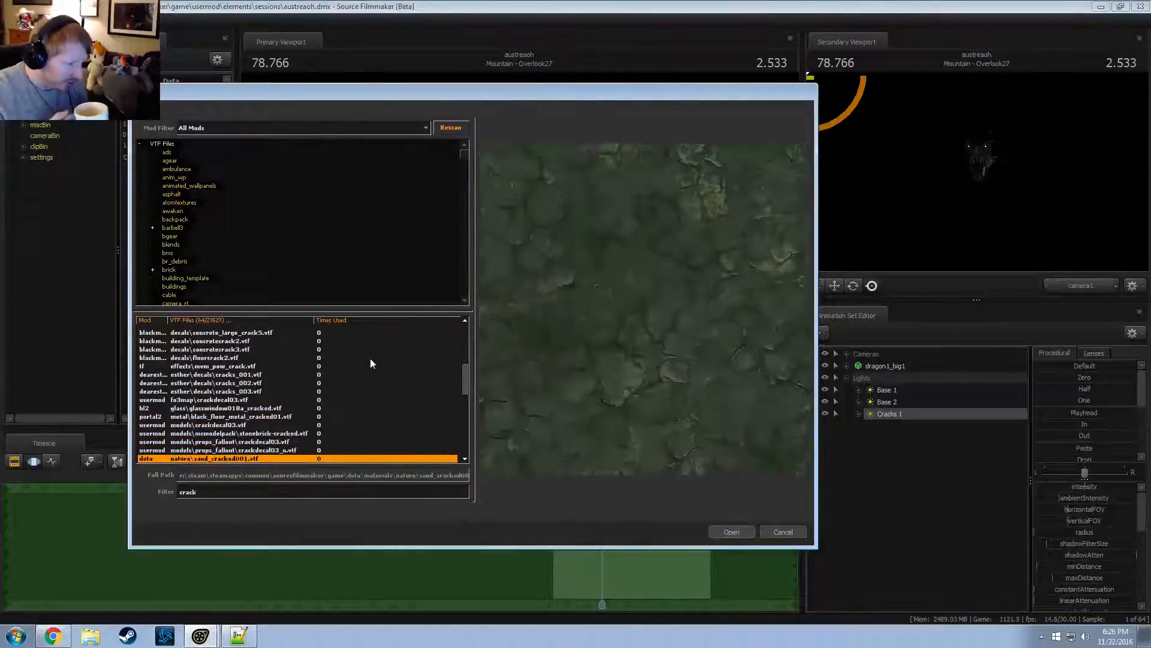
# Examine the nature, overlay, beam_crack and projected ground crack textures, through projected_groundcracks_02_light
pyautogui.press('Down')
pyautogui.press('Down')
pyautogui.press('Down')
pyautogui.press('Down')
pyautogui.press('Down')
pyautogui.press('Down')
pyautogui.press('Down')
pyautogui.press('Down')
pyautogui.press('Down')
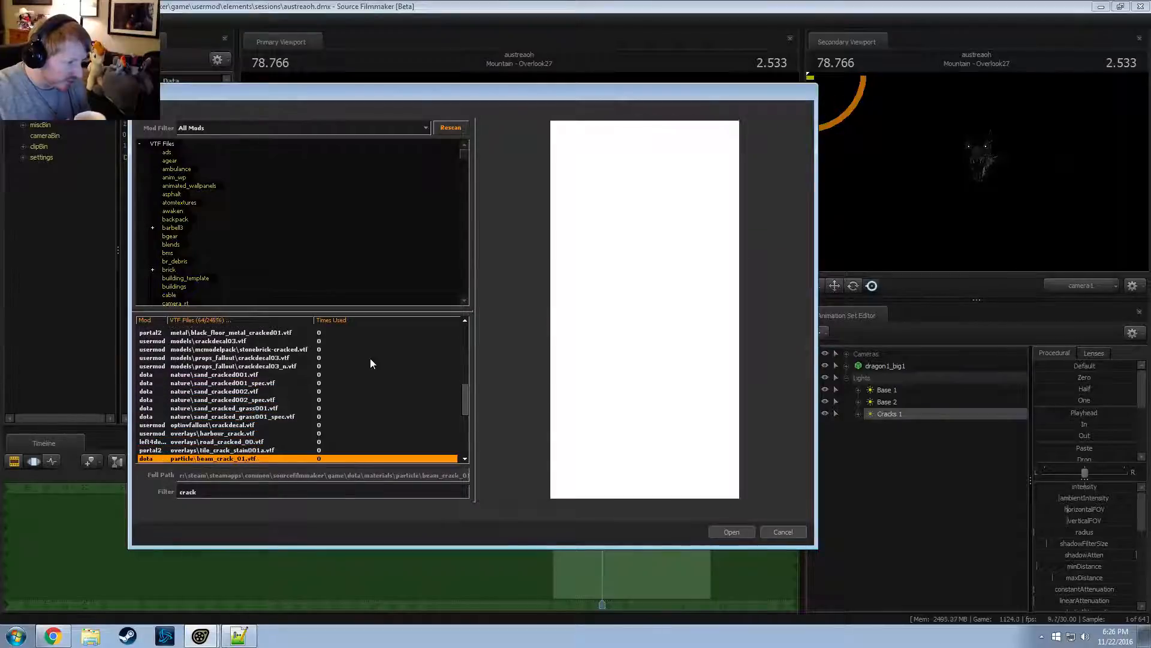
pyautogui.press('Down')
pyautogui.press('Down')
pyautogui.press('Down')
pyautogui.press('Down')
pyautogui.press('Down')
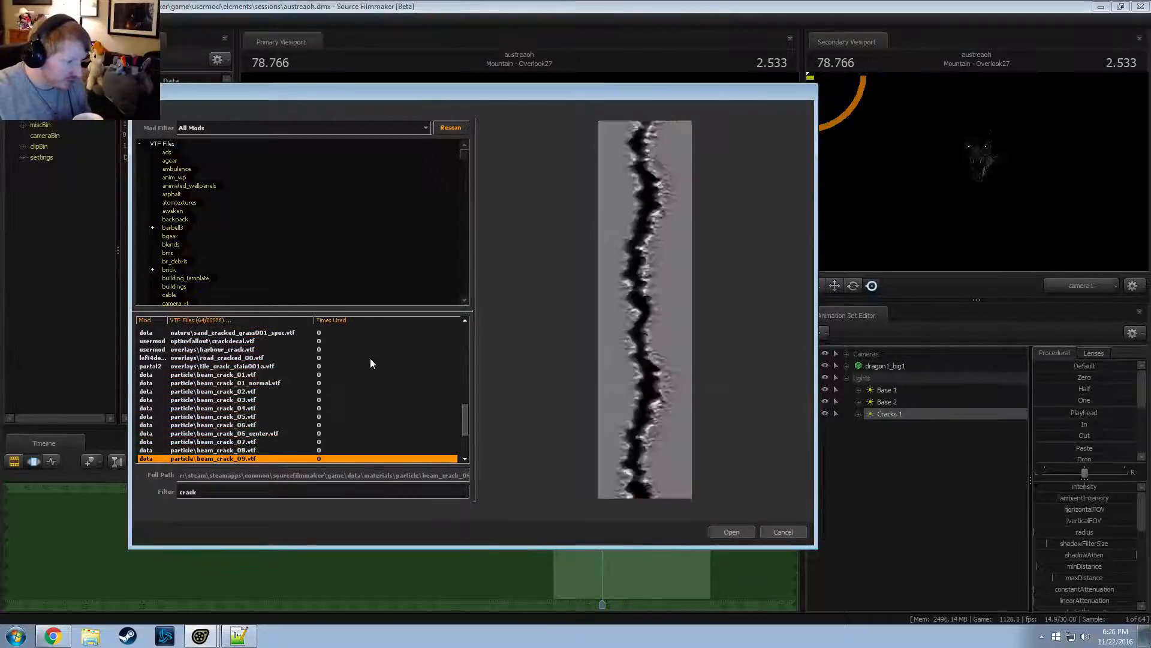
pyautogui.press('Down')
pyautogui.press('Down')
pyautogui.press('Down')
pyautogui.press('Down')
pyautogui.press('Down')
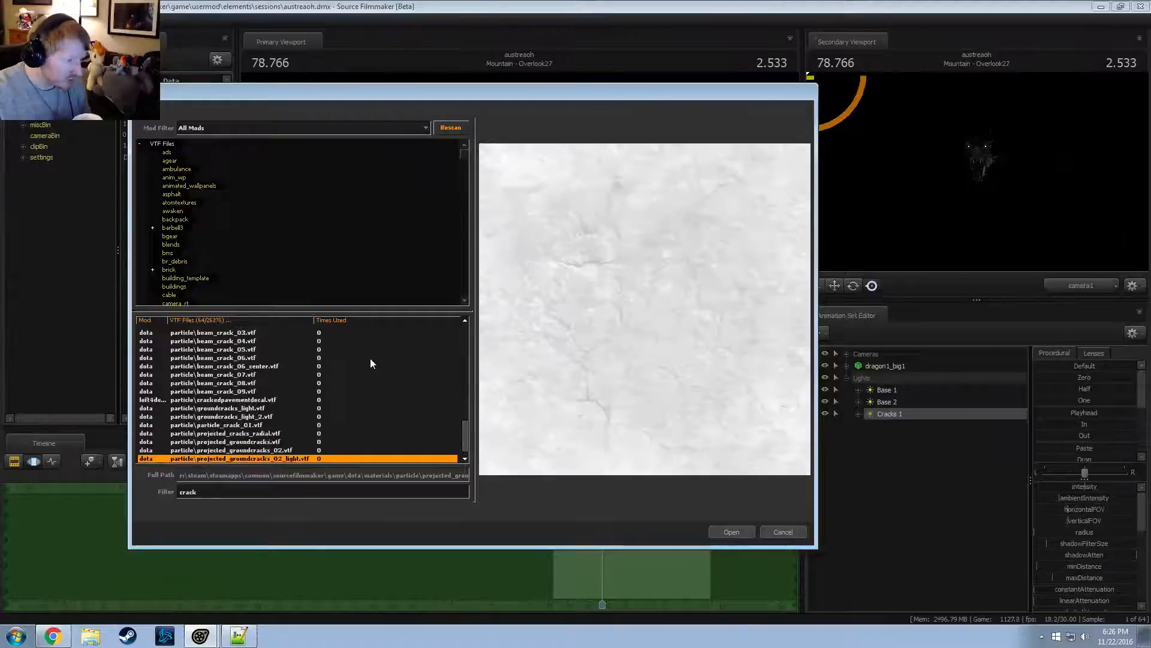
# Compare particle_crack_01, projected_groundcracks_02 and the neighbouring projected crack textures as gobo patterns
pyautogui.press('Up')
pyautogui.press('Up')
pyautogui.press('Up')
pyautogui.press('Up')
pyautogui.press('Up')
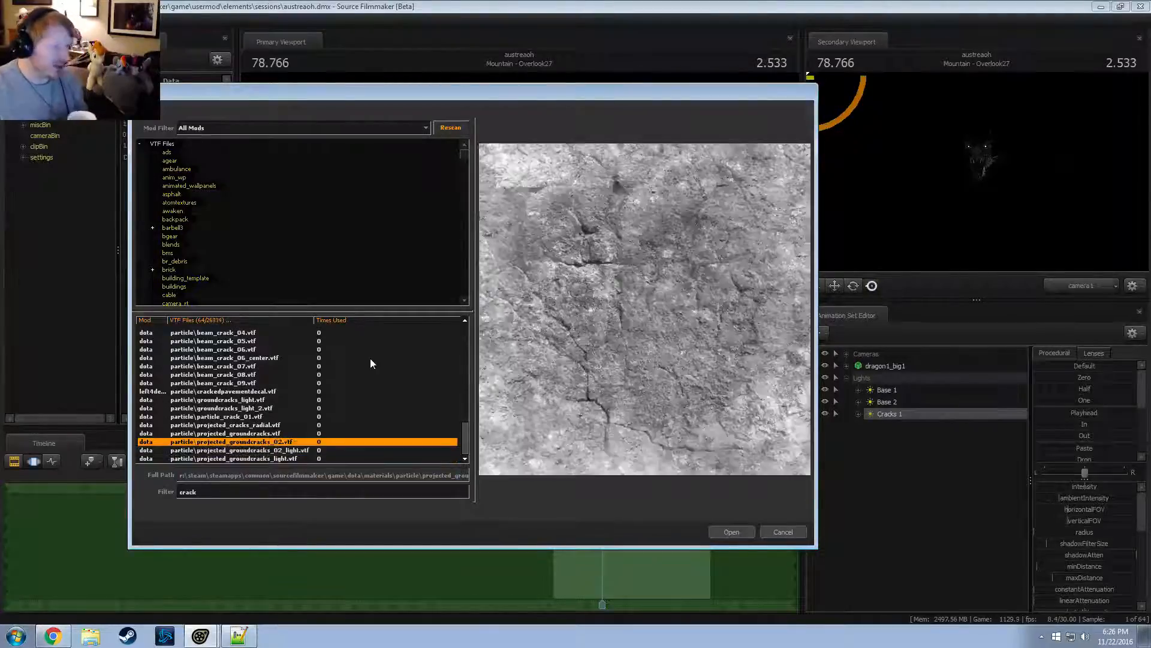
pyautogui.press('Down')
pyautogui.press('Up')
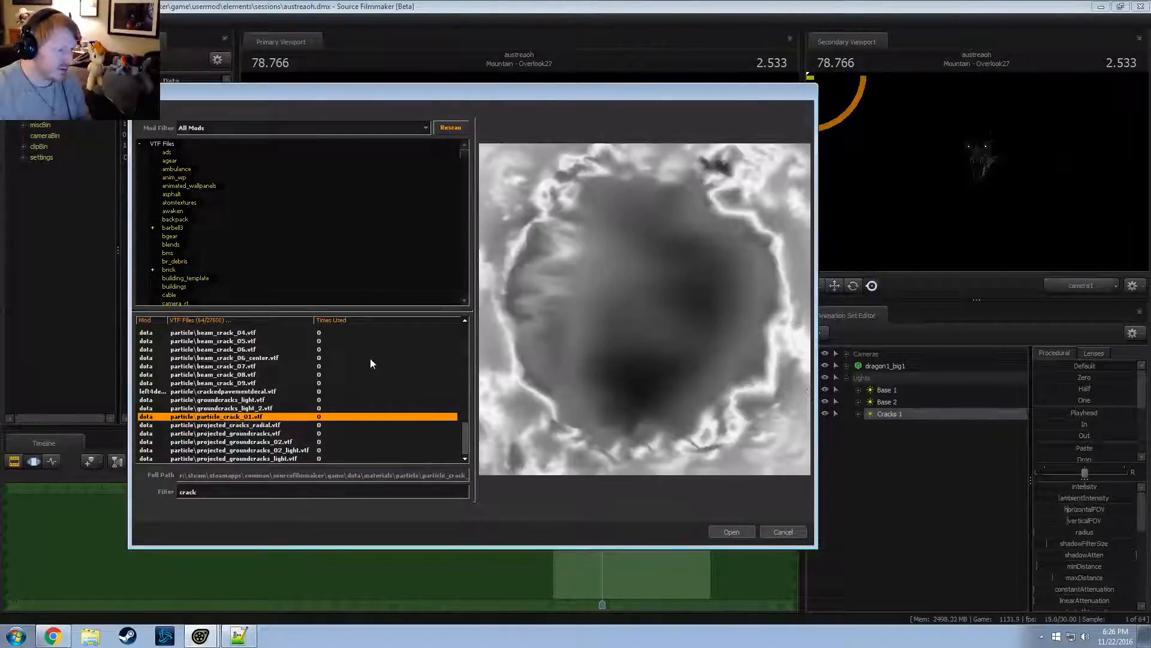
pyautogui.press('Down')
pyautogui.press('Up')
pyautogui.press('Up')
pyautogui.press('Down')
pyautogui.press('Down')
pyautogui.press('Down')
pyautogui.press('Down')
pyautogui.press('Down')
pyautogui.press('Down')
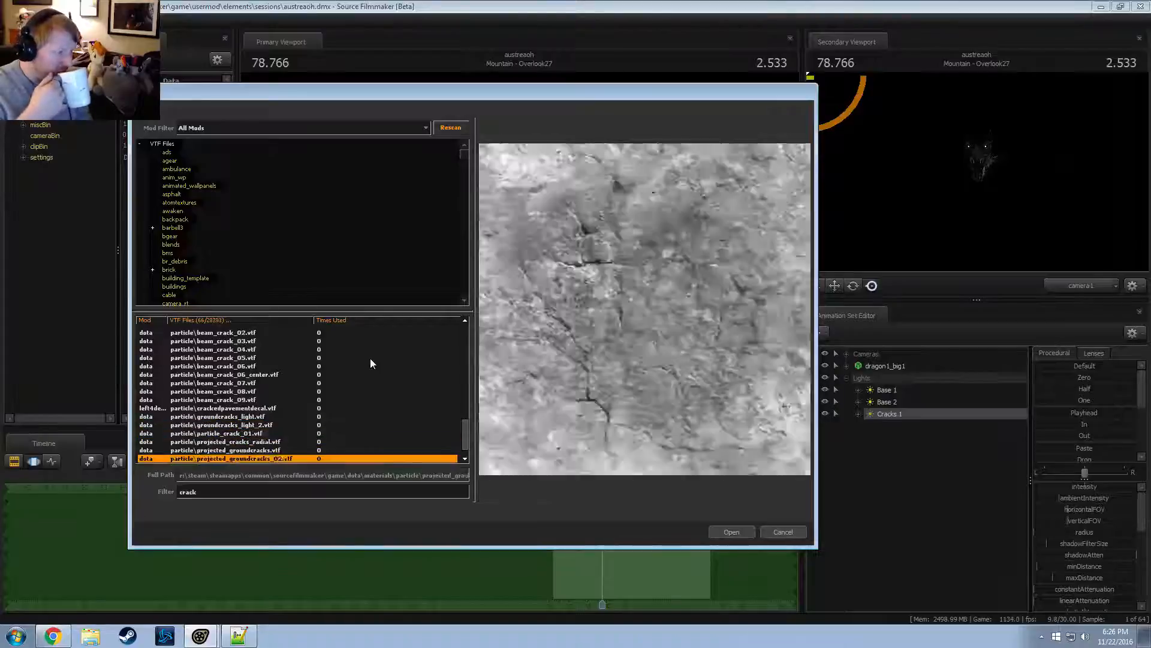
# Preview the beam crack textures from particle\beam_crack_01, continuing through the ground cracks to projected_groundcracks_02_light
pyautogui.press('Up')
pyautogui.press('Up')
pyautogui.press('Up')
pyautogui.press('Up')
pyautogui.press('Up')
pyautogui.press('Up')
pyautogui.press('Up')
pyautogui.press('Up')
pyautogui.press('Up')
pyautogui.press('Up')
pyautogui.press('Up')
pyautogui.press('Up')
pyautogui.press('Up')
pyautogui.press('Up')
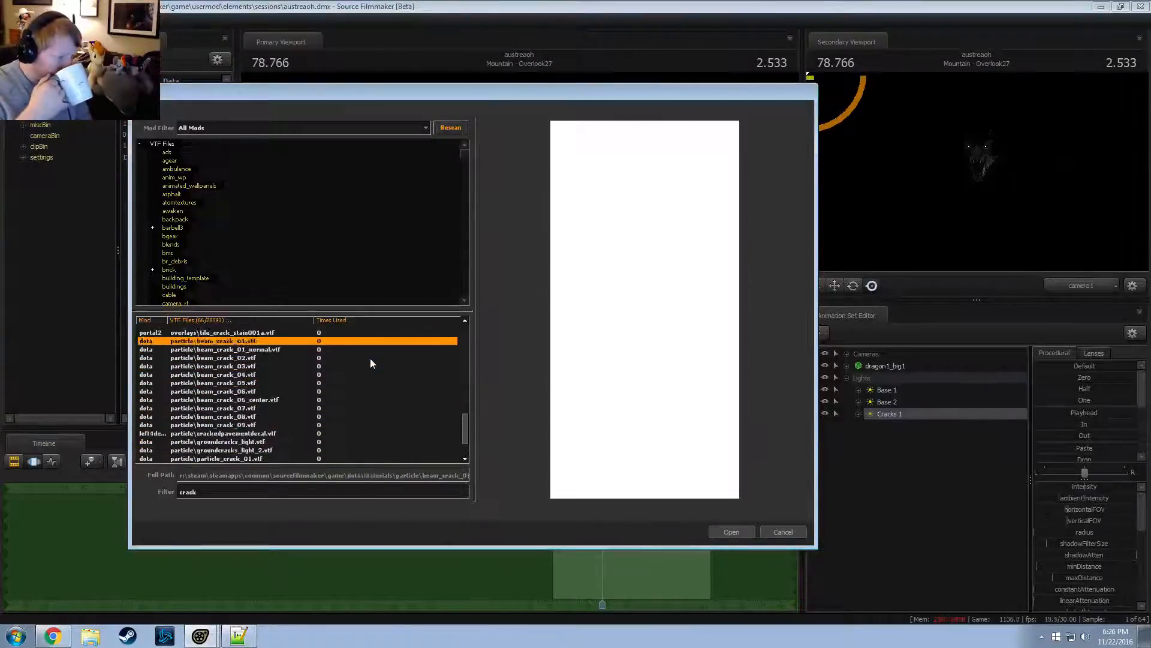
pyautogui.press('Down')
pyautogui.press('Down')
pyautogui.press('Down')
pyautogui.press('Down')
pyautogui.press('Down')
pyautogui.press('Down')
pyautogui.press('Down')
pyautogui.press('Down')
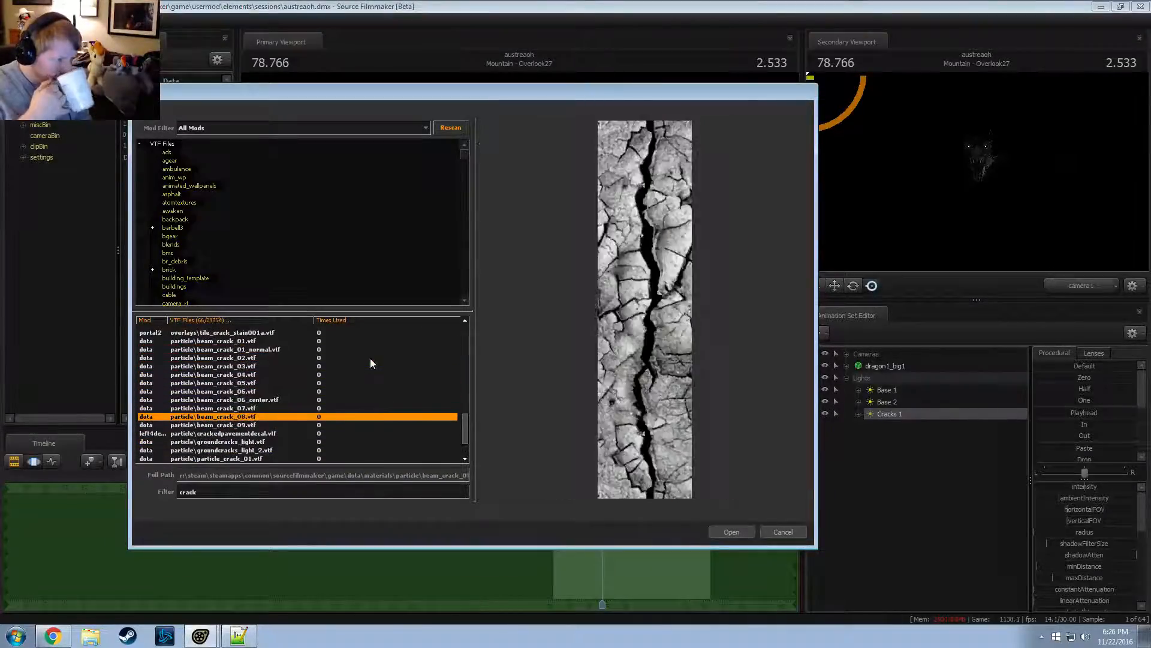
pyautogui.press('Down')
pyautogui.press('Down')
pyautogui.press('Down')
pyautogui.press('Down')
pyautogui.press('Down')
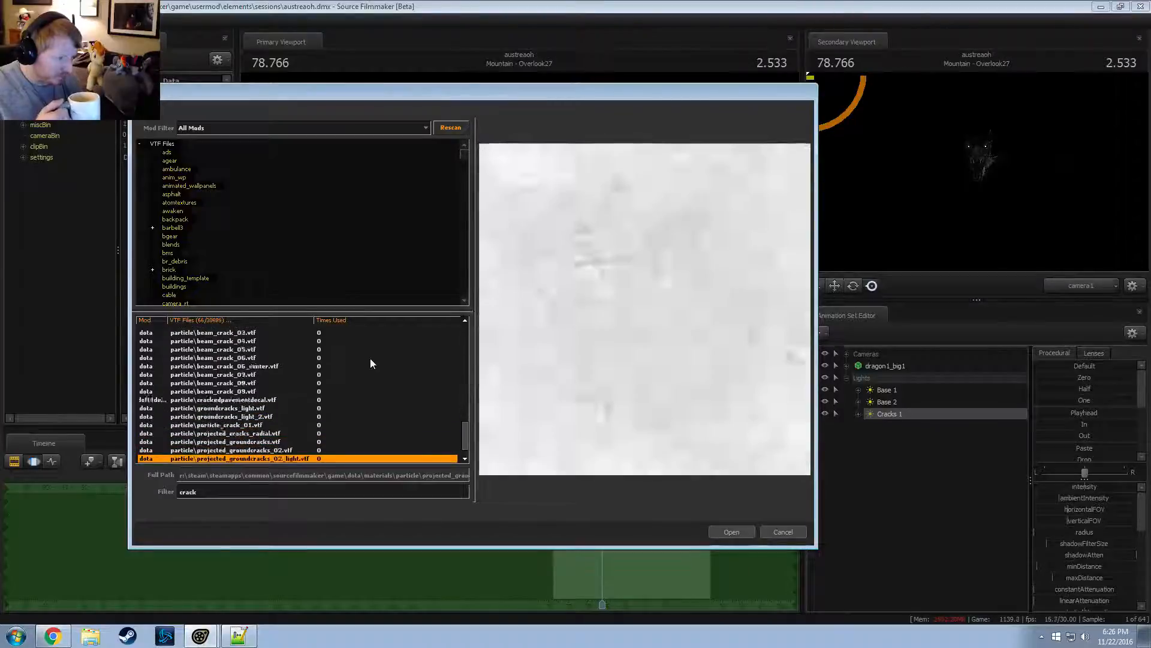
# Look back through the particle, overlay and nature sand crack textures to models\mcmodelpack\stonebrick-cracked
pyautogui.press('Up')
pyautogui.press('Up')
pyautogui.press('Up')
pyautogui.press('Up')
pyautogui.press('Up')
pyautogui.press('Up')
pyautogui.press('Up')
pyautogui.press('Up')
pyautogui.press('Up')
pyautogui.press('Up')
pyautogui.press('Up')
pyautogui.press('Up')
pyautogui.press('Up')
pyautogui.press('Up')
pyautogui.press('Up')
pyautogui.press('Up')
pyautogui.press('Up')
pyautogui.press('Up')
pyautogui.press('Up')
pyautogui.press('Up')
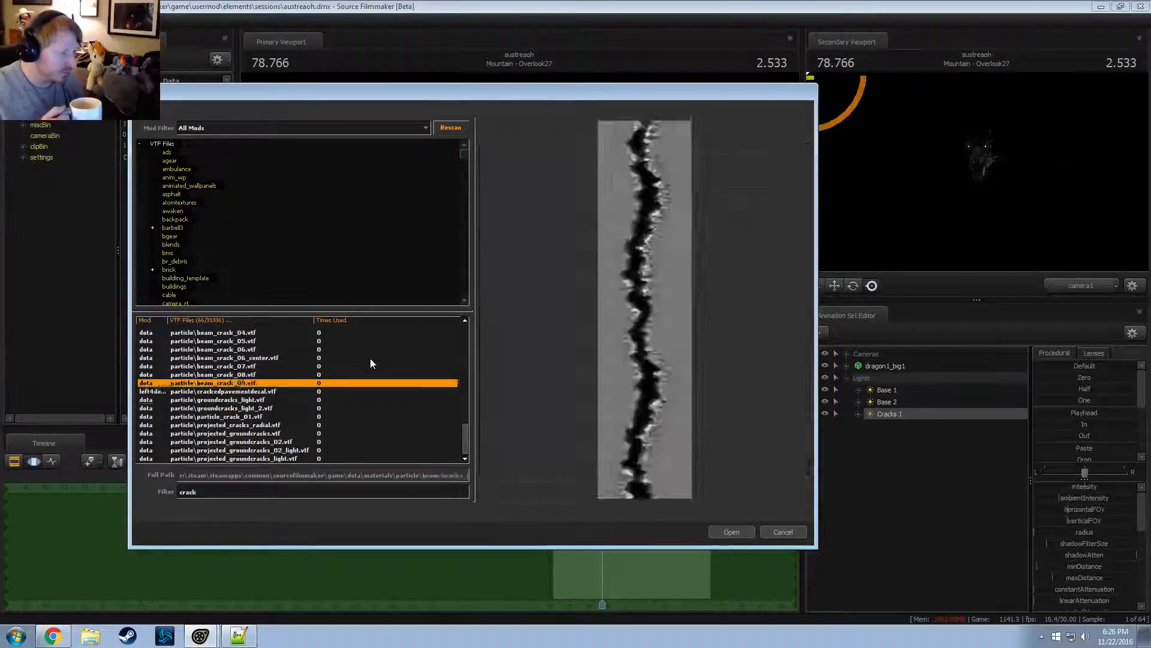
pyautogui.press('Up')
pyautogui.press('Up')
pyautogui.press('Up')
pyautogui.press('Up')
pyautogui.press('Up')
pyautogui.press('Up')
pyautogui.press('Up')
pyautogui.press('Up')
pyautogui.press('Up')
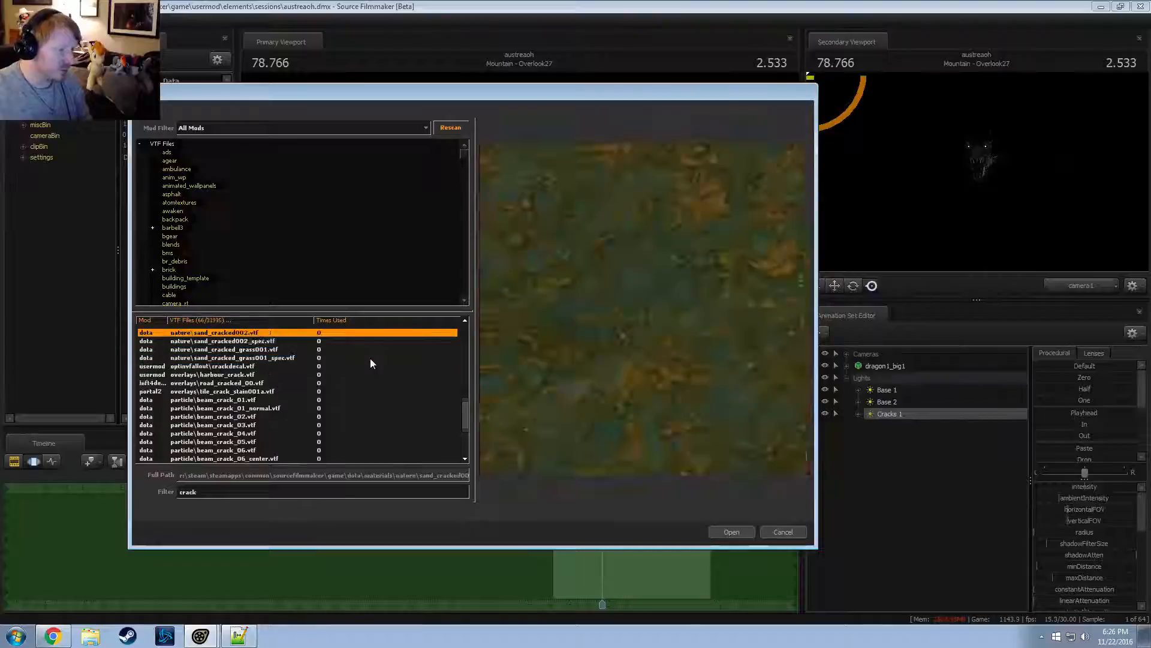
pyautogui.press('Up')
pyautogui.press('Up')
pyautogui.press('Up')
pyautogui.press('Up')
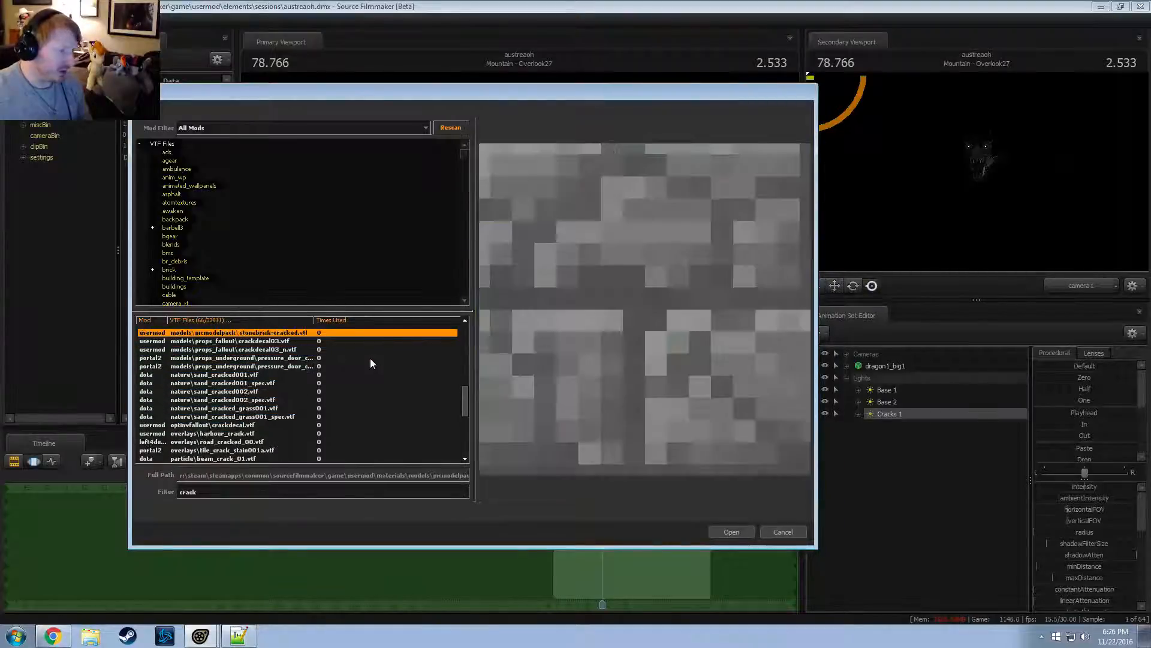
# Examine the cracked model, metal and glass textures back to the concretecrack decals around decals\concretecrack3
pyautogui.press('Down')
pyautogui.press('Down')
pyautogui.press('Down')
pyautogui.press('Down')
pyautogui.press('Up')
pyautogui.press('Up')
pyautogui.press('Up')
pyautogui.press('Up')
pyautogui.press('Up')
pyautogui.press('Up')
pyautogui.press('Up')
pyautogui.press('Up')
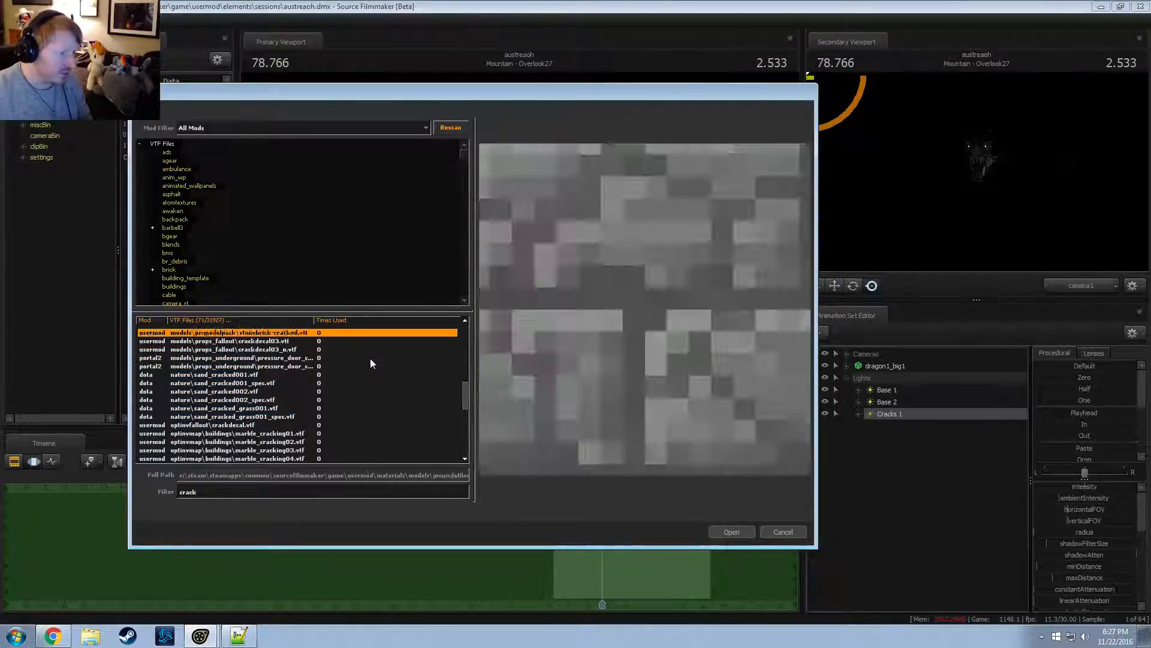
pyautogui.press('Up')
pyautogui.press('Up')
pyautogui.press('Up')
pyautogui.press('Up')
pyautogui.press('Up')
pyautogui.press('Up')
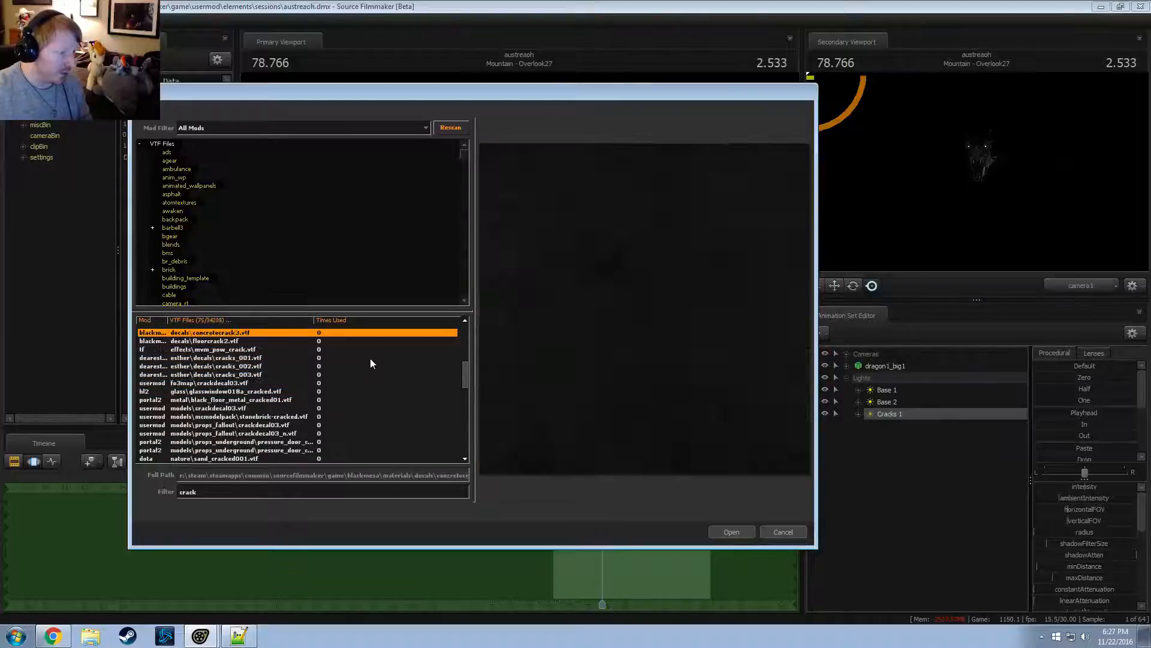
pyautogui.press('Up')
pyautogui.press('Up')
pyautogui.press('Down')
pyautogui.press('Down')
pyautogui.press('Down')
pyautogui.press('Down')
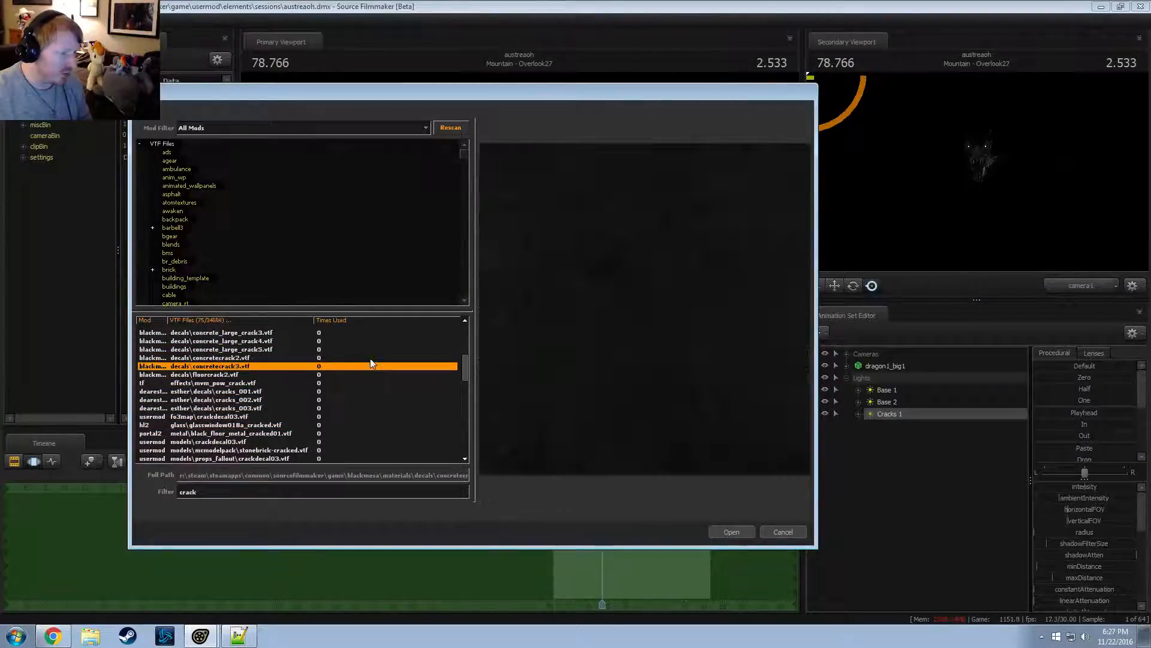
# Review the large concrete crack decals and the plaster cracks back to the concrete\cracked files
pyautogui.press('Up')
pyautogui.press('Up')
pyautogui.press('Up')
pyautogui.press('Up')
pyautogui.press('Up')
pyautogui.press('Up')
pyautogui.press('Up')
pyautogui.press('Up')
pyautogui.press('Up')
pyautogui.press('Up')
pyautogui.press('Up')
pyautogui.press('Up')
pyautogui.press('Up')
pyautogui.press('Up')
pyautogui.press('Up')
pyautogui.press('Up')
pyautogui.press('Up')
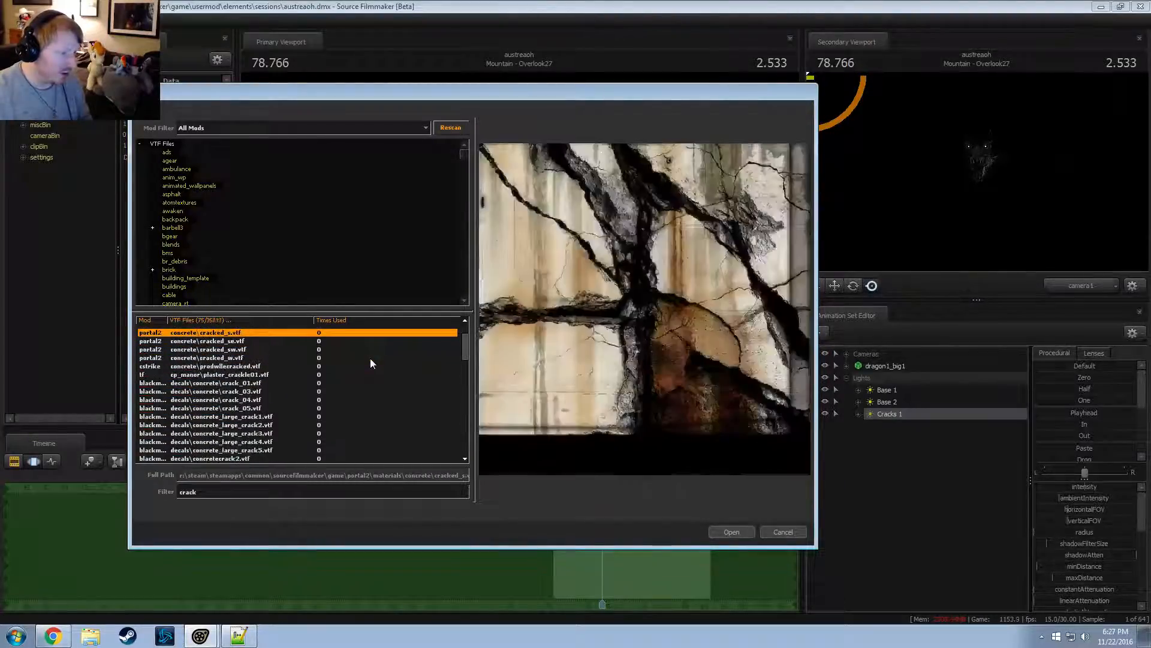
# Go through the crack textures again from the concrete\cracked files forward to the particle ground crack files
pyautogui.press('Down')
pyautogui.press('Down')
pyautogui.press('Down')
pyautogui.press('Down')
pyautogui.press('Down')
pyautogui.press('Down')
pyautogui.press('Down')
pyautogui.press('Down')
pyautogui.press('Down')
pyautogui.press('Down')
pyautogui.press('Down')
pyautogui.press('Down')
pyautogui.press('Down')
pyautogui.press('Down')
pyautogui.press('Down')
pyautogui.press('Down')
pyautogui.press('Down')
pyautogui.press('Down')
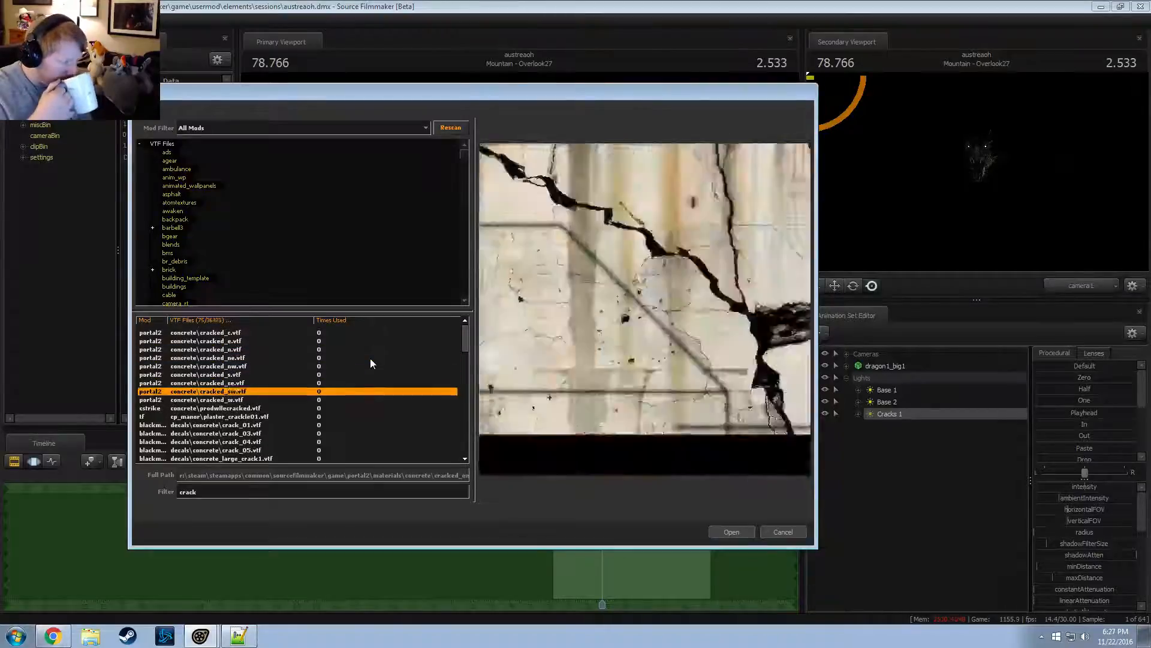
pyautogui.press('Down')
pyautogui.press('Down')
pyautogui.press('Down')
pyautogui.press('Down')
pyautogui.press('Down')
pyautogui.press('Down')
pyautogui.press('Down')
pyautogui.press('Down')
pyautogui.press('Down')
pyautogui.press('Down')
pyautogui.press('Down')
pyautogui.press('Down')
pyautogui.press('Down')
pyautogui.press('Down')
pyautogui.press('Down')
pyautogui.press('Down')
pyautogui.press('Down')
pyautogui.press('Down')
pyautogui.press('Down')
pyautogui.press('Down')
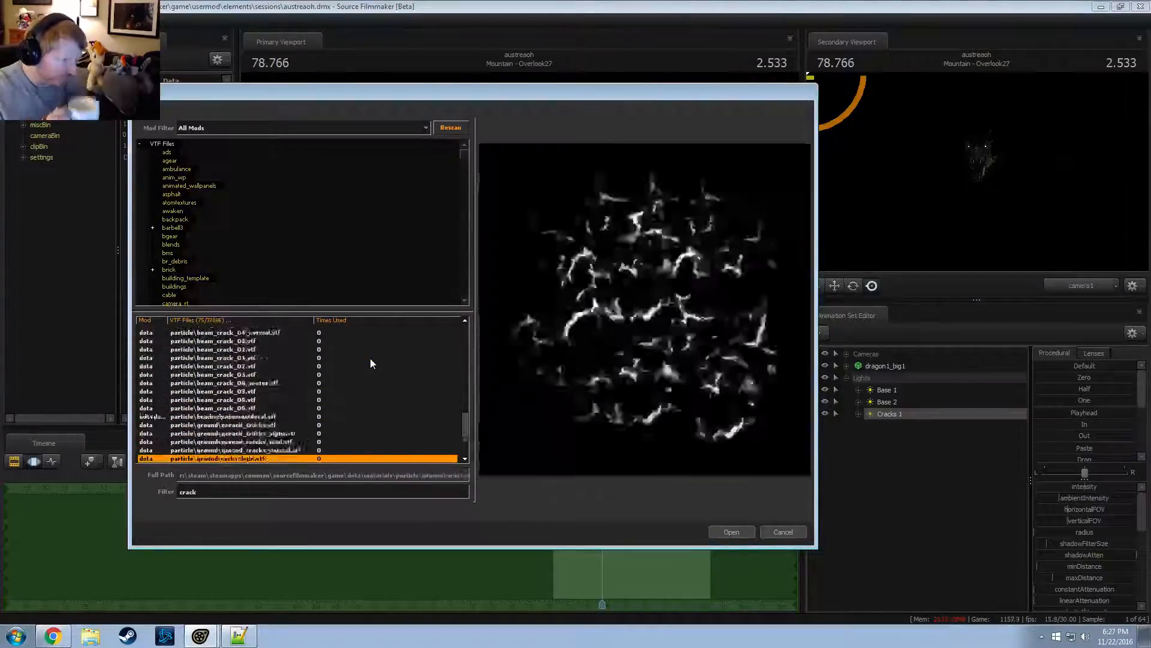
# Look back through the particle crack textures from the groundcracks_light files to particle\ground\ground_cracks_alpha.vtf
pyautogui.press('Up')
pyautogui.press('Up')
pyautogui.press('Up')
pyautogui.press('Up')
pyautogui.press('Up')
pyautogui.press('Up')
pyautogui.press('Up')
pyautogui.press('Up')
pyautogui.press('Up')
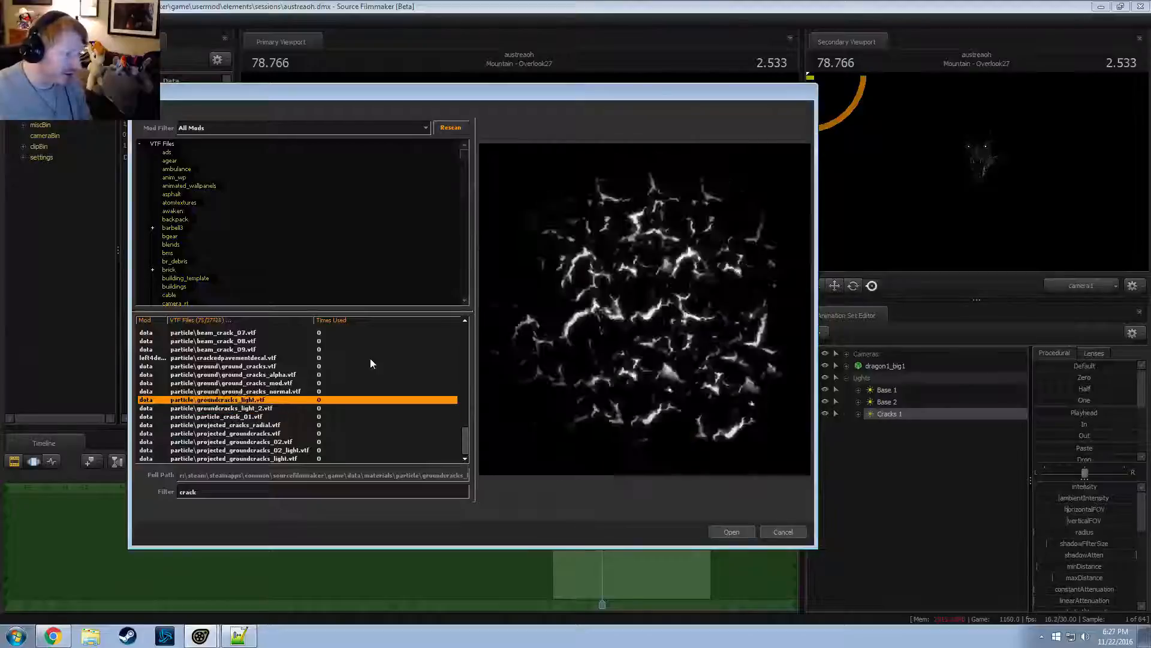
pyautogui.press('Up')
pyautogui.press('Up')
pyautogui.press('Down')
pyautogui.press('Down')
pyautogui.press('Up')
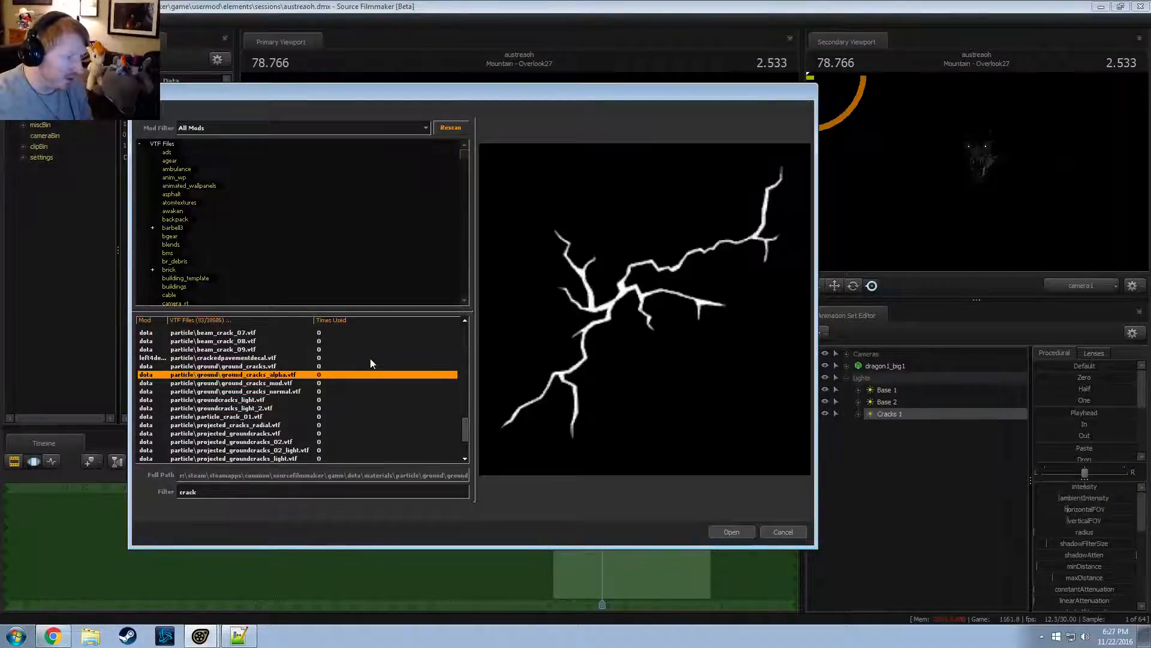
pyautogui.press('Down')
pyautogui.press('Up')
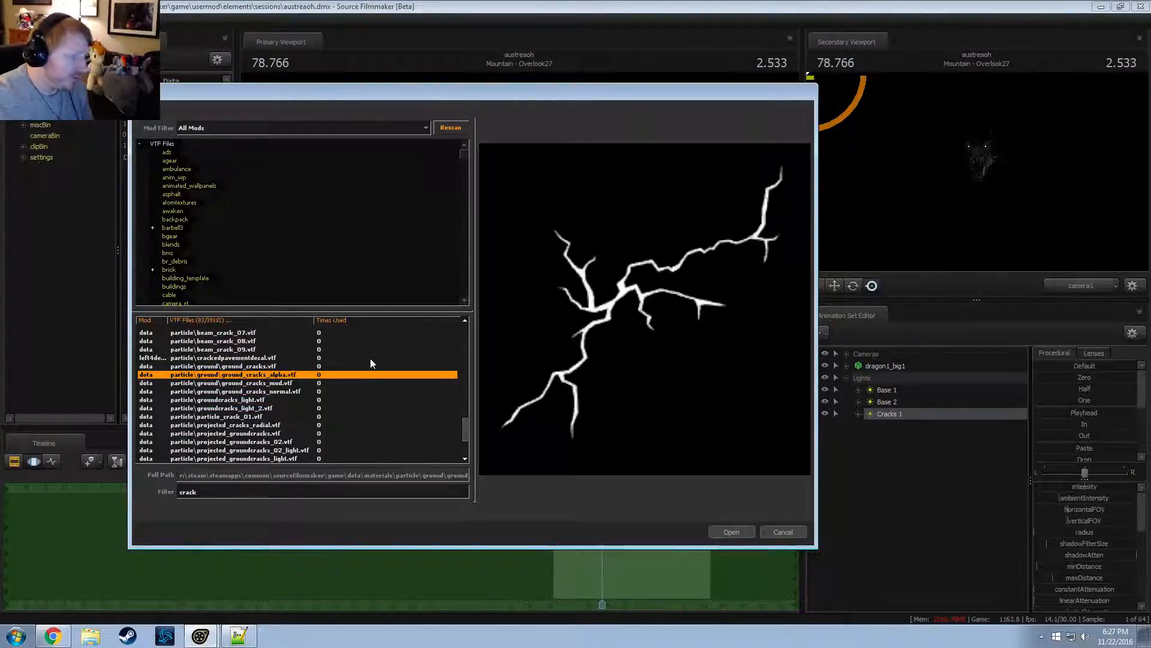
# Compare ground_cracks_alpha.vtf with the neighbouring crackedpavementdecal, ground_cracks and ground_cracks_mod textures
pyautogui.press('Up')
pyautogui.press('Up')
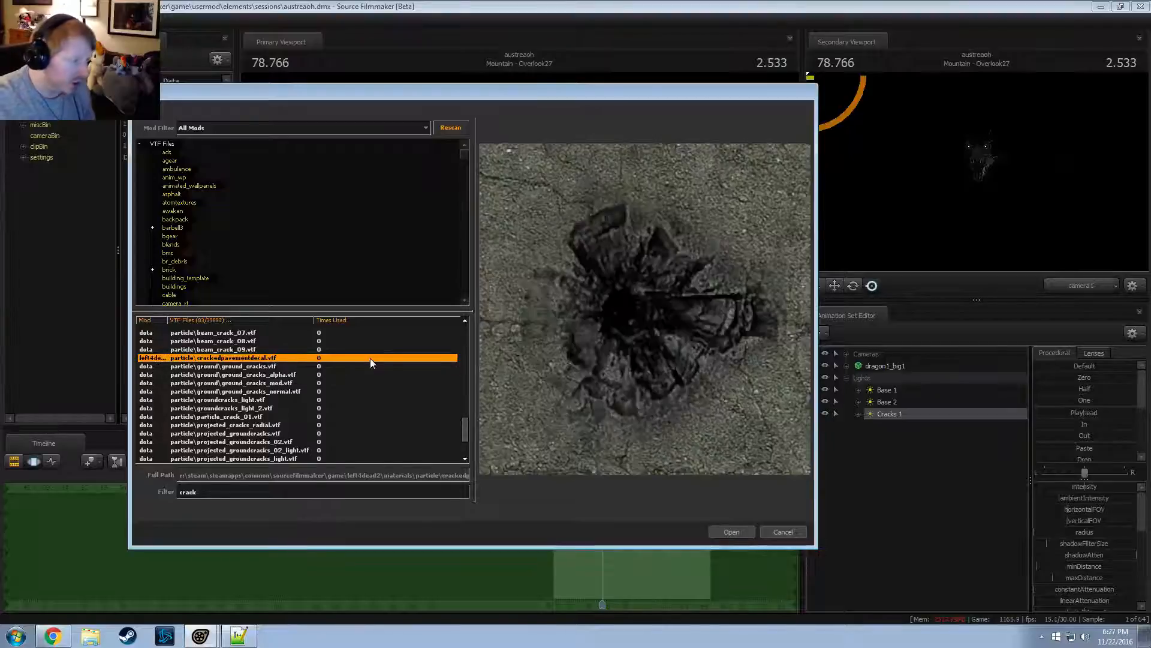
pyautogui.press('Down')
pyautogui.press('Down')
pyautogui.press('Down')
pyautogui.press('Up')
pyautogui.press('Down')
pyautogui.press('Up')
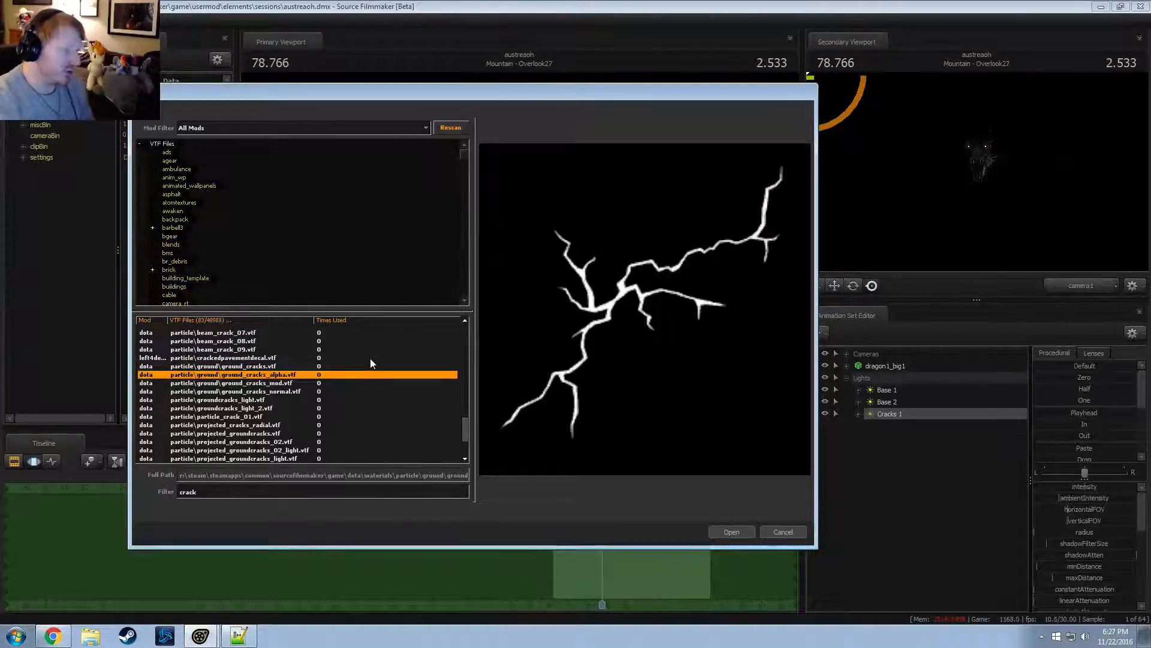
pyautogui.press('Down')
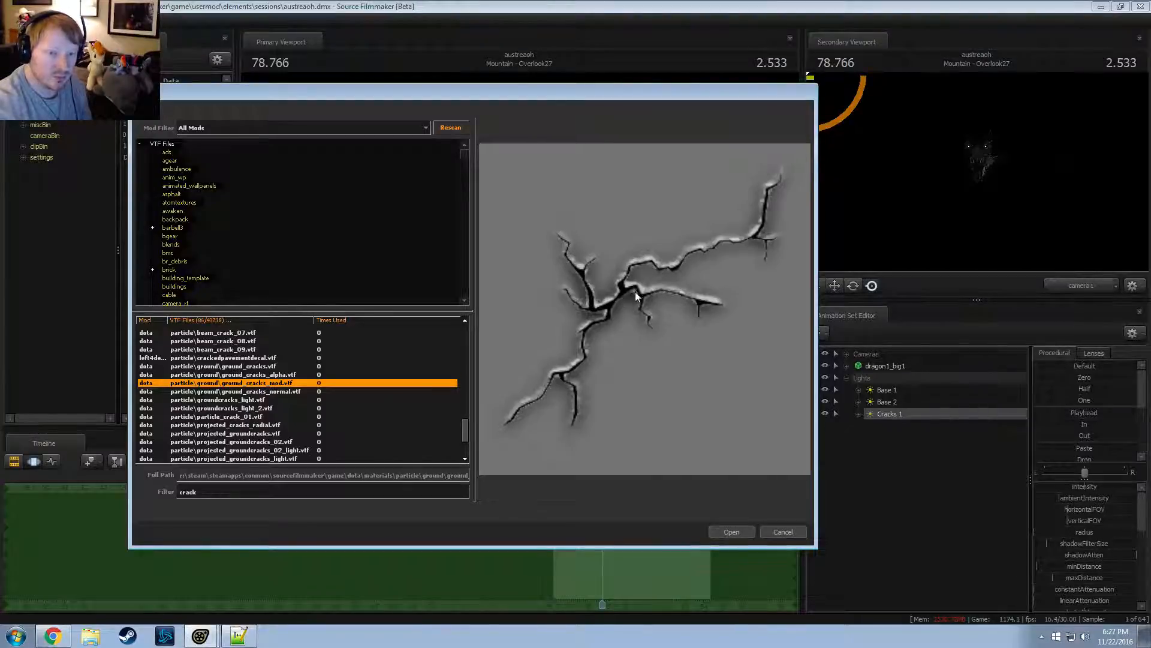
pyautogui.press('Up')
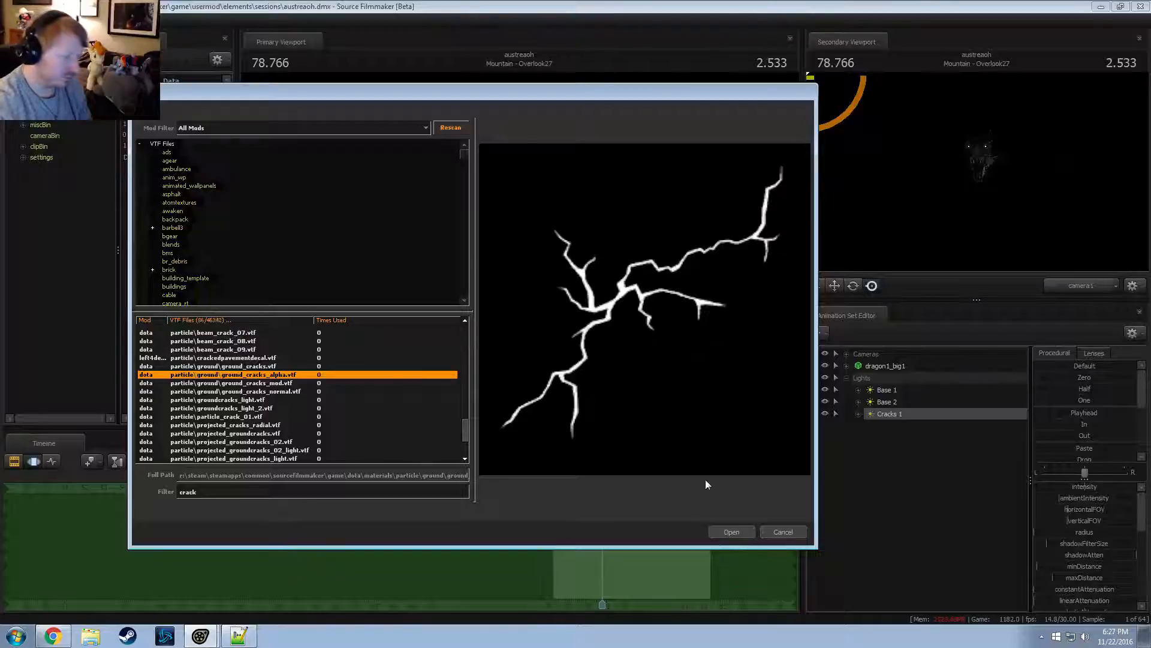
# Check the other particle\ground crack variants and load ground_cracks_alpha.vtf as the Cracks 1 light's gobo texture
pyautogui.click(256, 368)
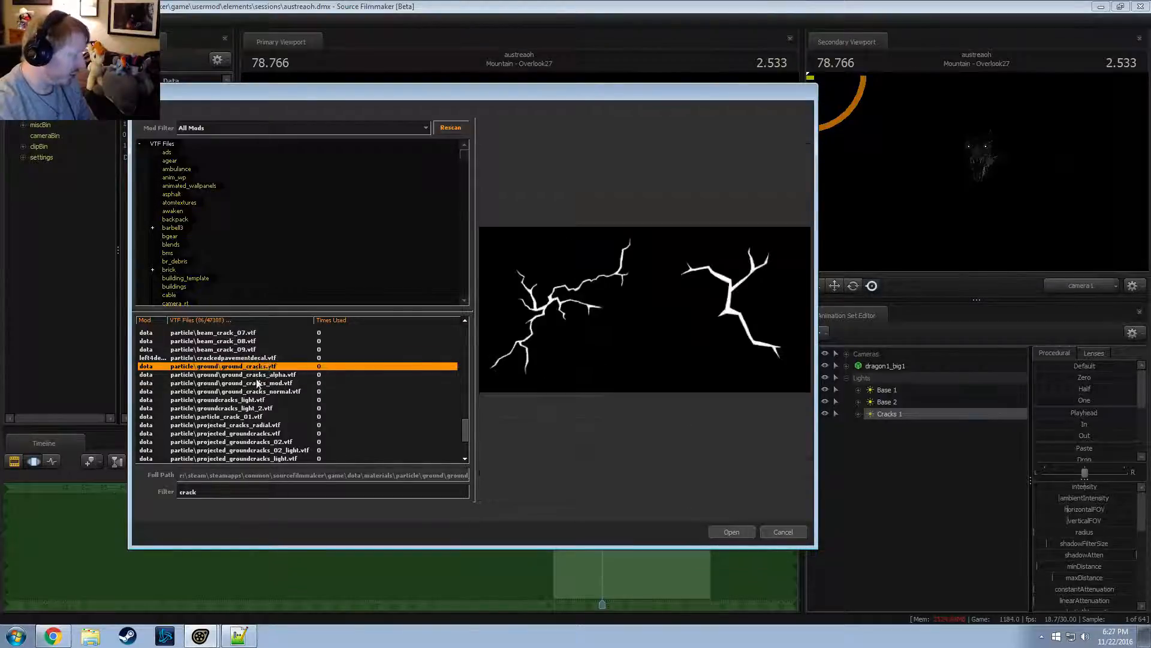
pyautogui.click(257, 382)
pyautogui.click(259, 390)
pyautogui.click(269, 384)
pyautogui.click(273, 372)
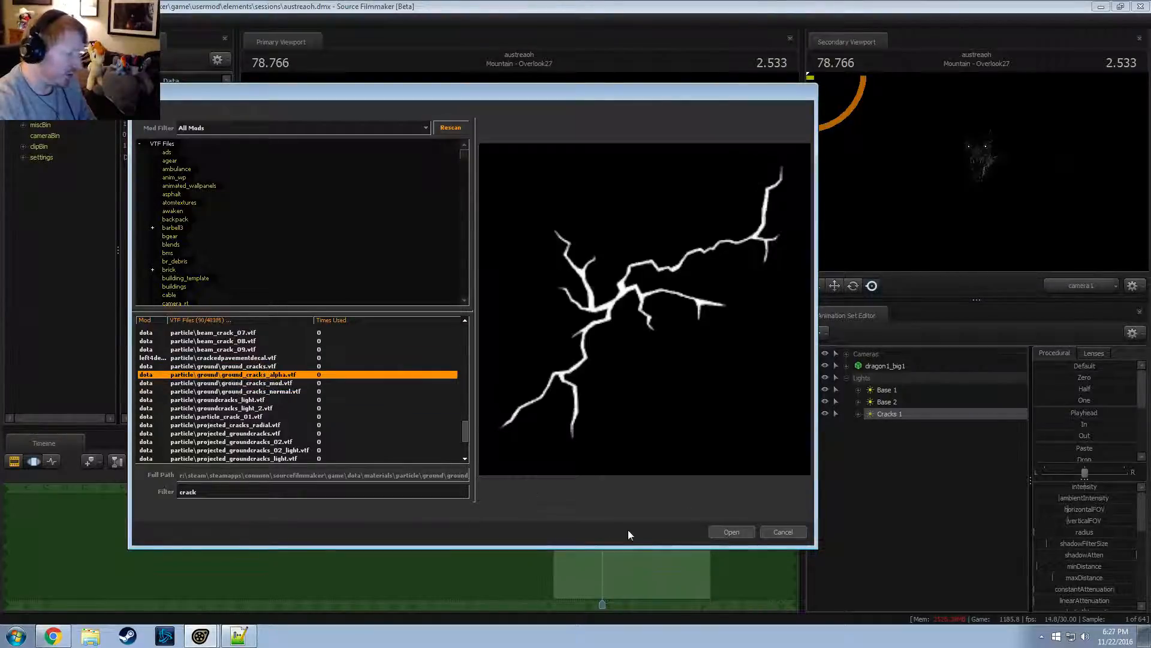
pyautogui.click(730, 532)
# Show the scene through the Cracks 1 light in the primary viewport and enable volumetrics on that light
pyautogui.press('F2')
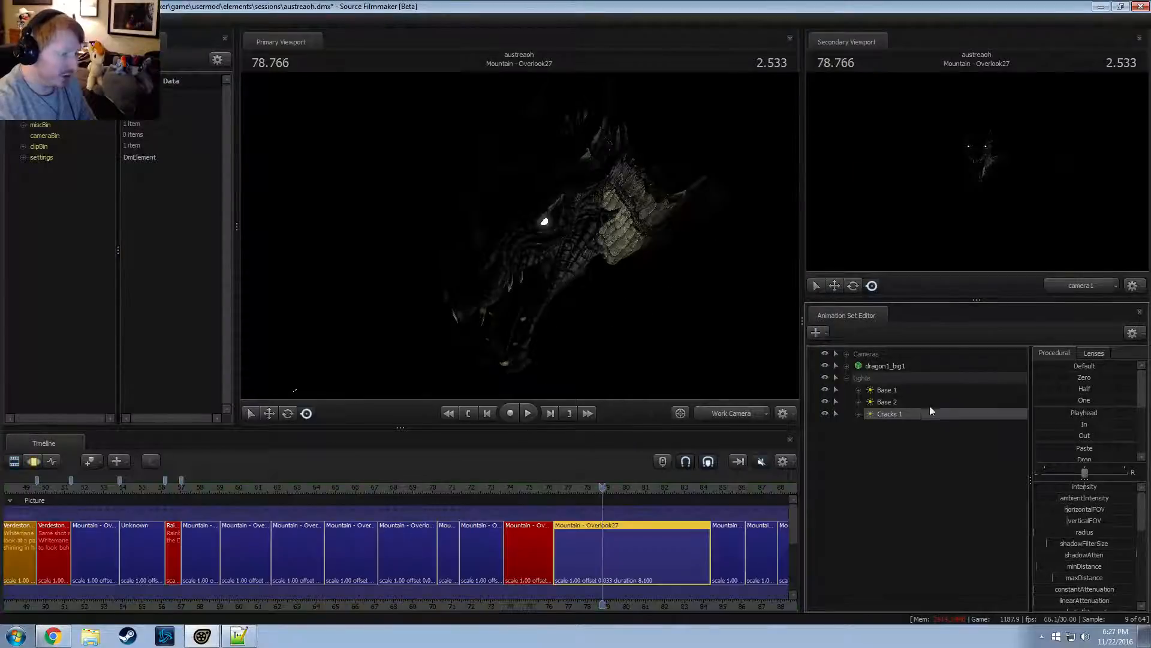
pyautogui.moveTo(929, 413); pyautogui.dragTo(846, 350)
pyautogui.press('F3')
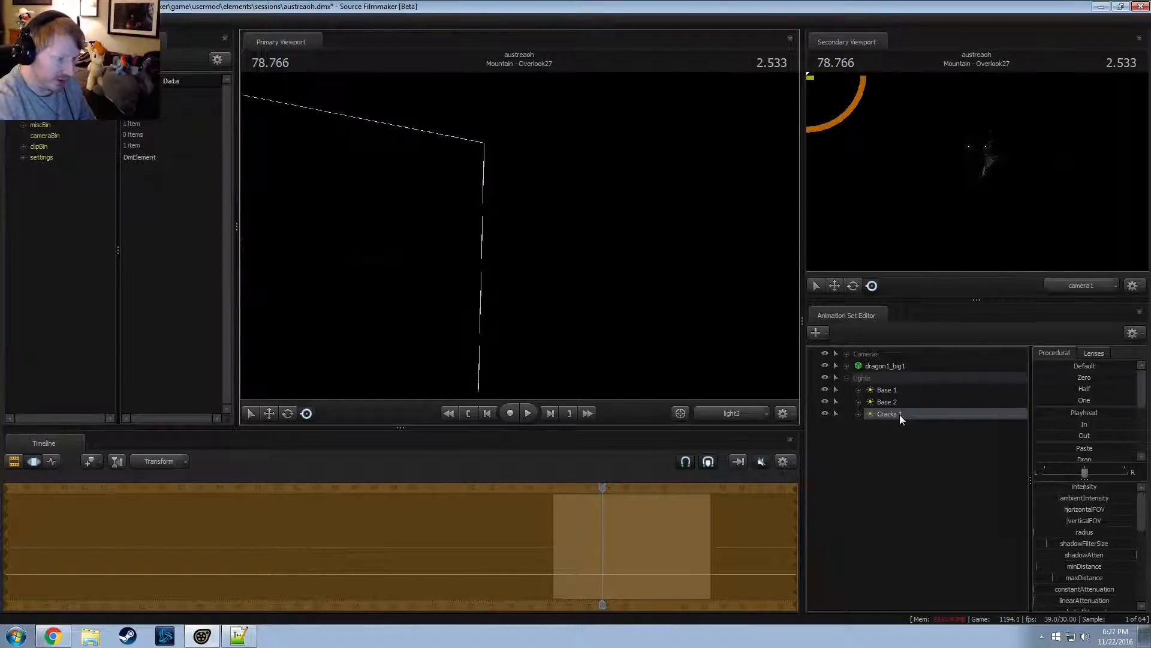
pyautogui.scroll(-1, 1076, 542)
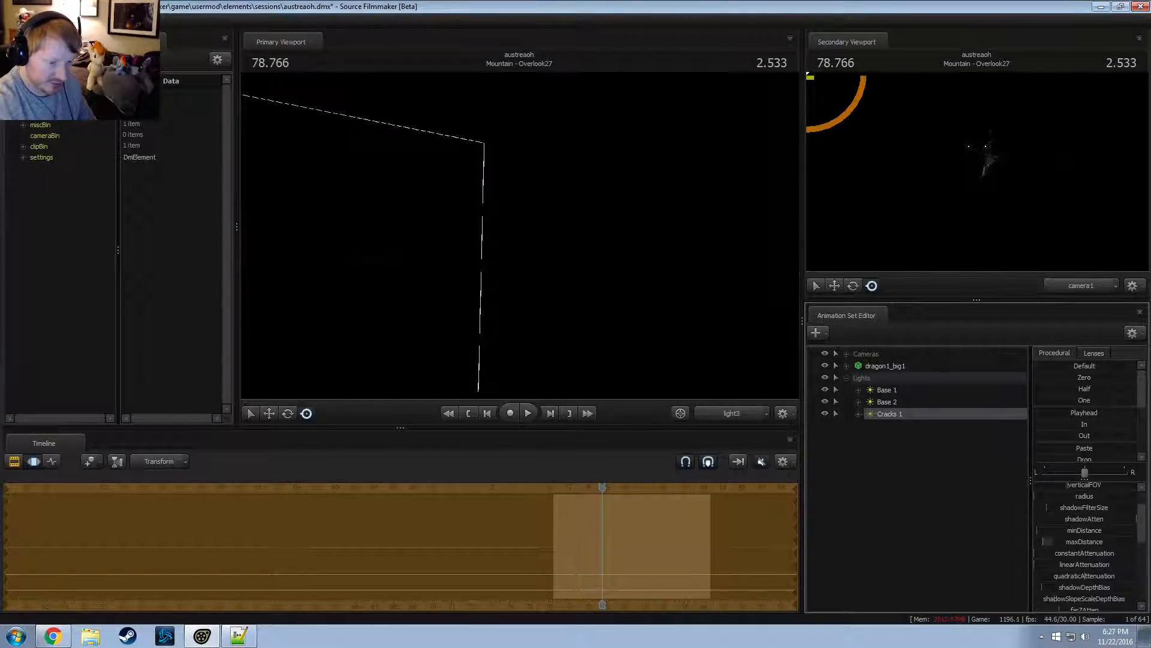
pyautogui.rightClick(892, 415)
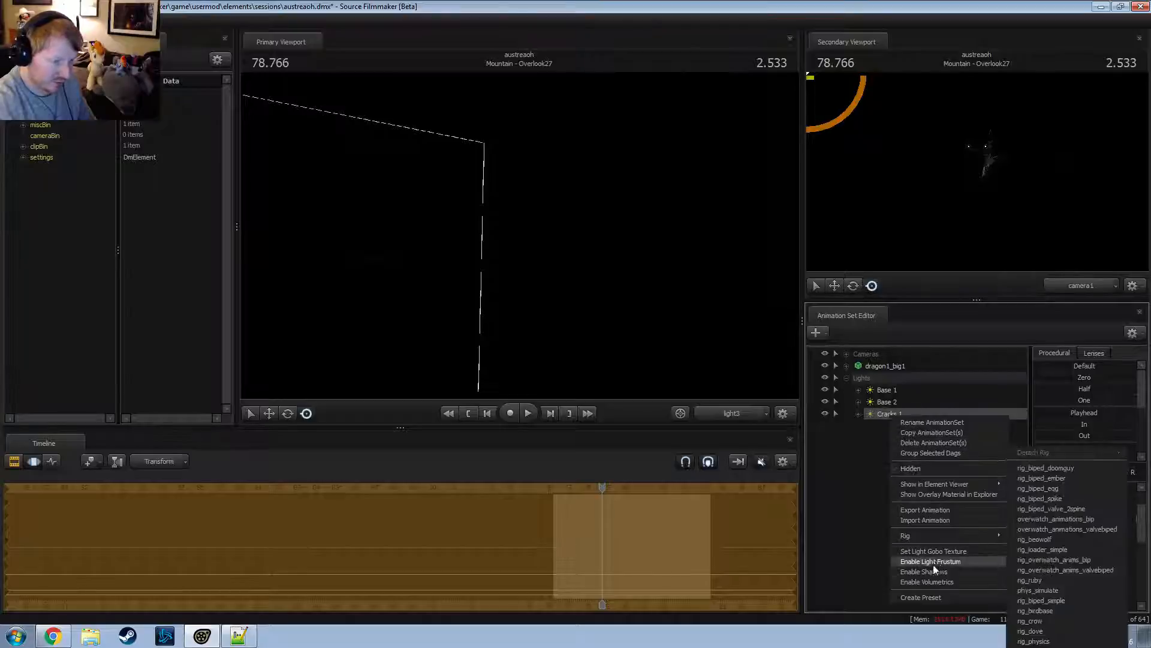
pyautogui.click(928, 581)
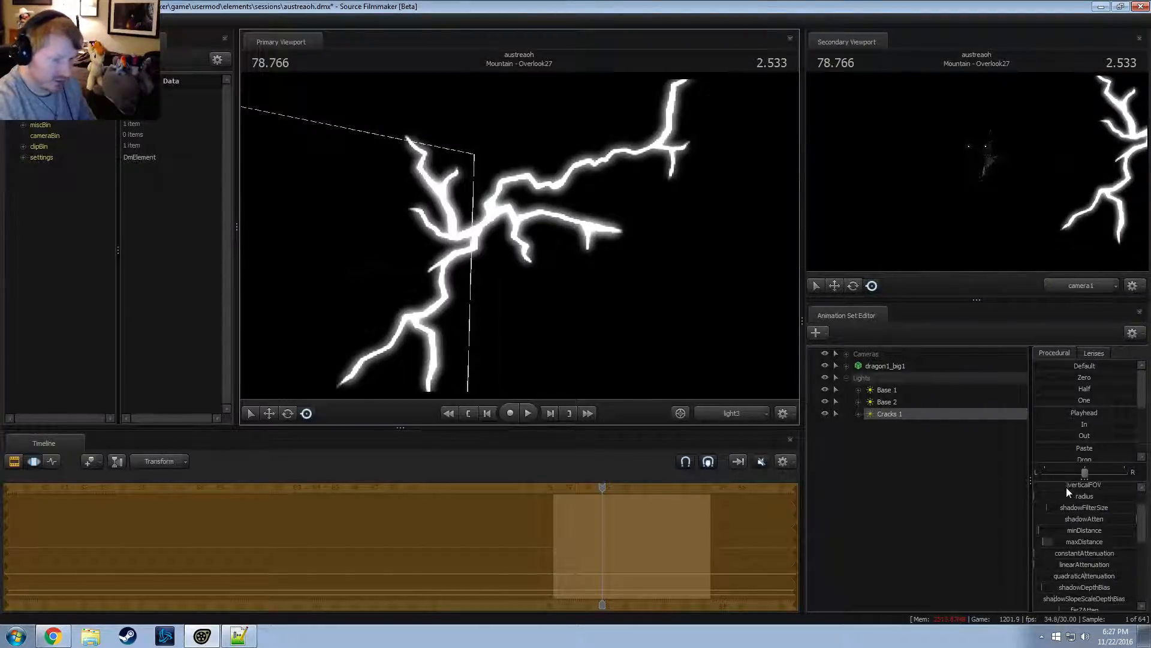
# Return the primary viewport to the work camera and raise the Cracks 1 light's minDistance to the end of its range
pyautogui.click(715, 412)
pyautogui.moveTo(667, 290); pyautogui.dragTo(662, 290)
pyautogui.press('d')
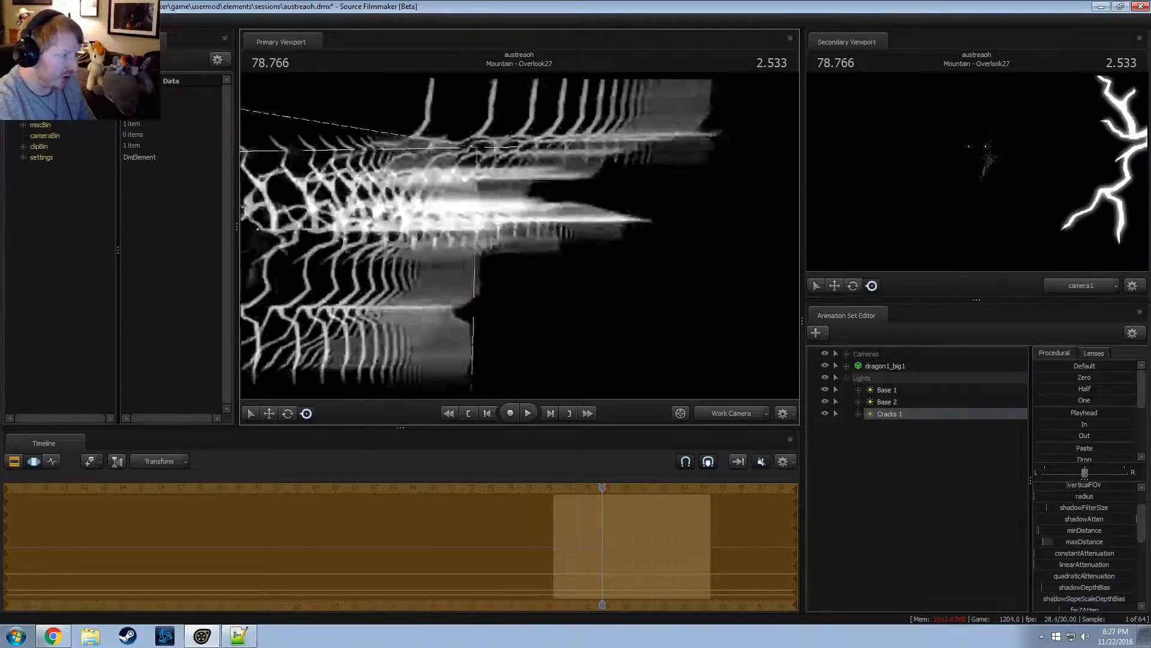
pyautogui.press('s')
pyautogui.moveTo(522, 239); pyautogui.dragTo(520, 235)
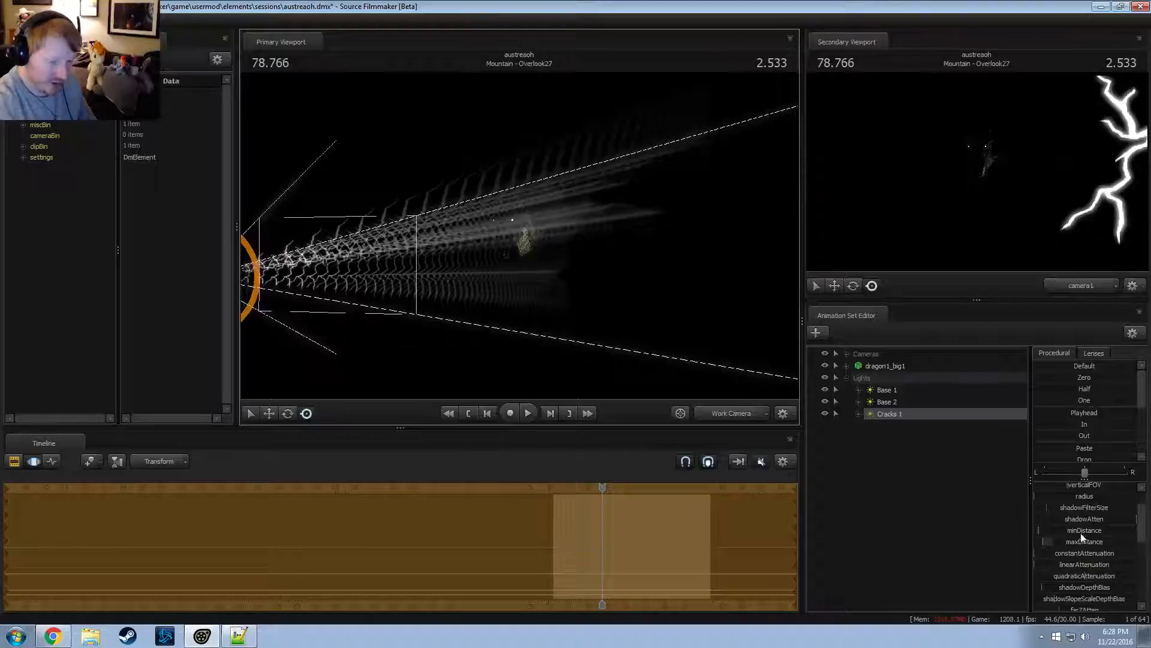
pyautogui.moveTo(1082, 531)
pyautogui.mouseDown()
pyautogui.moveTo(1134, 531)
pyautogui.moveTo(1080, 542)
pyautogui.mouseUp()
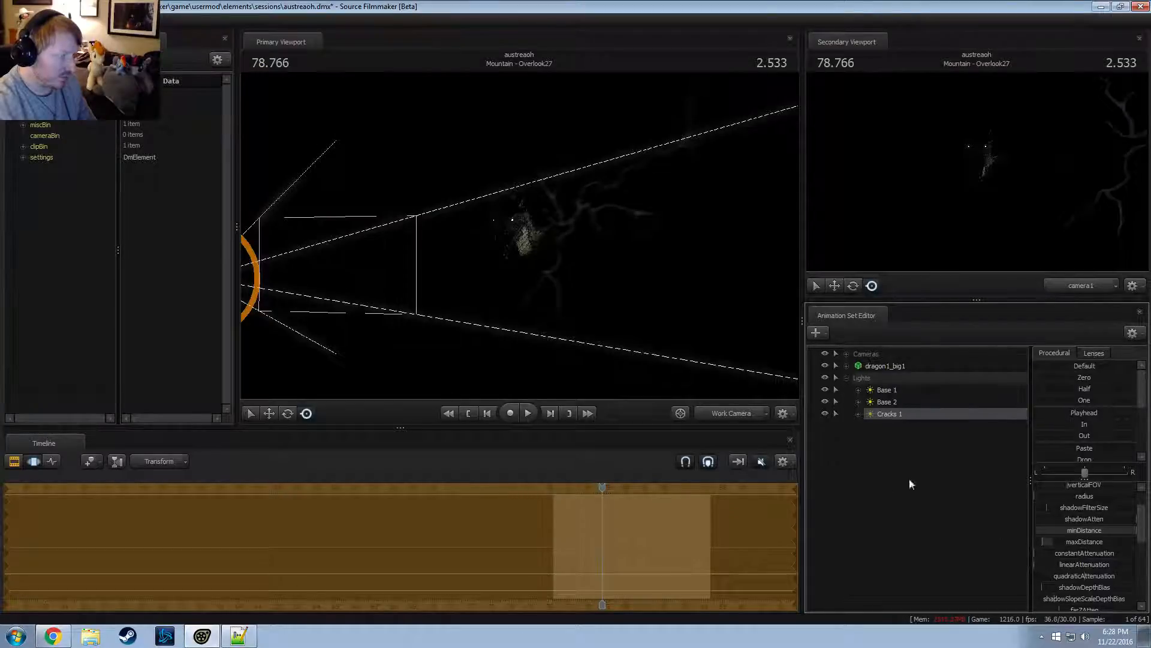
# Remap the Cracks 1 light's maxDistance slider to a maximum of 300 and a default of 60
pyautogui.rightClick(1089, 543)
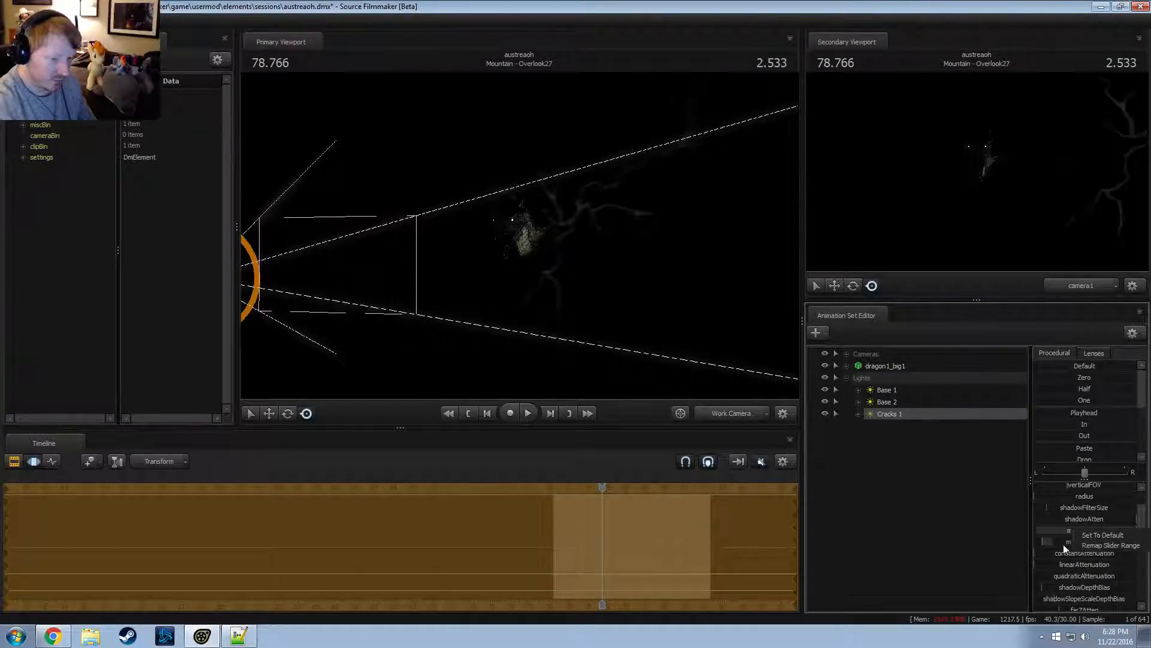
pyautogui.click(1071, 552)
pyautogui.click(566, 313)
pyautogui.press('BackSpace')
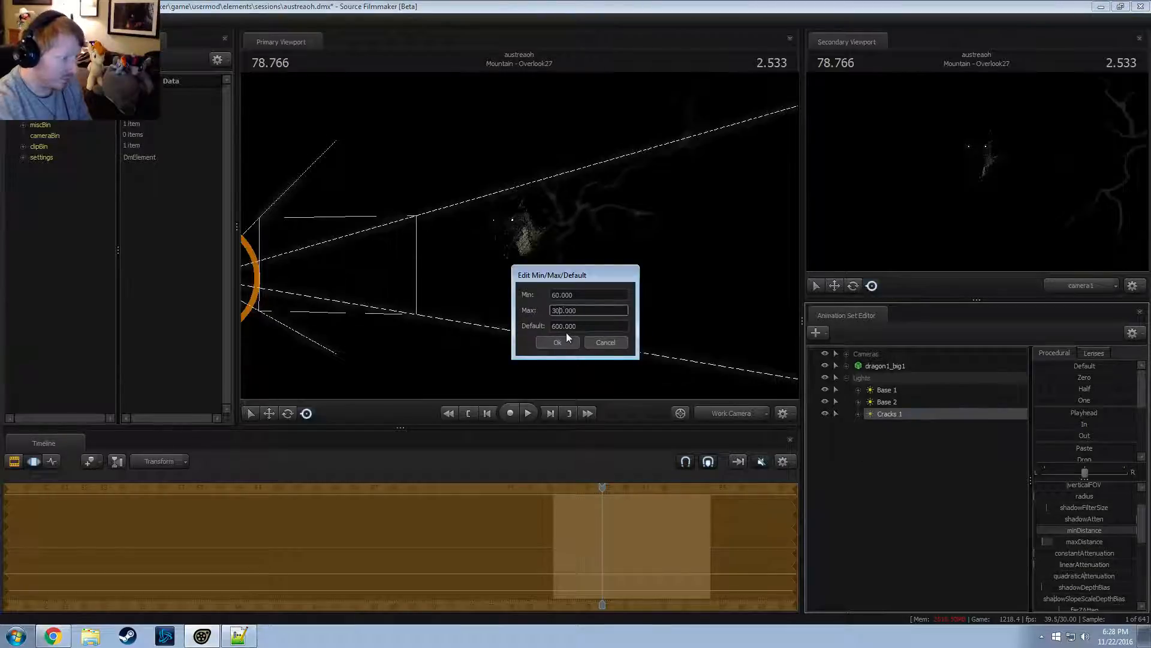
pyautogui.click(564, 327)
pyautogui.press('BackSpace')
pyautogui.click(559, 342)
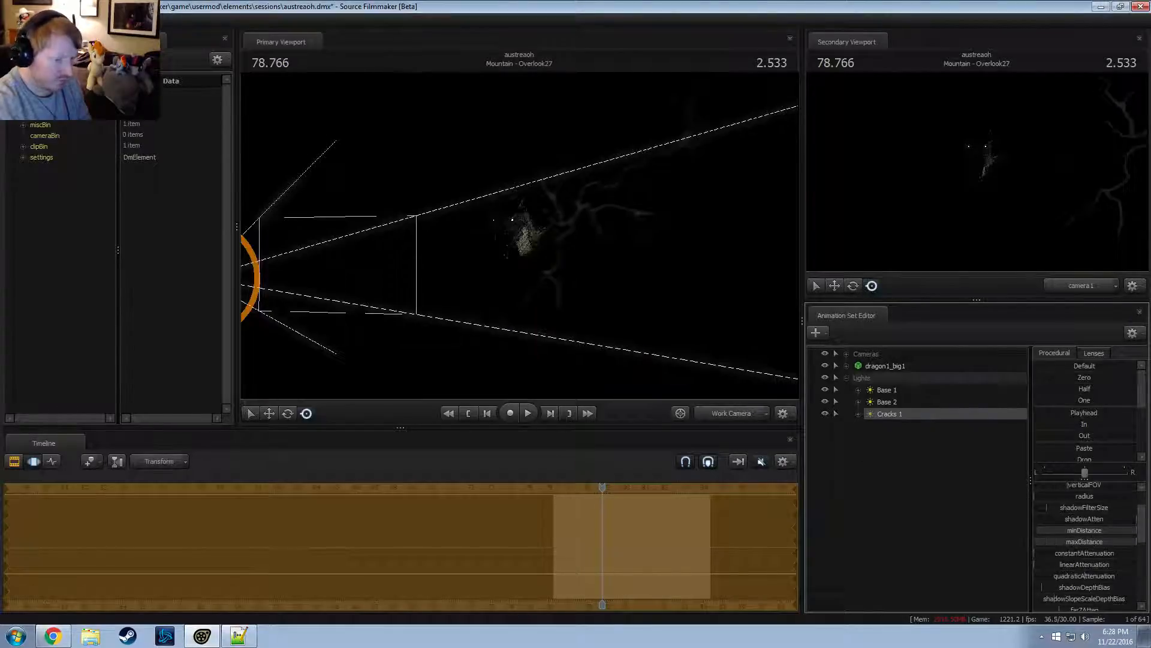
# Remap the Cracks 1 light's maxDistance slider to a minimum of 300 and a maximum of 350
pyautogui.rightClick(1092, 543)
pyautogui.click(1107, 555)
pyautogui.click(587, 295)
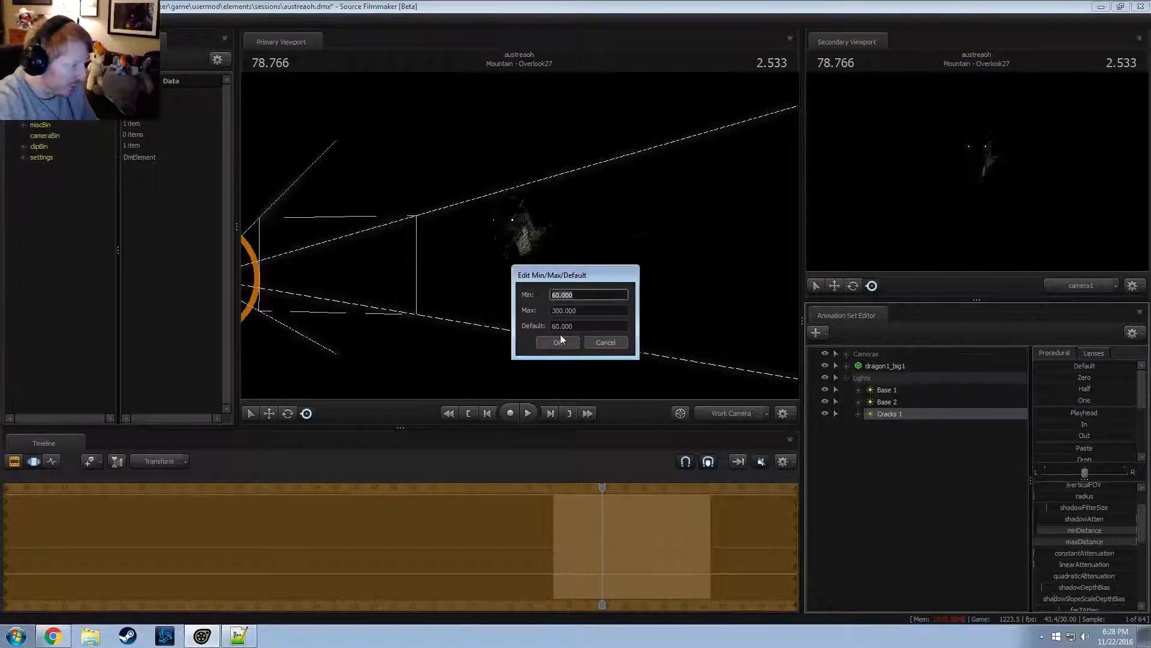
pyautogui.write('300')
pyautogui.press('Tab')
pyautogui.press('Tab')
pyautogui.hotkey('shift', 'Tab')
pyautogui.write('3')
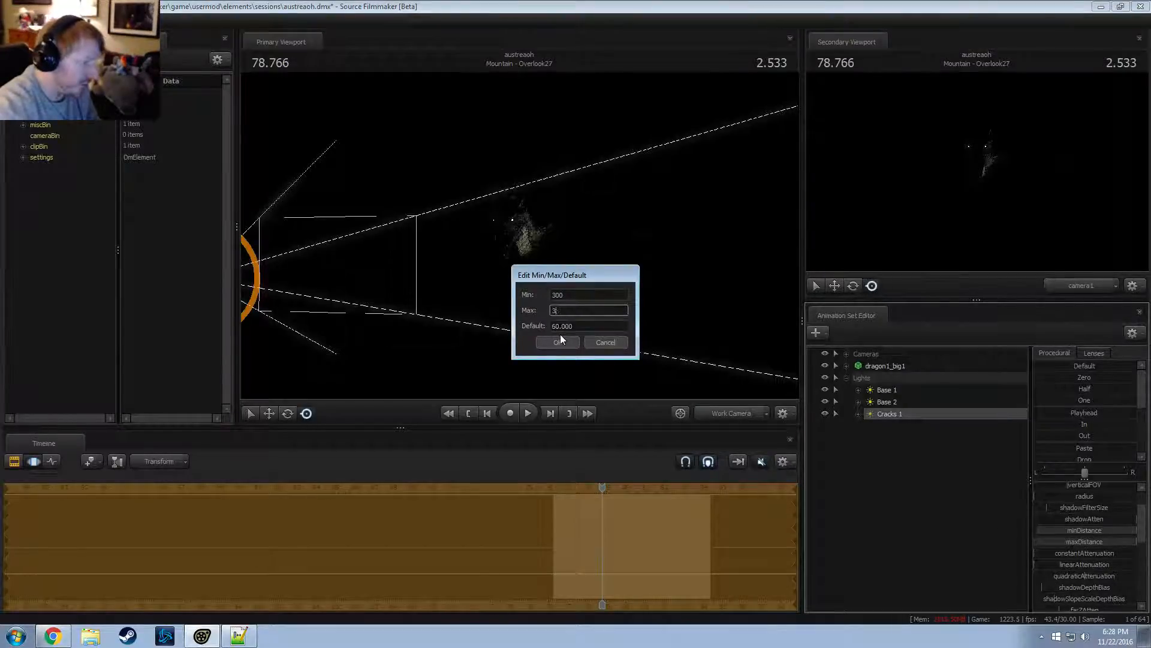
pyautogui.write('50')
pyautogui.press('Tab')
pyautogui.click(560, 342)
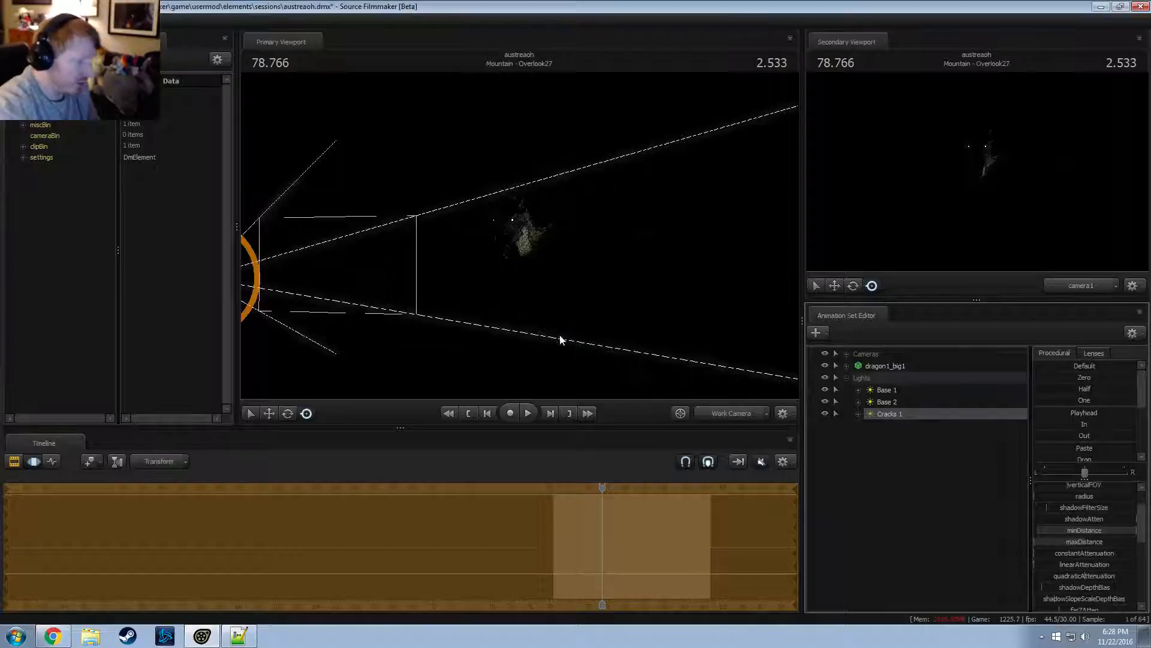
pyautogui.scroll(3, 1064, 497)
pyautogui.rightClick(1074, 487)
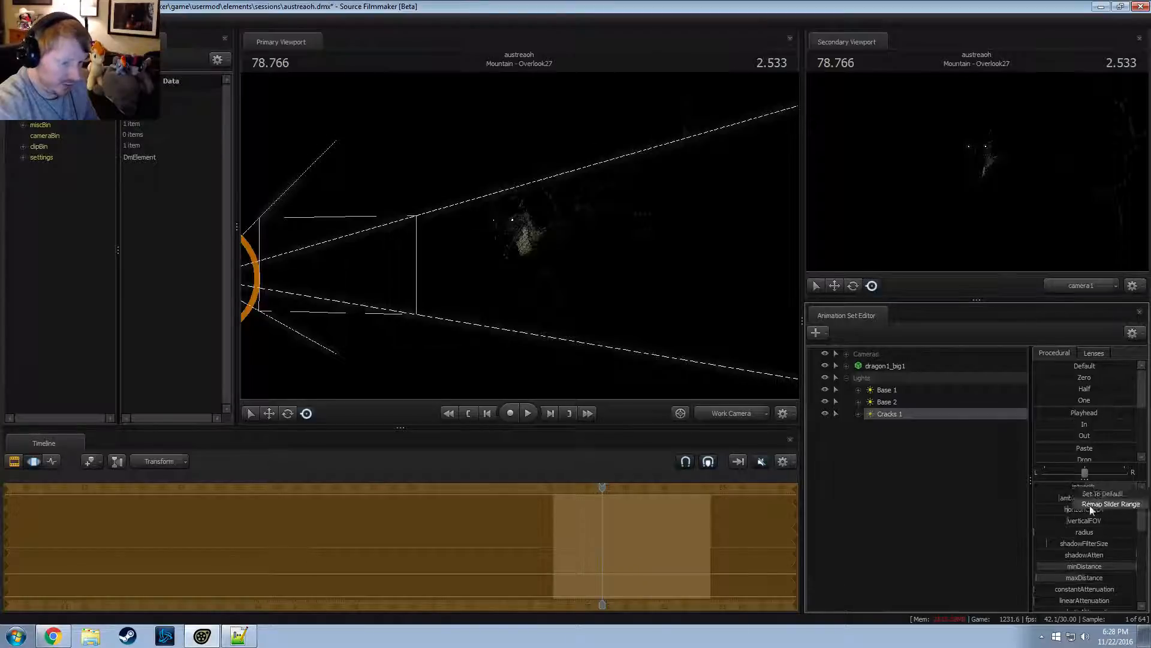
pyautogui.click(1104, 494)
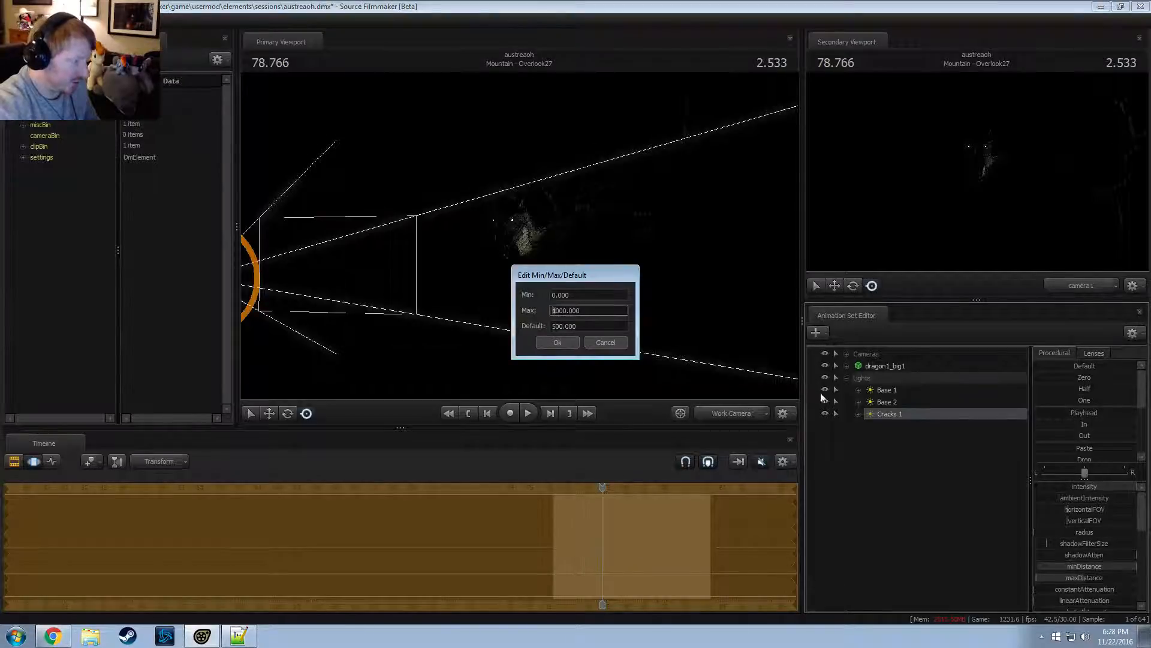
pyautogui.click(606, 342)
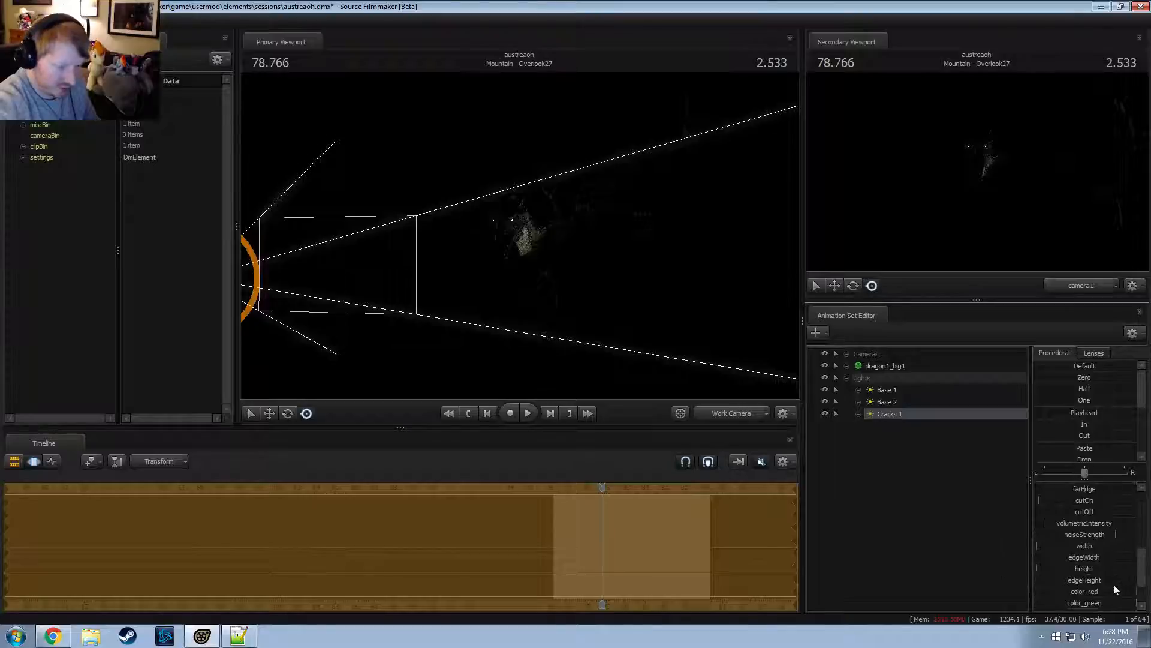
# Extend the intensity slider's upper limit for the Cracks 1 light and raise its intensity to the maximum
pyautogui.rightClick(1060, 487)
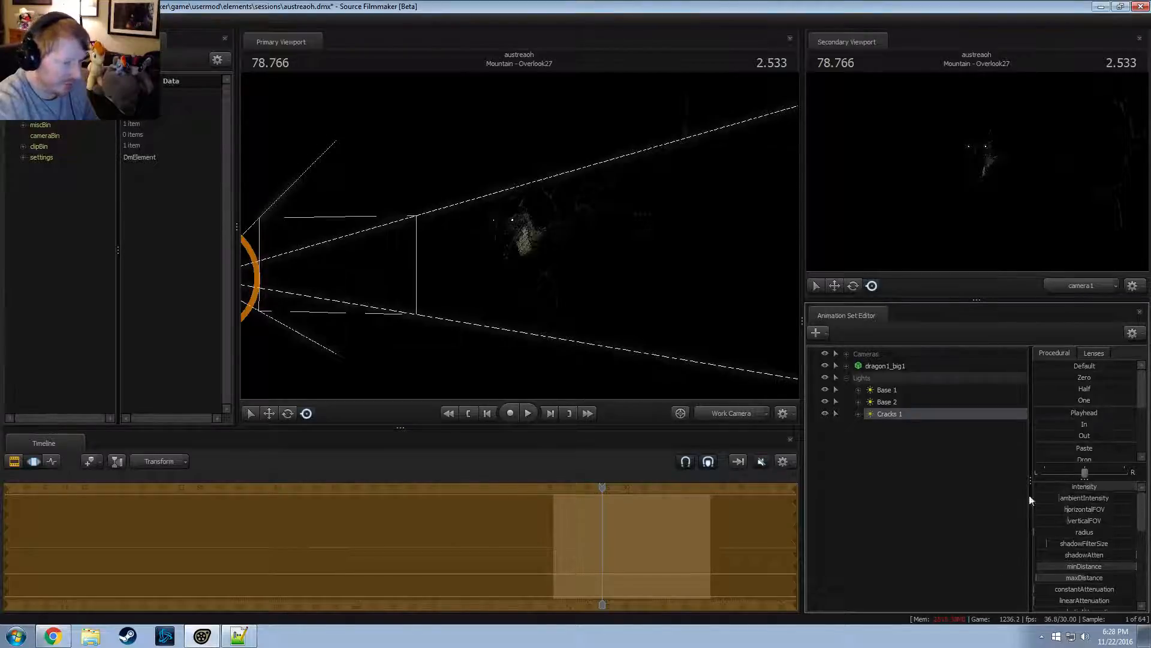
pyautogui.click(1106, 506)
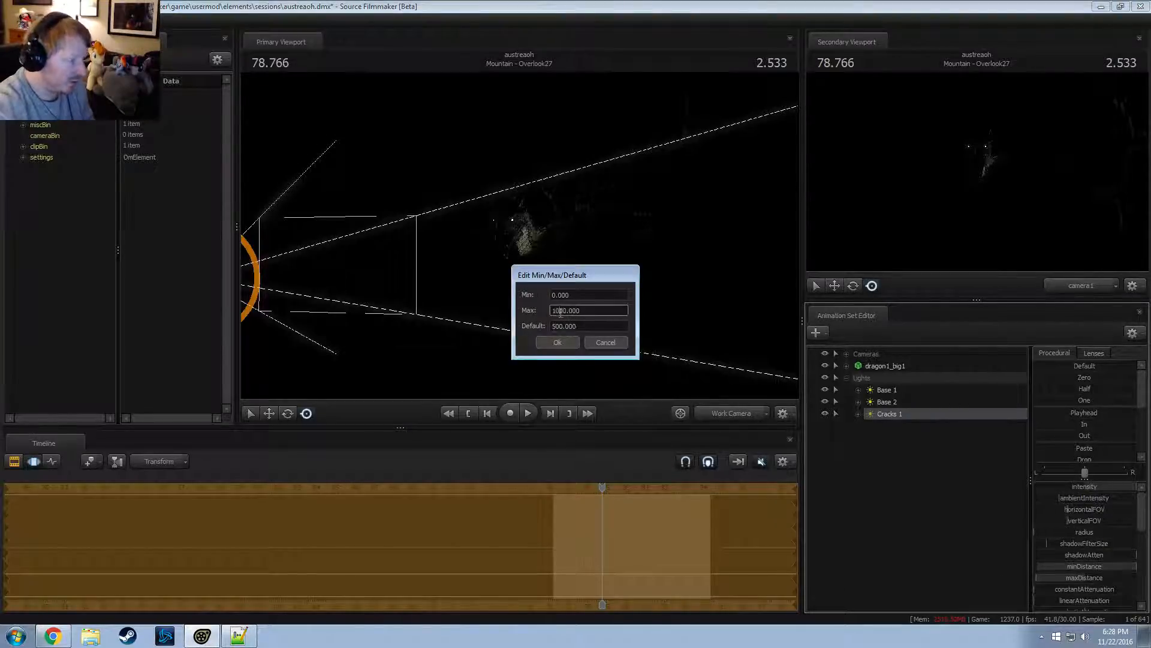
pyautogui.click(558, 341)
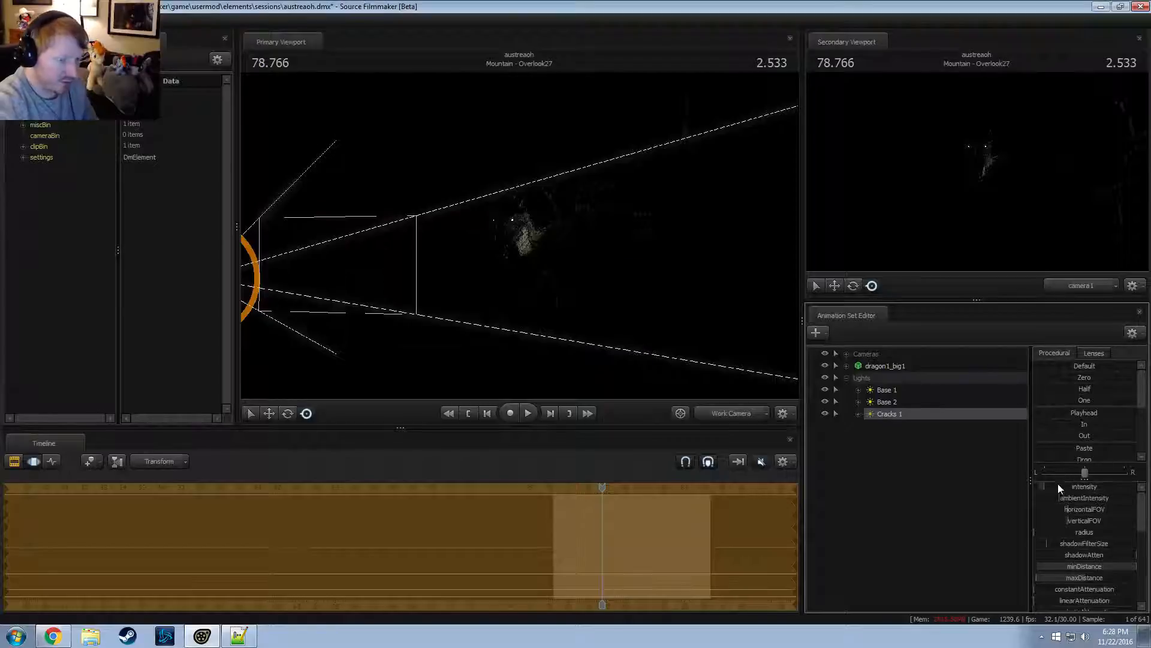
pyautogui.moveTo(1058, 487); pyautogui.dragTo(1133, 486)
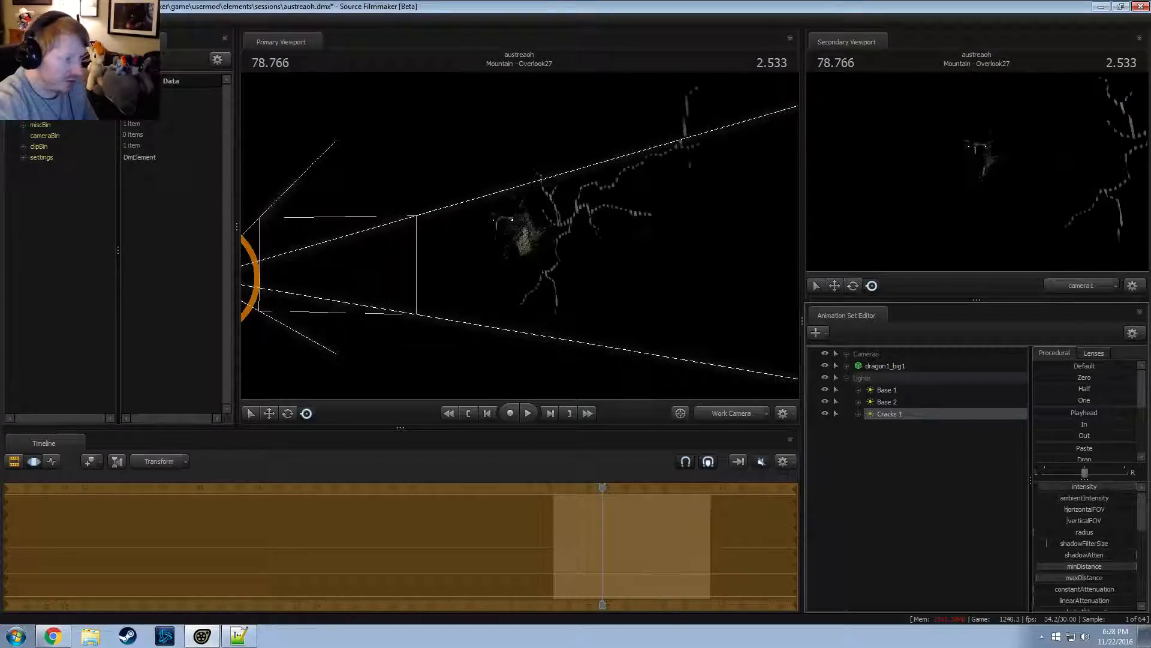
# Show the Main Camera's view in the primary viewport and reposition the camera around the projected cracks
pyautogui.click(846, 355)
pyautogui.moveTo(883, 363); pyautogui.dragTo(703, 233)
pyautogui.press('a')
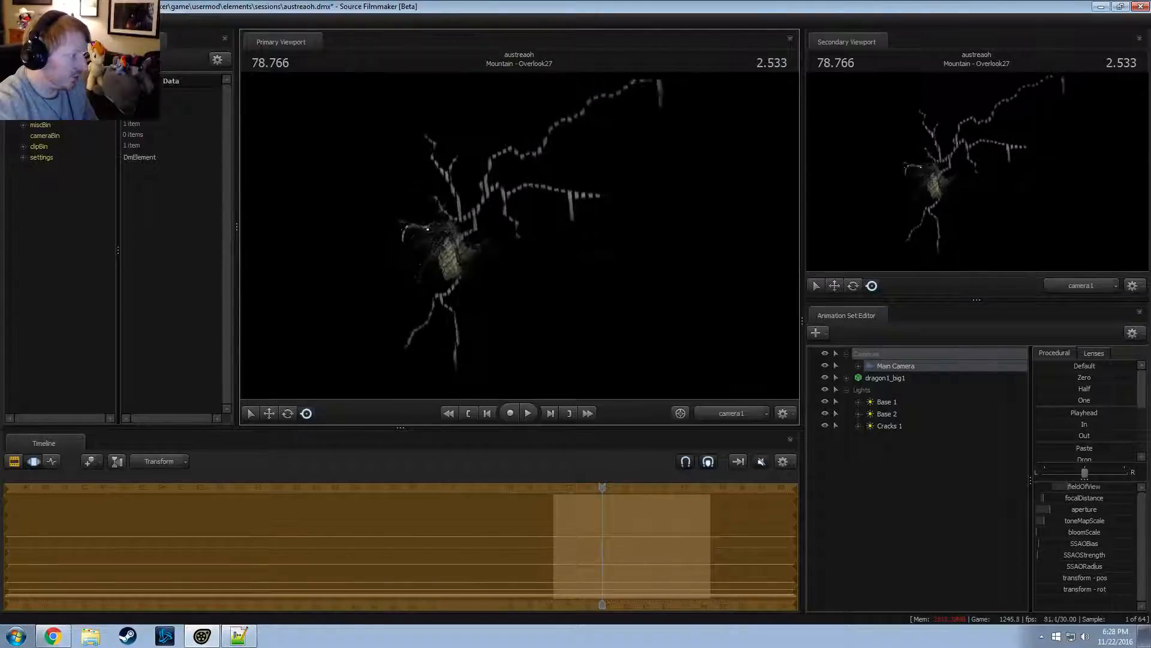
pyautogui.moveTo(636, 306); pyautogui.dragTo(555, 273)
# Reframe the dragon and cracks through the Main Camera, with viewport lighting switched off temporarily, and return to the Clip Editor
pyautogui.press('p')
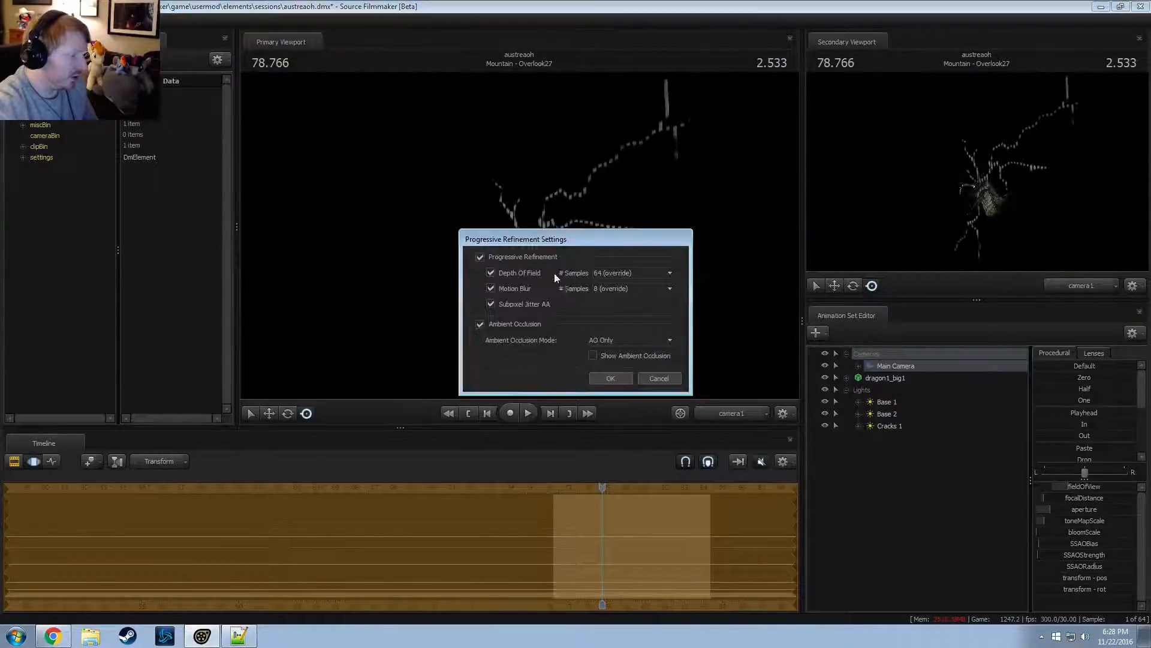
pyautogui.click(666, 375)
pyautogui.rightClick(626, 278)
pyautogui.click(650, 304)
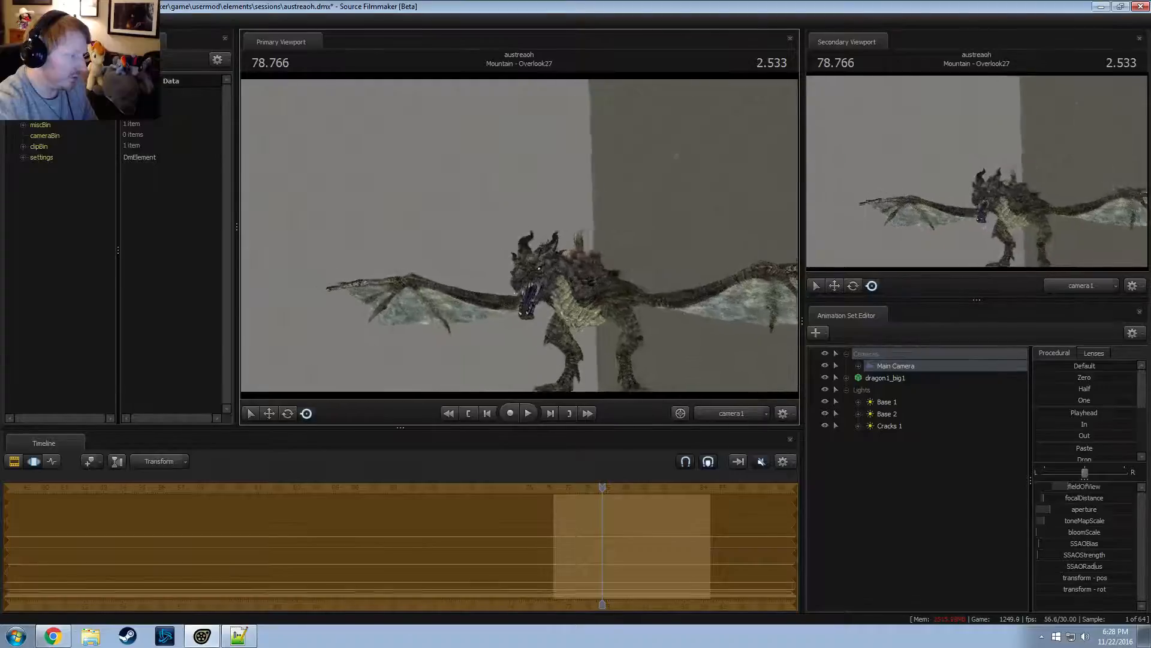
pyautogui.moveTo(521, 234)
pyautogui.mouseDown()
pyautogui.moveTo(479, 236)
pyautogui.moveTo(523, 231)
pyautogui.mouseUp()
pyautogui.rightClick(523, 231)
pyautogui.click(541, 264)
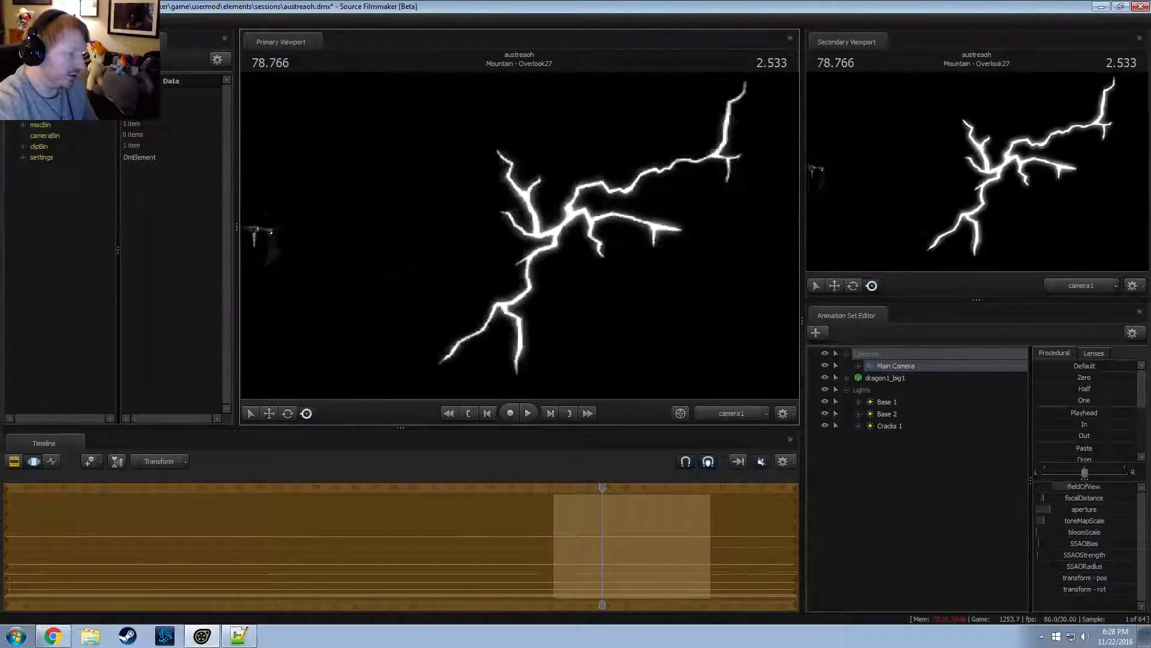
pyautogui.press('F1')
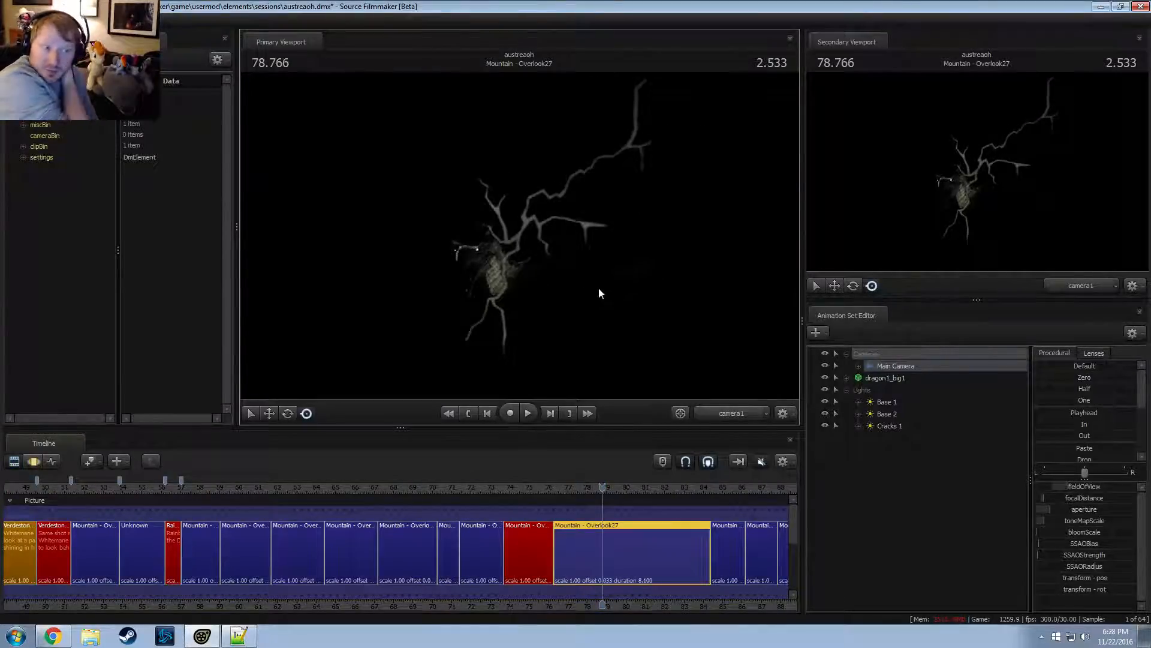
# Reposition the Main Camera in the Motion Editor to frame the dragon with the projected cracks, and return to the Clip Editor
pyautogui.press('F2')
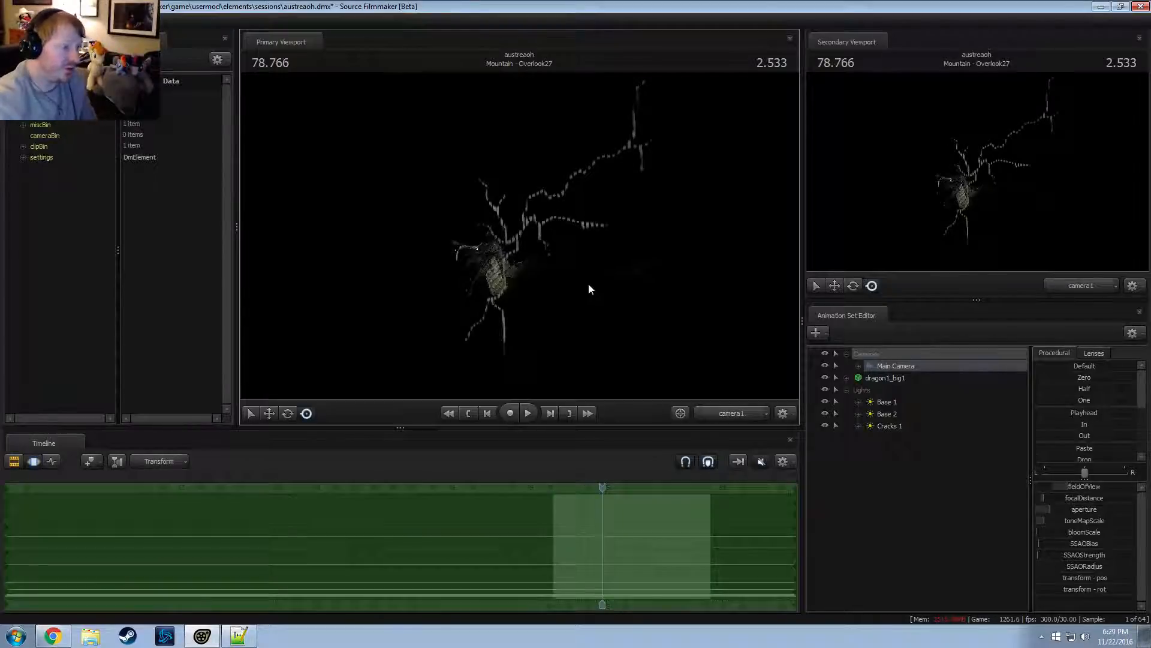
pyautogui.press('a')
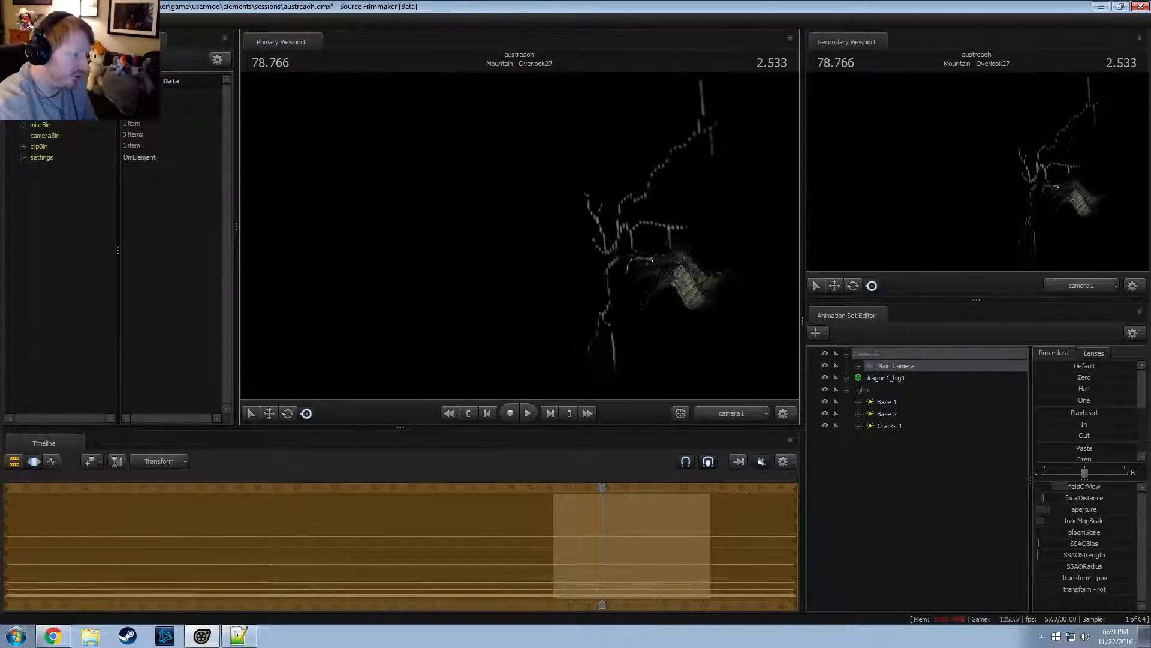
pyautogui.press('d')
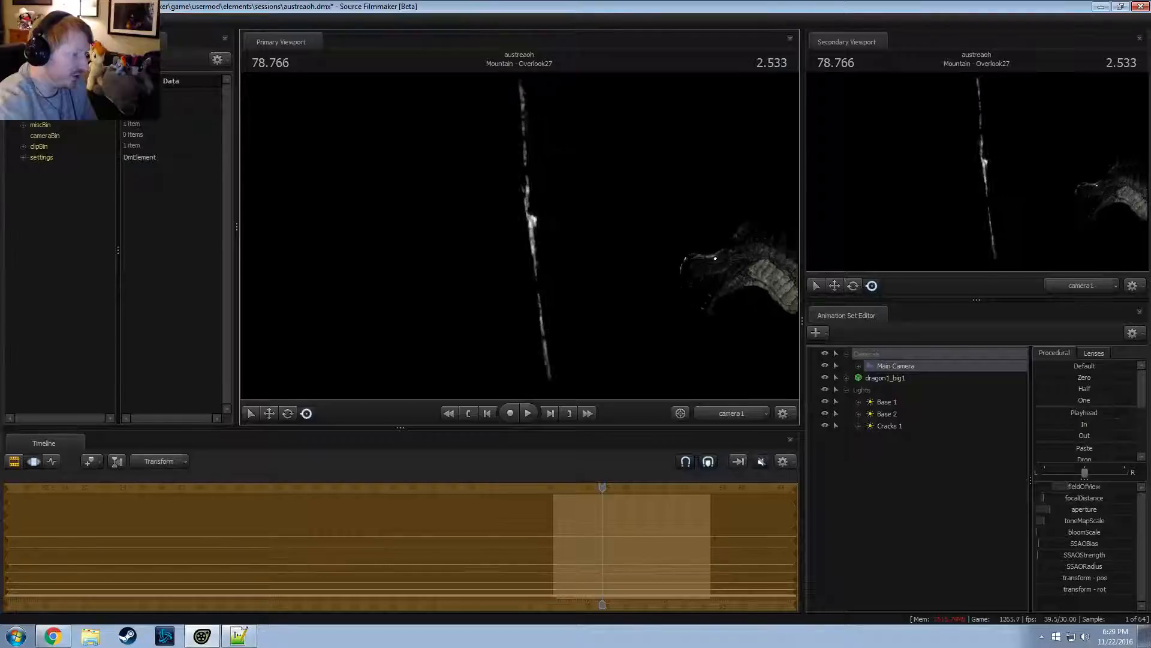
pyautogui.press('d')
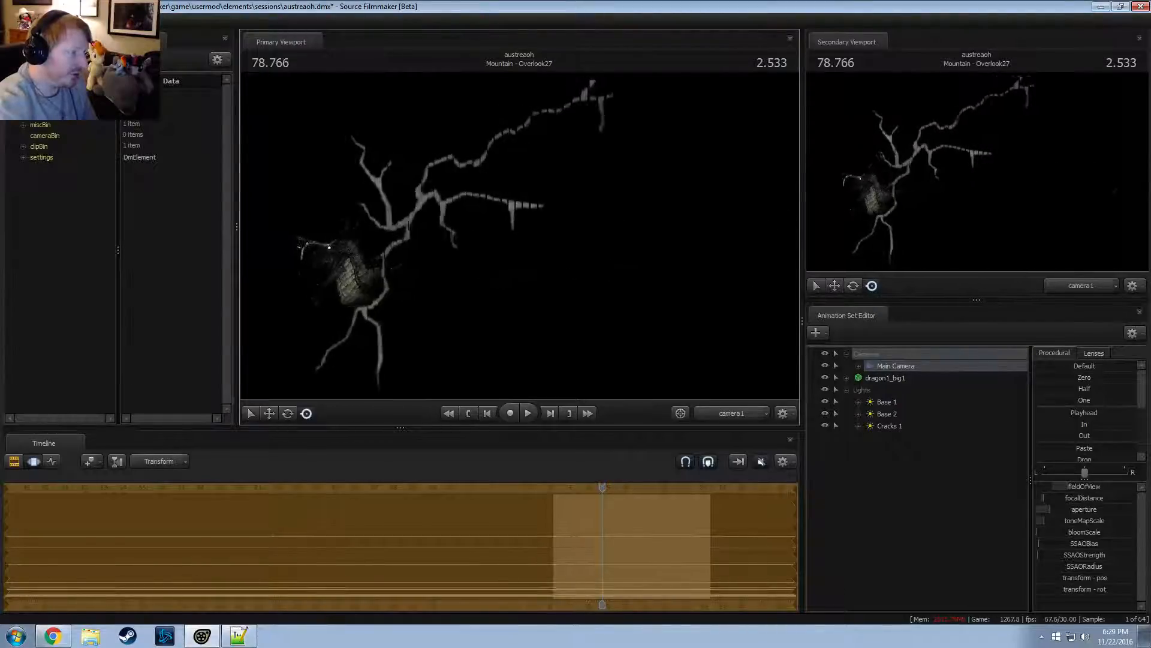
pyautogui.press('s')
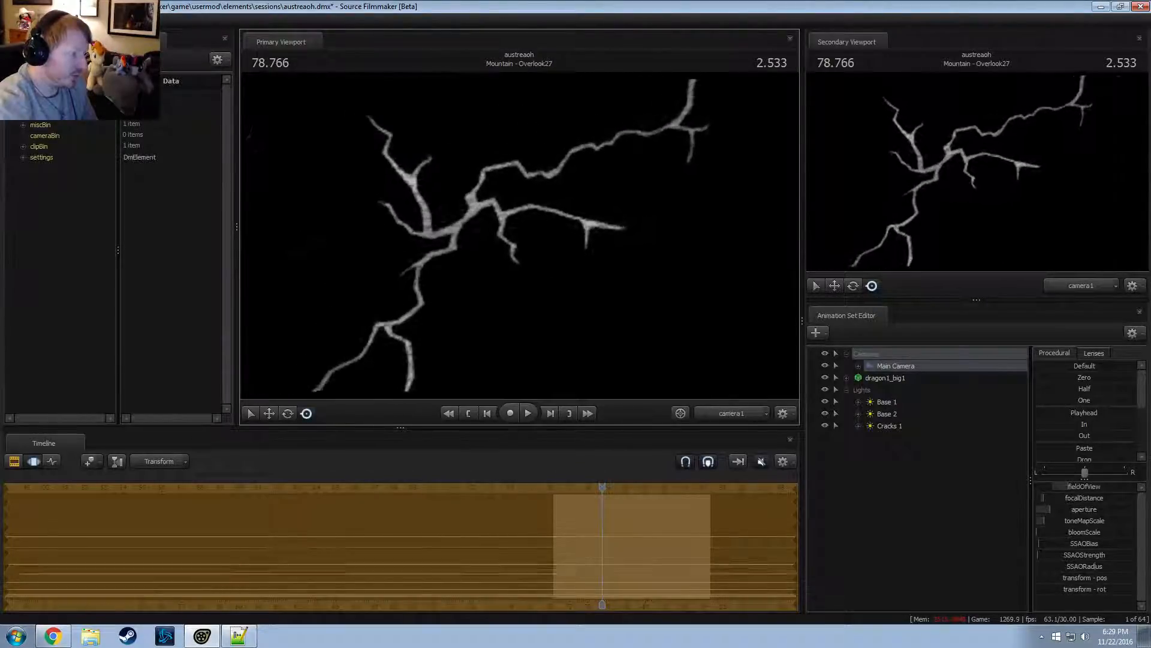
pyautogui.press('a')
pyautogui.press('F2')
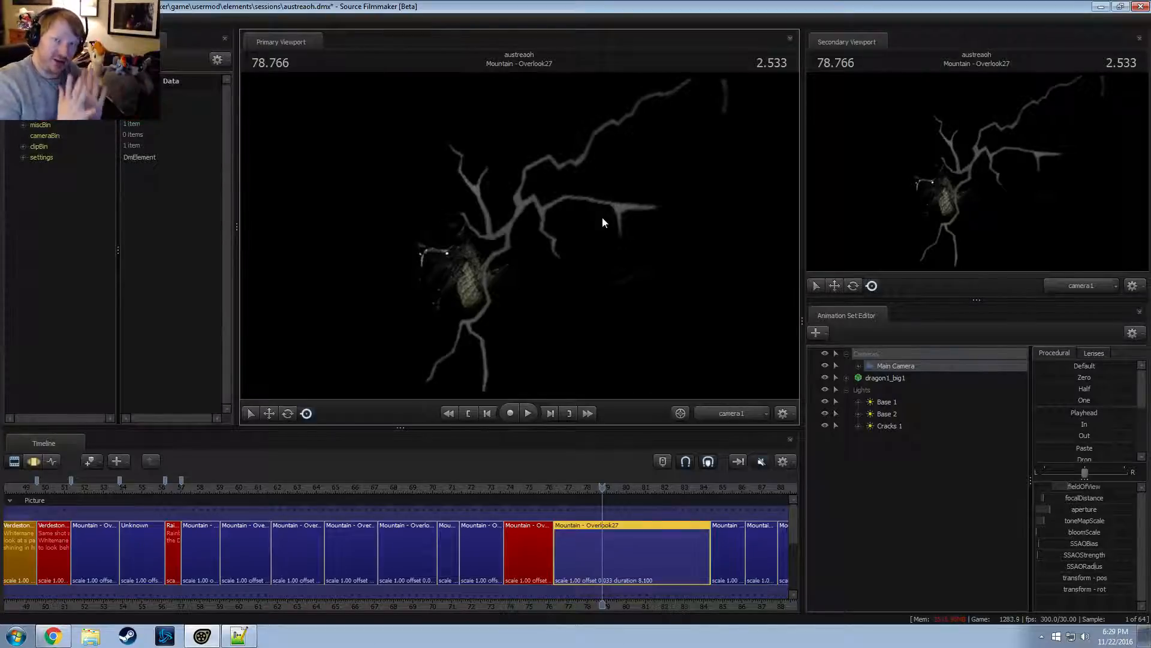
# Make a short time selection around the playhead in the Motion Editor, within the Mountain - Overlook27 shot
pyautogui.press('F3')
pyautogui.scroll(3, 611, 563)
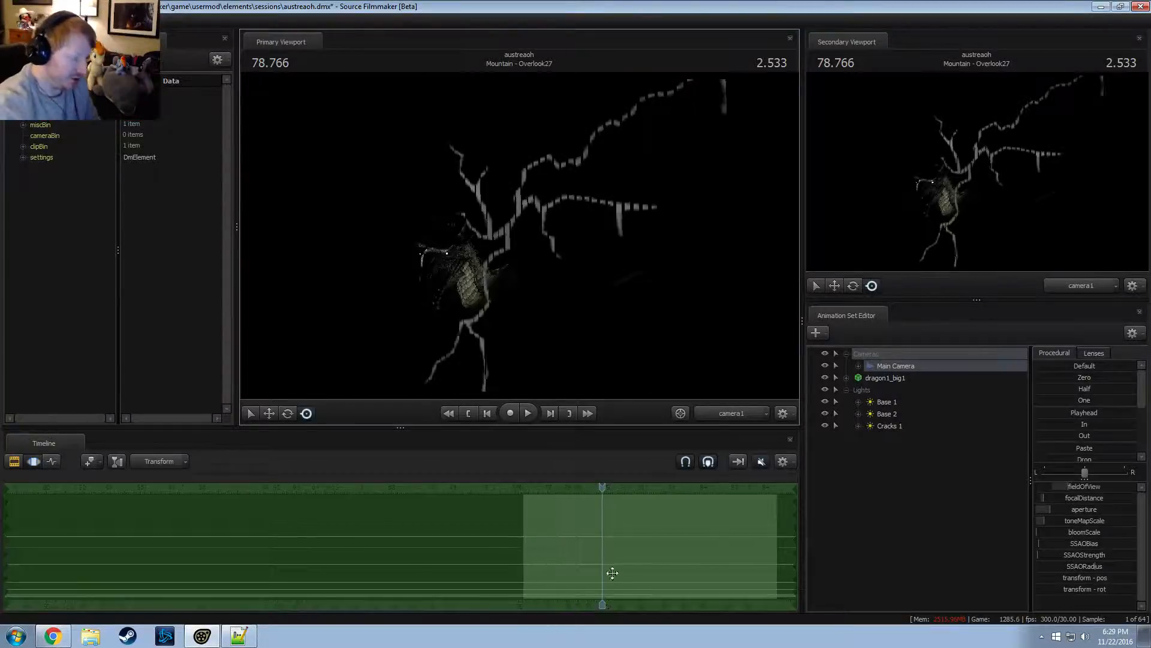
pyautogui.click(595, 531)
pyautogui.scroll(6, 595, 531)
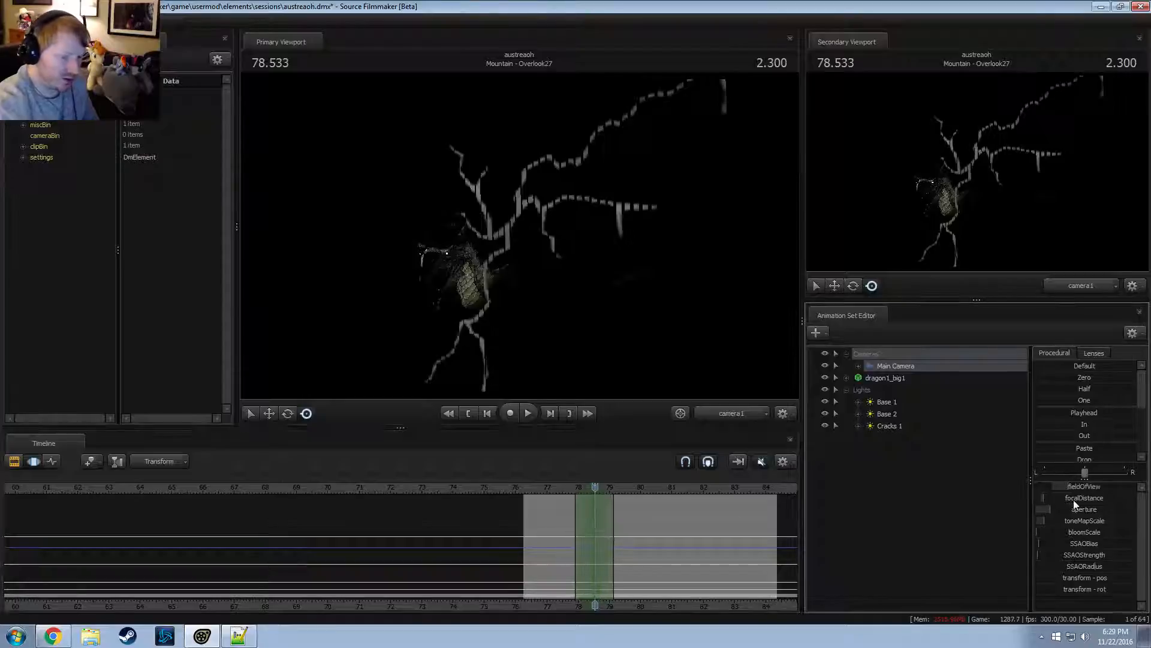
# Remap the Cracks 1 light's intensity slider to a higher maximum
pyautogui.click(886, 402)
pyautogui.click(893, 427)
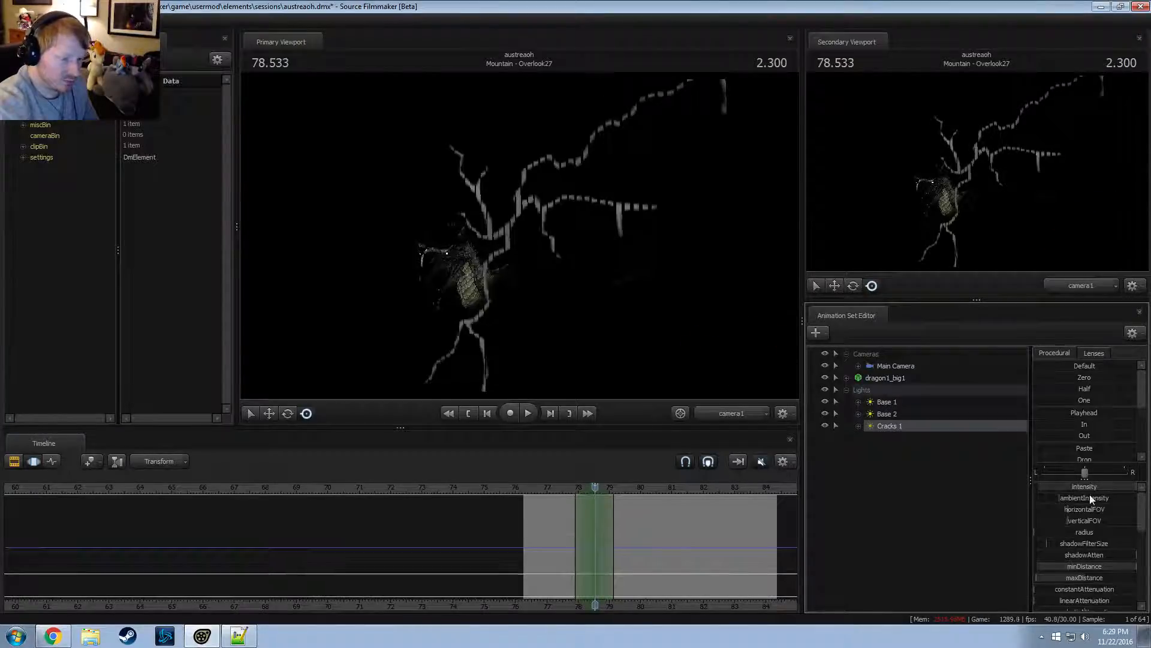
pyautogui.rightClick(1071, 487)
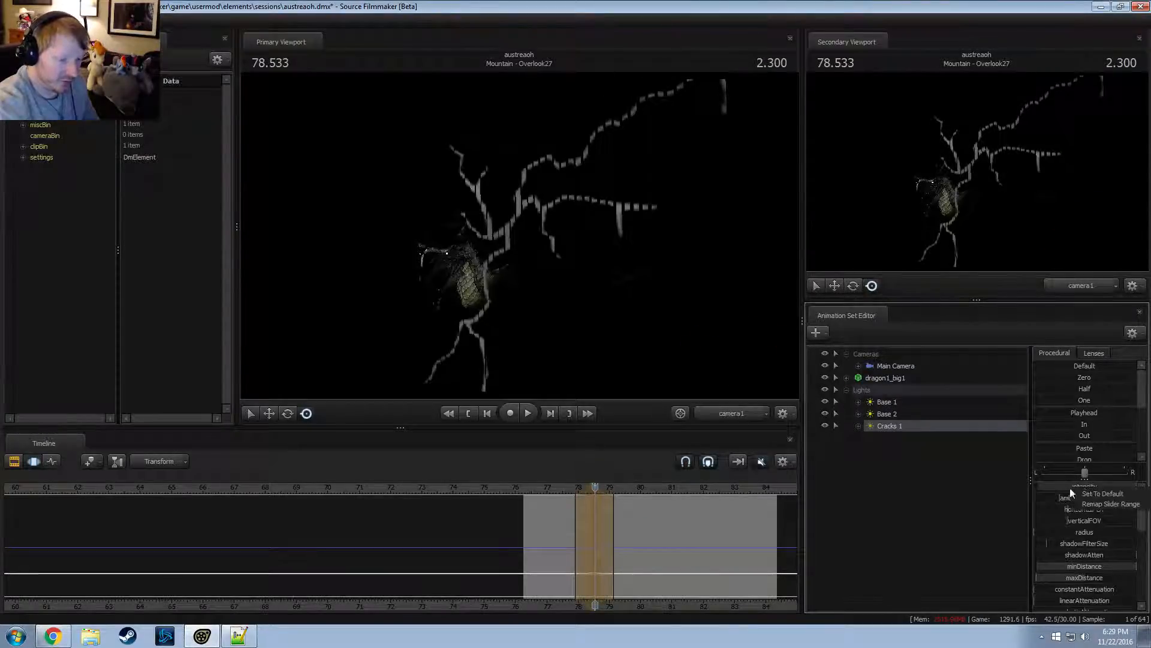
pyautogui.click(1059, 485)
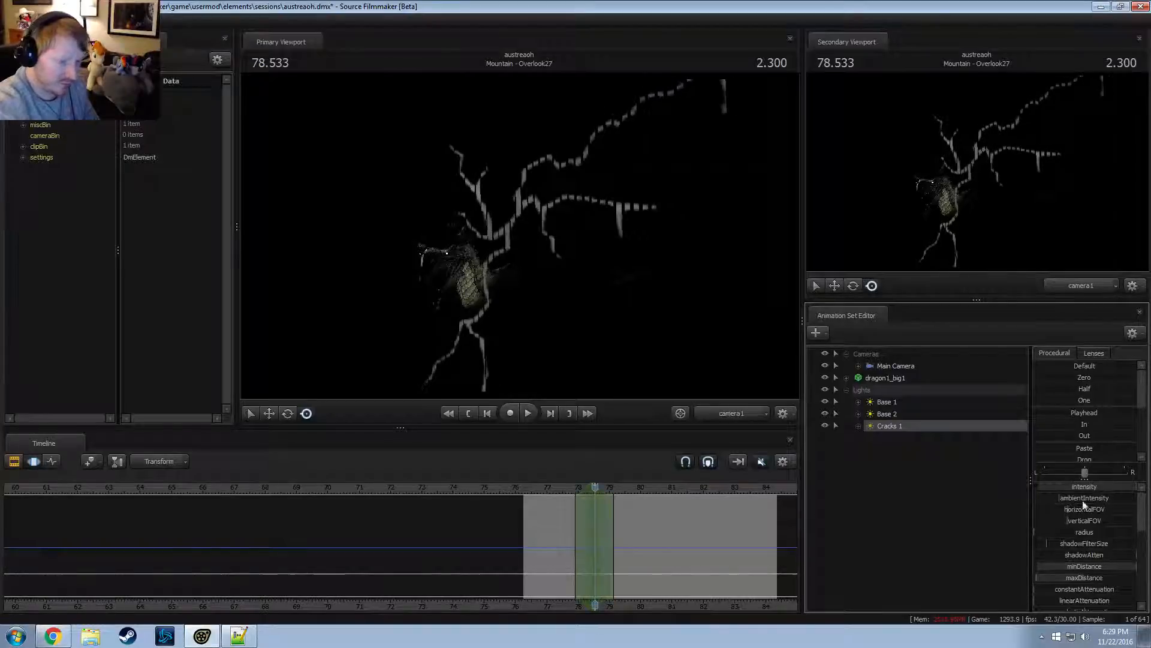
pyautogui.rightClick(1082, 487)
pyautogui.click(1101, 505)
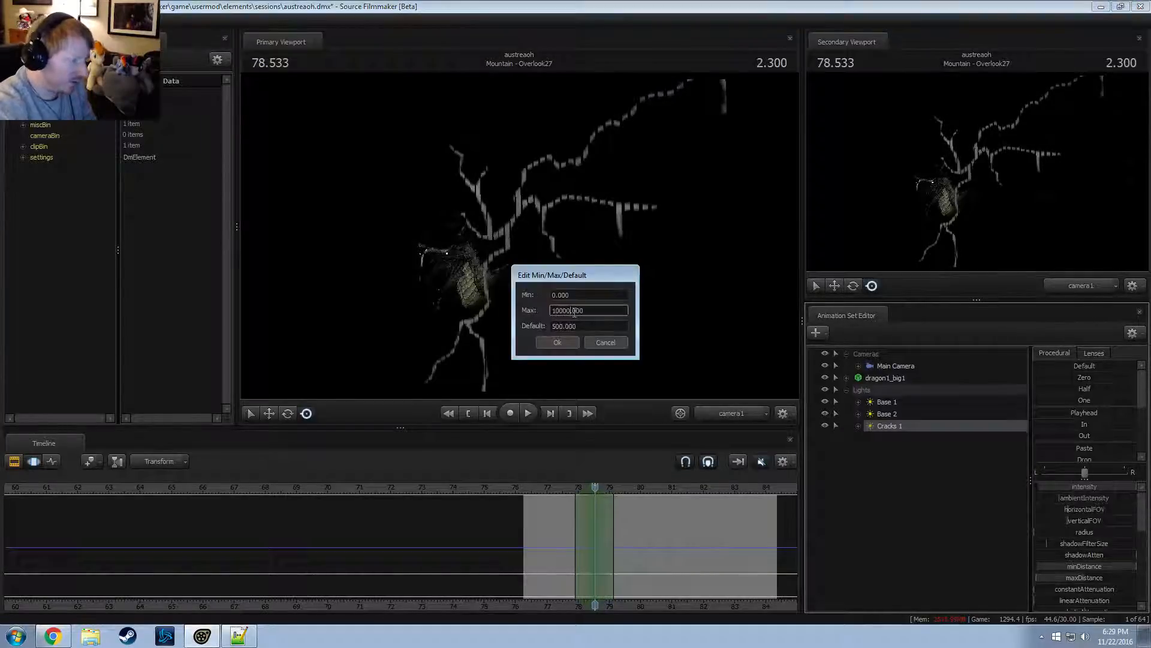
pyautogui.press('Return')
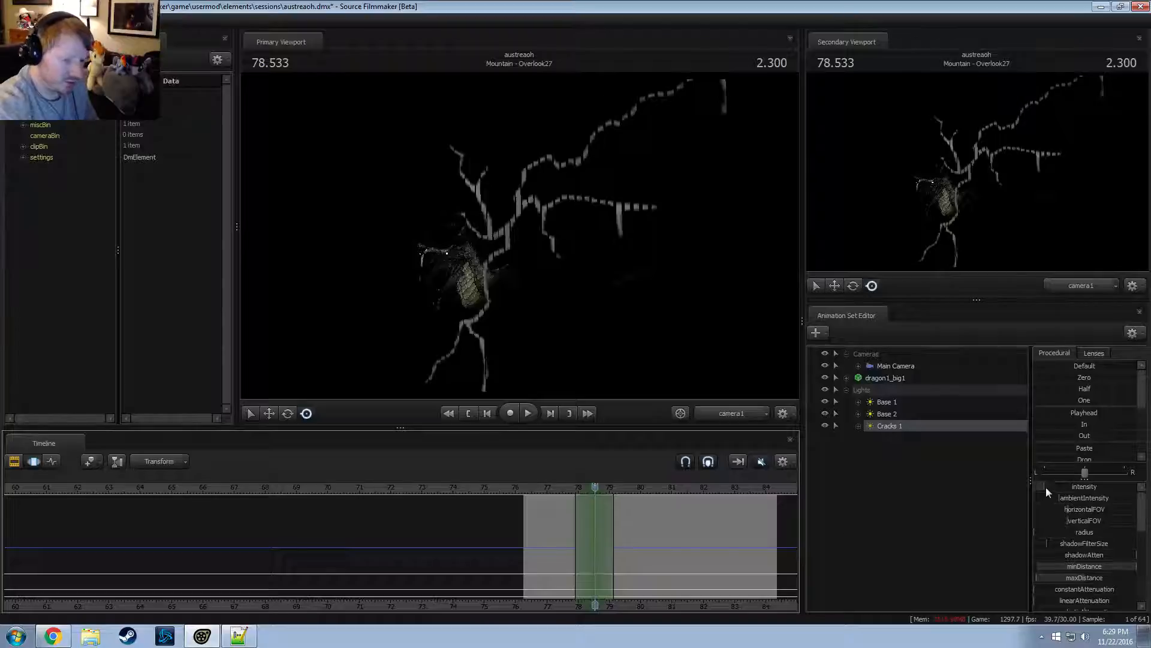
# Try a brief intensity spike on the Cracks 1 light within the time selection, play it back, and undo it
pyautogui.moveTo(1047, 487); pyautogui.dragTo(1119, 487)
pyautogui.click(542, 487)
pyautogui.press('space')
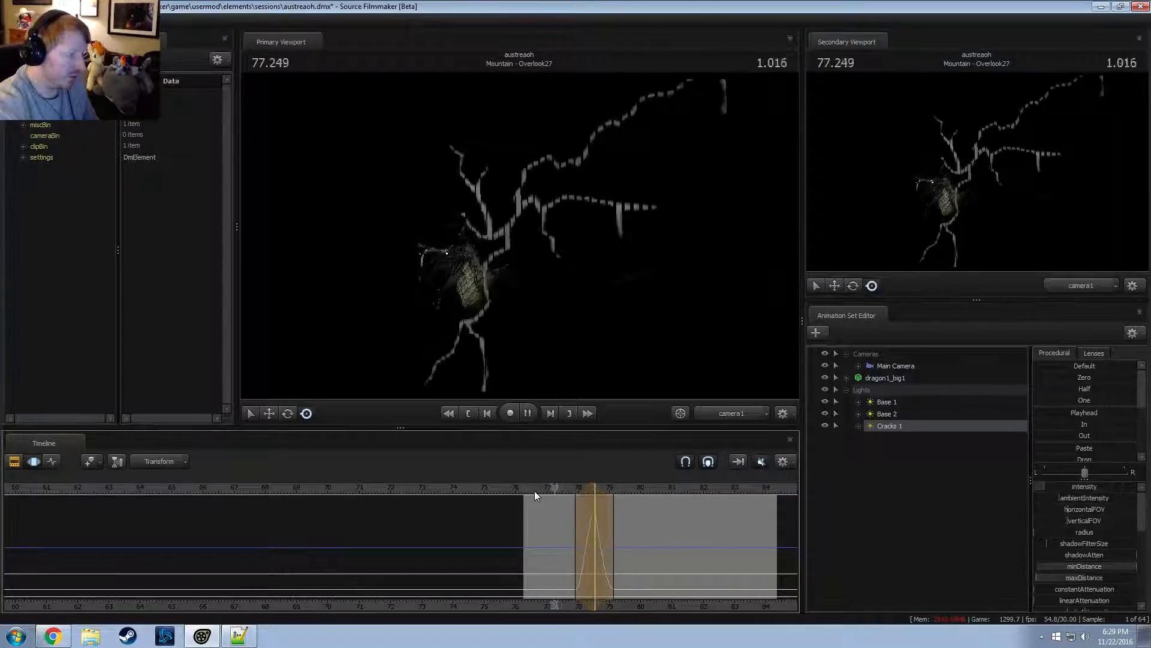
pyautogui.press('space')
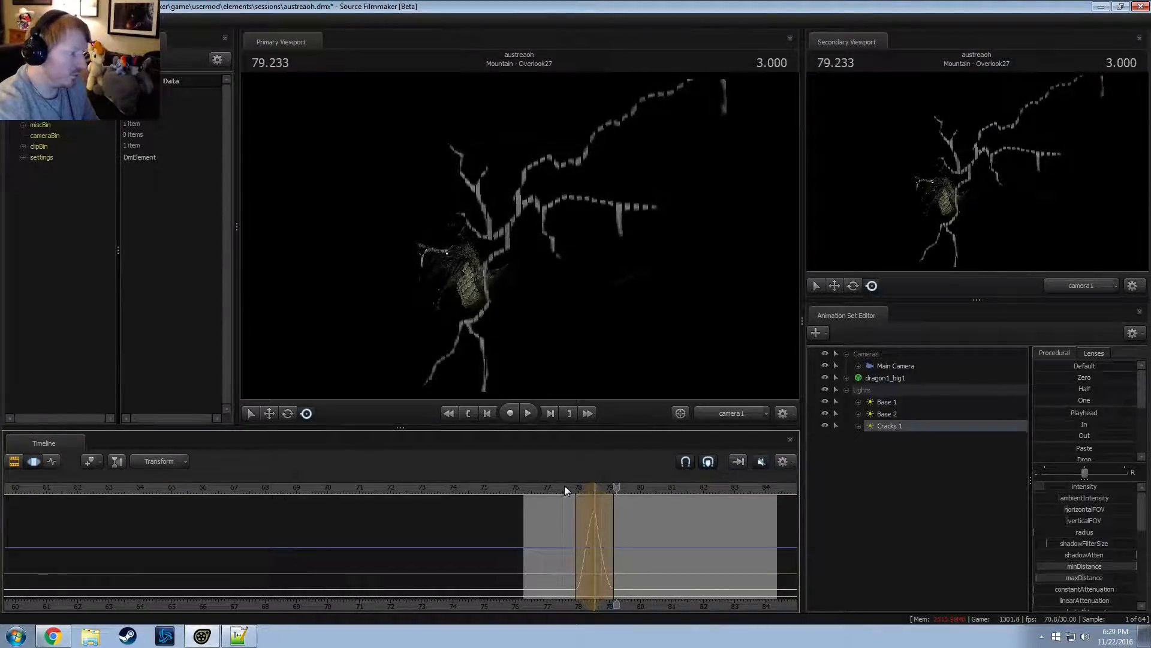
pyautogui.hotkey('ctrl', 'z')
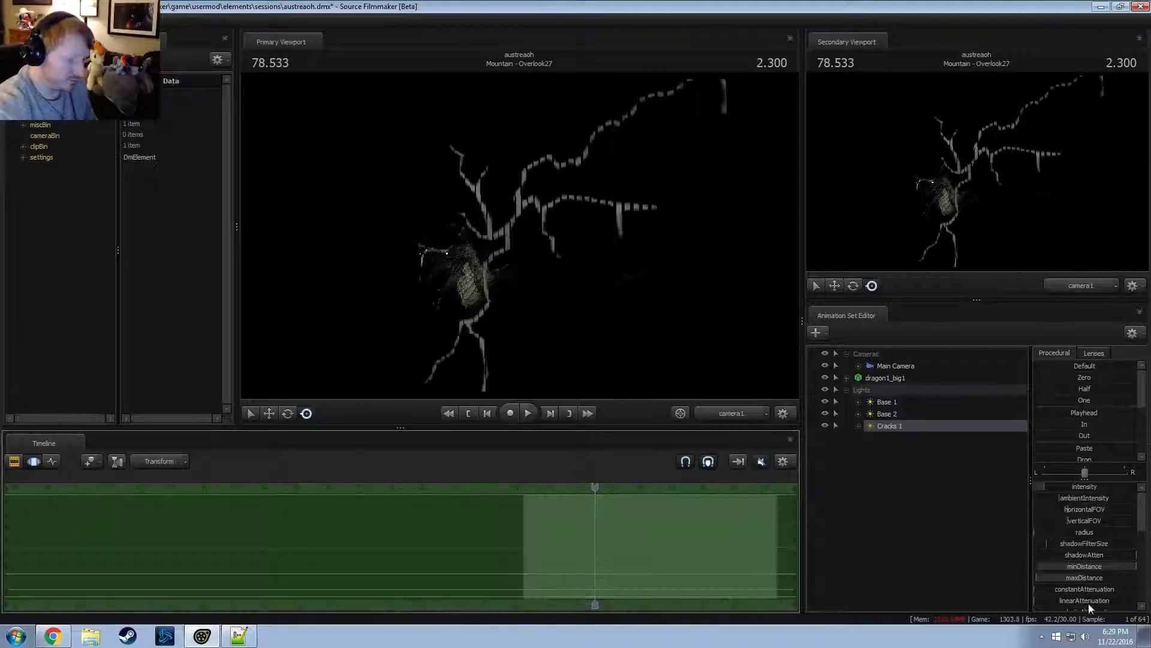
# Tint the Cracks 1 light purple with its color sliders, raise its intensity to the maximum, and return to the Clip Editor
pyautogui.scroll(-5, 1110, 594)
pyautogui.moveTo(1089, 570); pyautogui.dragTo(1055, 547)
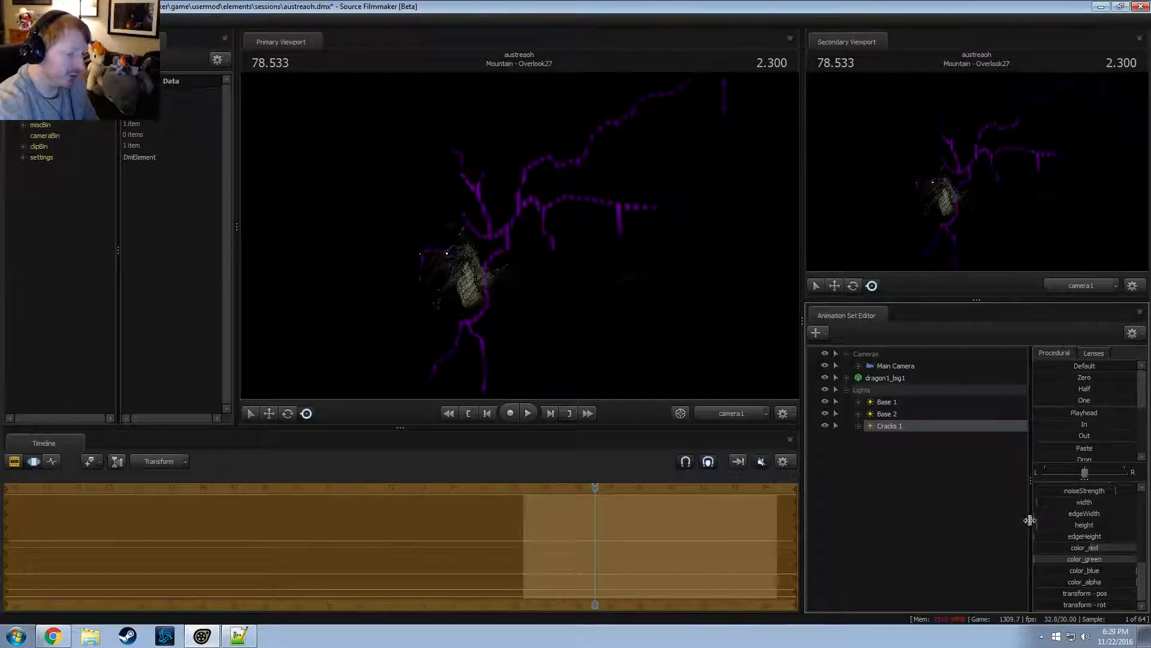
pyautogui.scroll(5, 1059, 504)
pyautogui.moveTo(1072, 487); pyautogui.dragTo(1141, 488)
pyautogui.press('F2')
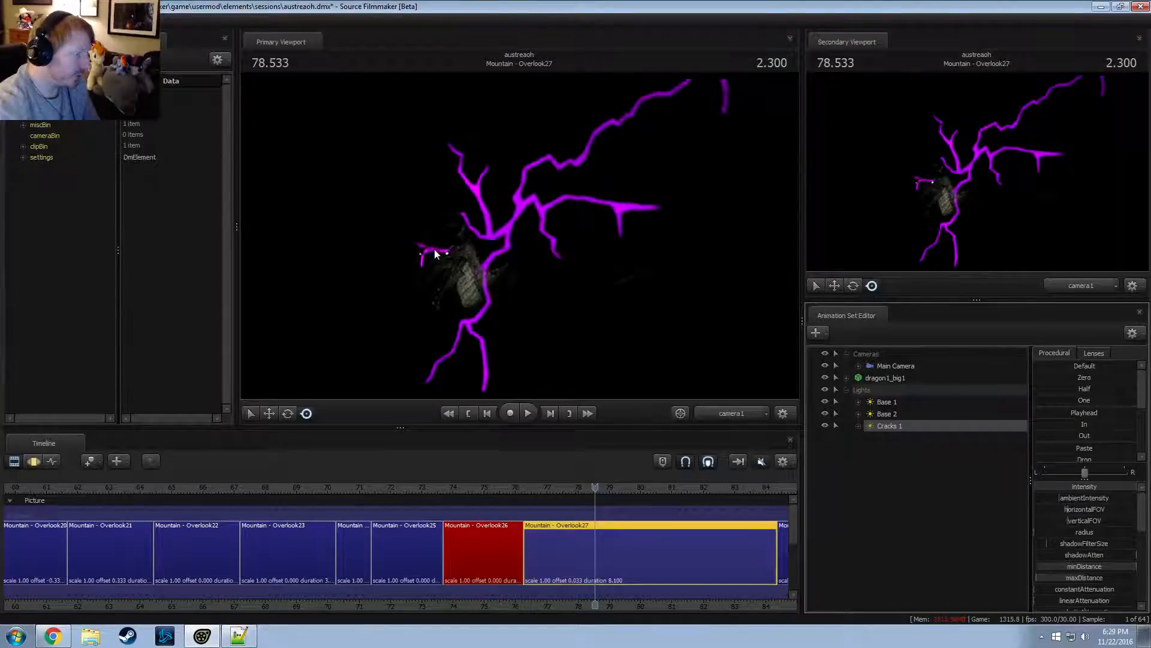
# Disable volumetrics on the Cracks 1 light and, looking through the light, move it to project onto the dragon's neck
pyautogui.rightClick(893, 424)
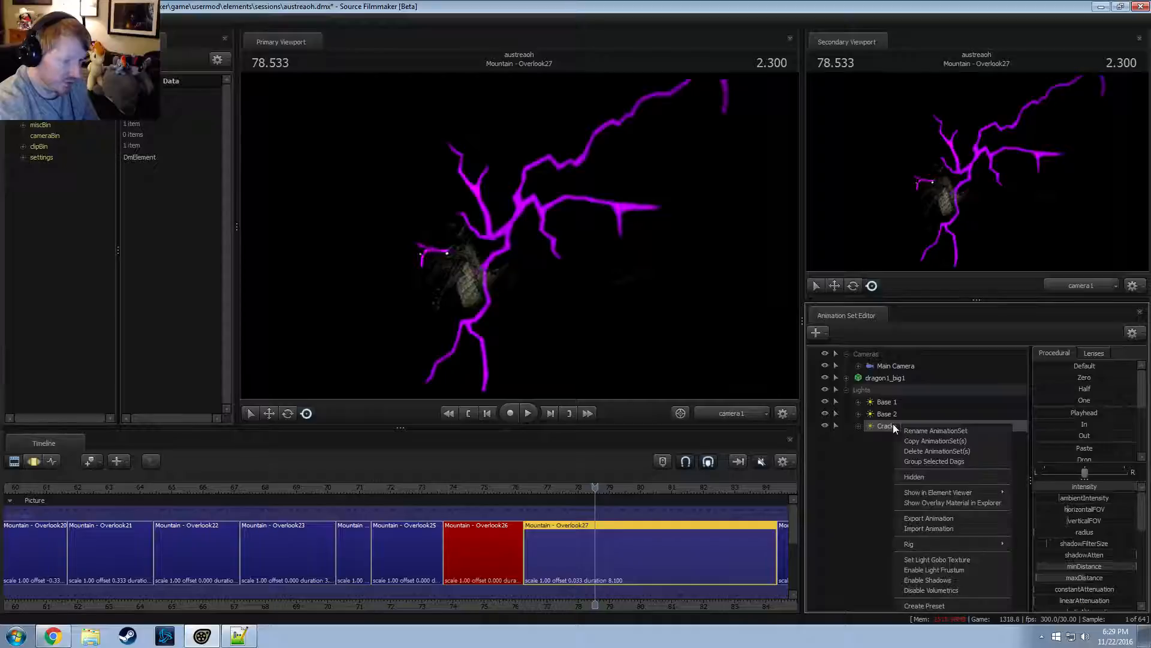
pyautogui.click(929, 590)
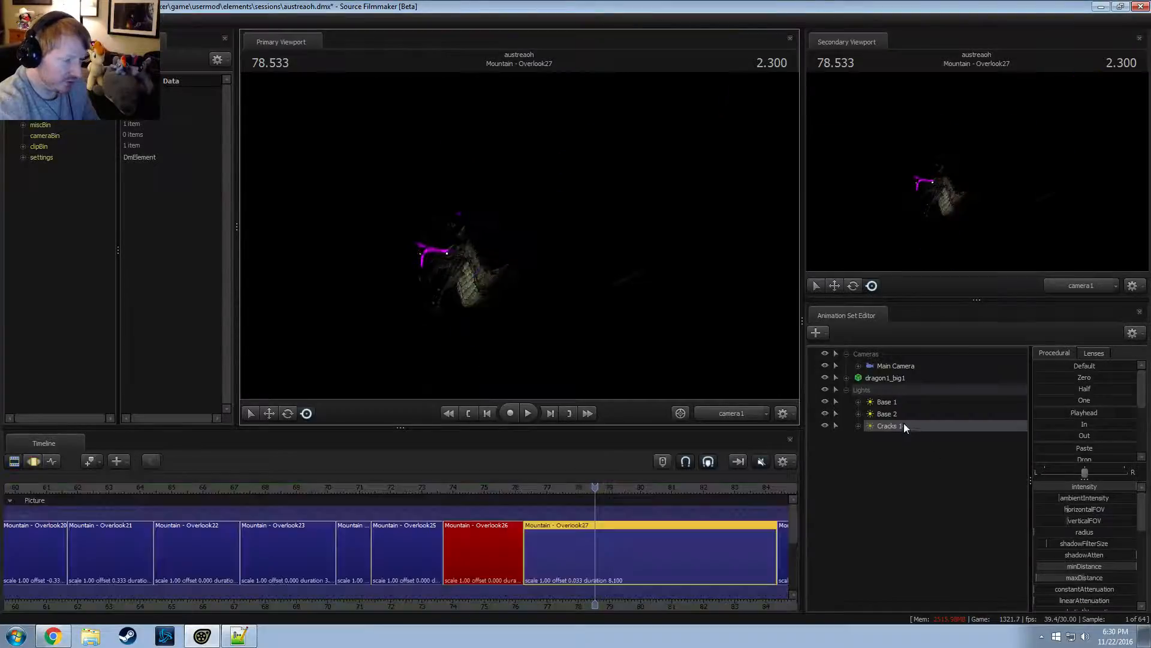
pyautogui.moveTo(630, 284); pyautogui.dragTo(653, 267)
pyautogui.press('w')
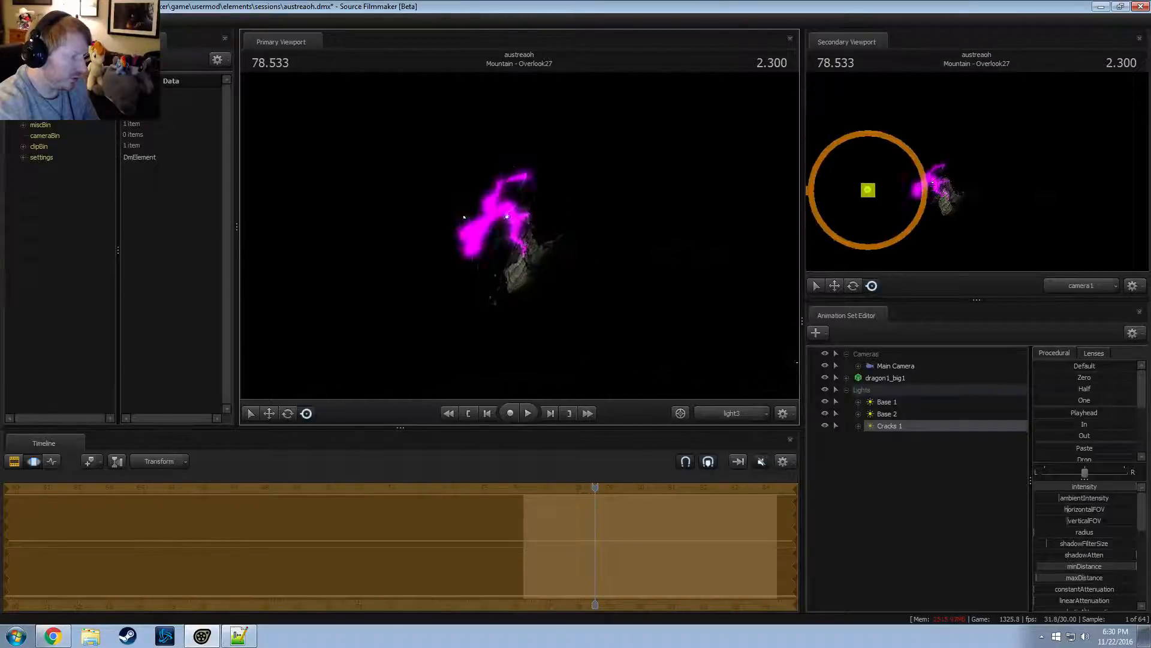
pyautogui.press('d')
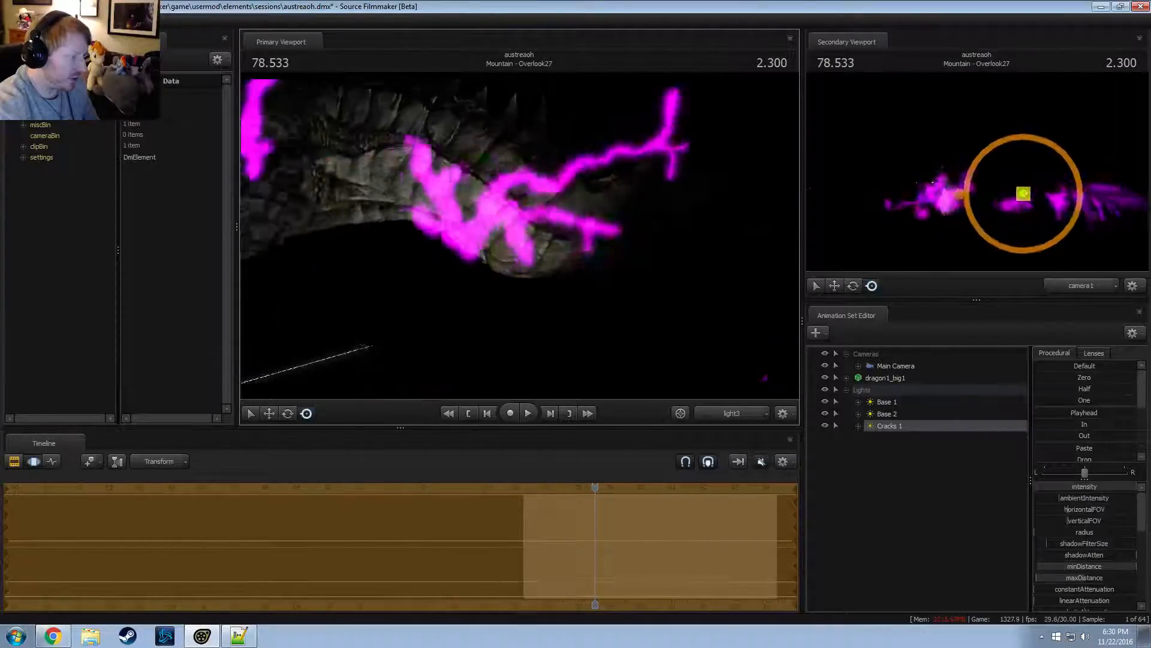
pyautogui.press('w')
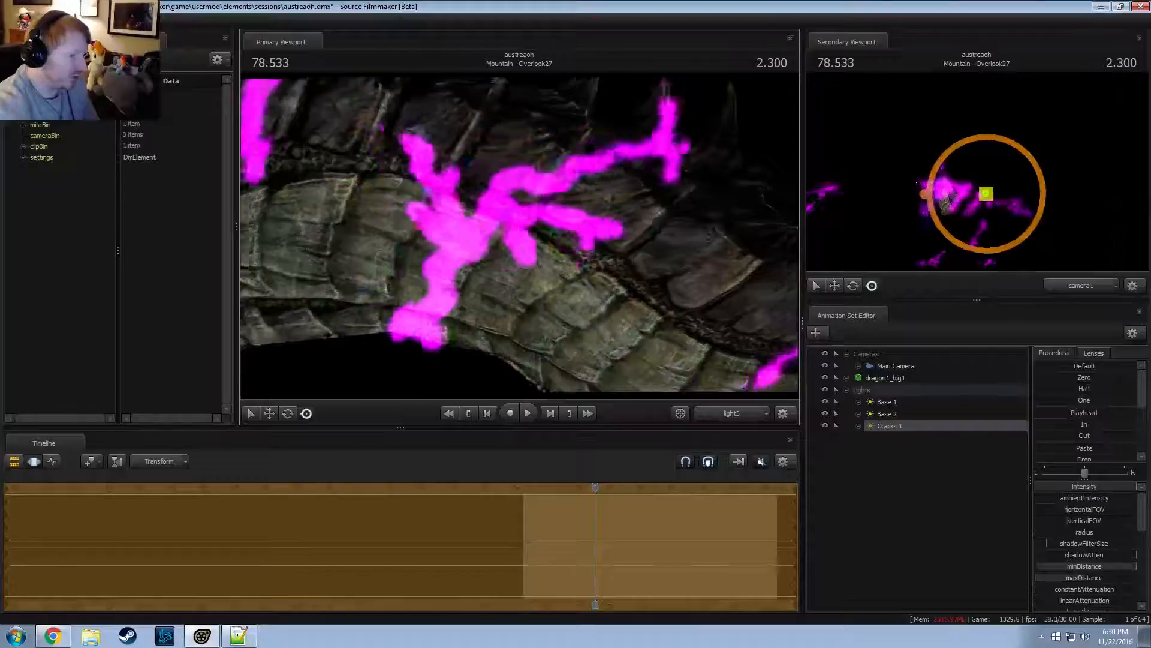
# Inspect the purple cracks projected along the dragon's head and neck from several angles through the Work Camera
pyautogui.keyDown('ctrl'); pyautogui.click(733, 414); pyautogui.keyUp('ctrl')
pyautogui.press('s')
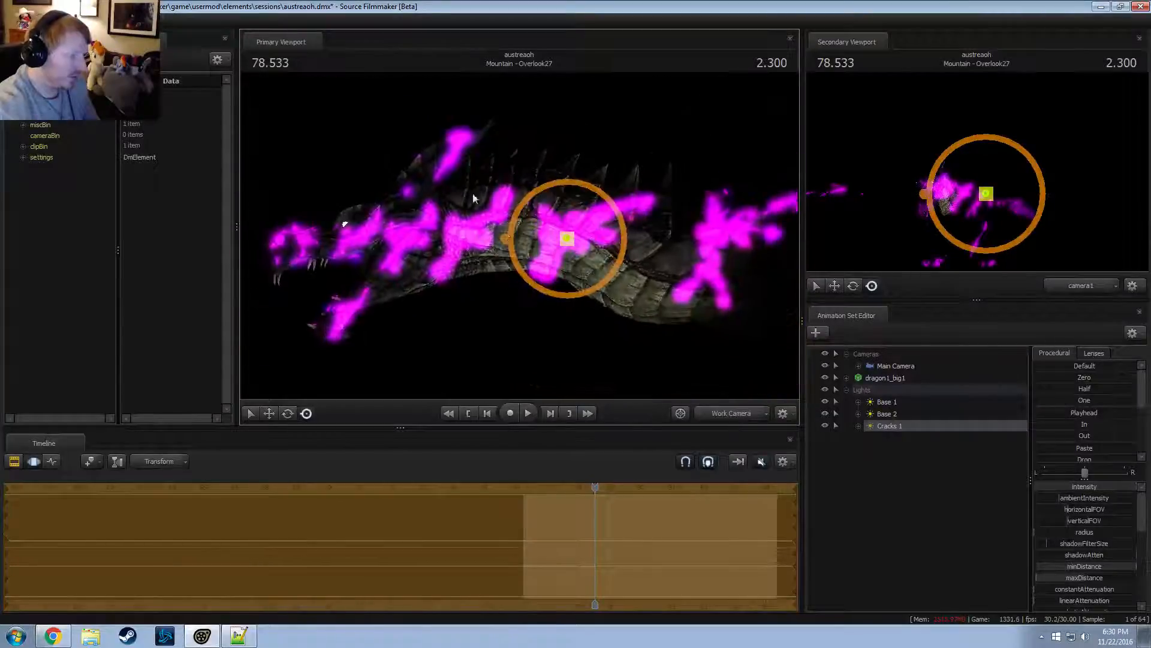
pyautogui.press('a')
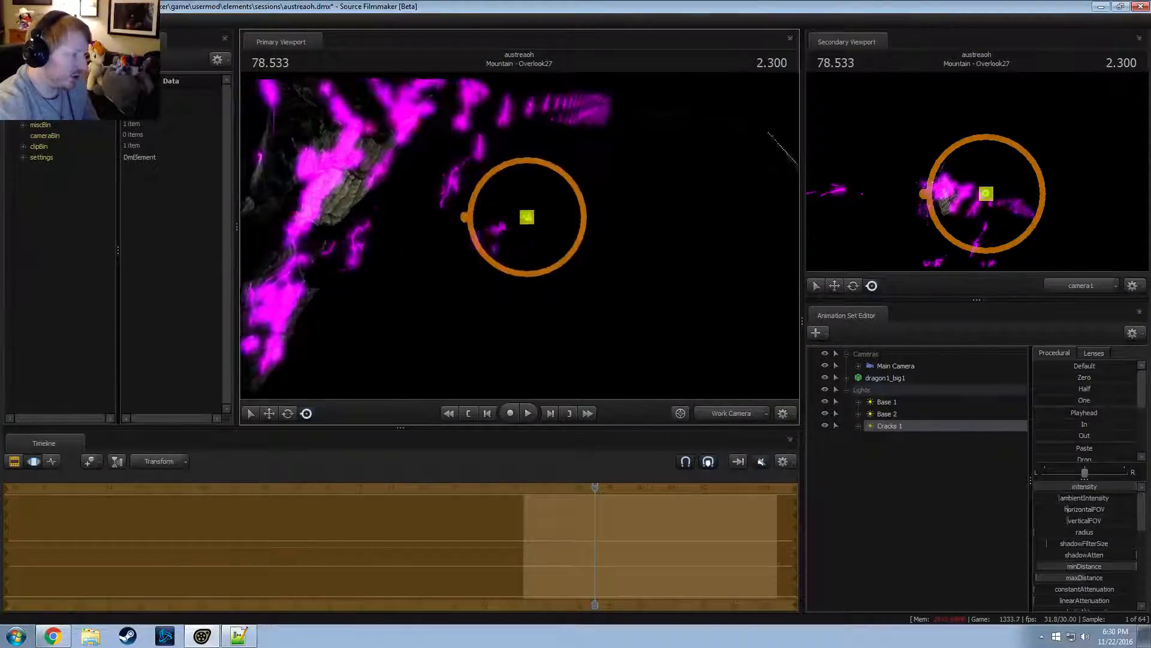
pyautogui.press('d')
pyautogui.press('a')
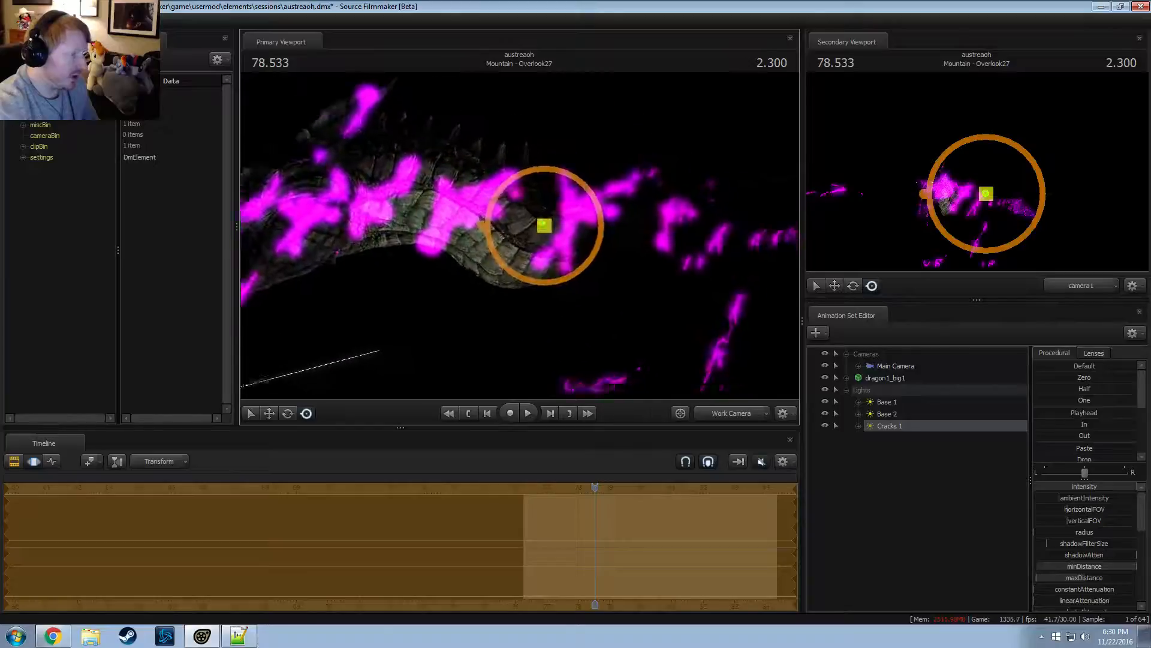
pyautogui.moveTo(520, 235); pyautogui.dragTo(494, 249)
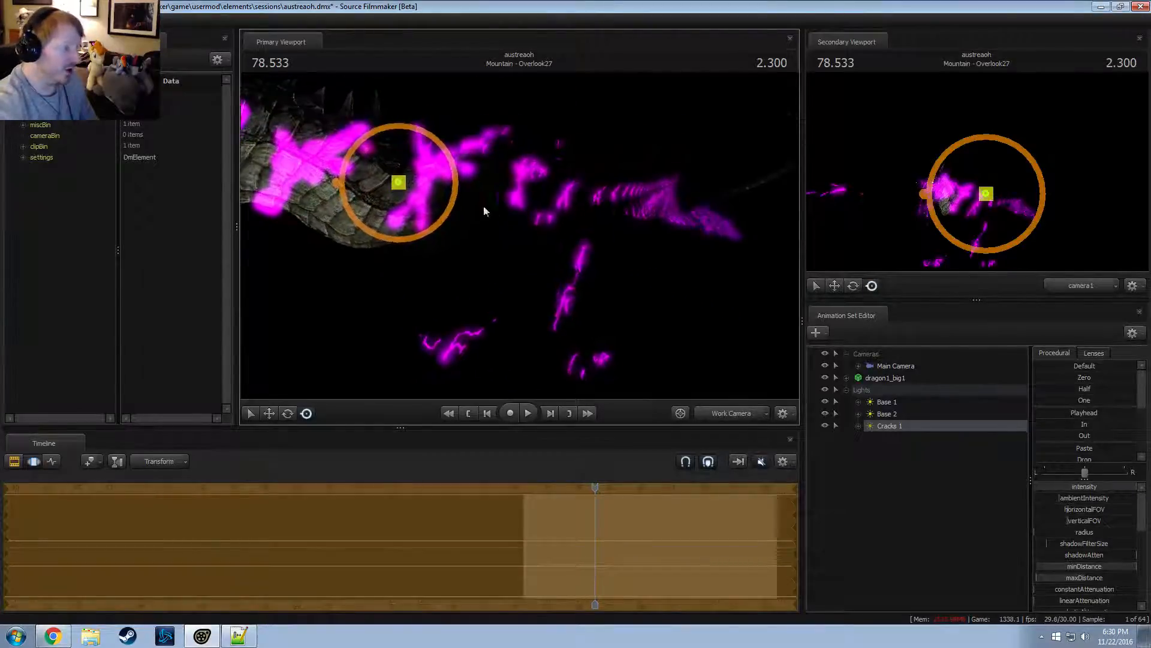
pyautogui.press('w')
pyautogui.press('a')
pyautogui.press('w')
# Compare the crack projection through the Main Camera and the Cracks 1 light, and match the Work Camera to the light's view
pyautogui.click(732, 413)
pyautogui.click(741, 422)
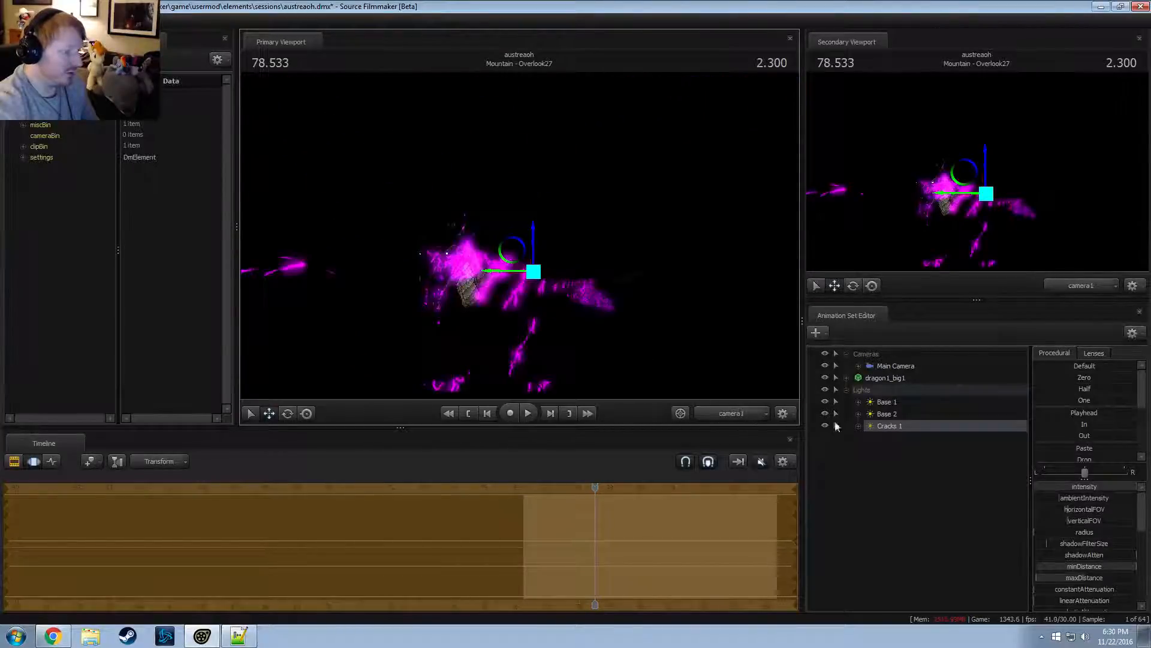
pyautogui.moveTo(887, 426); pyautogui.dragTo(508, 236)
pyautogui.keyDown('ctrl'); pyautogui.click(724, 419); pyautogui.keyUp('ctrl')
pyautogui.moveTo(576, 198); pyautogui.dragTo(692, 205)
pyautogui.press('a')
pyautogui.press('w')
pyautogui.keyDown('ctrl'); pyautogui.click(729, 411); pyautogui.keyUp('ctrl')
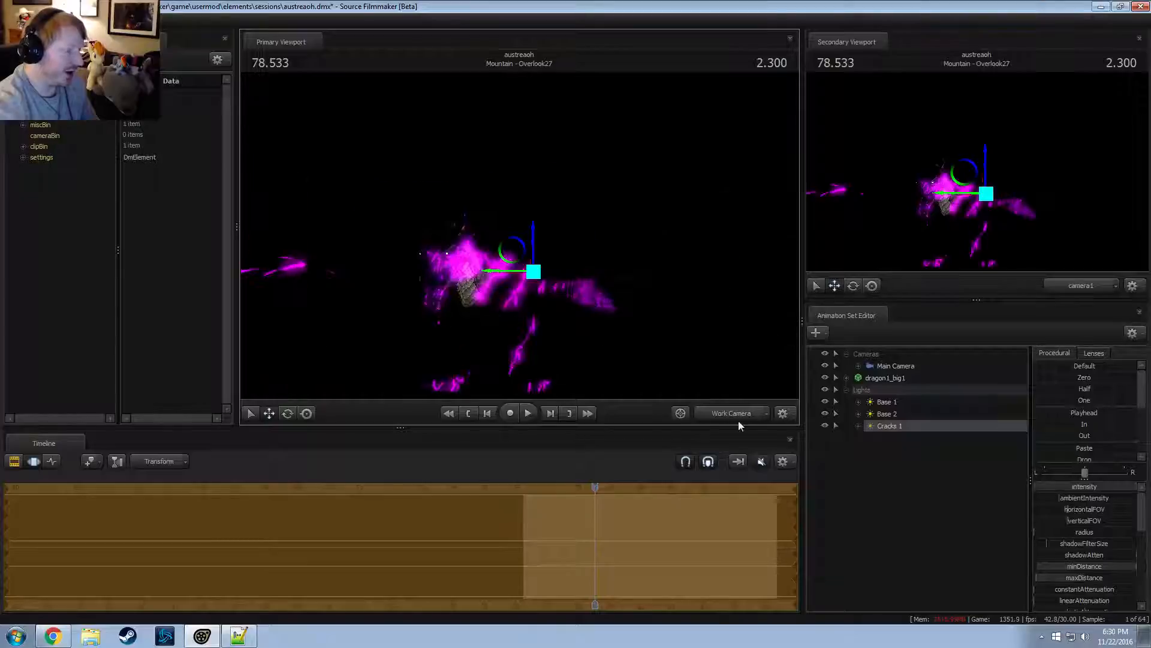
pyautogui.moveTo(910, 428); pyautogui.dragTo(738, 330)
pyautogui.keyDown('ctrl'); pyautogui.click(746, 412); pyautogui.keyUp('ctrl')
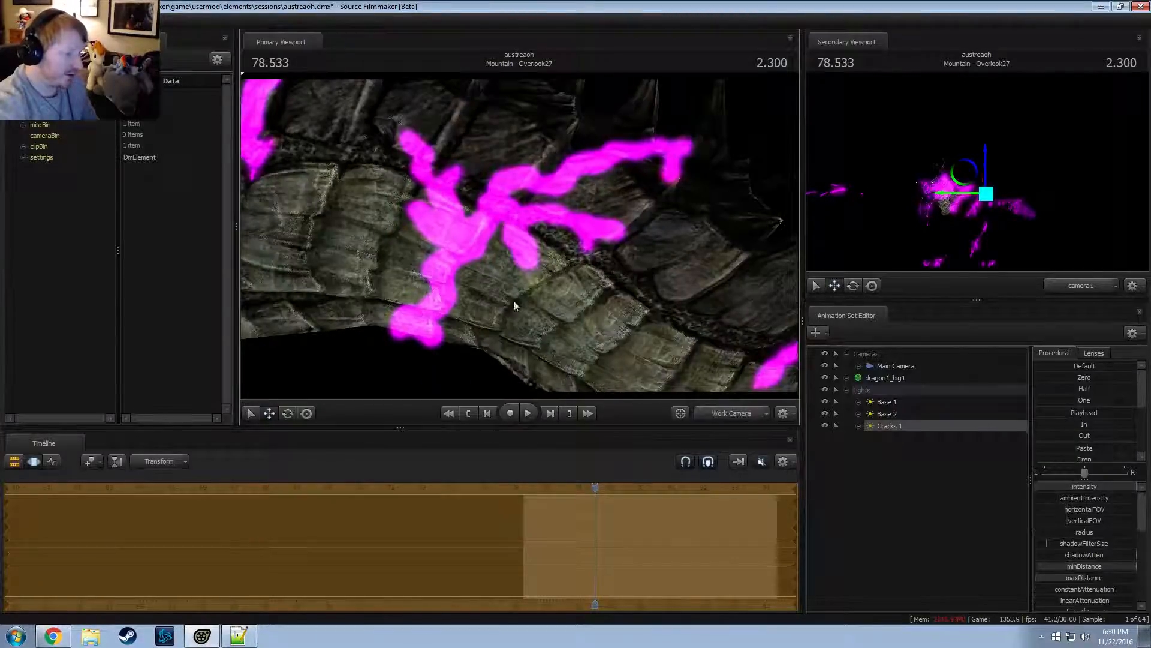
# Move the Work Camera around the dragon's neck to view the cracks, and lower the Cracks 1 light's intensity close to its minimum
pyautogui.press('a')
pyautogui.moveTo(514, 305); pyautogui.dragTo(557, 303)
pyautogui.press('w')
pyautogui.press('a')
pyautogui.press('s')
pyautogui.press('d')
pyautogui.moveTo(593, 247)
pyautogui.mouseDown()
pyautogui.moveTo(551, 249)
pyautogui.moveTo(578, 248)
pyautogui.mouseUp()
pyautogui.press('s')
pyautogui.press('a')
pyautogui.moveTo(1081, 487); pyautogui.dragTo(996, 487)
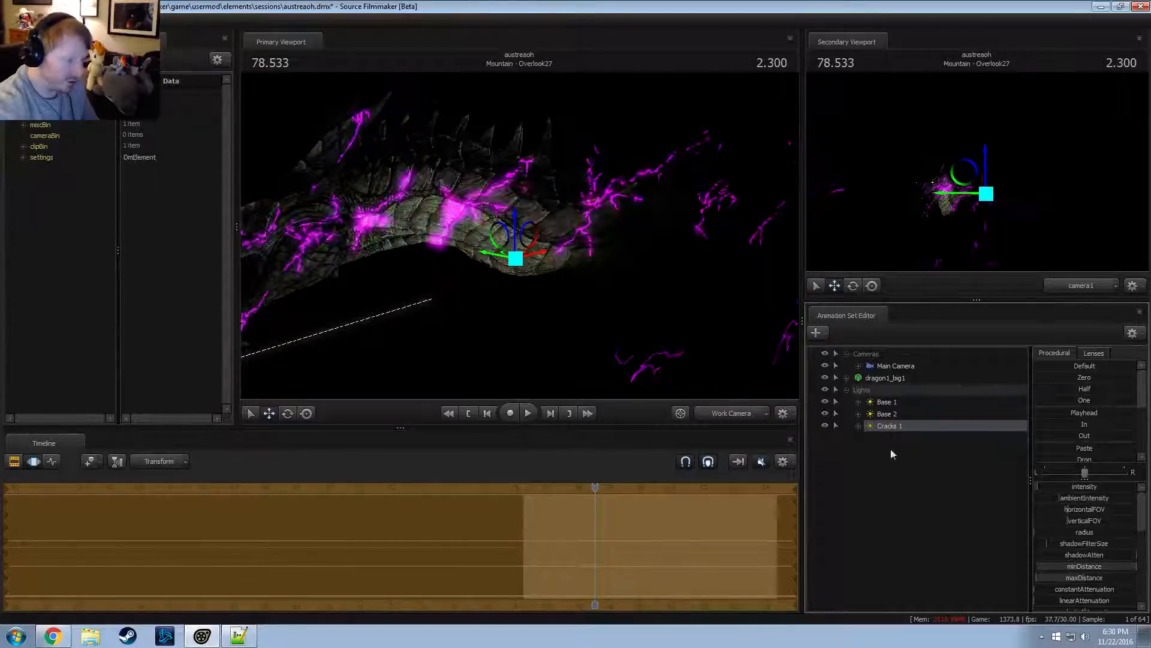
# Show the Cracks 1 light's properties in the Element Viewer and enable its uberlight option
pyautogui.rightClick(894, 427)
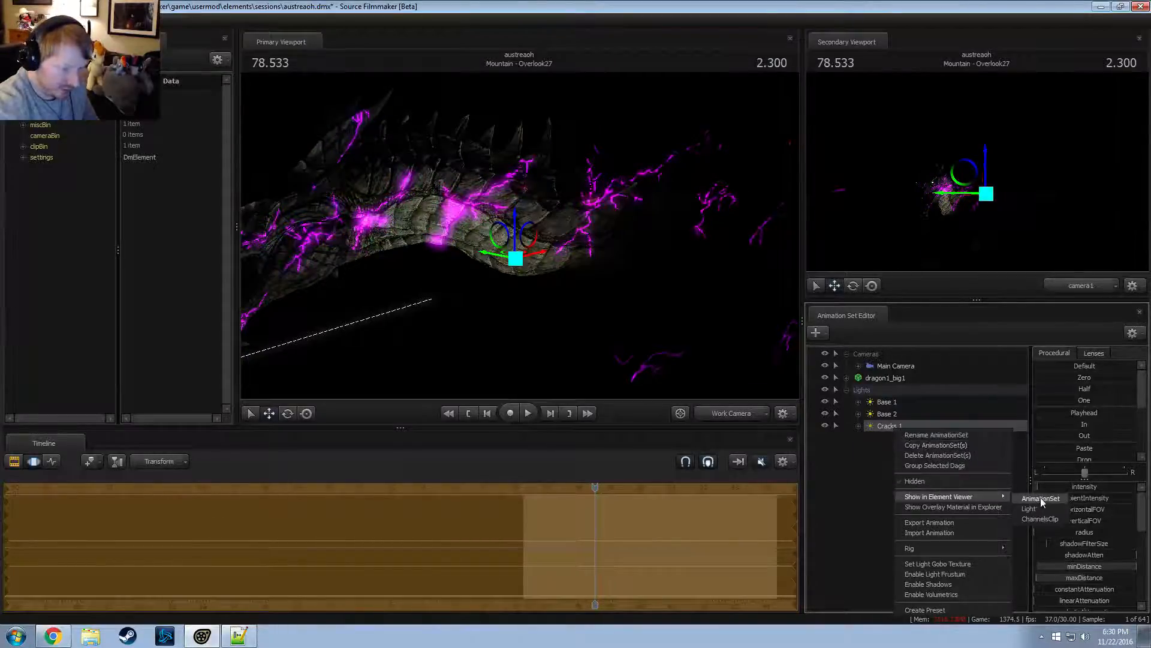
pyautogui.click(1041, 499)
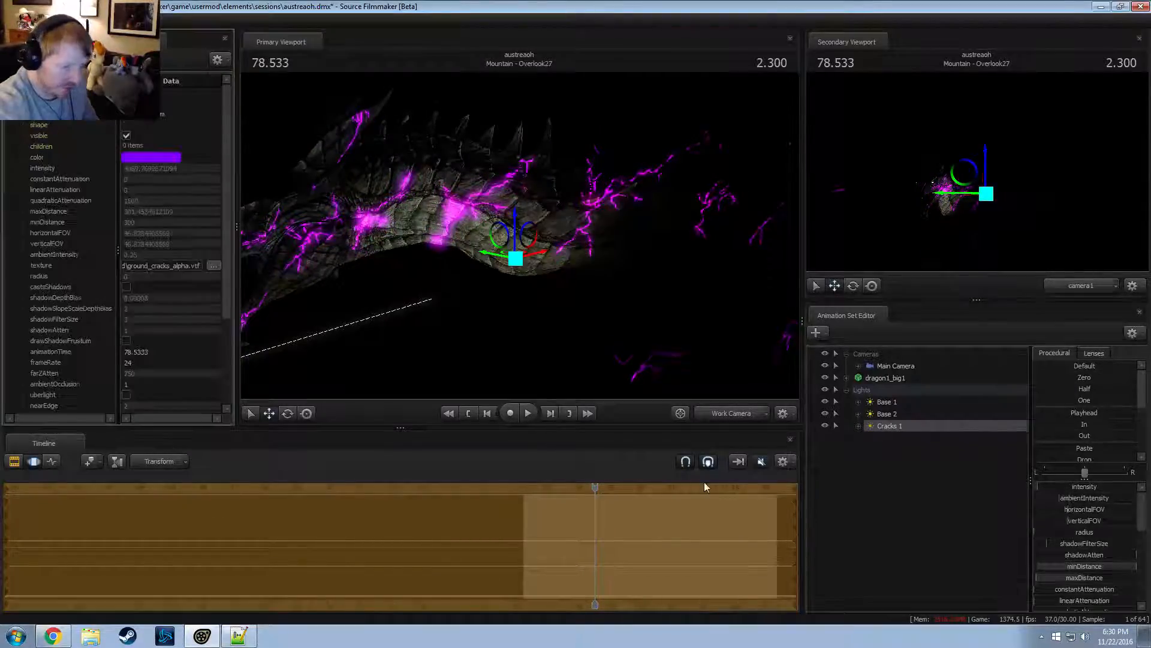
pyautogui.click(126, 396)
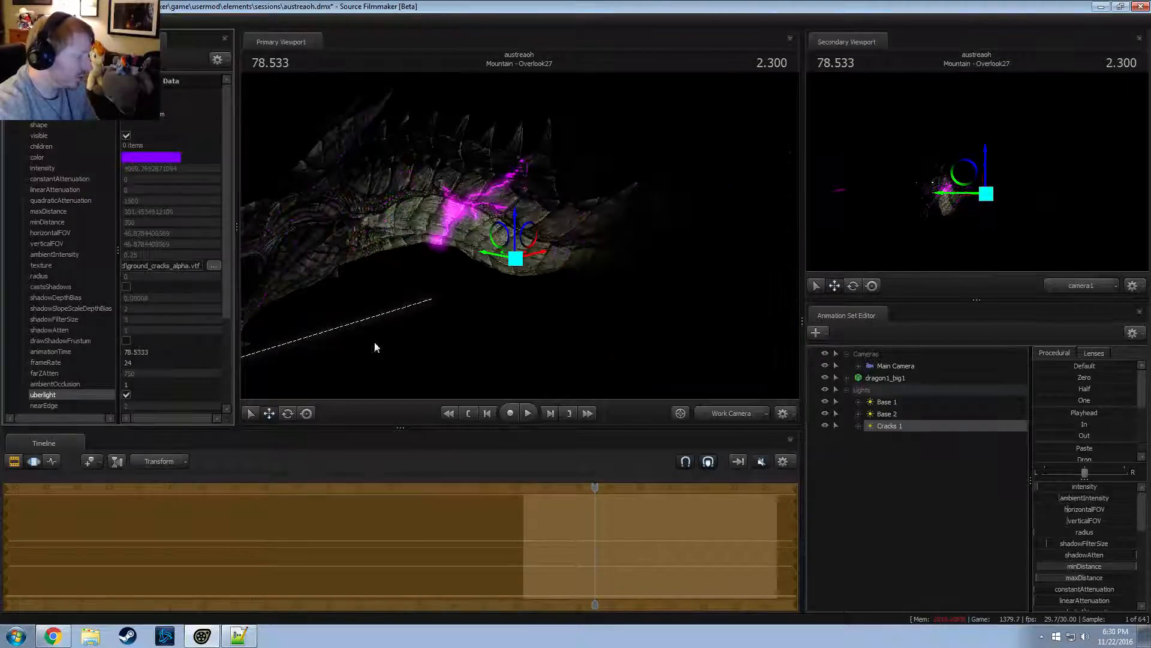
pyautogui.moveTo(384, 337); pyautogui.dragTo(309, 332)
pyautogui.scroll(-6, 1088, 556)
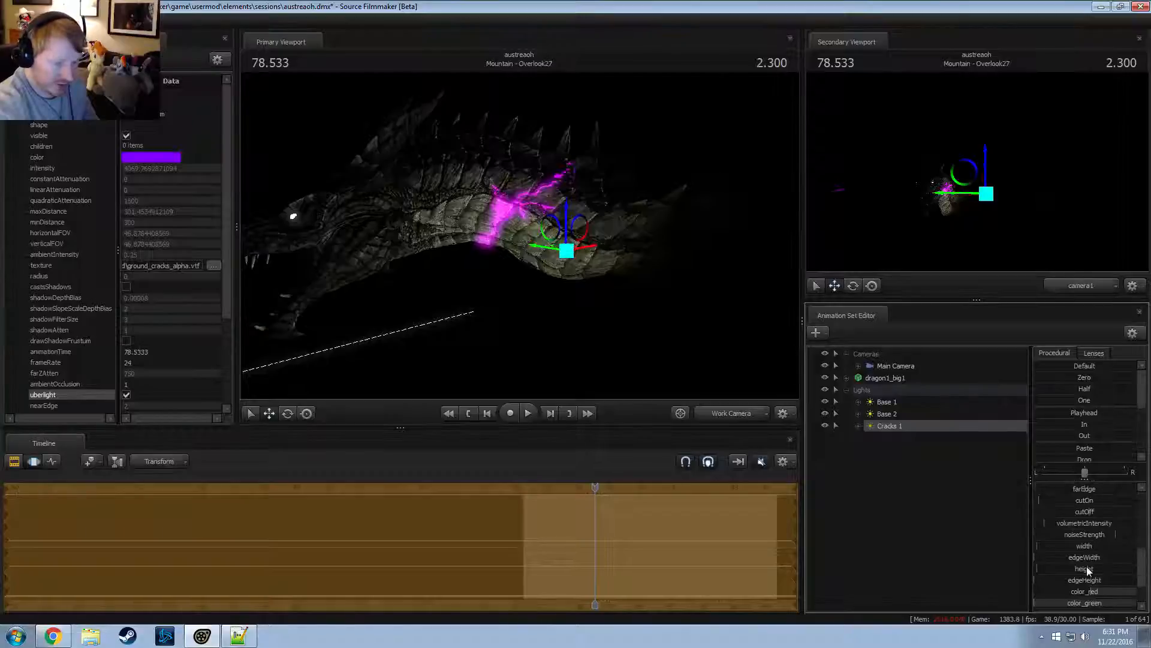
# Try different uberlight height values on the Cracks 1 light and undo the changes
pyautogui.scroll(-1, 1092, 564)
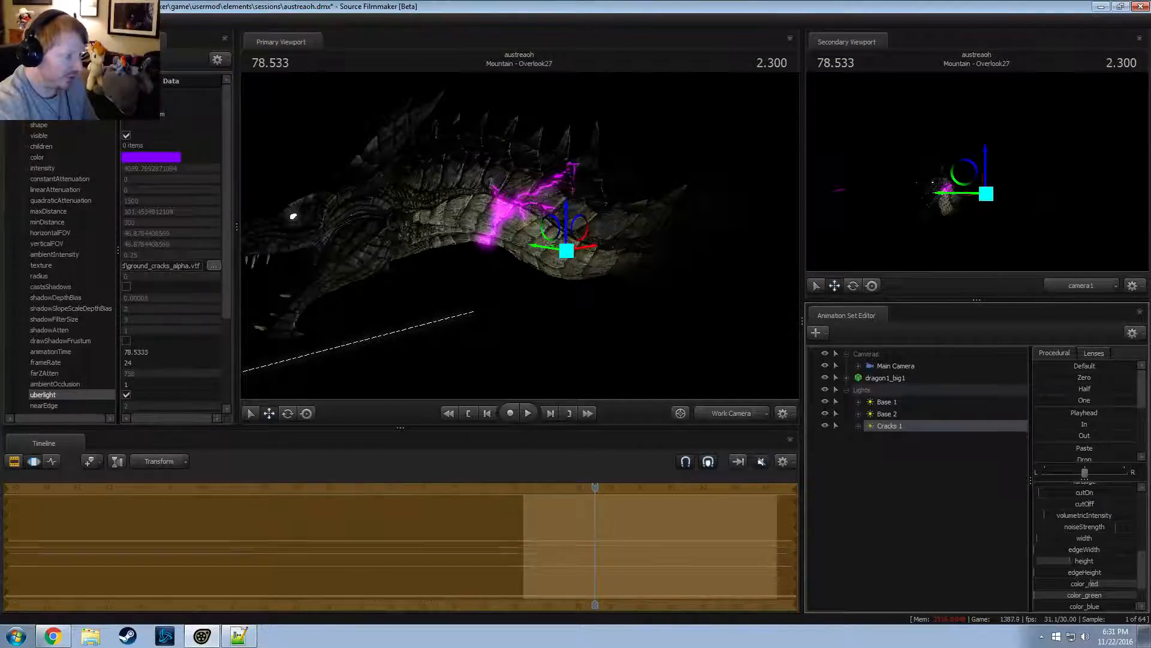
pyautogui.moveTo(1077, 563); pyautogui.dragTo(1072, 564)
pyautogui.hotkey('ctrl', 'z')
pyautogui.hotkey('ctrl', 'y')
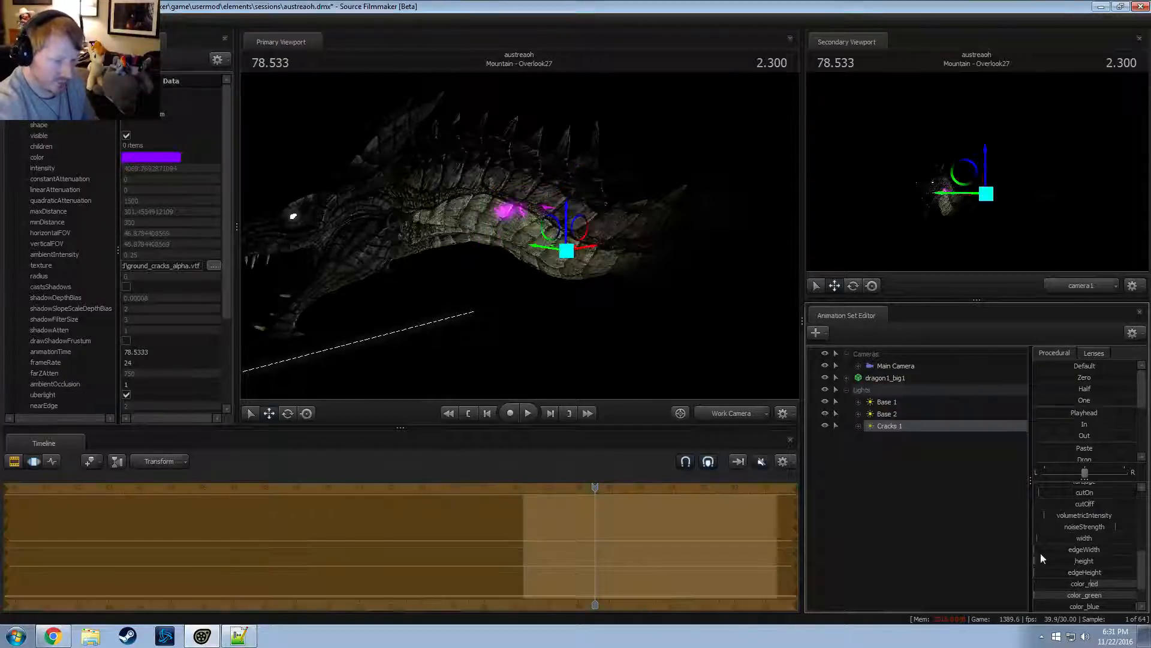
pyautogui.hotkey('ctrl', 'z')
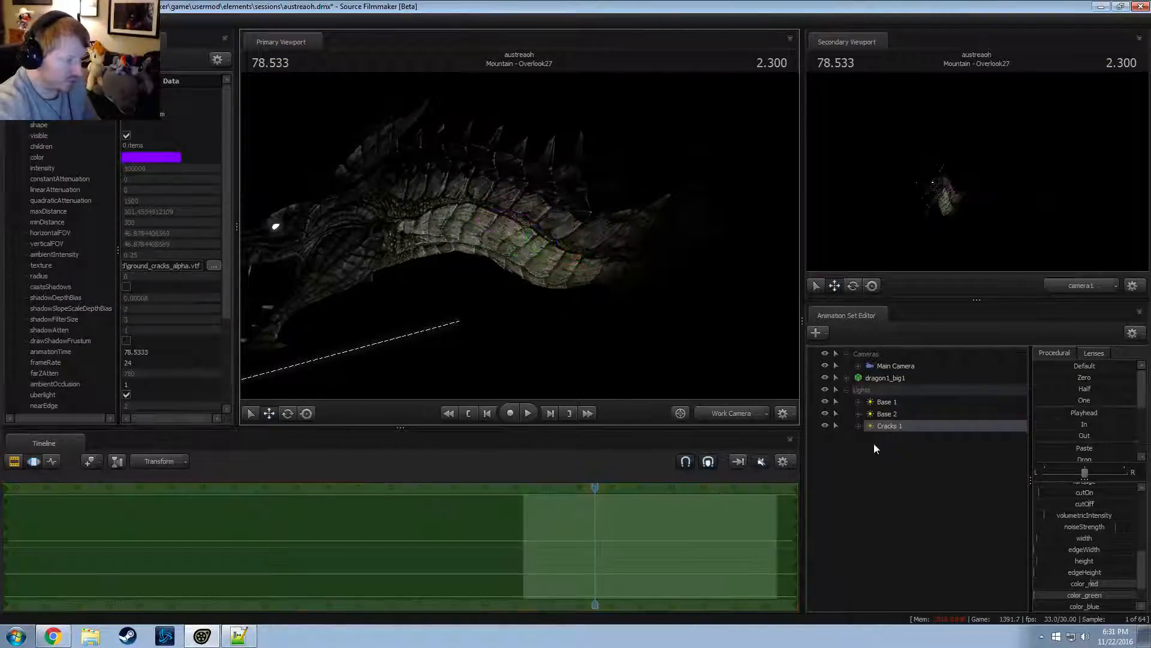
# Aim the Cracks 1 light at the side of the dragon's neck by looking through the light
pyautogui.moveTo(616, 363)
pyautogui.mouseDown()
pyautogui.moveTo(647, 381)
pyautogui.moveTo(612, 351)
pyautogui.mouseUp()
pyautogui.moveTo(891, 425); pyautogui.dragTo(611, 276)
pyautogui.moveTo(612, 276); pyautogui.dragTo(519, 242)
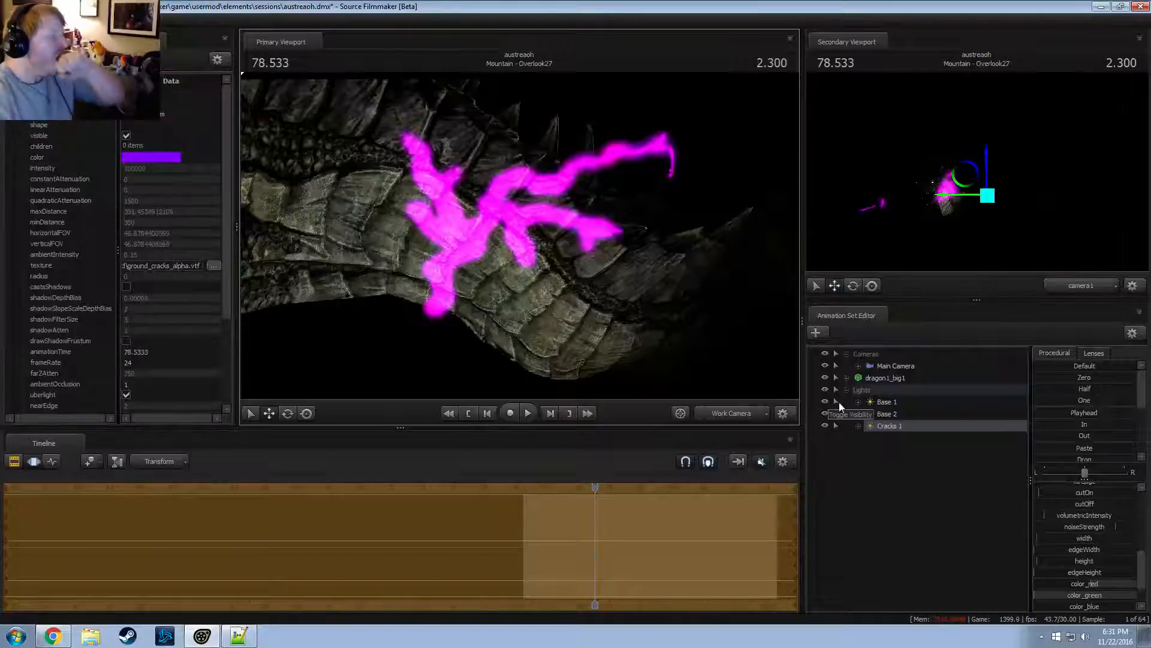
# Lower the Cracks 1 light's intensity close to its minimum and view the neck from farther away
pyautogui.scroll(5, 1110, 495)
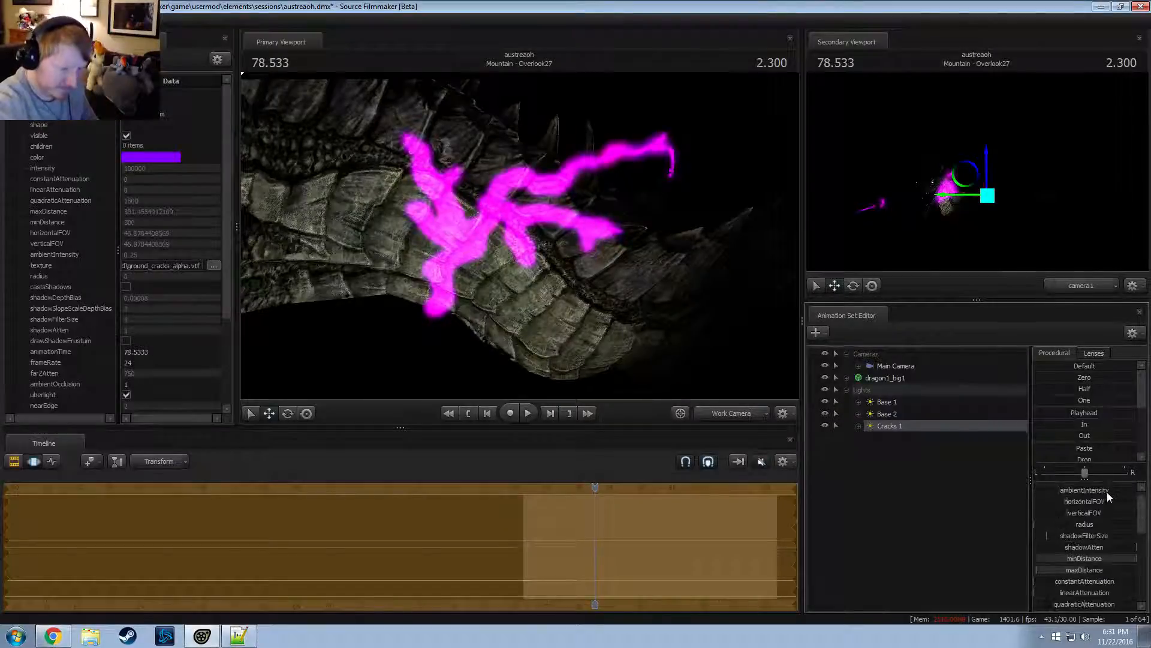
pyautogui.moveTo(1099, 486); pyautogui.dragTo(1038, 487)
pyautogui.press('s')
pyautogui.moveTo(671, 323); pyautogui.dragTo(671, 323)
pyautogui.keyDown('alt'); pyautogui.moveTo(520, 235); pyautogui.dragTo(587, 279); pyautogui.keyUp('alt')
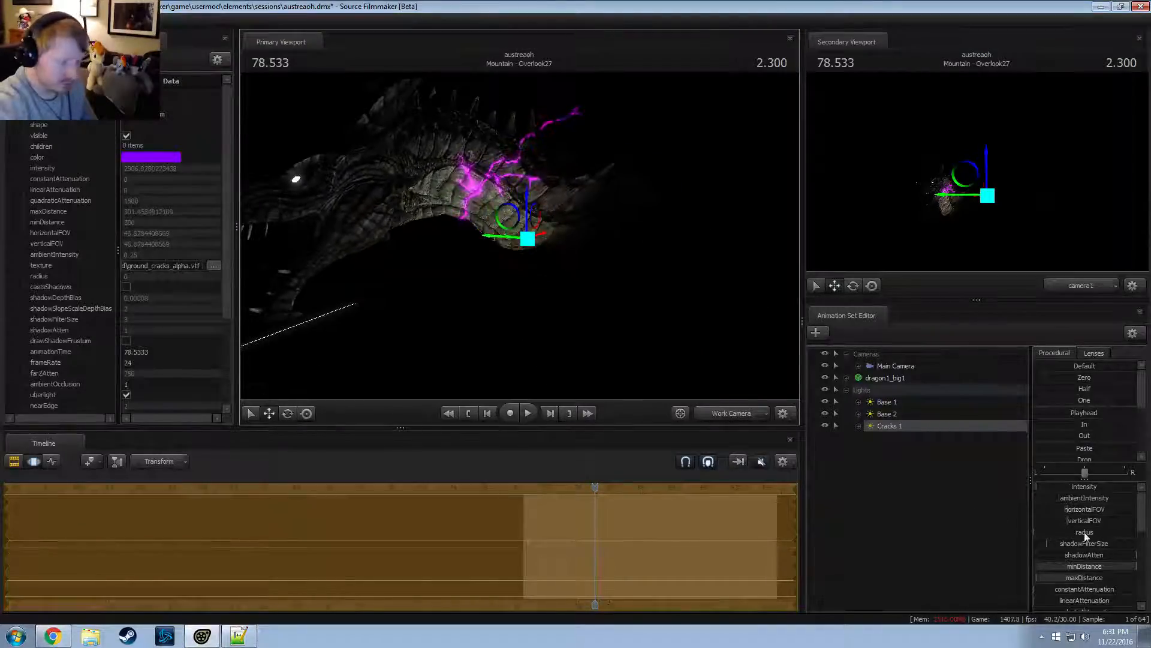
# Try larger horizontalFOV, edgeWidth, height and edgeHeight values on the Cracks 1 light and undo them
pyautogui.moveTo(1091, 510); pyautogui.dragTo(1076, 509)
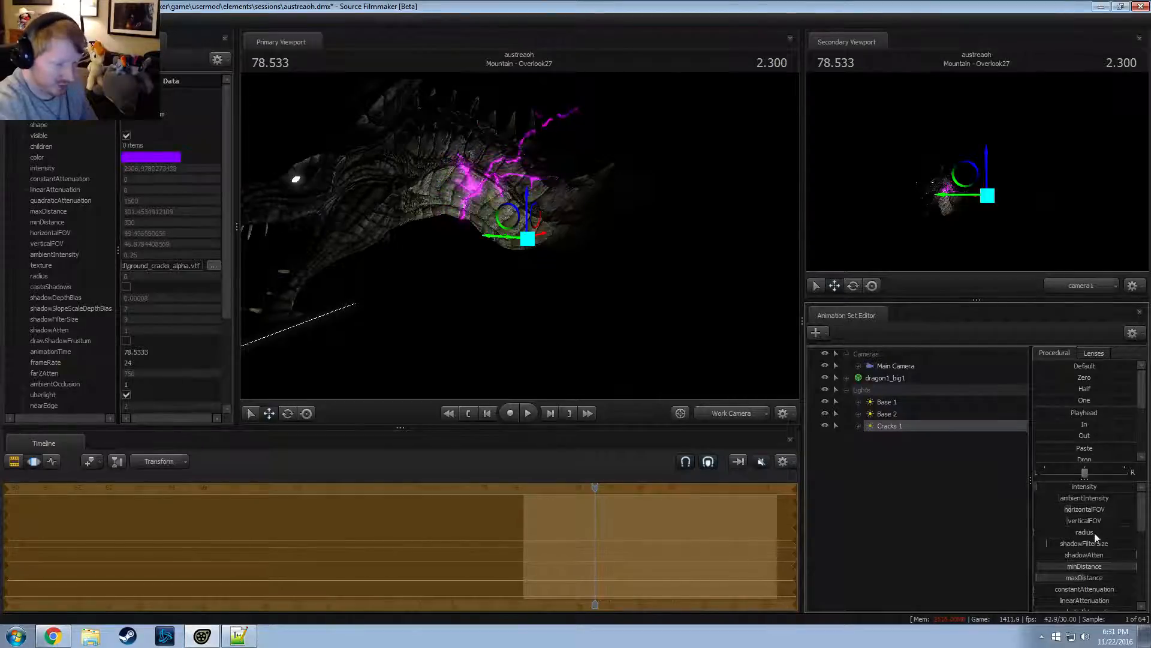
pyautogui.scroll(-5, 1095, 536)
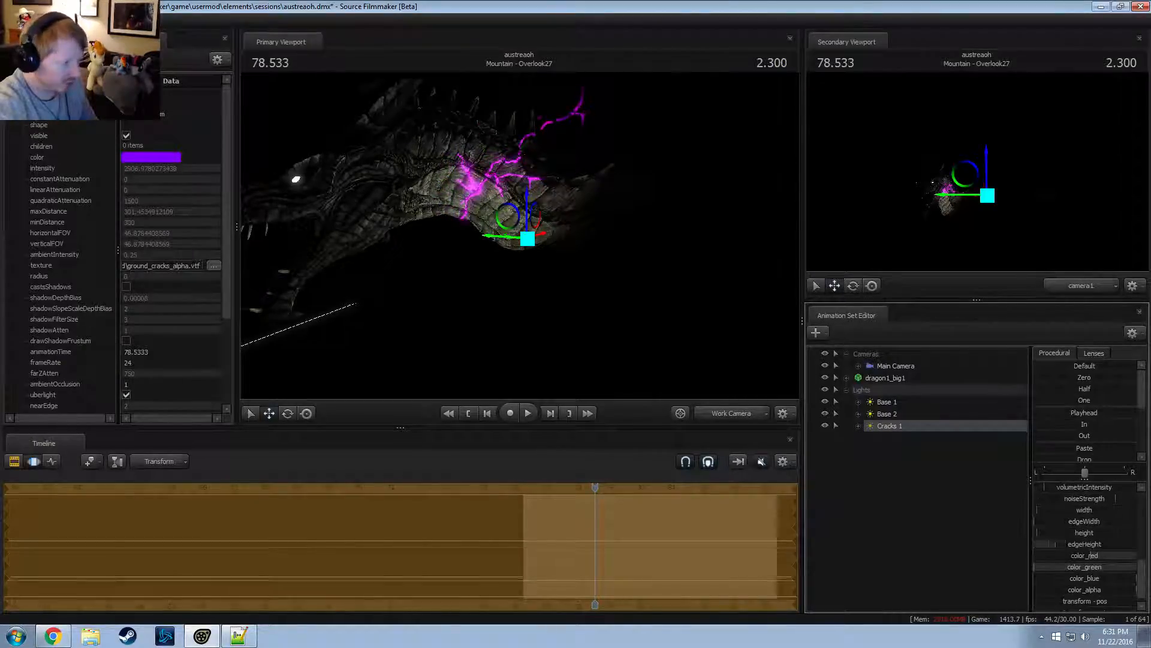
pyautogui.moveTo(1093, 535); pyautogui.dragTo(1099, 536)
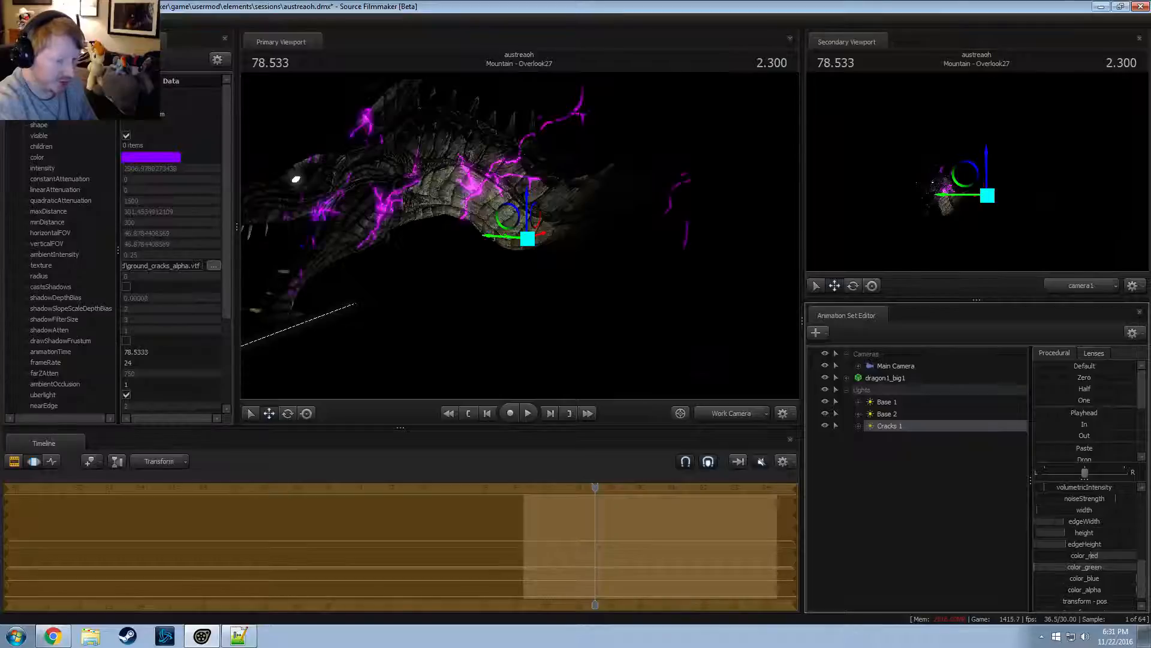
pyautogui.moveTo(583, 271); pyautogui.dragTo(584, 254)
pyautogui.hotkey('ctrl', 'z')
pyautogui.hotkey('ctrl', 'z')
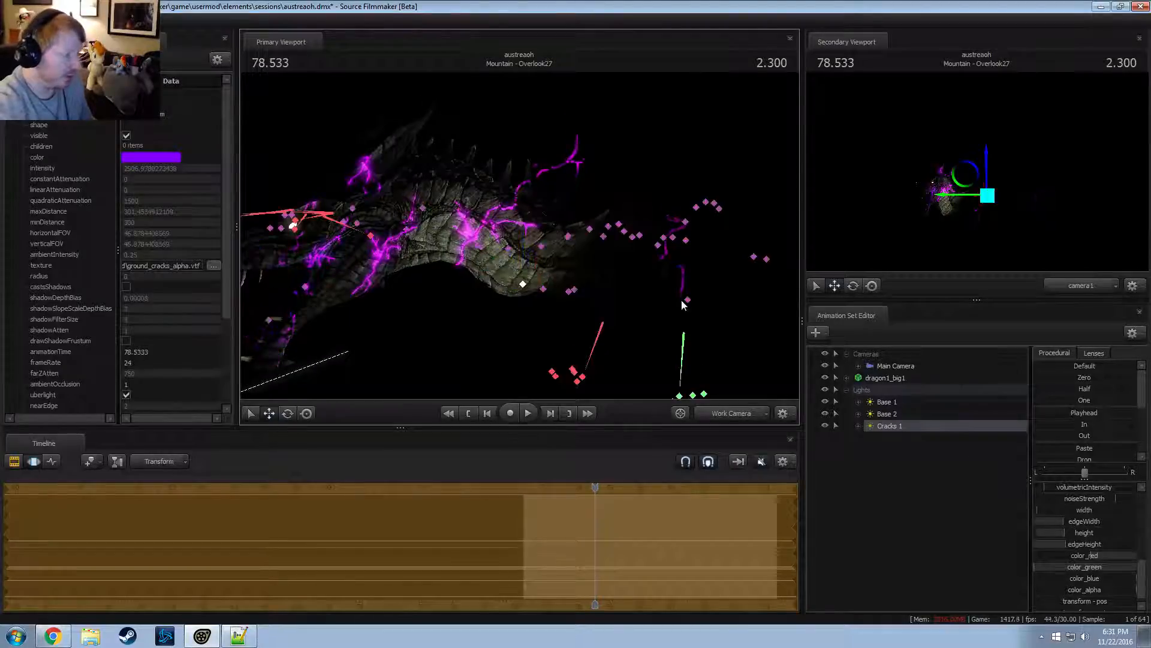
pyautogui.hotkey('ctrl', 'z')
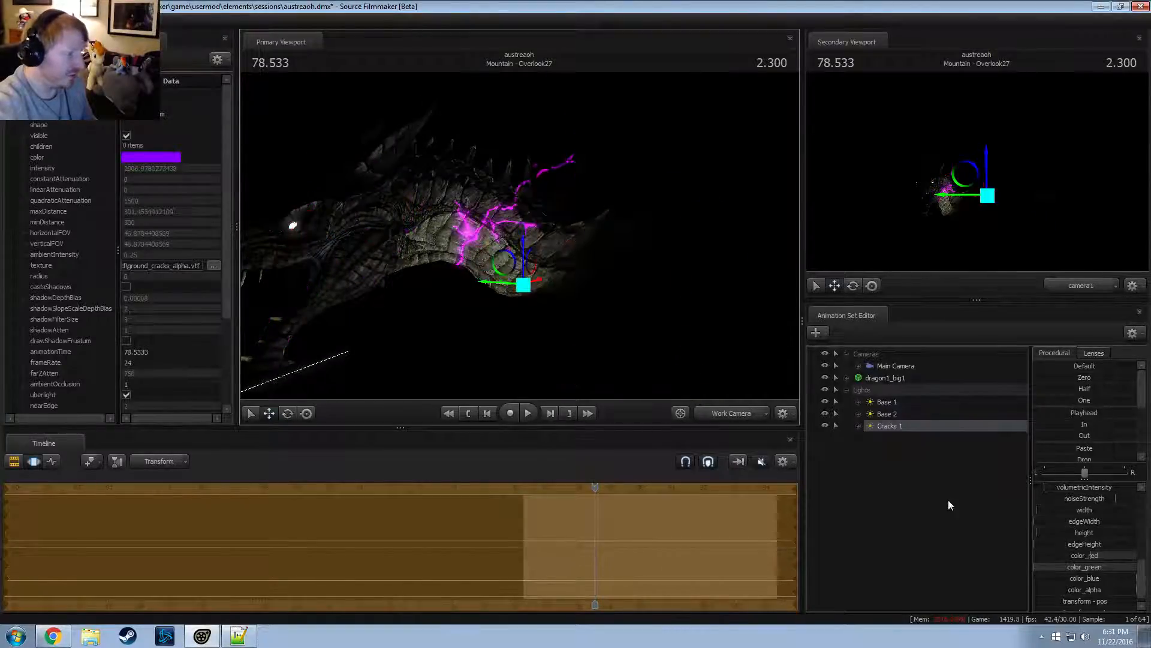
pyautogui.scroll(7, 1055, 545)
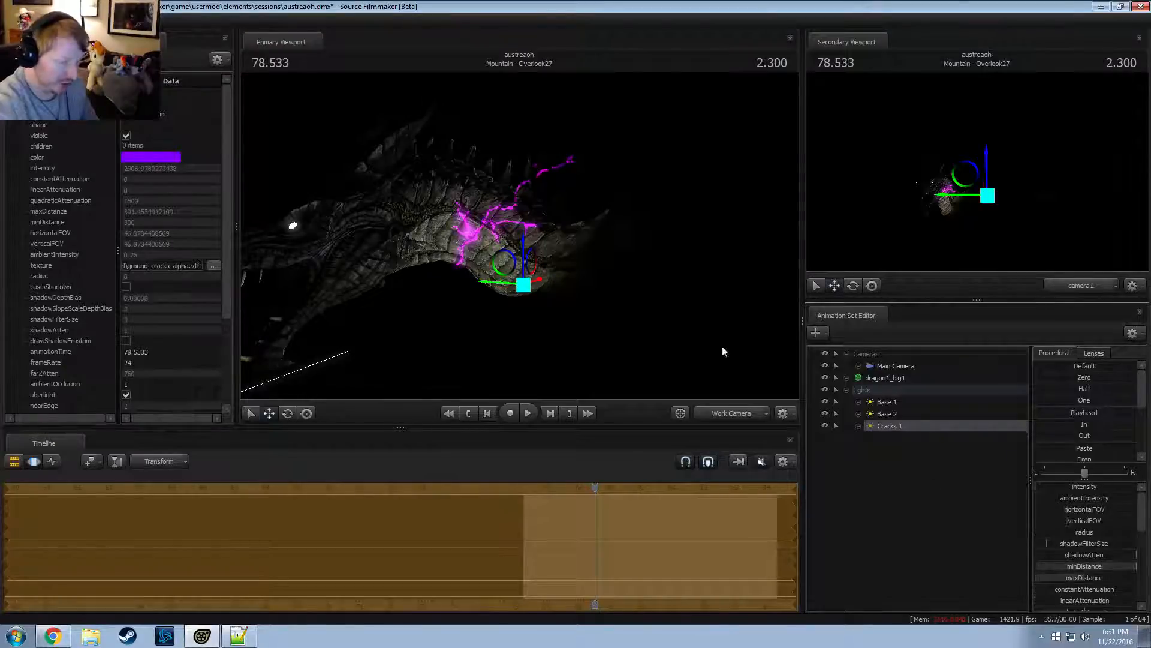
# Look through the Cracks 1 light to place the cracks on the dragon's neck, and check them through the Work Camera
pyautogui.moveTo(654, 309); pyautogui.dragTo(633, 299)
pyautogui.moveTo(889, 430); pyautogui.dragTo(528, 237)
pyautogui.moveTo(521, 238); pyautogui.dragTo(667, 380)
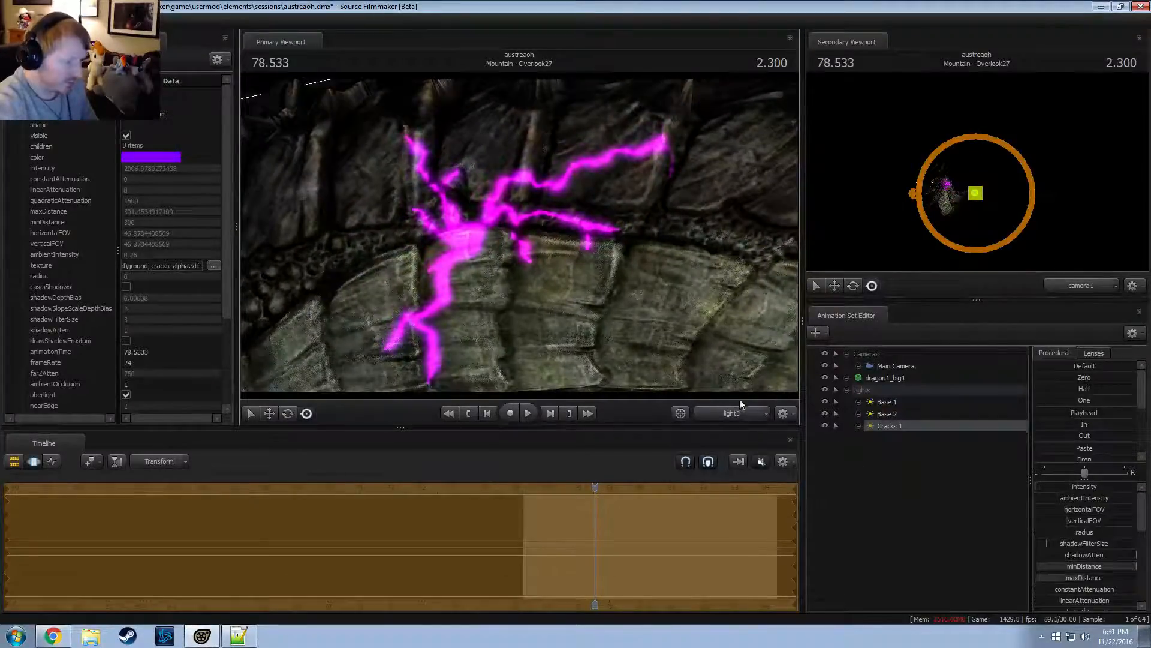
pyautogui.click(732, 413)
pyautogui.click(731, 384)
pyautogui.moveTo(521, 239); pyautogui.dragTo(485, 223)
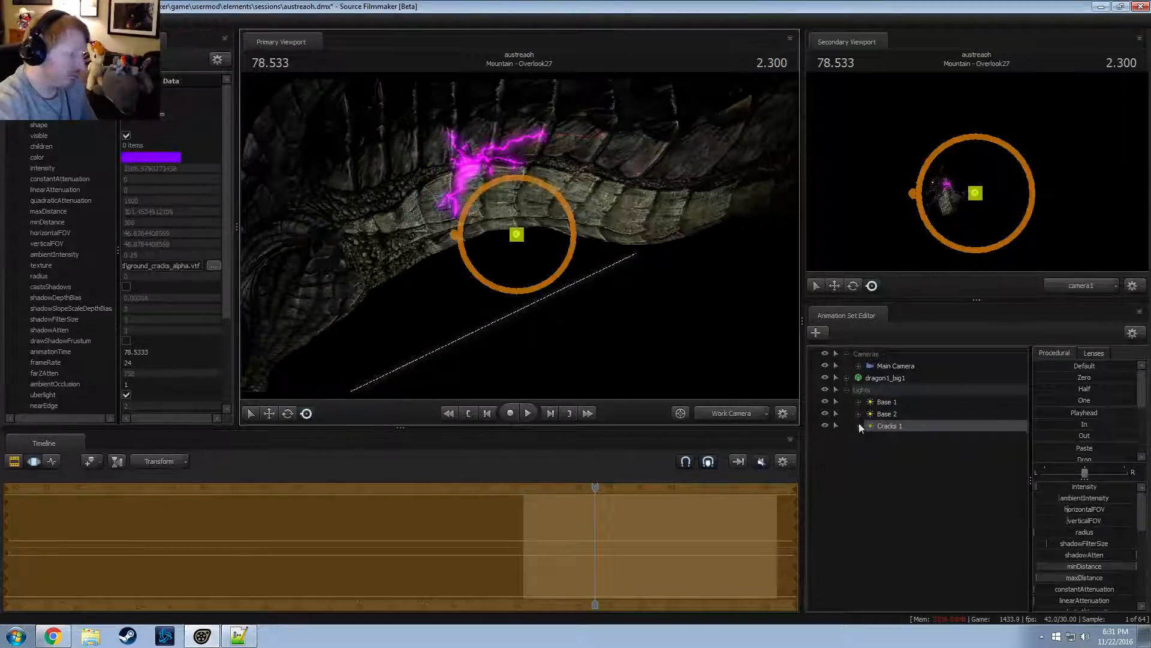
# Return to the Cracks 1 light's view and re-aim it so the cracks run across the neck's belly plates and side scales
pyautogui.click(732, 413)
pyautogui.click(732, 396)
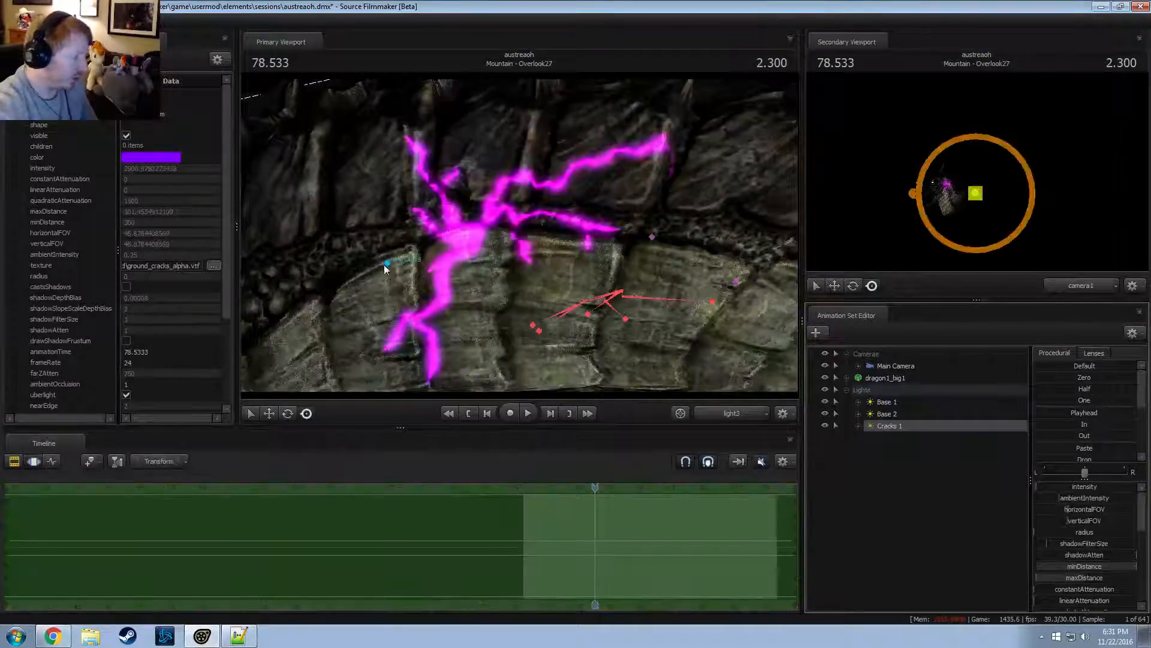
pyautogui.moveTo(540, 239)
pyautogui.mouseDown()
pyautogui.moveTo(502, 263)
pyautogui.moveTo(509, 221)
pyautogui.mouseUp()
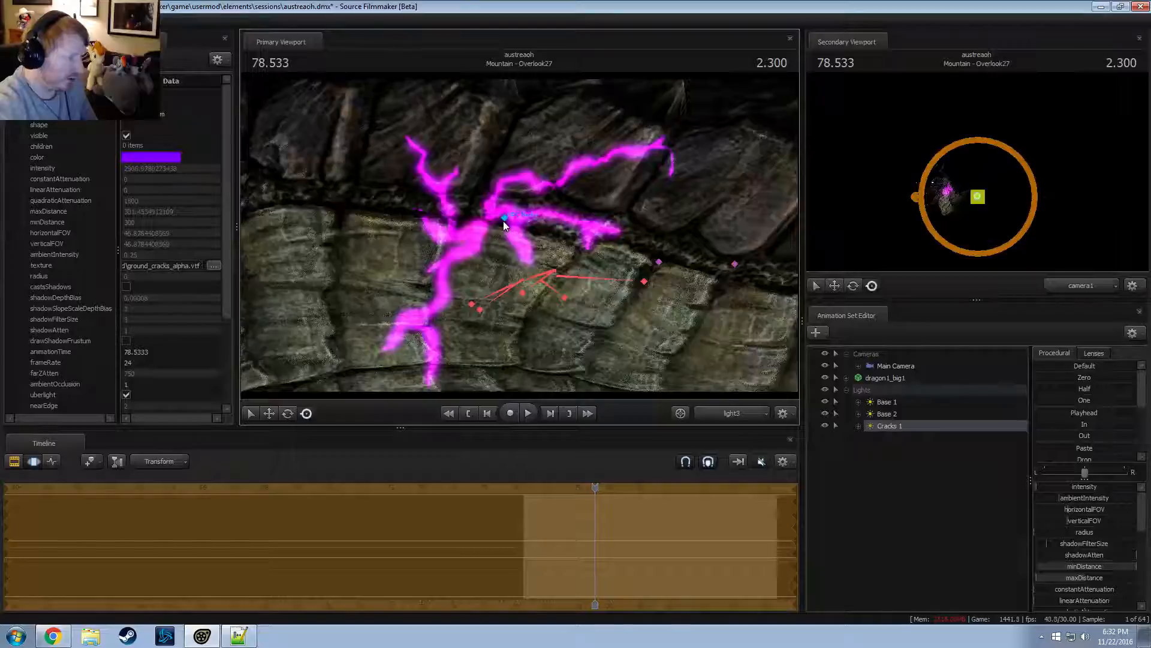
# Lock the Cracks 1 light's transform to the dragon's NPC Neck4 bone and apply the Playhead preset fully to the transform
pyautogui.click(502, 221)
pyautogui.scroll(-5, 905, 469)
pyautogui.scroll(5, 904, 469)
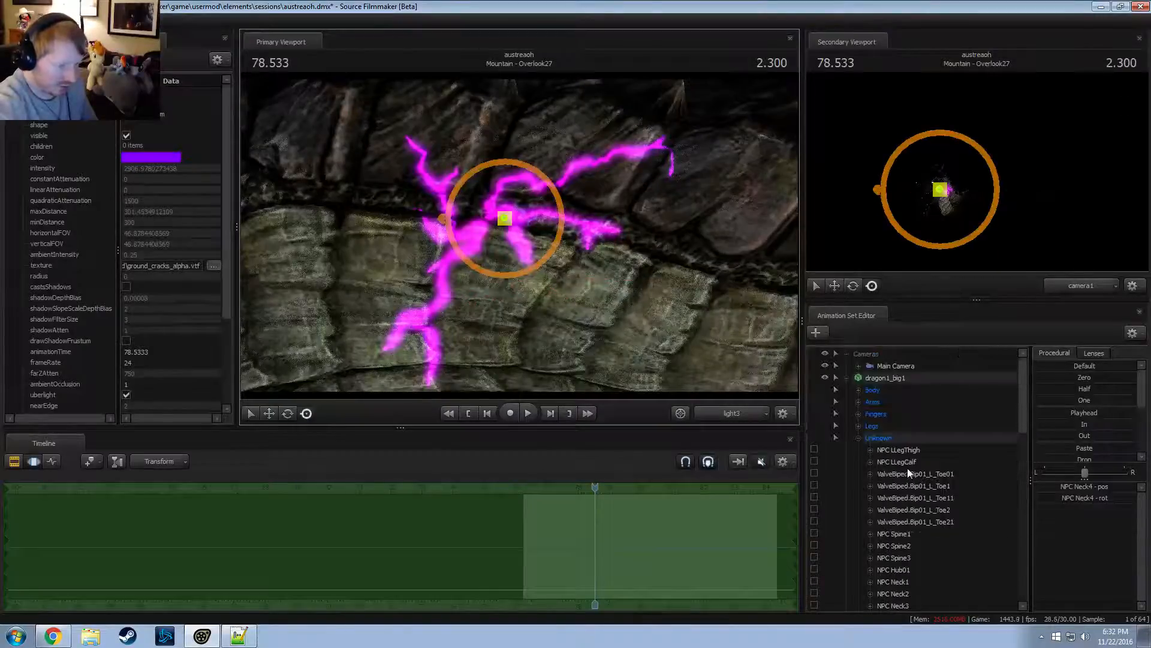
pyautogui.scroll(-10, 863, 395)
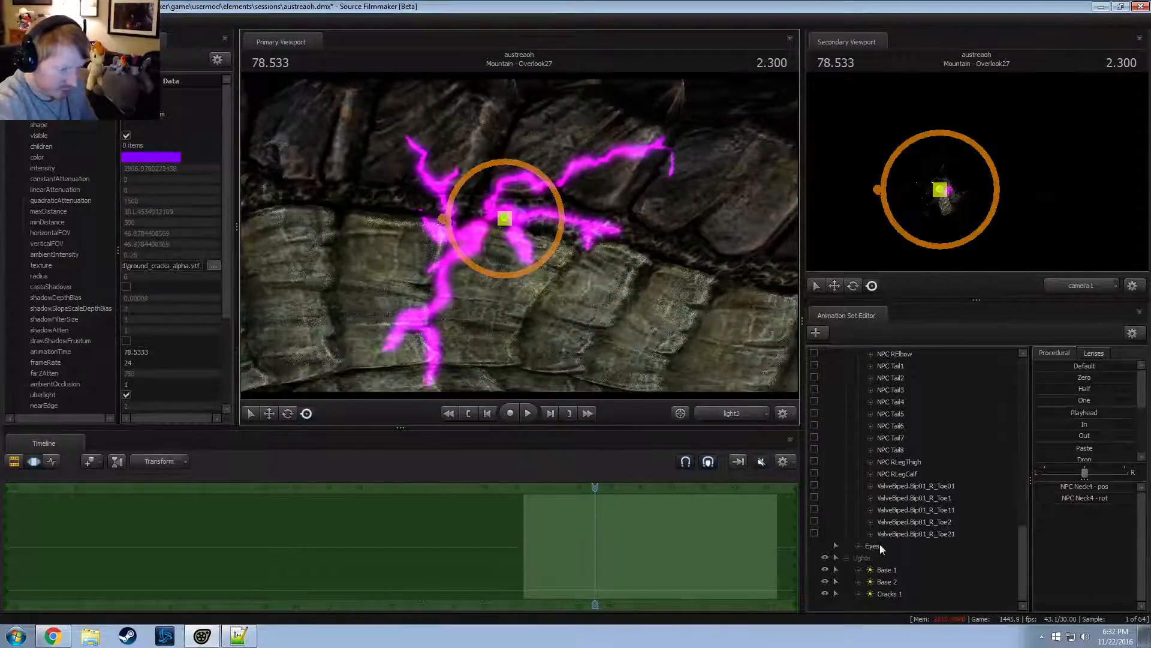
pyautogui.scroll(10, 873, 592)
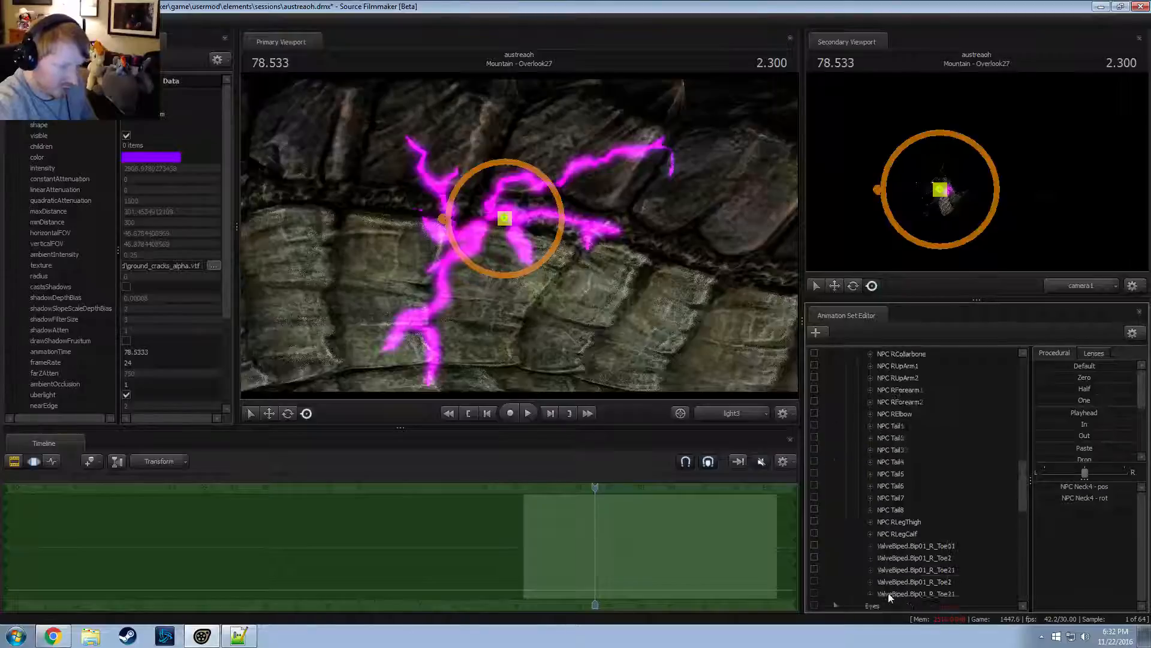
pyautogui.scroll(1, 907, 424)
pyautogui.scroll(-11, 905, 607)
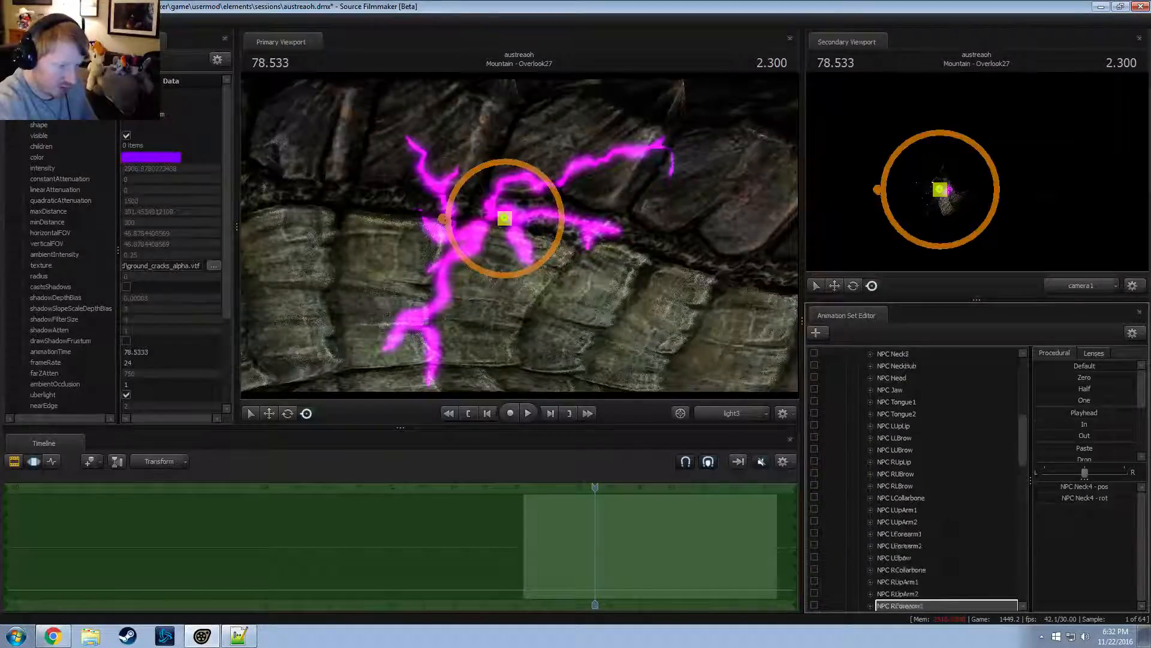
pyautogui.click(927, 596)
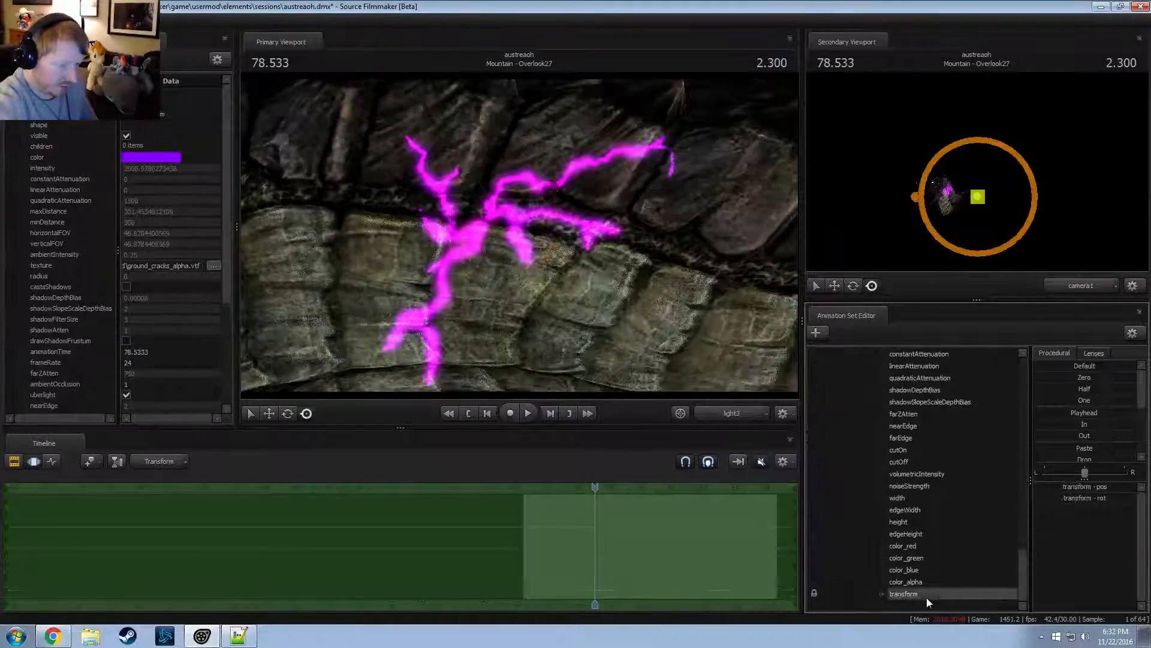
pyautogui.moveTo(1082, 413); pyautogui.dragTo(1132, 413)
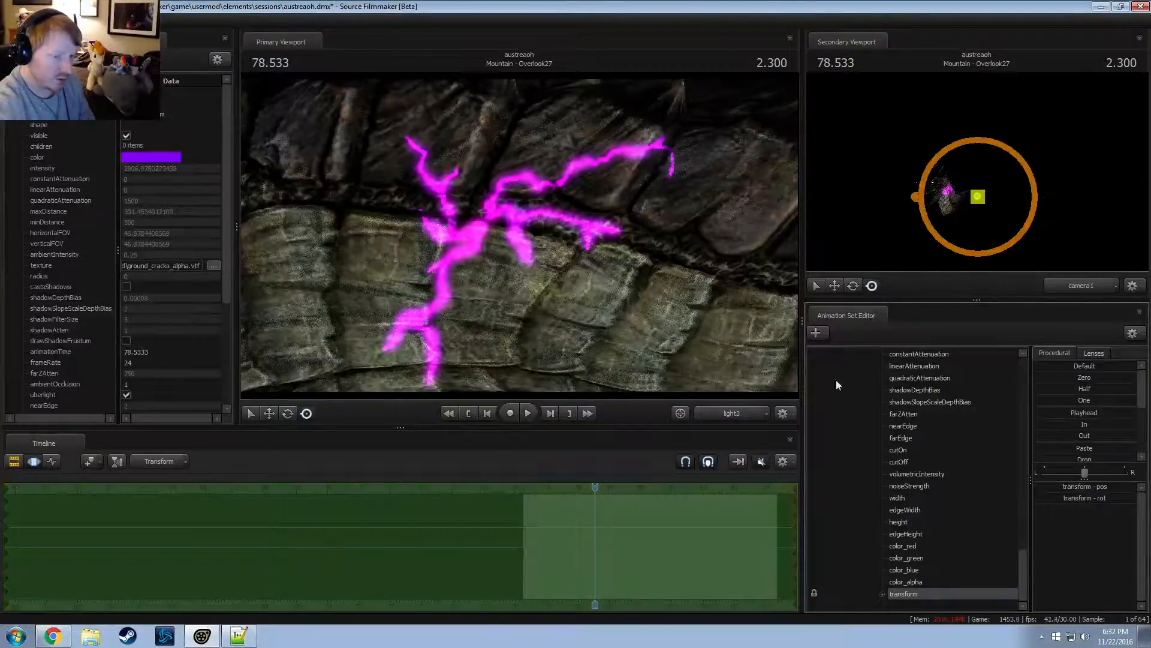
# Switch to the Work Camera, select the NPC Neck4 bone for rotation, and inspect the cracks up close on the neck
pyautogui.click(733, 417)
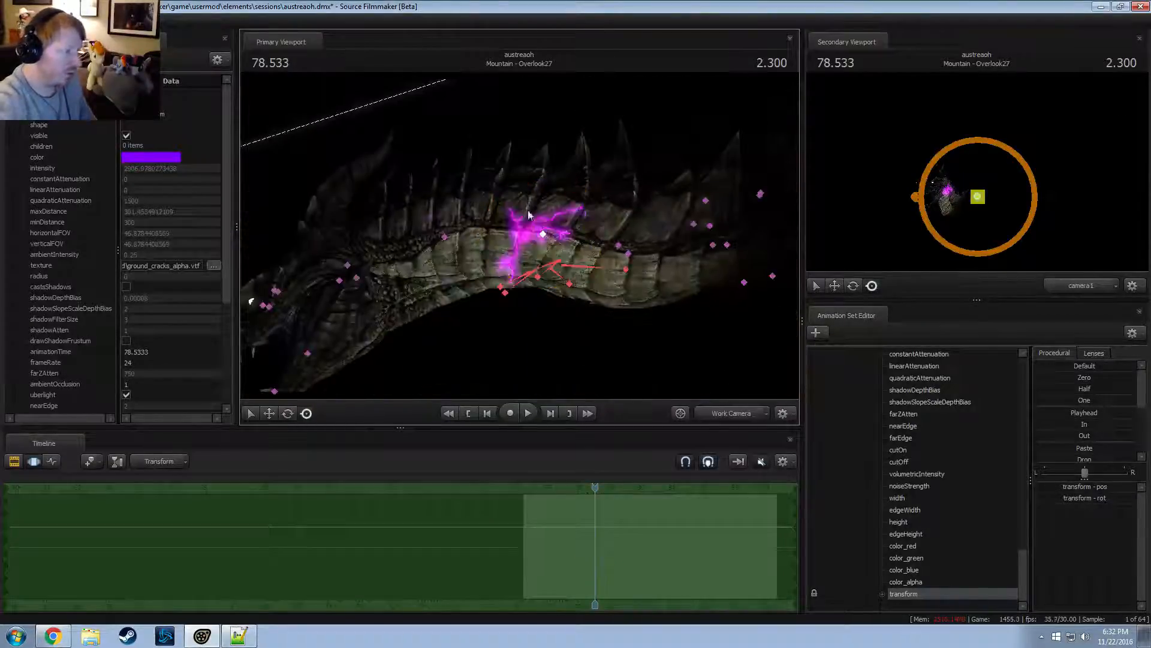
pyautogui.keyDown('alt'); pyautogui.moveTo(632, 219); pyautogui.dragTo(452, 213); pyautogui.keyUp('alt')
pyautogui.keyDown('ctrl'); pyautogui.click(459, 220); pyautogui.keyUp('ctrl')
pyautogui.keyDown('ctrl'); pyautogui.click(453, 214); pyautogui.keyUp('ctrl')
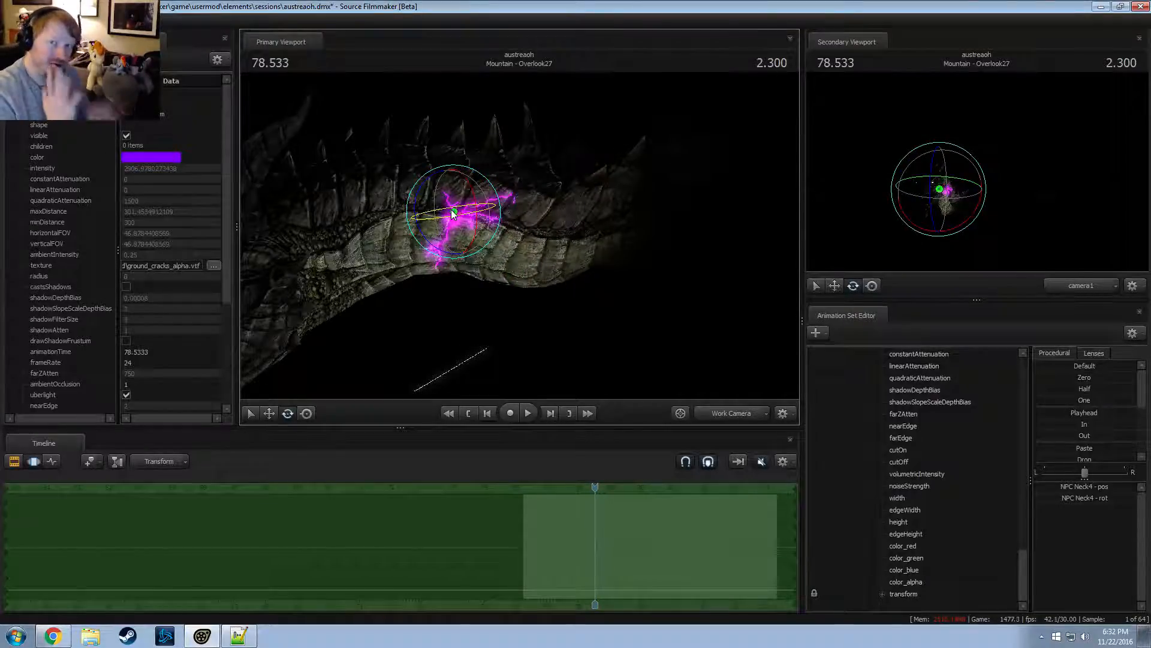
pyautogui.press('w')
pyautogui.moveTo(520, 214); pyautogui.dragTo(506, 223)
# Recolour the Cracks 1 light to a fiery orange-red through its color_red, color_green and color_blue values
pyautogui.scroll(10, 947, 520)
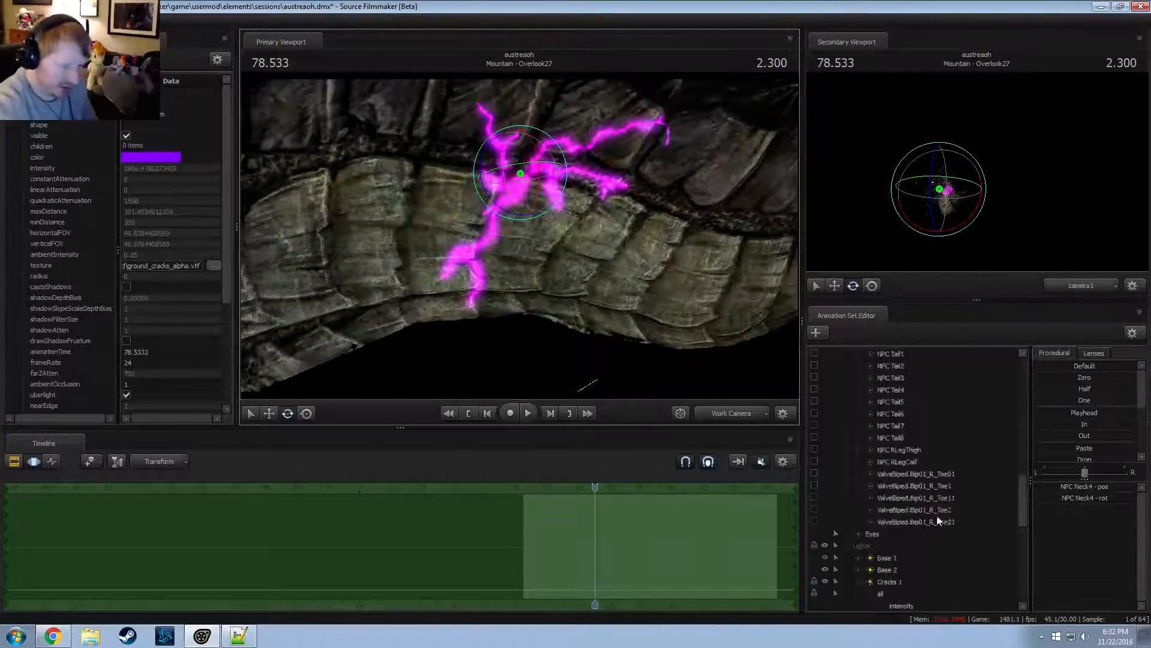
pyautogui.scroll(-5, 936, 516)
pyautogui.click(891, 403)
pyautogui.scroll(-5, 1082, 551)
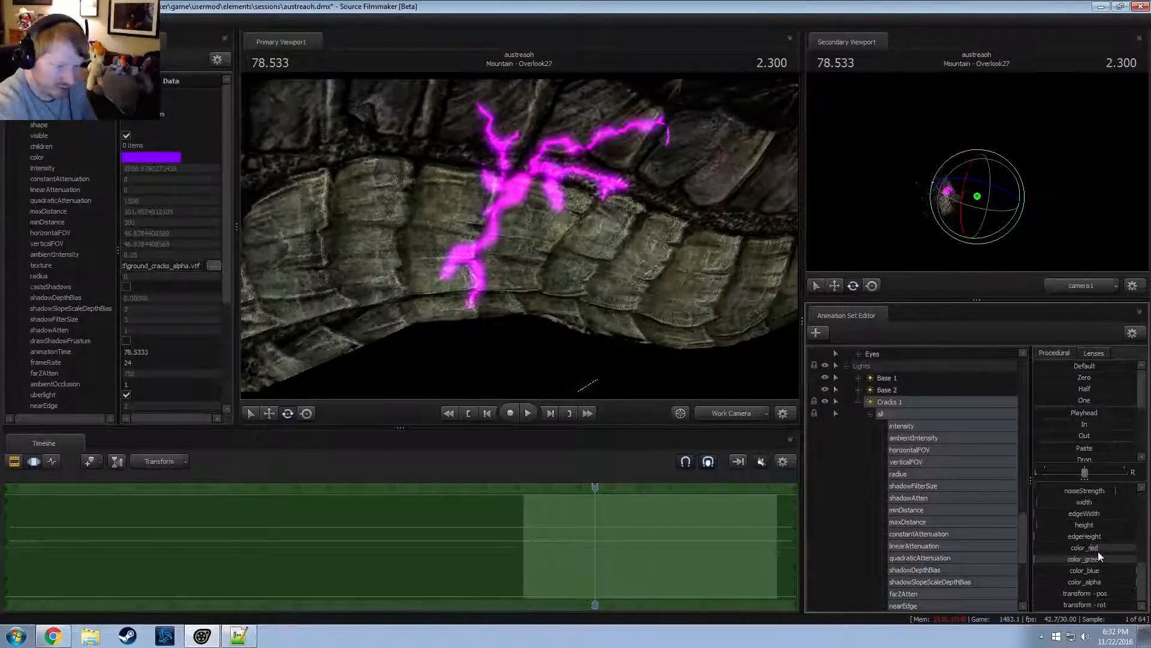
pyautogui.moveTo(1099, 550)
pyautogui.mouseDown()
pyautogui.moveTo(1125, 559)
pyautogui.moveTo(1074, 559)
pyautogui.moveTo(1080, 571)
pyautogui.moveTo(1077, 559)
pyautogui.moveTo(1055, 559)
pyautogui.mouseUp()
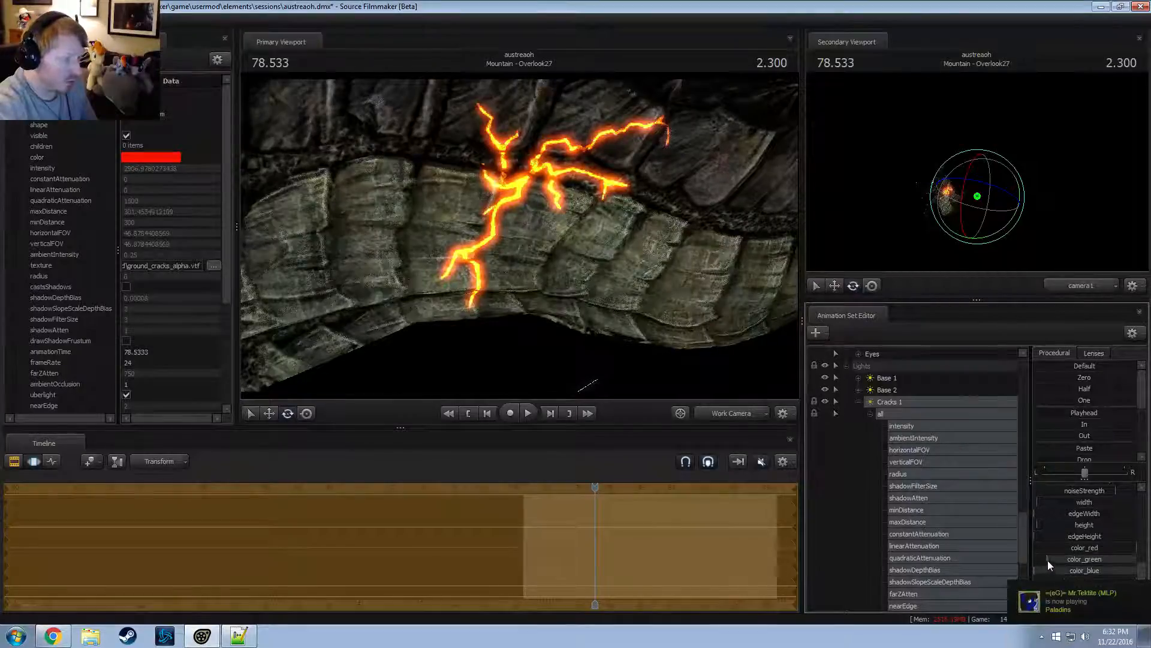
# Lower color_green slightly on the Cracks 1 light to shift the glow of the cracks toward red
pyautogui.moveTo(1046, 559); pyautogui.dragTo(1043, 559)
pyautogui.moveTo(557, 325); pyautogui.dragTo(649, 447)
pyautogui.press('s')
pyautogui.press('a')
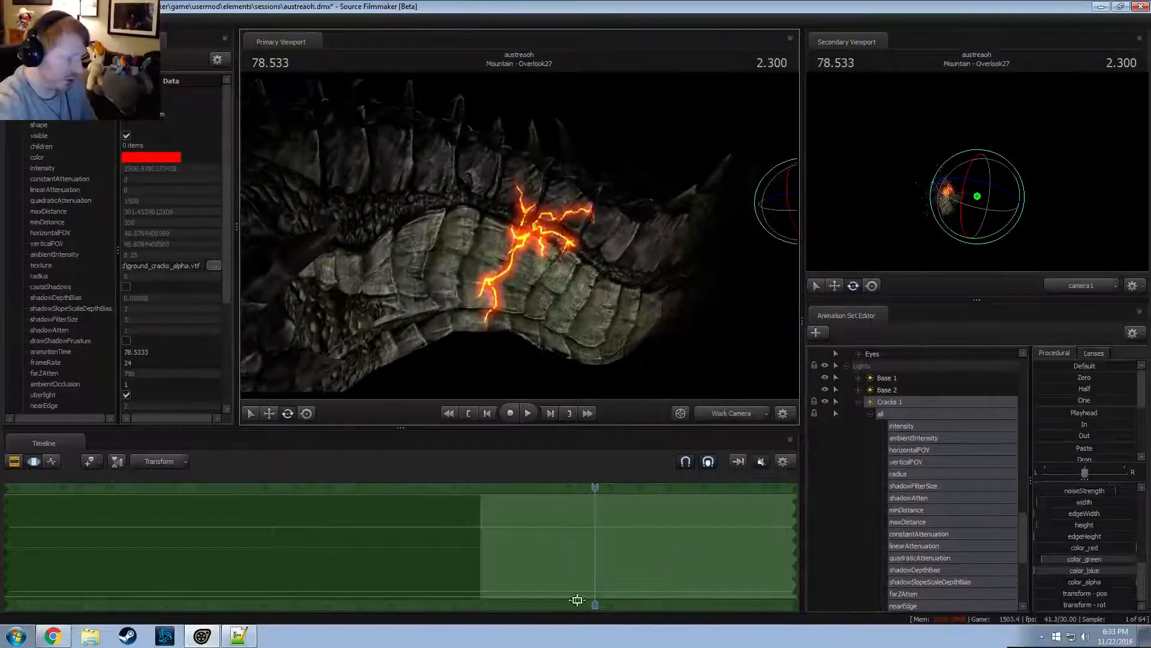
# Set the maximum of the Cracks 1 light's intensity range to 50000
pyautogui.scroll(5, 1101, 495)
pyautogui.rightClick(1064, 486)
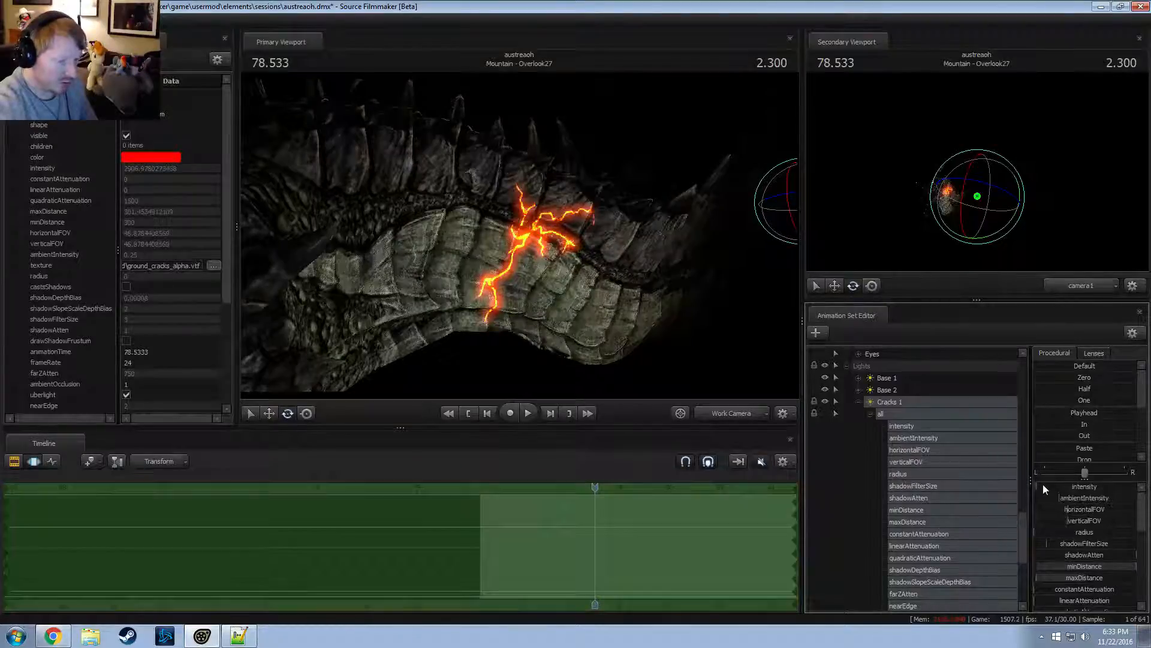
pyautogui.click(1088, 503)
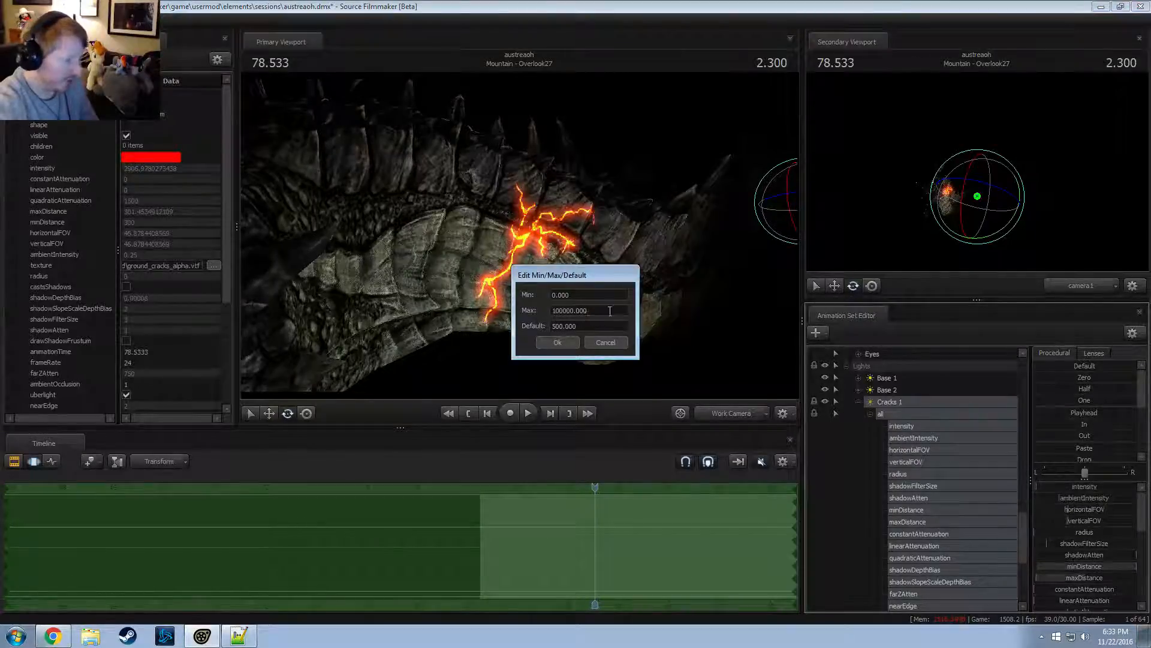
pyautogui.write('50000')
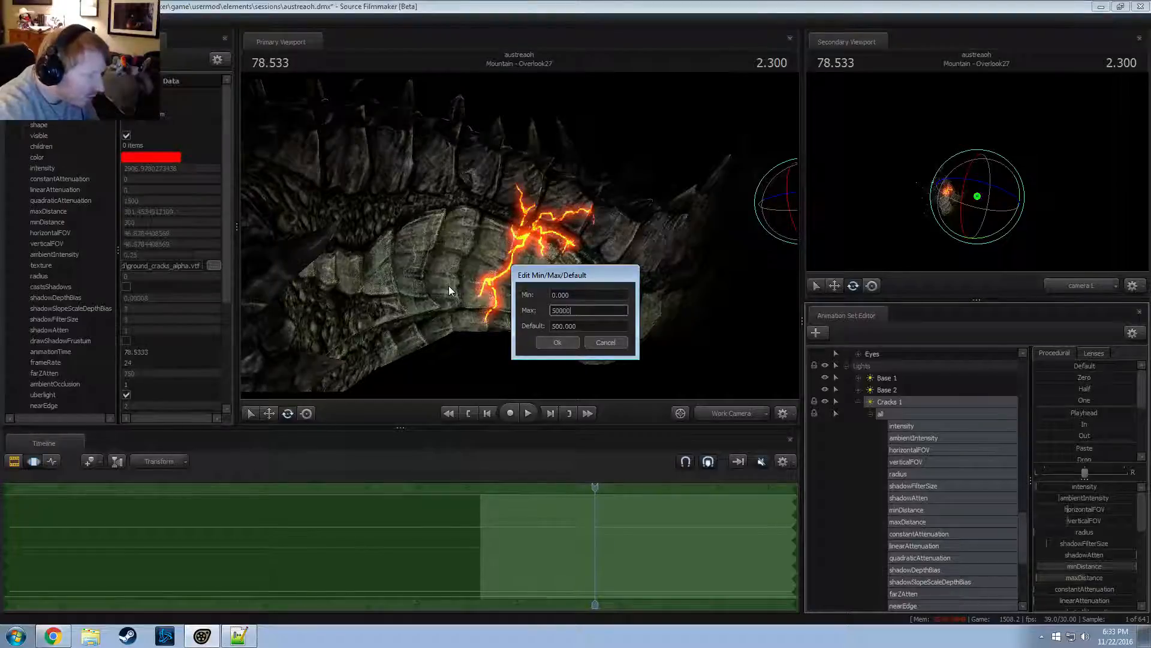
pyautogui.press('Return')
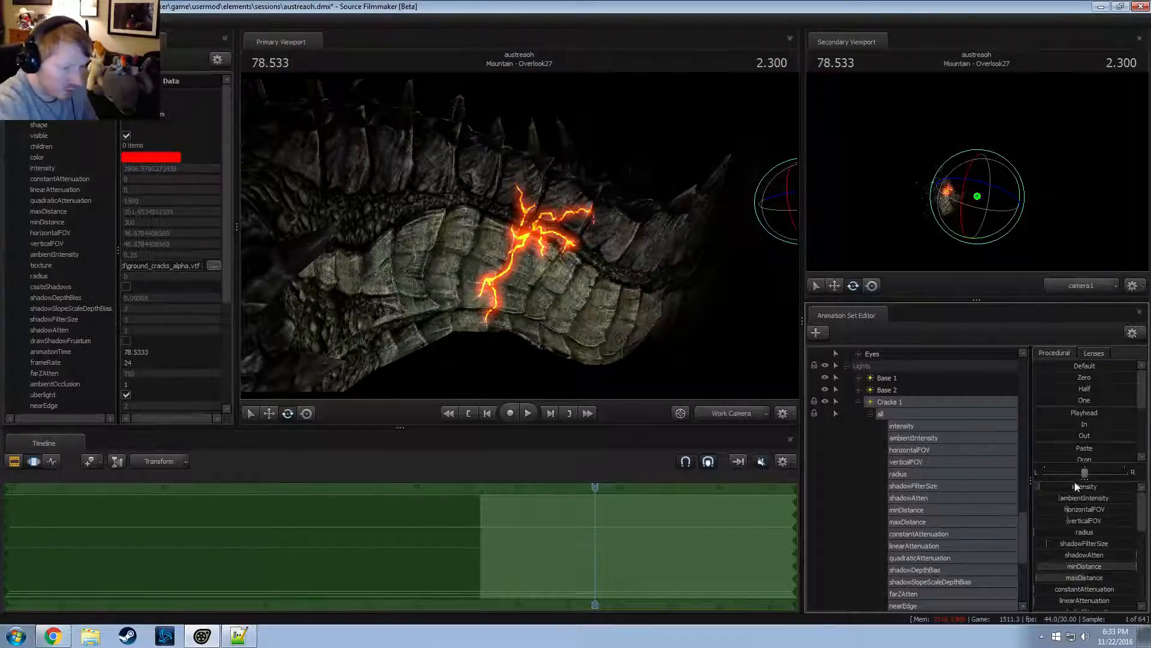
# Reduce the maximum of the intensity range again and dim the Cracks 1 light to an intensity of about 116
pyautogui.click(1086, 502)
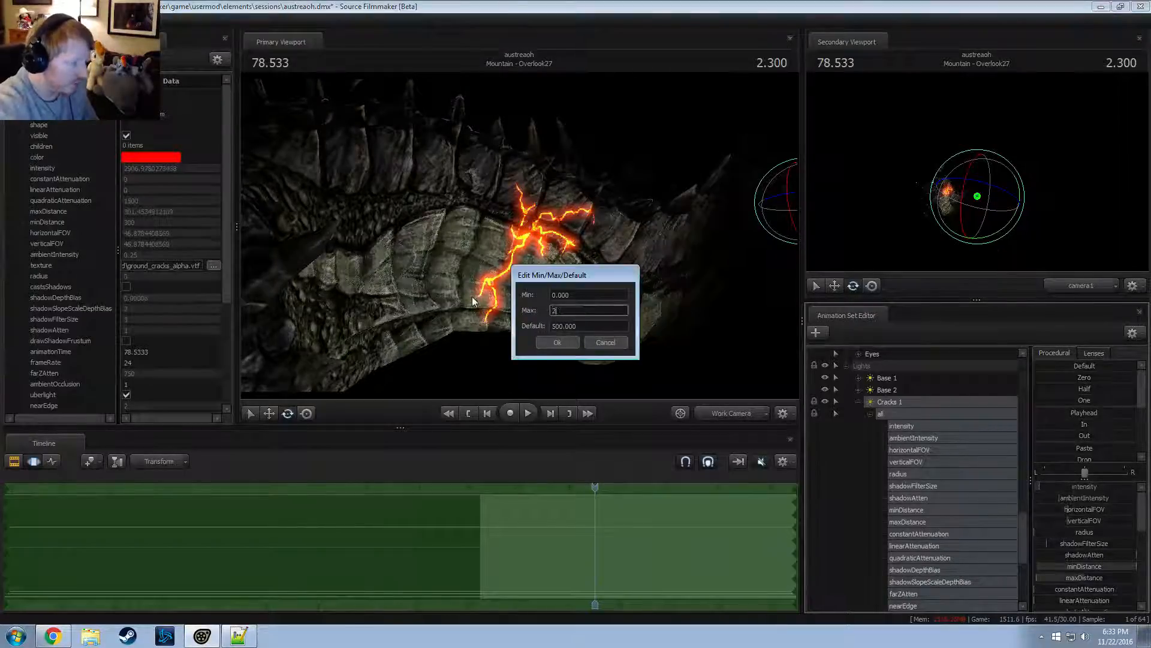
pyautogui.press('Return')
pyautogui.moveTo(1048, 487); pyautogui.dragTo(1034, 487)
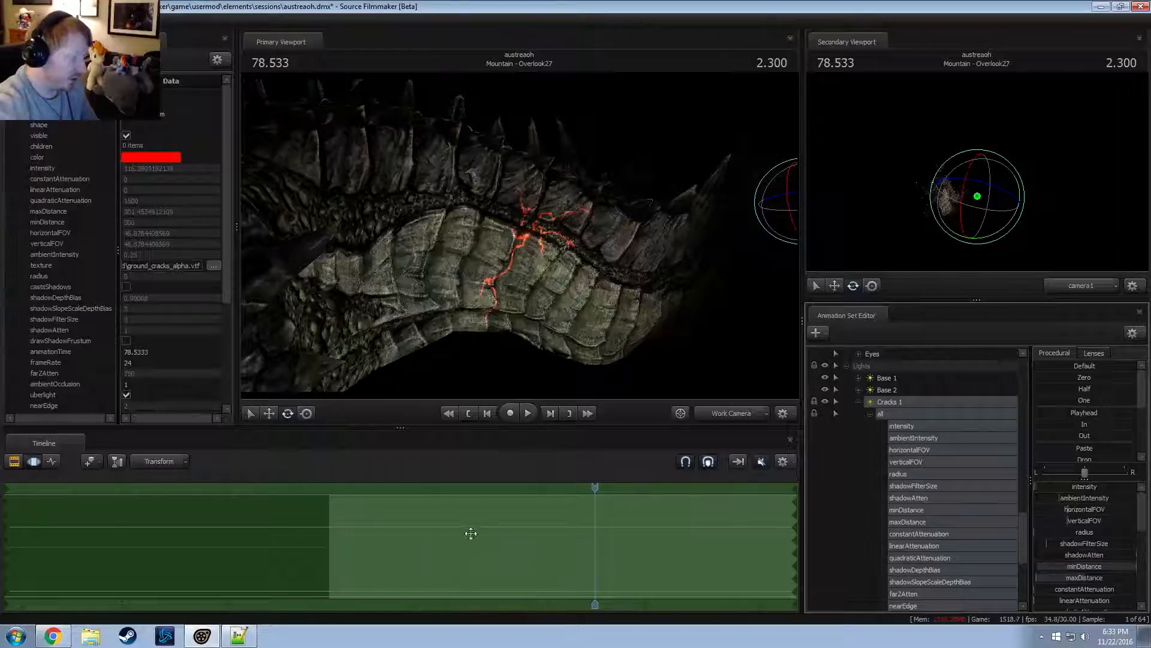
# Raise the Cracks 1 intensity into a pulse peaking at 78.0, over a time selection from about 77.5 to 79.1, and play it back
pyautogui.click(530, 532)
pyautogui.keyDown('shift'); pyautogui.click(534, 532); pyautogui.keyUp('shift')
pyautogui.keyDown('shift'); pyautogui.scroll(5, 534, 532); pyautogui.keyUp('shift')
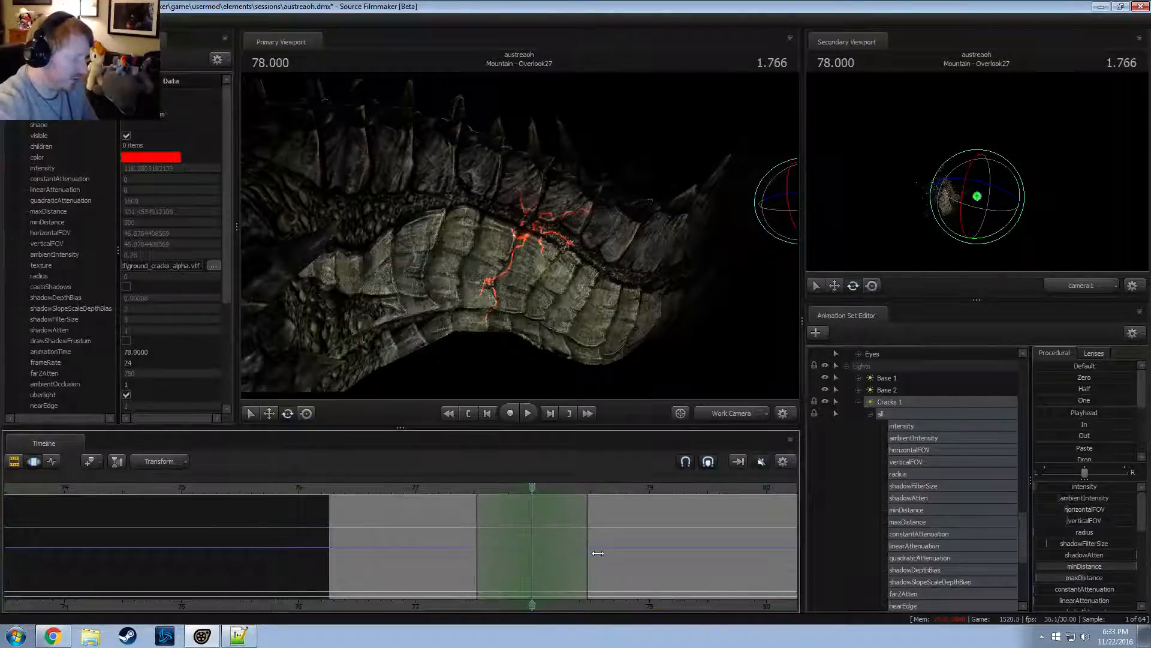
pyautogui.moveTo(593, 556); pyautogui.dragTo(690, 568)
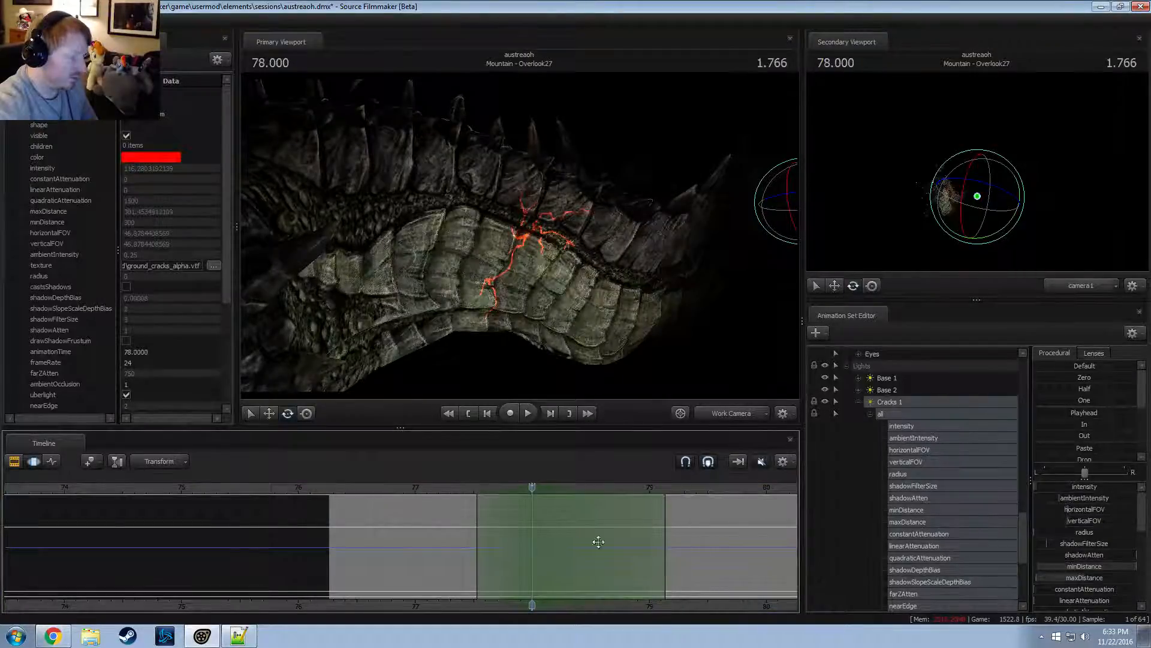
pyautogui.moveTo(1071, 488); pyautogui.dragTo(1088, 488)
pyautogui.press('space')
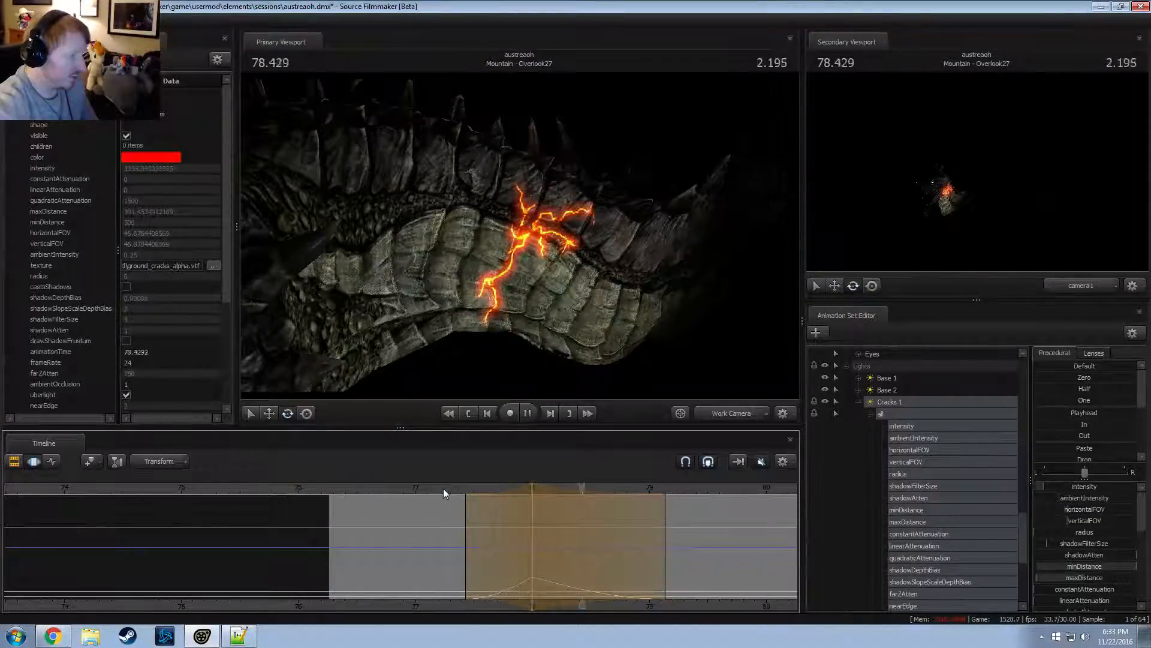
pyautogui.press('space')
# Apply the Round procedural preset to the intensity after the peak and extend the falloff to about 80.9
pyautogui.moveTo(666, 537); pyautogui.dragTo(763, 560)
pyautogui.scroll(3, 573, 559)
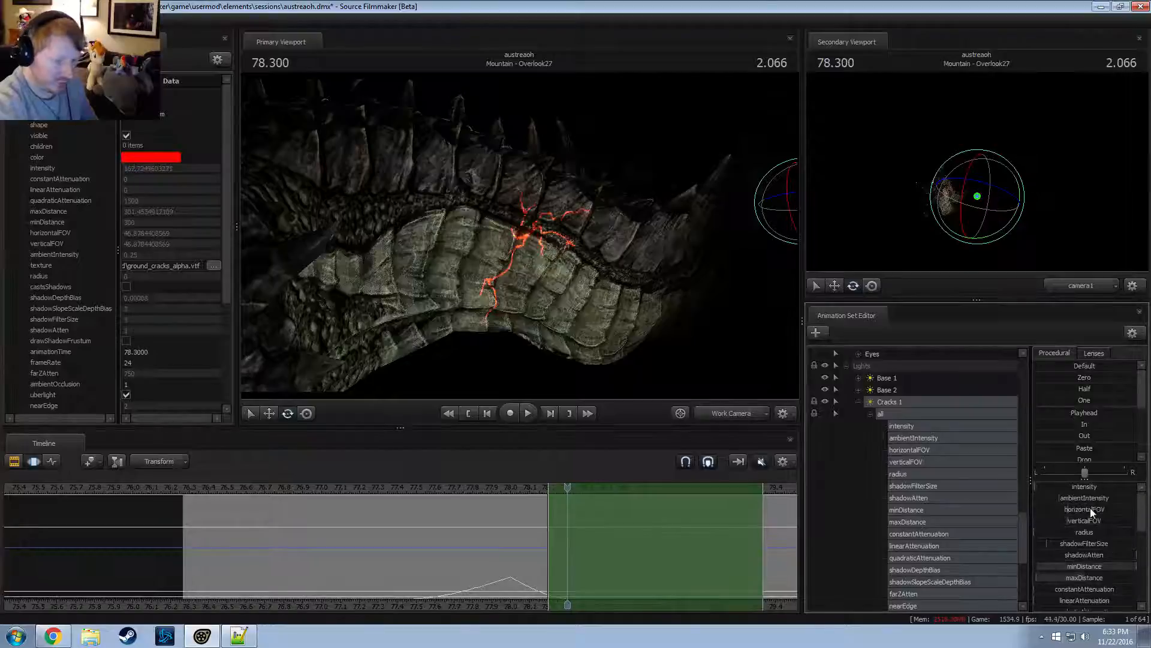
pyautogui.scroll(-3, 1082, 453)
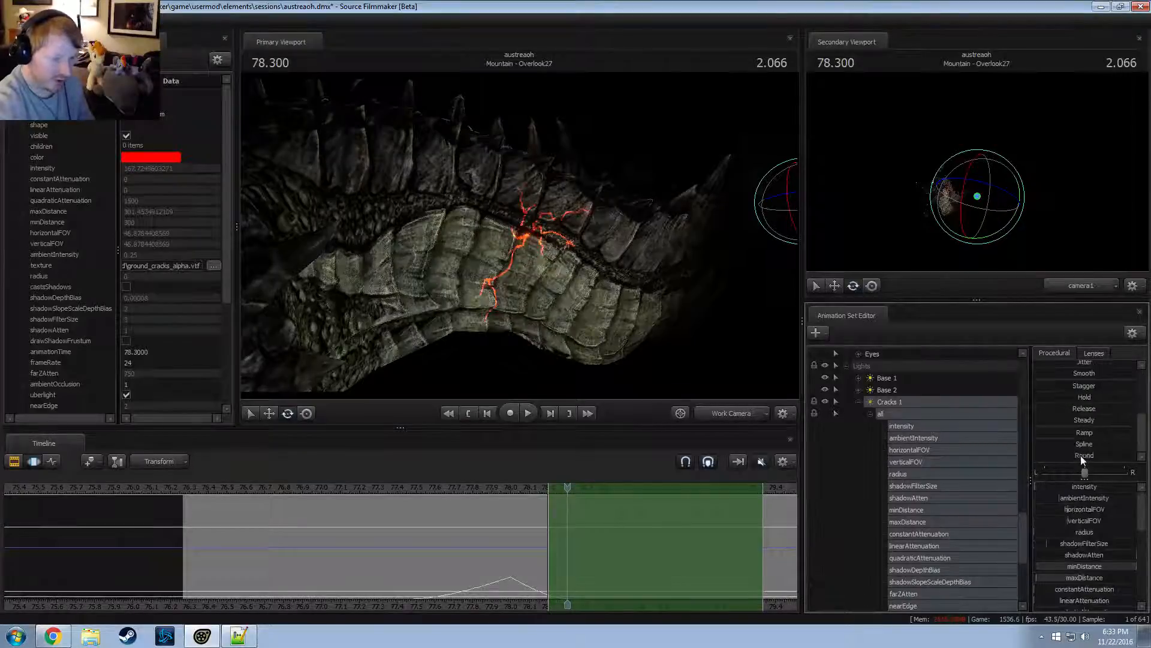
pyautogui.doubleClick(1081, 456)
pyautogui.scroll(-3, 564, 585)
pyautogui.moveTo(551, 573); pyautogui.dragTo(538, 574)
pyautogui.scroll(2, 720, 595)
pyautogui.scroll(-2, 721, 595)
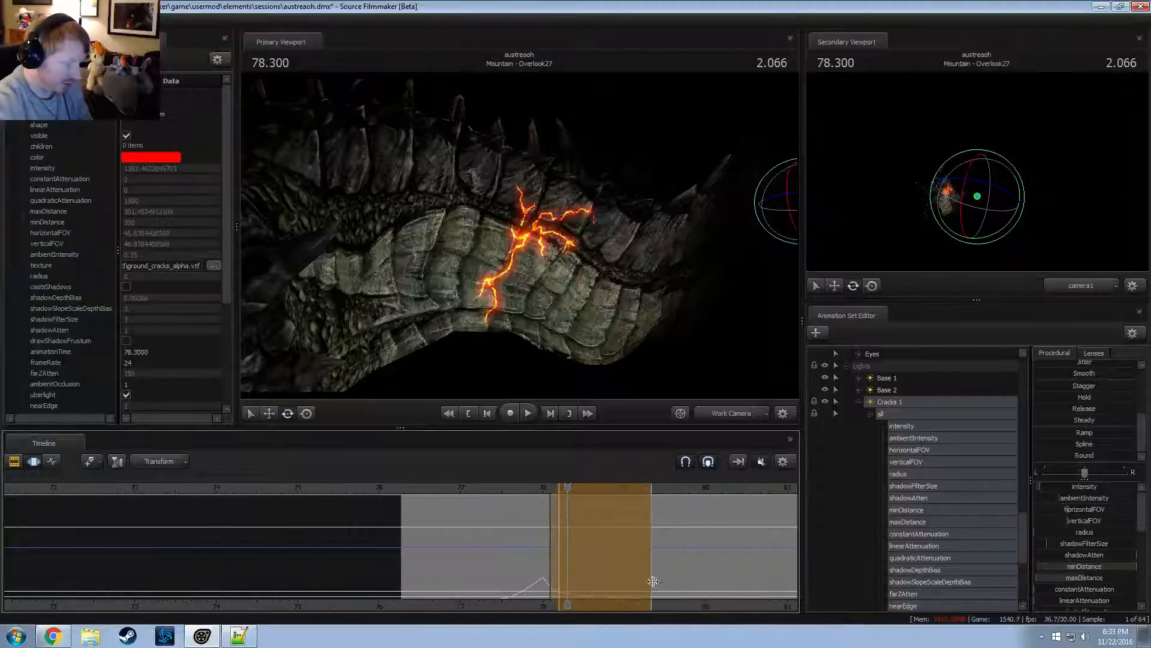
pyautogui.moveTo(652, 581); pyautogui.dragTo(777, 558)
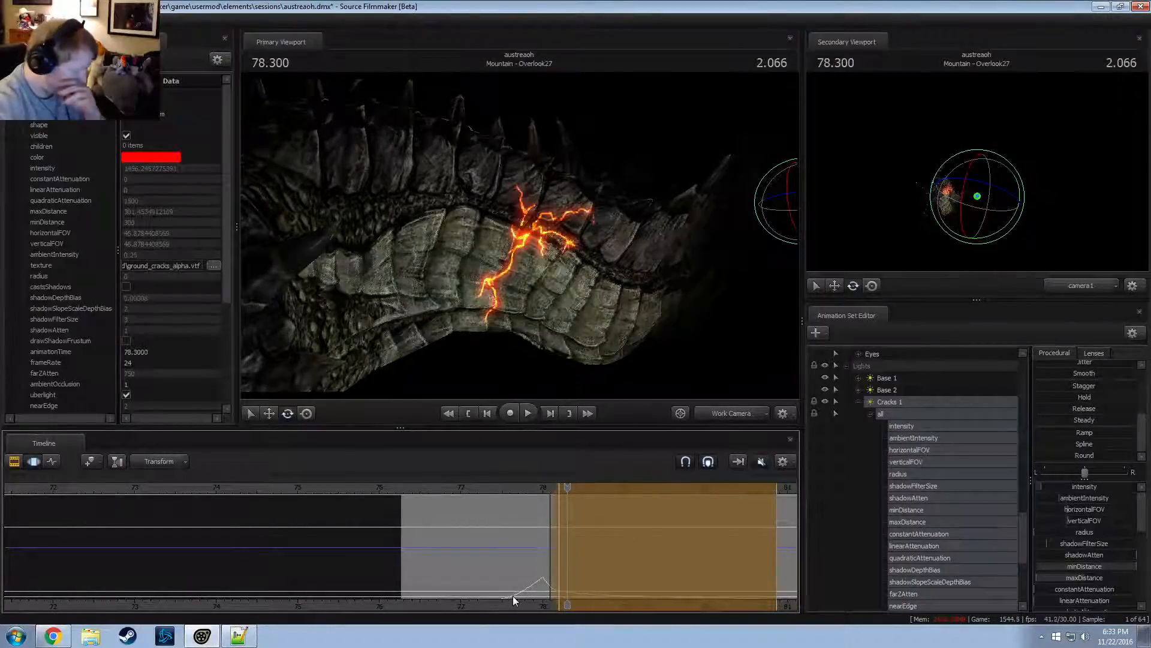
# Raise the Cracks 1 intensity slightly over the lead-up from about 76.2 to 77.8 and play back the shot
pyautogui.moveTo(438, 593); pyautogui.dragTo(397, 571)
pyautogui.moveTo(1074, 486); pyautogui.dragTo(1098, 486)
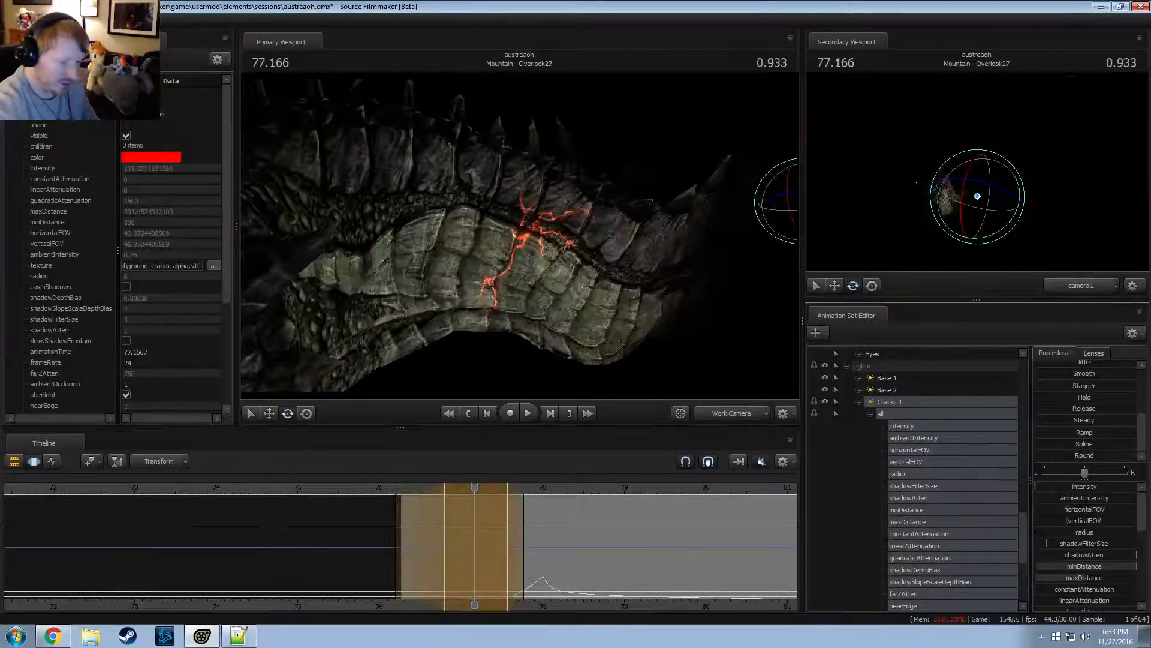
pyautogui.click(396, 488)
pyautogui.press('space')
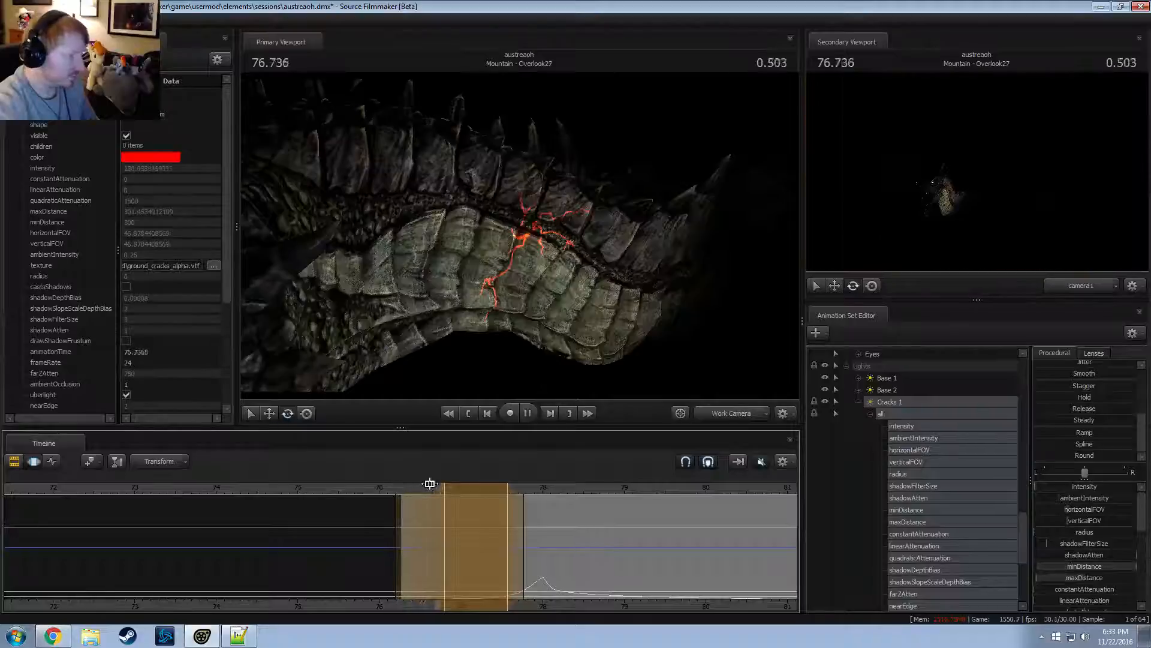
pyautogui.press('F2')
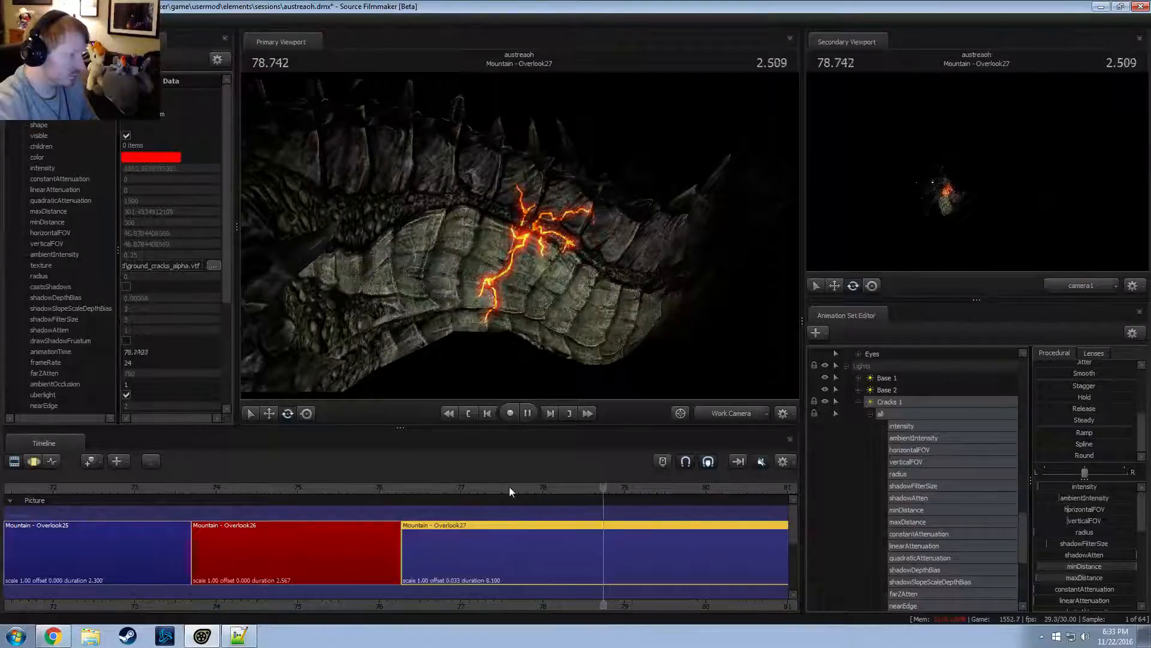
pyautogui.press('space')
pyautogui.click(744, 414)
pyautogui.click(722, 416)
pyautogui.press('F3')
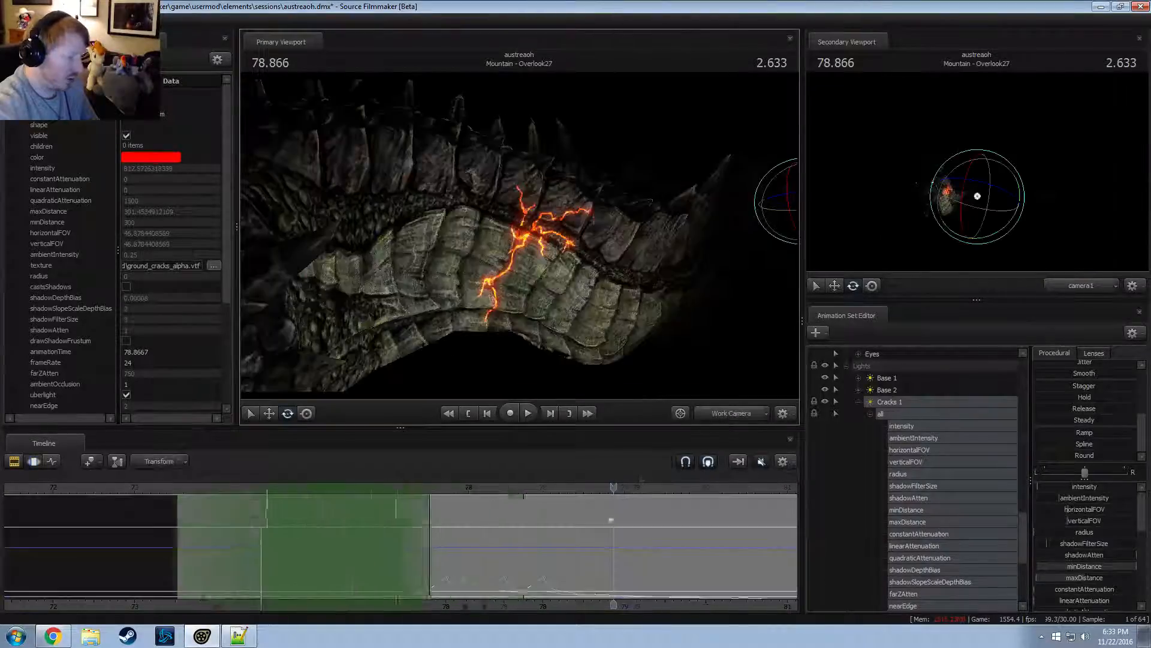
# Raise the intensity into a sharp spike at about 78.0, with a narrow time selection from about 77.8 to 78.2
pyautogui.moveTo(612, 518); pyautogui.dragTo(502, 571)
pyautogui.click(468, 571)
pyautogui.moveTo(1056, 487); pyautogui.dragTo(1118, 487)
pyautogui.press('space')
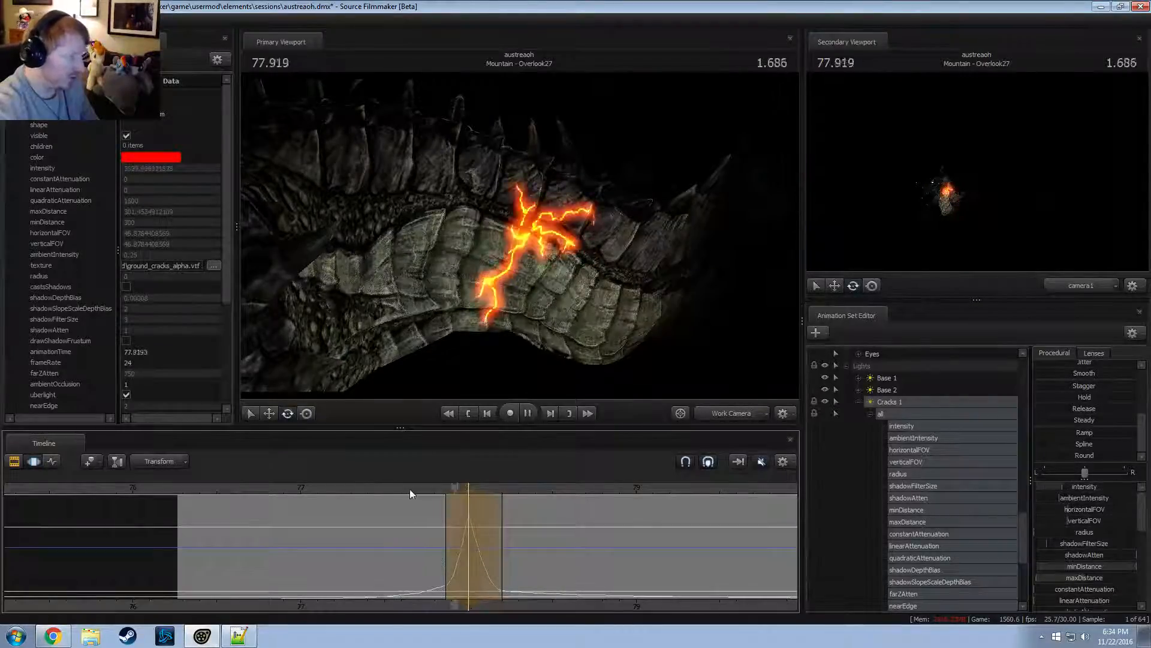
pyautogui.moveTo(503, 518); pyautogui.dragTo(519, 540)
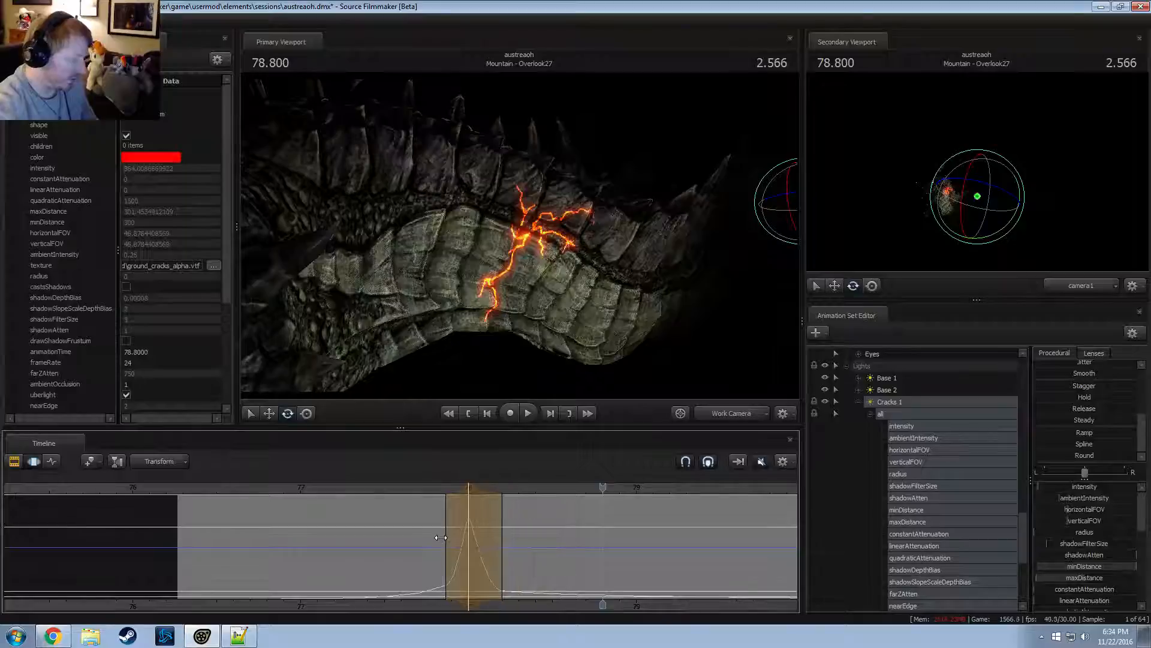
pyautogui.moveTo(441, 537); pyautogui.dragTo(435, 537)
# Play back the crack glow from 76.833 while viewing the dragon from further away
pyautogui.click(273, 486)
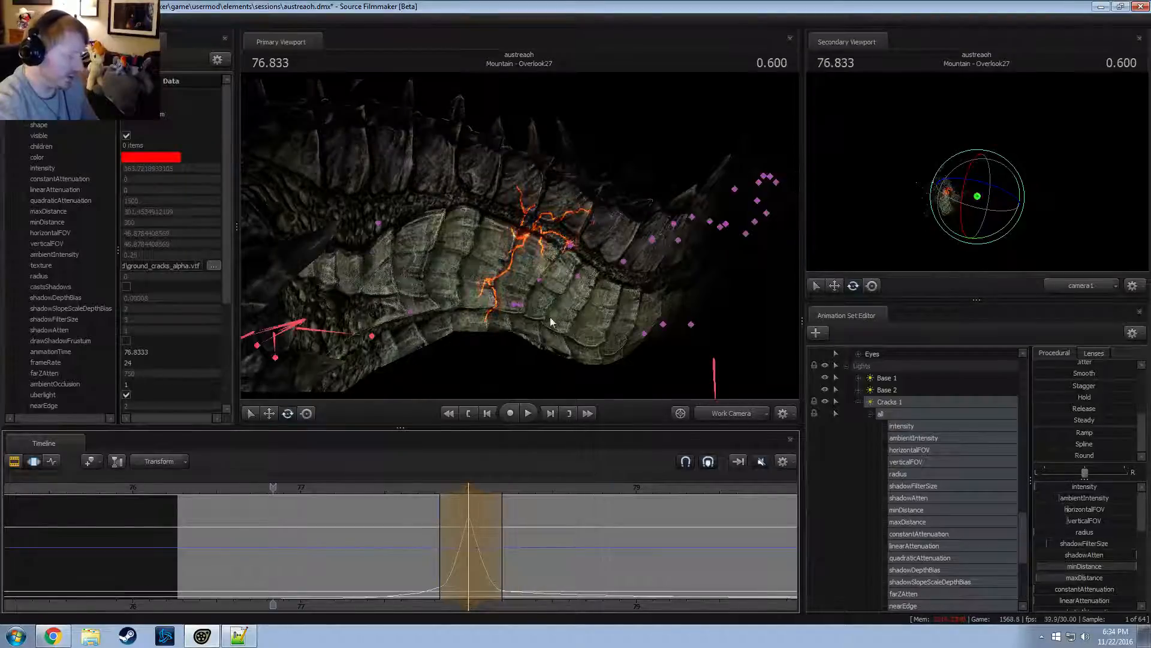
pyautogui.press('space')
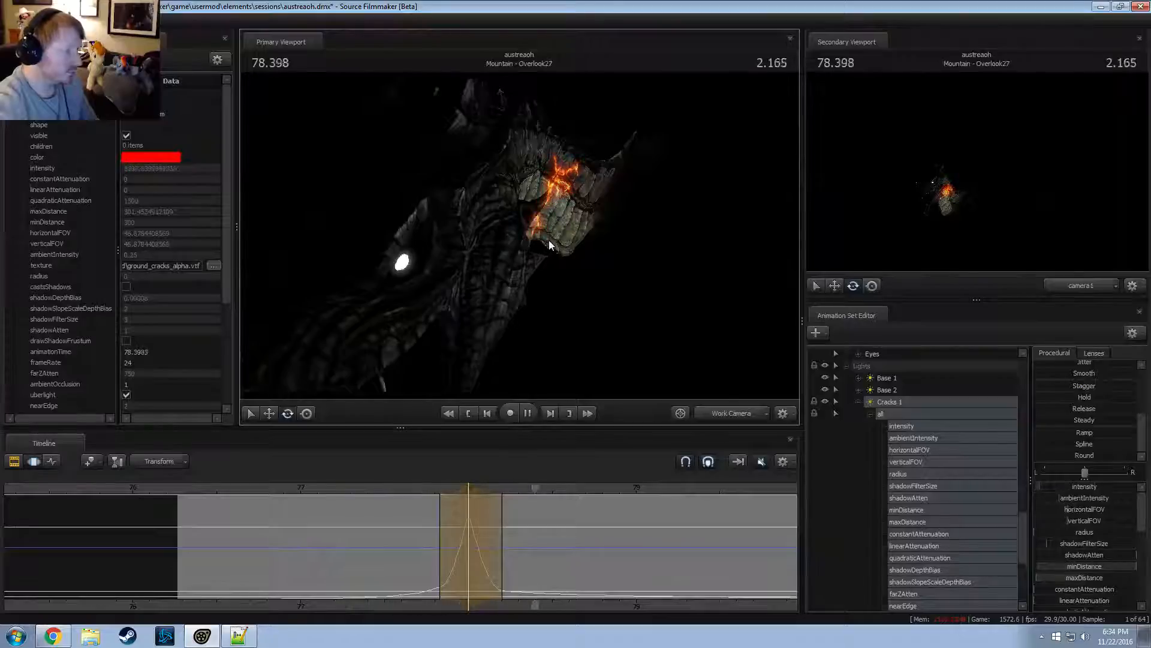
pyautogui.press('space')
# Switch to the browser to view the Dragon Landing [SFM|WIP] page, and return to Source Filmmaker
pyautogui.hotkey('alt', 'Tab')
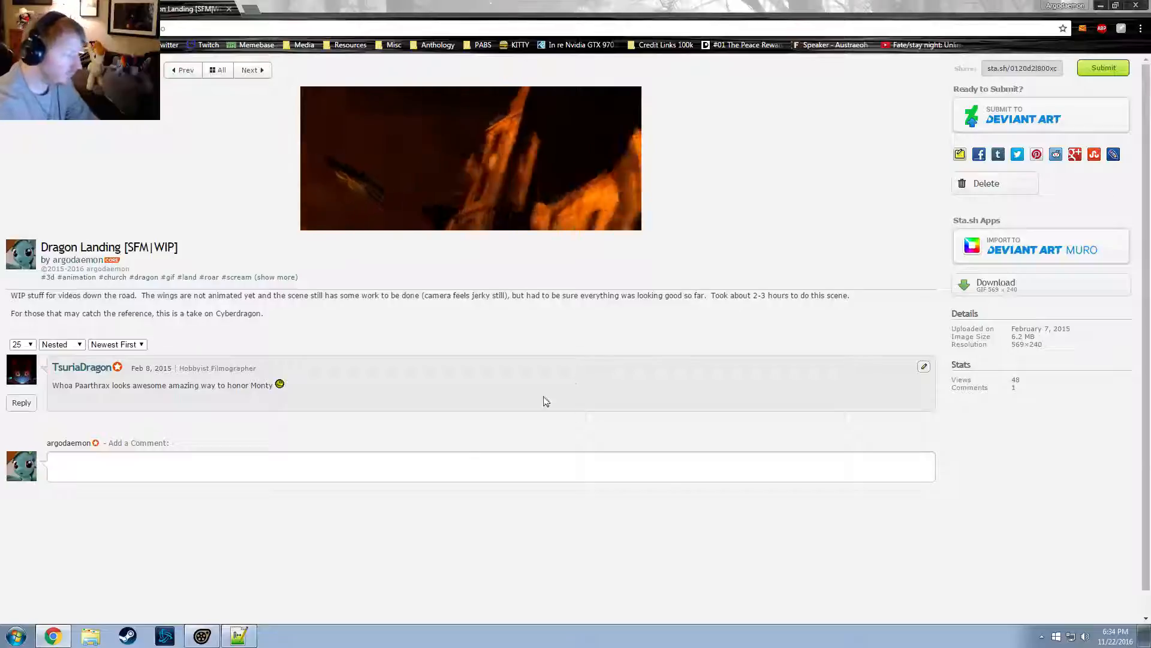
pyautogui.click(239, 636)
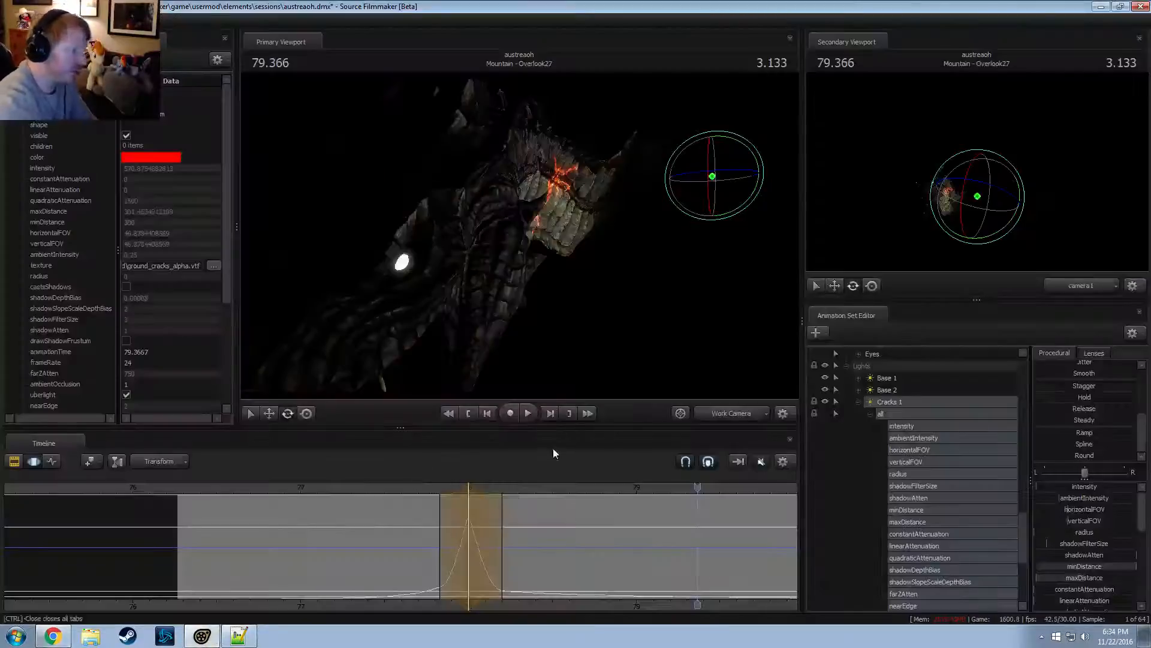
# Replay the intensity spike around 78.0 and examine the glowing cracks on the dragon from several angles
pyautogui.click(419, 489)
pyautogui.press('space')
pyautogui.press('space')
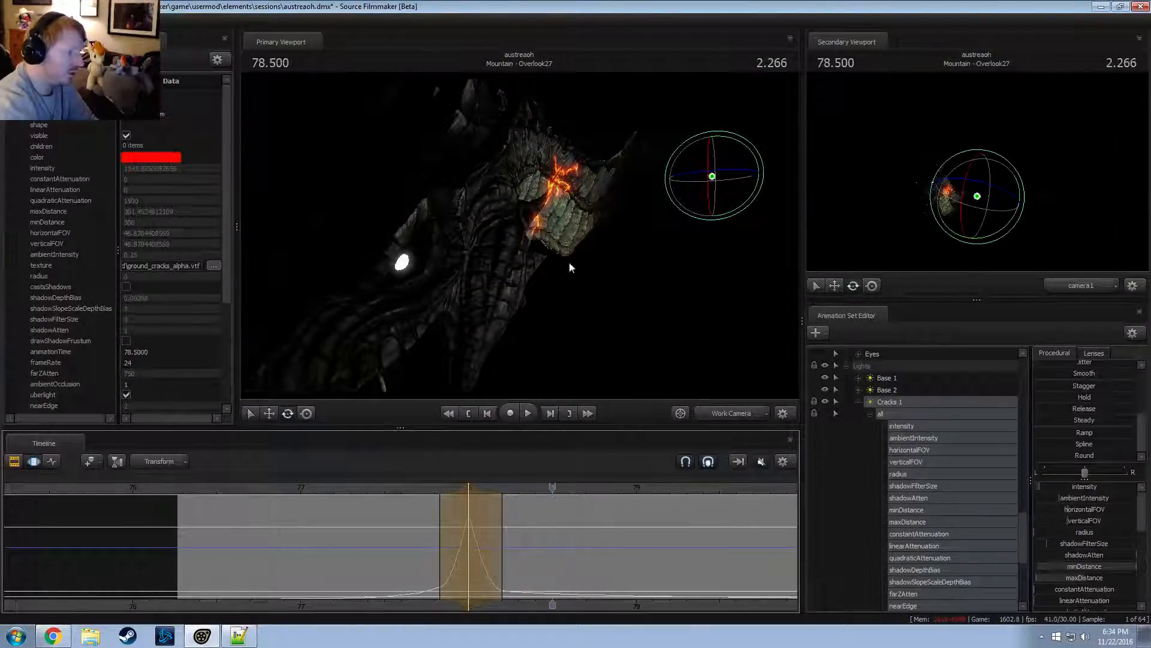
pyautogui.keyDown('alt'); pyautogui.moveTo(570, 265); pyautogui.dragTo(491, 240); pyautogui.keyUp('alt')
pyautogui.press('space')
pyautogui.press('space')
pyautogui.click(410, 487)
pyautogui.press('space')
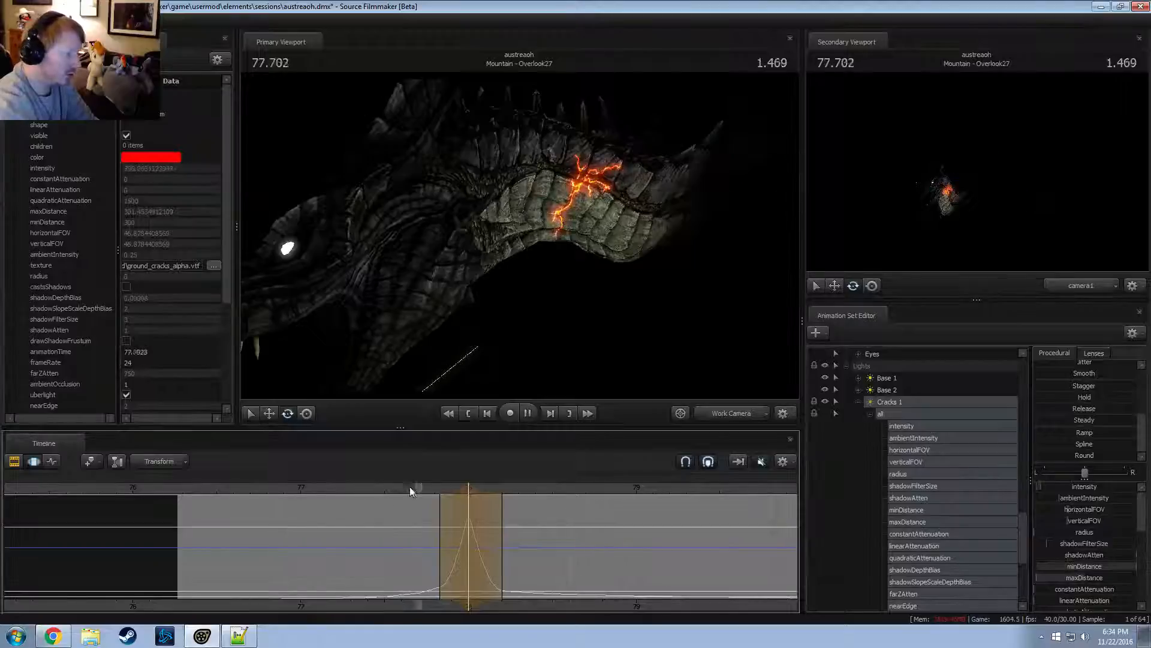
pyautogui.press('space')
pyautogui.keyDown('alt'); pyautogui.moveTo(552, 340); pyautogui.dragTo(542, 261); pyautogui.keyUp('alt')
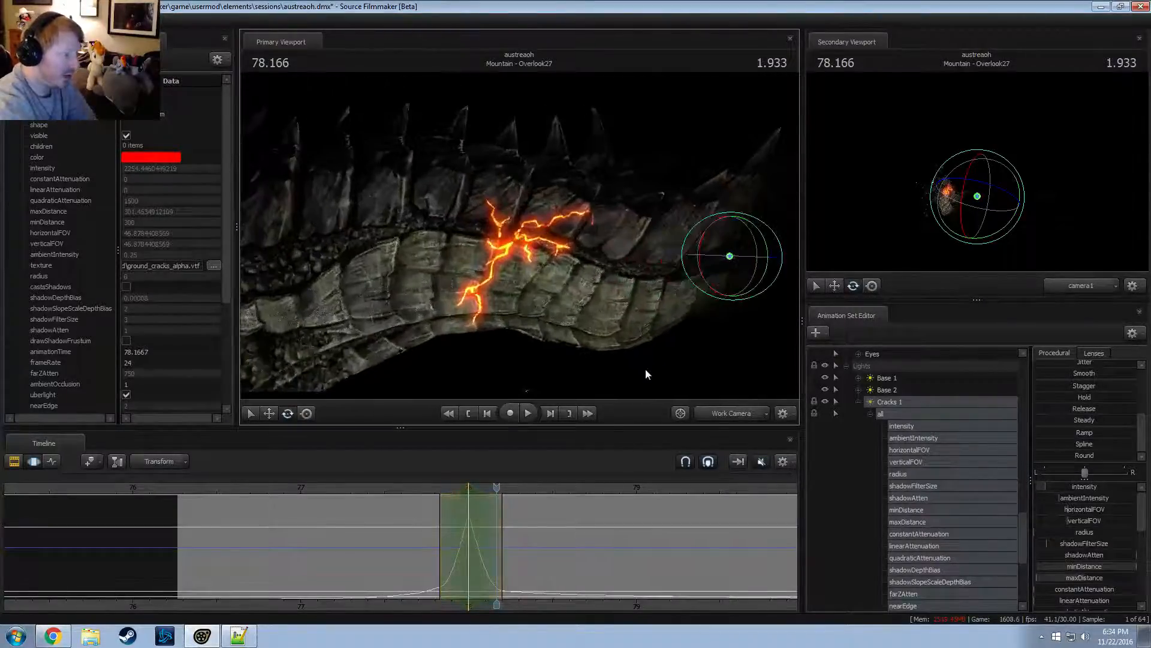
pyautogui.scroll(4, 432, 527)
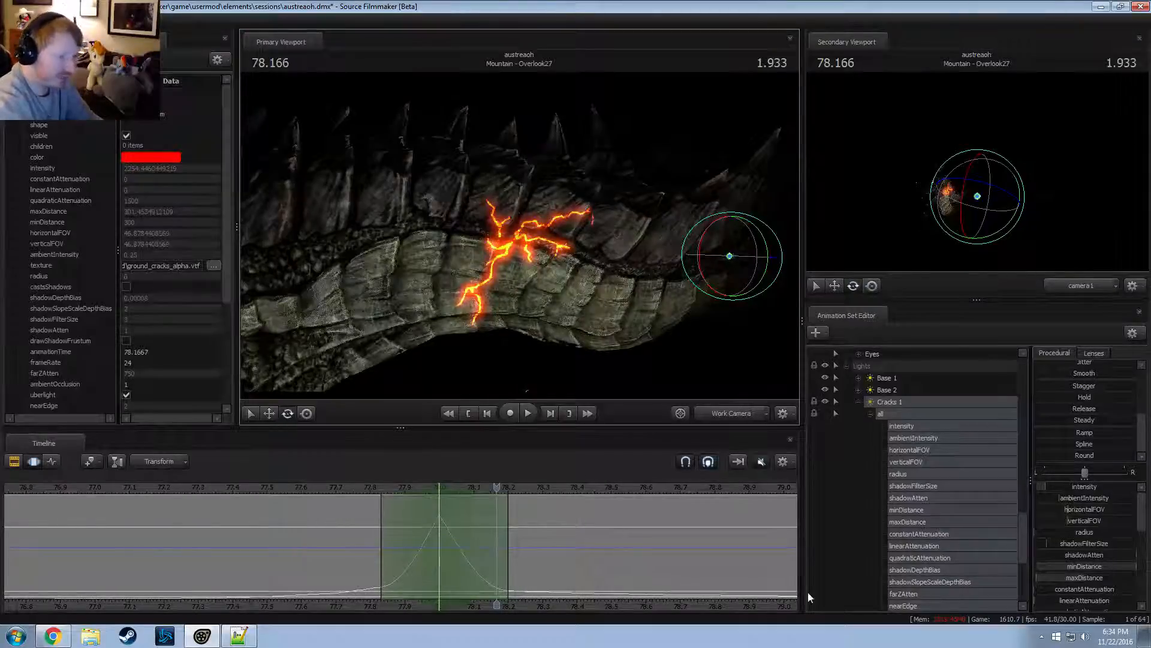
# Select the whole timeline and copy the Cracks 1 animation set, continuing despite its locked controls
pyautogui.click(859, 402)
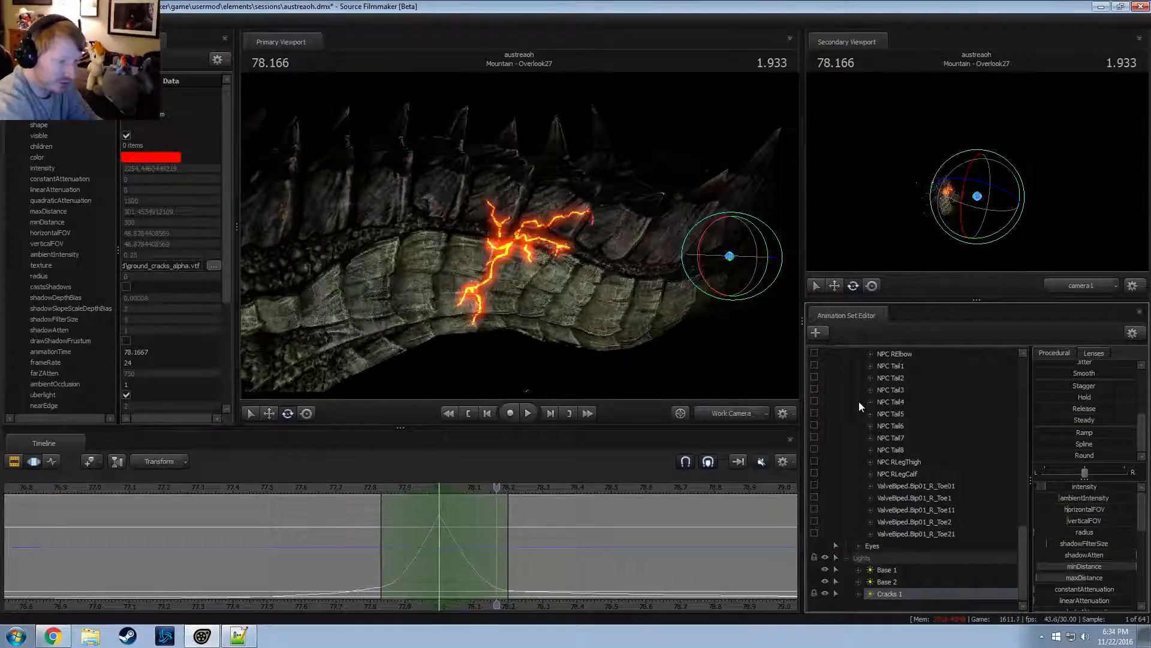
pyautogui.rightClick(906, 595)
pyautogui.click(846, 593)
pyautogui.hotkey('ctrl', 'a')
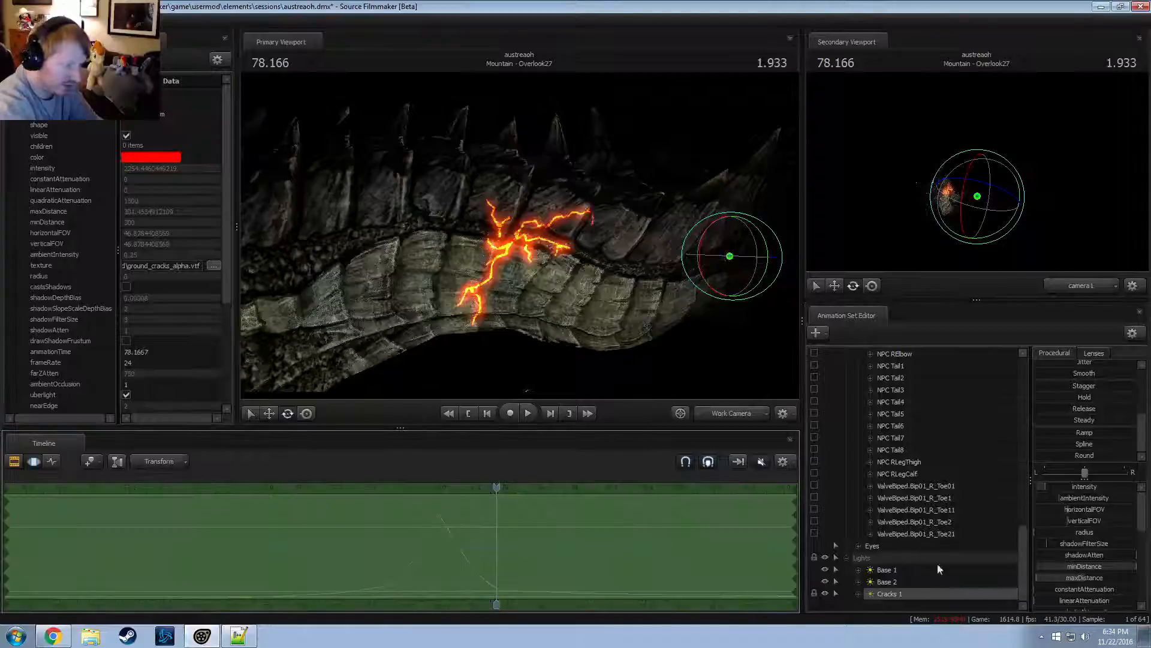
pyautogui.rightClick(898, 599)
pyautogui.click(919, 426)
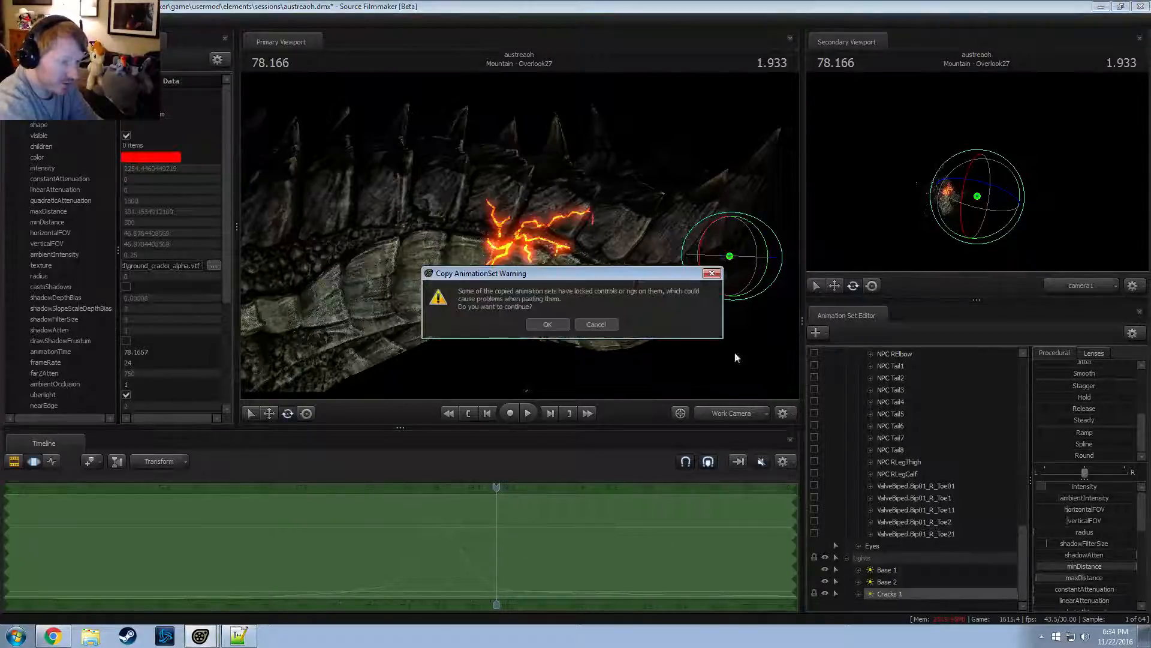
pyautogui.click(558, 325)
# Collapse dragon1_big1 in the animation set list and paste the copied light as a new animation set
pyautogui.scroll(10, 847, 412)
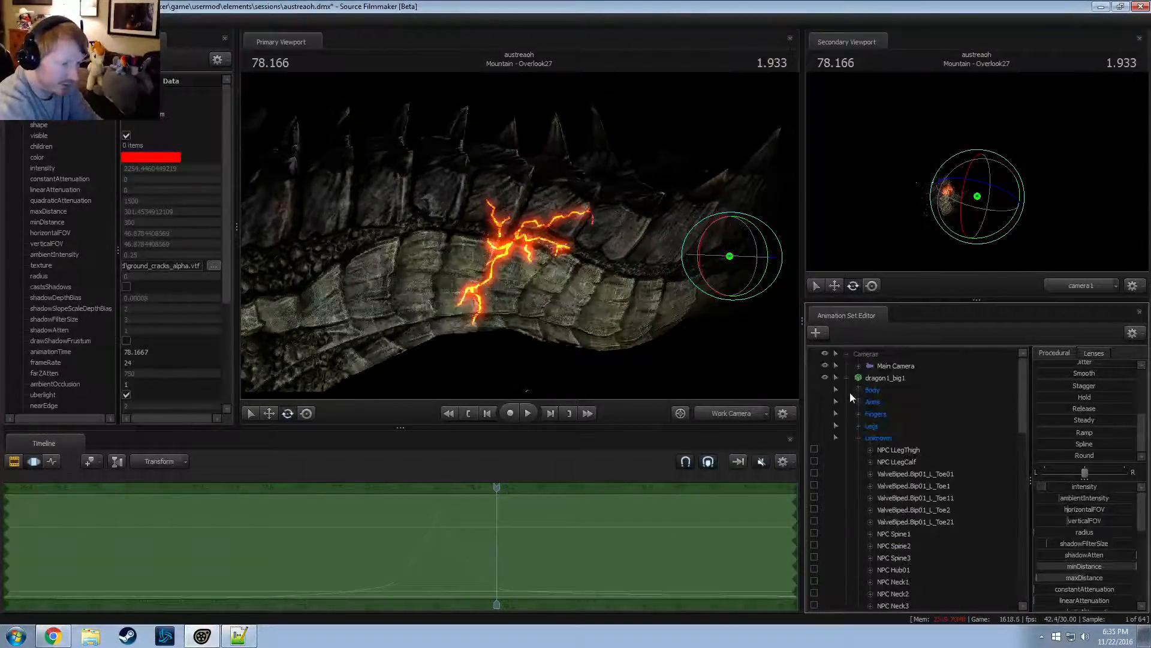
pyautogui.click(847, 378)
pyautogui.rightClick(871, 473)
pyautogui.click(921, 534)
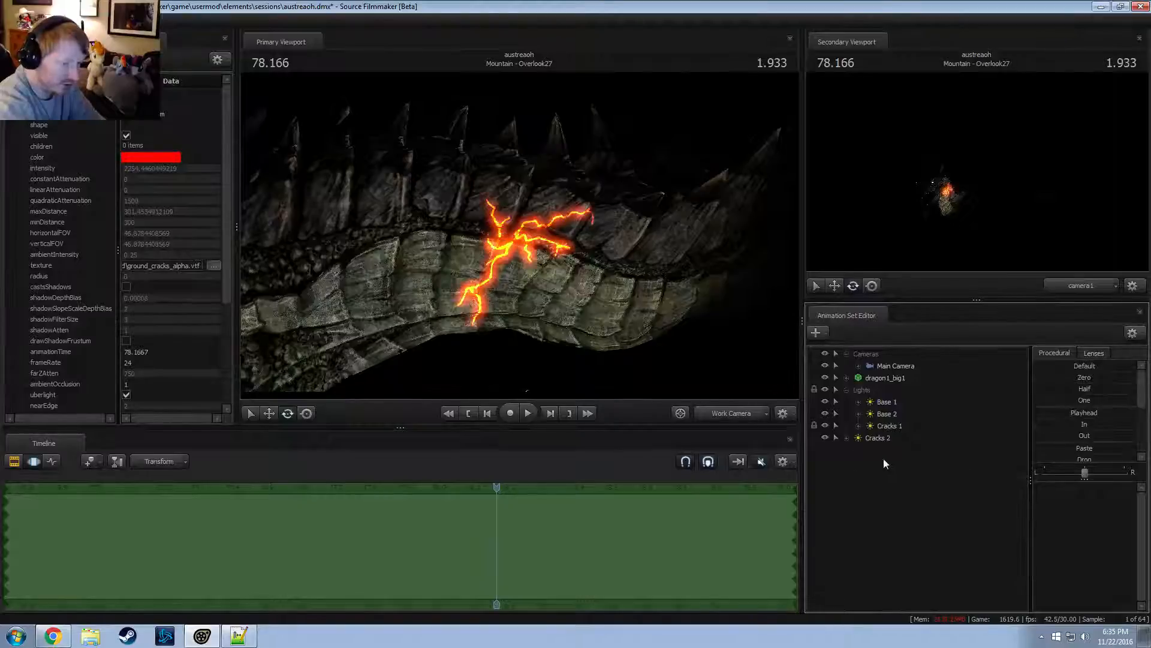
# Look through the Cracks 2 light and rotate and re-aim it so its cracks branch off the first set on the dragon's scales
pyautogui.moveTo(883, 439); pyautogui.dragTo(567, 239)
pyautogui.moveTo(516, 234); pyautogui.dragTo(499, 241)
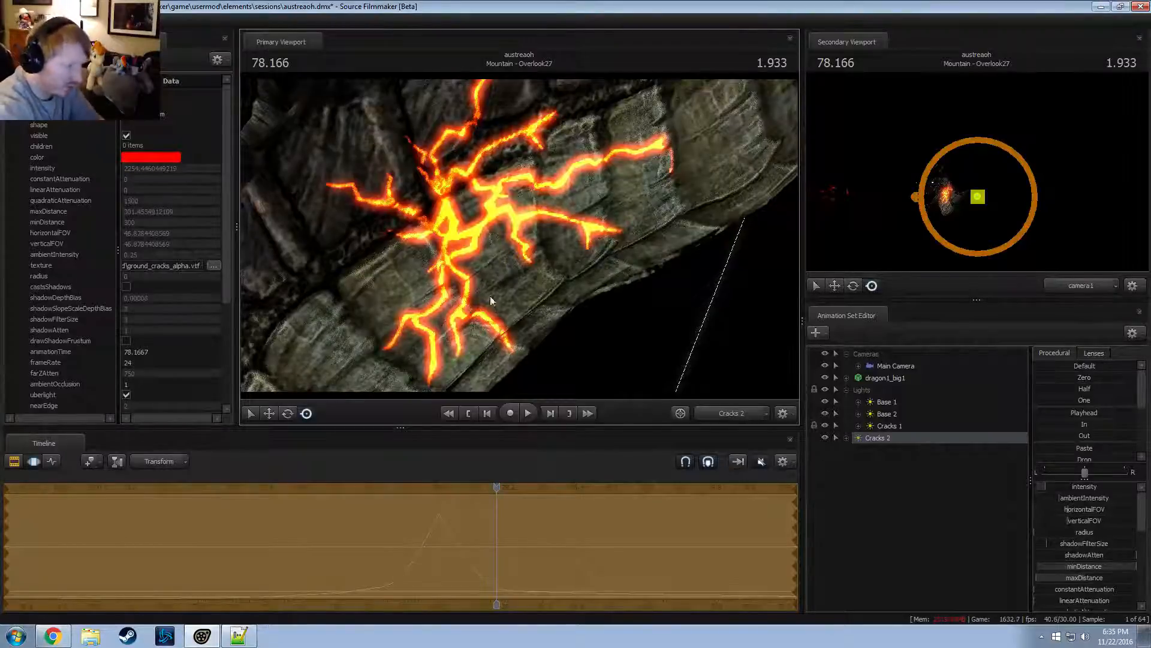
pyautogui.moveTo(659, 336); pyautogui.dragTo(622, 377)
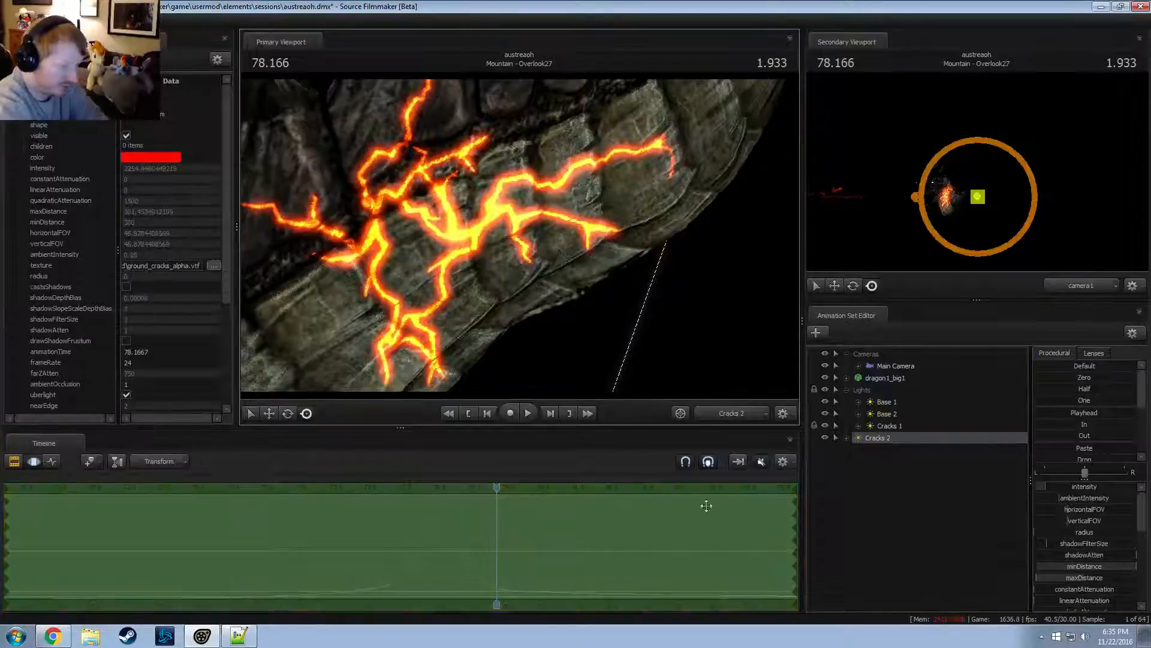
# Copy the Cracks 2 light, paste it as a new animation set, and aim the copy at a neighbouring area of the dragon's body
pyautogui.rightClick(879, 434)
pyautogui.rightClick(859, 481)
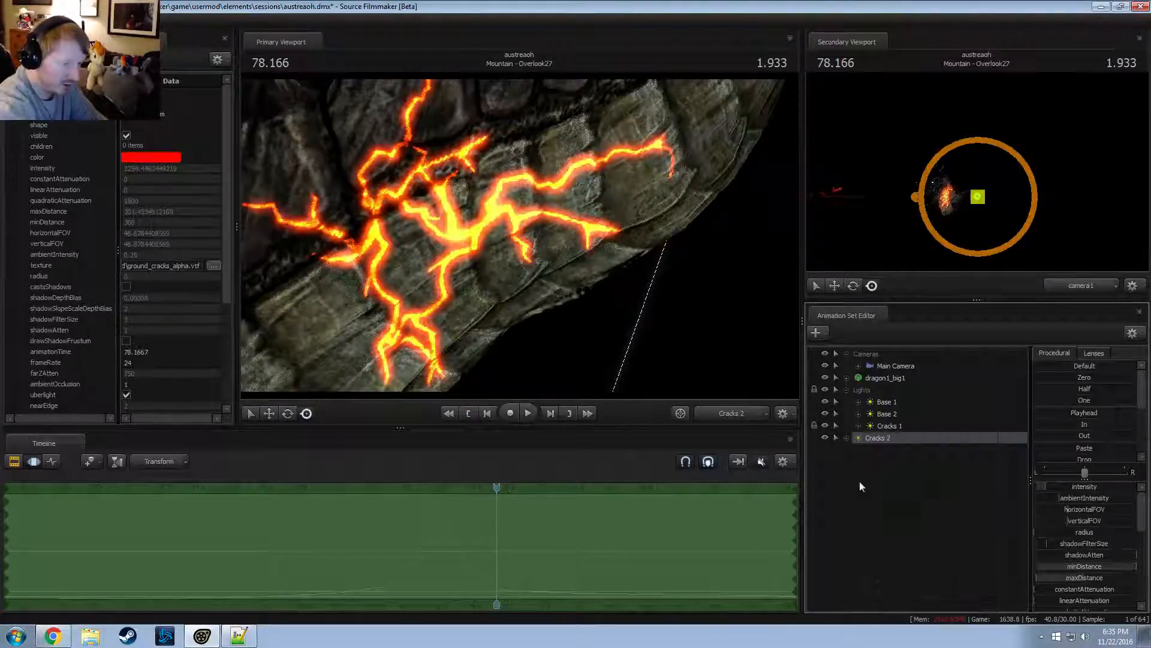
pyautogui.rightClick(860, 482)
pyautogui.click(918, 545)
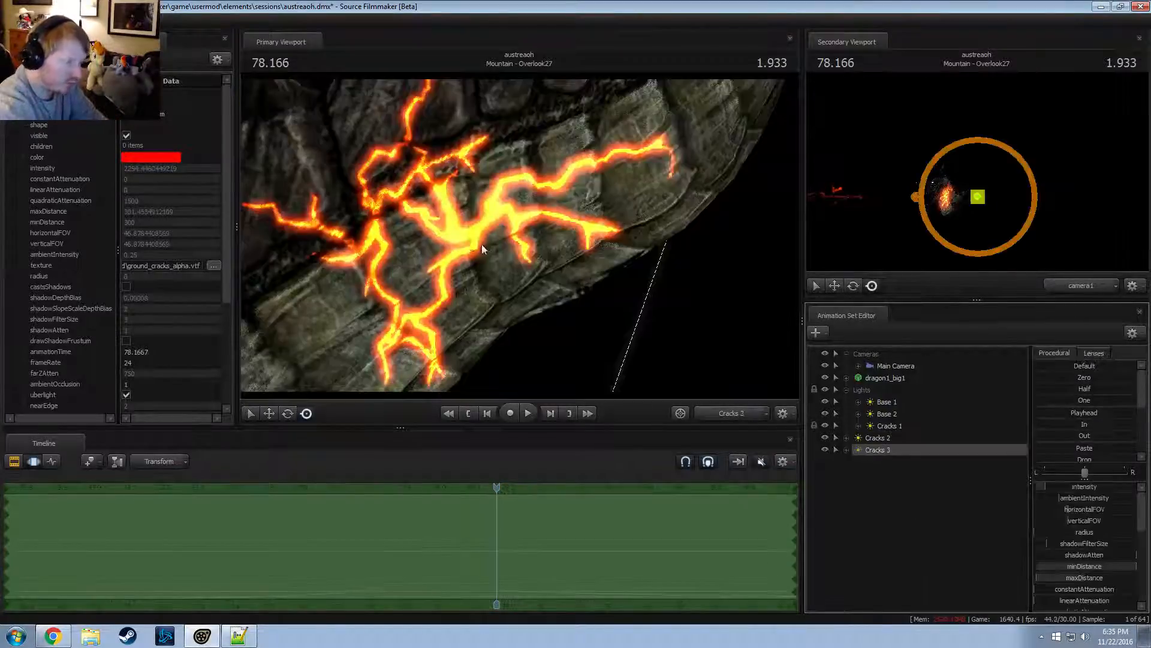
pyautogui.moveTo(519, 234); pyautogui.dragTo(582, 226)
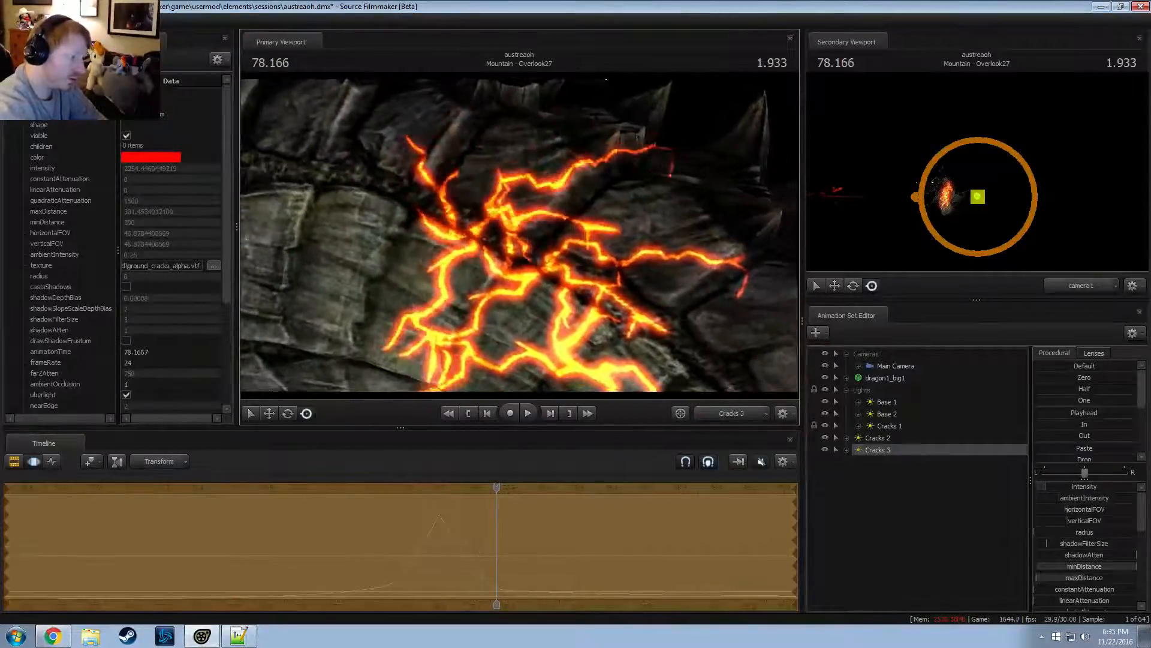
# Duplicate the Cracks 3 light as another animation set and re-aim the copy so its cracks overlap the existing ones
pyautogui.rightClick(877, 451)
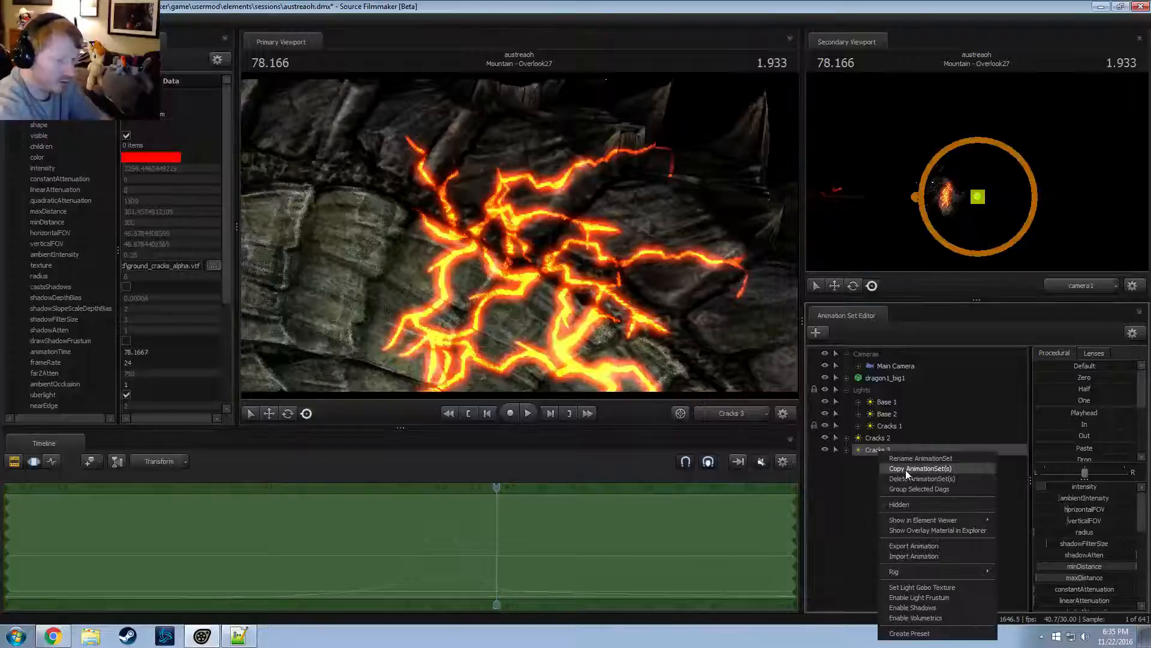
pyautogui.click(867, 486)
pyautogui.rightClick(867, 486)
pyautogui.click(900, 511)
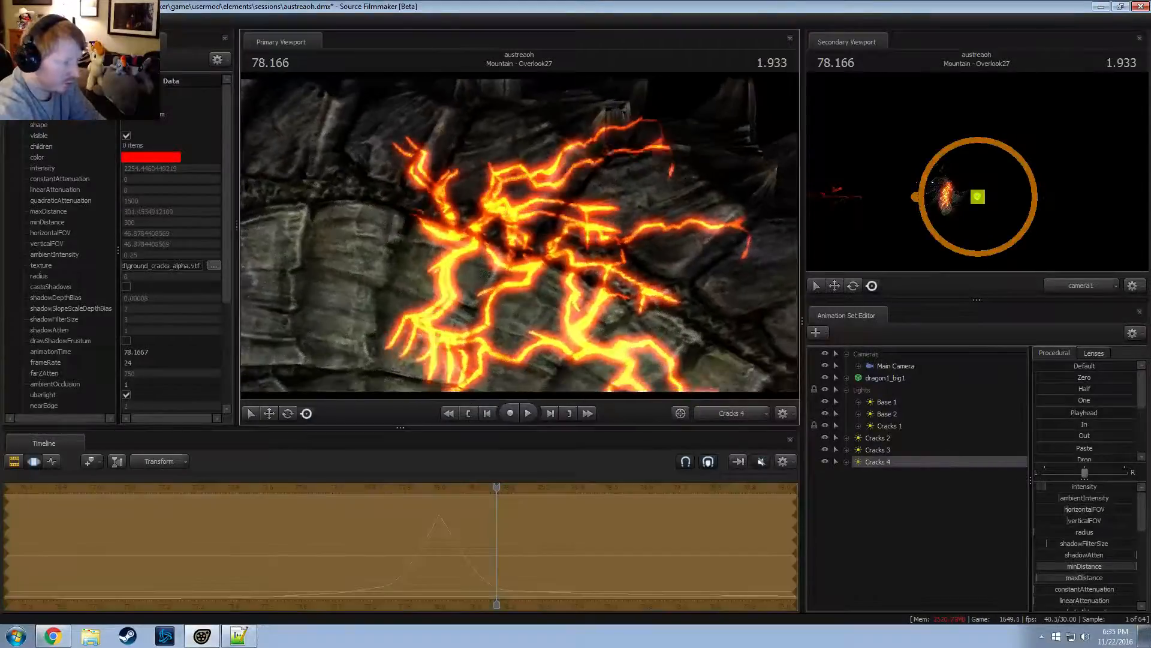
pyautogui.moveTo(519, 235); pyautogui.dragTo(496, 265)
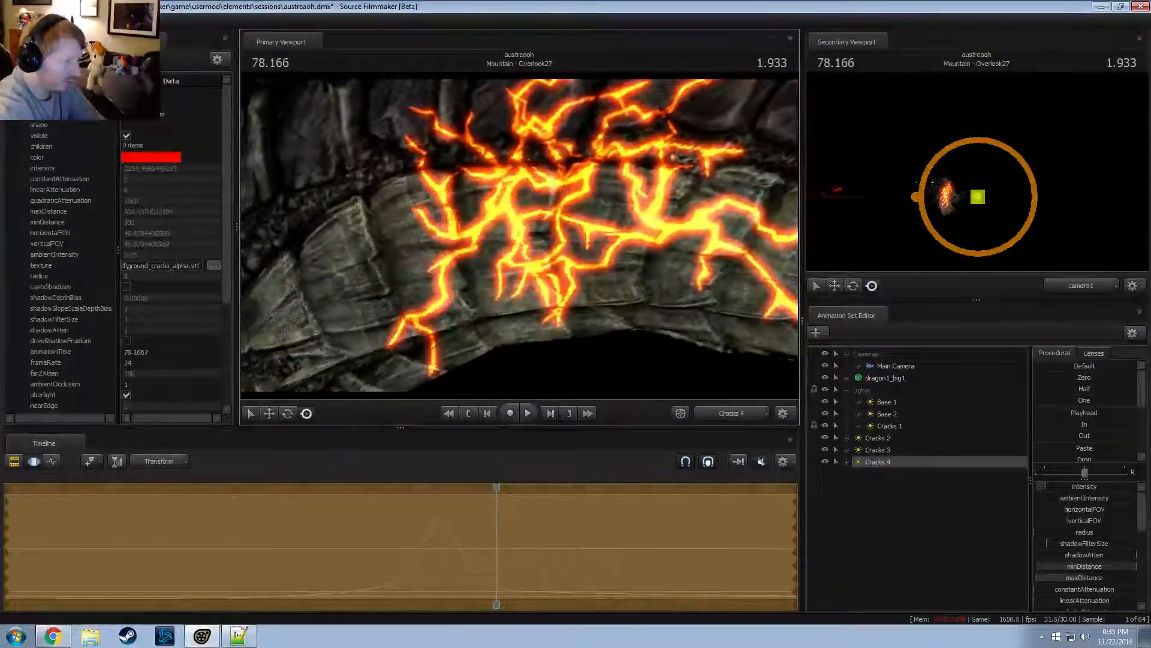
# Switch the primary viewport to the Work Camera and frame the combined crack pattern on the dragon's scales
pyautogui.click(734, 411)
pyautogui.press('a')
pyautogui.moveTo(577, 283); pyautogui.dragTo(654, 282)
pyautogui.keyDown('alt'); pyautogui.moveTo(520, 214); pyautogui.dragTo(567, 223); pyautogui.keyUp('alt')
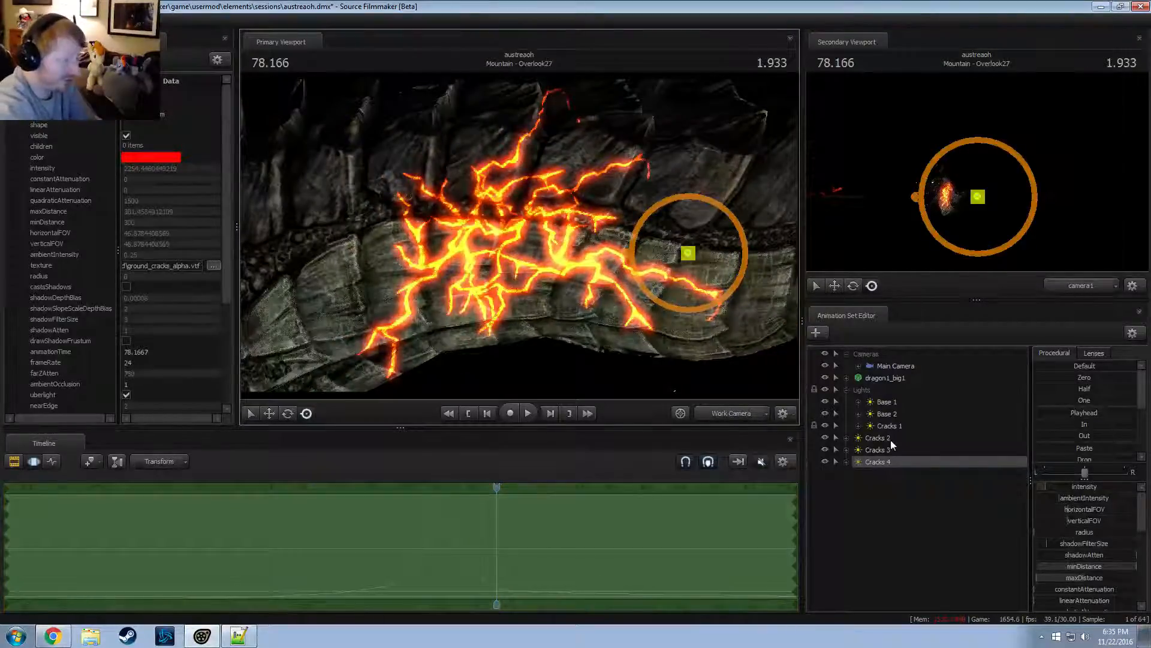
# Select the intensity controls of Cracks 2, 3 and 4 together and reduce them toward zero across the whole timeline
pyautogui.click(897, 447)
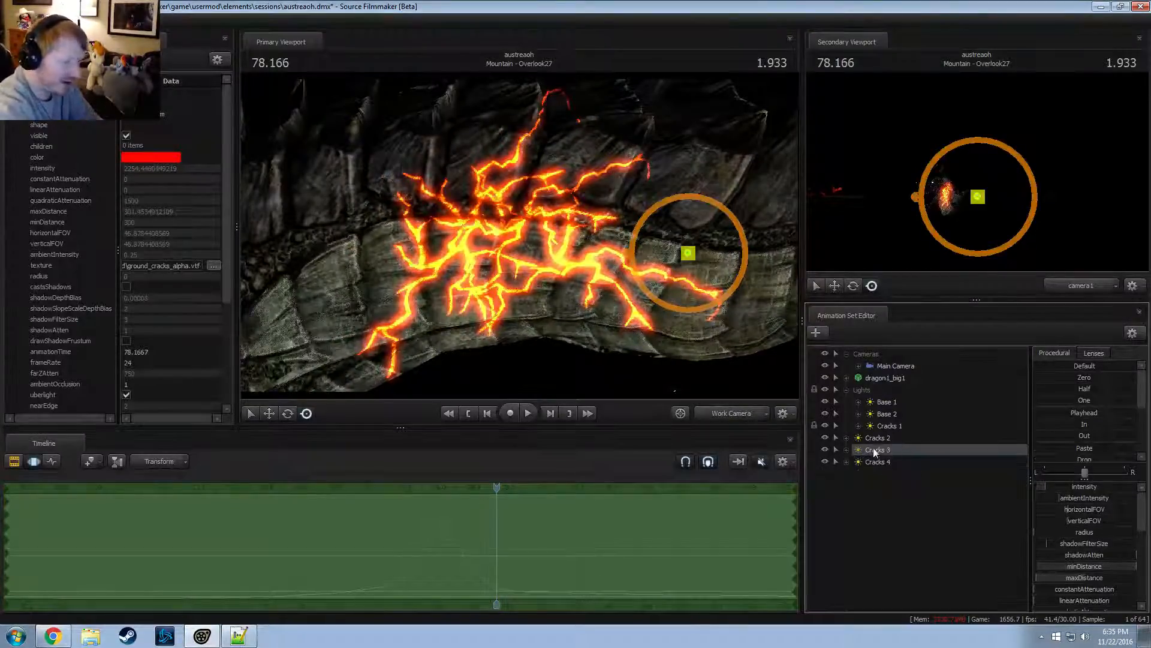
pyautogui.click(846, 462)
pyautogui.click(894, 489)
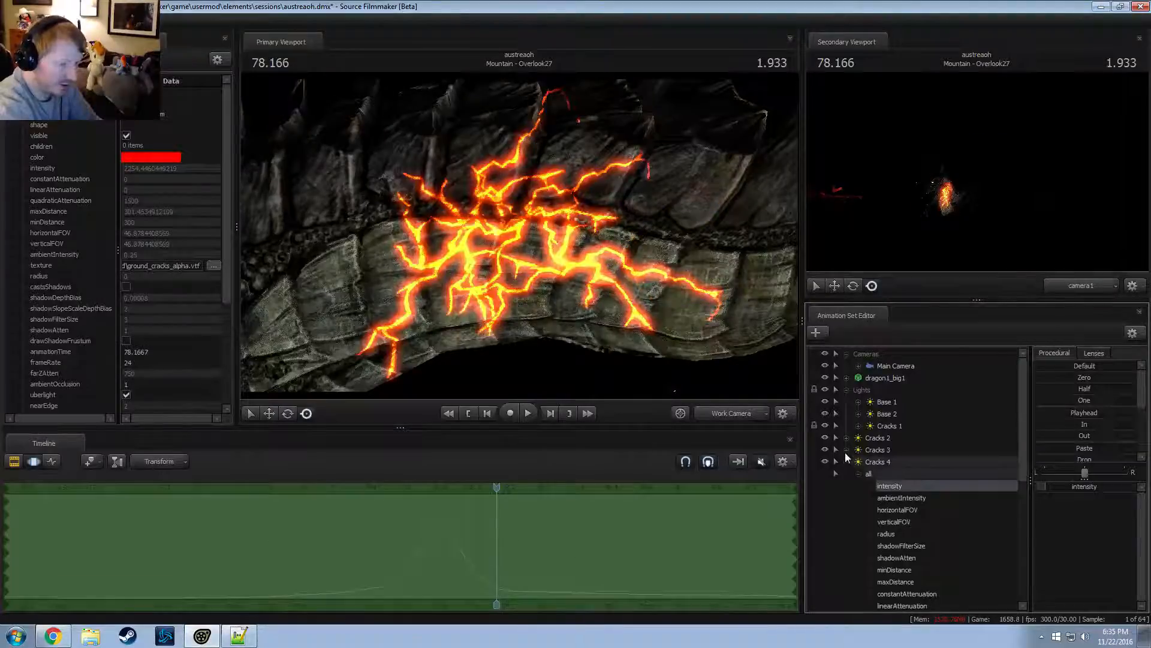
pyautogui.click(845, 451)
pyautogui.click(858, 463)
pyautogui.keyDown('ctrl'); pyautogui.click(899, 476); pyautogui.keyUp('ctrl')
pyautogui.click(845, 440)
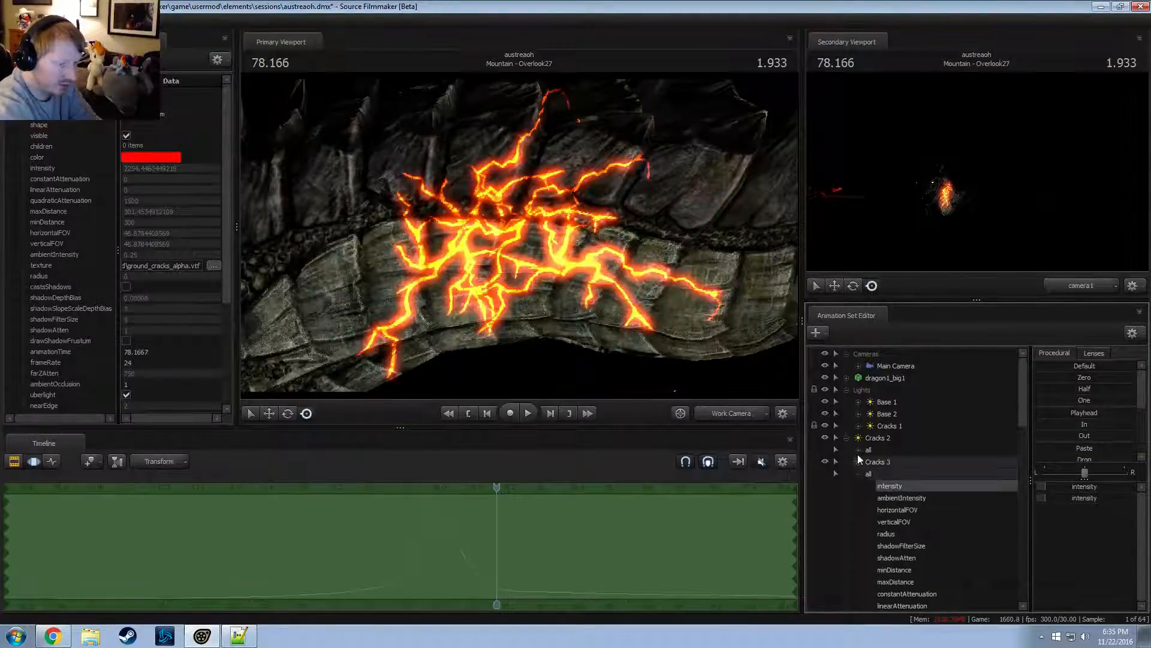
pyautogui.click(859, 451)
pyautogui.keyDown('ctrl'); pyautogui.click(890, 462); pyautogui.keyUp('ctrl')
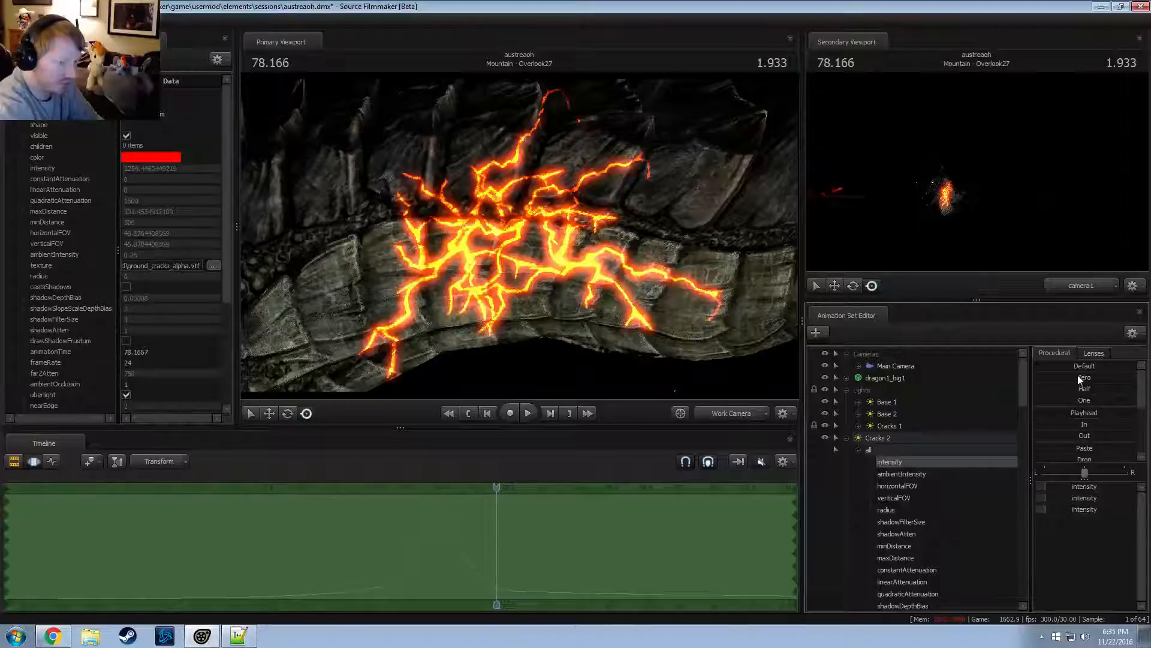
pyautogui.moveTo(1077, 376); pyautogui.dragTo(1133, 376)
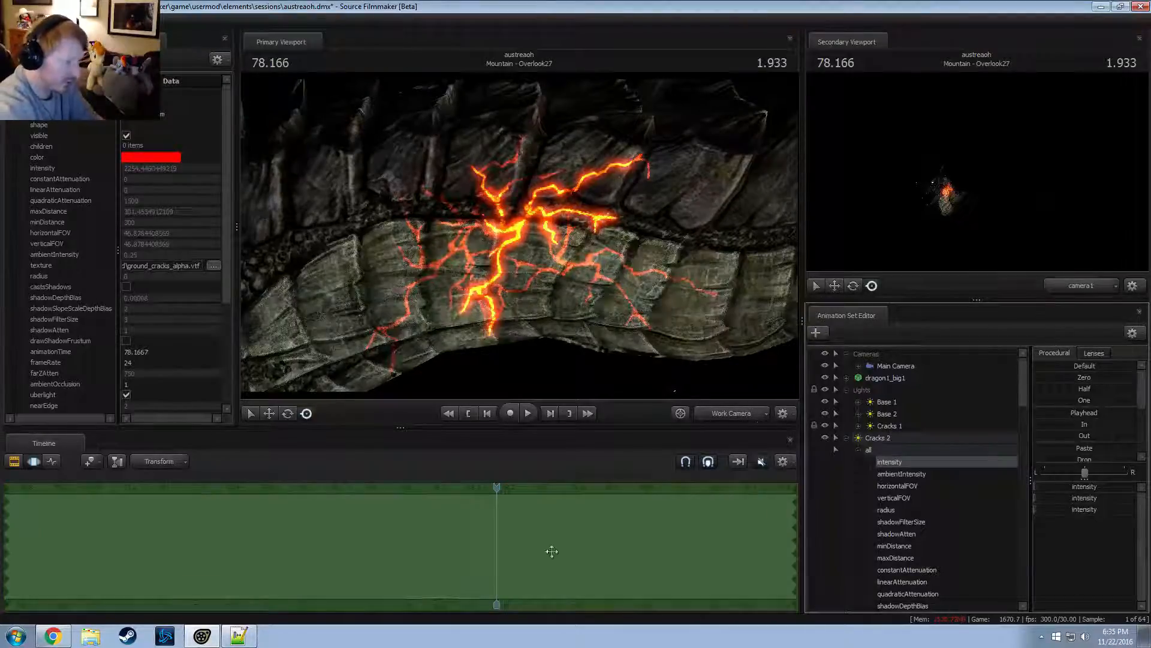
# Give the Cracks 2 intensity control a negative minimum value, keeping its maximum at 20000 and default at 500
pyautogui.rightClick(890, 460)
pyautogui.rightClick(1056, 491)
pyautogui.click(1080, 505)
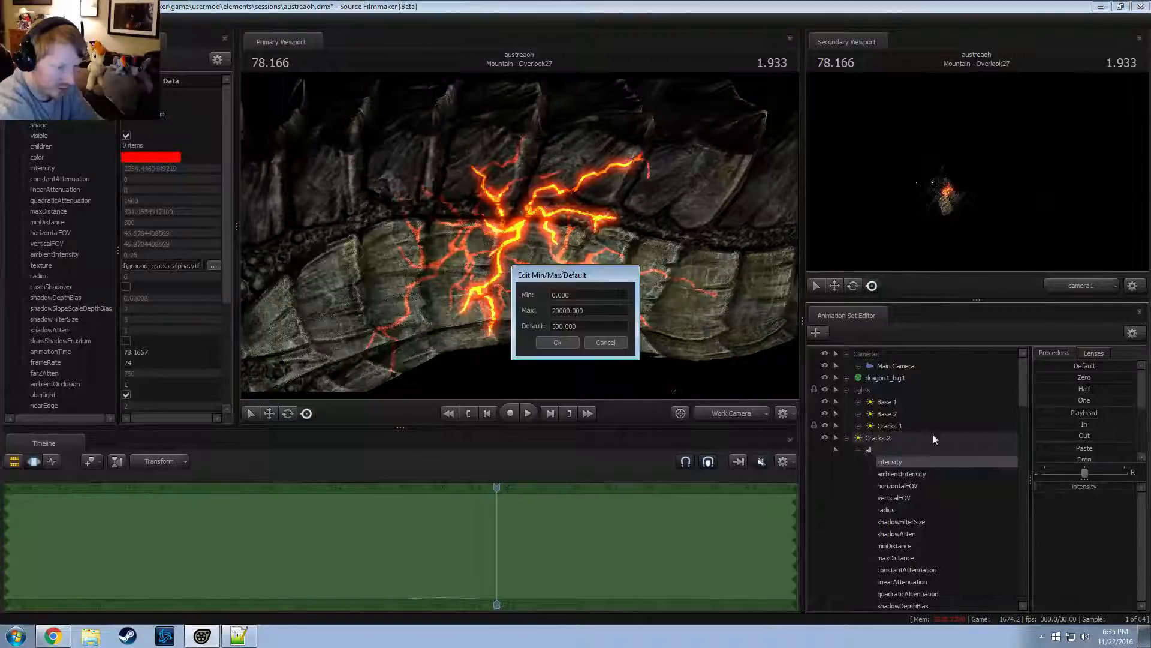
pyautogui.moveTo(583, 293); pyautogui.dragTo(486, 286)
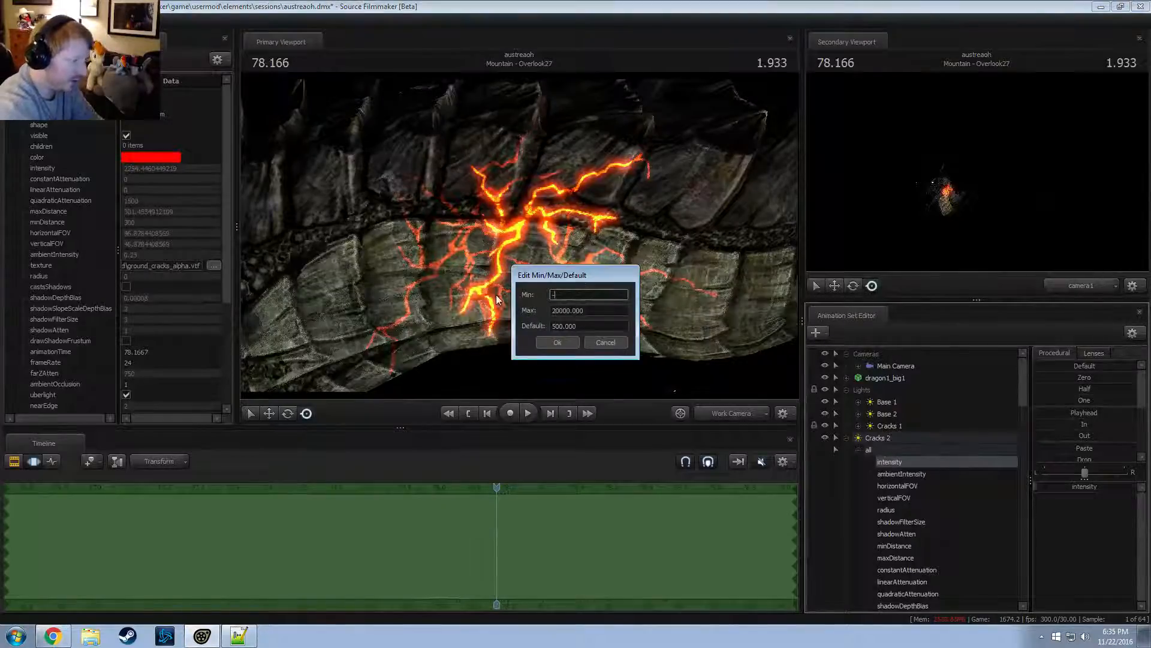
pyautogui.write('-20000')
pyautogui.press('Return')
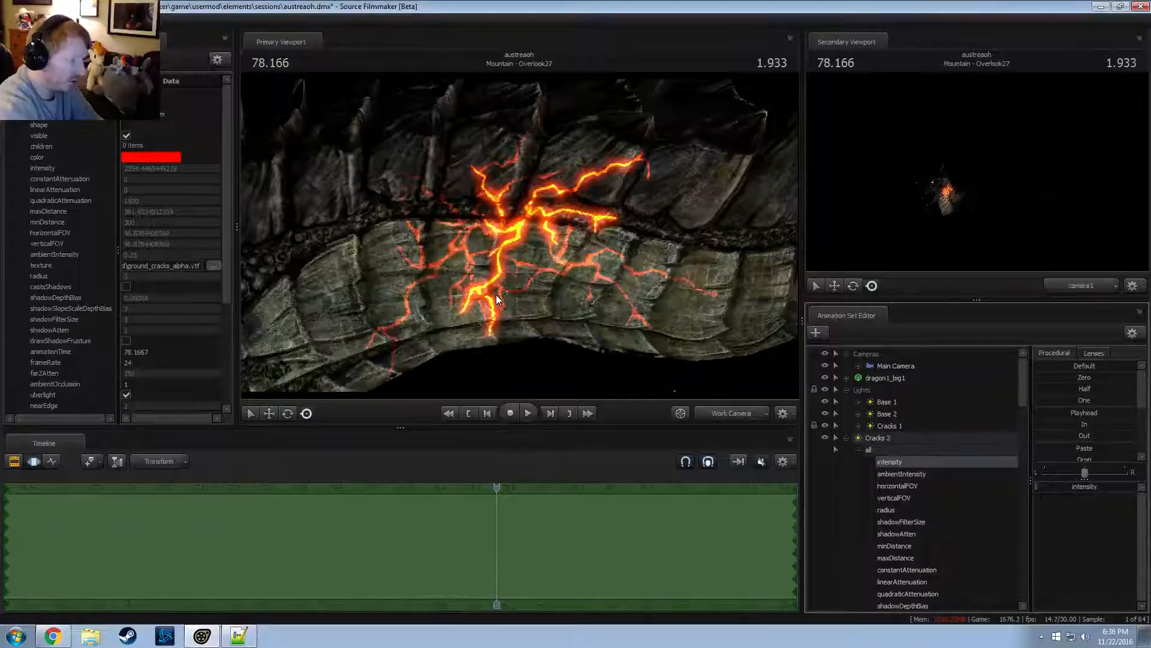
pyautogui.press('F2')
pyautogui.press('F3')
# Lower the minimum of the Cracks 3 intensity range below zero, keeping its maximum and default
pyautogui.scroll(-6, 859, 502)
pyautogui.scroll(6, 861, 498)
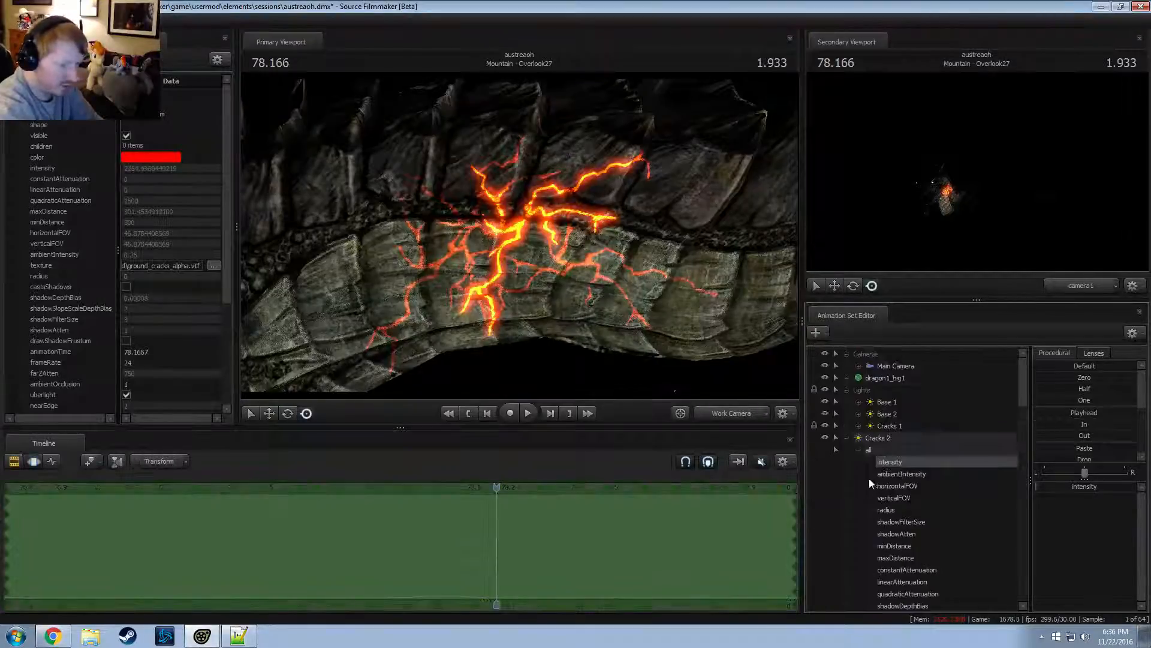
pyautogui.click(847, 438)
pyautogui.click(876, 454)
pyautogui.click(883, 473)
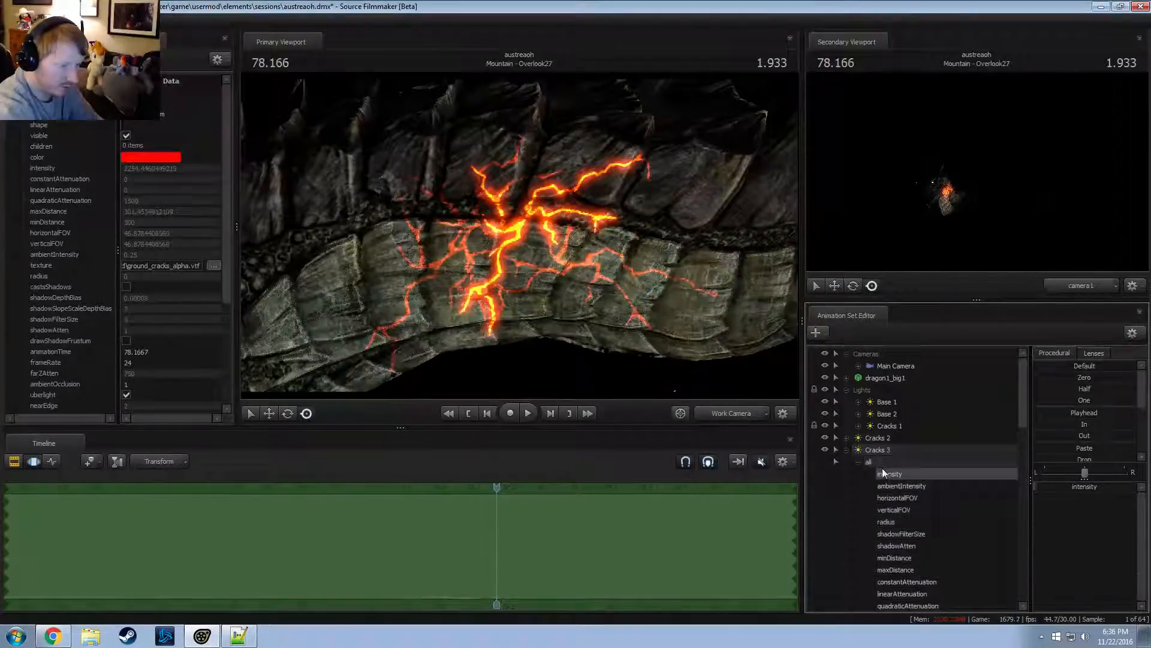
pyautogui.rightClick(1080, 478)
pyautogui.click(1119, 502)
pyautogui.click(590, 292)
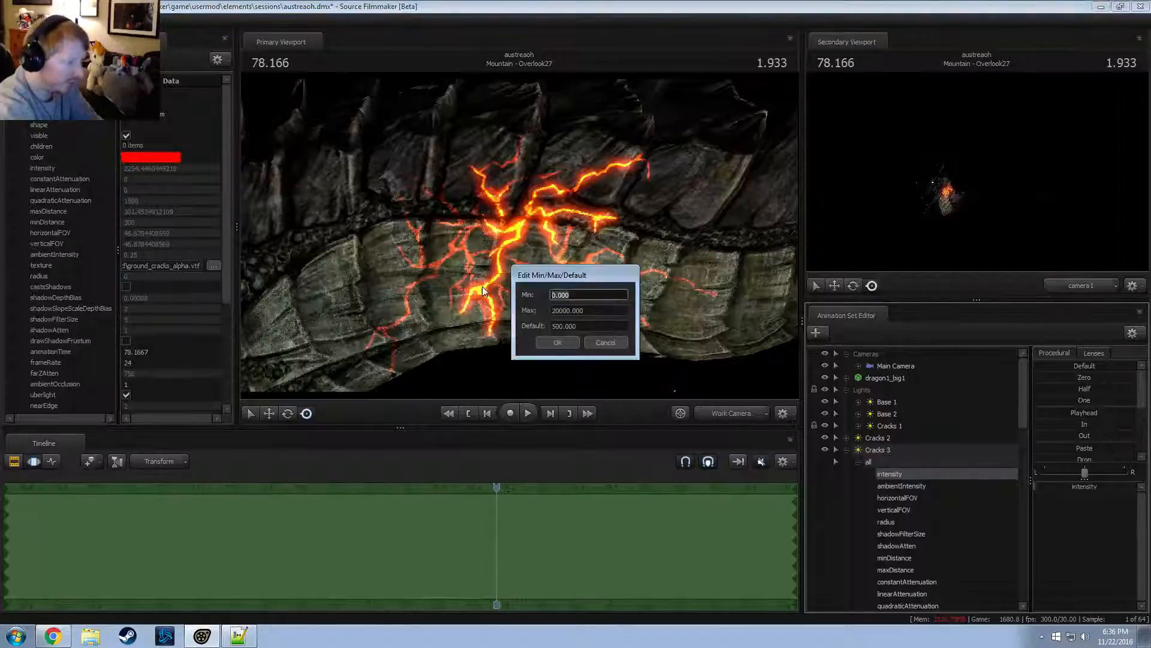
pyautogui.press('BackSpace')
pyautogui.press('Return')
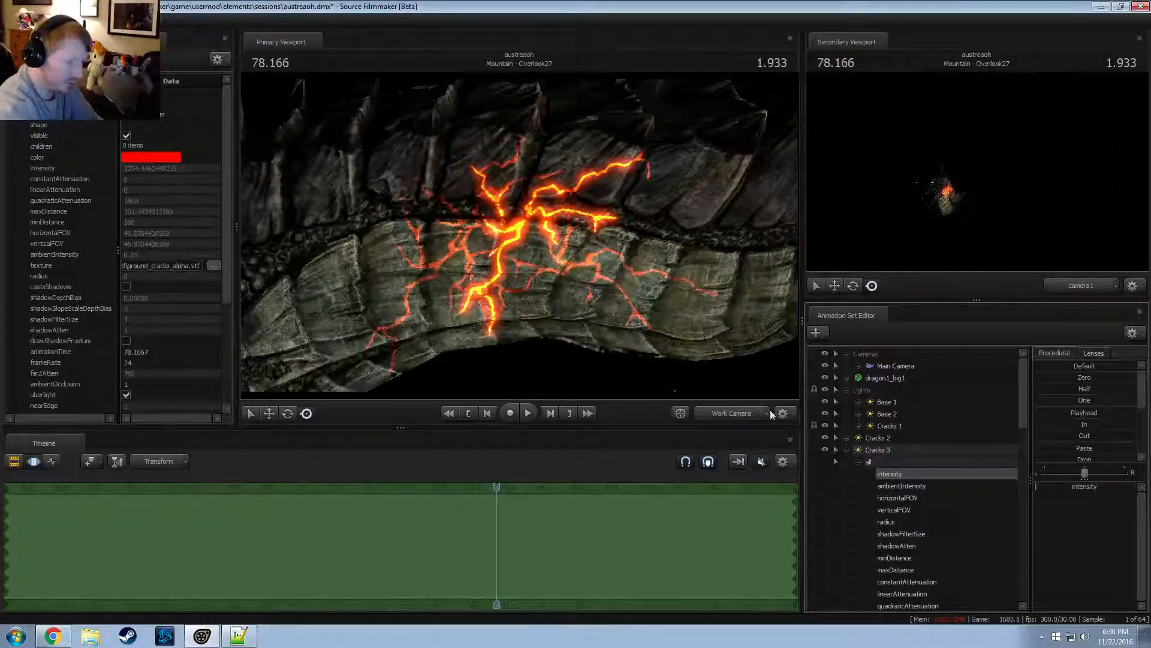
# Set the minimum of the Cracks 4 intensity range to -300
pyautogui.click(858, 462)
pyautogui.click(893, 496)
pyautogui.rightClick(893, 494)
pyautogui.click(1061, 486)
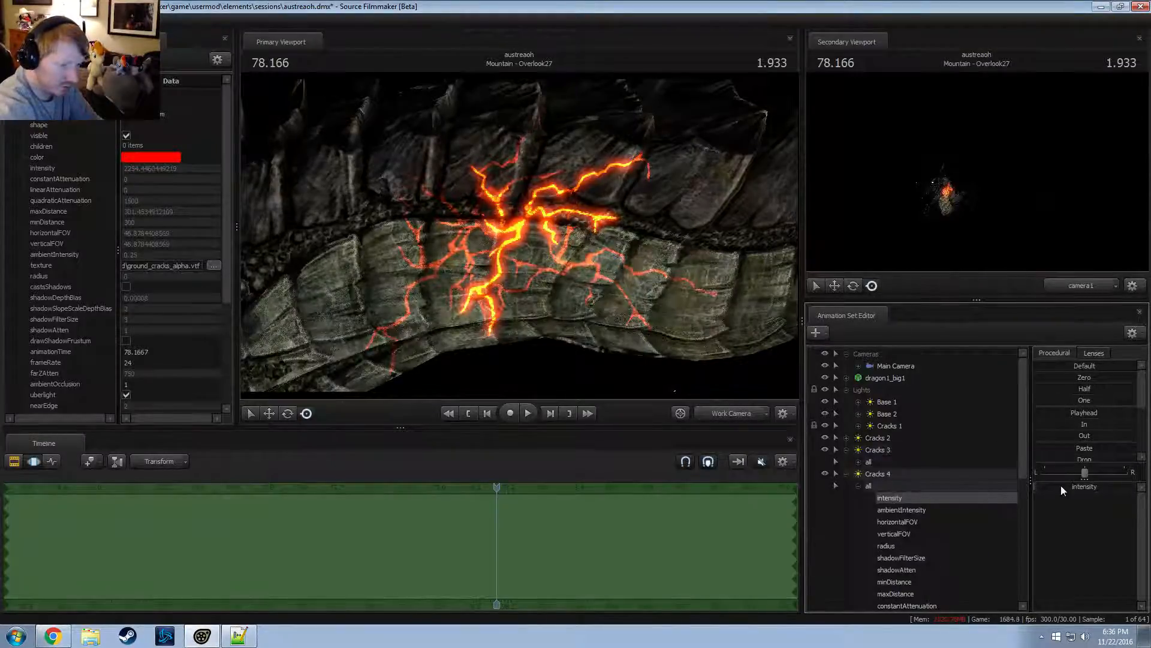
pyautogui.rightClick(1107, 484)
pyautogui.click(1121, 503)
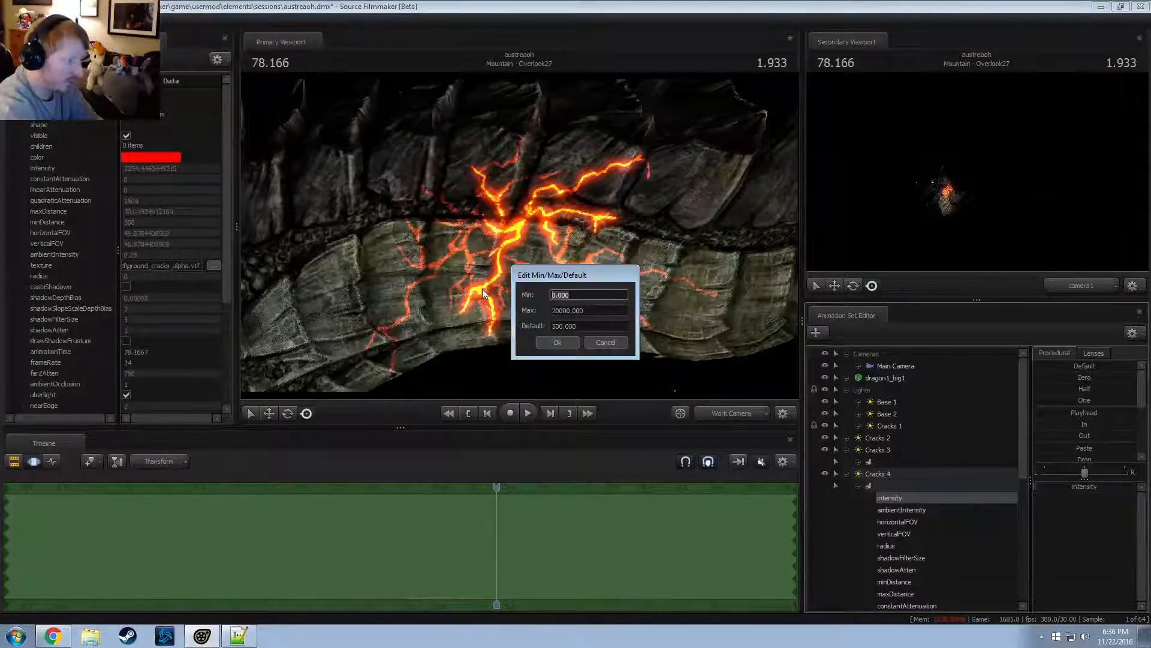
pyautogui.write('-300')
pyautogui.press('Return')
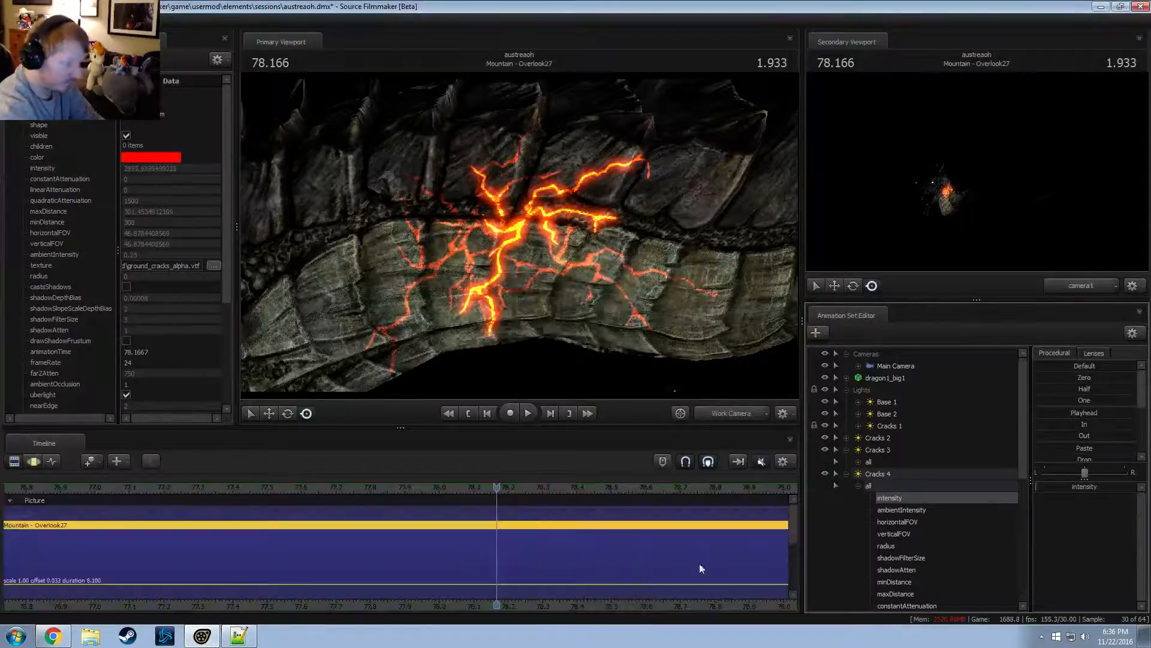
# Select the intensity controls of Cracks 4, Cracks 3 and Cracks 2 together, collapsing their control lists
pyautogui.click(884, 486)
pyautogui.click(887, 496)
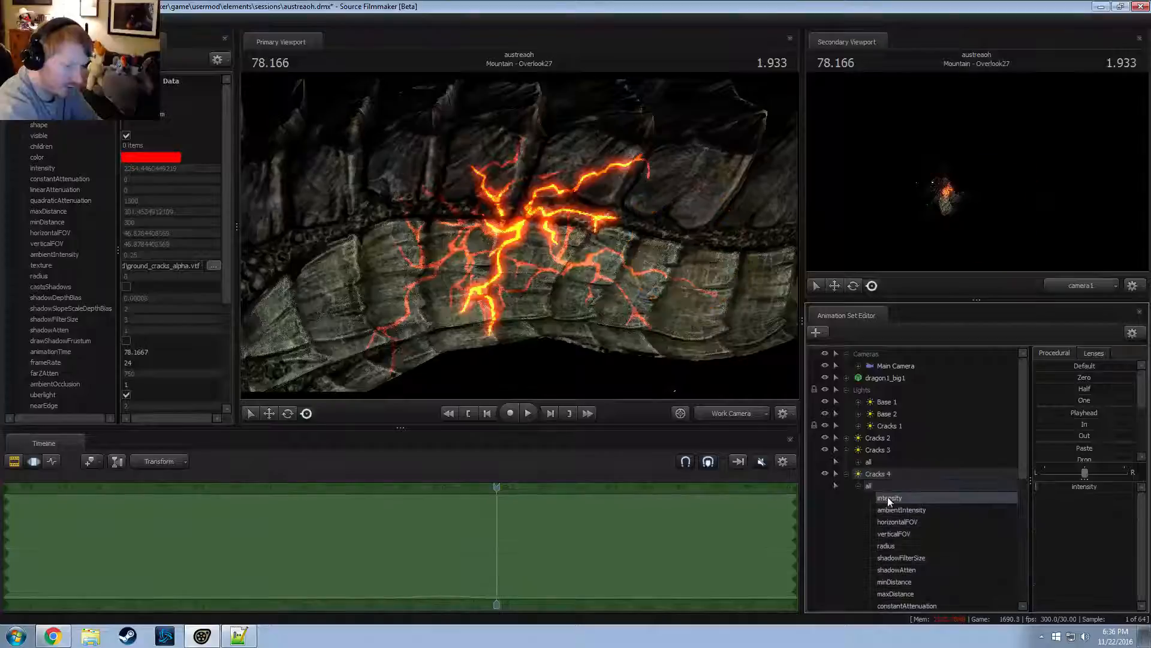
pyautogui.scroll(-5, 893, 516)
pyautogui.scroll(2, 896, 522)
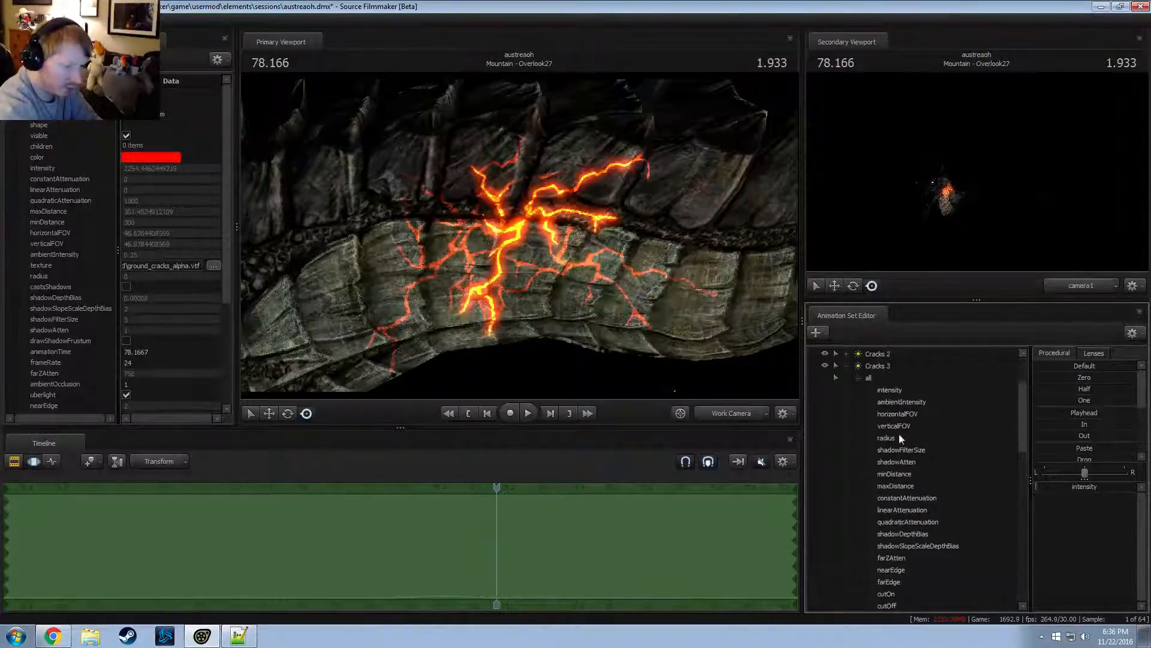
pyautogui.keyDown('ctrl'); pyautogui.click(883, 391); pyautogui.keyUp('ctrl')
pyautogui.scroll(3, 881, 395)
pyautogui.click(847, 438)
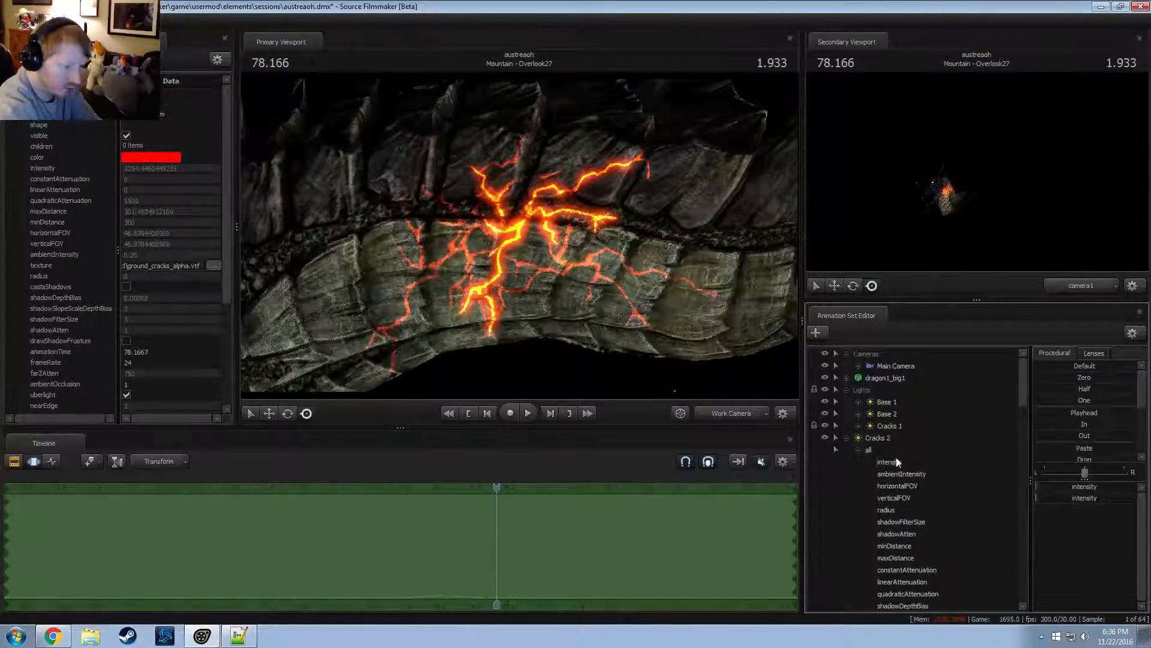
pyautogui.keyDown('ctrl'); pyautogui.click(896, 461); pyautogui.keyUp('ctrl')
pyautogui.click(846, 438)
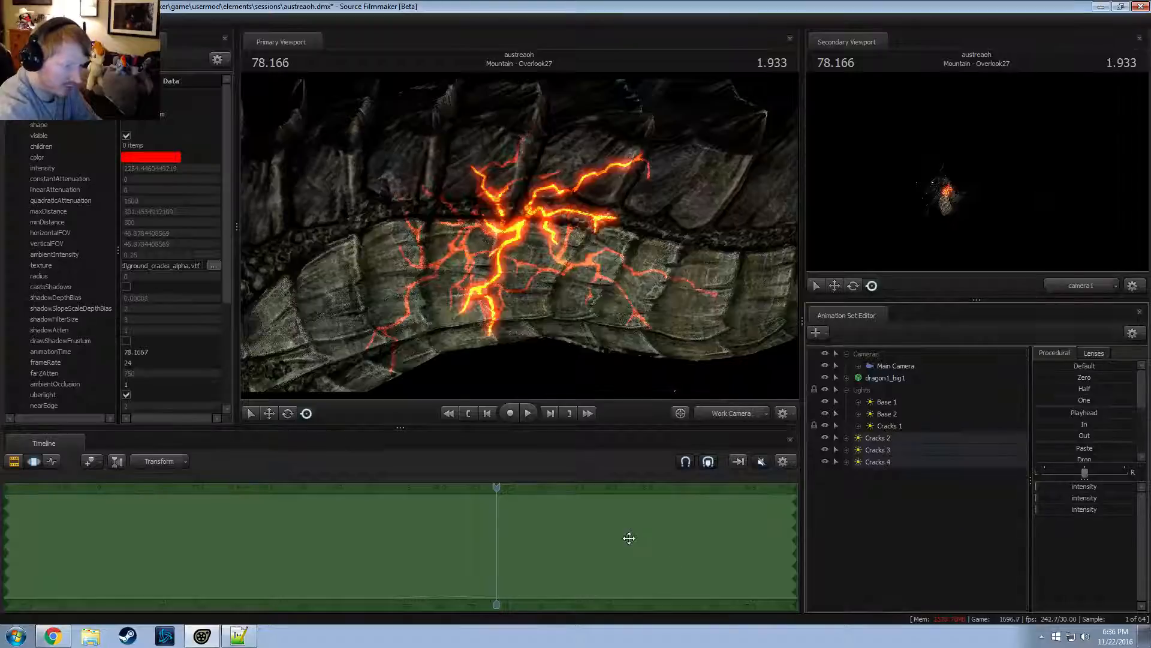
# Select the time from 78.0 onward with a ramp to about 79.17, and fade the three selected intensities down past zero over it
pyautogui.click(436, 576)
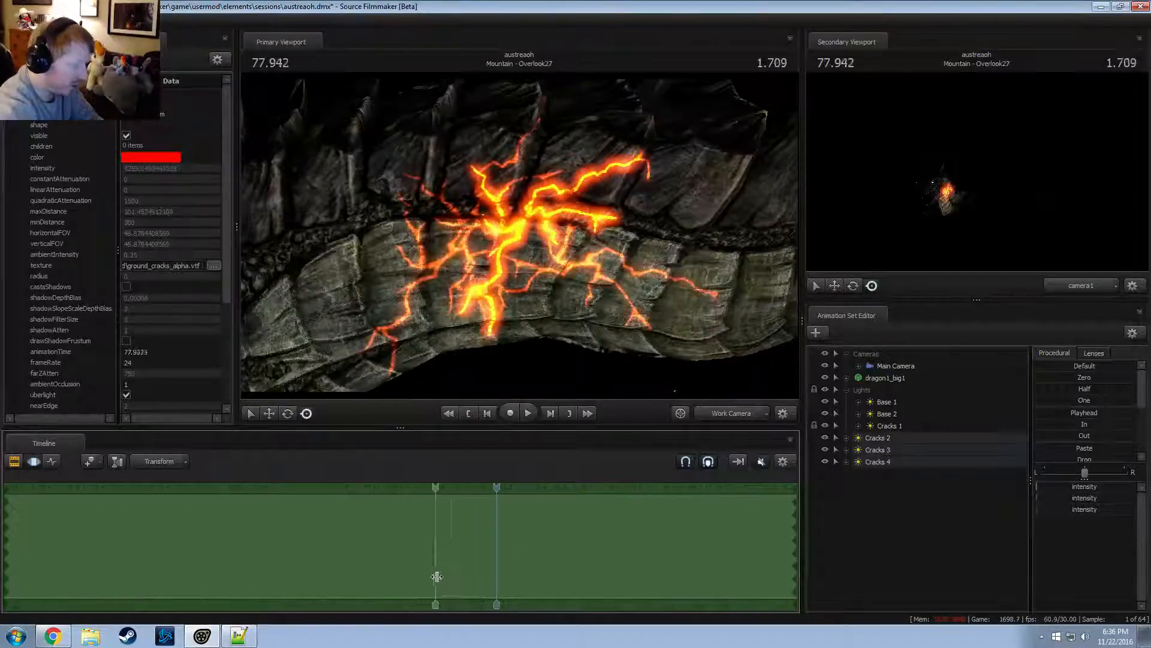
pyautogui.moveTo(437, 576); pyautogui.dragTo(544, 588)
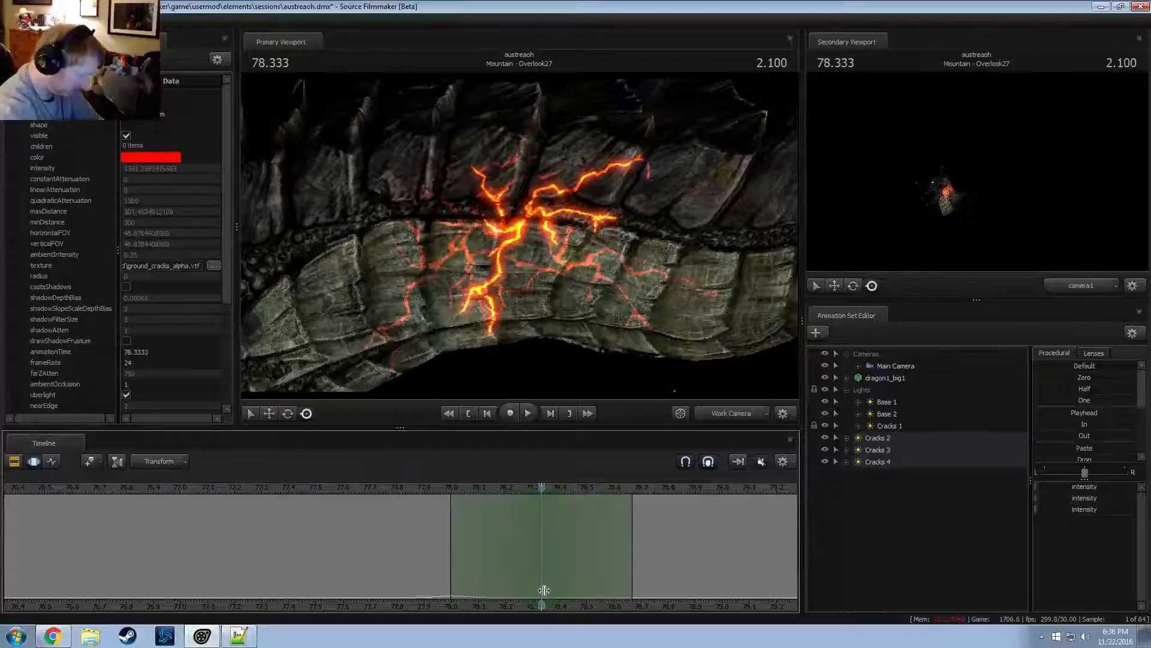
pyautogui.moveTo(658, 608); pyautogui.dragTo(414, 567, button='middle')
pyautogui.scroll(-2, 360, 560)
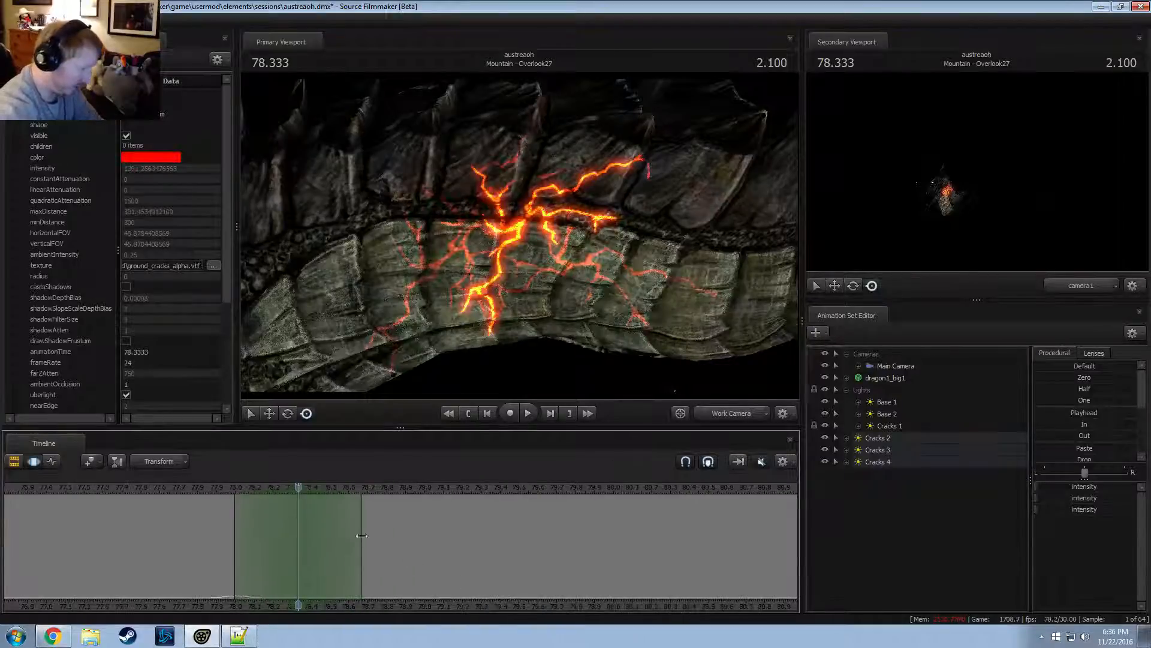
pyautogui.moveTo(326, 555); pyautogui.dragTo(357, 554)
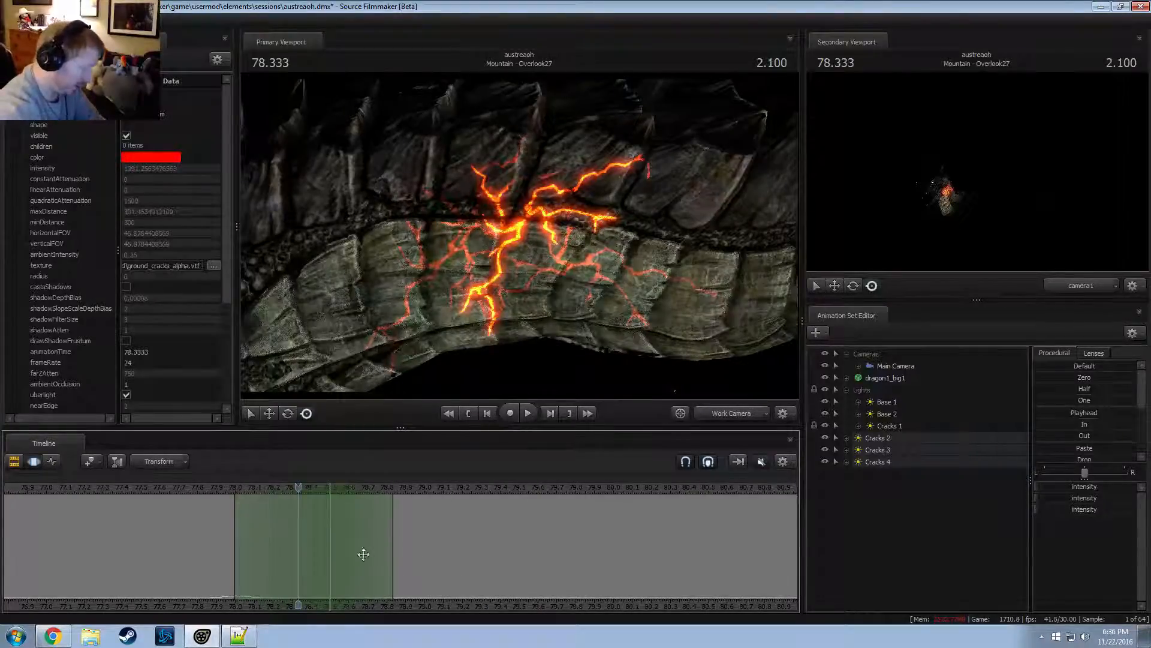
pyautogui.moveTo(335, 560); pyautogui.dragTo(1022, 569)
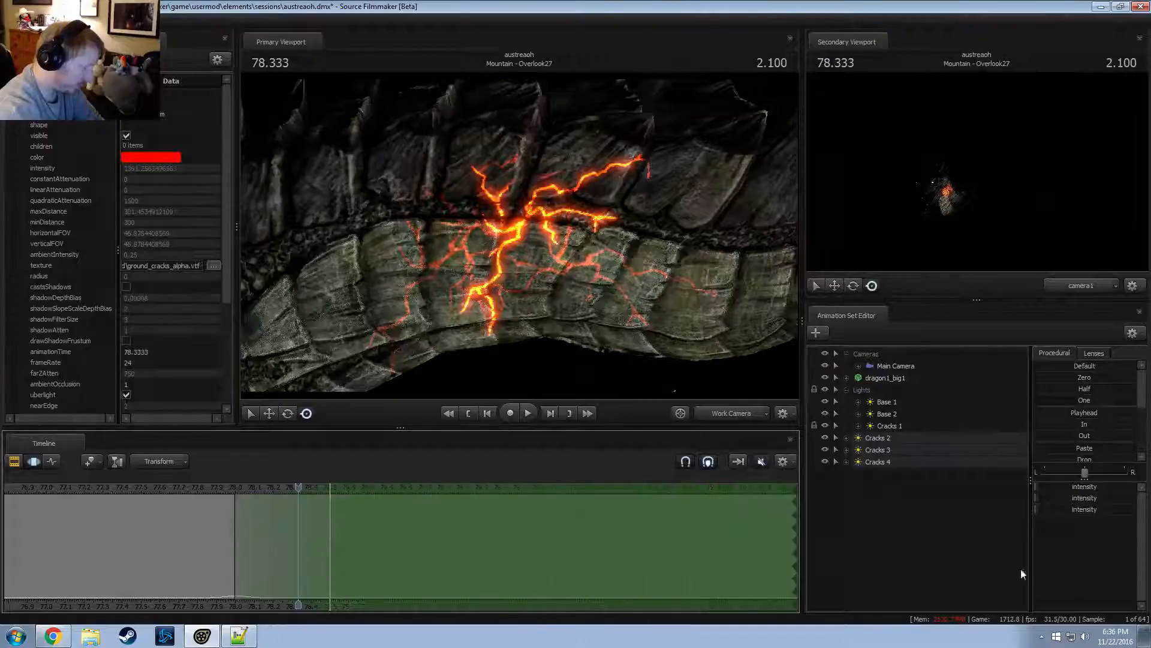
pyautogui.moveTo(330, 554); pyautogui.dragTo(456, 573)
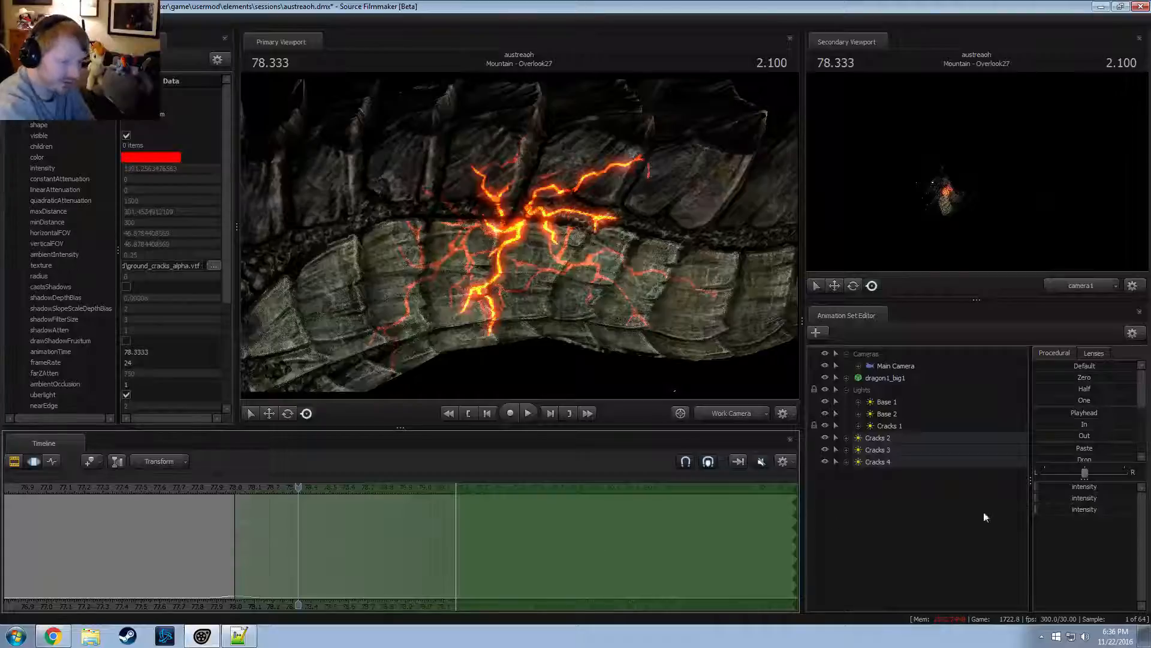
pyautogui.moveTo(1078, 379); pyautogui.dragTo(1101, 379)
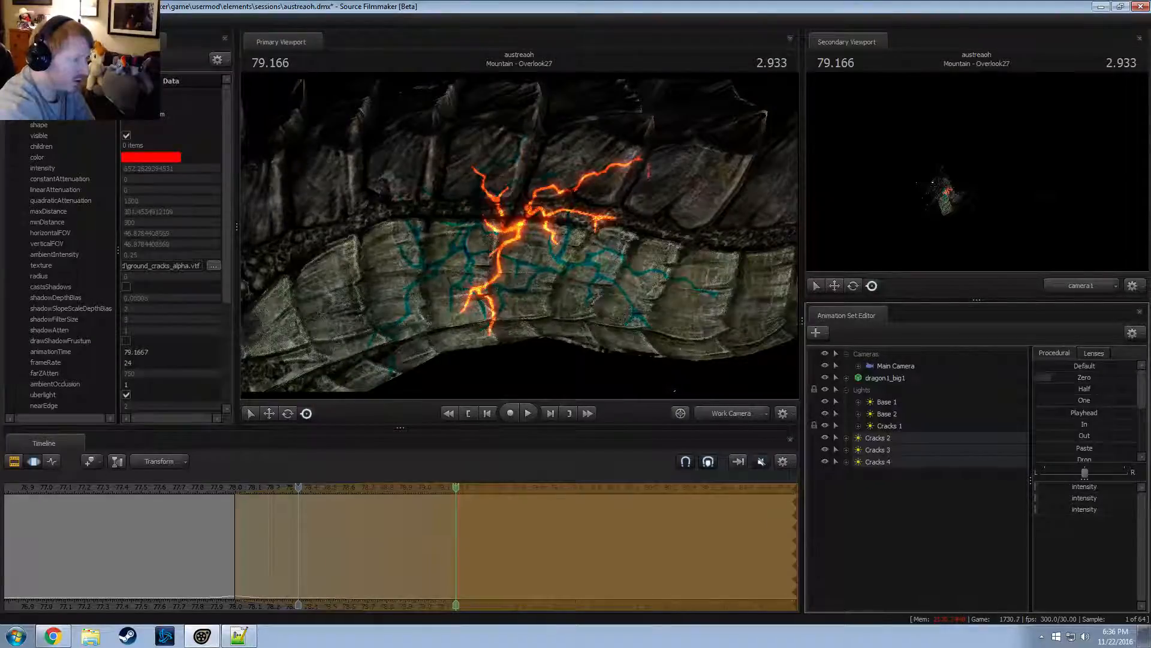
pyautogui.moveTo(1099, 382); pyautogui.dragTo(1113, 381)
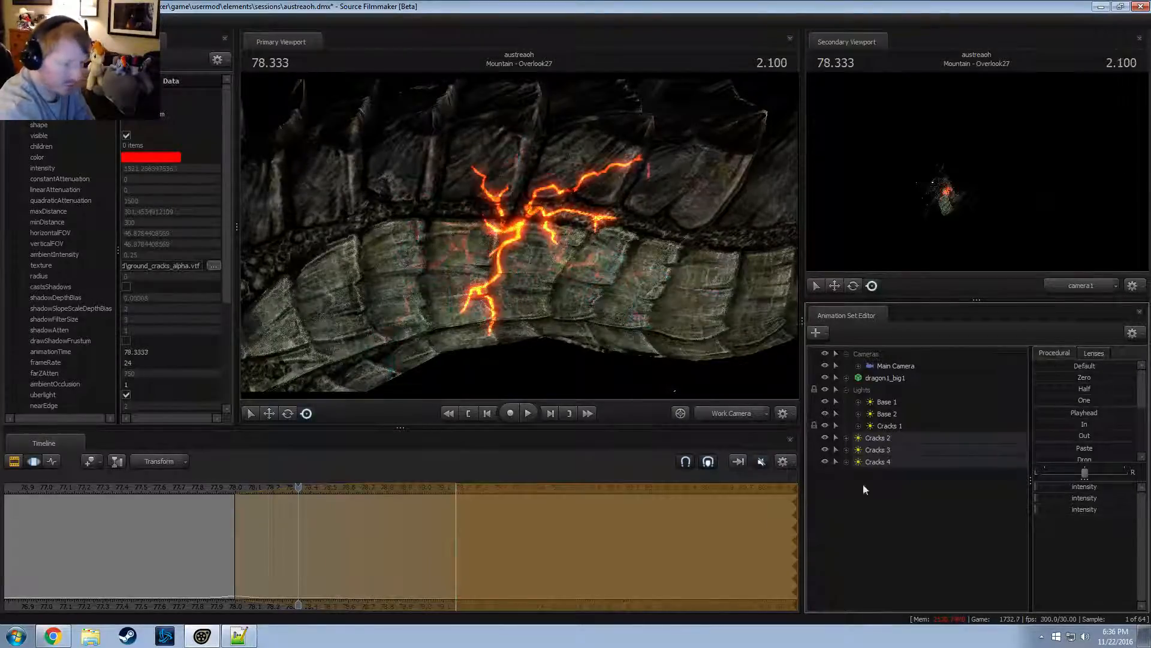
# Select the green, blue and alpha colour controls of Cracks 2 and move the playhead to 79.9
pyautogui.click(847, 462)
pyautogui.click(847, 450)
pyautogui.click(847, 437)
pyautogui.scroll(-1, 895, 469)
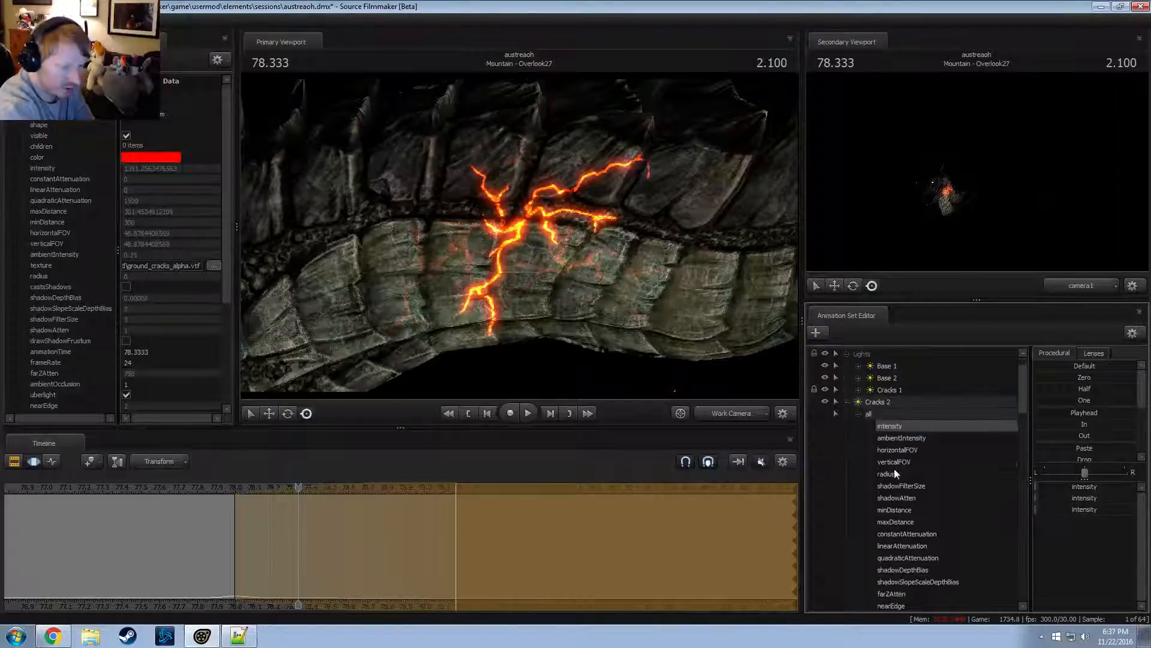
pyautogui.scroll(-5, 897, 473)
pyautogui.click(896, 558)
pyautogui.keyDown('shift'); pyautogui.click(907, 579); pyautogui.keyUp('shift')
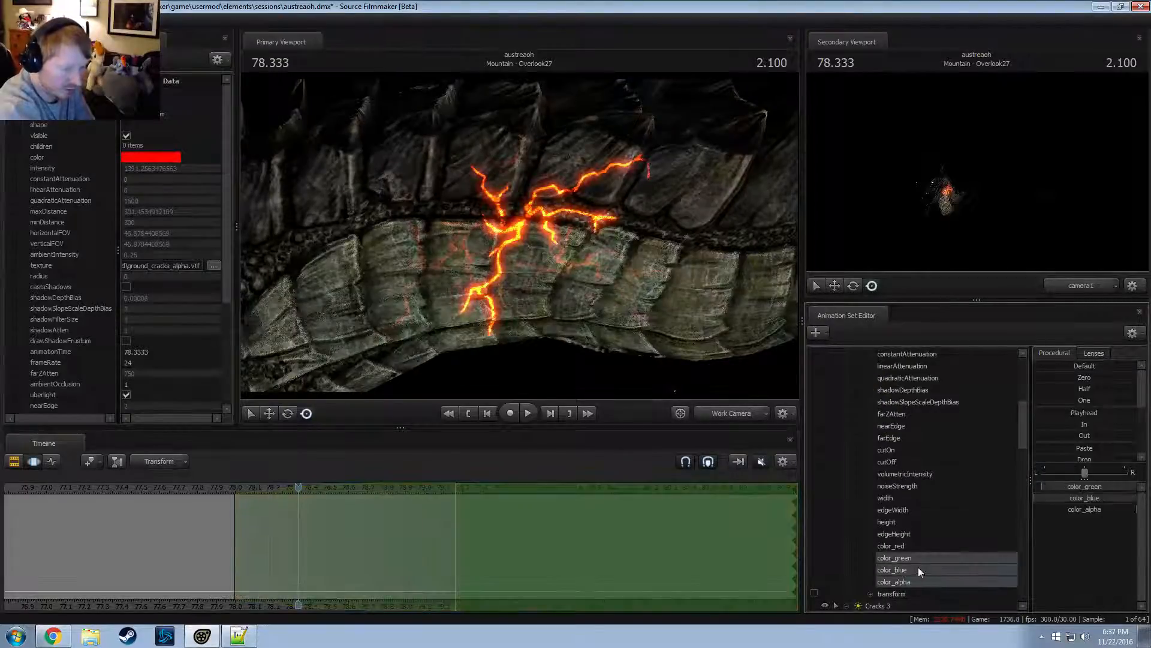
pyautogui.moveTo(420, 484); pyautogui.dragTo(593, 527)
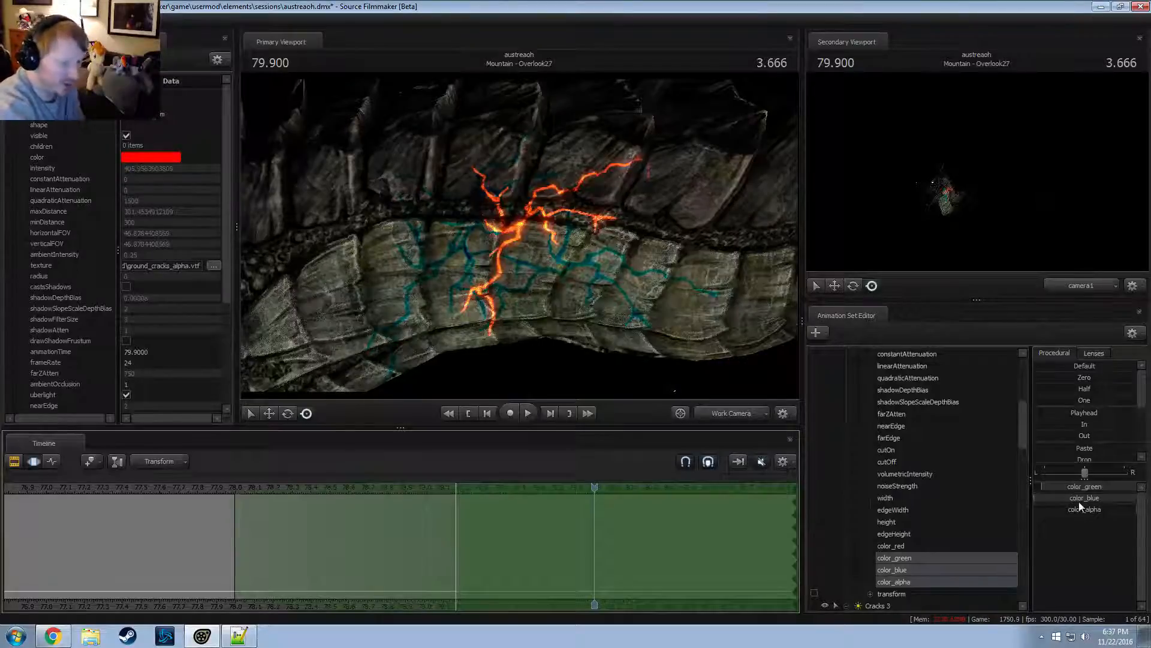
# Adjust the red, green and blue colour controls of Cracks 2 until its cracks turn black at 79.9, and commit the change
pyautogui.moveTo(1077, 502)
pyautogui.mouseDown()
pyautogui.moveTo(1119, 502)
pyautogui.moveTo(1081, 502)
pyautogui.moveTo(1111, 503)
pyautogui.moveTo(1101, 487)
pyautogui.moveTo(1098, 502)
pyautogui.mouseUp()
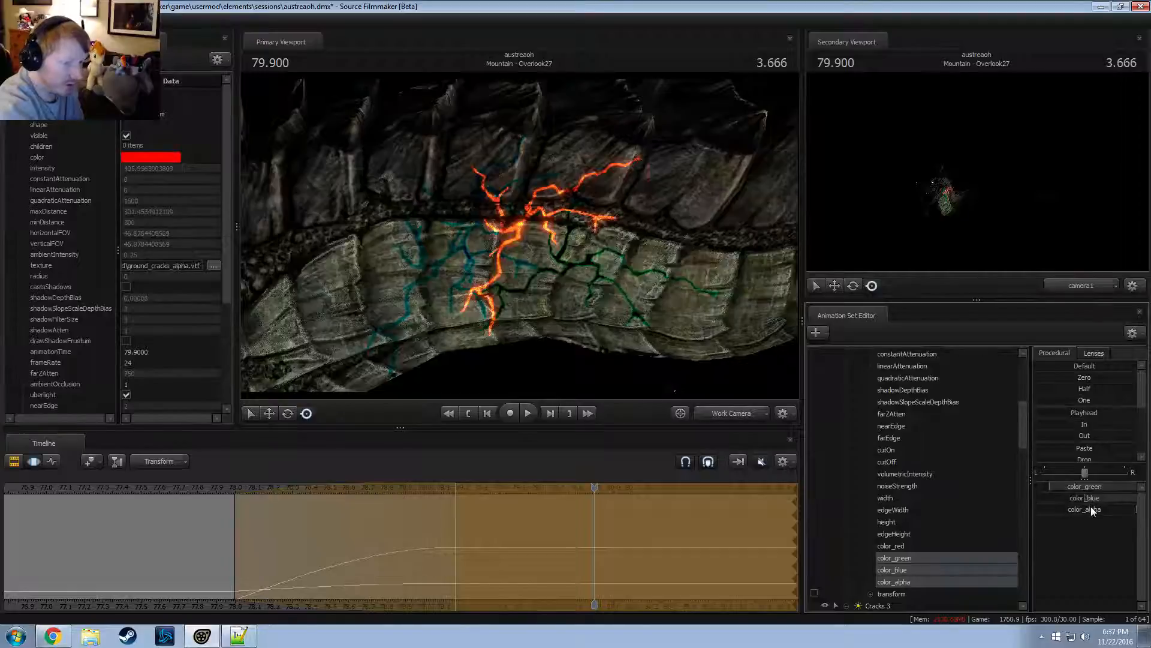
pyautogui.click(909, 569)
pyautogui.click(902, 545)
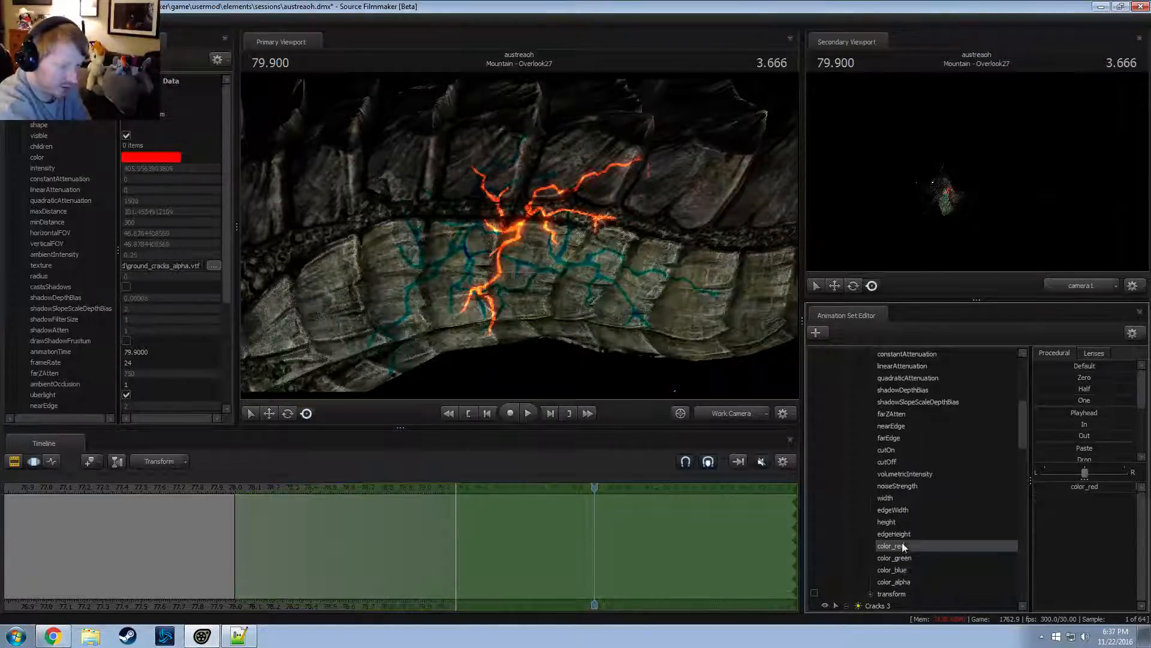
pyautogui.keyDown('shift'); pyautogui.click(904, 569); pyautogui.keyUp('shift')
pyautogui.moveTo(1100, 488); pyautogui.dragTo(1066, 488)
pyautogui.moveTo(1066, 495)
pyautogui.mouseDown()
pyautogui.moveTo(1092, 497)
pyautogui.moveTo(1067, 510)
pyautogui.moveTo(1069, 488)
pyautogui.moveTo(1038, 487)
pyautogui.moveTo(1072, 509)
pyautogui.mouseUp()
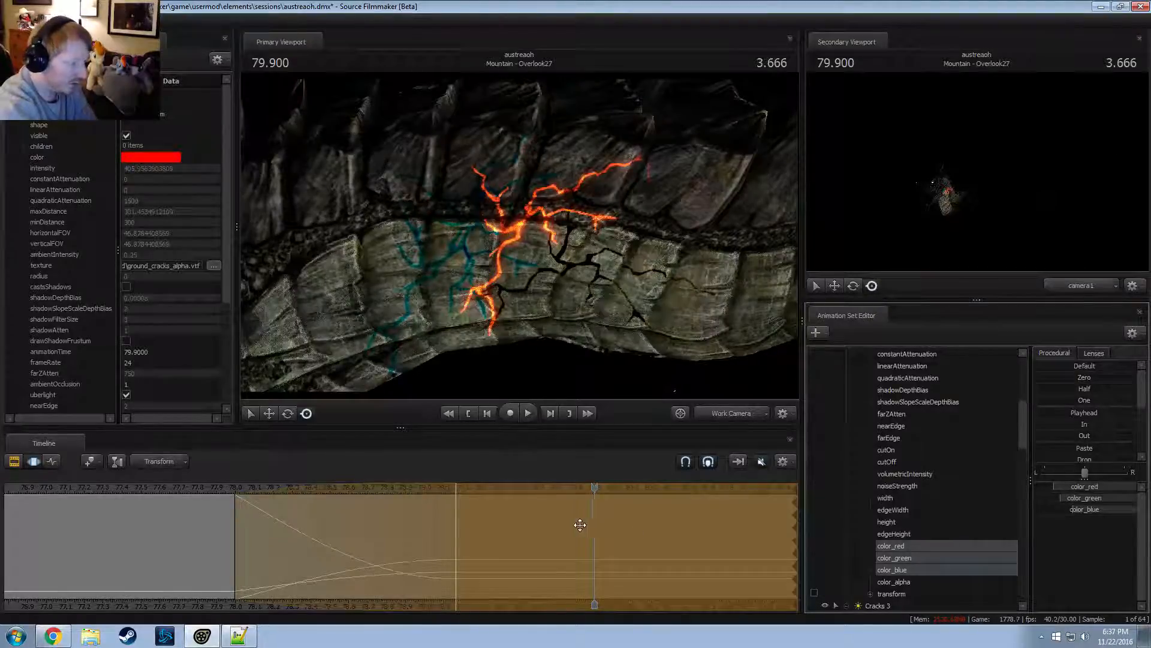
pyautogui.press('Return')
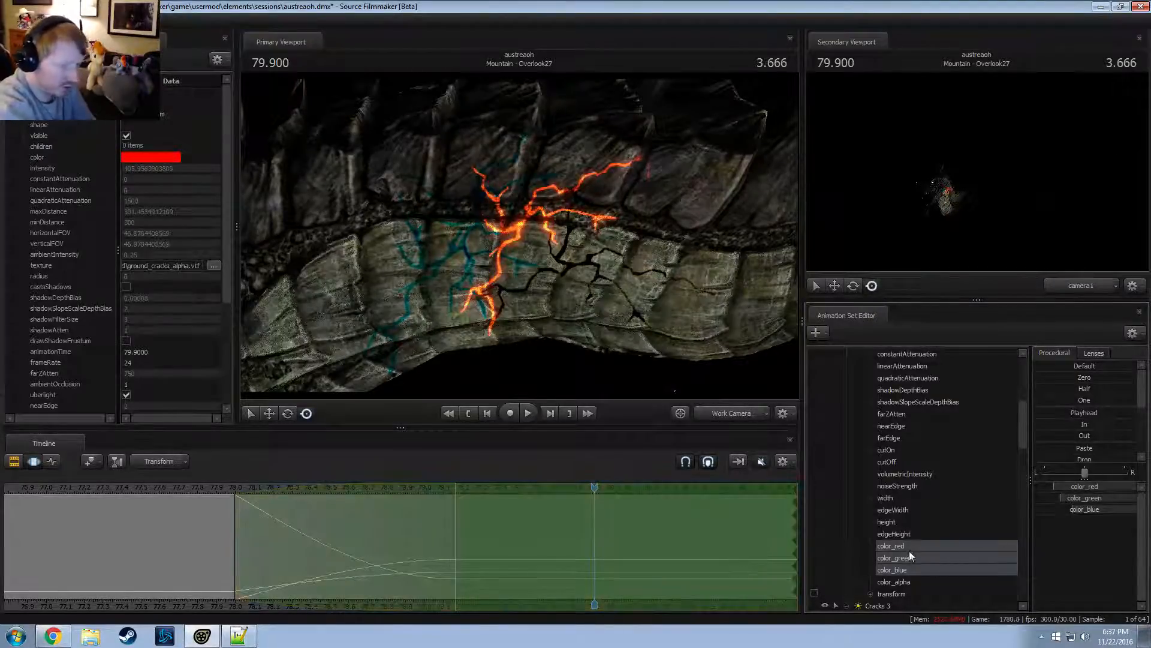
# Extend the time selection over the whole shot and copy the Cracks 2 colour animation onto Cracks 4 and Cracks 3
pyautogui.keyDown('ctrl'); pyautogui.click(903, 581); pyautogui.keyUp('ctrl')
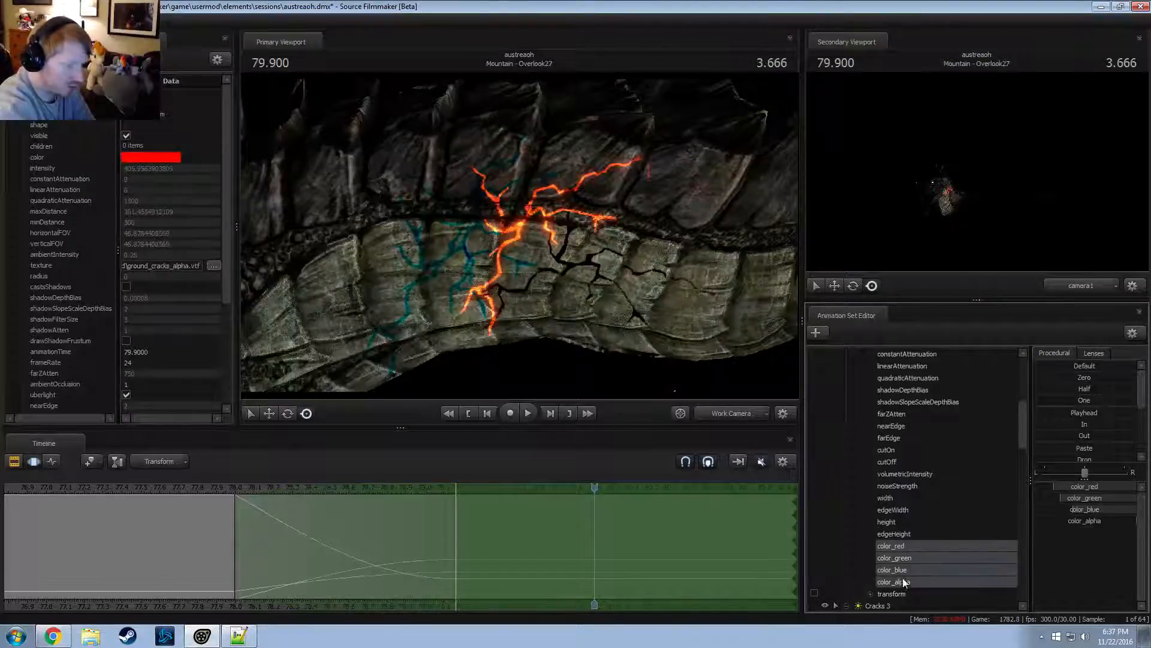
pyautogui.keyDown('ctrl'); pyautogui.click(903, 581); pyautogui.keyUp('ctrl')
pyautogui.scroll(2, 558, 549)
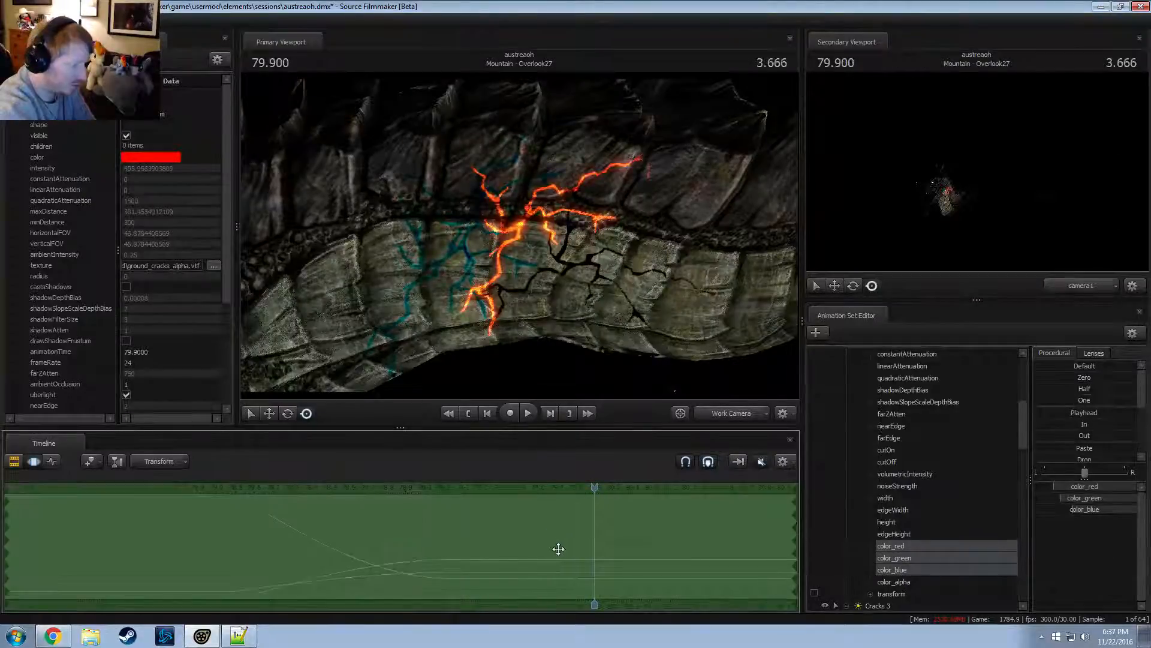
pyautogui.press('F2')
pyautogui.press('F3')
pyautogui.scroll(6, 902, 572)
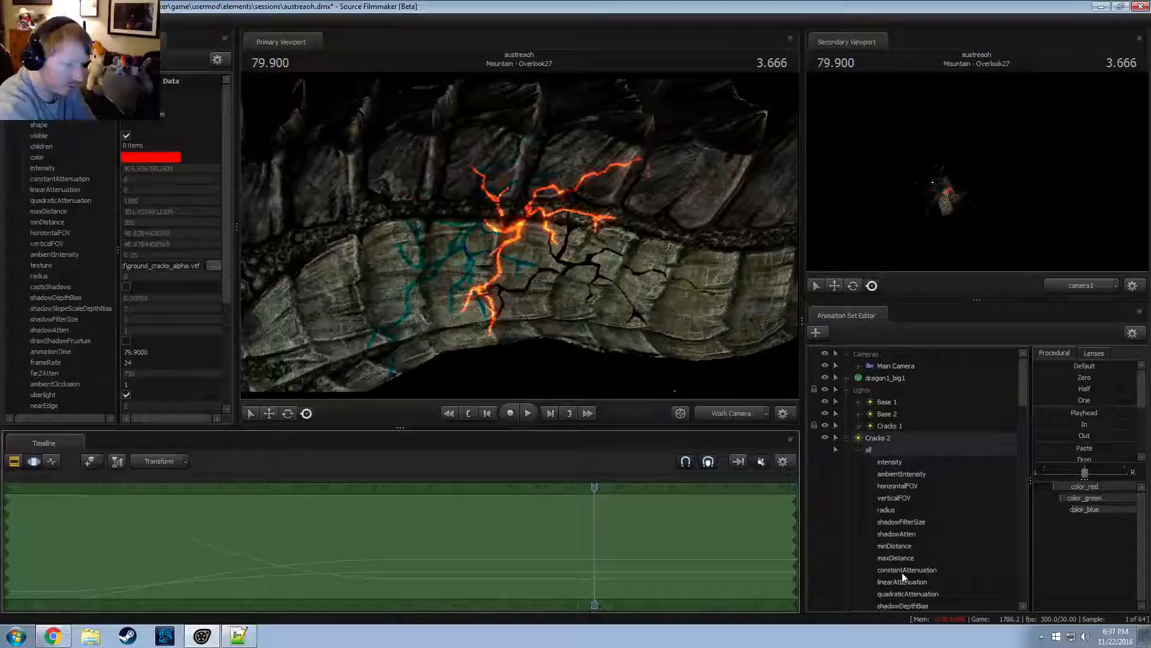
pyautogui.click(847, 438)
pyautogui.click(845, 450)
pyautogui.click(892, 460)
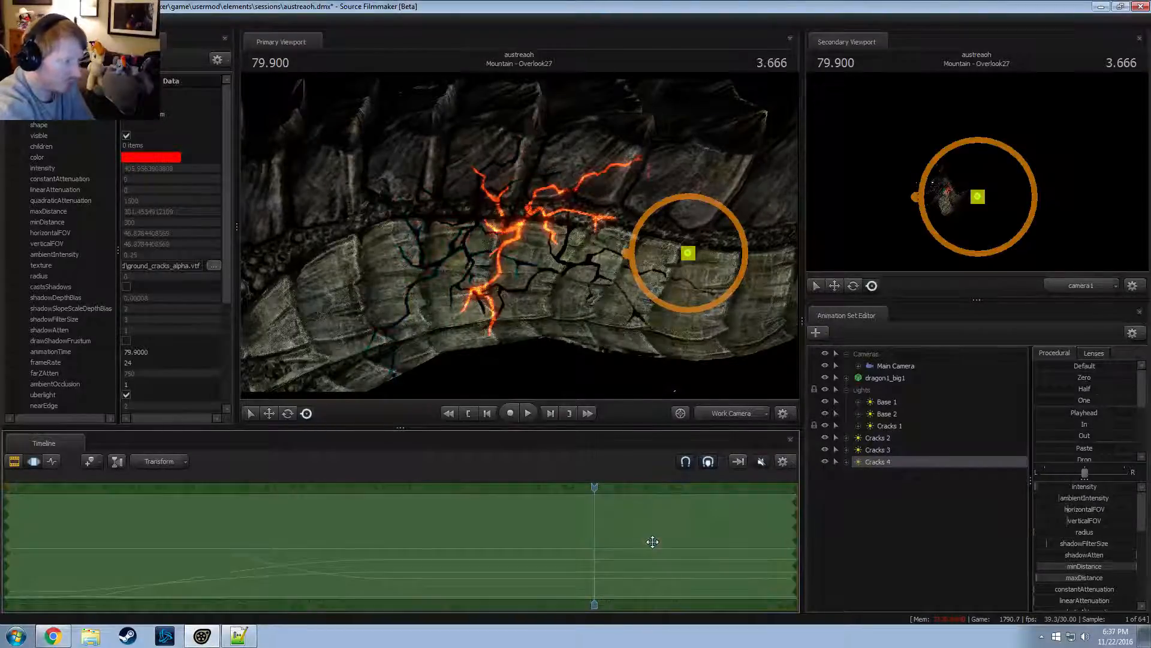
pyautogui.click(870, 450)
# Select the red, green and blue colour controls of Cracks 4 and the time from 78.0 onward, with a ramp to about 79.13
pyautogui.click(846, 461)
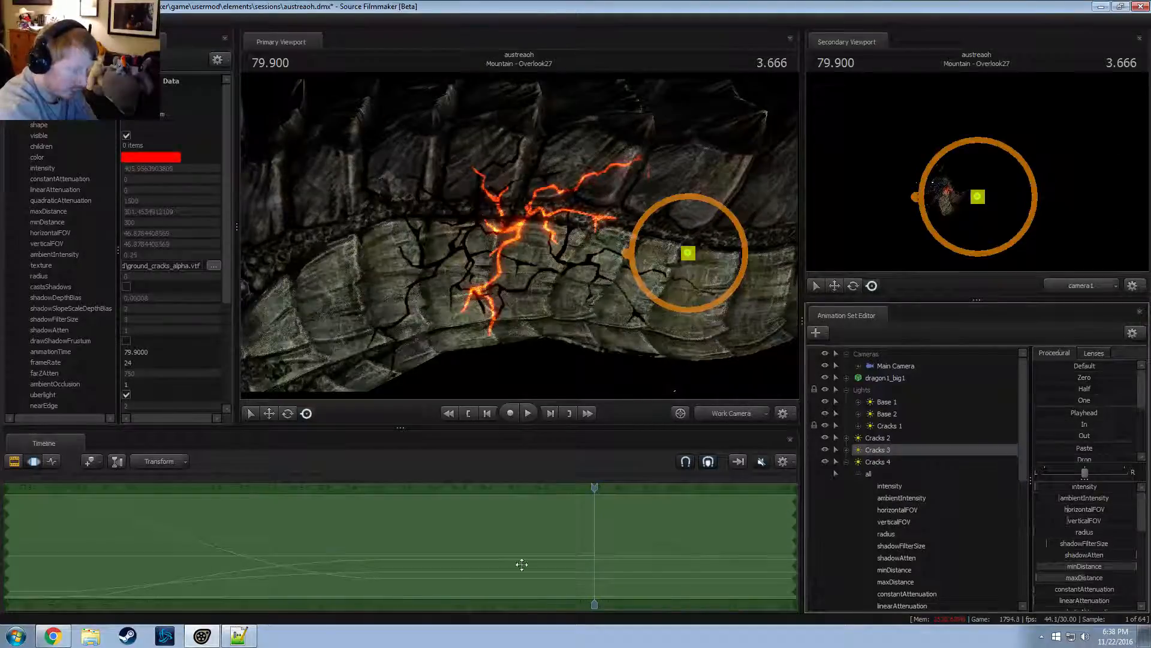
pyautogui.click(890, 486)
pyautogui.scroll(-6, 870, 528)
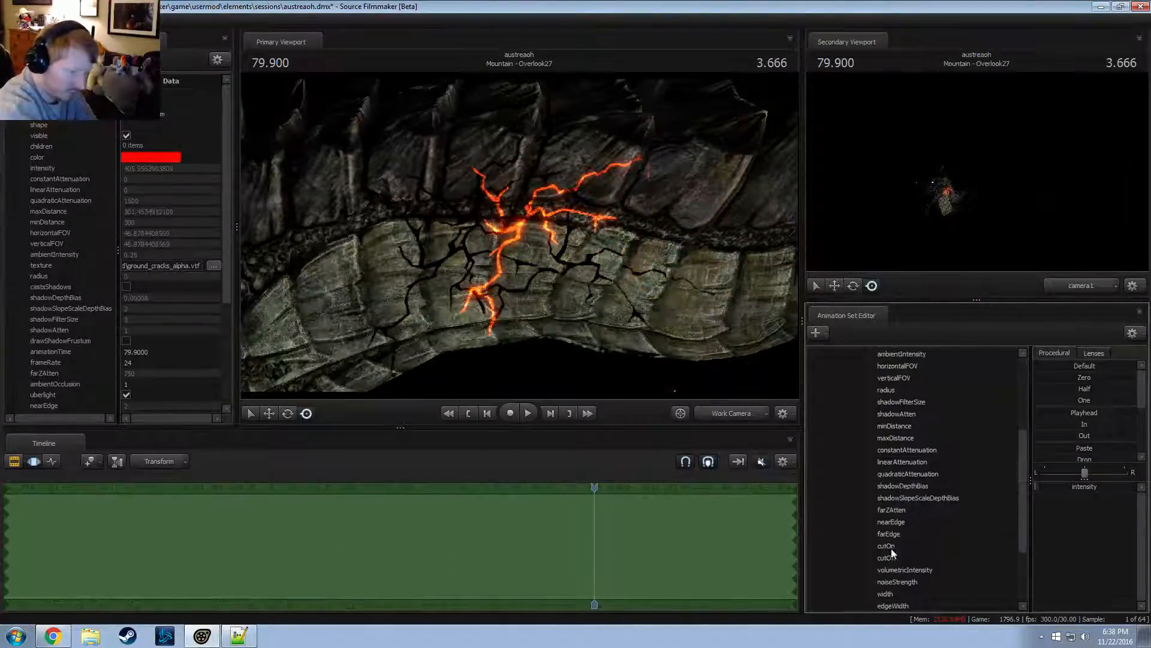
pyautogui.click(898, 570)
pyautogui.keyDown('shift'); pyautogui.click(901, 595); pyautogui.keyUp('shift')
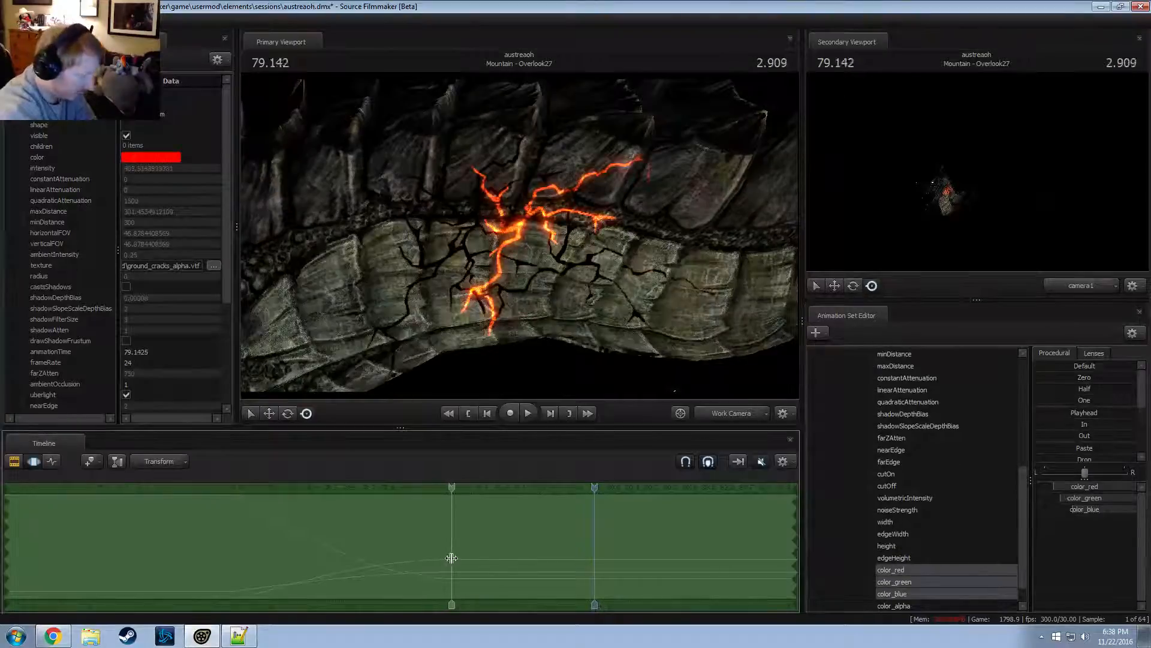
pyautogui.keyDown('shift'); pyautogui.moveTo(453, 556); pyautogui.dragTo(700, 545); pyautogui.keyUp('shift')
pyautogui.moveTo(444, 551); pyautogui.dragTo(365, 540)
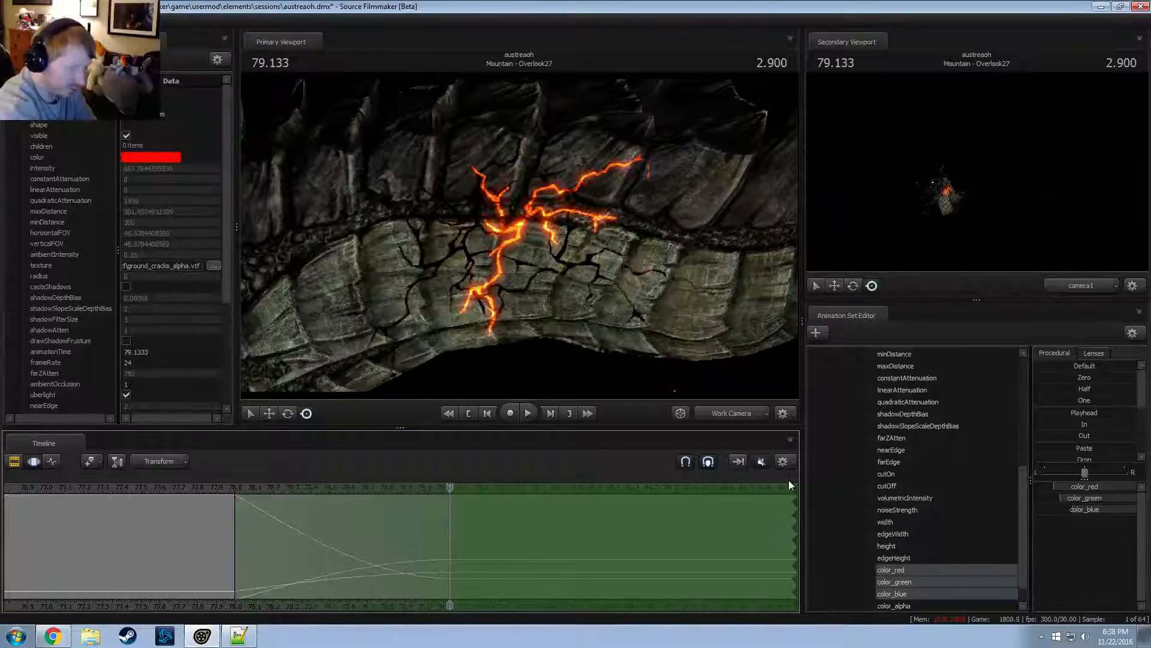
# Select the intensity controls of Cracks 4, Cracks 3 and Cracks 2 together
pyautogui.scroll(6, 894, 452)
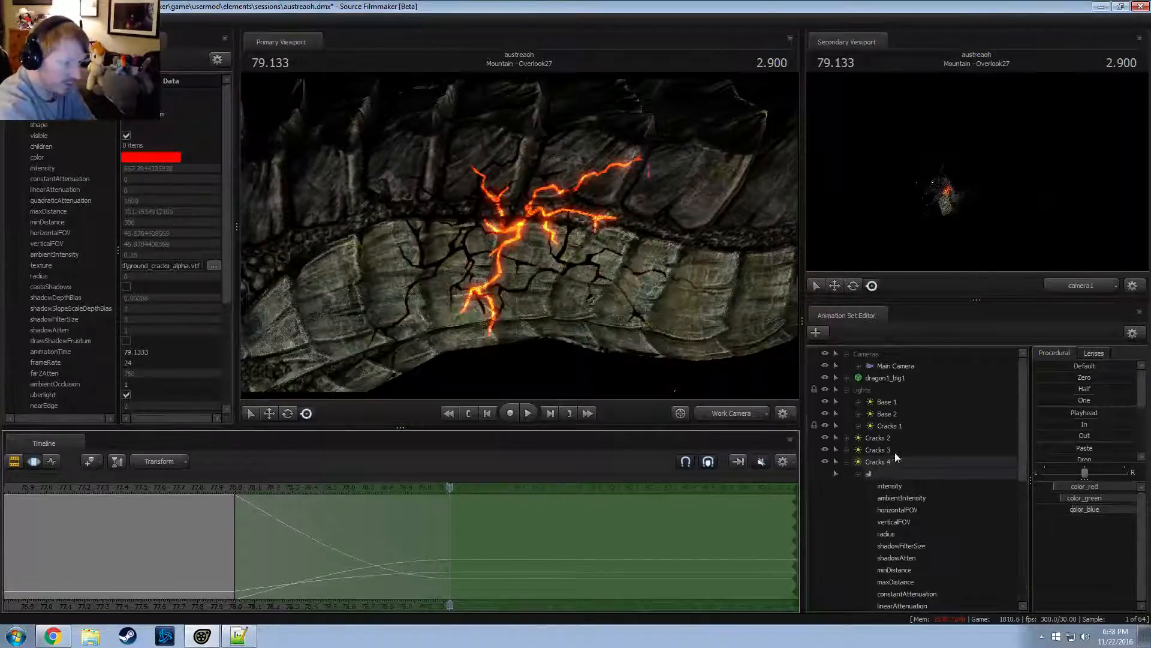
pyautogui.click(892, 482)
pyautogui.click(847, 451)
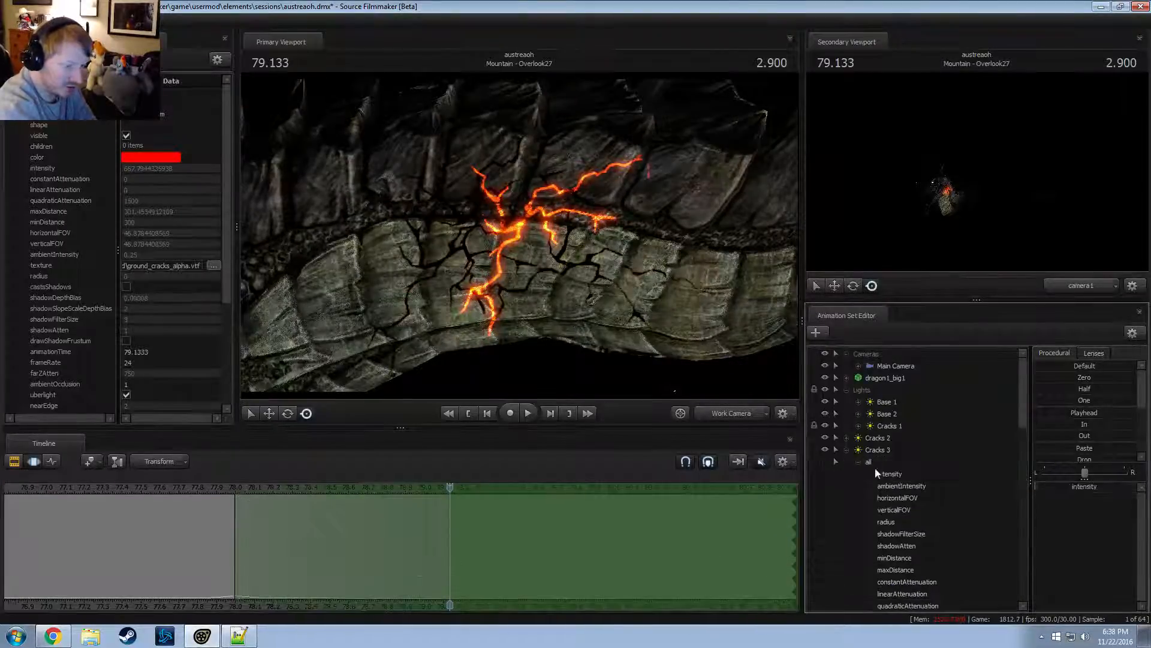
pyautogui.keyDown('ctrl'); pyautogui.click(895, 477); pyautogui.keyUp('ctrl')
pyautogui.scroll(-7, 891, 459)
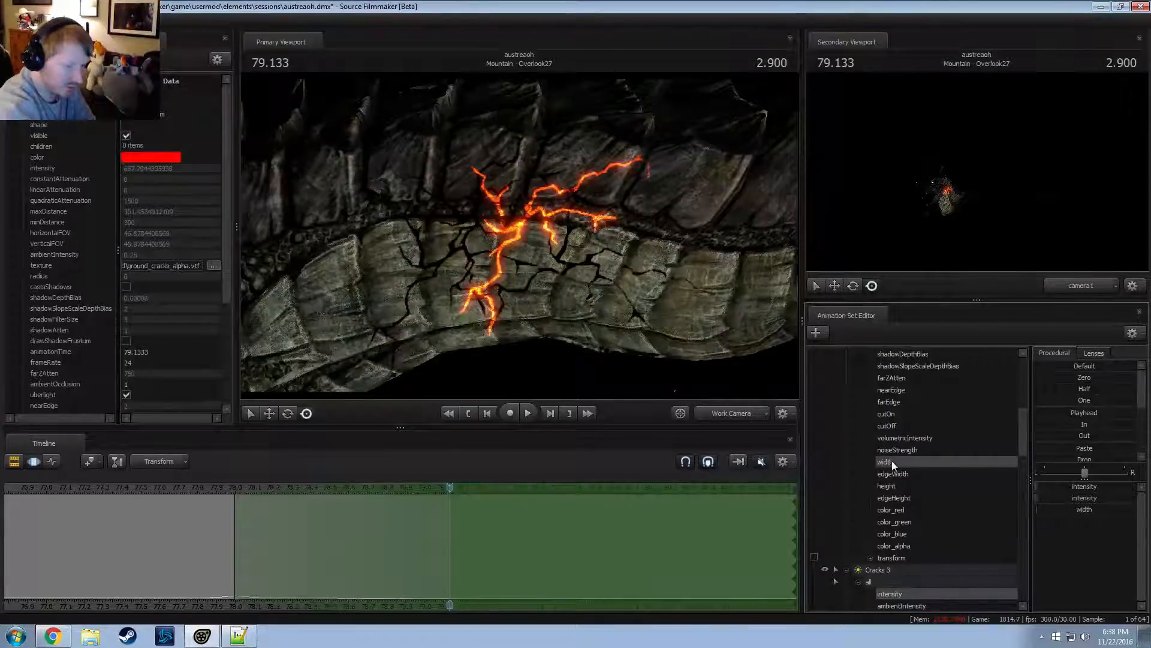
pyautogui.scroll(6, 897, 462)
pyautogui.keyDown('ctrl'); pyautogui.click(906, 461); pyautogui.keyUp('ctrl')
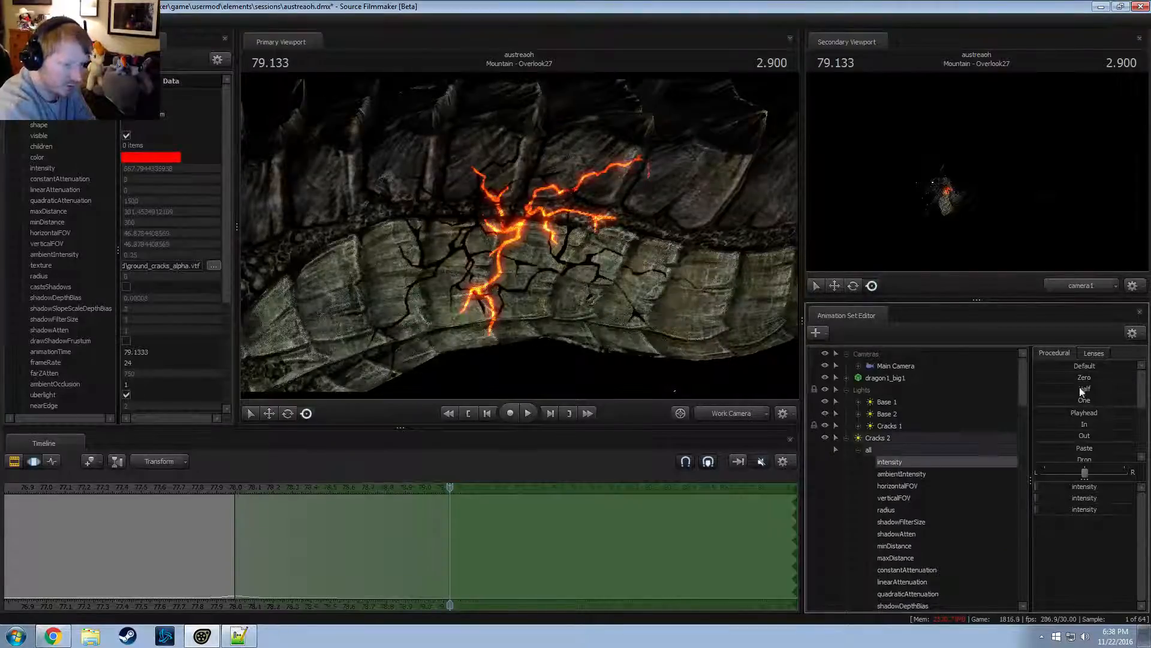
pyautogui.click(1084, 400)
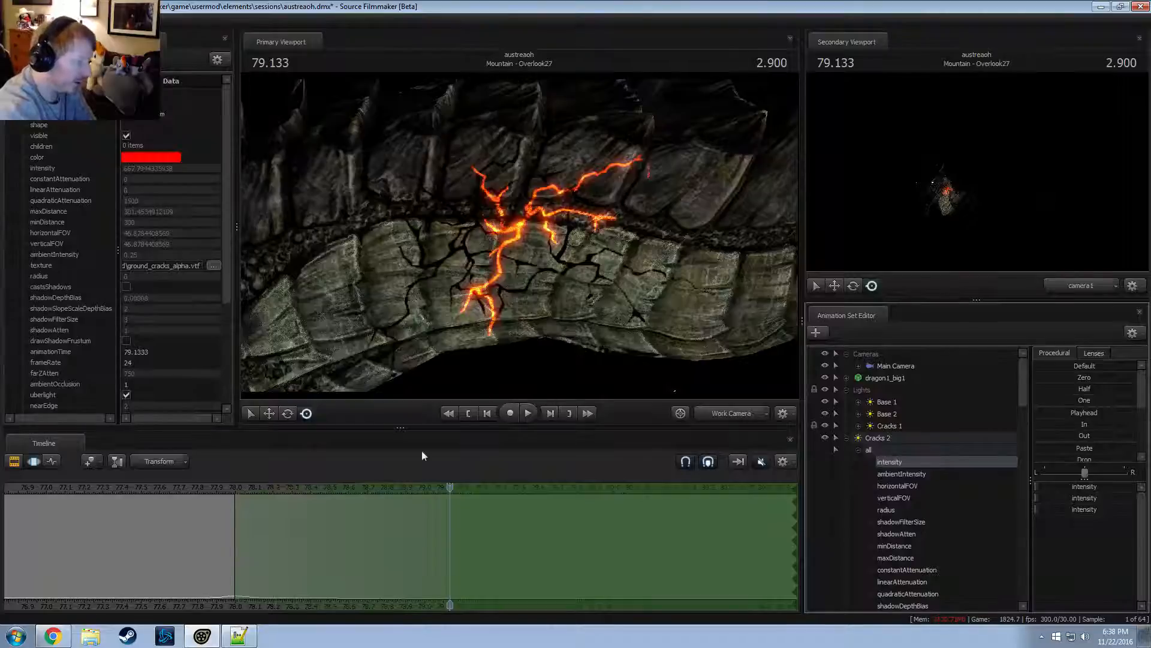
# Narrow the time selection for the intensities to about 78.1 through 78.6 and play back the fade from about 77.7
pyautogui.scroll(-3, 433, 557)
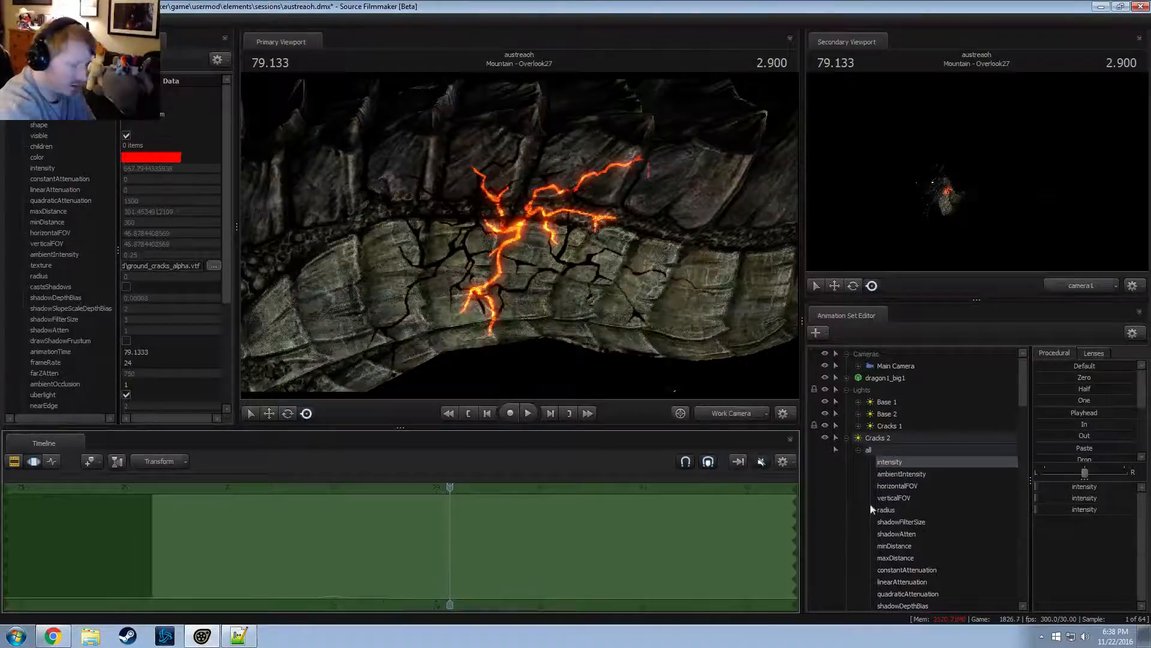
pyautogui.moveTo(385, 561); pyautogui.dragTo(364, 571)
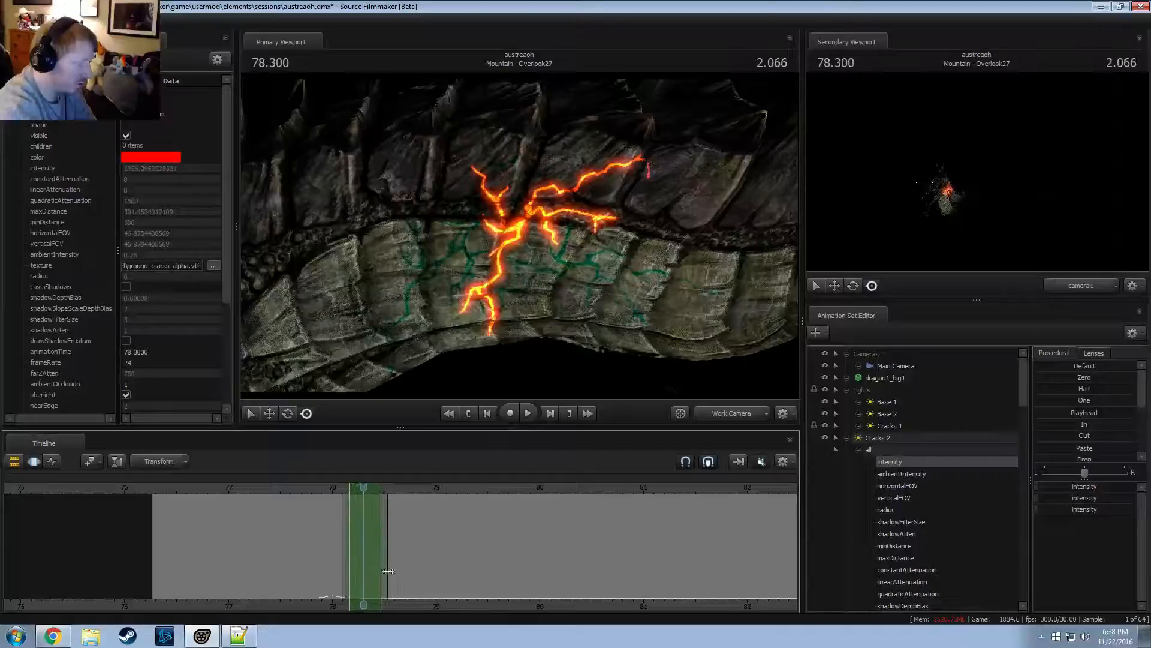
pyautogui.scroll(-3, 1090, 449)
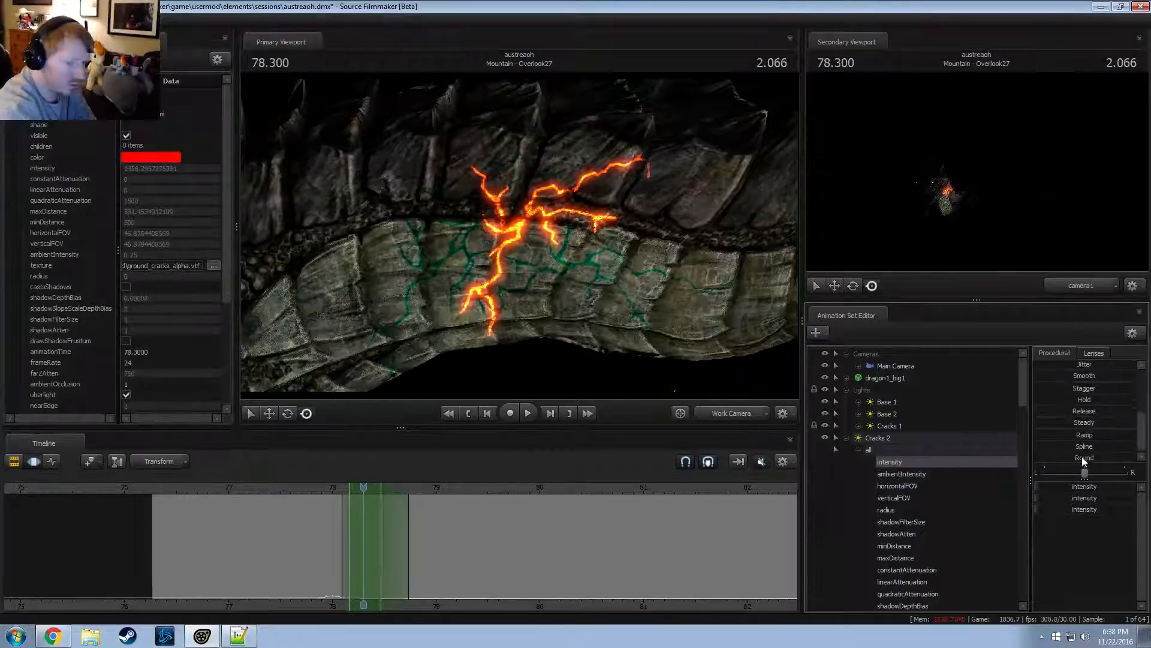
pyautogui.moveTo(381, 555); pyautogui.dragTo(364, 551)
pyautogui.moveTo(395, 550); pyautogui.dragTo(384, 550)
pyautogui.click(305, 489)
pyautogui.press('space')
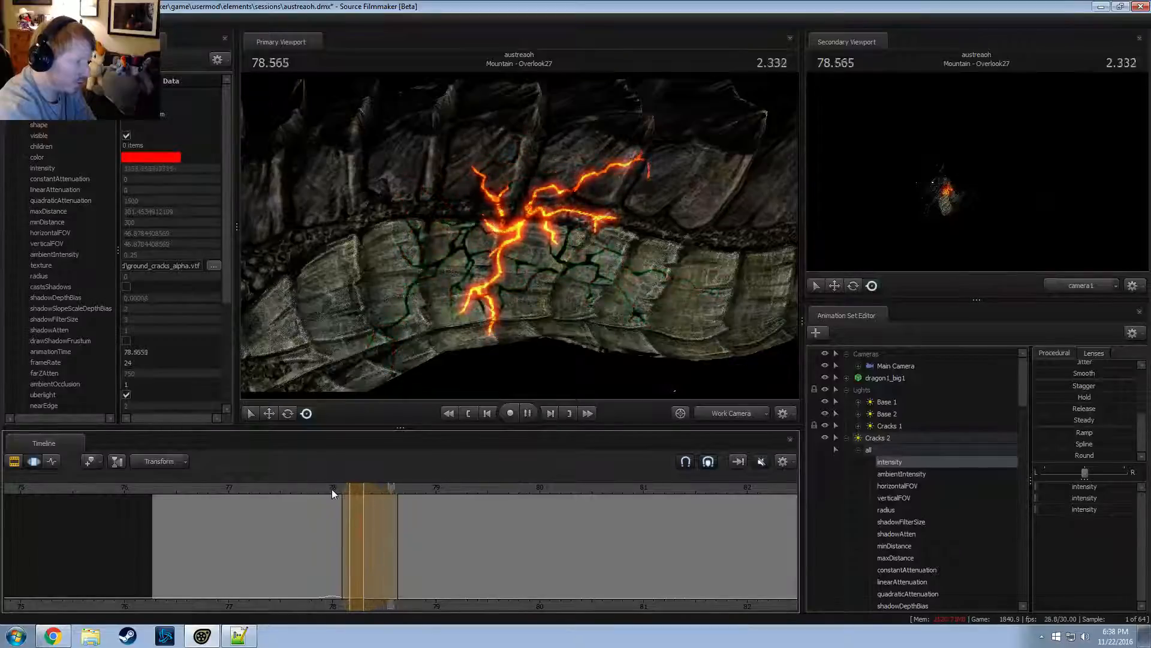
pyautogui.press('space')
# Move the work camera back to frame more of the dragon's body and select the Main Camera
pyautogui.moveTo(492, 276)
pyautogui.mouseDown()
pyautogui.moveTo(557, 270)
pyautogui.moveTo(527, 264)
pyautogui.moveTo(527, 276)
pyautogui.moveTo(480, 258)
pyautogui.moveTo(474, 269)
pyautogui.mouseUp()
pyautogui.press('s')
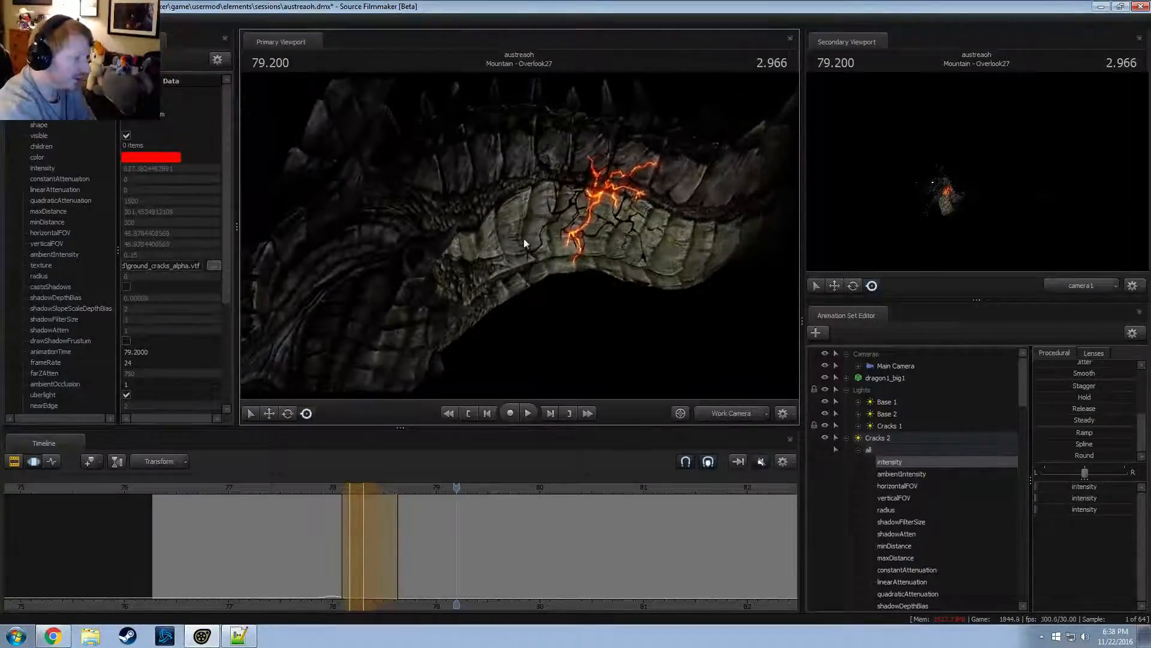
pyautogui.moveTo(525, 241); pyautogui.dragTo(563, 225)
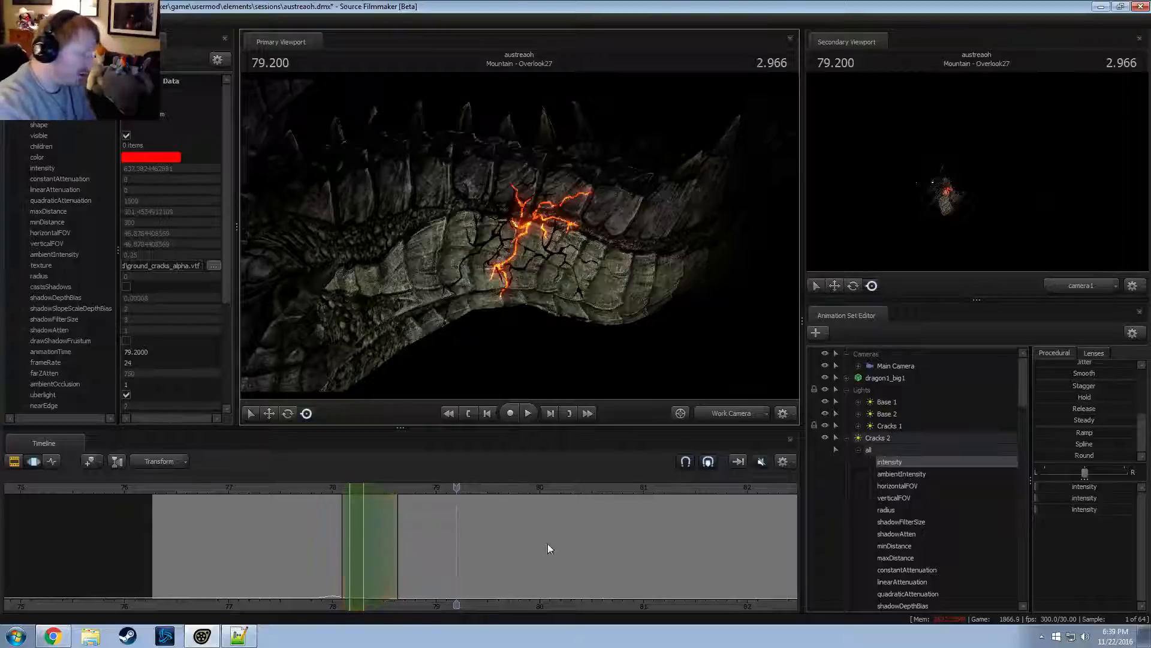
pyautogui.click(903, 365)
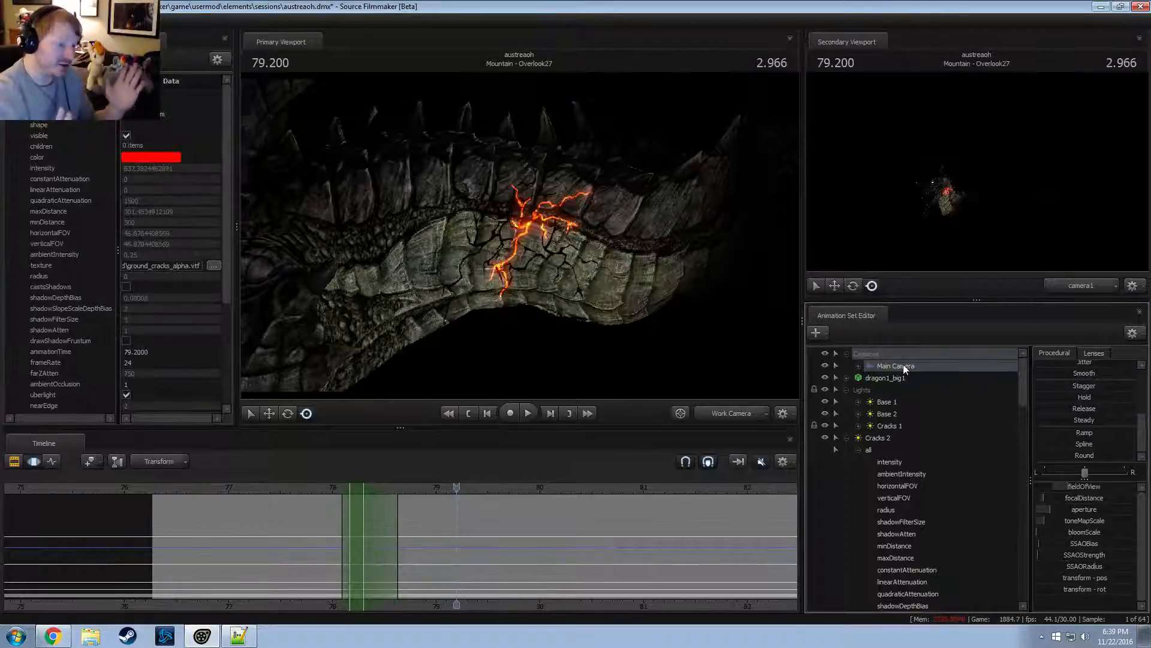
# Switch to Windows Explorer, view the gold_hearts.vtf texture from the SFM usermod materials folder, and return to Source Filmmaker
pyautogui.click(90, 636)
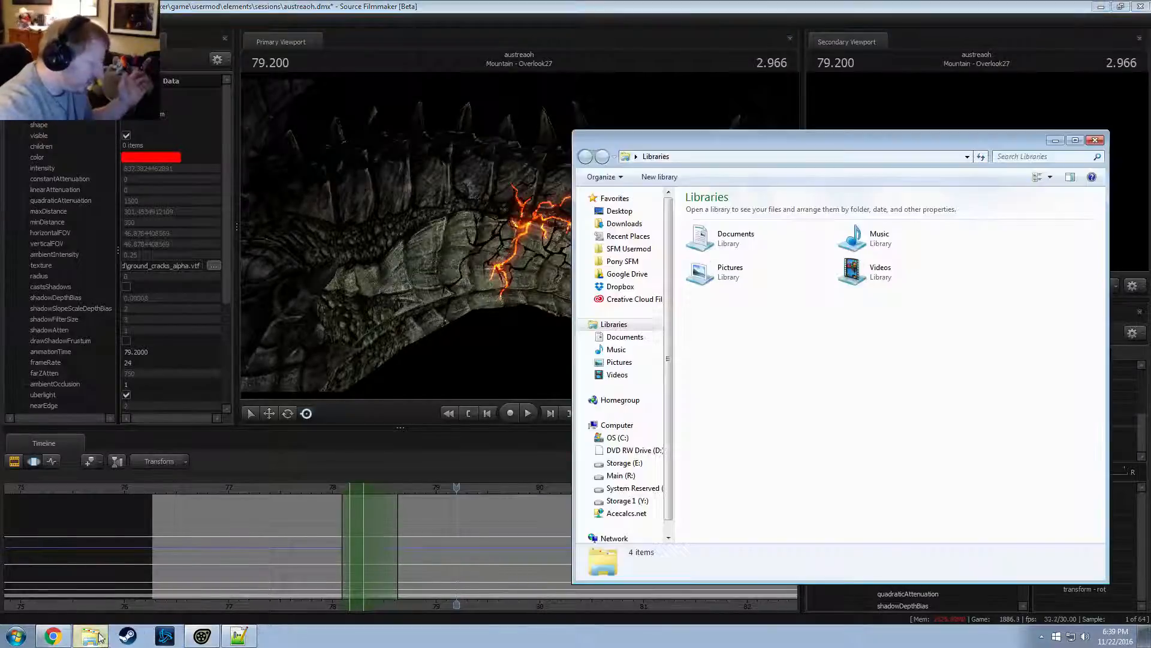
pyautogui.click(624, 249)
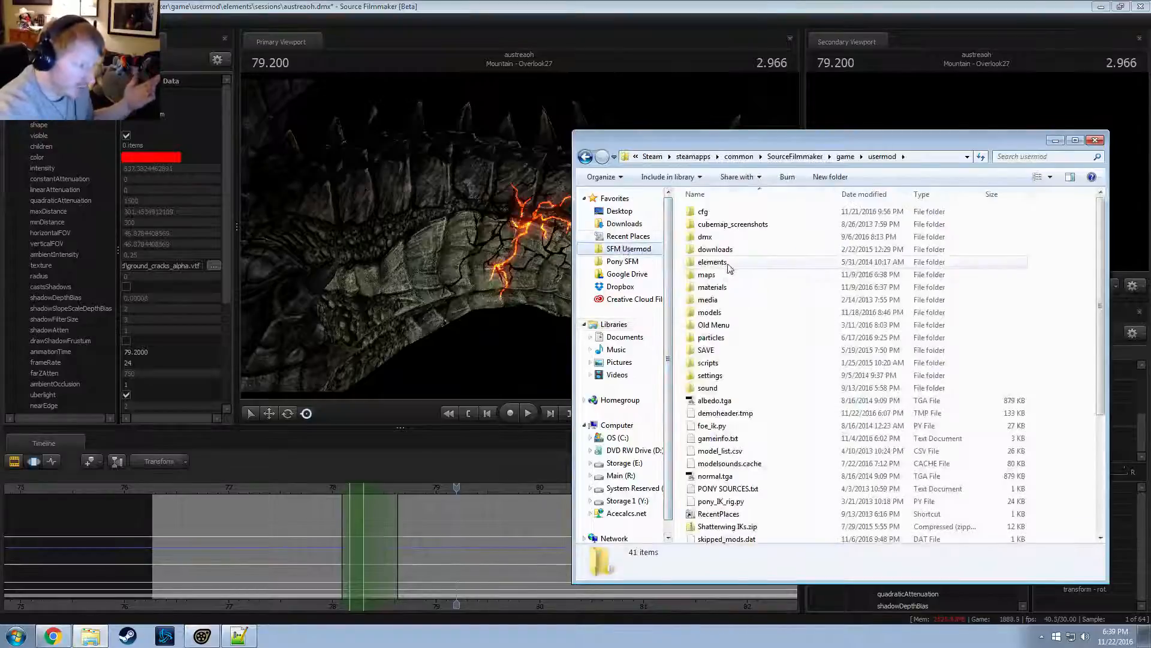
pyautogui.click(709, 289)
pyautogui.doubleClick(709, 289)
pyautogui.scroll(-10, 766, 479)
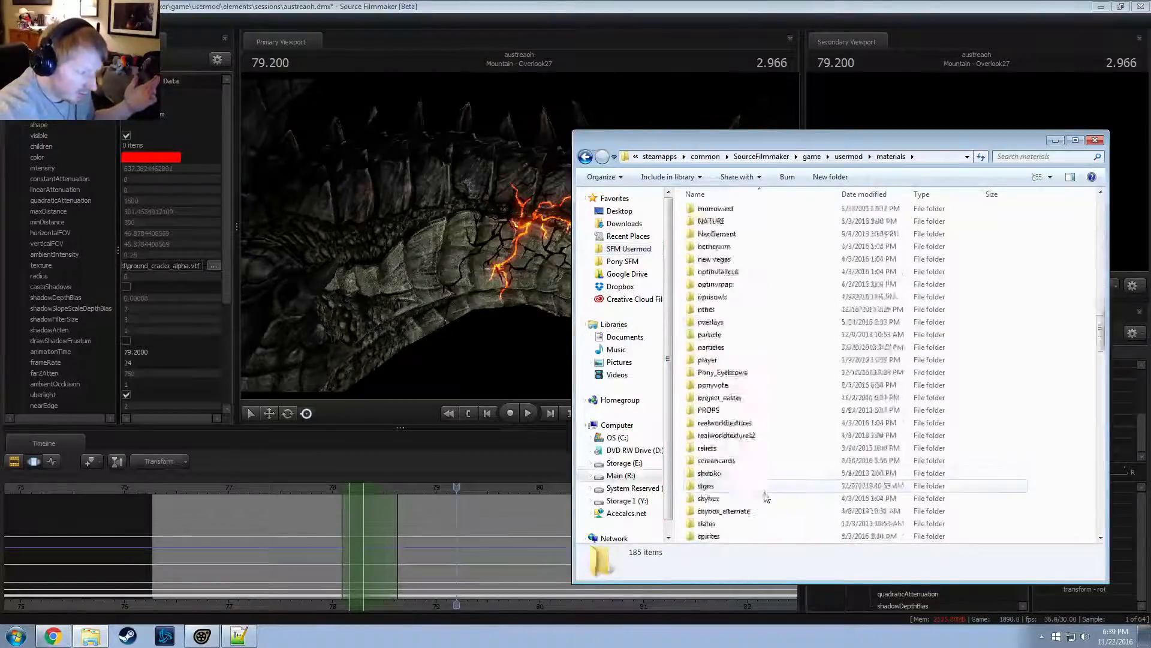
pyautogui.click(722, 398)
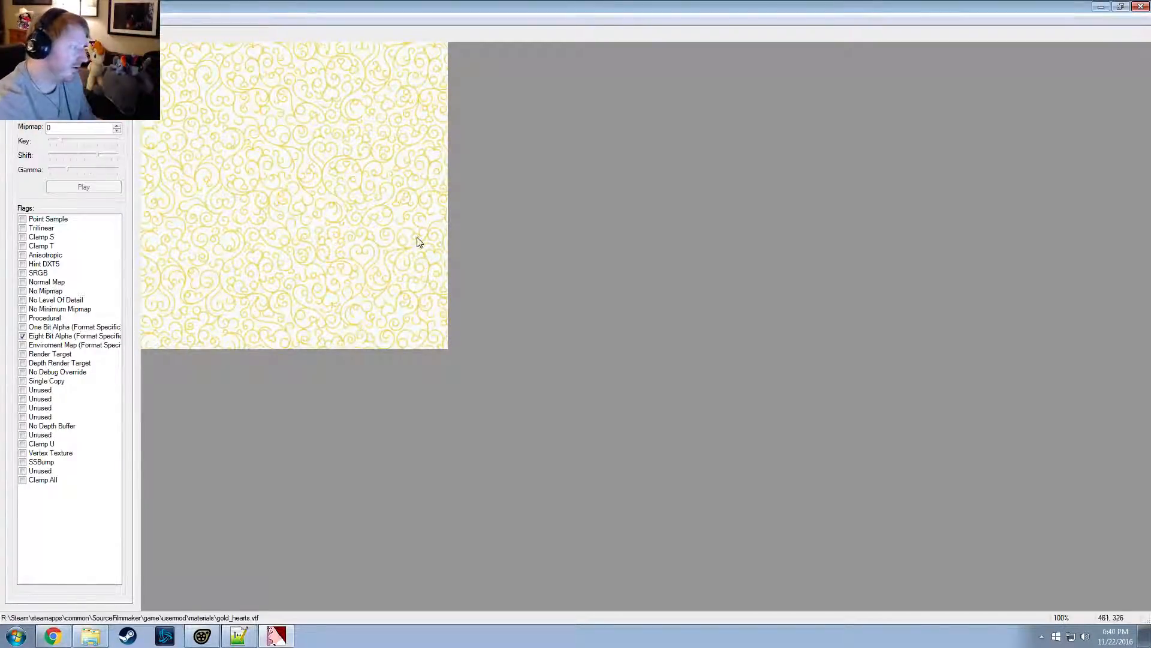
pyautogui.click(1141, 6)
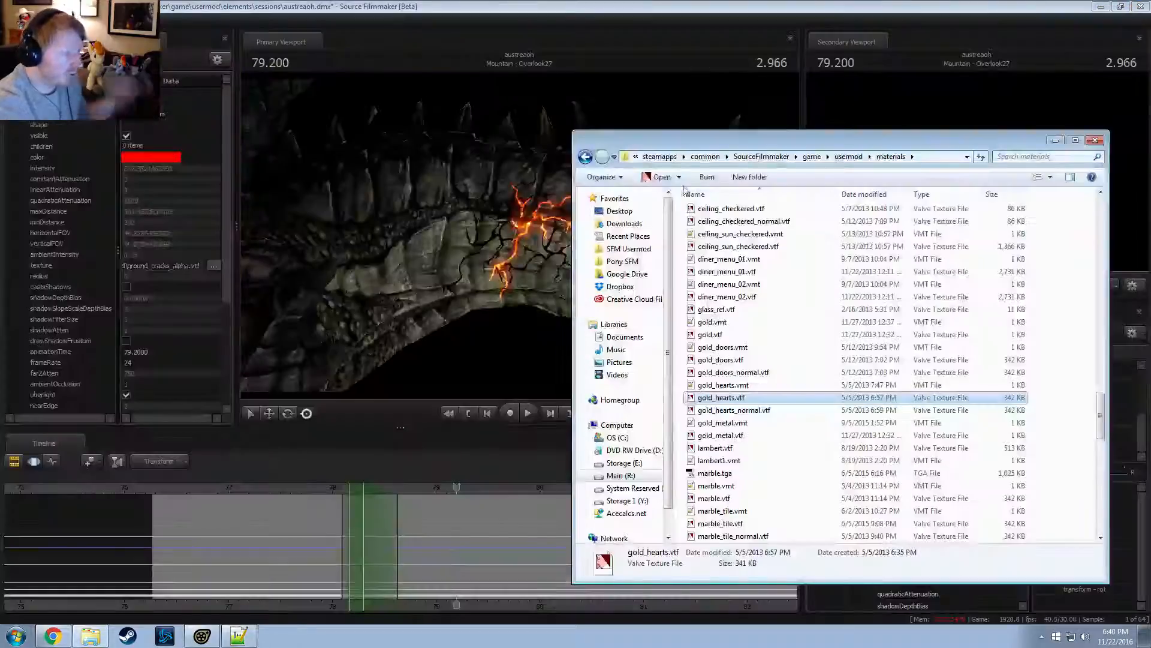
pyautogui.click(605, 6)
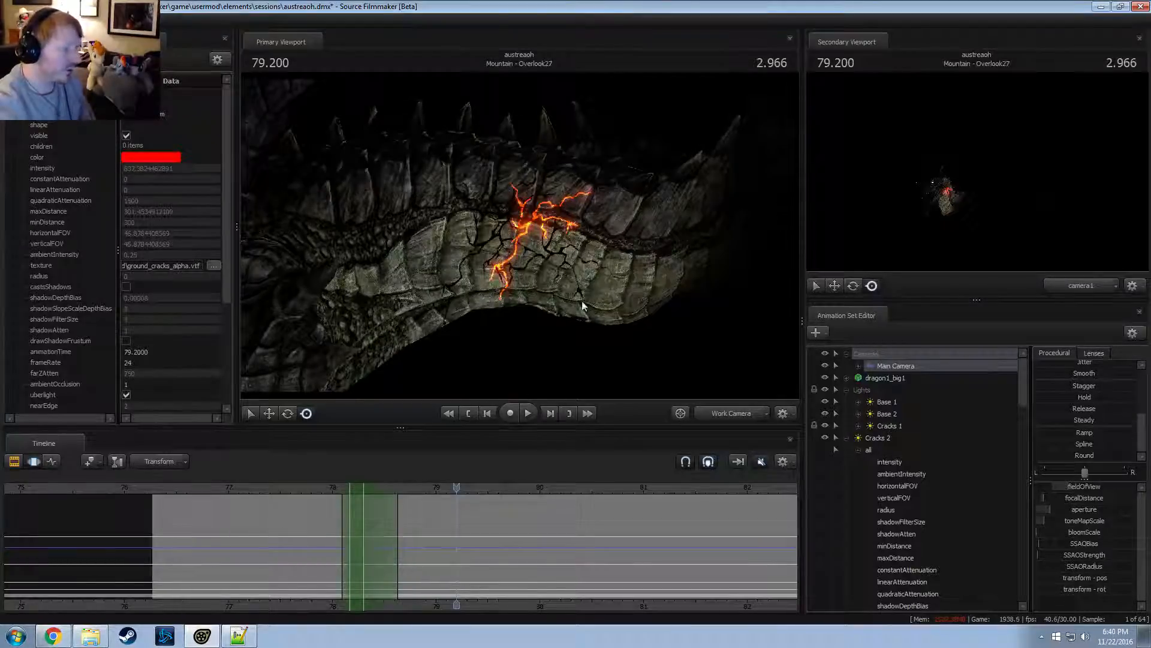
# Collapse the Cracks 2 control list and hide the Cracks 4, Cracks 3 and Cracks 2 lights
pyautogui.scroll(6, 509, 543)
pyautogui.moveTo(277, 548); pyautogui.dragTo(520, 547)
pyautogui.scroll(-5, 498, 550)
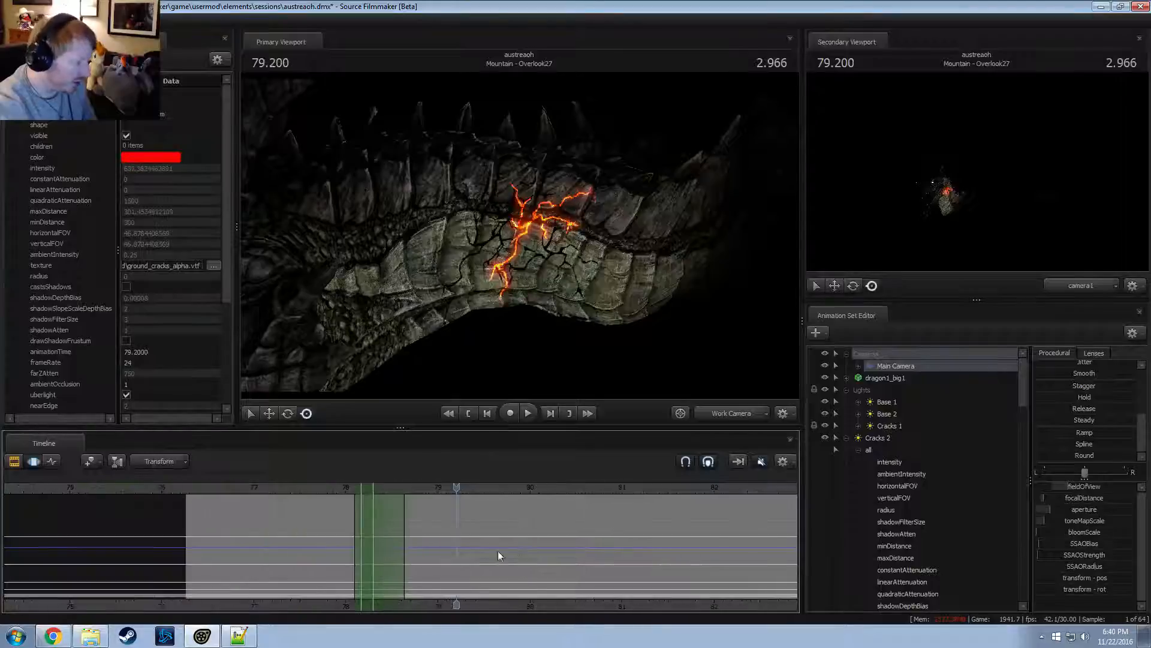
pyautogui.click(843, 438)
pyautogui.click(825, 461)
pyautogui.click(824, 449)
pyautogui.click(825, 437)
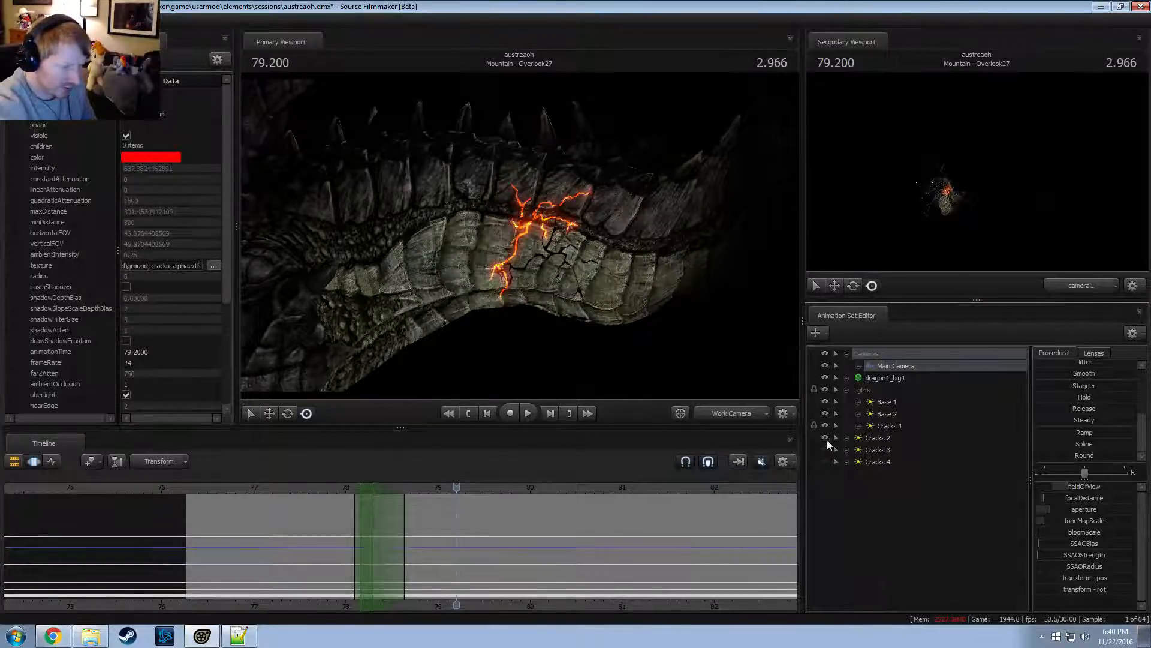
# Move the work camera closer to the cracks and set the time selection from the shot's start through 76.77, with falloff ending near 77.87
pyautogui.moveTo(519, 235); pyautogui.dragTo(548, 231)
pyautogui.moveTo(484, 503); pyautogui.dragTo(815, 522)
pyautogui.scroll(2, 339, 551)
pyautogui.moveTo(340, 552); pyautogui.dragTo(123, 551)
pyautogui.click(121, 510)
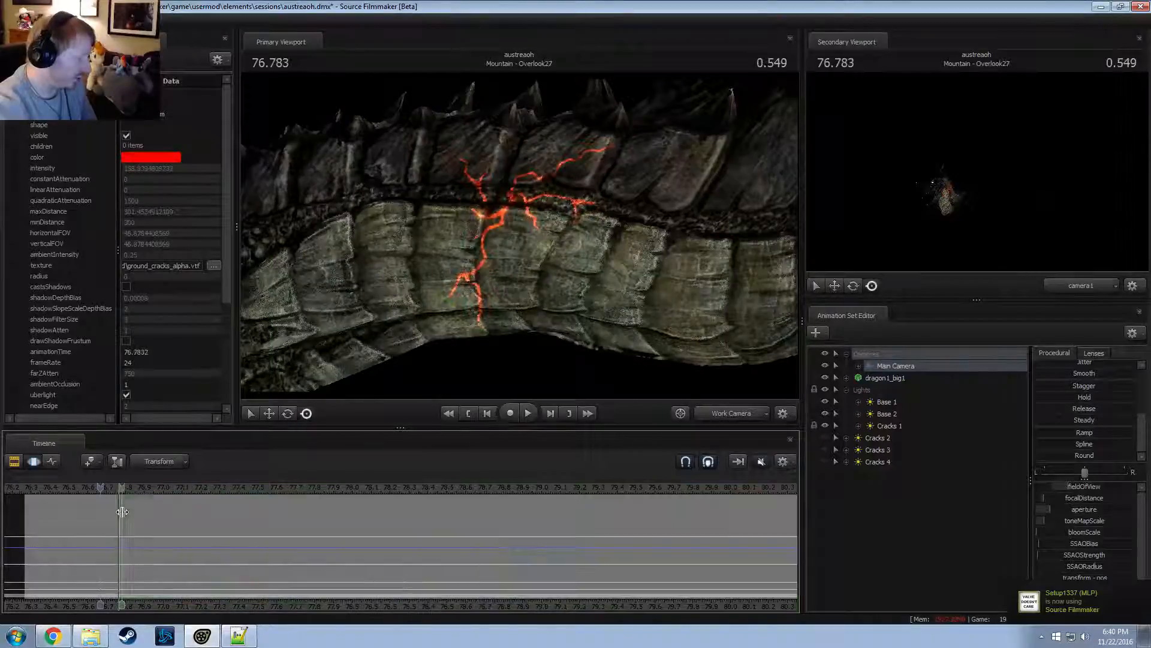
pyautogui.keyDown('shift'); pyautogui.moveTo(119, 511); pyautogui.dragTo(2, 515); pyautogui.keyUp('shift')
pyautogui.moveTo(125, 531); pyautogui.dragTo(330, 546)
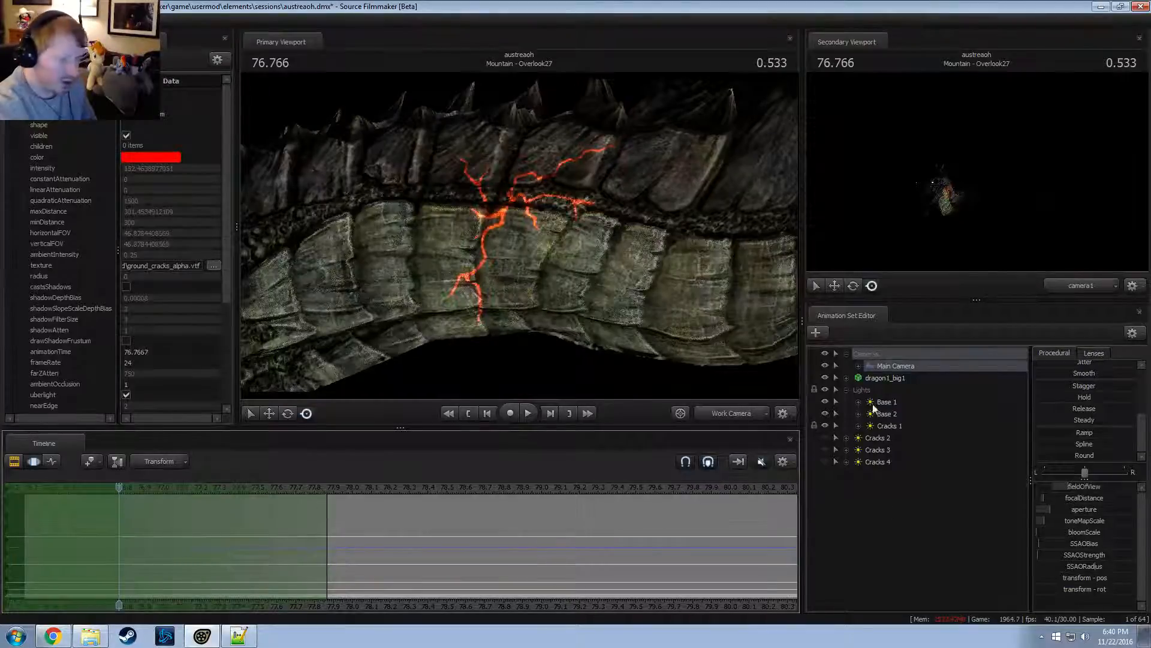
# Reduce the width and height of the Cracks 1 light at 76.77 so only a small central piece of crack is lit
pyautogui.click(889, 426)
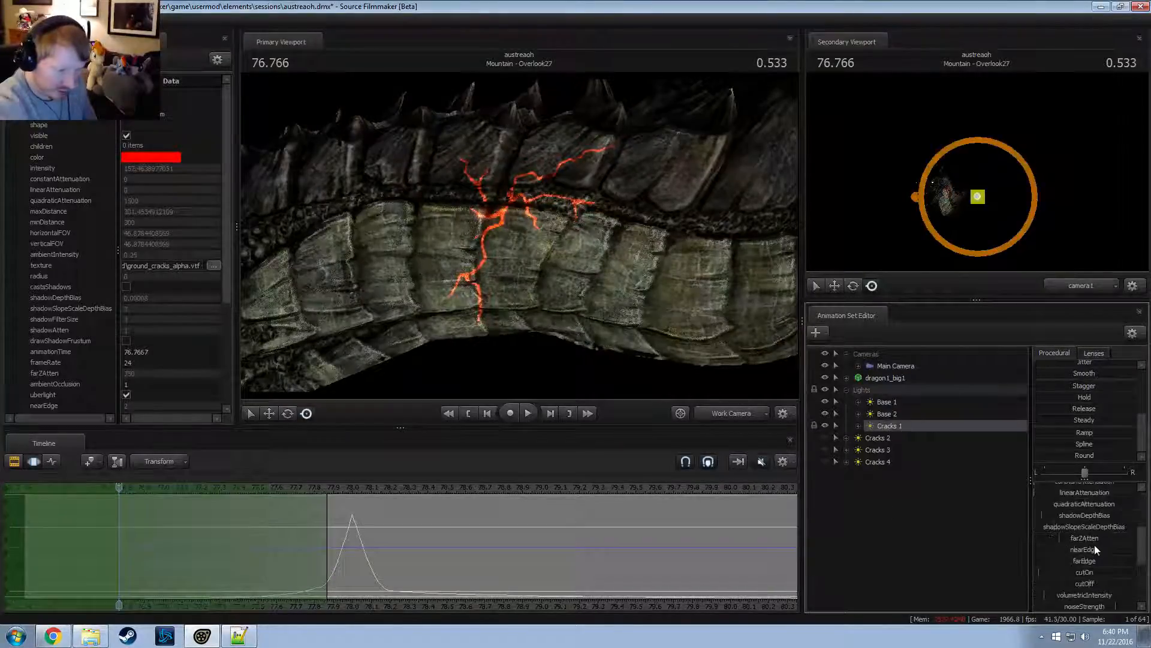
pyautogui.scroll(-4, 1095, 545)
pyautogui.scroll(1, 1096, 552)
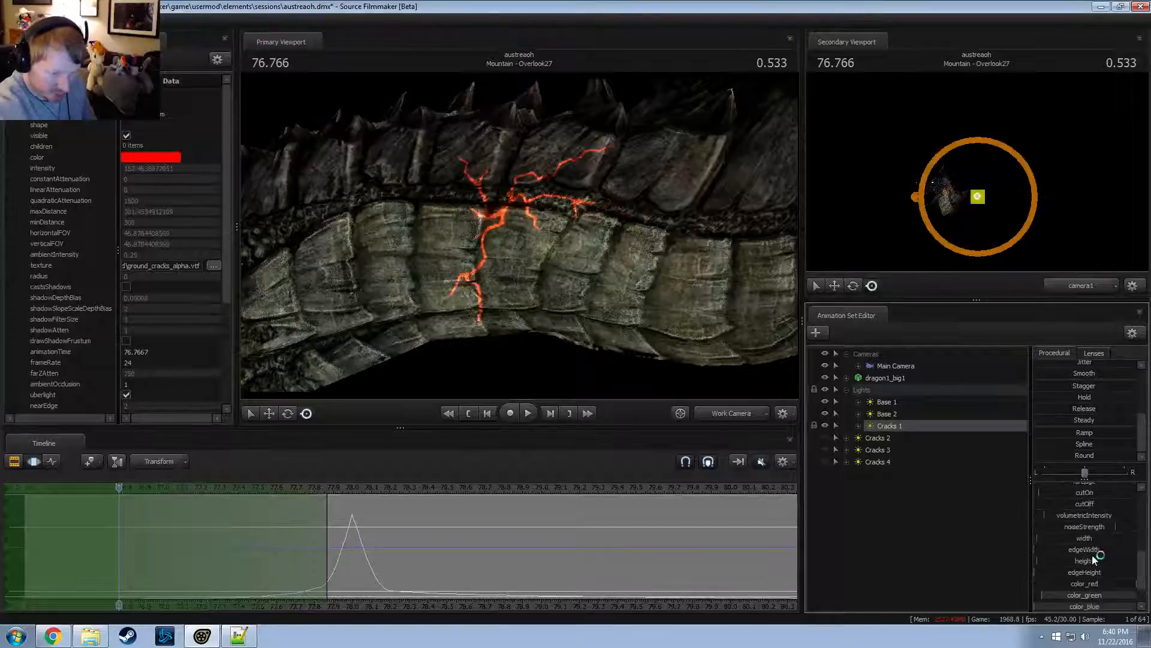
pyautogui.moveTo(1030, 549); pyautogui.dragTo(854, 561)
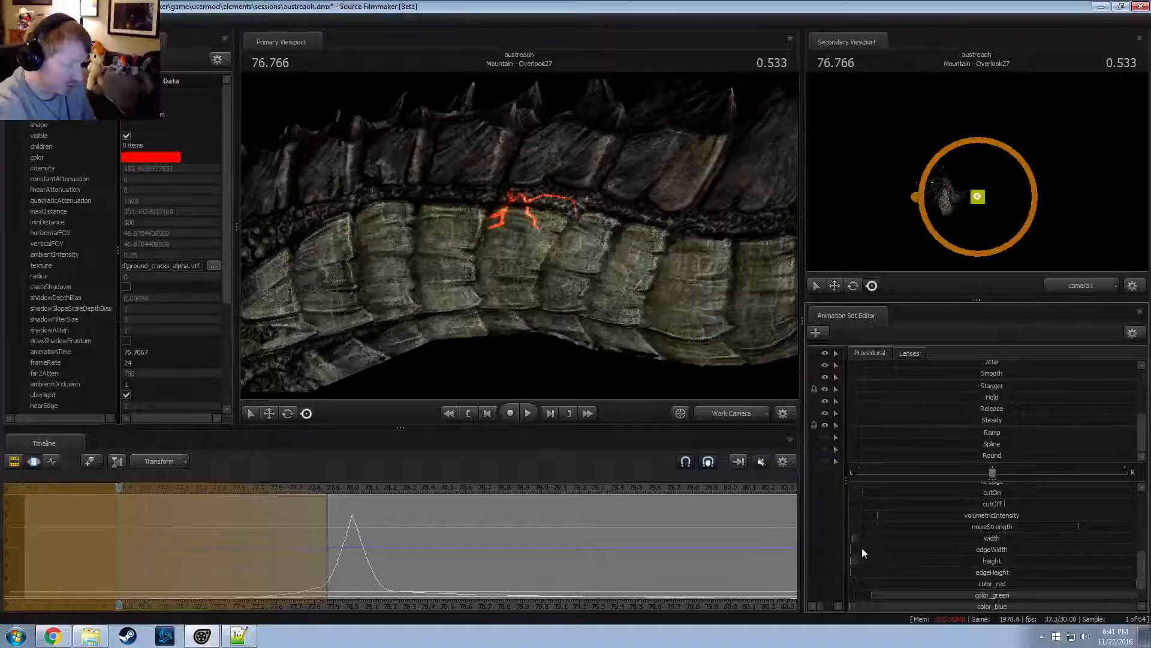
pyautogui.moveTo(120, 604); pyautogui.dragTo(118, 605)
pyautogui.moveTo(855, 538); pyautogui.dragTo(853, 538)
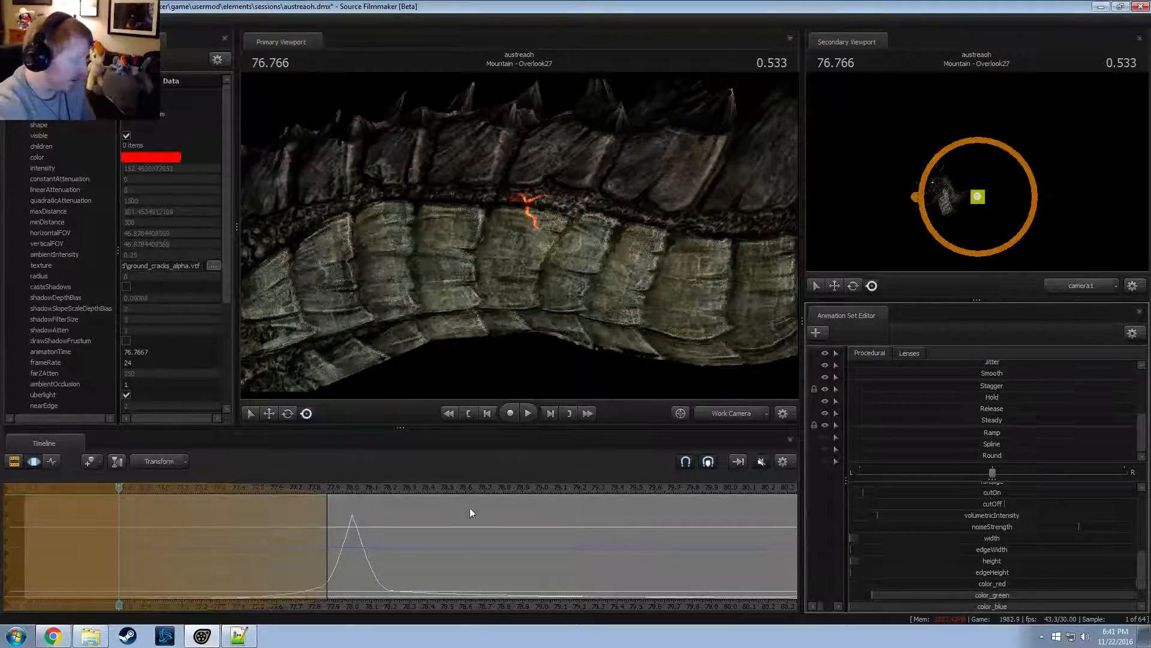
# Extend the time selection's falloff to about 77.93 and play back the crack growth from around 76.5
pyautogui.moveTo(327, 536); pyautogui.dragTo(340, 535)
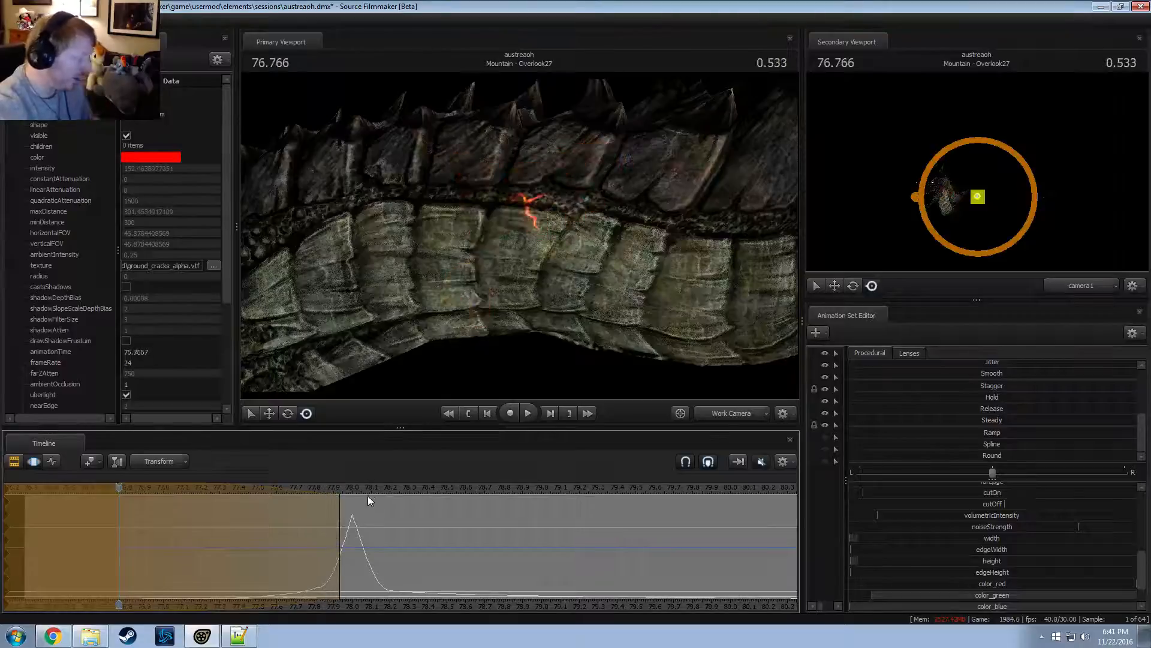
pyautogui.moveTo(118, 486); pyautogui.dragTo(76, 474)
pyautogui.press('space')
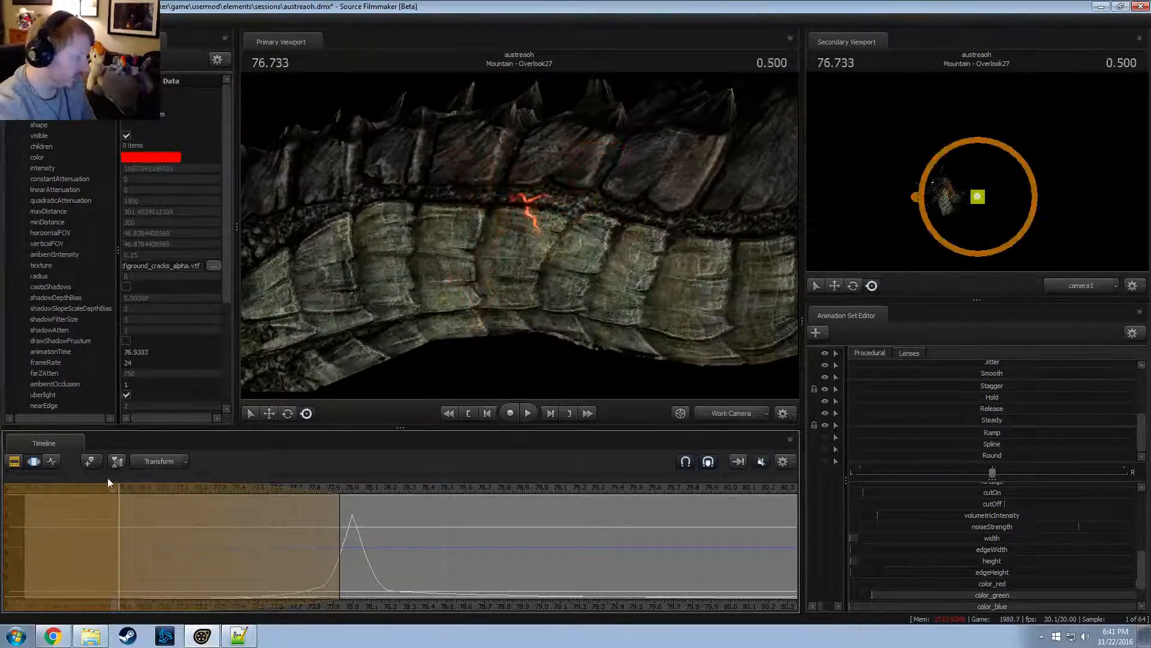
pyautogui.press('space')
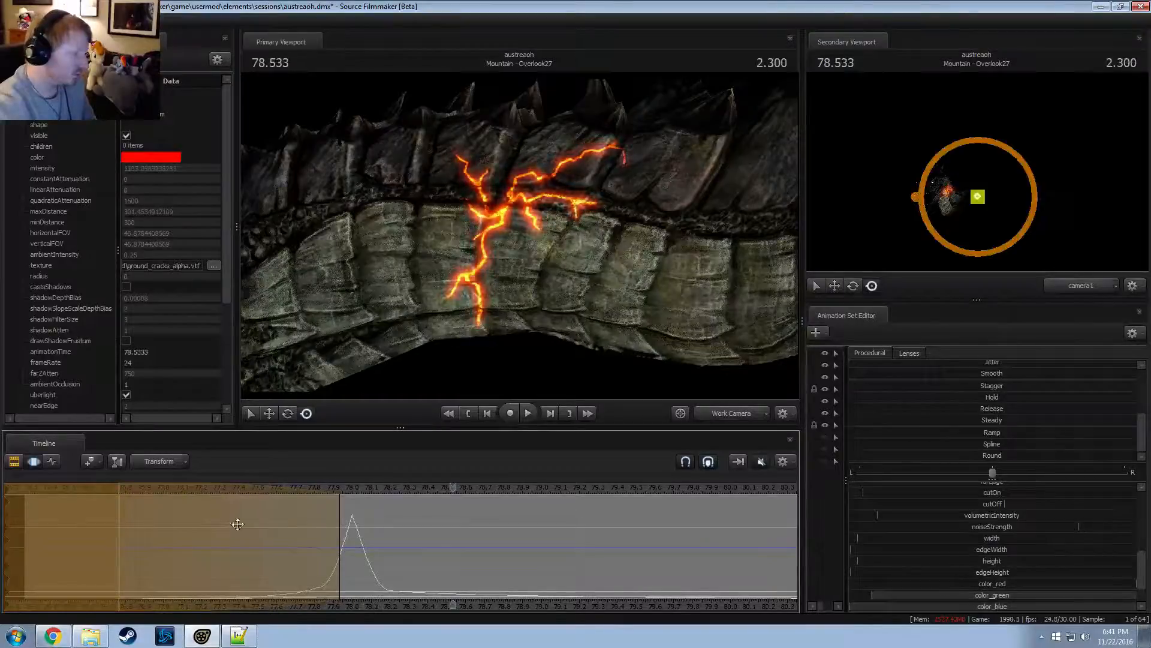
pyautogui.press('space')
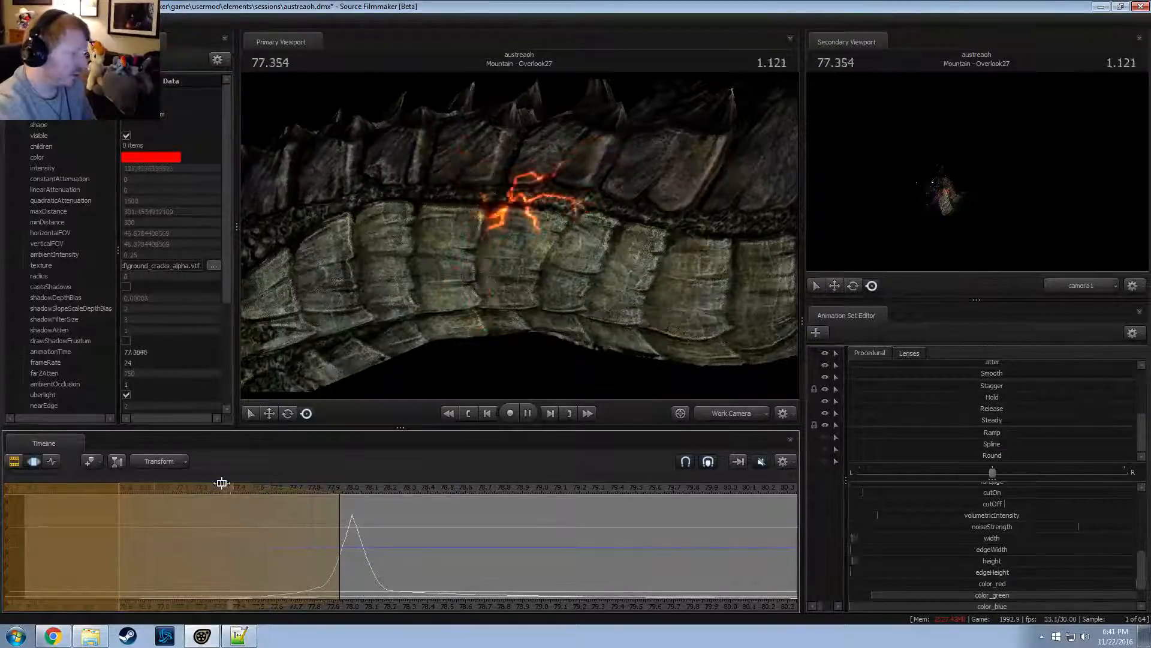
pyautogui.press('space')
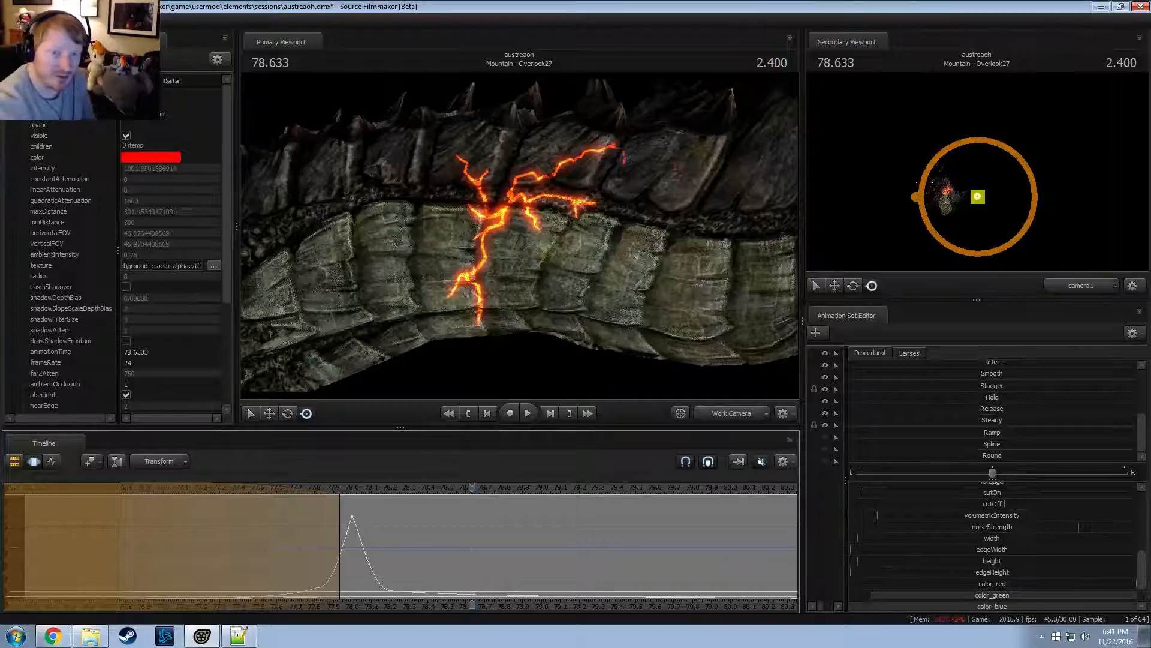
# Switch to Chrome, bookmark the pony drawing's page in the Misc folder, close its tab, and return to Source Filmmaker
pyautogui.hotkey('alt', 'Tab')
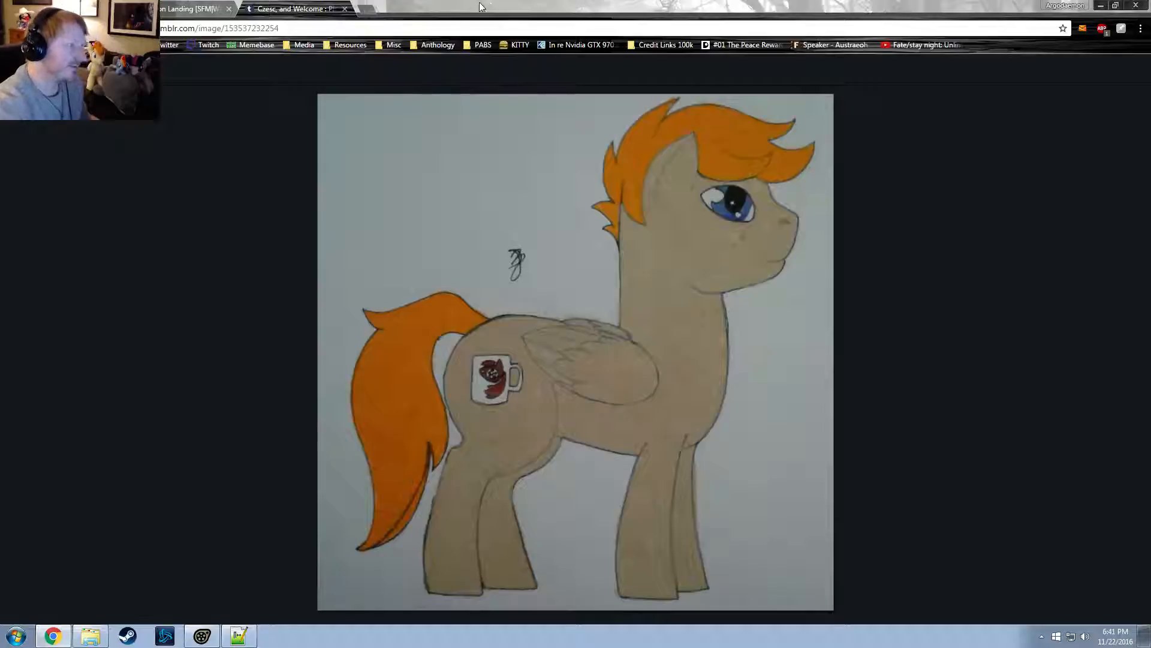
pyautogui.moveTo(480, 6); pyautogui.dragTo(555, 158)
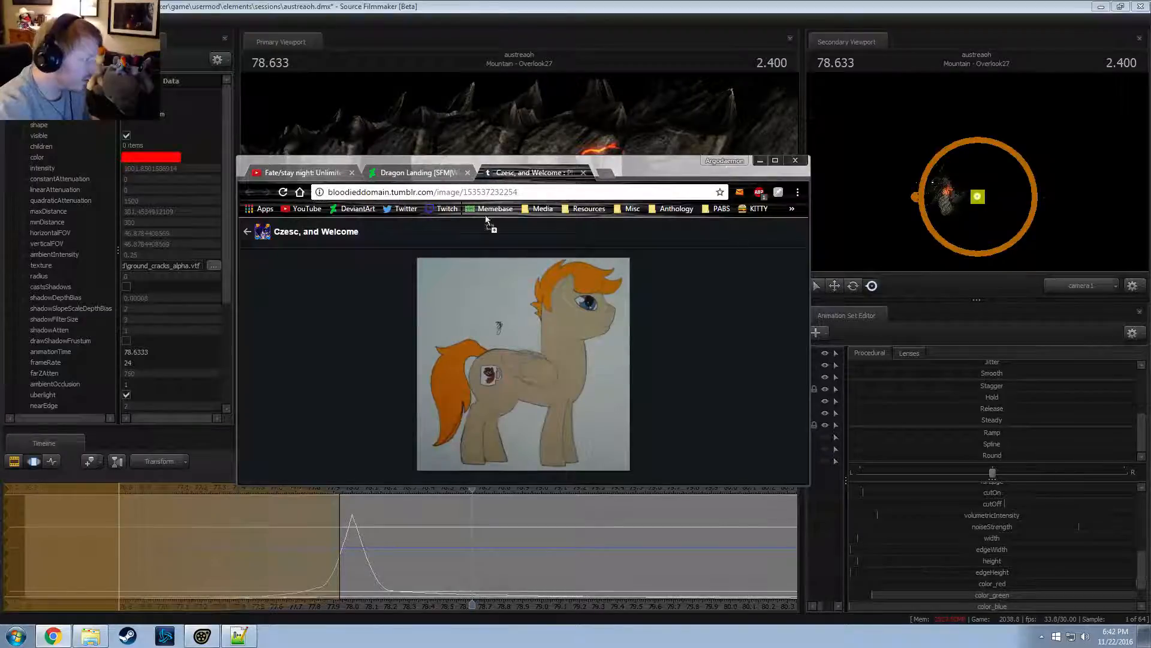
pyautogui.moveTo(602, 219); pyautogui.dragTo(628, 212)
pyautogui.click(628, 212)
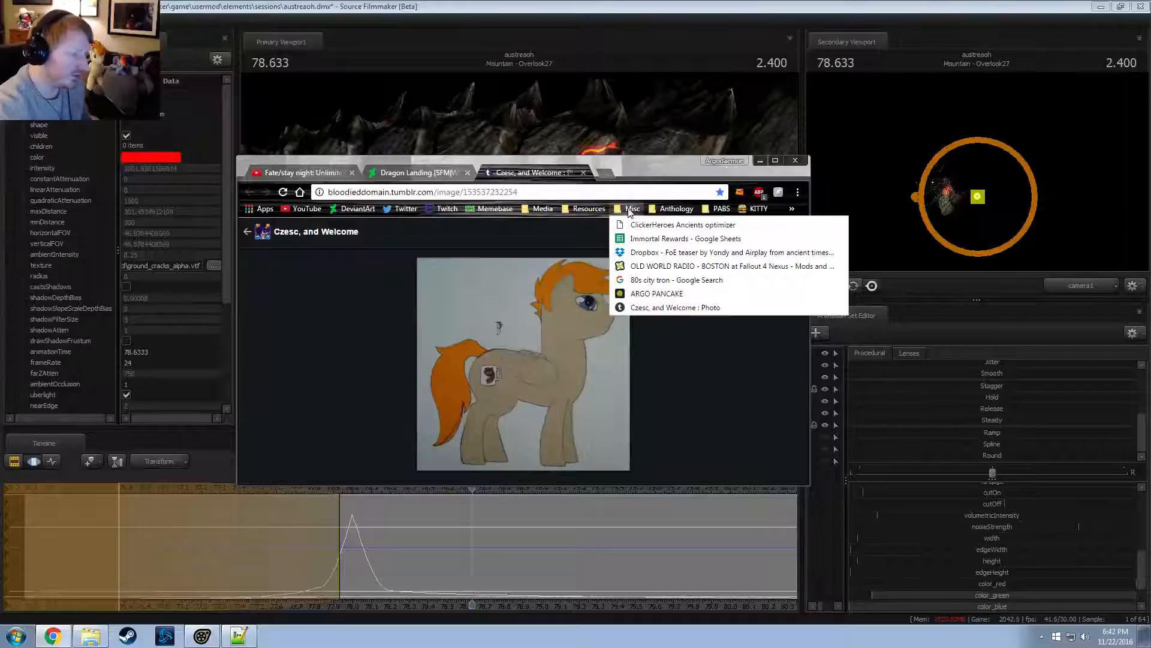
pyautogui.click(675, 171)
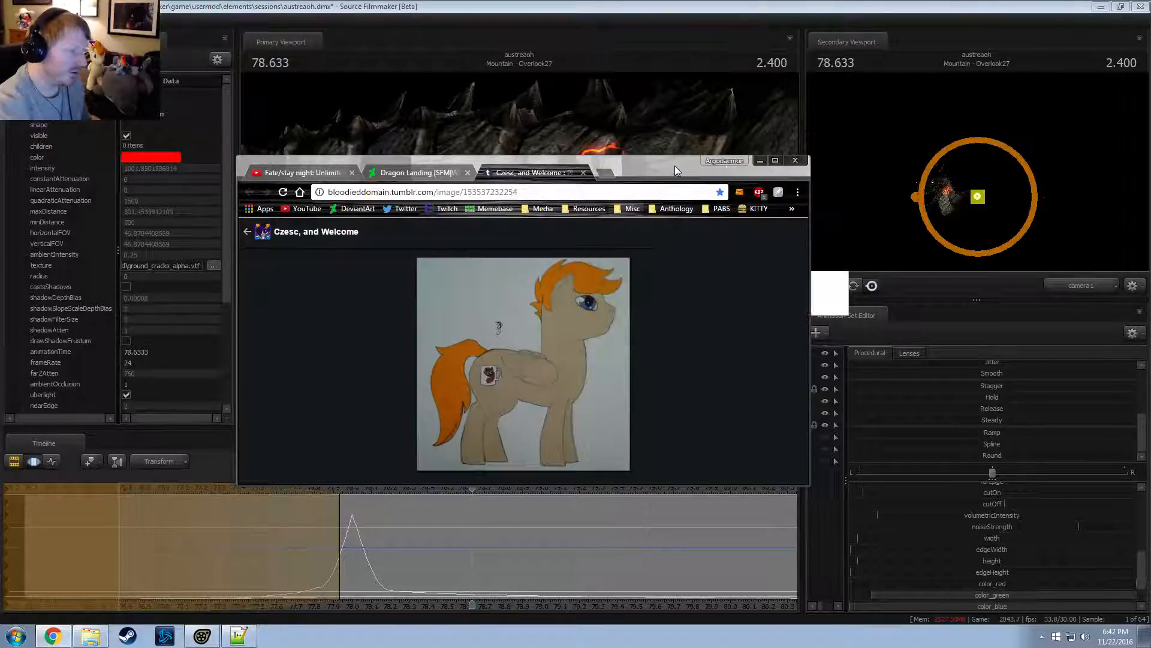
pyautogui.click(584, 173)
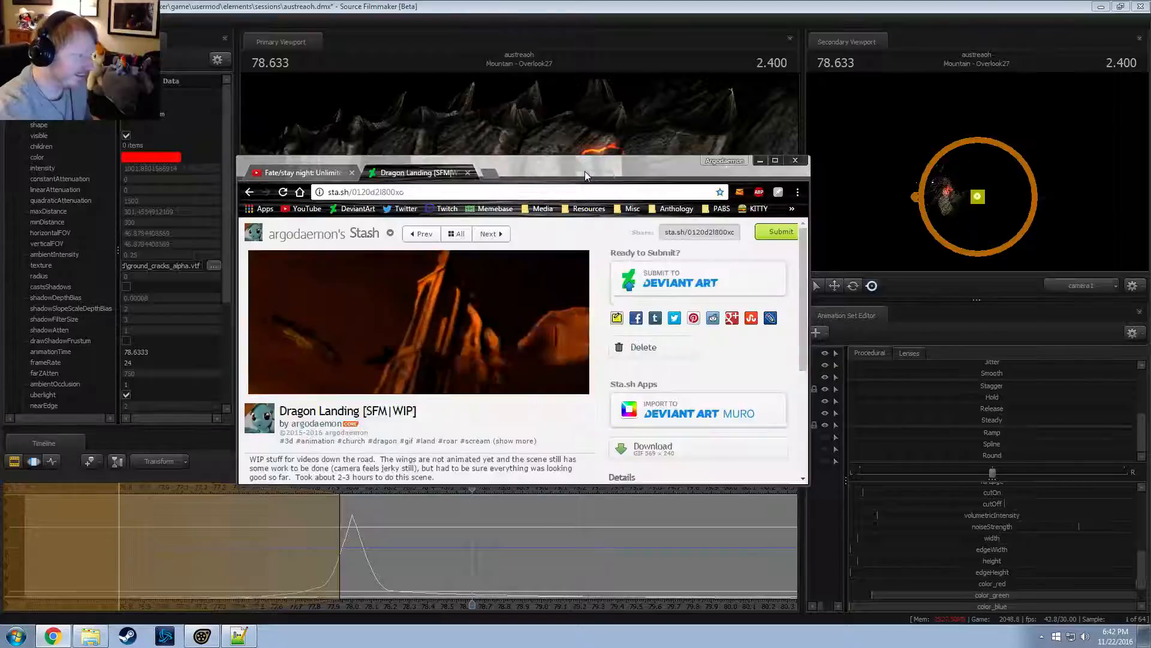
pyautogui.moveTo(574, 163); pyautogui.dragTo(675, 170)
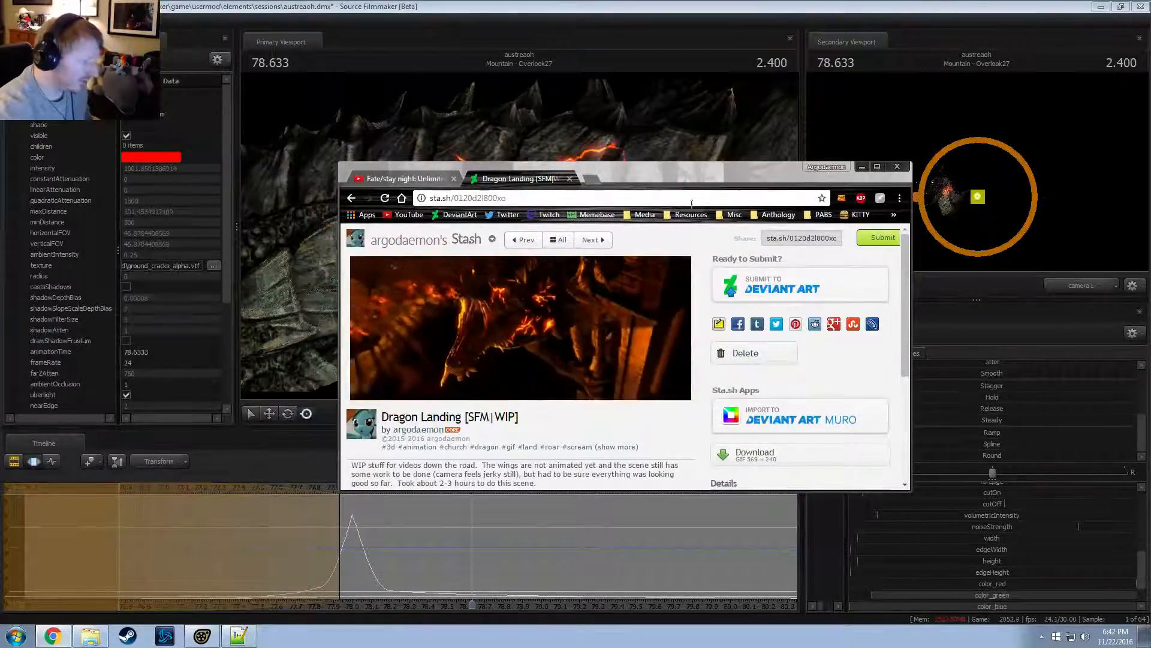
pyautogui.click(862, 167)
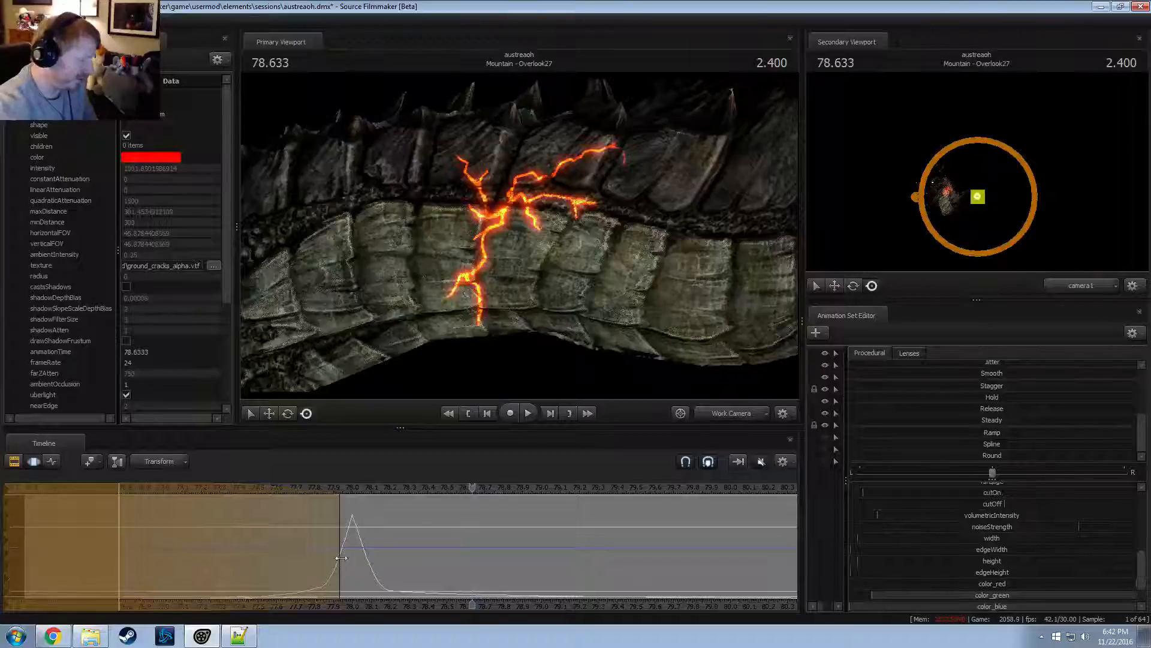
# Scrub through the crack growth and set a time selection from about 76.5 to 78.6 centred on 77.57
pyautogui.moveTo(362, 486); pyautogui.dragTo(391, 538)
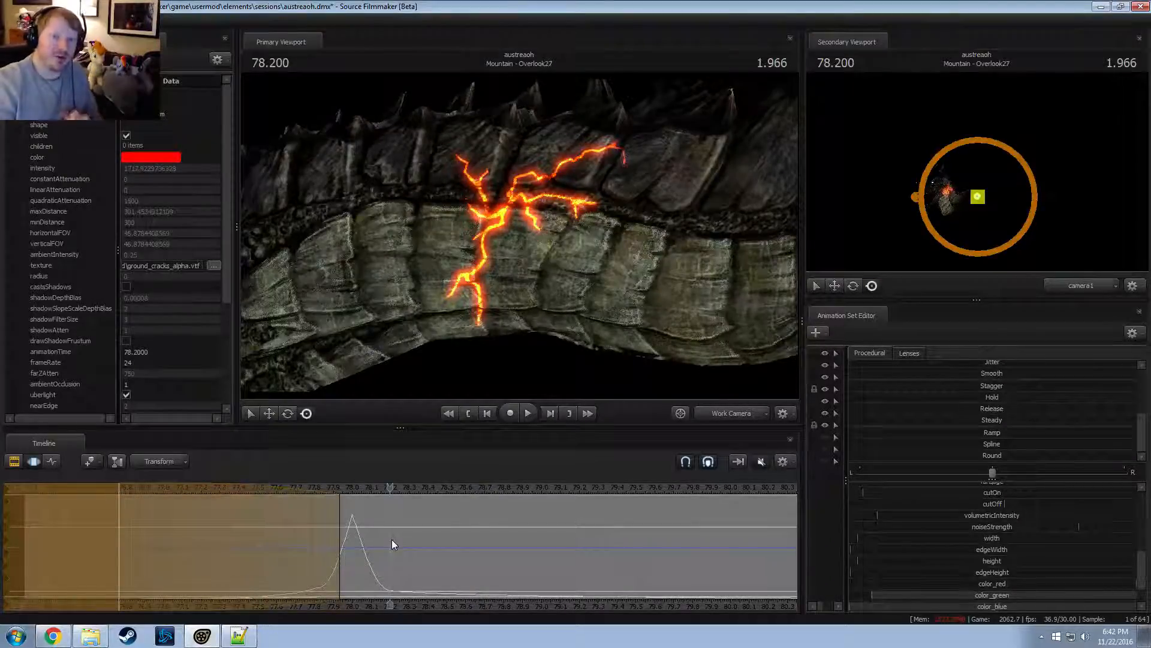
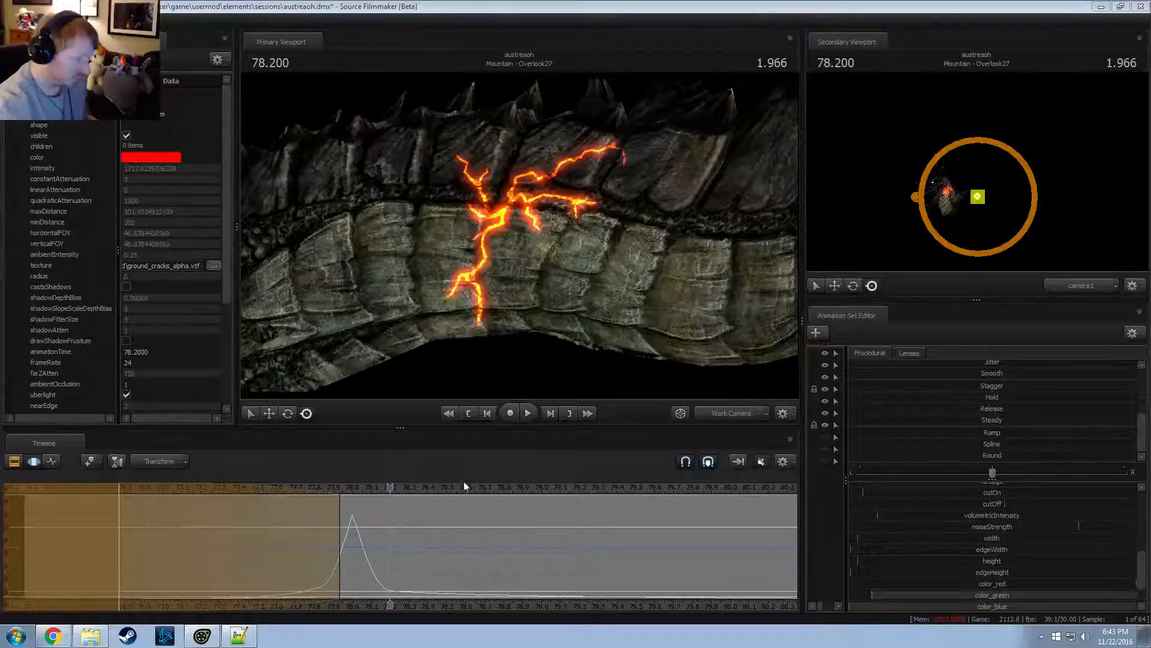
pyautogui.moveTo(420, 494); pyautogui.dragTo(144, 547, button='middle')
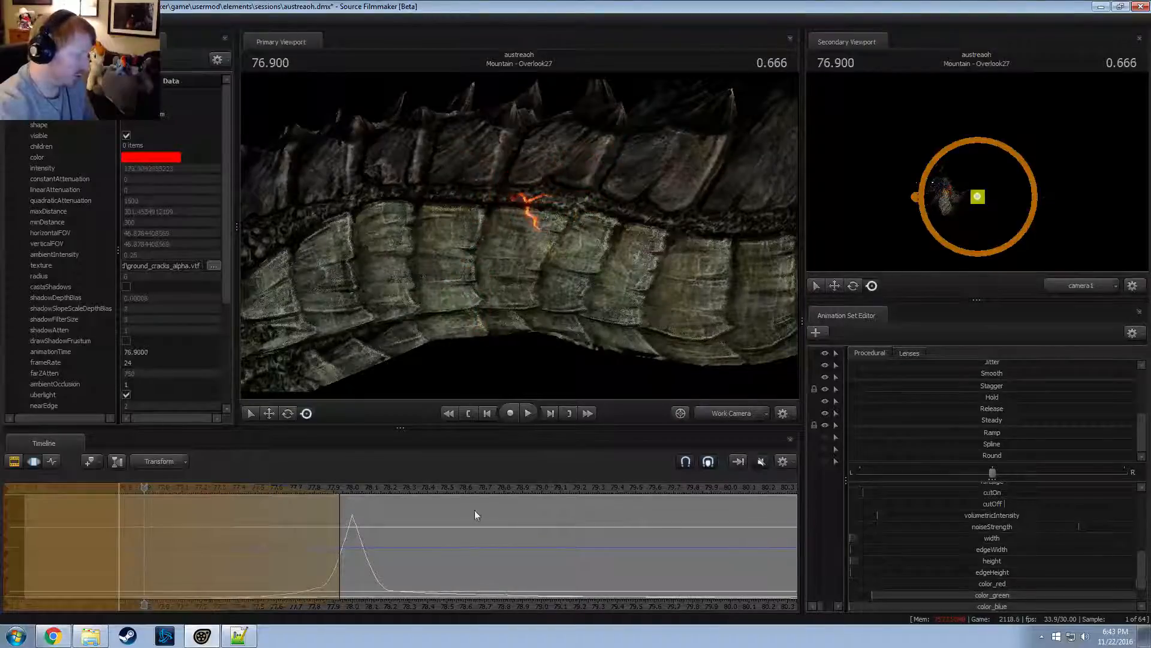
pyautogui.moveTo(460, 496); pyautogui.dragTo(272, 532, button='middle')
pyautogui.keyDown('shift'); pyautogui.scroll(10, 273, 536); pyautogui.keyUp('shift')
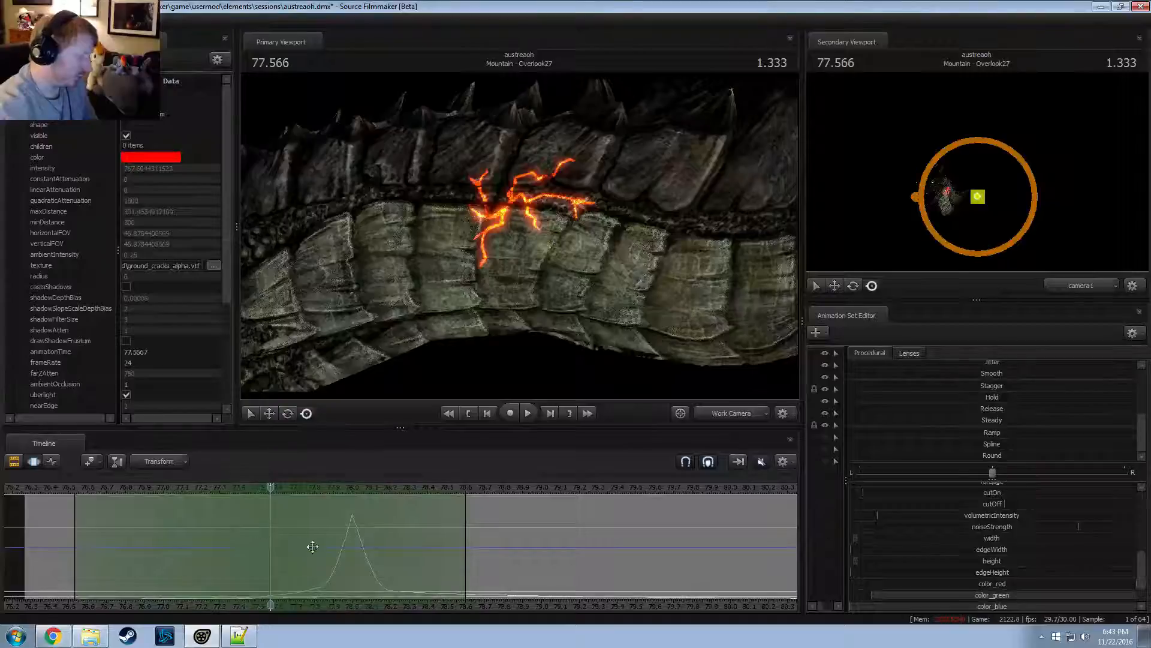
# Bend the dragon's neck by rotating NPC Neck3, NPC Neck4 and NPC Neck5 with the rotation mode set to World, and play back the motion
pyautogui.keyDown('ctrl'); pyautogui.click(555, 315); pyautogui.keyUp('ctrl')
pyautogui.press('s')
pyautogui.moveTo(520, 237); pyautogui.dragTo(521, 238)
pyautogui.keyDown('ctrl'); pyautogui.moveTo(550, 197); pyautogui.dragTo(534, 225); pyautogui.keyUp('ctrl')
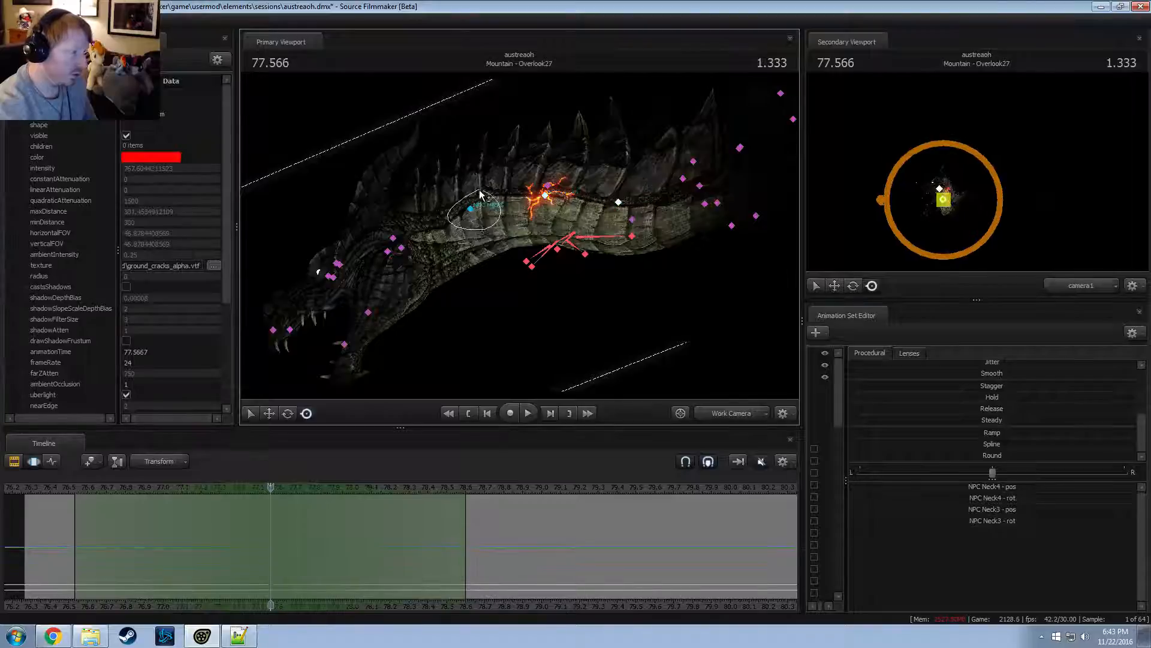
pyautogui.rightClick(470, 216)
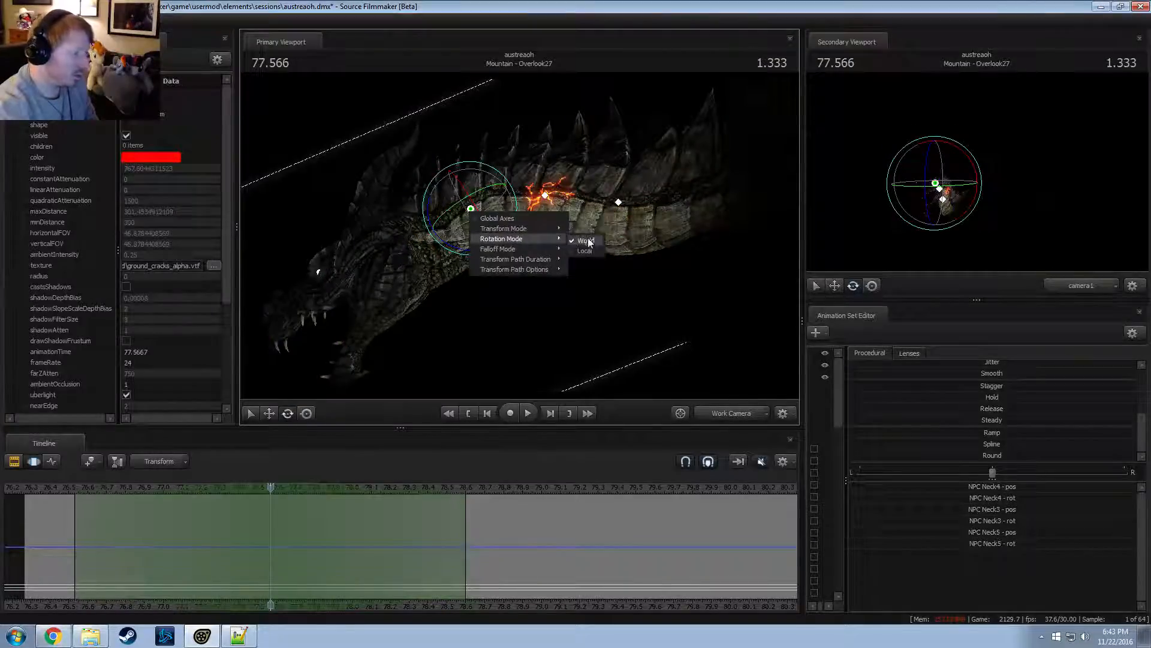
pyautogui.click(584, 241)
pyautogui.keyDown('alt'); pyautogui.moveTo(553, 243); pyautogui.dragTo(478, 220); pyautogui.keyUp('alt')
pyautogui.press('space')
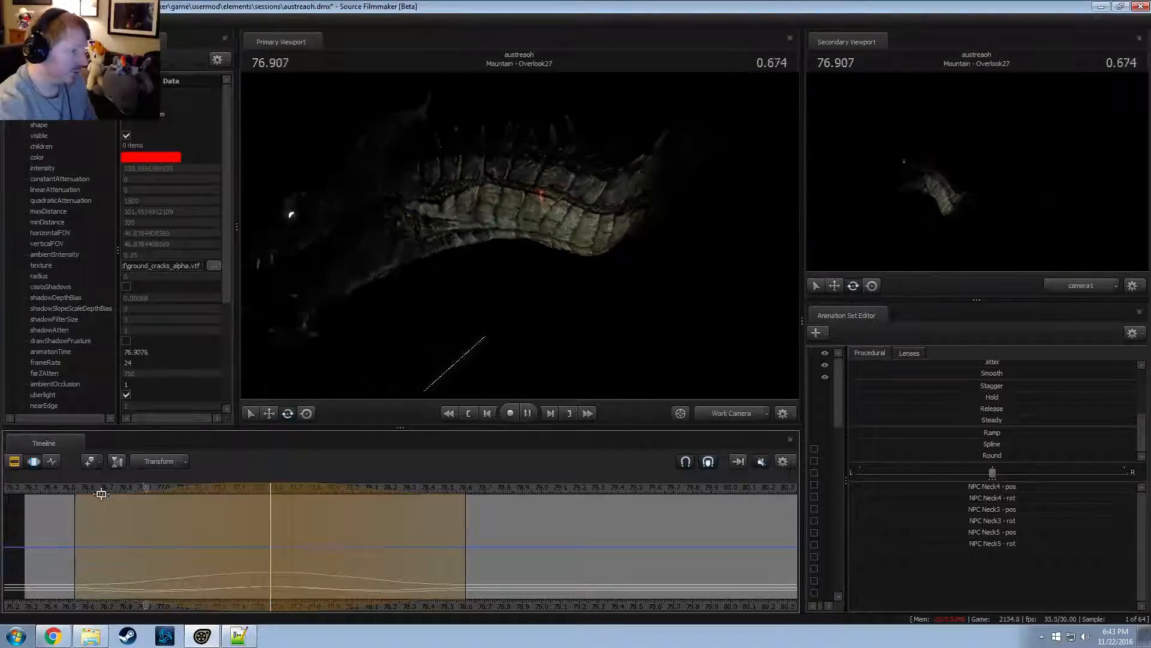
pyautogui.press('space')
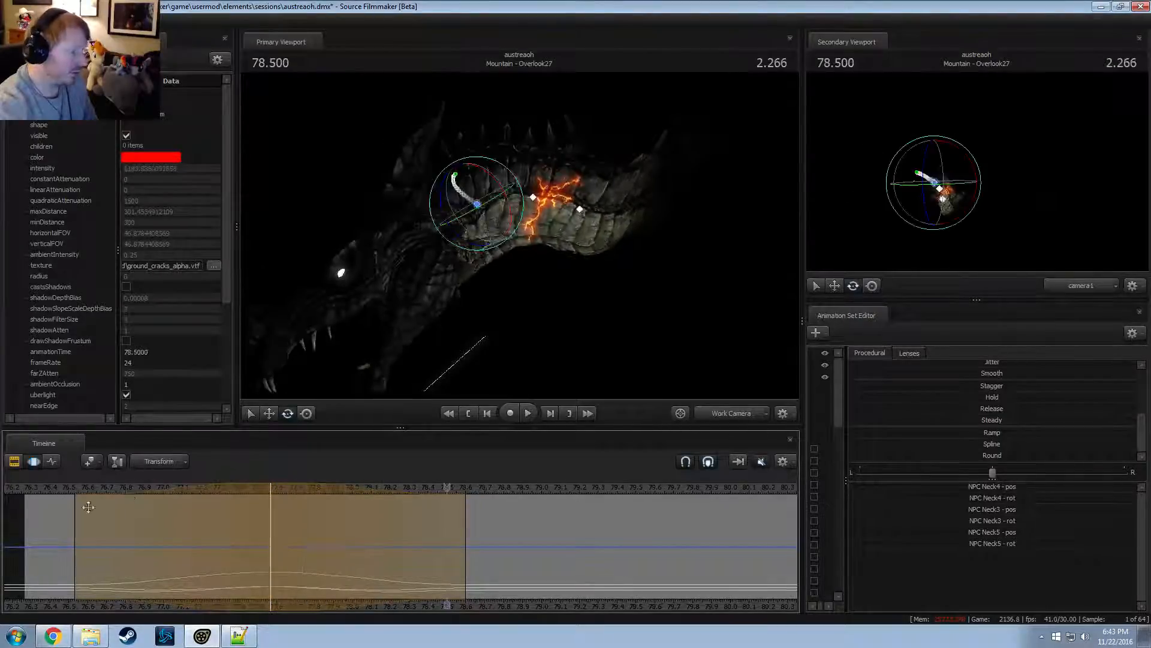
# Move the neck bend's peak to about 78.07, hold the pose through the end of the shot, and review the motion
pyautogui.moveTo(65, 490); pyautogui.dragTo(163, 540)
pyautogui.moveTo(274, 542); pyautogui.dragTo(365, 525)
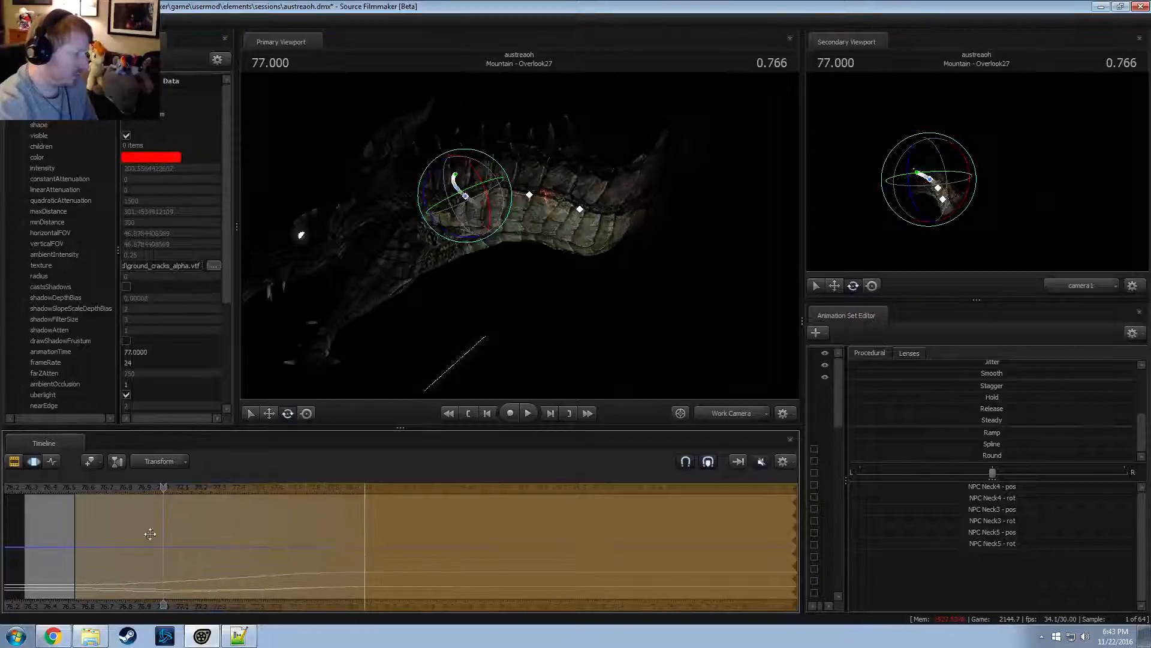
pyautogui.press('space')
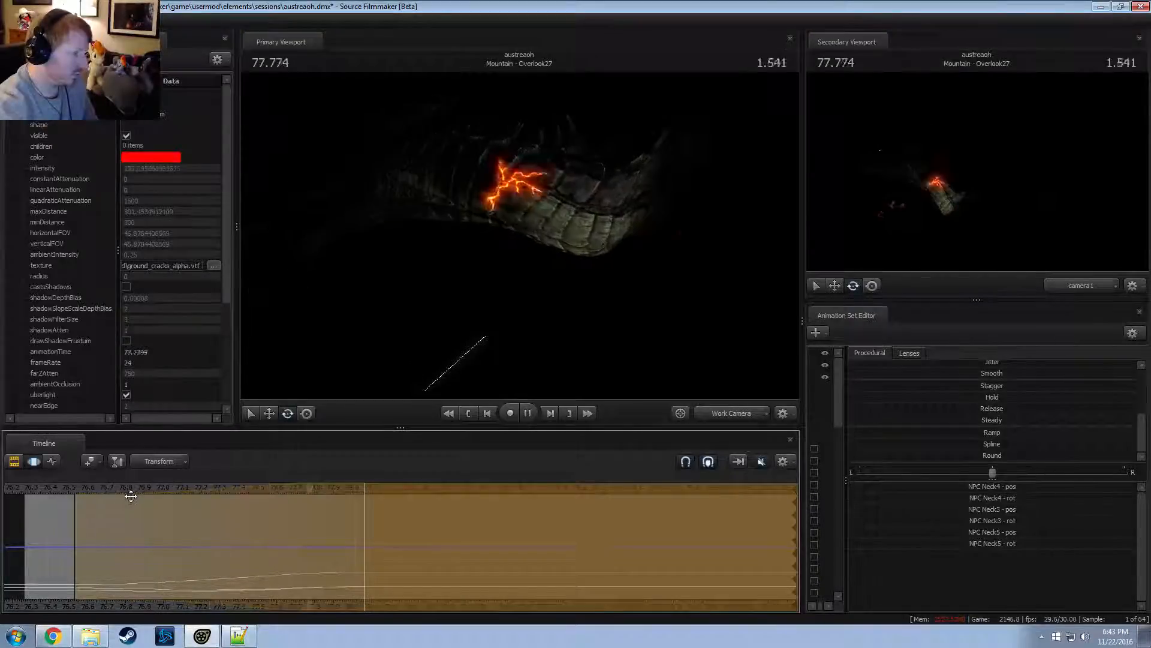
pyautogui.press('space')
pyautogui.moveTo(67, 480); pyautogui.dragTo(285, 531)
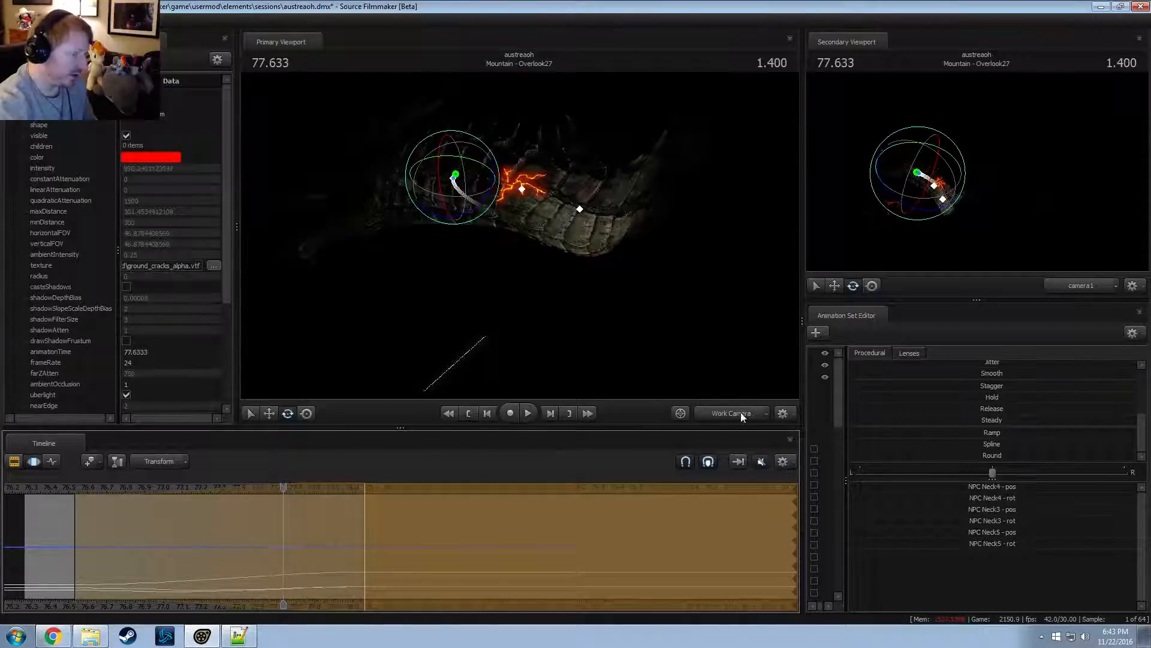
# Reset the time selection to the whole shot and widen the animation set list while viewing the cracks from another angle
pyautogui.press('F2')
pyautogui.press('F3')
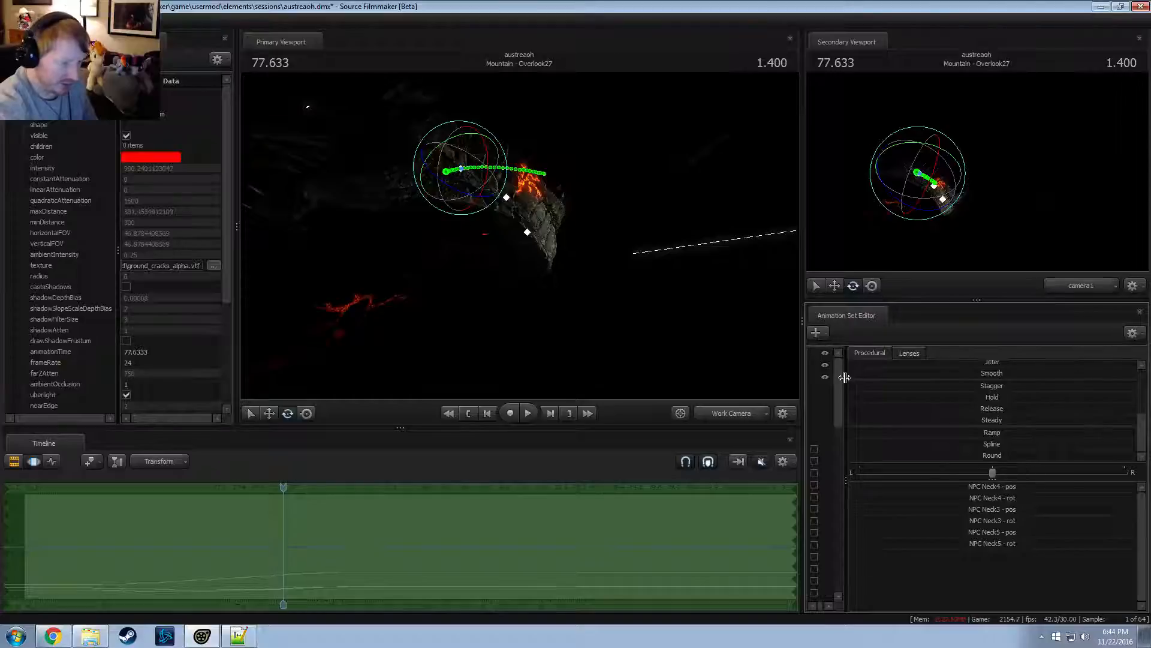
pyautogui.moveTo(844, 377); pyautogui.dragTo(973, 409)
pyautogui.keyDown('alt'); pyautogui.moveTo(564, 237); pyautogui.dragTo(568, 178); pyautogui.keyUp('alt')
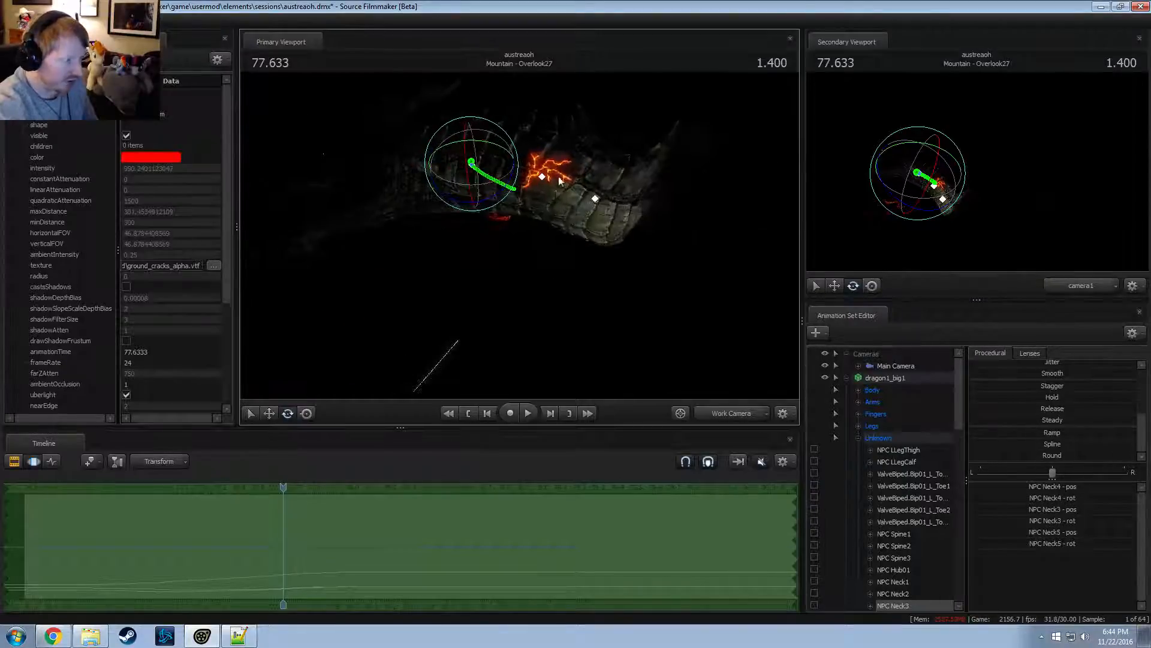
pyautogui.scroll(-1, 919, 503)
pyautogui.scroll(3, 917, 496)
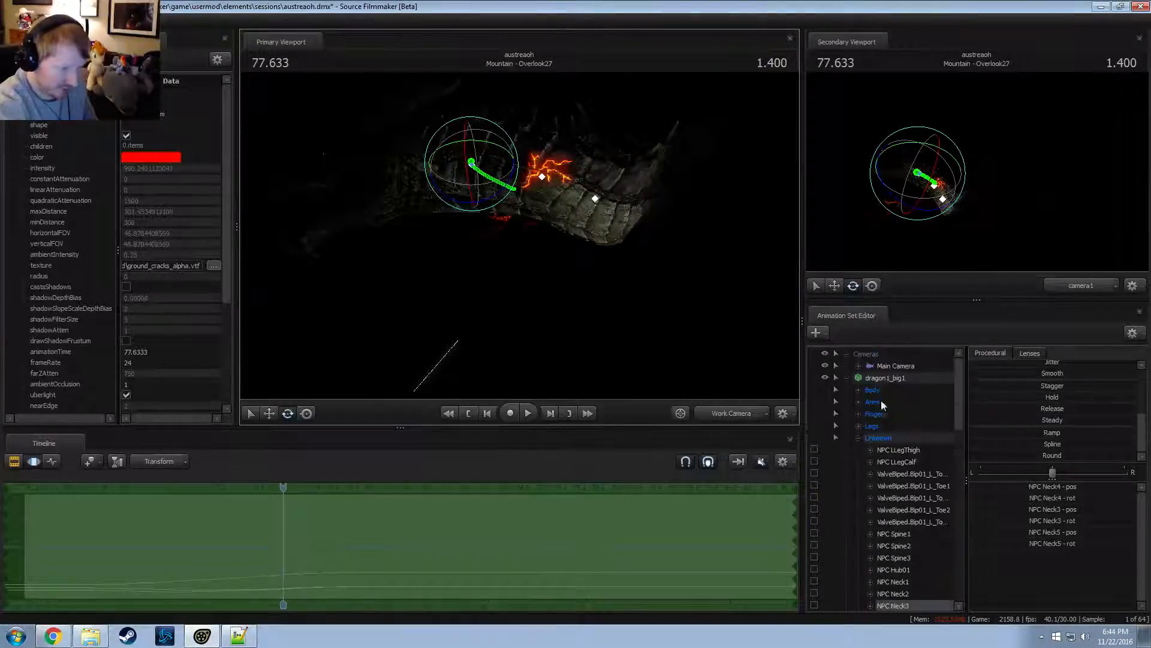
# Lower the farEdge and cutOff of the Cracks 1 light across the whole shot, preview the result in motion and apply the change
pyautogui.click(846, 379)
pyautogui.click(875, 426)
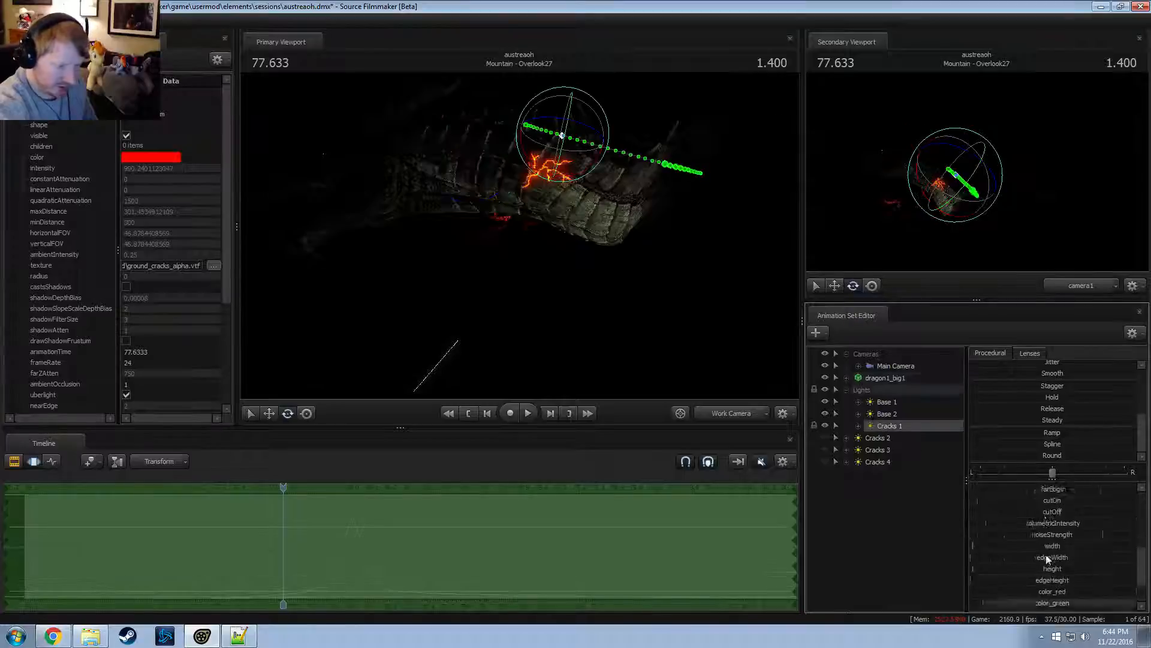
pyautogui.scroll(2, 1053, 558)
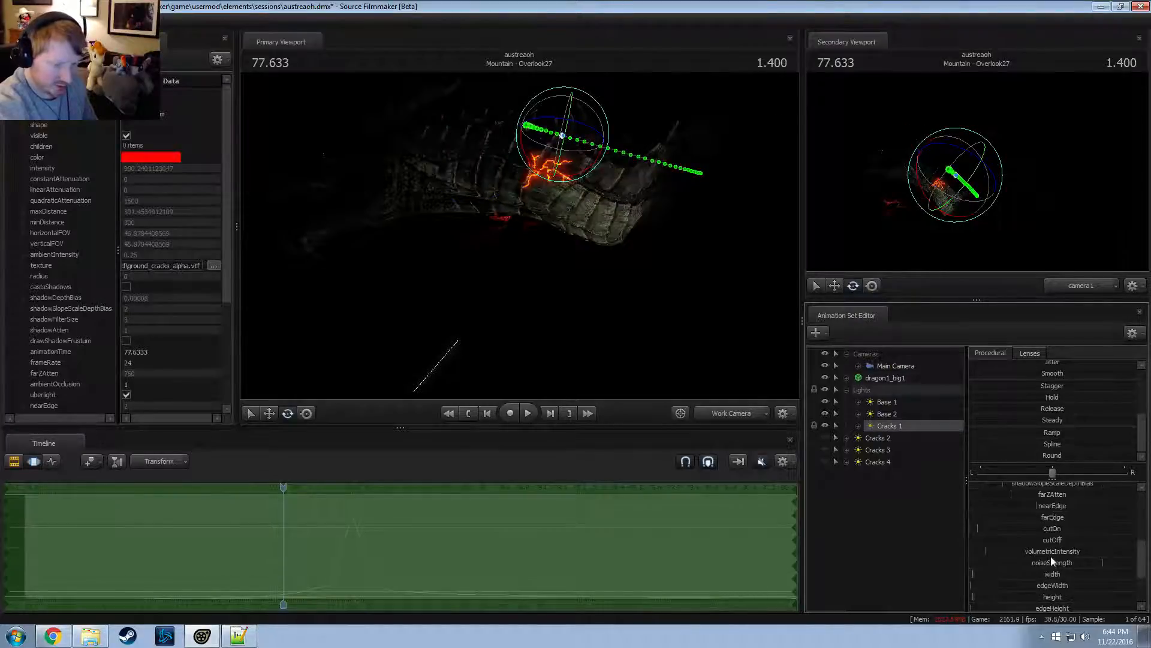
pyautogui.click(1053, 518)
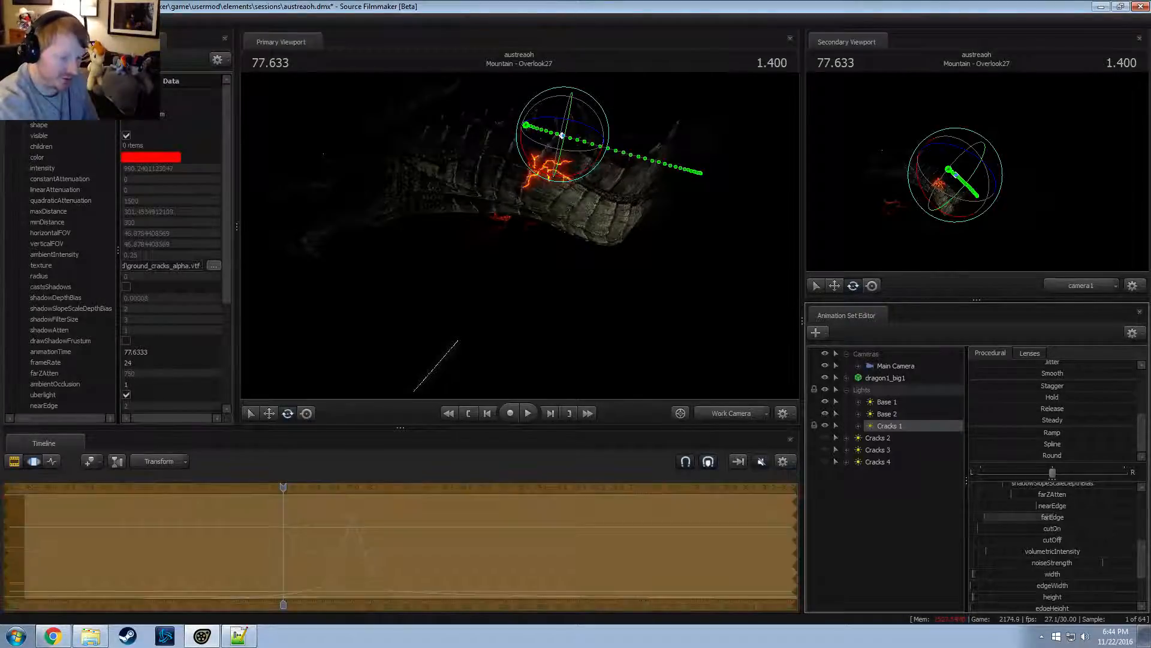
pyautogui.moveTo(1059, 539); pyautogui.dragTo(985, 539)
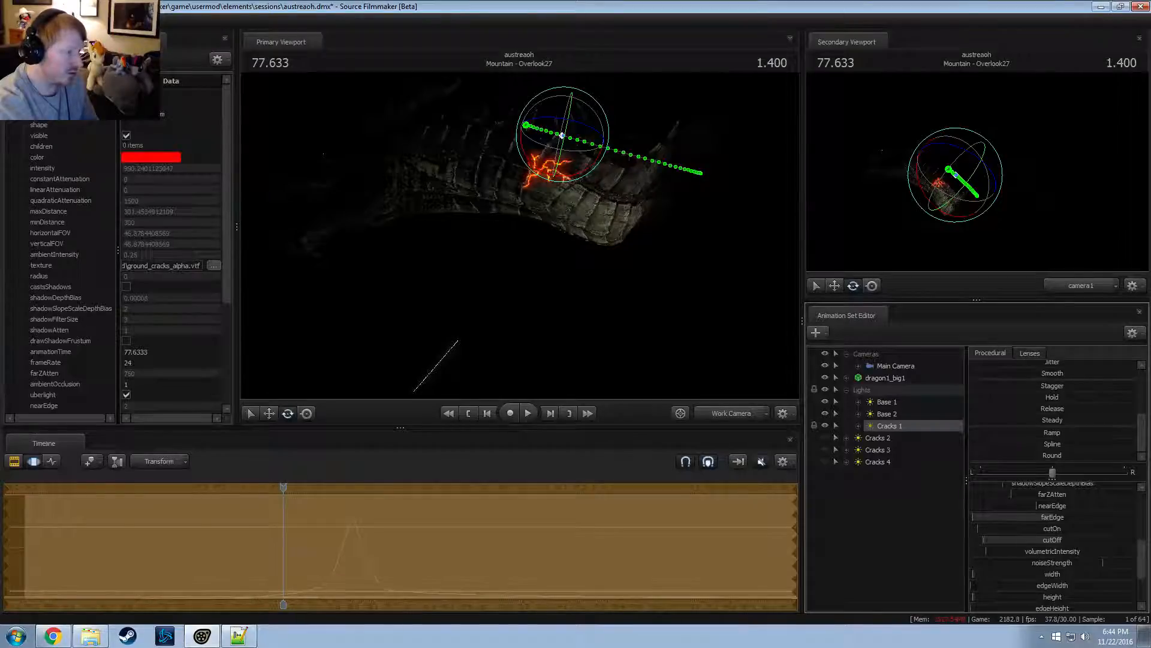
pyautogui.press('space')
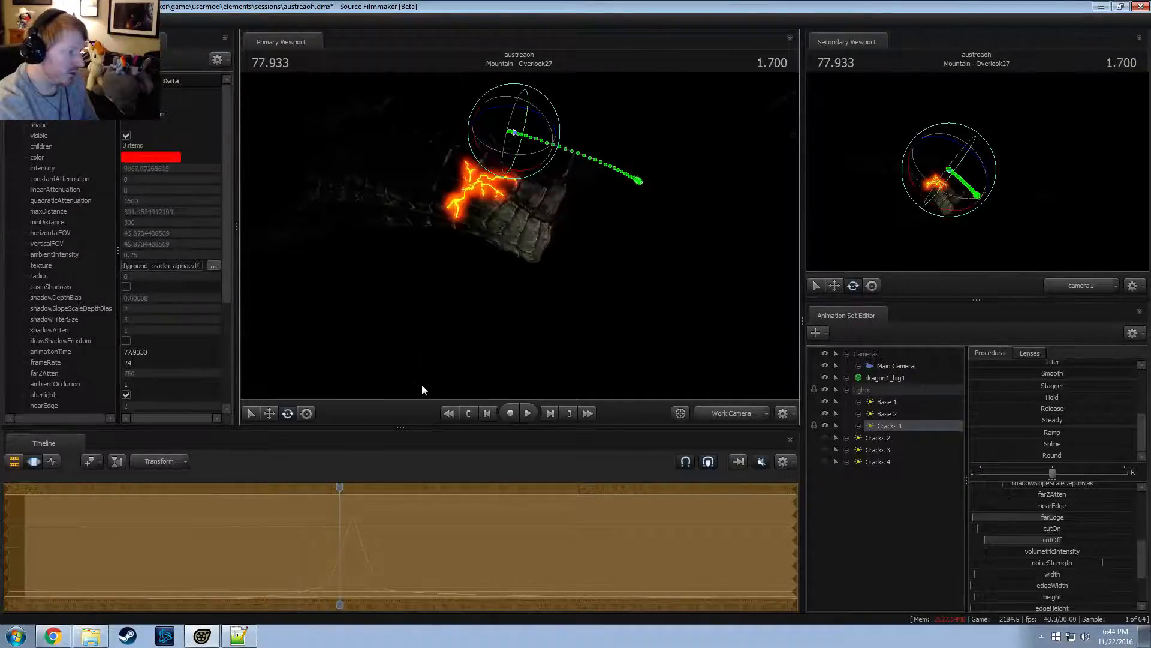
pyautogui.press('space')
pyautogui.keyDown('alt'); pyautogui.moveTo(480, 359); pyautogui.dragTo(540, 324); pyautogui.keyUp('alt')
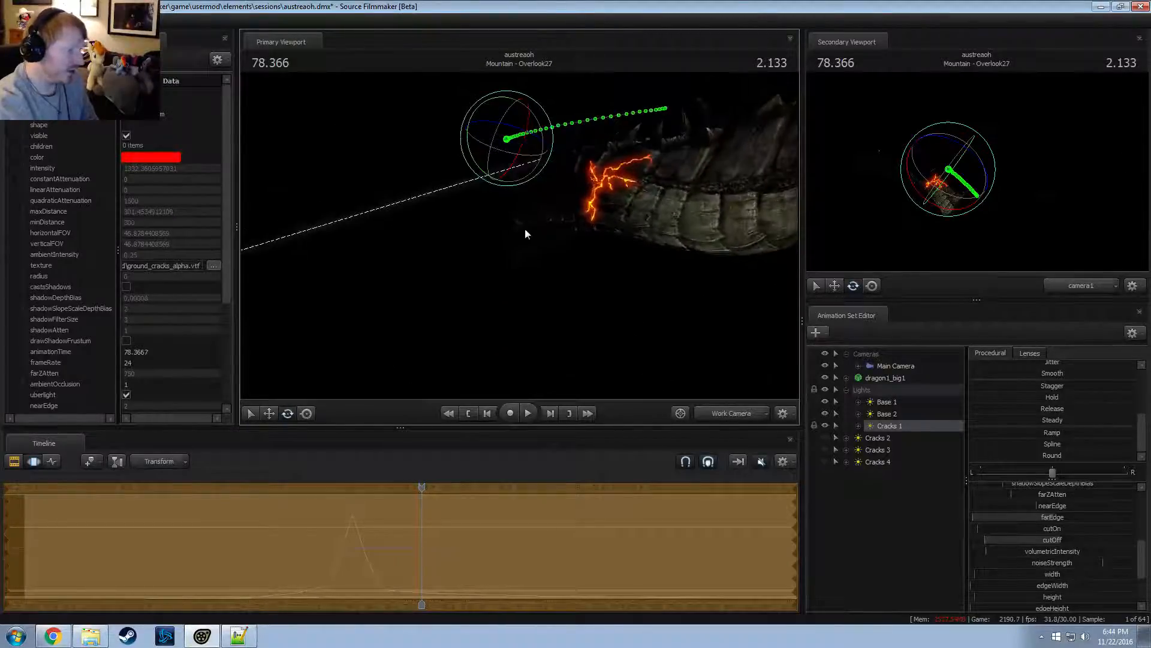
pyautogui.press('Return')
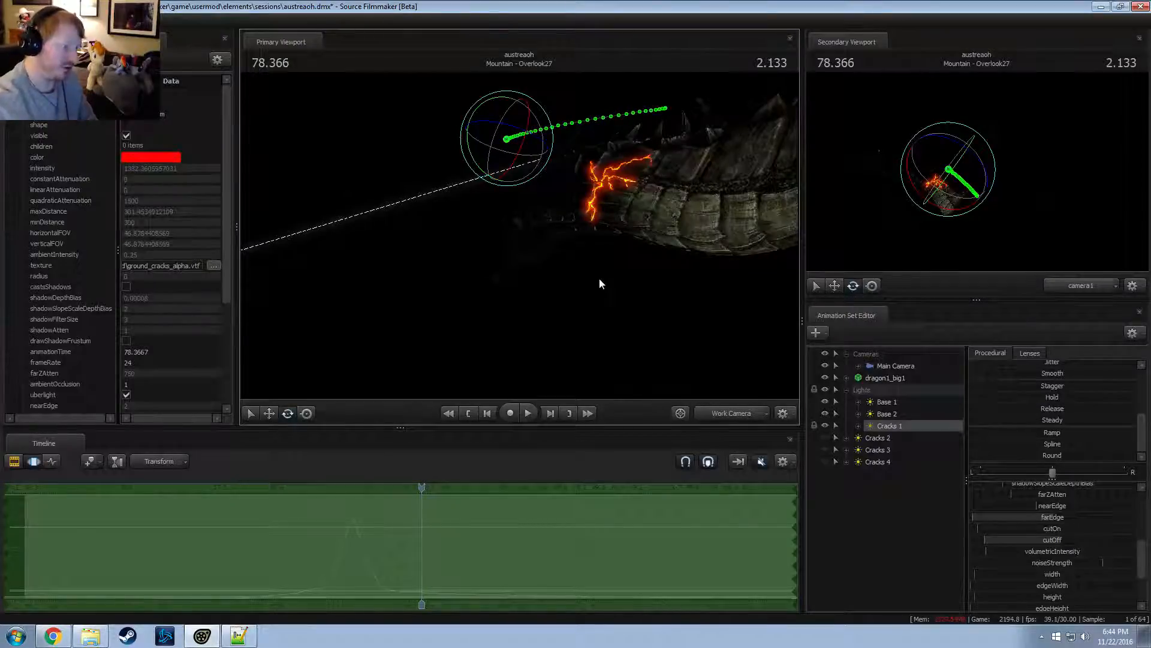
# Review the crack growth and neck motion from other angles by scrubbing and playing back the shot
pyautogui.keyDown('alt'); pyautogui.moveTo(584, 293); pyautogui.dragTo(539, 252); pyautogui.keyUp('alt')
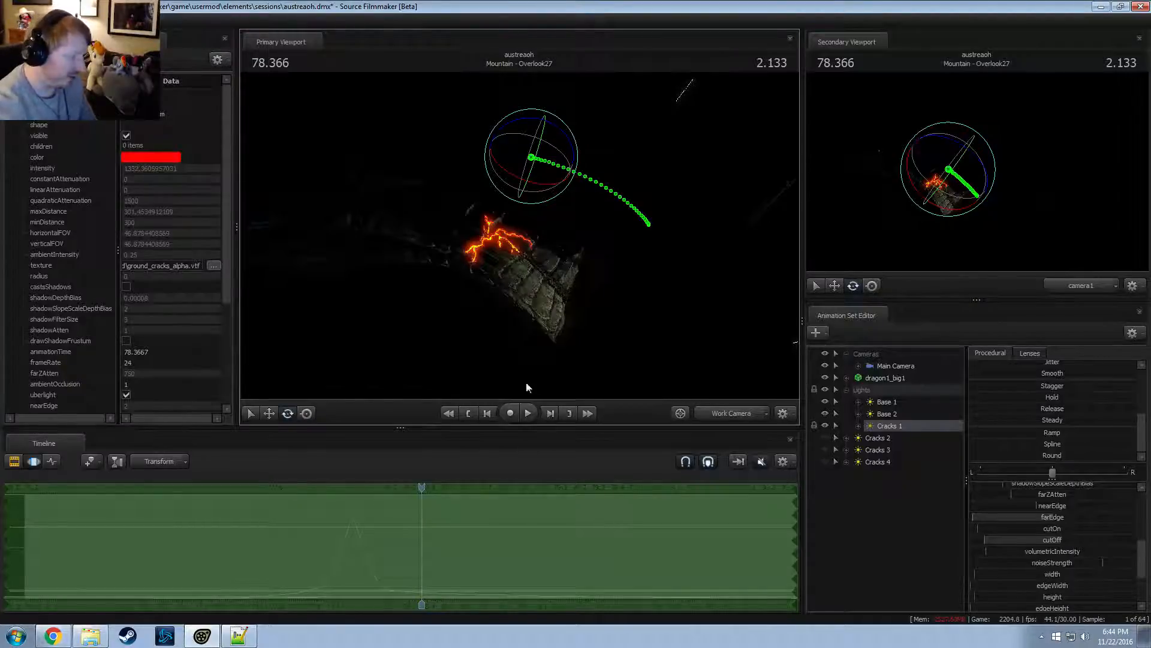
pyautogui.moveTo(418, 496); pyautogui.dragTo(100, 465)
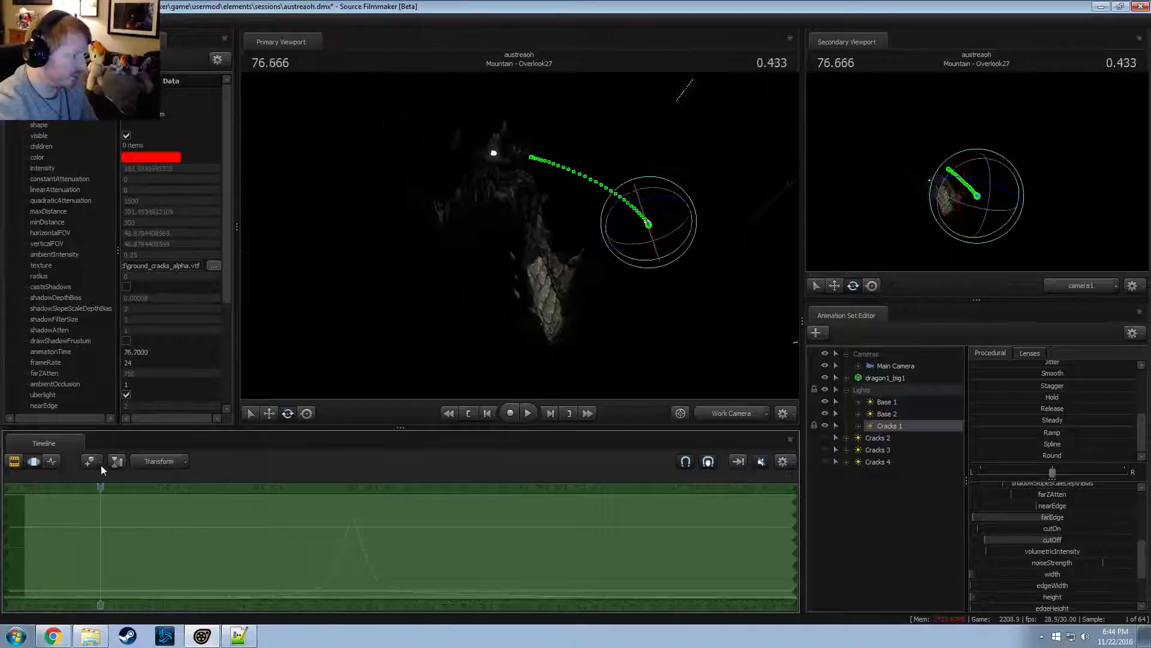
pyautogui.moveTo(623, 300); pyautogui.dragTo(494, 270)
pyautogui.press('w')
pyautogui.press('w')
pyautogui.press('s')
pyautogui.press('d')
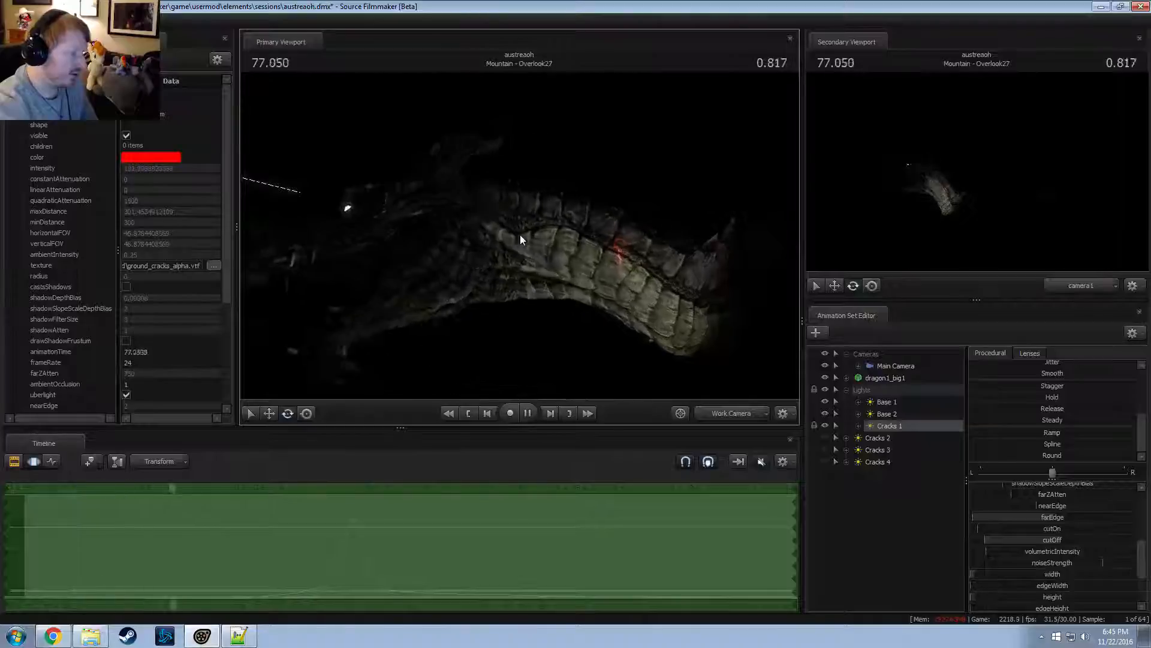
pyautogui.press('space')
pyautogui.moveTo(519, 240); pyautogui.dragTo(599, 240)
pyautogui.moveTo(377, 486); pyautogui.dragTo(321, 486)
pyautogui.click(389, 534)
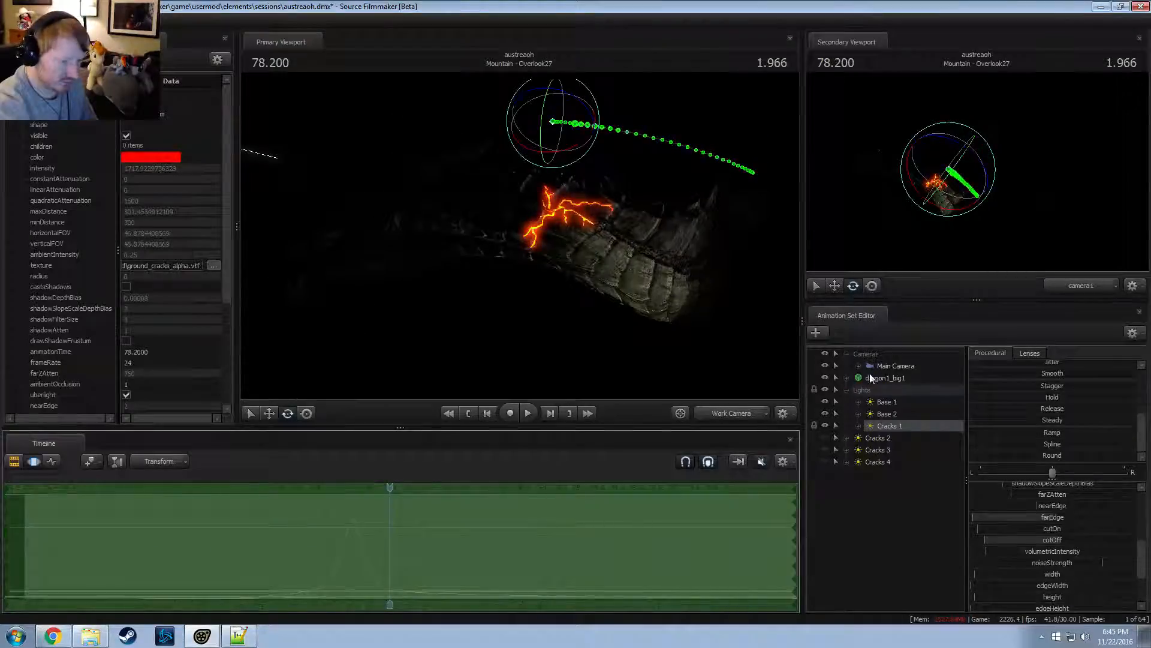
# Remove dragon1_big1 and all the Base and Cracks lights from the Mountain - Overlook27 shot
pyautogui.click(869, 376)
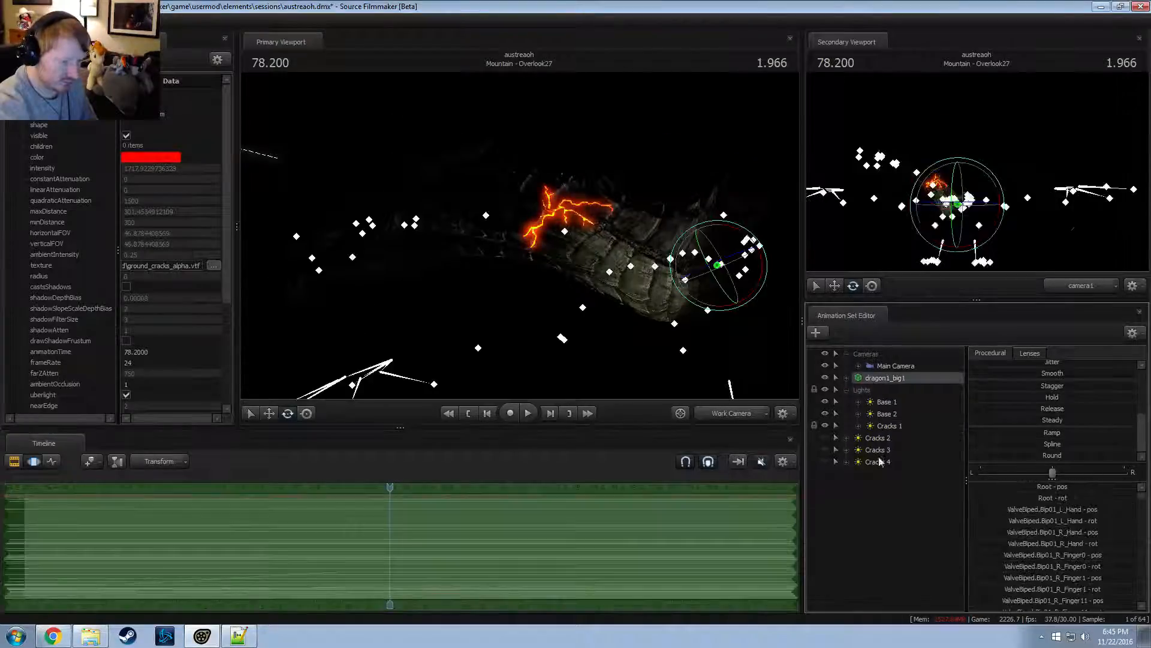
pyautogui.keyDown('shift'); pyautogui.click(880, 462); pyautogui.keyUp('shift')
pyautogui.rightClick(893, 412)
pyautogui.click(855, 448)
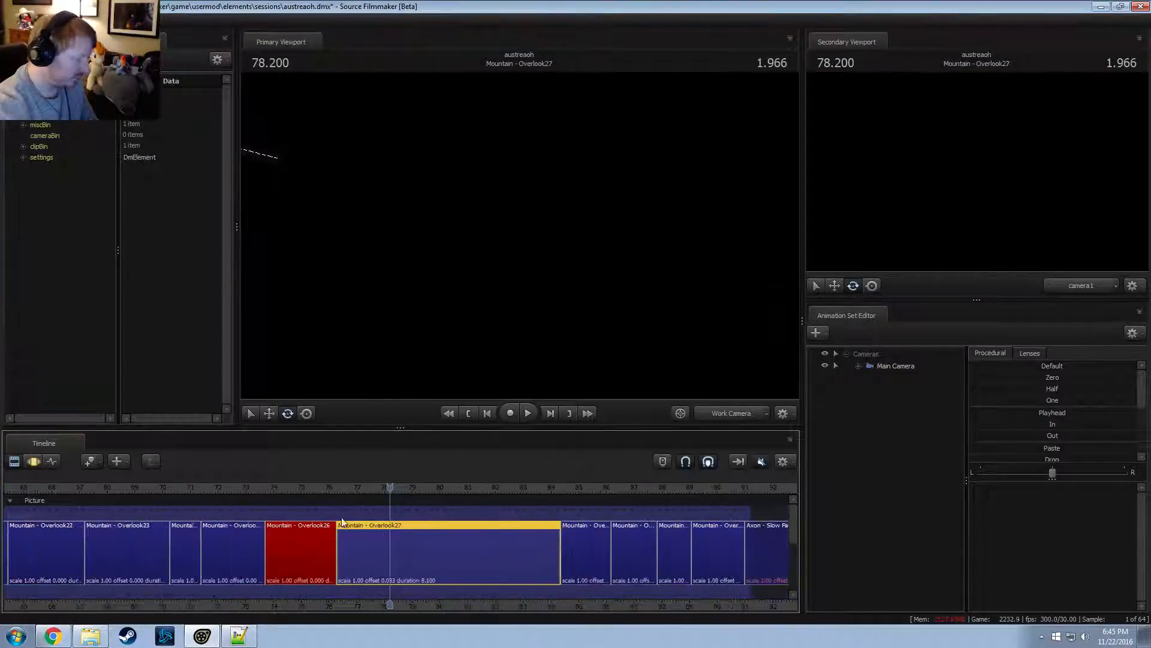
# Begin renaming the Mountain - Overlook26 clip and clear its current name
pyautogui.click(296, 487)
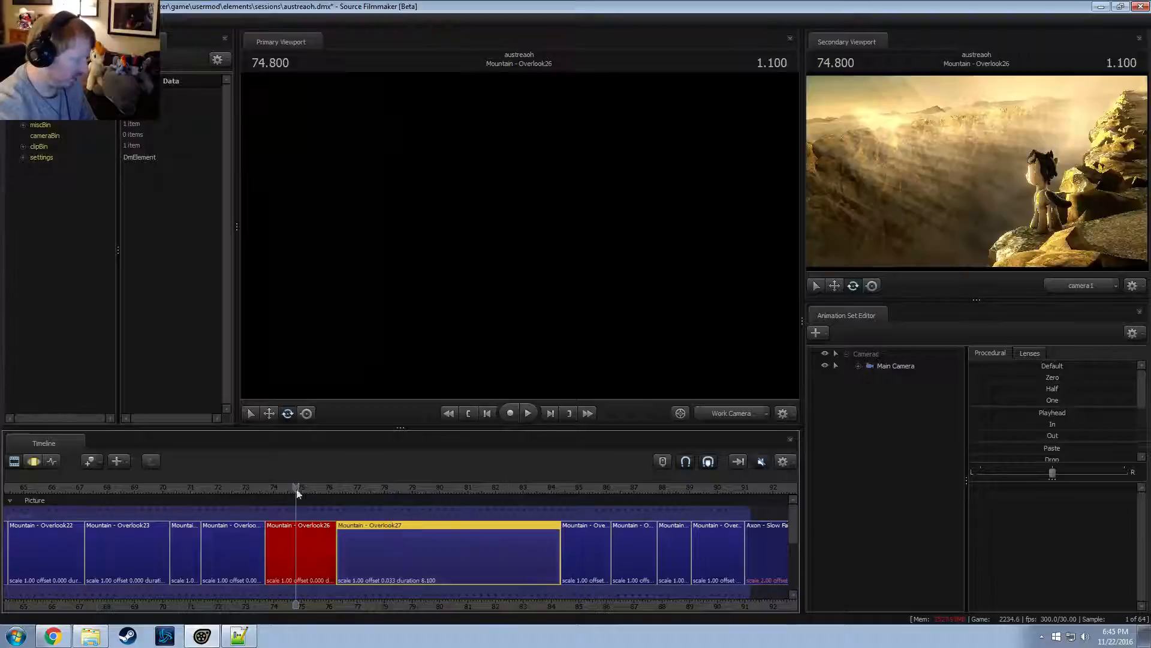
pyautogui.click(306, 564)
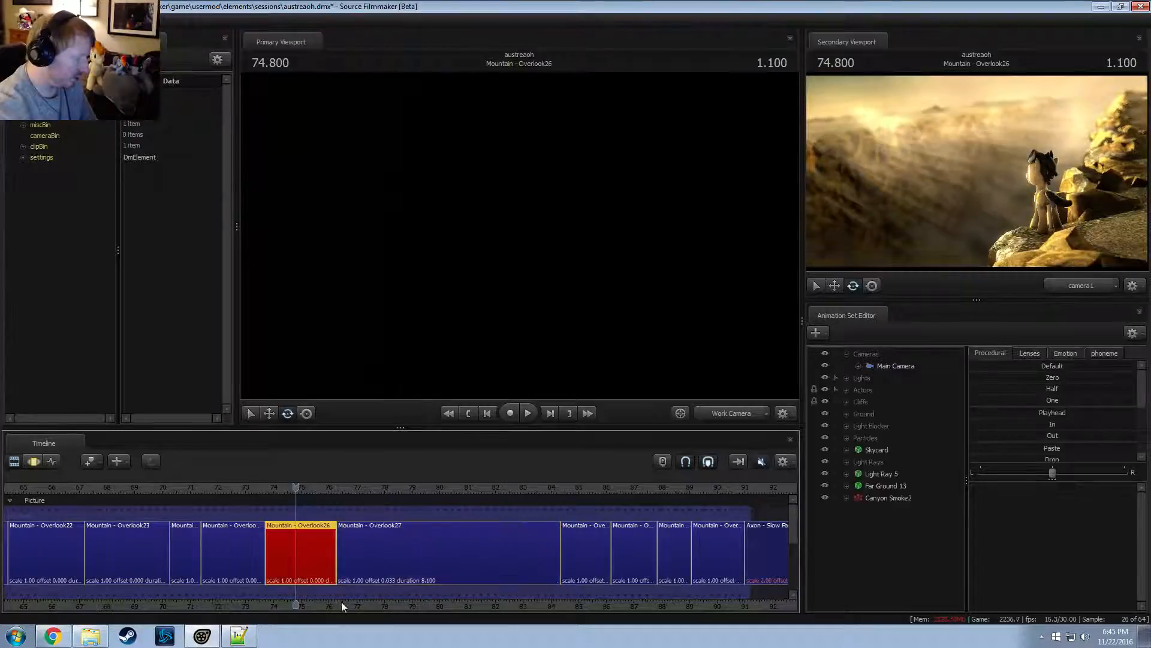
pyautogui.moveTo(340, 602); pyautogui.dragTo(556, 576, button='middle')
pyautogui.rightClick(552, 552)
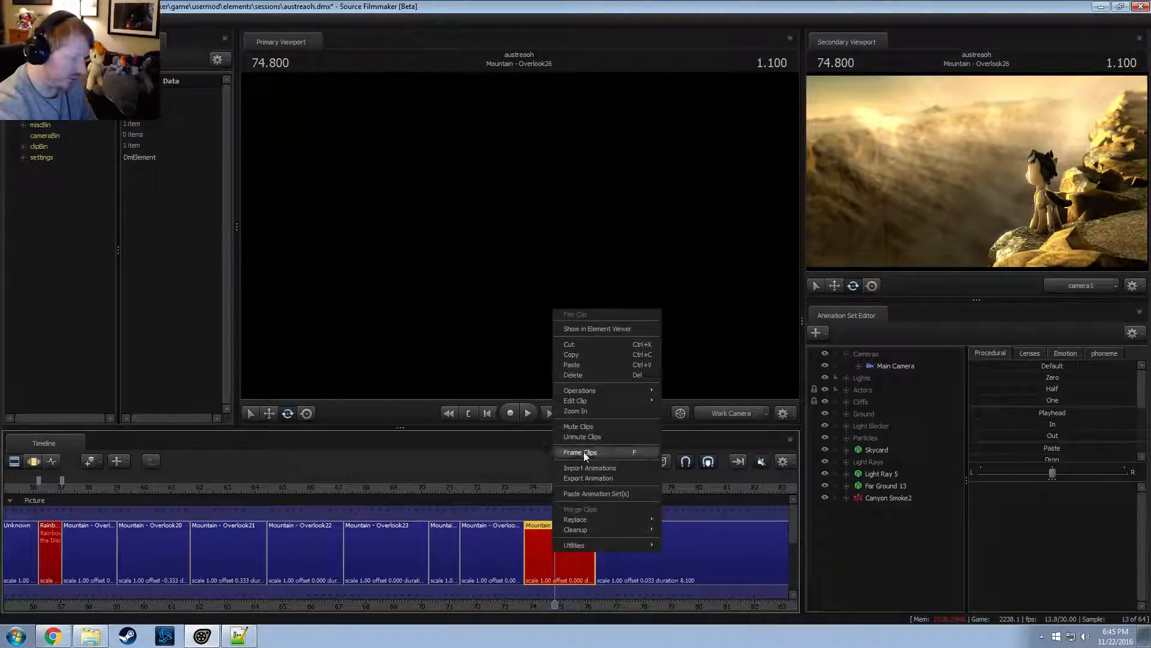
pyautogui.moveTo(587, 400)
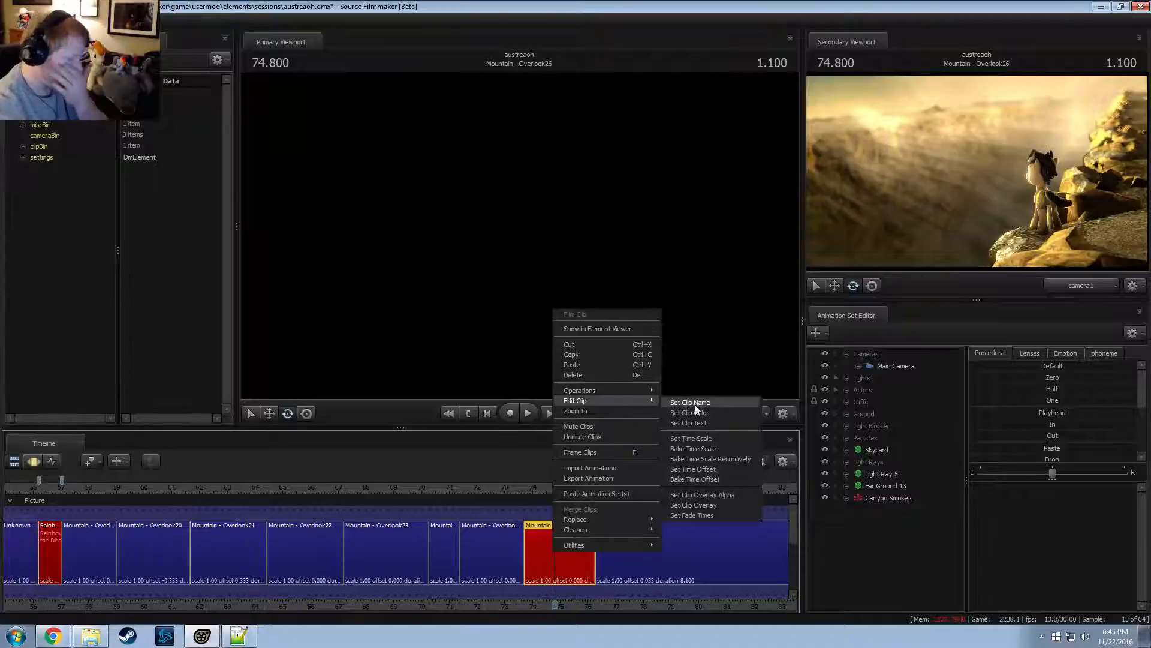
pyautogui.click(697, 403)
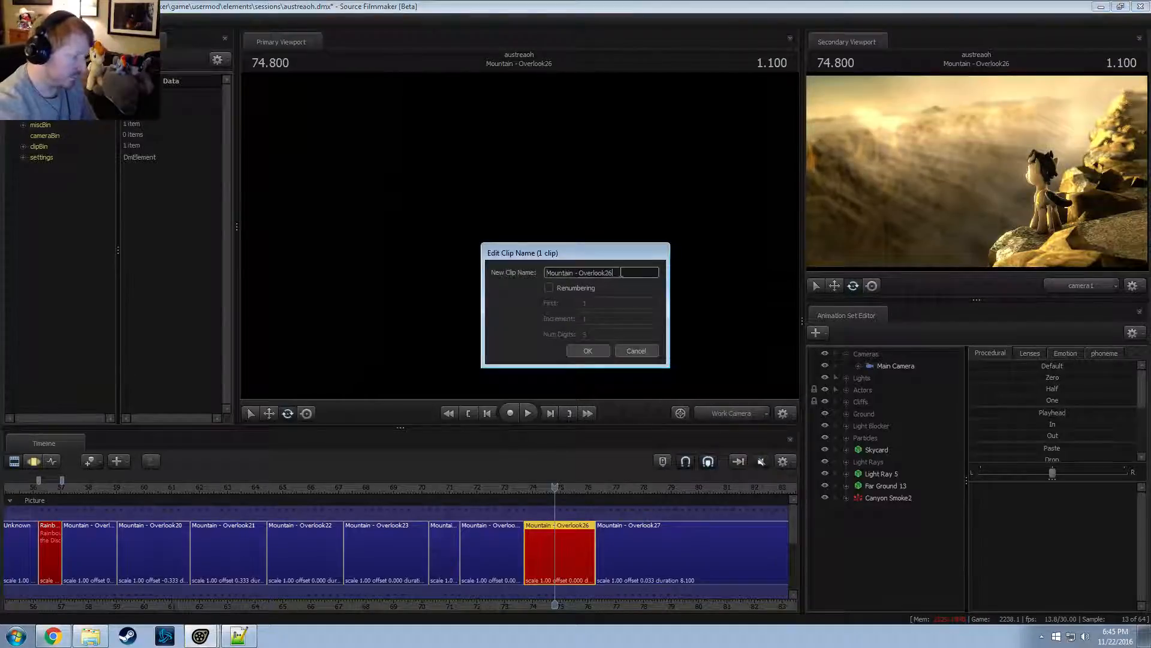
pyautogui.write('C')
pyautogui.press('BackSpace')
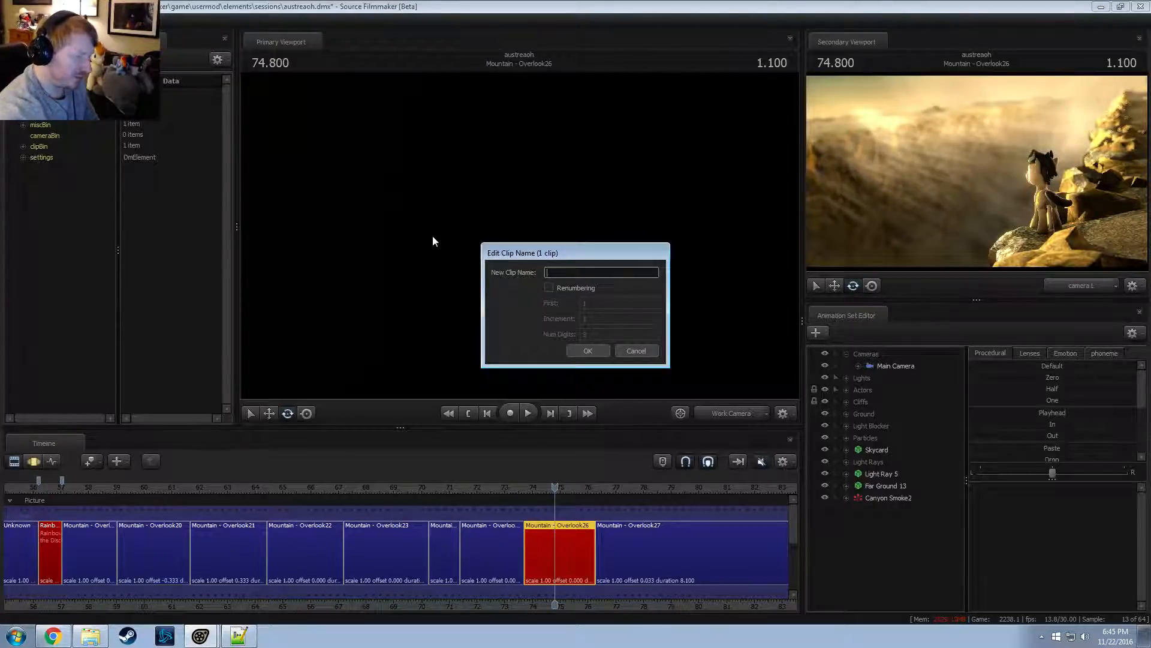
# Switch to Chrome and open the Austraeoh Wiki in a new tab
pyautogui.hotkey('alt', 'Tab')
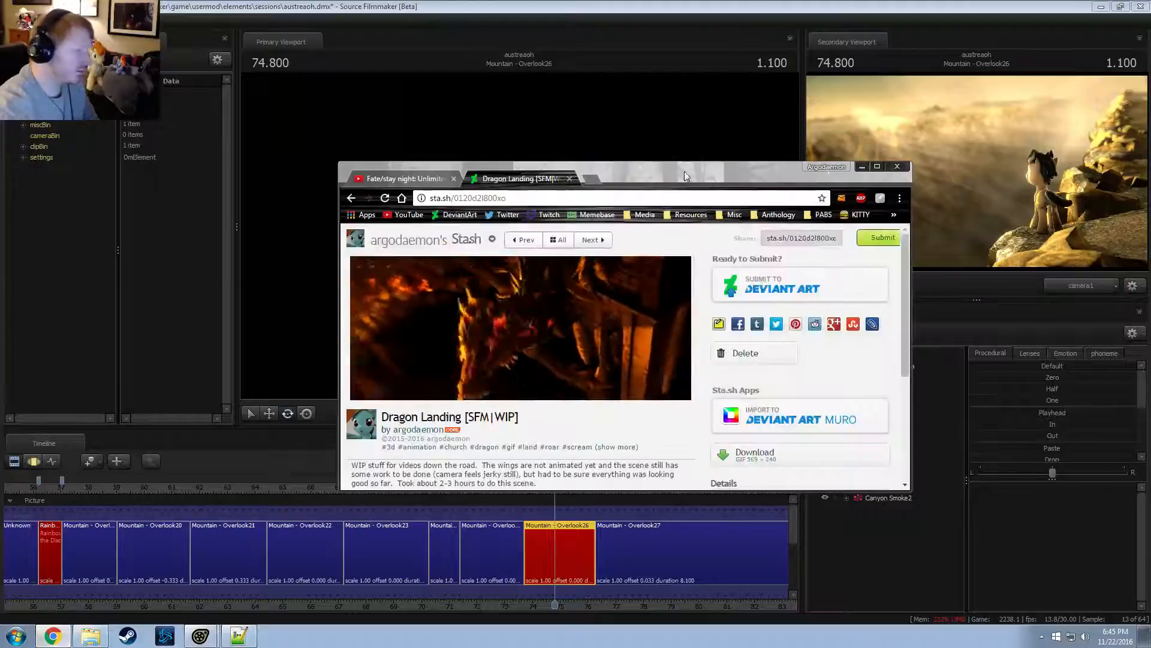
pyautogui.hotkey('ctrl', 't')
pyautogui.write('a')
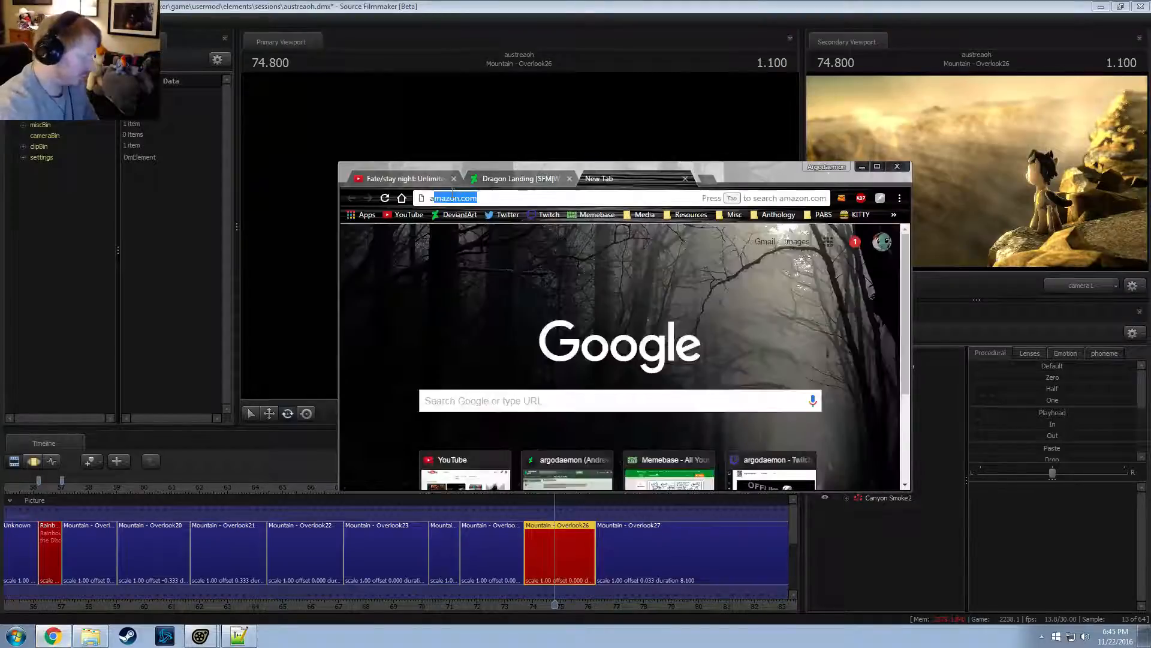
pyautogui.write('ustra')
pyautogui.press('Return')
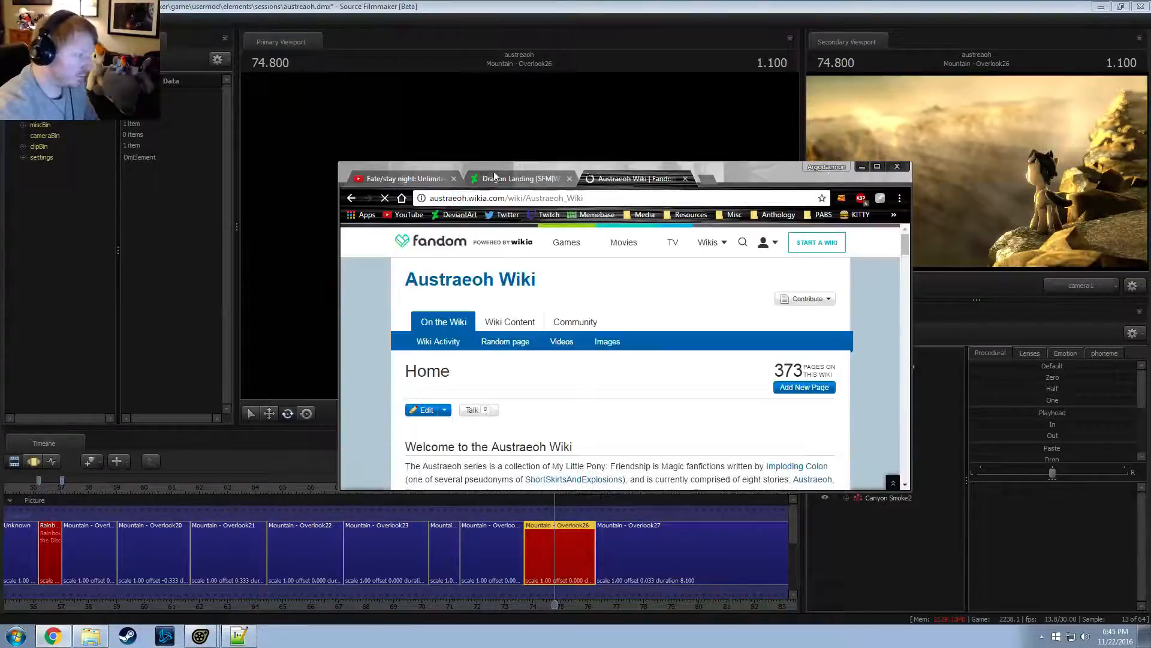
pyautogui.moveTo(518, 323)
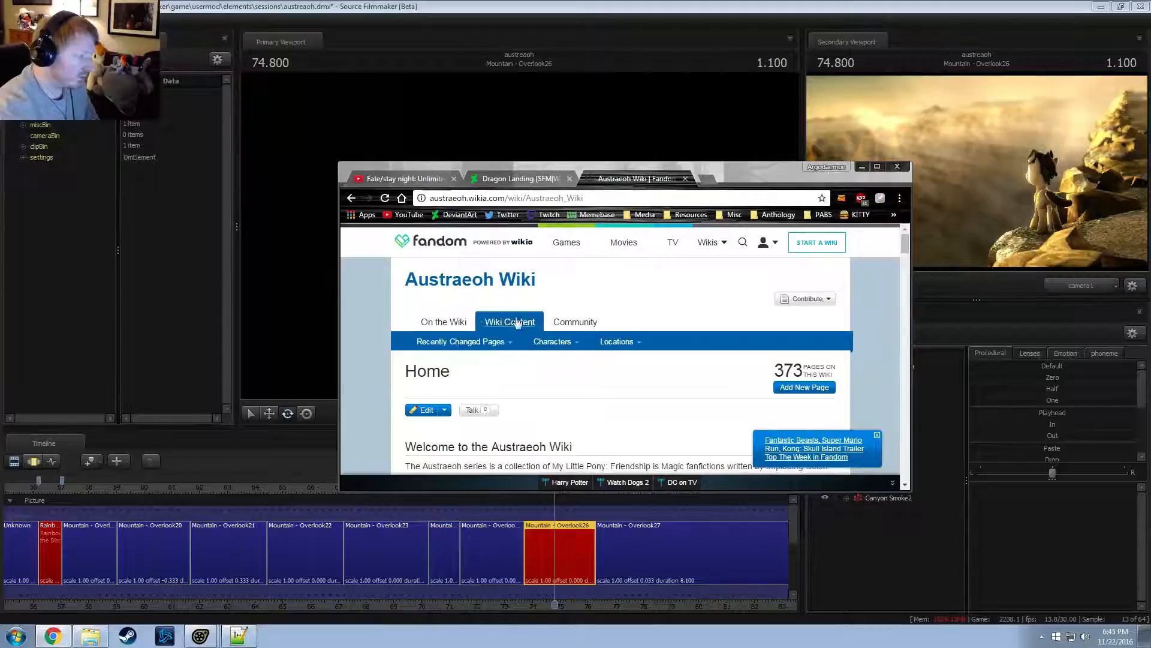
# Open the Austraeoh story page on FIMFiction and expand its hidden chapters
pyautogui.click(515, 194)
pyautogui.write('austra')
pyautogui.press('Down')
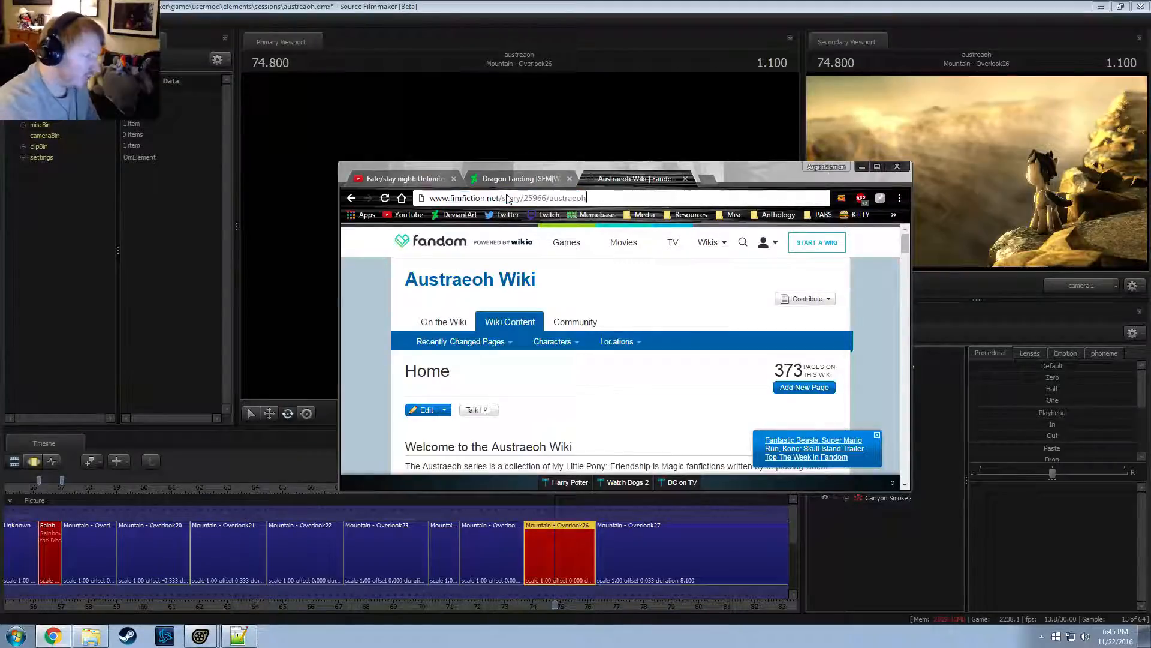
pyautogui.press('Return')
pyautogui.scroll(-5, 605, 333)
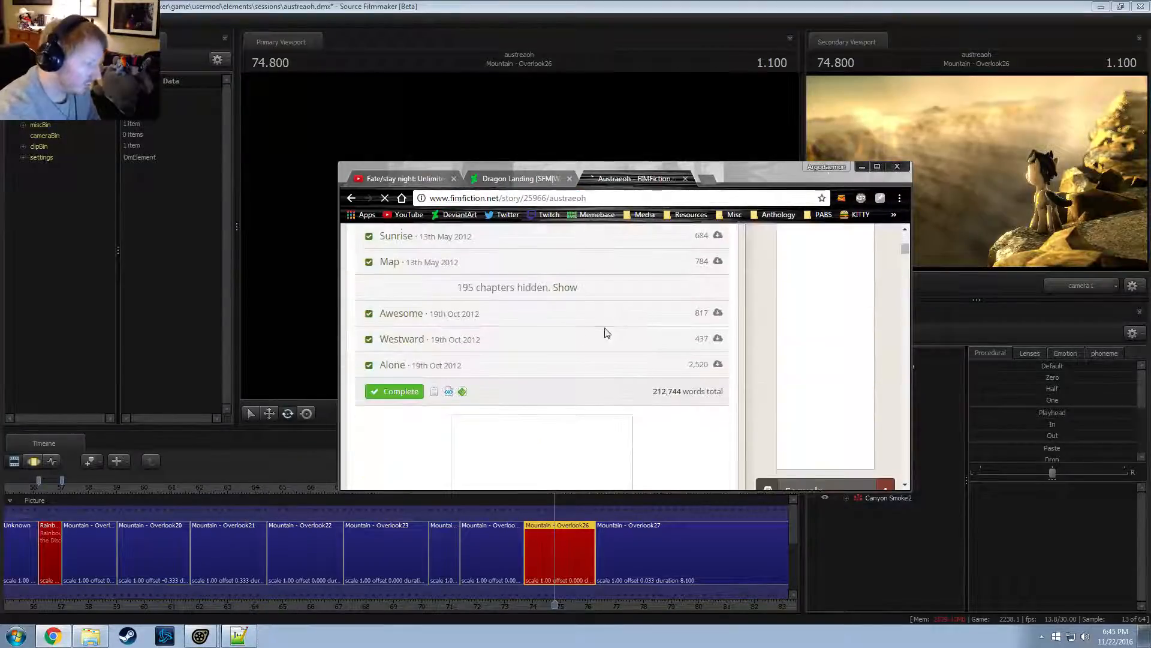
pyautogui.click(570, 338)
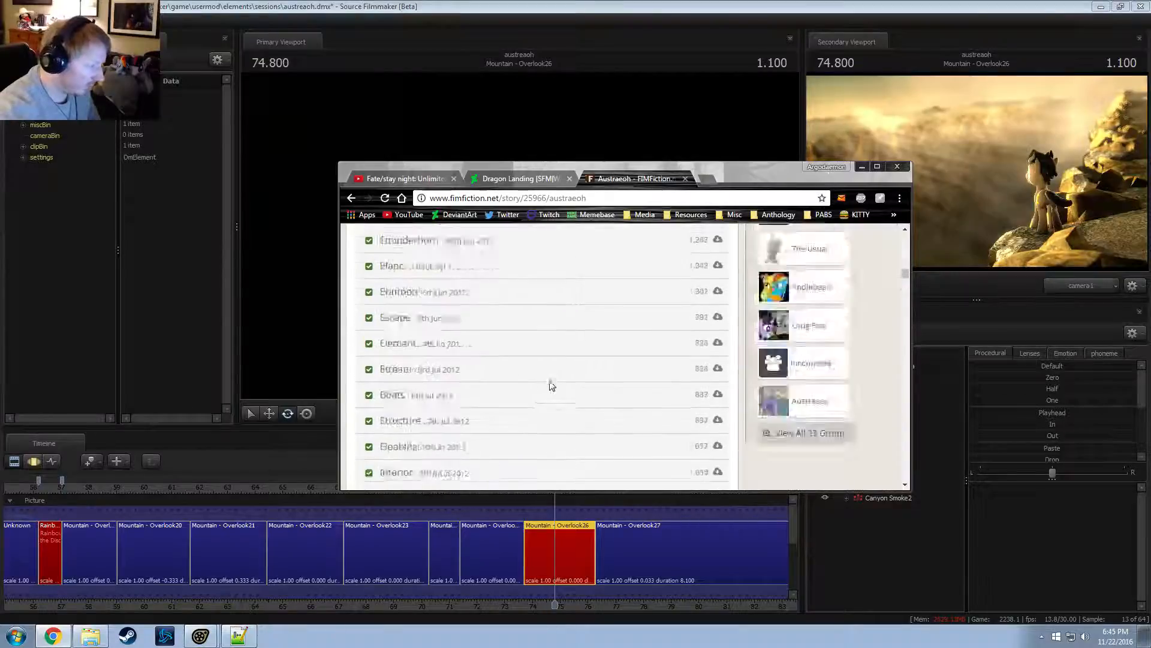
# Look through the Austraeoh chapter list and open the Canyon chapter
pyautogui.scroll(-10, 553, 386)
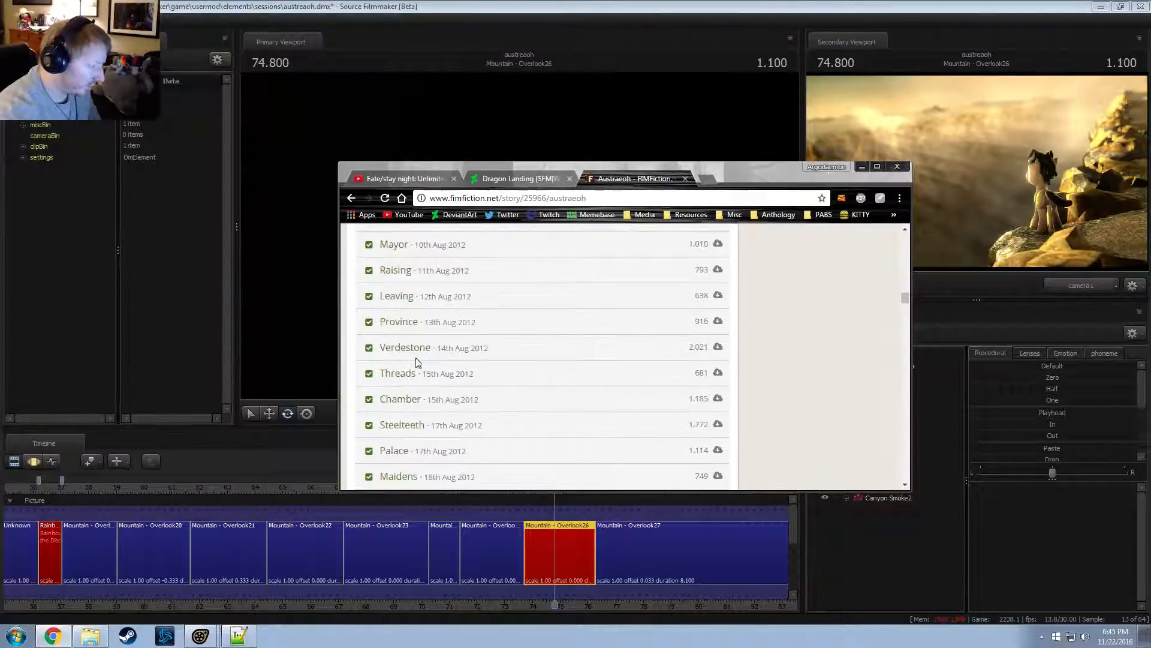
pyautogui.scroll(-15, 418, 362)
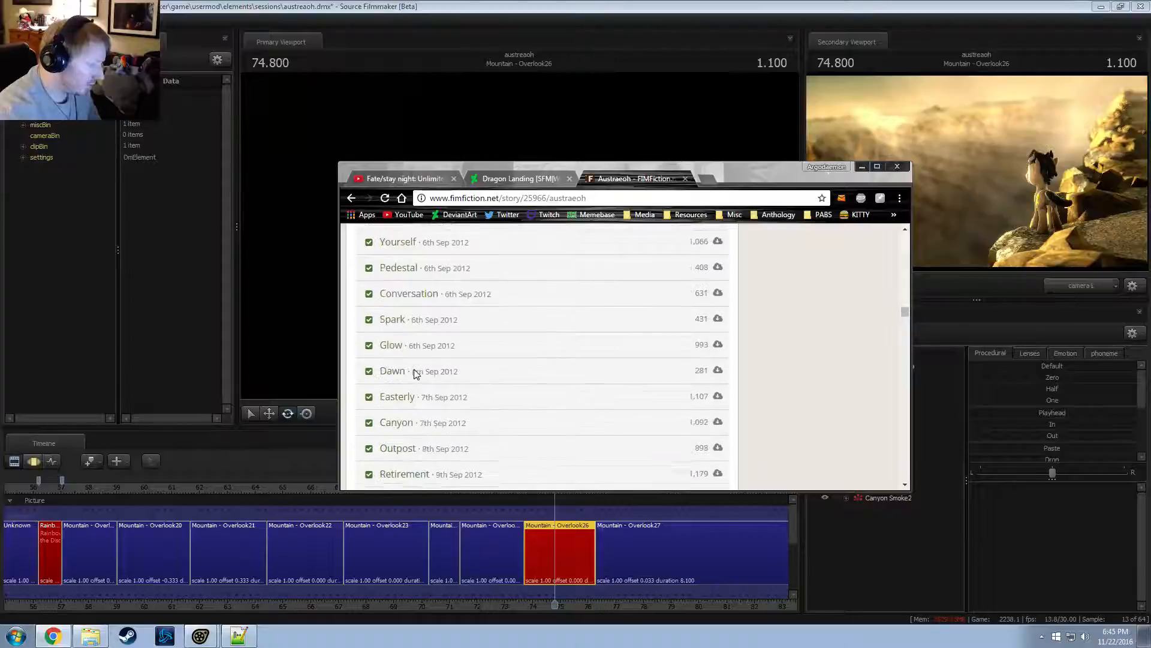
pyautogui.scroll(-4, 415, 369)
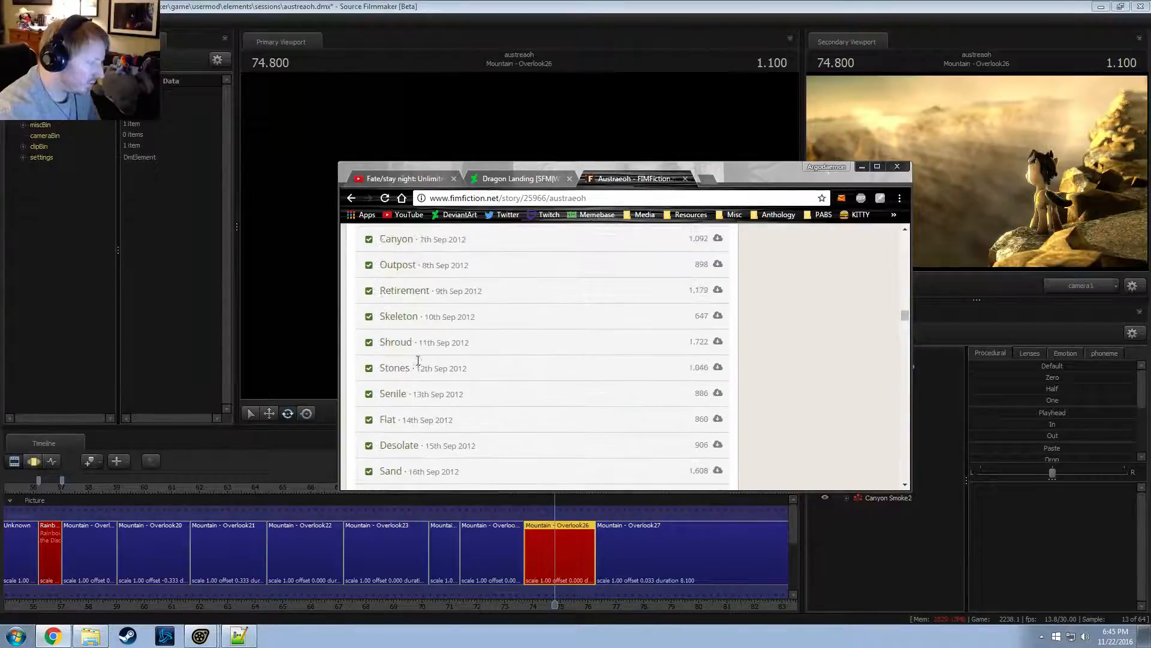
pyautogui.scroll(1, 419, 296)
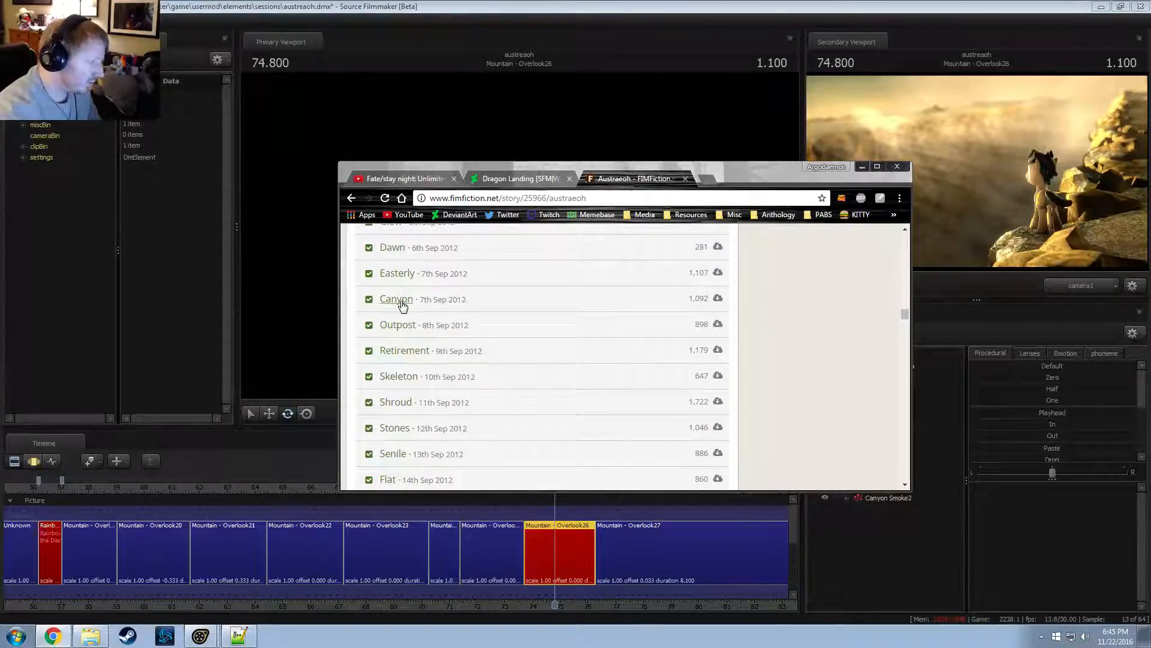
pyautogui.click(399, 300)
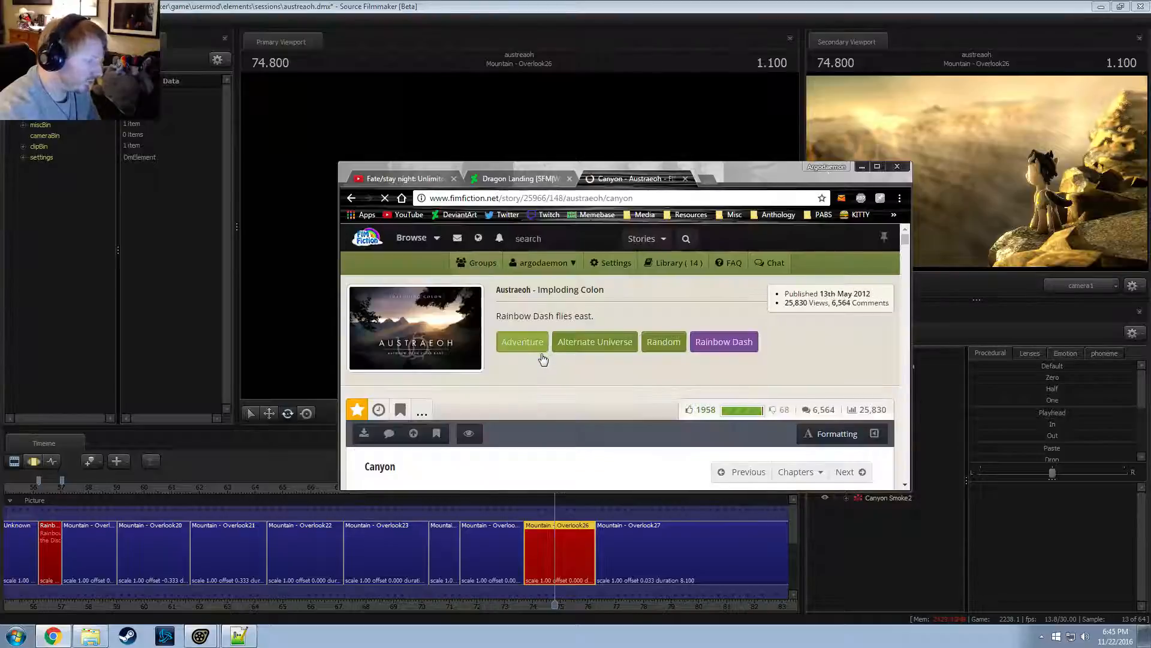
# Read through the Canyon chapter, checking the character names and how the setting is described
pyautogui.scroll(-5, 545, 366)
pyautogui.scroll(-4, 548, 368)
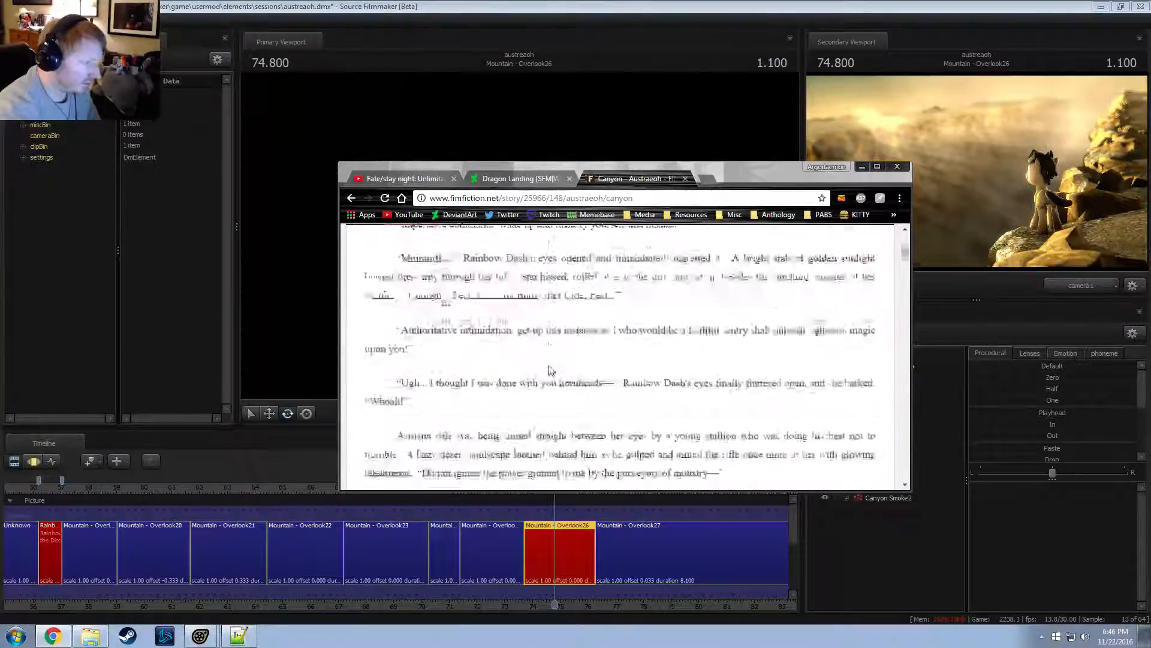
pyautogui.scroll(-8, 549, 368)
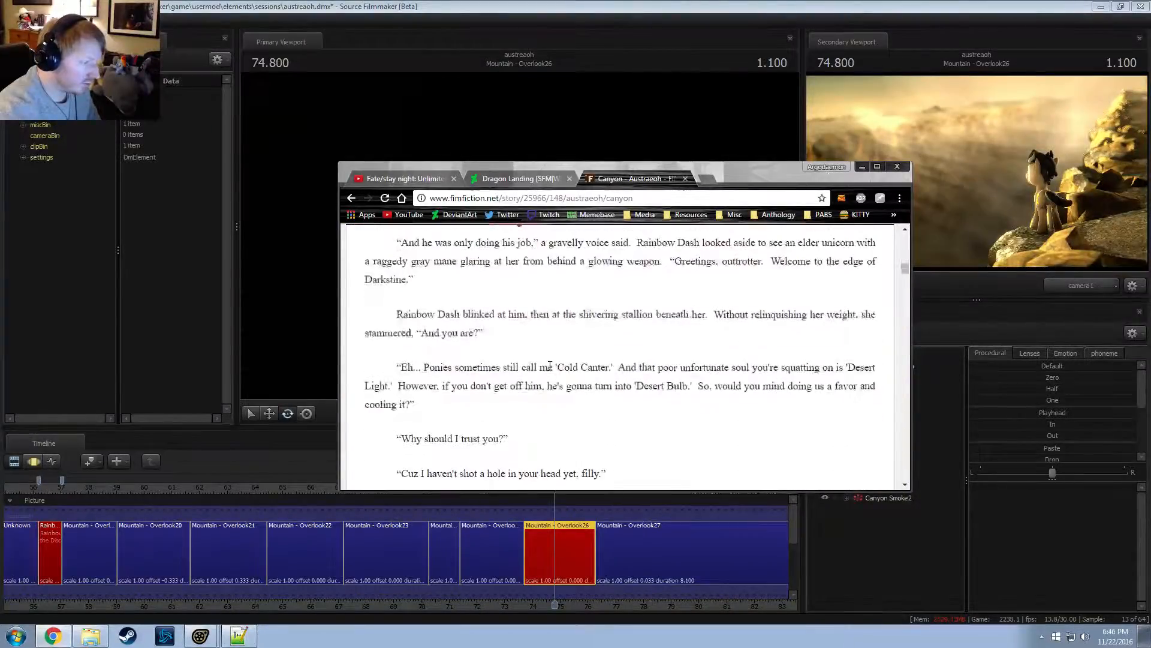
pyautogui.scroll(-4, 603, 376)
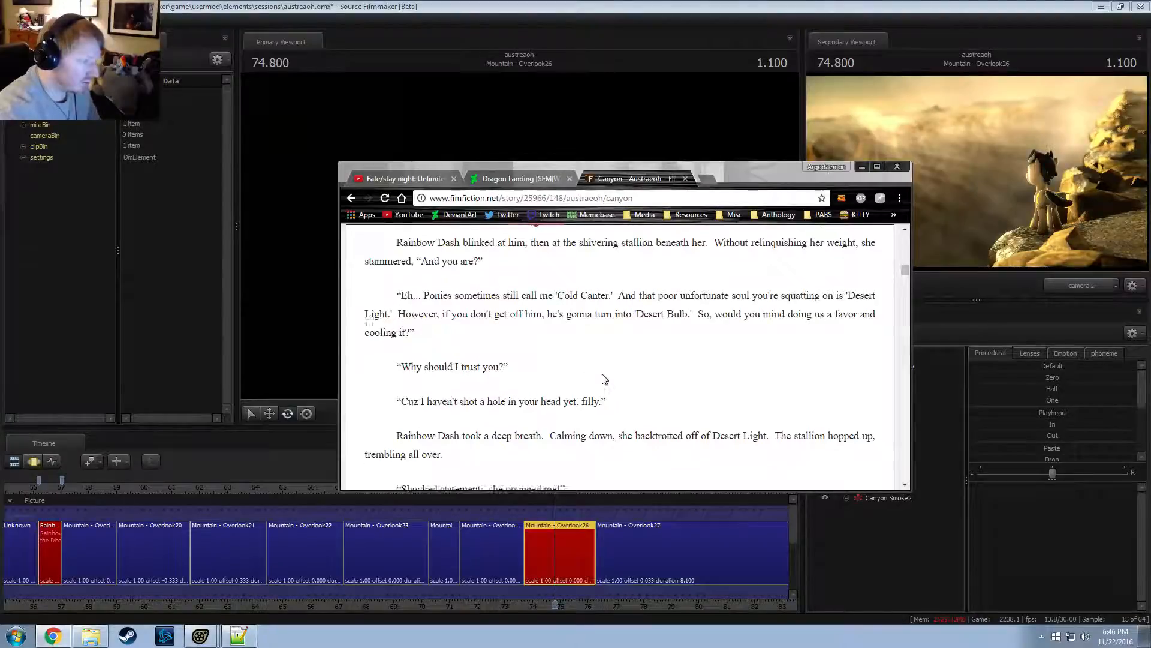
pyautogui.scroll(-10, 604, 376)
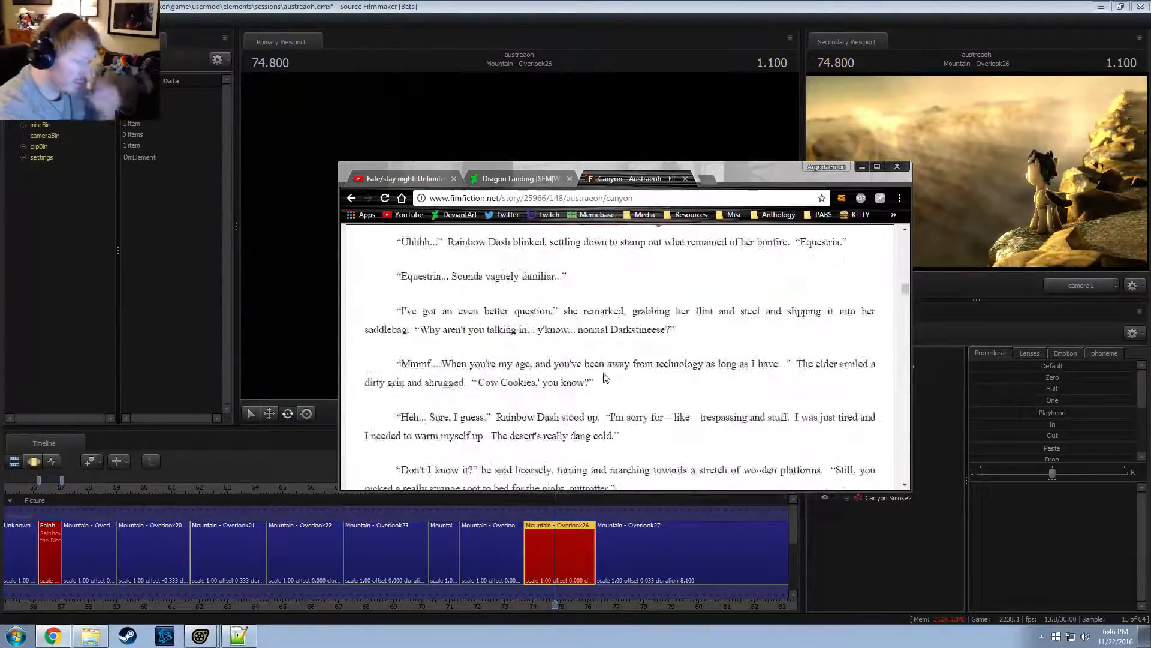
pyautogui.scroll(-7, 605, 373)
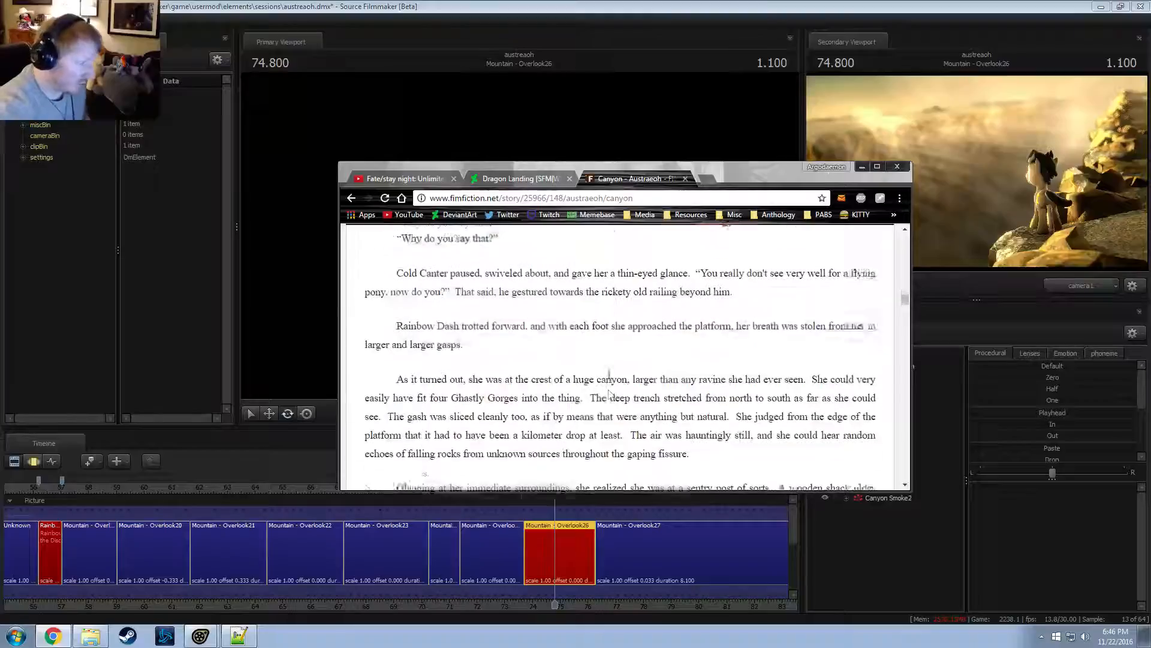
pyautogui.scroll(-3, 601, 367)
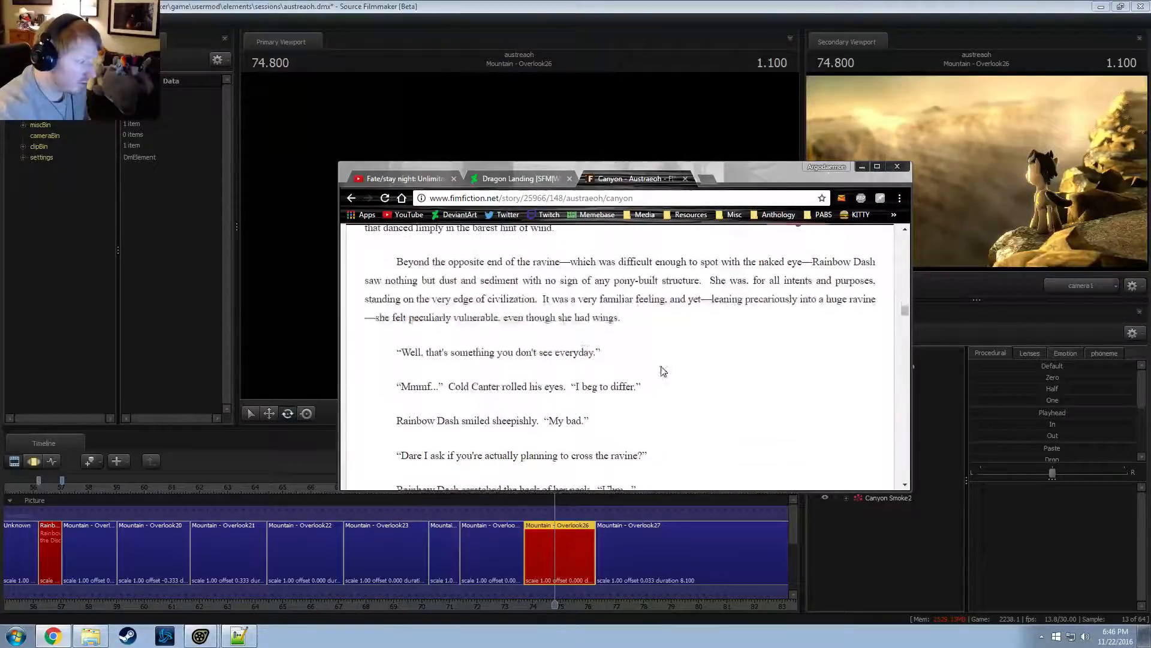
pyautogui.scroll(-2, 663, 372)
pyautogui.scroll(-1, 667, 374)
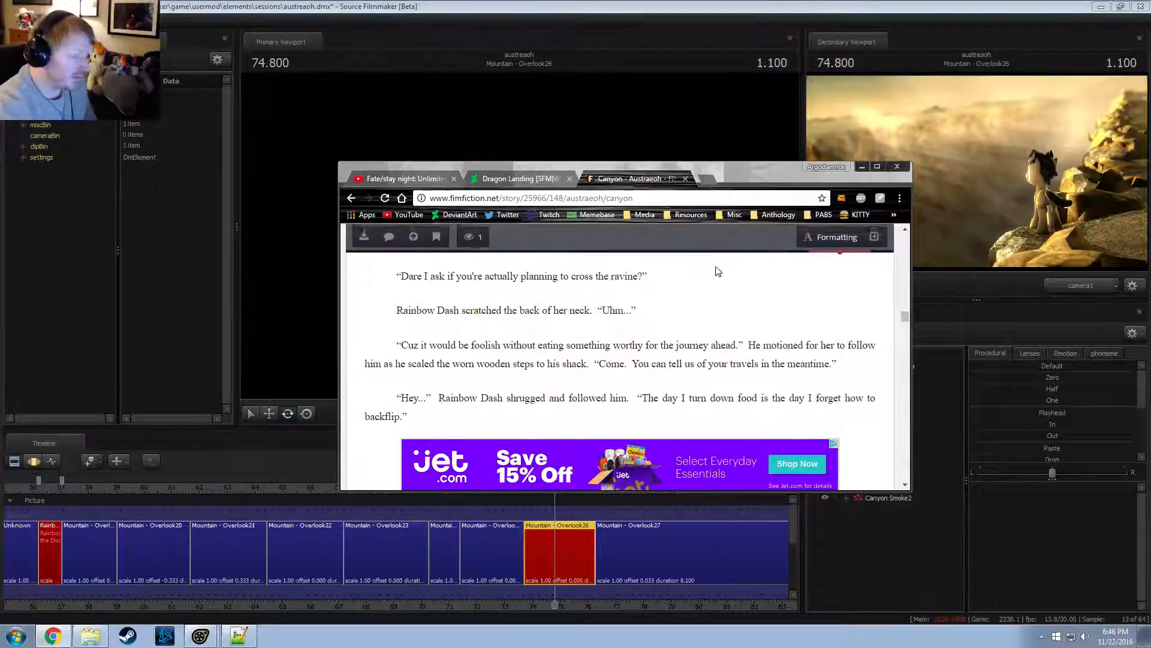
# Return to the open clip name dialog and rename the Mountain - Overlook26 clip as Ravine - Cold Canter
pyautogui.click(619, 5)
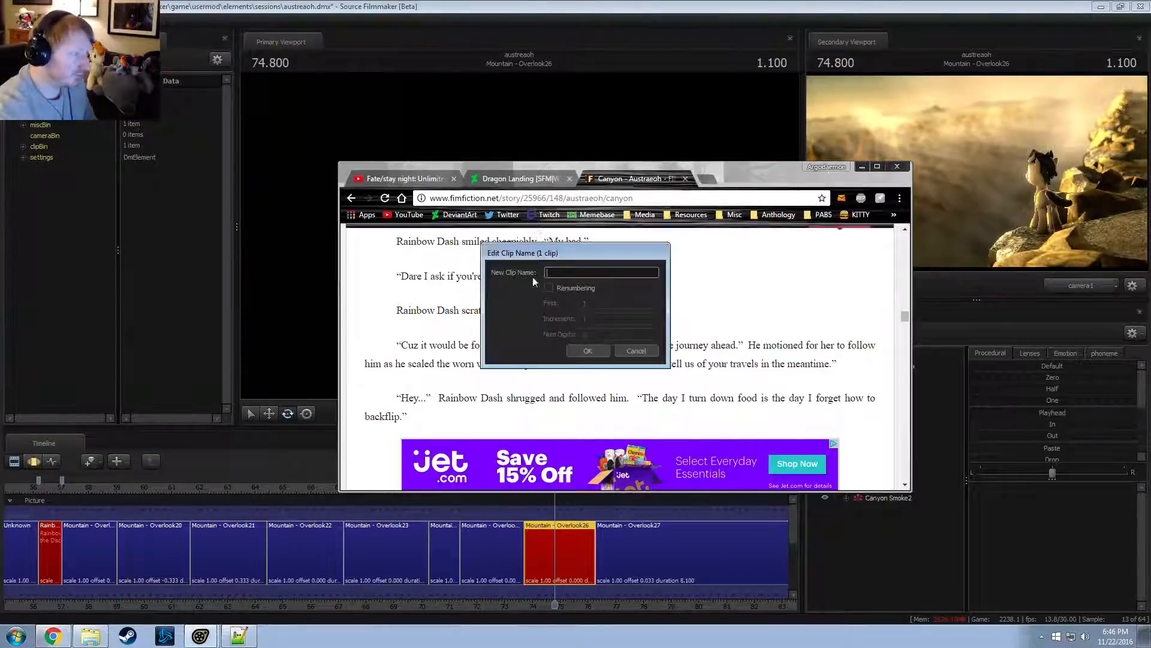
pyautogui.write('Ravin')
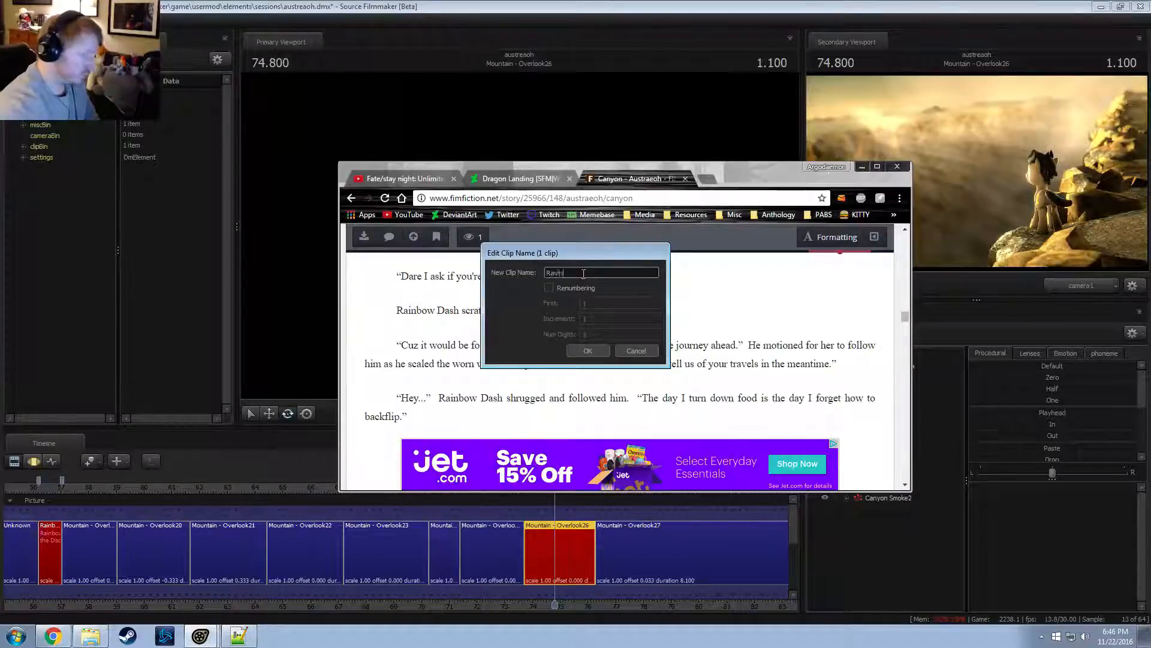
pyautogui.write('e =')
pyautogui.press('BackSpace')
pyautogui.press('BackSpace')
pyautogui.press('BackSpace')
pyautogui.write('-')
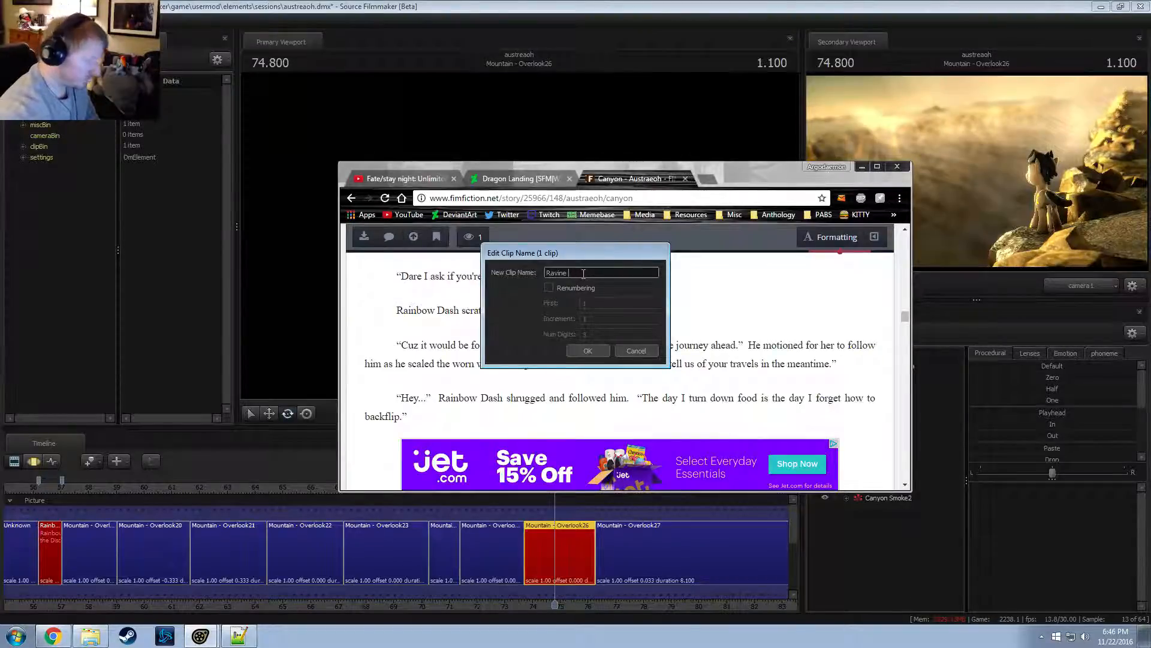
pyautogui.write(' COB Can')
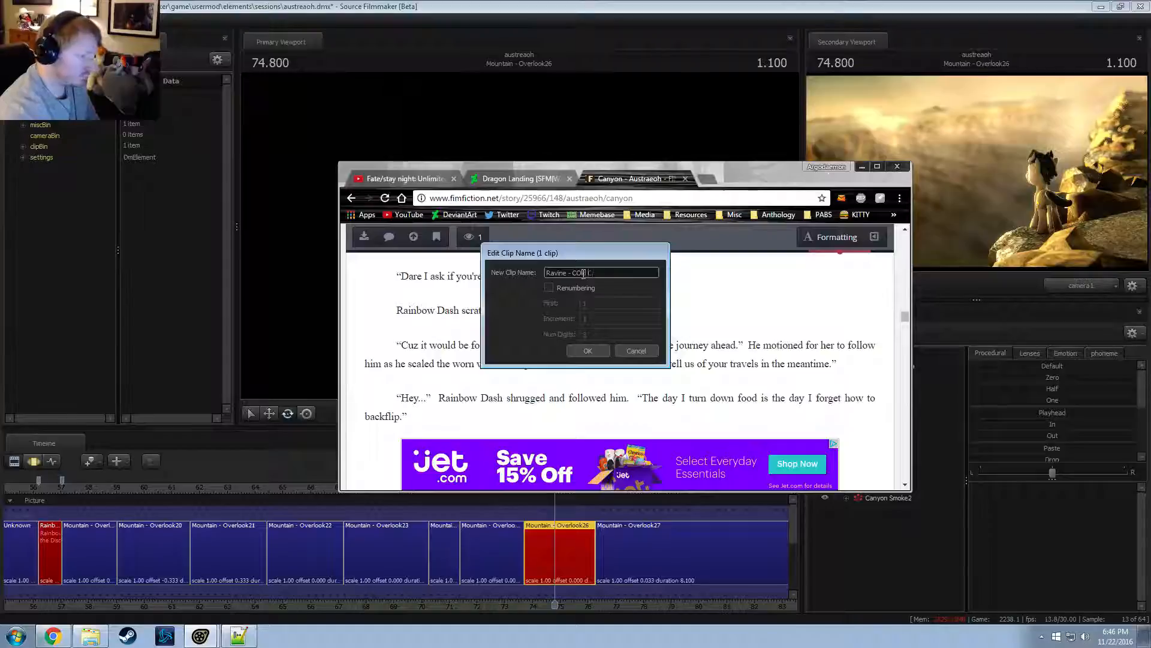
pyautogui.press('BackSpace')
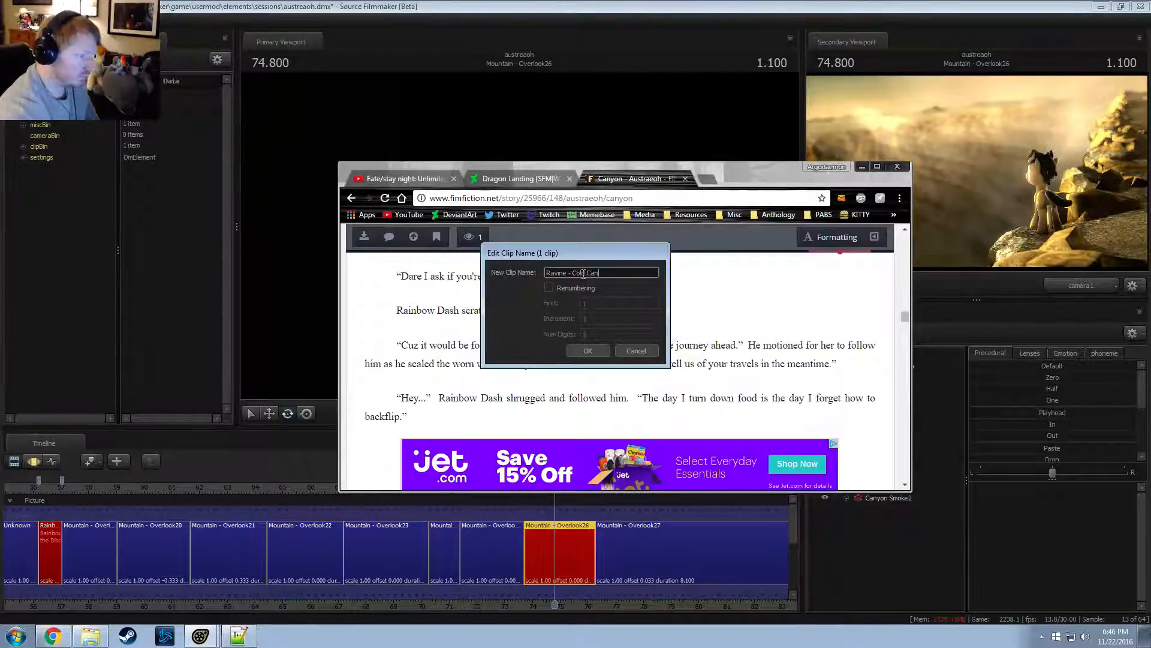
pyautogui.press('Return')
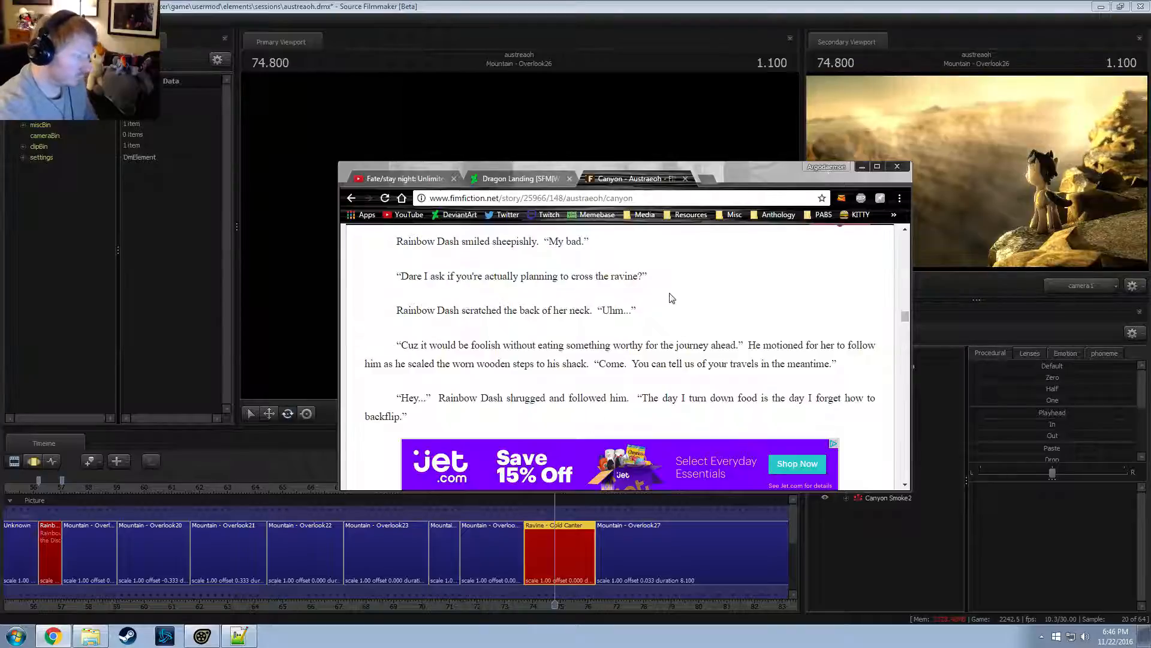
# Switch back to Source Filmmaker and check the contents of the Actors group, leaving it collapsed
pyautogui.hotkey('alt', 'Tab')
pyautogui.click(846, 389)
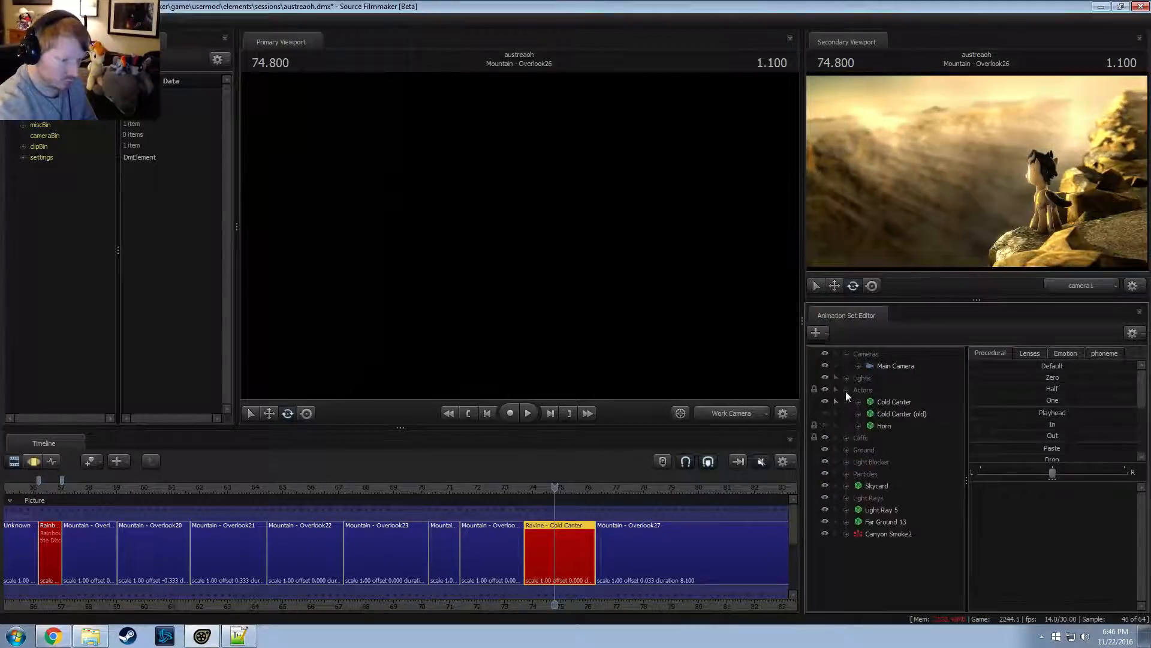
pyautogui.click(847, 390)
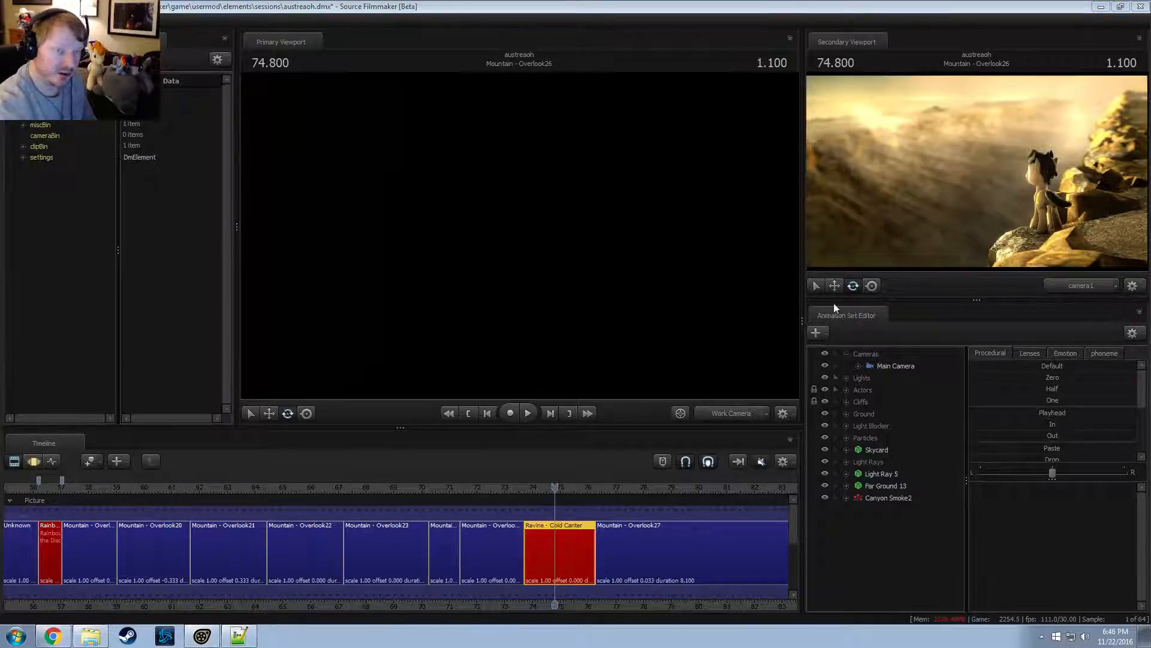
pyautogui.click(504, 6)
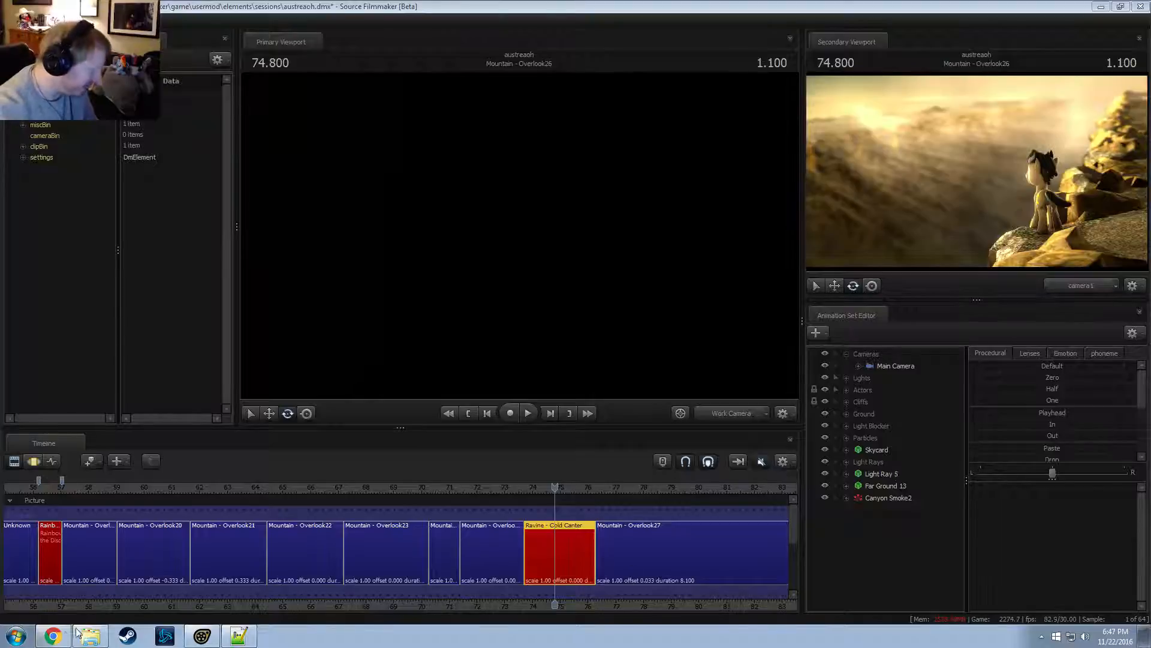
# Switch to Chrome and search the web for "austrai" in place of the Canyon chapter page
pyautogui.click(54, 634)
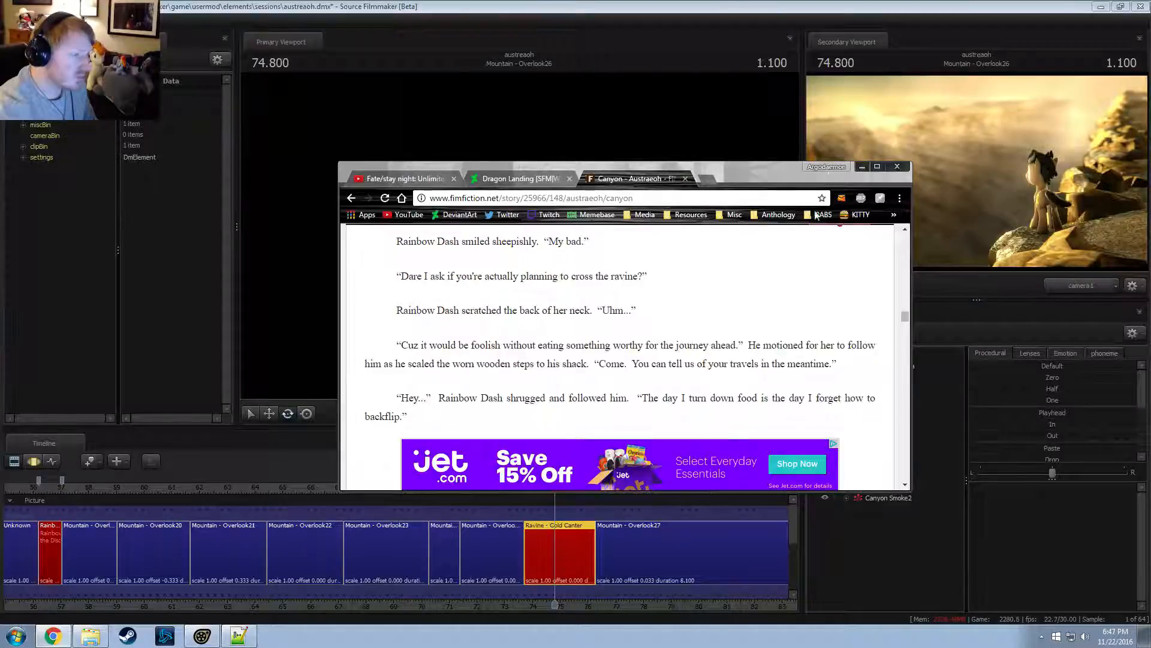
pyautogui.moveTo(642, 198); pyautogui.dragTo(273, 198)
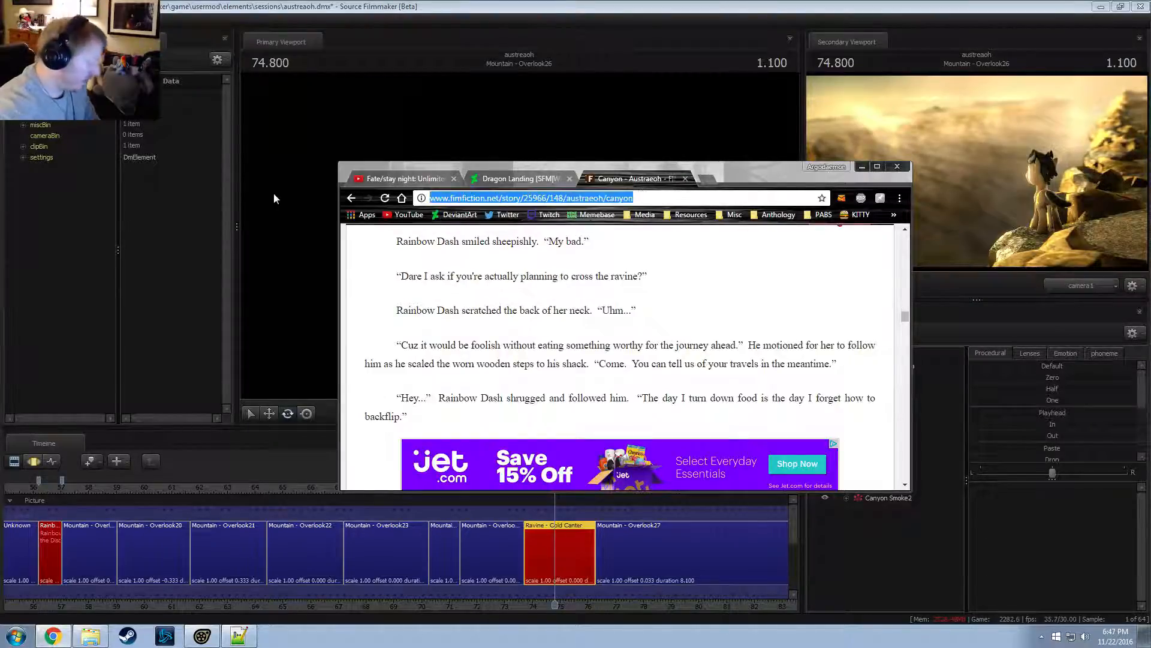
pyautogui.write('austrai')
pyautogui.press('Return')
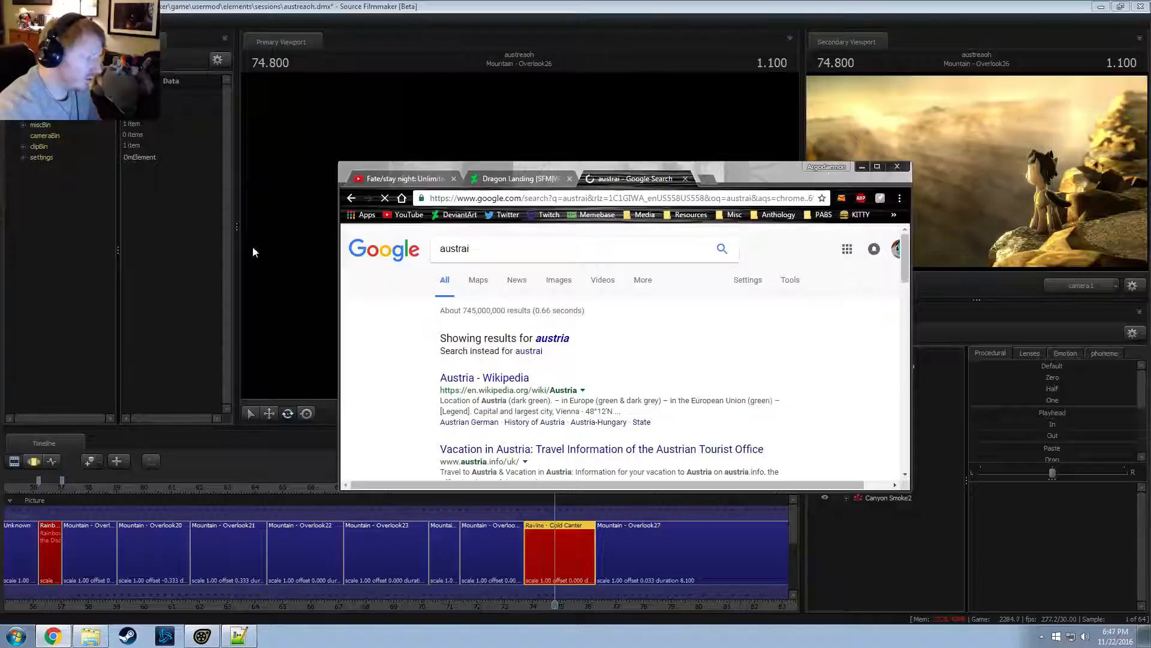
# Correct the Google search to "austraeoh" and open the Austraeoh Wiki from the results
pyautogui.click(472, 246)
pyautogui.moveTo(472, 246); pyautogui.dragTo(368, 247)
pyautogui.write('aus')
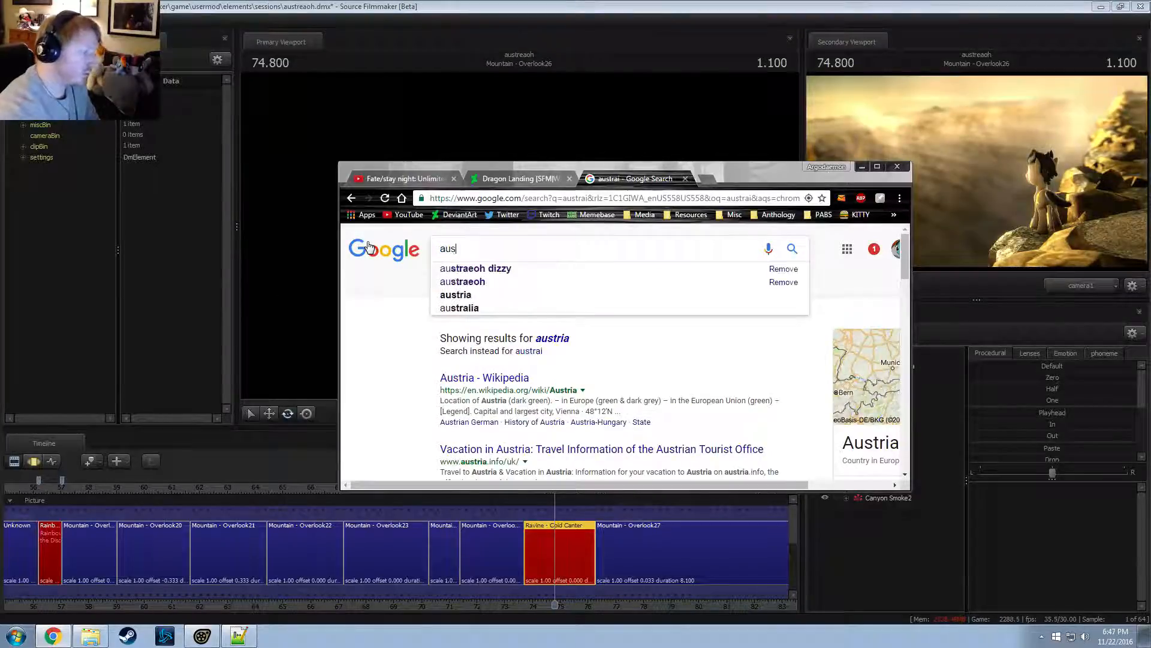
pyautogui.write('trae')
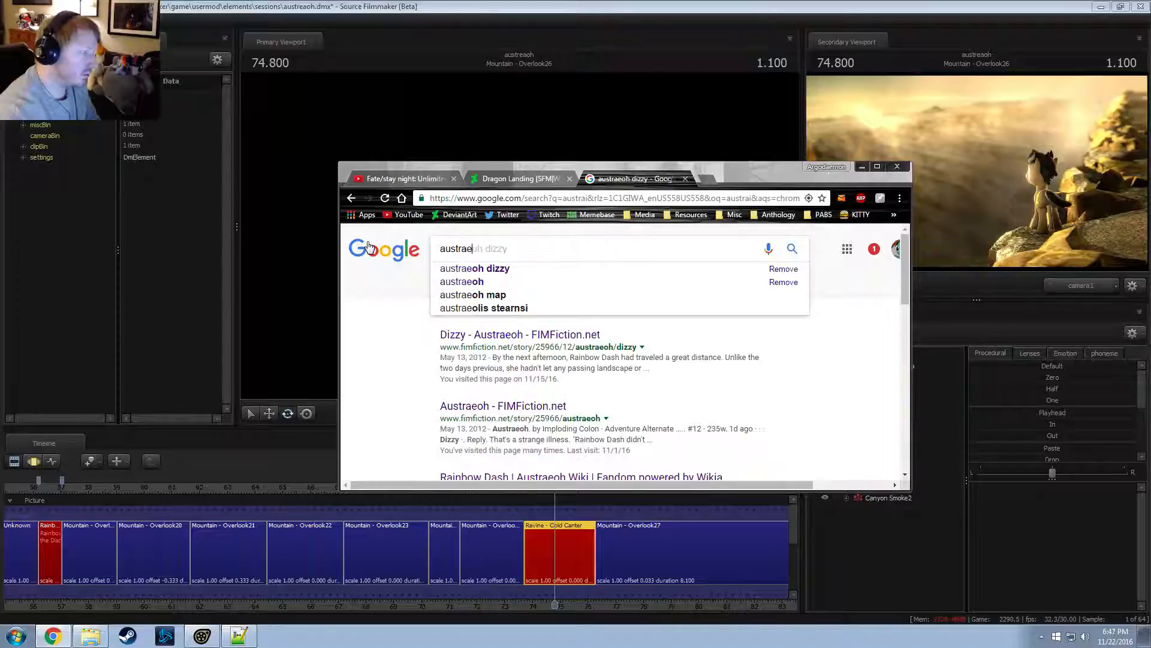
pyautogui.write('oh')
pyautogui.press('Return')
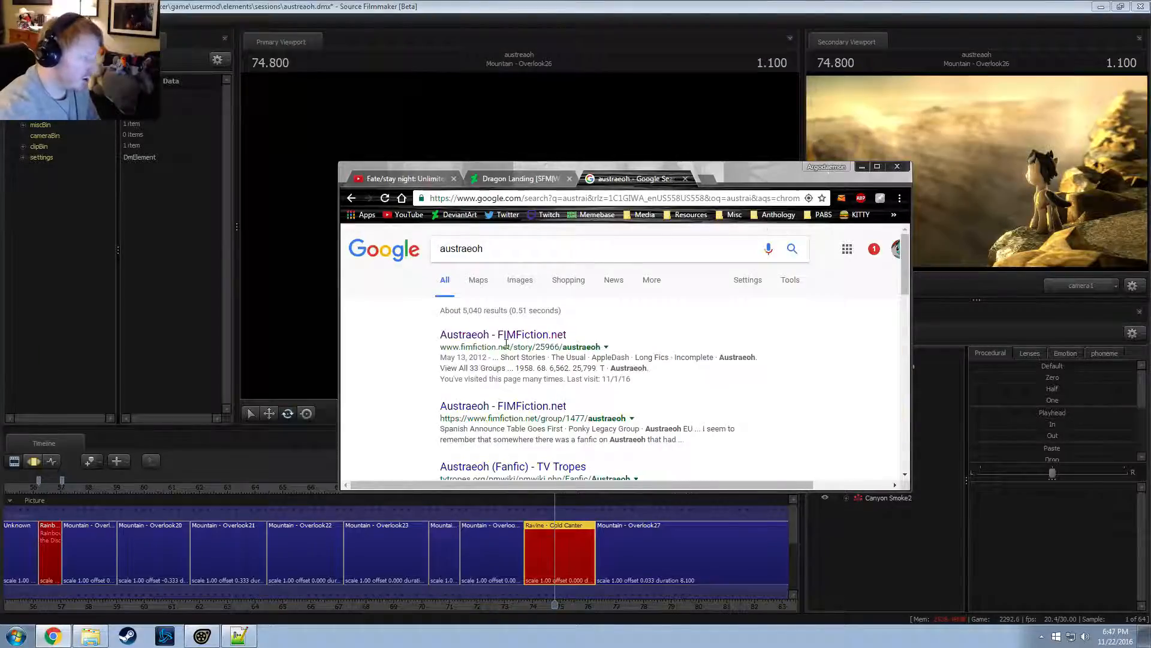
pyautogui.scroll(-4, 506, 343)
pyautogui.click(514, 330)
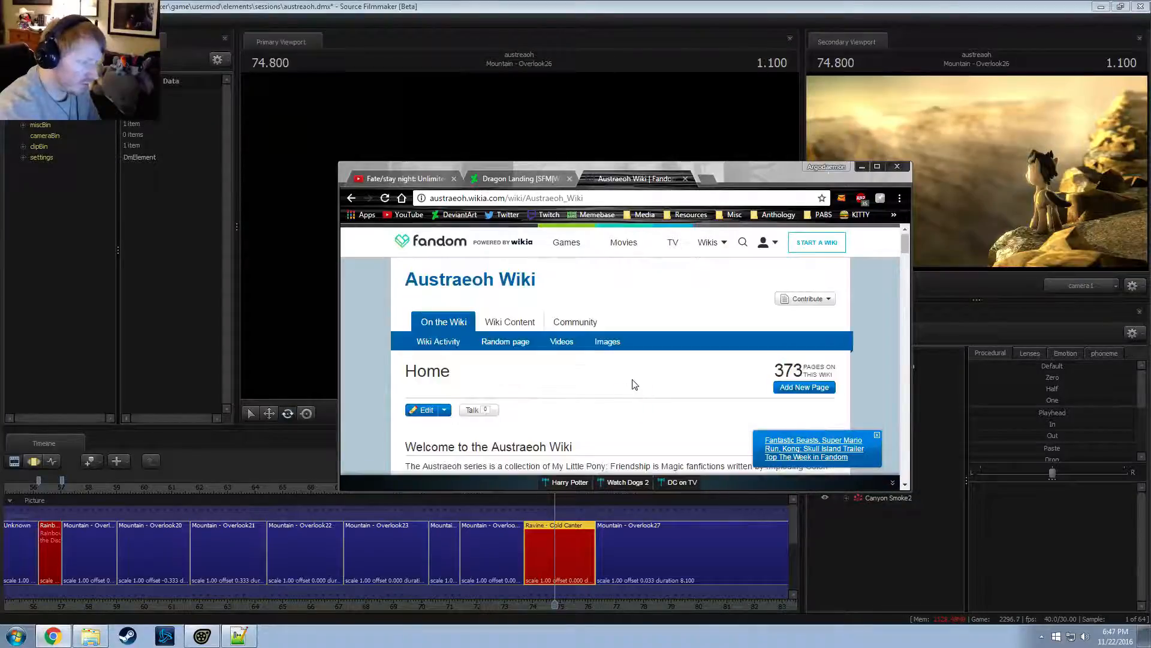
# Search the Austraeoh Wiki for "golden pedals" and look through the results
pyautogui.click(743, 242)
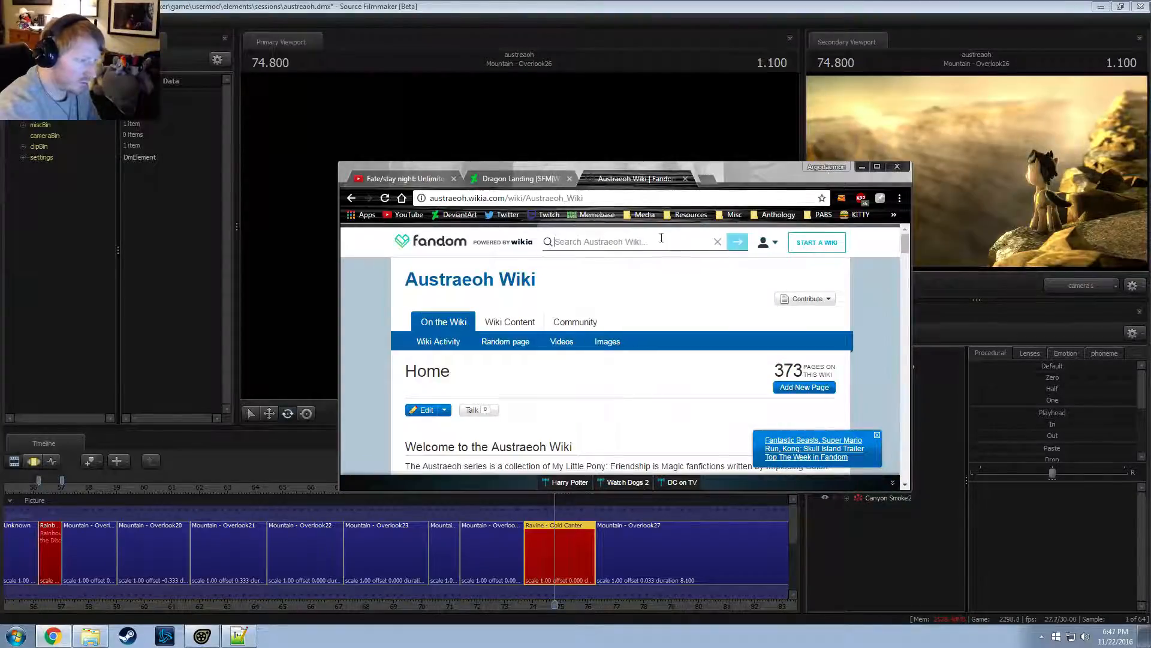
pyautogui.write('golden ')
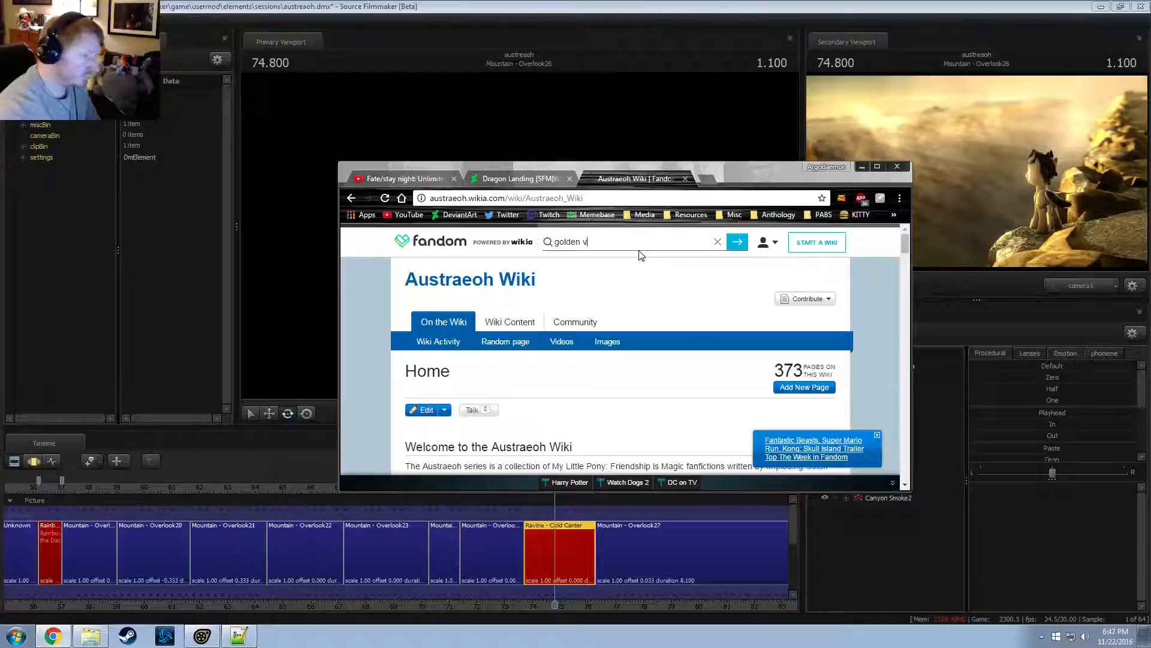
pyautogui.write('pedals')
pyautogui.press('Return')
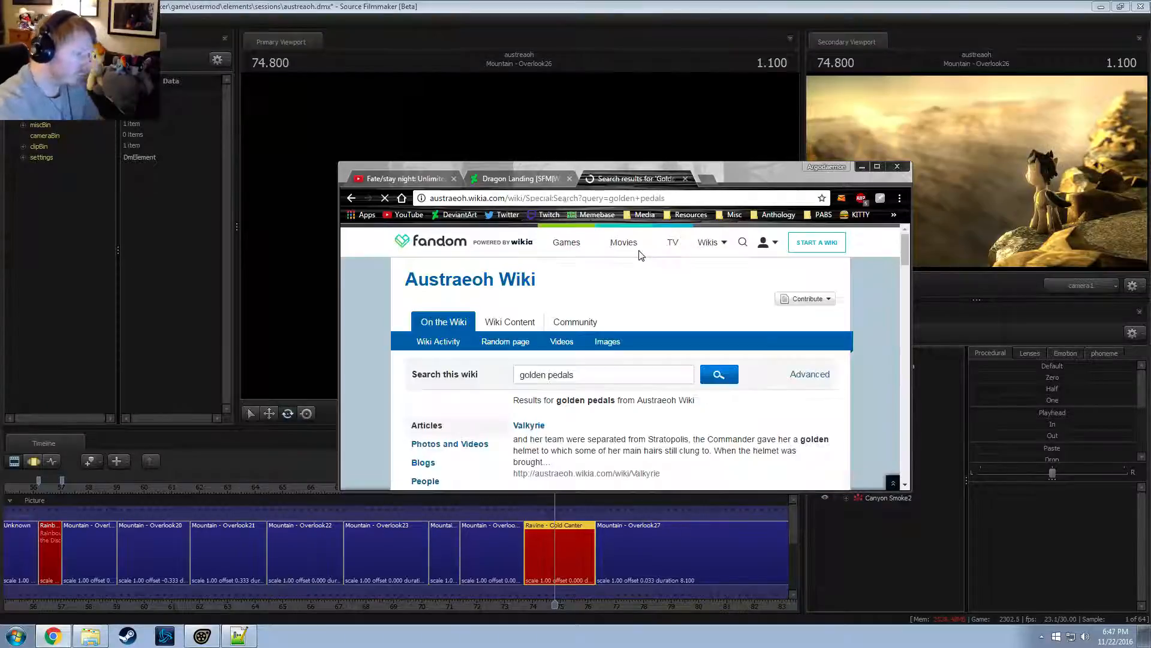
pyautogui.scroll(-3, 582, 420)
pyautogui.scroll(-2, 582, 427)
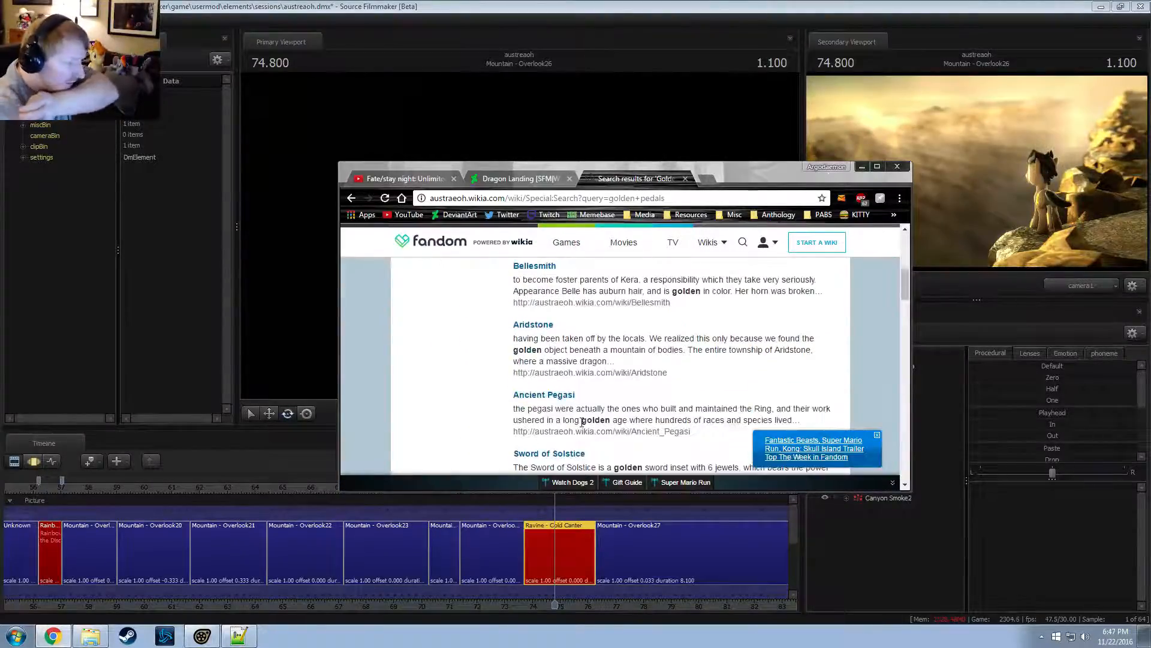
pyautogui.scroll(5, 582, 421)
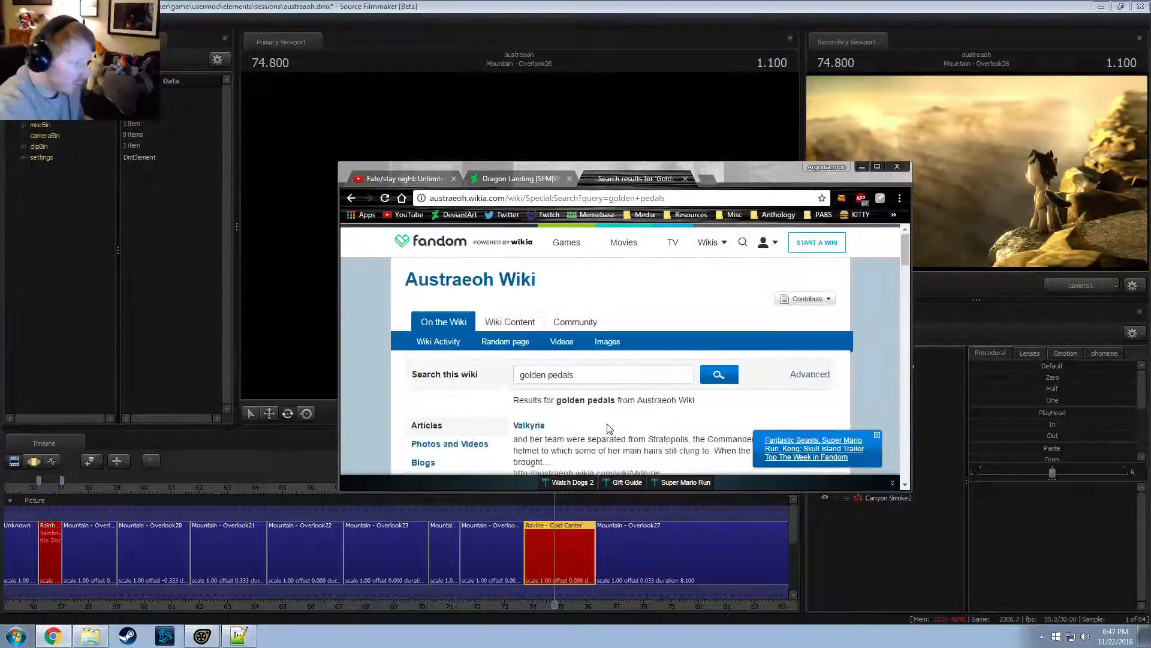
pyautogui.scroll(-2, 610, 422)
pyautogui.scroll(2, 624, 342)
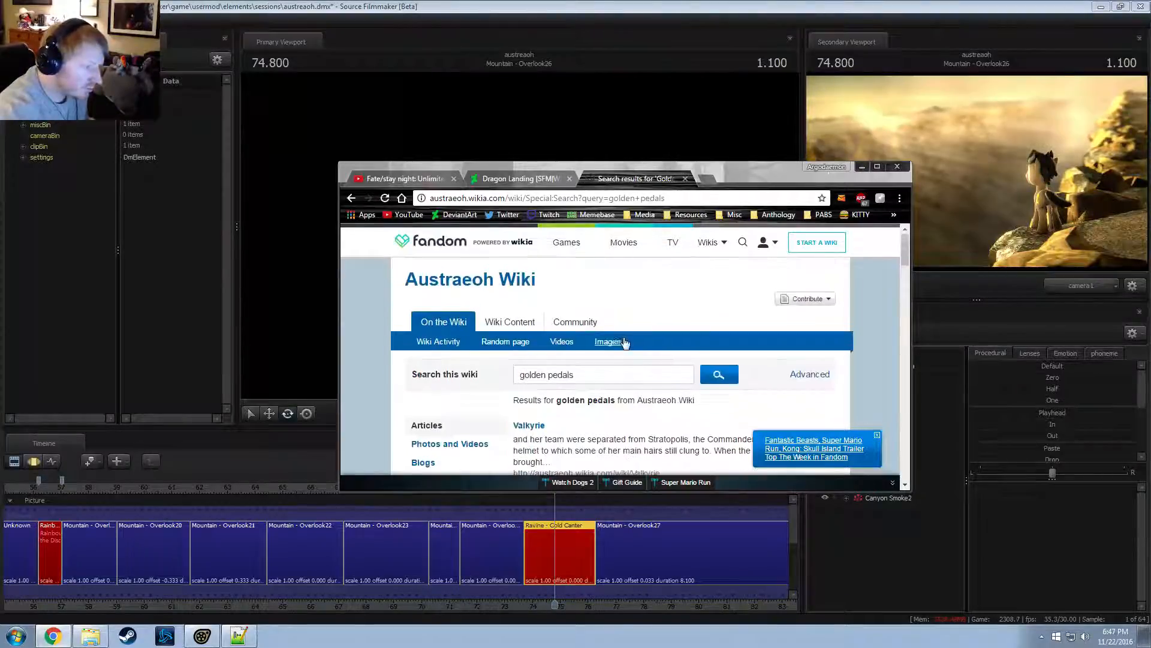
# Change the wiki search to "gold pedals" and open the Gold Petals article
pyautogui.click(546, 375)
pyautogui.press('BackSpace')
pyautogui.press('BackSpace')
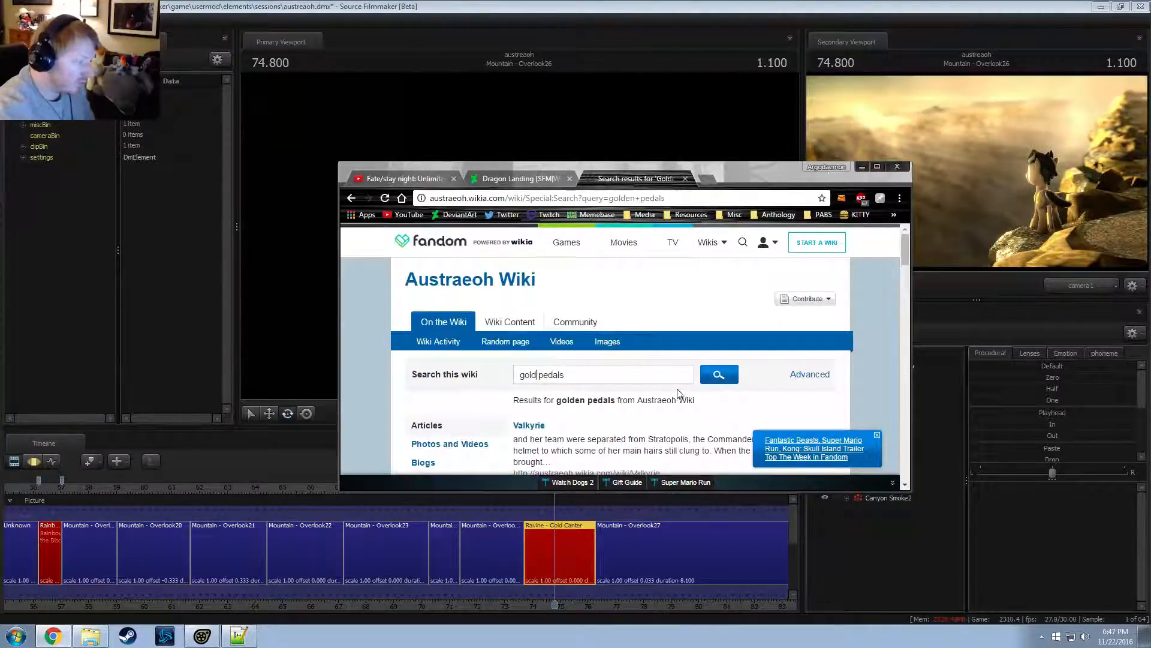
pyautogui.click(719, 374)
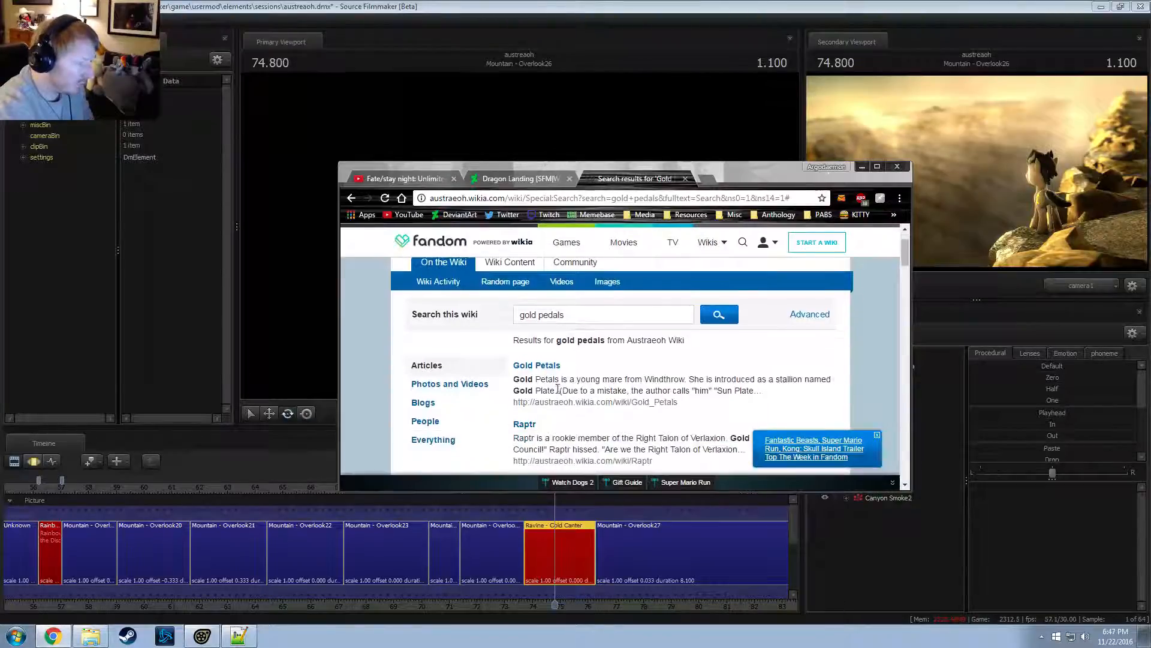
pyautogui.click(537, 424)
# Read Gold Petals' background and the coat, mane and eye details in the article
pyautogui.scroll(-2, 670, 380)
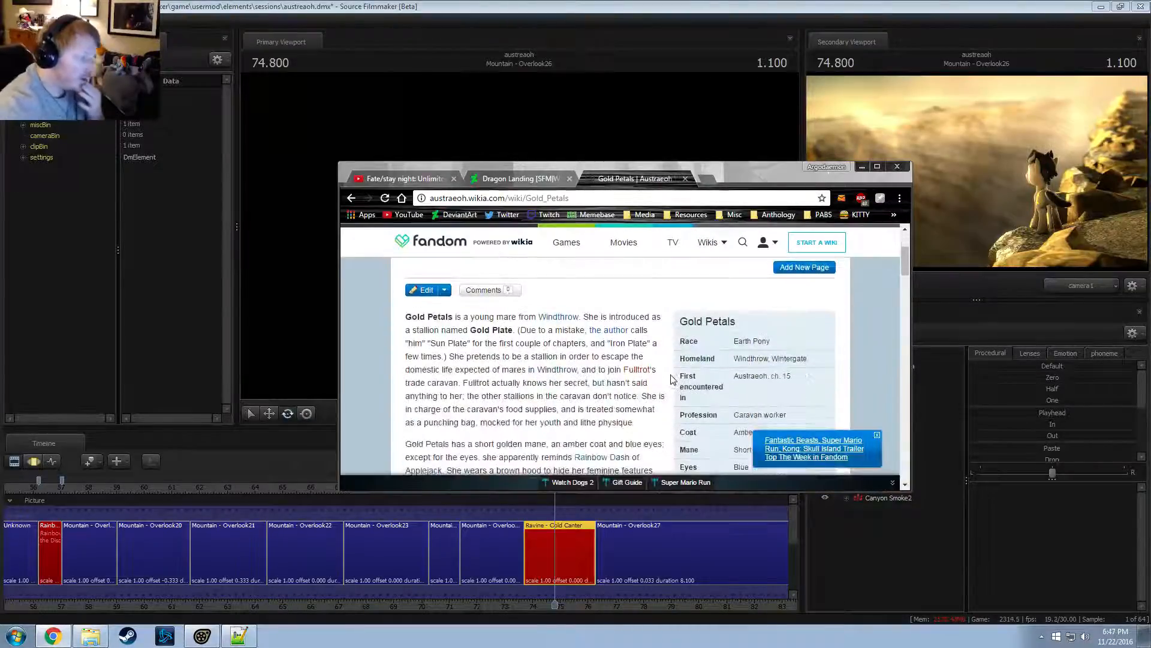
pyautogui.scroll(-1, 671, 375)
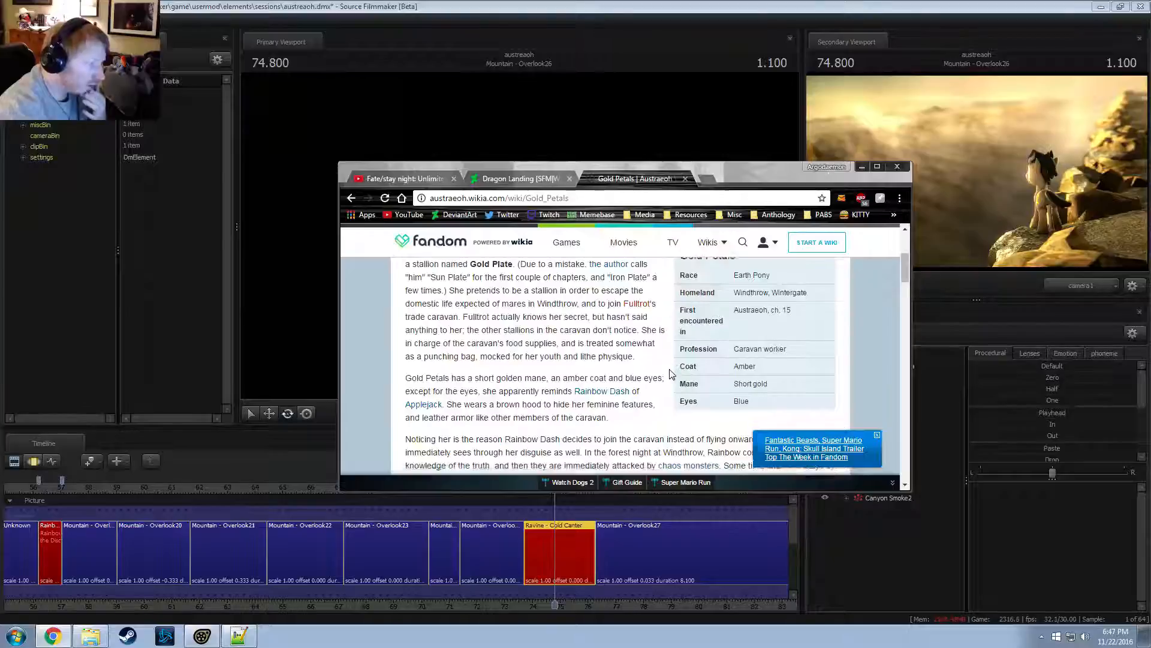
pyautogui.scroll(1, 669, 373)
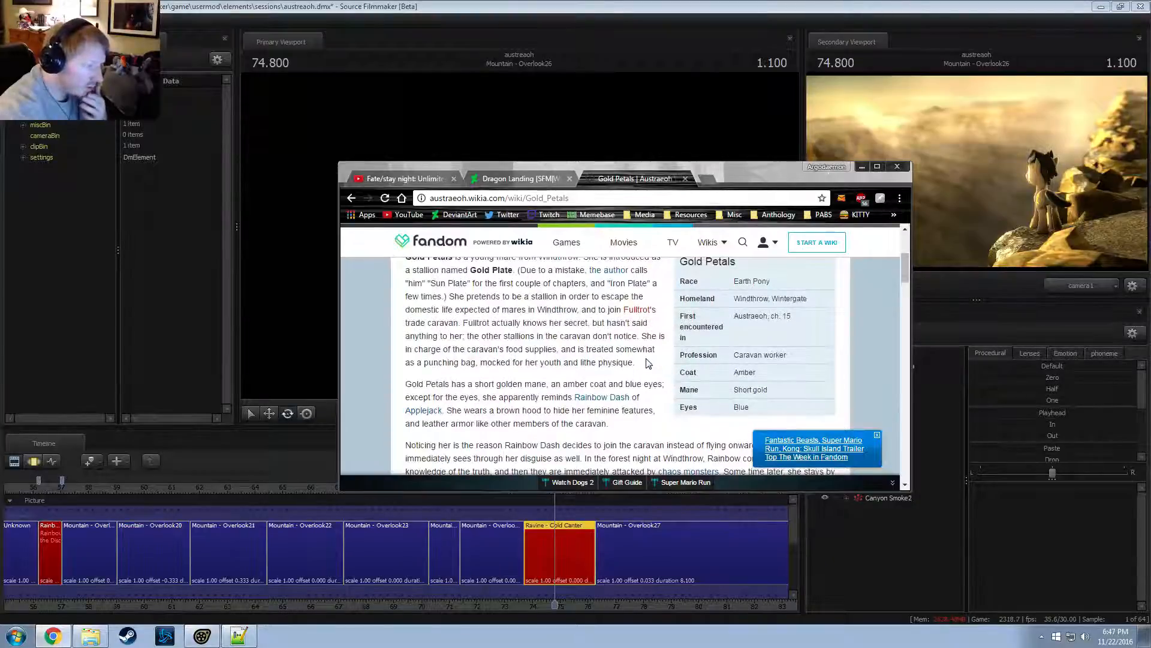
pyautogui.scroll(1, 630, 359)
pyautogui.scroll(-2, 576, 354)
pyautogui.scroll(1, 579, 352)
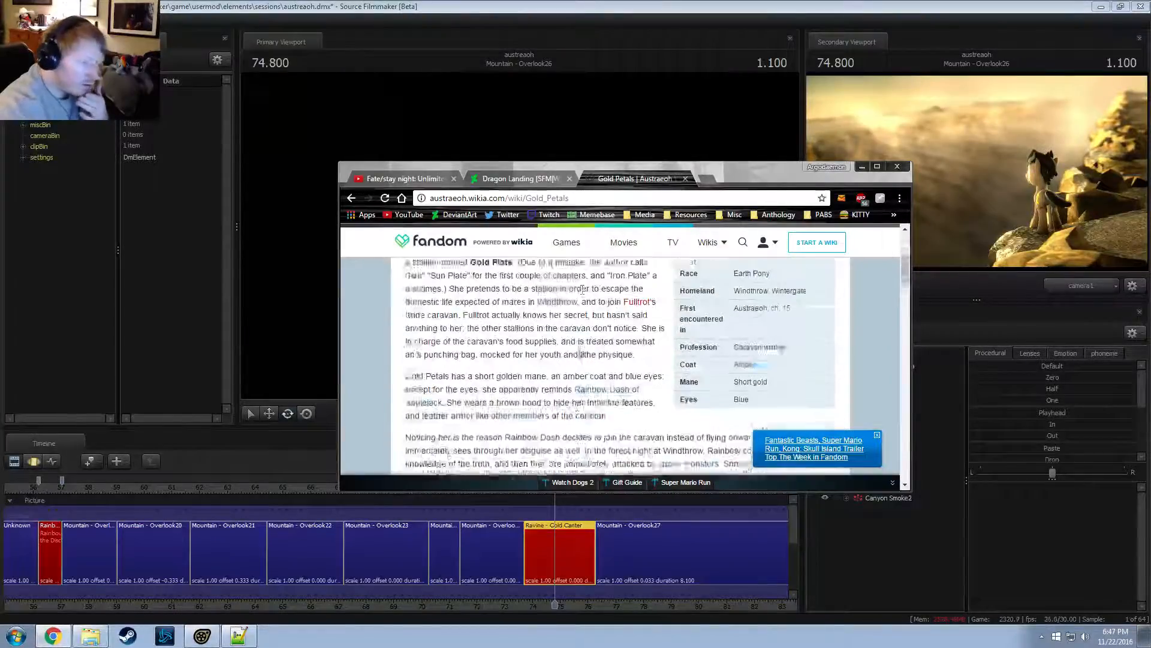
# Check the coat, mane and eye colors again in the Gold Petals infobox and article text
pyautogui.scroll(1, 581, 290)
pyautogui.scroll(-3, 726, 330)
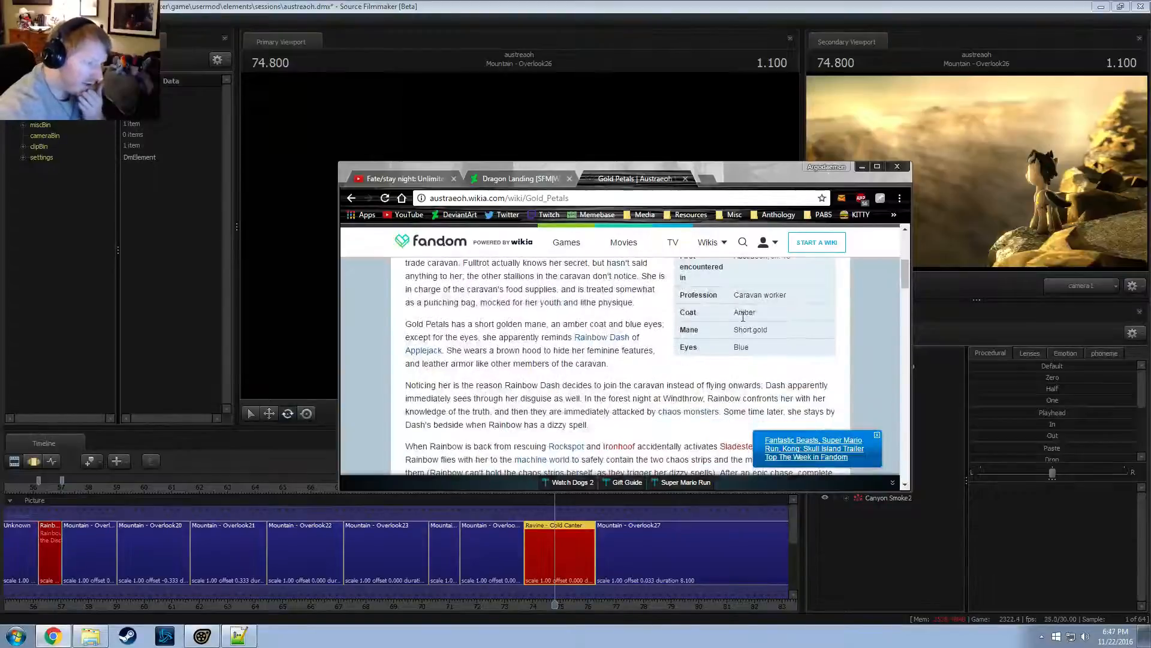
pyautogui.click(205, 339)
pyautogui.hotkey('alt', 'Tab')
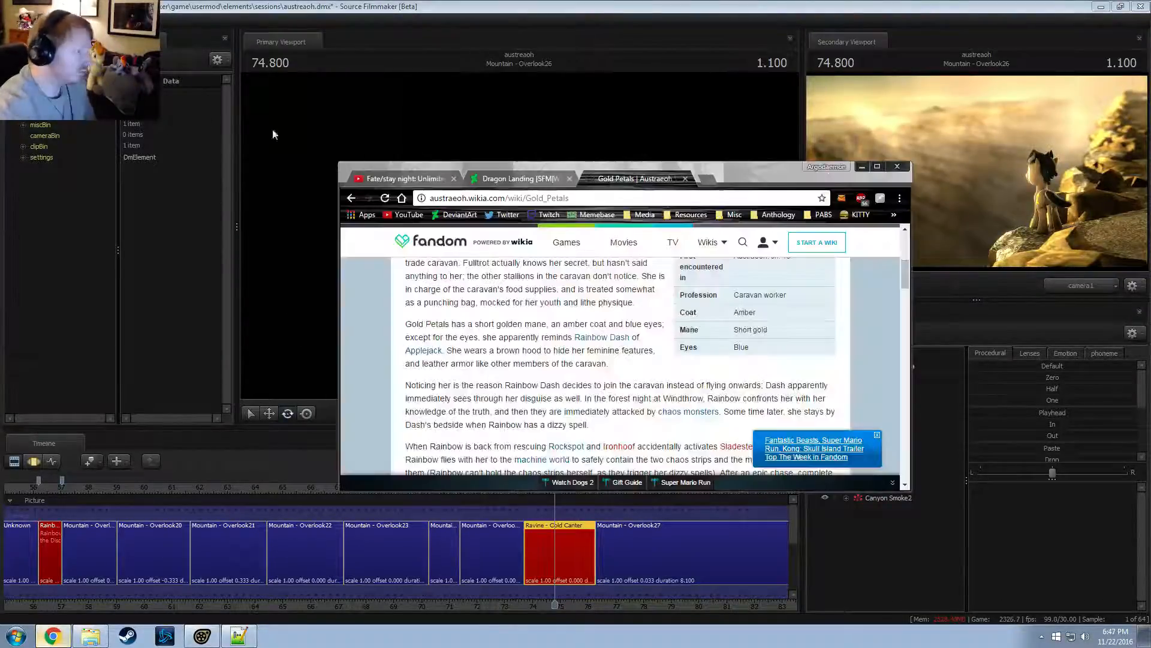
# Search Google for "color amber" in a new browser tab and show the image results
pyautogui.click(697, 178)
pyautogui.write('color amber')
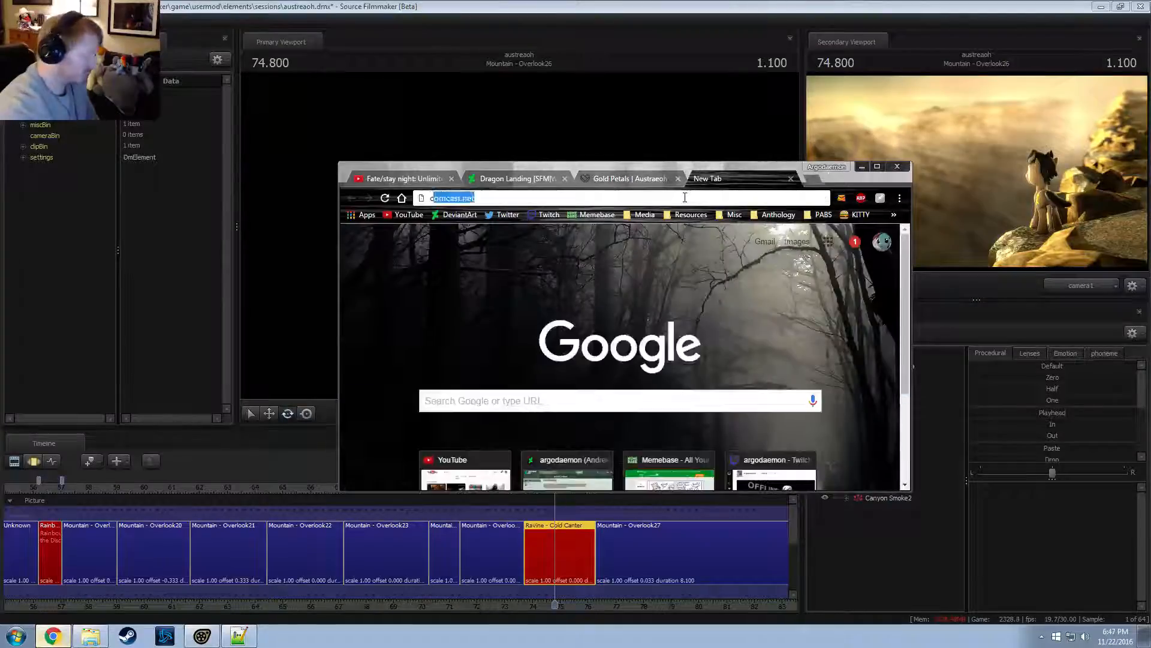
pyautogui.press('Return')
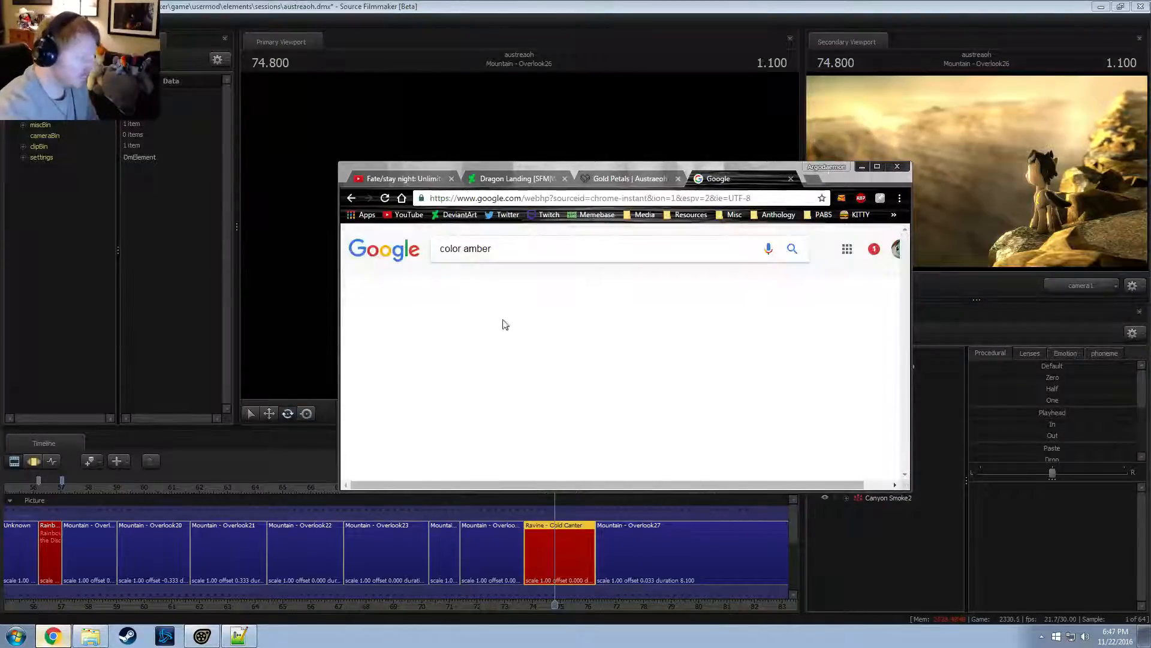
pyautogui.click(481, 280)
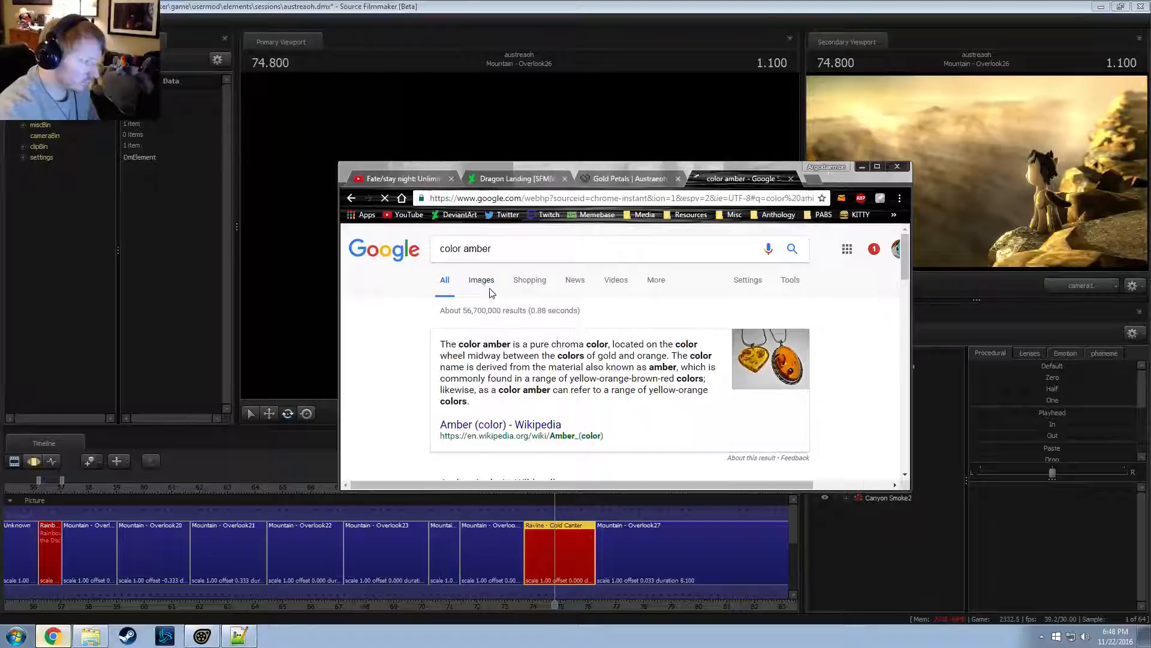
# Examine the amber swatches and photos in the image results to compare possible shades for the coat
pyautogui.scroll(-2, 428, 338)
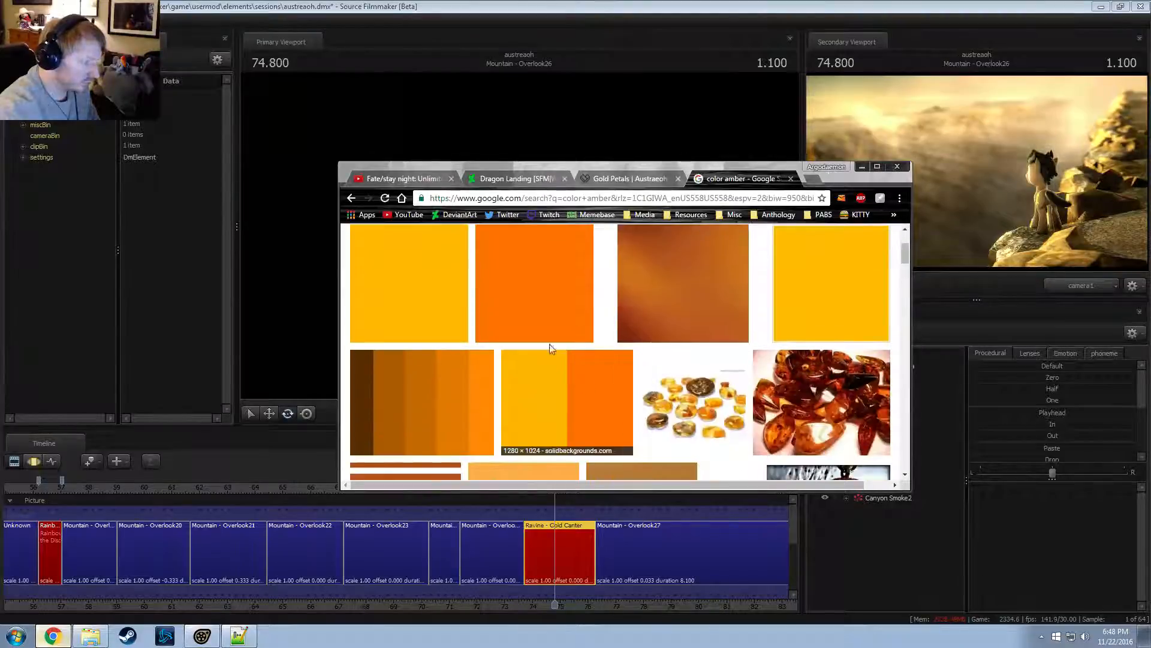
pyautogui.scroll(-3, 687, 391)
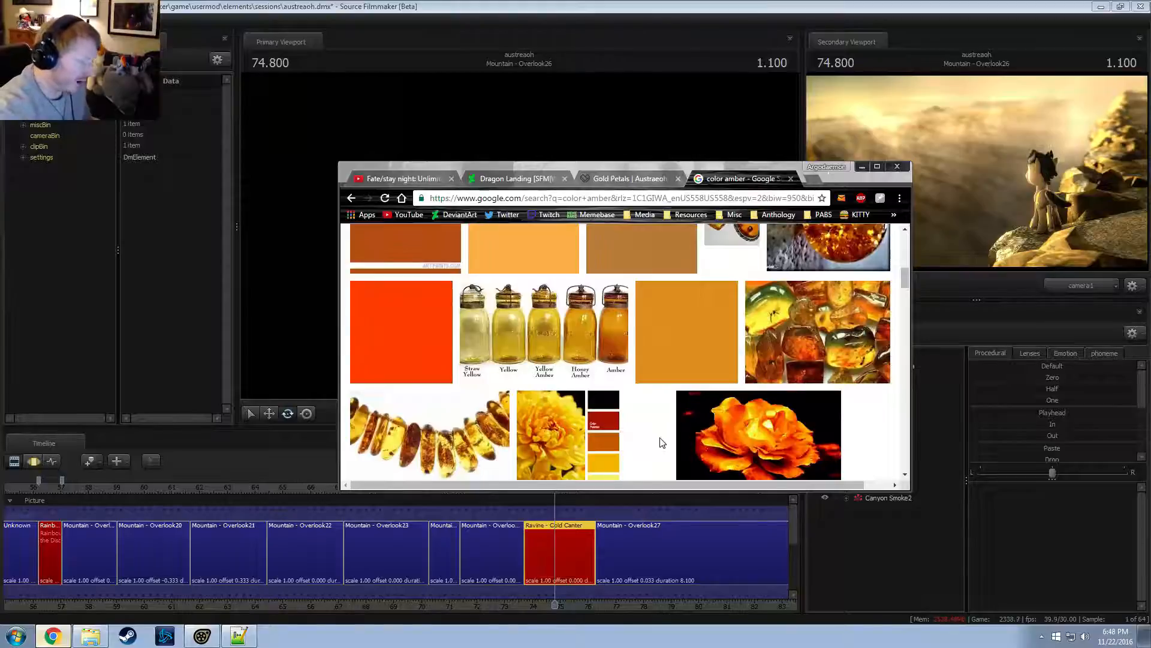
pyautogui.scroll(-4, 662, 432)
pyautogui.scroll(1, 662, 440)
pyautogui.scroll(-4, 662, 440)
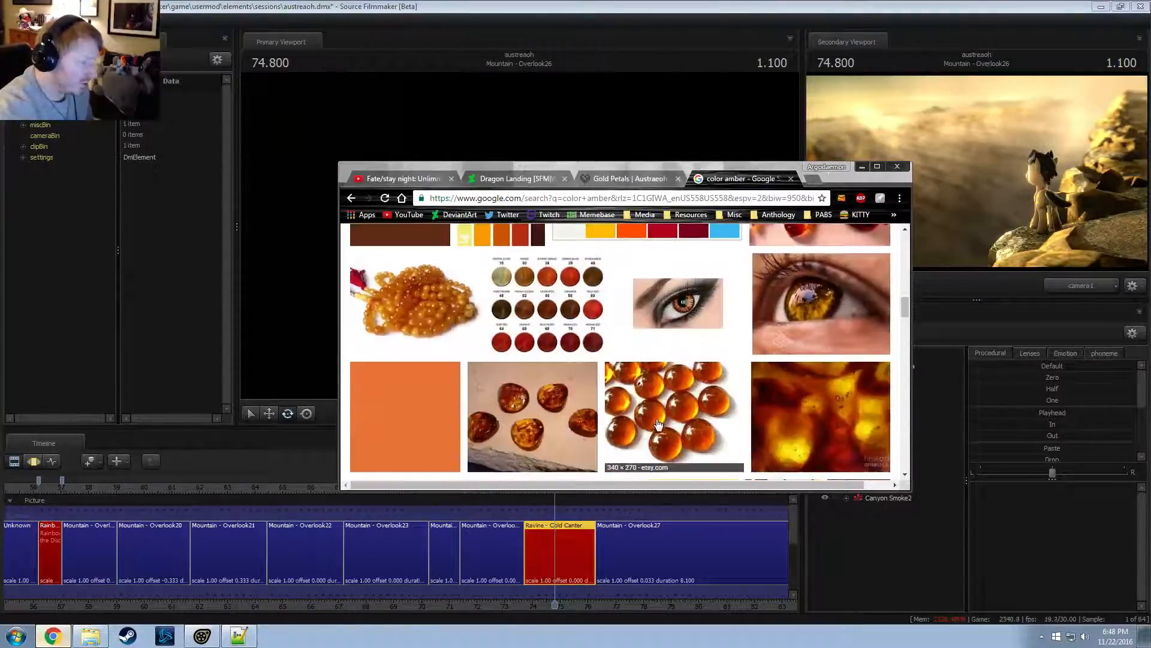
pyautogui.scroll(2, 656, 426)
pyautogui.scroll(10, 654, 421)
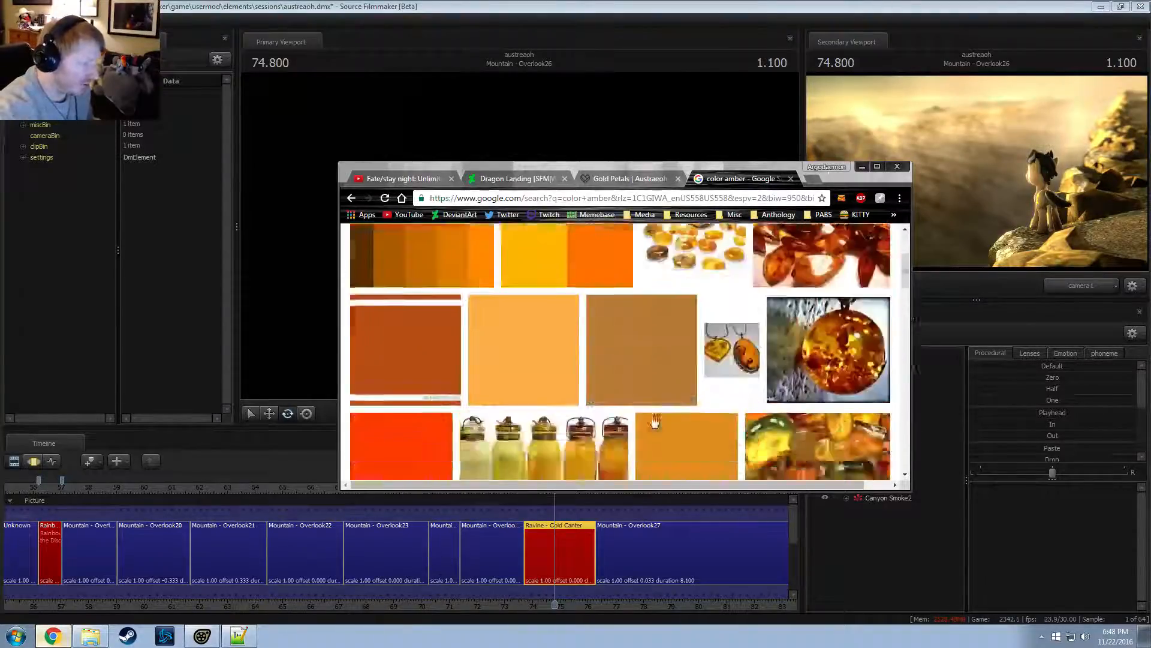
pyautogui.scroll(-1, 586, 424)
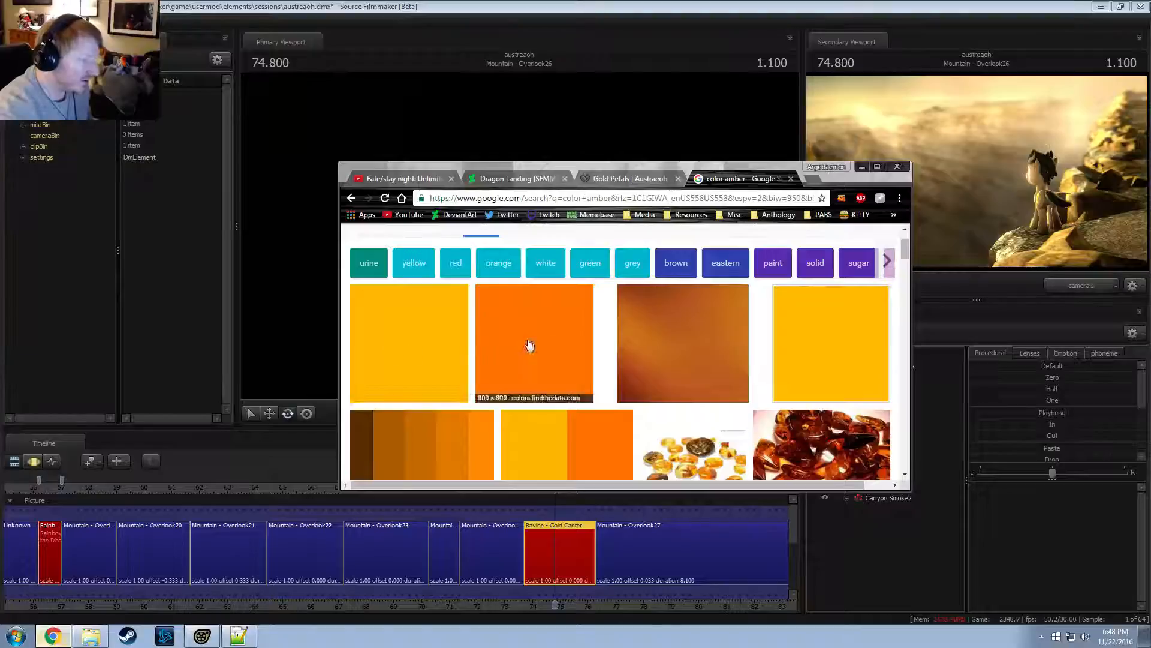
pyautogui.scroll(1, 536, 343)
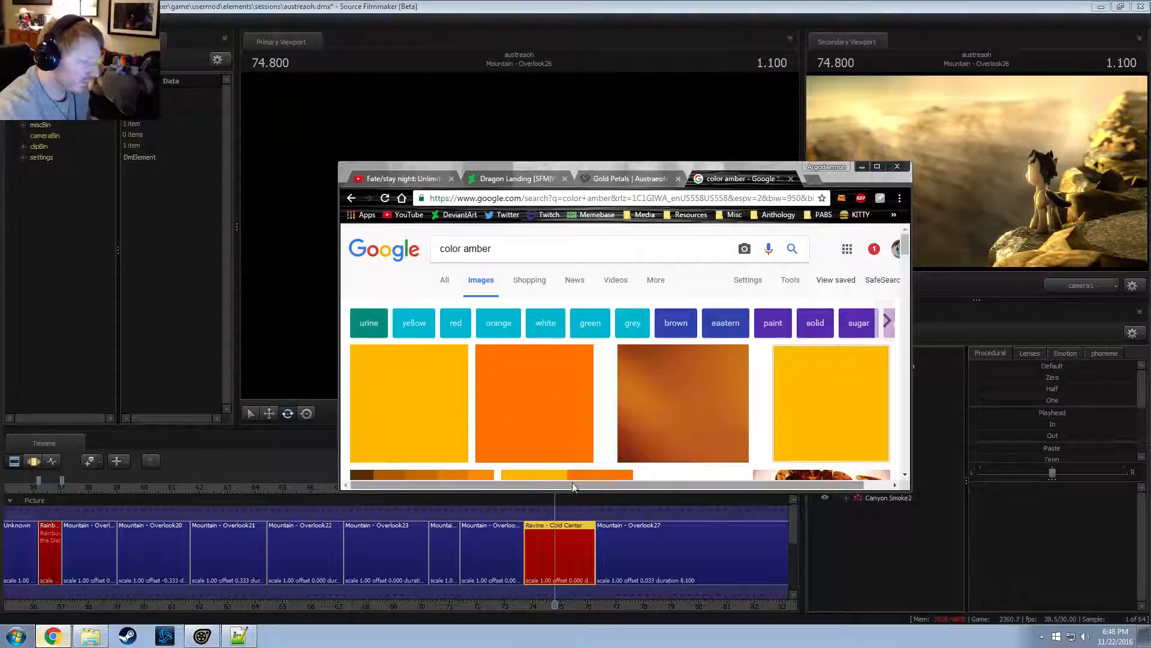
pyautogui.scroll(-2, 624, 408)
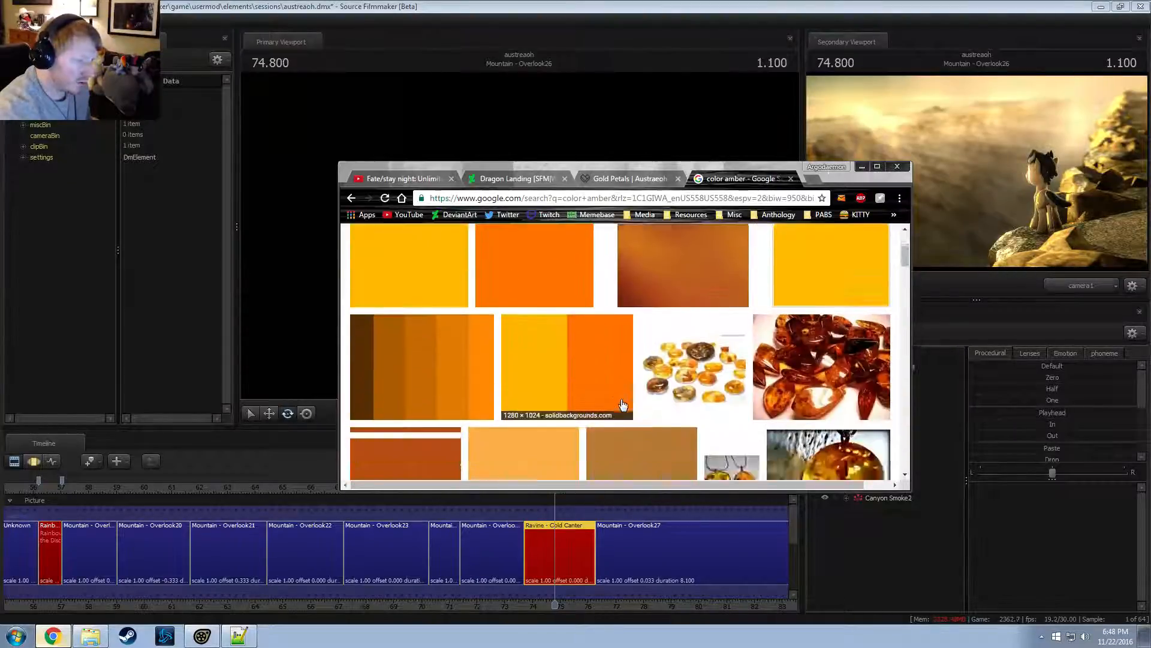
pyautogui.scroll(-1, 635, 398)
pyautogui.scroll(-4, 639, 399)
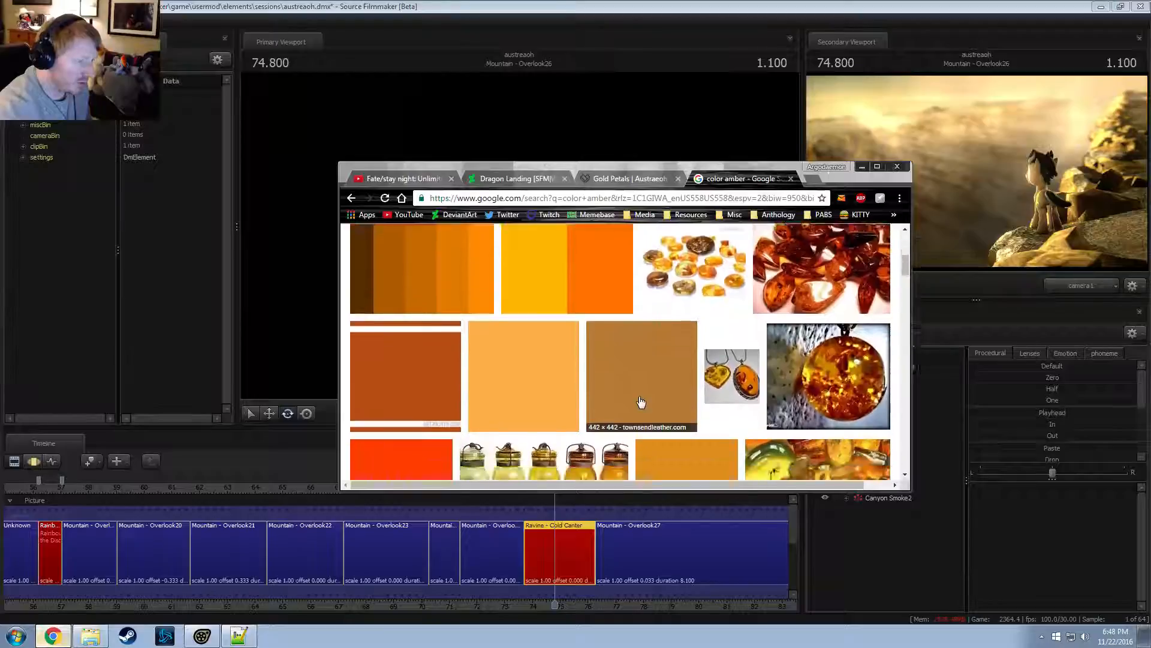
pyautogui.scroll(8, 640, 402)
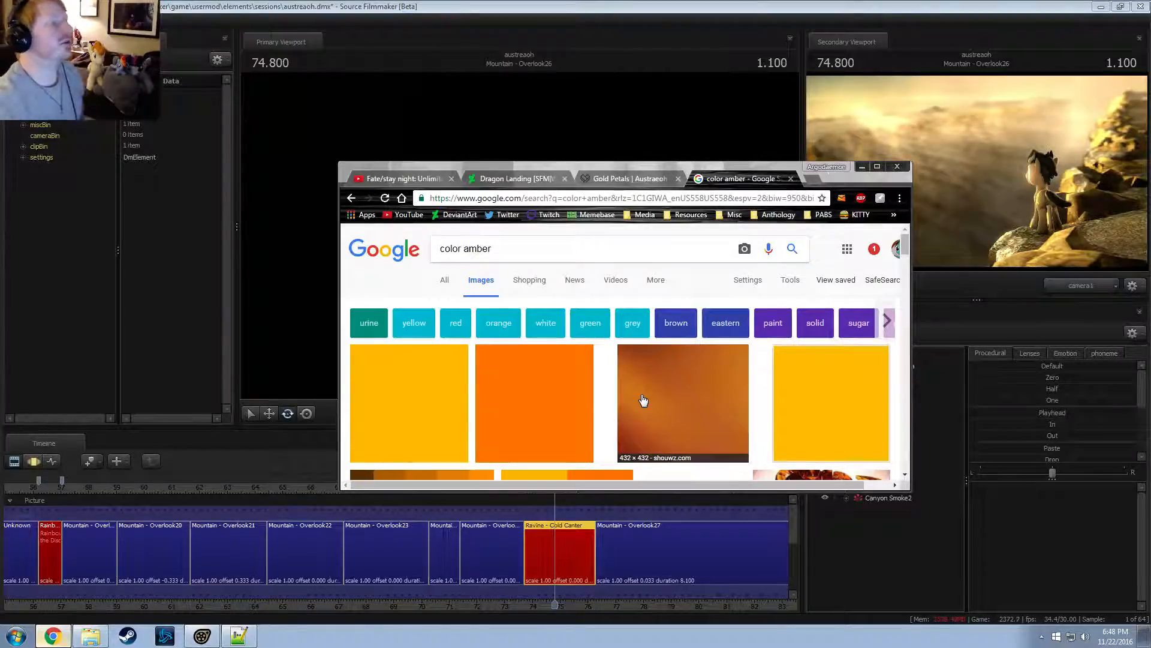
# Bring the Gold Petals article back up, switch to Source Filmmaker and scrub through the Ravine - Cold Canter shot
pyautogui.click(606, 178)
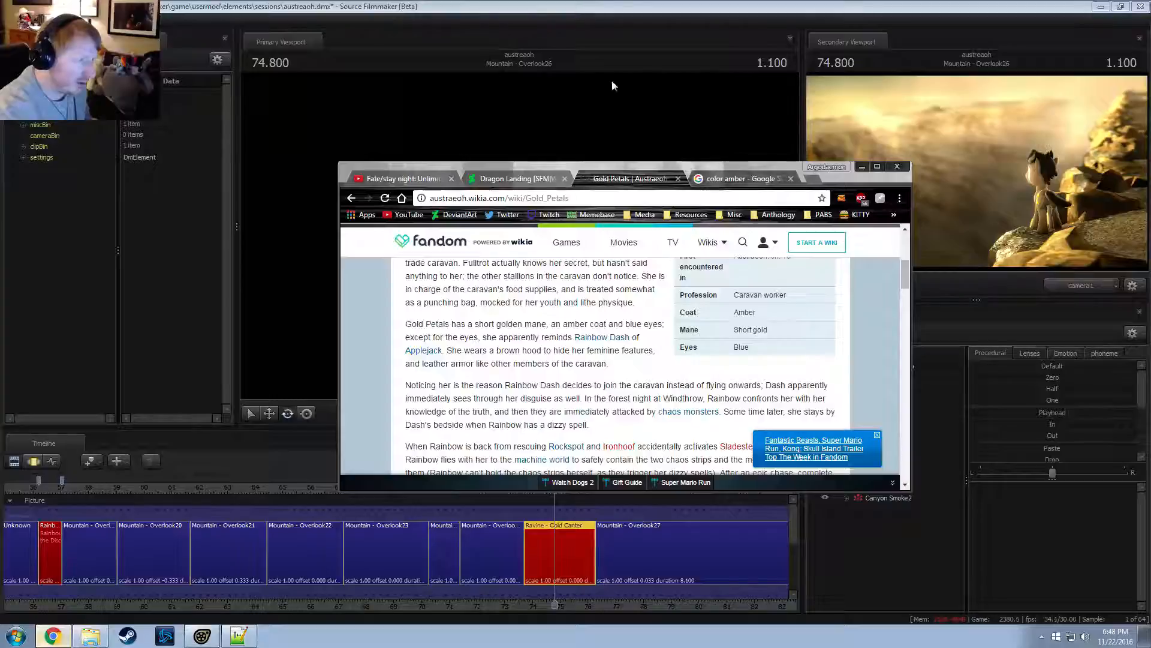
pyautogui.click(556, 4)
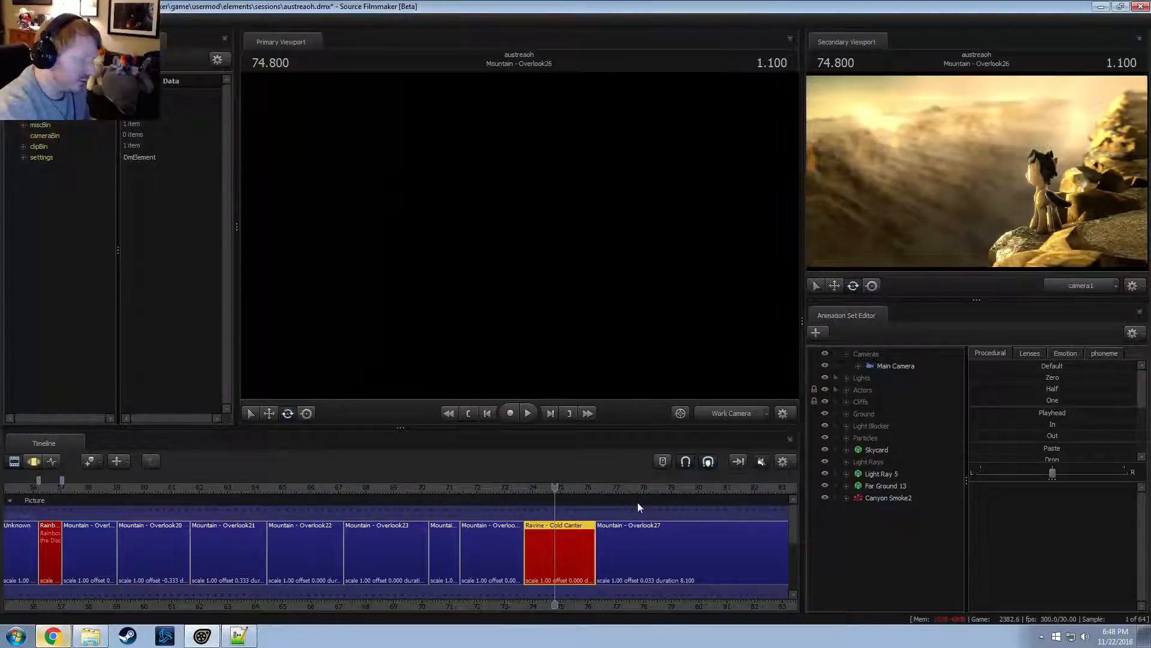
pyautogui.click(501, 489)
pyautogui.scroll(3, 563, 542)
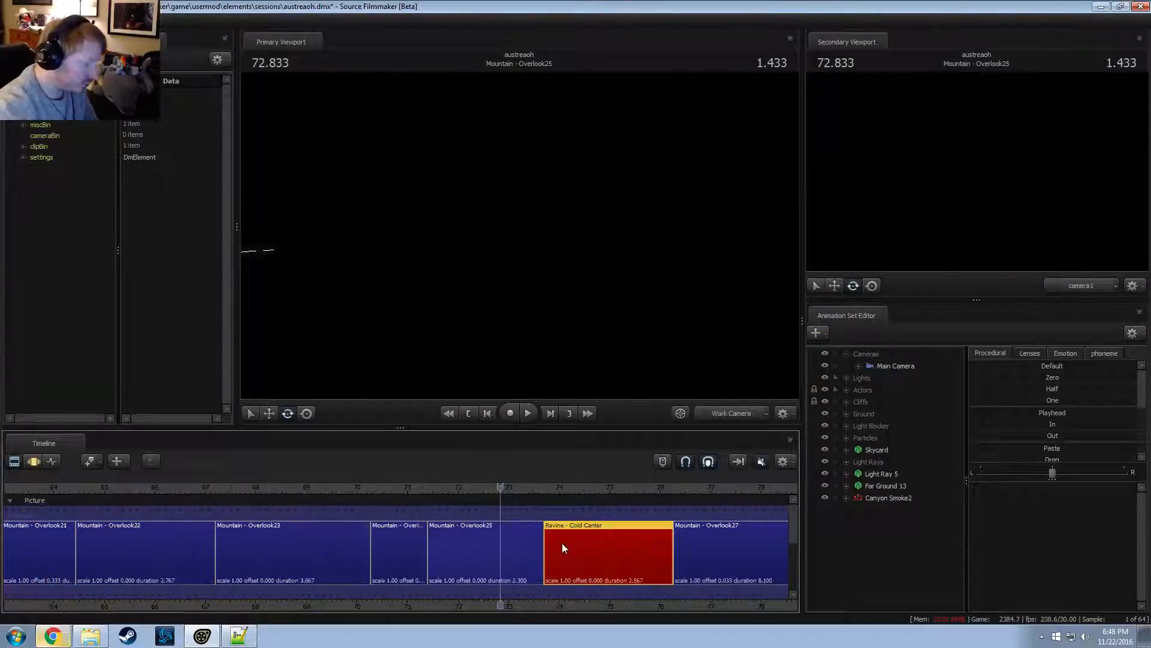
pyautogui.moveTo(559, 487); pyautogui.dragTo(581, 489)
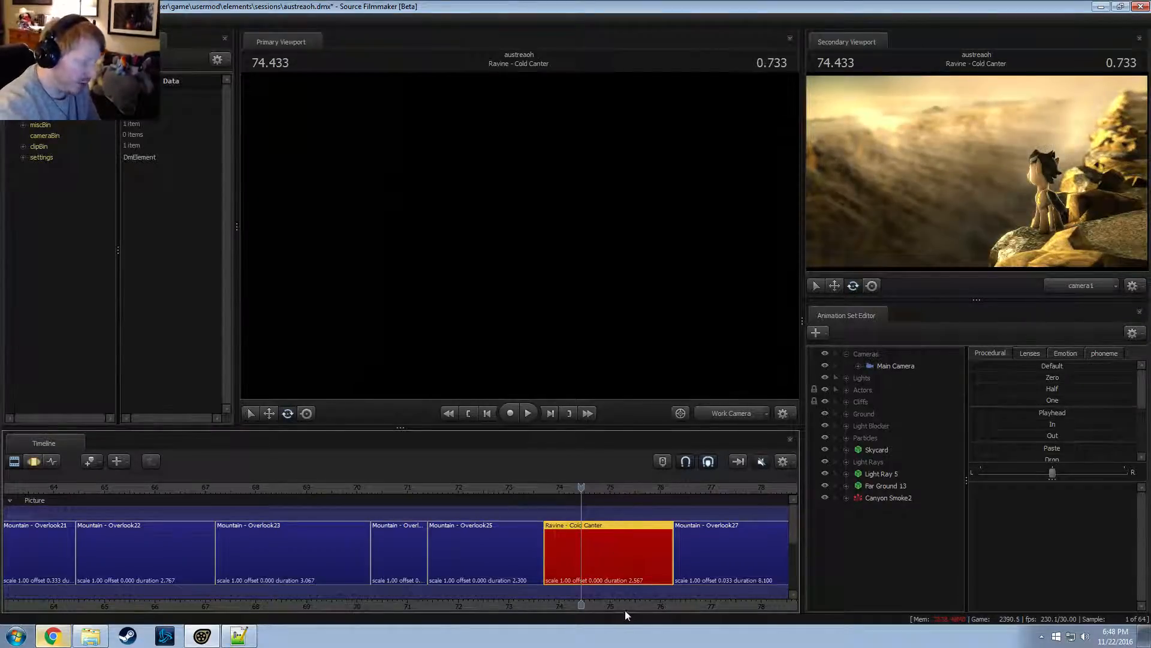
pyautogui.moveTo(623, 607); pyautogui.dragTo(470, 600)
pyautogui.moveTo(430, 487); pyautogui.dragTo(453, 484)
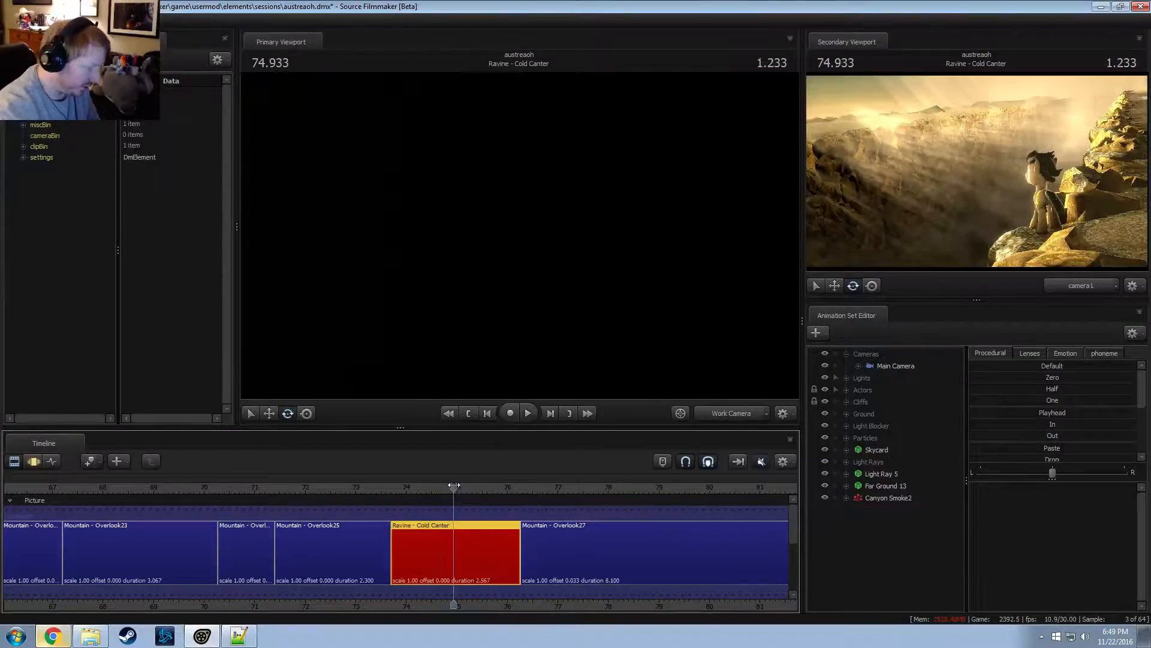
# Add timeline markers at the starts of the Mountain - Overlook20 through Mountain - Overlook25 shots
pyautogui.scroll(-2, 422, 551)
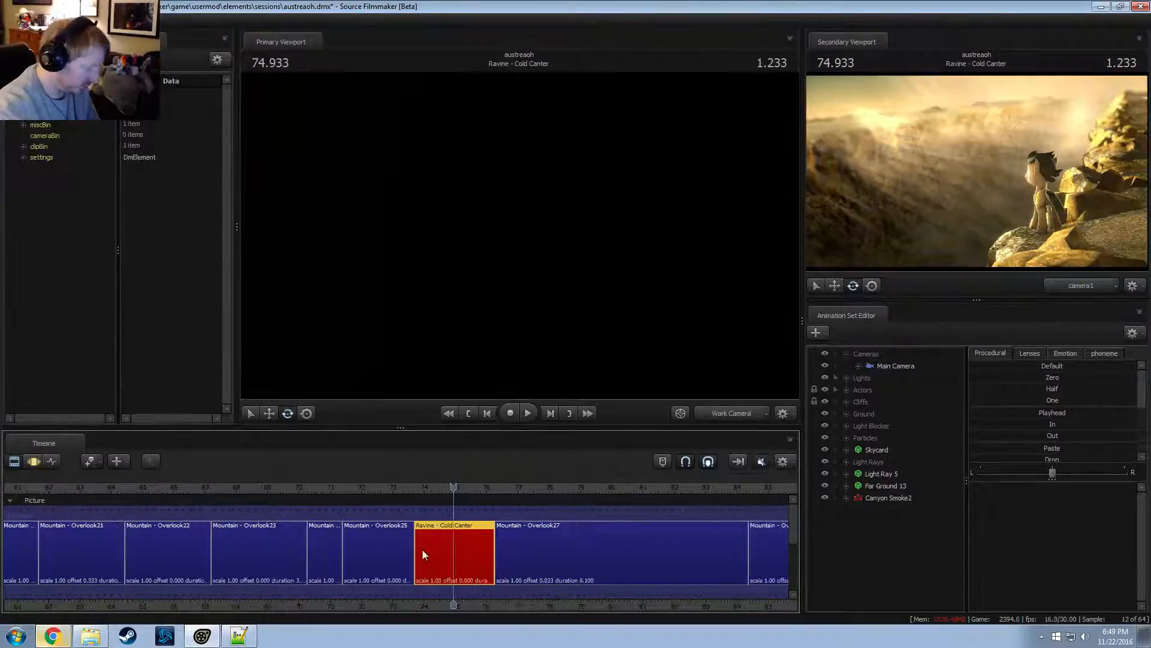
pyautogui.scroll(-4, 422, 550)
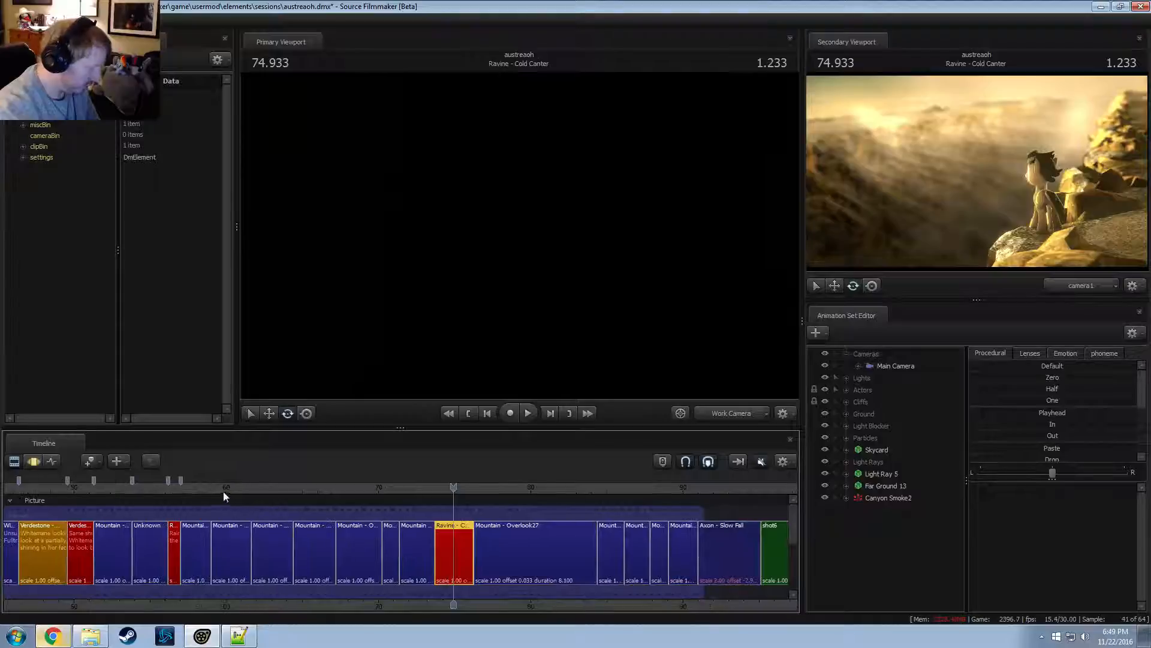
pyautogui.click(213, 488)
pyautogui.scroll(5, 203, 508)
pyautogui.moveTo(199, 489); pyautogui.dragTo(593, 521)
pyautogui.moveTo(696, 596); pyautogui.dragTo(263, 591, button='middle')
pyautogui.moveTo(370, 488); pyautogui.dragTo(667, 506)
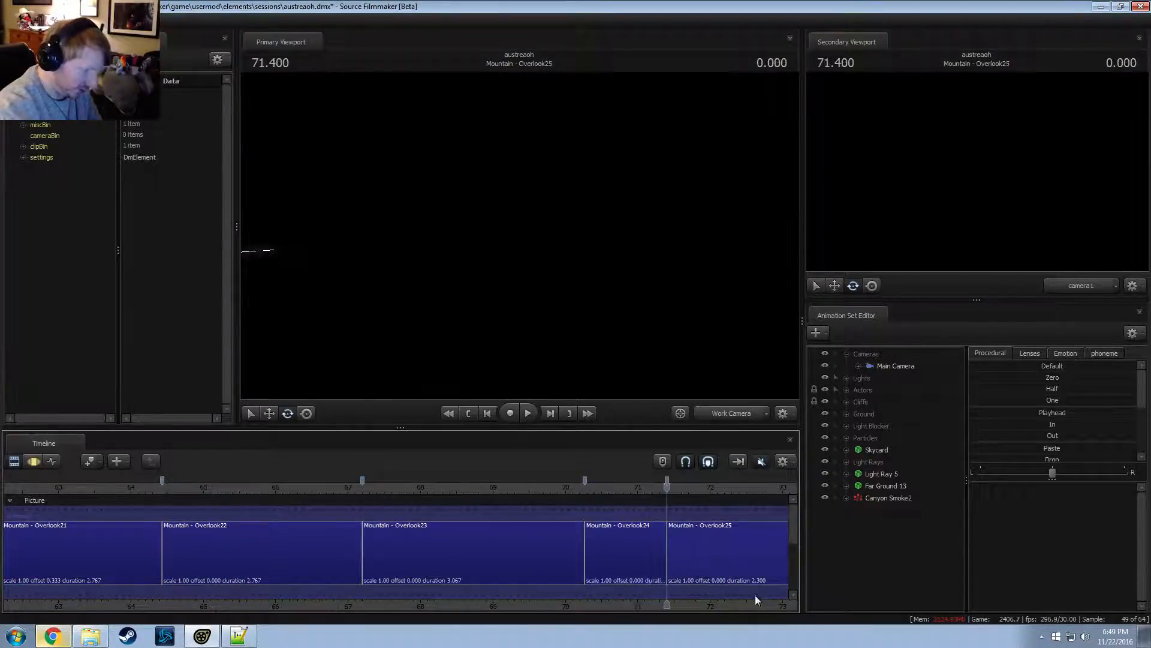
# Add timeline markers at the starts of Ravine - Cold Canter and the Mountain - Overlook27 through Overlook30 shots
pyautogui.moveTo(756, 599); pyautogui.dragTo(269, 588, button='middle')
pyautogui.moveTo(352, 486); pyautogui.dragTo(781, 503)
pyautogui.press('m')
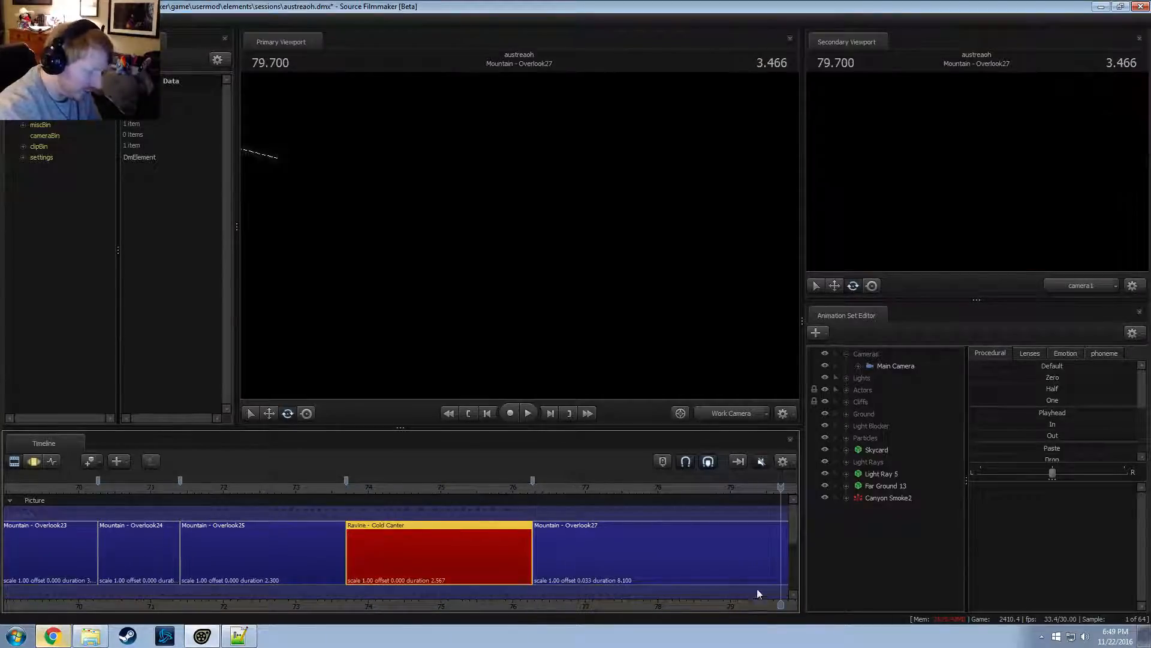
pyautogui.moveTo(757, 593); pyautogui.dragTo(149, 583, button='middle')
pyautogui.moveTo(467, 493); pyautogui.dragTo(763, 498)
pyautogui.press('m')
pyautogui.press('m')
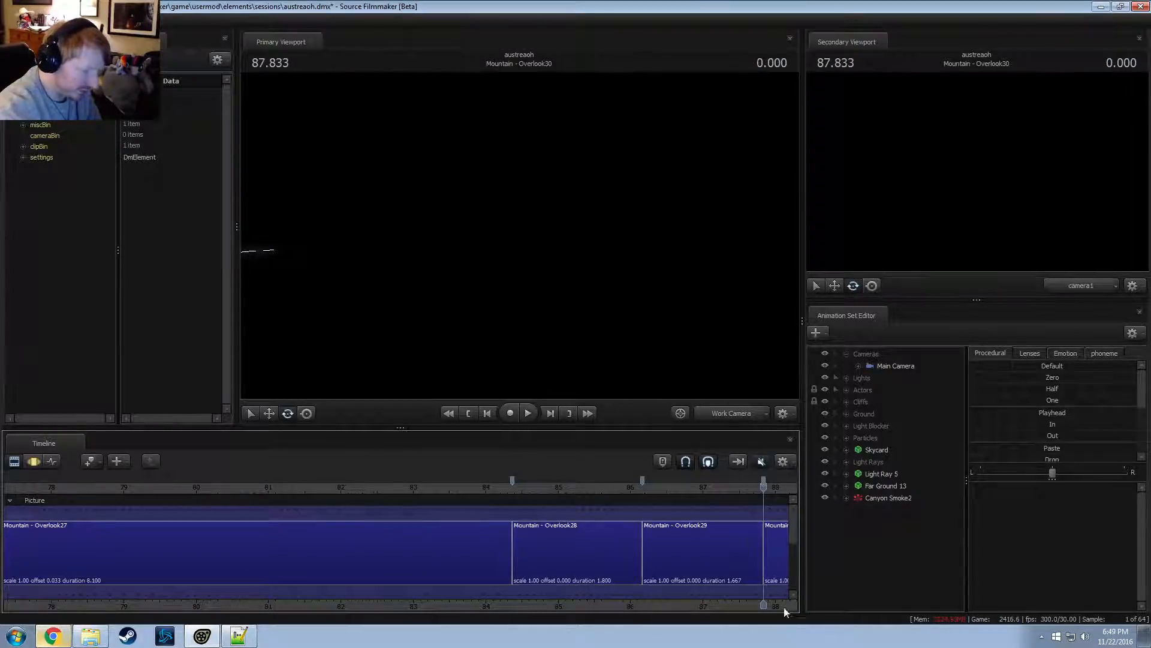
# Add timeline markers at the end of Mountain - Overlook30 and at the start of the Axon - Slow Fell shot
pyautogui.moveTo(785, 599); pyautogui.dragTo(247, 581, button='middle')
pyautogui.moveTo(319, 492)
pyautogui.mouseDown()
pyautogui.moveTo(460, 493)
pyautogui.moveTo(312, 496)
pyautogui.mouseUp()
pyautogui.press('m')
pyautogui.scroll(-4, 364, 585)
pyautogui.moveTo(362, 601); pyautogui.dragTo(761, 575, button='middle')
pyautogui.scroll(-2, 406, 514)
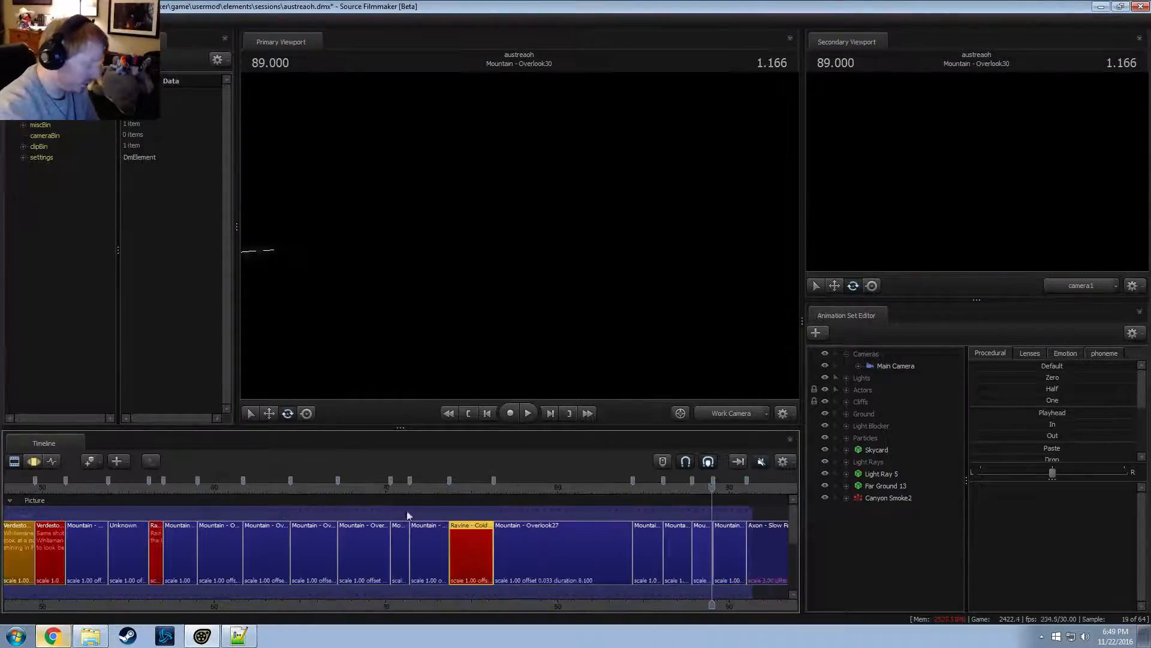
# Move the playhead to 74.100 in the Ravine - Cold Canter shot
pyautogui.moveTo(524, 489); pyautogui.dragTo(444, 489)
pyautogui.scroll(4, 474, 545)
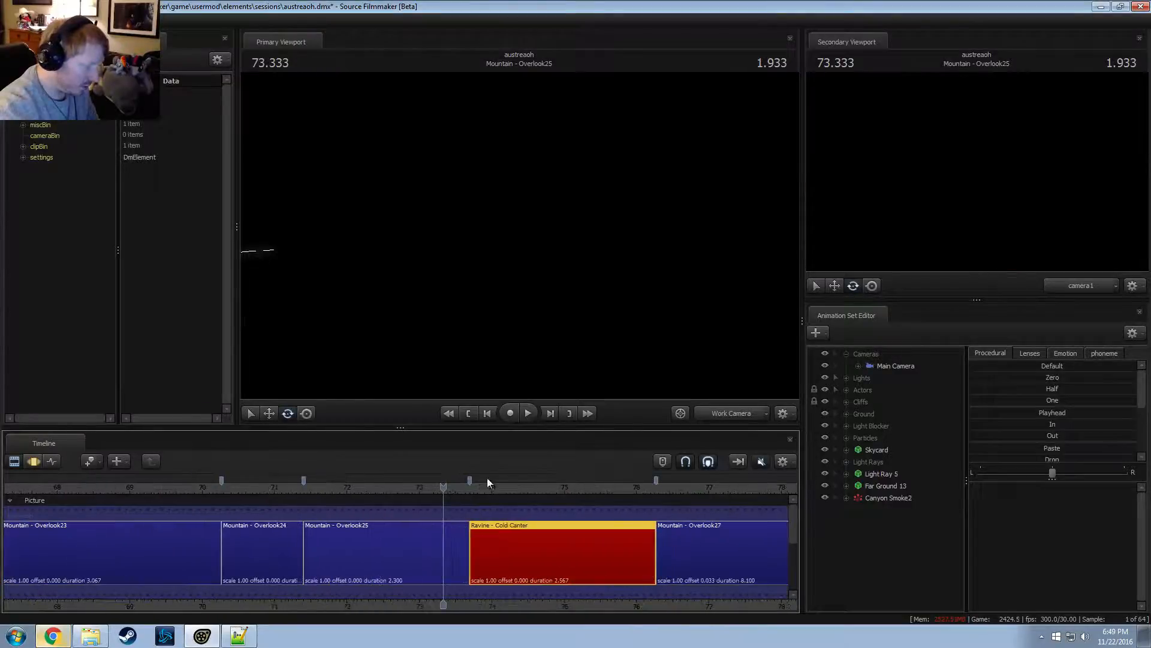
pyautogui.click(499, 486)
# Switch to Chrome's Fate/stay night video, play the reference scene from 1:13 and pause it at 1:16
pyautogui.hotkey('alt', 'Tab')
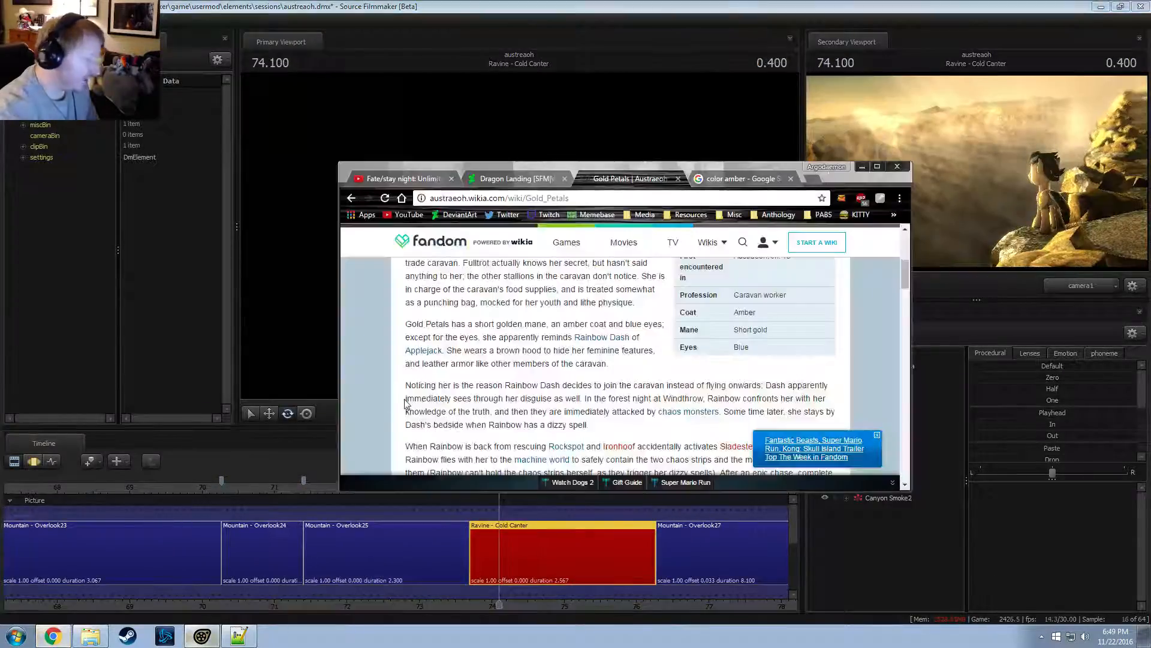
pyautogui.hotkey('ctrl', 'shift', 'Tab')
pyautogui.hotkey('ctrl', 'shift', 'Tab')
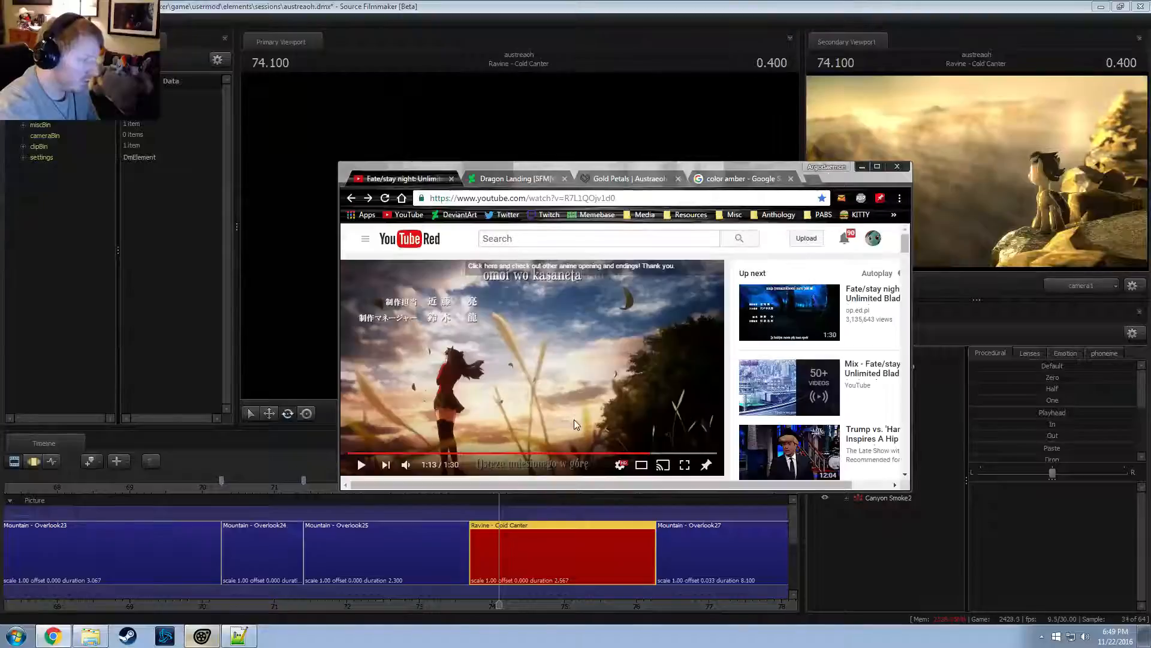
pyautogui.click(535, 355)
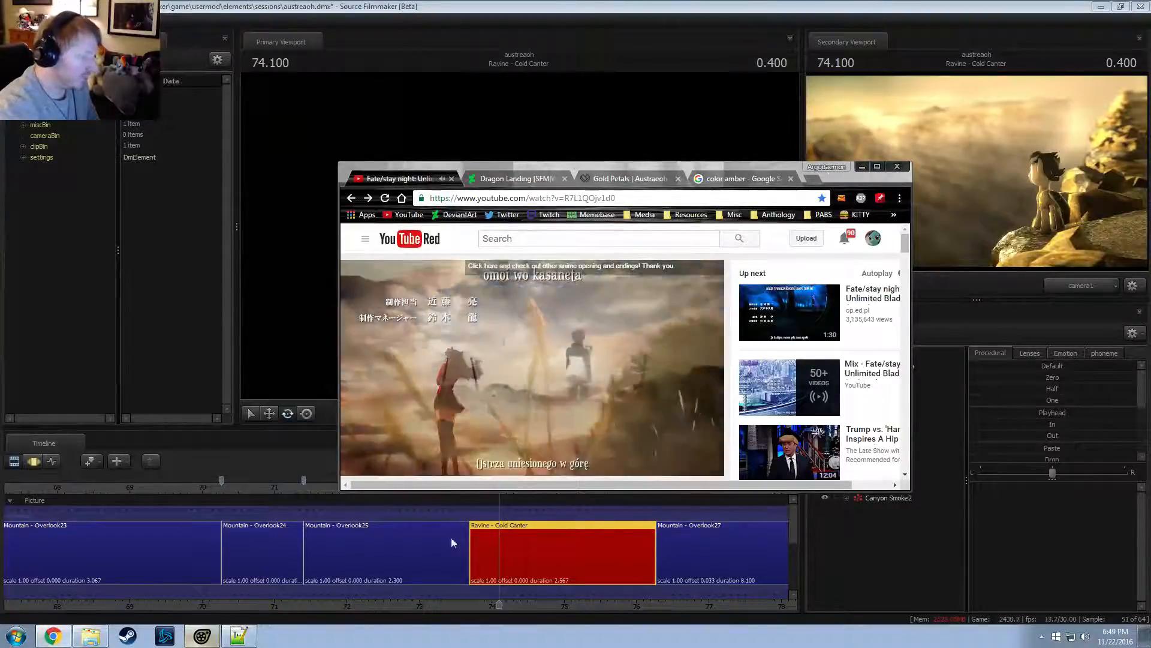
pyautogui.click(512, 355)
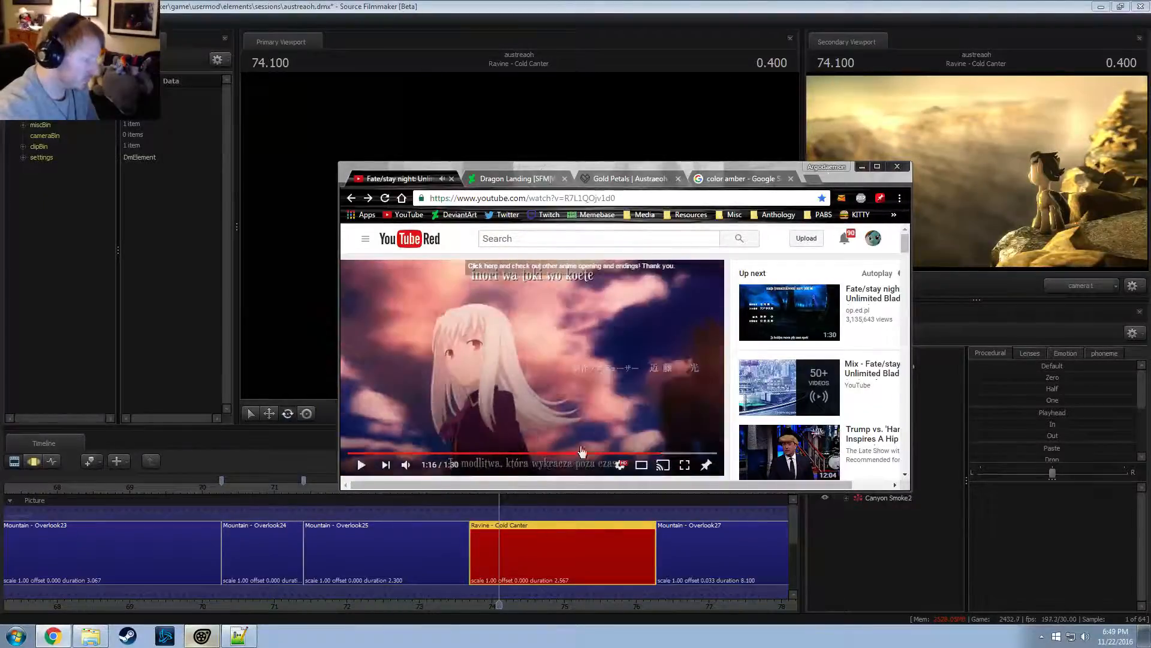
# Rewind the Fate/stay night video to 1:12, replay the scene and switch between it and Source Filmmaker
pyautogui.click(657, 453)
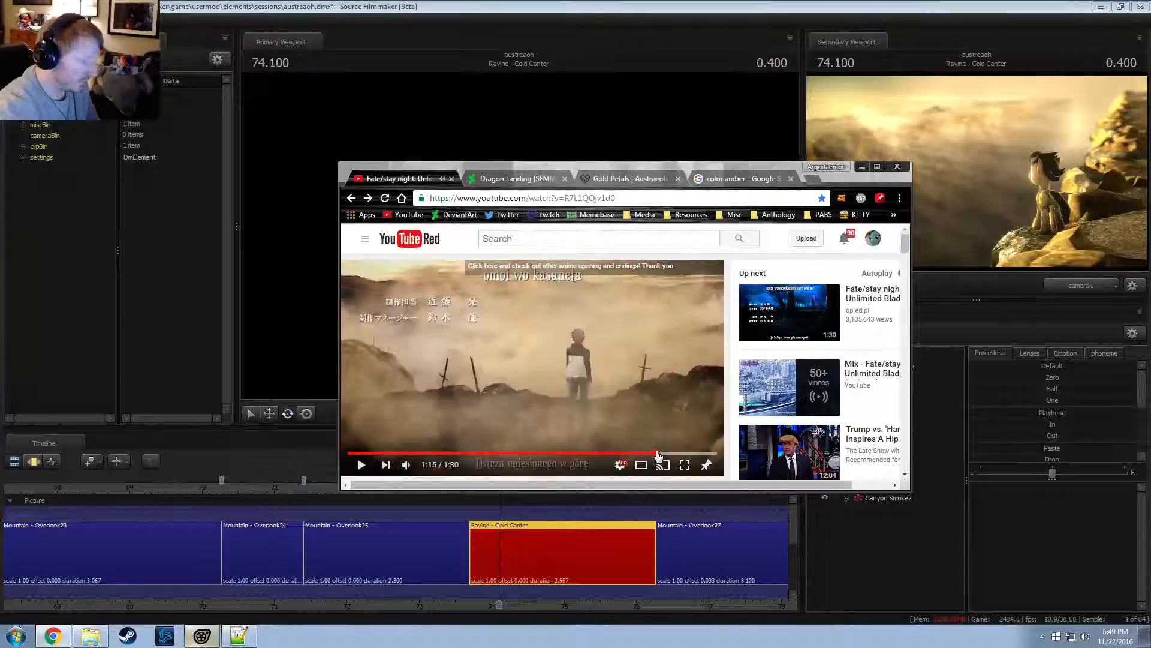
pyautogui.click(656, 454)
pyautogui.click(652, 454)
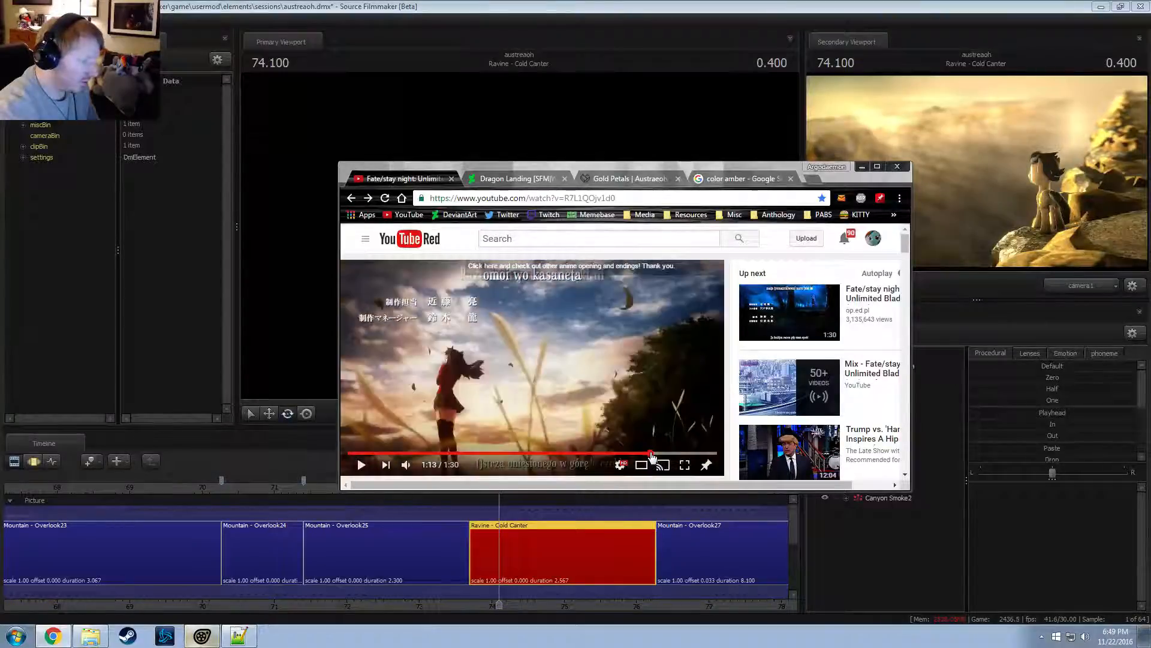
pyautogui.click(648, 454)
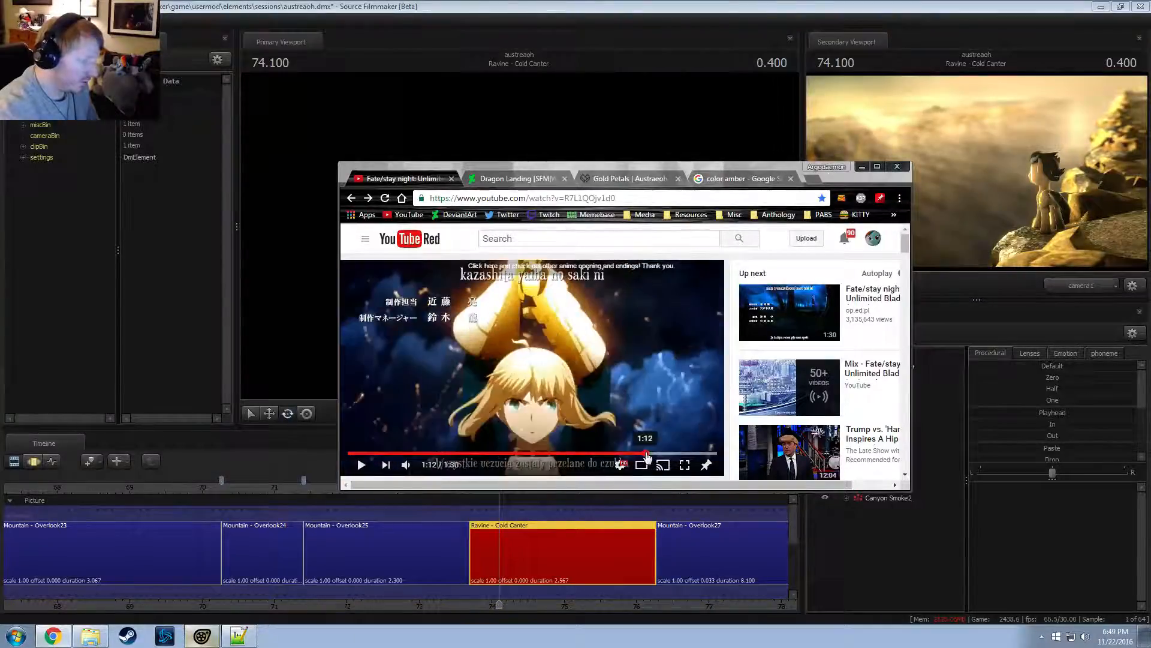
pyautogui.click(633, 380)
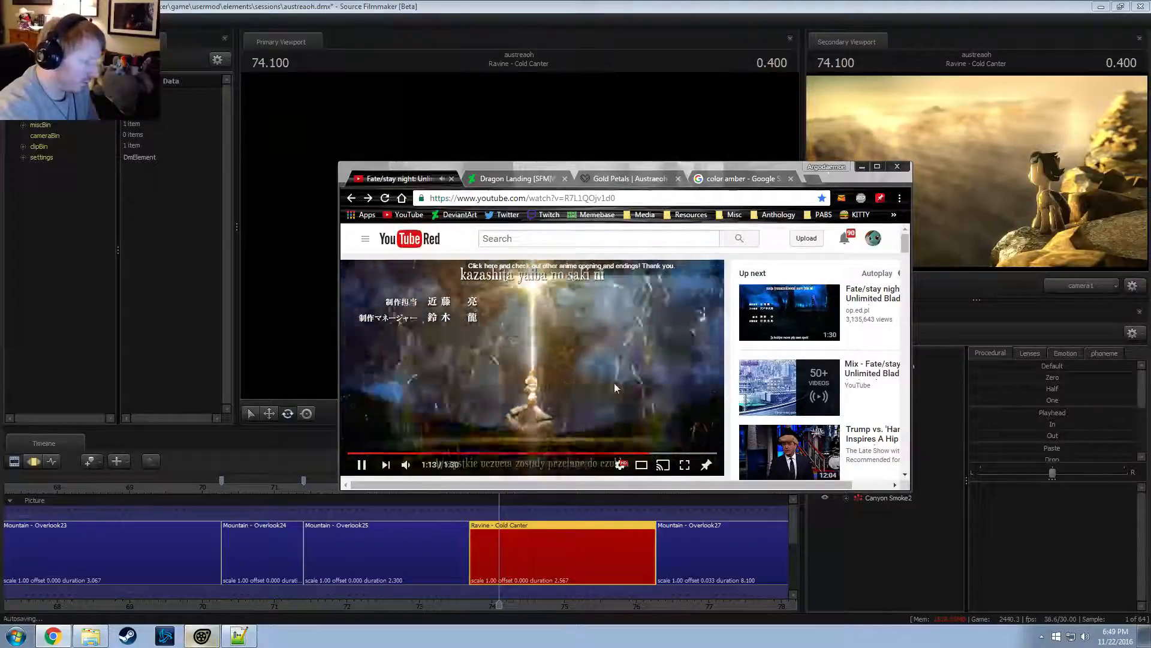
pyautogui.hotkey('alt', 'Tab')
pyautogui.hotkey('alt', 'Tab')
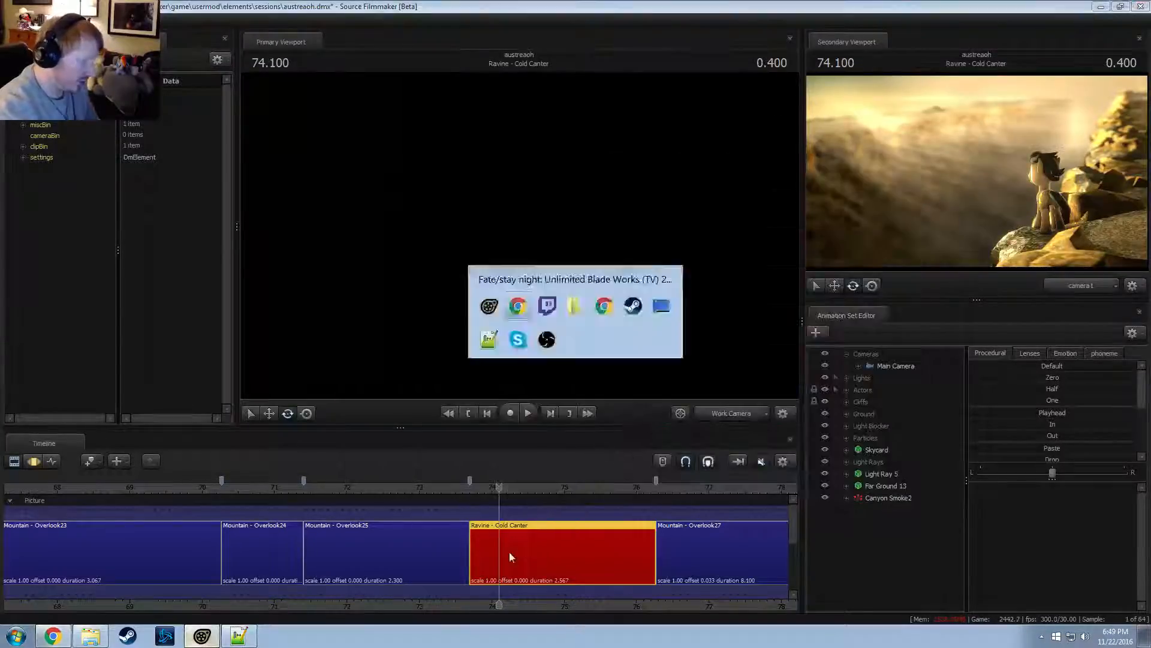
# Return to Source Filmmaker and split the Ravine - Cold Canter shot at 74.966
pyautogui.hotkey('alt', 'Tab')
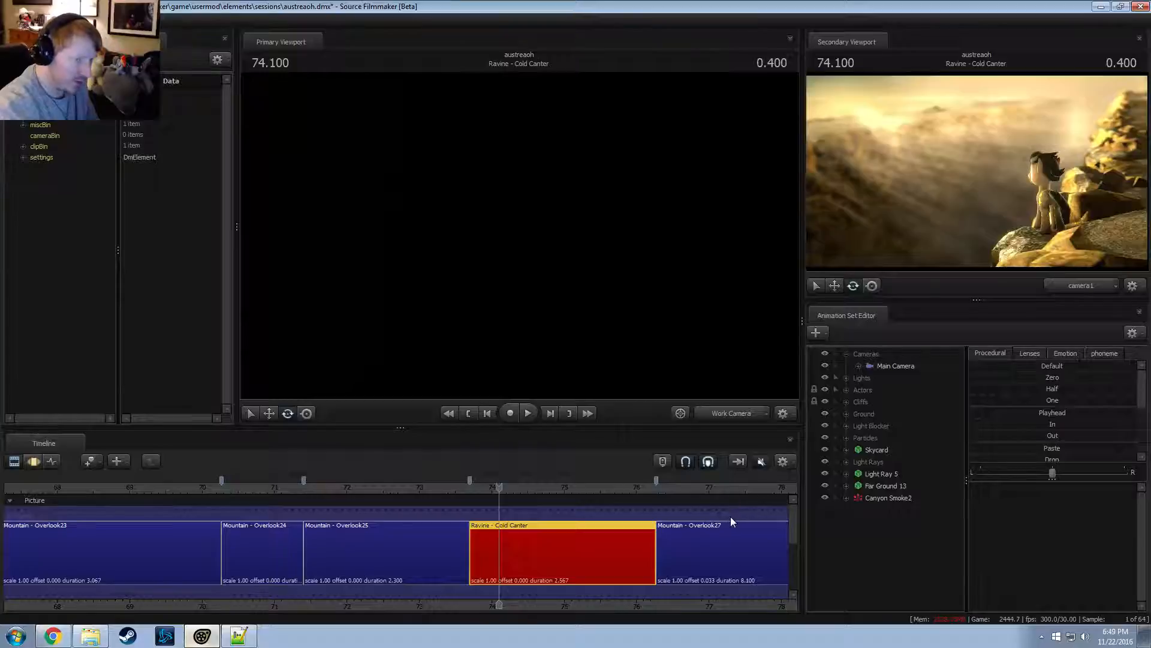
pyautogui.moveTo(553, 487); pyautogui.dragTo(562, 487)
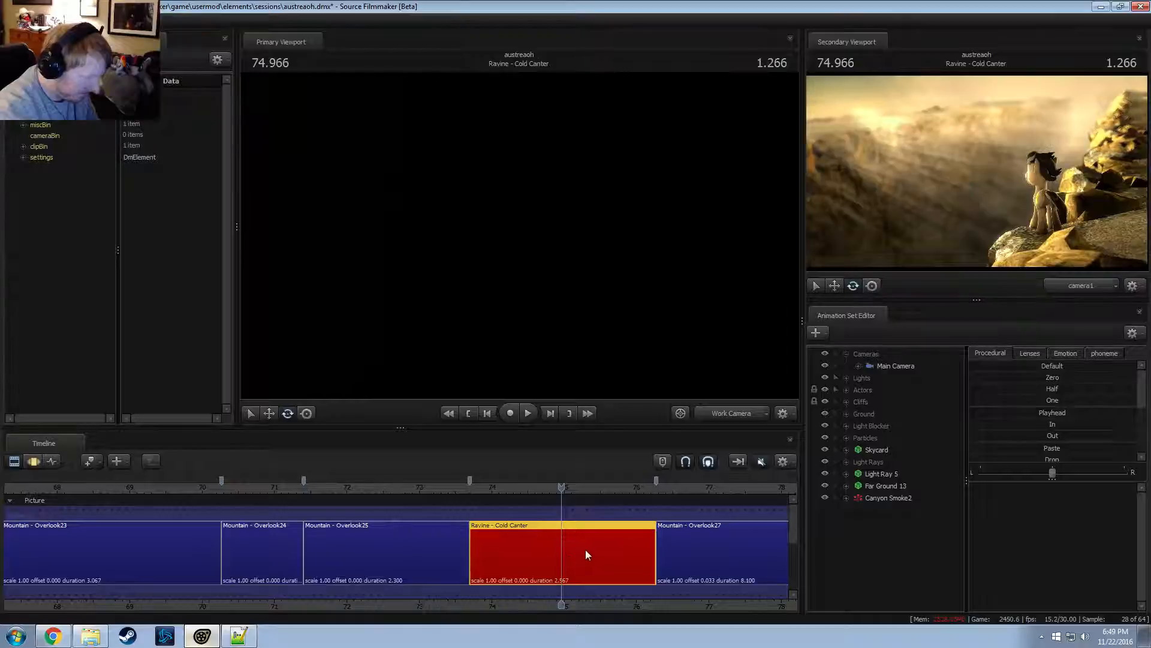
pyautogui.hotkey('ctrl', 'shift', 'x')
# Rename the first half of the split shot as Field - Gold Petals
pyautogui.rightClick(510, 541)
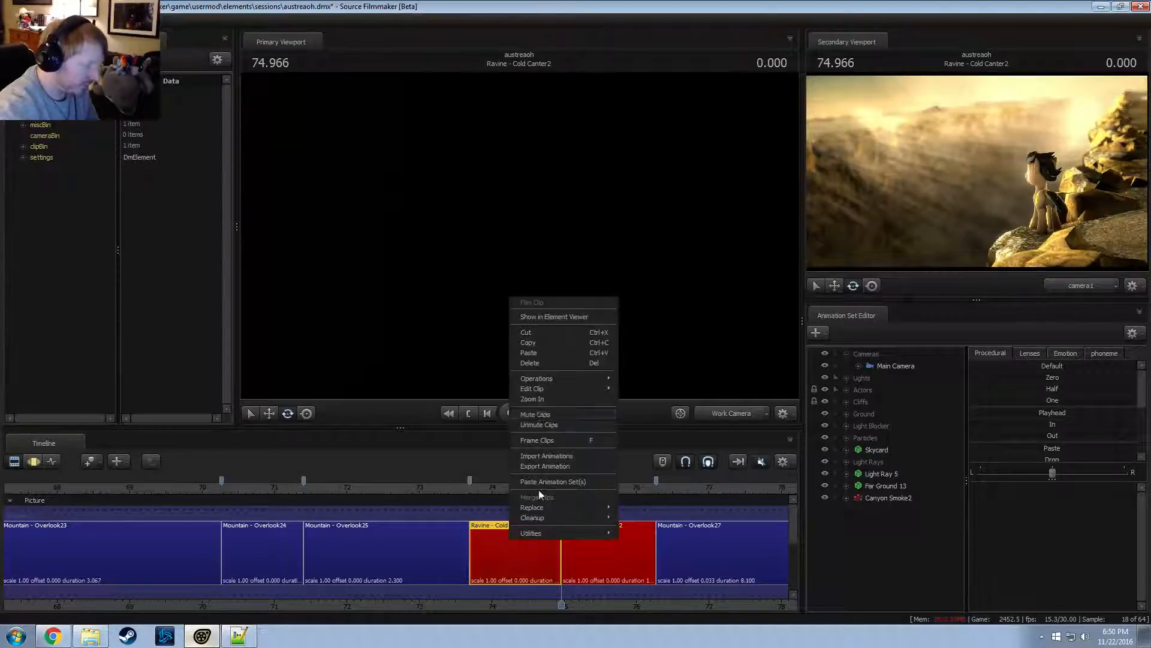
pyautogui.moveTo(548, 390)
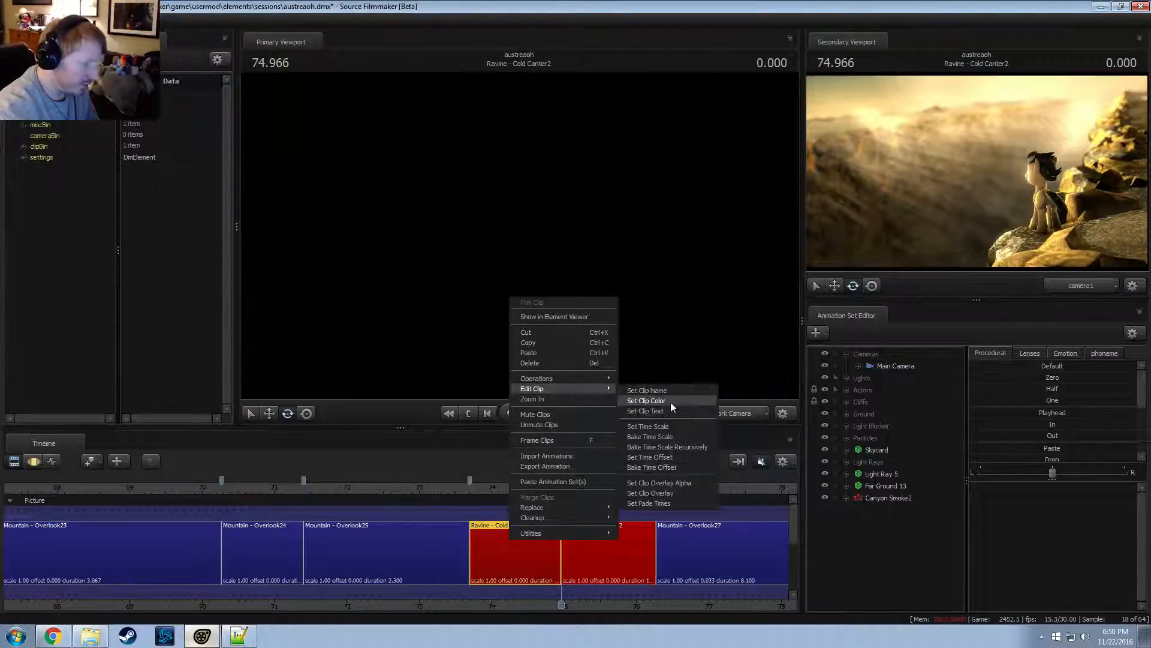
pyautogui.click(664, 390)
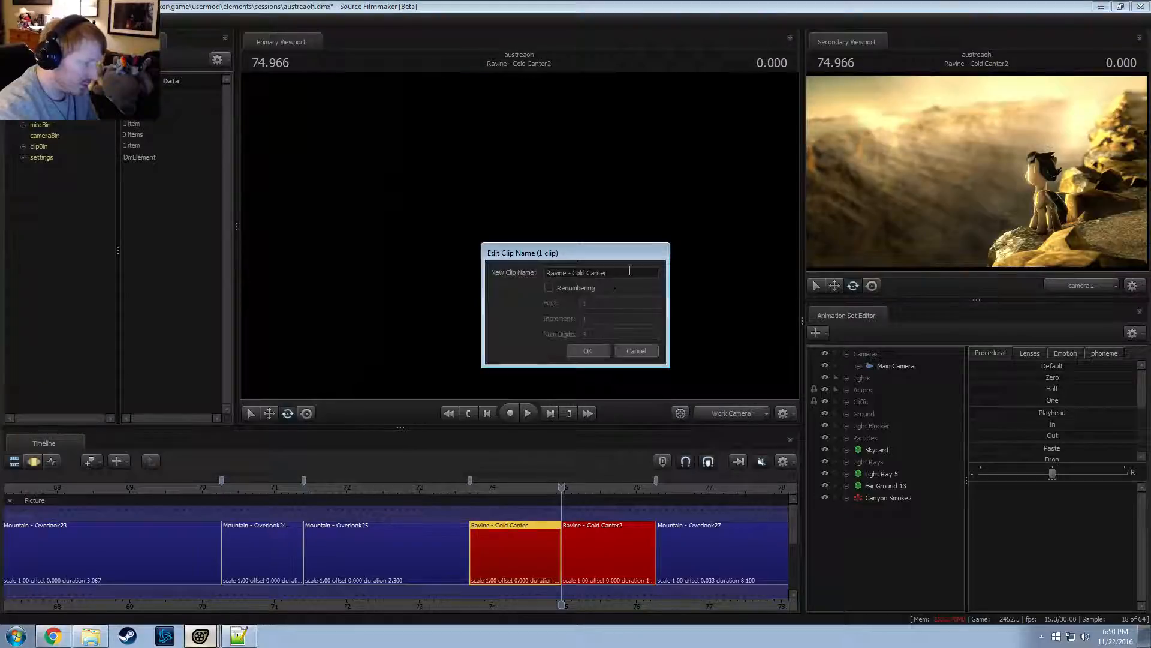
pyautogui.write('F')
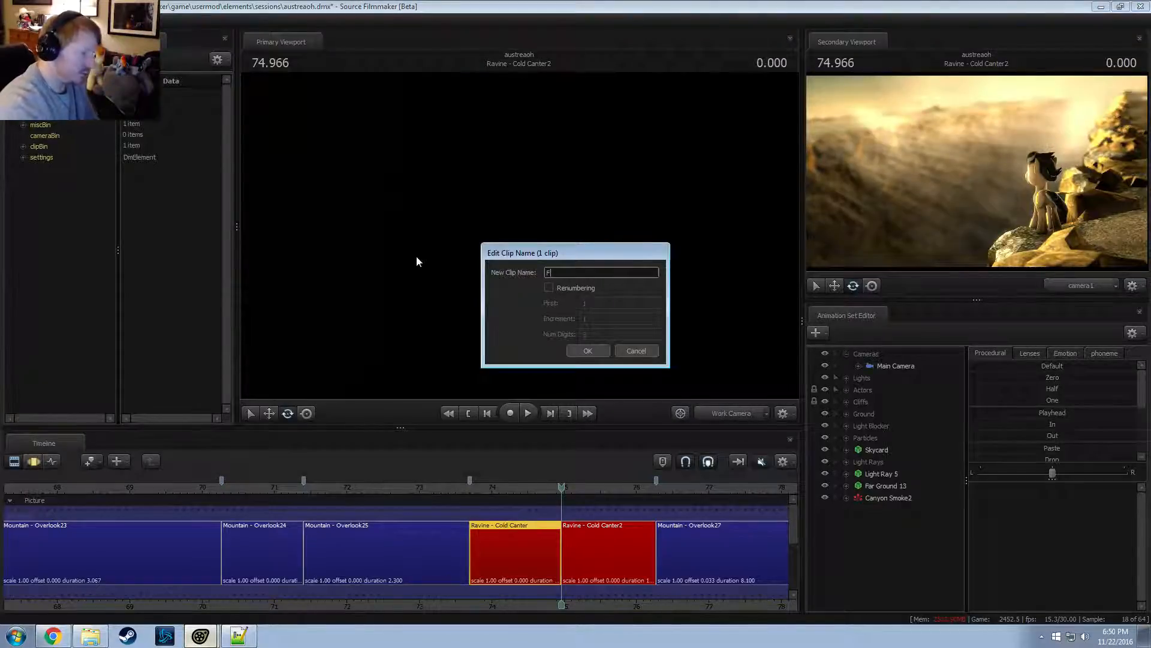
pyautogui.write('ield - Gold ')
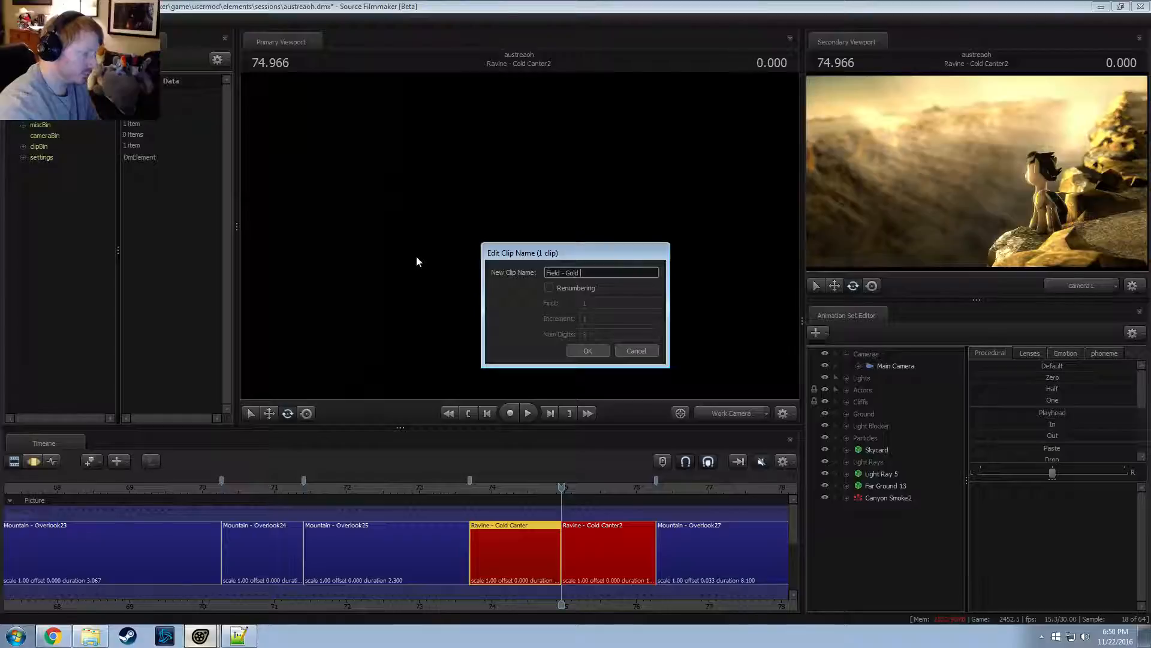
pyautogui.write('Petals')
pyautogui.press('Return')
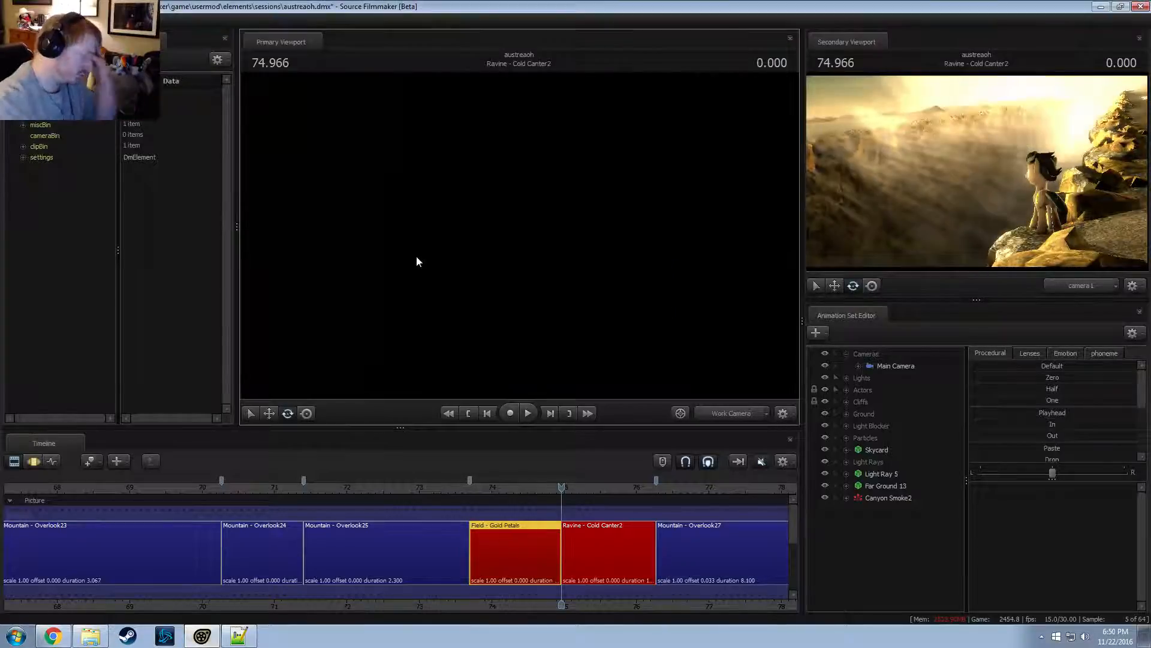
# Select and play the Ravine - Cold Canter2 shot, then return the playhead to its start at 74.966
pyautogui.click(592, 537)
pyautogui.press('space')
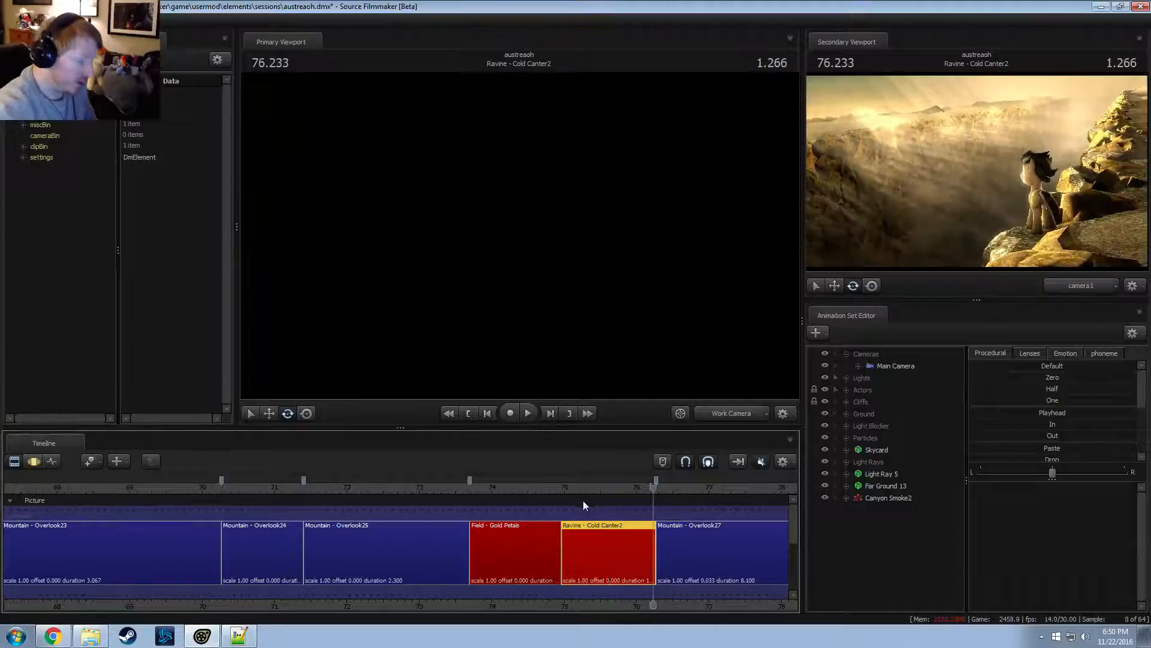
pyautogui.moveTo(580, 490); pyautogui.dragTo(561, 491)
# Switch to Chrome's Fate/stay night video, play the reference scene, rewind it to 1:13 and return to Source Filmmaker
pyautogui.hotkey('alt', 'Tab')
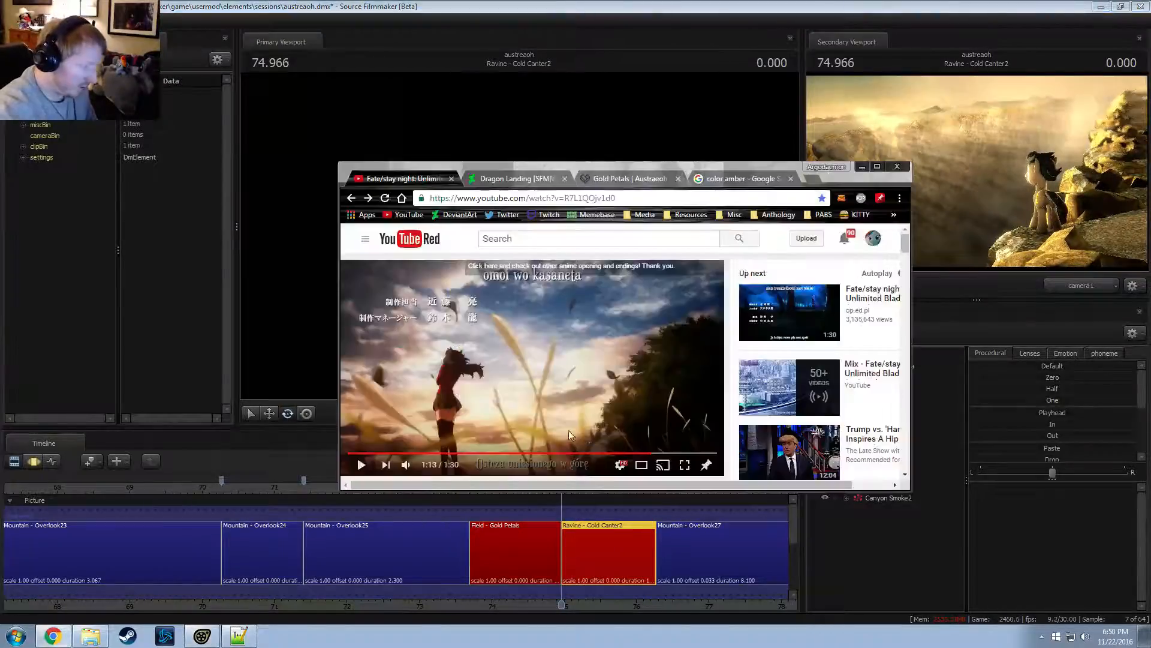
pyautogui.press('space')
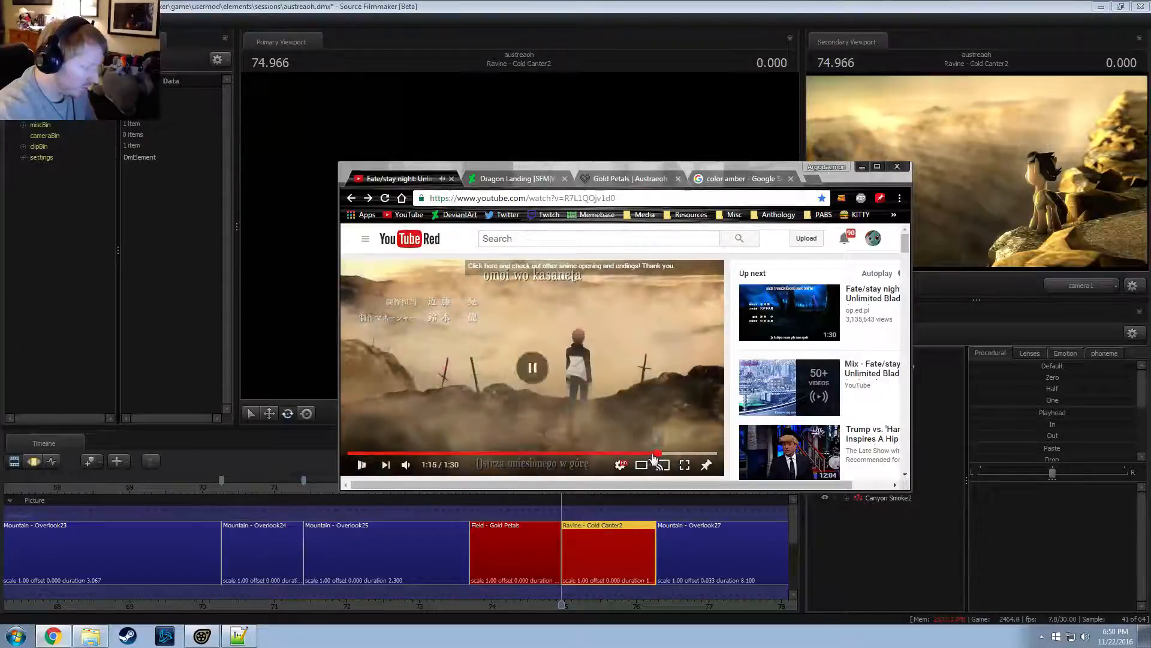
pyautogui.click(652, 454)
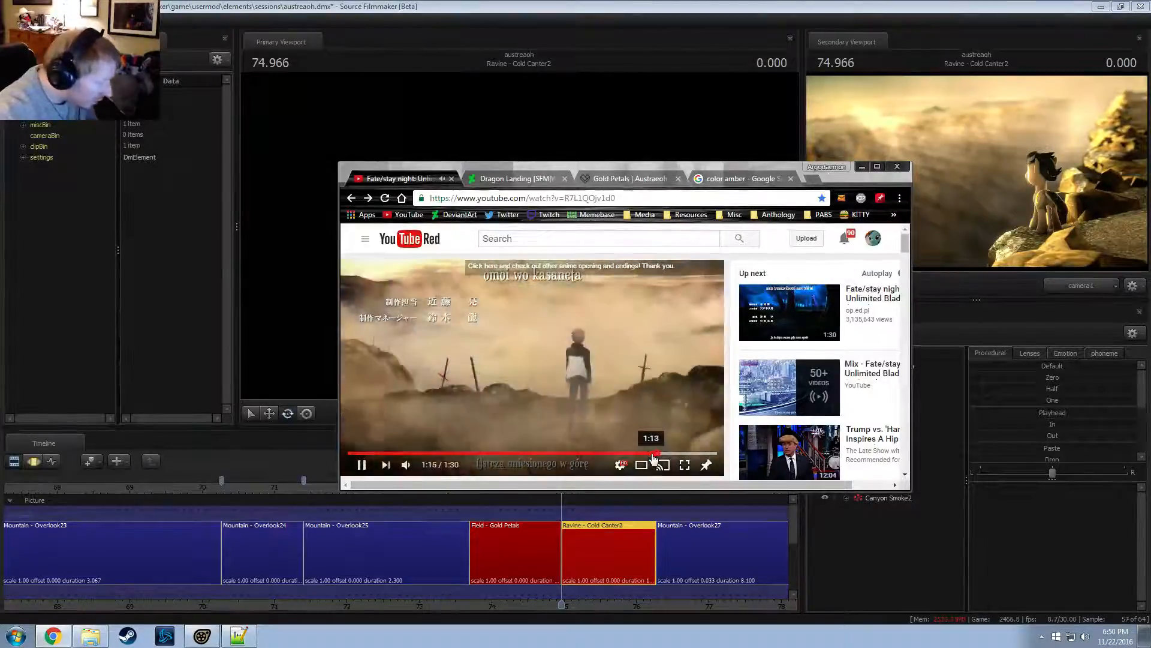
pyautogui.press('space')
pyautogui.click(577, 523)
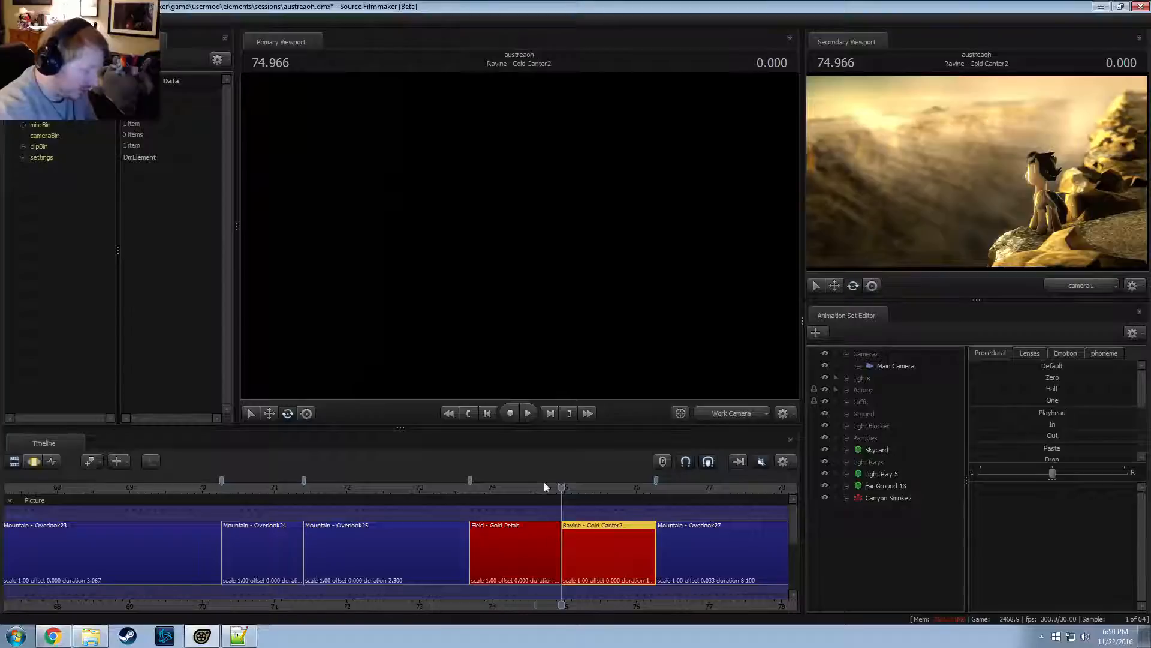
# Compare the reference video's scene transition up to 1:16 with the Field - Gold Petals timing, leaving the playhead at 74.600
pyautogui.moveTo(544, 487); pyautogui.dragTo(531, 509)
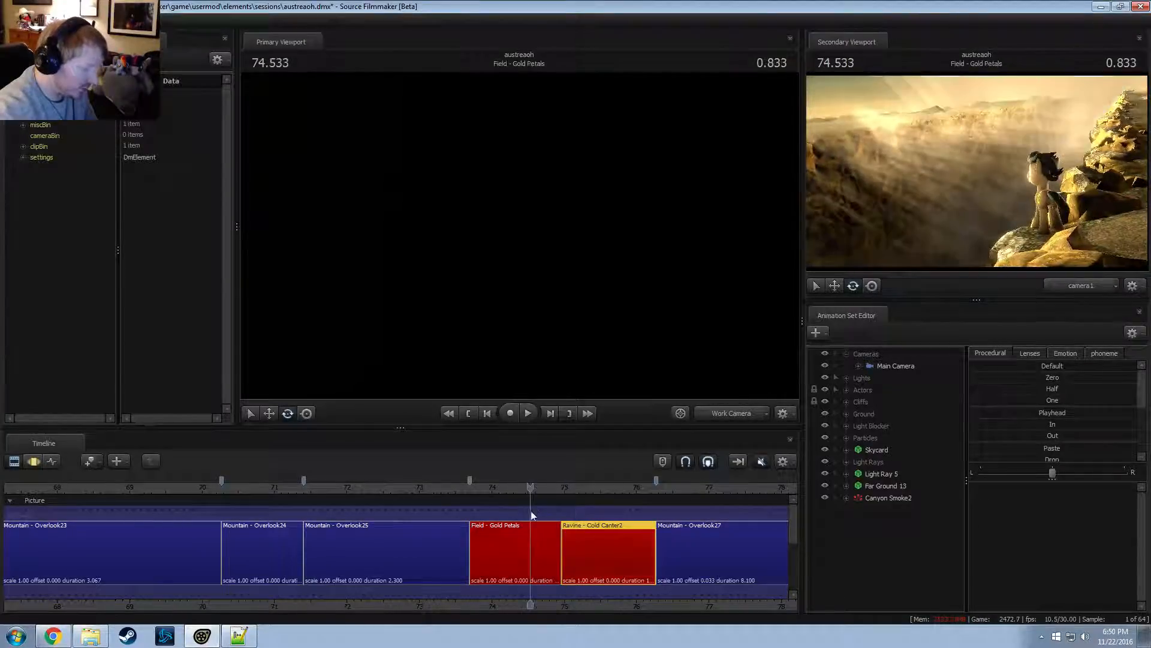
pyautogui.hotkey('alt', 'Tab')
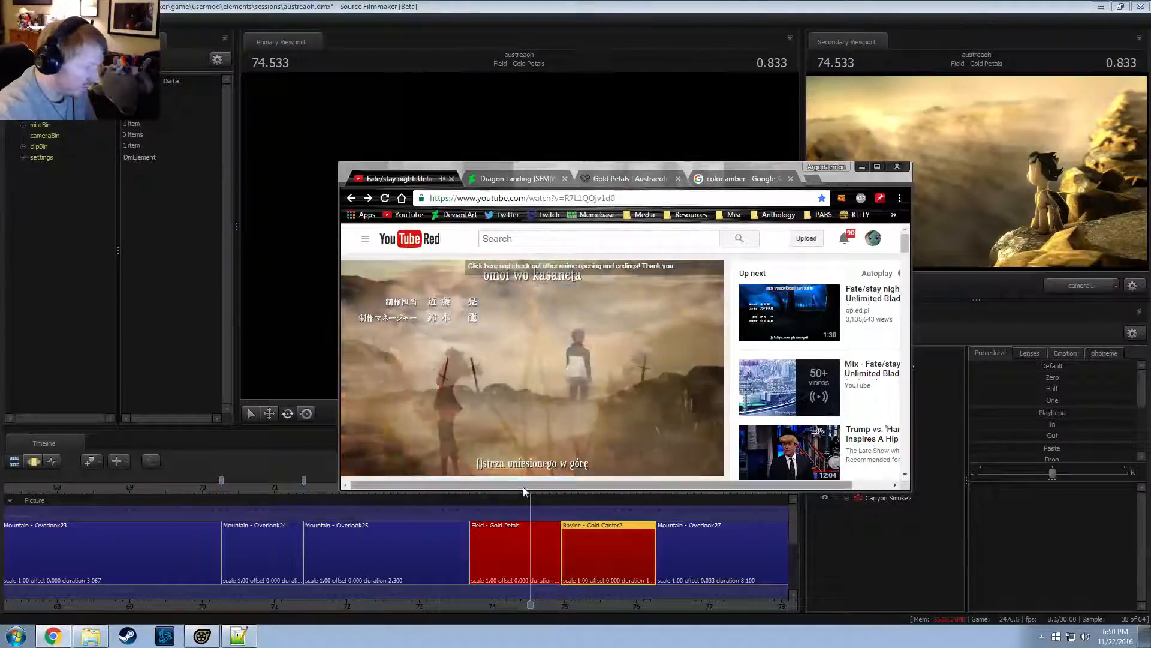
pyautogui.click(614, 360)
pyautogui.click(629, 519)
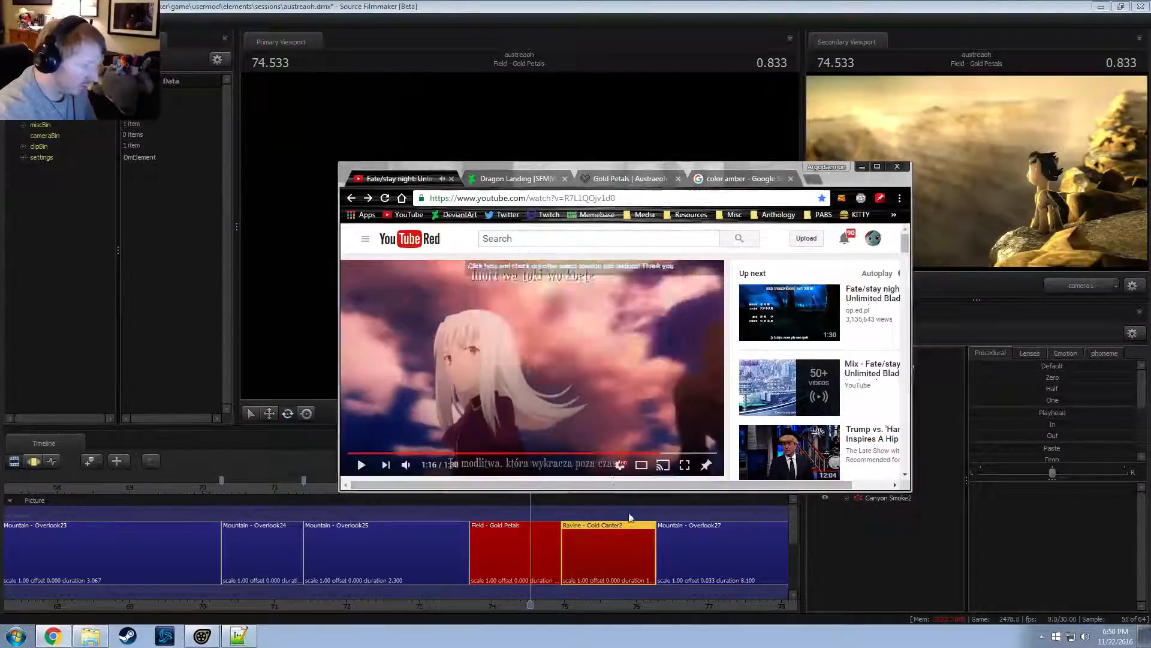
pyautogui.moveTo(535, 487); pyautogui.dragTo(535, 490)
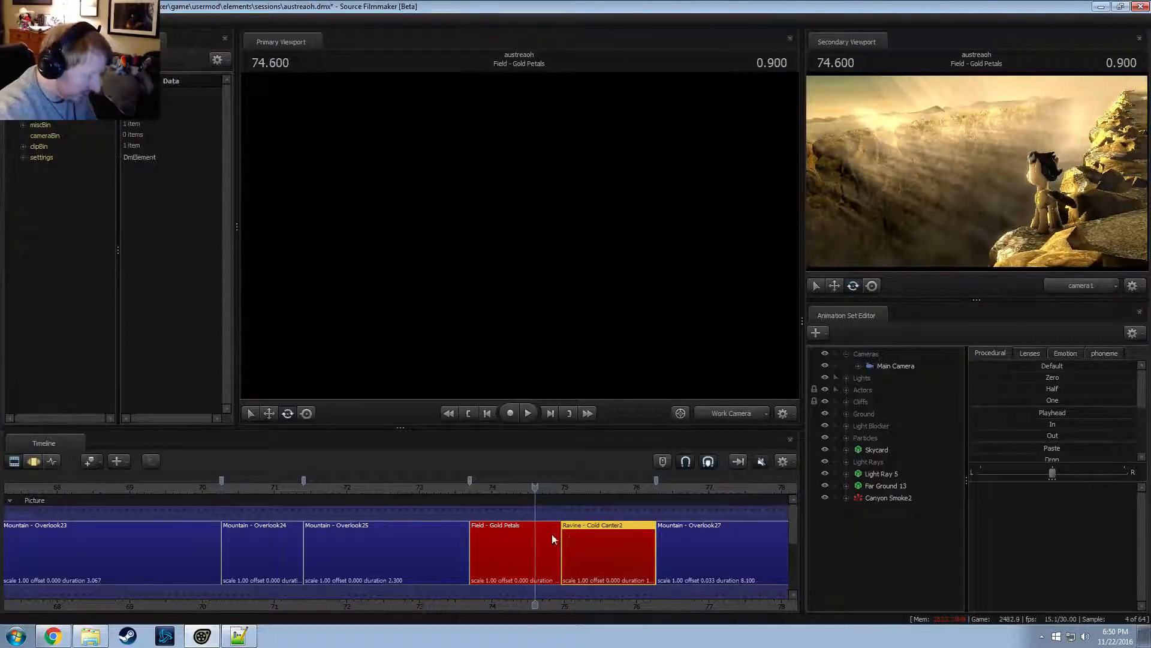
# Rename the second half of the split shot as Ravine - Cold Canter
pyautogui.rightClick(582, 550)
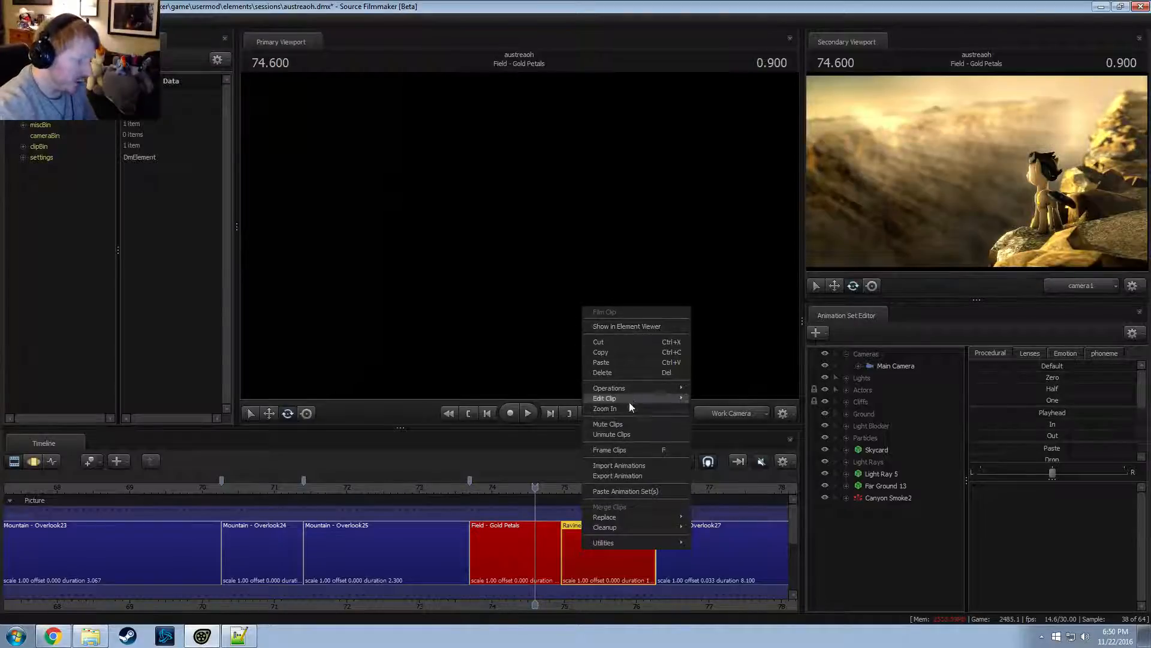
pyautogui.moveTo(635, 397)
pyautogui.click(702, 399)
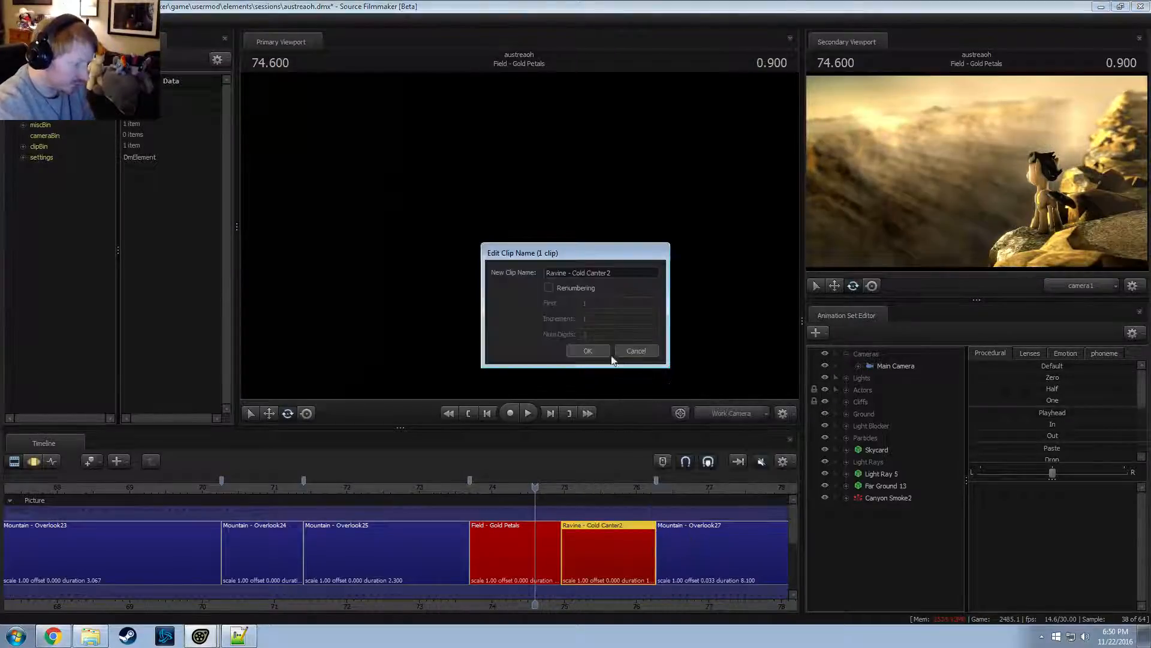
pyautogui.press('BackSpace')
pyautogui.click(596, 350)
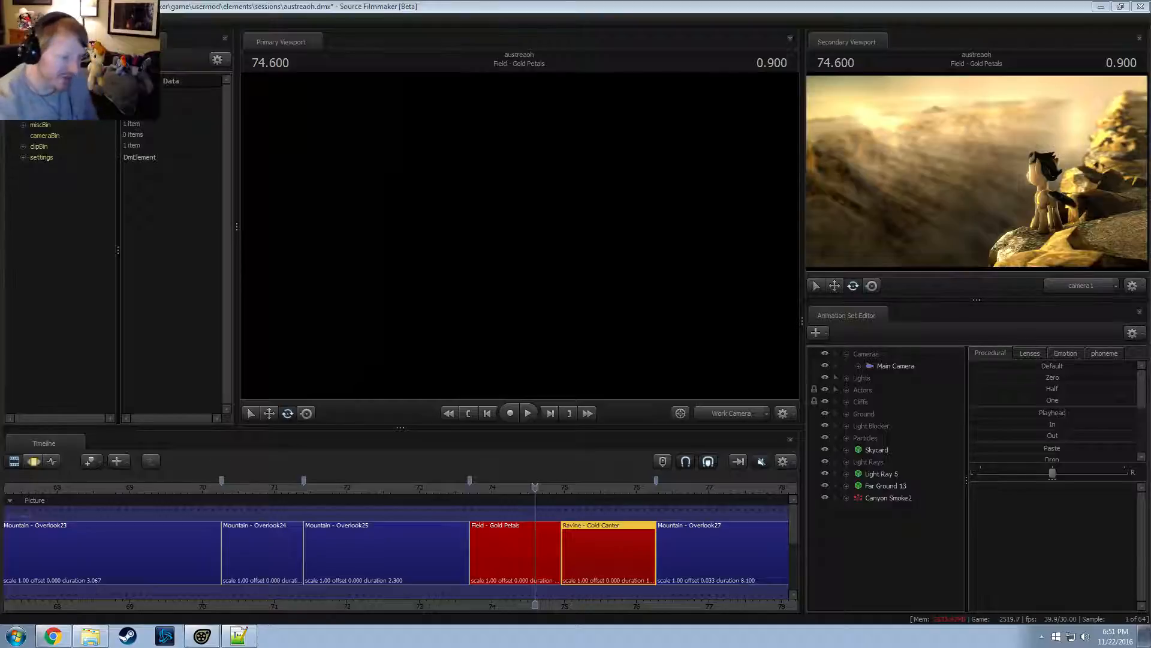
# Show camera1 in the primary viewport and close the secondary viewport
pyautogui.click(739, 413)
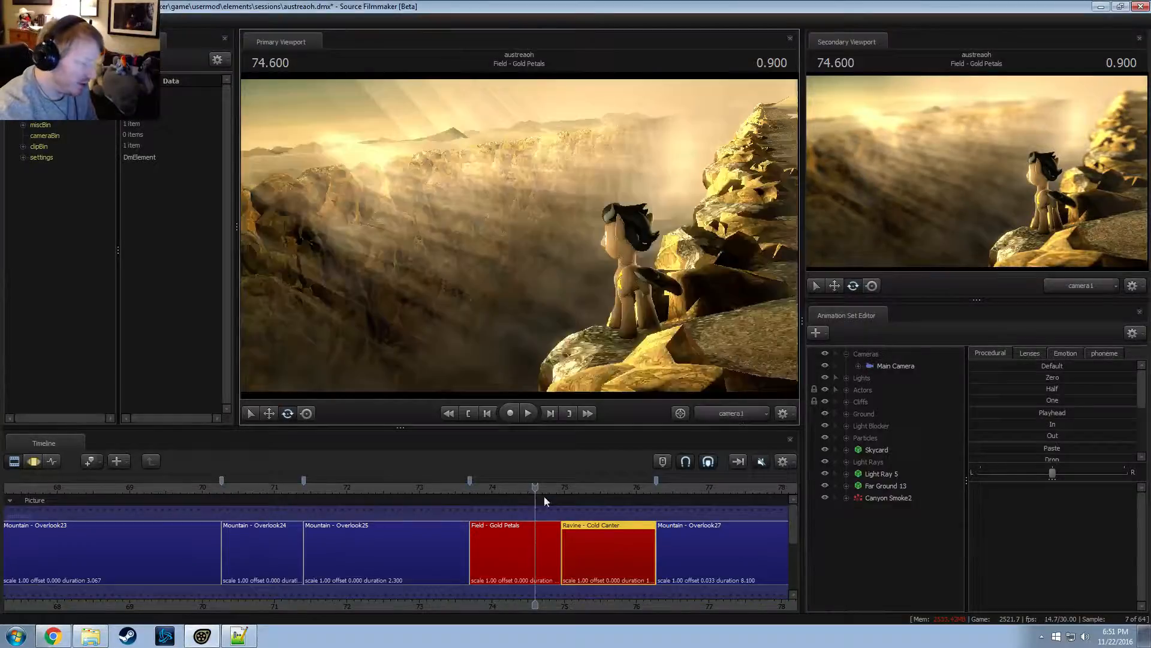
pyautogui.moveTo(535, 489); pyautogui.dragTo(480, 491)
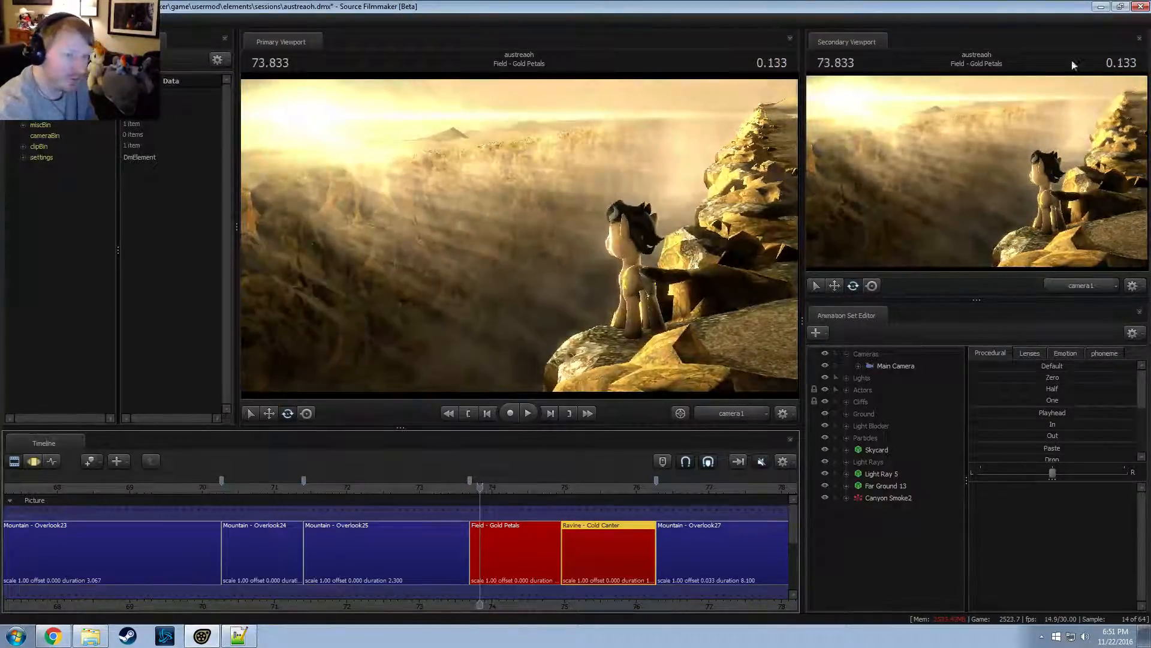
pyautogui.click(1139, 39)
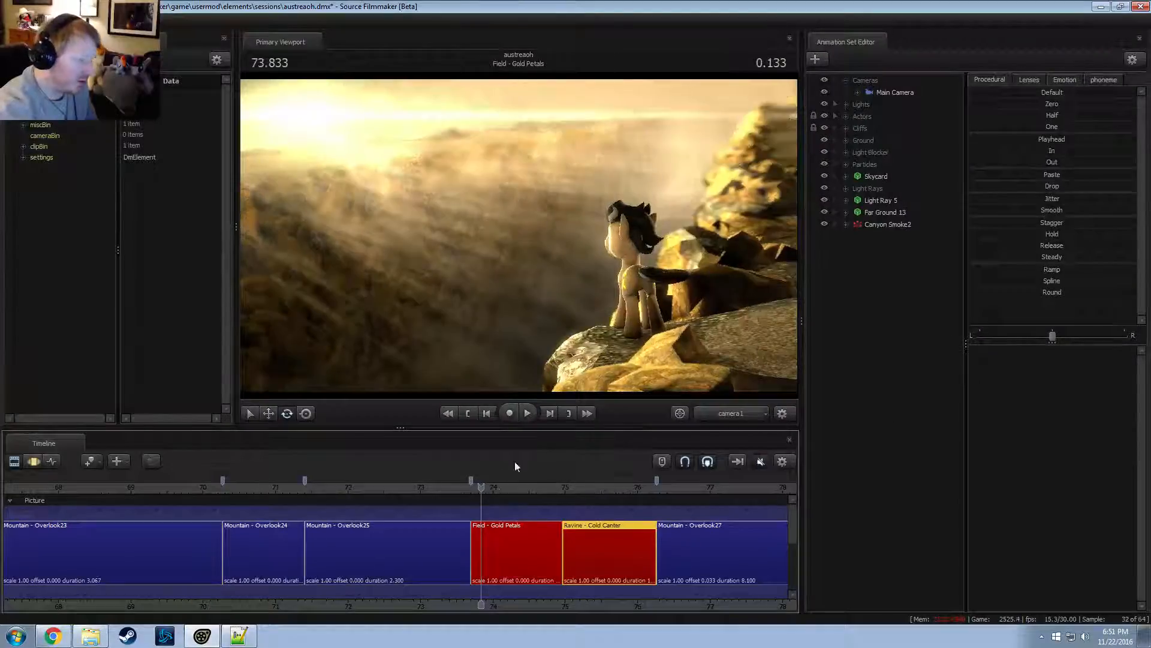
# Play the Field - Gold Petals shot repeatedly from near its start into Ravine - Cold Canter, returning the playhead to 73.833
pyautogui.click(477, 490)
pyautogui.moveTo(476, 489); pyautogui.dragTo(474, 490)
pyautogui.press('space')
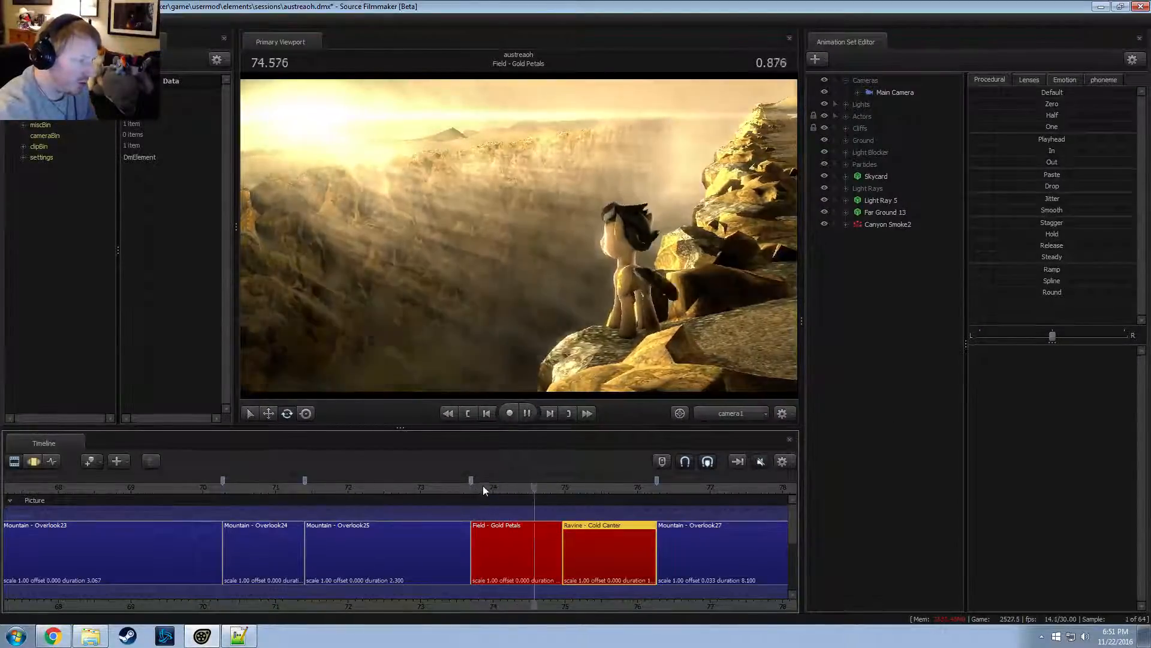
pyautogui.press('space')
pyautogui.click(474, 490)
pyautogui.press('space')
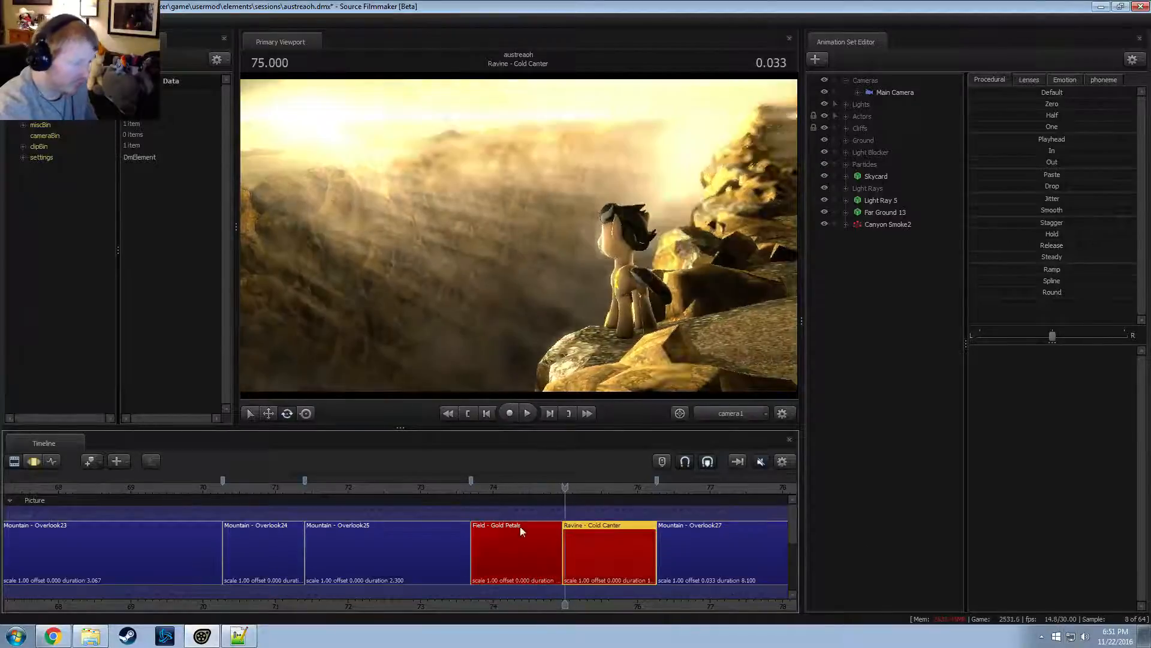
pyautogui.click(477, 488)
pyautogui.press('space')
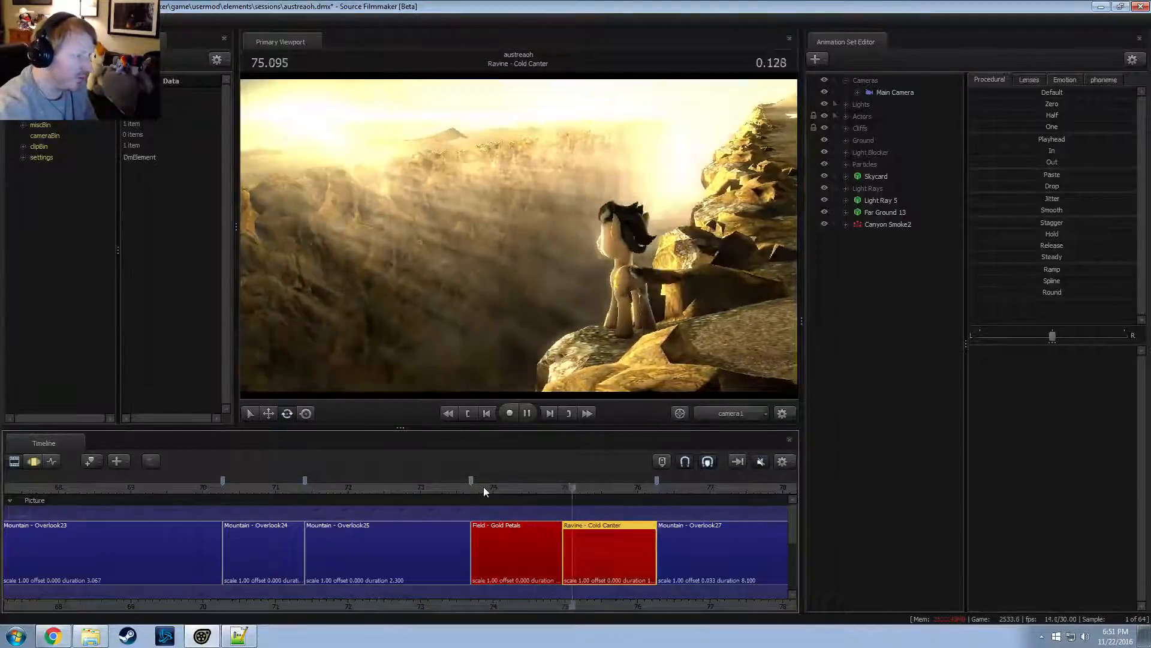
pyautogui.click(482, 490)
# Switch the primary viewport to an unlit display of the scene
pyautogui.rightClick(468, 252)
pyautogui.click(508, 285)
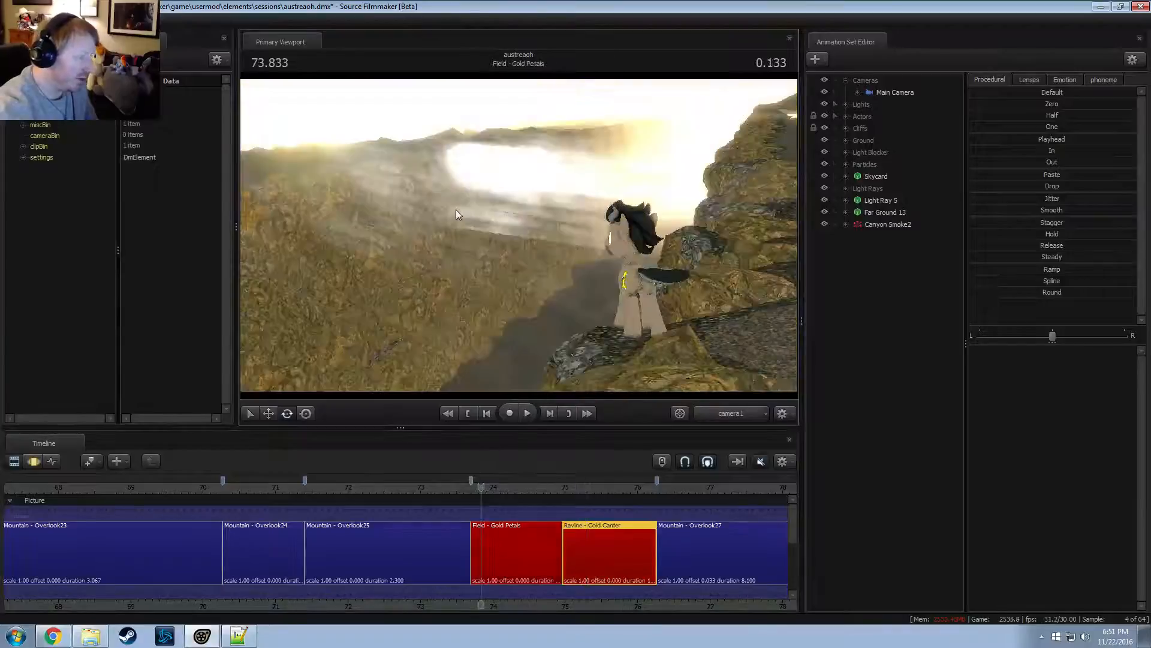
pyautogui.rightClick(459, 213)
pyautogui.click(376, 198)
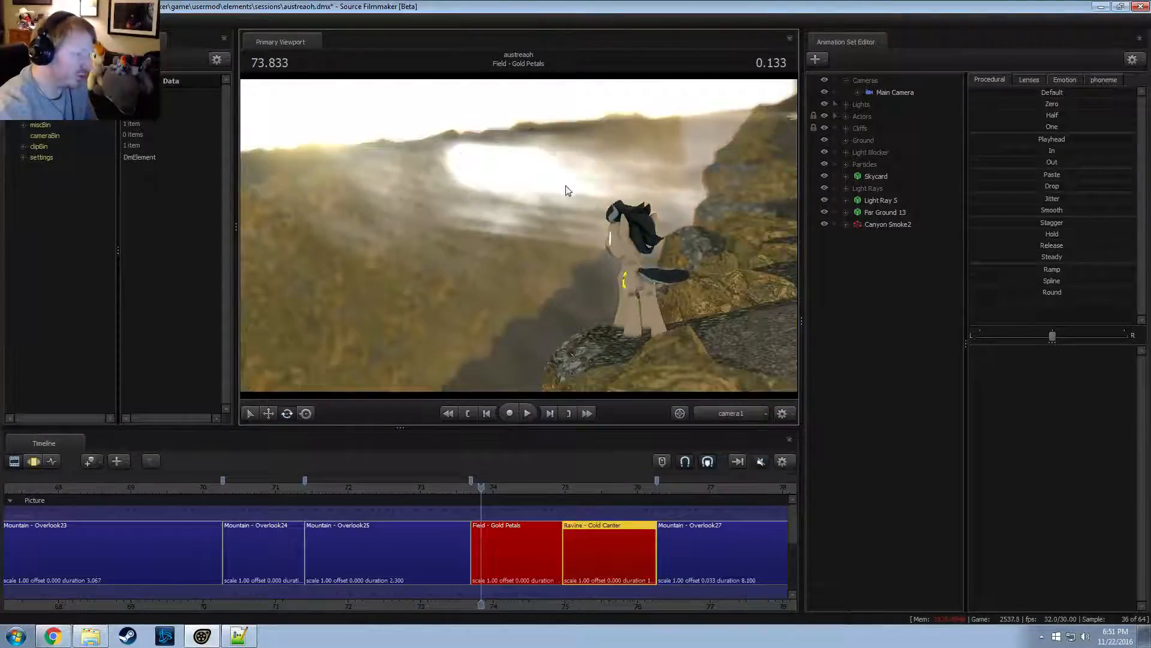
# Disable progressive refinement and ambient occlusion in the primary viewport's refinement settings
pyautogui.rightClick(491, 188)
pyautogui.click(524, 194)
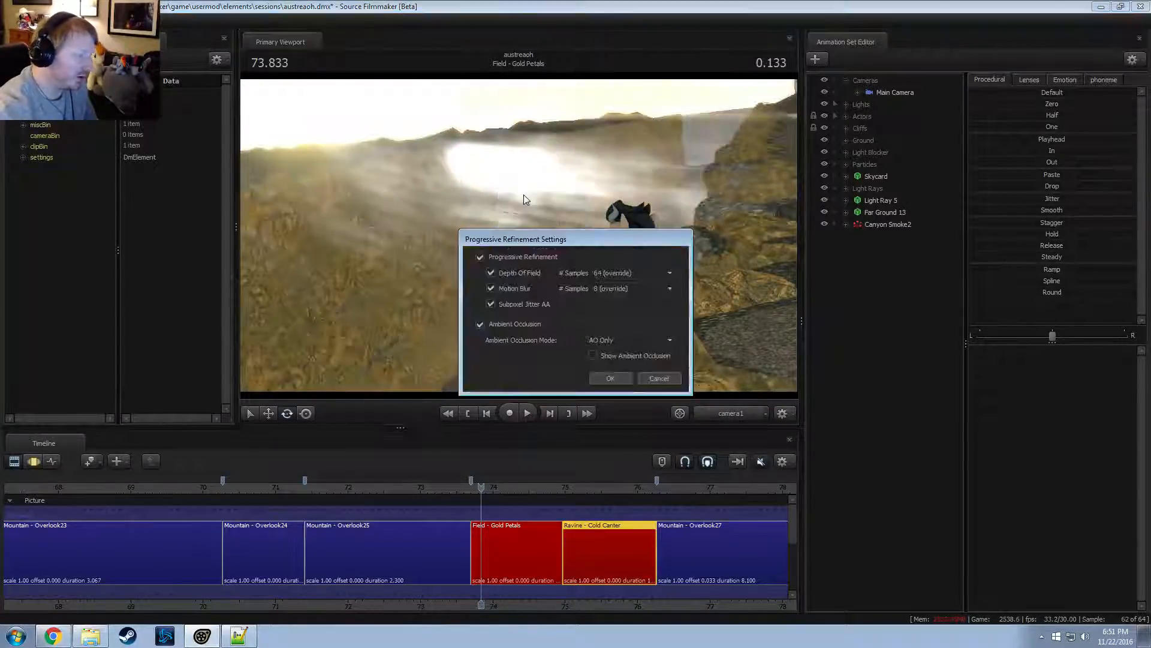
pyautogui.click(480, 257)
pyautogui.click(480, 324)
pyautogui.click(623, 379)
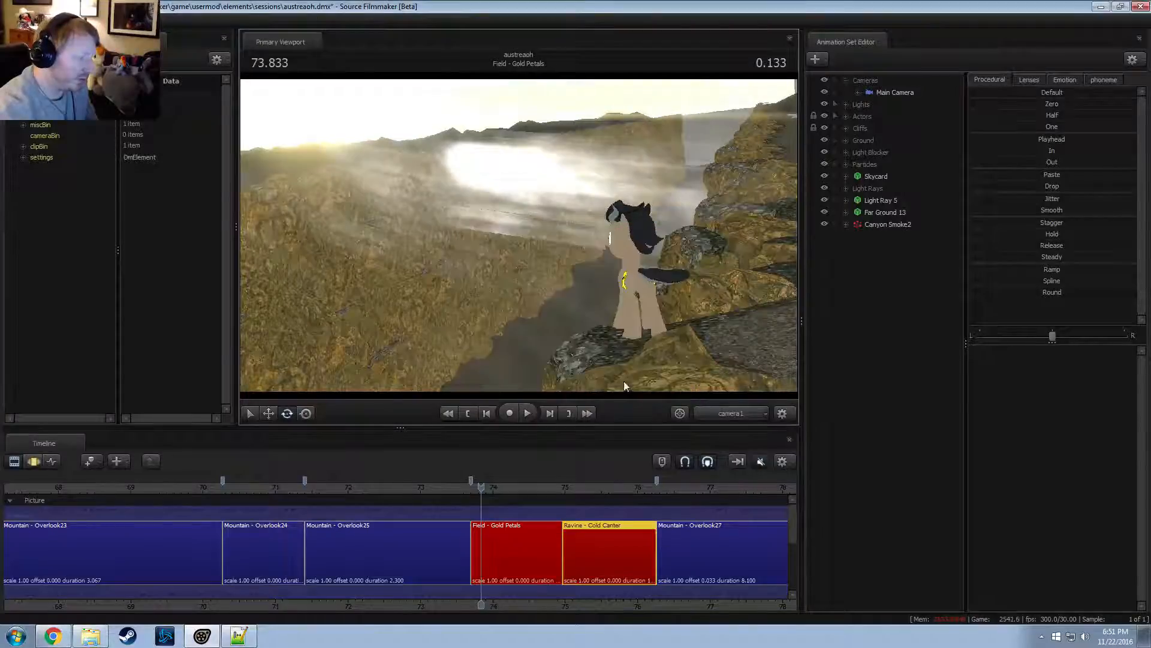
# Replay the unlit Field - Gold Petals shot from its start and stop the playhead at 75.266 in Ravine - Cold Canter
pyautogui.click(474, 486)
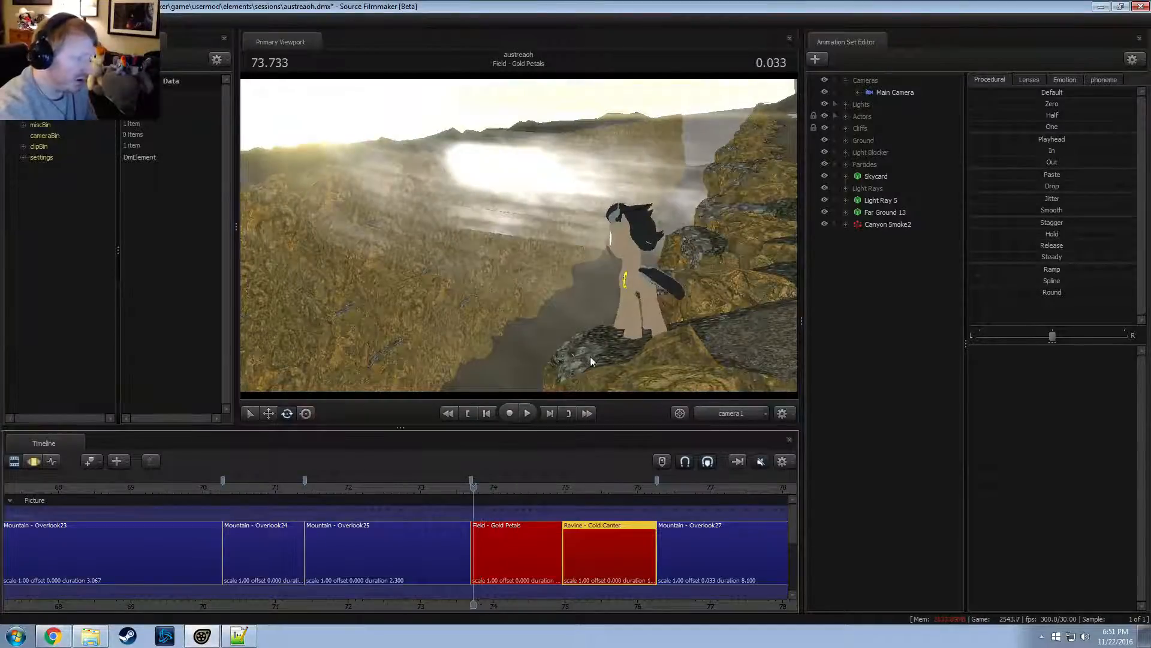
pyautogui.press('space')
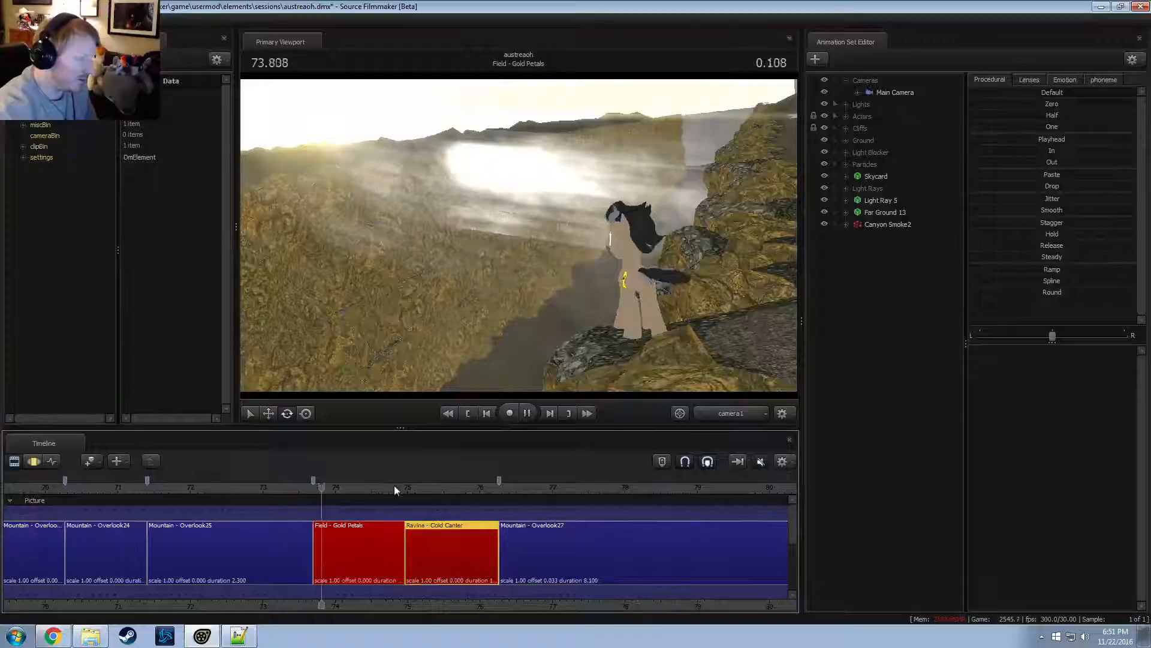
pyautogui.click(315, 489)
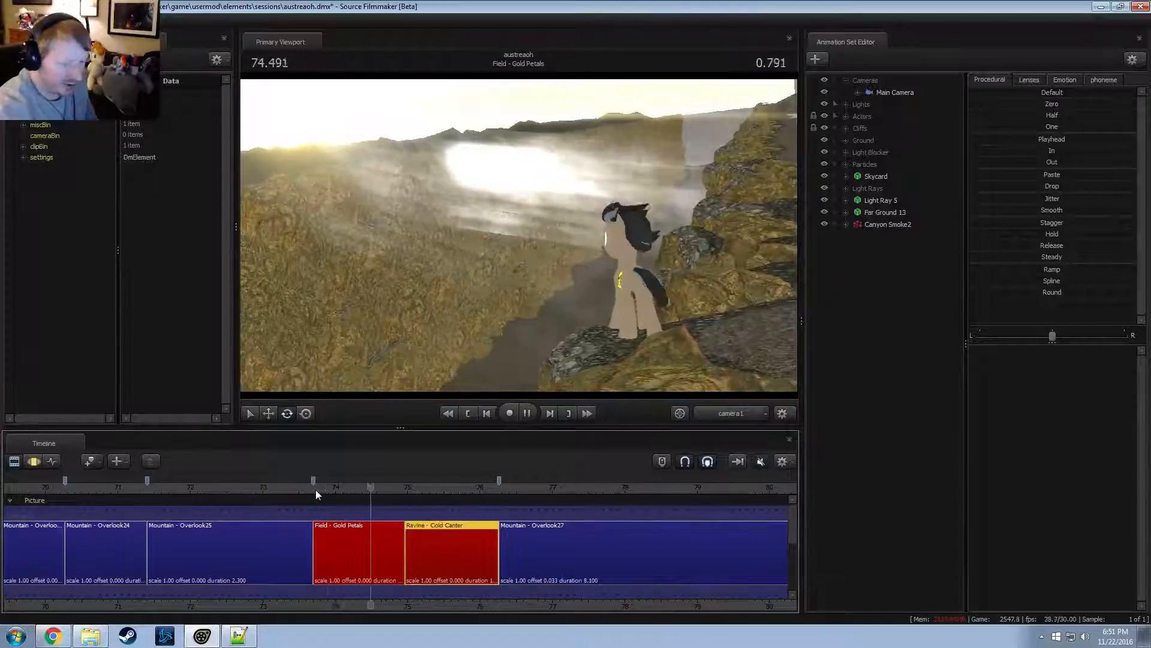
pyautogui.press('space')
pyautogui.click(313, 487)
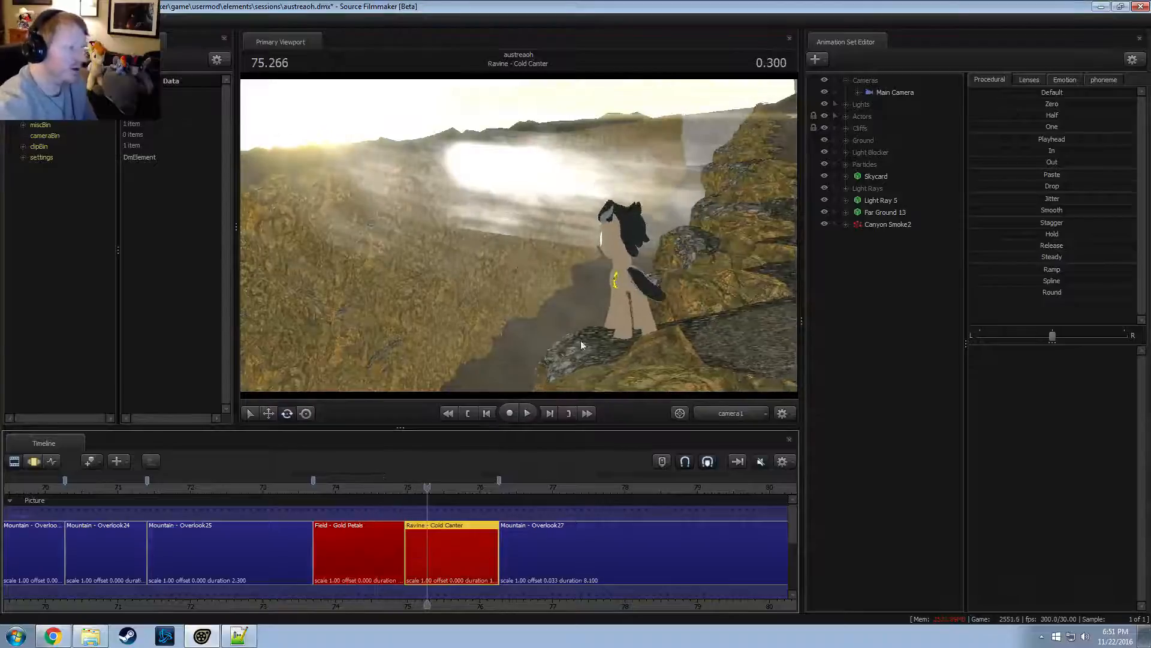
pyautogui.rightClick(493, 269)
pyautogui.click(515, 284)
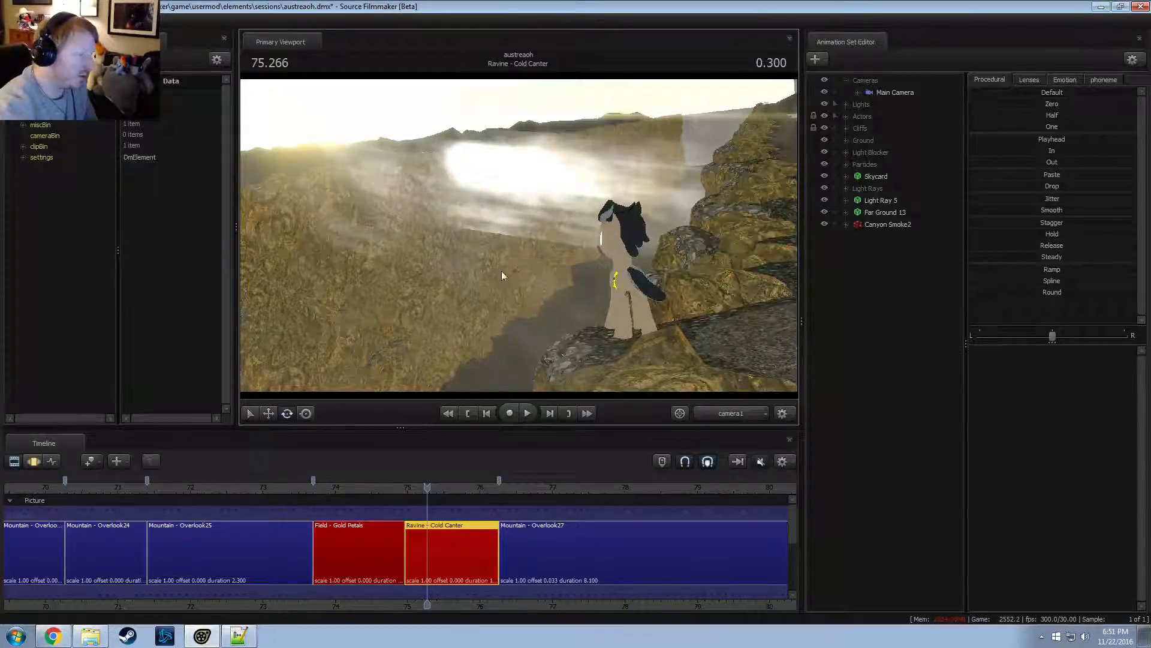
# Enable lighting in the primary viewport and turn on ambient occlusion in its progressive refinement settings
pyautogui.rightClick(461, 196)
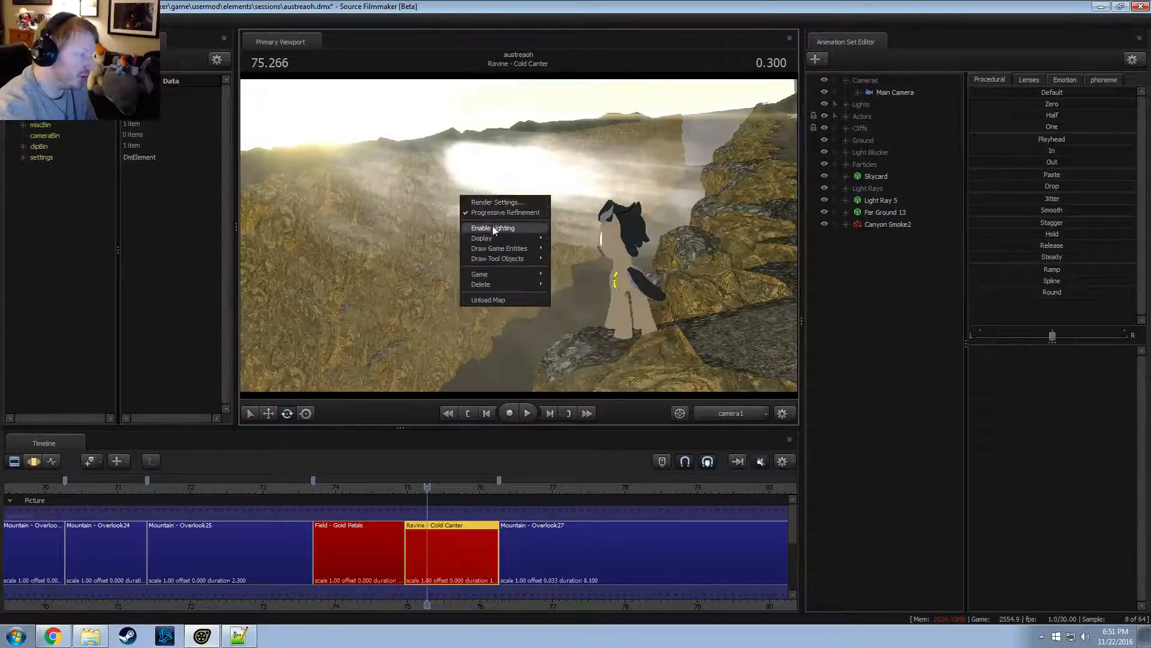
pyautogui.click(491, 226)
pyautogui.rightClick(459, 221)
pyautogui.click(501, 225)
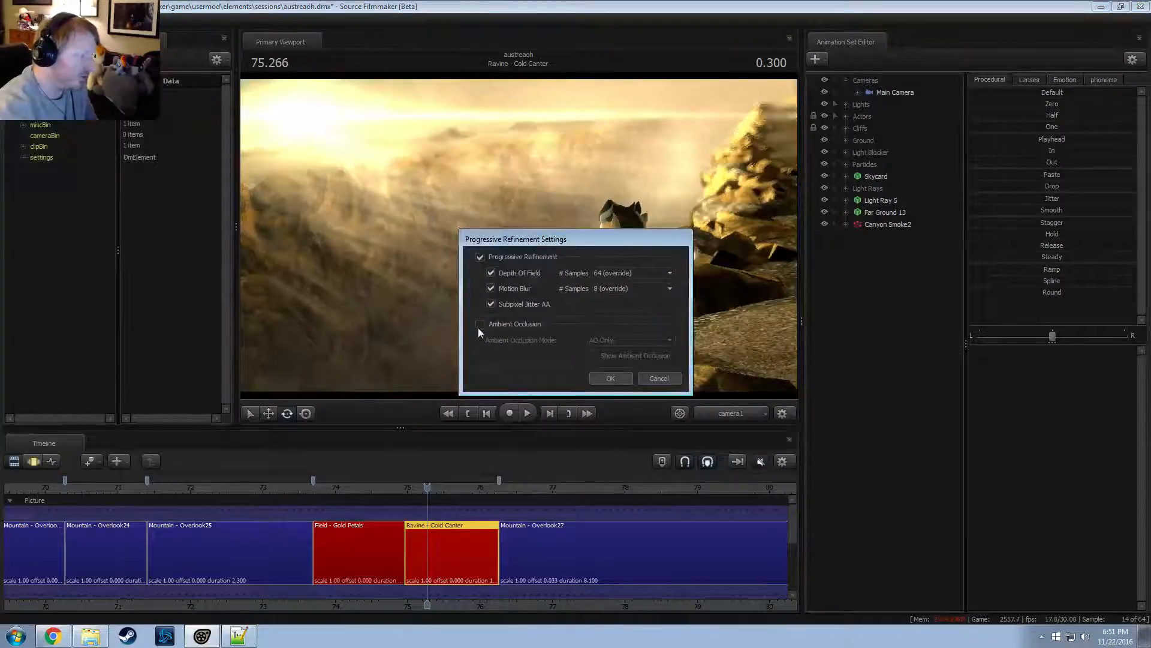
pyautogui.click(480, 324)
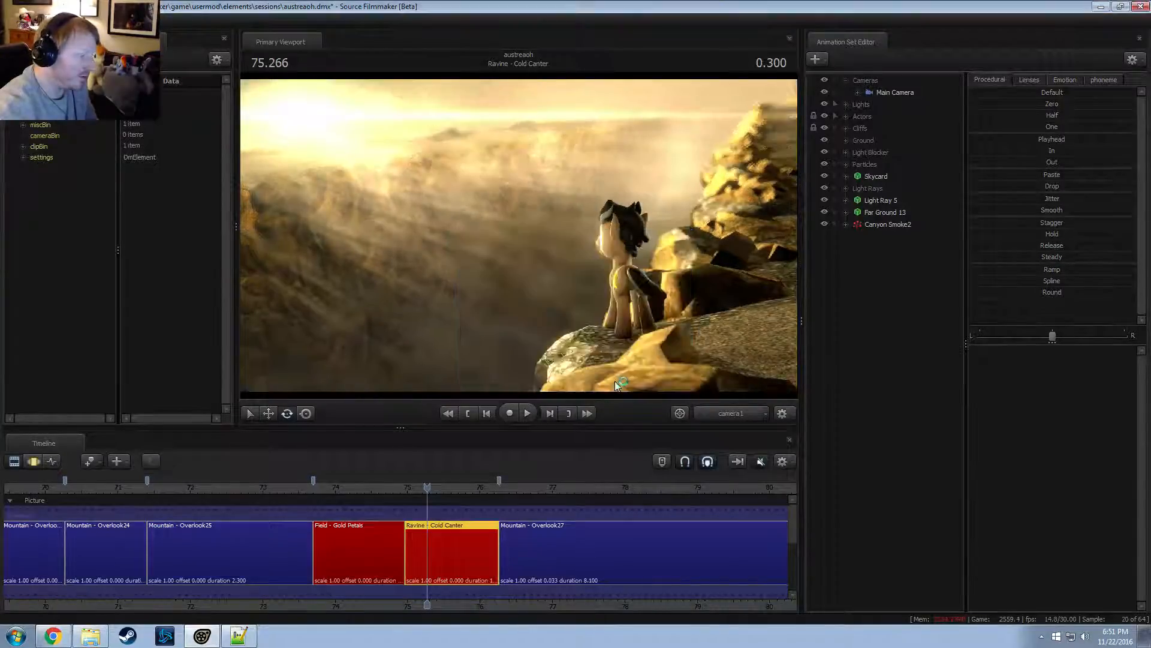
pyautogui.click(610, 379)
# Move the playhead to 73.966 and select the Field - Gold Petals shot
pyautogui.click(353, 488)
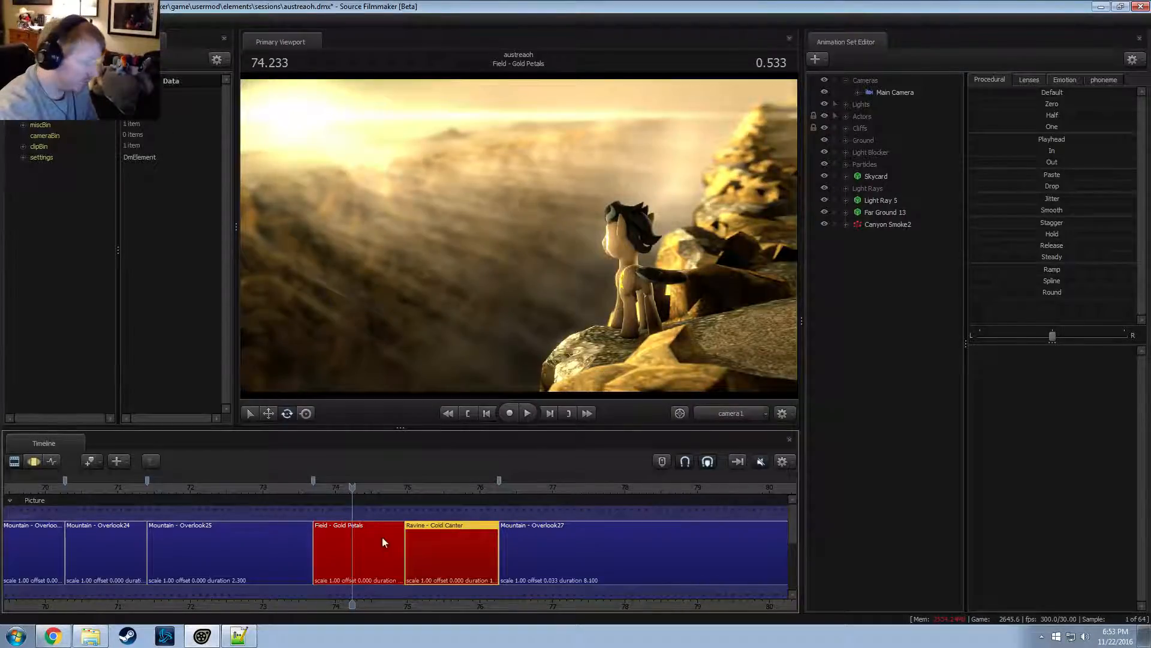
pyautogui.moveTo(352, 487); pyautogui.dragTo(333, 488)
pyautogui.click(349, 577)
pyautogui.scroll(8, 356, 573)
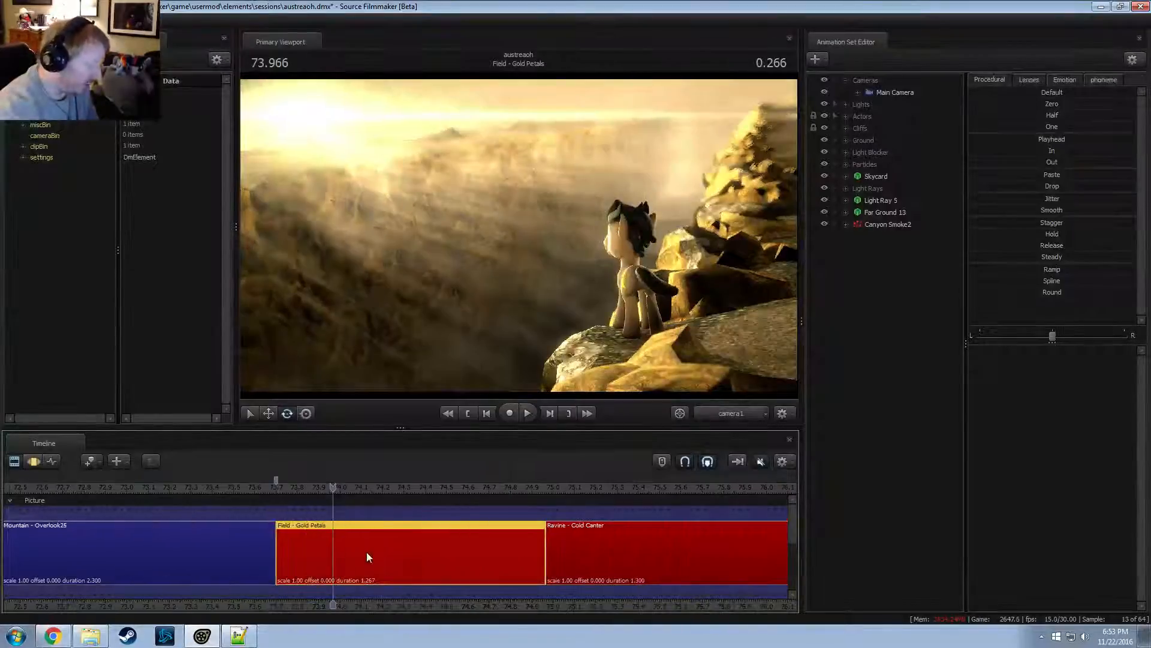
pyautogui.rightClick(367, 556)
pyautogui.click(330, 549)
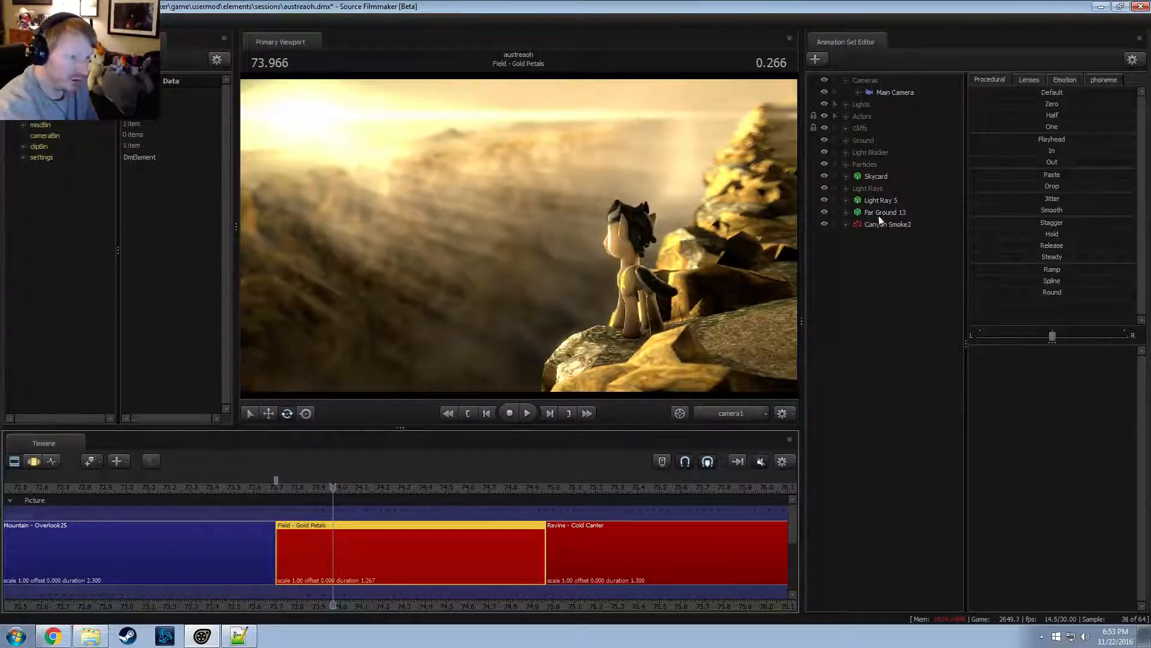
# Delete every animation set in the Field - Gold Petals shot except Main Camera, and go back to the shot clips
pyautogui.click(869, 104)
pyautogui.click(843, 105)
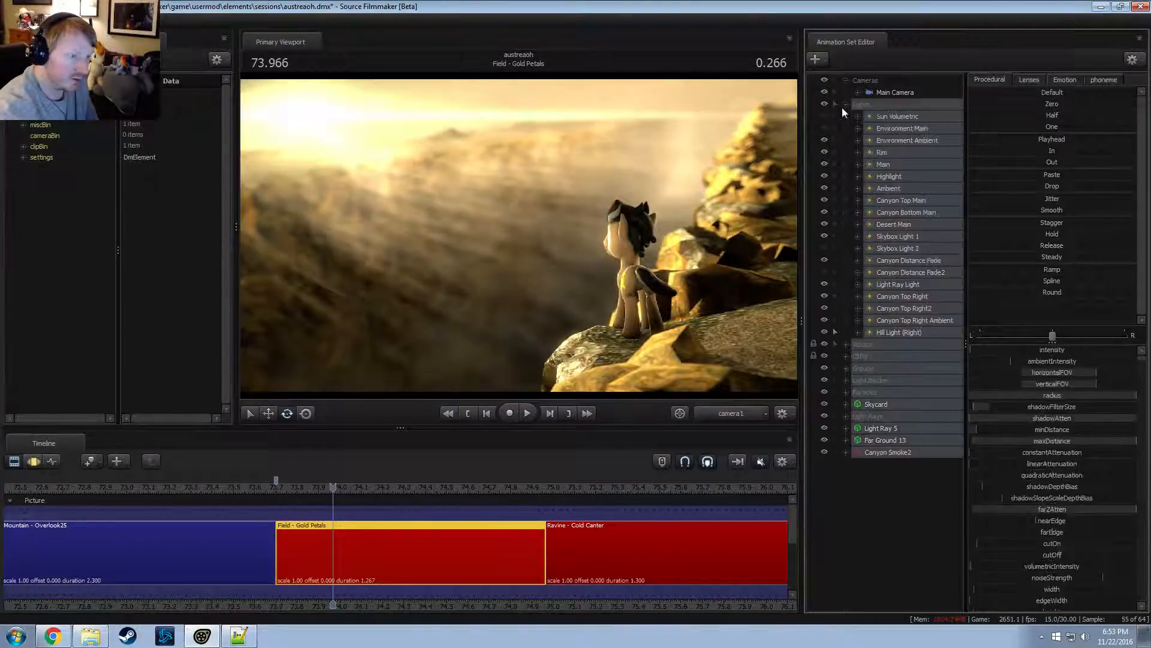
pyautogui.rightClick(884, 127)
pyautogui.click(916, 155)
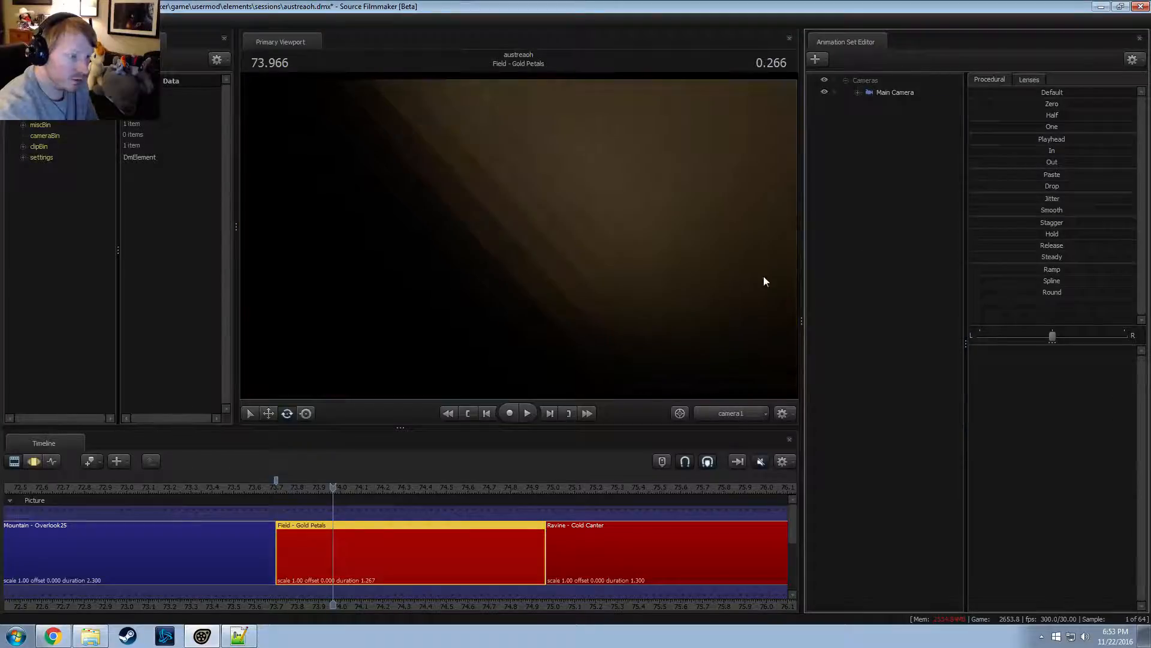
pyautogui.click(873, 95)
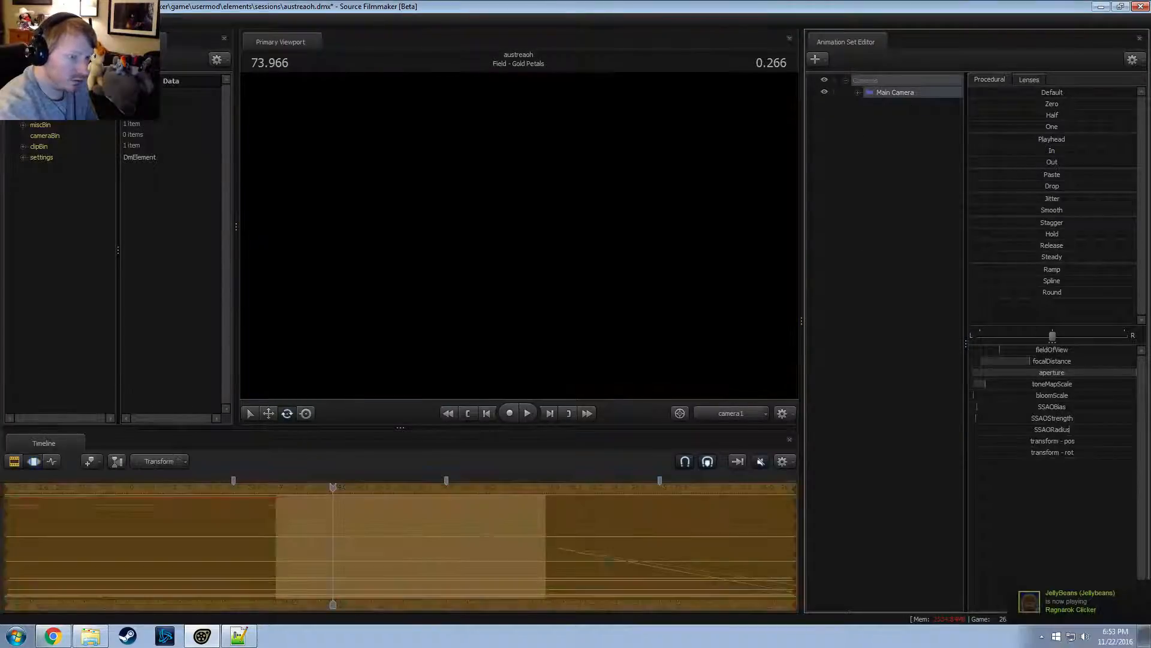
pyautogui.press('F3')
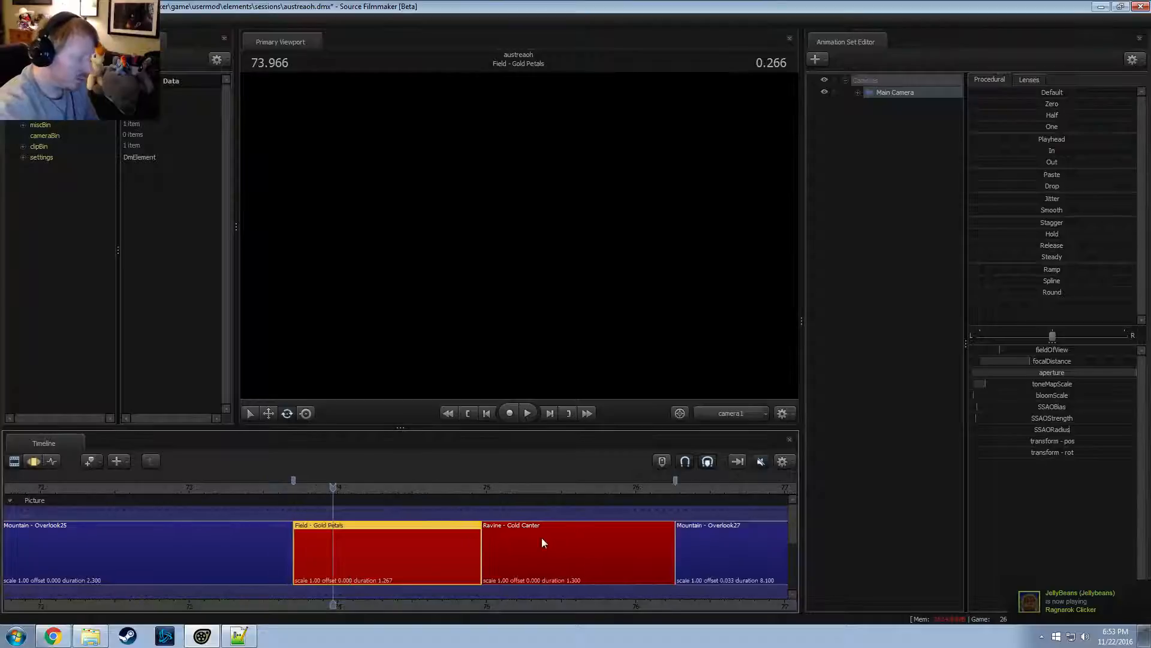
pyautogui.rightClick(412, 562)
pyautogui.moveTo(458, 410)
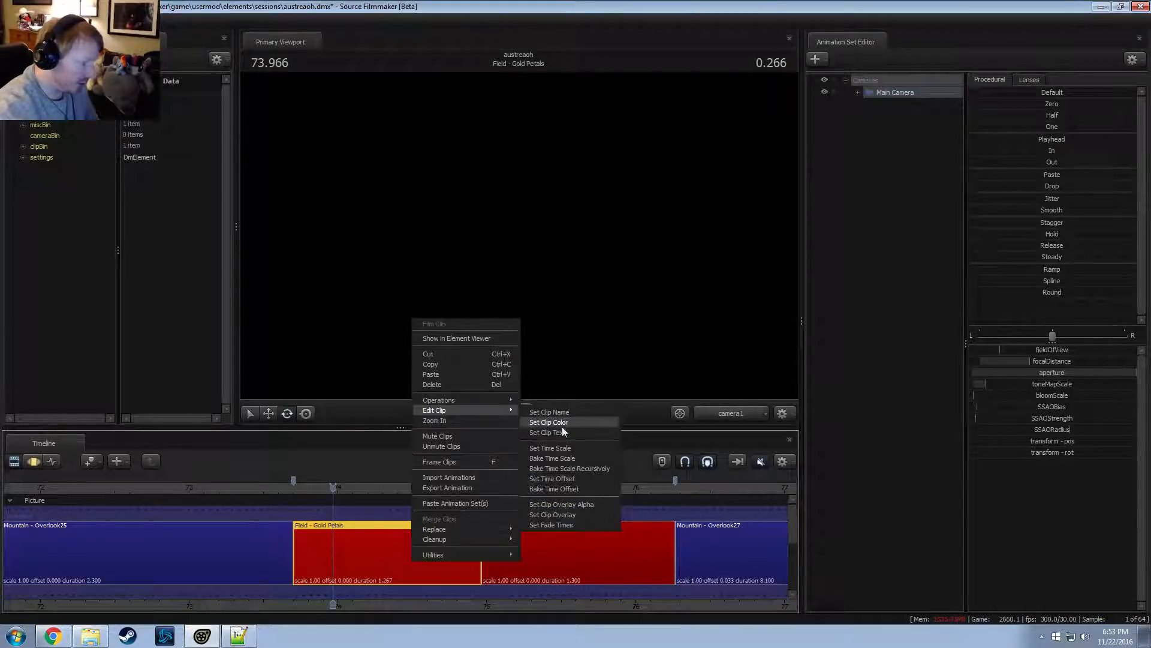
pyautogui.click(549, 412)
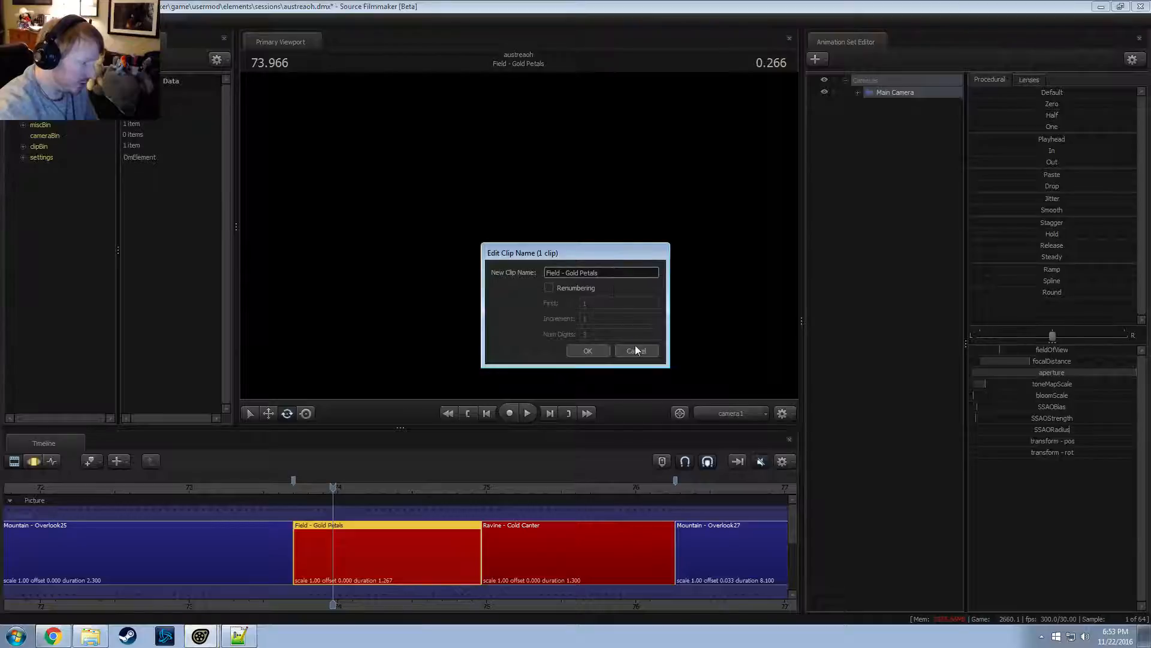
pyautogui.click(636, 350)
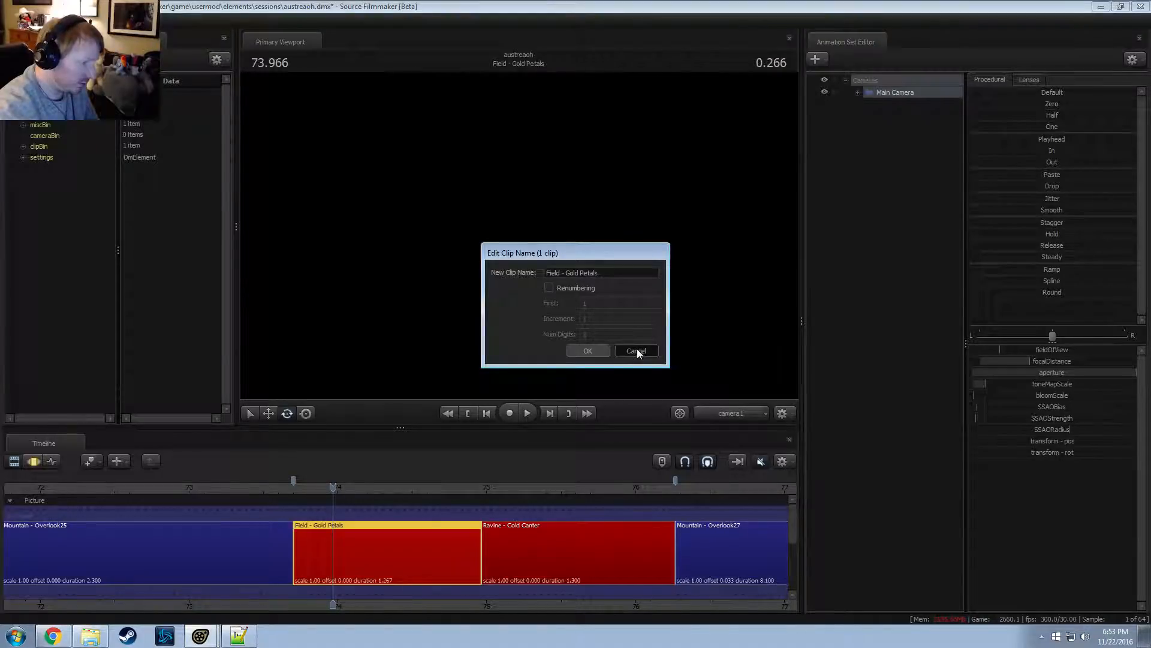
# Set the clip text of the Field - Gold Petals shot to "FADE RIGHT -->"
pyautogui.rightClick(368, 567)
pyautogui.moveTo(418, 413)
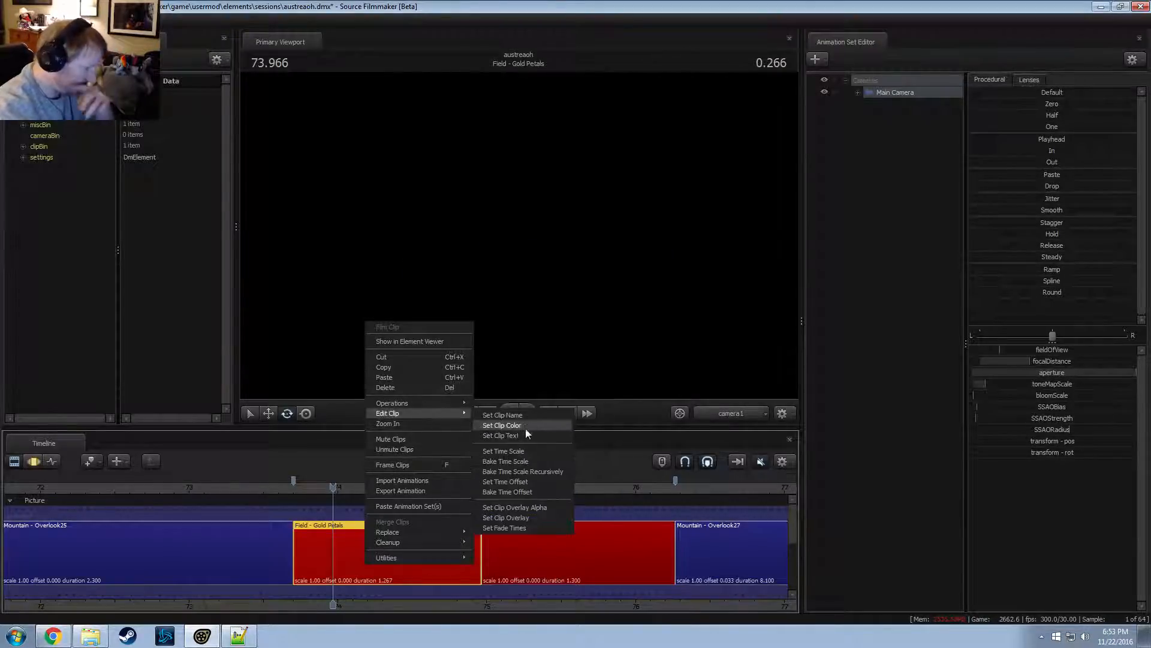
pyautogui.click(524, 435)
pyautogui.write('RADE')
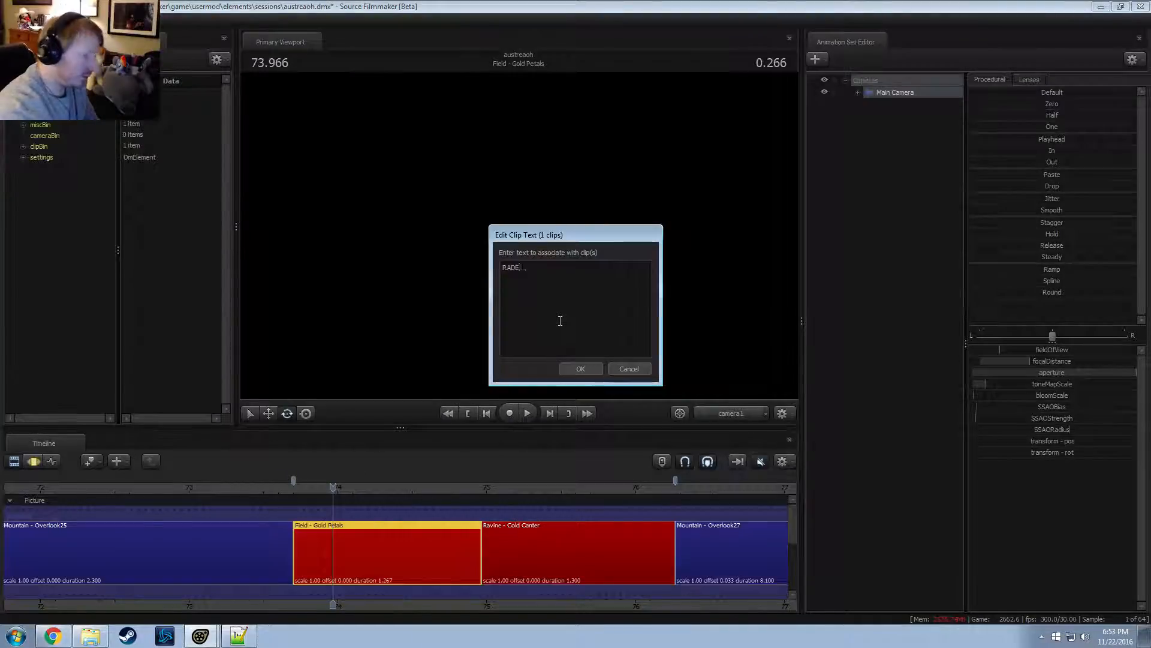
pyautogui.press('BackSpace')
pyautogui.press('BackSpace')
pyautogui.press('BackSpace')
pyautogui.press('BackSpace')
pyautogui.write('FADE')
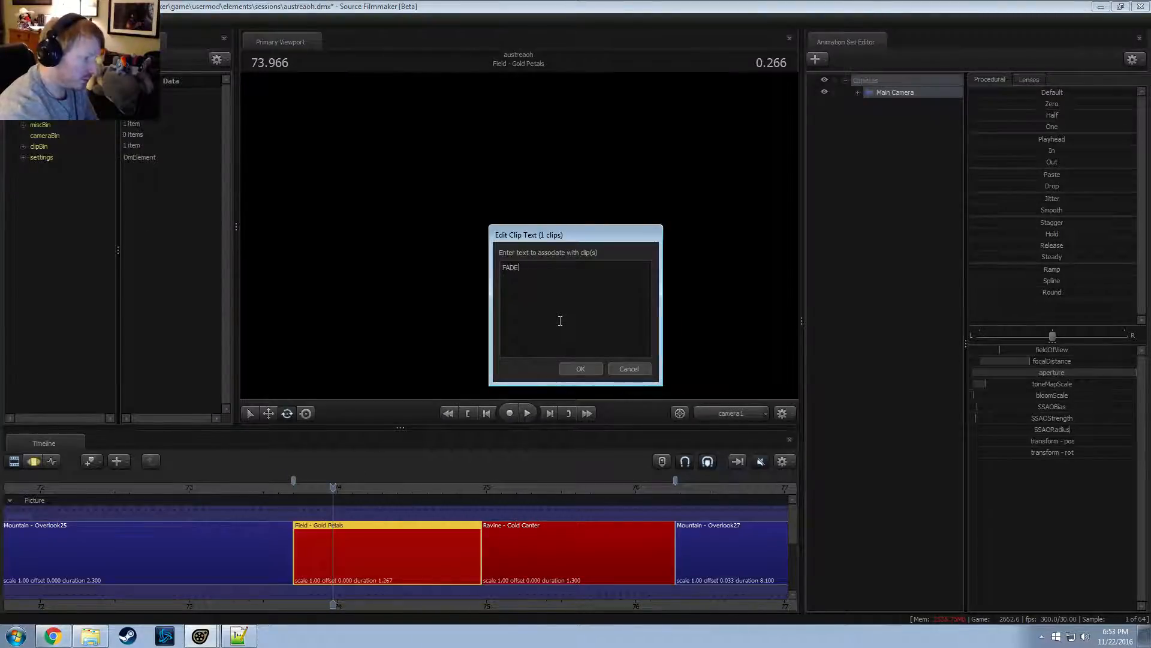
pyautogui.write(' RIGHT ->')
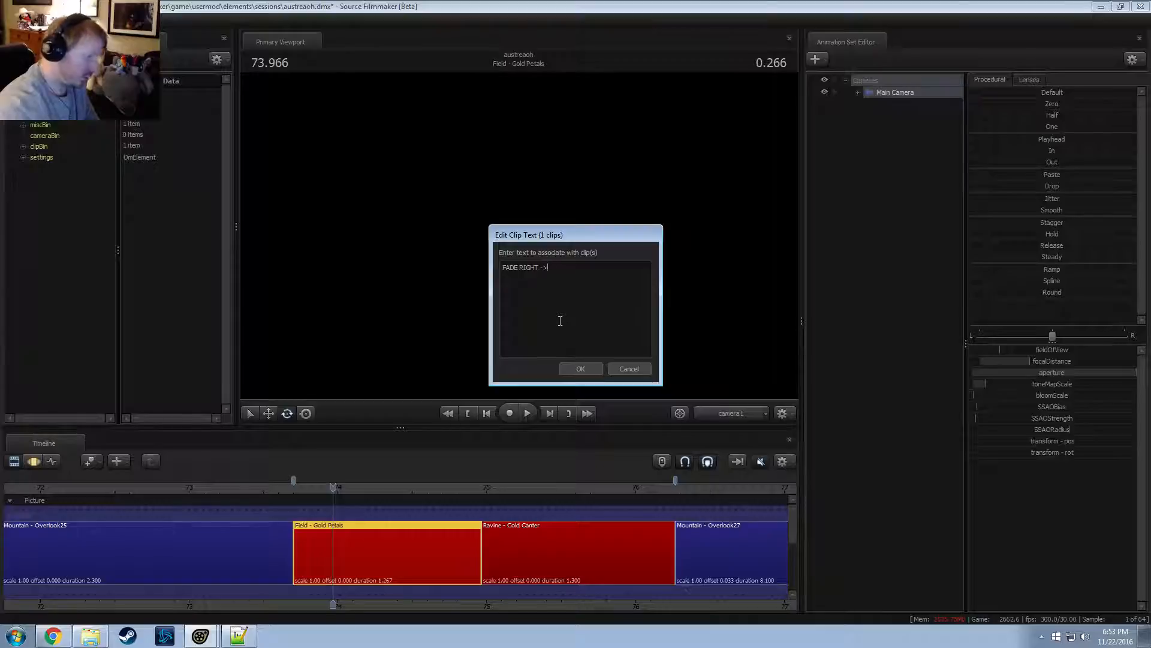
pyautogui.press('BackSpace')
pyautogui.write('->')
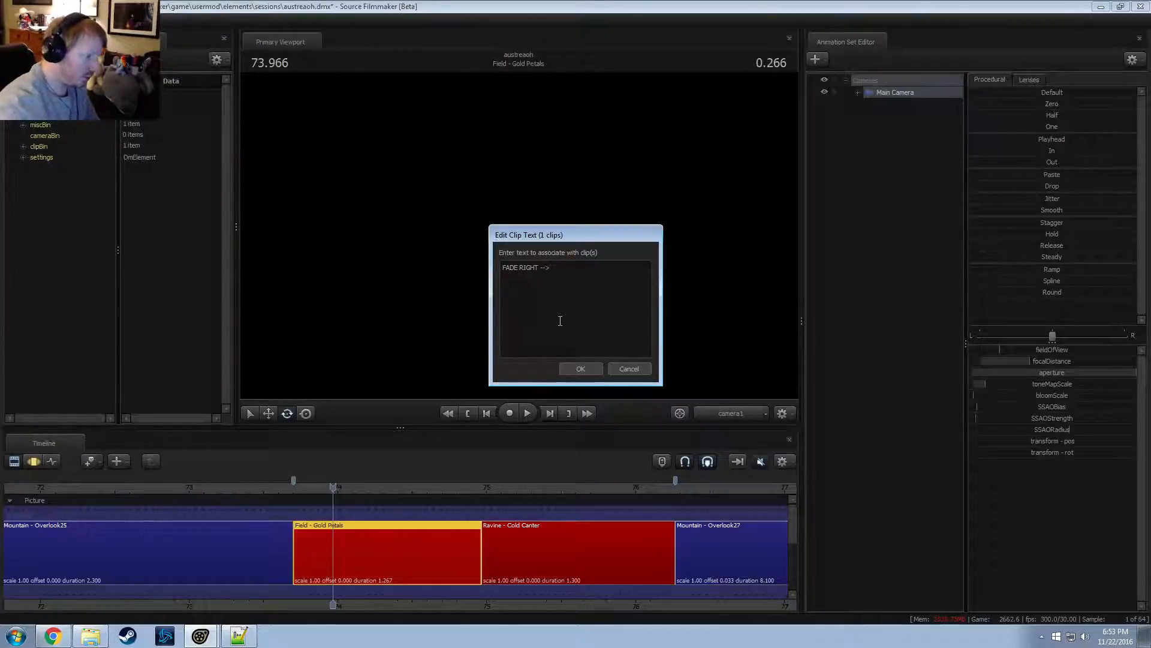
pyautogui.click(580, 368)
# Set the clip text of the Ravine - Cold Canter shot to "<-- FADE LEFT"
pyautogui.click(549, 541)
pyautogui.rightClick(550, 541)
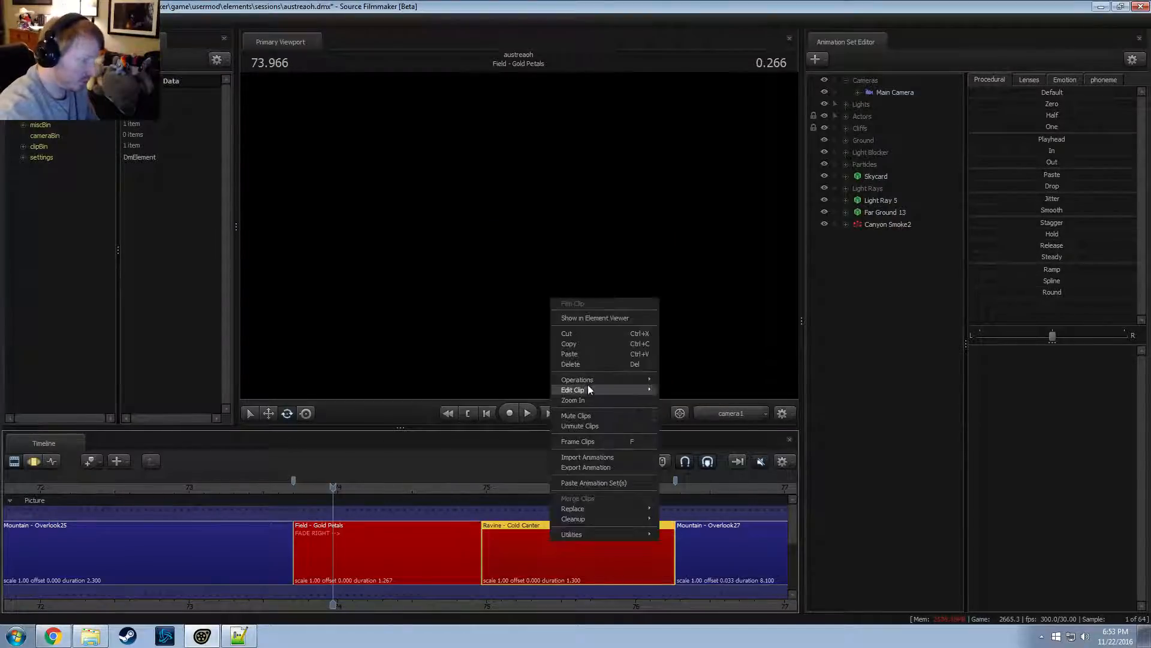
pyautogui.moveTo(588, 390)
pyautogui.click(701, 407)
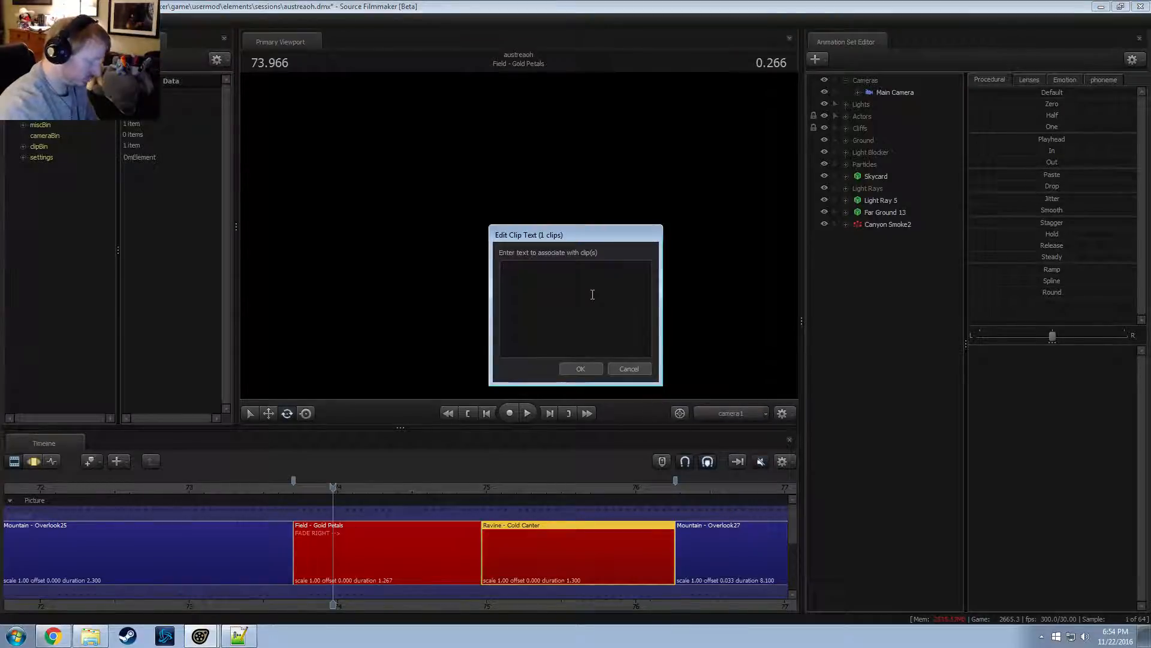
pyautogui.write('<-- FADE LEF')
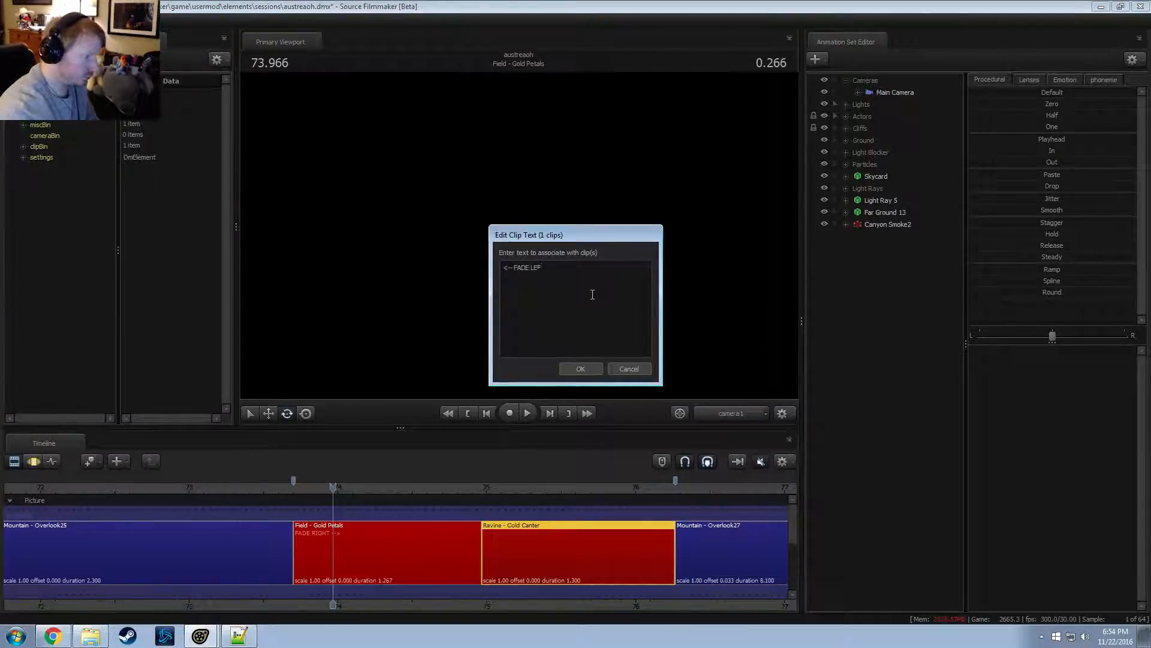
pyautogui.write('T')
pyautogui.click(583, 370)
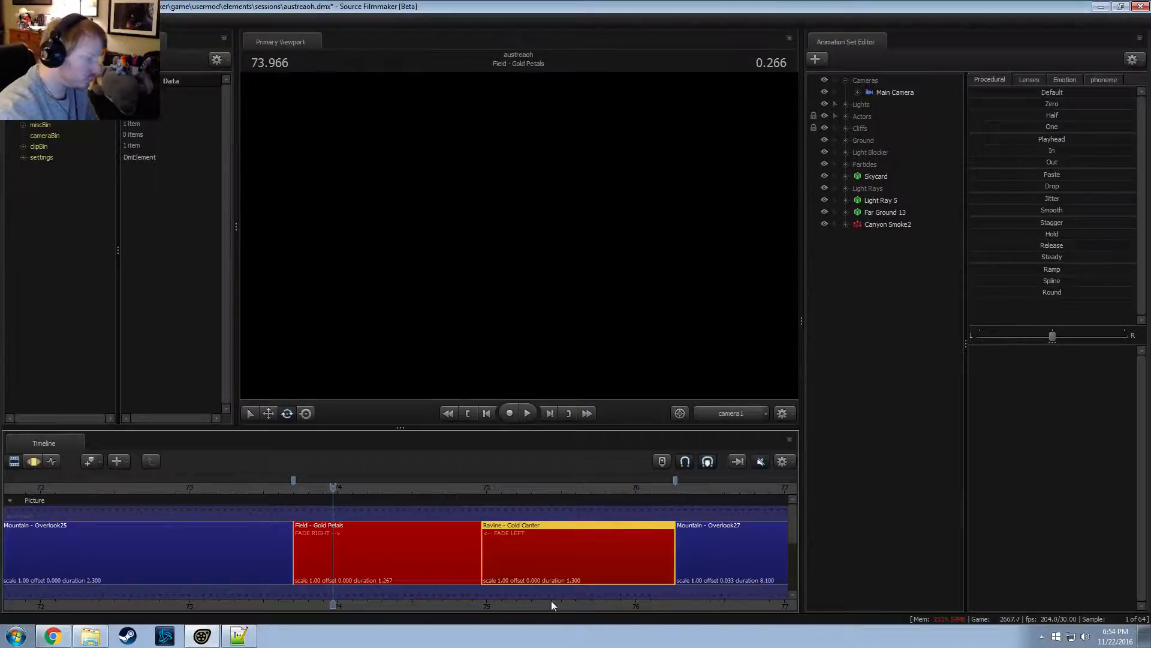
# Select the Field - Gold Petals shot and move the playhead to 73.800
pyautogui.click(384, 556)
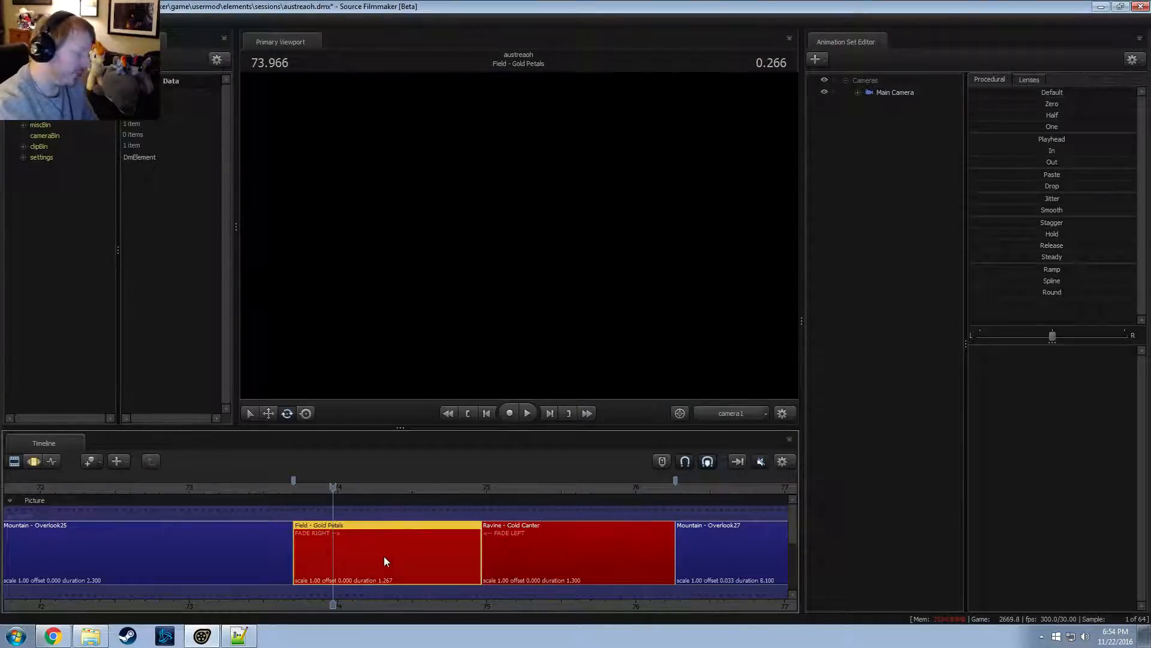
pyautogui.scroll(-3, 383, 556)
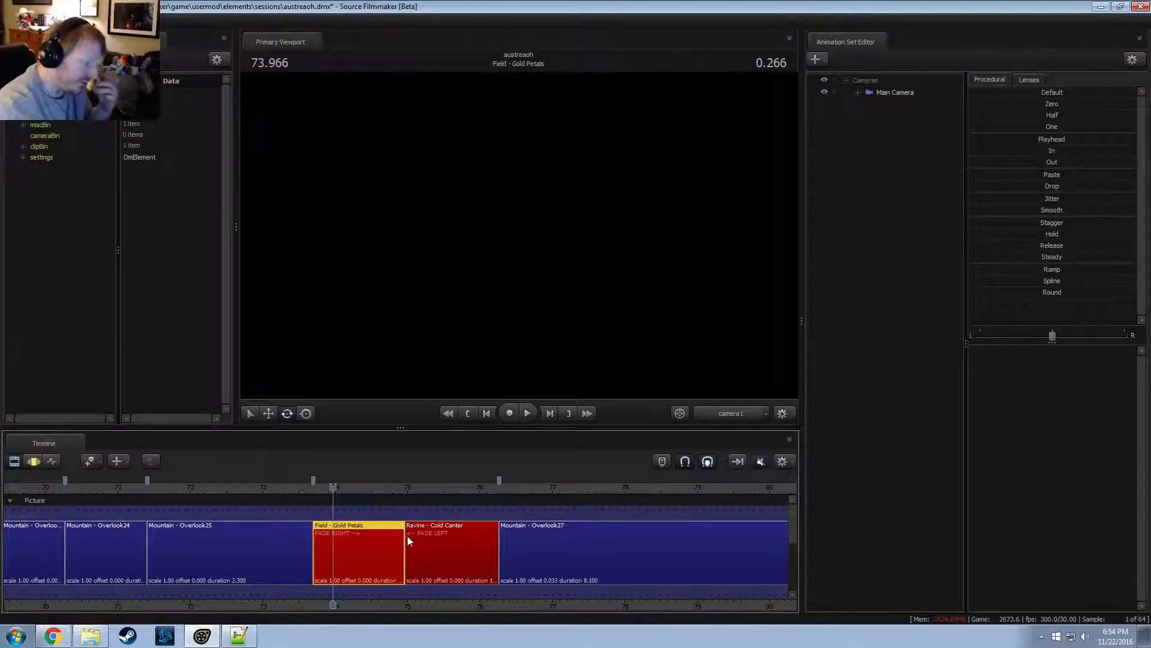
pyautogui.scroll(-3, 414, 540)
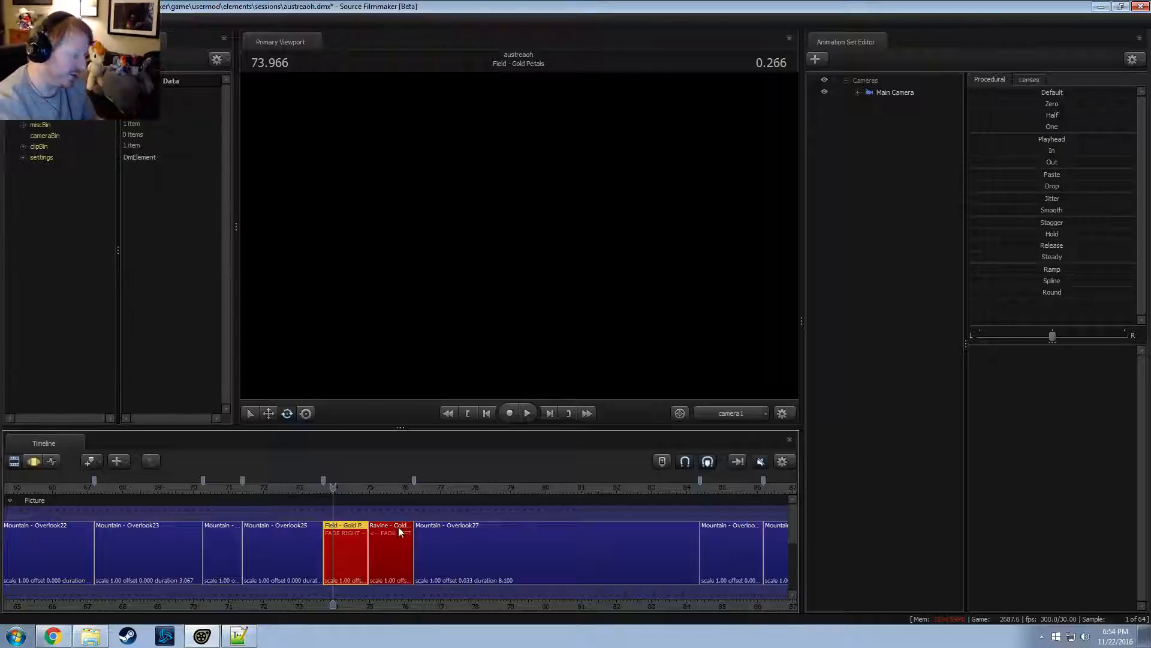
pyautogui.scroll(4, 373, 564)
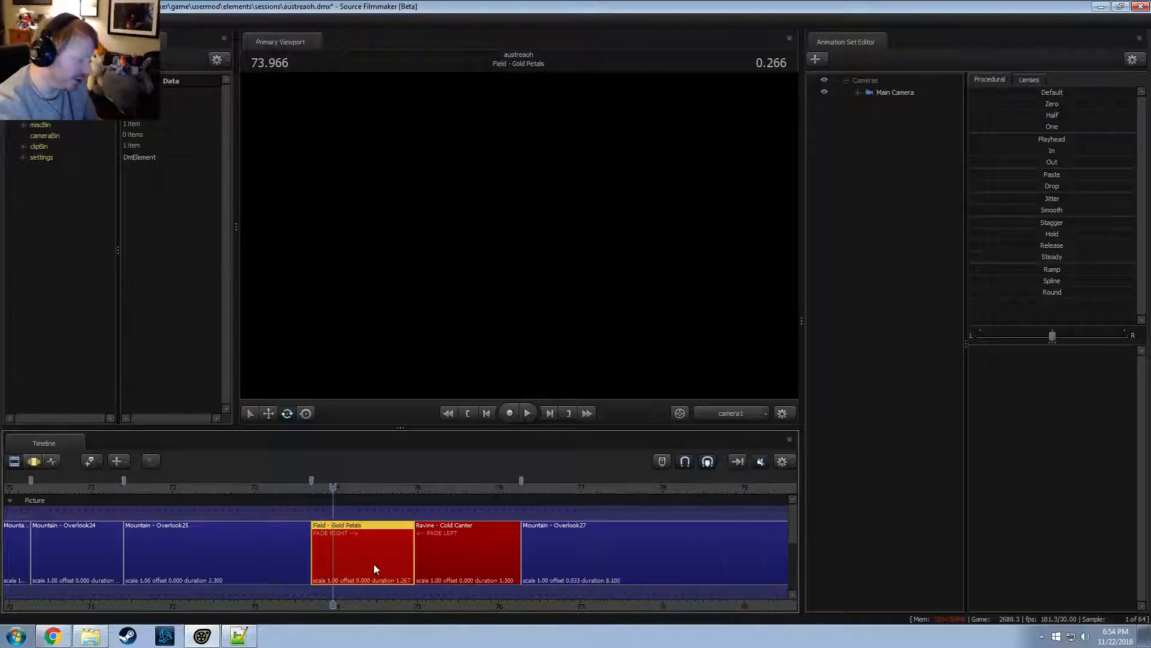
pyautogui.click(307, 491)
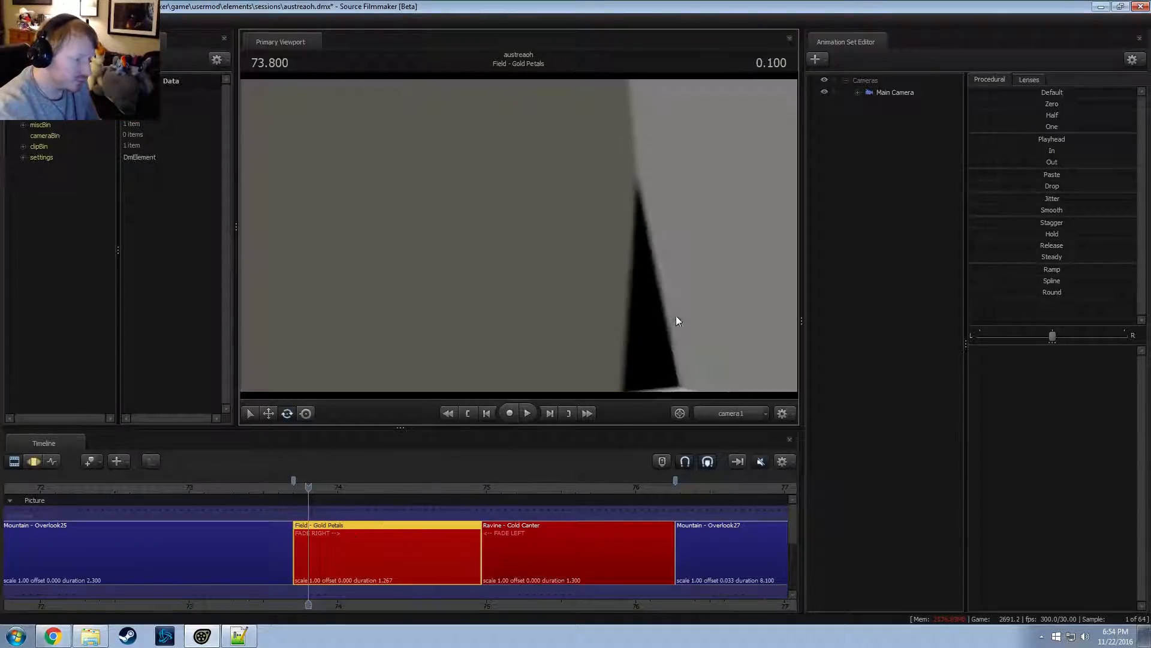
# Show hidden controls in the Field - Gold Petals animation set list and delete the empty Lights and Actors groups
pyautogui.rightClick(874, 144)
pyautogui.click(912, 216)
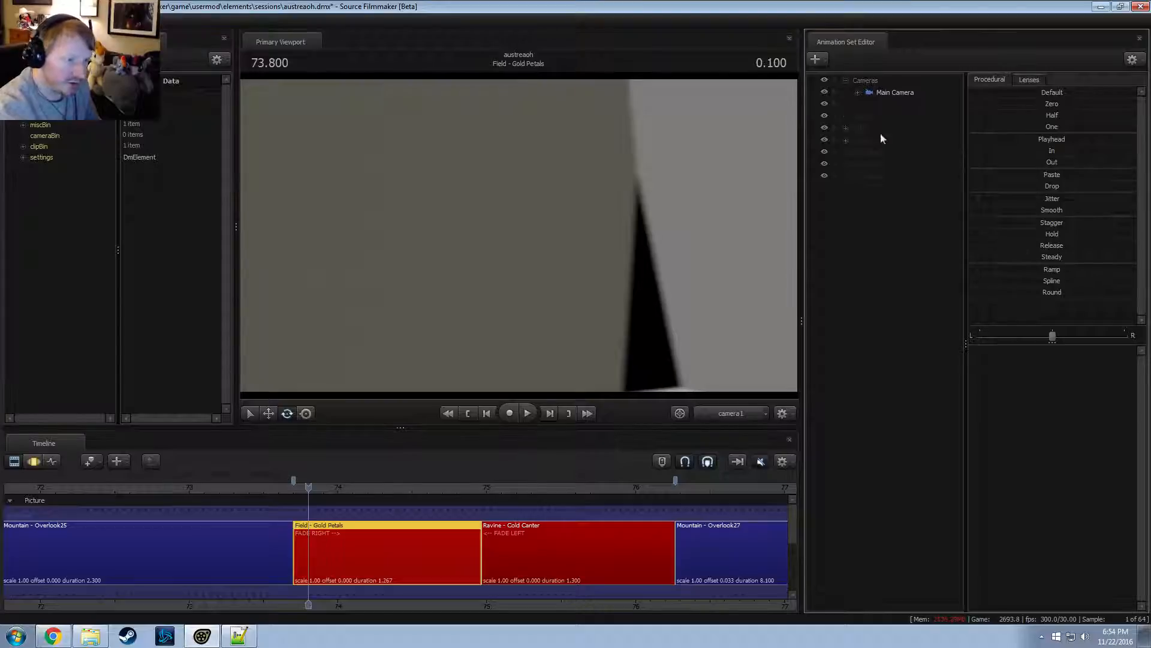
pyautogui.rightClick(858, 95)
pyautogui.click(859, 92)
pyautogui.rightClick(860, 105)
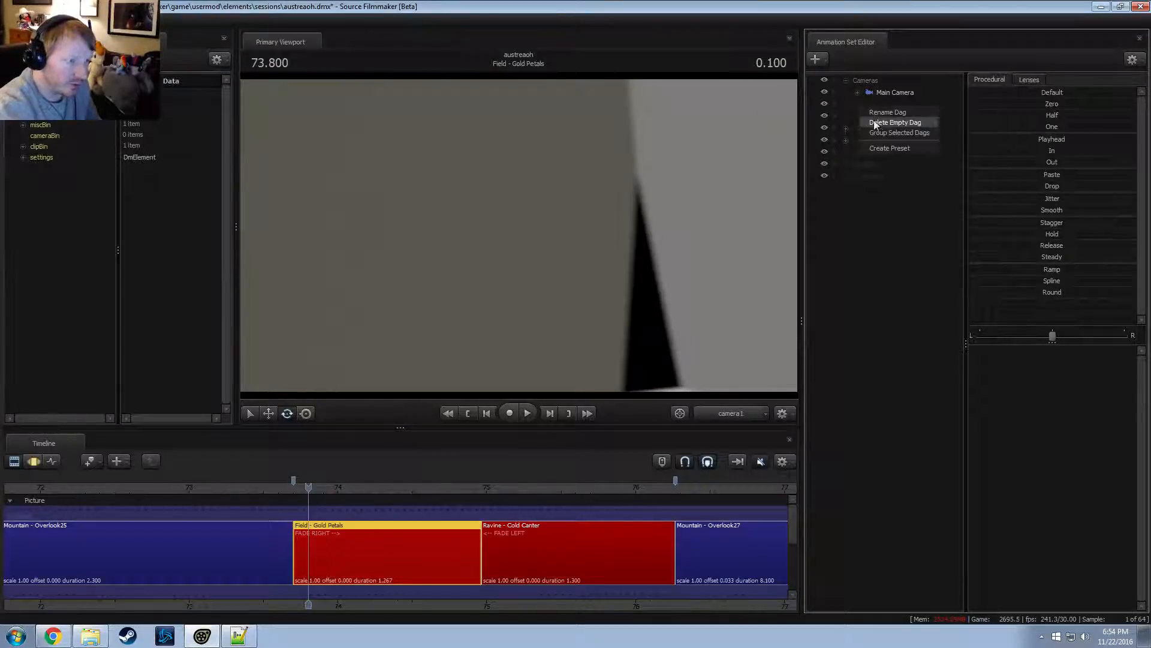
pyautogui.click(877, 123)
pyautogui.rightClick(858, 105)
pyautogui.click(876, 124)
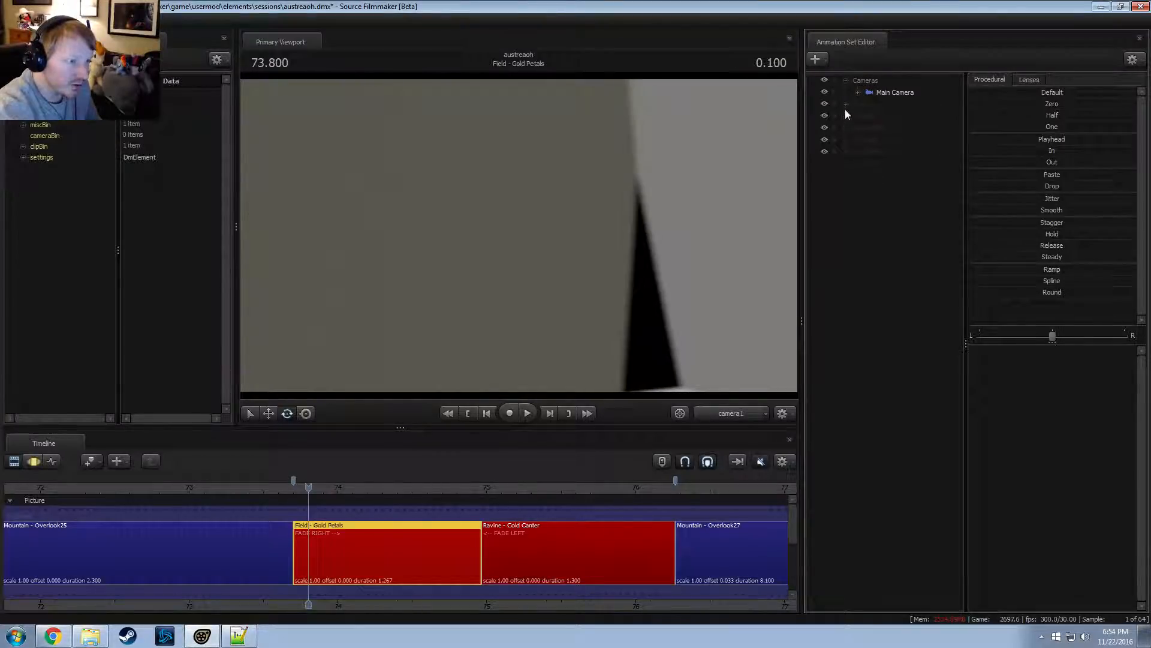
# Delete the empty nested groups inside Cliffs, along with the Cliffs group itself
pyautogui.rightClick(877, 114)
pyautogui.click(887, 129)
pyautogui.rightClick(876, 114)
pyautogui.click(883, 126)
pyautogui.rightClick(881, 122)
pyautogui.click(894, 136)
pyautogui.rightClick(862, 104)
pyautogui.click(885, 121)
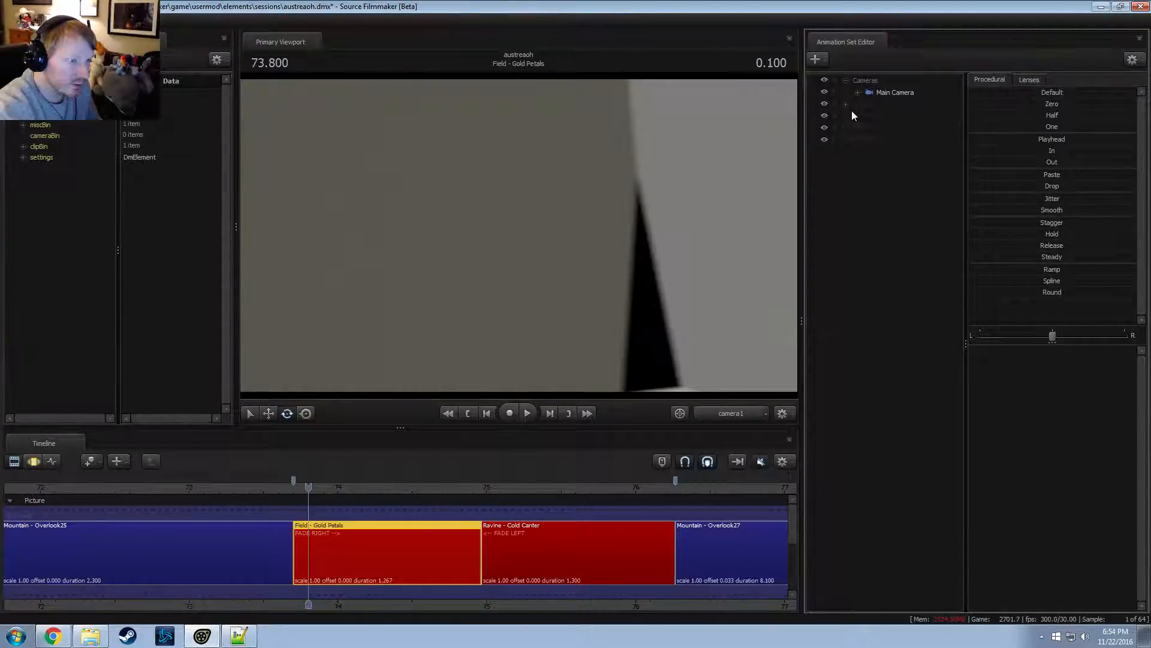
# Delete the empty nested groups inside Ground, along with the Ground group itself
pyautogui.click(846, 104)
pyautogui.rightClick(872, 119)
pyautogui.click(889, 134)
pyautogui.rightClick(869, 118)
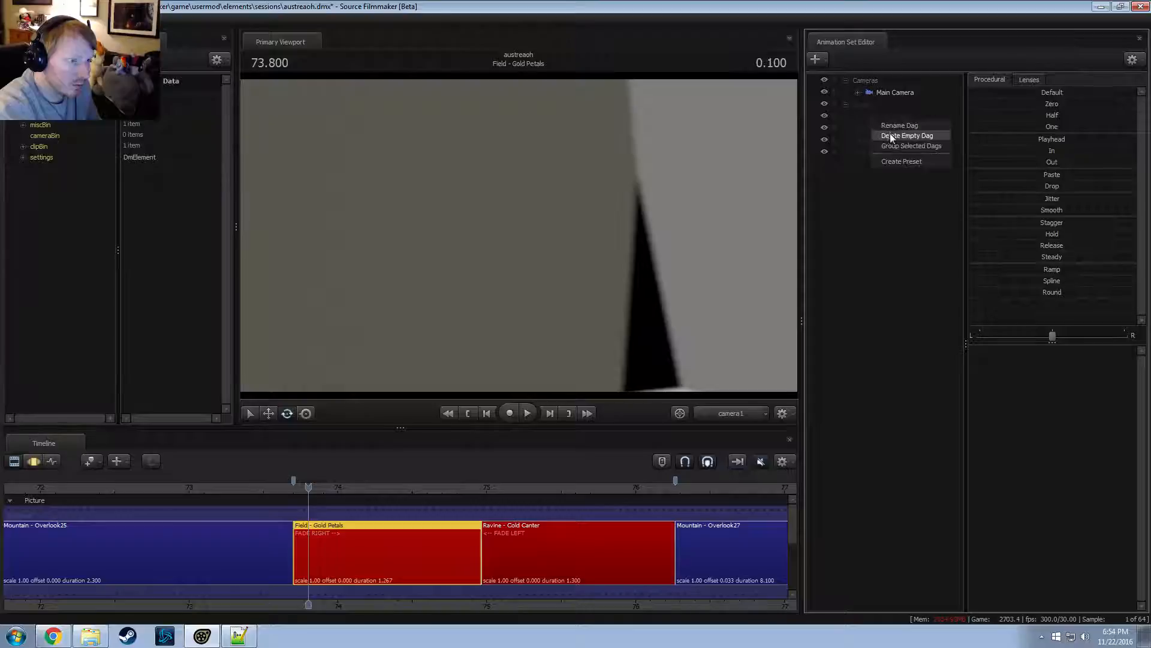
pyautogui.click(890, 133)
pyautogui.rightClick(865, 107)
pyautogui.click(886, 121)
# Delete the empty Light Blocker, Particles and Light Rays groups, and hide the hidden controls again
pyautogui.rightClick(866, 106)
pyautogui.click(885, 122)
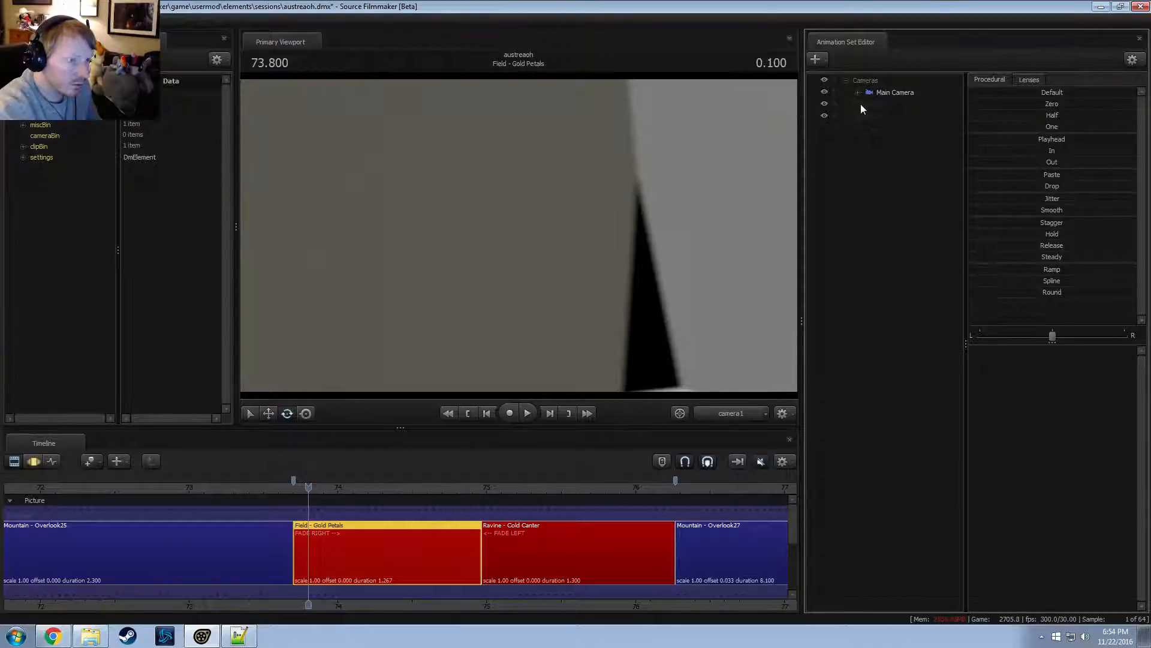
pyautogui.rightClick(861, 103)
pyautogui.click(878, 121)
pyautogui.rightClick(867, 105)
pyautogui.click(886, 121)
pyautogui.rightClick(863, 116)
pyautogui.click(905, 196)
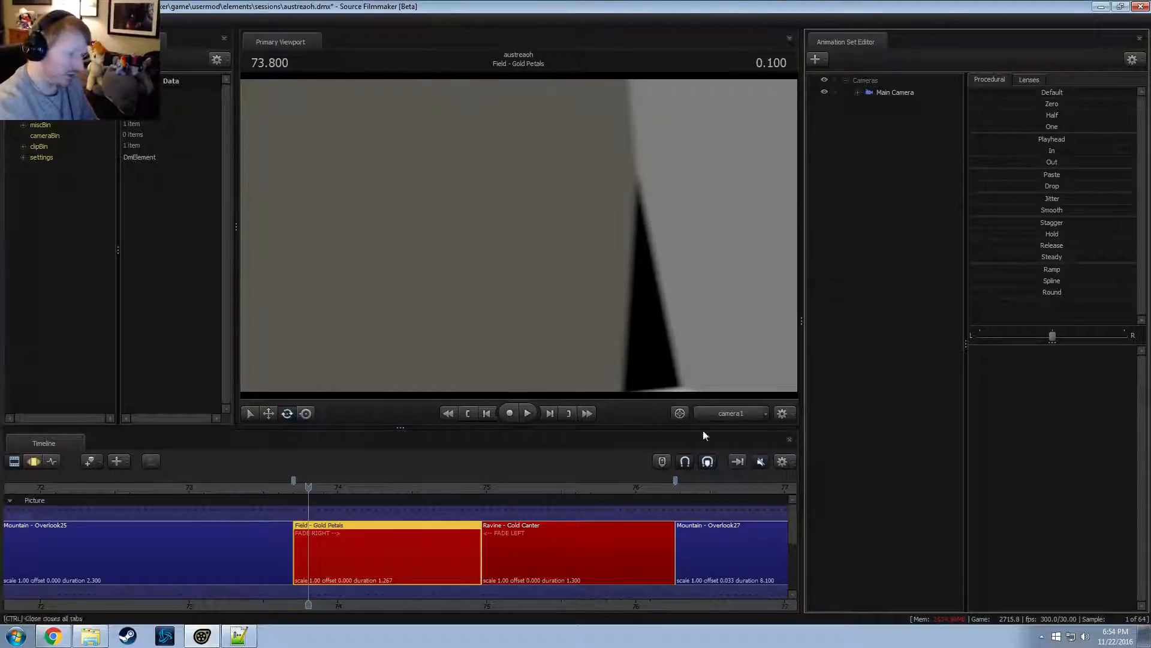
pyautogui.rightClick(875, 208)
pyautogui.click(870, 171)
pyautogui.rightClick(878, 155)
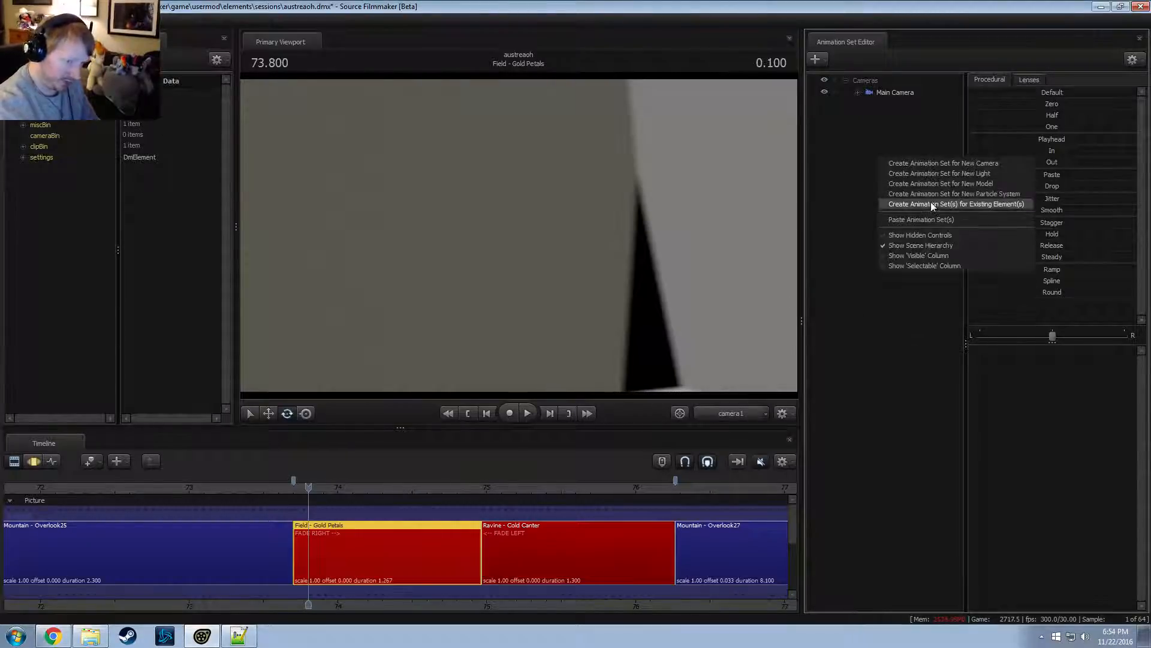
pyautogui.click(940, 185)
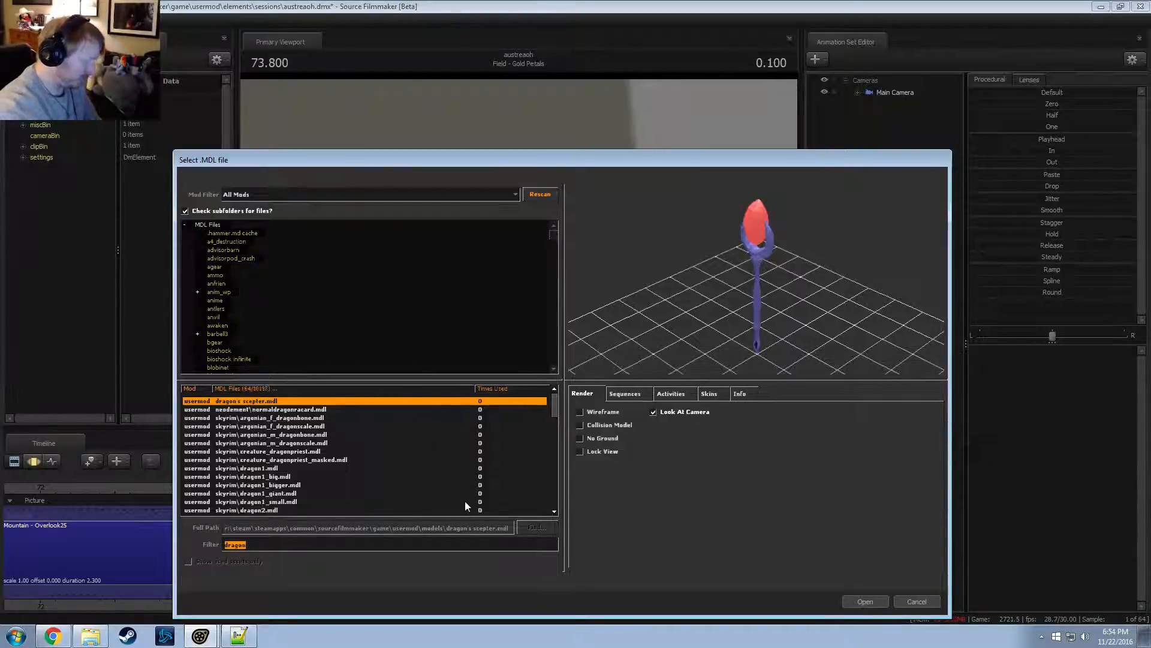
pyautogui.press('Return')
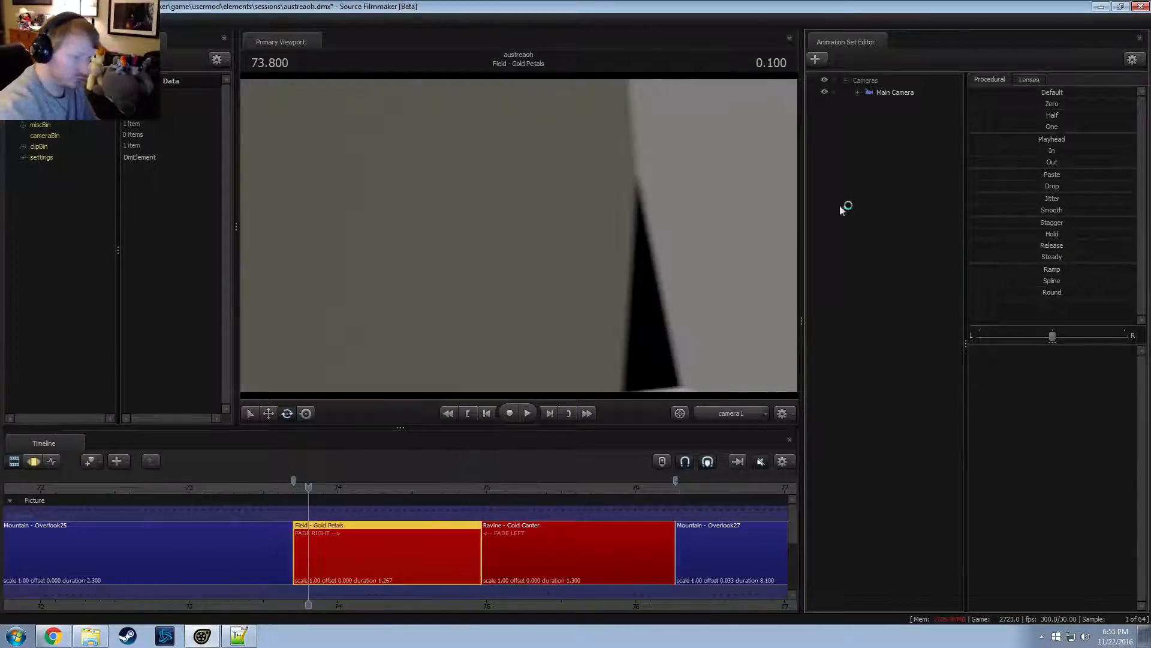
# Start an animation set for a new model and filter the model list by vn_
pyautogui.rightClick(868, 189)
pyautogui.click(913, 218)
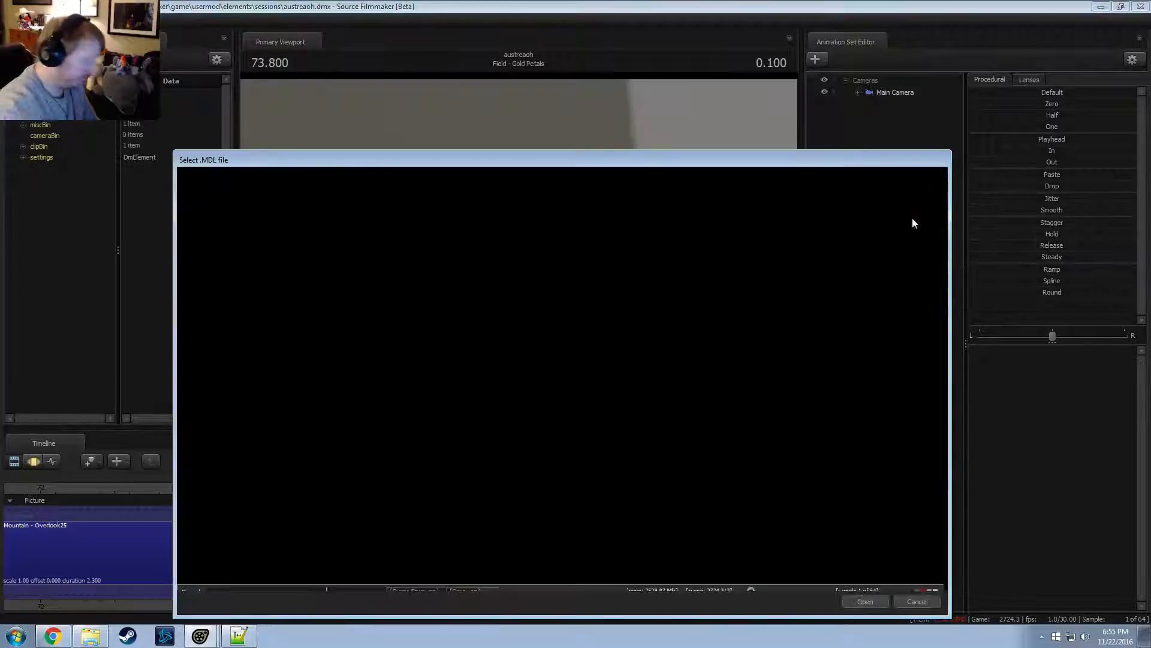
pyautogui.write('n_')
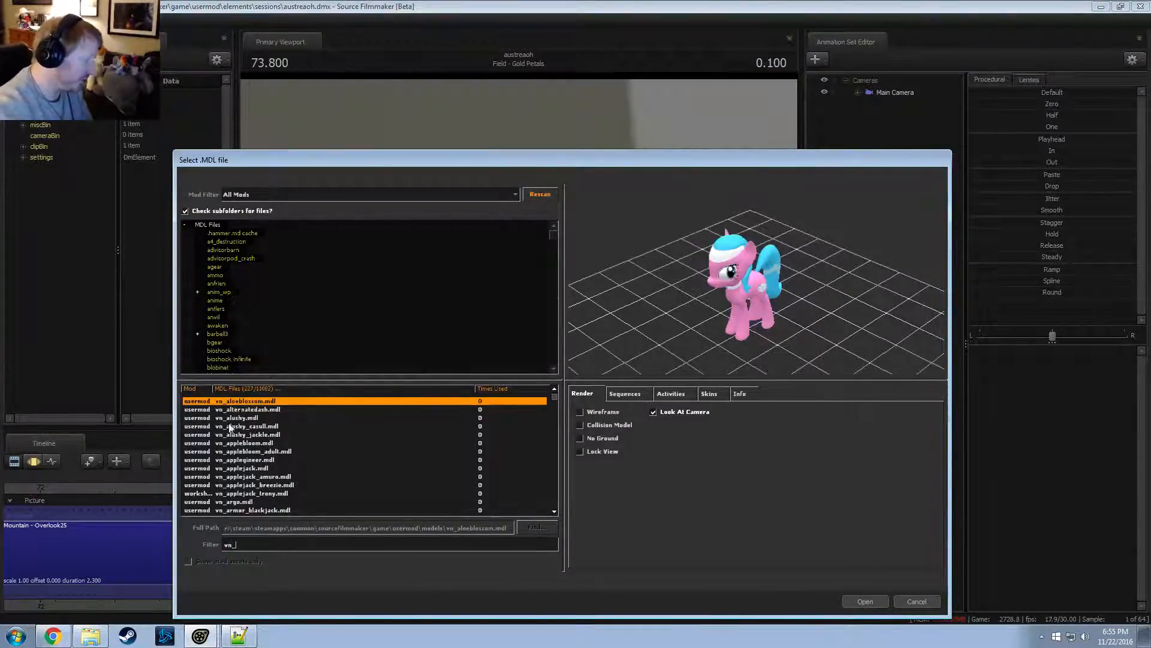
# Preview the first vn_ models across all MDL folders, including vn_applebloom.mdl and vn_applebloom_adult.mdl
pyautogui.press('Down')
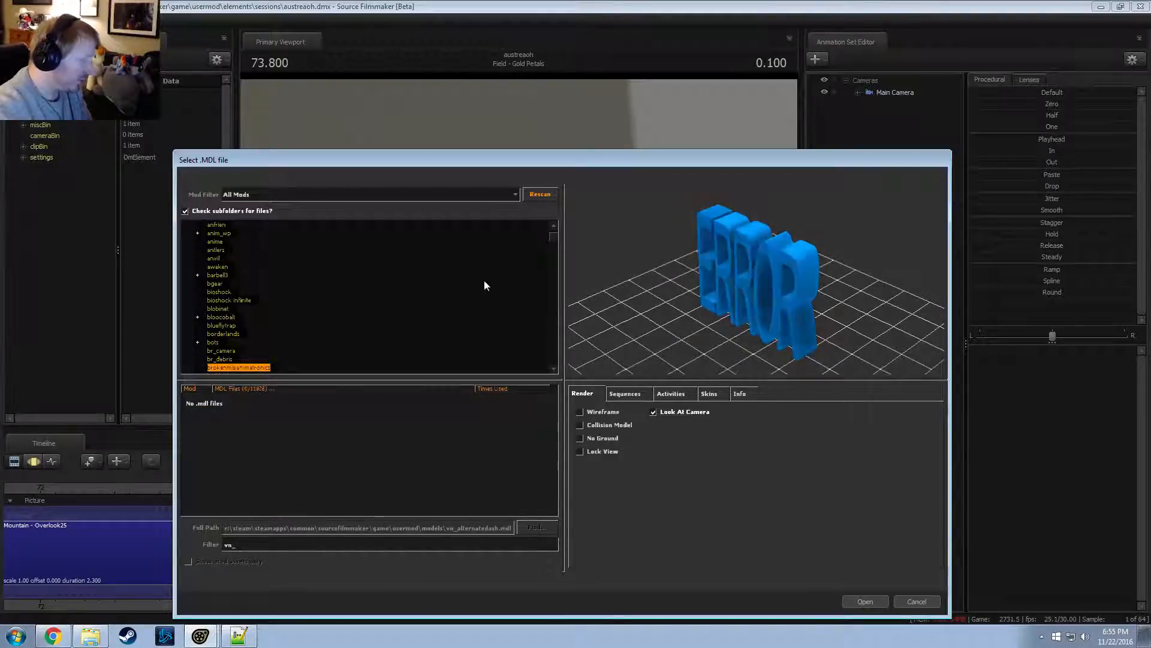
pyautogui.scroll(3, 484, 285)
pyautogui.click(219, 224)
pyautogui.press('Down')
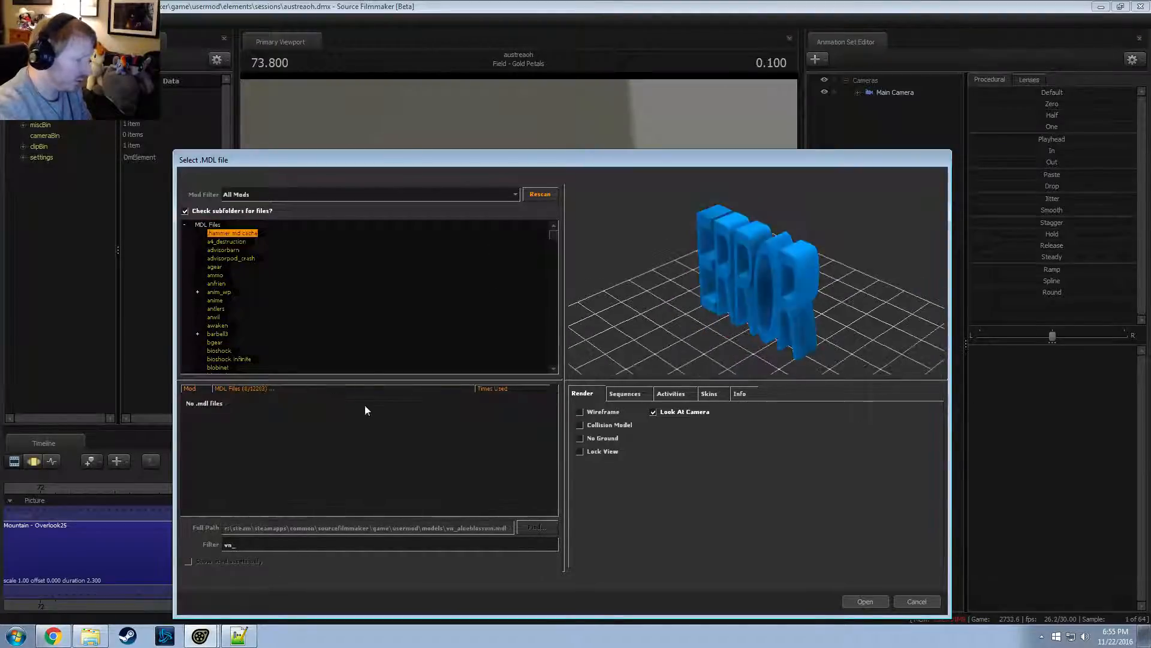
pyautogui.press('Up')
pyautogui.click(258, 443)
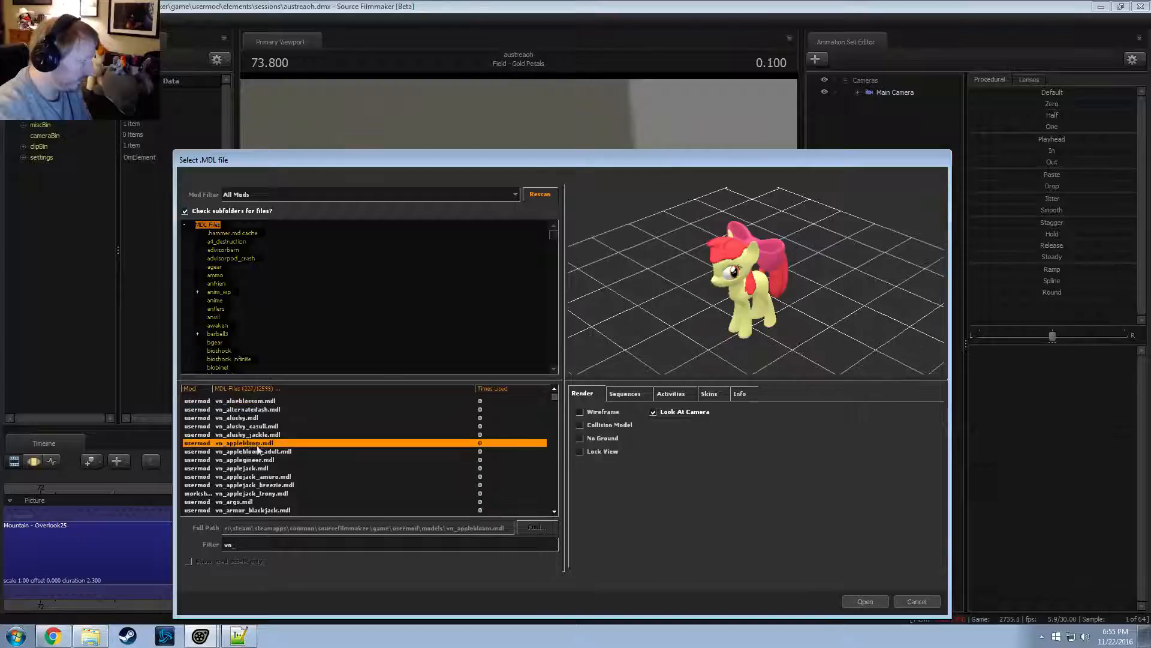
pyautogui.press('Down')
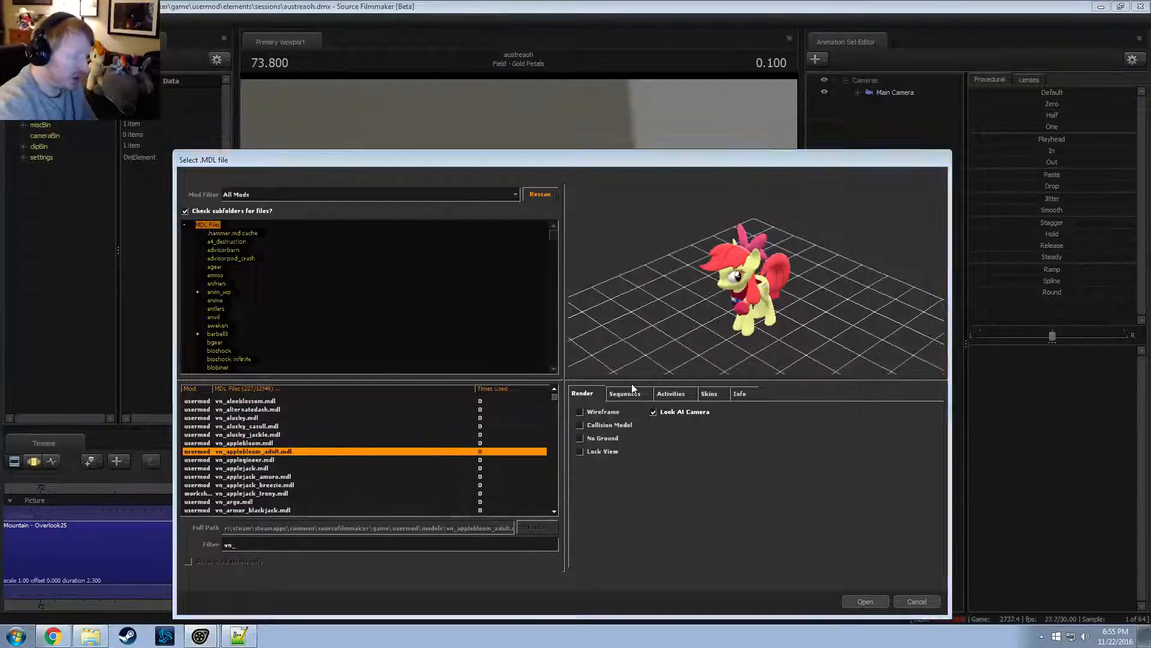
# Switch to the browser, check the Gold Petals wiki page for the character's coat, mane and eye colours, and return to the model picker
pyautogui.hotkey('alt', 'Tab')
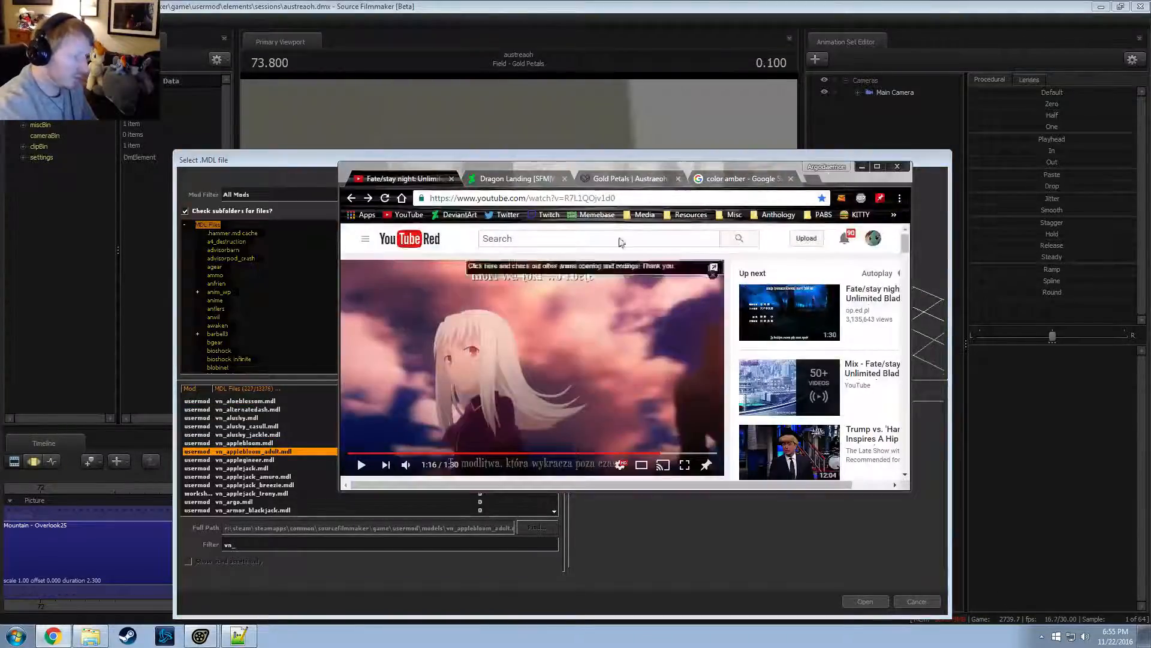
pyautogui.click(621, 178)
pyautogui.scroll(-8, 687, 366)
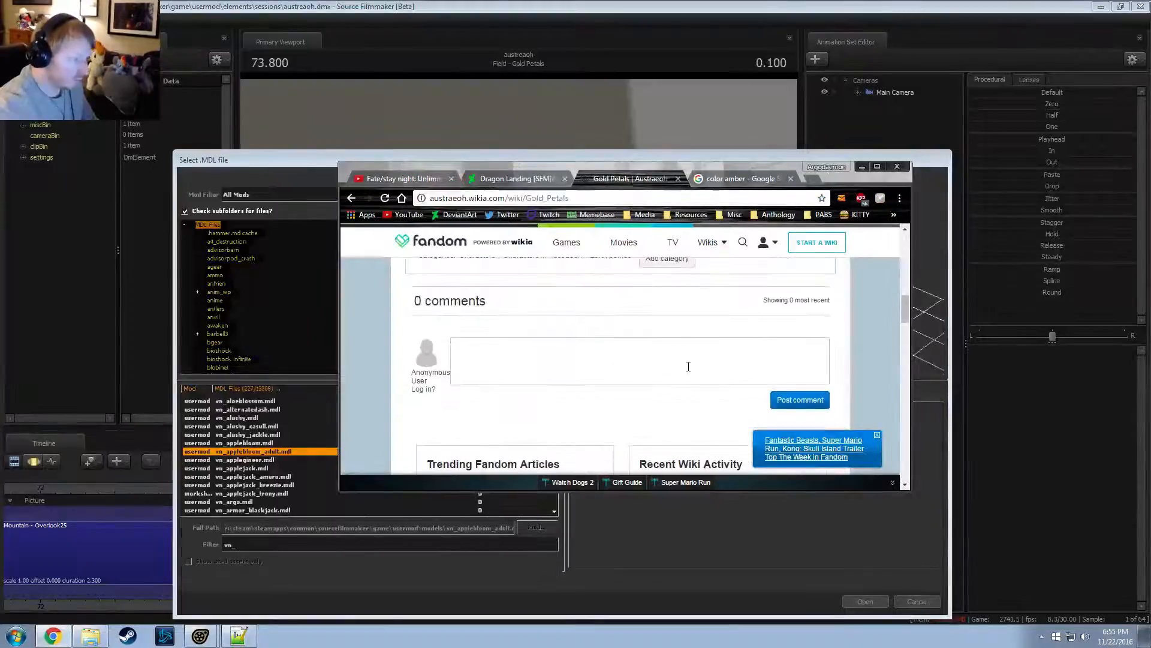
pyautogui.scroll(4, 687, 366)
pyautogui.scroll(-5, 687, 368)
pyautogui.scroll(7, 687, 370)
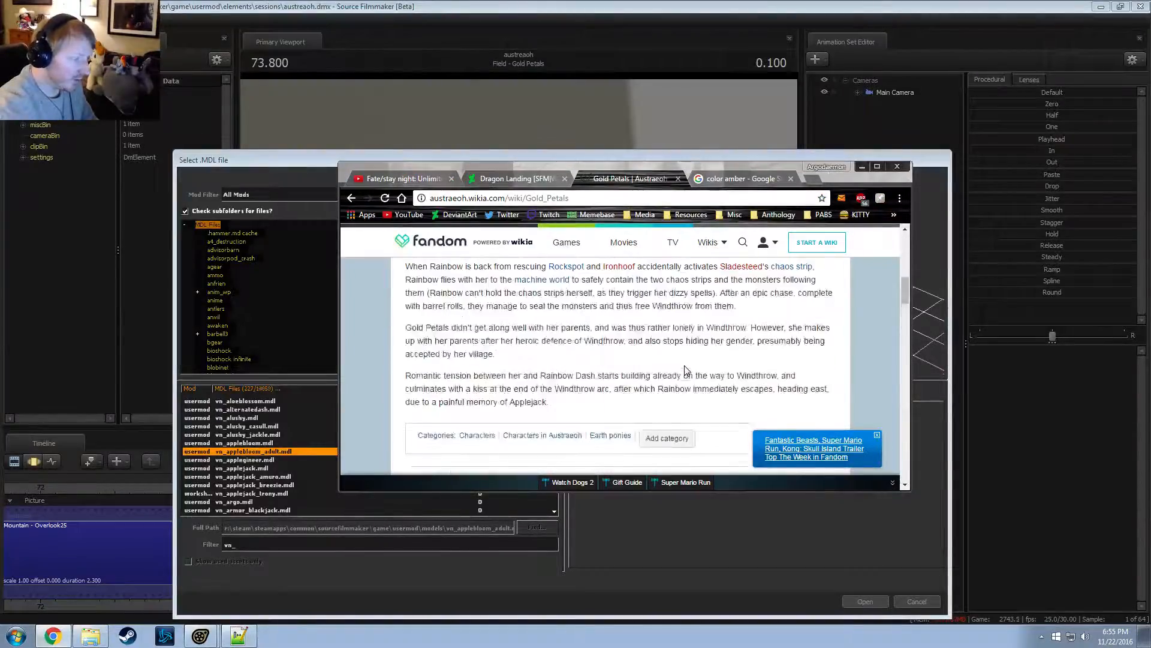
pyautogui.scroll(-5, 685, 363)
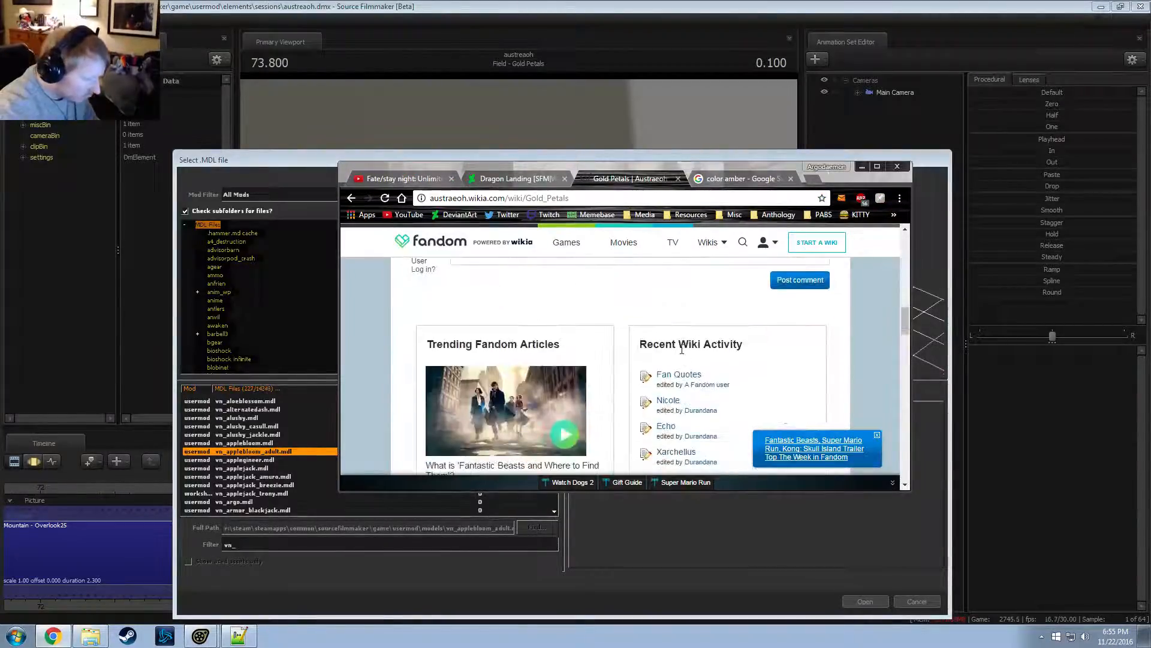
pyautogui.scroll(8, 685, 329)
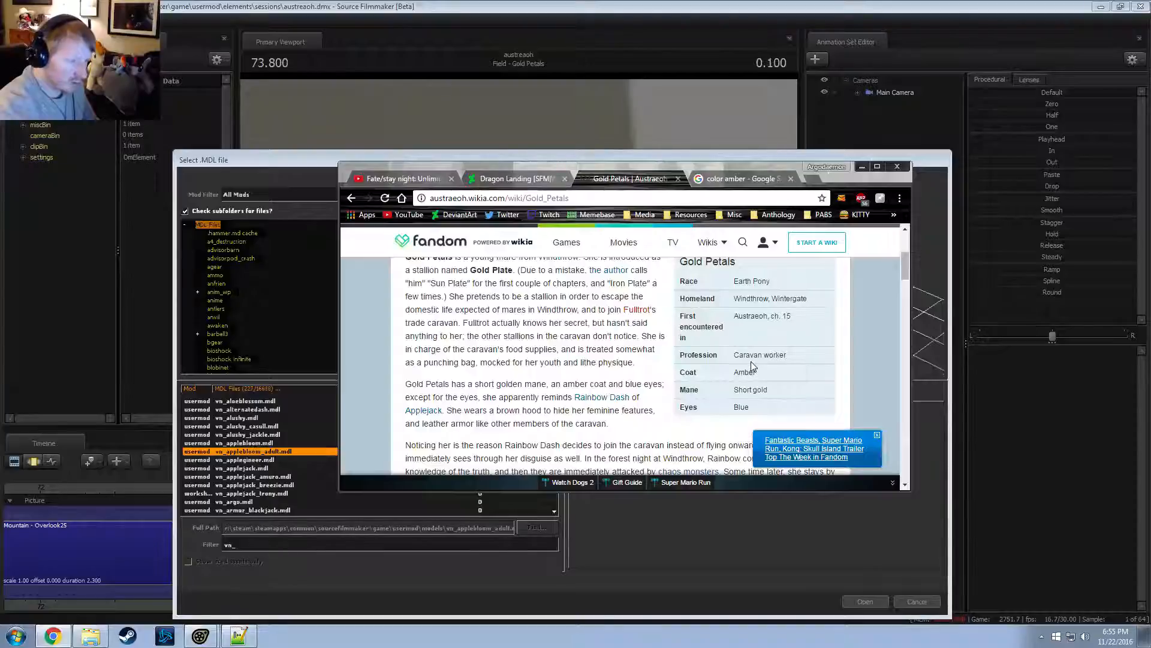
pyautogui.scroll(-1, 756, 294)
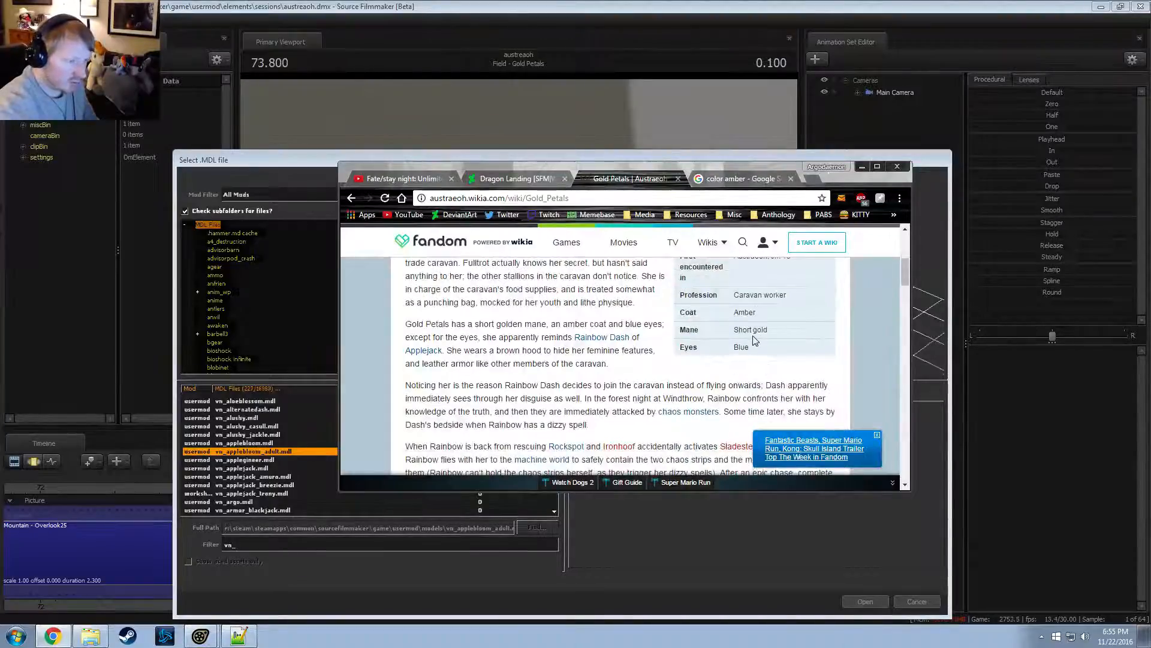
pyautogui.hotkey('alt', 'Tab')
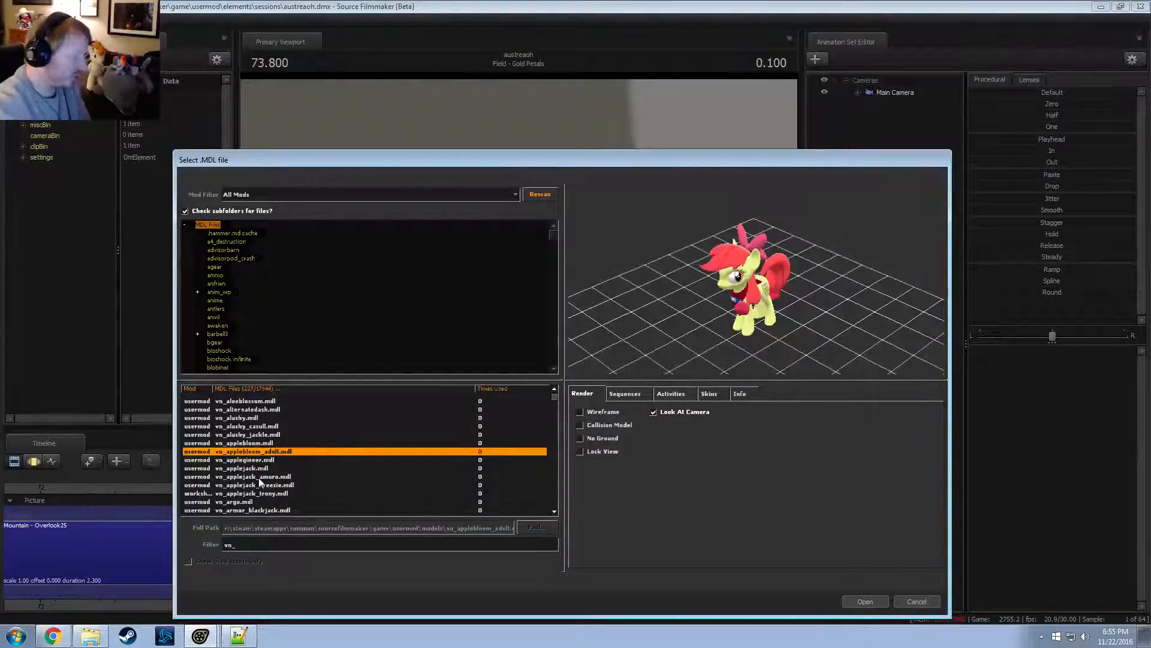
# Preview the vn_ models from vn_applejack.mdl through vn_berylimagination_v3.mdl as possible bases for Gold Petals
pyautogui.press('Down')
pyautogui.press('Down')
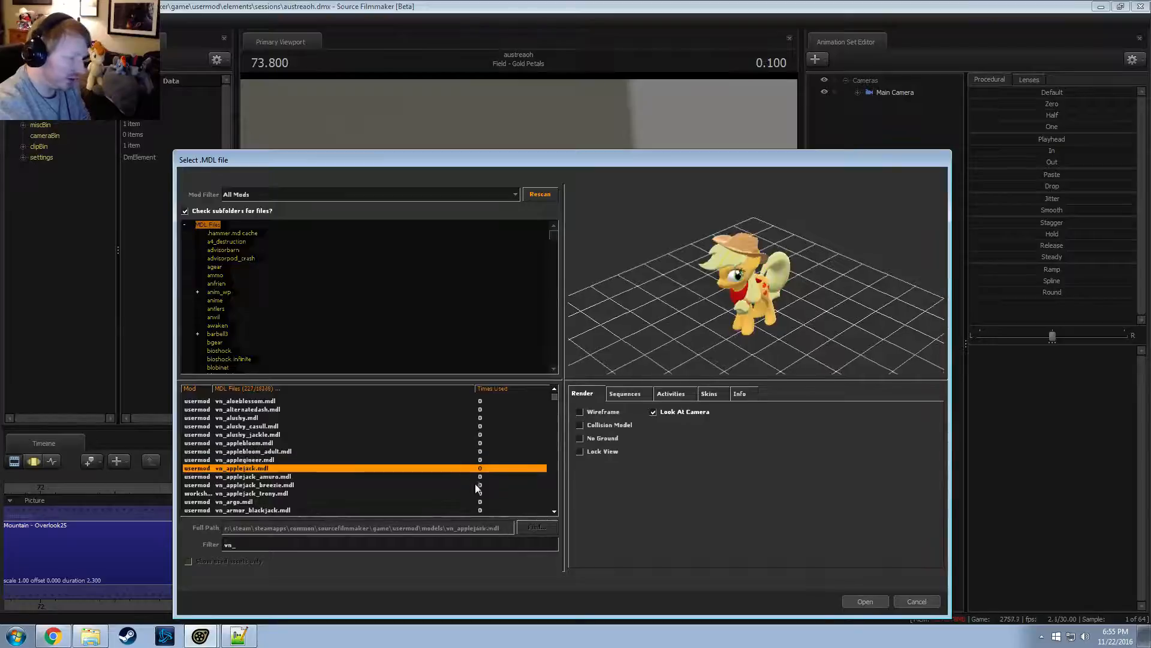
pyautogui.scroll(-3, 308, 460)
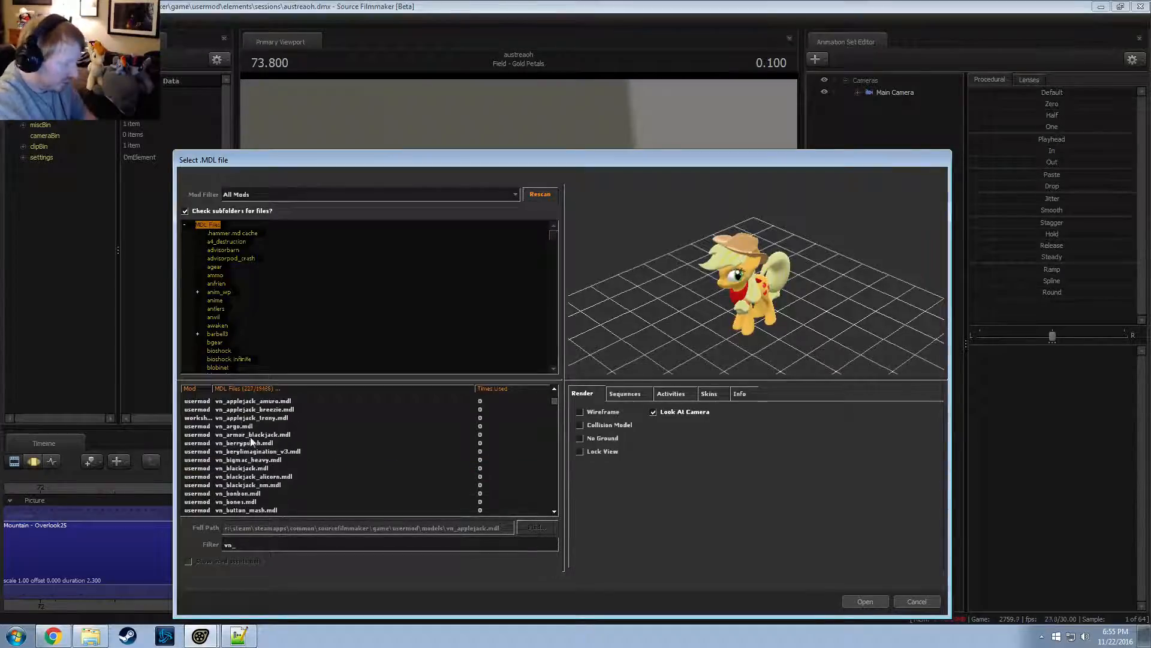
pyautogui.click(247, 427)
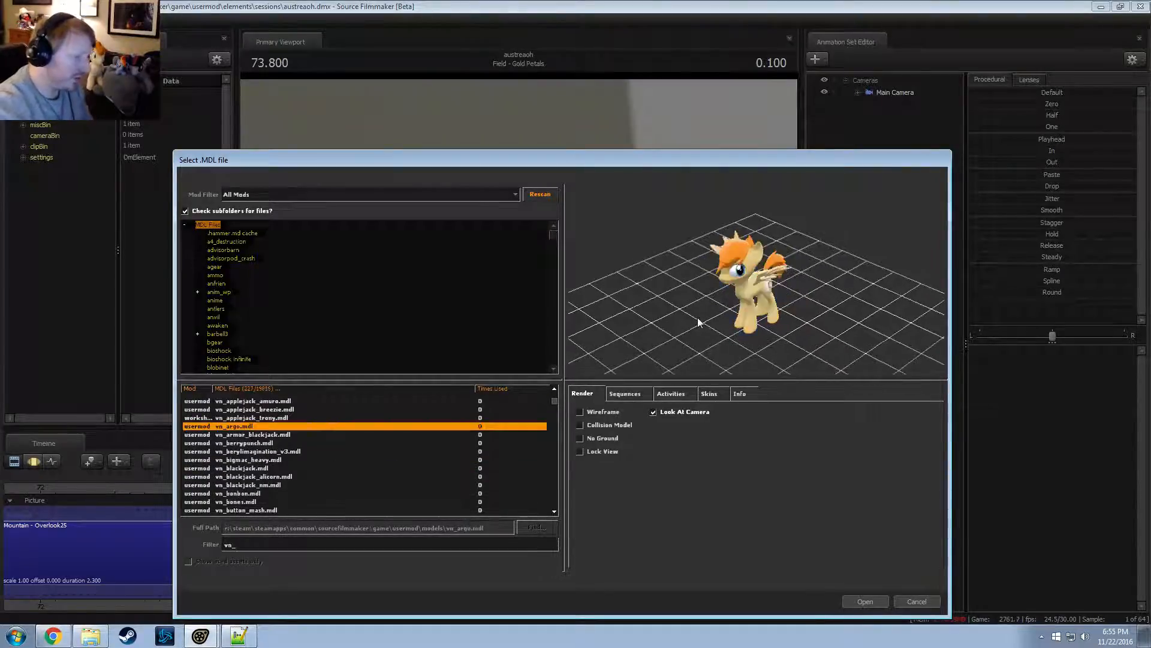
pyautogui.press('Down')
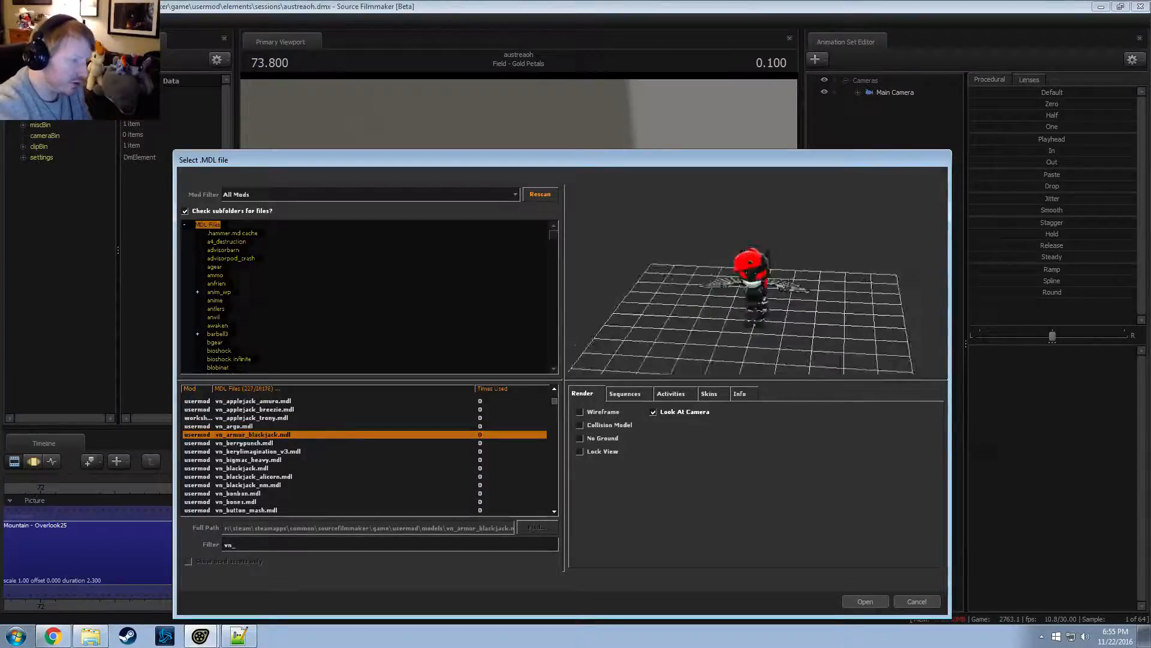
pyautogui.press('Down')
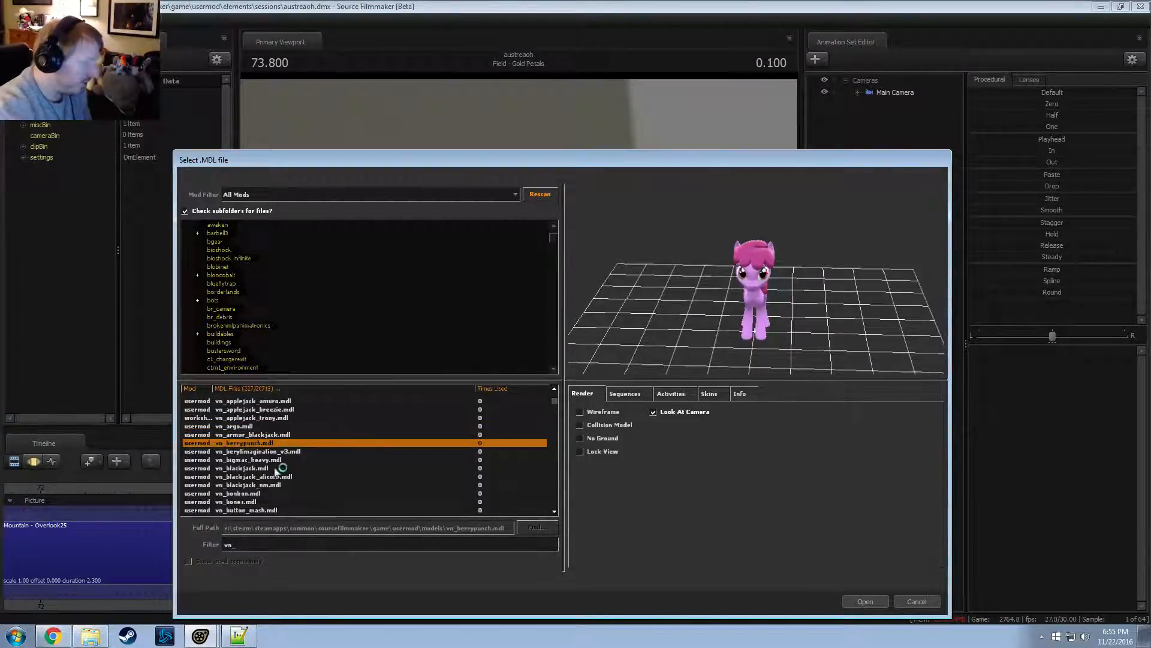
pyautogui.press('Down')
pyautogui.scroll(-1, 248, 475)
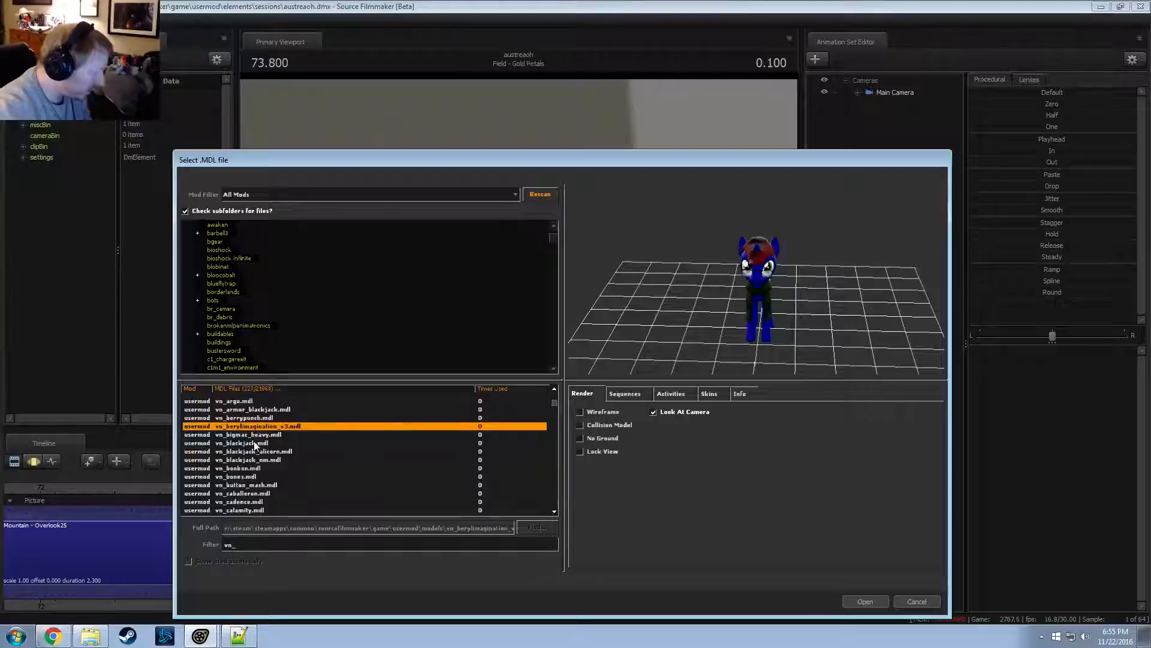
# Preview the Blackjack variants and inspect vn_blackjack_nm.mdl's head up close
pyautogui.click(254, 443)
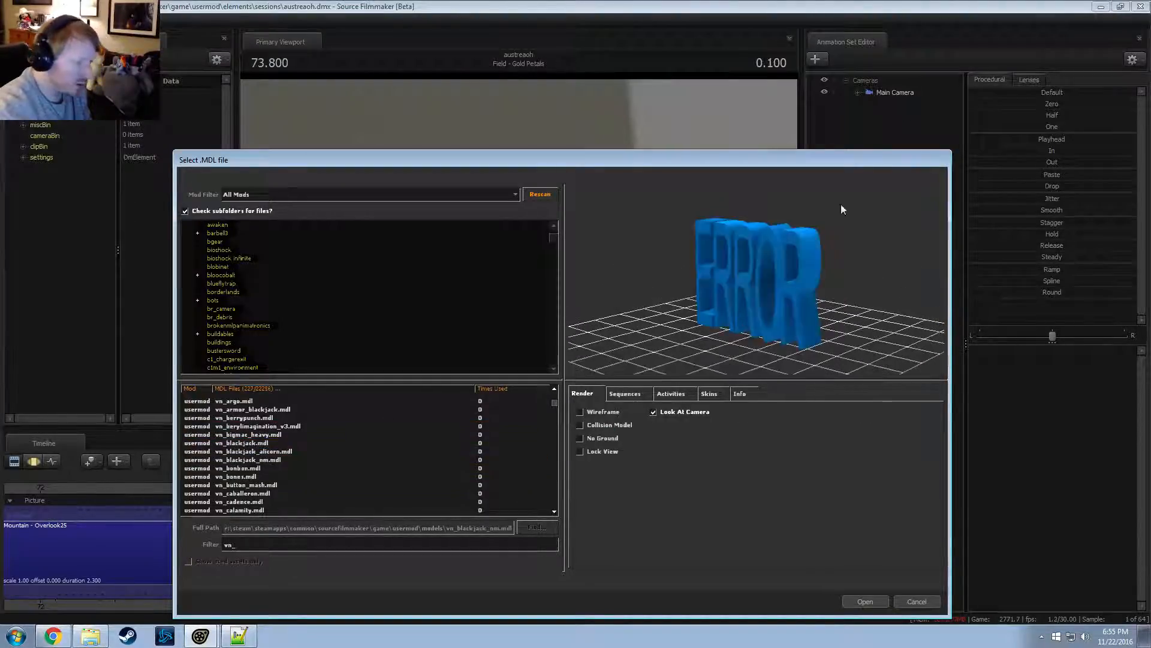
pyautogui.scroll(-1, 253, 459)
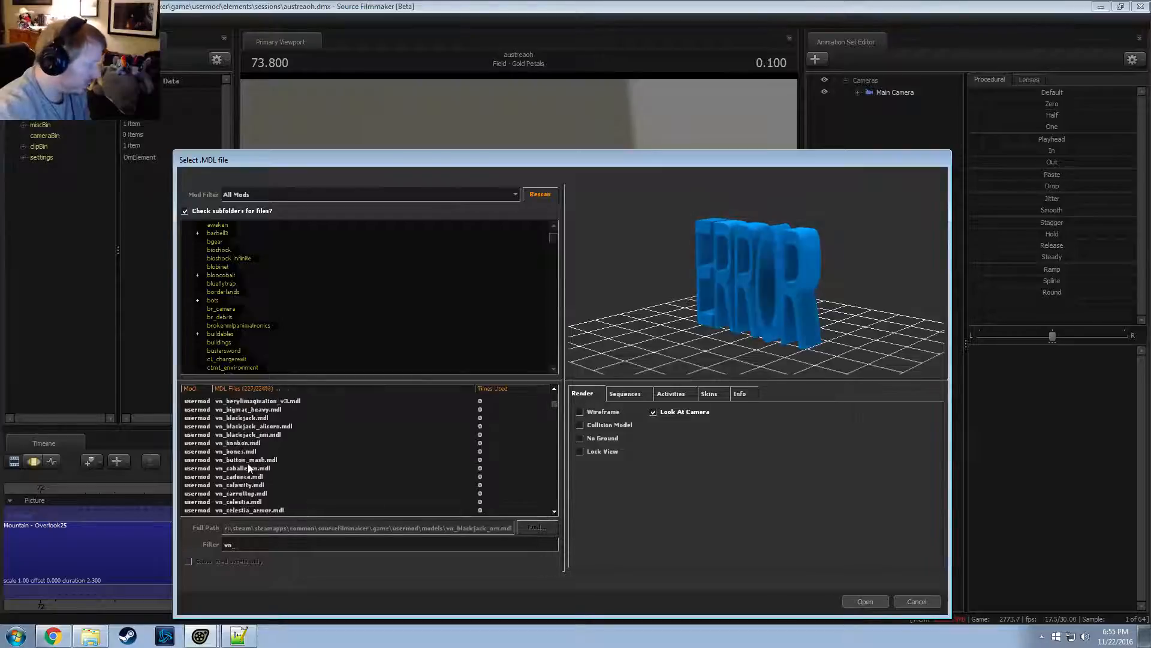
pyautogui.click(261, 434)
pyautogui.moveTo(743, 276); pyautogui.dragTo(755, 276)
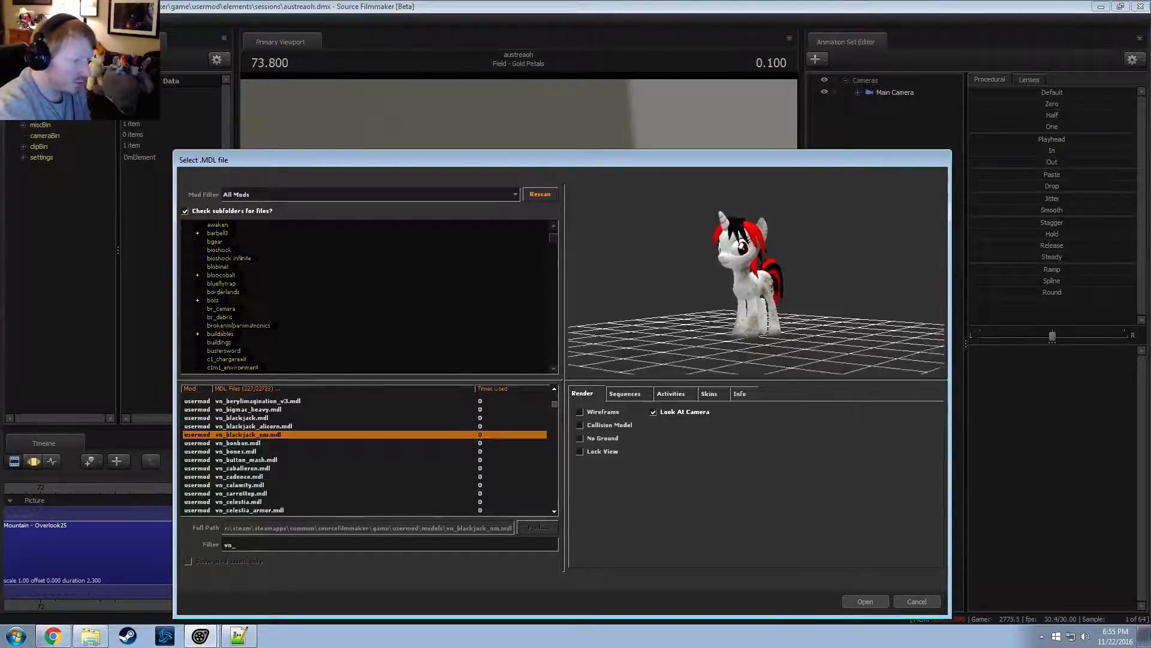
pyautogui.moveTo(755, 276); pyautogui.dragTo(755, 239, button='right')
pyautogui.moveTo(756, 240)
pyautogui.mouseDown()
pyautogui.moveTo(786, 270)
pyautogui.moveTo(849, 267)
pyautogui.moveTo(753, 236)
pyautogui.mouseUp()
pyautogui.moveTo(753, 235); pyautogui.dragTo(772, 264, button='middle')
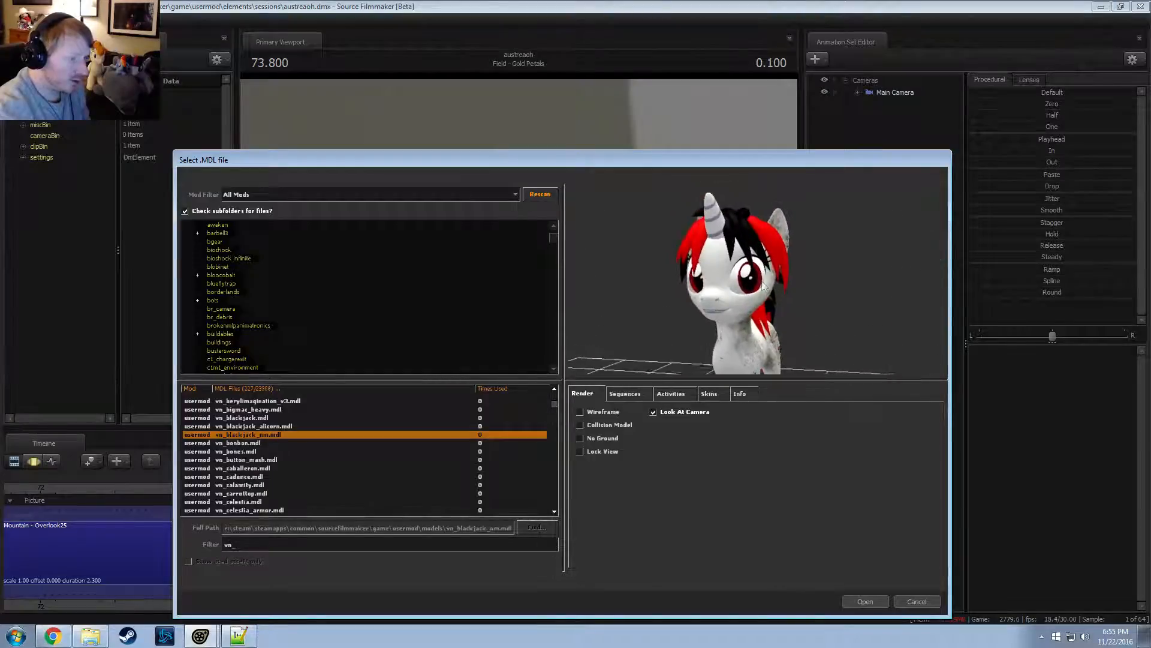
pyautogui.moveTo(772, 264)
pyautogui.mouseDown()
pyautogui.moveTo(687, 263)
pyautogui.moveTo(756, 271)
pyautogui.mouseUp()
# Preview the vn_ models from vn_bonbon.mdl through vn_changeling.mdl one after another for a suitable mane and coat
pyautogui.press('Down')
pyautogui.press('Down')
pyautogui.press('Down')
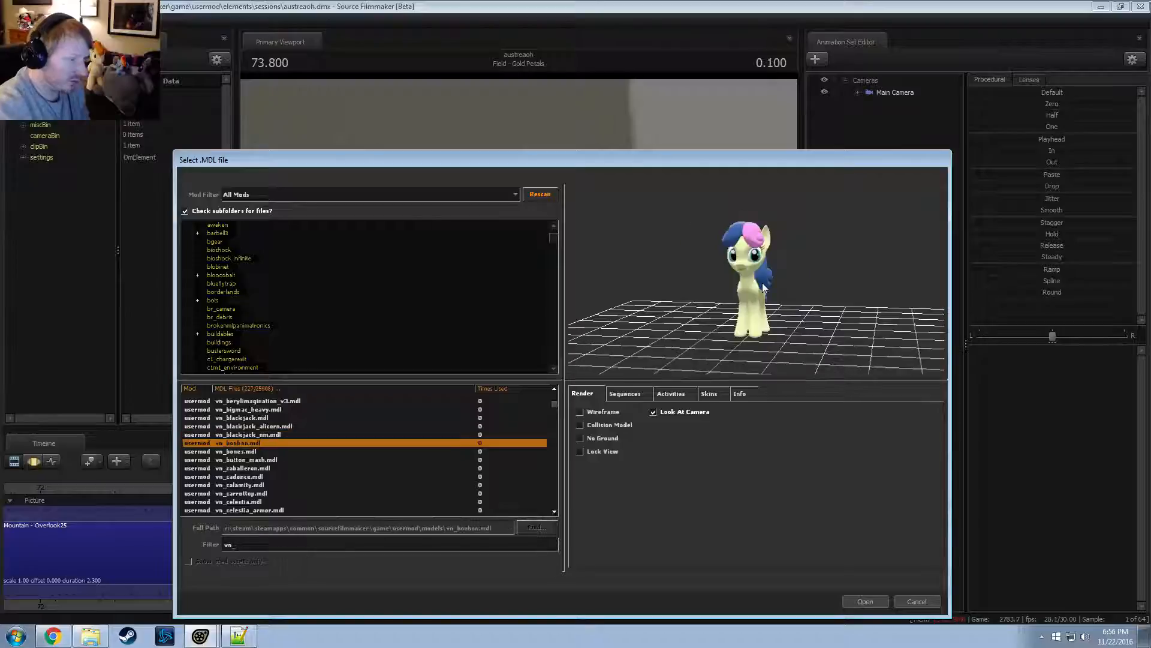
pyautogui.press('Down')
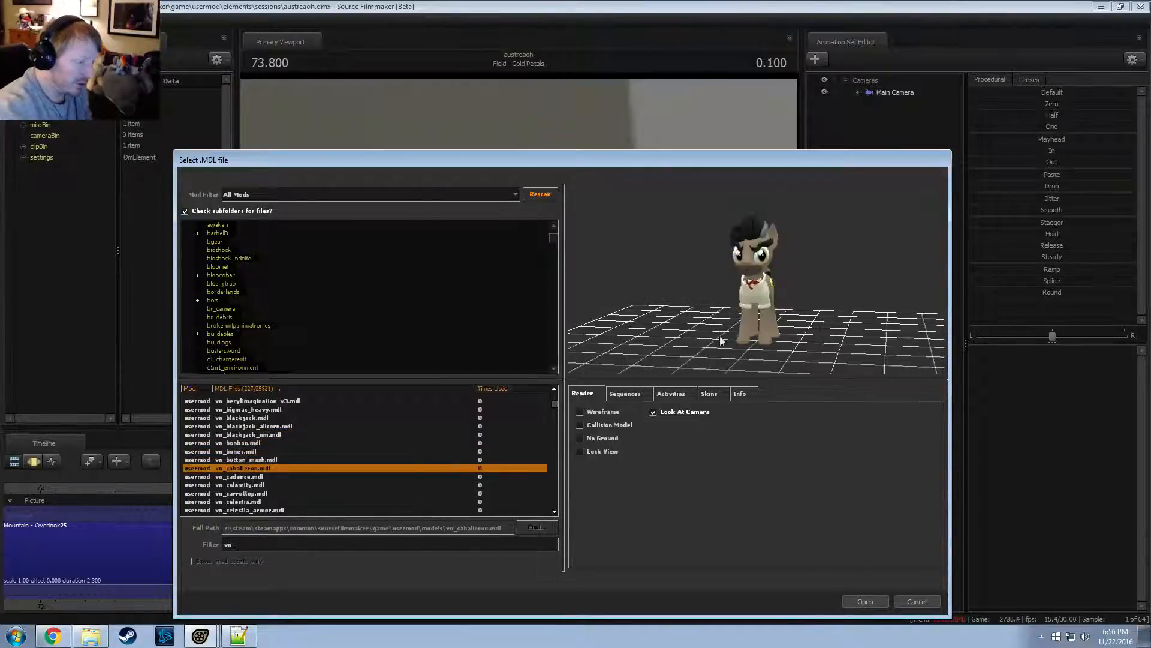
pyautogui.press('Down')
pyautogui.press('Down')
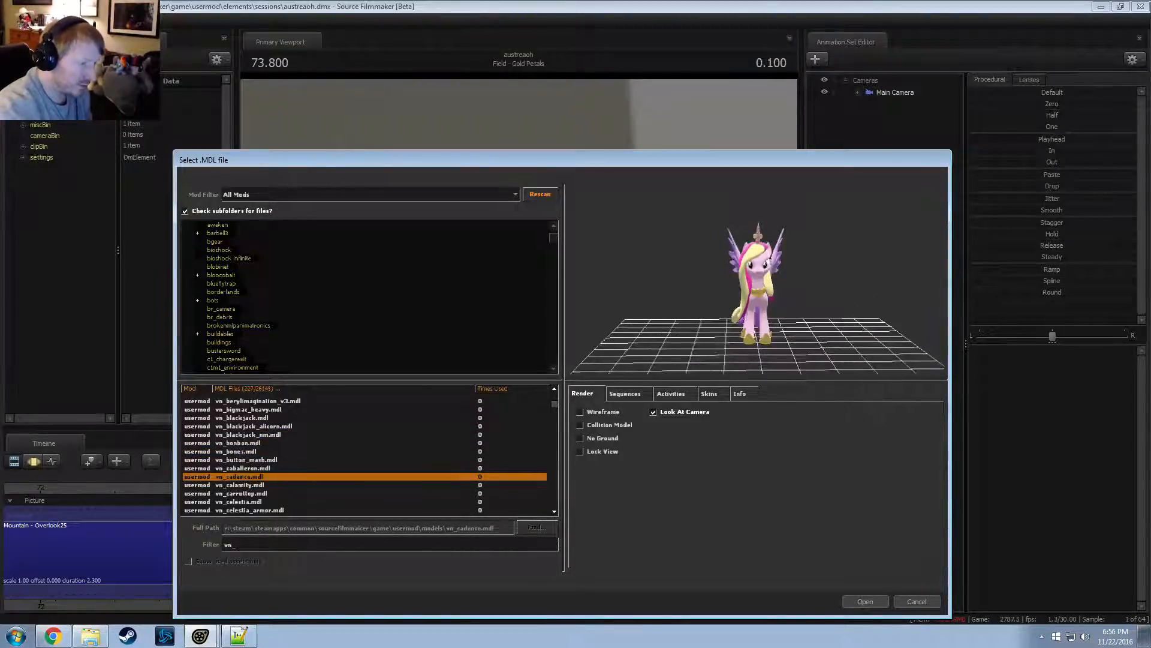
pyautogui.press('Down')
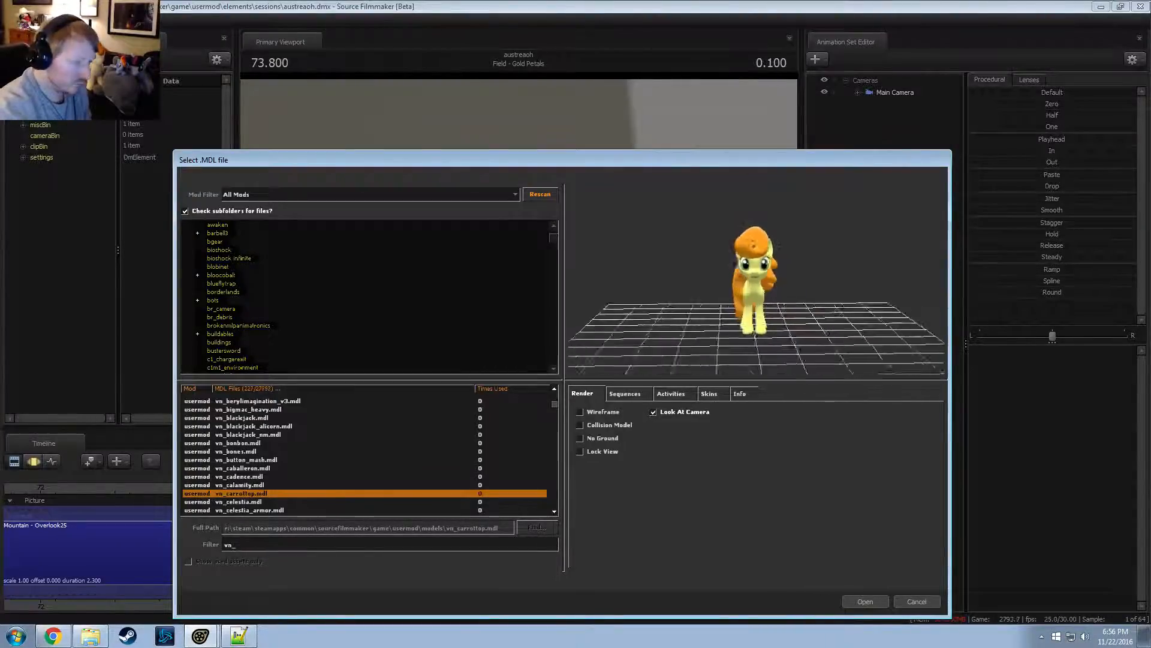
pyautogui.press('Down')
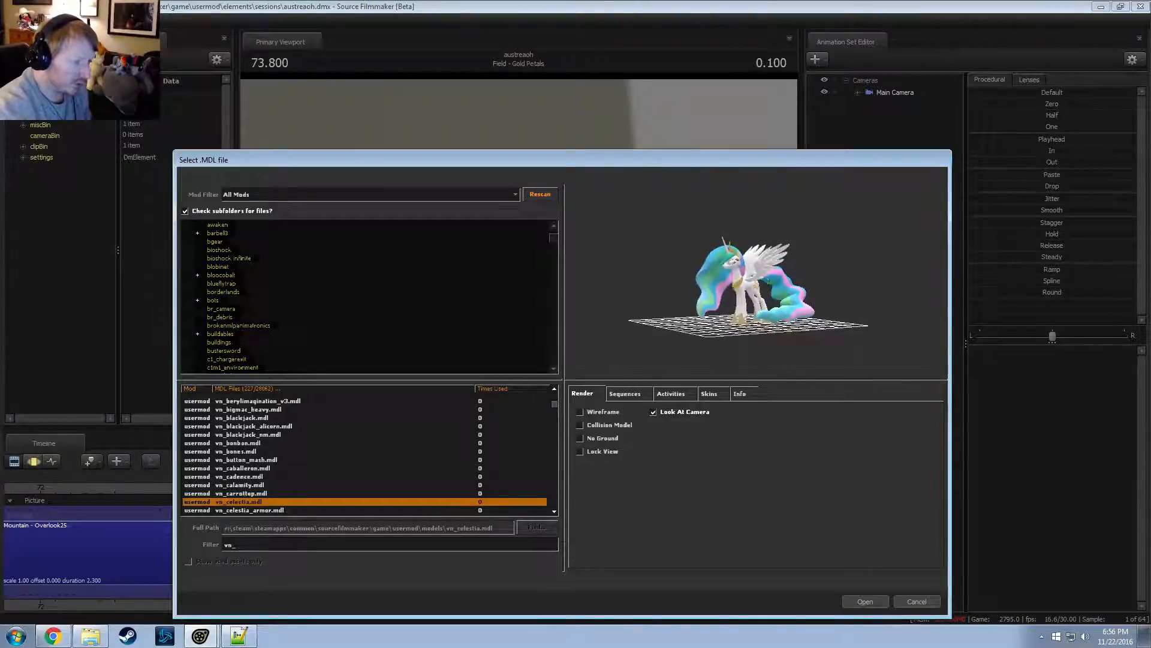
pyautogui.press('Down')
pyautogui.press('Down')
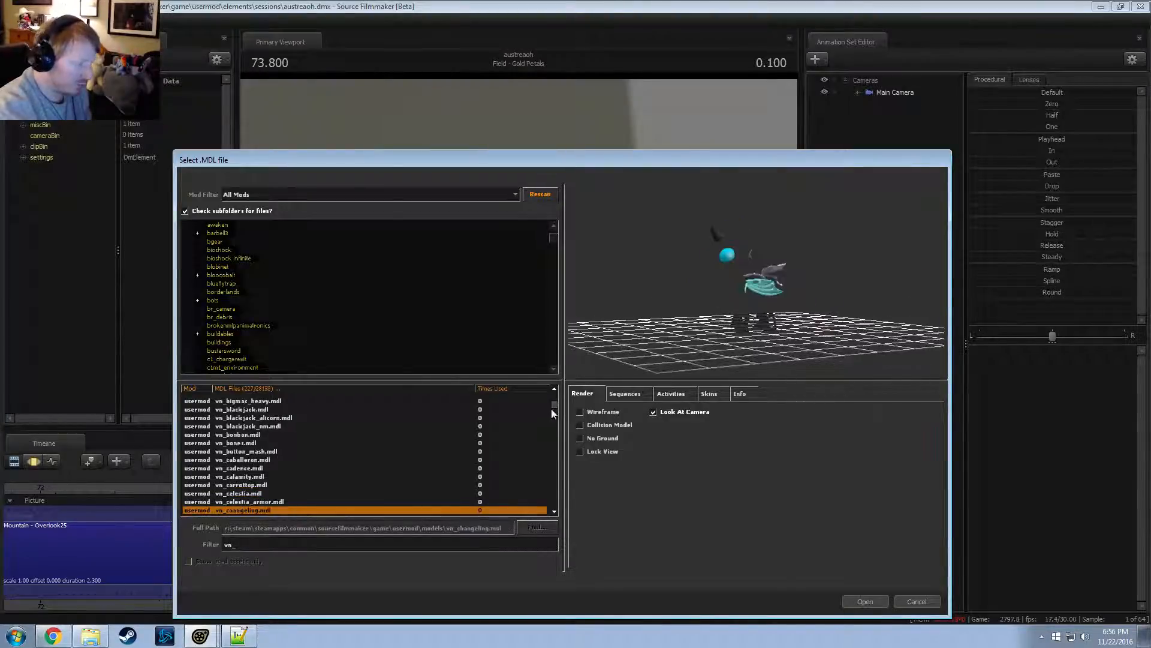
# Preview the vn_ models from vn_charityfoeph.mdl through vn_cloudchaser.mdl as possible bases, viewing vn_cloudchaser.mdl from the front
pyautogui.scroll(-3, 361, 433)
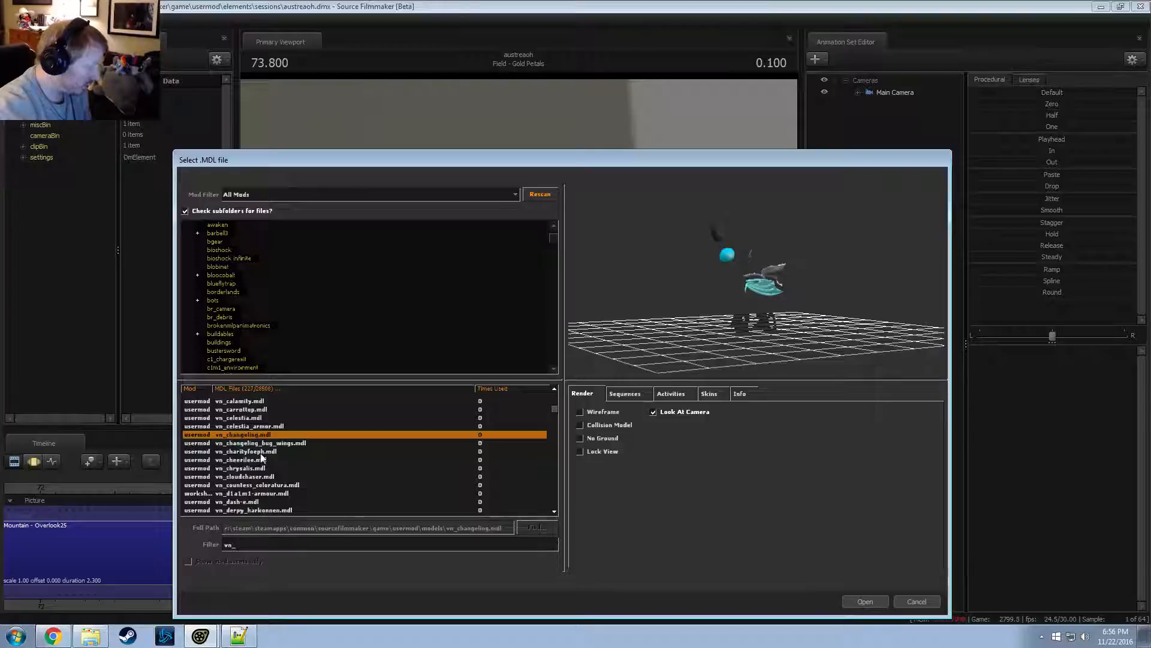
pyautogui.click(261, 452)
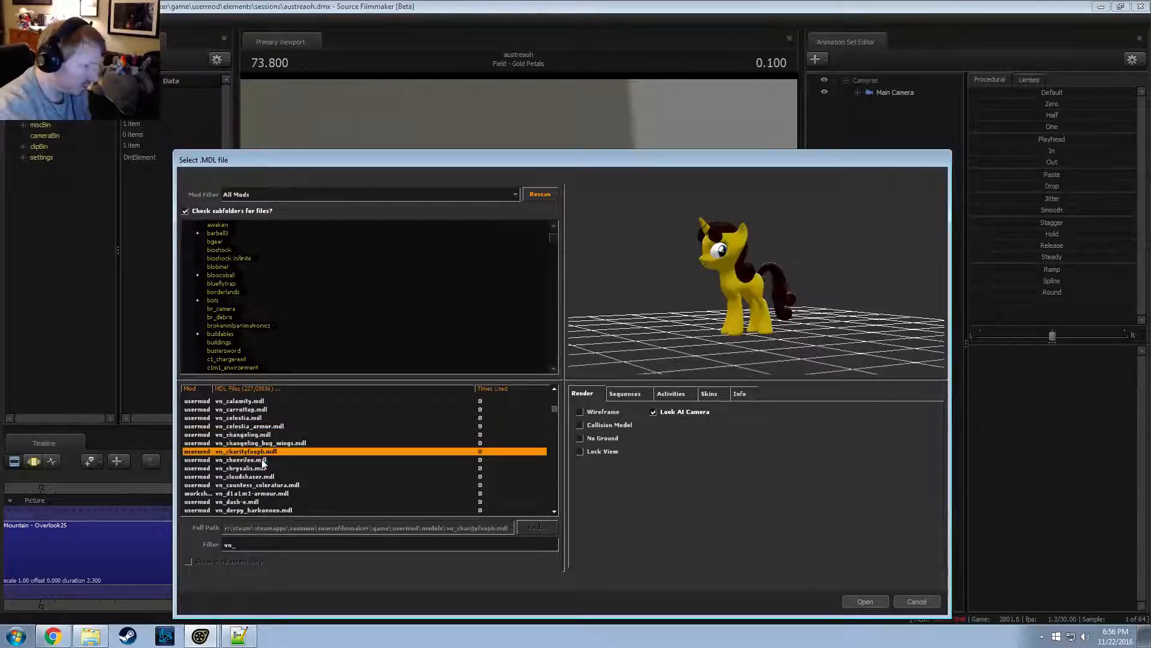
pyautogui.click(264, 460)
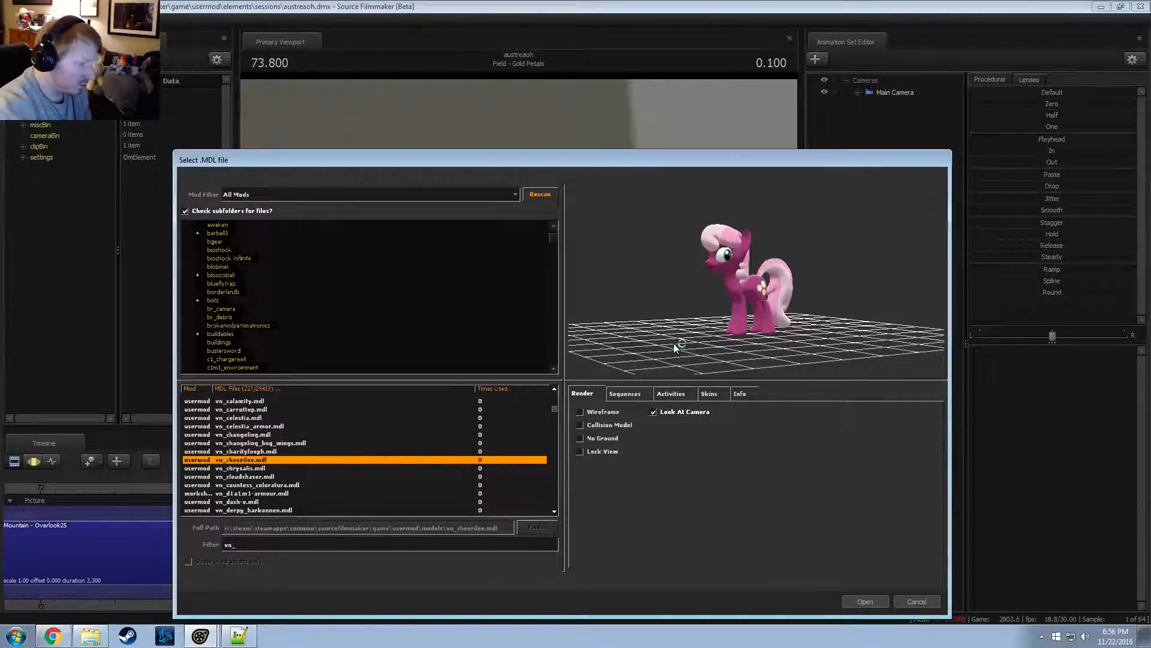
pyautogui.press('Down')
pyautogui.press('Up')
pyautogui.press('Up')
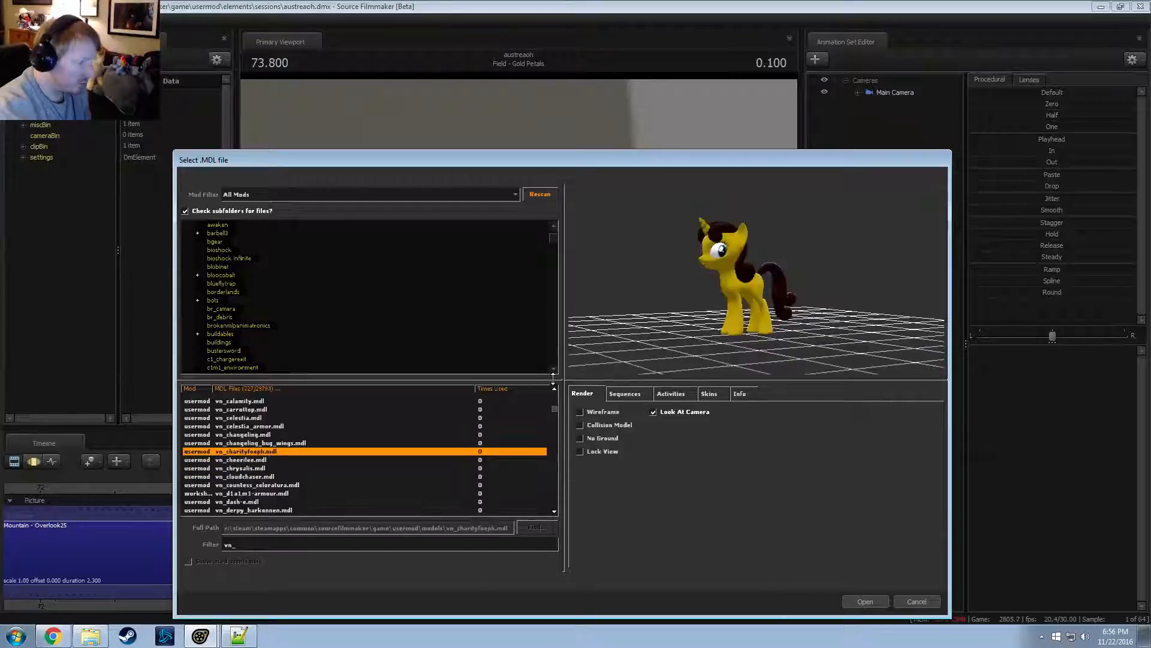
pyautogui.press('Down')
pyautogui.press('Down')
pyautogui.press('Down')
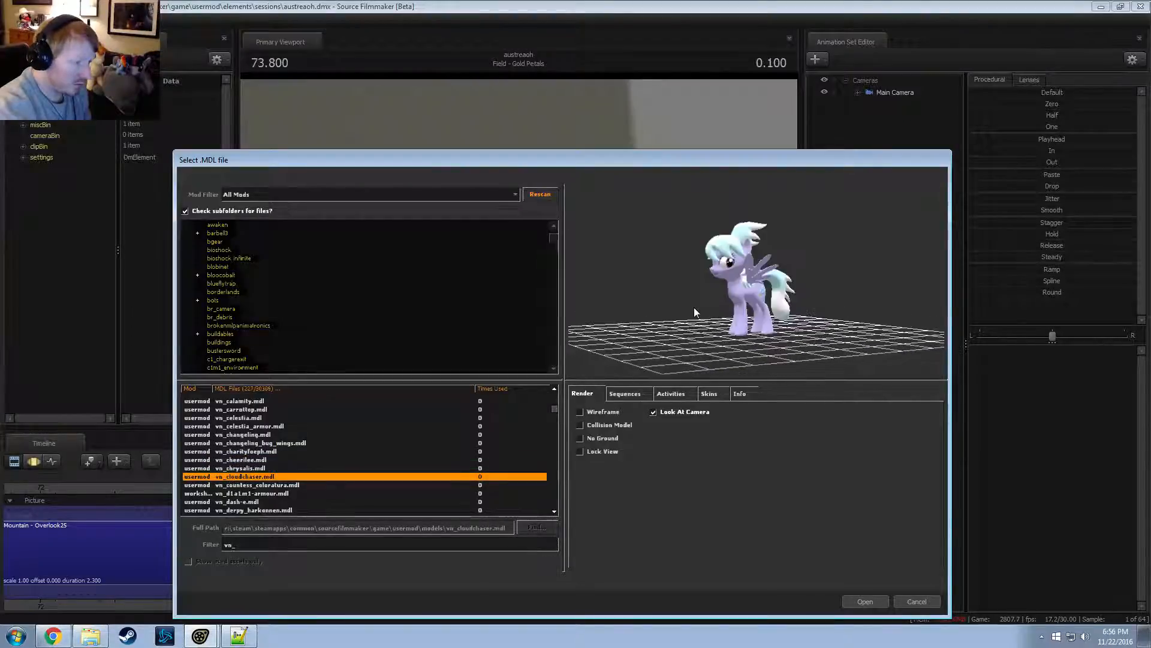
pyautogui.moveTo(694, 308); pyautogui.dragTo(741, 317)
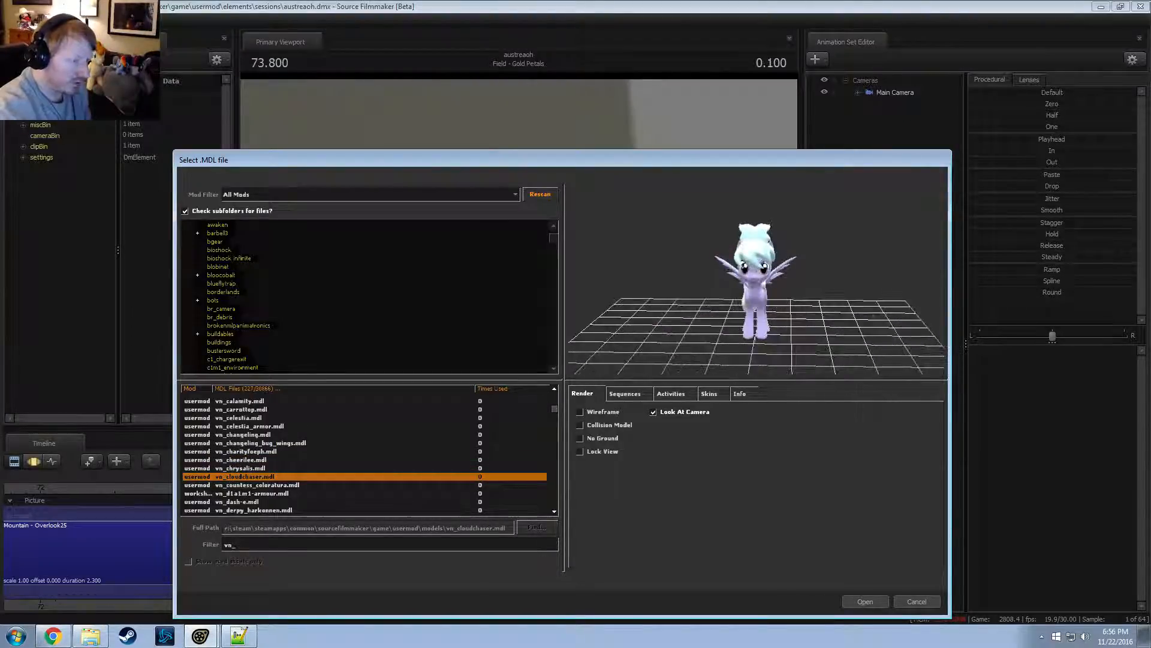
# Preview the vn_ models from vn_countess_coloratura.mdl through vn_derpyhooves.mdl and inspect vn_derpyhooves.mdl from another angle
pyautogui.press('Down')
pyautogui.press('Down')
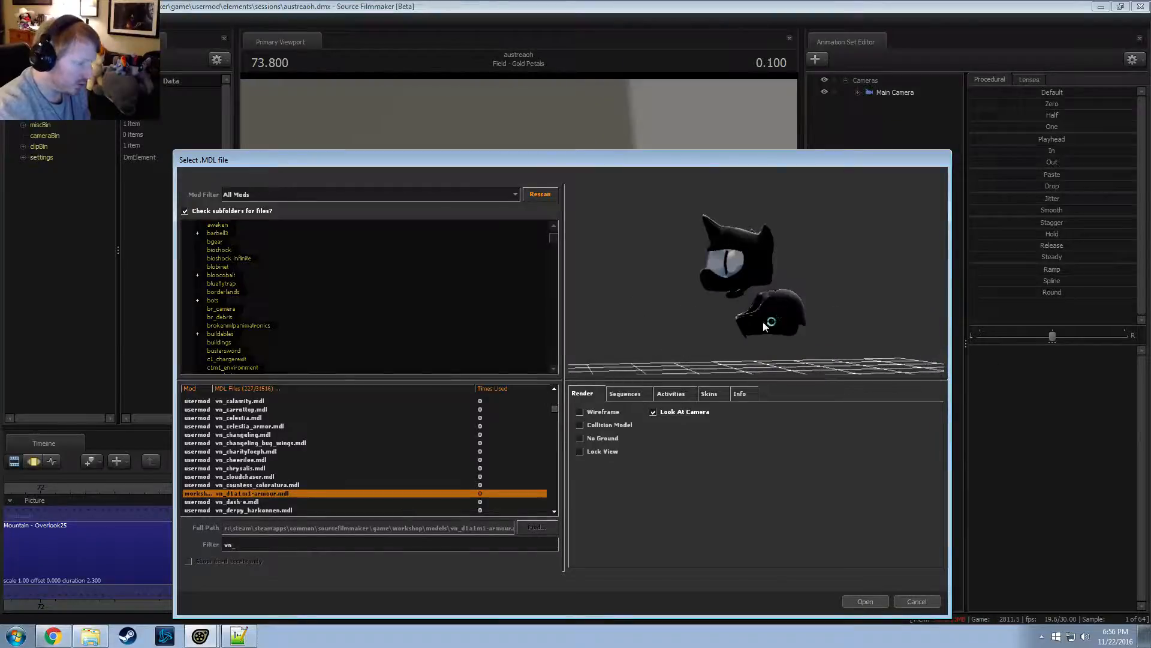
pyautogui.press('Down')
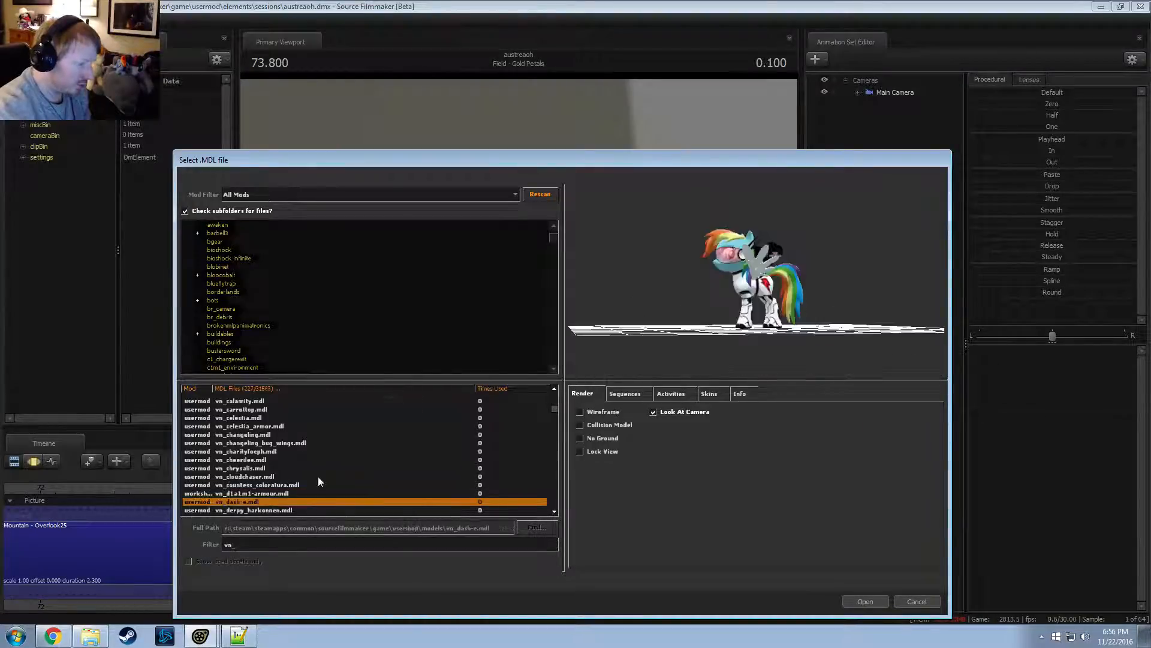
pyautogui.moveTo(737, 158); pyautogui.dragTo(737, 140)
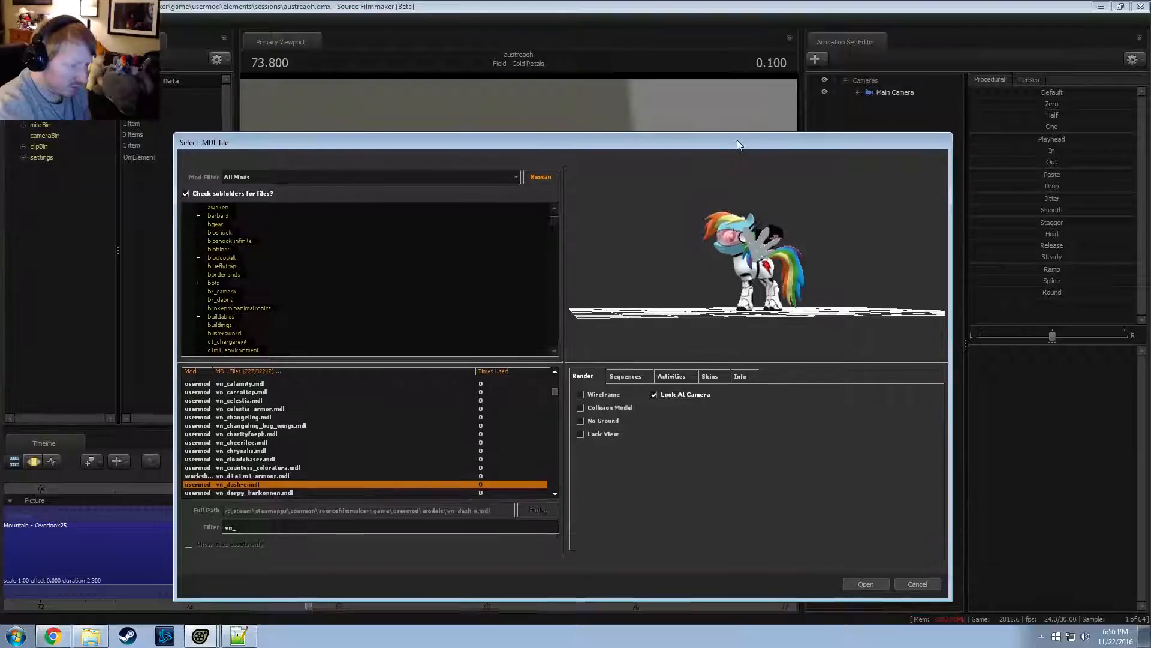
pyautogui.scroll(-2, 233, 429)
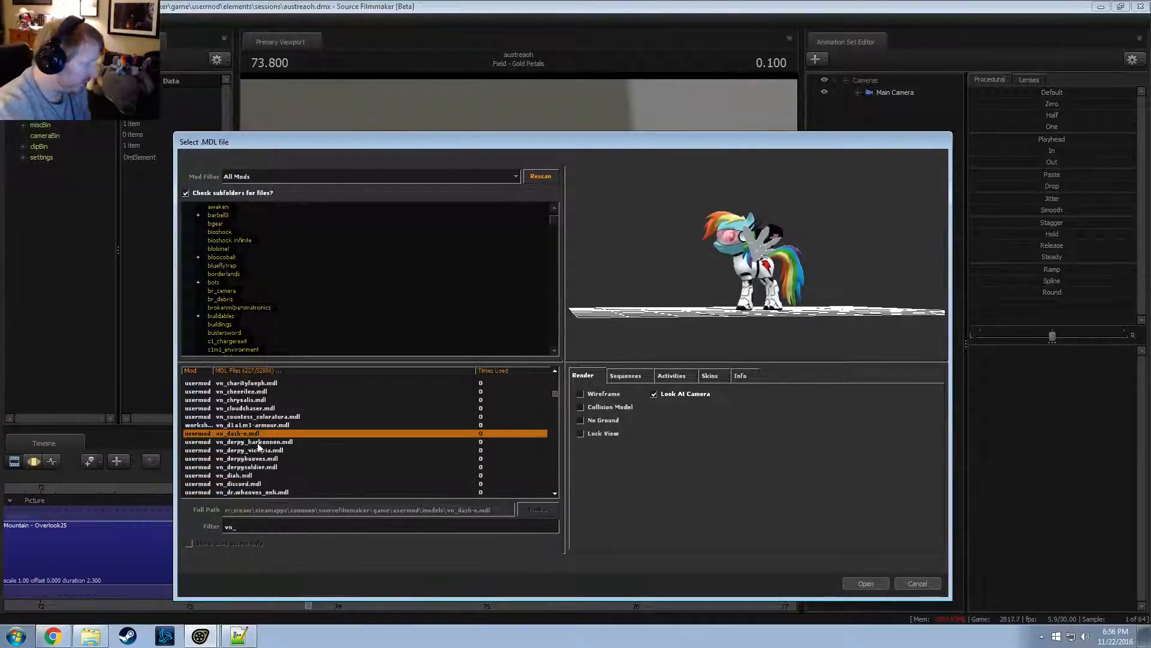
pyautogui.click(260, 441)
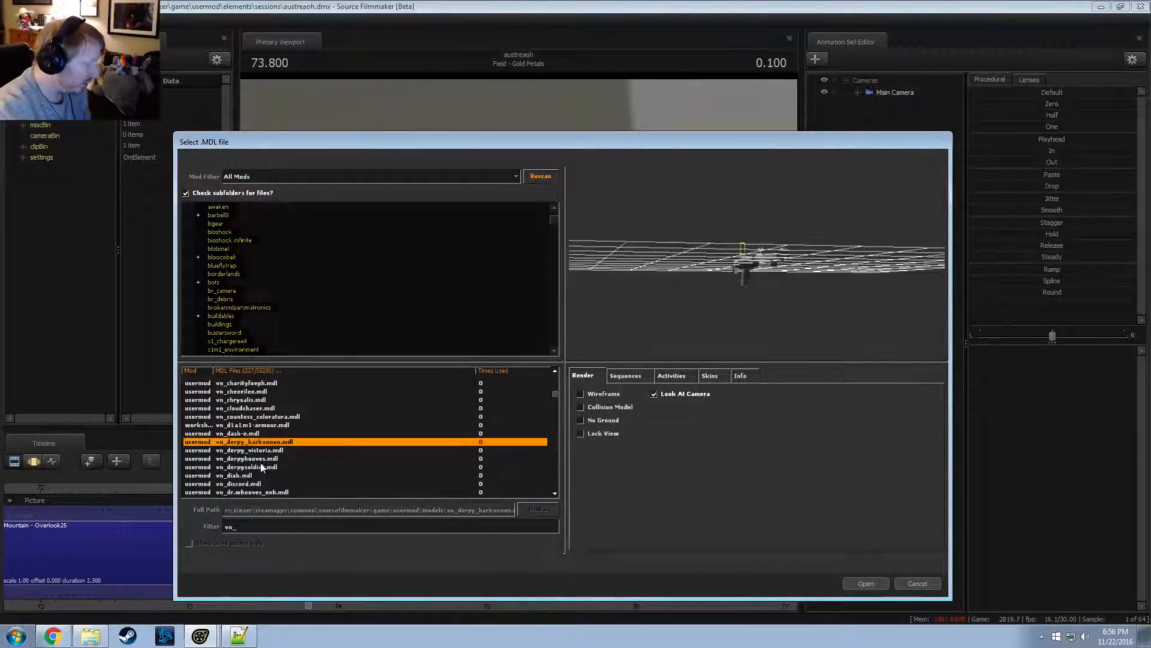
pyautogui.scroll(-1, 260, 466)
pyautogui.click(261, 433)
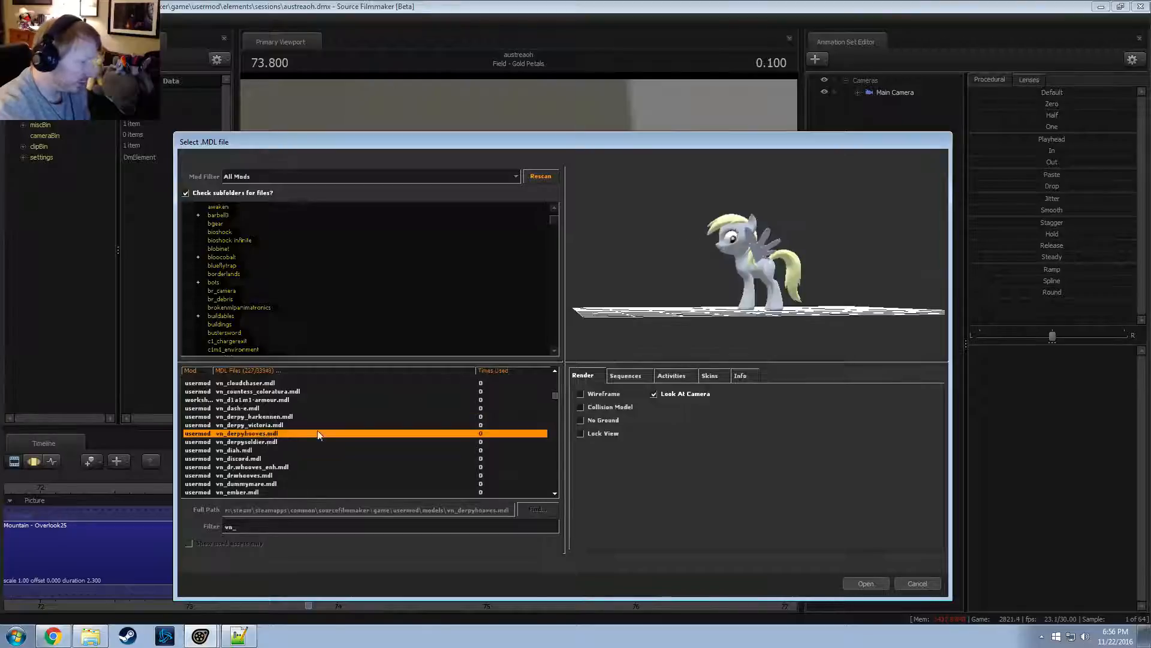
pyautogui.moveTo(731, 287)
pyautogui.mouseDown()
pyautogui.moveTo(751, 291)
pyautogui.moveTo(741, 289)
pyautogui.mouseUp()
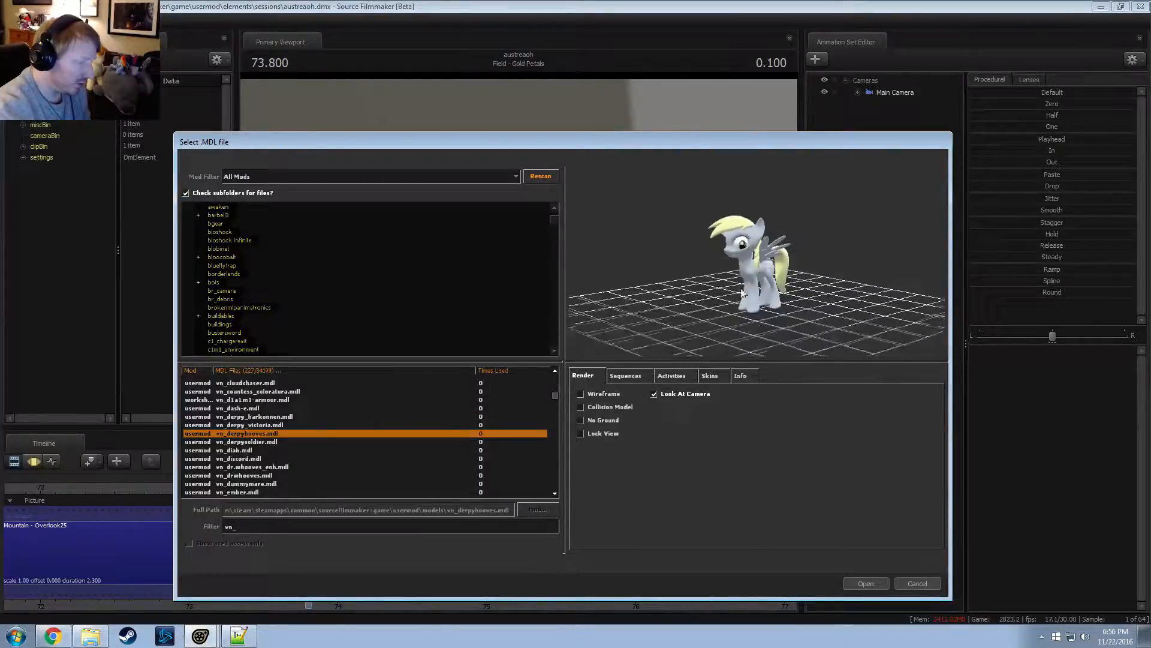
# Preview vn_diah.mdl, vn_discord.mdl, vn_dummymare.mdl and vn_ember.mdl as further candidates for Gold Petals
pyautogui.click(239, 450)
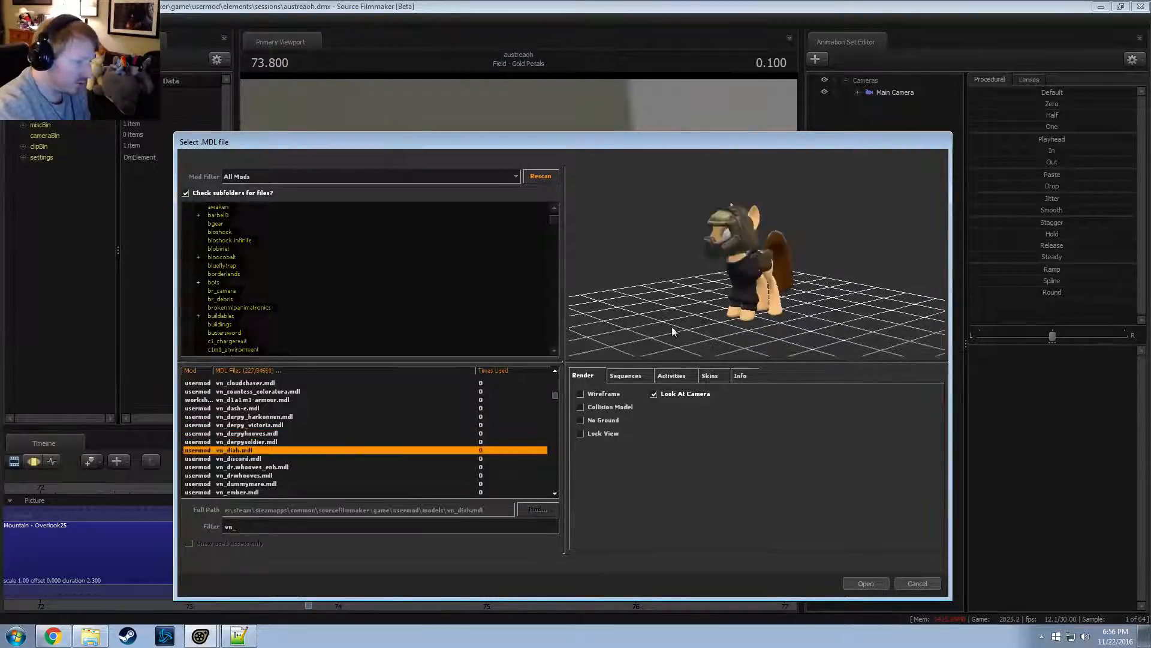
pyautogui.press('Down')
pyautogui.scroll(-2, 300, 456)
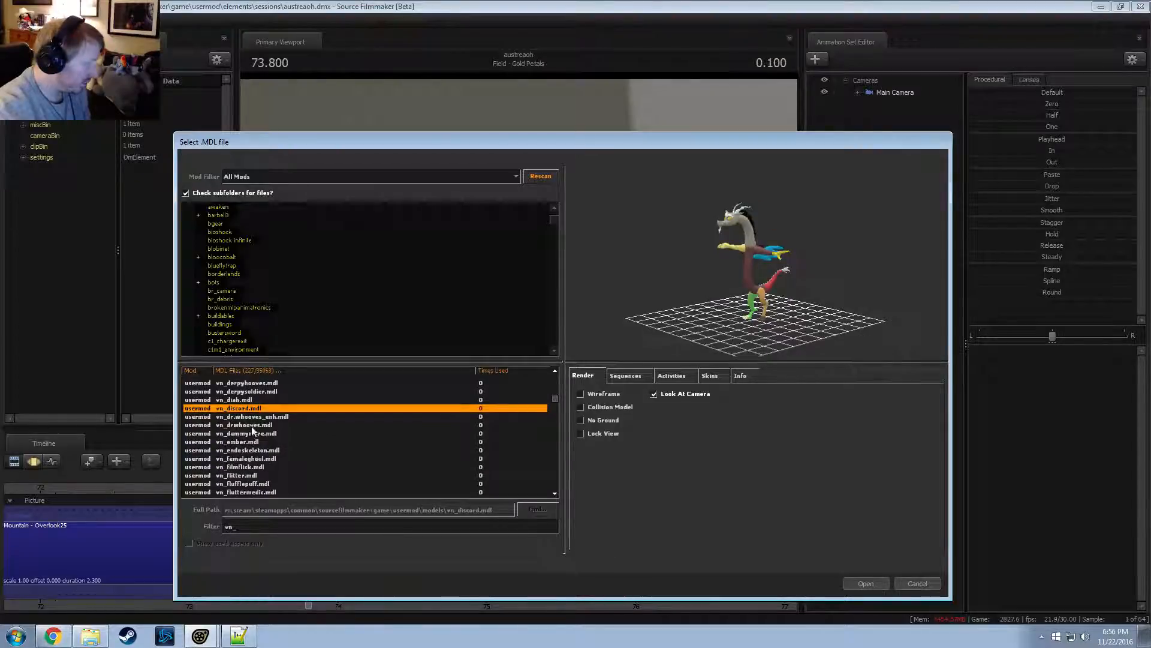
pyautogui.click(250, 433)
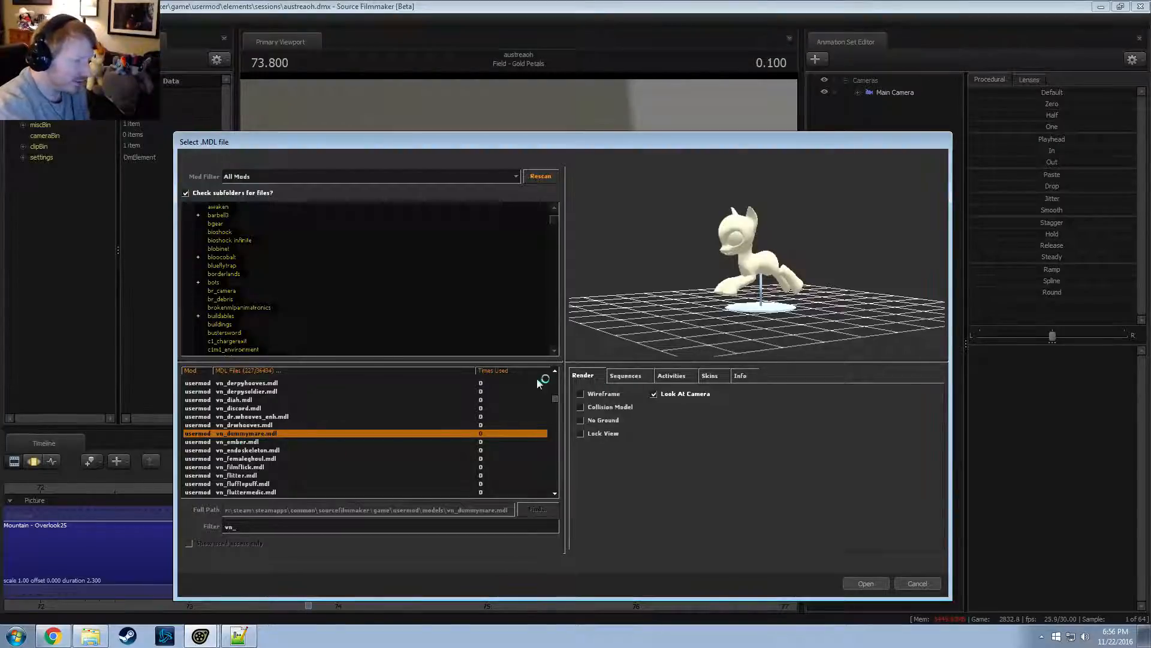
pyautogui.click(301, 442)
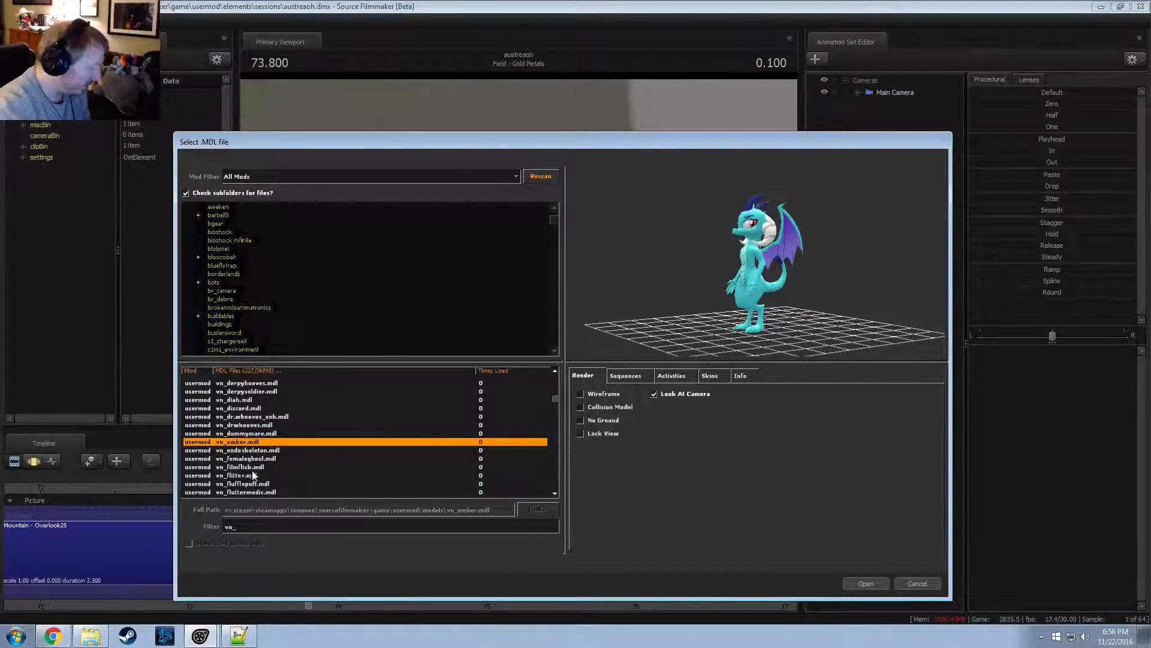
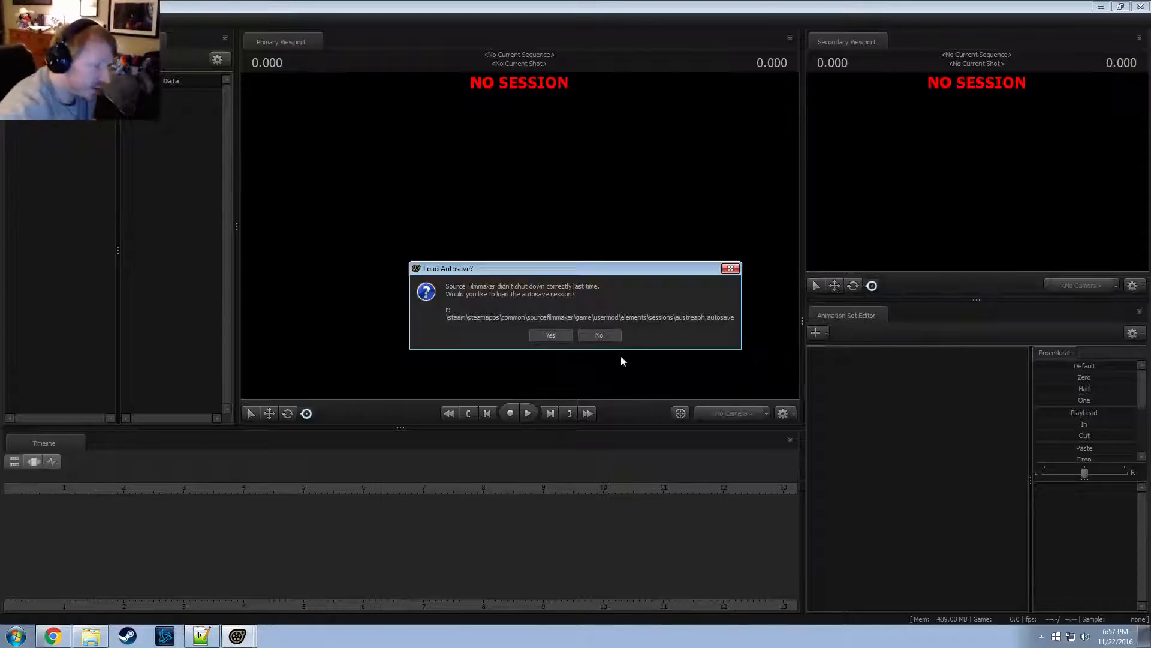
# Reopen the austreaoh.dmx session without loading the autosave, and decline removing the unsubscribed workshop items
pyautogui.click(599, 334)
pyautogui.click(775, 333)
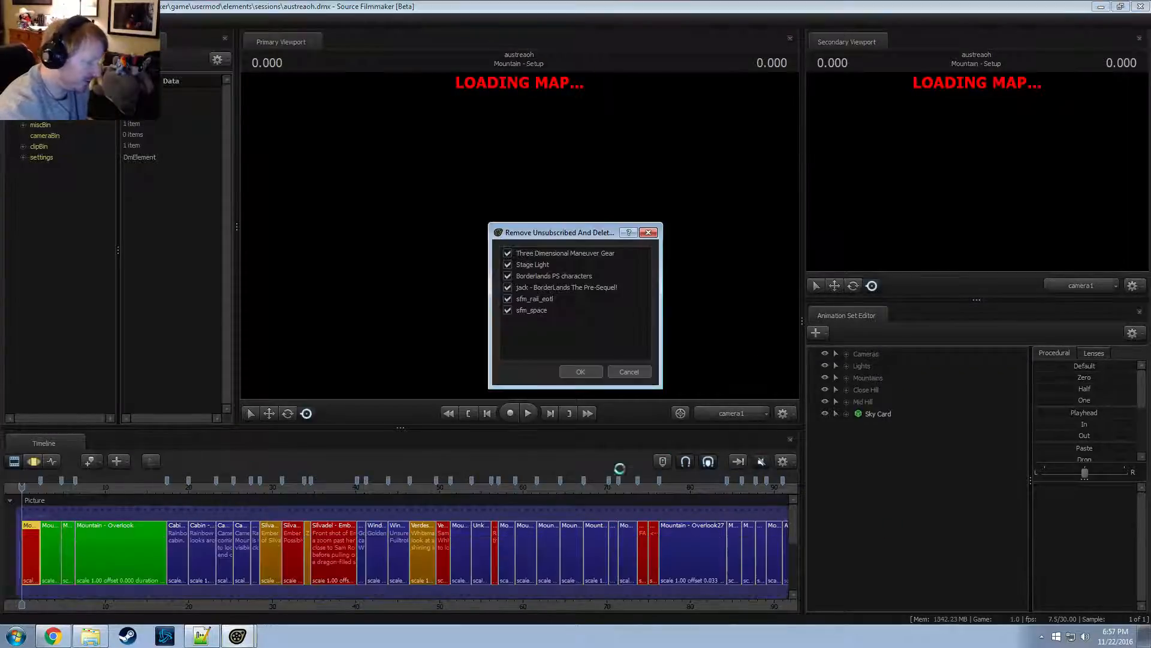
pyautogui.click(637, 367)
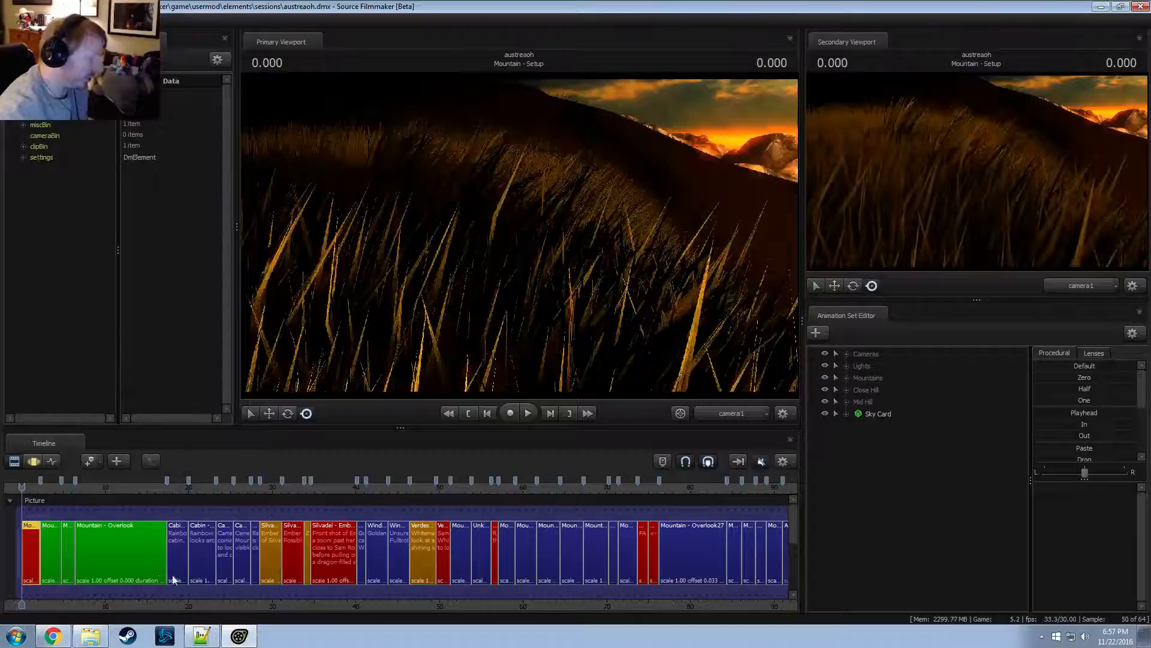
# Move the playhead forward from the session's start towards the Field - Gold Petals shot
pyautogui.scroll(3, 424, 567)
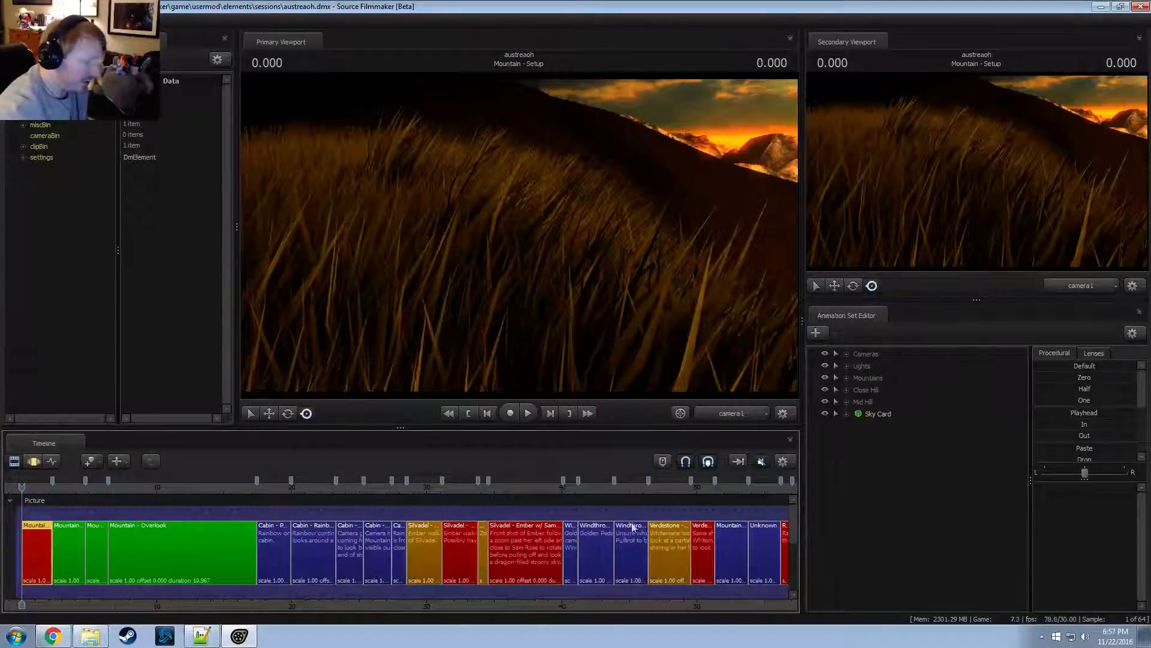
pyautogui.click(637, 484)
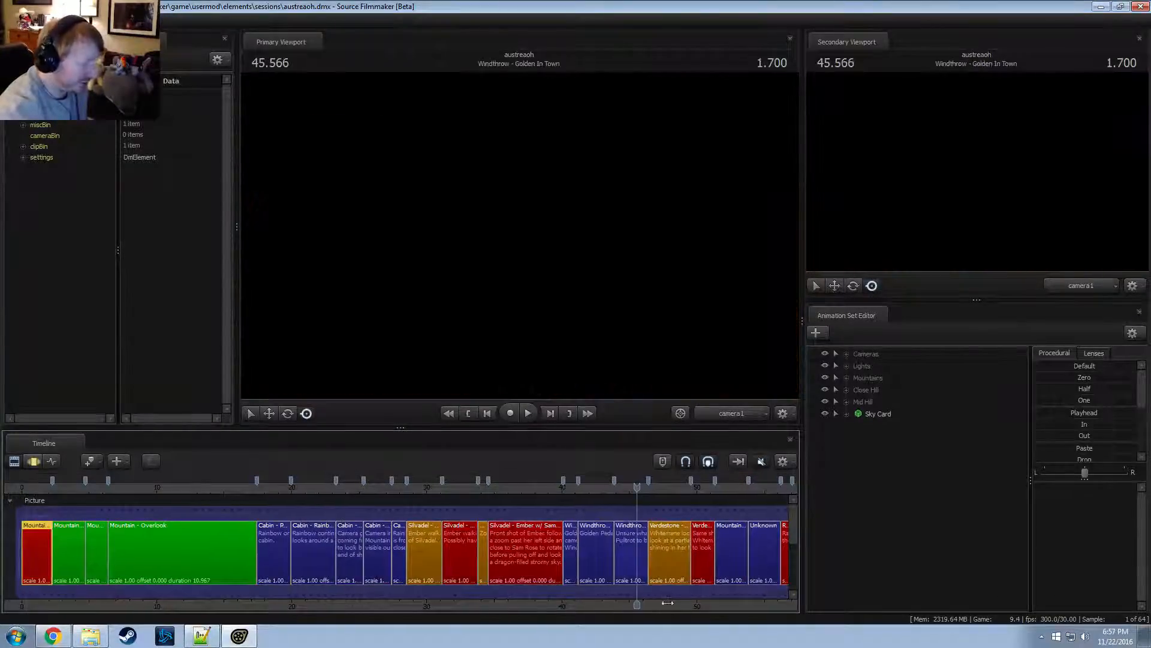
pyautogui.moveTo(668, 603); pyautogui.dragTo(203, 593)
pyautogui.scroll(1, 293, 541)
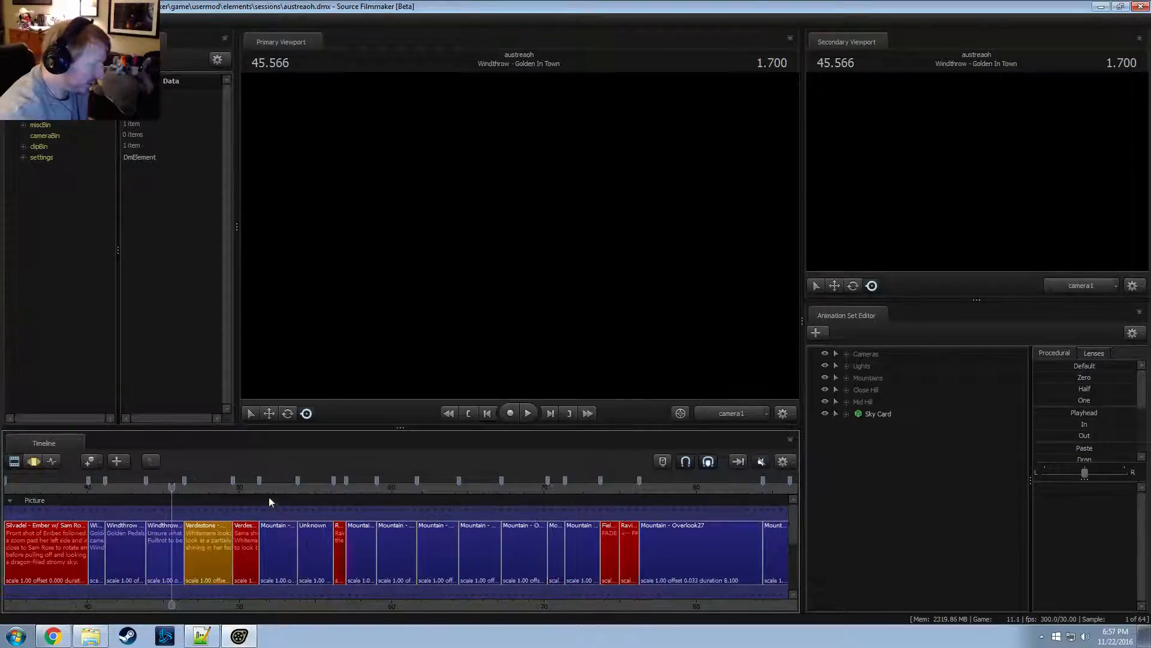
# Unmute the timeline audio and play the sequence from the Mountain - Overlook20 shot into Mountain - Overlook23
pyautogui.scroll(-3, 478, 548)
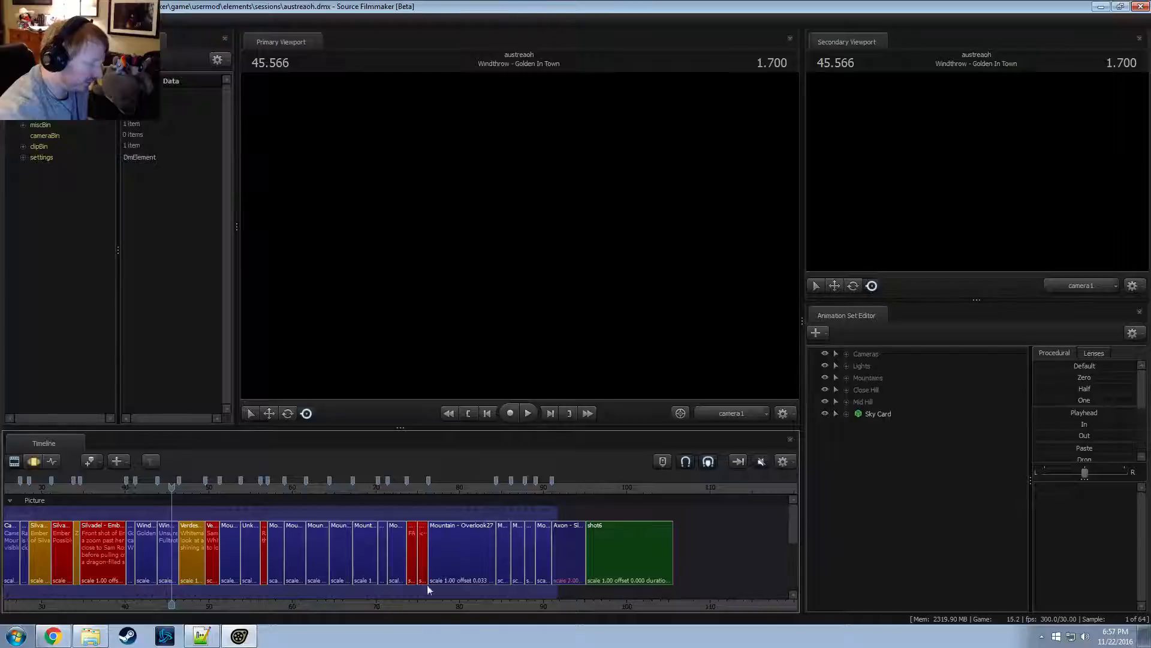
pyautogui.moveTo(307, 490); pyautogui.dragTo(286, 492)
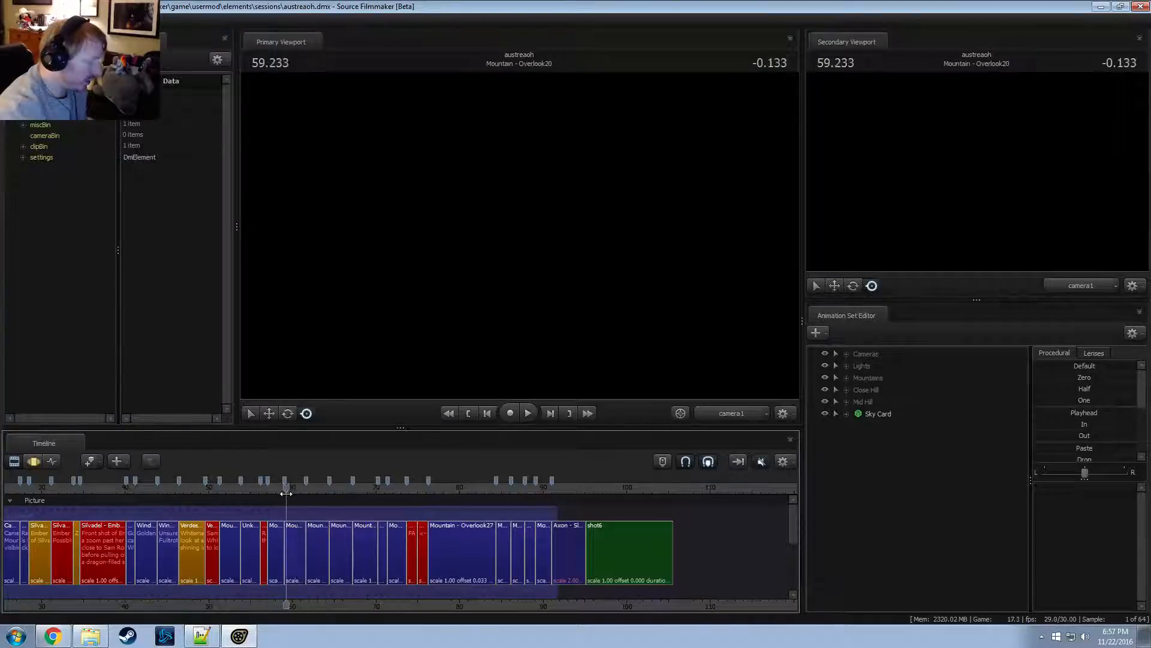
pyautogui.scroll(4, 386, 528)
pyautogui.click(303, 484)
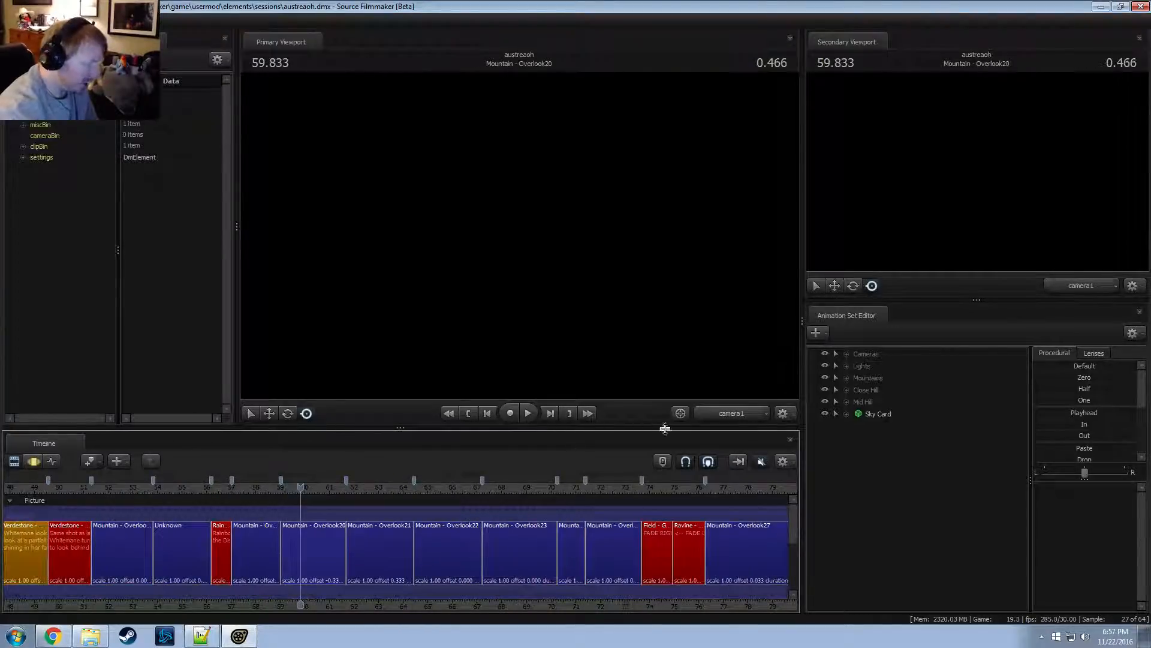
pyautogui.click(762, 461)
pyautogui.press('space')
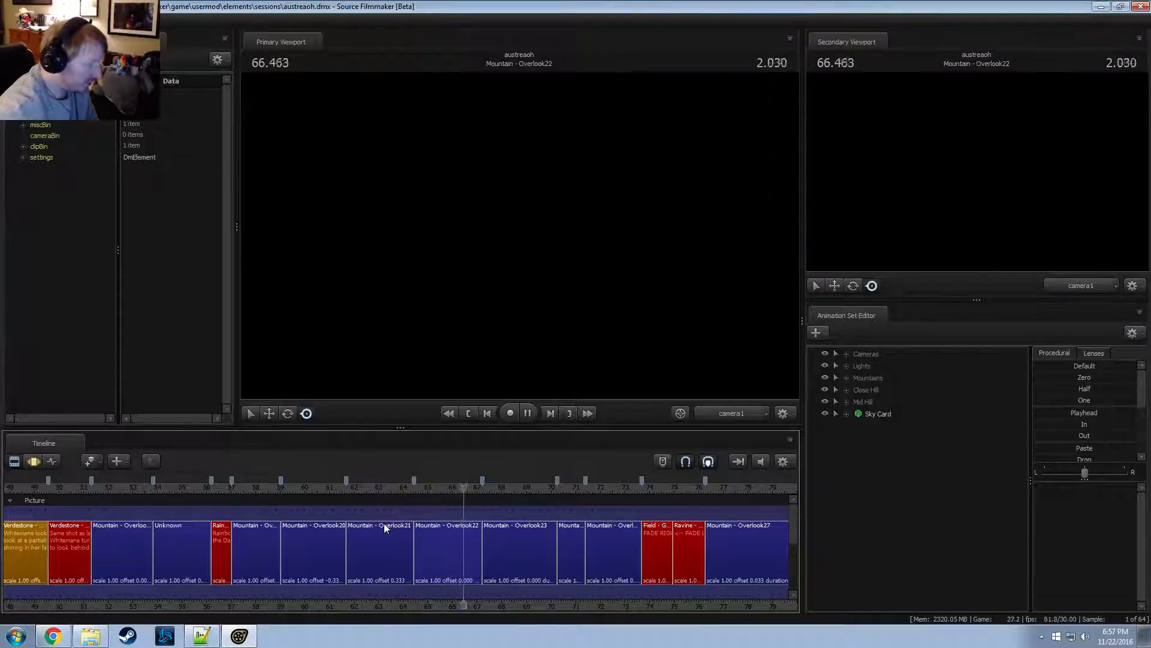
pyautogui.press('space')
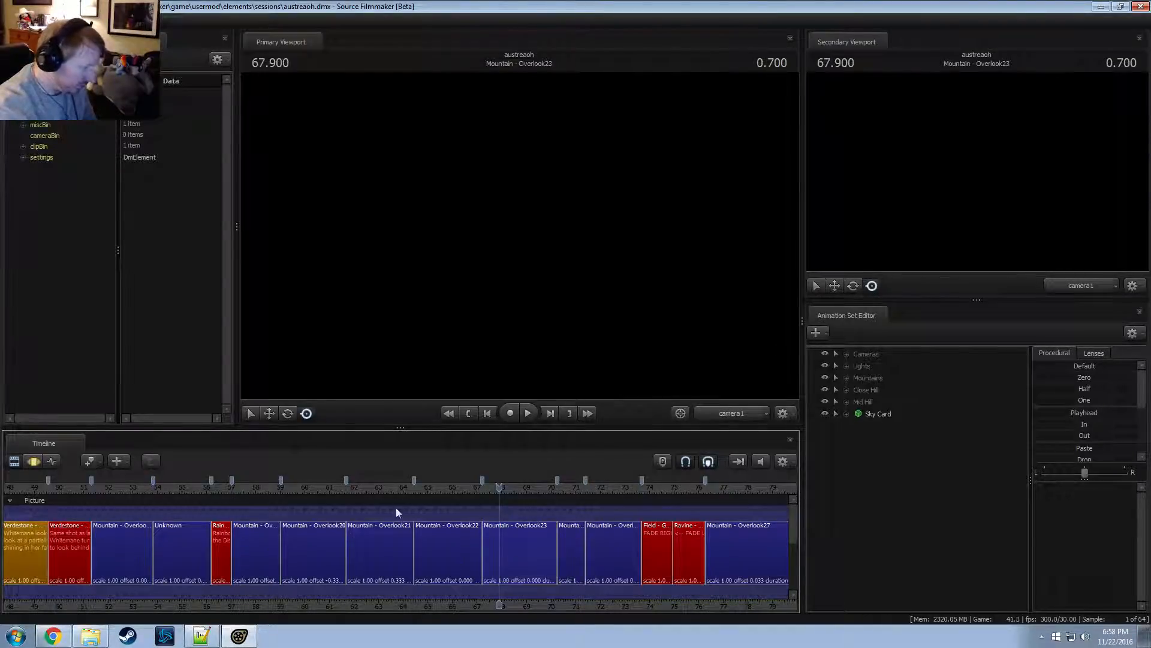
# Switch to Chrome, watch the Fate/stay night opening on YouTube with its volume adjusted, pause at 1:13 and return to Source Filmmaker
pyautogui.click(52, 636)
pyautogui.click(425, 179)
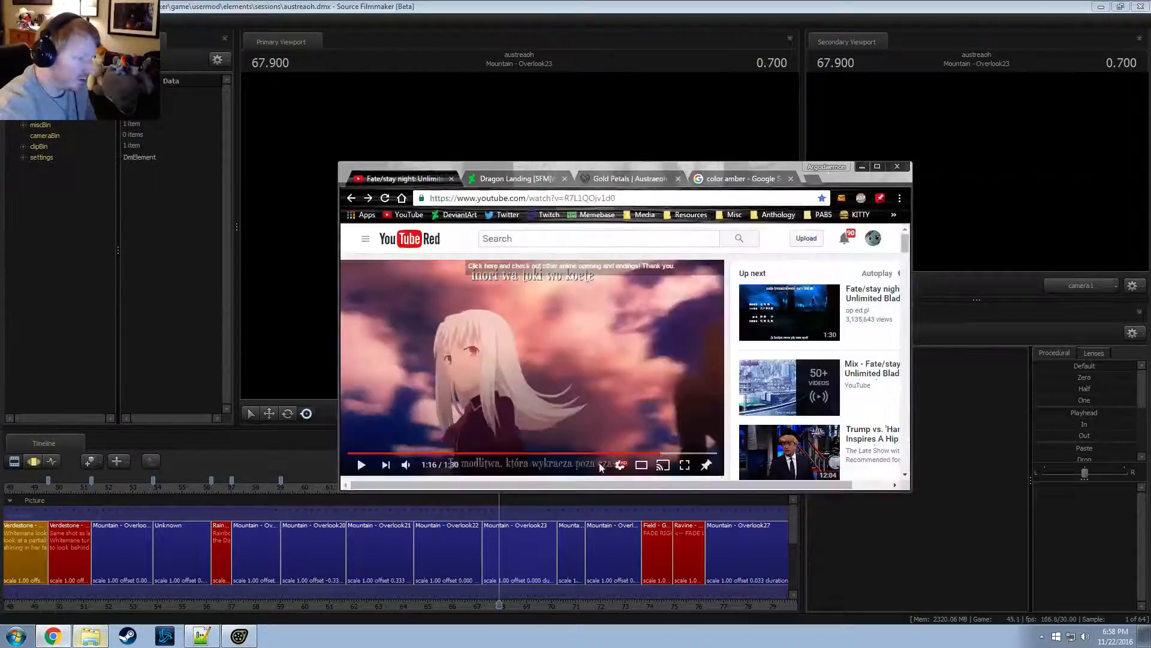
pyautogui.click(548, 442)
pyautogui.click(558, 453)
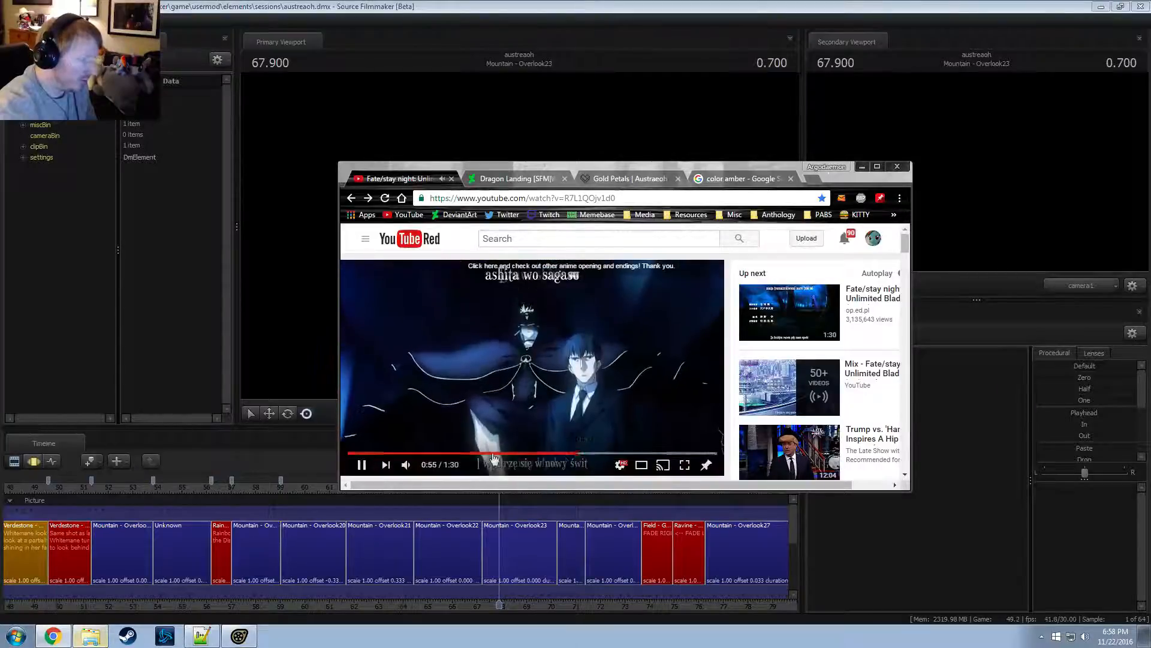
pyautogui.moveTo(425, 466); pyautogui.dragTo(429, 466)
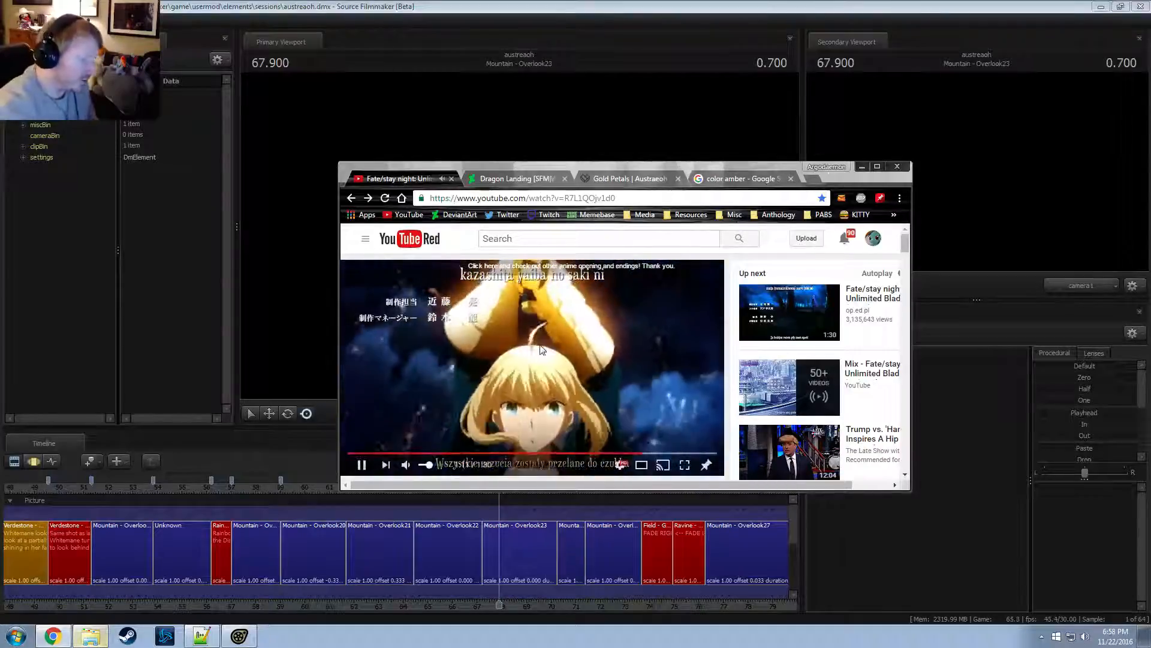
pyautogui.click(593, 383)
pyautogui.click(682, 6)
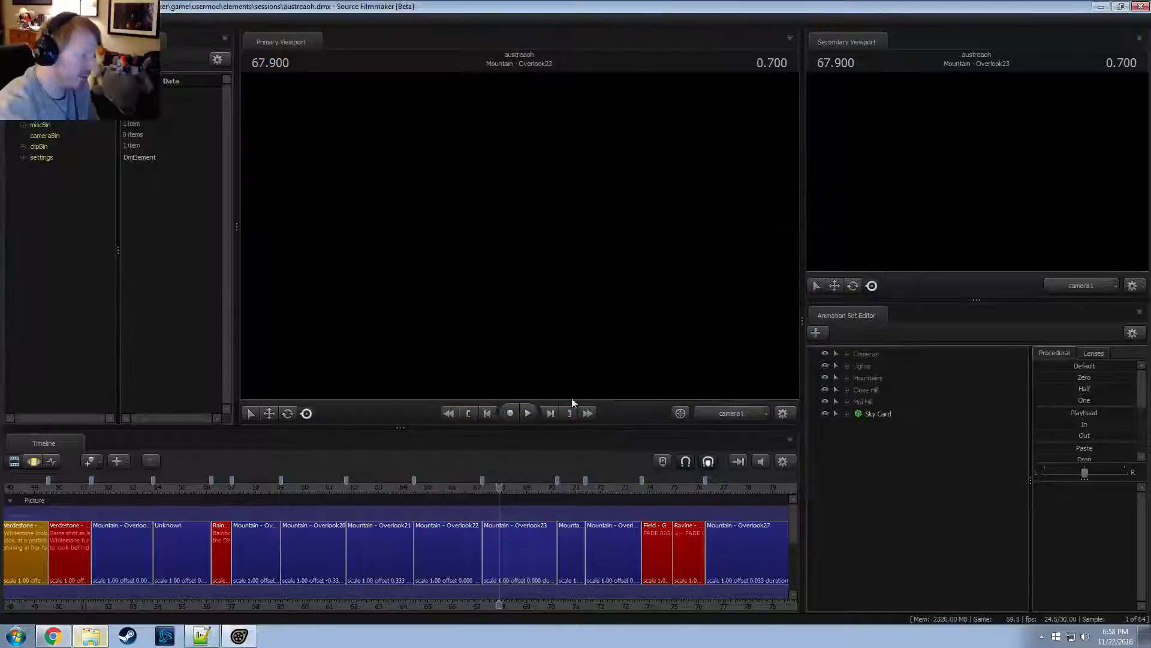
# Place the playhead at 74.500, select the Field - Gold Petals shot and load its Main Camera into the primary viewport
pyautogui.click(662, 487)
pyautogui.scroll(5, 659, 602)
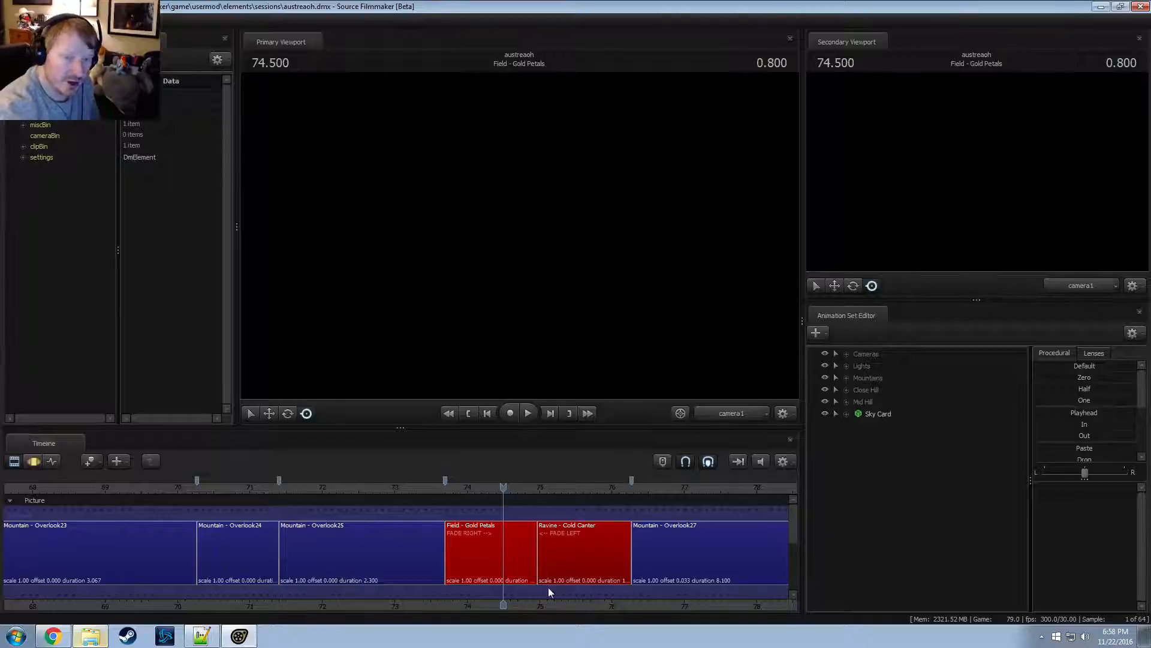
pyautogui.click(503, 562)
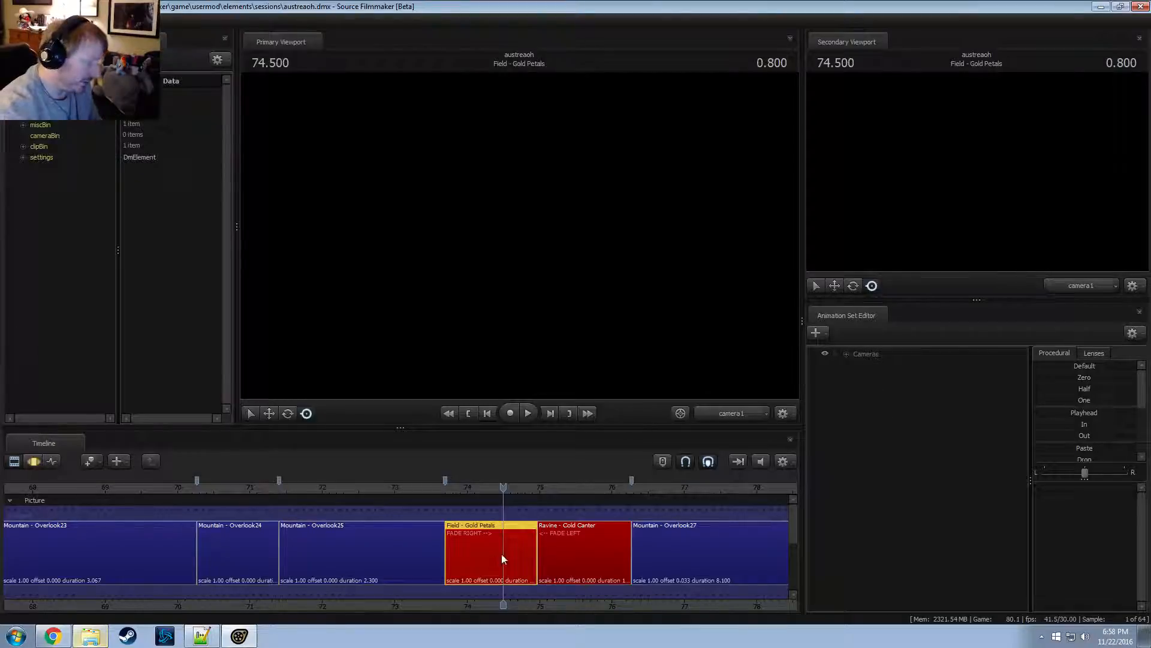
pyautogui.doubleClick(858, 354)
pyautogui.moveTo(869, 366); pyautogui.dragTo(557, 294)
pyautogui.click(568, 291)
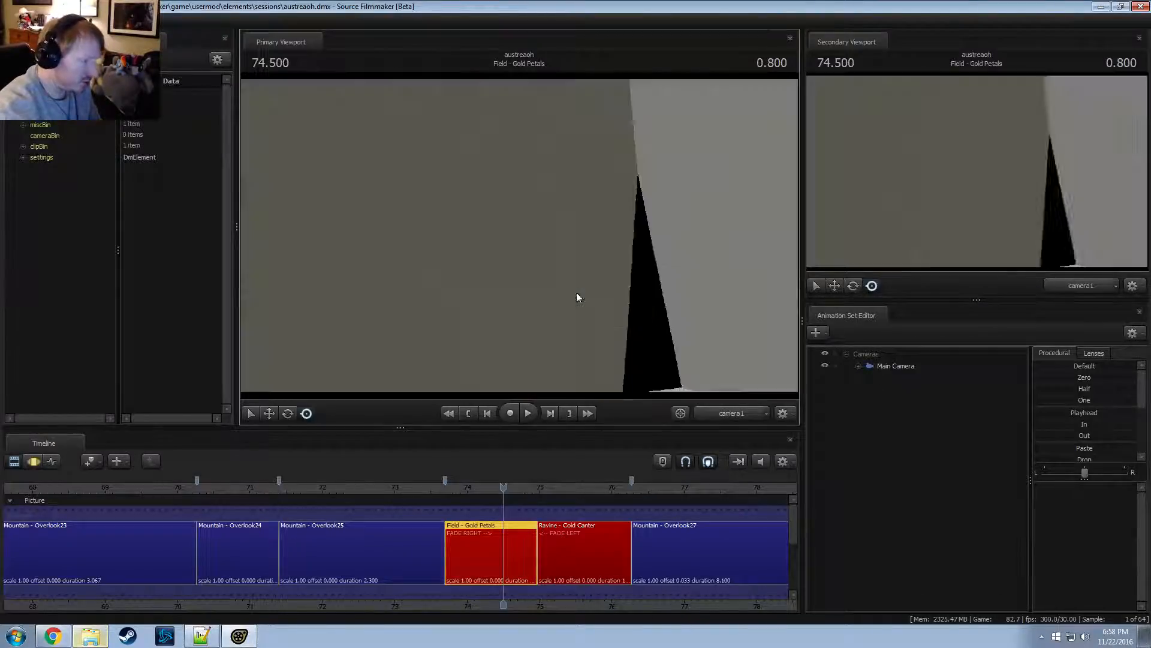
# Switch to Chrome to study the paused field frame of the opening as reference, and return to Source Filmmaker
pyautogui.hotkey('alt', 'Tab')
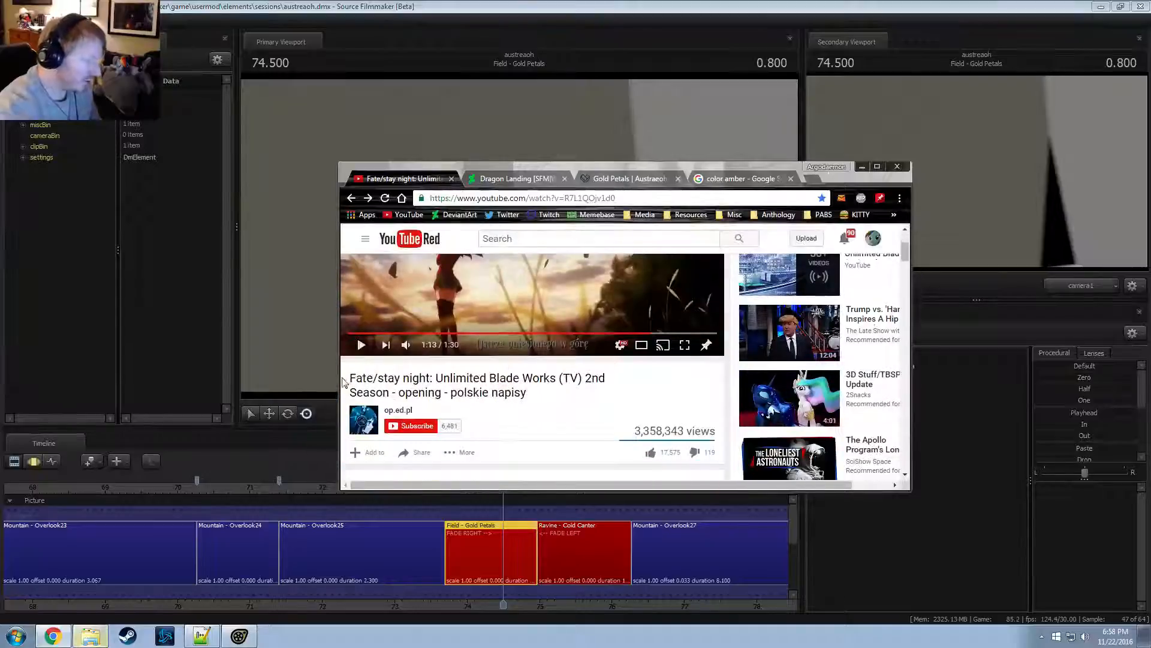
pyautogui.scroll(2, 550, 426)
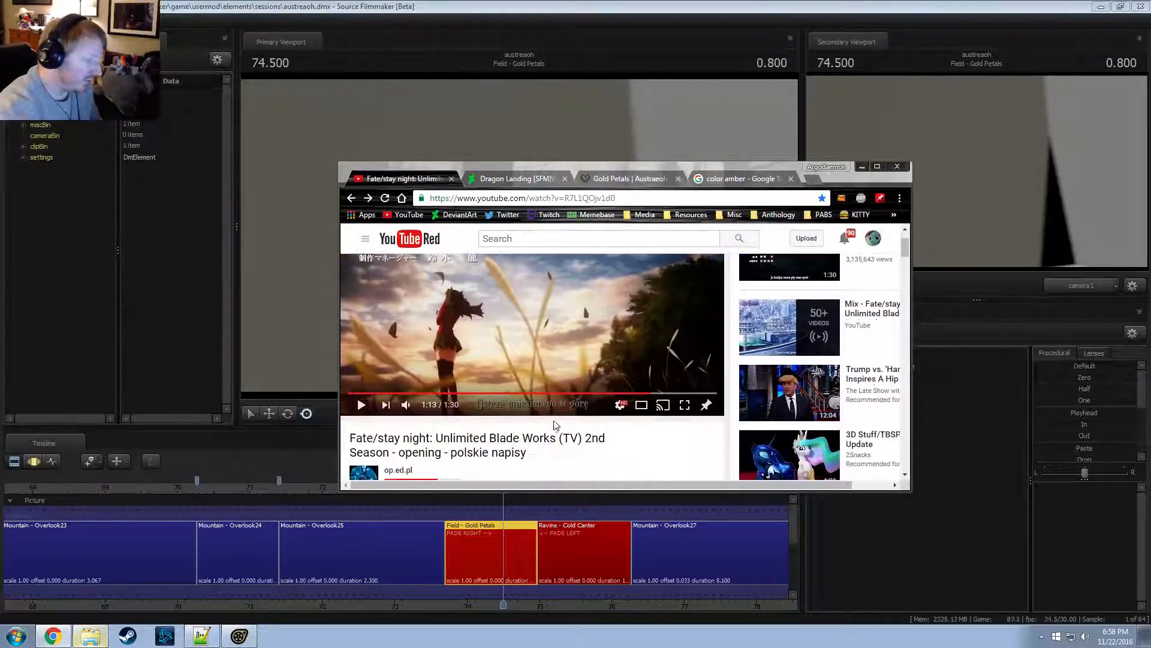
pyautogui.scroll(1, 555, 425)
pyautogui.hotkey('alt', 'Tab')
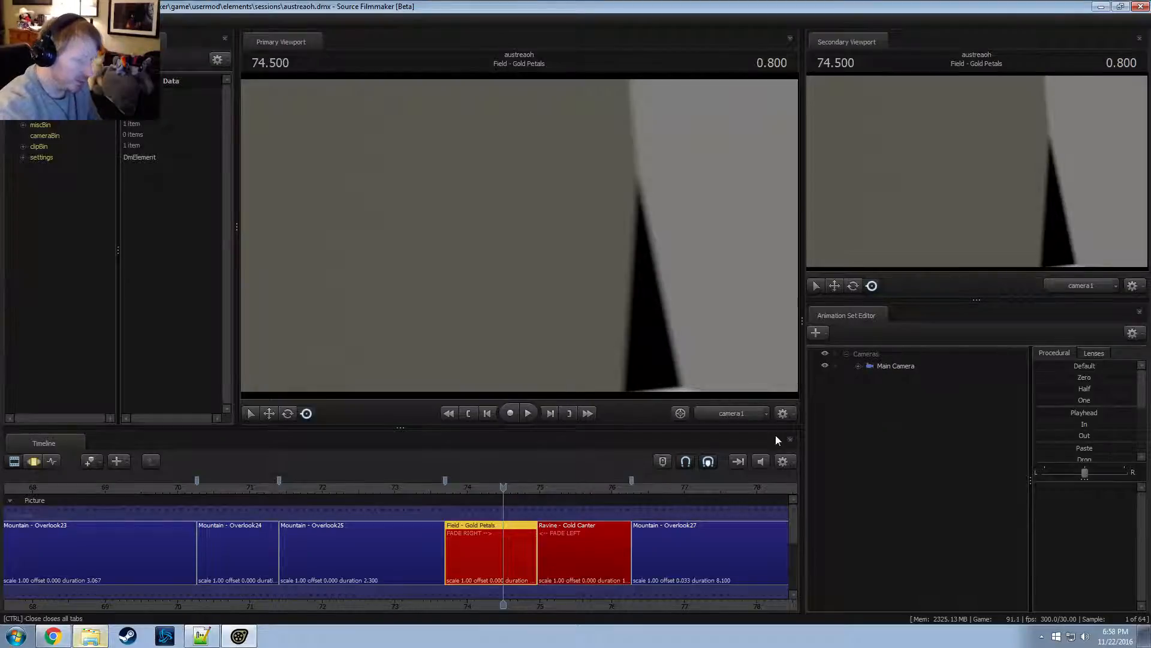
pyautogui.hotkey('alt', 'Tab')
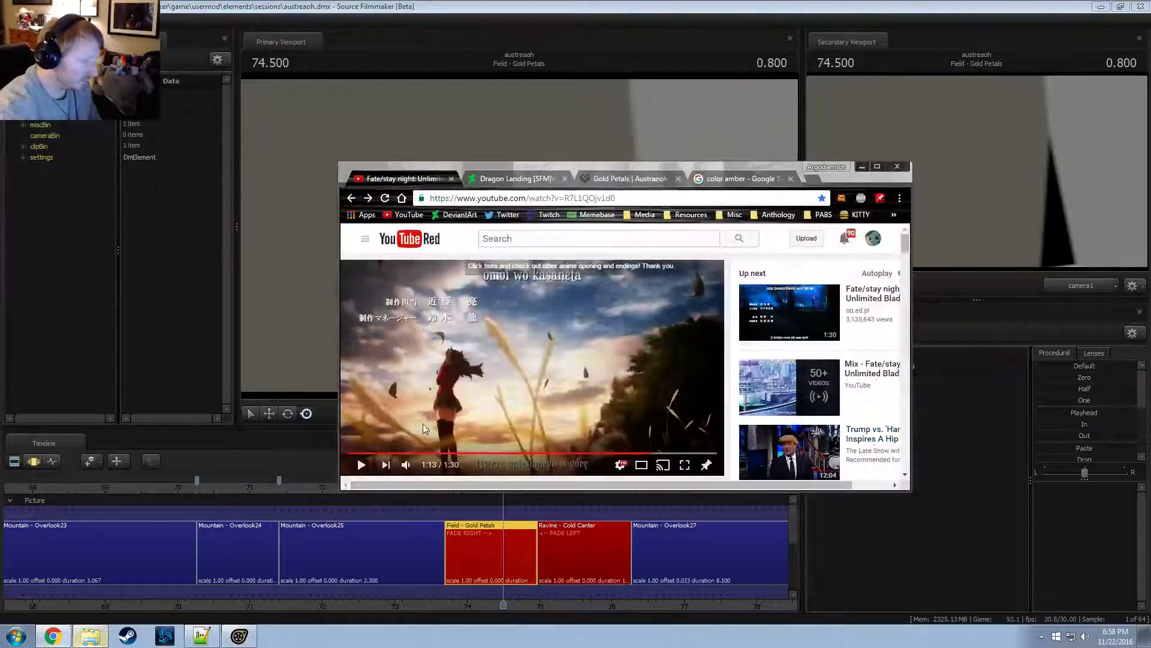
pyautogui.hotkey('alt', 'Tab')
# Start an animation set for a new model in the Field - Gold Petals shot and filter the model files by vn_
pyautogui.rightClick(887, 407)
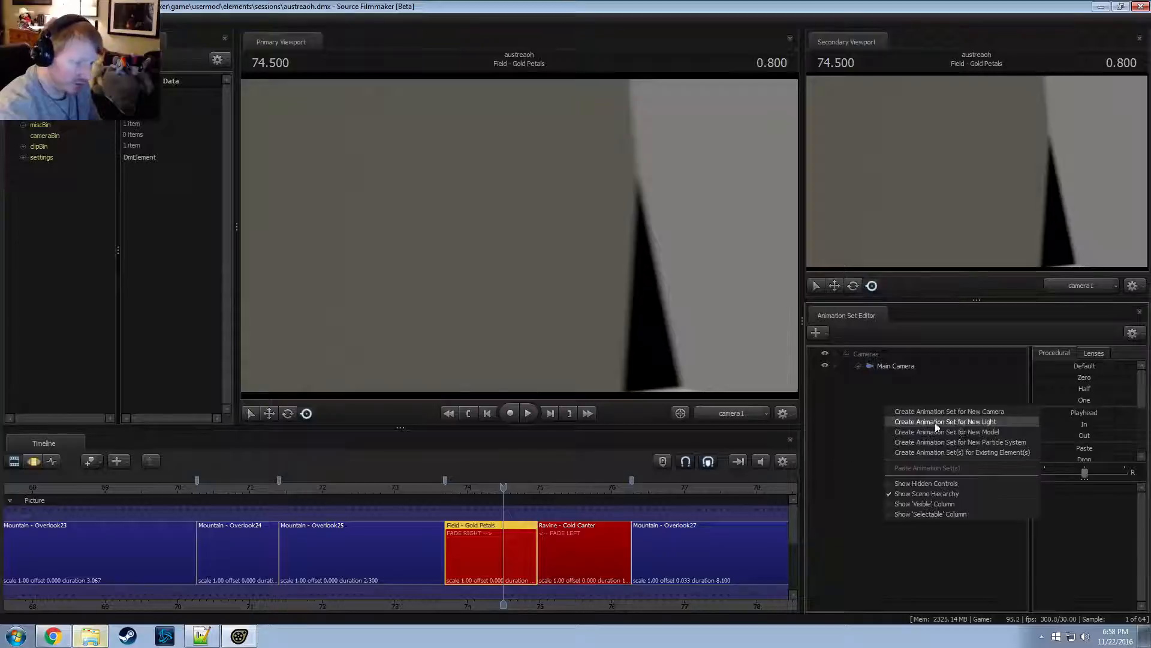
pyautogui.click(943, 436)
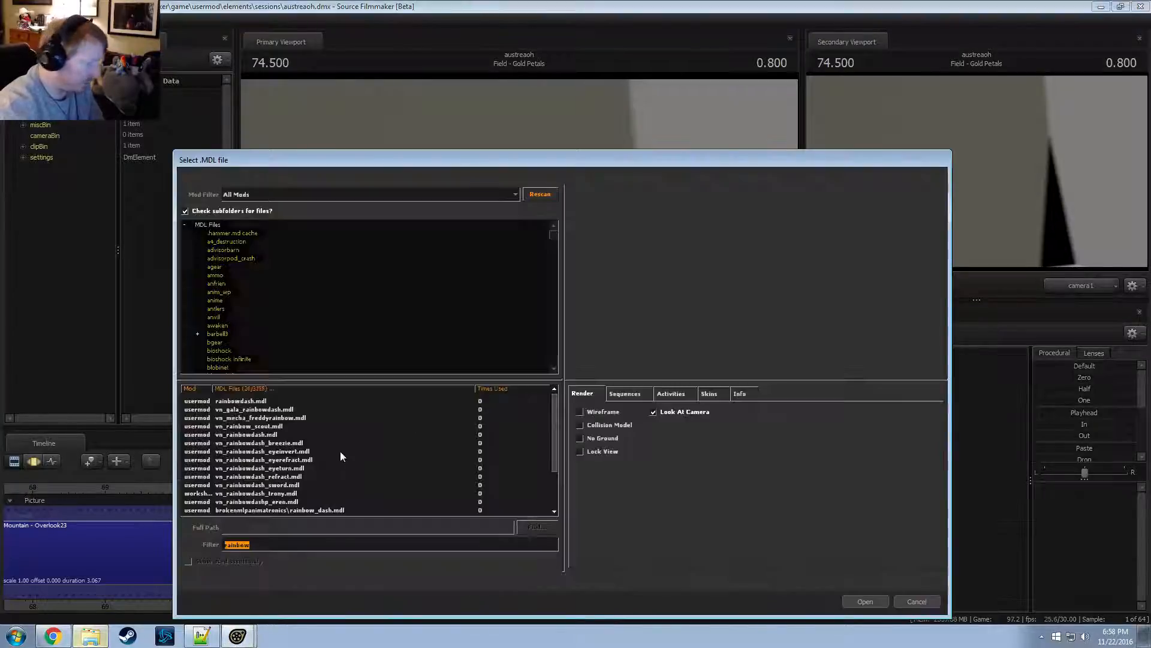
pyautogui.write('vn_')
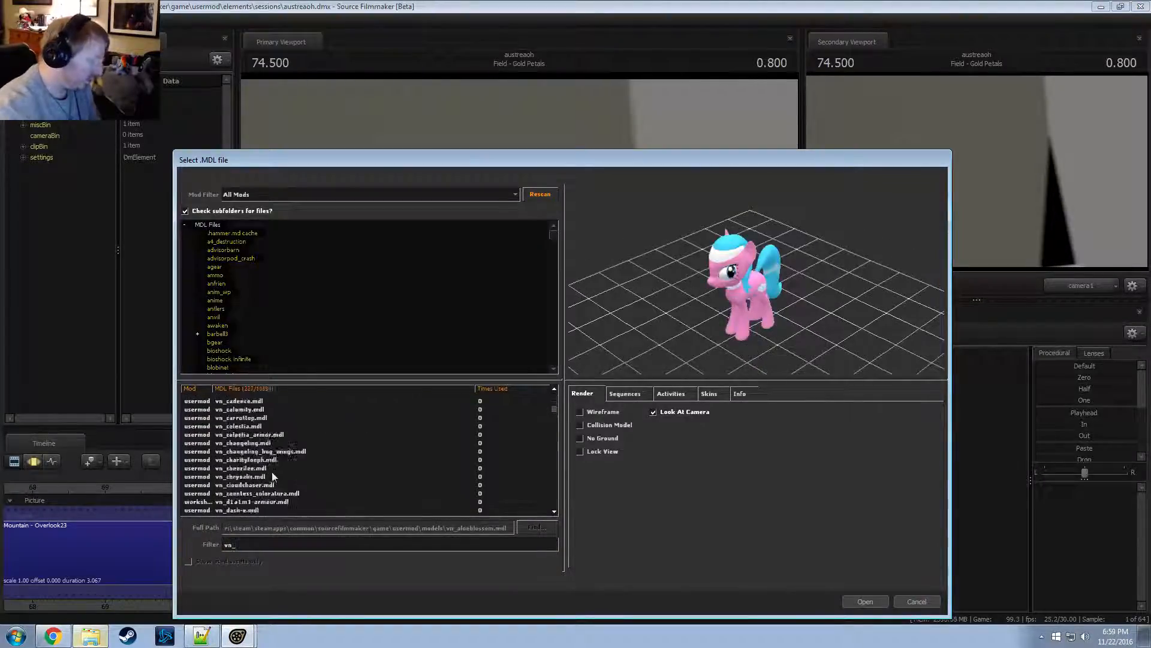
# Preview vn_flufflepuff.mdl, enlarging and turning the model to examine its face from the front
pyautogui.scroll(-1, 262, 501)
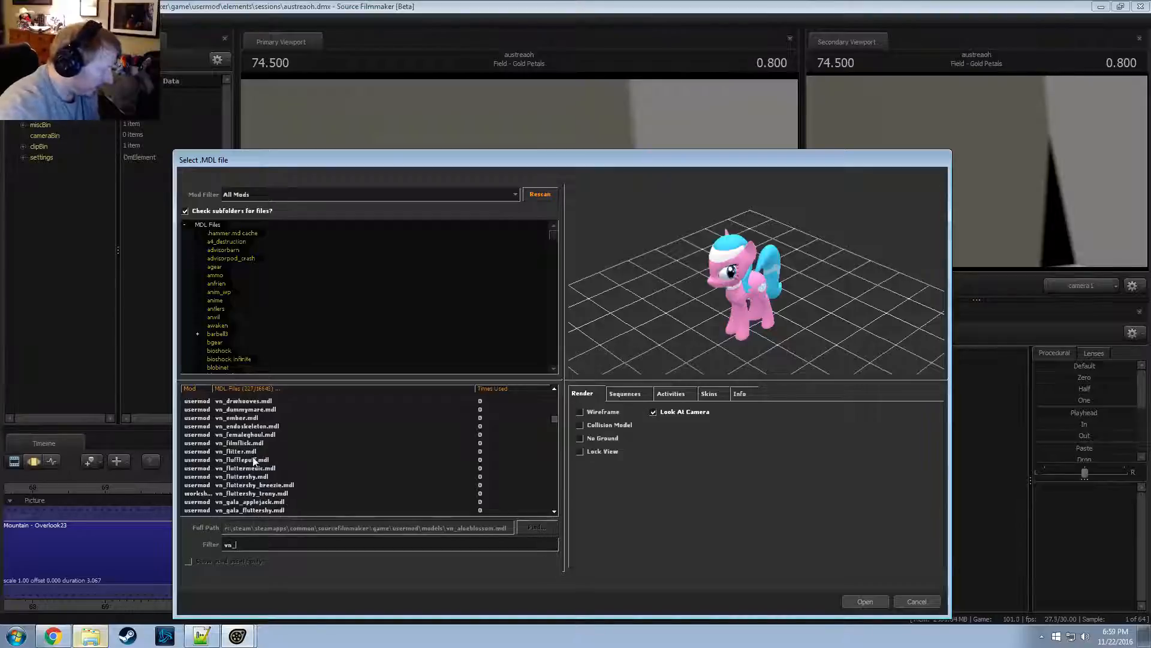
pyautogui.click(250, 459)
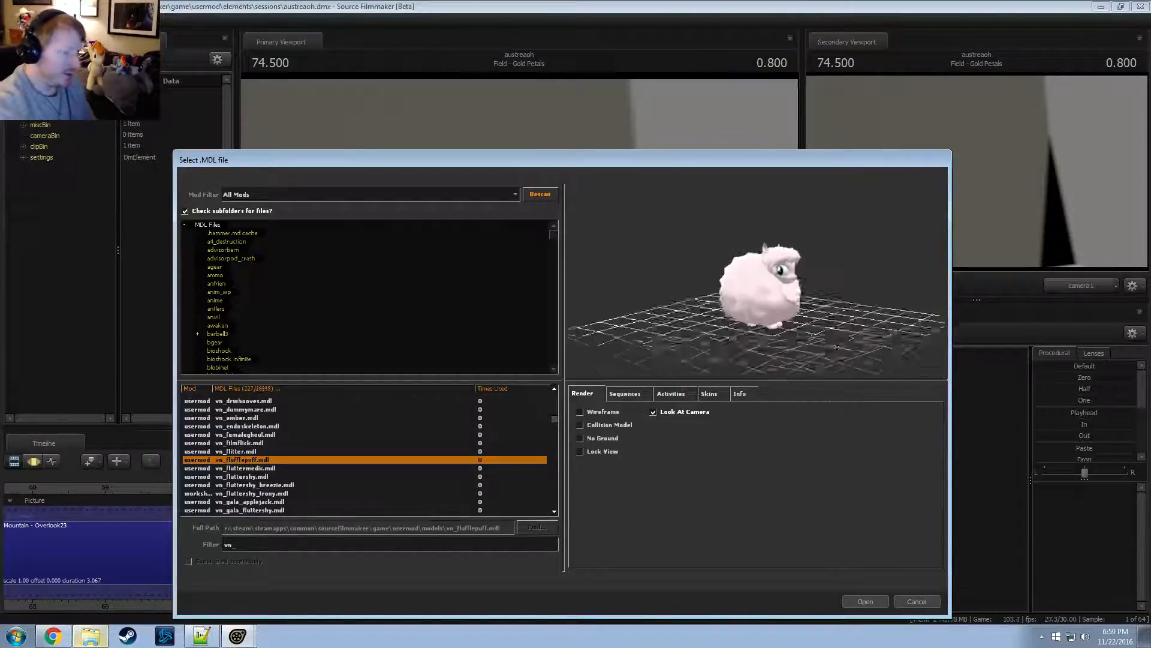
pyautogui.moveTo(836, 346); pyautogui.dragTo(801, 336, button='right')
pyautogui.moveTo(801, 336); pyautogui.dragTo(660, 363, button='middle')
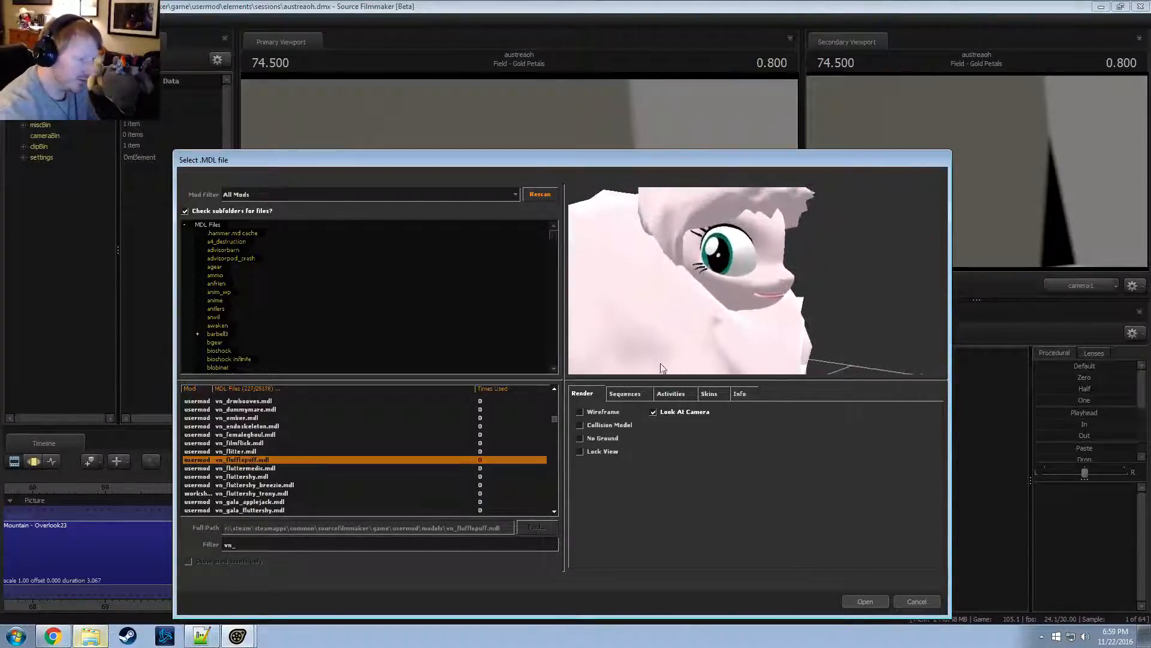
pyautogui.moveTo(665, 349); pyautogui.dragTo(601, 361)
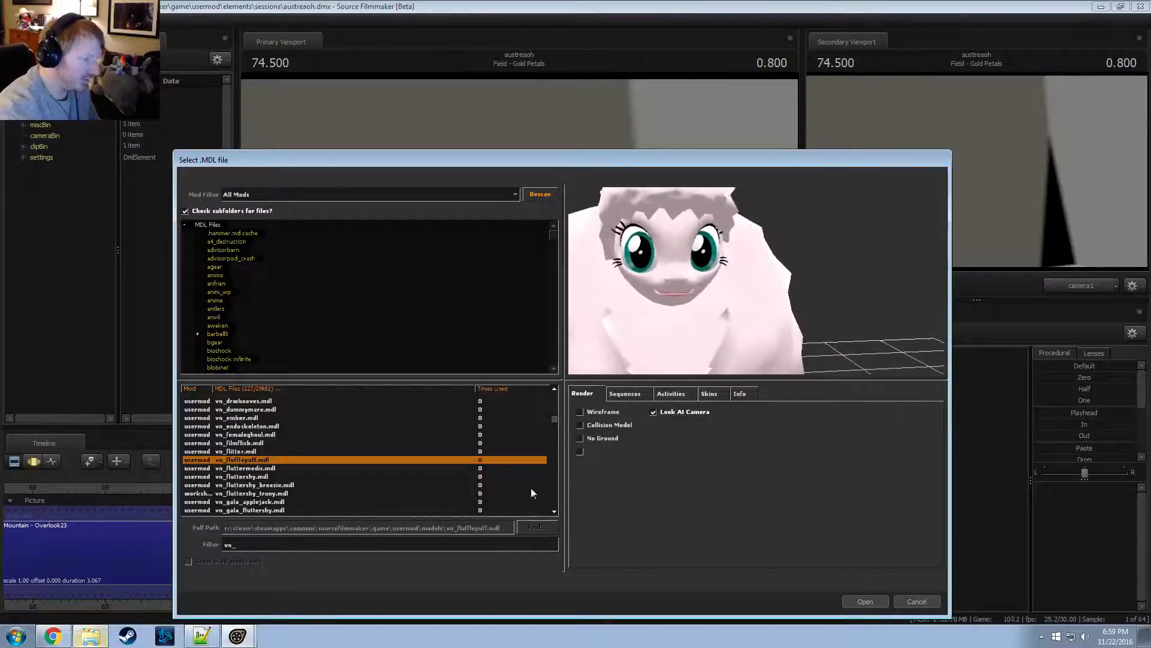
# Preview the models vn_flitter.mdl, vn_gala_fluttershy.mdl, vn_gala_twilightsparkle.mdl and vn_general_spitfire.mdl
pyautogui.click(240, 451)
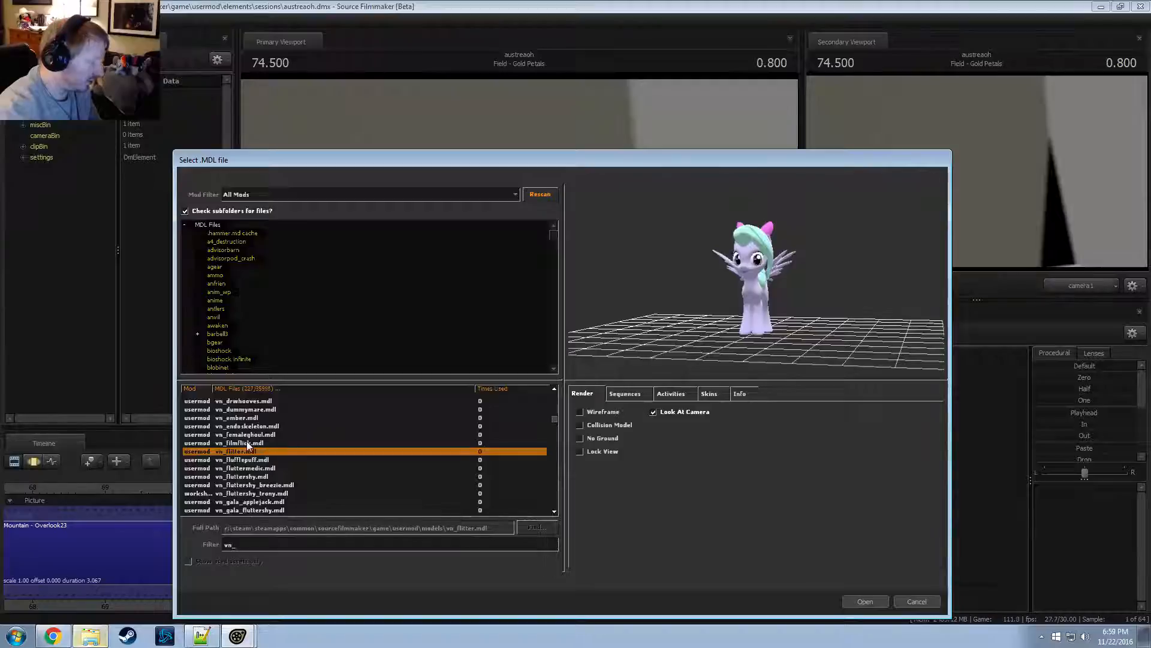
pyautogui.scroll(-1, 251, 446)
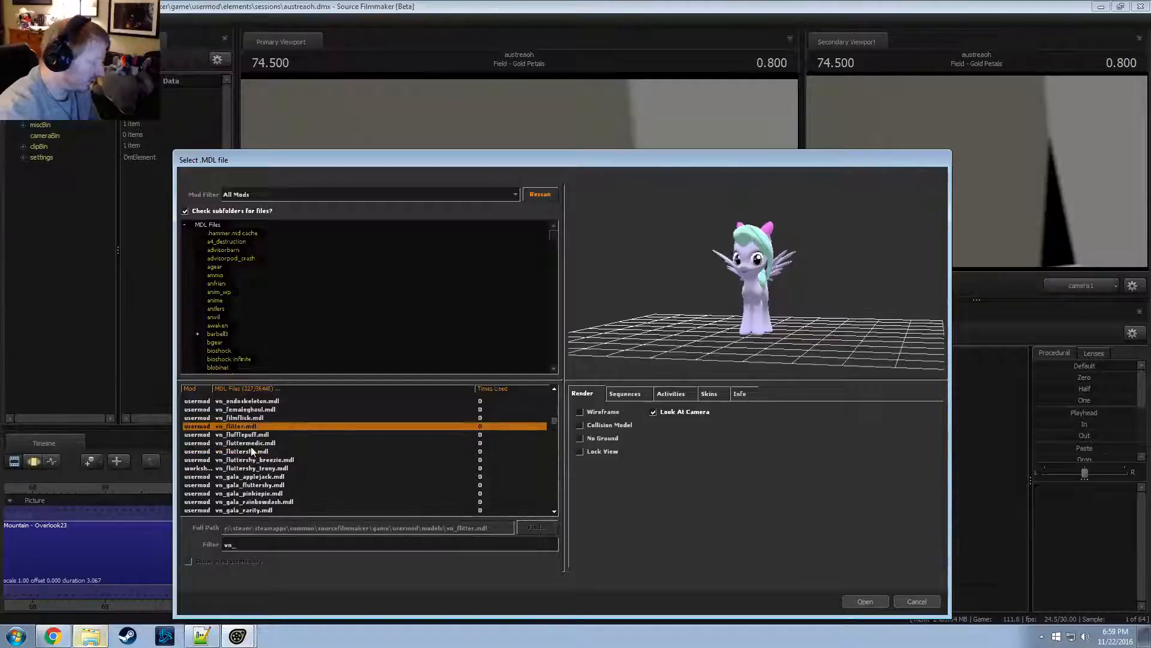
pyautogui.click(250, 485)
pyautogui.scroll(-4, 252, 473)
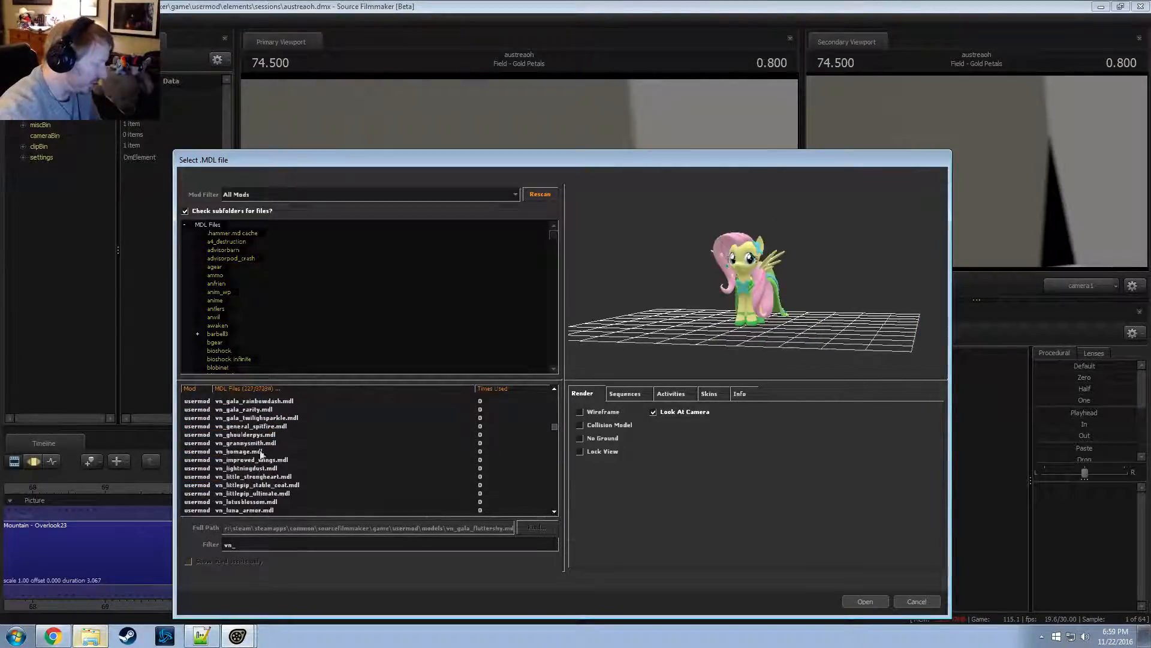
pyautogui.click(258, 418)
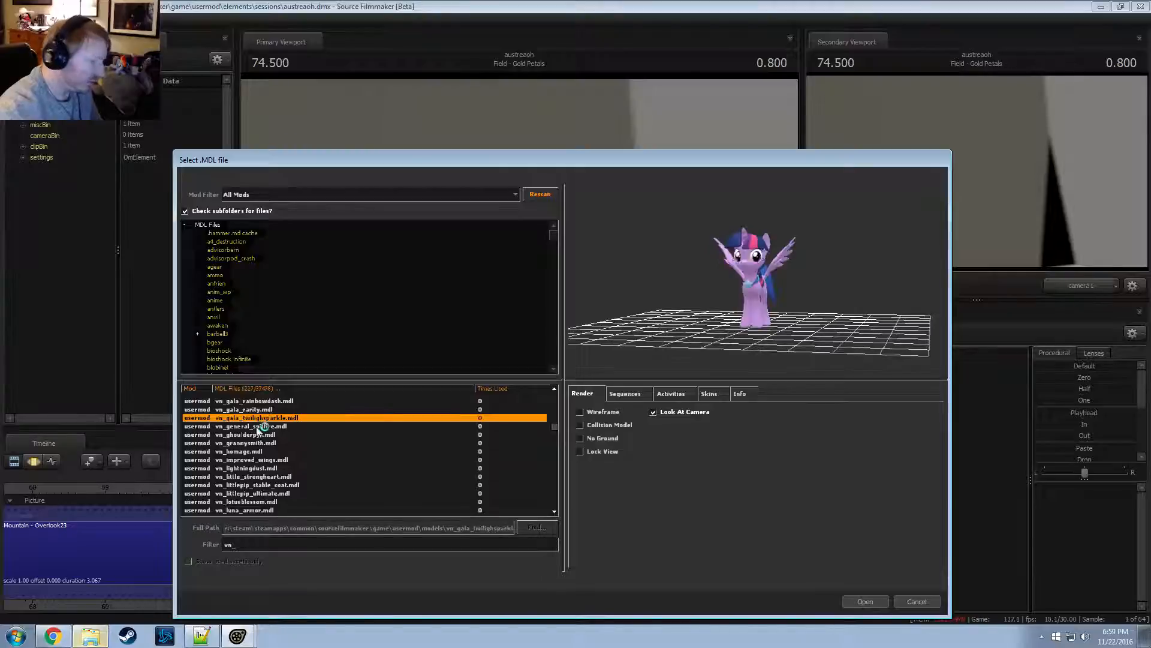
pyautogui.click(258, 427)
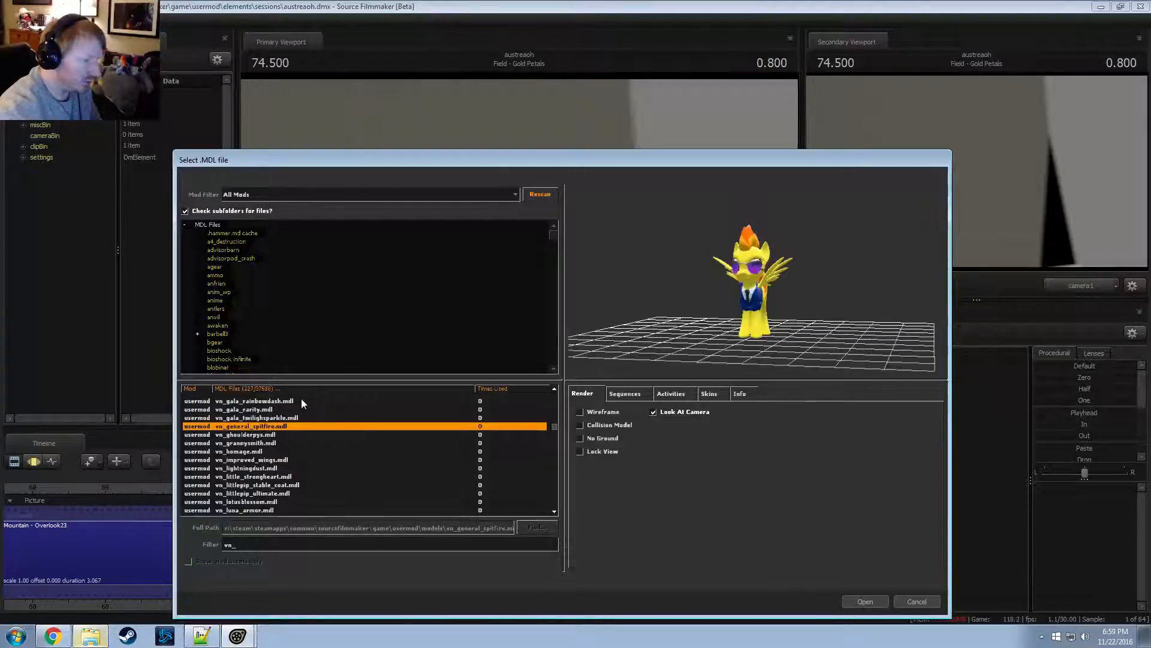
# Preview the models vn_grannysmith.mdl, vn_homage.mdl, vn_lightningdust.mdl and vn_lotusblossom.mdl as candidates
pyautogui.click(246, 443)
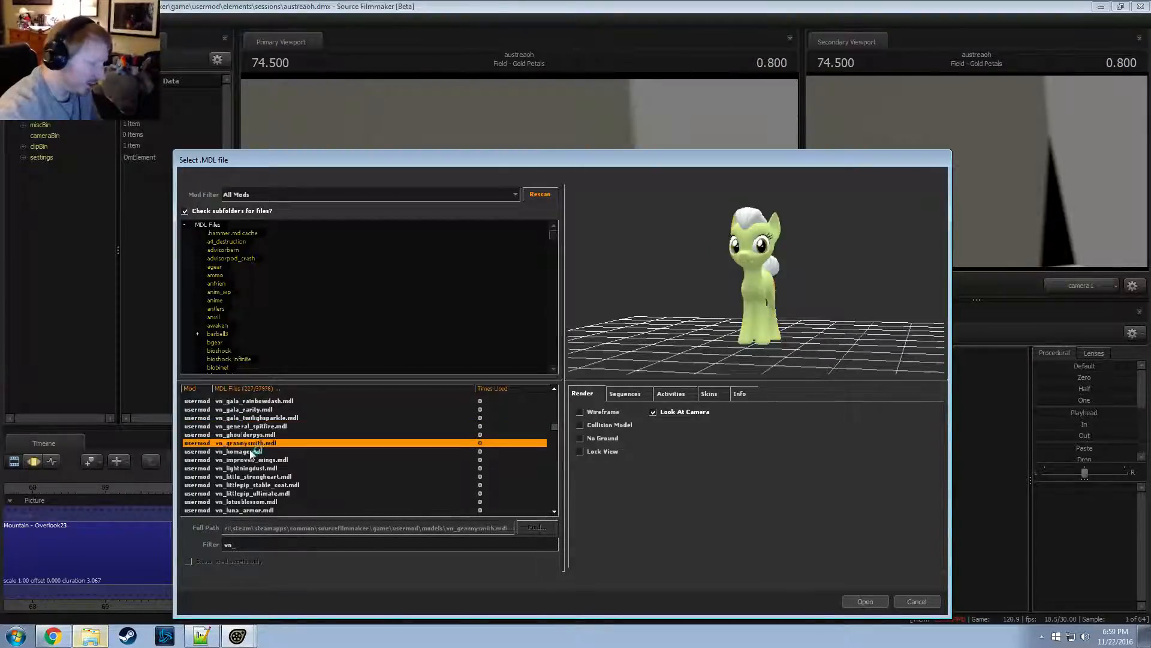
pyautogui.click(252, 452)
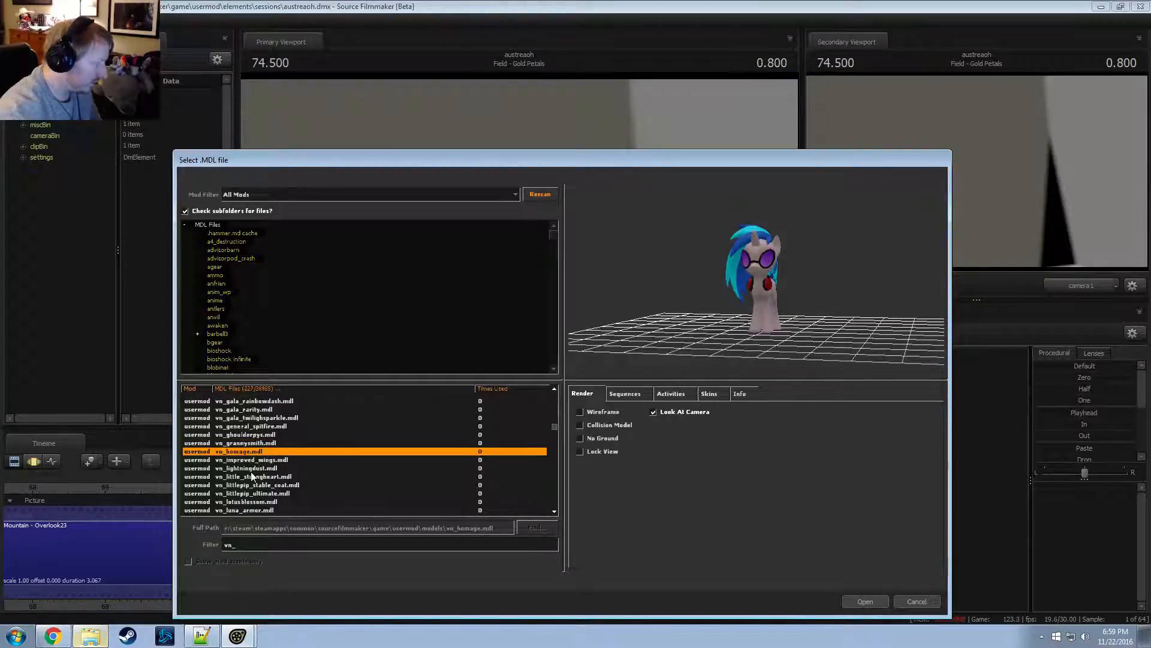
pyautogui.click(251, 469)
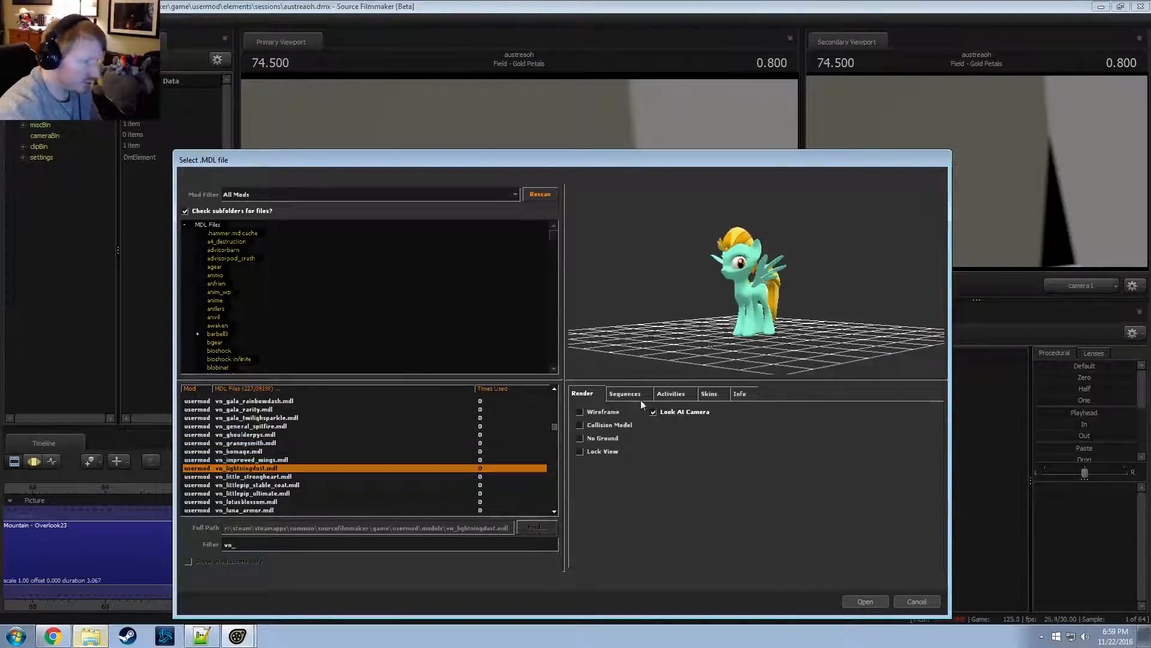
pyautogui.scroll(-1, 262, 490)
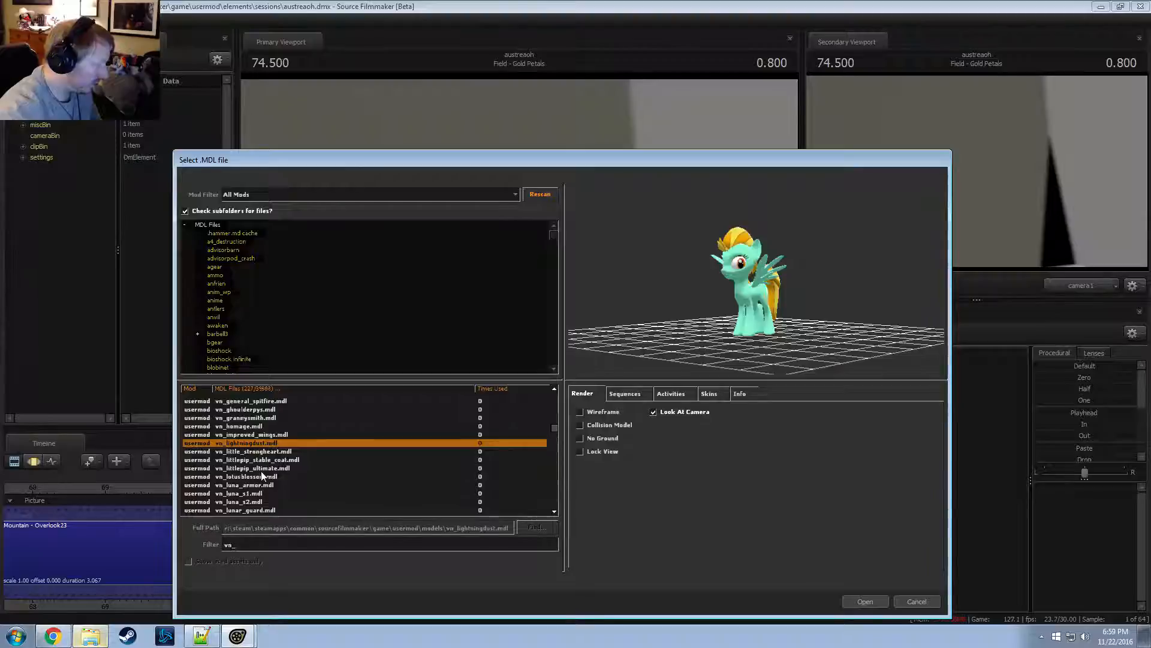
pyautogui.scroll(-1, 261, 470)
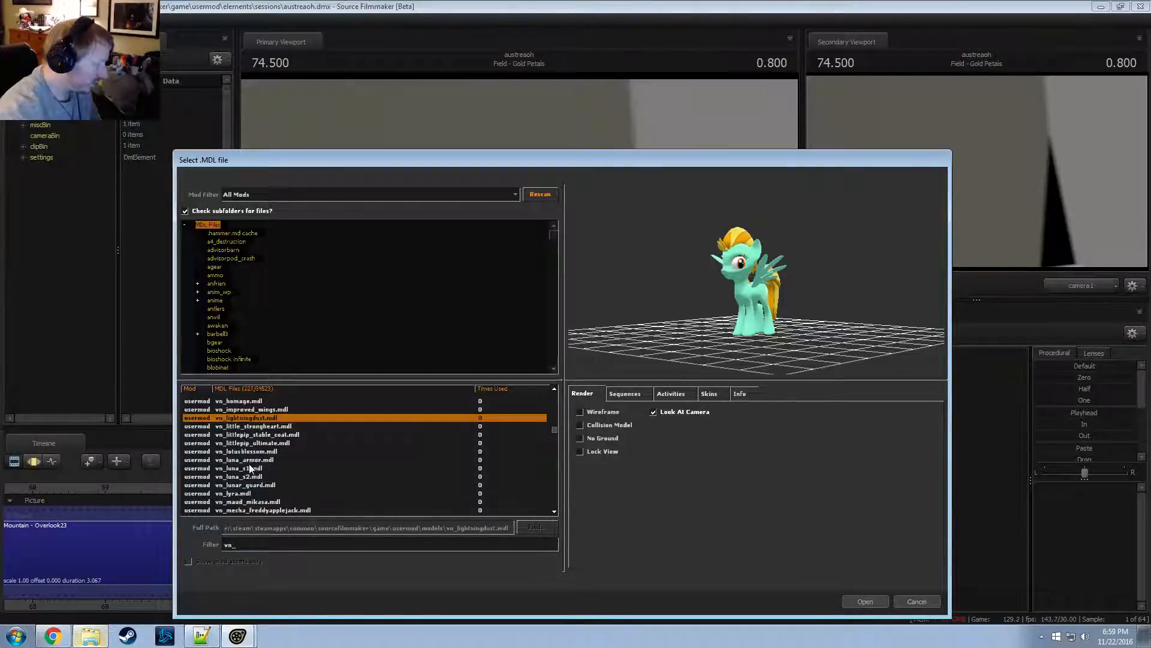
pyautogui.click(250, 452)
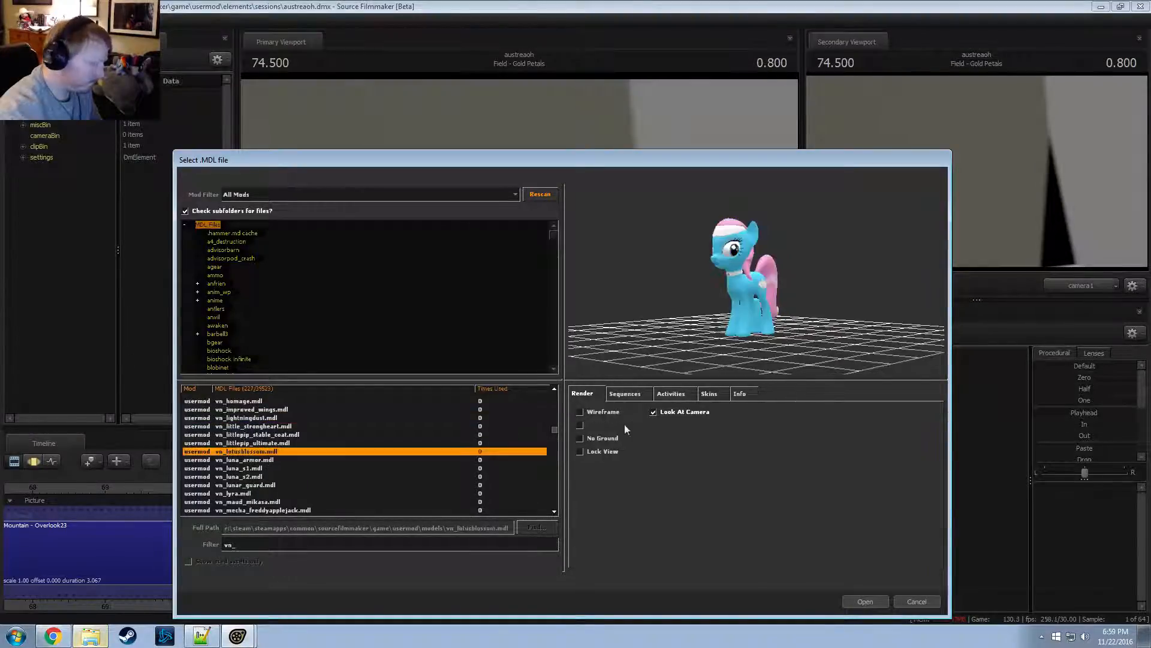
# Preview the costumed models vn_mecha_freddyapplejack.mdl, vn_maud_mikasa.mdl and vn_medic.mdl
pyautogui.scroll(-1, 259, 468)
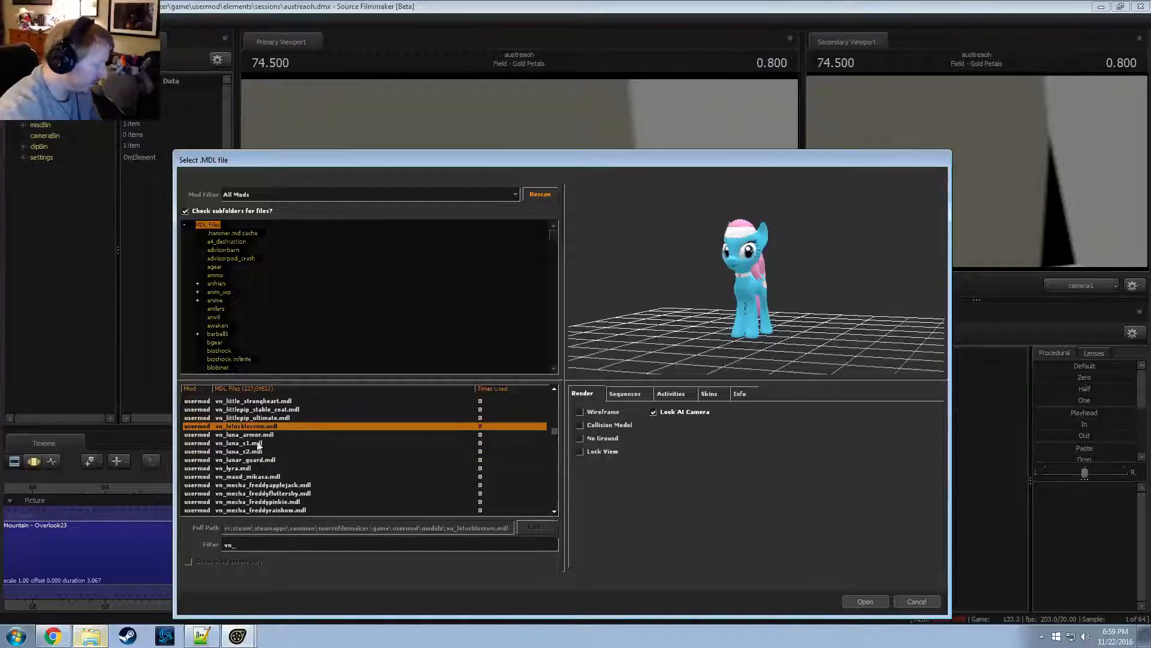
pyautogui.scroll(-1, 255, 445)
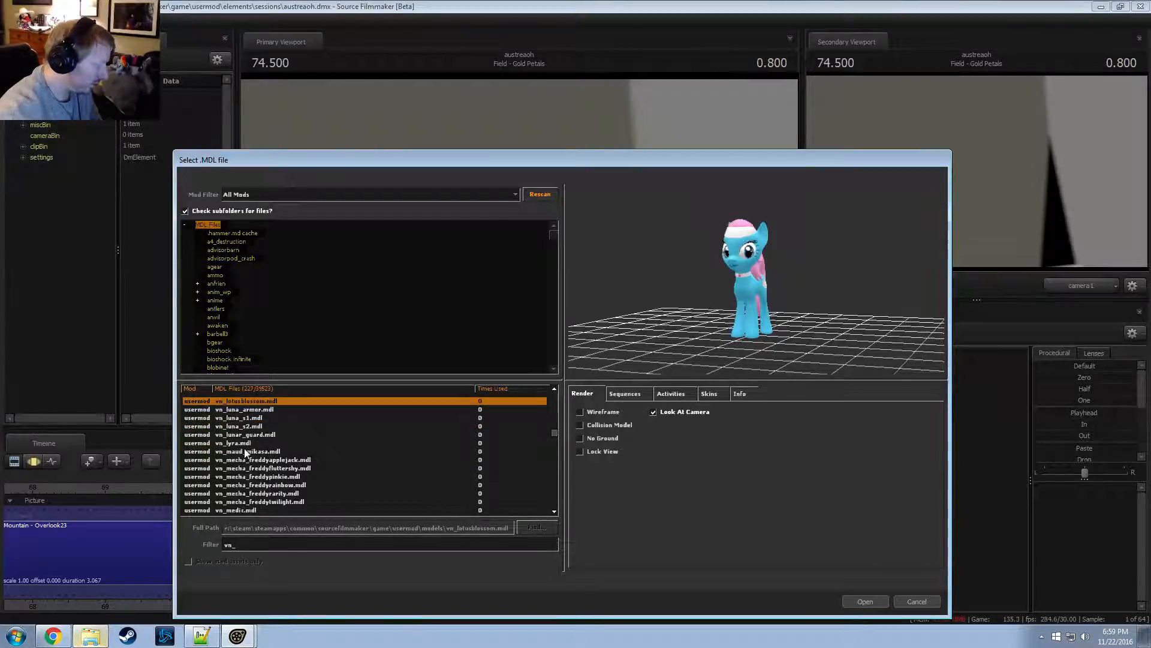
pyautogui.scroll(-1, 244, 456)
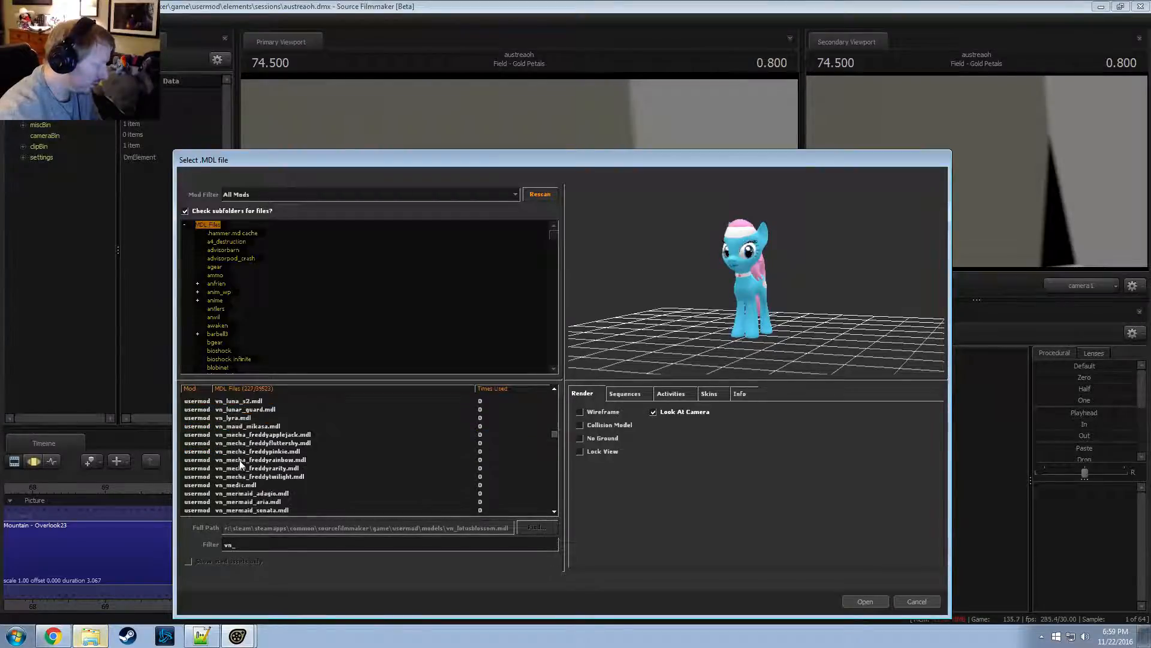
pyautogui.click(253, 433)
pyautogui.click(279, 426)
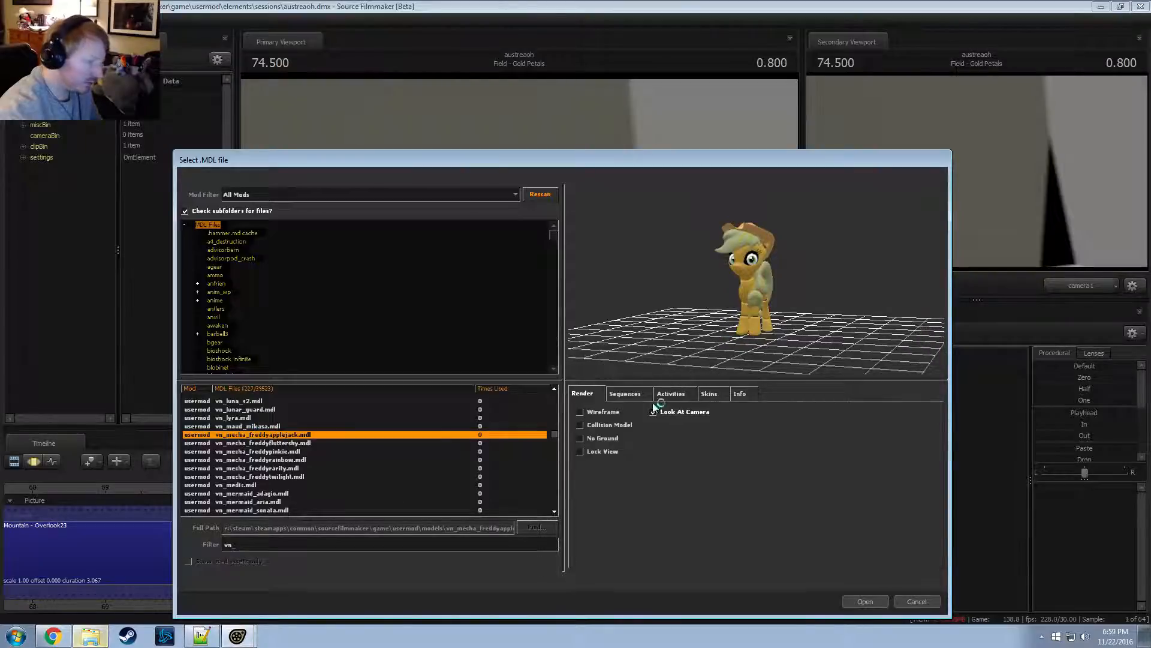
pyautogui.moveTo(712, 340)
pyautogui.mouseDown()
pyautogui.moveTo(666, 344)
pyautogui.moveTo(720, 366)
pyautogui.moveTo(768, 357)
pyautogui.moveTo(717, 327)
pyautogui.moveTo(732, 328)
pyautogui.moveTo(713, 337)
pyautogui.mouseUp()
pyautogui.scroll(-1, 237, 485)
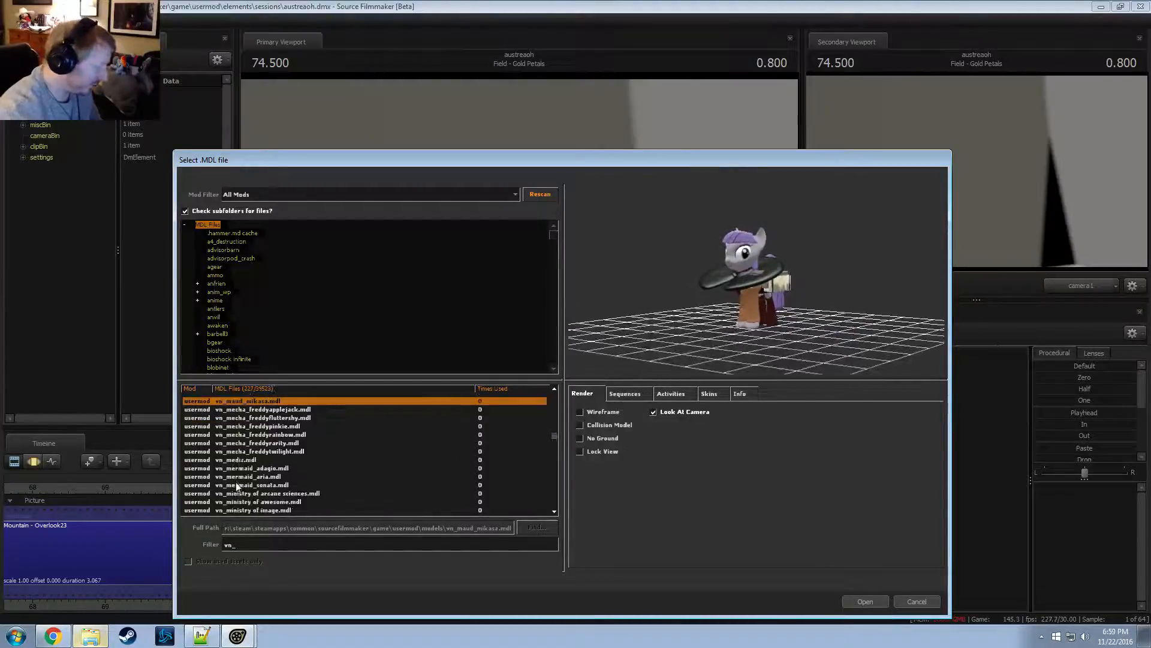
pyautogui.click(239, 459)
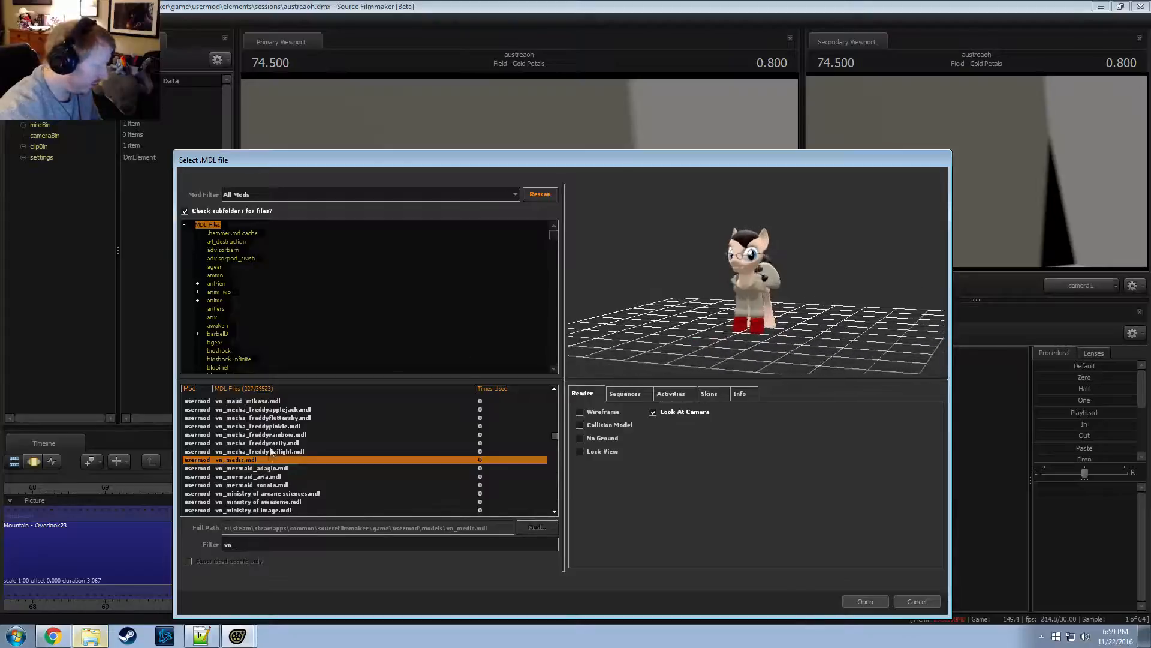
# Compare the vn_ministry models by previewing the awesome, arcane sciences, morale, peace and wartime technology variants
pyautogui.scroll(-1, 267, 449)
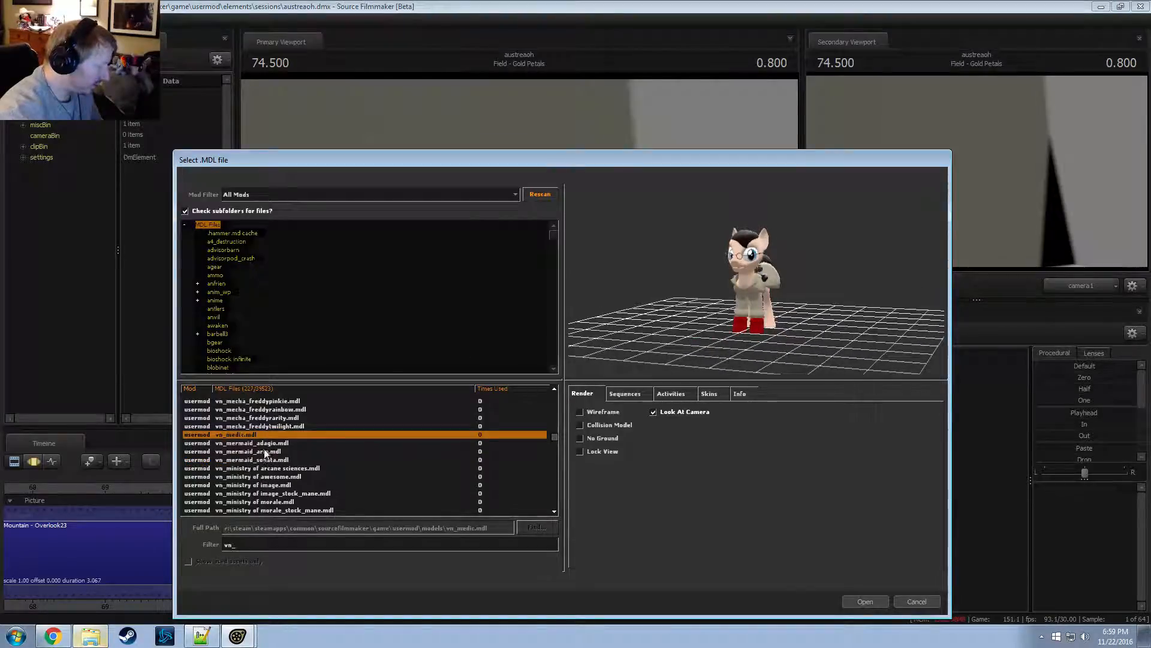
pyautogui.scroll(-2, 252, 479)
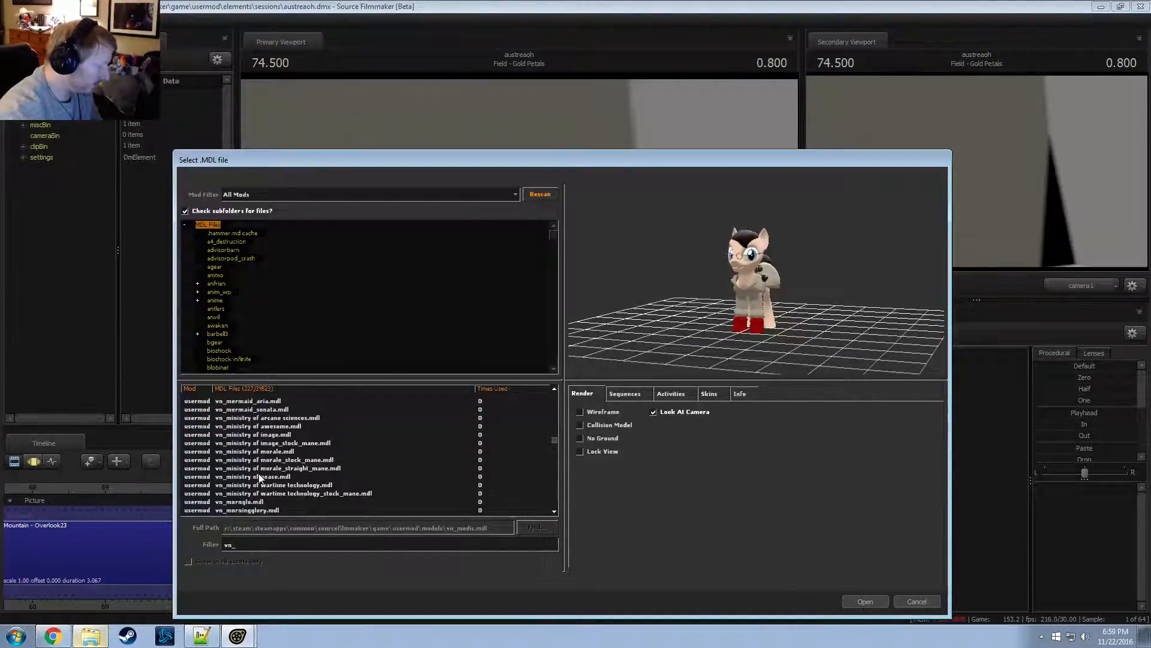
pyautogui.scroll(-1, 258, 473)
pyautogui.scroll(1, 273, 456)
pyautogui.click(285, 425)
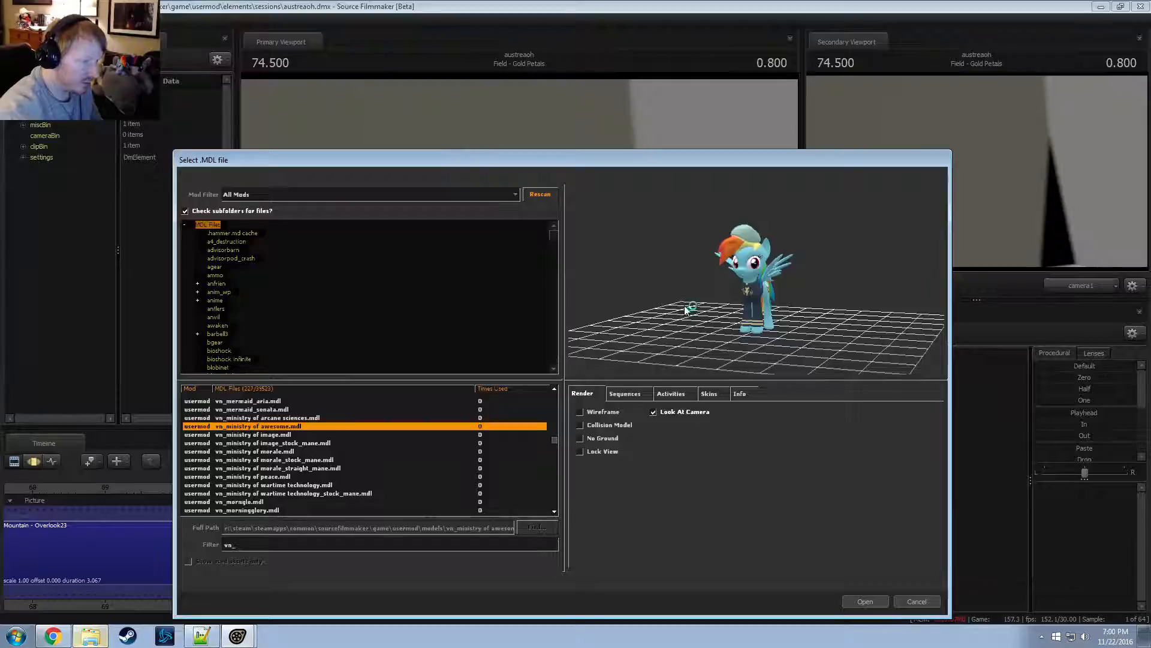
pyautogui.press('Up')
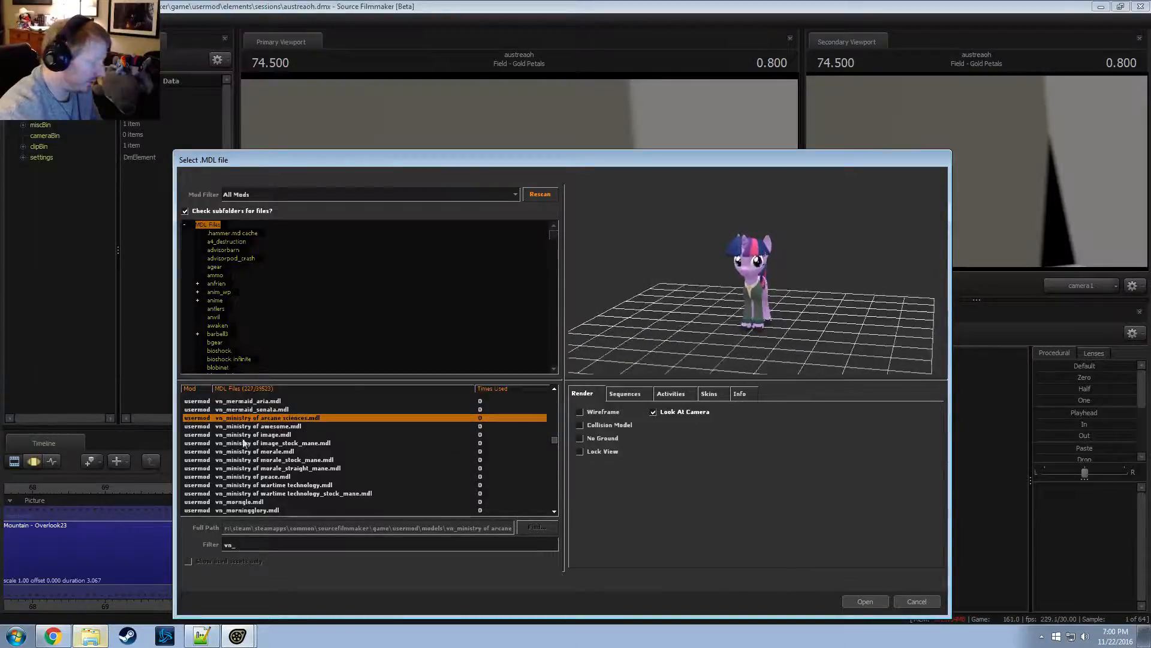
pyautogui.click(285, 451)
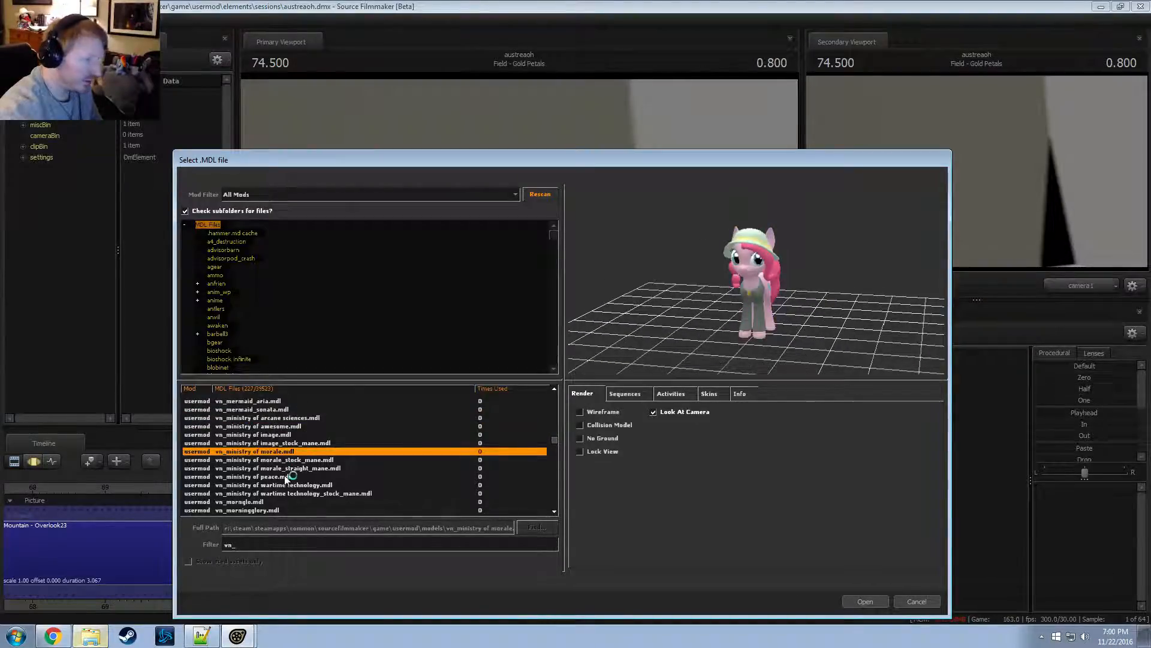
pyautogui.click(284, 475)
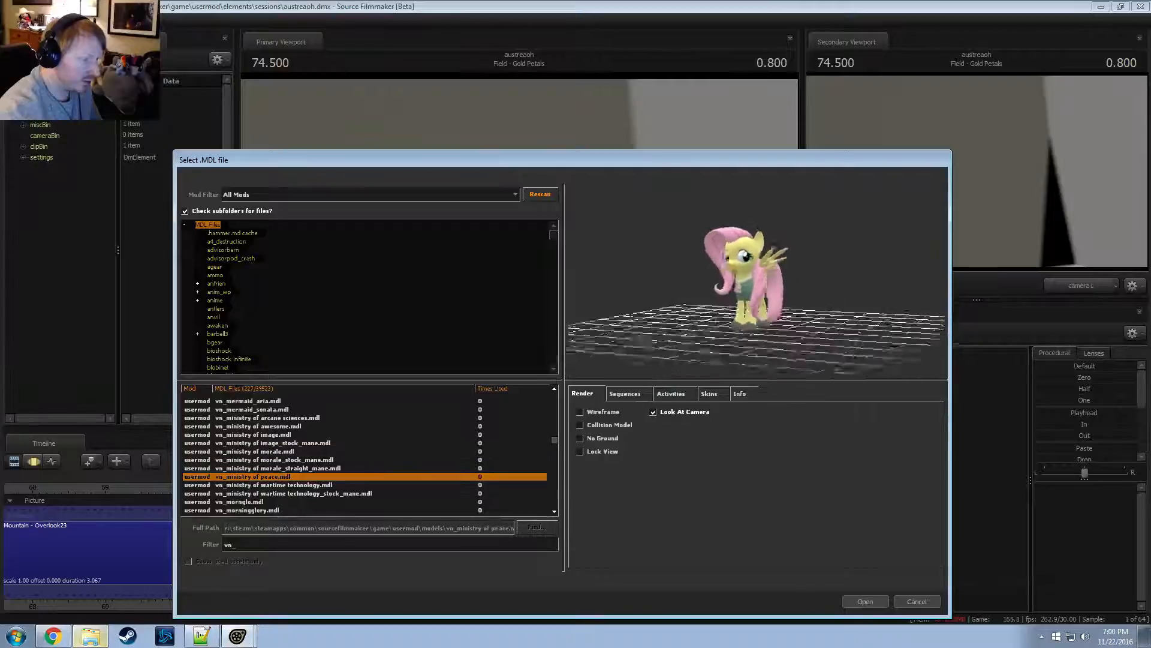
pyautogui.moveTo(714, 340); pyautogui.dragTo(772, 321)
pyautogui.scroll(-2, 372, 472)
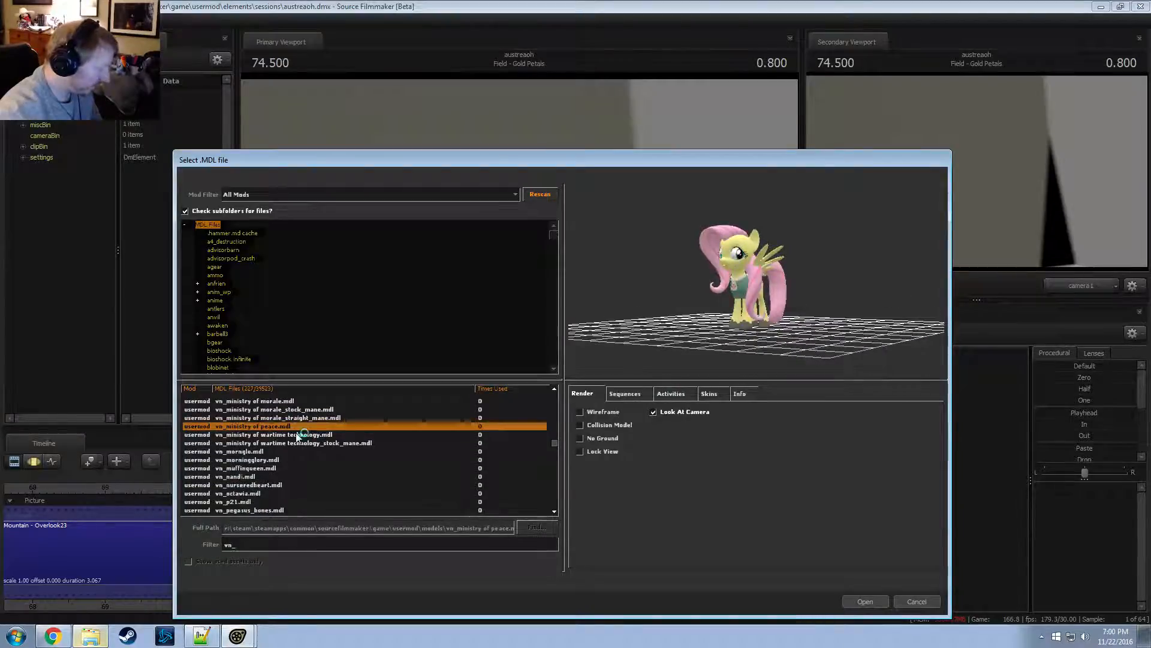
pyautogui.click(297, 436)
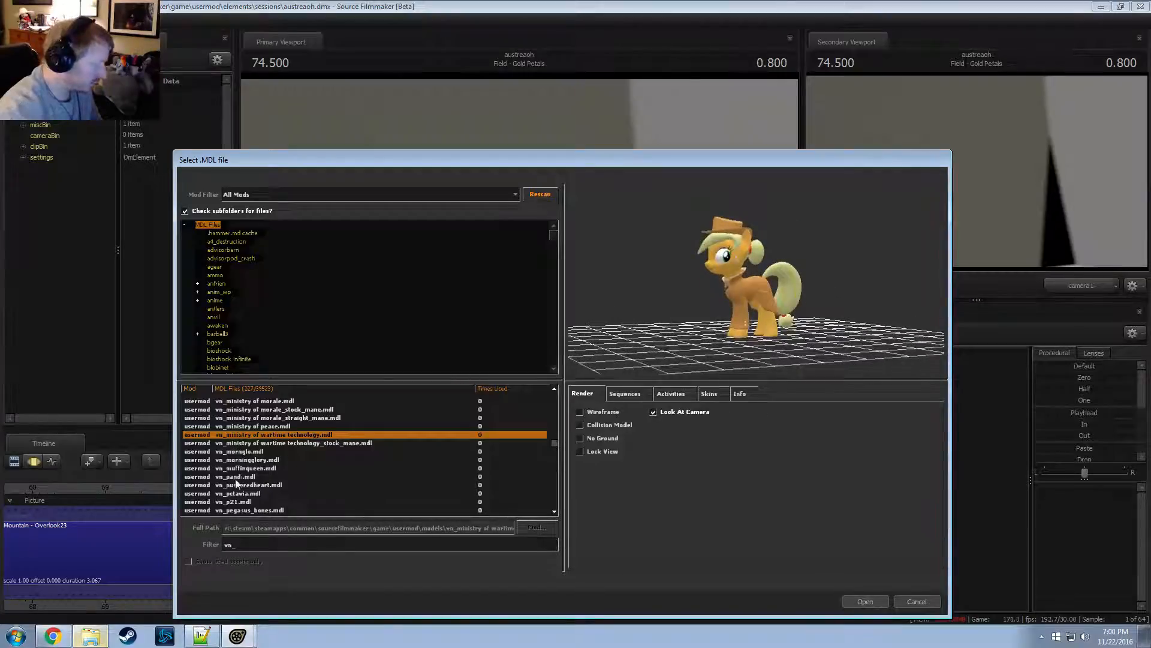
# Preview vn_morningglory.mdl, vn_nurseredheart.mdl and vn_octavia.mdl, turning the vn_octavia model to examine it from the front
pyautogui.scroll(-1, 236, 478)
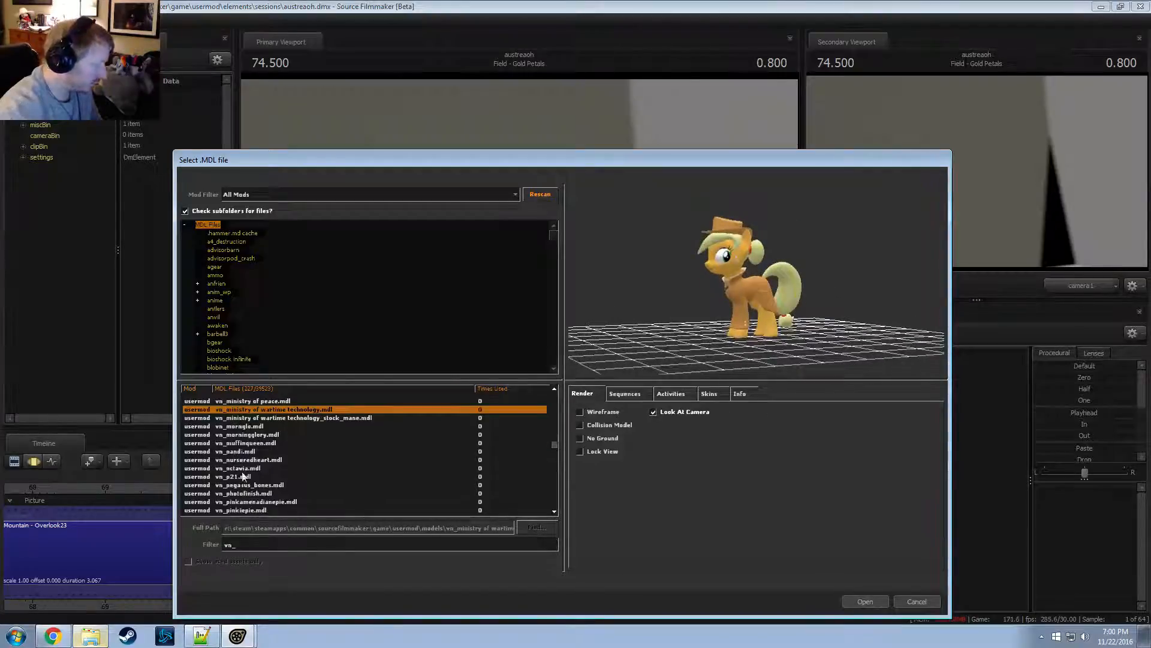
pyautogui.click(250, 436)
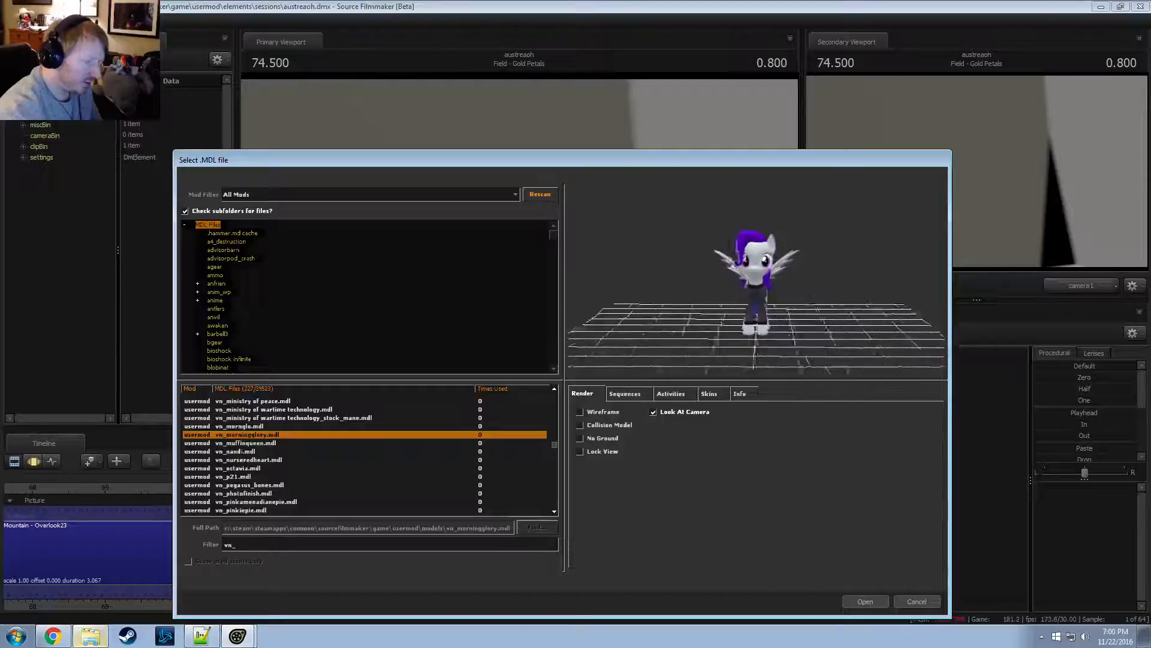
pyautogui.click(251, 461)
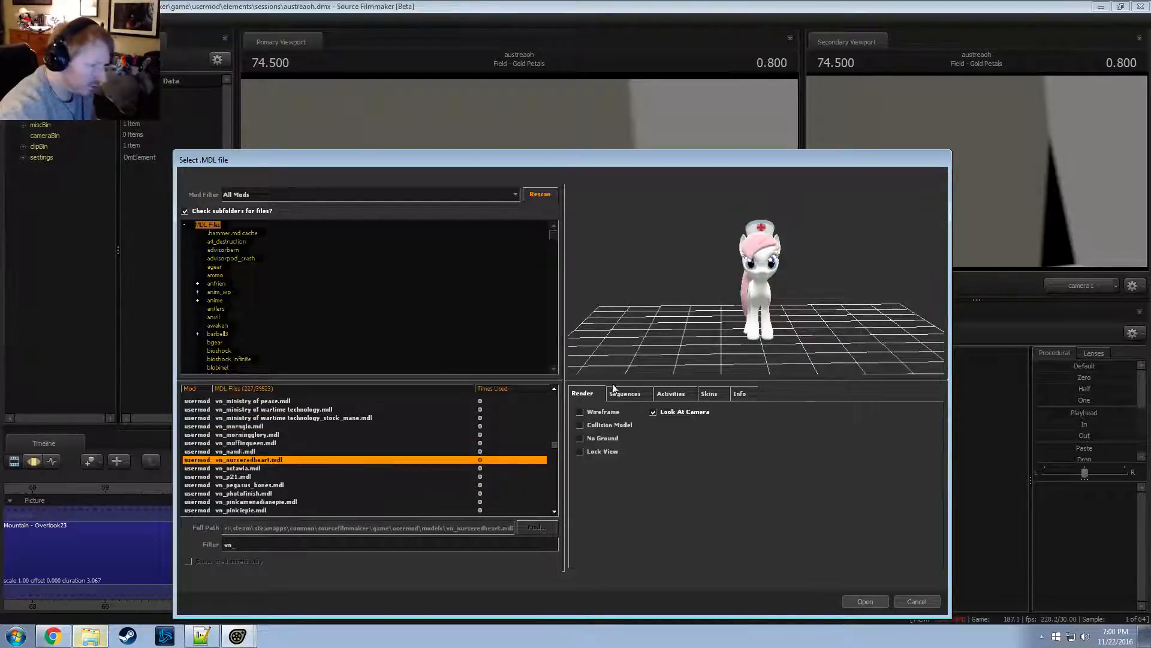
pyautogui.click(246, 468)
pyautogui.moveTo(757, 299); pyautogui.dragTo(712, 315)
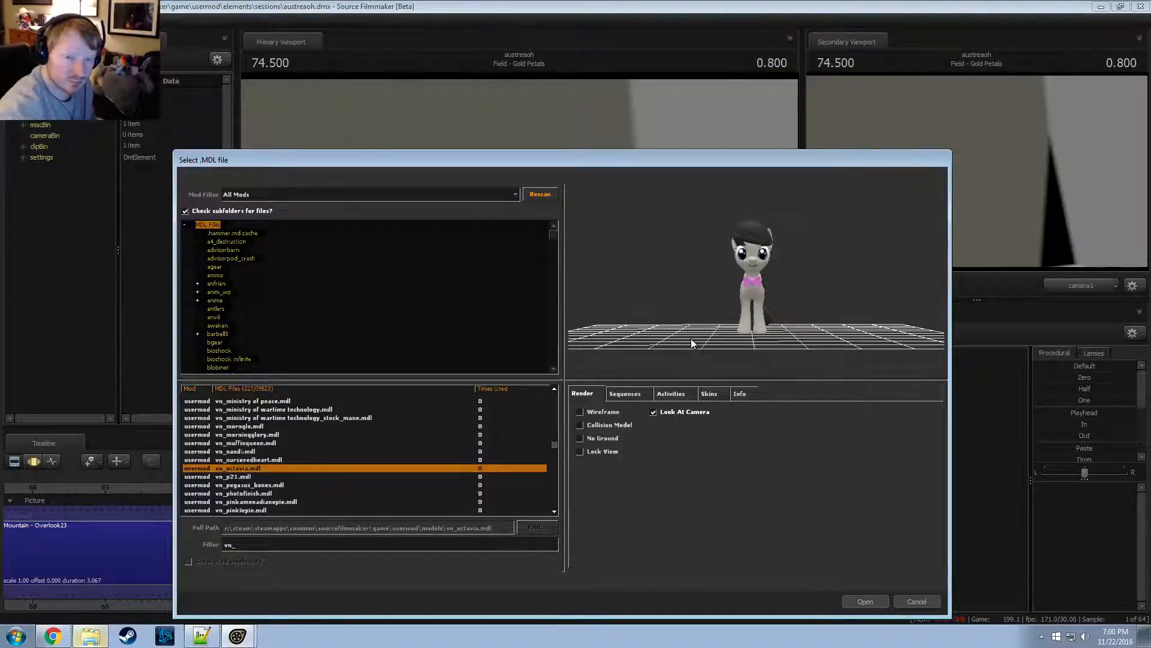
# Go back to vn_ministry of wartime technology.mdl and examine its preview up close from the front
pyautogui.scroll(-2, 244, 463)
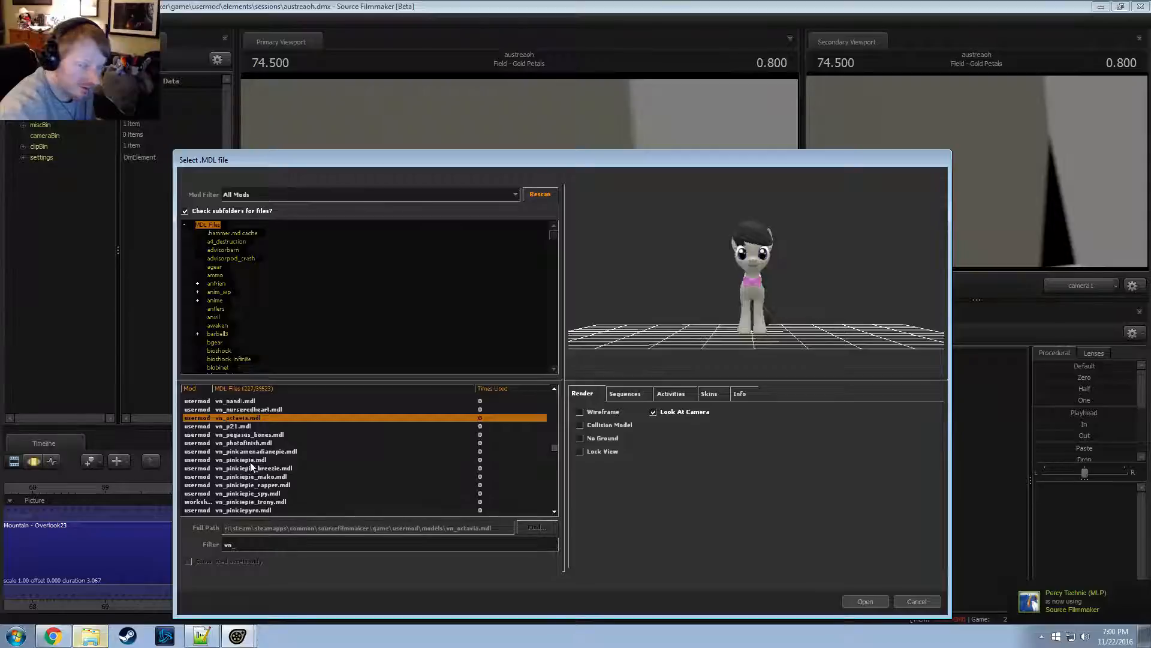
pyautogui.scroll(4, 252, 474)
pyautogui.click(287, 459)
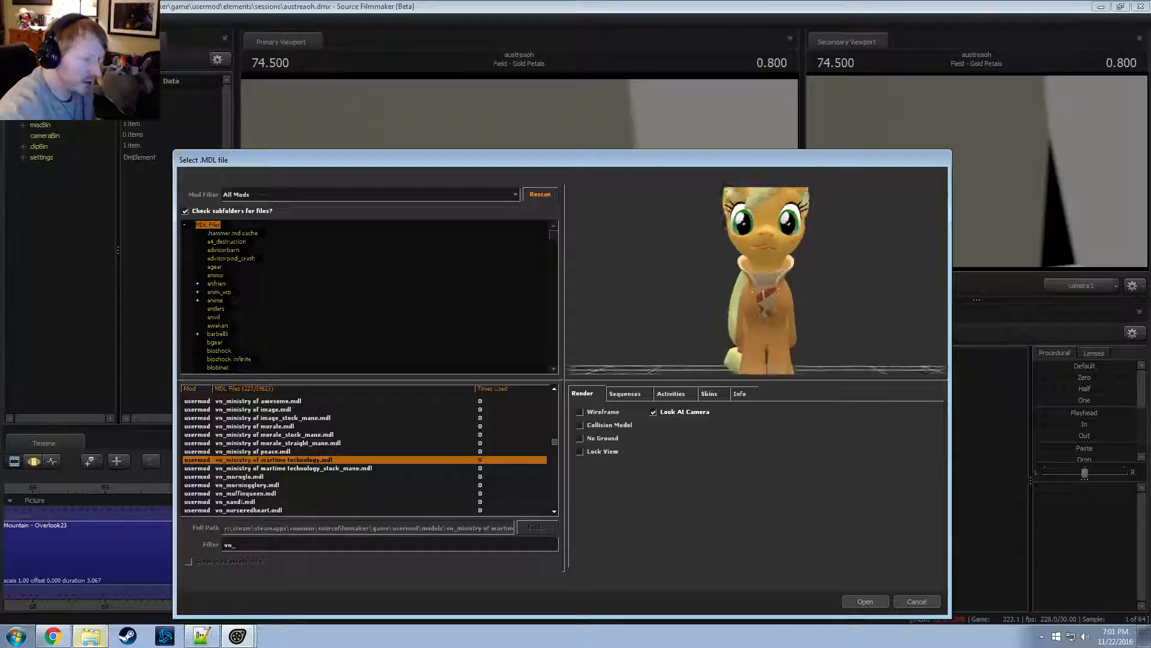
# Preview the models vn_pinkiepie_trony.mdl and vn_pipv.mdl further down the filtered model files
pyautogui.scroll(-5, 267, 478)
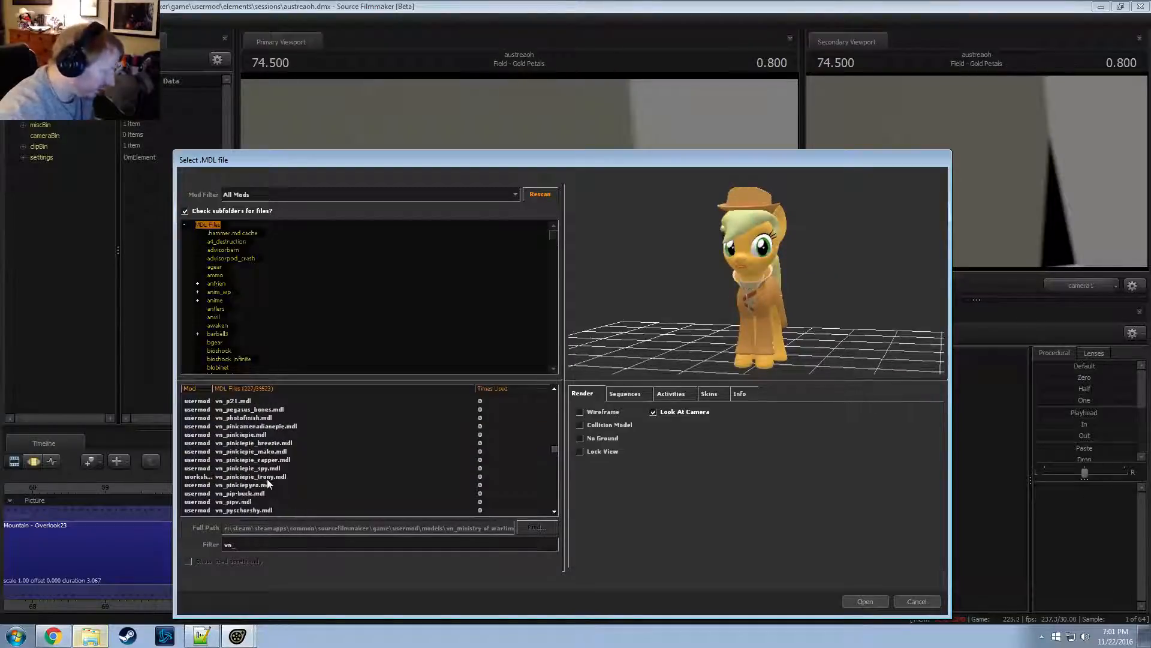
pyautogui.click(243, 476)
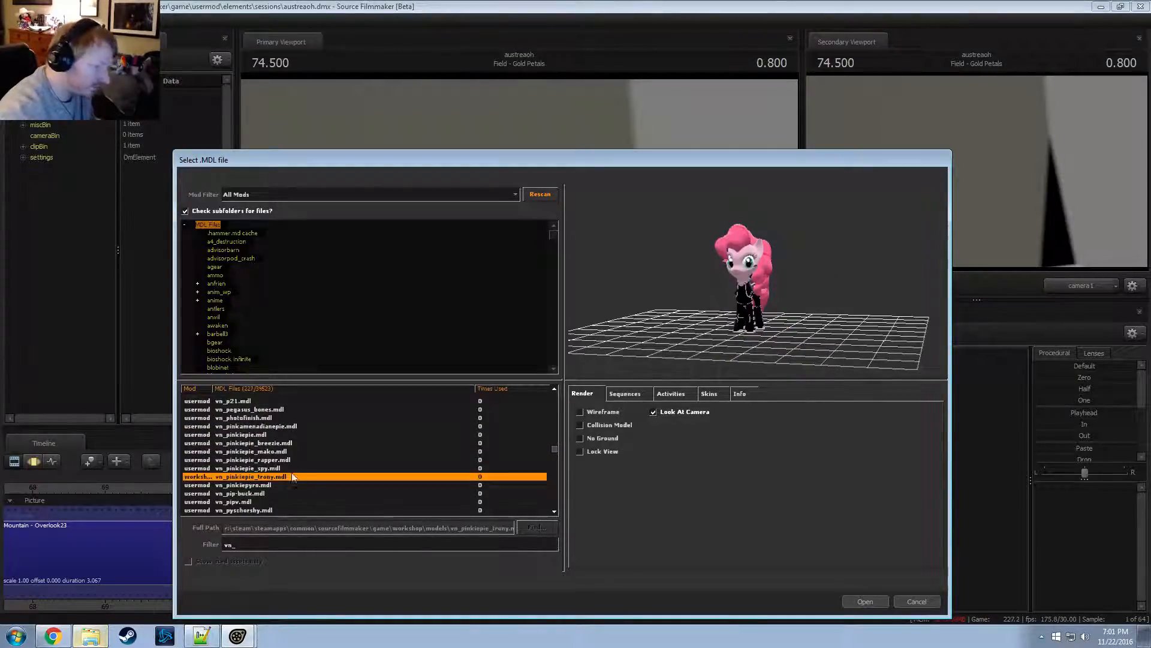
pyautogui.scroll(-3, 269, 473)
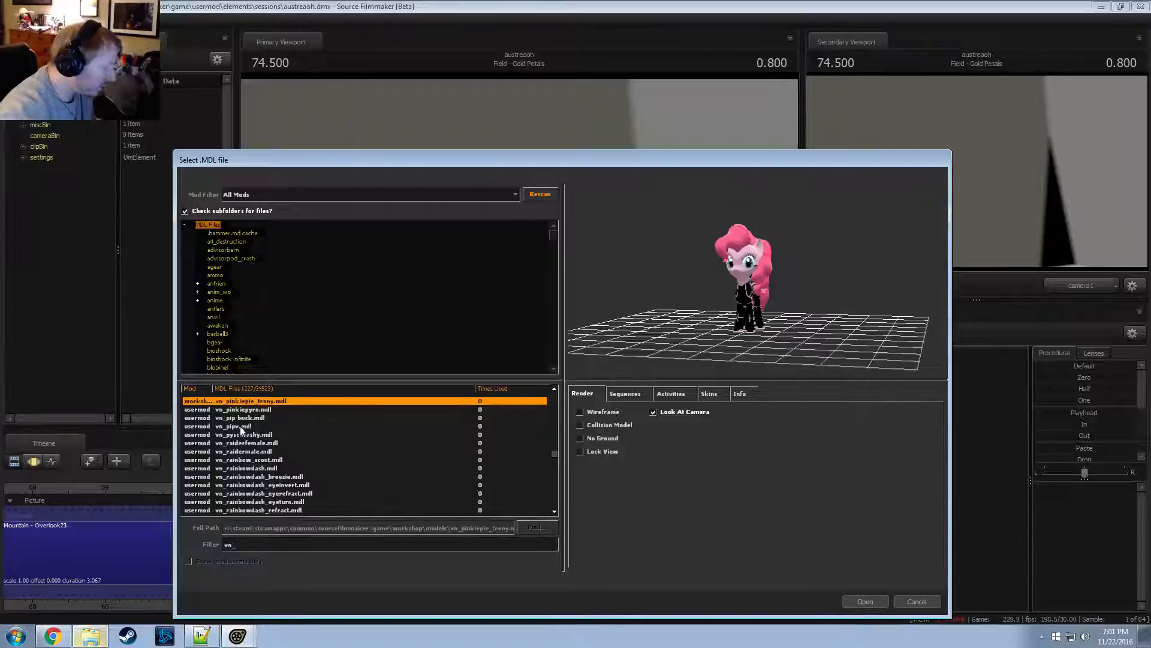
pyautogui.click(236, 426)
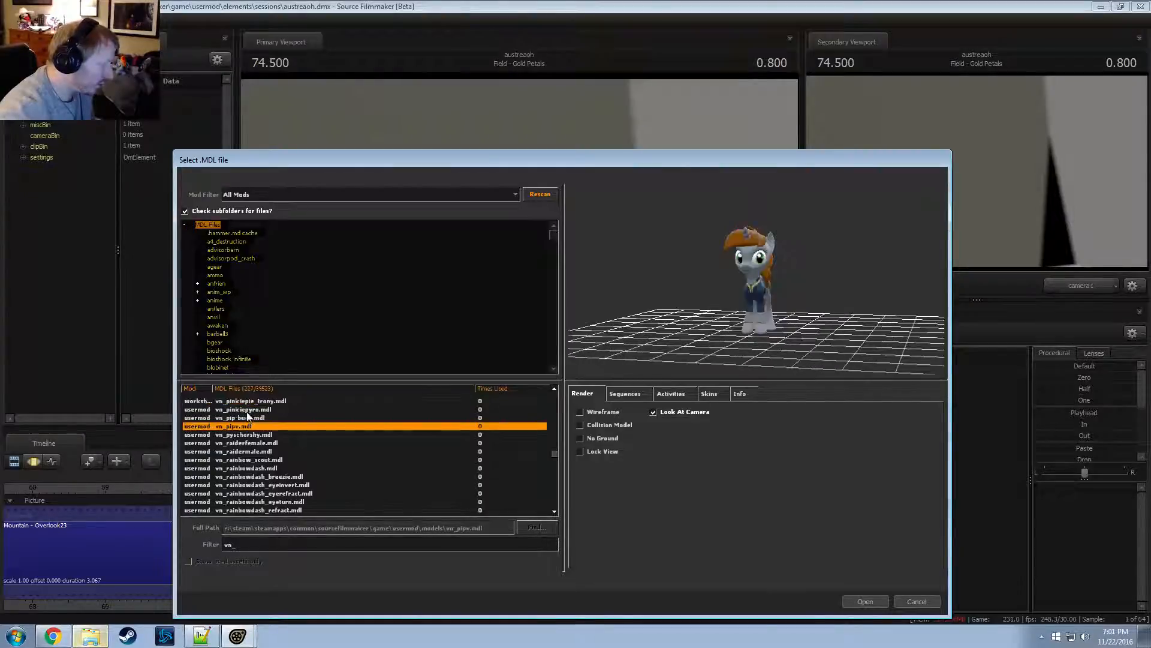
# Preview the models vn_raidermale.mdl and vn_raiderfemale.mdl in the filtered model files
pyautogui.scroll(1, 254, 419)
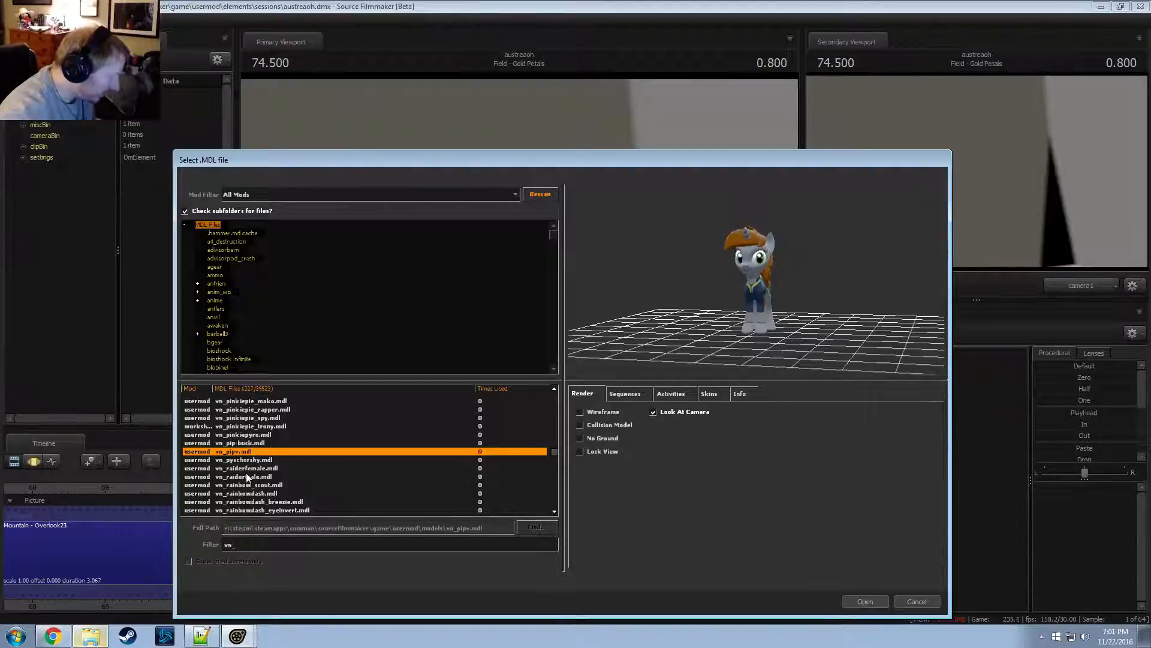
pyautogui.scroll(-1, 246, 473)
pyautogui.click(260, 451)
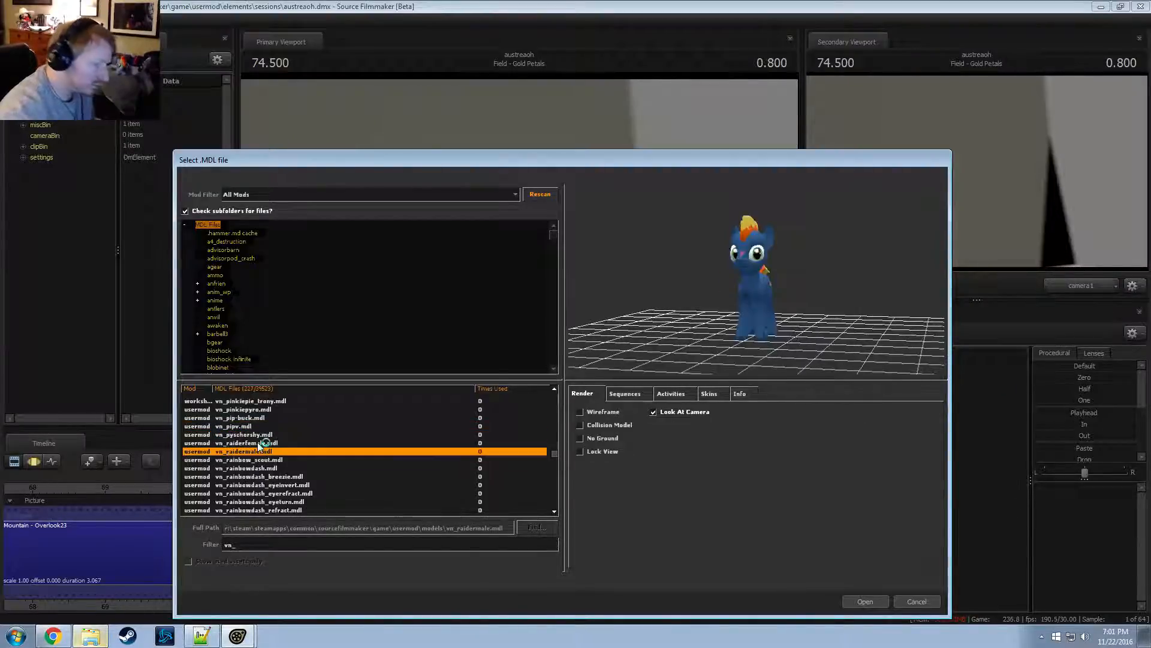
pyautogui.click(260, 443)
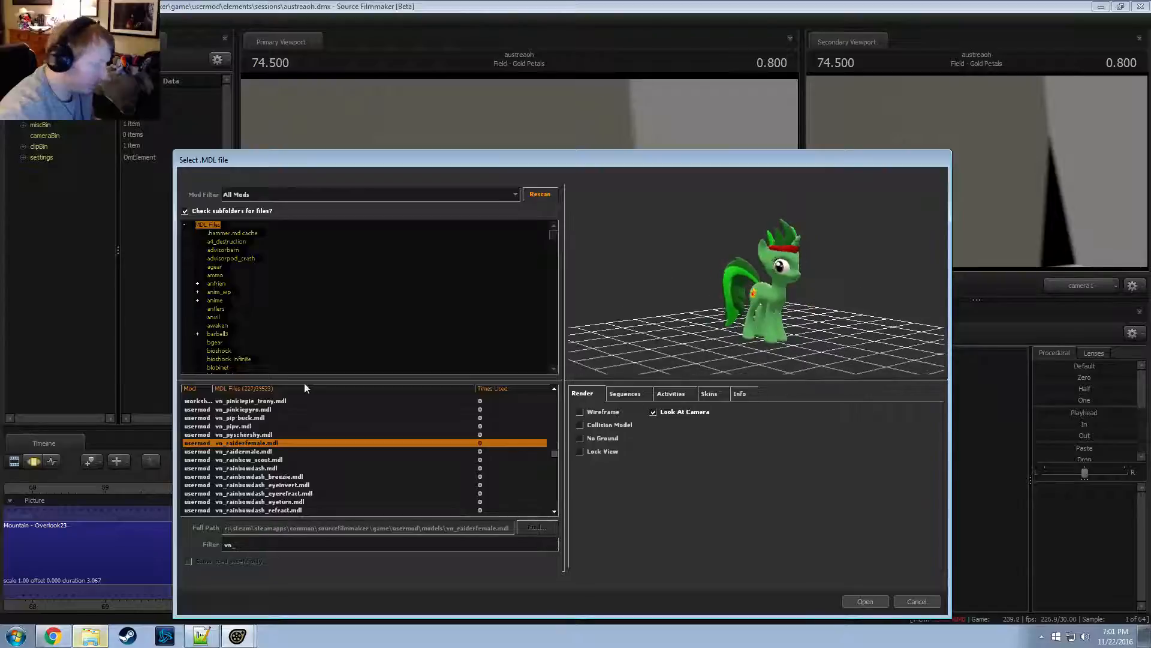
# Preview vn_rara.mdl, vn_rarity.mdl and vn_rick.mdl further down the filtered model files
pyautogui.scroll(-4, 269, 455)
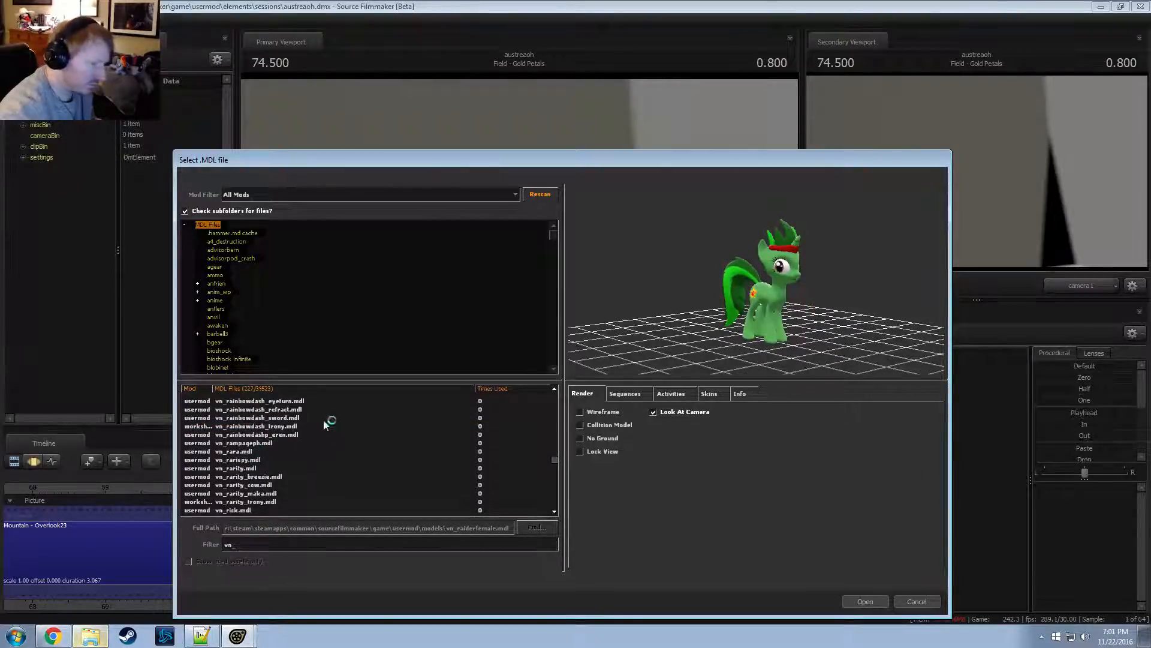
pyautogui.click(258, 451)
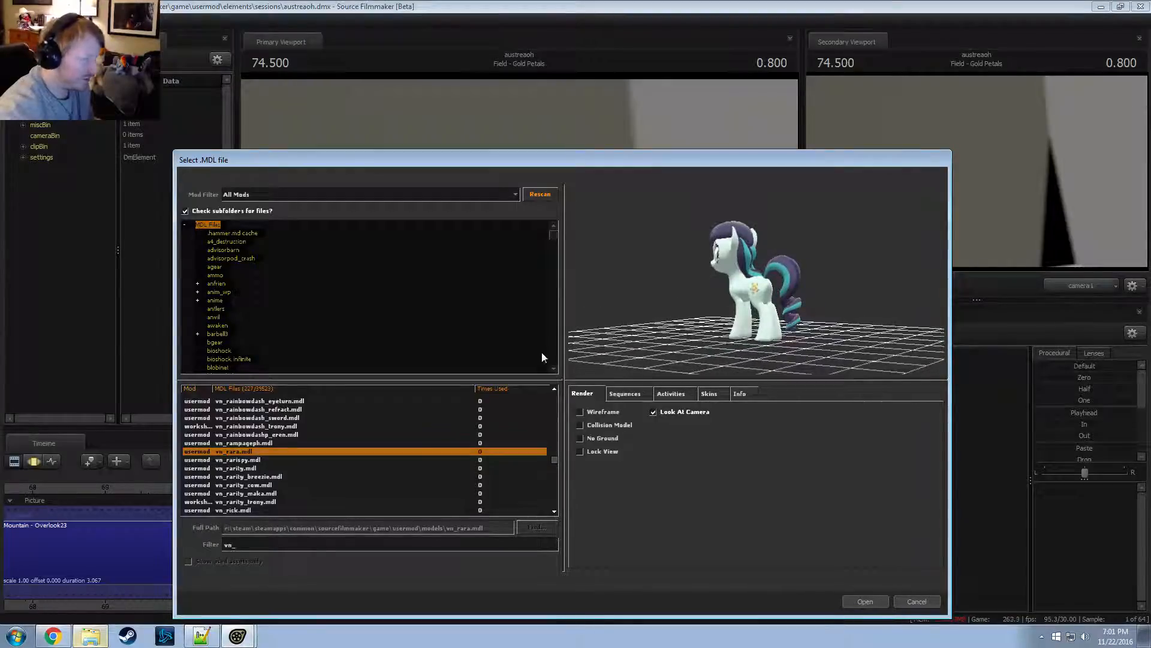
pyautogui.click(244, 467)
pyautogui.scroll(-2, 243, 461)
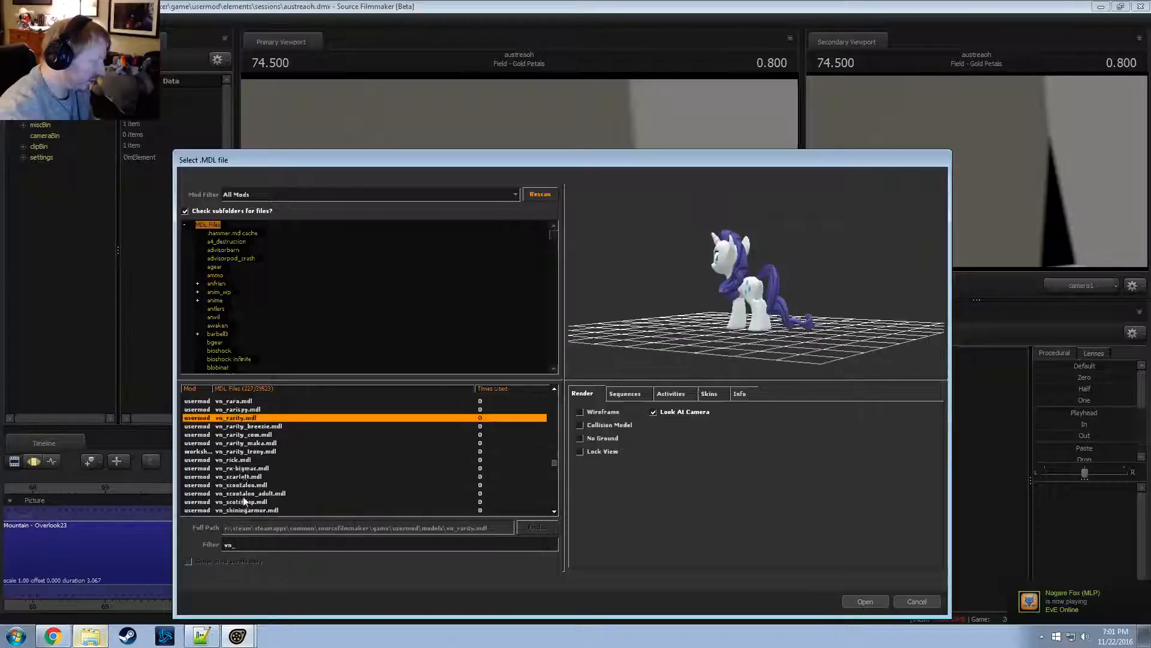
pyautogui.click(239, 460)
# Switch to the browser, replay the Fate/stay night YouTube video from 1:13 and return to Source Filmmaker
pyautogui.hotkey('alt', 'Tab')
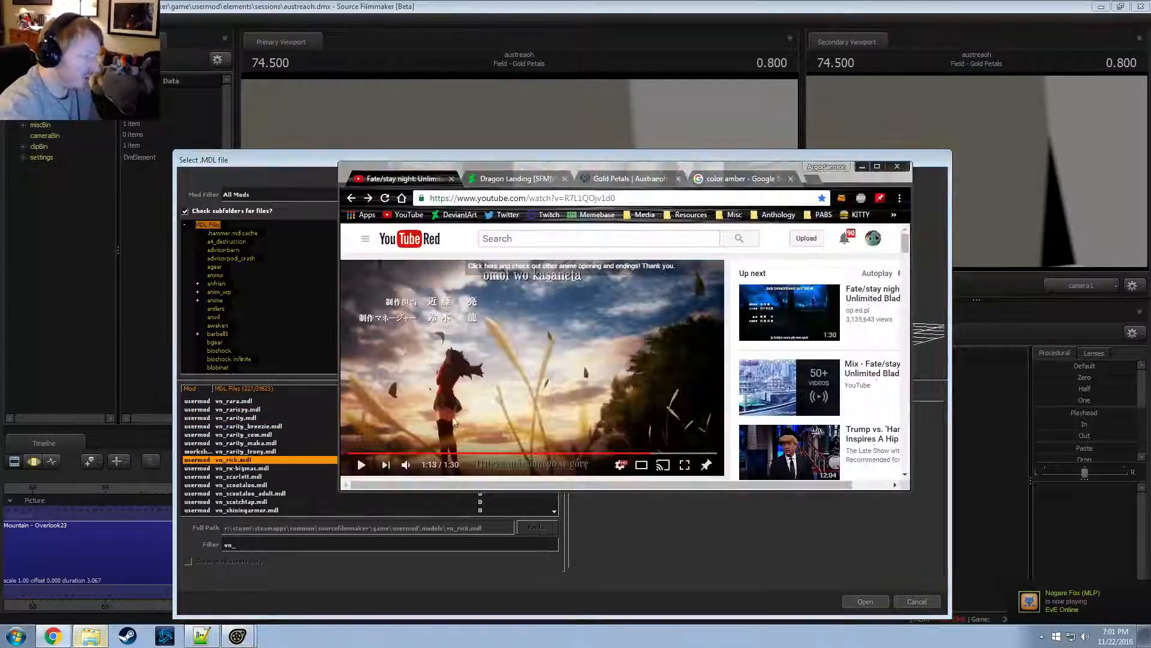
pyautogui.click(489, 380)
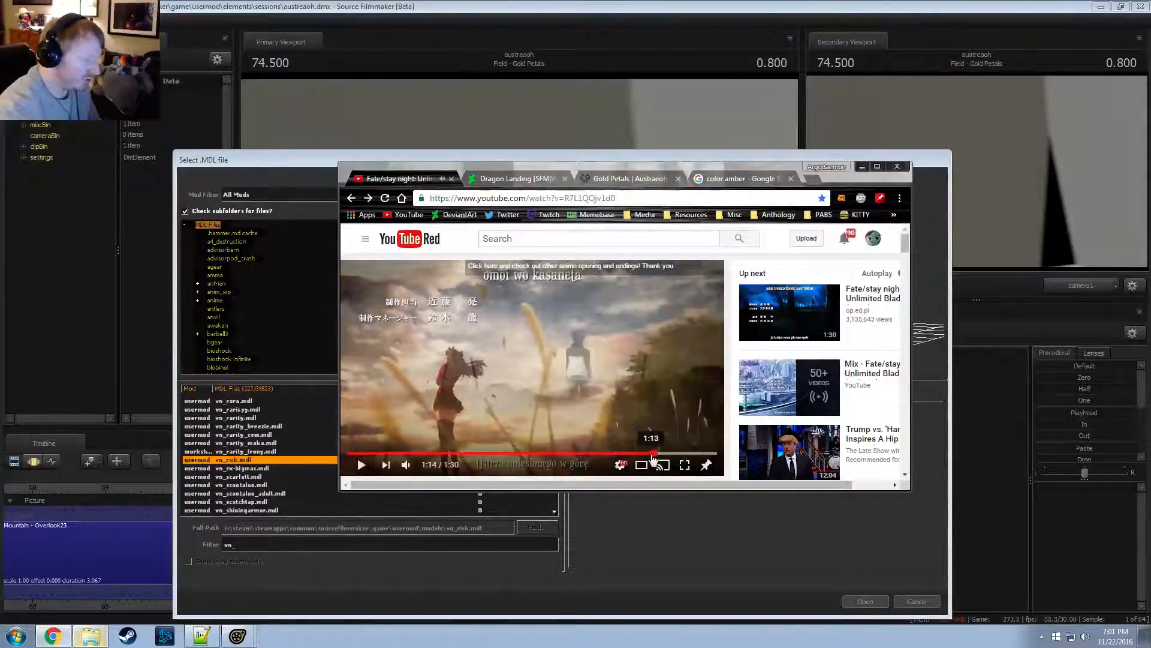
pyautogui.click(648, 452)
pyautogui.hotkey('alt', 'Tab')
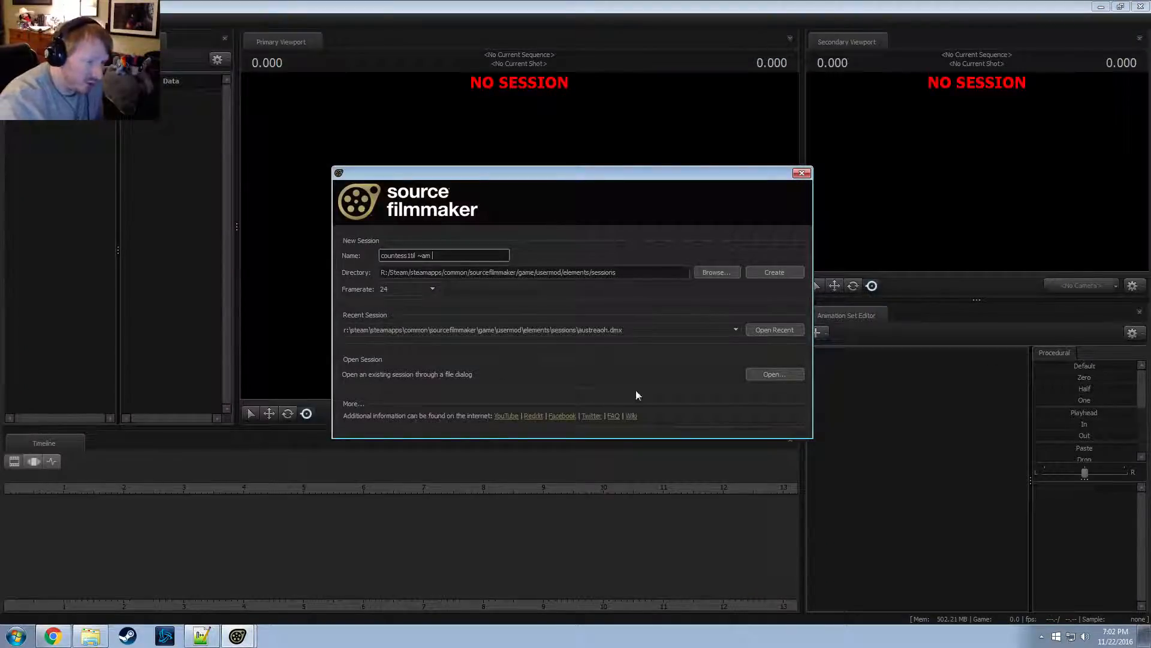
# Reopen the recent austreaoh.dmx session without removing the unsubscribed items, and select the Field - Gold Petals shot on the timeline
pyautogui.click(772, 329)
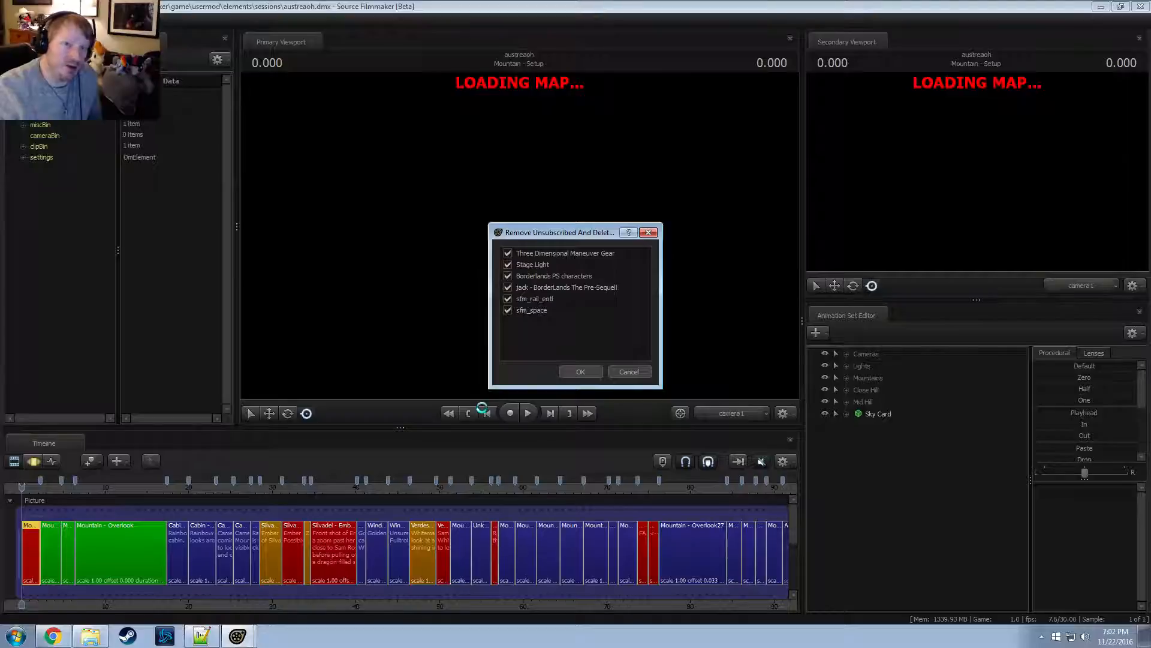
pyautogui.click(636, 372)
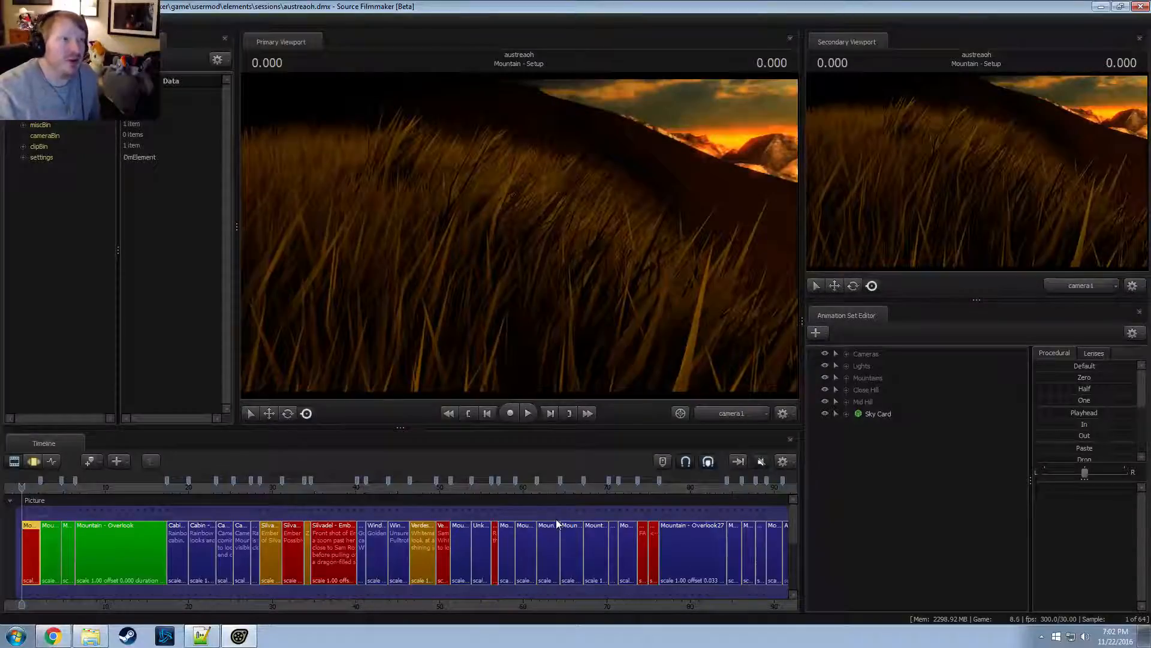
pyautogui.click(638, 487)
pyautogui.scroll(5, 681, 602)
pyautogui.scroll(2, 680, 595)
pyautogui.click(662, 562)
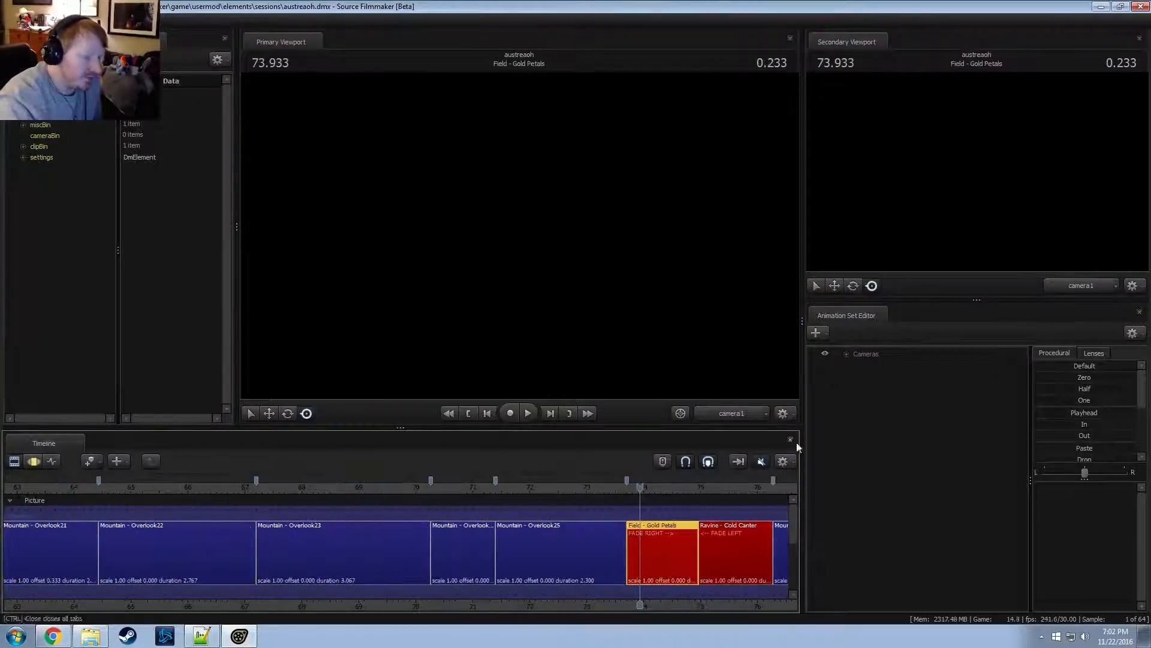
# Start an animation set for a new model in the Field - Gold Petals shot and filter the model files by vn_
pyautogui.rightClick(893, 393)
pyautogui.click(932, 424)
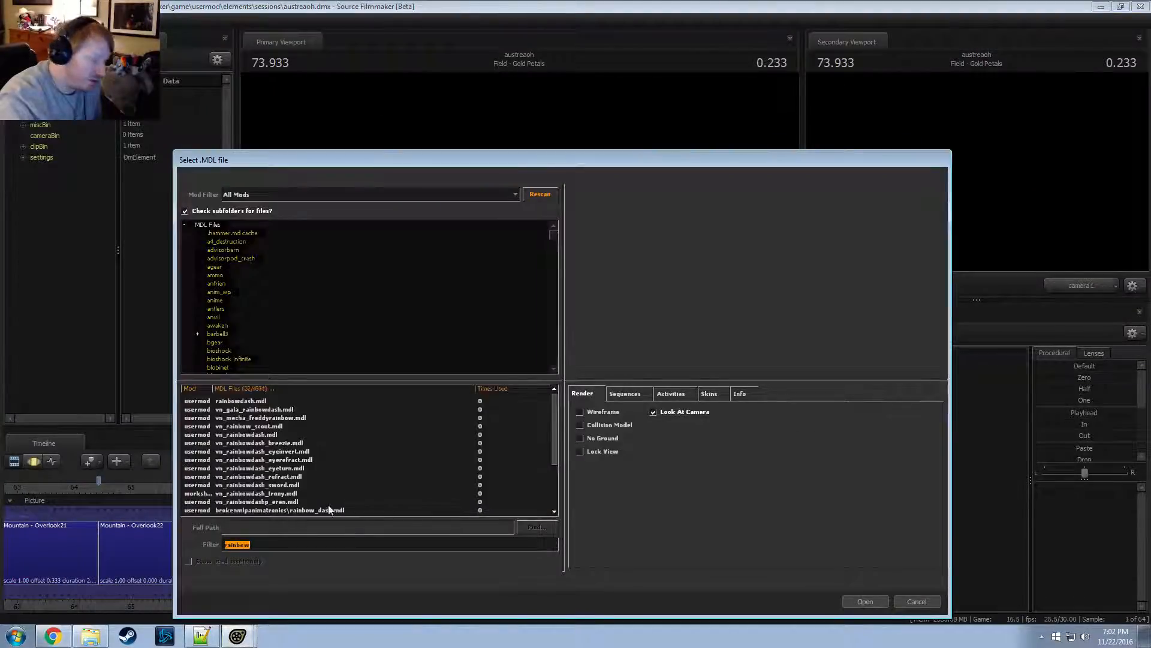
pyautogui.write('vn_')
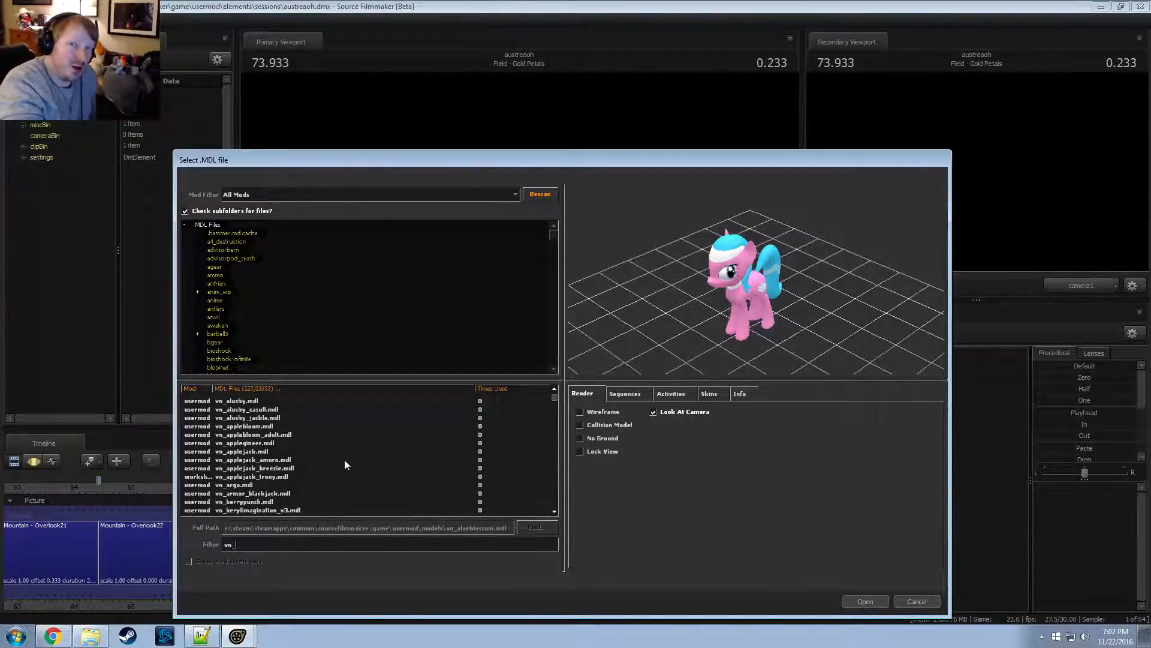
# Compare vn_scootaloo.mdl with vn_scotchtap.mdl in the preview, and preview vn_scarlett.mdl as well
pyautogui.scroll(-5, 344, 460)
pyautogui.scroll(-2, 330, 441)
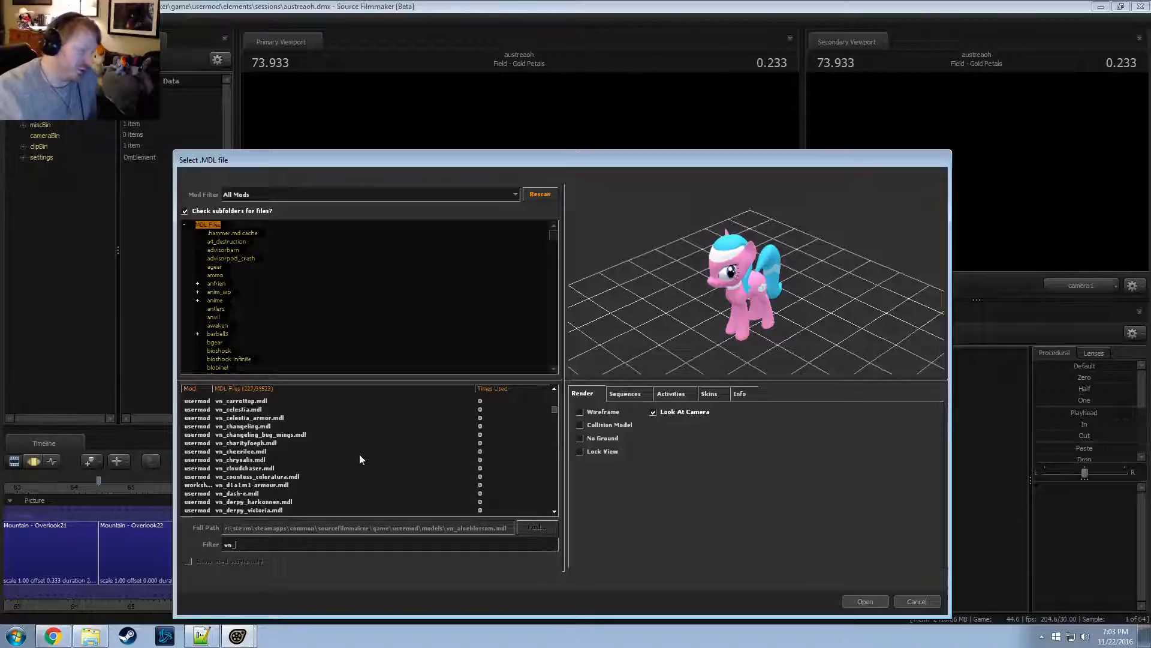
pyautogui.scroll(-20, 360, 459)
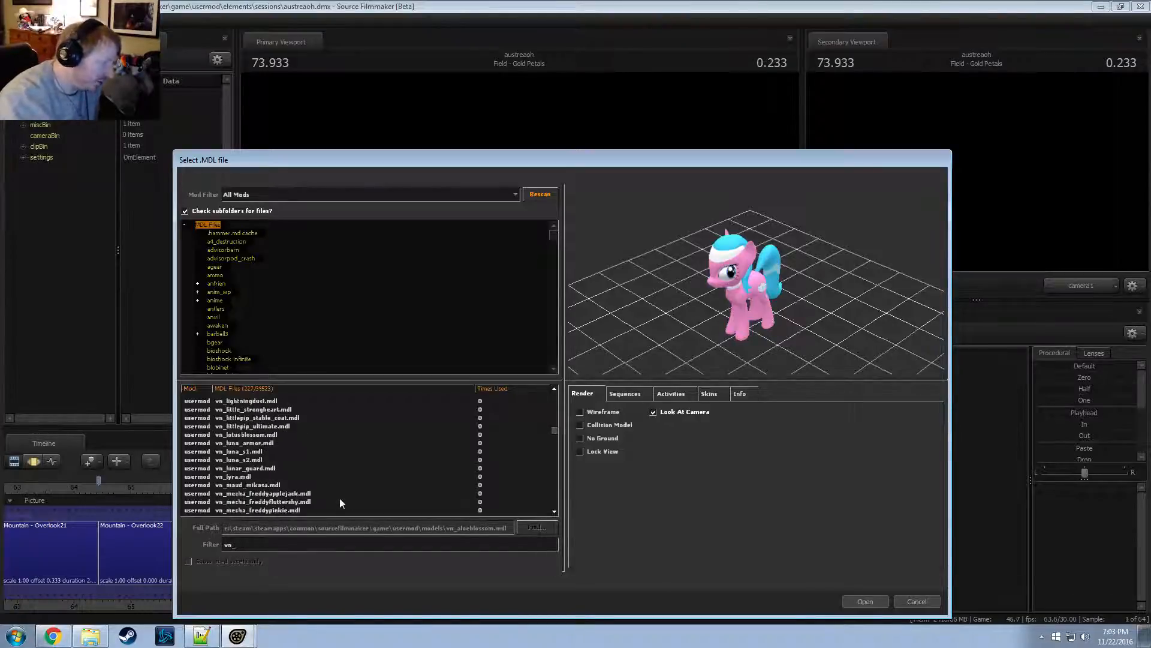
pyautogui.scroll(-15, 327, 507)
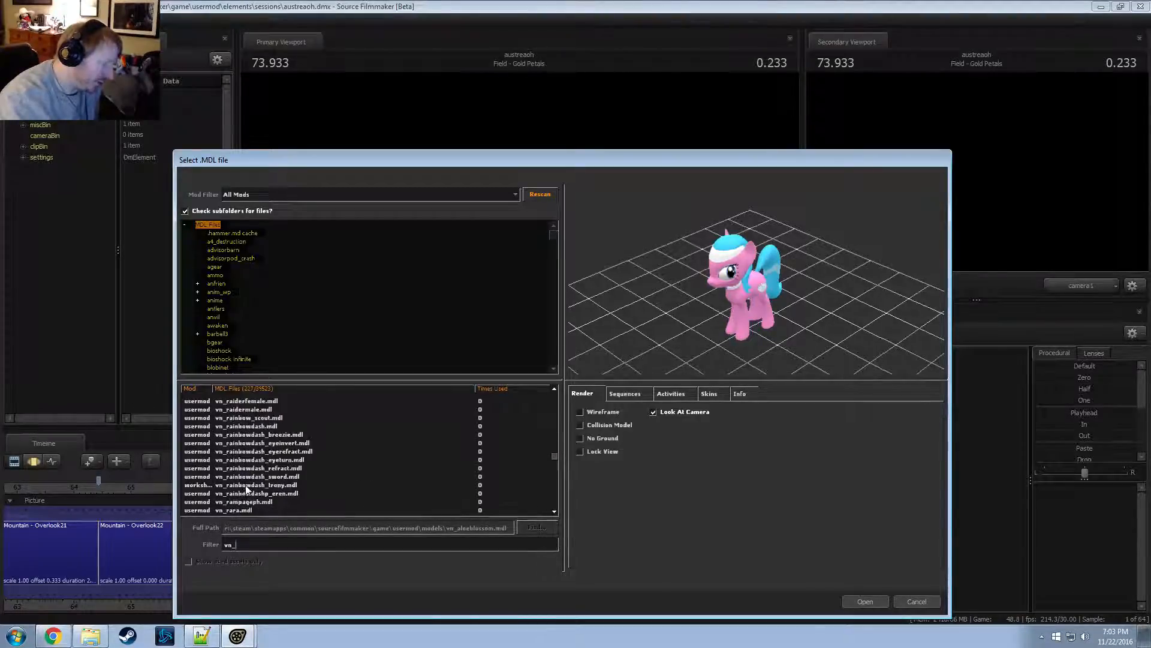
pyautogui.scroll(-2, 246, 487)
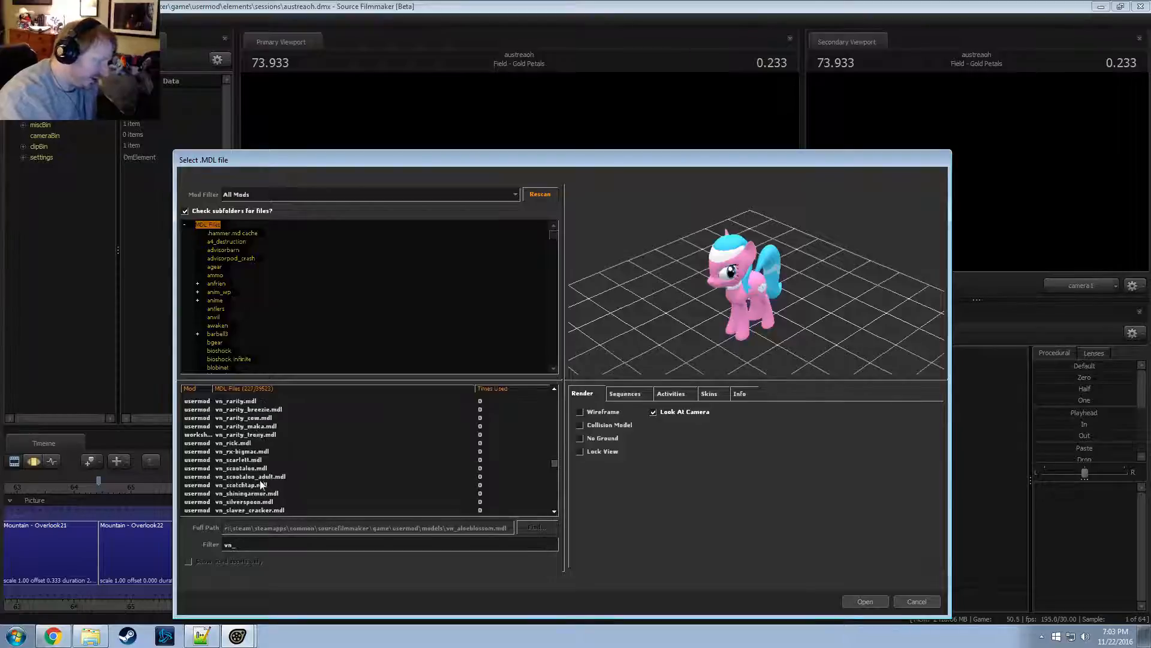
pyautogui.click(336, 467)
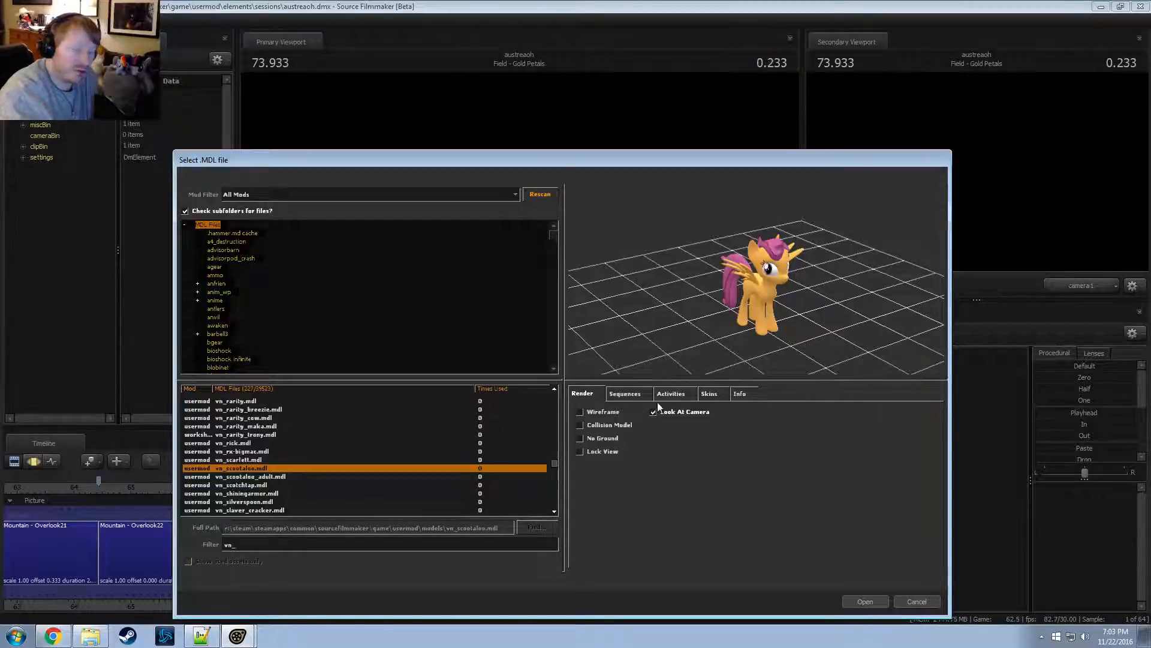
pyautogui.click(251, 485)
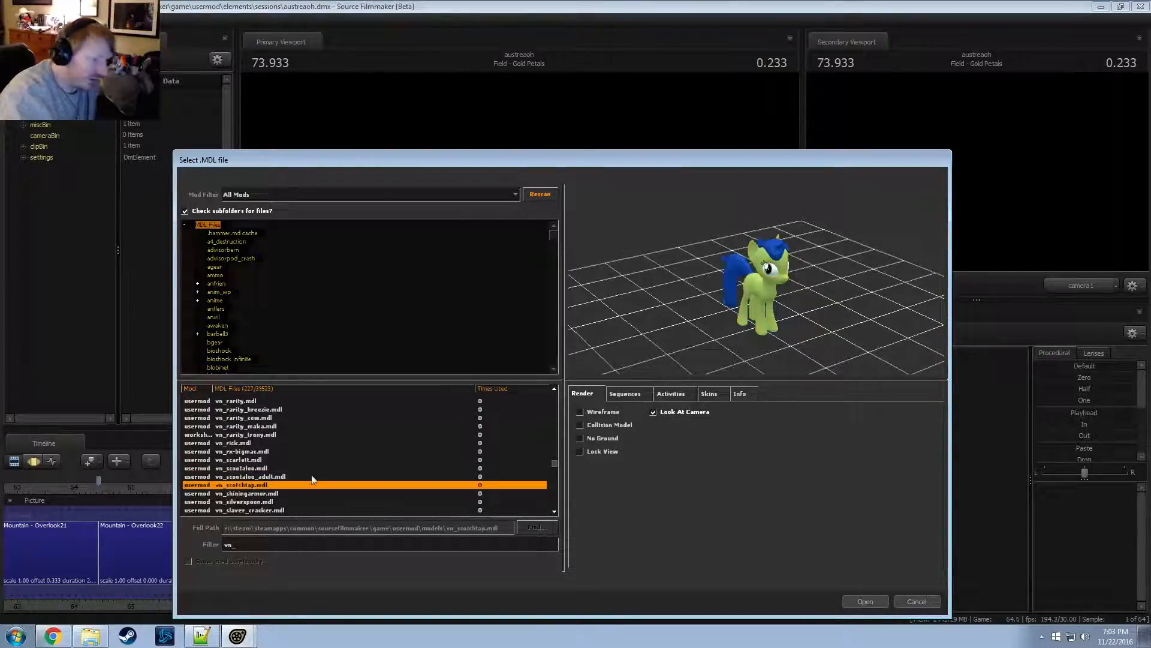
pyautogui.click(242, 469)
pyautogui.click(241, 485)
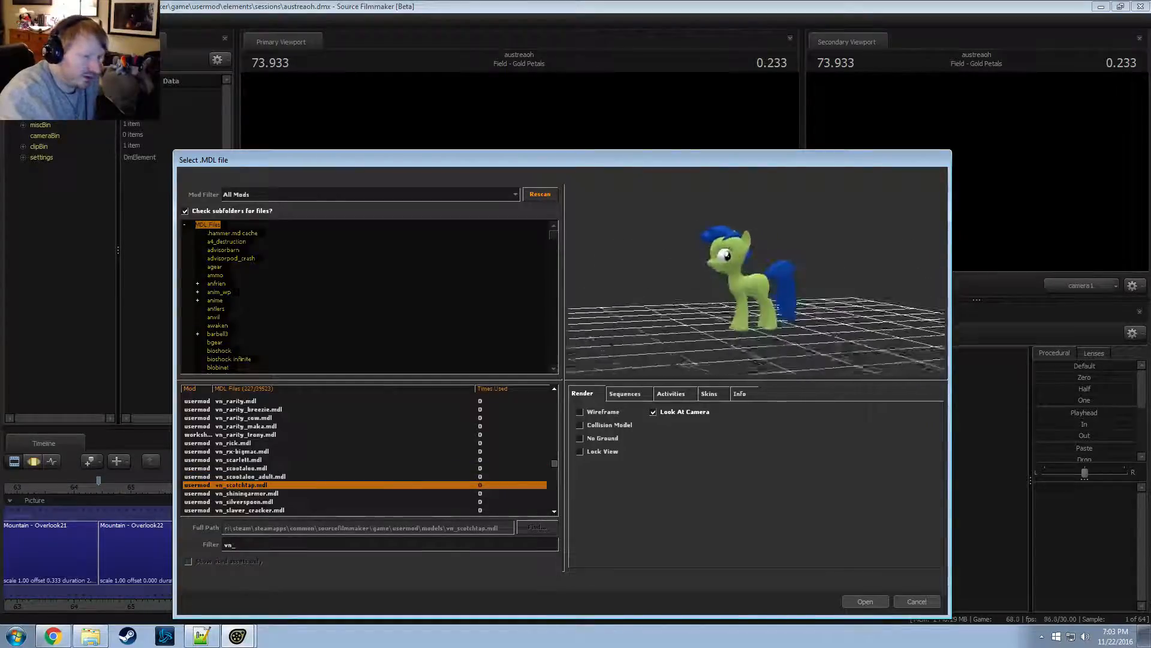
pyautogui.click(243, 468)
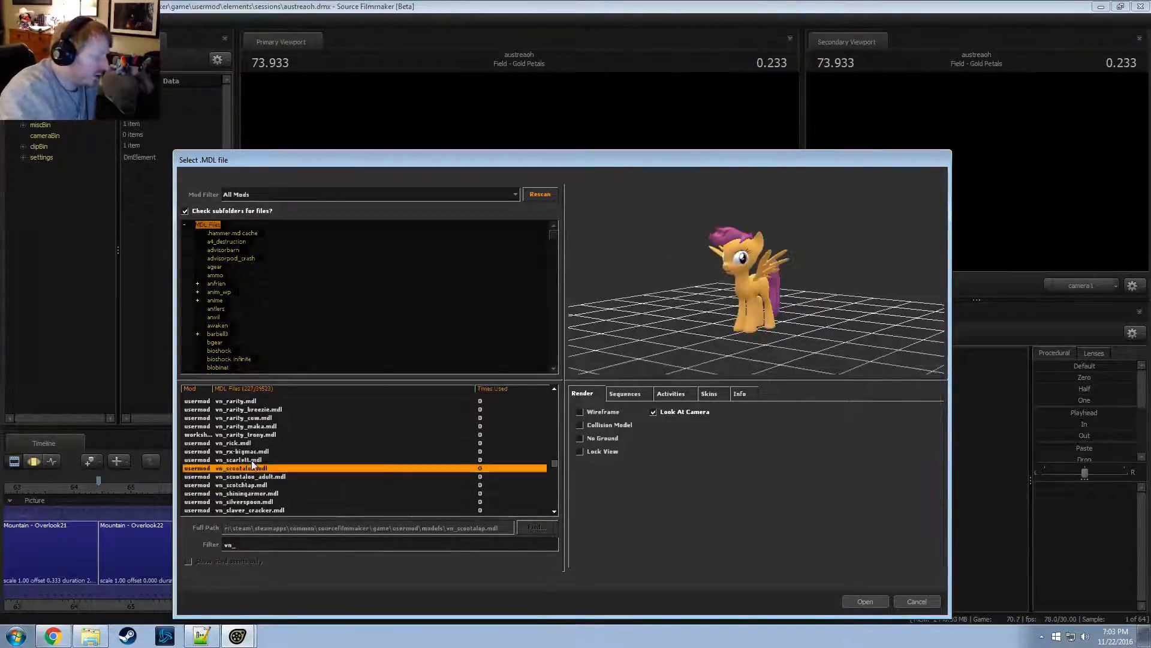
pyautogui.click(262, 459)
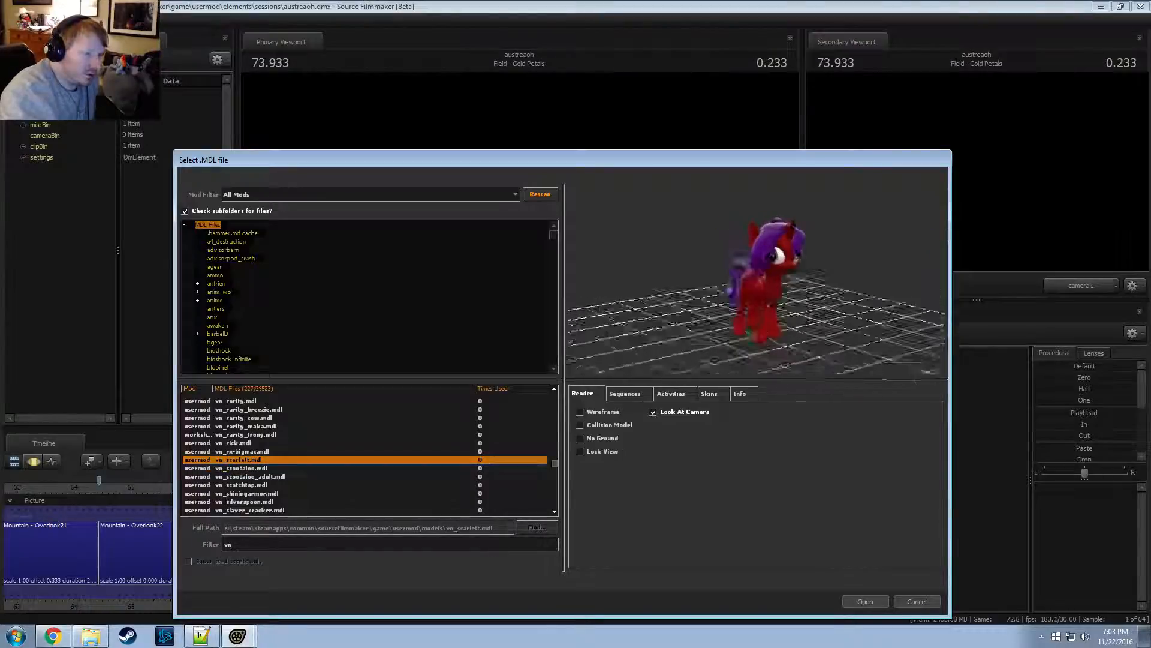
# Preview vn_slaver_cracker.mdl and examine the model up close from different angles
pyautogui.scroll(-1, 225, 457)
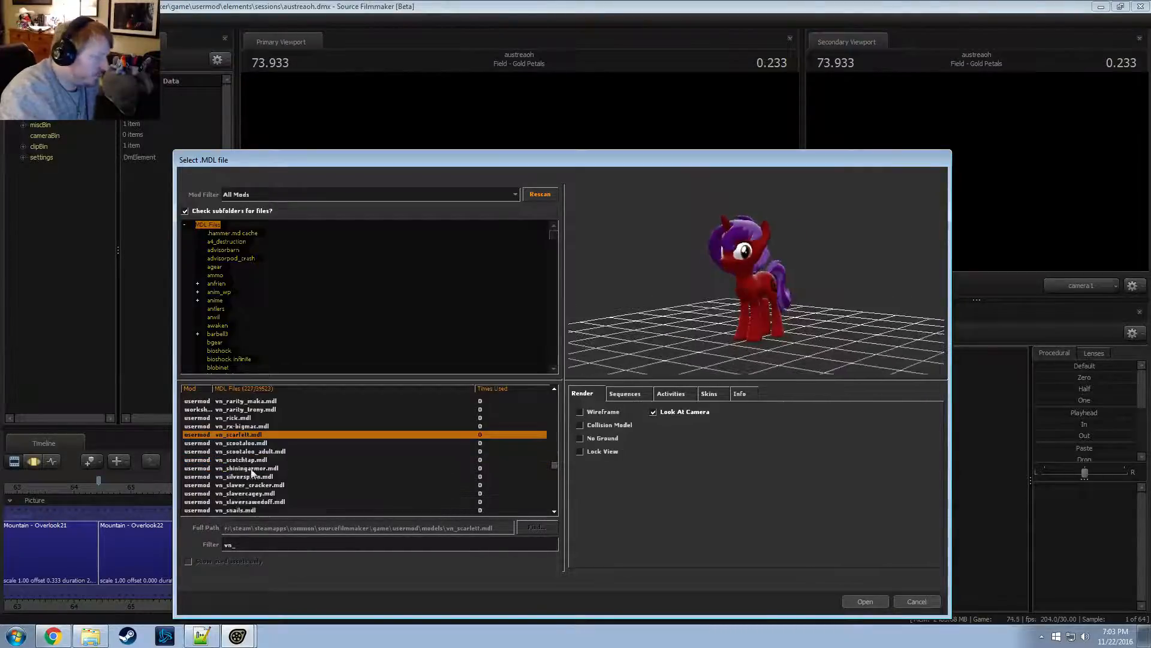
pyautogui.click(287, 485)
pyautogui.moveTo(685, 320)
pyautogui.mouseDown()
pyautogui.moveTo(729, 318)
pyautogui.moveTo(687, 320)
pyautogui.mouseUp()
pyautogui.moveTo(687, 321); pyautogui.dragTo(687, 276, button='right')
pyautogui.moveTo(686, 321); pyautogui.dragTo(669, 320)
pyautogui.moveTo(717, 290)
pyautogui.mouseDown()
pyautogui.moveTo(735, 354)
pyautogui.moveTo(718, 290)
pyautogui.mouseUp()
pyautogui.moveTo(765, 329); pyautogui.dragTo(760, 369, button='right')
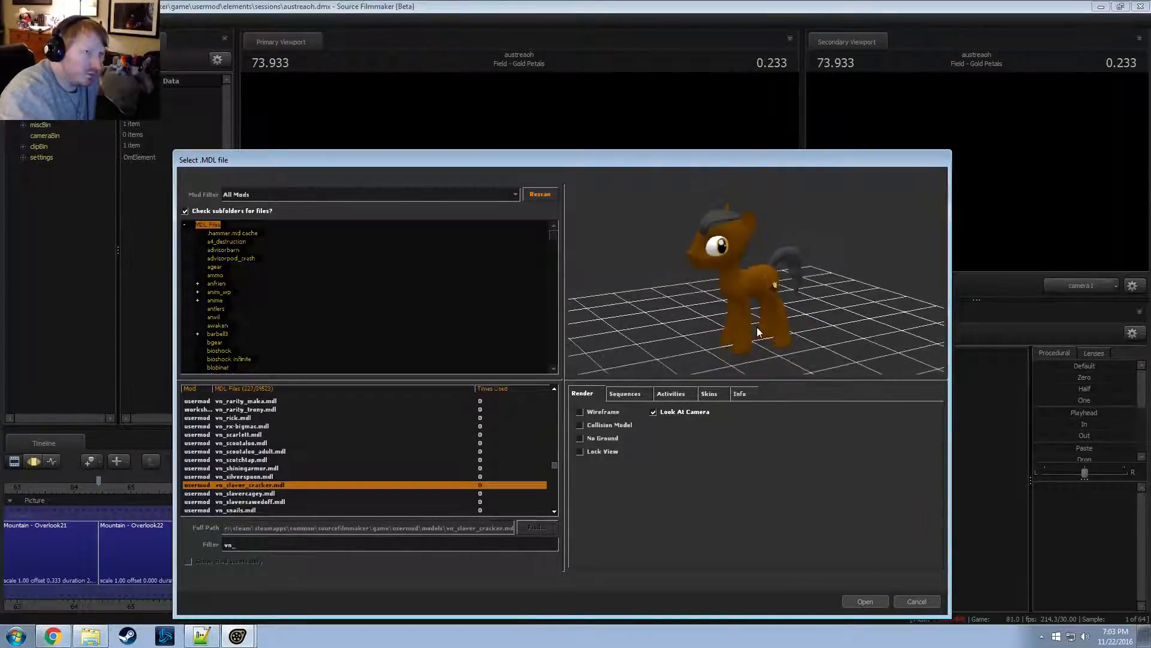
# Preview the models vn_shiningarmor.mdl, vn_scootaloo_adult.mdl and vn_scotchtap.mdl
pyautogui.click(251, 469)
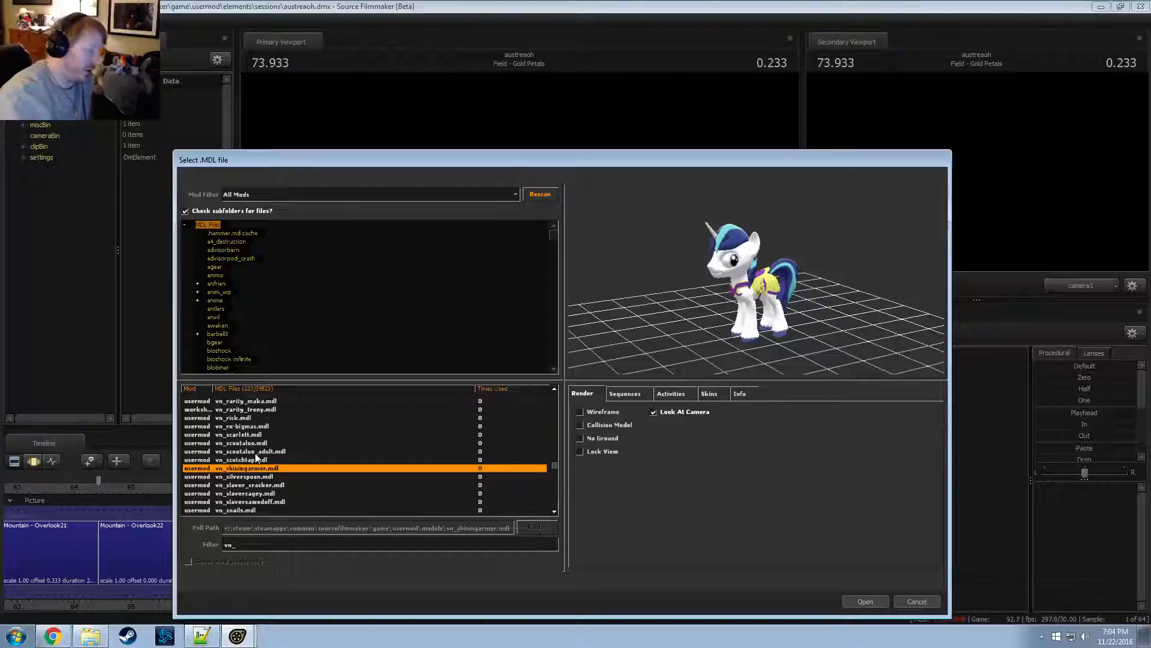
pyautogui.click(258, 452)
pyautogui.click(255, 460)
# Compare vn_scootaloo.mdl with vn_scootaloo_adult.mdl by alternating between their previews
pyautogui.click(264, 444)
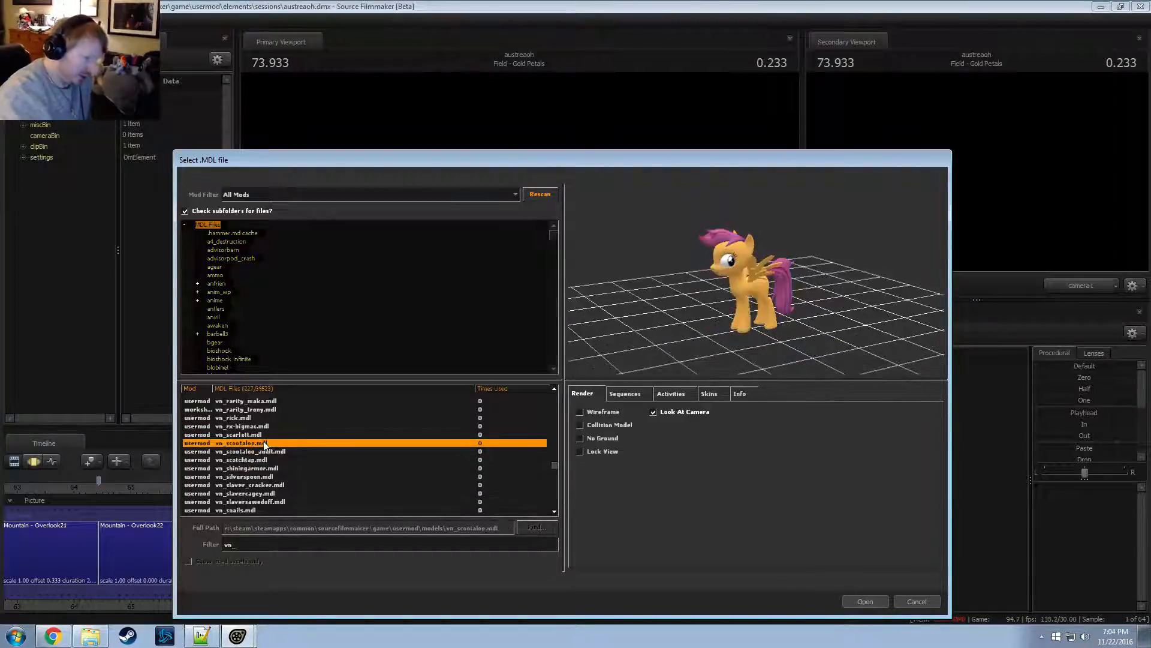
pyautogui.click(267, 452)
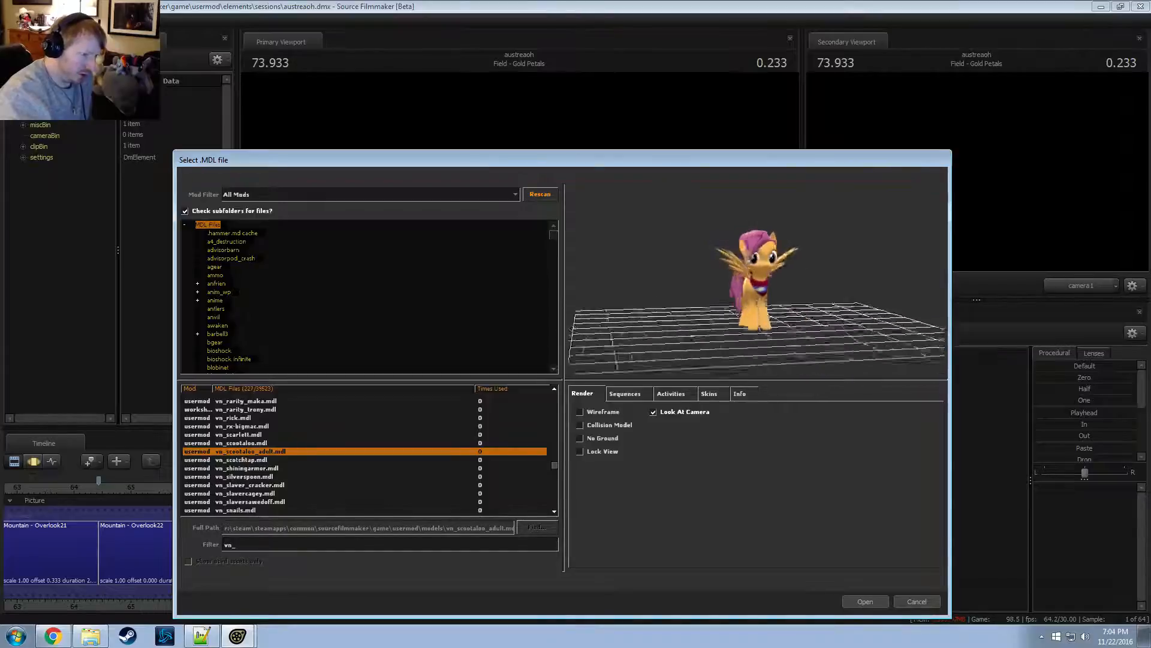
pyautogui.click(254, 443)
pyautogui.click(252, 450)
pyautogui.click(252, 443)
pyautogui.click(252, 451)
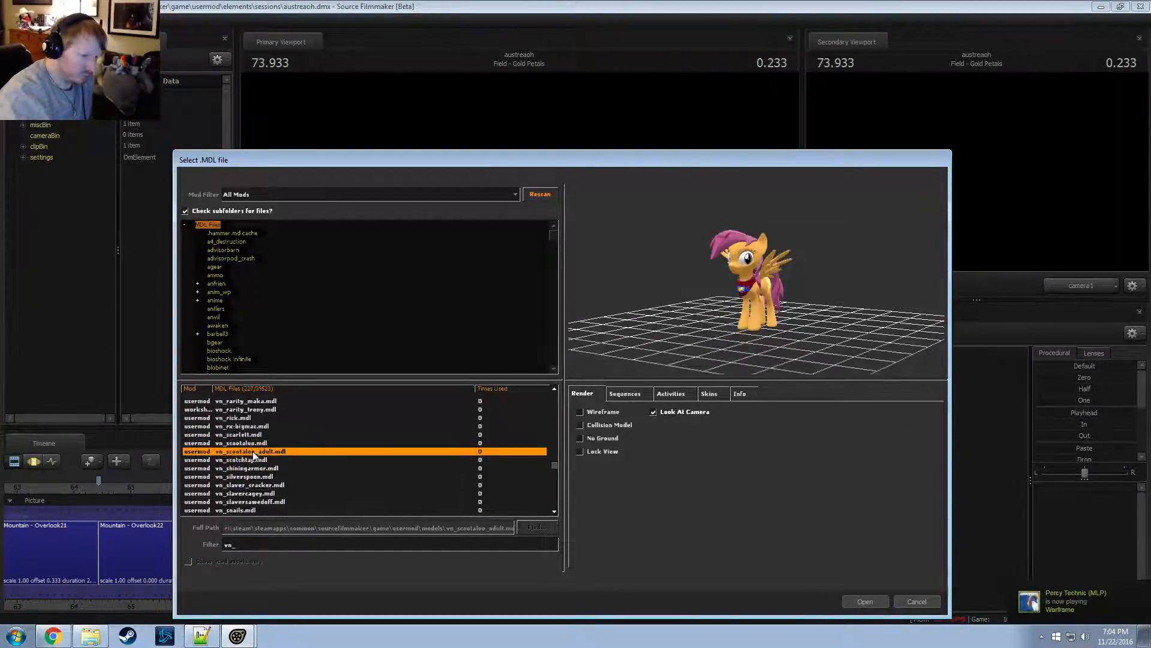
pyautogui.click(256, 443)
pyautogui.click(254, 451)
# Preview vn_snails.mdl, vn_slaversawedoff.mdl and vn_slavercagey.mdl further down the filtered model files
pyautogui.scroll(-2, 310, 442)
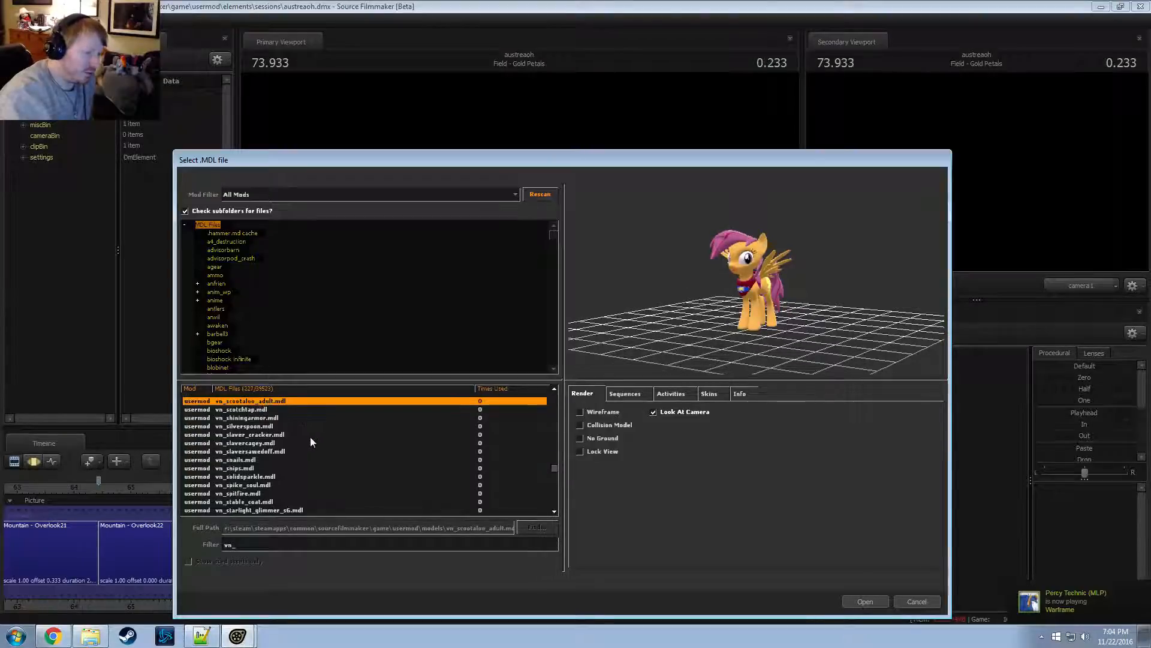
pyautogui.click(254, 457)
pyautogui.click(259, 451)
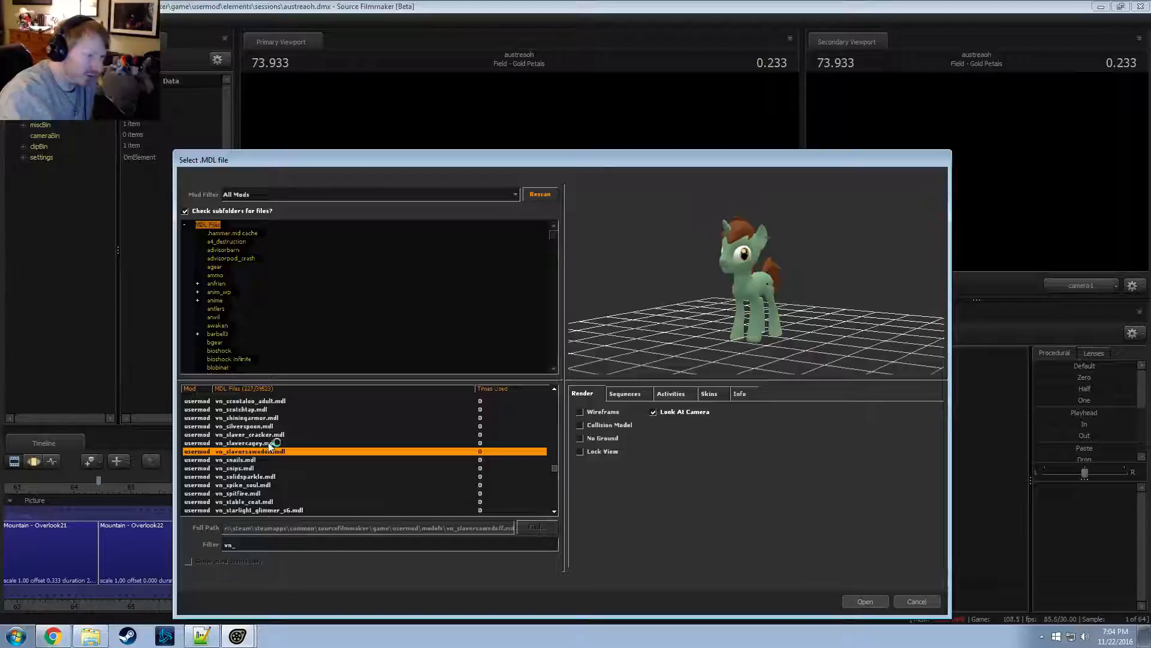
pyautogui.click(287, 444)
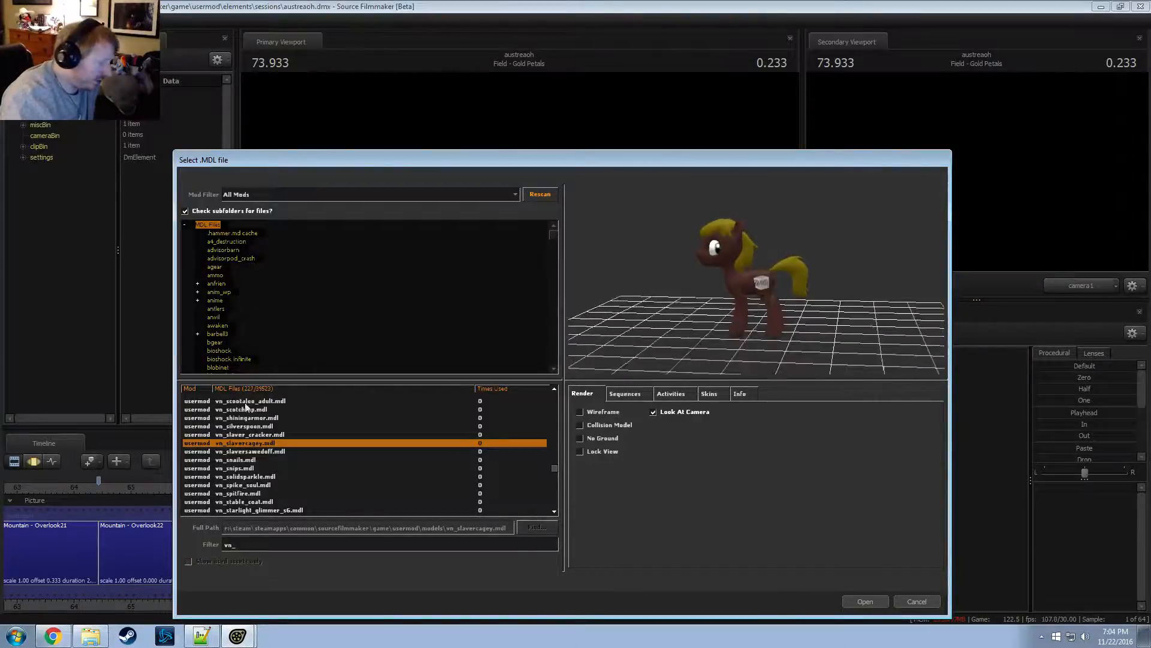
# Preview vn_slaver_cracker.mdl again and compare vn_silverspoon.mdl with vn_slavercagey.mdl
pyautogui.click(257, 433)
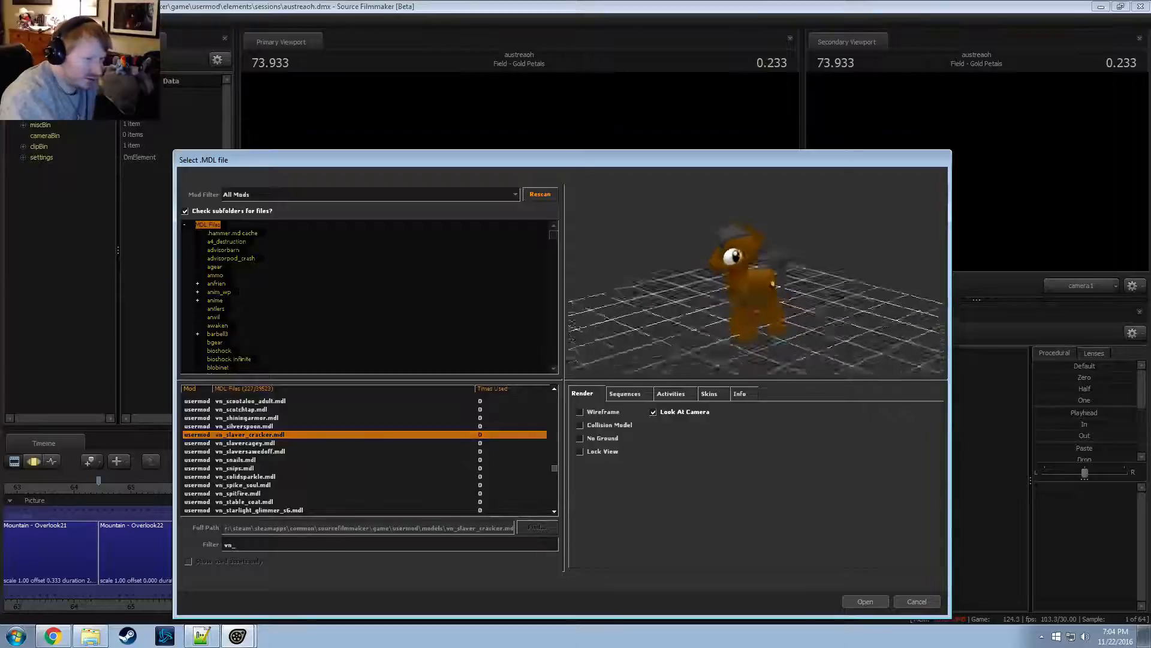
pyautogui.click(248, 429)
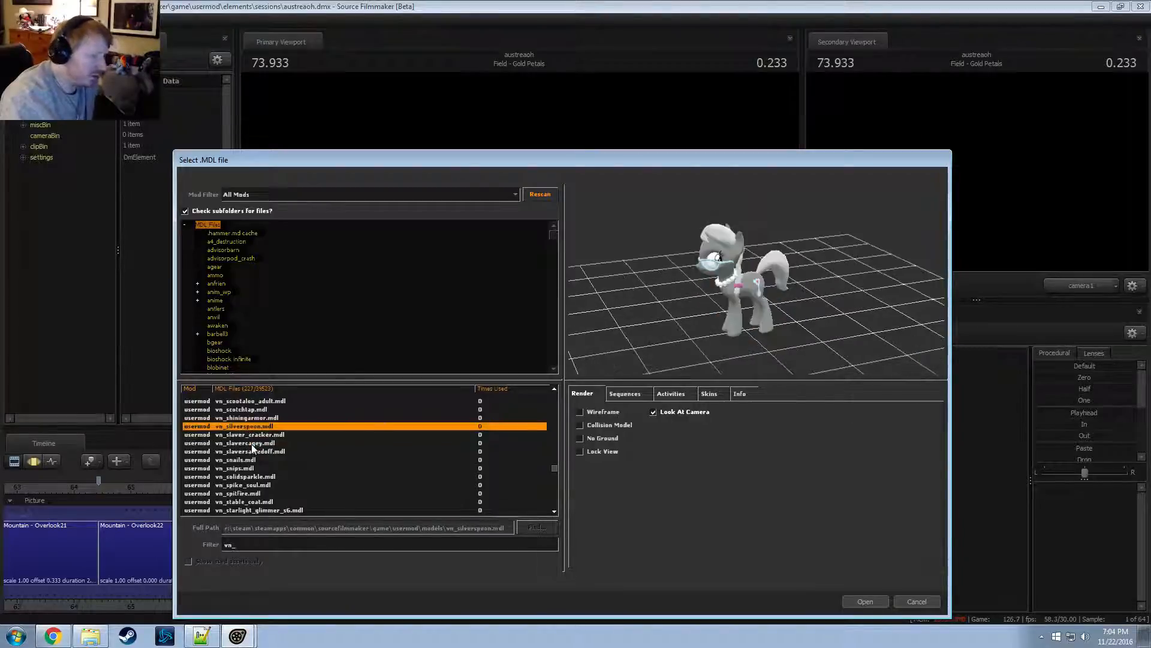
pyautogui.click(254, 444)
pyautogui.click(261, 425)
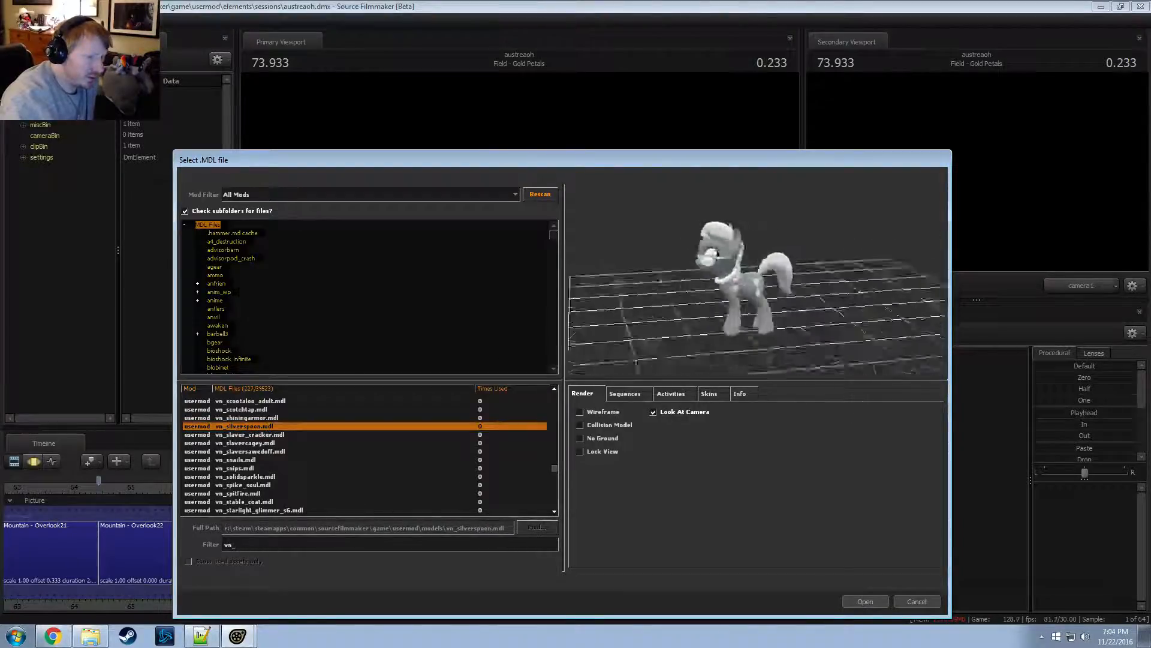
# Preview vn_shiningarmor.mdl and vn_slaversawedoff.mdl, turning each model to examine it from several angles
pyautogui.click(249, 417)
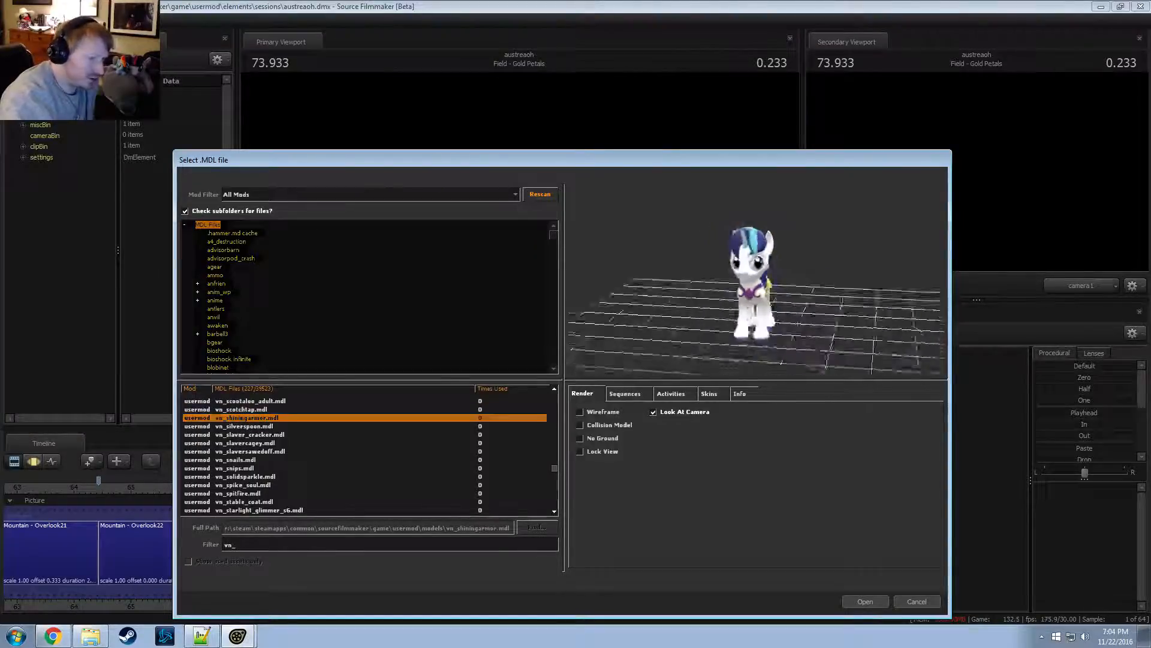
pyautogui.moveTo(797, 281); pyautogui.dragTo(710, 260)
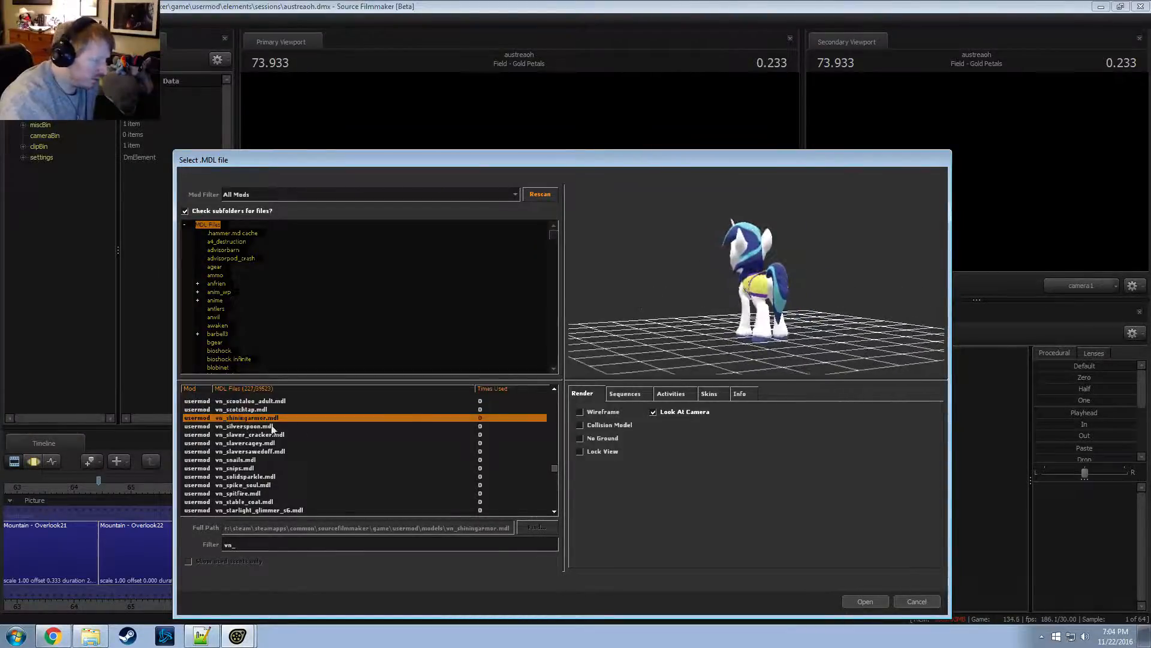
pyautogui.click(250, 451)
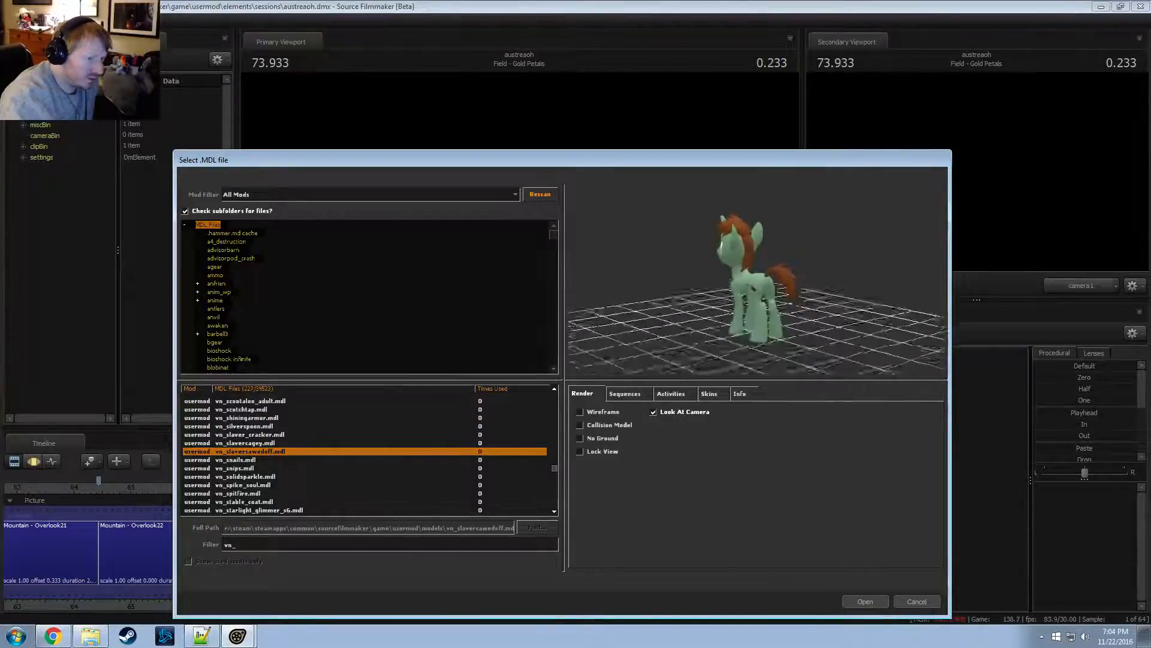
pyautogui.moveTo(757, 279); pyautogui.dragTo(734, 273)
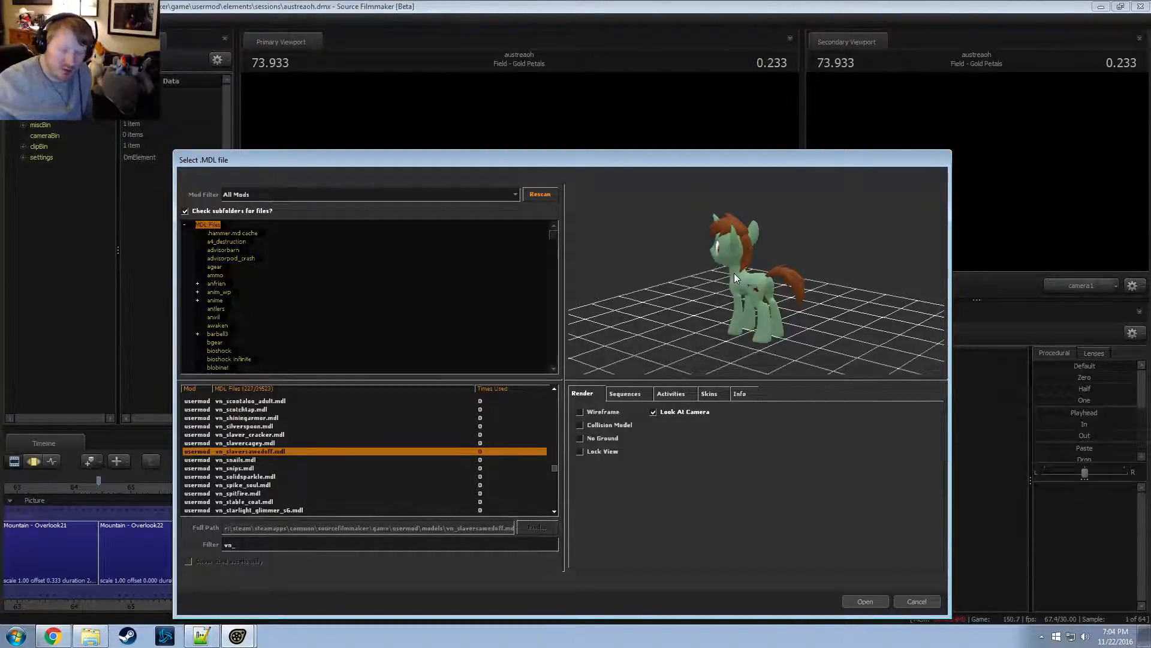
pyautogui.moveTo(734, 272); pyautogui.dragTo(721, 273)
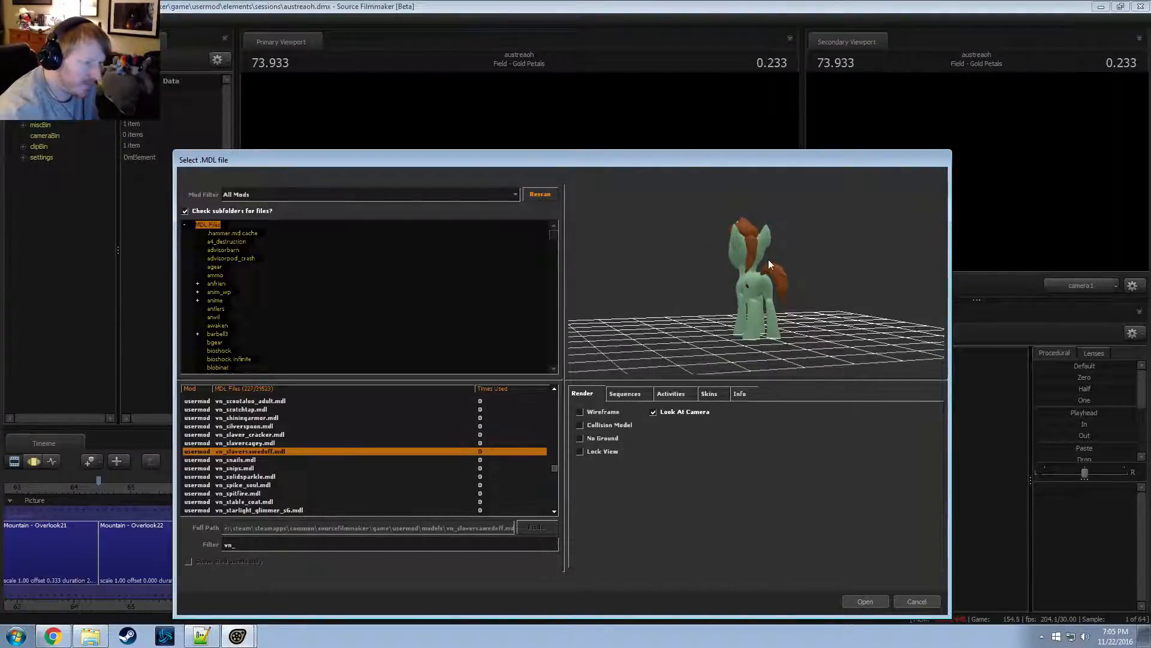
# Preview vn_solidsparkle.mdl, vn_spike_soul.mdl and vn_stable_coat.mdl in the filtered model files
pyautogui.click(235, 476)
pyautogui.click(241, 486)
pyautogui.moveTo(744, 309); pyautogui.dragTo(687, 312)
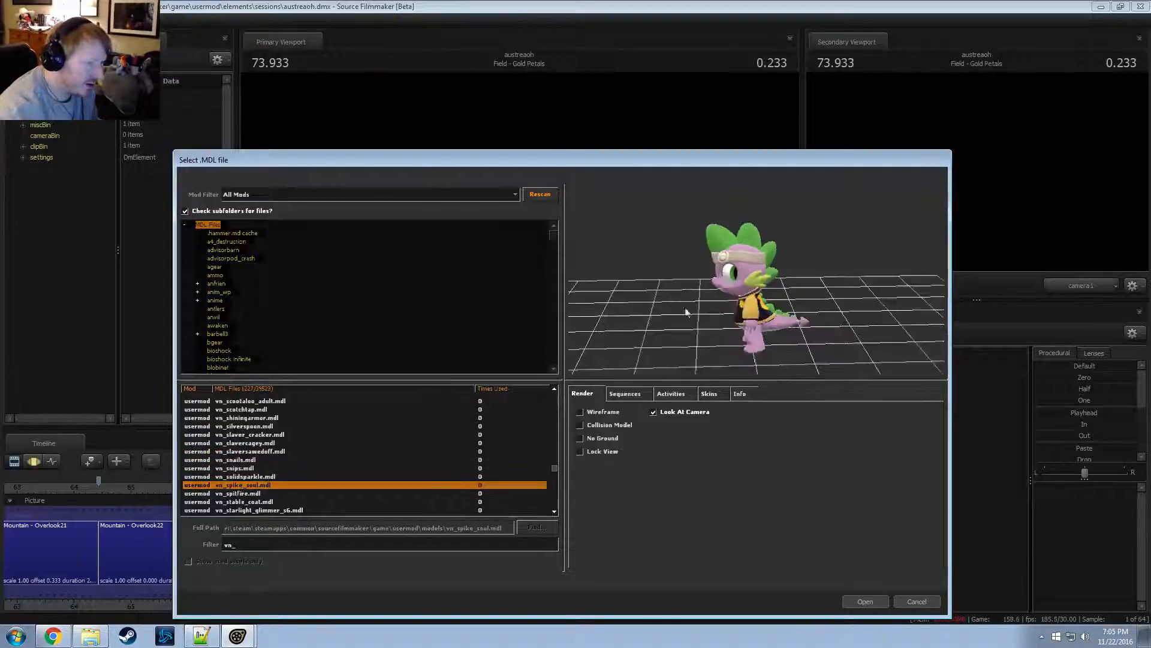
pyautogui.click(240, 502)
pyautogui.scroll(-2, 271, 474)
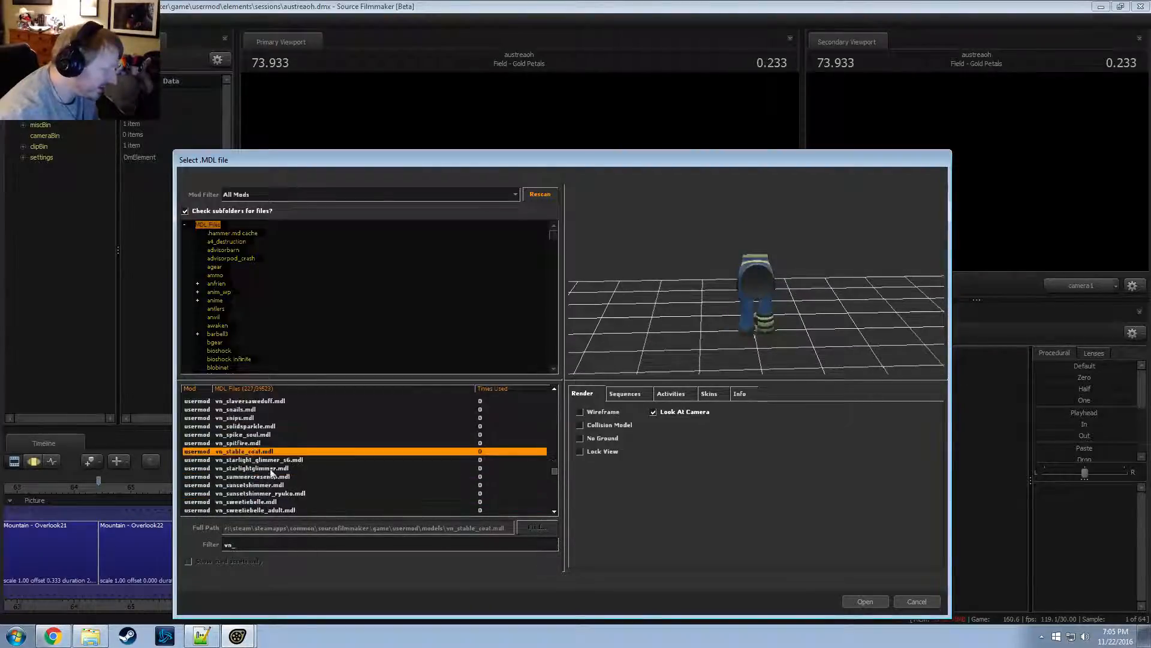
# Preview vn_starlightglimmer.mdl, vn_summercresendo.mdl and vn_sunsetshimmer.mdl in turn
pyautogui.click(390, 468)
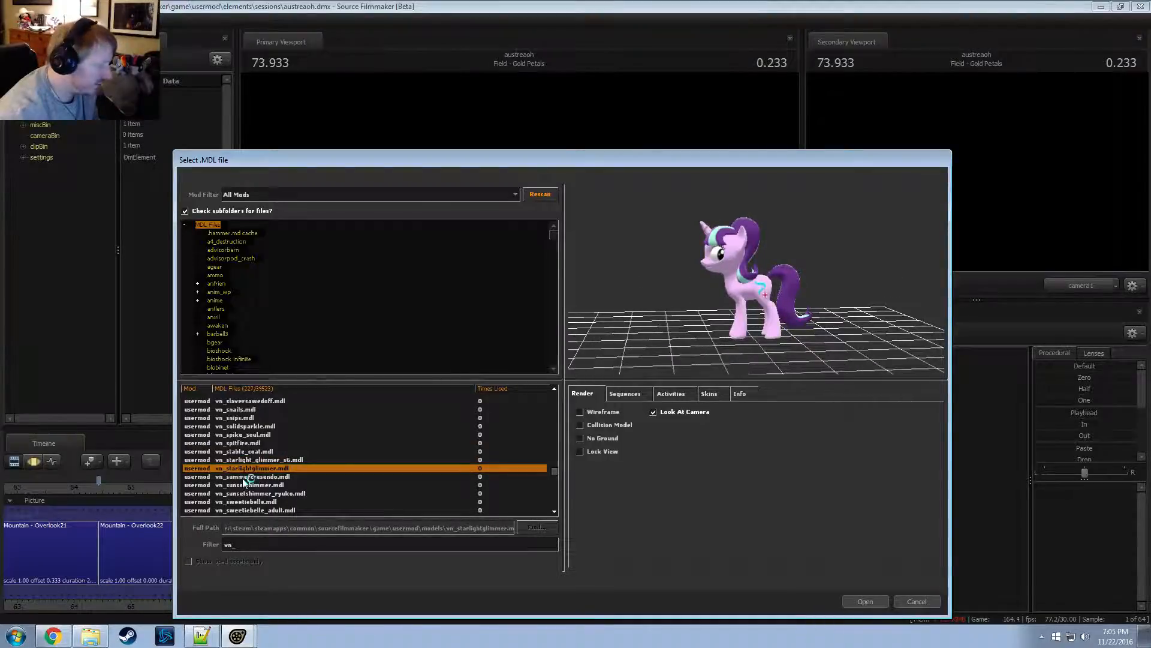
pyautogui.press('Down')
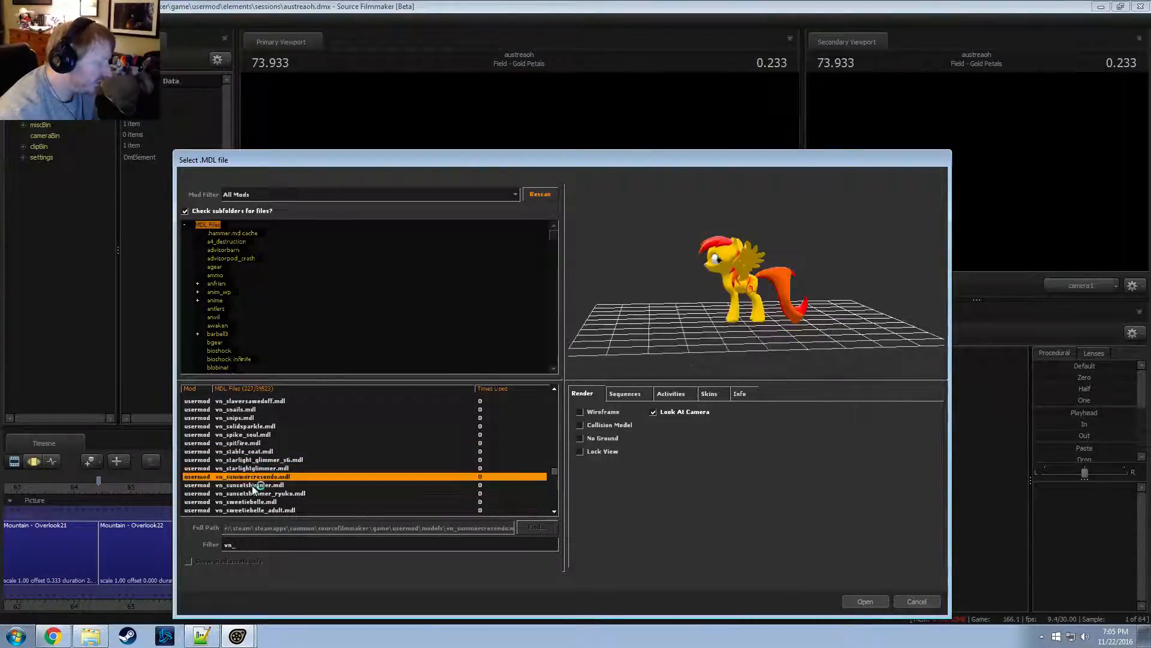
pyautogui.press('Down')
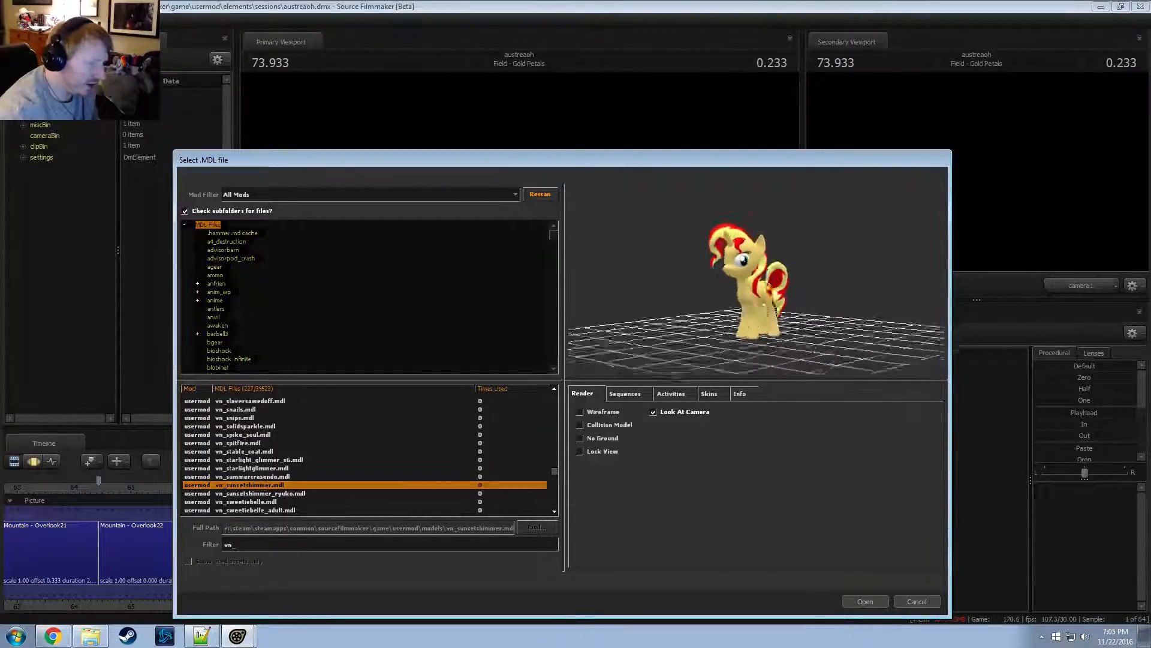
pyautogui.scroll(-3, 360, 444)
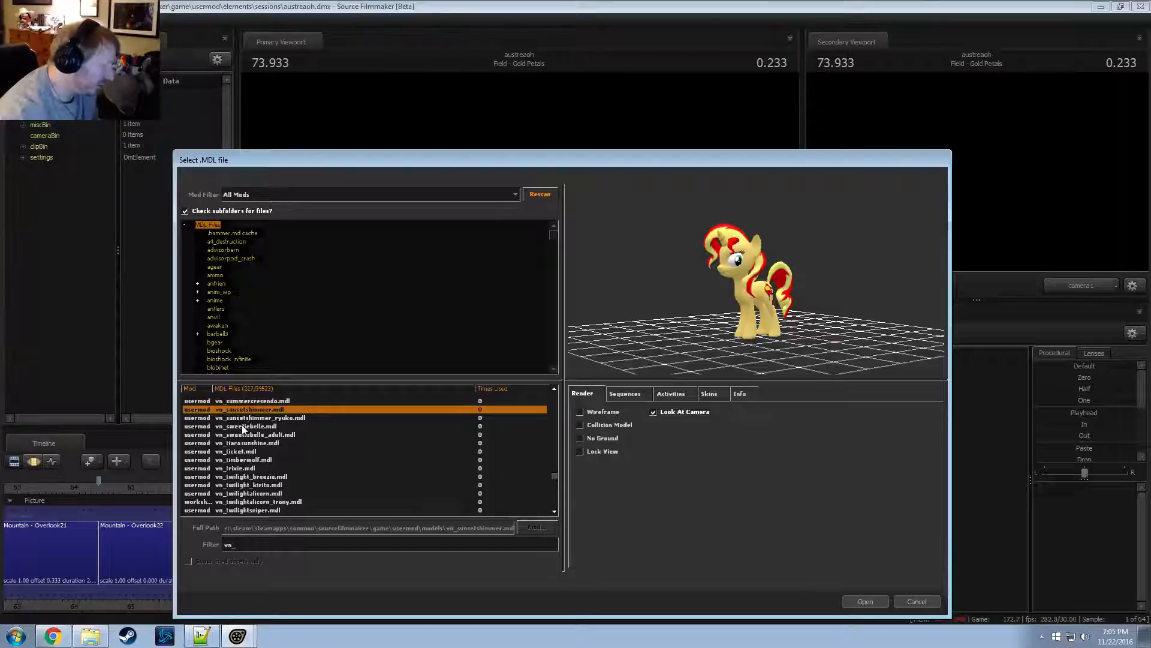
# Preview vn_sweetiebelle.mdl, vn_ticket.mdl and vn_trixie.mdl, continuing through the twilight models in the filtered files
pyautogui.click(242, 426)
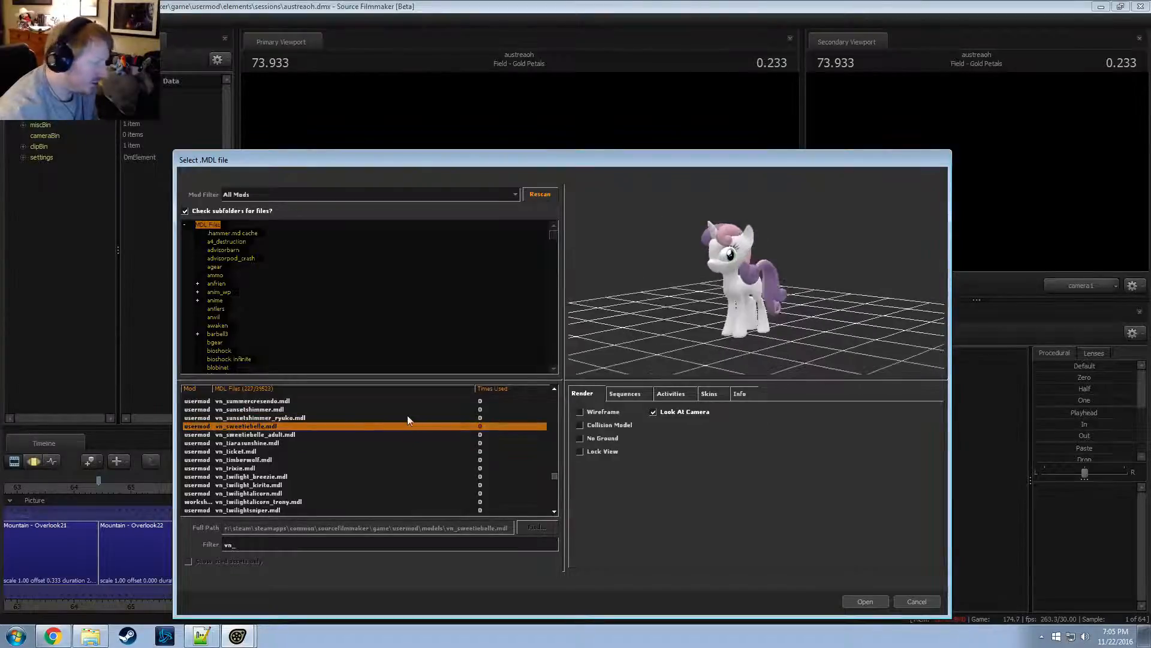
pyautogui.click(234, 451)
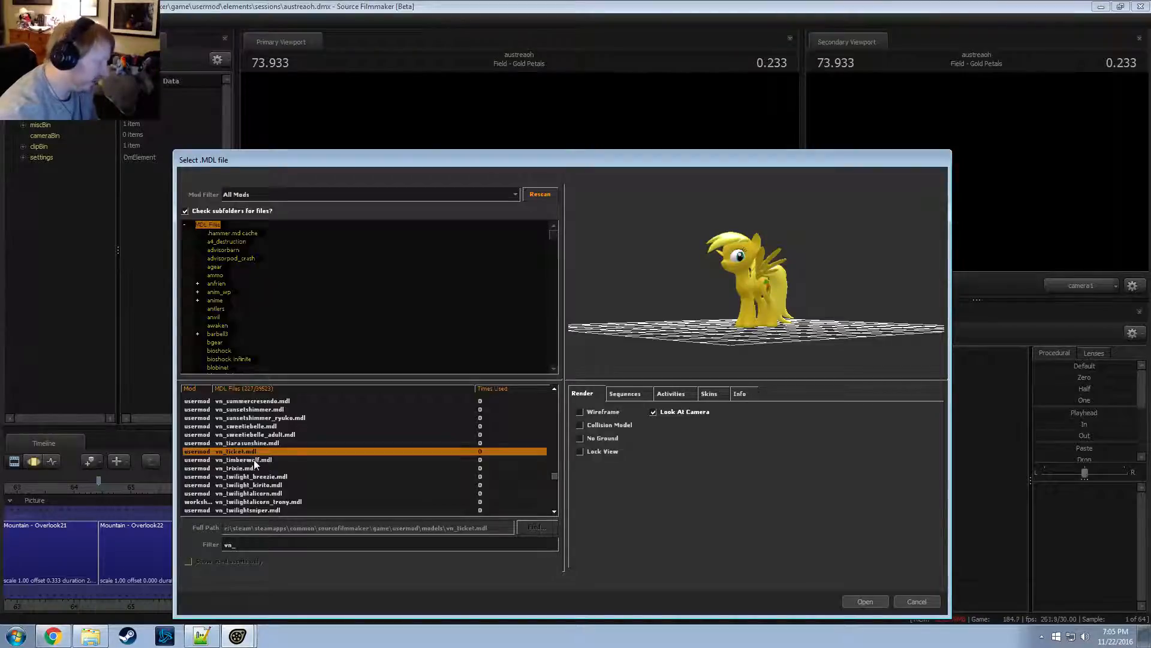
pyautogui.scroll(-1, 249, 475)
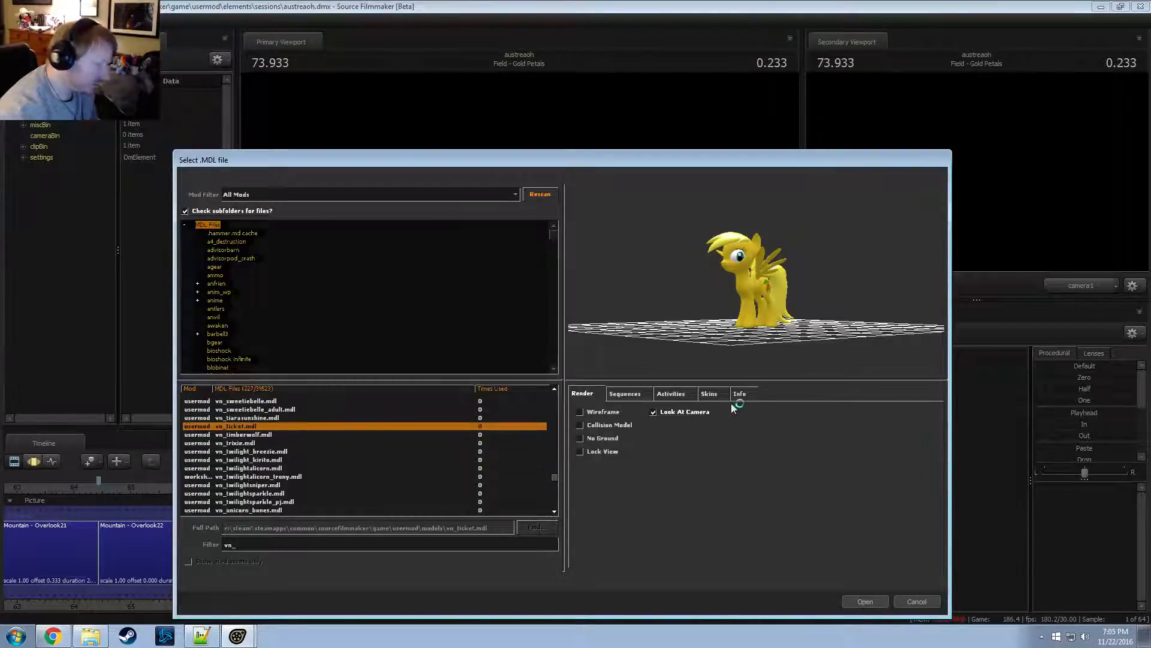
pyautogui.click(243, 443)
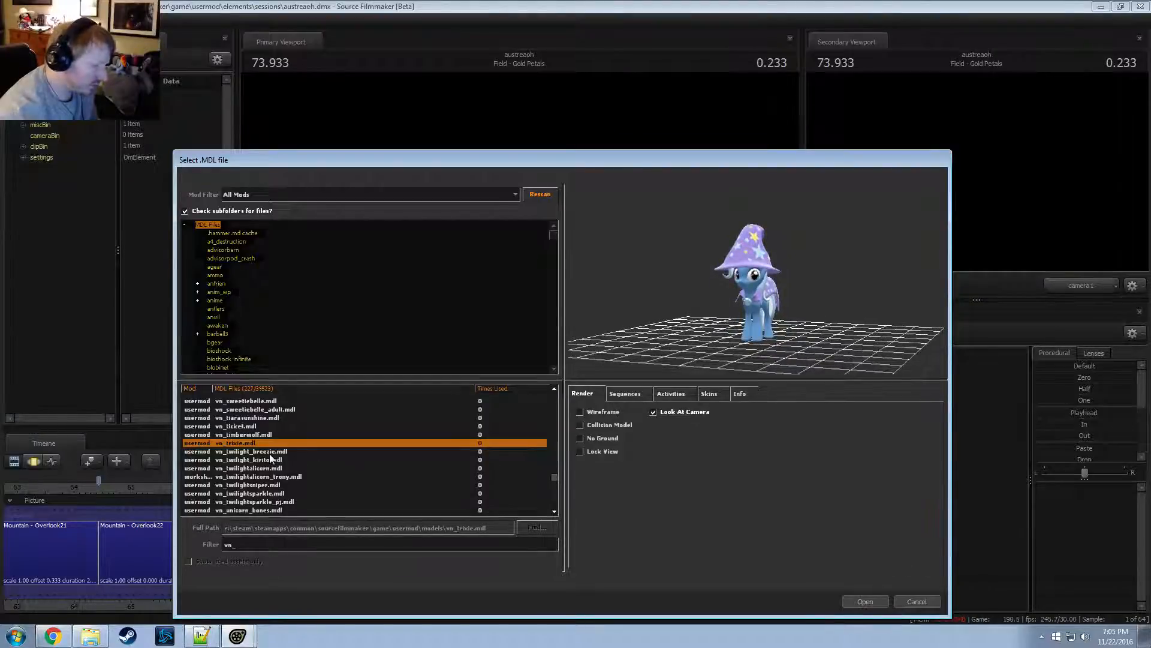
pyautogui.scroll(-1, 271, 468)
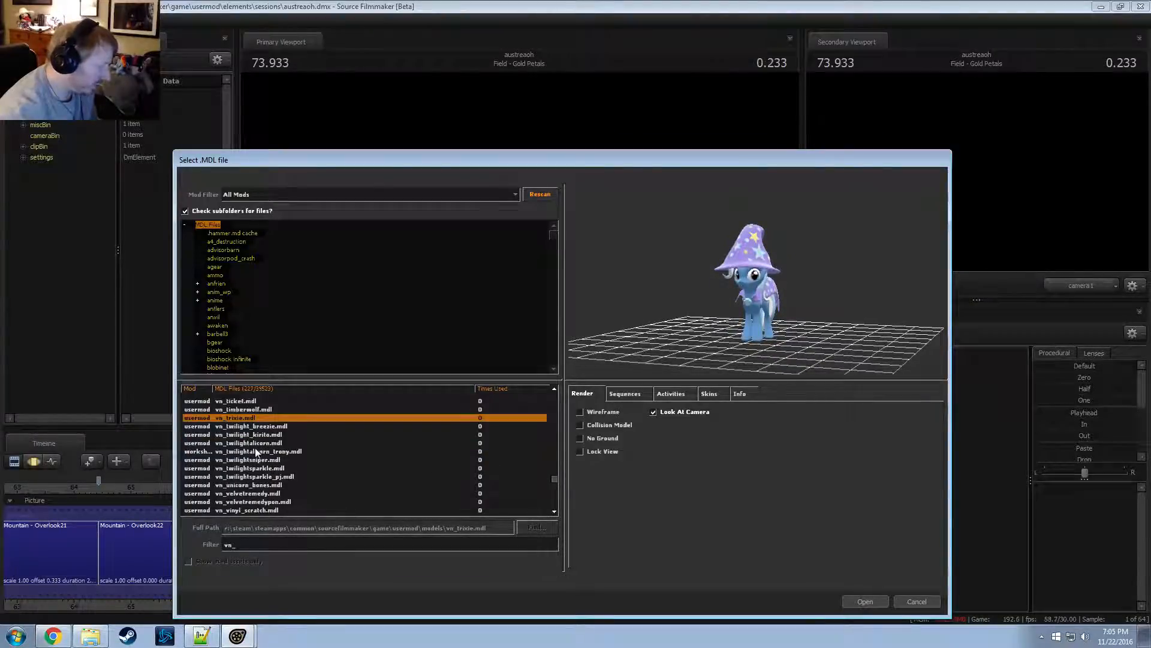
pyautogui.scroll(-1, 257, 450)
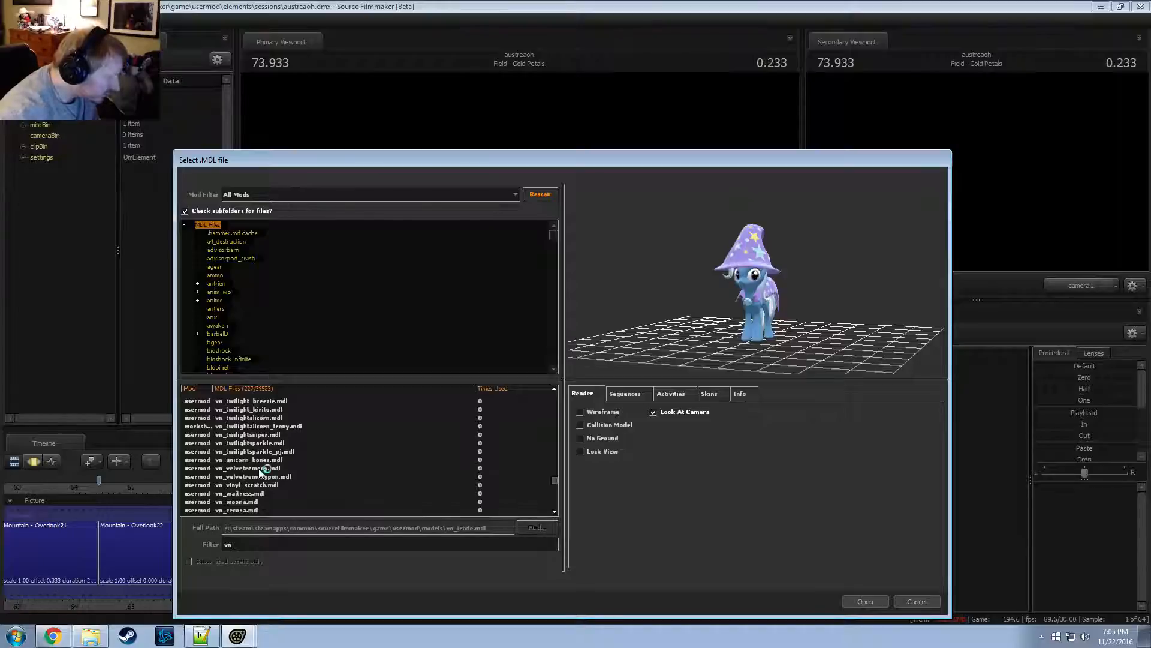
# Preview vn_velvetremedy.mdl and add it to the Field - Gold Petals shot as an animation set
pyautogui.click(259, 468)
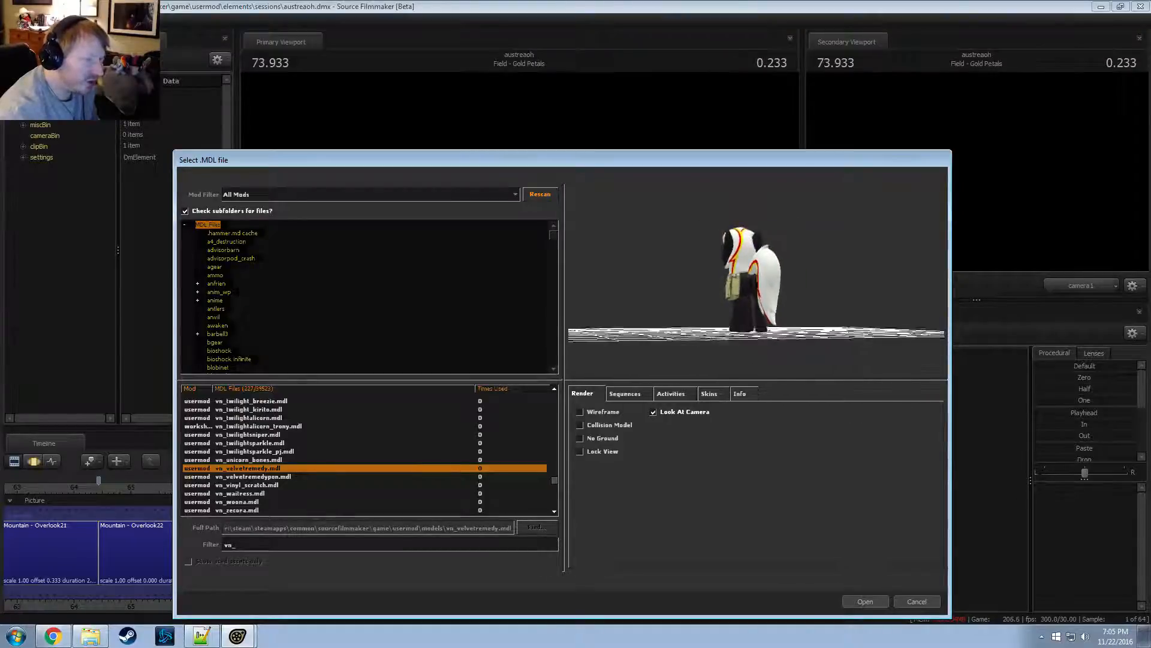
pyautogui.hotkey('alt', 'Tab')
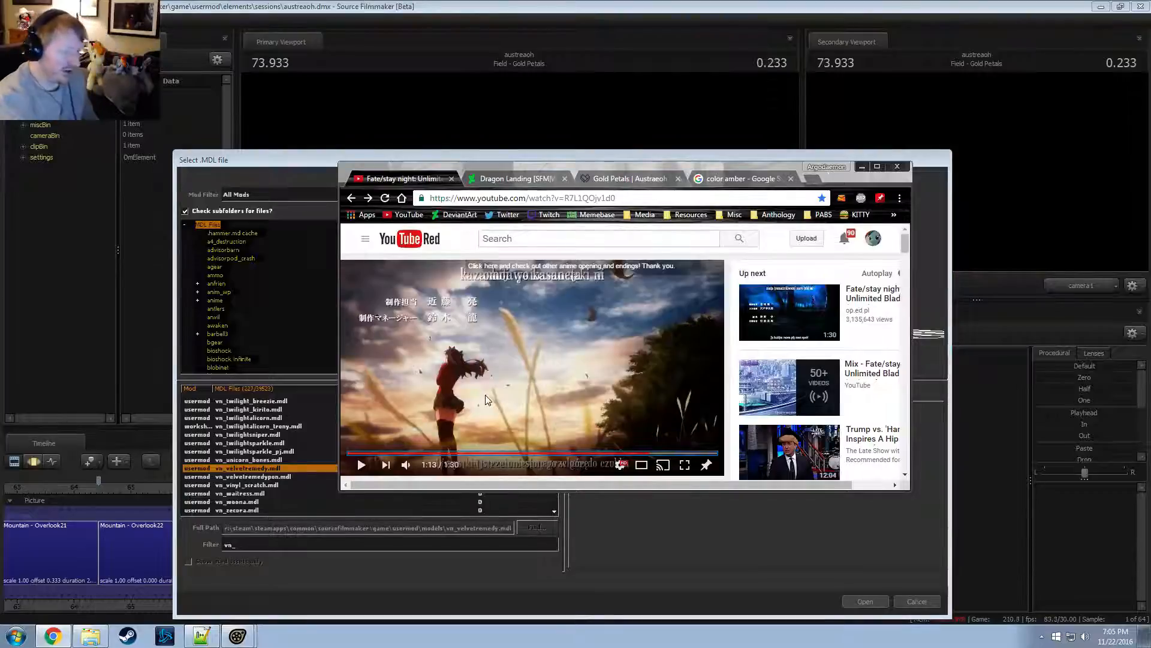
pyautogui.hotkey('alt', 'Tab')
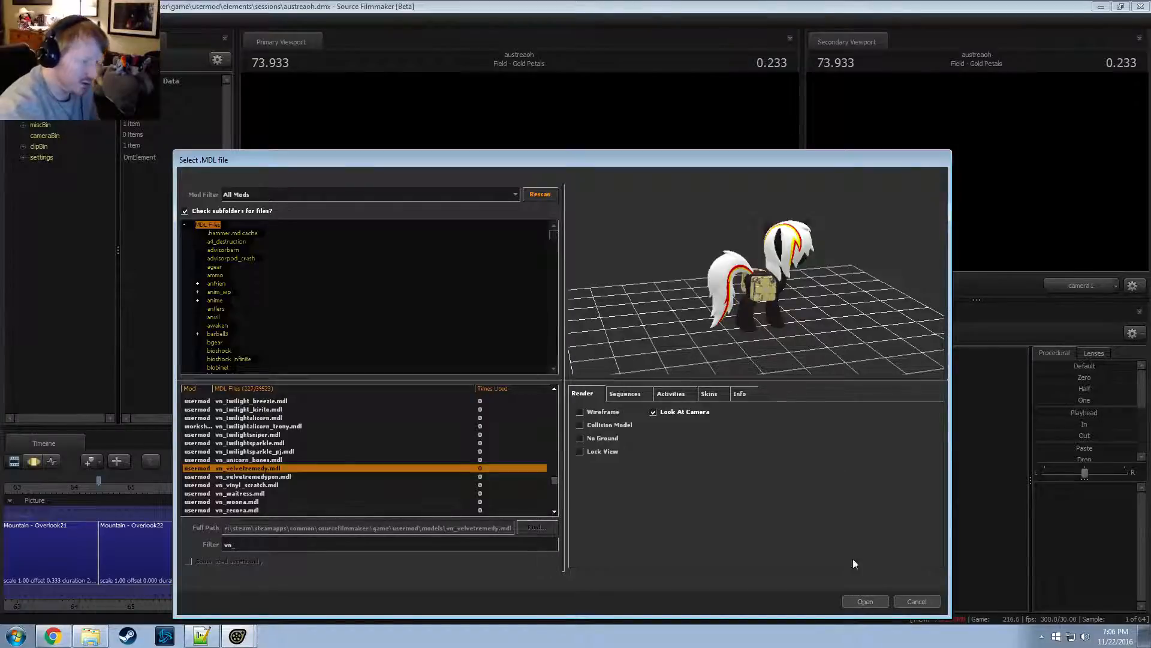
pyautogui.click(866, 601)
pyautogui.click(858, 367)
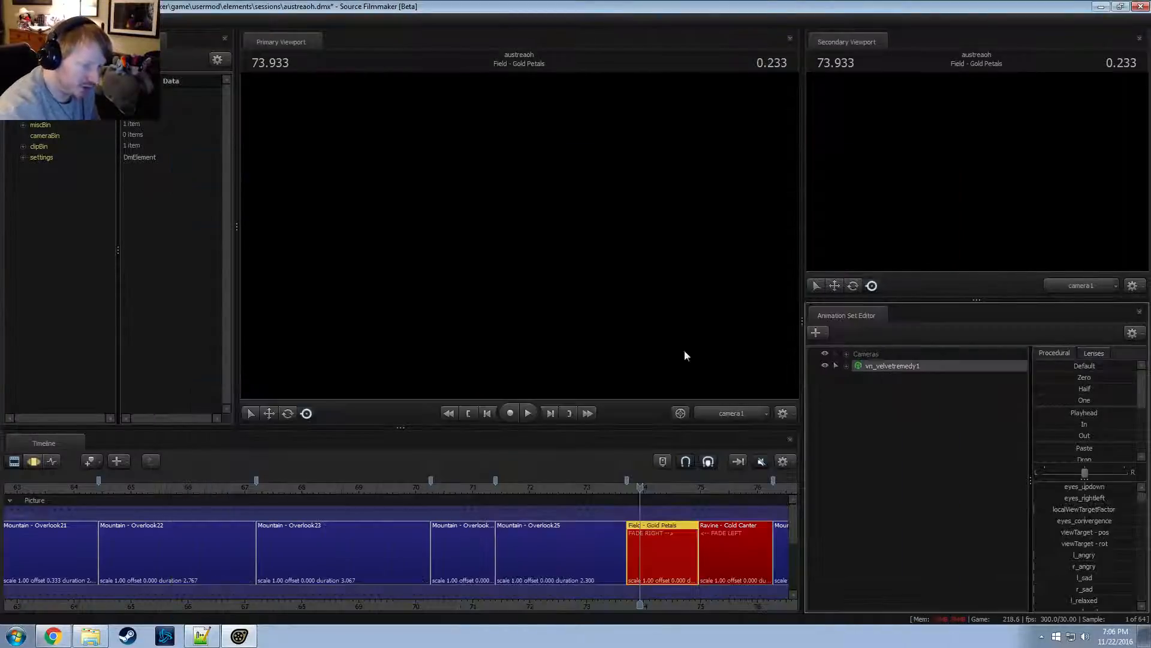
# Load the map into the viewport and adjust camera1's lens settings to remove the depth-of-field blur
pyautogui.rightClick(673, 288)
pyautogui.click(694, 319)
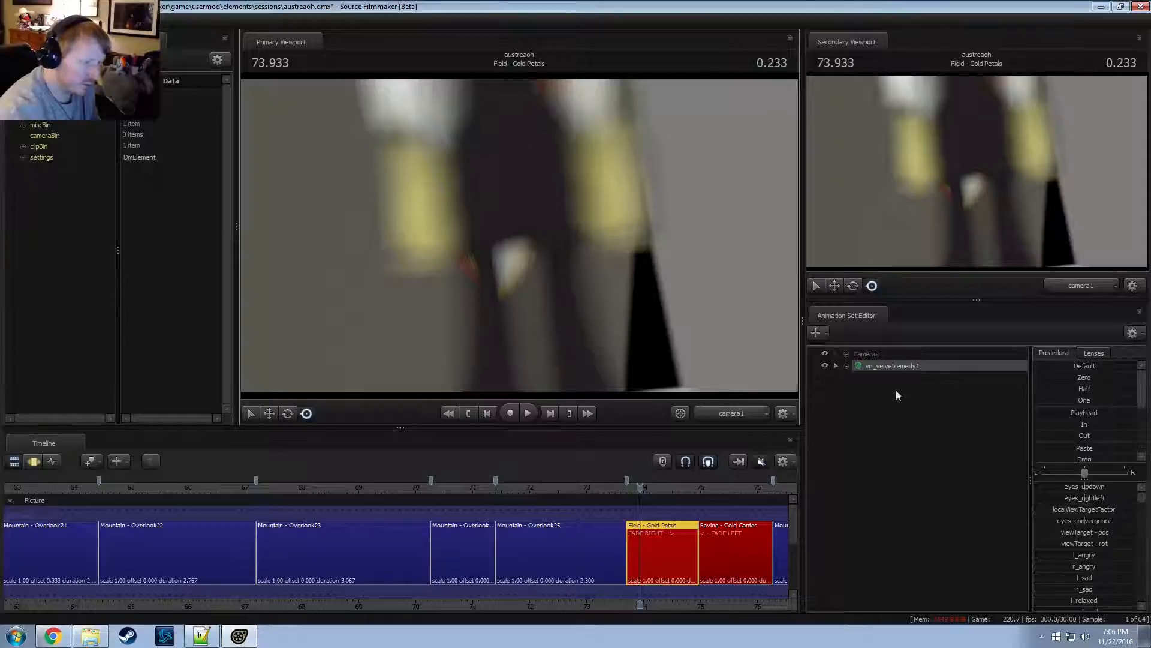
pyautogui.click(880, 354)
pyautogui.press('F3')
pyautogui.moveTo(1108, 502)
pyautogui.mouseDown()
pyautogui.moveTo(1124, 501)
pyautogui.moveTo(1109, 502)
pyautogui.mouseUp()
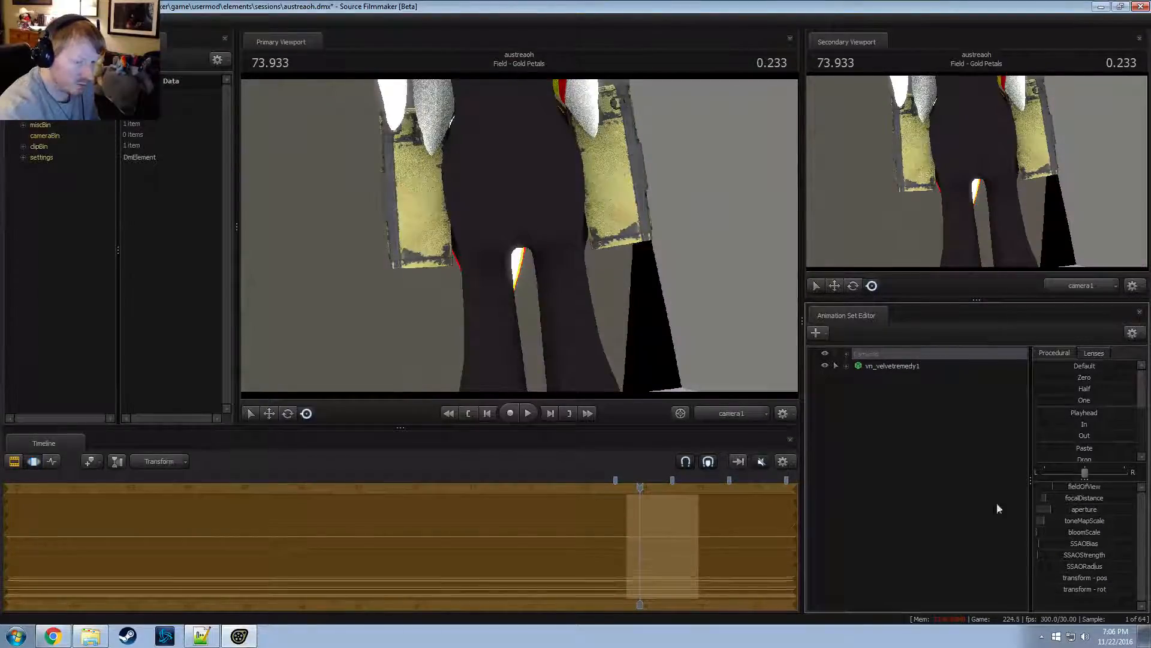
# Switch the primary viewport to the Work Camera and pull back until vn_velvetremedy1's head and chest are in view
pyautogui.press('F2')
pyautogui.click(889, 367)
pyautogui.click(738, 413)
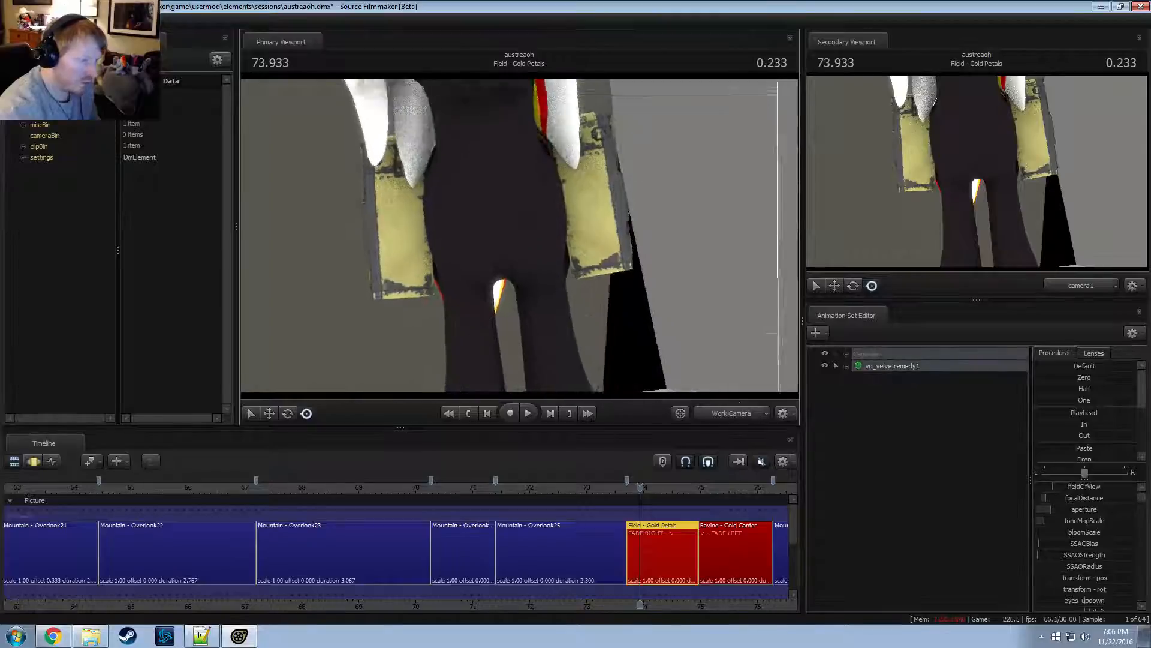
pyautogui.press('s')
pyautogui.moveTo(521, 235)
pyautogui.mouseDown()
pyautogui.moveTo(520, 246)
pyautogui.moveTo(504, 237)
pyautogui.moveTo(520, 235)
pyautogui.mouseUp()
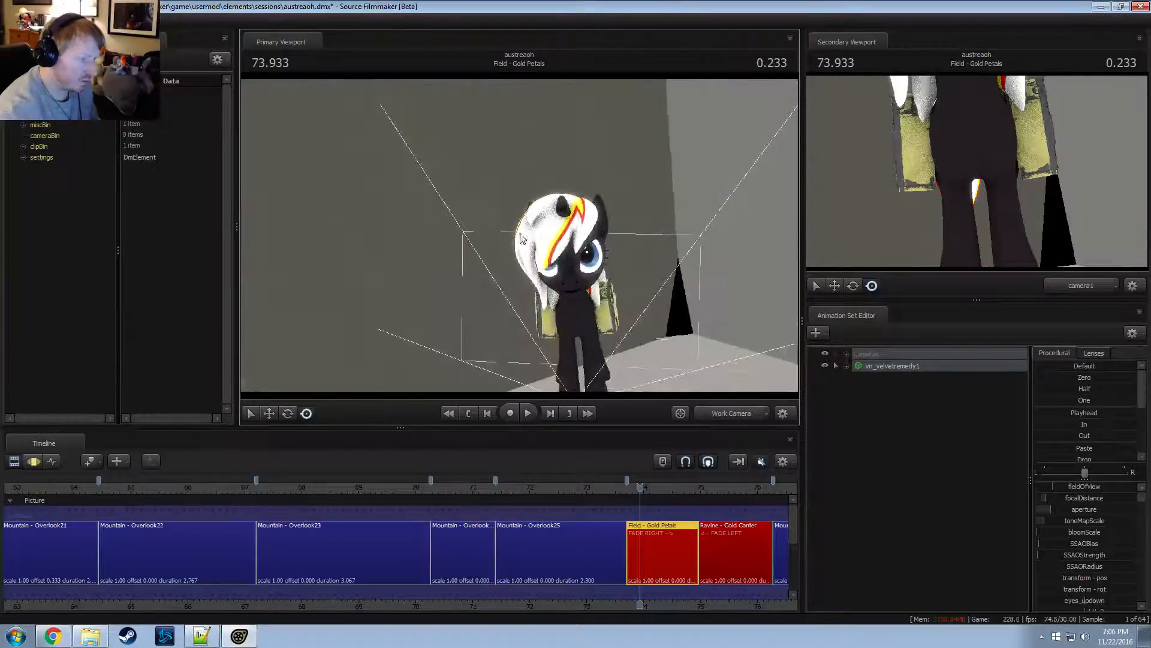
# Set the medkits body group of vn_velvetremedy1 to <none> to remove the saddlebags
pyautogui.rightClick(890, 366)
pyautogui.moveTo(927, 478)
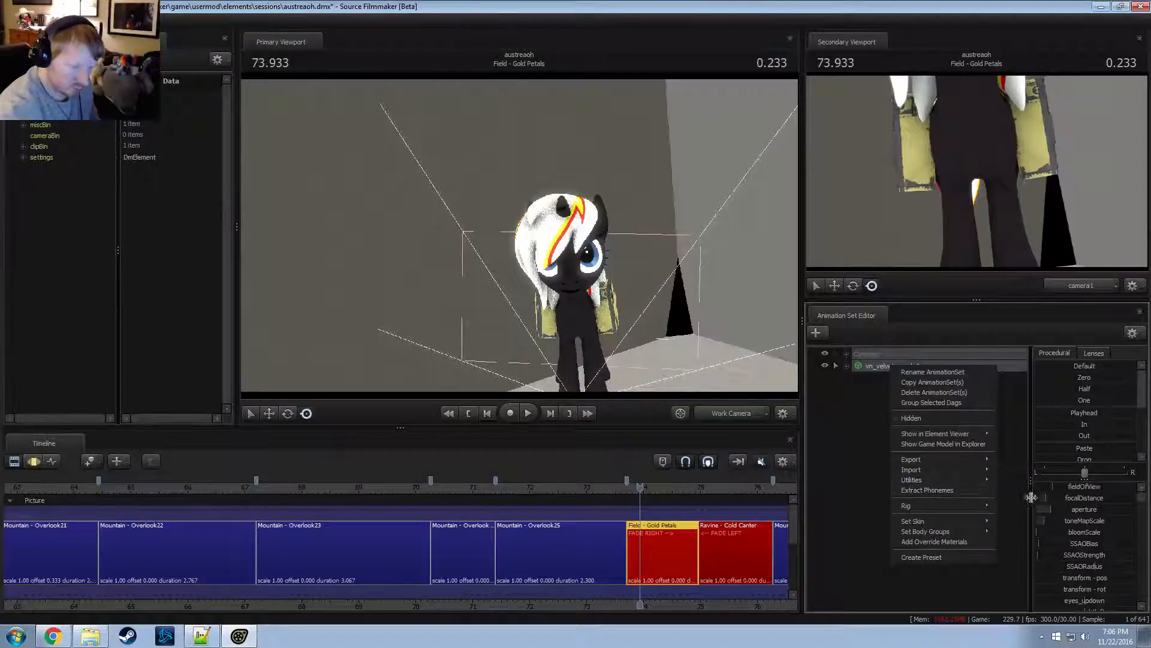
pyautogui.click(1032, 491)
pyautogui.rightClick(876, 365)
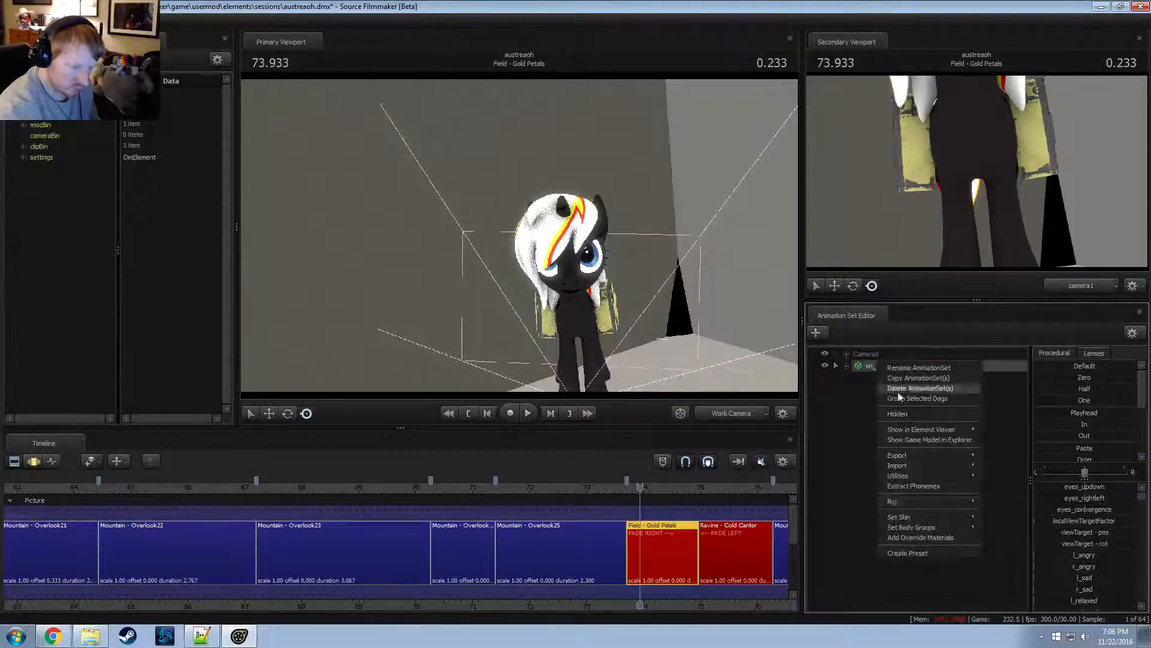
pyautogui.moveTo(914, 529)
pyautogui.moveTo(1013, 539)
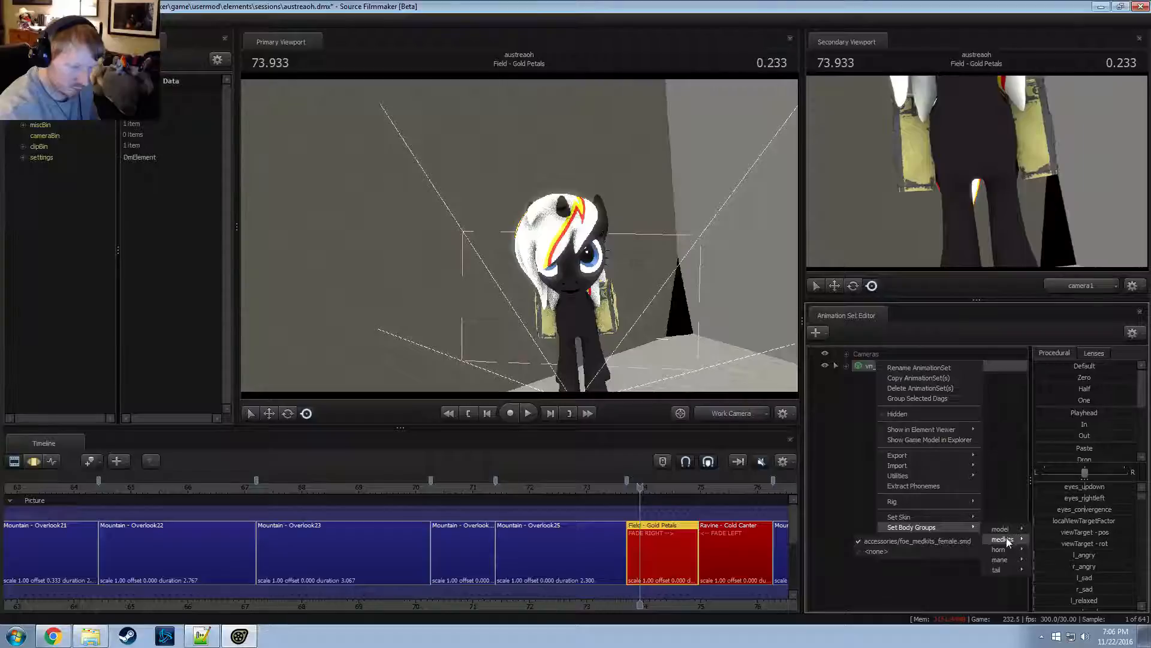
pyautogui.click(876, 551)
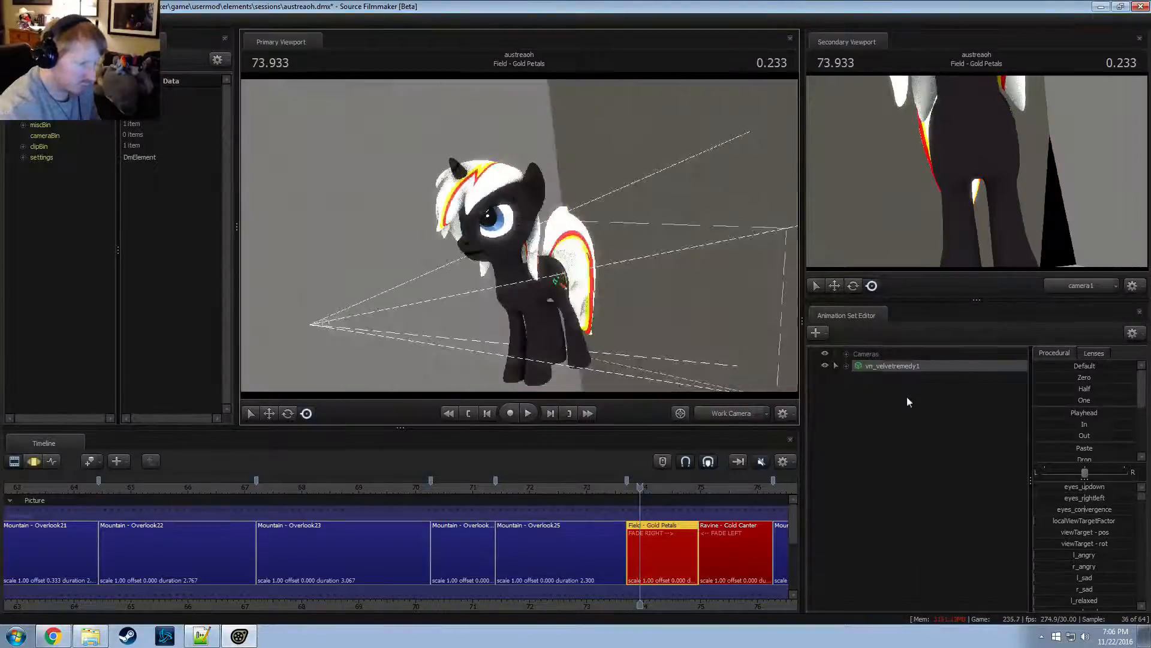
# Select the face controls of vn_velvetremedy1 and move its view target out in front of the pony's face
pyautogui.click(836, 366)
pyautogui.click(871, 377)
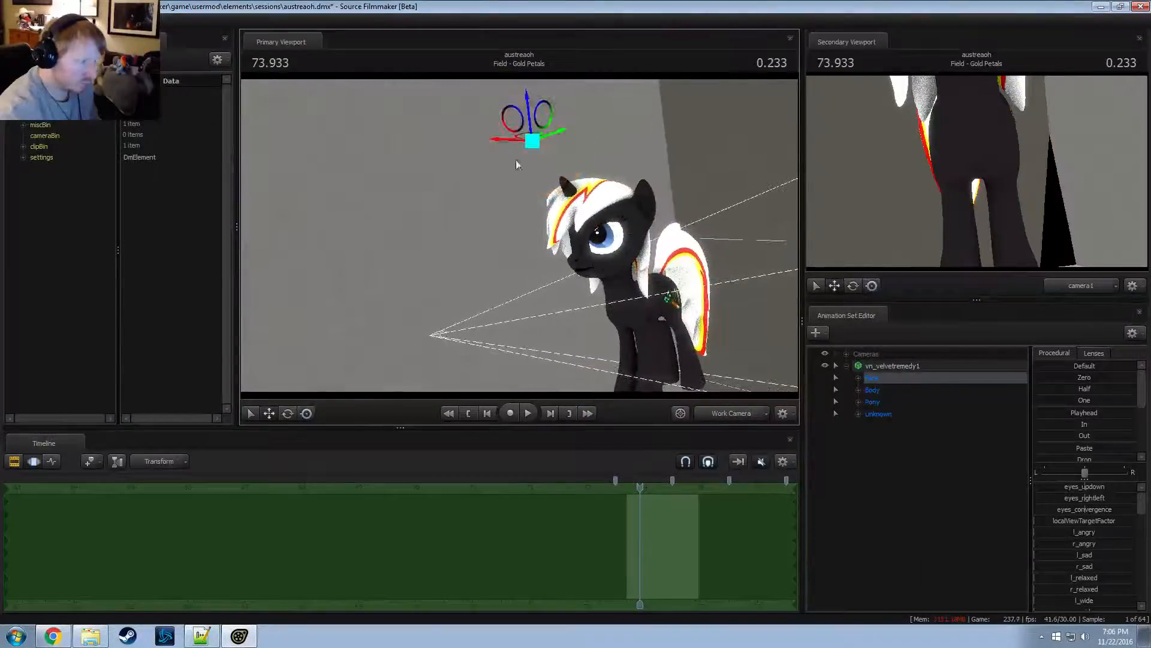
pyautogui.moveTo(513, 120); pyautogui.dragTo(345, 247)
pyautogui.moveTo(384, 207); pyautogui.dragTo(387, 237)
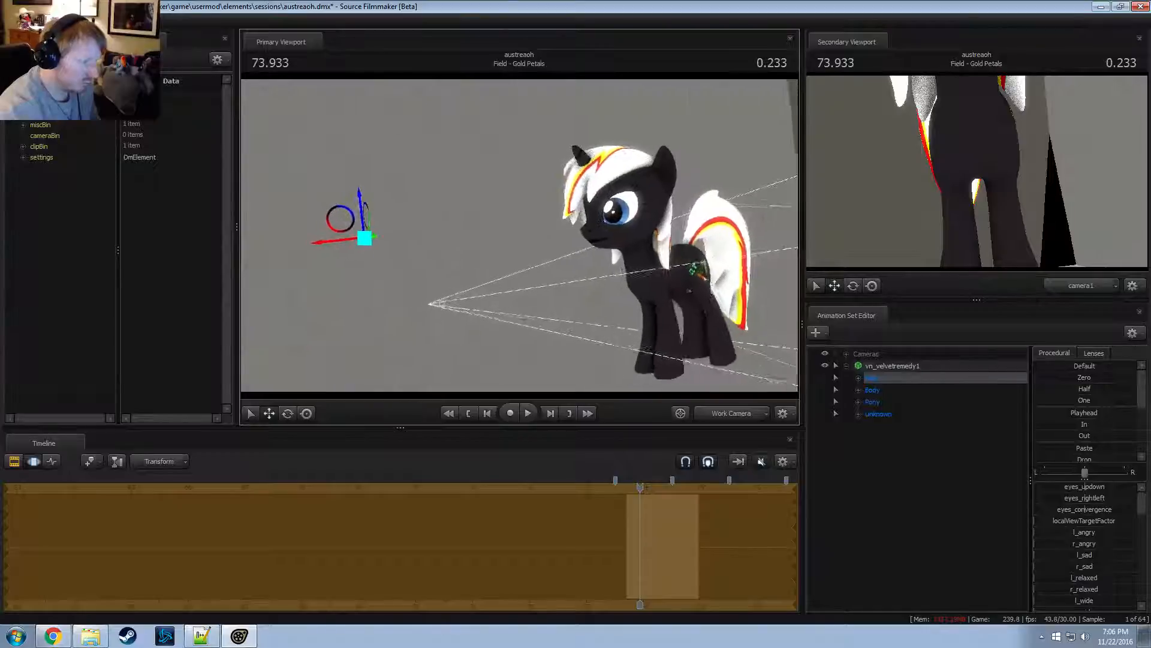
pyautogui.moveTo(519, 235); pyautogui.dragTo(765, 341)
pyautogui.press('r')
pyautogui.click(857, 381)
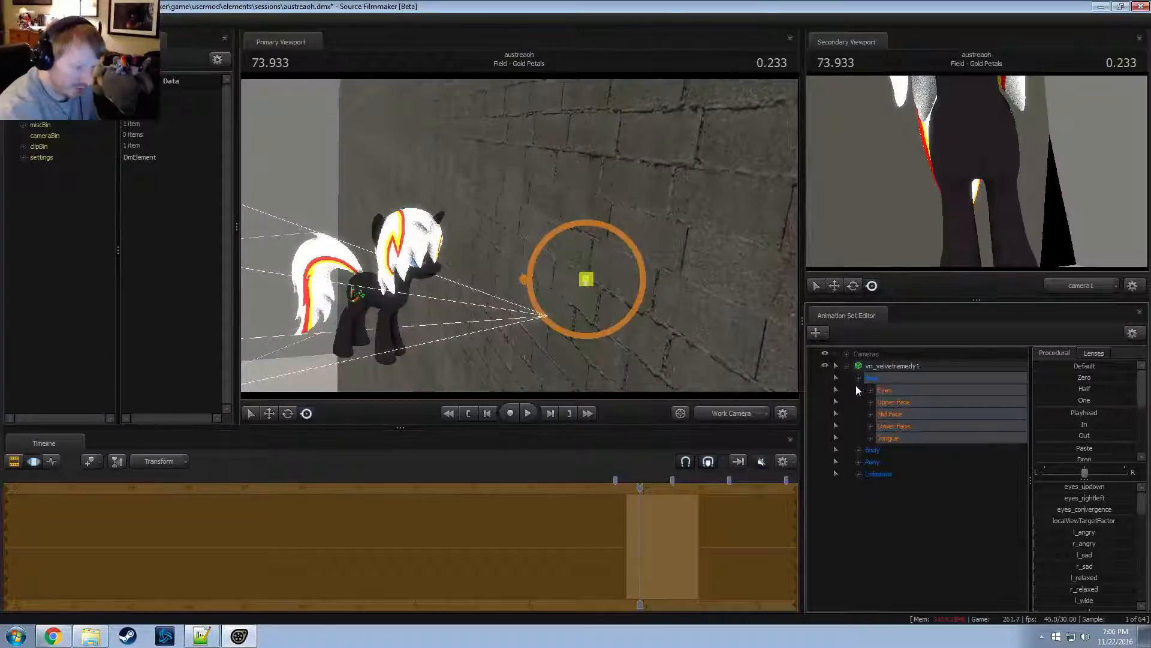
pyautogui.click(858, 380)
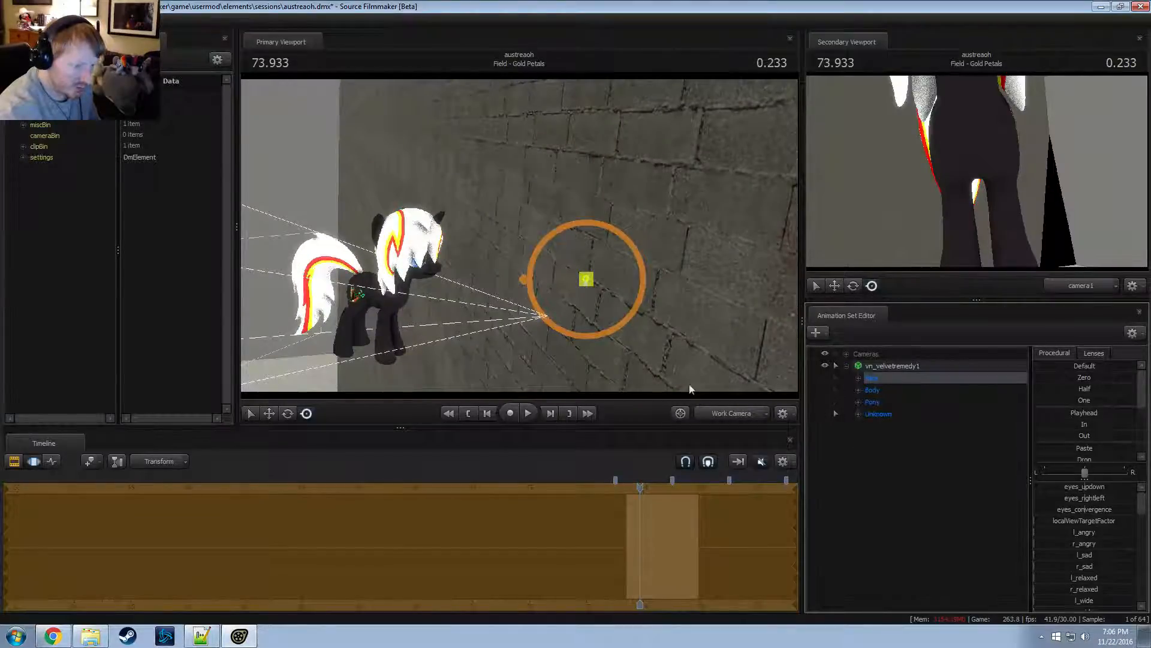
pyautogui.moveTo(688, 383); pyautogui.dragTo(519, 235)
pyautogui.press('w')
pyautogui.press('F2')
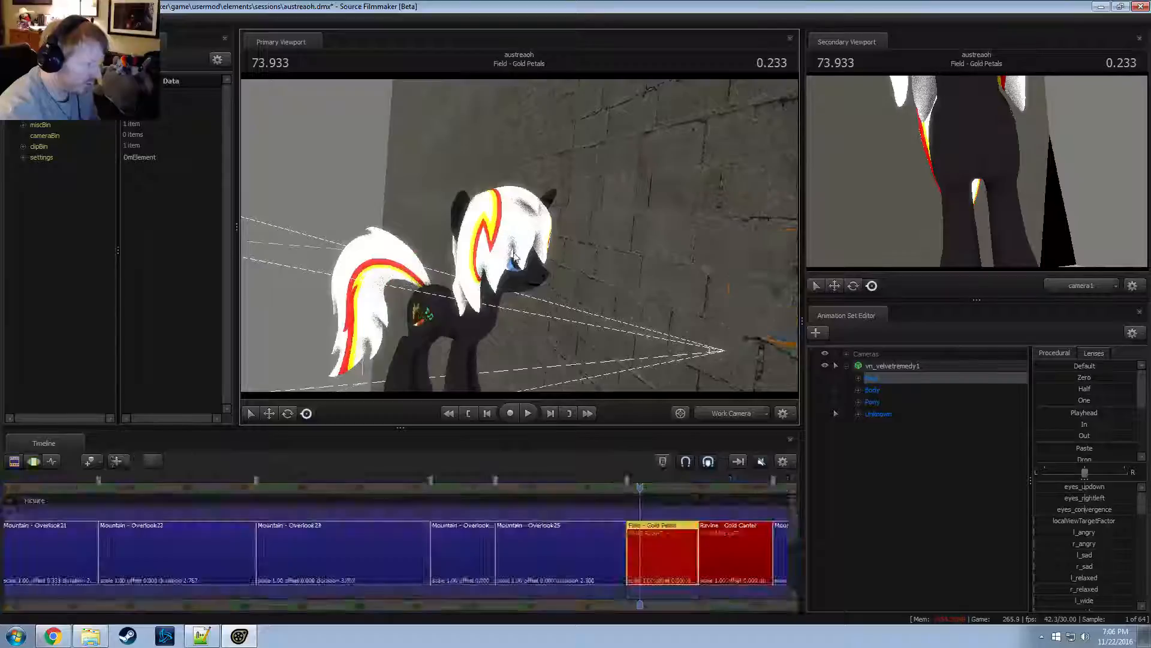
pyautogui.press('F2')
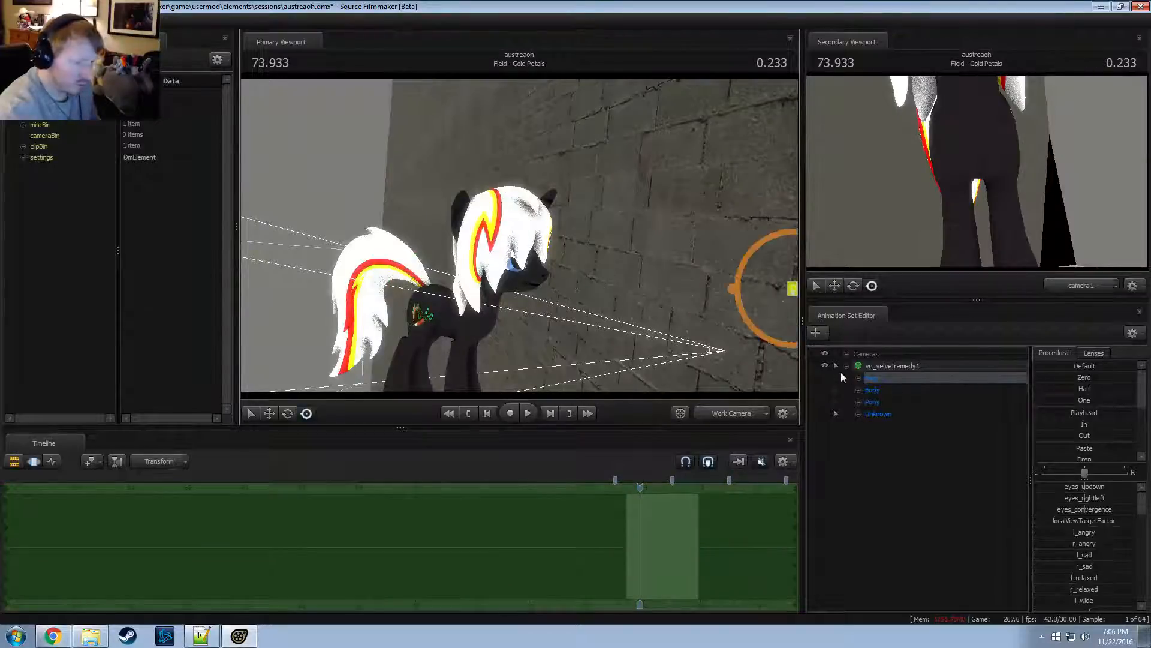
# Expand the Unknown control group of vn_velvetremedy1 and inspect the control it holds
pyautogui.doubleClick(862, 413)
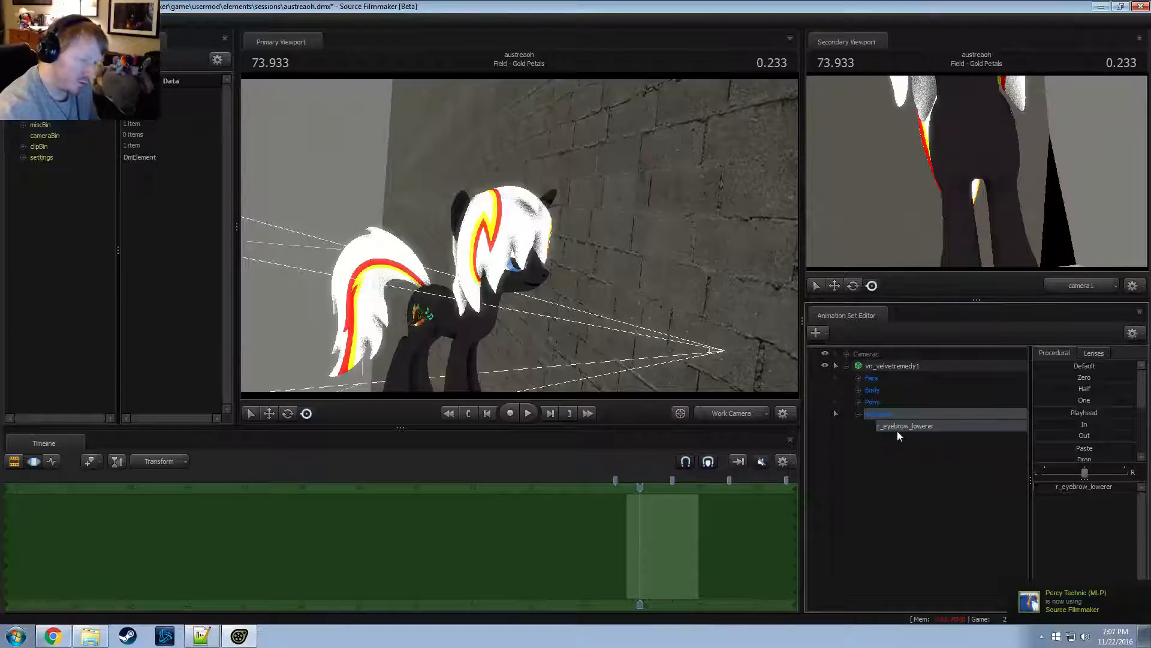
pyautogui.rightClick(900, 427)
pyautogui.click(862, 501)
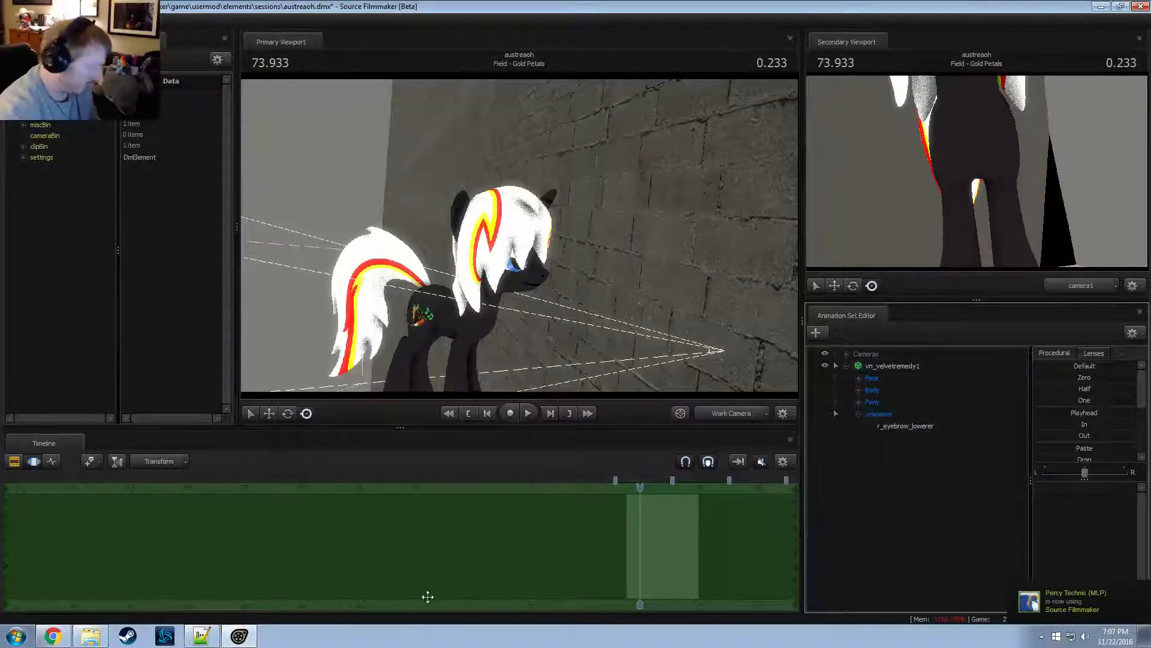
# Switch to Notepad++ and find the eyebrow lowerer control entries in sfm_defaultanimationgroups.txt
pyautogui.click(202, 640)
pyautogui.click(242, 278)
pyautogui.hotkey('alt', 'Tab')
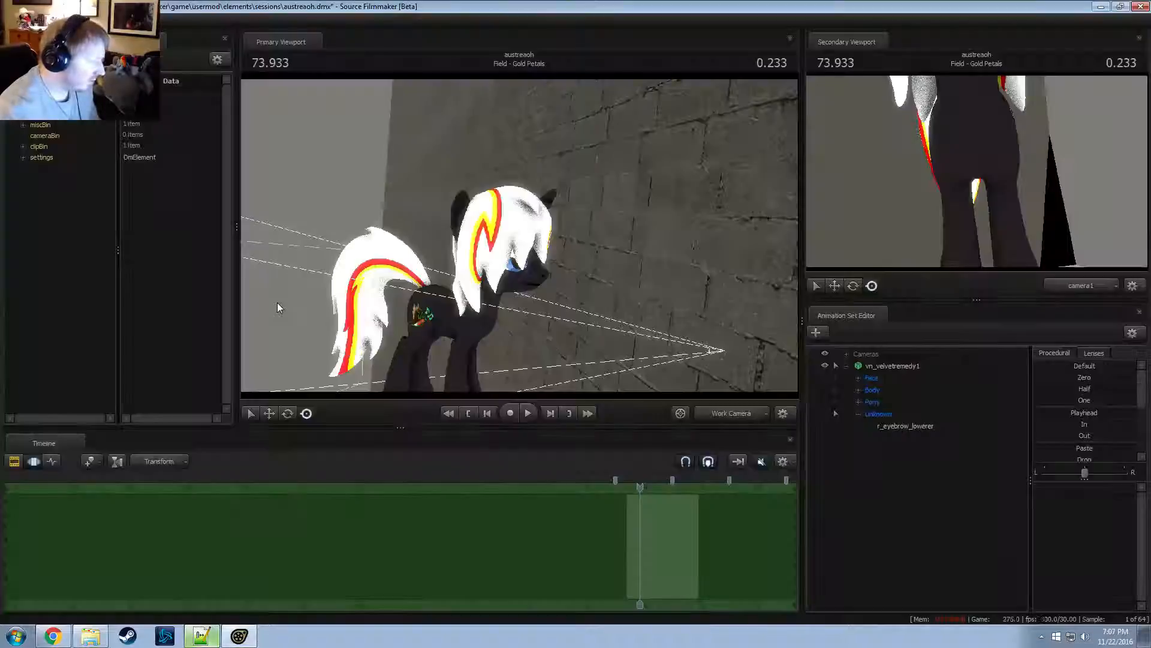
pyautogui.hotkey('alt', 'Tab')
pyautogui.scroll(-1, 204, 304)
pyautogui.scroll(-20, 204, 304)
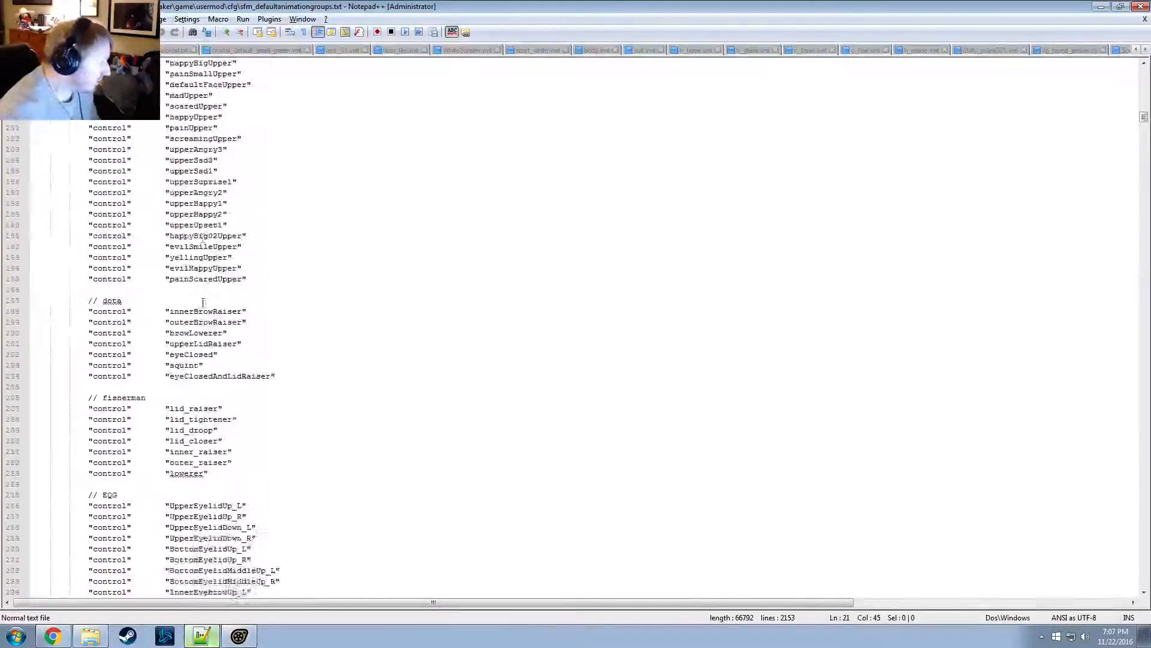
pyautogui.scroll(-20, 204, 304)
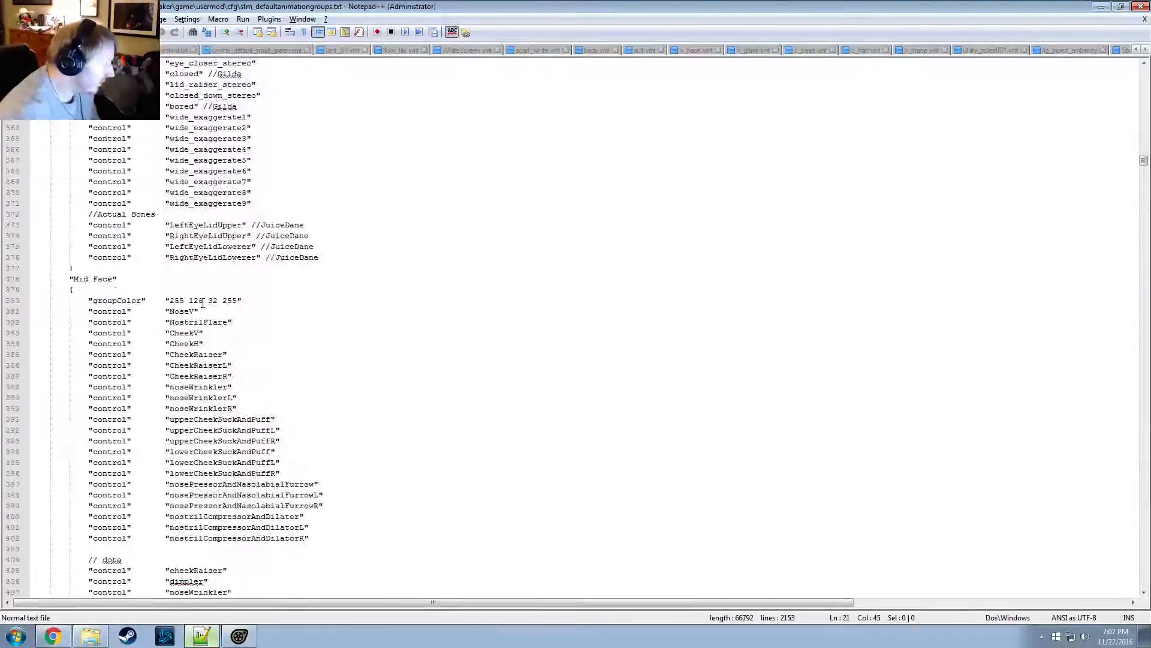
pyautogui.scroll(20, 202, 303)
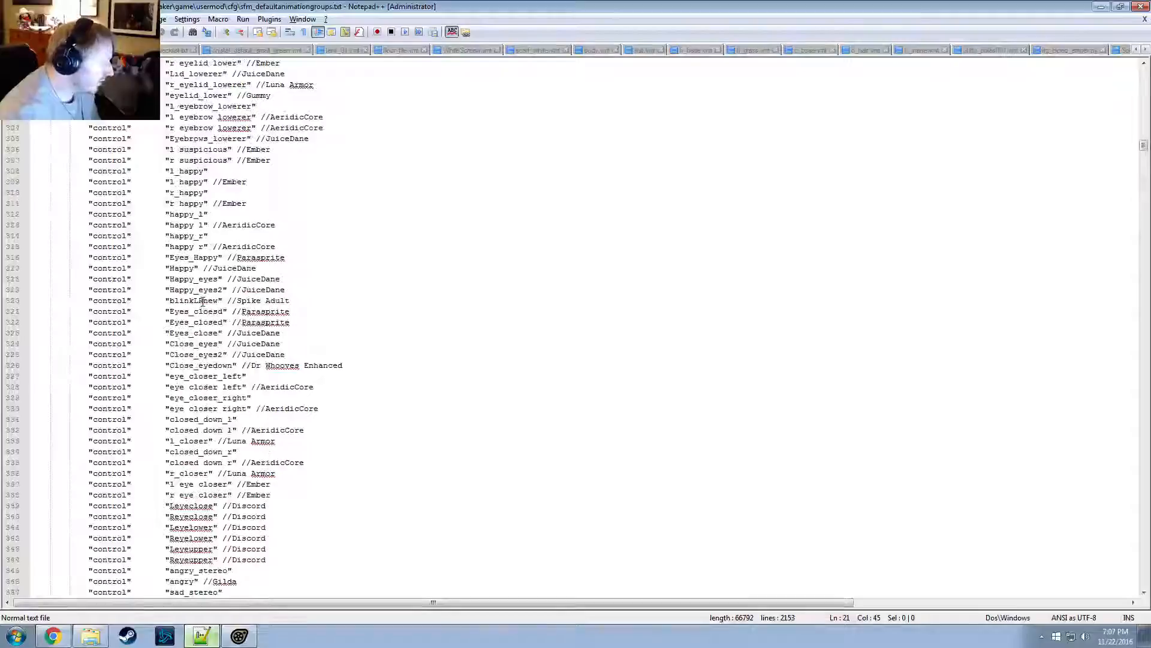
pyautogui.hotkey('alt', 'Tab')
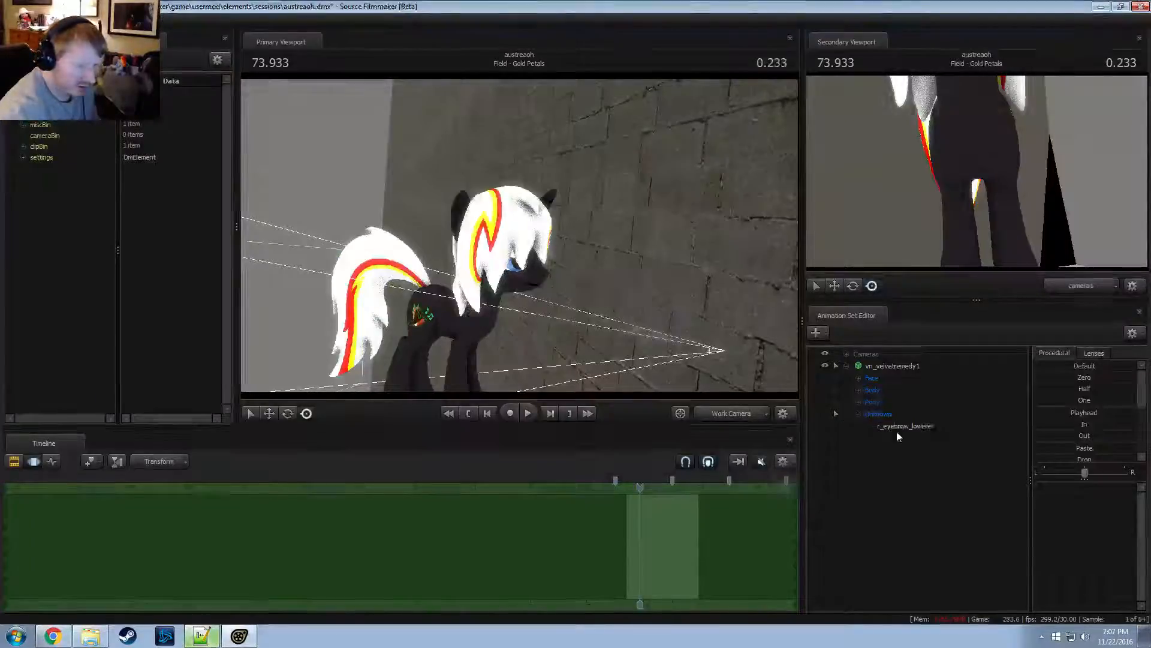
pyautogui.hotkey('alt', 'Tab')
pyautogui.click(234, 354)
pyautogui.scroll(3, 235, 354)
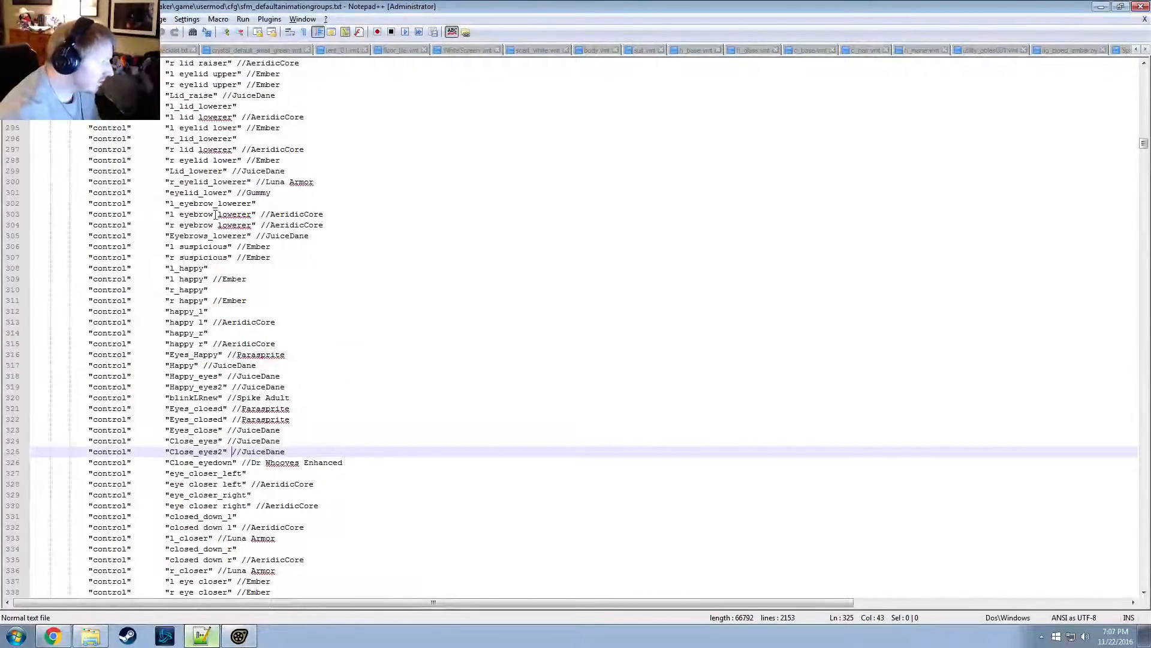
pyautogui.click(250, 215)
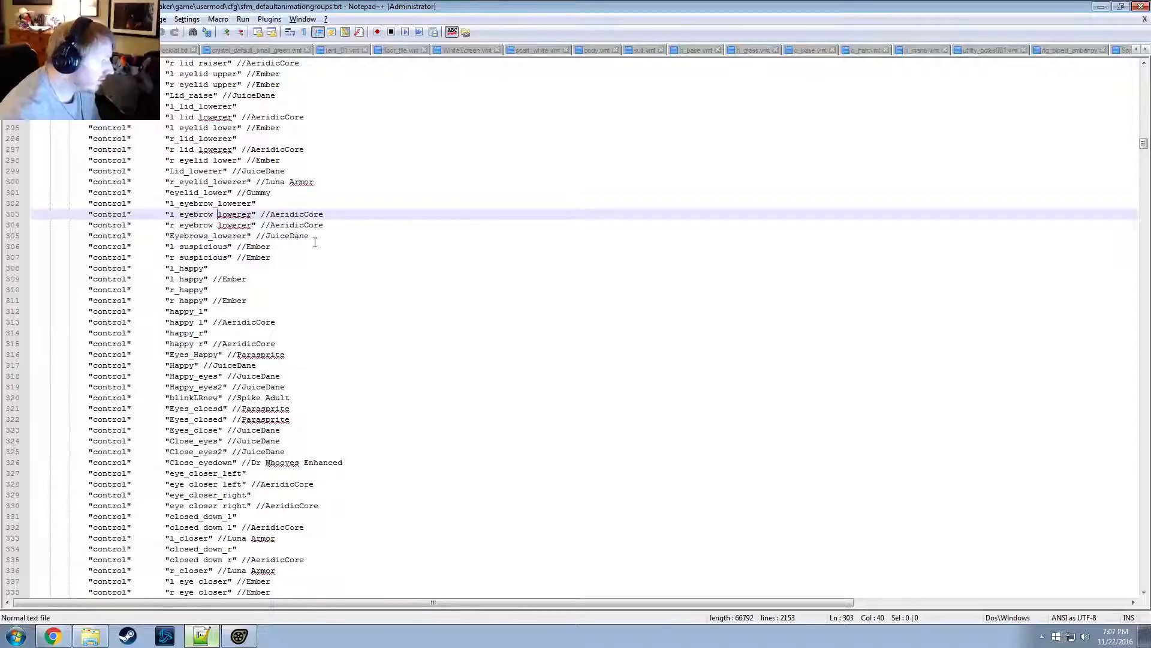
pyautogui.press('Up')
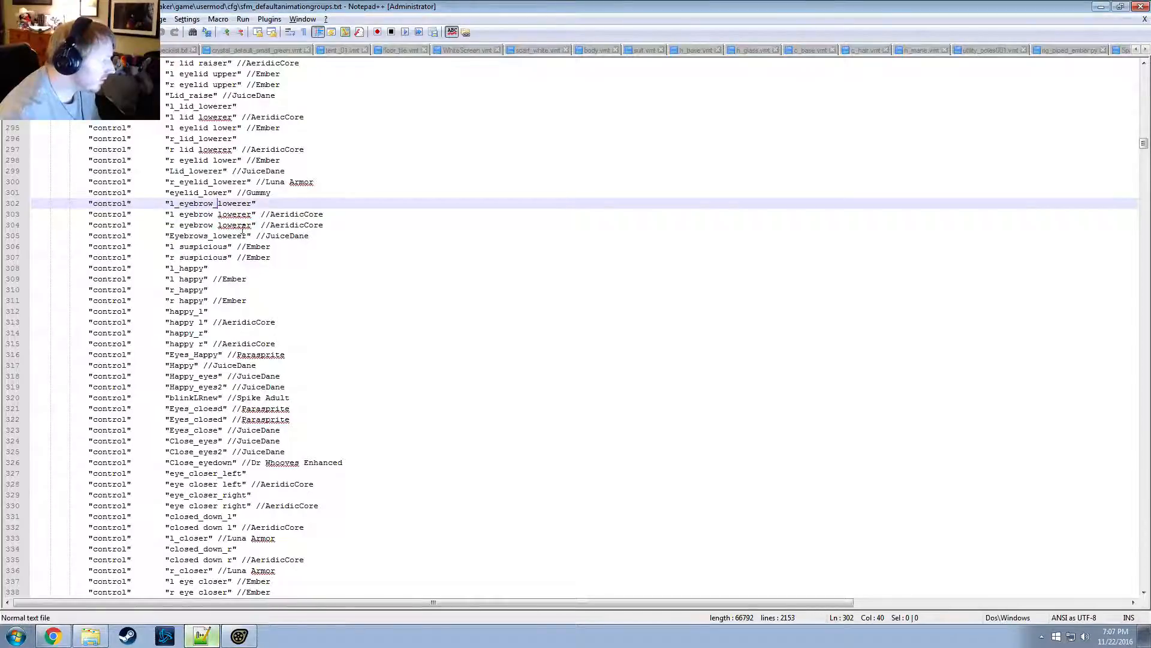
pyautogui.click(232, 225)
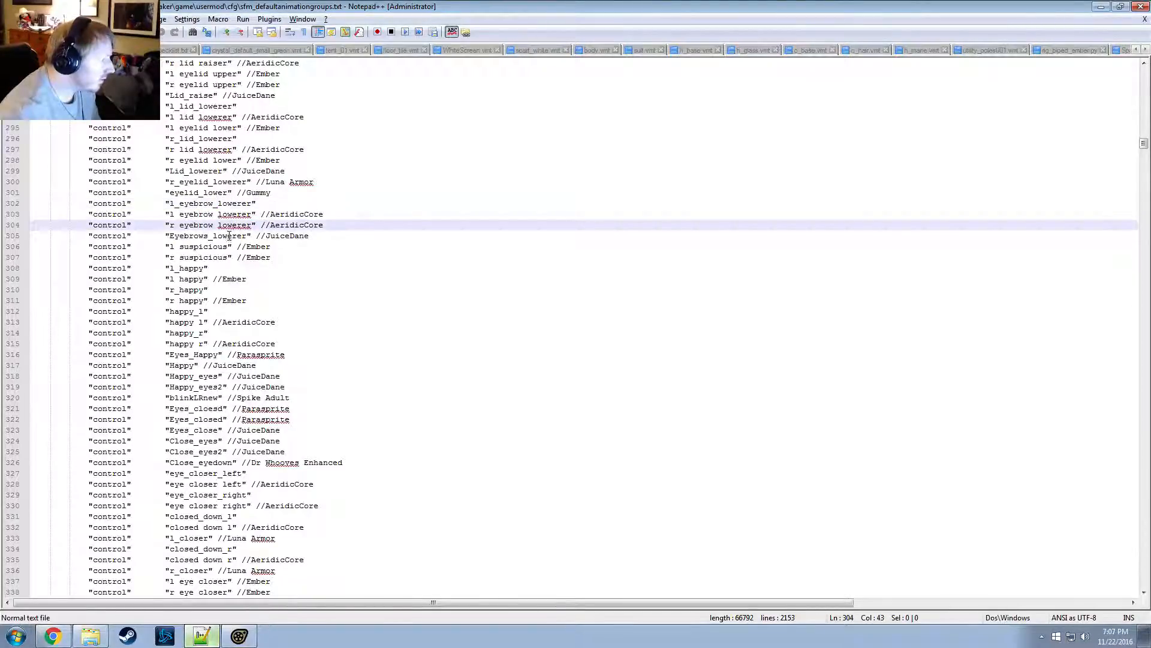
pyautogui.click(227, 204)
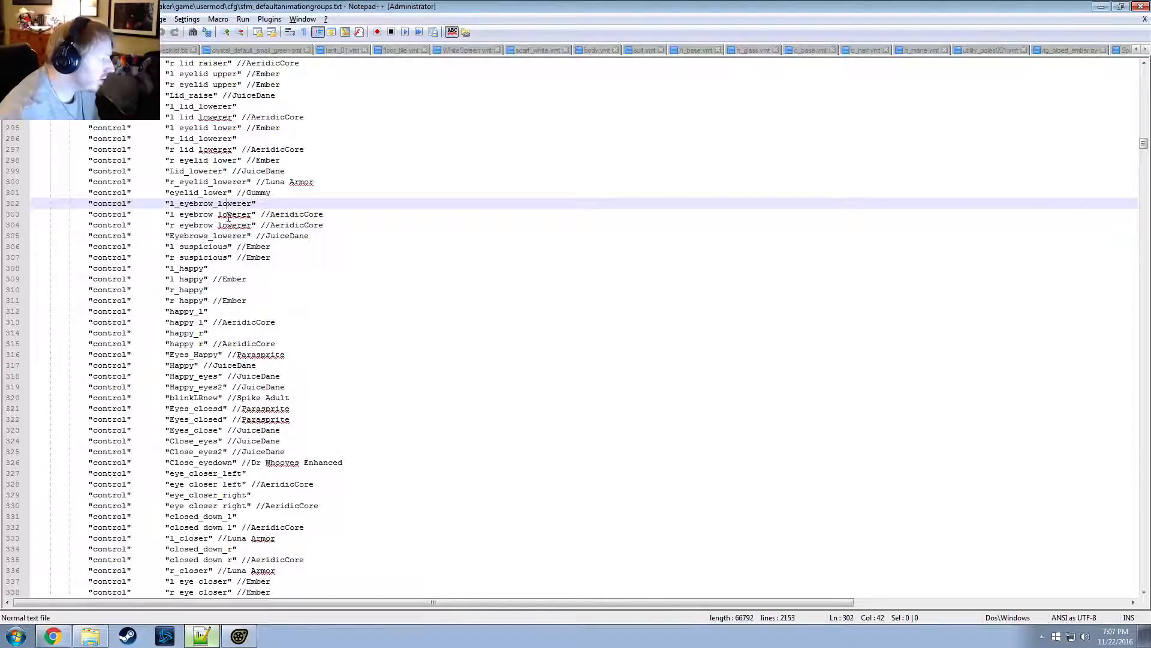
# Duplicate the "r eyebrow lowerer" control line, removing the AeridicCore comment and changing the second space to an underscore in the first copy
pyautogui.click(235, 226)
pyautogui.hotkey('ctrl', 'd')
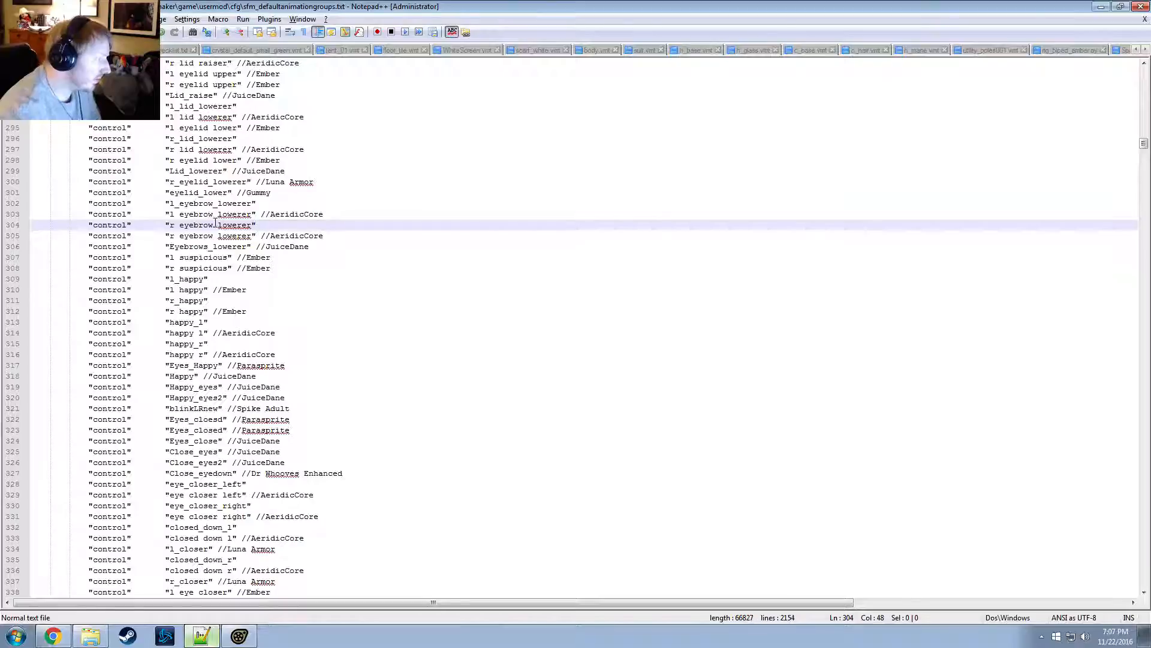
pyautogui.press('Delete')
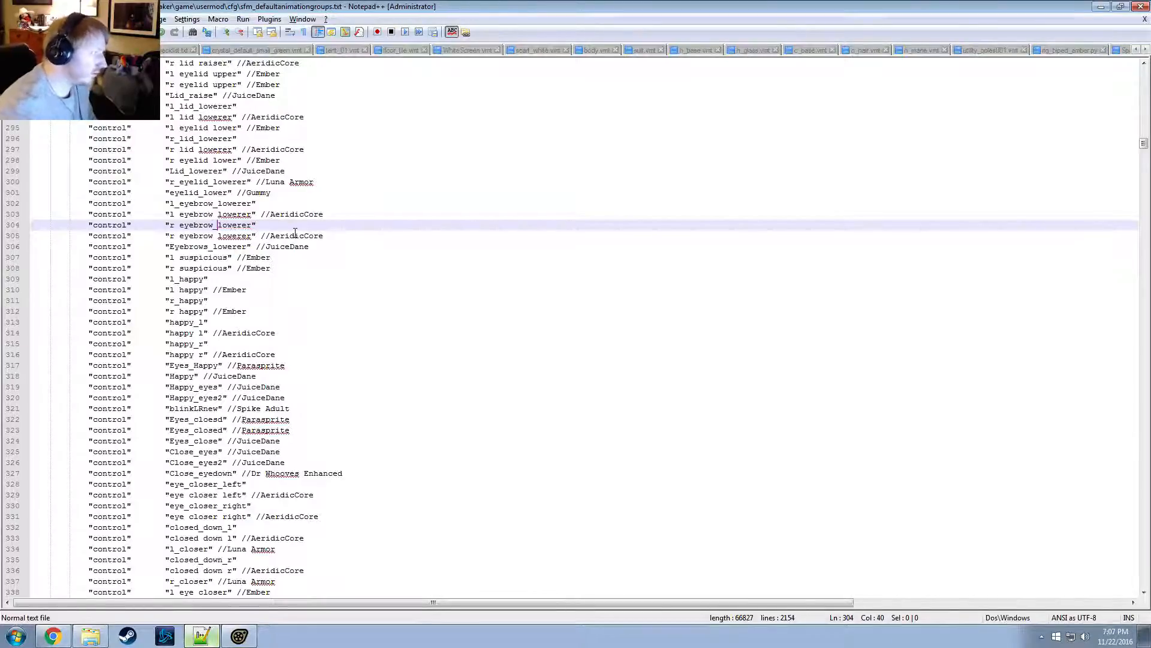
pyautogui.click(356, 290)
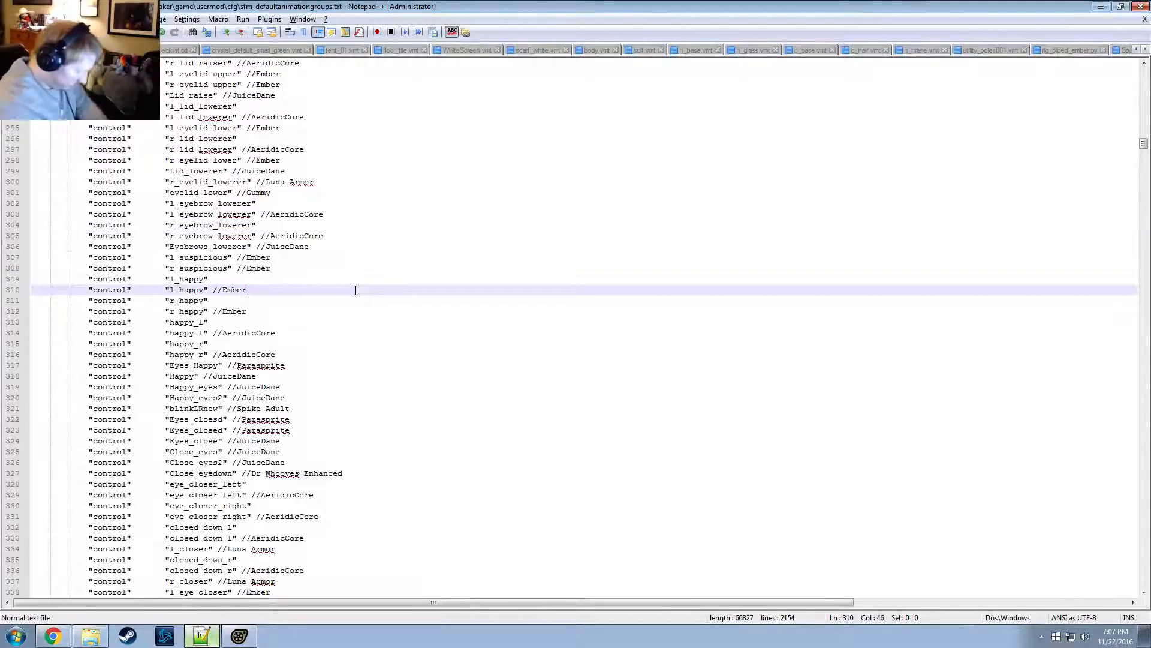
pyautogui.click(449, 248)
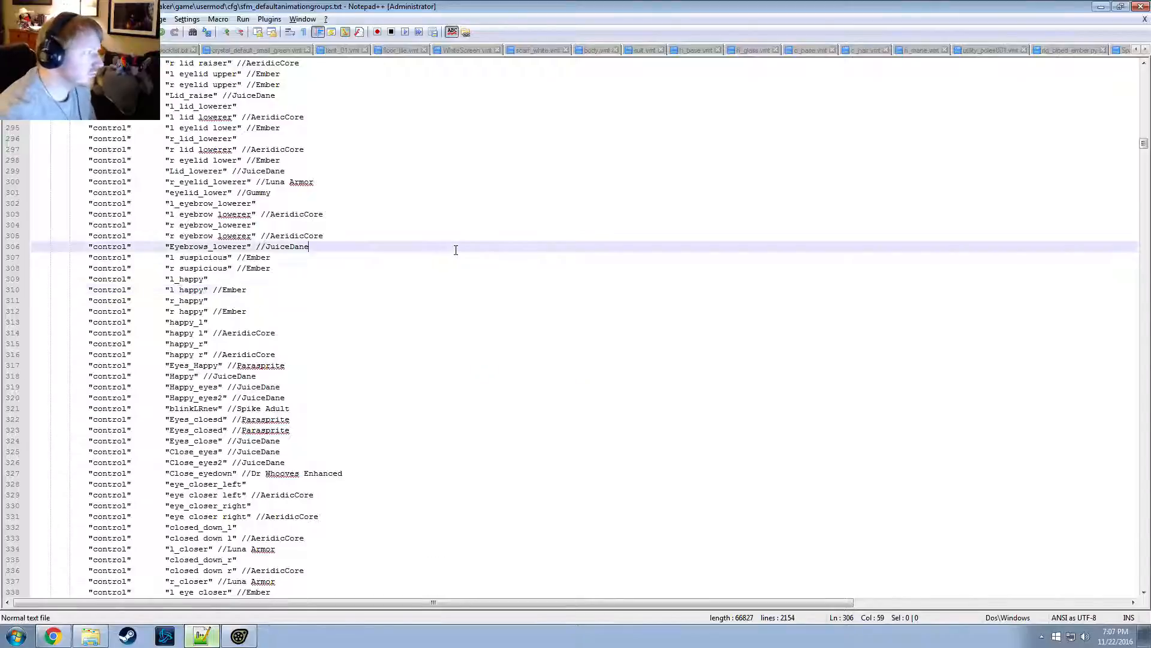
# Switch back to Source Filmmaker and rebuild the control groups of vn_velvetremedy1
pyautogui.hotkey('alt', 'Tab')
pyautogui.click(922, 367)
pyautogui.rightClick(923, 367)
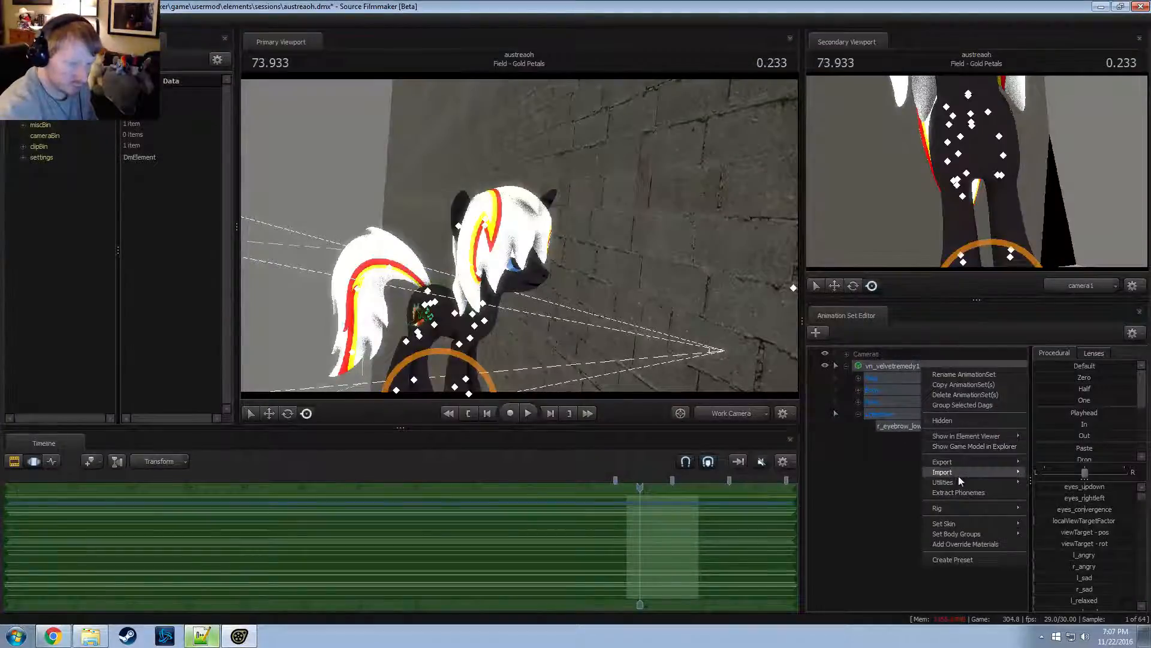
pyautogui.moveTo(958, 476)
pyautogui.click(1056, 495)
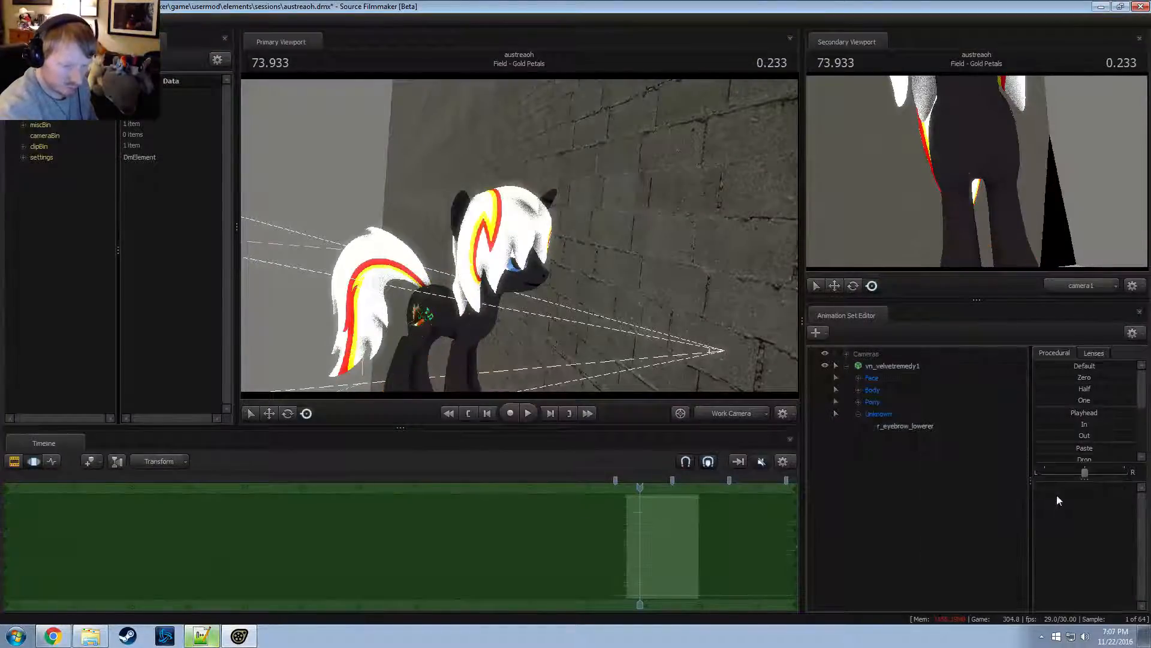
pyautogui.click(906, 426)
# Switch to Notepad++ and correct the new control entry's name to "r_eyebrow_lowerer"
pyautogui.hotkey('alt', 'Tab')
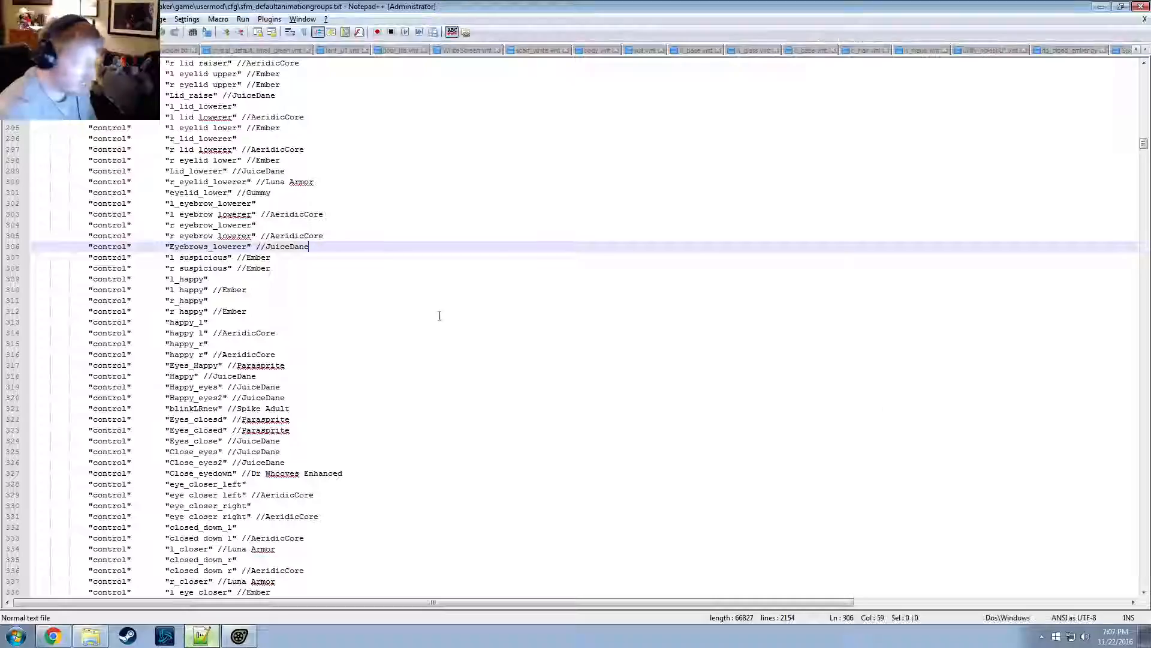
pyautogui.hotkey('alt', 'Tab')
pyautogui.hotkey('alt', 'Tab')
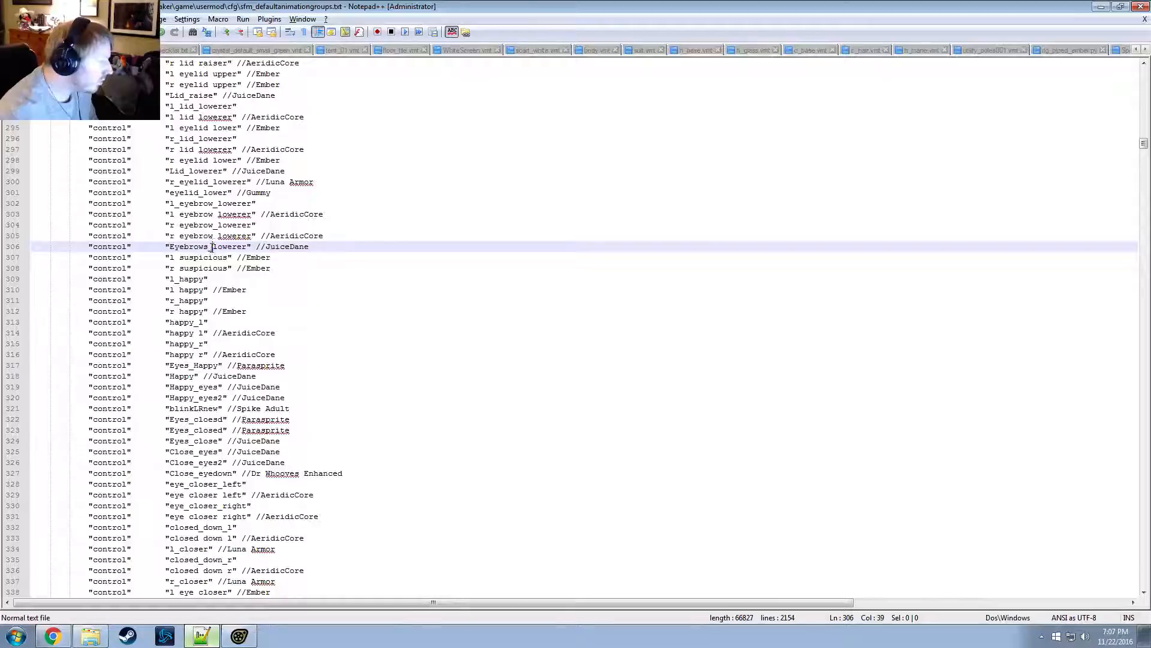
pyautogui.click(183, 228)
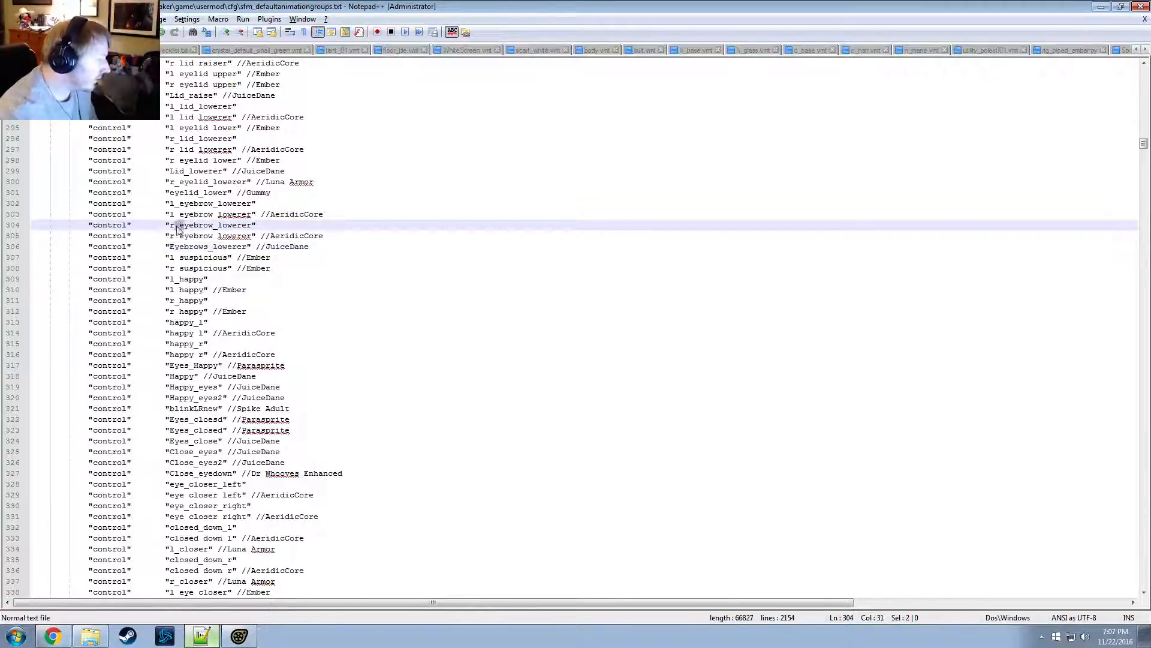
pyautogui.press('BackSpace')
pyautogui.press('Left')
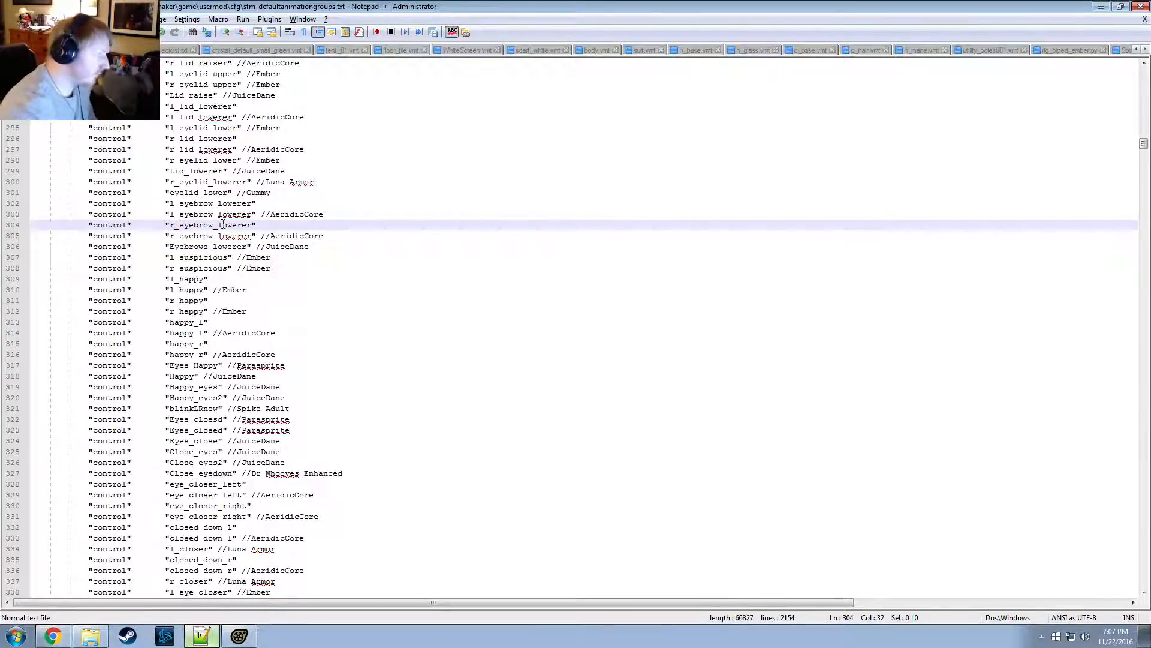
# Return to Source Filmmaker and rebuild vn_velvetremedy1's control groups from the corrected animation groups file
pyautogui.hotkey('alt', 'Tab')
pyautogui.rightClick(917, 368)
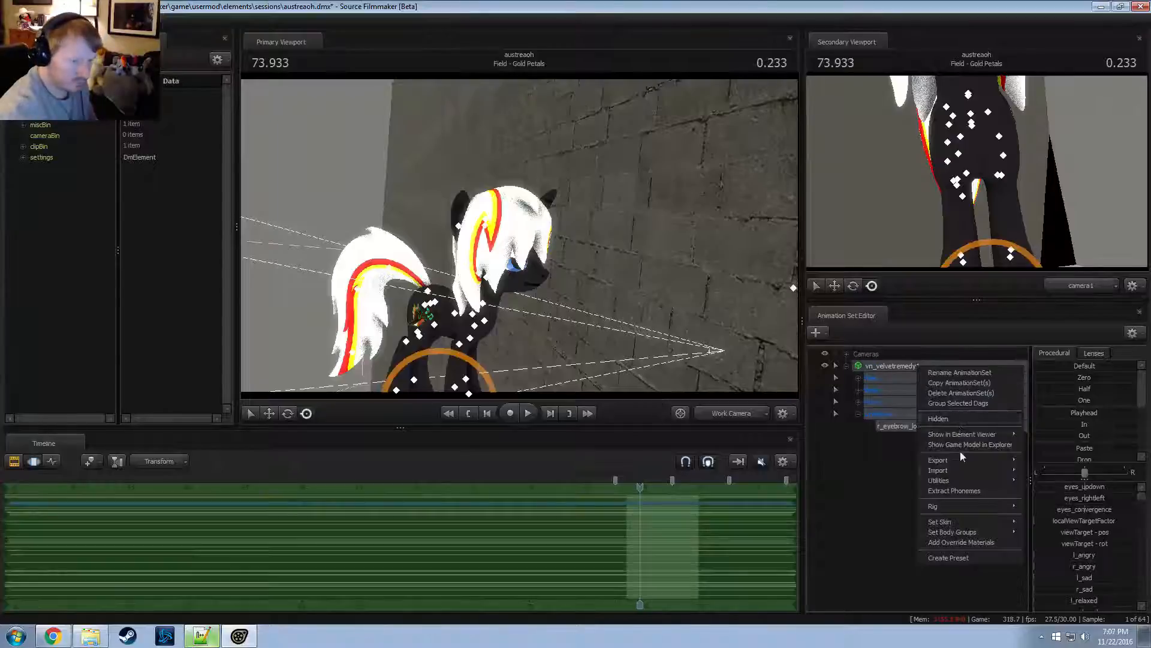
pyautogui.moveTo(951, 480)
pyautogui.click(1049, 492)
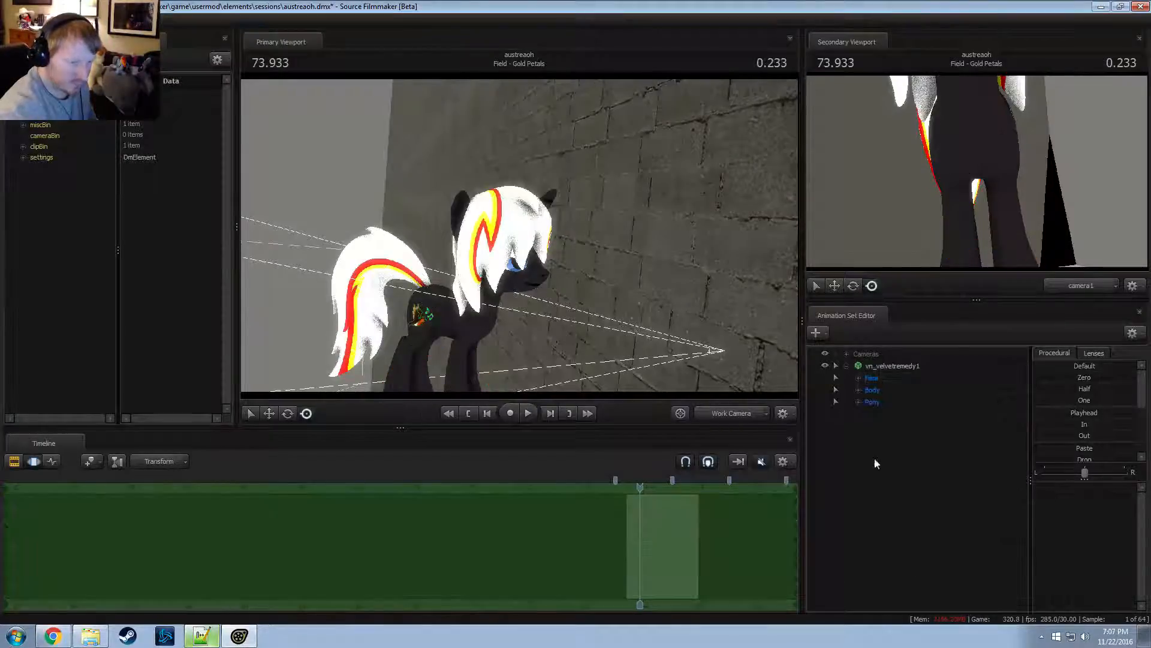
# Try rotating the pony's hair jiggle bones in the primary viewport and undo each rotation
pyautogui.click(859, 401)
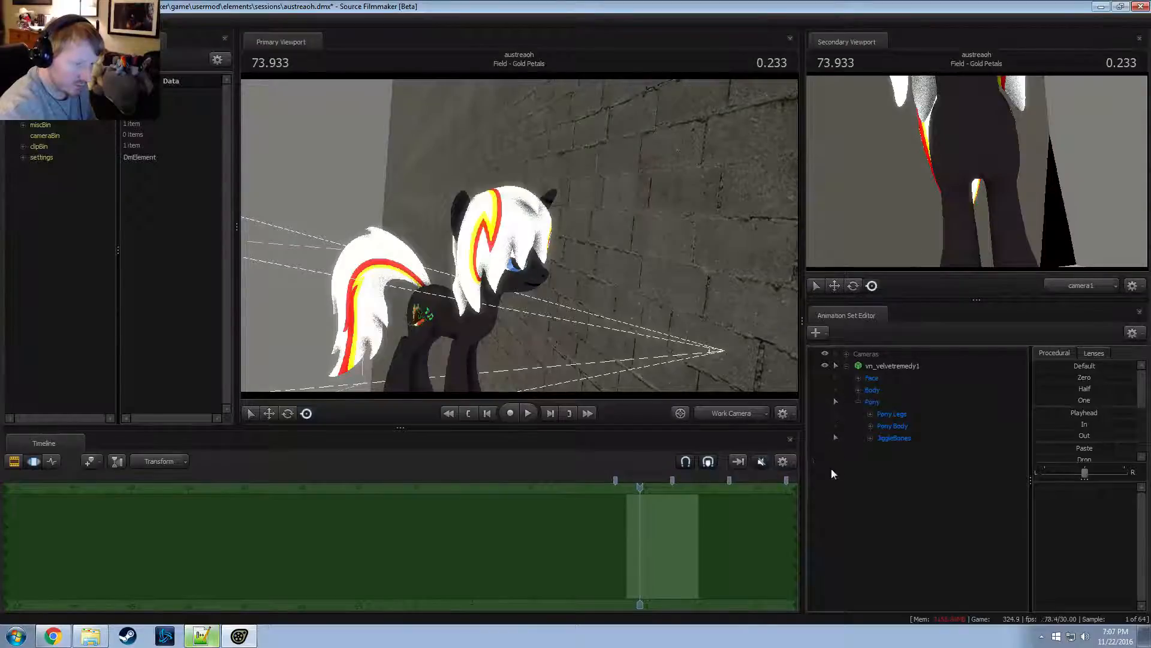
pyautogui.keyDown('alt'); pyautogui.moveTo(474, 266); pyautogui.dragTo(501, 243); pyautogui.keyUp('alt')
pyautogui.keyDown('ctrl'); pyautogui.click(526, 204); pyautogui.keyUp('ctrl')
pyautogui.moveTo(525, 204)
pyautogui.keyDown('alt'); pyautogui.mouseDown()
pyautogui.moveTo(492, 245)
pyautogui.moveTo(501, 223)
pyautogui.moveTo(523, 225)
pyautogui.mouseUp(); pyautogui.keyUp('alt')
pyautogui.keyDown('ctrl'); pyautogui.click(487, 229); pyautogui.keyUp('ctrl')
pyautogui.press('e')
pyautogui.moveTo(523, 269); pyautogui.dragTo(536, 211)
pyautogui.hotkey('ctrl', 'z')
pyautogui.moveTo(535, 211); pyautogui.dragTo(542, 174)
pyautogui.hotkey('ctrl', 'z')
pyautogui.moveTo(585, 249); pyautogui.dragTo(672, 256)
pyautogui.keyDown('alt'); pyautogui.moveTo(520, 233); pyautogui.dragTo(551, 231); pyautogui.keyUp('alt')
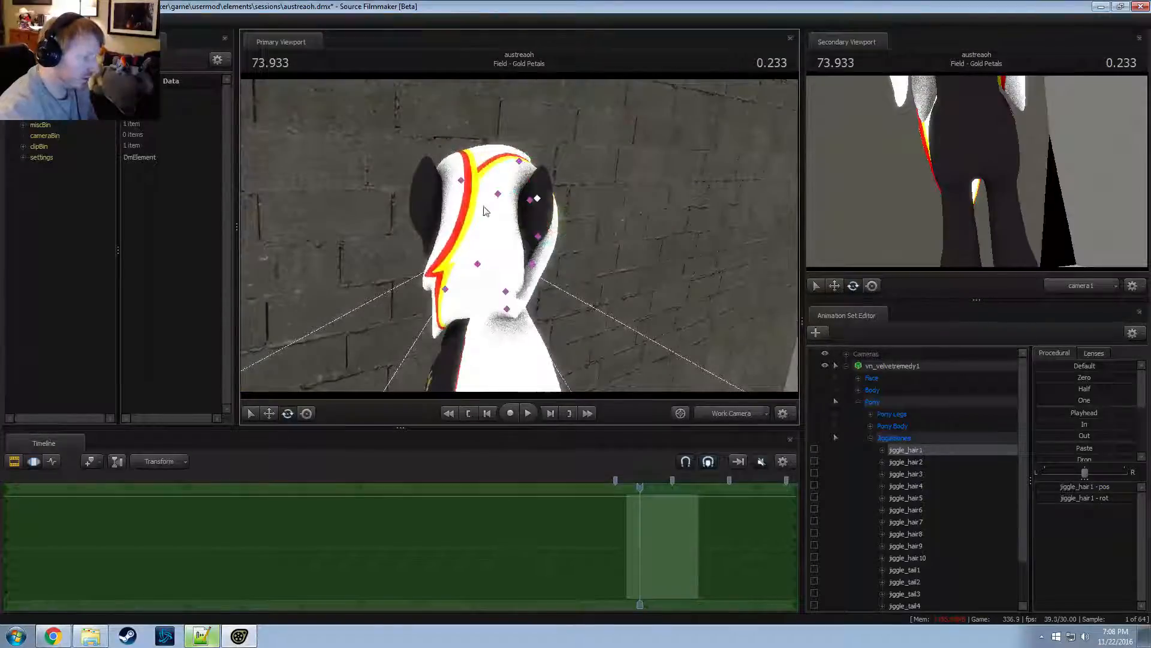
# Select the jiggle_hair10 bone in the pony's mane, then rotate and move it
pyautogui.click(871, 426)
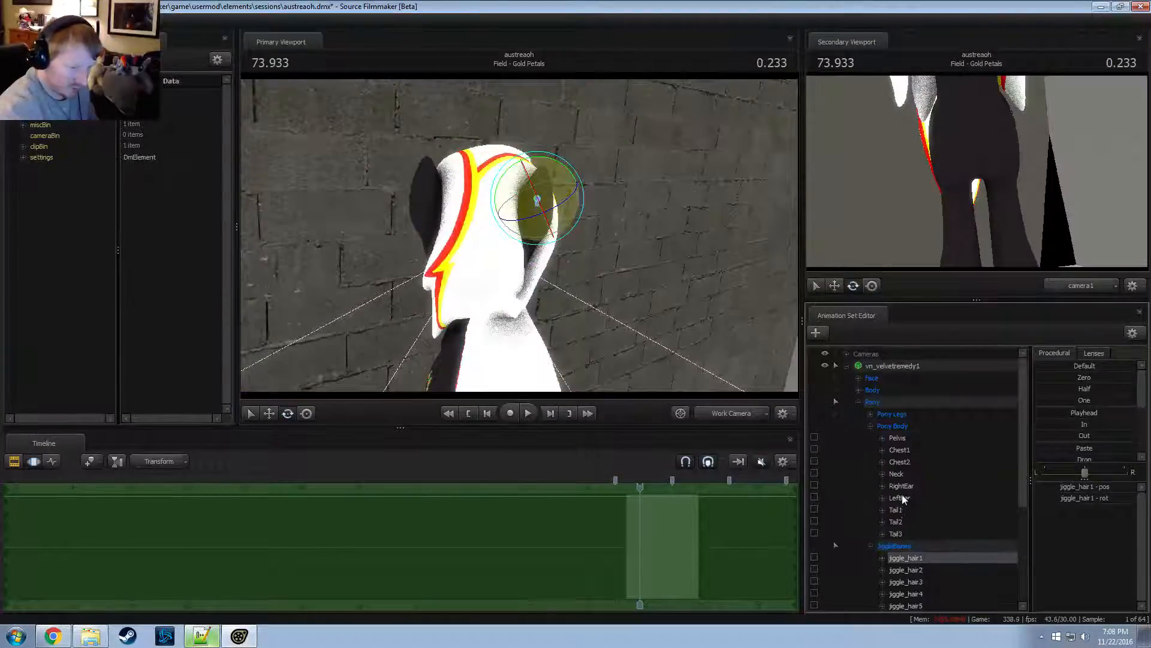
pyautogui.click(858, 401)
pyautogui.moveTo(520, 233)
pyautogui.keyDown('alt'); pyautogui.mouseDown()
pyautogui.moveTo(648, 232)
pyautogui.moveTo(514, 226)
pyautogui.mouseUp(); pyautogui.keyUp('alt')
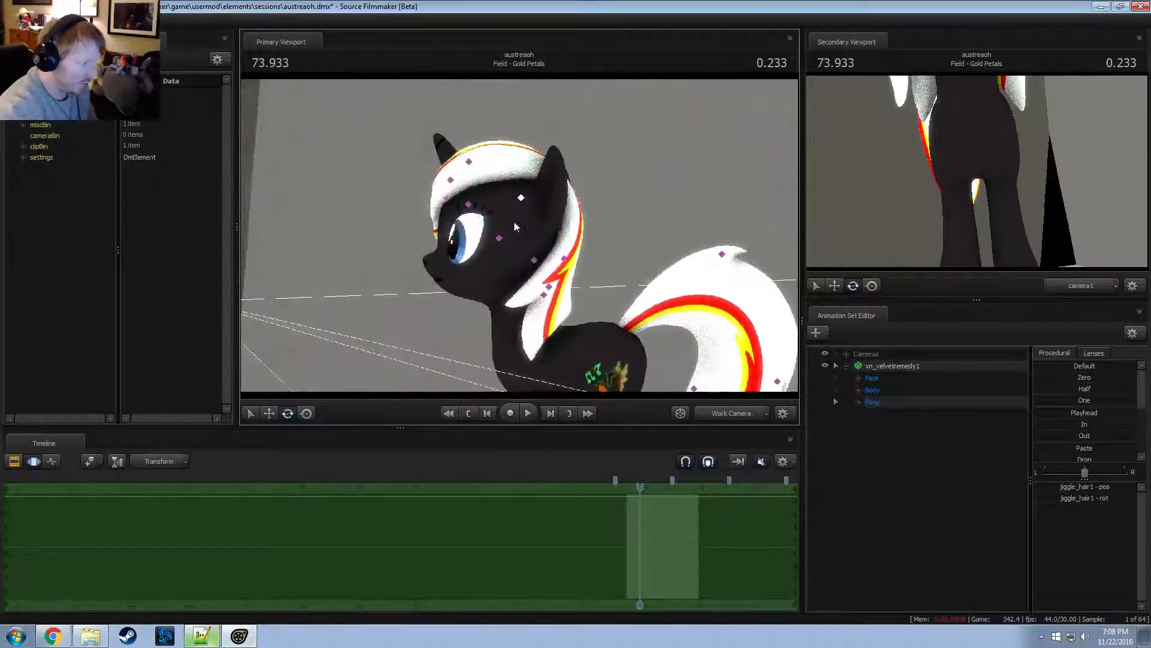
pyautogui.keyDown('ctrl'); pyautogui.click(567, 259); pyautogui.keyUp('ctrl')
pyautogui.keyDown('alt'); pyautogui.moveTo(567, 259); pyautogui.dragTo(604, 262); pyautogui.keyUp('alt')
pyautogui.press('w')
pyautogui.press('e')
pyautogui.moveTo(502, 253); pyautogui.dragTo(533, 230)
pyautogui.press('w')
pyautogui.moveTo(563, 216); pyautogui.dragTo(555, 260)
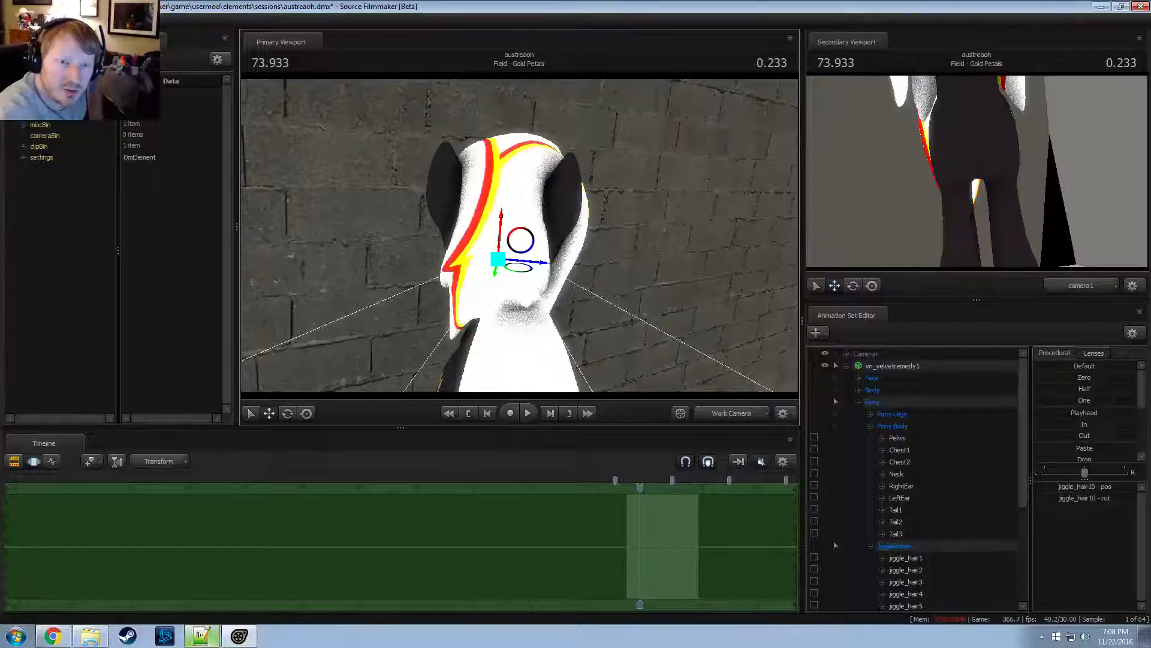
# Switch to Chrome and look through the panels of the comic image open from derpicdn.net
pyautogui.hotkey('alt', 'Tab')
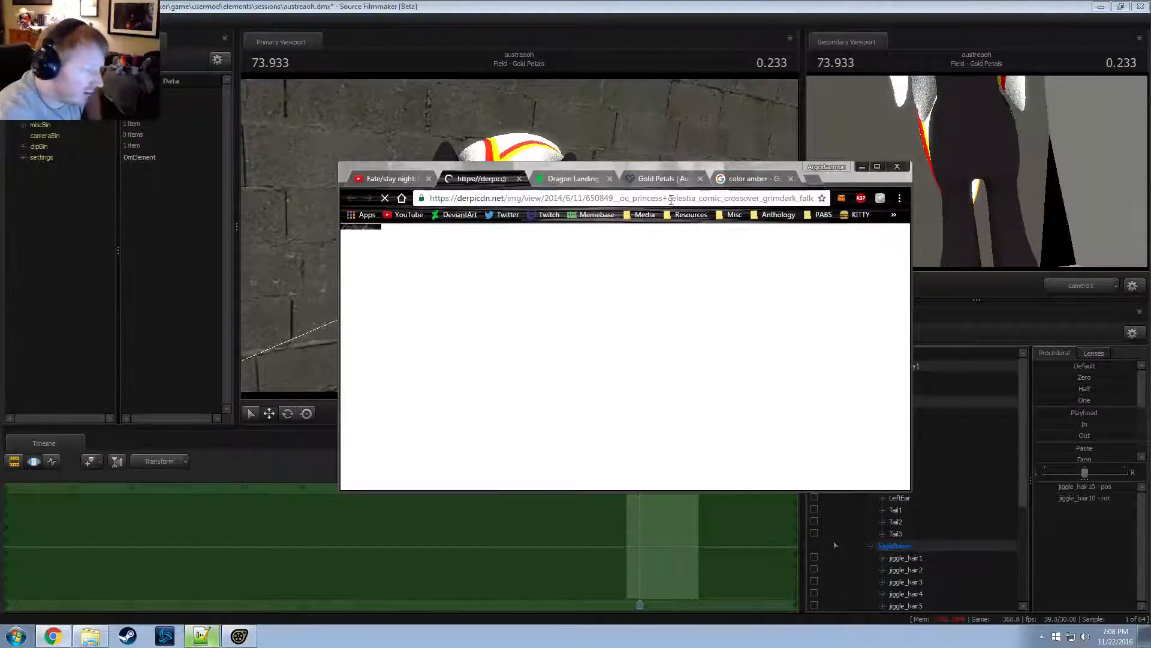
pyautogui.scroll(-2, 549, 340)
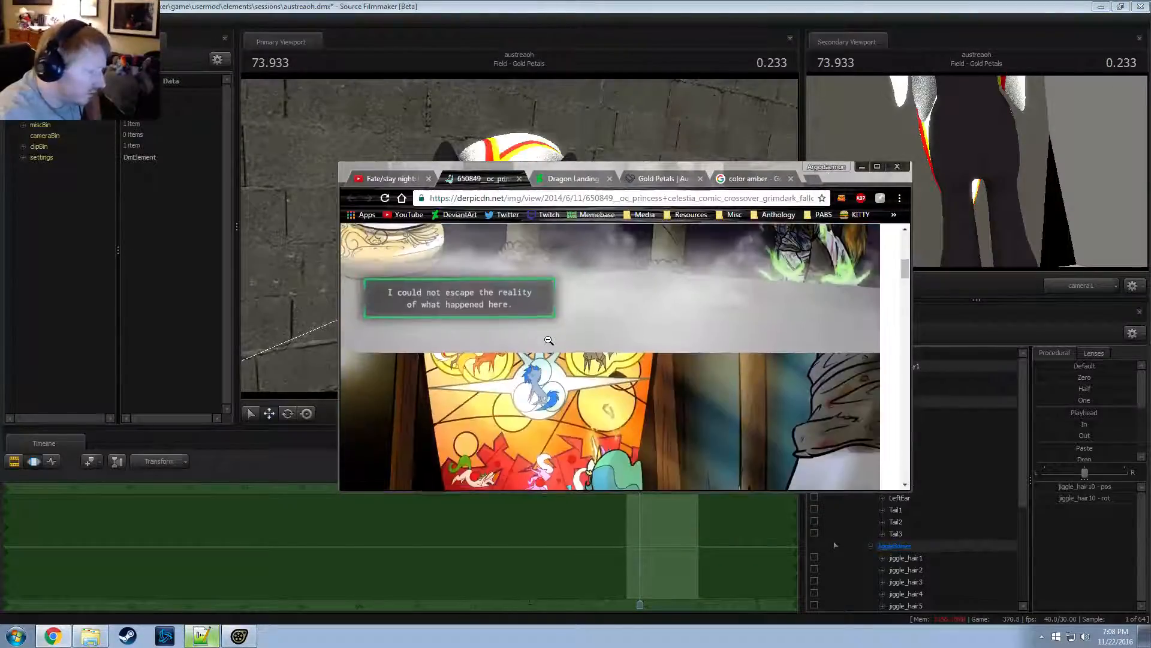
pyautogui.scroll(3, 549, 341)
pyautogui.scroll(-5, 549, 341)
pyautogui.scroll(1, 547, 340)
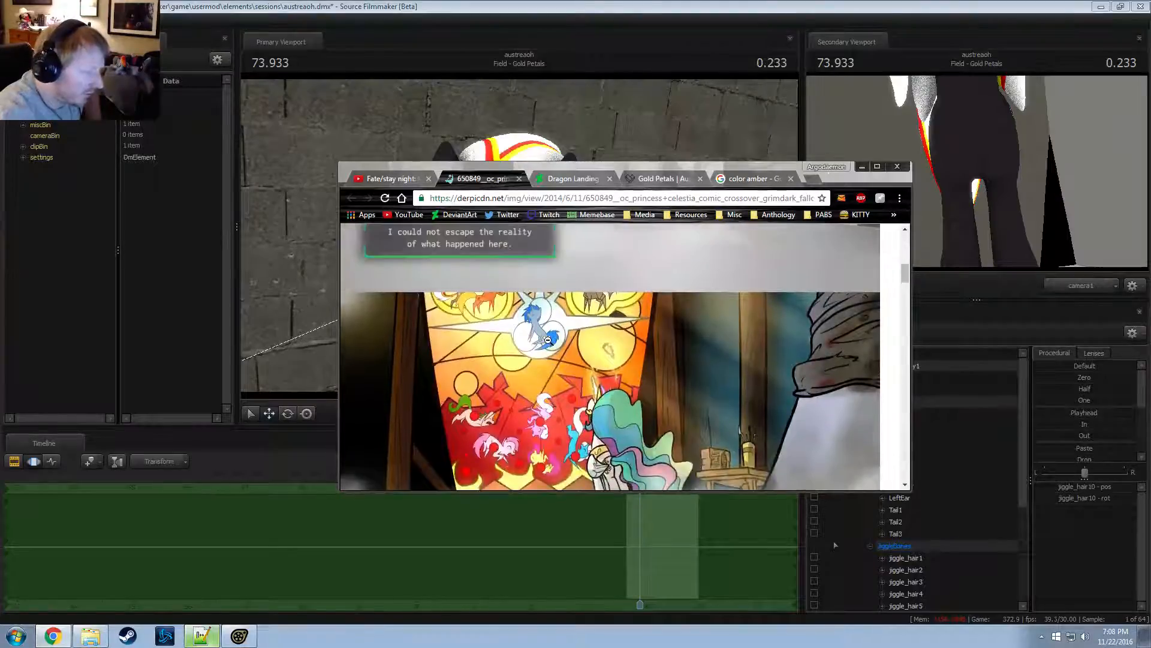
pyautogui.scroll(-8, 548, 340)
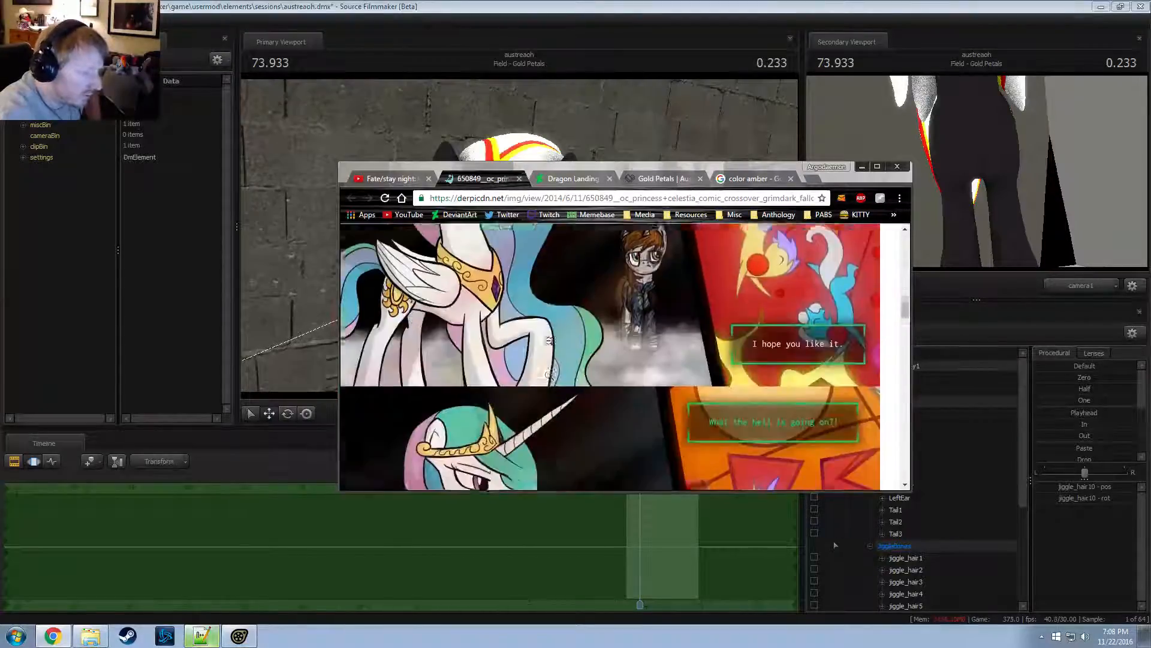
pyautogui.scroll(1, 549, 341)
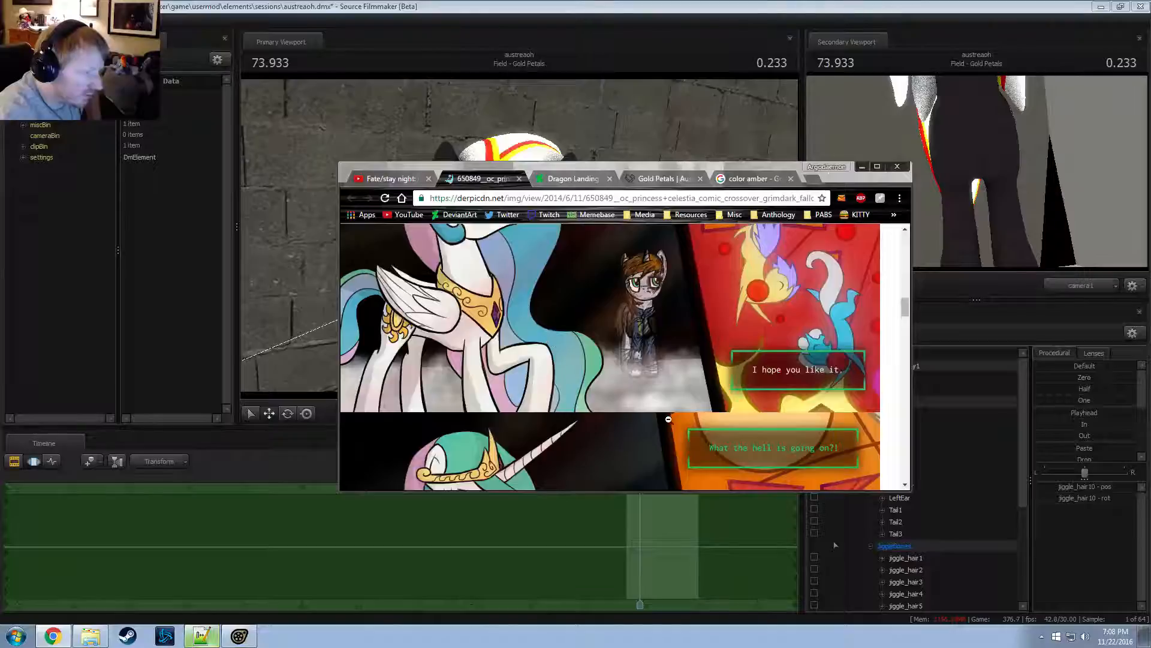
pyautogui.click(653, 327)
pyautogui.click(360, 335)
pyautogui.scroll(-1, 690, 390)
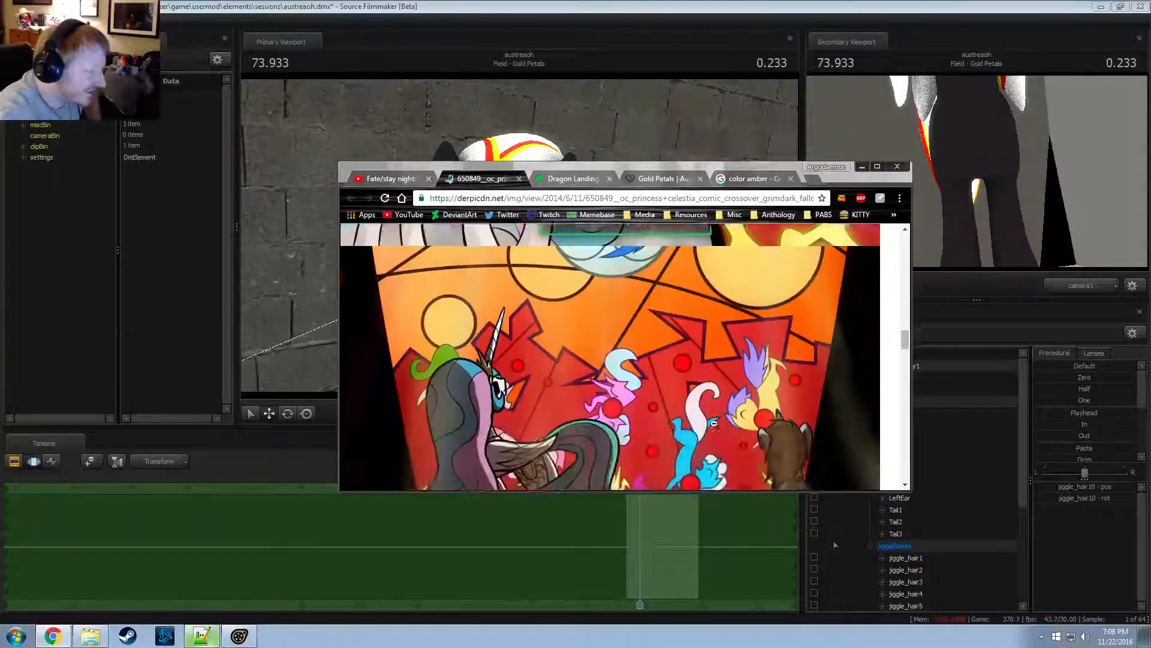
pyautogui.scroll(3, 720, 423)
pyautogui.scroll(-4, 720, 423)
pyautogui.scroll(5, 720, 424)
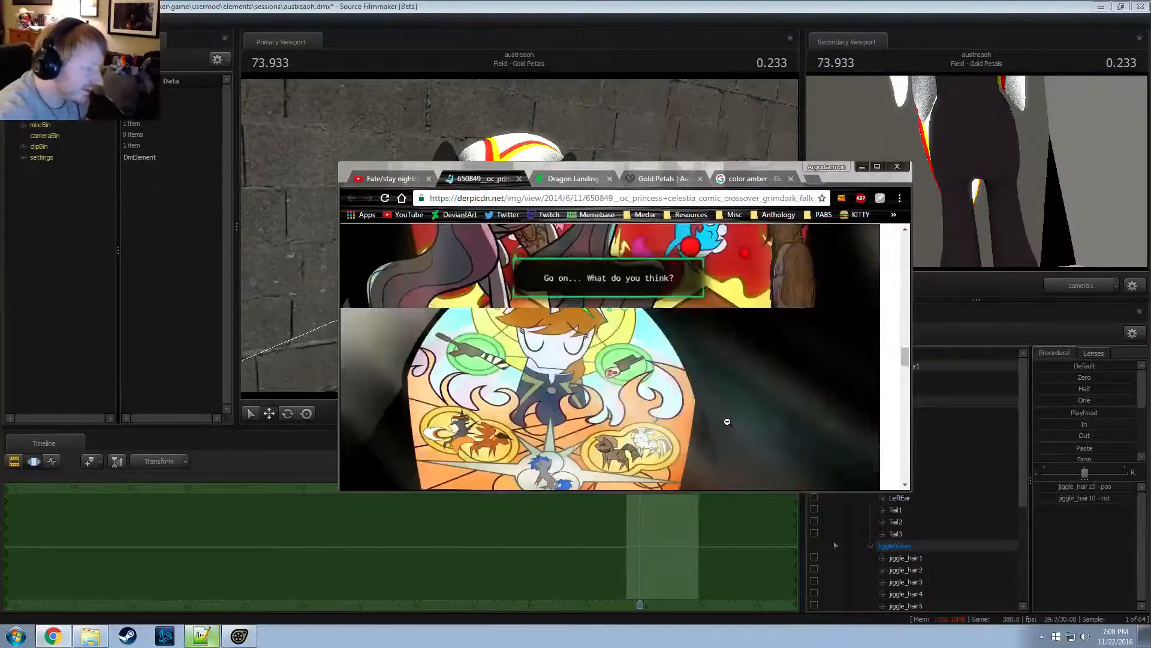
pyautogui.scroll(8, 727, 422)
pyautogui.scroll(-8, 727, 422)
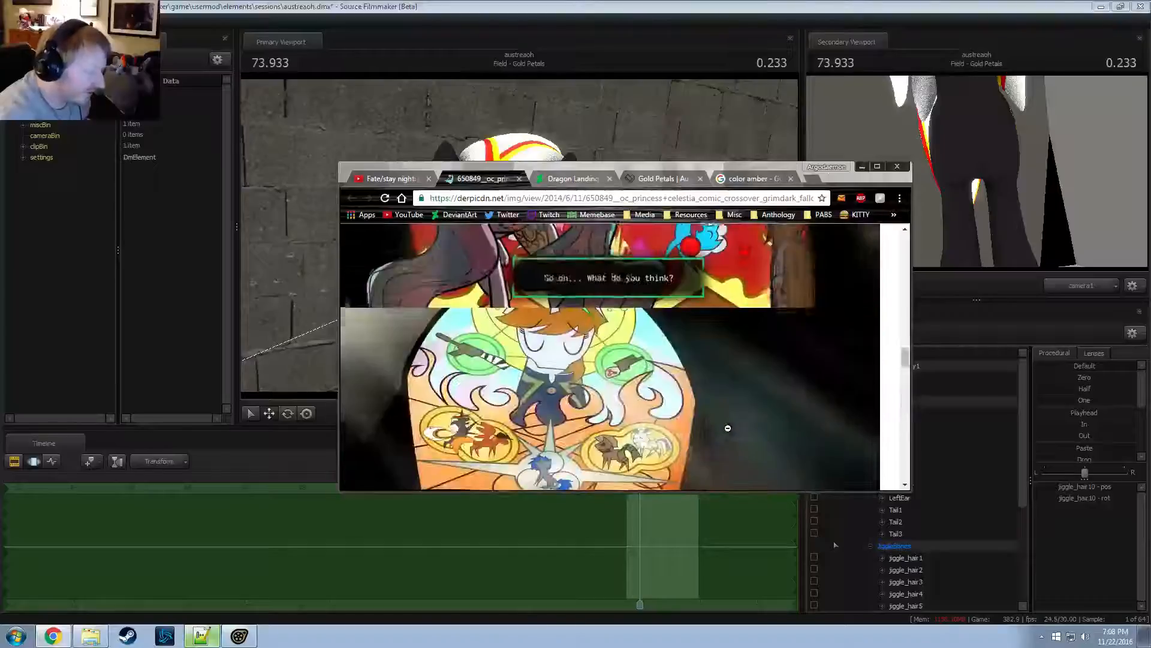
pyautogui.scroll(3, 727, 425)
pyautogui.scroll(5, 727, 427)
# Enlarge the comic page to 400% and examine the face of the small brown-maned unicorn
pyautogui.keyDown('ctrl'); pyautogui.scroll(1, 680, 385); pyautogui.keyUp('ctrl')
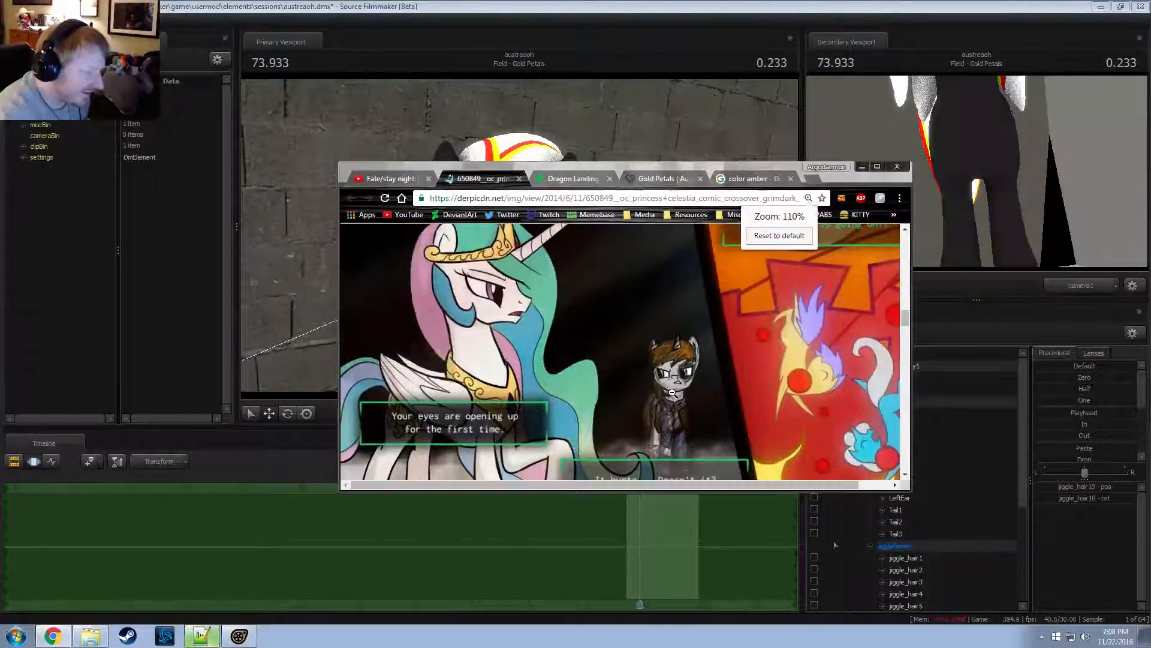
pyautogui.keyDown('ctrl'); pyautogui.scroll(7, 833, 301); pyautogui.keyUp('ctrl')
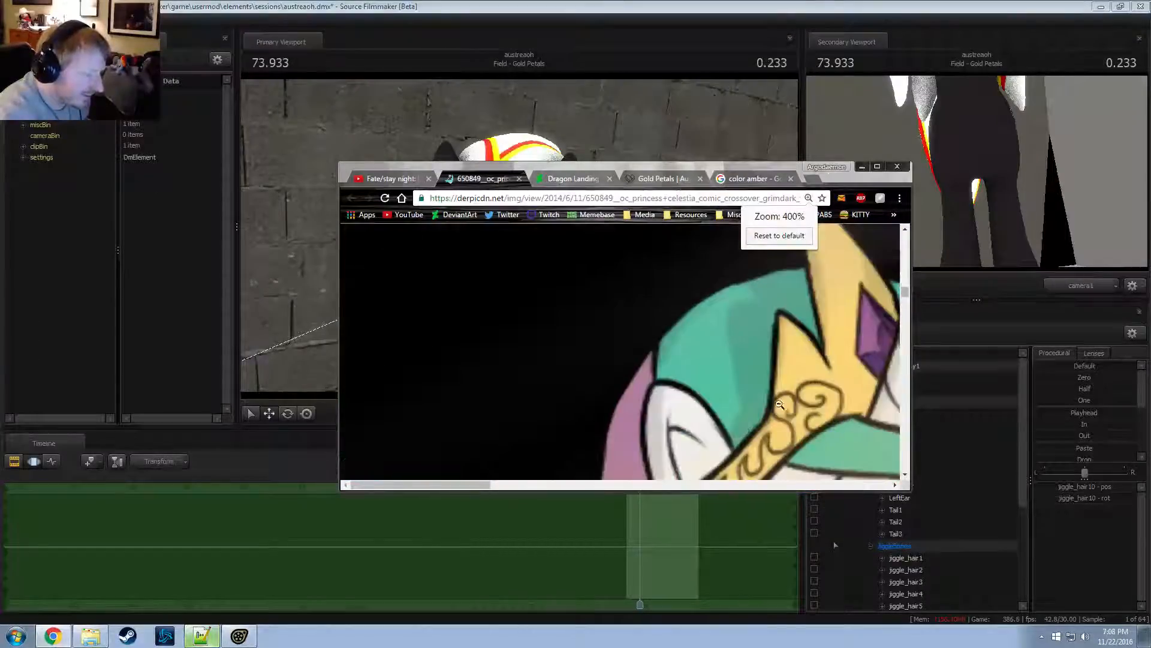
pyautogui.click(907, 307)
pyautogui.click(907, 307)
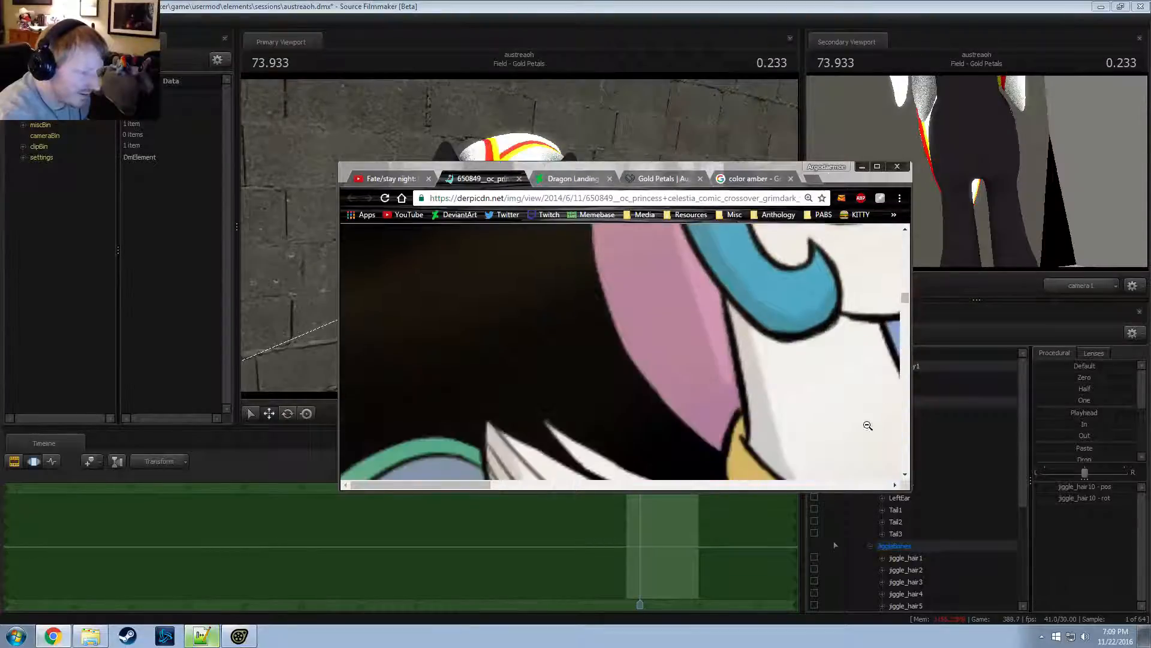
pyautogui.click(866, 487)
pyautogui.click(866, 487)
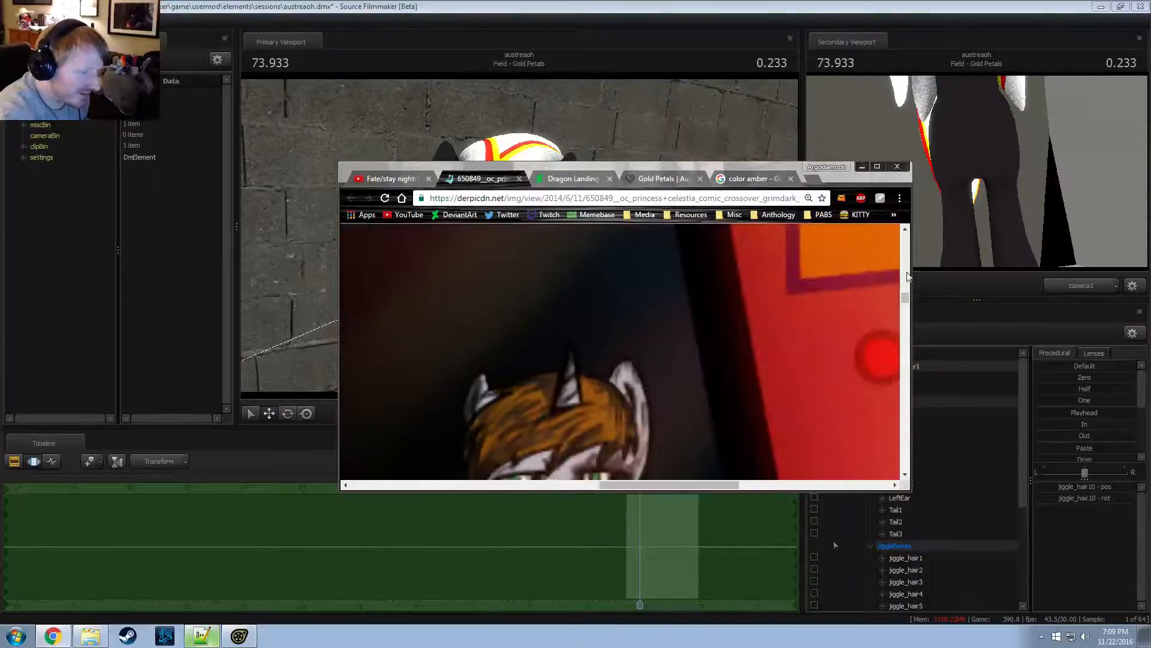
pyautogui.click(905, 475)
pyautogui.click(906, 475)
pyautogui.click(905, 475)
pyautogui.click(906, 475)
pyautogui.click(905, 475)
pyautogui.click(906, 475)
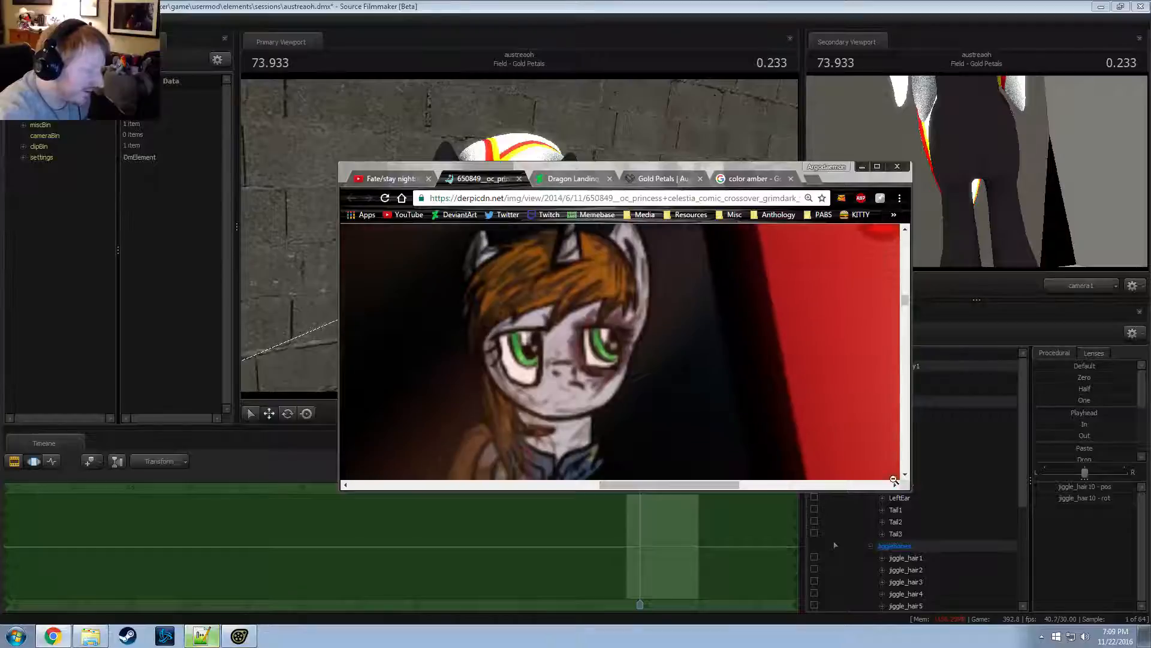
# Return the comic to its fitted size, skim its remaining panels and close its browser tab
pyautogui.click(663, 360)
pyautogui.scroll(3, 515, 370)
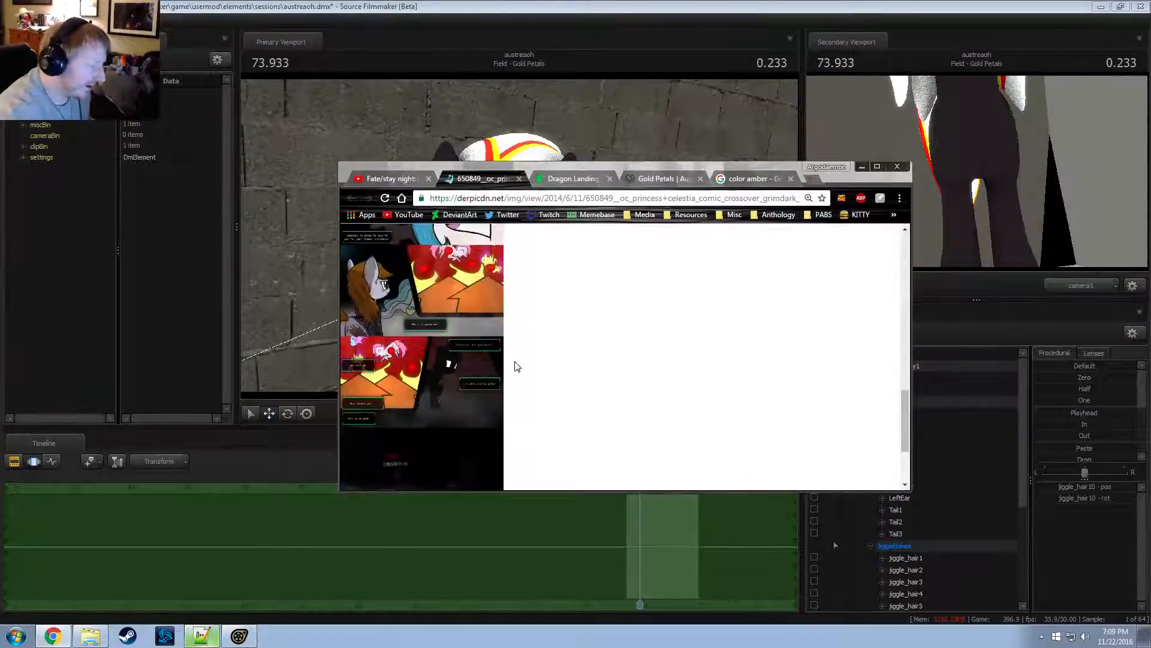
pyautogui.scroll(2, 515, 365)
pyautogui.scroll(-4, 522, 369)
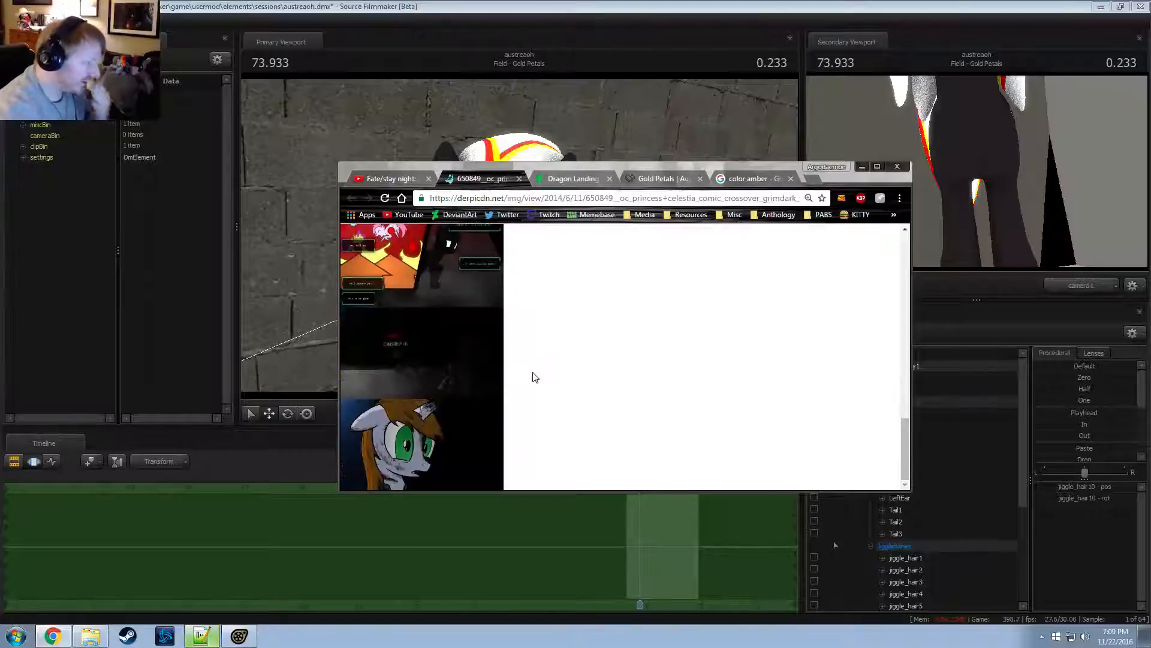
pyautogui.scroll(6, 555, 361)
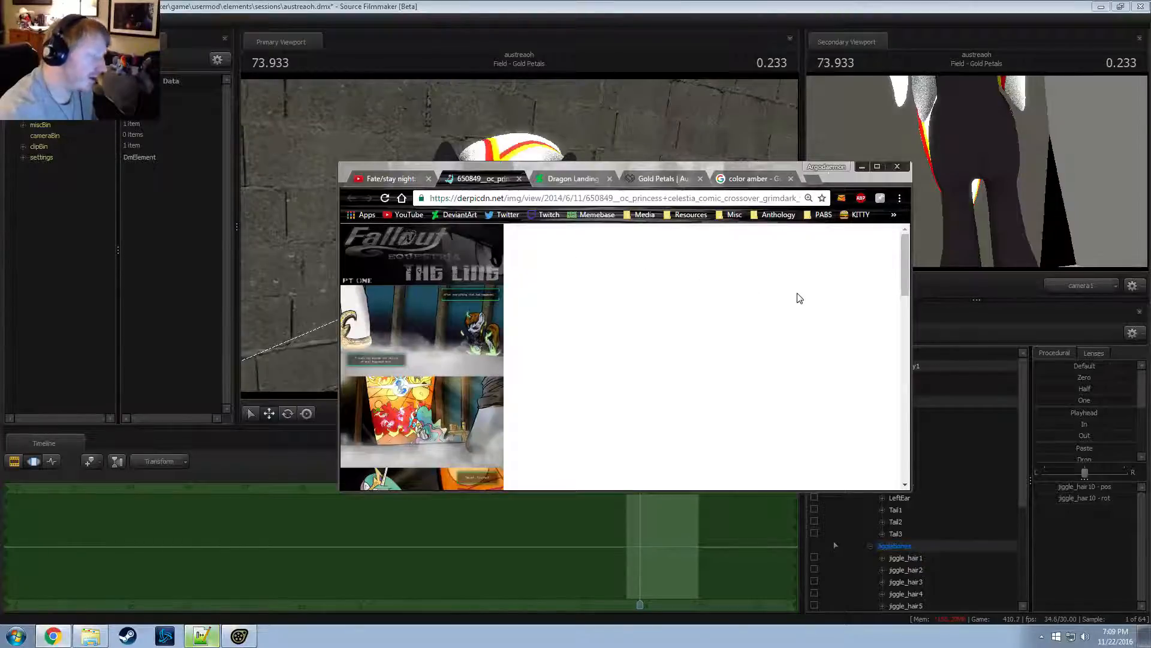
pyautogui.click(519, 178)
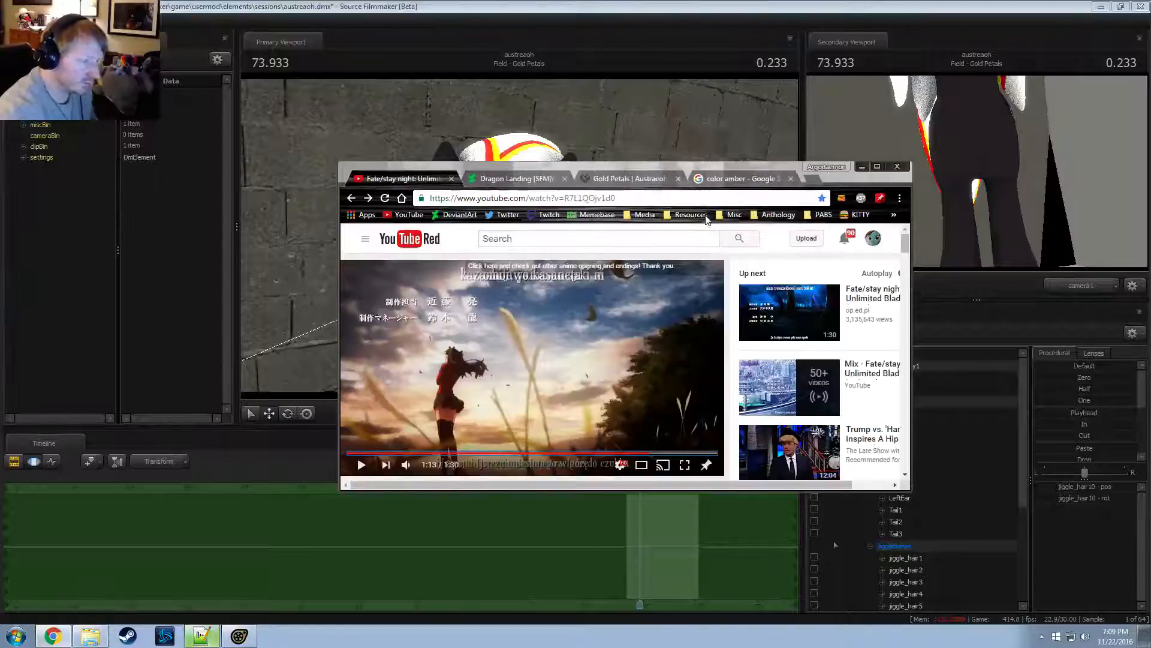
# Return to Source Filmmaker and, in the Upper Face group, set l_relaxed and r_relaxed to full and raise l_sad and r_sad slightly
pyautogui.click(599, 5)
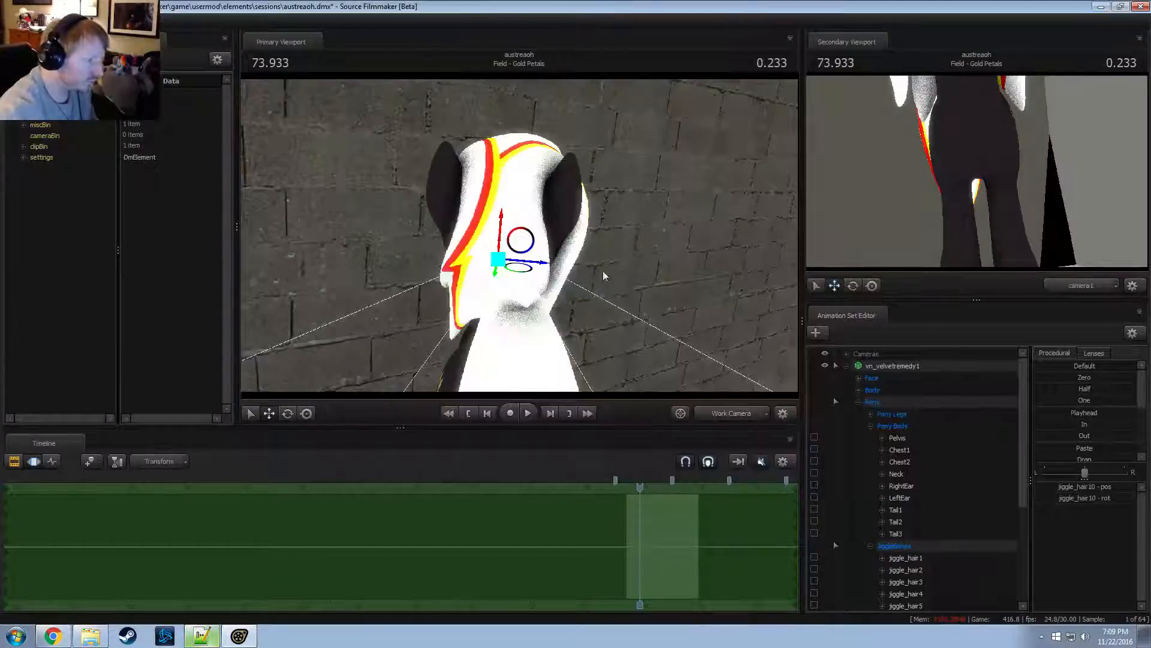
pyautogui.moveTo(603, 273); pyautogui.dragTo(762, 270)
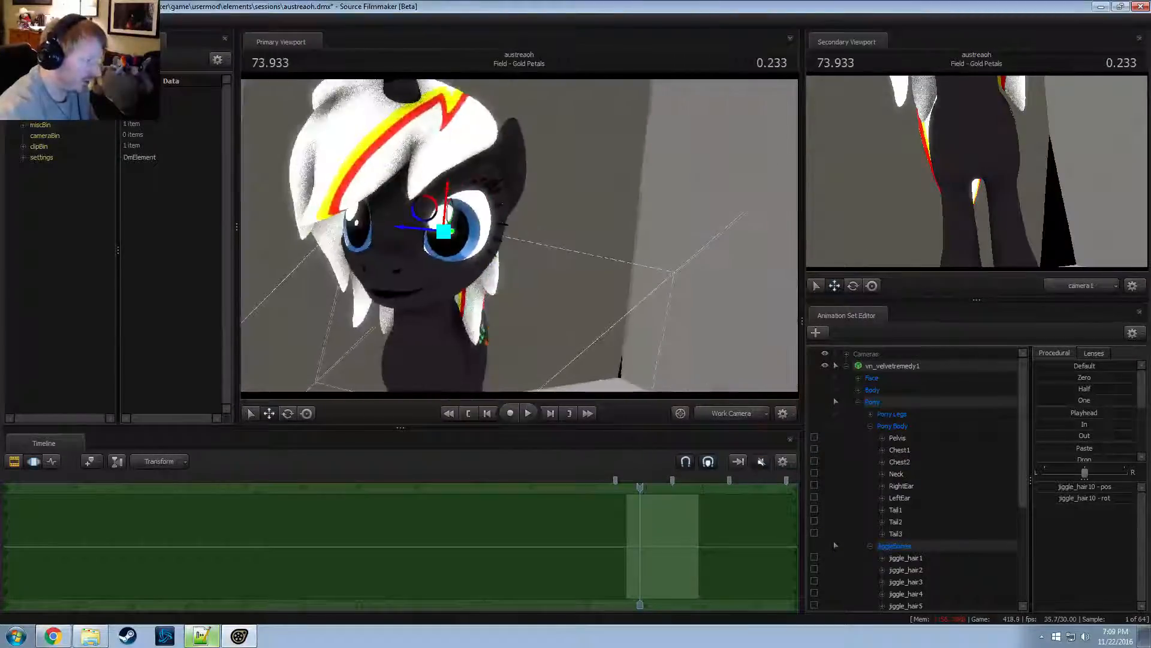
pyautogui.moveTo(613, 326); pyautogui.dragTo(540, 323)
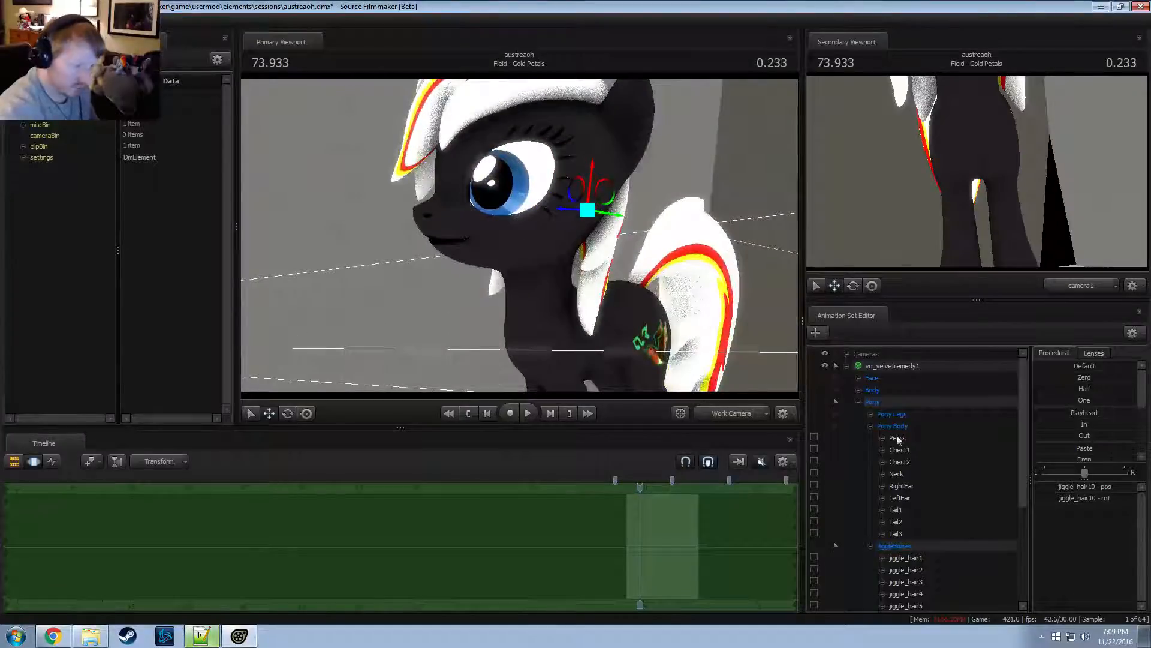
pyautogui.click(859, 378)
pyautogui.click(896, 401)
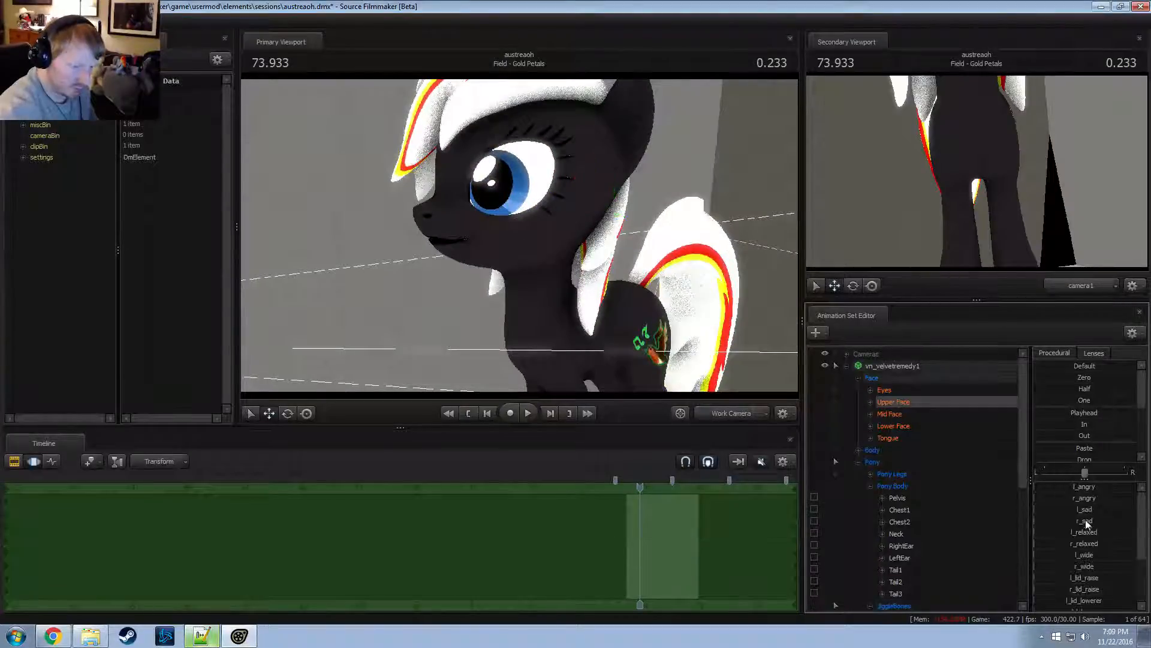
pyautogui.moveTo(1083, 533); pyautogui.dragTo(1135, 544)
pyautogui.moveTo(1085, 510); pyautogui.dragTo(1101, 510)
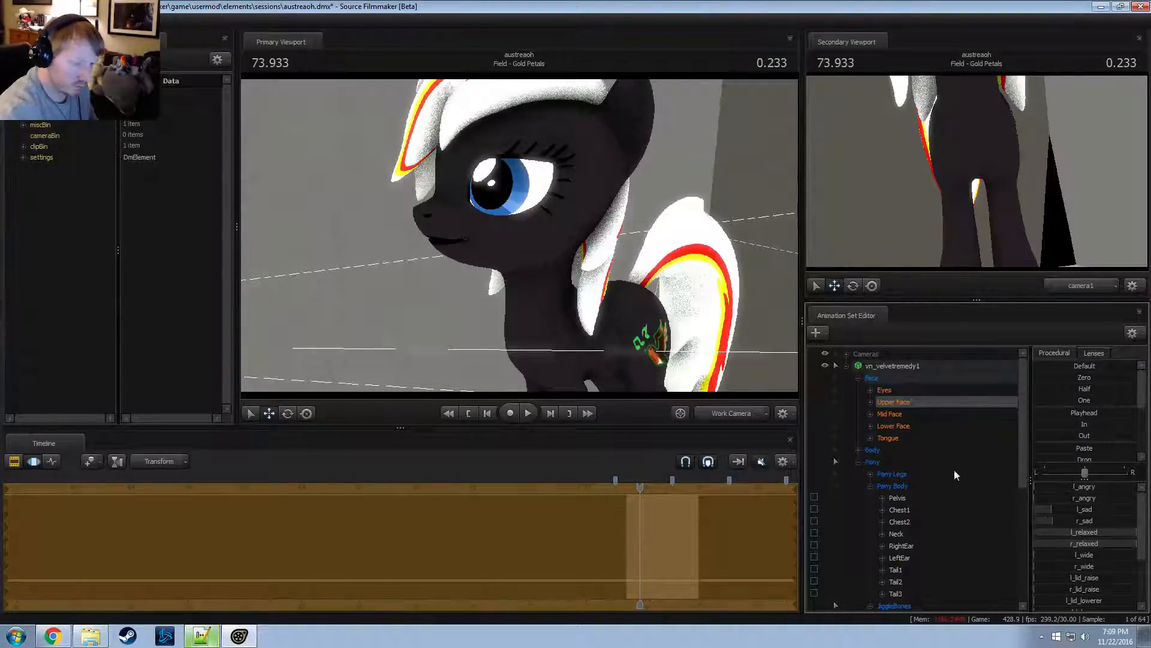
# In the Lower Face group, raise mouth_neutral partway and set l_puckerer and r_puckerer to about half
pyautogui.click(893, 425)
pyautogui.scroll(-5, 1077, 507)
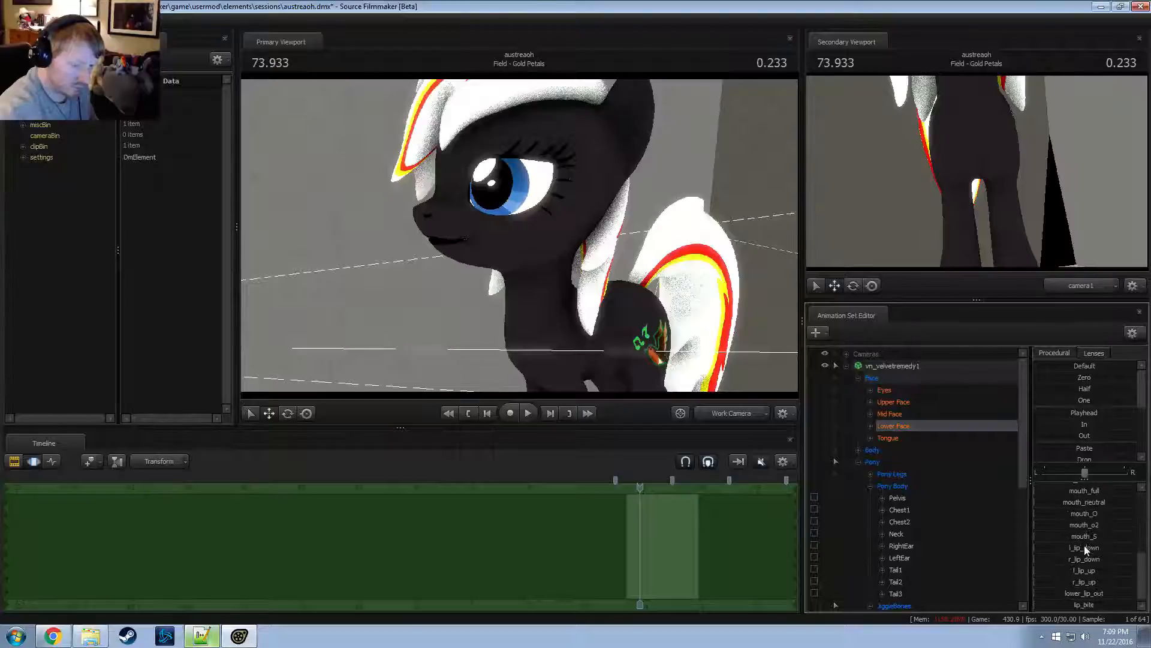
pyautogui.click(1078, 502)
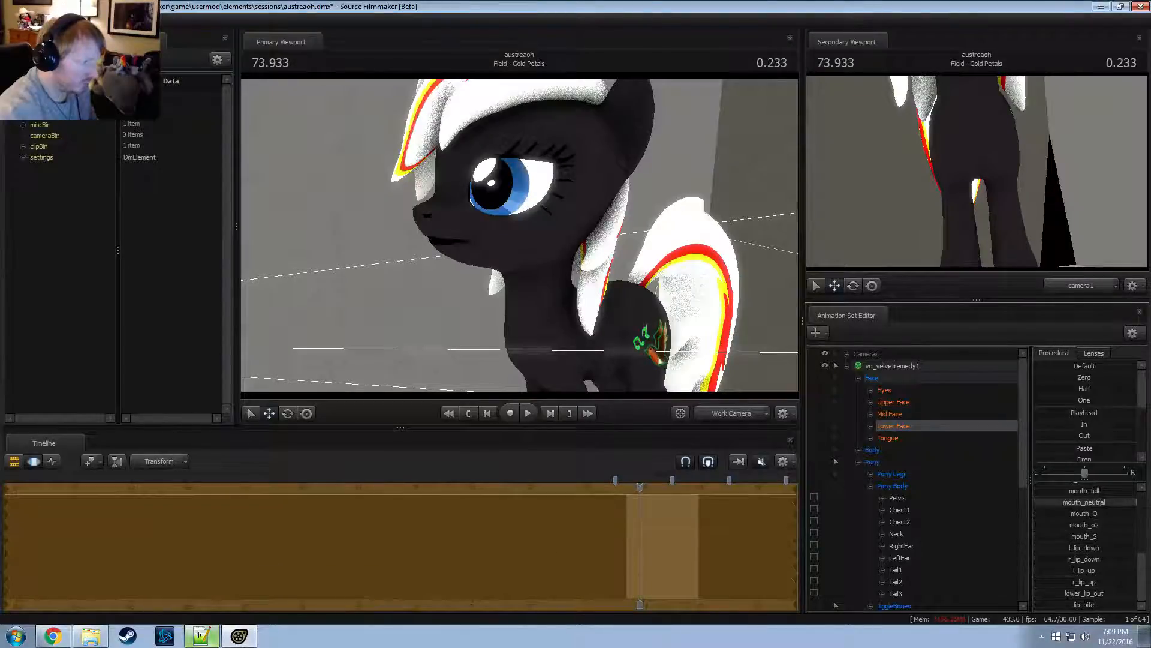
pyautogui.moveTo(655, 332); pyautogui.dragTo(542, 263)
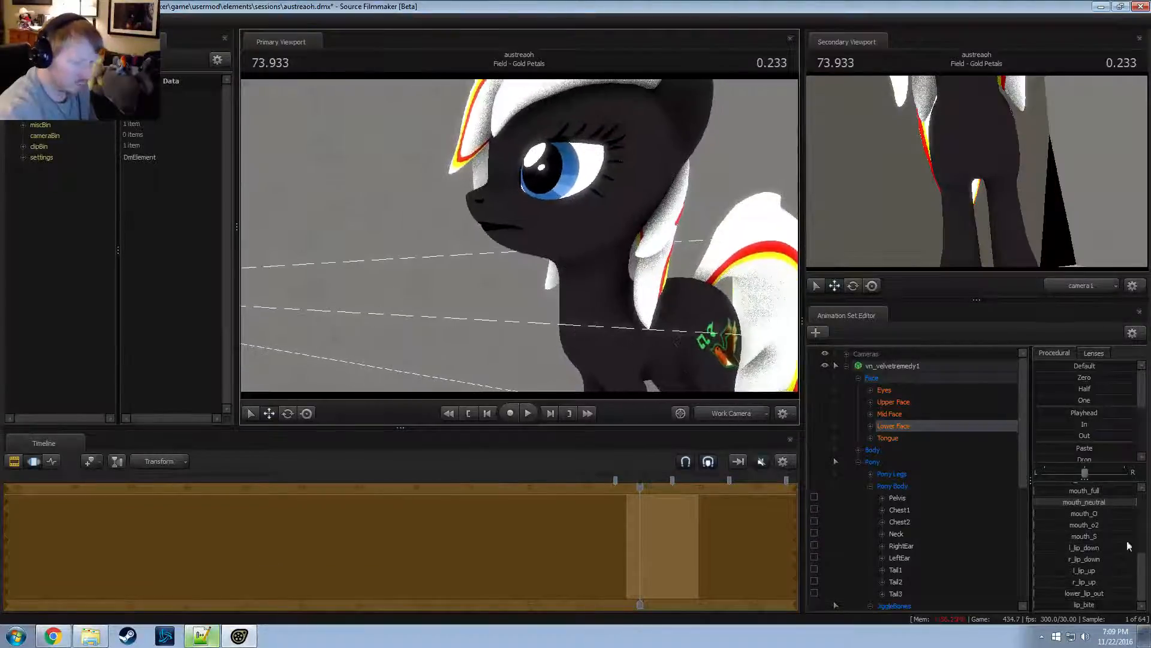
pyautogui.moveTo(1104, 503); pyautogui.dragTo(1056, 527)
pyautogui.scroll(2, 1061, 522)
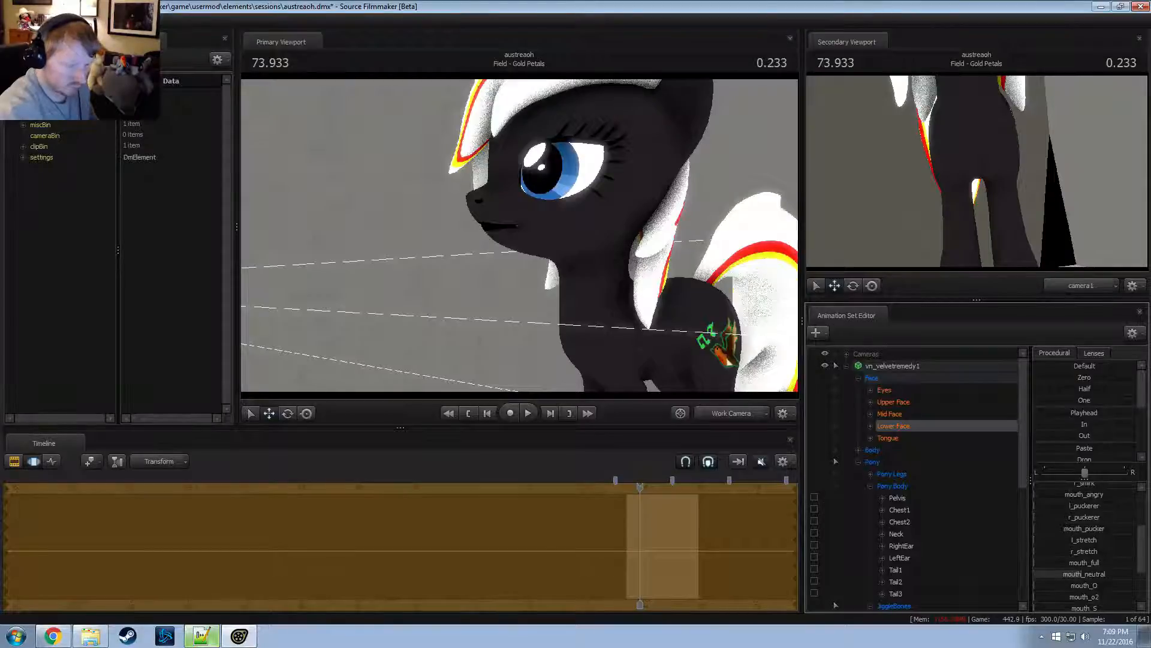
pyautogui.moveTo(1077, 517)
pyautogui.mouseDown()
pyautogui.moveTo(1064, 517)
pyautogui.moveTo(1135, 526)
pyautogui.moveTo(1077, 516)
pyautogui.mouseUp()
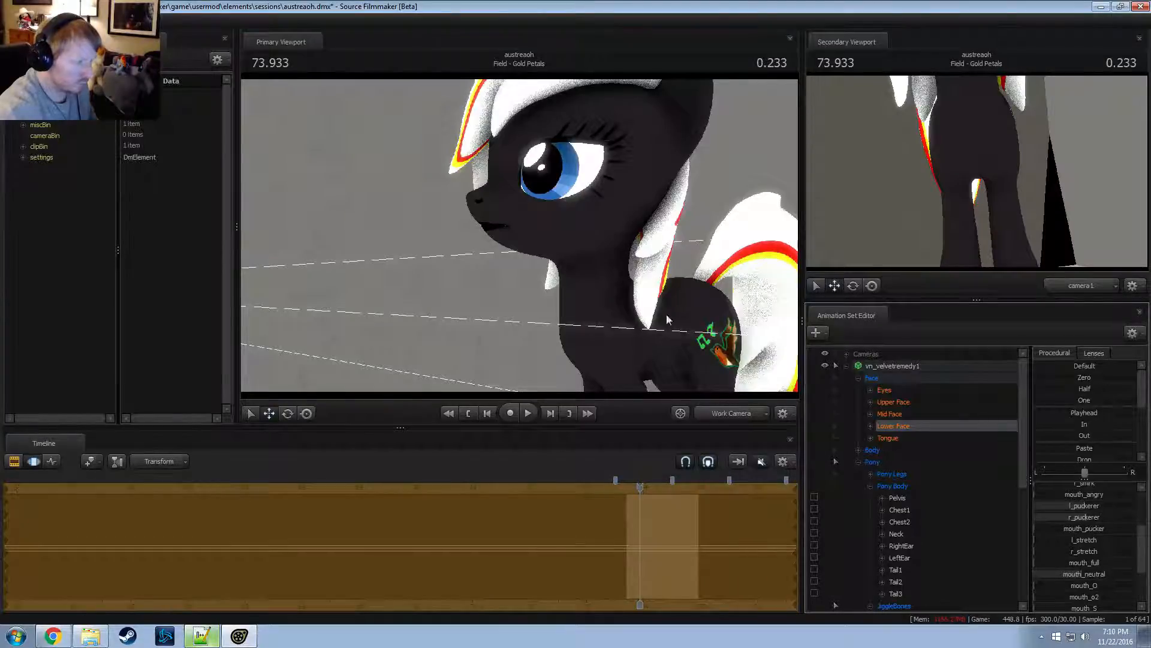
# Select the complete set of vn_velvetremedy1 controls, starting from its Face group
pyautogui.moveTo(510, 248); pyautogui.dragTo(453, 257)
pyautogui.press('w')
pyautogui.press('s')
pyautogui.click(903, 377)
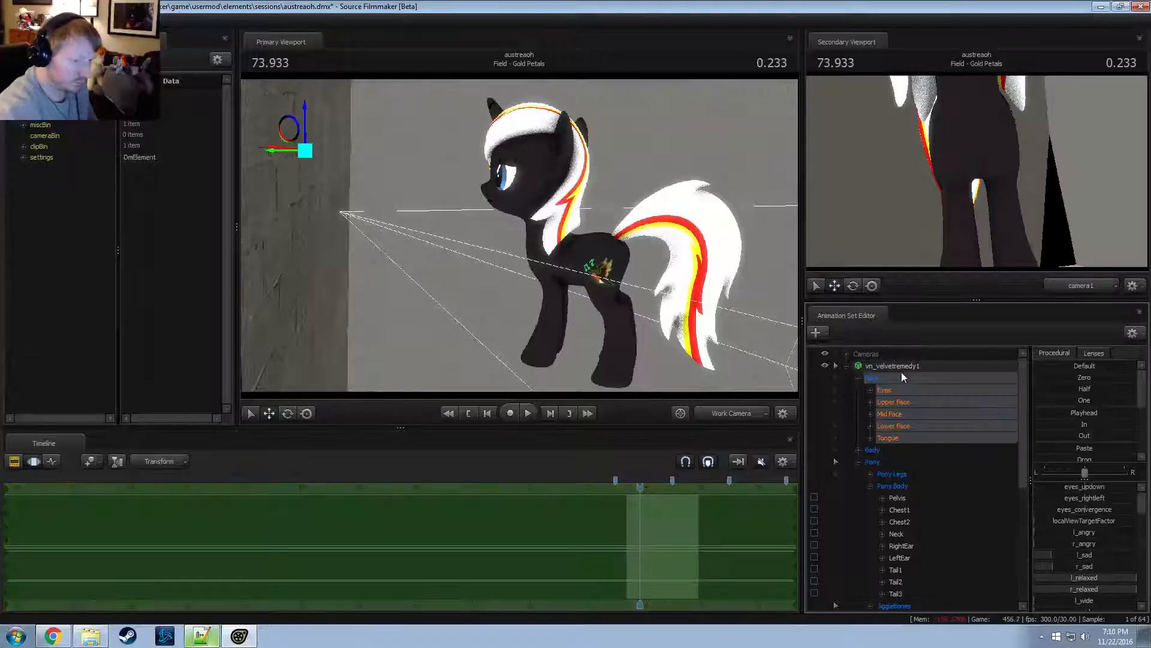
# Switch to Chrome and read the Gold Petals wiki article for her coat, mane, eyes, clothing and backstory
pyautogui.hotkey('alt', 'Tab')
pyautogui.hotkey('alt', 'Tab')
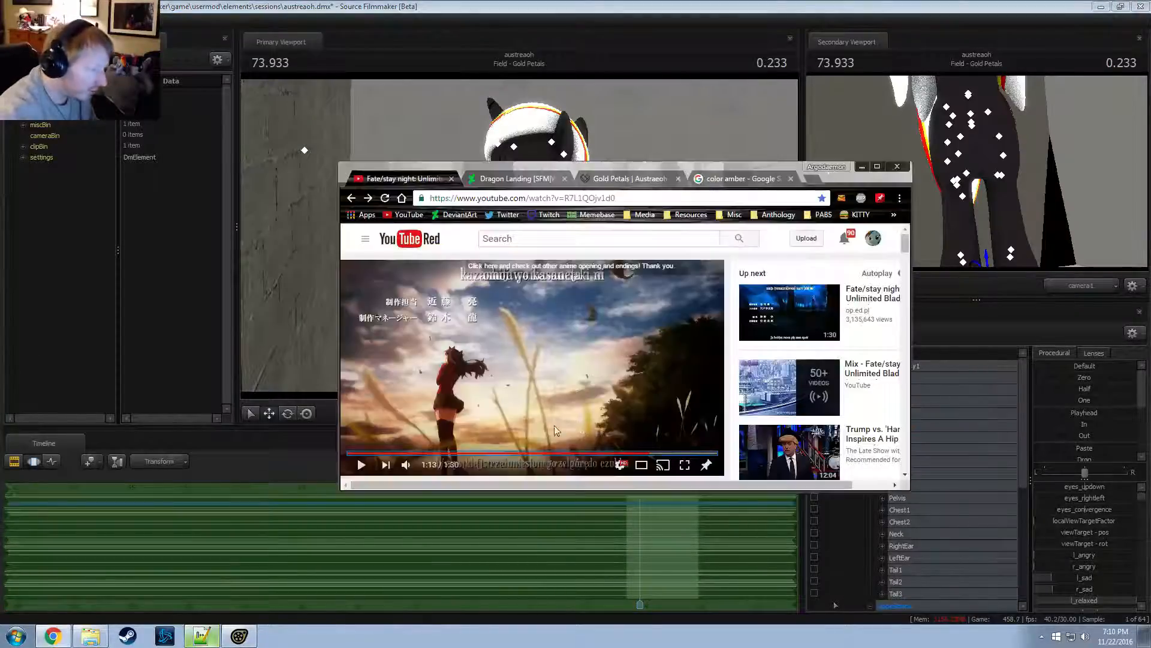
pyautogui.click(629, 178)
pyautogui.scroll(-1, 730, 409)
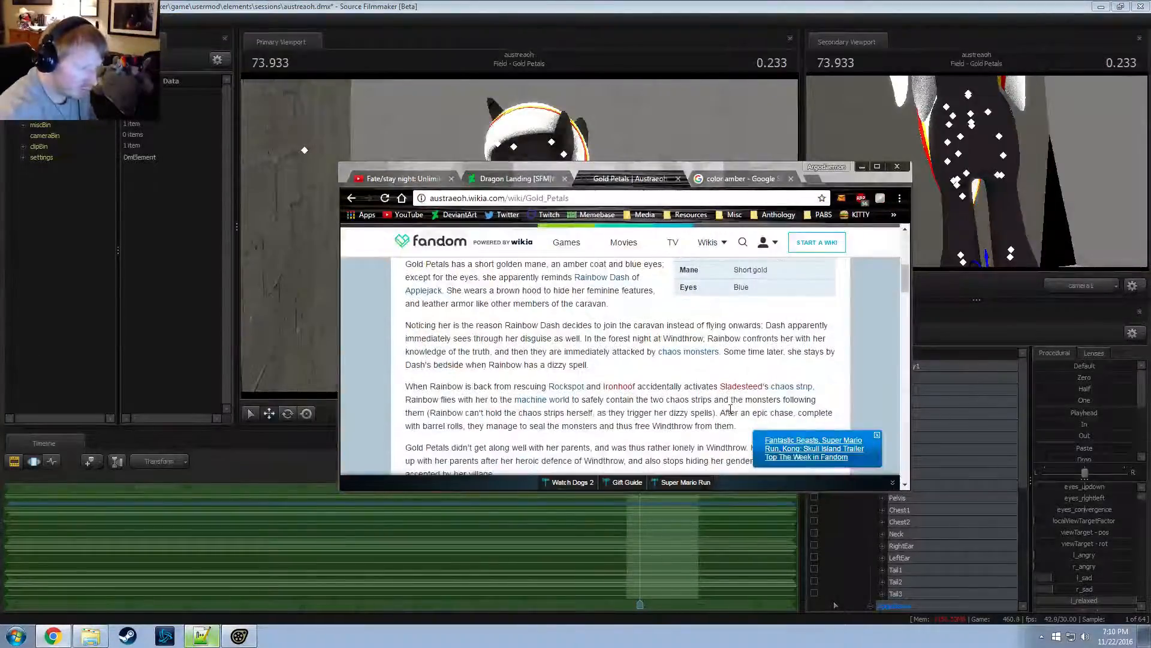
pyautogui.scroll(2, 731, 409)
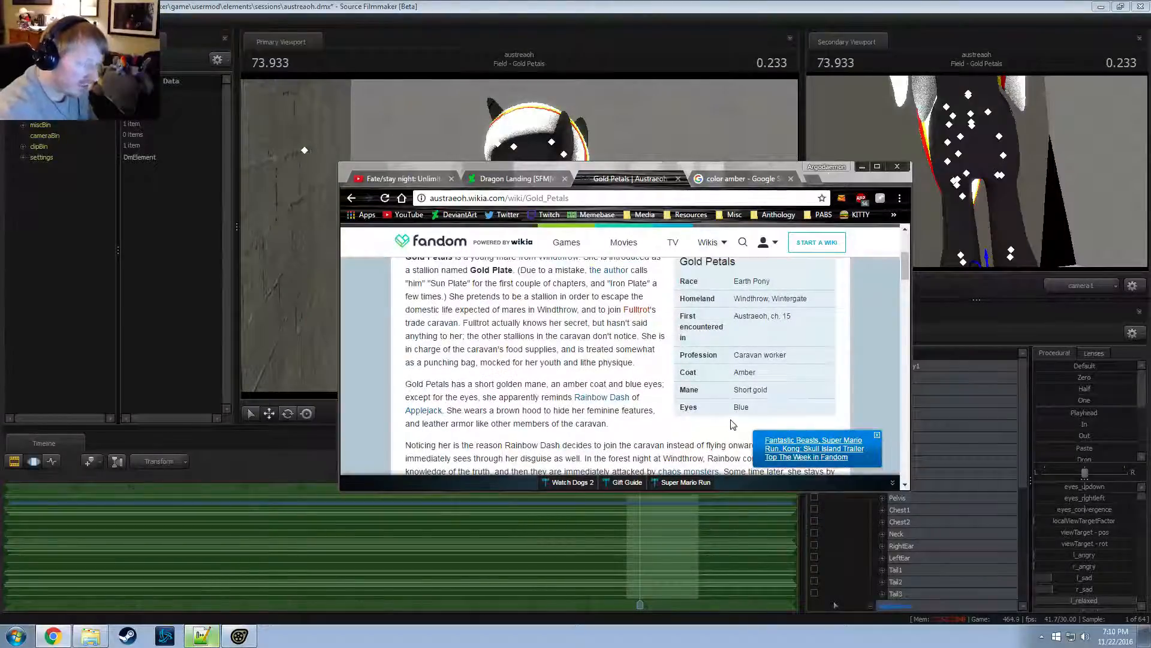
pyautogui.click(877, 434)
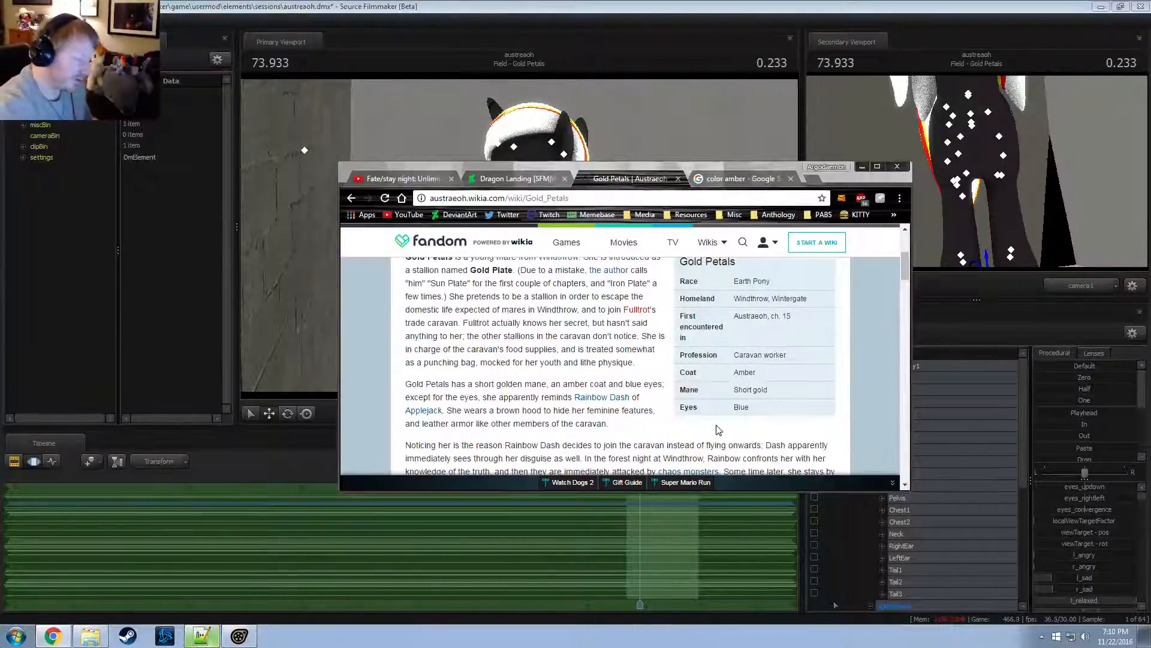
pyautogui.scroll(-2, 701, 414)
pyautogui.scroll(-1, 702, 414)
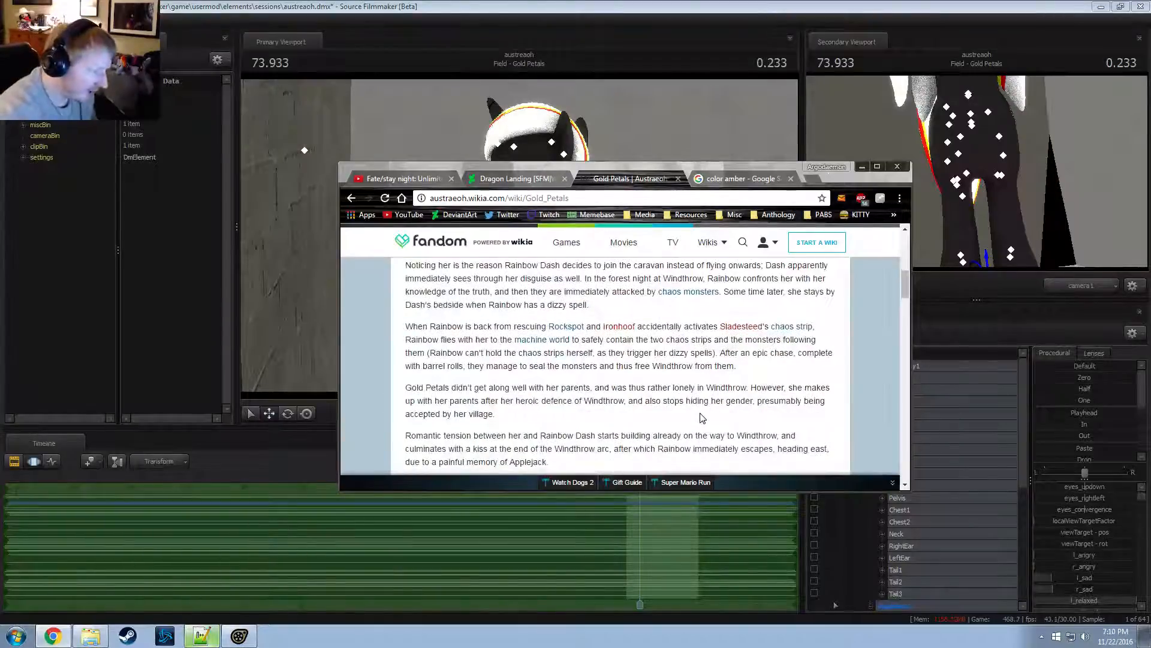
pyautogui.scroll(2, 703, 418)
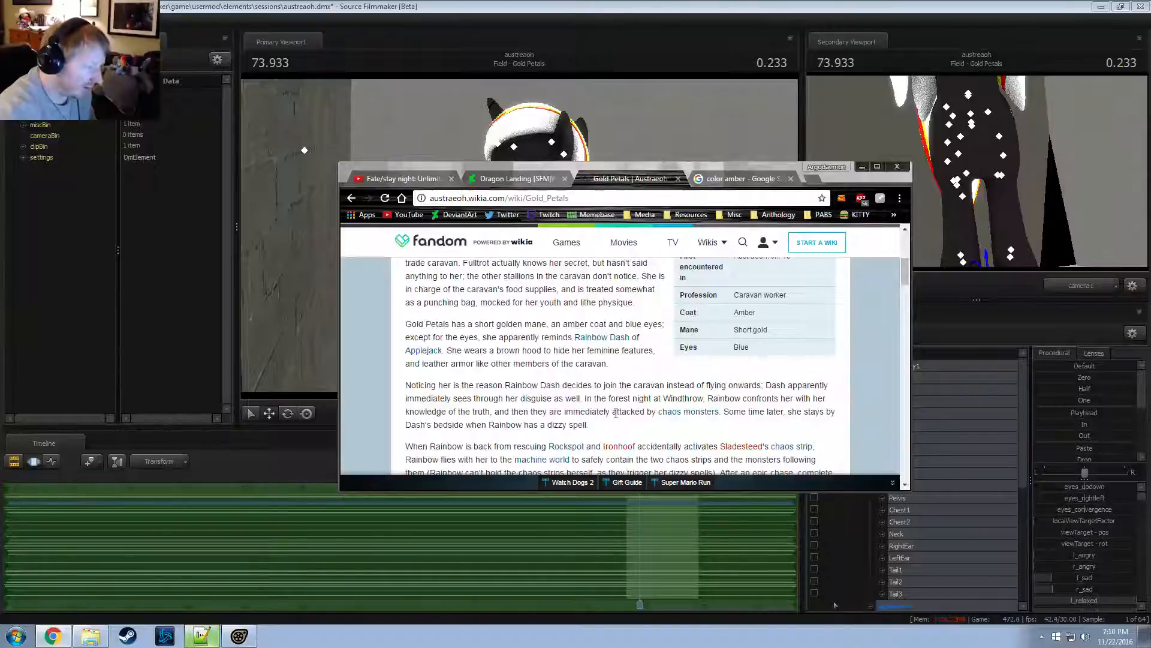
pyautogui.scroll(2, 621, 423)
pyautogui.scroll(-1, 616, 418)
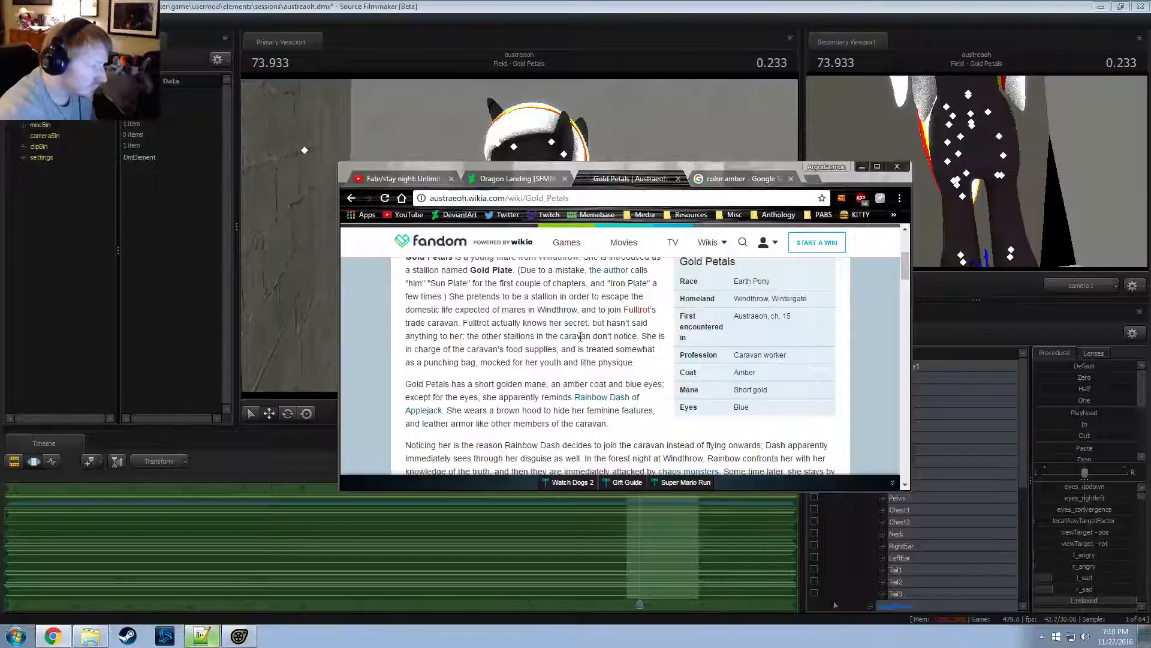
# Read on in the Gold Petals article, return to Source Filmmaker and examine vn_velvetremedy1 from several sides
pyautogui.scroll(-1, 424, 361)
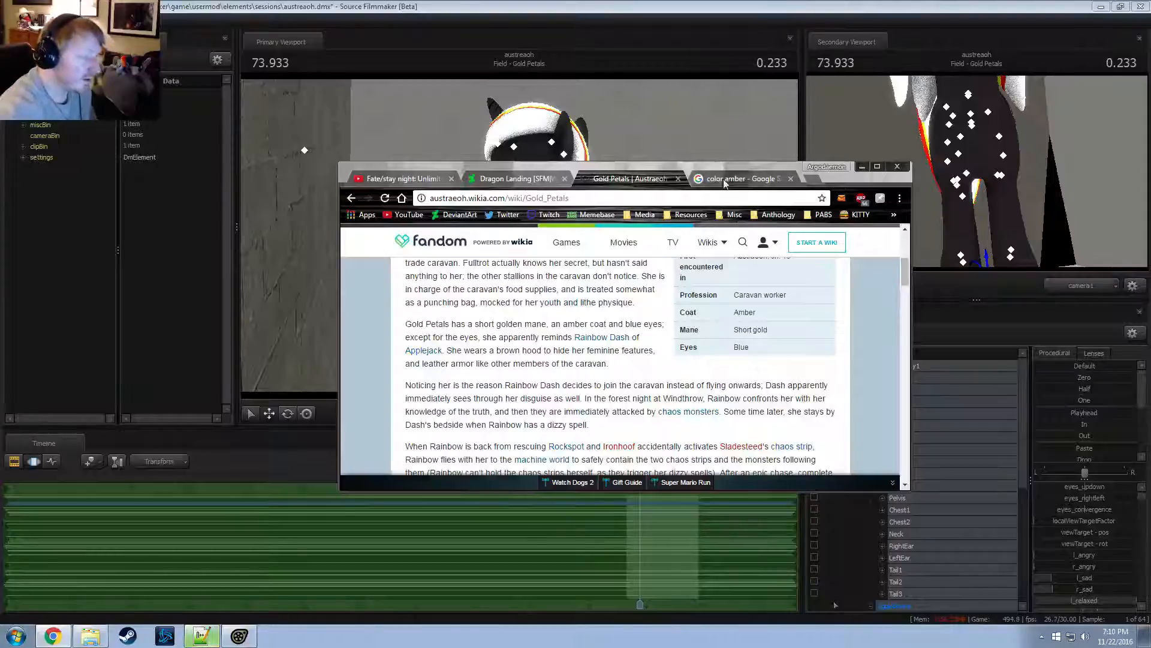
pyautogui.moveTo(722, 170); pyautogui.dragTo(738, 168)
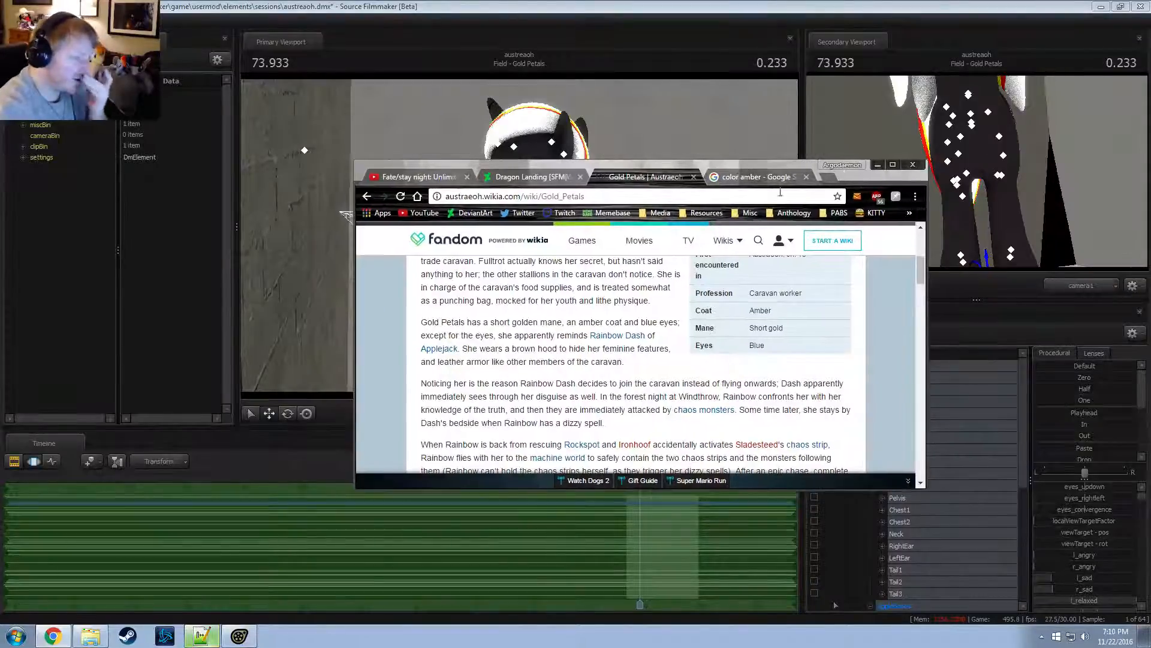
pyautogui.click(877, 165)
pyautogui.moveTo(584, 213); pyautogui.dragTo(529, 233)
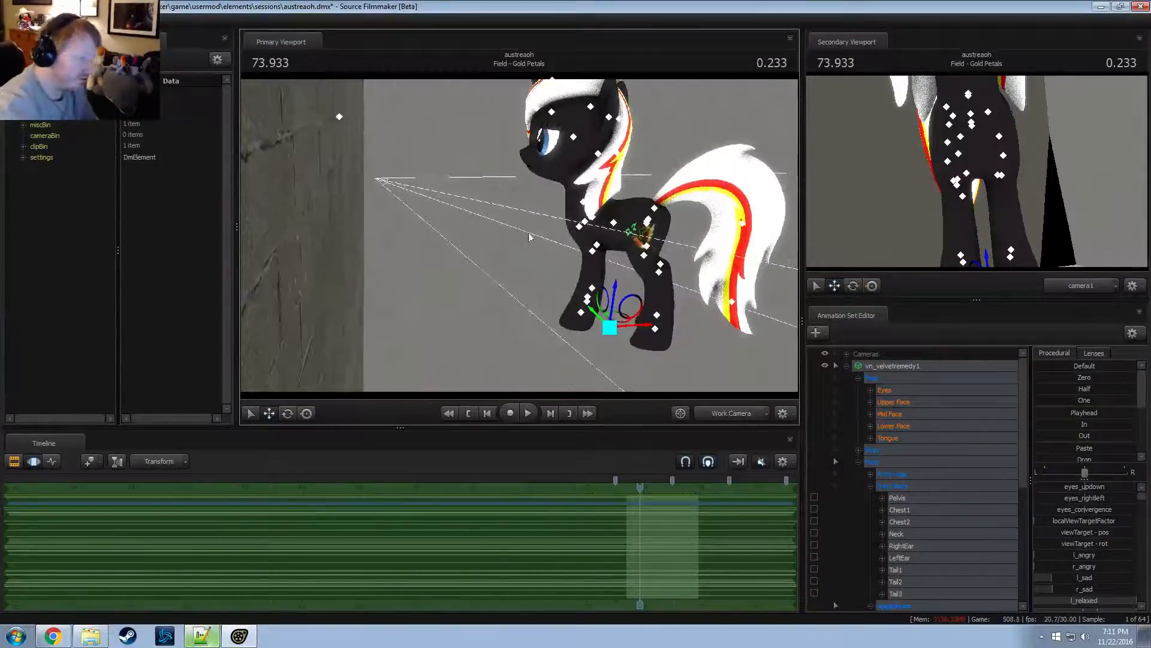
pyautogui.click(846, 365)
pyautogui.moveTo(537, 282); pyautogui.dragTo(521, 241)
pyautogui.moveTo(440, 237); pyautogui.dragTo(521, 237)
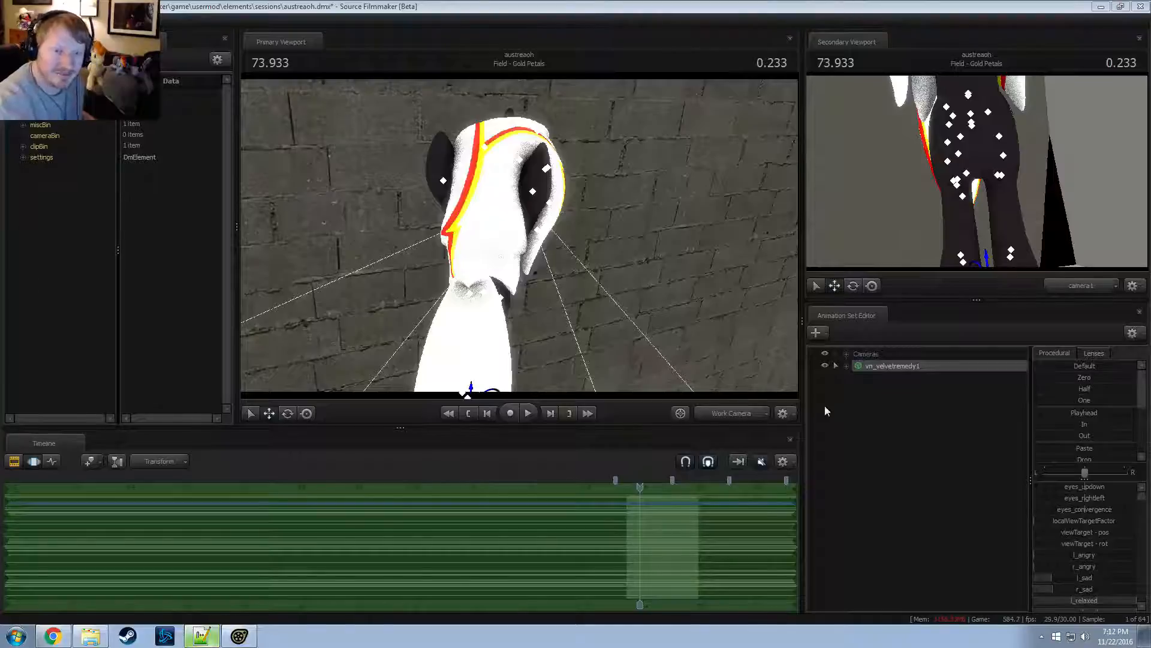
pyautogui.moveTo(517, 311); pyautogui.dragTo(523, 241)
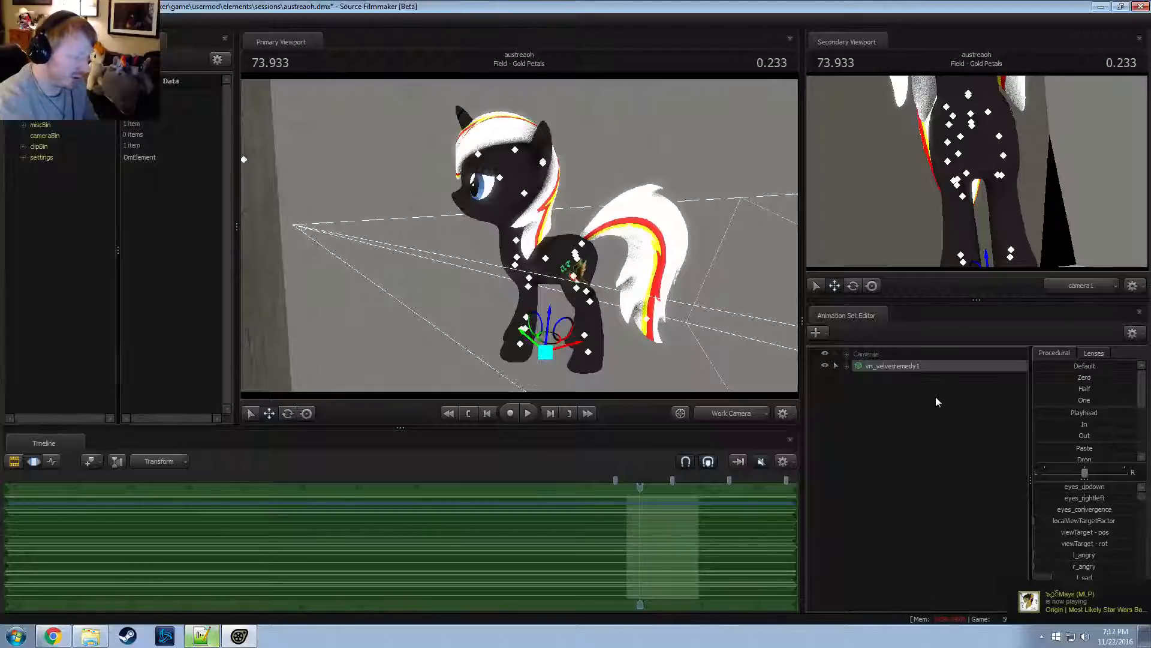
# Compare the pony model's coat, mane and eyes with the Gold Petals article in Chrome, ending back in Source Filmmaker
pyautogui.hotkey('alt', 'Tab')
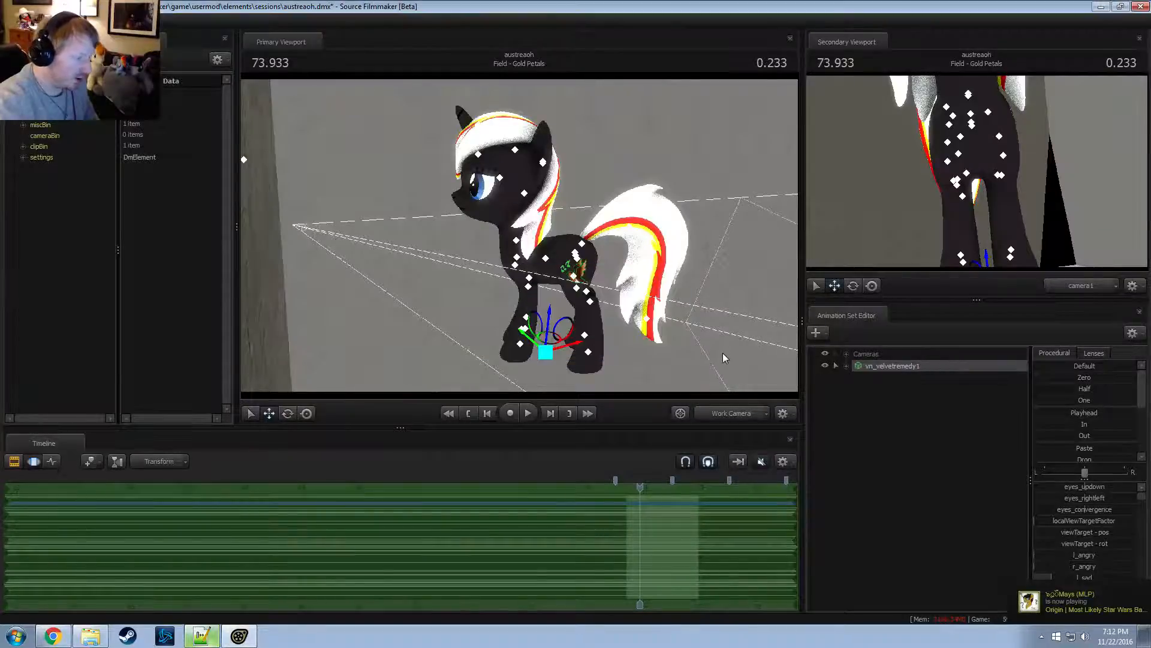
pyautogui.scroll(1, 774, 376)
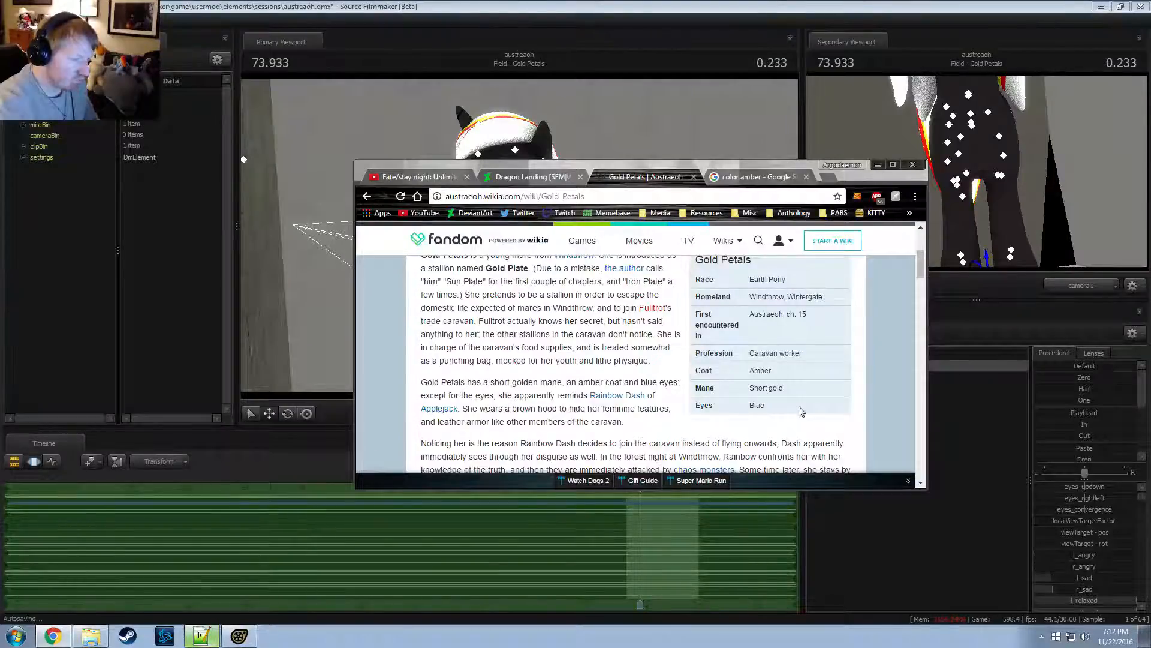
pyautogui.hotkey('alt', 'Tab')
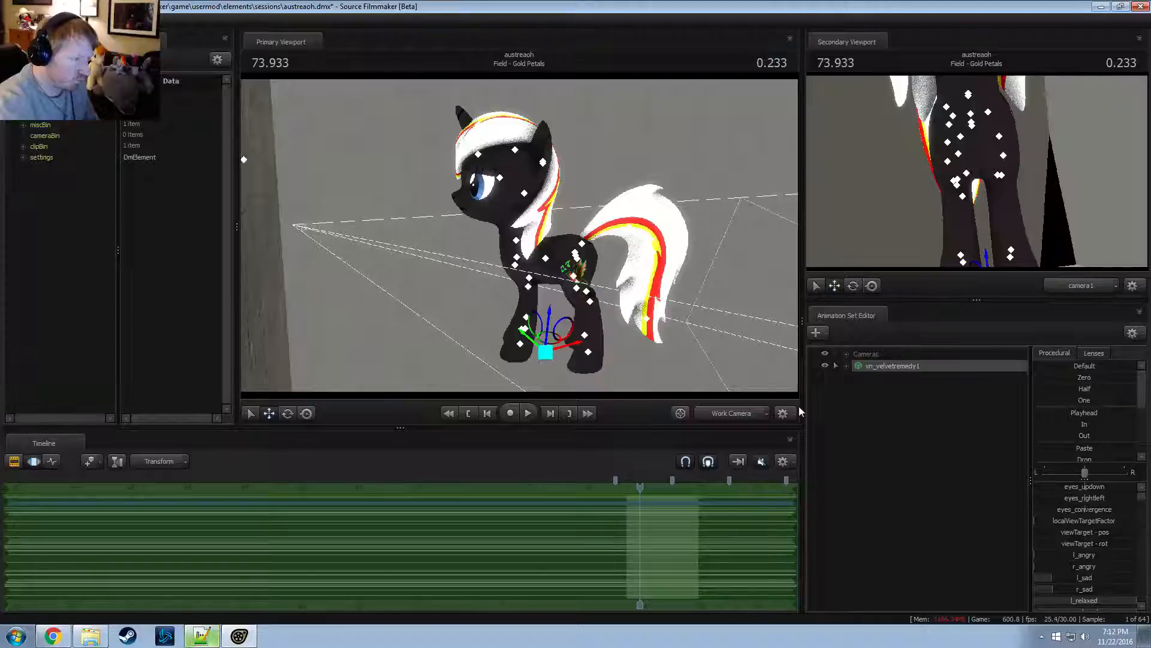
pyautogui.hotkey('alt', 'Tab')
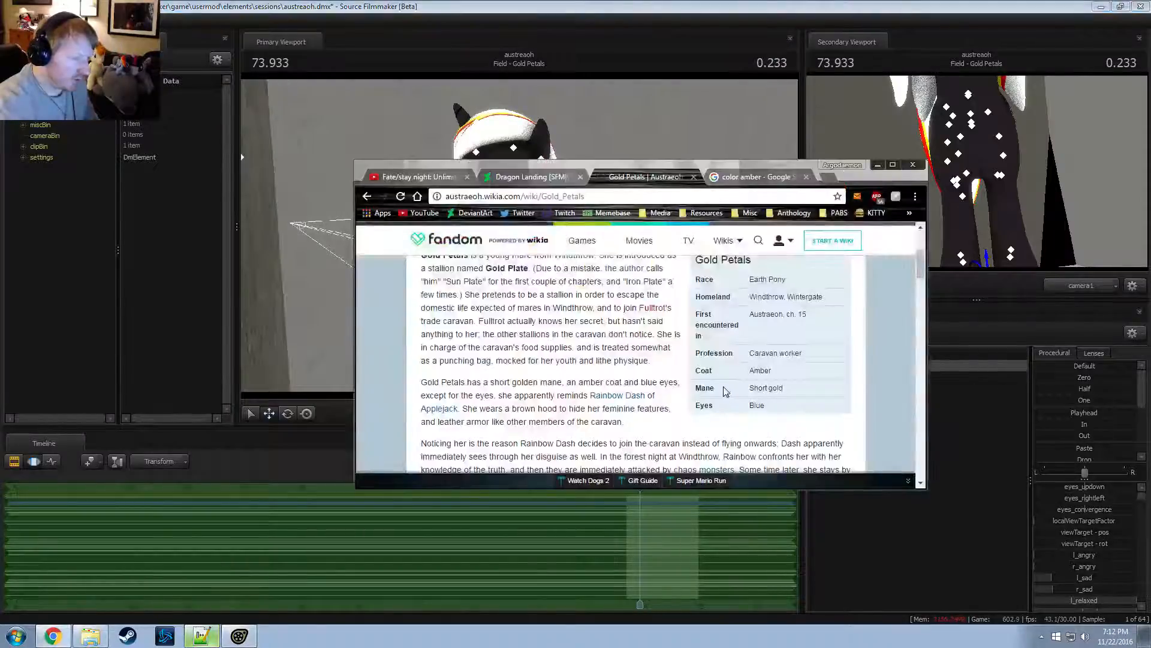
pyautogui.hotkey('alt', 'Tab')
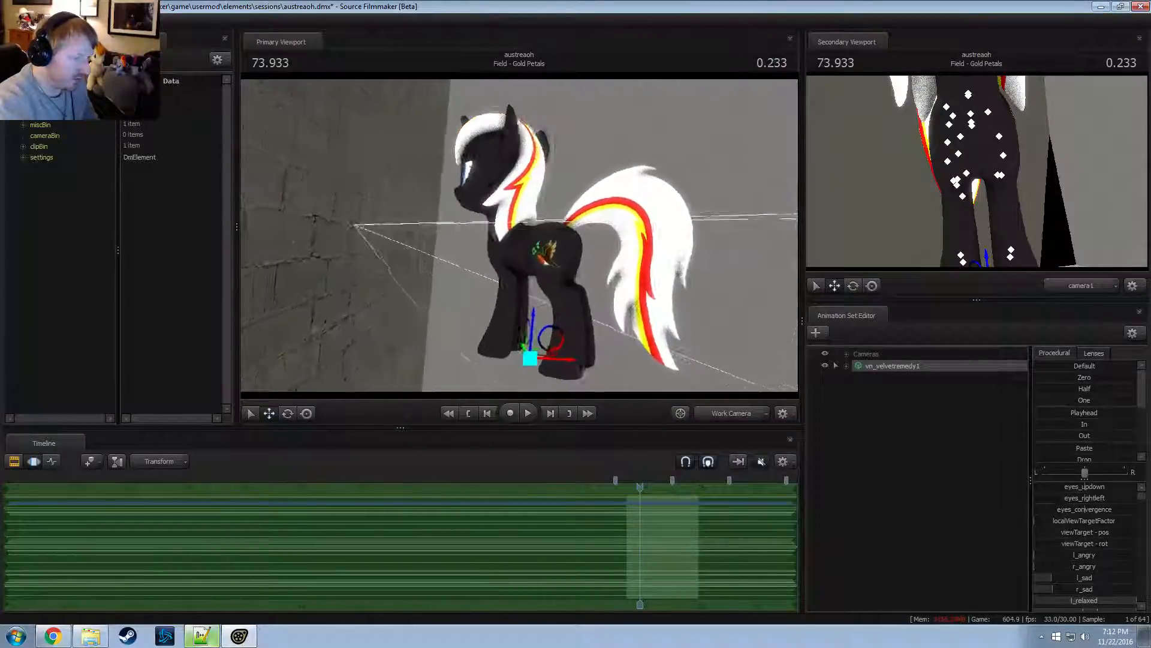
pyautogui.moveTo(656, 328); pyautogui.dragTo(657, 328)
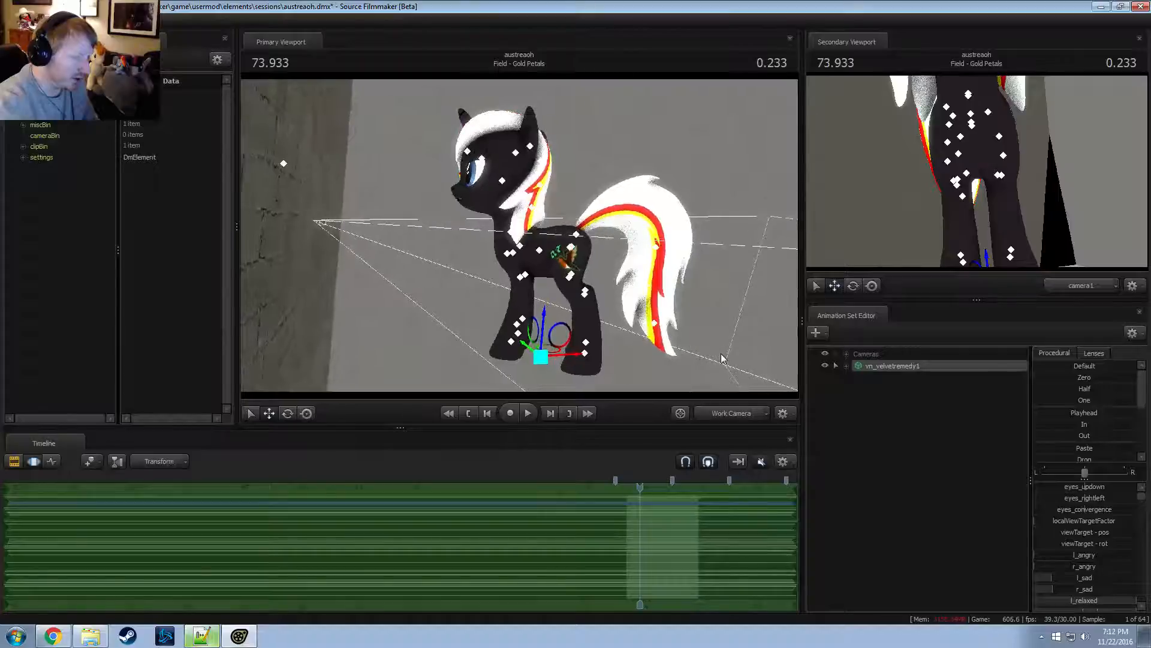
# Expand vn_velvetremedy1 and add a scale control to the Tail1 bone in the Pony Body group
pyautogui.click(847, 366)
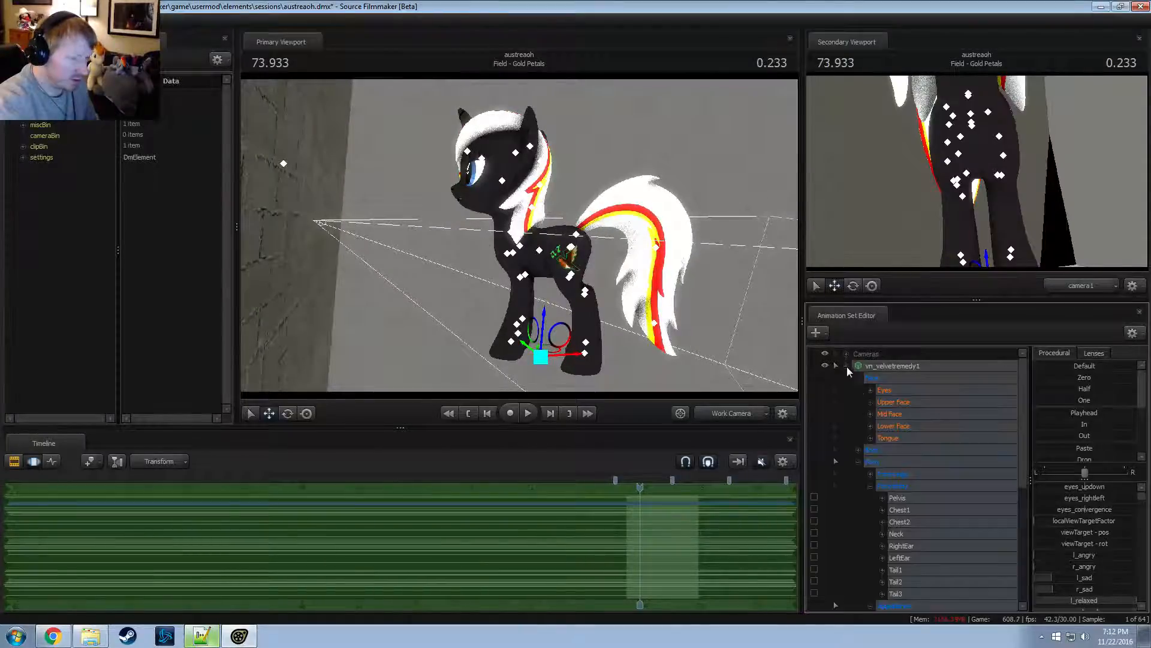
pyautogui.keyDown('alt'); pyautogui.moveTo(660, 311); pyautogui.dragTo(639, 289); pyautogui.keyUp('alt')
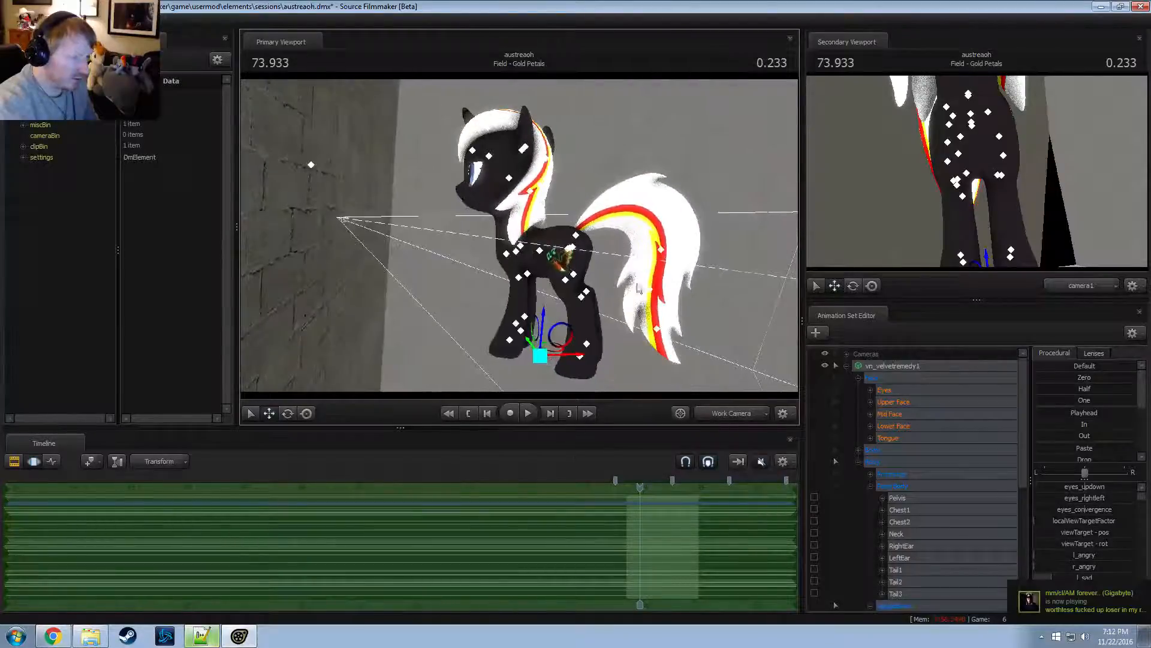
pyautogui.click(903, 534)
pyautogui.click(906, 568)
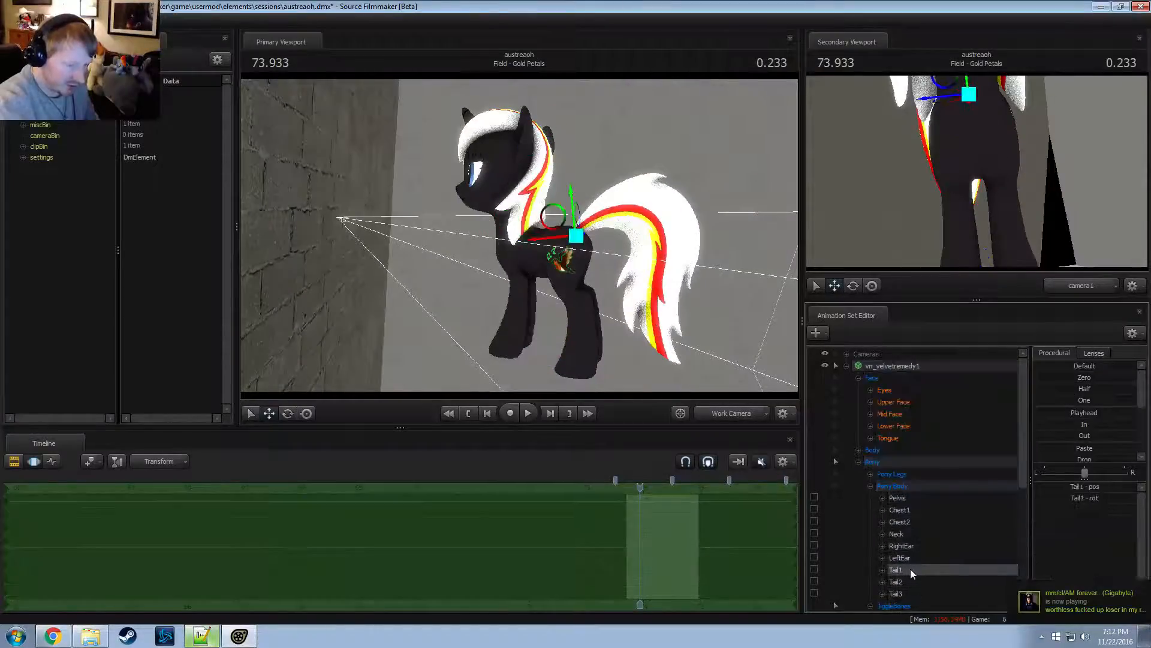
pyautogui.rightClick(910, 569)
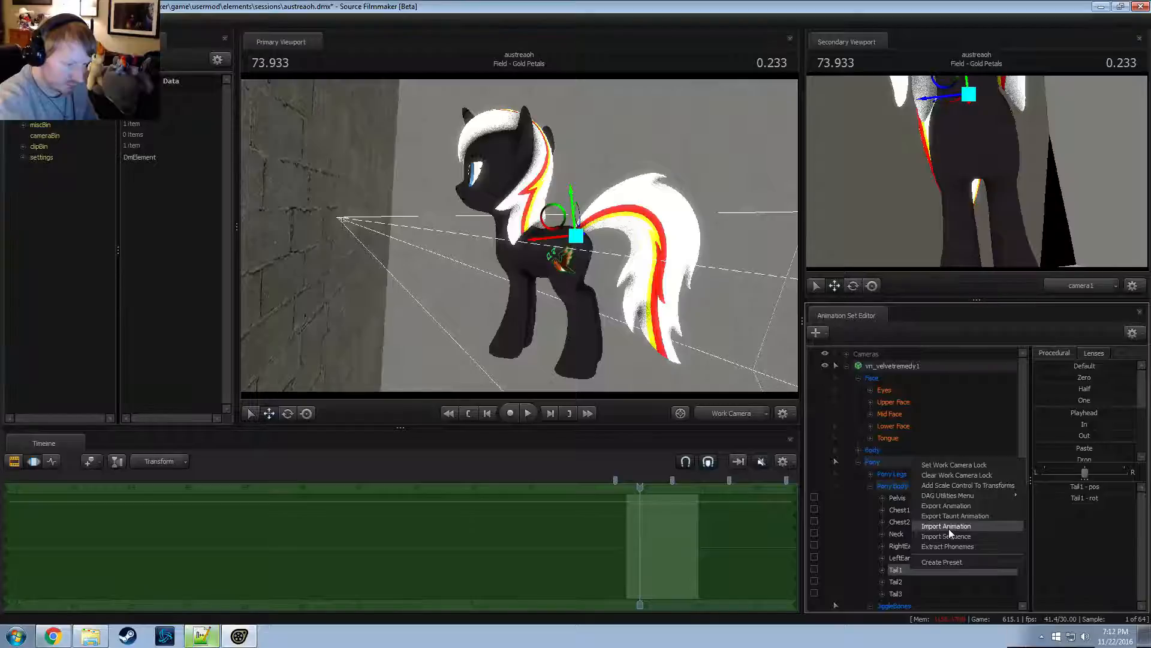
pyautogui.click(952, 486)
pyautogui.scroll(-1, 898, 594)
# Shrink the pony's tail slightly with the Tail1_scale control
pyautogui.click(904, 570)
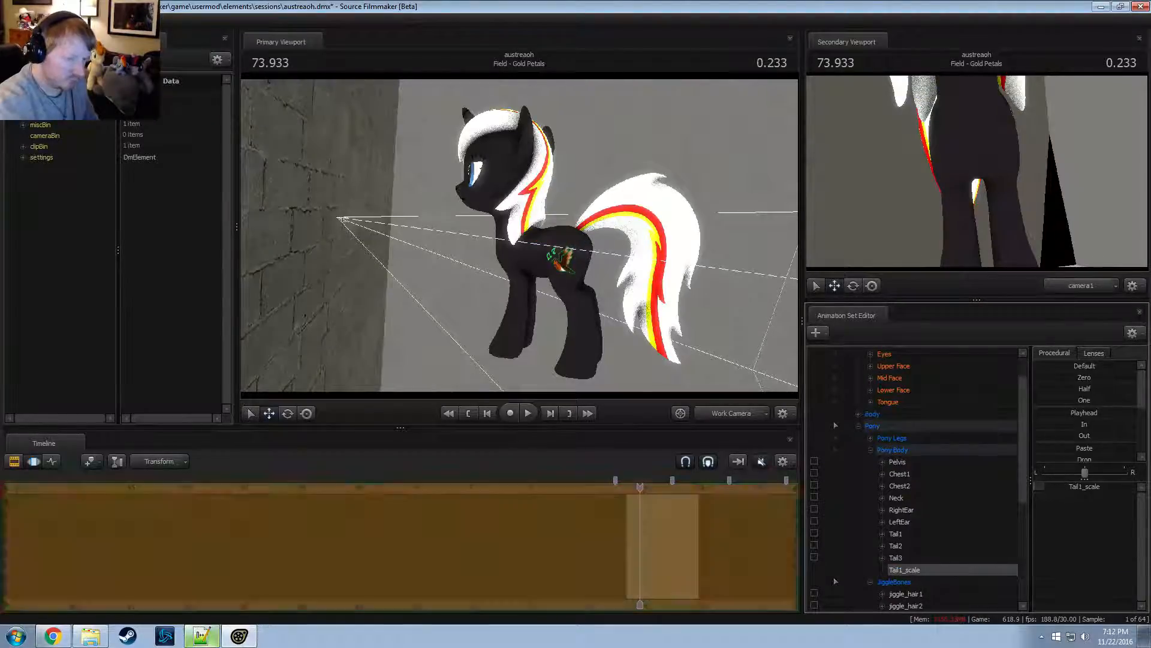
pyautogui.moveTo(1044, 486); pyautogui.dragTo(1042, 486)
pyautogui.moveTo(541, 240)
pyautogui.keyDown('alt'); pyautogui.mouseDown()
pyautogui.moveTo(471, 241)
pyautogui.moveTo(535, 239)
pyautogui.mouseUp(); pyautogui.keyUp('alt')
pyautogui.click(1044, 486)
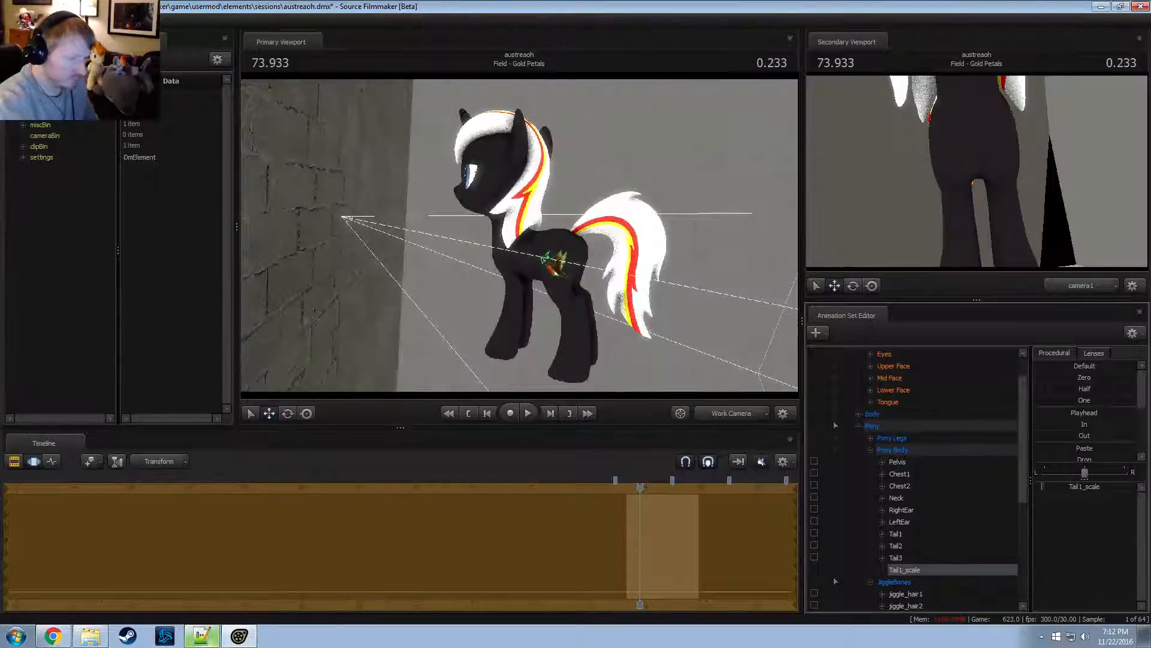
pyautogui.moveTo(1044, 486); pyautogui.dragTo(1043, 487)
# Collapse the Pony group and show vn_velvetremedy1's game model in the Element Viewer
pyautogui.keyDown('alt'); pyautogui.moveTo(553, 280); pyautogui.dragTo(536, 237); pyautogui.keyUp('alt')
pyautogui.press('w')
pyautogui.moveTo(563, 289); pyautogui.dragTo(583, 288)
pyautogui.press('a')
pyautogui.moveTo(519, 238)
pyautogui.mouseDown()
pyautogui.moveTo(535, 246)
pyautogui.moveTo(522, 250)
pyautogui.mouseUp()
pyautogui.press('d')
pyautogui.click(858, 426)
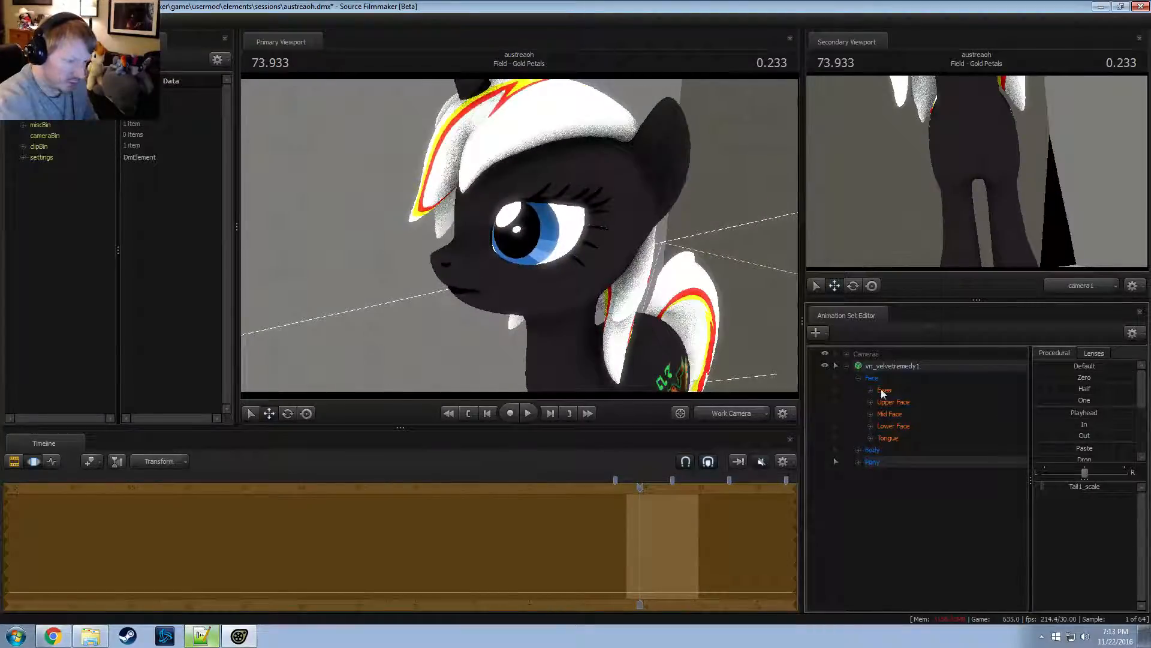
pyautogui.click(897, 367)
pyautogui.rightClick(897, 367)
pyautogui.moveTo(939, 441)
pyautogui.click(1026, 448)
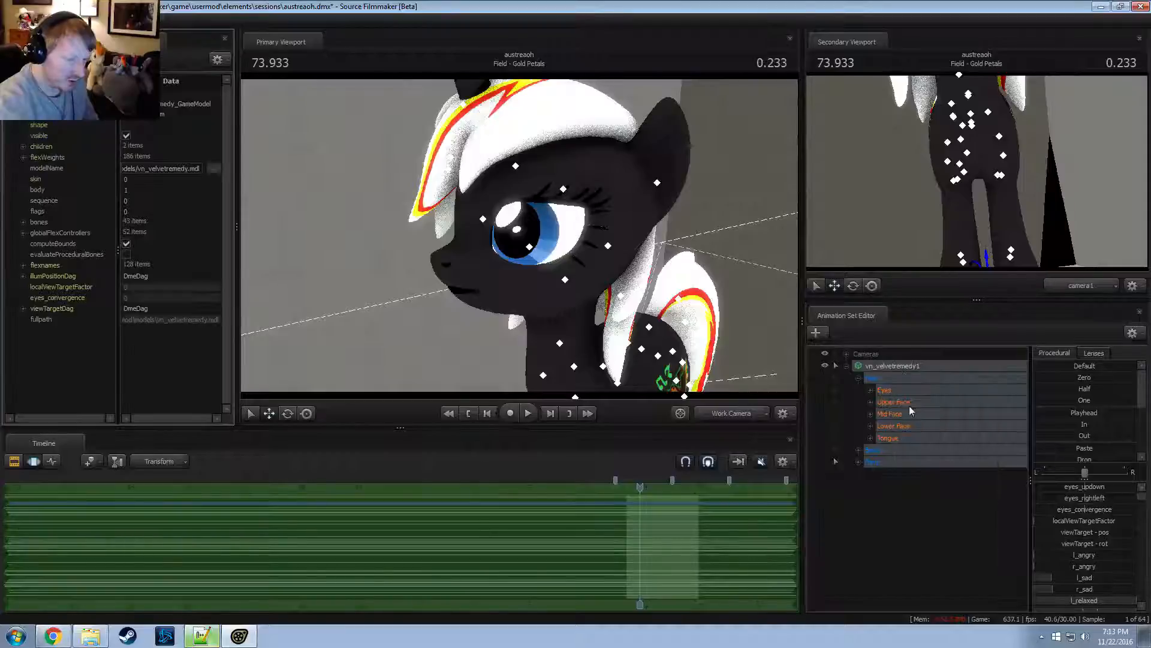
# Add override materials to vn_velvetremedy1 and expand the materials list of its game model
pyautogui.rightClick(887, 366)
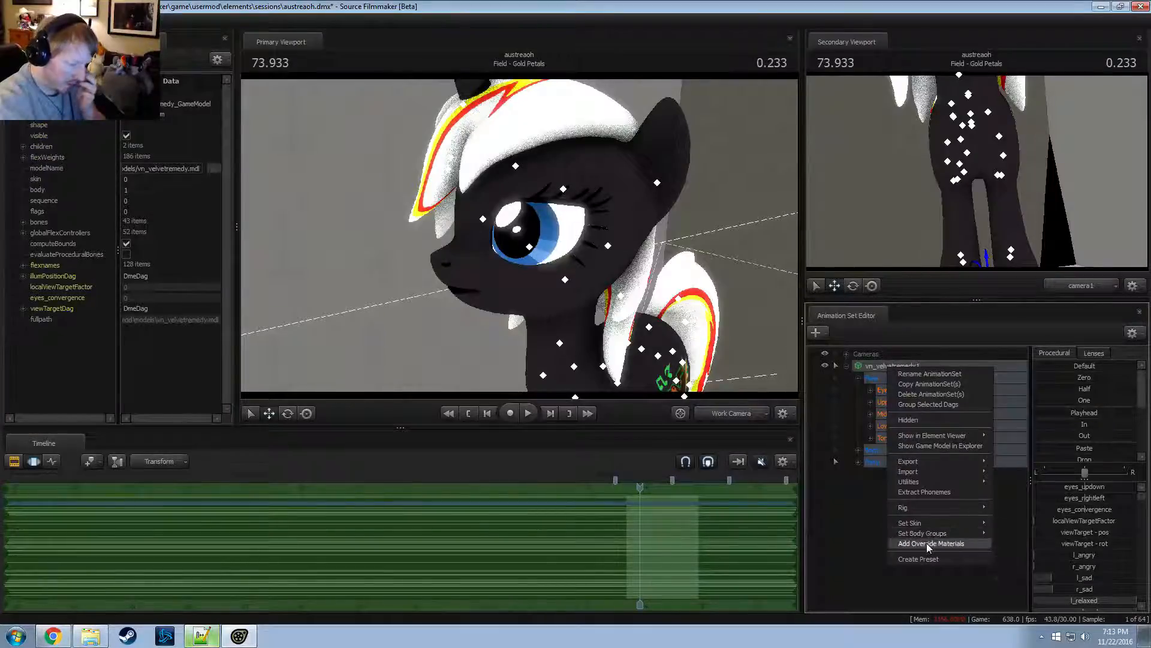
pyautogui.click(925, 542)
pyautogui.click(23, 330)
pyautogui.scroll(-2, 23, 330)
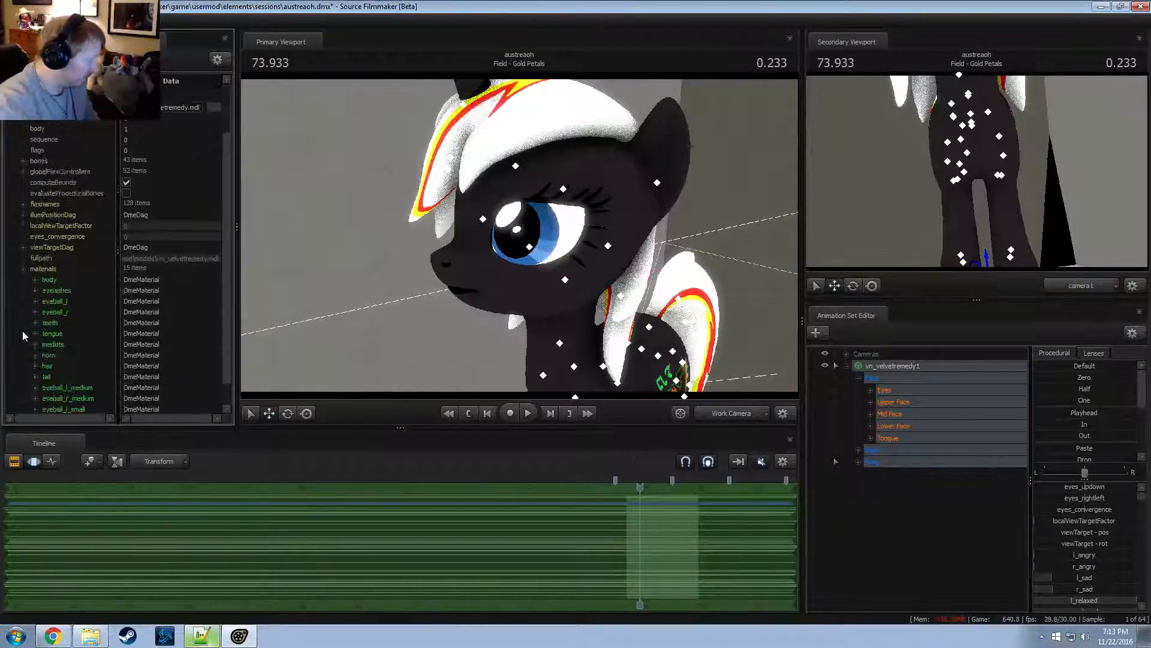
# Add a float attribute named $alpha to the eyelashes material
pyautogui.rightClick(58, 292)
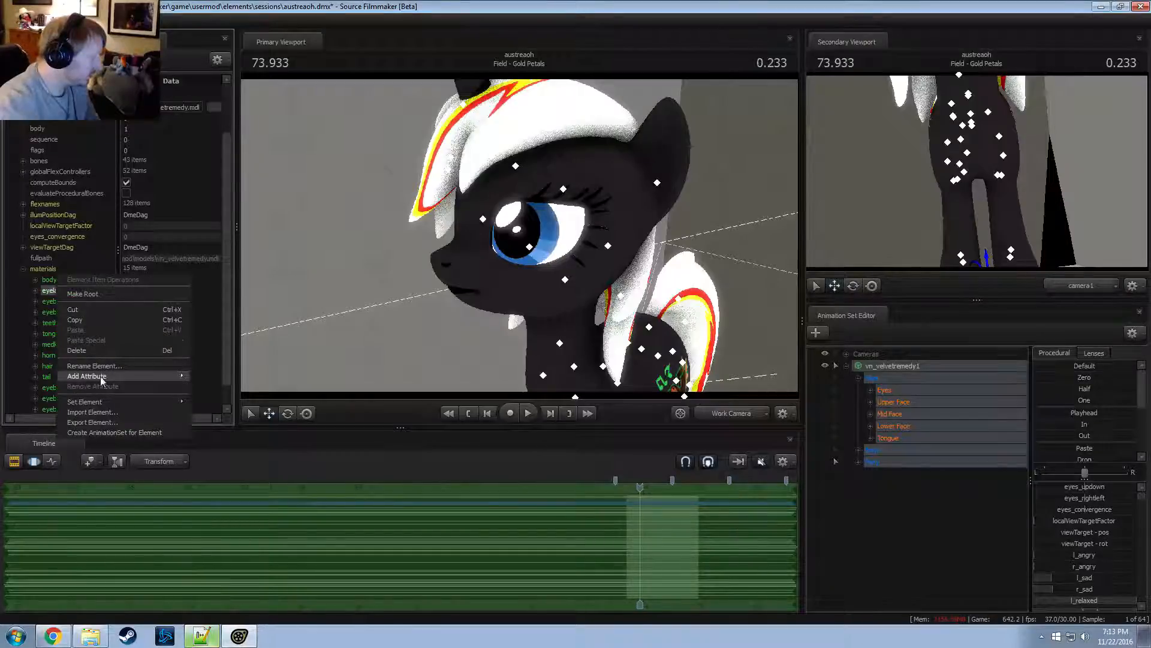
pyautogui.moveTo(116, 378)
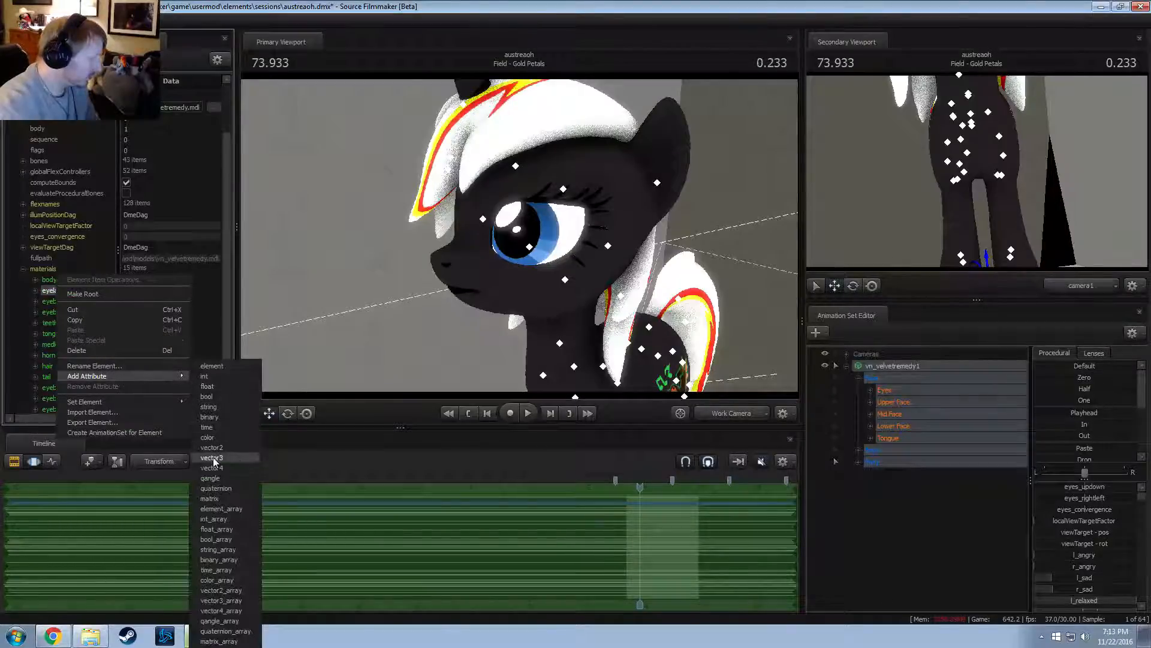
pyautogui.click(207, 386)
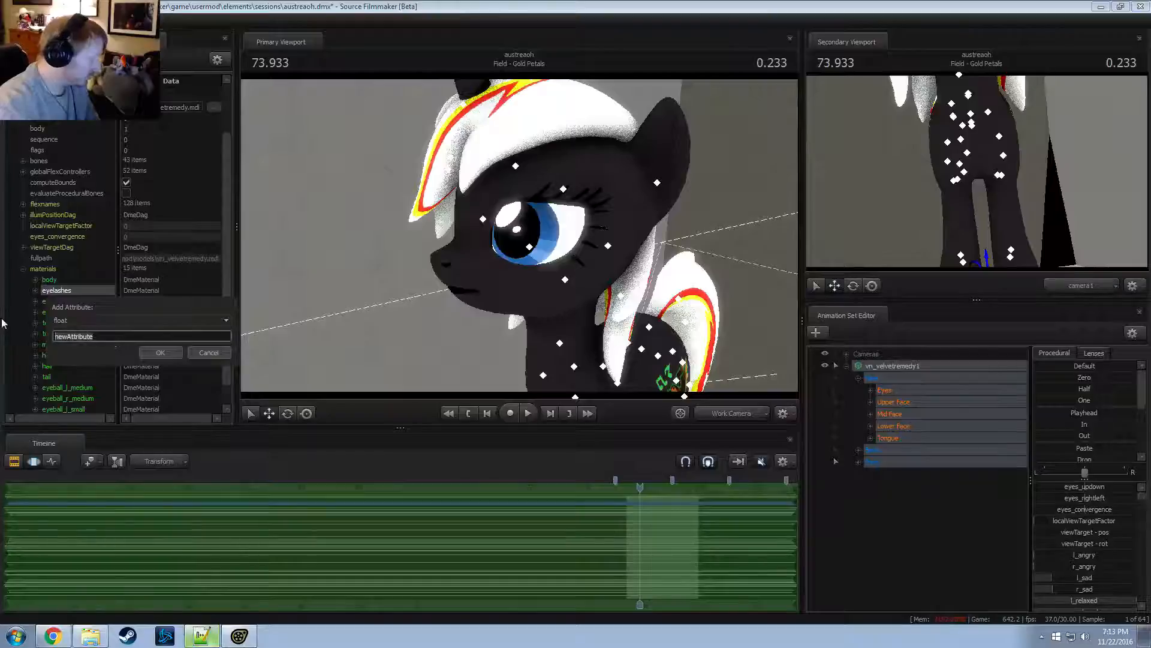
pyautogui.write('$alpha')
pyautogui.press('Return')
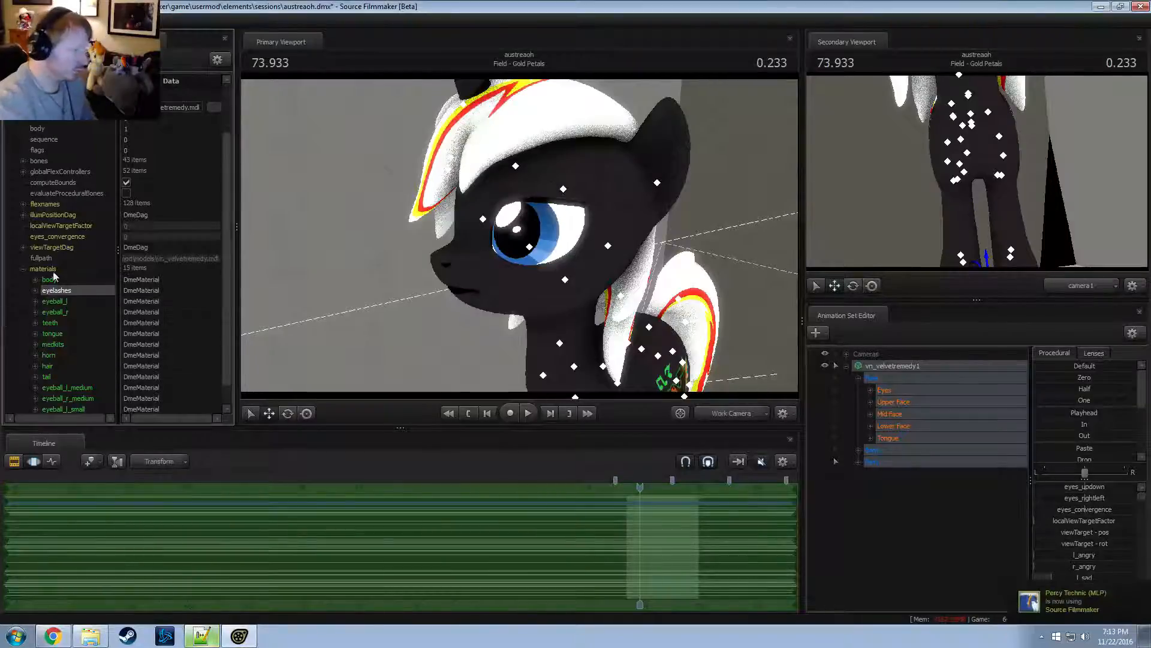
# Examine the pony's face, mane and shortened tail from several sides and check the model's available options
pyautogui.moveTo(563, 286); pyautogui.dragTo(521, 240)
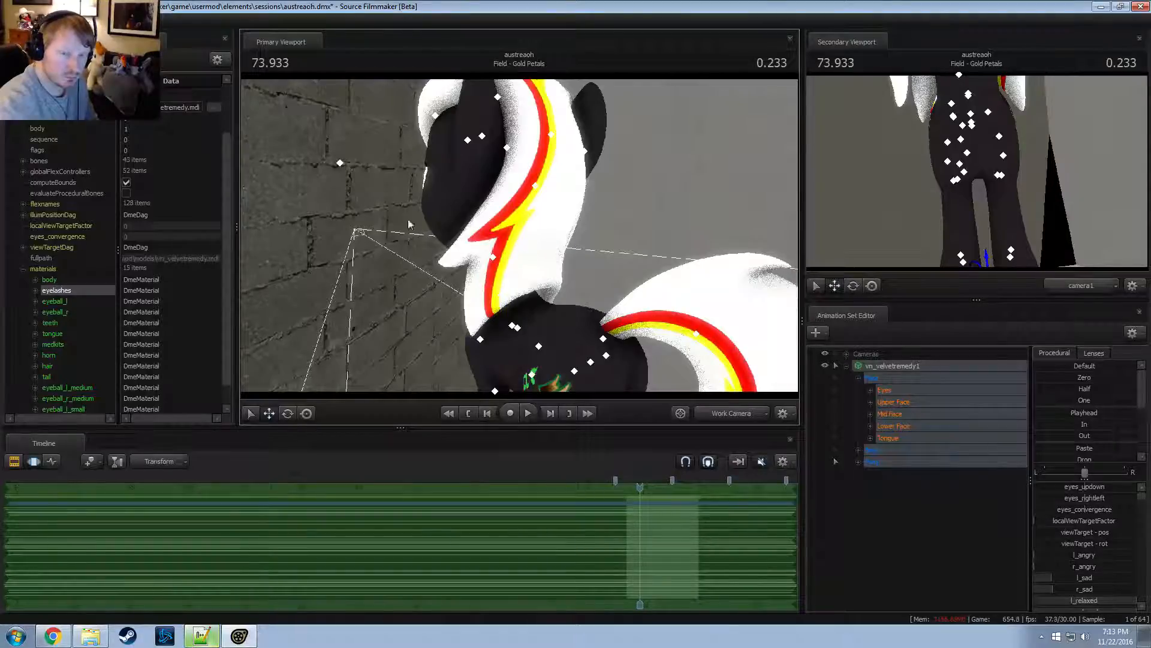
pyautogui.moveTo(253, 259); pyautogui.dragTo(250, 272)
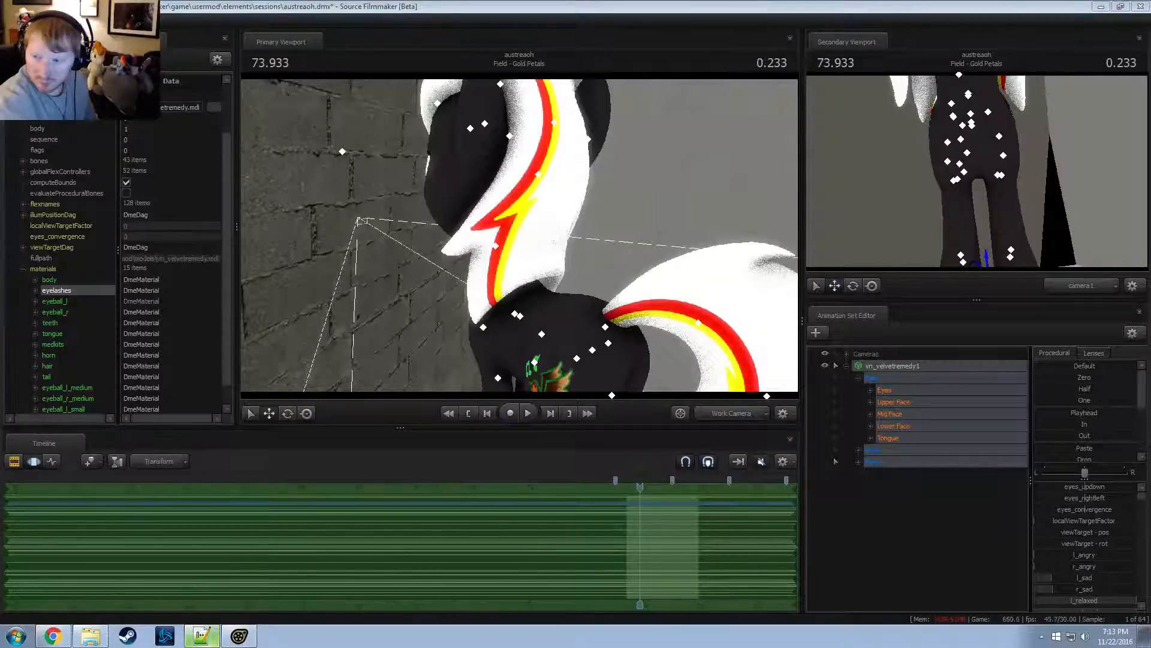
pyautogui.click(483, 5)
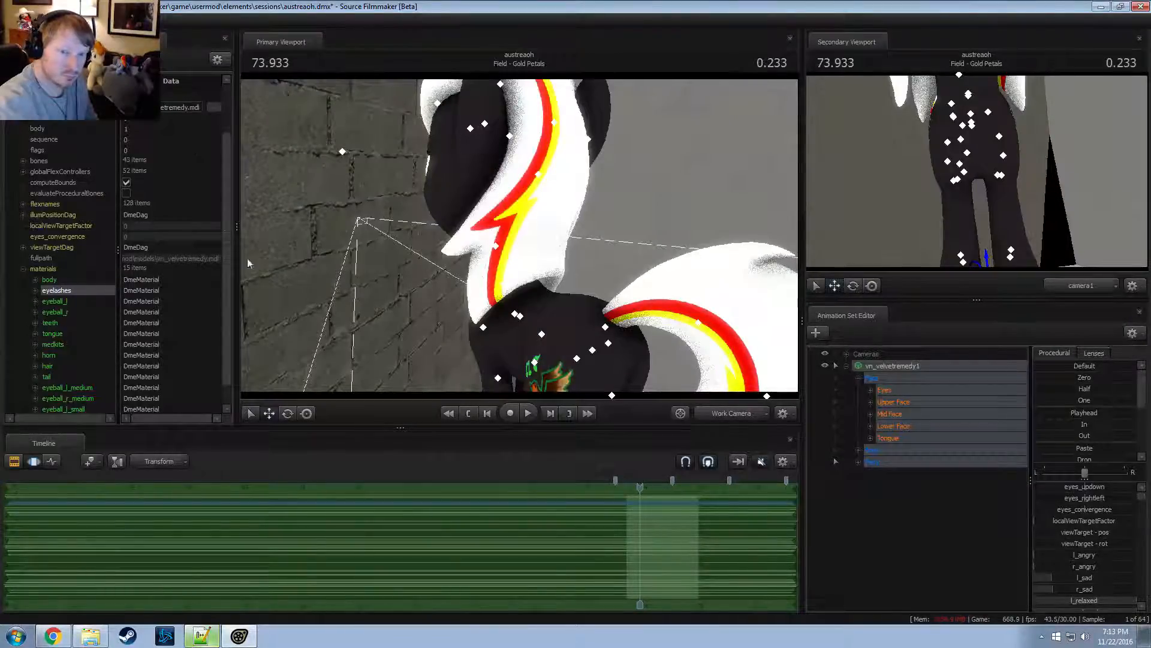
pyautogui.moveTo(359, 281); pyautogui.dragTo(369, 303)
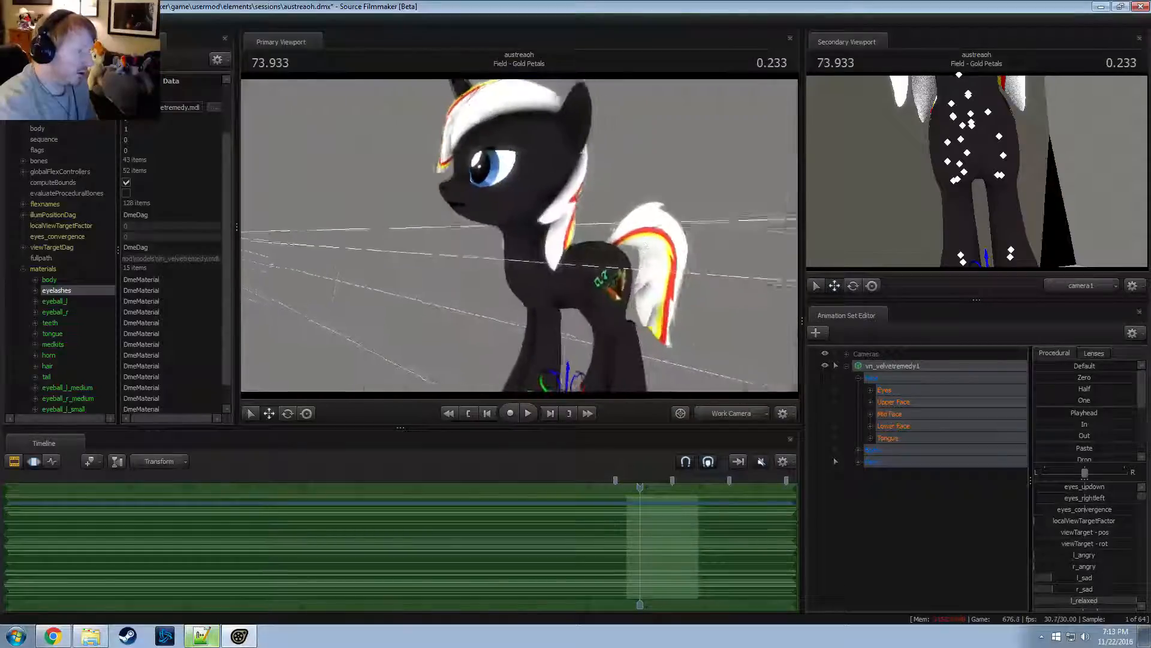
pyautogui.moveTo(520, 241); pyautogui.dragTo(523, 241)
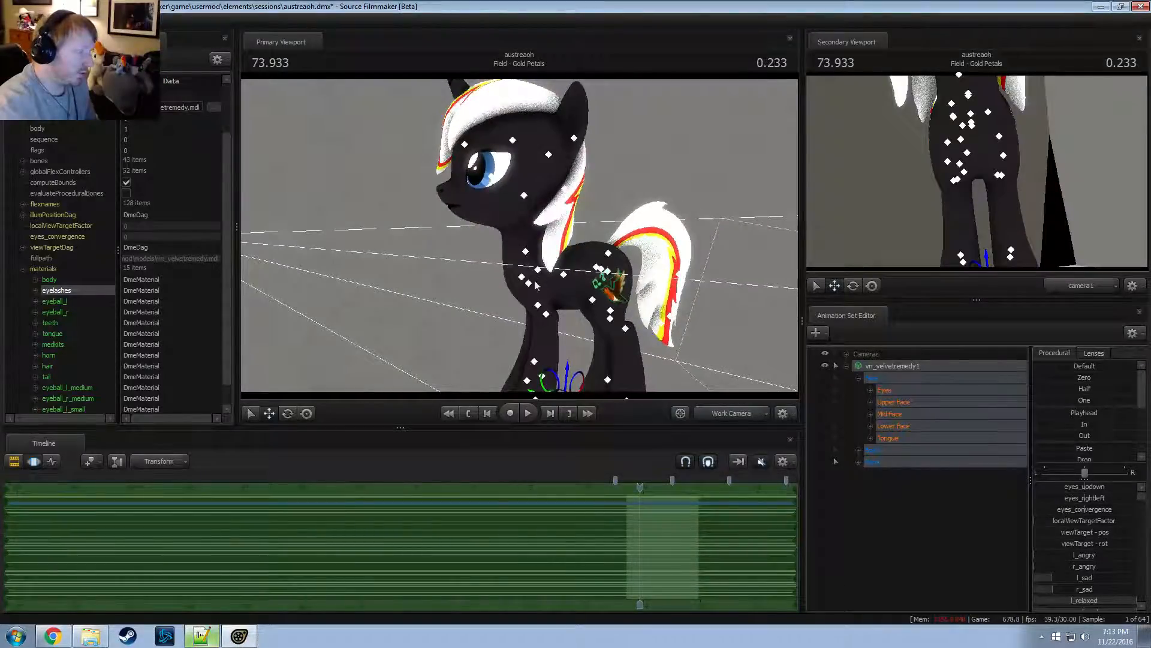
pyautogui.moveTo(535, 285); pyautogui.dragTo(570, 293)
pyautogui.press('s')
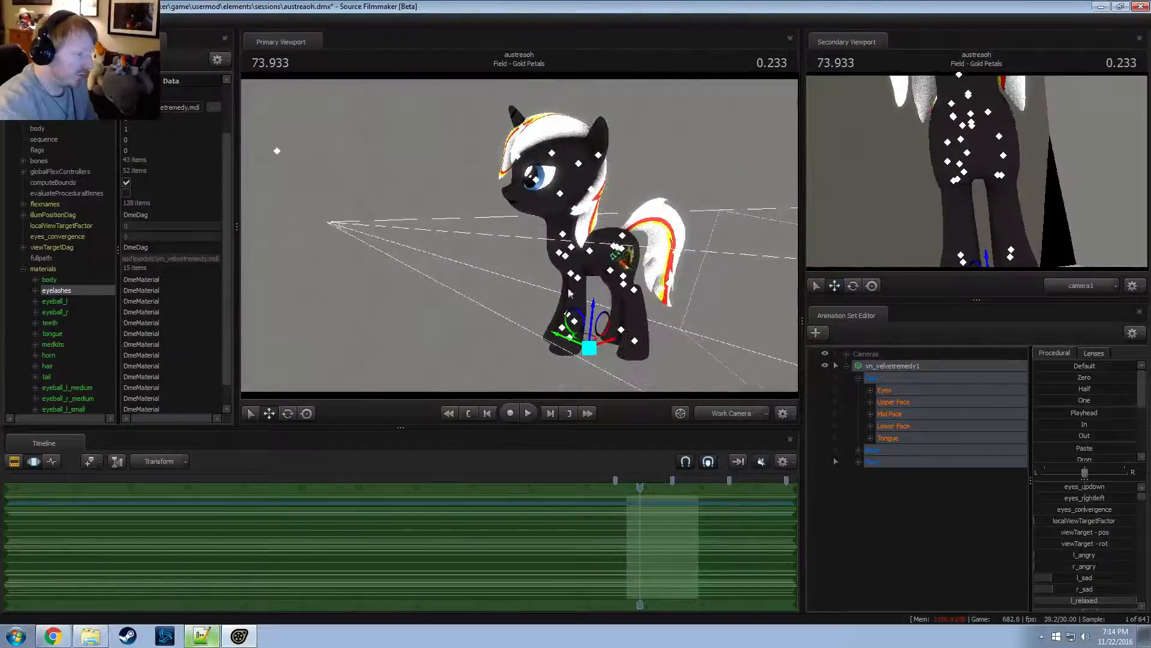
pyautogui.rightClick(897, 366)
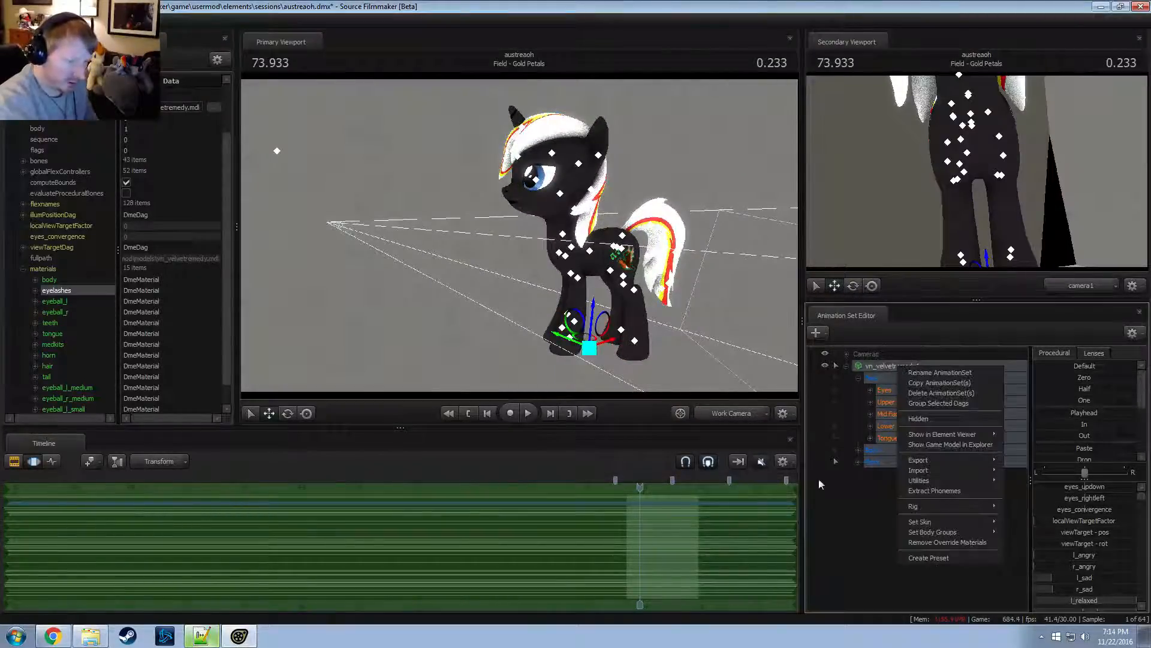
pyautogui.click(818, 479)
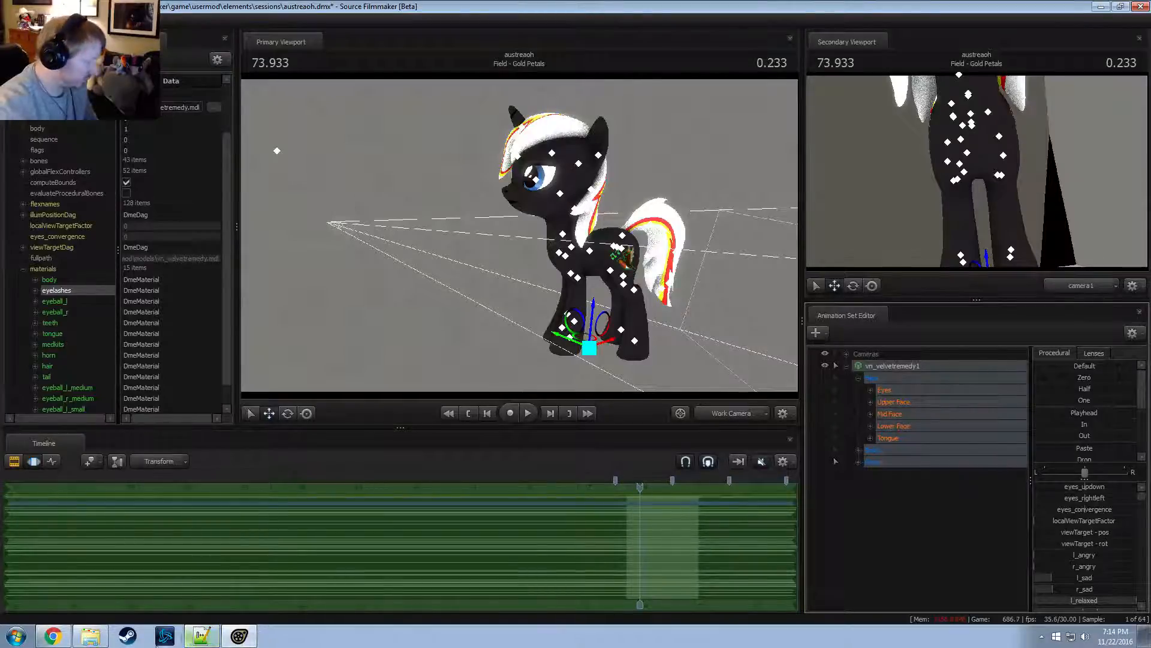
# Switch to the file explorer and open the VN_mlp folder under usermod's materials and models folders
pyautogui.click(90, 636)
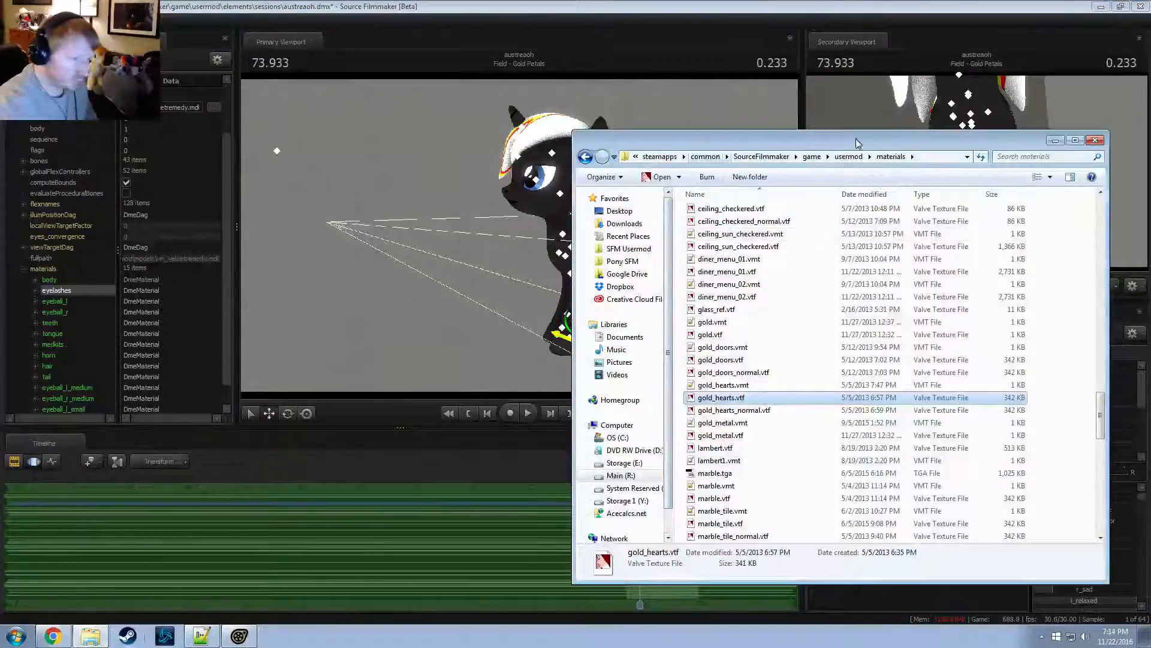
pyautogui.moveTo(856, 142); pyautogui.dragTo(468, 99)
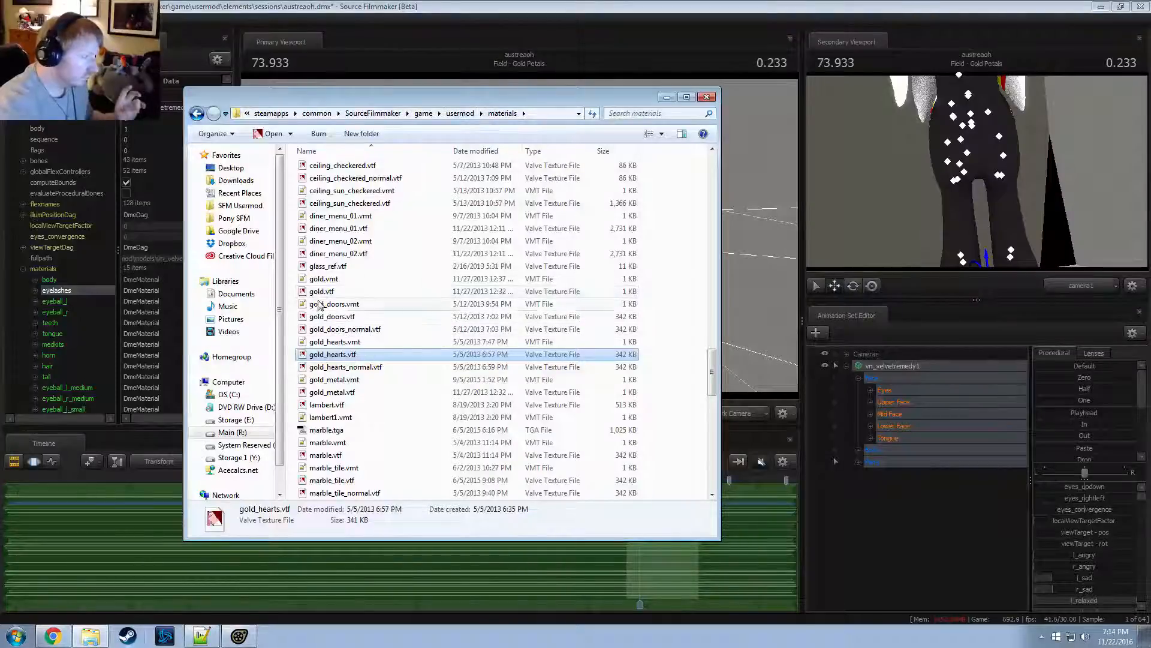
pyautogui.click(322, 279)
pyautogui.scroll(20, 324, 294)
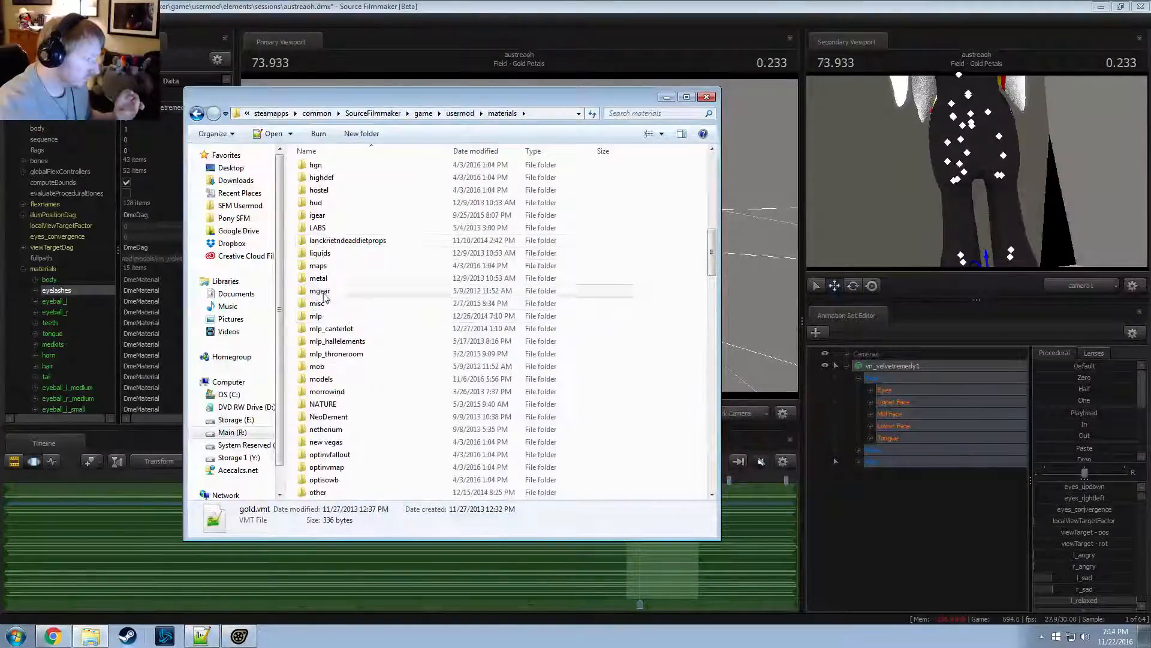
pyautogui.doubleClick(321, 378)
pyautogui.scroll(-10, 331, 392)
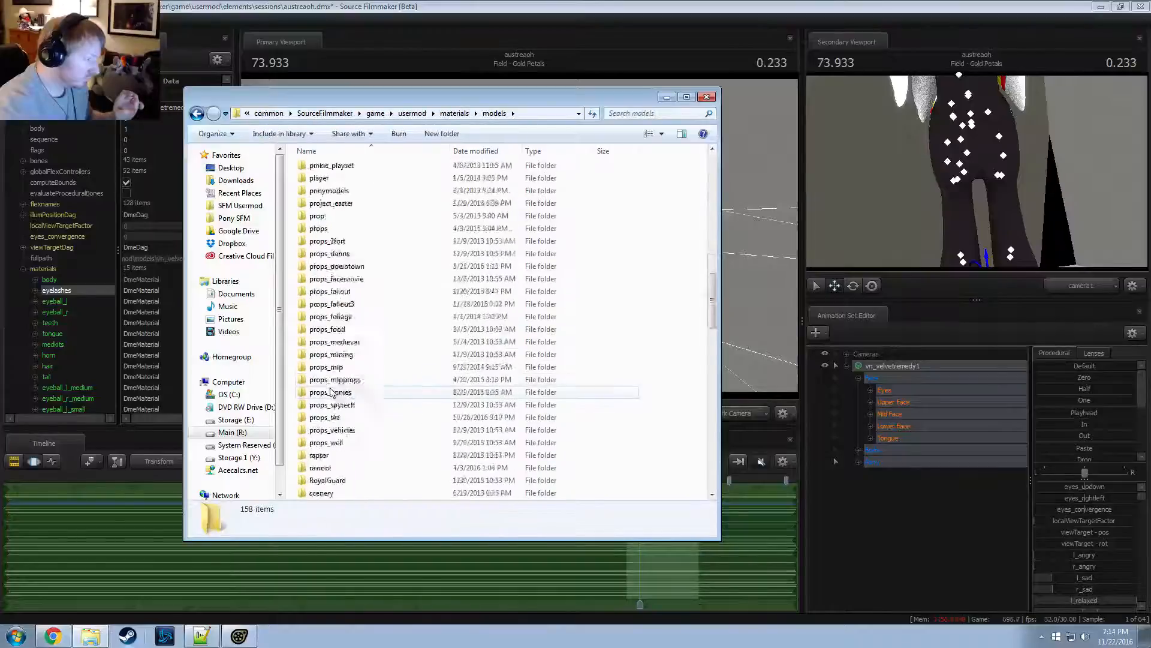
pyautogui.scroll(-10, 331, 392)
pyautogui.doubleClick(317, 284)
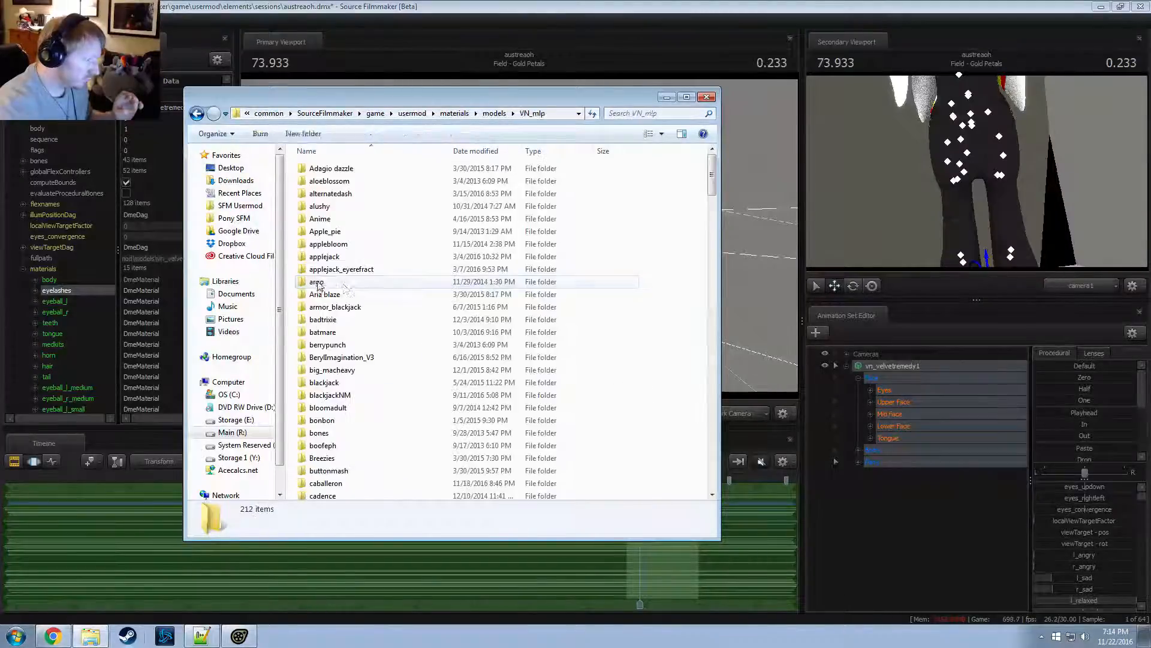
# Find and open the ticket folder inside VN_mlp to list its texture files
pyautogui.scroll(-19, 336, 360)
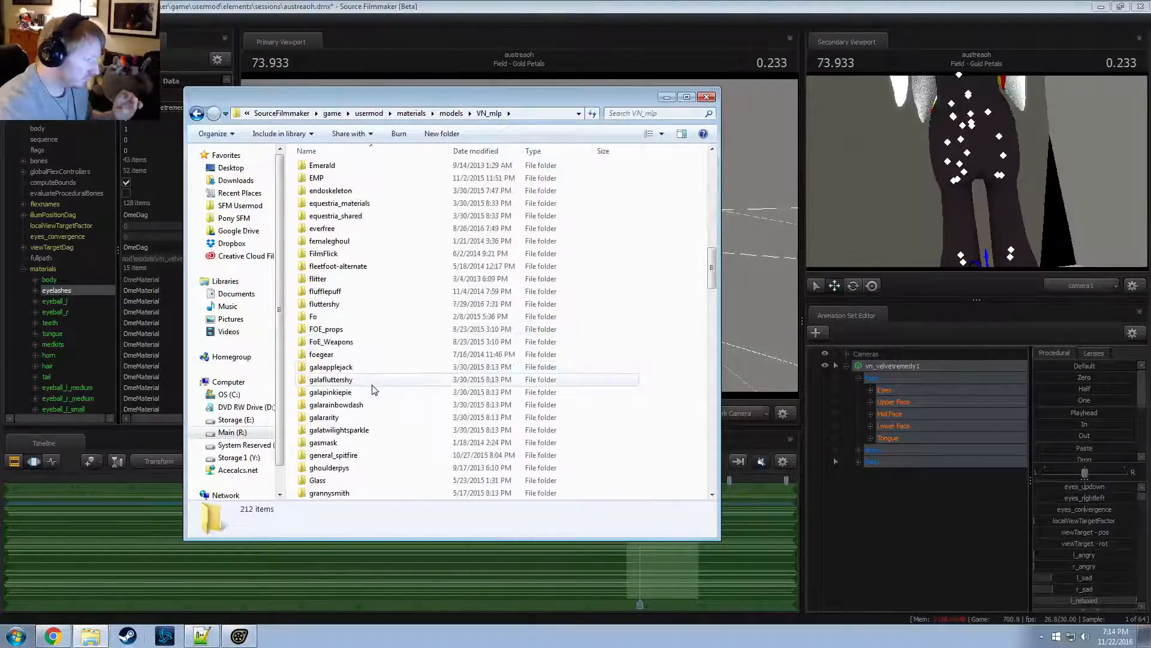
pyautogui.scroll(-3, 372, 389)
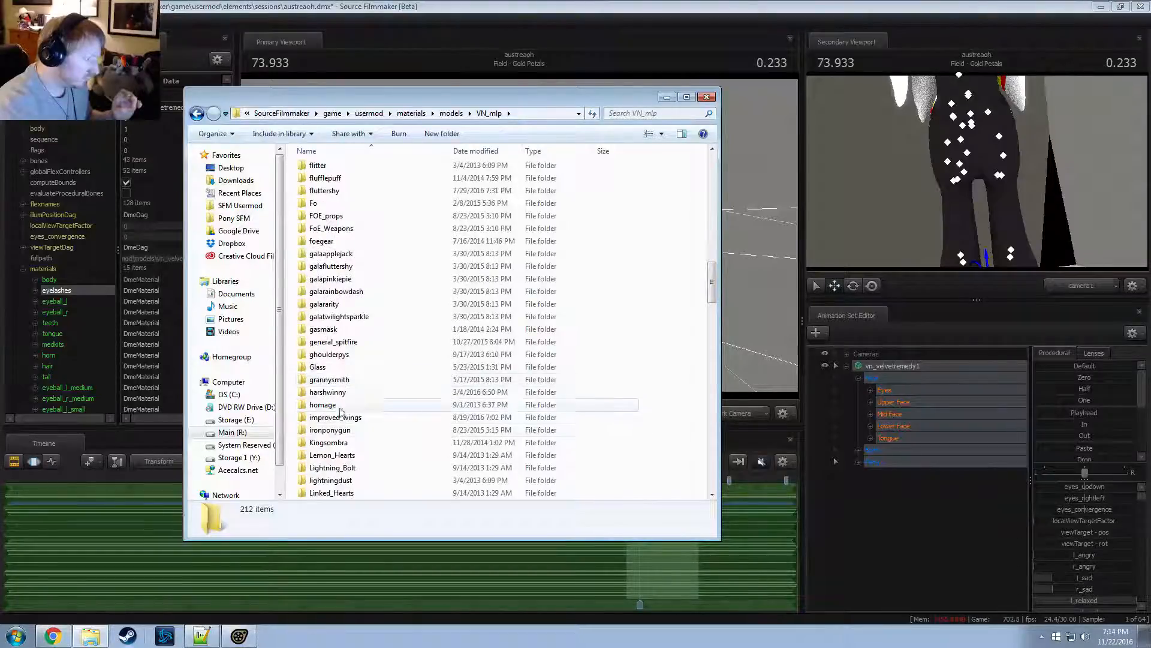
pyautogui.scroll(-7, 343, 393)
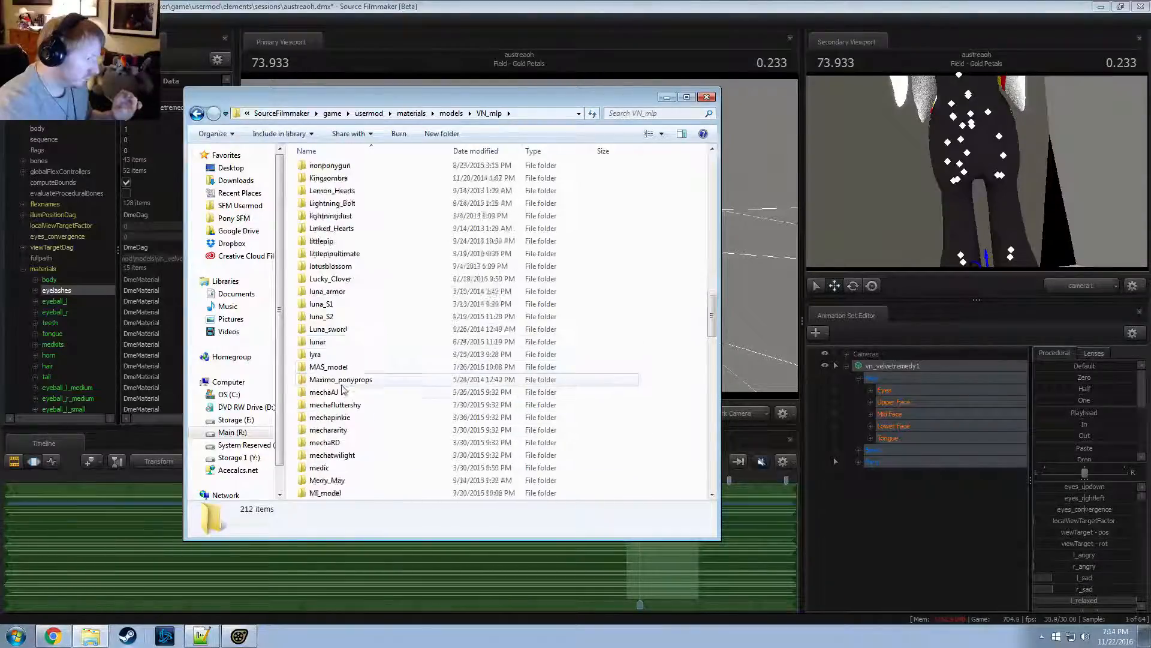
pyautogui.scroll(-20, 348, 393)
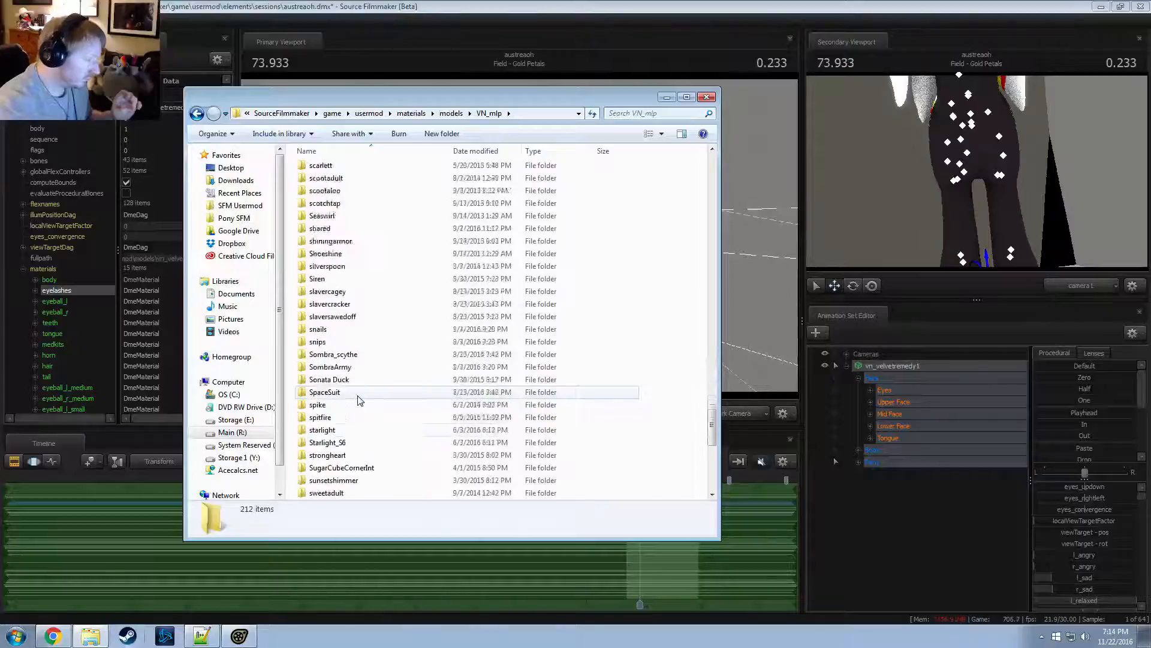
pyautogui.scroll(-4, 359, 400)
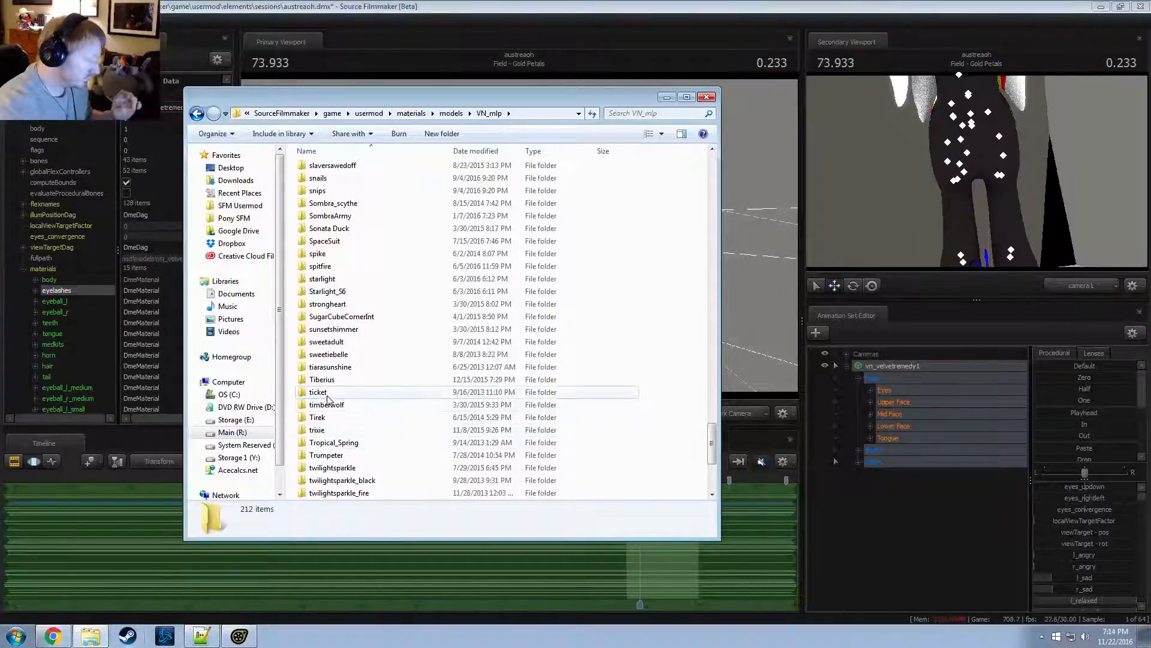
pyautogui.doubleClick(327, 395)
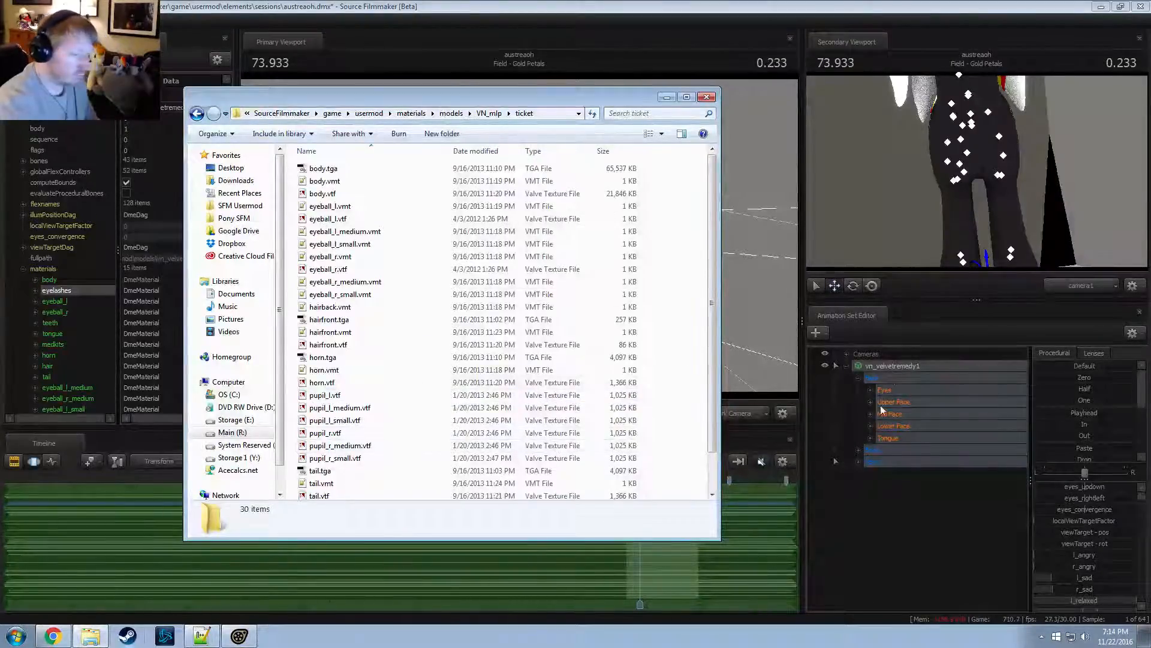
# Return to Source Filmmaker, show vn_velvetremedy1's model in the Element Viewer and expand its materials list
pyautogui.click(892, 369)
pyautogui.rightClick(892, 369)
pyautogui.moveTo(926, 436)
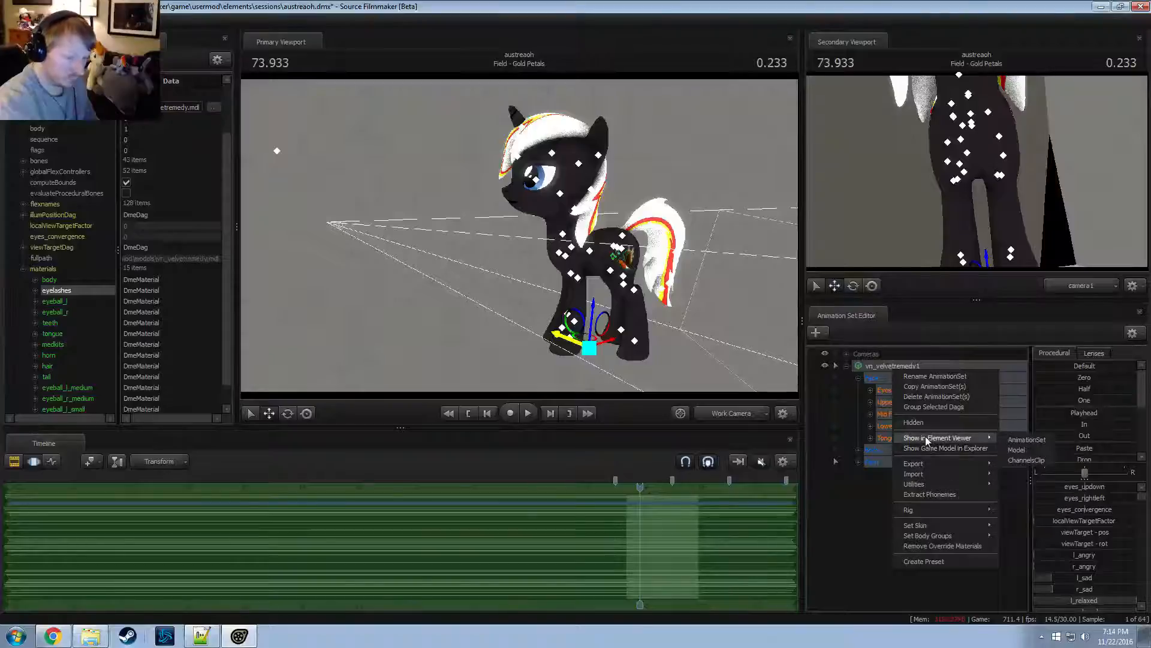
pyautogui.click(1020, 450)
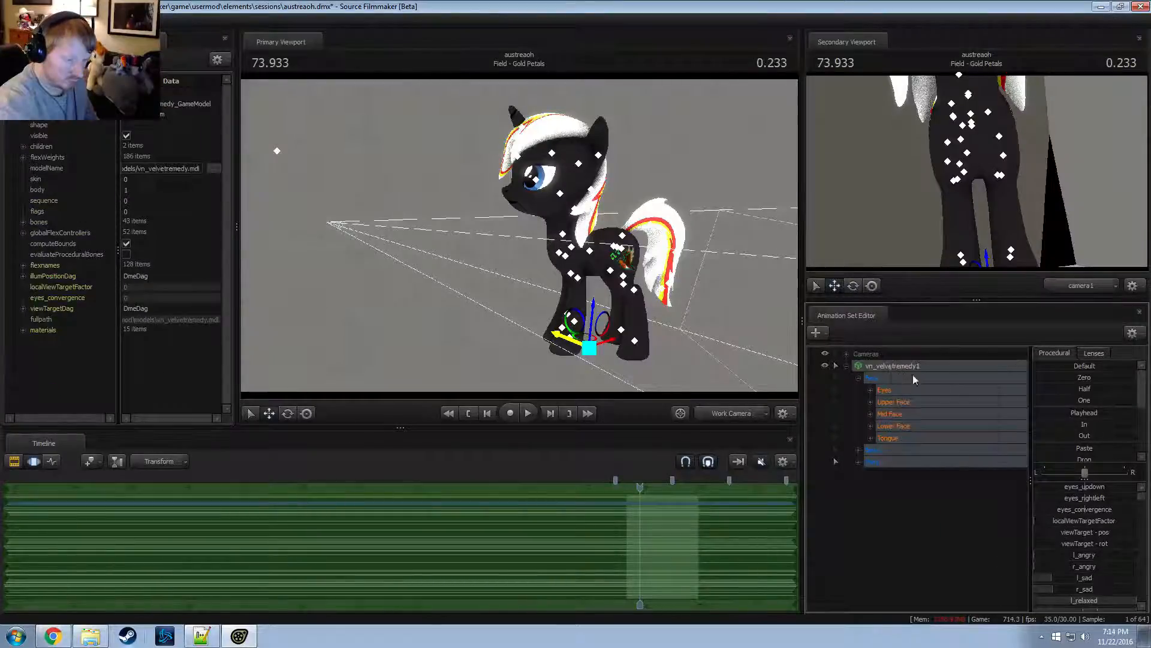
pyautogui.rightClick(893, 366)
pyautogui.click(24, 330)
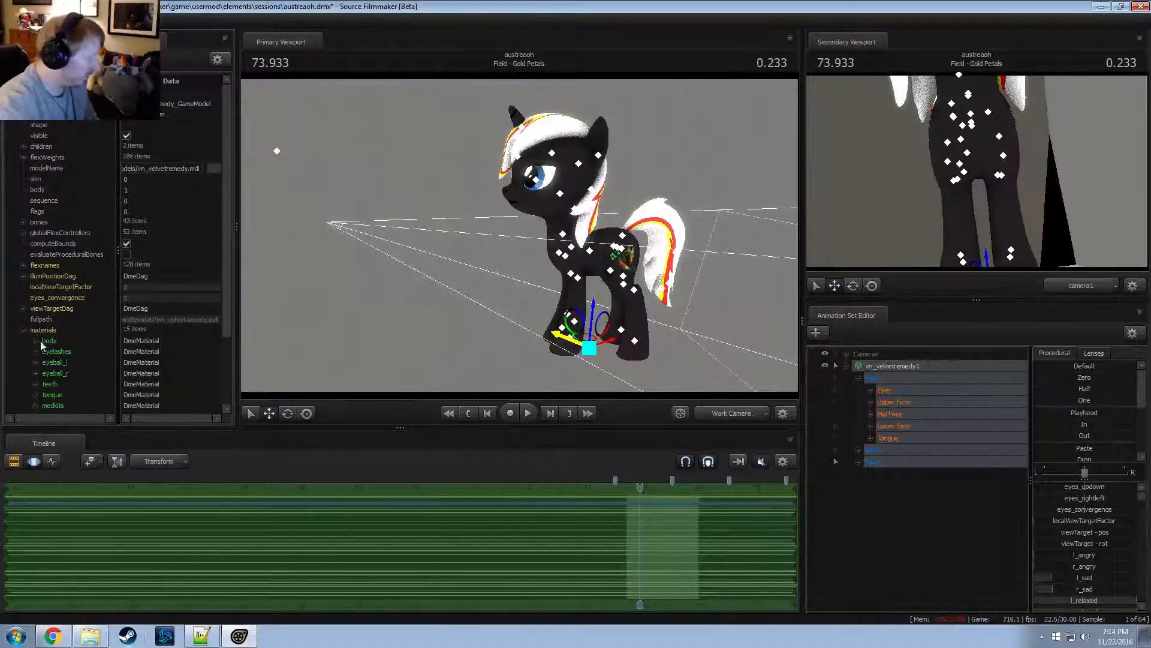
# Add a string attribute named $basetexture to the hair material
pyautogui.rightClick(42, 340)
pyautogui.click(20, 355)
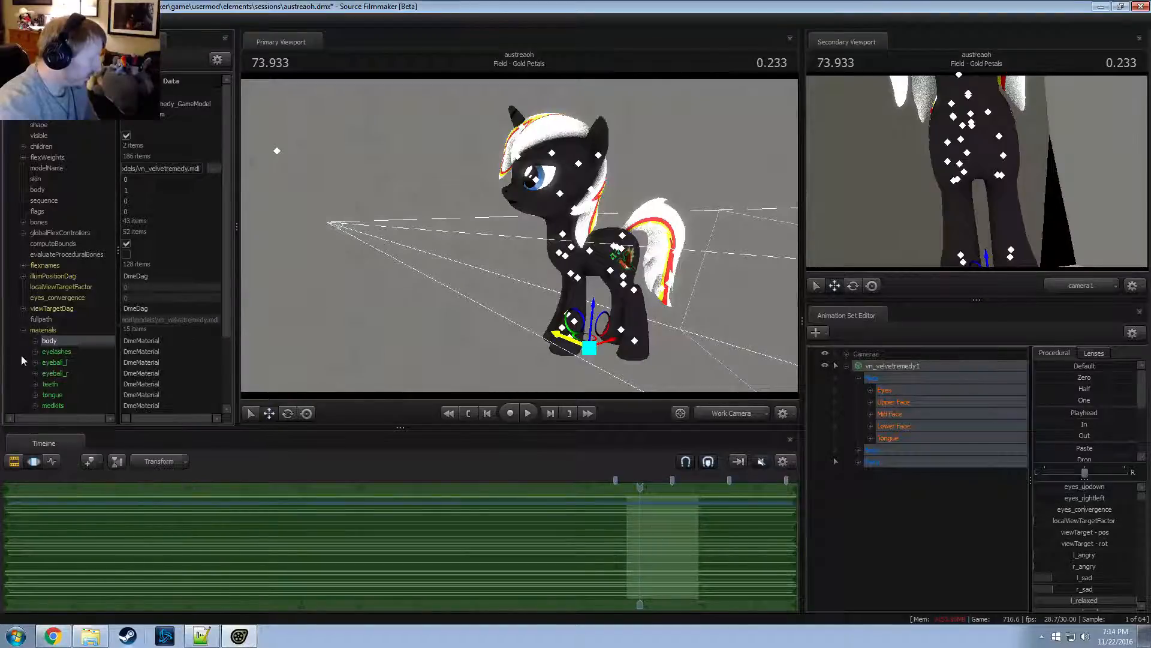
pyautogui.scroll(-3, 49, 366)
pyautogui.click(36, 342)
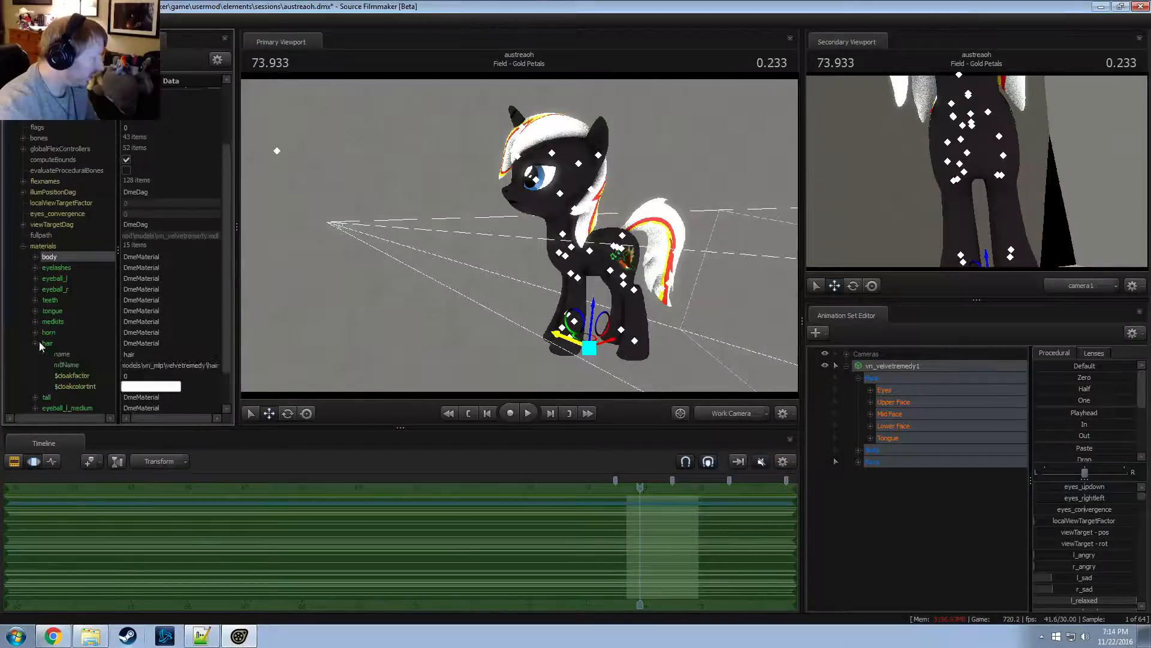
pyautogui.click(40, 342)
pyautogui.rightClick(52, 340)
pyautogui.moveTo(152, 430)
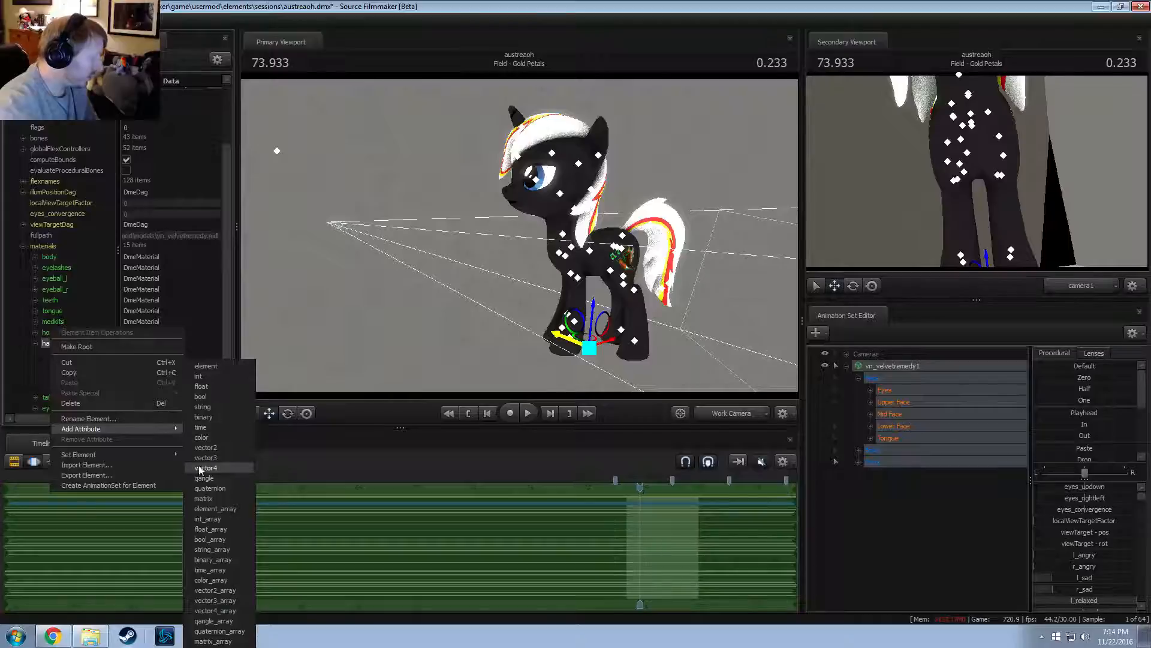
pyautogui.click(211, 408)
pyautogui.write('$bal')
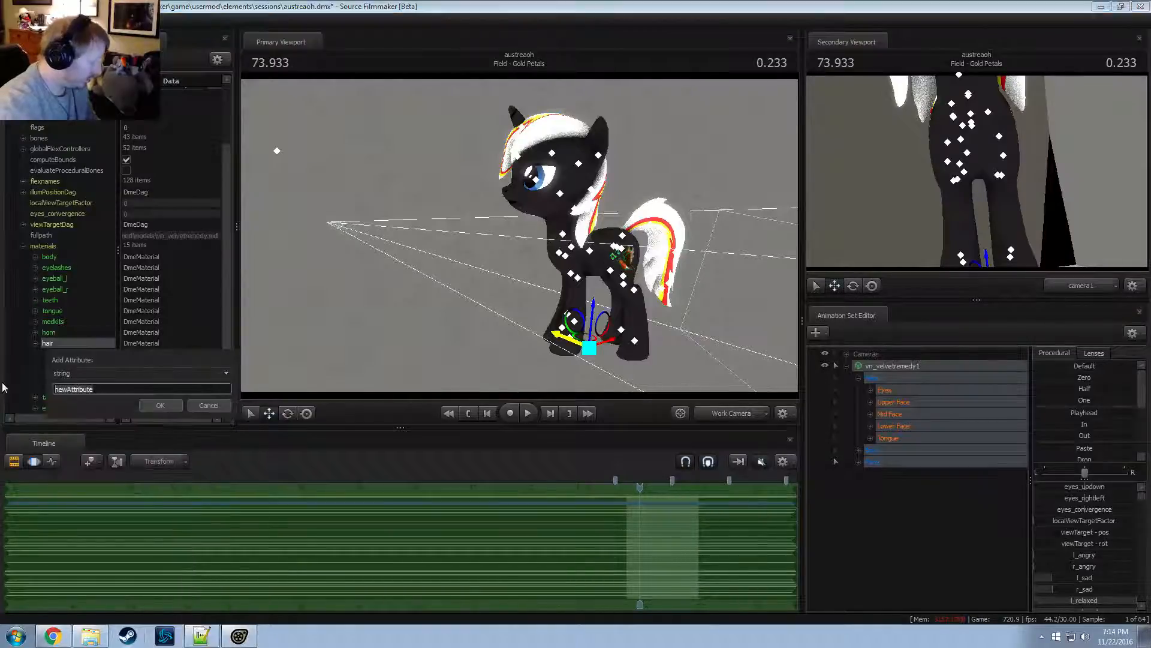
pyautogui.write('etexture')
pyautogui.press('Return')
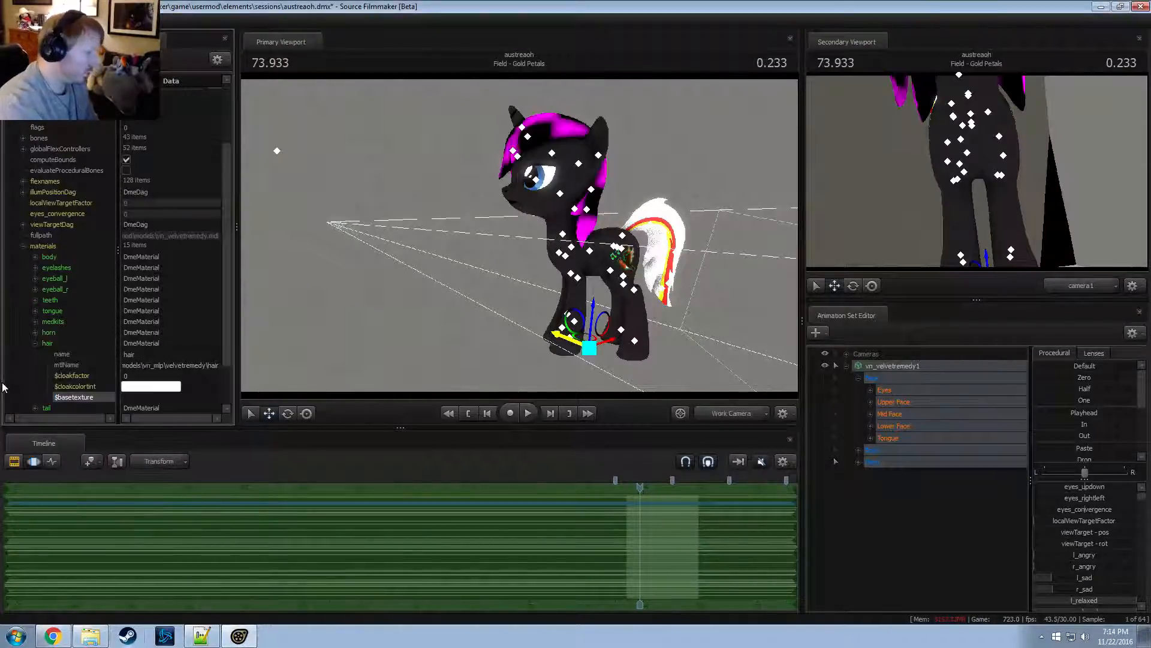
# Copy the hair material's mtlName path into $basetexture and change its folder so it reads models\vn_mlp\ticket\hair
pyautogui.click(160, 357)
pyautogui.click(158, 373)
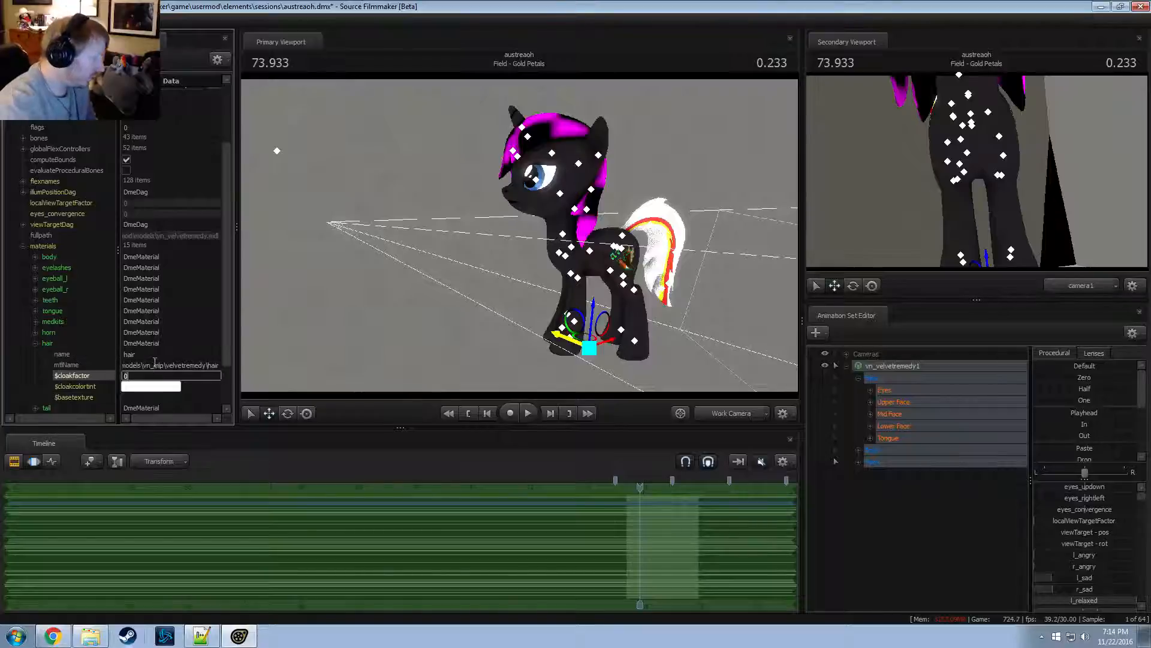
pyautogui.click(156, 367)
pyautogui.click(151, 397)
pyautogui.click(190, 391)
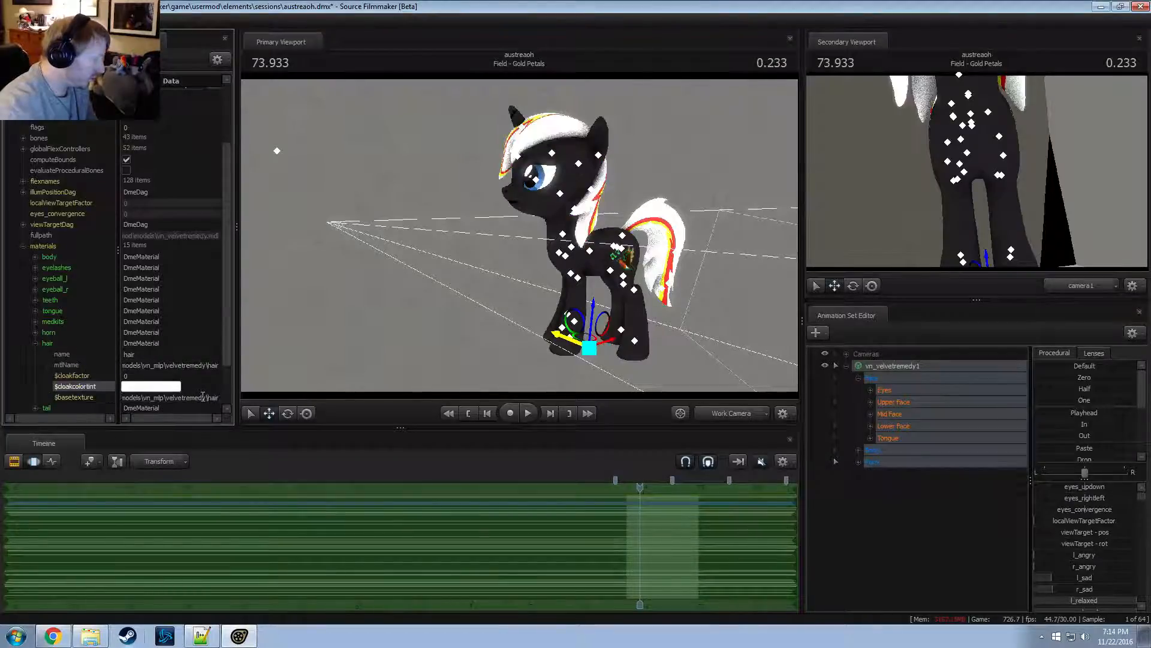
pyautogui.click(206, 398)
pyautogui.moveTo(207, 398); pyautogui.dragTo(170, 404)
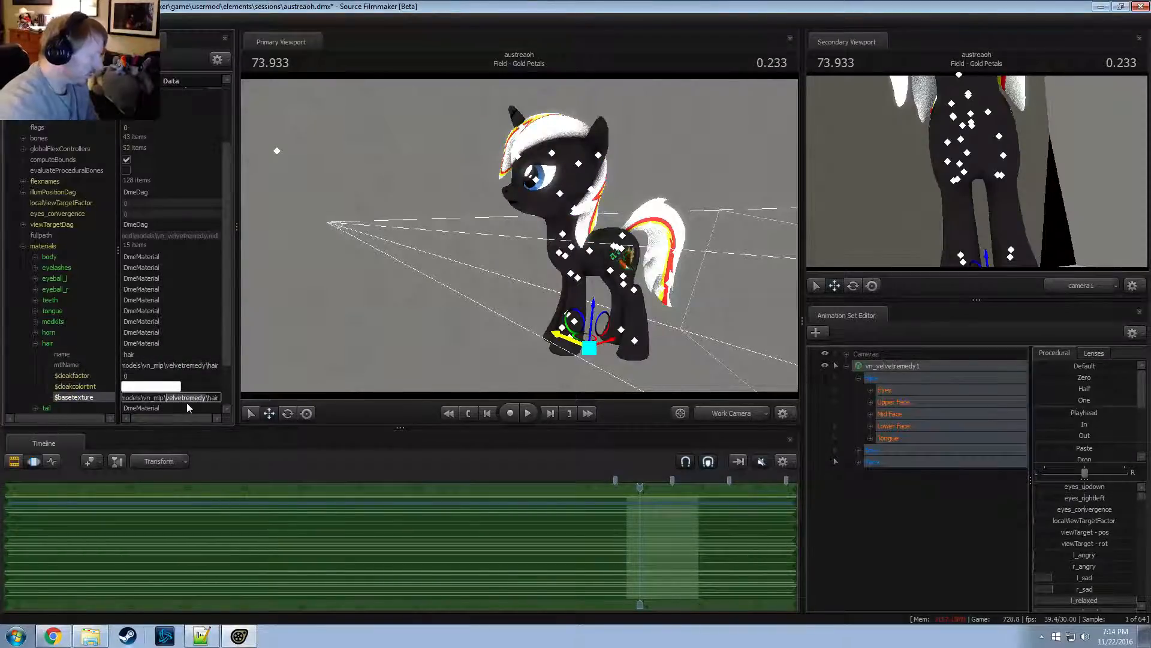
pyautogui.write('ticket')
pyautogui.click(172, 363)
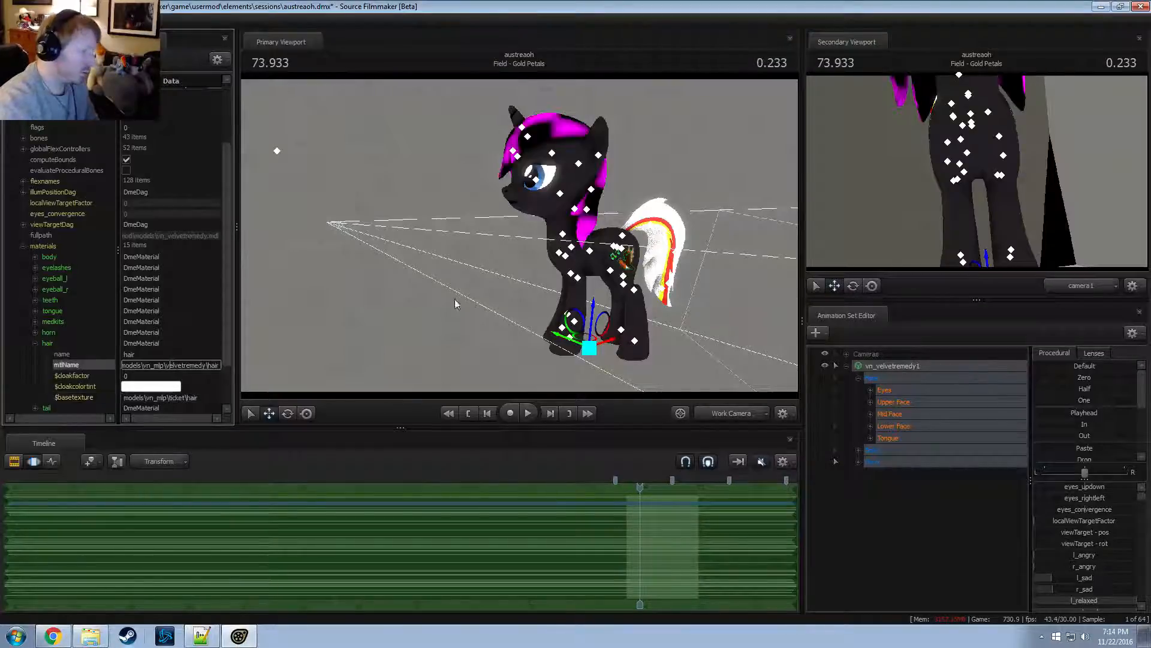
# Extend the hair's $basetexture path to models\vn_mlp\ticket\hair_front
pyautogui.moveTo(456, 301); pyautogui.dragTo(476, 312)
pyautogui.click(205, 398)
pyautogui.click(258, 396)
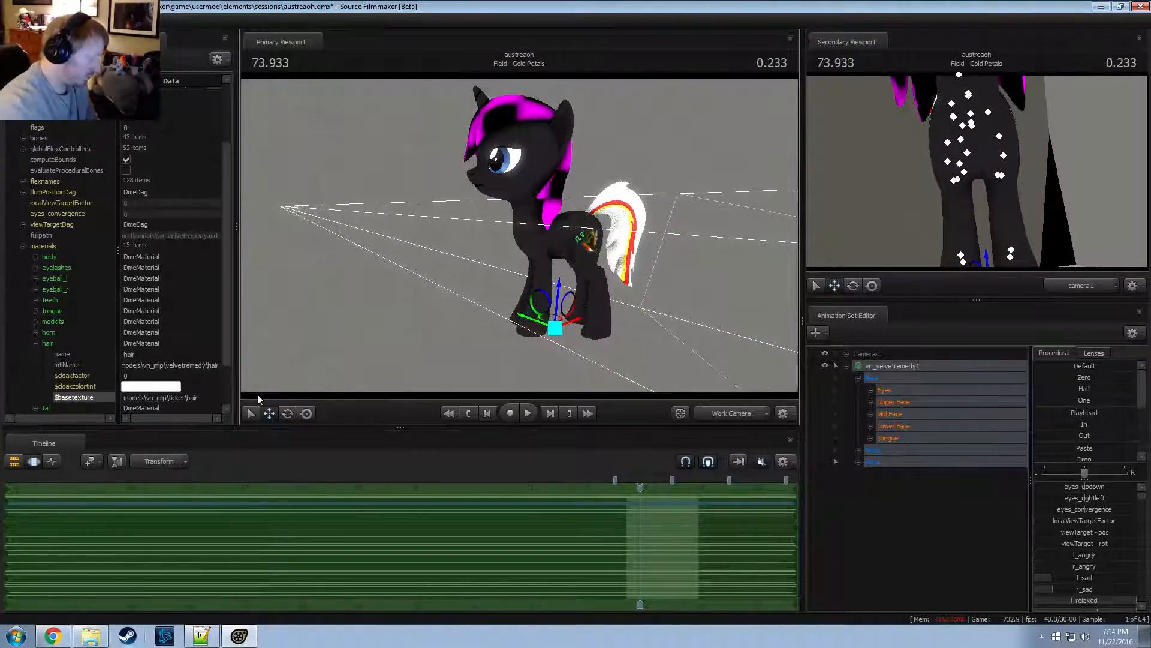
pyautogui.press('w')
pyautogui.click(156, 397)
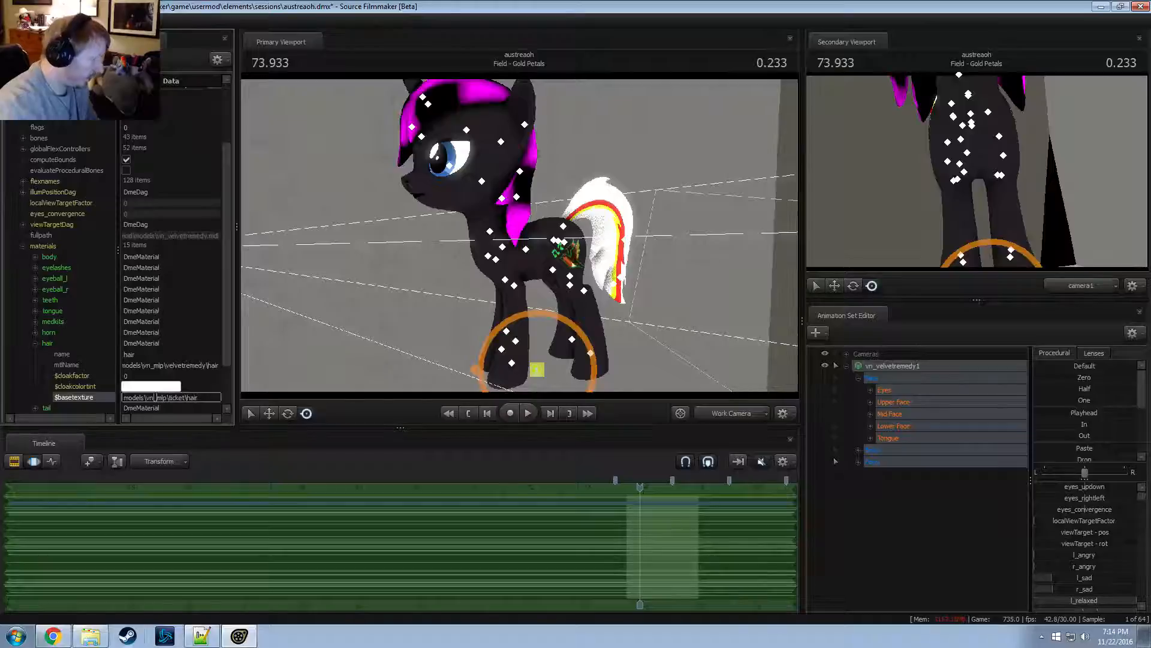
pyautogui.click(202, 398)
pyautogui.write('_front')
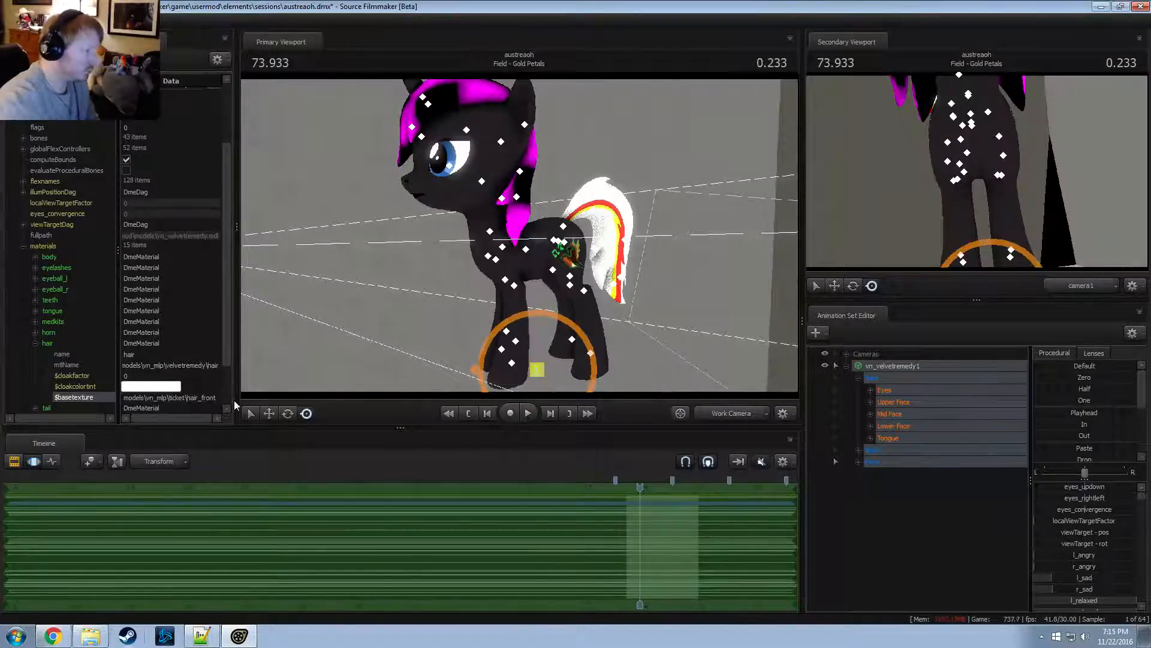
pyautogui.click(548, 252)
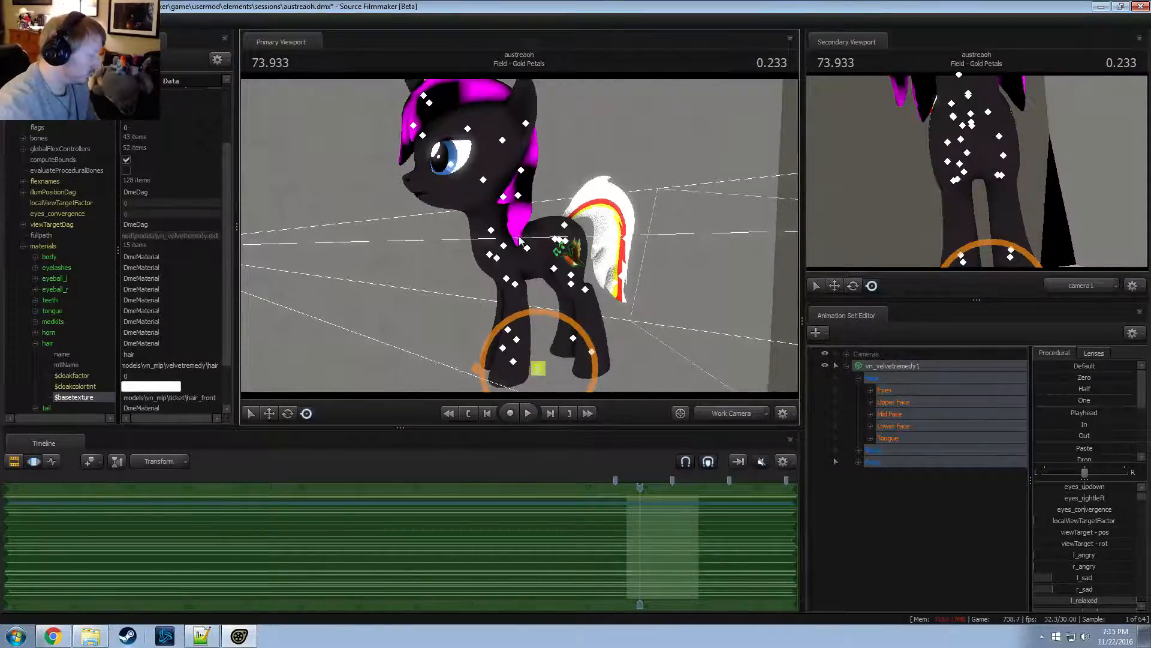
# Check the hair file names in the ticket folder and correct the hair's $basetexture to models\vn_mlp\ticket\hairfront
pyautogui.hotkey('alt', 'Tab')
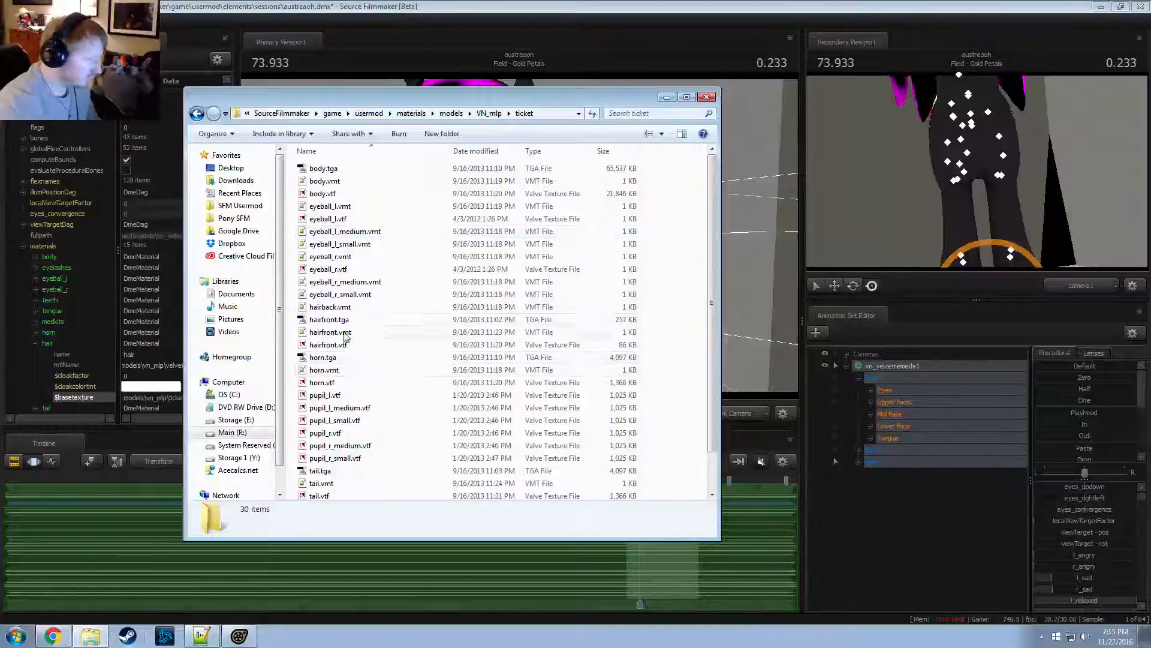
pyautogui.click(330, 307)
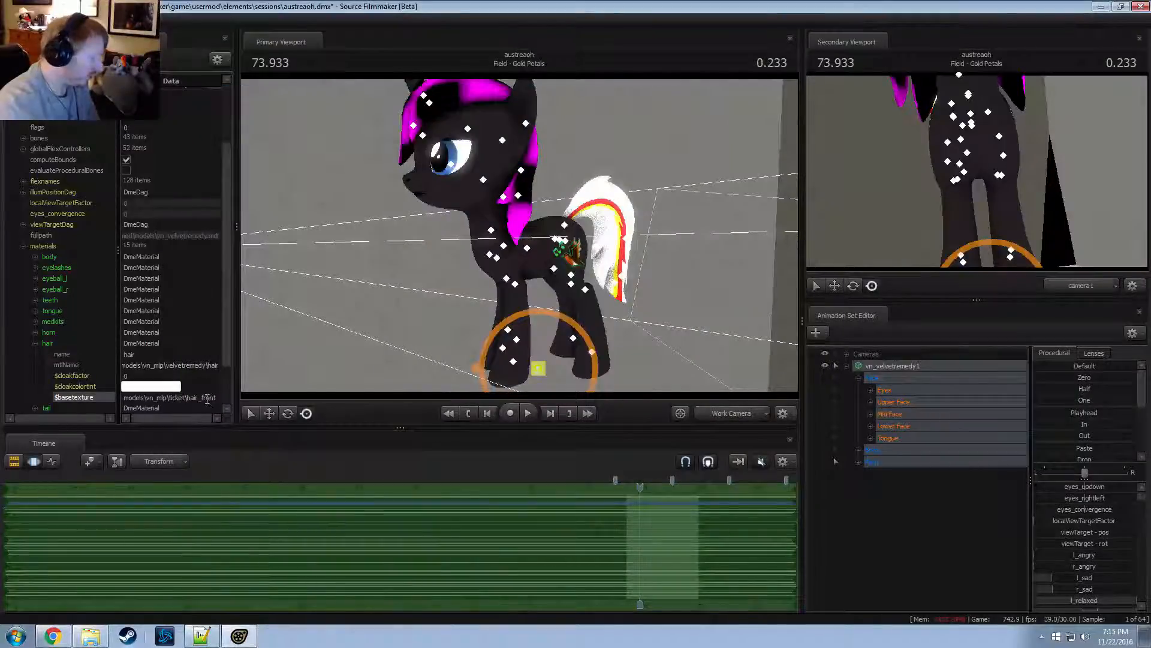
pyautogui.click(205, 398)
pyautogui.press('BackSpace')
pyautogui.moveTo(284, 358); pyautogui.dragTo(743, 312)
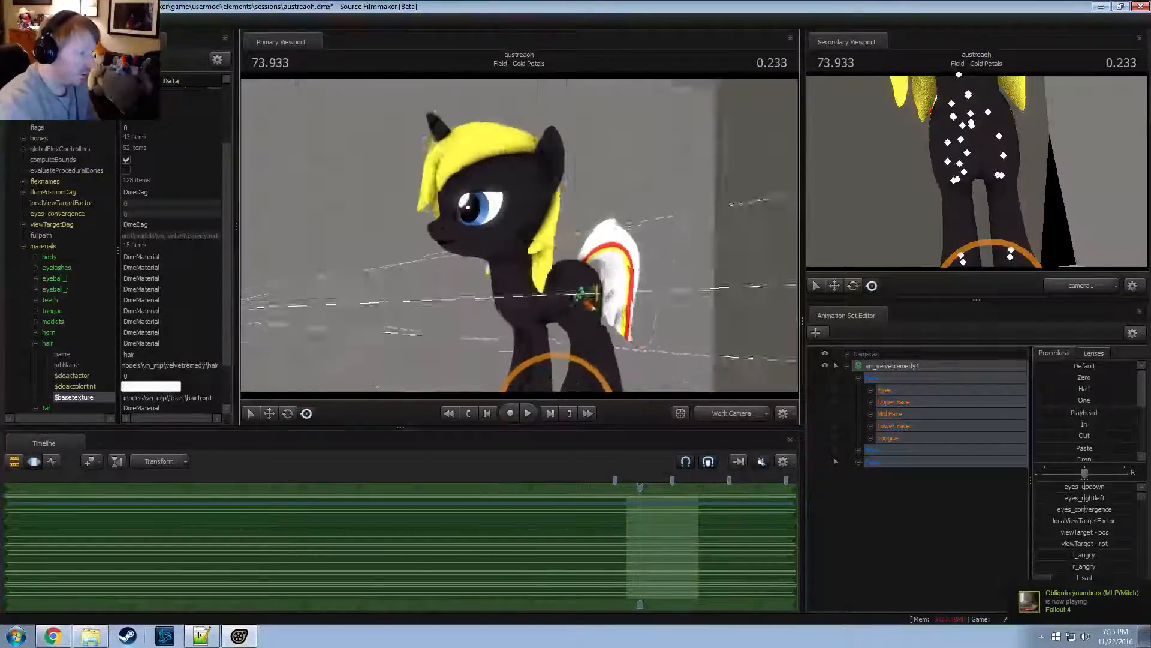
pyautogui.keyDown('alt'); pyautogui.moveTo(624, 360); pyautogui.dragTo(725, 422); pyautogui.keyUp('alt')
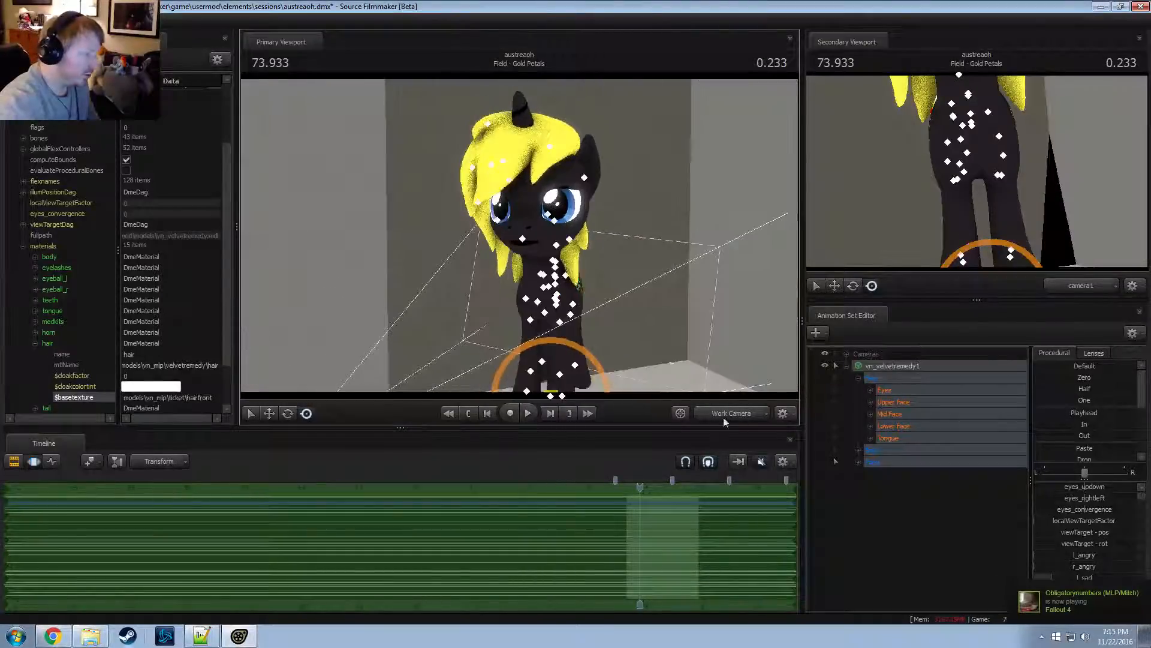
# Check the model's horn body group options and add a float attribute named $alpha to the horn material to hide it
pyautogui.rightClick(887, 369)
pyautogui.moveTo(941, 533)
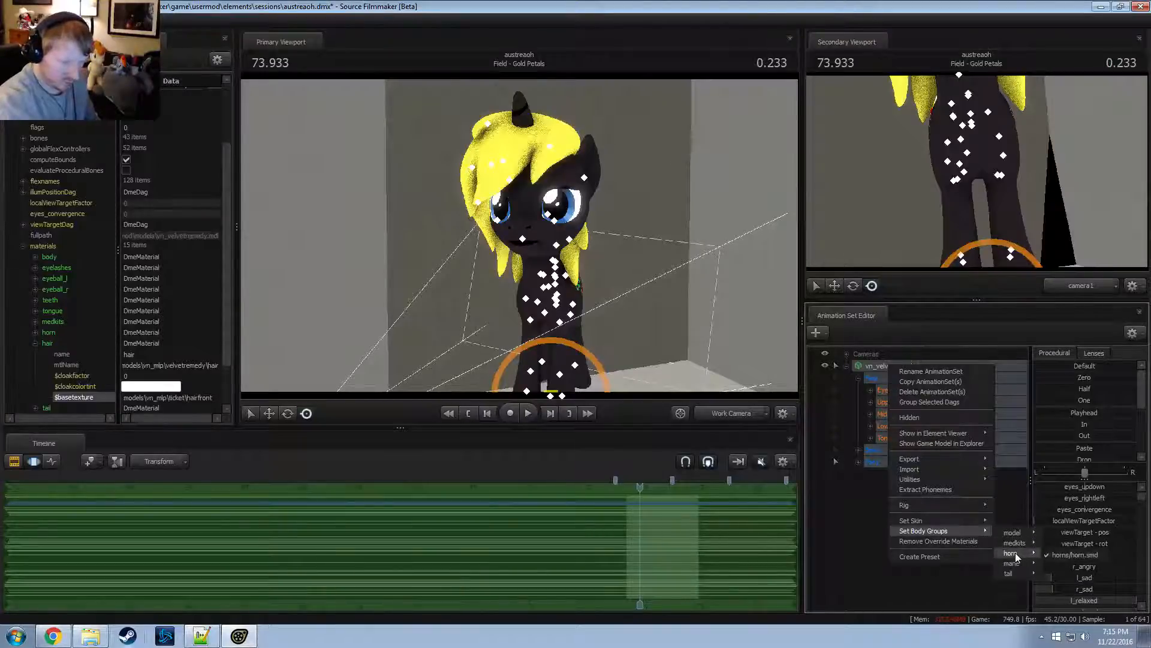
pyautogui.click(36, 339)
pyautogui.rightClick(48, 332)
pyautogui.moveTo(90, 418)
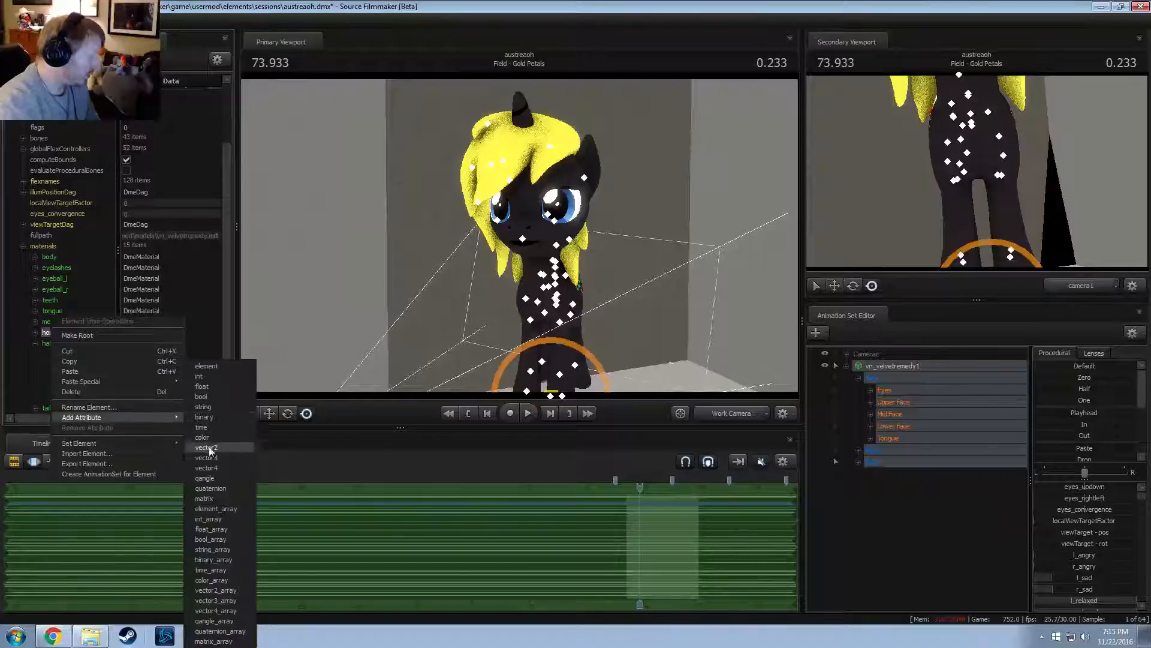
pyautogui.click(203, 406)
pyautogui.click(82, 363)
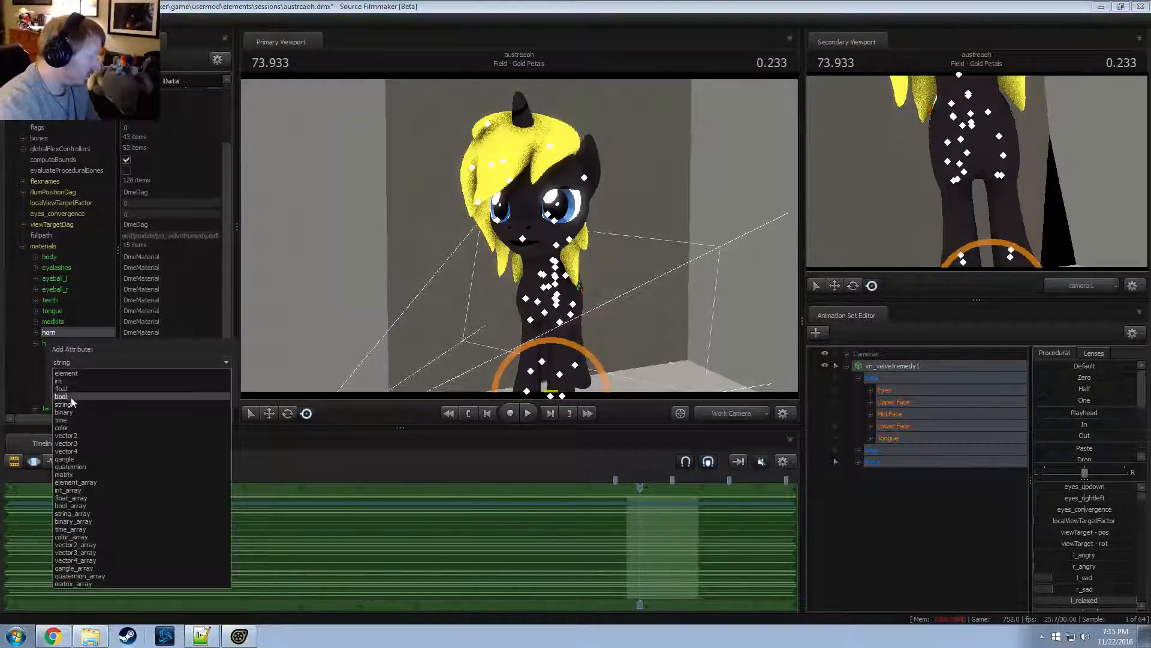
pyautogui.click(61, 388)
pyautogui.write('$cloakfactor')
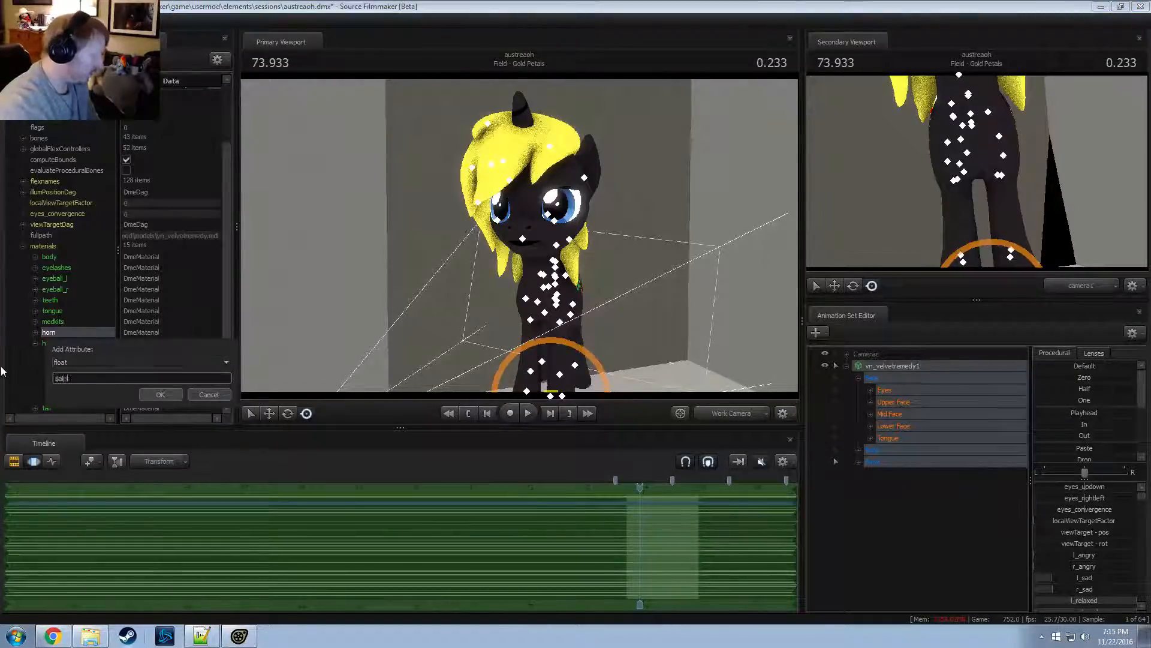
pyautogui.press('Return')
pyautogui.moveTo(519, 235); pyautogui.dragTo(590, 215)
pyautogui.moveTo(512, 256)
pyautogui.mouseDown()
pyautogui.moveTo(501, 241)
pyautogui.moveTo(579, 240)
pyautogui.moveTo(537, 243)
pyautogui.moveTo(499, 274)
pyautogui.moveTo(429, 267)
pyautogui.moveTo(519, 235)
pyautogui.mouseUp()
pyautogui.hotkey('alt', 'Tab')
pyautogui.hotkey('alt', 'Tab')
# Copy the hair material's $basetexture path
pyautogui.click(36, 342)
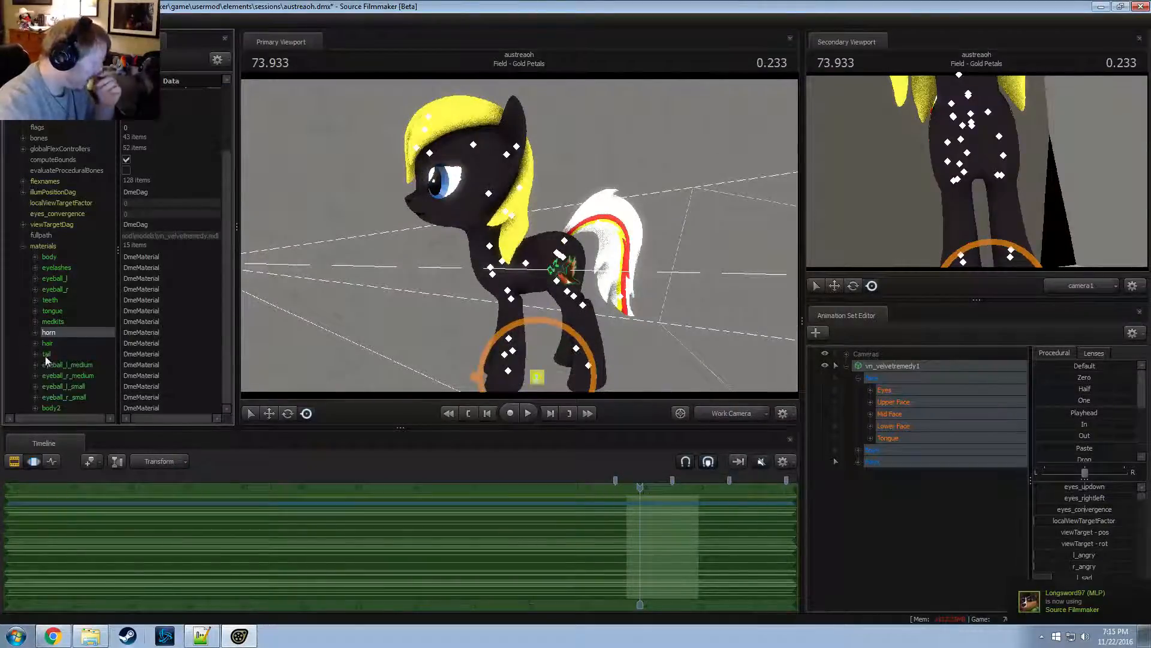
pyautogui.rightClick(47, 343)
pyautogui.click(99, 380)
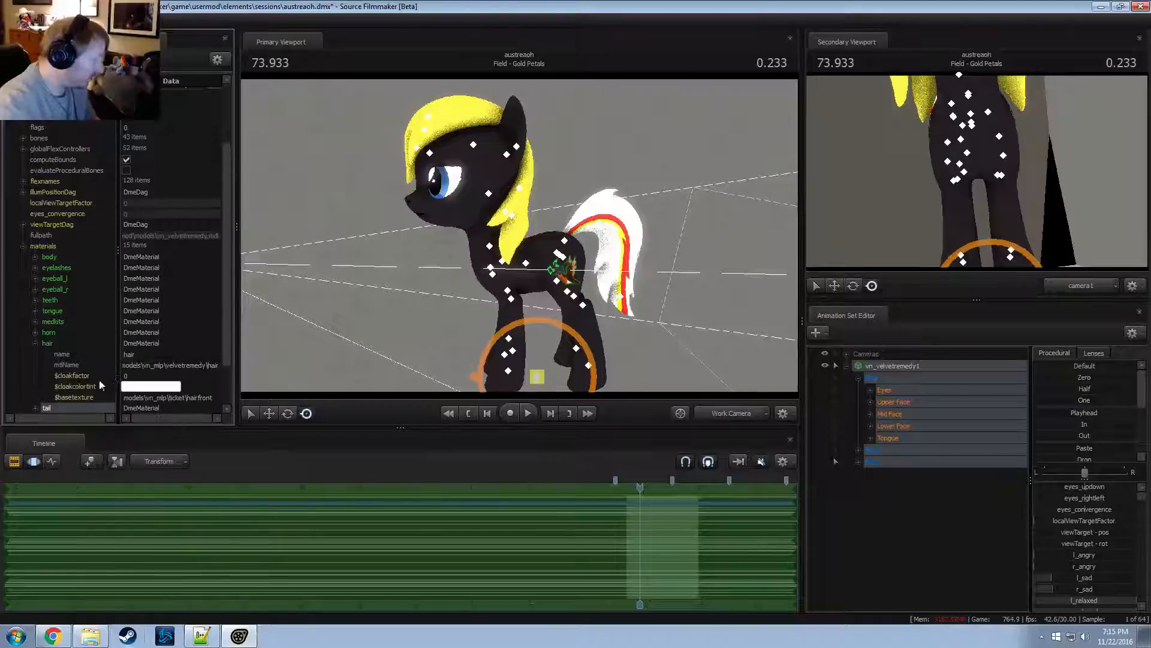
pyautogui.click(157, 397)
pyautogui.click(33, 342)
# Add a string attribute named $basetexture to the tail material
pyautogui.rightClick(45, 354)
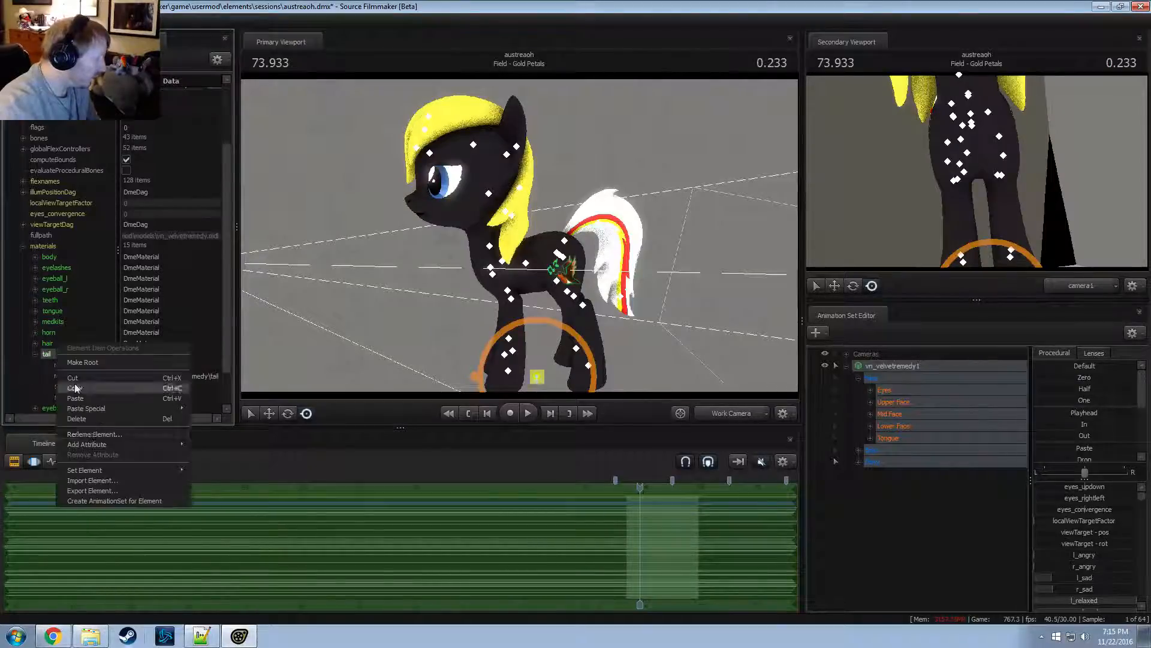
pyautogui.moveTo(119, 444)
pyautogui.click(209, 407)
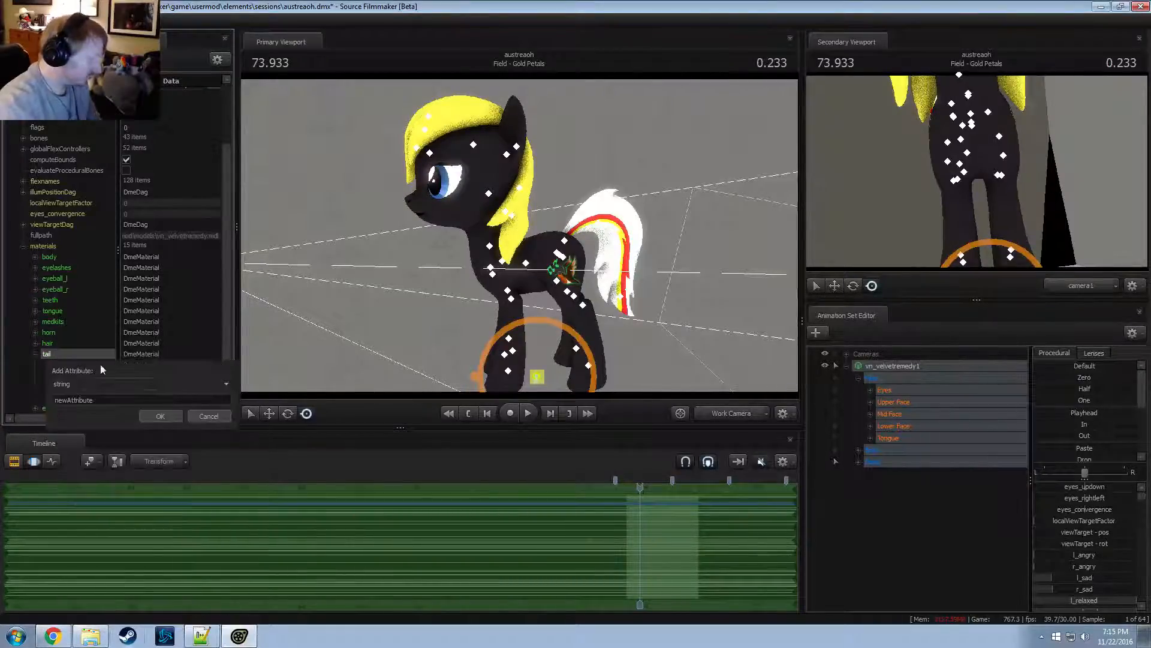
pyautogui.write('#')
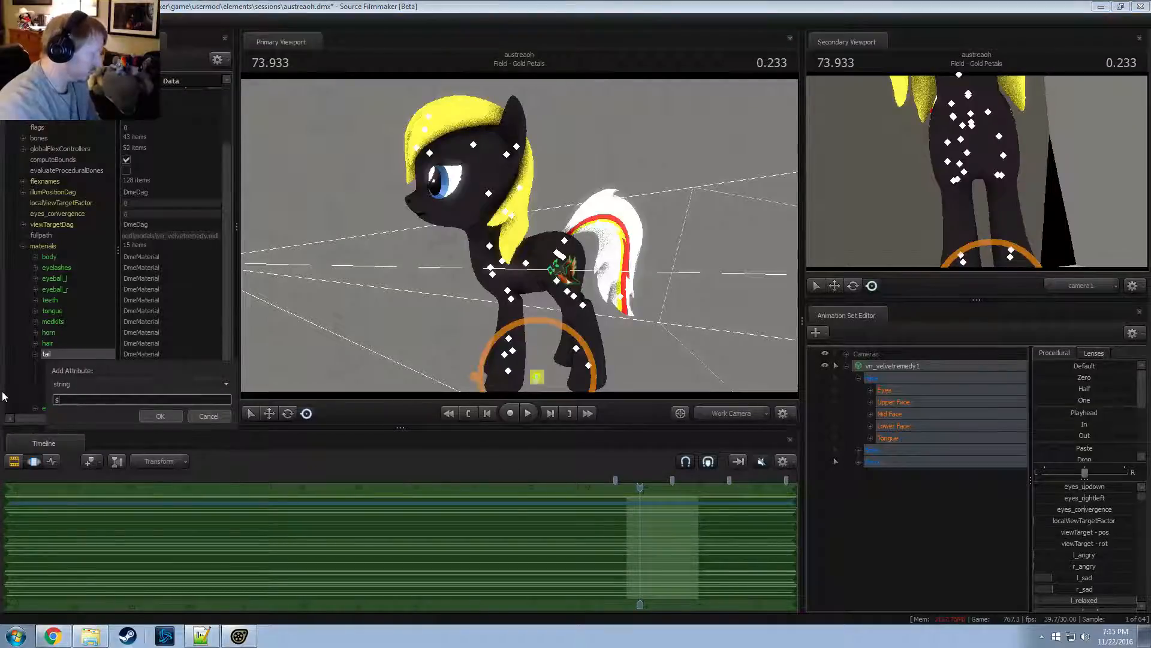
pyautogui.write('basetexture')
pyautogui.press('Return')
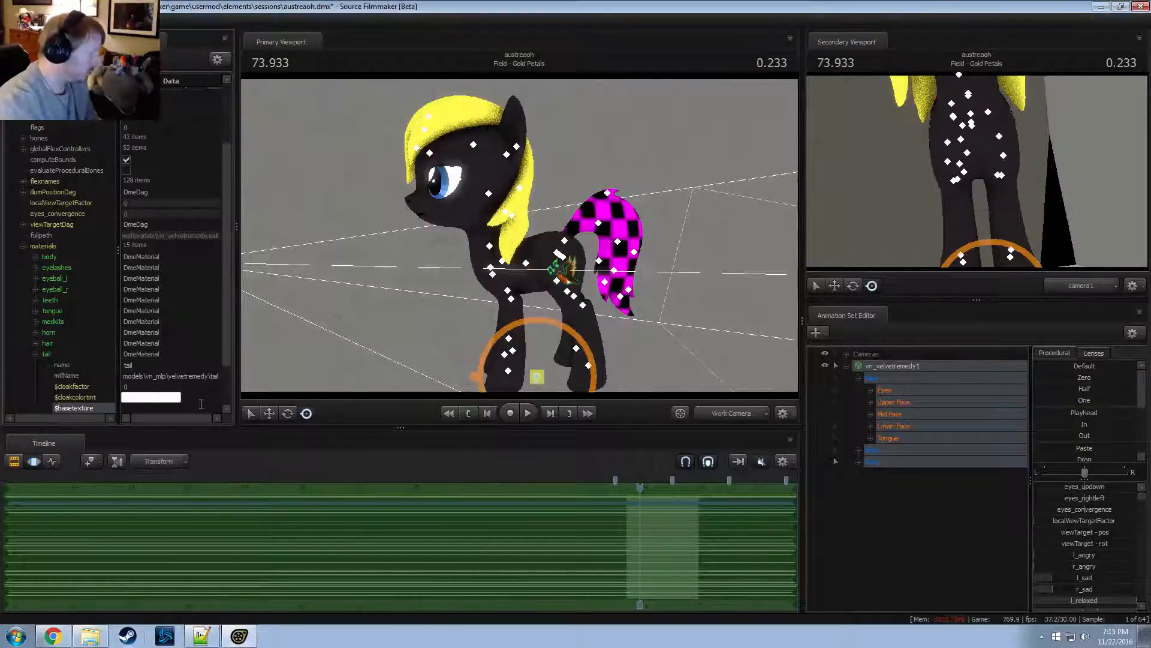
# Try to set the tail material's $basetexture to tail
pyautogui.click(180, 408)
pyautogui.write('models\\vn_mlp\\ticket\\hairfront')
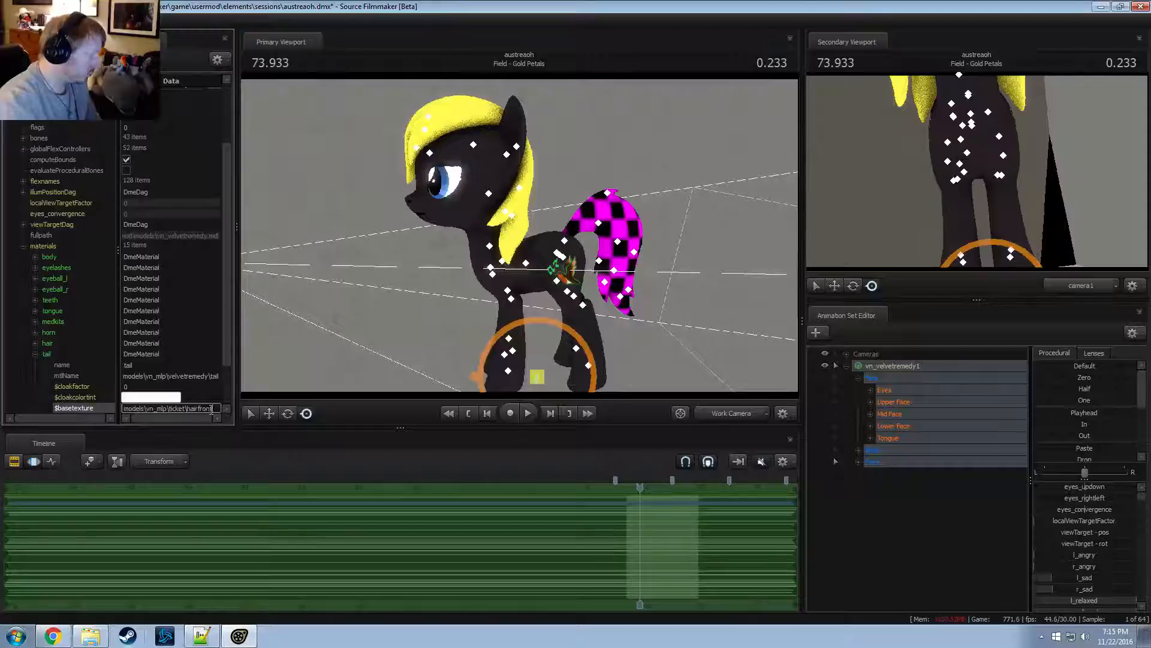
pyautogui.hotkey('ctrl', 'a')
pyautogui.write('tail')
pyautogui.press('Return')
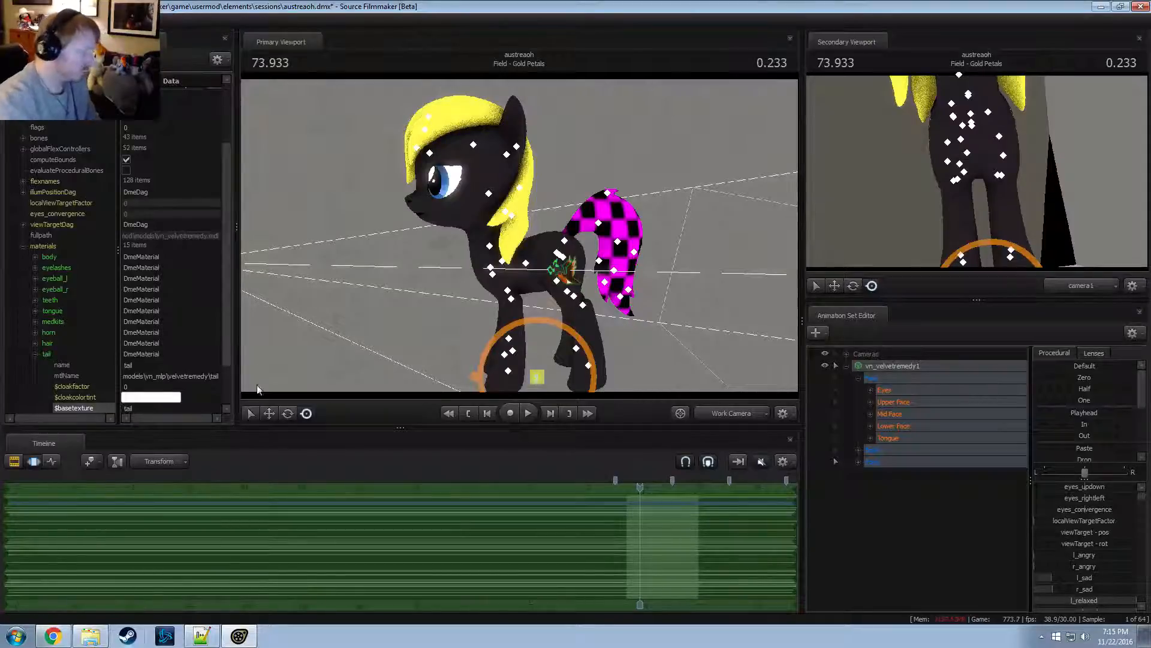
# Set the tail material's $basetexture to models\vn_mlp\ticket\tail, reusing the copied hair path
pyautogui.click(169, 408)
pyautogui.write('models\\vn_mlp\\ticket\\hairfront')
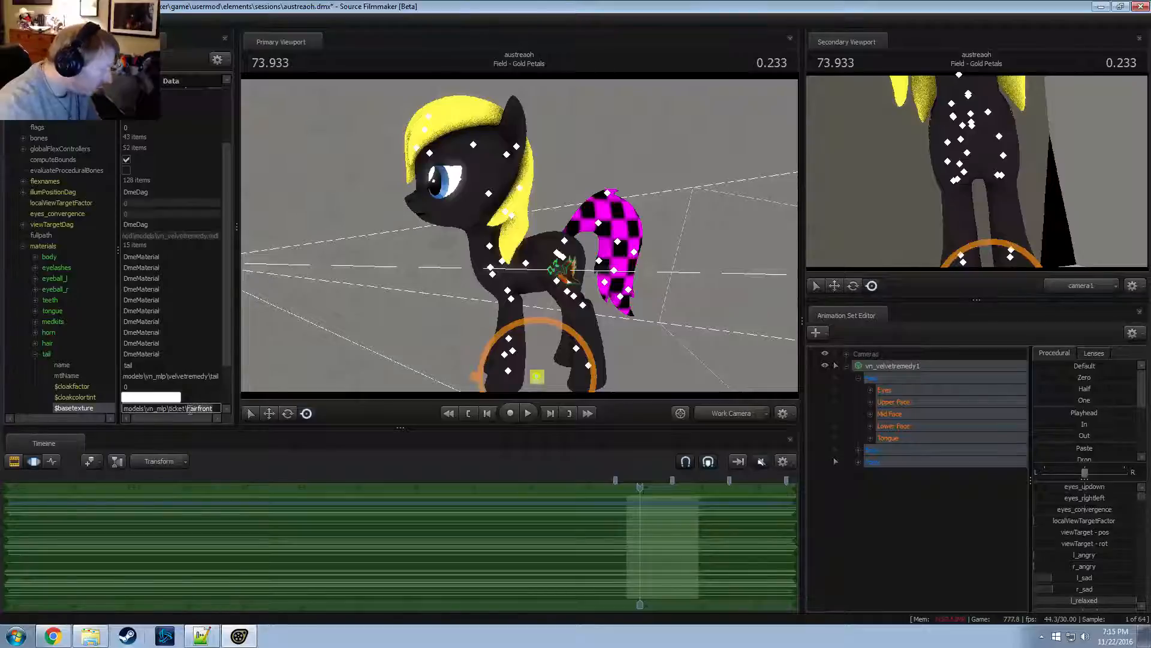
pyautogui.write('tail')
pyautogui.press('Return')
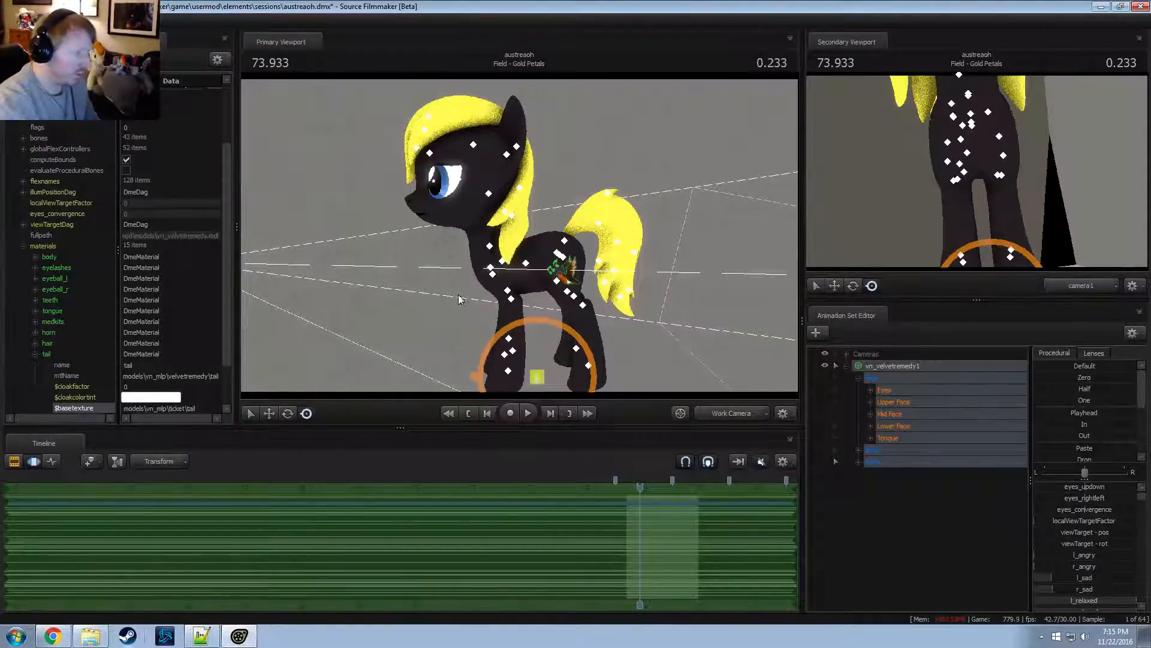
pyautogui.keyDown('alt'); pyautogui.moveTo(460, 300); pyautogui.dragTo(519, 255); pyautogui.keyUp('alt')
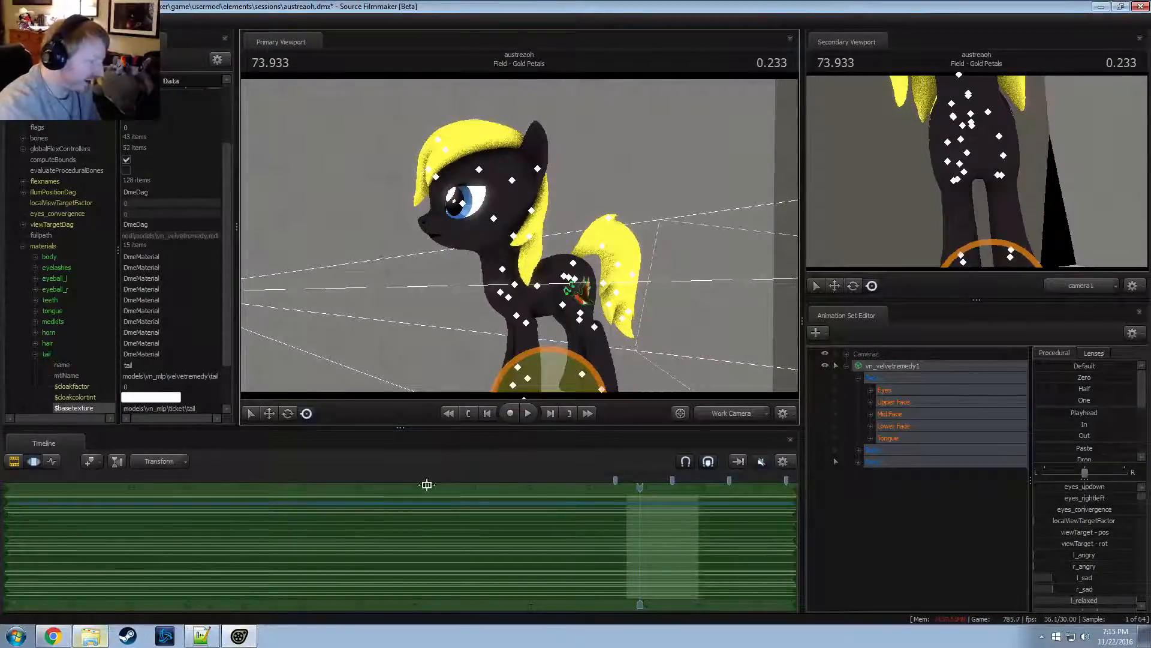
pyautogui.moveTo(434, 337); pyautogui.dragTo(501, 257)
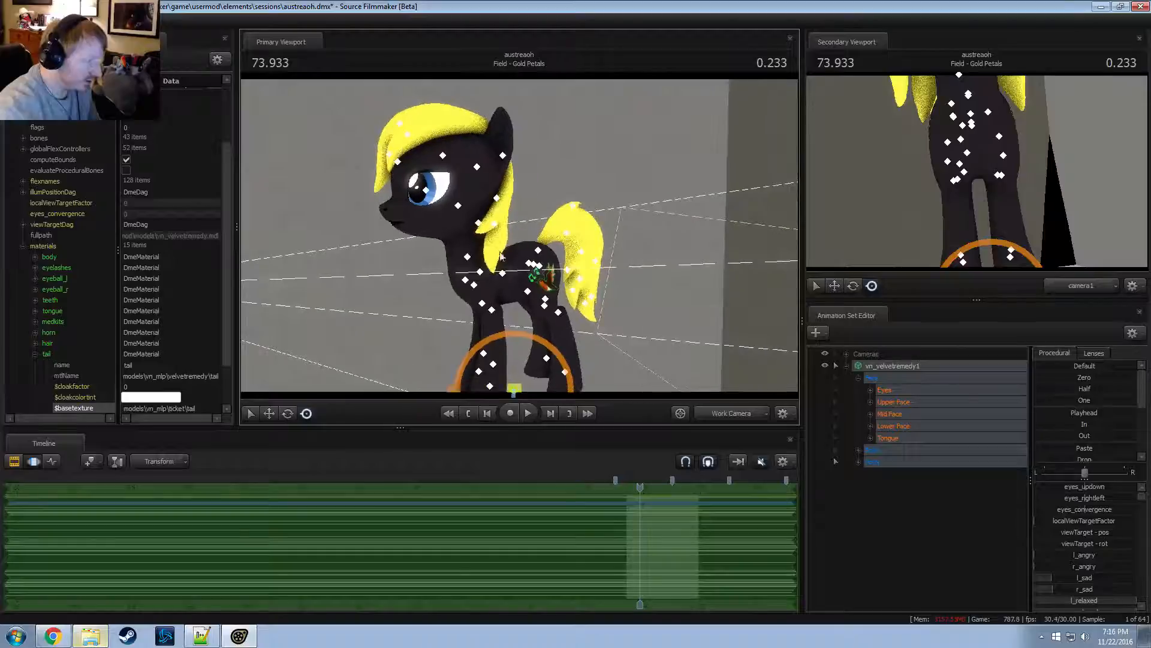
# Switch to File Explorer and open the carrottop folder inside materials\models\VN_mlp
pyautogui.click(91, 636)
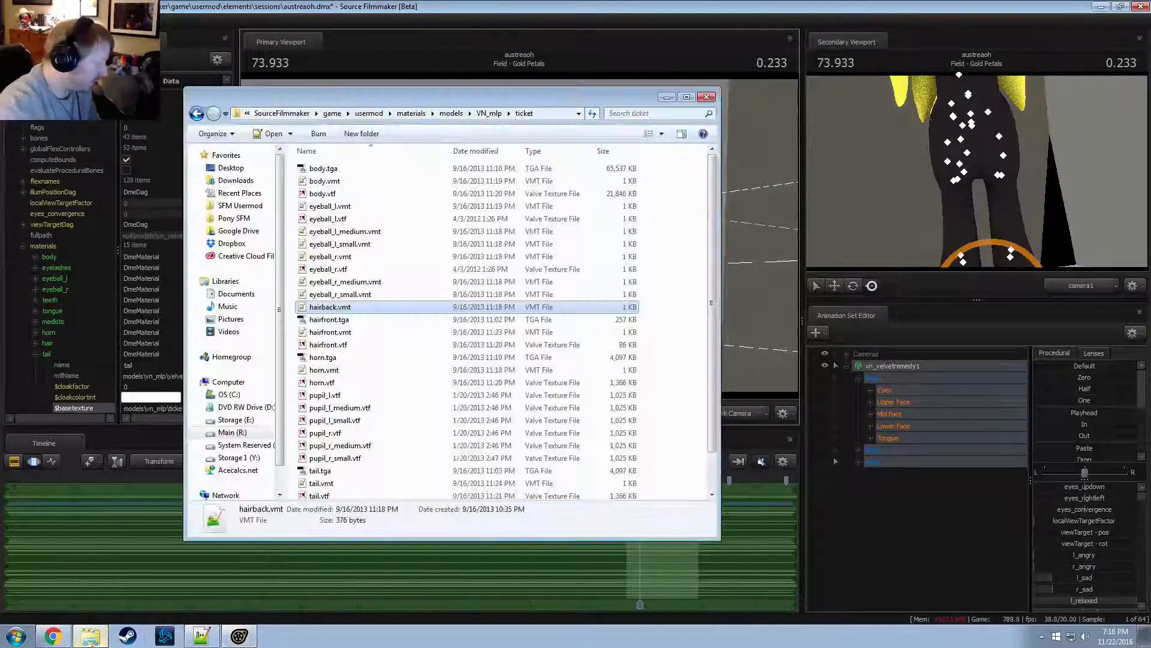
pyautogui.click(493, 115)
pyautogui.click(344, 279)
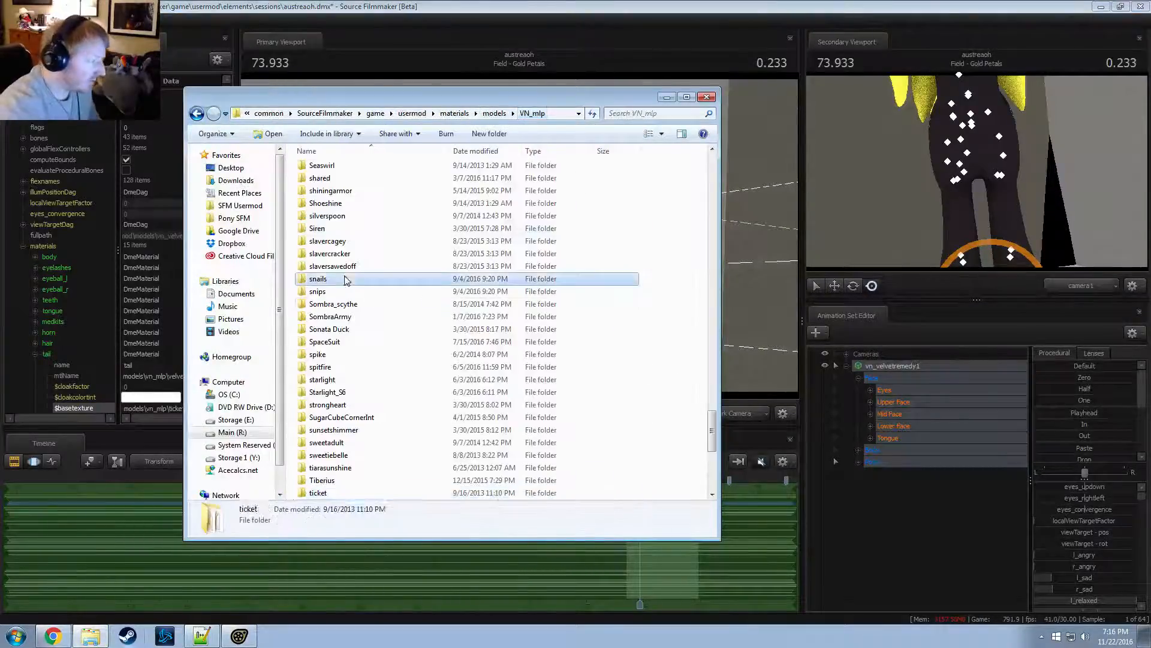
pyautogui.scroll(5, 339, 310)
pyautogui.scroll(9, 336, 311)
pyautogui.rightClick(333, 314)
pyautogui.click(346, 232)
pyautogui.scroll(20, 338, 252)
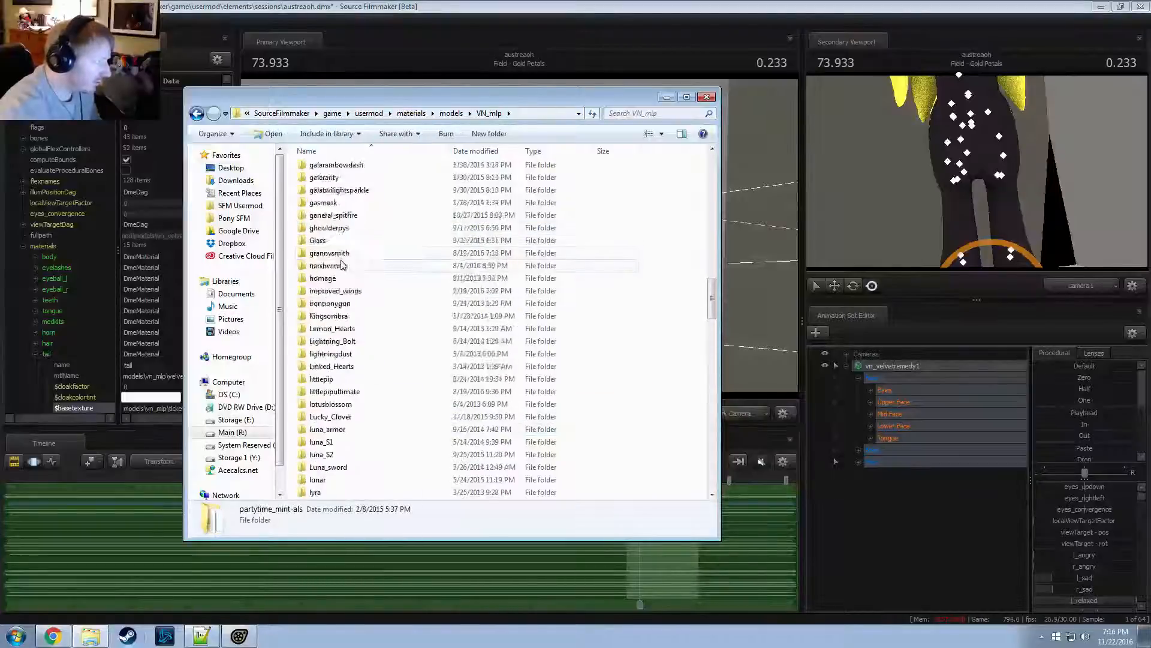
pyautogui.scroll(5, 340, 282)
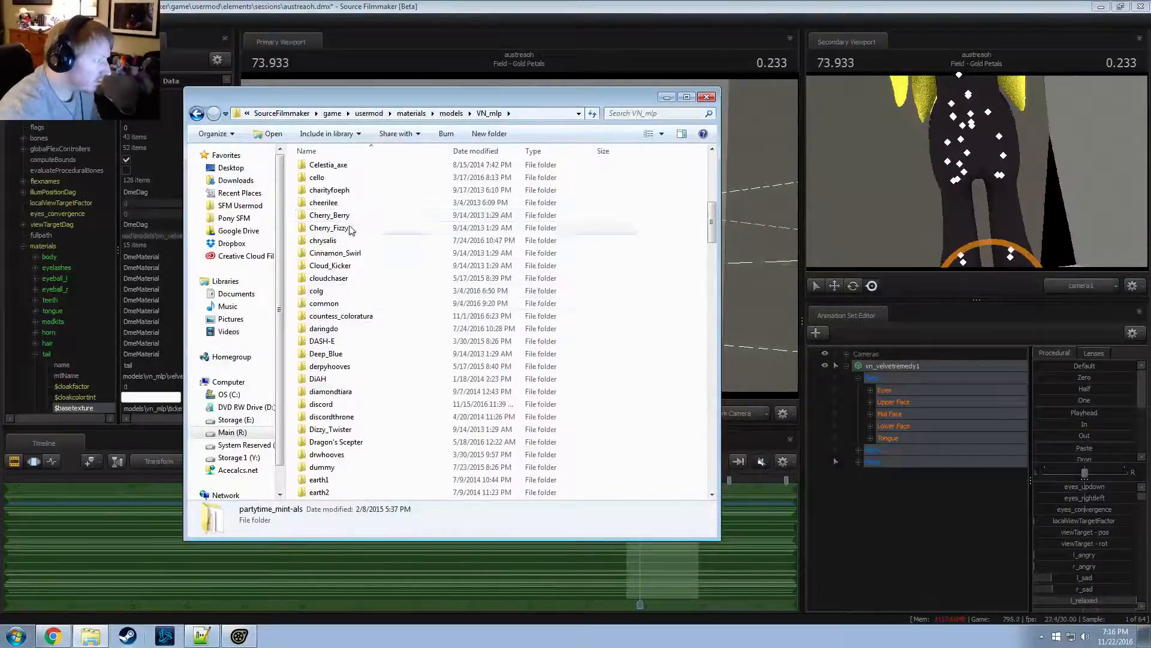
pyautogui.doubleClick(323, 178)
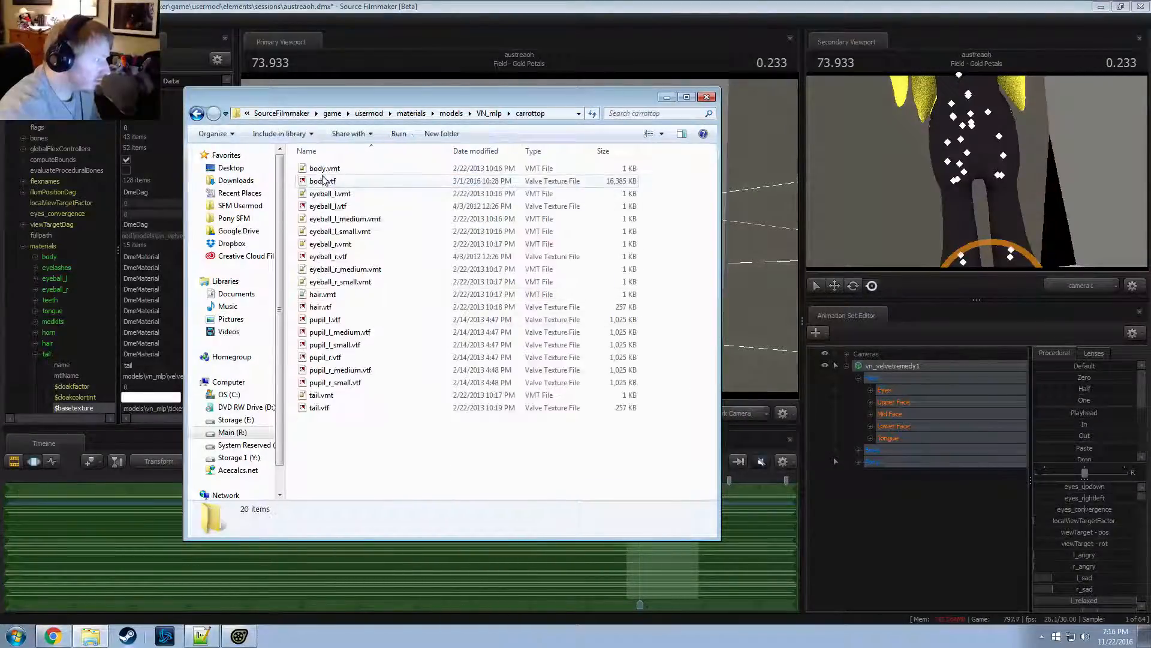
# Open the carrottop texture body.vtf in the VTF editor
pyautogui.click(322, 181)
pyautogui.doubleClick(322, 181)
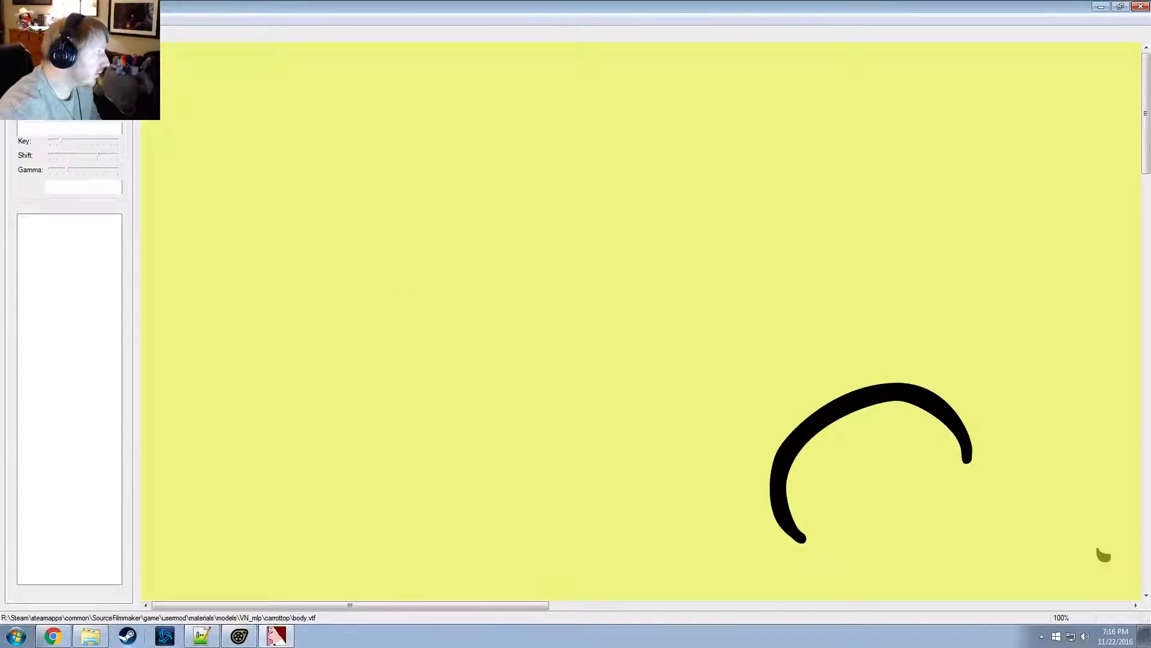
pyautogui.click(8, 19)
pyautogui.click(33, 77)
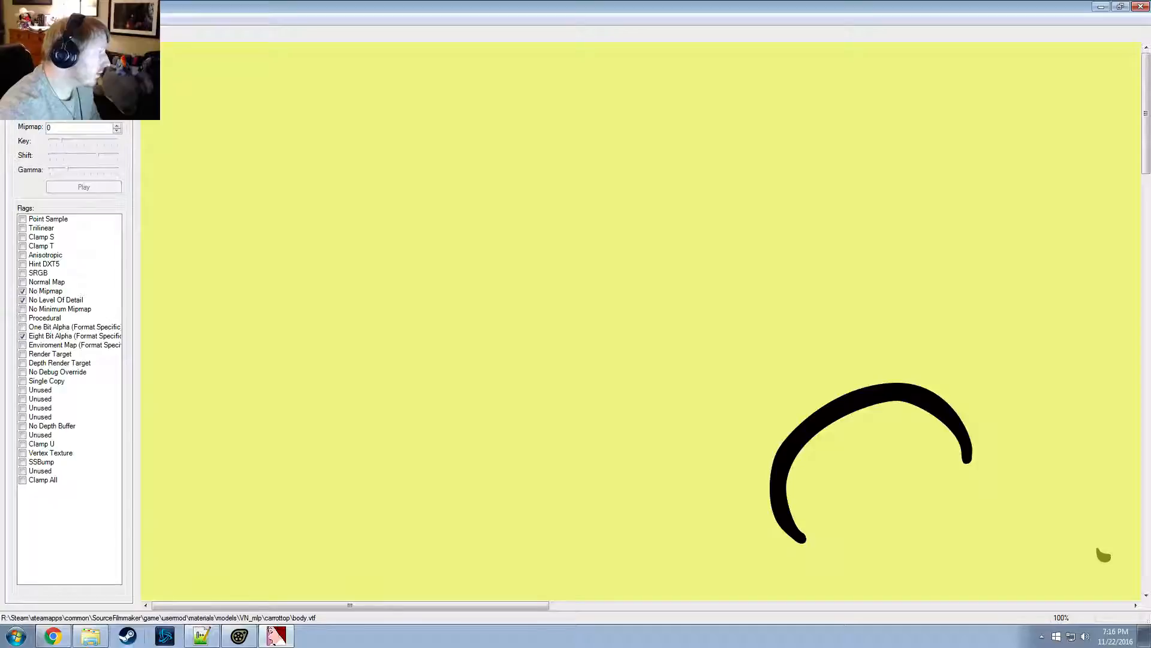
pyautogui.press('Escape')
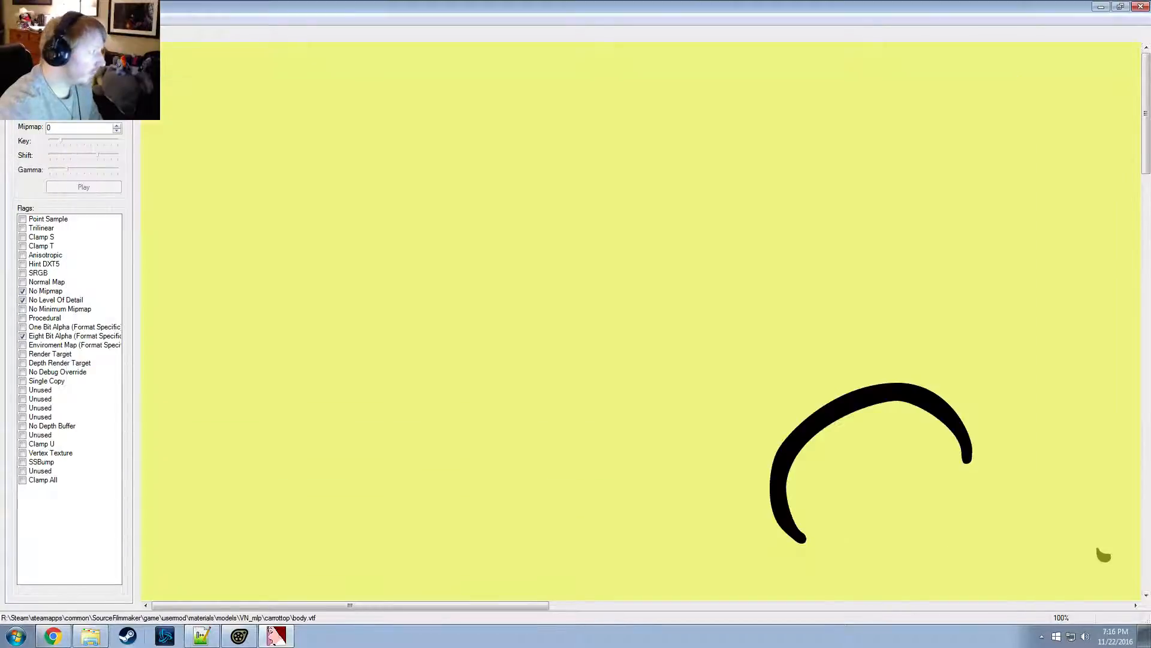
# Export the body texture as body.tga into the carrottop folder, using the folder path copied from File Explorer
pyautogui.click(9, 20)
pyautogui.click(36, 109)
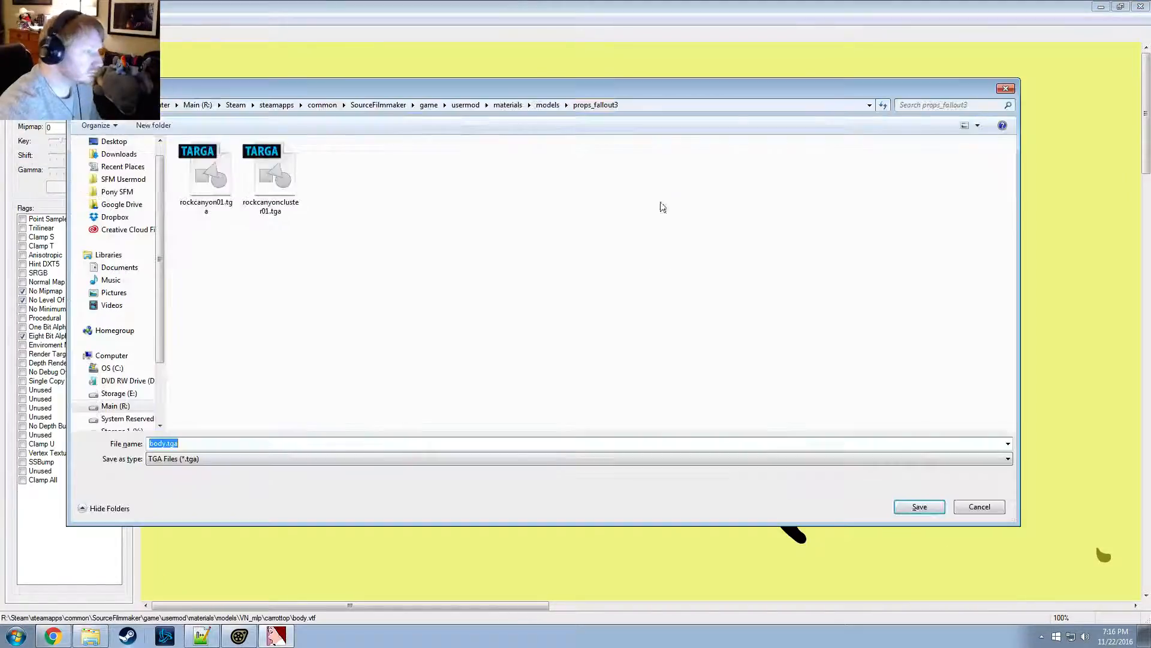
pyautogui.hotkey('alt', 'Tab')
pyautogui.click(562, 114)
pyautogui.hotkey('ctrl', 'c')
pyautogui.hotkey('alt', 'Tab')
pyautogui.click(664, 107)
pyautogui.hotkey('ctrl', 'v')
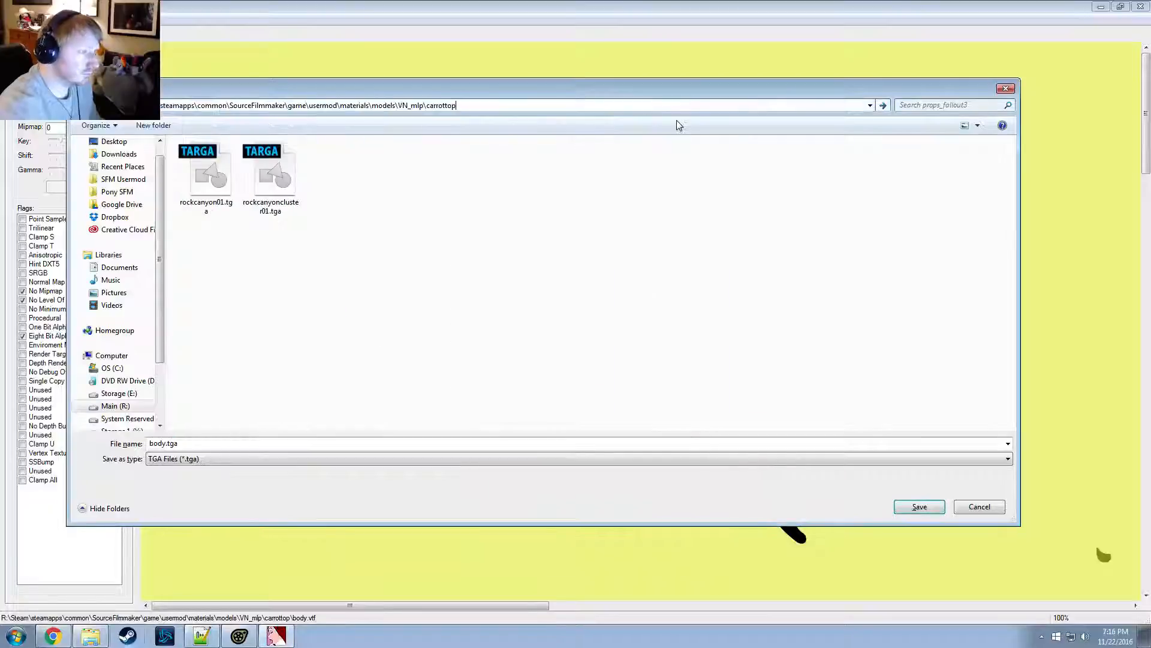
pyautogui.press('Return')
pyautogui.click(919, 507)
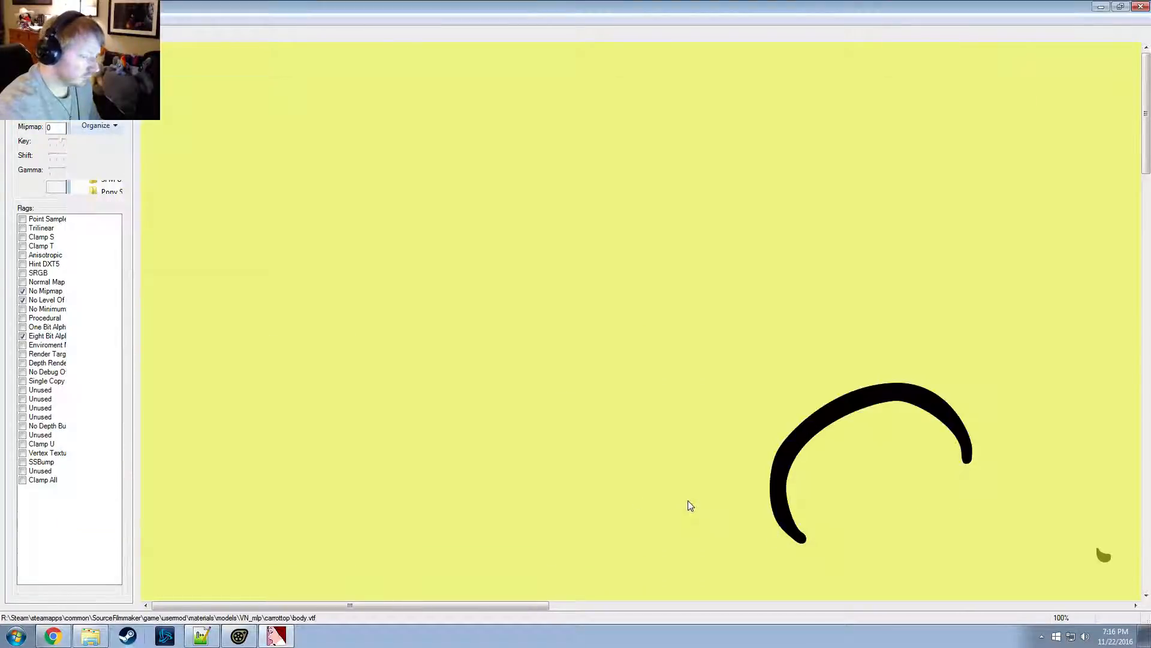
# Open the exported body.tga in Photoshop and collapse the timeline to enlarge the canvas area
pyautogui.click(90, 636)
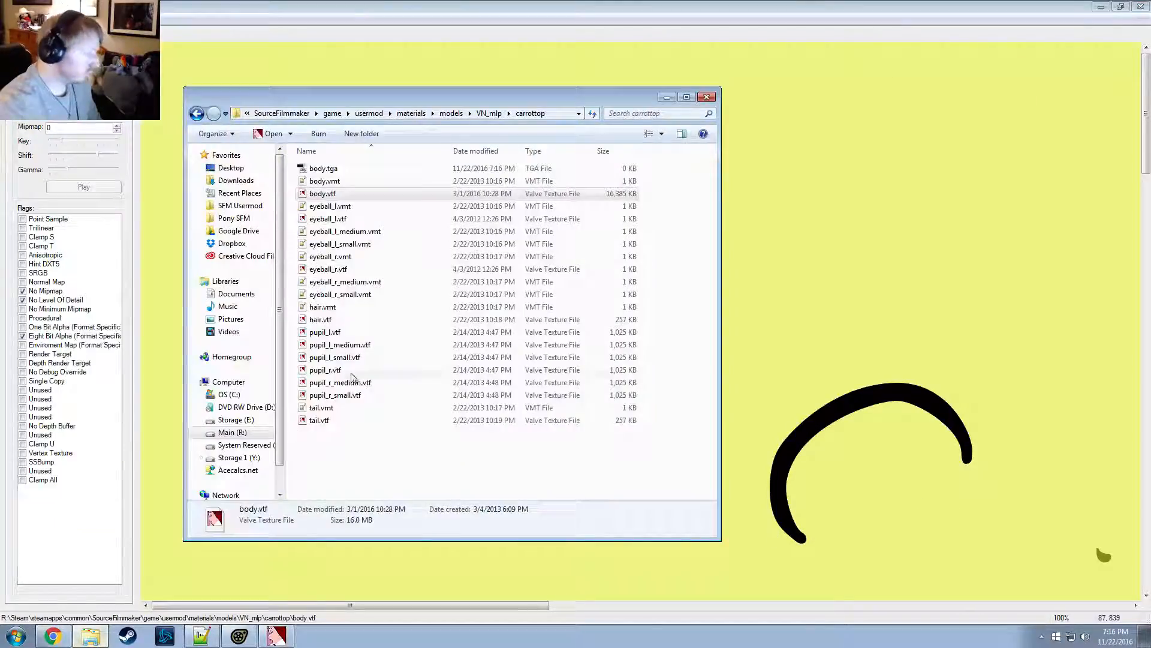
pyautogui.click(320, 169)
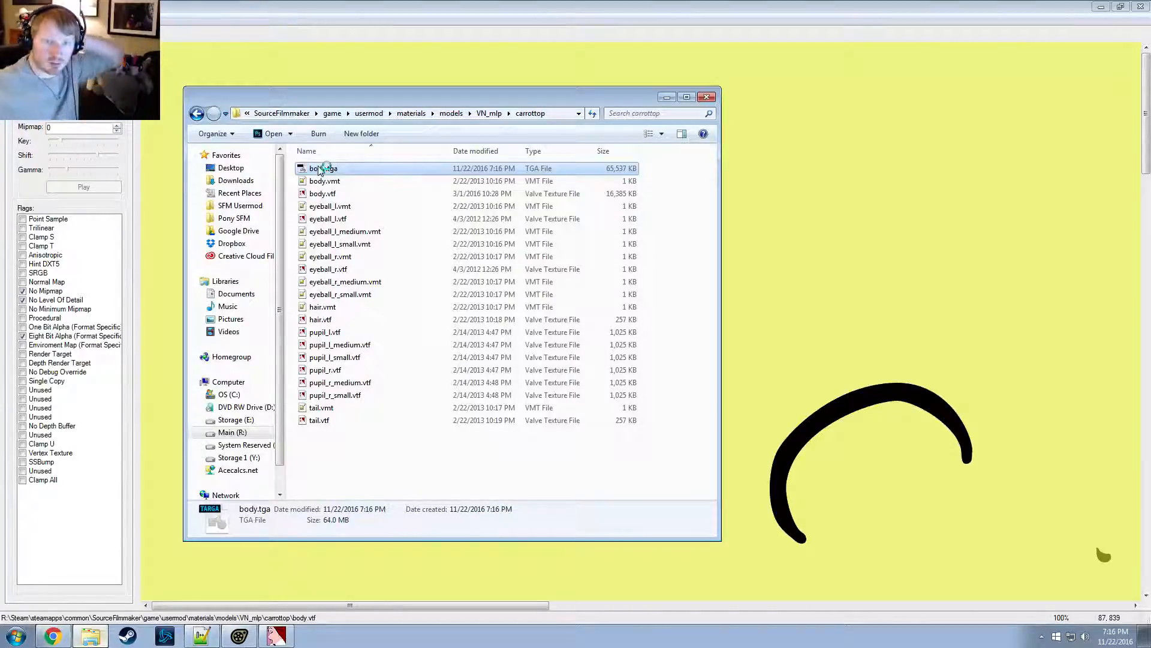
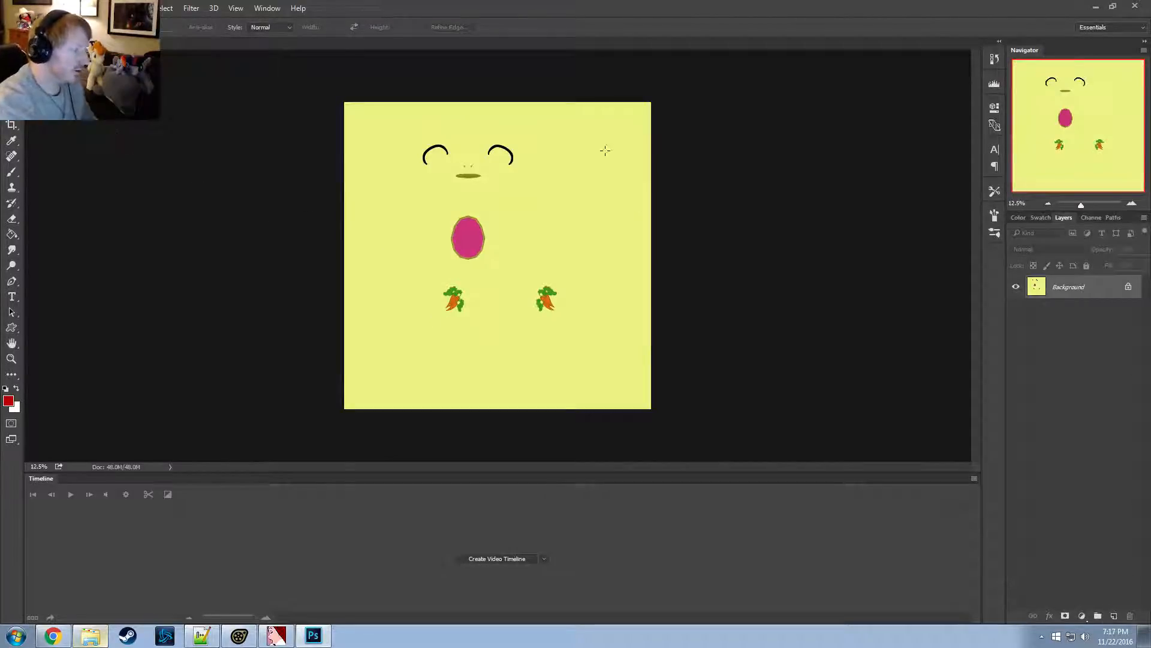
pyautogui.doubleClick(40, 478)
pyautogui.keyDown('alt'); pyautogui.scroll(4, 425, 289); pyautogui.keyUp('alt')
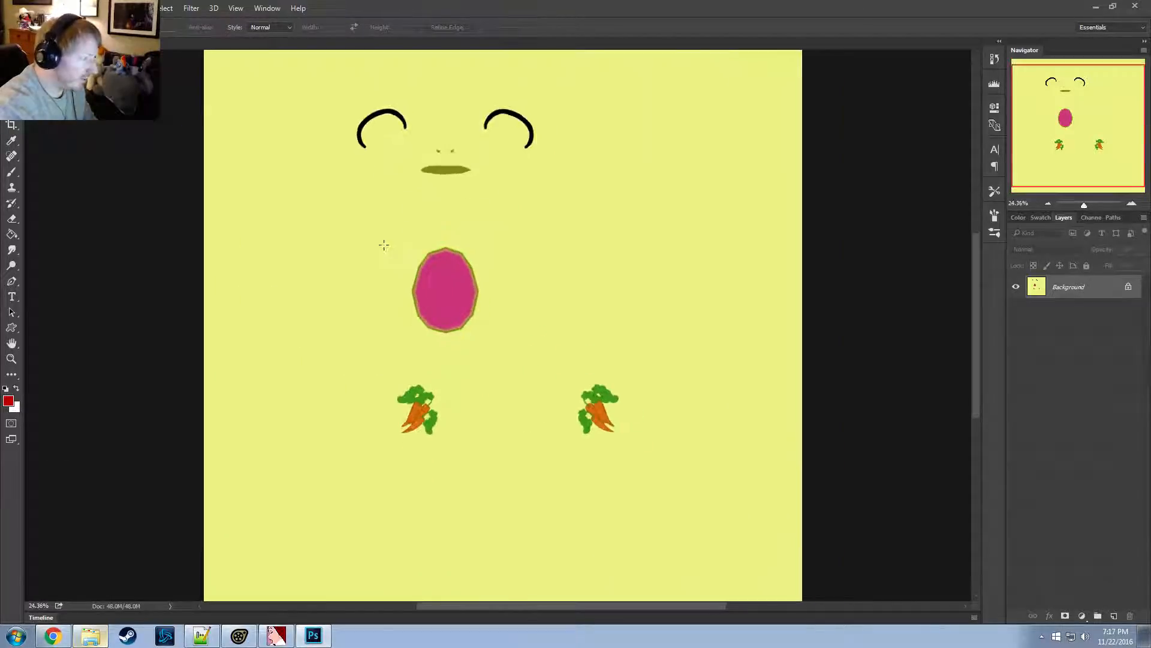
# Switch to Chrome and open the first plain amber swatch in the color amber image results
pyautogui.hotkey('alt', 'Tab')
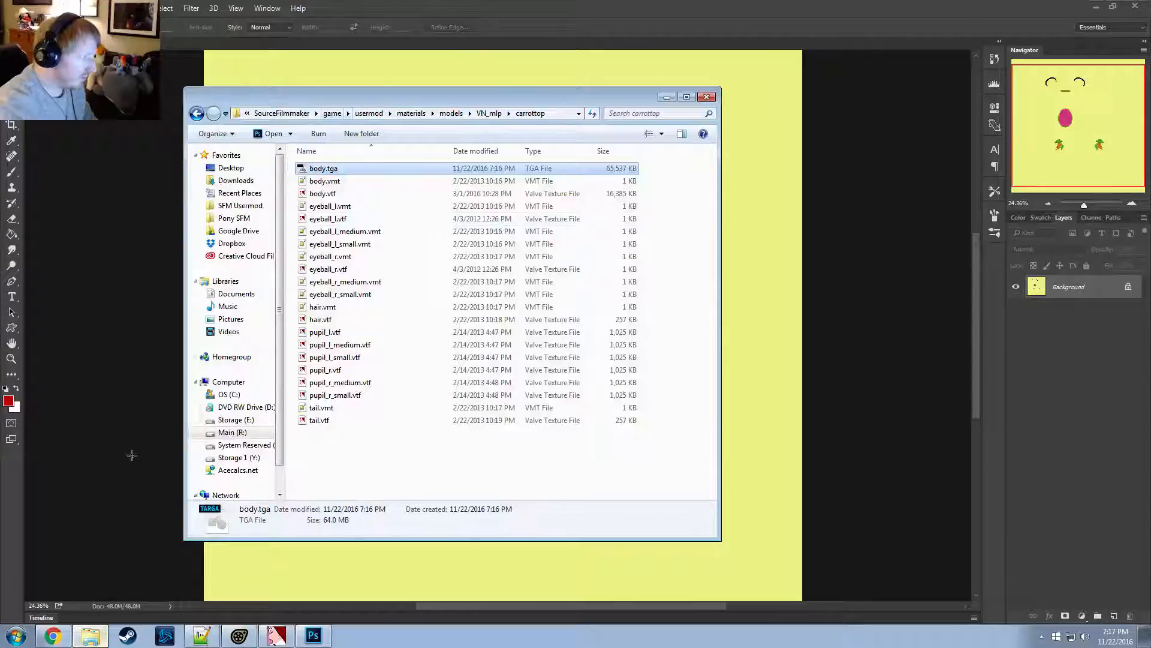
pyautogui.click(53, 636)
pyautogui.click(756, 176)
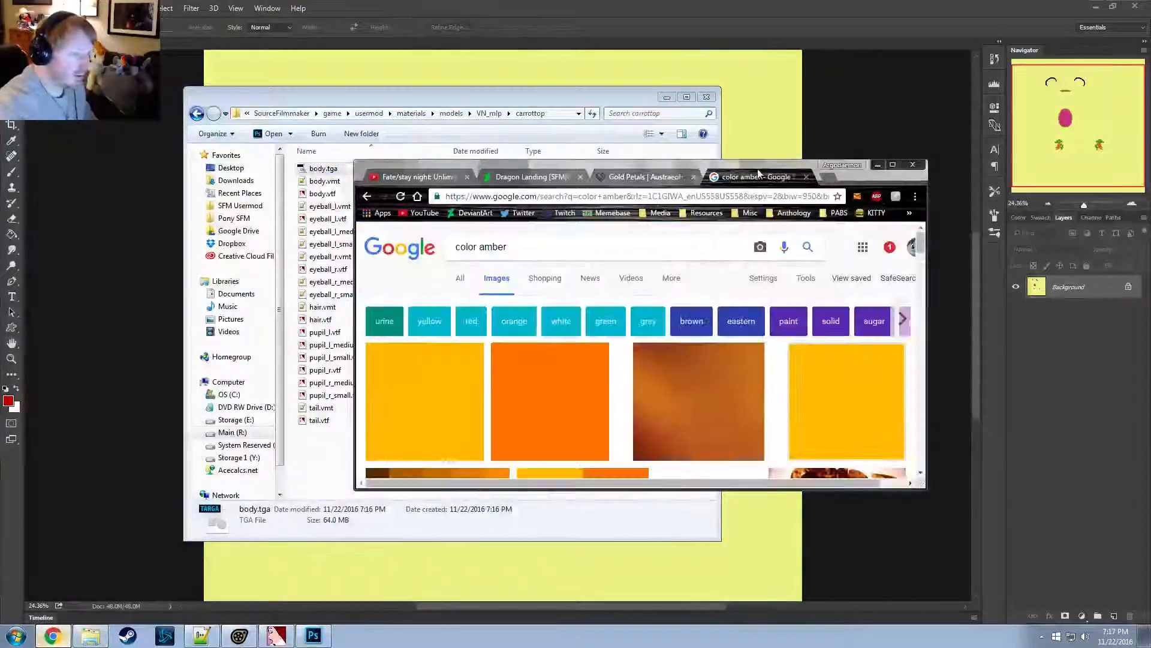
pyautogui.scroll(-1, 611, 316)
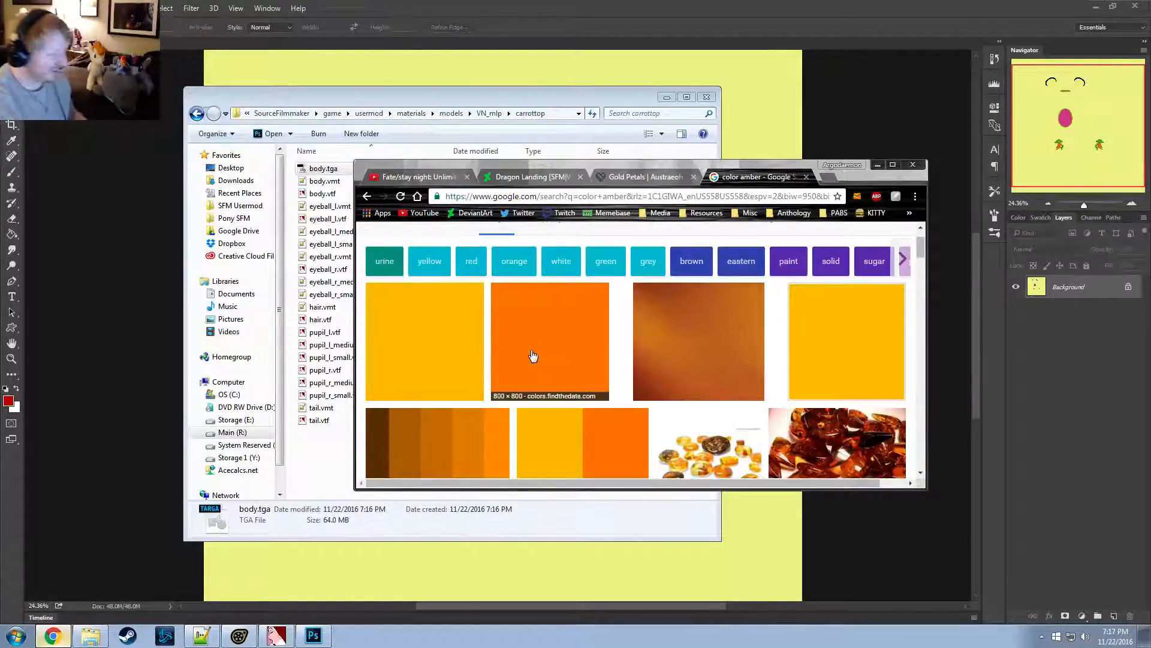
pyautogui.click(437, 360)
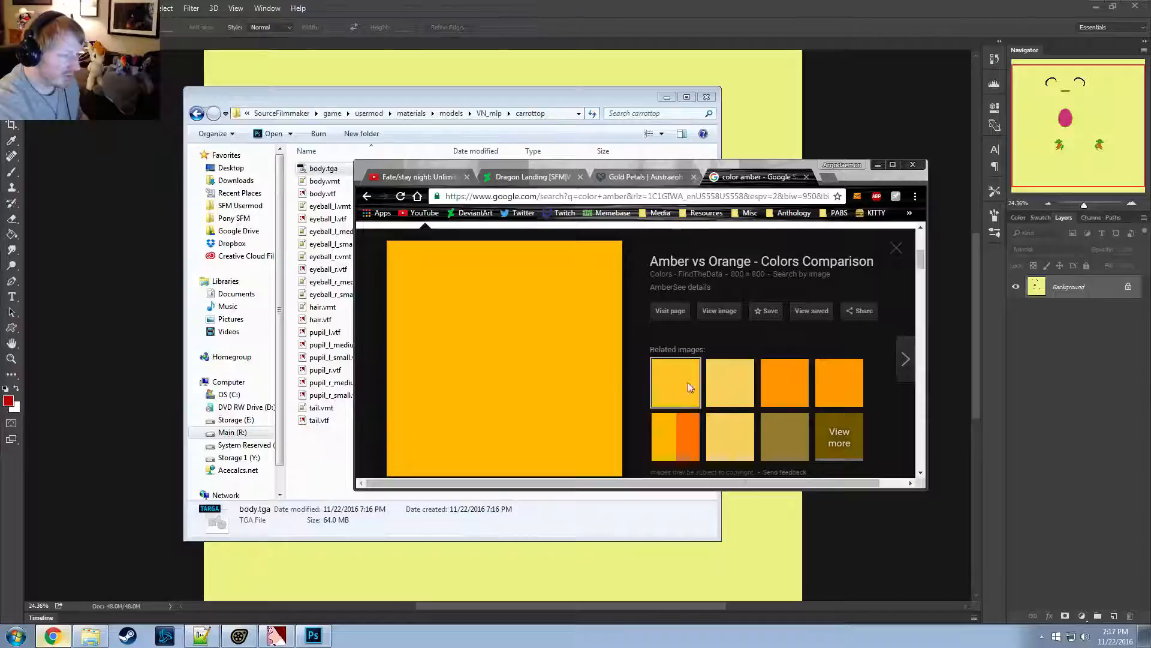
# Open the Amber vs Orange comparison page and enlarge its Amber swatch
pyautogui.click(671, 312)
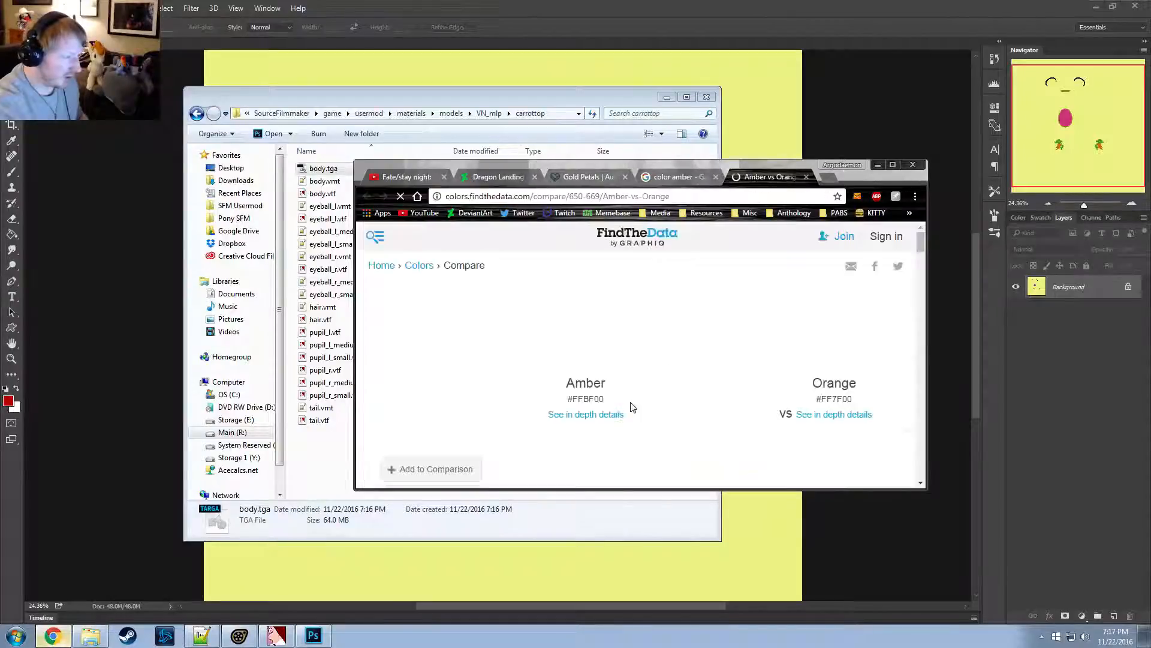
pyautogui.scroll(-1, 631, 403)
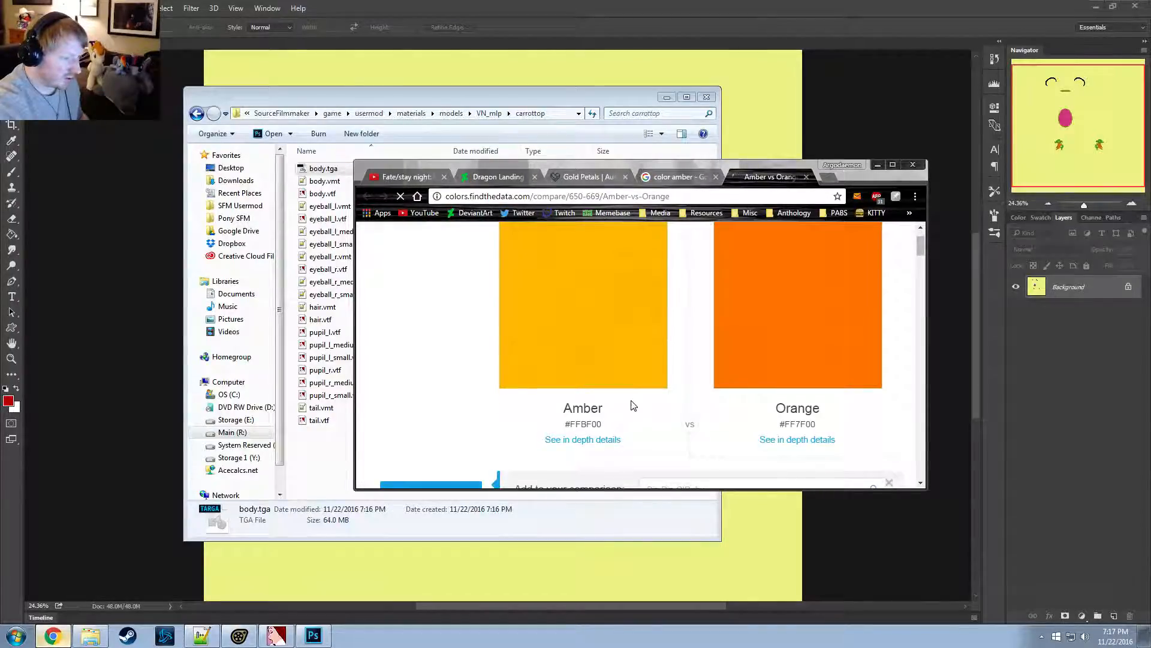
pyautogui.scroll(1, 631, 406)
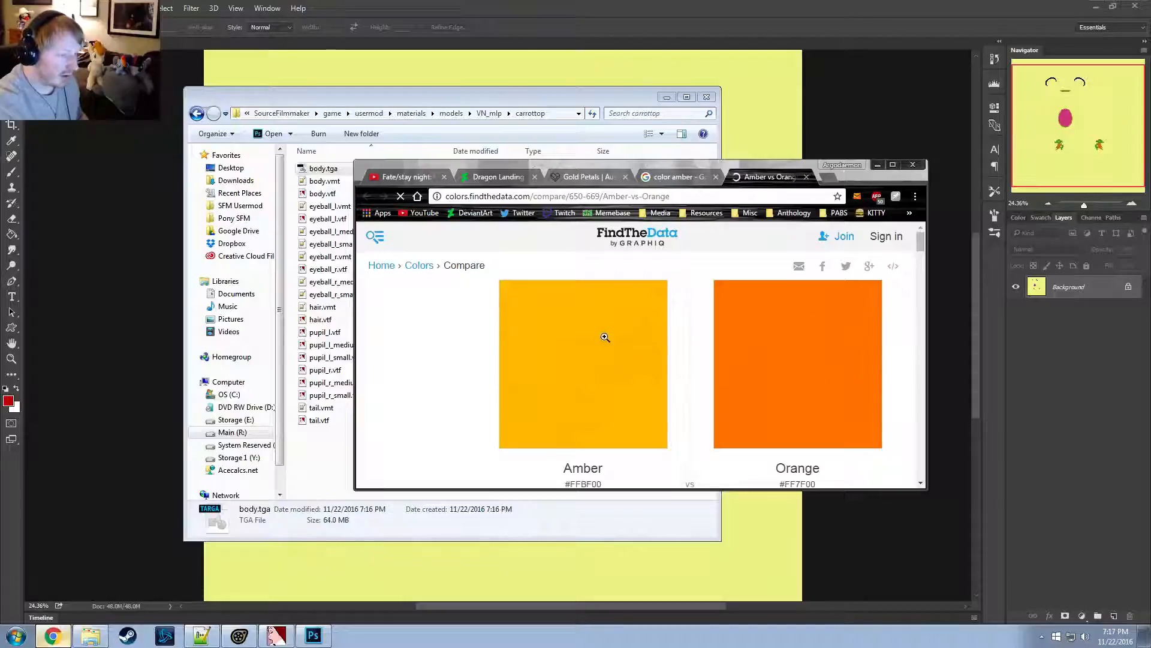
pyautogui.click(576, 366)
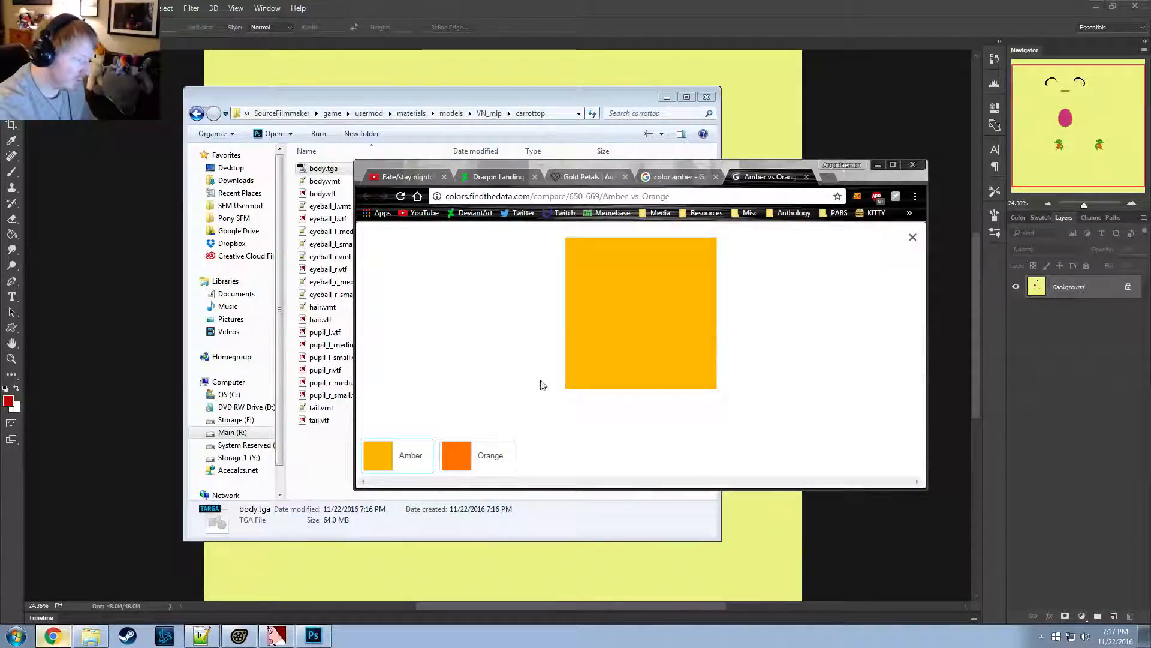
# Capture part of the Amber swatch with Snipping Tool, then switch to Photoshop and paste it into body.tga as a new layer
pyautogui.click(7, 641)
pyautogui.click(53, 307)
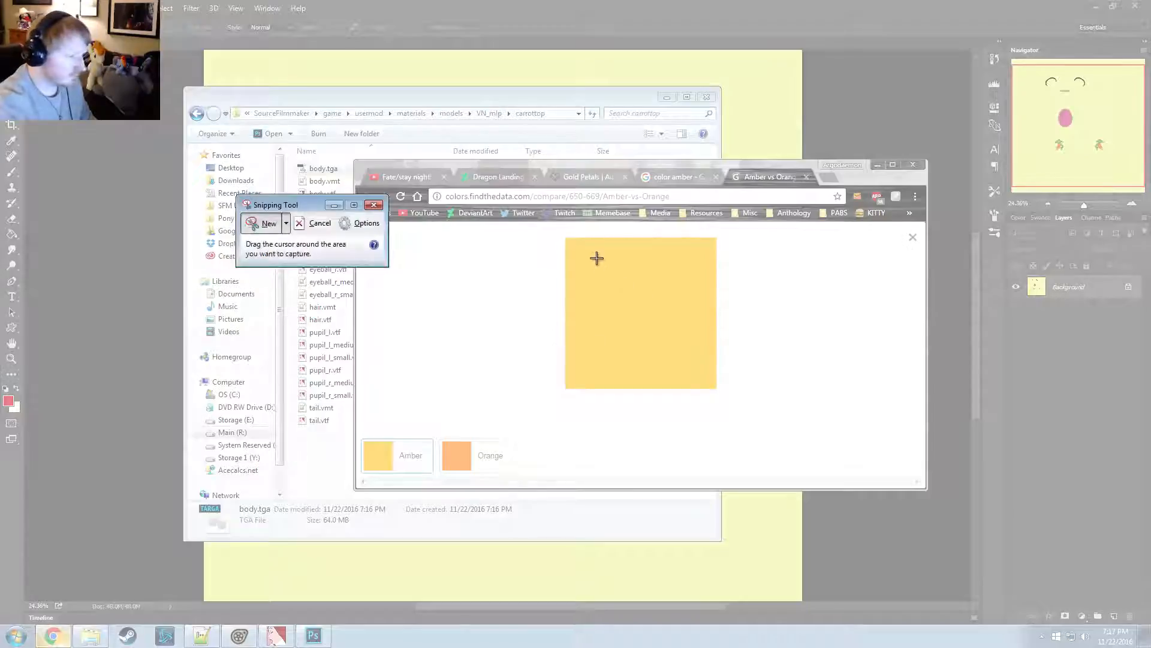
pyautogui.moveTo(596, 257); pyautogui.dragTo(670, 355)
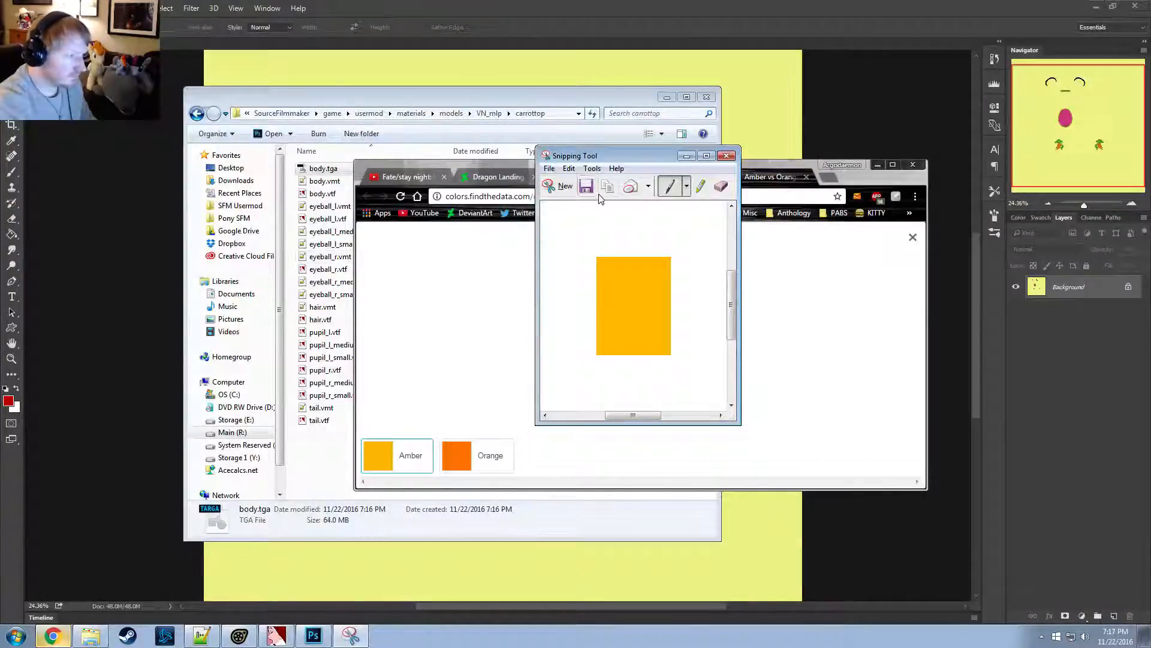
pyautogui.hotkey('alt', 'Tab')
pyautogui.hotkey('ctrl', 'v')
# Sample the pasted swatch's amber as the foreground color, using the Brush tool's temporary eyedropper
pyautogui.keyDown('alt'); pyautogui.scroll(8, 355, 254); pyautogui.keyUp('alt')
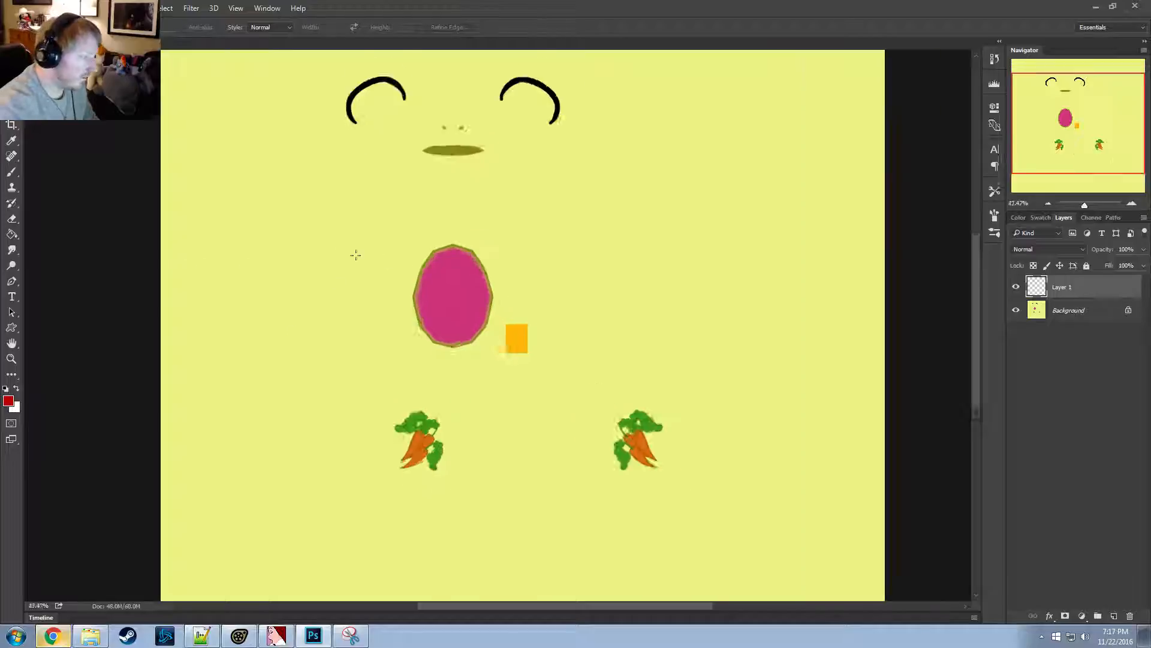
pyautogui.click(12, 175)
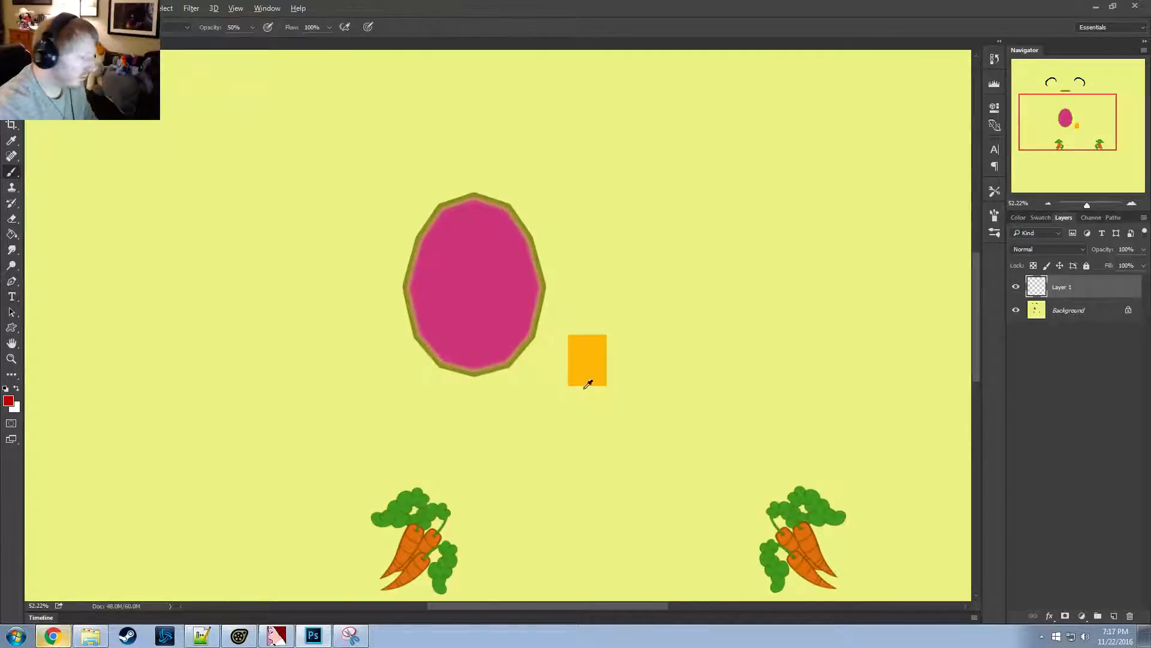
pyautogui.keyDown('alt'); pyautogui.click(588, 381); pyautogui.keyUp('alt')
pyautogui.keyDown('alt'); pyautogui.scroll(-6, 687, 372); pyautogui.keyUp('alt')
pyautogui.keyDown('alt'); pyautogui.scroll(5, 678, 379); pyautogui.keyUp('alt')
pyautogui.keyDown('alt'); pyautogui.scroll(6, 678, 379); pyautogui.keyUp('alt')
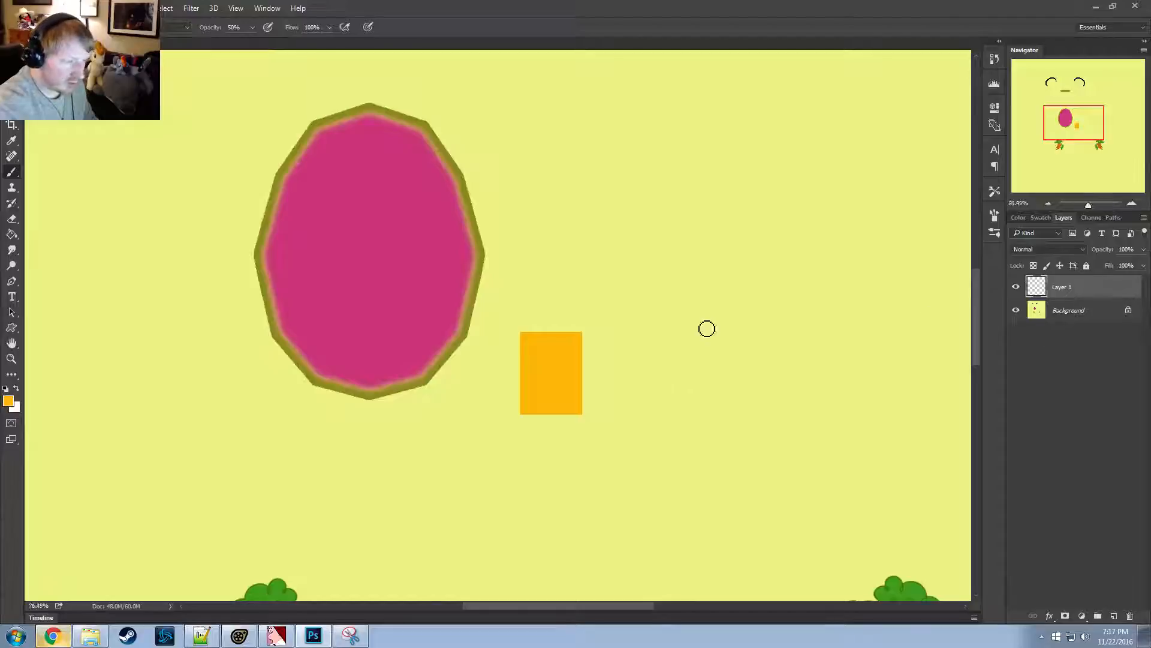
pyautogui.keyDown('alt'); pyautogui.scroll(-6, 686, 326); pyautogui.keyUp('alt')
pyautogui.keyDown('alt'); pyautogui.scroll(1, 686, 326); pyautogui.keyUp('alt')
pyautogui.keyDown('alt'); pyautogui.scroll(2, 373, 298); pyautogui.keyUp('alt')
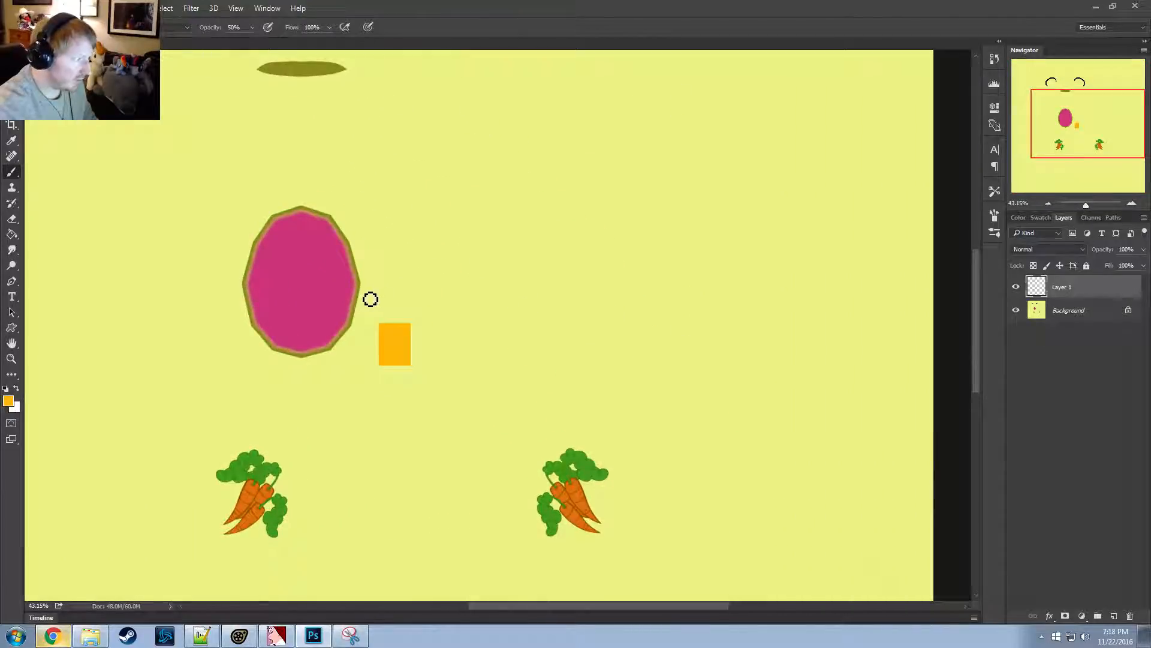
# Convert the Background into an editable layer named Layer 0 and duplicate it as Layer 0 copy
pyautogui.click(1060, 310)
pyautogui.rightClick(1065, 311)
pyautogui.click(1075, 319)
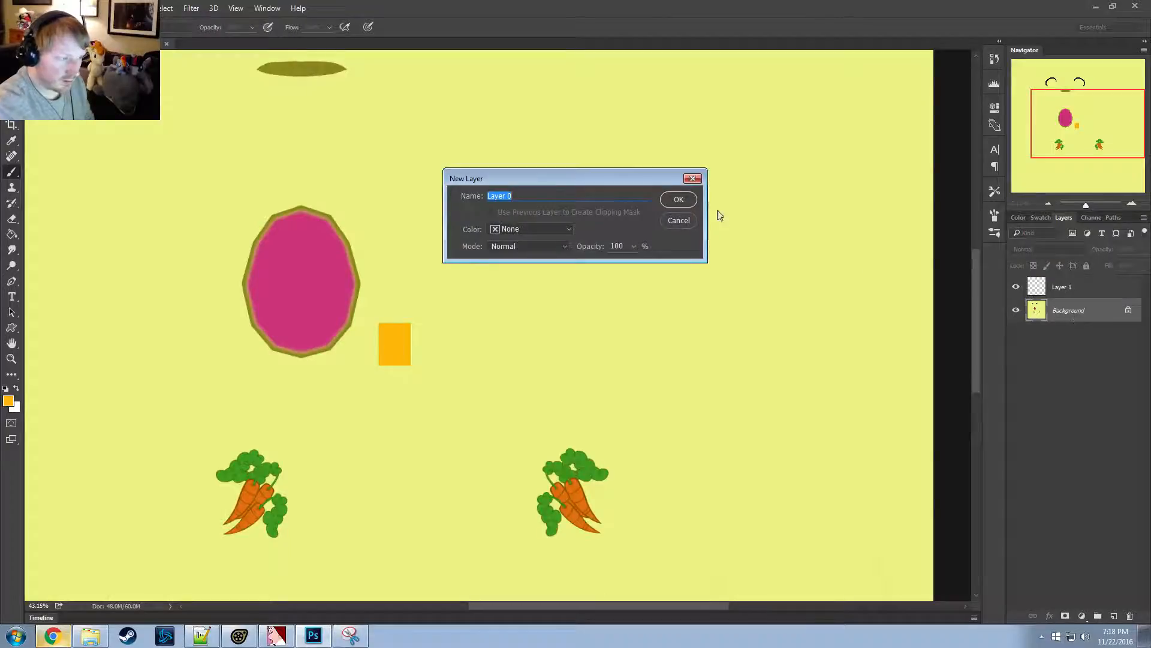
pyautogui.click(679, 199)
pyautogui.rightClick(1065, 312)
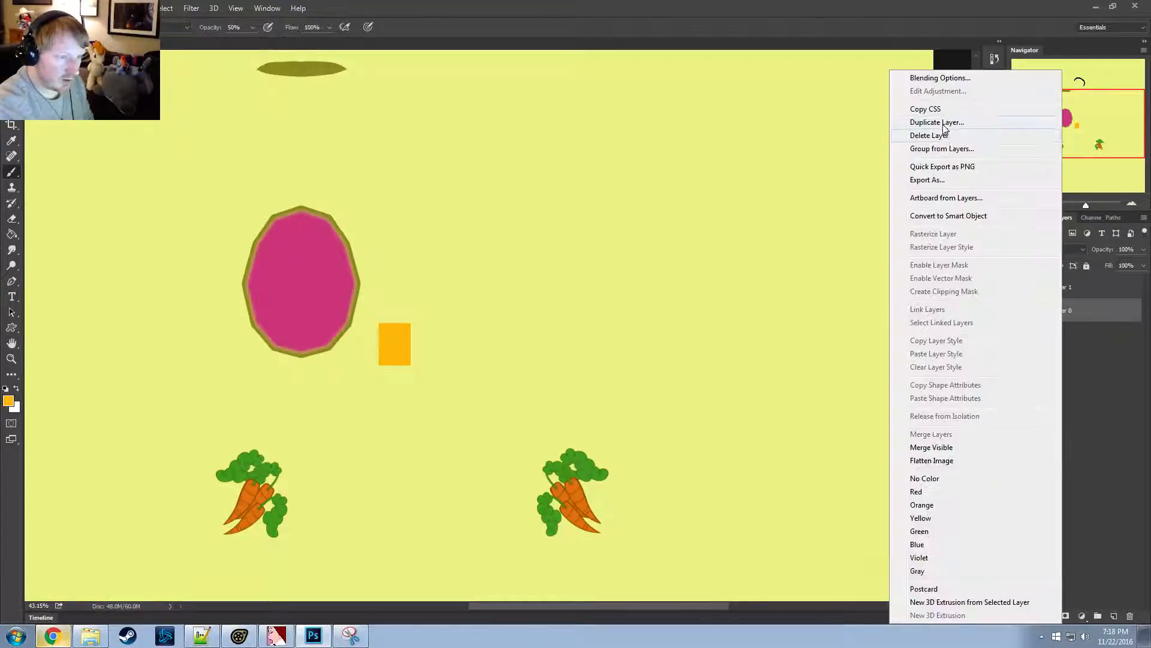
pyautogui.click(942, 124)
pyautogui.press('Return')
pyautogui.keyDown('alt'); pyautogui.scroll(3, 277, 365); pyautogui.keyUp('alt')
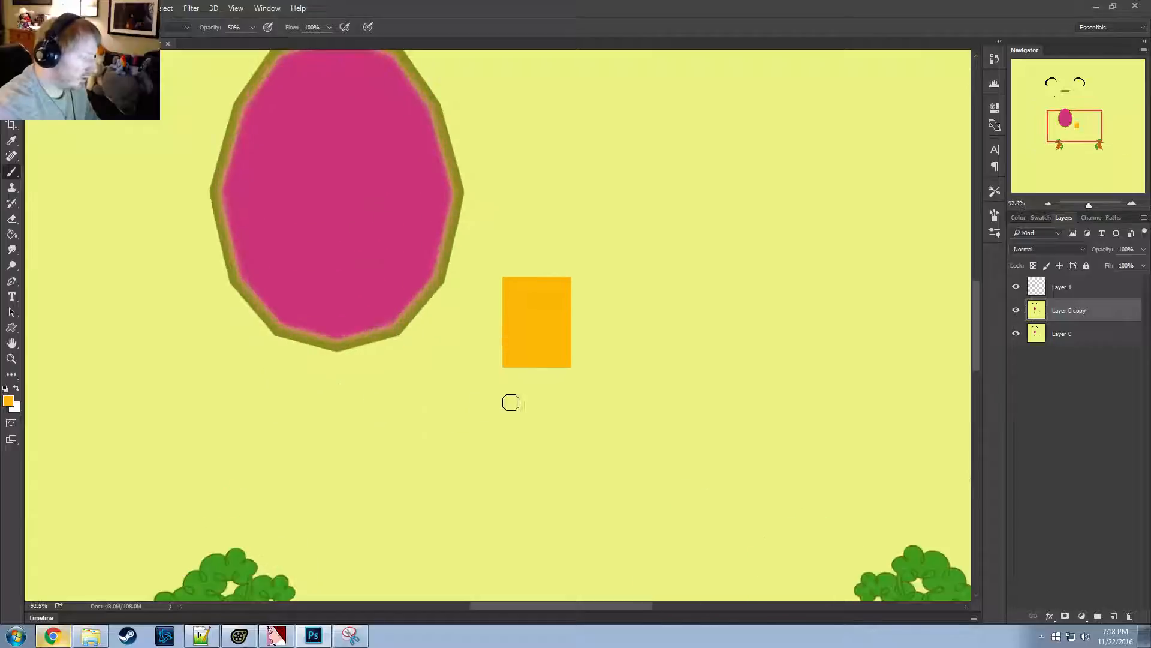
pyautogui.keyDown('alt'); pyautogui.scroll(2, 543, 394); pyautogui.keyUp('alt')
pyautogui.keyDown('alt'); pyautogui.scroll(2, 541, 282); pyautogui.keyUp('alt')
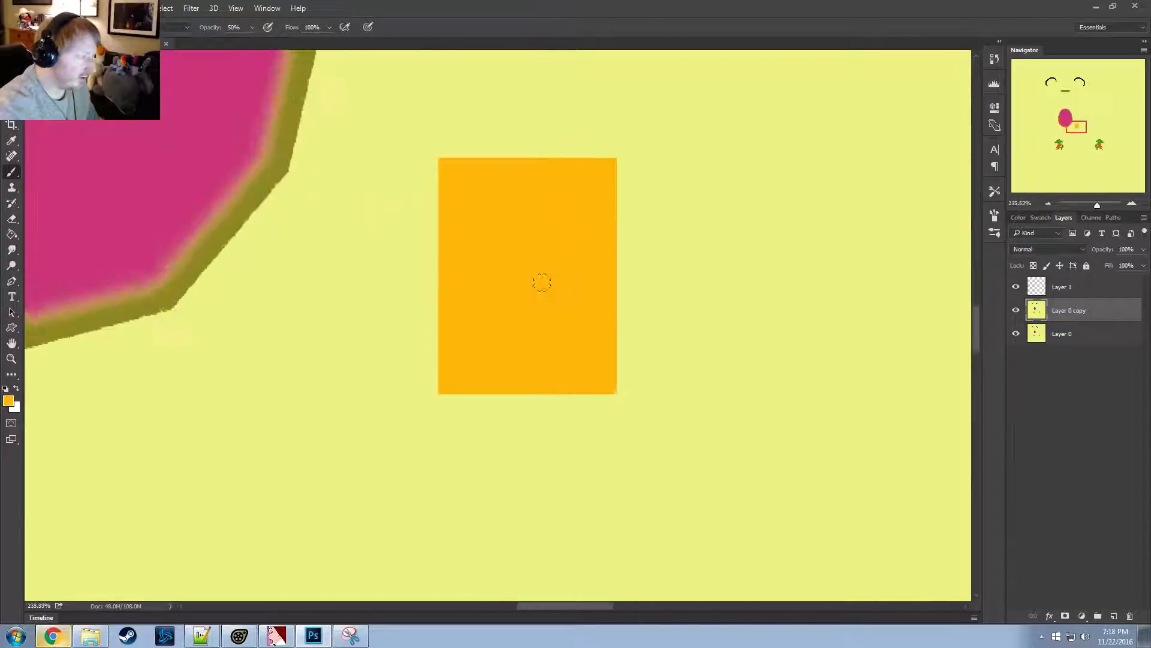
pyautogui.keyDown('alt'); pyautogui.scroll(-5, 542, 282); pyautogui.keyUp('alt')
pyautogui.keyDown('alt'); pyautogui.scroll(1, 627, 315); pyautogui.keyUp('alt')
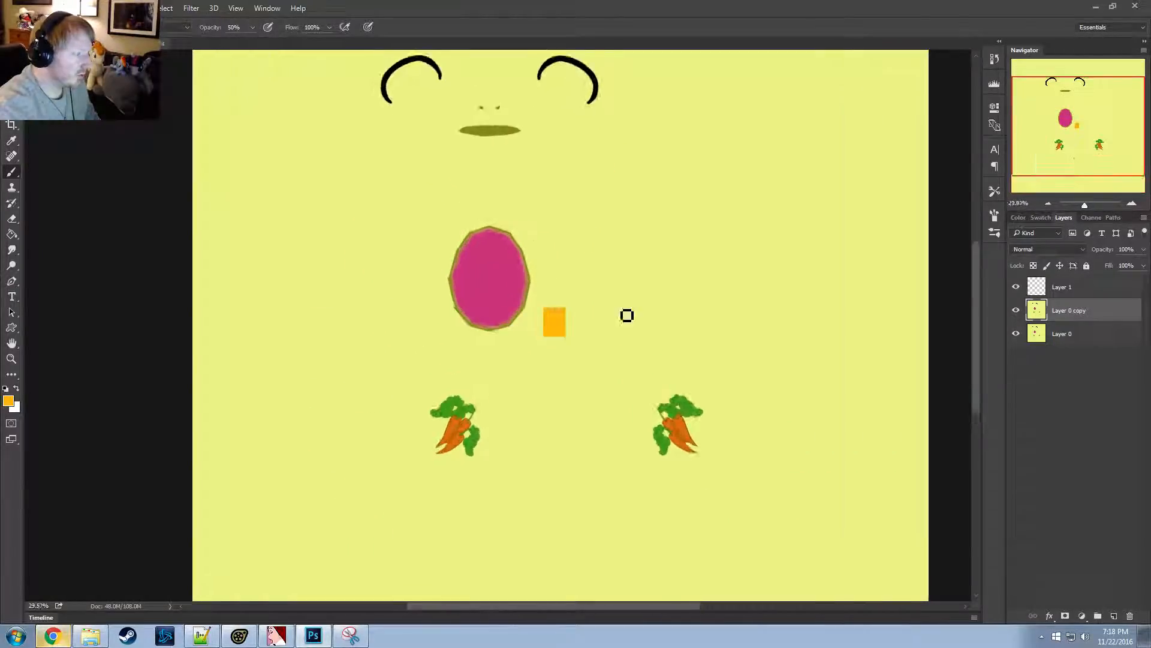
pyautogui.keyDown('alt'); pyautogui.scroll(3, 535, 358); pyautogui.keyUp('alt')
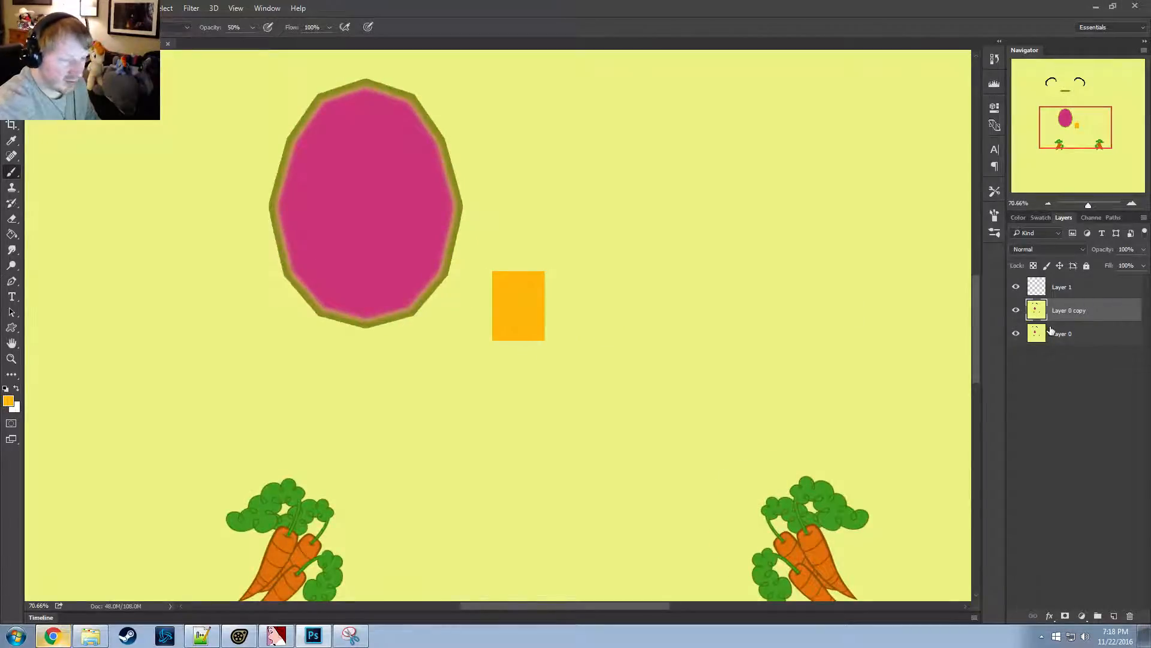
pyautogui.keyDown('alt'); pyautogui.scroll(-4, 614, 449); pyautogui.keyUp('alt')
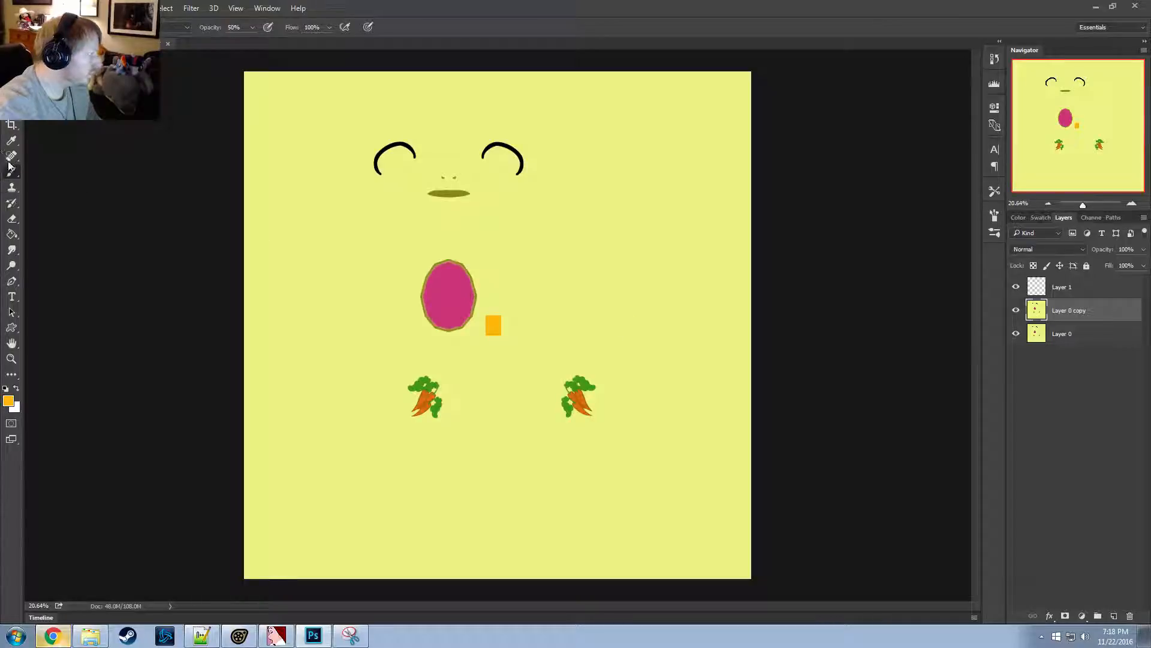
pyautogui.click(13, 219)
pyautogui.click(12, 233)
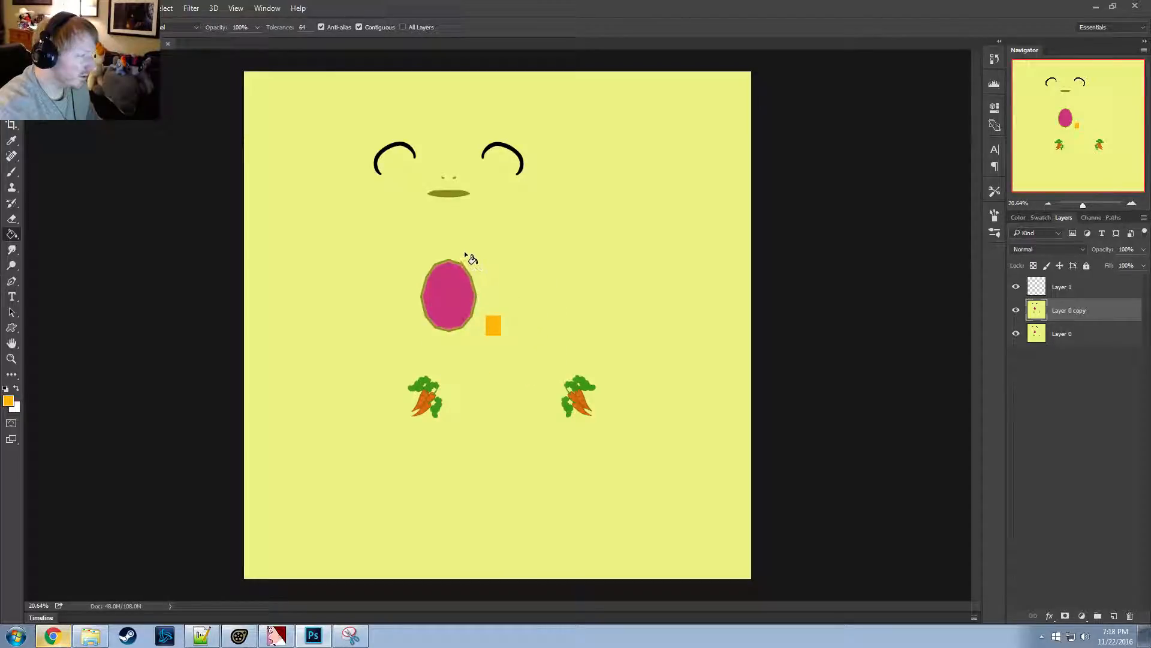
pyautogui.keyDown('alt'); pyautogui.scroll(10, 485, 253); pyautogui.keyUp('alt')
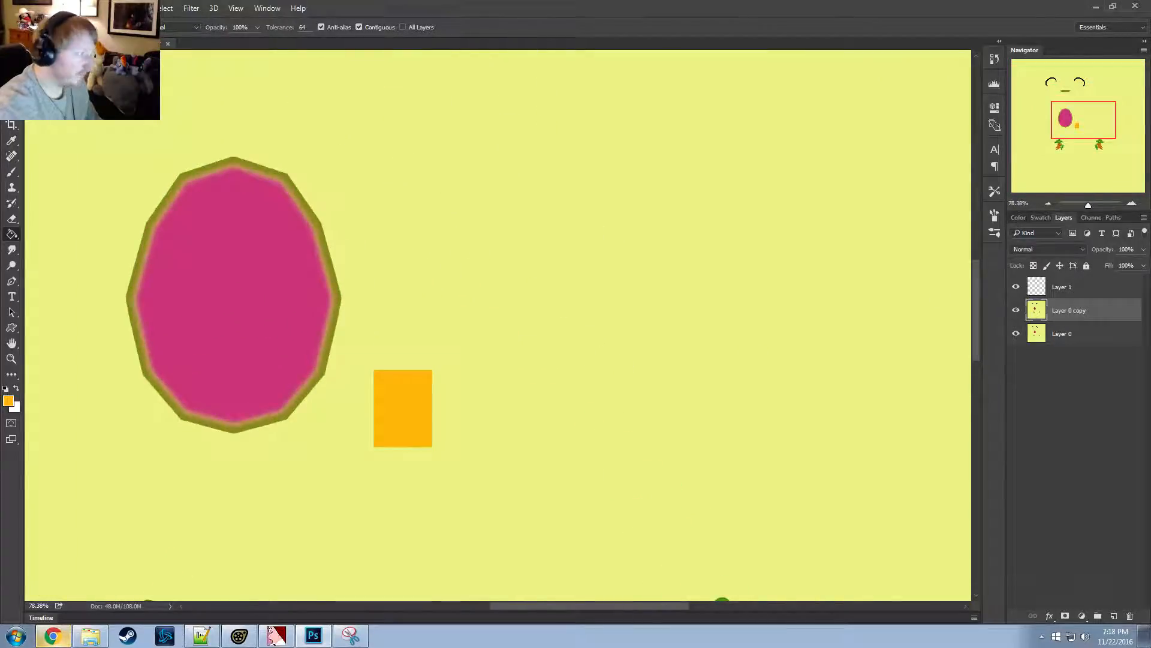
# Start a Hue/Saturation adjustment on Layer 0 copy with hue -21, saturation +77 and lightness -17, matching the body to the amber swatch
pyautogui.click(76, 7)
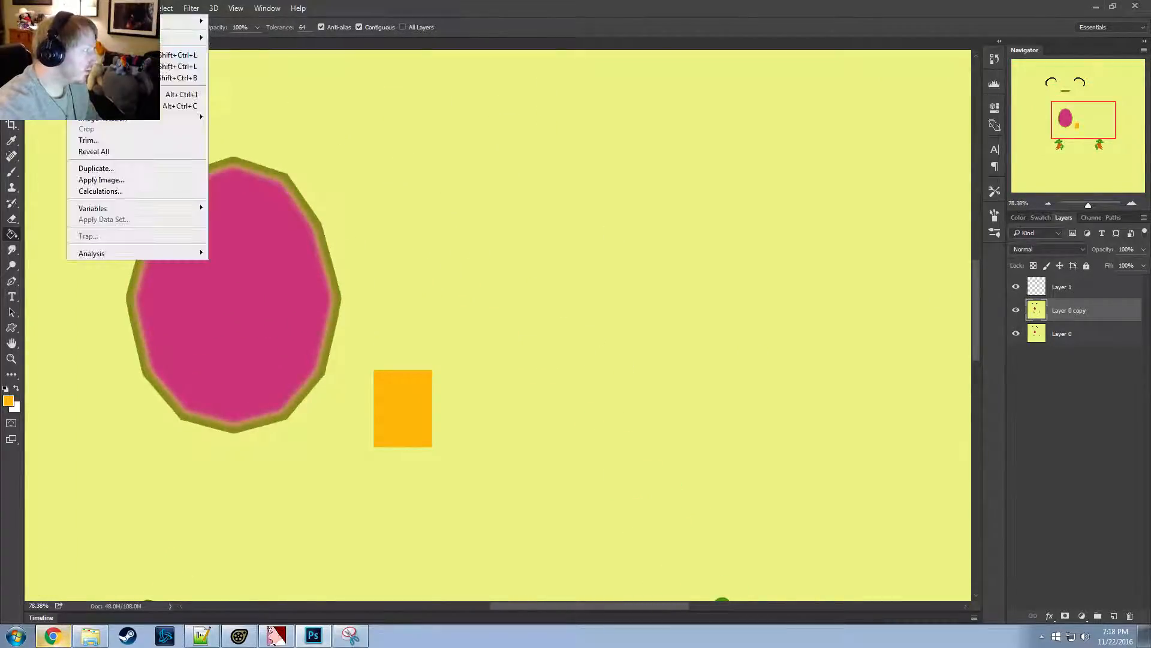
pyautogui.moveTo(120, 34)
pyautogui.click(252, 99)
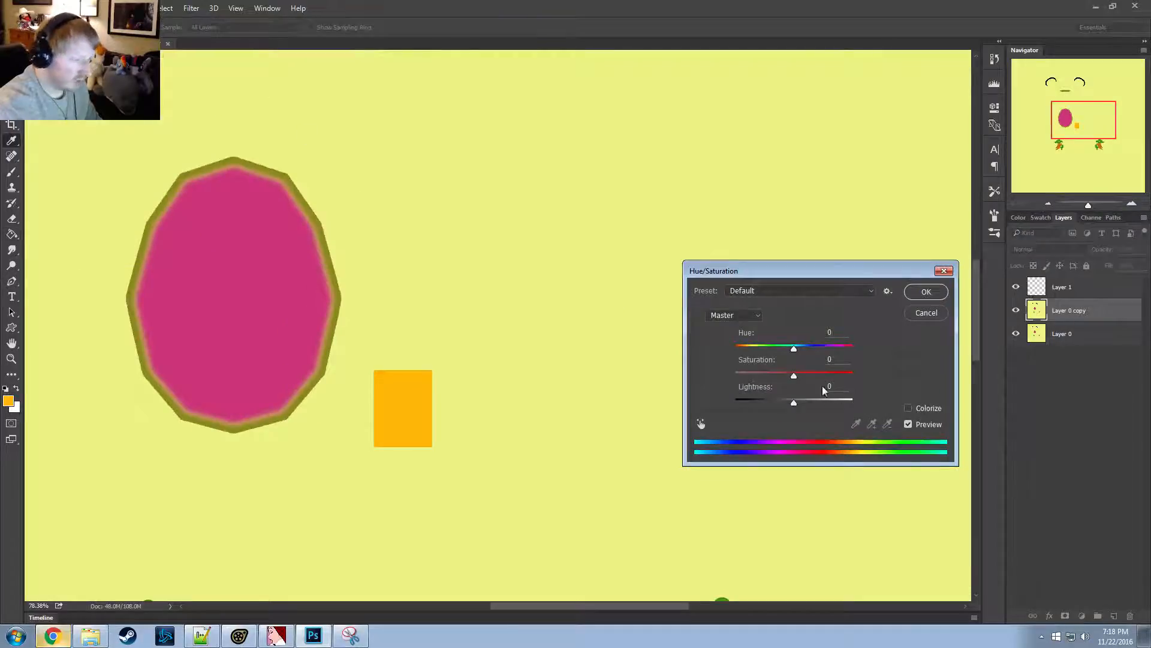
pyautogui.moveTo(794, 348); pyautogui.dragTo(783, 400)
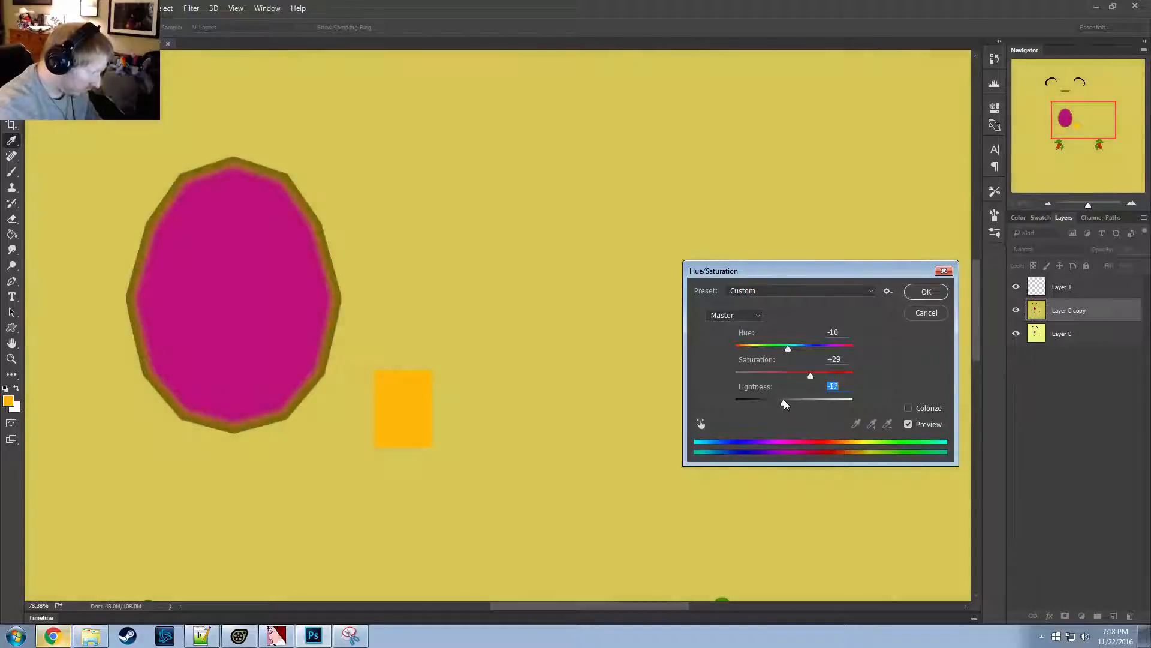
pyautogui.moveTo(788, 348); pyautogui.dragTo(839, 376)
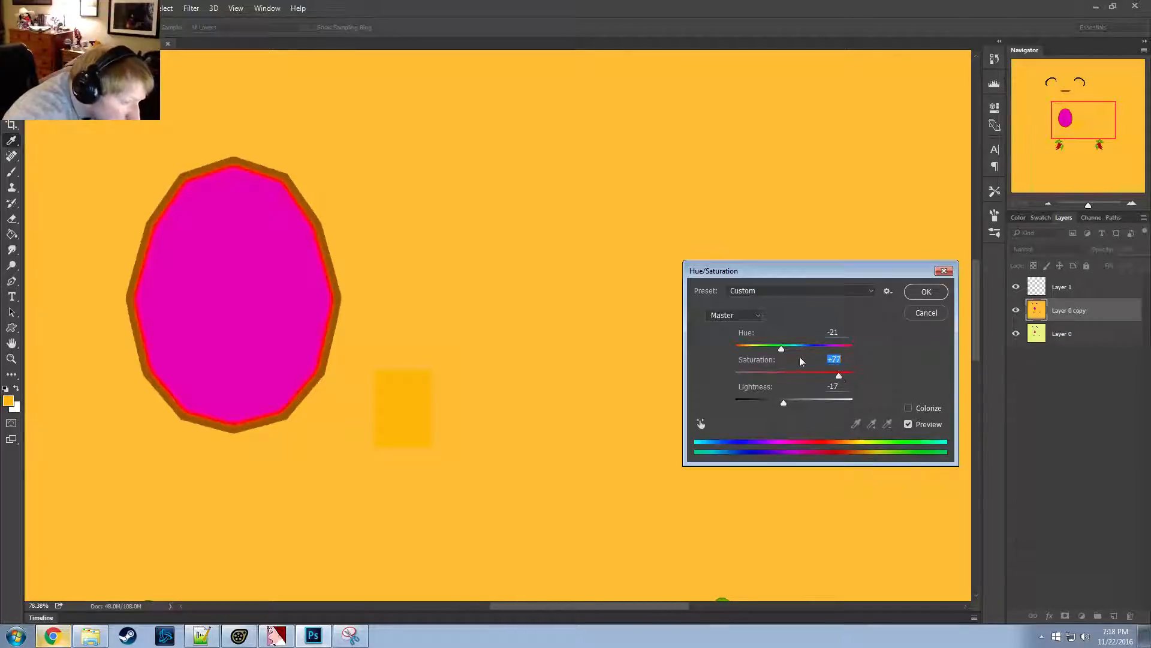
pyautogui.moveTo(781, 349); pyautogui.dragTo(784, 353)
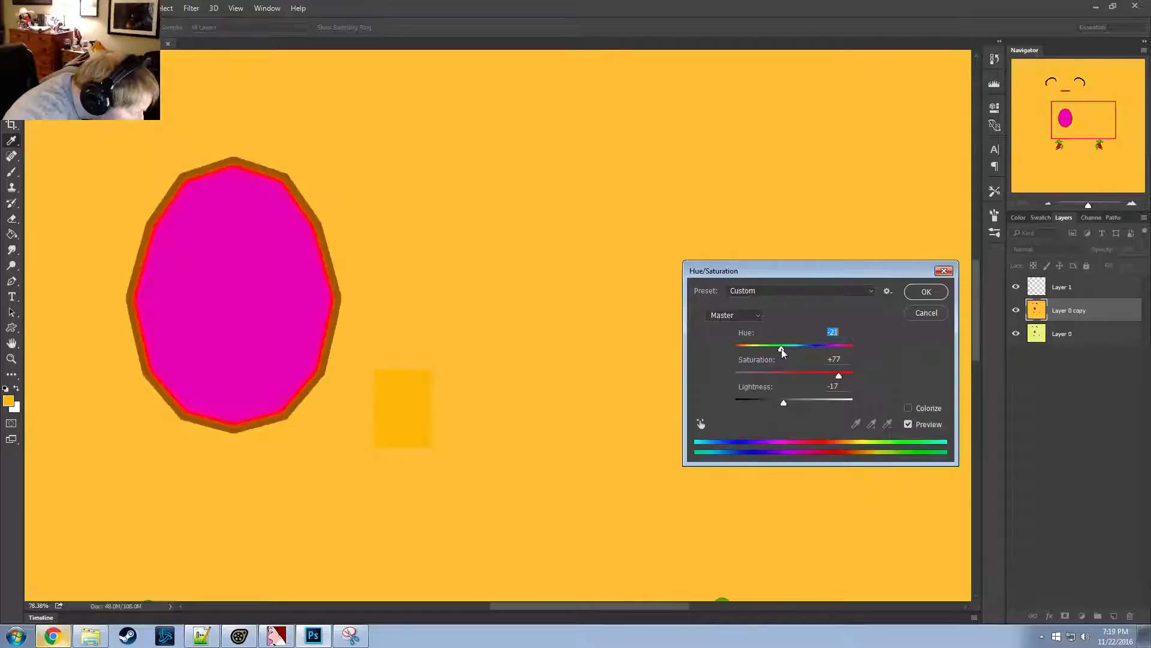
# Refine the Hue/Saturation adjustment to lightness -26 and hue -20 so the body color blends with the amber swatch
pyautogui.moveTo(783, 403); pyautogui.dragTo(784, 406)
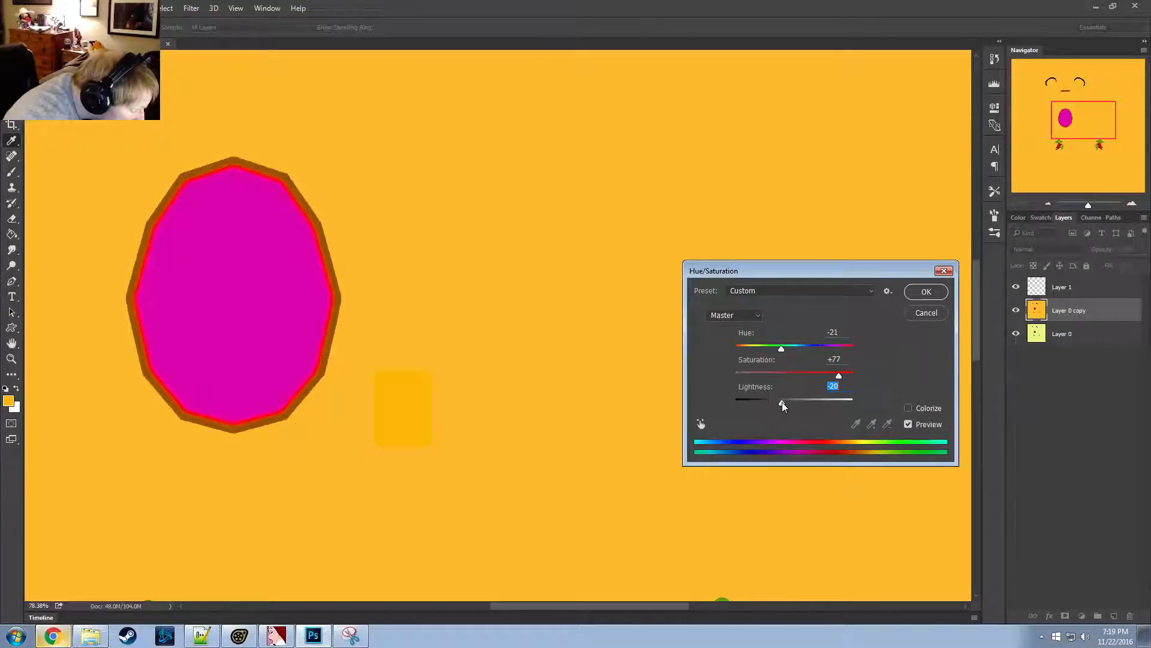
pyautogui.moveTo(782, 406); pyautogui.dragTo(780, 406)
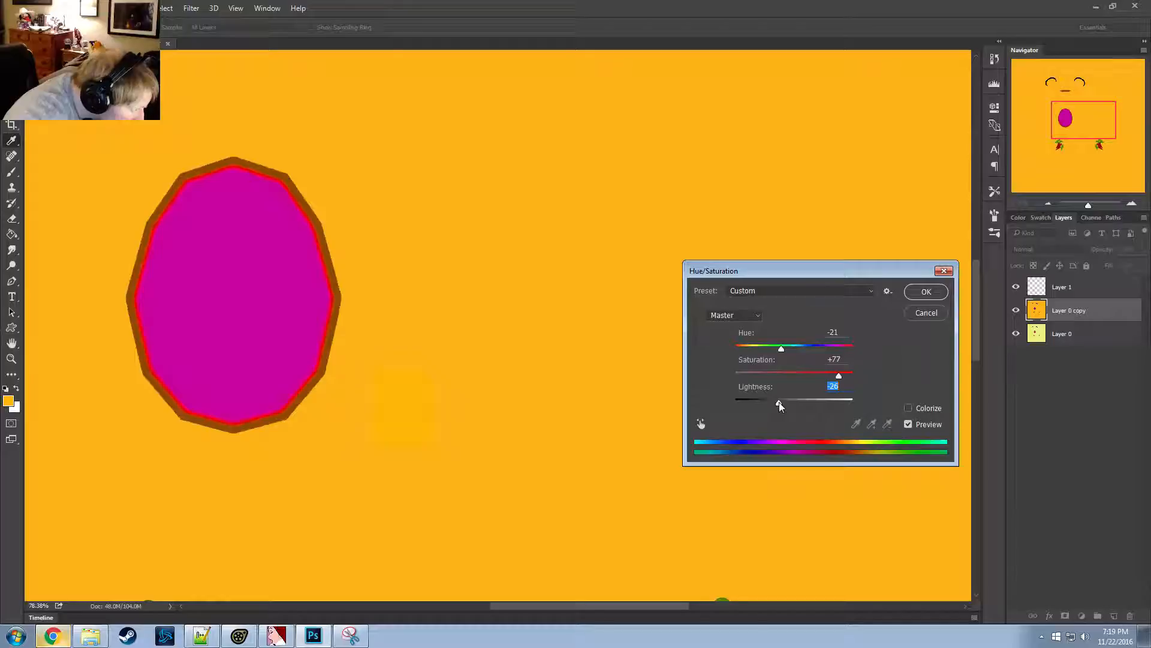
pyautogui.moveTo(781, 349); pyautogui.dragTo(779, 349)
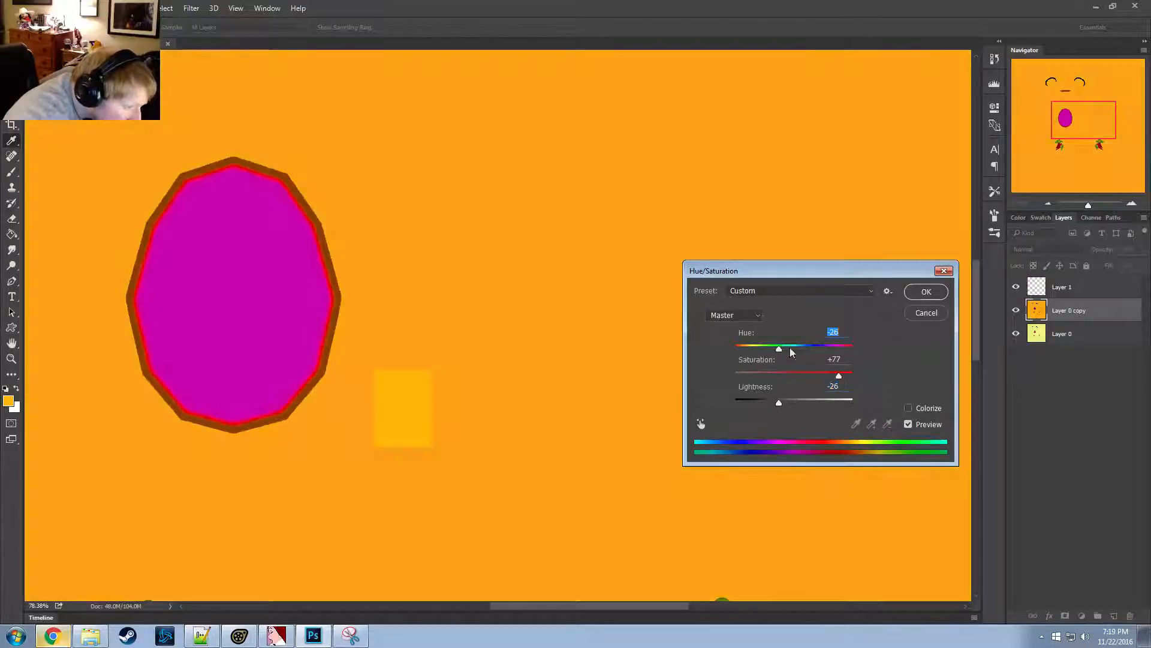
pyautogui.click(841, 334)
pyautogui.press('Up')
pyautogui.press('Up')
pyautogui.press('Up')
pyautogui.press('Up')
pyautogui.press('Up')
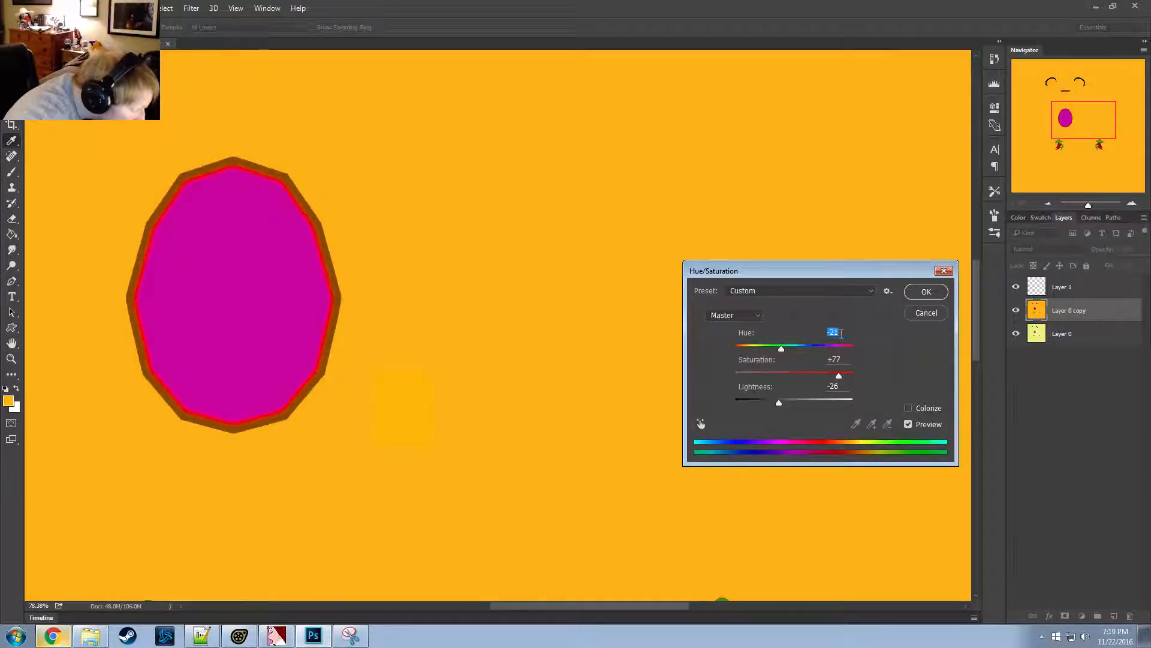
pyautogui.press('Up')
pyautogui.press('Up')
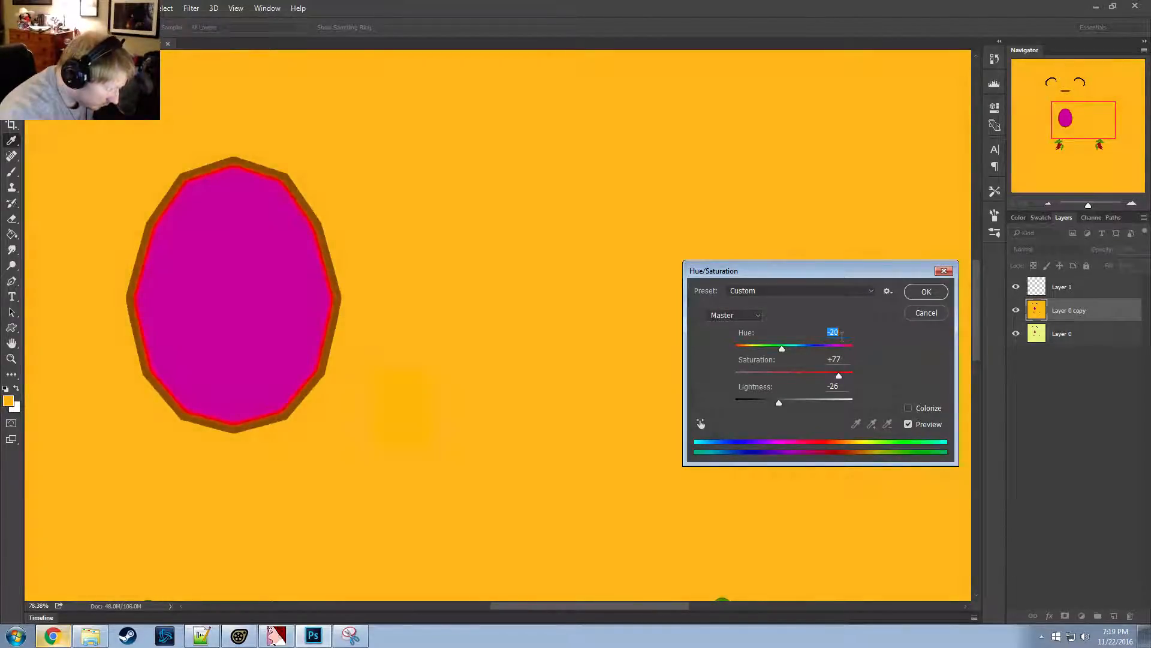
# Try higher and lower saturation values in the Hue/Saturation adjustment against the amber swatch and settle on +73
pyautogui.click(845, 359)
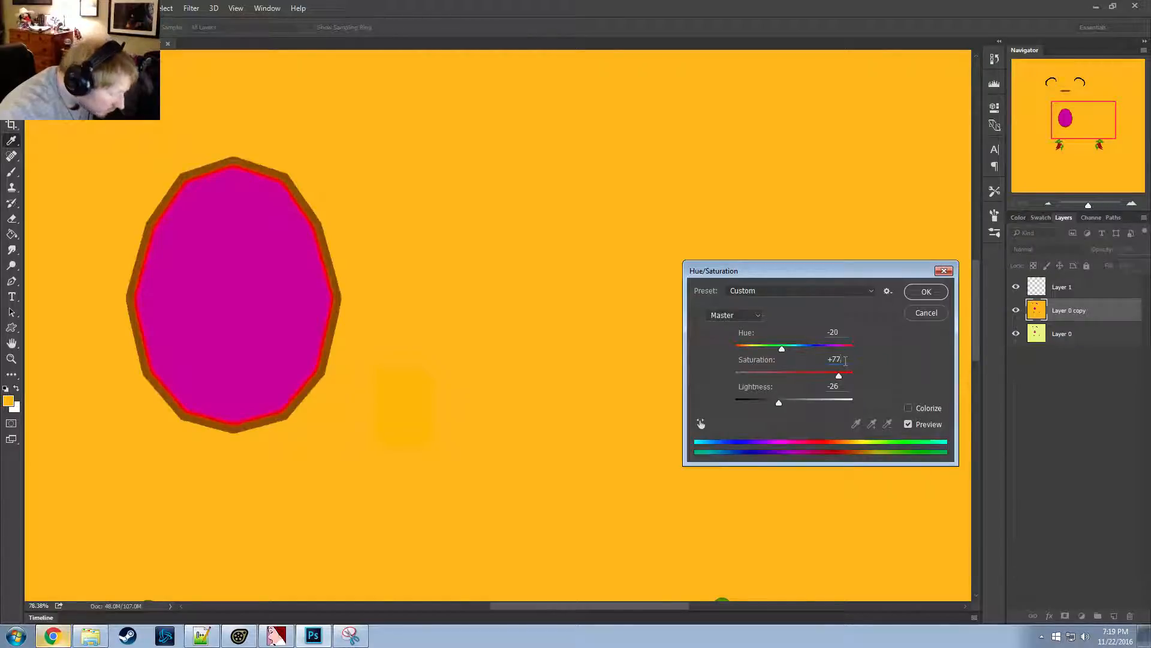
pyautogui.press('Up')
pyautogui.press('Up')
pyautogui.press('Up')
pyautogui.press('Up')
pyautogui.press('Up')
pyautogui.press('Up')
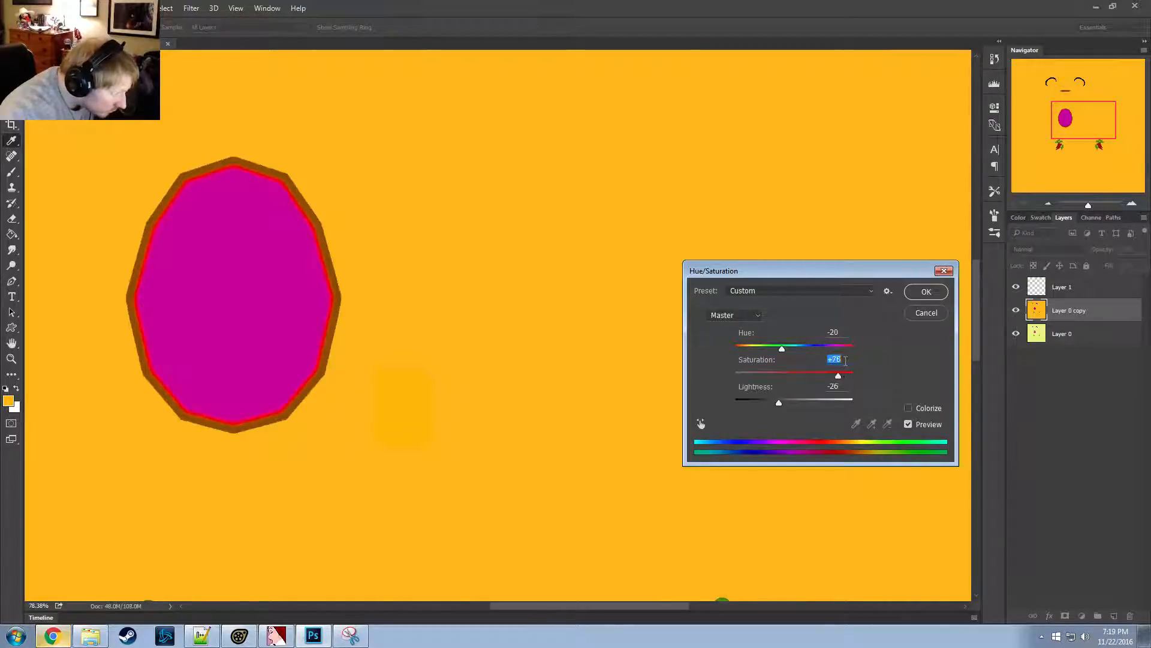
pyautogui.press('Up')
pyautogui.press('Up')
pyautogui.press('Up')
pyautogui.press('Up')
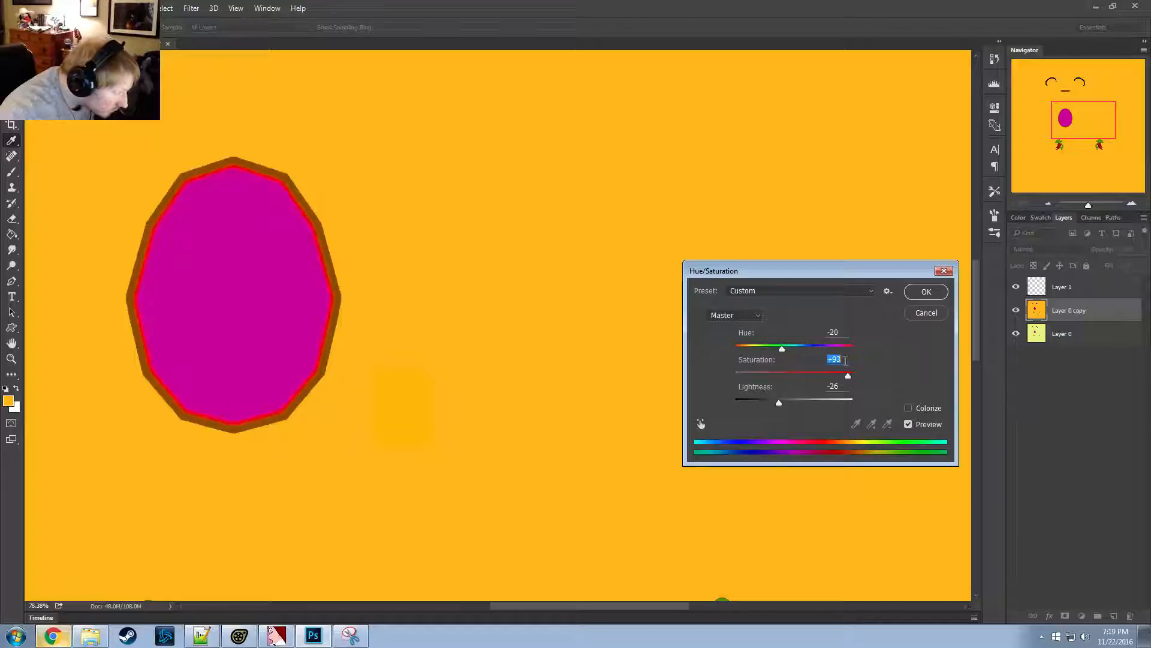
pyautogui.press('Down')
pyautogui.press('Down')
pyautogui.press('Down')
pyautogui.press('Down')
pyautogui.press('Down')
pyautogui.press('Down')
pyautogui.press('Down')
pyautogui.press('Down')
pyautogui.press('Down')
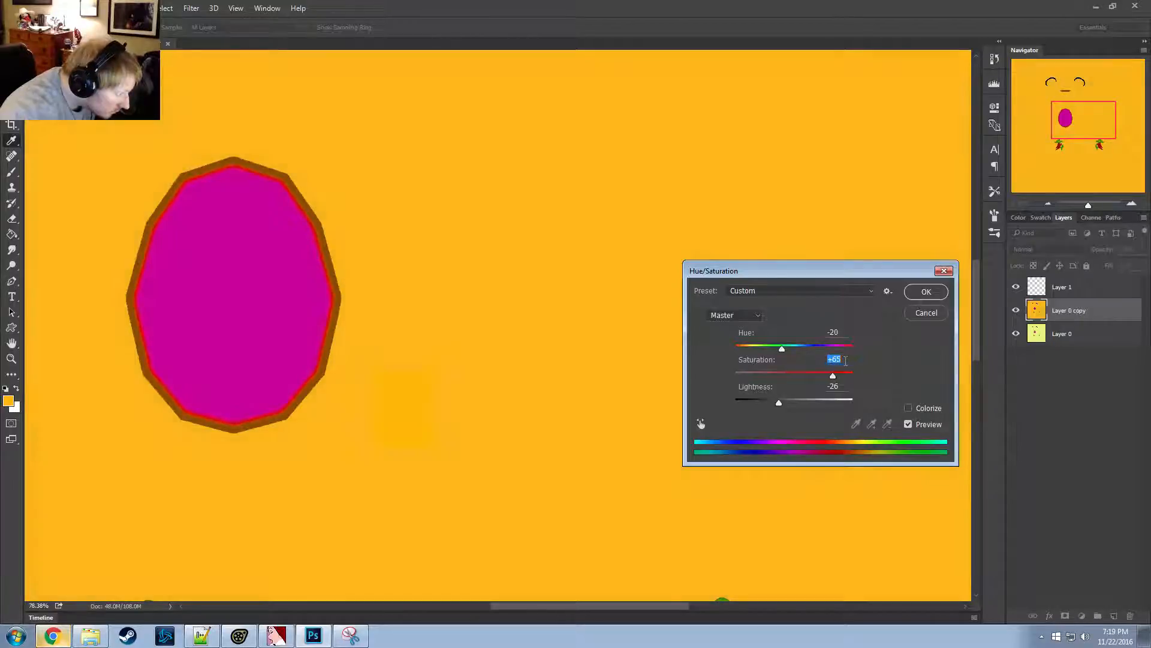
pyautogui.press('Up')
pyautogui.press('Up')
pyautogui.press('Up')
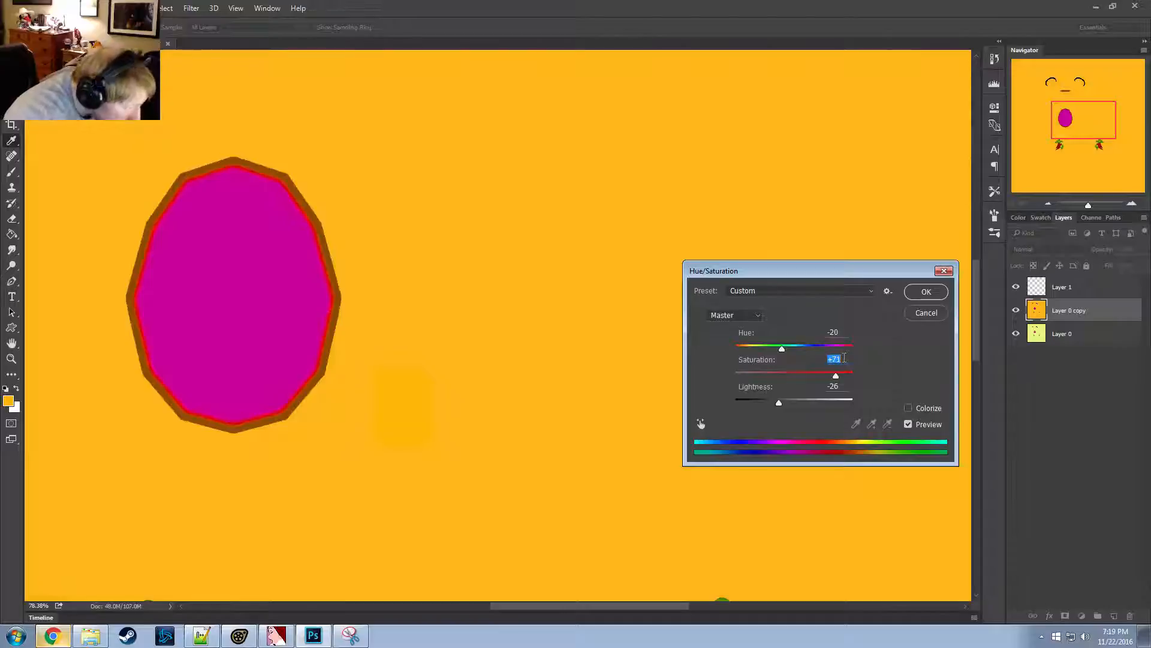
pyautogui.press('Up')
pyautogui.press('Up')
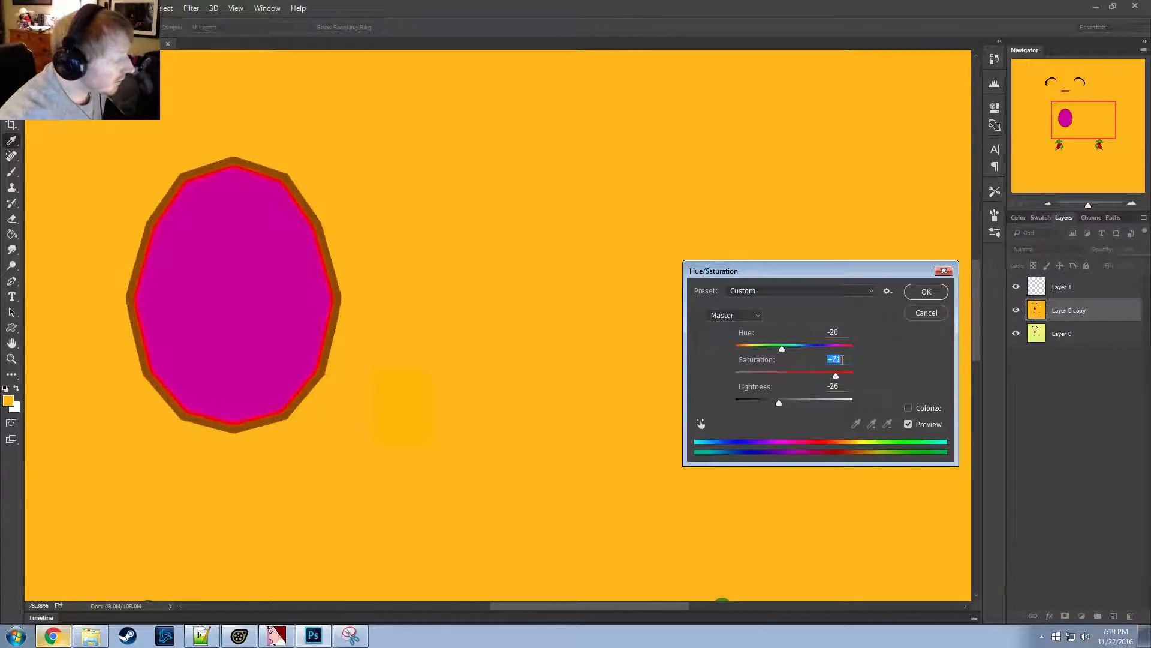
# Try a lower saturation of +60 with lightness raised to -23 in the Hue/Saturation adjustment against the amber swatch
pyautogui.press('Down')
pyautogui.press('Down')
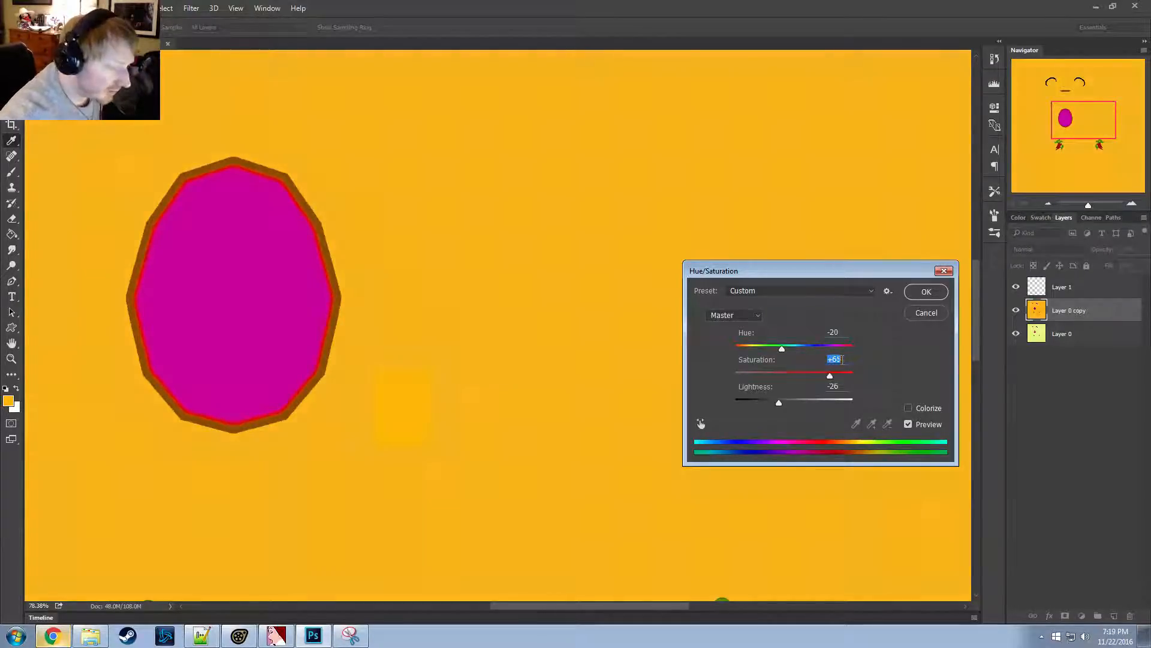
pyautogui.press('Down')
pyautogui.press('Down')
pyautogui.press('Down')
pyautogui.press('Down')
pyautogui.press('Down')
pyautogui.press('Up')
pyautogui.press('Up')
pyautogui.press('Up')
pyautogui.press('Up')
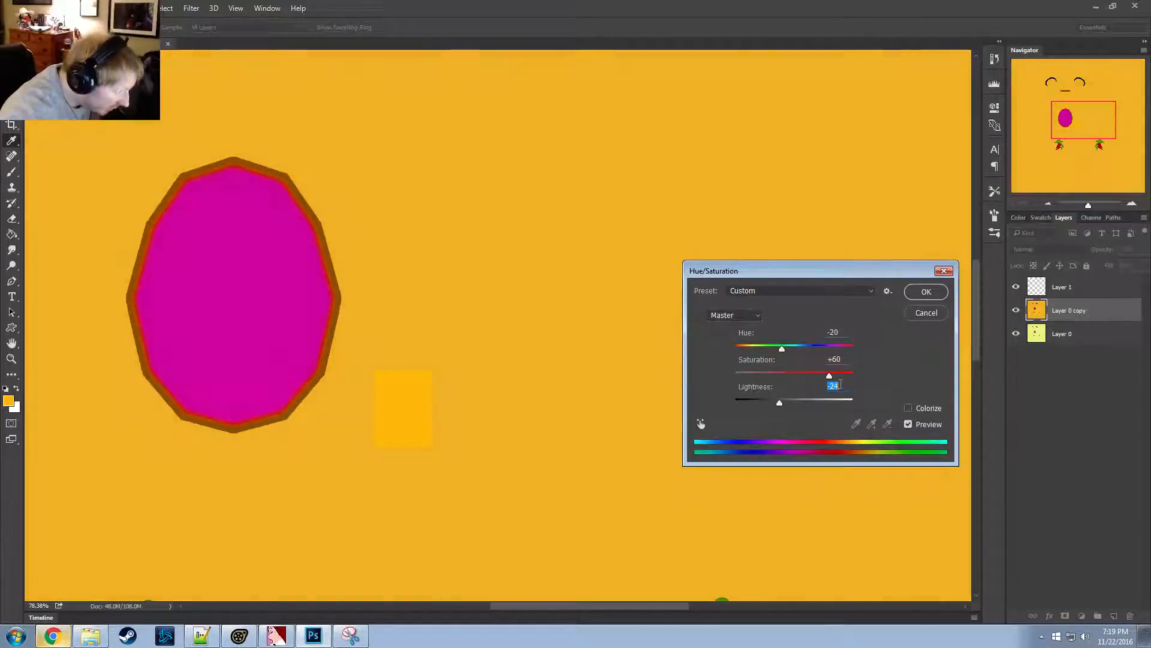
# Sweep the saturation from +62 up past +95 in the Hue/Saturation adjustment and settle on +71
pyautogui.click(845, 359)
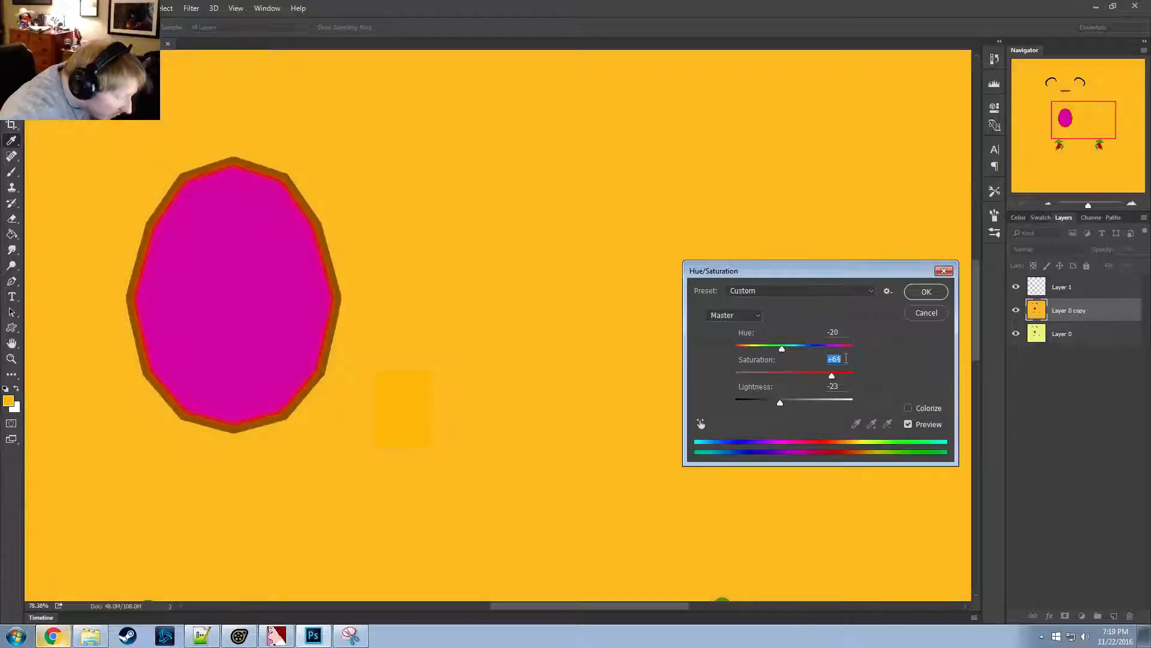
pyautogui.press('Down')
pyautogui.press('Down')
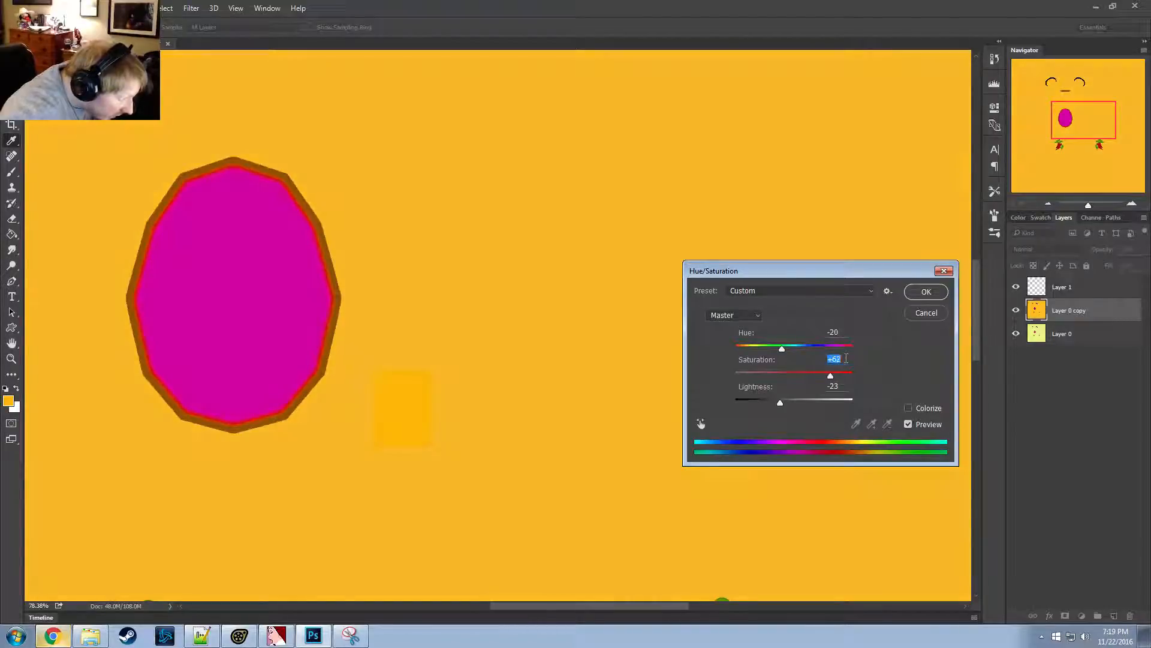
pyautogui.press('Up')
pyautogui.press('Up')
pyautogui.press('Up')
pyautogui.press('Up')
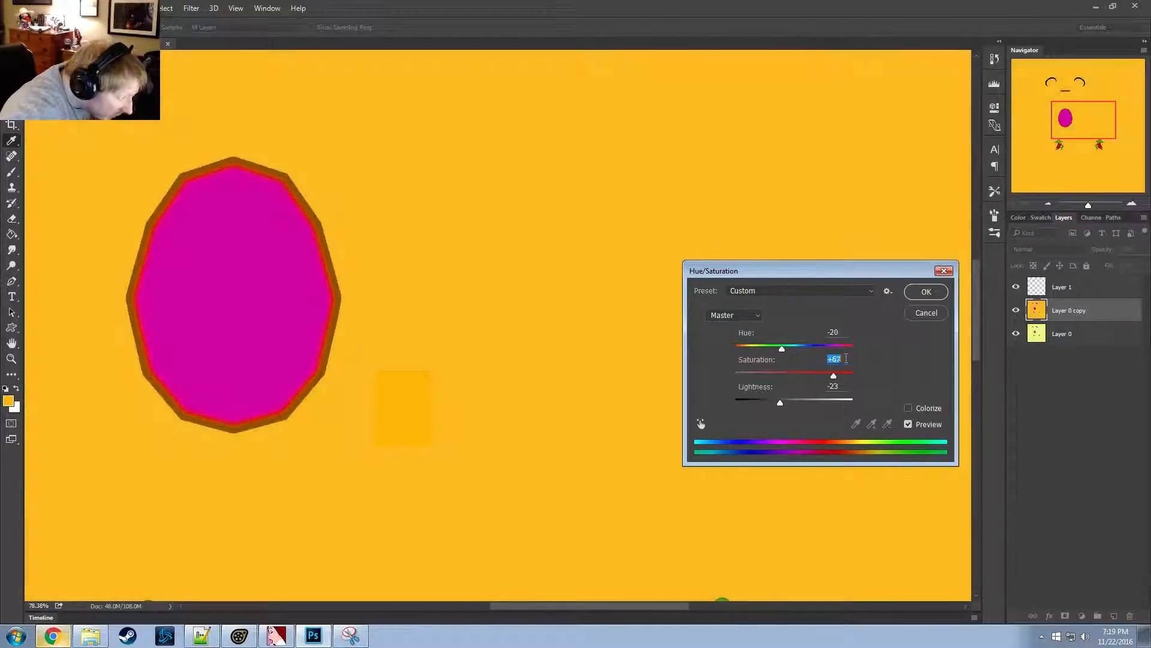
pyautogui.press('Up')
pyautogui.press('Up')
pyautogui.press('Up')
pyautogui.press('Up')
pyautogui.press('Up')
pyautogui.press('Up')
pyautogui.press('Up')
pyautogui.press('Up')
pyautogui.press('Up')
pyautogui.press('Up')
pyautogui.press('Up')
pyautogui.press('Up')
pyautogui.press('Up')
pyautogui.press('Up')
pyautogui.press('Up')
pyautogui.press('Up')
pyautogui.press('Up')
pyautogui.press('Up')
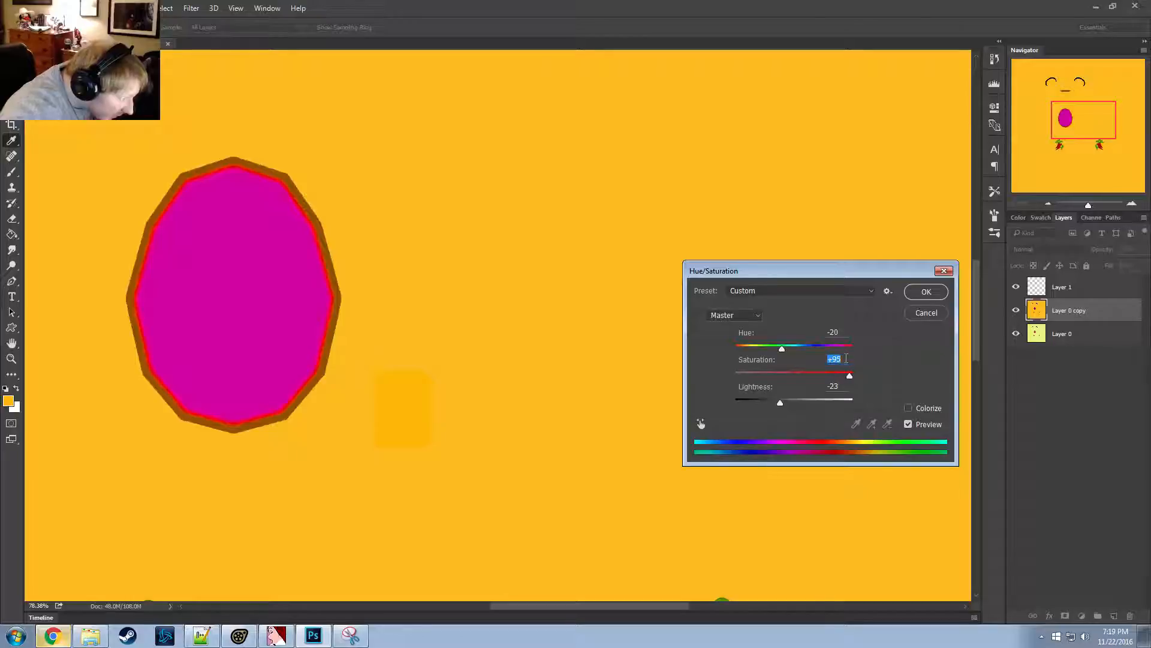
pyautogui.press('Up')
pyautogui.press('Up')
pyautogui.press('Up')
pyautogui.press('Up')
pyautogui.press('Up')
pyautogui.press('Down')
pyautogui.press('Down')
pyautogui.press('Down')
pyautogui.press('Down')
pyautogui.press('Down')
pyautogui.press('Down')
pyautogui.press('Down')
pyautogui.press('Down')
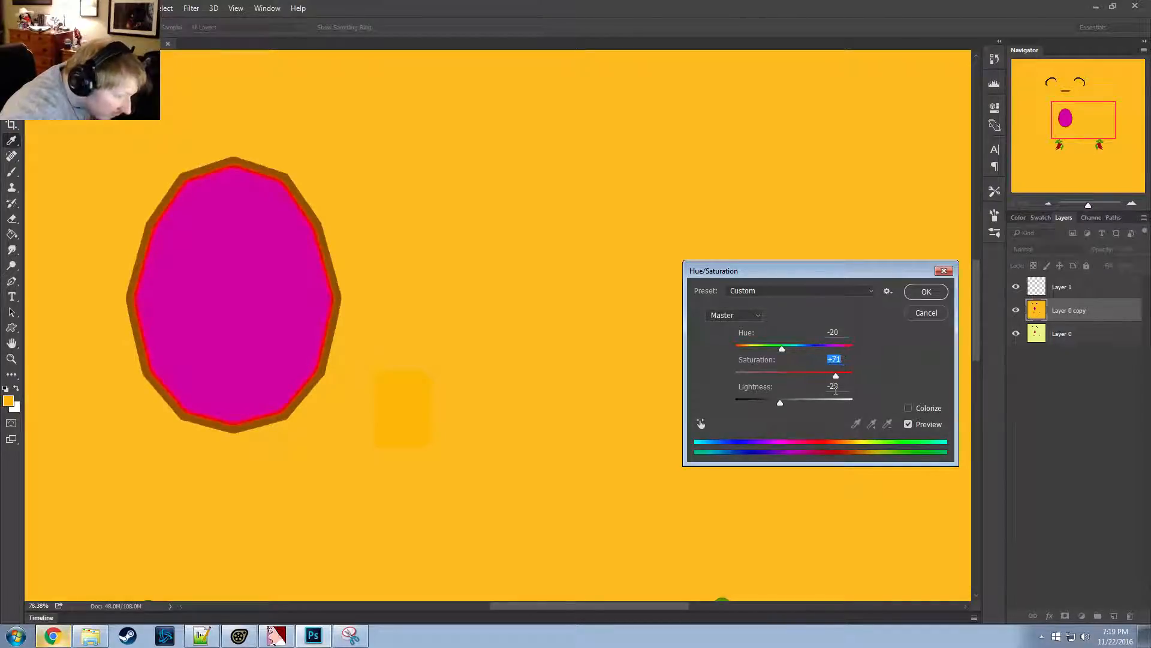
# Lower the lightness to -29 so the body blends with the amber swatch and apply the Hue/Saturation adjustment to Layer 0 copy
pyautogui.click(836, 387)
pyautogui.press('Down')
pyautogui.press('Down')
pyautogui.press('Down')
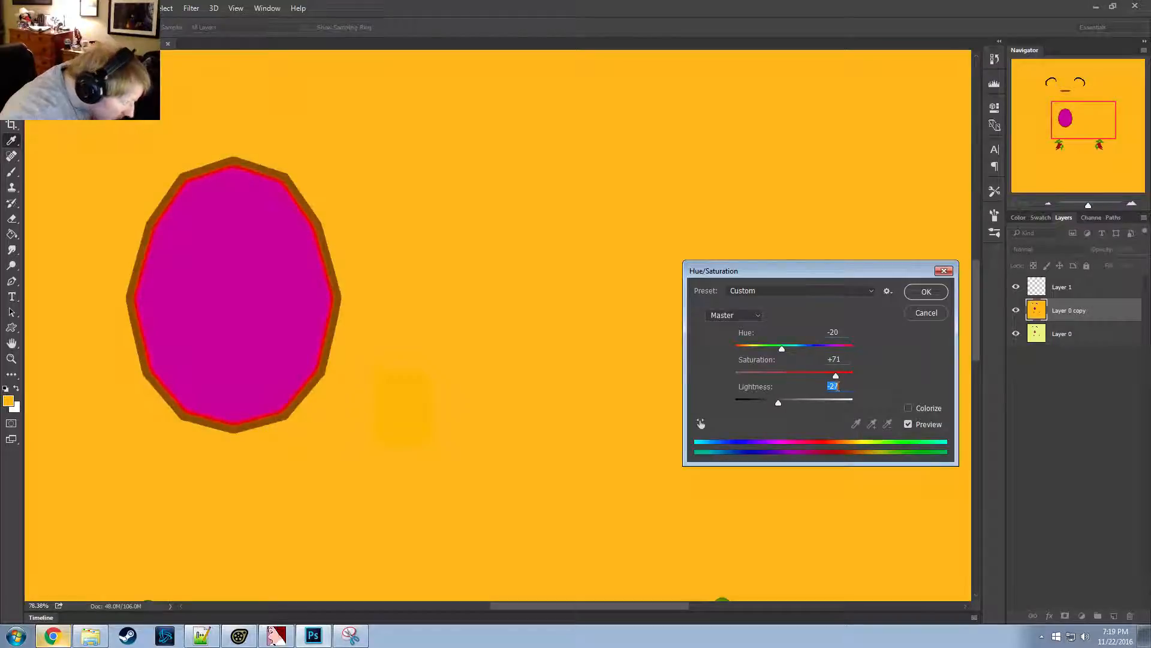
pyautogui.press('Down')
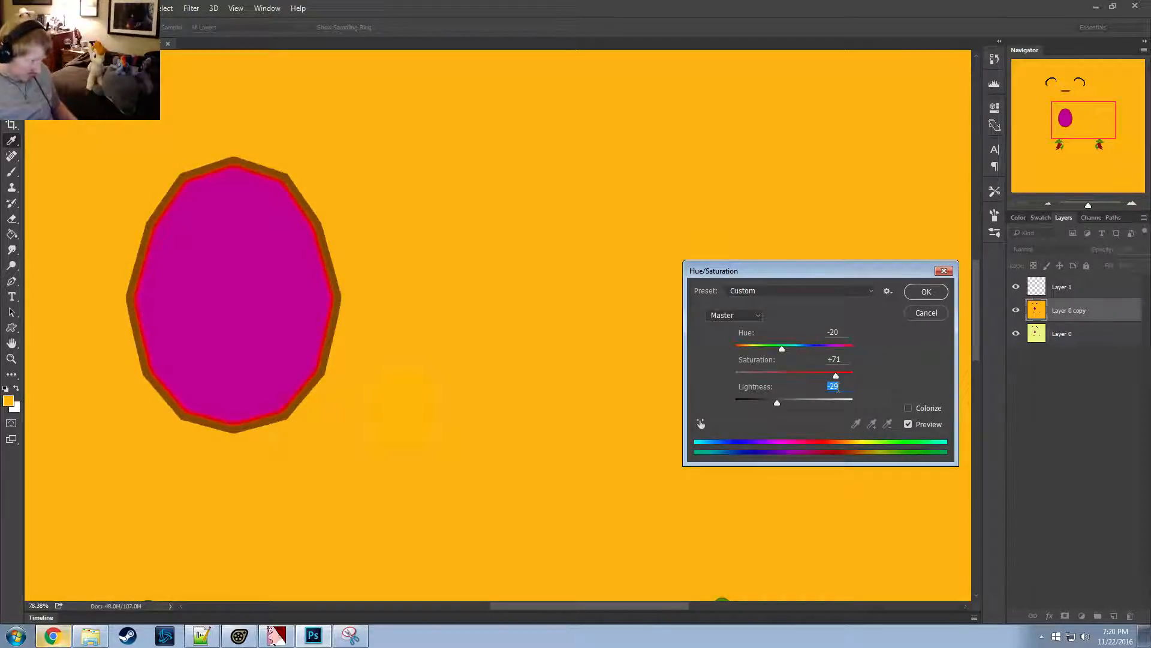
pyautogui.click(926, 292)
pyautogui.keyDown('alt'); pyautogui.scroll(-5, 498, 405); pyautogui.keyUp('alt')
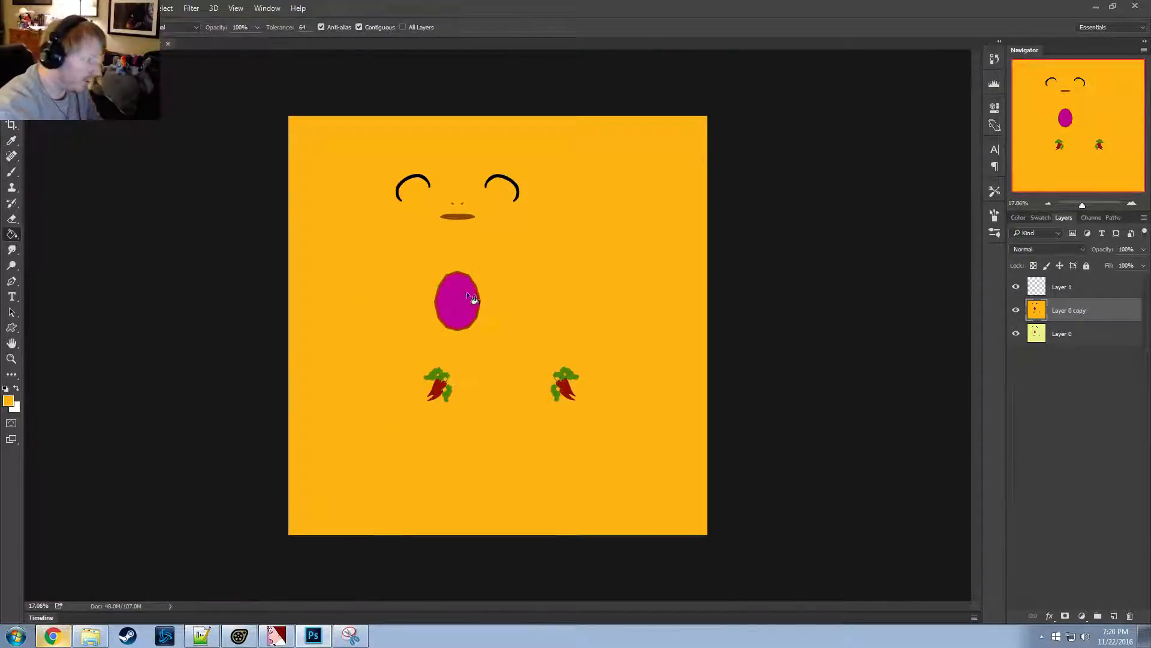
# Toggle Layer 0 copy to compare it with the original texture, and hide the swatch on Layer 1
pyautogui.keyDown('alt'); pyautogui.scroll(4, 469, 295); pyautogui.keyUp('alt')
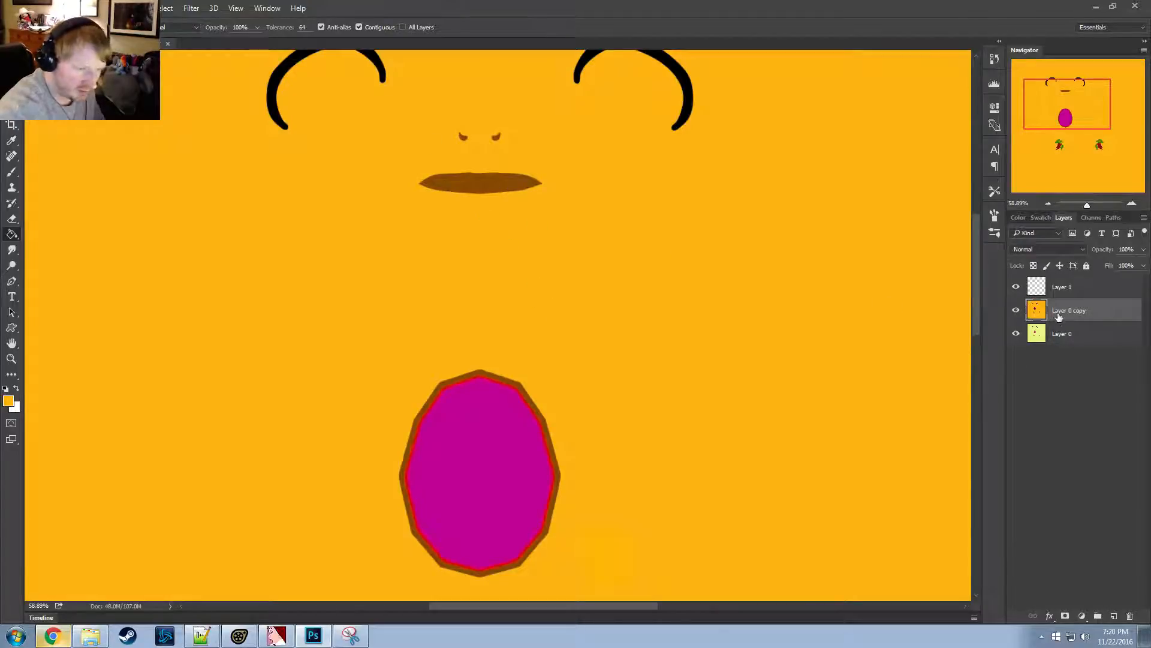
pyautogui.click(1016, 313)
pyautogui.click(1017, 312)
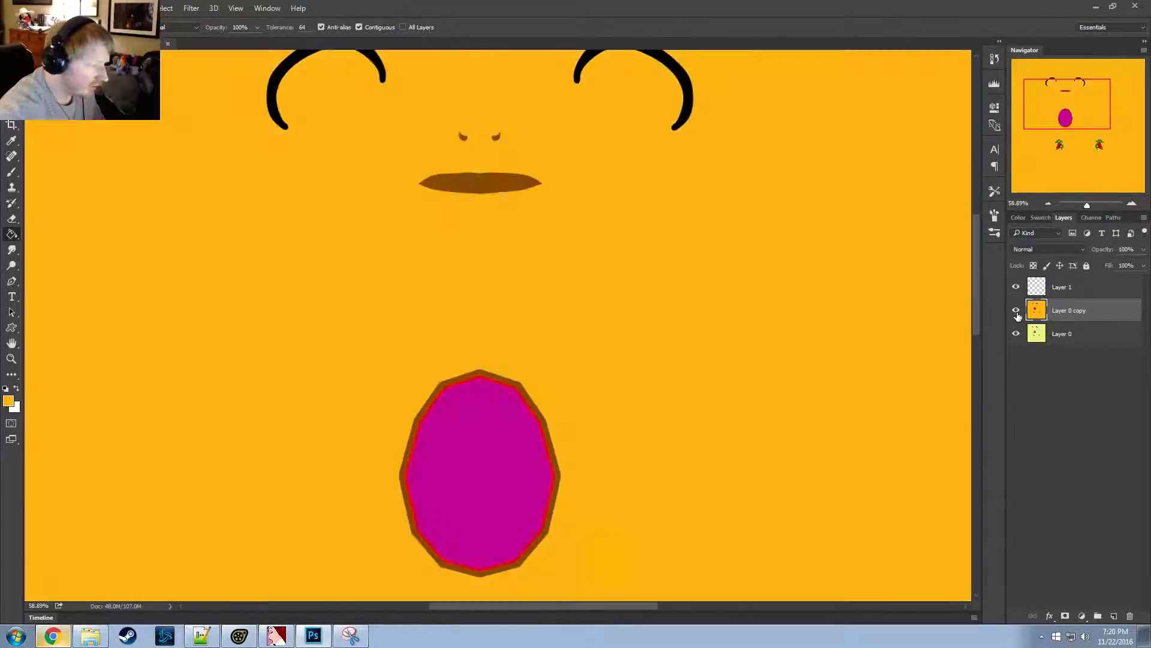
pyautogui.click(1017, 313)
pyautogui.click(1016, 312)
pyautogui.click(1016, 287)
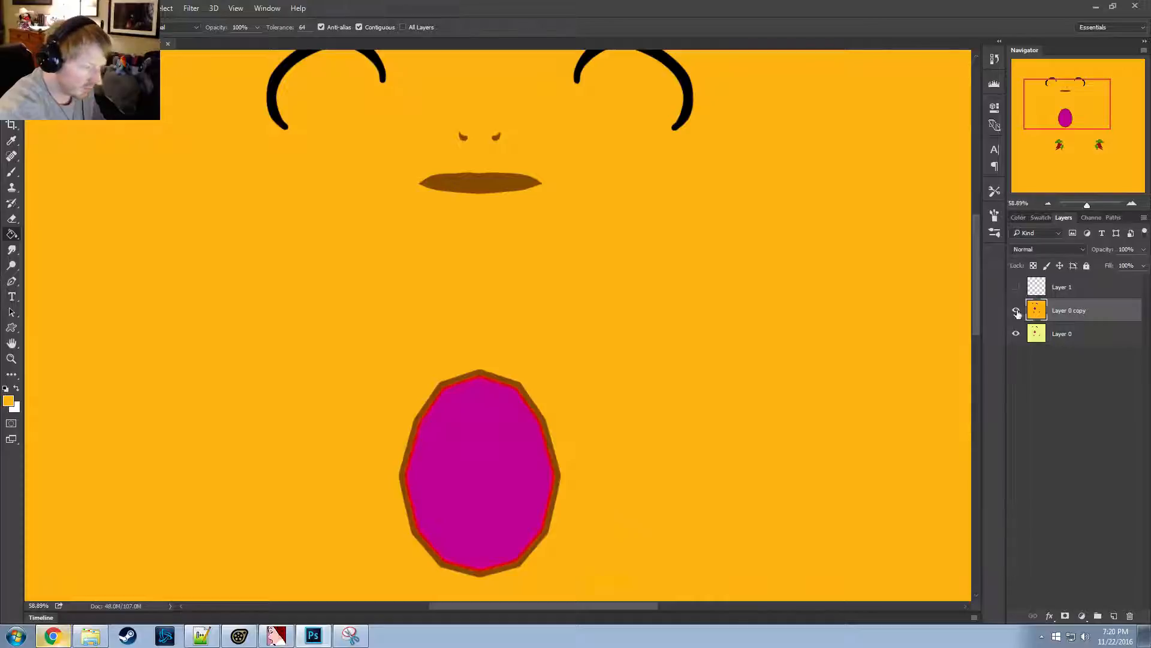
pyautogui.keyDown('alt'); pyautogui.scroll(-3, 732, 557); pyautogui.keyUp('alt')
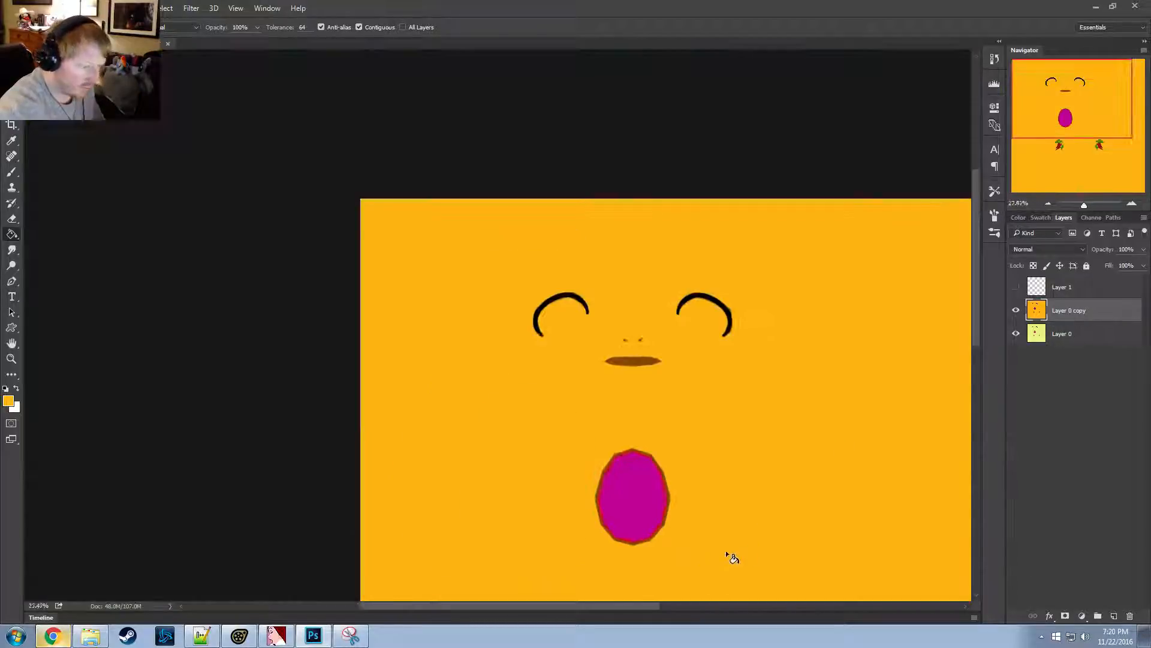
pyautogui.keyDown('alt'); pyautogui.scroll(-2, 728, 555); pyautogui.keyUp('alt')
pyautogui.keyDown('alt'); pyautogui.scroll(4, 593, 493); pyautogui.keyUp('alt')
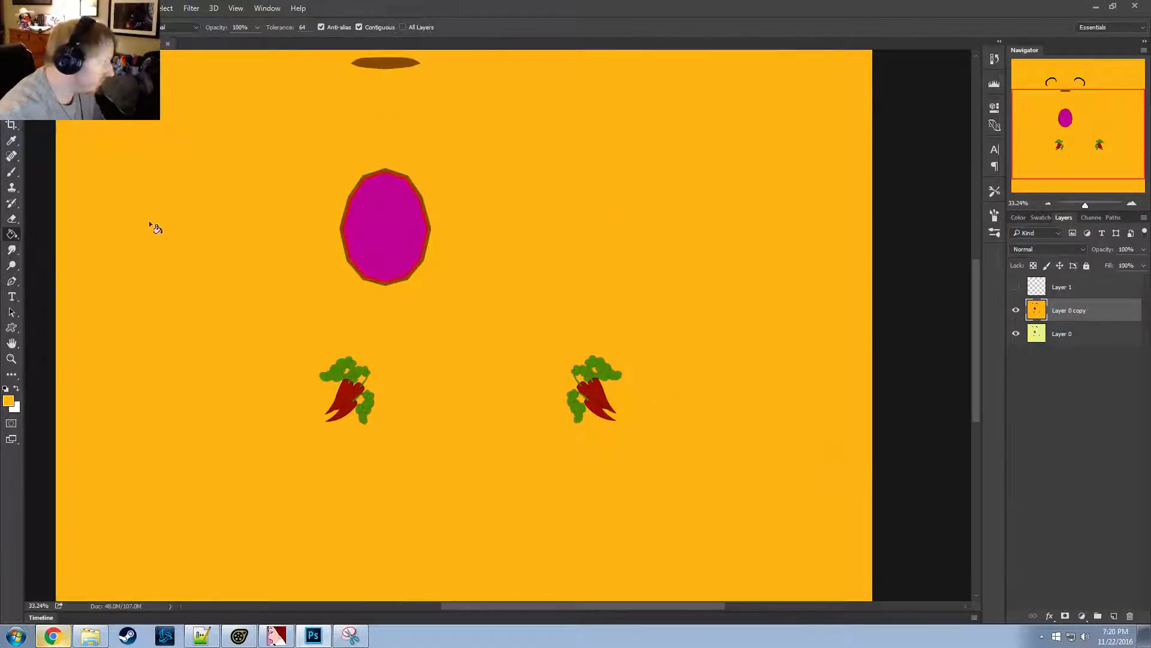
# Create a new layer above Layer 0 copy, try an amber brush stroke at 50% opacity over one carrot mark, and undo the stroke
pyautogui.click(11, 171)
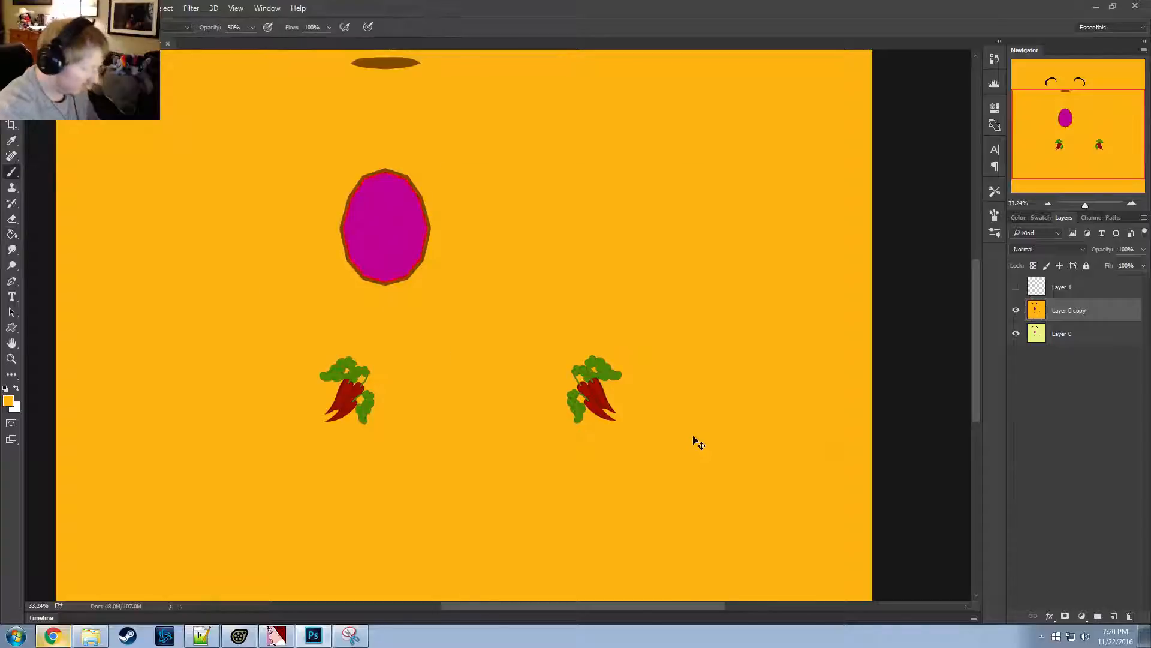
pyautogui.hotkey('ctrl', 'shift', 'n')
pyautogui.press('Return')
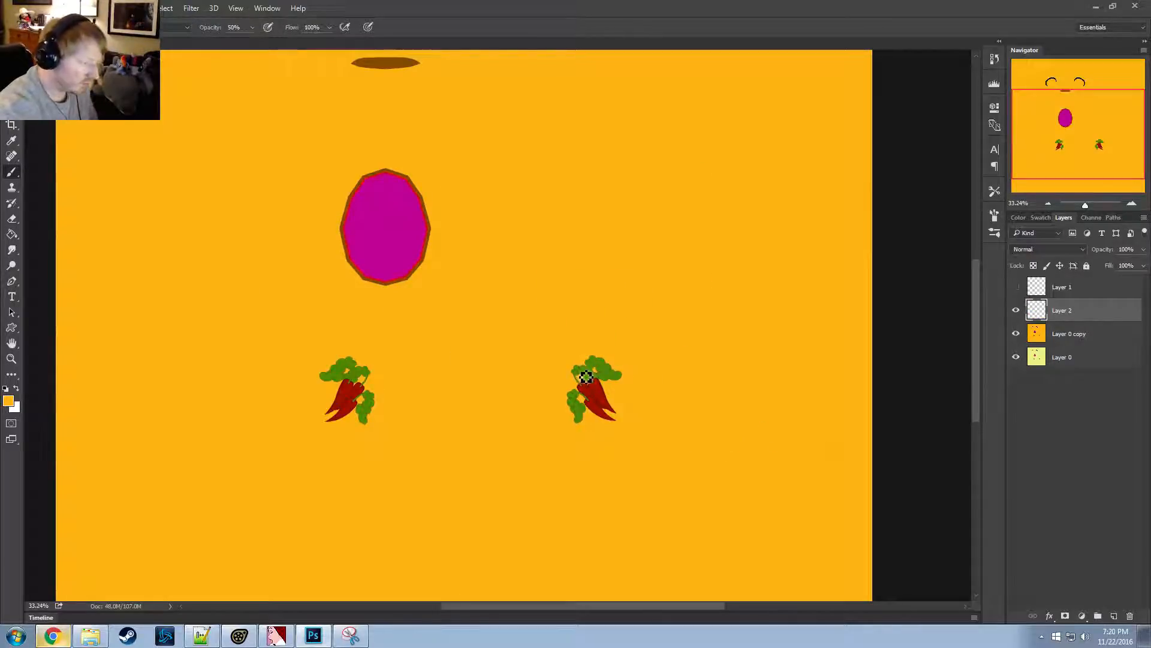
pyautogui.moveTo(587, 384); pyautogui.dragTo(546, 367)
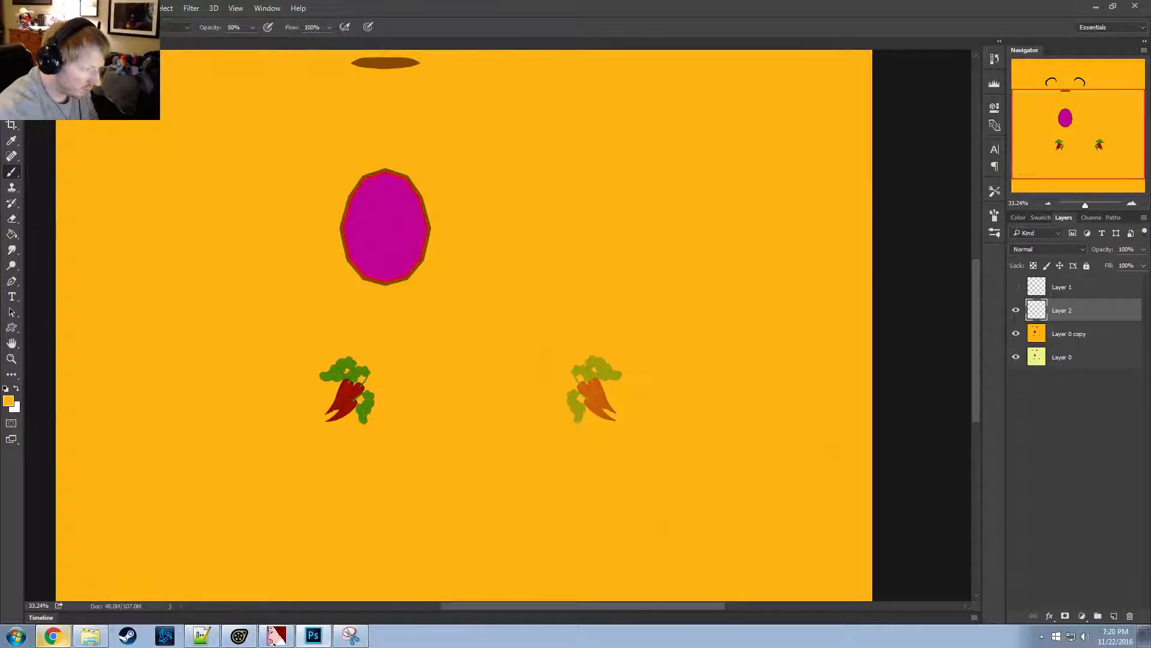
pyautogui.hotkey('ctrl', 'z')
# Set the brush opacity to 100%, paint amber over both carrot marks on Layer 2, and toggle the layer to check coverage
pyautogui.click(253, 27)
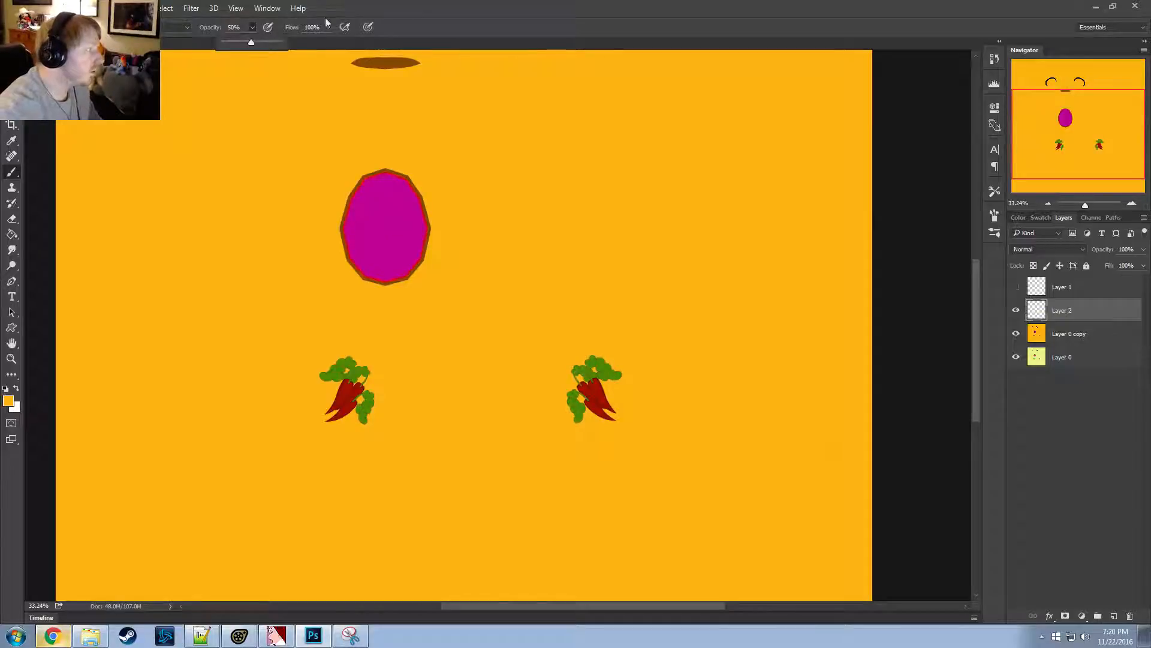
pyautogui.click(43, 27)
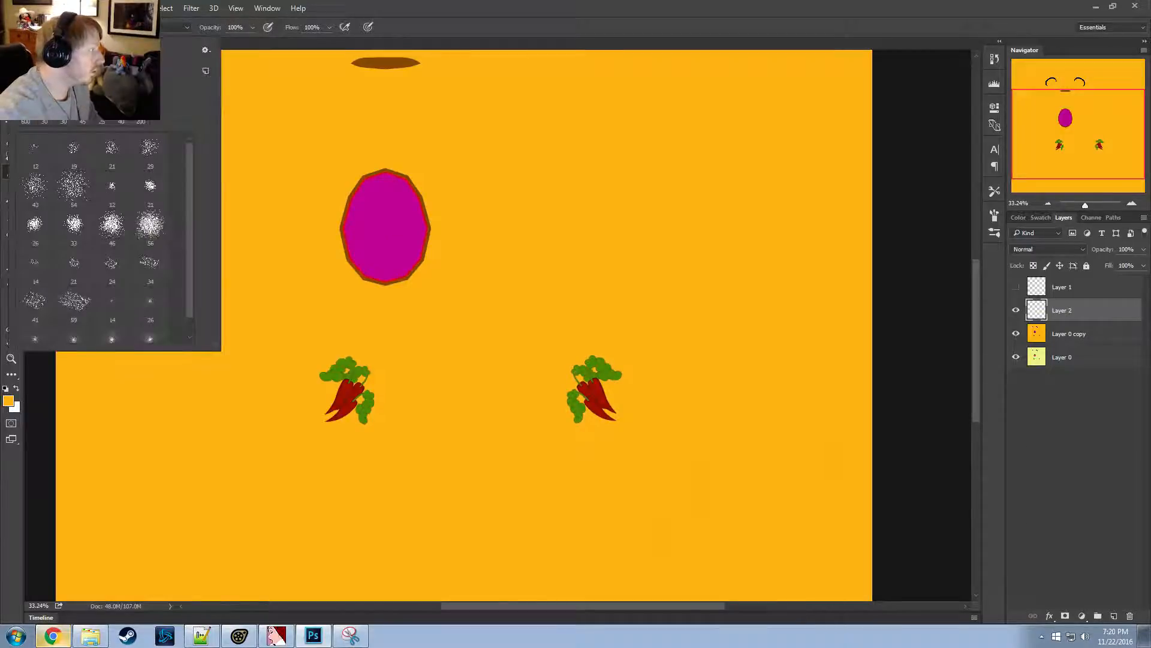
pyautogui.click(427, 19)
pyautogui.click(594, 389)
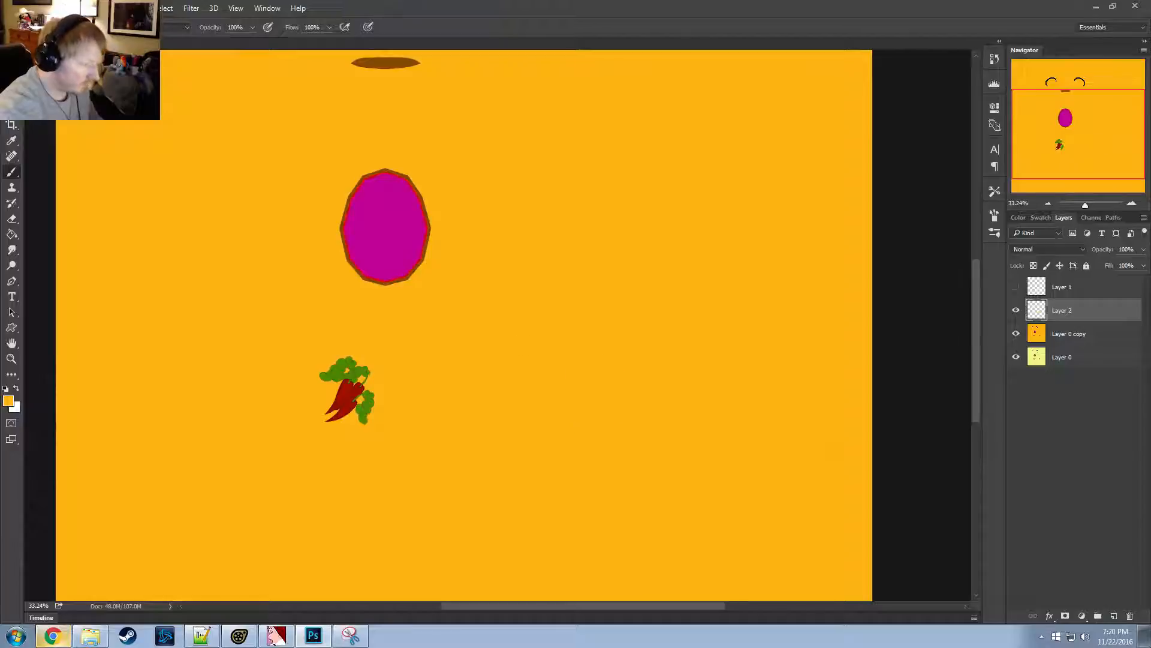
pyautogui.click(347, 391)
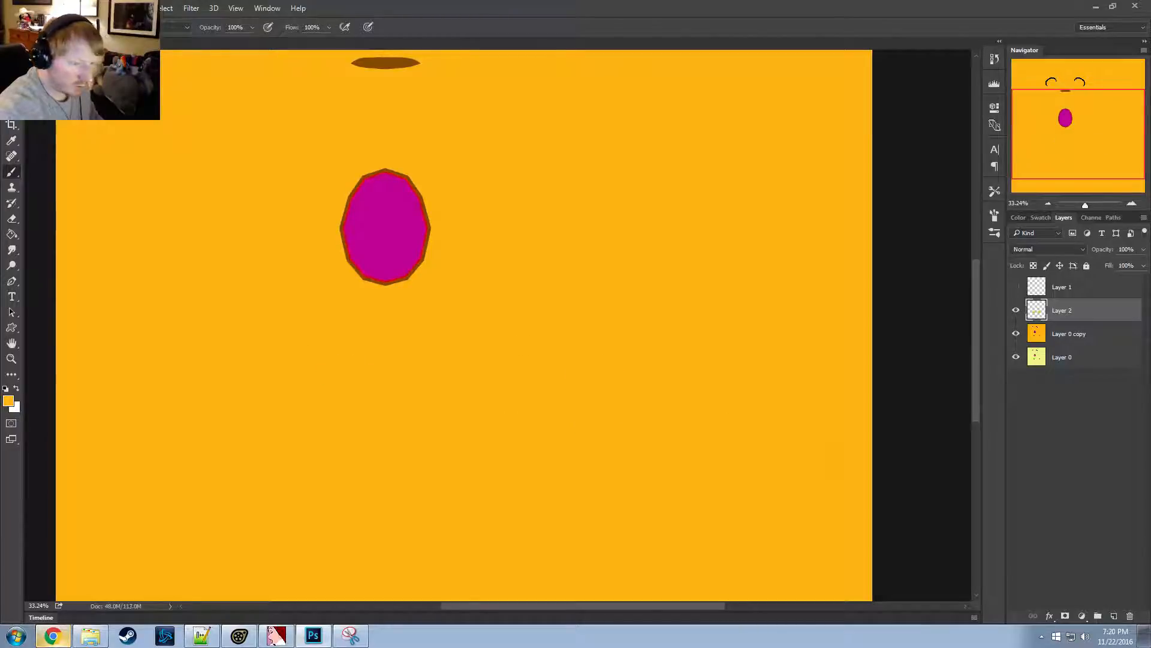
pyautogui.click(1017, 310)
pyautogui.click(1017, 310)
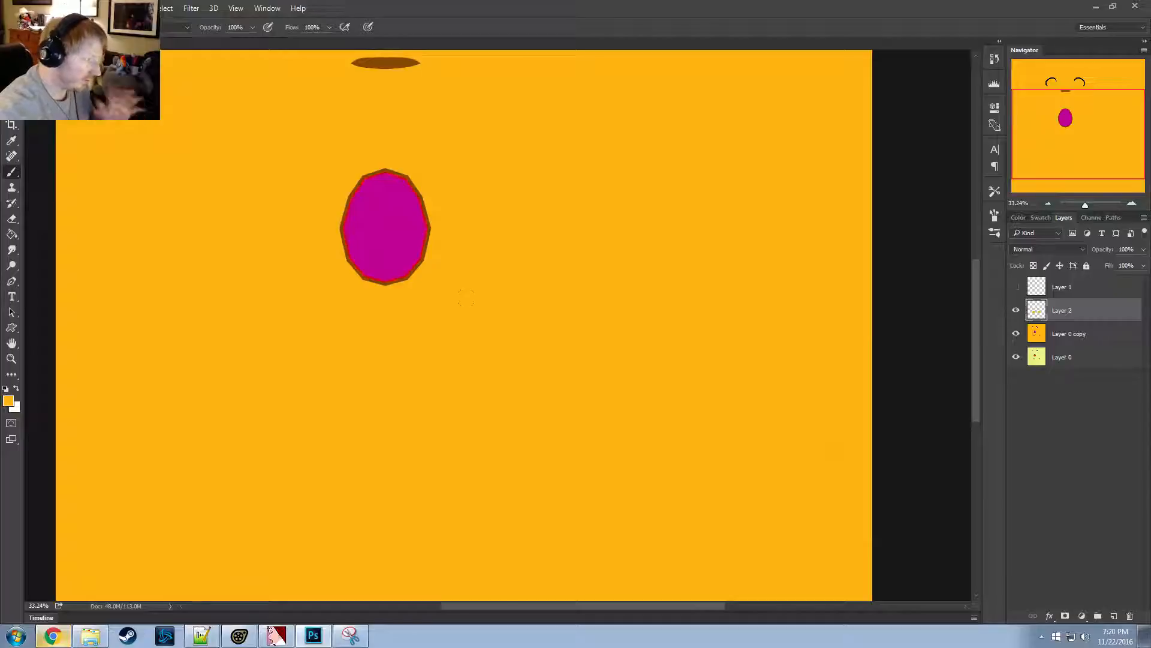
# Hide Layer 0 copy and select part of the olive border around the magenta oval on Layer 0 with the Magic Wand
pyautogui.scroll(3, 480, 309)
pyautogui.scroll(-9, 372, 174)
pyautogui.scroll(4, 377, 162)
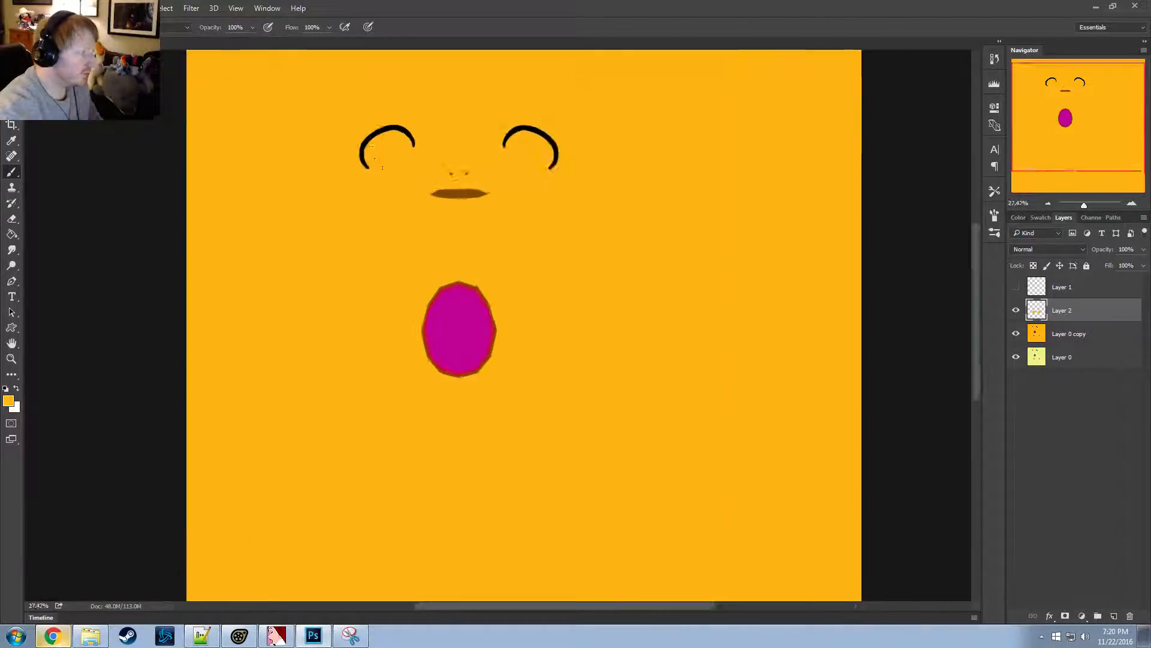
pyautogui.scroll(5, 437, 297)
pyautogui.click(1016, 334)
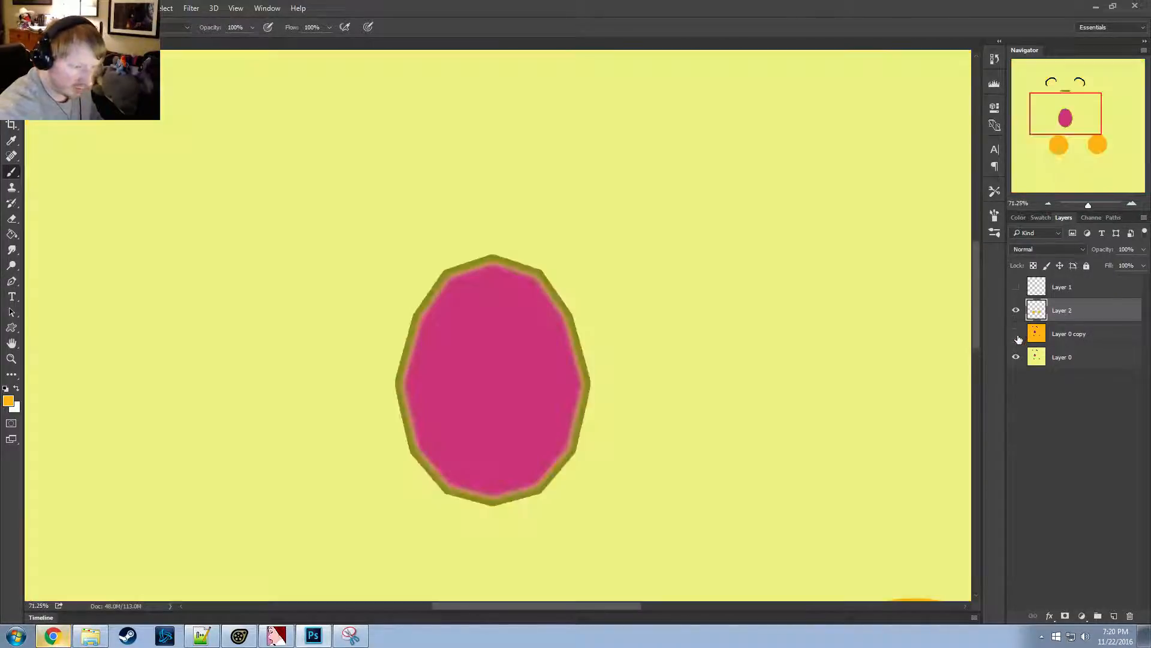
pyautogui.click(12, 118)
pyautogui.click(432, 299)
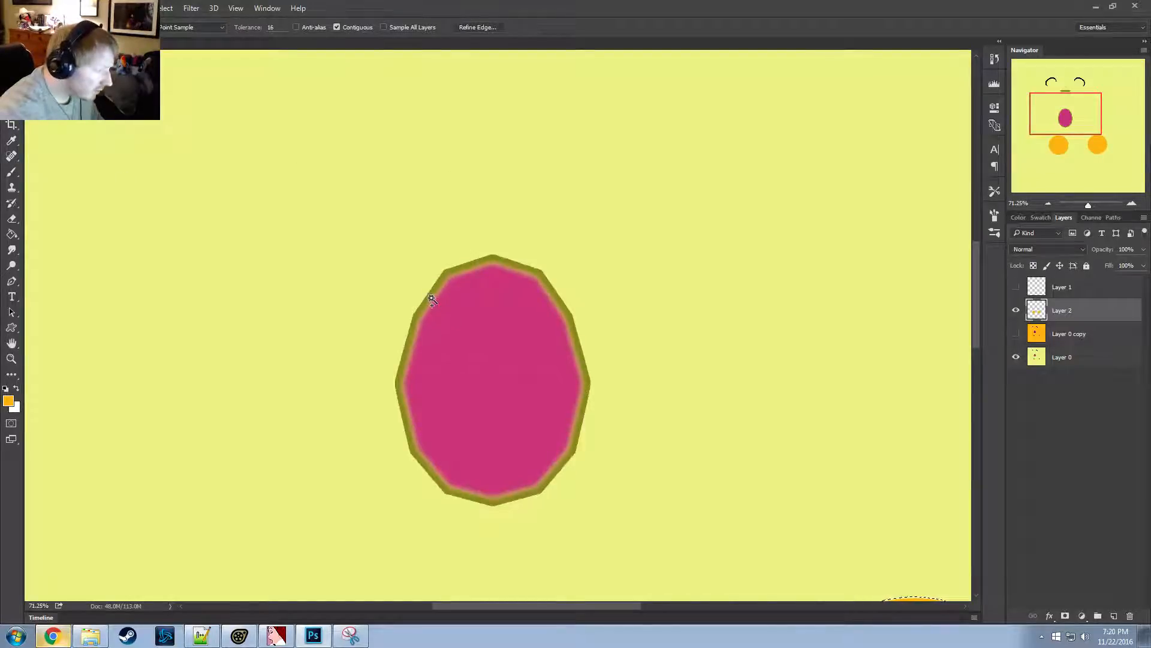
pyautogui.click(1071, 358)
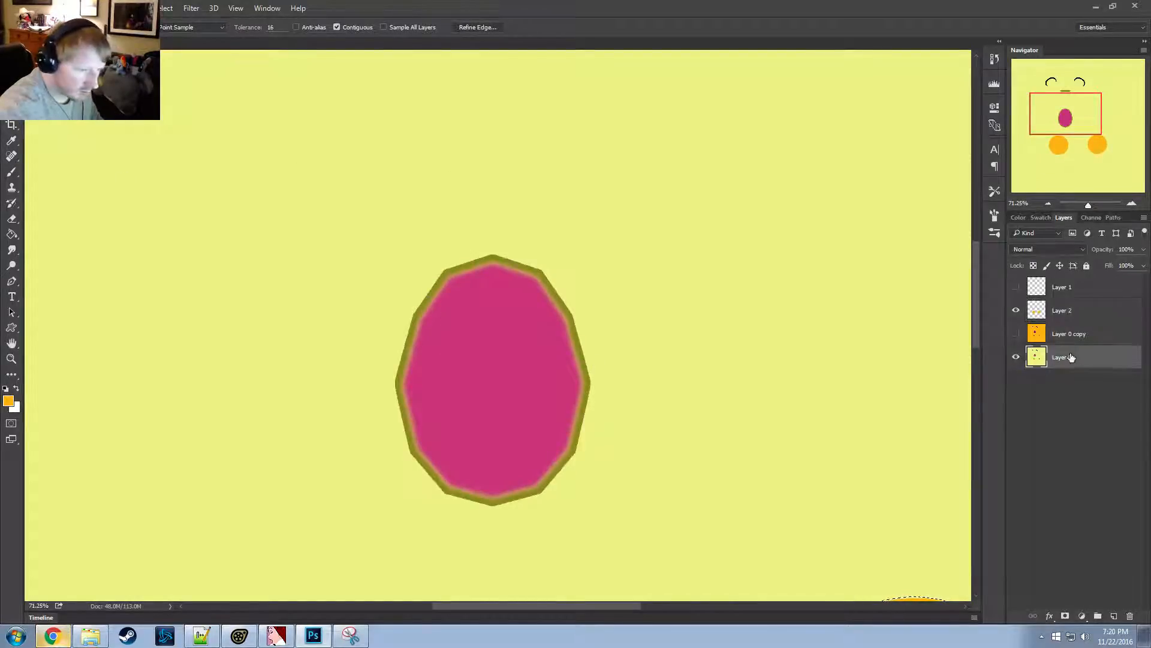
pyautogui.click(436, 302)
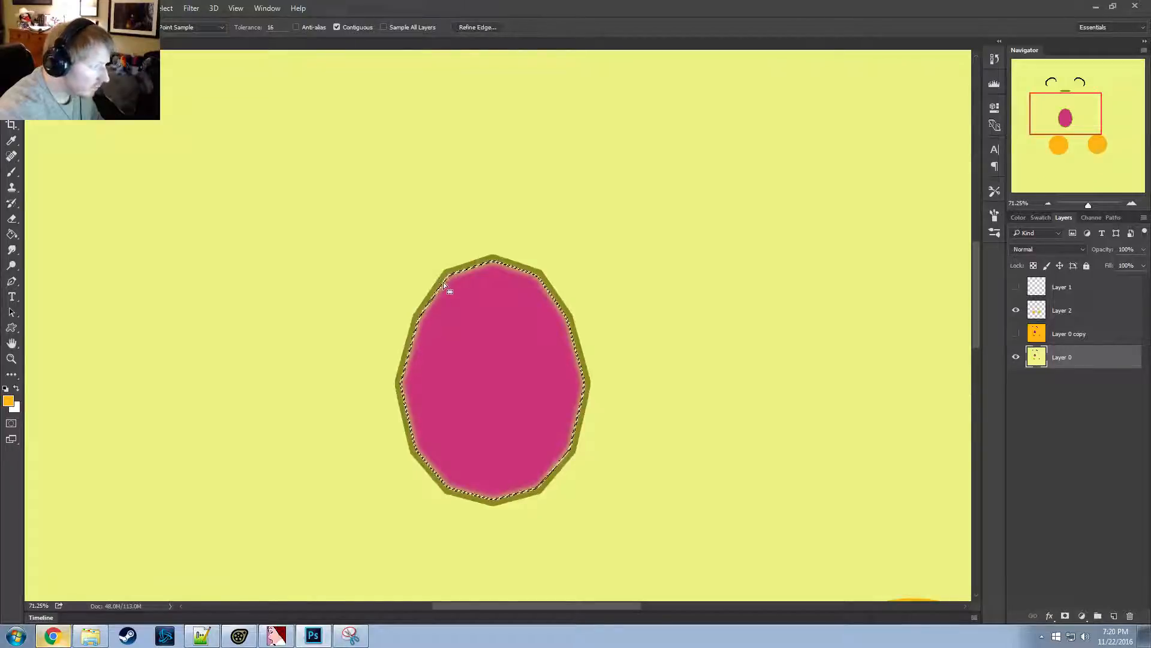
# Add more of the oval's olive border to the Magic Wand selection, undoing the stray addition, and switch to the Lasso tool
pyautogui.keyDown('alt'); pyautogui.scroll(3, 441, 290); pyautogui.keyUp('alt')
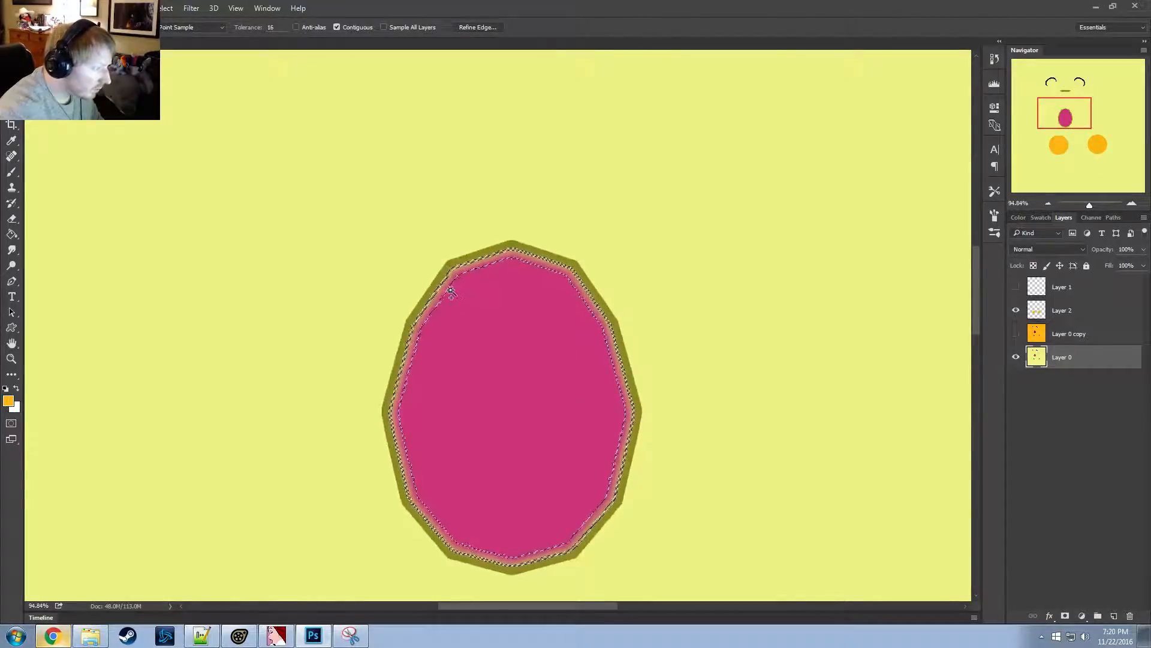
pyautogui.keyDown('shift'); pyautogui.click(444, 289); pyautogui.keyUp('shift')
pyautogui.hotkey('ctrl', 'z')
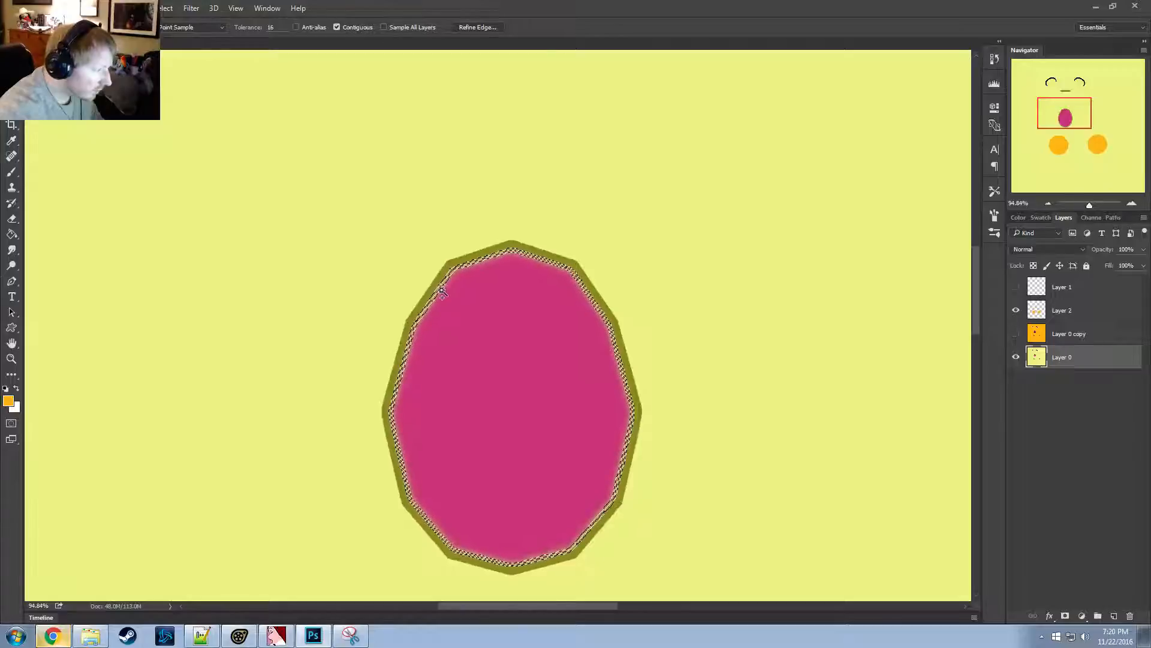
pyautogui.keyDown('shift'); pyautogui.click(423, 315); pyautogui.keyUp('shift')
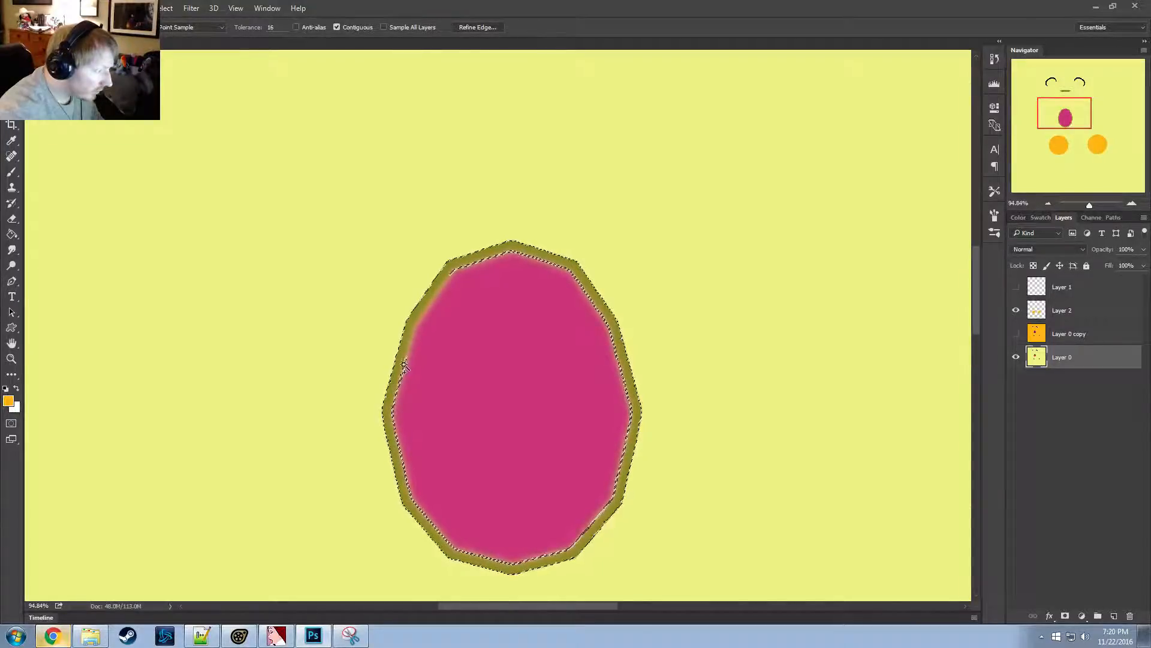
pyautogui.keyDown('shift'); pyautogui.click(397, 397); pyautogui.keyUp('shift')
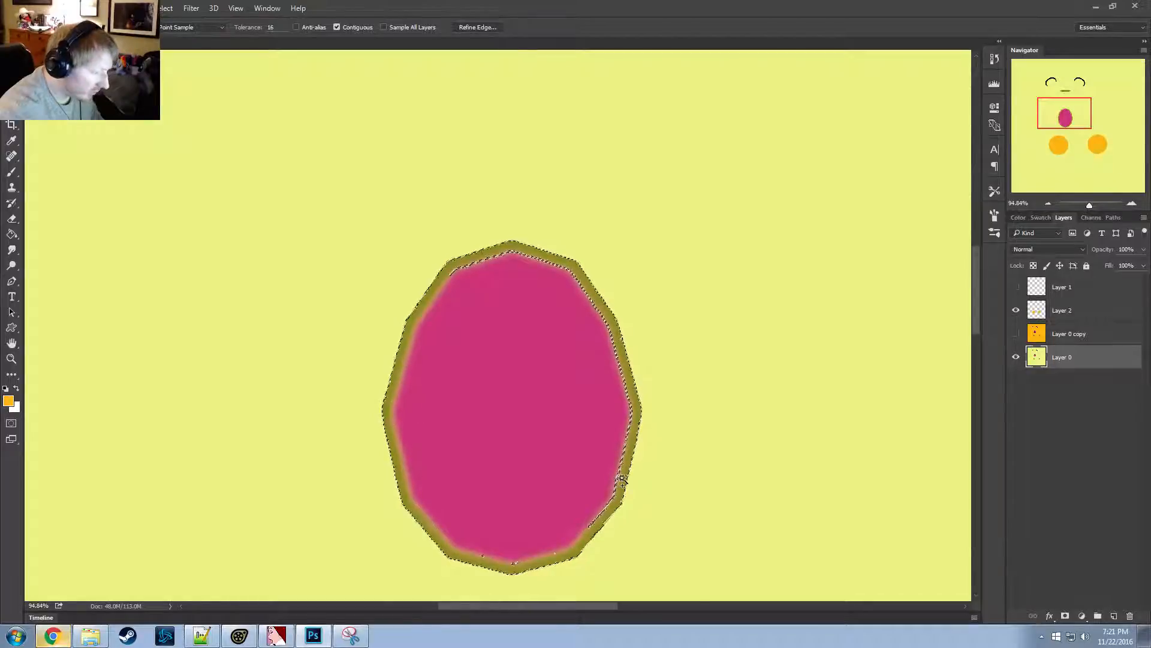
pyautogui.keyDown('shift'); pyautogui.click(621, 465); pyautogui.keyUp('shift')
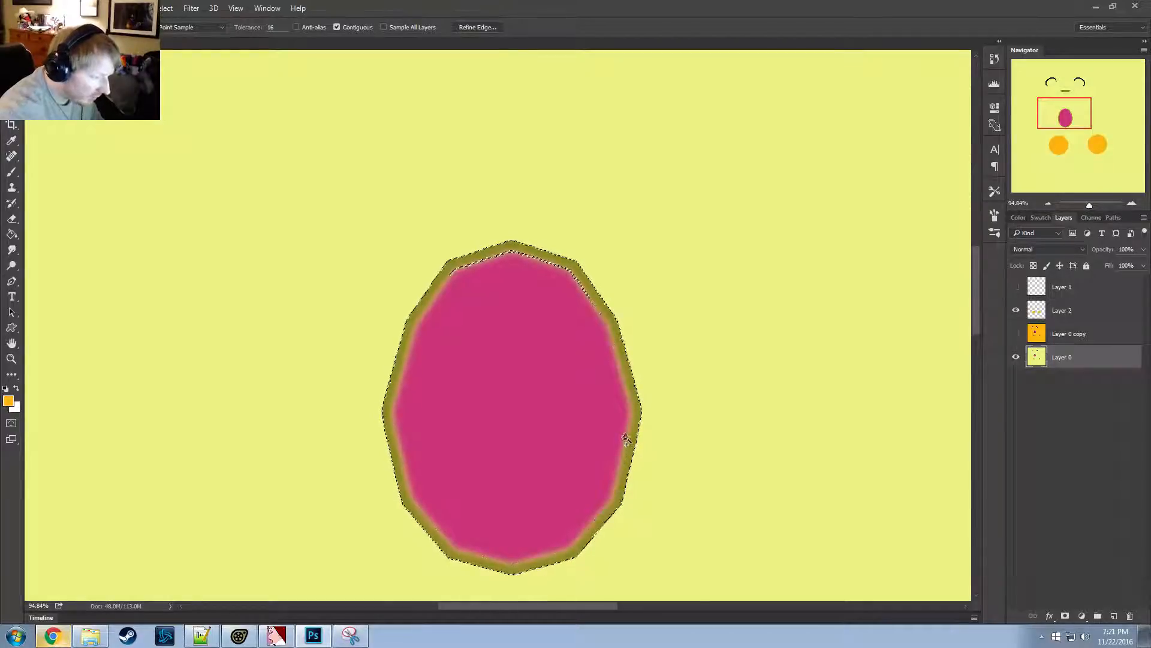
pyautogui.press('l')
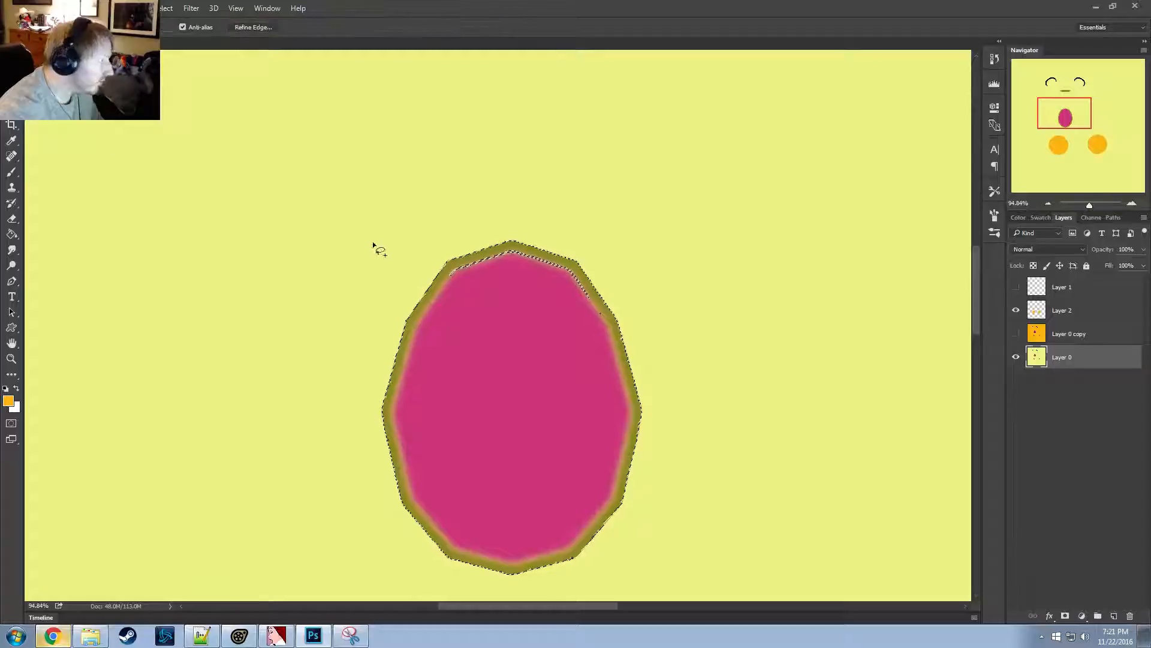
# Clean up the lasso selection along the oval's upper edge and check its outline around the whole shape
pyautogui.moveTo(454, 266)
pyautogui.mouseDown()
pyautogui.moveTo(555, 358)
pyautogui.moveTo(597, 303)
pyautogui.moveTo(543, 253)
pyautogui.moveTo(497, 250)
pyautogui.moveTo(452, 271)
pyautogui.mouseUp()
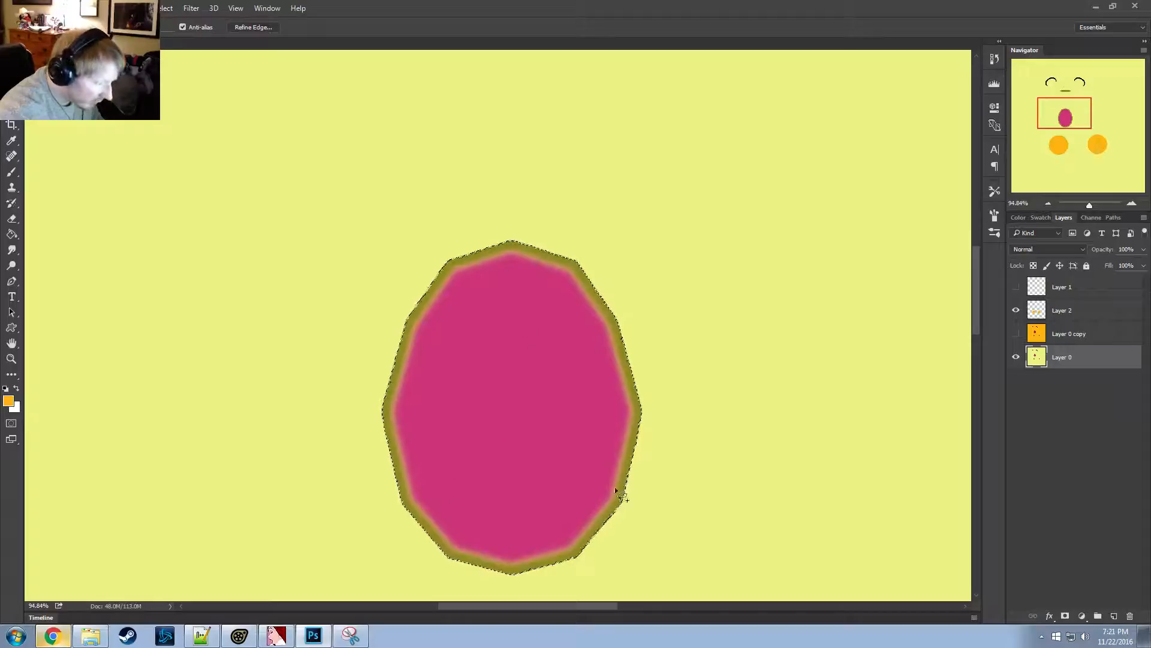
pyautogui.keyDown('alt'); pyautogui.scroll(6, 635, 442); pyautogui.keyUp('alt')
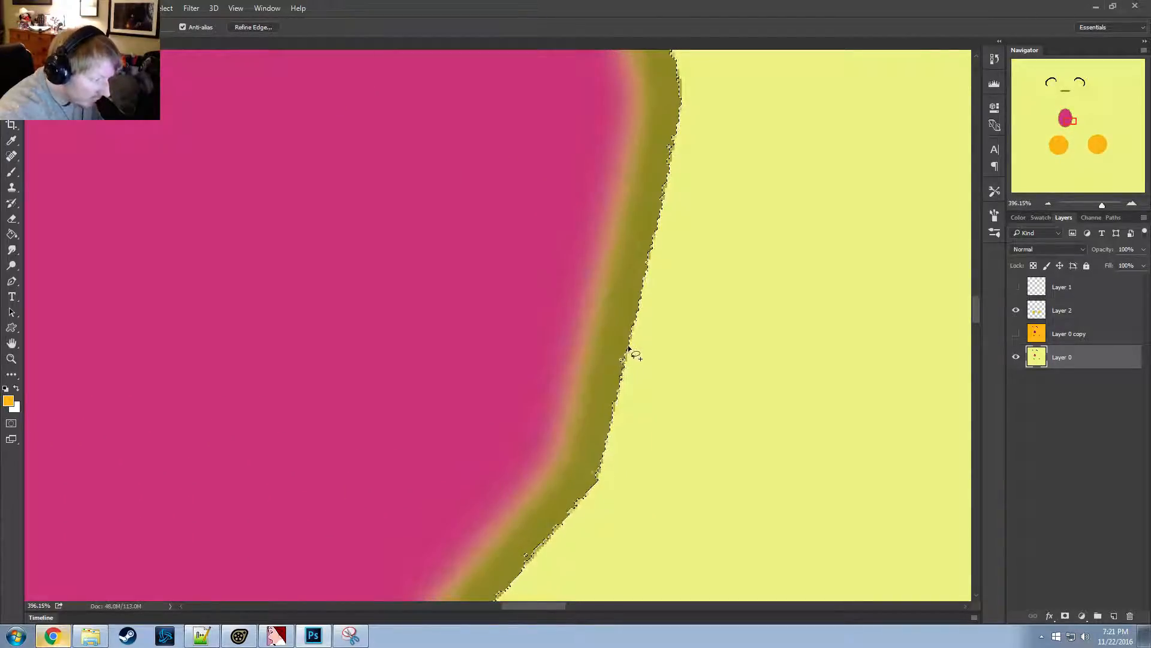
pyautogui.keyDown('alt'); pyautogui.scroll(-5, 570, 450); pyautogui.keyUp('alt')
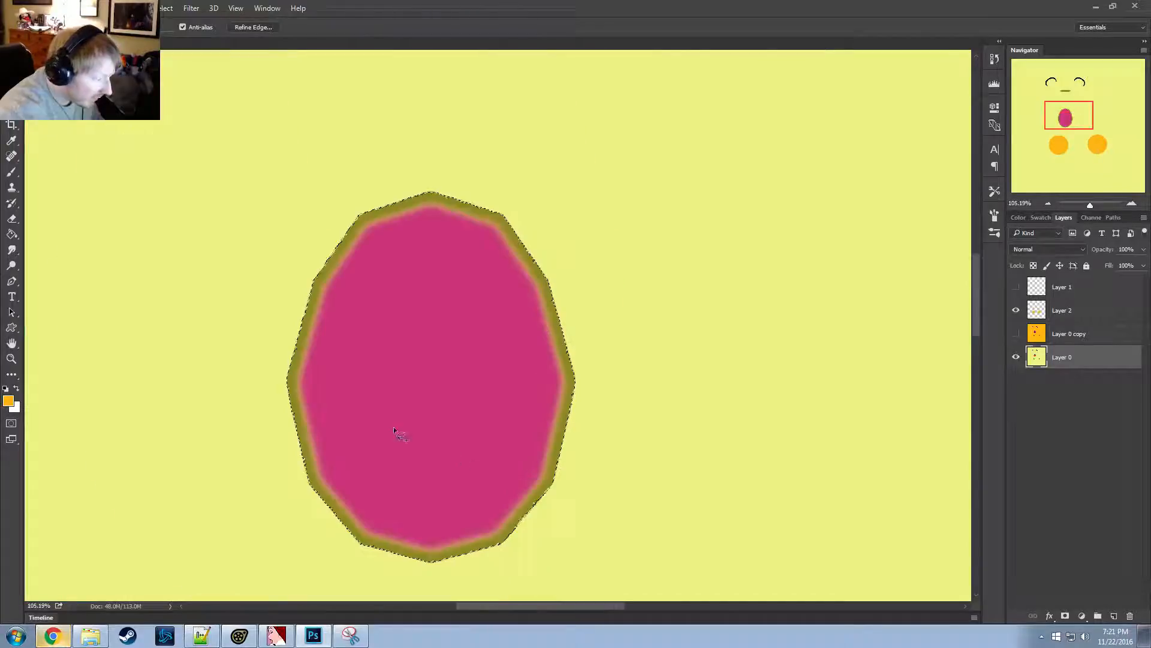
pyautogui.keyDown('alt'); pyautogui.scroll(4, 296, 415); pyautogui.keyUp('alt')
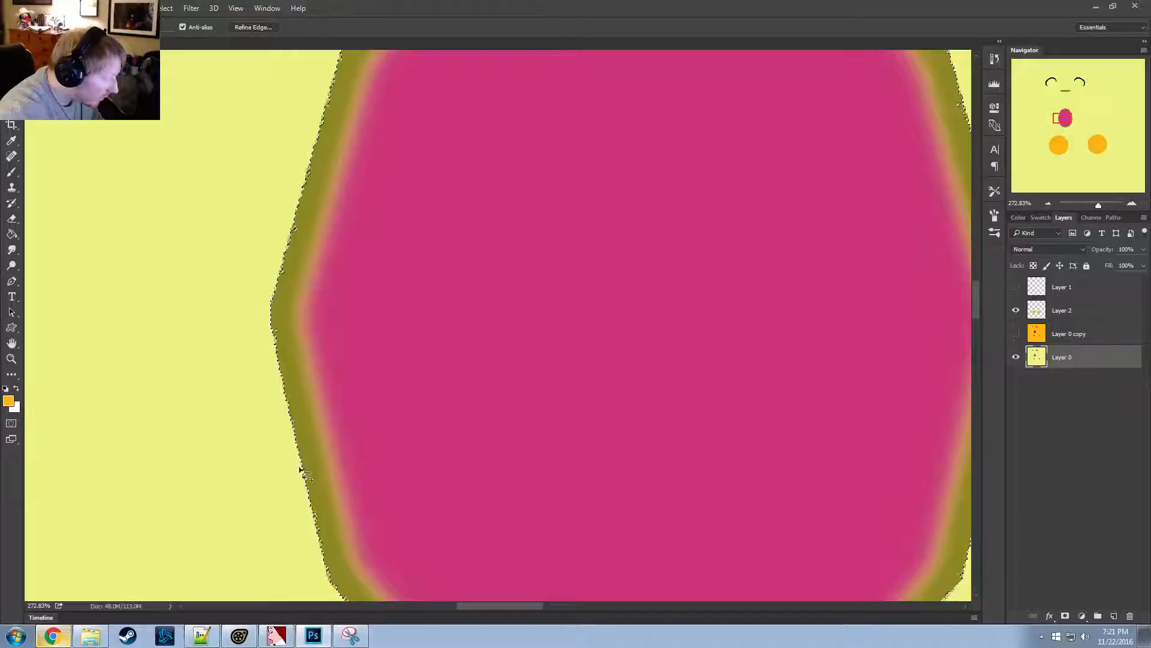
pyautogui.keyDown('alt'); pyautogui.scroll(-4, 420, 419); pyautogui.keyUp('alt')
pyautogui.keyDown('alt'); pyautogui.scroll(2, 467, 300); pyautogui.keyUp('alt')
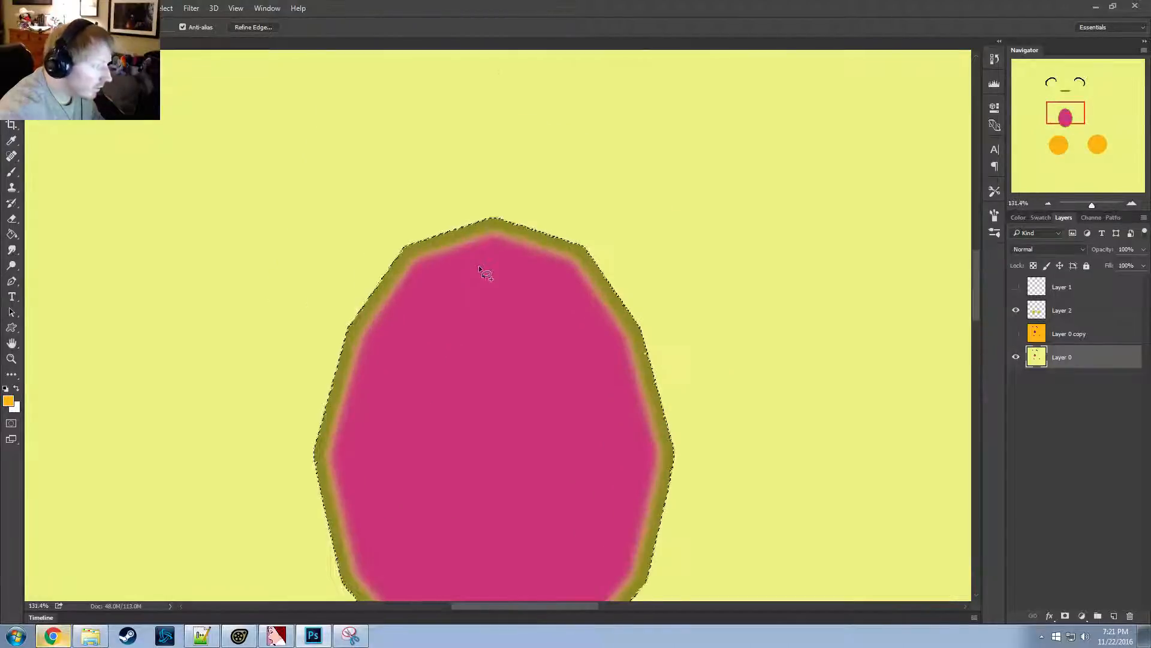
pyautogui.keyDown('alt'); pyautogui.scroll(-4, 478, 265); pyautogui.keyUp('alt')
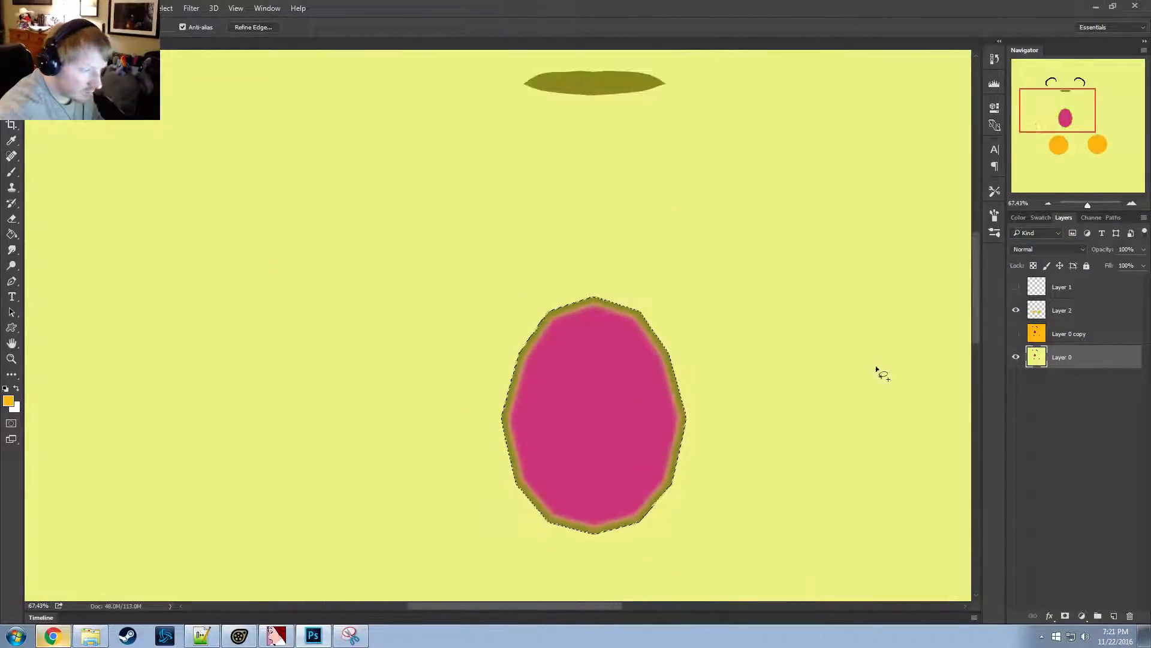
pyautogui.rightClick(1066, 357)
pyautogui.click(944, 120)
pyautogui.press('Return')
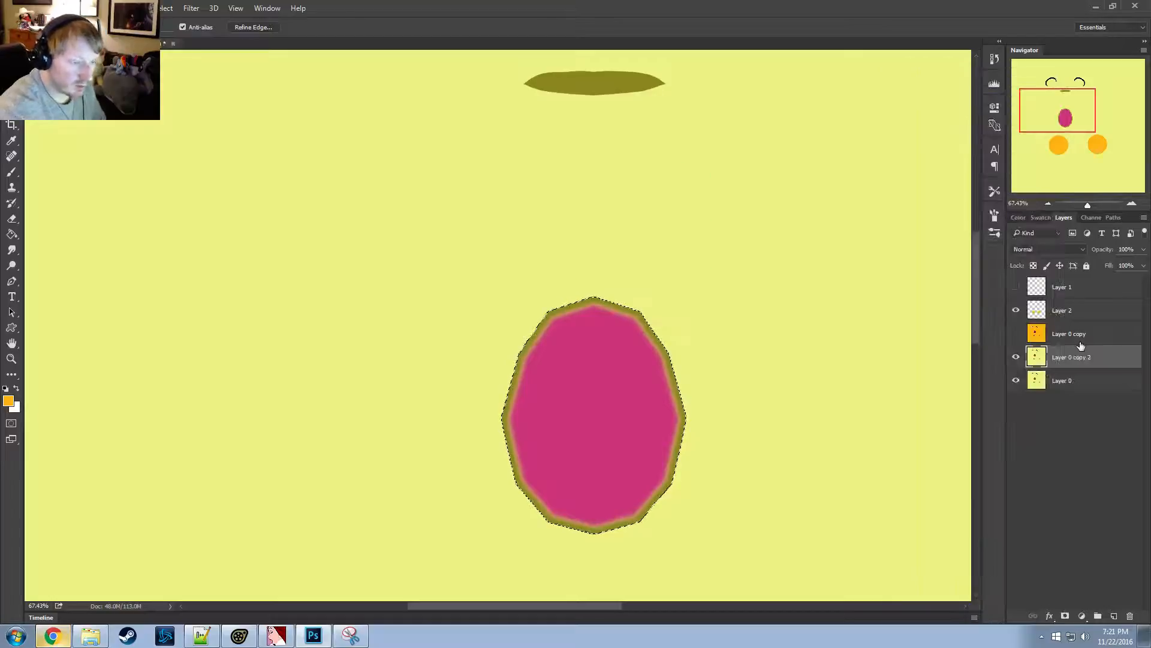
pyautogui.keyDown('alt'); pyautogui.scroll(3, 848, 394); pyautogui.keyUp('alt')
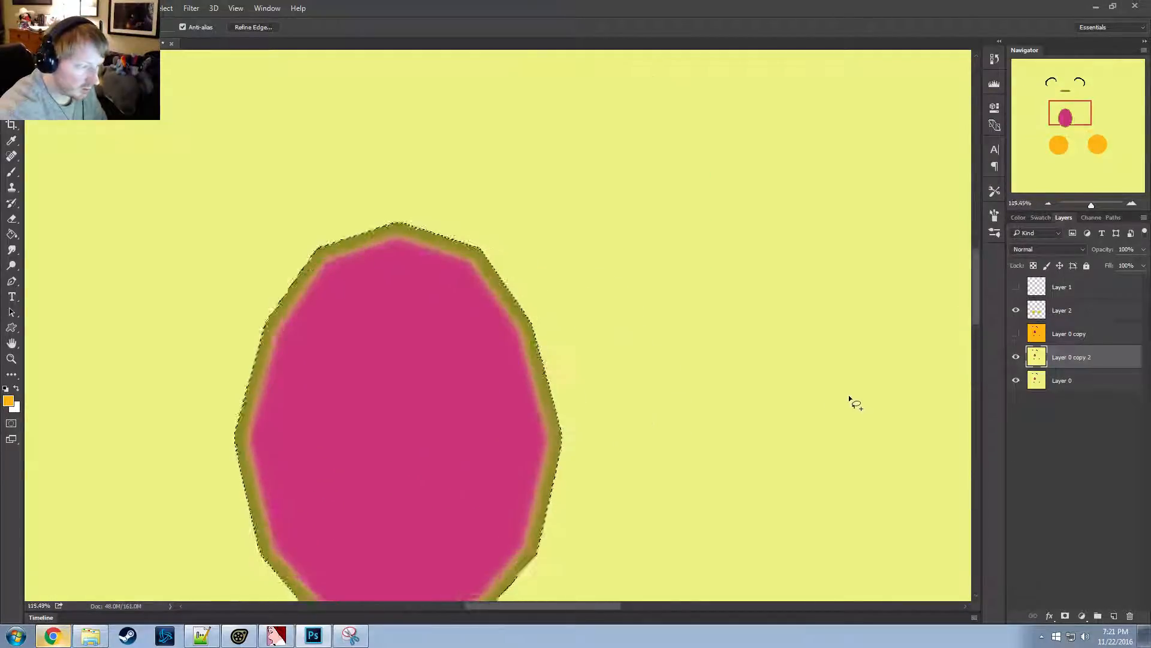
pyautogui.keyDown('alt'); pyautogui.scroll(5, 565, 340); pyautogui.keyUp('alt')
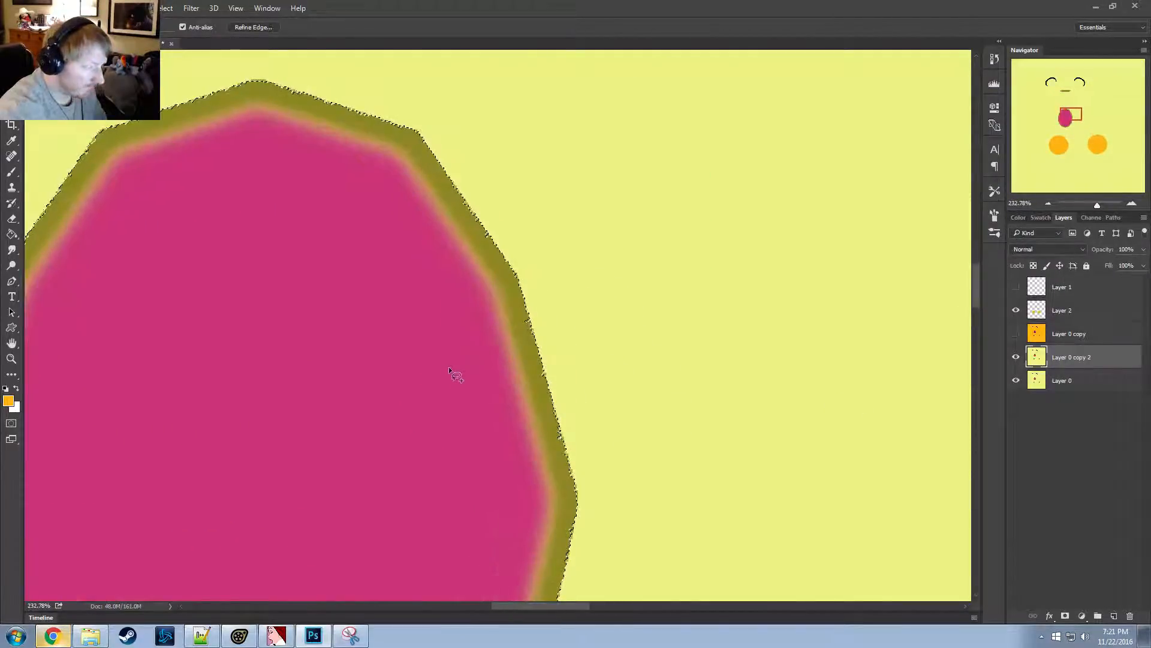
pyautogui.hotkey('ctrl', 'z')
# Try shifting the oval selection's edge to -23% in Refine Edge and reset the shift to 0%
pyautogui.keyDown('alt'); pyautogui.scroll(-2, 624, 366); pyautogui.keyUp('alt')
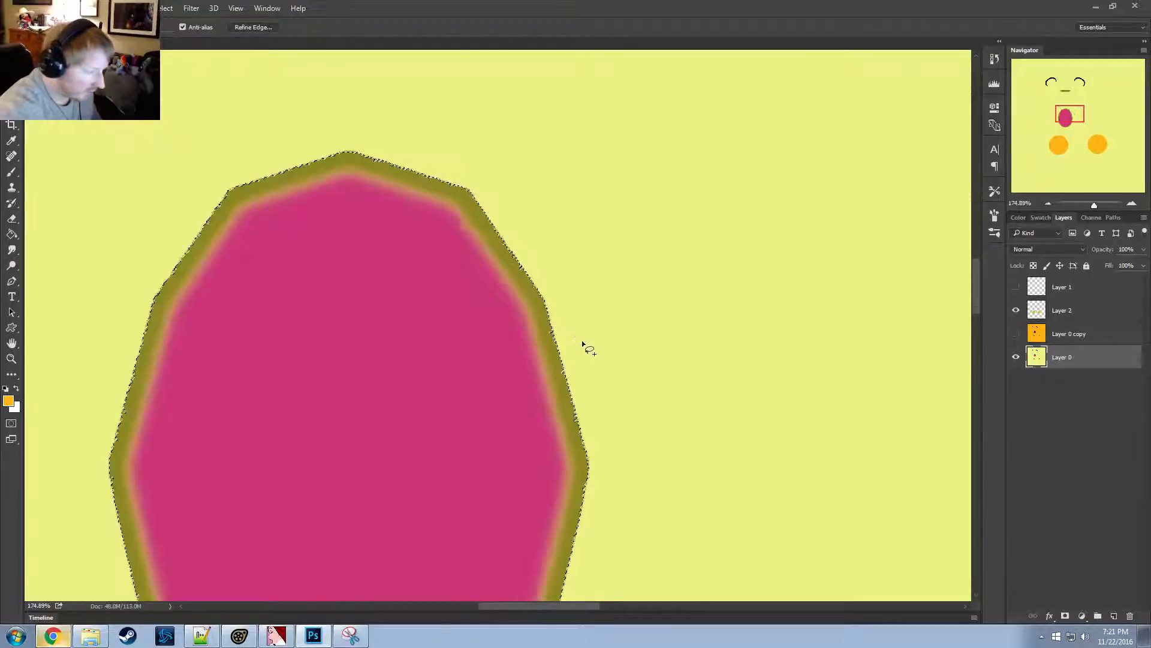
pyautogui.keyDown('alt'); pyautogui.scroll(3, 582, 340); pyautogui.keyUp('alt')
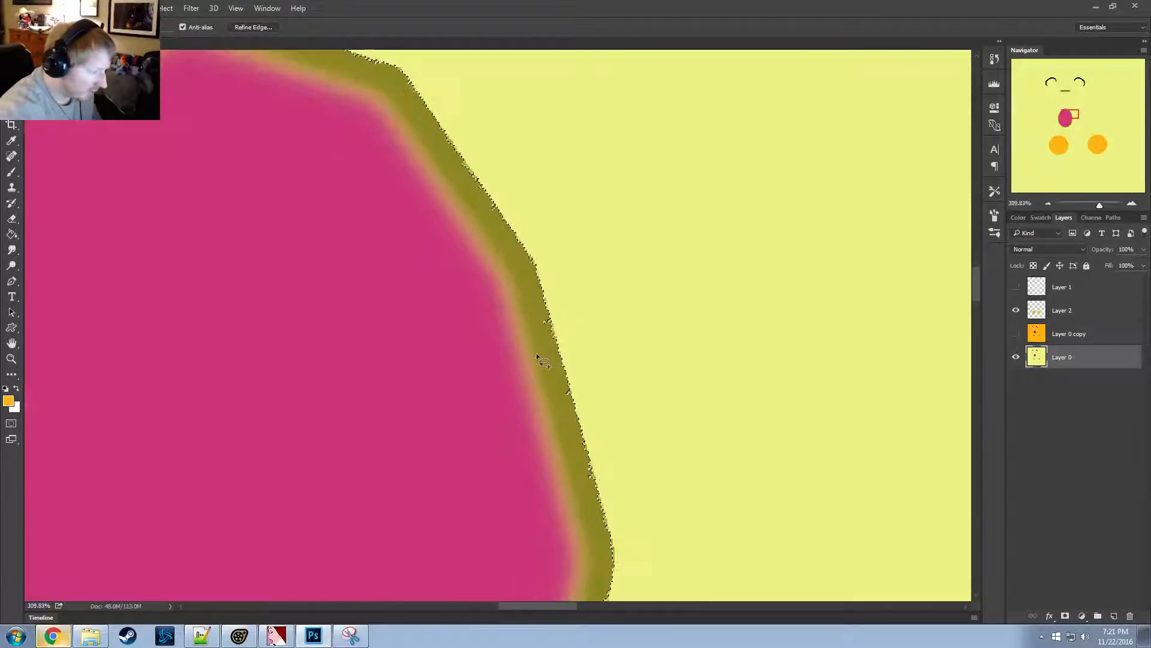
pyautogui.rightClick(524, 321)
pyautogui.click(592, 364)
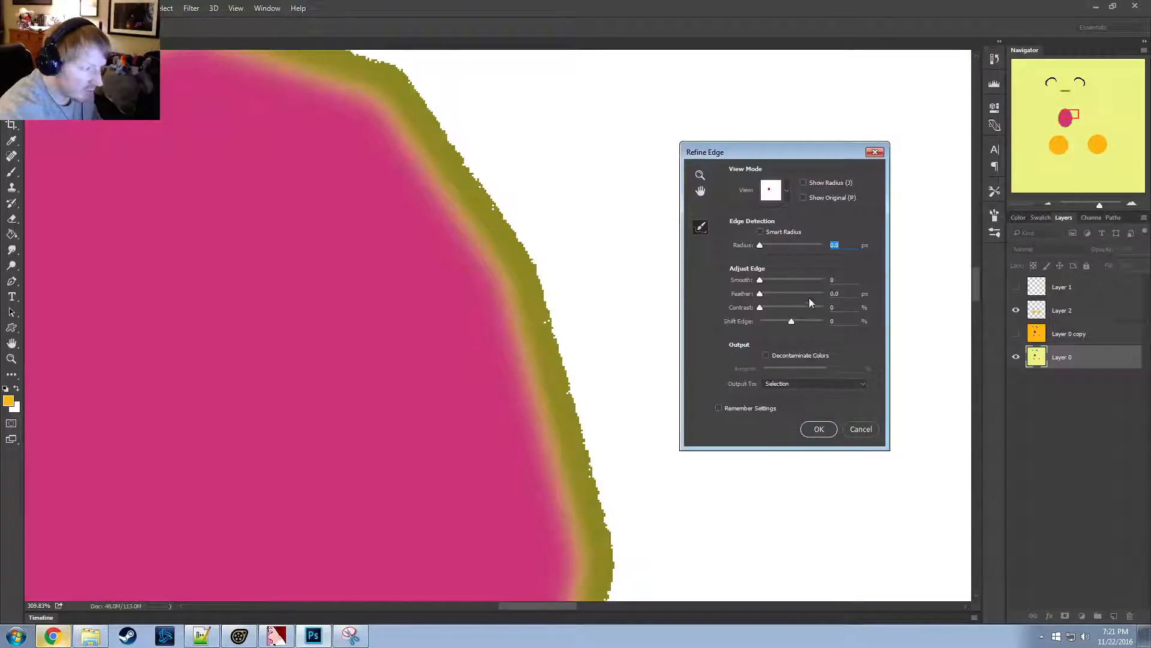
pyautogui.moveTo(763, 279); pyautogui.dragTo(759, 280)
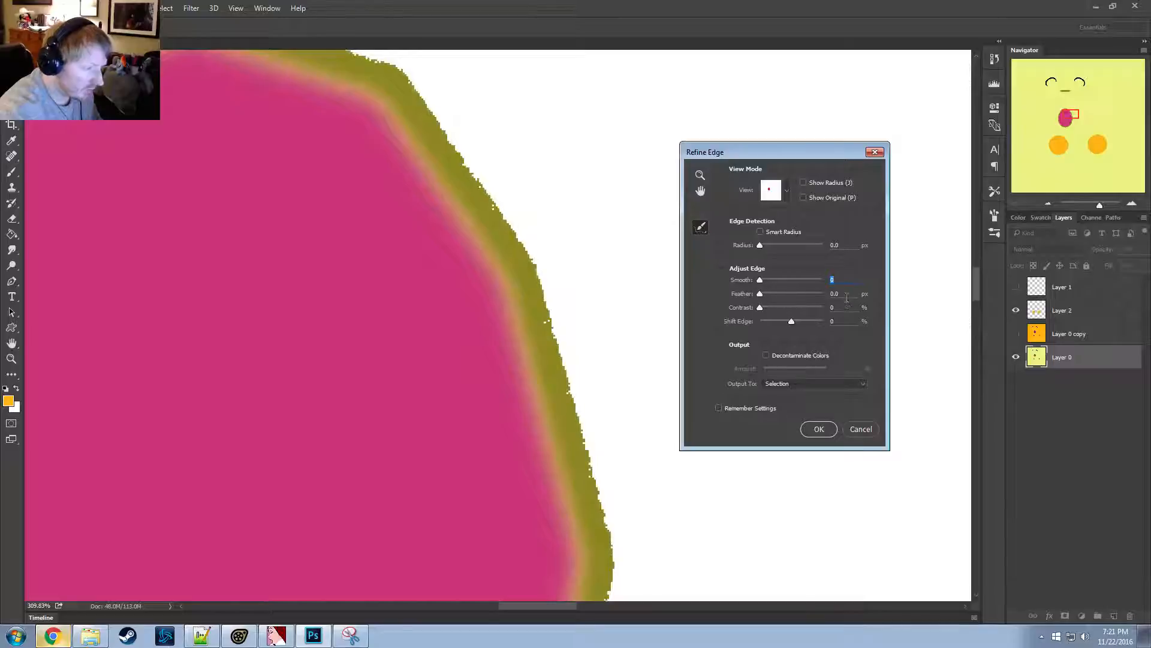
pyautogui.click(847, 323)
pyautogui.press('Down')
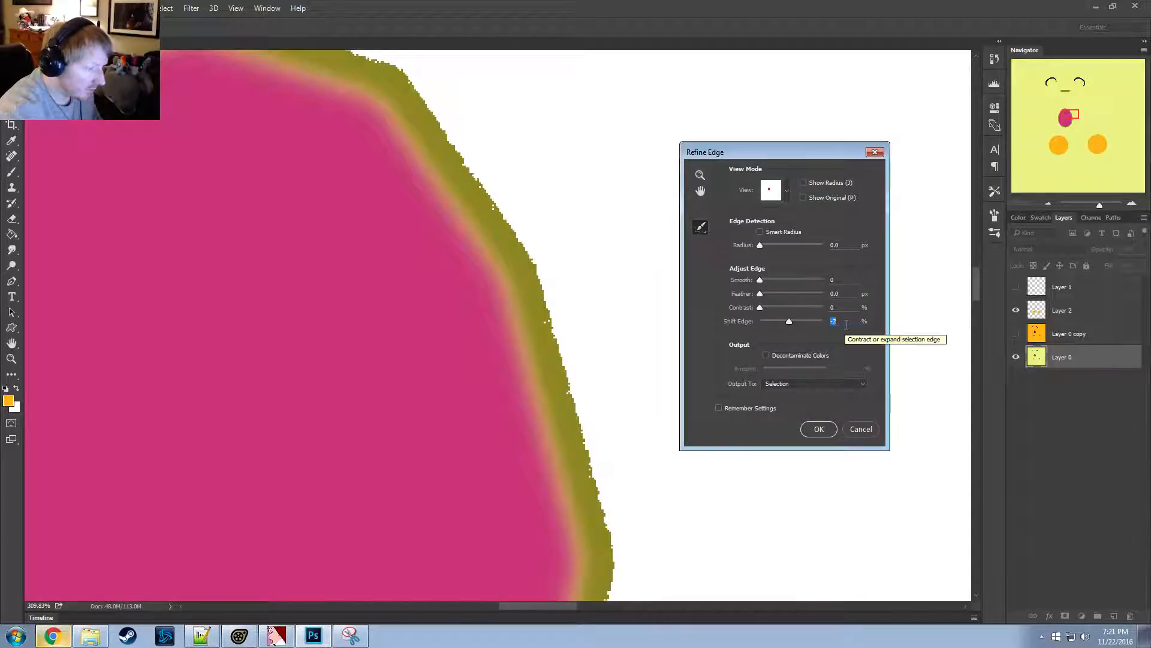
pyautogui.press('Down')
pyautogui.press('Down')
pyautogui.press('Down')
pyautogui.press('Down')
pyautogui.press('Down')
pyautogui.press('Down')
pyautogui.press('Down')
pyautogui.press('Down')
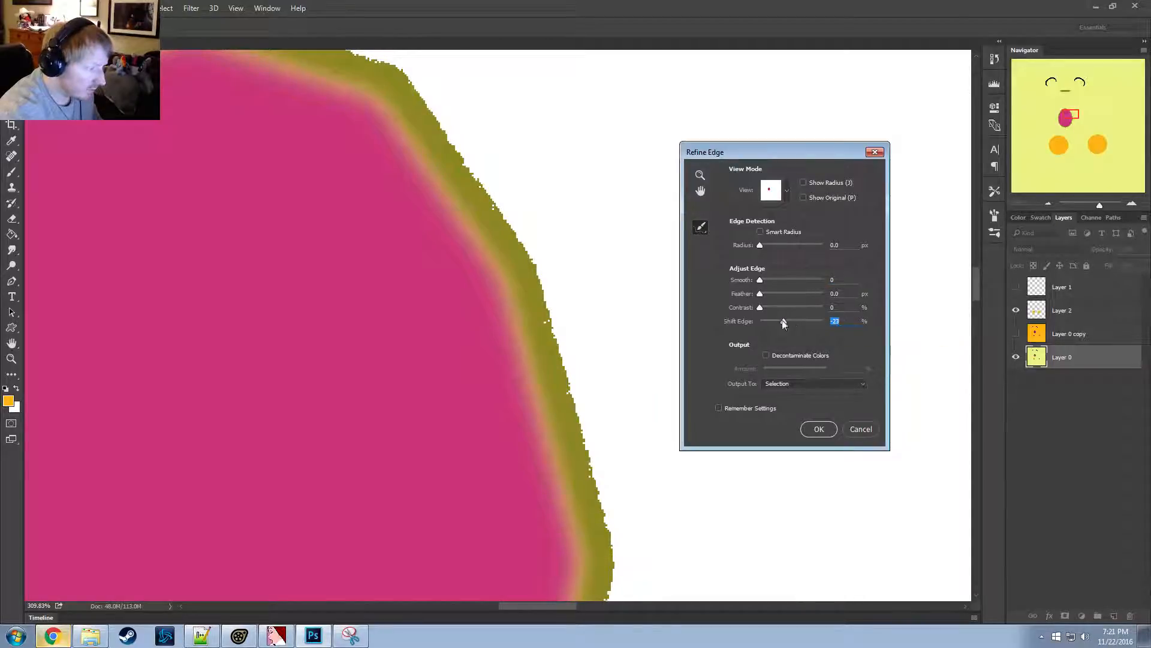
pyautogui.moveTo(782, 319)
pyautogui.mouseDown()
pyautogui.moveTo(772, 317)
pyautogui.moveTo(791, 327)
pyautogui.mouseUp()
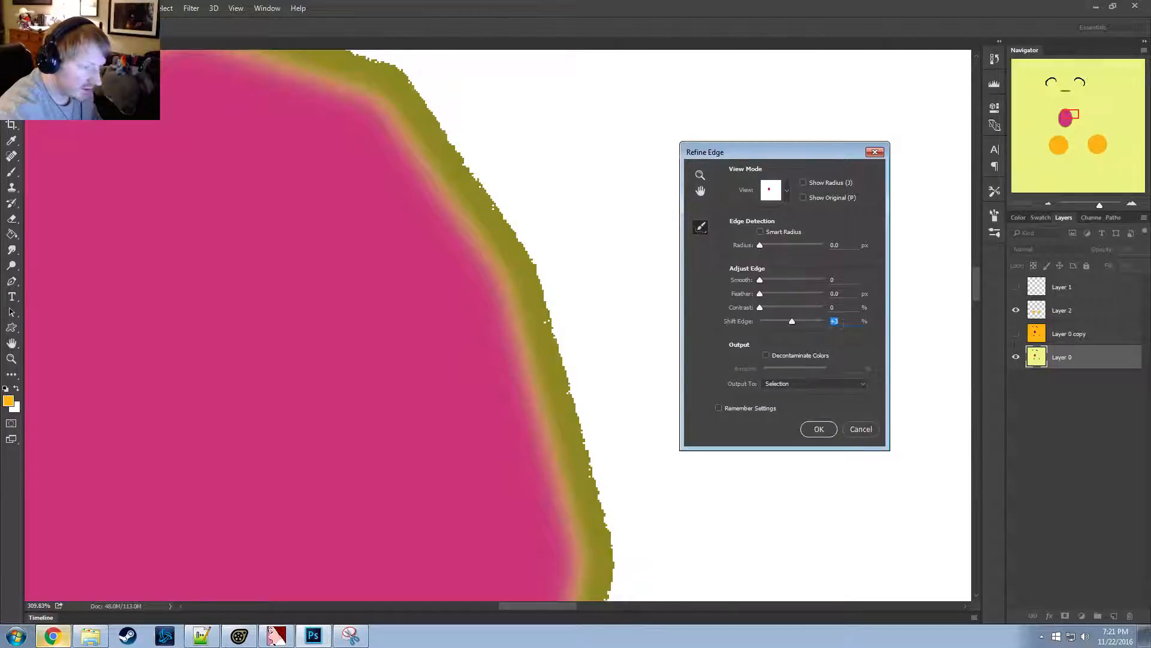
pyautogui.press('Down')
pyautogui.press('Down')
# Try larger edge-detection radius values on the oval selection, reset the radius to 0 px and cancel the refinement
pyautogui.moveTo(751, 297)
pyautogui.mouseDown()
pyautogui.moveTo(781, 295)
pyautogui.moveTo(753, 296)
pyautogui.mouseUp()
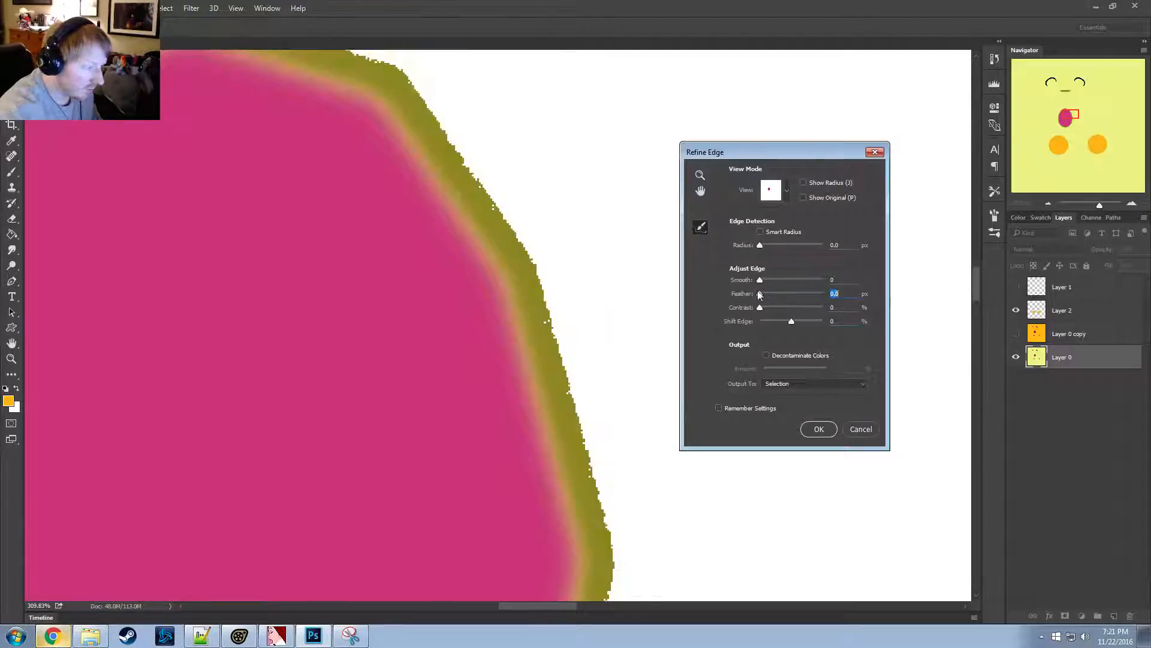
pyautogui.press('Tab')
pyautogui.moveTo(793, 246); pyautogui.dragTo(789, 245)
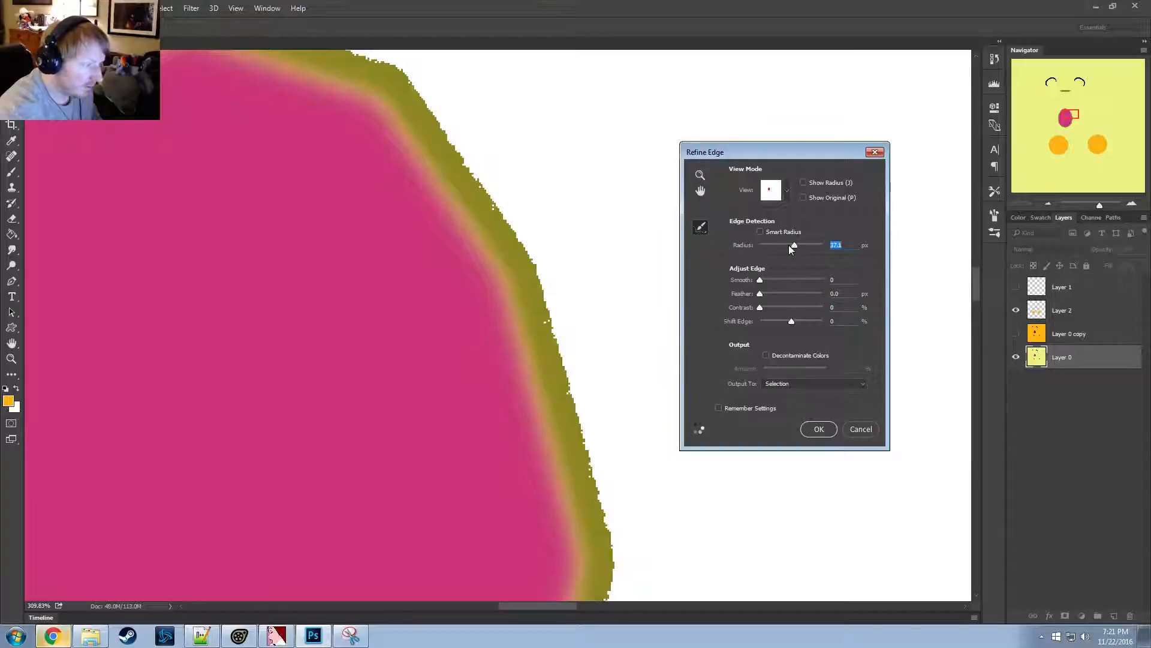
pyautogui.hotkey('ctrl', 'z')
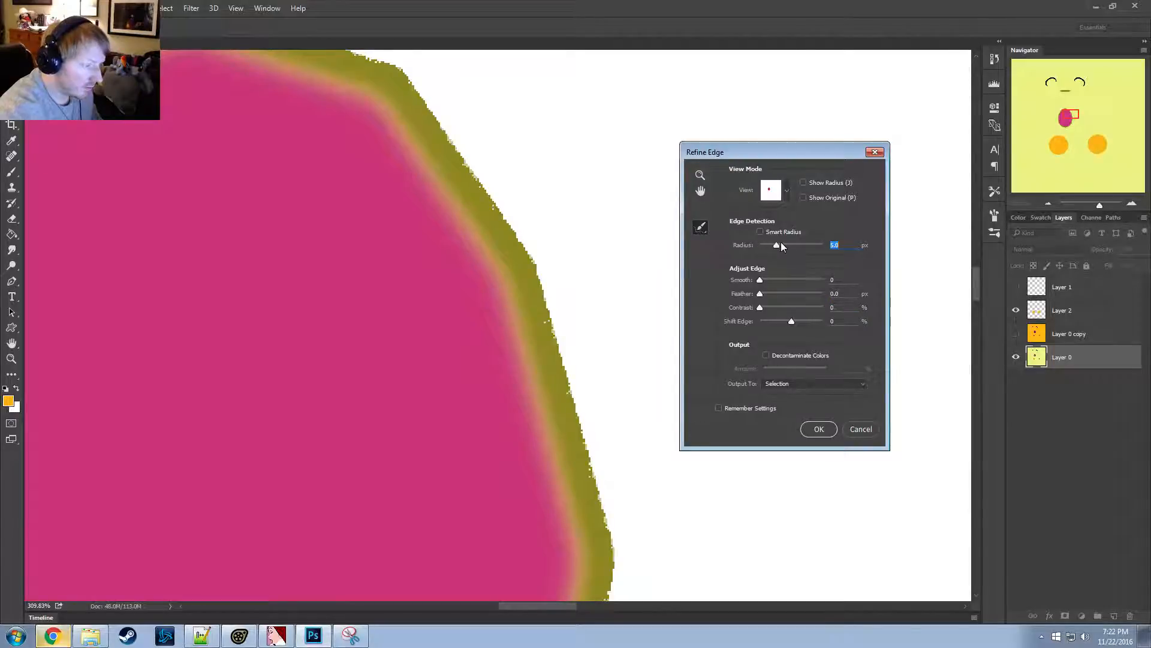
pyautogui.moveTo(781, 245); pyautogui.dragTo(730, 253)
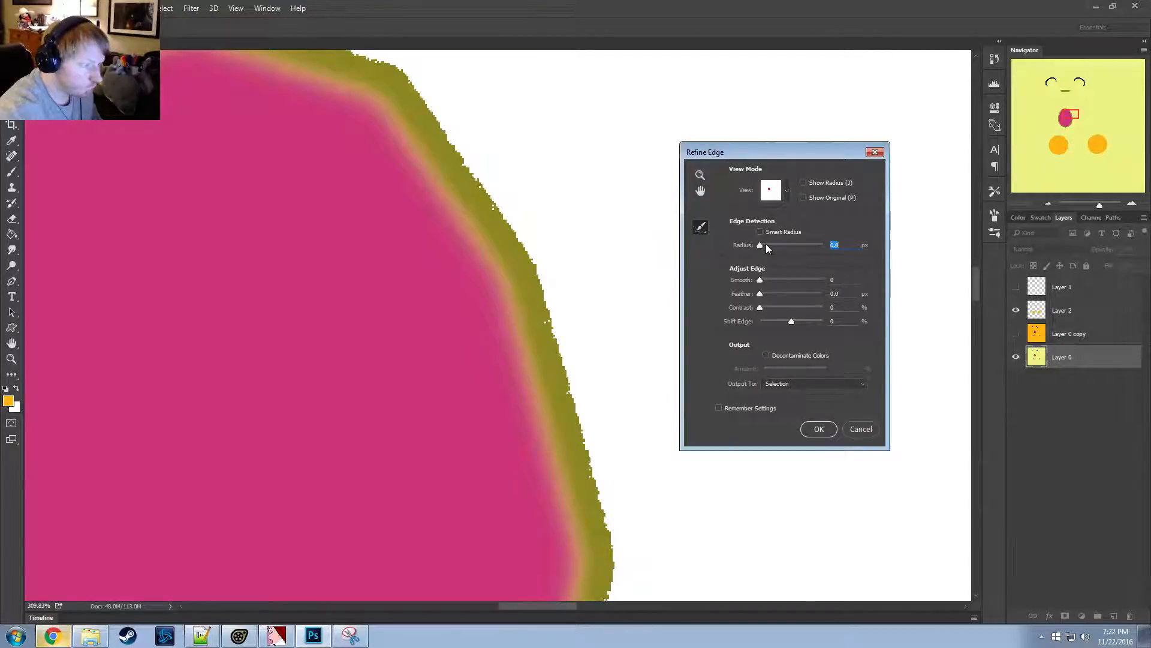
pyautogui.click(861, 429)
# Create a new empty layer directly above Layer 0, keeping the oval selection active
pyautogui.keyDown('alt'); pyautogui.scroll(-1, 570, 360); pyautogui.keyUp('alt')
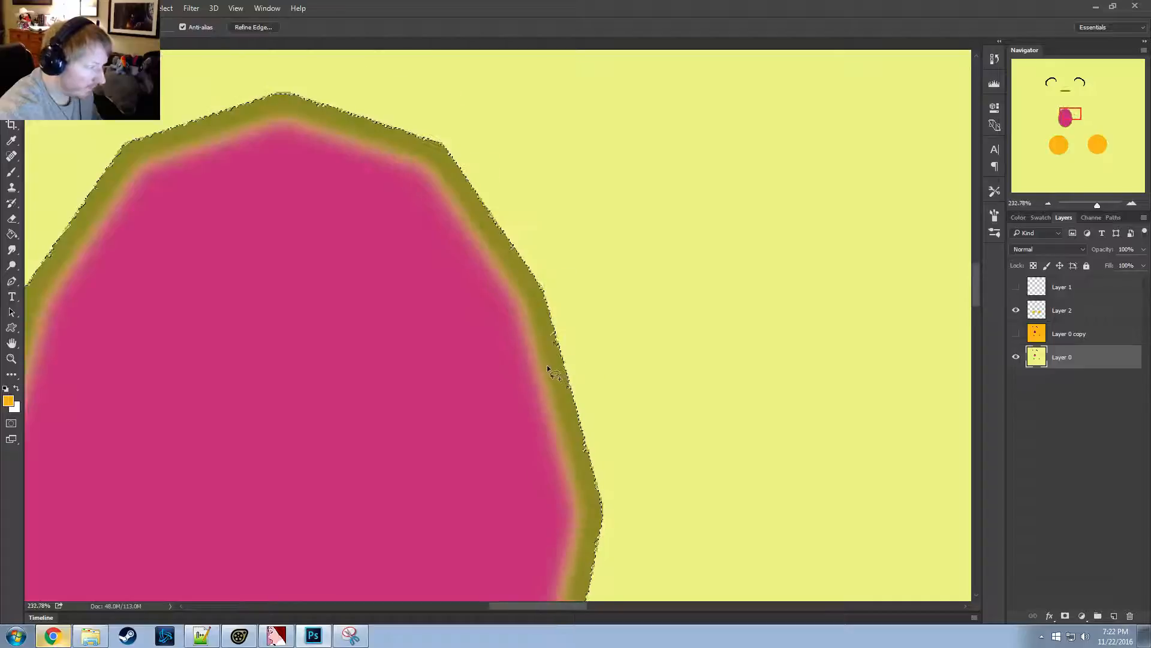
pyautogui.keyDown('alt'); pyautogui.scroll(1, 553, 342); pyautogui.keyUp('alt')
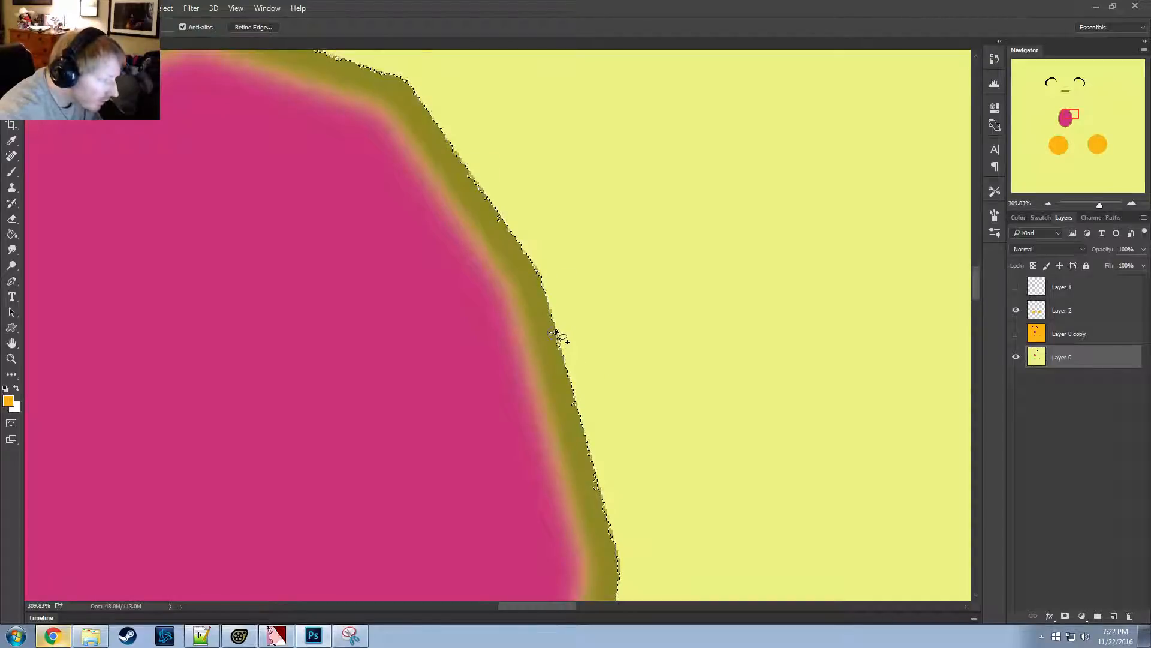
pyautogui.keyDown('alt'); pyautogui.scroll(-1, 417, 283); pyautogui.keyUp('alt')
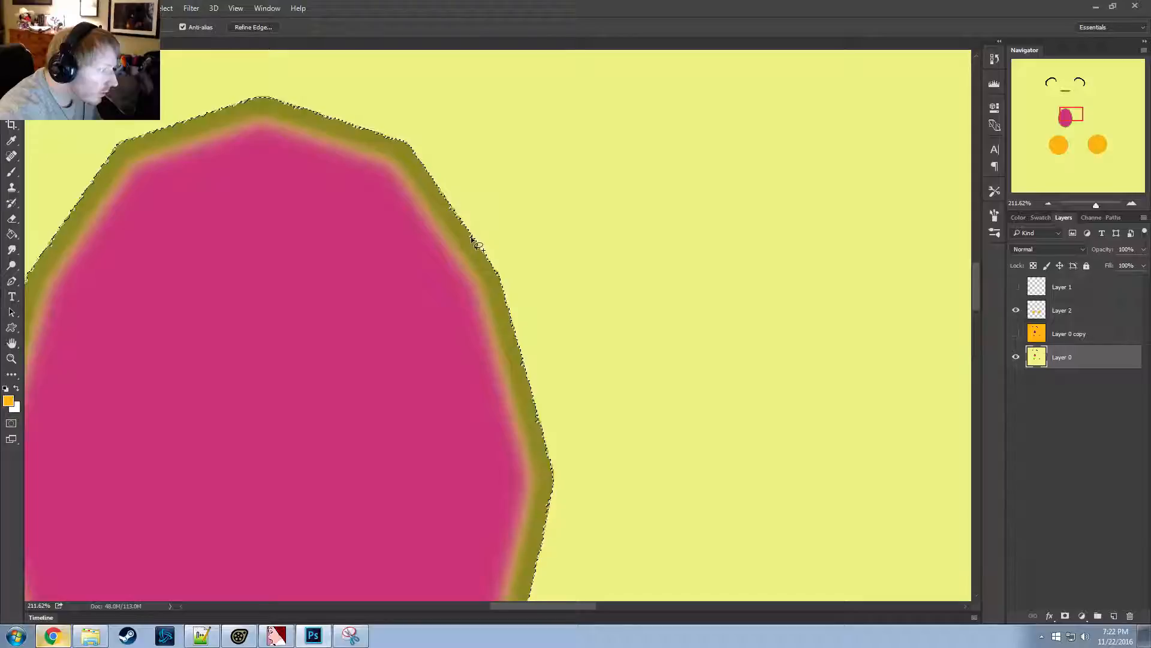
pyautogui.keyDown('alt'); pyautogui.scroll(-1, 390, 287); pyautogui.keyUp('alt')
pyautogui.keyDown('alt'); pyautogui.scroll(-1, 264, 311); pyautogui.keyUp('alt')
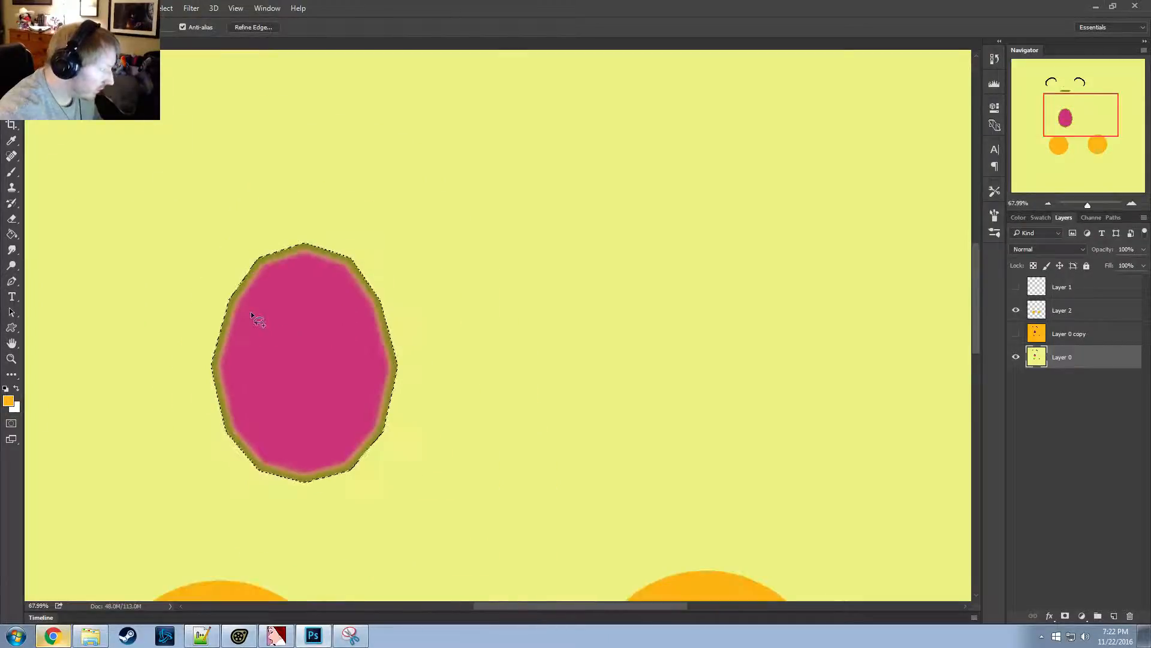
pyautogui.keyDown('alt'); pyautogui.scroll(1, 249, 316); pyautogui.keyUp('alt')
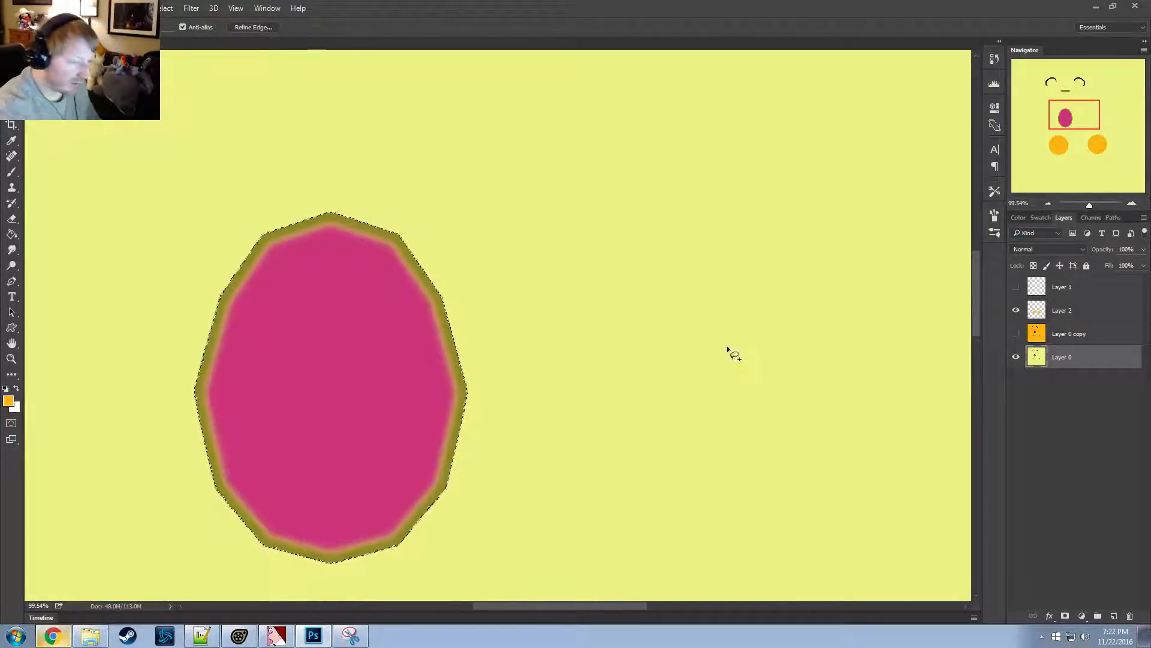
pyautogui.hotkey('ctrl', '1')
pyautogui.hotkey('ctrl', 'shift', 'n')
pyautogui.press('Return')
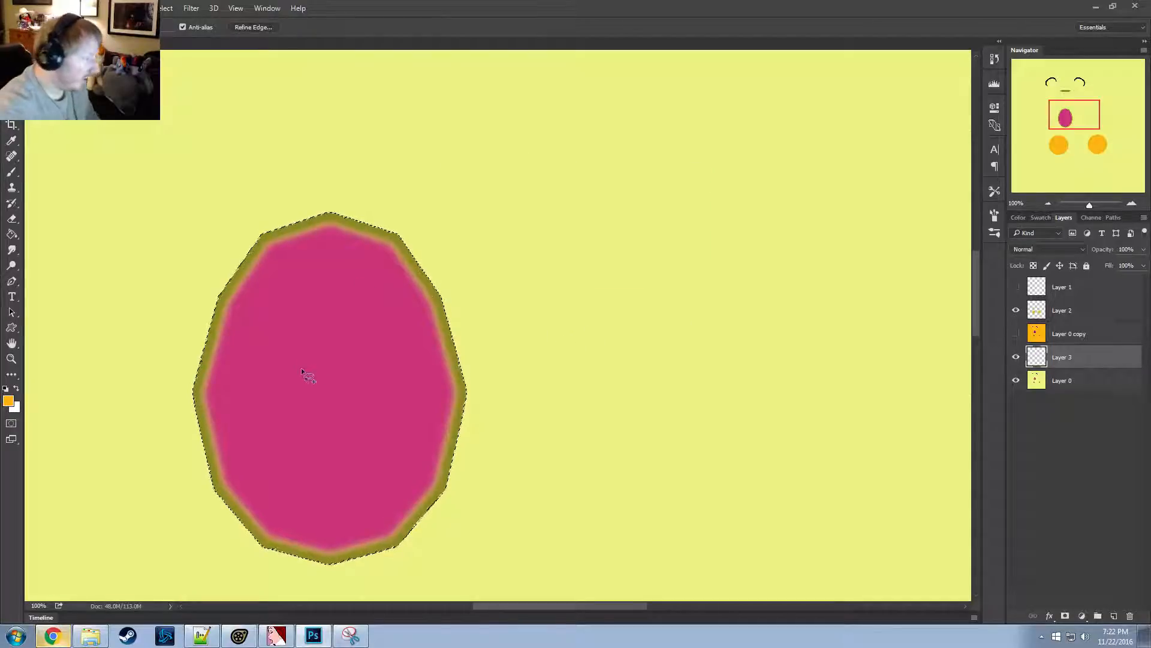
# Sample the oval's pink colour and fill the whole oval selection with it on Layer 3
pyautogui.click(12, 142)
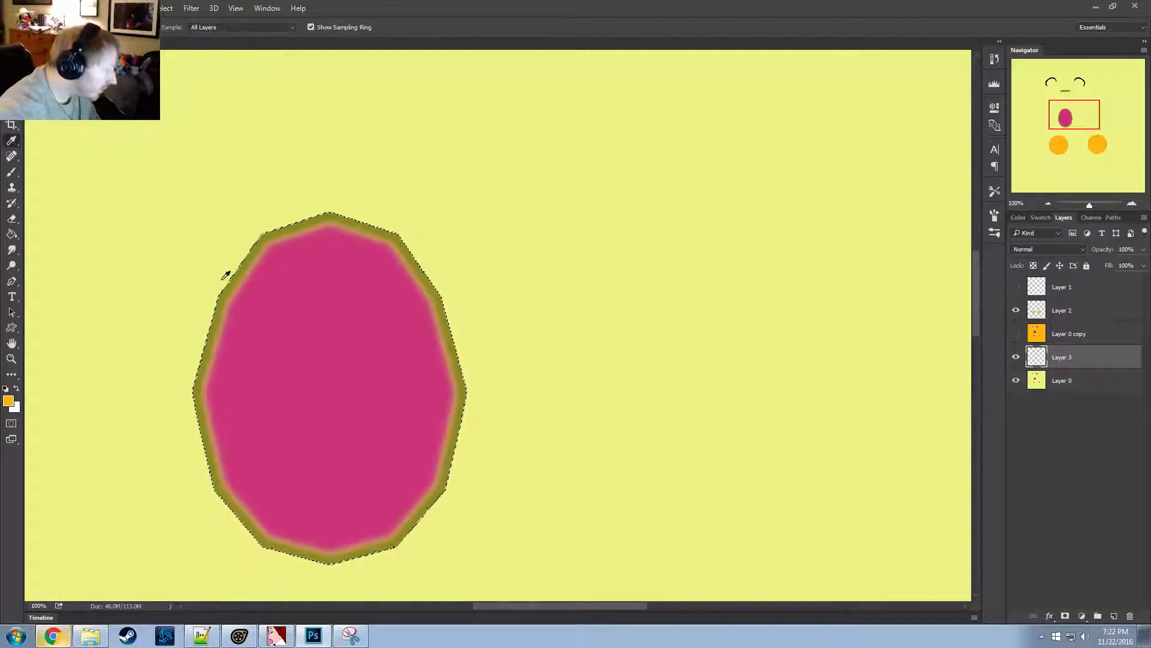
pyautogui.click(329, 352)
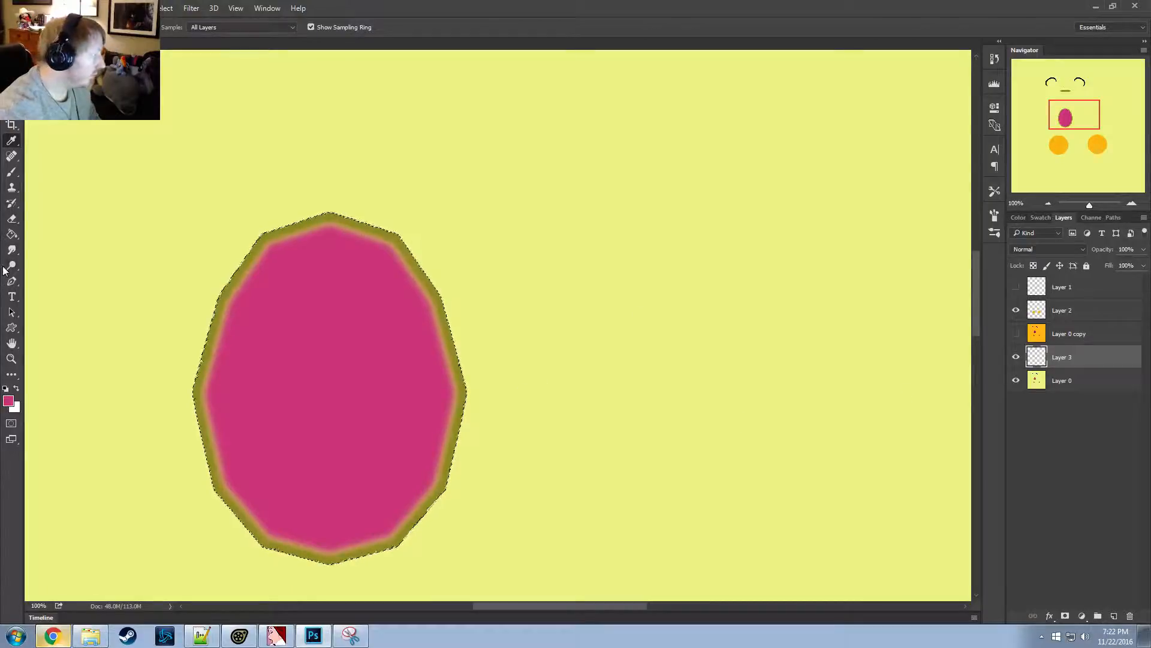
pyautogui.click(12, 235)
pyautogui.click(352, 331)
pyautogui.keyDown('alt'); pyautogui.scroll(-3, 288, 336); pyautogui.keyUp('alt')
pyautogui.keyDown('alt'); pyautogui.scroll(-5, 280, 180); pyautogui.keyUp('alt')
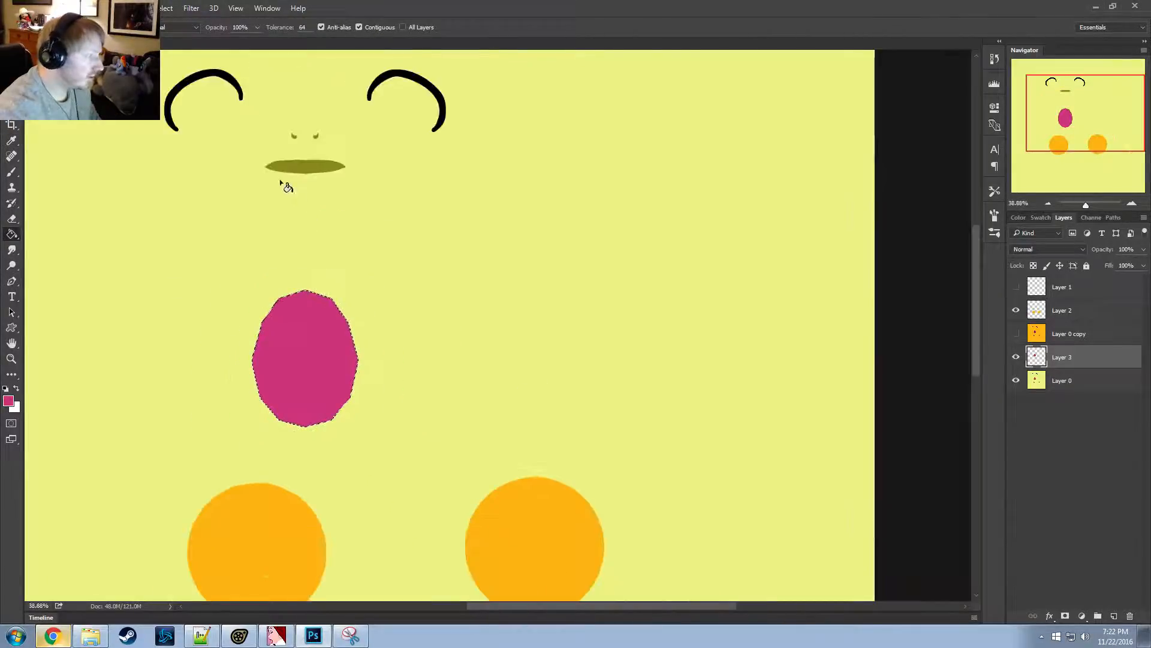
# Select Layer 0 copy and make it visible
pyautogui.keyDown('alt'); pyautogui.scroll(6, 290, 139); pyautogui.keyUp('alt')
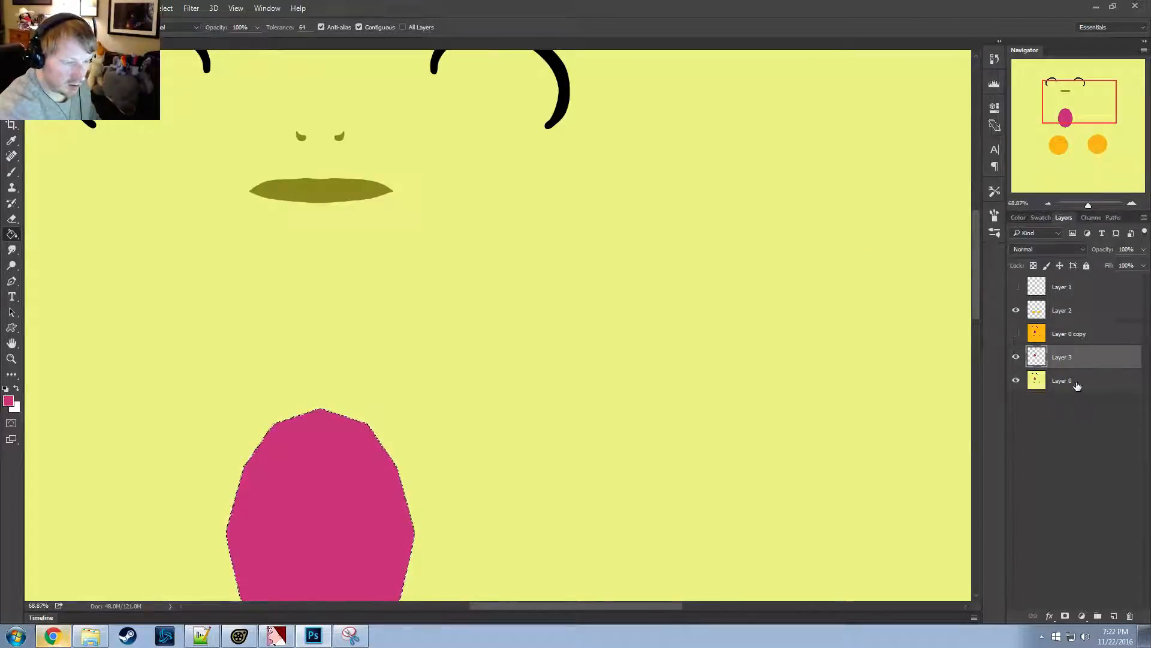
pyautogui.click(1073, 334)
pyautogui.click(1015, 333)
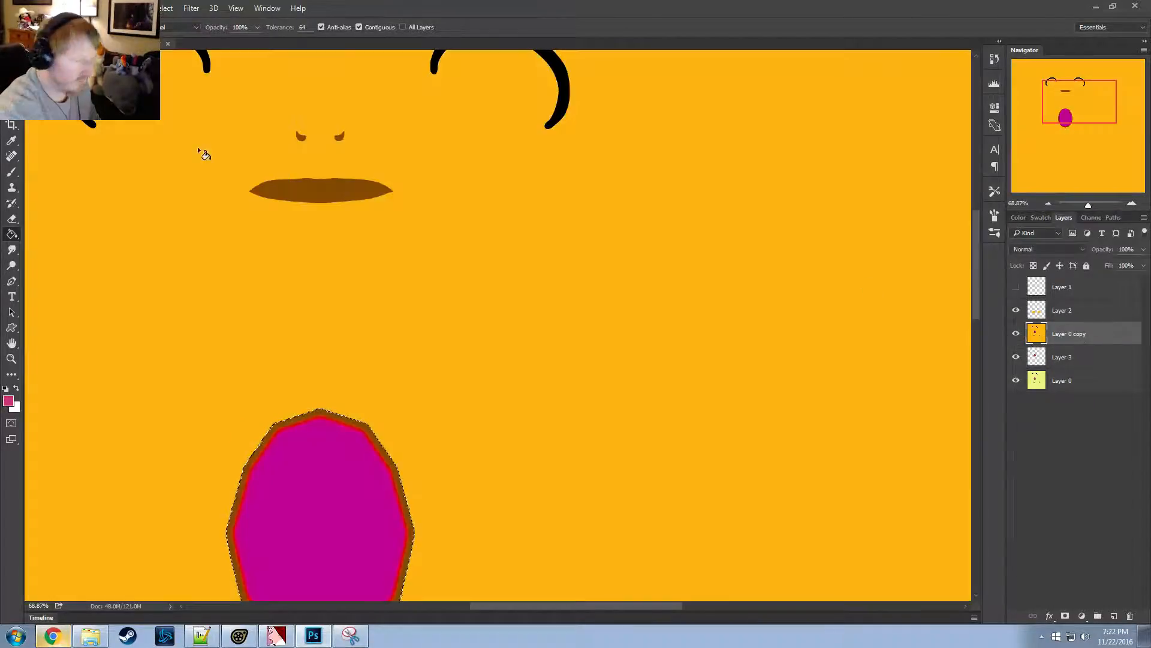
# Sample the orange background colour for the Brush tool and set the brush opacity to 20%
pyautogui.click(9, 174)
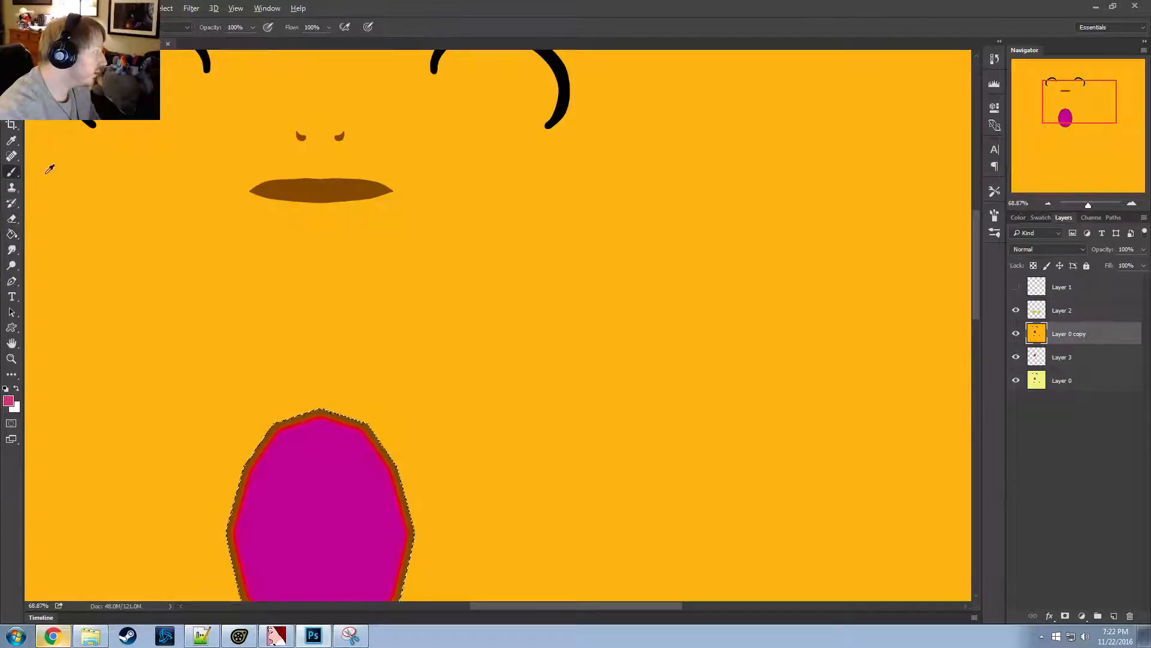
pyautogui.keyDown('alt'); pyautogui.click(47, 172); pyautogui.keyUp('alt')
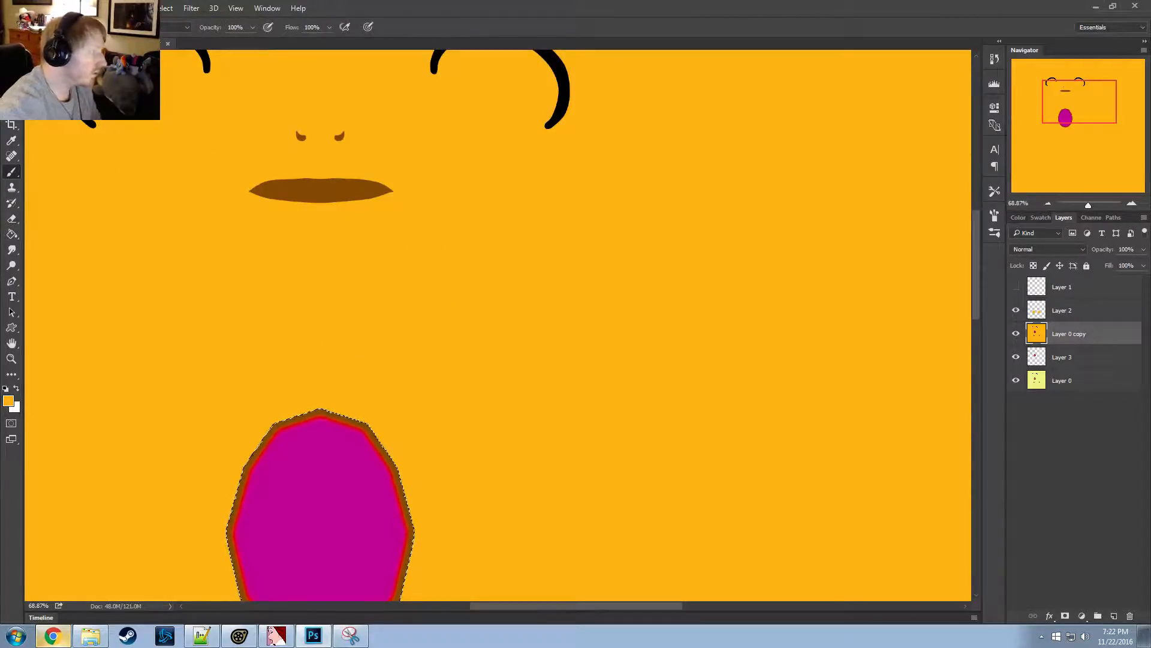
pyautogui.click(40, 27)
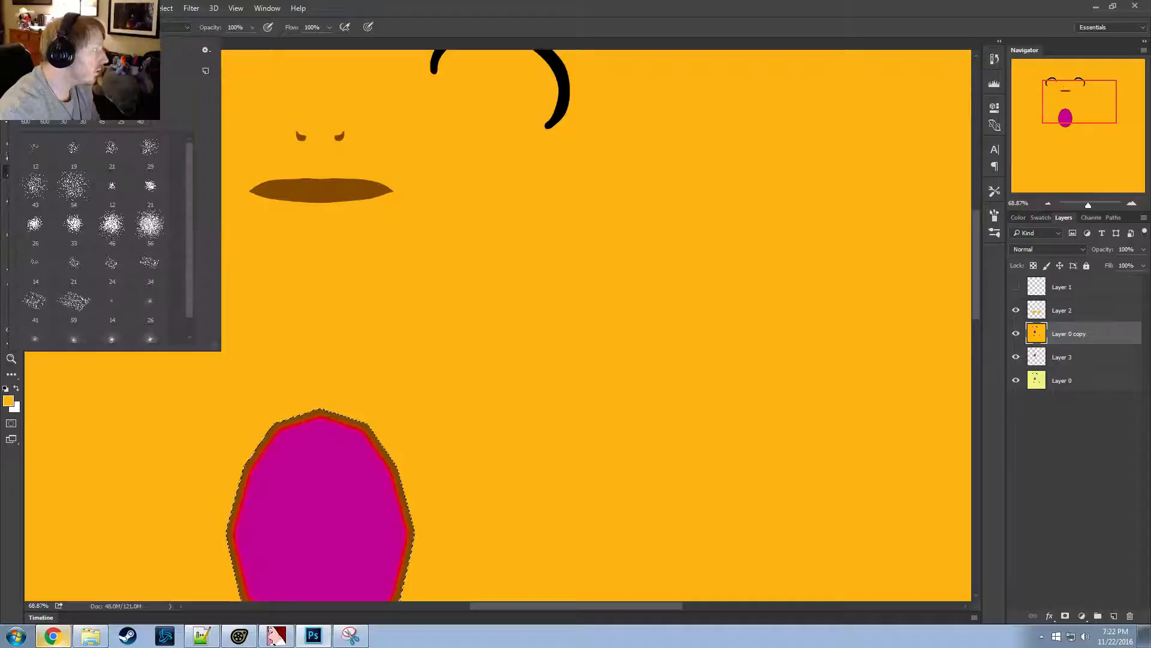
pyautogui.click(279, 6)
pyautogui.click(234, 28)
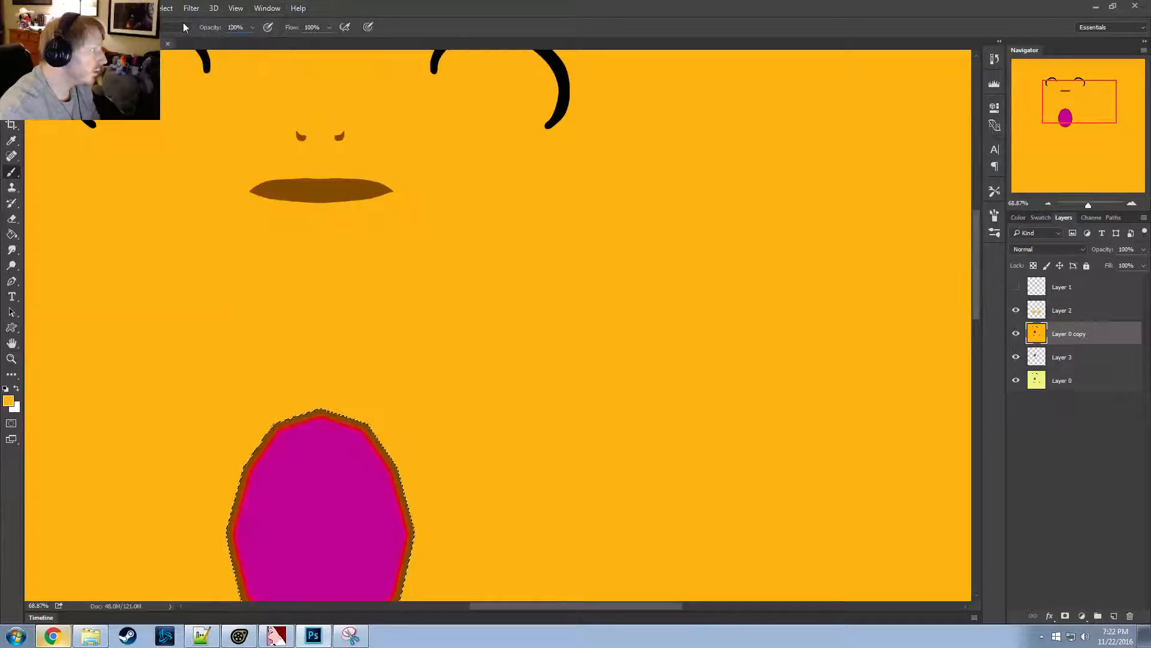
pyautogui.write('20')
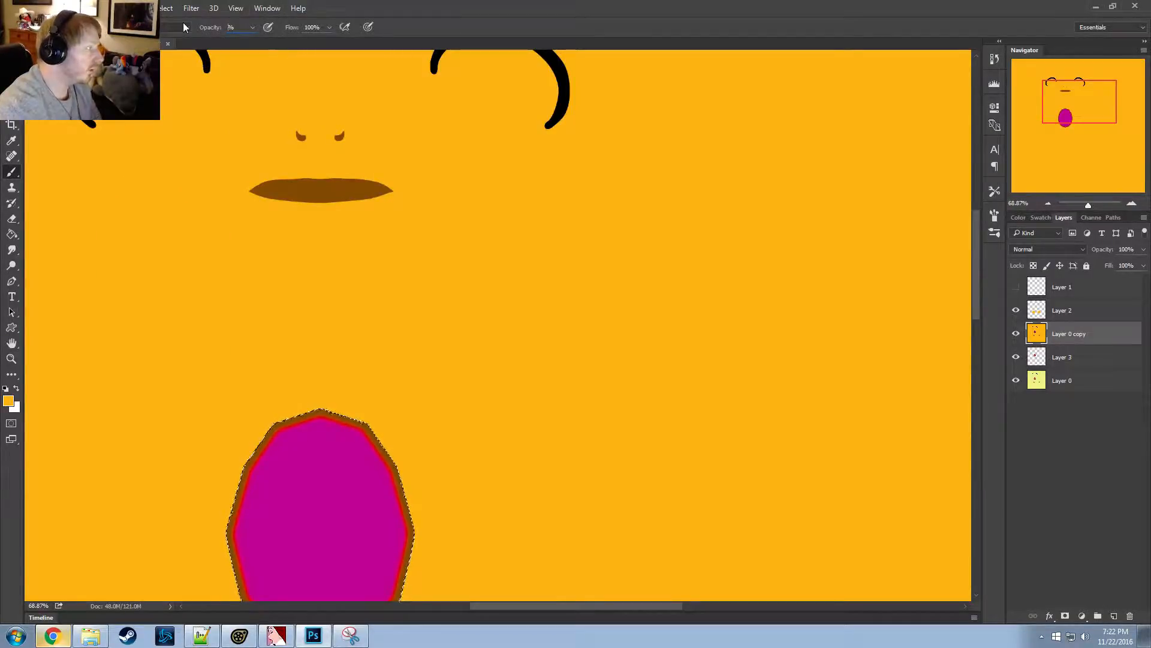
pyautogui.press('Return')
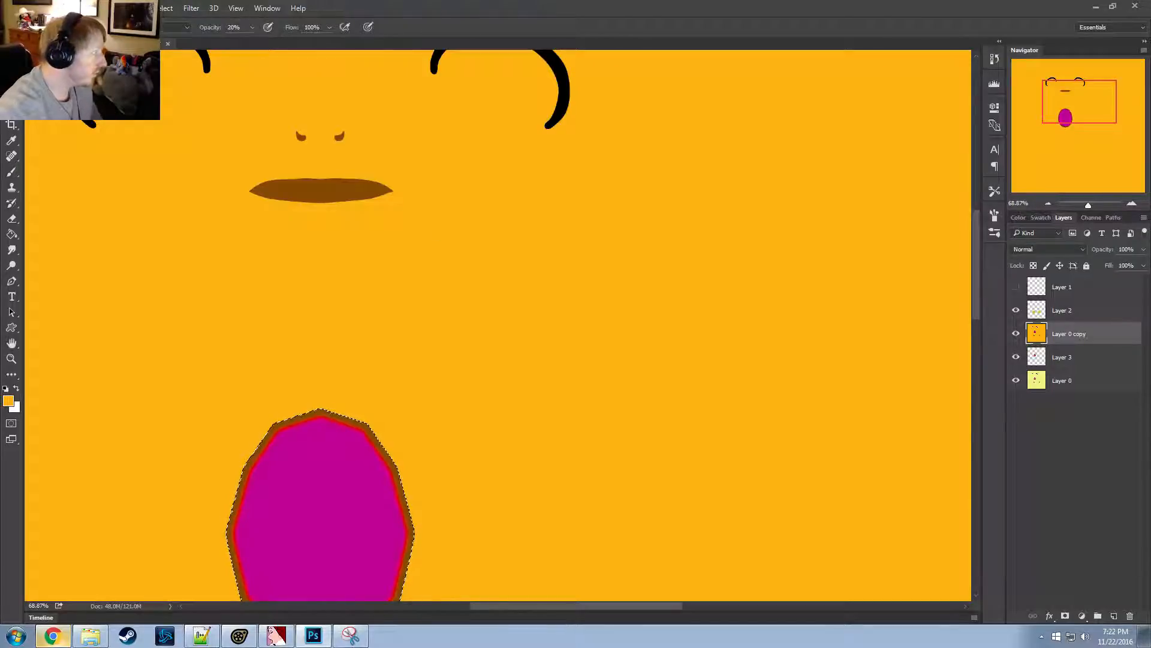
# Deselect the oval and brush the translucent orange over the mouth and nostrils on Layer 0 copy to lighten them
pyautogui.press('m')
pyautogui.rightClick(115, 130)
pyautogui.click(150, 136)
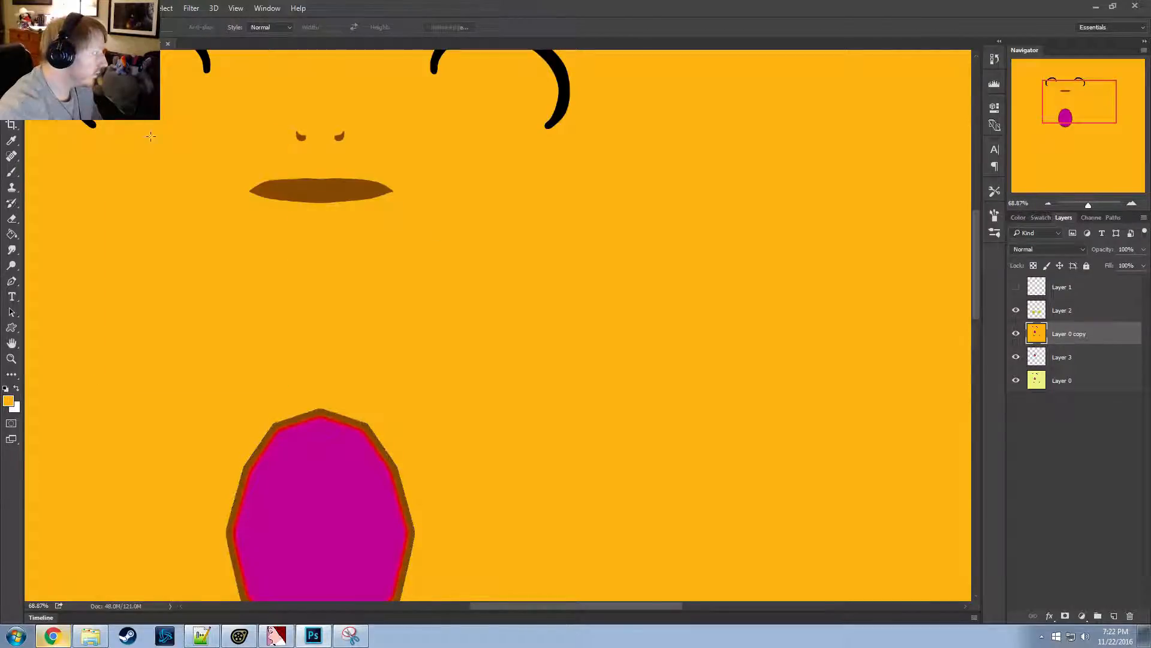
pyautogui.click(12, 171)
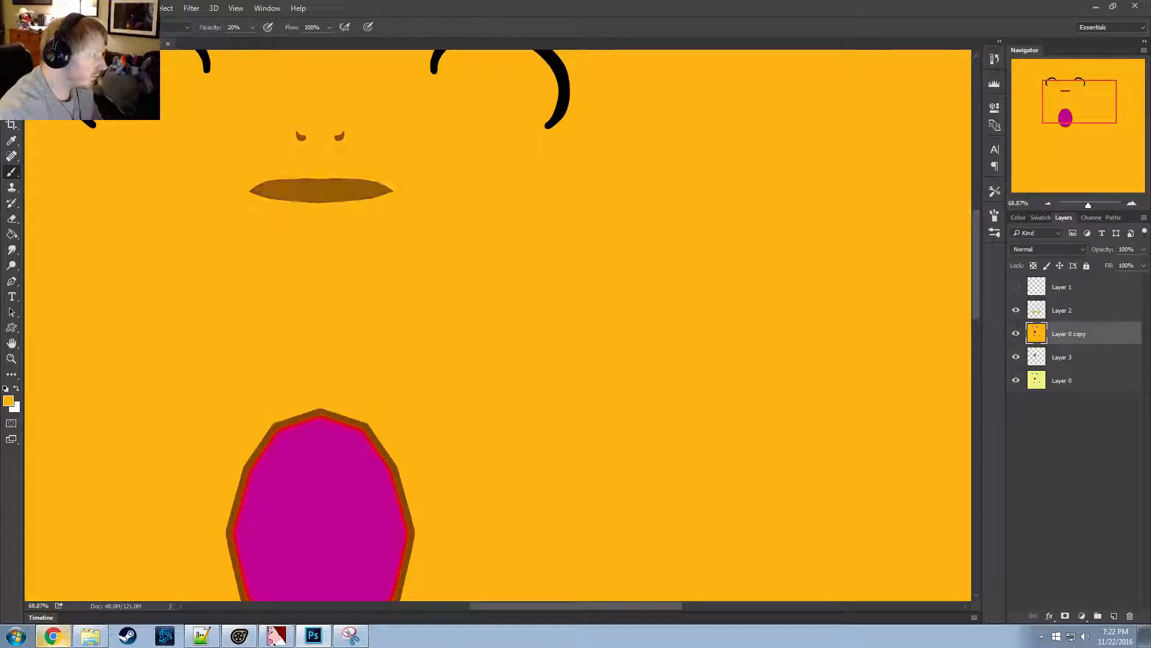
pyautogui.keyDown('alt'); pyautogui.scroll(-3, 369, 362); pyautogui.keyUp('alt')
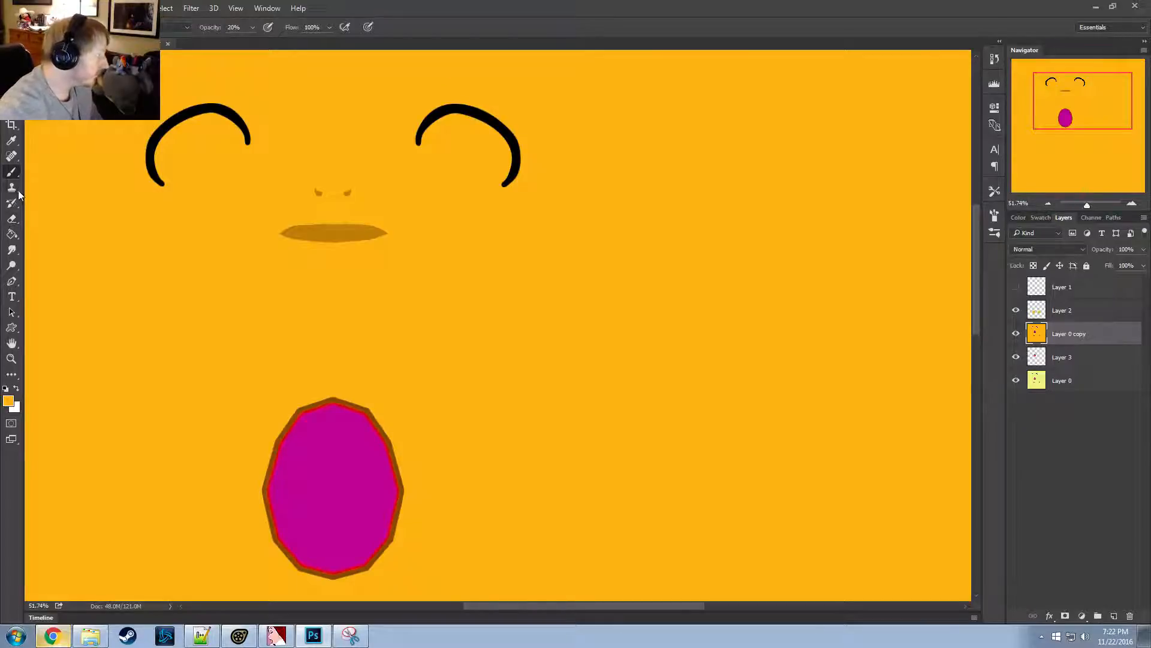
# Sample the lightened mouth's brown as the foreground colour and move Layer 3 directly above Layer 0 copy
pyautogui.click(12, 170)
pyautogui.keyDown('alt'); pyautogui.click(330, 231); pyautogui.keyUp('alt')
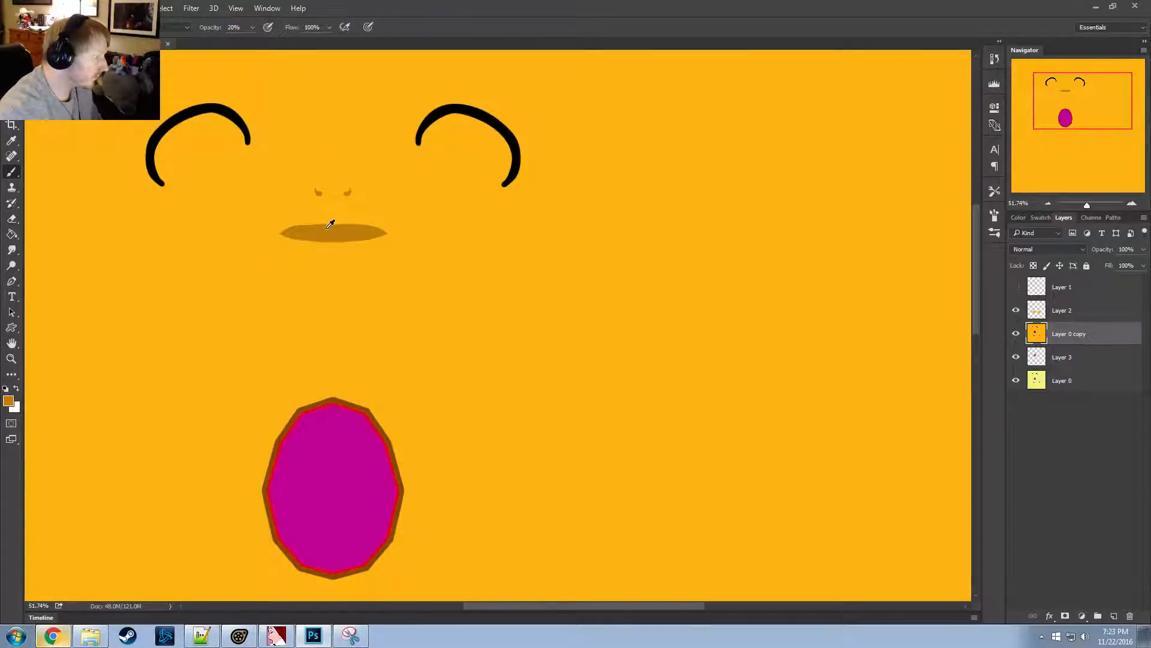
pyautogui.keyDown('alt'); pyautogui.scroll(7, 415, 478); pyautogui.keyUp('alt')
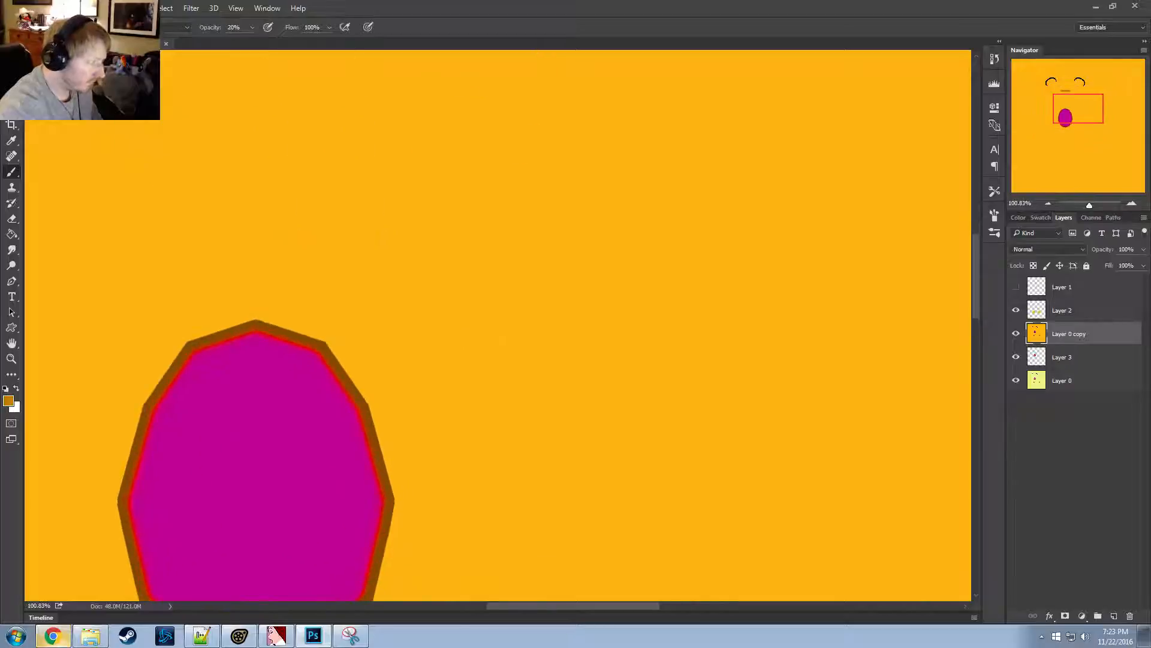
pyautogui.moveTo(1074, 109); pyautogui.dragTo(1062, 117)
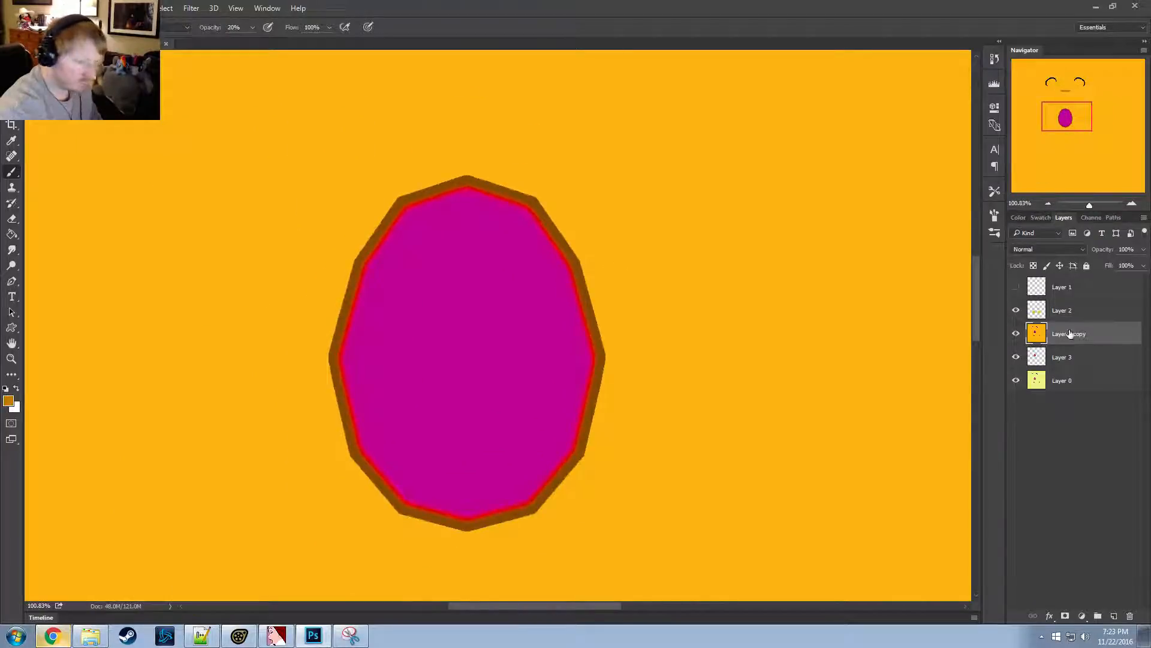
pyautogui.moveTo(1042, 355); pyautogui.dragTo(1078, 332)
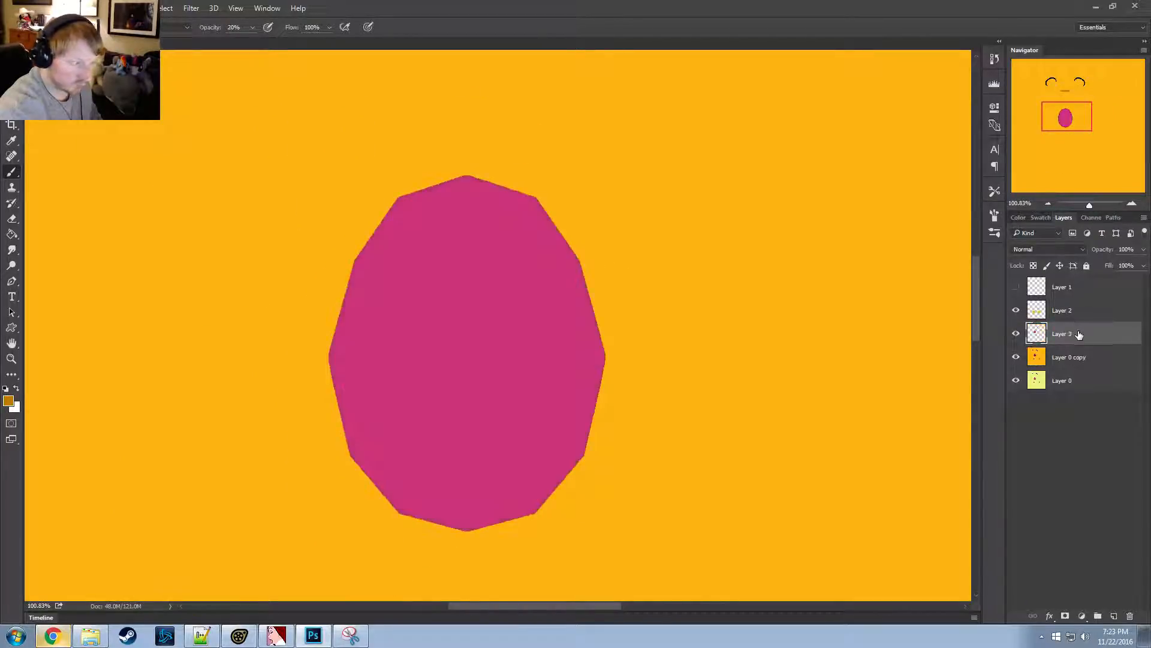
# Enable Inner Glow and Inner Shadow on Layer 3, colouring the glow with the sampled foreground brown, c58a0a
pyautogui.doubleClick(1090, 337)
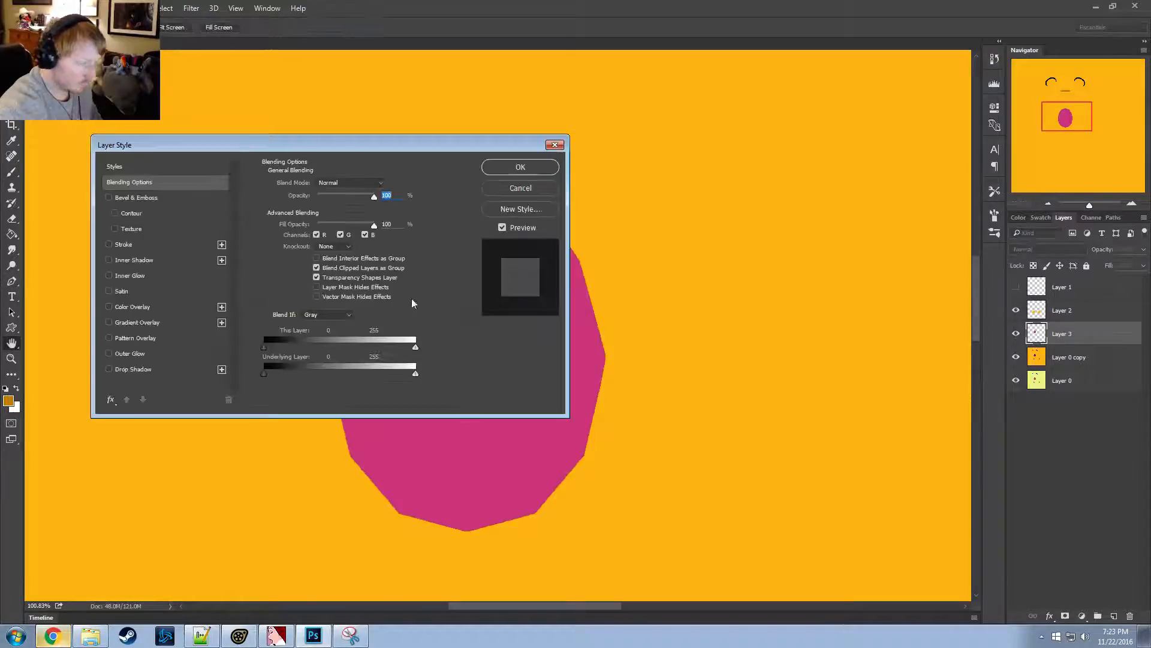
pyautogui.click(109, 275)
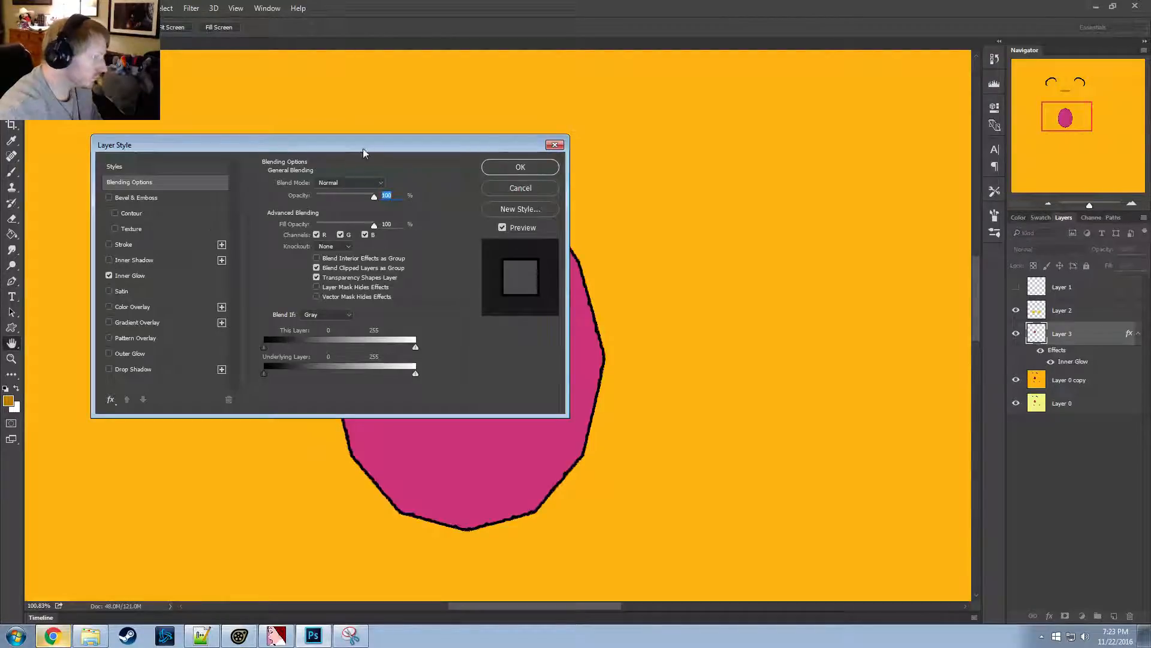
pyautogui.moveTo(362, 149); pyautogui.dragTo(948, 165)
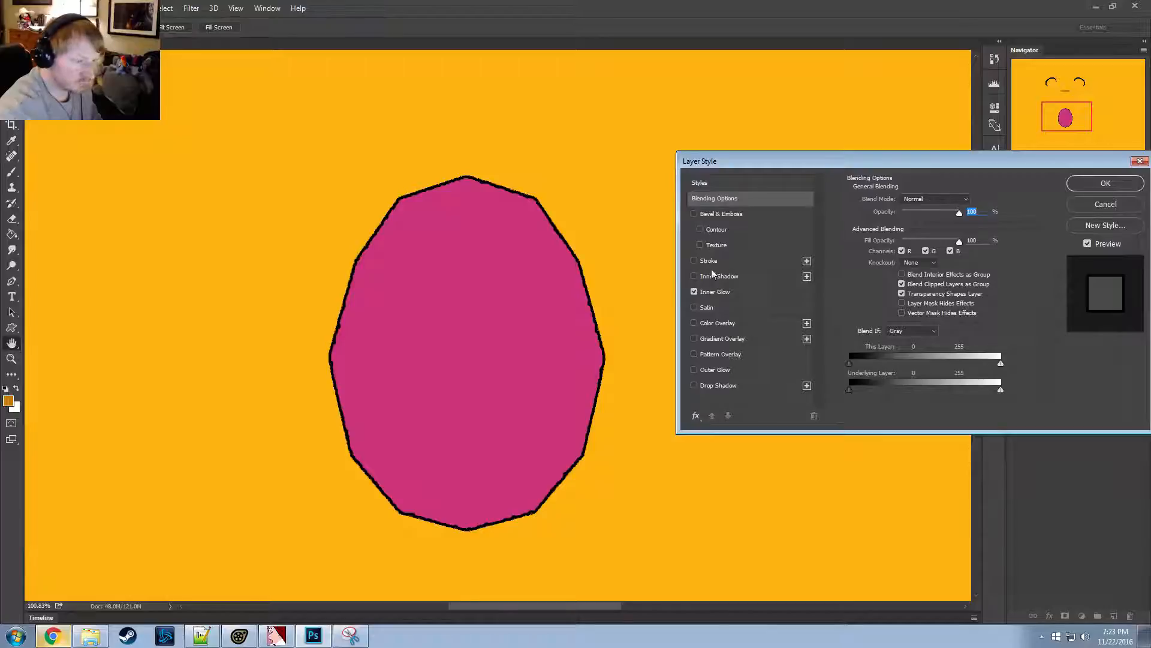
pyautogui.click(715, 291)
pyautogui.click(877, 239)
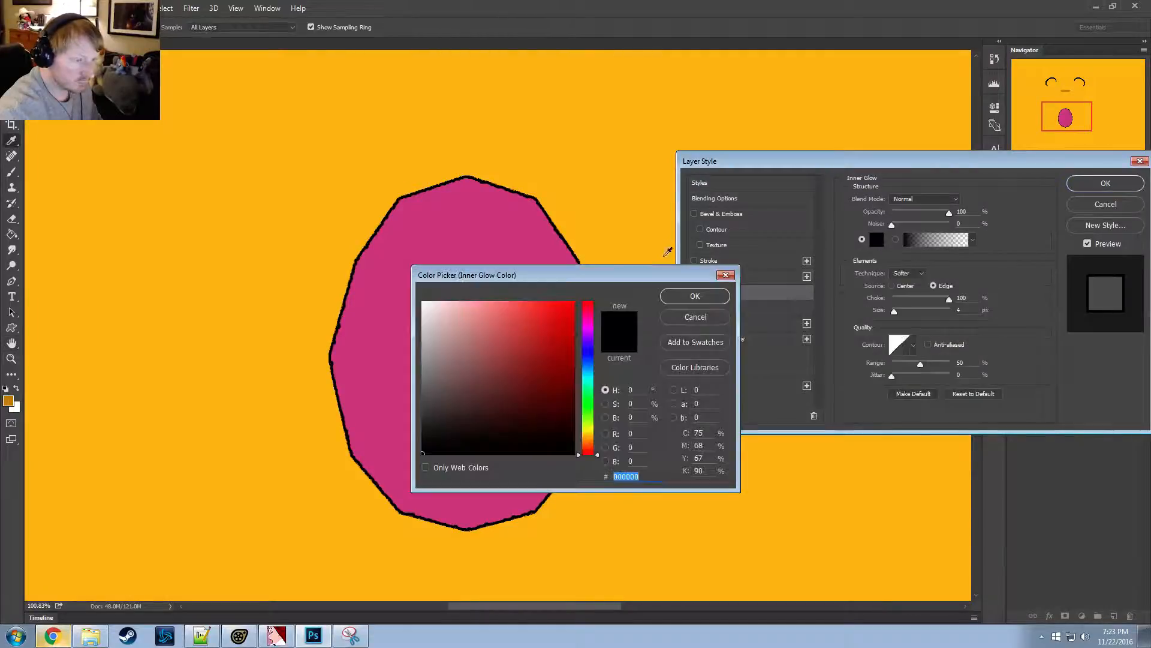
pyautogui.scroll(1, 667, 251)
pyautogui.click(9, 400)
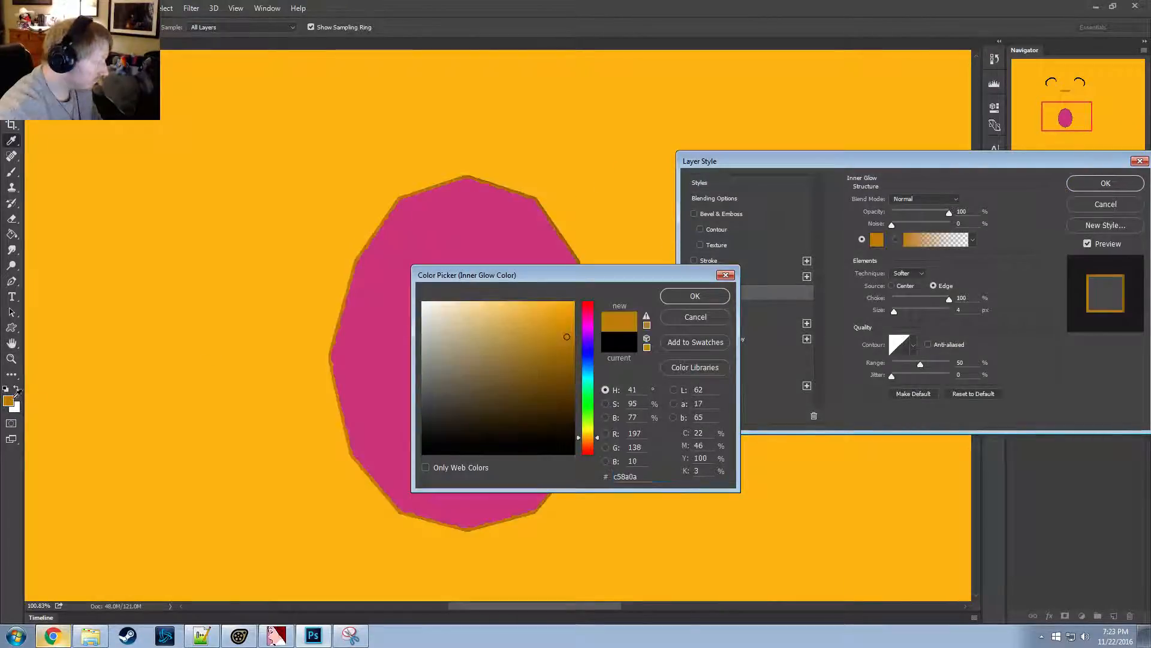
pyautogui.click(705, 302)
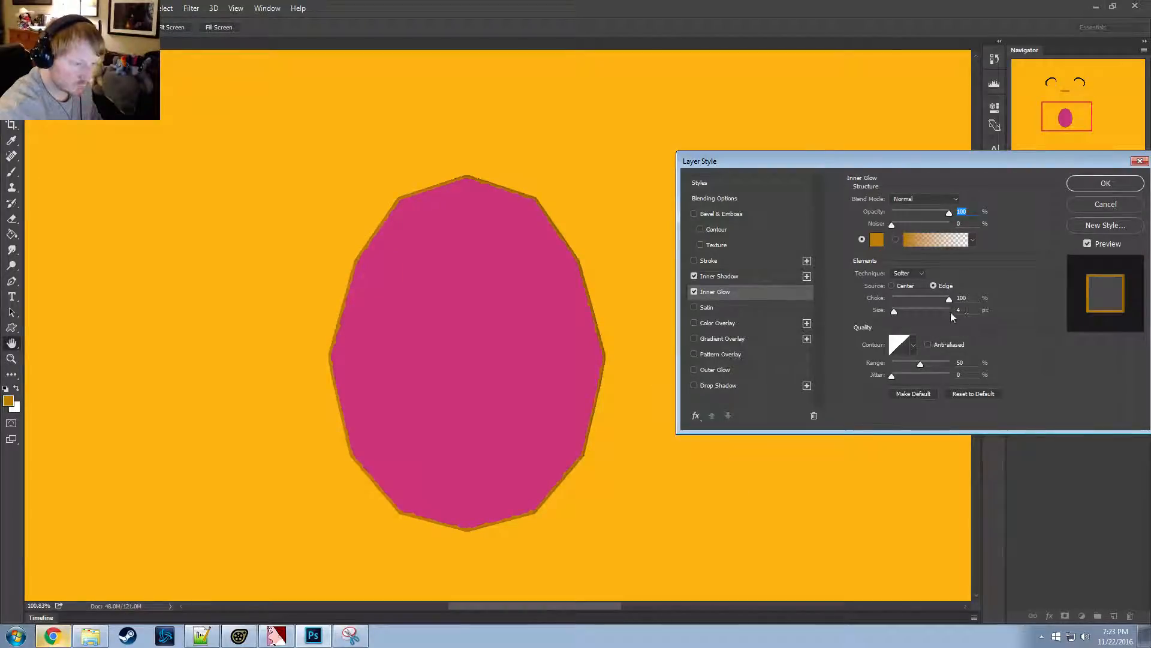
# Set the Inner Glow's choke to 36% and size to 33 px, and apply the layer style
pyautogui.click(969, 311)
pyautogui.scroll(12, 969, 311)
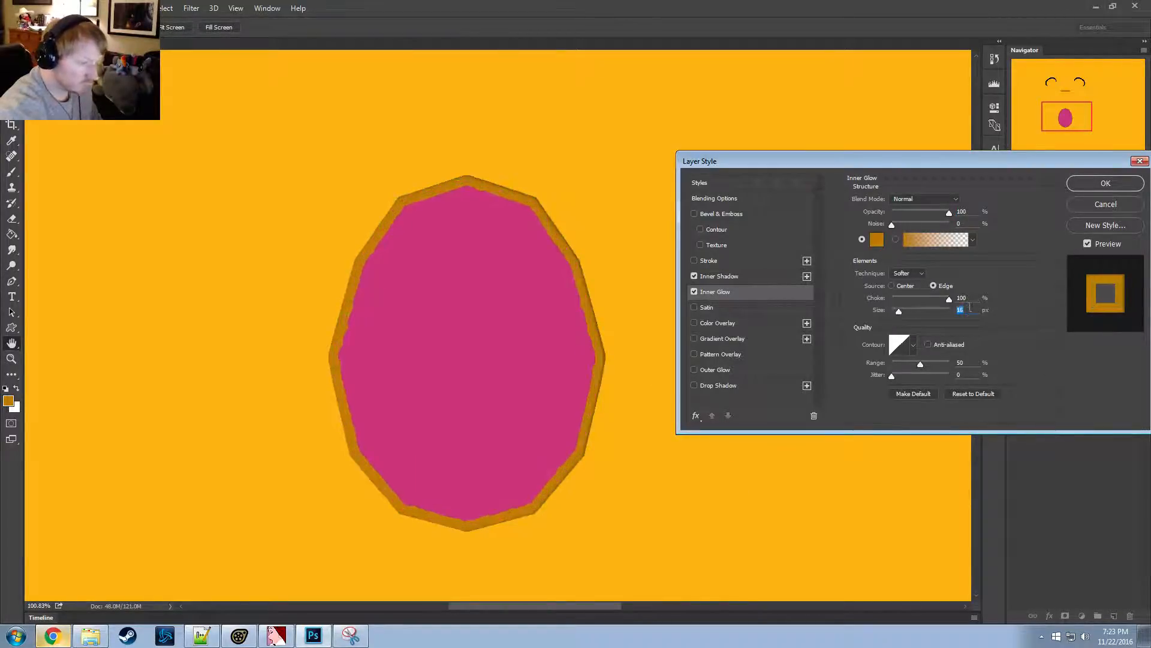
pyautogui.moveTo(949, 299); pyautogui.dragTo(914, 305)
pyautogui.click(963, 314)
pyautogui.scroll(9, 963, 315)
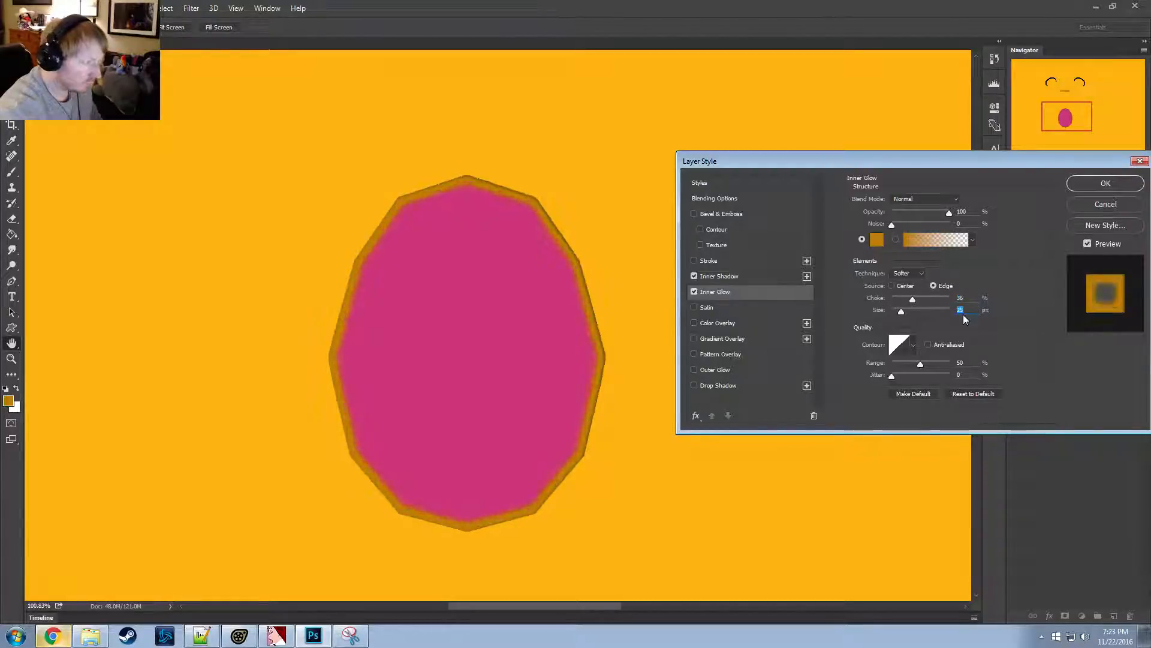
pyautogui.scroll(7, 965, 319)
pyautogui.scroll(1, 965, 319)
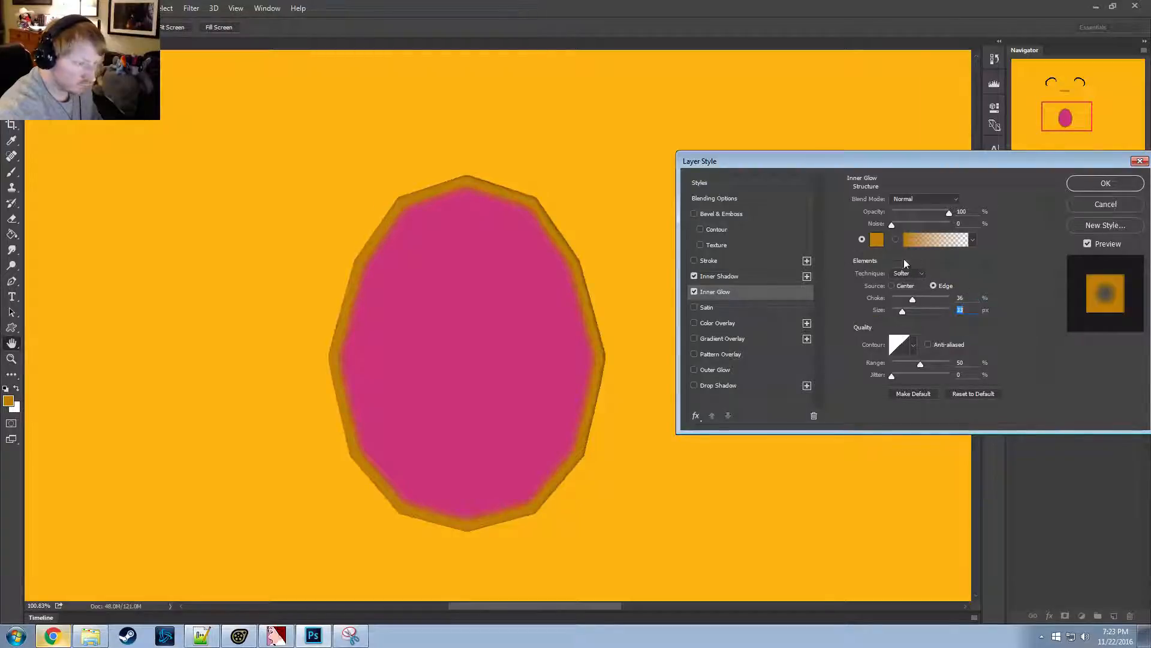
pyautogui.moveTo(947, 164); pyautogui.dragTo(814, 109)
pyautogui.click(965, 124)
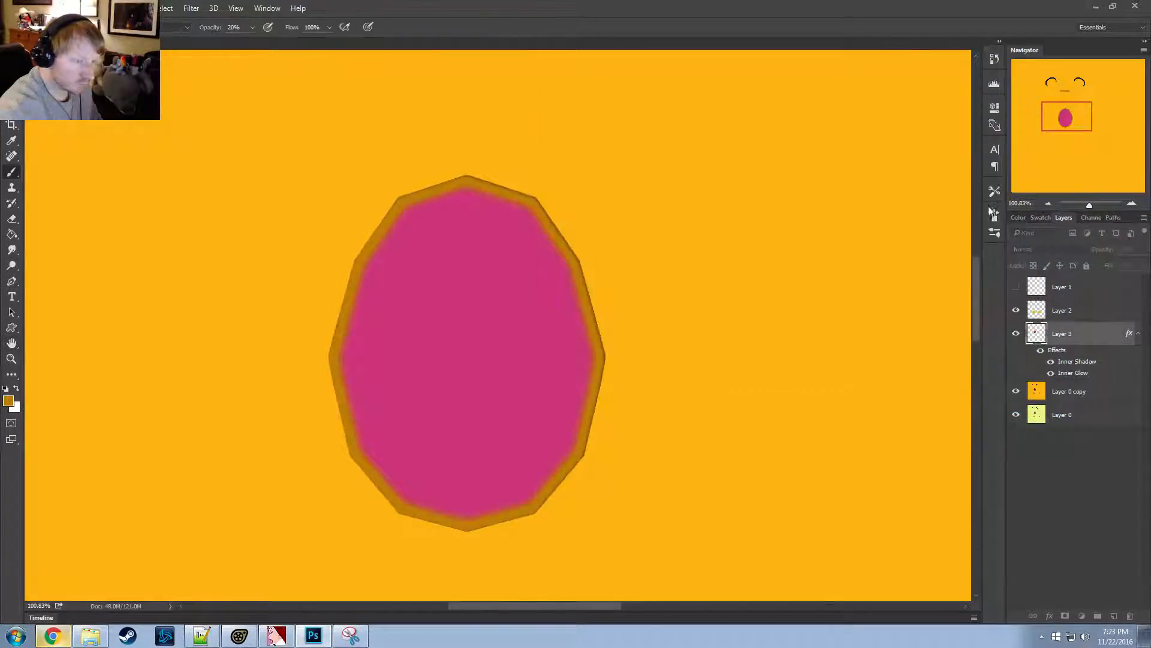
# Compare the oval on the orange variant with Layer 3 hidden and shown
pyautogui.click(1016, 334)
pyautogui.click(1016, 334)
pyautogui.click(1017, 334)
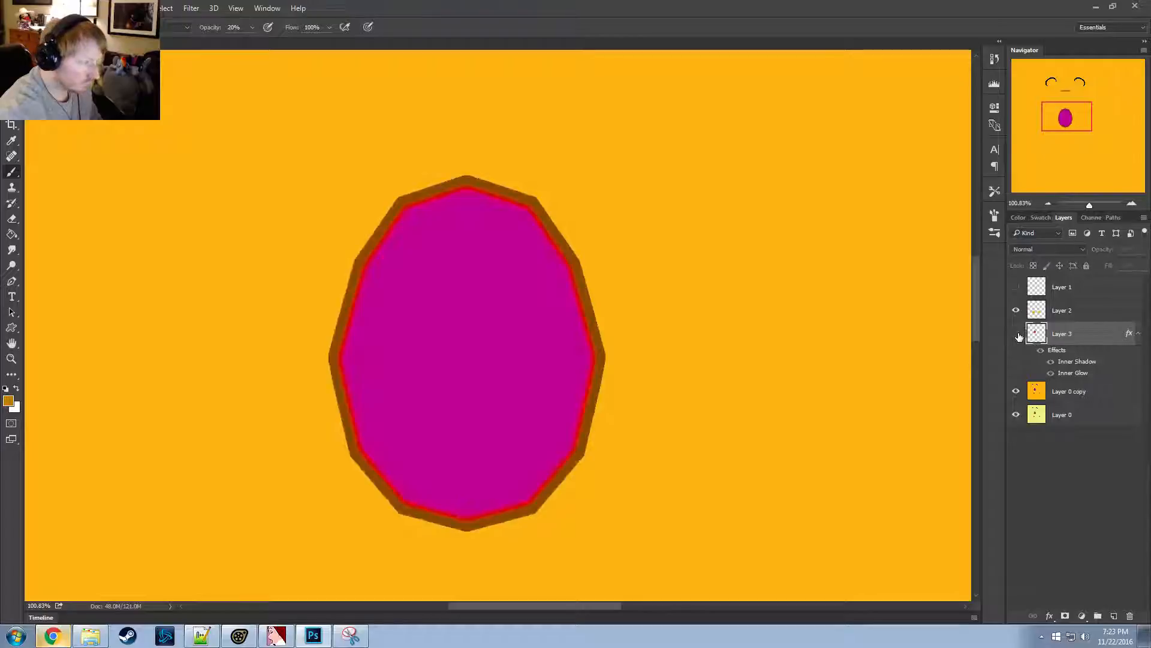
pyautogui.click(1016, 334)
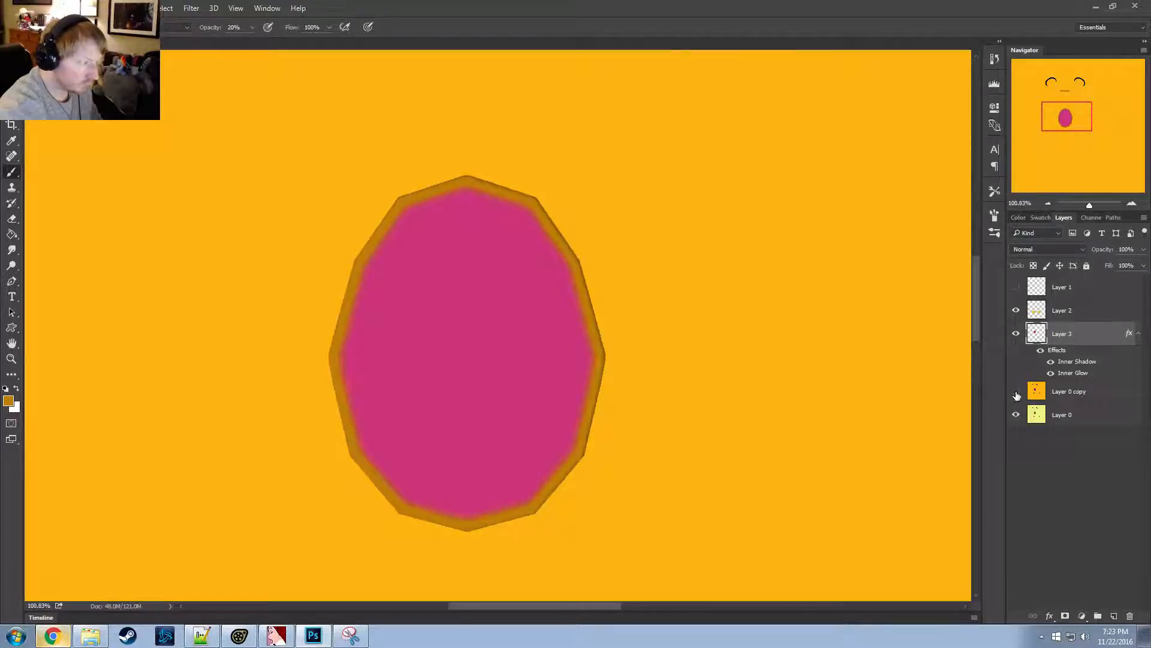
# Hide Layer 0 copy and compare the oval over the yellow Layer 0 with Layer 3 hidden and shown
pyautogui.click(1016, 392)
pyautogui.click(1017, 334)
pyautogui.click(1017, 334)
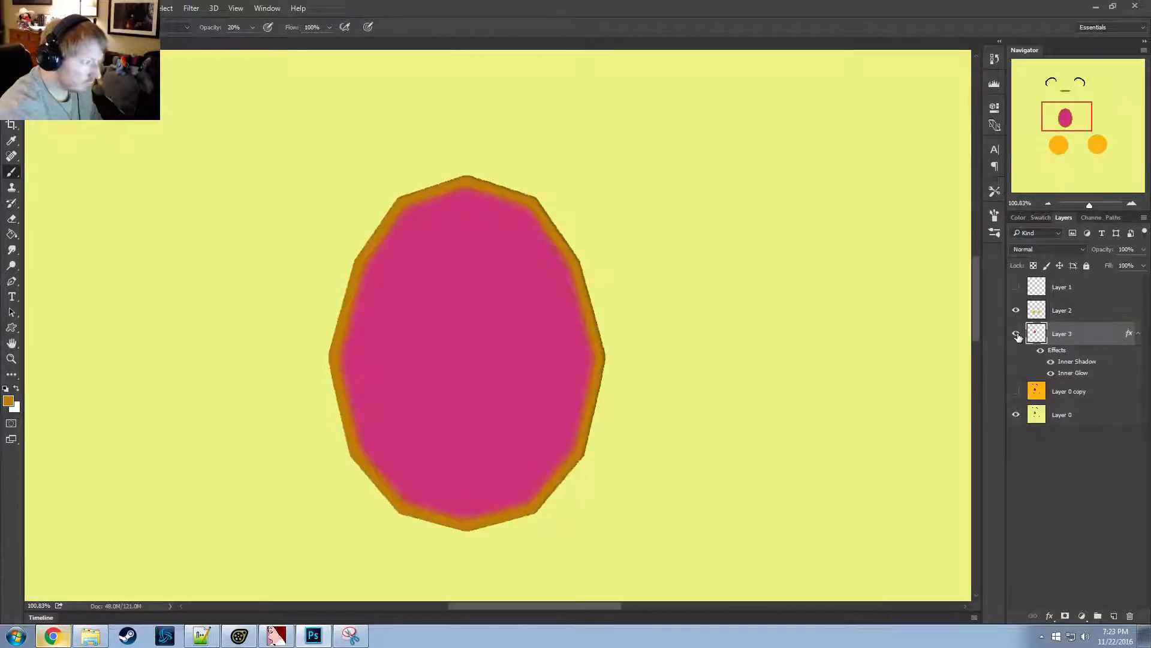
pyautogui.click(1016, 334)
pyautogui.click(1017, 334)
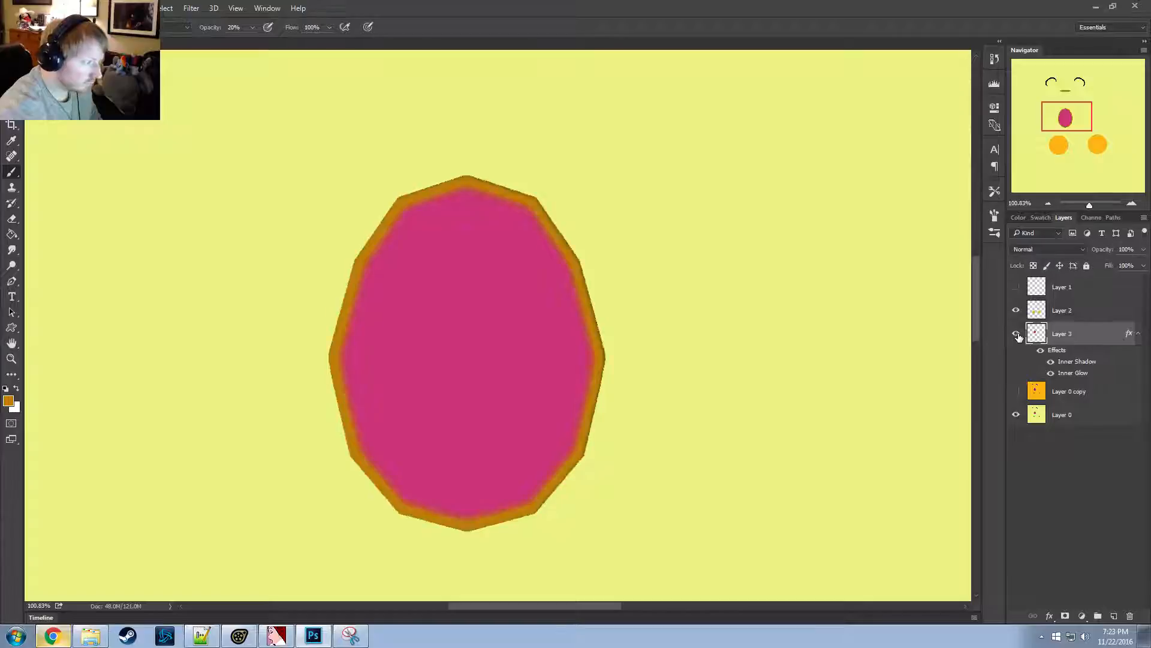
# Change Layer 3's Inner Glow to a choke of 46% and a size of 32 px
pyautogui.doubleClick(1089, 342)
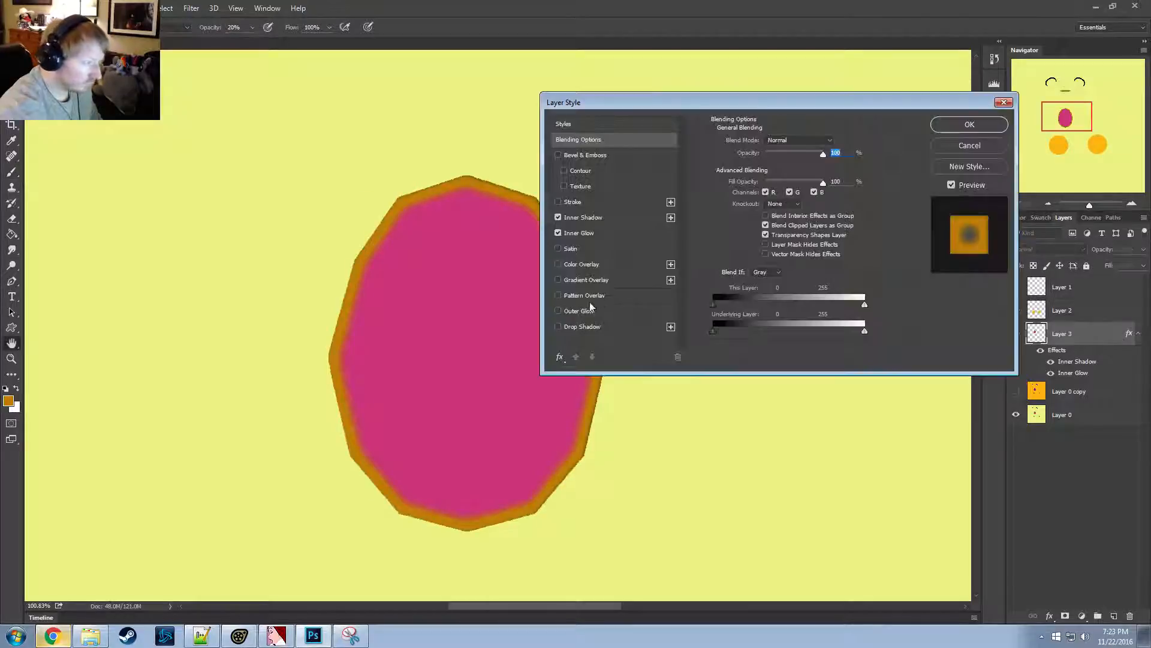
pyautogui.click(580, 234)
pyautogui.doubleClick(826, 251)
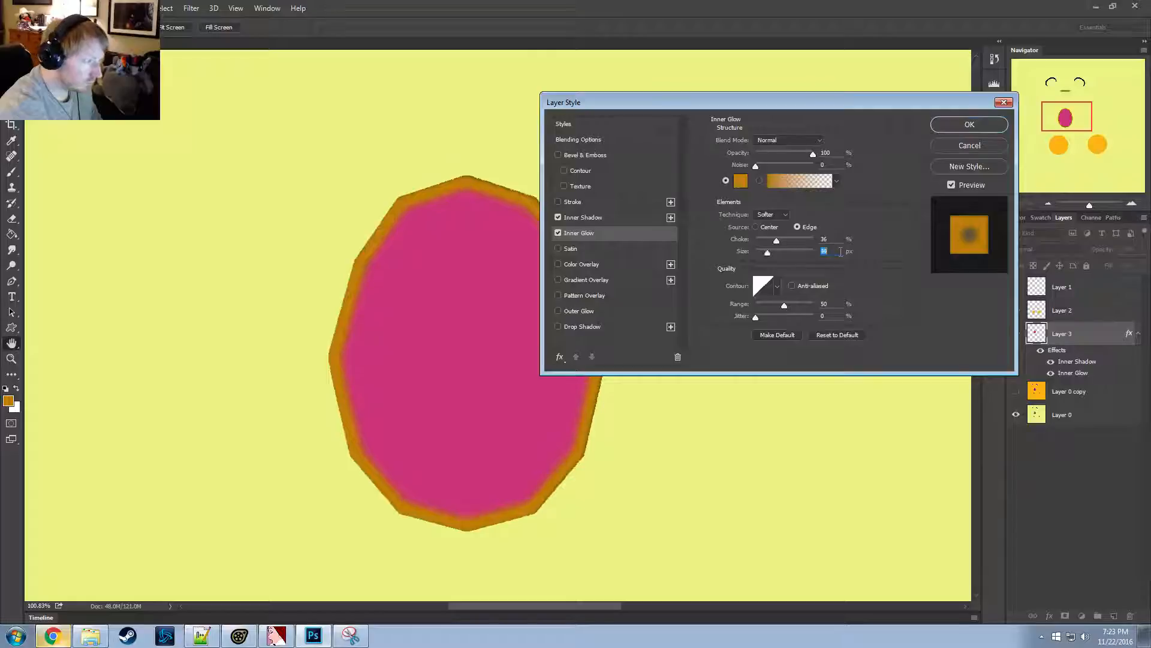
pyautogui.click(838, 240)
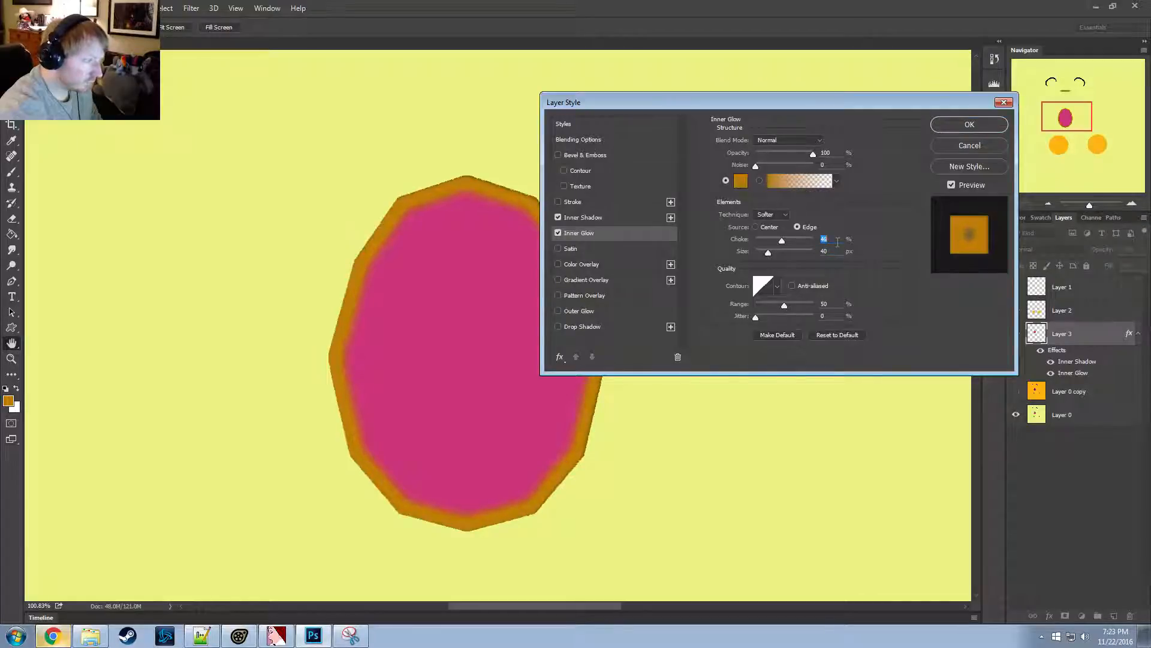
pyautogui.click(833, 254)
pyautogui.scroll(-9, 835, 254)
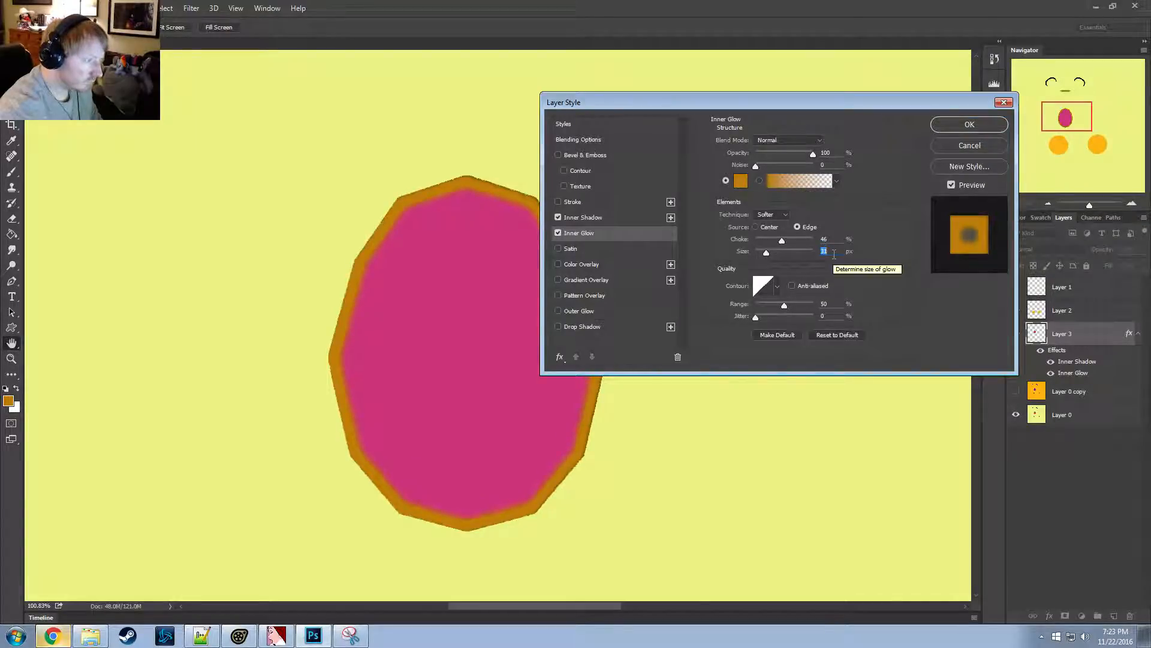
pyautogui.scroll(1, 833, 255)
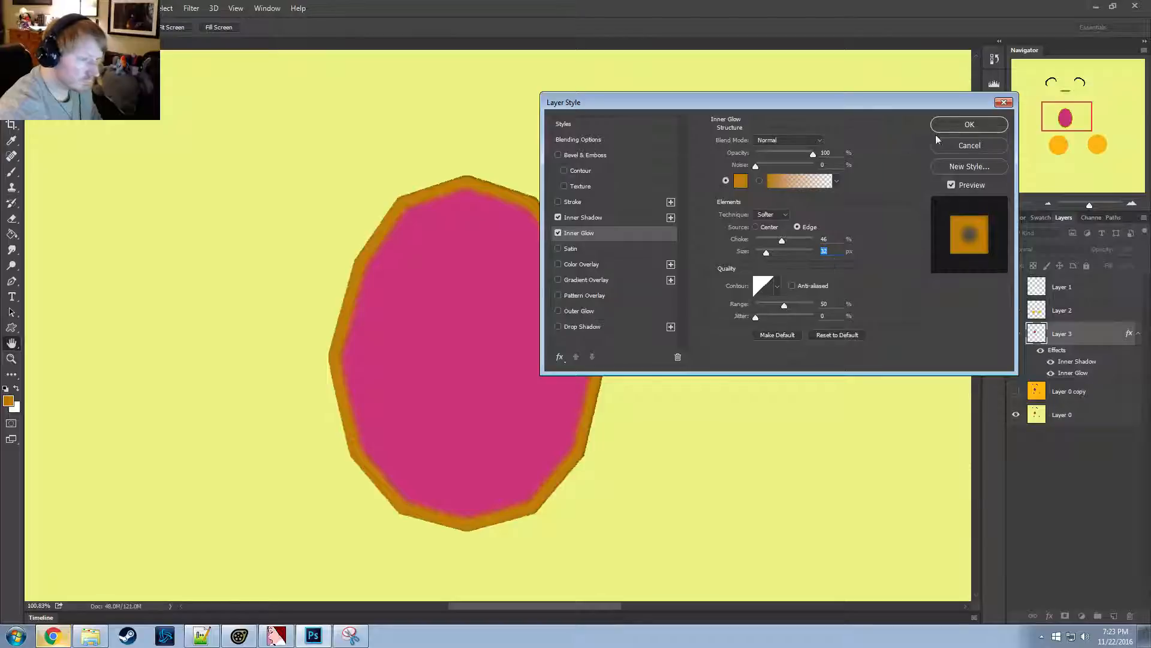
pyautogui.click(968, 125)
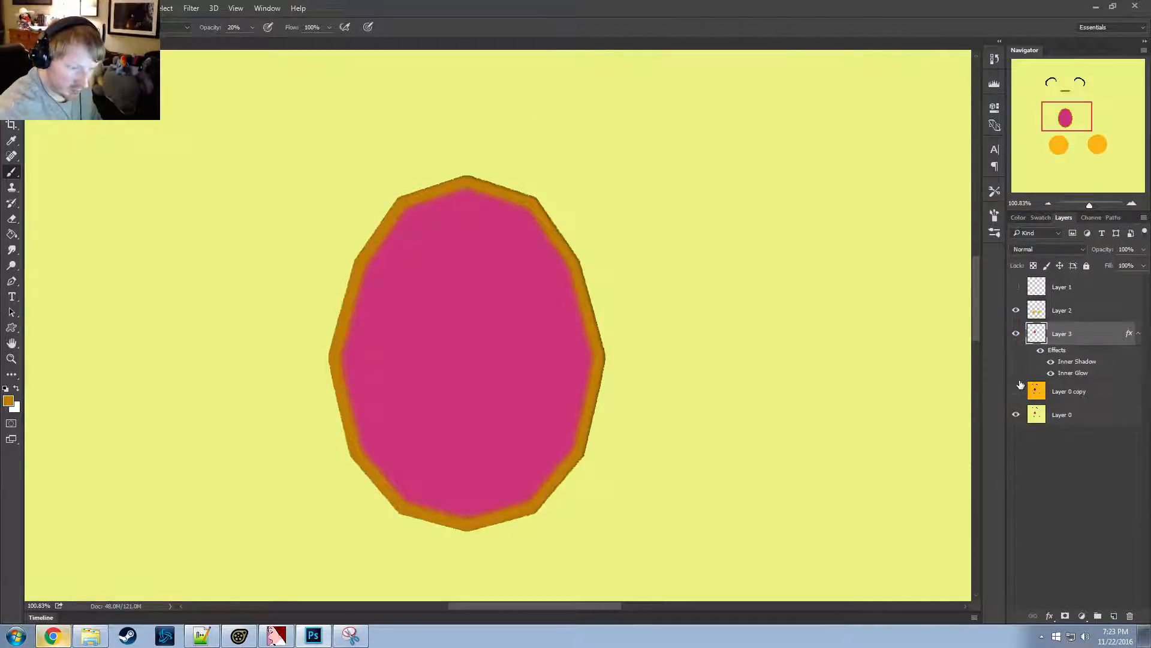
# Compare the oval on the yellow background with Layer 3 hidden and shown, and check it against the orange Layer 0 copy
pyautogui.click(1015, 334)
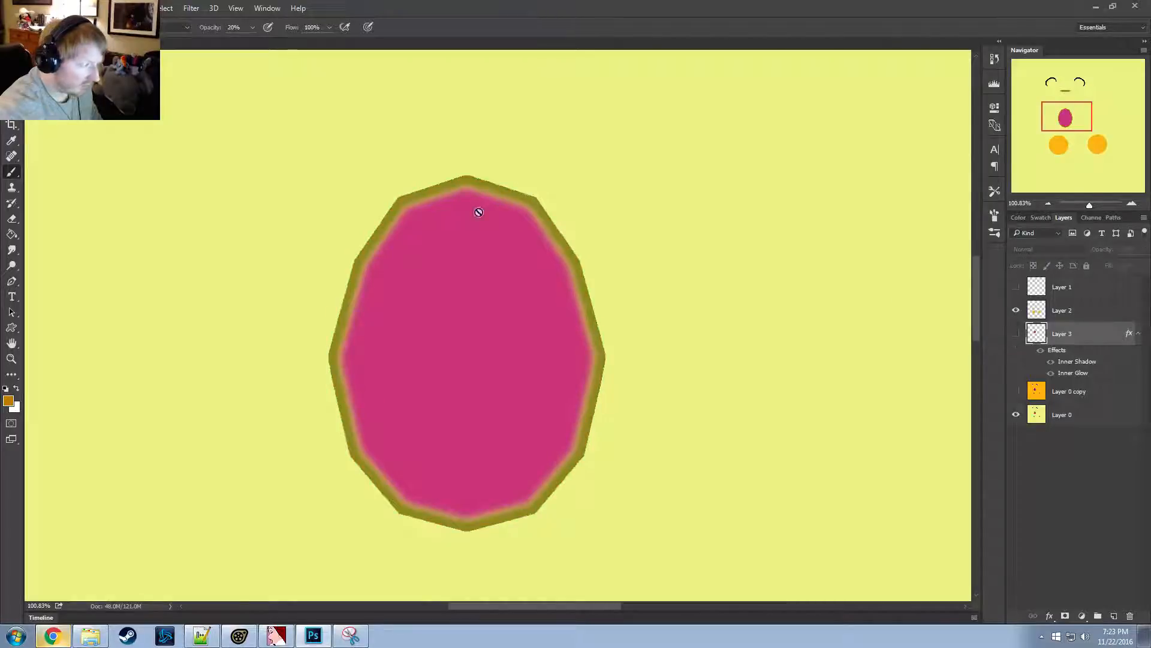
pyautogui.click(1016, 335)
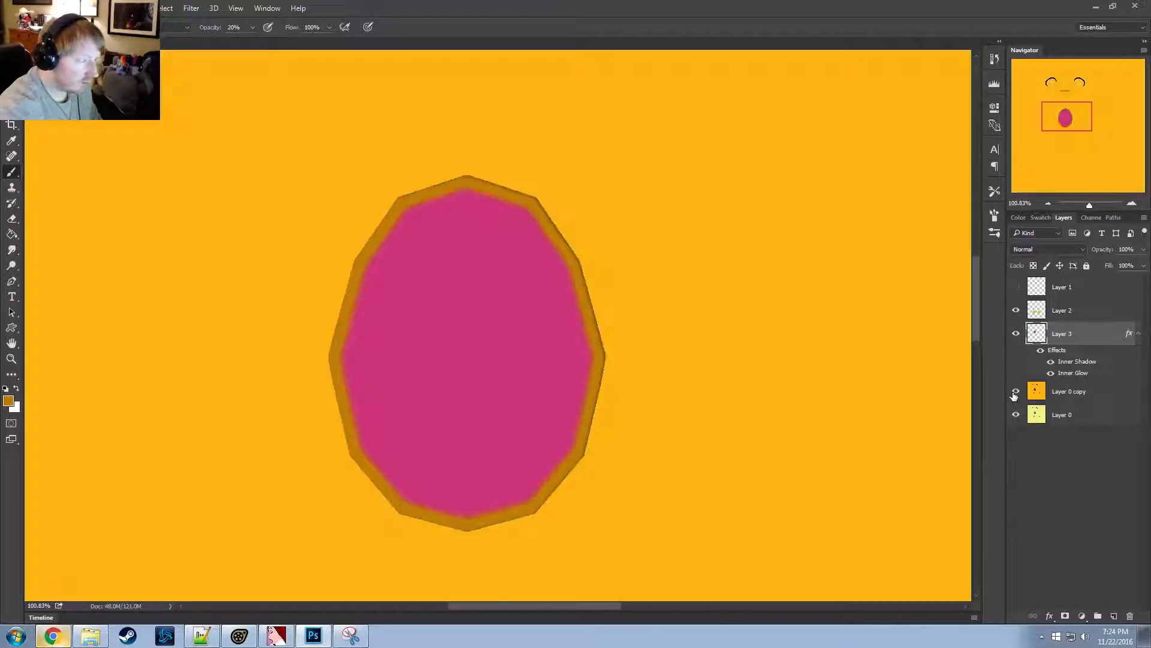
pyautogui.click(1015, 391)
pyautogui.click(1013, 395)
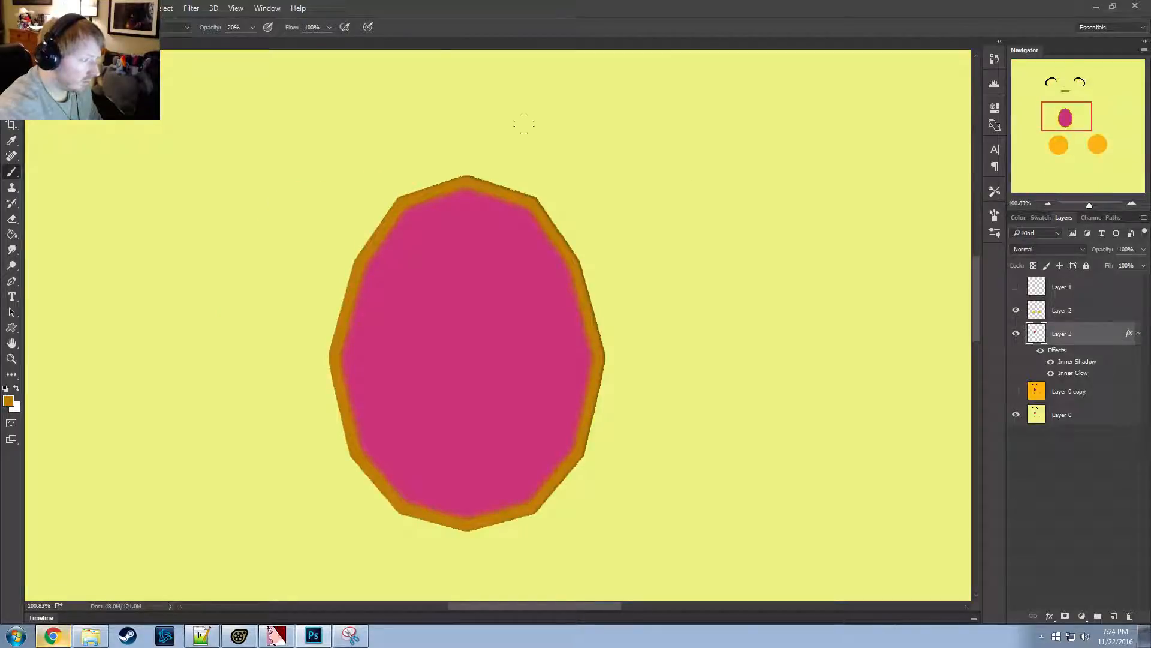
# Examine the oval's brown edge up close and at a distance over the yellow Layer 0
pyautogui.keyDown('alt'); pyautogui.scroll(7, 618, 243); pyautogui.keyUp('alt')
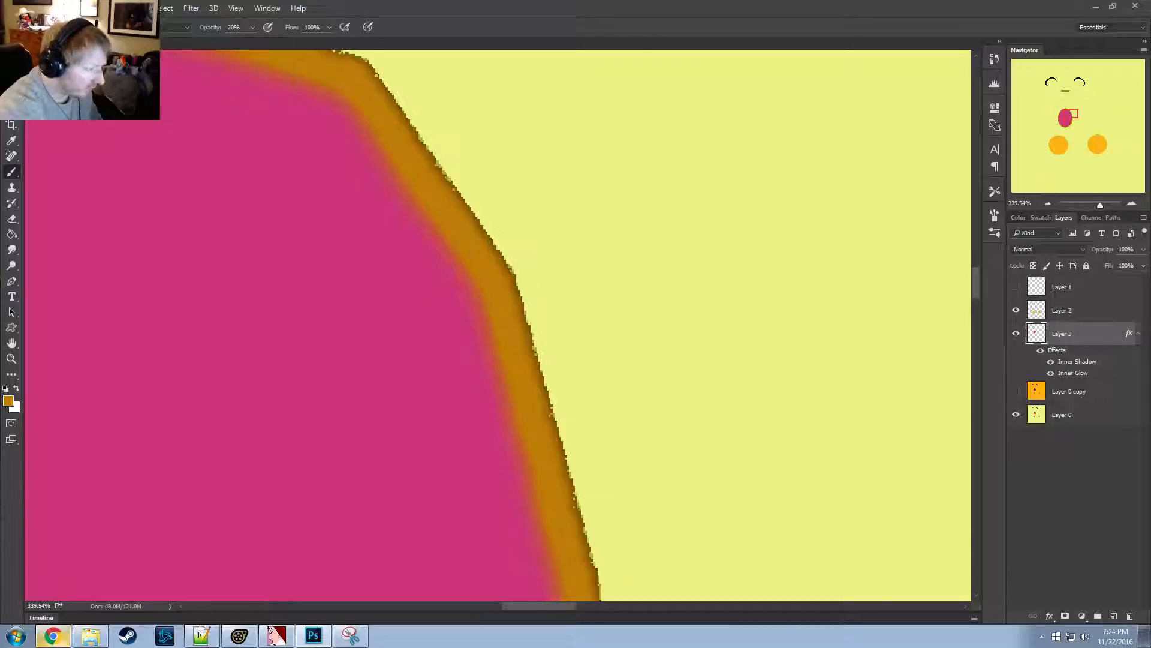
pyautogui.keyDown('alt'); pyautogui.scroll(-1, 617, 242); pyautogui.keyUp('alt')
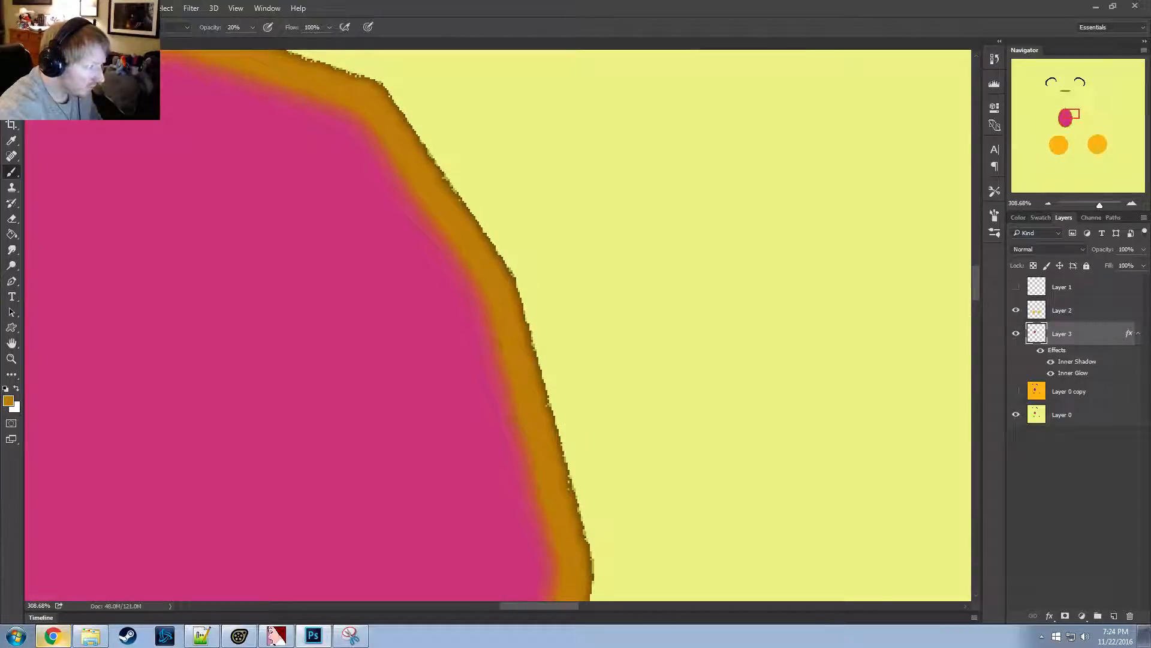
pyautogui.keyDown('alt'); pyautogui.scroll(-8, 437, 222); pyautogui.keyUp('alt')
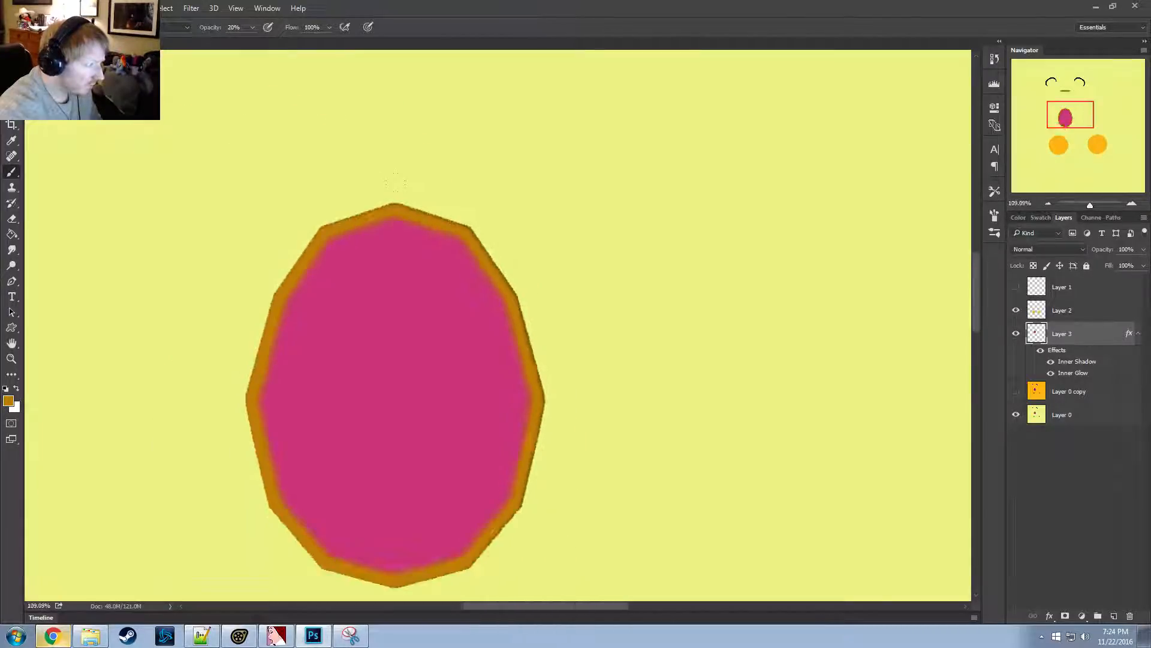
pyautogui.keyDown('alt'); pyautogui.scroll(-2, 437, 223); pyautogui.keyUp('alt')
pyautogui.keyDown('alt'); pyautogui.scroll(2, 470, 258); pyautogui.keyUp('alt')
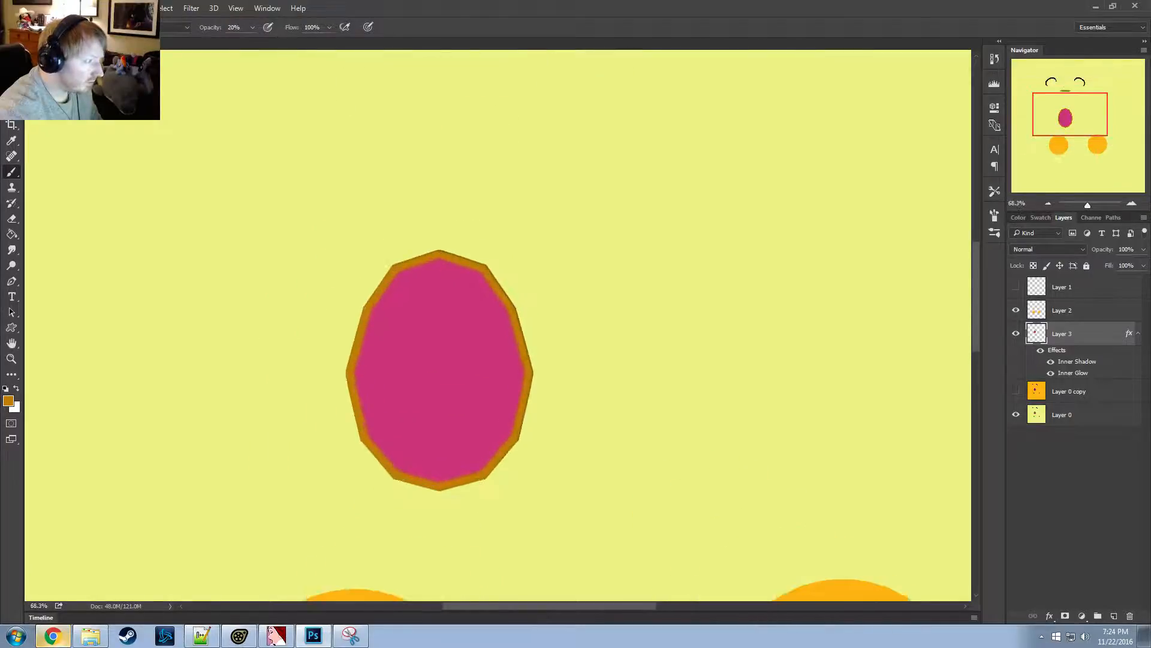
# Show Layer 0 copy and turn off the Inner Shadow in Layer 3's layer style, leaving its Inner Glow on
pyautogui.click(1015, 393)
pyautogui.keyDown('alt'); pyautogui.scroll(-2, 586, 218); pyautogui.keyUp('alt')
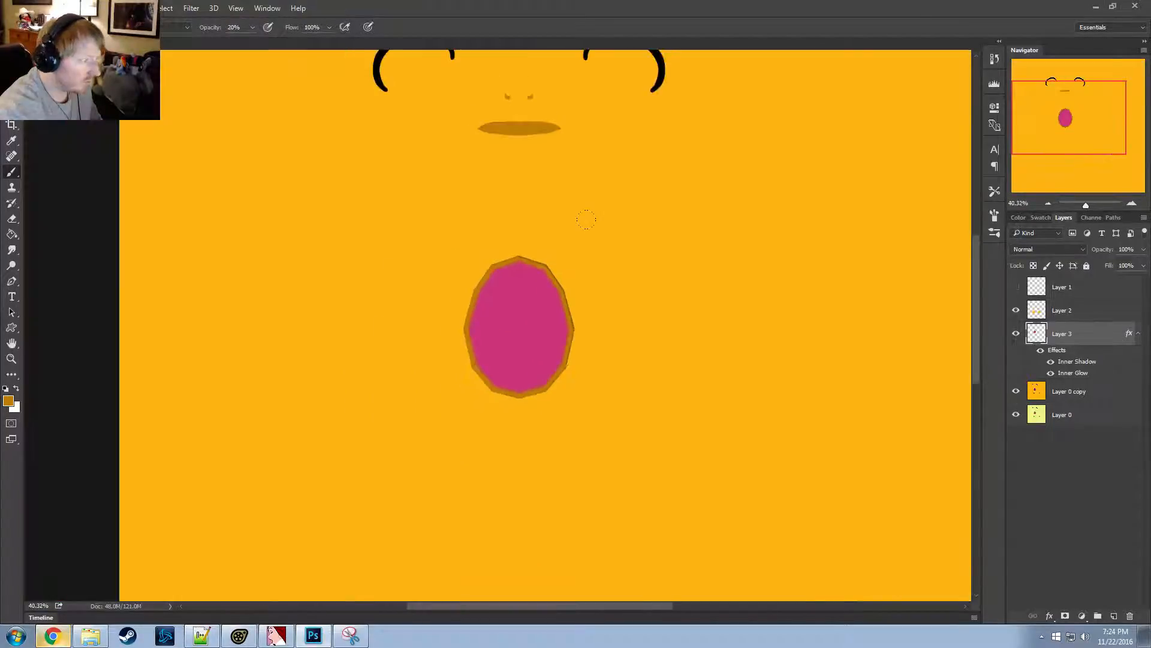
pyautogui.keyDown('alt'); pyautogui.scroll(4, 619, 279); pyautogui.keyUp('alt')
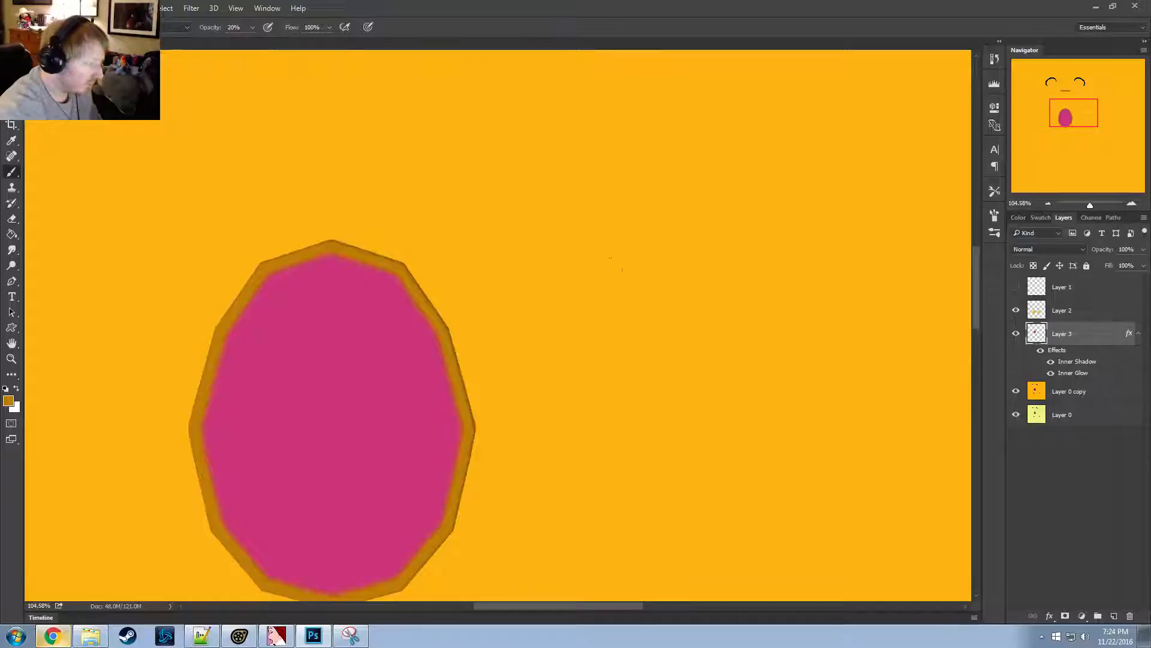
pyautogui.doubleClick(1094, 340)
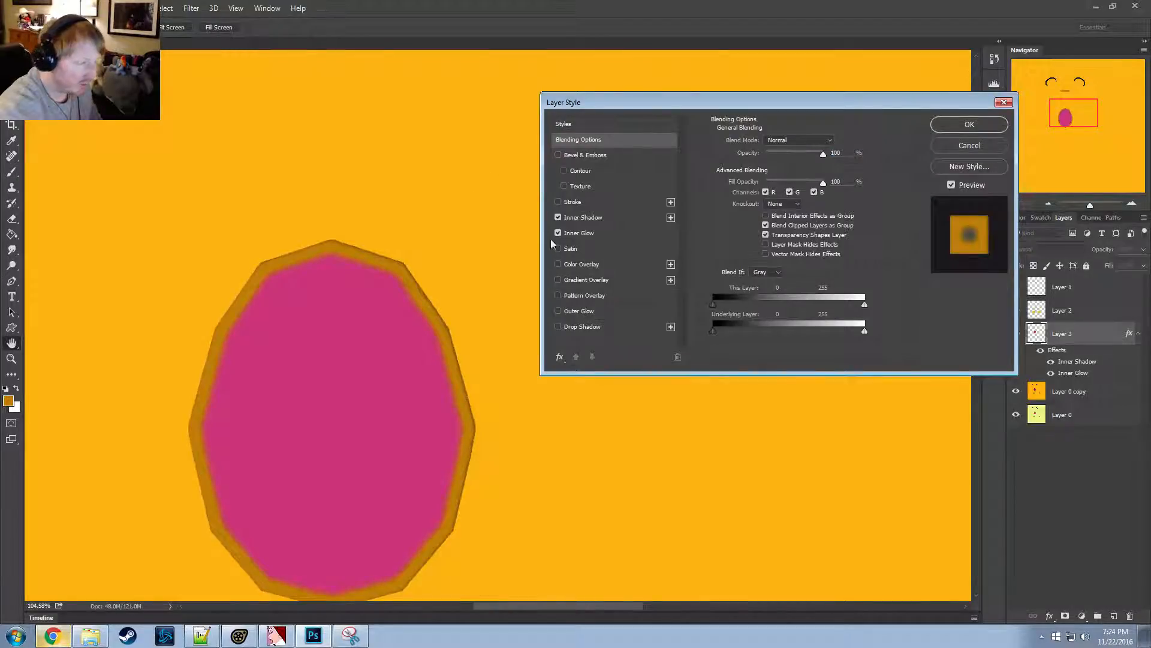
pyautogui.click(591, 235)
pyautogui.click(558, 217)
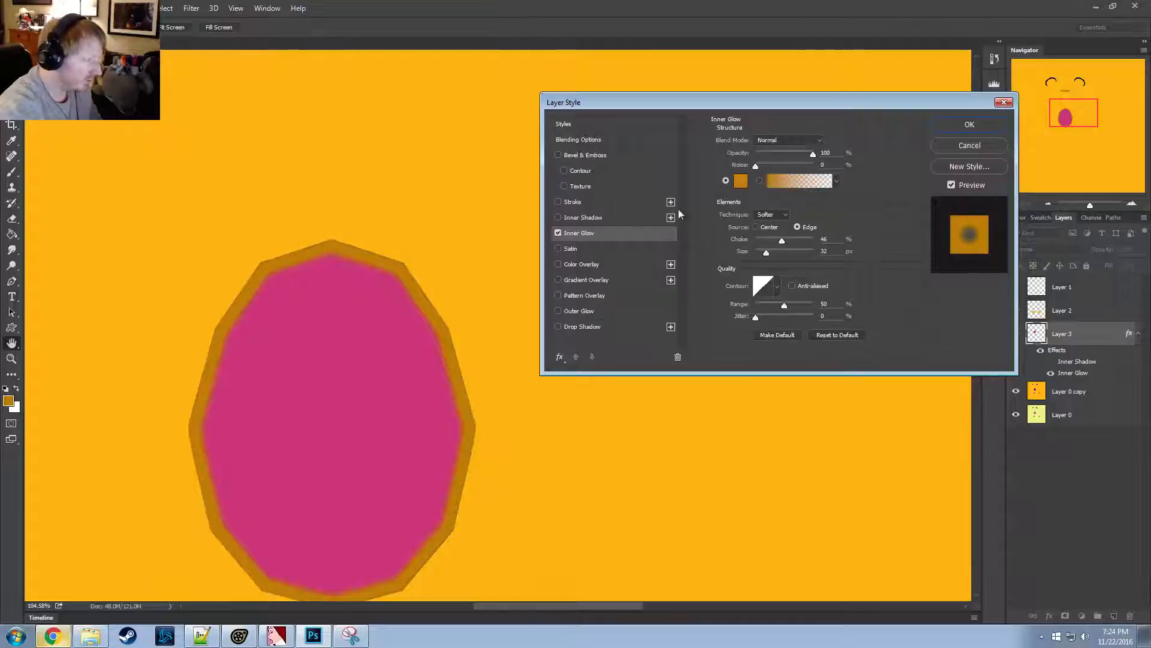
pyautogui.click(969, 125)
# Examine the oval's edge within the whole face, and compare the orange and yellow variants by toggling Layer 0 copy's visibility
pyautogui.keyDown('alt'); pyautogui.scroll(-3, 411, 141); pyautogui.keyUp('alt')
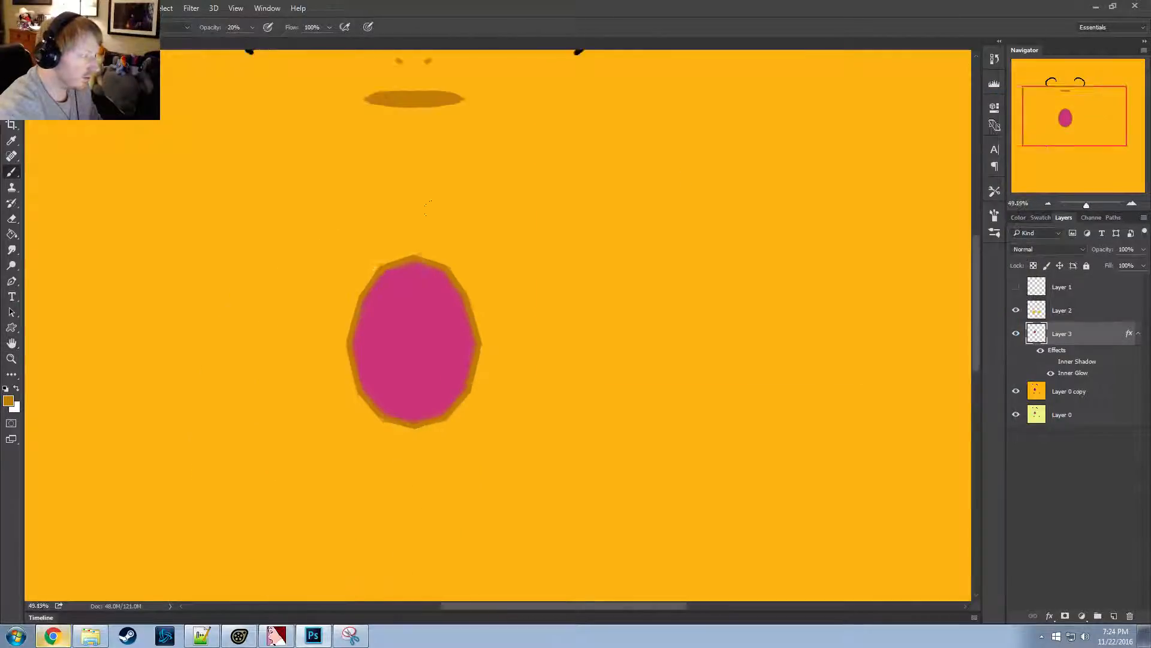
pyautogui.keyDown('alt'); pyautogui.scroll(2, 411, 142); pyautogui.keyUp('alt')
pyautogui.keyDown('alt'); pyautogui.scroll(-4, 522, 270); pyautogui.keyUp('alt')
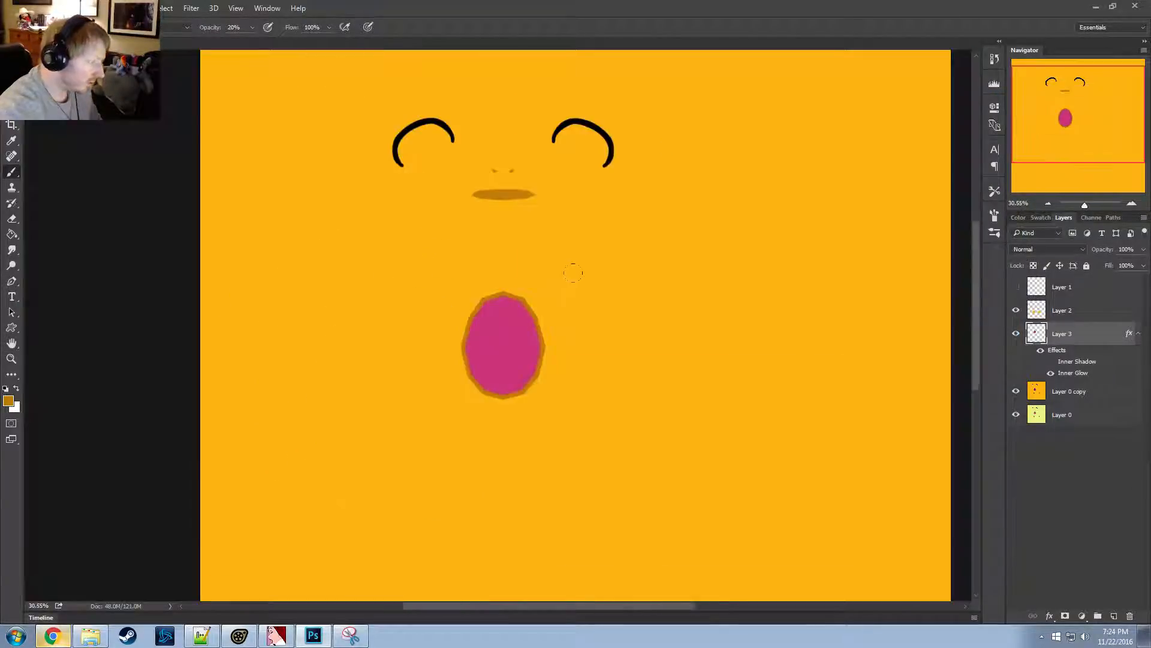
pyautogui.keyDown('alt'); pyautogui.scroll(2, 480, 235); pyautogui.keyUp('alt')
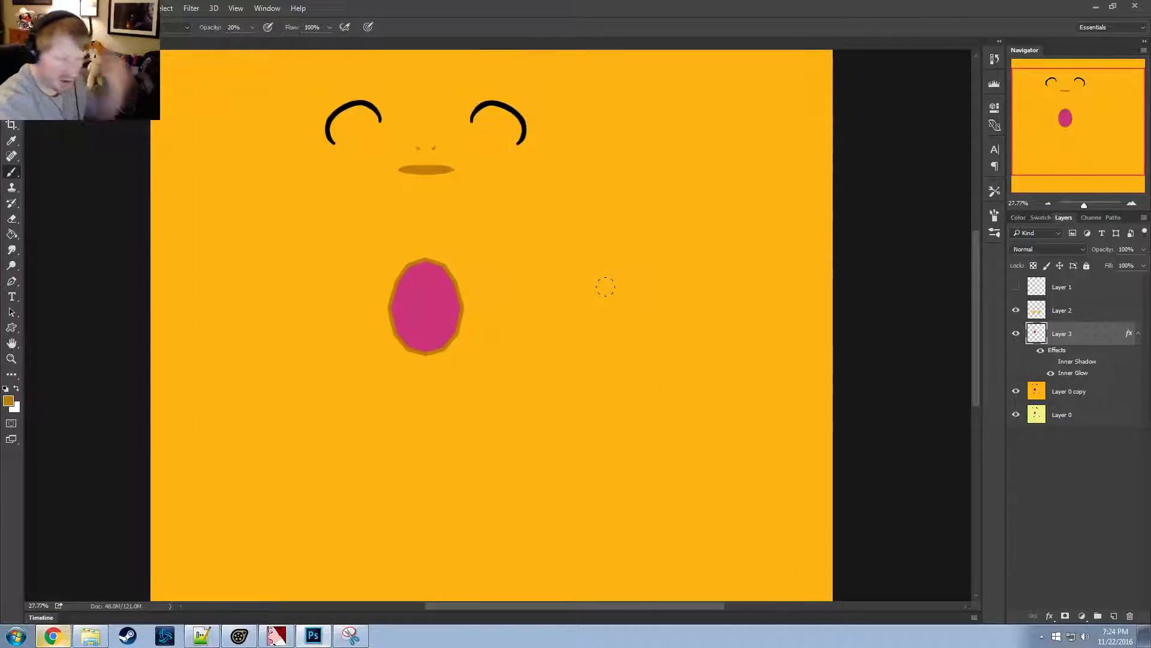
pyautogui.keyDown('alt'); pyautogui.scroll(2, 605, 287); pyautogui.keyUp('alt')
pyautogui.keyDown('alt'); pyautogui.scroll(-4, 395, 303); pyautogui.keyUp('alt')
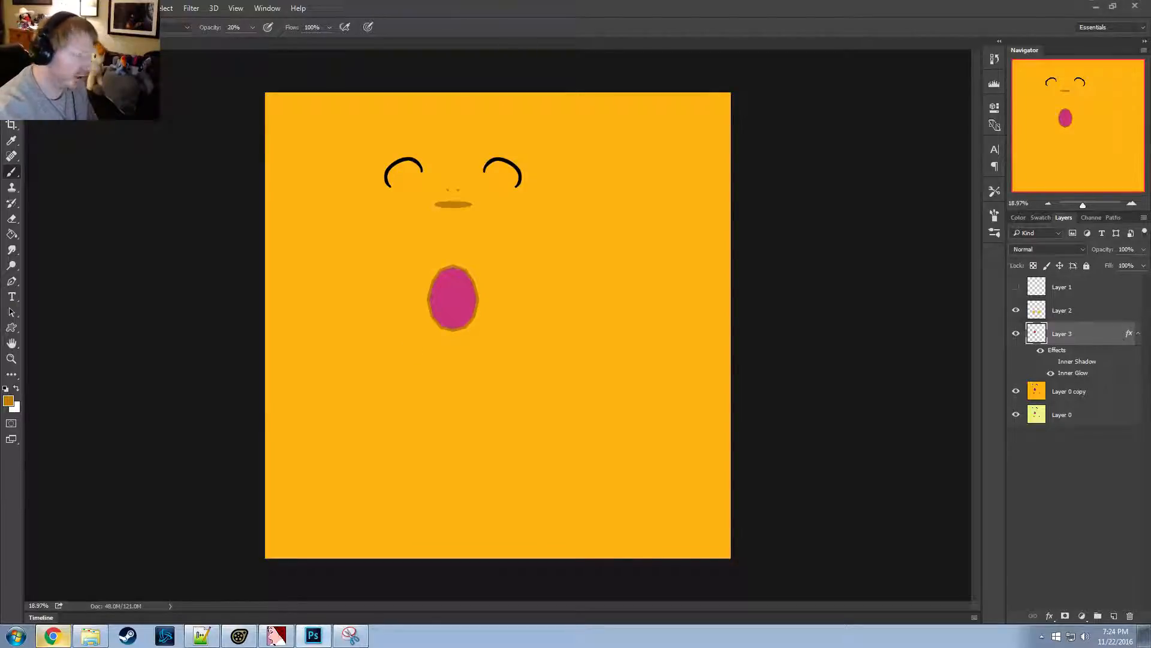
pyautogui.click(1016, 391)
pyautogui.click(1016, 391)
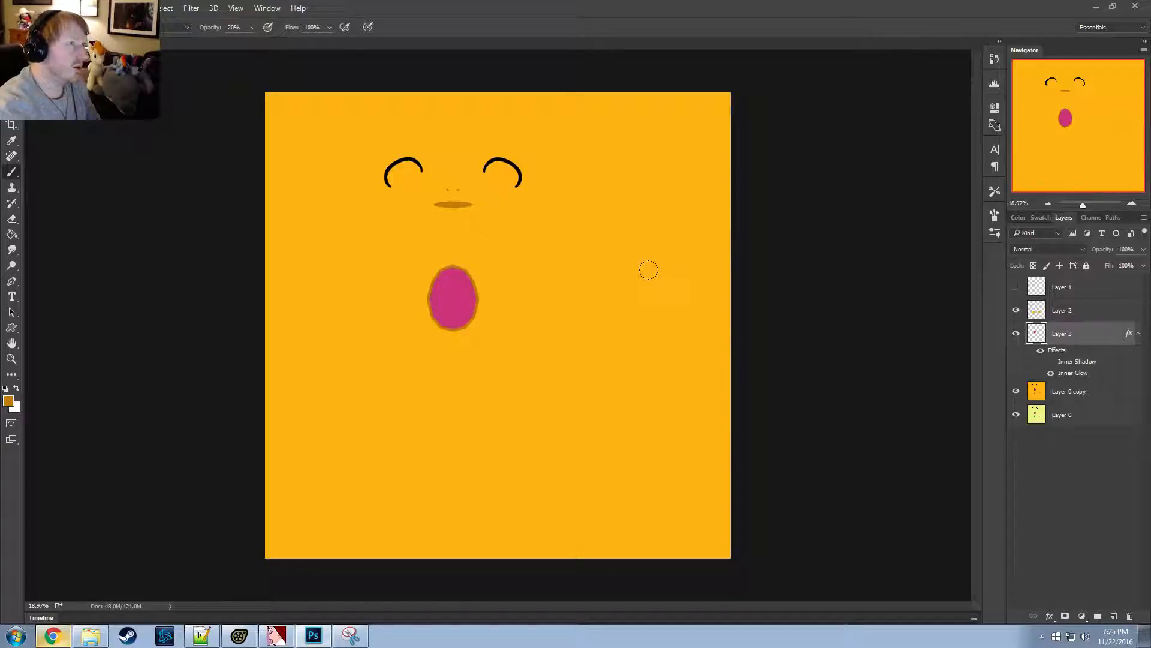
# Switch to Chrome and search Google for "pedal clipart" in a maximized window, showing the image results
pyautogui.click(52, 636)
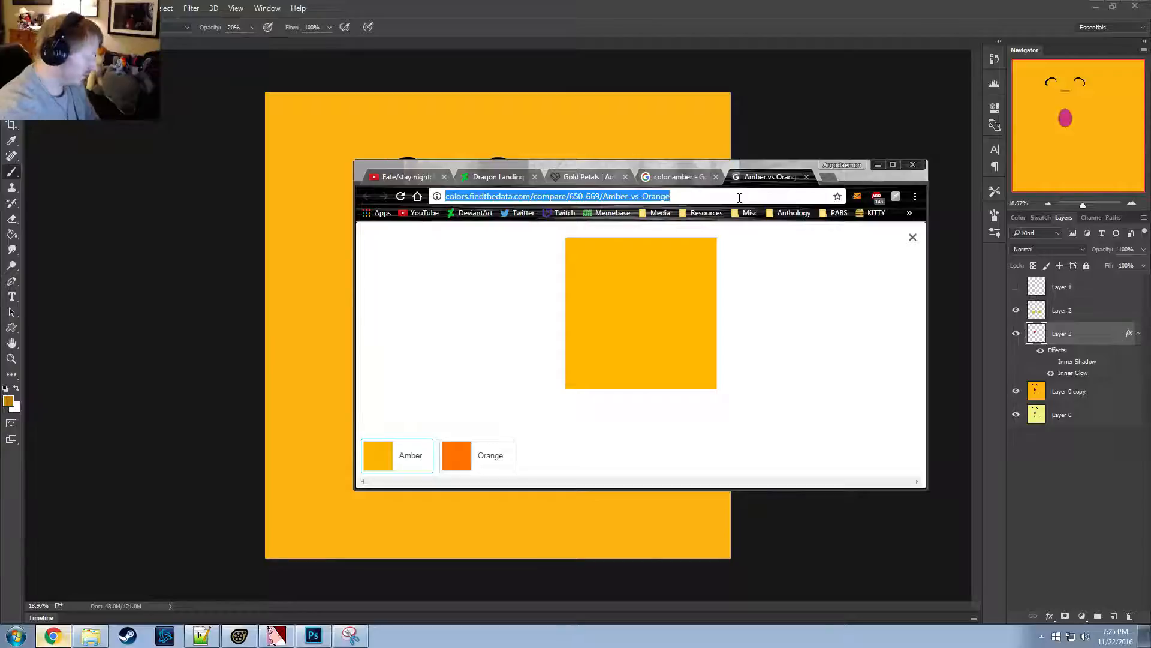
pyautogui.write('www.google.com')
pyautogui.press('Return')
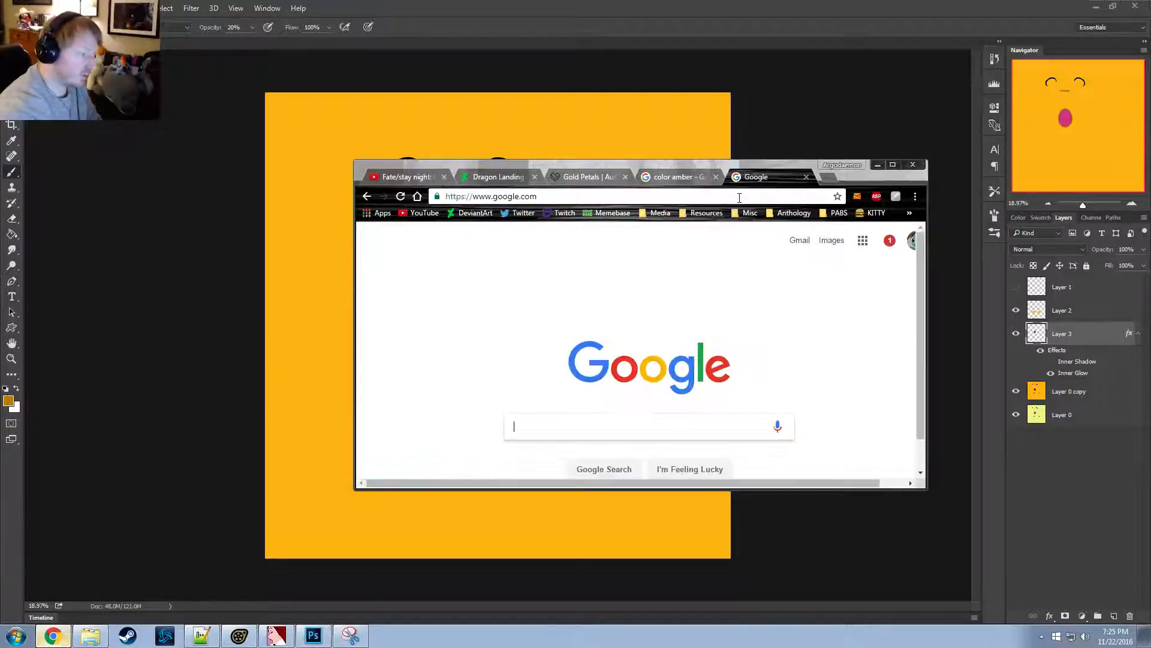
pyautogui.write('pedal clipart')
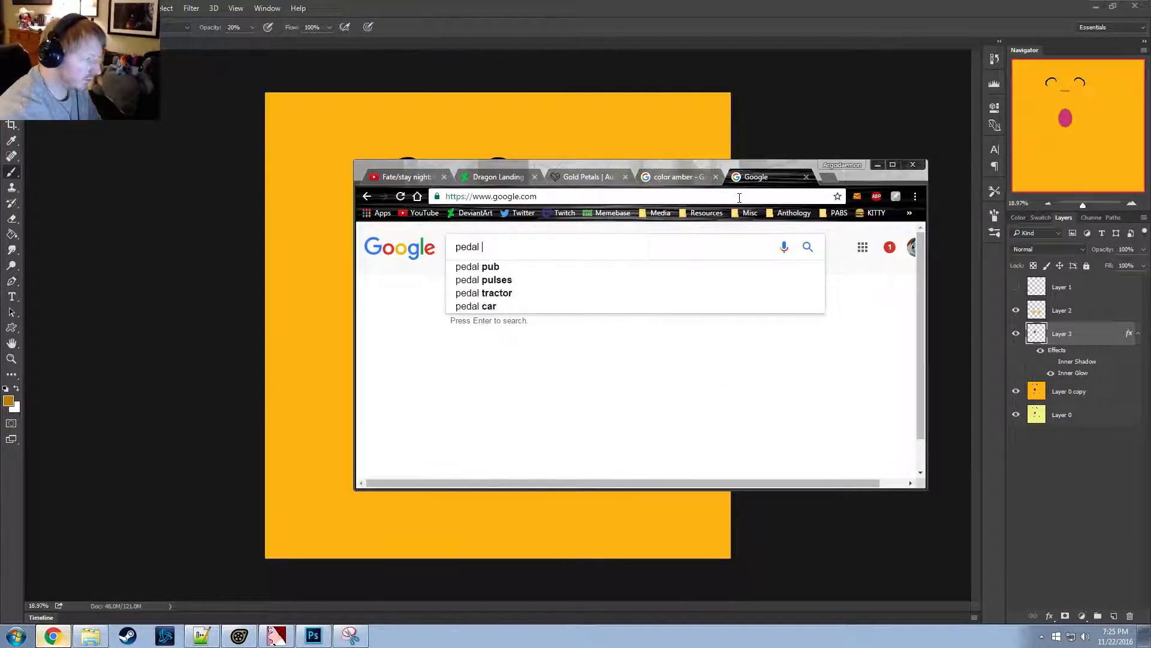
pyautogui.press('Return')
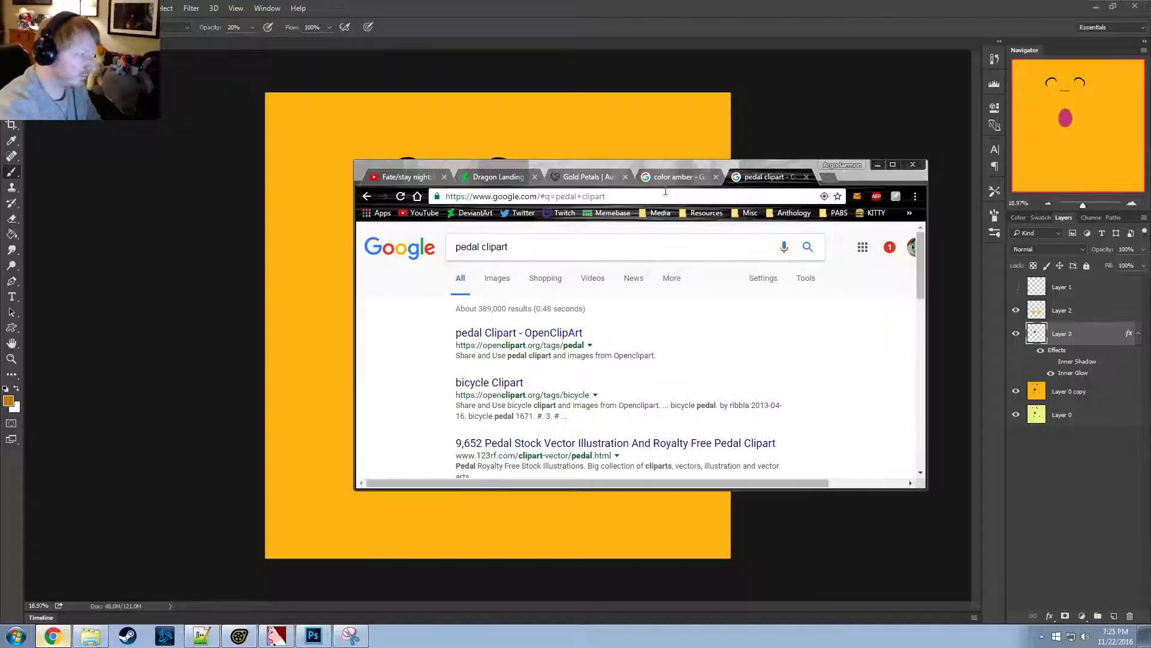
pyautogui.doubleClick(679, 165)
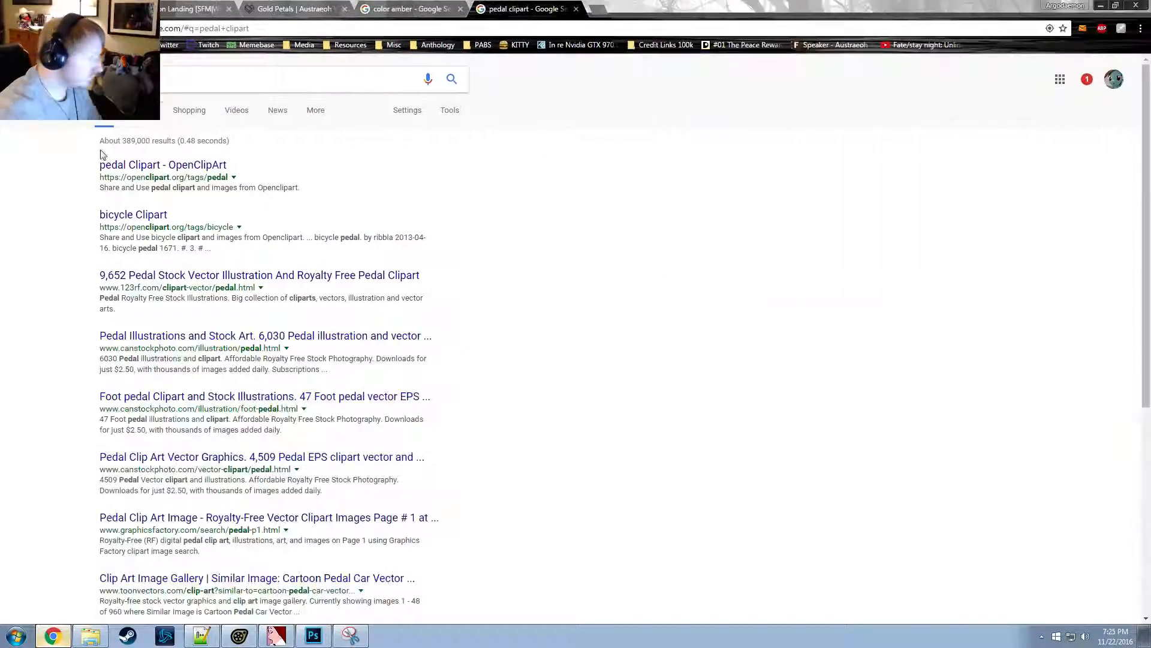
pyautogui.click(136, 118)
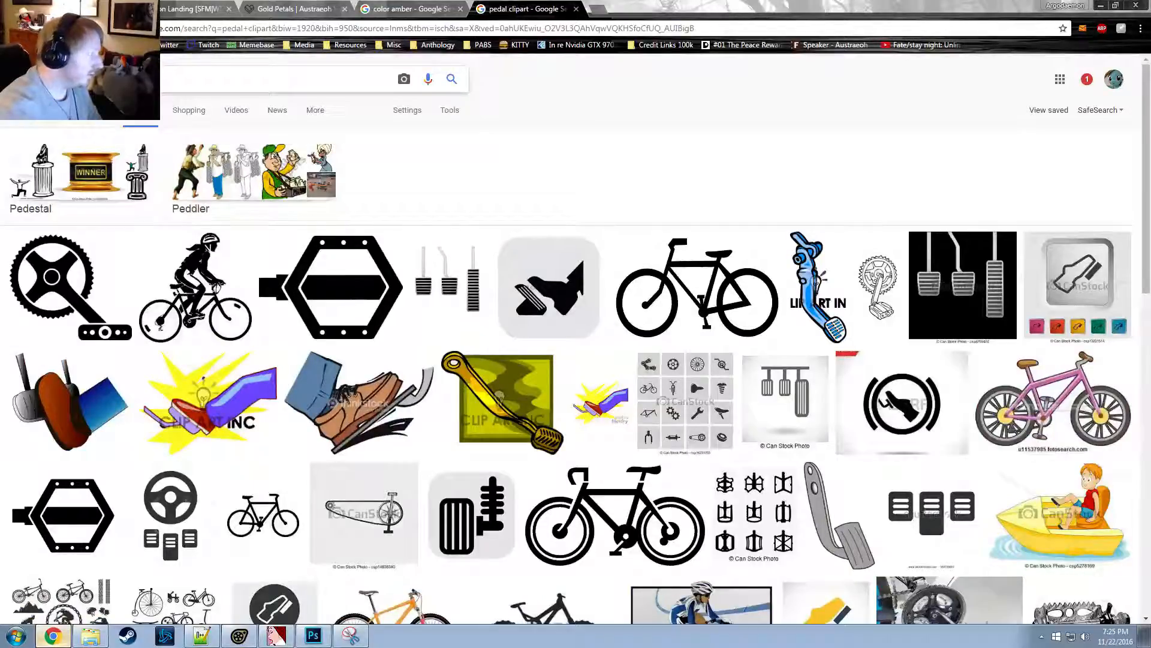
# Correct the image search query to "petal clipart" and run it
pyautogui.press('BackSpace')
pyautogui.write('t')
pyautogui.press('Return')
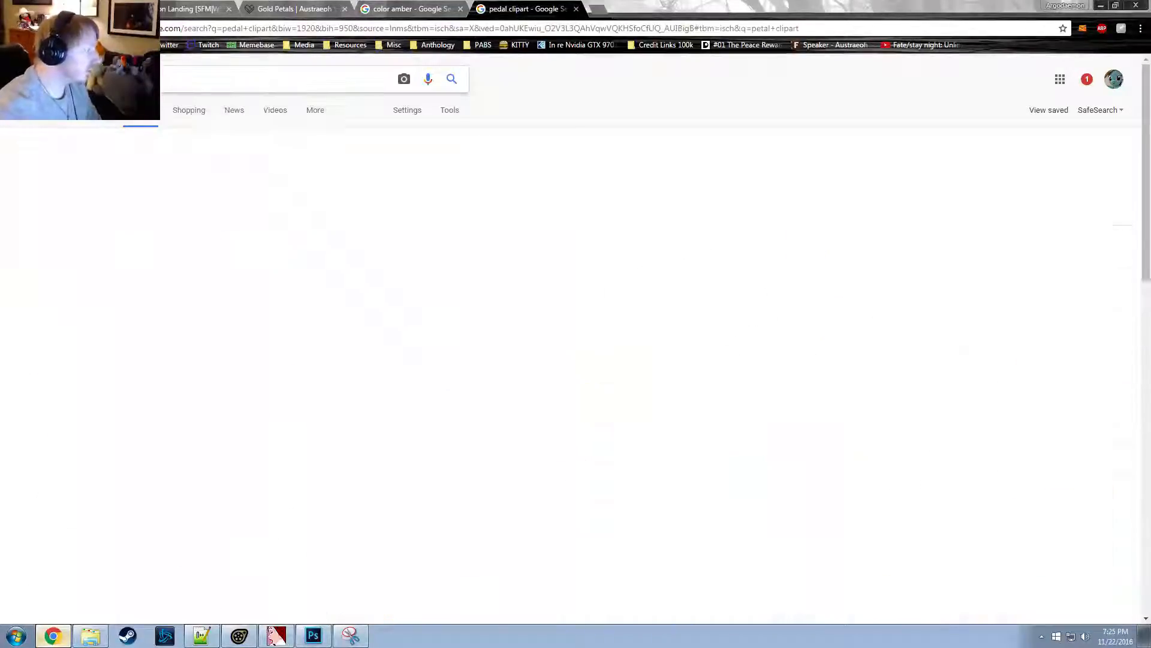
# Browse the petal clipart results, including the related Leaf search, for a usable petal or flower reference
pyautogui.scroll(-5, 421, 458)
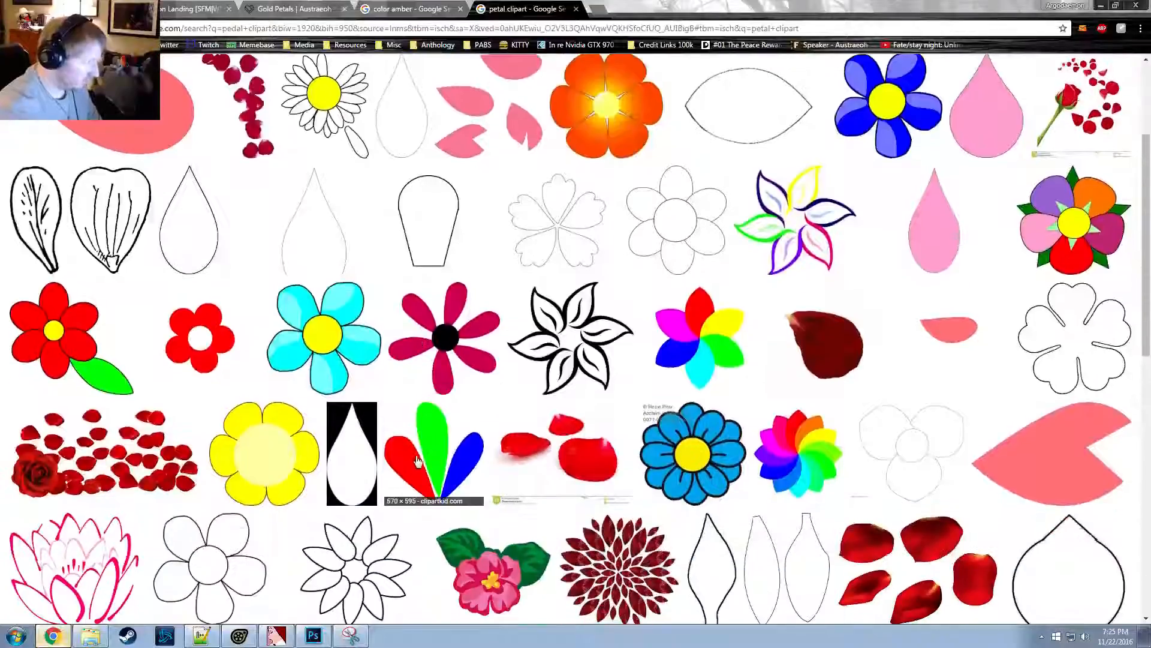
pyautogui.scroll(4, 446, 431)
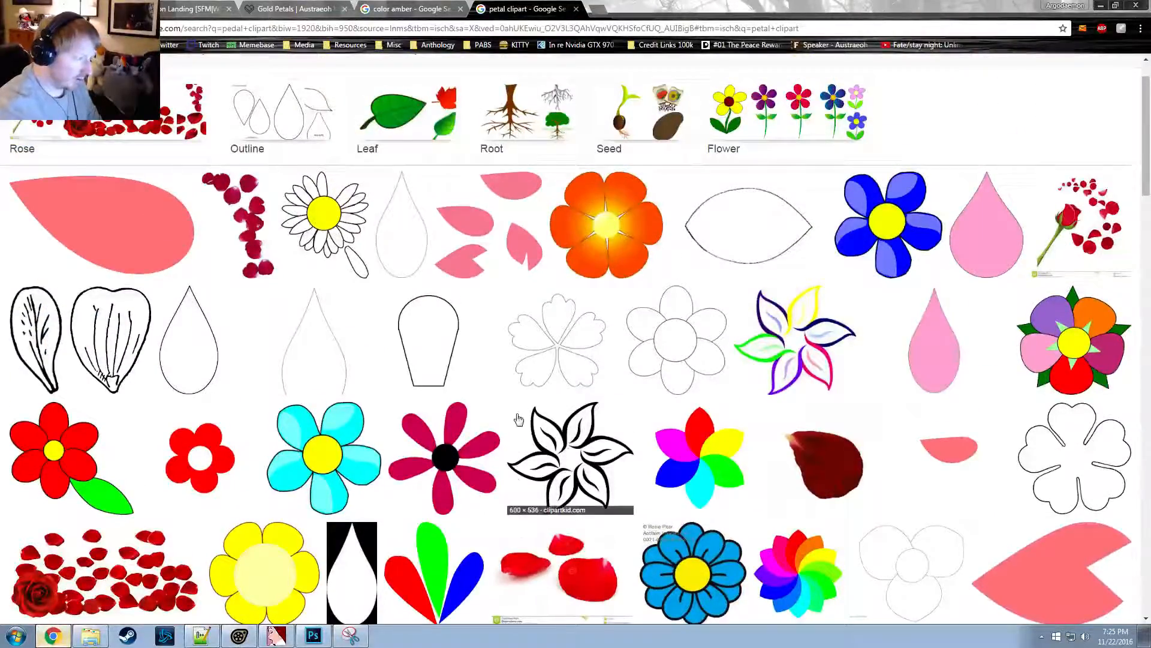
pyautogui.scroll(-3, 517, 420)
pyautogui.scroll(-2, 532, 446)
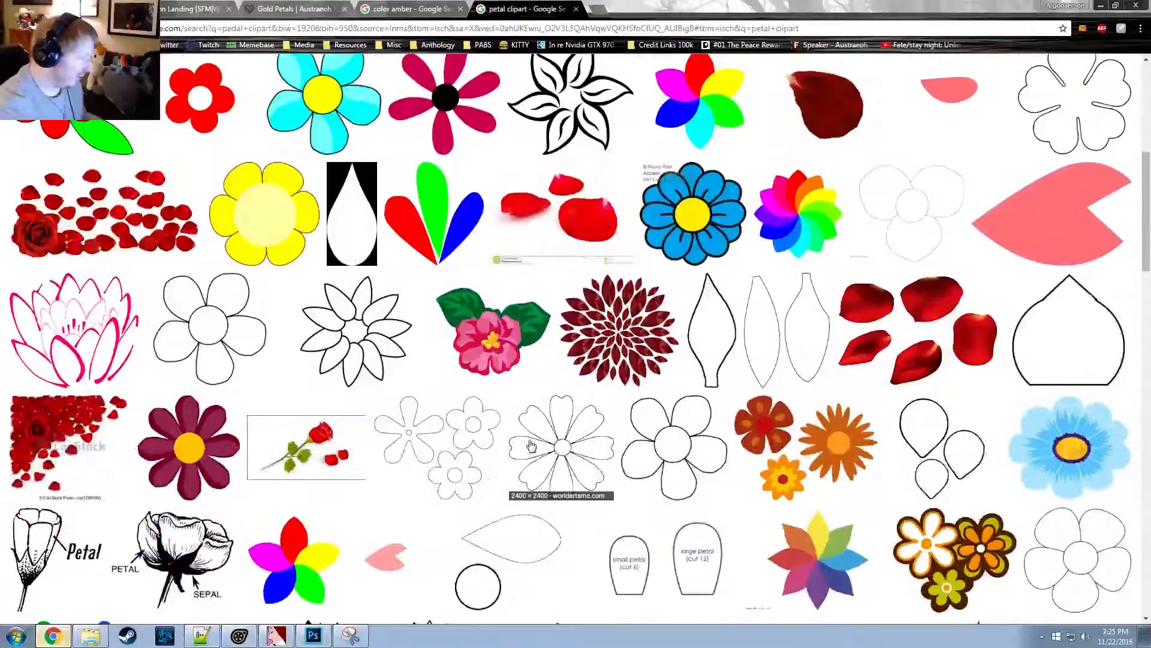
pyautogui.scroll(-1, 547, 493)
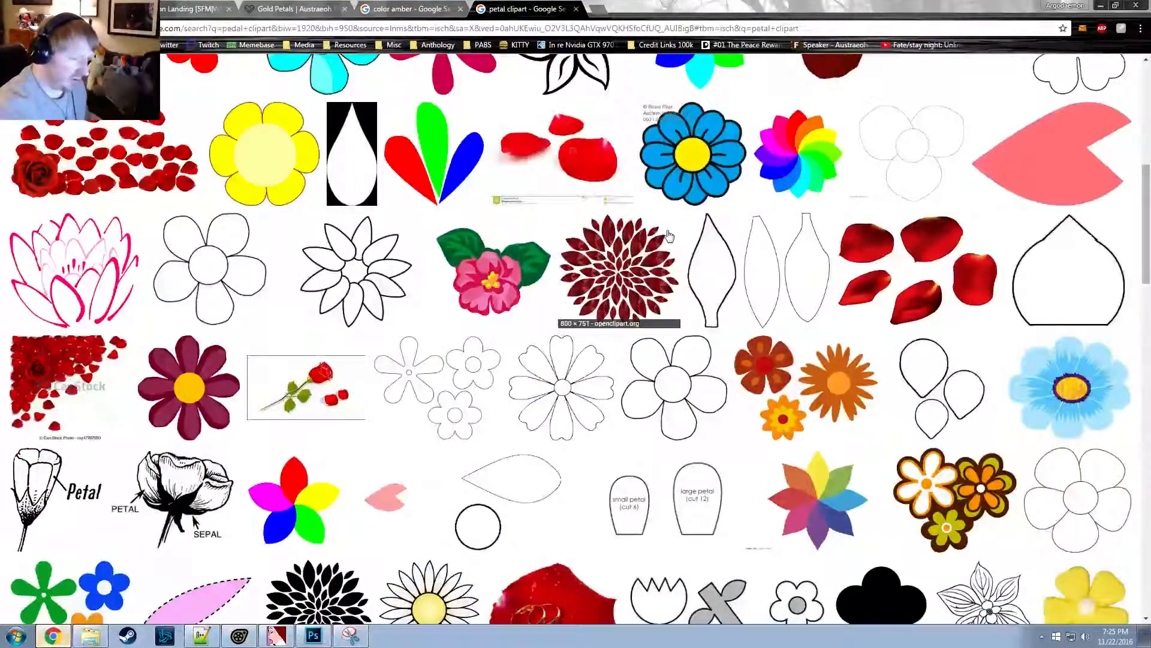
pyautogui.scroll(-2, 668, 236)
pyautogui.scroll(4, 700, 307)
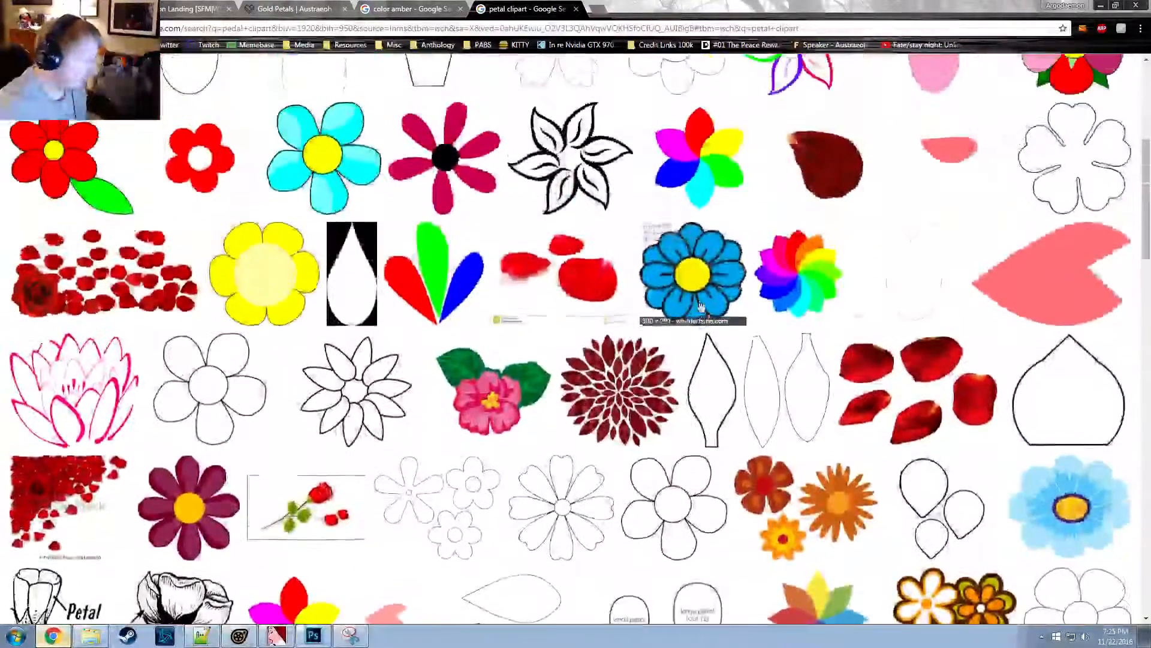
pyautogui.scroll(-9, 700, 307)
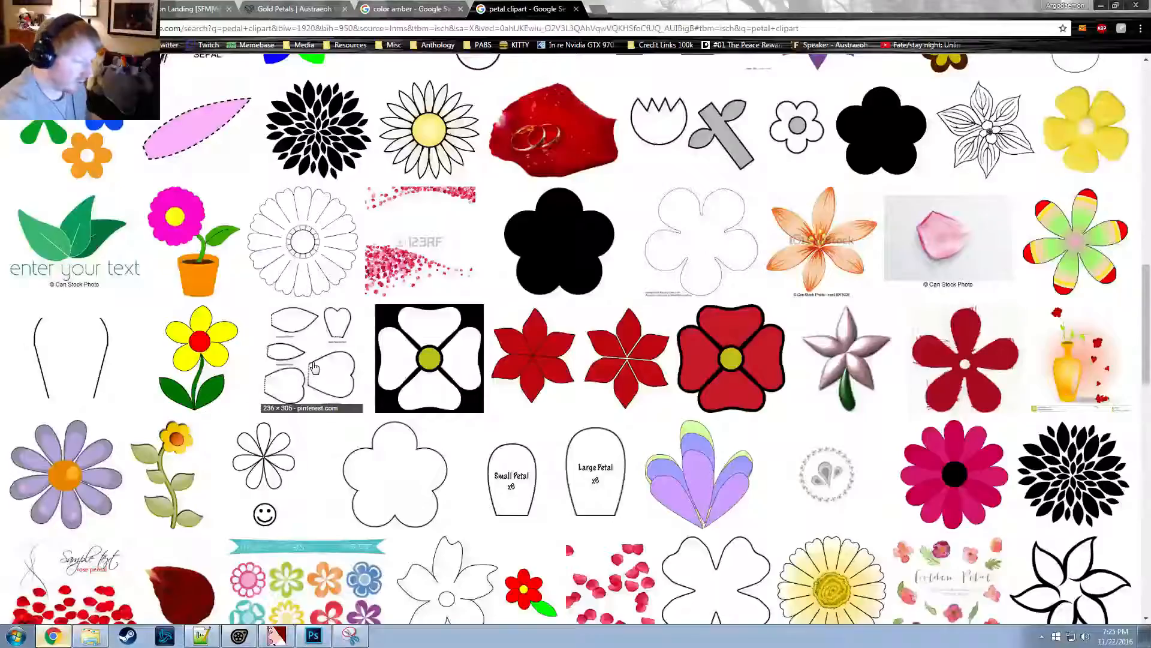
pyautogui.scroll(-7, 298, 364)
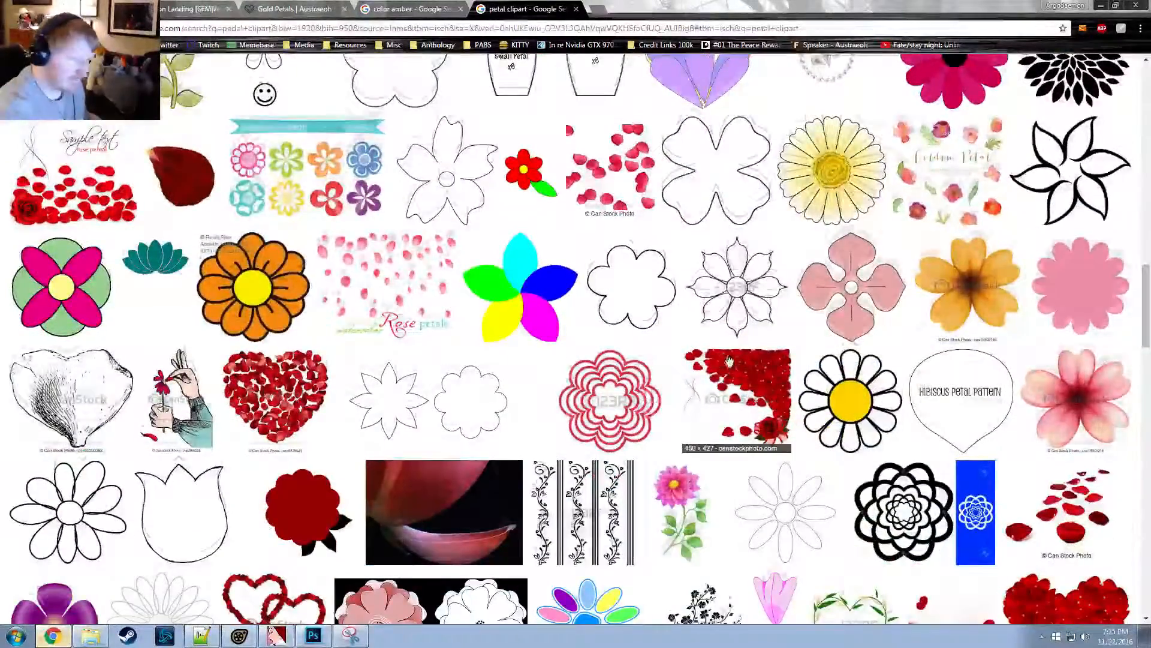
pyautogui.scroll(-4, 717, 384)
pyautogui.scroll(-3, 724, 350)
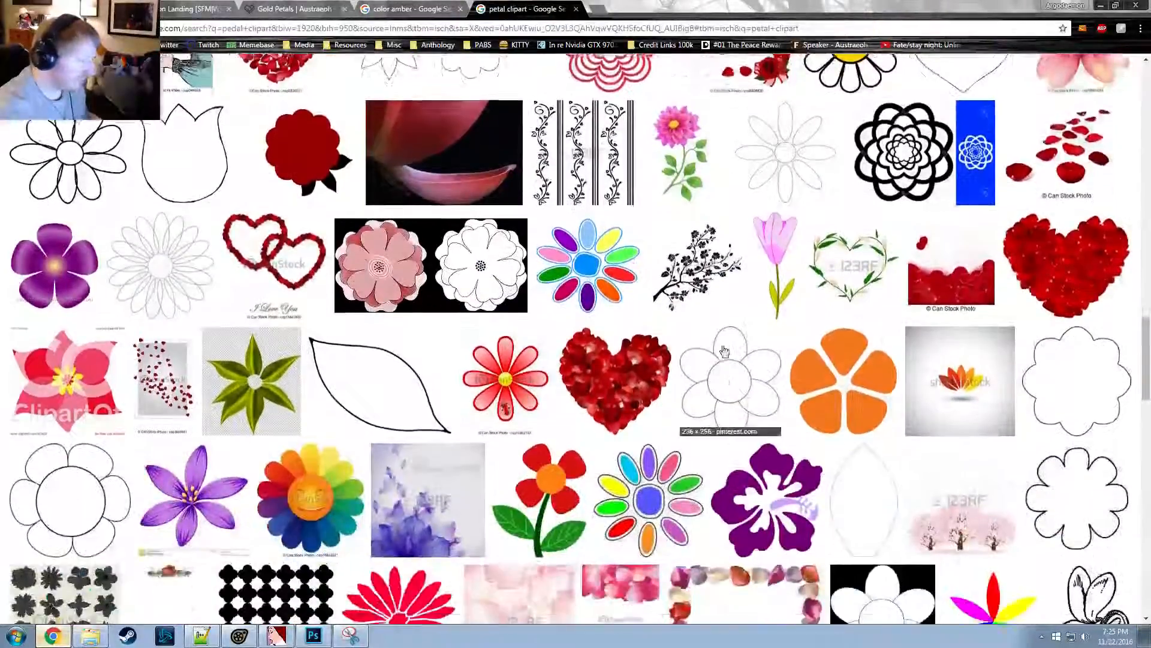
pyautogui.scroll(-2, 737, 338)
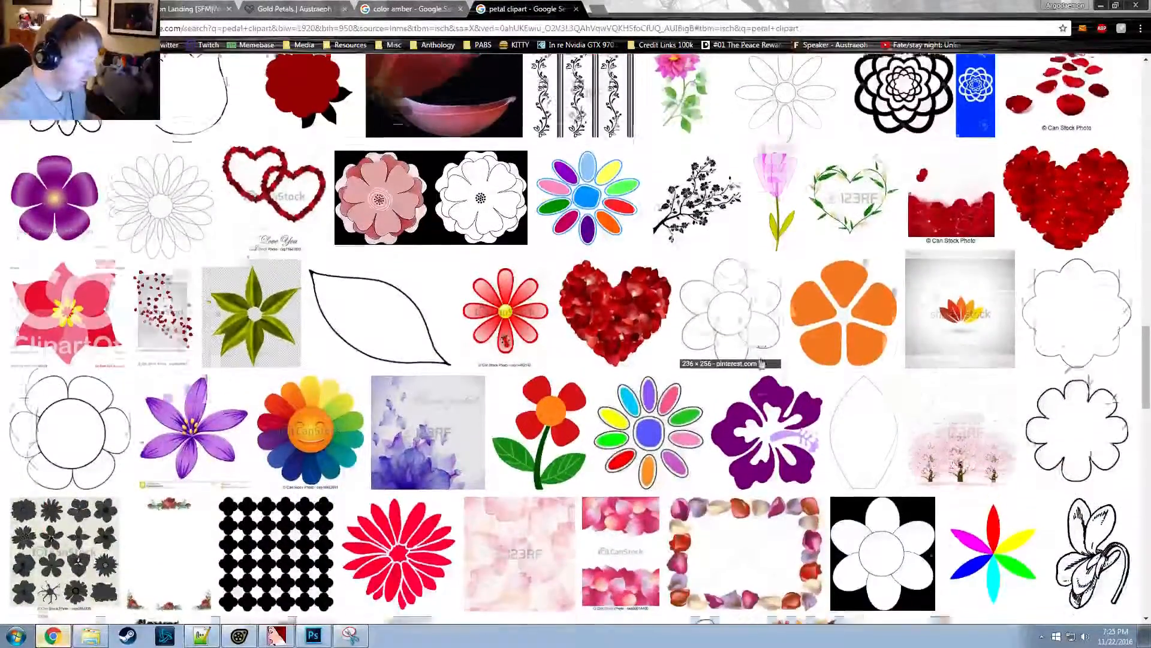
pyautogui.scroll(-3, 765, 384)
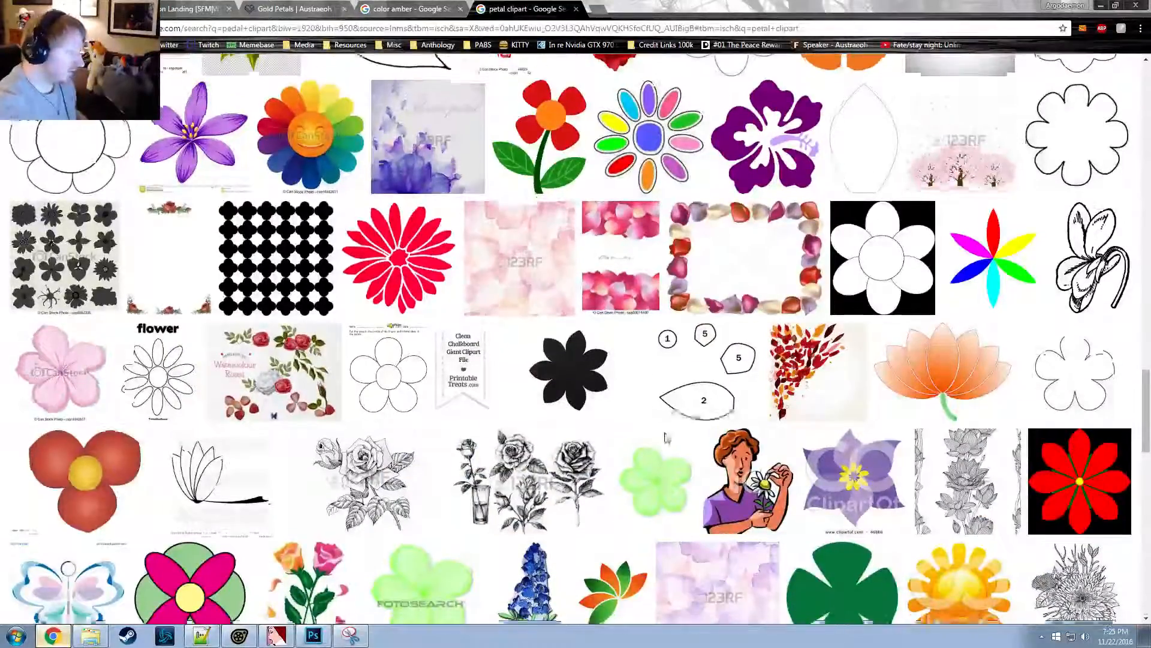
pyautogui.scroll(-5, 666, 420)
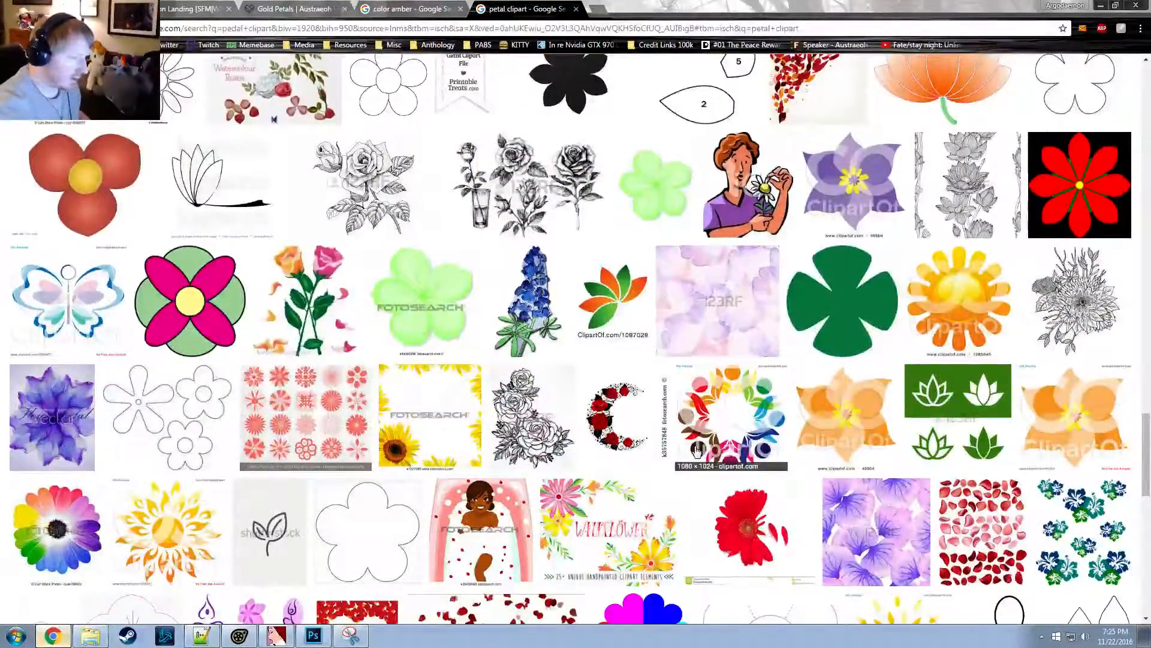
pyautogui.scroll(-8, 696, 450)
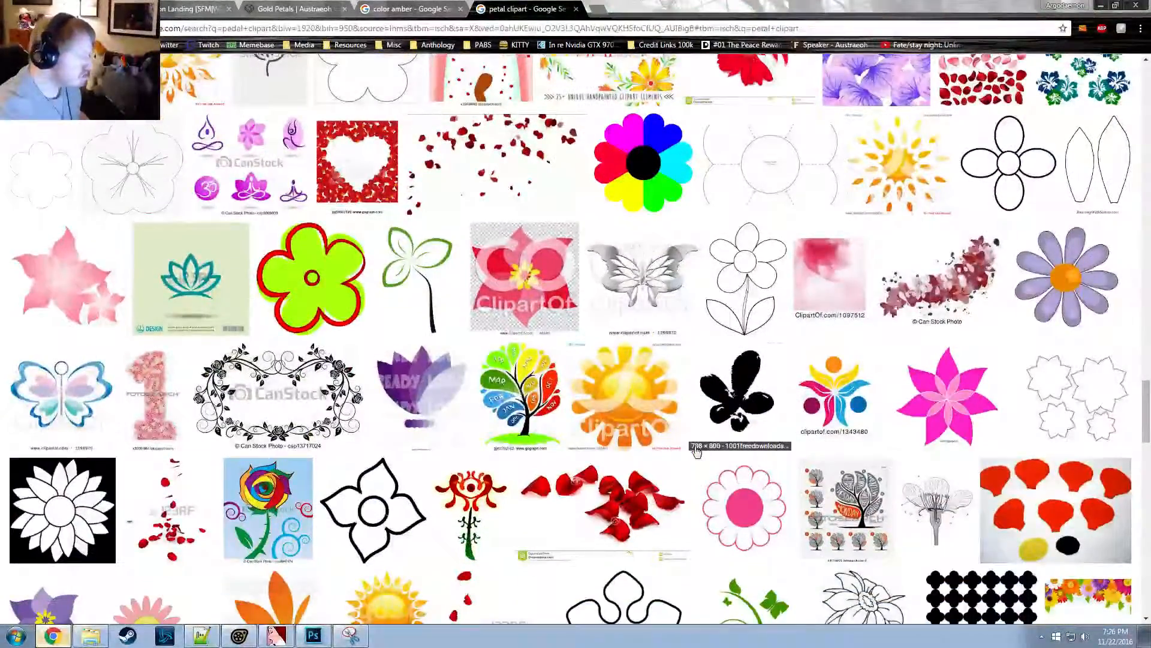
pyautogui.scroll(-6, 696, 451)
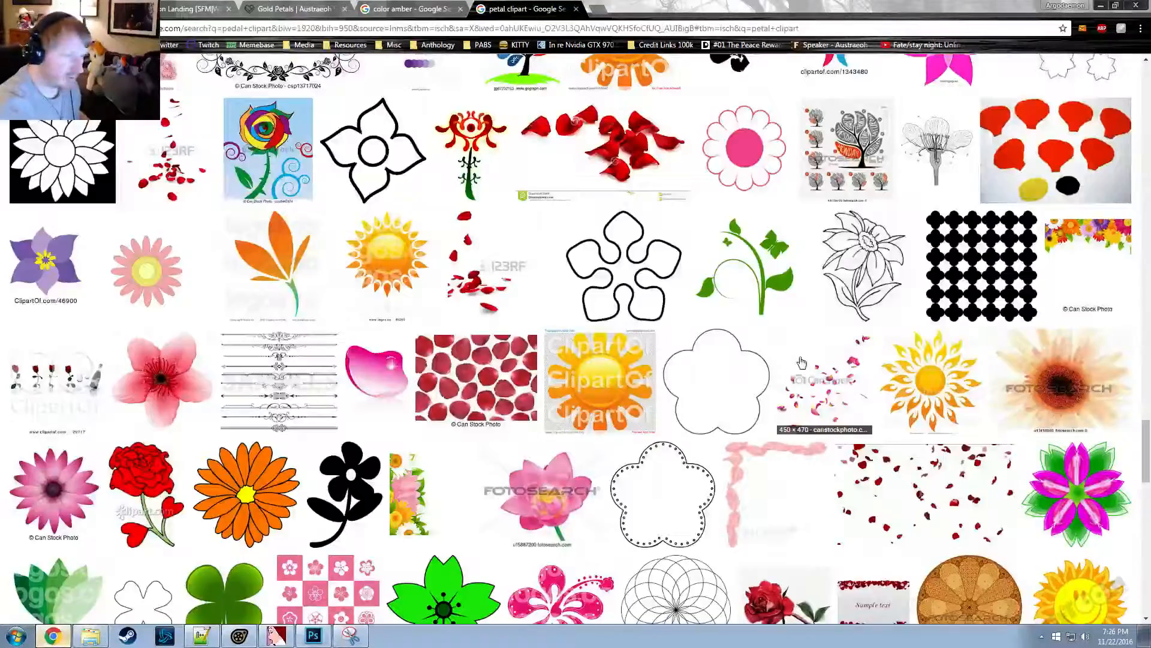
pyautogui.scroll(-2, 815, 372)
pyautogui.scroll(-3, 861, 370)
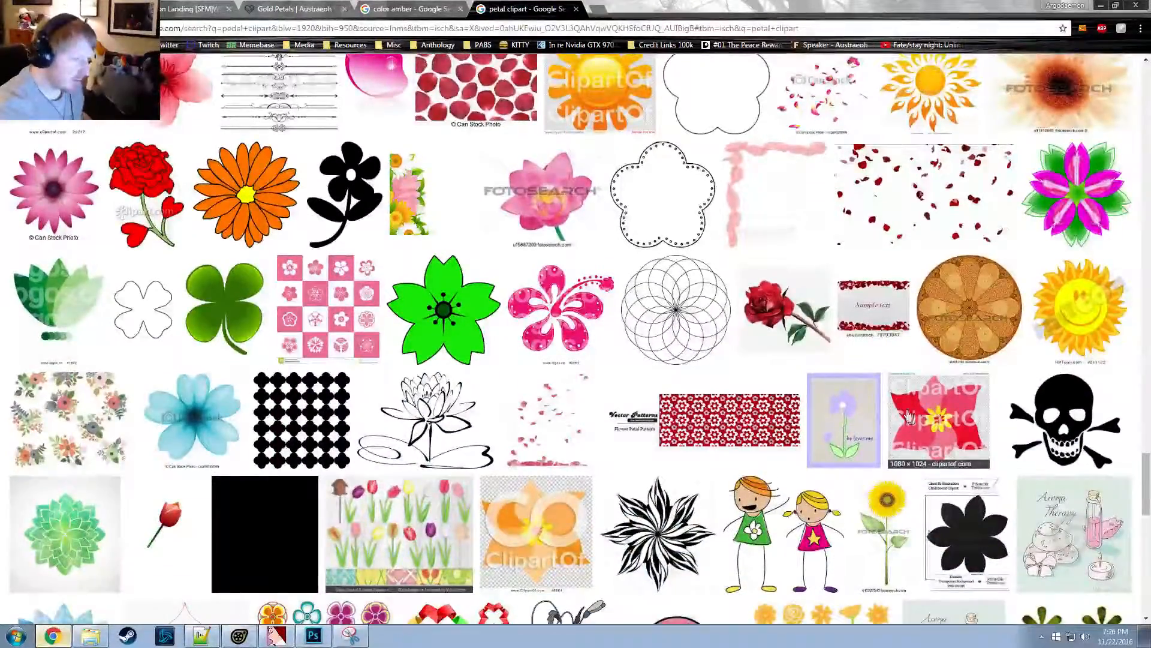
pyautogui.scroll(-3, 768, 379)
pyautogui.scroll(-6, 771, 373)
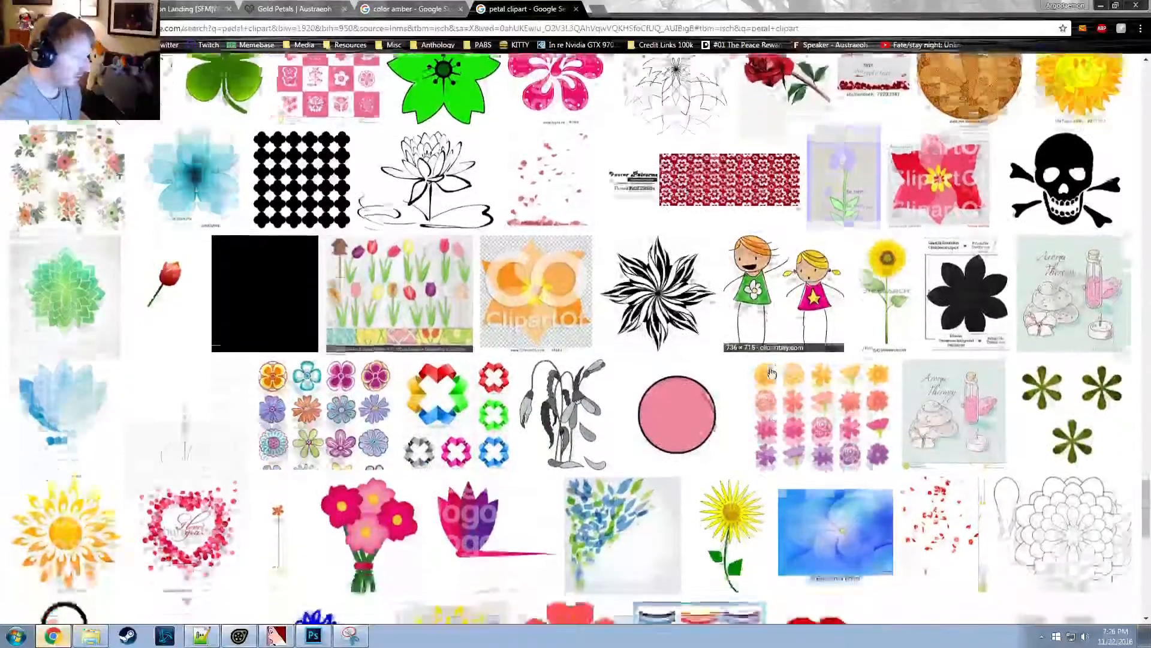
pyautogui.scroll(-2, 782, 366)
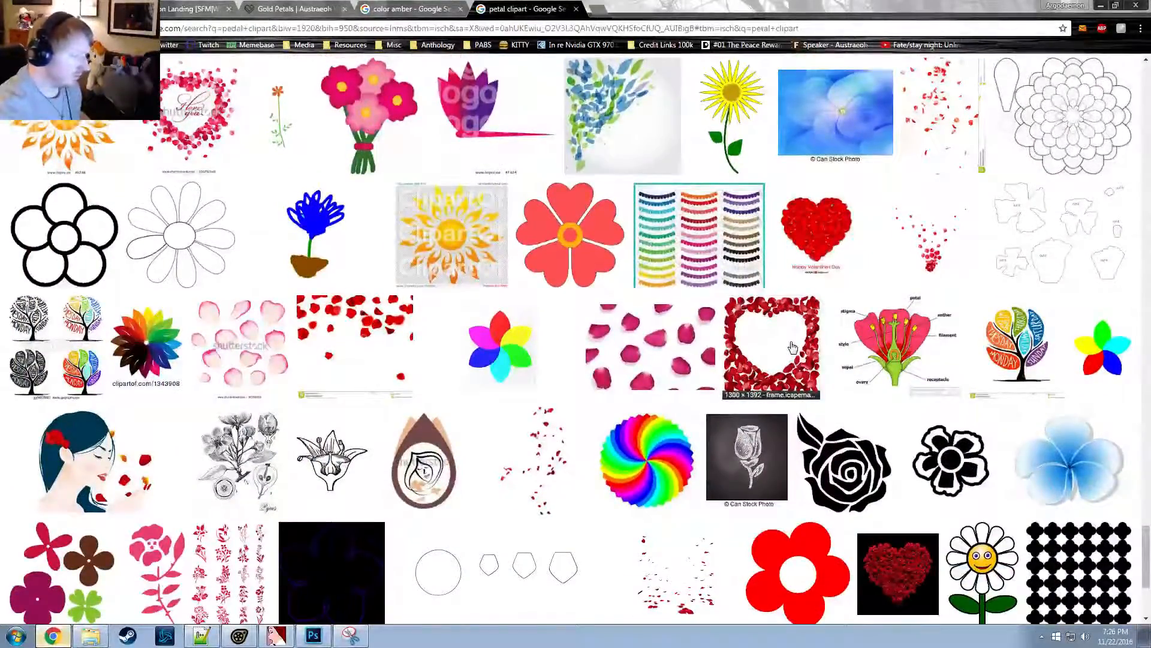
pyautogui.scroll(-4, 793, 347)
pyautogui.scroll(4, 1048, 408)
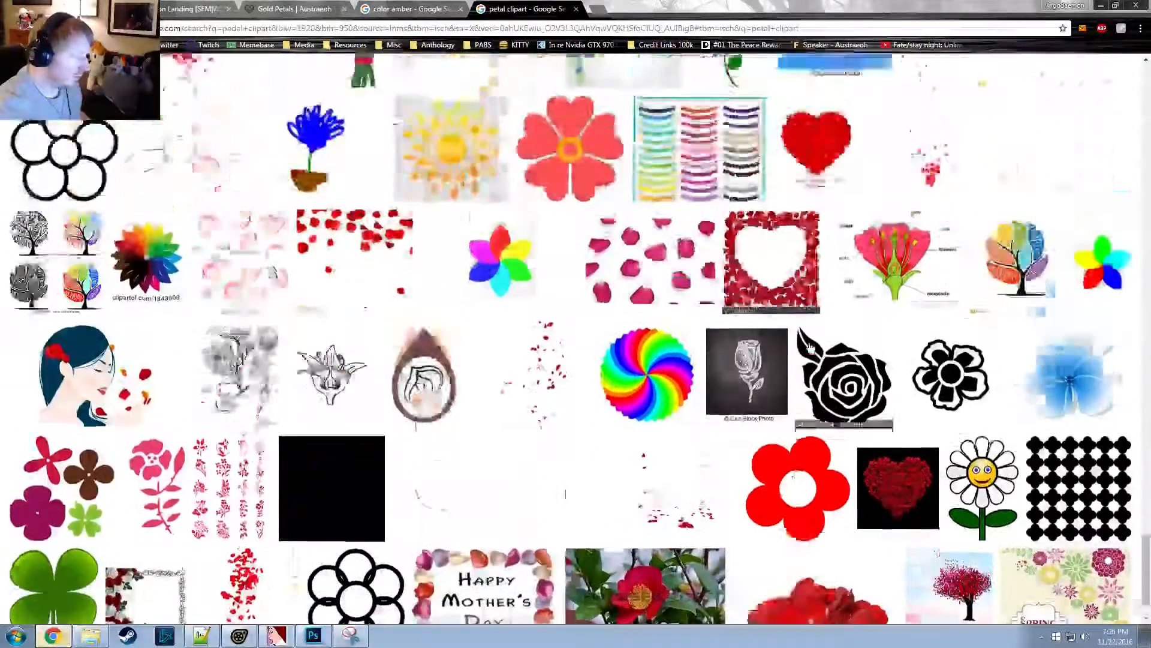
pyautogui.scroll(-2, 1048, 408)
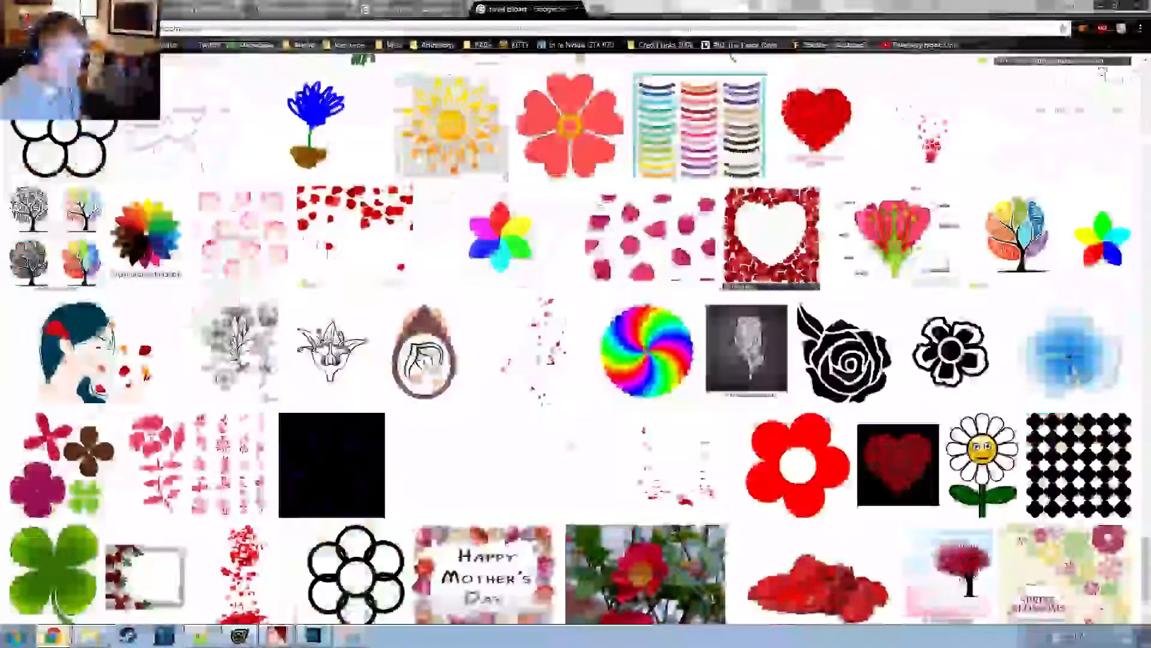
pyautogui.scroll(20, 947, 384)
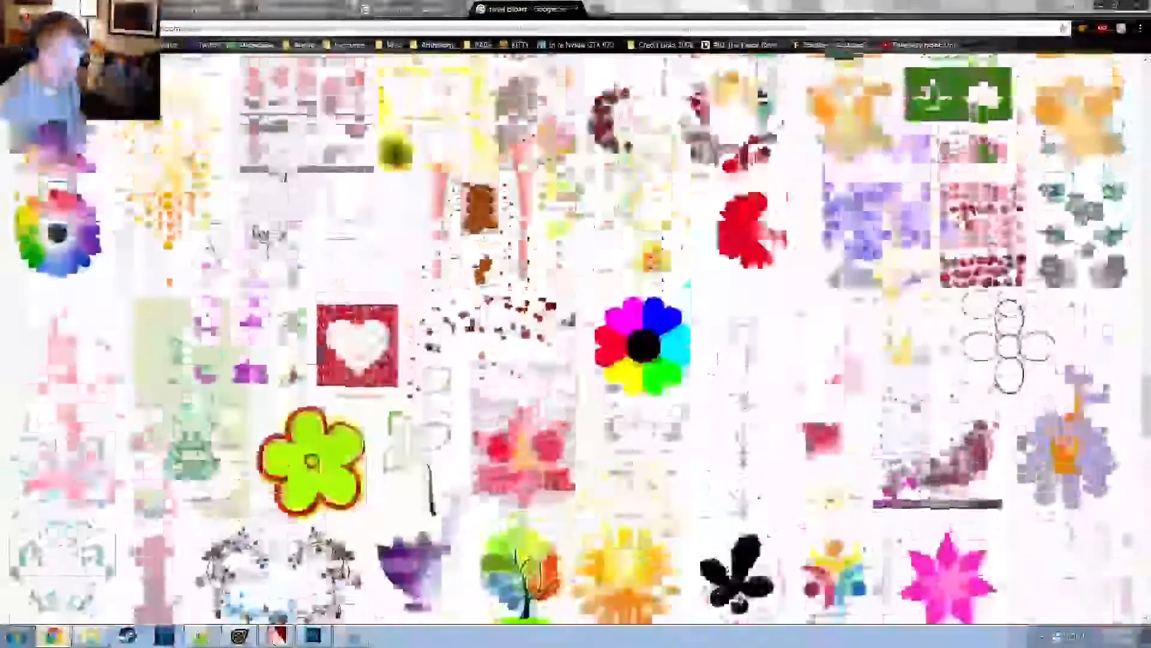
pyautogui.scroll(10, 948, 384)
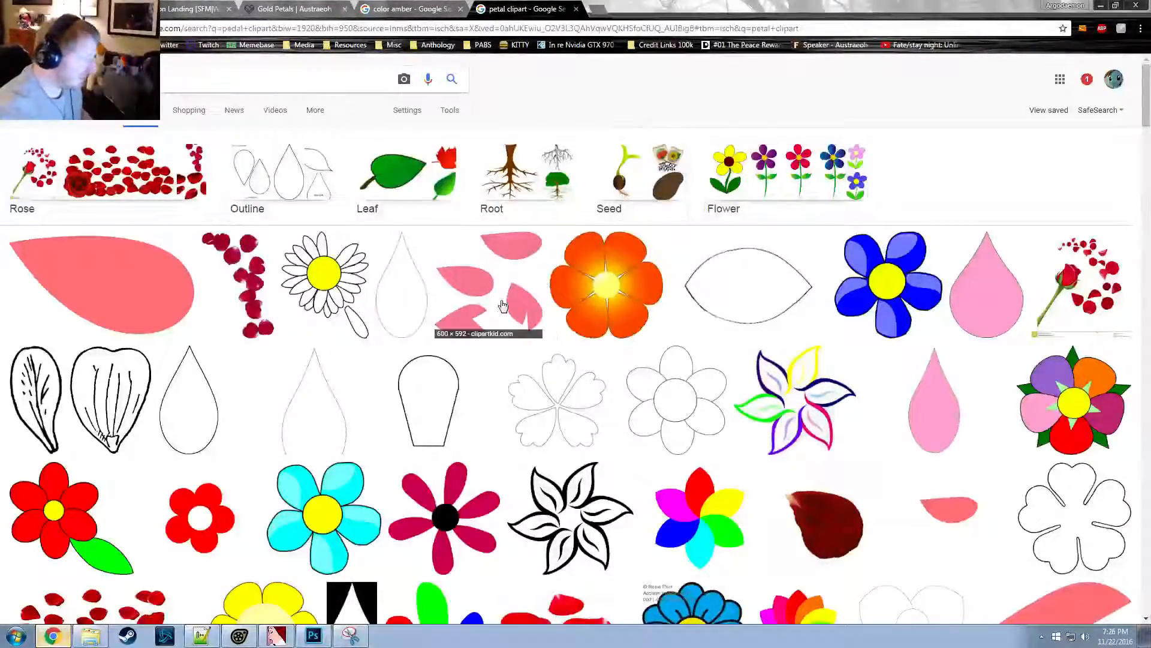
pyautogui.click(418, 178)
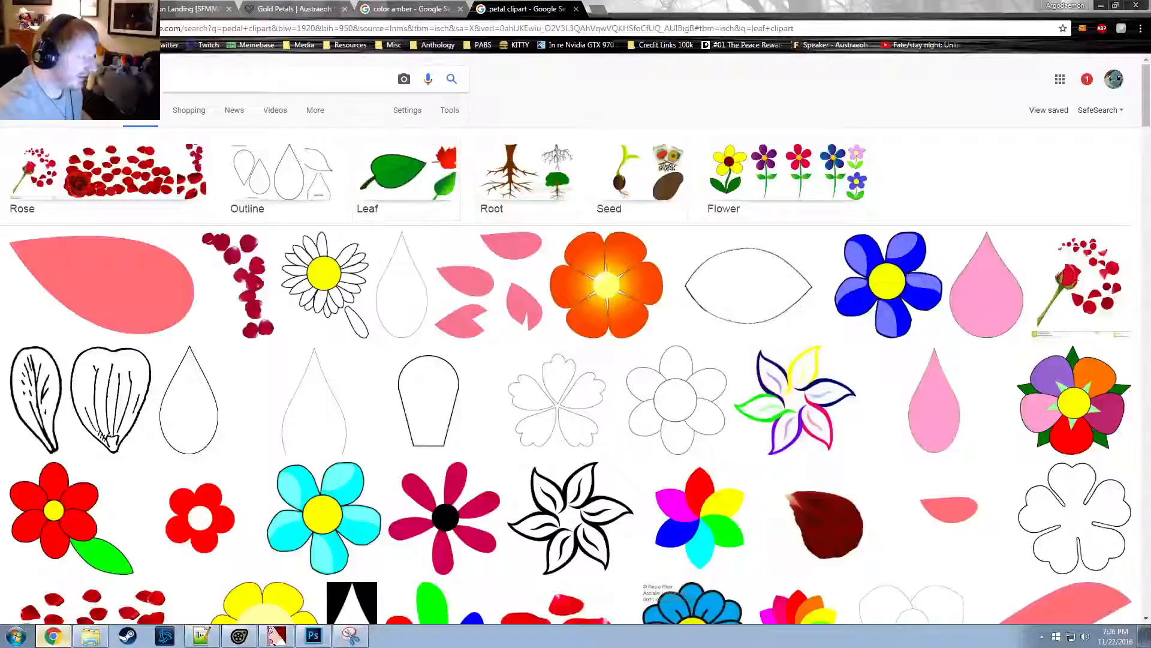
pyautogui.hotkey('alt', 'Left')
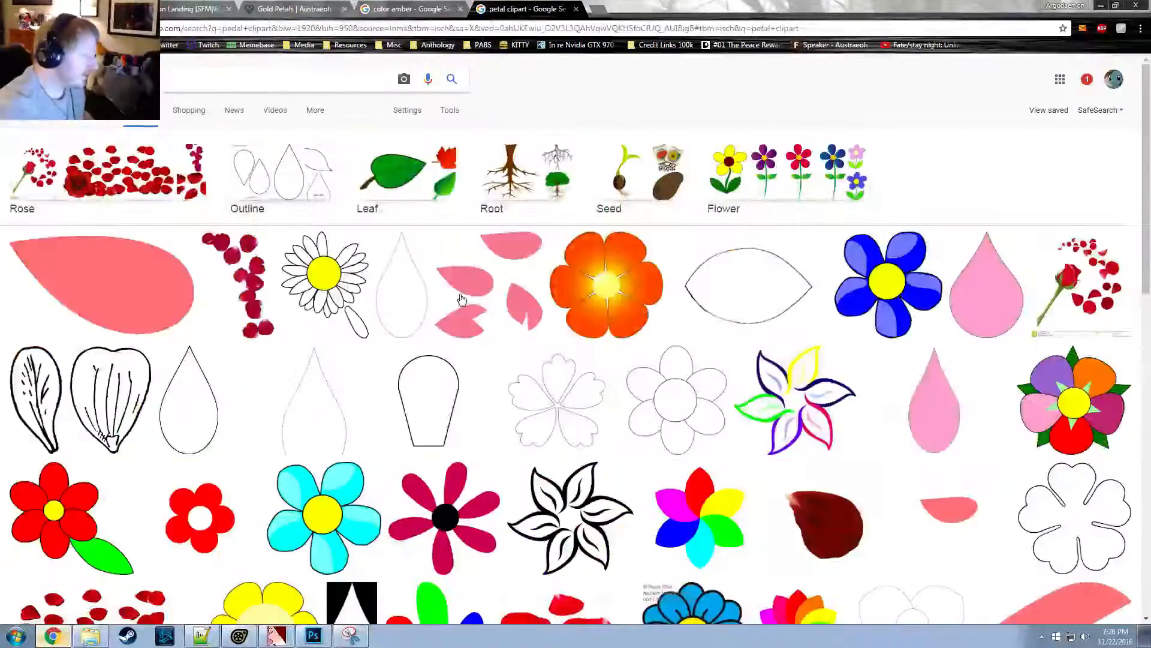
# Find the pink flower with two green leaves among the petal clipart results and open its full-size image
pyautogui.scroll(-2, 612, 324)
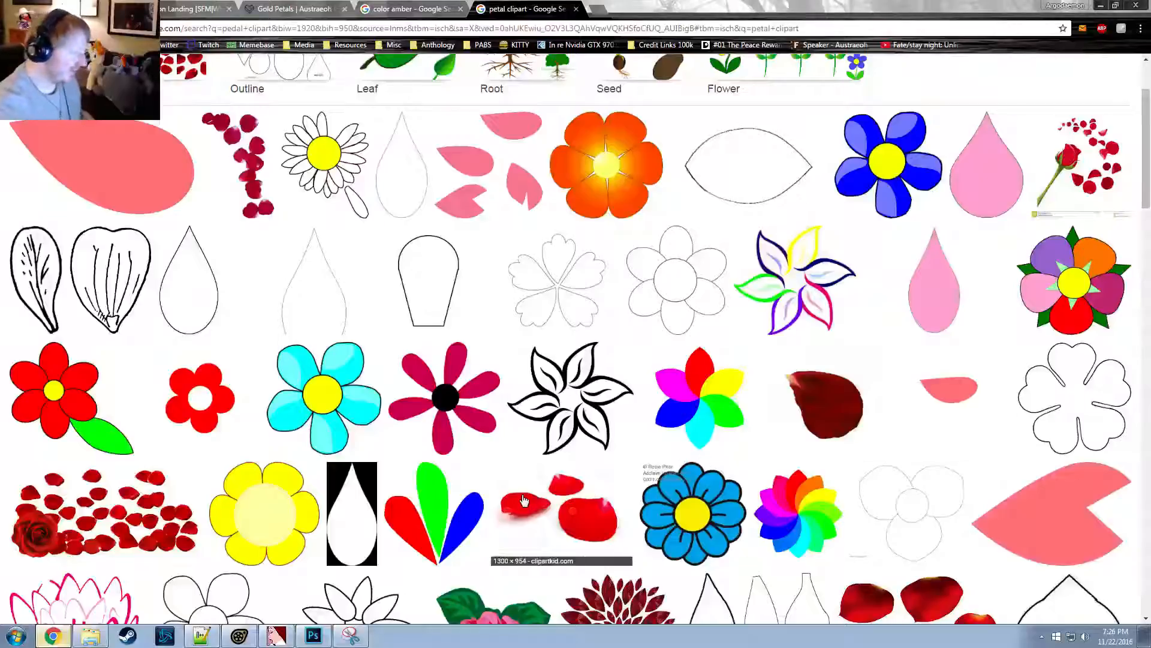
pyautogui.scroll(-4, 536, 553)
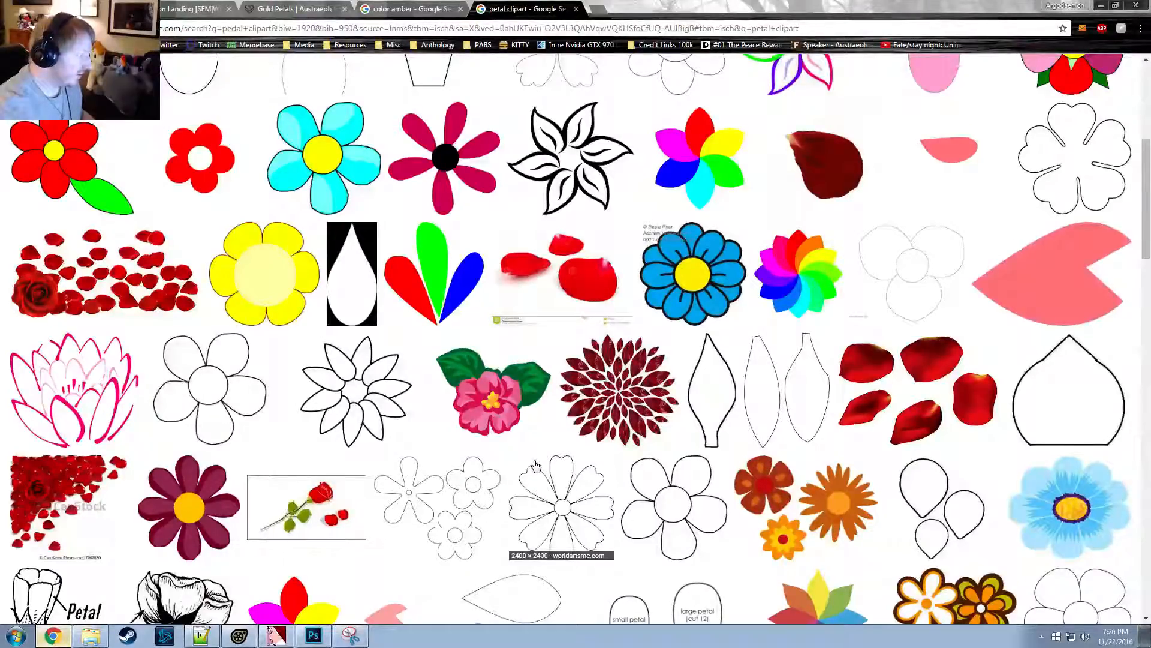
pyautogui.scroll(5, 535, 467)
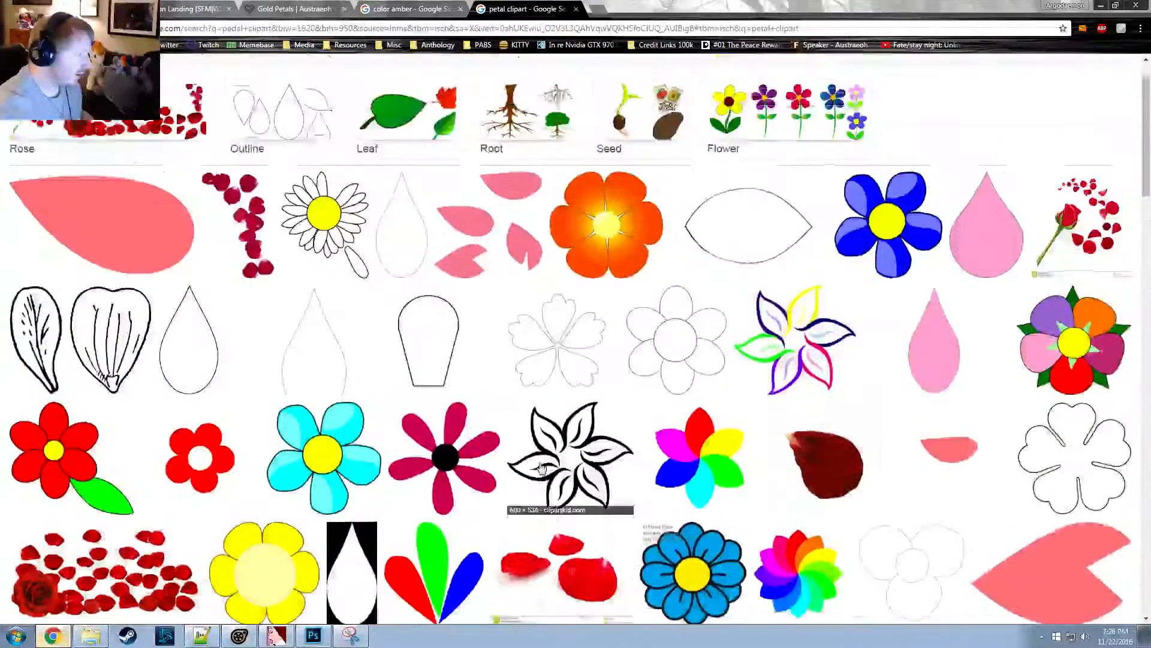
pyautogui.scroll(-7, 540, 468)
pyautogui.scroll(-5, 546, 467)
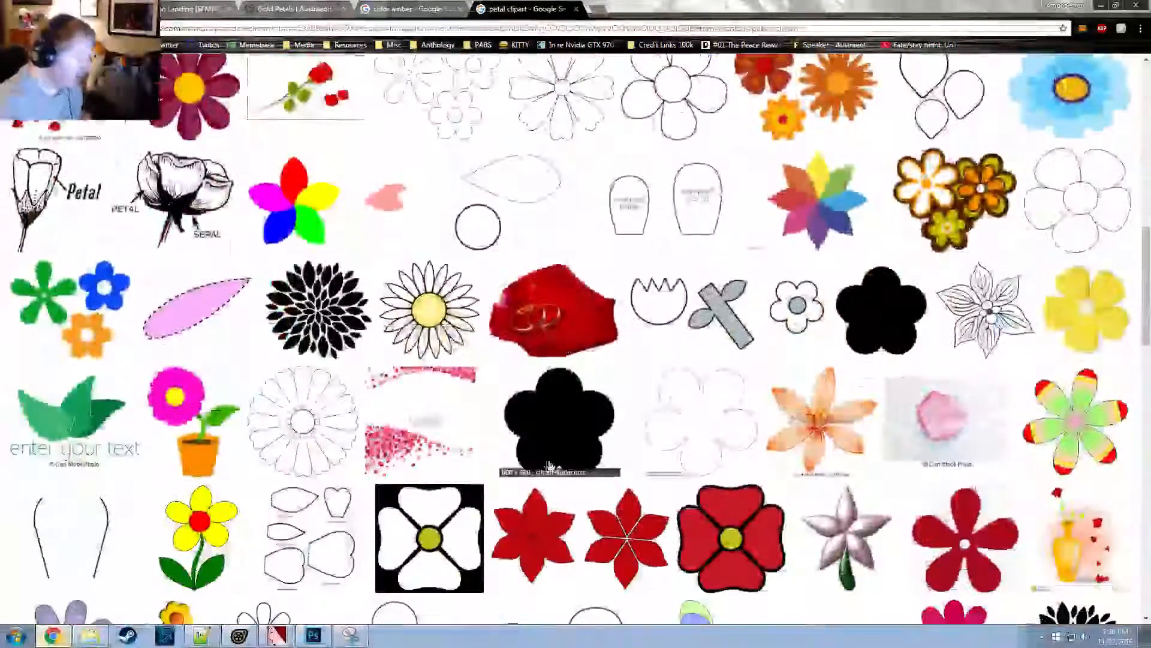
pyautogui.scroll(4, 550, 465)
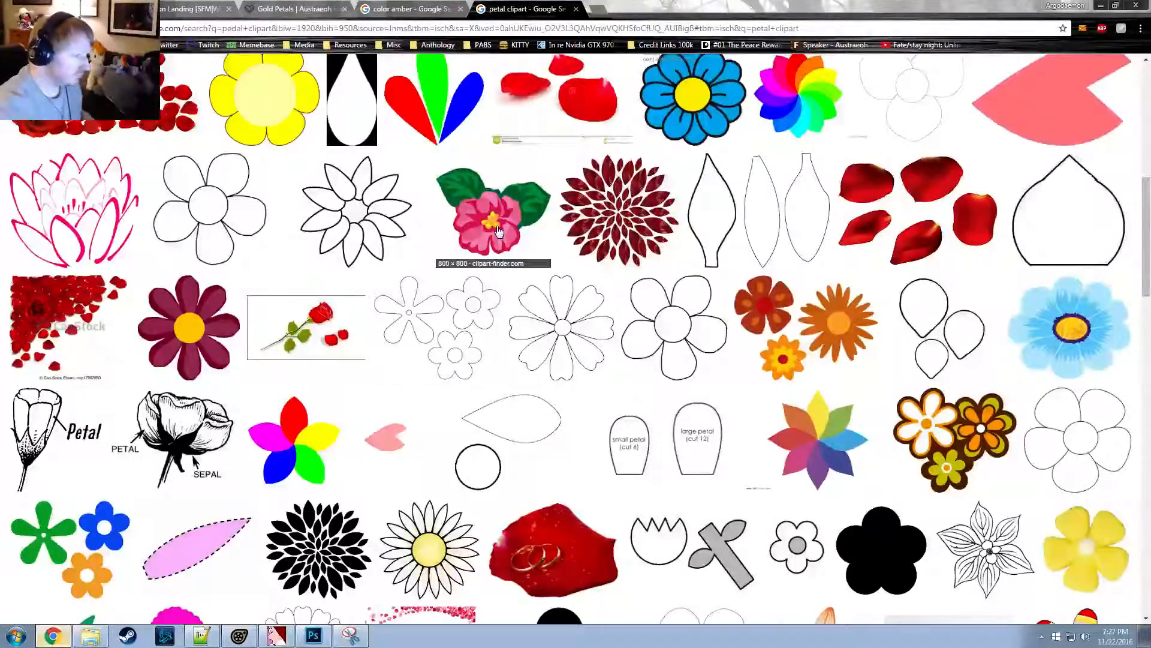
pyautogui.click(497, 231)
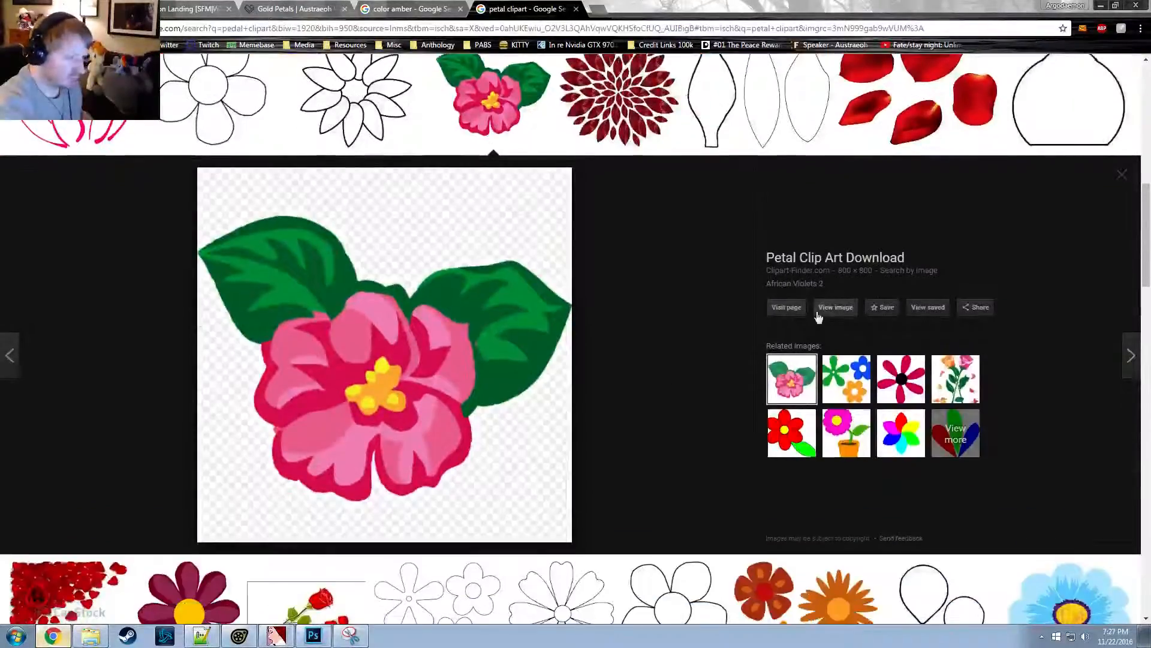
pyautogui.click(837, 310)
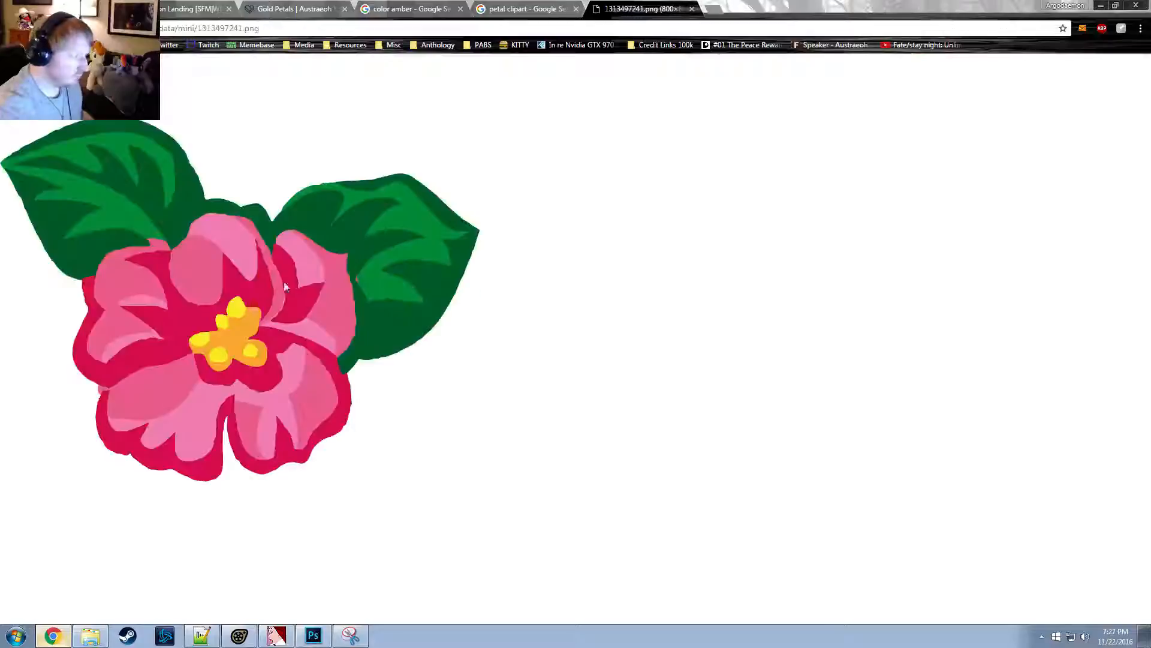
# Save the full-size flower image to the Desktop as the PNG file 1313497241.png
pyautogui.rightClick(274, 279)
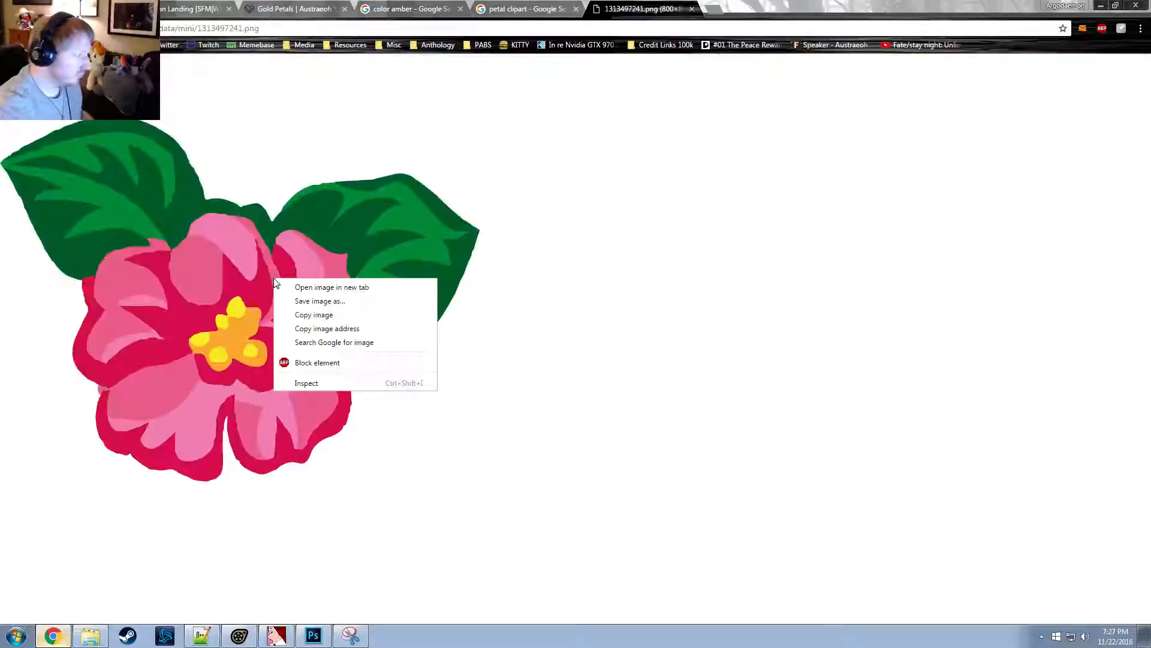
pyautogui.click(328, 303)
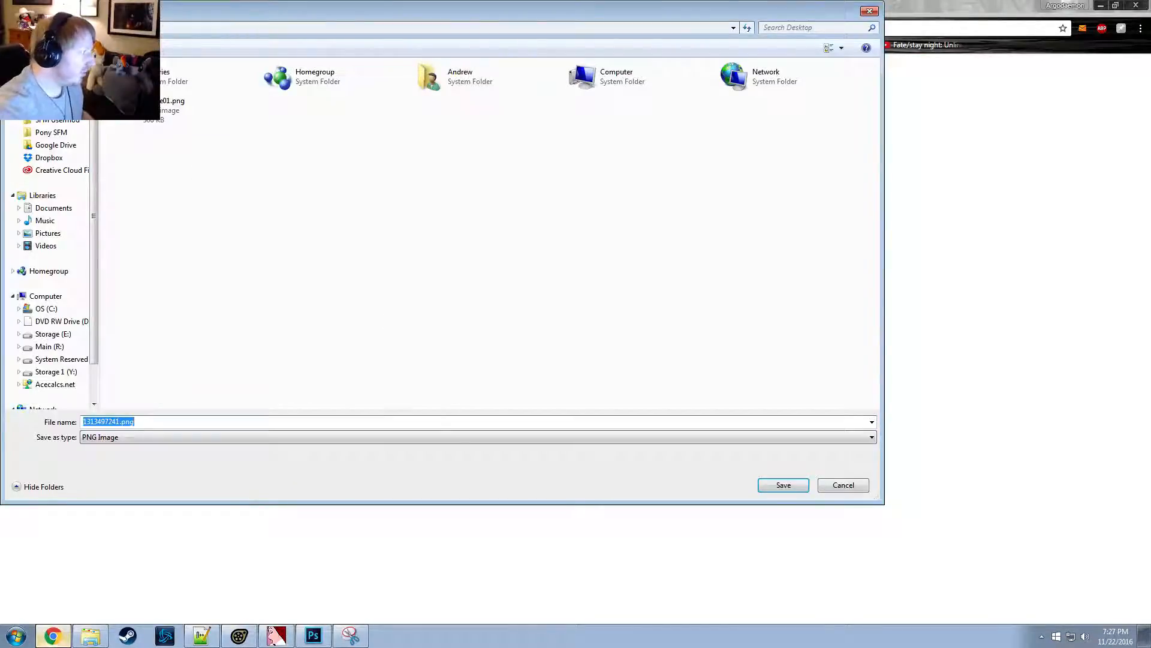
pyautogui.click(136, 422)
pyautogui.click(781, 486)
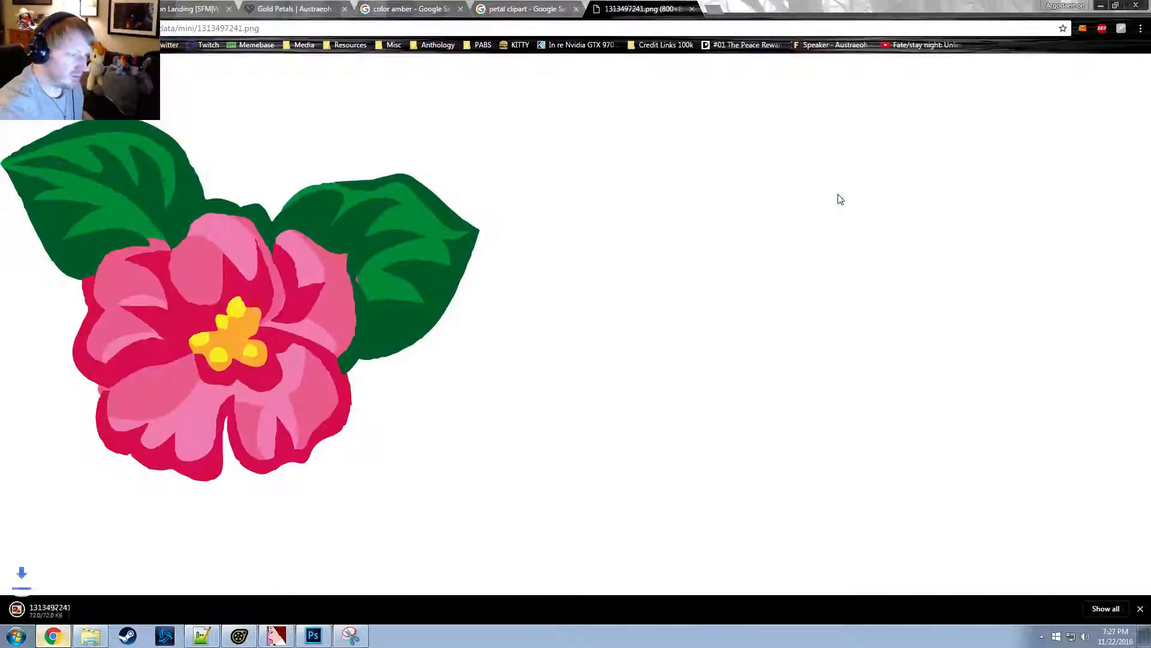
# Minimize the maximized windows to reveal the desktop and select the saved flower image 1313497241.png
pyautogui.click(1098, 4)
pyautogui.click(1099, 4)
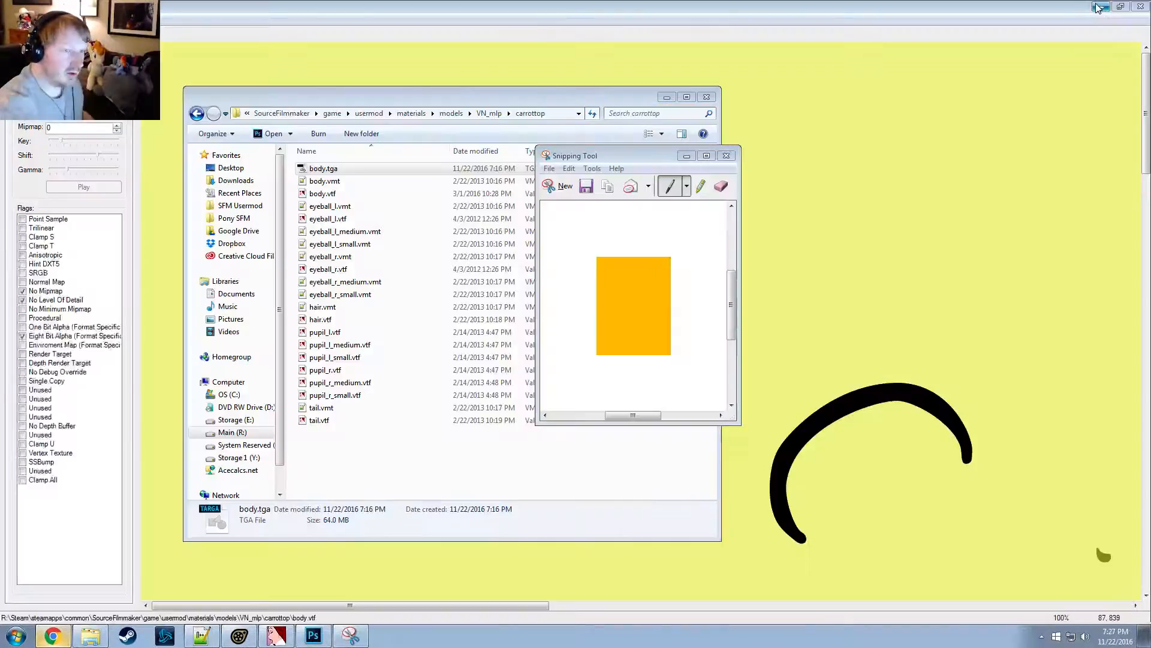
pyautogui.click(1099, 6)
pyautogui.click(1101, 7)
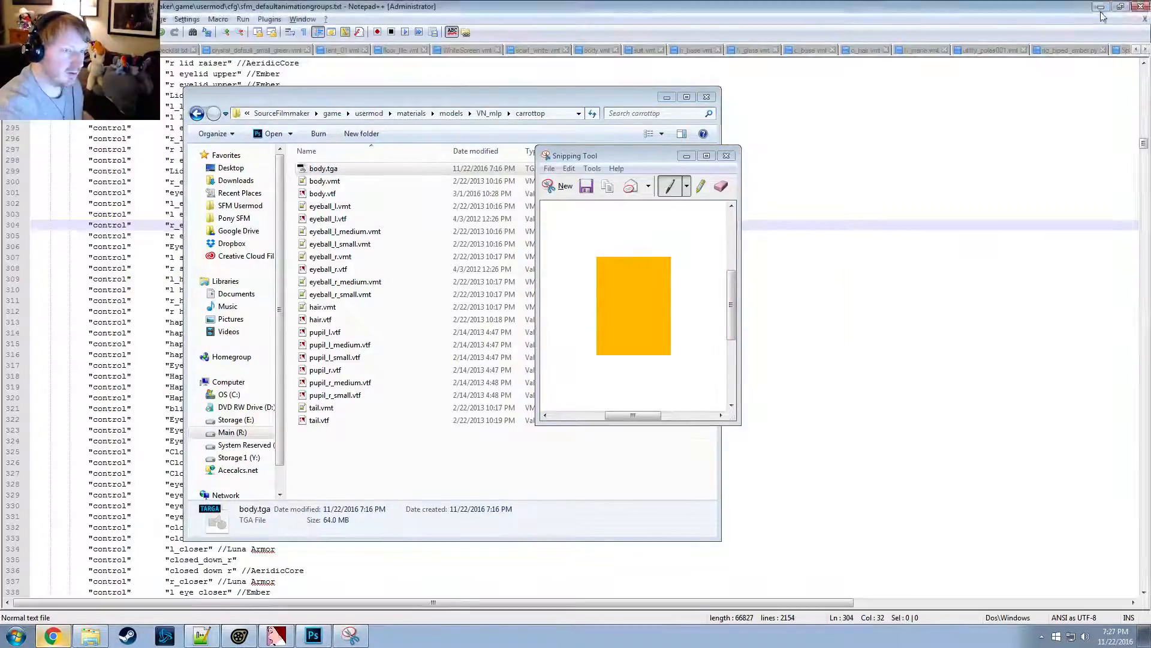
pyautogui.click(1101, 7)
pyautogui.click(25, 470)
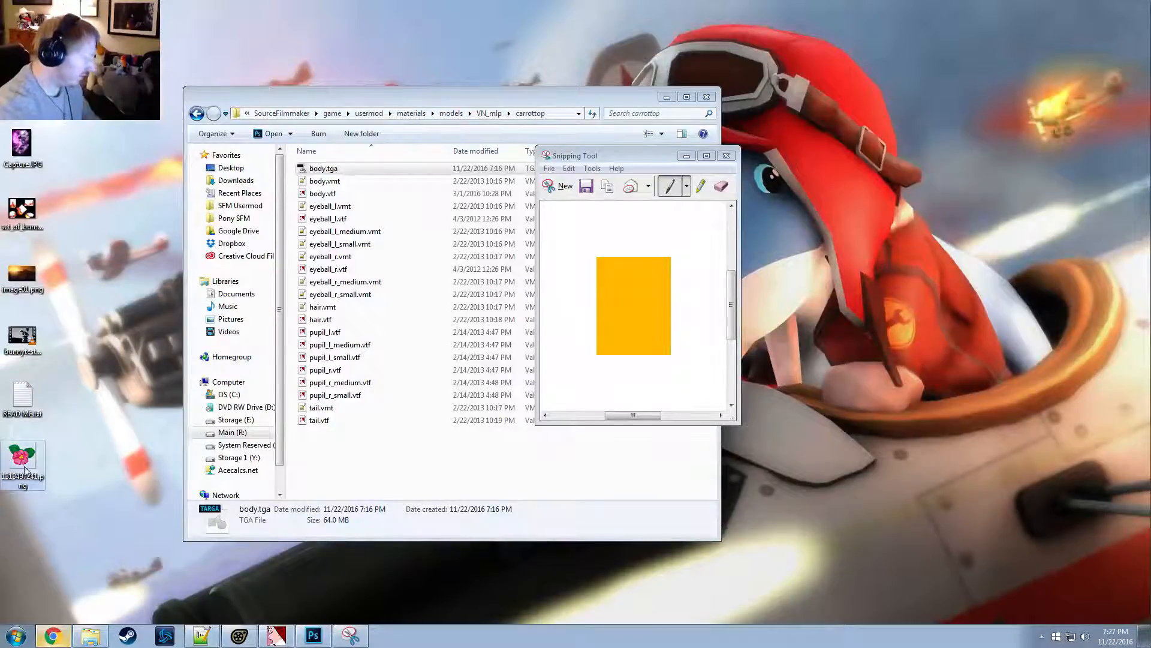
# Place the saved flower image 1313497241.png into the face texture beside the pink oval and commit the placement
pyautogui.moveTo(309, 640); pyautogui.dragTo(693, 338)
pyautogui.keyDown('alt'); pyautogui.scroll(3, 473, 275); pyautogui.keyUp('alt')
pyautogui.keyDown('alt'); pyautogui.scroll(3, 739, 376); pyautogui.keyUp('alt')
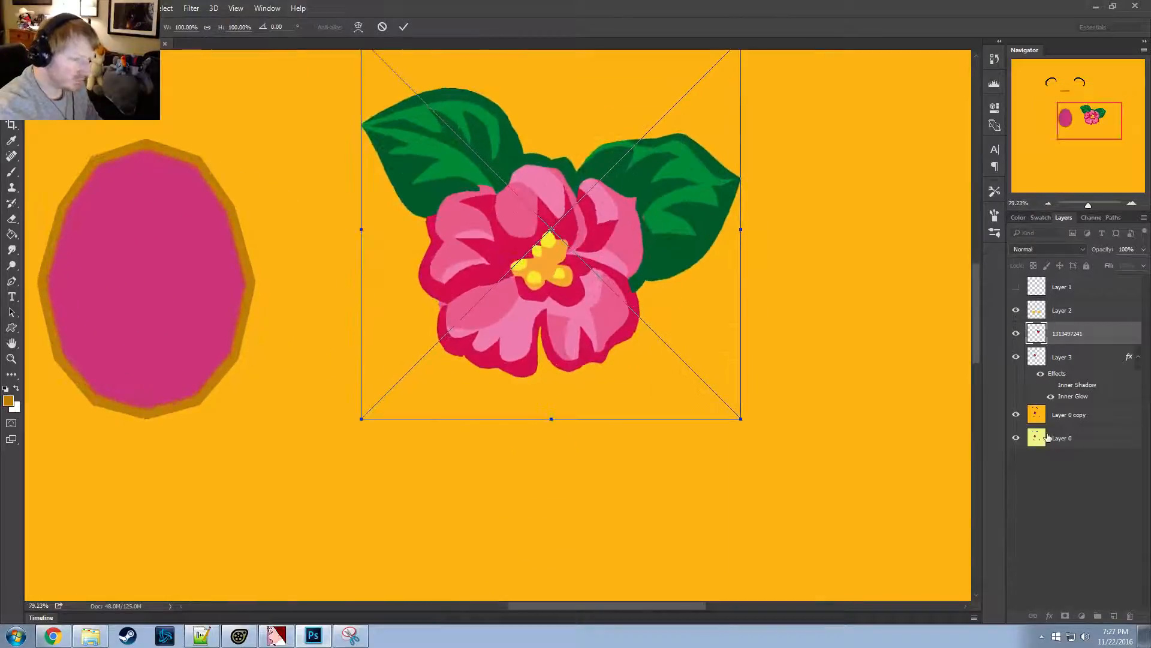
pyautogui.click(403, 28)
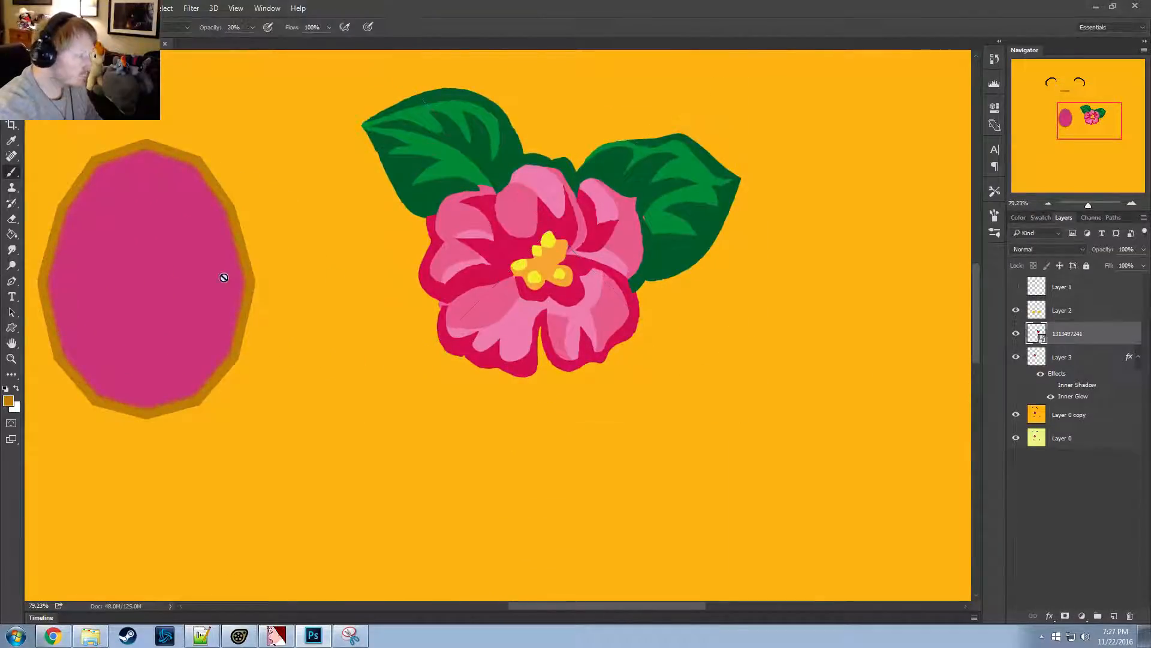
# Select the flower's entire orange centre including its yellow spots, using the Magic Wand with a tolerance of 64
pyautogui.press('w')
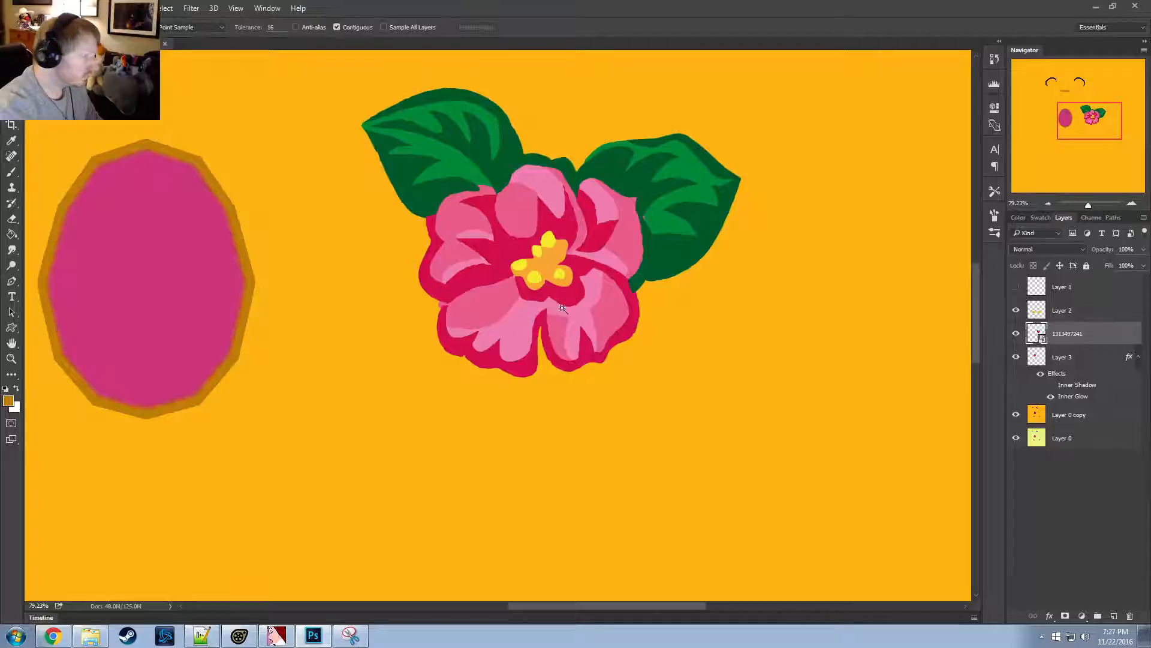
pyautogui.keyDown('alt'); pyautogui.scroll(1, 546, 261); pyautogui.keyUp('alt')
pyautogui.click(546, 260)
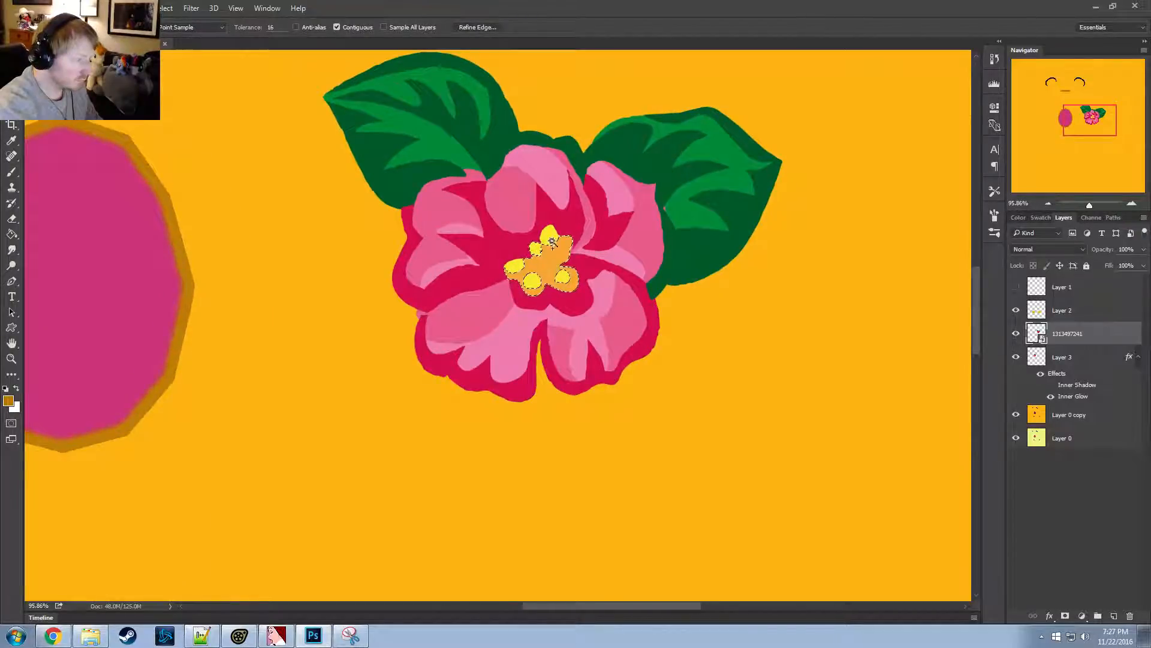
pyautogui.keyDown('alt'); pyautogui.scroll(5, 571, 287); pyautogui.keyUp('alt')
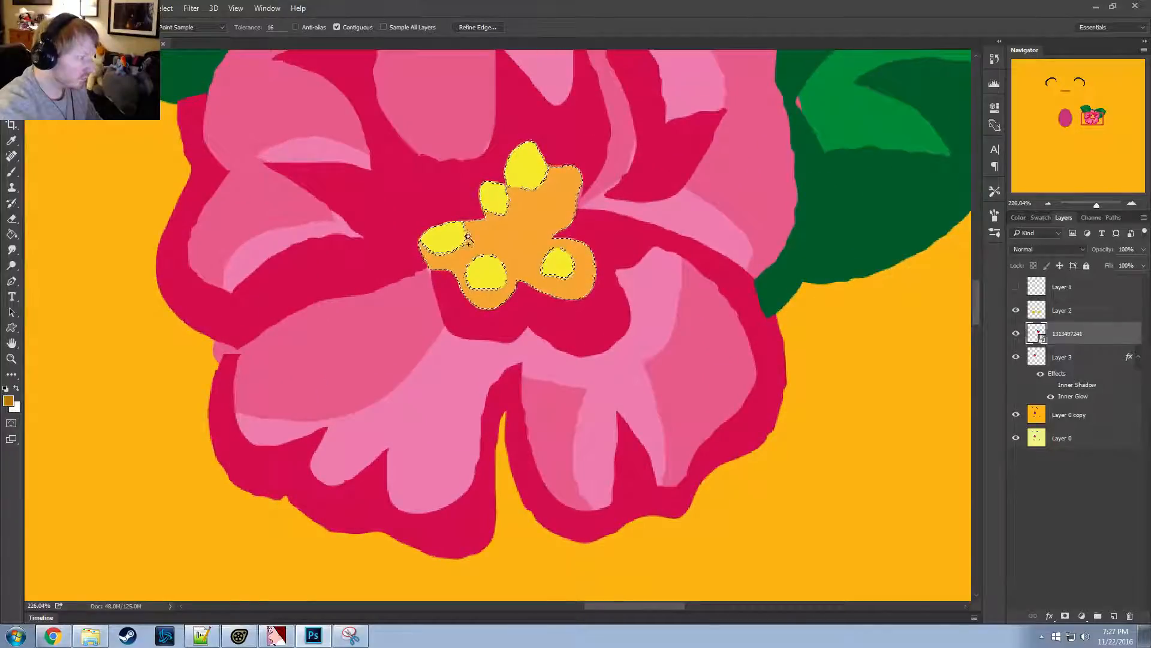
pyautogui.moveTo(277, 27); pyautogui.dragTo(208, 27)
pyautogui.write('64')
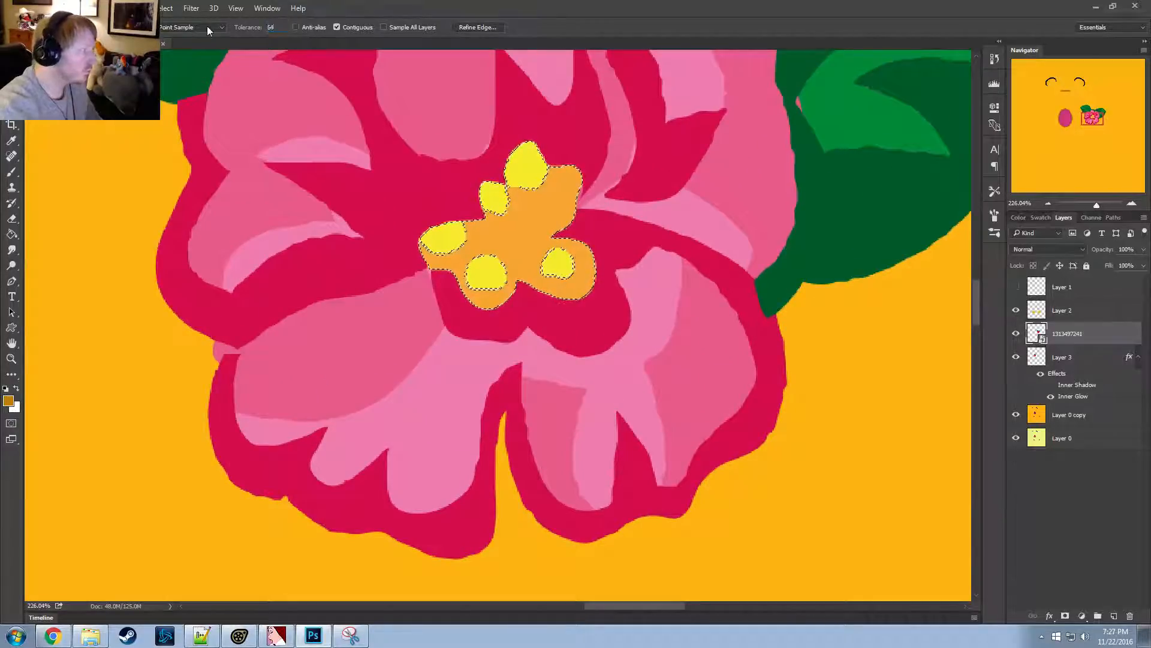
pyautogui.click(640, 217)
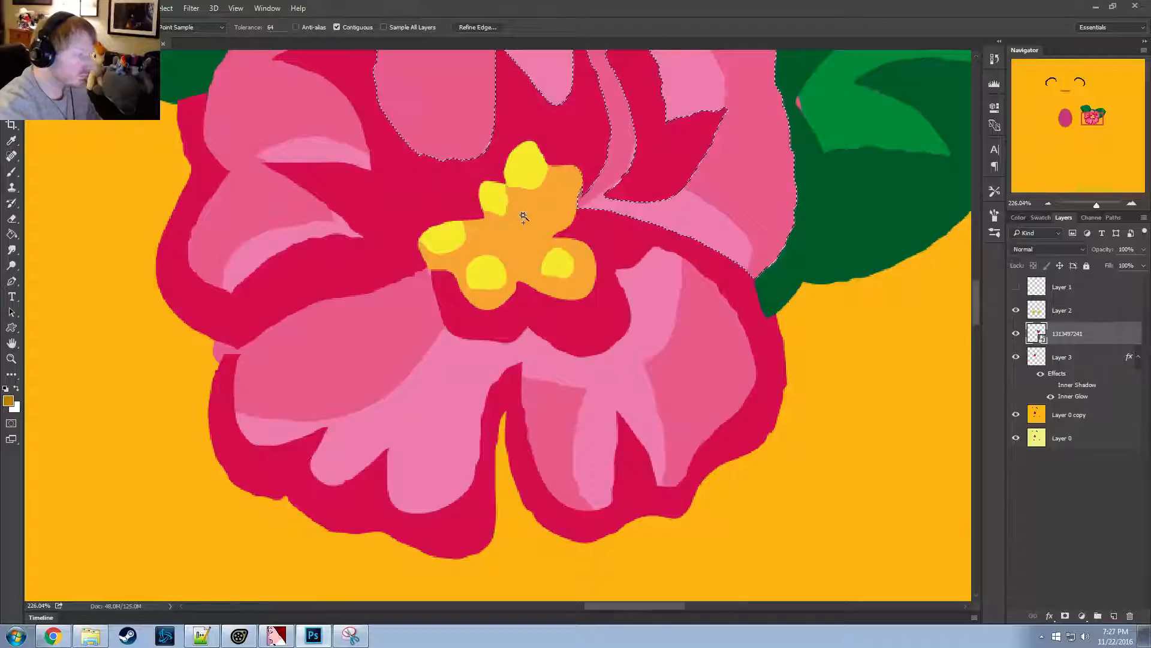
pyautogui.click(505, 206)
pyautogui.keyDown('shift'); pyautogui.click(518, 230); pyautogui.keyUp('shift')
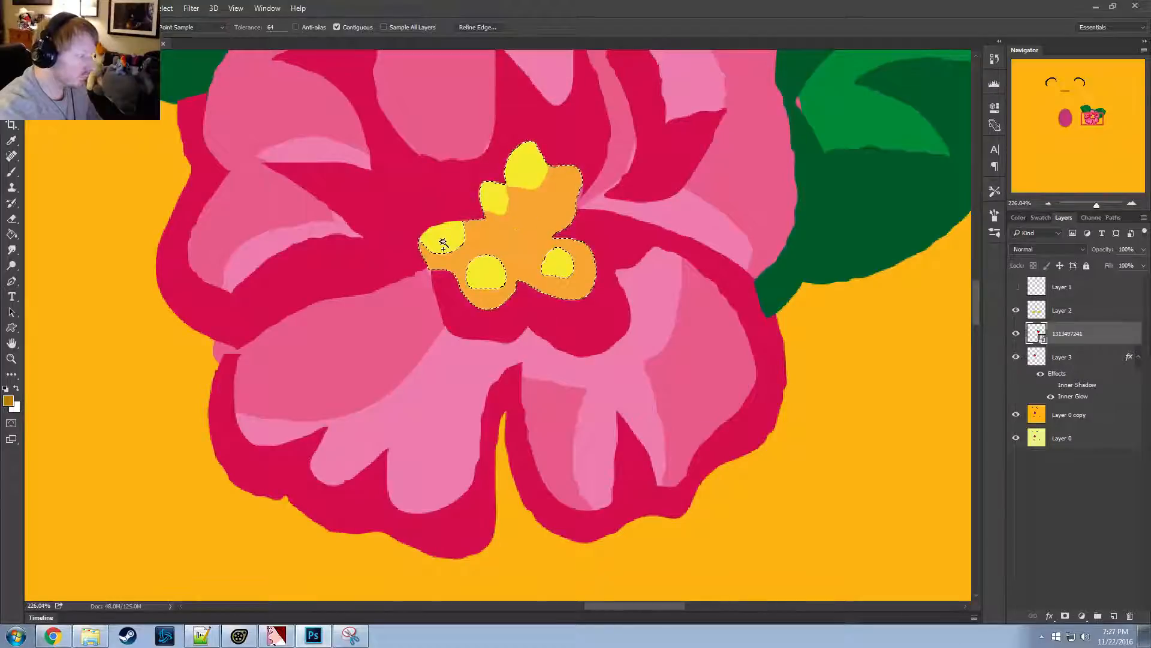
pyautogui.keyDown('shift'); pyautogui.click(440, 239); pyautogui.keyUp('shift')
pyautogui.keyDown('shift'); pyautogui.click(485, 273); pyautogui.keyUp('shift')
pyautogui.keyDown('shift'); pyautogui.click(565, 271); pyautogui.keyUp('shift')
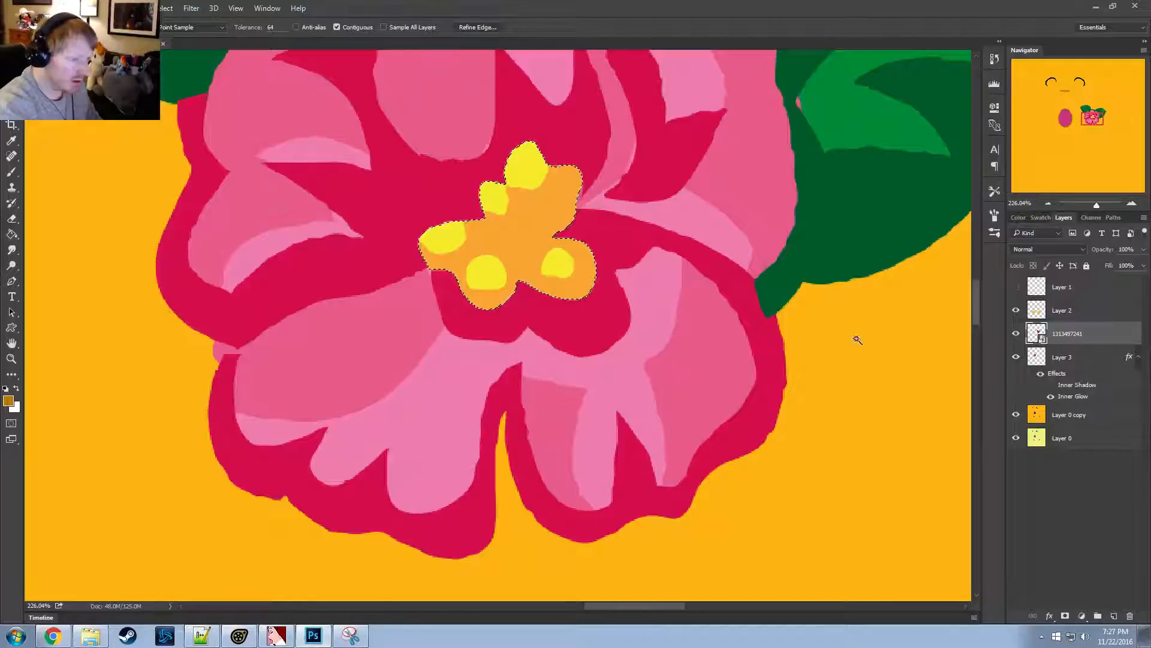
# Open the source image of the flower's smart object layer and close it again
pyautogui.doubleClick(1043, 339)
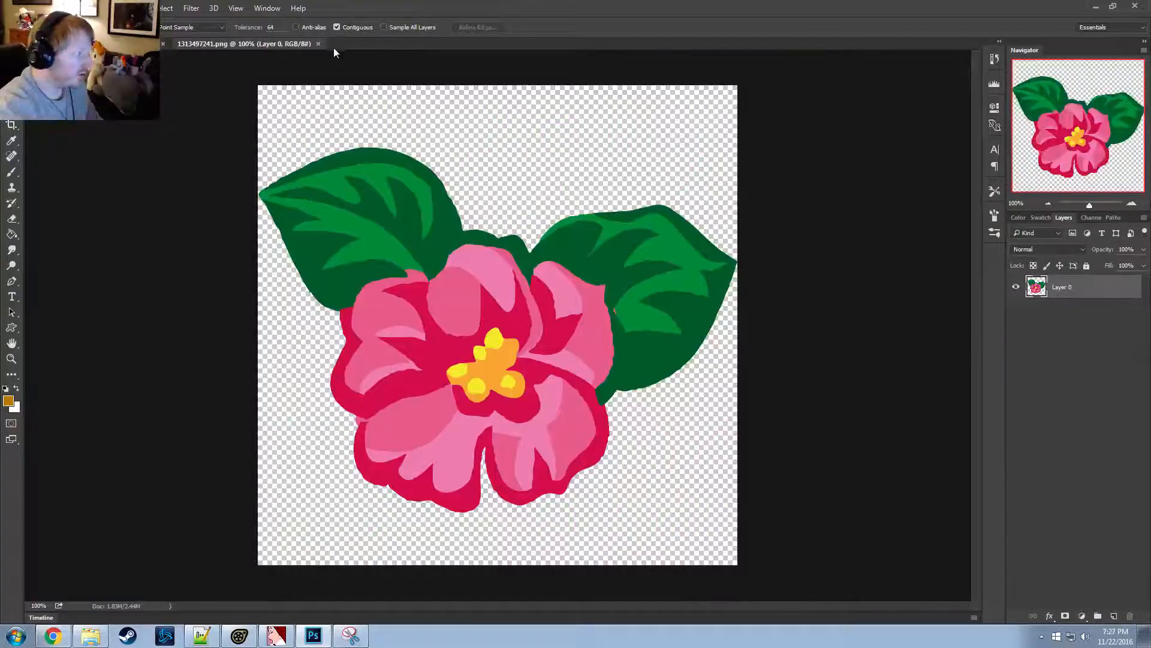
pyautogui.click(319, 45)
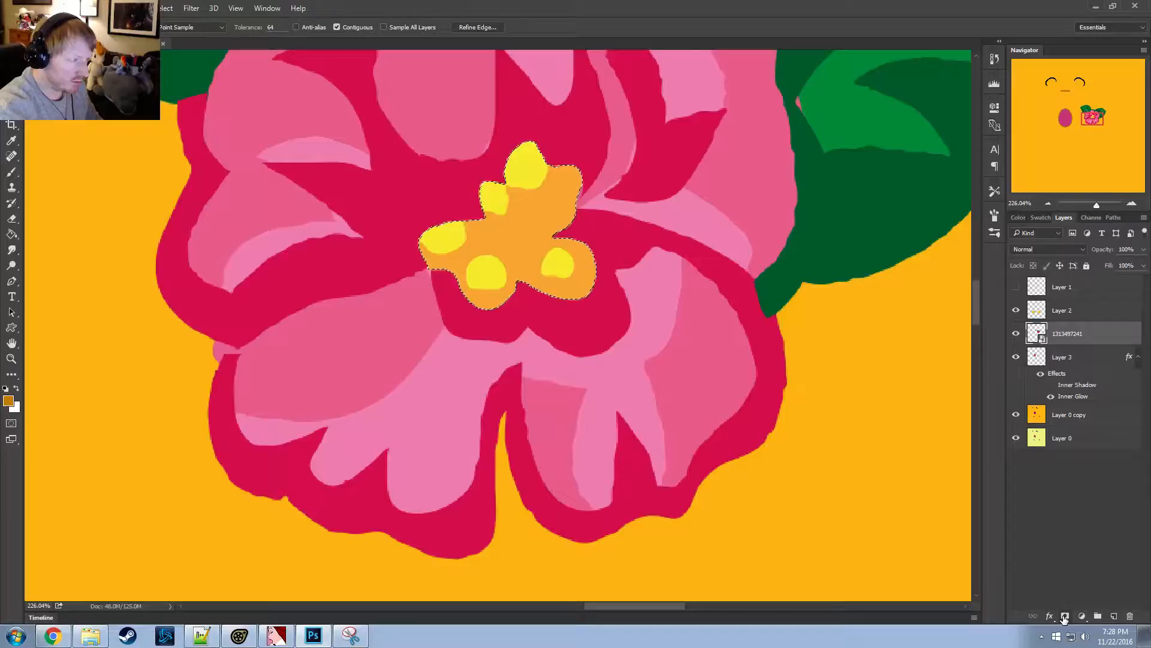
# Adjust the selected flower centre with Hue/Saturation, setting hue to -9, saturation to +29 and lightness to -44
pyautogui.click(83, 7)
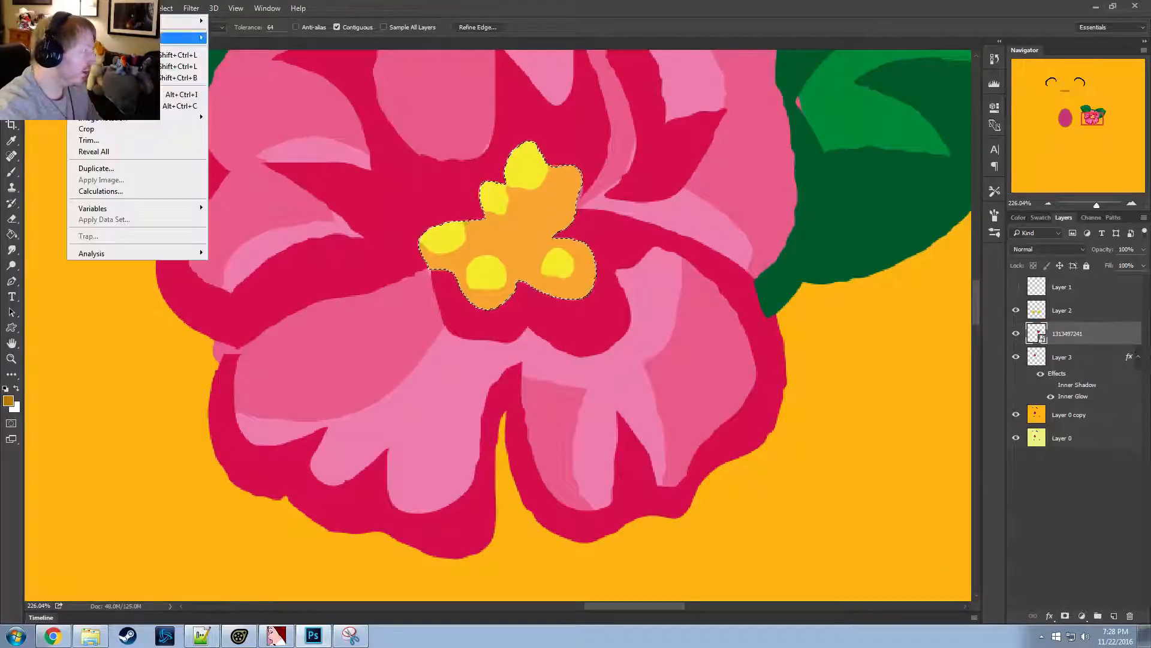
pyautogui.moveTo(192, 40)
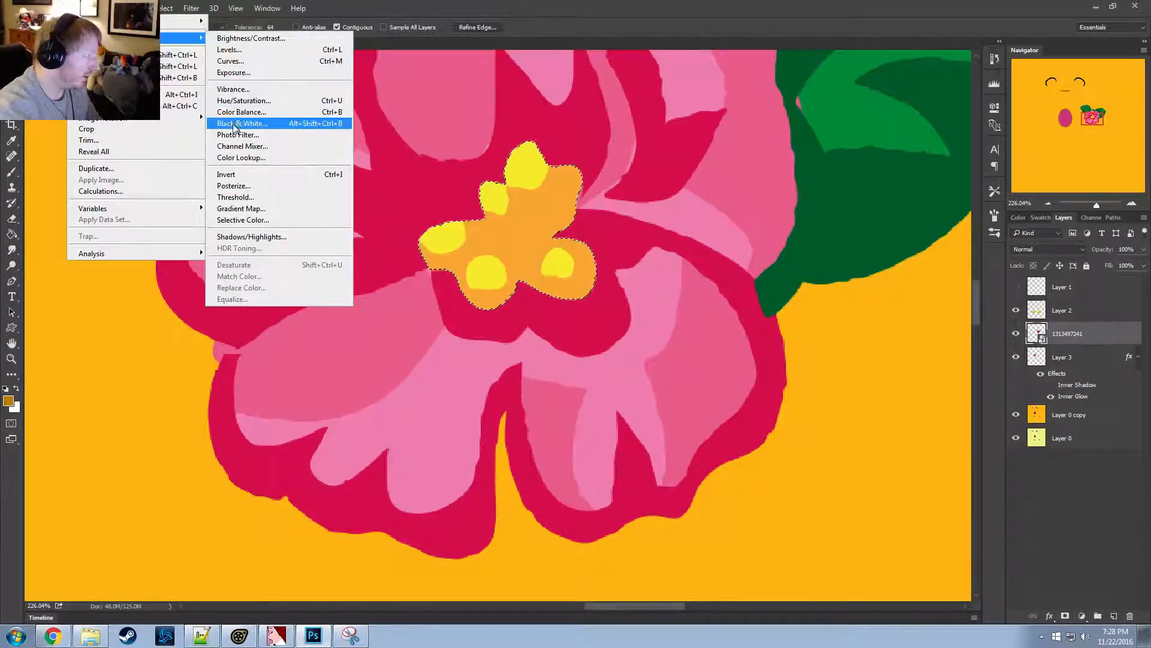
pyautogui.click(238, 103)
pyautogui.moveTo(578, 153); pyautogui.dragTo(664, 293)
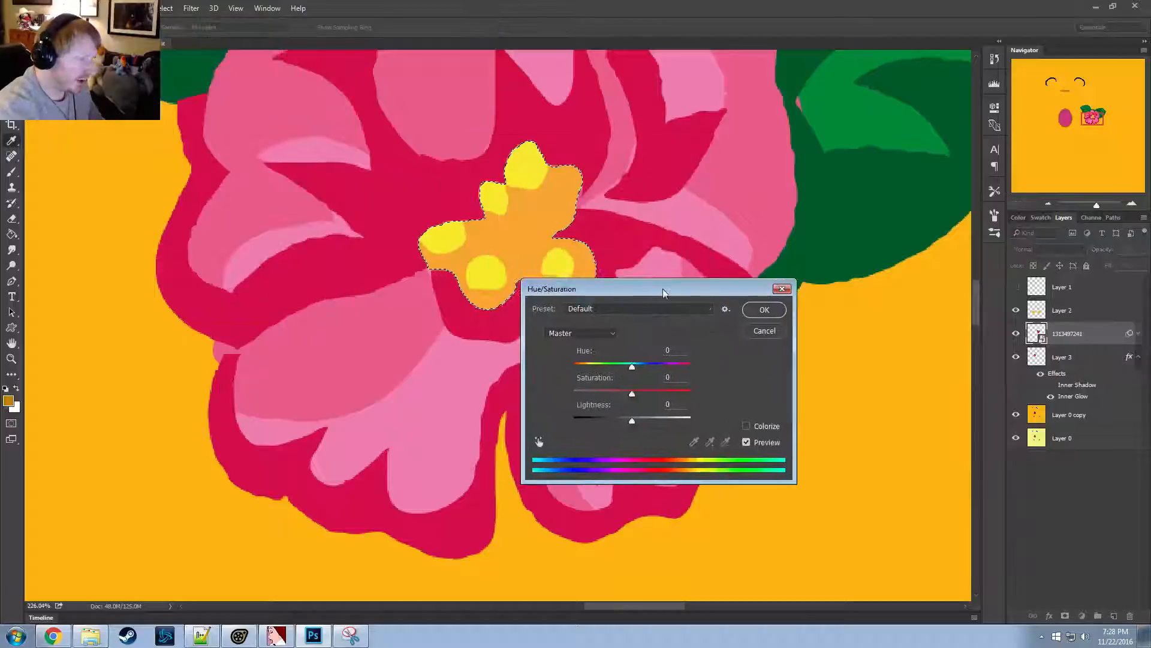
pyautogui.moveTo(631, 367); pyautogui.dragTo(608, 420)
pyautogui.moveTo(627, 367)
pyautogui.mouseDown()
pyautogui.moveTo(613, 371)
pyautogui.moveTo(642, 376)
pyautogui.moveTo(627, 369)
pyautogui.mouseUp()
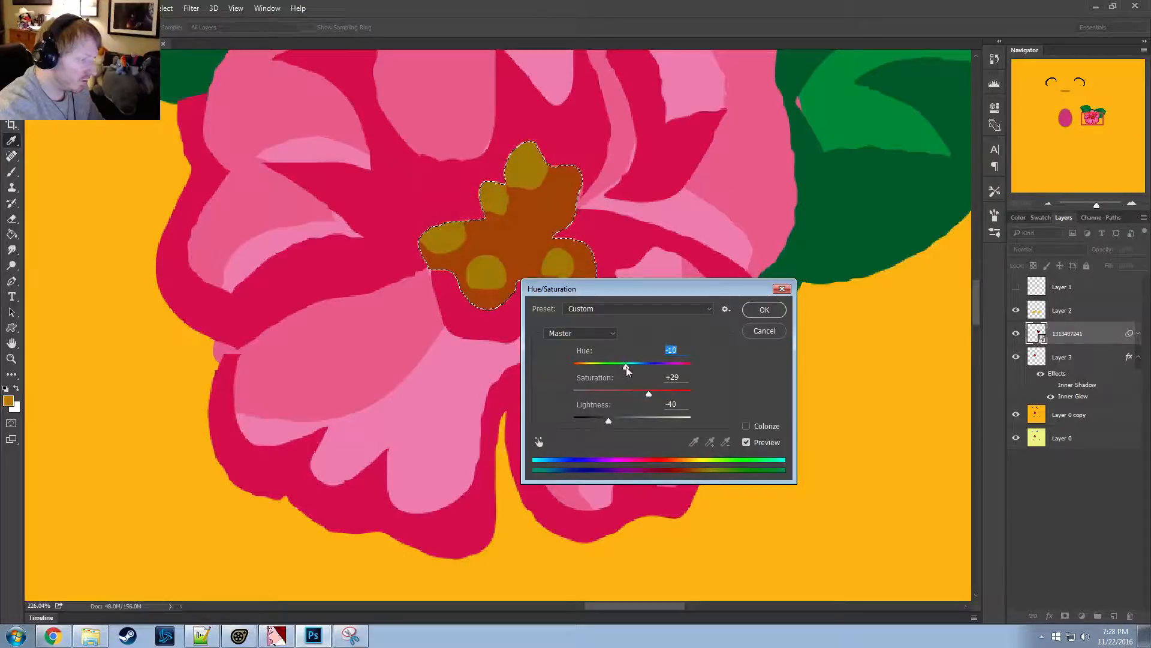
pyautogui.moveTo(609, 418); pyautogui.dragTo(606, 413)
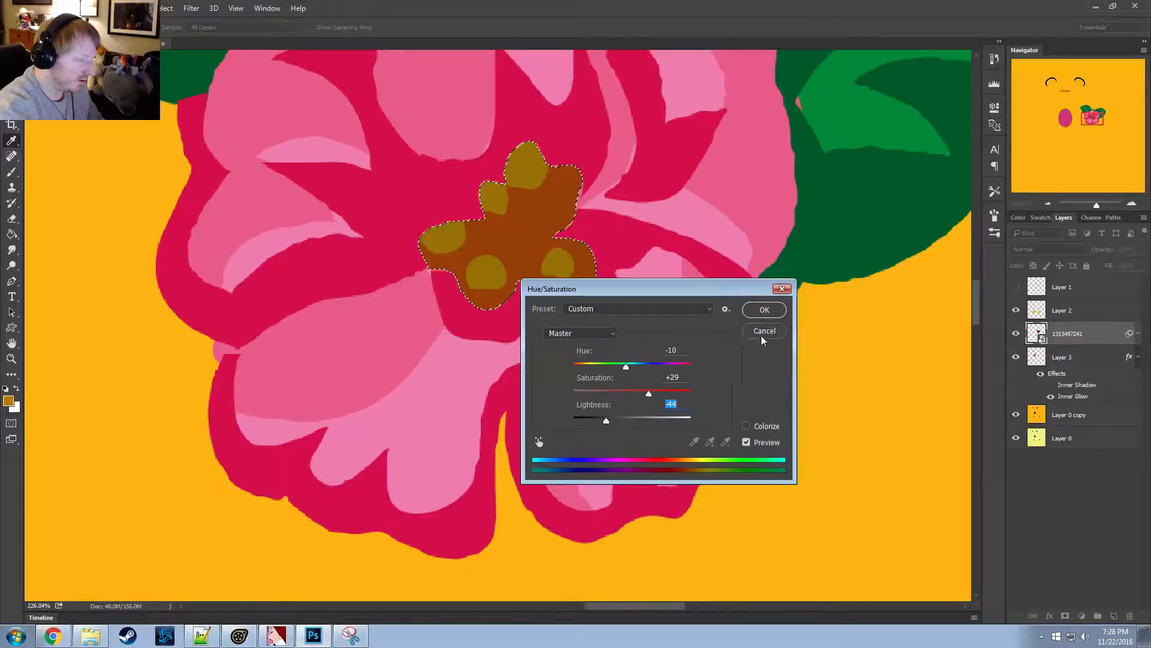
pyautogui.moveTo(626, 365)
pyautogui.mouseDown()
pyautogui.moveTo(638, 365)
pyautogui.moveTo(628, 362)
pyautogui.mouseUp()
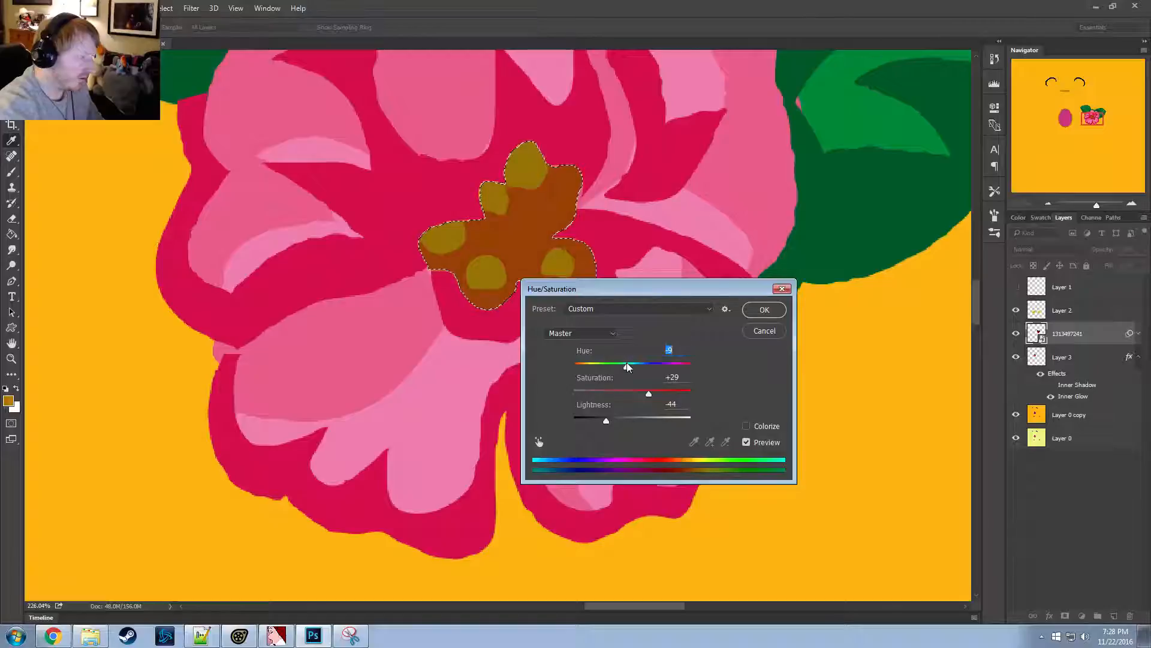
# Darken the flower centre further by setting lightness to -52, and apply the Hue/Saturation adjustment
pyautogui.press('Tab')
pyautogui.press('Tab')
pyautogui.press('Down')
pyautogui.press('Down')
pyautogui.press('Down')
pyautogui.press('Down')
pyautogui.press('Down')
pyautogui.press('Down')
pyautogui.press('Down')
pyautogui.press('Down')
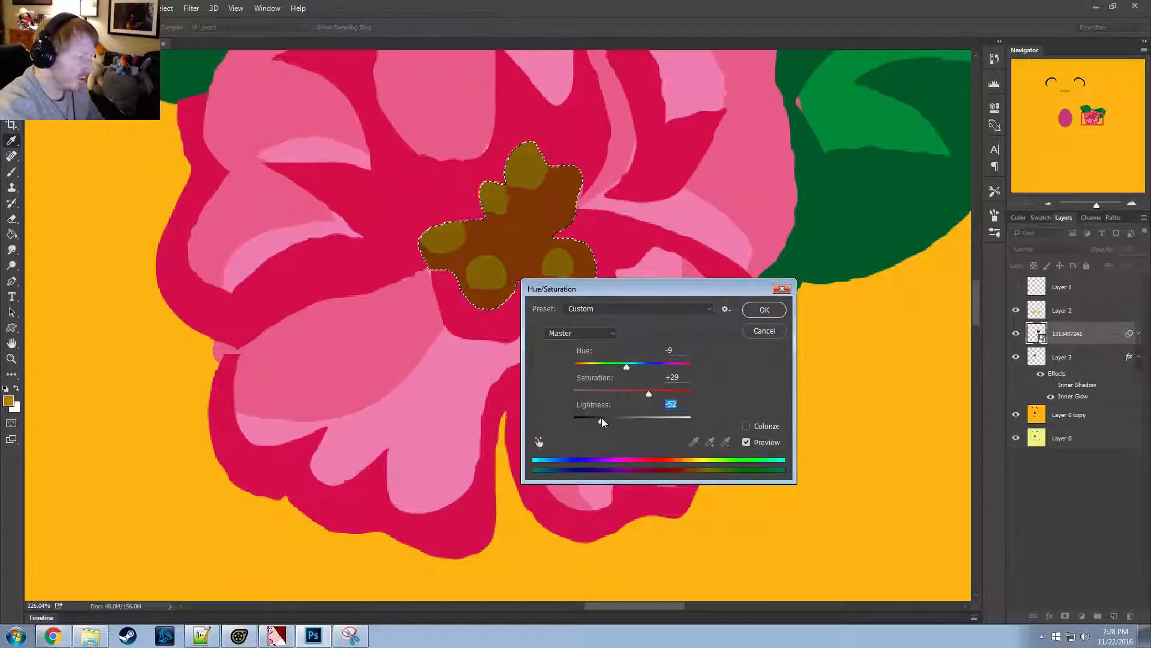
pyautogui.click(764, 310)
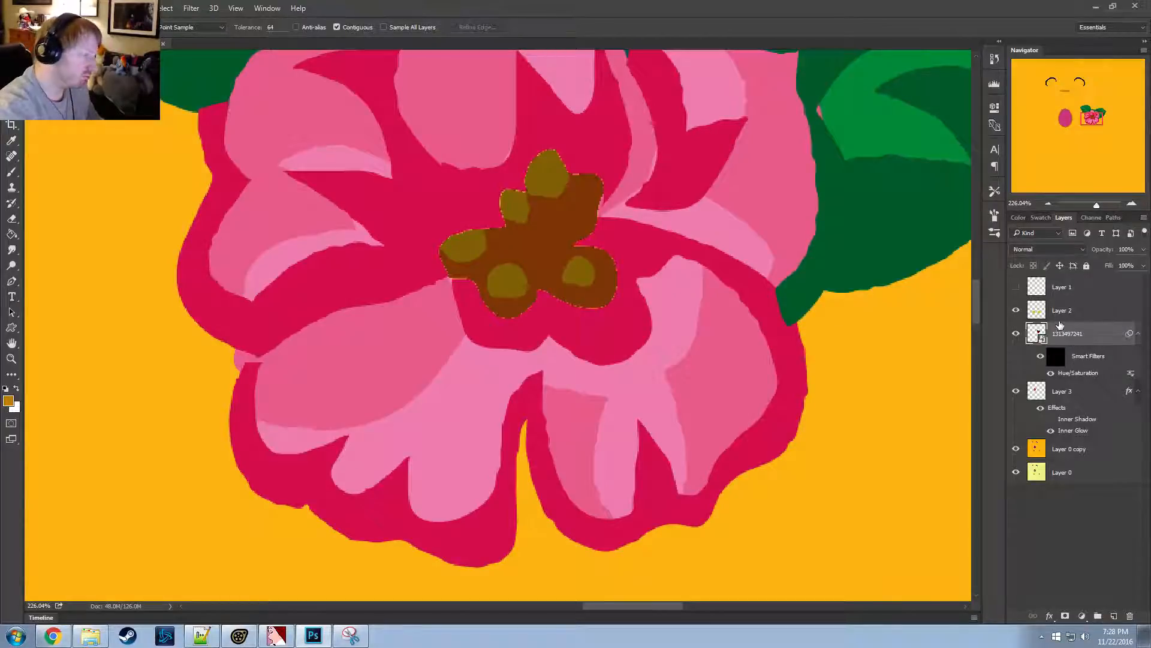
# Toggle the last change and examine the recoloured flower centre's edges up close and within the whole flower
pyautogui.hotkey('ctrl', 'z')
pyautogui.keyDown('alt'); pyautogui.scroll(3, 559, 210); pyautogui.keyUp('alt')
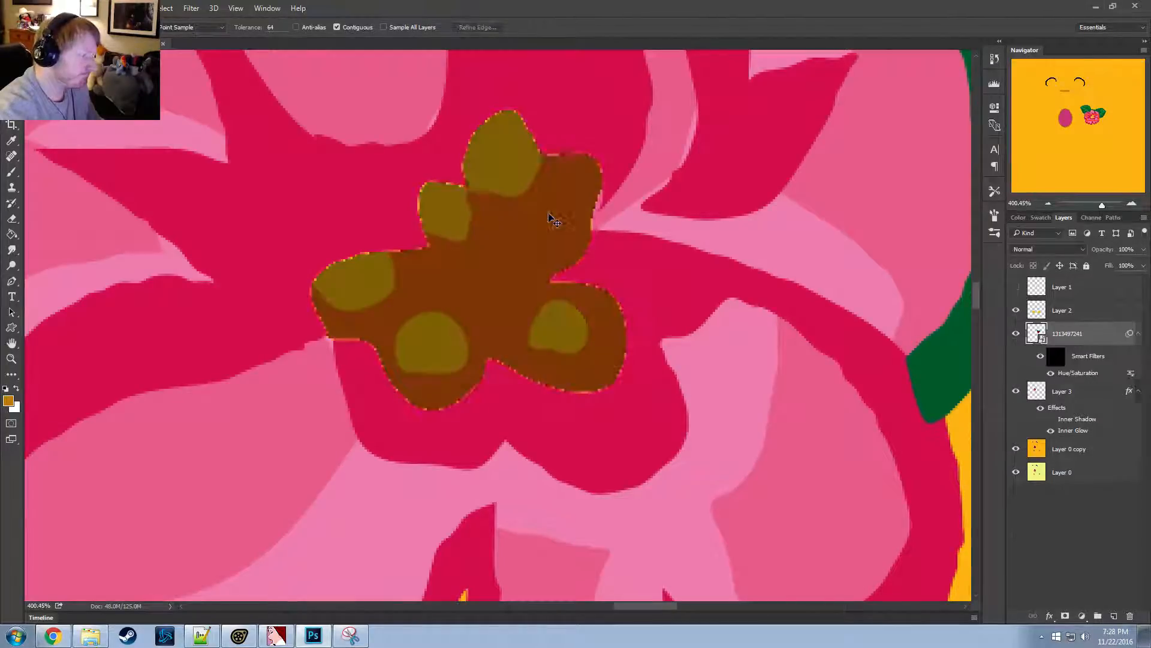
pyautogui.hotkey('ctrl', 'z')
pyautogui.keyDown('alt'); pyautogui.scroll(-5, 555, 217); pyautogui.keyUp('alt')
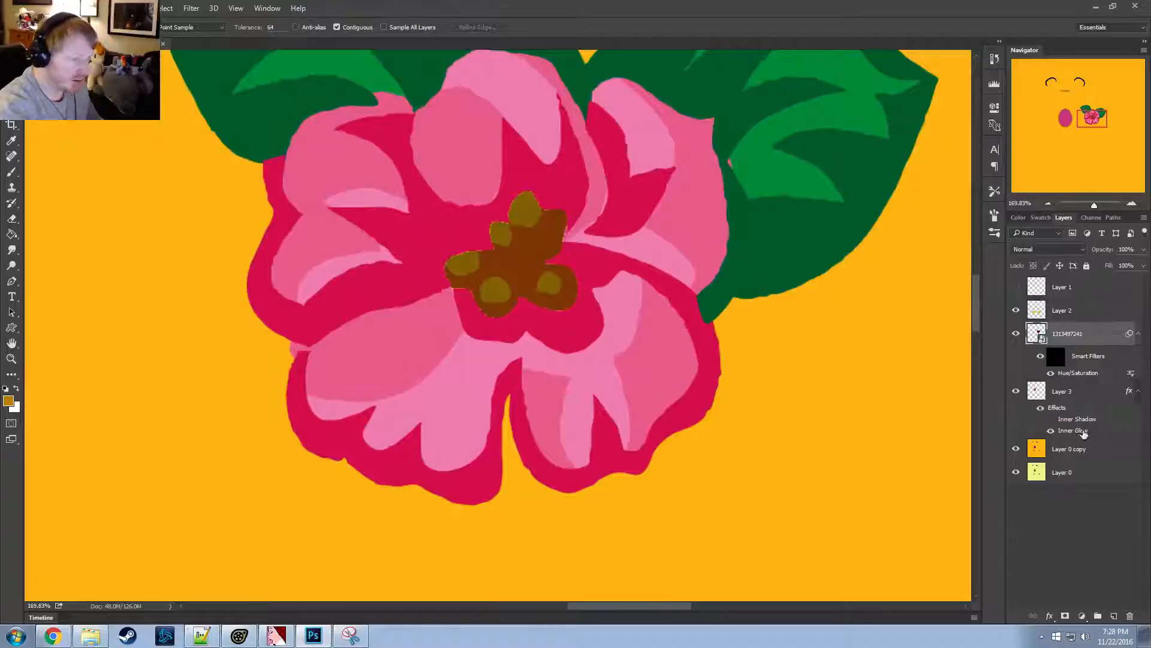
pyautogui.keyDown('alt'); pyautogui.scroll(-2, 690, 246); pyautogui.keyUp('alt')
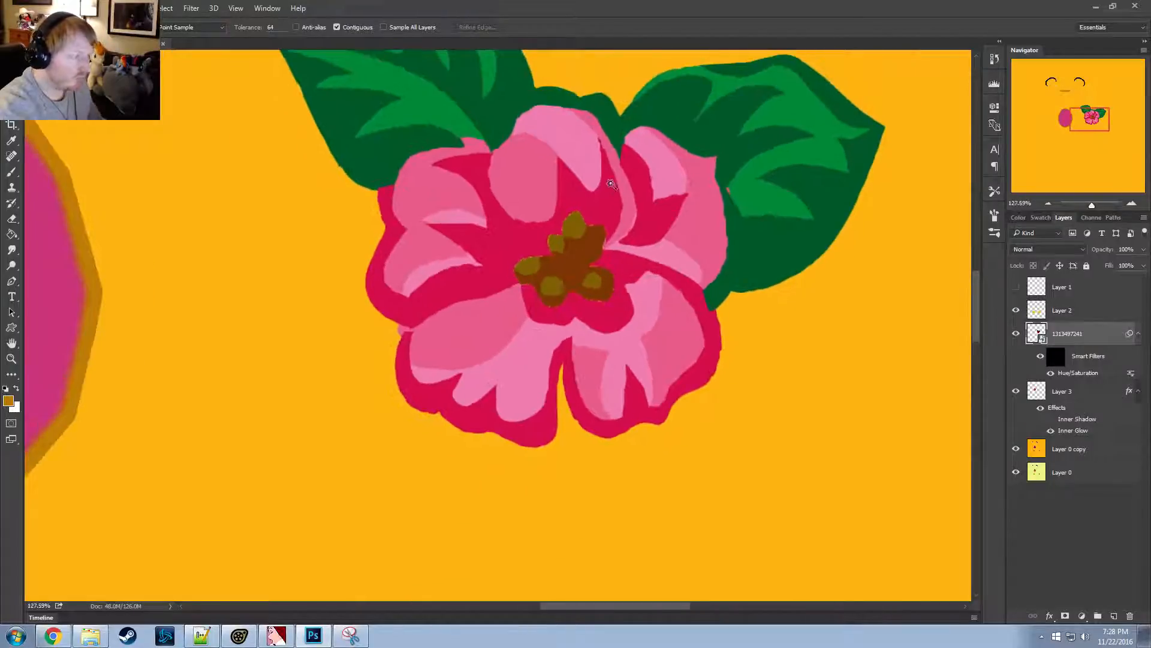
# Try to shift the Reds of the flower layer to a hue of -10 with Hue/Saturation, and discard the adjustment
pyautogui.click(138, 8)
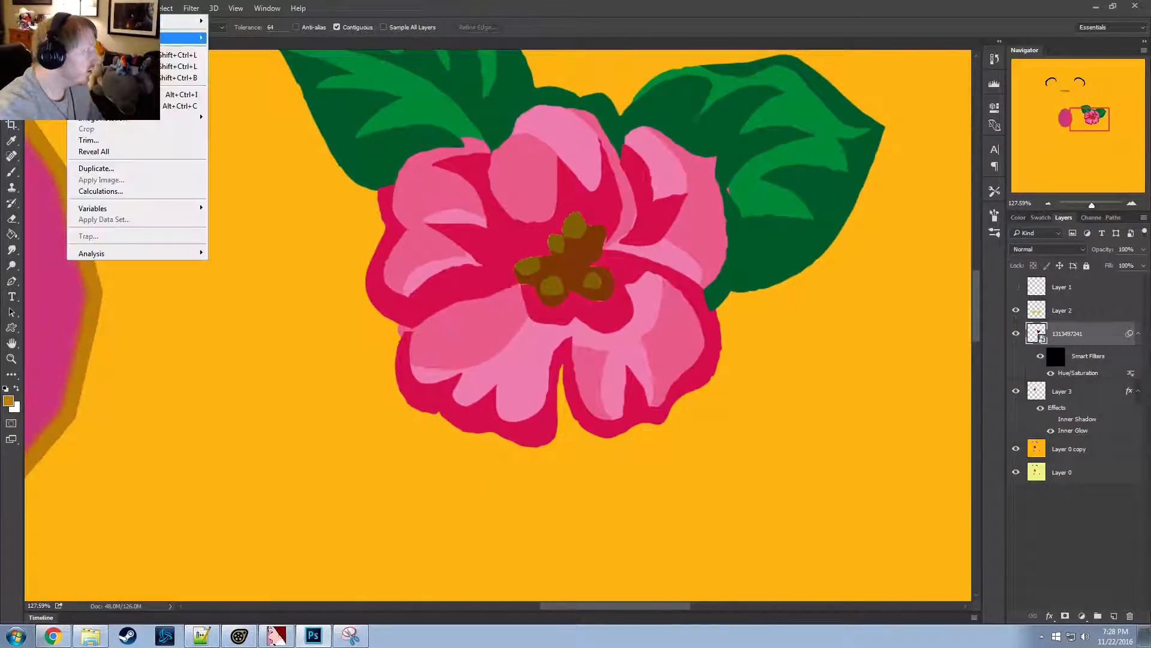
pyautogui.moveTo(177, 38)
pyautogui.click(240, 103)
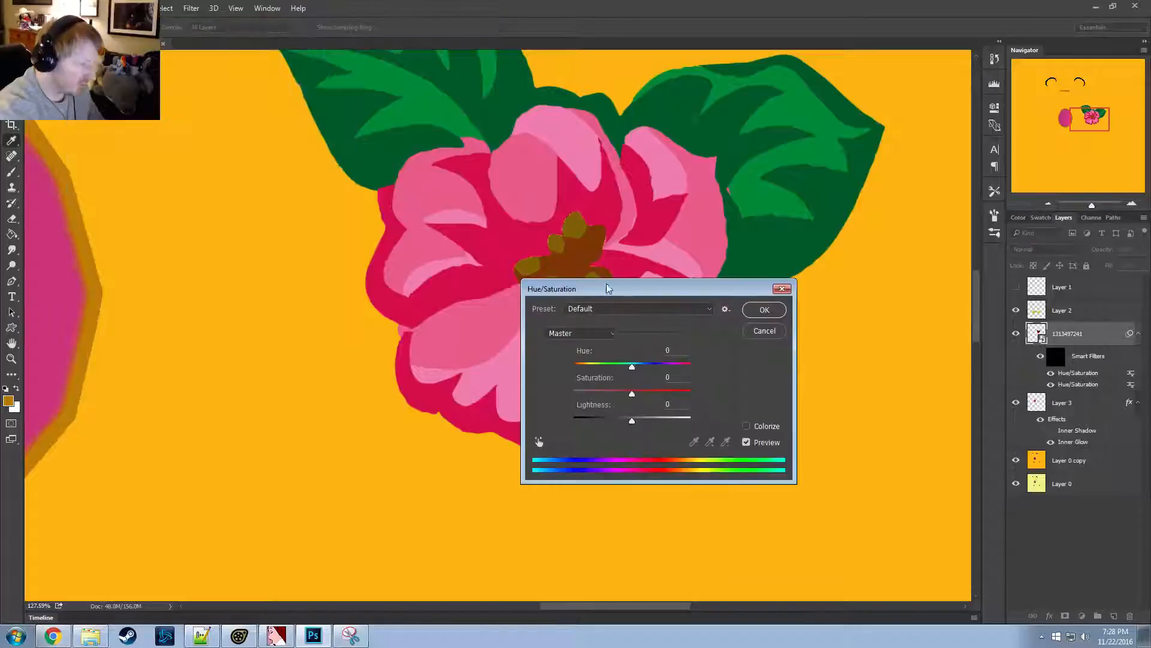
pyautogui.moveTo(608, 288); pyautogui.dragTo(114, 269)
pyautogui.click(84, 315)
pyautogui.click(87, 336)
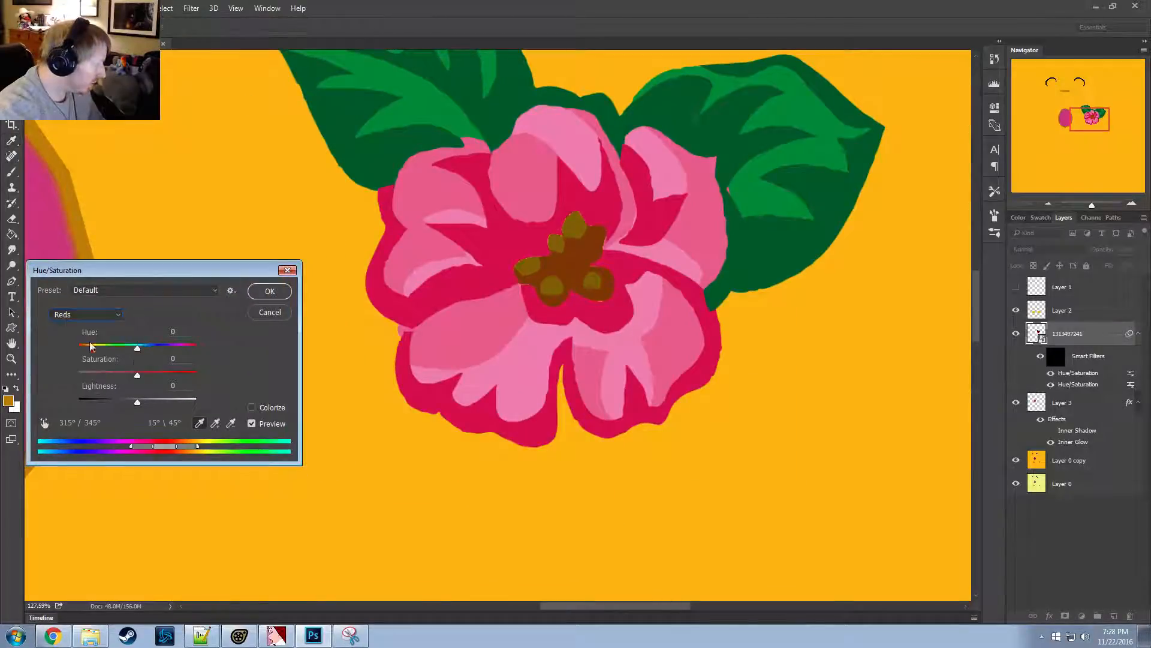
pyautogui.moveTo(137, 348)
pyautogui.mouseDown()
pyautogui.moveTo(111, 354)
pyautogui.moveTo(132, 354)
pyautogui.mouseUp()
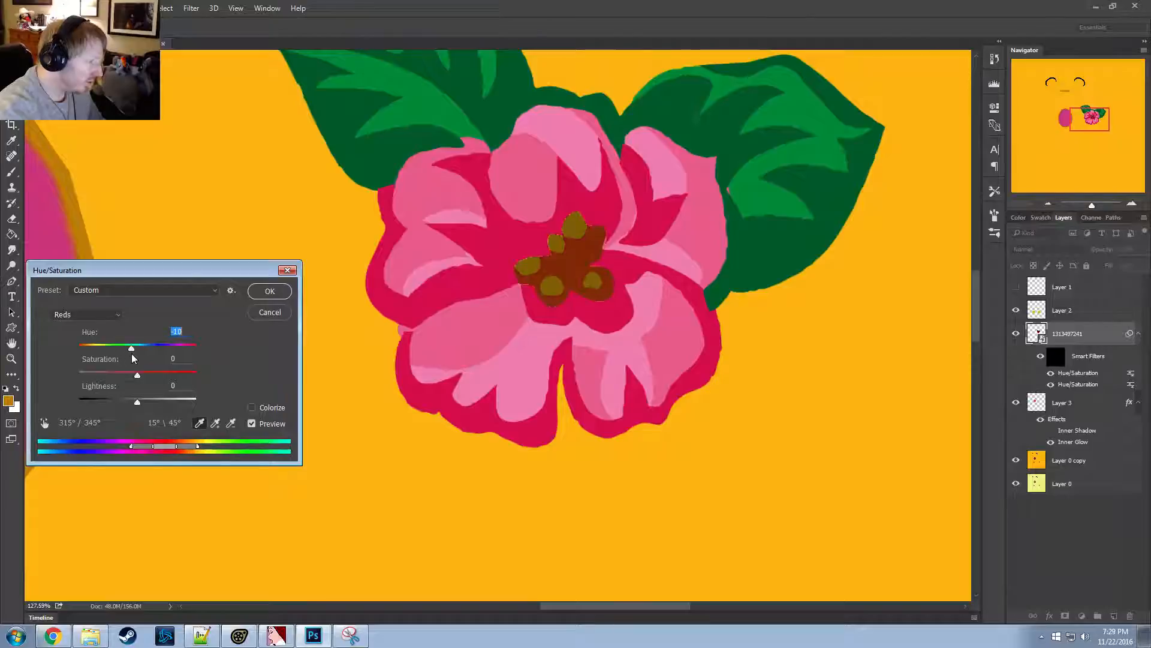
pyautogui.click(263, 312)
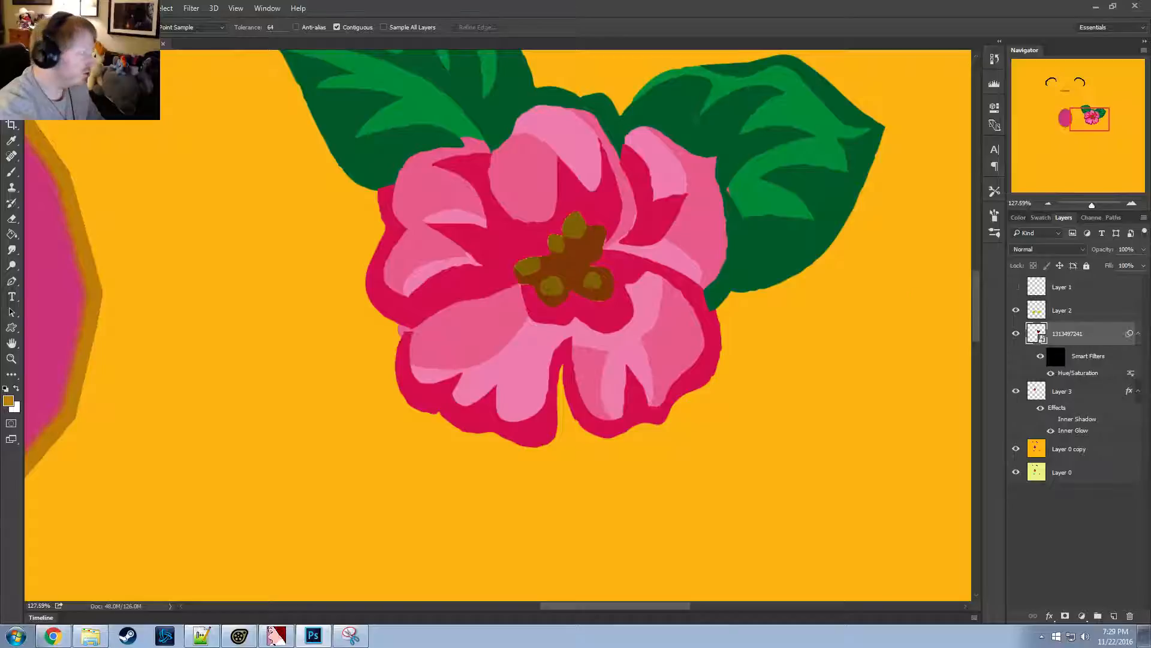
# Try a Magentas hue of -22 on the flower, moving the affected colour range towards the reds, and discard the adjustment
pyautogui.click(84, 8)
pyautogui.moveTo(185, 34)
pyautogui.click(234, 109)
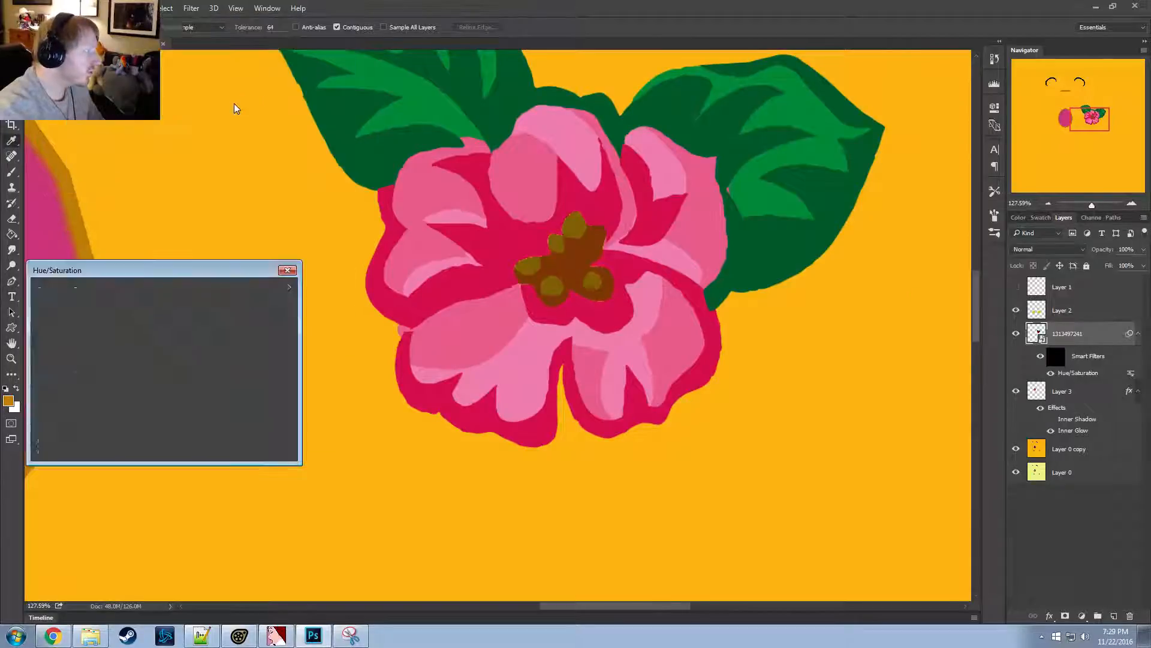
pyautogui.click(87, 314)
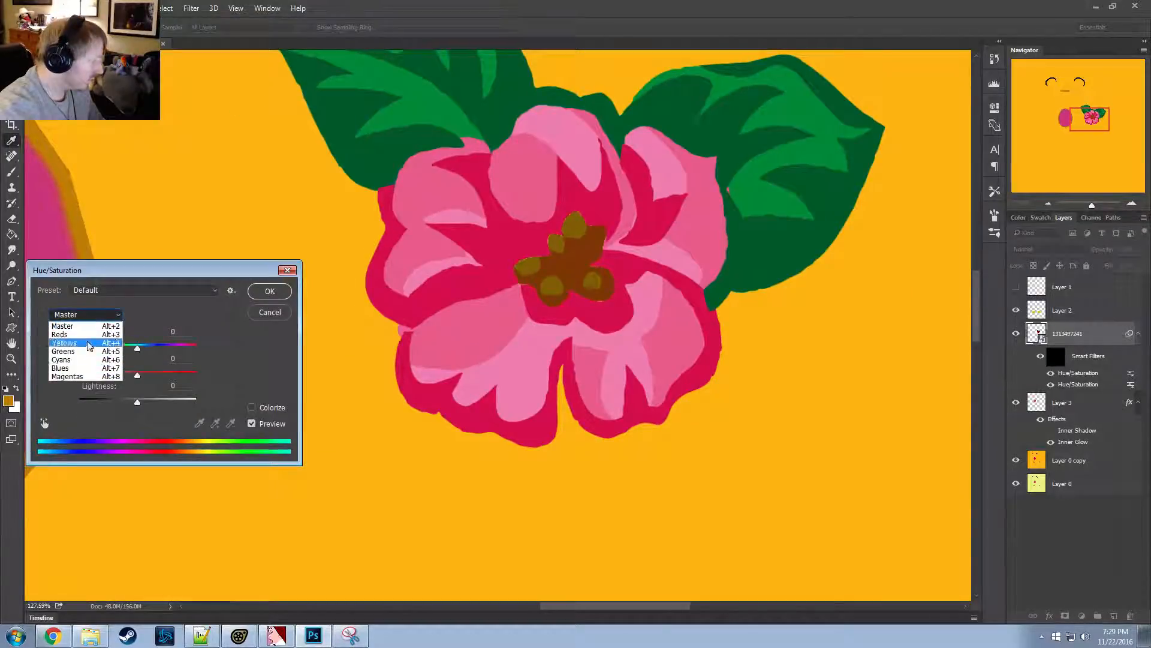
pyautogui.click(69, 379)
pyautogui.moveTo(142, 346)
pyautogui.mouseDown()
pyautogui.moveTo(113, 349)
pyautogui.moveTo(124, 350)
pyautogui.mouseUp()
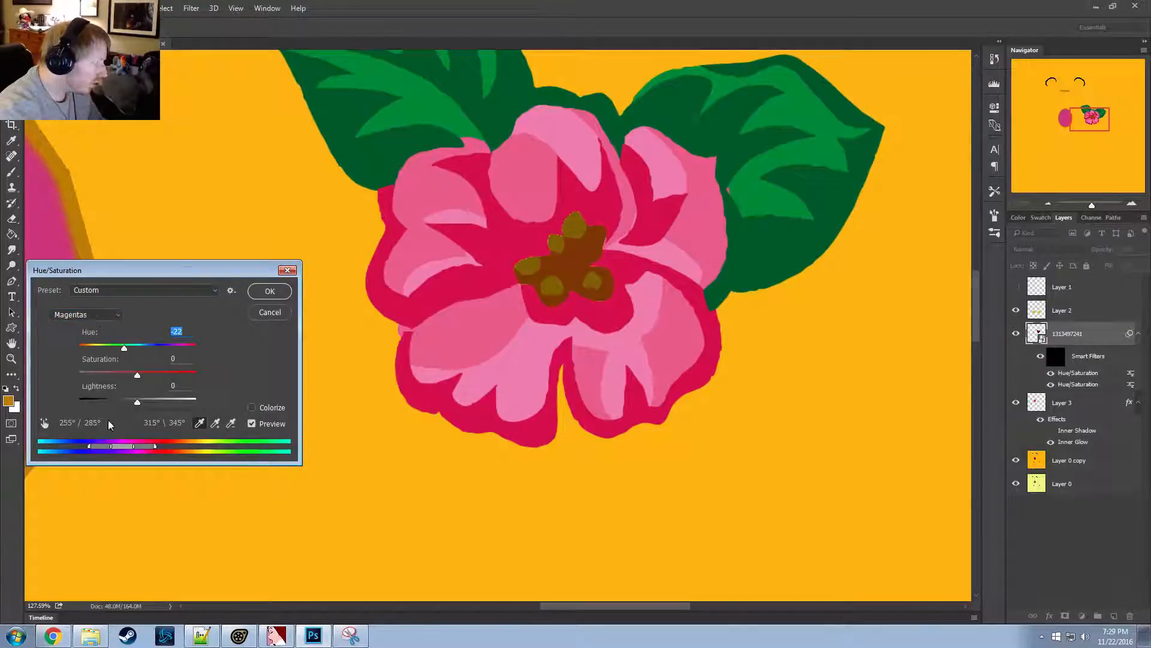
pyautogui.moveTo(120, 450); pyautogui.dragTo(147, 450)
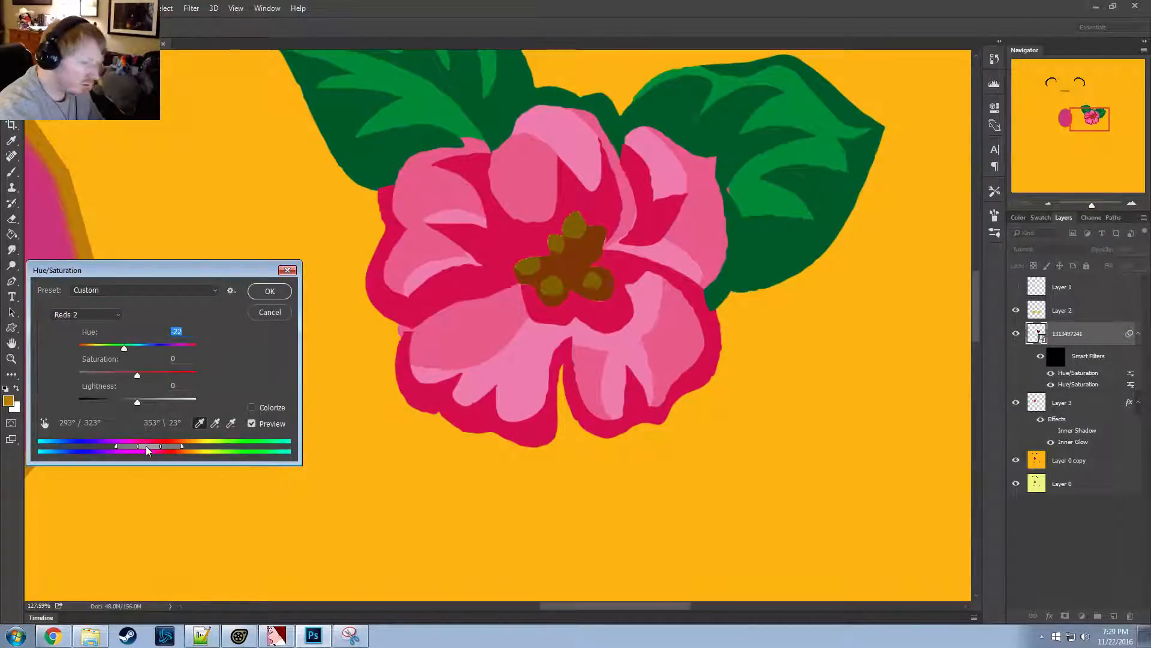
pyautogui.click(272, 313)
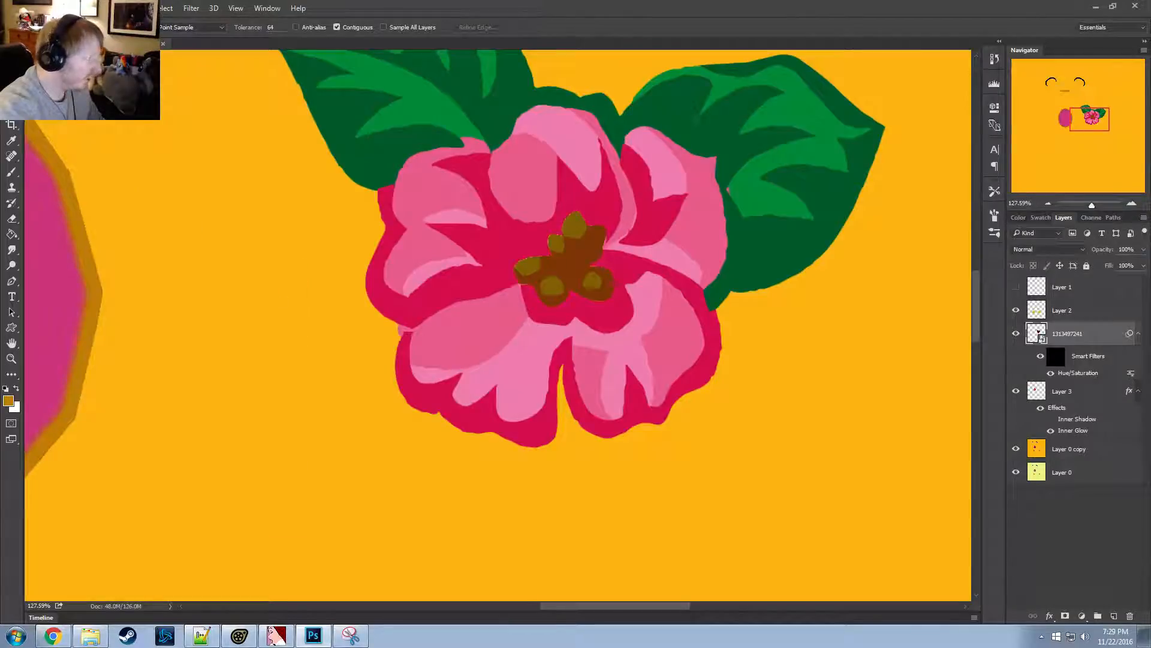
pyautogui.press('l')
pyautogui.rightClick(384, 212)
pyautogui.click(642, 228)
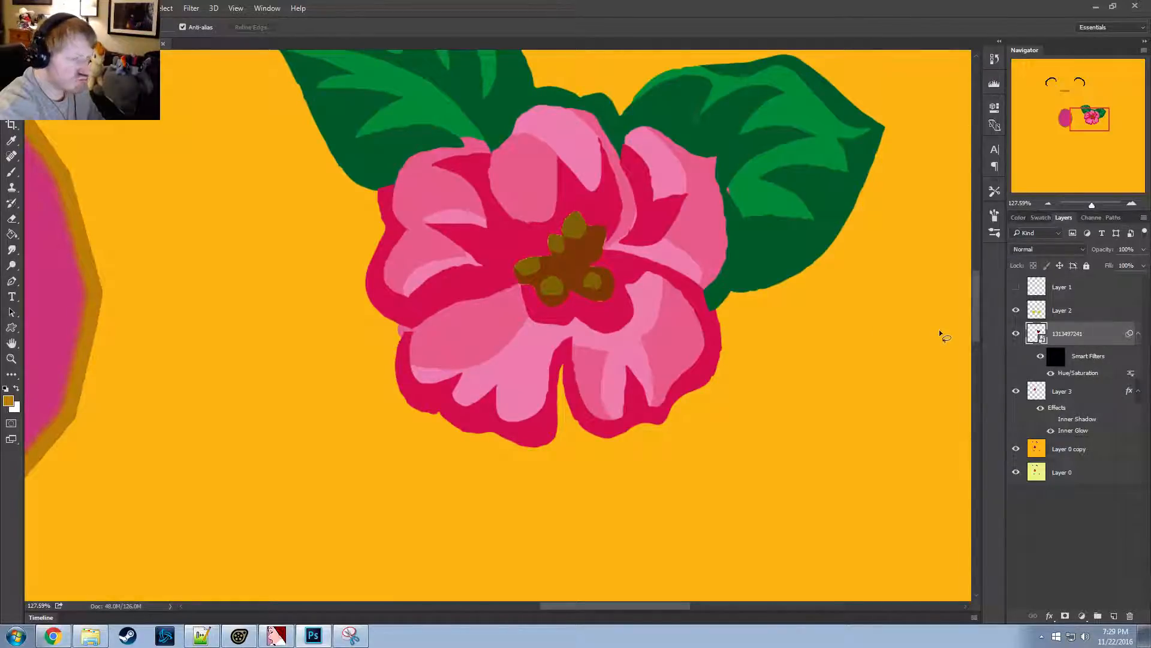
pyautogui.click(78, 9)
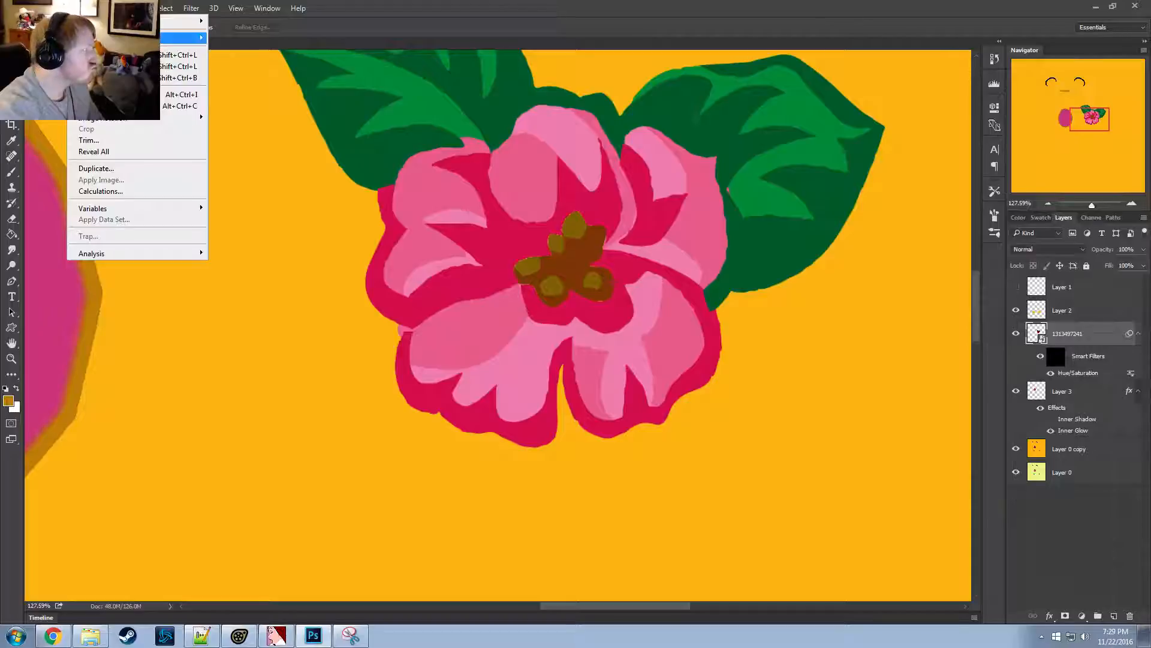
pyautogui.moveTo(96, 38)
pyautogui.click(262, 100)
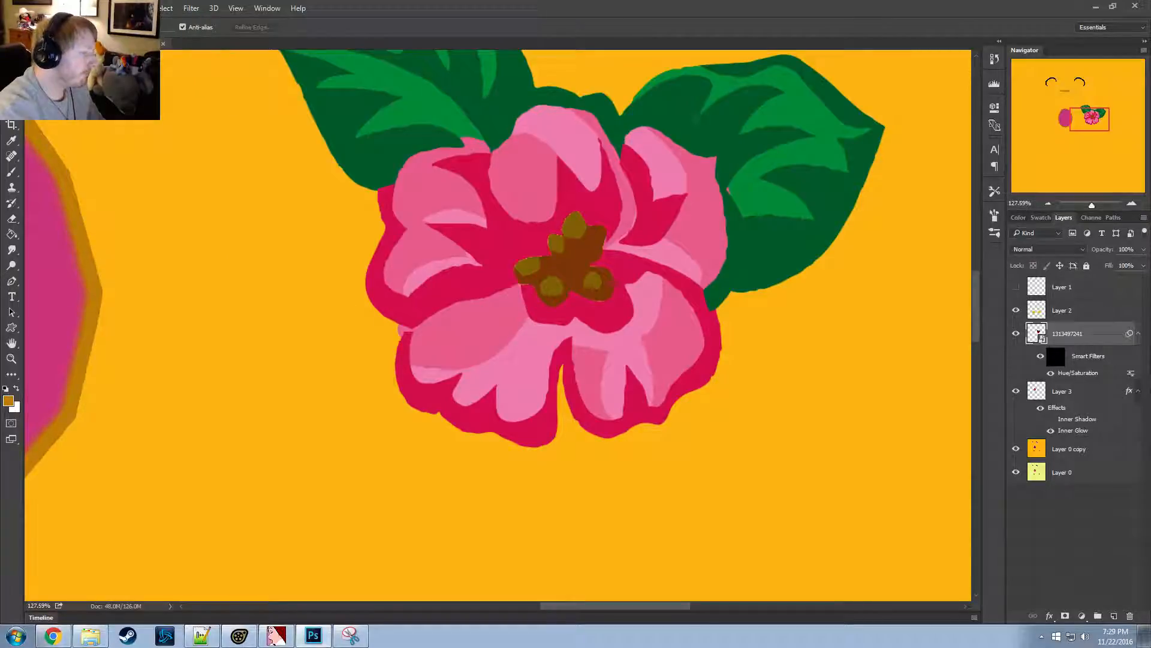
pyautogui.rightClick(425, 147)
pyautogui.click(479, 115)
pyautogui.keyDown('alt'); pyautogui.scroll(-2, 695, 209); pyautogui.keyUp('alt')
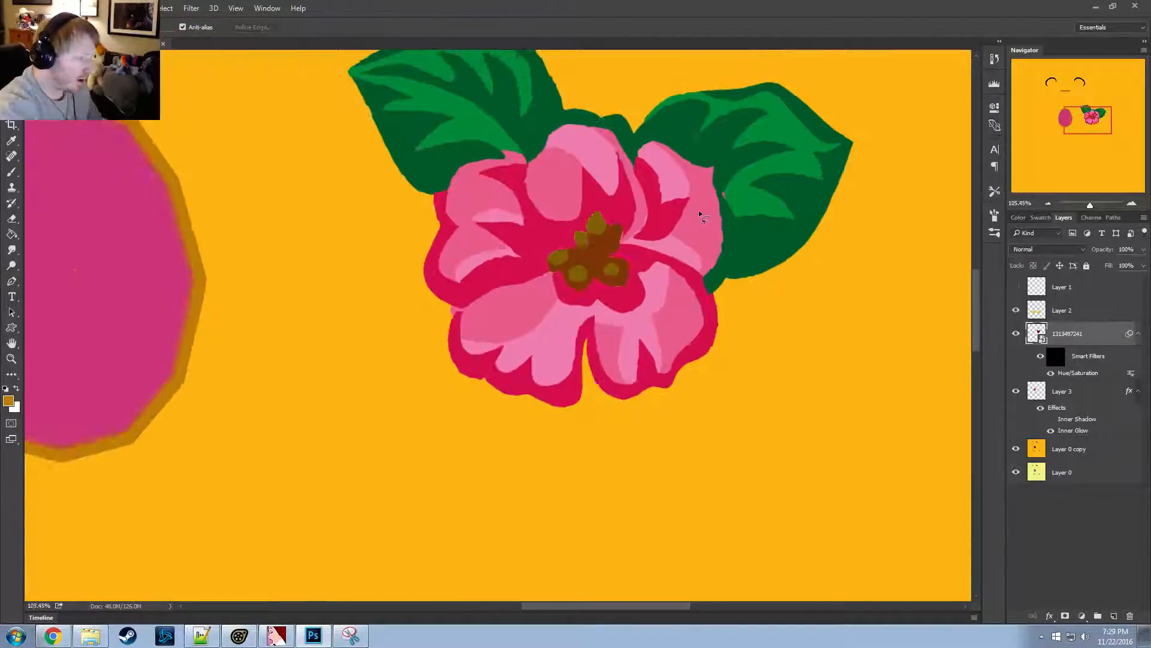
# Undo the flower centre's recolouring, clear the selection and delete the flower clipart layer
pyautogui.hotkey('ctrl', 'alt', 'z')
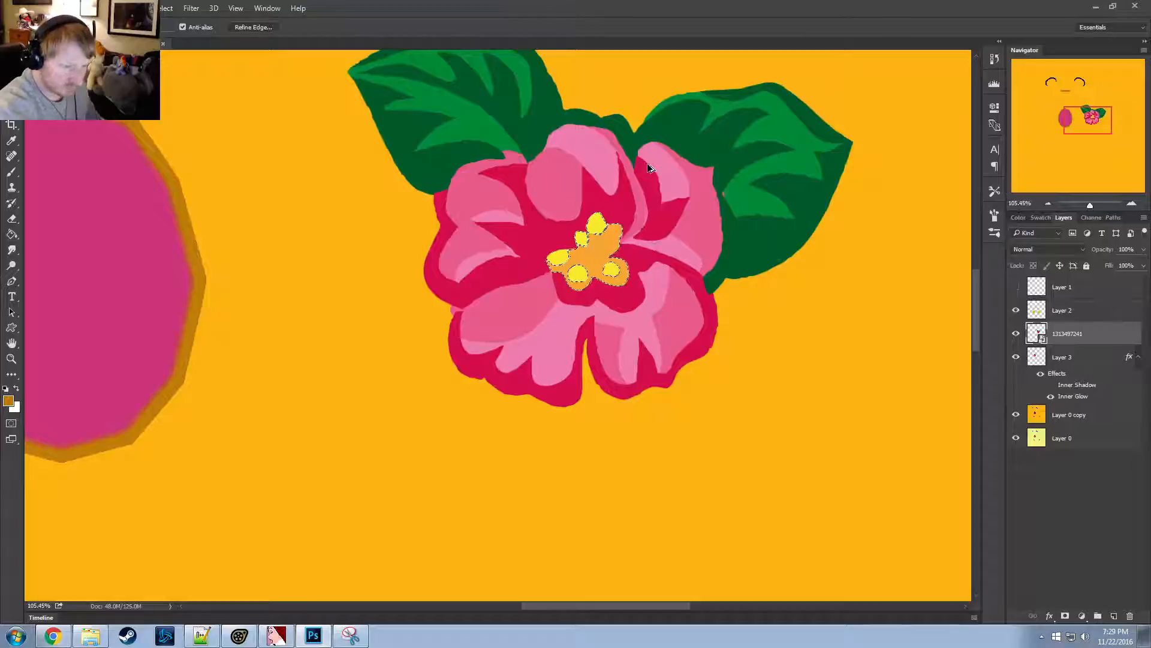
pyautogui.hotkey('ctrl', 'd')
pyautogui.press('Delete')
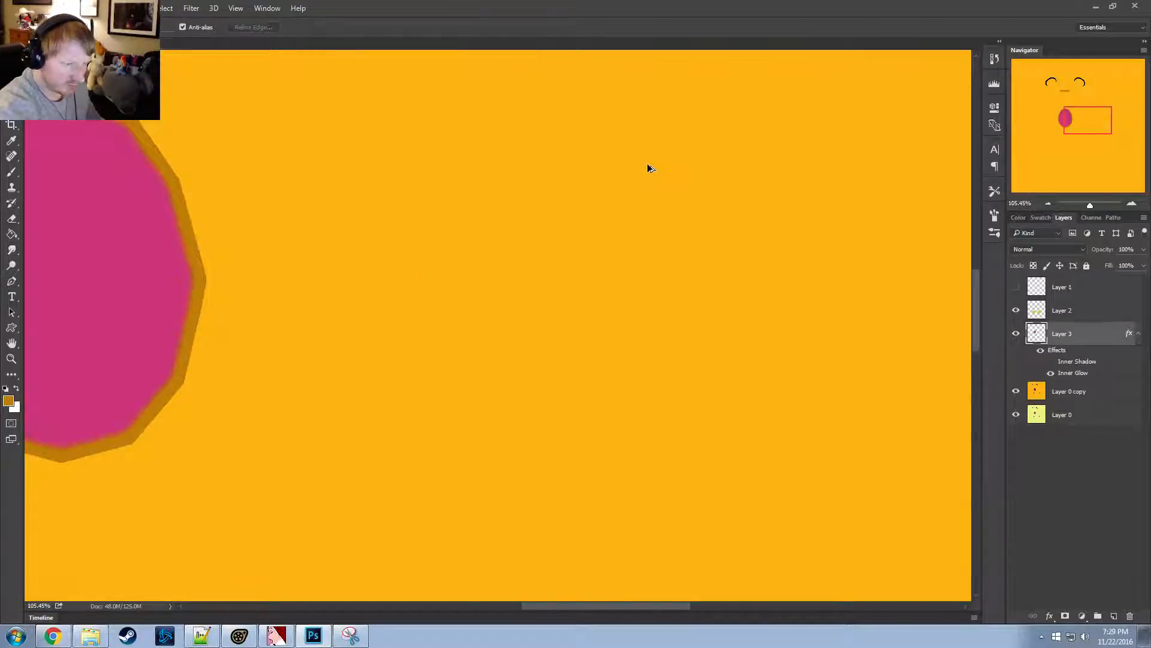
# Step back through the earlier flower edits and return to the state with the flower layer deleted
pyautogui.hotkey('ctrl', 'alt', 'z')
pyautogui.hotkey('ctrl', 'alt', 'z')
pyautogui.hotkey('ctrl', 'alt', 'z')
pyautogui.hotkey('ctrl', 'alt', 'z')
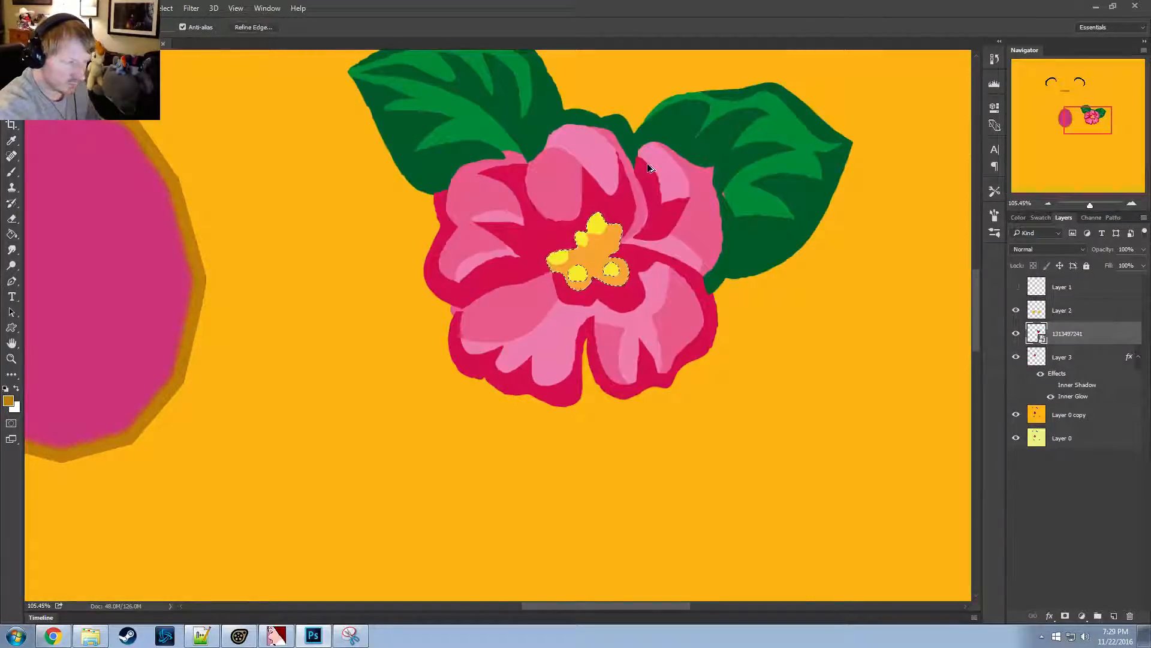
pyautogui.hotkey('ctrl', 'alt', 'z')
pyautogui.hotkey('ctrl', 'alt', 'z')
pyautogui.hotkey('ctrl', 'alt', 'z')
pyautogui.hotkey('ctrl', 'alt', 'z')
pyautogui.hotkey('ctrl', 'alt', 'z')
pyautogui.hotkey('ctrl', 'alt', 'z')
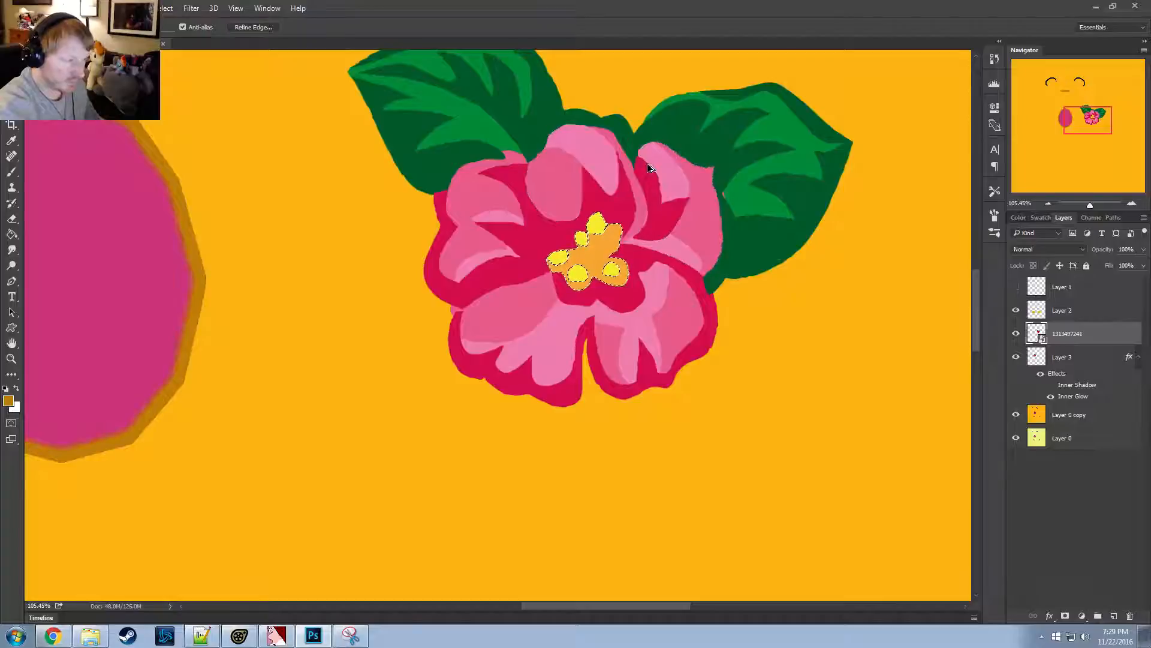
pyautogui.hotkey('ctrl', 'shift', 'z')
pyautogui.hotkey('ctrl', 'shift', 'z')
pyautogui.hotkey('ctrl', 'shift', 'z')
pyautogui.hotkey('ctrl', 'shift', 'z')
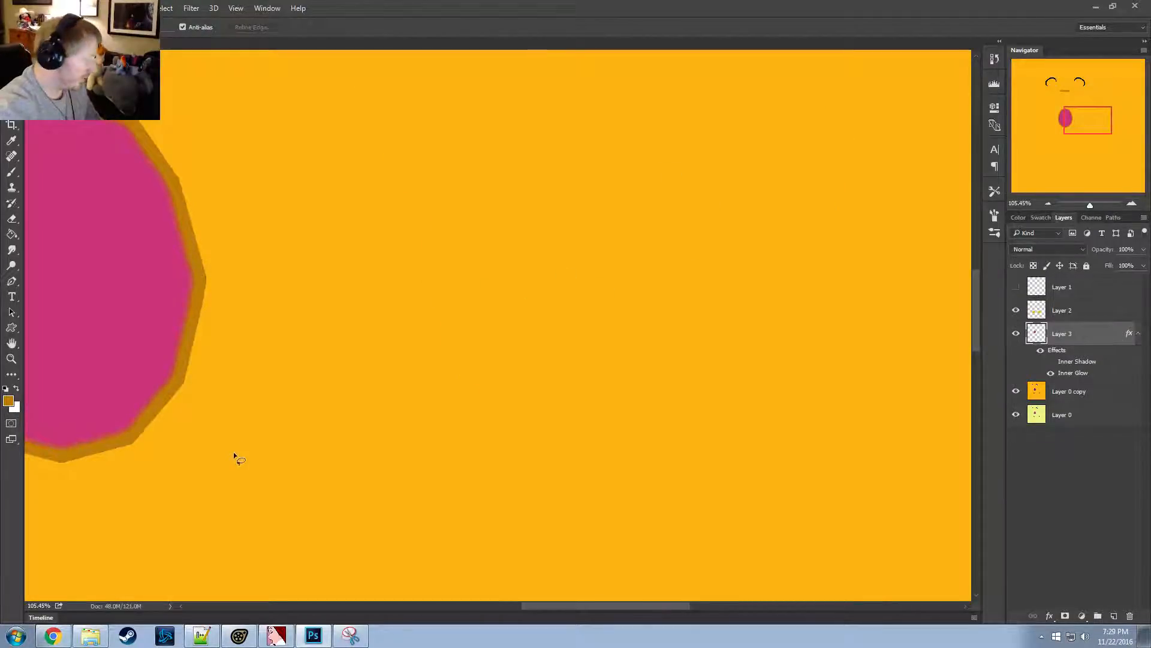
# Place the original flower clipart from the desktop onto the texture again and rasterize its layer
pyautogui.hotkey('alt', 'Tab')
pyautogui.hotkey('alt', 'shift', 'Tab')
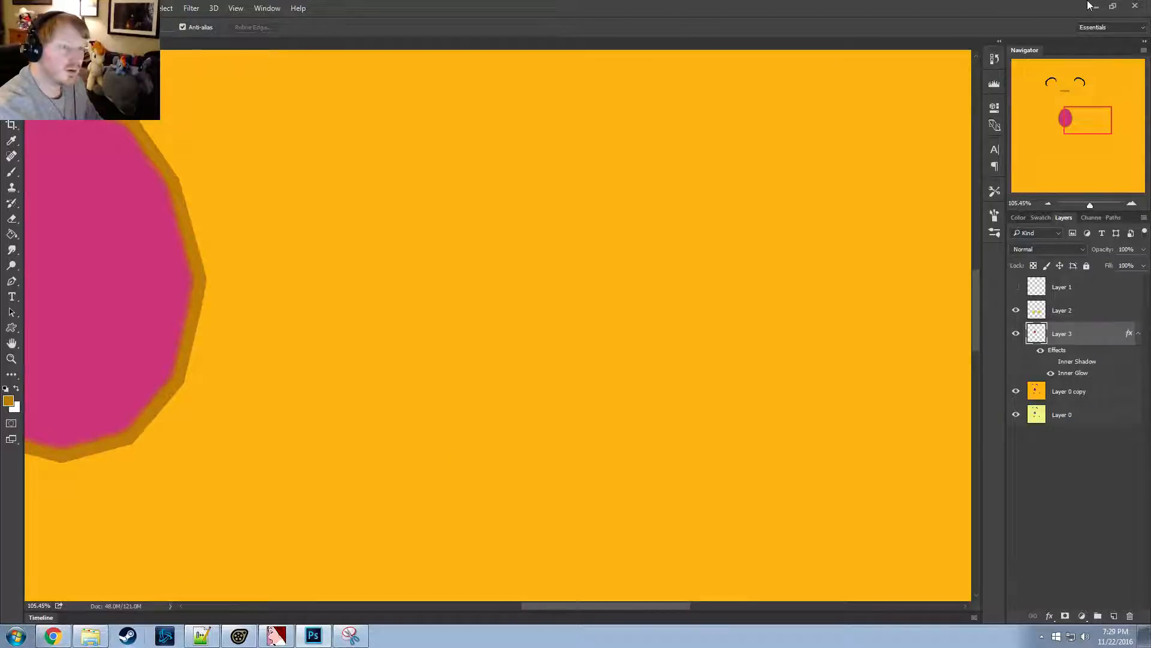
pyautogui.click(1094, 6)
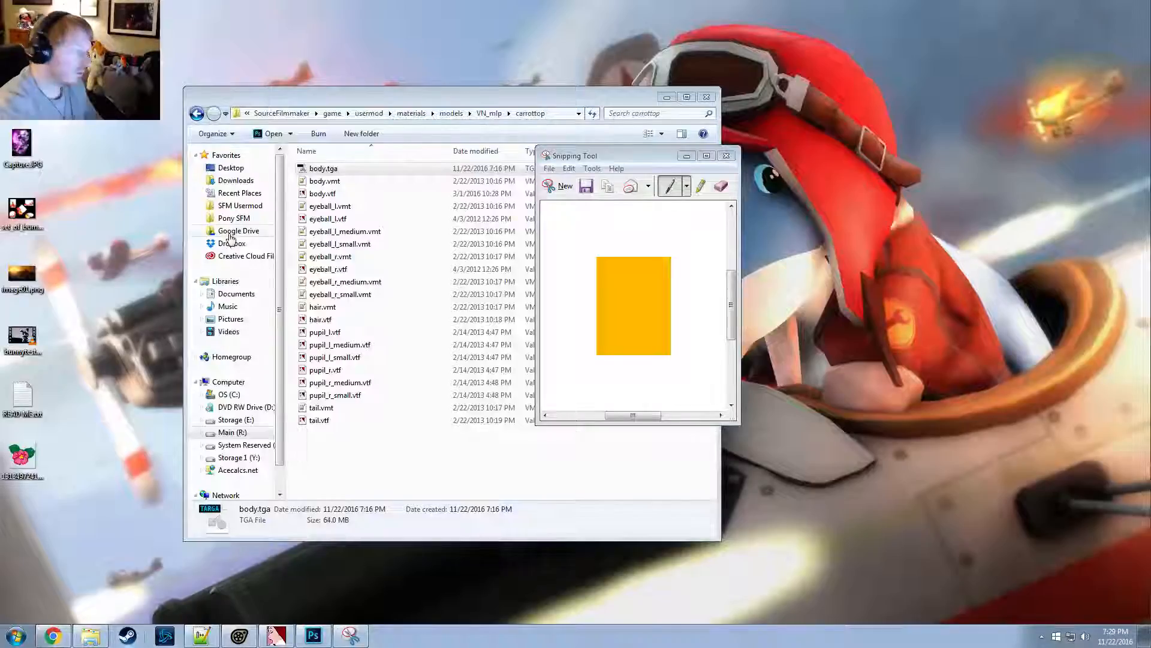
pyautogui.moveTo(23, 460); pyautogui.dragTo(564, 321)
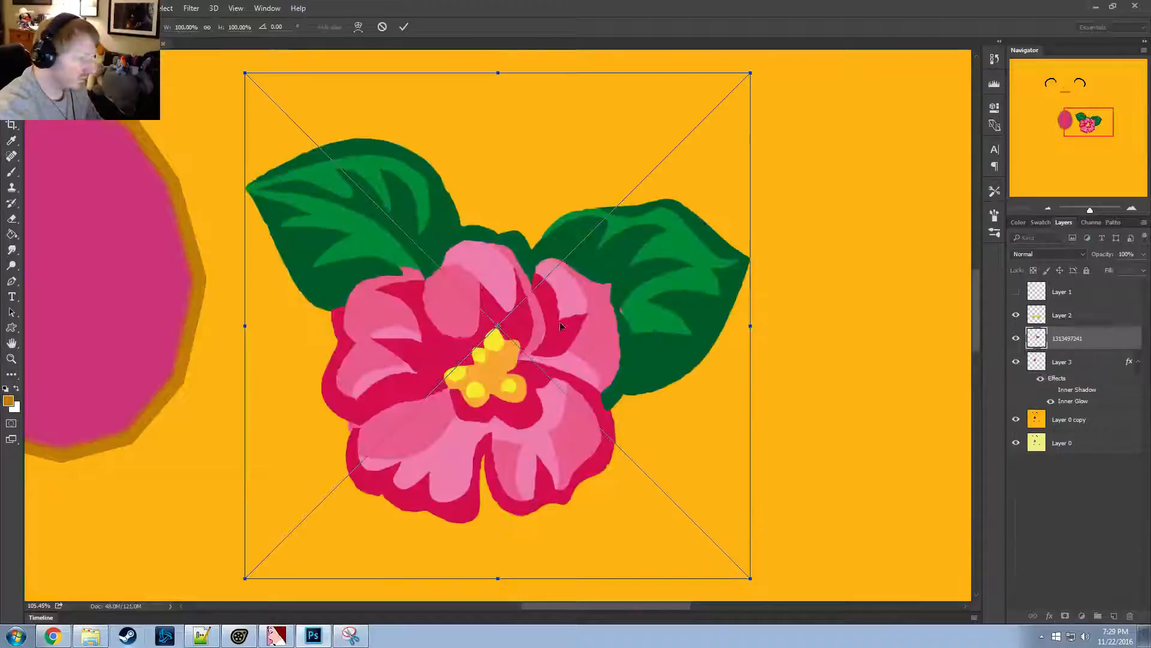
pyautogui.click(405, 27)
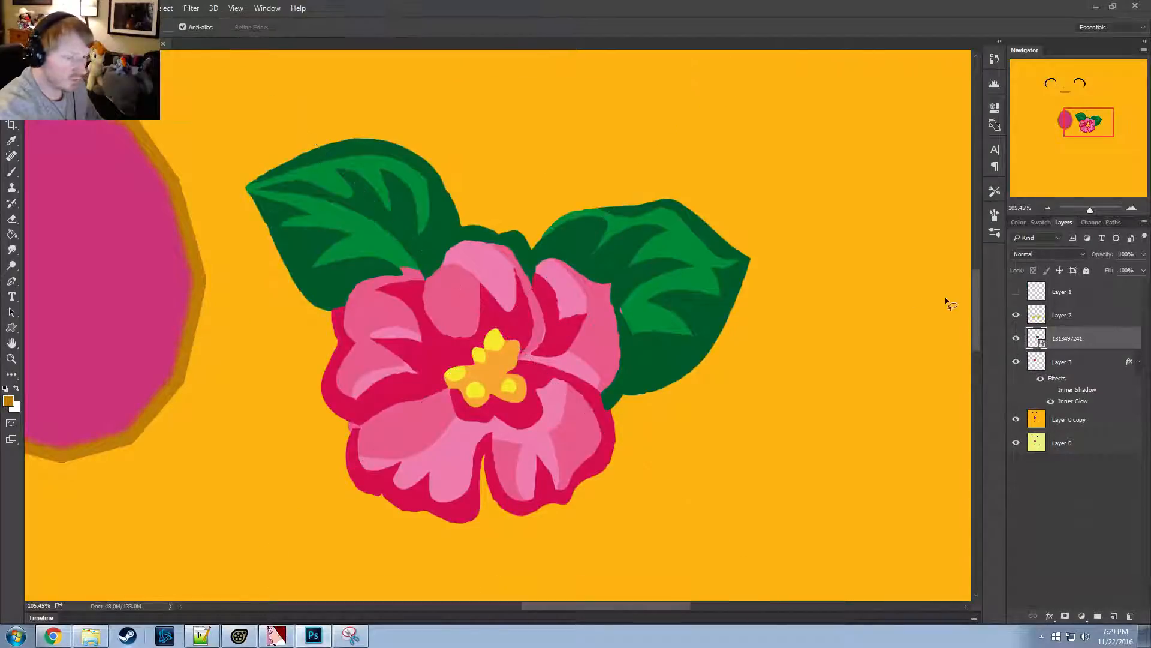
pyautogui.rightClick(1059, 339)
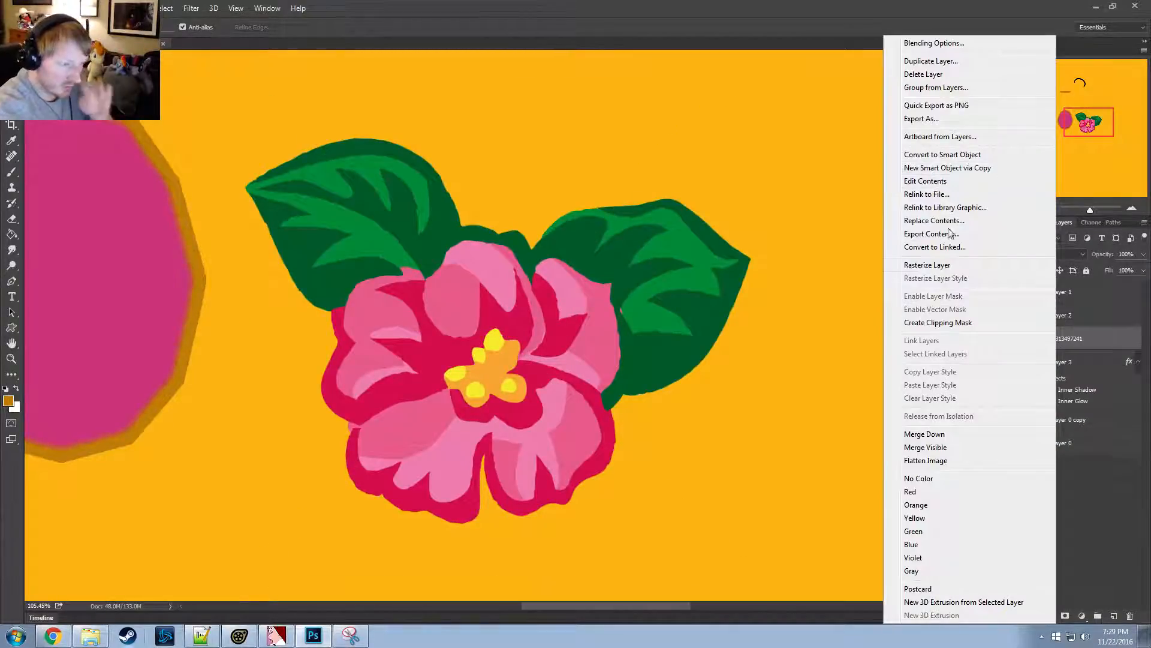
pyautogui.click(946, 265)
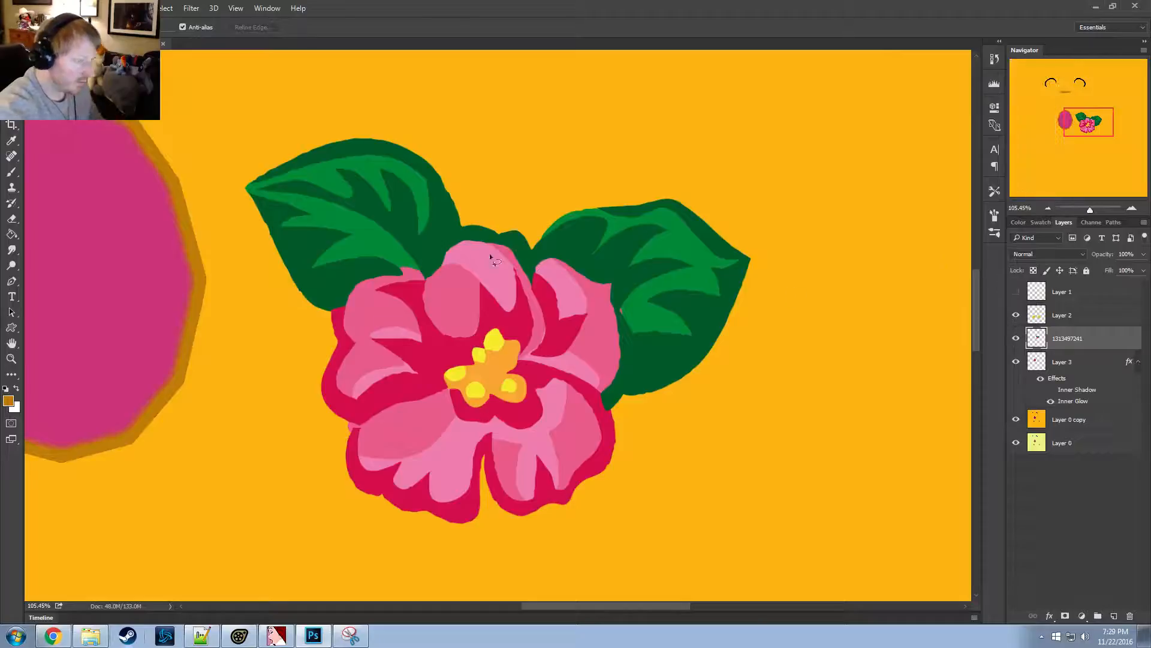
# Recolour the flower centre with Hue/Saturation, giving the Yellows a hue of -24, saturation of +51 and lightness of -50, and apply it
pyautogui.click(54, 8)
pyautogui.moveTo(78, 8)
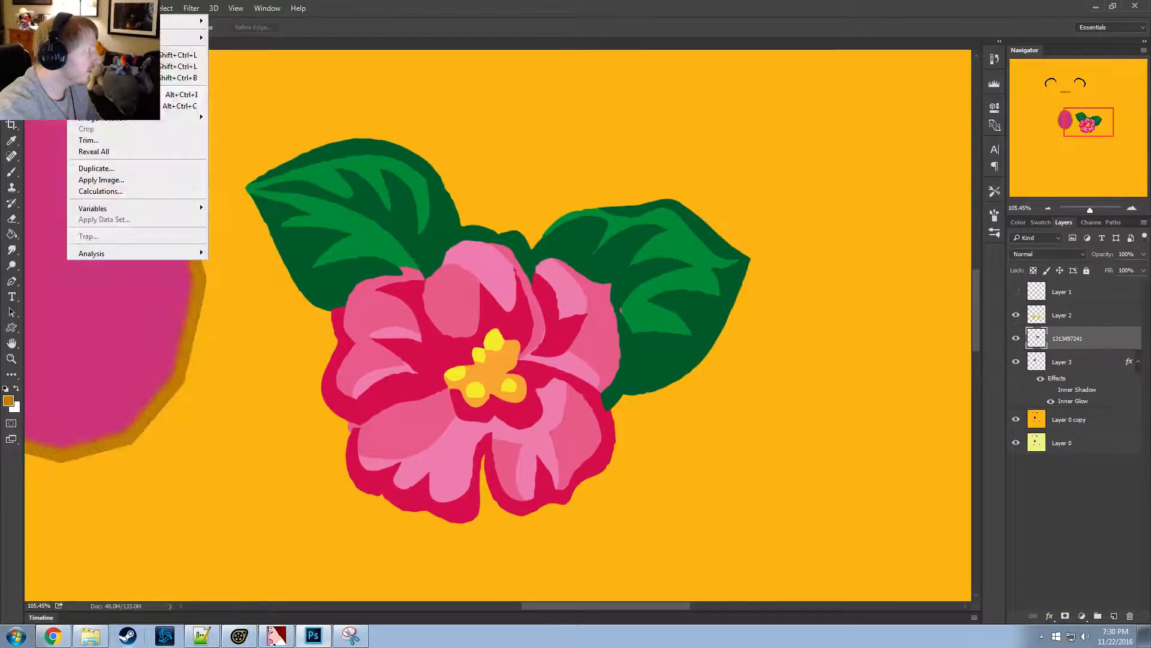
pyautogui.moveTo(120, 38)
pyautogui.click(244, 100)
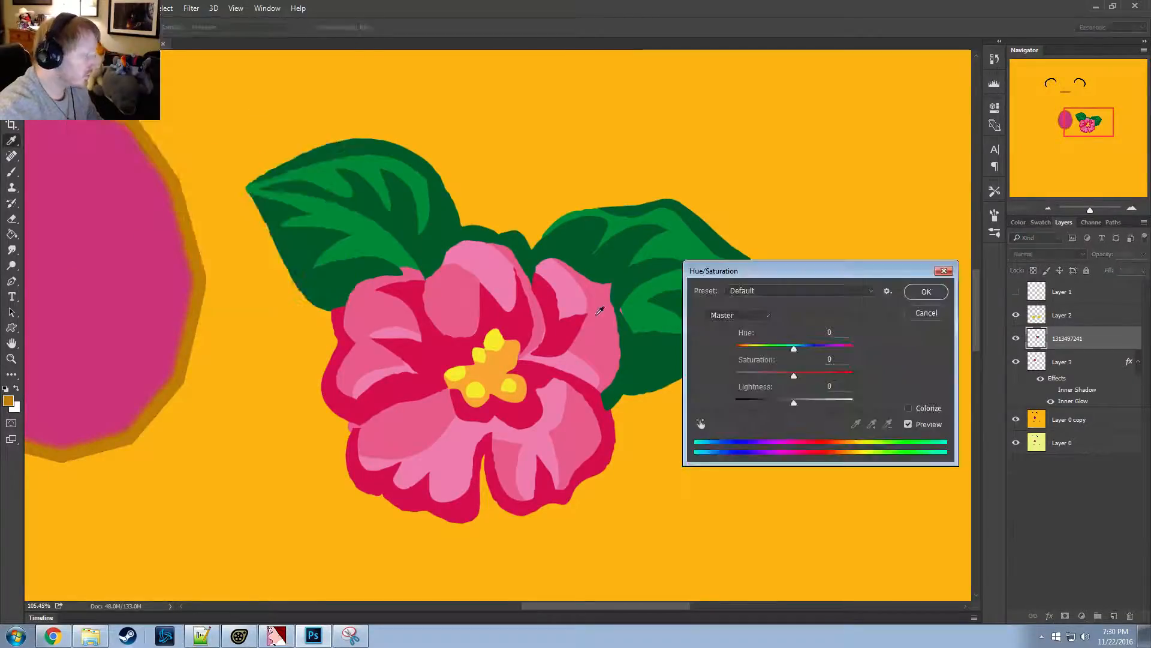
pyautogui.click(739, 315)
pyautogui.click(738, 343)
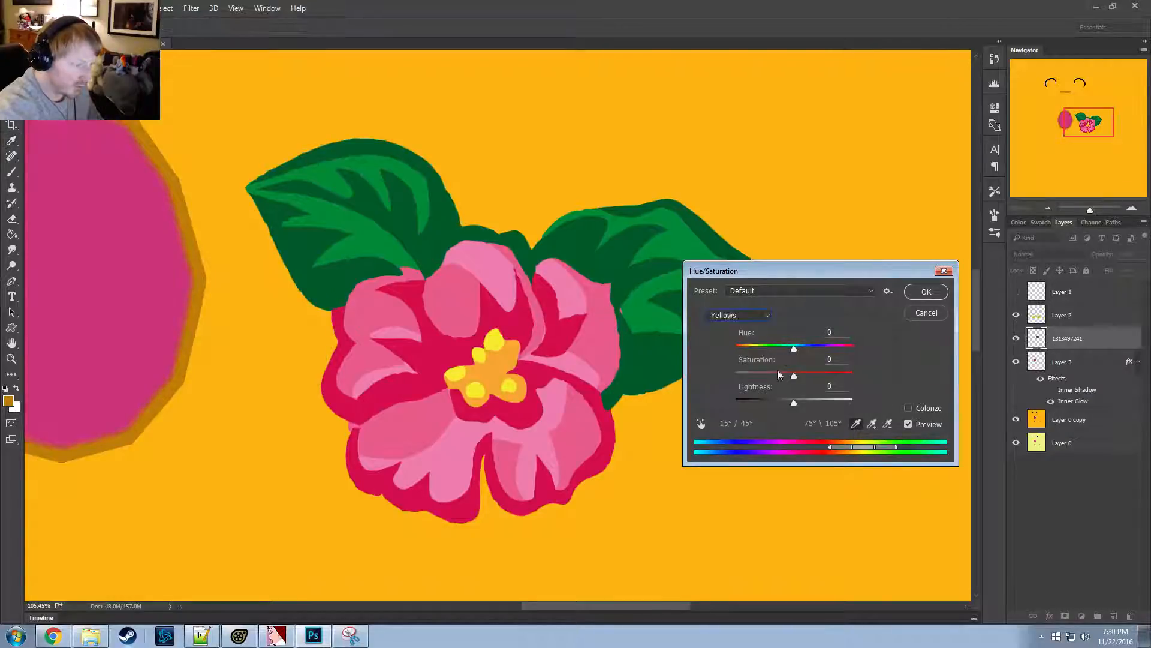
pyautogui.moveTo(793, 349)
pyautogui.mouseDown()
pyautogui.moveTo(772, 349)
pyautogui.moveTo(783, 350)
pyautogui.mouseUp()
pyautogui.moveTo(793, 401); pyautogui.dragTo(835, 377)
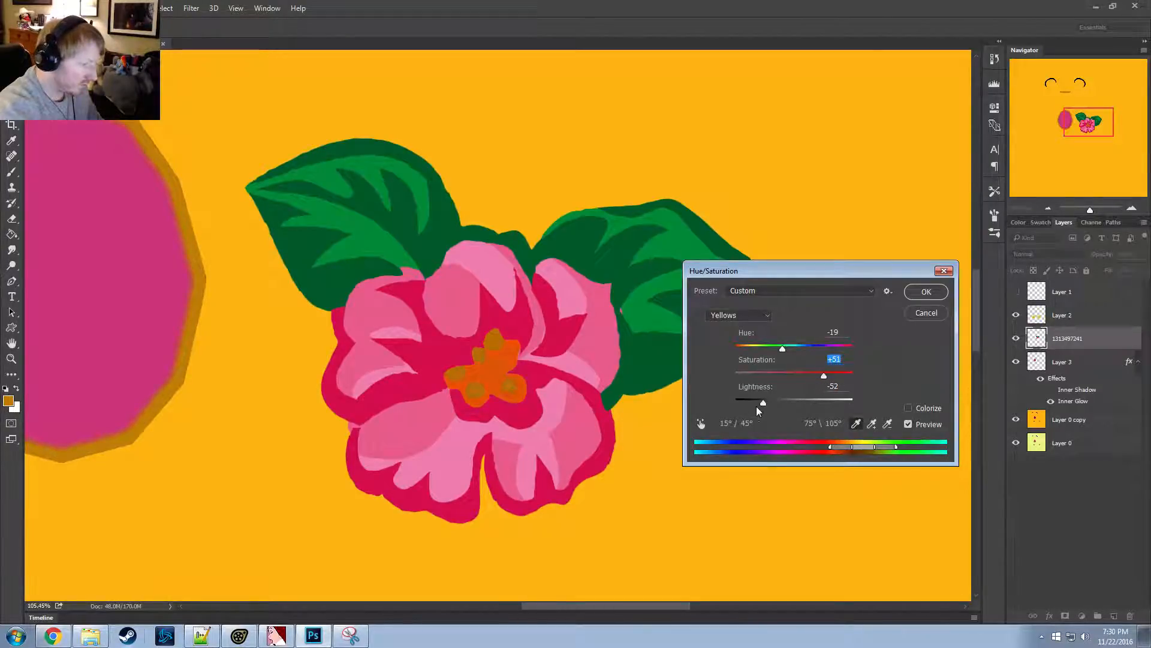
pyautogui.moveTo(758, 404); pyautogui.dragTo(765, 410)
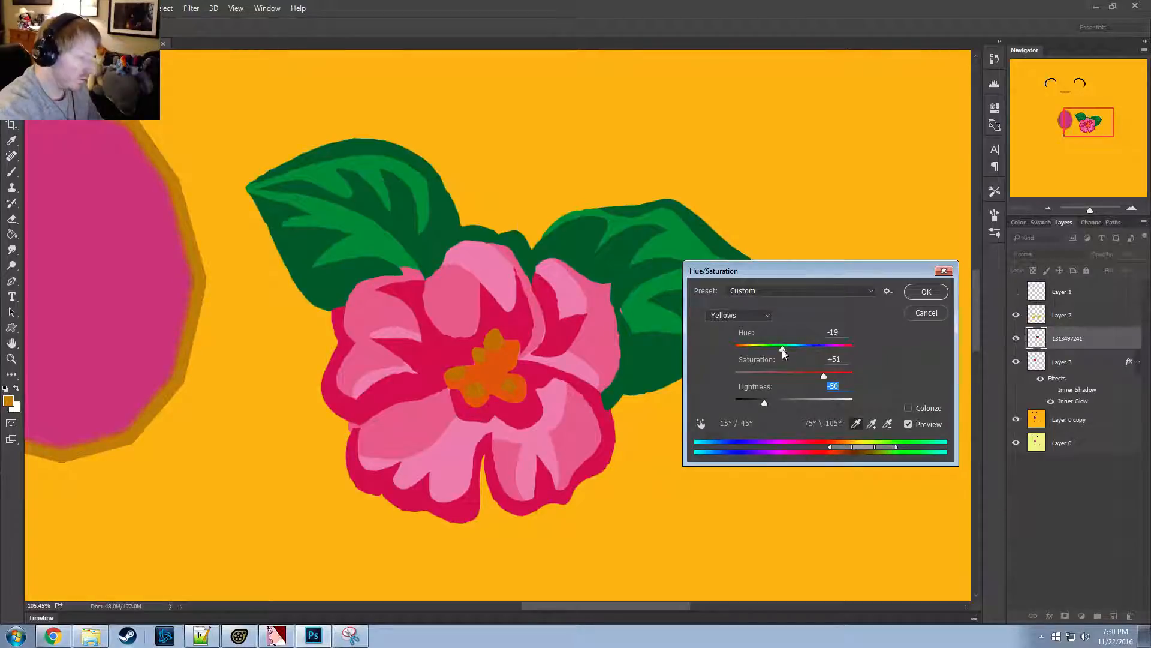
pyautogui.moveTo(782, 354); pyautogui.dragTo(779, 348)
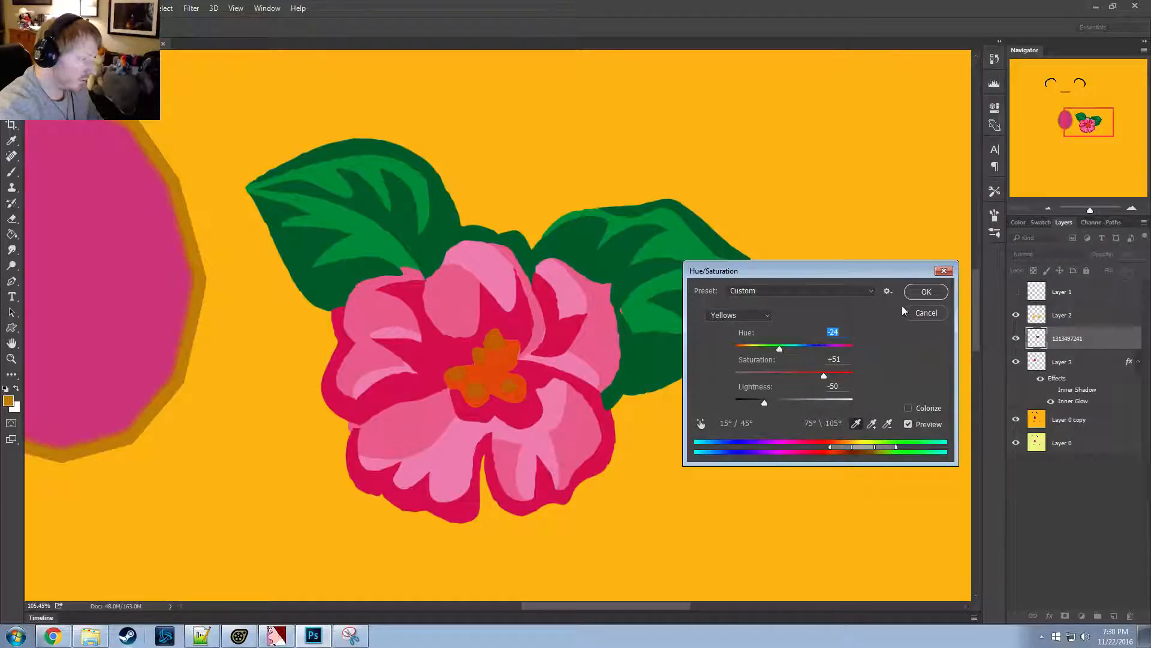
pyautogui.click(931, 294)
# Start another Hue/Saturation adjustment on the flower's Reds and shift the affected colour range to 300°/330° and 349°\19°
pyautogui.click(78, 8)
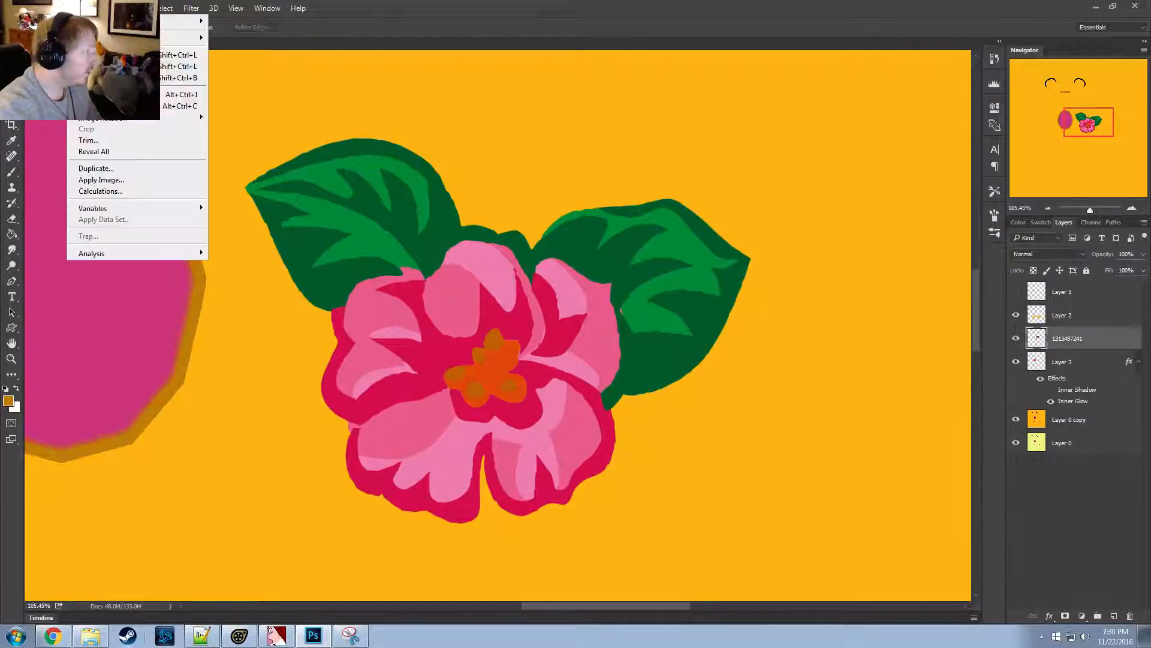
pyautogui.moveTo(180, 37)
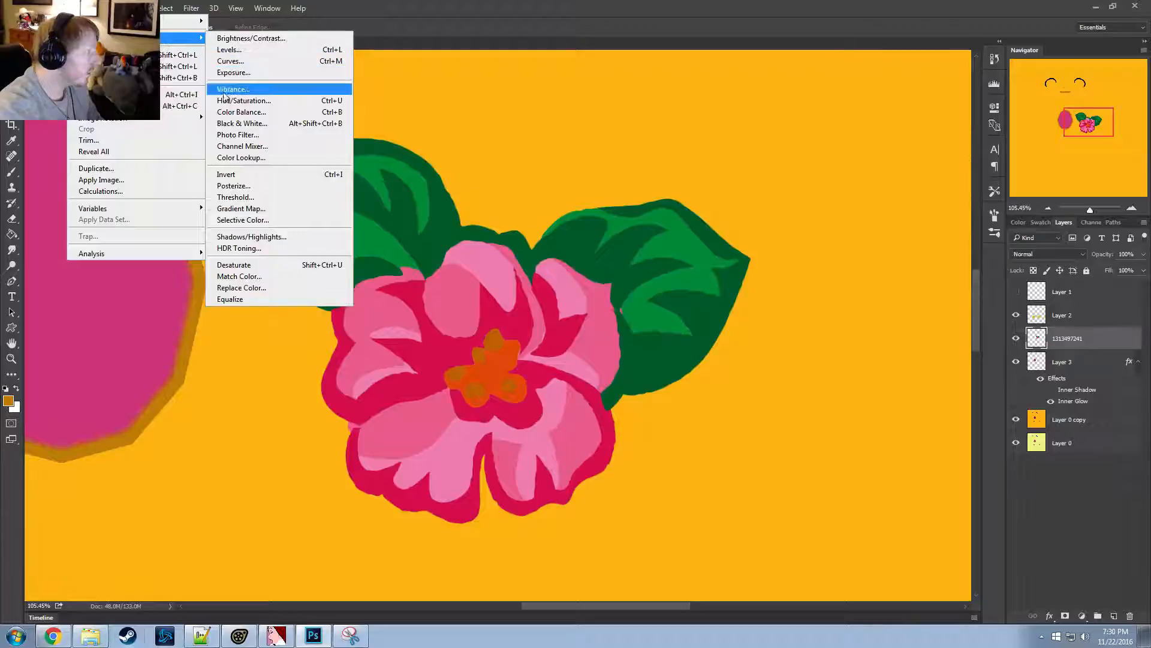
pyautogui.click(227, 100)
pyautogui.click(768, 316)
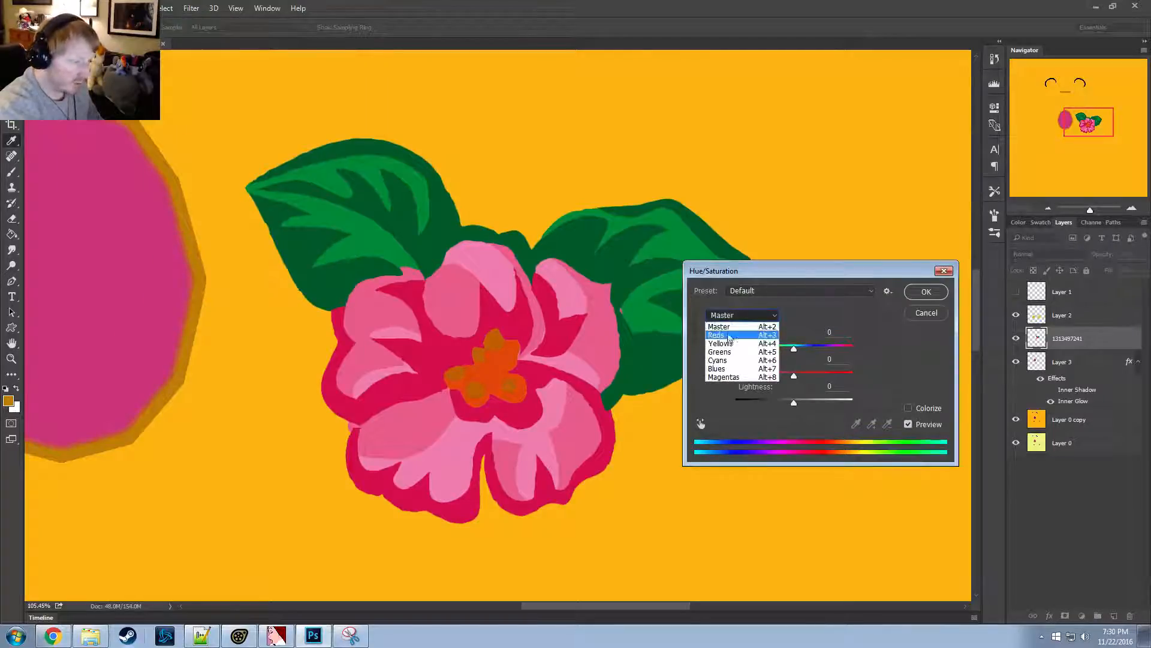
pyautogui.click(772, 327)
pyautogui.moveTo(794, 349)
pyautogui.mouseDown()
pyautogui.moveTo(767, 348)
pyautogui.moveTo(795, 359)
pyautogui.mouseUp()
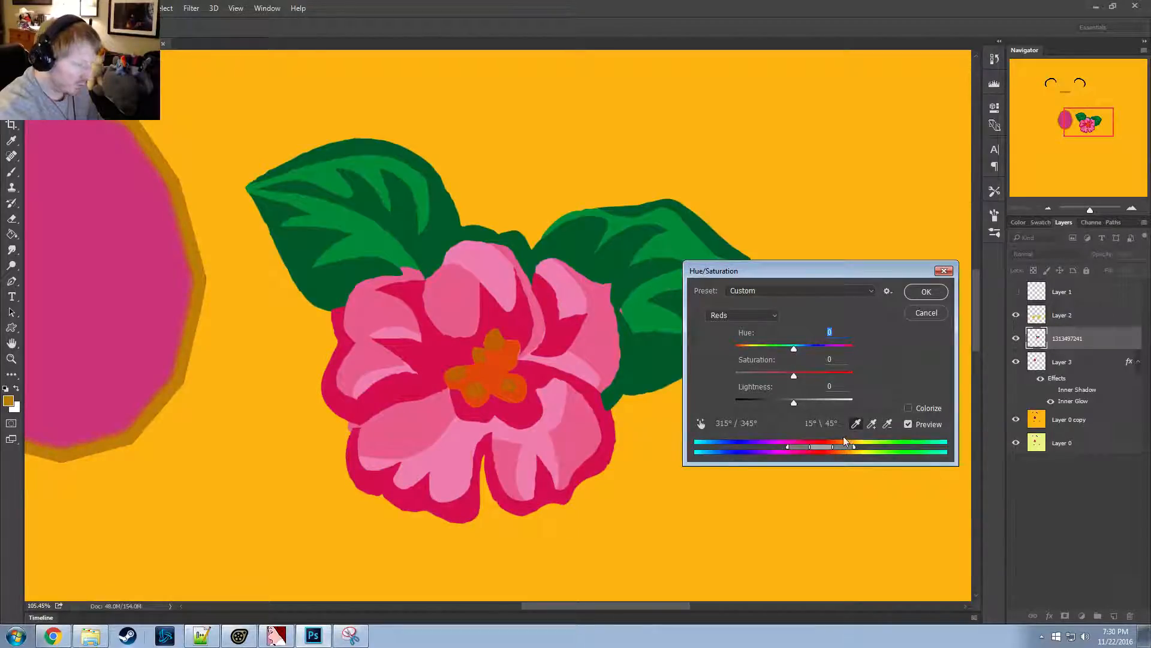
pyautogui.moveTo(819, 451)
pyautogui.mouseDown()
pyautogui.moveTo(845, 450)
pyautogui.moveTo(828, 450)
pyautogui.mouseUp()
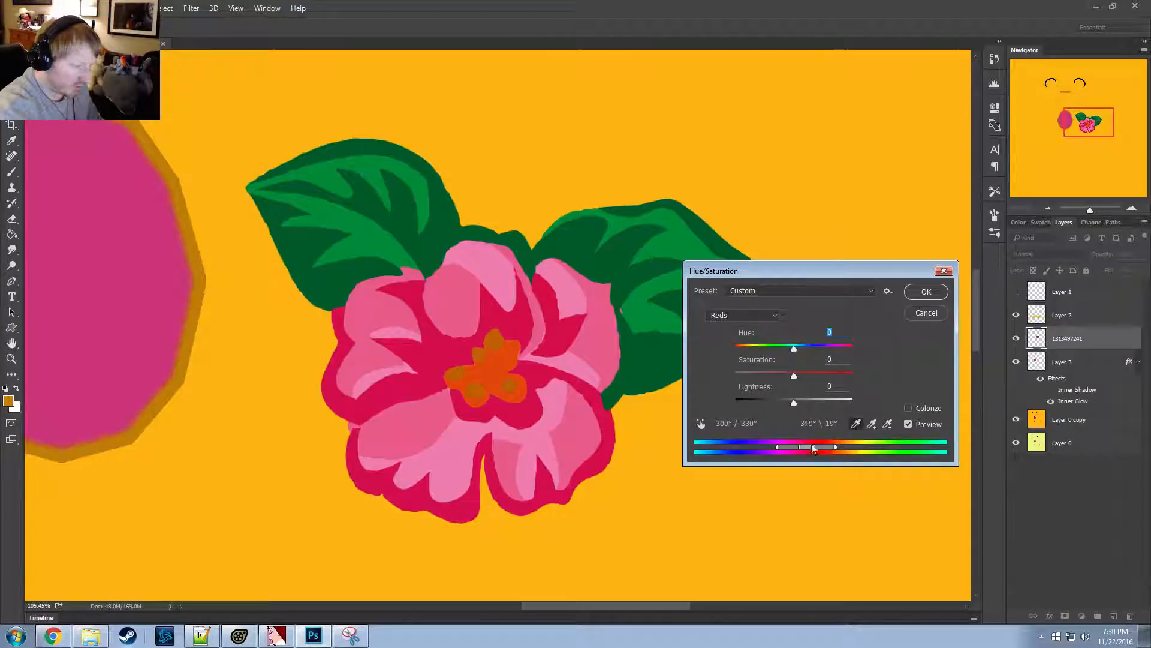
# Try a hue of +60, saturation of +66 and lightness of -19 on the flower's Reds
pyautogui.moveTo(794, 348); pyautogui.dragTo(784, 400)
pyautogui.click(814, 373)
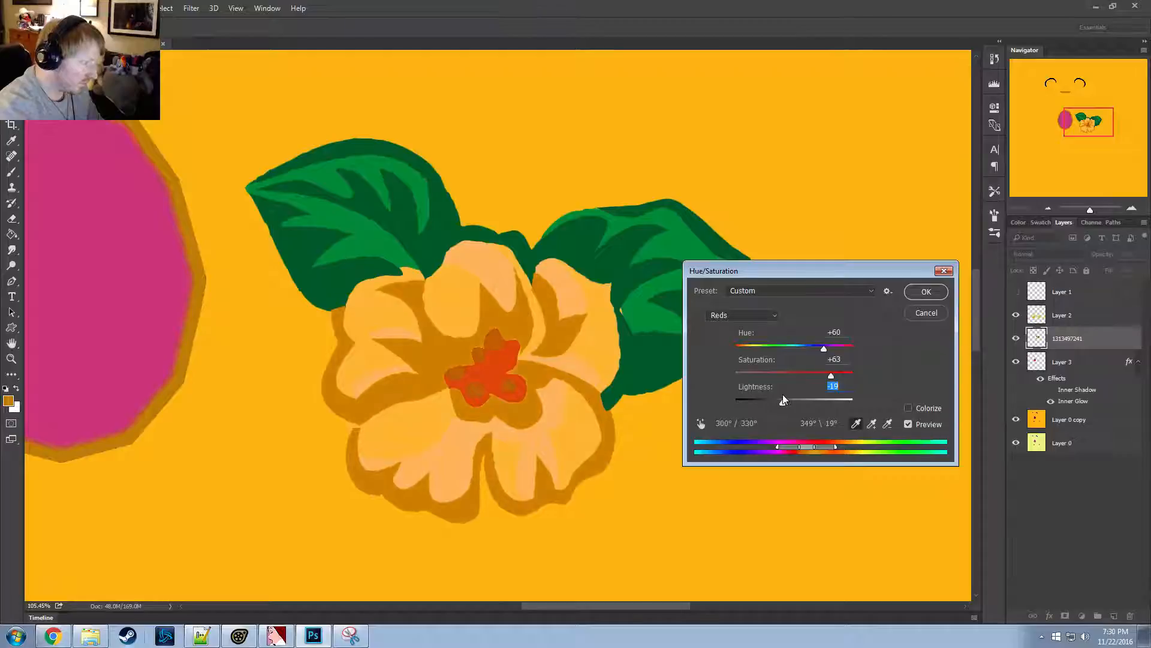
pyautogui.click(826, 376)
pyautogui.moveTo(821, 376); pyautogui.dragTo(833, 379)
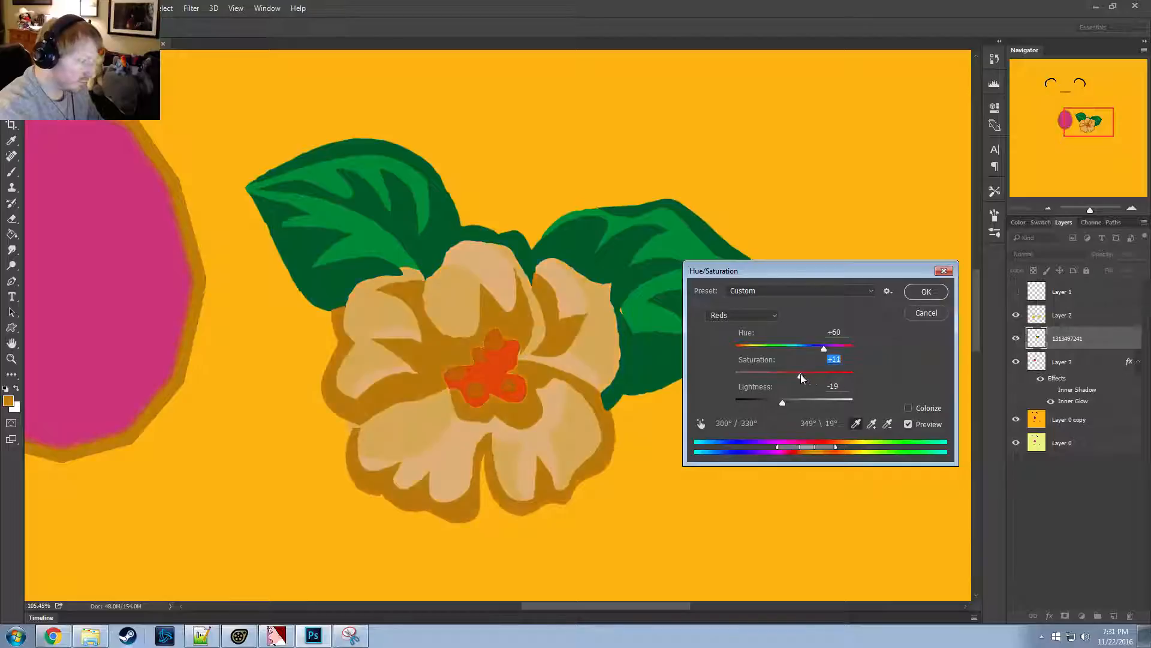
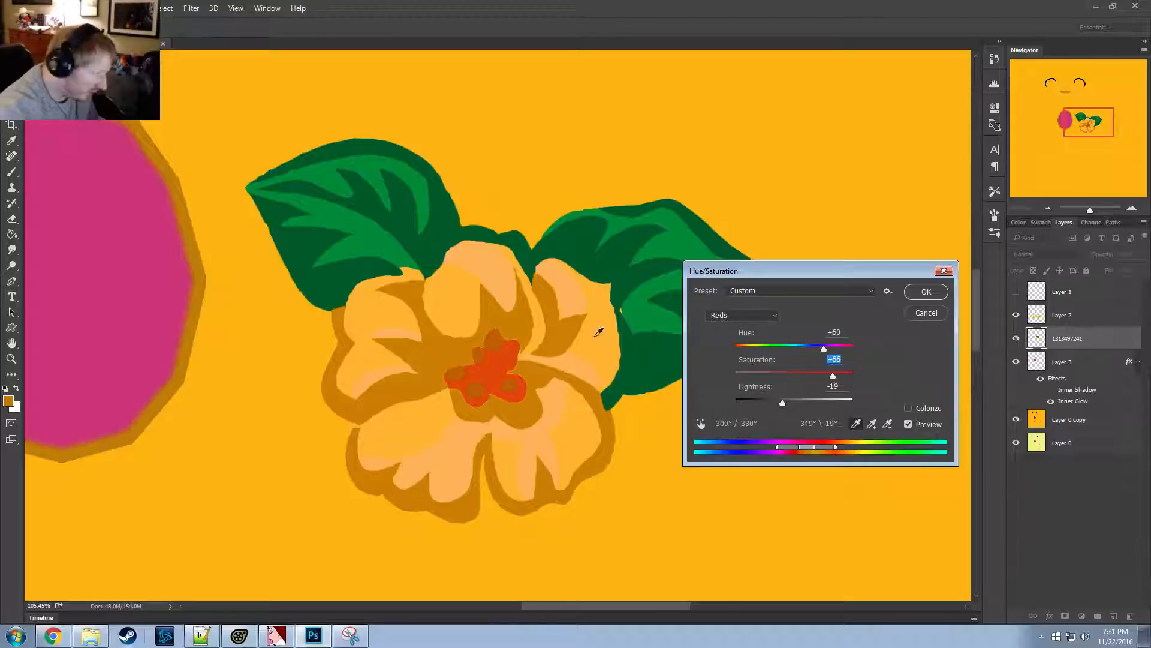
# Try yellower petals with the Reds' hue at +68, saturation at +99 and lightness at -14
pyautogui.click(824, 349)
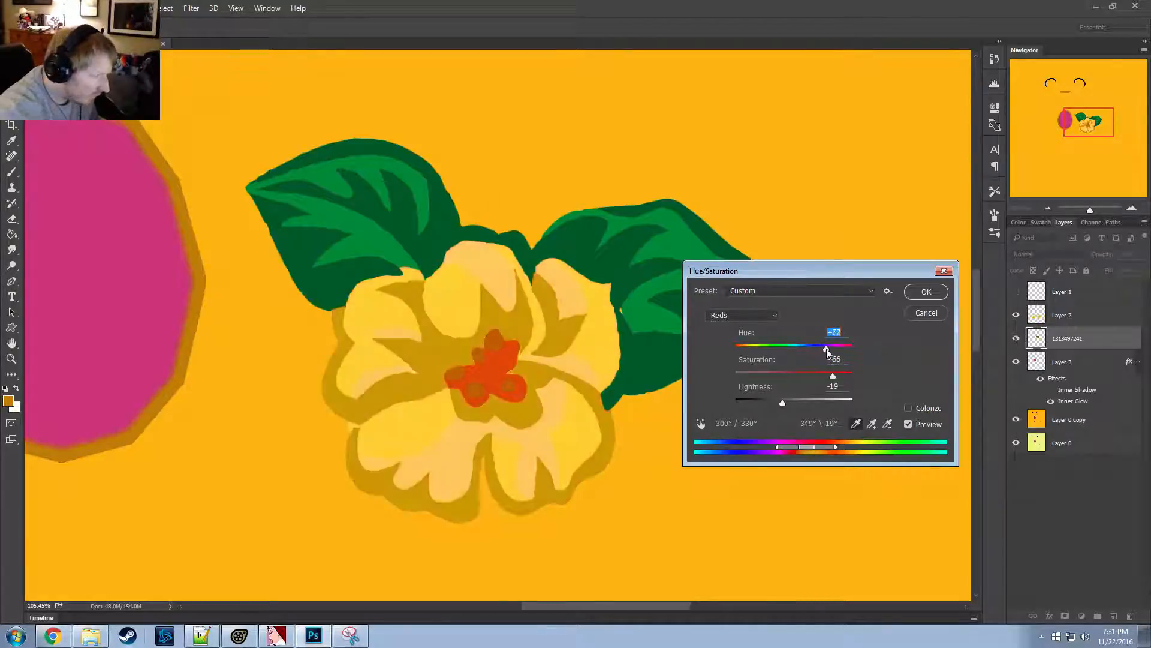
pyautogui.moveTo(824, 350); pyautogui.dragTo(824, 349)
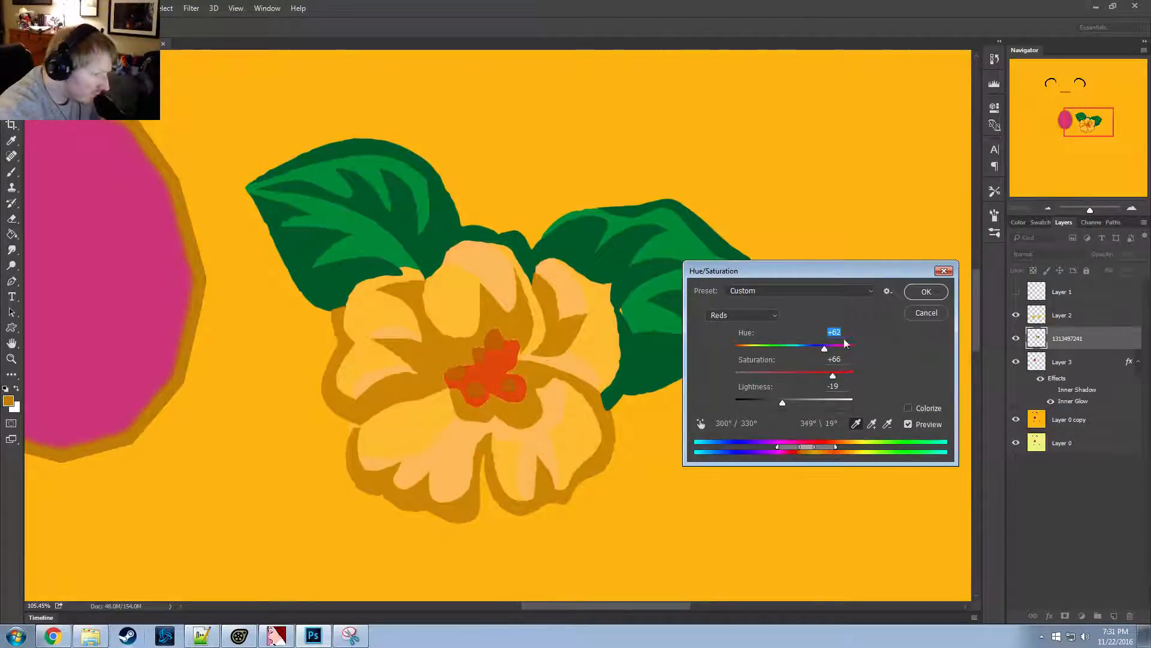
pyautogui.click(849, 332)
pyautogui.scroll(5, 849, 333)
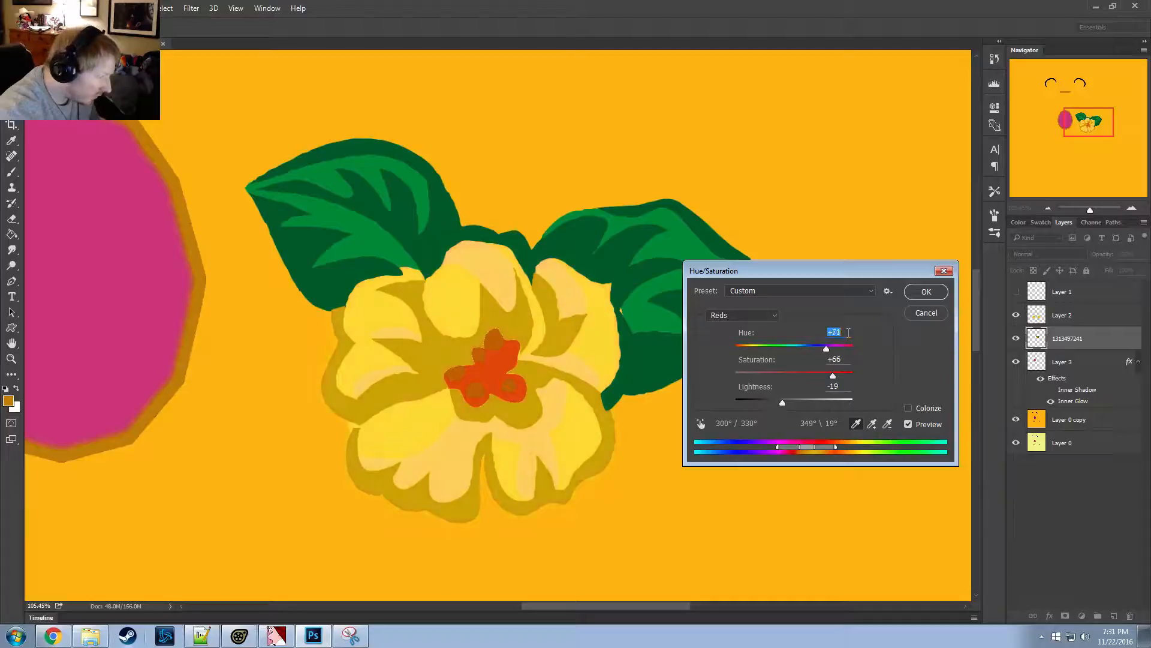
pyautogui.scroll(-4, 849, 333)
pyautogui.scroll(-2, 849, 332)
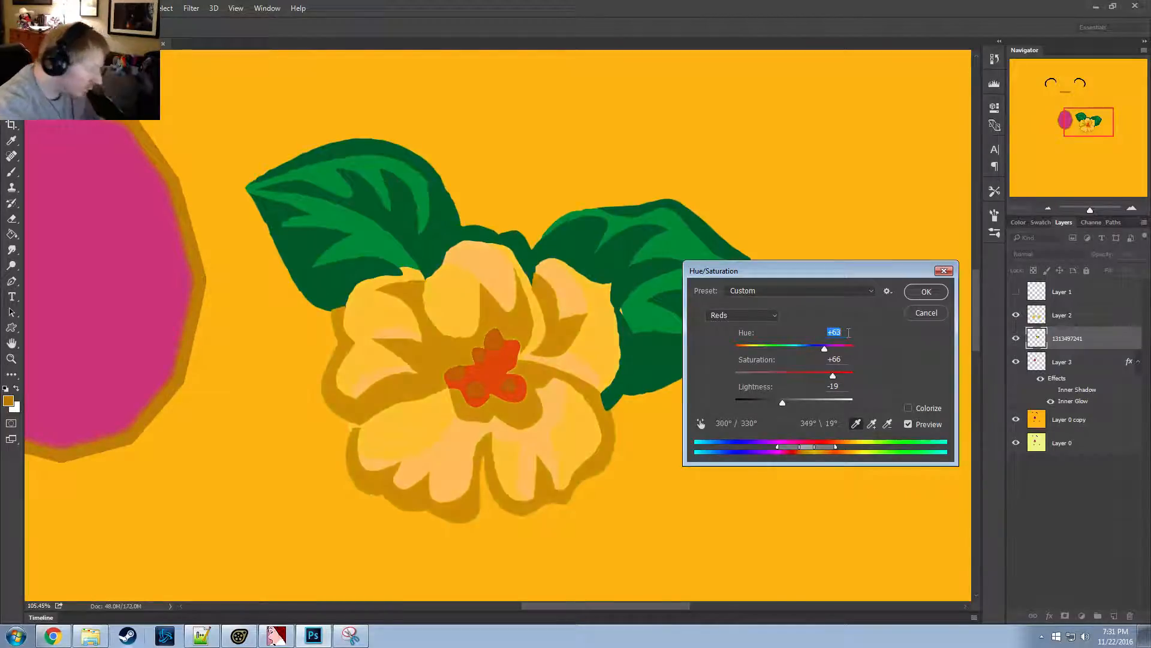
pyautogui.scroll(1, 851, 333)
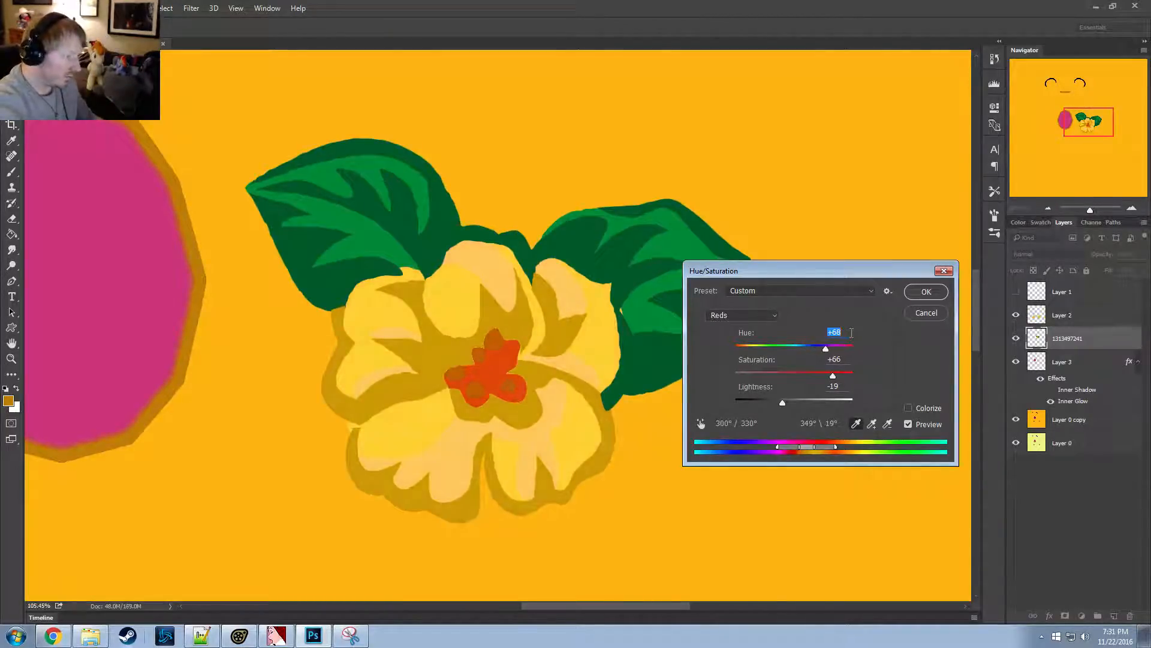
pyautogui.click(853, 375)
pyautogui.moveTo(792, 406)
pyautogui.mouseDown()
pyautogui.moveTo(832, 408)
pyautogui.moveTo(786, 400)
pyautogui.mouseUp()
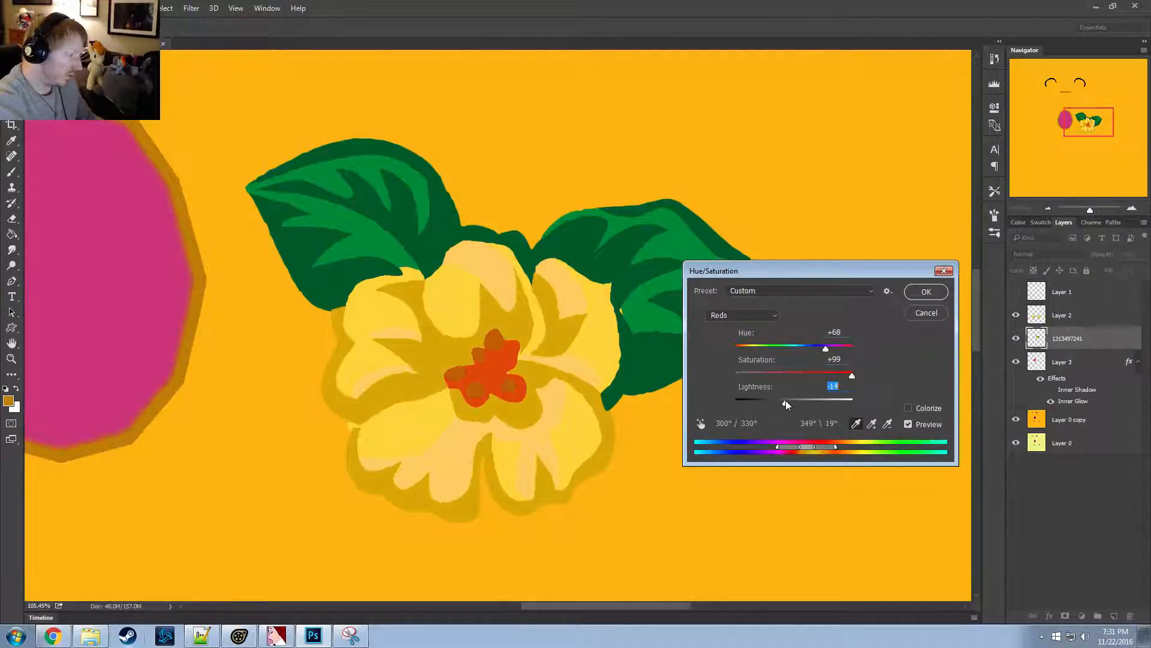
# Fine-tune the Reds' hue in small increments up to +80 to compare yellow petal shades
pyautogui.click(837, 333)
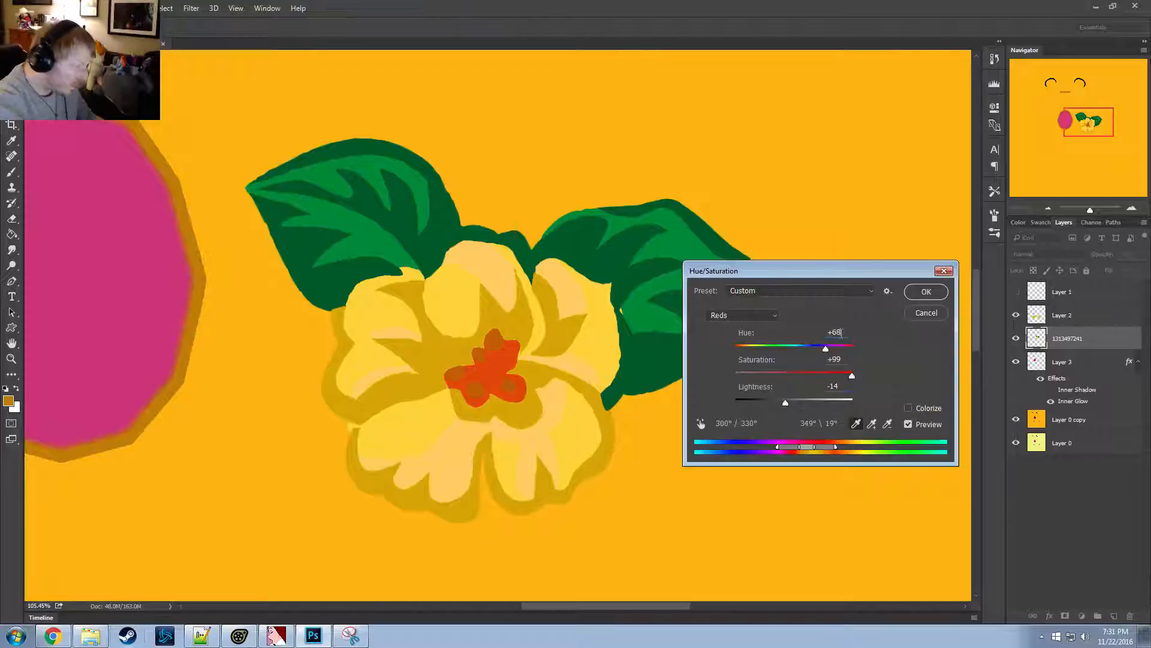
pyautogui.press('Down')
pyautogui.press('Down')
pyautogui.press('Down')
pyautogui.press('Up')
pyautogui.press('Up')
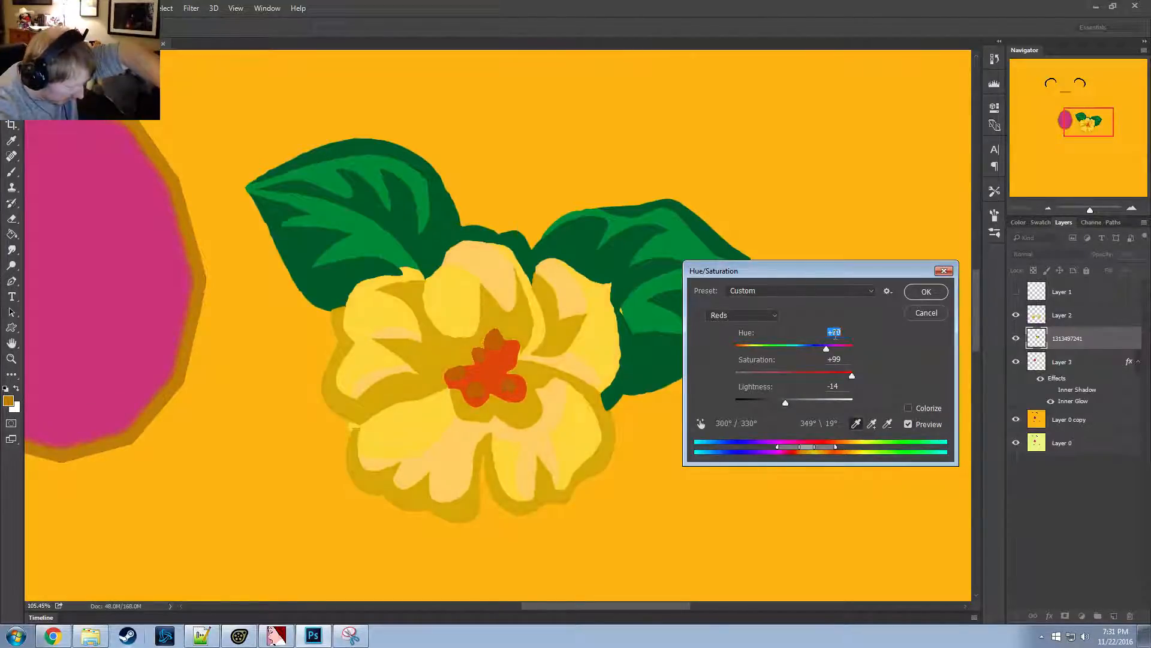
pyautogui.press('Up')
pyautogui.press('Up')
pyautogui.press('Up')
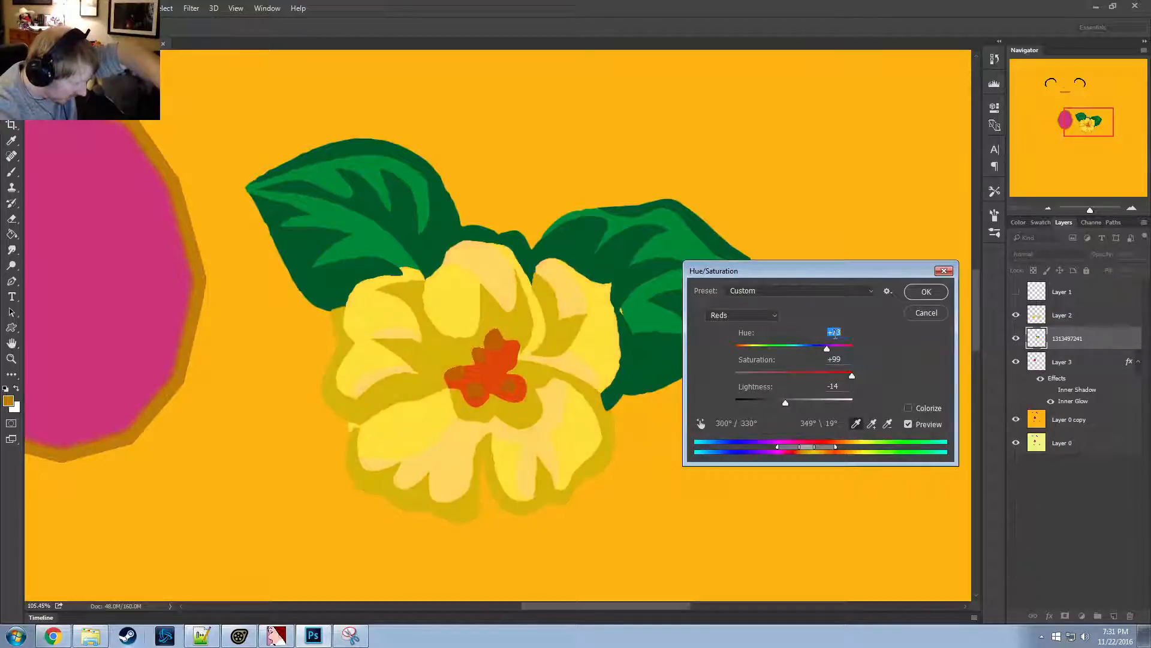
pyautogui.press('Down')
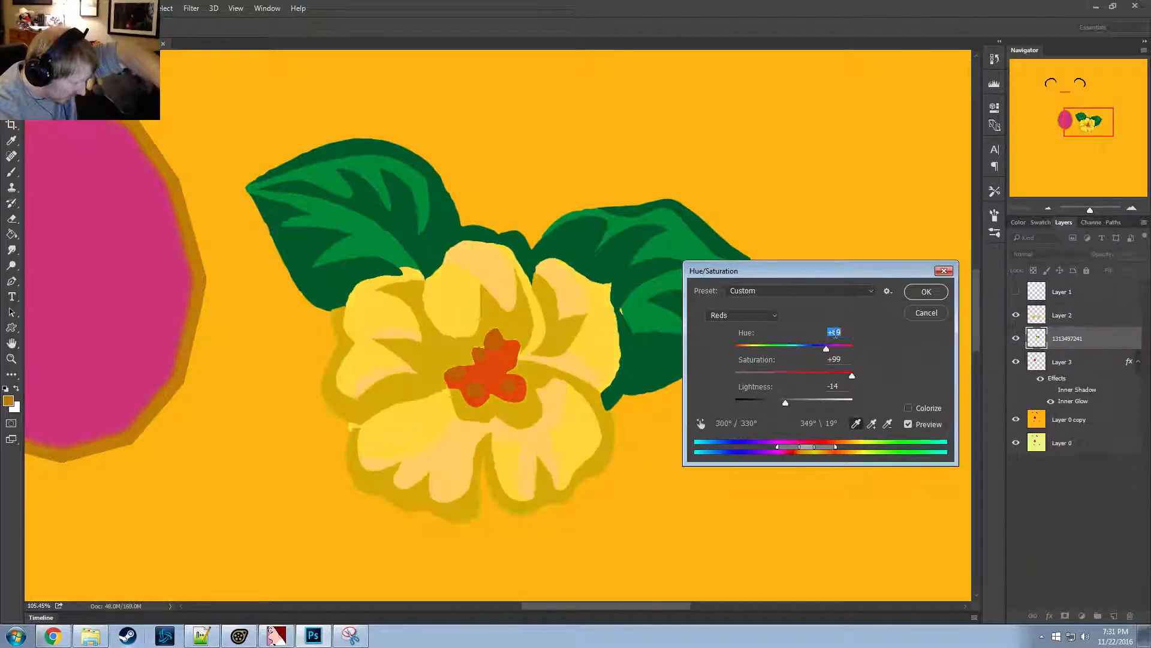
pyautogui.press('Up')
pyautogui.press('Up')
pyautogui.press('Up')
pyautogui.press('Up')
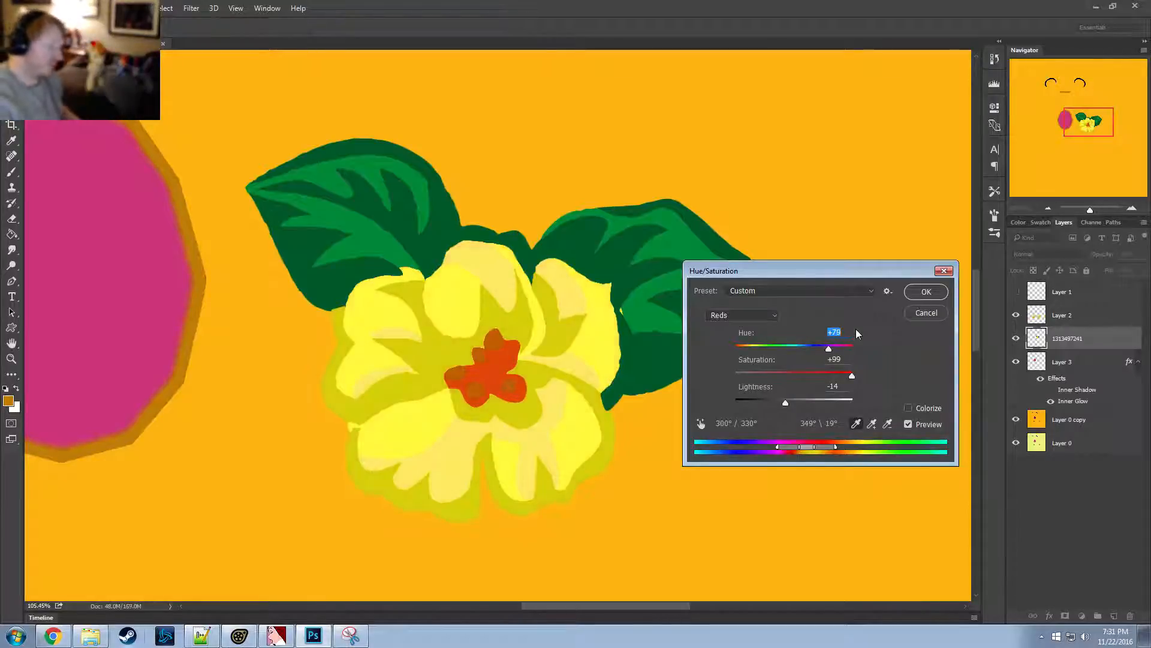
pyautogui.press('Down')
pyautogui.press('Down')
pyautogui.press('Down')
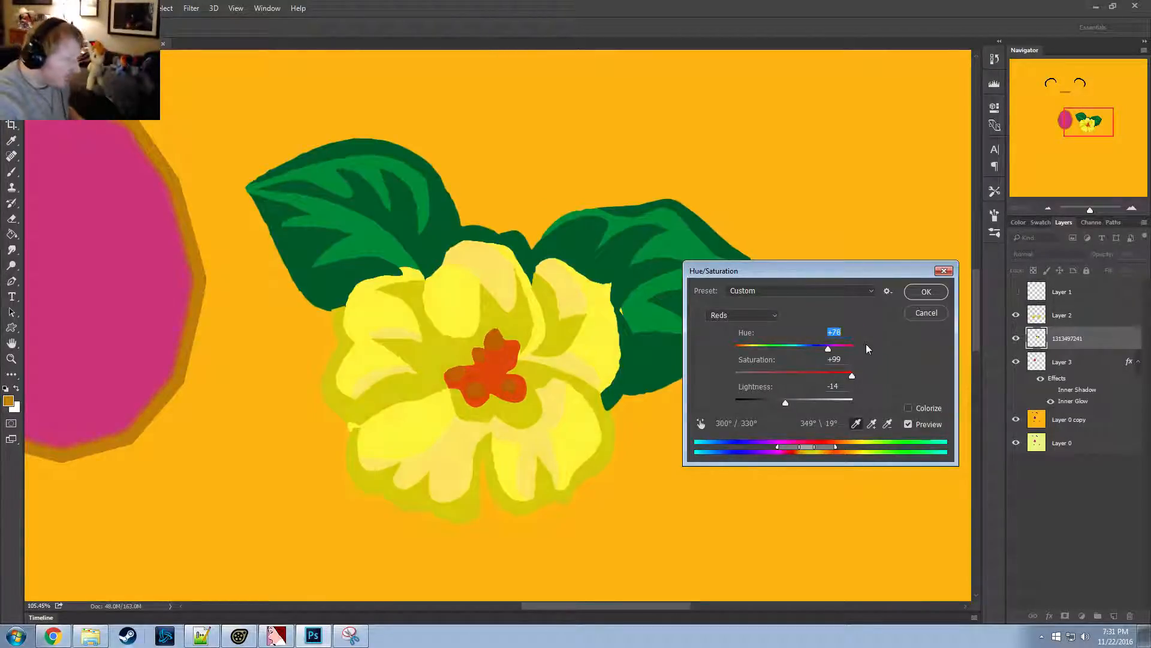
pyautogui.press('Up')
pyautogui.press('Up')
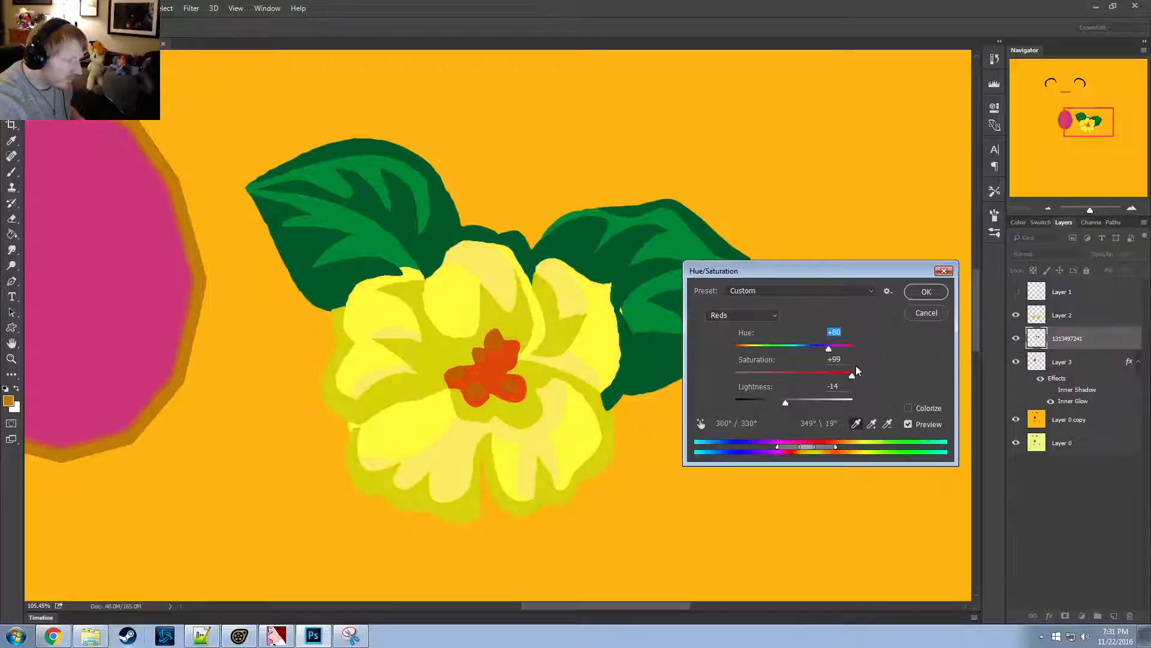
# Set the Reds to hue +71, saturation +86 and lightness +15, and apply the adjustment to the flower
pyautogui.moveTo(852, 373); pyautogui.dragTo(821, 375)
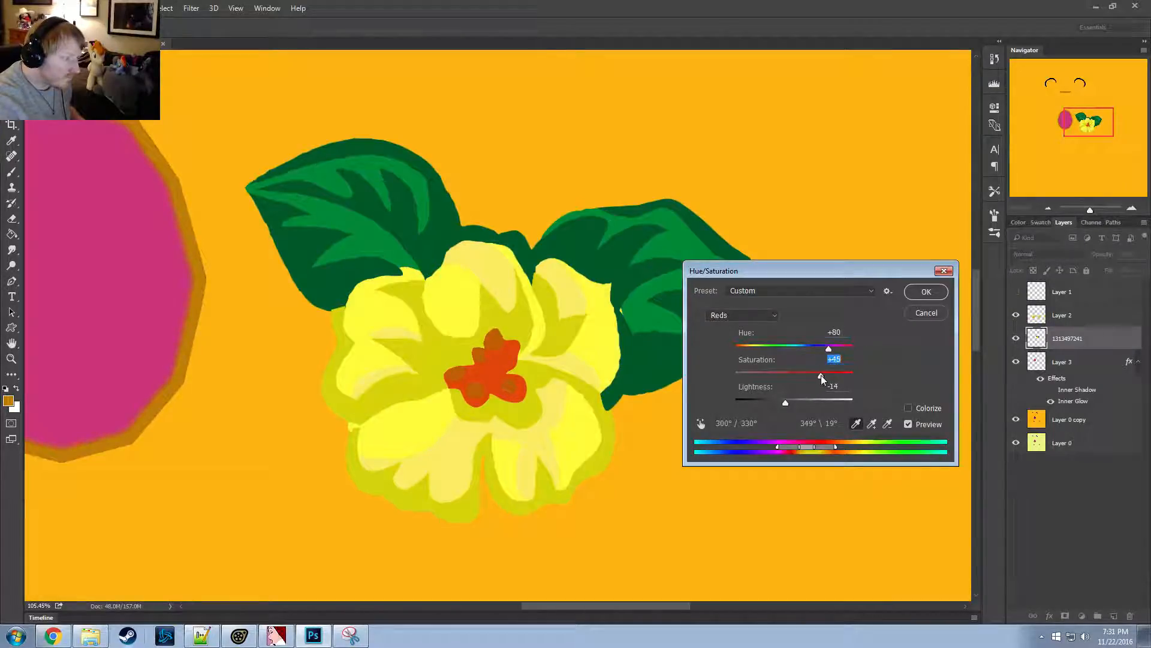
pyautogui.click(849, 336)
pyautogui.press('Down')
pyautogui.press('Down')
pyautogui.press('Down')
pyautogui.press('Down')
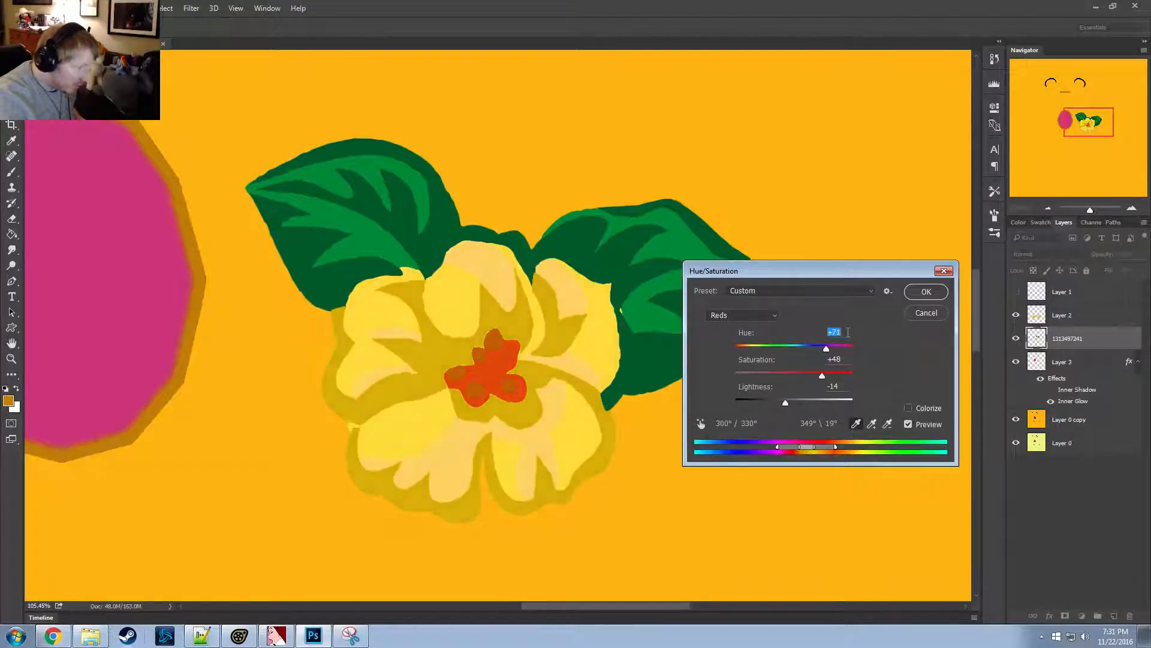
pyautogui.click(845, 374)
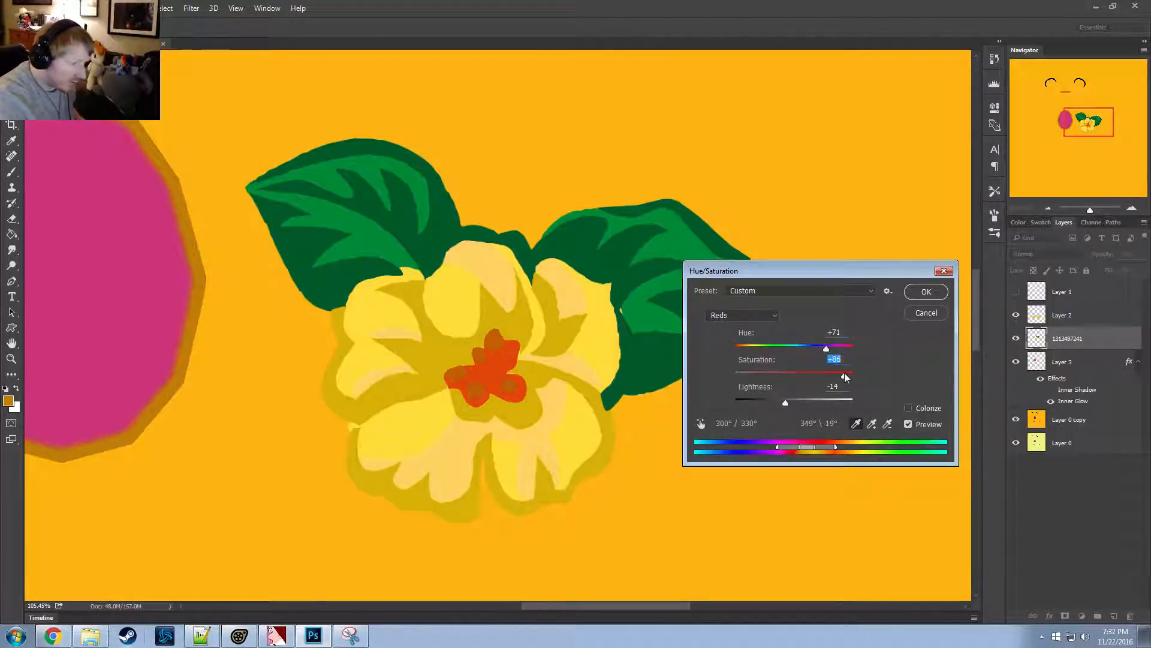
pyautogui.click(810, 400)
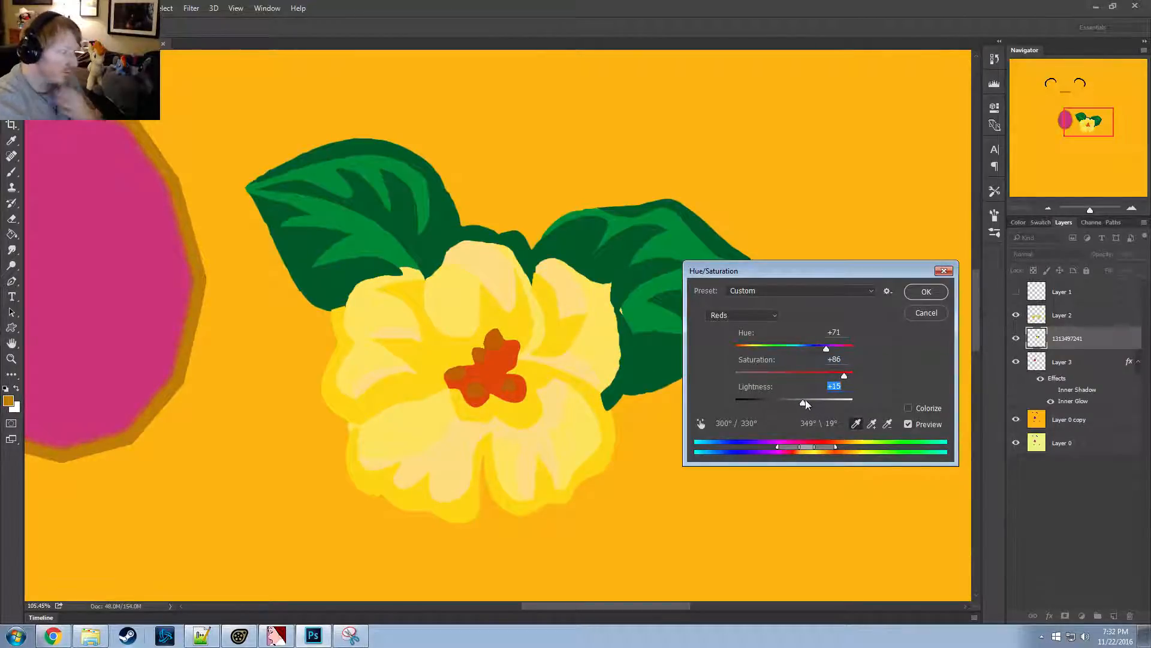
pyautogui.press('Return')
# Hide Layer 2 to uncover the two chilli pepper motifs beneath it, leaving Layer 3 visible
pyautogui.hotkey('ctrl', '0')
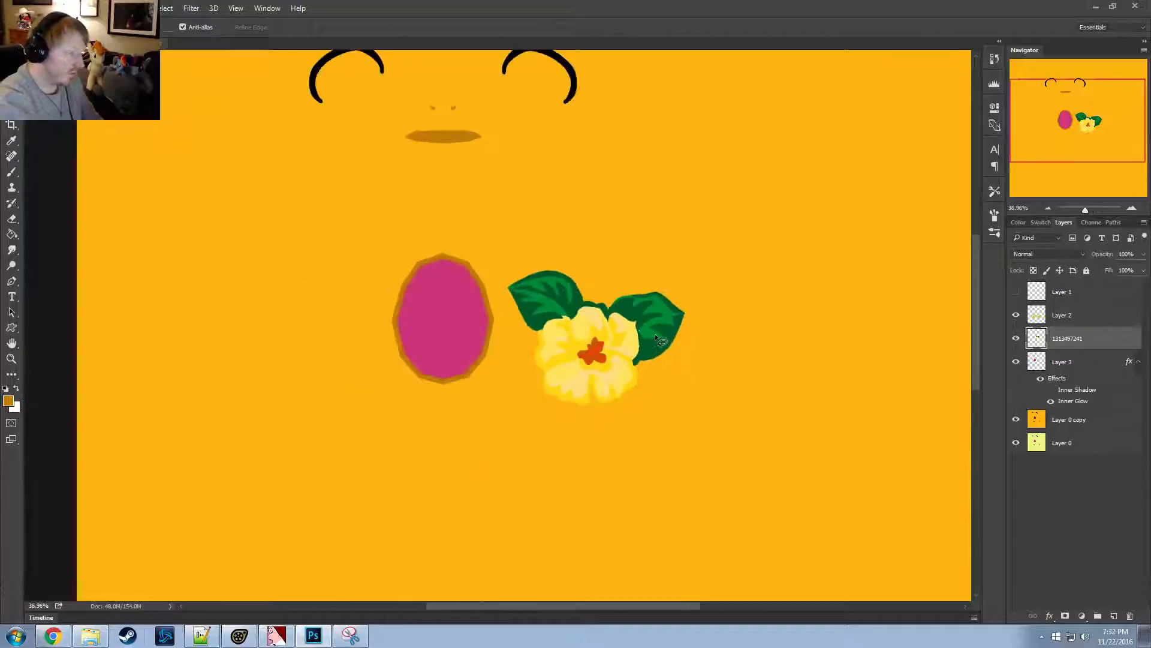
pyautogui.keyDown('alt'); pyautogui.scroll(1, 656, 332); pyautogui.keyUp('alt')
pyautogui.keyDown('alt'); pyautogui.scroll(-2, 628, 337); pyautogui.keyUp('alt')
pyautogui.keyDown('alt'); pyautogui.scroll(3, 641, 331); pyautogui.keyUp('alt')
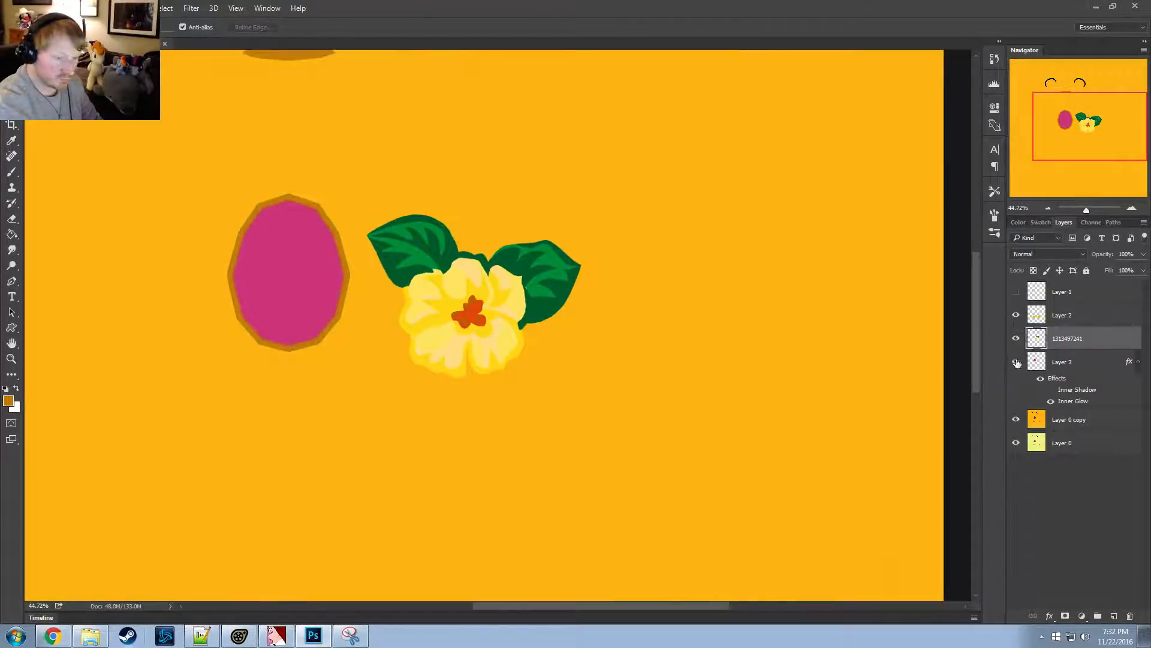
pyautogui.click(1016, 361)
pyautogui.click(1016, 362)
pyautogui.click(1016, 314)
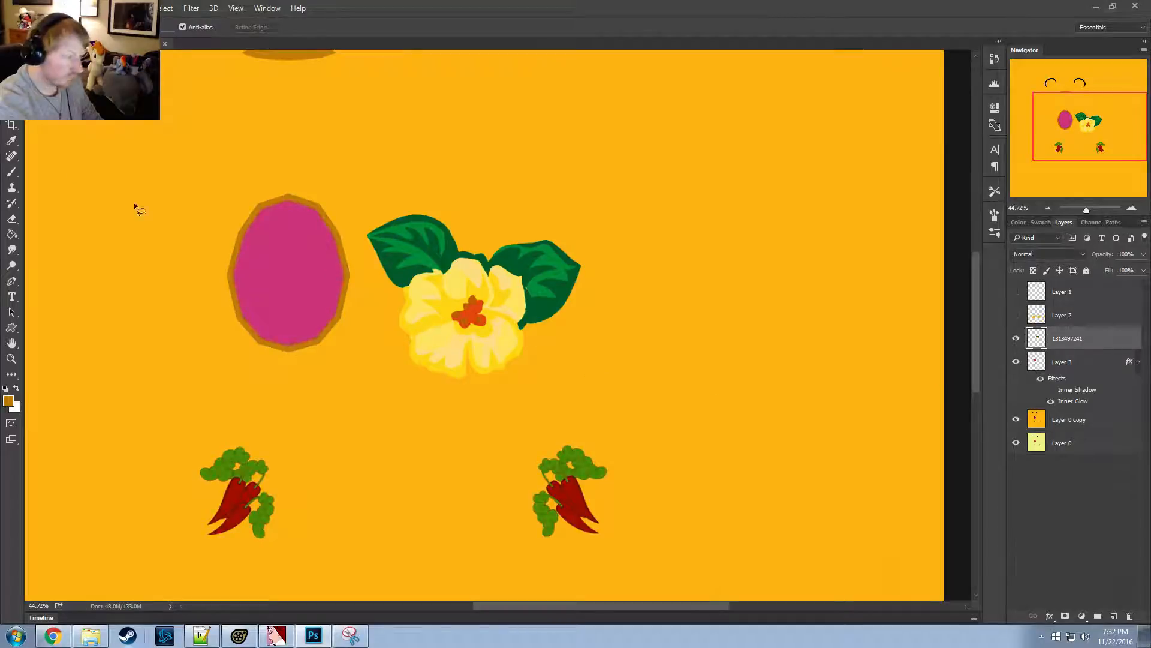
# Scale the flower to about 53.5%, place it over the right-hand chilli pepper motif and commit the transform
pyautogui.press('v')
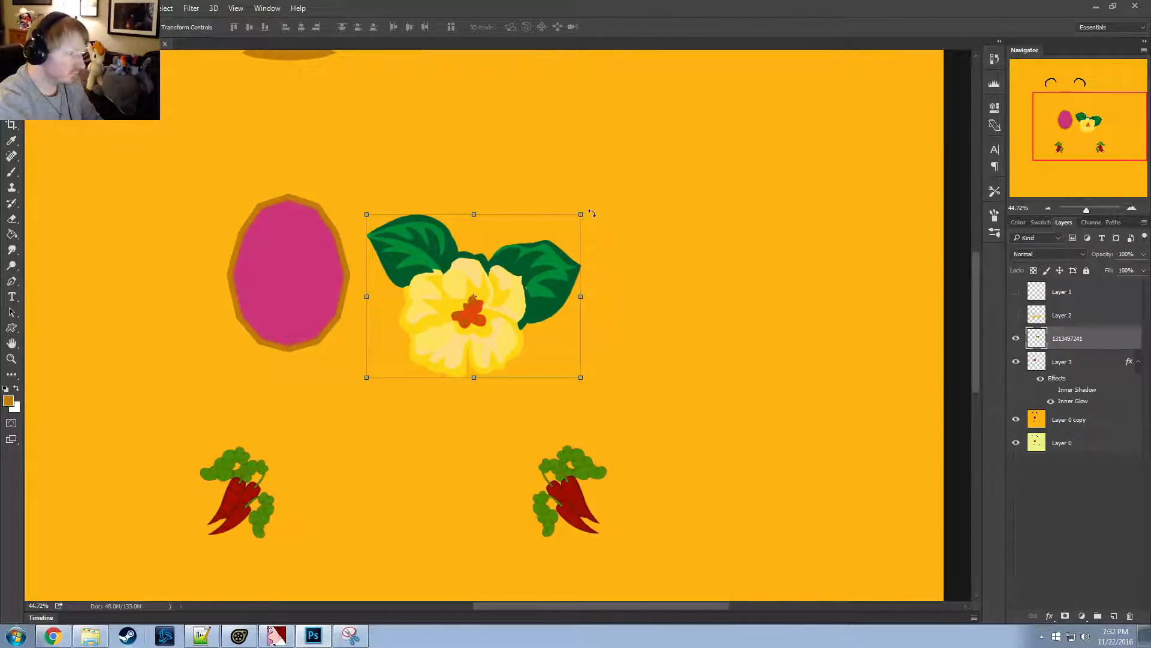
pyautogui.moveTo(583, 215); pyautogui.dragTo(480, 282)
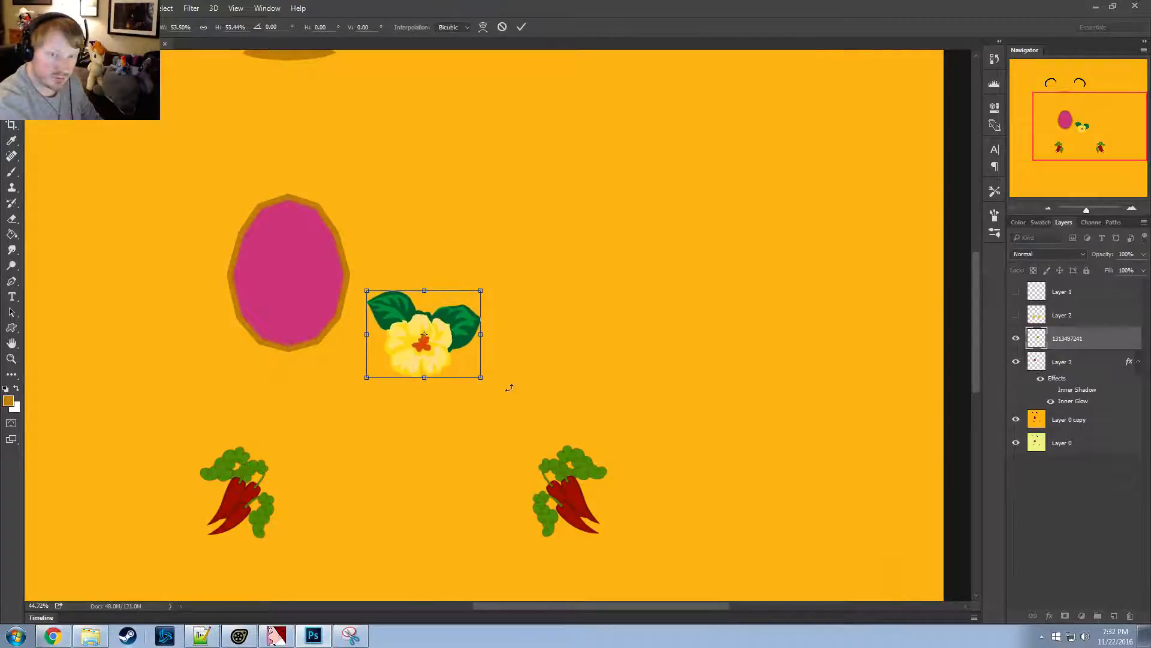
pyautogui.moveTo(443, 335); pyautogui.dragTo(600, 484)
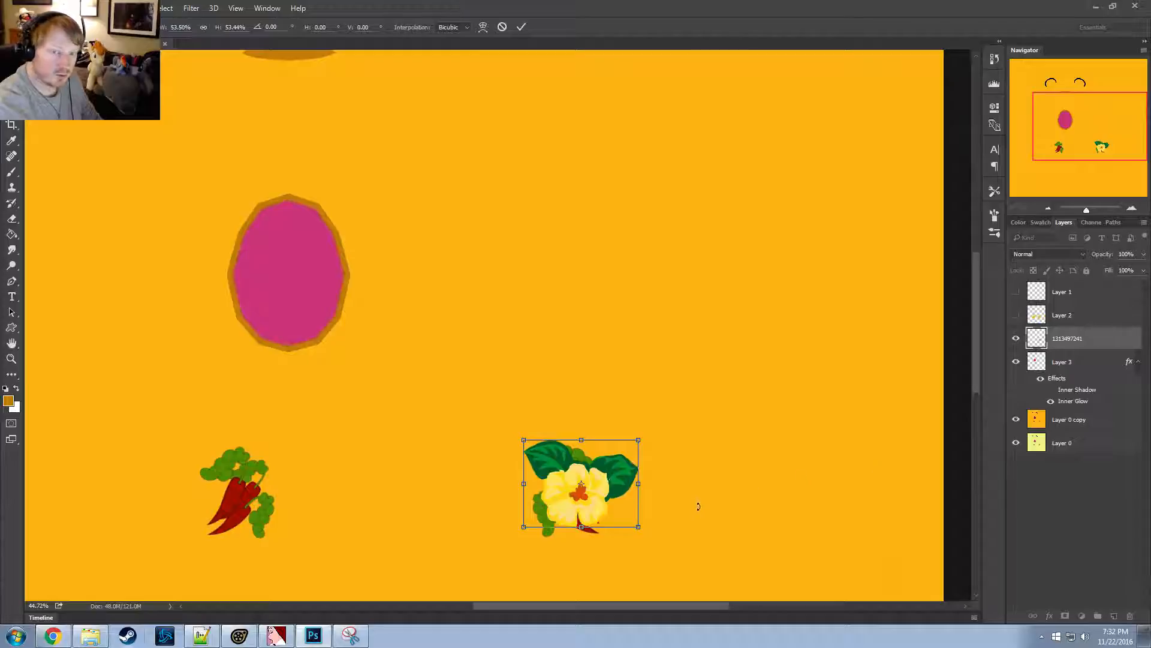
pyautogui.keyDown('alt'); pyautogui.scroll(3, 699, 507); pyautogui.keyUp('alt')
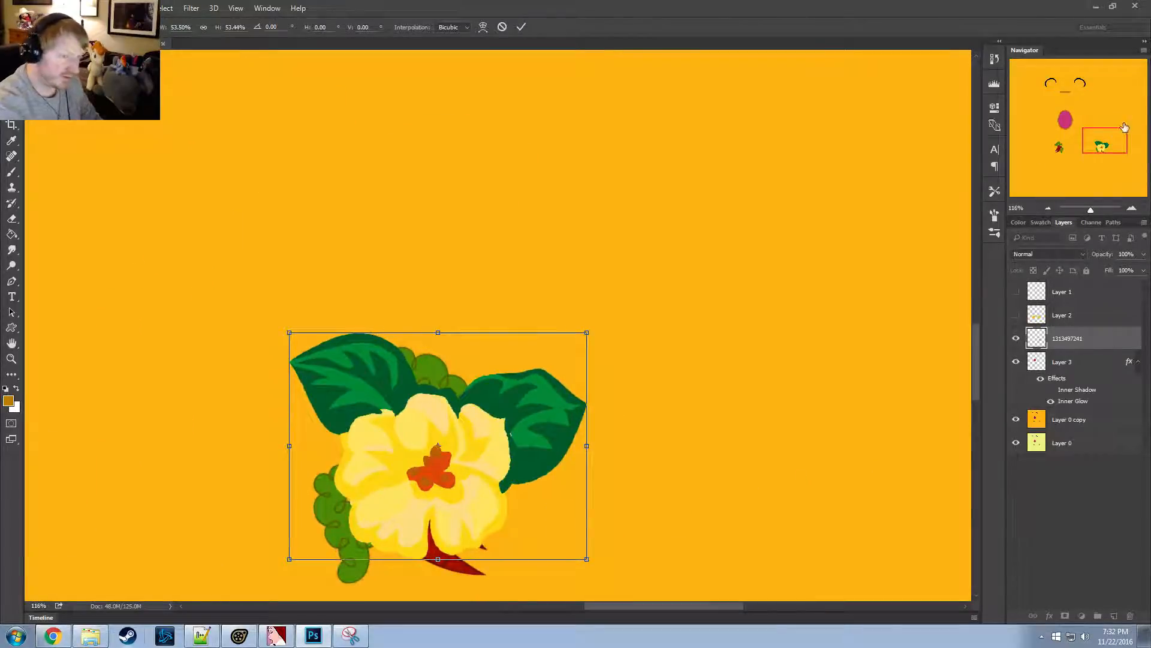
pyautogui.moveTo(1109, 142); pyautogui.dragTo(1101, 149)
pyautogui.moveTo(637, 375); pyautogui.dragTo(613, 405)
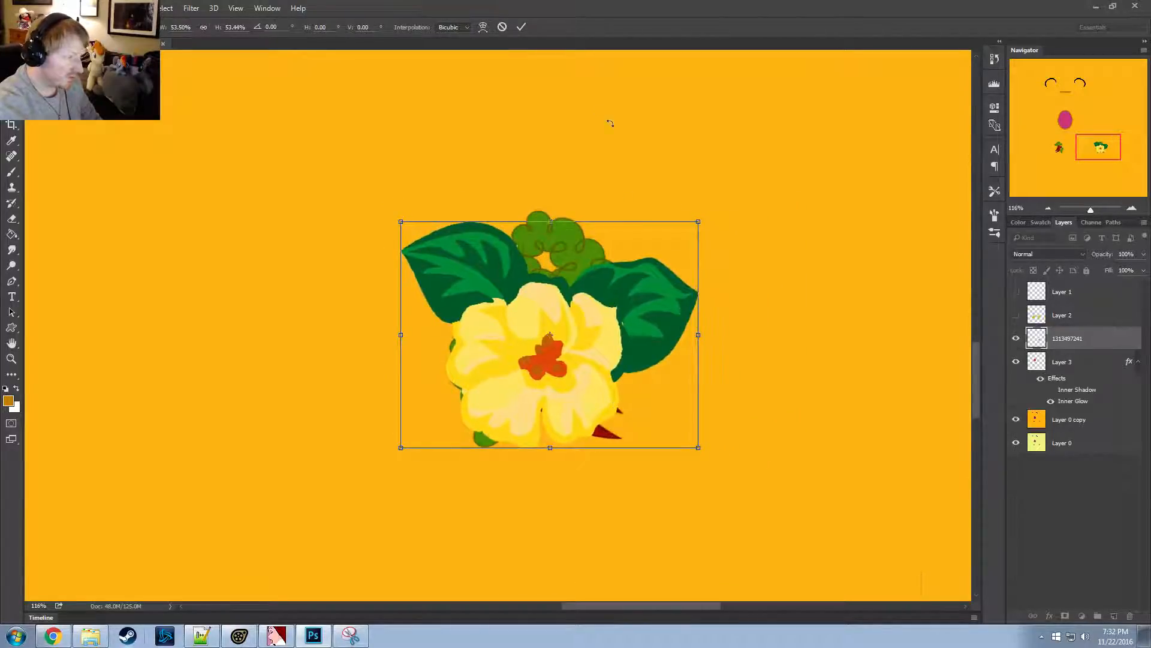
pyautogui.click(521, 26)
# Move Layer 2 below the flower layer, check the flower with Layer 2 shown, and hide Layer 2 again
pyautogui.keyDown('alt'); pyautogui.scroll(-4, 694, 373); pyautogui.keyUp('alt')
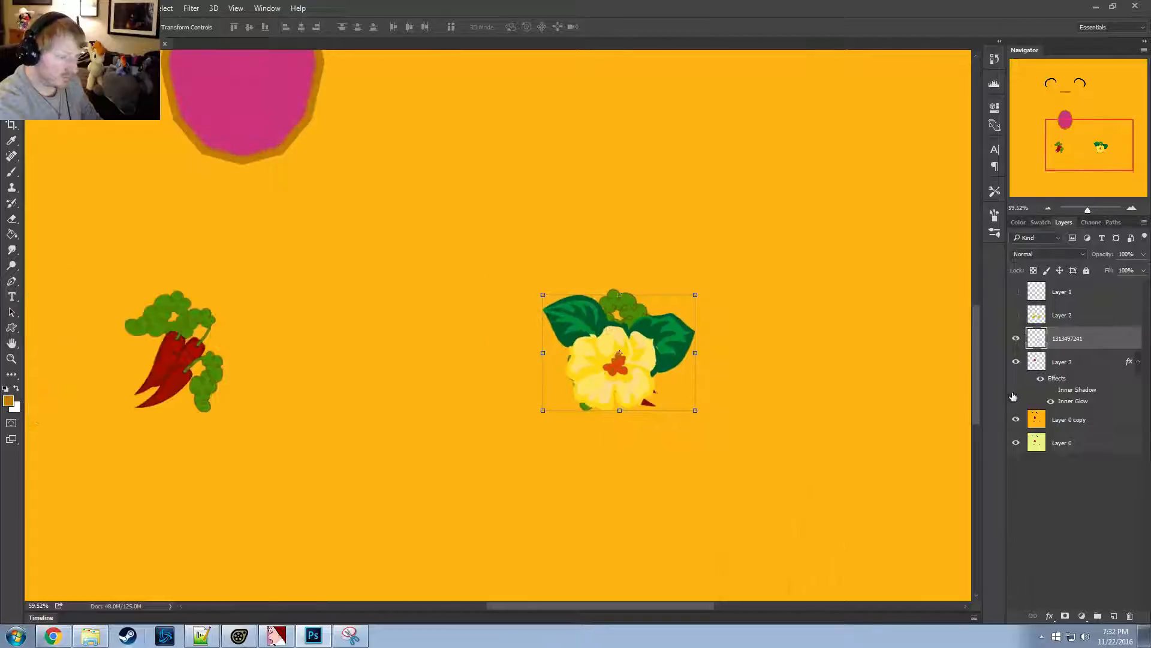
pyautogui.moveTo(1062, 316); pyautogui.dragTo(1063, 338)
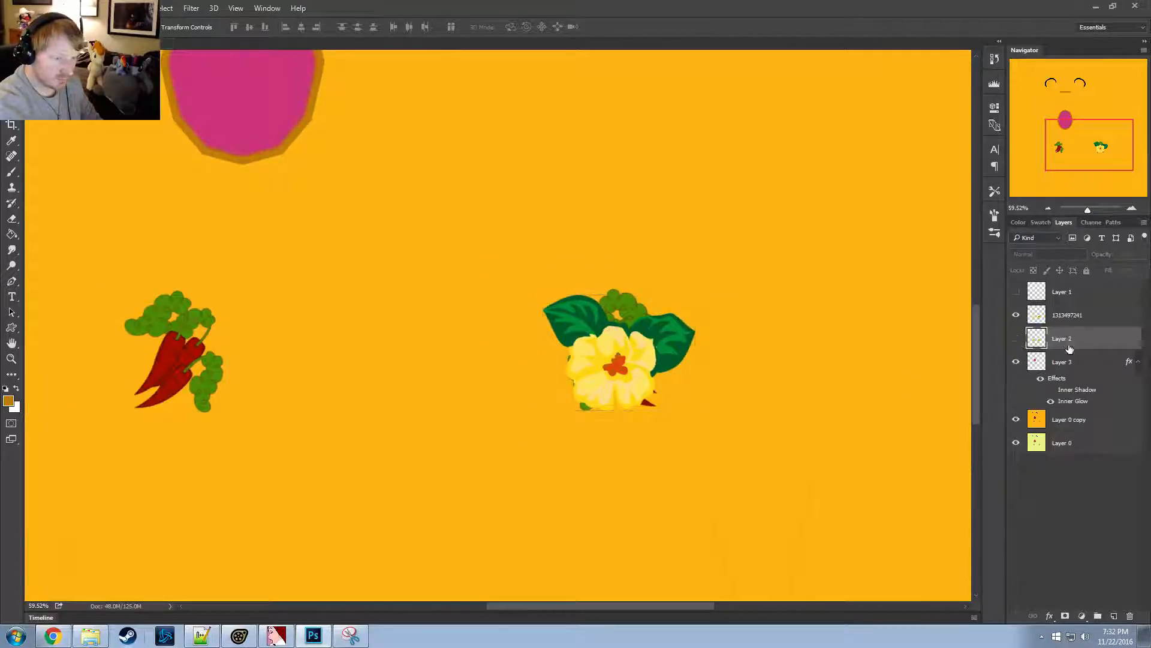
pyautogui.click(1017, 339)
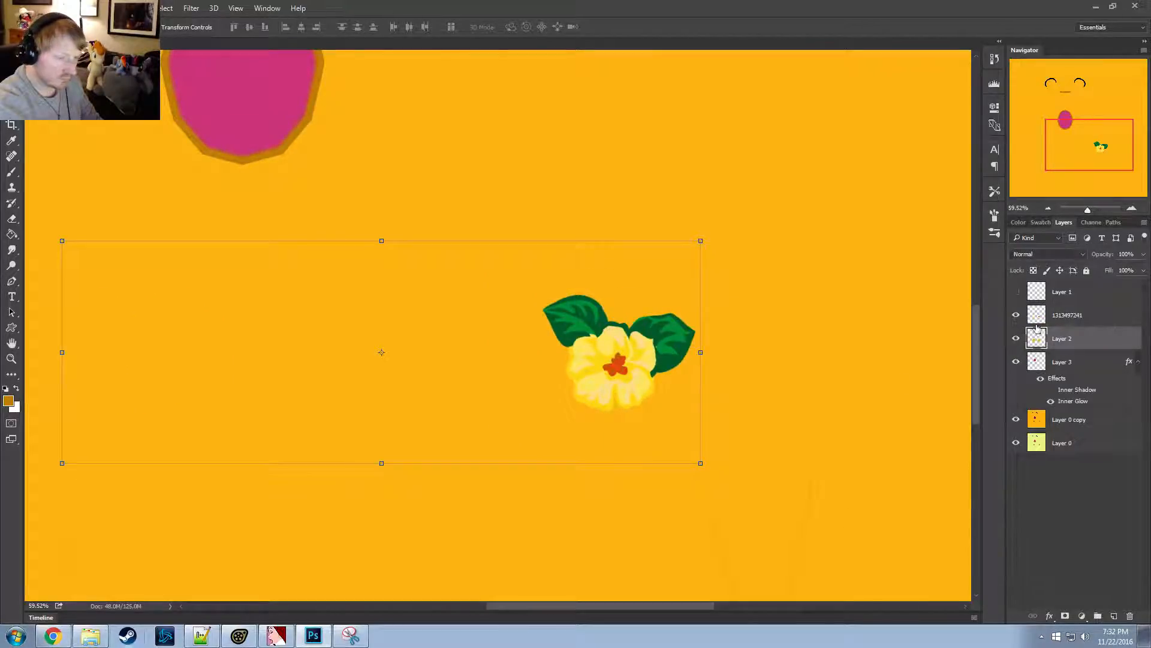
pyautogui.click(1016, 339)
# Duplicate the flower layer within body.tga under the default copy name
pyautogui.click(1064, 315)
pyautogui.rightClick(1068, 315)
pyautogui.click(958, 123)
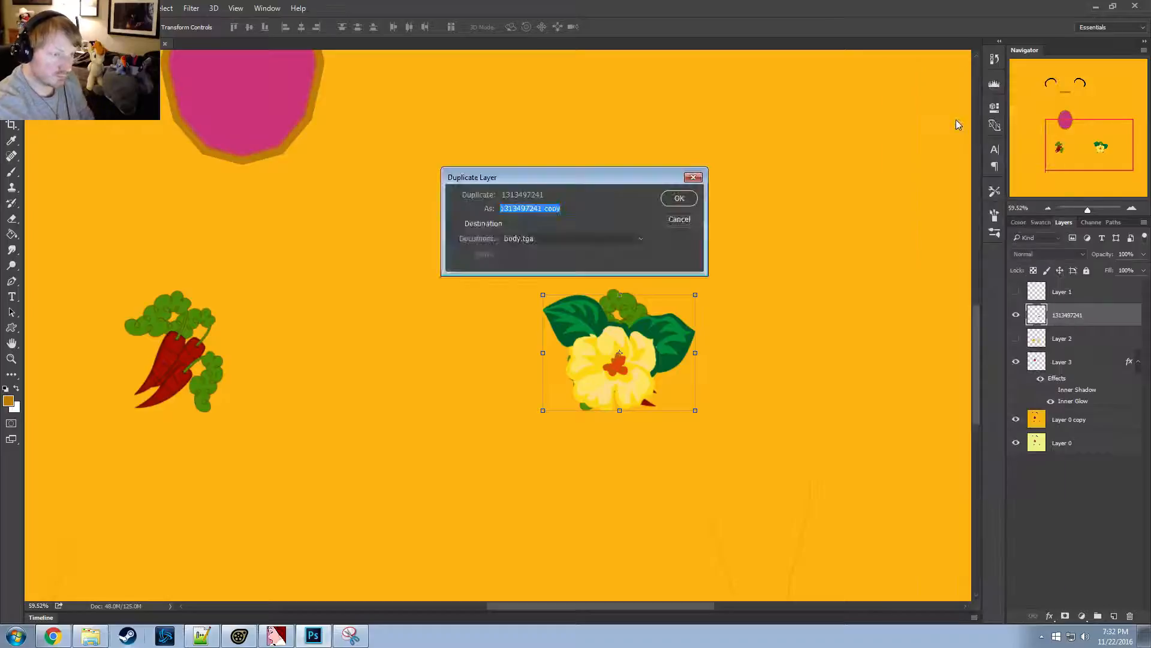
pyautogui.press('Return')
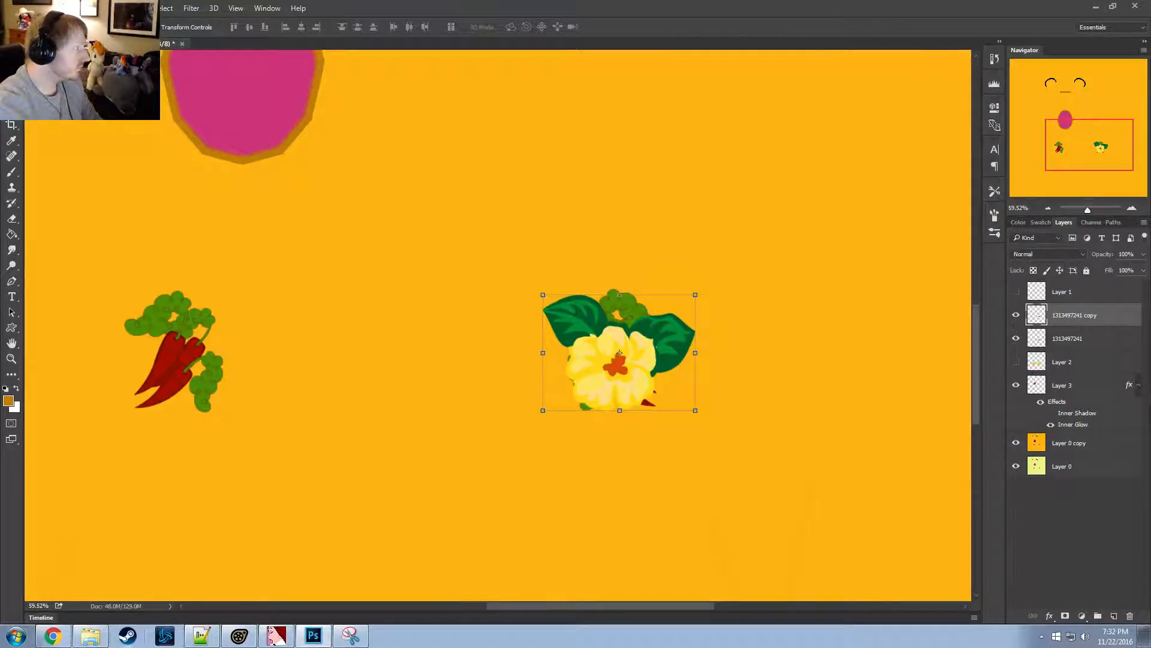
# Flip the duplicated flower horizontally, place it over the left-hand chilli pepper motif, and show Layer 2 again
pyautogui.click(77, 8)
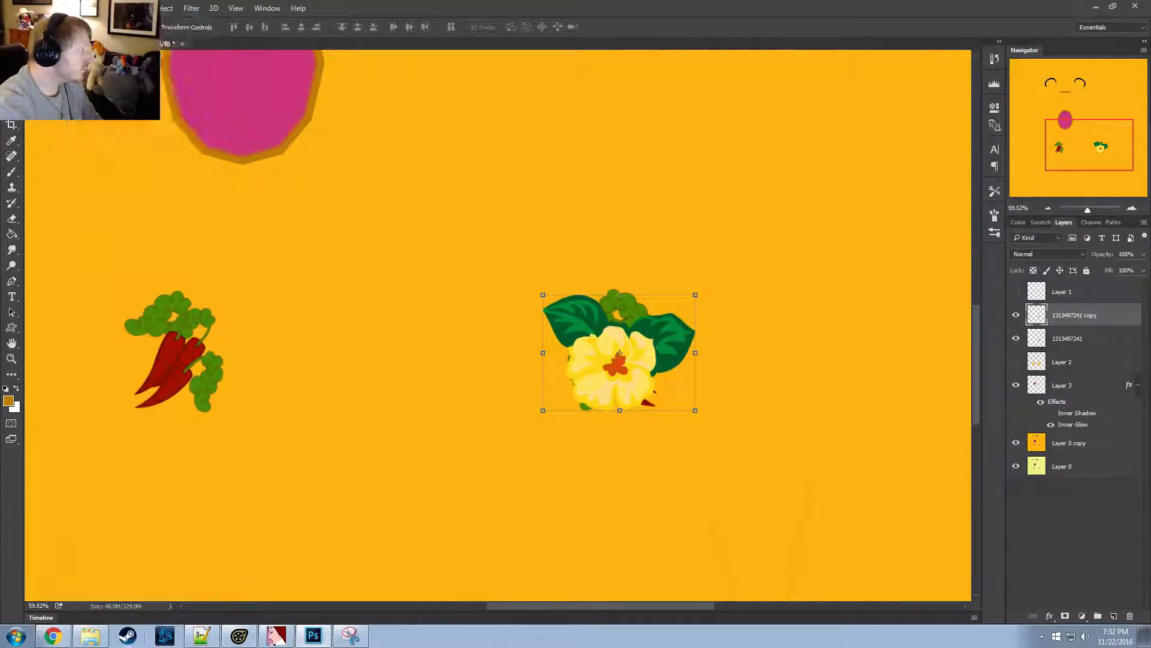
pyautogui.click(56, 8)
pyautogui.moveTo(90, 257)
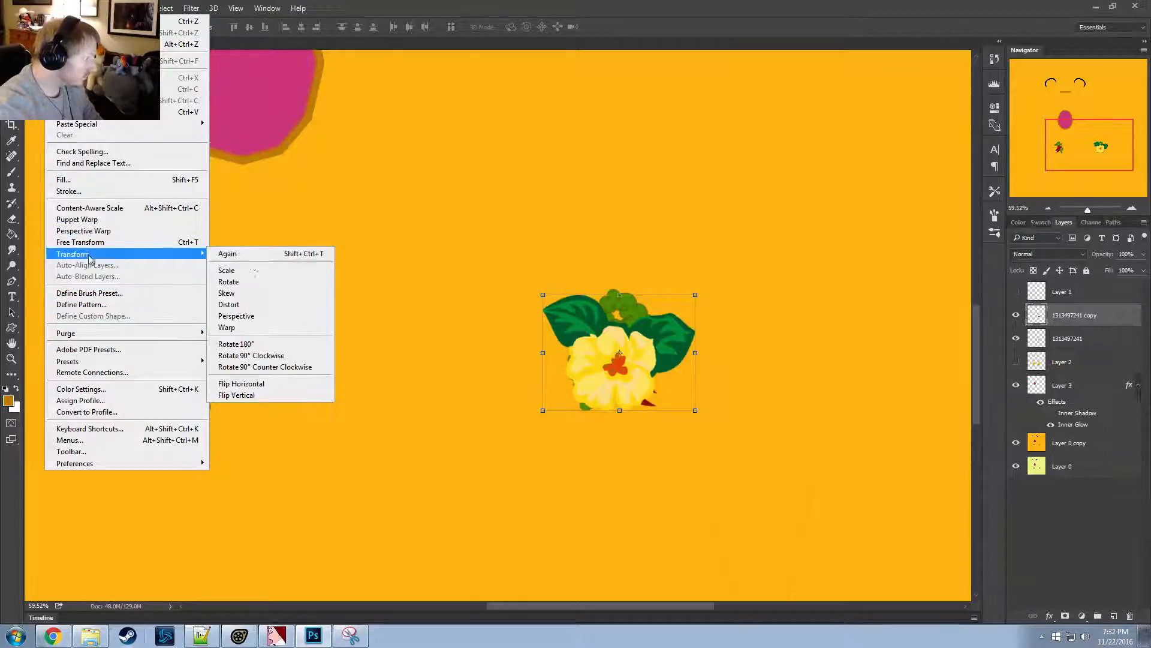
pyautogui.click(246, 384)
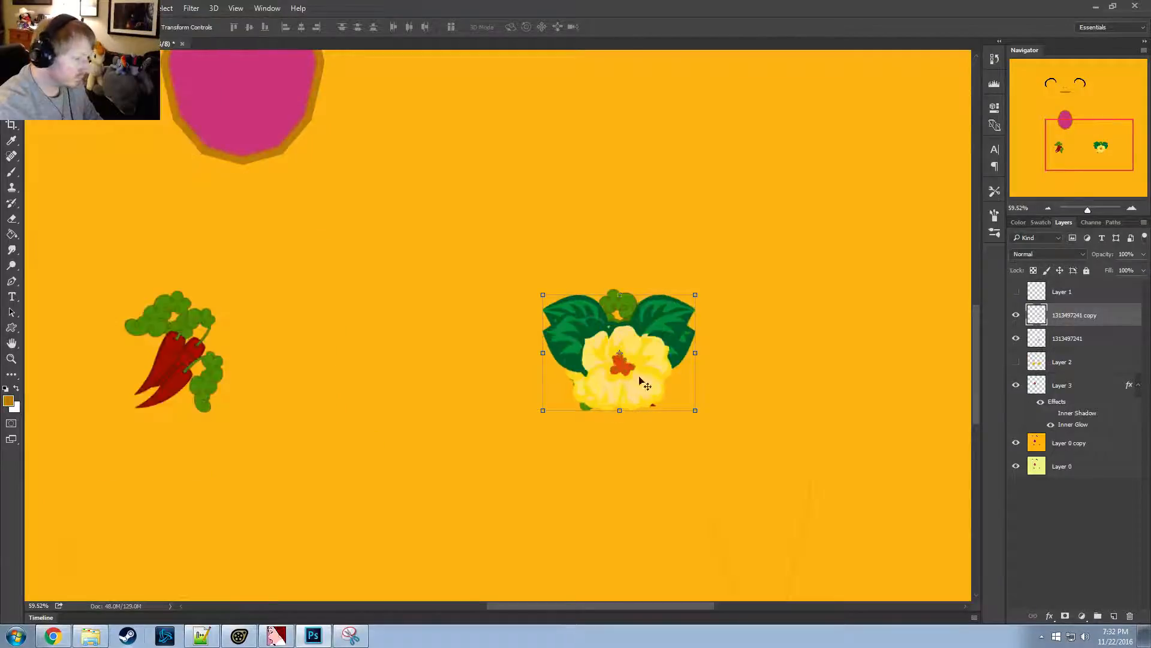
pyautogui.moveTo(642, 383); pyautogui.dragTo(174, 362)
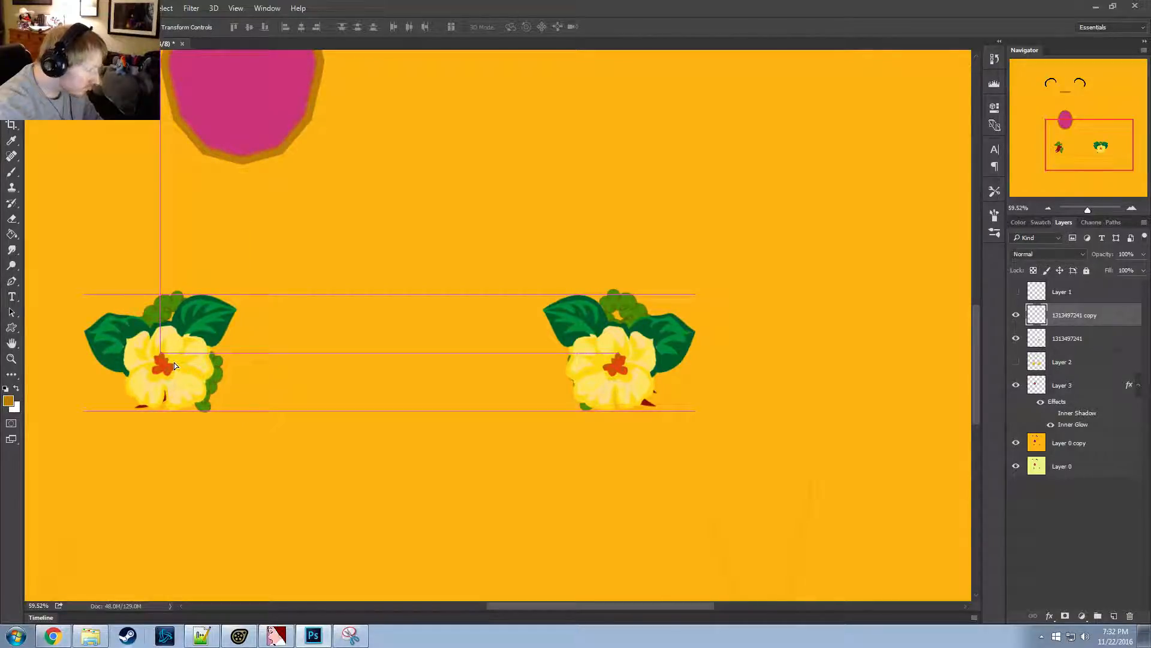
pyautogui.moveTo(174, 362)
pyautogui.mouseDown()
pyautogui.moveTo(195, 364)
pyautogui.moveTo(186, 368)
pyautogui.mouseUp()
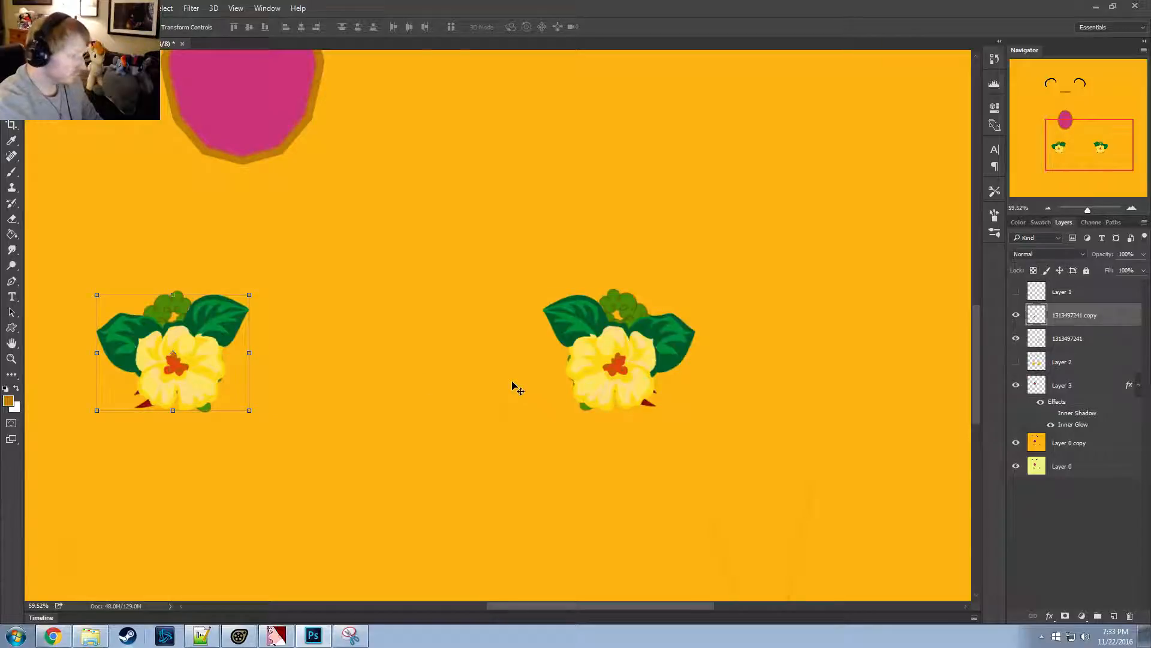
pyautogui.click(1016, 361)
pyautogui.keyDown('alt'); pyautogui.scroll(-5, 342, 226); pyautogui.keyUp('alt')
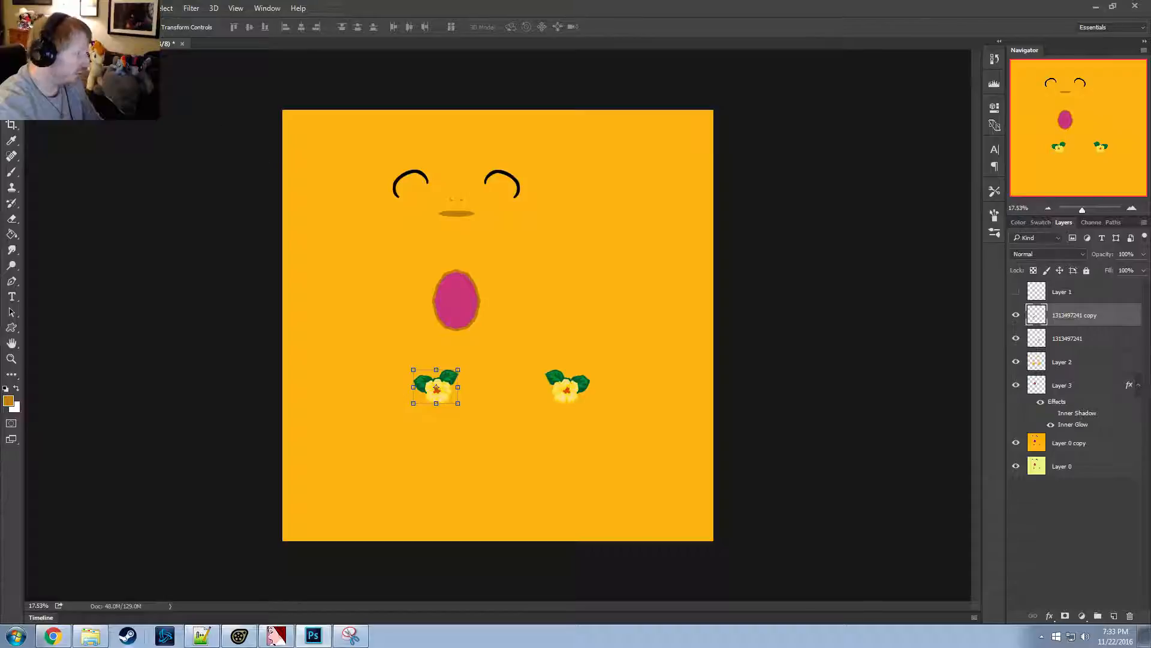
# Save the texture as a Targa file named body_goldpetals.tga in the carrottop folder, accepting the Targa options
pyautogui.click(13, 8)
pyautogui.click(54, 132)
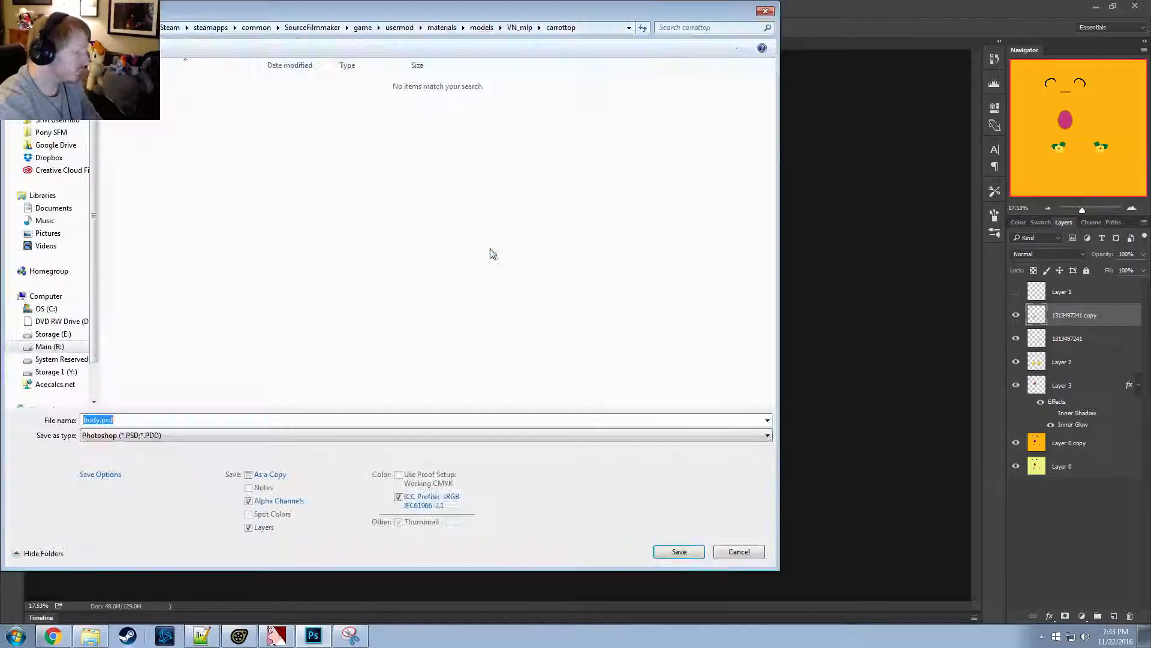
pyautogui.click(155, 436)
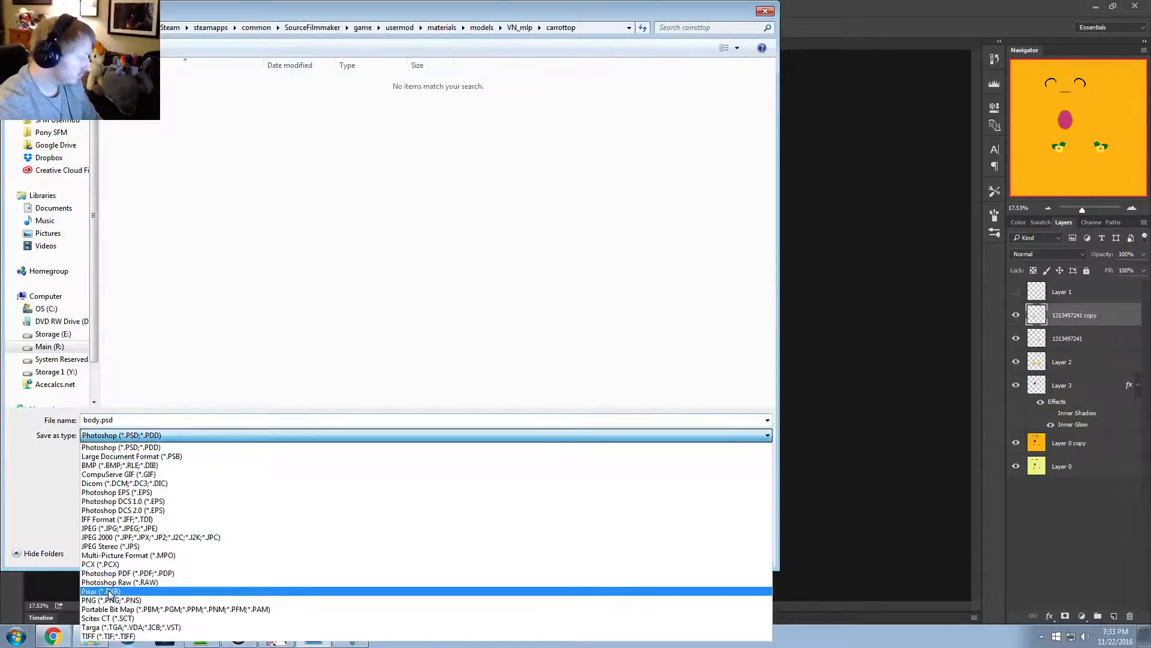
pyautogui.click(111, 626)
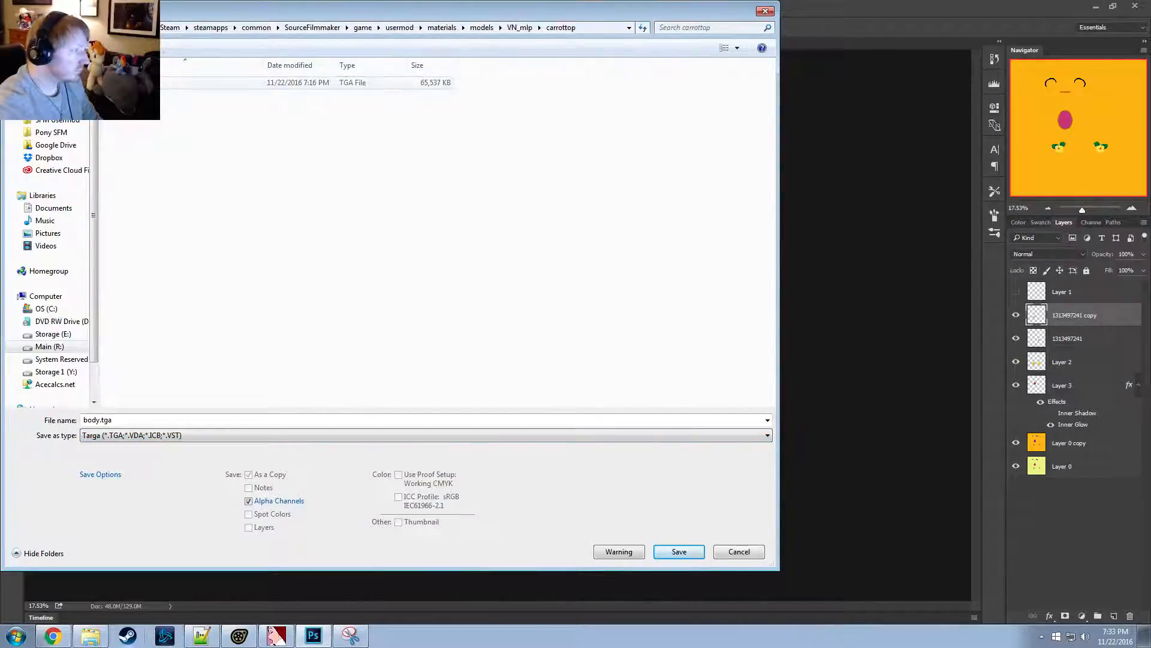
pyautogui.click(192, 83)
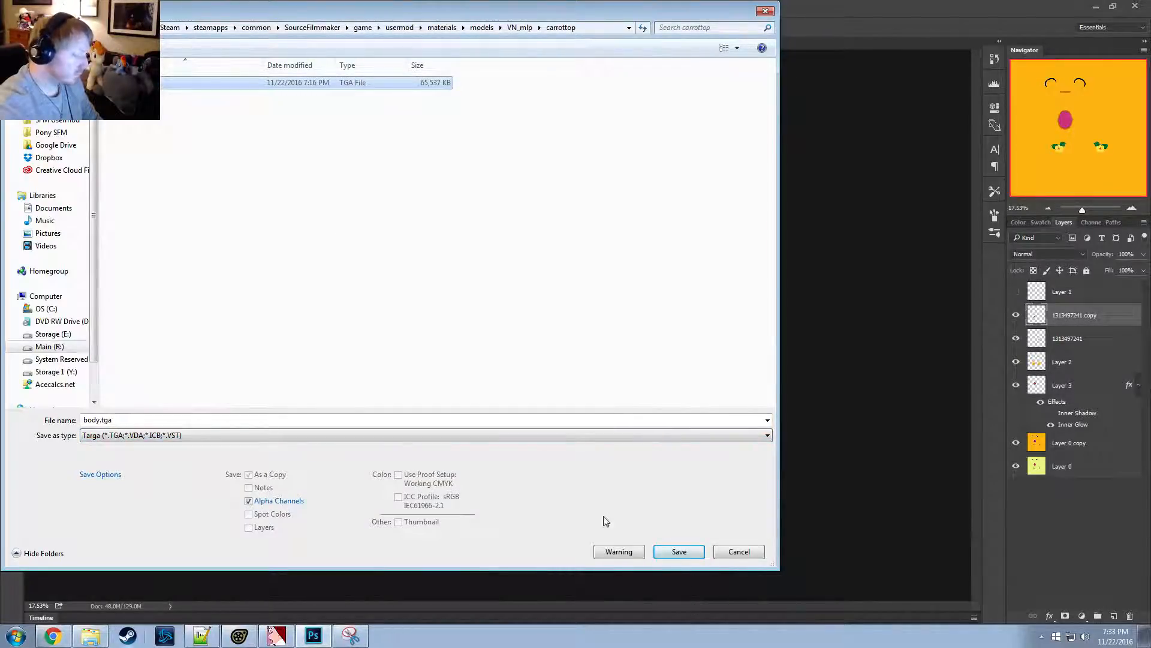
pyautogui.click(101, 420)
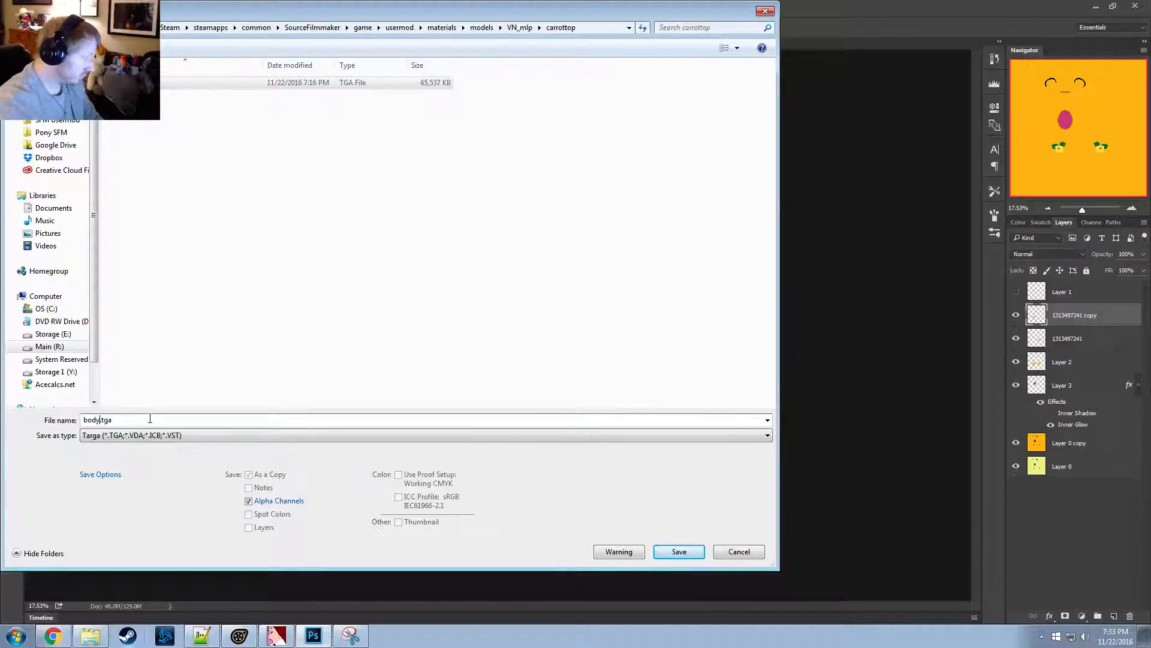
pyautogui.write('_golden')
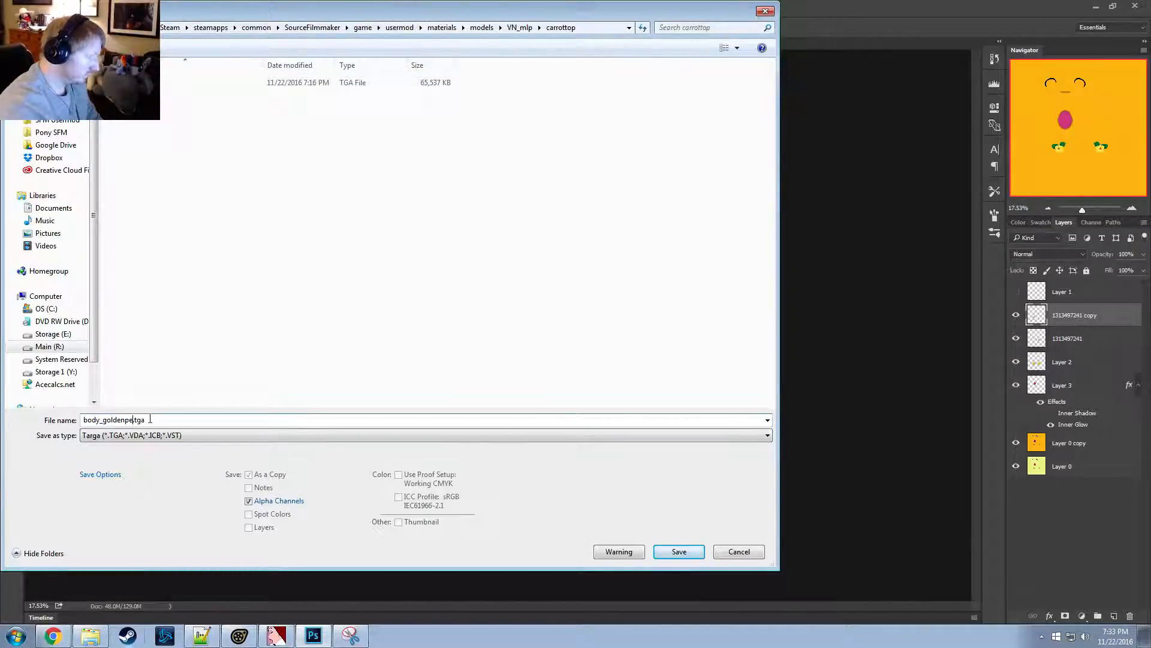
pyautogui.write('pe')
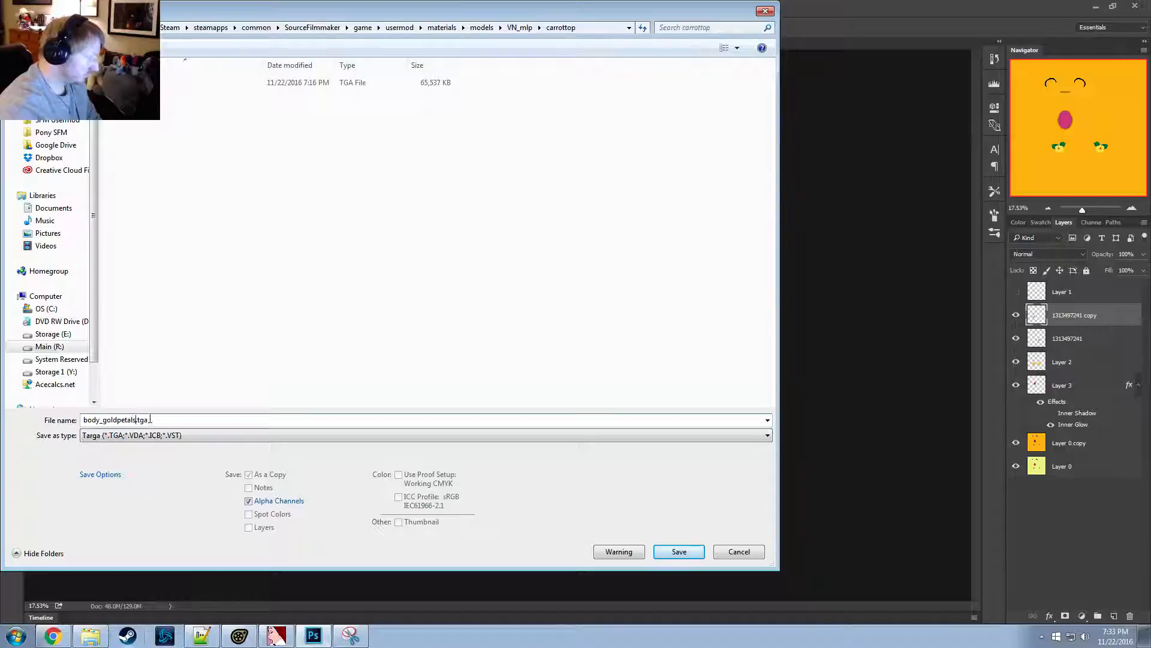
pyautogui.press('Return')
pyautogui.click(601, 212)
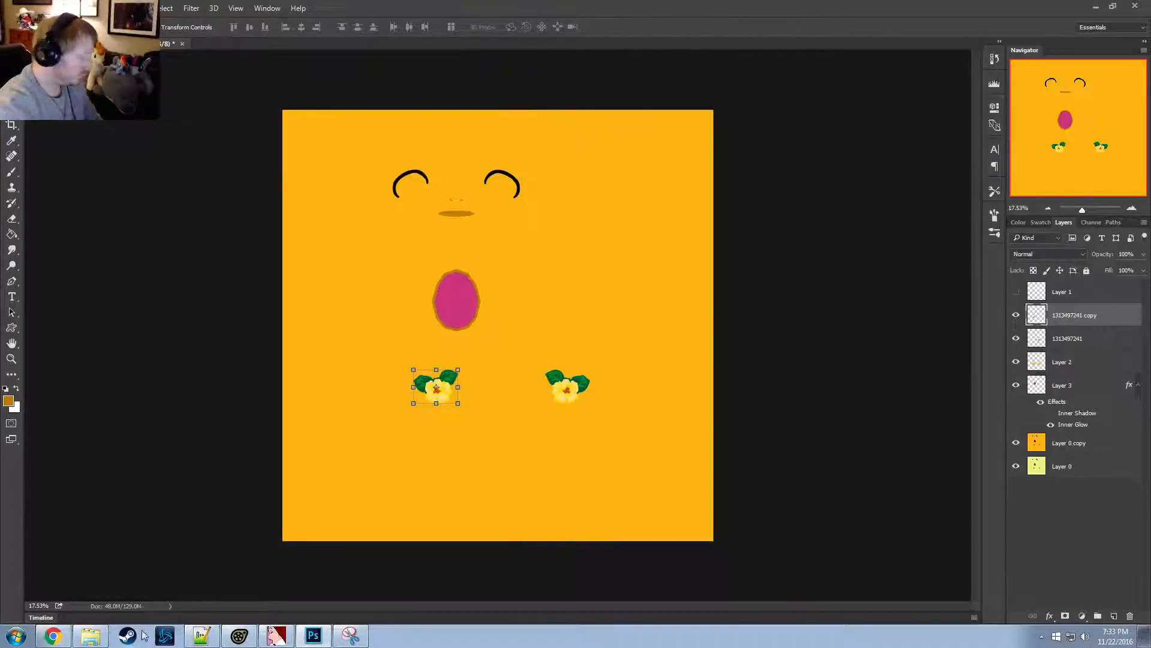
# Open body.vtf from the carrottop folder in VTFEdit and import body_goldpetals.tga with DXT5 formats and a 4096 maximum size
pyautogui.click(90, 636)
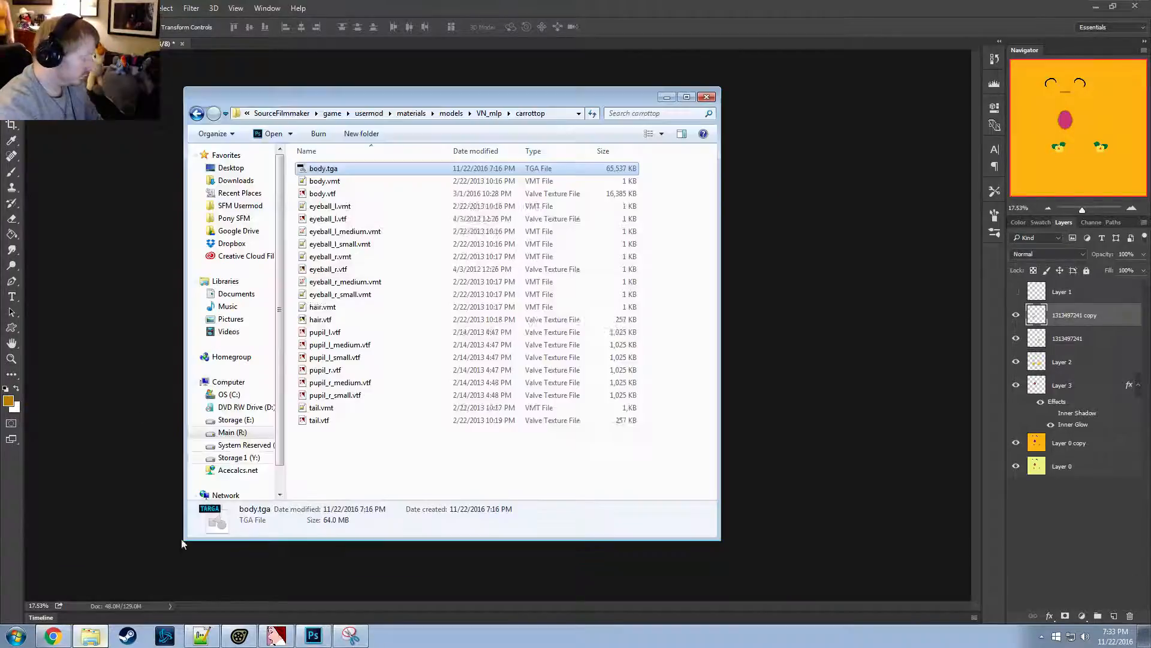
pyautogui.doubleClick(324, 194)
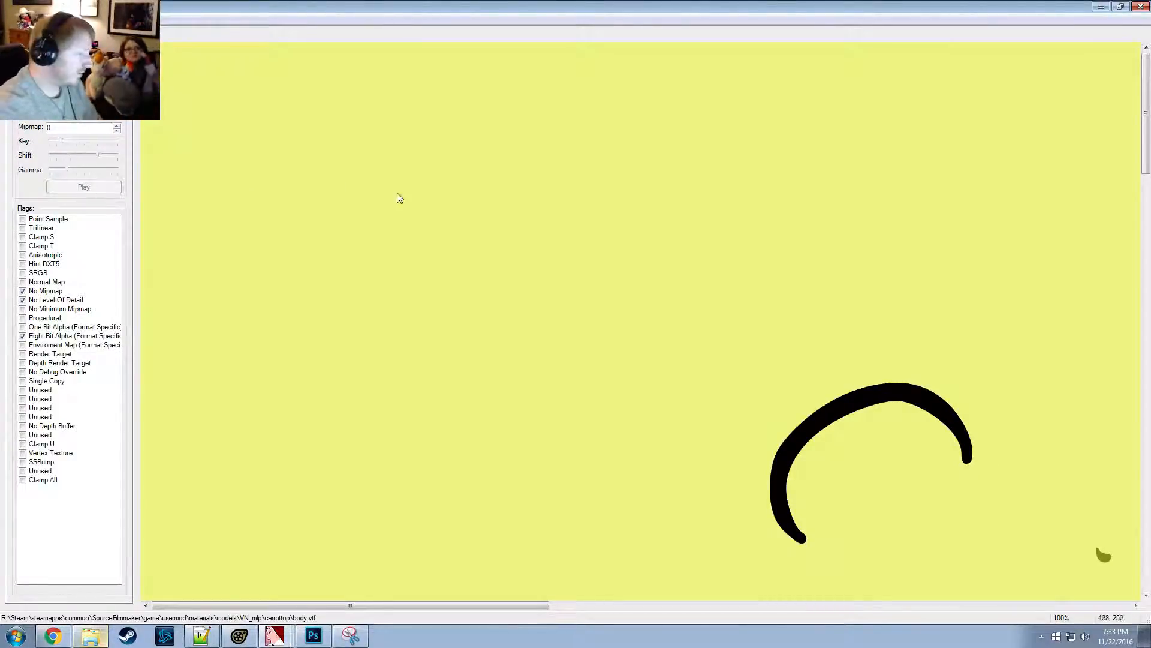
pyautogui.click(12, 18)
pyautogui.click(36, 95)
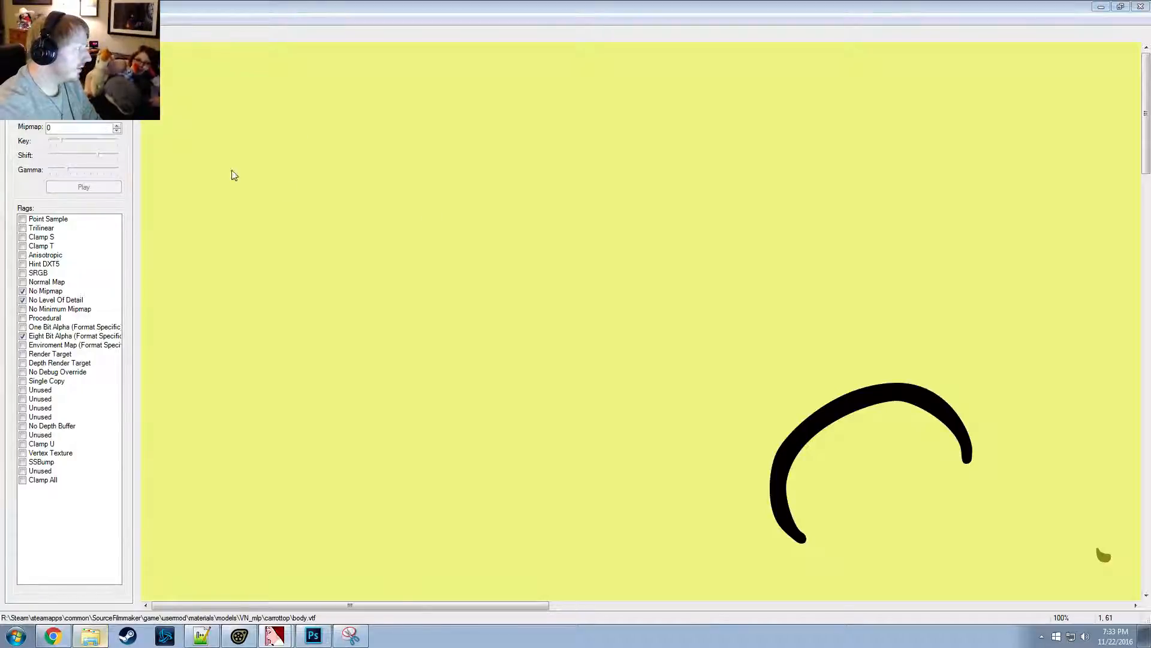
pyautogui.doubleClick(327, 191)
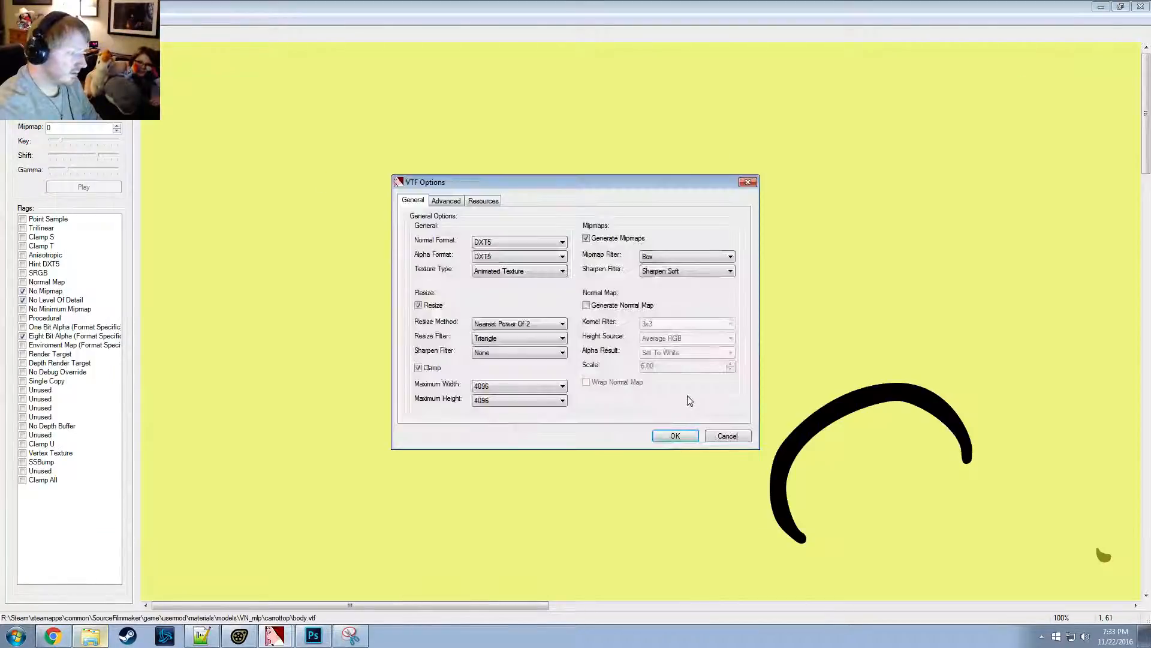
pyautogui.click(695, 440)
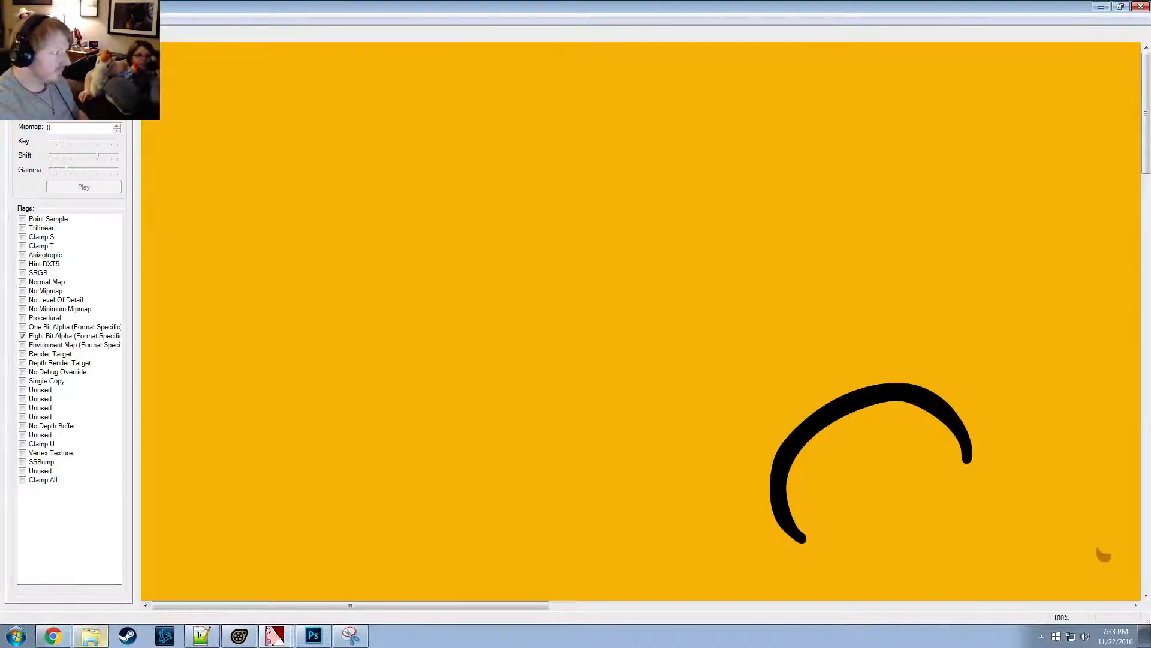
# Save the imported texture as body_goldpetals.vtf in the carrottop folder
pyautogui.click(9, 20)
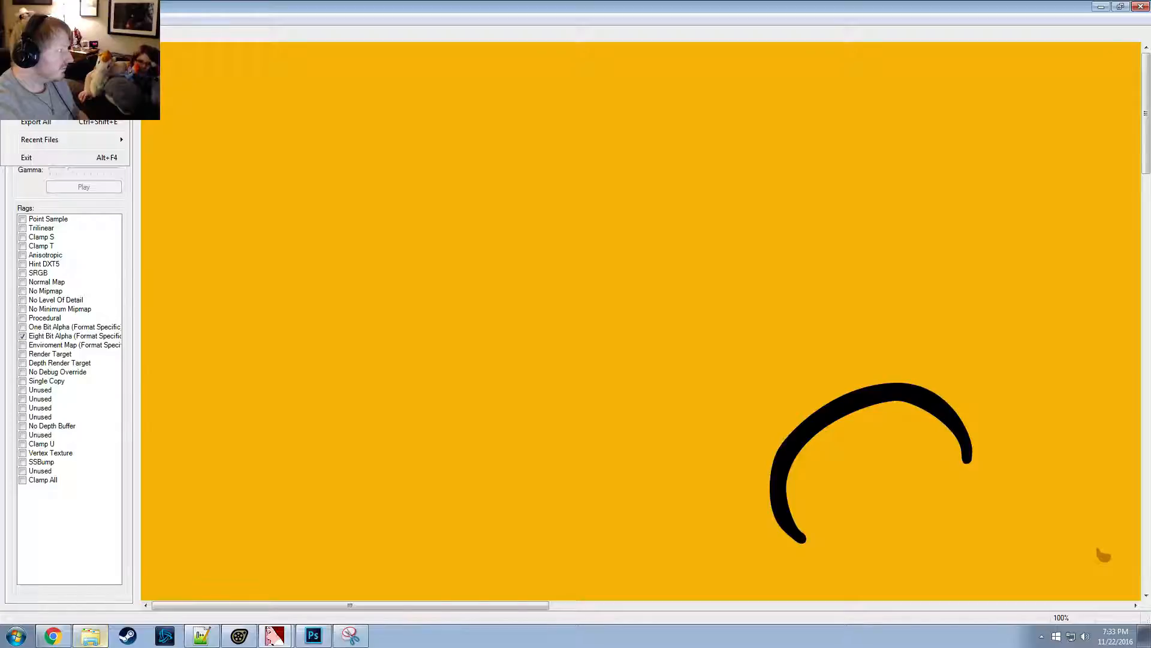
pyautogui.click(35, 77)
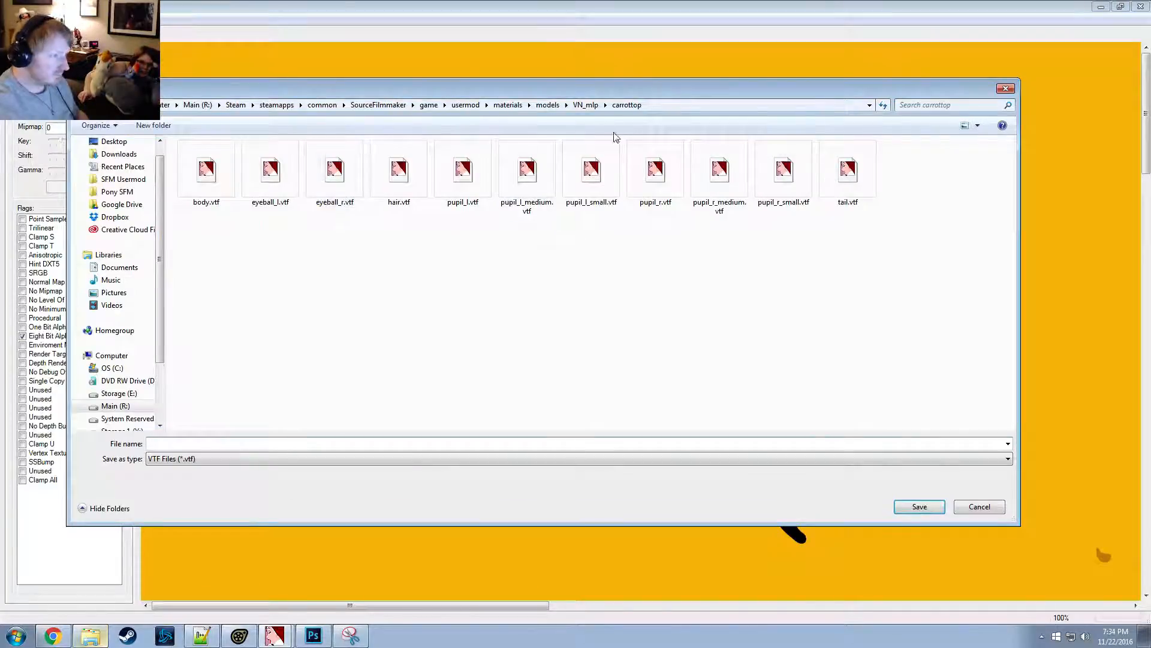
pyautogui.click(206, 174)
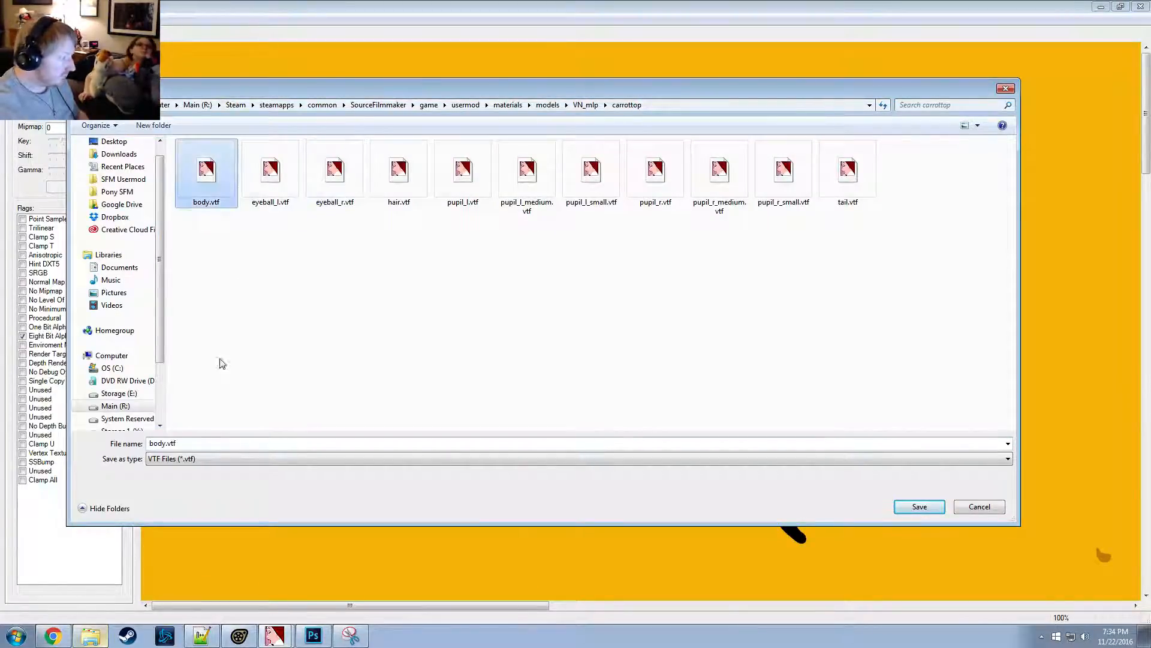
pyautogui.click(168, 443)
pyautogui.click(167, 443)
pyautogui.write('_gol')
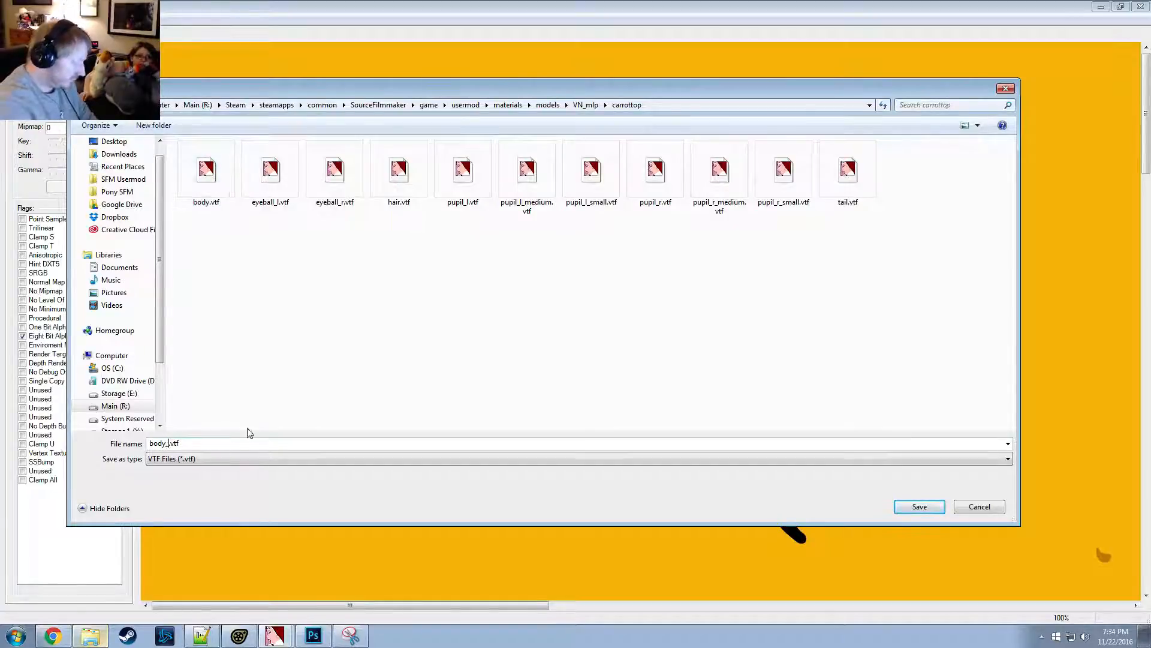
pyautogui.write('den')
pyautogui.press('BackSpace')
pyautogui.press('BackSpace')
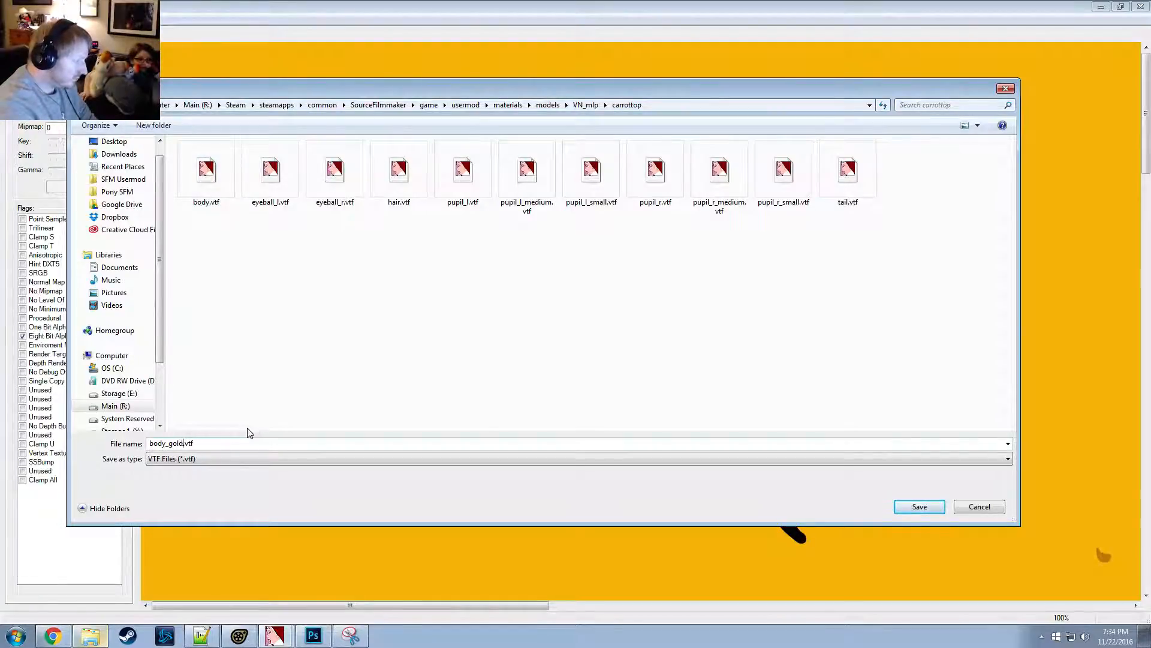
pyautogui.write('petals')
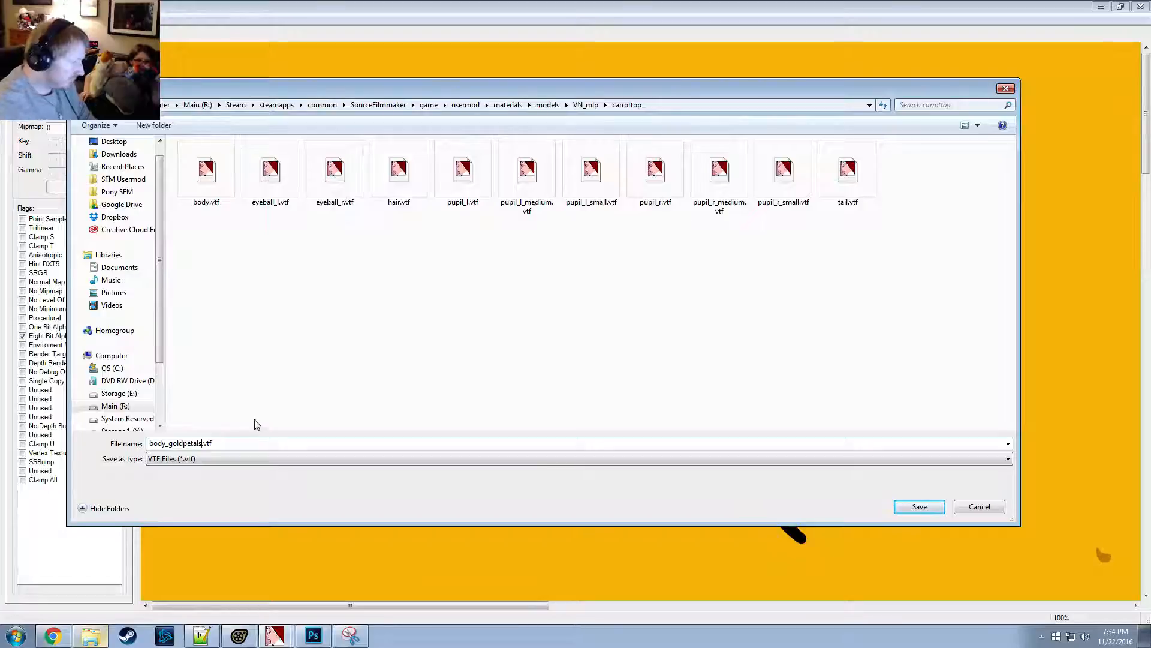
pyautogui.click(911, 508)
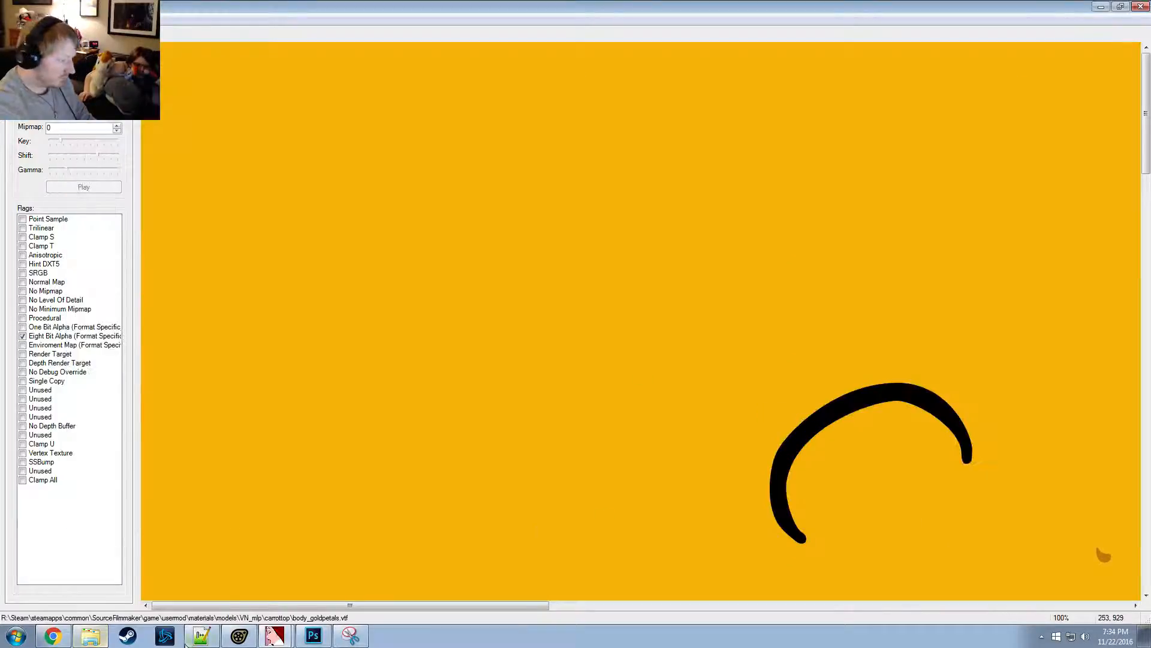
# Switch to Source Filmmaker and add a string attribute named $basetexture to the pony model's body material
pyautogui.click(239, 636)
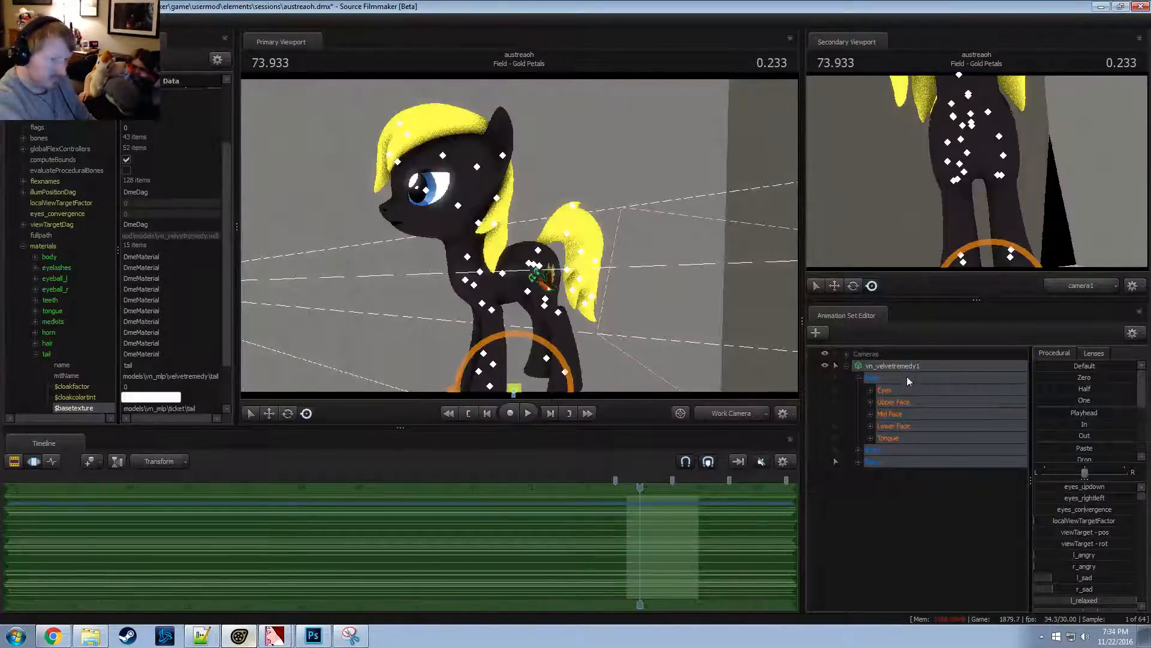
pyautogui.click(36, 257)
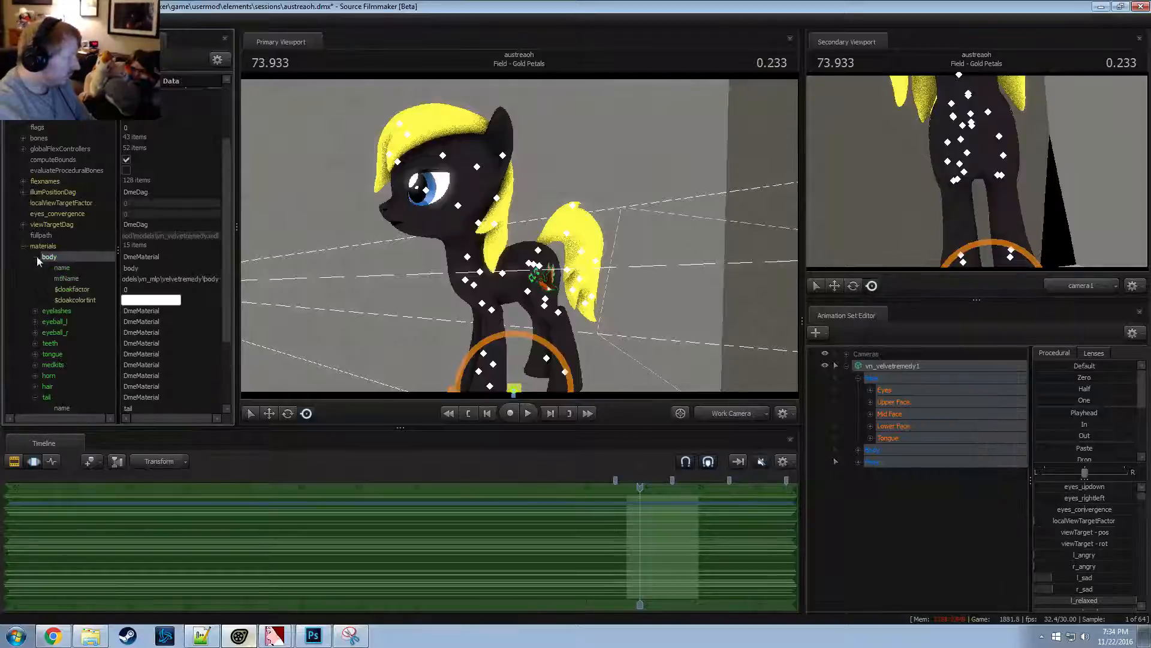
pyautogui.rightClick(65, 257)
pyautogui.moveTo(95, 346)
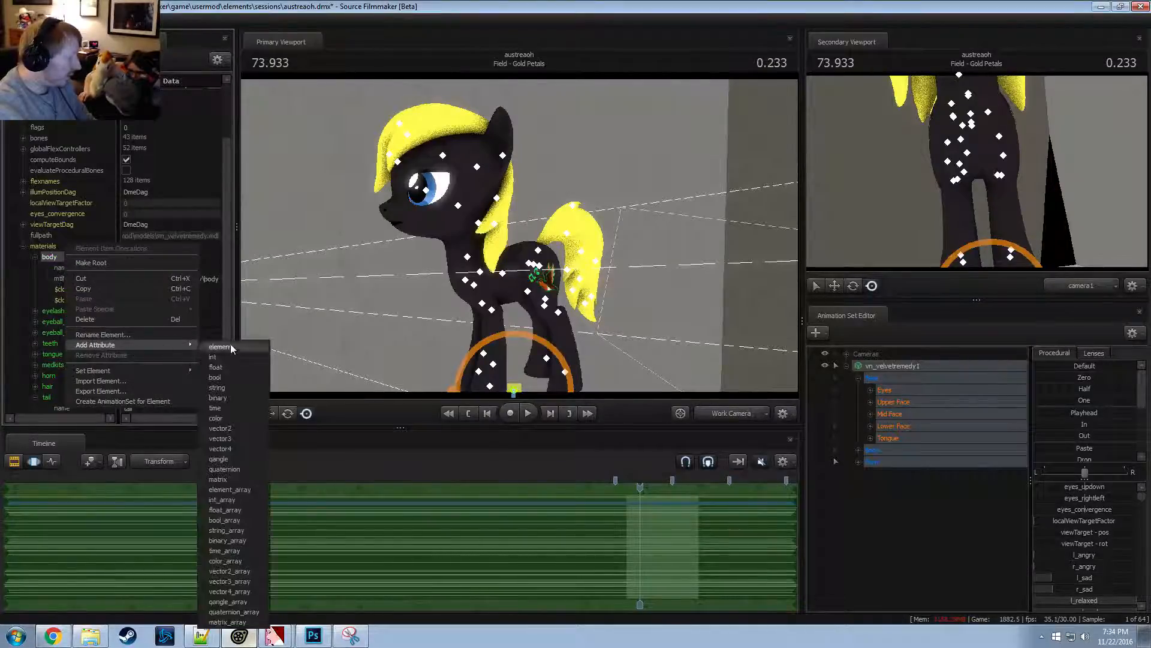
pyautogui.click(217, 388)
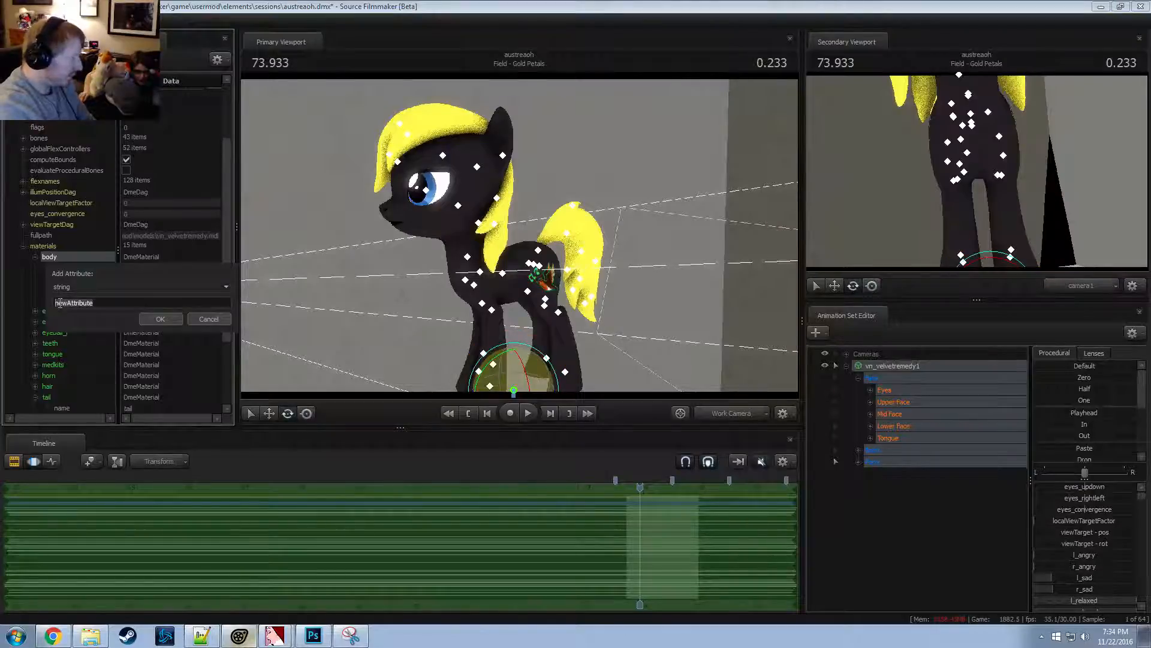
pyautogui.write('#')
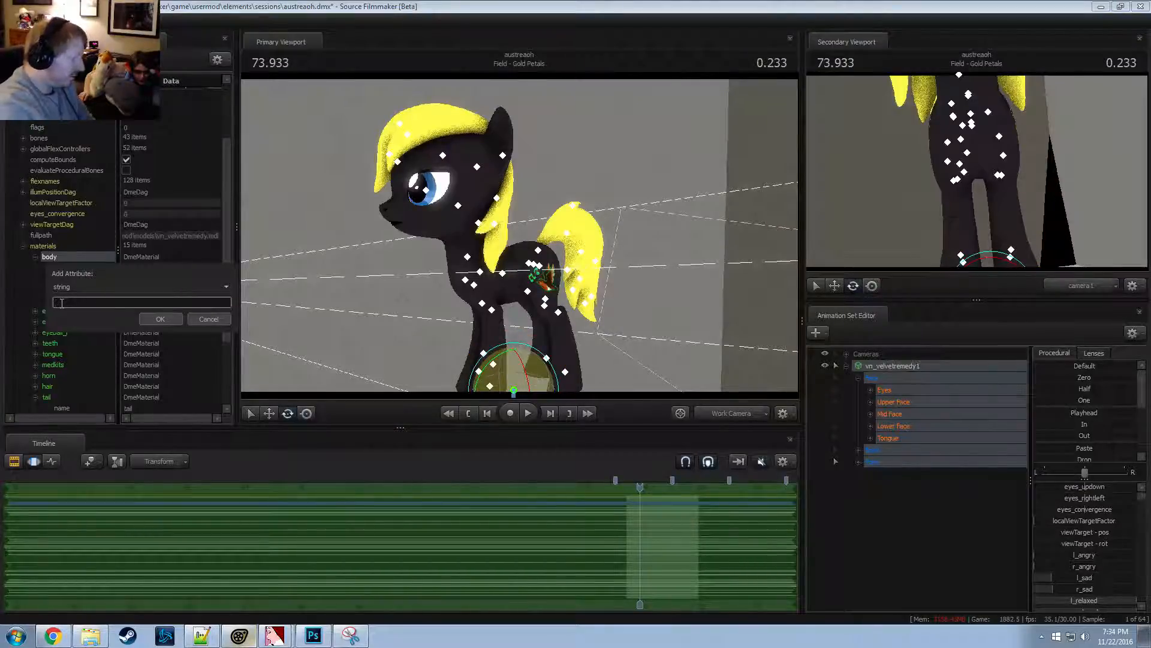
pyautogui.write('$basetexture')
pyautogui.press('Return')
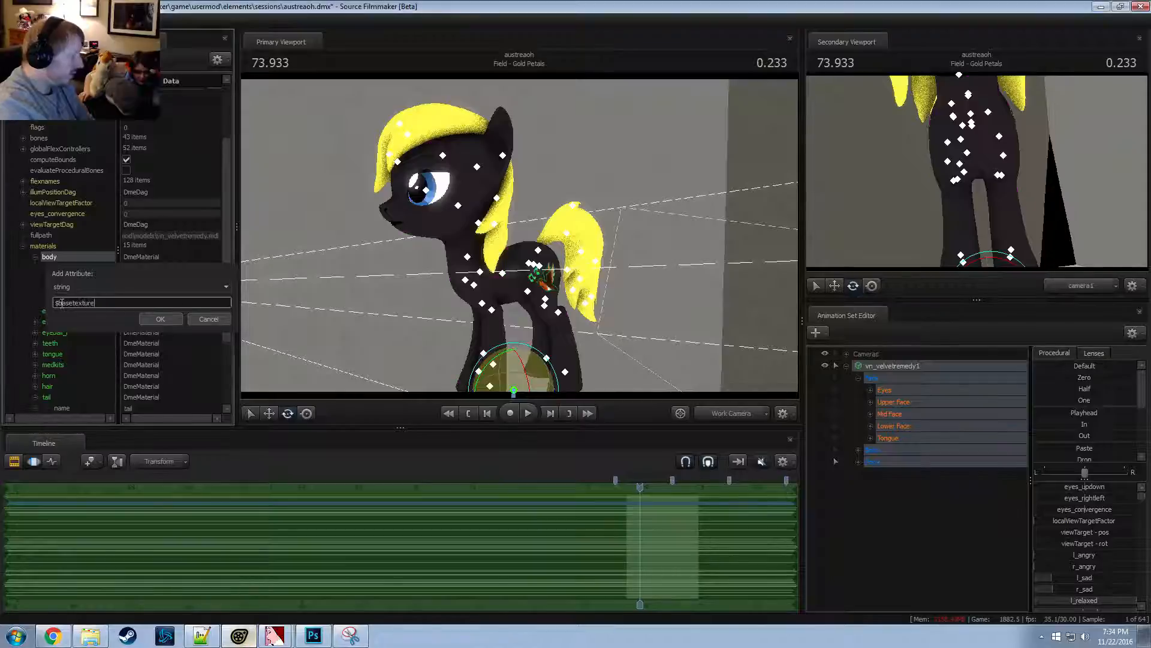
# Set the body material's $basetexture to models\vn_mlp\carrottop\body, adapting the path copied from mtlName
pyautogui.click(157, 279)
pyautogui.hotkey('ctrl', 'c')
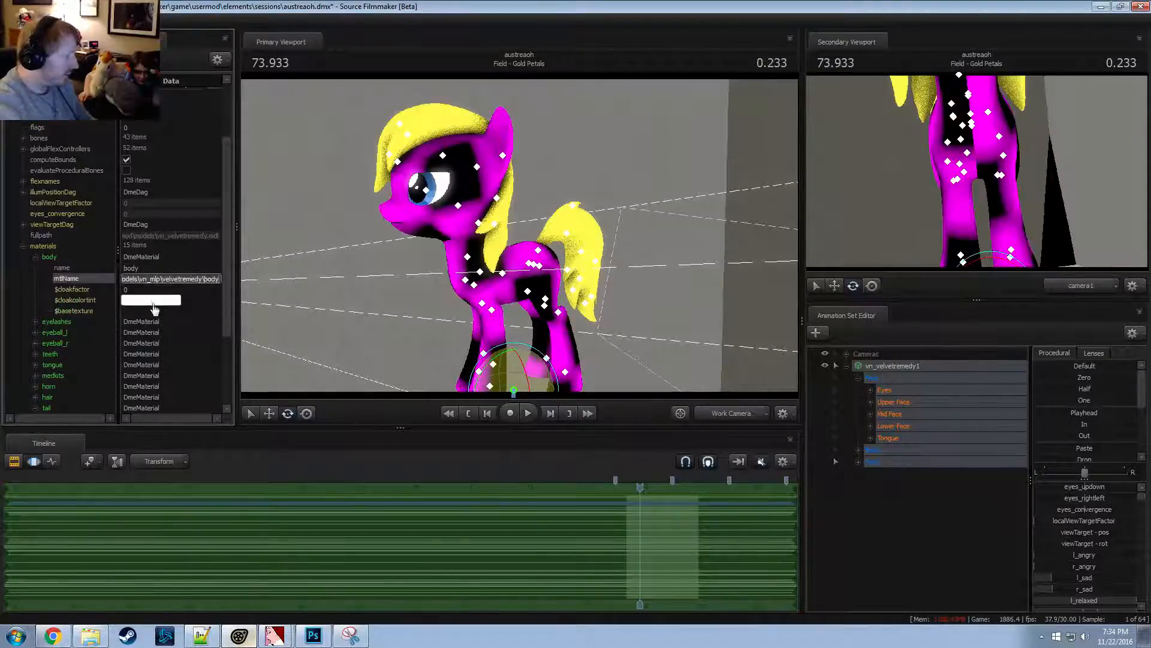
pyautogui.click(155, 310)
pyautogui.hotkey('ctrl', 'v')
pyautogui.moveTo(202, 314); pyautogui.dragTo(165, 311)
pyautogui.write('yarrottop')
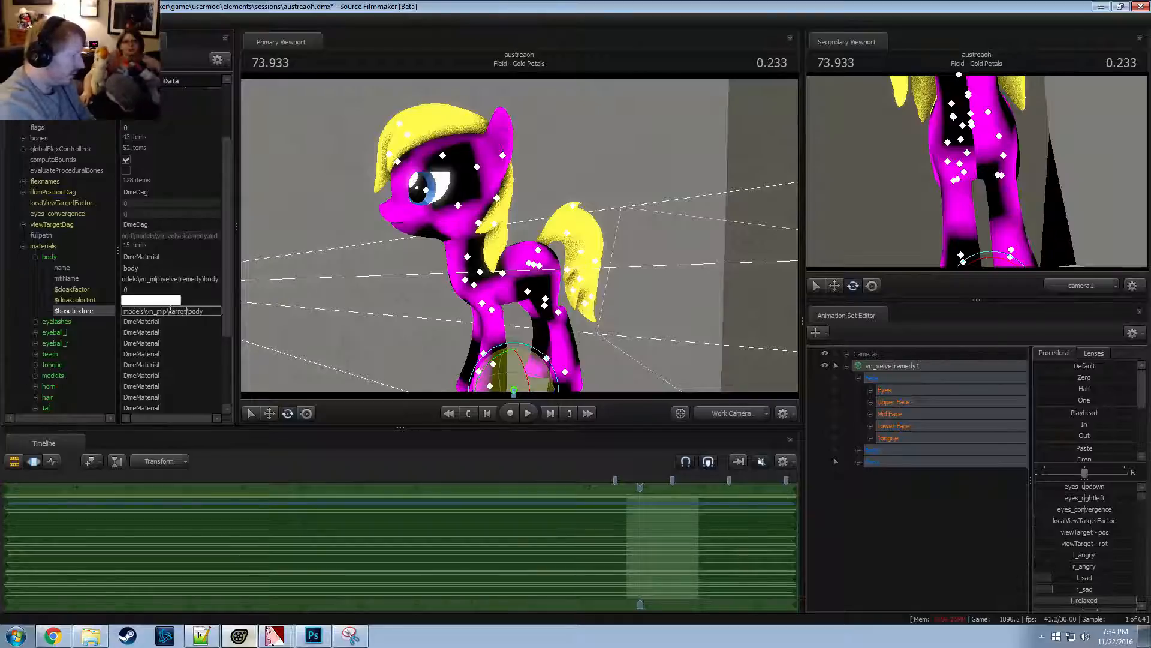
pyautogui.press('Return')
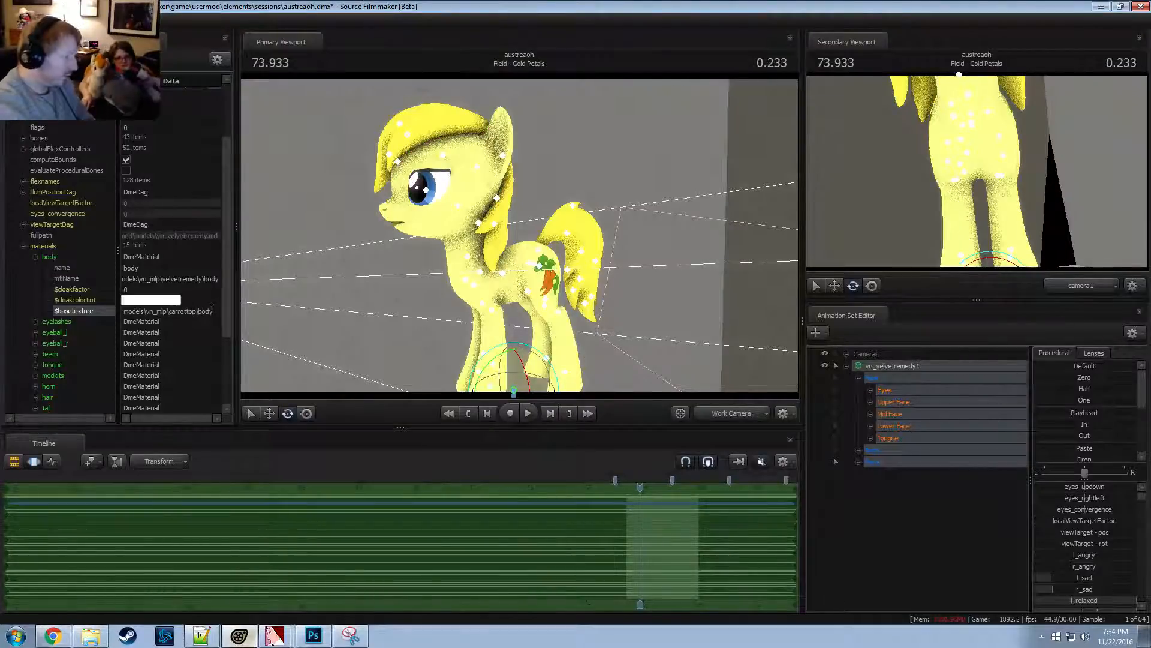
# Set the body material's $basetexture to models\vn_mlp\carrottop\body_goldpetals and inspect the pony from several sides
pyautogui.click(211, 311)
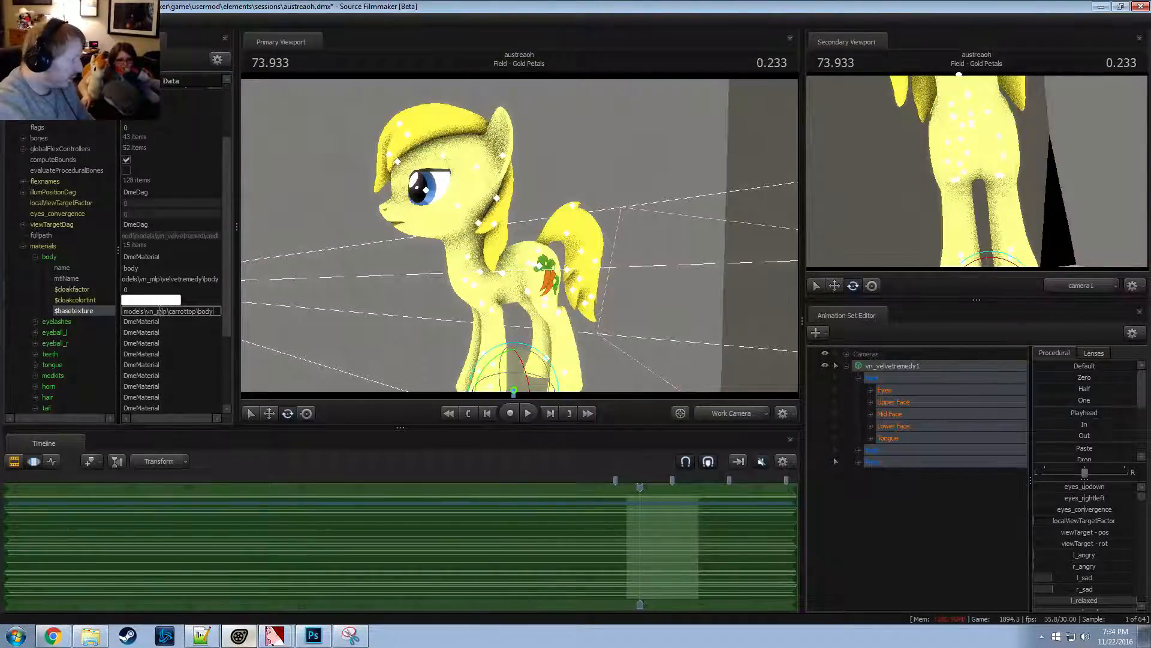
pyautogui.write('_')
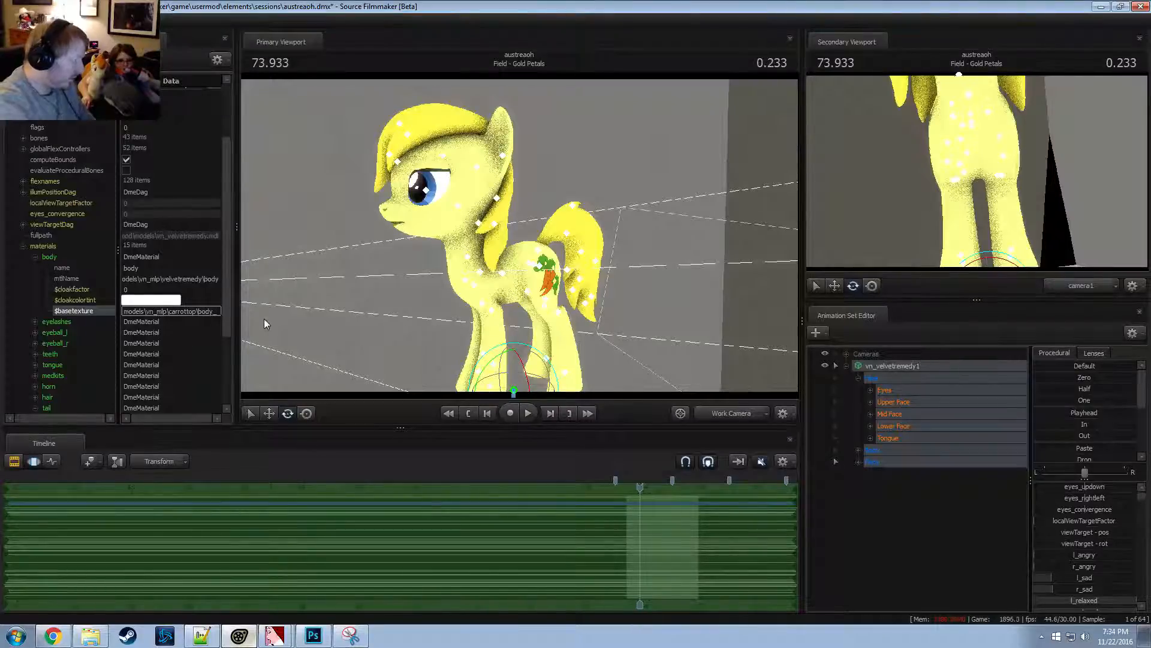
pyautogui.write('goldpetals')
pyautogui.press('Return')
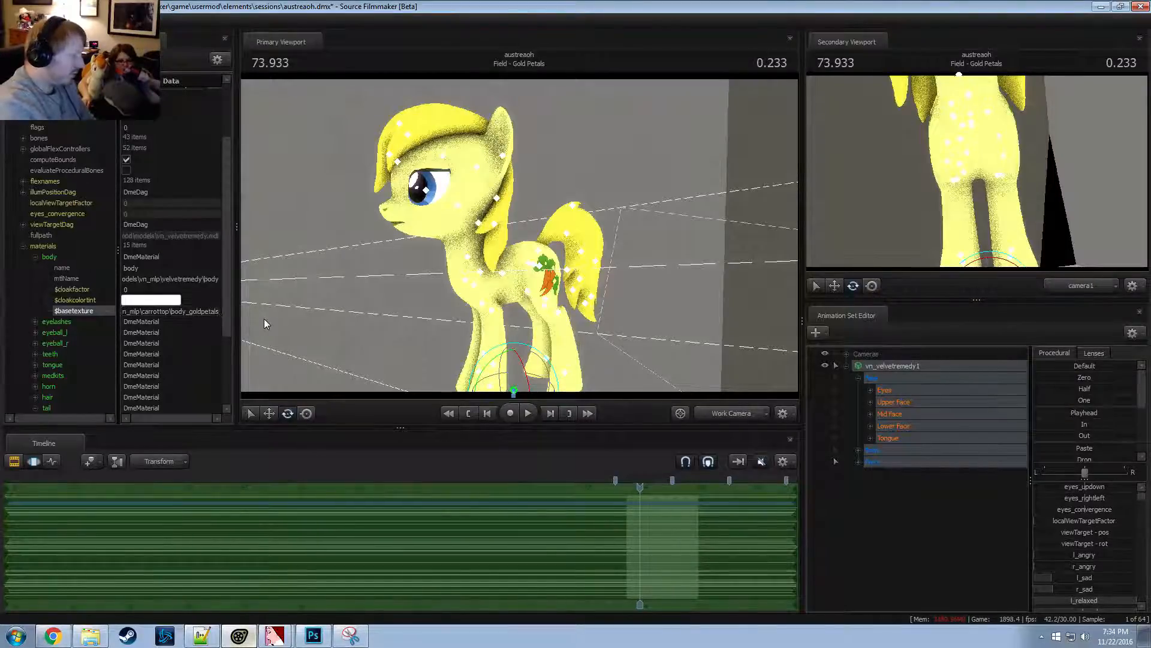
pyautogui.keyDown('alt'); pyautogui.moveTo(384, 293); pyautogui.dragTo(240, 300); pyautogui.keyUp('alt')
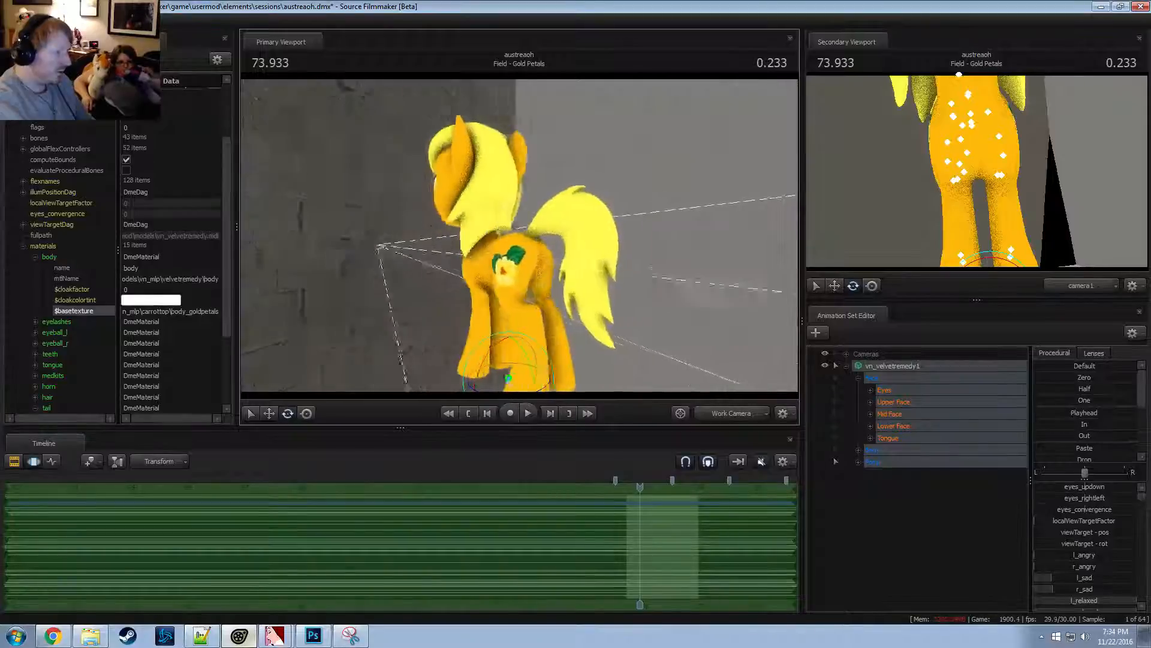
pyautogui.keyDown('alt'); pyautogui.moveTo(372, 222); pyautogui.dragTo(648, 207); pyautogui.keyUp('alt')
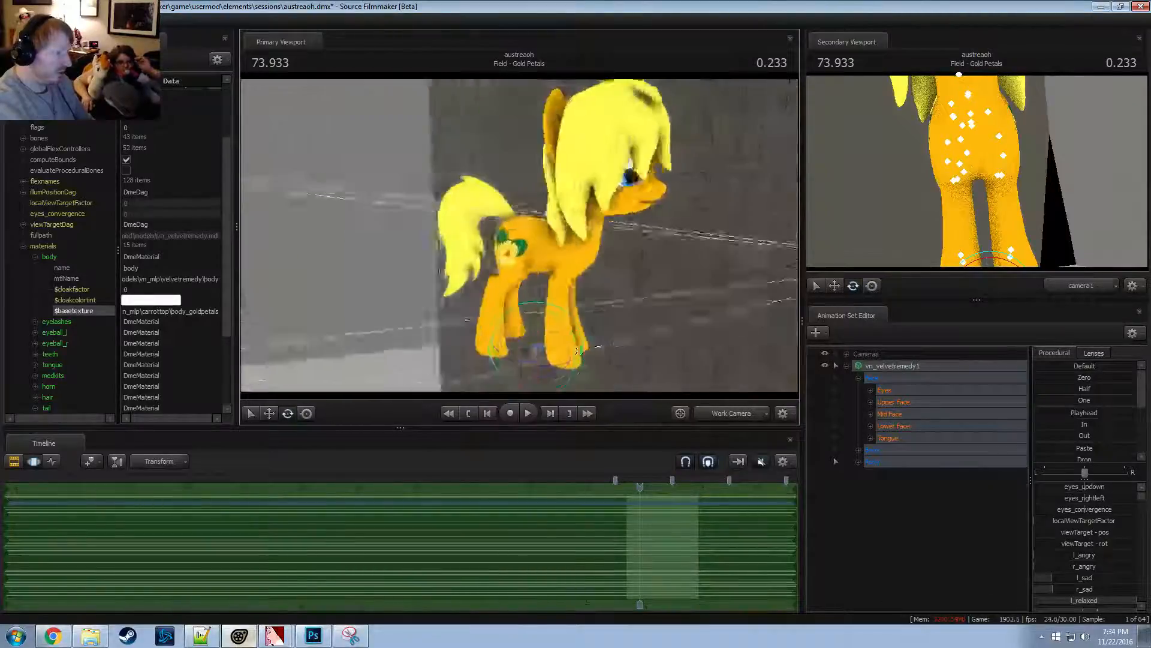
pyautogui.keyDown('alt'); pyautogui.moveTo(490, 242); pyautogui.dragTo(441, 236); pyautogui.keyUp('alt')
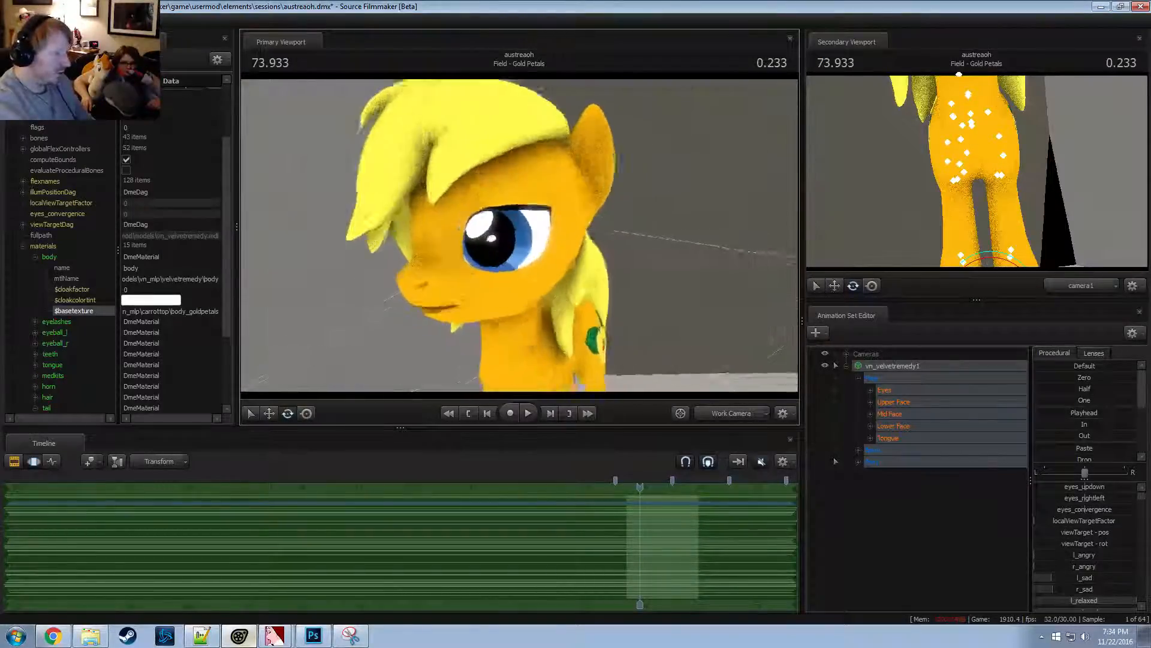
pyautogui.moveTo(521, 221)
pyautogui.keyDown('alt'); pyautogui.mouseDown(button='right')
pyautogui.moveTo(521, 192)
pyautogui.moveTo(521, 240)
pyautogui.mouseUp(button='right'); pyautogui.keyUp('alt')
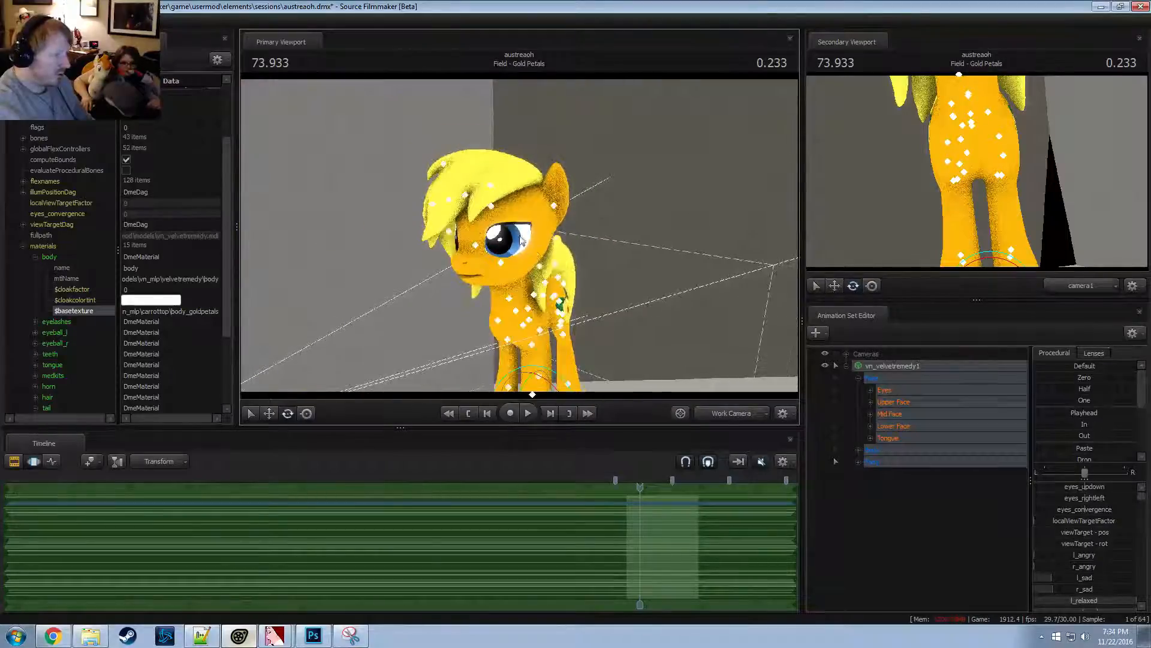
# Switch to VTFEdit, enable the No Mipmap and No Level Of Detail flags, and save the texture over body_goldpetals.vtf
pyautogui.hotkey('alt', 'Tab')
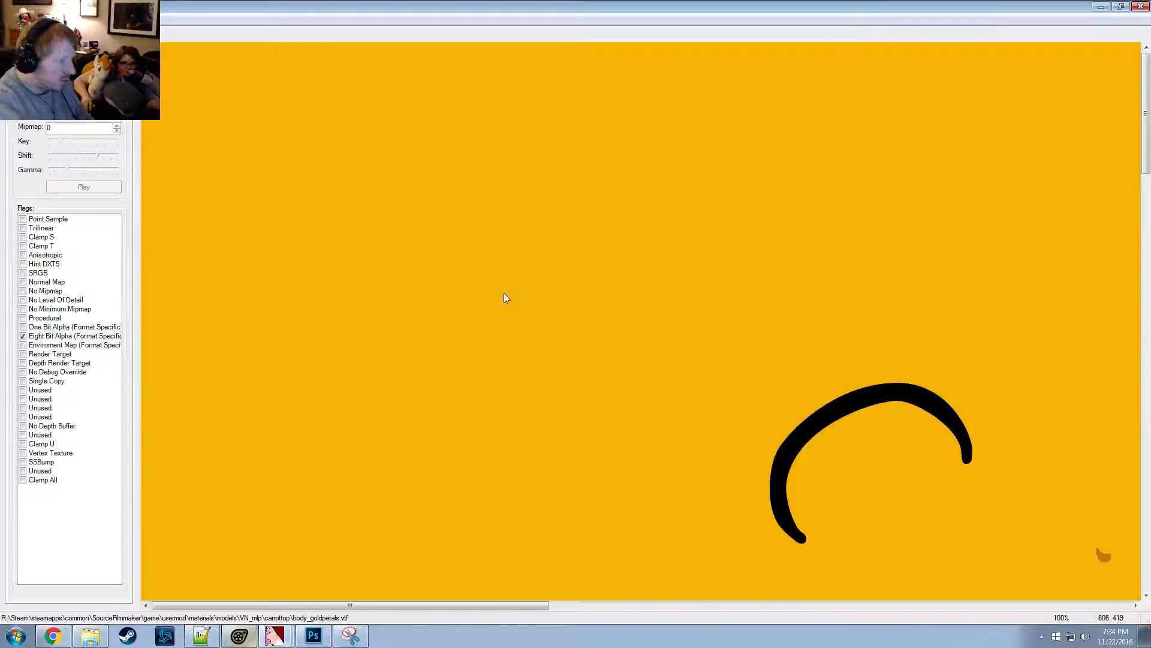
pyautogui.click(23, 291)
pyautogui.click(23, 300)
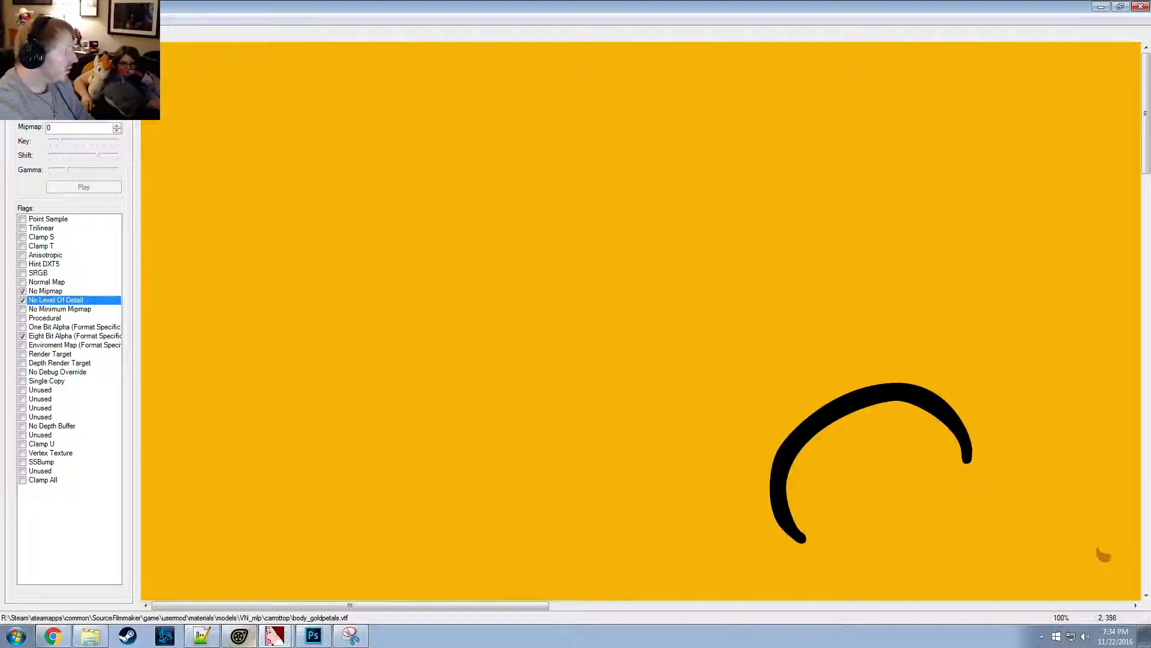
pyautogui.click(9, 18)
pyautogui.click(27, 65)
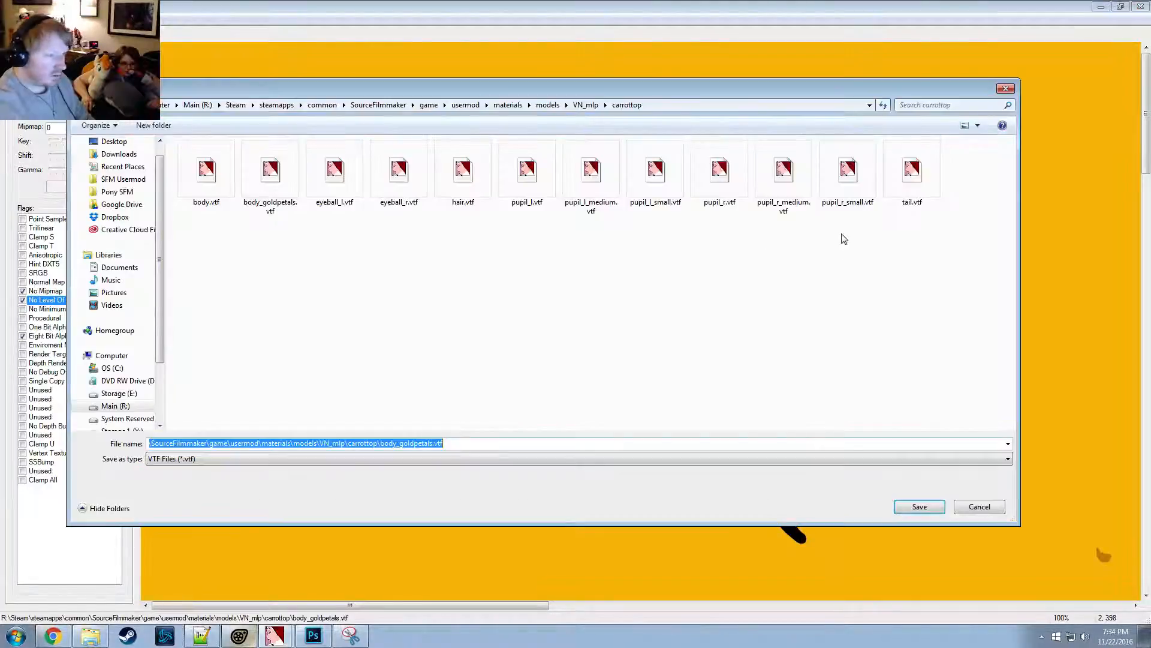
pyautogui.doubleClick(273, 173)
pyautogui.click(609, 318)
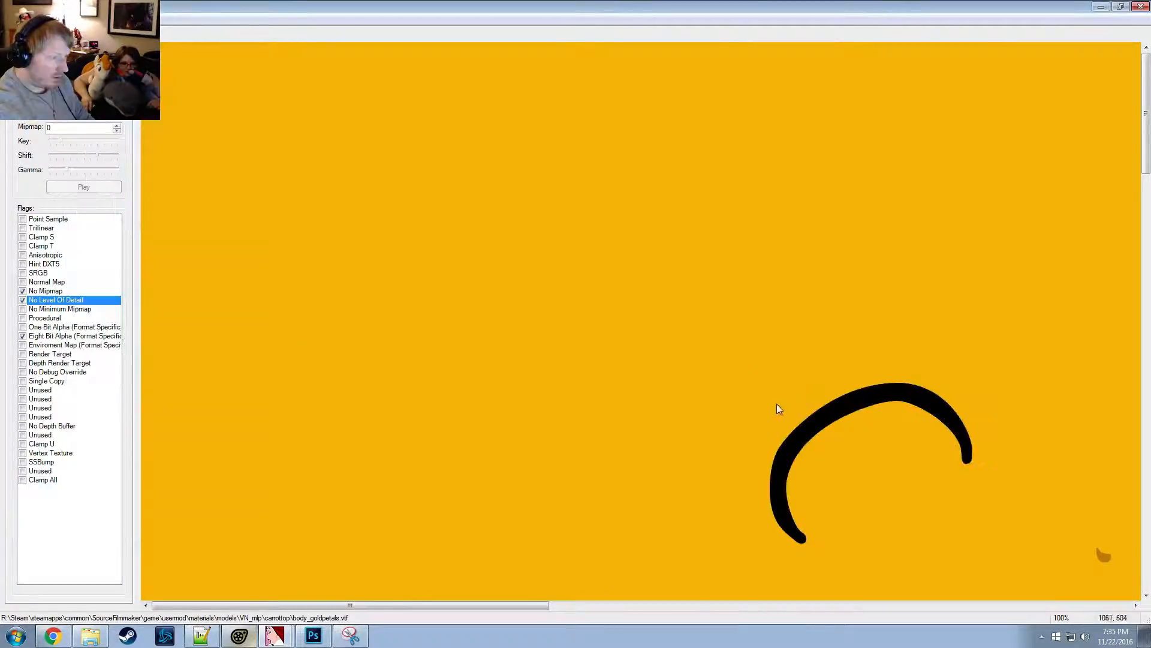
# Return to Source Filmmaker, show the clip editor, and examine the pony's face, body texture and flower mark
pyautogui.click(90, 636)
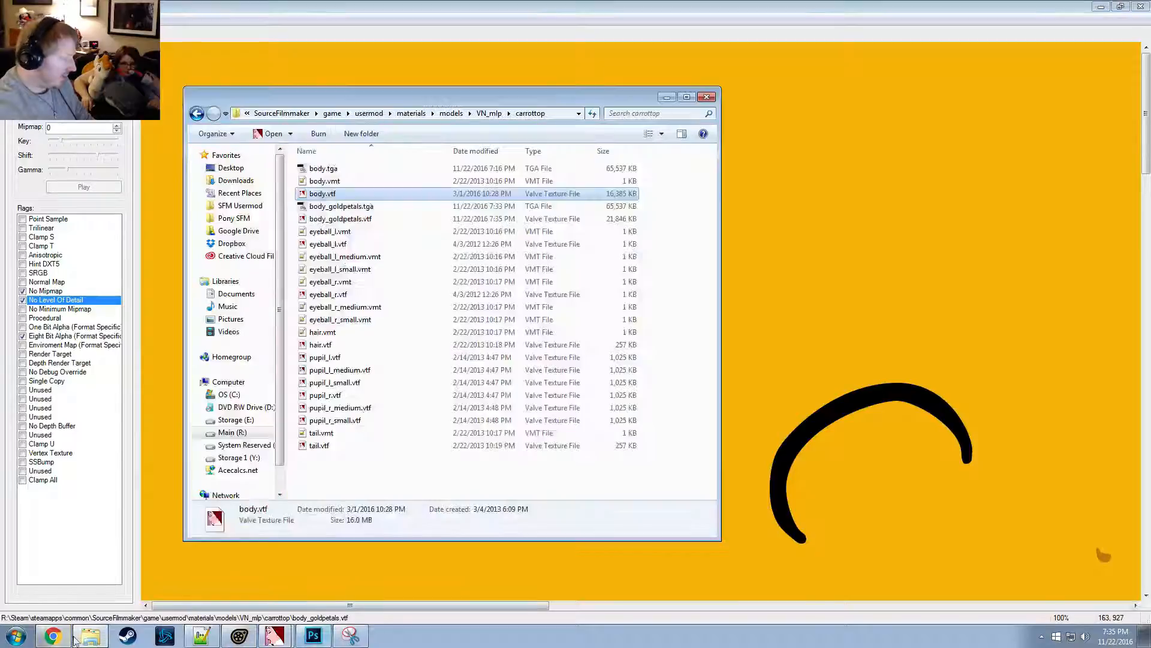
pyautogui.click(55, 636)
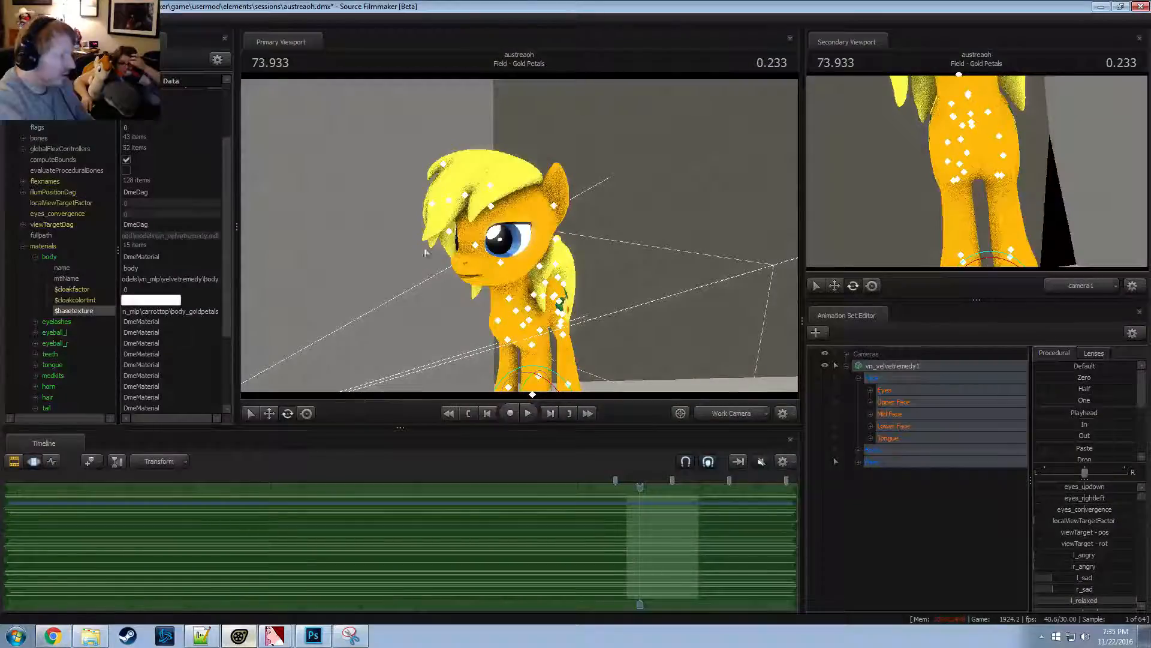
pyautogui.moveTo(424, 252); pyautogui.dragTo(520, 233)
pyautogui.press('F2')
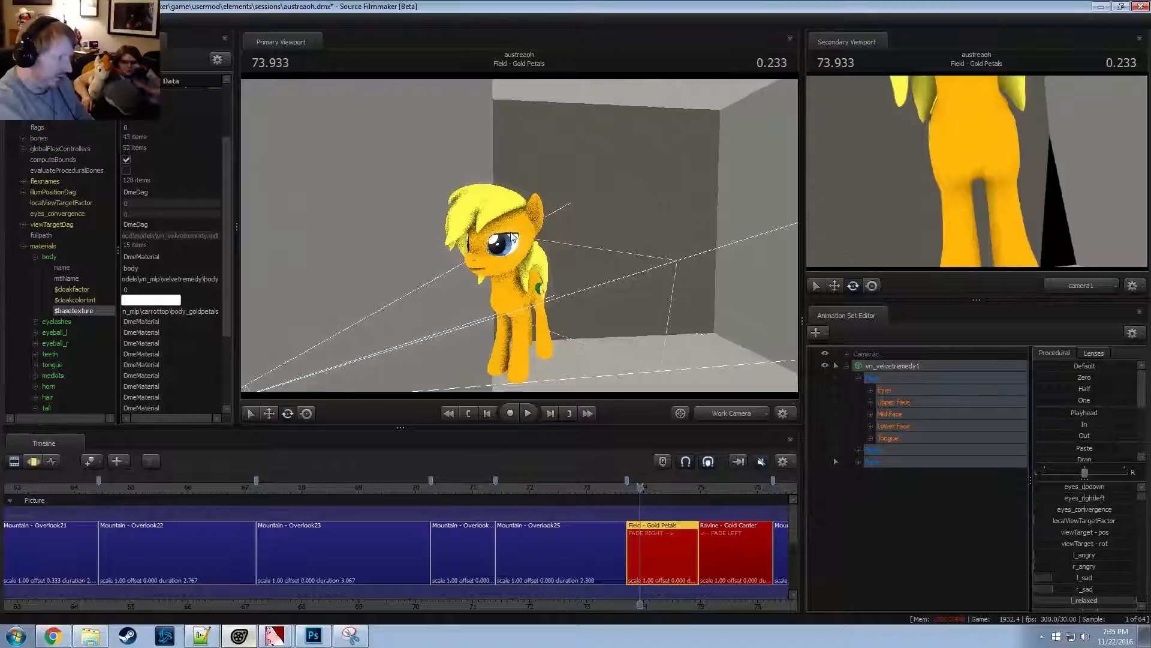
pyautogui.moveTo(538, 267); pyautogui.dragTo(244, 204)
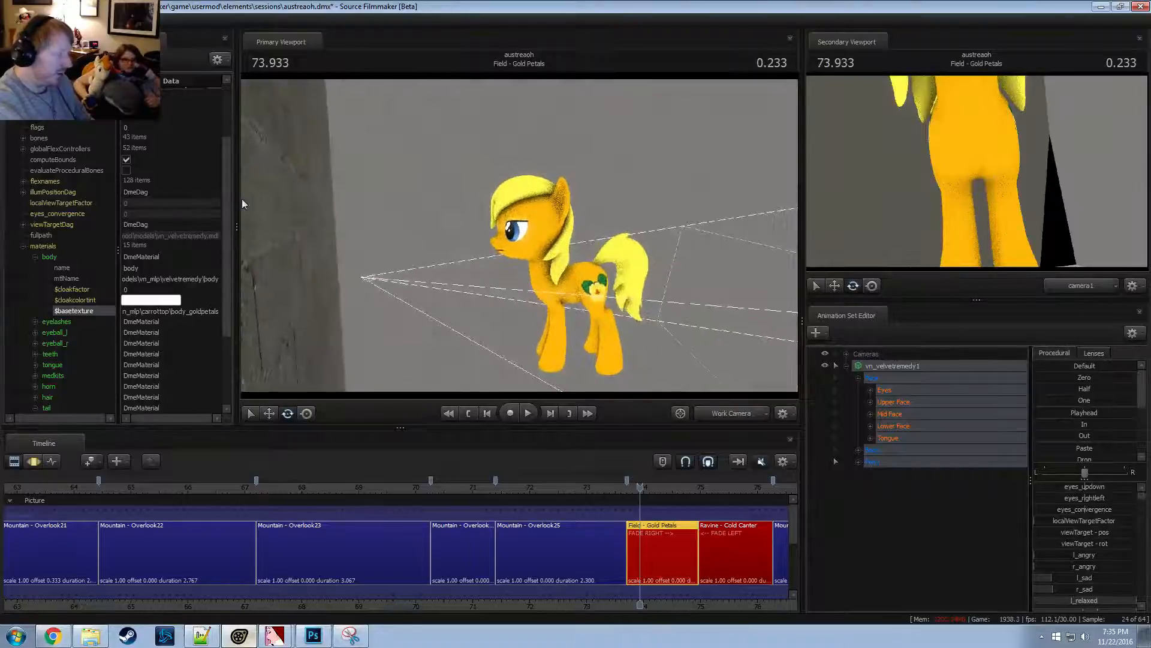
pyautogui.hotkey('alt', 'Tab')
pyautogui.hotkey('alt', 'Tab')
pyautogui.hotkey('alt', 'Tab')
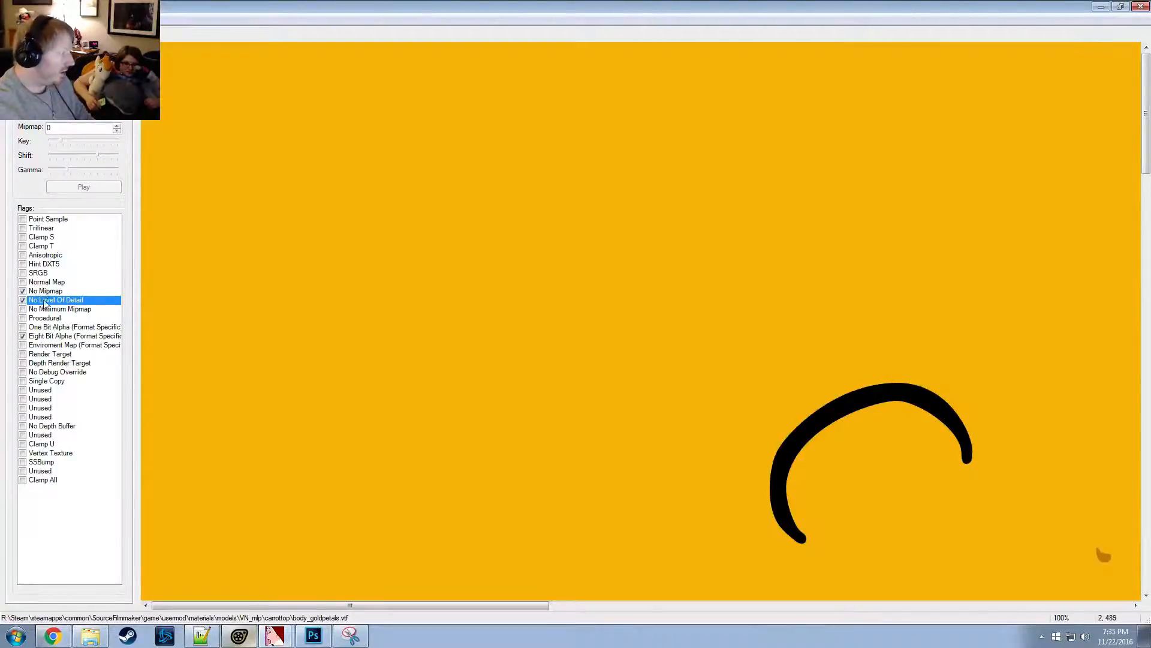
pyautogui.hotkey('alt', 'Tab')
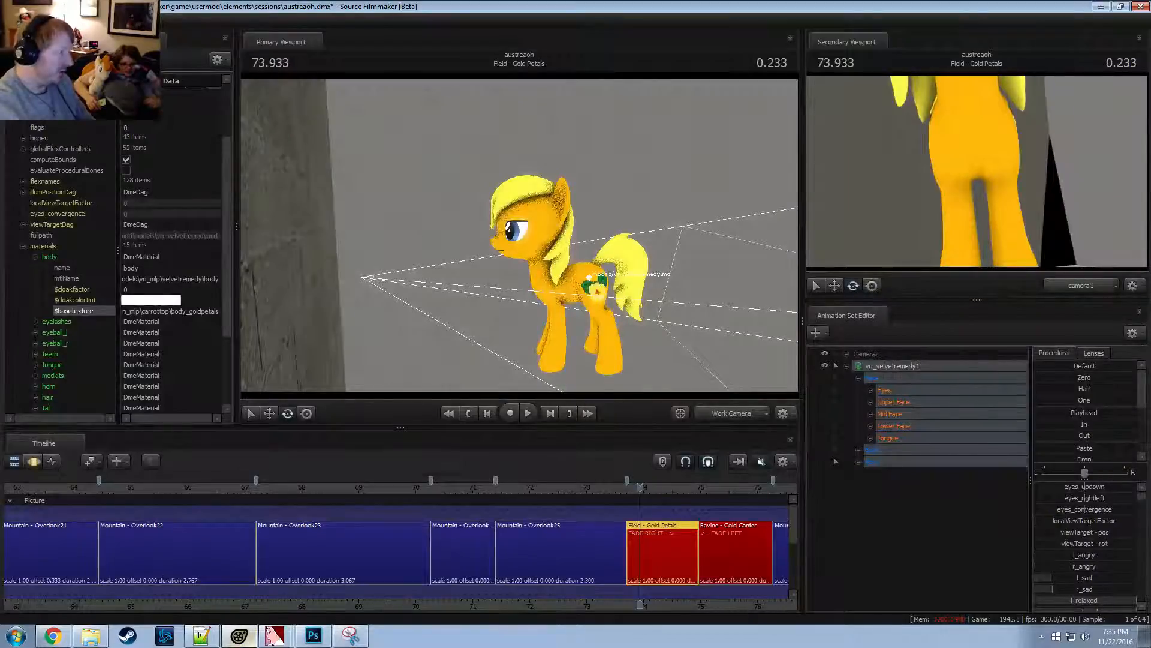
# Save the session, reload the materials, and inspect the pony's retextured face and flank up close
pyautogui.hotkey('ctrl', 's')
pyautogui.click(103, 22)
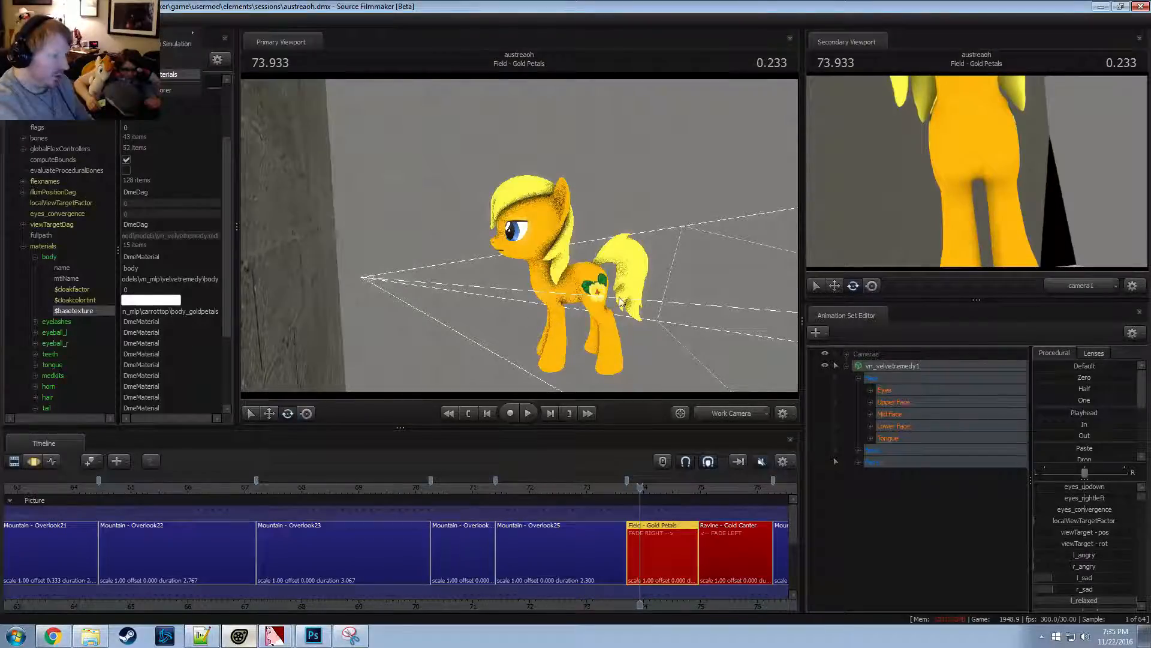
pyautogui.moveTo(476, 288); pyautogui.dragTo(594, 292)
pyautogui.moveTo(519, 228)
pyautogui.mouseDown()
pyautogui.moveTo(534, 227)
pyautogui.moveTo(519, 228)
pyautogui.mouseUp()
pyautogui.press('w')
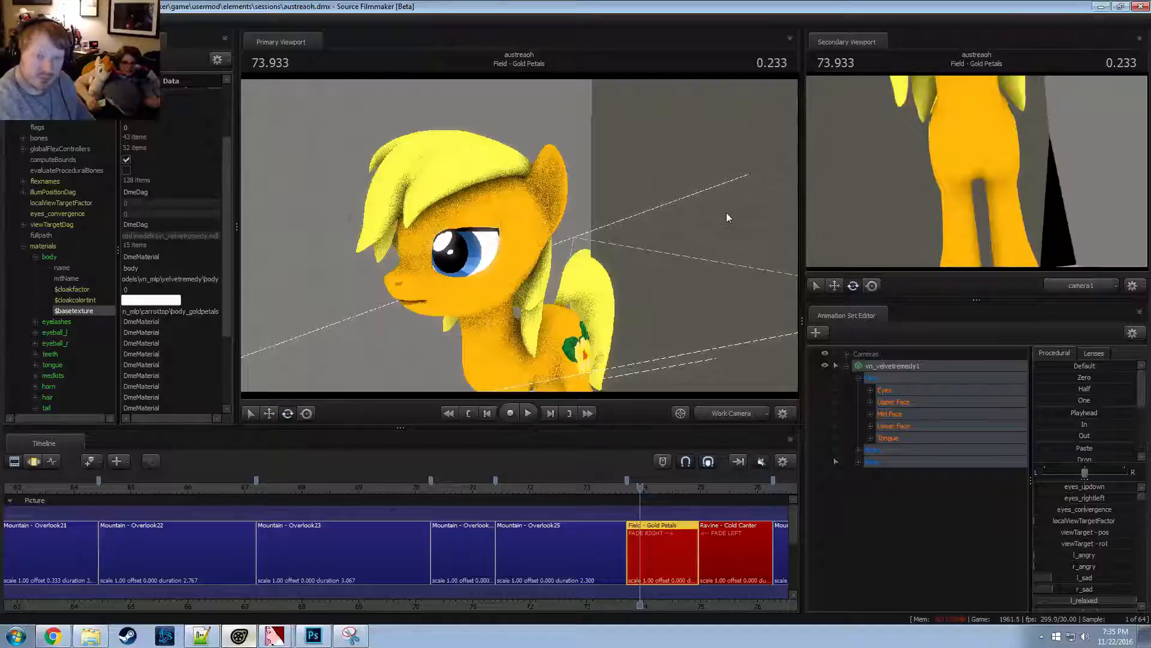
pyautogui.moveTo(702, 194); pyautogui.dragTo(510, 237)
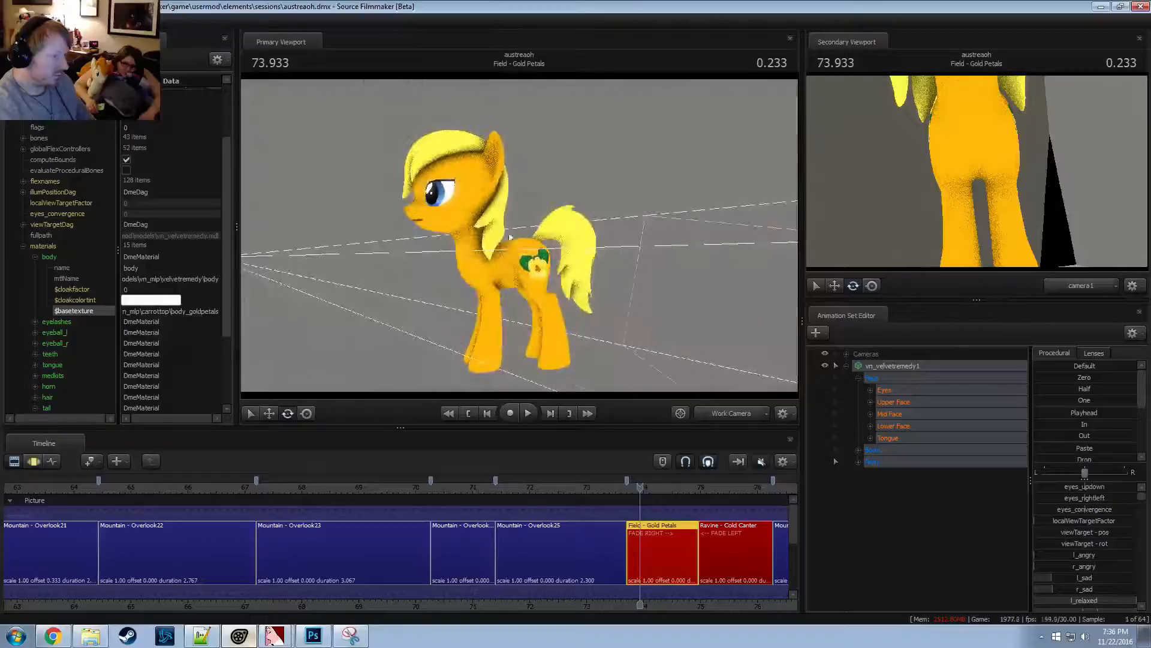
# Switch to Chrome and open DeviantArt's browse page in the tab showing the flower image
pyautogui.hotkey('alt', 'Tab')
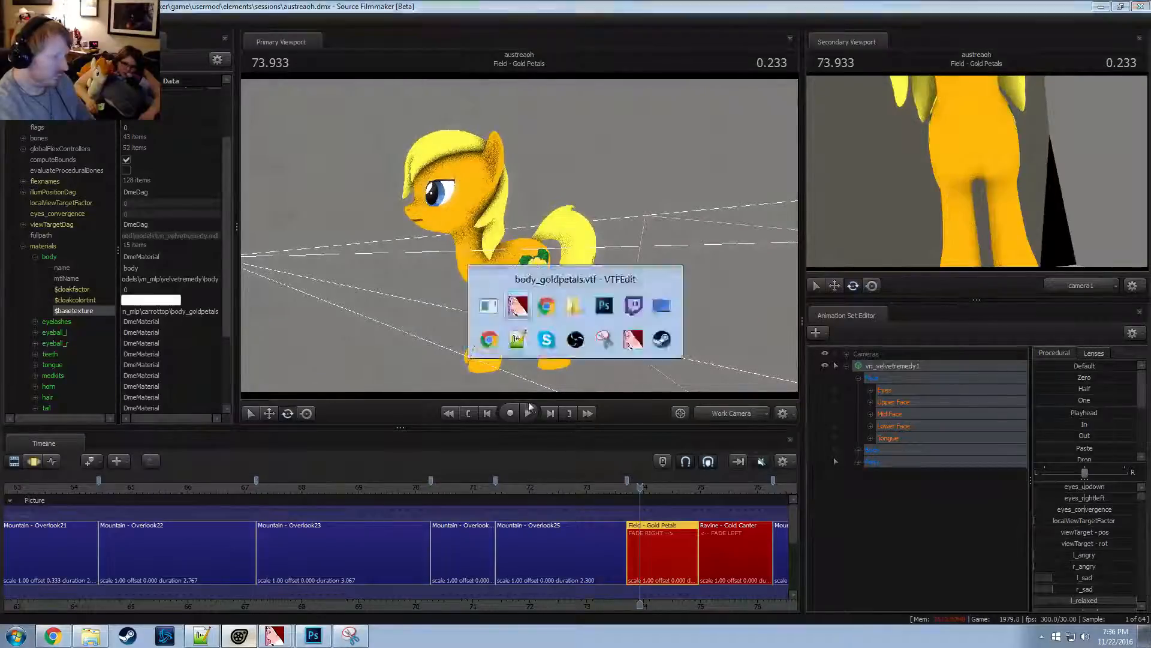
pyautogui.click(47, 636)
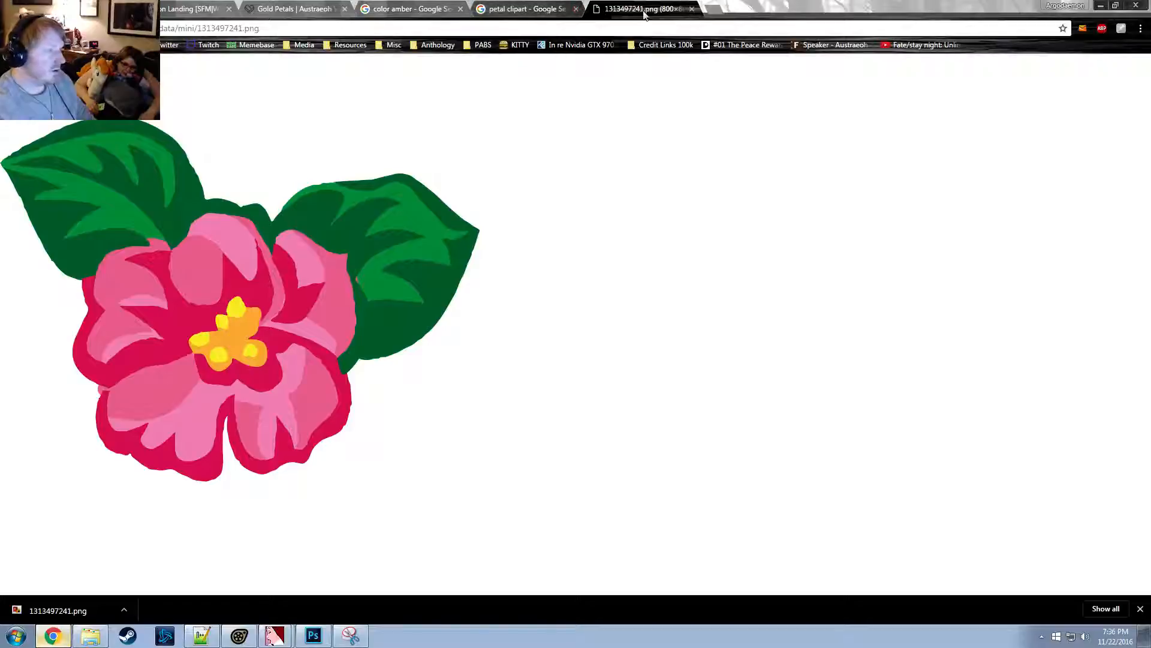
pyautogui.click(445, 25)
pyautogui.press('BackSpace')
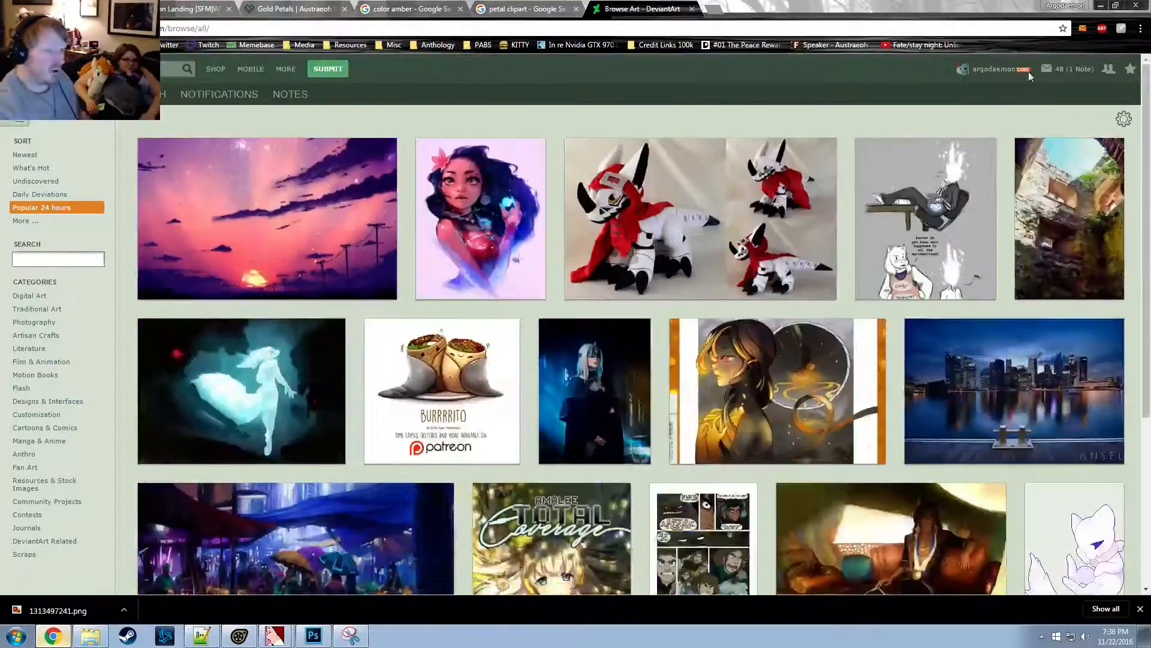
# Open the account's own DeviantArt profile and go from there to the SFM-Ponies group page
pyautogui.moveTo(1005, 72)
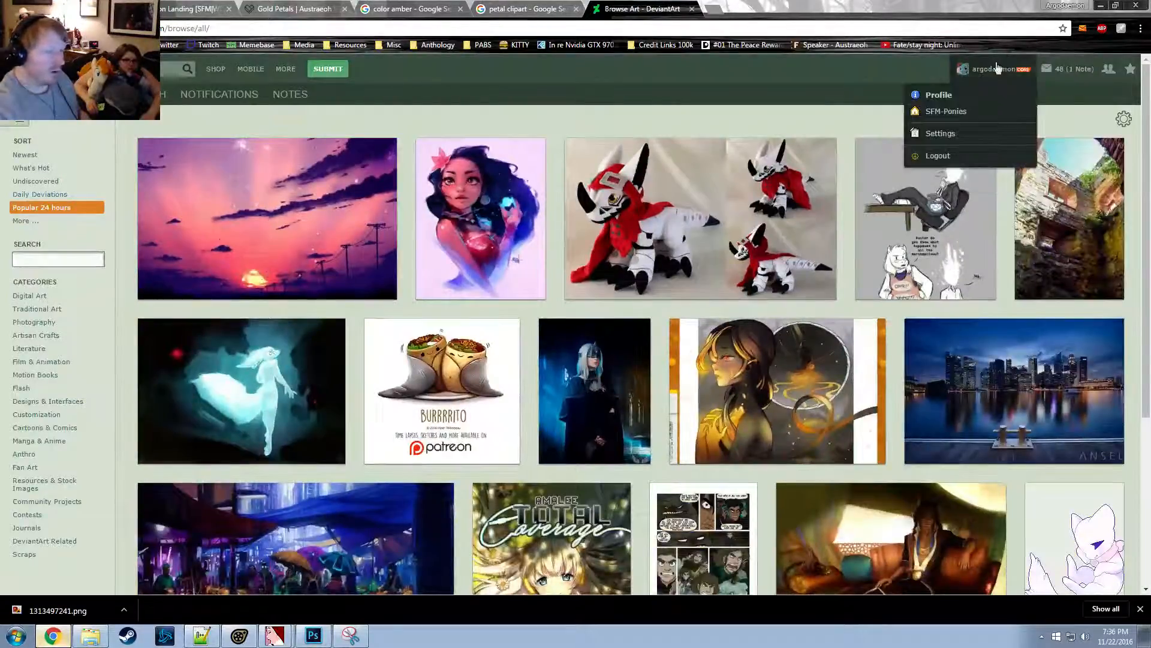
pyautogui.click(974, 80)
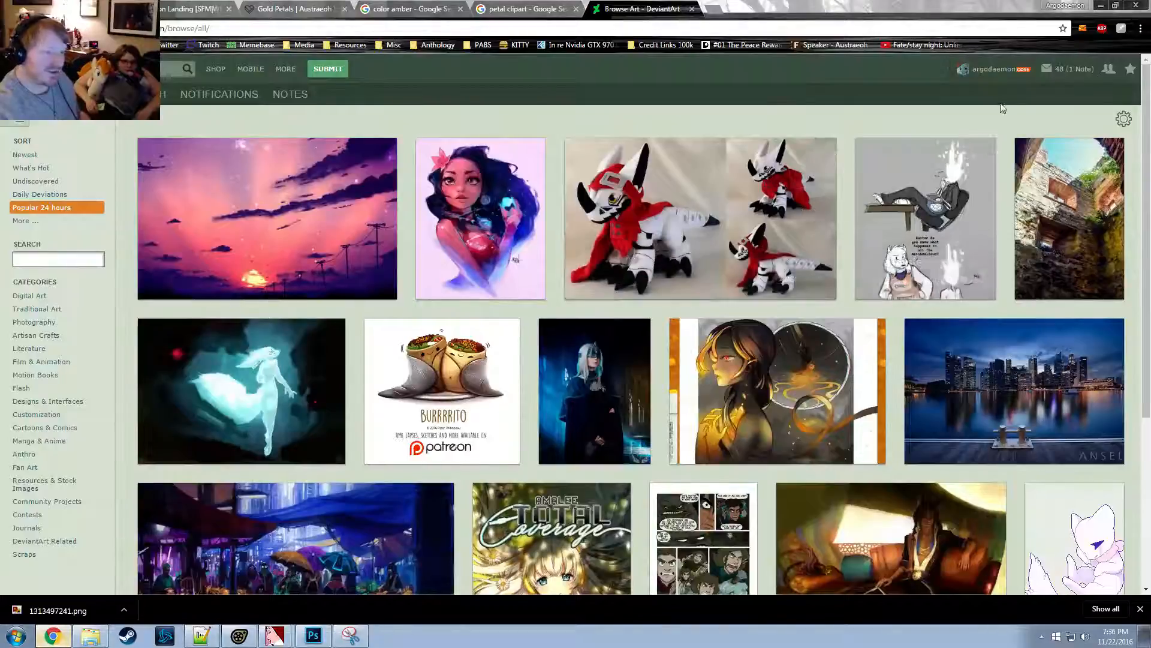
pyautogui.click(1055, 67)
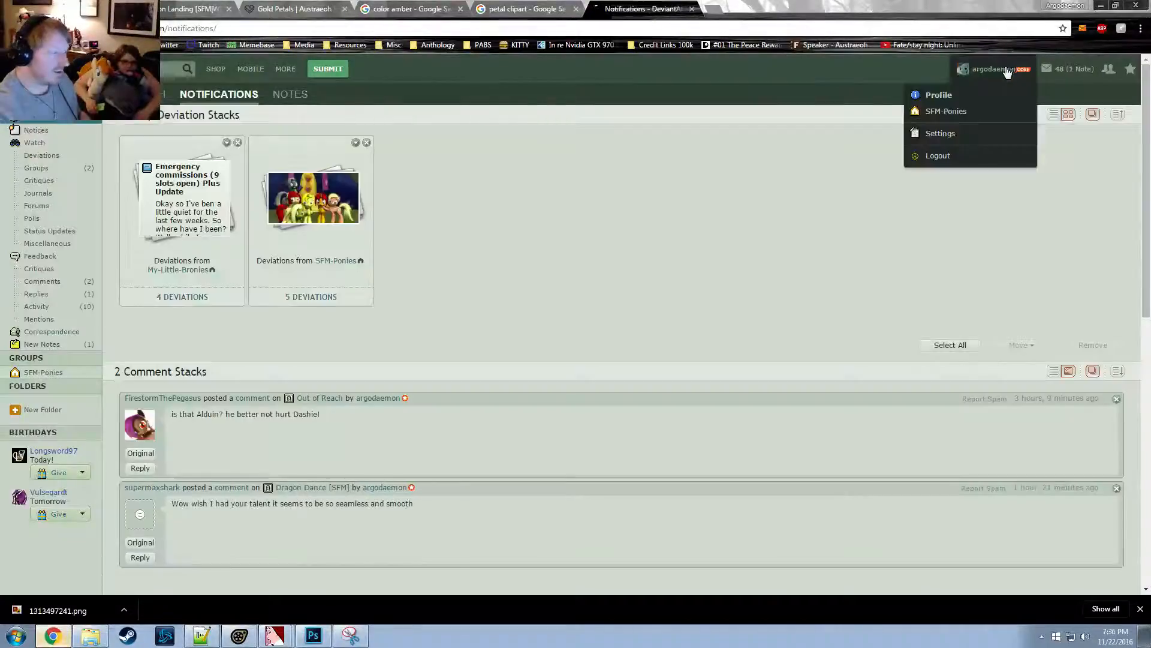
pyautogui.click(1000, 72)
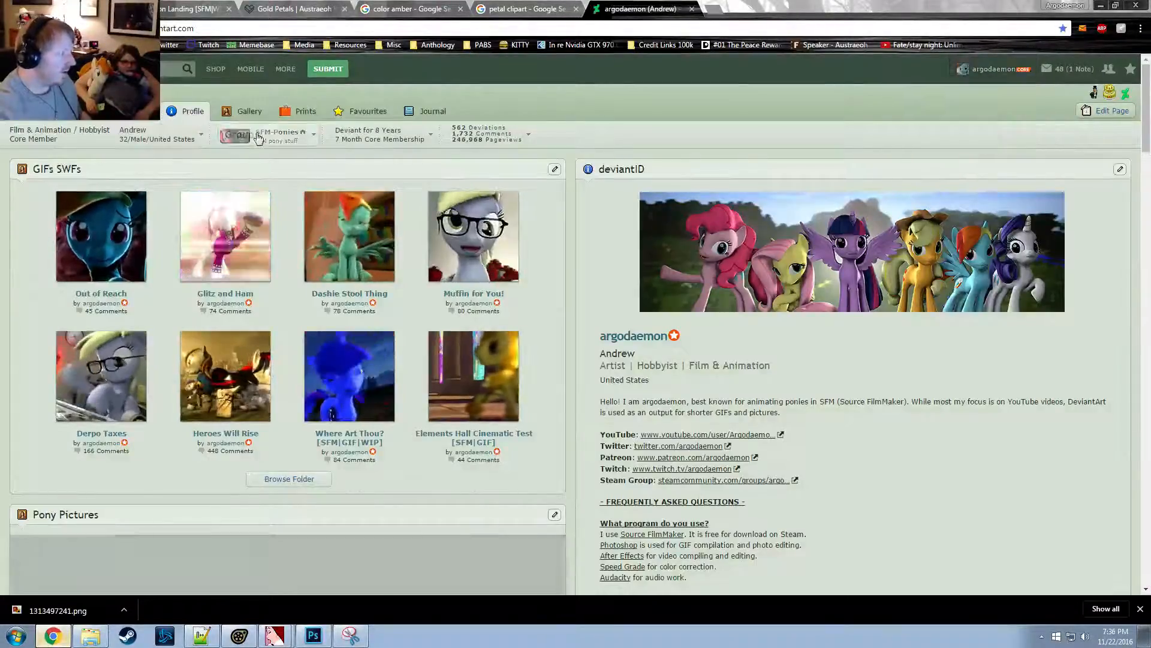
pyautogui.click(258, 139)
pyautogui.click(279, 157)
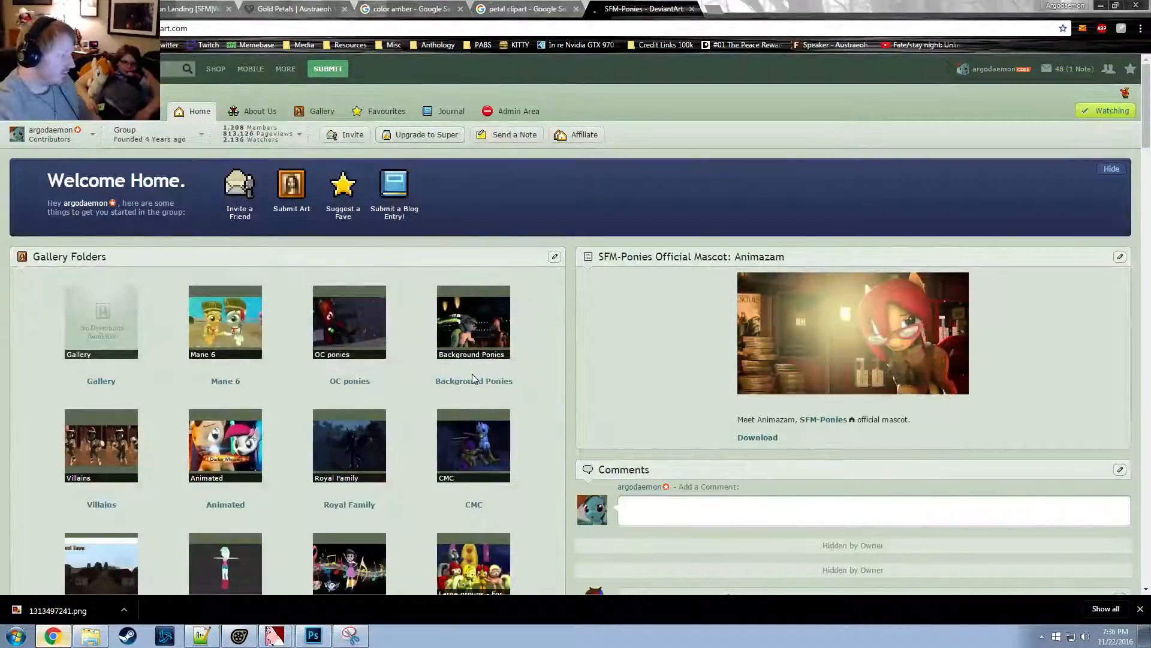
# Go back to the petal clipart search results and close the enlarged flower preview
pyautogui.hotkey('alt', 'Tab')
pyautogui.hotkey('alt', 'Tab')
pyautogui.hotkey('alt', 'Tab')
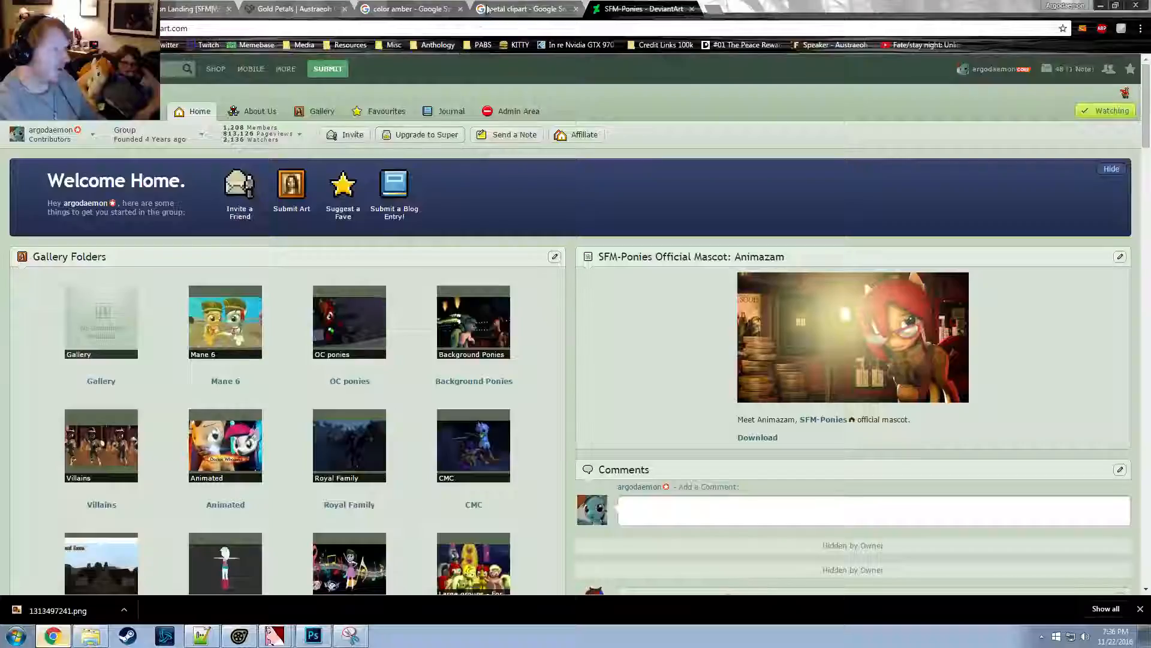
pyautogui.click(522, 9)
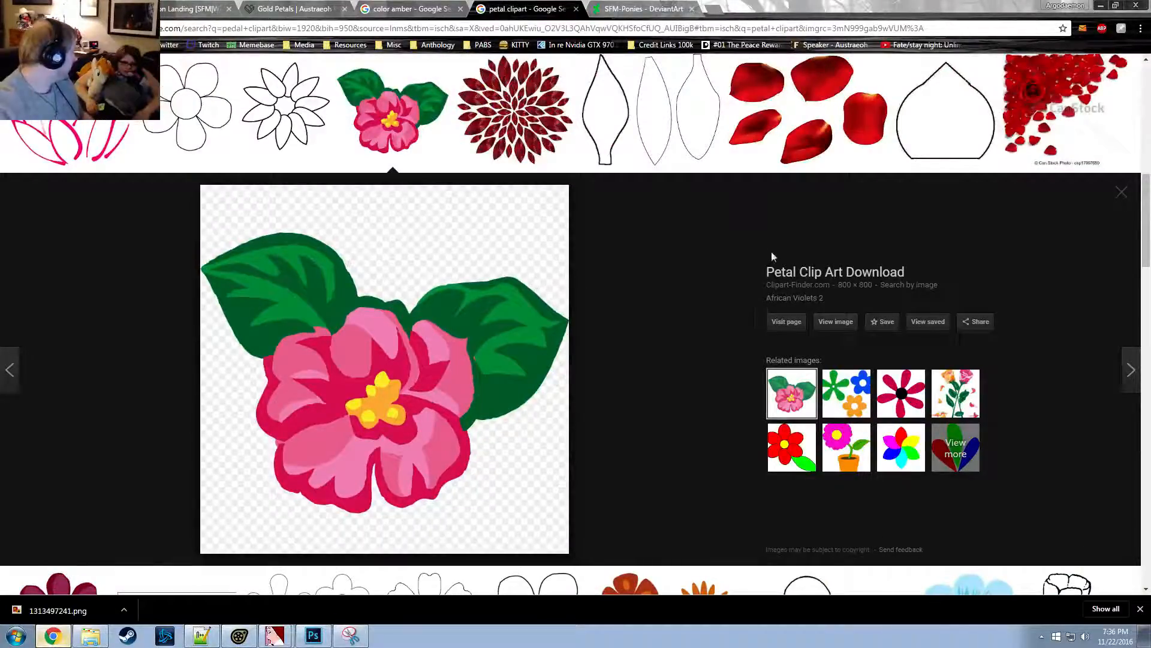
pyautogui.click(1121, 191)
# Return to Chrome from Source Filmmaker and close the petal clipart search tab
pyautogui.hotkey('alt', 'Tab')
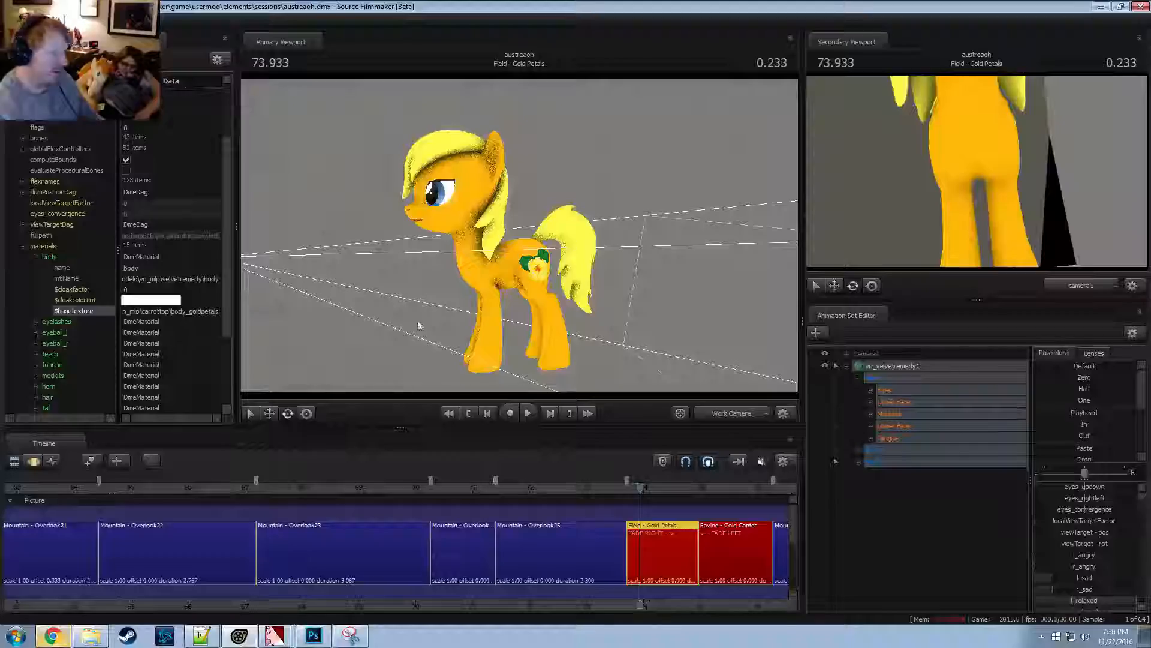
pyautogui.hotkey('alt', 'Tab')
pyautogui.hotkey('alt', 'Tab')
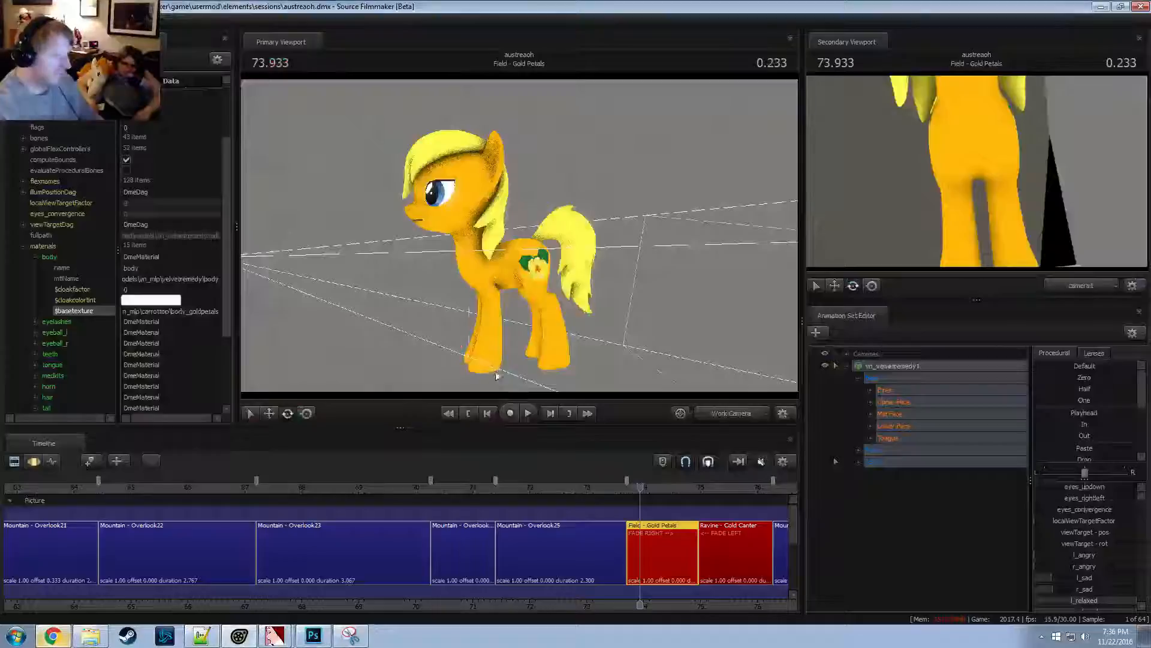
pyautogui.hotkey('alt', 'Tab')
pyautogui.press('Tab')
pyautogui.hotkey('alt', 'Tab')
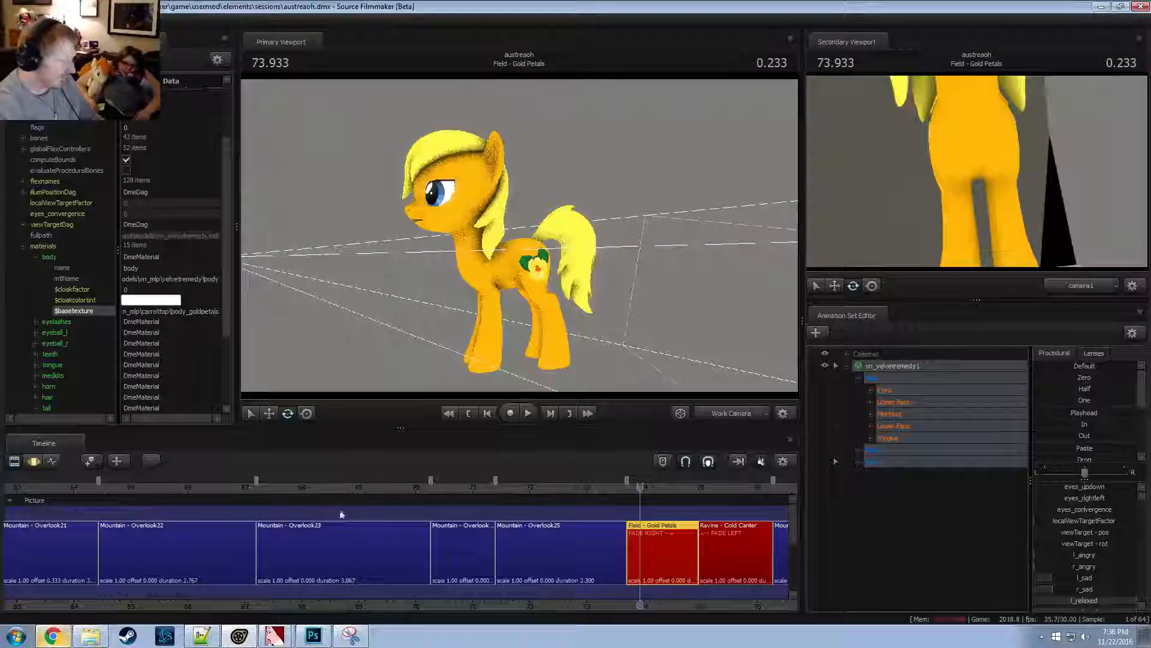
pyautogui.click(47, 639)
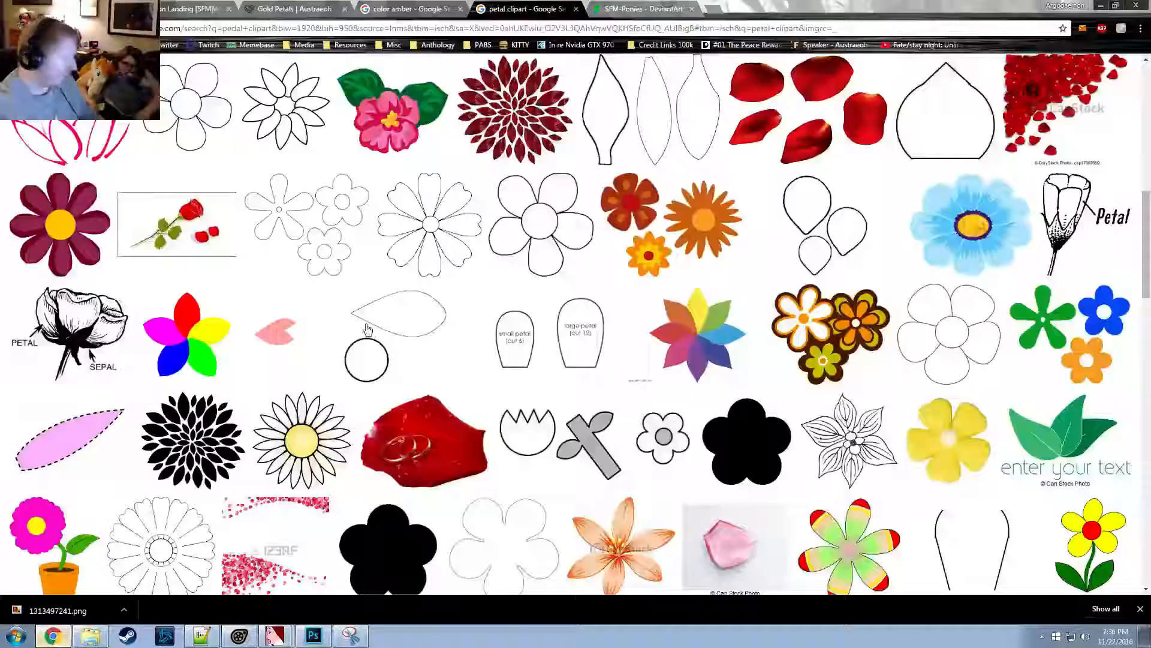
pyautogui.click(576, 9)
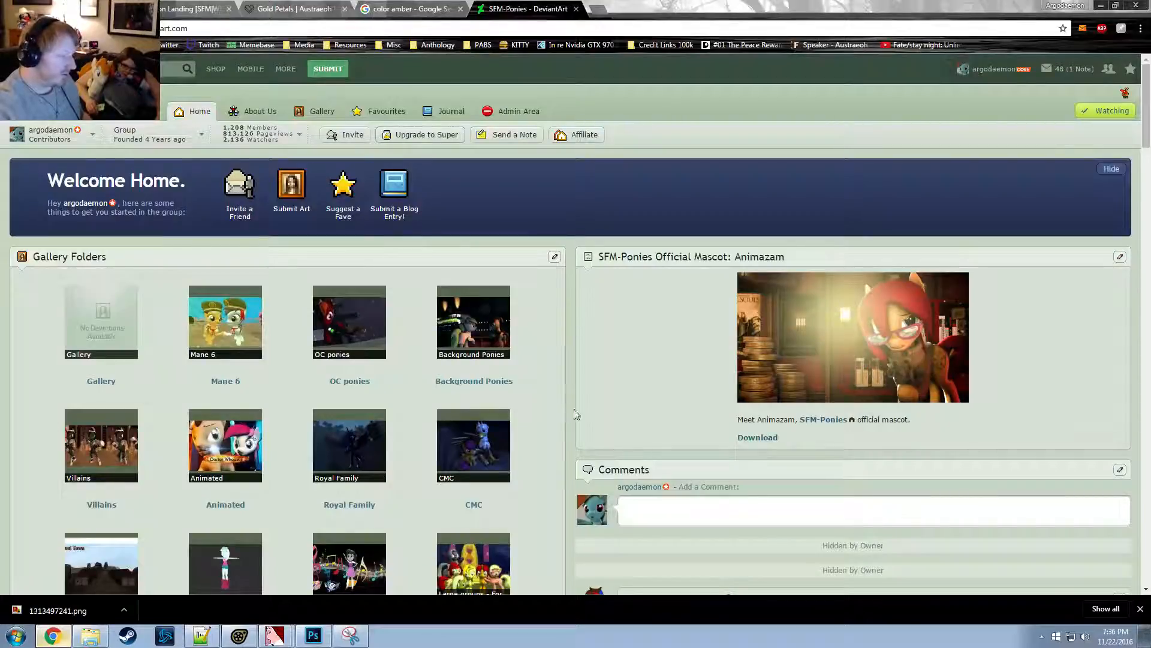
# Look through the SFM-Ponies group's gallery folders and open the SFM Resource folder
pyautogui.scroll(-8, 408, 455)
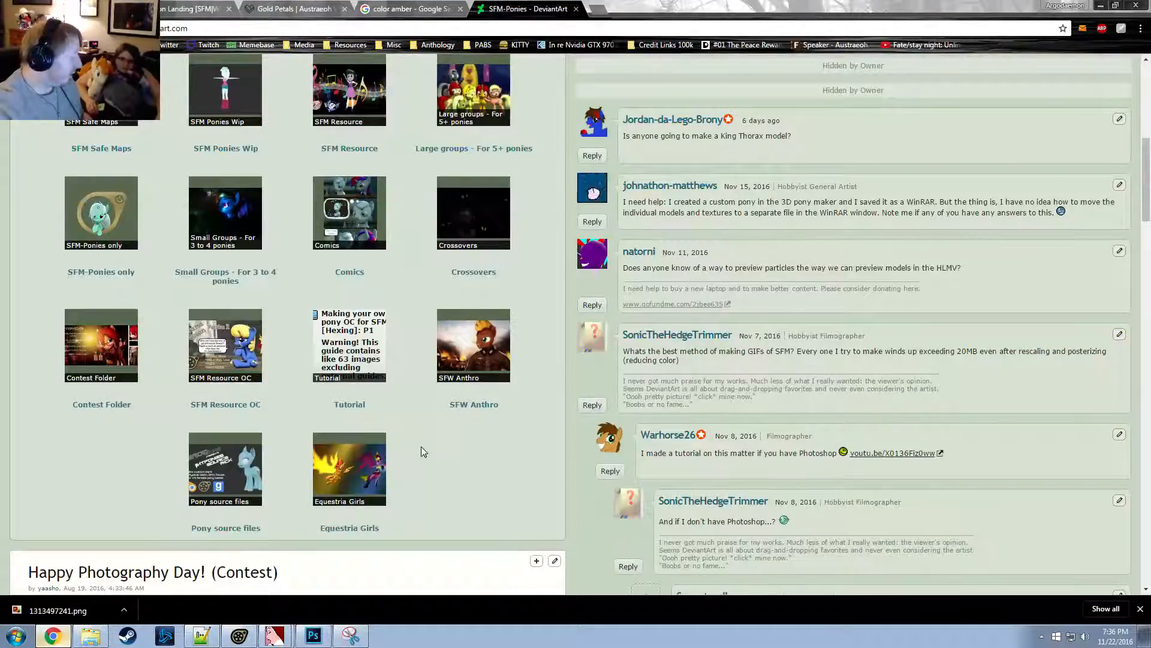
pyautogui.click(239, 636)
pyautogui.keyDown('alt'); pyautogui.moveTo(556, 296); pyautogui.dragTo(435, 296); pyautogui.keyUp('alt')
pyautogui.hotkey('alt', 'Tab')
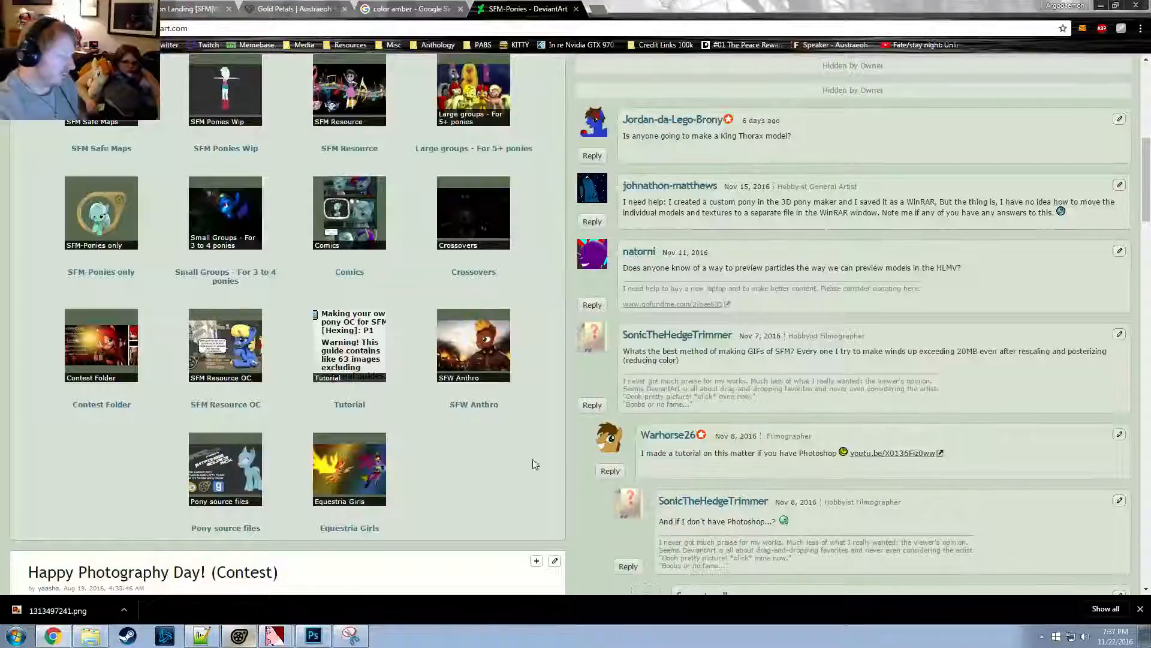
pyautogui.scroll(5, 521, 423)
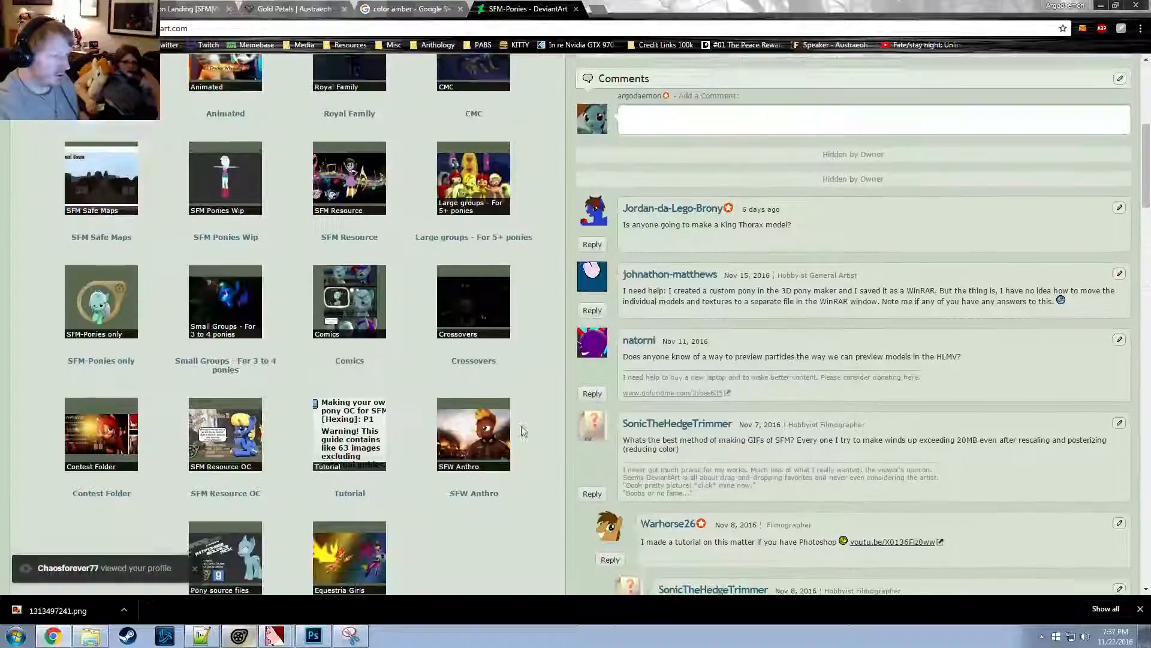
pyautogui.scroll(3, 438, 432)
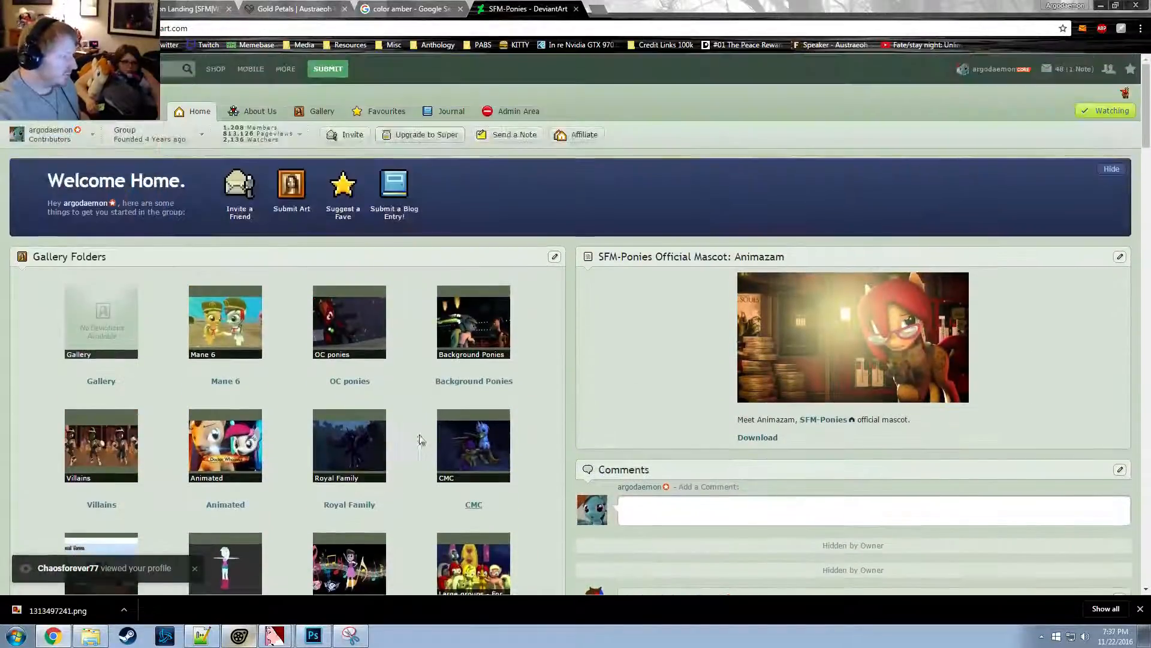
pyautogui.scroll(-4, 410, 450)
pyautogui.scroll(-6, 412, 454)
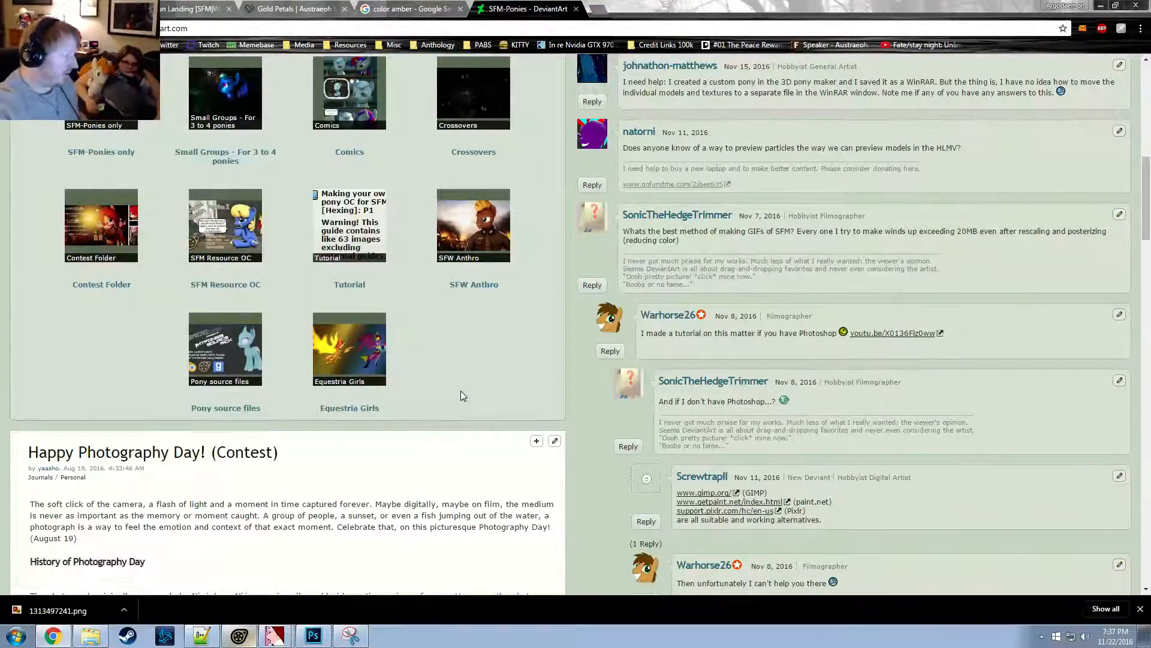
pyautogui.scroll(1, 255, 245)
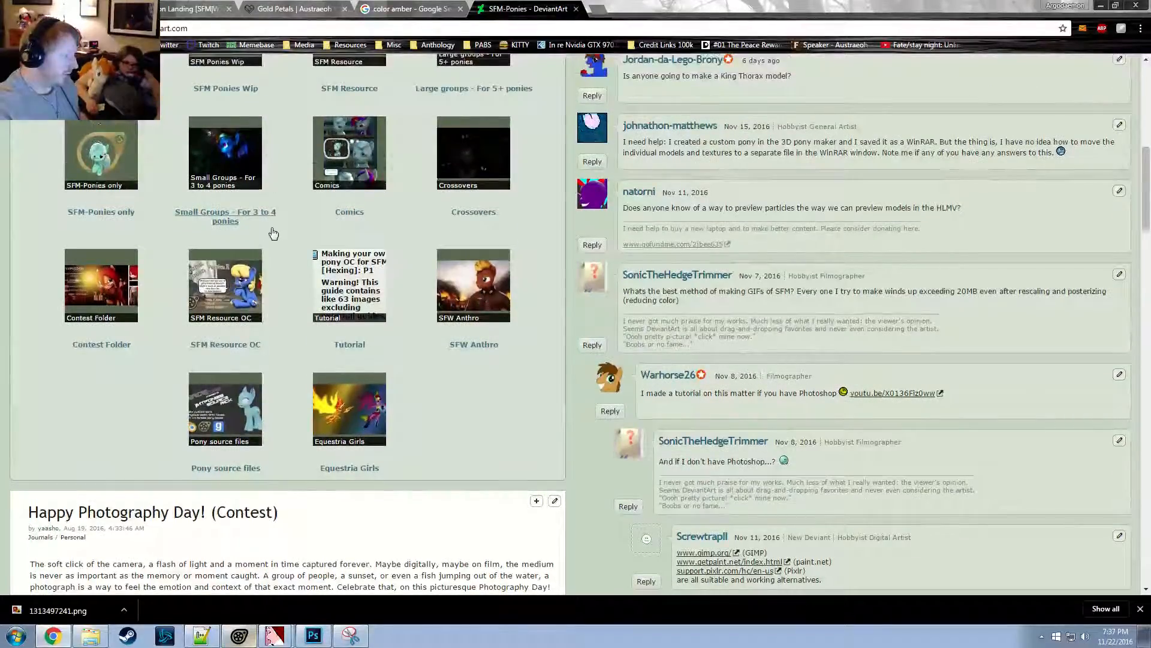
pyautogui.scroll(2, 267, 237)
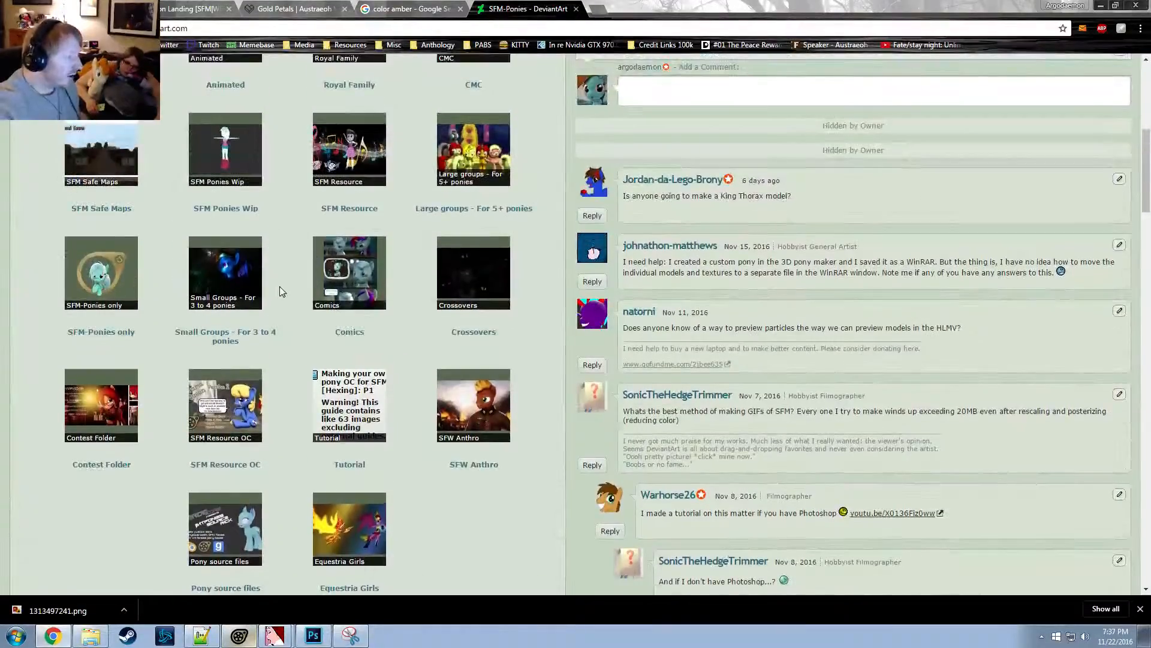
pyautogui.click(350, 153)
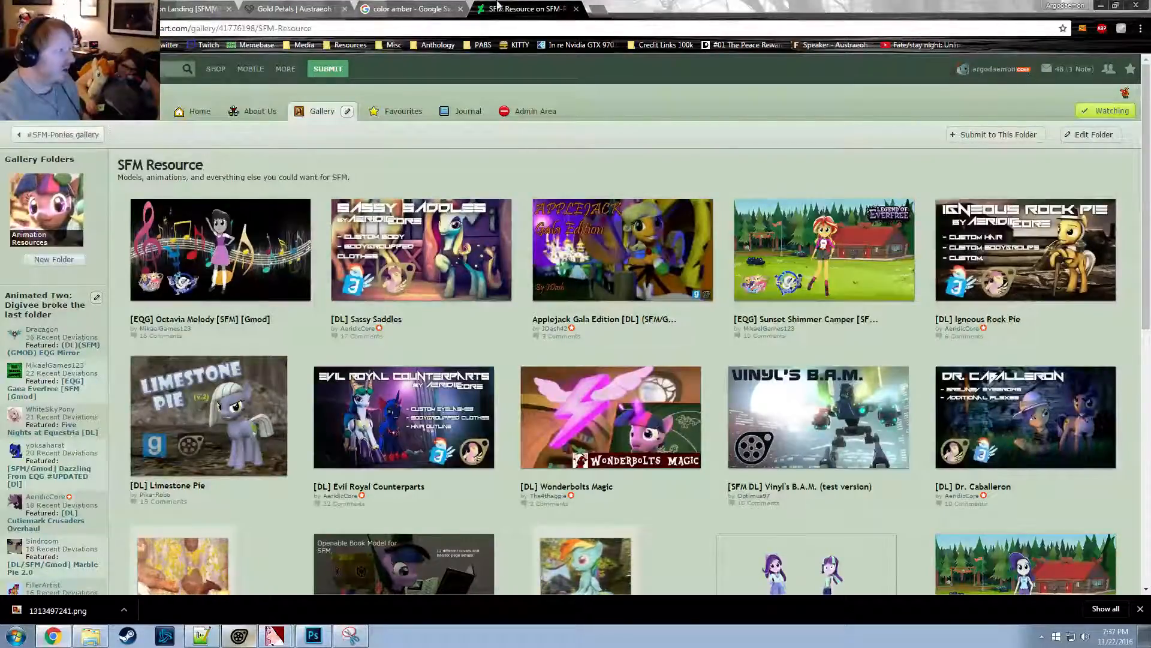
# Read the description of Gold Petals' appearance and clothing on the Gold Petals wiki page
pyautogui.click(310, 7)
pyautogui.scroll(3, 484, 318)
pyautogui.scroll(-1, 493, 317)
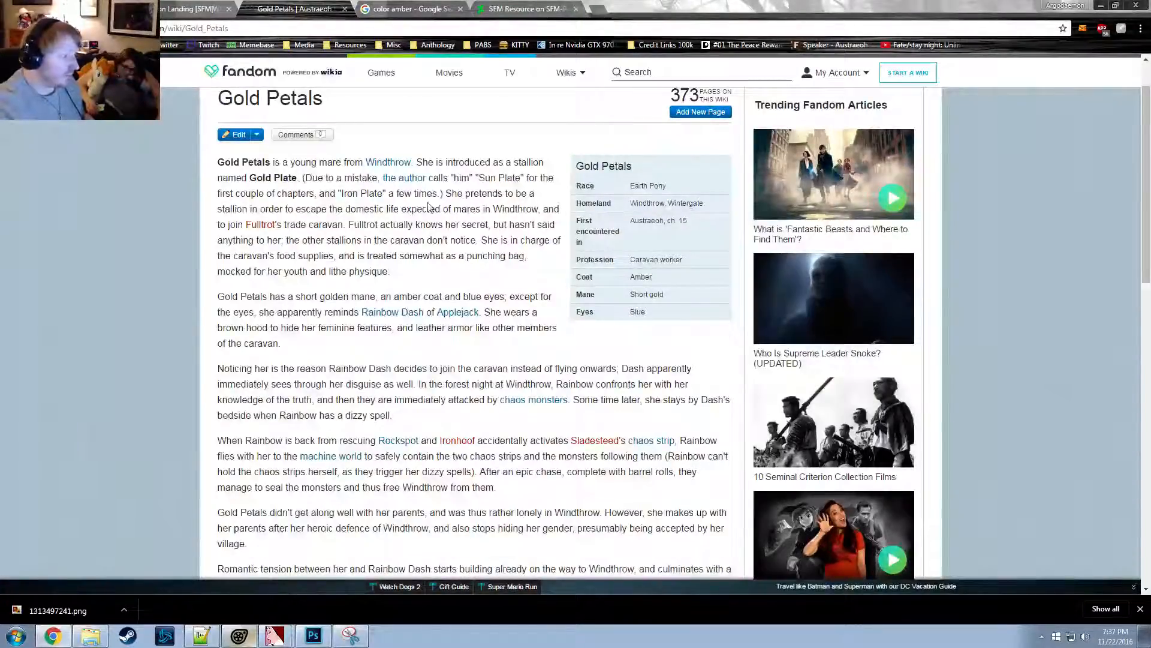
pyautogui.scroll(-1, 456, 207)
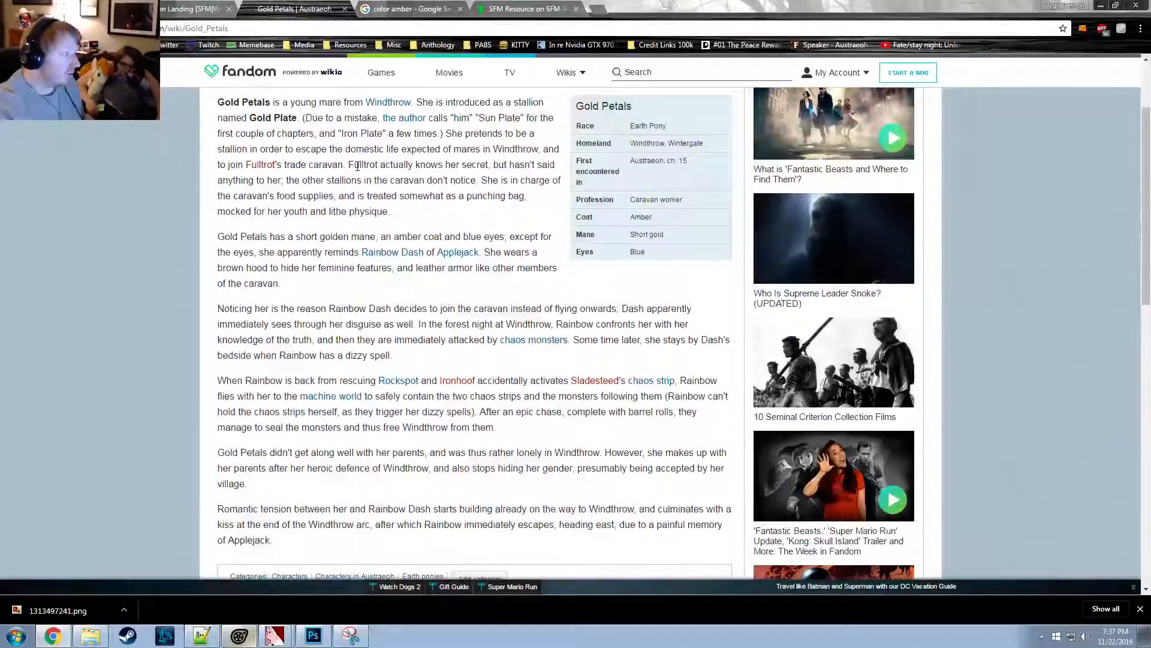
pyautogui.moveTo(356, 166); pyautogui.dragTo(451, 195)
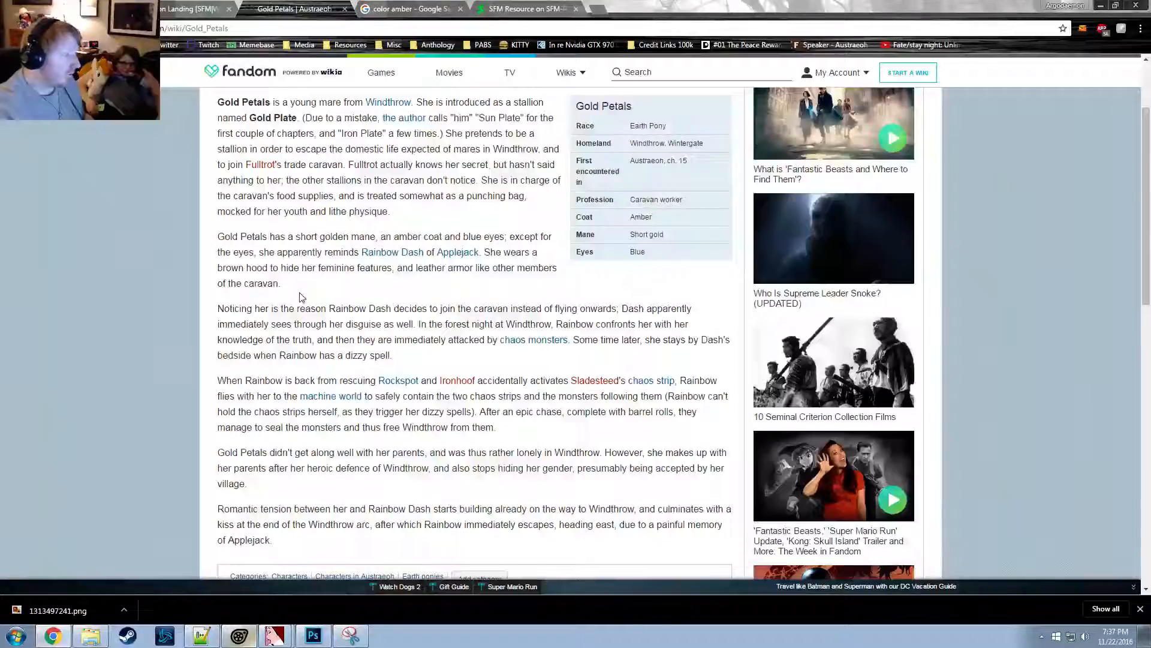
# Check the pony in Source Filmmaker, then return to Chrome and close the color amber search tab
pyautogui.hotkey('alt', 'Tab')
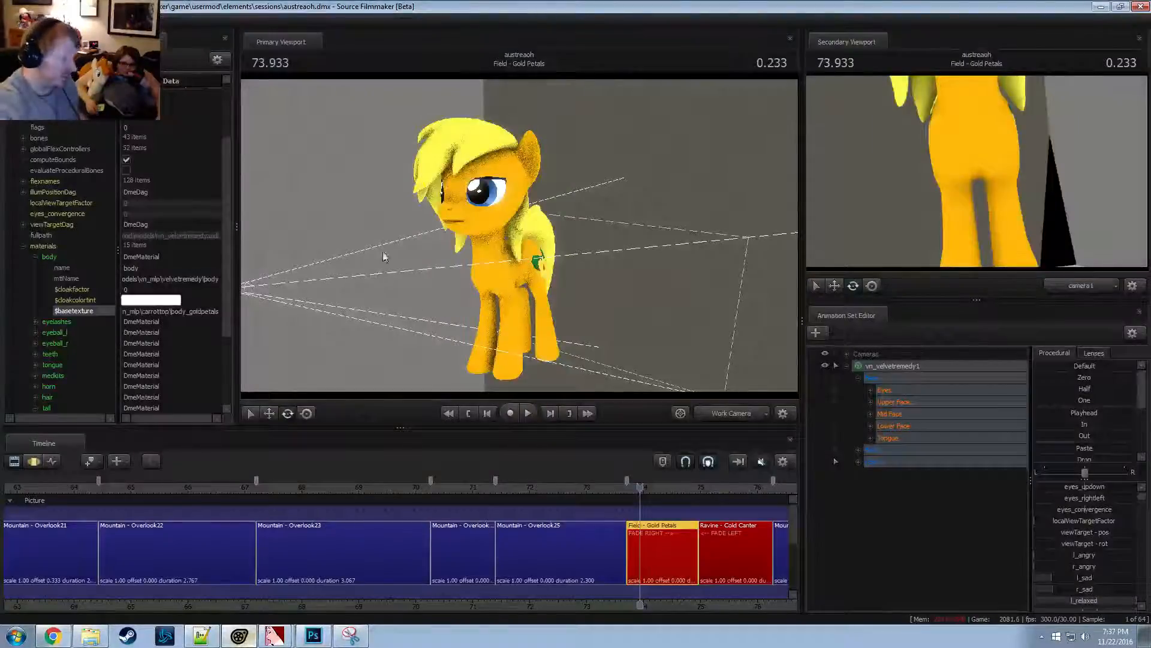
pyautogui.hotkey('alt', 'Tab')
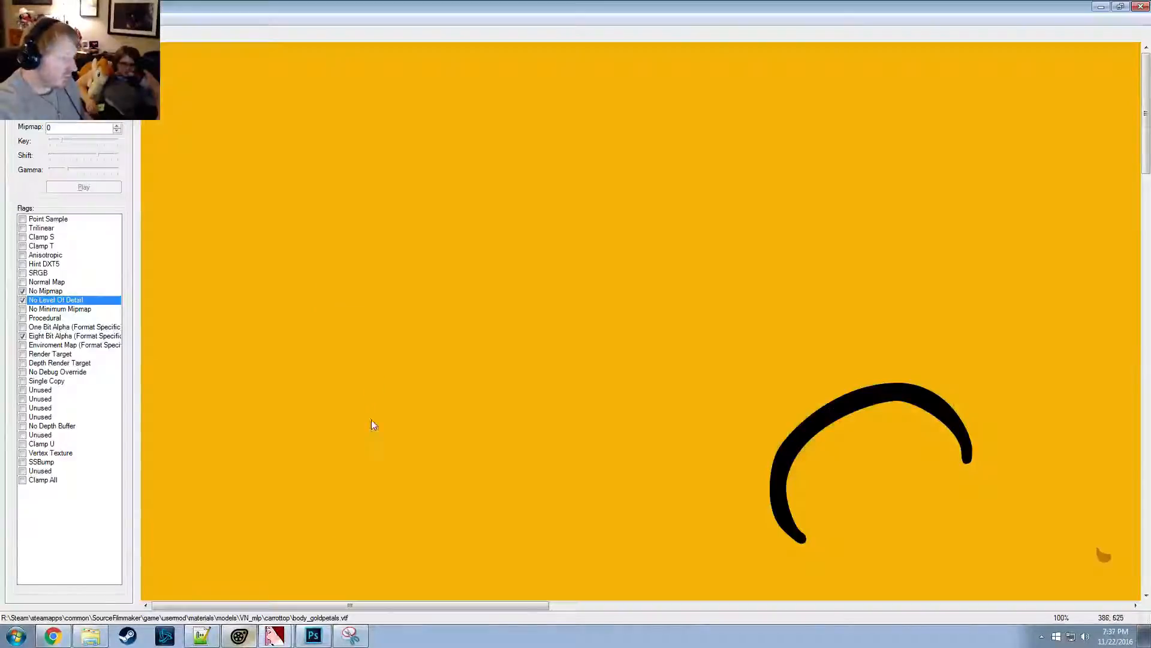
pyautogui.hotkey('alt', 'Tab')
pyautogui.click(197, 9)
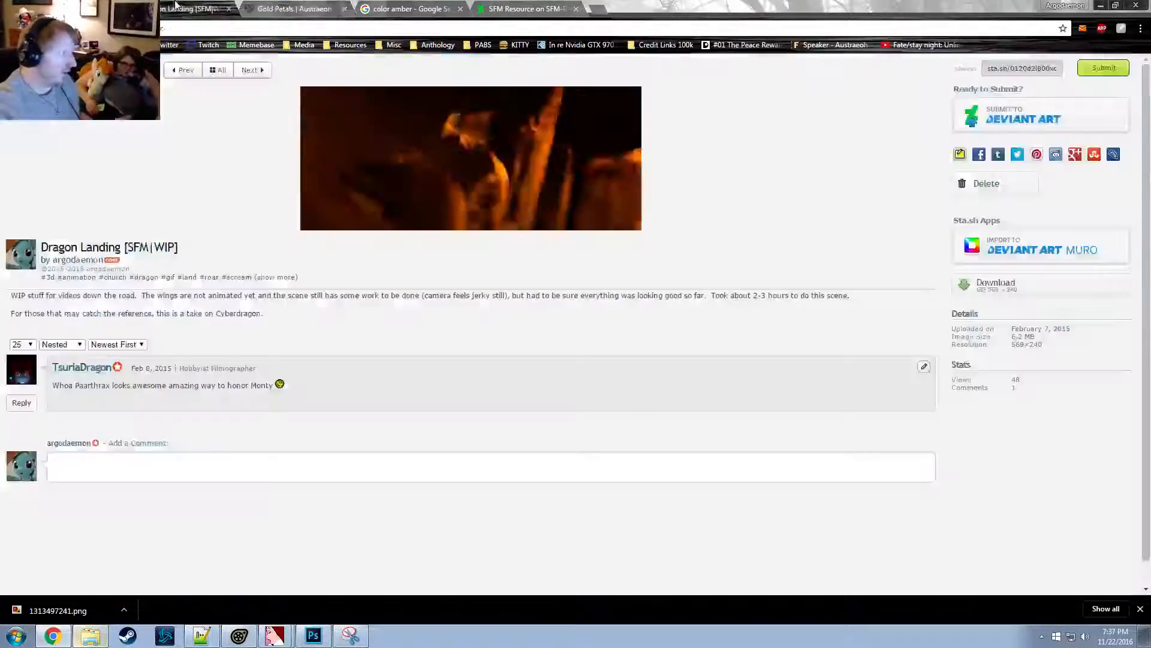
pyautogui.click(521, 8)
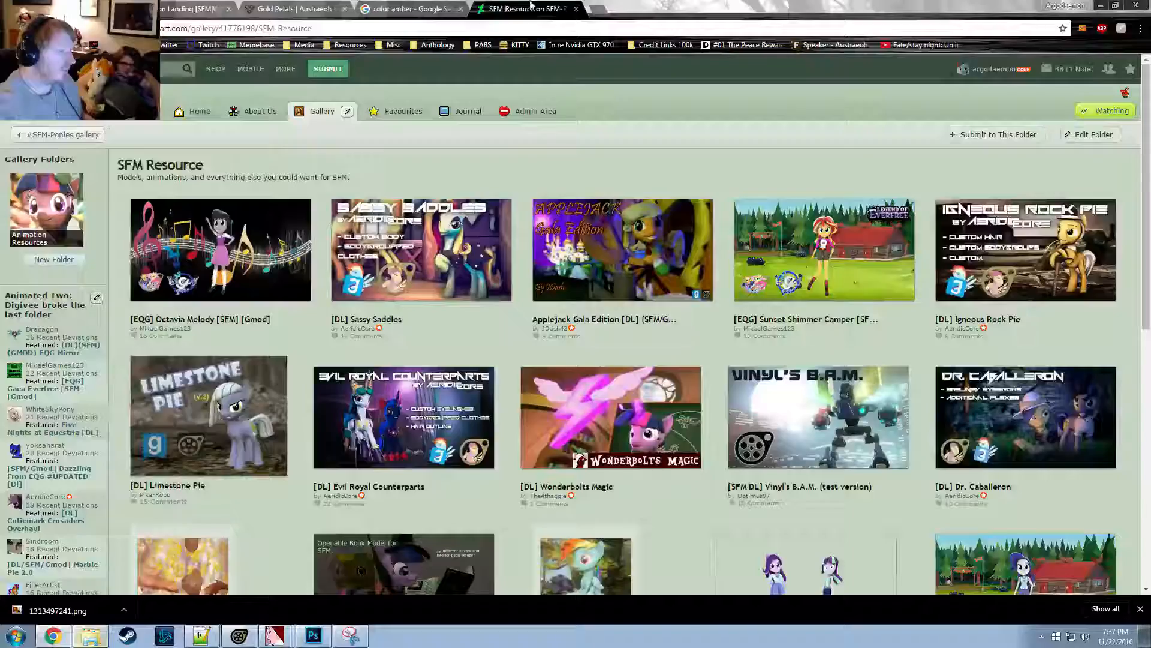
pyautogui.click(455, 13)
pyautogui.click(459, 10)
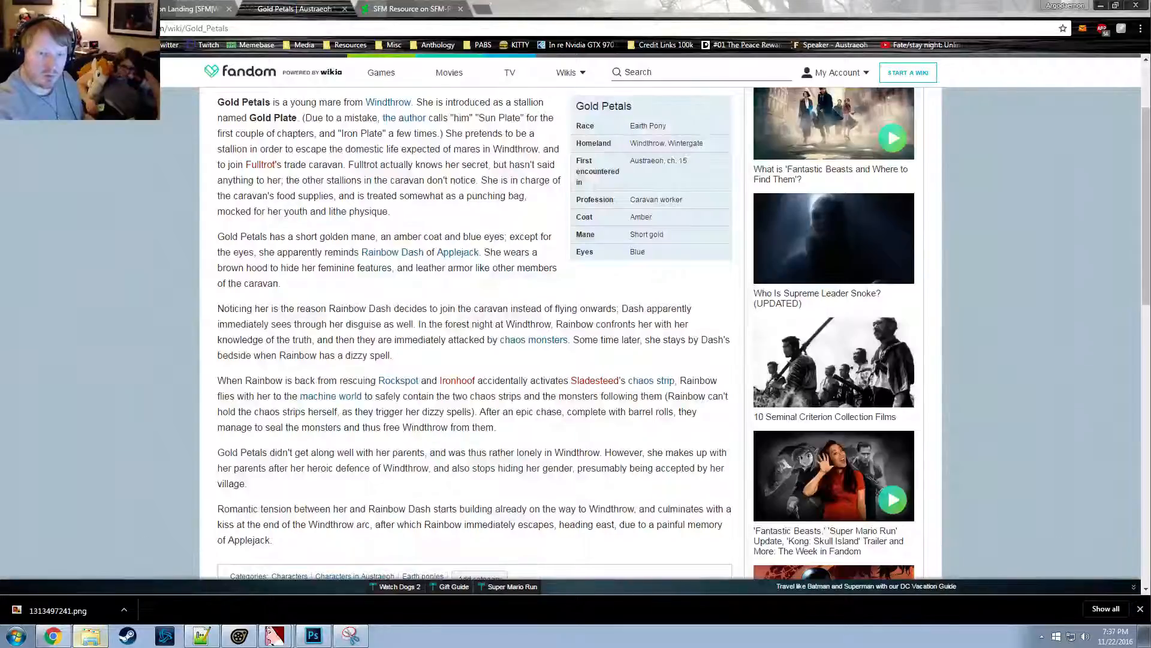
# Download the Shrouded Armor model ZIP from its DeviantArt page and show the file in its folder
pyautogui.hotkey('ctrl', 'shift', 't')
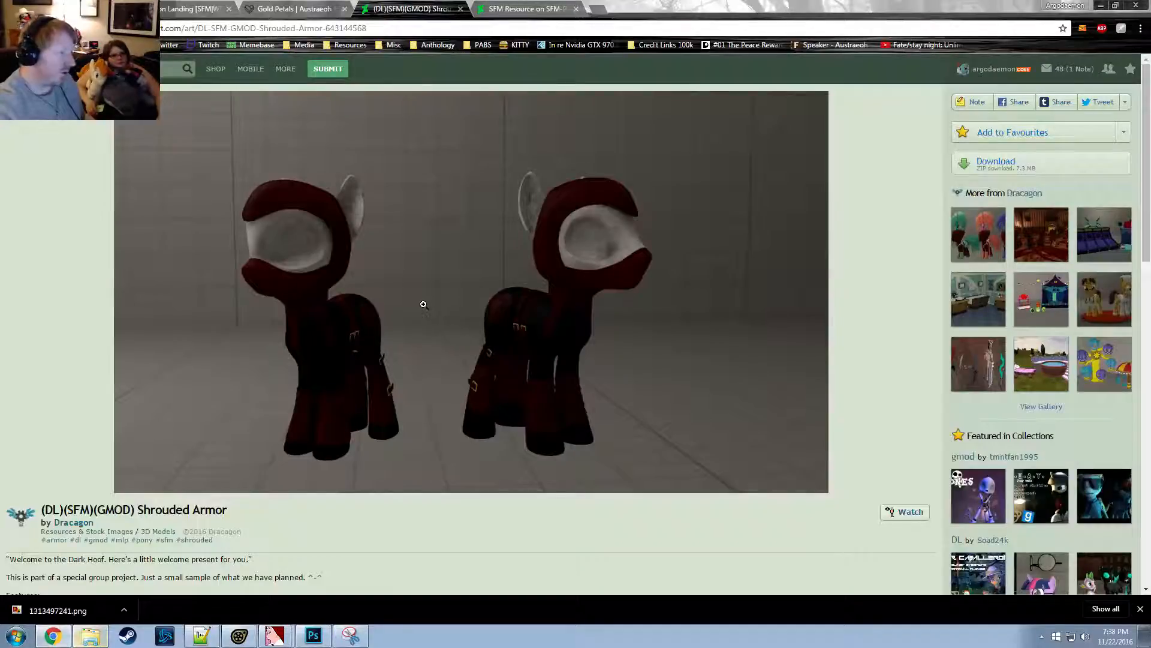
pyautogui.scroll(-2, 424, 303)
pyautogui.scroll(2, 434, 298)
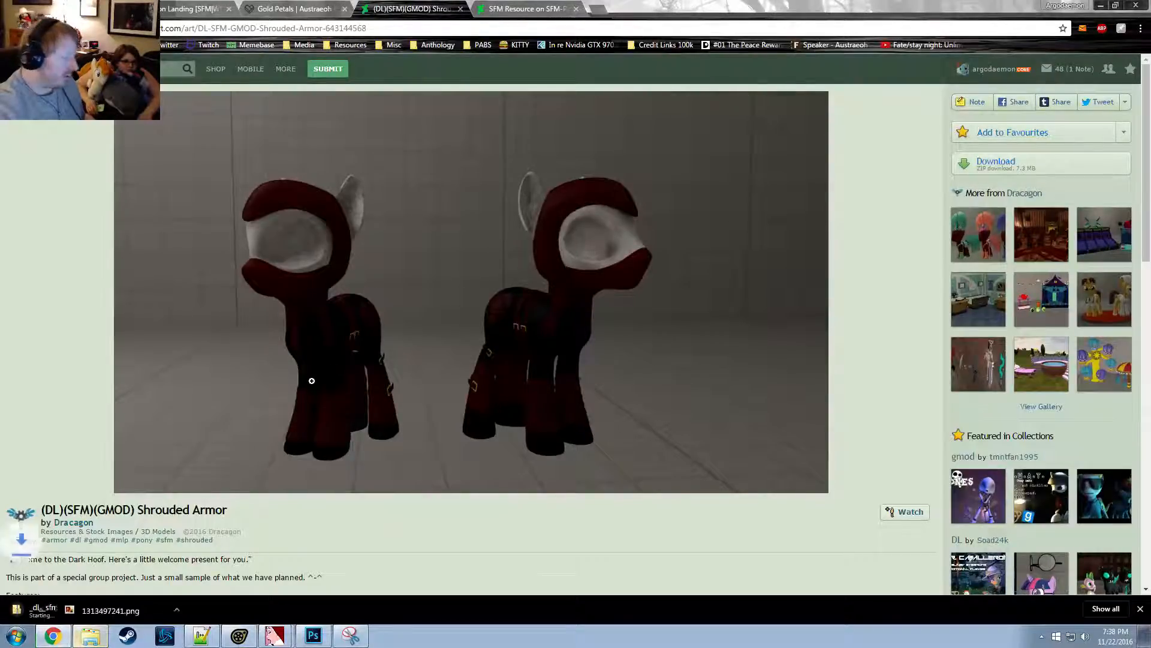
pyautogui.click(125, 608)
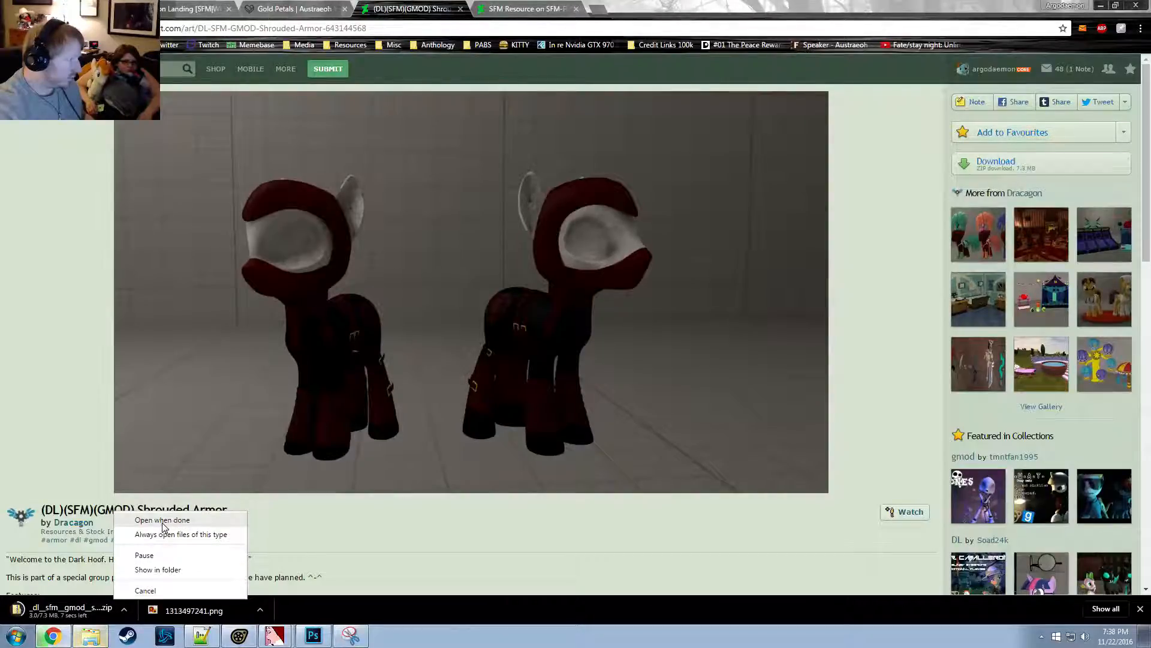
pyautogui.click(163, 572)
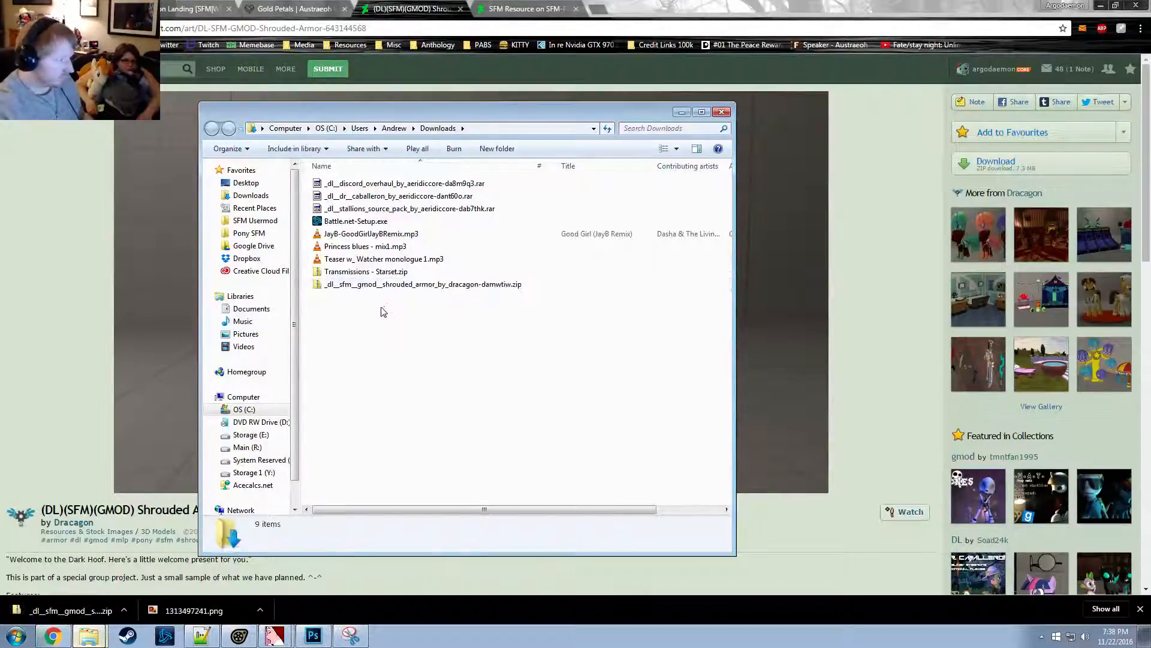
# Copy the materials and models folders from the Shrouded Armor ZIP into the SFM Usermod folder, merging them with the existing folders
pyautogui.doubleClick(388, 286)
pyautogui.moveTo(343, 190); pyautogui.dragTo(257, 221)
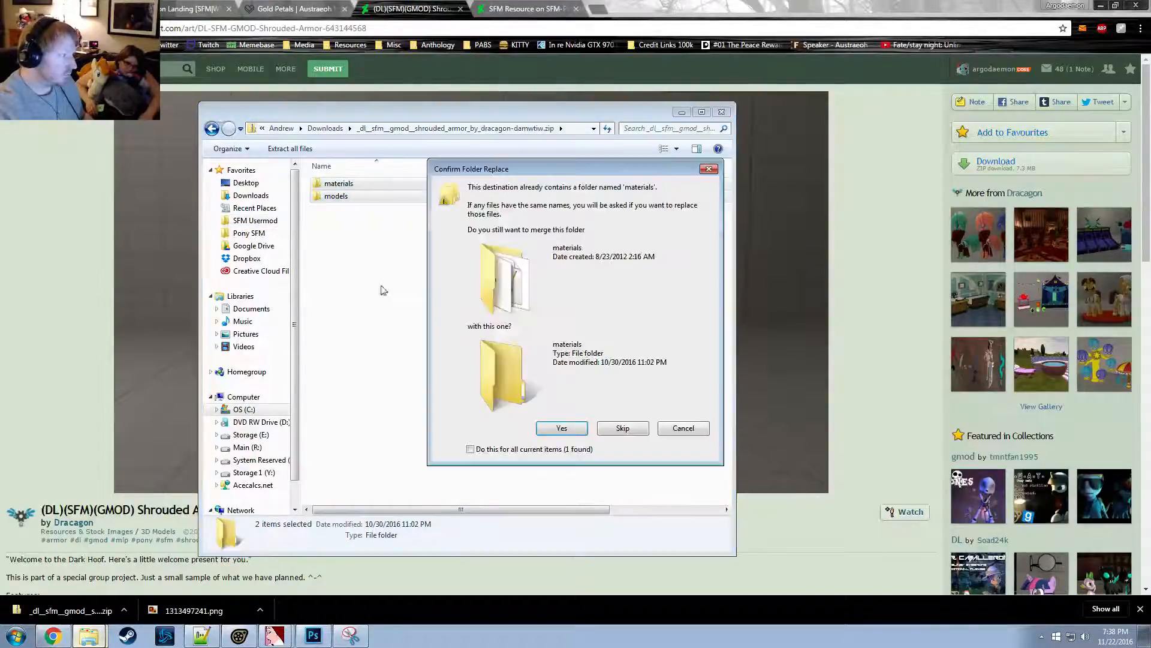
pyautogui.click(562, 428)
pyautogui.click(562, 428)
# Examine the model files in the ZIP's models/costume folder, then close the folder window and the Shrouded Armor tab
pyautogui.doubleClick(337, 197)
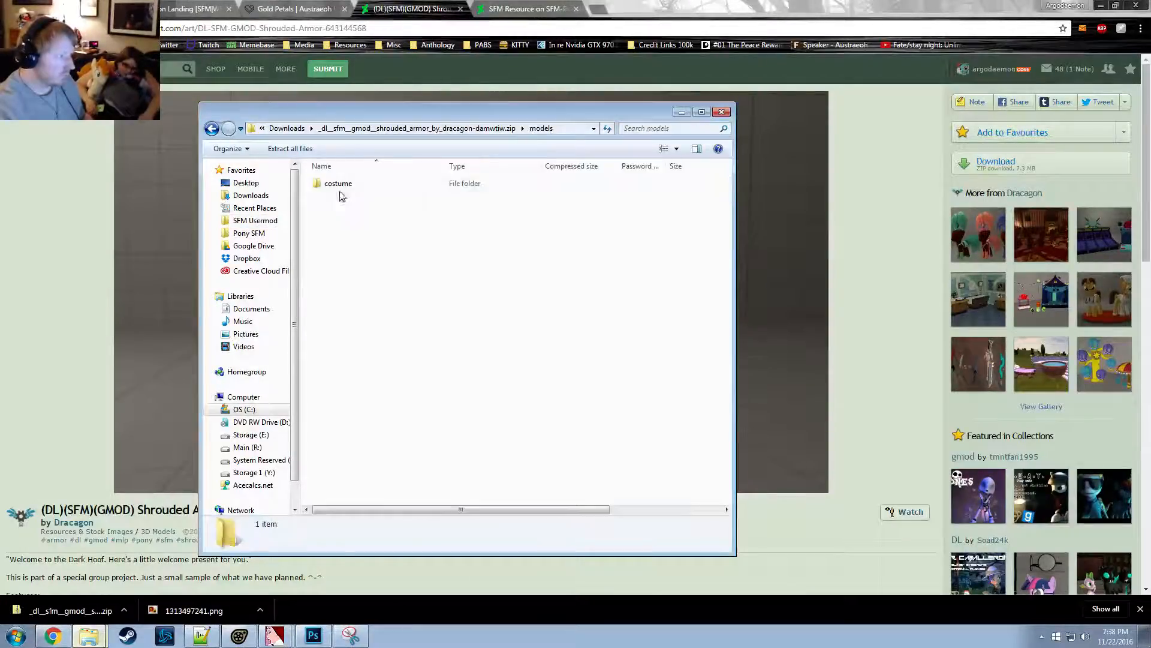
pyautogui.doubleClick(343, 186)
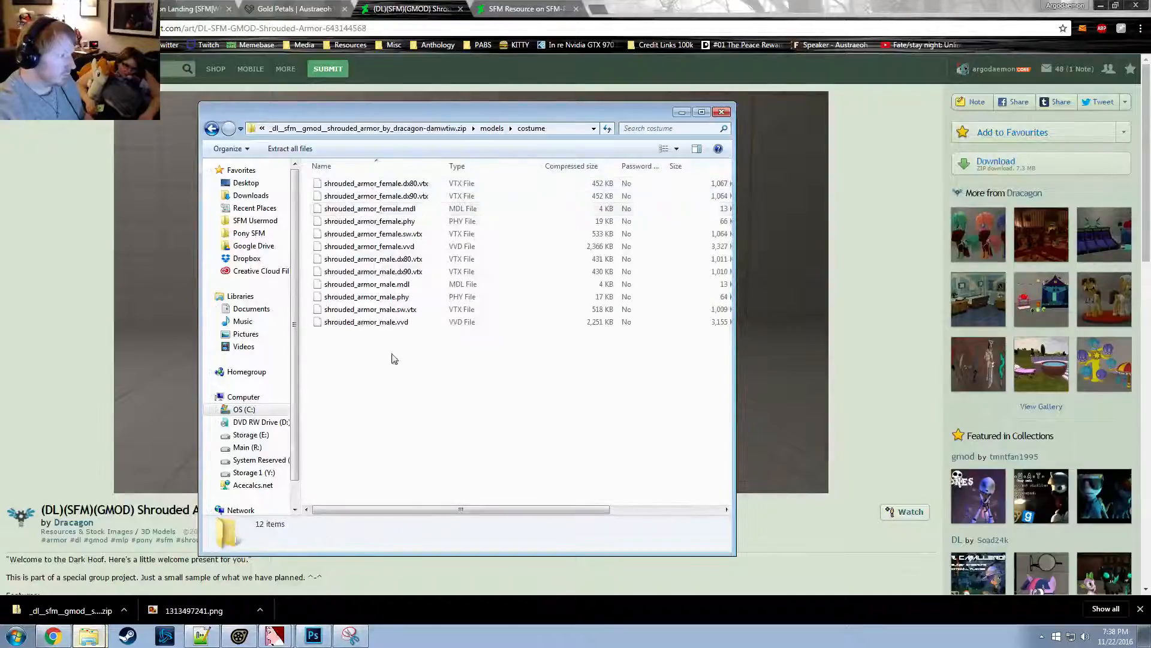
pyautogui.click(722, 113)
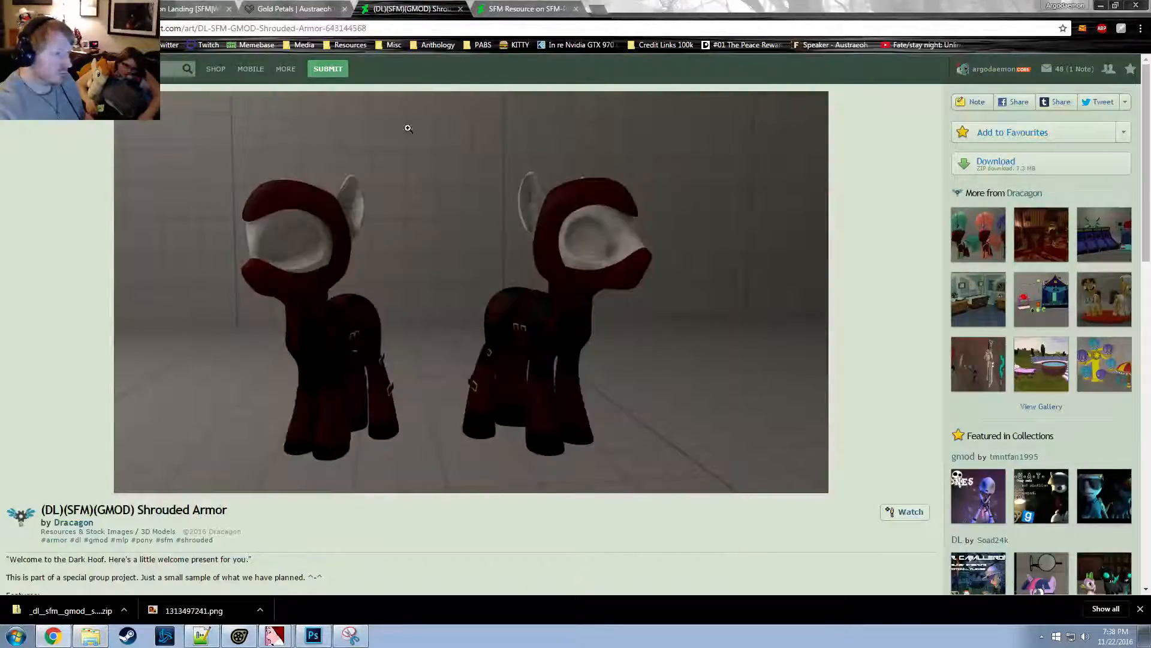
pyautogui.click(460, 8)
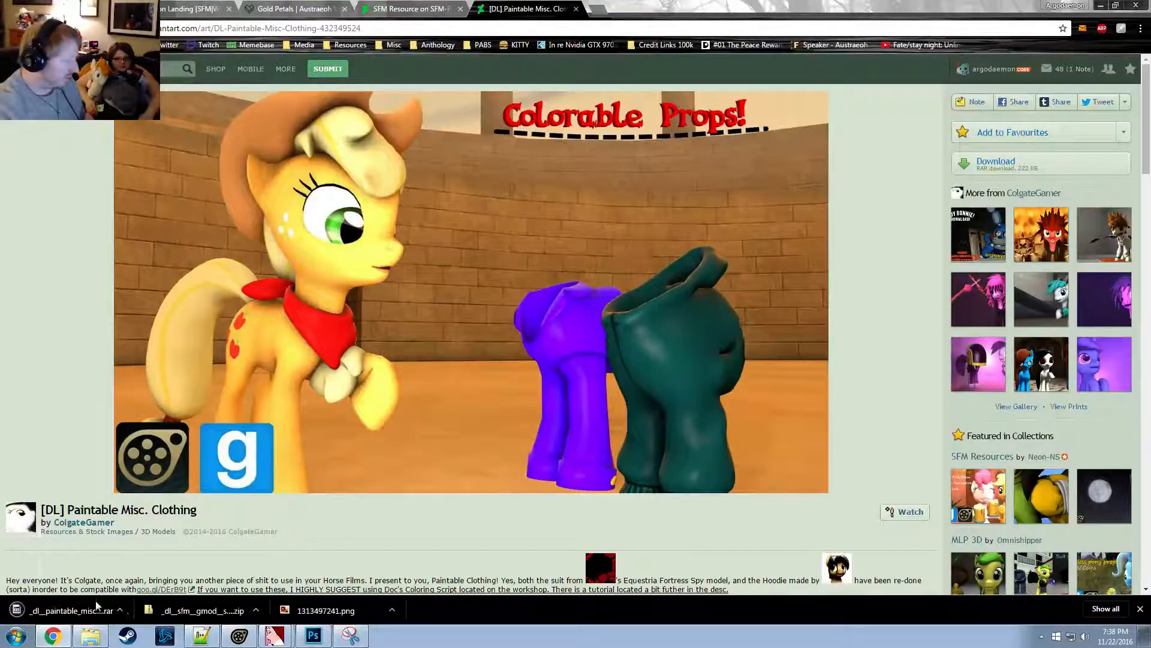
# Show the downloaded Paintable Misc. Clothing RAR in its folder and open the archive with 7-Zip
pyautogui.click(126, 611)
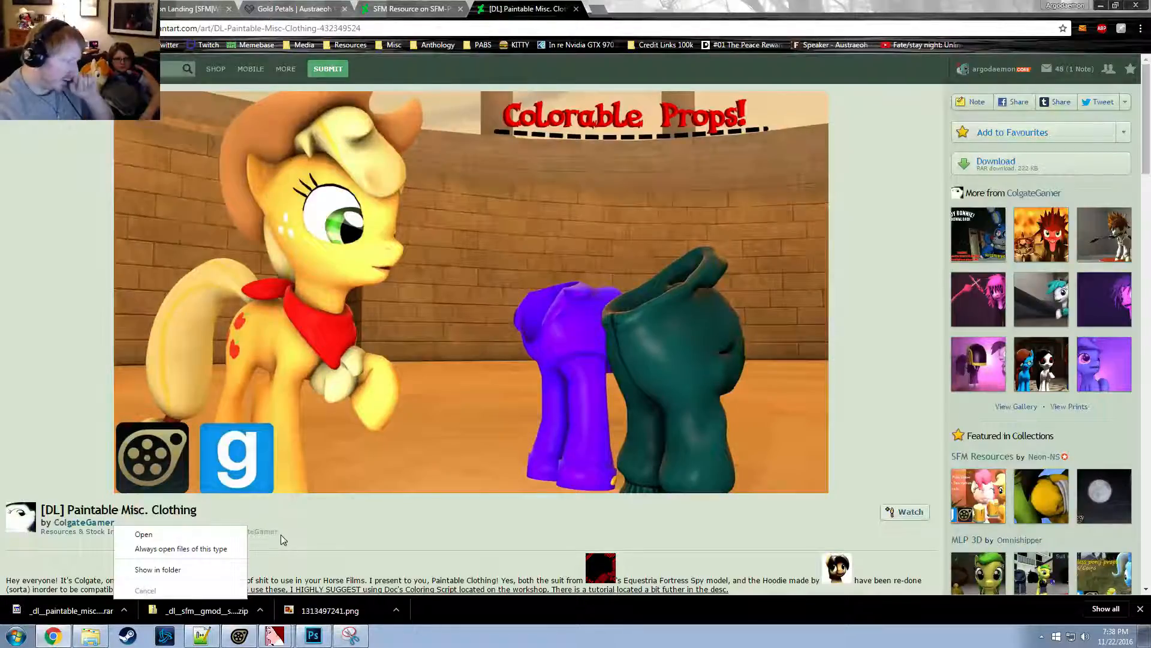
pyautogui.click(158, 570)
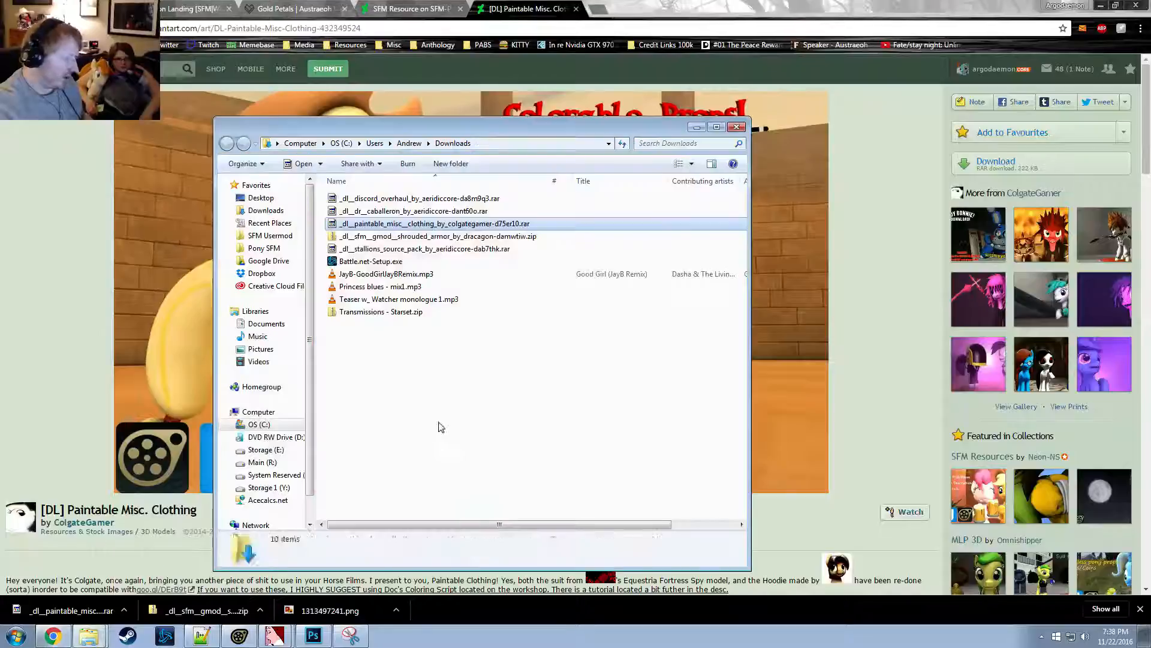
pyautogui.rightClick(377, 229)
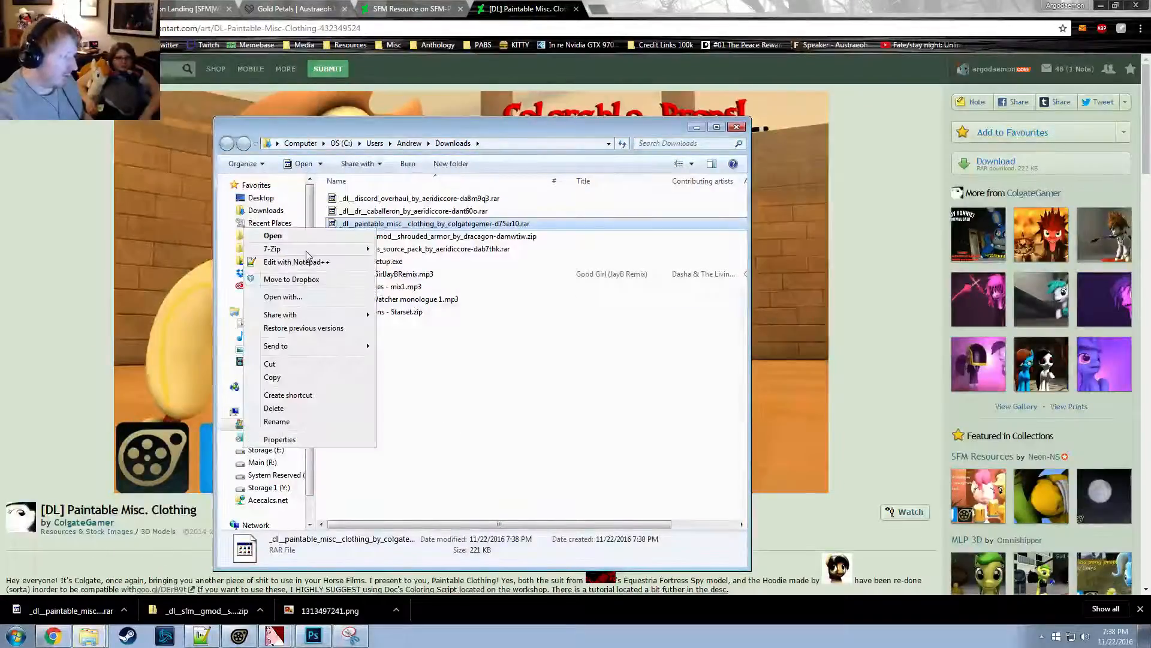
pyautogui.moveTo(307, 249)
pyautogui.click(400, 249)
# Copy the archive's materials and models folders into SFM Usermod, merging the folders and replacing the existing hoodie.vmt
pyautogui.moveTo(754, 372); pyautogui.dragTo(276, 236)
pyautogui.click(554, 427)
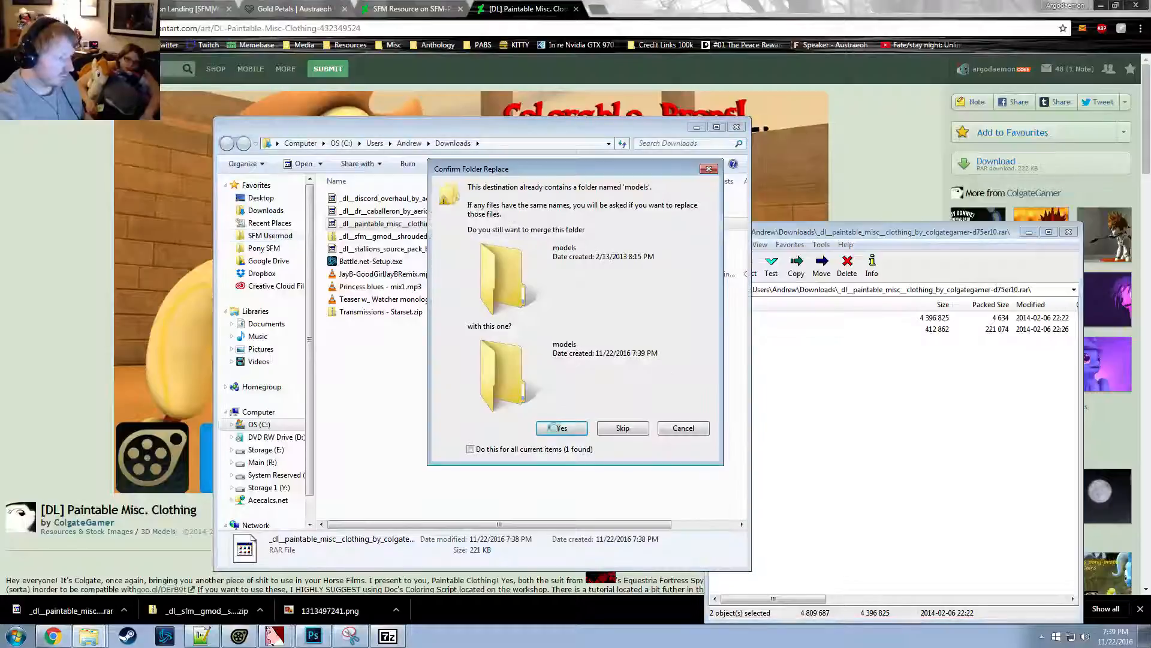
pyautogui.click(552, 428)
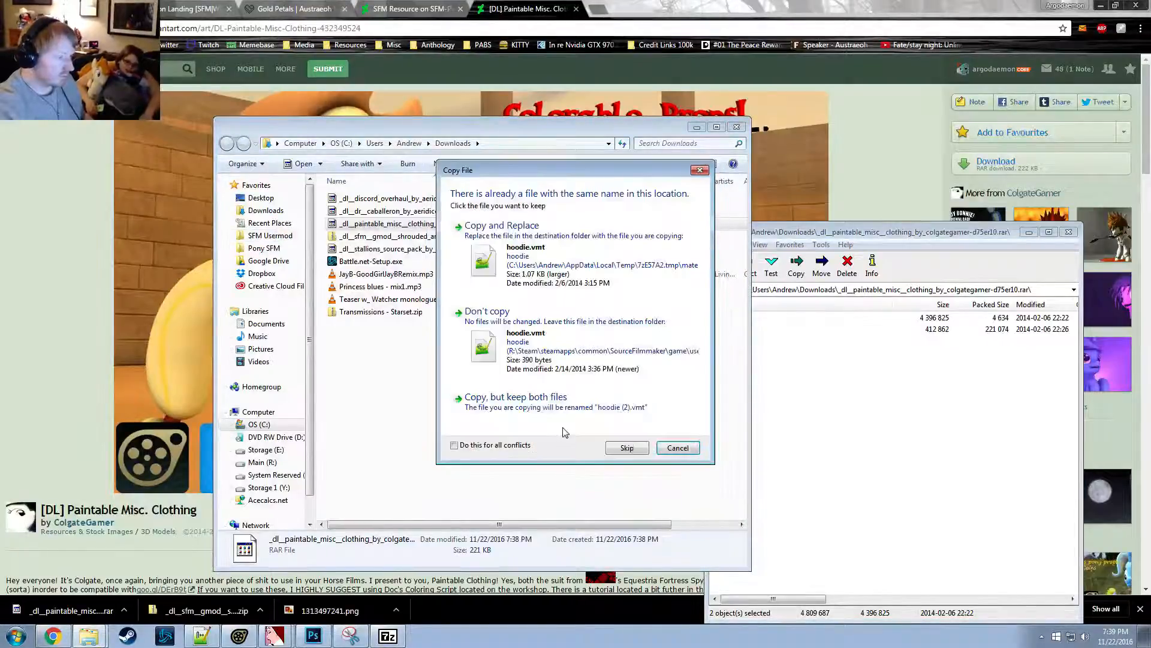
pyautogui.click(531, 273)
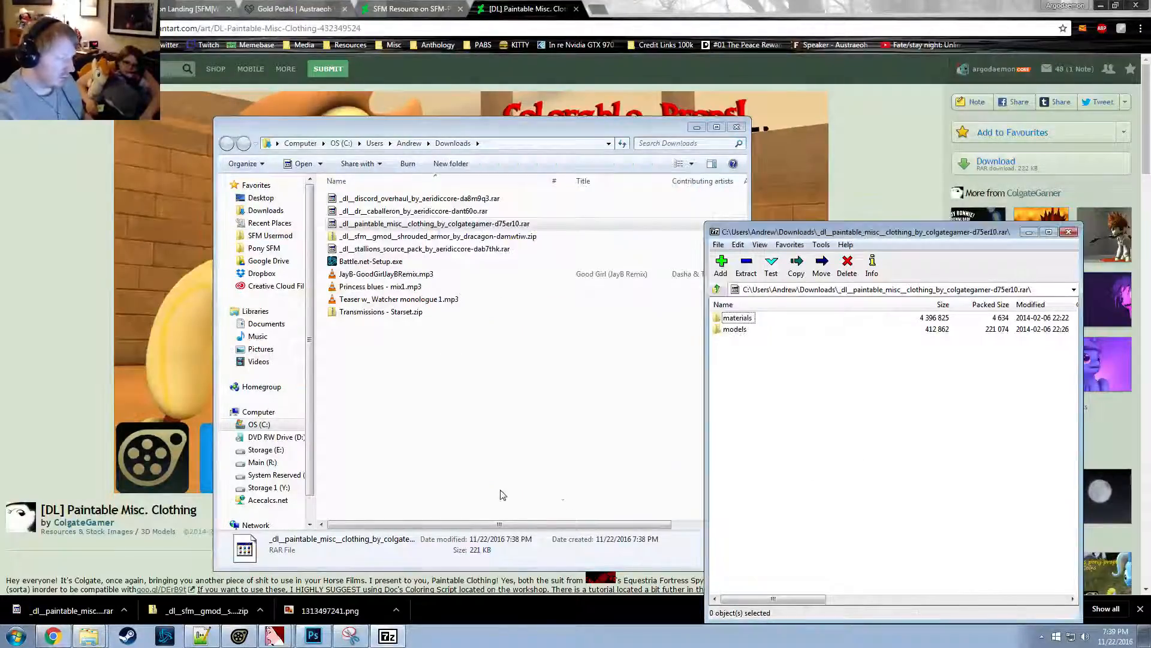
# Switch to Source Filmmaker, start an animation set for a new model, and filter the model files by "hoodie"
pyautogui.click(89, 636)
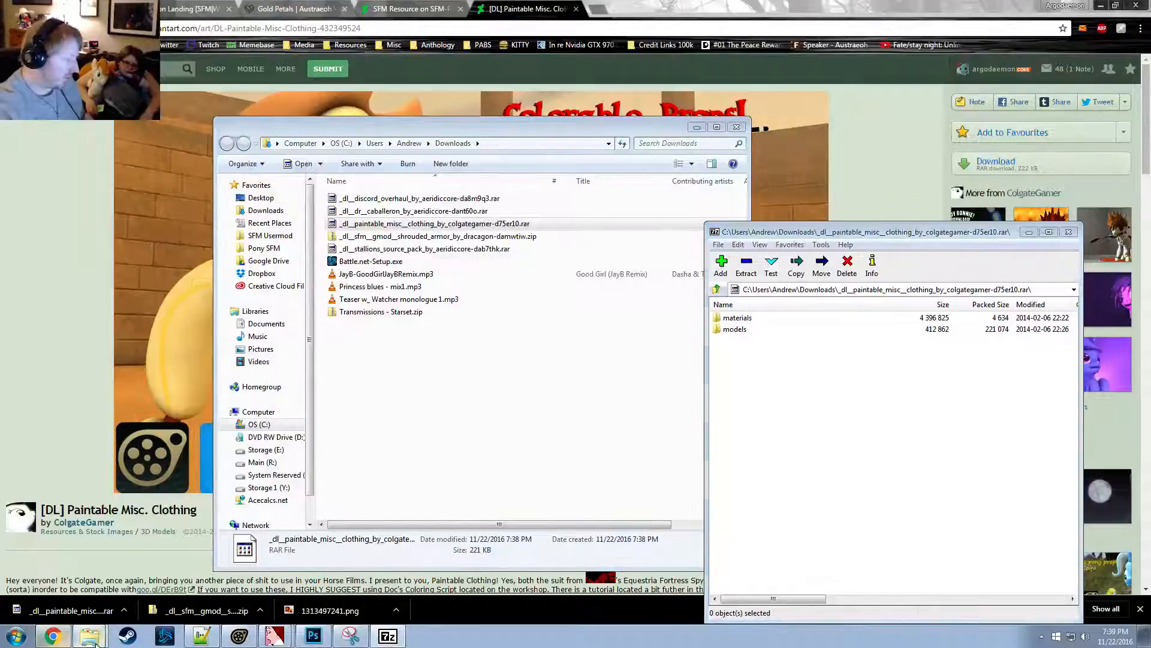
pyautogui.click(240, 634)
pyautogui.rightClick(900, 532)
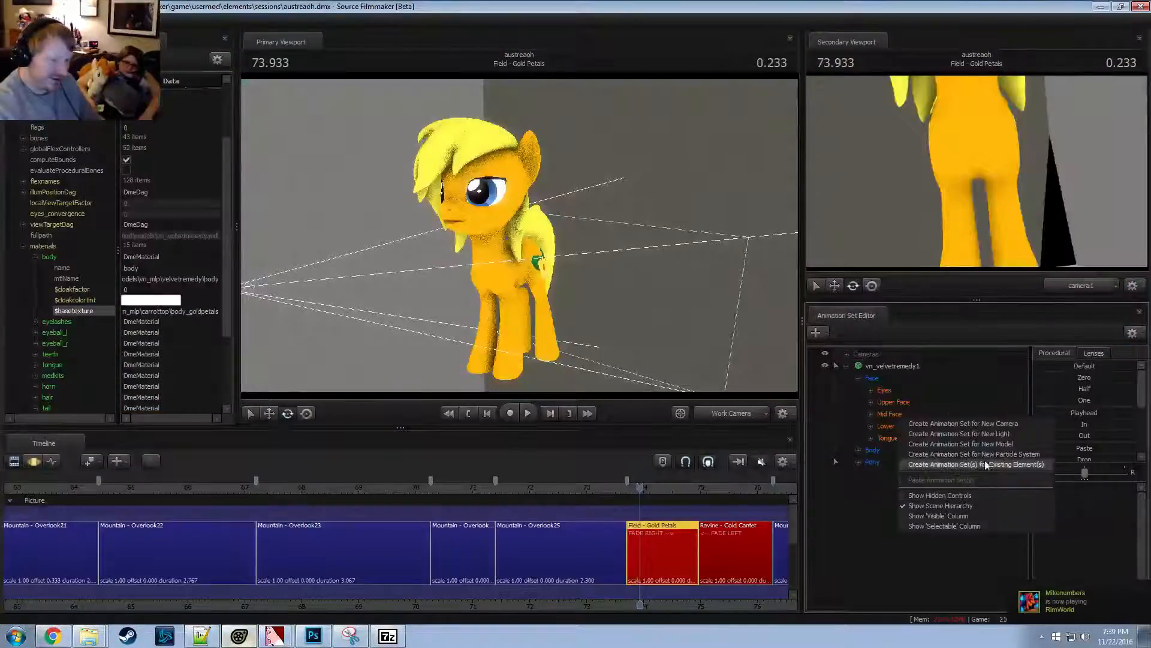
pyautogui.click(986, 441)
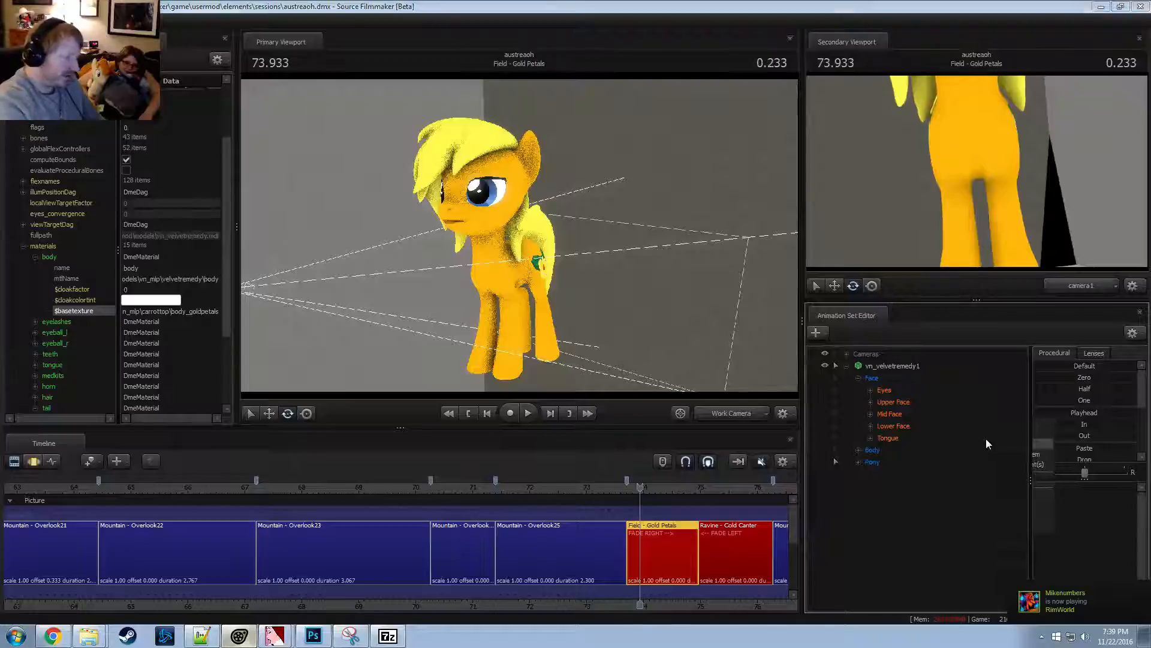
pyautogui.write('hoodie')
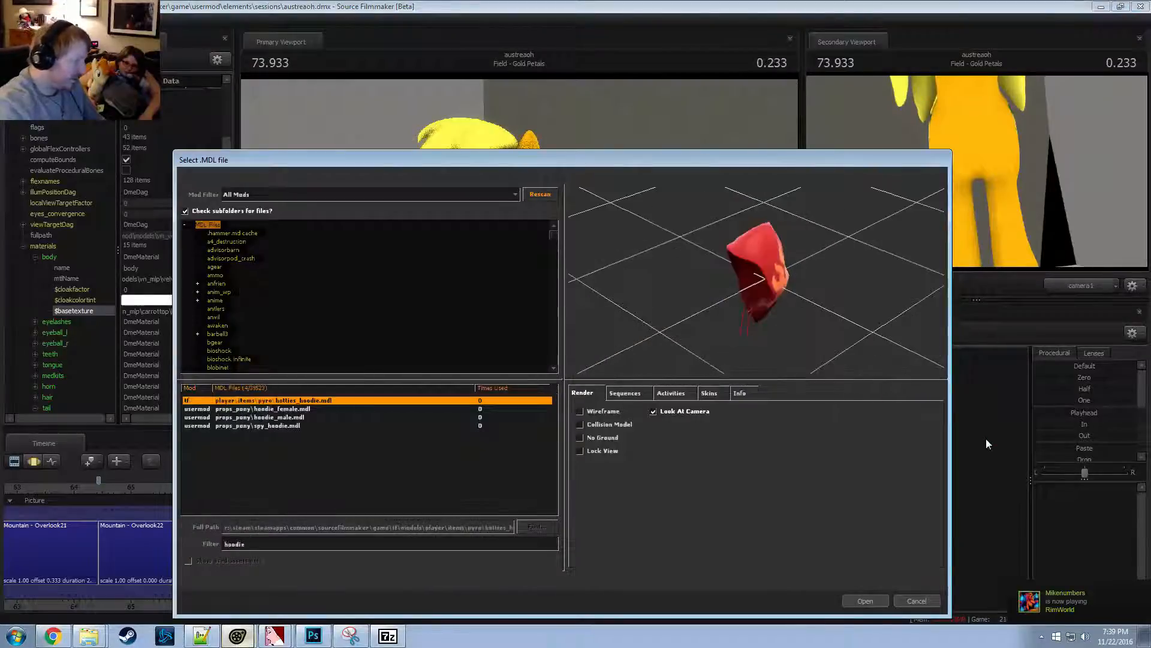
# Preview and compare the female, male, spy and hotties hoodie models in the filtered list
pyautogui.press('Down')
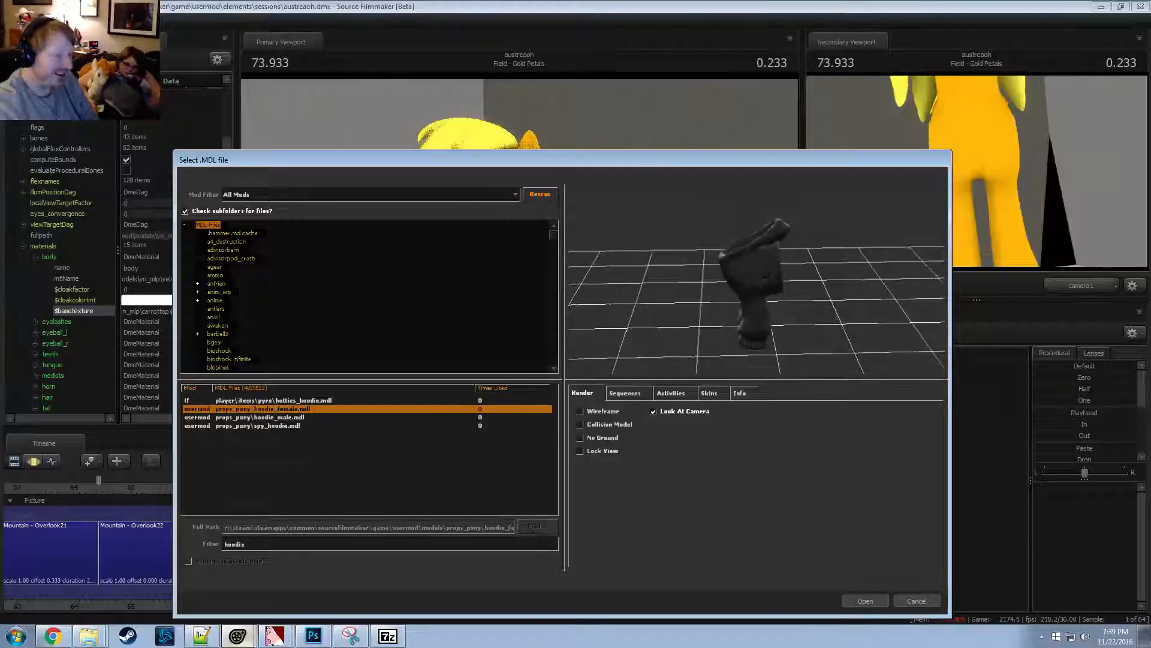
pyautogui.press('Down')
pyautogui.press('Down')
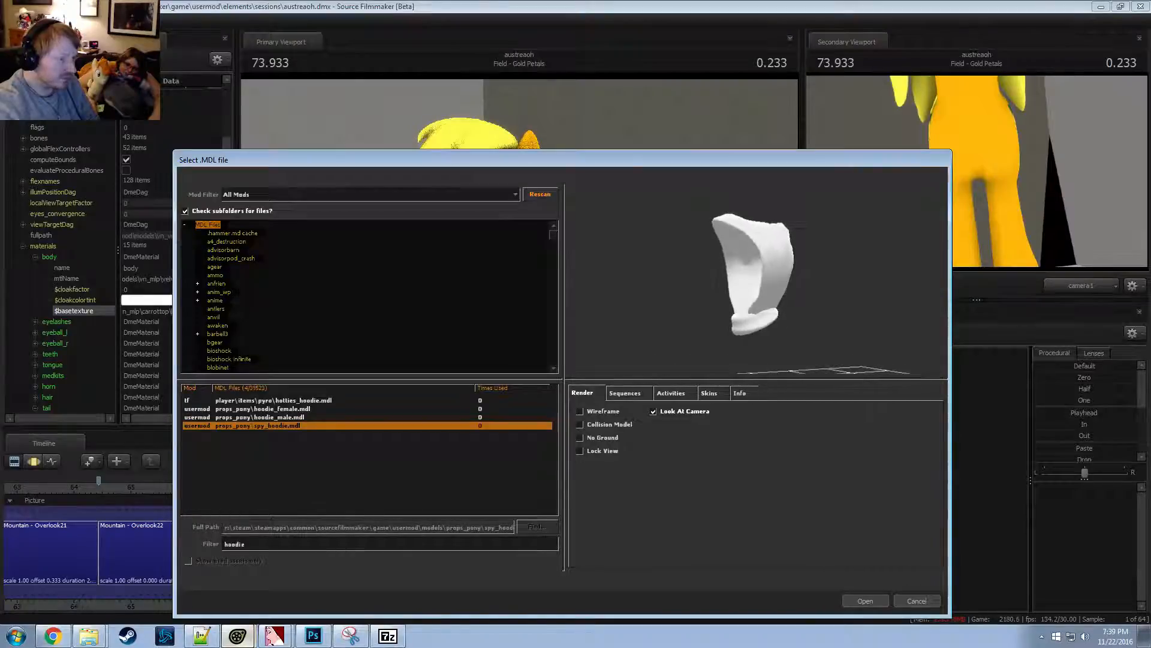
pyautogui.press('Up')
pyautogui.press('Up')
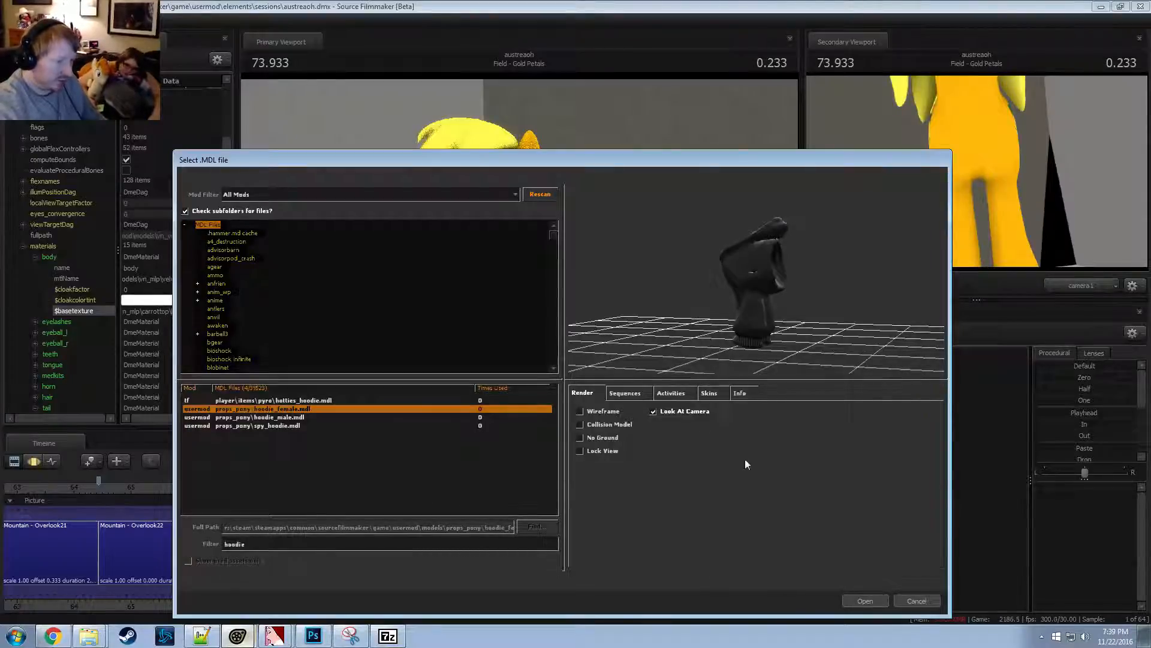
pyautogui.press('Up')
pyautogui.press('Down')
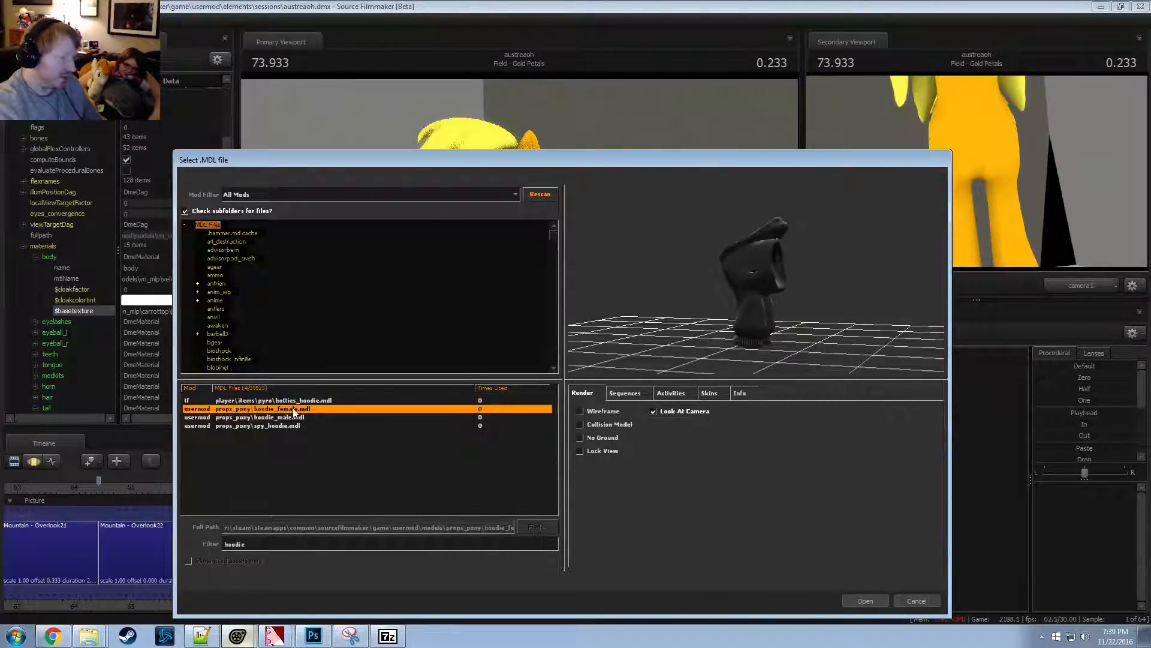
pyautogui.press('Up')
pyautogui.click(315, 426)
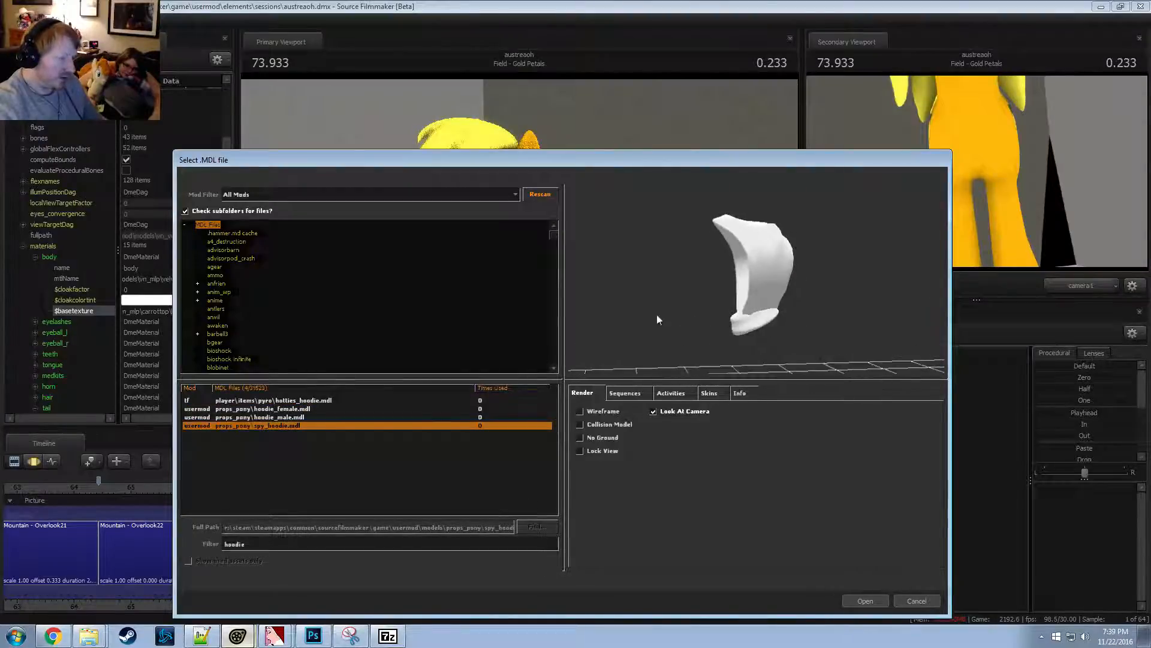
pyautogui.click(279, 416)
pyautogui.click(281, 409)
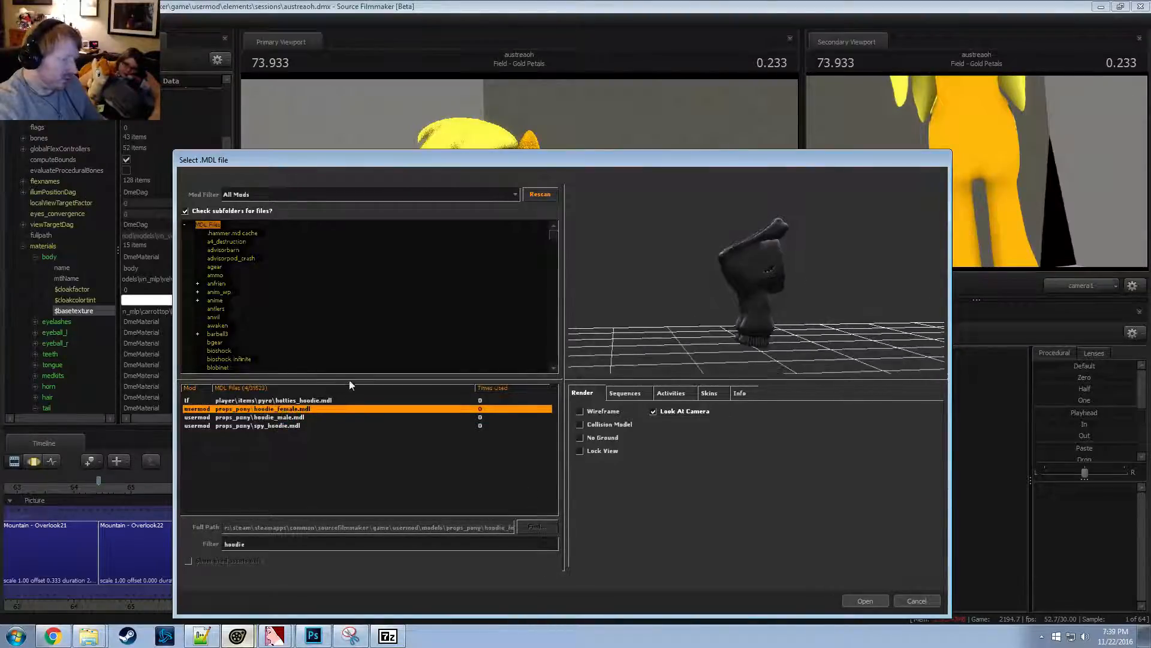
pyautogui.click(304, 401)
pyautogui.click(289, 410)
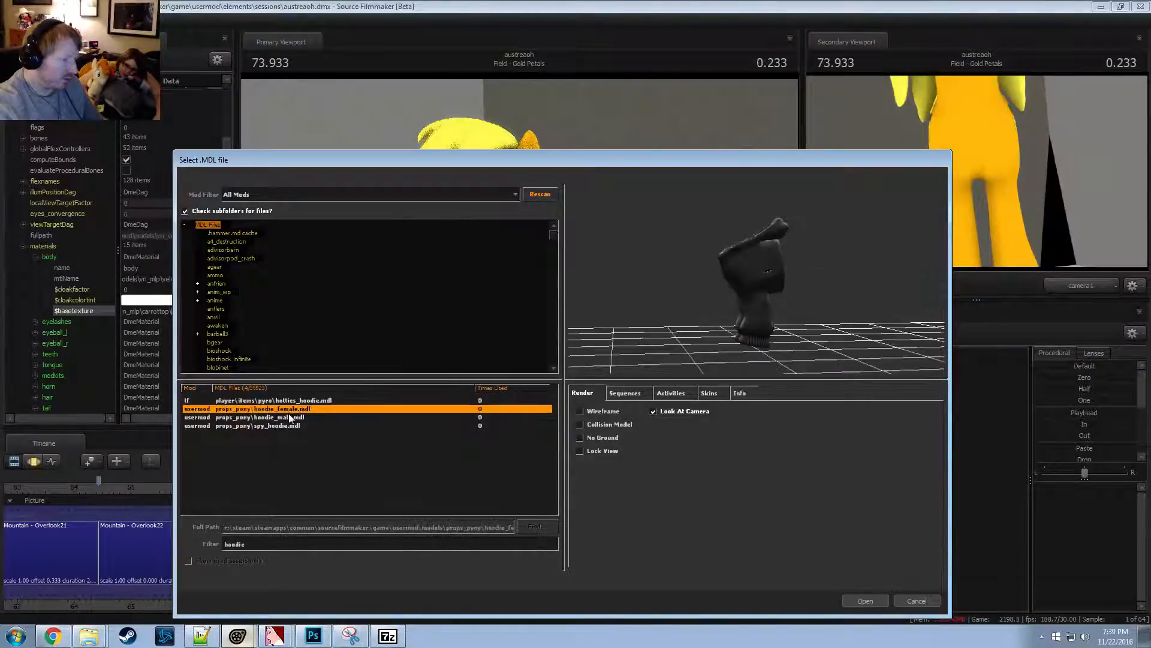
# Add props_pony\hoodie_female.mdl to the Gold Petals shot as a new animation set
pyautogui.click(291, 417)
pyautogui.click(291, 409)
pyautogui.click(858, 600)
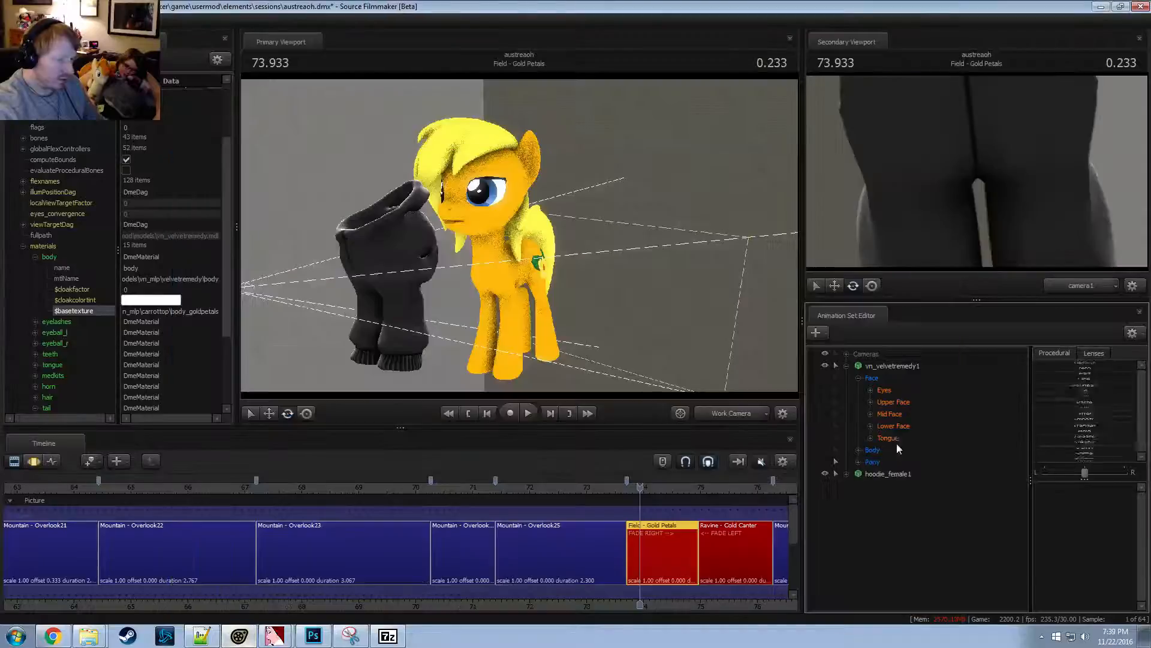
# Lock the hoodie to the vn_velvetremedy1 pony and zero its transforms in the Motion Editor so it fits the body
pyautogui.click(888, 473)
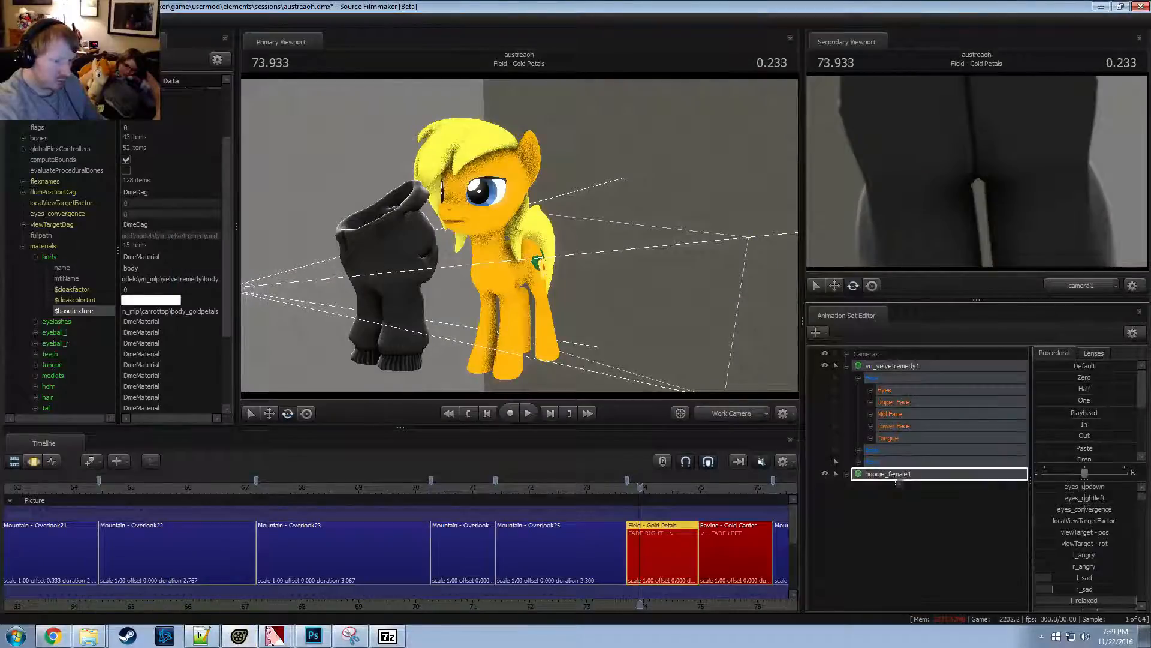
pyautogui.press('F3')
pyautogui.click(1073, 377)
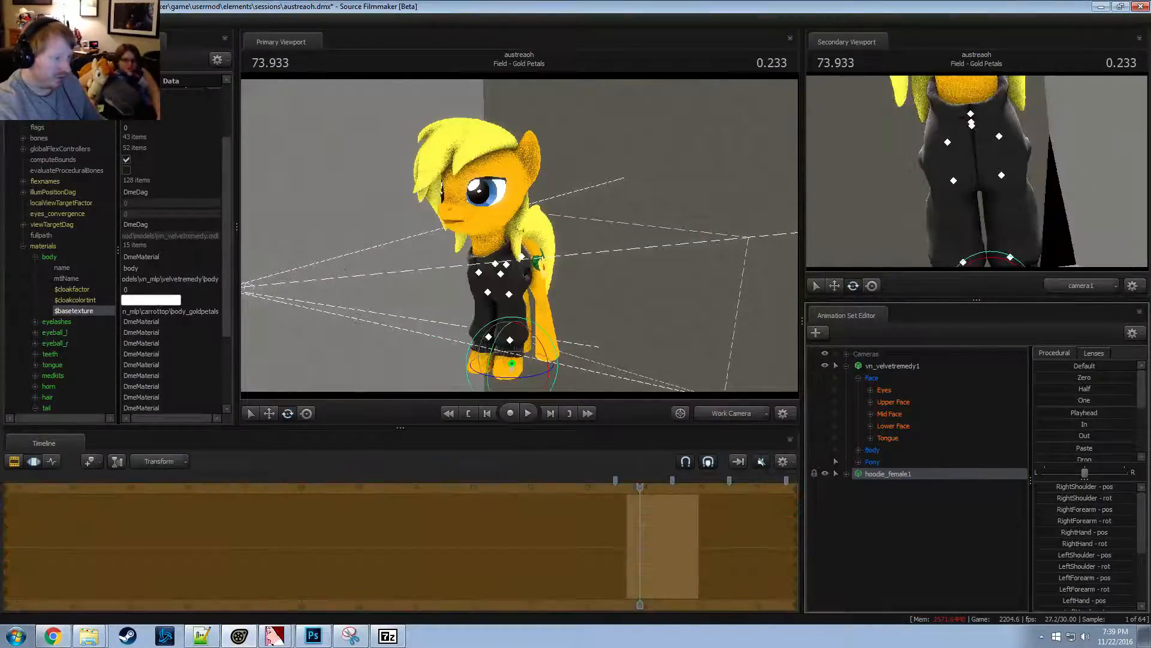
pyautogui.keyDown('alt'); pyautogui.moveTo(540, 251); pyautogui.dragTo(520, 238); pyautogui.keyUp('alt')
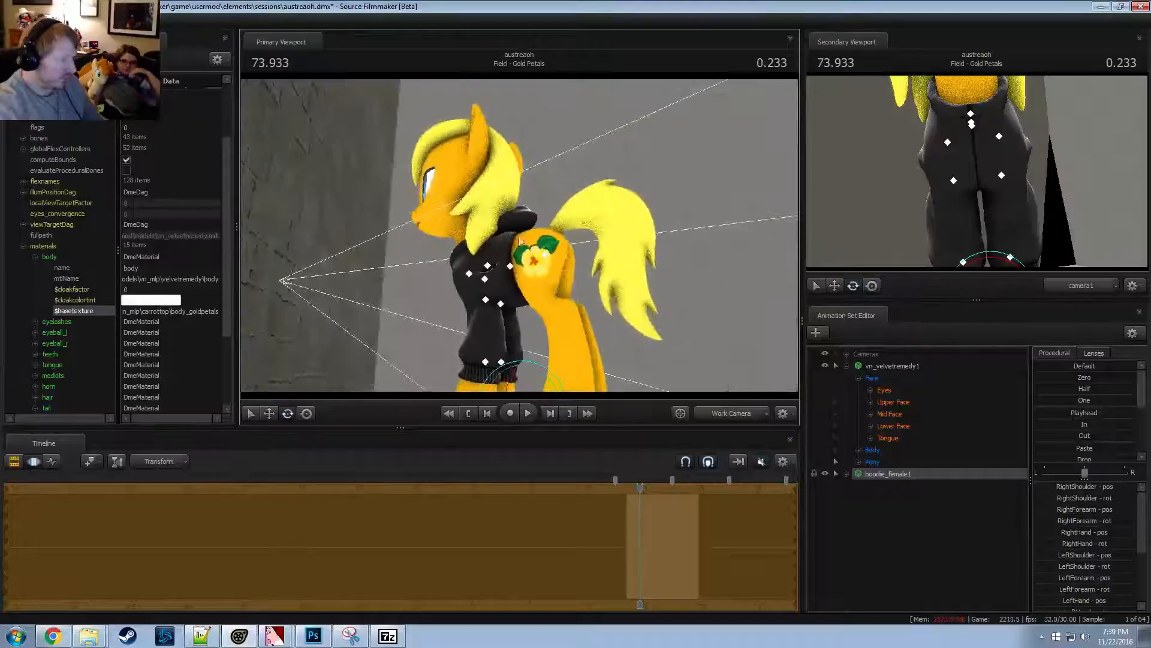
# Show the hoodie's model in the Element Viewer and expand its materials to examine the hoodie material's attributes
pyautogui.rightClick(882, 473)
pyautogui.rightClick(905, 475)
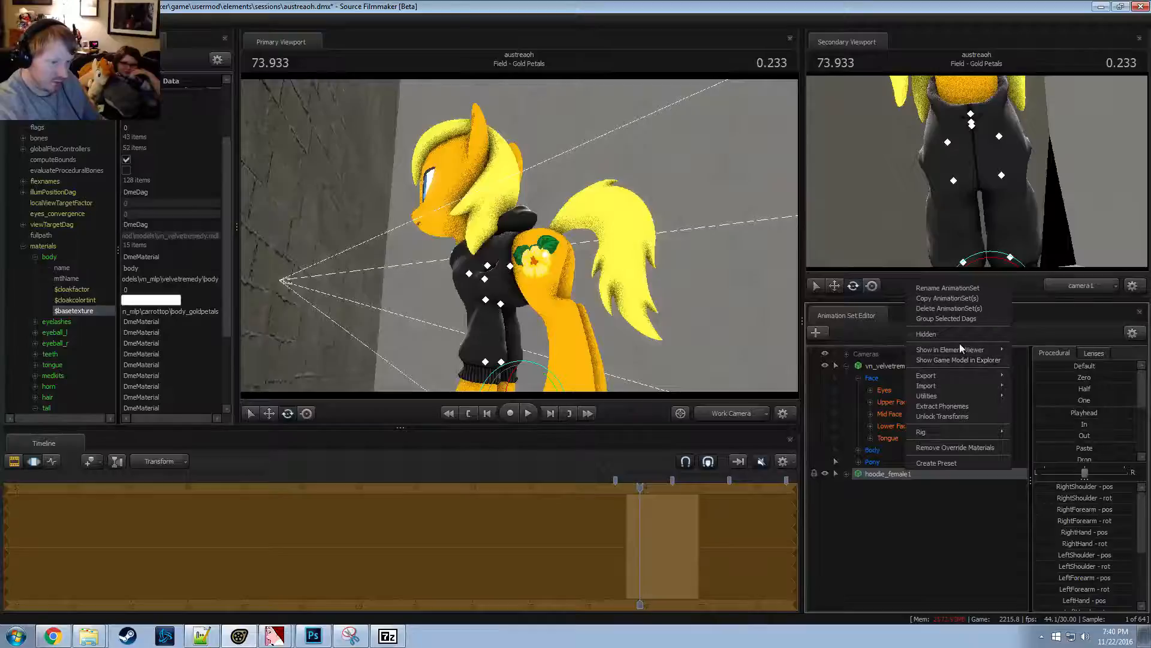
pyautogui.moveTo(960, 350)
pyautogui.click(1034, 360)
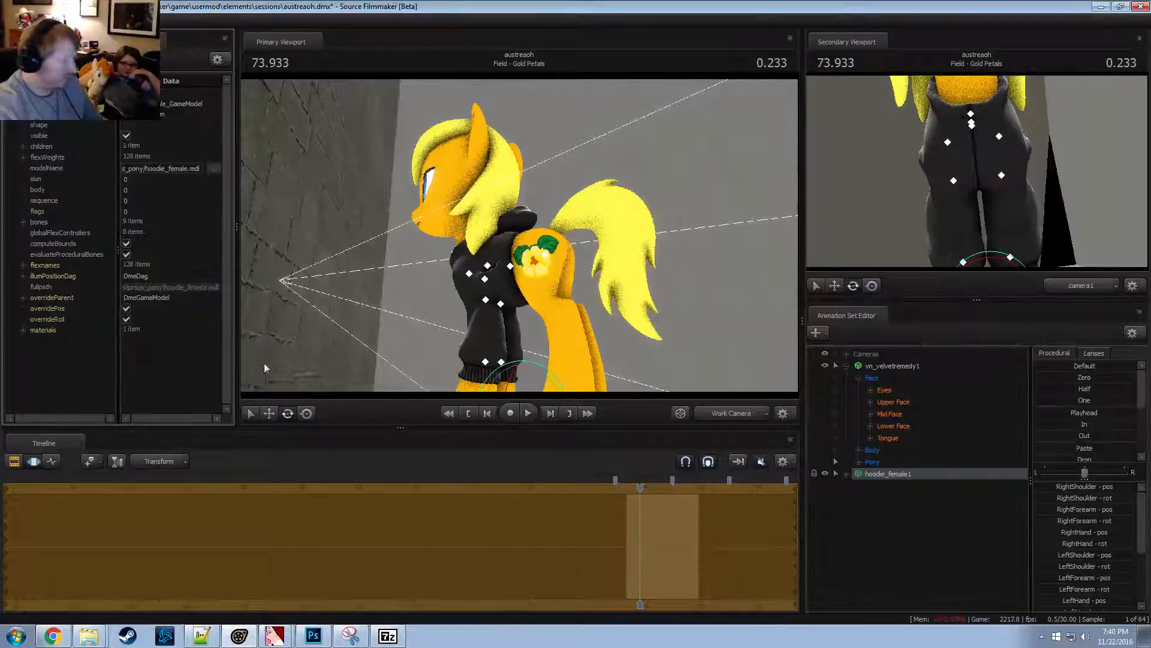
pyautogui.click(23, 331)
pyautogui.click(35, 341)
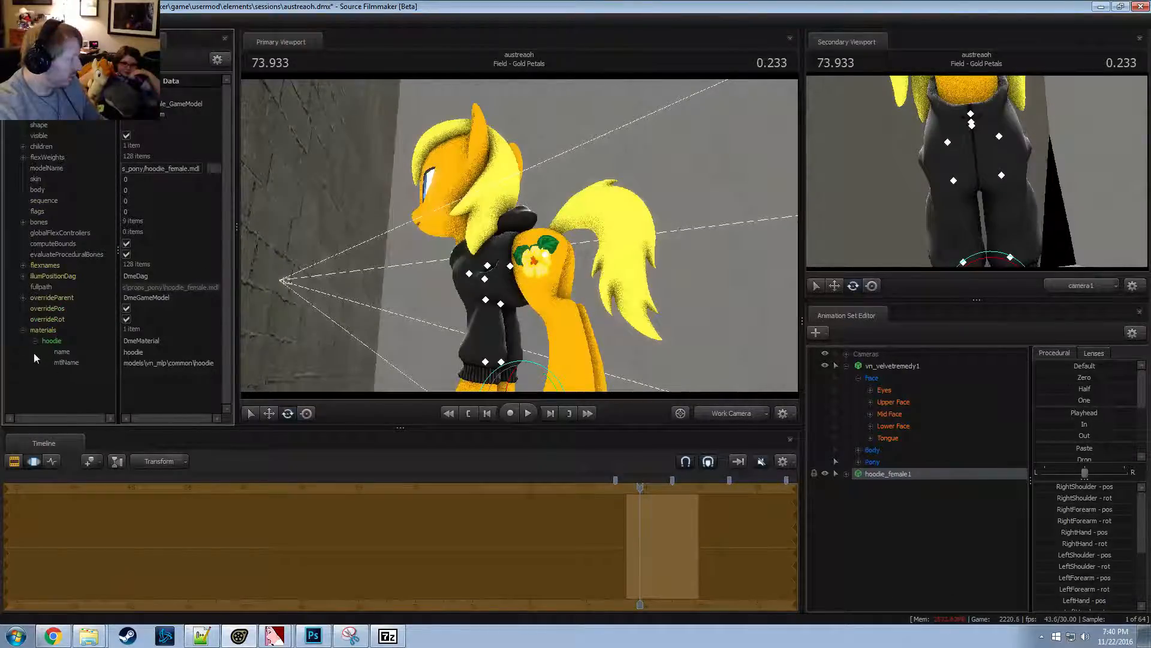
pyautogui.rightClick(58, 331)
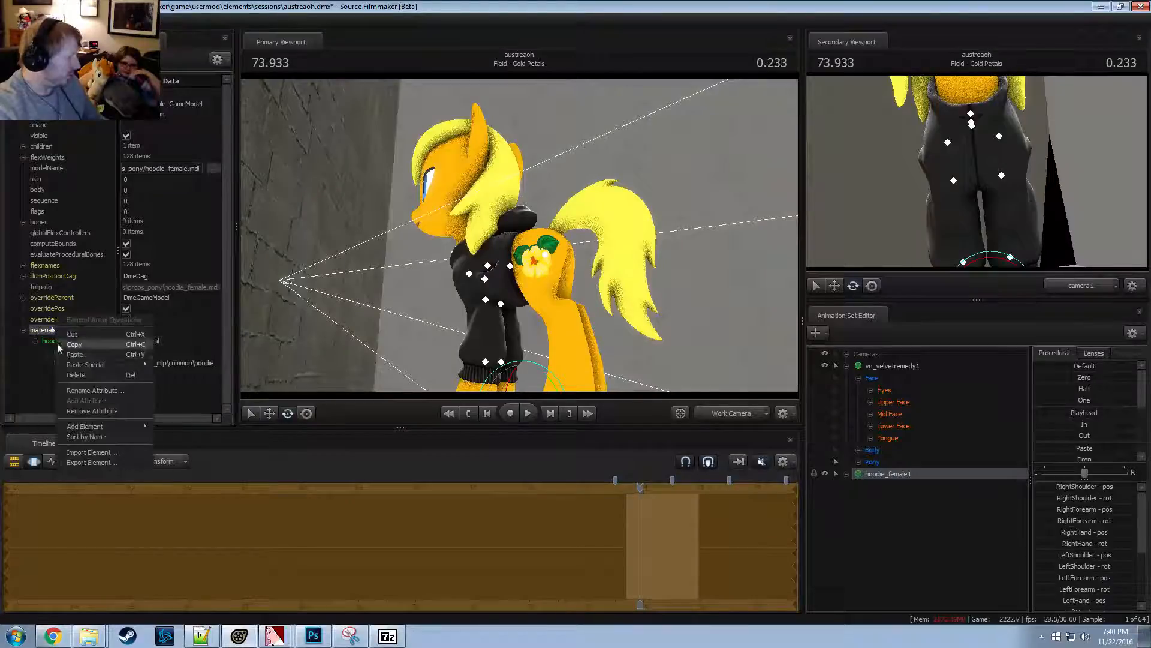
pyautogui.click(329, 335)
pyautogui.moveTo(465, 292)
pyautogui.mouseDown()
pyautogui.moveTo(515, 289)
pyautogui.moveTo(465, 293)
pyautogui.mouseUp()
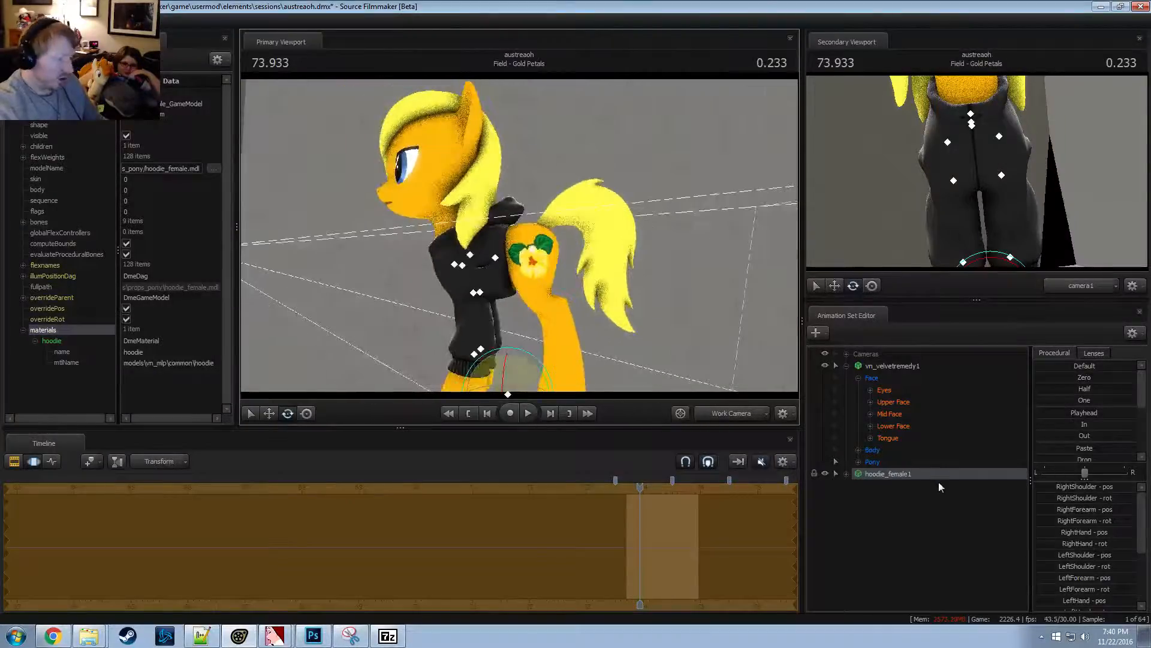
# Reload the hoodie's model in the Element Viewer
pyautogui.rightClick(910, 473)
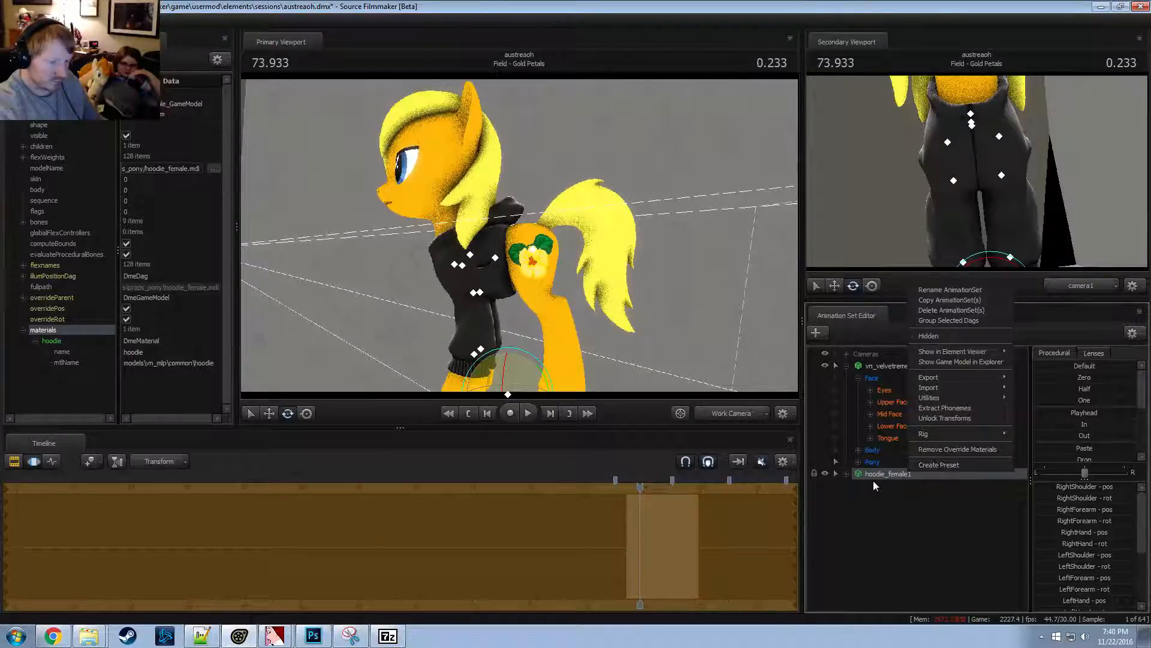
pyautogui.click(873, 479)
pyautogui.rightClick(887, 473)
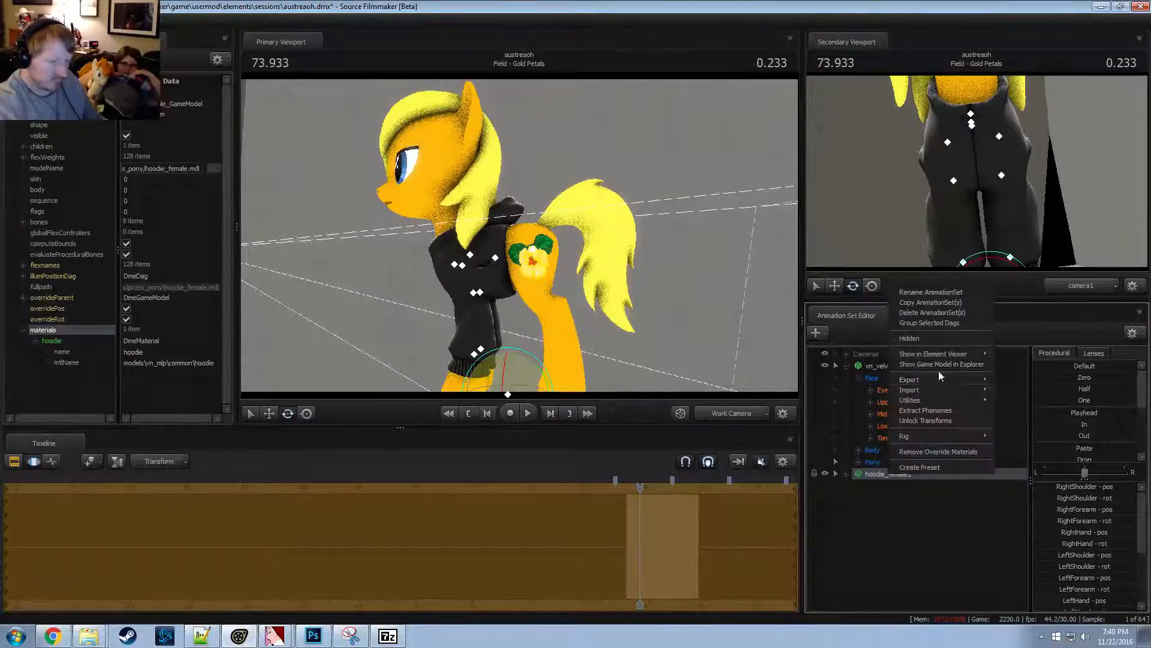
pyautogui.moveTo(940, 355)
pyautogui.click(1023, 364)
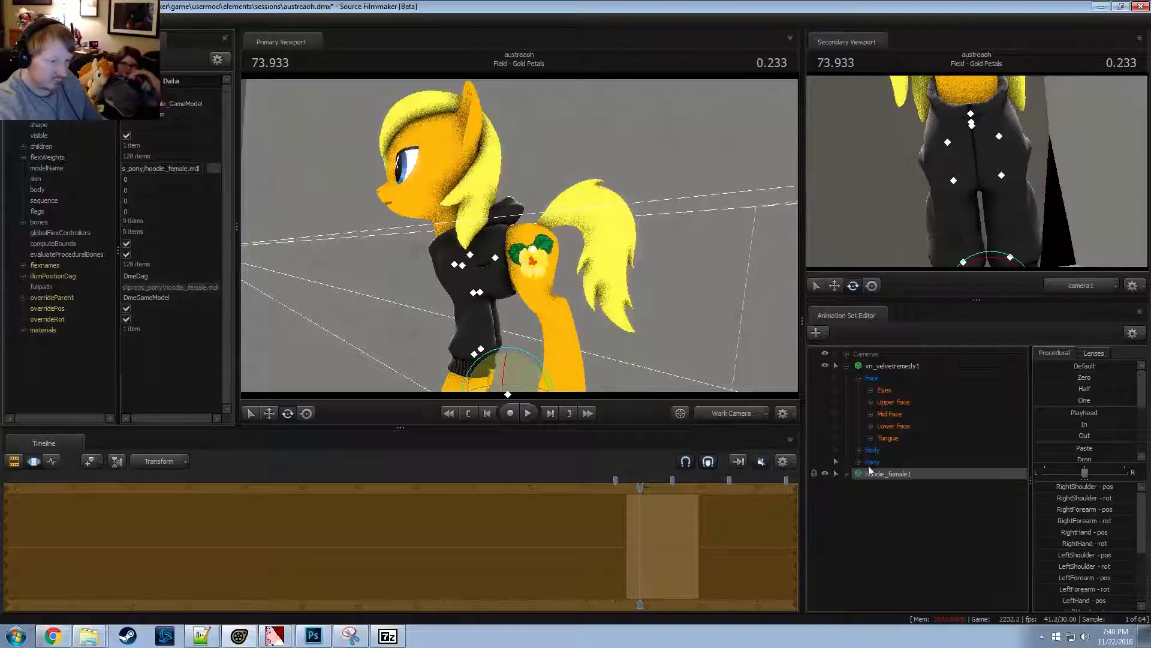
# Show the hoodie's game model in Explorer and go to usermod's materials folder
pyautogui.rightClick(877, 474)
pyautogui.click(937, 366)
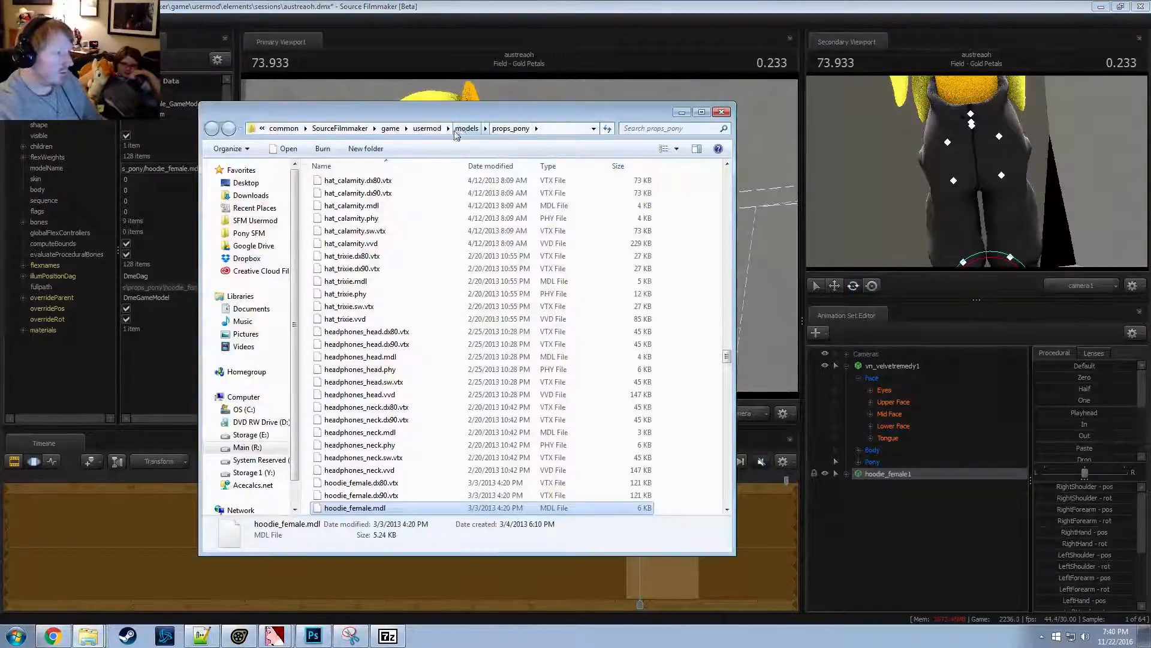
pyautogui.click(427, 129)
pyautogui.doubleClick(345, 262)
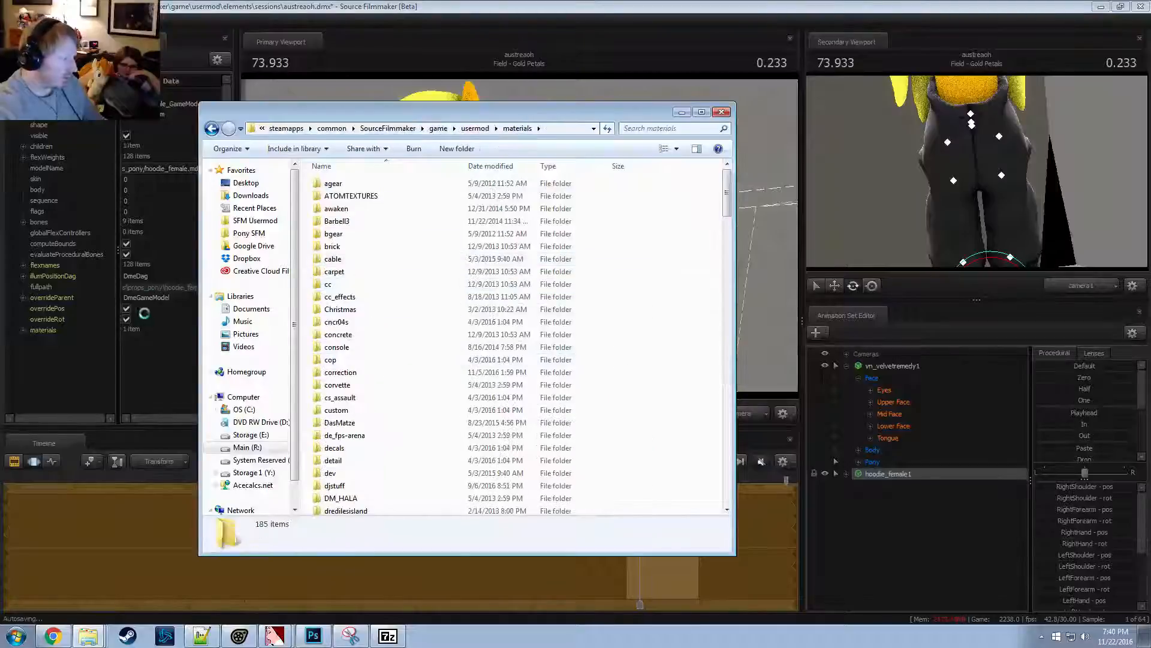
# Copy the hoodie material's mtlName path and use it to open the models\VN_mlp\common folder inside usermod\materials
pyautogui.click(22, 332)
pyautogui.click(23, 330)
pyautogui.click(36, 340)
pyautogui.doubleClick(169, 352)
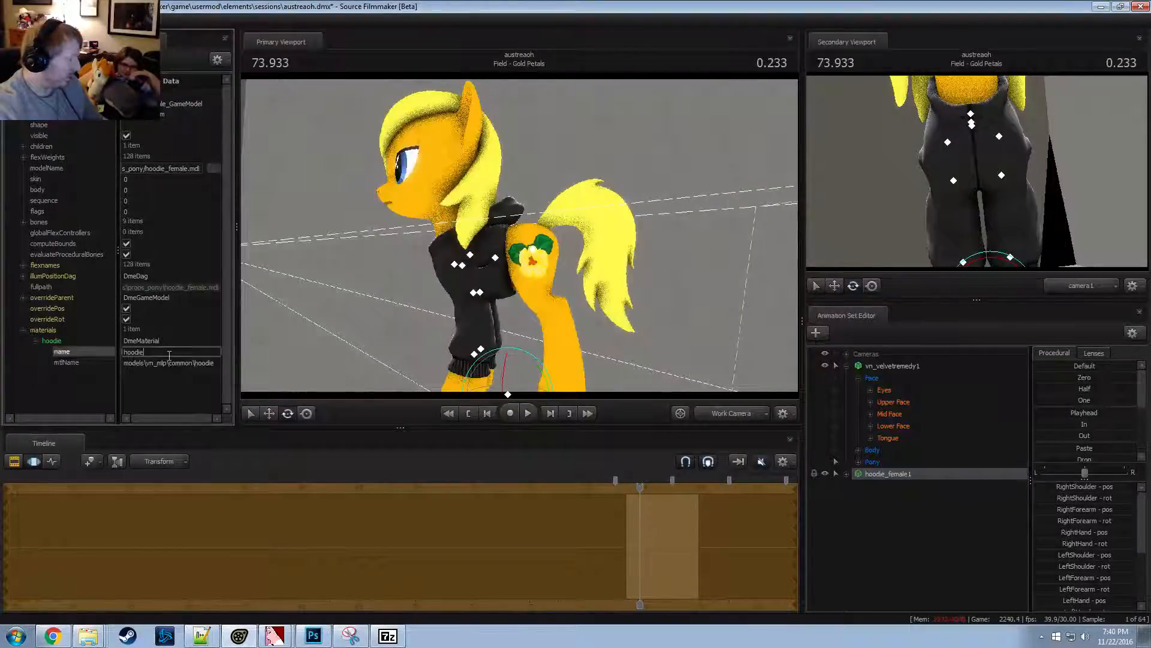
pyautogui.doubleClick(169, 363)
pyautogui.hotkey('alt', 'Tab')
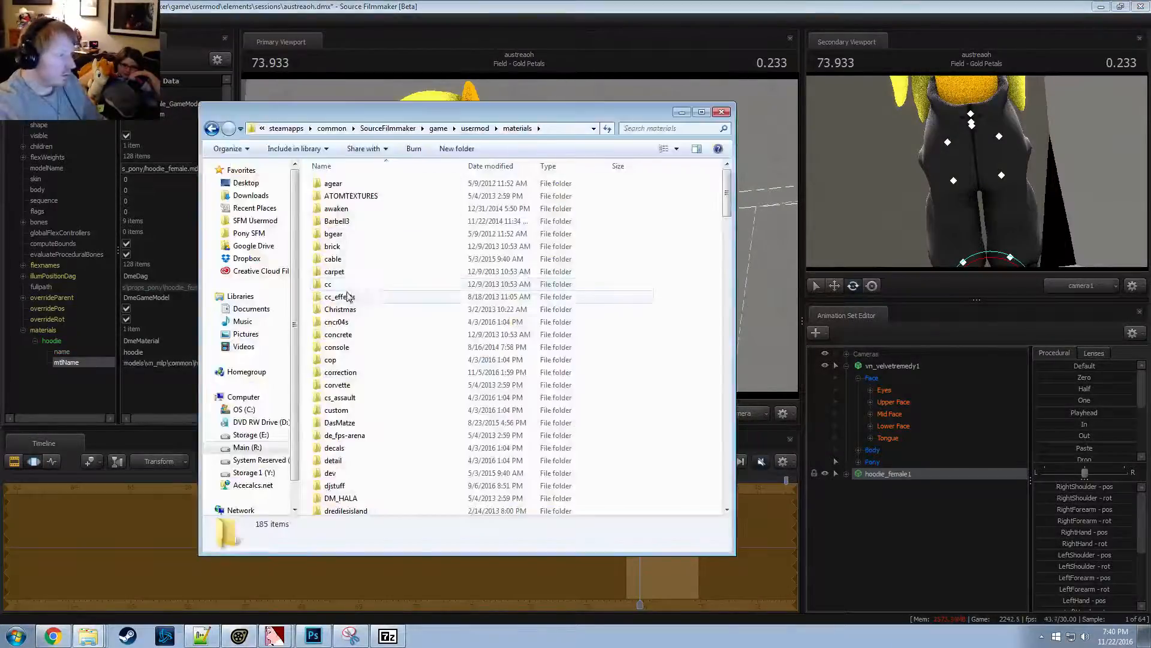
pyautogui.click(553, 128)
pyautogui.write('\\')
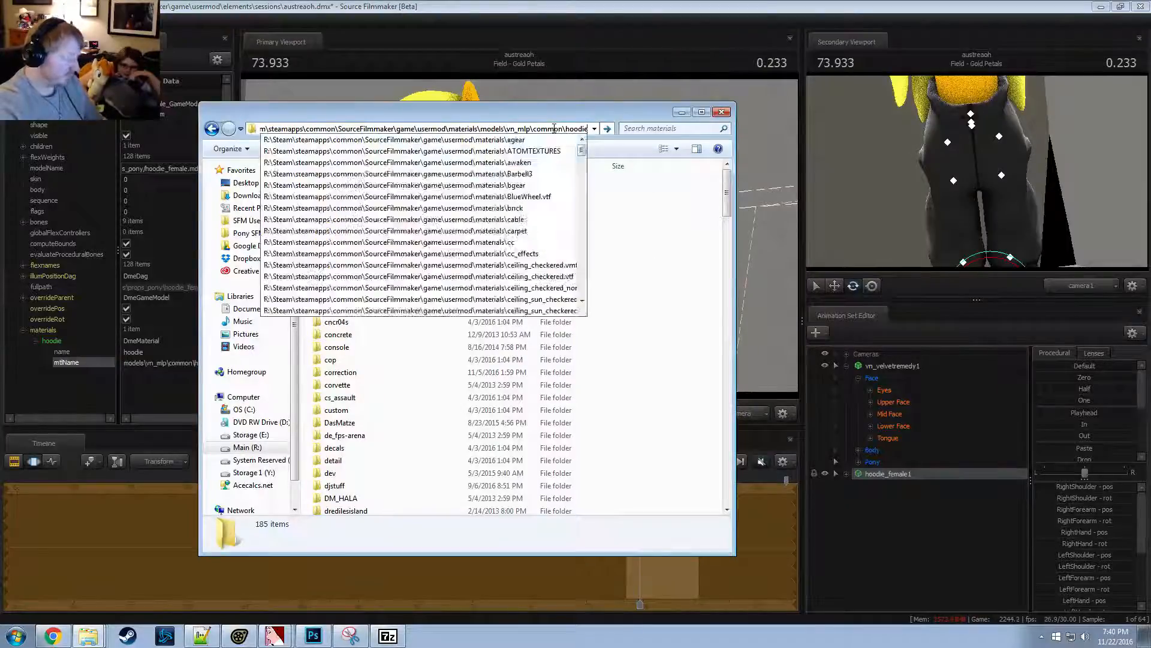
pyautogui.hotkey('ctrl', 'v')
pyautogui.press('Return')
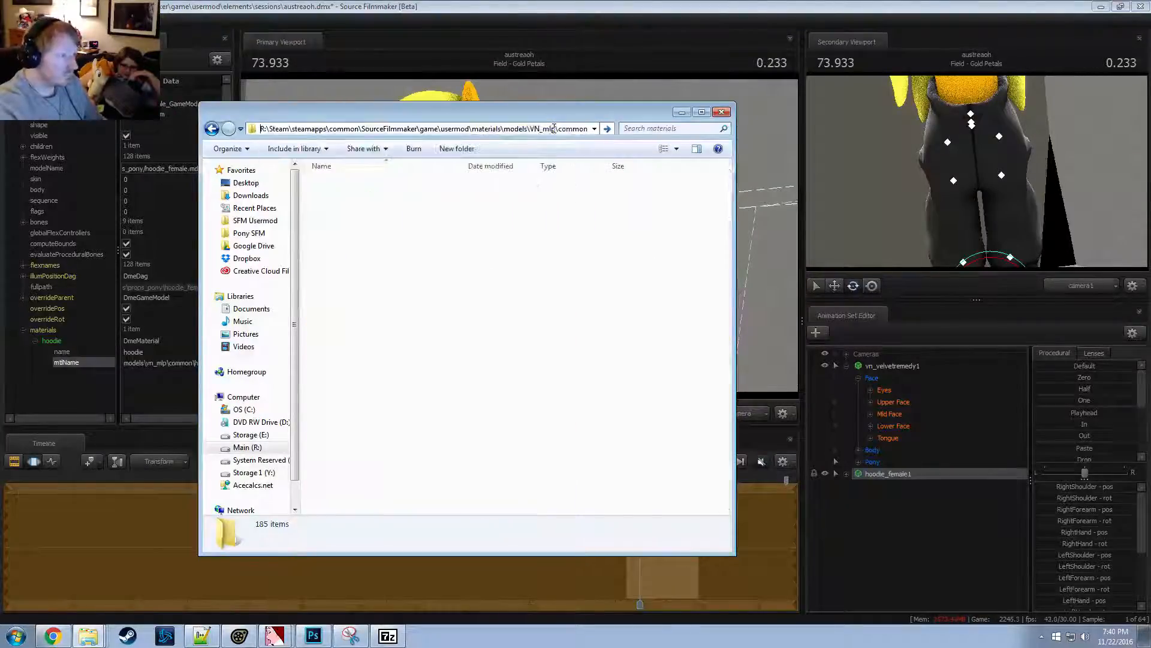
# Find hoodie.vmt in the common folder and open it in Notepad++
pyautogui.click(437, 296)
pyautogui.scroll(-10, 437, 296)
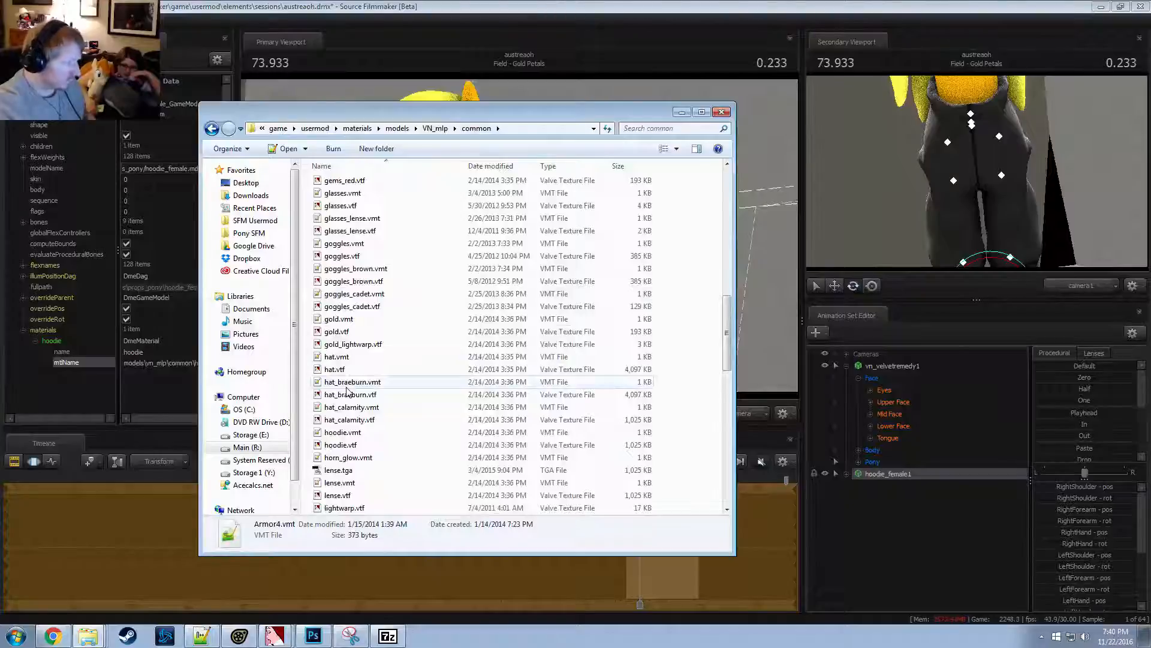
pyautogui.scroll(-4, 347, 391)
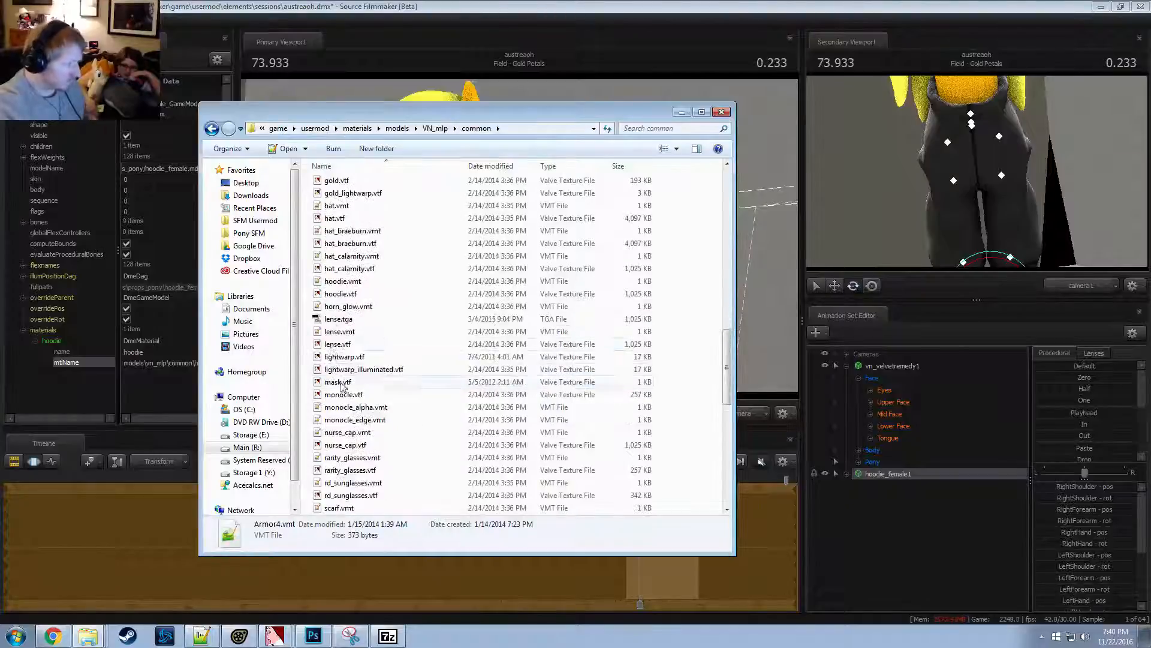
pyautogui.click(346, 283)
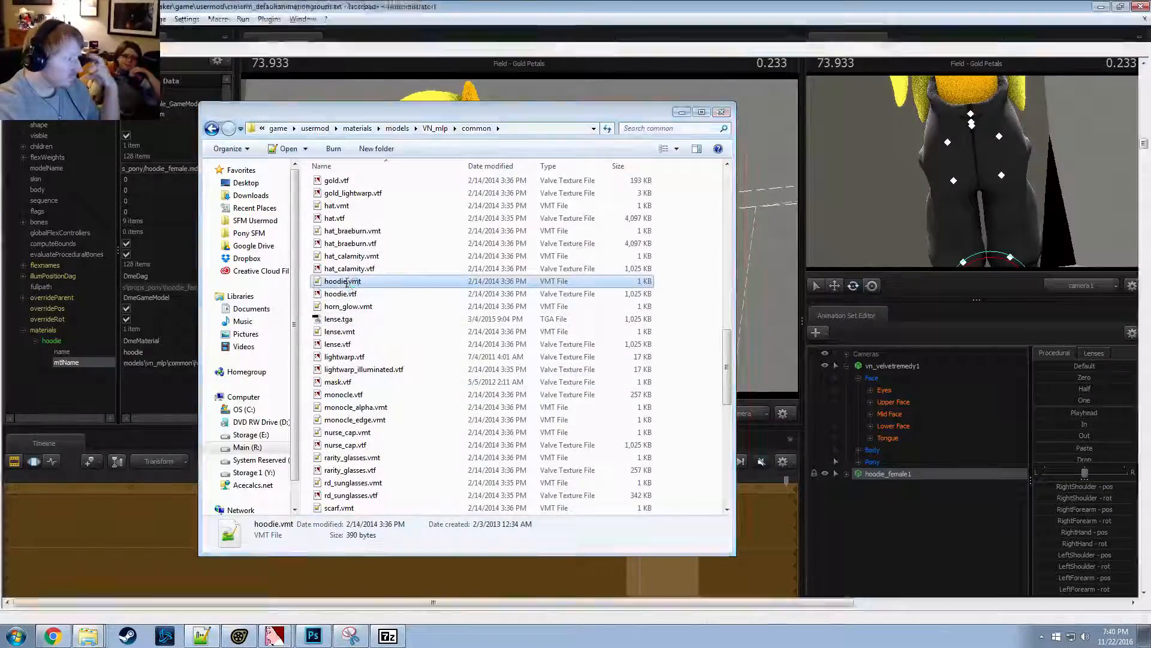
pyautogui.doubleClick(347, 283)
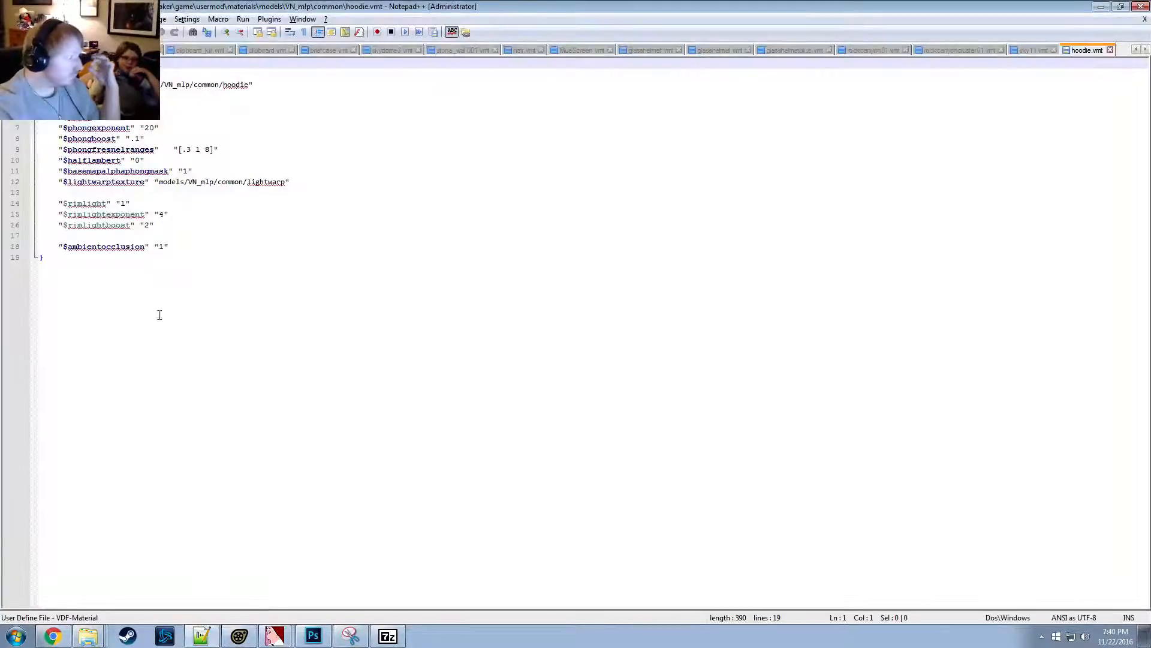
# Check hoodie.vmt against the downloaded paintable clothing archive, with the carrottop materials folder open beside it
pyautogui.click(195, 223)
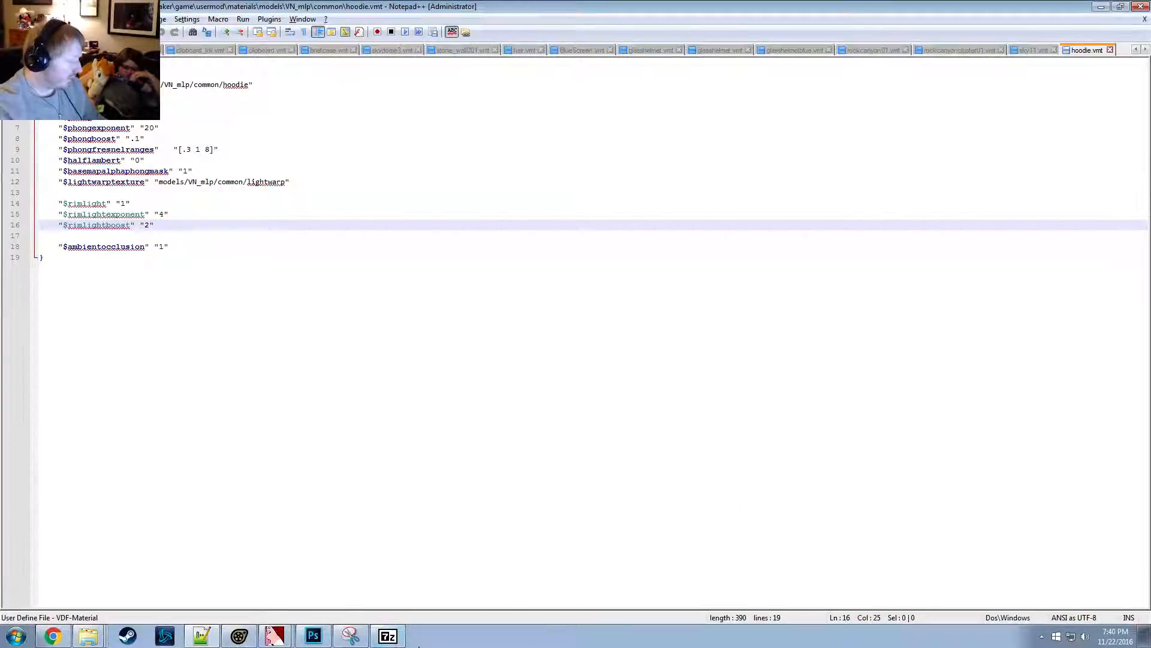
pyautogui.click(397, 637)
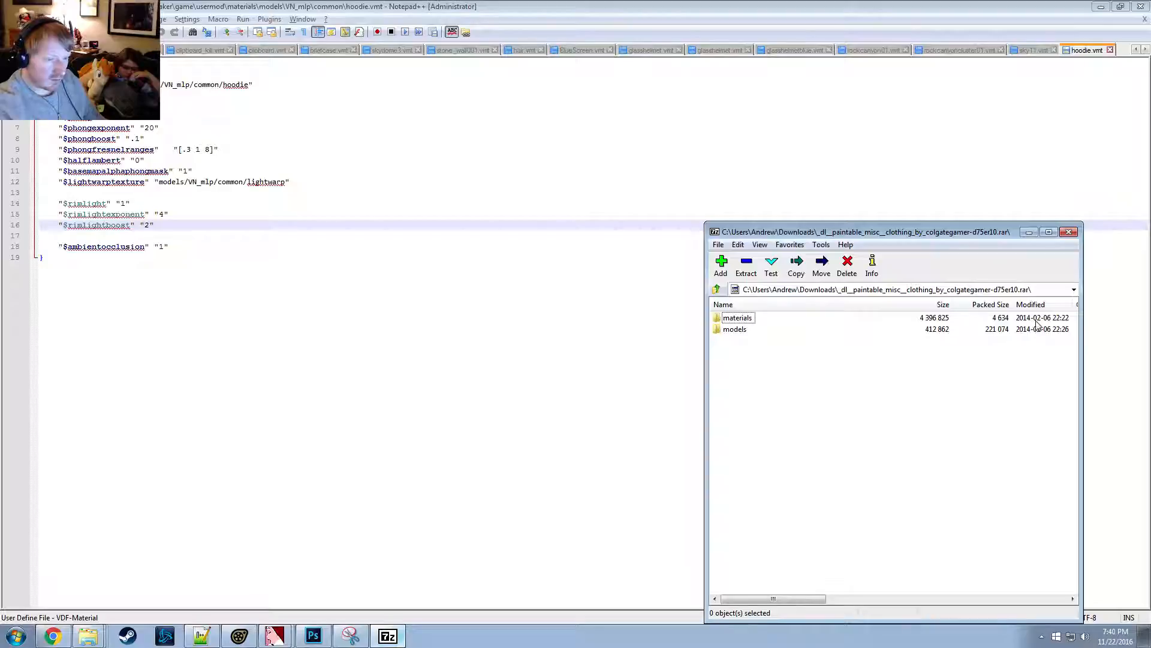
pyautogui.click(92, 640)
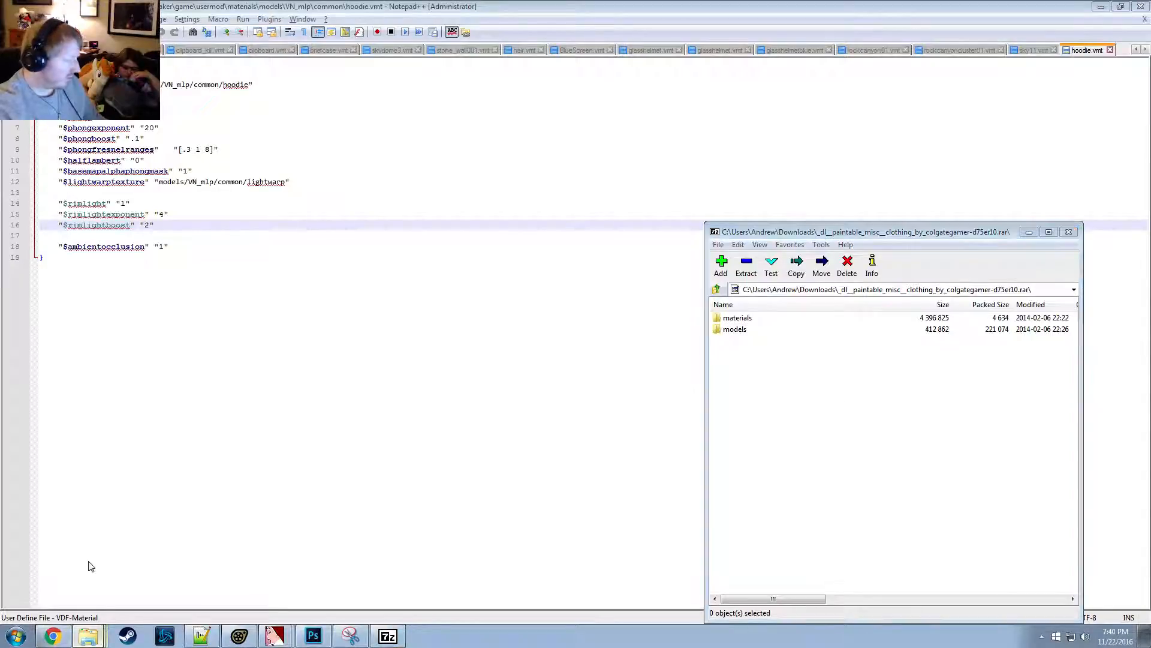
pyautogui.click(854, 385)
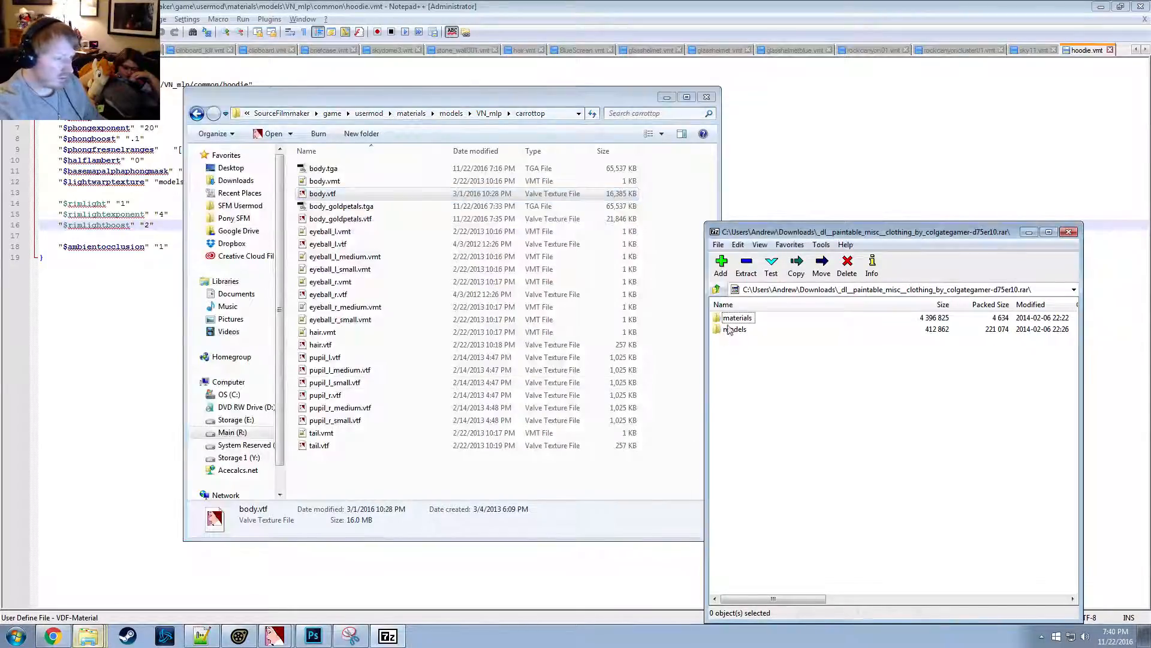
pyautogui.click(734, 330)
pyautogui.click(780, 384)
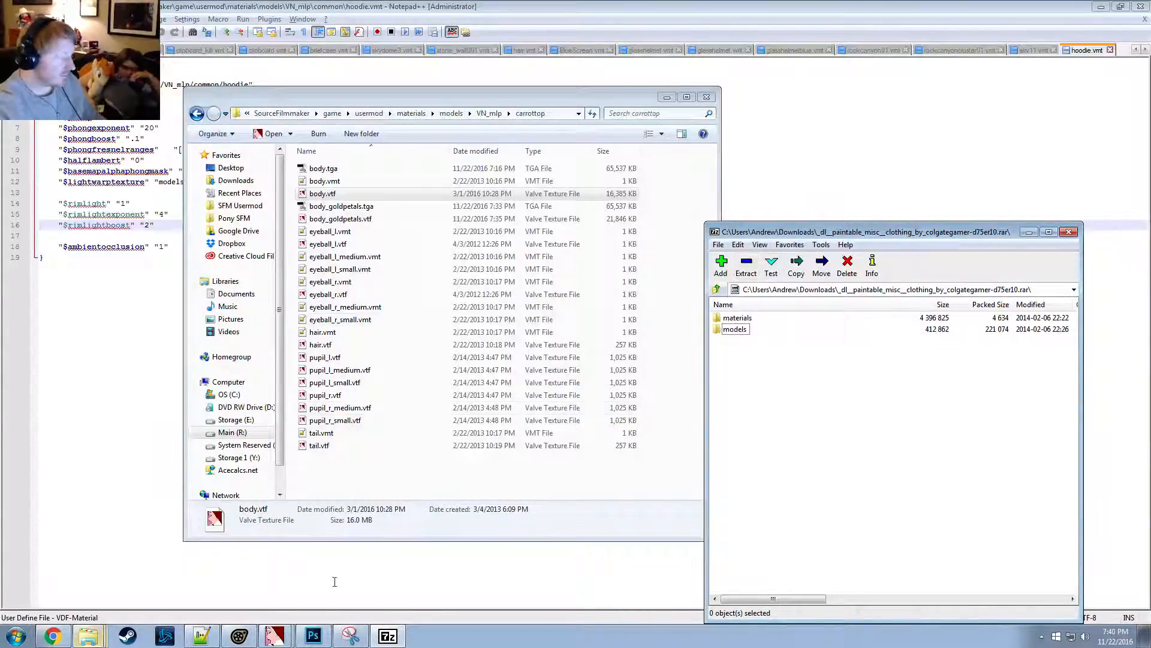
# Switch to Source Filmmaker and bake the procedural bones of the hoodie_female1 animation set
pyautogui.click(239, 636)
pyautogui.keyDown('alt'); pyautogui.moveTo(523, 203); pyautogui.dragTo(473, 202); pyautogui.keyUp('alt')
pyautogui.press('F2')
pyautogui.rightClick(891, 471)
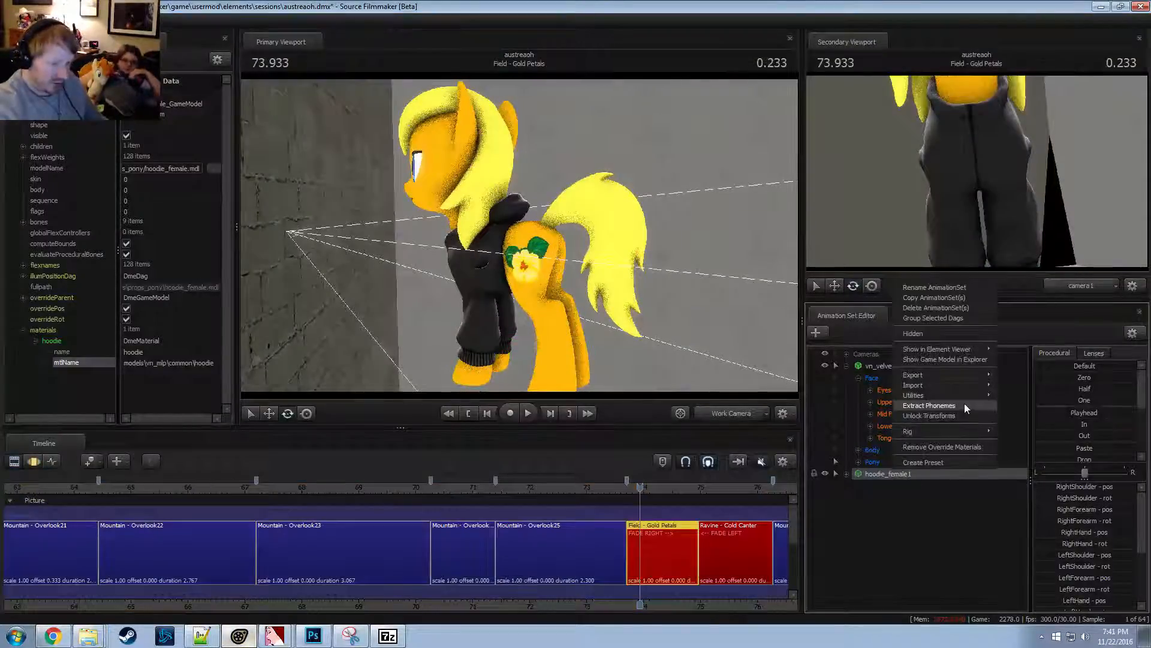
pyautogui.moveTo(945, 396)
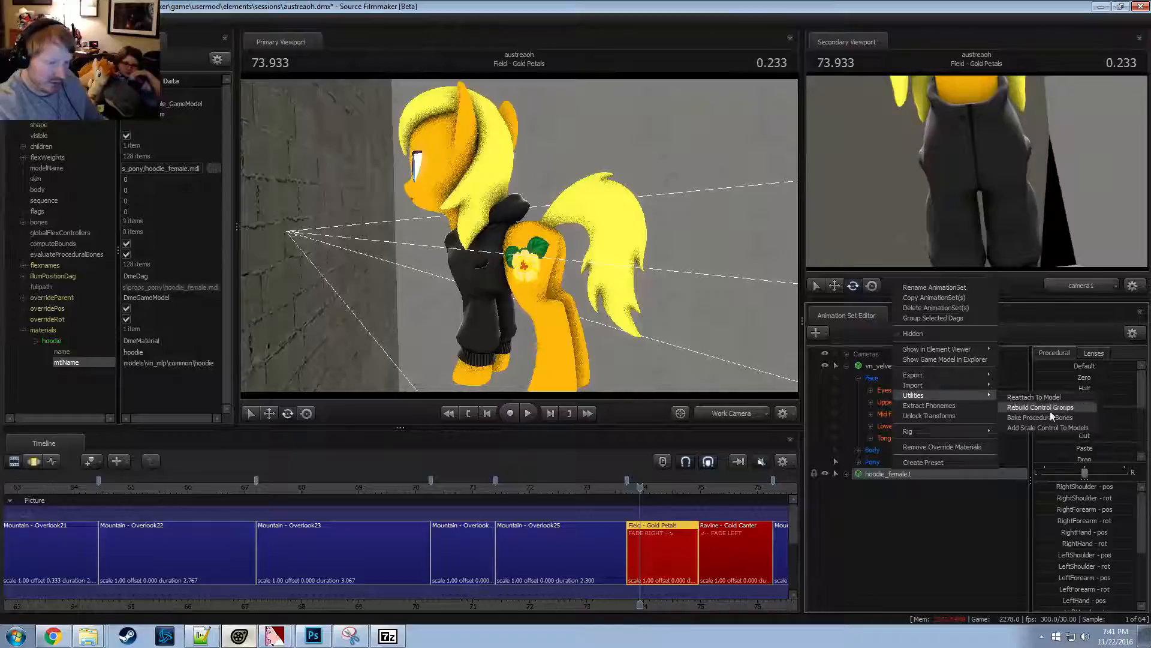
pyautogui.click(1045, 421)
# Select the hoodie's Chest1 bone in the Motion Editor, inspect the fit on the pony's body, and undo the last change
pyautogui.press('F3')
pyautogui.keyDown('alt'); pyautogui.moveTo(506, 219); pyautogui.dragTo(561, 209); pyautogui.keyUp('alt')
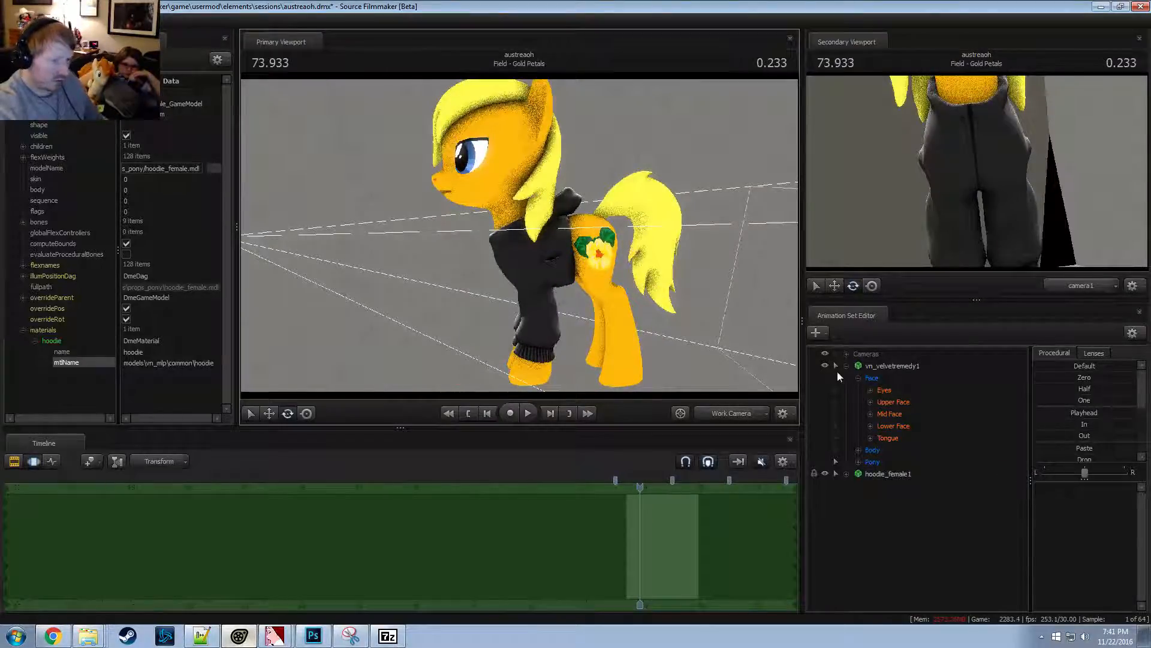
pyautogui.click(556, 247)
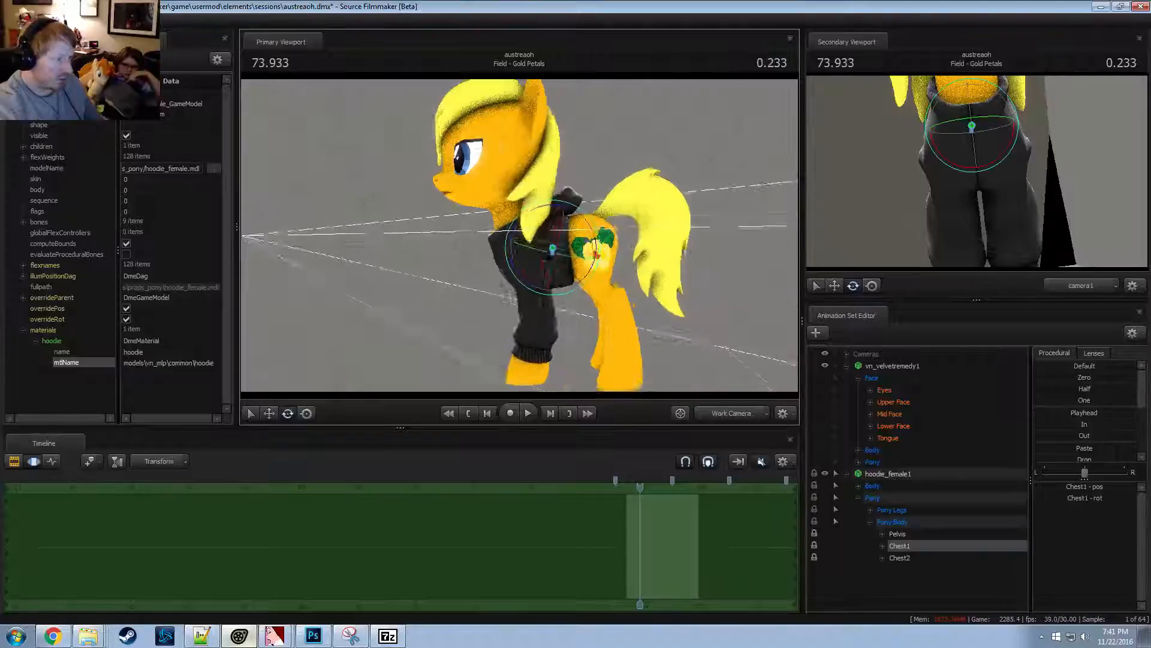
pyautogui.moveTo(556, 247)
pyautogui.keyDown('alt'); pyautogui.mouseDown()
pyautogui.moveTo(538, 257)
pyautogui.moveTo(526, 228)
pyautogui.moveTo(540, 266)
pyautogui.moveTo(562, 243)
pyautogui.moveTo(577, 247)
pyautogui.mouseUp(); pyautogui.keyUp('alt')
pyautogui.hotkey('ctrl', 'z')
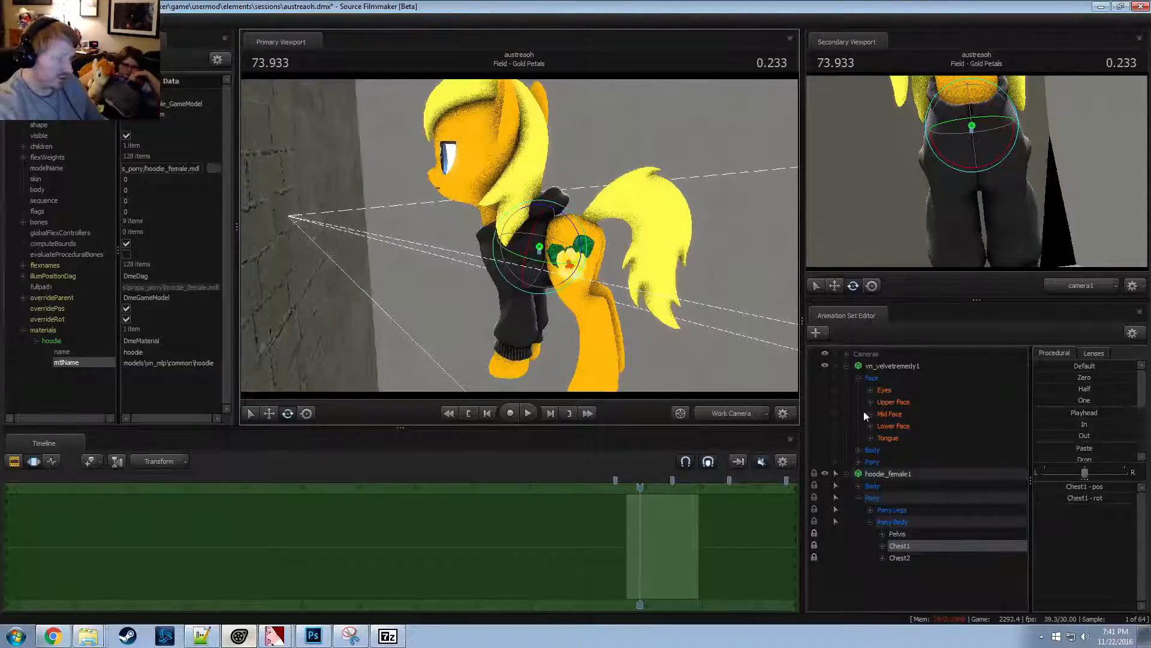
# Delete the hoodie_female1 animation set from the shot
pyautogui.click(905, 473)
pyautogui.rightClick(905, 473)
pyautogui.click(947, 312)
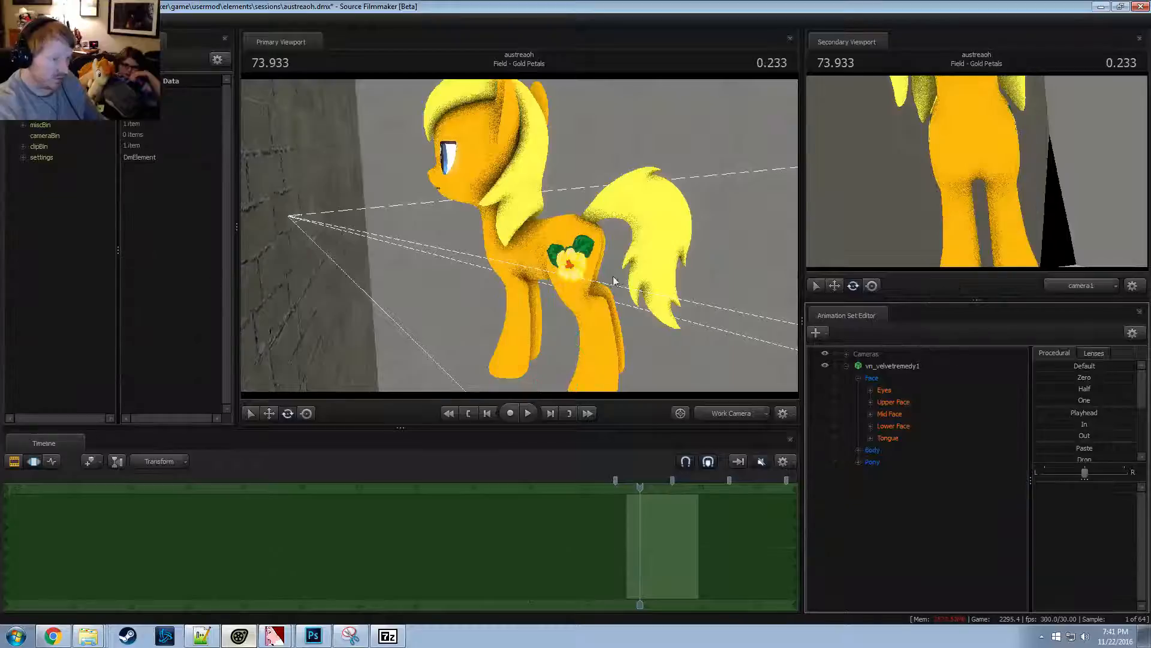
pyautogui.moveTo(539, 246)
pyautogui.keyDown('alt'); pyautogui.mouseDown()
pyautogui.moveTo(588, 240)
pyautogui.moveTo(551, 240)
pyautogui.mouseUp(); pyautogui.keyUp('alt')
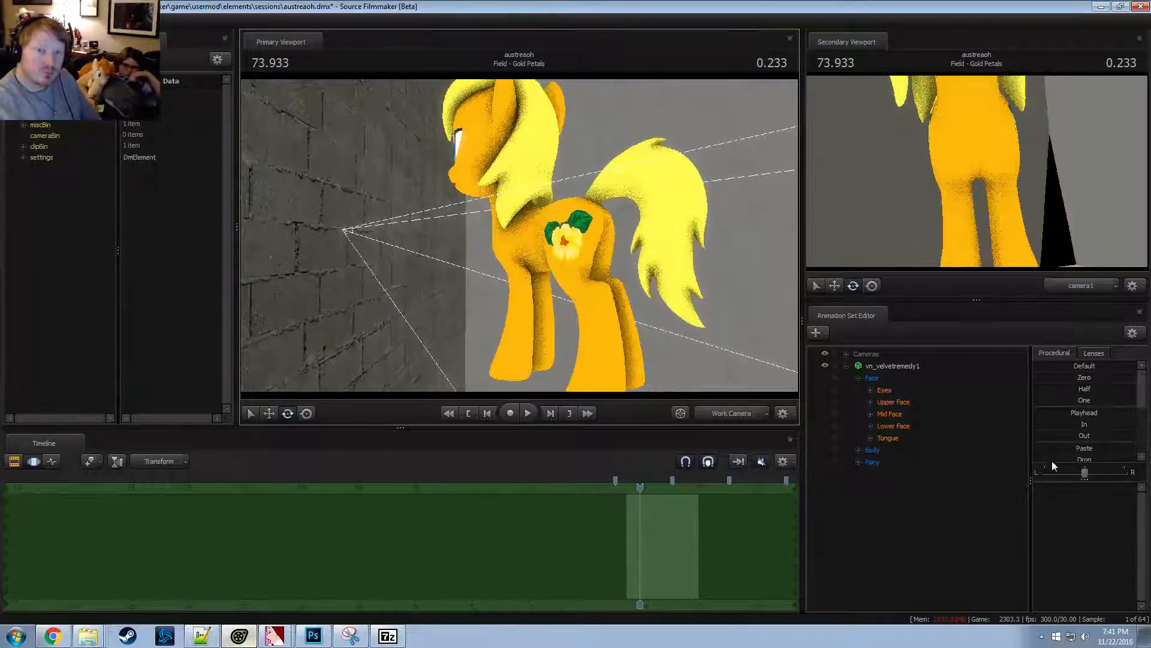
pyautogui.moveTo(747, 334)
pyautogui.mouseDown()
pyautogui.moveTo(517, 233)
pyautogui.moveTo(746, 334)
pyautogui.mouseUp()
# Select the whole vn_velvetremedy1 animation set and start moving the pony with the Move tool
pyautogui.click(891, 363)
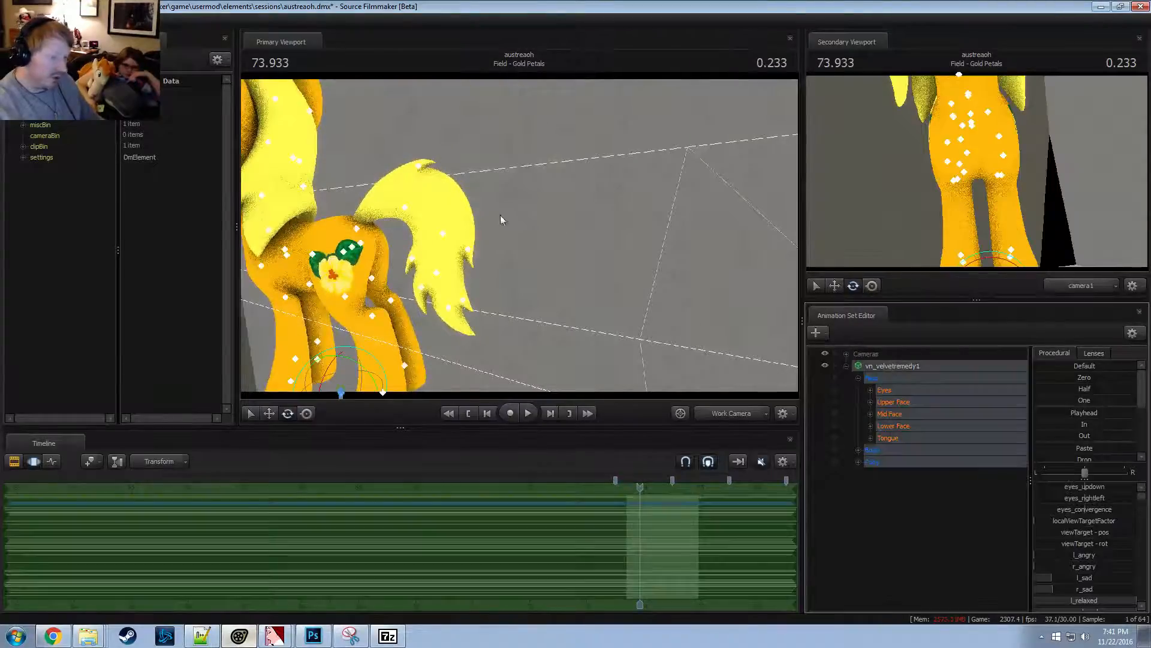
pyautogui.moveTo(502, 218); pyautogui.dragTo(519, 236)
pyautogui.press('w')
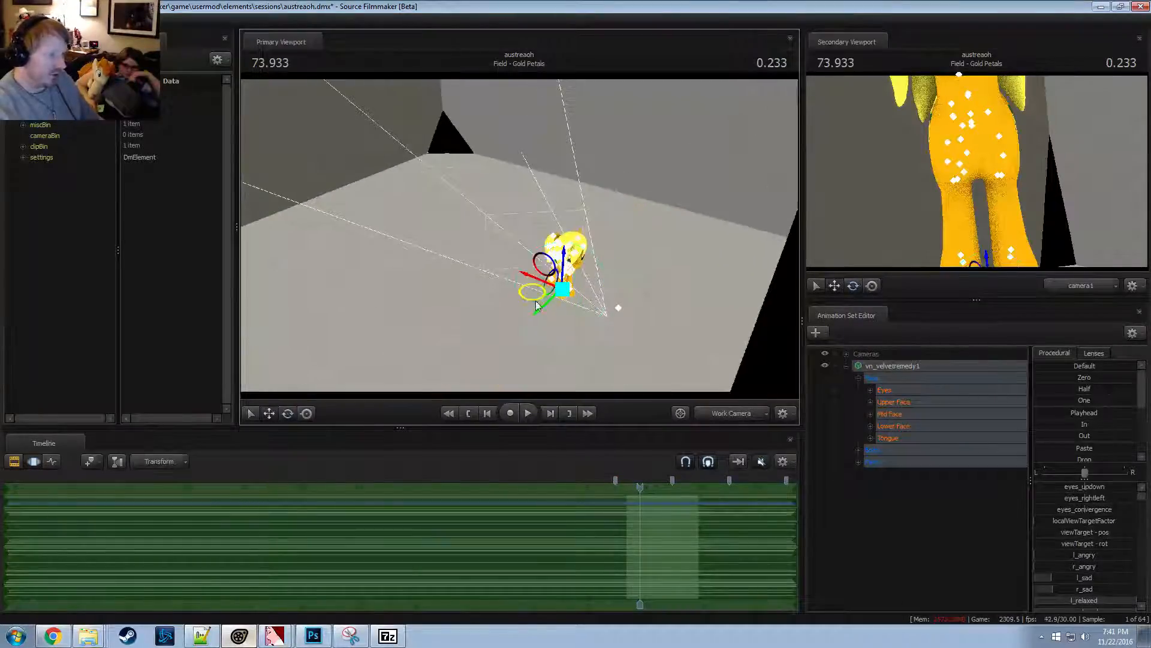
# Move the pony model across the floor to the far corner of the room
pyautogui.moveTo(533, 295); pyautogui.dragTo(405, 162)
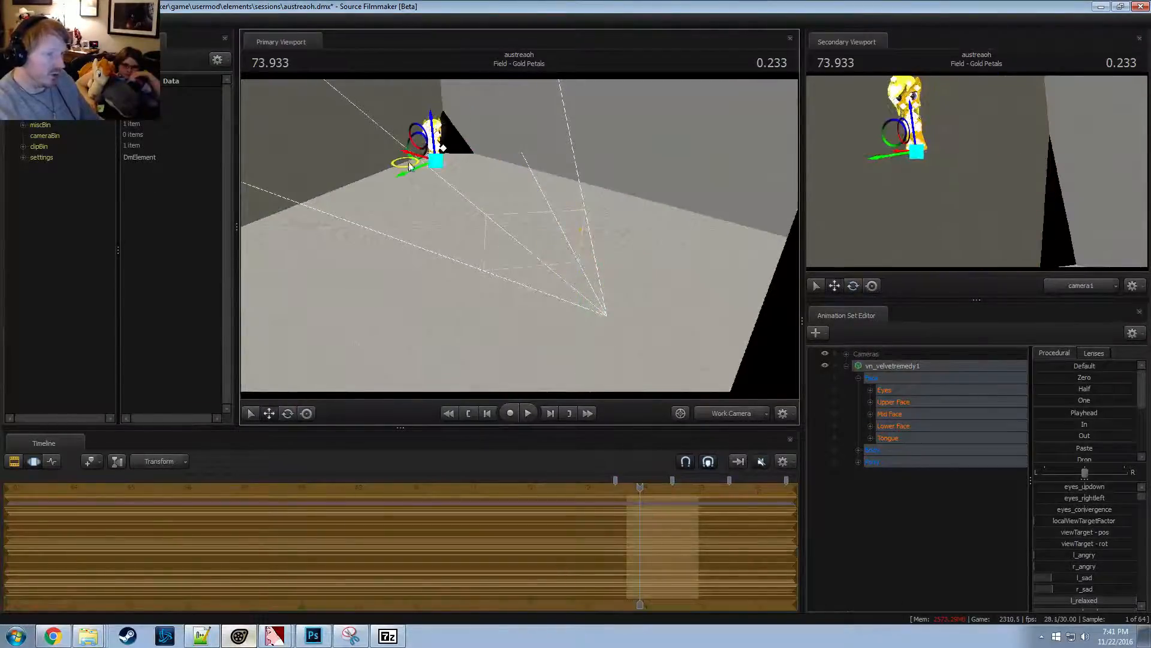
# Reset the Main Camera's transform rotation to zero and show its view in the primary viewport
pyautogui.click(848, 353)
pyautogui.click(858, 366)
pyautogui.click(870, 378)
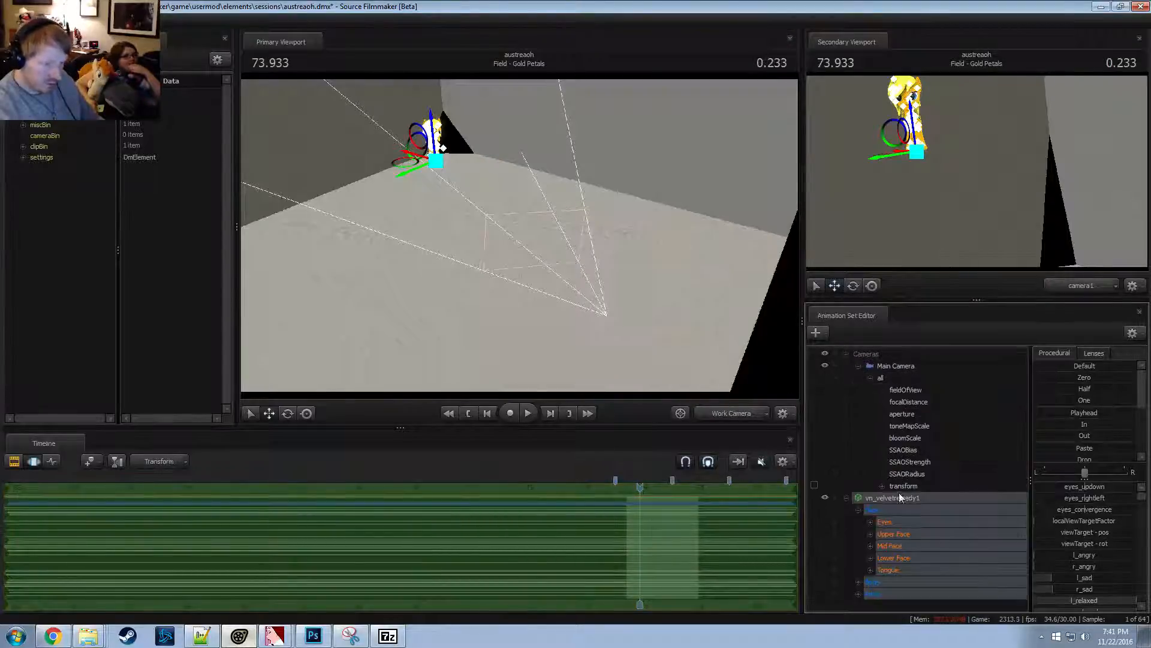
pyautogui.click(882, 485)
pyautogui.click(906, 510)
pyautogui.click(1056, 377)
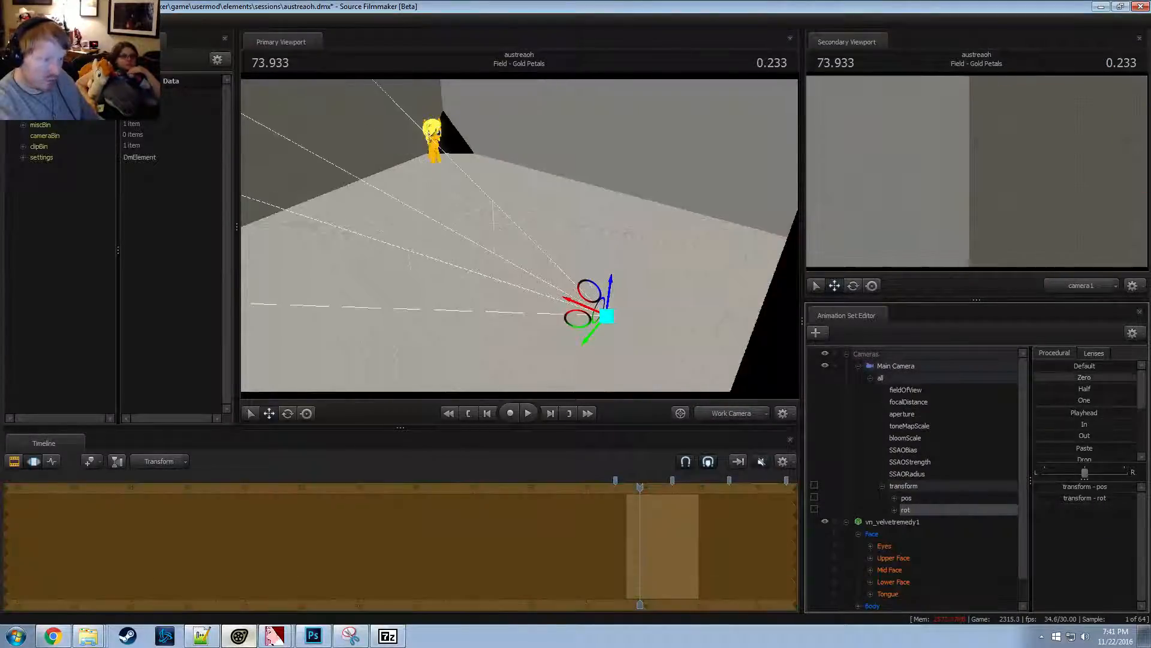
pyautogui.moveTo(908, 365); pyautogui.dragTo(615, 234)
# Switch to Chrome and bring up the paused Fate/stay night opening video as the shot reference
pyautogui.hotkey('alt', 'Tab')
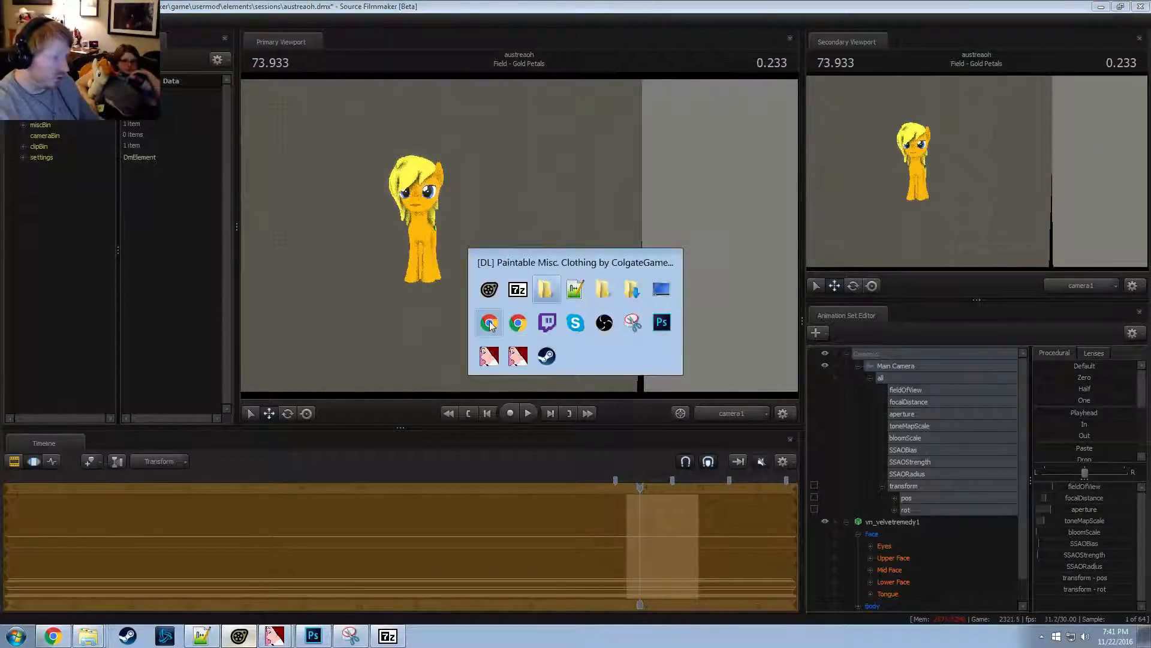
pyautogui.press('Escape')
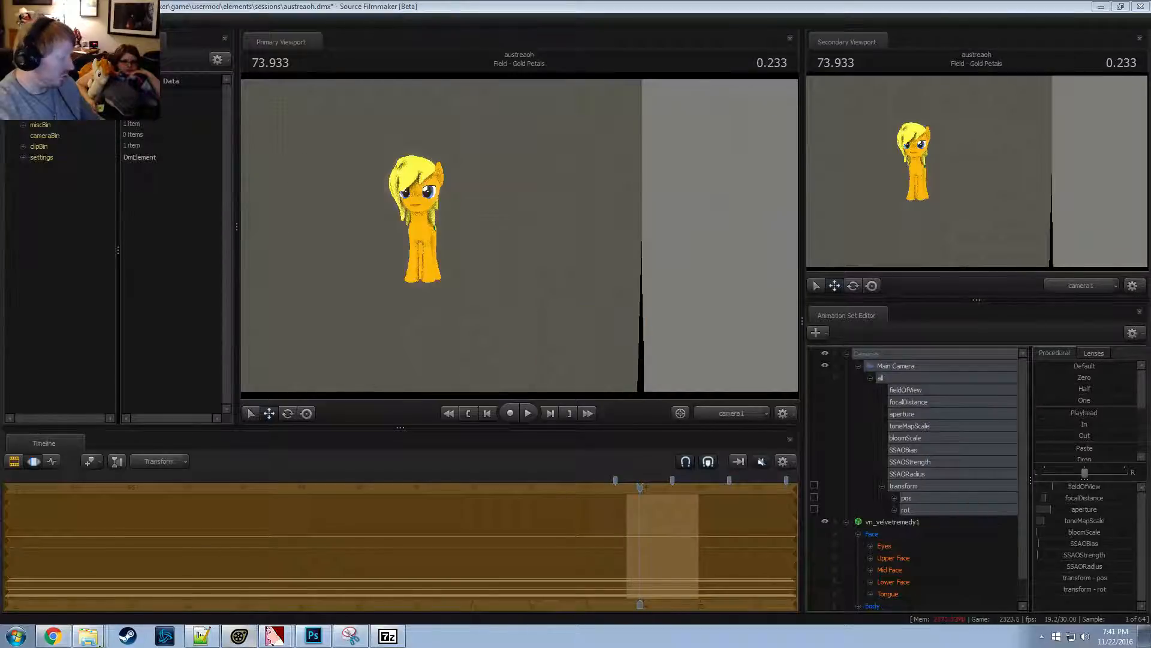
pyautogui.click(52, 636)
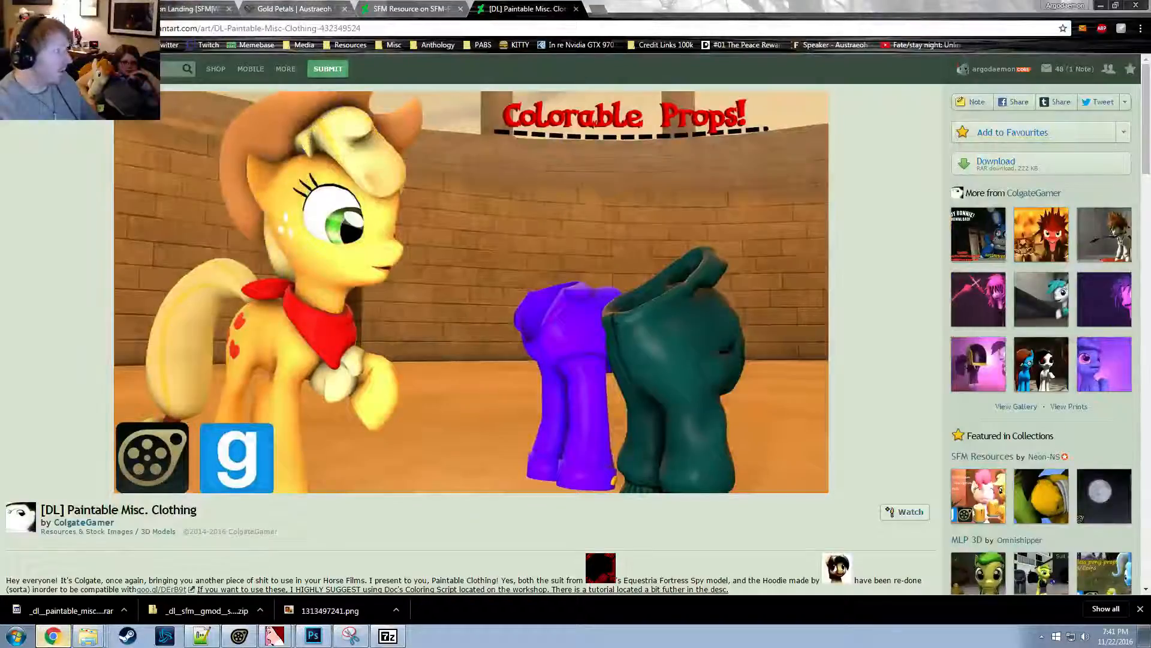
pyautogui.click(63, 9)
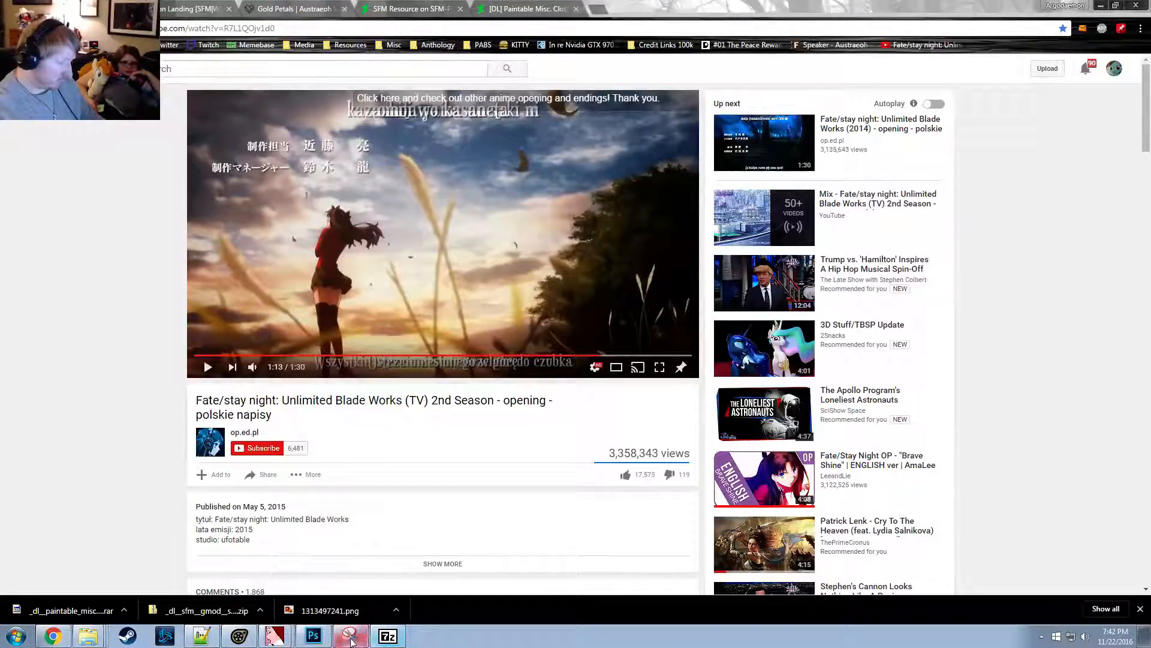
# Close the 7-Zip window holding the paintable clothing archive and return to Source Filmmaker
pyautogui.click(399, 644)
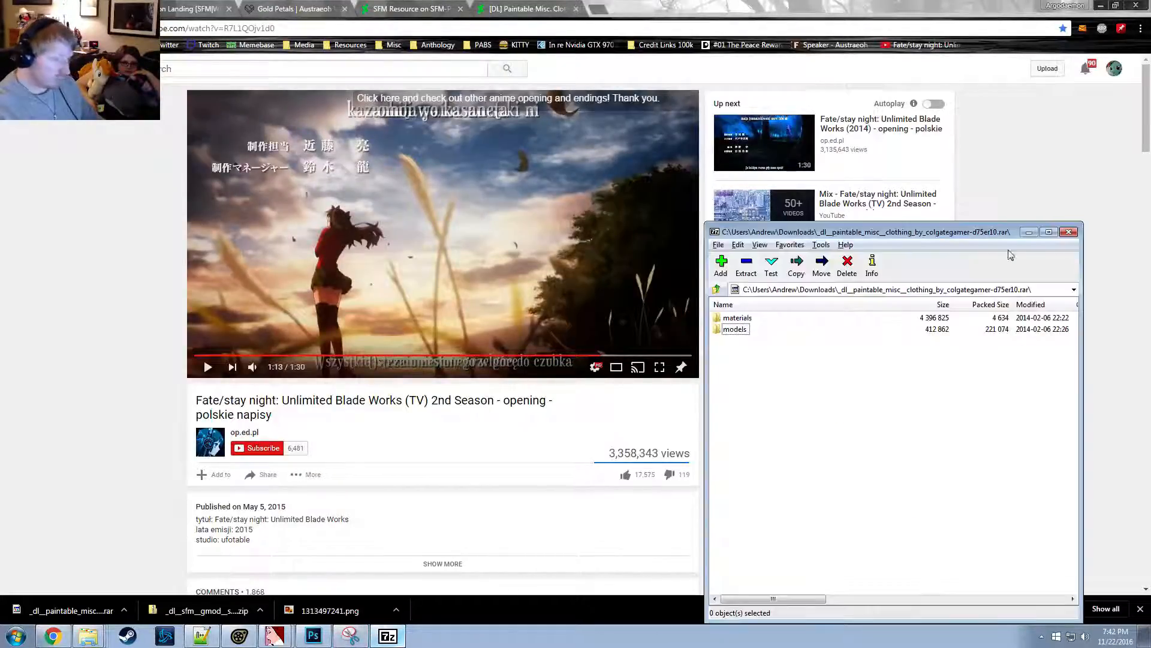
pyautogui.click(1076, 232)
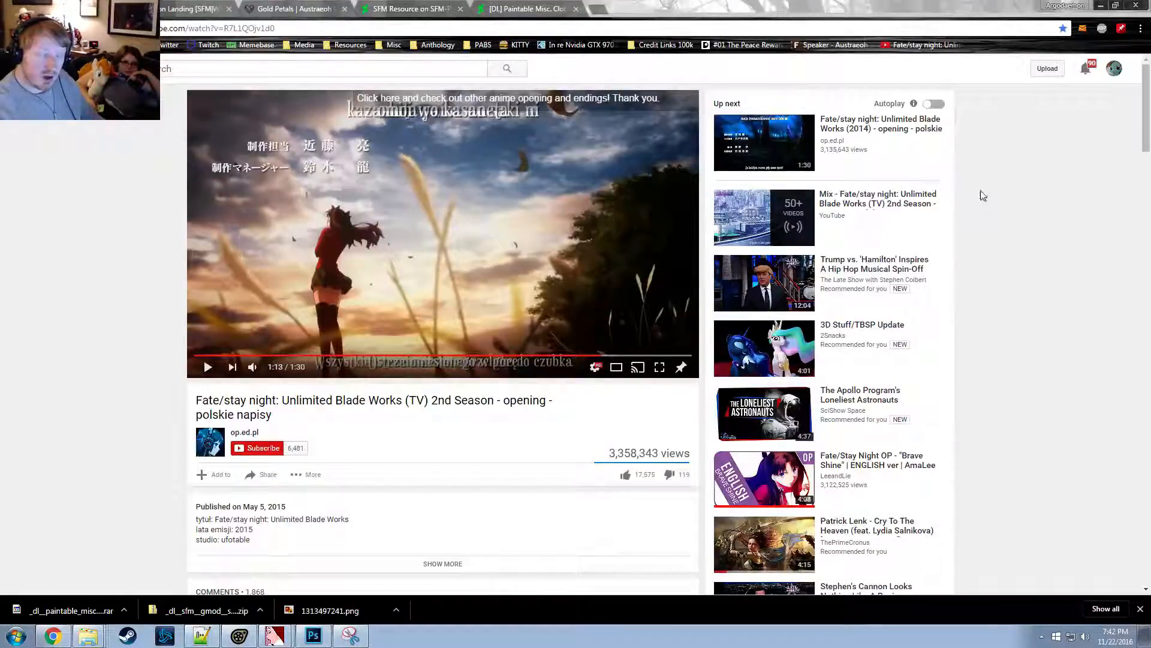
pyautogui.click(1100, 6)
pyautogui.click(16, 635)
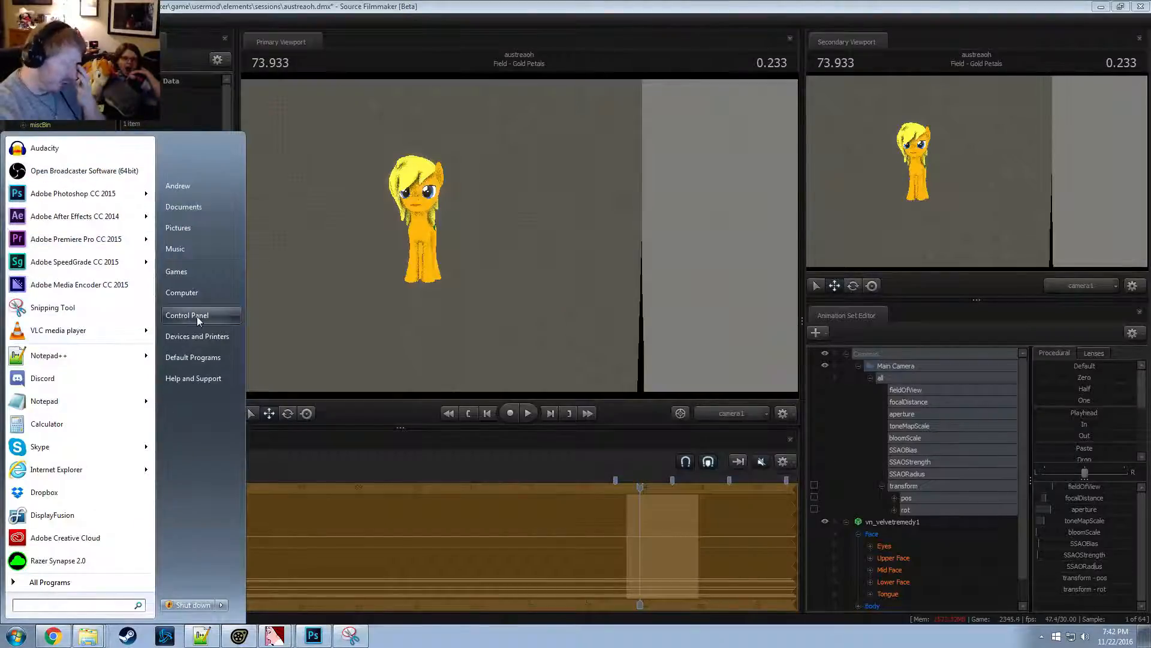
pyautogui.click(519, 6)
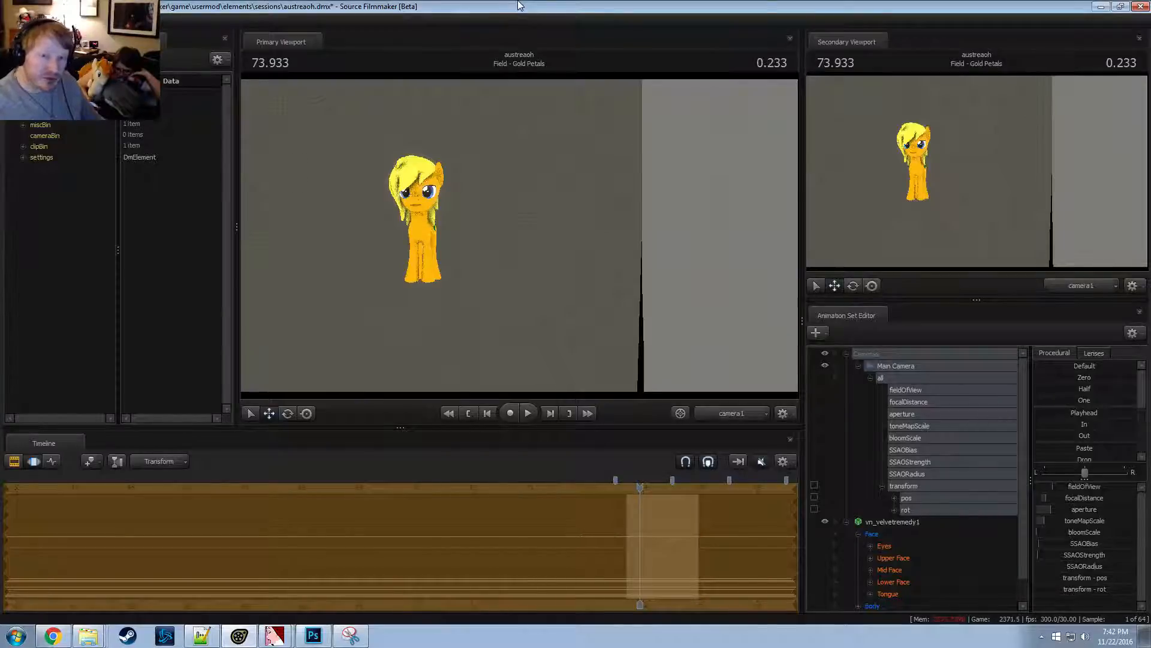
# Adjust the Main Camera's aim slightly and rename the vn_velvetremedy1 animation set to Gold Petals
pyautogui.moveTo(518, 239); pyautogui.dragTo(470, 252)
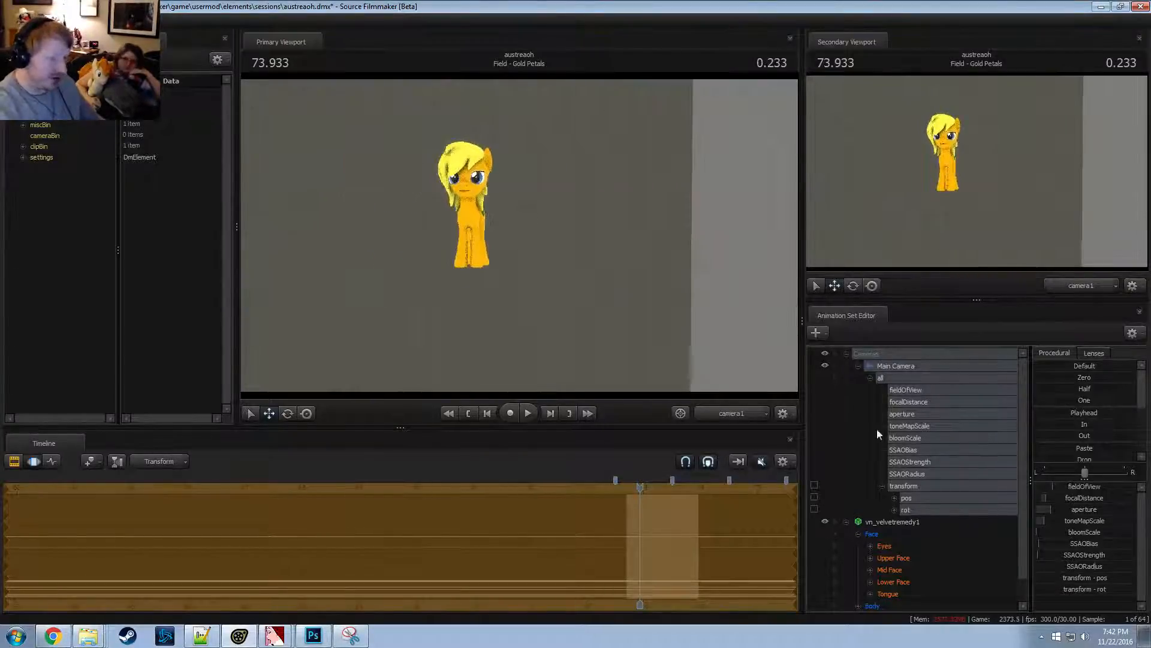
pyautogui.click(859, 366)
pyautogui.click(846, 377)
pyautogui.click(886, 378)
pyautogui.rightClick(942, 382)
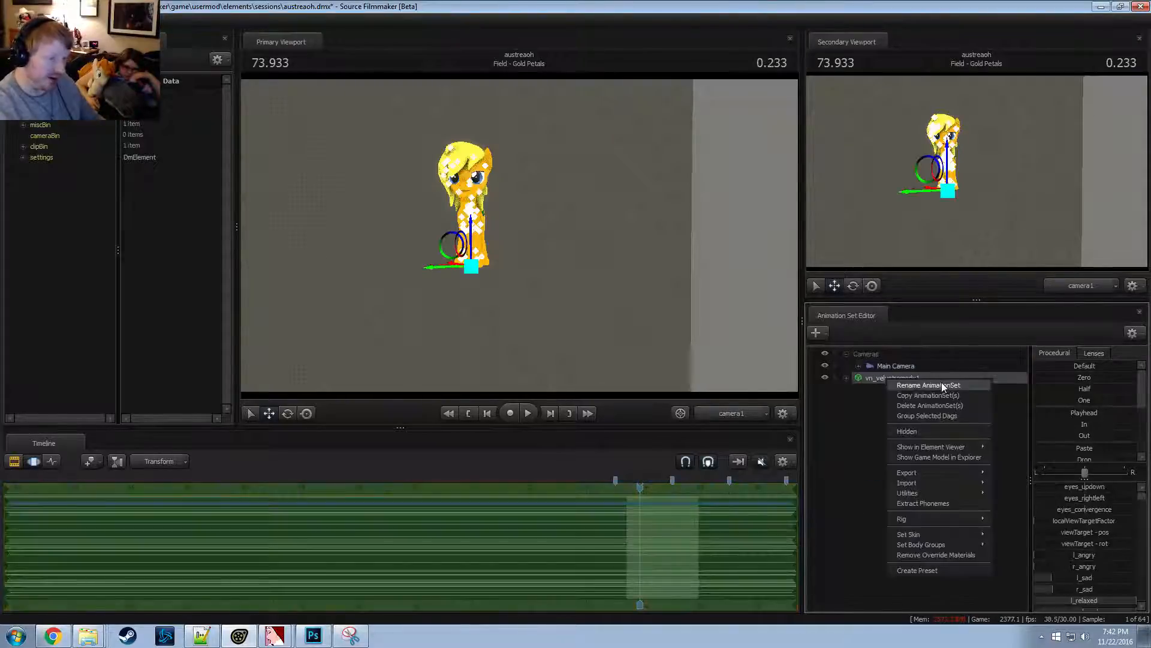
pyautogui.click(943, 386)
pyautogui.write('Gold')
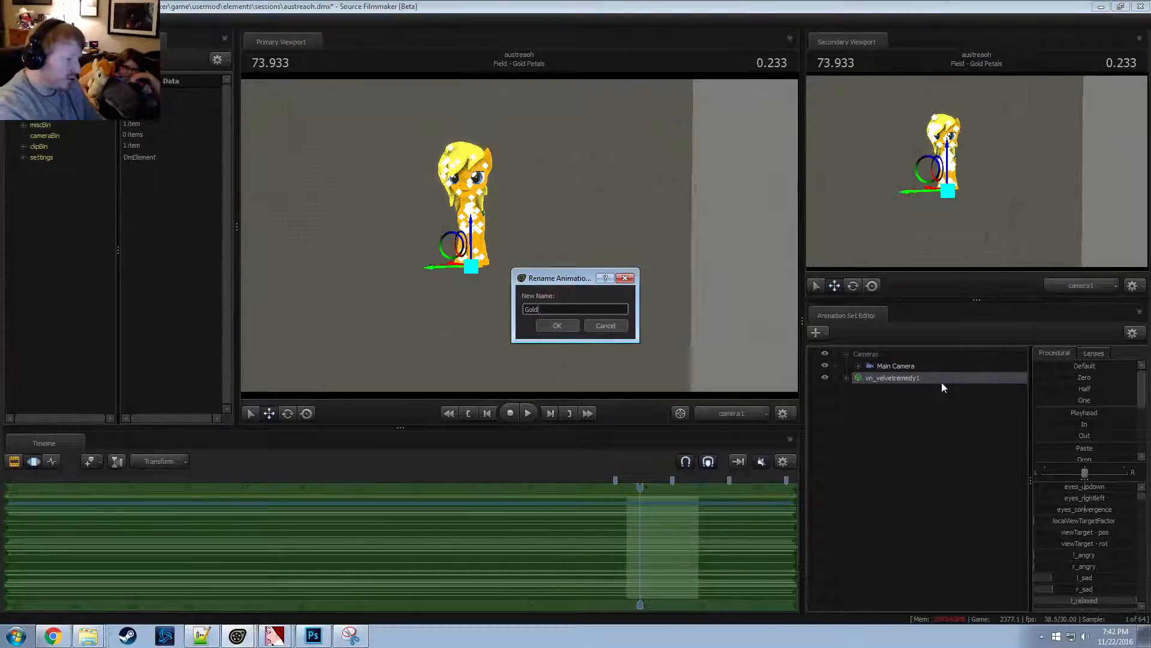
pyautogui.write(' Petals')
pyautogui.press('Return')
# Group the Gold Petals animation set, rename the group Actors, and expand it
pyautogui.rightClick(942, 382)
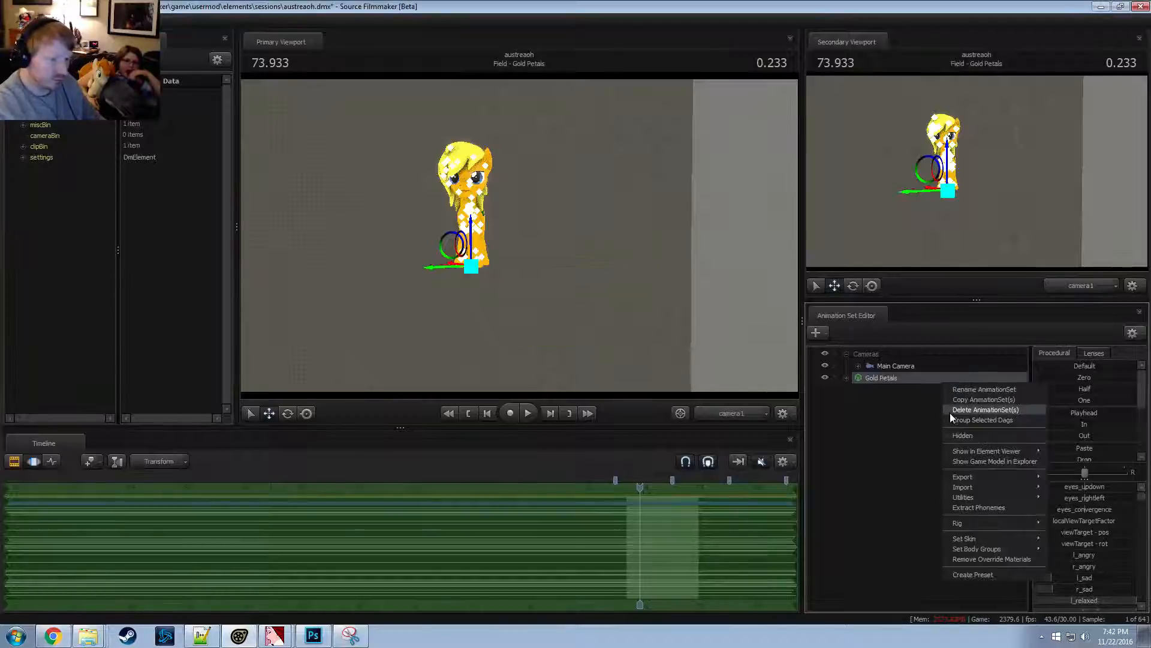
pyautogui.click(951, 420)
pyautogui.rightClick(880, 385)
pyautogui.click(898, 387)
pyautogui.write('Actors')
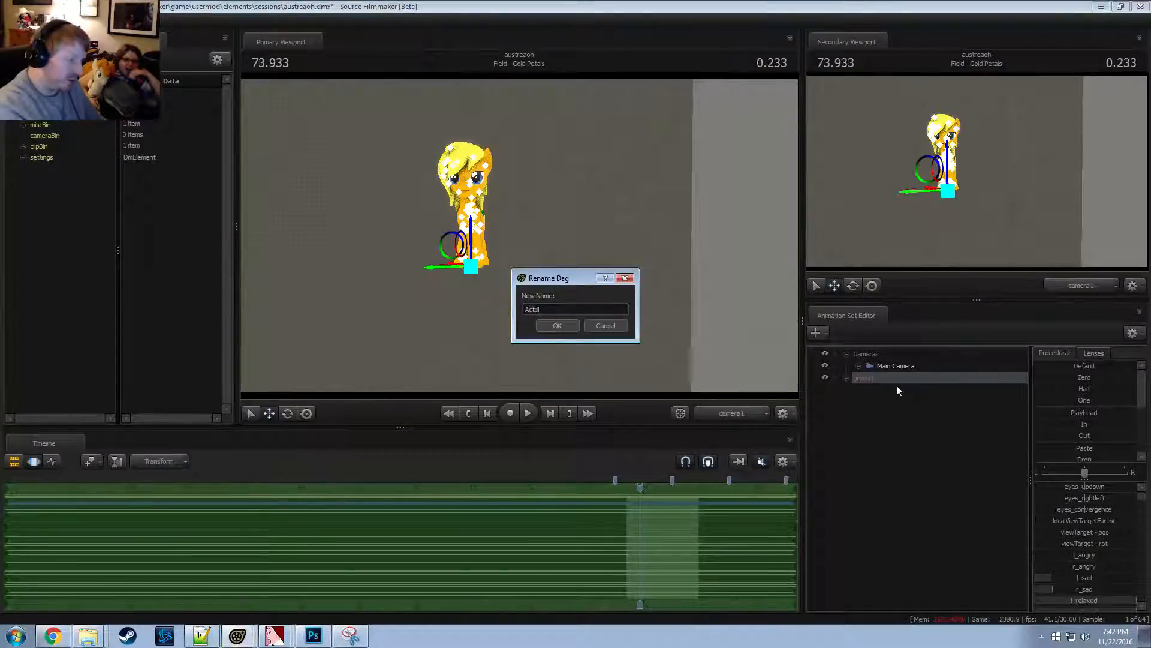
pyautogui.press('Return')
pyautogui.click(847, 353)
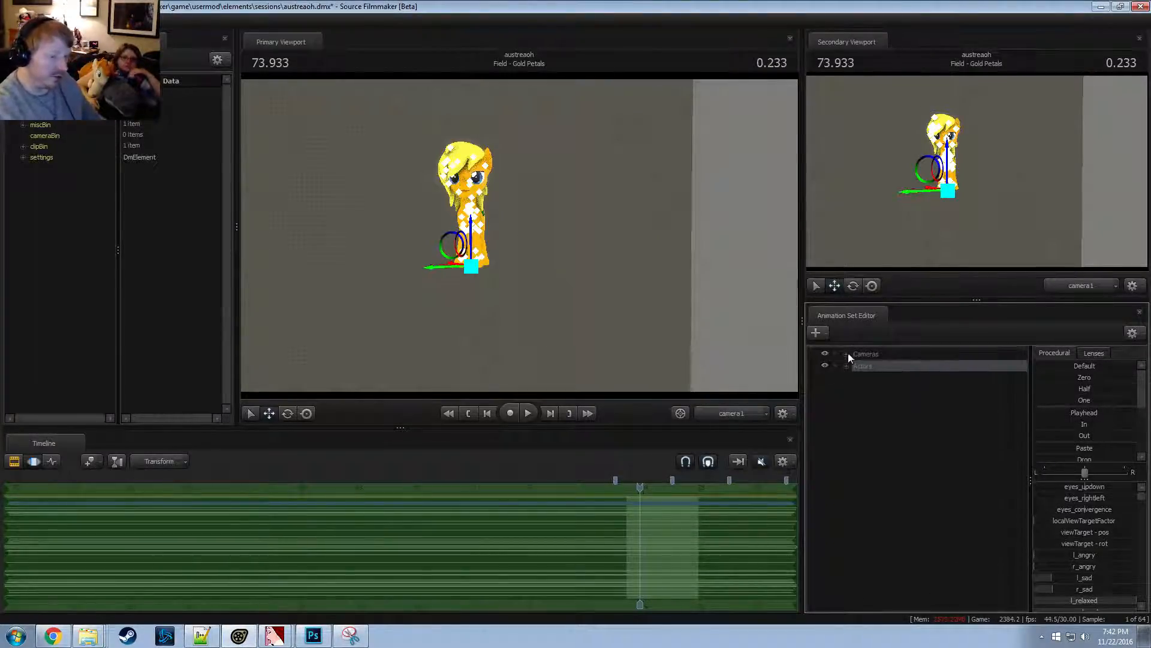
pyautogui.click(847, 355)
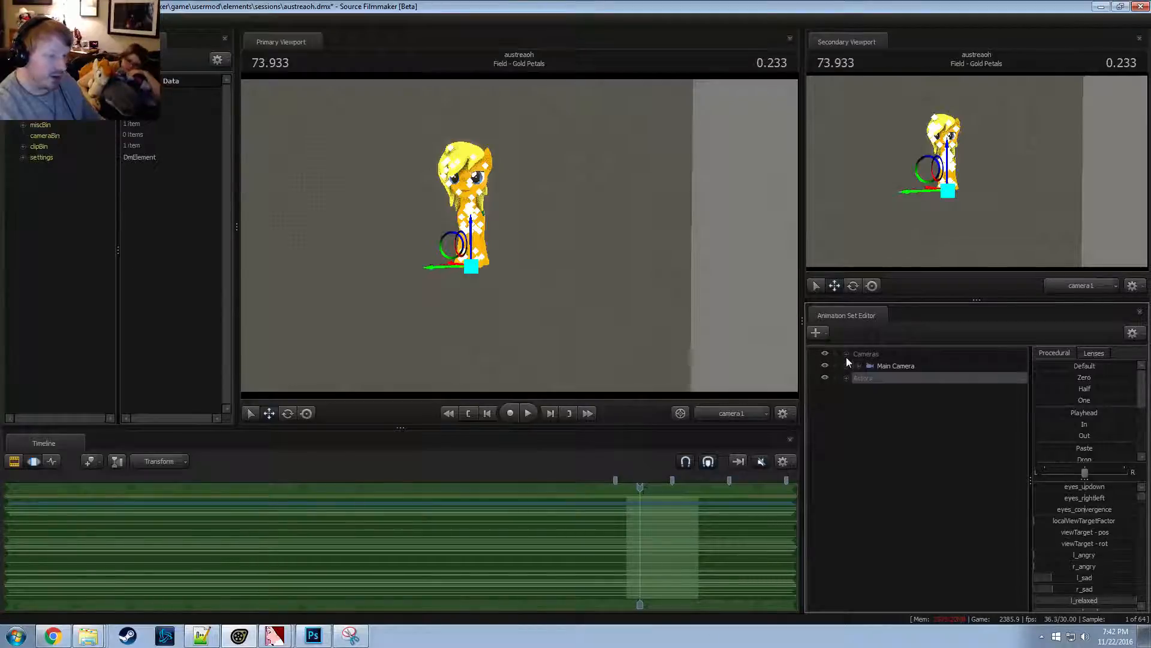
pyautogui.click(846, 378)
# Check the framing of the reference video in Chrome and apply the 50 mm lens preset to the Main Camera
pyautogui.press('e')
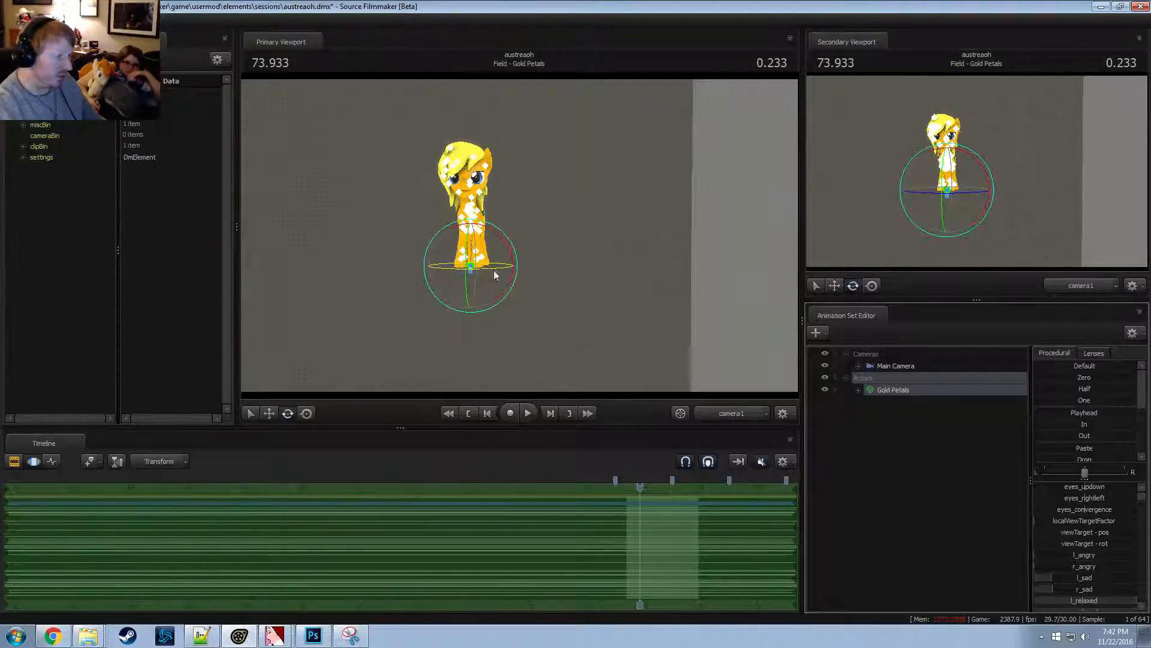
pyautogui.hotkey('alt', 'Tab')
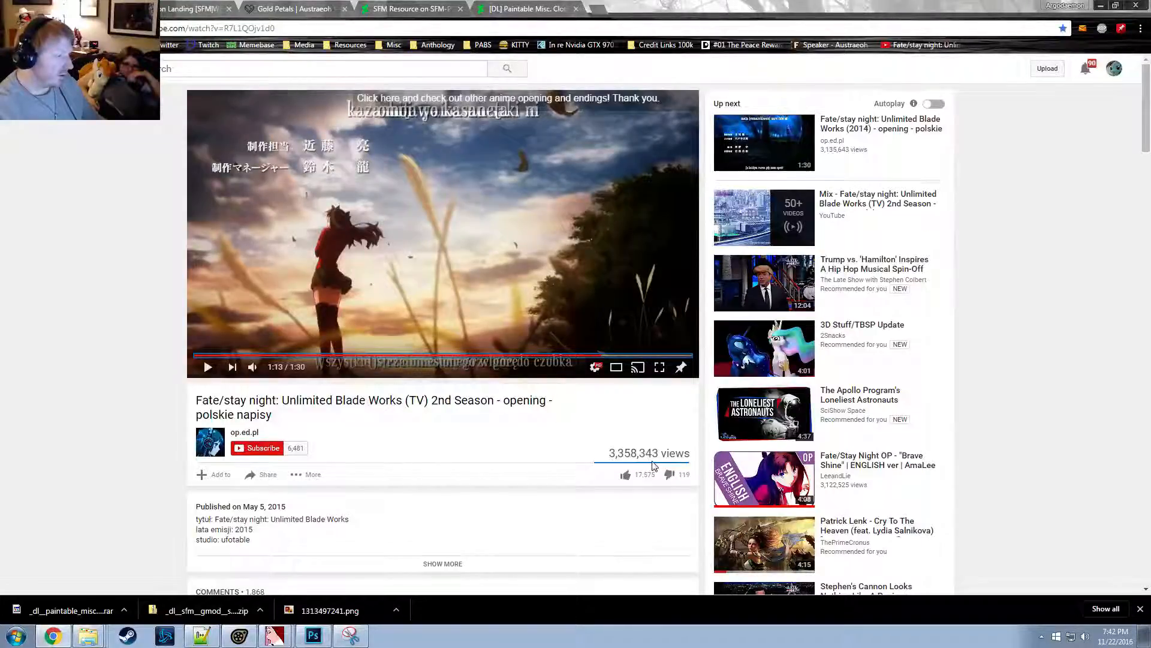
pyautogui.hotkey('alt', 'Tab')
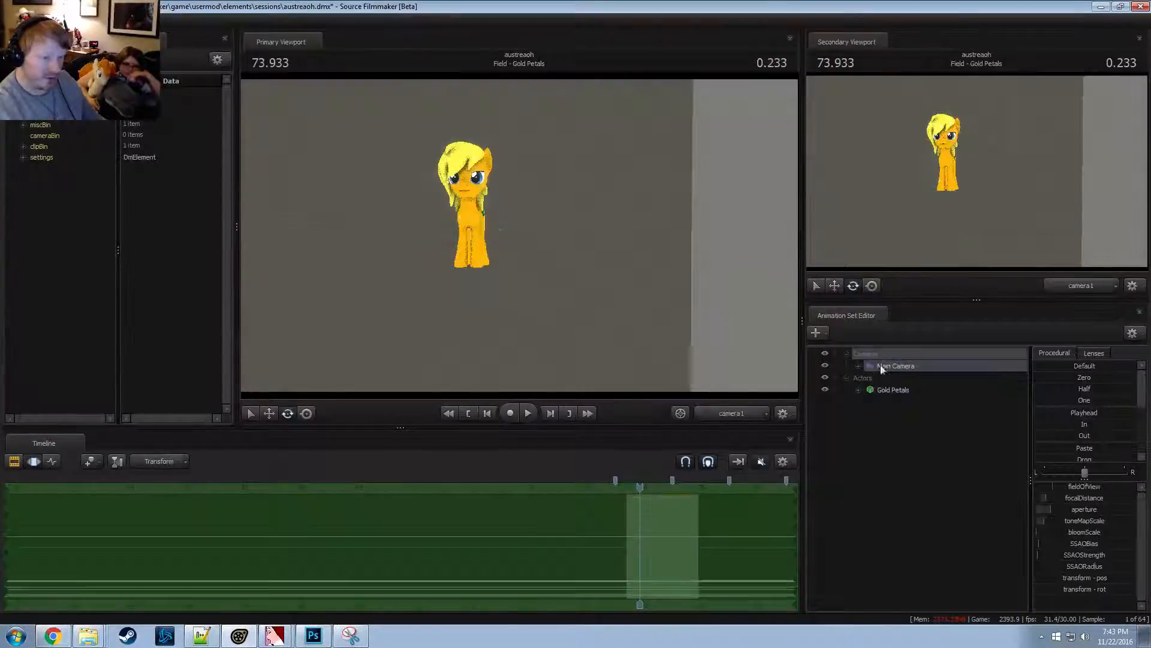
pyautogui.click(1092, 354)
pyautogui.moveTo(1074, 434); pyautogui.dragTo(1136, 435)
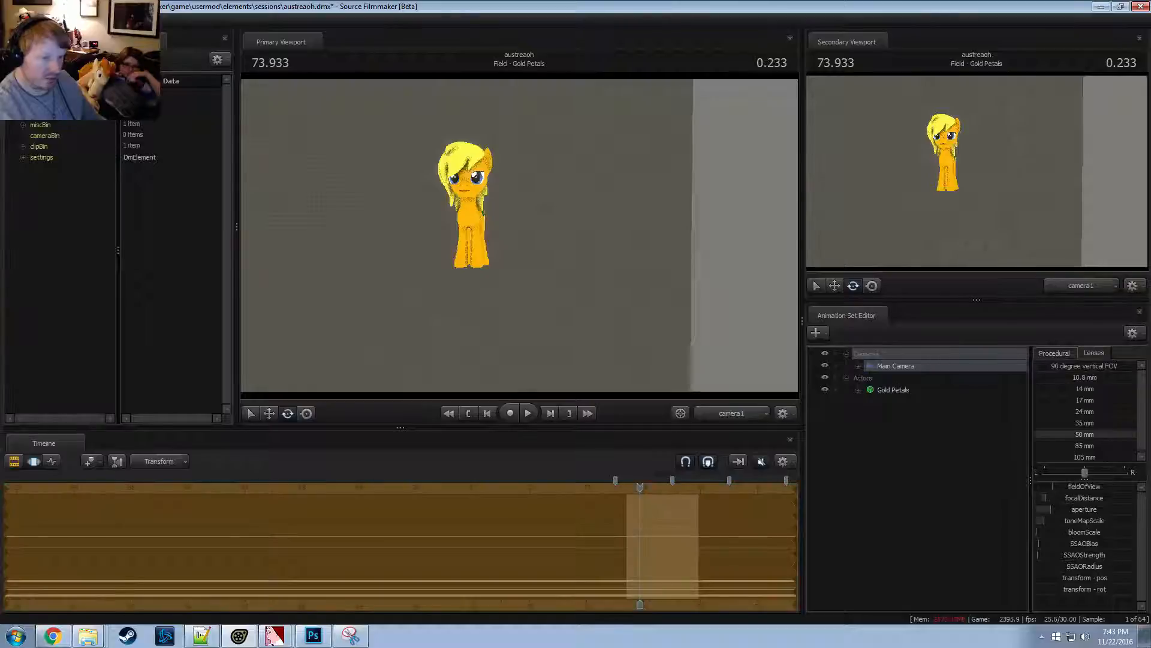
# Aim the Main Camera and move it closer so the pony stands left of centre, comparing with the reference video
pyautogui.moveTo(501, 163); pyautogui.dragTo(553, 111)
pyautogui.hotkey('alt', 'Tab')
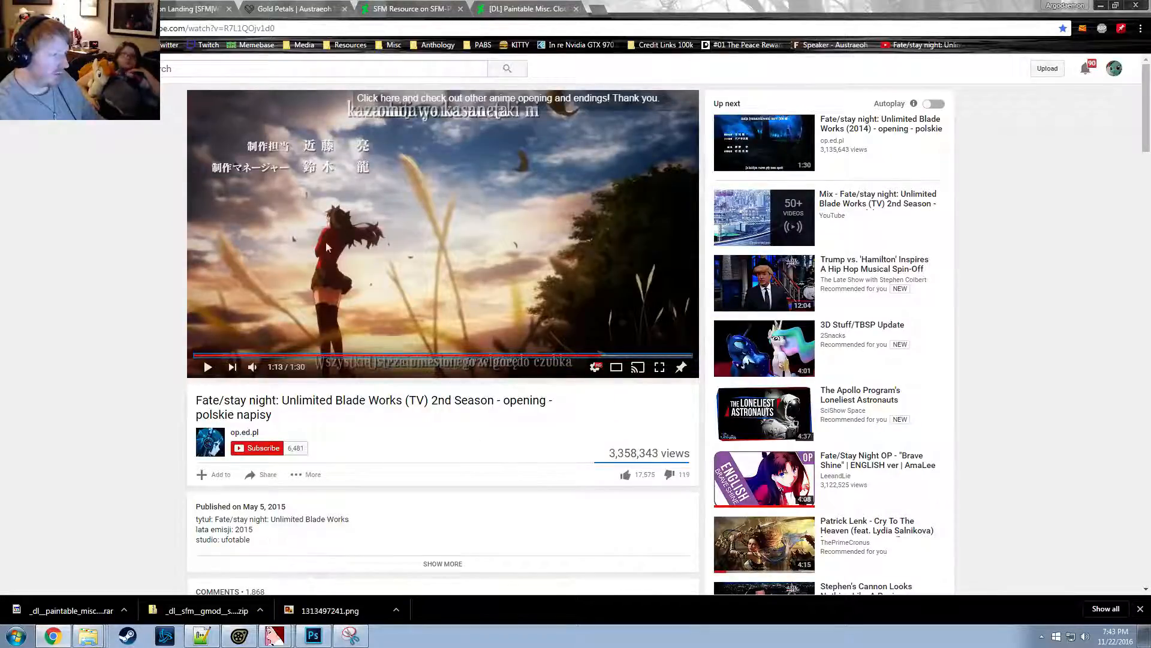
pyautogui.hotkey('alt', 'Tab')
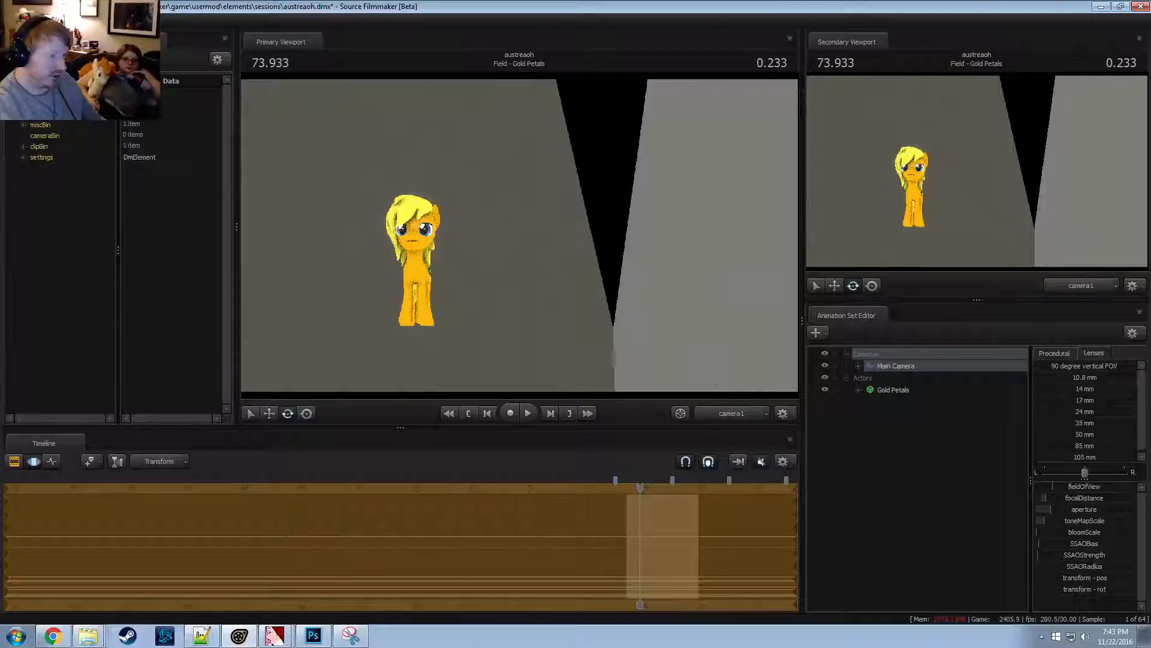
pyautogui.moveTo(518, 234); pyautogui.dragTo(536, 264)
pyautogui.press('w')
pyautogui.hotkey('alt', 'Tab')
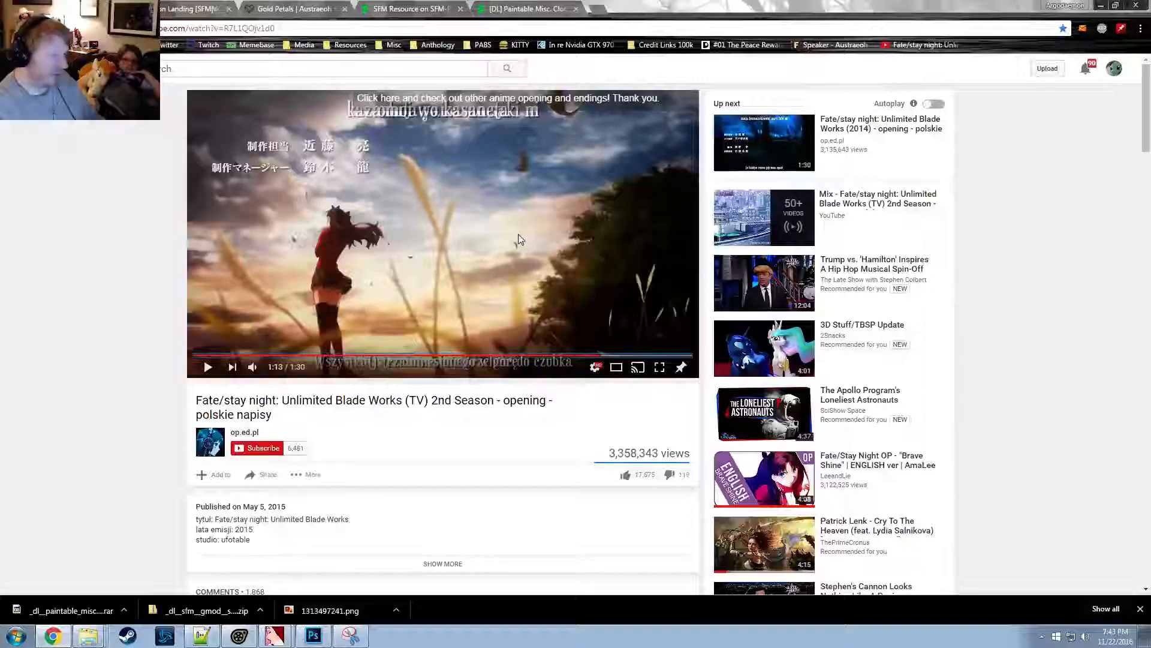
pyautogui.hotkey('alt', 'Tab')
# Filter the models for skycard and create a new animation set from the skycard_tf2_v3 model
pyautogui.rightClick(906, 469)
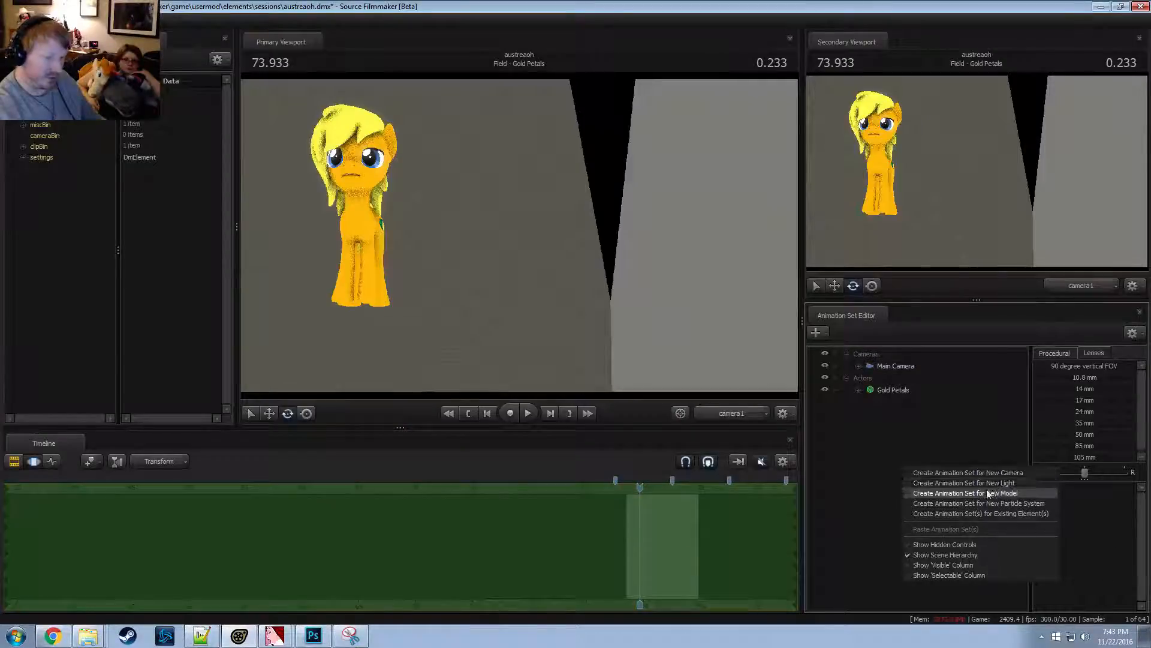
pyautogui.click(988, 493)
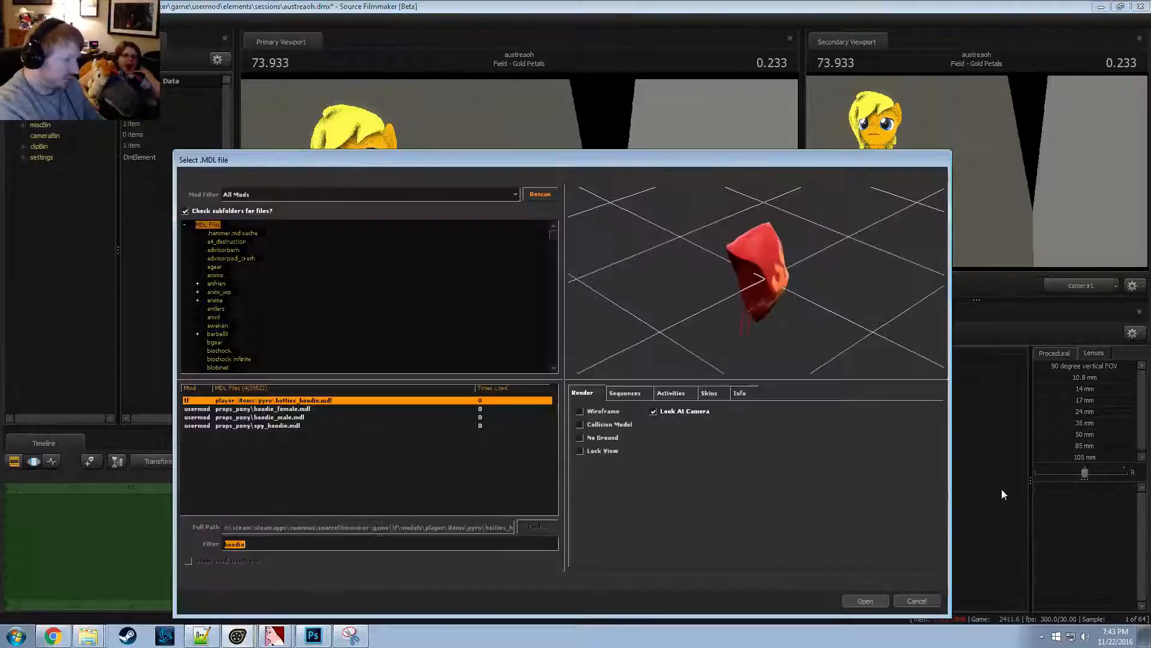
pyautogui.write('skycard')
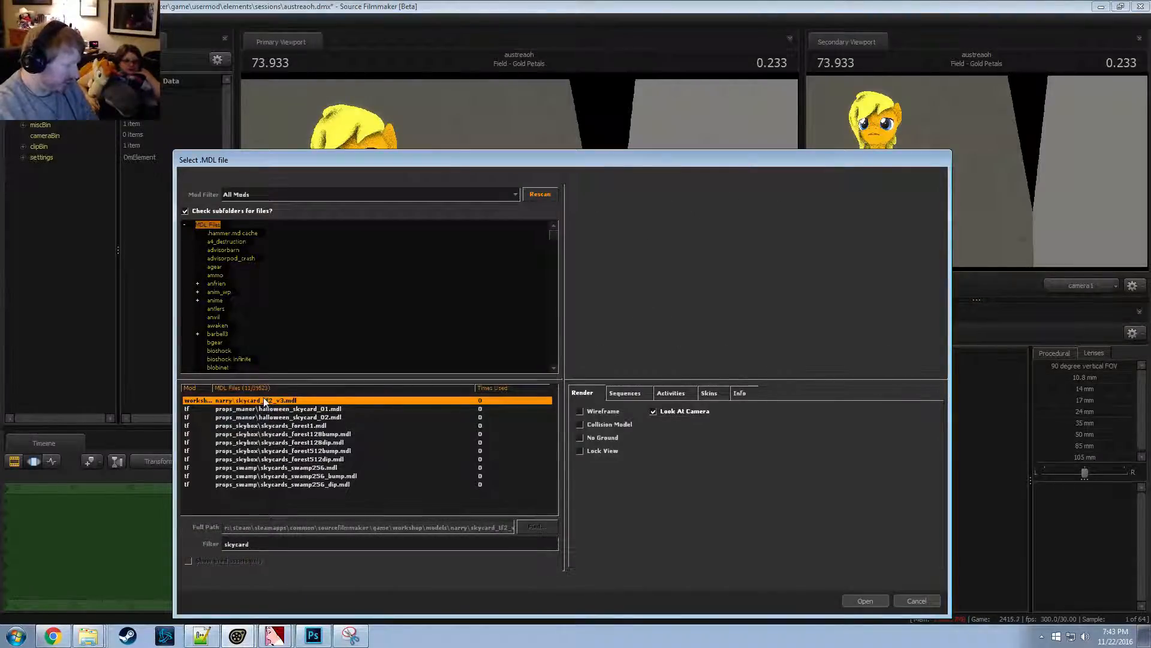
pyautogui.click(865, 600)
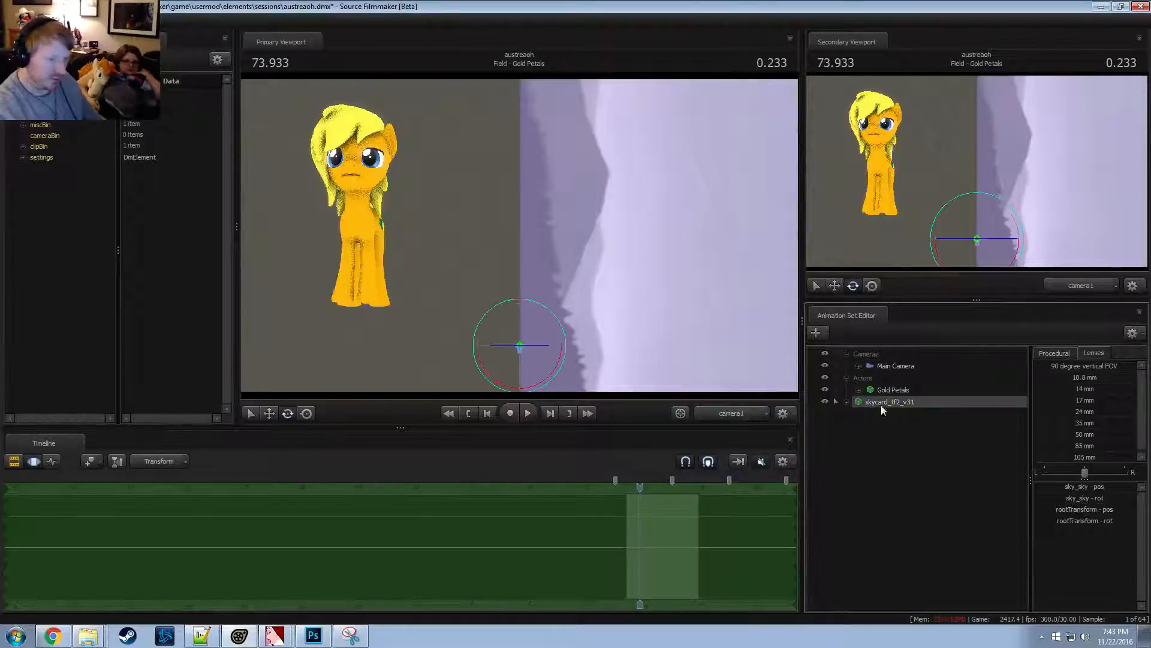
# Set the skycard's rootTransform rotation to 90 so its horizon lies level
pyautogui.rightClick(881, 406)
pyautogui.click(1068, 523)
pyautogui.doubleClick(1070, 523)
pyautogui.moveTo(1041, 522); pyautogui.dragTo(976, 520)
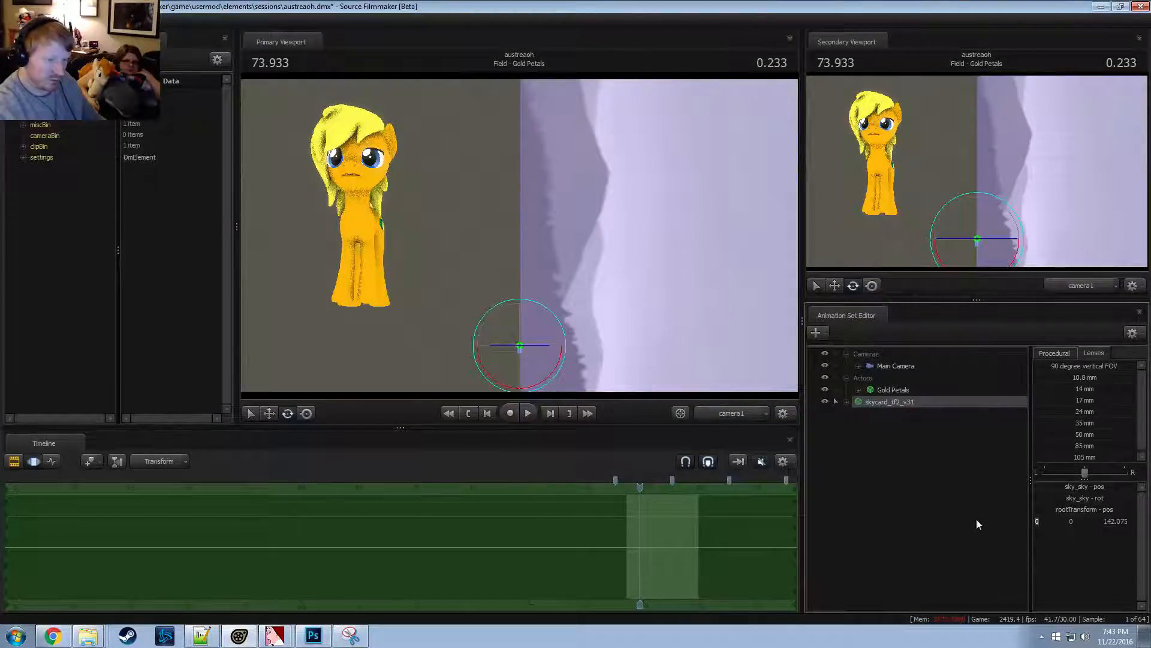
pyautogui.write('90')
pyautogui.press('Return')
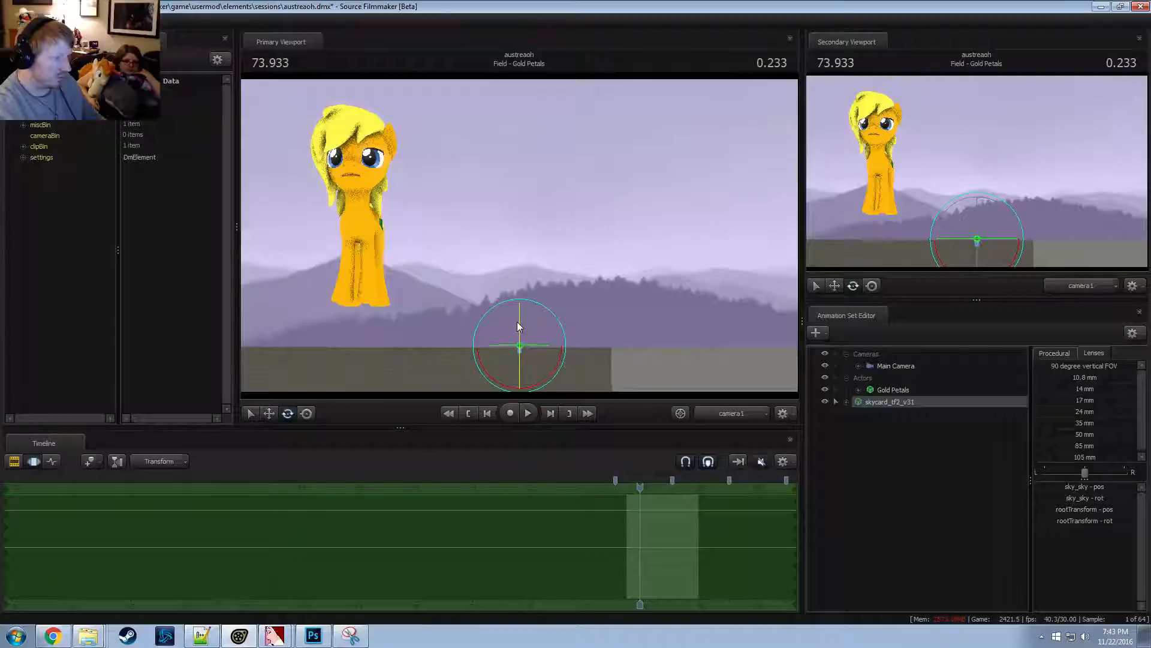
# Switch to the Work Camera and reposition the skycard so its mountains sit low in the frame behind the pony
pyautogui.click(740, 412)
pyautogui.moveTo(518, 228); pyautogui.dragTo(520, 258)
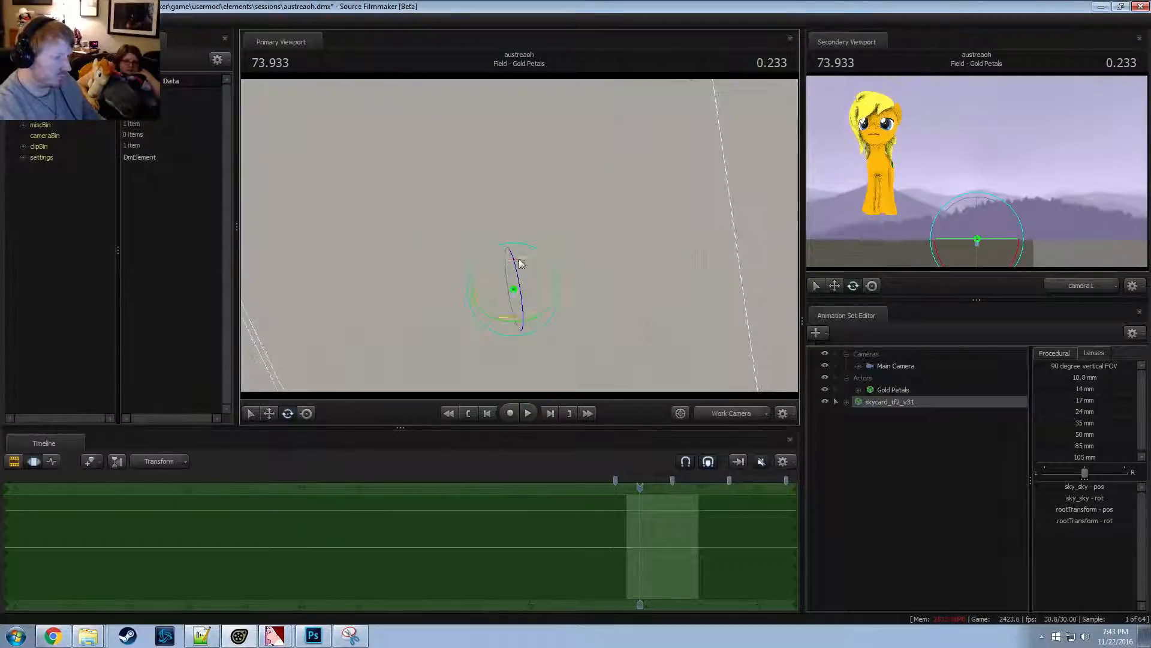
pyautogui.moveTo(625, 274); pyautogui.dragTo(630, 153)
pyautogui.press('s')
pyautogui.press('s')
pyautogui.press('w')
pyautogui.moveTo(496, 290); pyautogui.dragTo(527, 187)
pyautogui.press('e')
pyautogui.press('a')
pyautogui.moveTo(488, 154); pyautogui.dragTo(466, 159)
pyautogui.press('w')
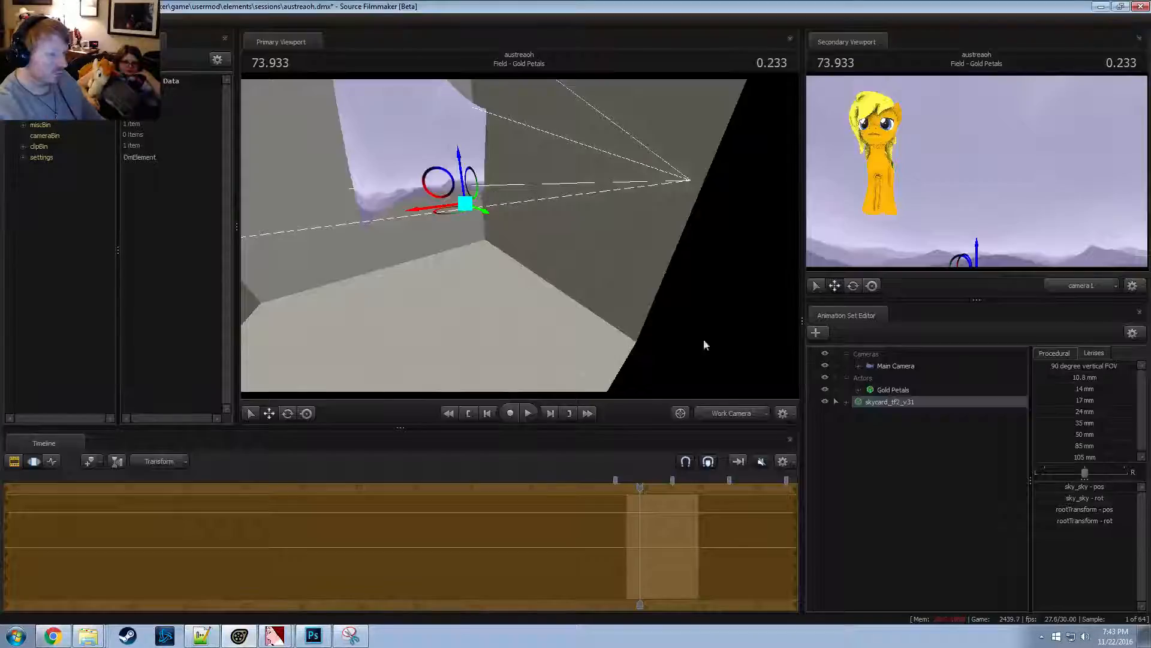
# Load the rig script setup_skin_bodygroups_animation.py onto the skycard to add a Skin control
pyautogui.click(846, 401)
pyautogui.rightClick(889, 411)
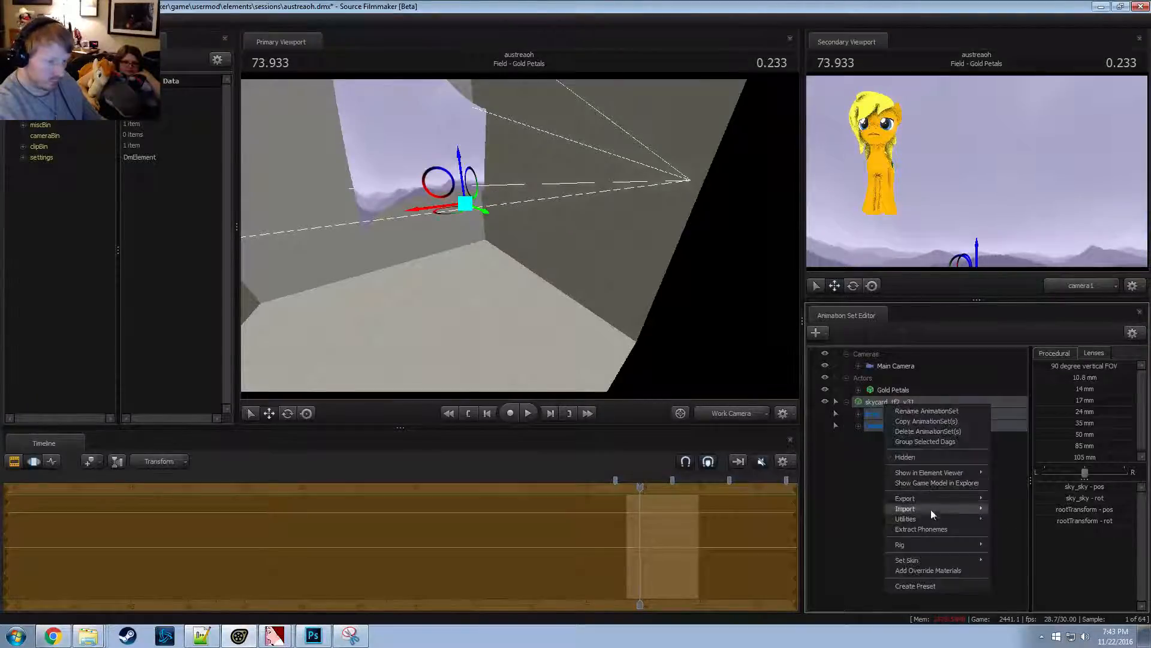
pyautogui.moveTo(940, 519)
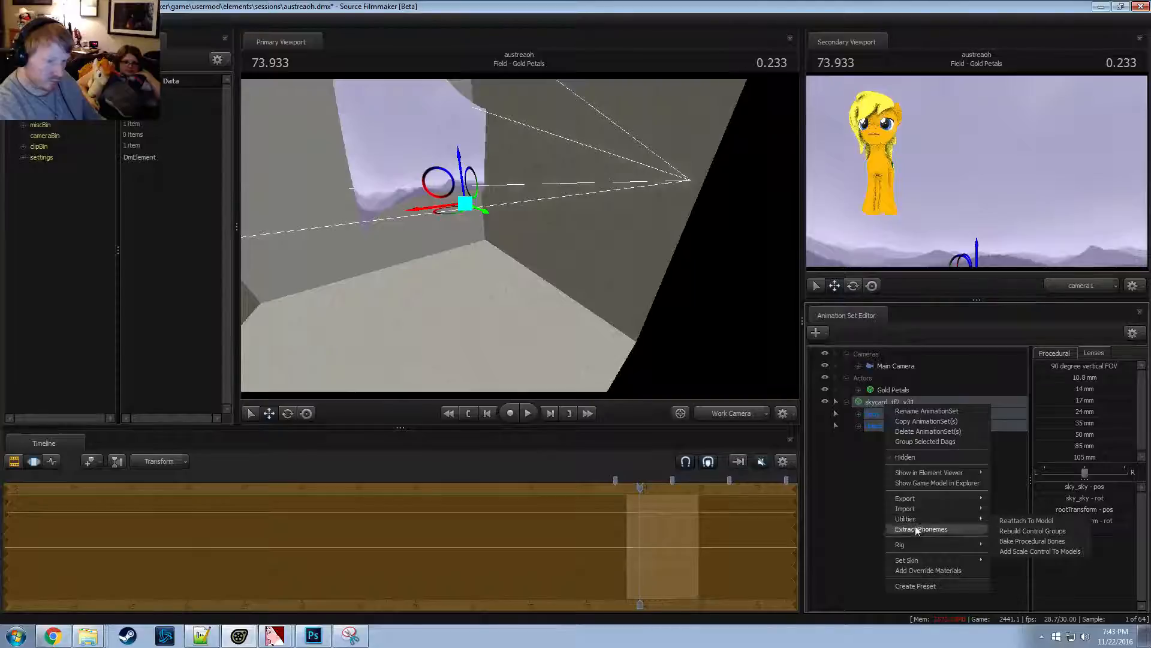
pyautogui.moveTo(909, 544)
pyautogui.click(1019, 442)
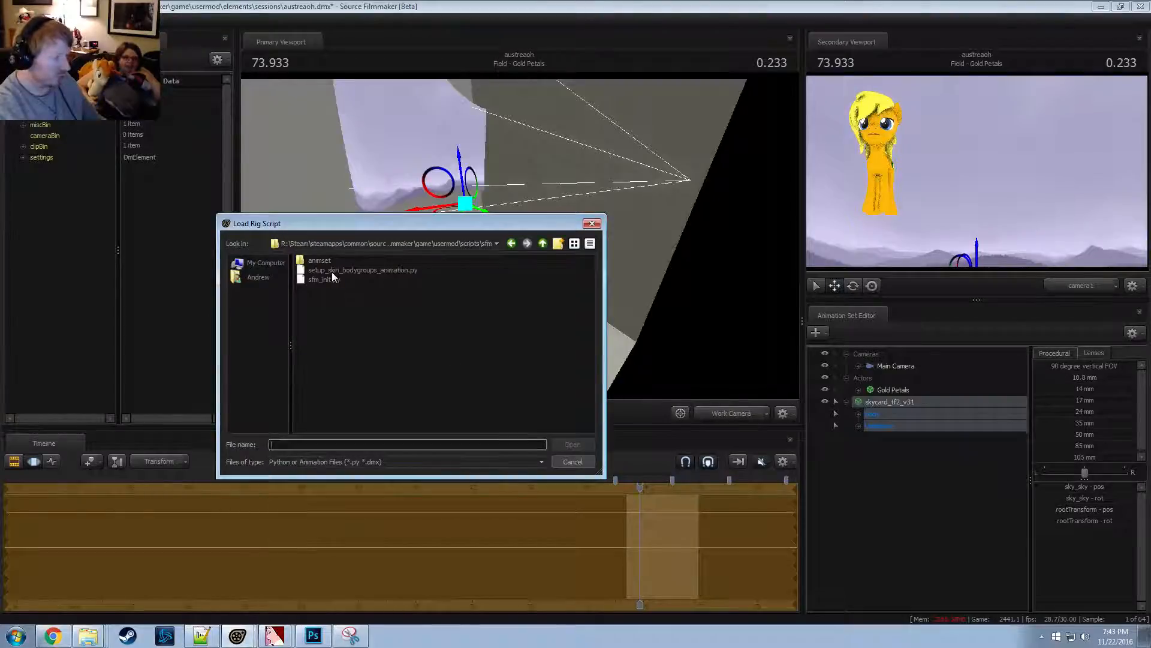
pyautogui.doubleClick(332, 272)
pyautogui.click(890, 401)
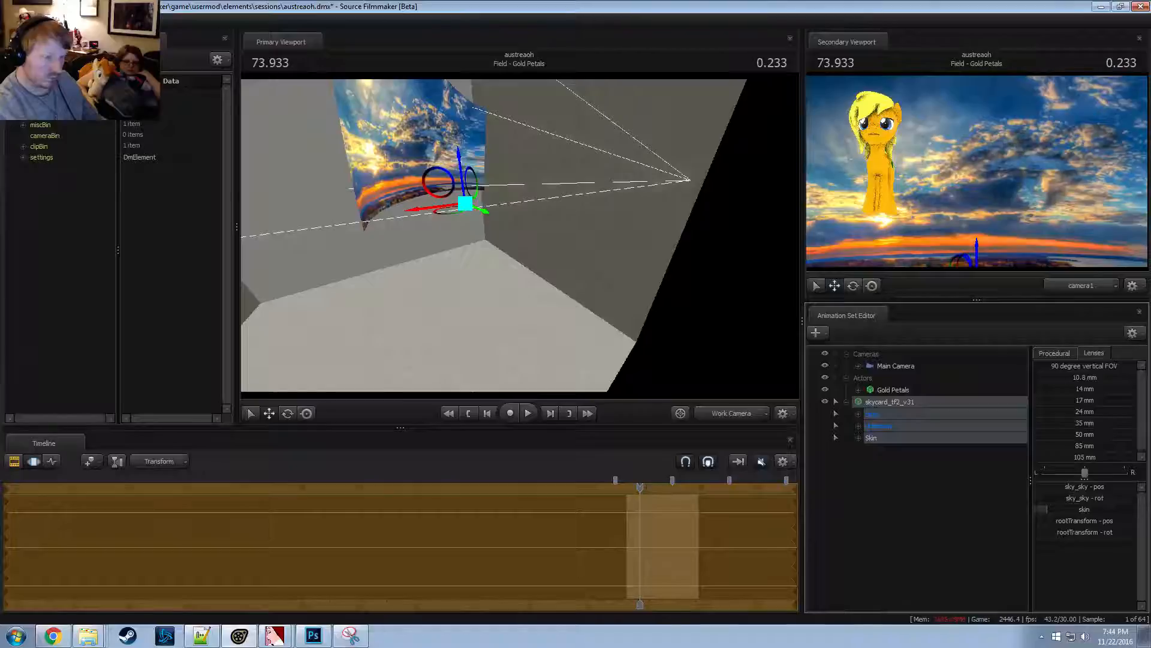
# Adjust the skycard's skin control so the backdrop uses the orange sunset sky with blue clouds
pyautogui.hotkey('alt', 'Tab')
pyautogui.hotkey('alt', 'Tab')
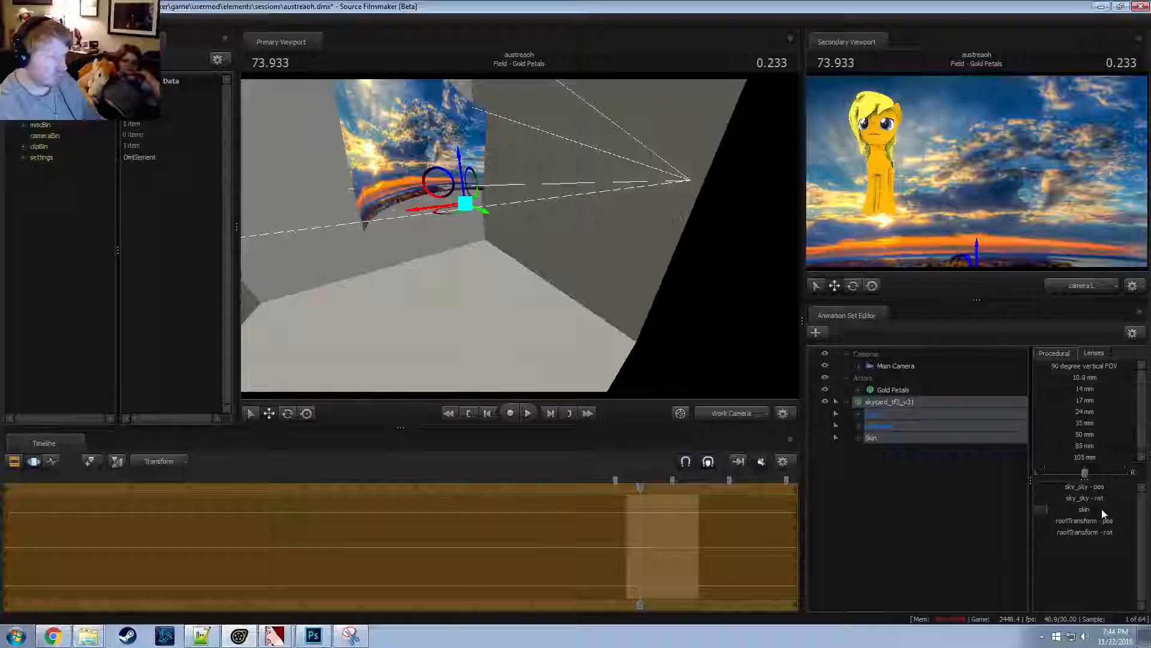
pyautogui.hotkey('alt', 'Tab')
pyautogui.hotkey('alt', 'Tab')
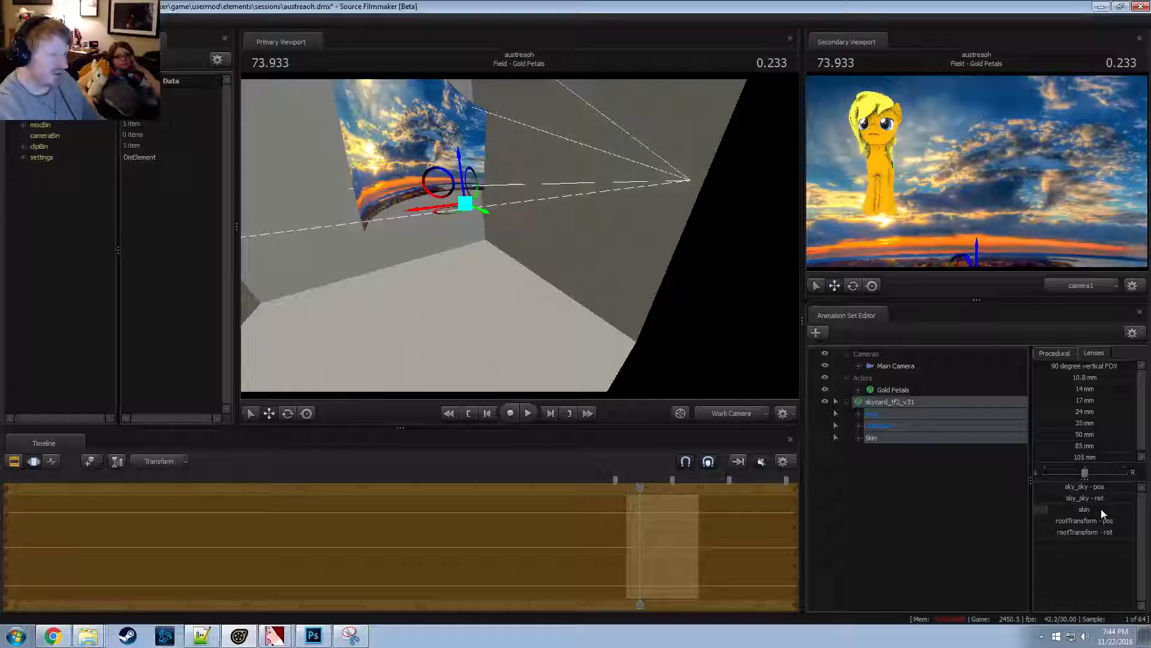
pyautogui.scroll(-3, 586, 585)
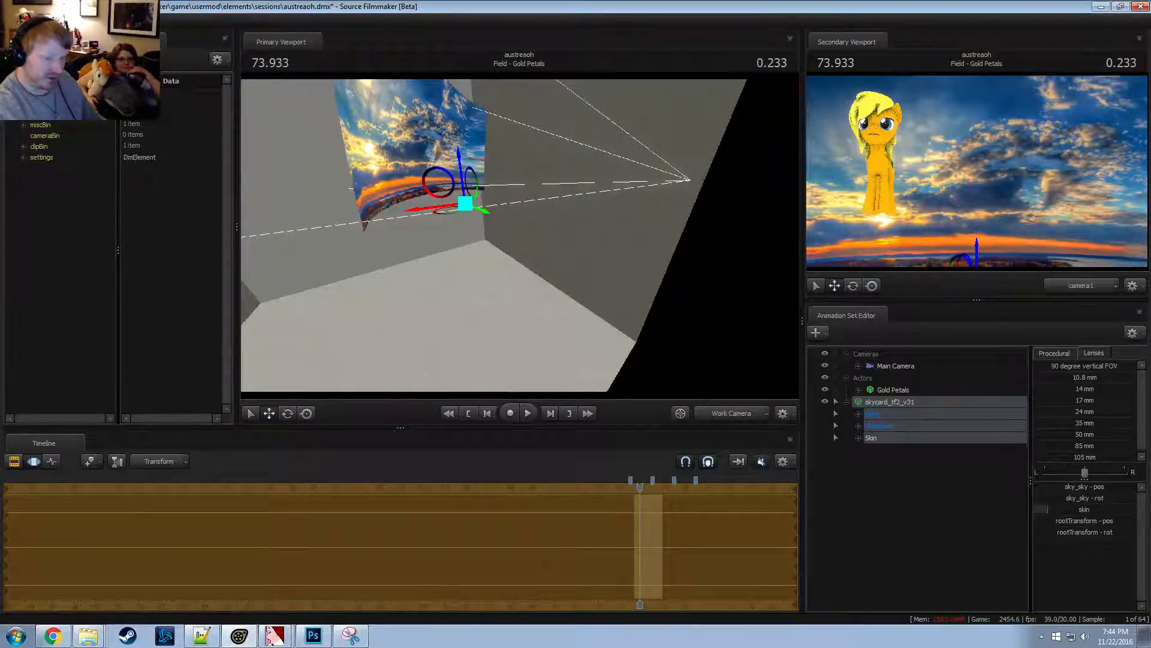
pyautogui.moveTo(1048, 509)
pyautogui.mouseDown()
pyautogui.moveTo(1135, 509)
pyautogui.moveTo(1044, 509)
pyautogui.mouseUp()
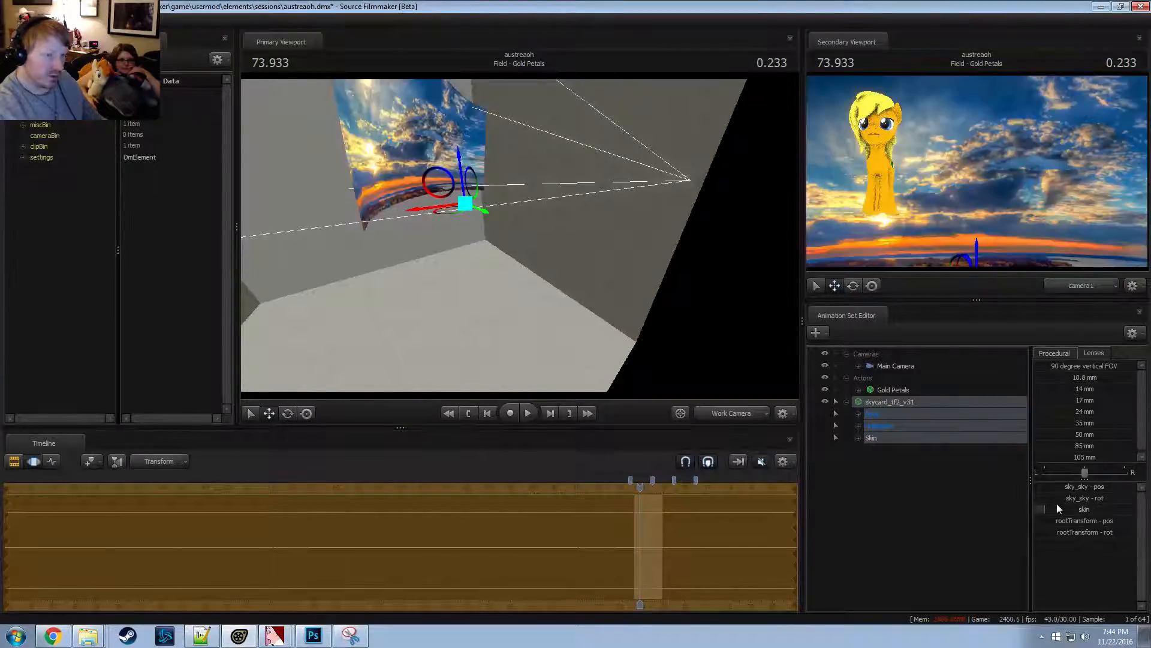
# Check the sky in the Mountain - Overlook shot, return to Field - Gold Petals, and view it through camera1 in the primary viewport
pyautogui.press('e')
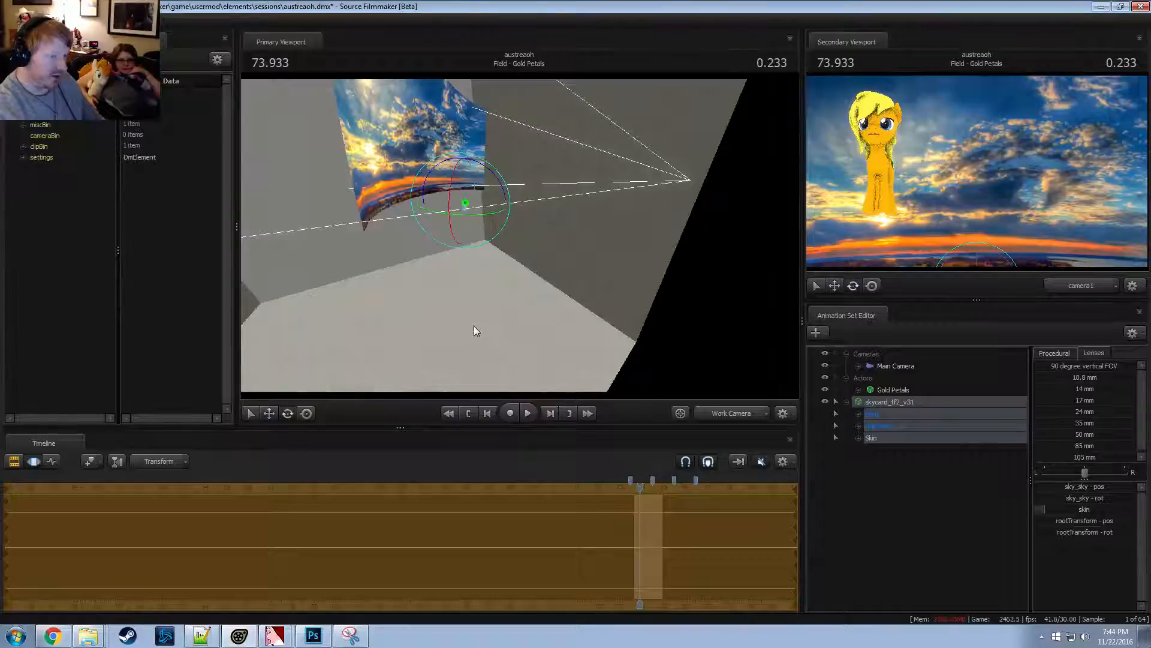
pyautogui.keyDown('alt'); pyautogui.moveTo(473, 325); pyautogui.dragTo(542, 187); pyautogui.keyUp('alt')
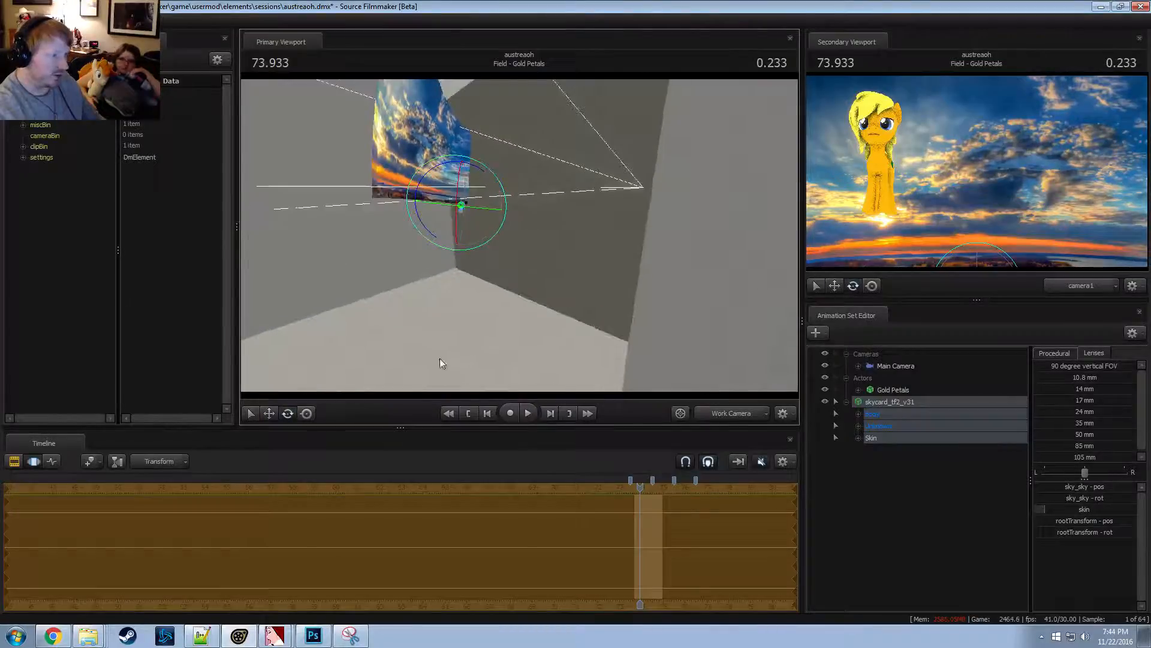
pyautogui.press('F2')
pyautogui.moveTo(309, 483); pyautogui.dragTo(373, 484)
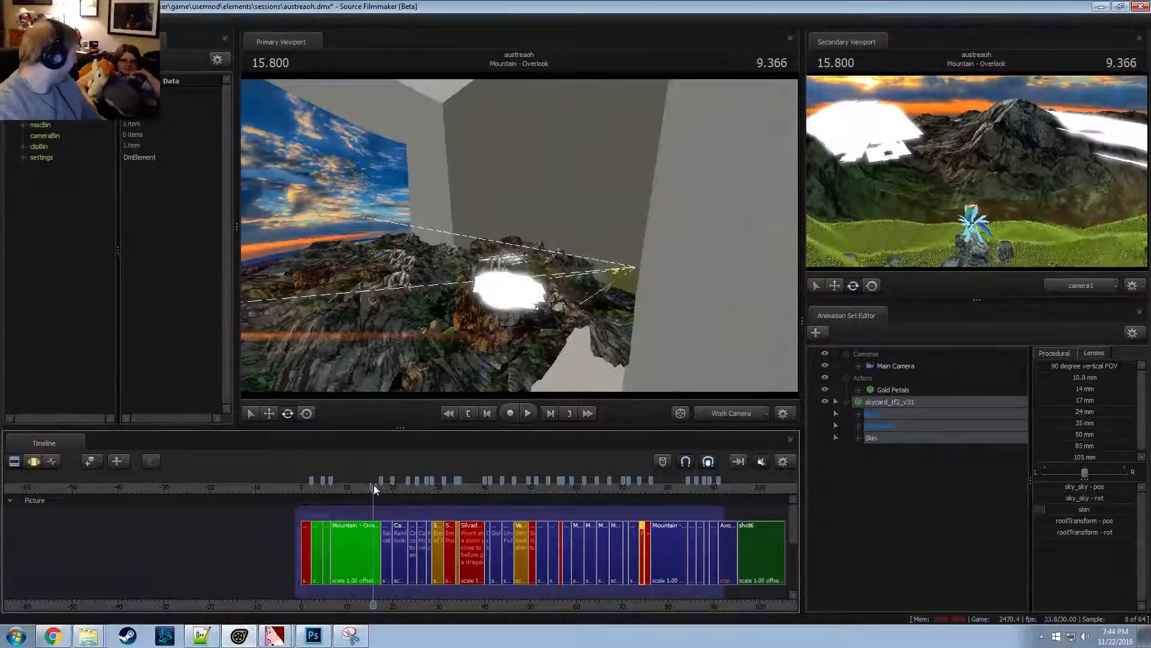
pyautogui.scroll(1, 659, 488)
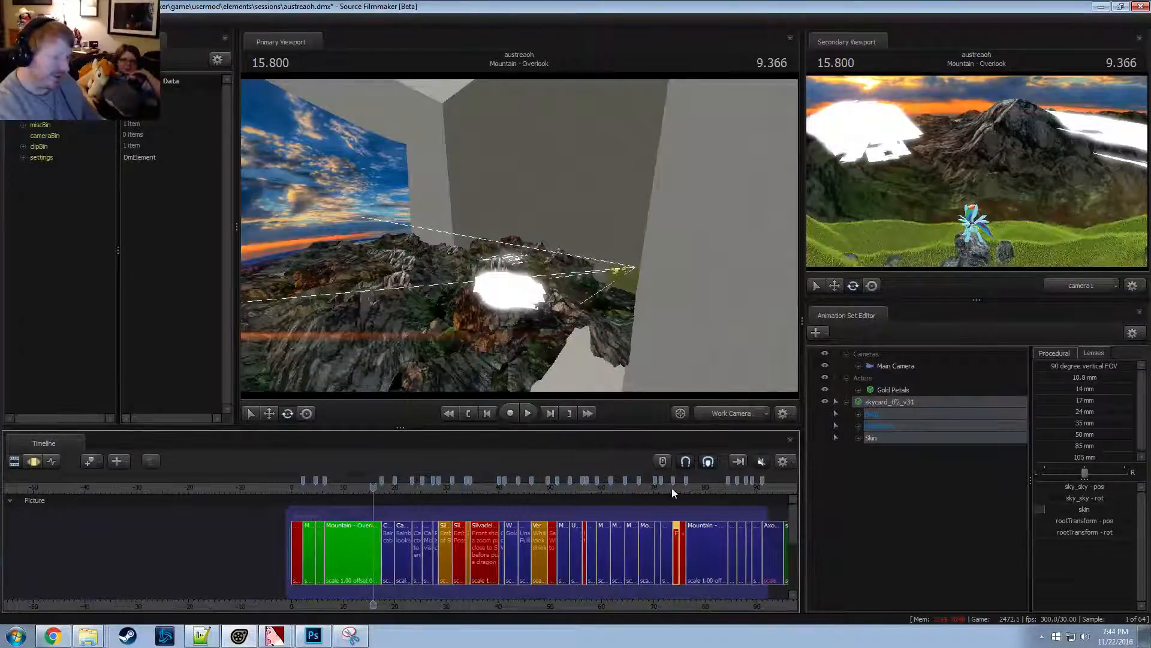
pyautogui.click(677, 487)
pyautogui.scroll(8, 700, 543)
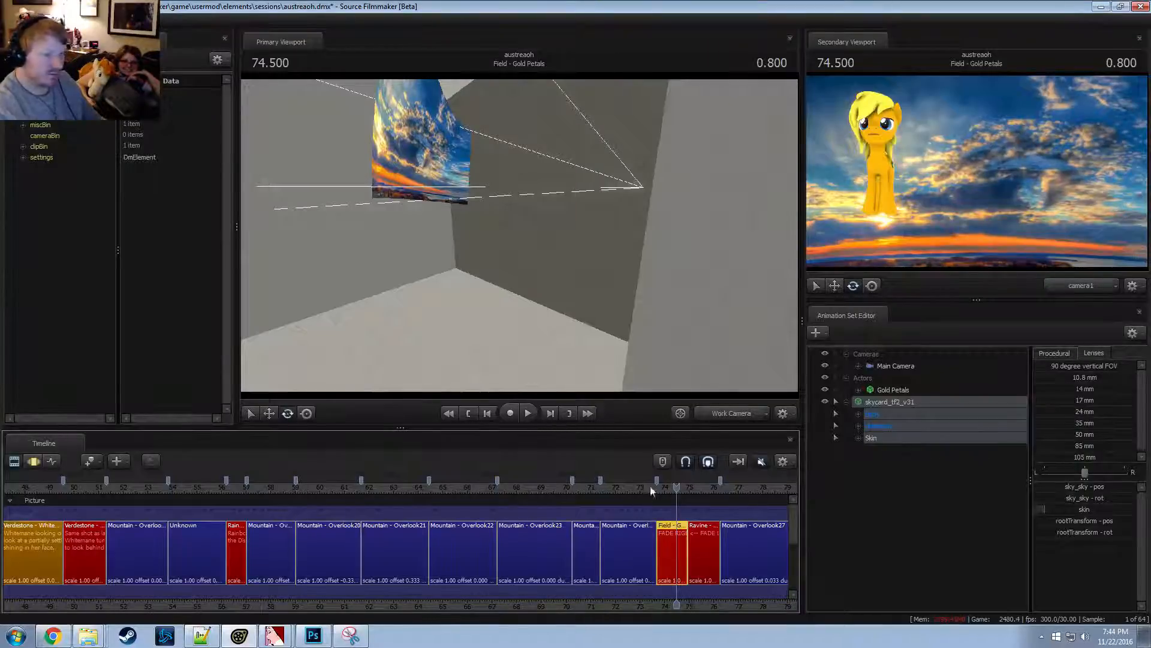
pyautogui.click(709, 414)
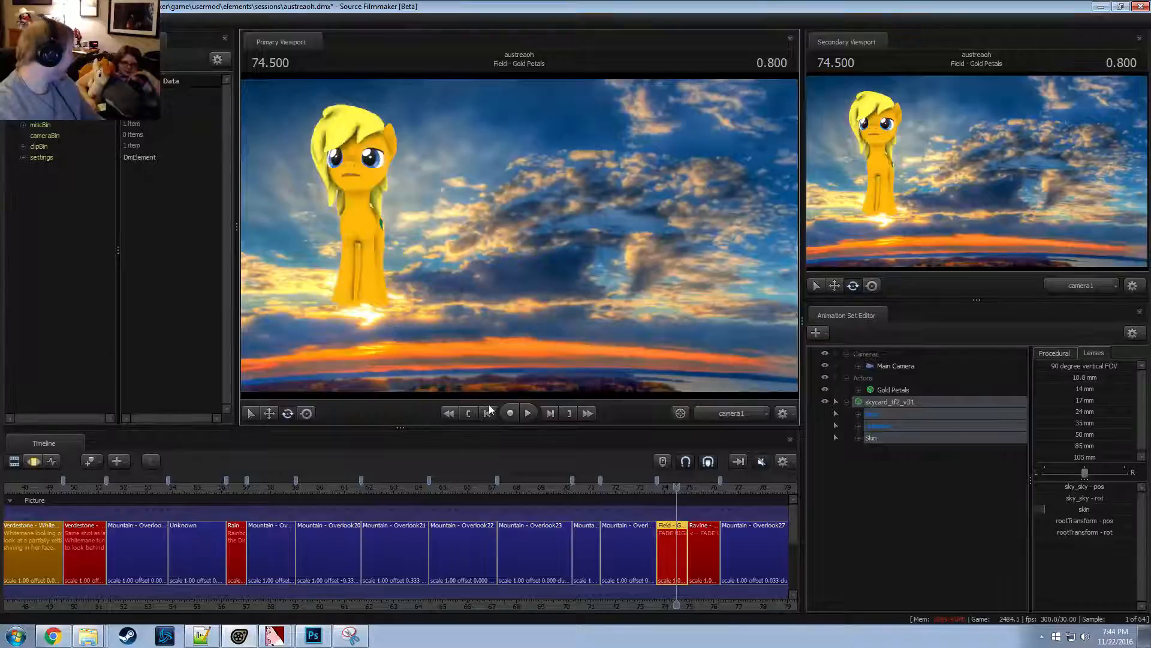
# Select Gold Petals and try moving and rotating the pony in the camera view
pyautogui.click(863, 377)
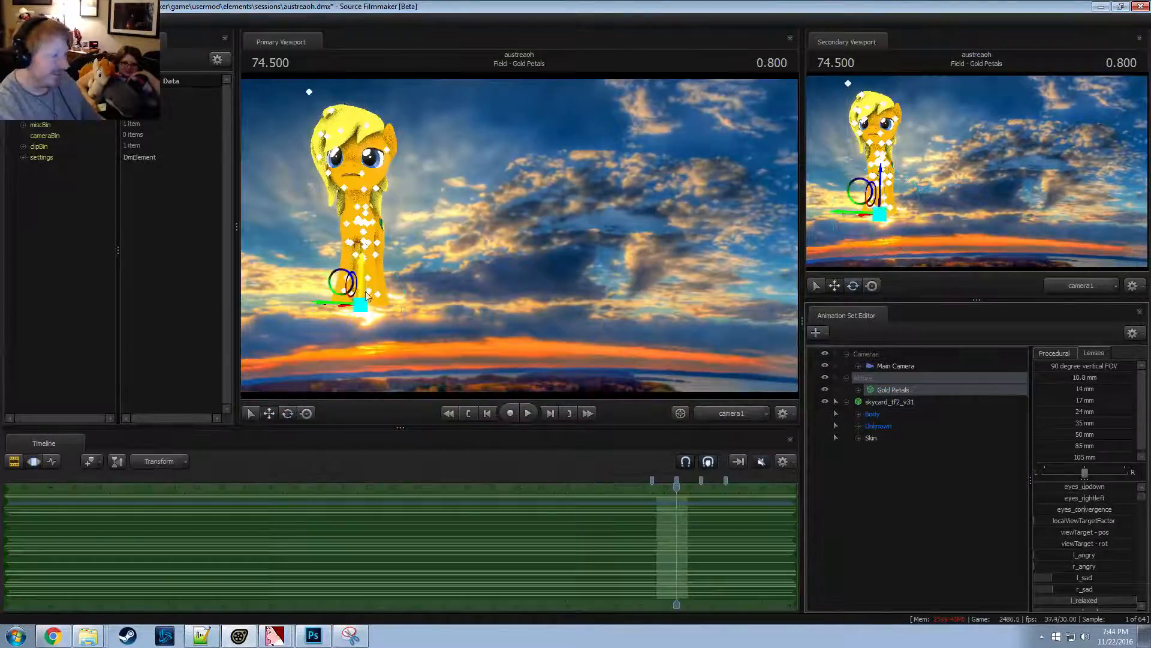
pyautogui.moveTo(365, 282); pyautogui.dragTo(293, 323)
pyautogui.press('e')
pyautogui.hotkey('ctrl', 'z')
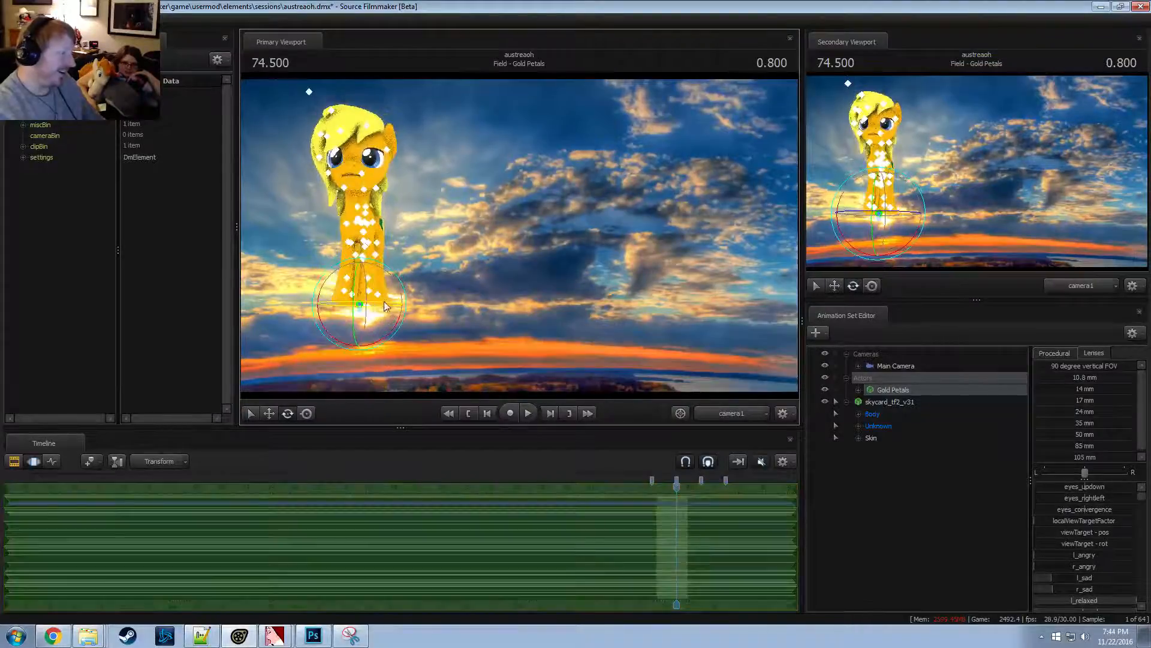
pyautogui.moveTo(385, 305); pyautogui.dragTo(363, 280)
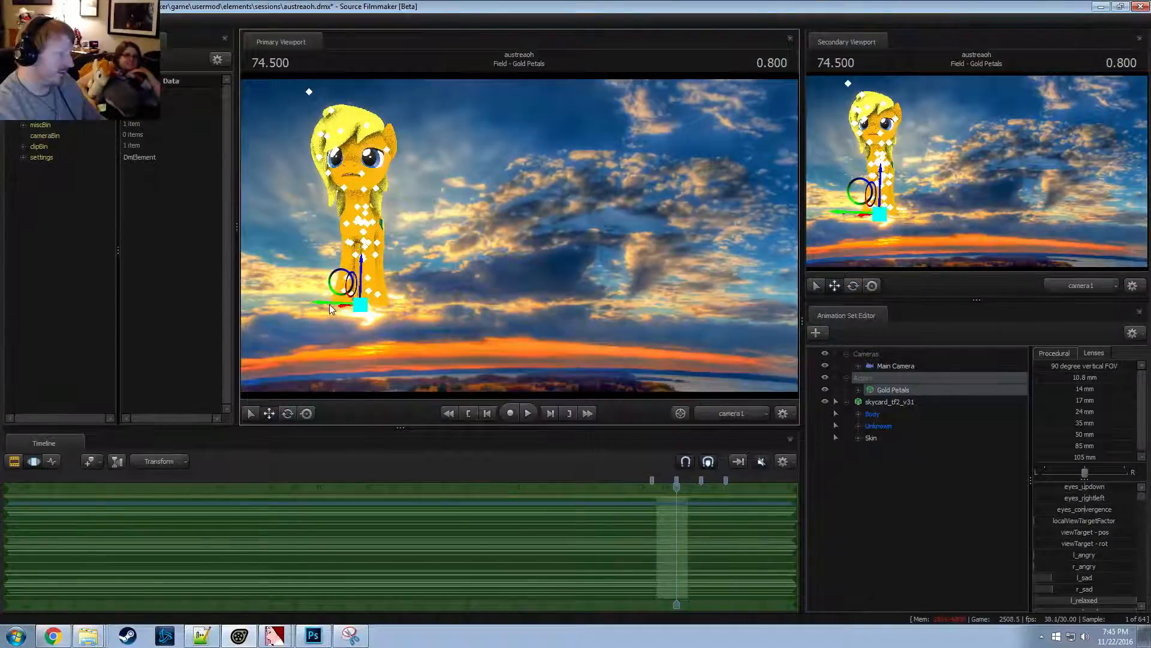
# Try bringing Gold Petals much closer to the camera and rotating the pony, checking it through the Work Camera in the secondary viewport
pyautogui.moveTo(329, 304); pyautogui.dragTo(347, 217)
pyautogui.moveTo(400, 169); pyautogui.dragTo(543, 536)
pyautogui.click(1080, 285)
pyautogui.click(1079, 300)
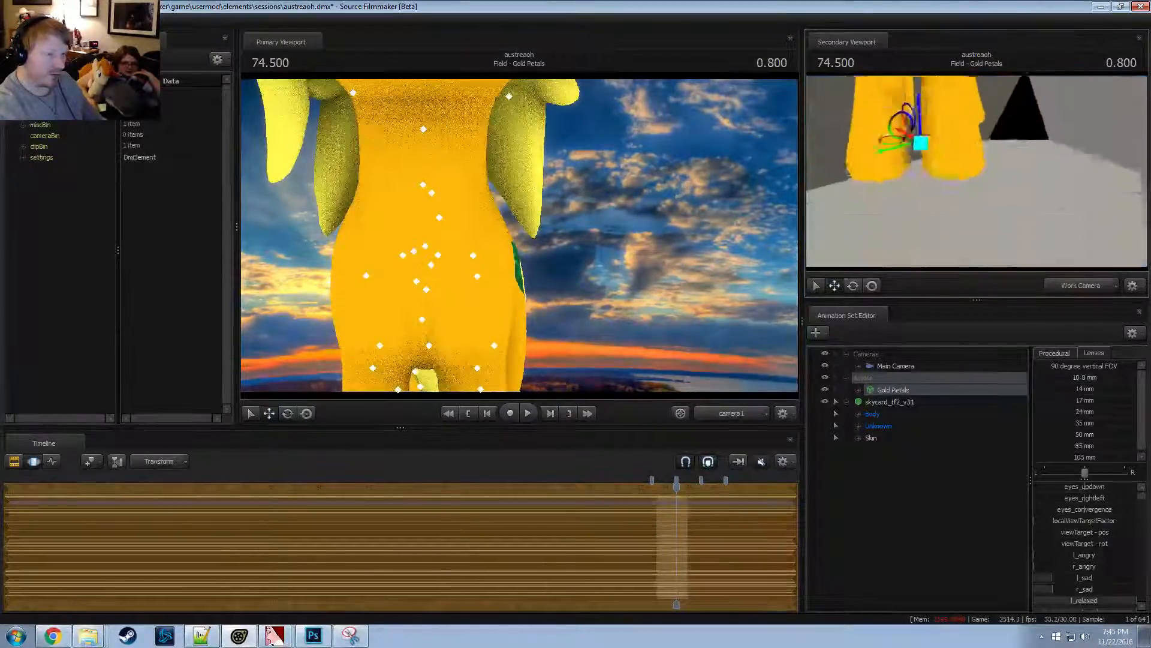
pyautogui.hotkey('ctrl', 'z')
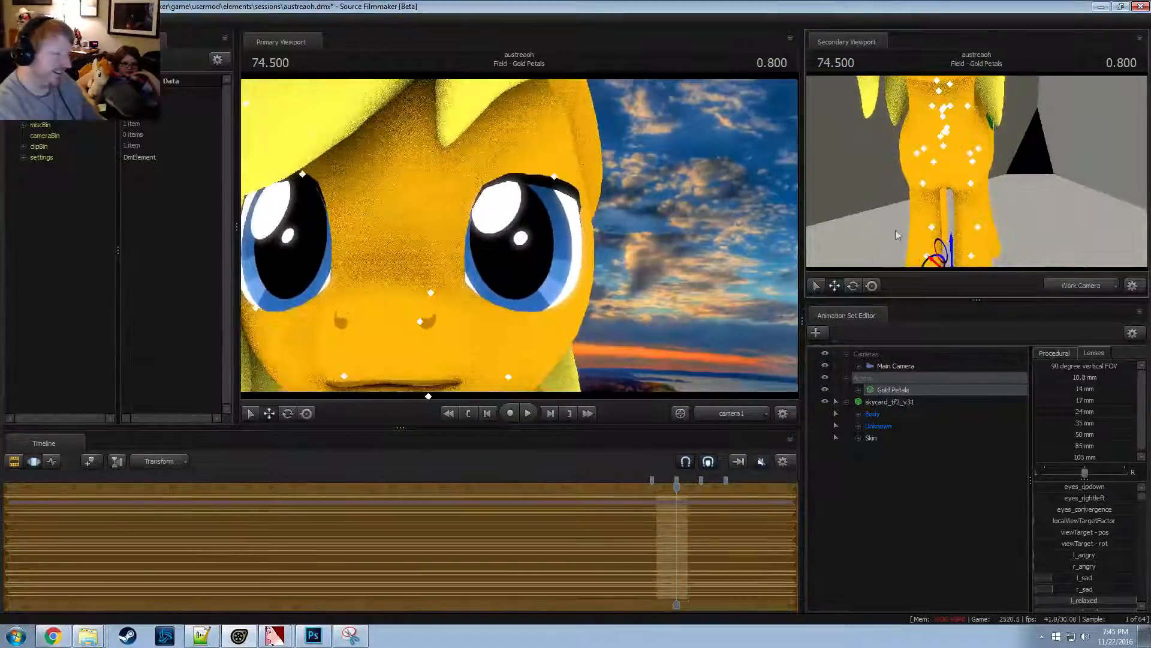
pyautogui.press('e')
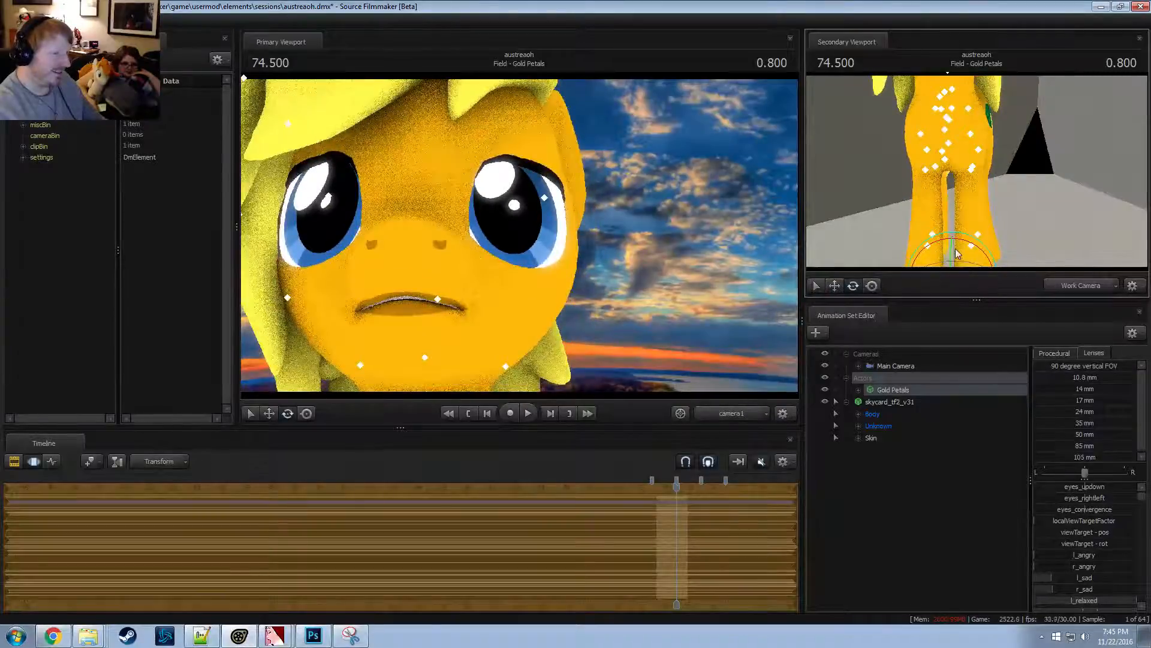
pyautogui.moveTo(955, 248); pyautogui.dragTo(994, 240)
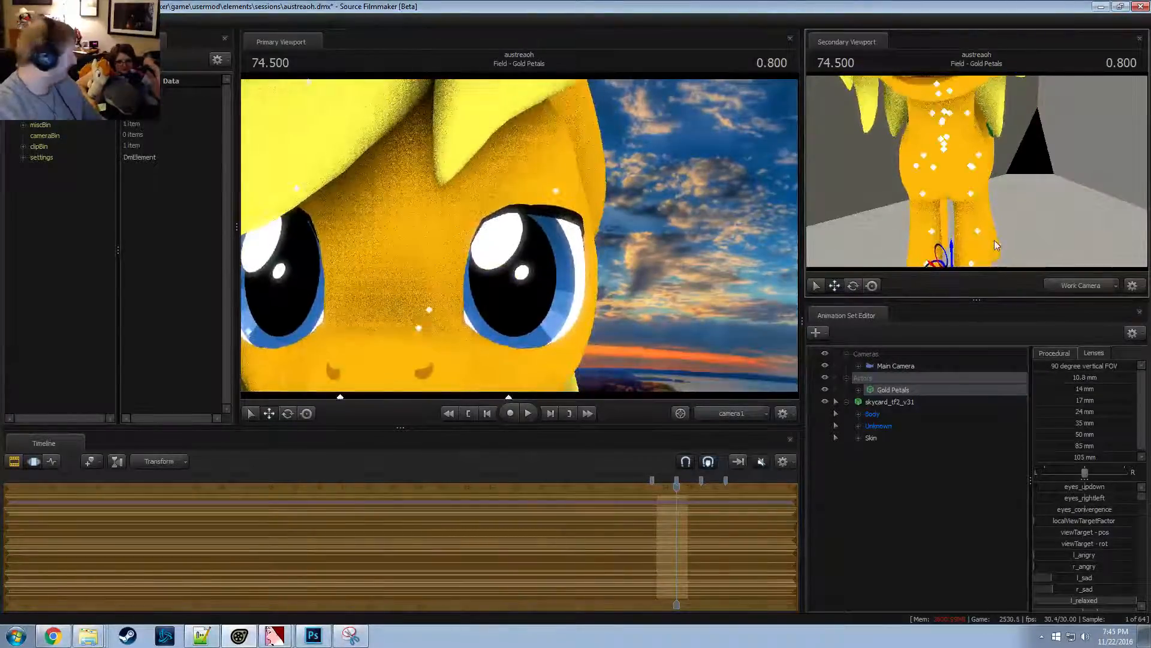
pyautogui.hotkey('ctrl', 'z')
# Try rotating Gold Petals again, undo it, and try a small move of the pony
pyautogui.press('e')
pyautogui.moveTo(368, 264); pyautogui.dragTo(401, 285)
pyautogui.hotkey('ctrl', 'z')
pyautogui.press('w')
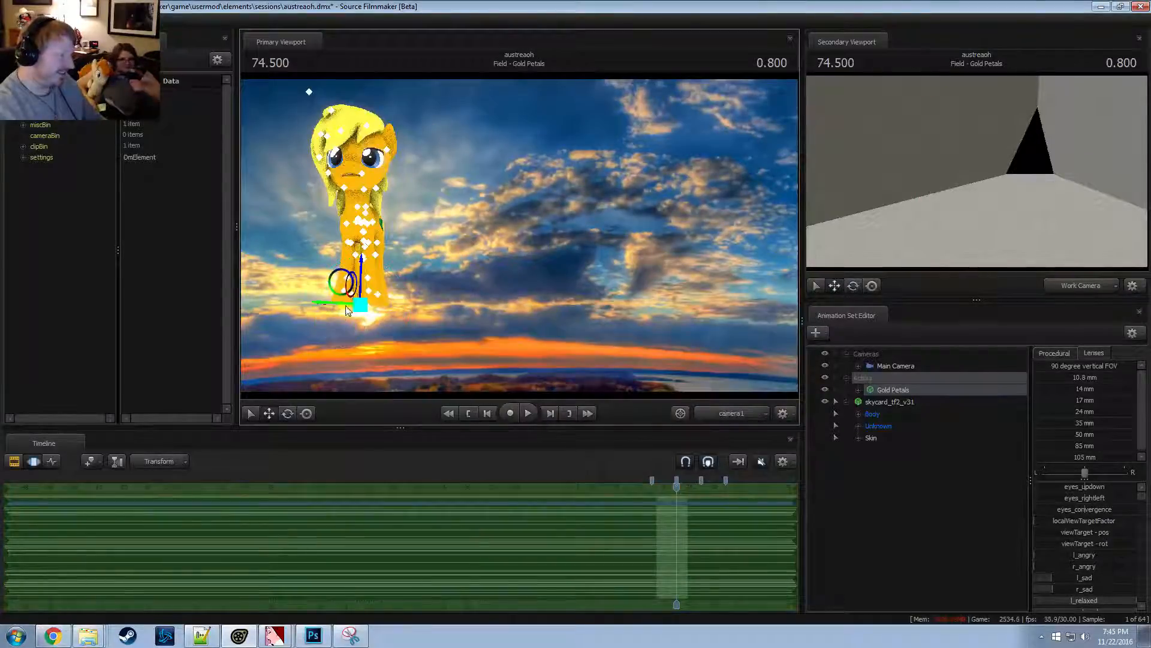
pyautogui.moveTo(330, 304)
pyautogui.mouseDown()
pyautogui.moveTo(345, 366)
pyautogui.moveTo(341, 288)
pyautogui.mouseUp()
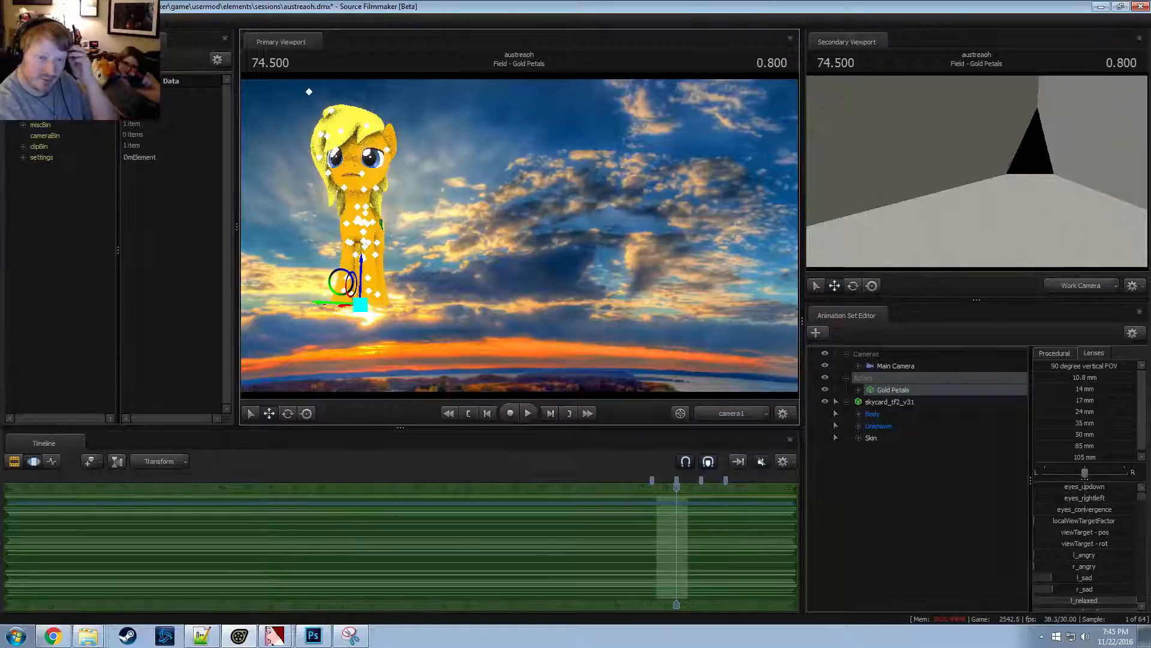
# Switch to Chrome and compare the HBC333.com sunset field picture with the Fate/stay night opening's sky
pyautogui.click(63, 636)
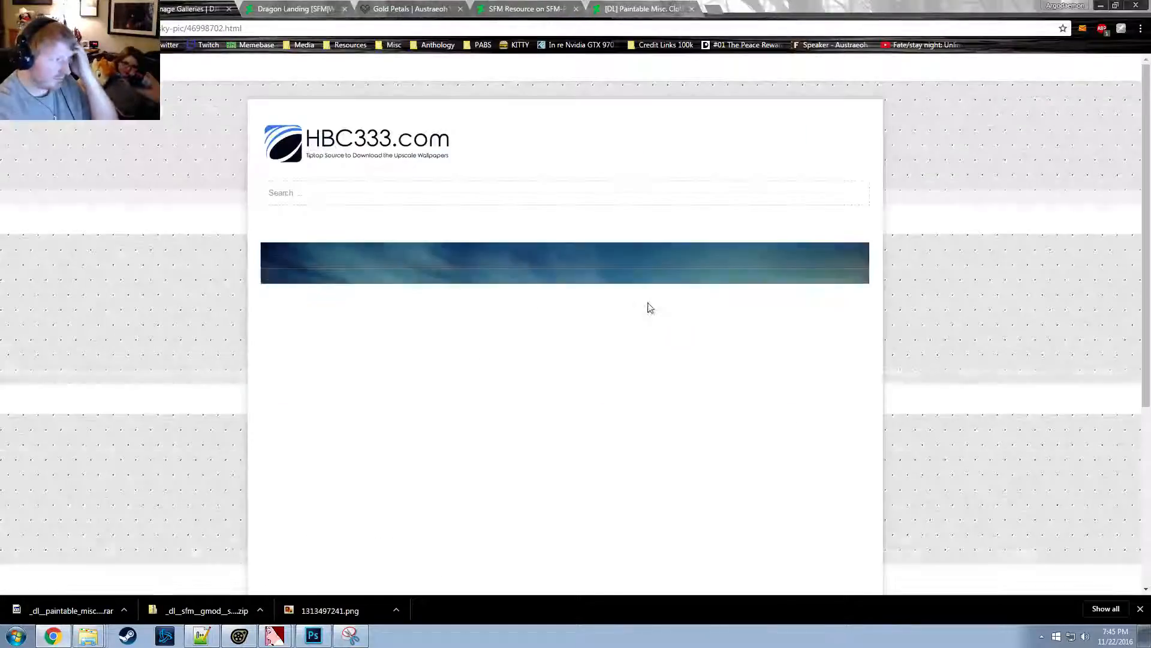
pyautogui.scroll(-1, 686, 355)
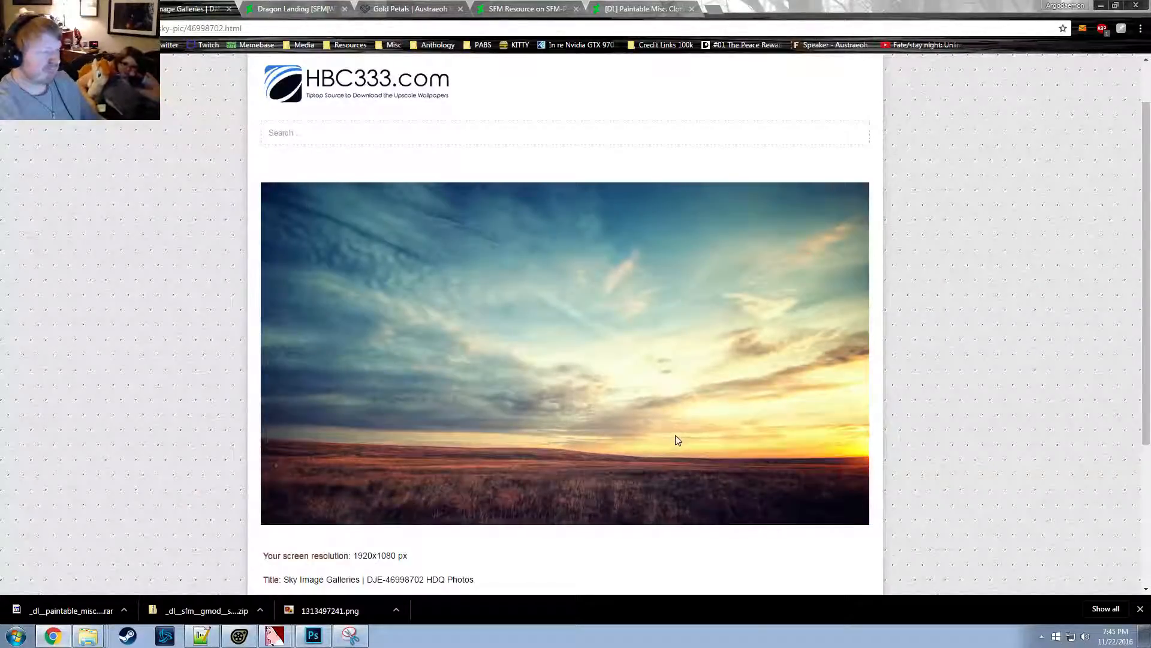
pyautogui.click(59, 636)
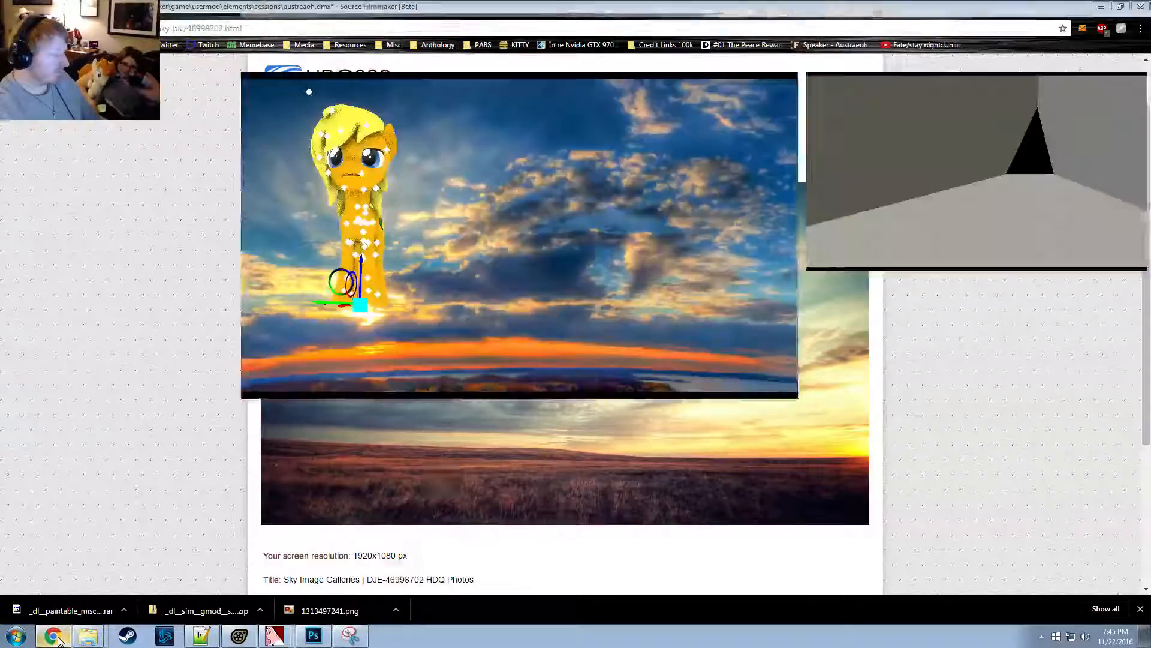
pyautogui.click(59, 636)
pyautogui.click(96, 8)
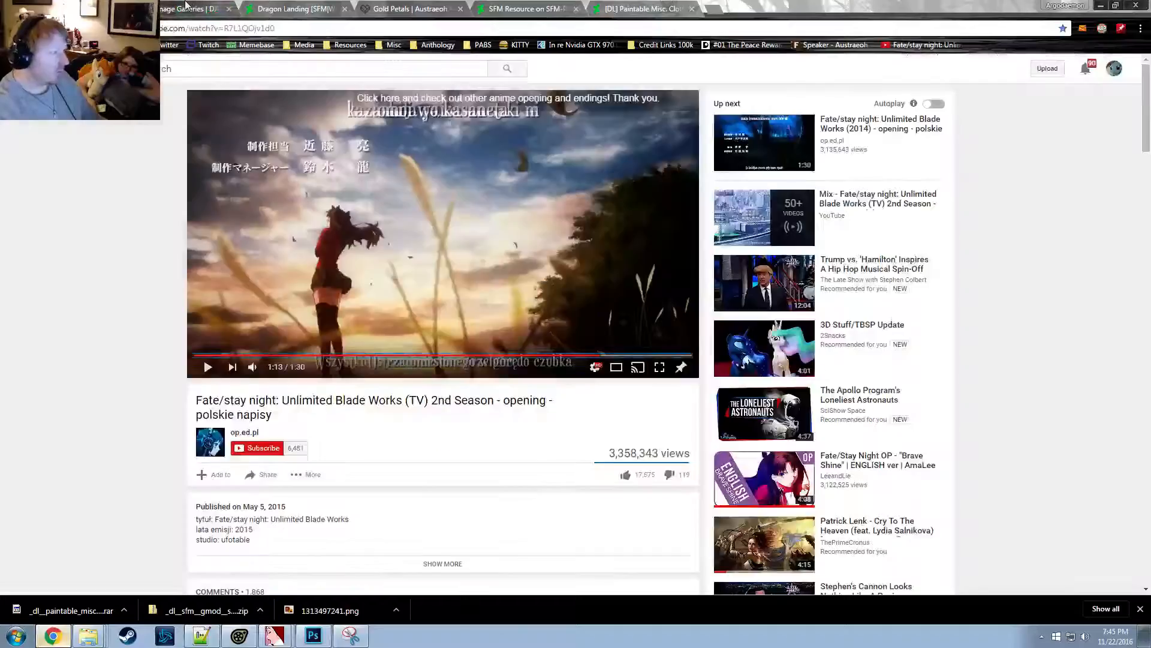
pyautogui.click(178, 6)
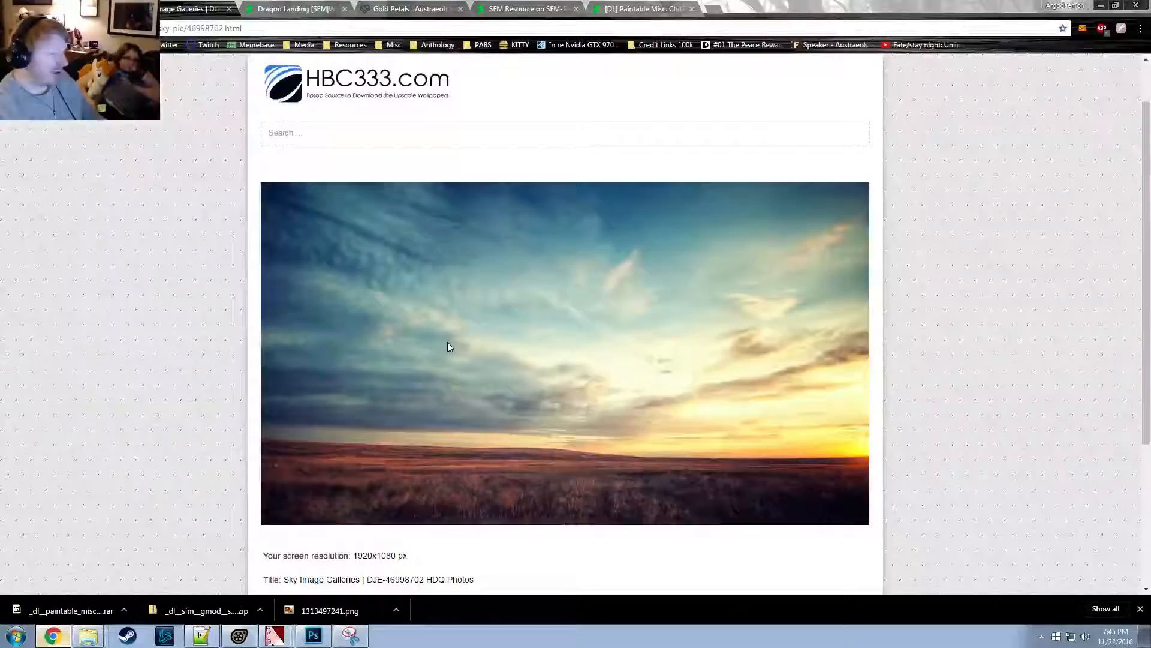
# Capture the whole sunset field picture from the web page with the Snipping Tool
pyautogui.rightClick(561, 324)
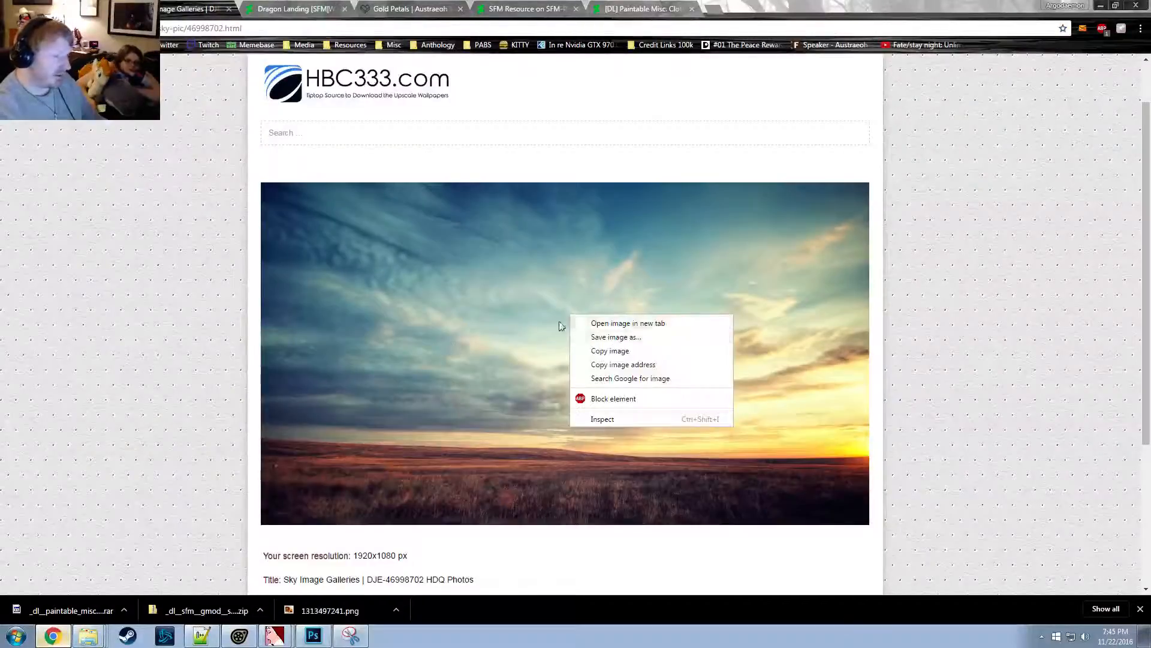
pyautogui.click(16, 636)
pyautogui.click(36, 304)
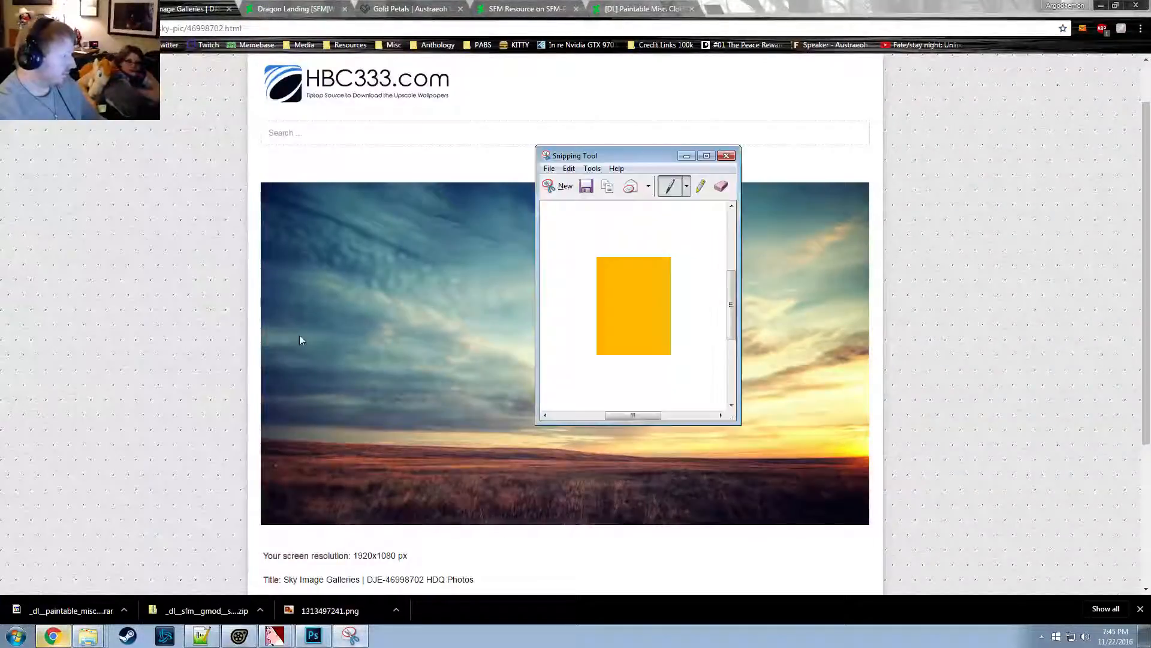
pyautogui.click(558, 186)
pyautogui.moveTo(262, 184); pyautogui.dragTo(870, 523)
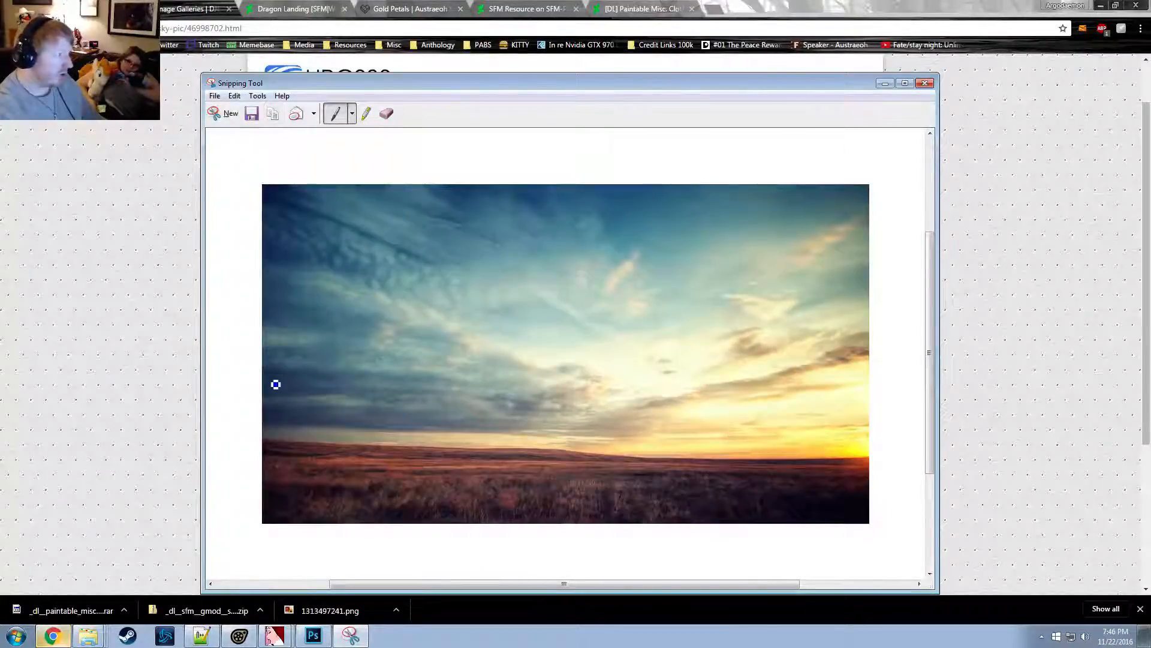
# Switch to Photoshop, create a 1013 x 566 pixel document from the clipboard preset, and paste the sunset capture into it
pyautogui.click(313, 635)
pyautogui.hotkey('ctrl', 'n')
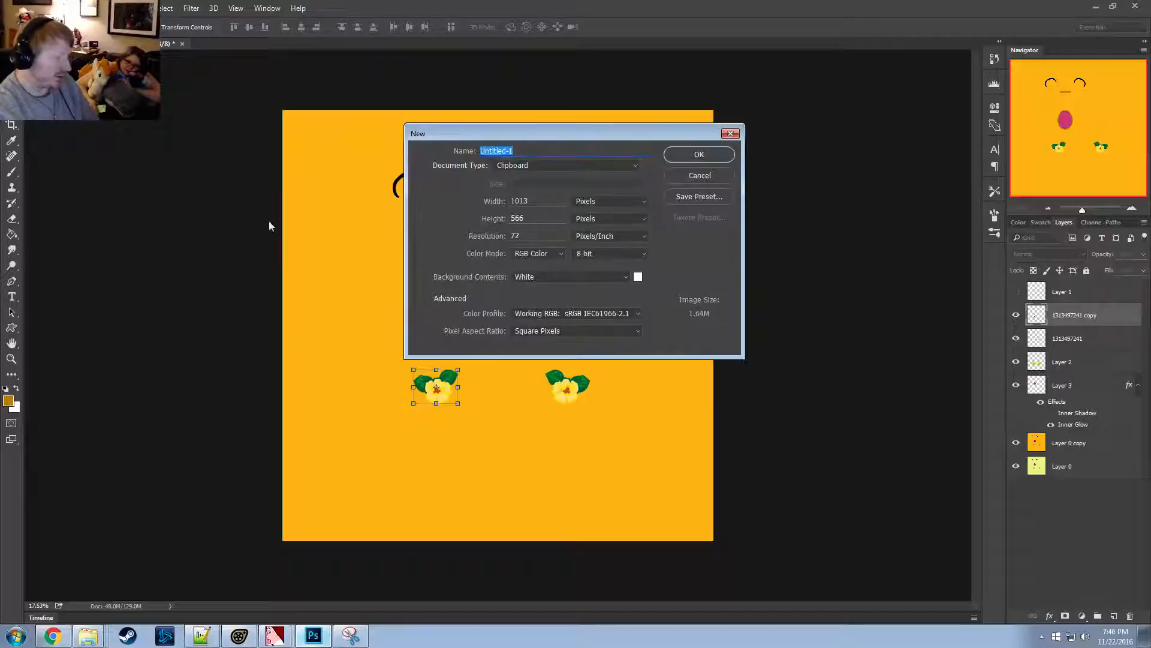
pyautogui.click(700, 154)
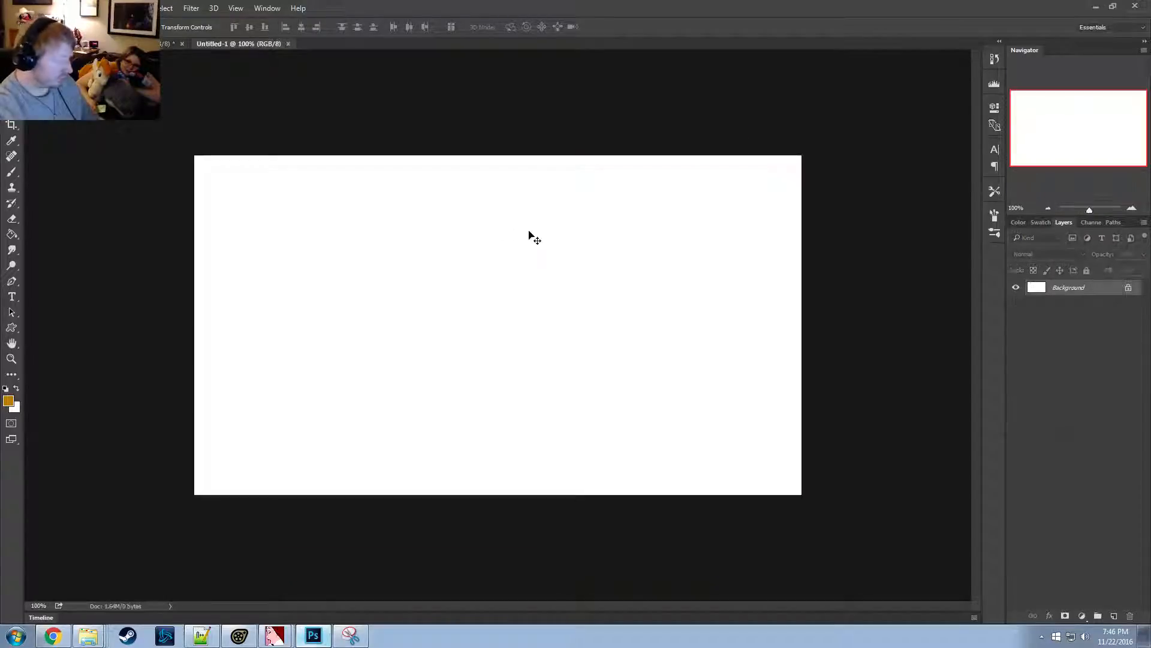
pyautogui.hotkey('ctrl', 'v')
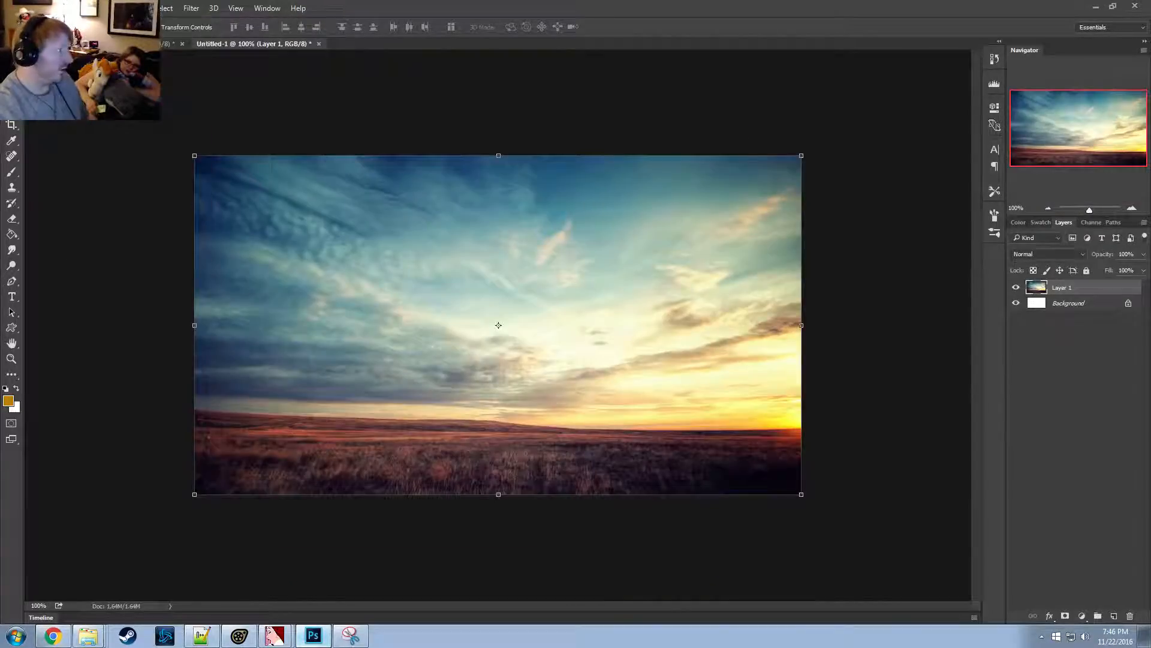
# Adjust the Levels of the sunset layer, setting the input levels to 27, 1.15 and 242
pyautogui.click(81, 8)
pyautogui.moveTo(180, 38)
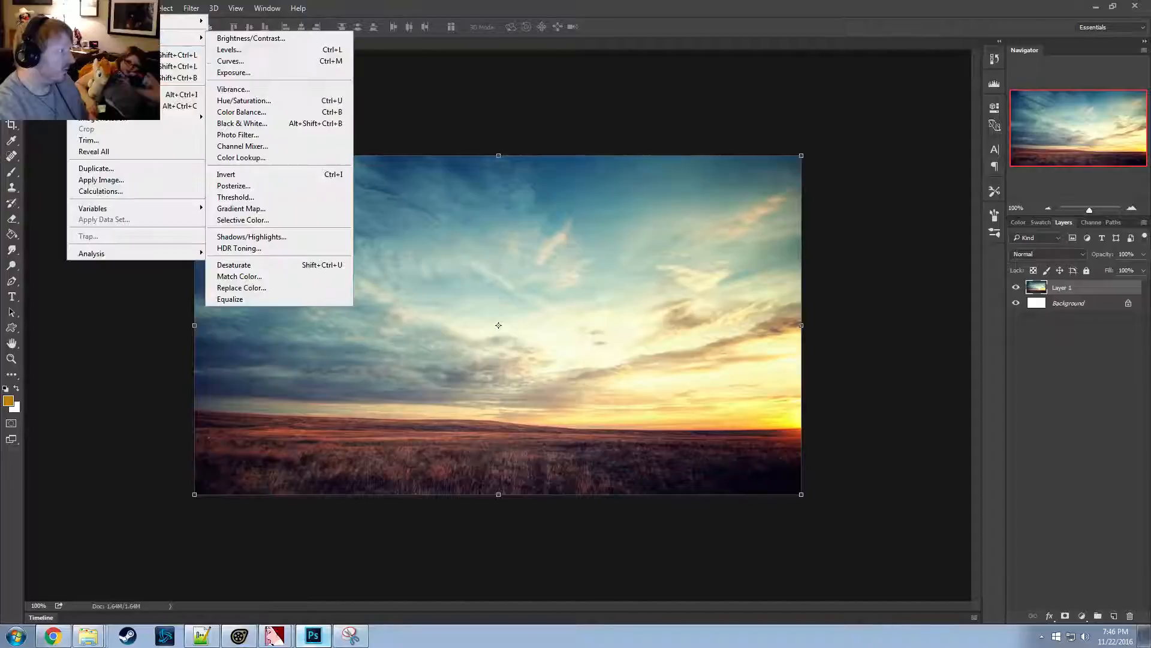
pyautogui.click(250, 50)
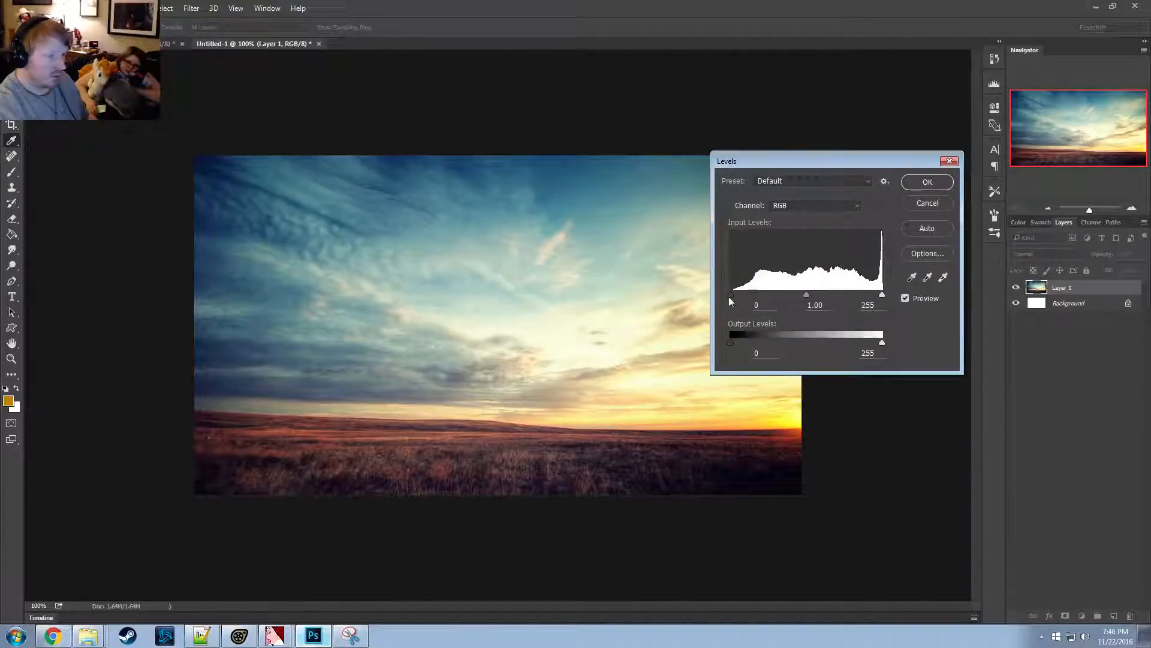
pyautogui.moveTo(731, 296); pyautogui.dragTo(807, 297)
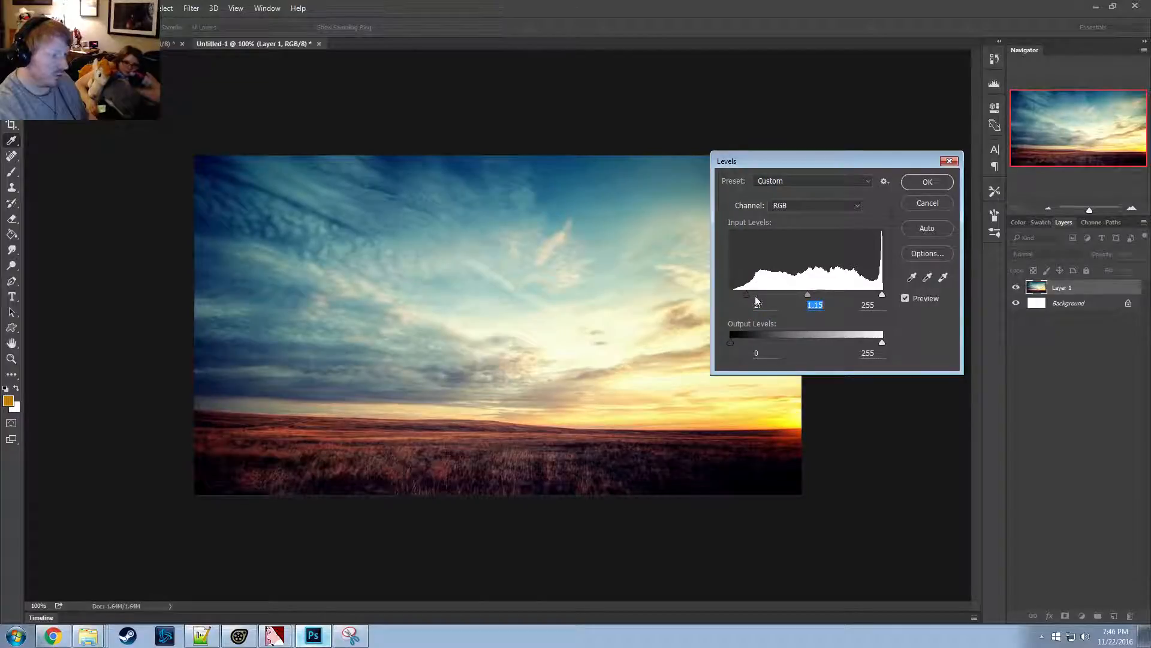
pyautogui.moveTo(882, 295); pyautogui.dragTo(875, 295)
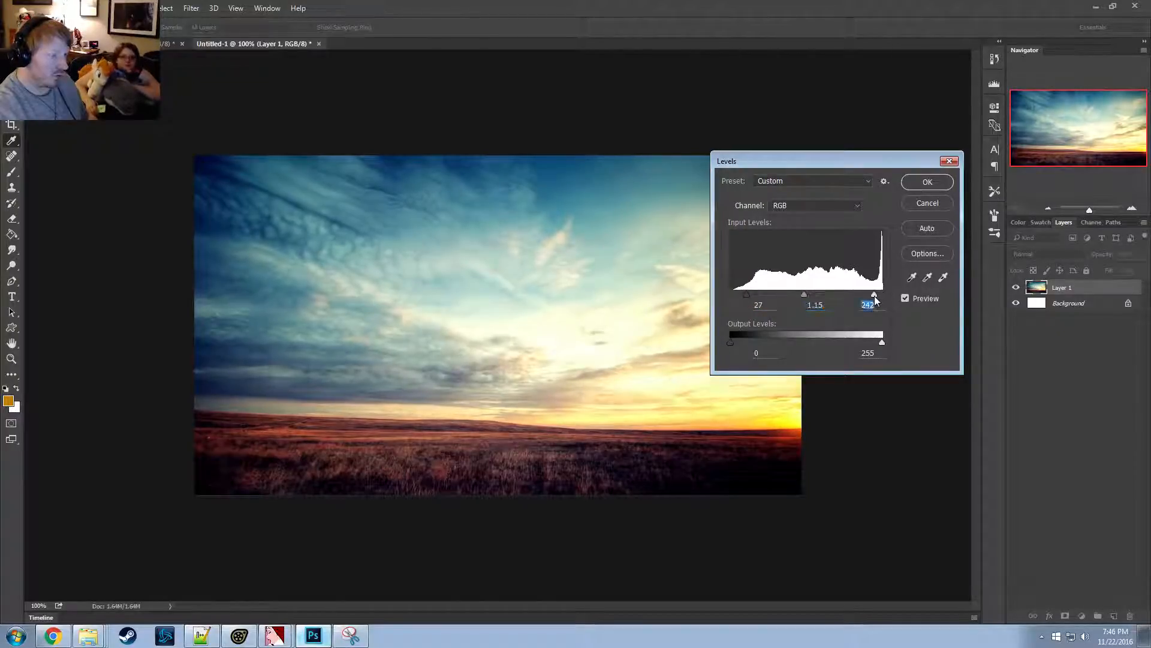
pyautogui.moveTo(849, 158); pyautogui.dragTo(973, 217)
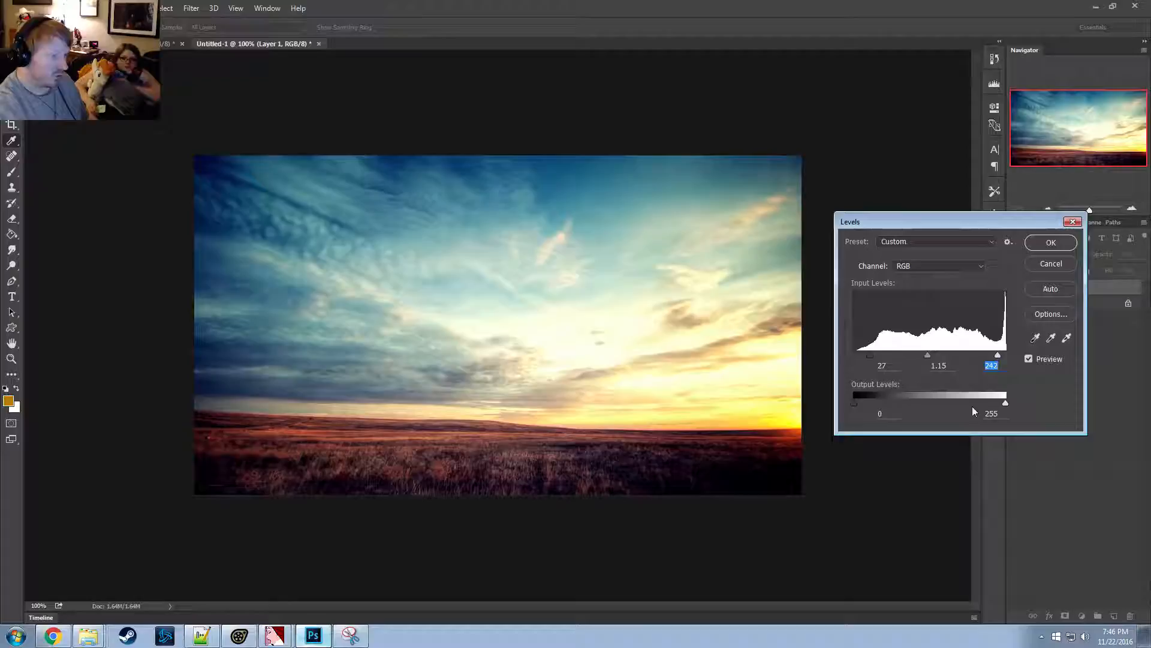
pyautogui.click(1059, 264)
# Apply a Vibrance adjustment to the sunset layer with vibrance +72 and saturation +11
pyautogui.click(80, 7)
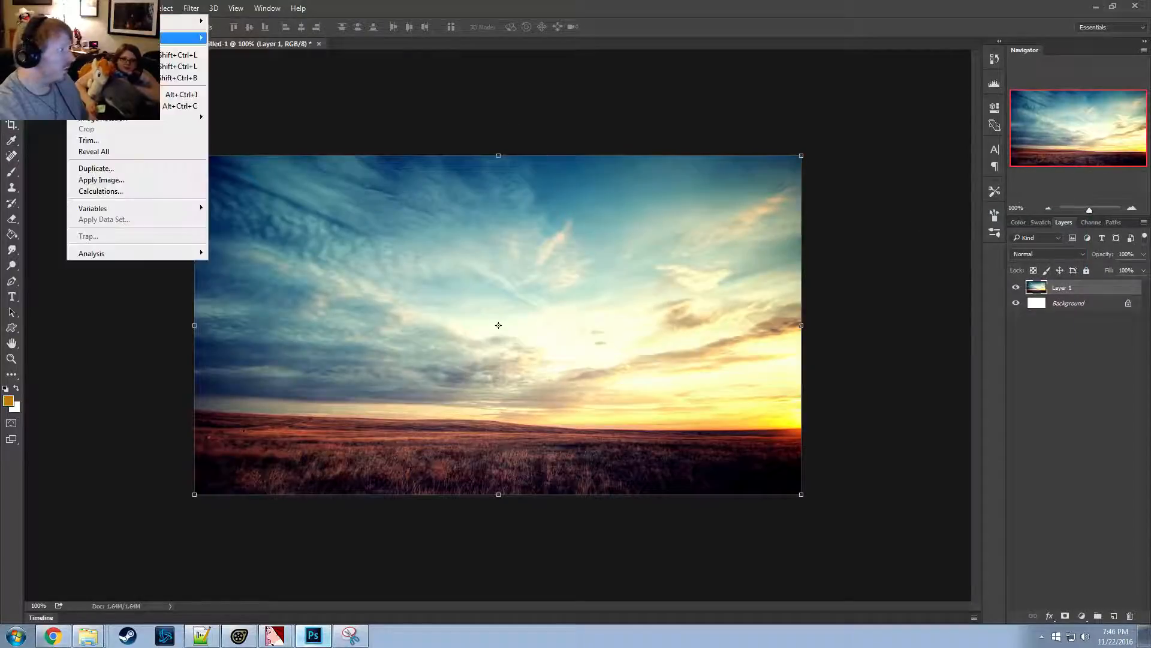
pyautogui.moveTo(180, 37)
pyautogui.click(240, 89)
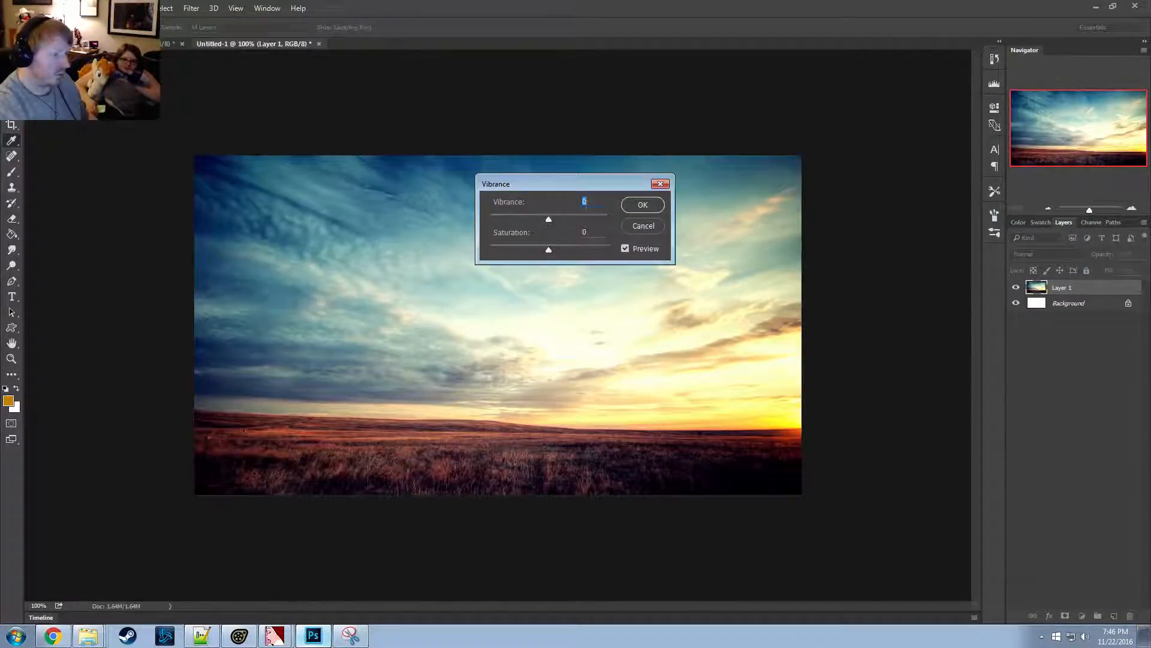
pyautogui.moveTo(548, 219); pyautogui.dragTo(592, 221)
pyautogui.click(548, 250)
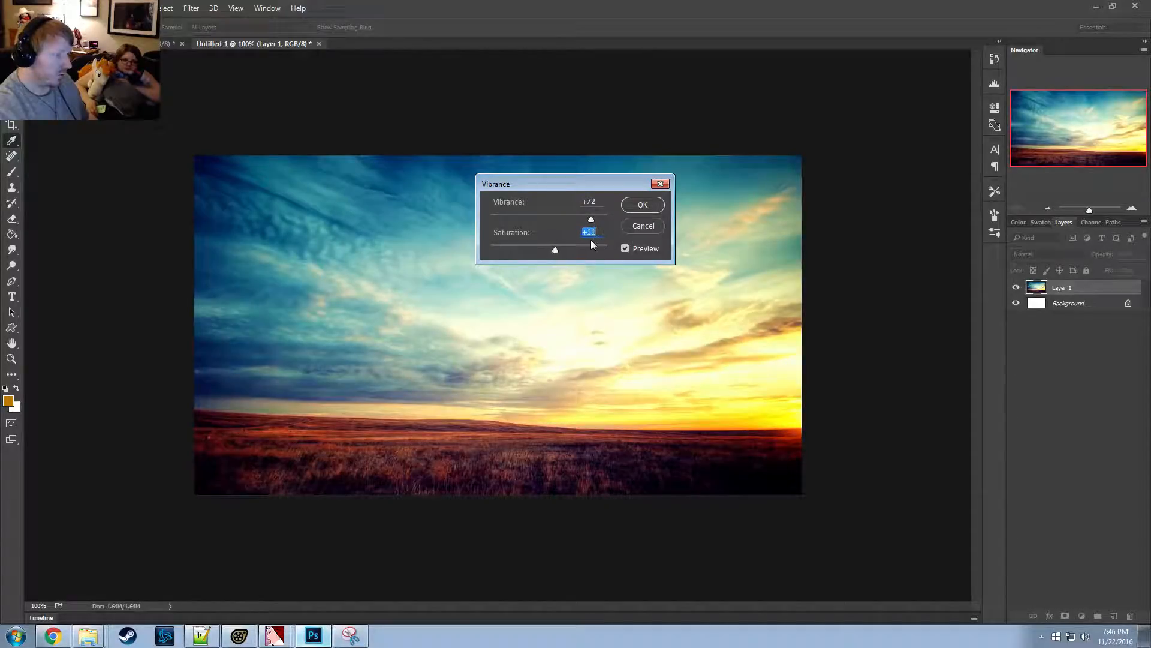
pyautogui.click(643, 205)
pyautogui.press('v')
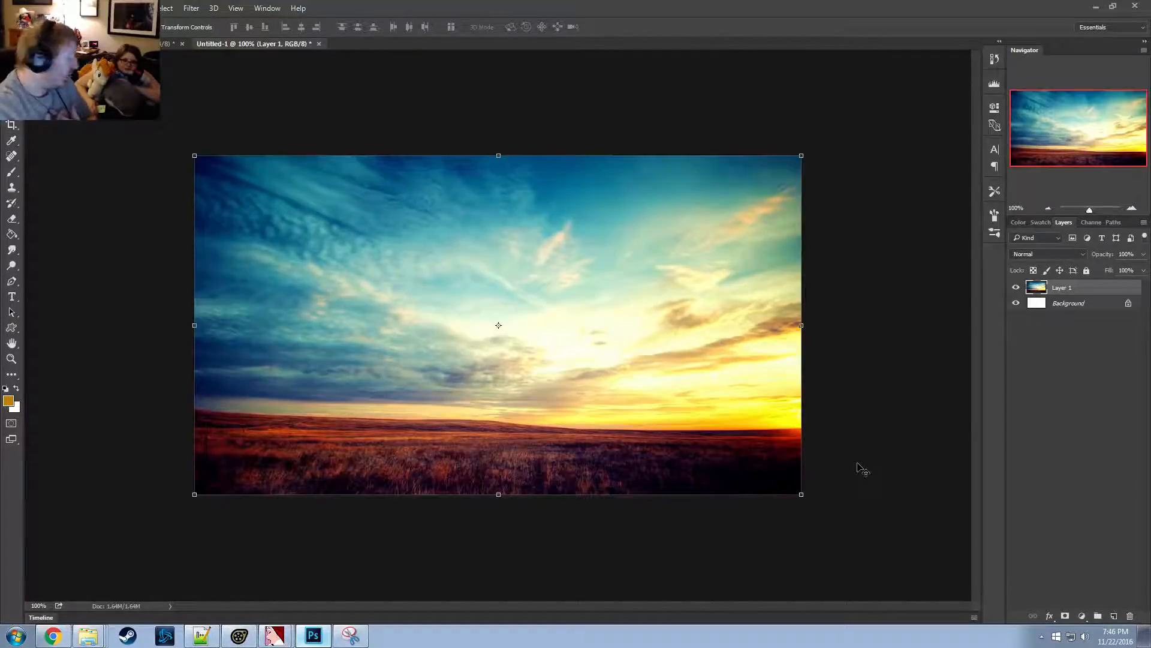
# Switch to Chrome and open the HBC333.com sunset field picture in its original 2560x1440 resolution at full size
pyautogui.hotkey('alt', 'Tab')
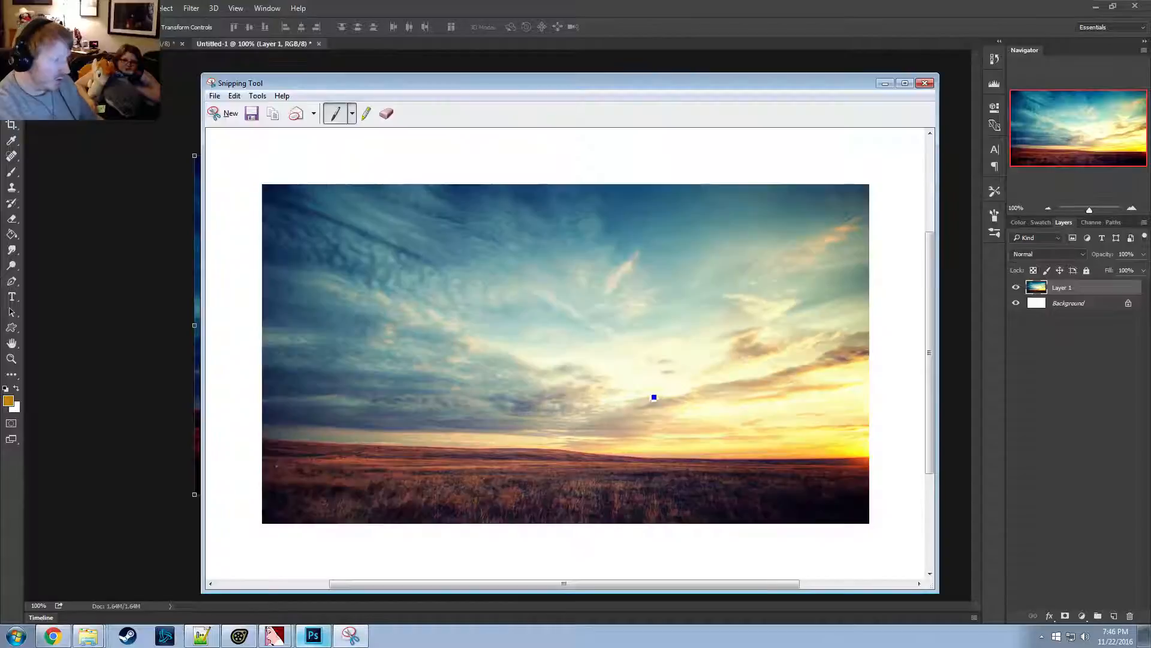
pyautogui.click(54, 637)
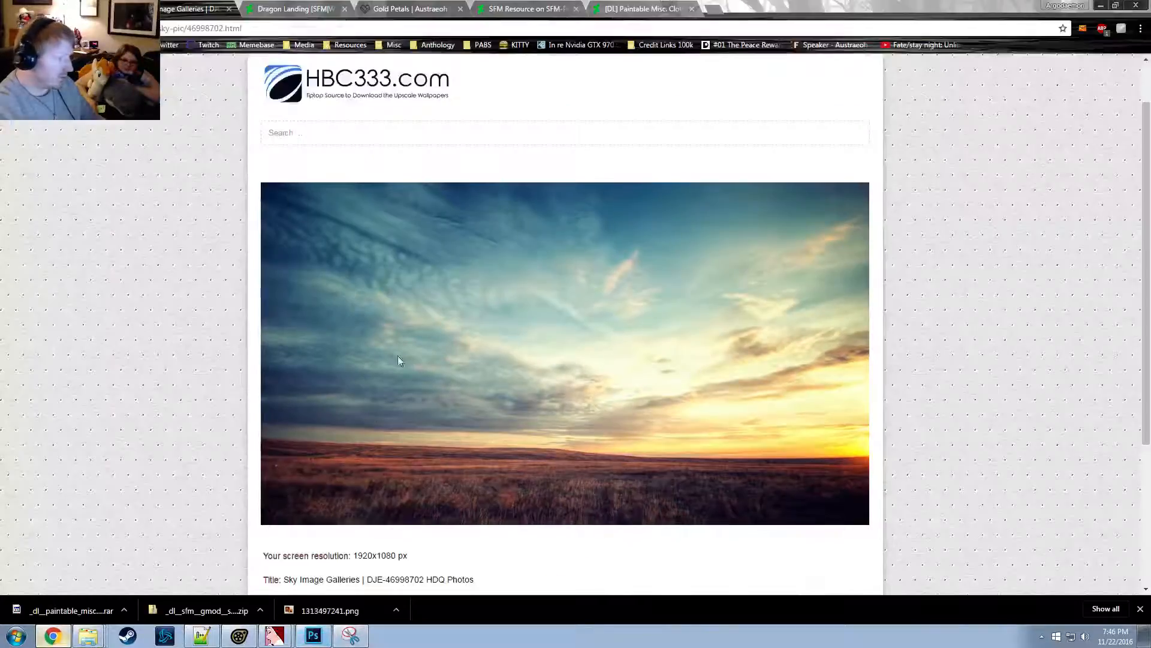
pyautogui.scroll(1, 374, 263)
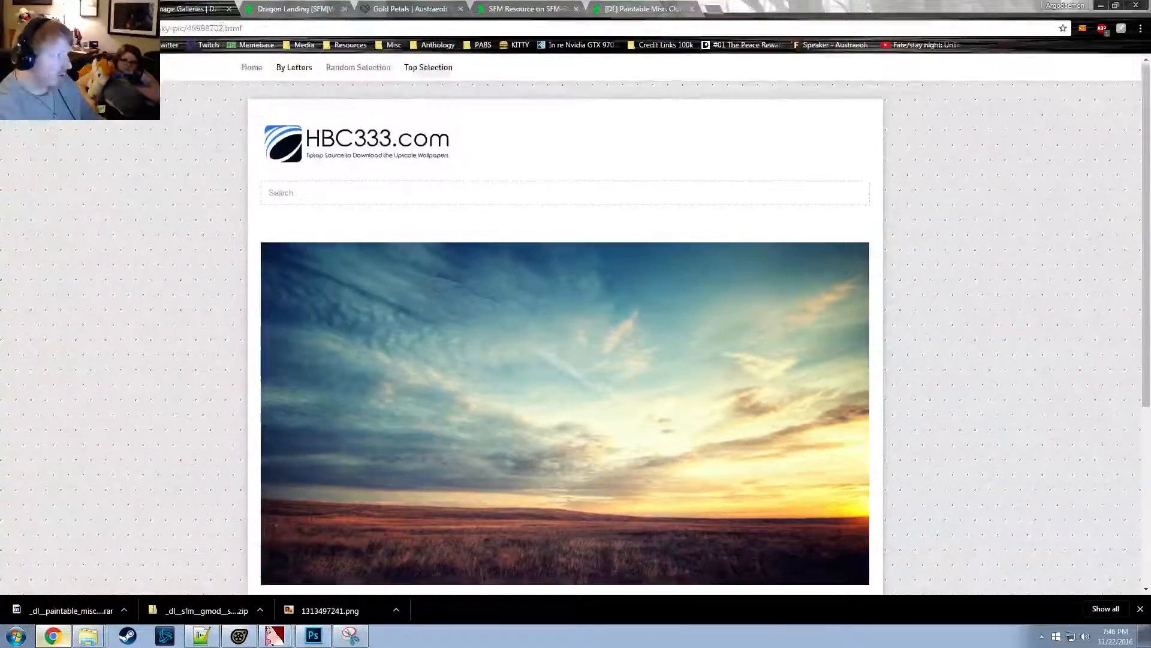
pyautogui.rightClick(461, 290)
pyautogui.click(426, 337)
pyautogui.scroll(-5, 426, 336)
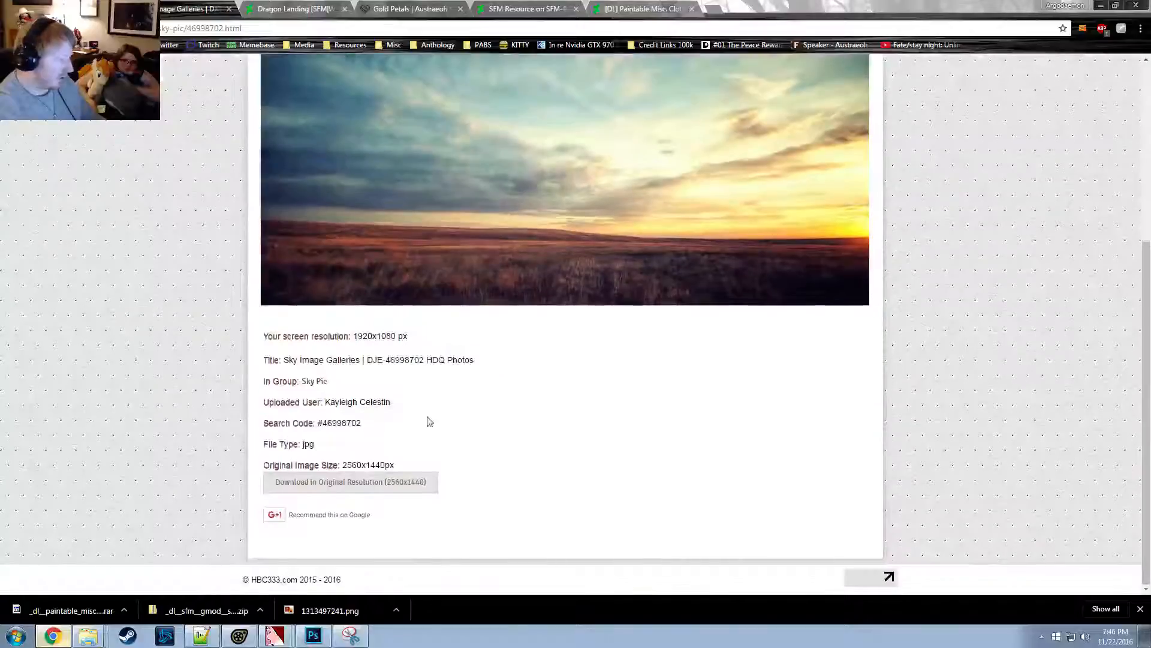
pyautogui.click(378, 485)
pyautogui.click(633, 430)
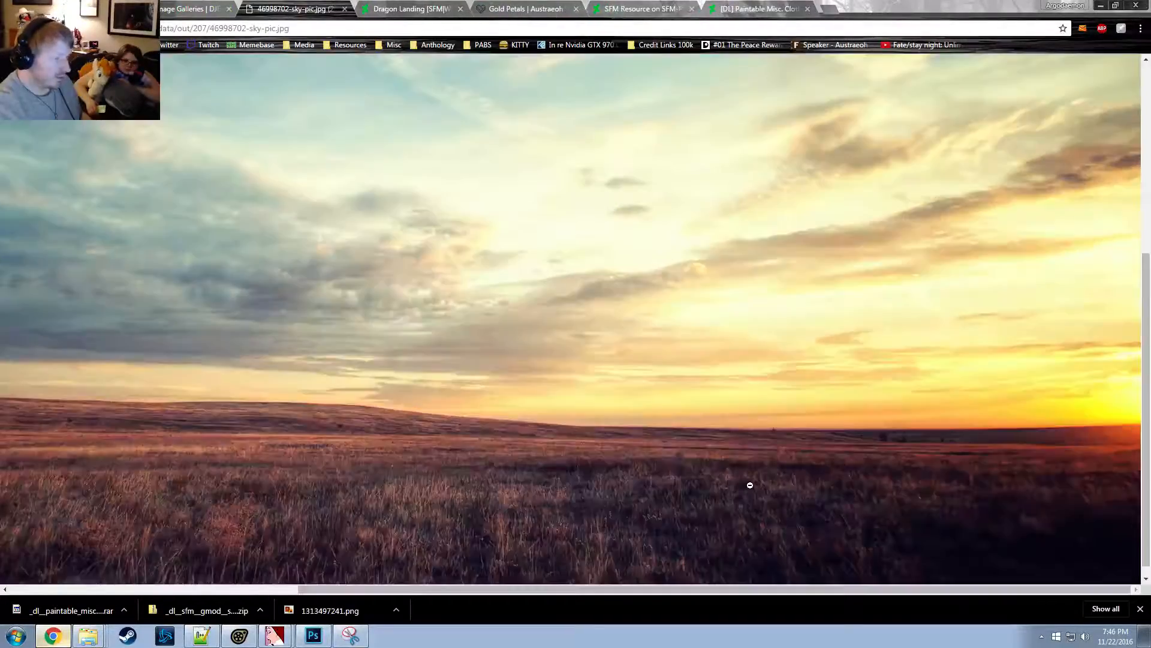
# Look over the full-size sunset field picture and copy the image to the clipboard
pyautogui.scroll(-1, 753, 484)
pyautogui.scroll(4, 752, 484)
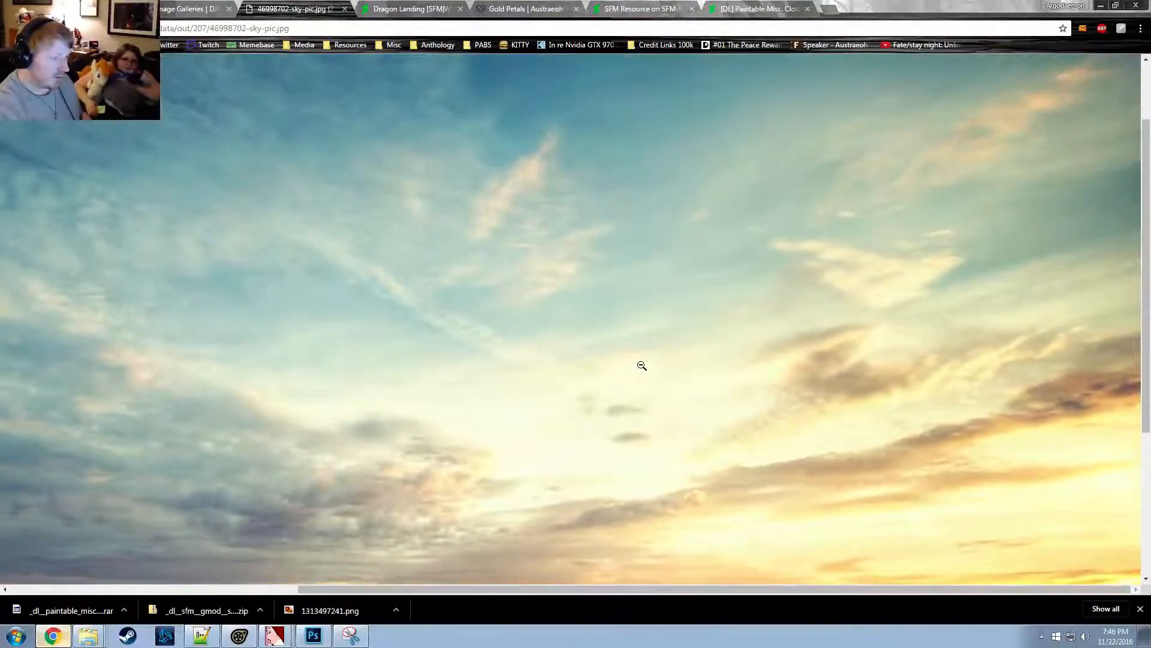
pyautogui.scroll(-3, 630, 351)
pyautogui.rightClick(536, 235)
pyautogui.click(576, 269)
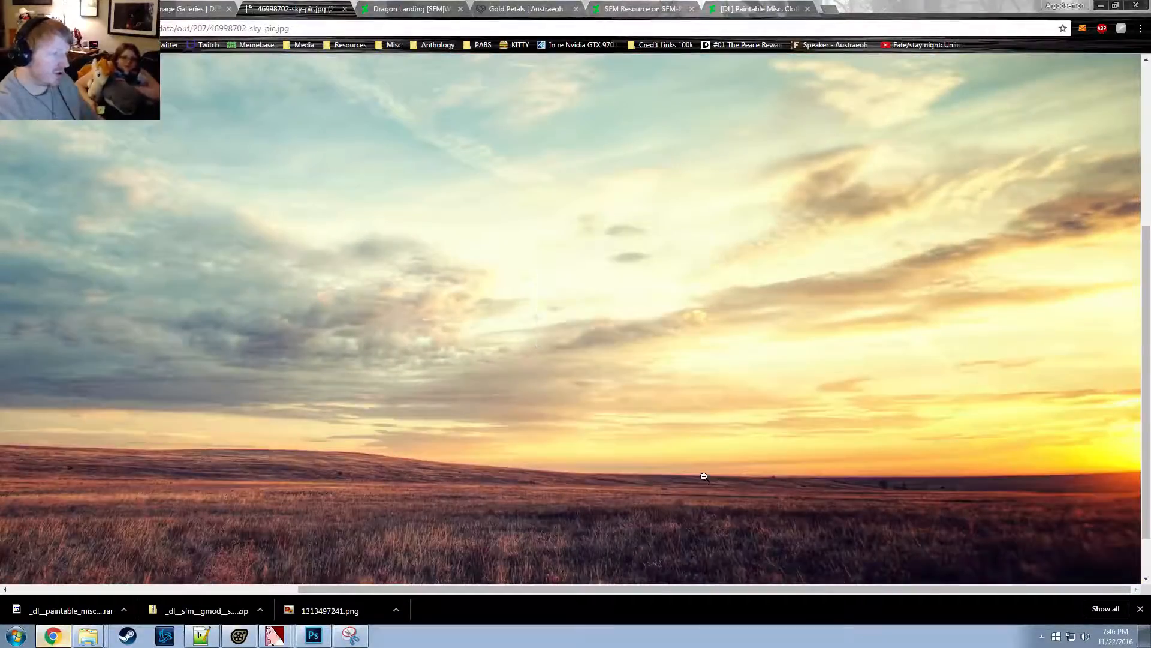
# Check the field and sky scene in the Fate/stay night opening video as a reference
pyautogui.hotkey('alt', 'Tab')
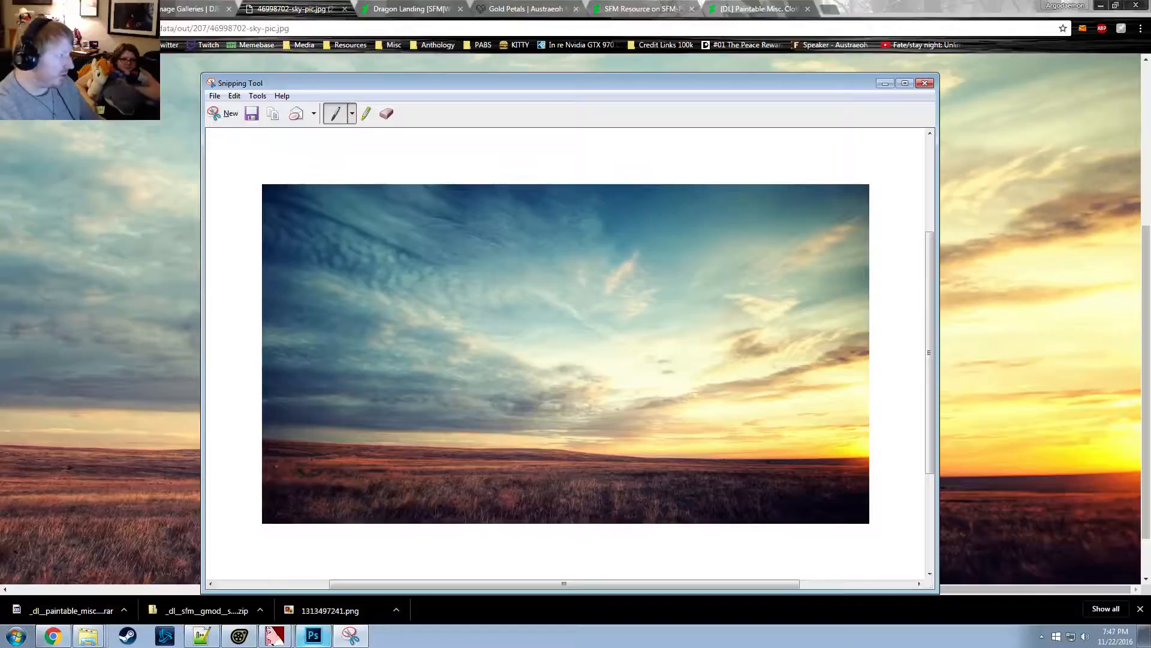
pyautogui.click(68, 9)
pyautogui.hotkey('alt', 'Tab')
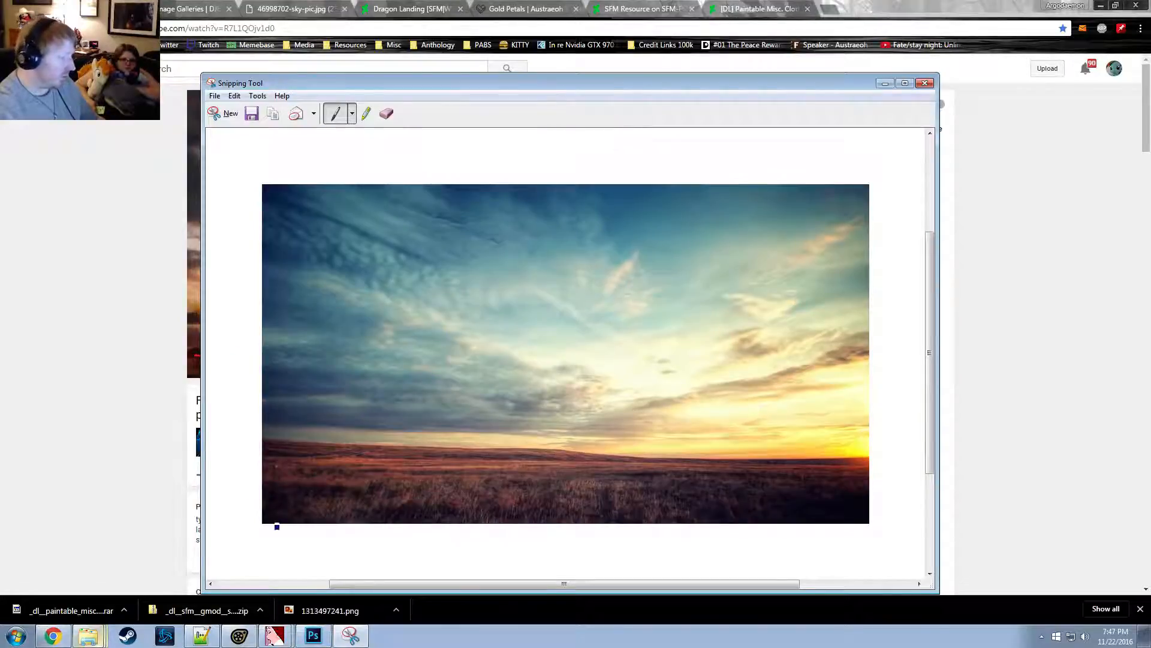
pyautogui.hotkey('alt', 'Tab')
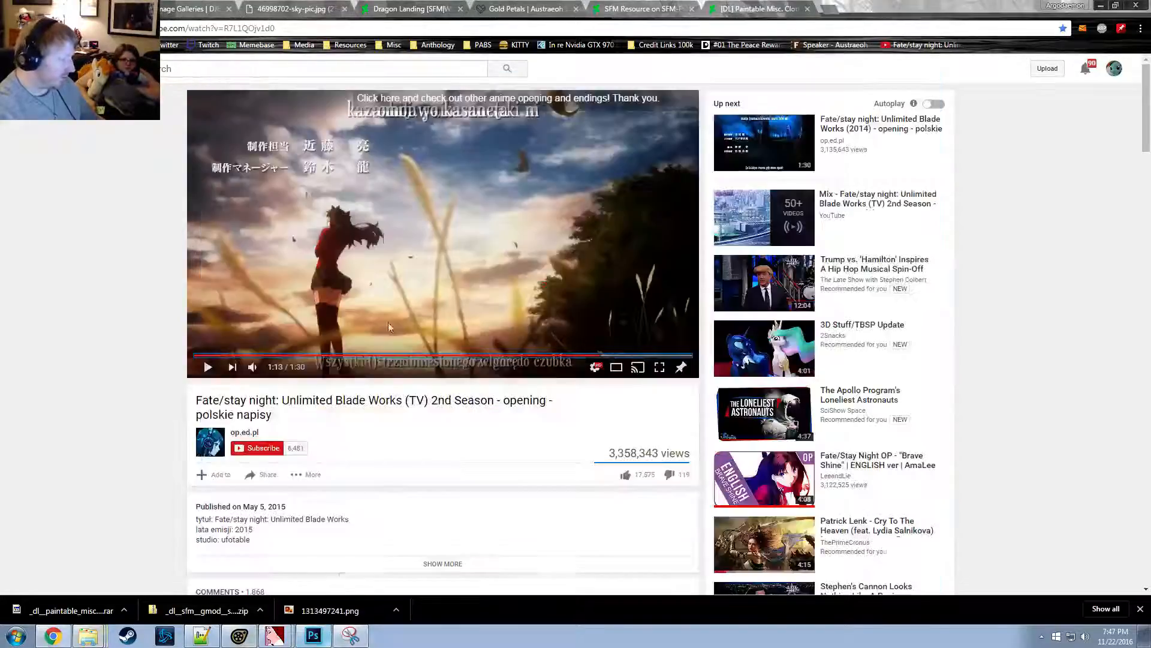
# Switch to Photoshop, create a new document at the clipboard image's size, and paste the full-resolution sunset picture into it
pyautogui.click(312, 637)
pyautogui.click(26, 8)
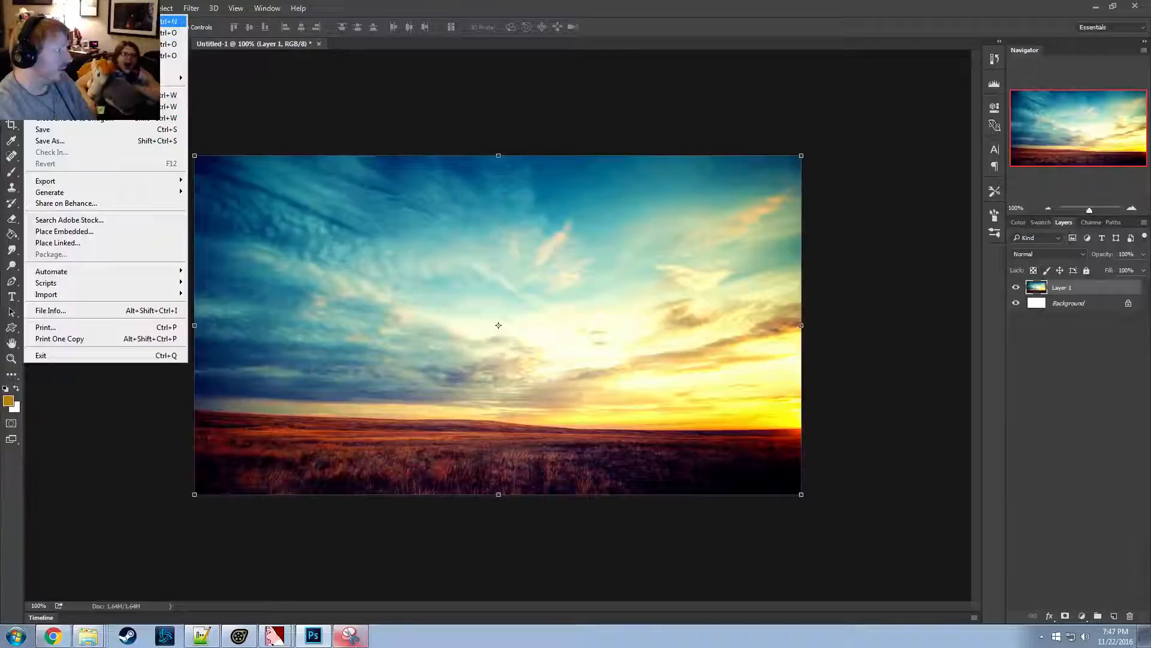
pyautogui.click(42, 19)
pyautogui.click(723, 161)
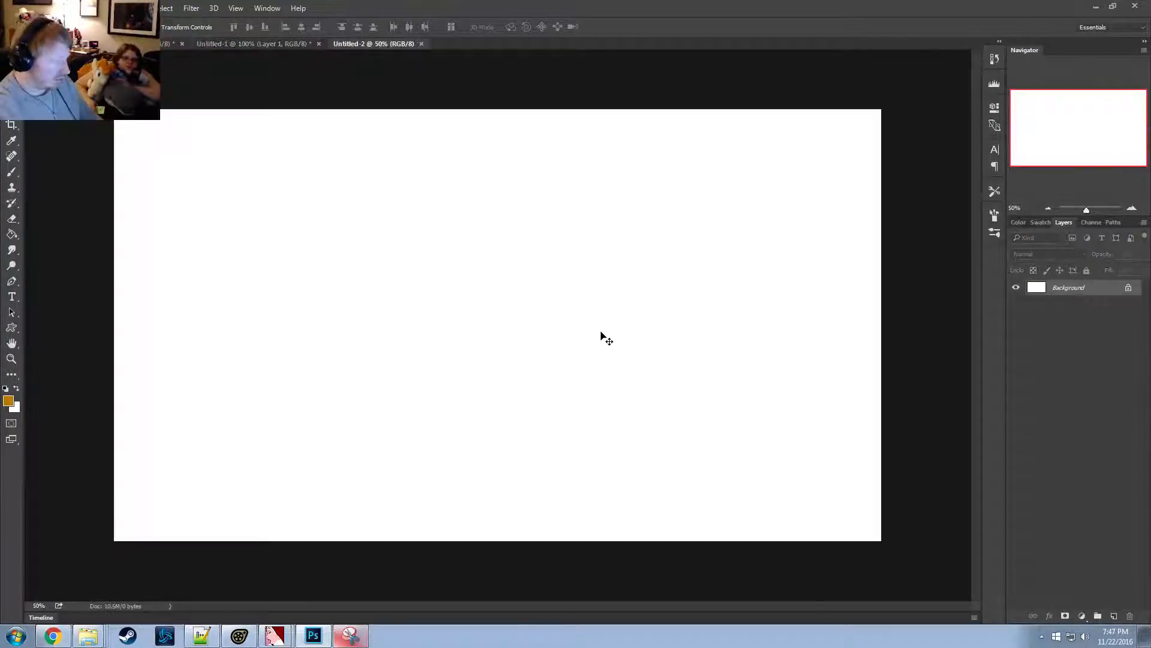
pyautogui.hotkey('ctrl', 'v')
pyautogui.hotkey('ctrl', 'b')
pyautogui.click(680, 210)
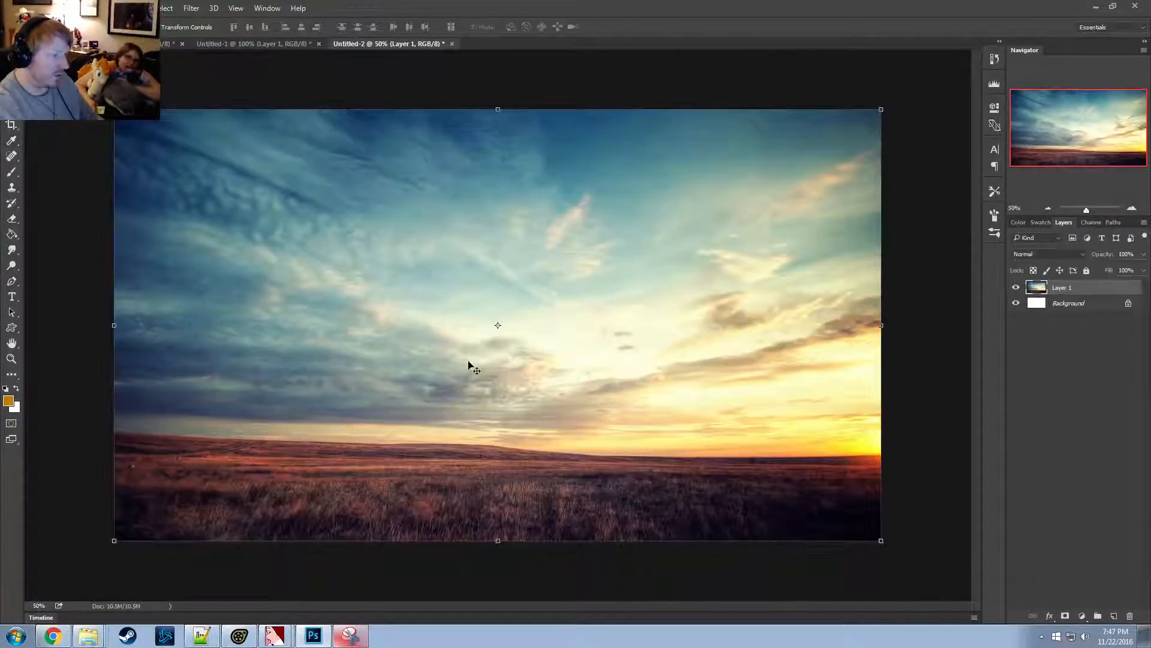
# Flip the pasted sunset layer horizontally
pyautogui.click(54, 8)
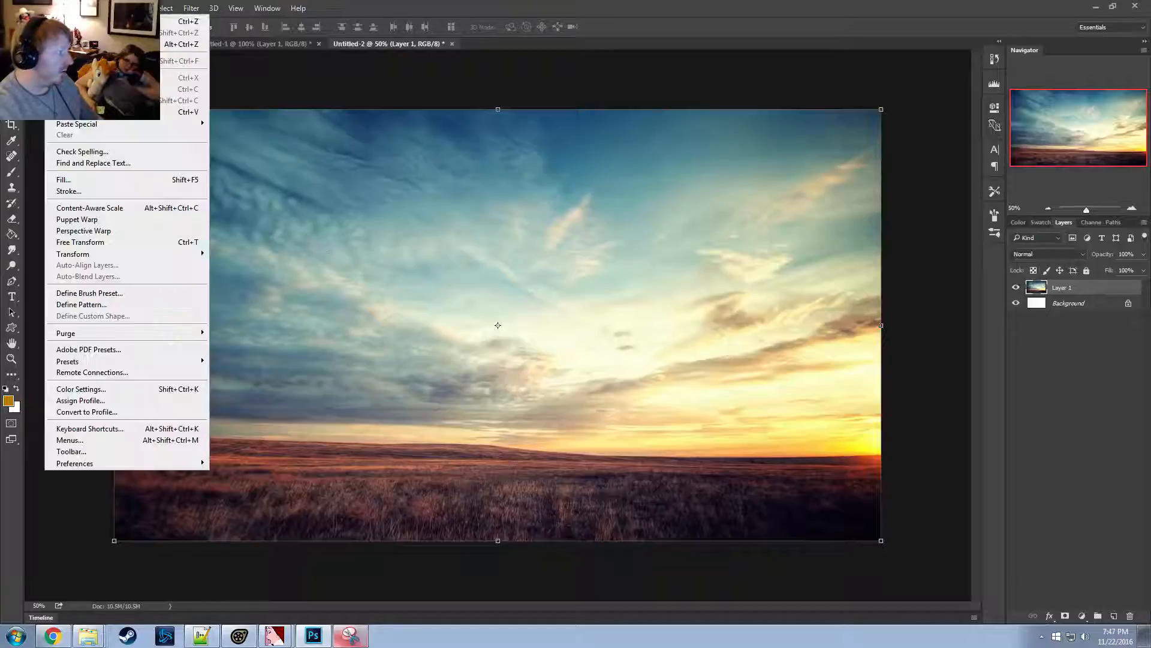
pyautogui.moveTo(129, 255)
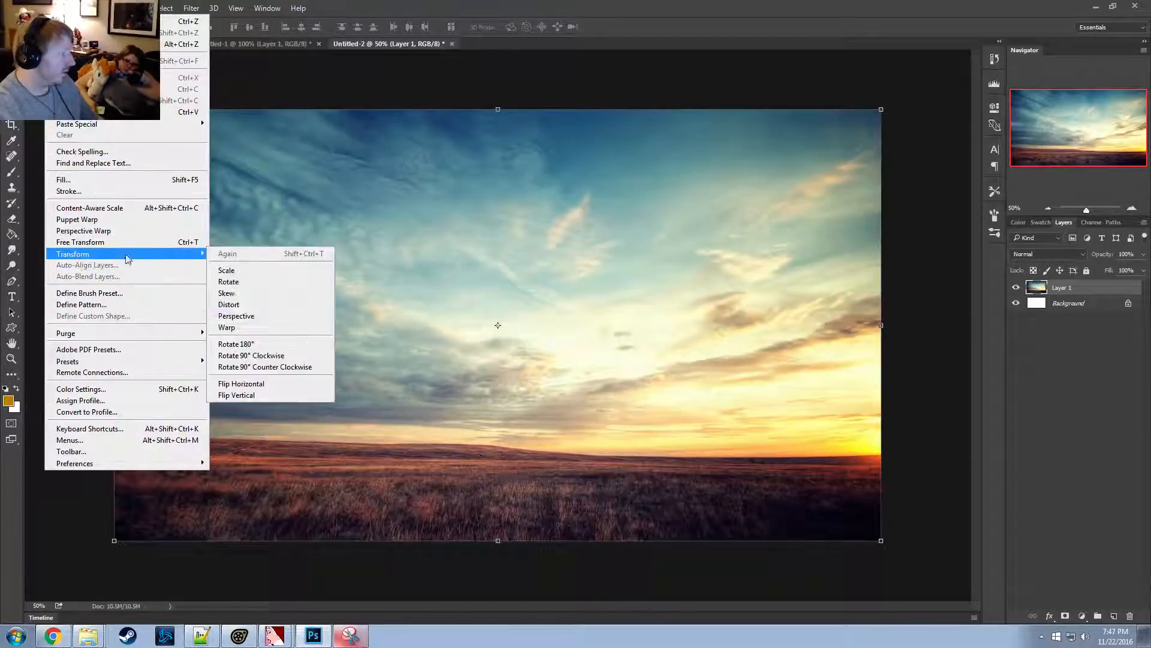
pyautogui.click(266, 387)
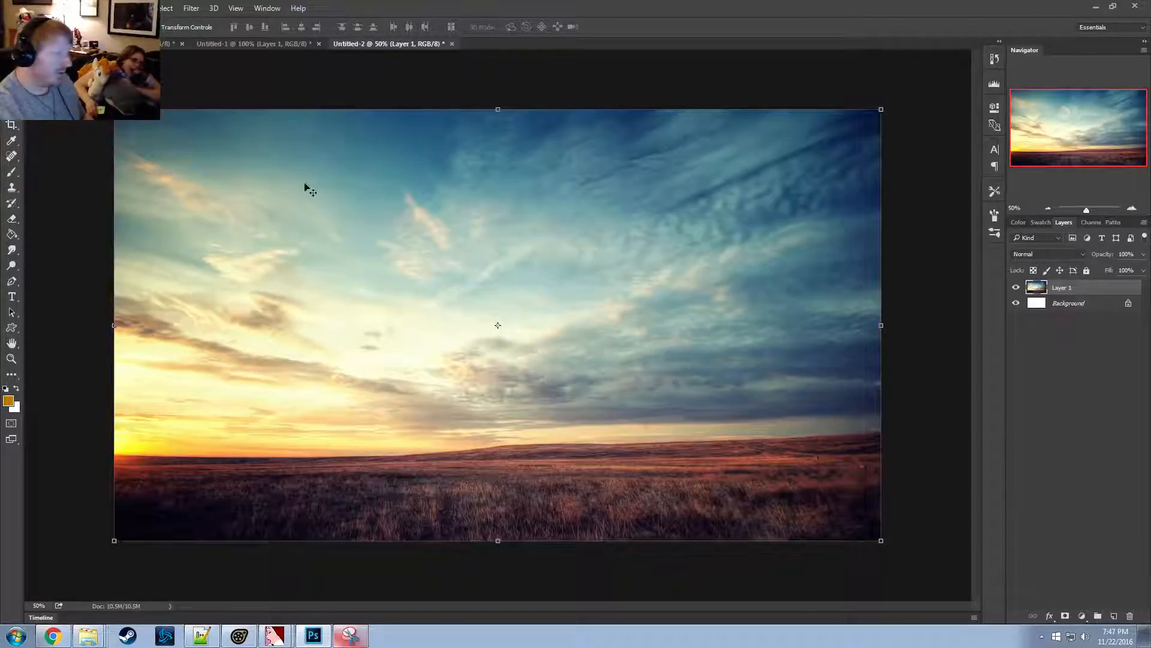
# Add a Levels adjustment layer above the sunset layer with input levels 32, 1.00 and 248
pyautogui.click(79, 8)
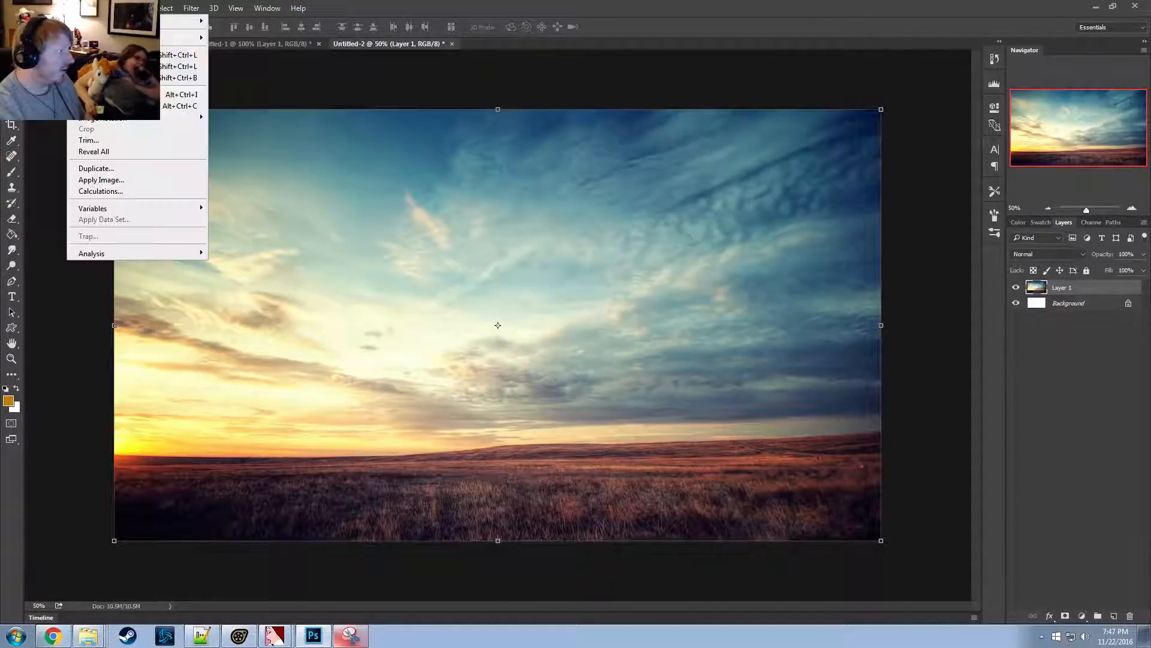
pyautogui.click(80, 9)
pyautogui.click(109, 9)
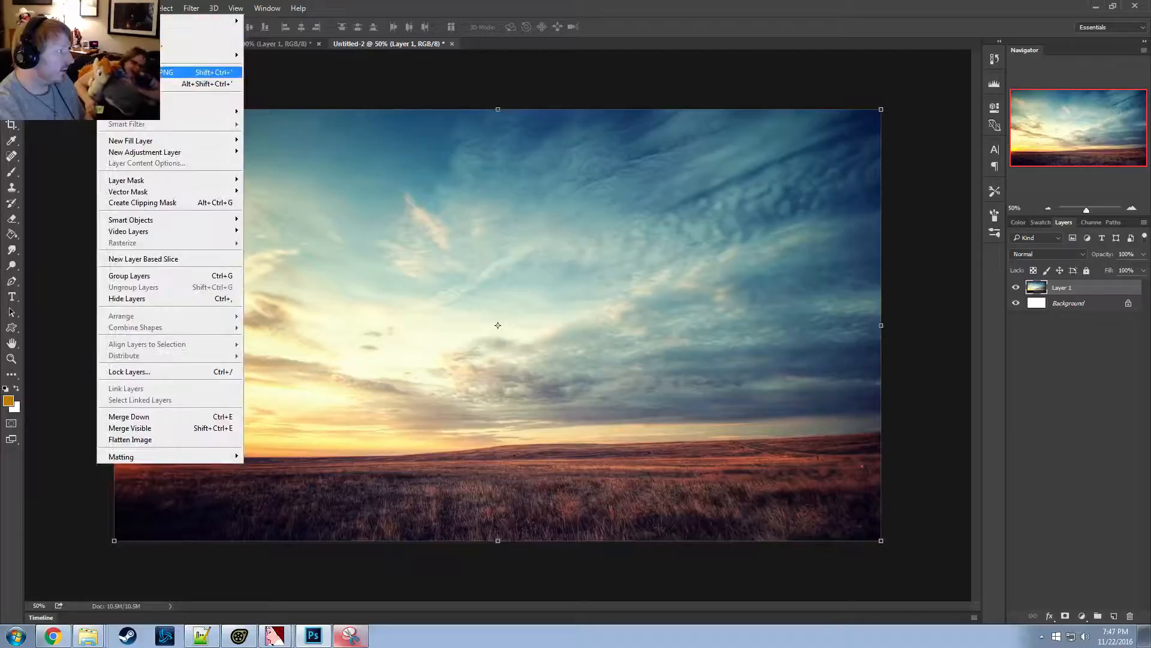
pyautogui.moveTo(133, 154)
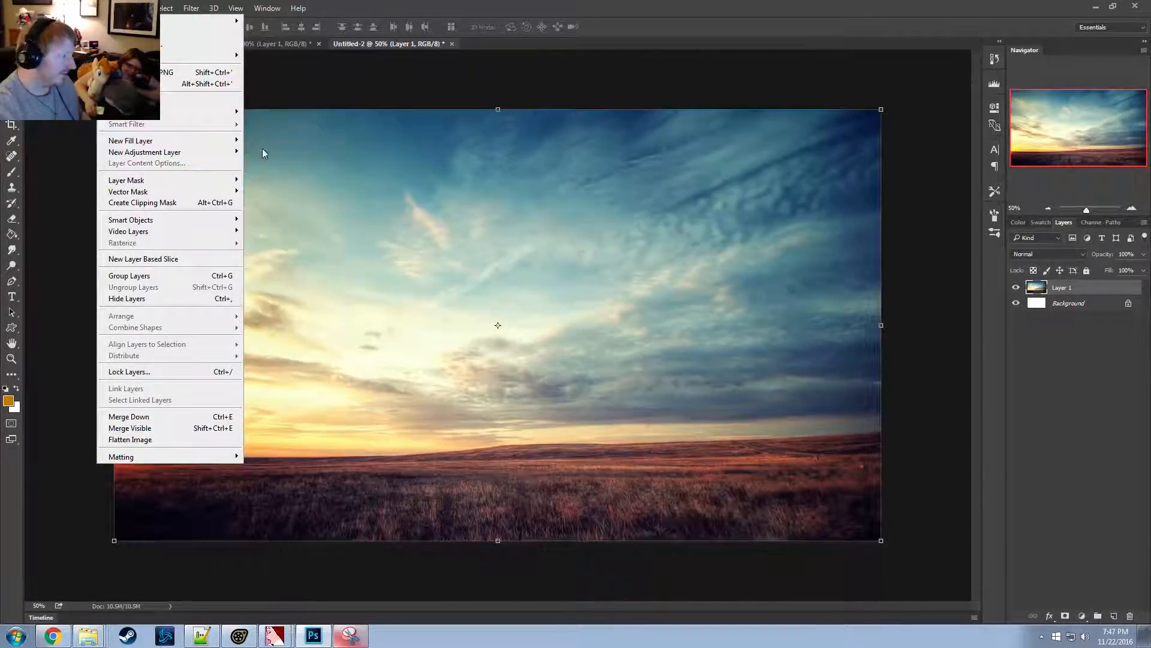
pyautogui.click(266, 163)
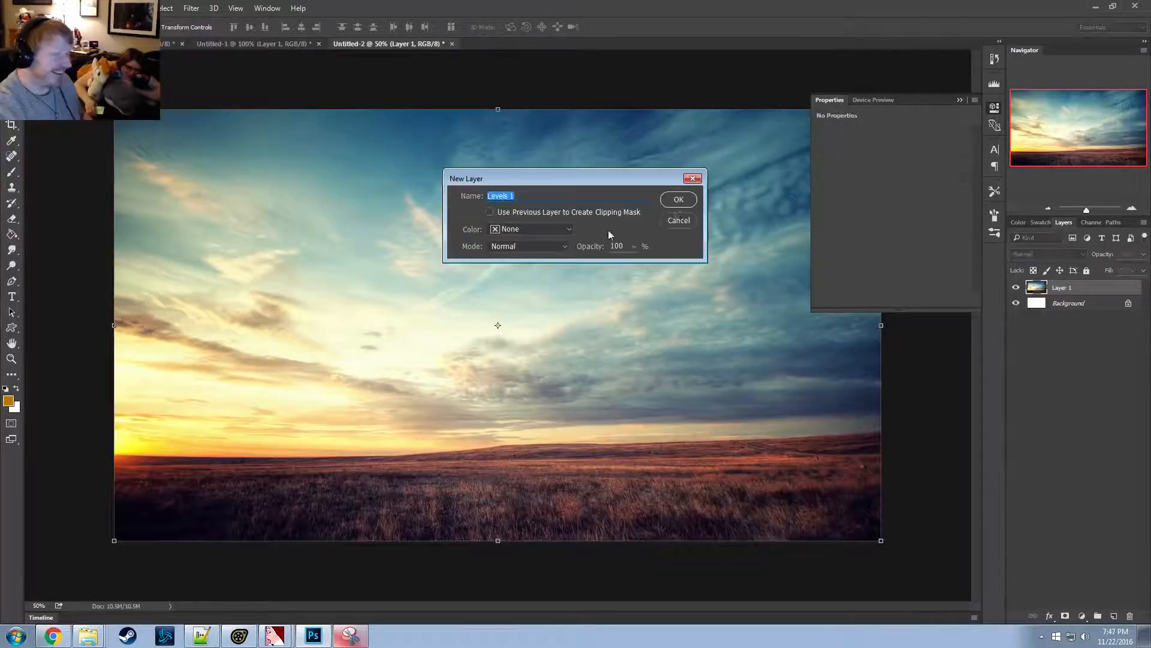
pyautogui.click(676, 202)
pyautogui.moveTo(833, 220); pyautogui.dragTo(851, 220)
pyautogui.moveTo(966, 221); pyautogui.dragTo(907, 223)
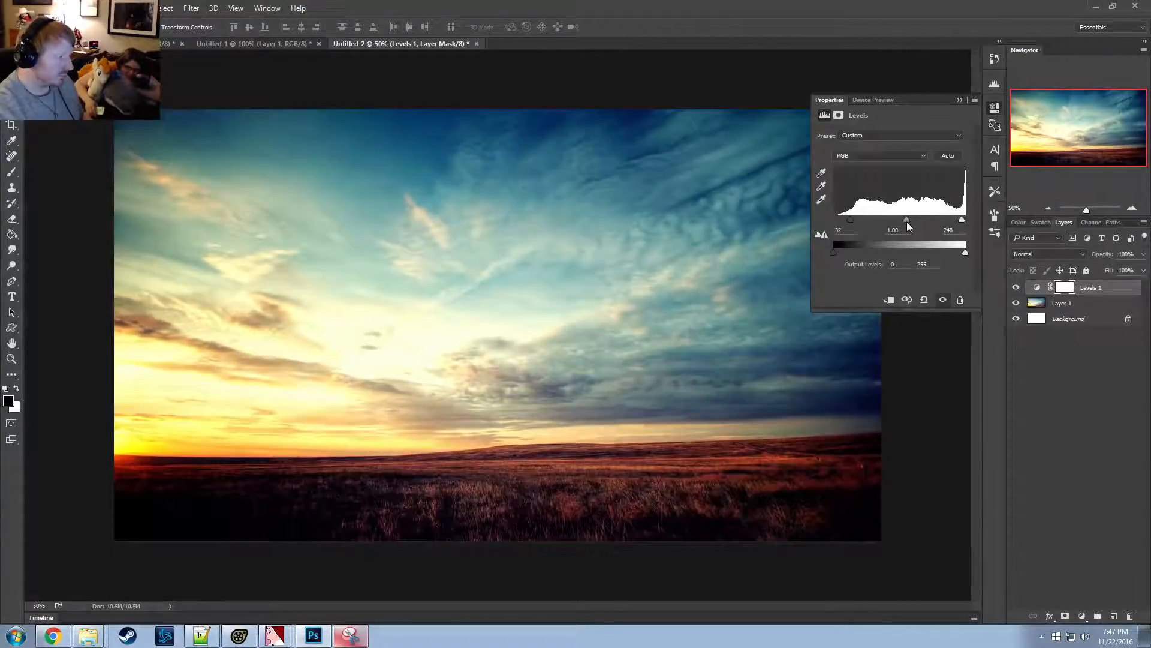
pyautogui.click(961, 99)
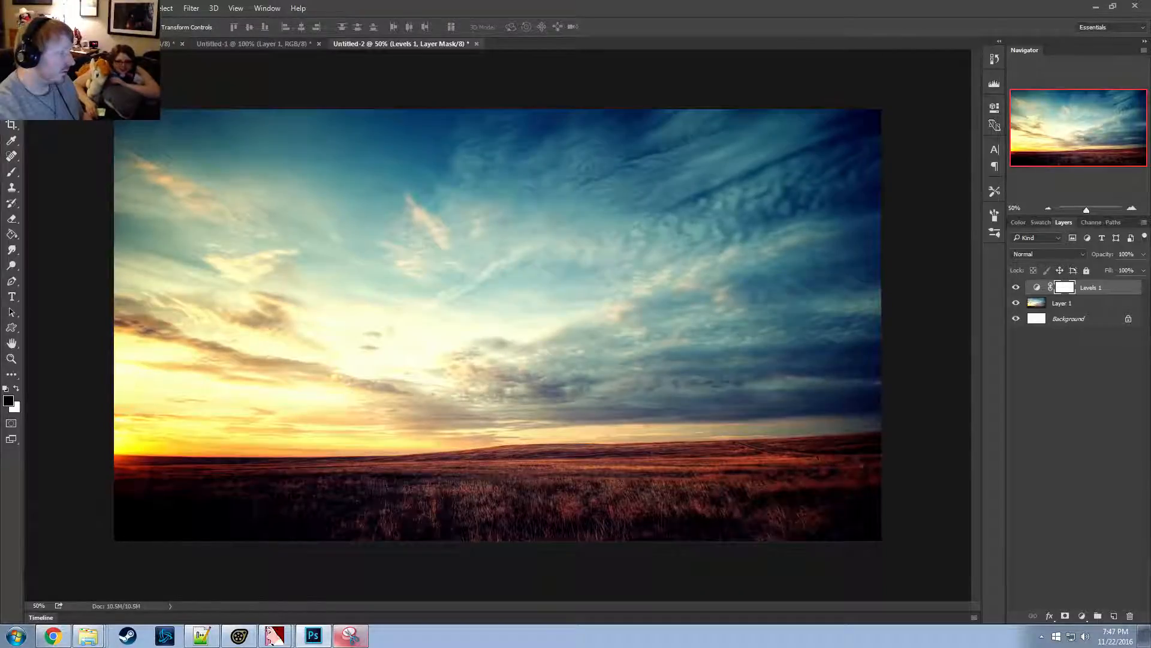
# Add a Vibrance adjustment layer above the Levels adjustment layer
pyautogui.click(105, 8)
pyautogui.click(105, 8)
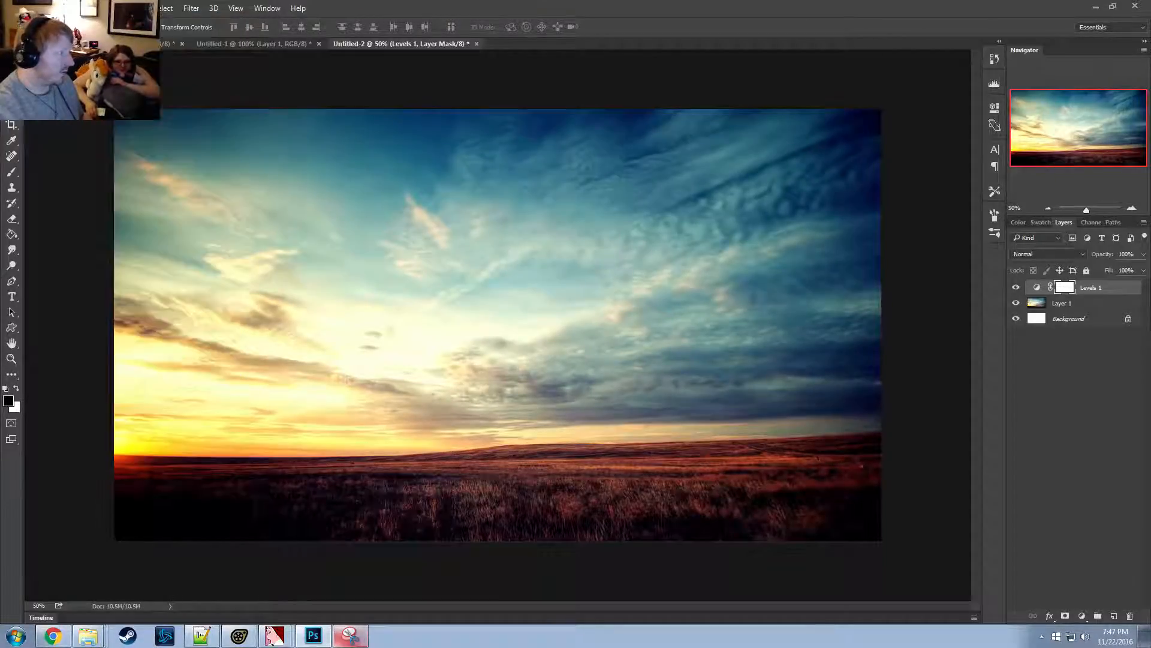
pyautogui.click(78, 8)
pyautogui.moveTo(126, 39)
pyautogui.click(78, 8)
pyautogui.click(106, 9)
pyautogui.moveTo(135, 153)
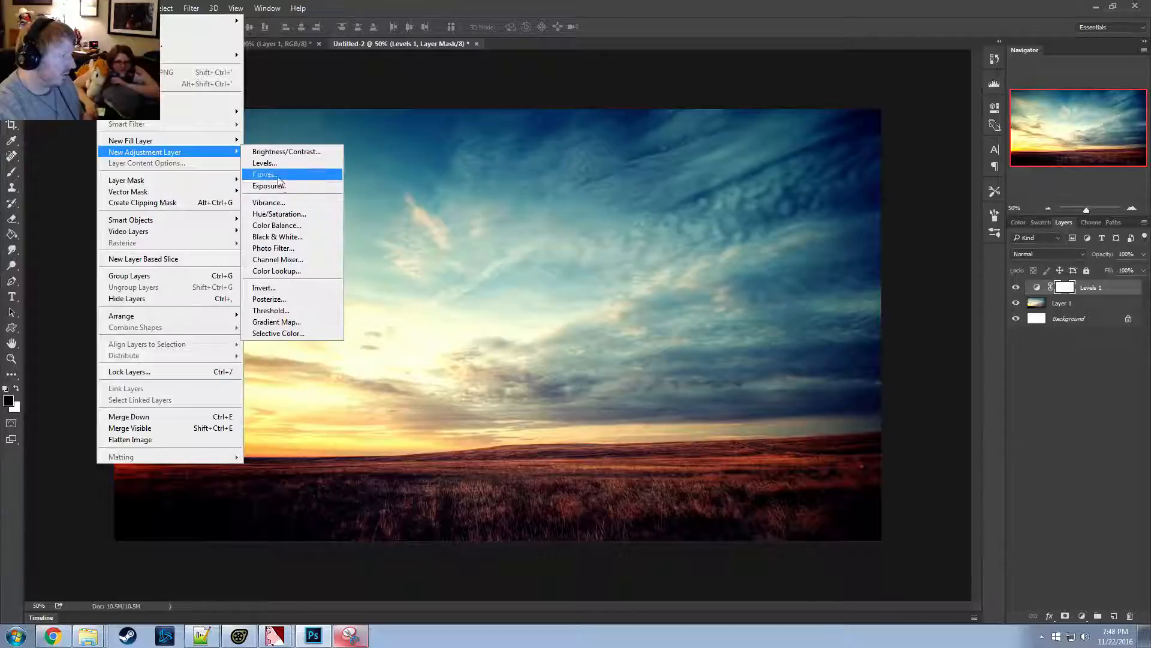
pyautogui.click(268, 202)
pyautogui.click(679, 201)
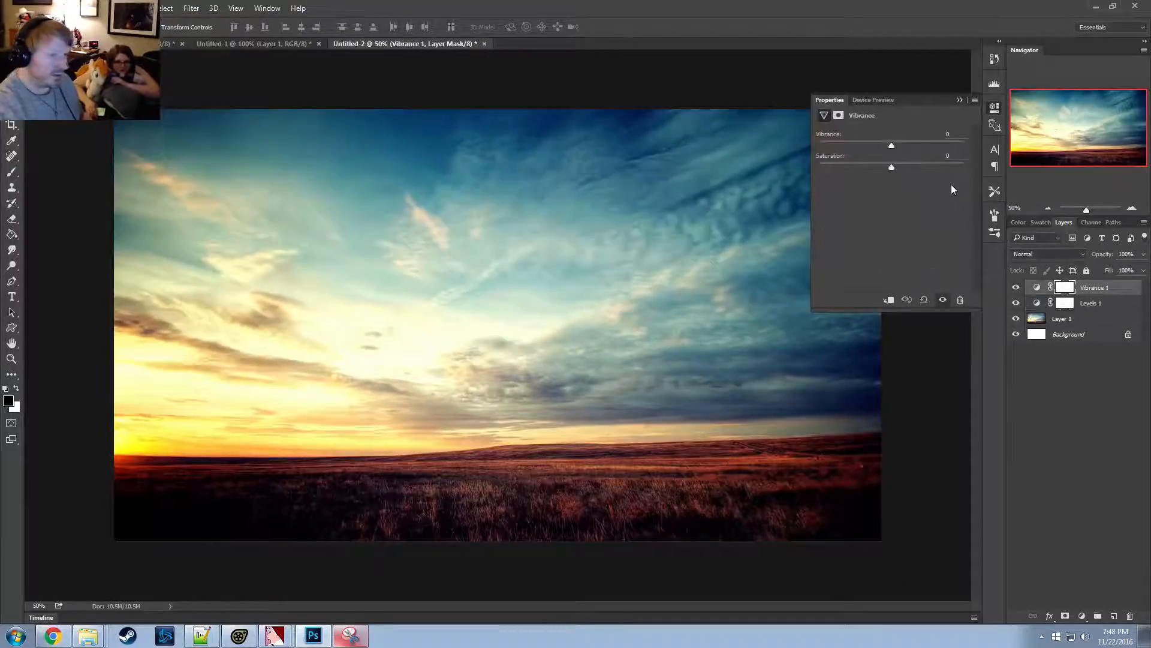
# Try the Vibrance layer's saturation at +100 and reset it to 0
pyautogui.moveTo(891, 145); pyautogui.dragTo(893, 219)
pyautogui.doubleClick(960, 134)
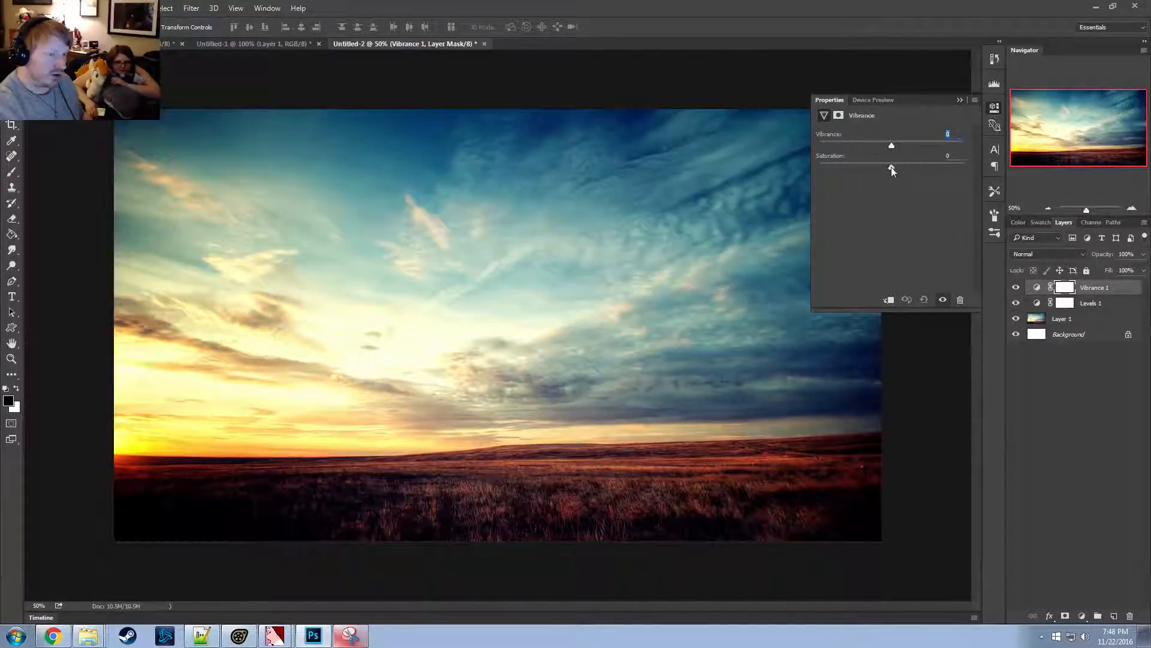
pyautogui.moveTo(891, 167); pyautogui.dragTo(958, 172)
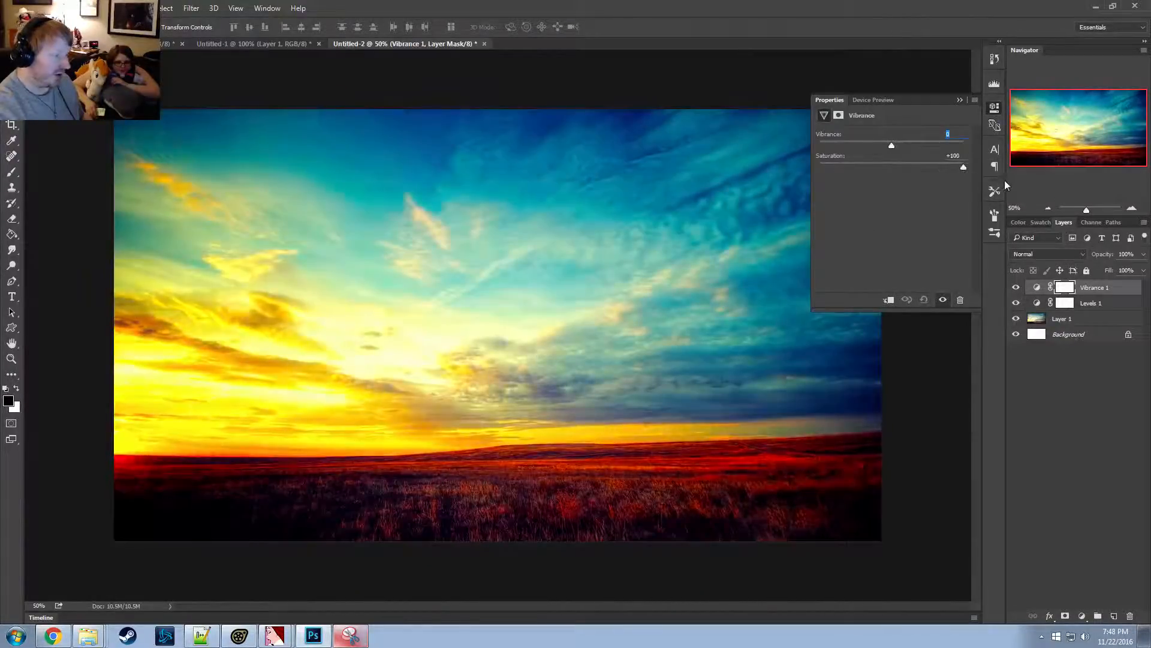
pyautogui.write('0')
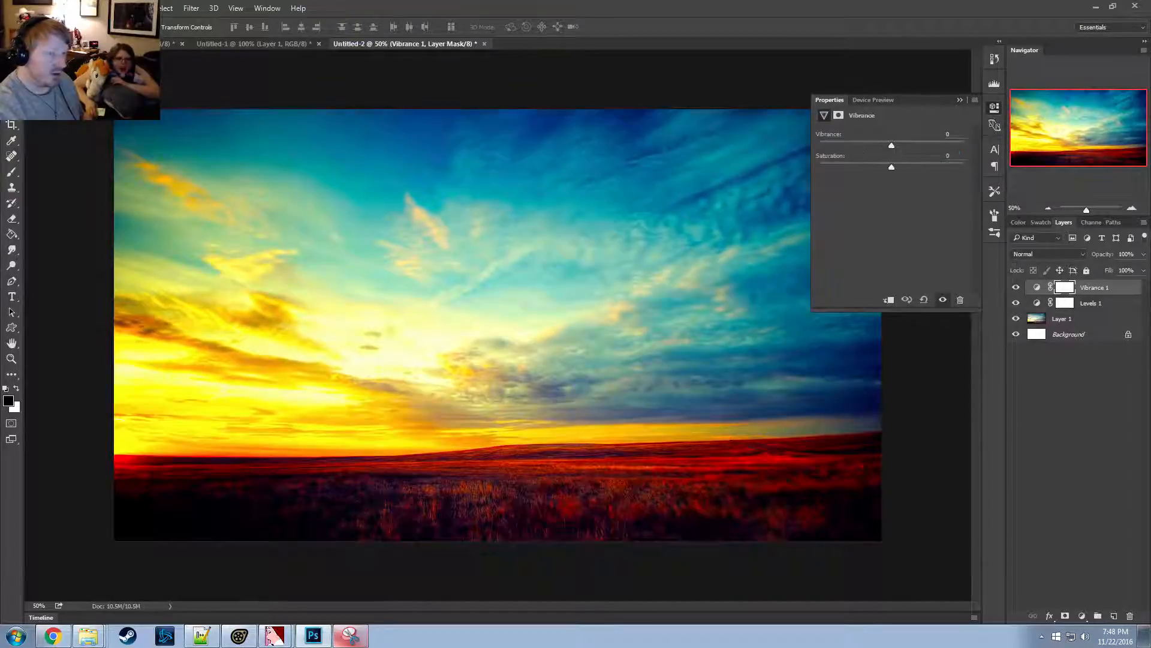
pyautogui.press('Return')
# Set the Vibrance layer's vibrance to +45 and its saturation to about +2, and close its properties
pyautogui.moveTo(891, 146); pyautogui.dragTo(926, 189)
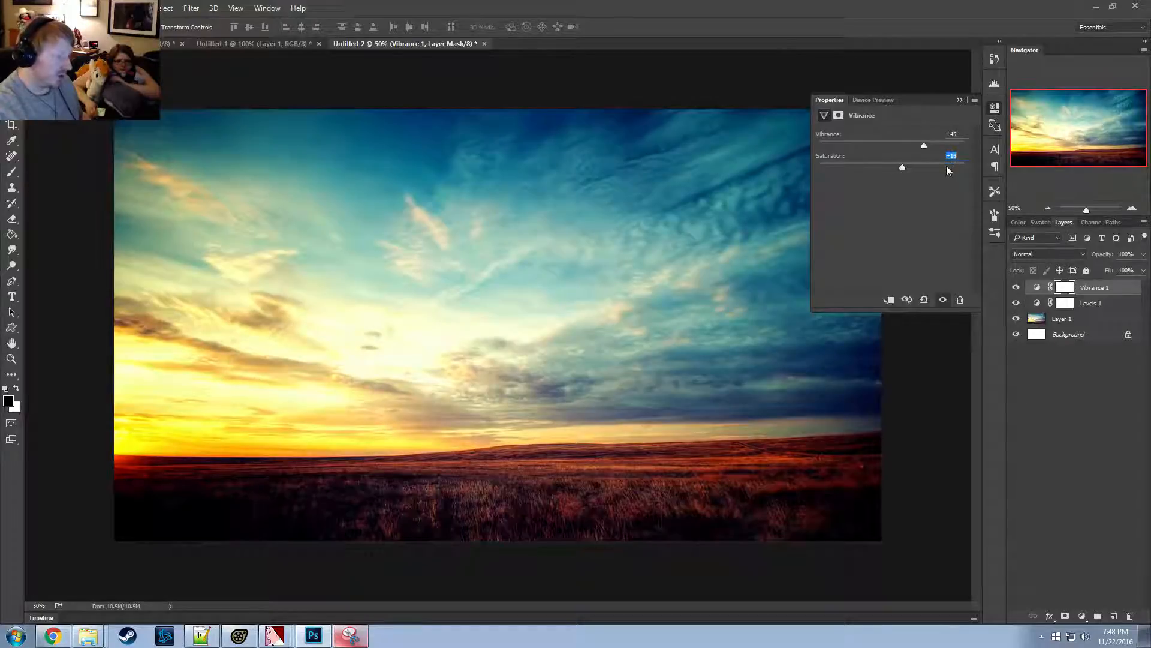
pyautogui.press('Down')
pyautogui.press('Down')
pyautogui.press('Down')
pyautogui.press('Down')
pyautogui.press('Down')
pyautogui.press('Down')
pyautogui.press('Down')
pyautogui.press('Down')
pyautogui.press('Down')
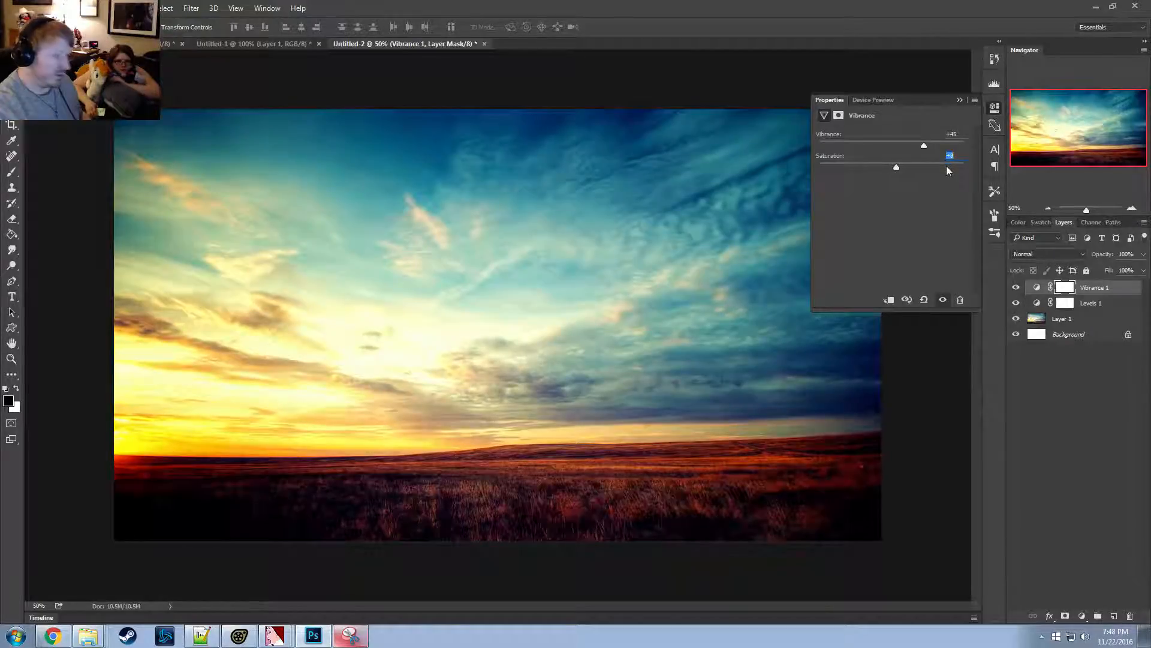
pyautogui.press('Down')
pyautogui.press('Down')
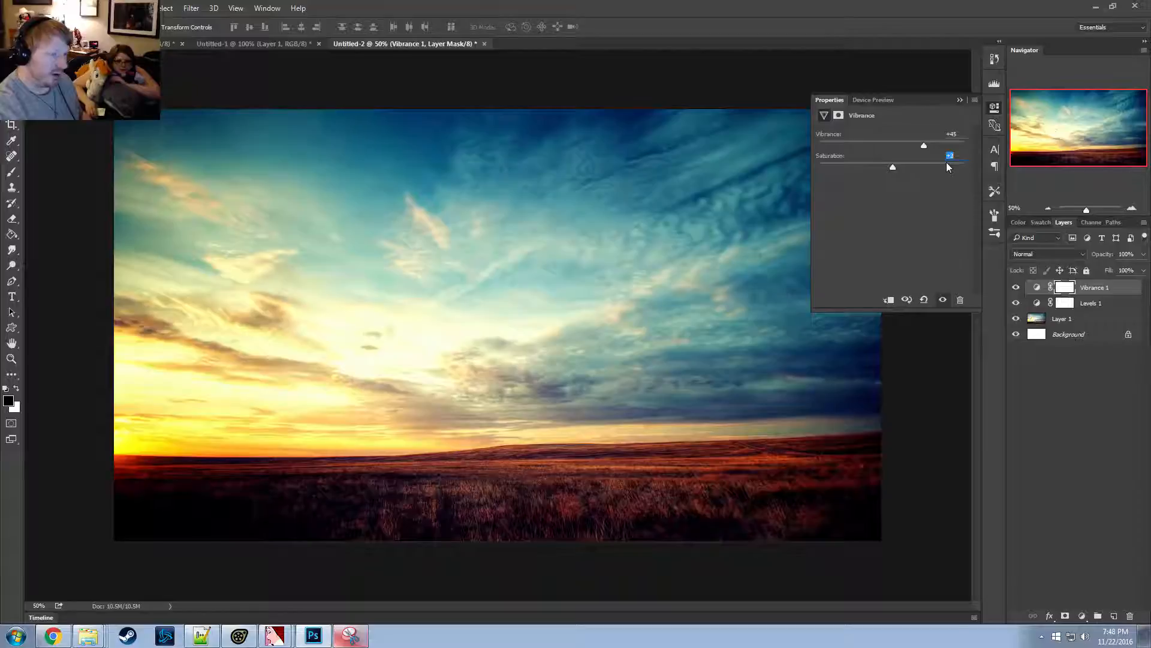
pyautogui.click(960, 100)
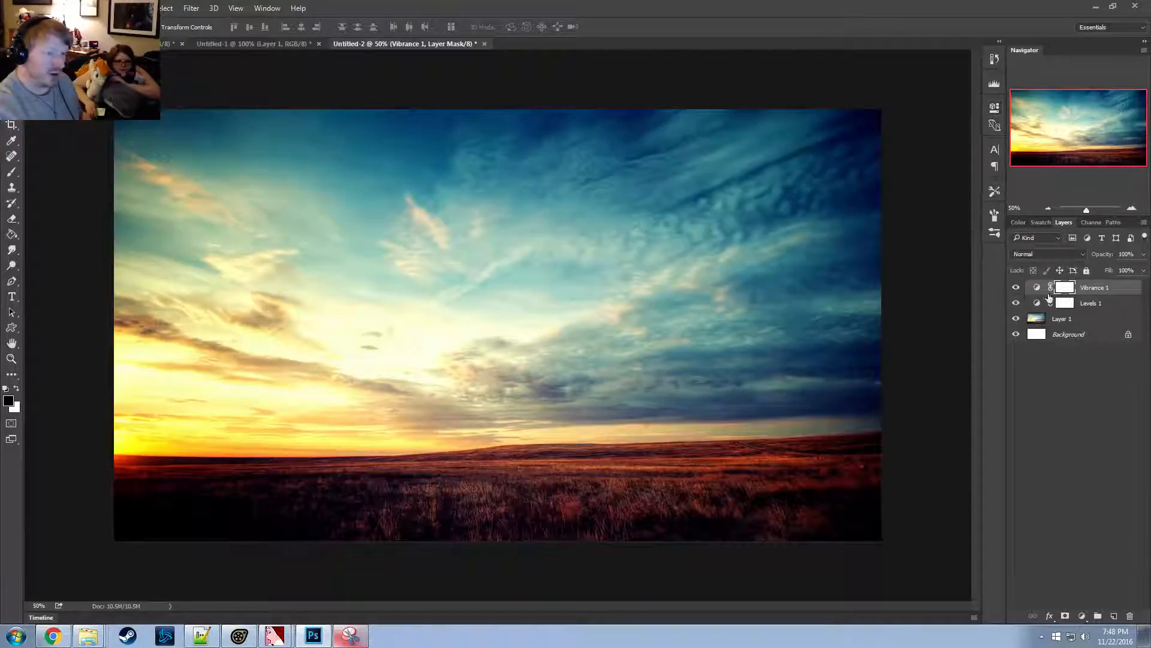
# Compare the sunset picture with and without the Levels and Vibrance adjustments by toggling their visibility
pyautogui.click(1016, 304)
pyautogui.click(1016, 288)
pyautogui.moveTo(1017, 291); pyautogui.dragTo(1016, 309)
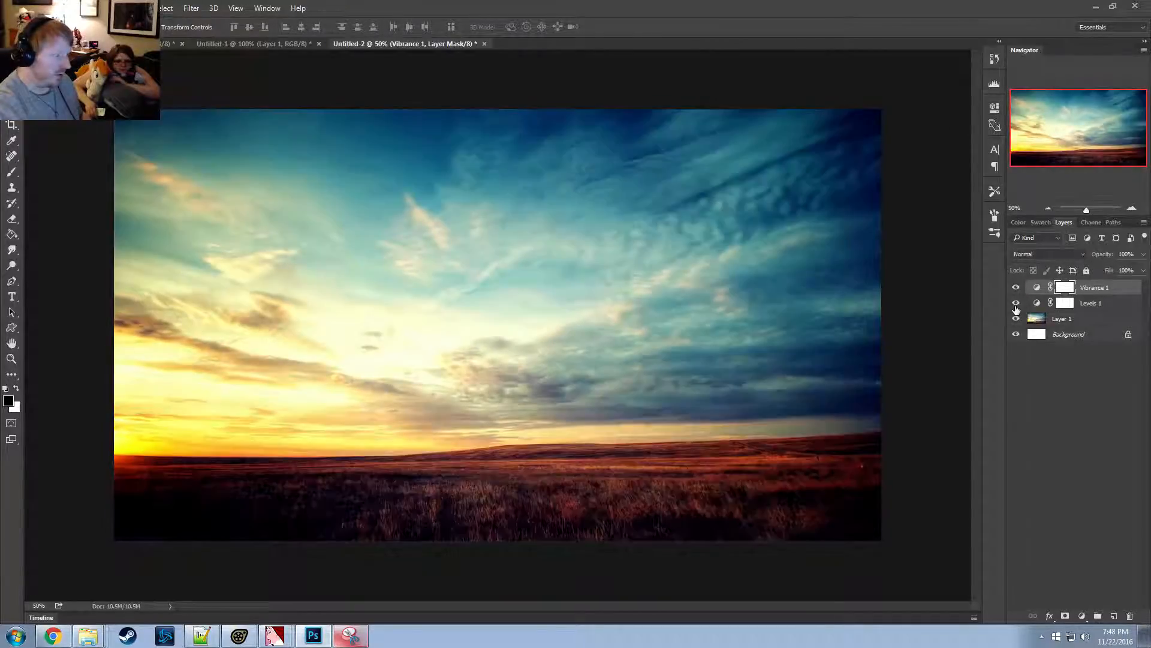
pyautogui.click(1016, 303)
pyautogui.click(1016, 303)
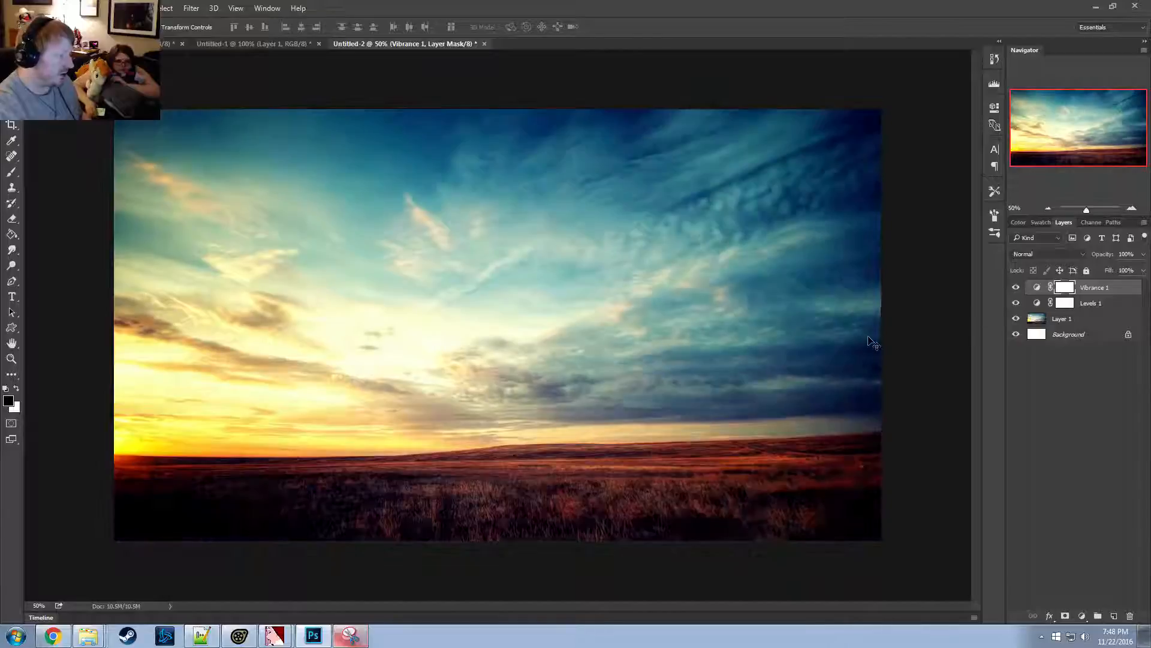
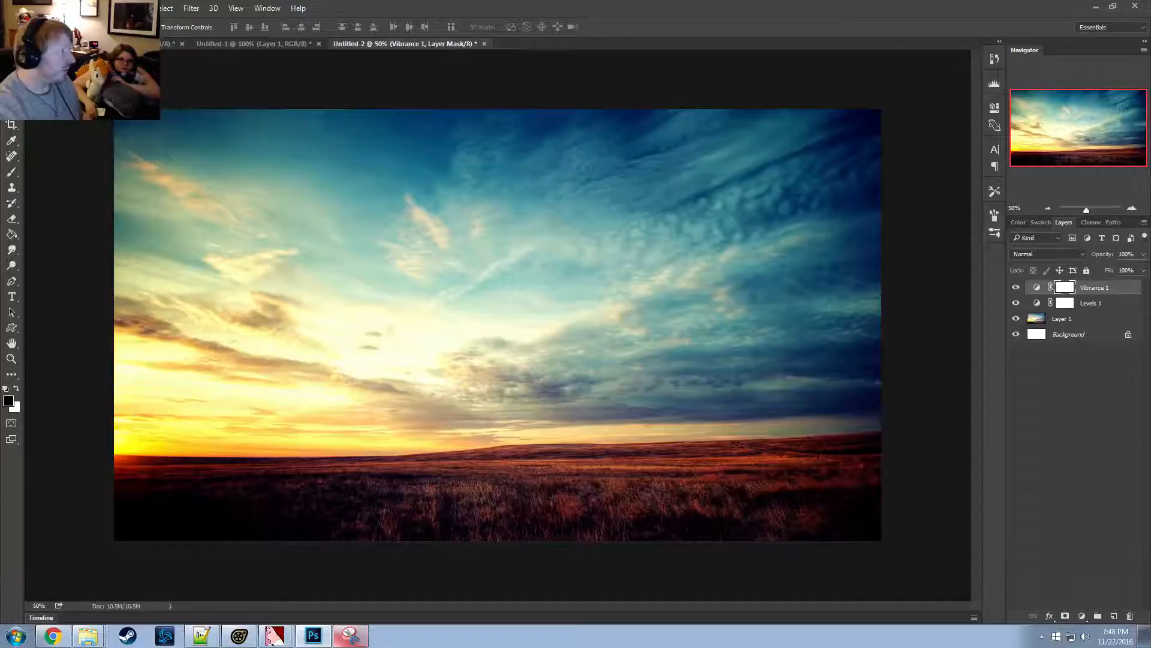
# Switch to Windows Explorer and open the narry folder under SourceFilmmaker's game\workshop\materials
pyautogui.click(31, 8)
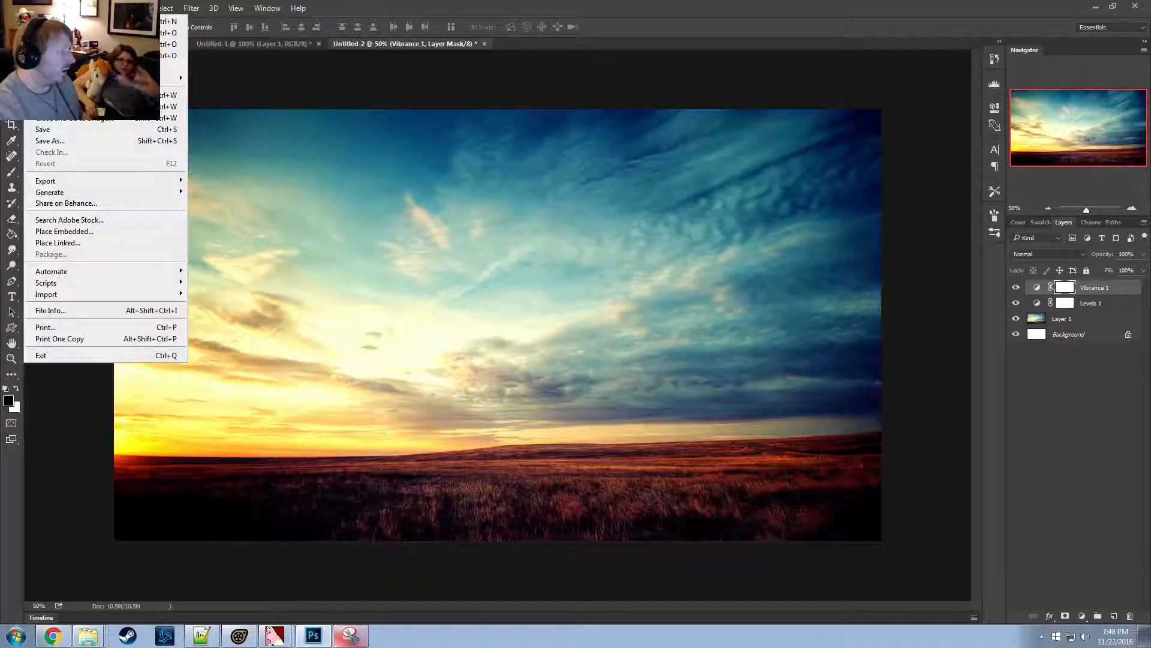
pyautogui.click(88, 636)
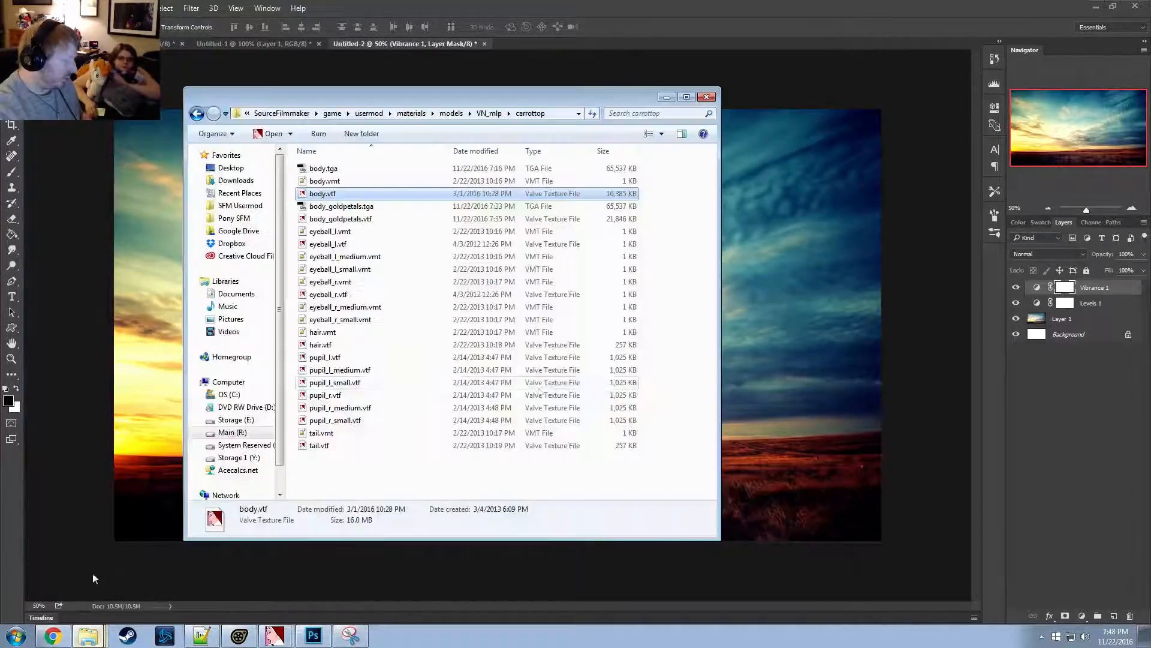
pyautogui.click(334, 118)
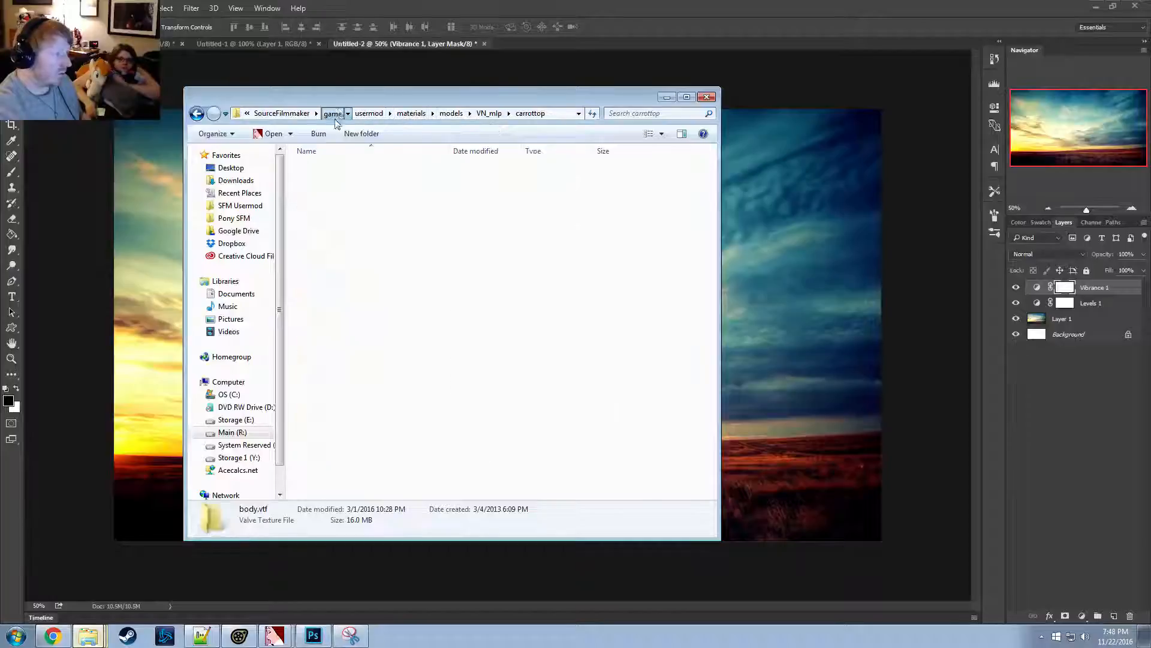
pyautogui.click(339, 365)
pyautogui.scroll(-9, 345, 384)
pyautogui.scroll(4, 342, 336)
pyautogui.click(334, 317)
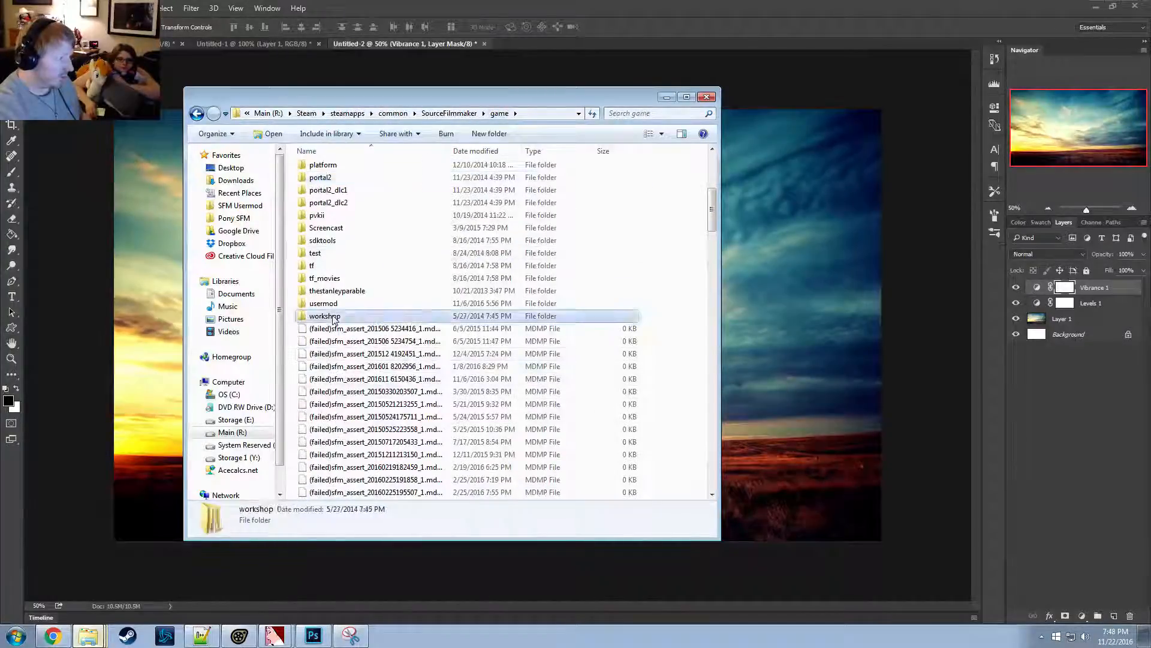
pyautogui.doubleClick(334, 317)
pyautogui.doubleClick(324, 193)
pyautogui.scroll(-9, 363, 413)
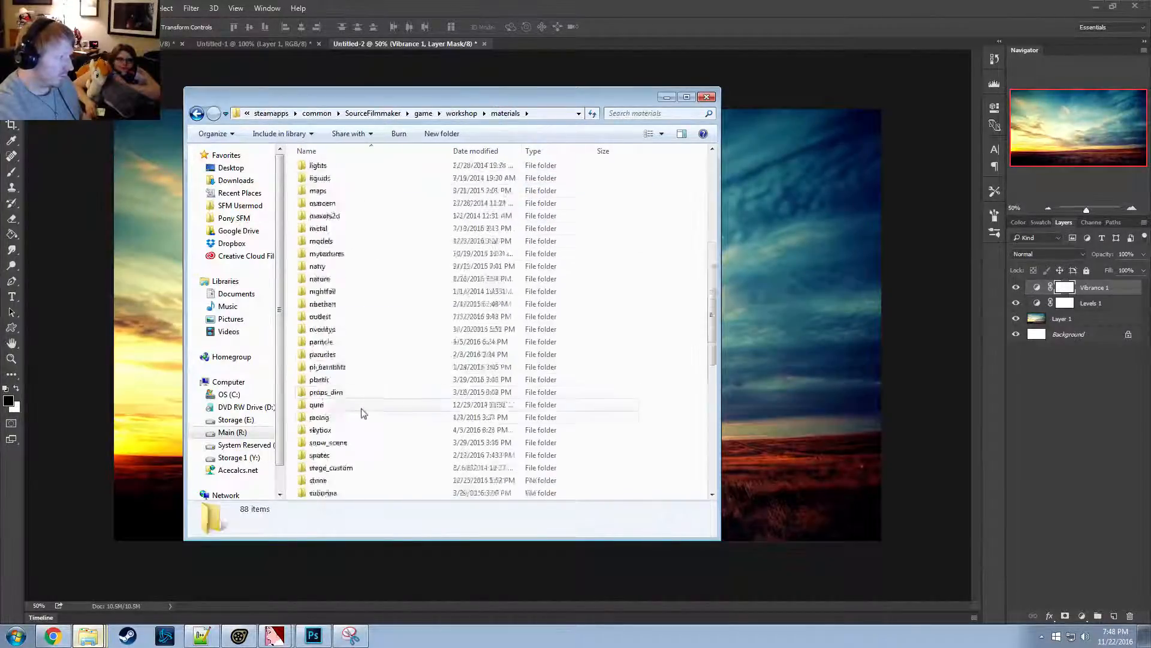
pyautogui.scroll(-3, 360, 415)
pyautogui.scroll(4, 357, 420)
pyautogui.doubleClick(321, 271)
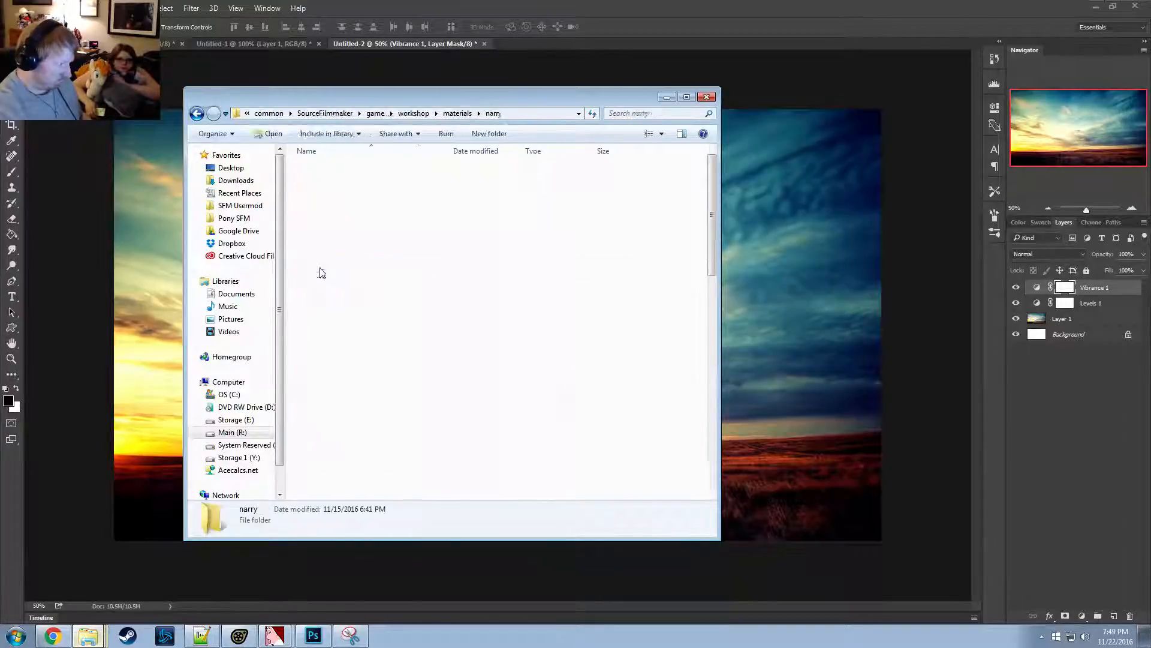
# Find sky1_cloudy.tga among the sky textures and open it in Photoshop
pyautogui.scroll(-10, 380, 360)
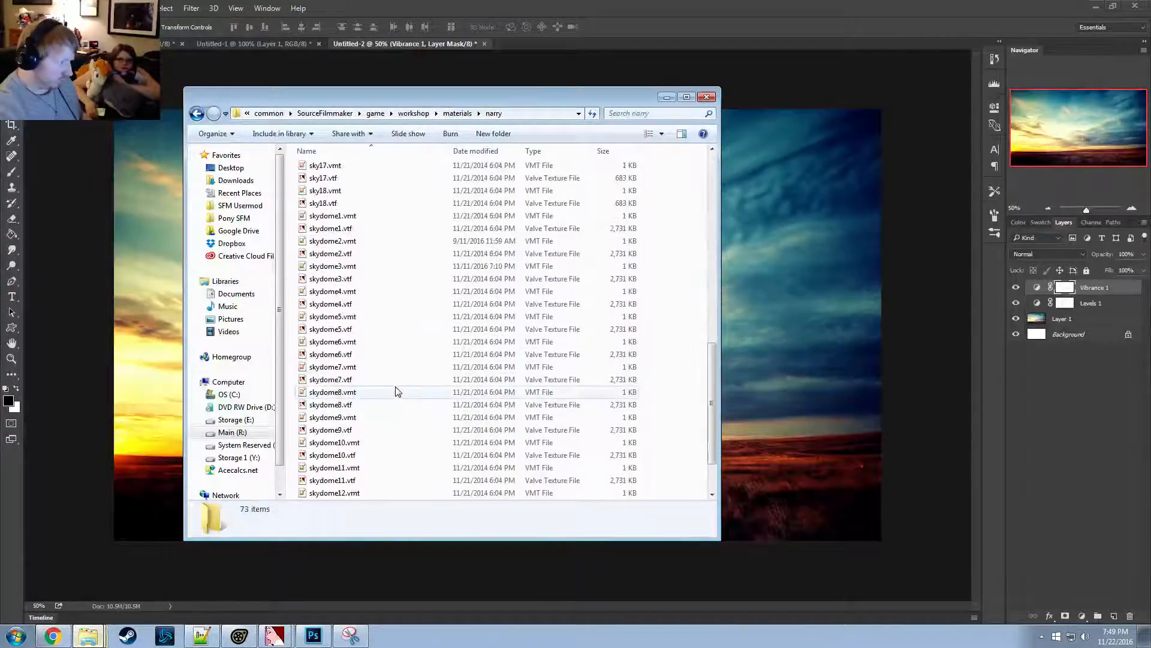
pyautogui.scroll(12, 393, 383)
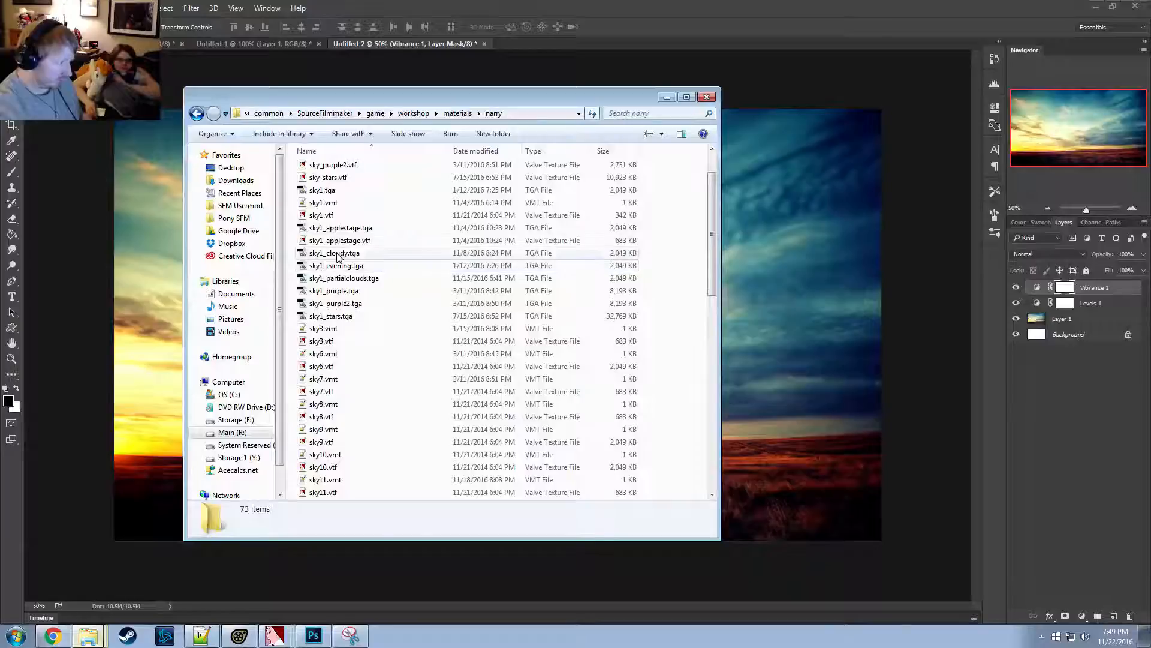
pyautogui.doubleClick(338, 254)
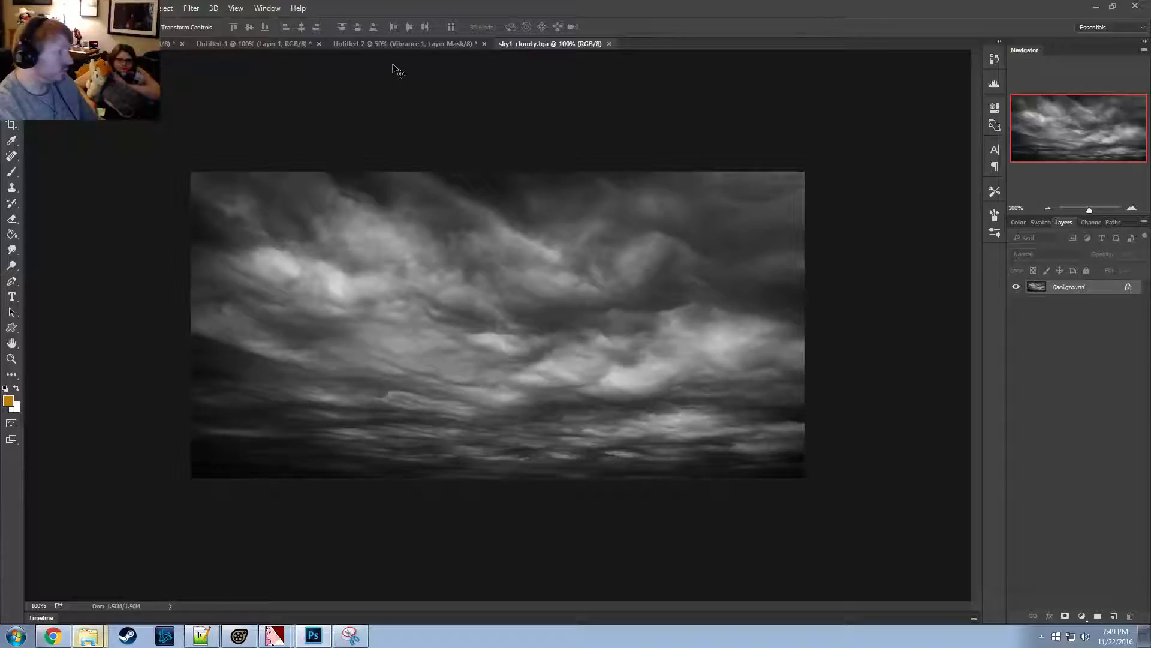
# Merge the sunset layer with its Levels and Vibrance adjustments in the Untitled-2 document
pyautogui.click(401, 44)
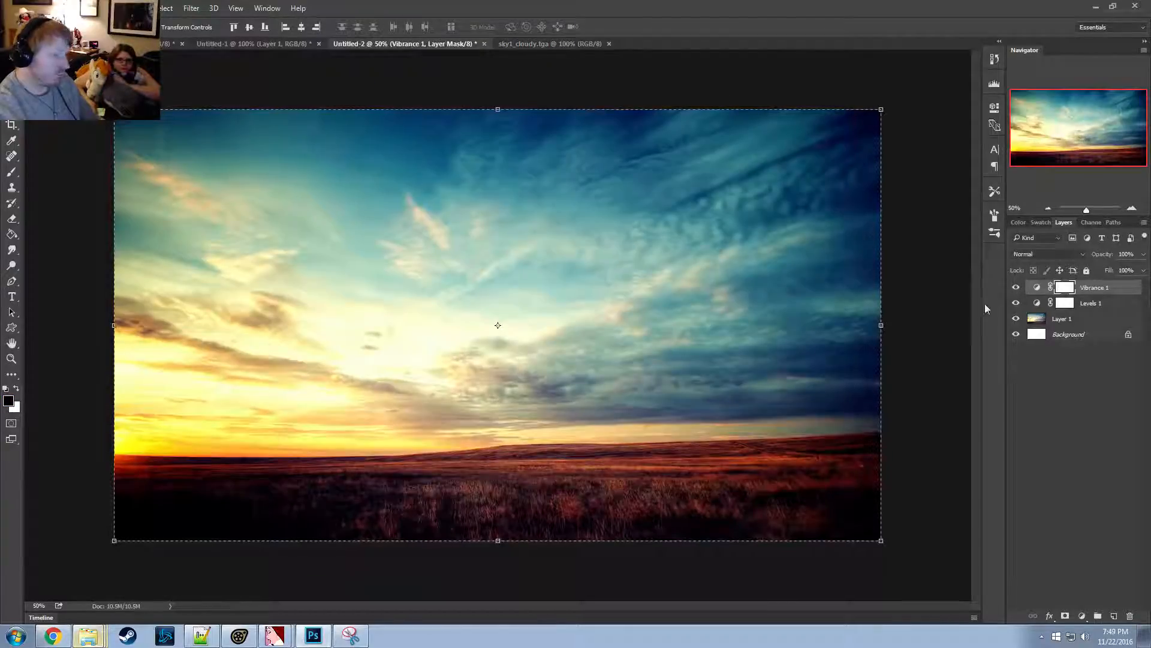
pyautogui.keyDown('shift'); pyautogui.click(1083, 323); pyautogui.keyUp('shift')
pyautogui.rightClick(1083, 323)
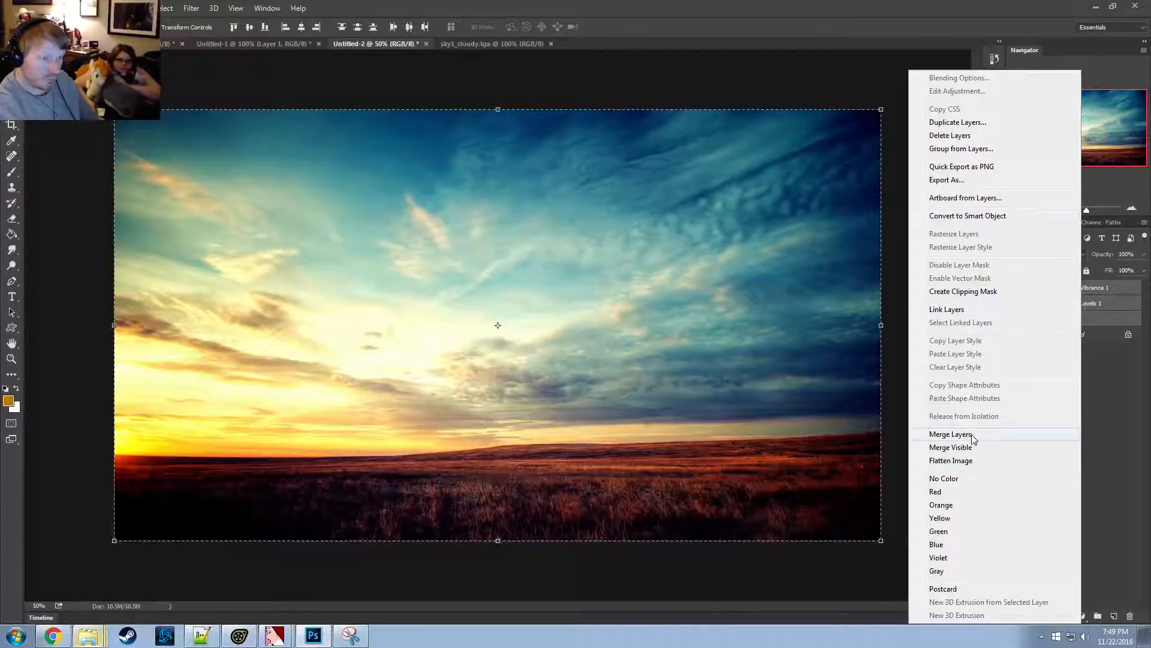
pyautogui.click(954, 434)
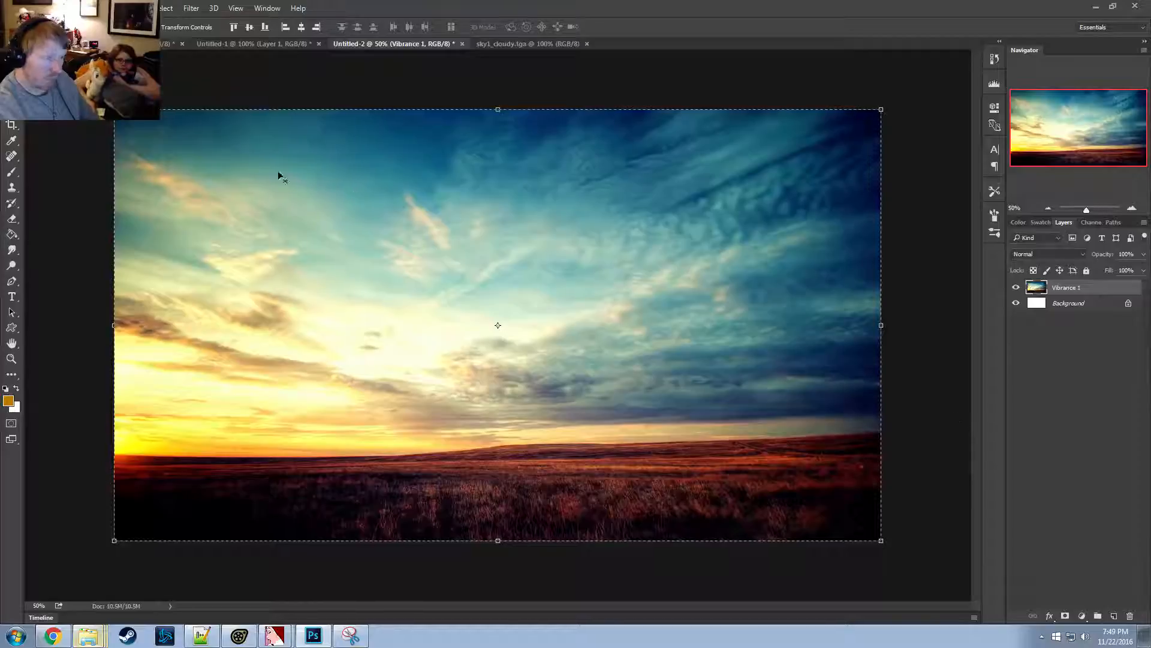
# Paste the merged sunset picture into sky1_cloudy.tga as a new layer, undoing a try at reverting the file
pyautogui.click(532, 44)
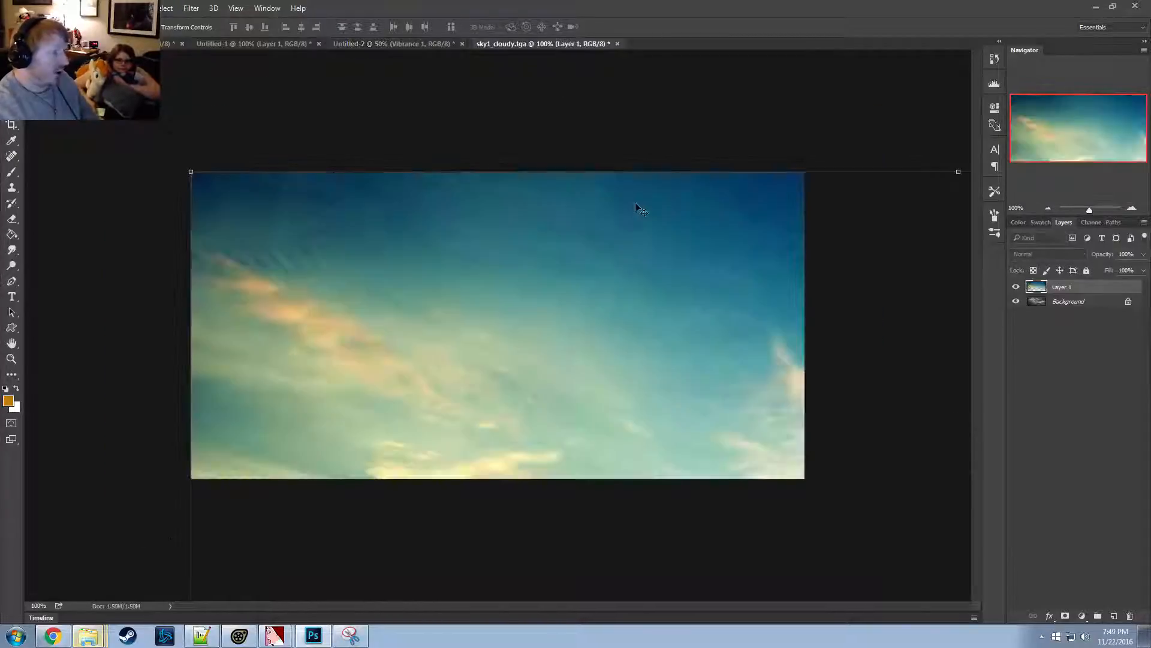
pyautogui.keyDown('alt'); pyautogui.scroll(-2, 702, 313); pyautogui.keyUp('alt')
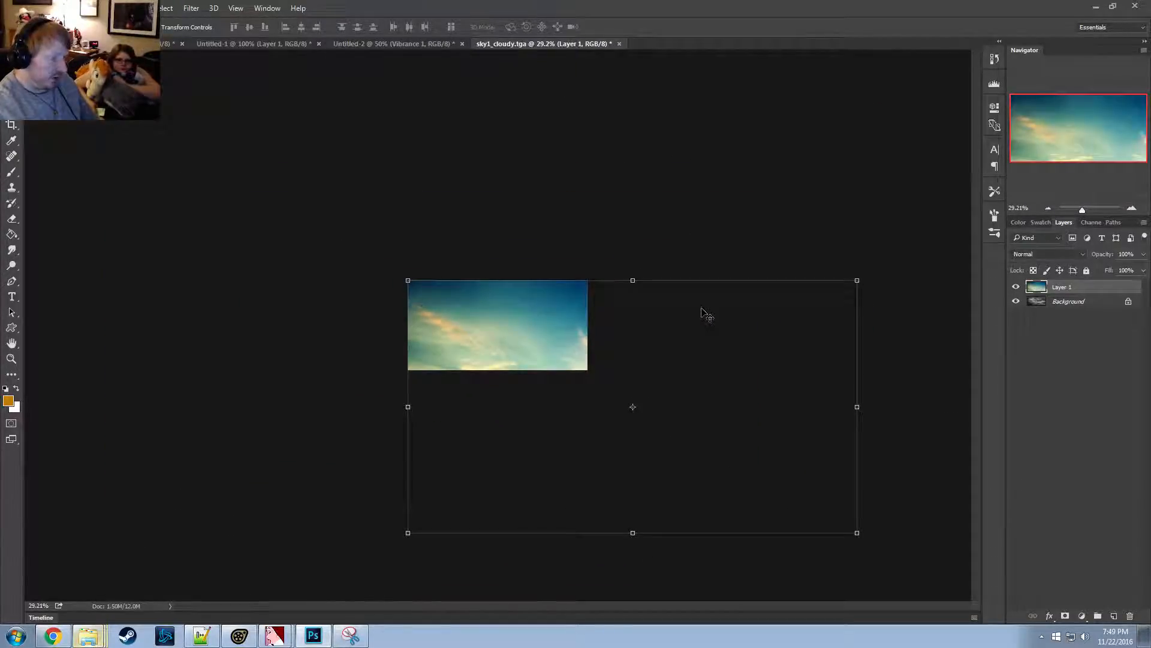
pyautogui.press('F12')
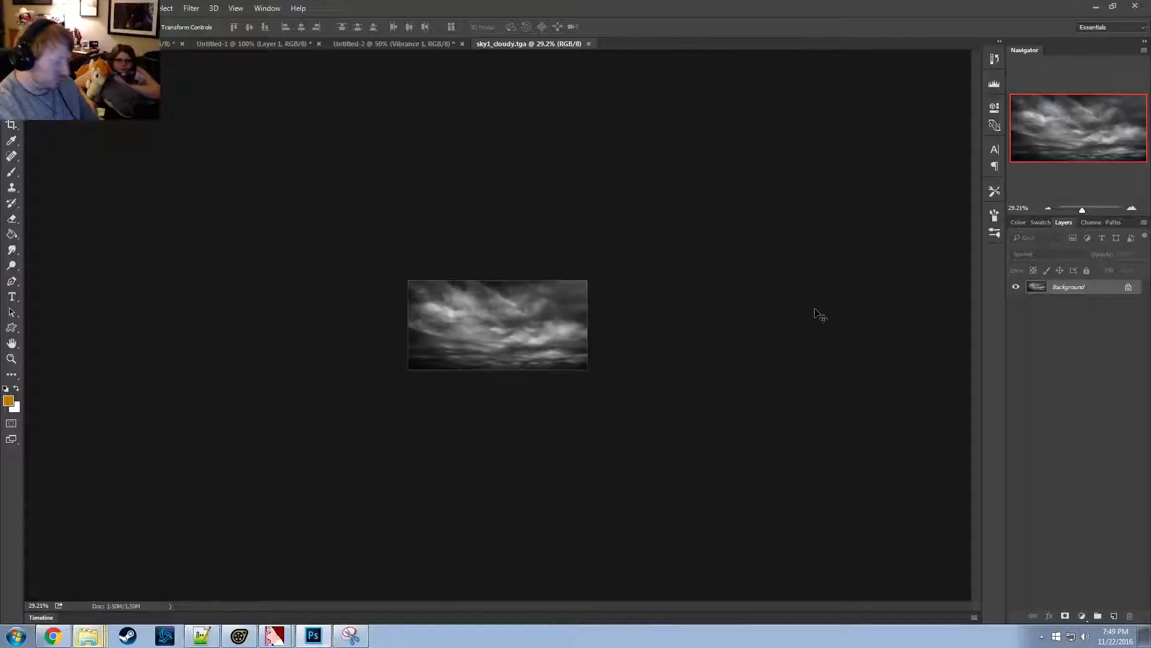
pyautogui.hotkey('ctrl', 'z')
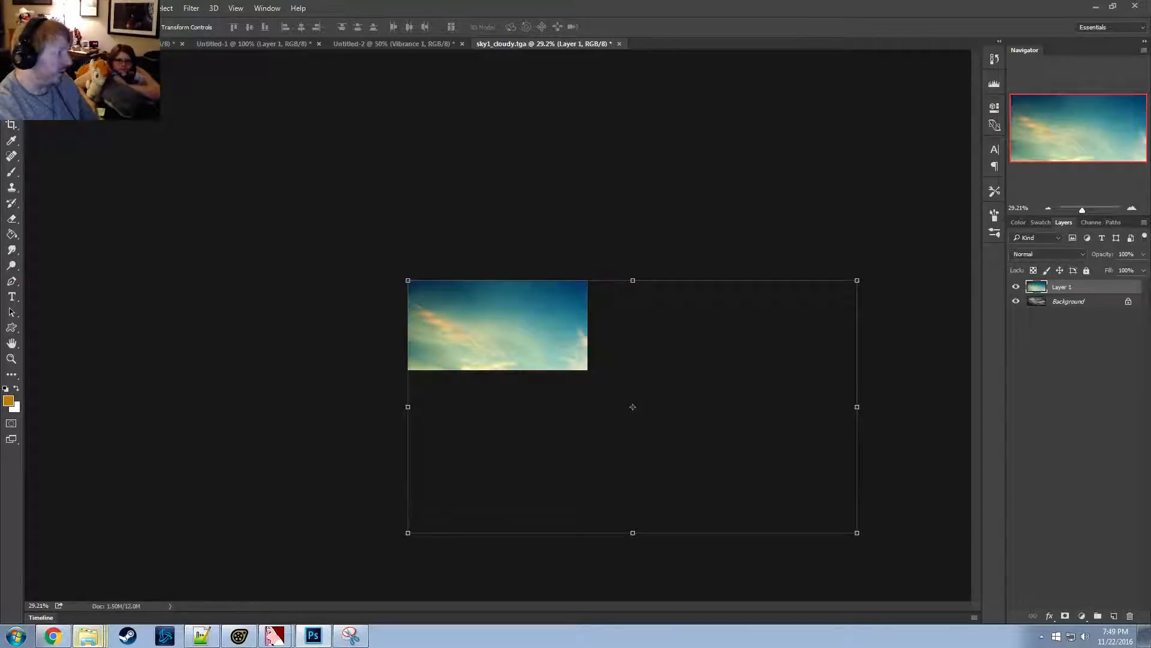
pyautogui.click(79, 8)
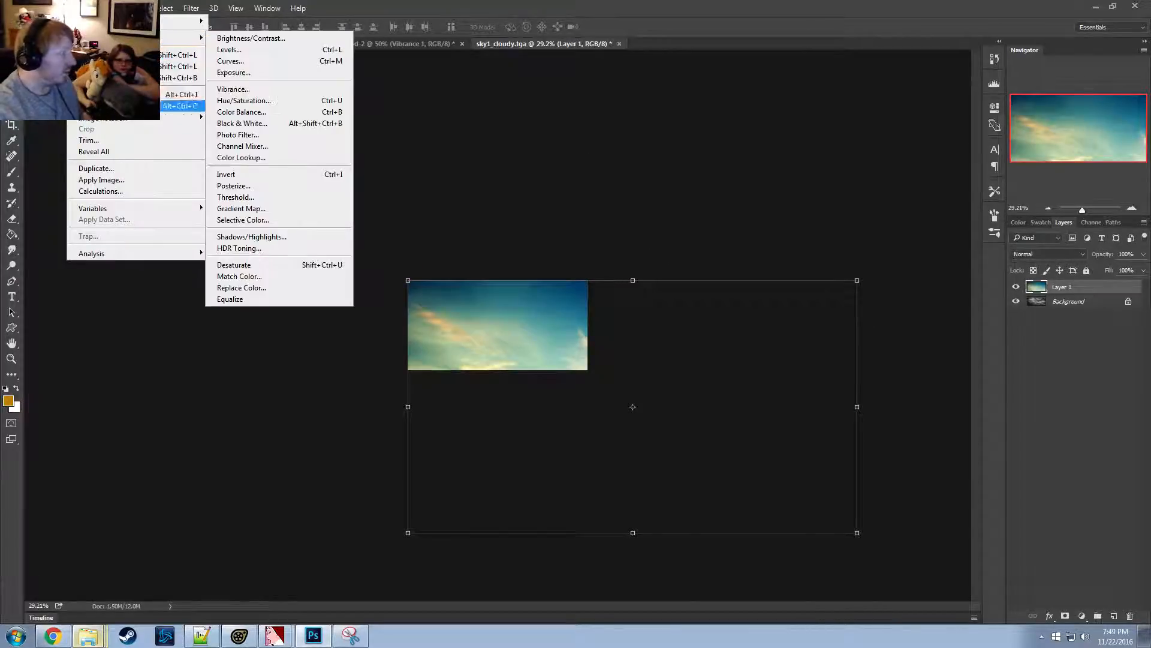
pyautogui.click(120, 94)
pyautogui.click(713, 313)
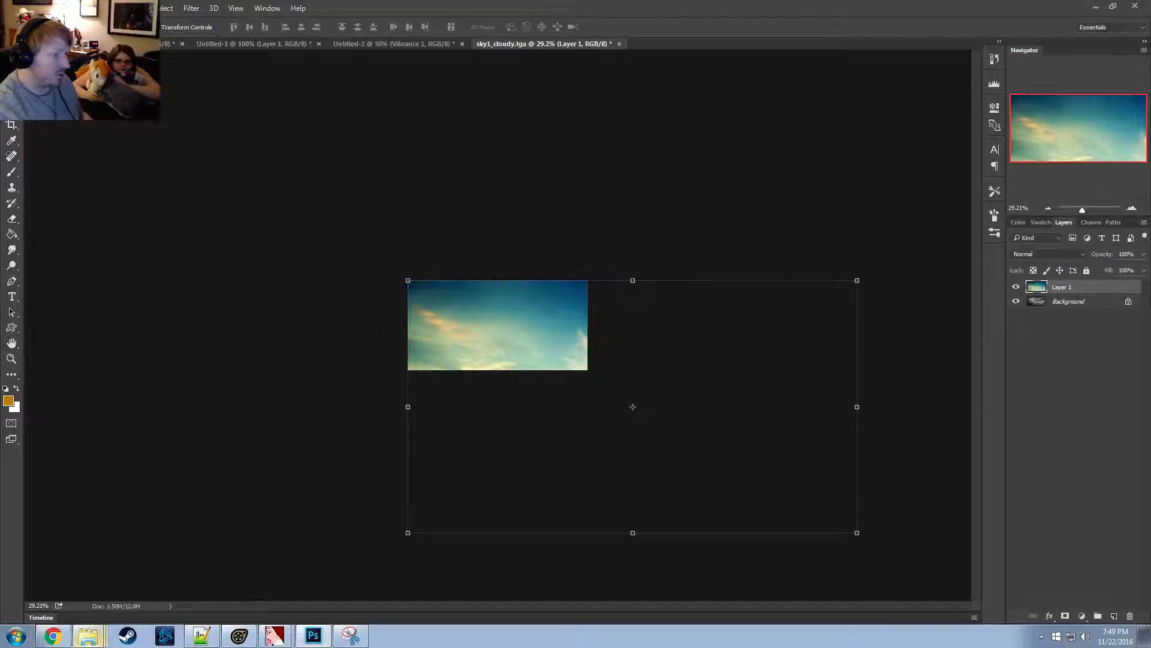
# Enlarge the sky1_cloudy.tga canvas to 2048 × 1024 pixels and align the sunset layer with its upper-left corner
pyautogui.click(79, 9)
pyautogui.click(120, 106)
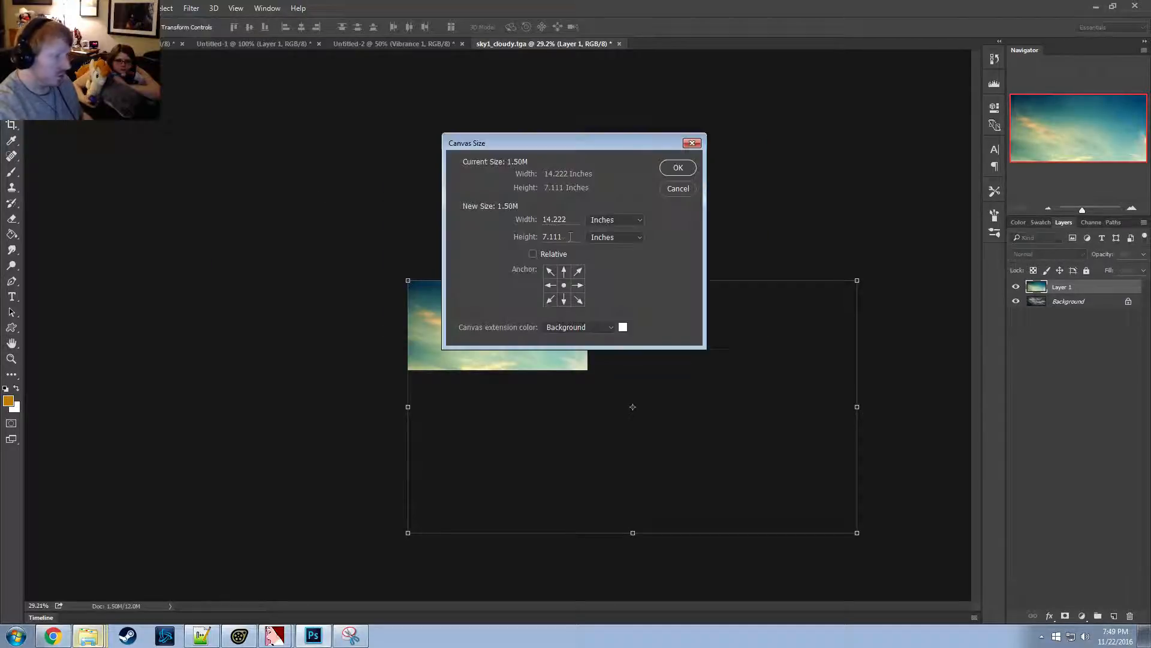
pyautogui.click(615, 237)
pyautogui.click(606, 230)
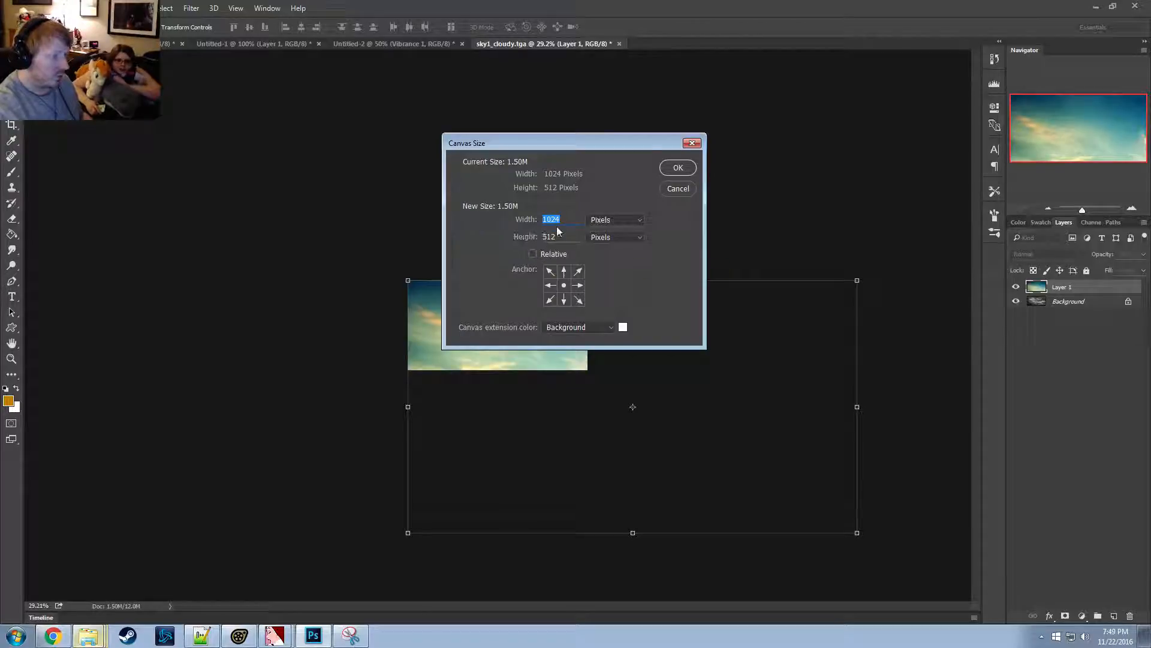
pyautogui.write('20')
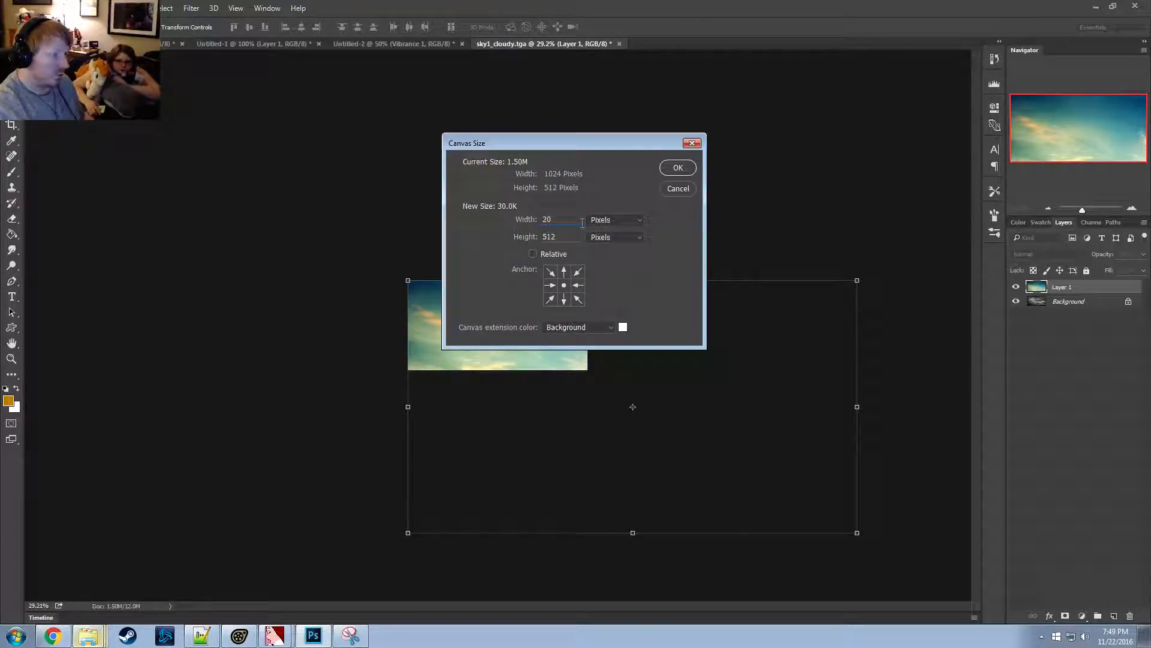
pyautogui.write('48')
pyautogui.press('Tab')
pyautogui.write('1028')
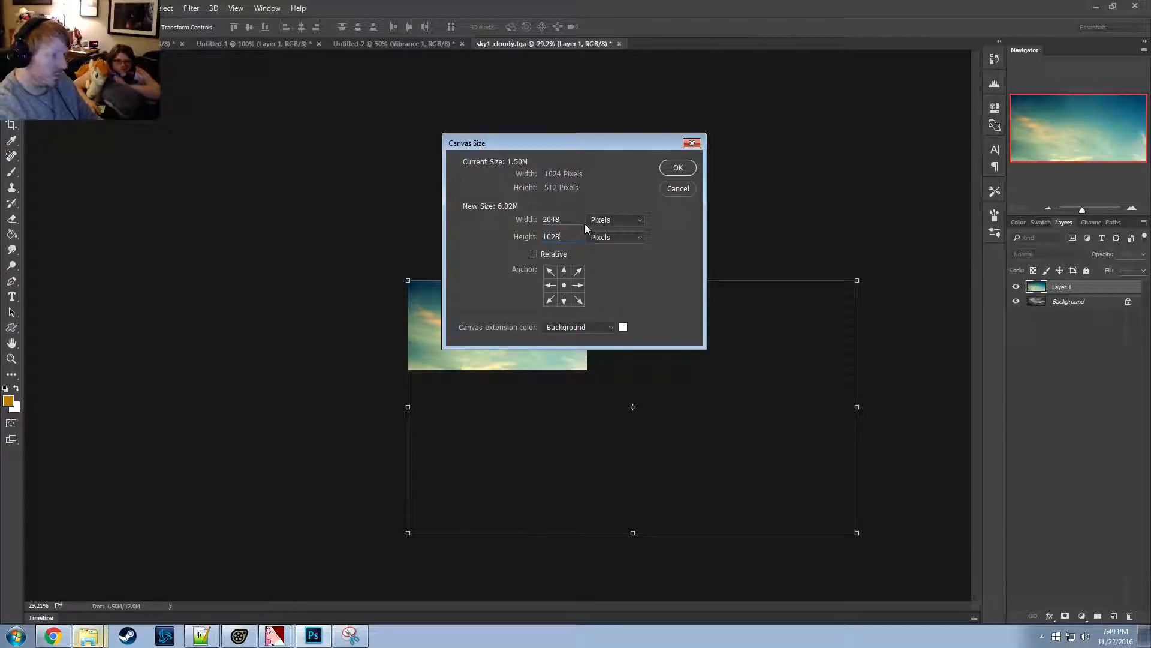
pyautogui.press('BackSpace')
pyautogui.write('4')
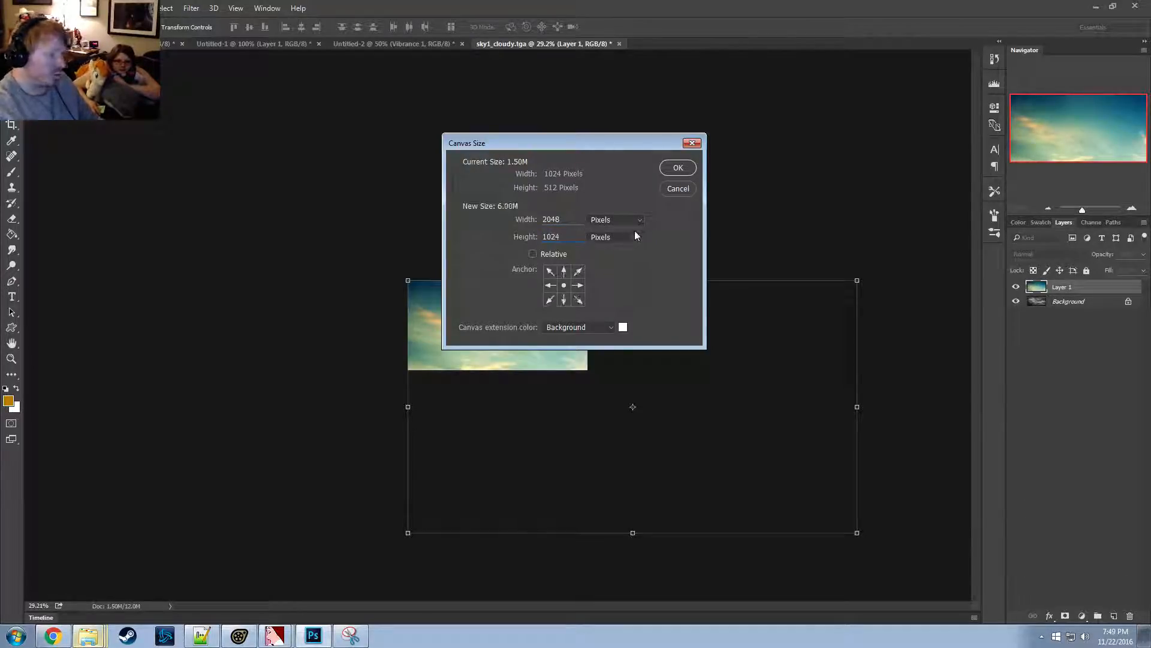
pyautogui.click(674, 170)
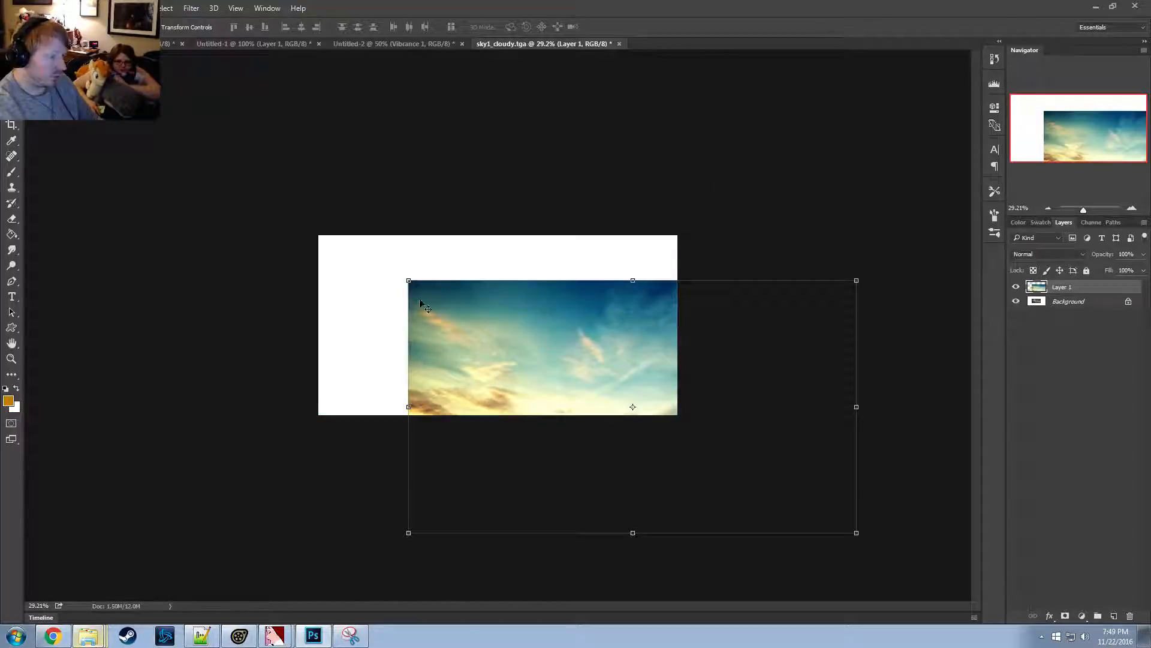
pyautogui.moveTo(560, 356); pyautogui.dragTo(485, 305)
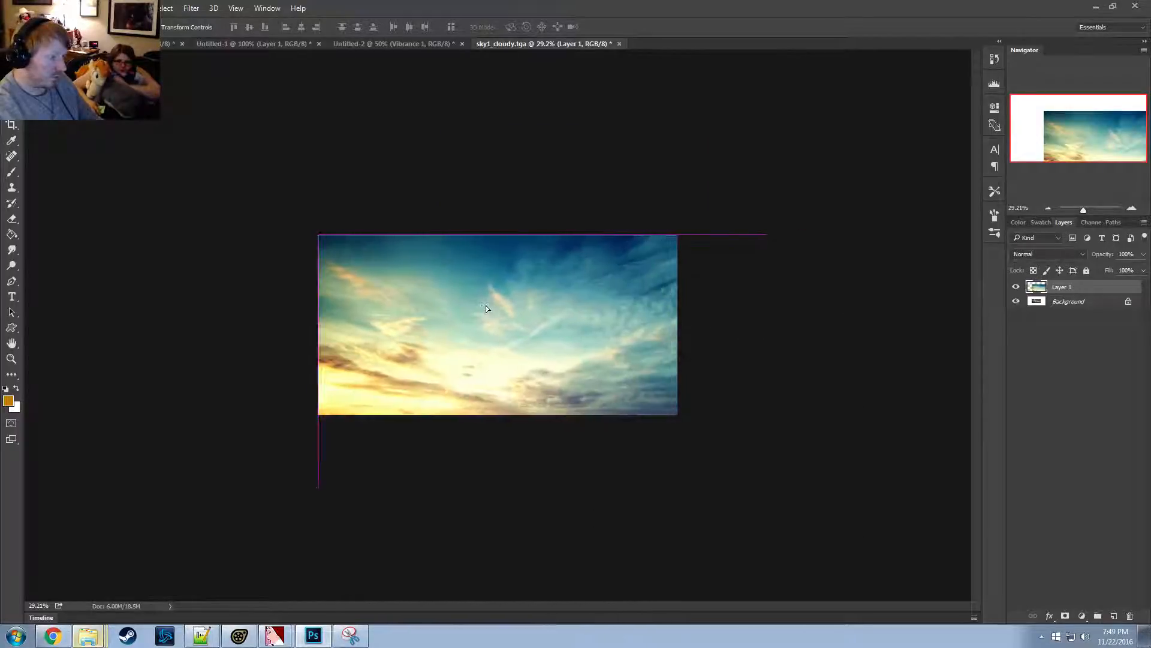
pyautogui.hotkey('ctrl', 't')
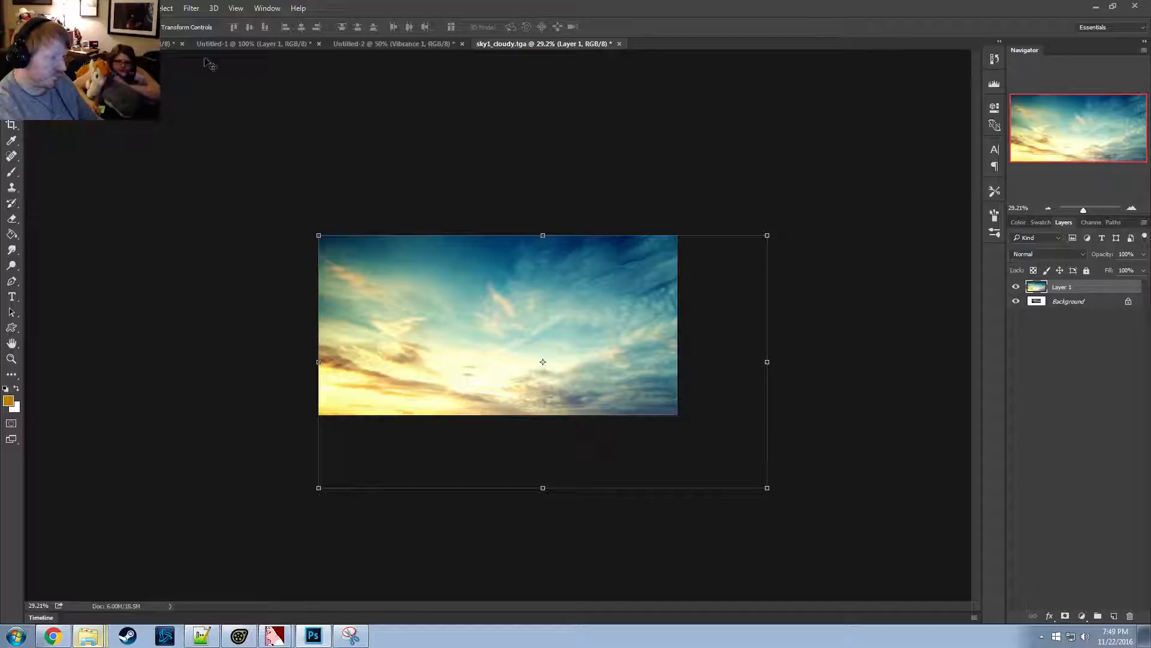
pyautogui.click(78, 8)
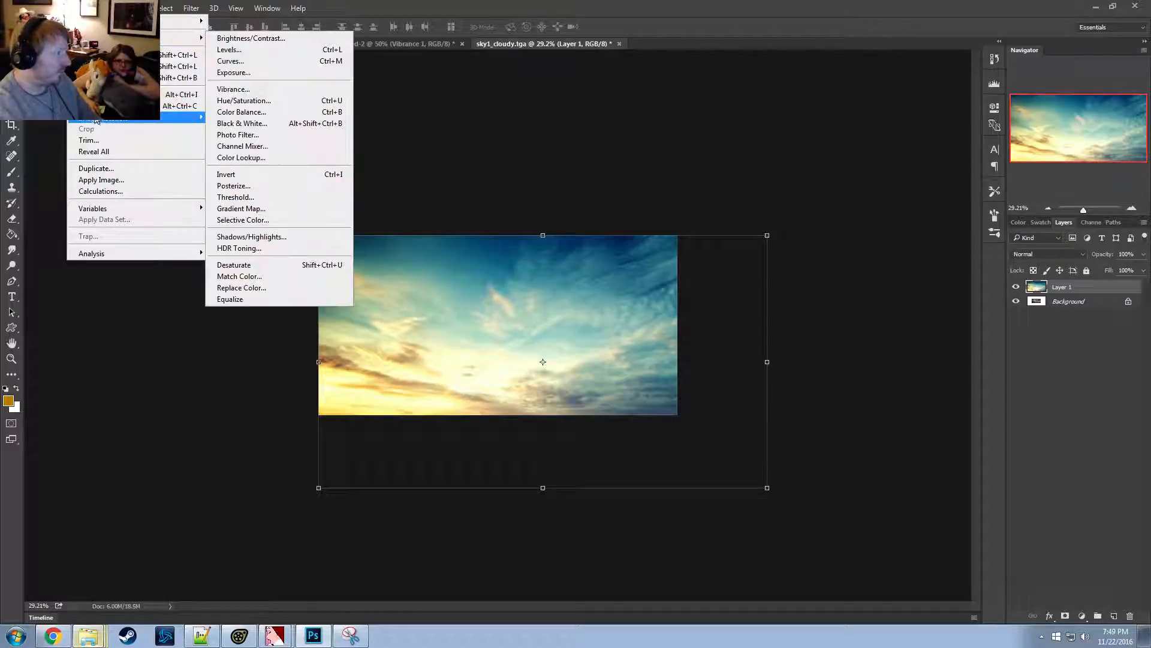
pyautogui.click(120, 106)
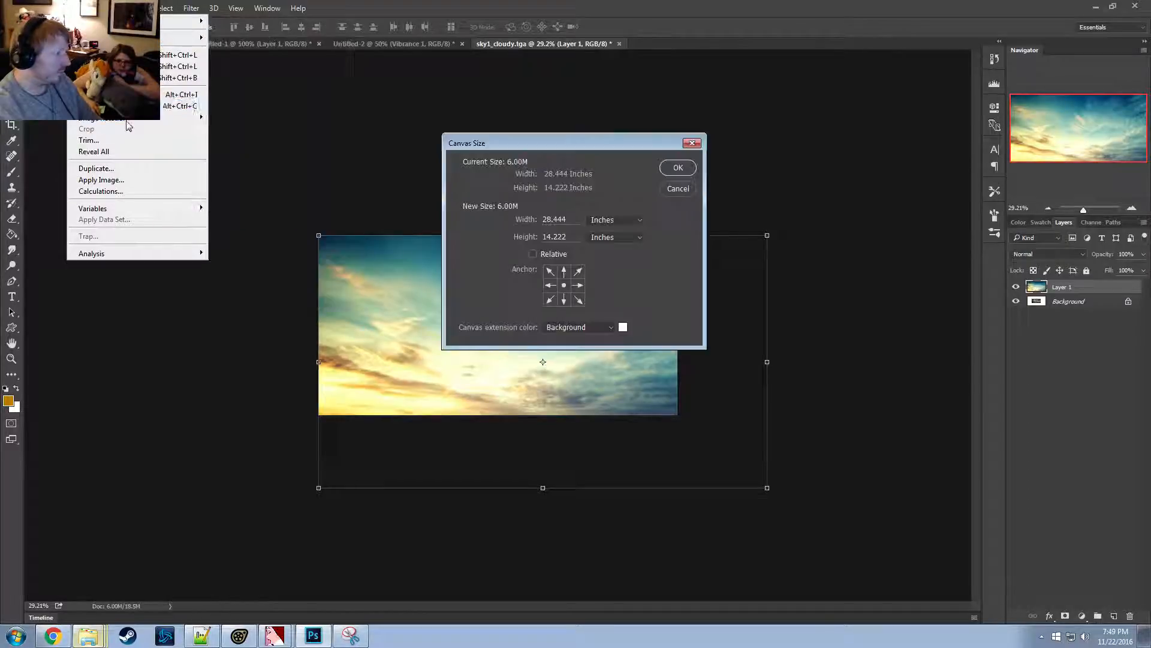
pyautogui.click(532, 254)
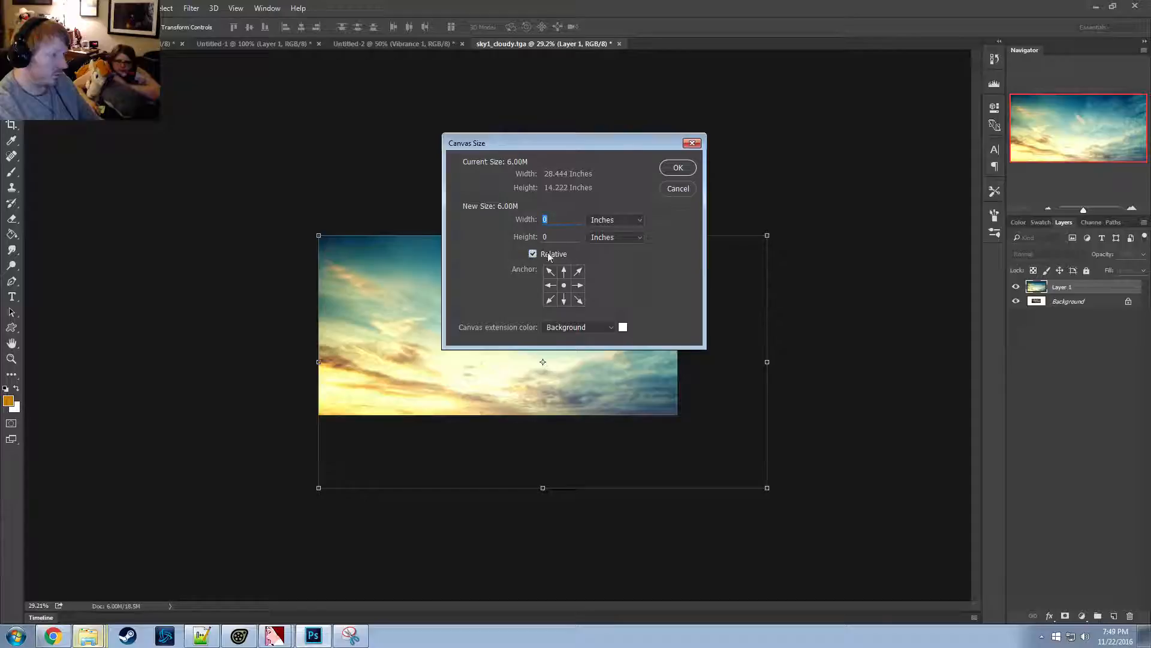
pyautogui.click(547, 256)
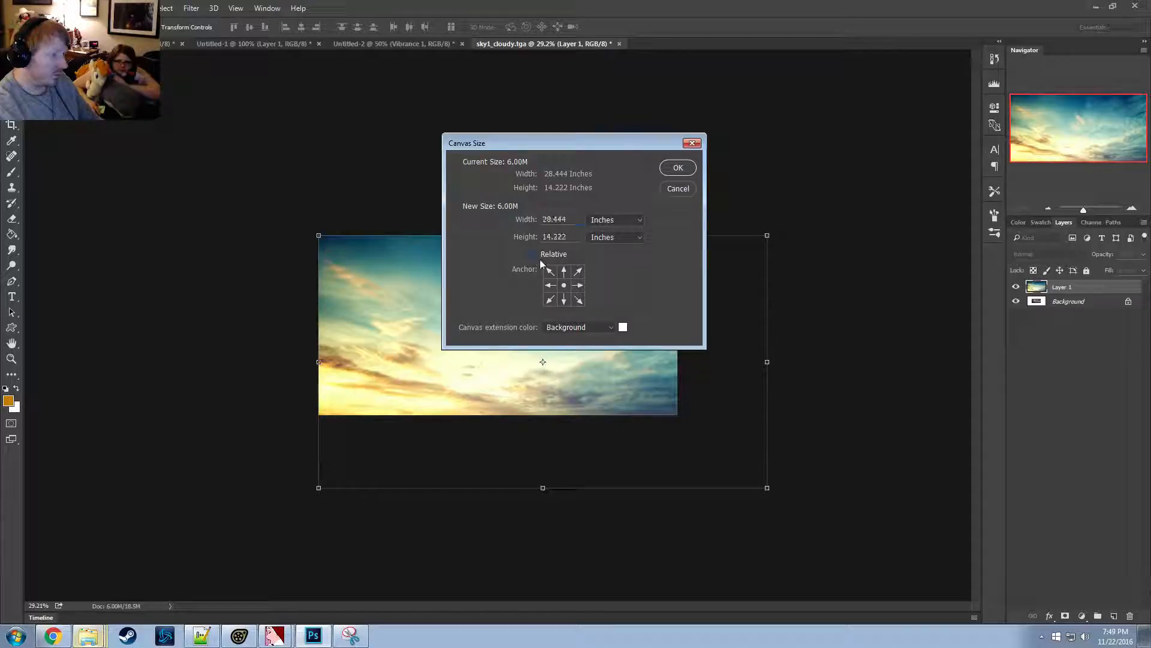
pyautogui.click(680, 192)
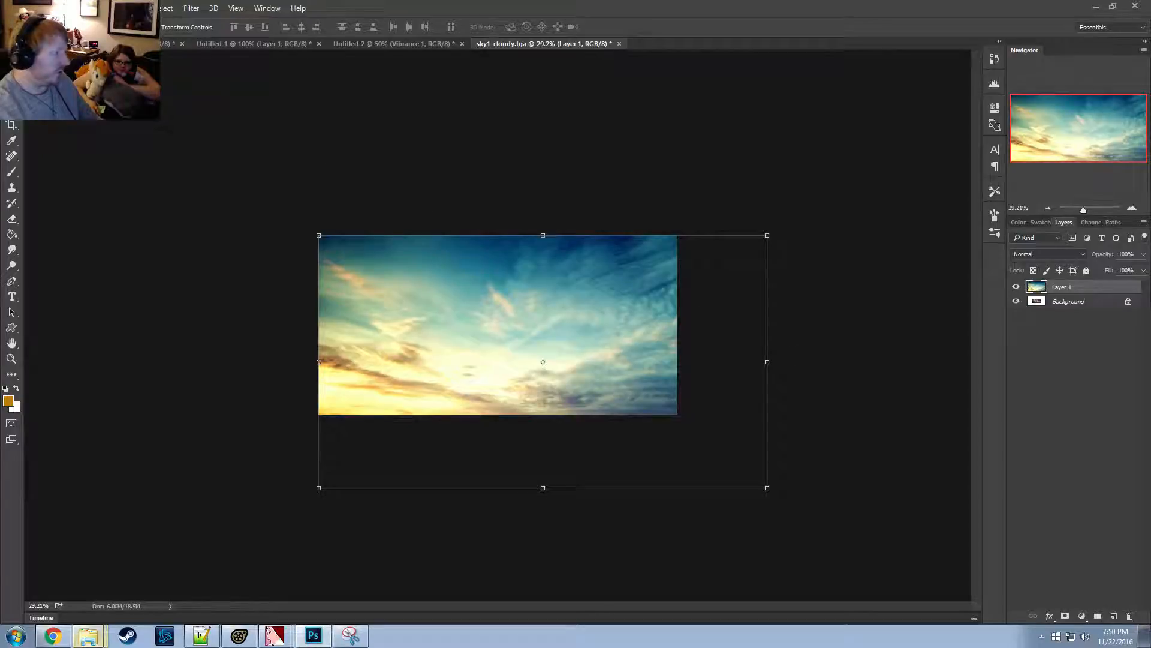
# Check which proportional width matches a height of 1440 pixels in the image size settings, without applying the change
pyautogui.click(78, 9)
pyautogui.moveTo(102, 38)
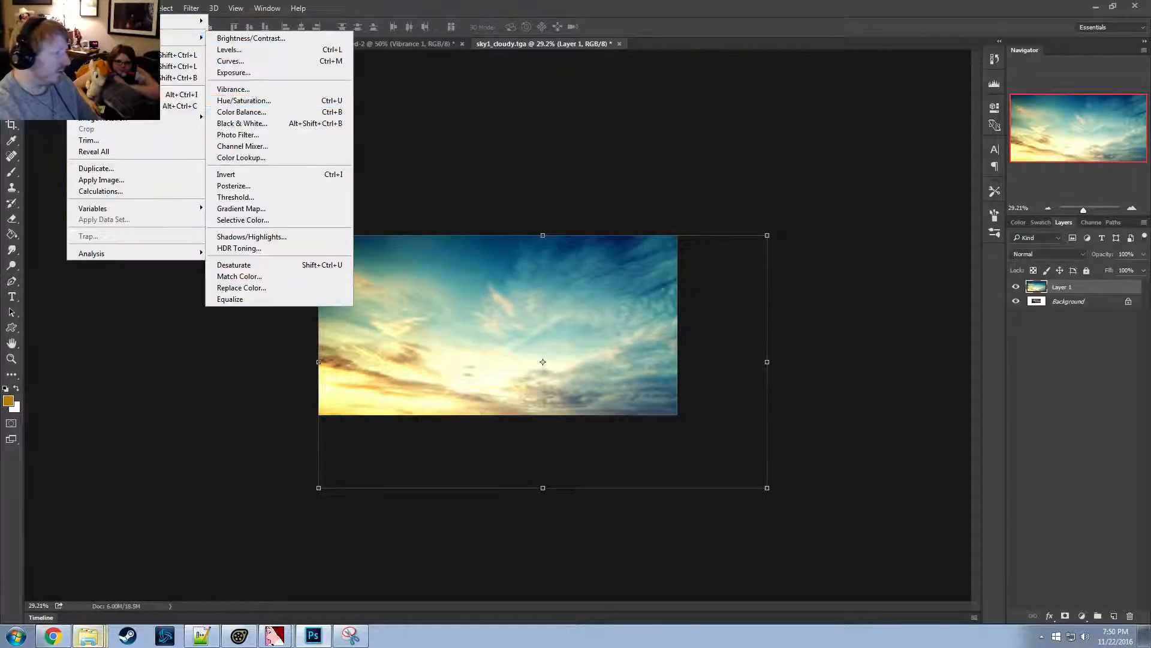
pyautogui.click(79, 9)
pyautogui.click(79, 9)
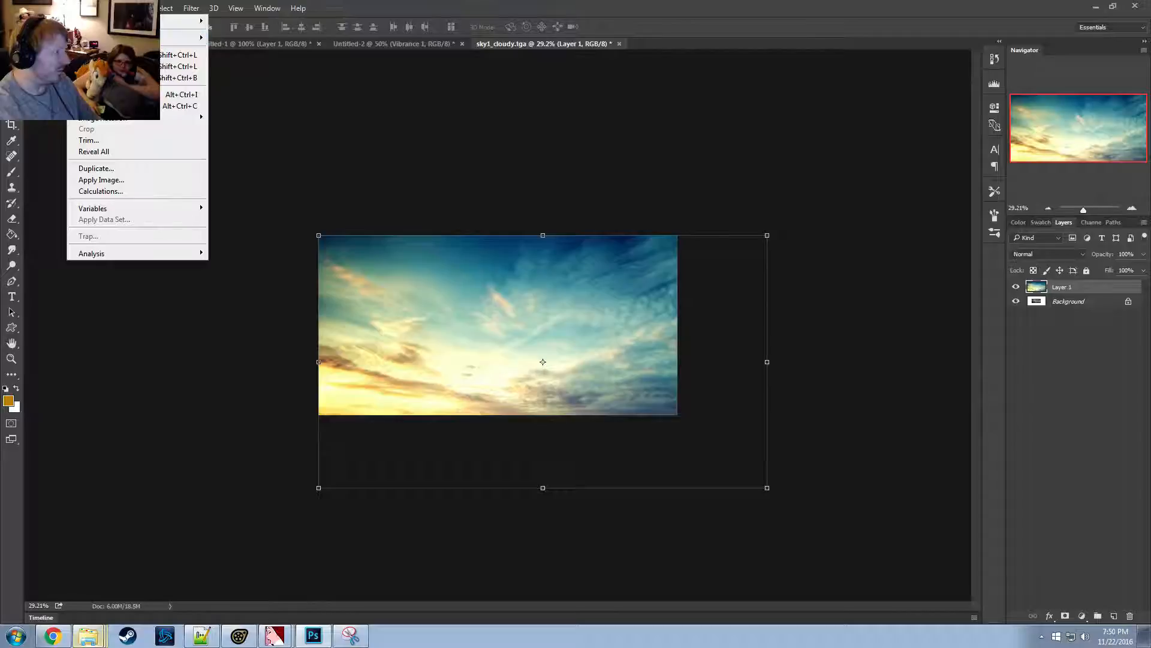
pyautogui.click(120, 95)
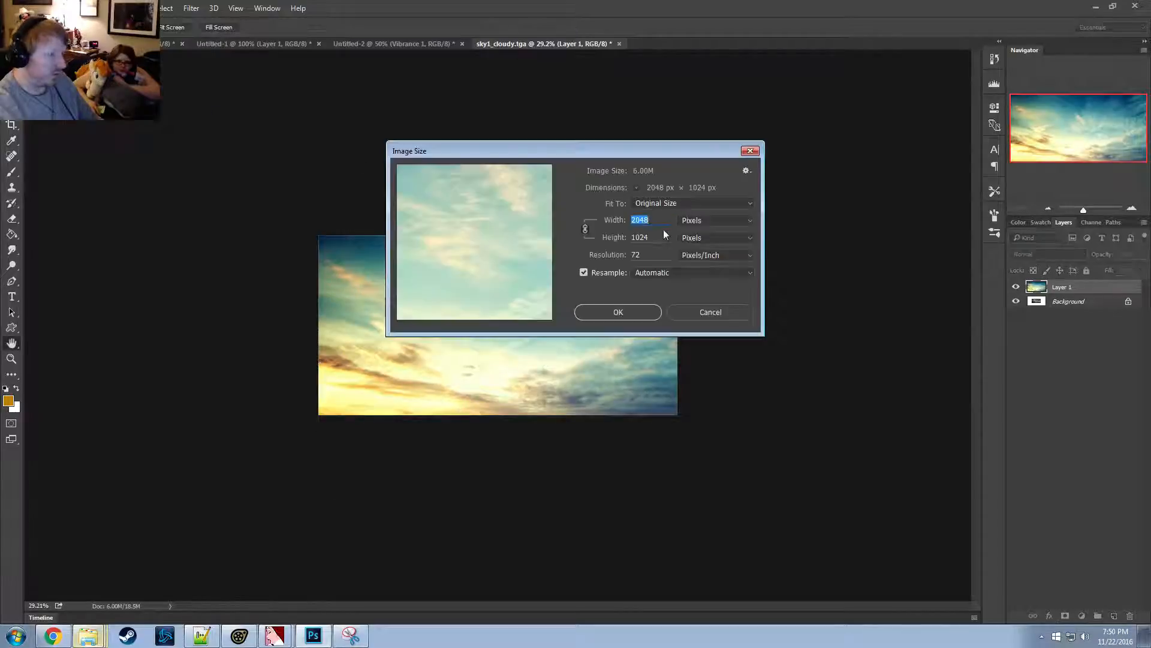
pyautogui.write('1440')
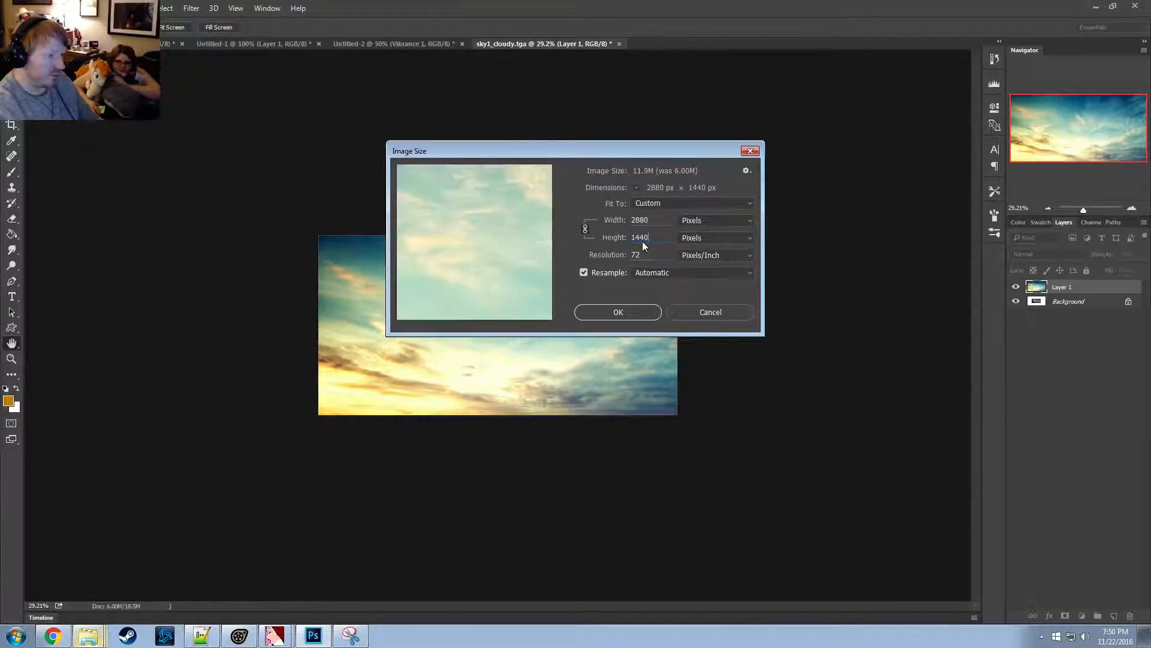
pyautogui.click(695, 313)
# Enlarge the canvas to 2880 × 1440 pixels and center the sunset layer on it, leaving equal white strips at both sides
pyautogui.press('v')
pyautogui.click(112, 9)
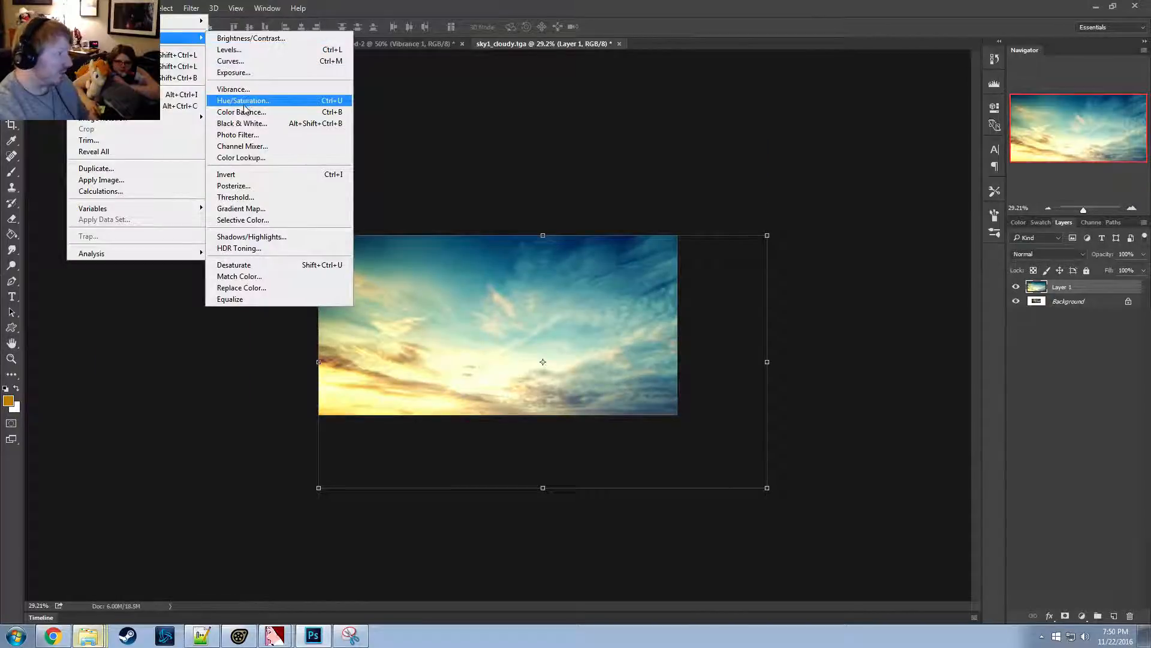
pyautogui.click(132, 106)
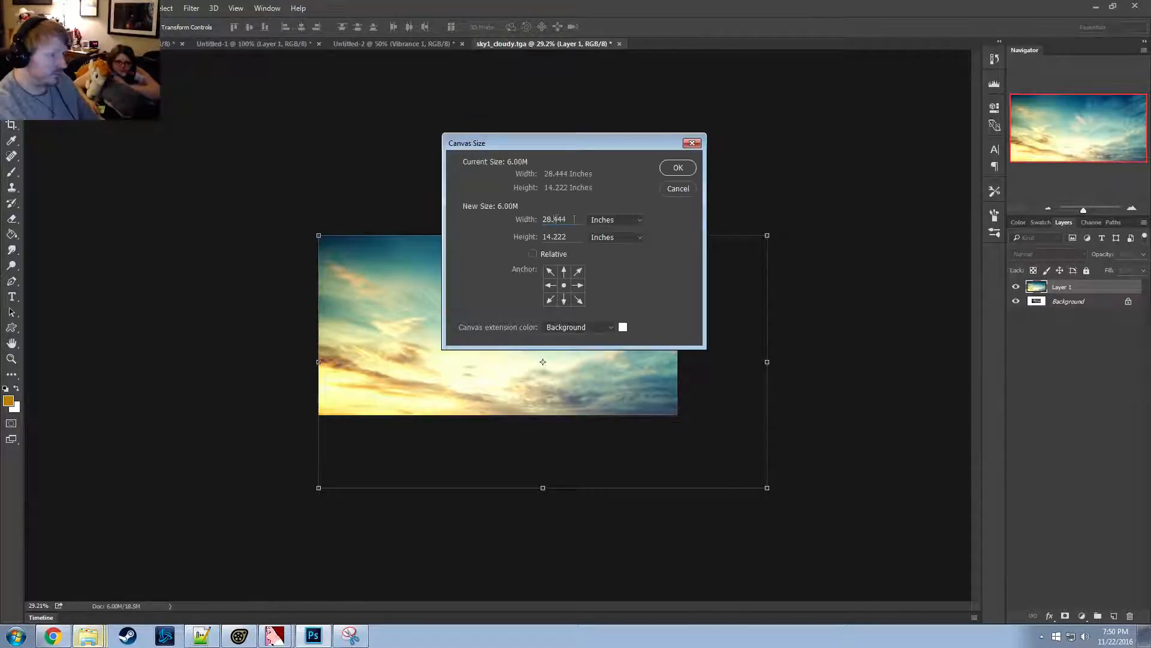
pyautogui.click(619, 222)
pyautogui.click(603, 230)
pyautogui.write('2560')
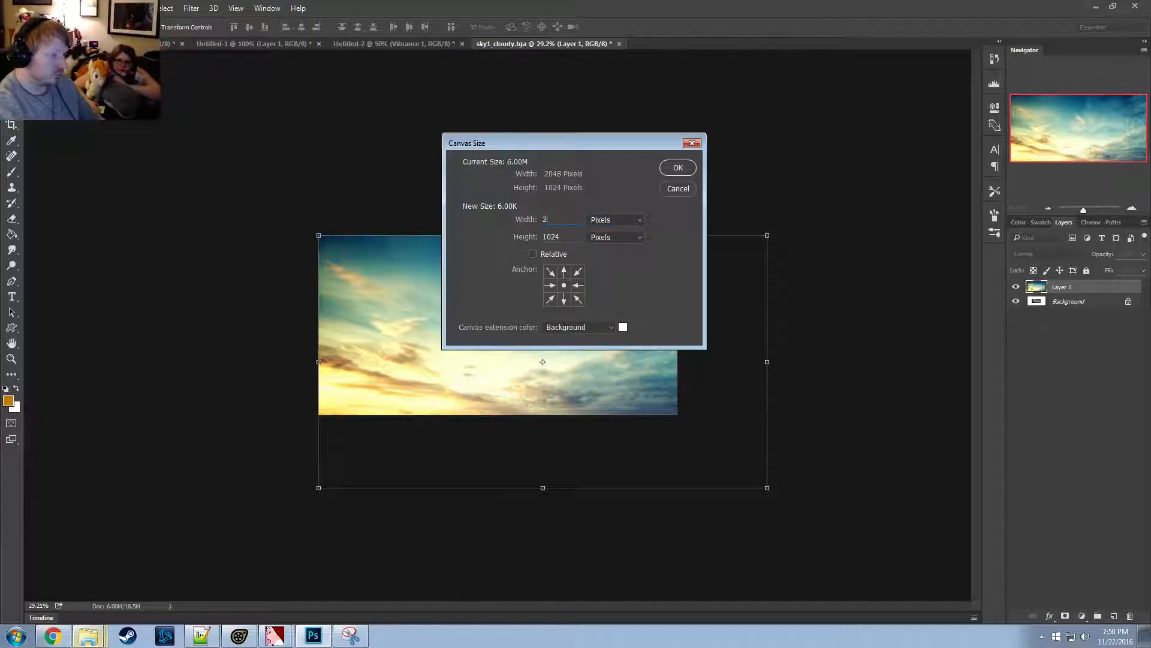
pyautogui.press('Tab')
pyautogui.write('1440')
pyautogui.press('Return')
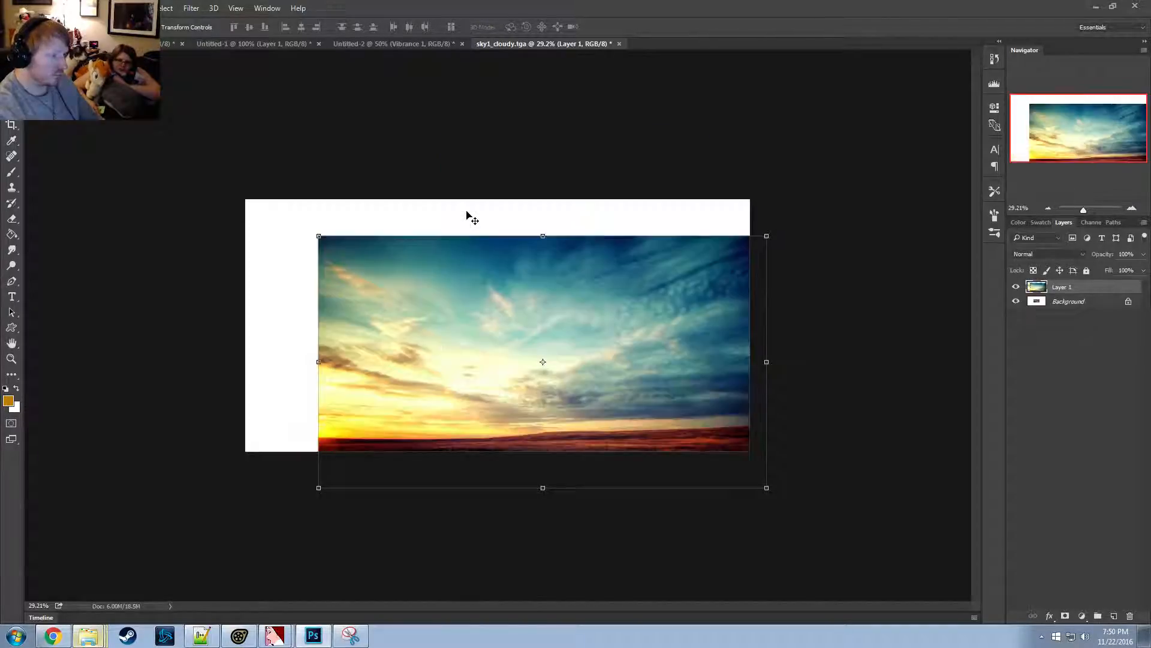
pyautogui.moveTo(606, 275); pyautogui.dragTo(536, 240)
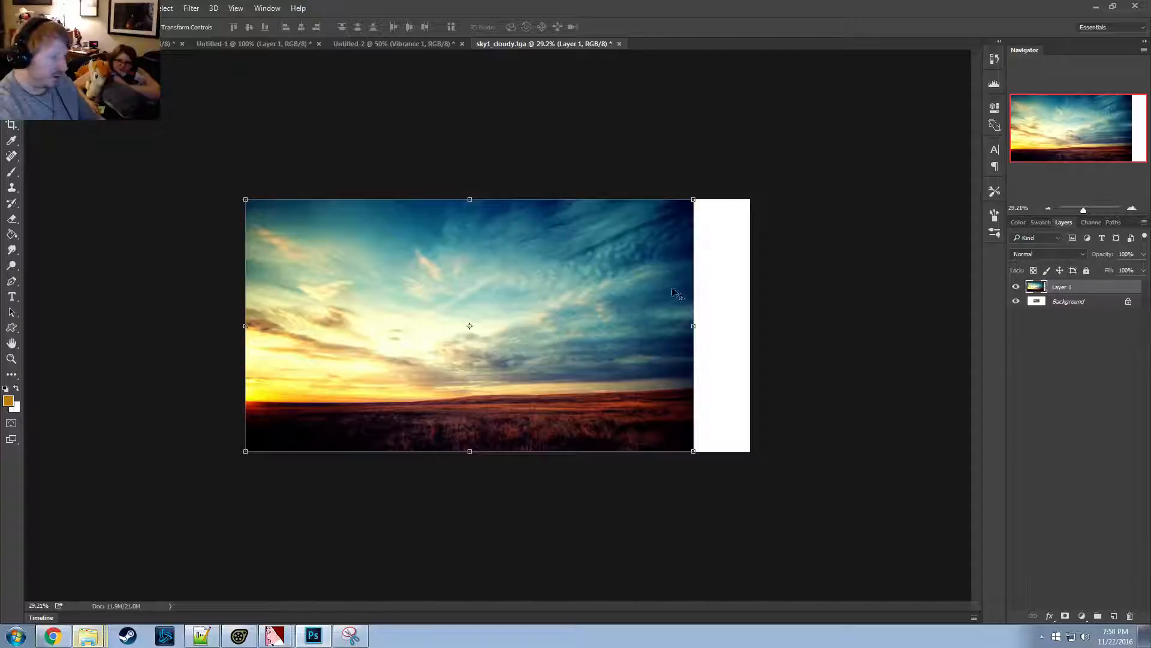
pyautogui.moveTo(576, 291); pyautogui.dragTo(604, 291)
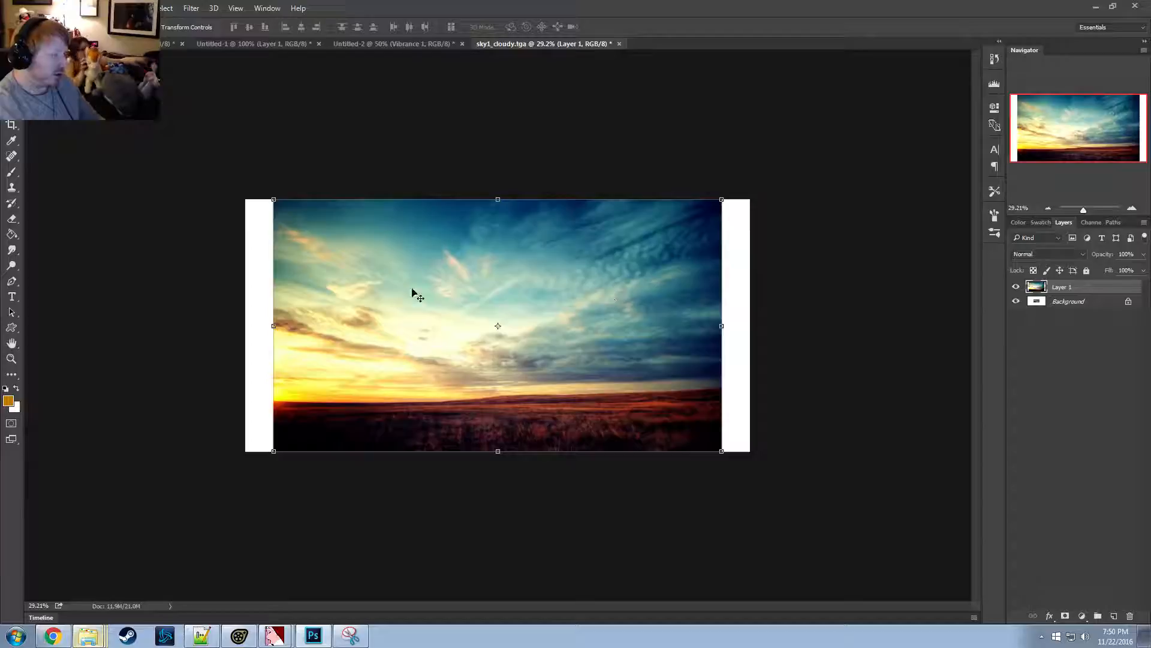
# Convert the locked Background into a regular layer with the default name
pyautogui.click(1070, 303)
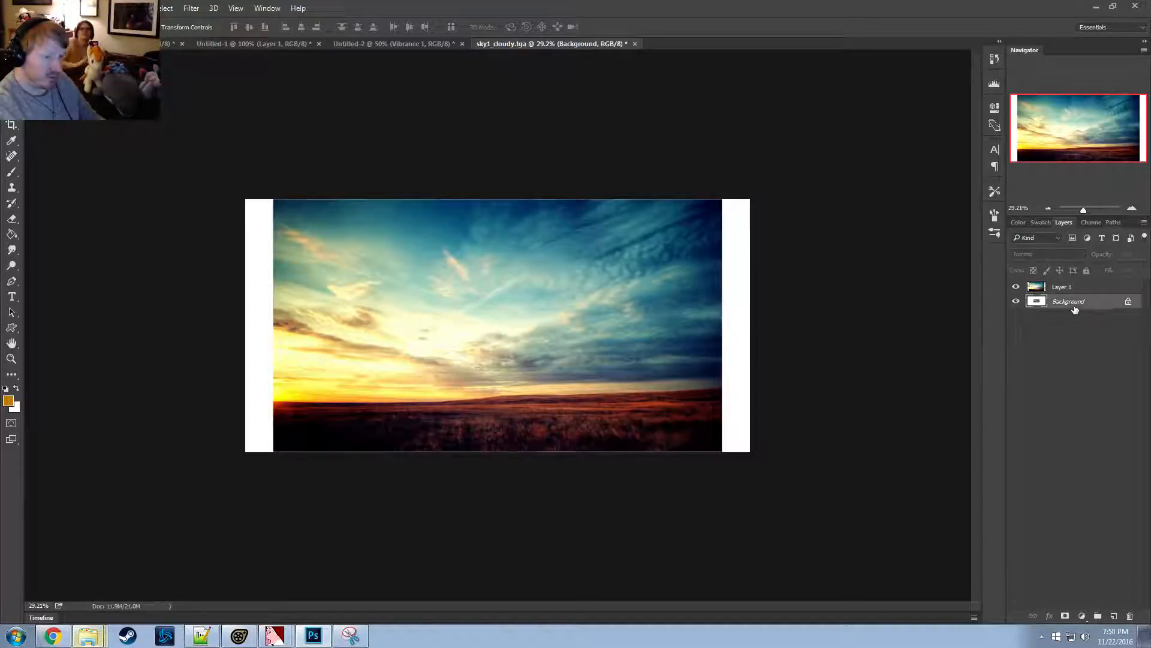
pyautogui.rightClick(1074, 305)
pyautogui.click(1032, 312)
pyautogui.press('Return')
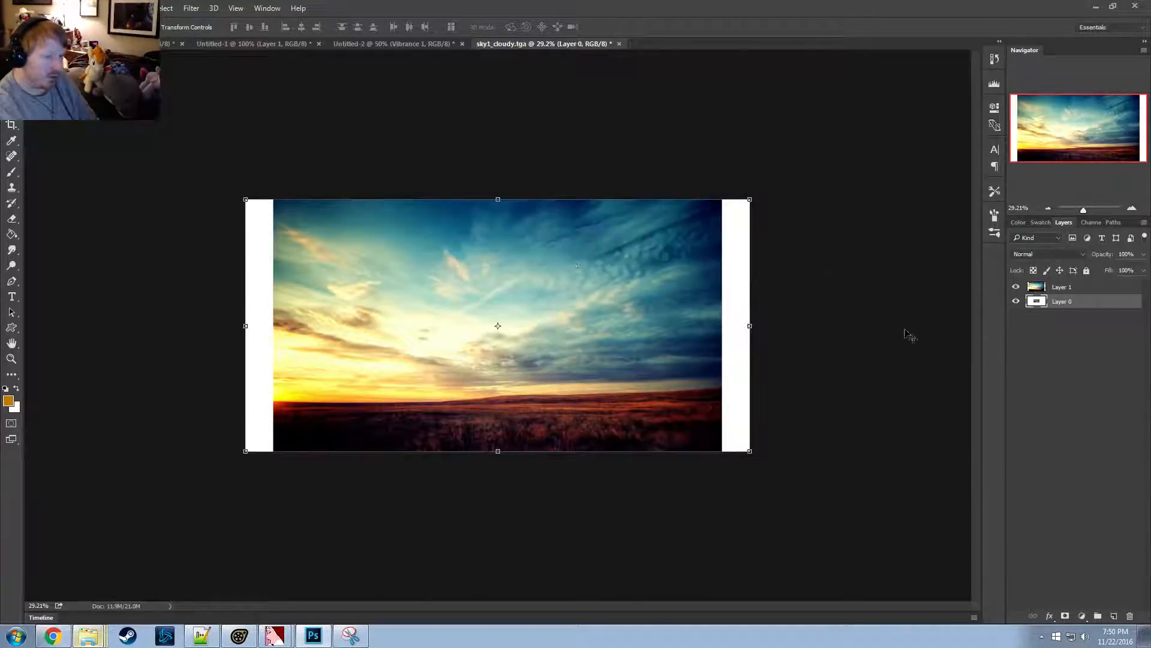
# Add an empty layer directly beneath the sunset layer and sample a teal sky color for the Brush tool
pyautogui.hotkey('ctrl', 'shift', 'n')
pyautogui.press('Return')
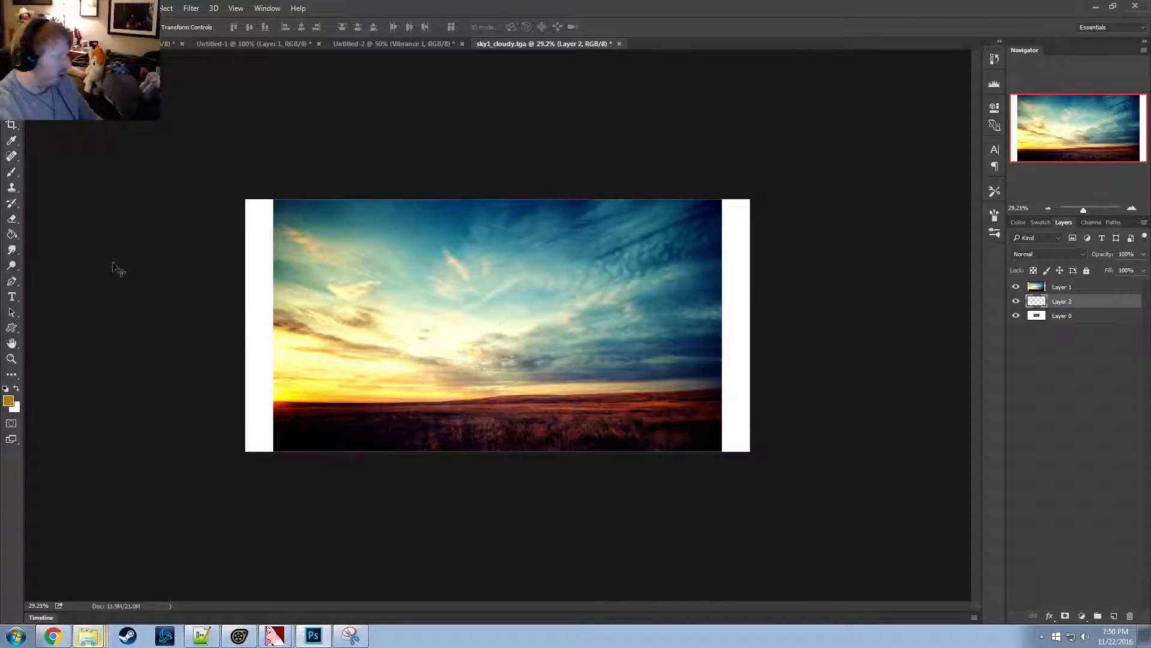
pyautogui.click(11, 173)
pyautogui.keyDown('alt'); pyautogui.click(387, 242); pyautogui.keyUp('alt')
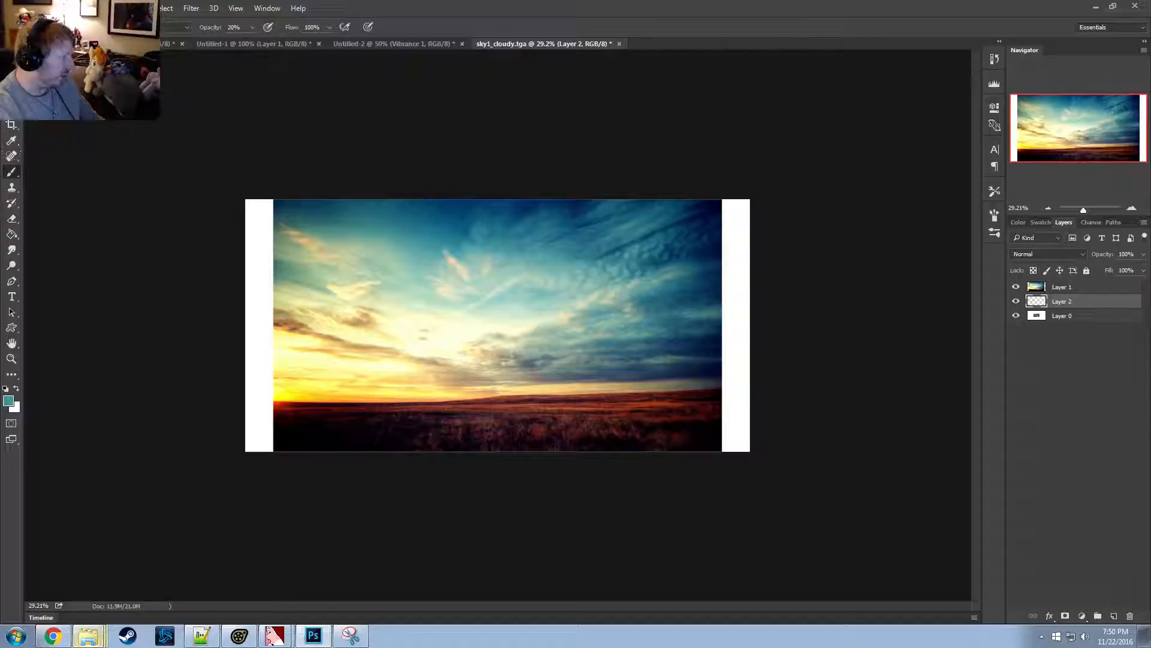
# Duplicate the sunset layer, Layer 1, within sky1_cloudy.tga under the default copy name
pyautogui.click(1070, 286)
pyautogui.rightClick(1071, 283)
pyautogui.click(903, 123)
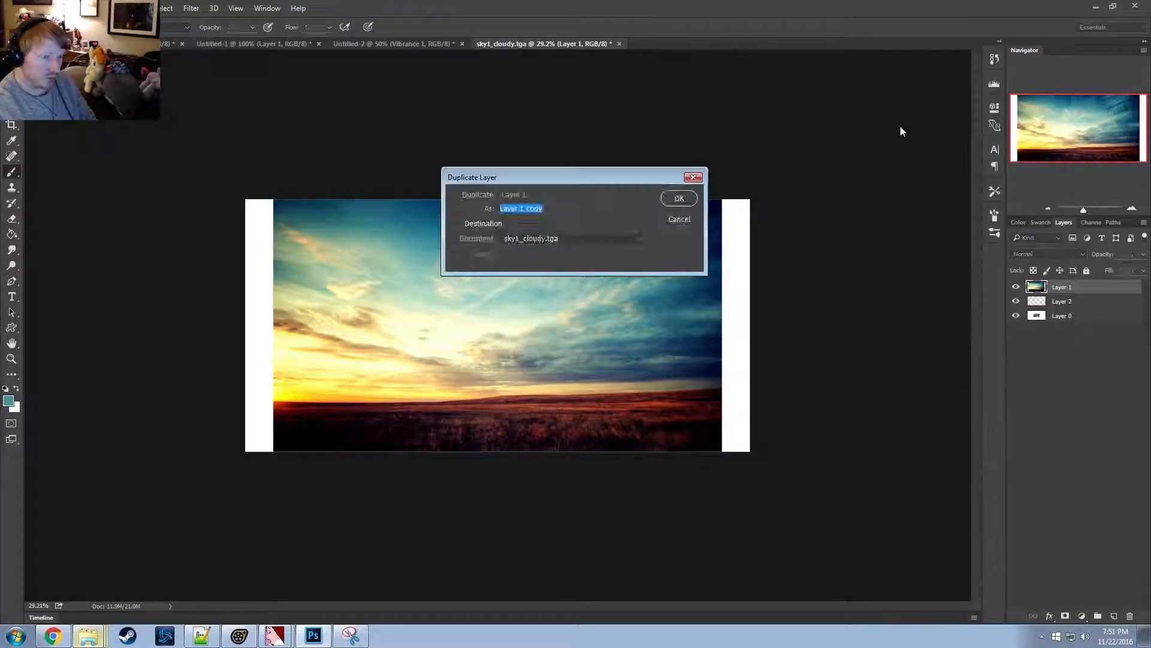
pyautogui.press('Return')
# Stretch the duplicated sunset layer horizontally to the full canvas width, 112.50%, and place it beneath Layer 1
pyautogui.hotkey('ctrl', 't')
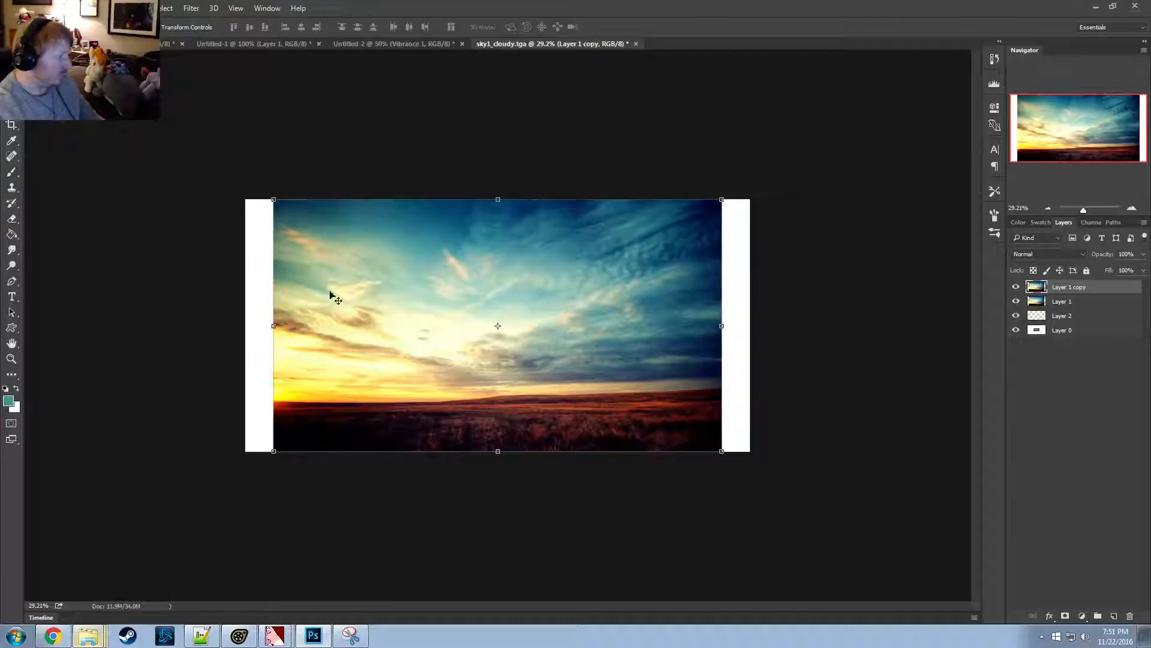
pyautogui.moveTo(273, 325); pyautogui.dragTo(240, 325)
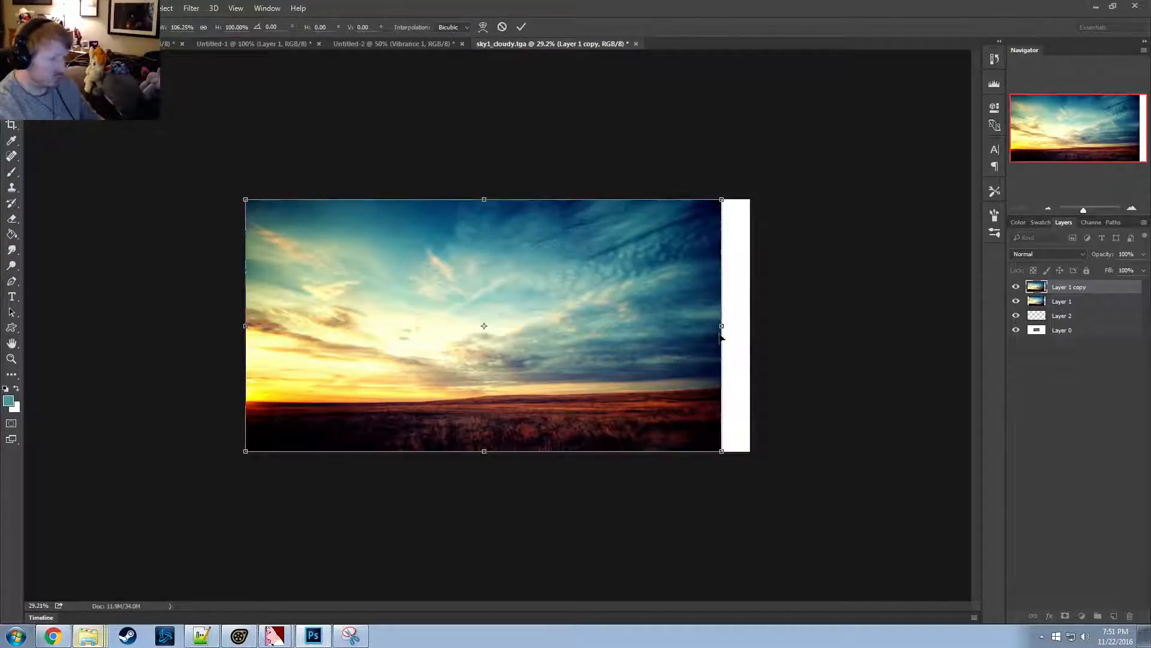
pyautogui.moveTo(721, 335); pyautogui.dragTo(750, 335)
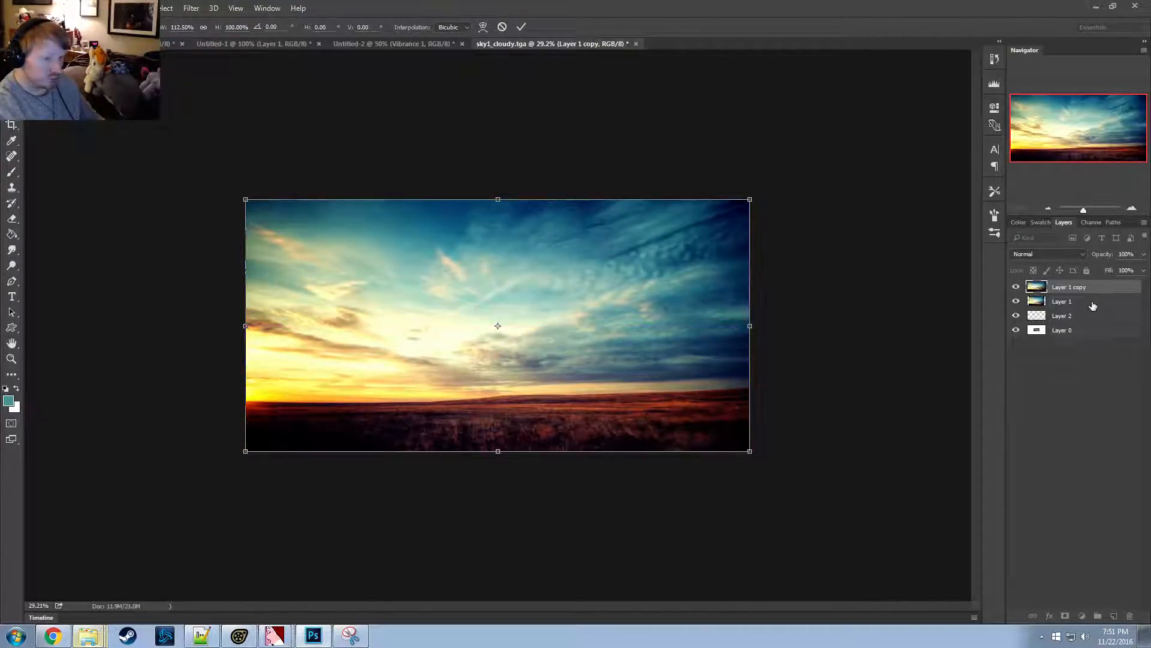
pyautogui.click(521, 26)
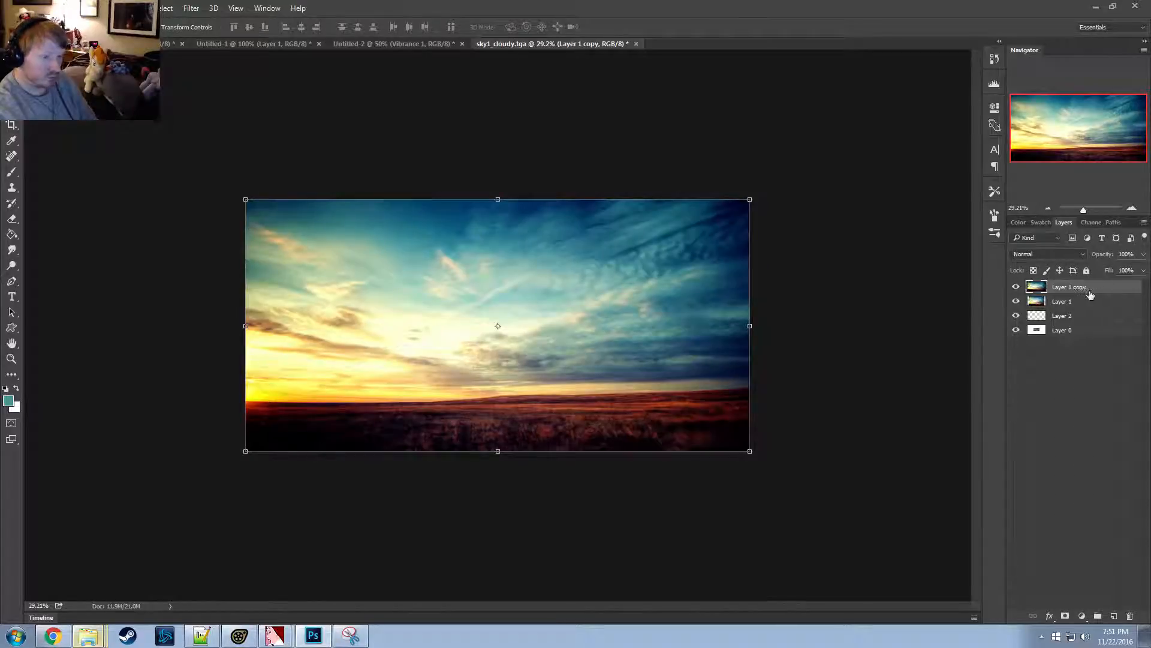
pyautogui.moveTo(1090, 294); pyautogui.dragTo(1090, 308)
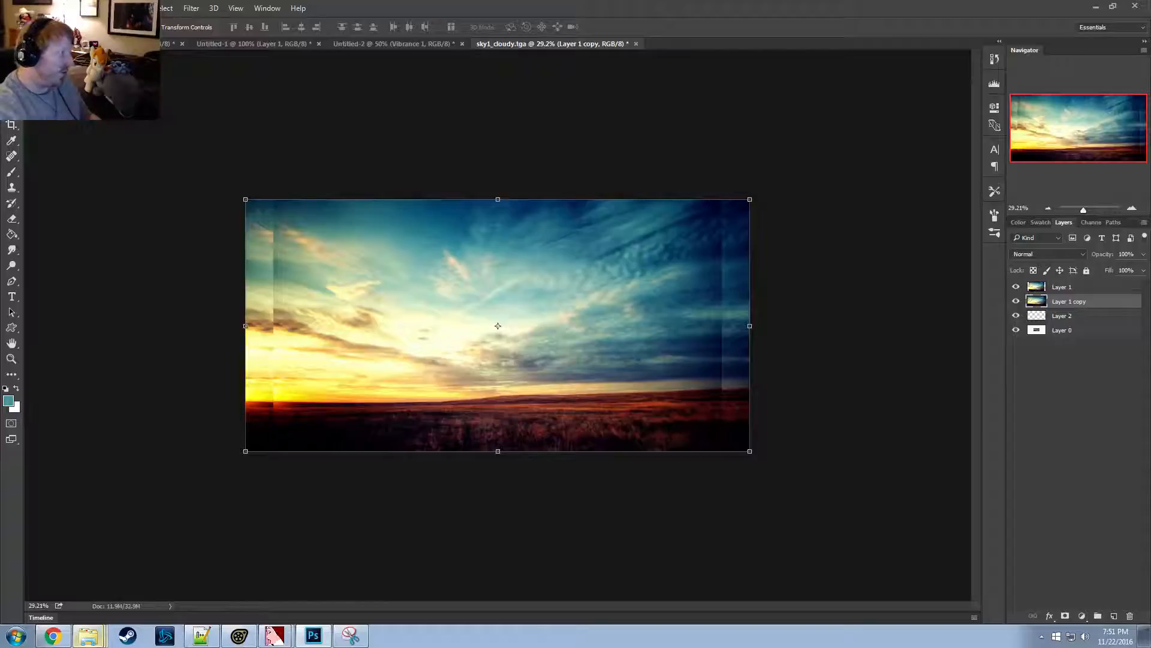
# Start saving the layered sky image under a new file and choose the Targa format
pyautogui.click(32, 8)
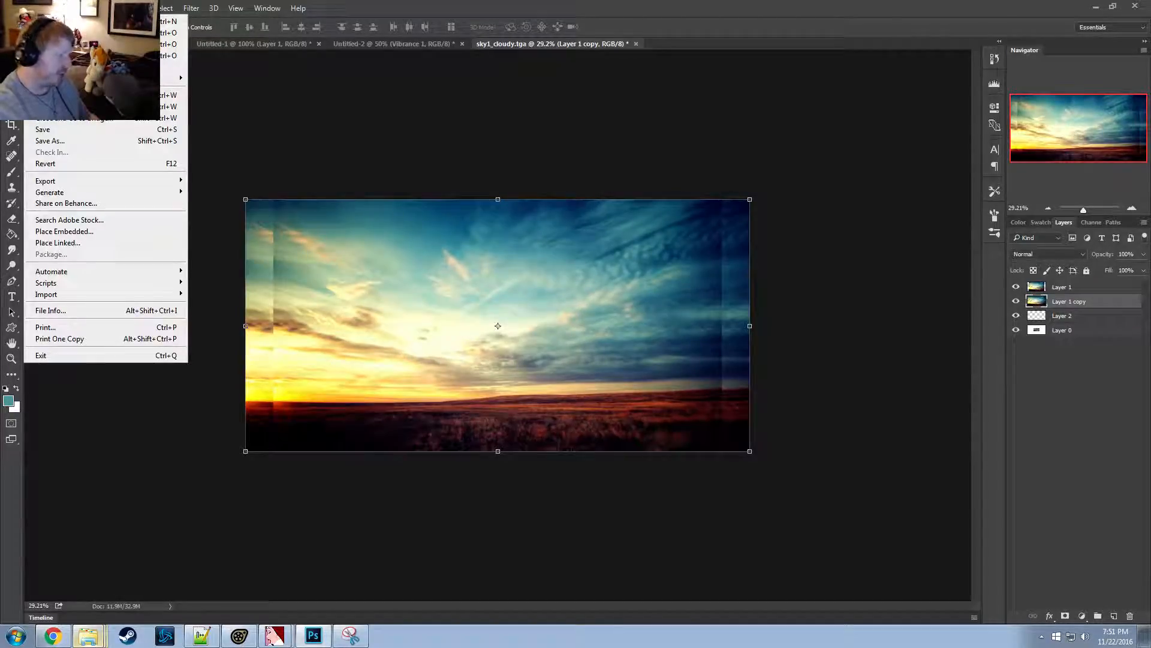
pyautogui.click(31, 9)
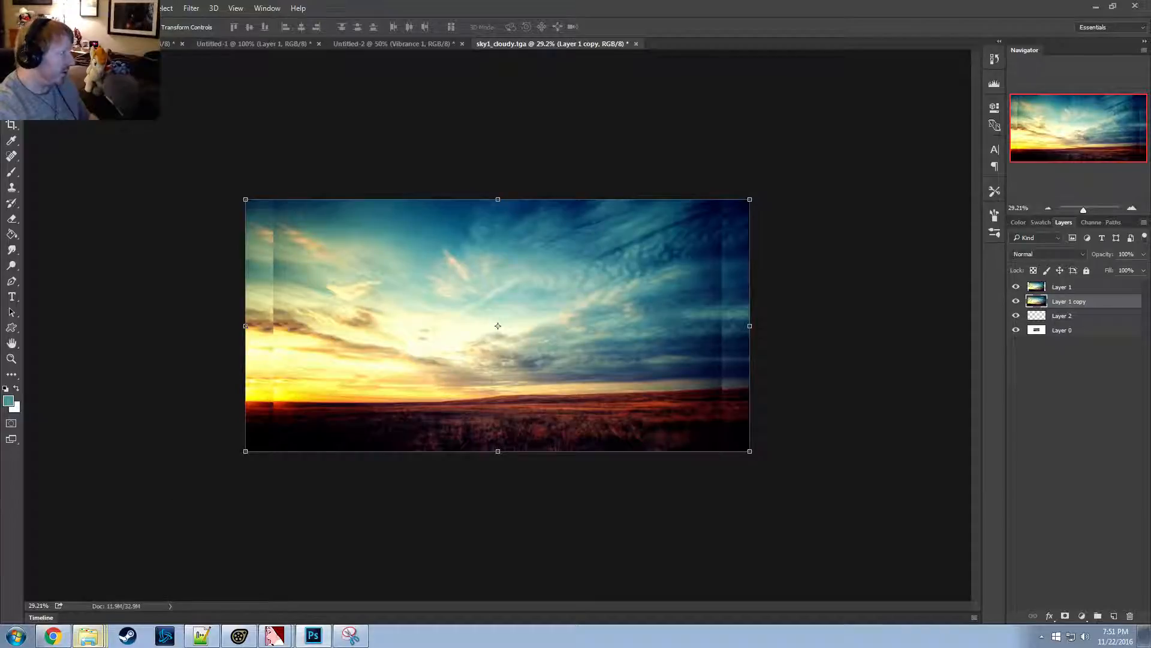
pyautogui.click(31, 8)
pyautogui.click(108, 152)
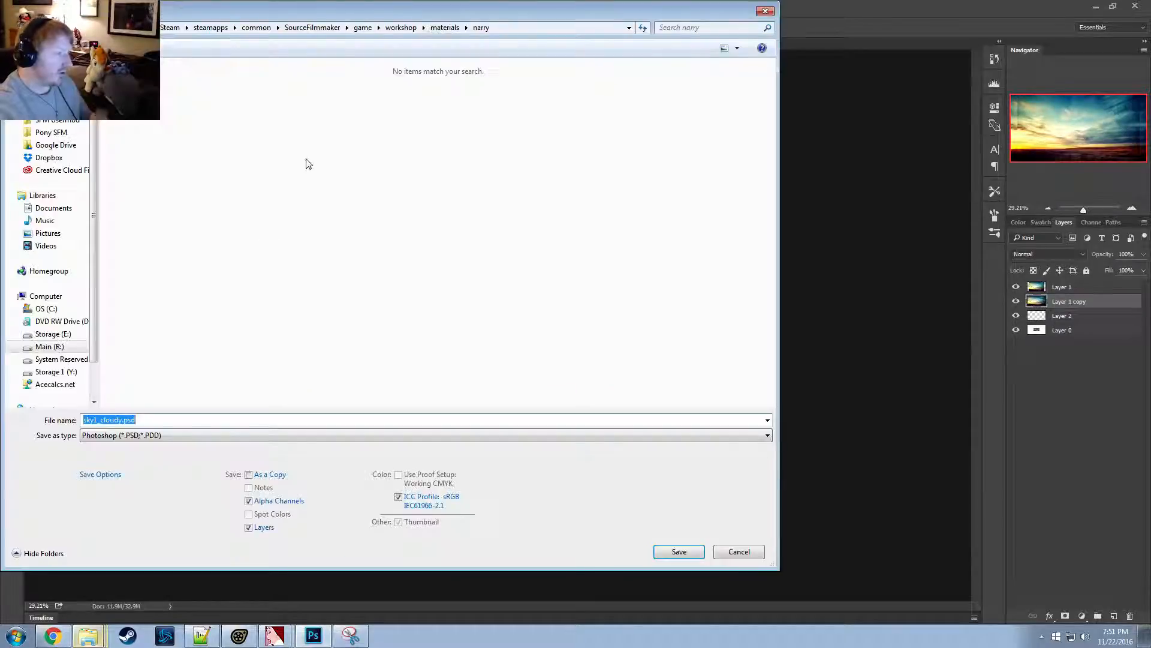
pyautogui.click(174, 435)
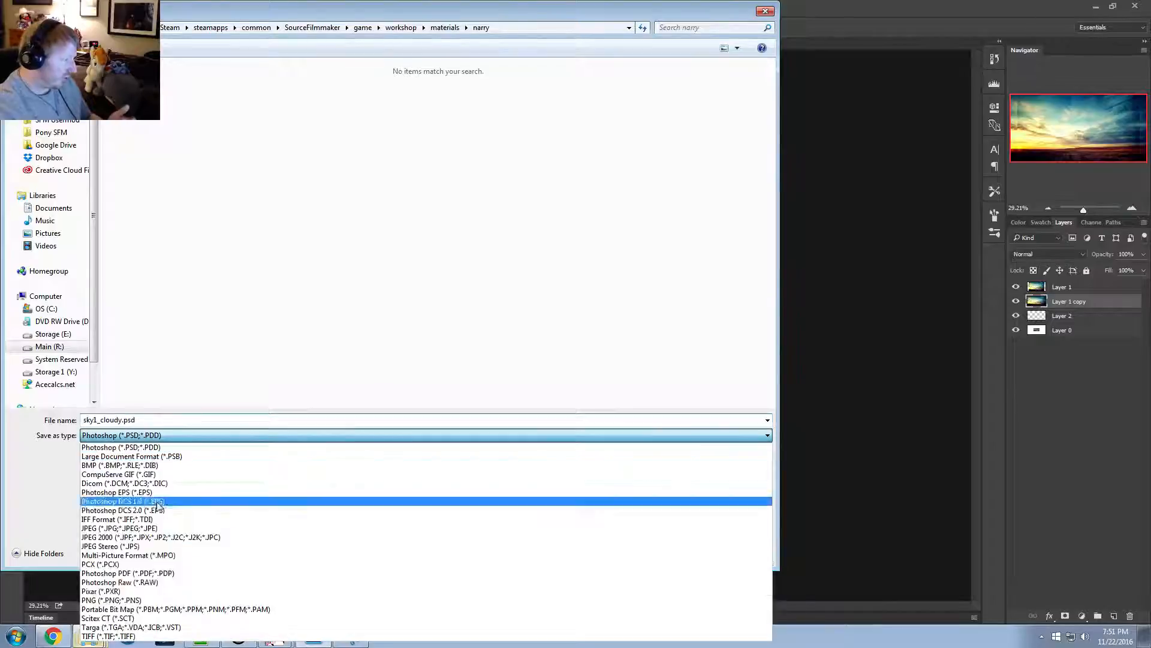
pyautogui.click(150, 628)
# Name the Targa copy sky1_sunet.tga in the narry materials folder and save it at 32 bits/pixel
pyautogui.click(210, 101)
pyautogui.click(268, 99)
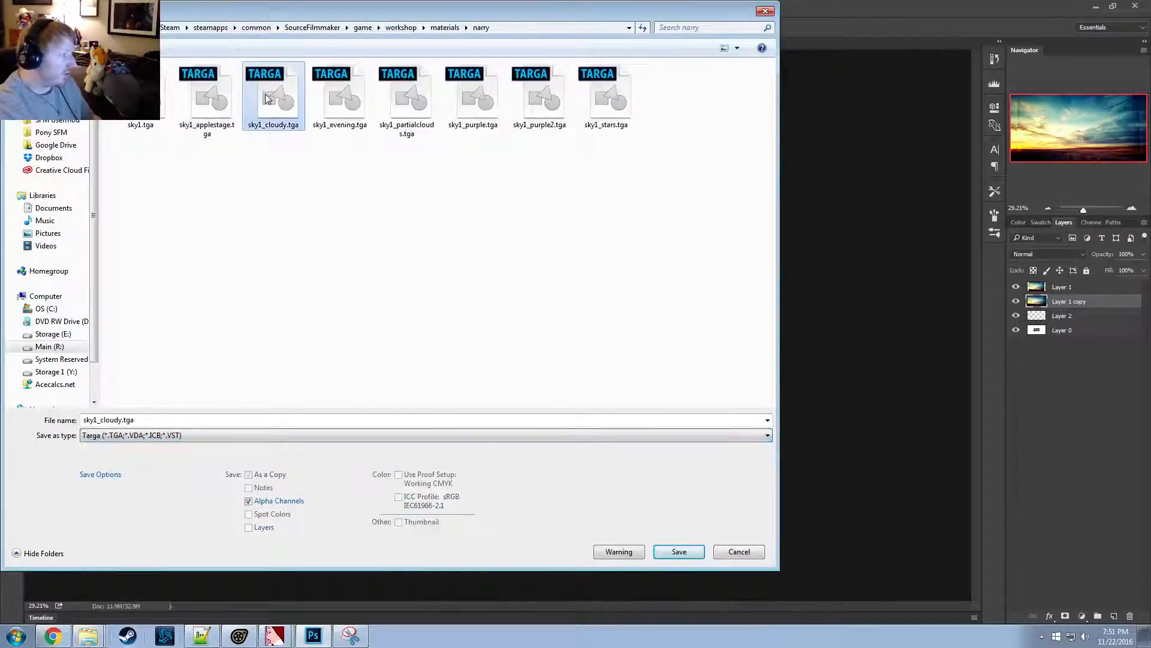
pyautogui.doubleClick(124, 420)
pyautogui.moveTo(124, 421); pyautogui.dragTo(102, 423)
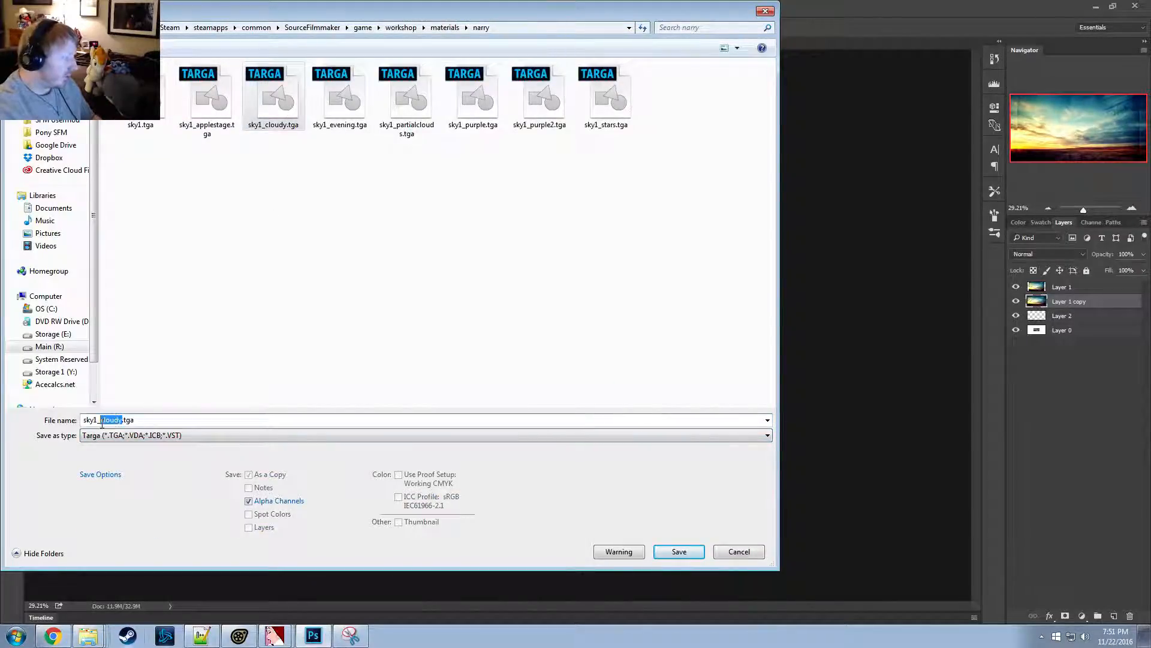
pyautogui.write('et')
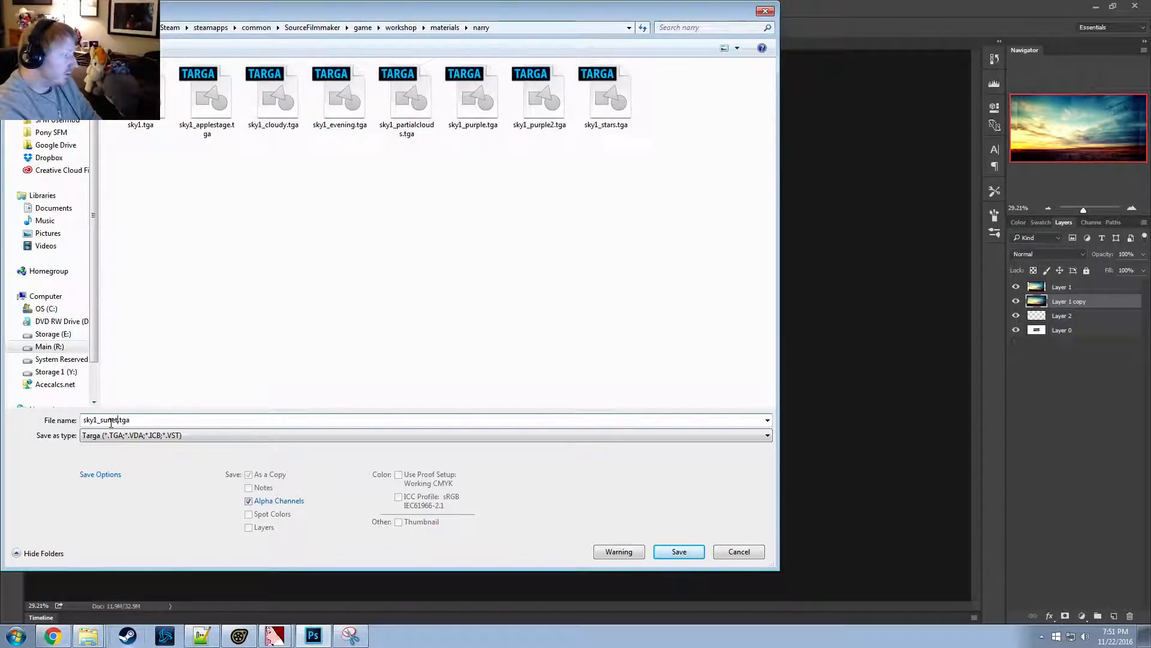
pyautogui.press('Return')
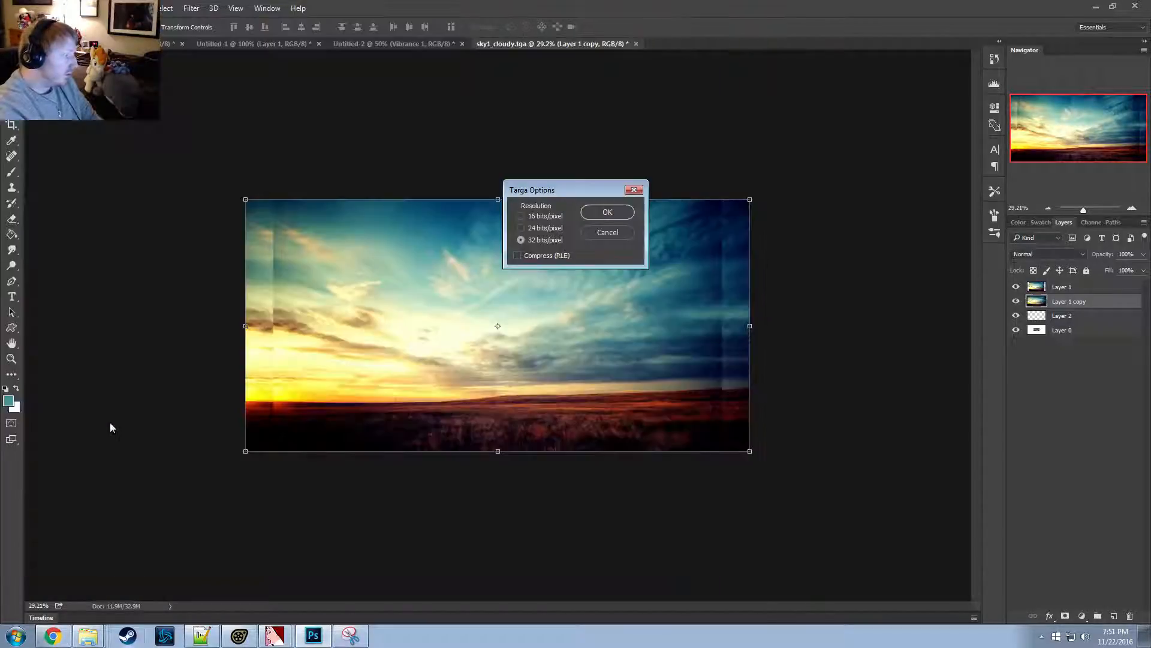
pyautogui.click(605, 213)
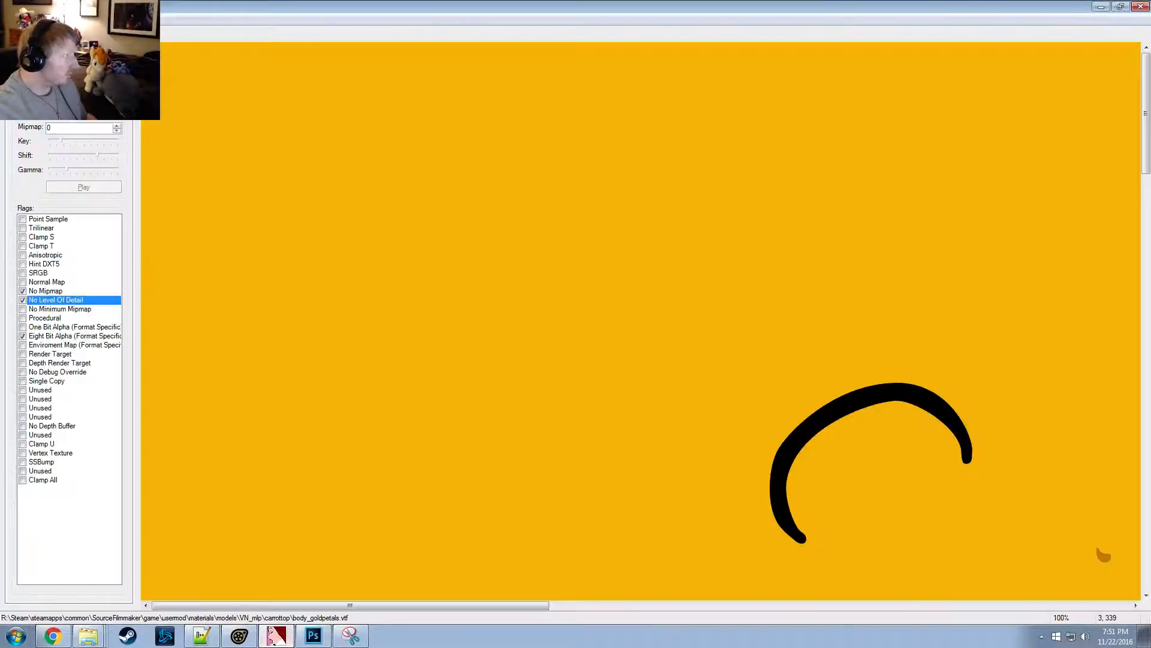
# Switch to VTFEdit and try to import sky1_sunet.tga from the workshop/materials/narry folder, reusing the folder path copied from Explorer
pyautogui.hotkey('ctrl', 'i')
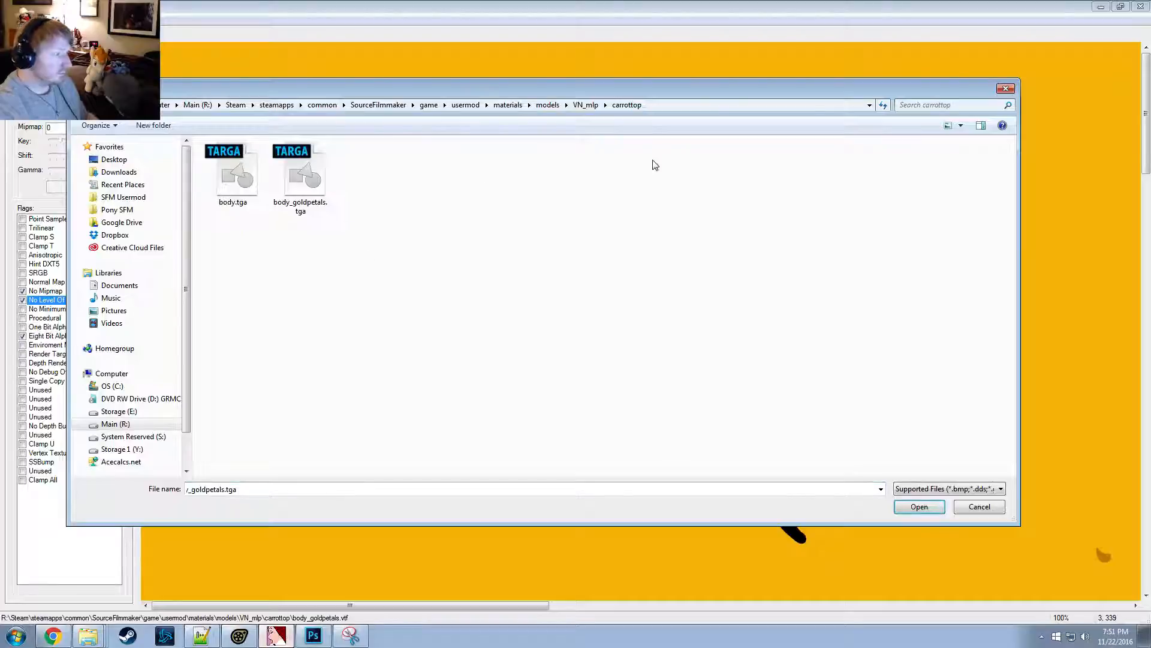
pyautogui.hotkey('alt', 'Tab')
pyautogui.hotkey('alt', 'Tab')
pyautogui.hotkey('alt', 'Tab')
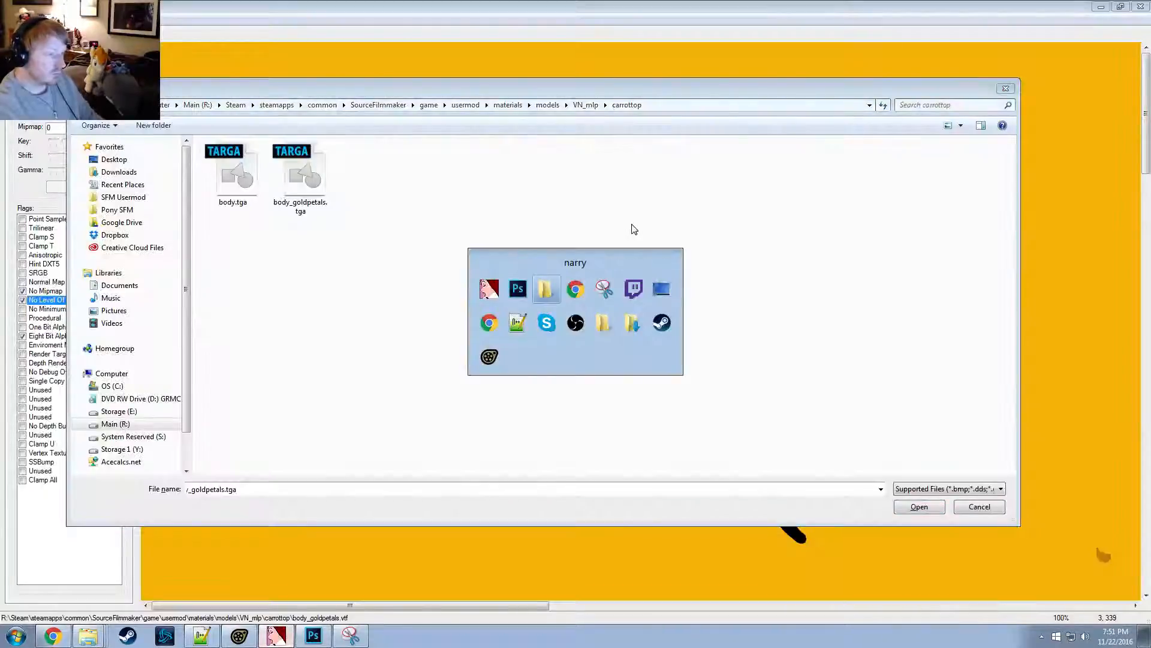
pyautogui.click(557, 113)
pyautogui.hotkey('ctrl', 'c')
pyautogui.hotkey('alt', 'Tab')
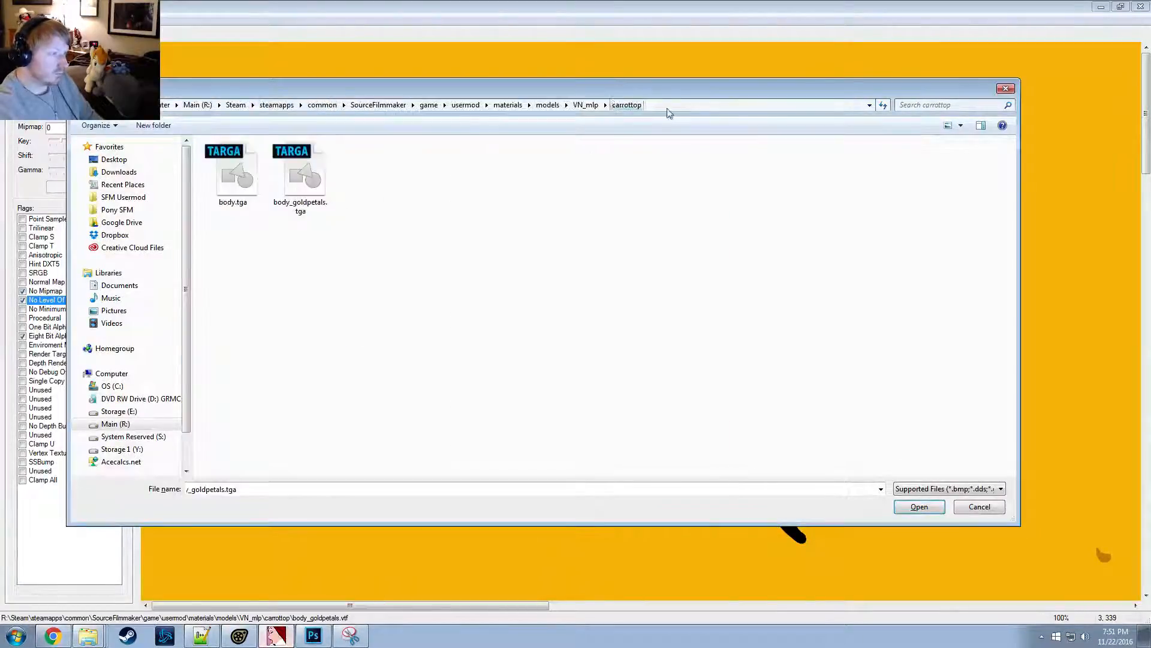
pyautogui.click(682, 105)
pyautogui.hotkey('ctrl', 'v')
pyautogui.press('Return')
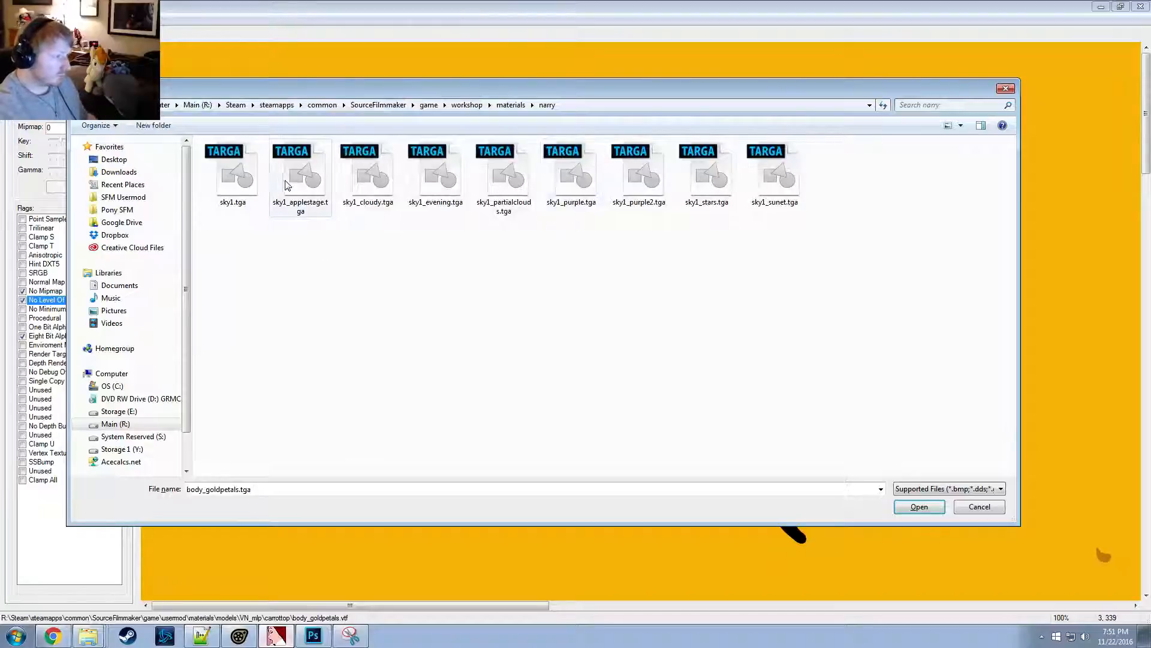
pyautogui.doubleClick(751, 180)
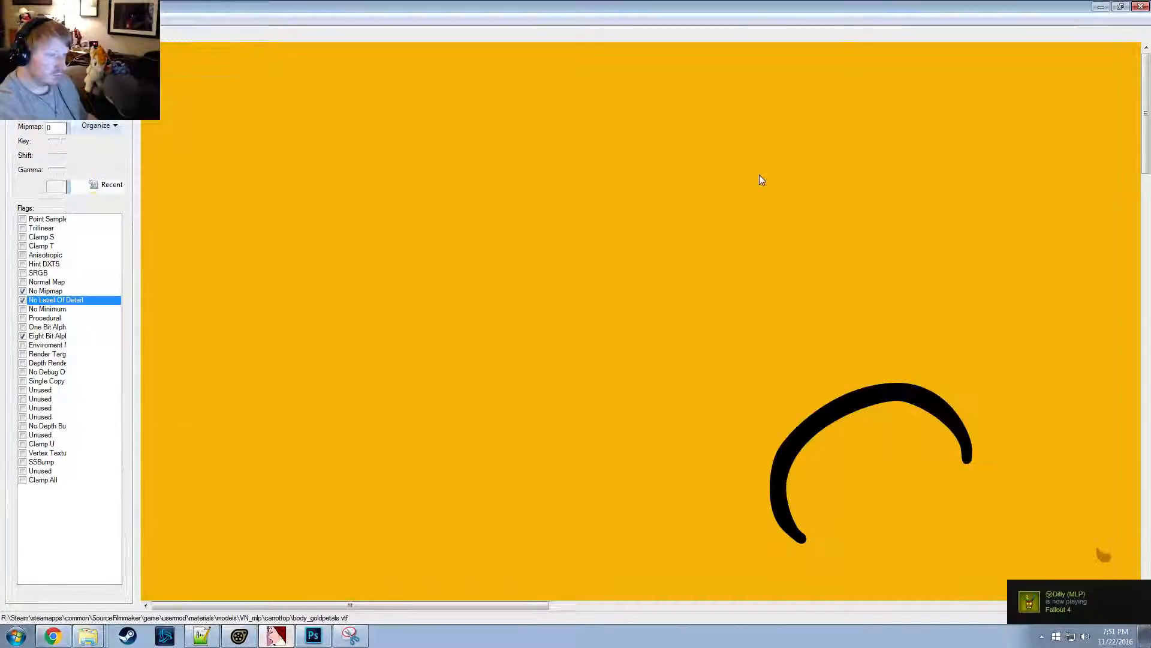
pyautogui.click(675, 437)
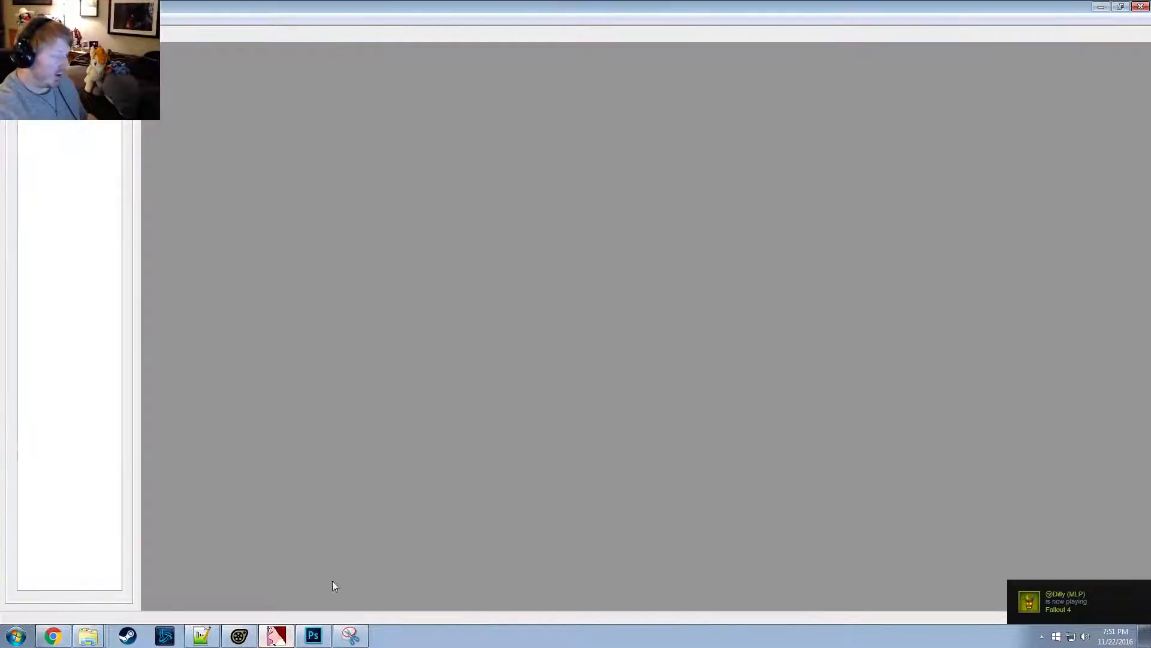
# Correct the misspelled "sunset" in the file name sky1_sunet.tga in the narry folder and load the image into VTFEdit
pyautogui.click(96, 634)
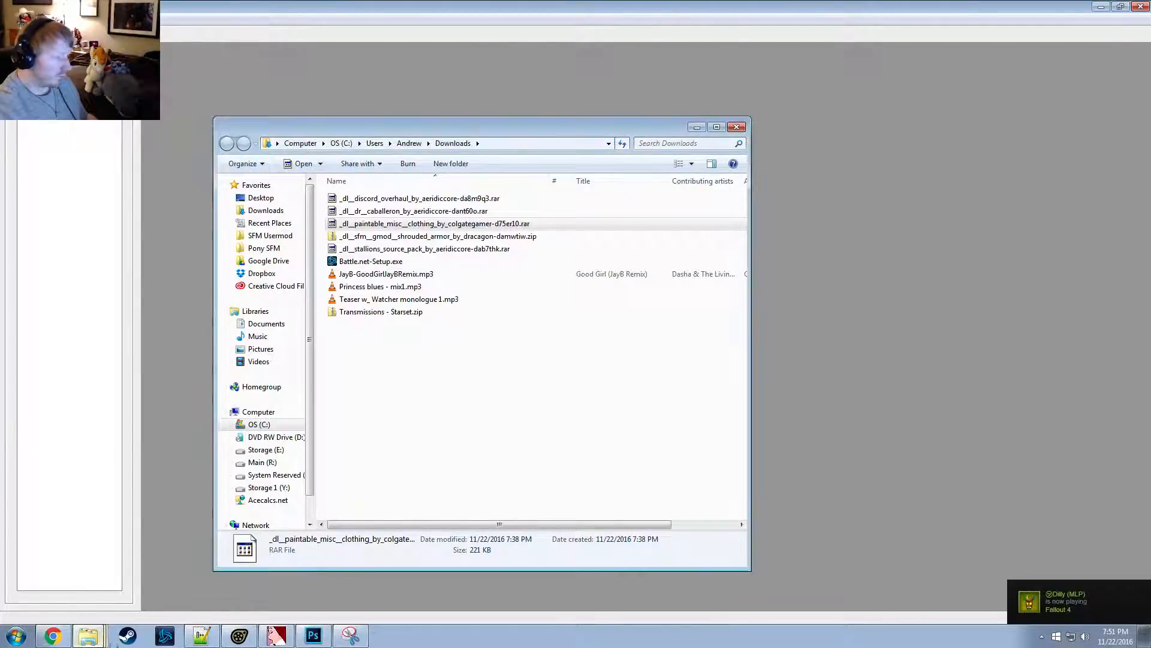
pyautogui.click(98, 601)
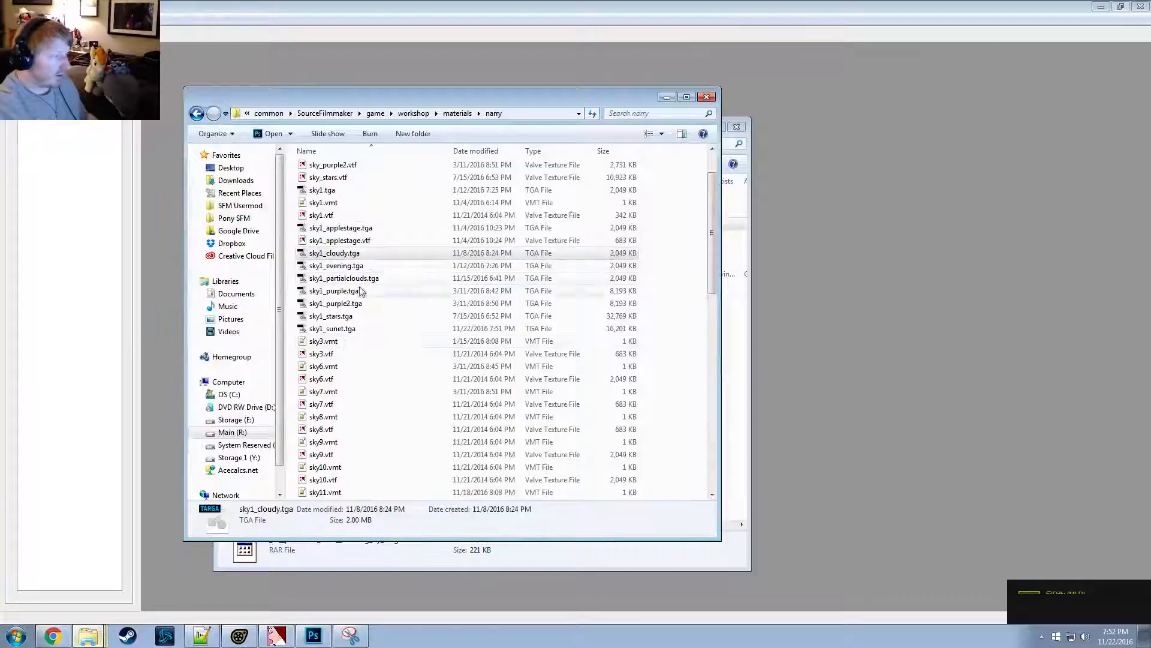
pyautogui.click(329, 329)
pyautogui.click(329, 329)
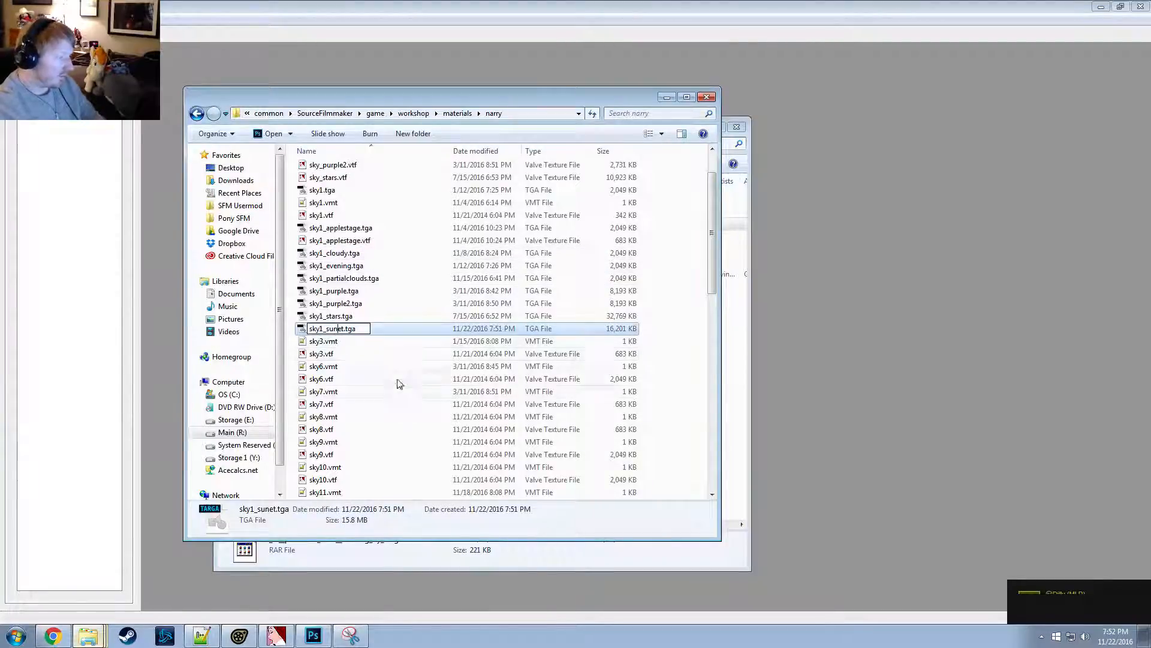
pyautogui.press('Return')
pyautogui.press('Return')
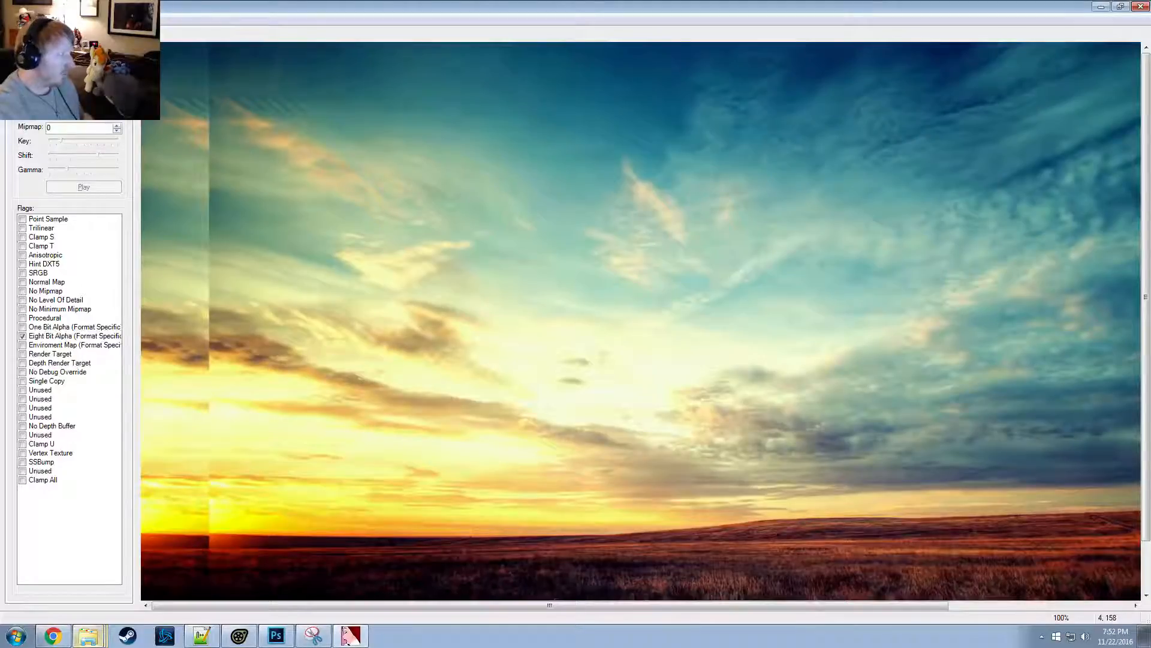
# Save the imported sunset texture as sky_sunset.vtf in the narry materials folder
pyautogui.hotkey('alt', 'f')
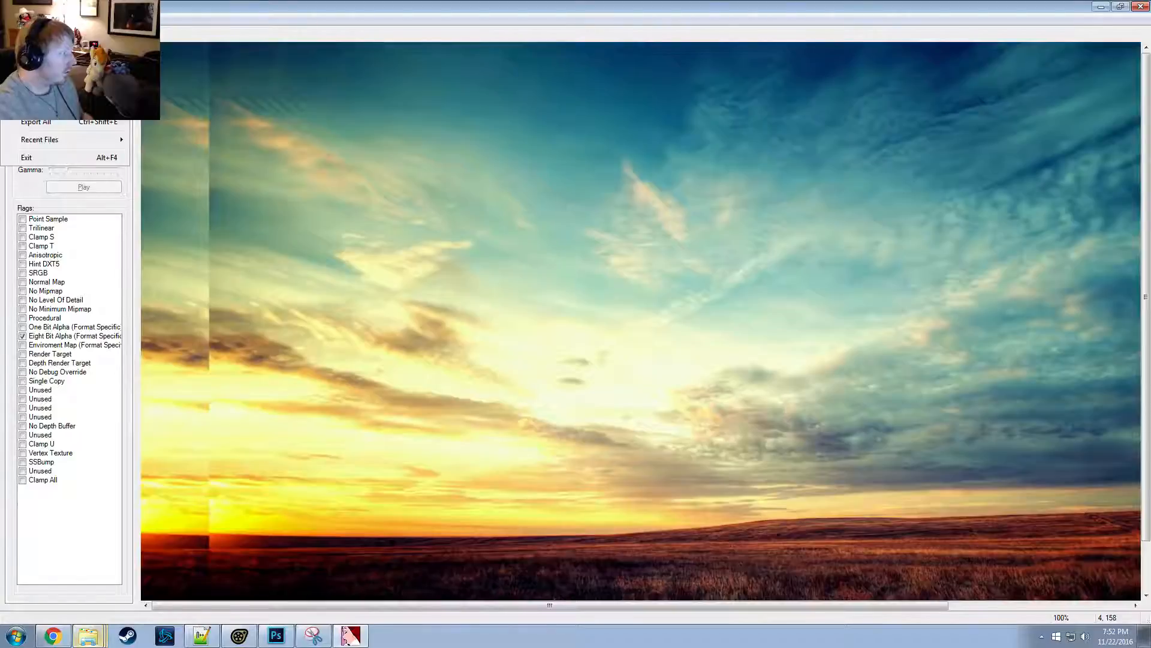
pyautogui.press('a')
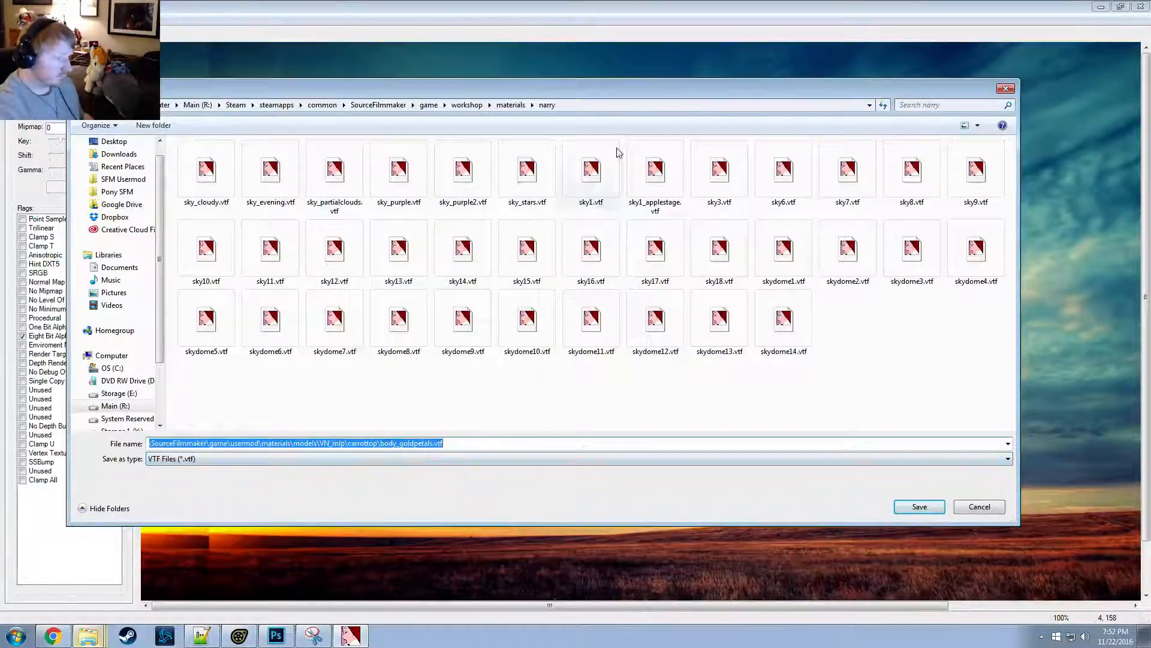
pyautogui.click(404, 174)
pyautogui.click(195, 443)
pyautogui.click(184, 443)
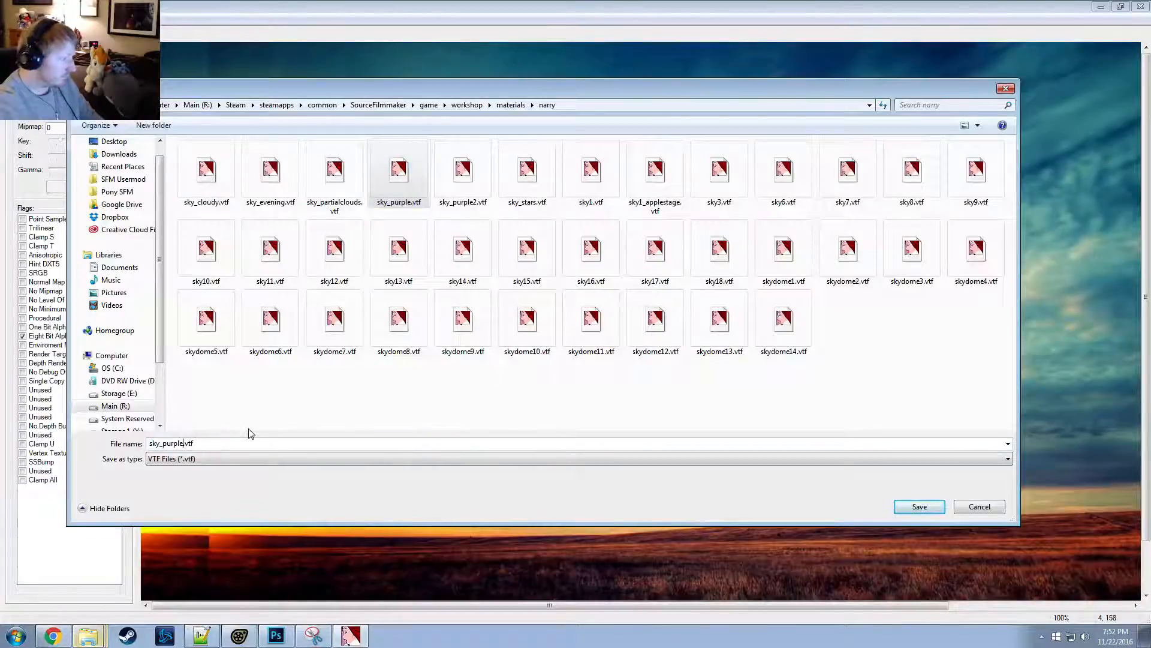
pyautogui.press('BackSpace')
pyautogui.press('BackSpace')
pyautogui.press('BackSpace')
pyautogui.press('BackSpace')
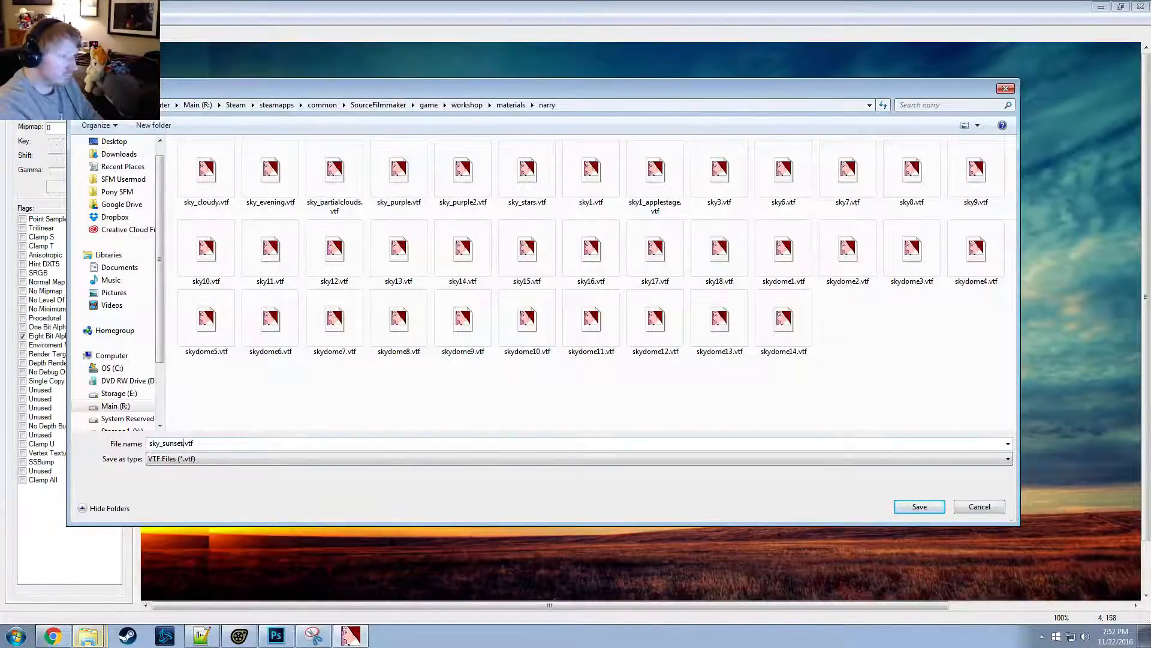
pyautogui.press('Return')
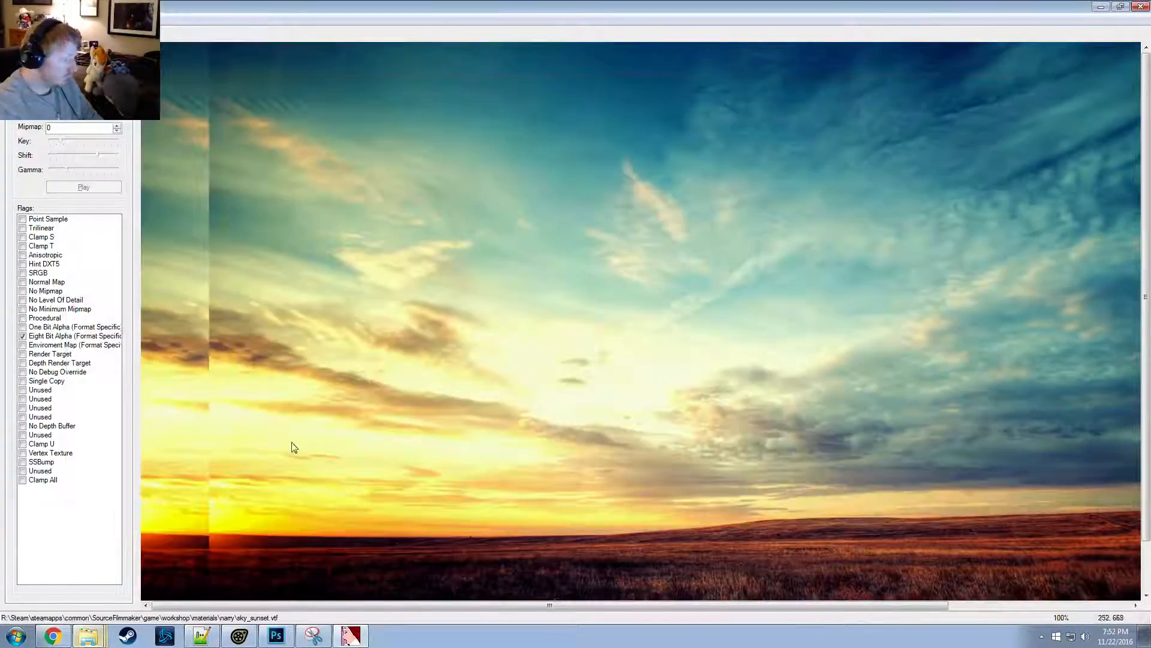
# Switch to Source Filmmaker and rename the skycard_tf2_v31 animation set as Sky Card
pyautogui.click(239, 636)
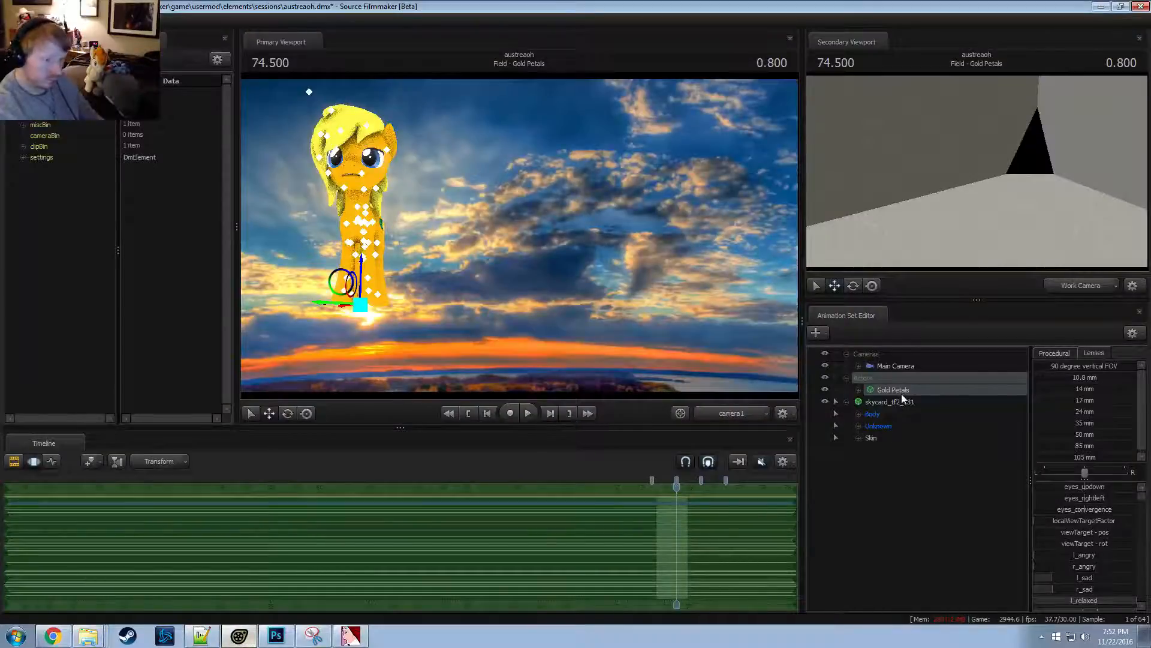
pyautogui.rightClick(901, 394)
pyautogui.rightClick(887, 401)
pyautogui.click(903, 403)
pyautogui.write('D')
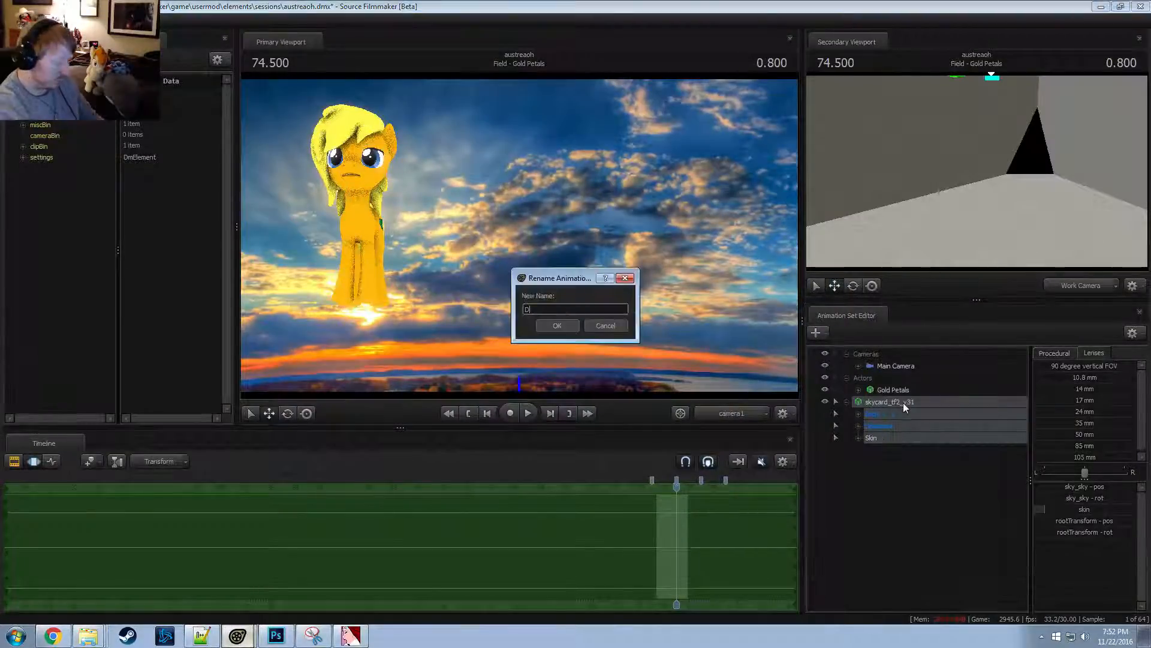
pyautogui.write('ky Card')
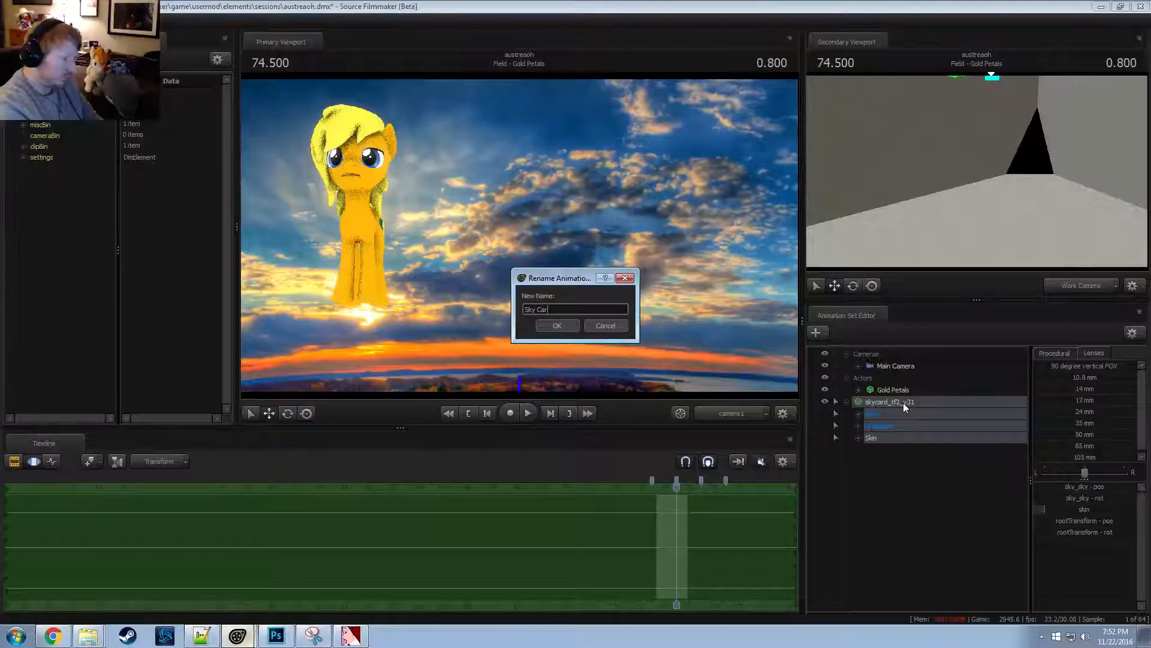
pyautogui.press('Return')
# Show the Sky Card's game model in the Element Viewer and add override materials to it
pyautogui.rightClick(876, 402)
pyautogui.moveTo(936, 472)
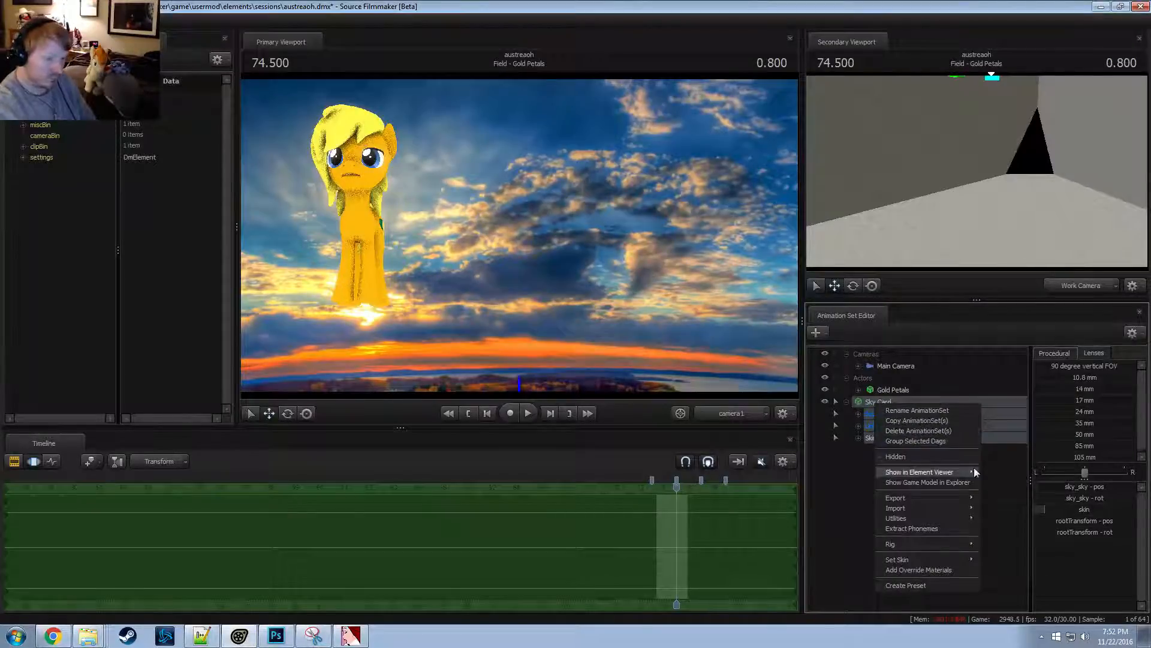
pyautogui.click(1004, 477)
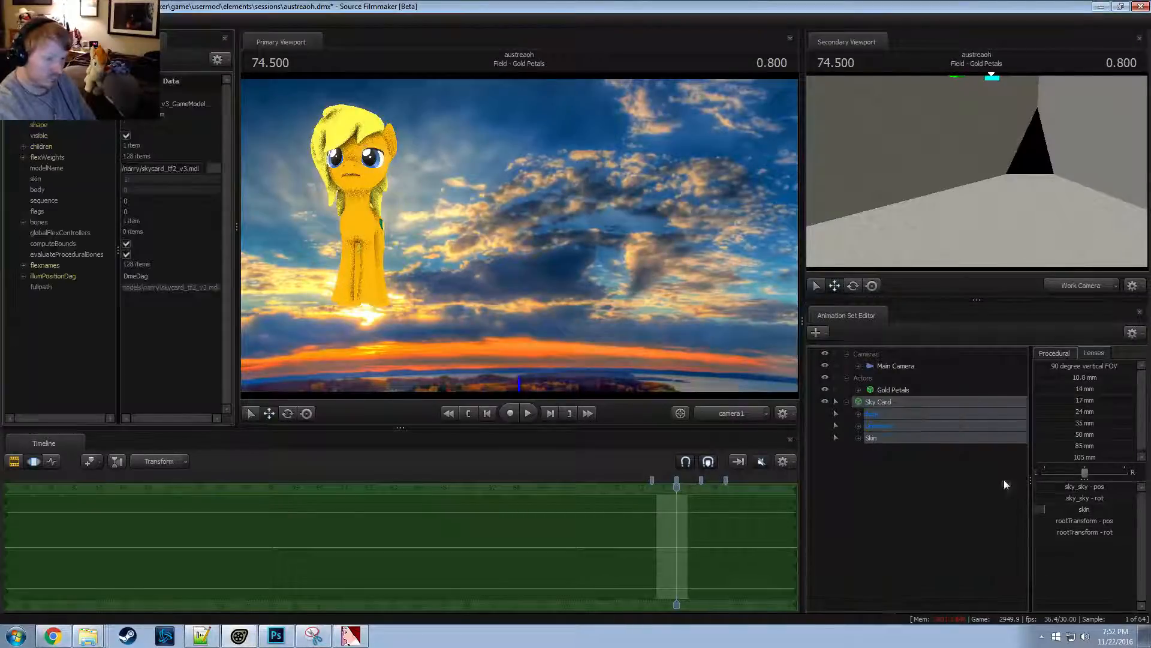
pyautogui.rightClick(883, 402)
pyautogui.click(916, 568)
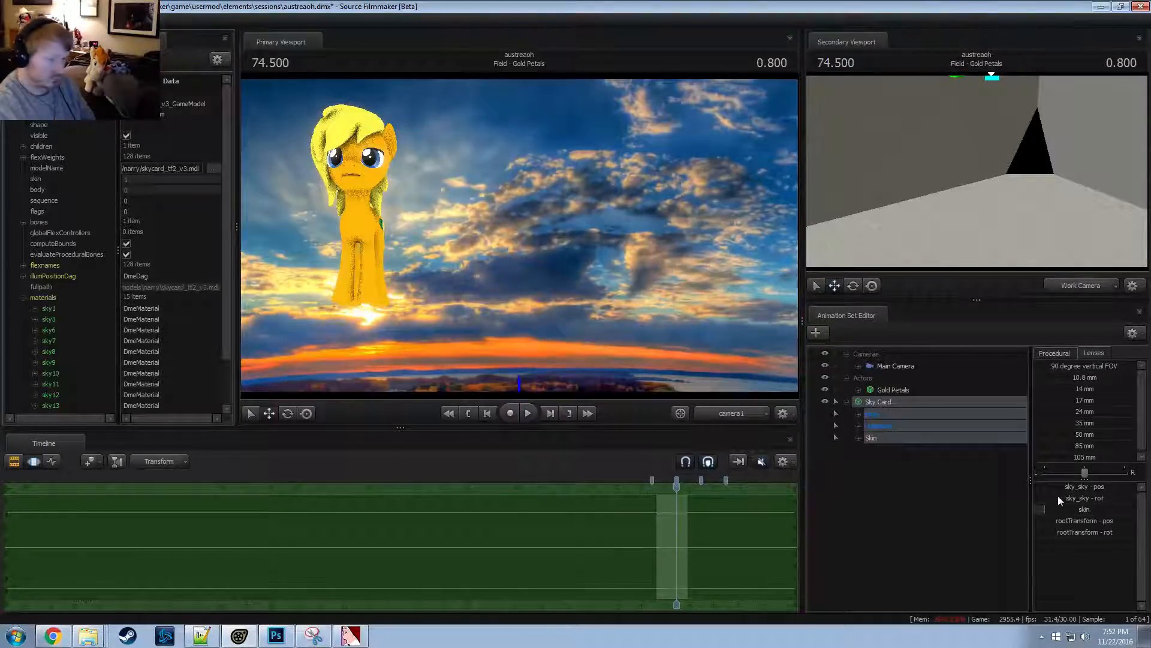
# Lower the Sky Card's skin to its minimum and add a string attribute named $basetexture to its sky1 material
pyautogui.moveTo(1084, 510); pyautogui.dragTo(1036, 510)
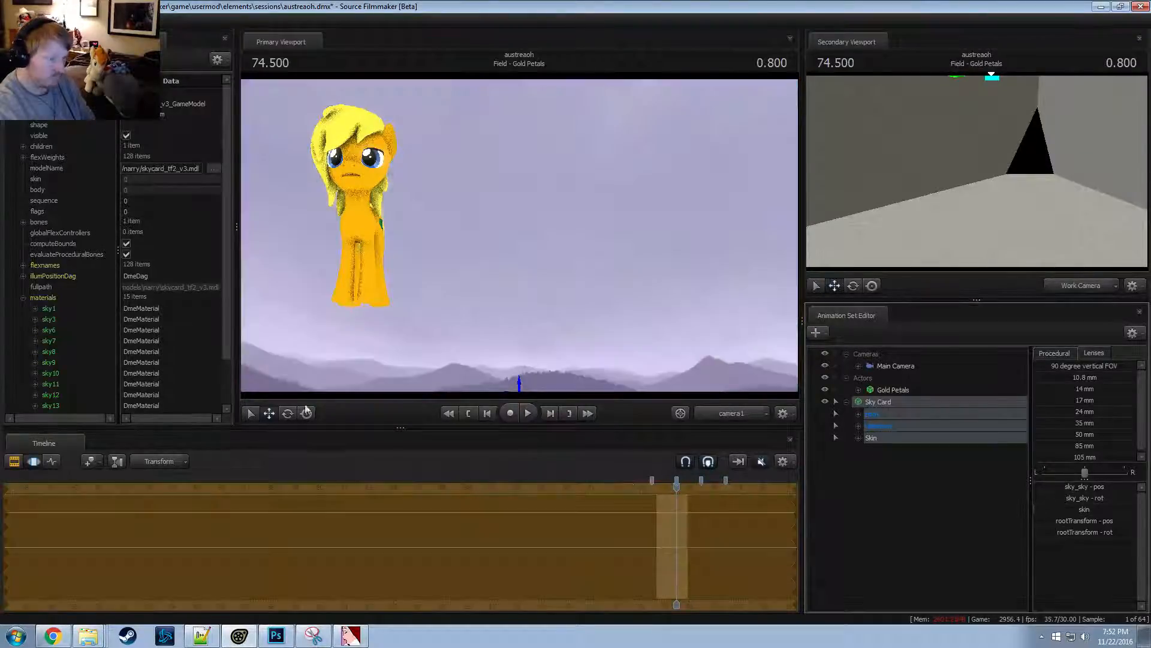
pyautogui.rightClick(51, 318)
pyautogui.moveTo(80, 401)
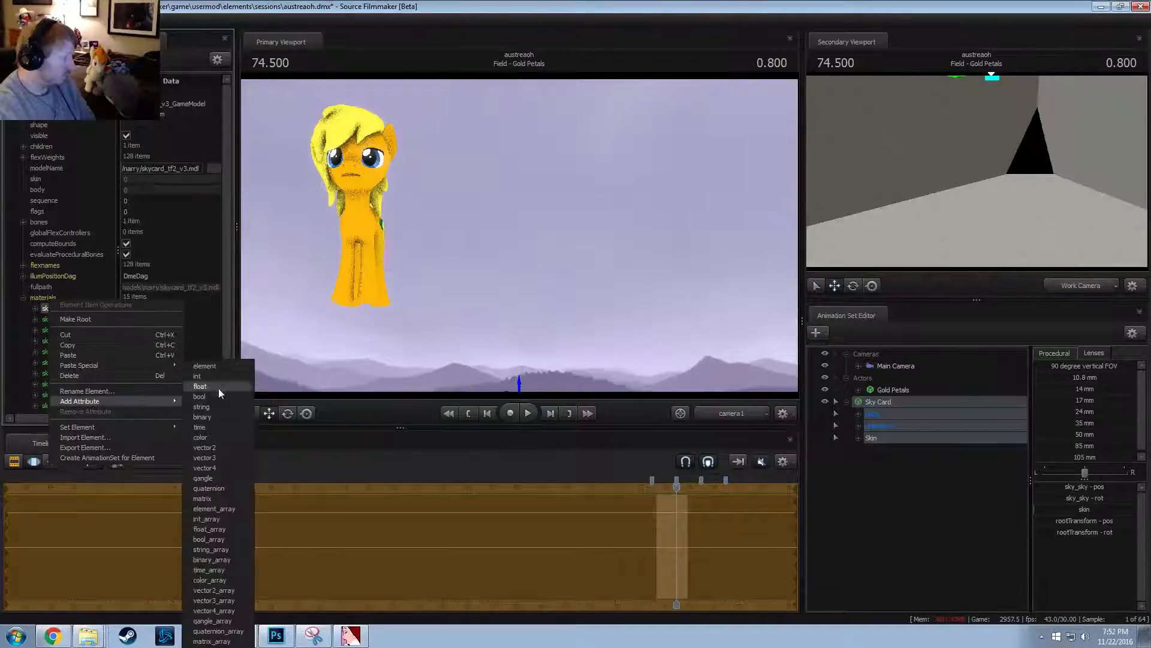
pyautogui.click(217, 408)
pyautogui.write('s')
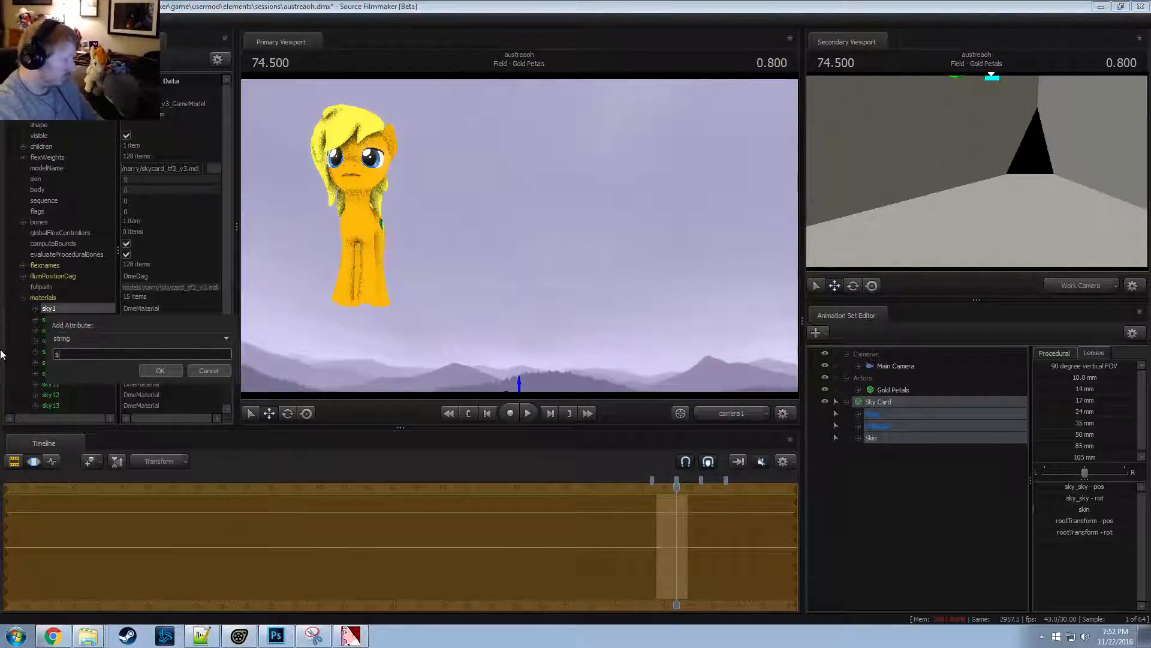
pyautogui.write('basetexture')
pyautogui.press('Return')
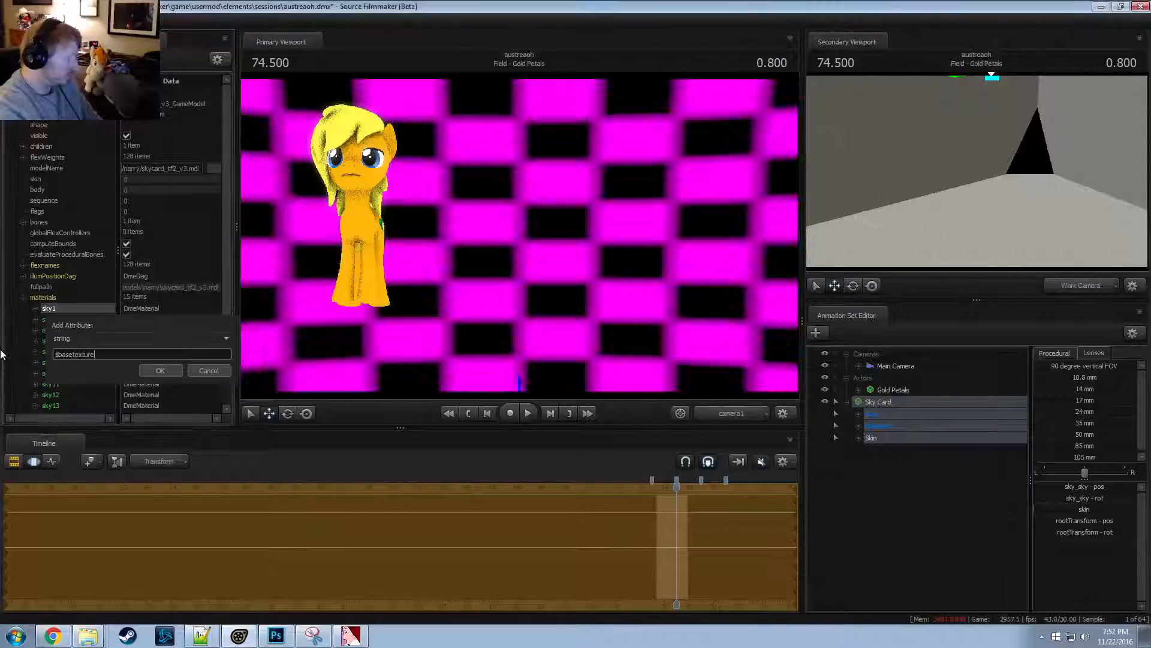
pyautogui.click(38, 309)
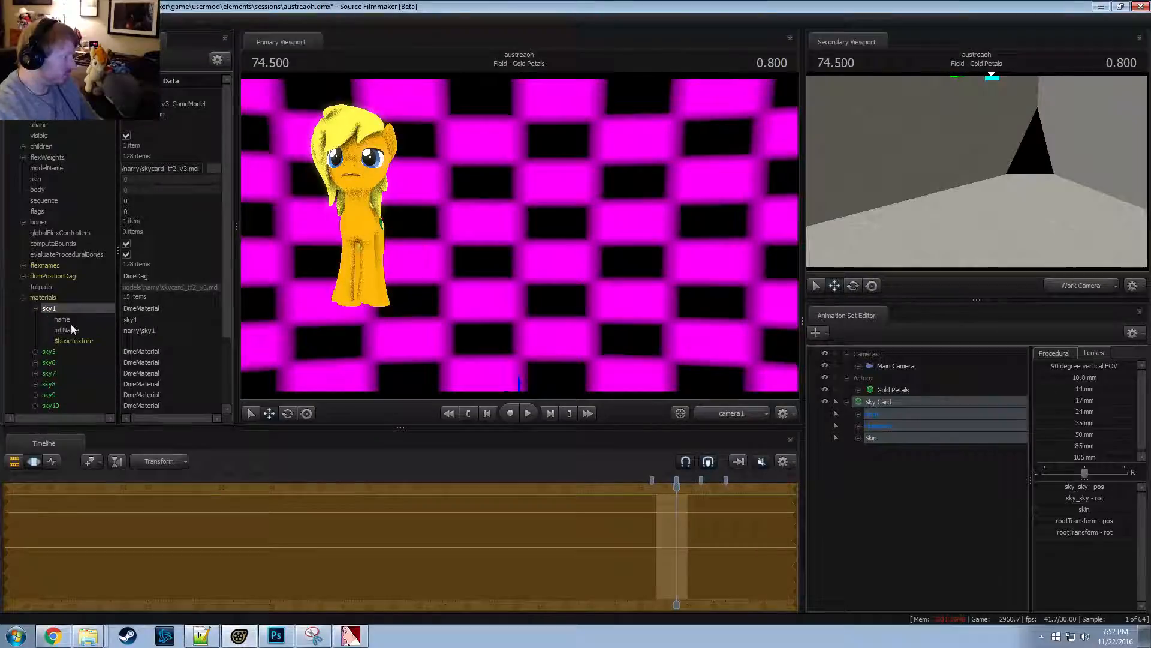
# Set the $basetexture attribute of the Sky Card's sky1 material to narry\sky_sunset
pyautogui.click(154, 330)
pyautogui.click(157, 341)
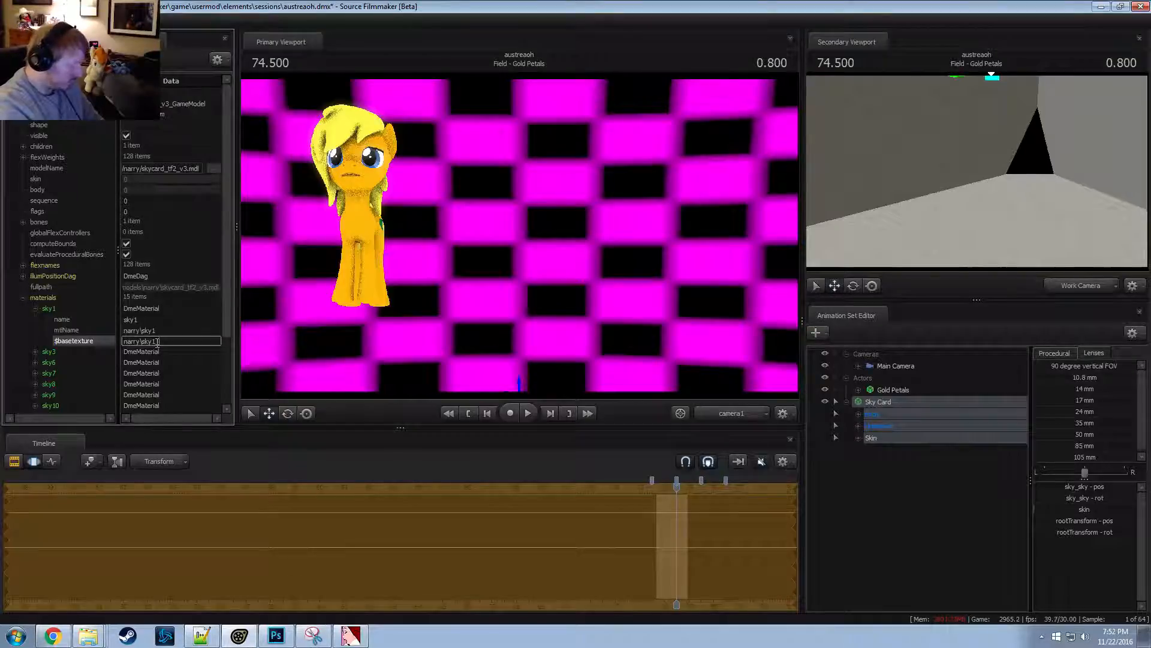
pyautogui.press('BackSpace')
pyautogui.press('BackSpace')
pyautogui.press('BackSpace')
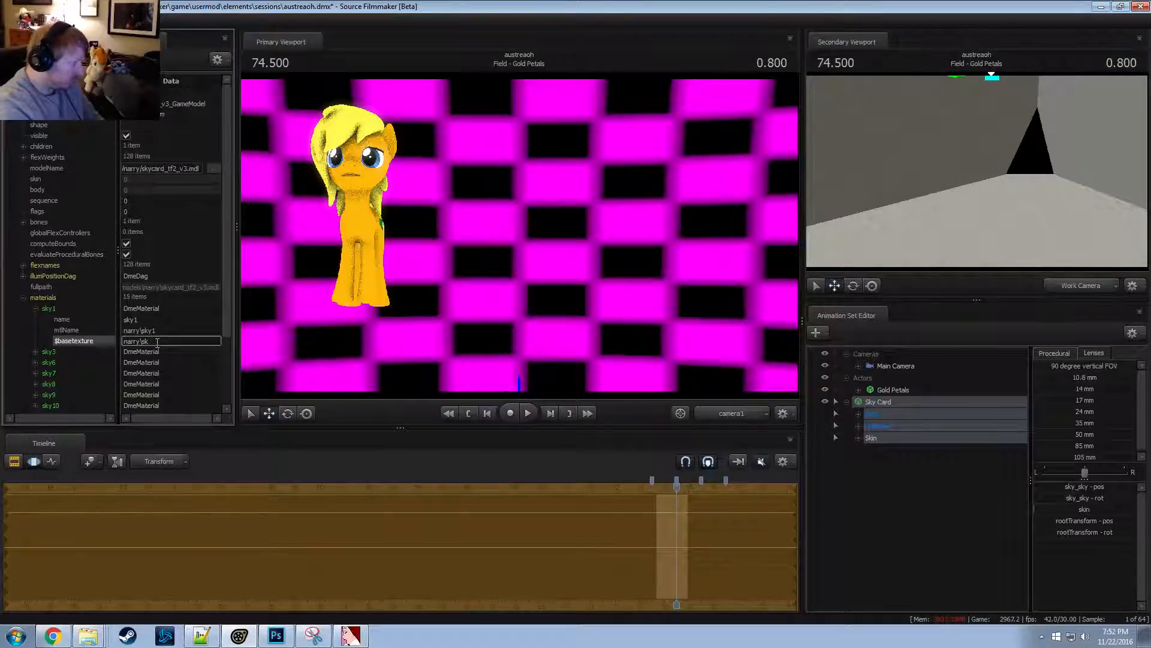
pyautogui.write('suns')
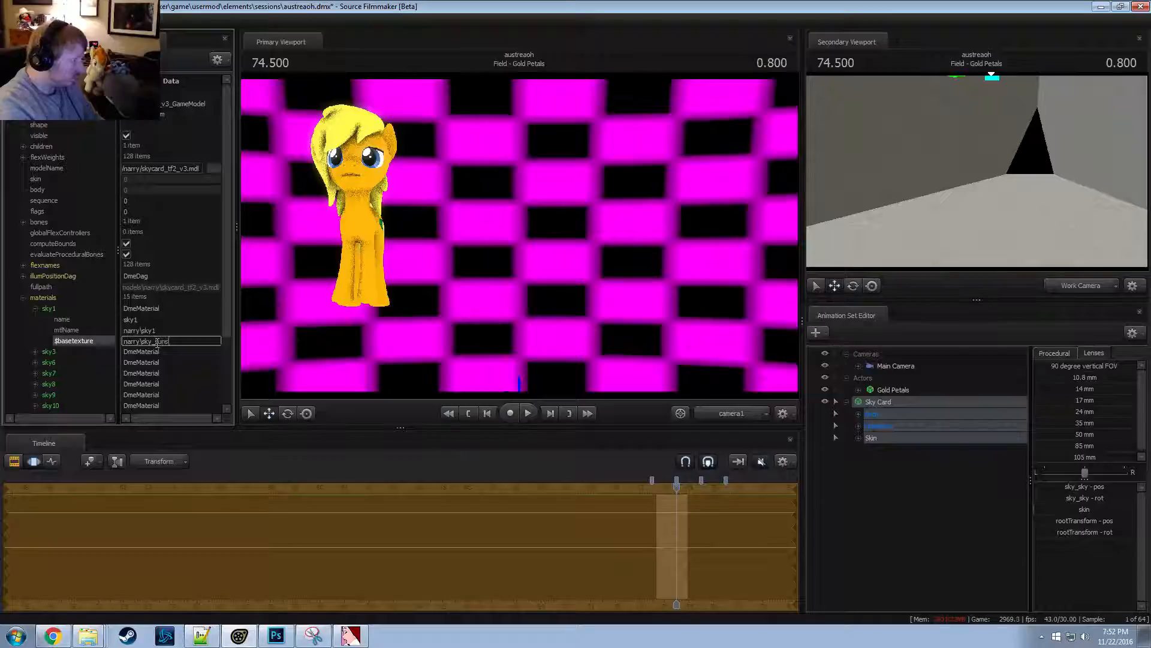
pyautogui.write('et')
pyautogui.press('Return')
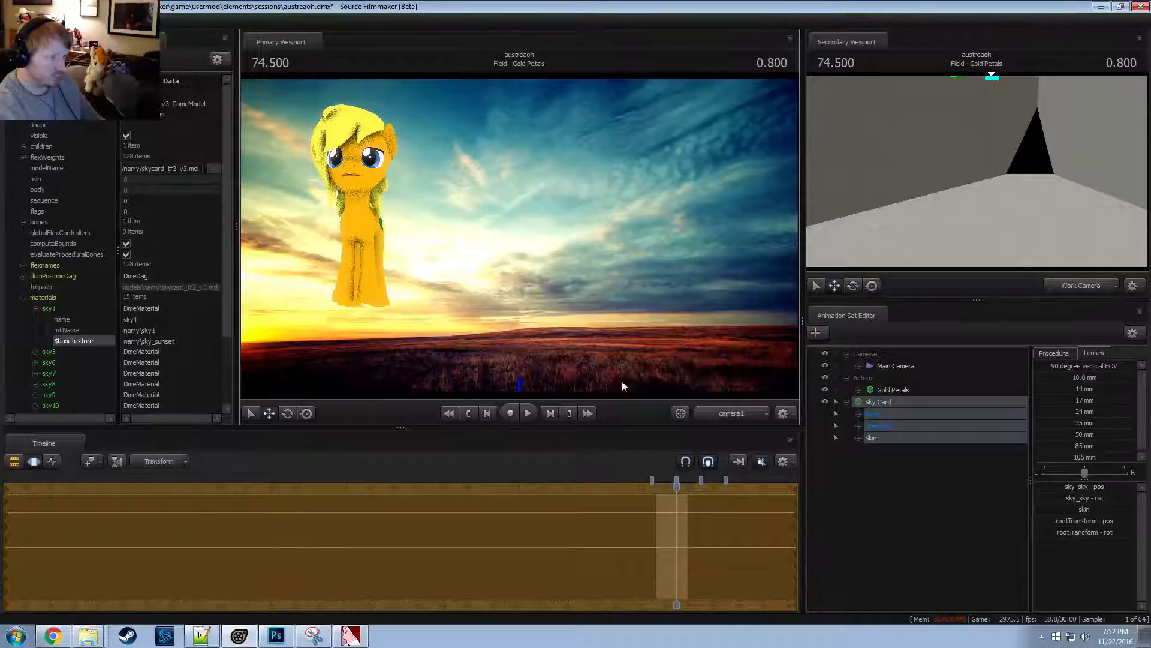
# Compare the textured sky card with the sky_sunset.vtf image and the Fate/stay night opening scene in Chrome
pyautogui.hotkey('alt', 'Tab')
pyautogui.hotkey('alt', 'Tab')
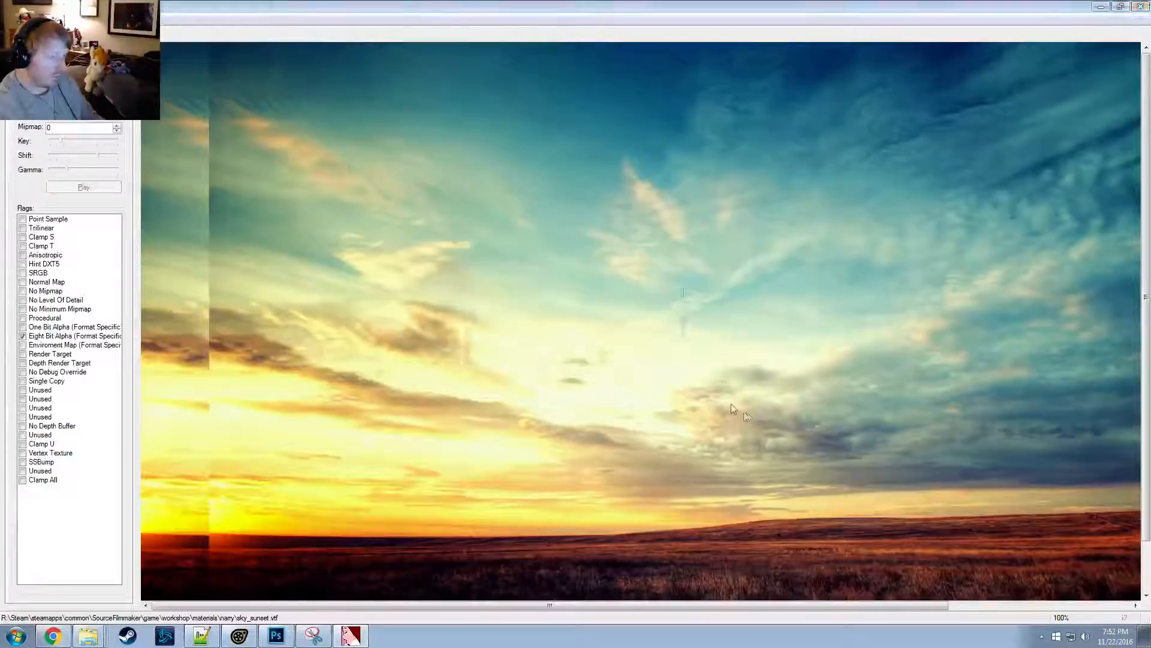
pyautogui.hotkey('alt', 'Tab')
pyautogui.hotkey('alt', 'Tab')
pyautogui.hotkey('alt', 'Tab')
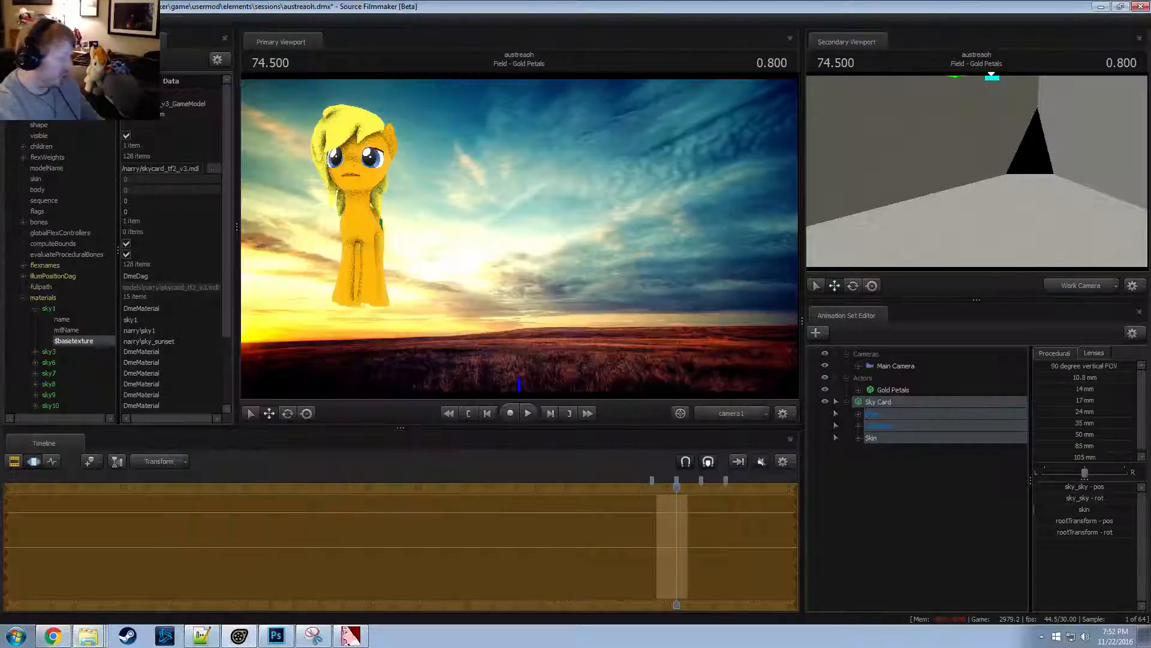
pyautogui.click(54, 637)
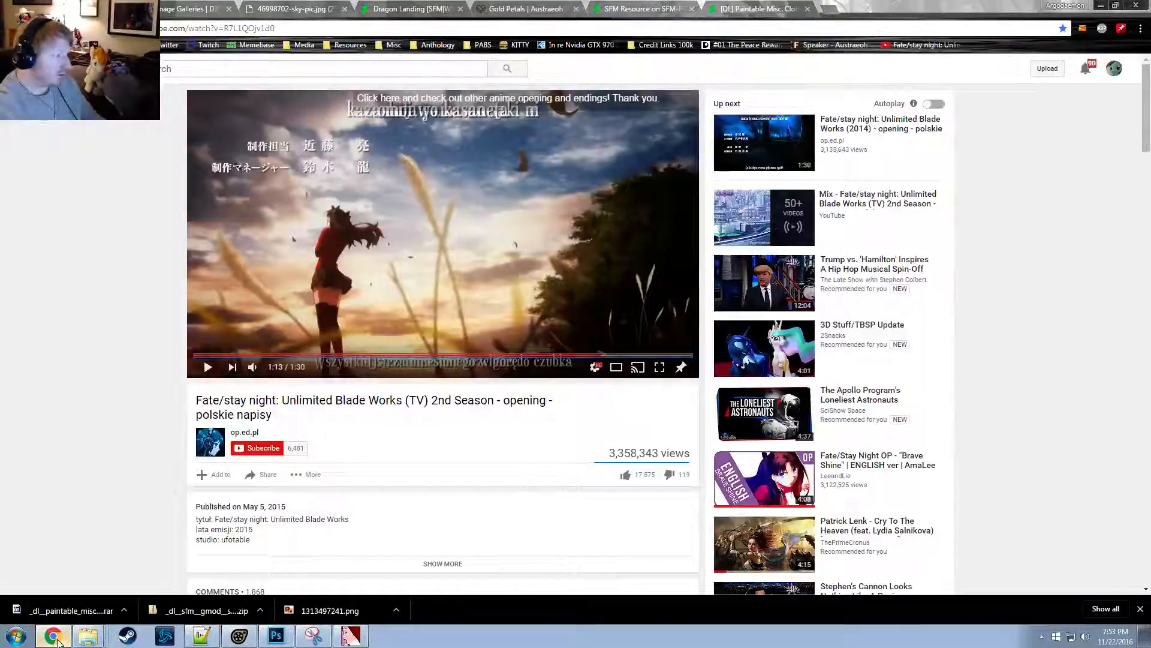
pyautogui.click(57, 639)
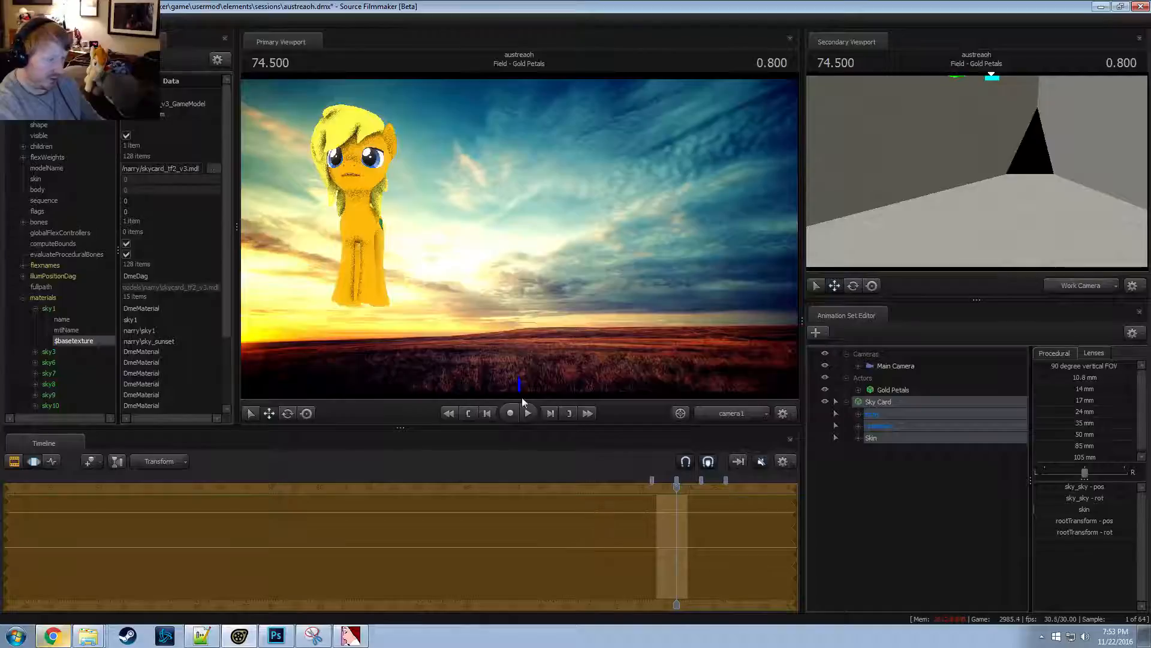
pyautogui.hotkey('alt', 'Tab')
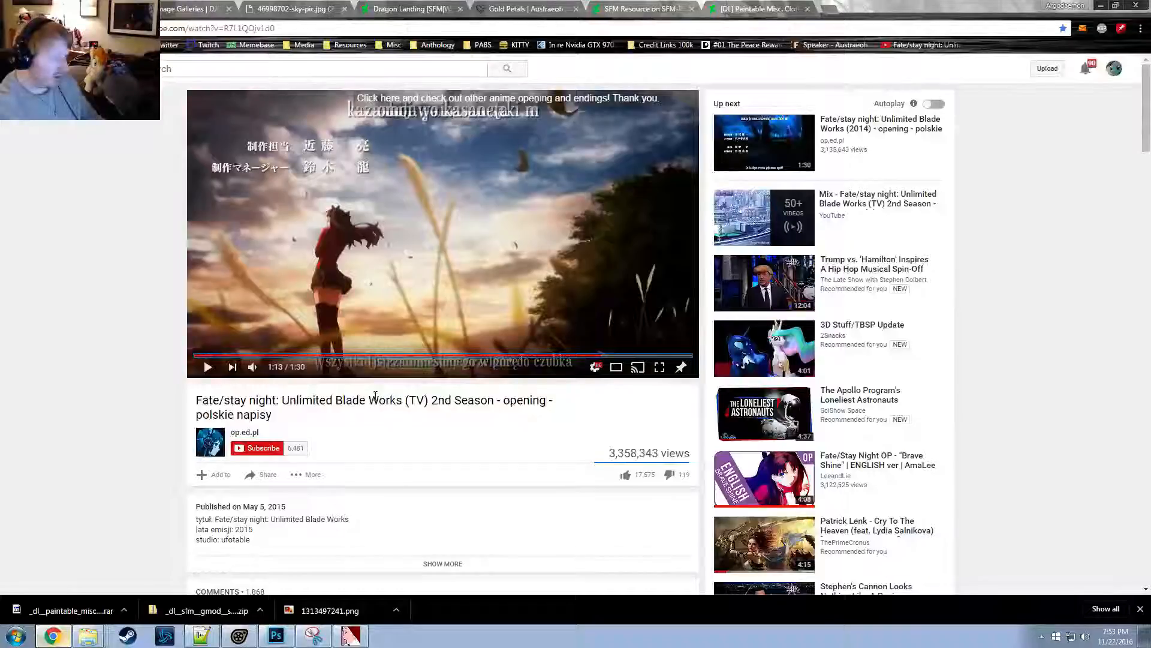
pyautogui.hotkey('alt', 'Tab')
# Select the Sky Card for rotating and swap the viewports so the primary shows the Work Camera and the secondary shows camera1
pyautogui.click(891, 362)
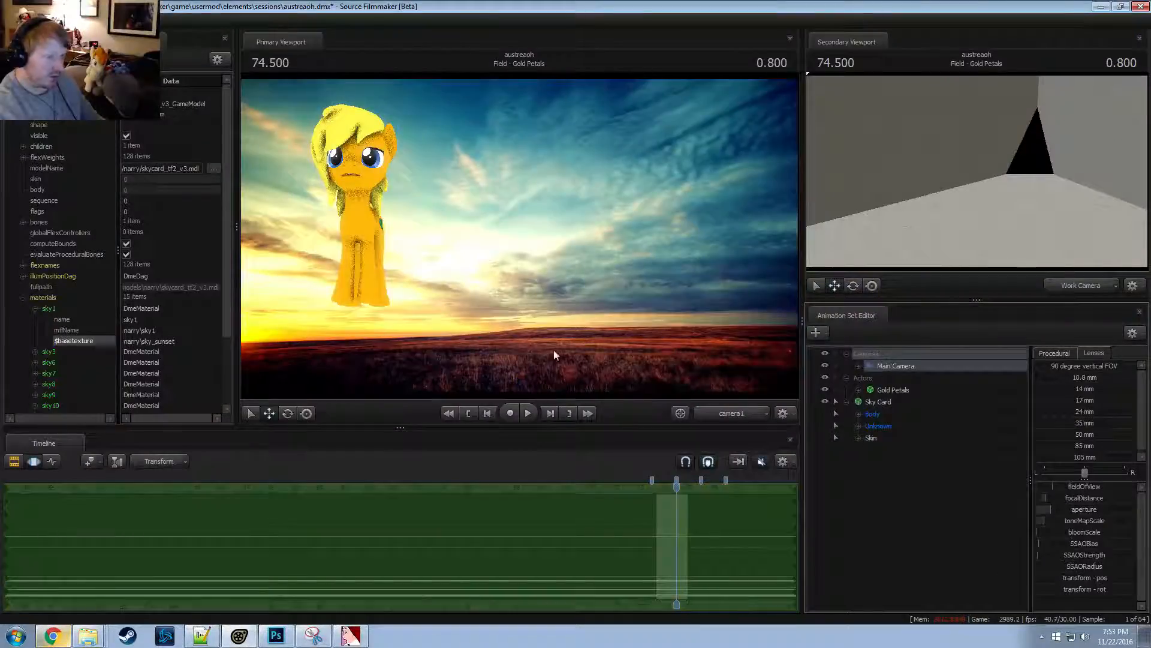
pyautogui.click(902, 401)
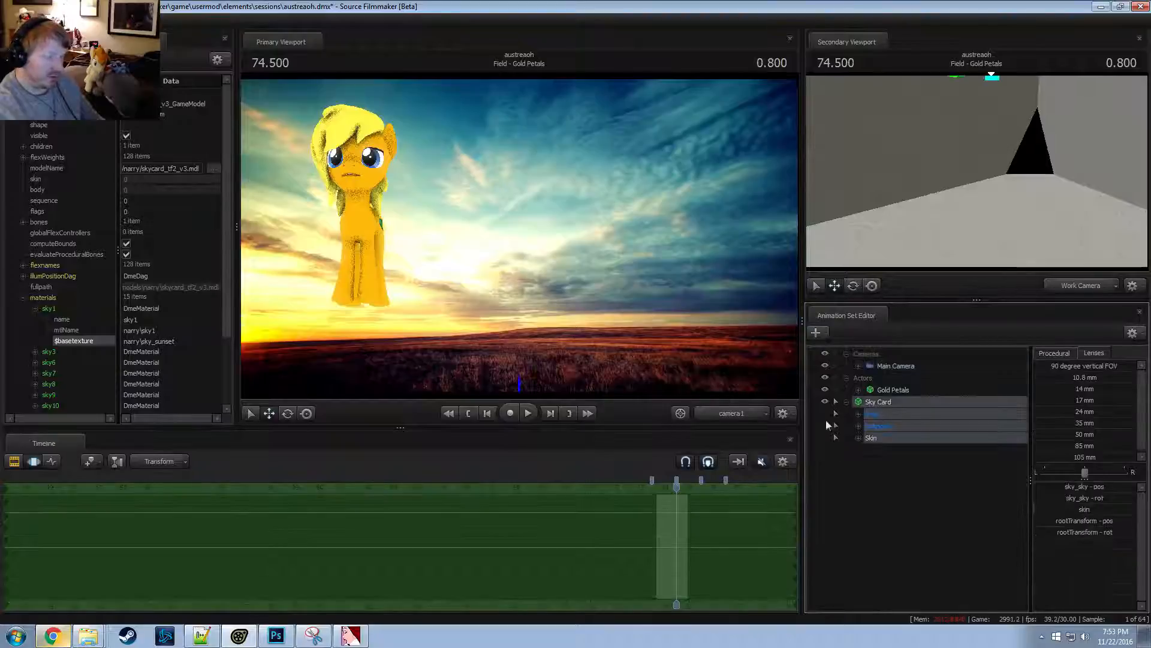
pyautogui.click(899, 390)
pyautogui.click(897, 366)
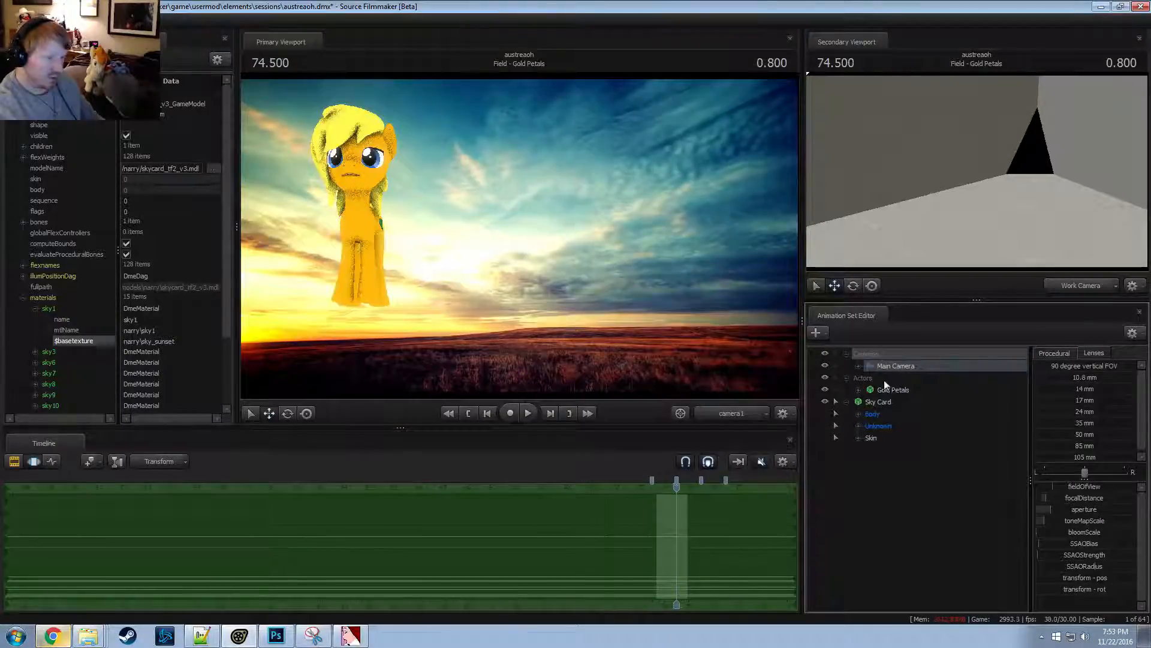
pyautogui.click(880, 402)
pyautogui.press('e')
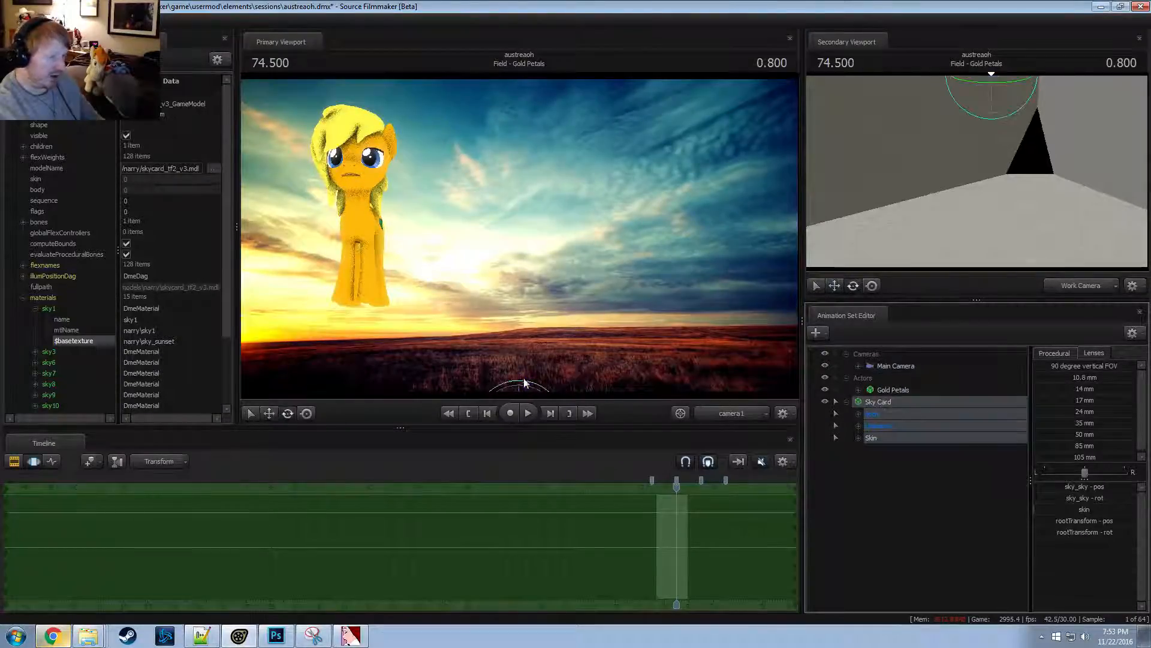
pyautogui.keyDown('ctrl'); pyautogui.click(744, 414); pyautogui.keyUp('ctrl')
pyautogui.click(1112, 284)
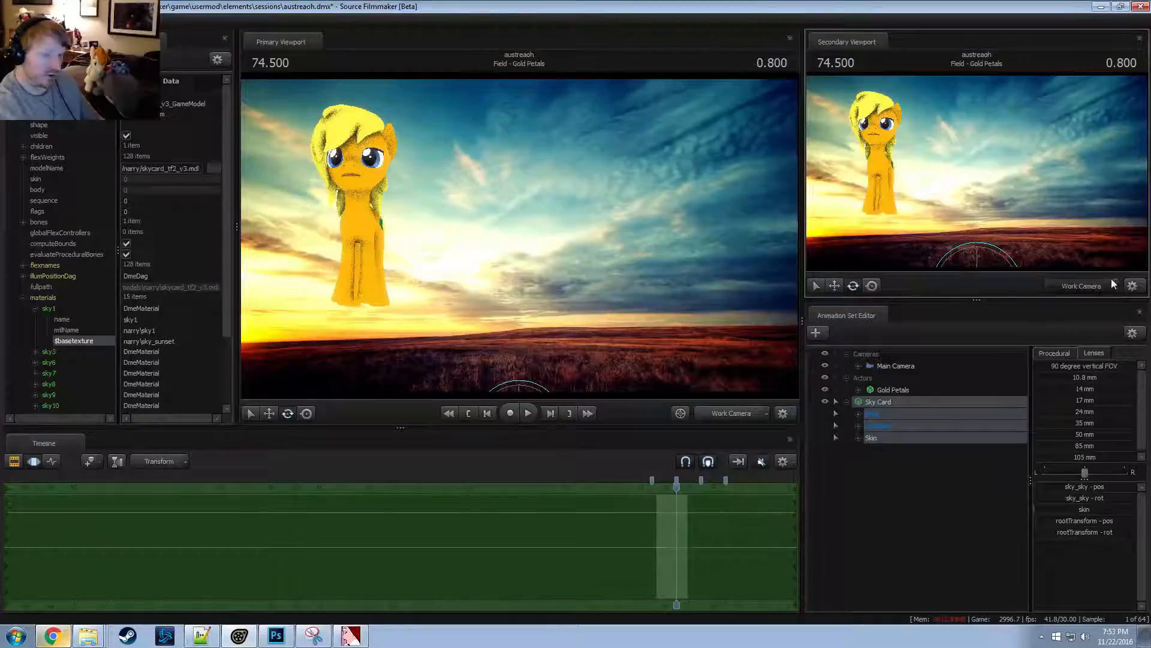
pyautogui.click(1081, 288)
# Move the Sky Card down until its horizon sits near the lower edge of the camera1 view
pyautogui.moveTo(660, 240); pyautogui.dragTo(648, 270)
pyautogui.moveTo(516, 265); pyautogui.dragTo(507, 289)
pyautogui.press('w')
pyautogui.press('e')
pyautogui.press('w')
pyautogui.press('e')
pyautogui.press('w')
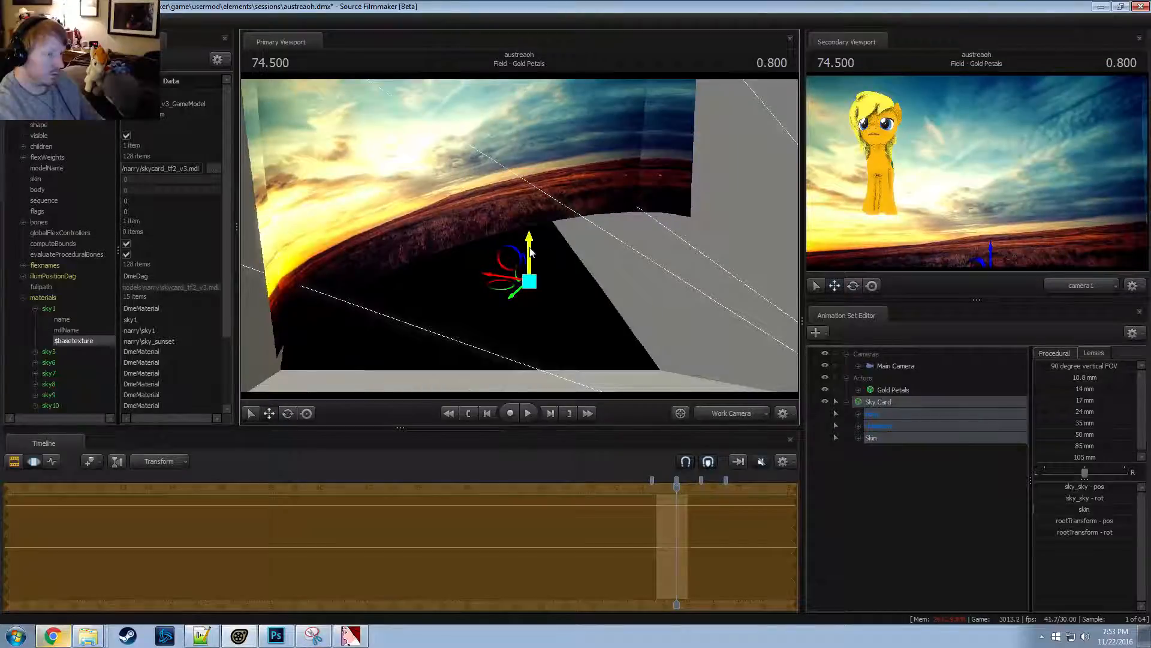
pyautogui.moveTo(545, 250); pyautogui.dragTo(504, 233)
pyautogui.moveTo(309, 188); pyautogui.dragTo(379, 227)
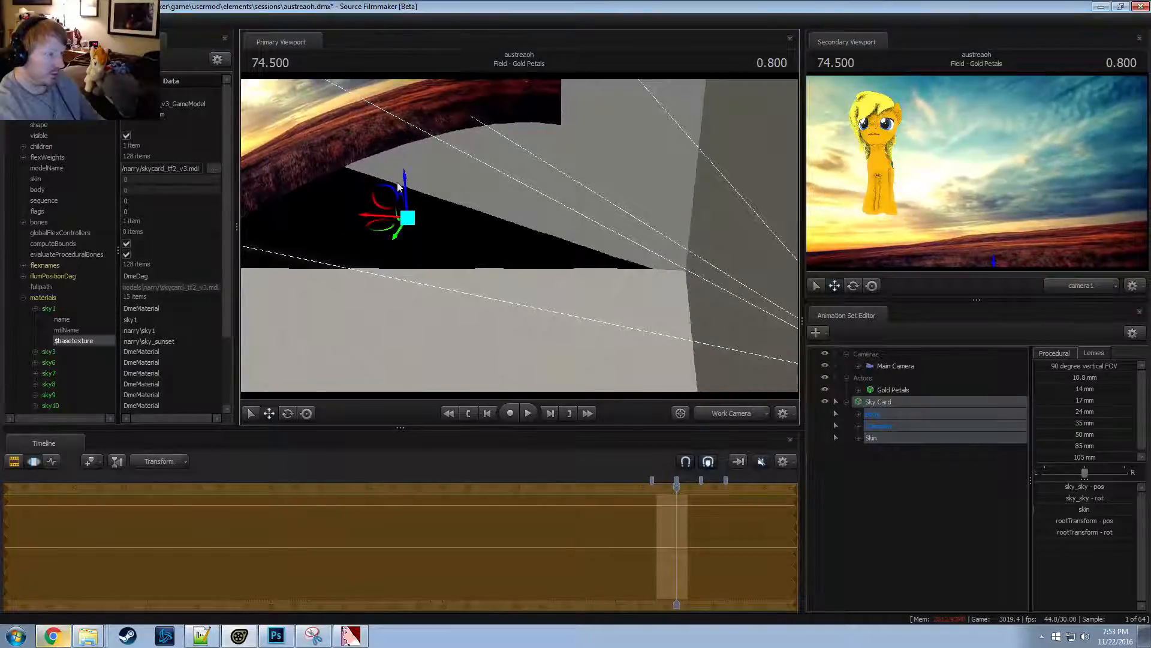
pyautogui.moveTo(405, 181); pyautogui.dragTo(423, 219)
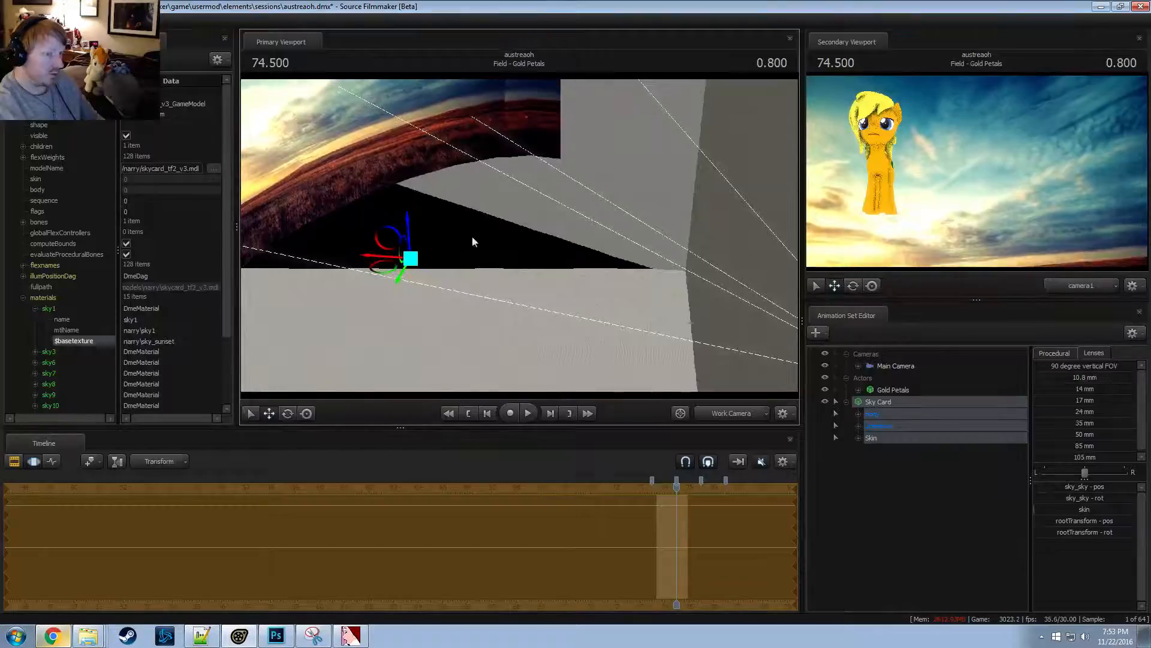
pyautogui.press('F2')
pyautogui.press('F3')
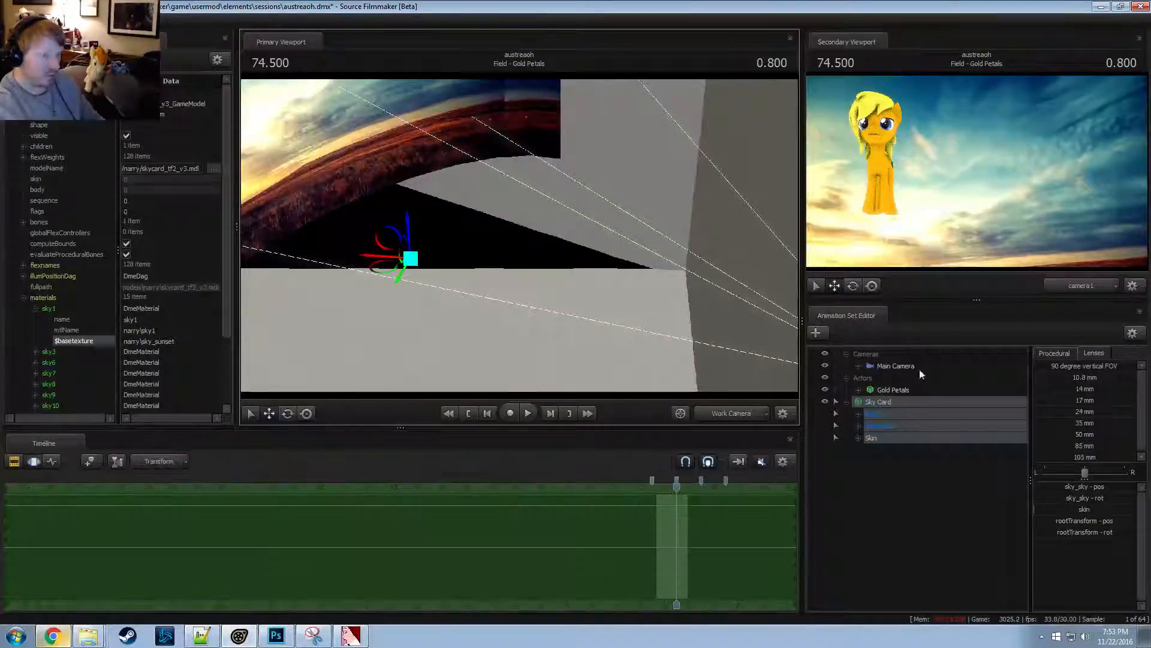
pyautogui.rightClick(731, 286)
pyautogui.click(763, 319)
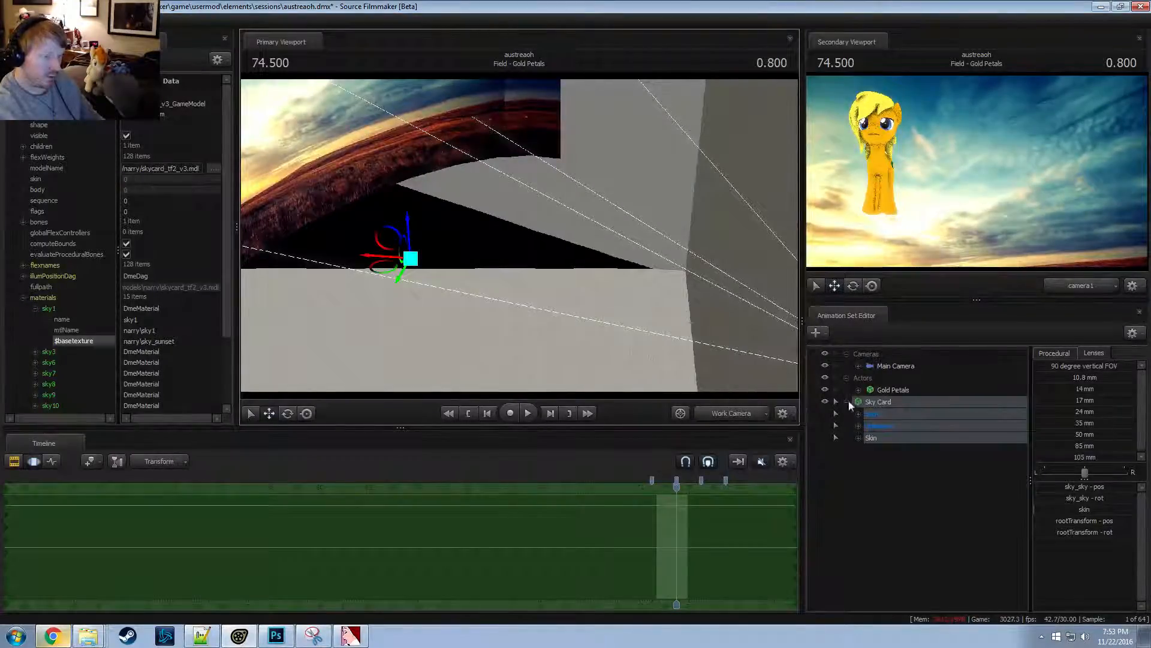
pyautogui.moveTo(694, 326); pyautogui.dragTo(620, 322)
pyautogui.press('w')
pyautogui.press('s')
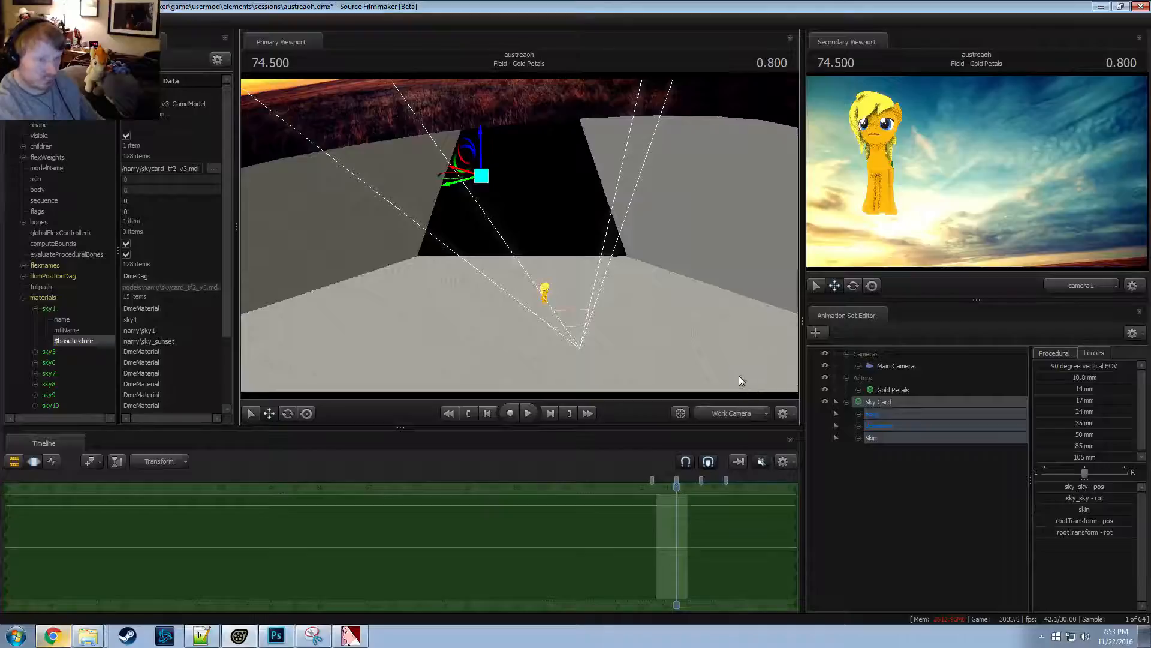
# Switch to VTFEdit and enable the No Mipmap and No Level Of Detail flags for the sunset texture
pyautogui.hotkey('alt', 'Tab')
pyautogui.hotkey('alt', 'Tab')
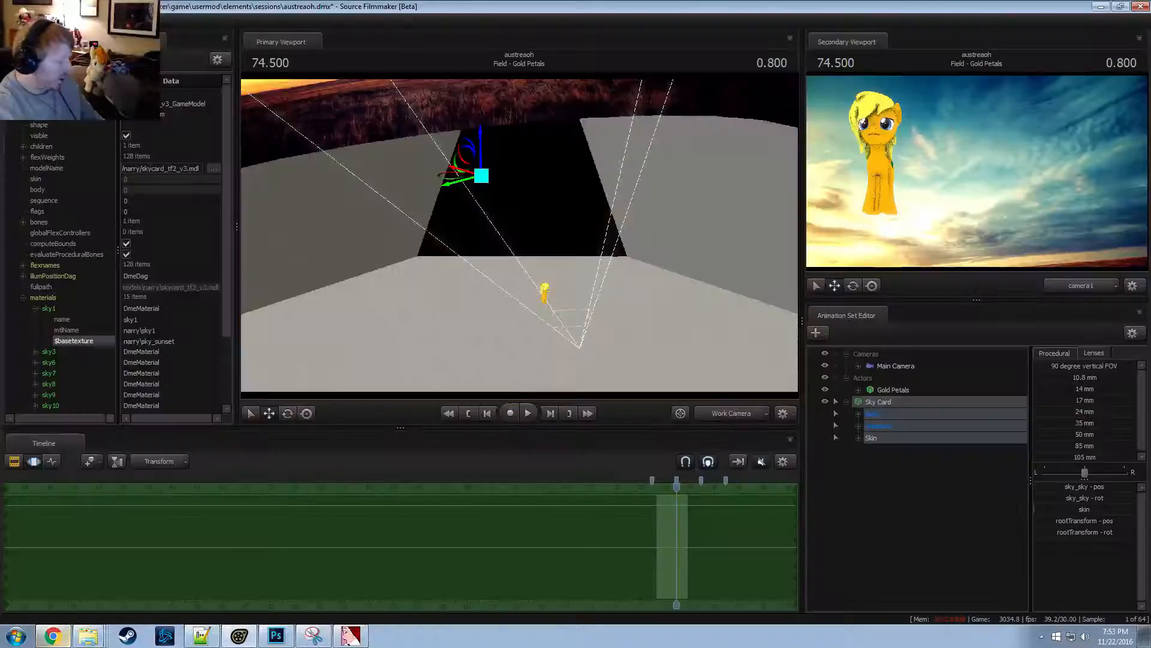
pyautogui.click(359, 635)
pyautogui.click(359, 639)
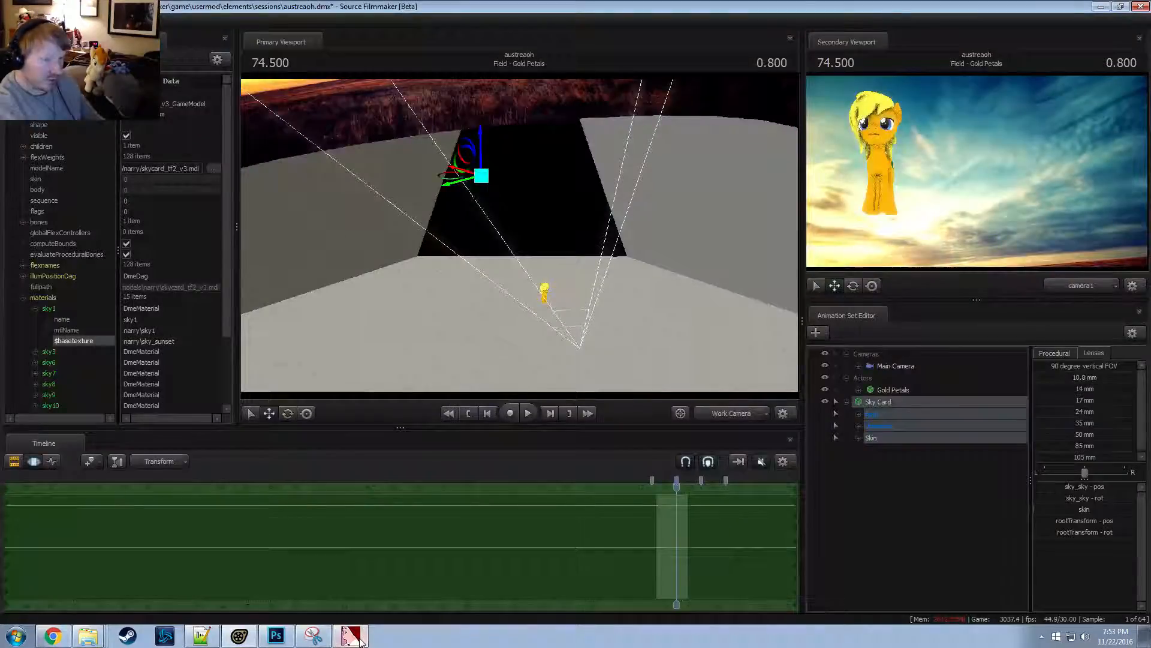
pyautogui.click(360, 641)
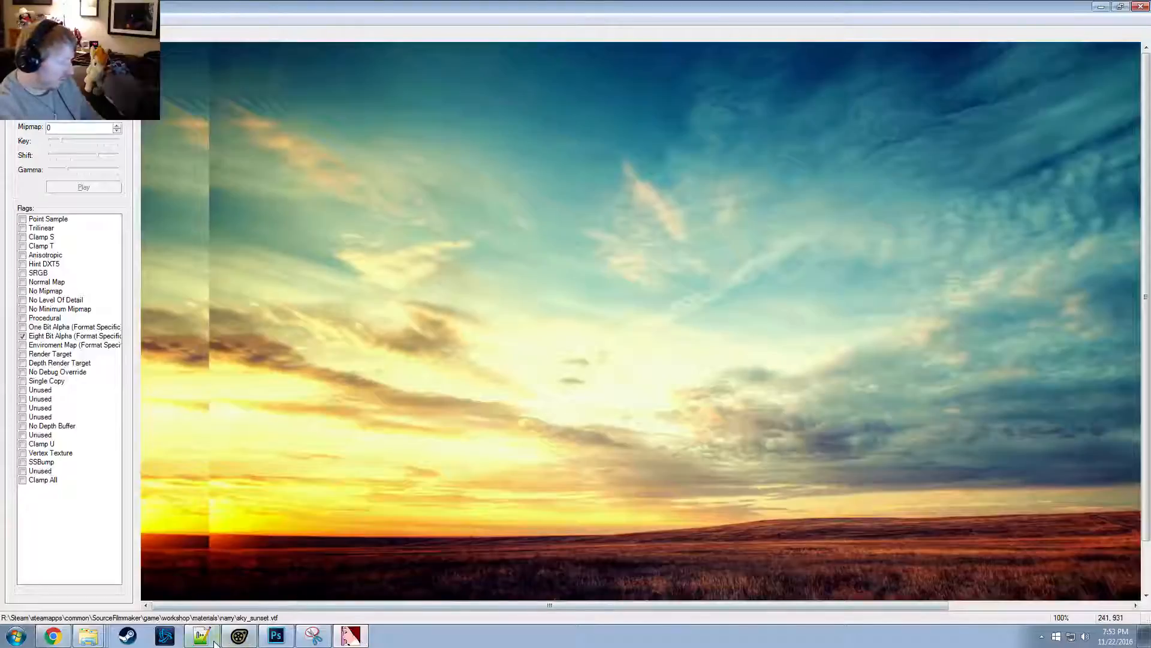
pyautogui.click(24, 301)
pyautogui.click(24, 311)
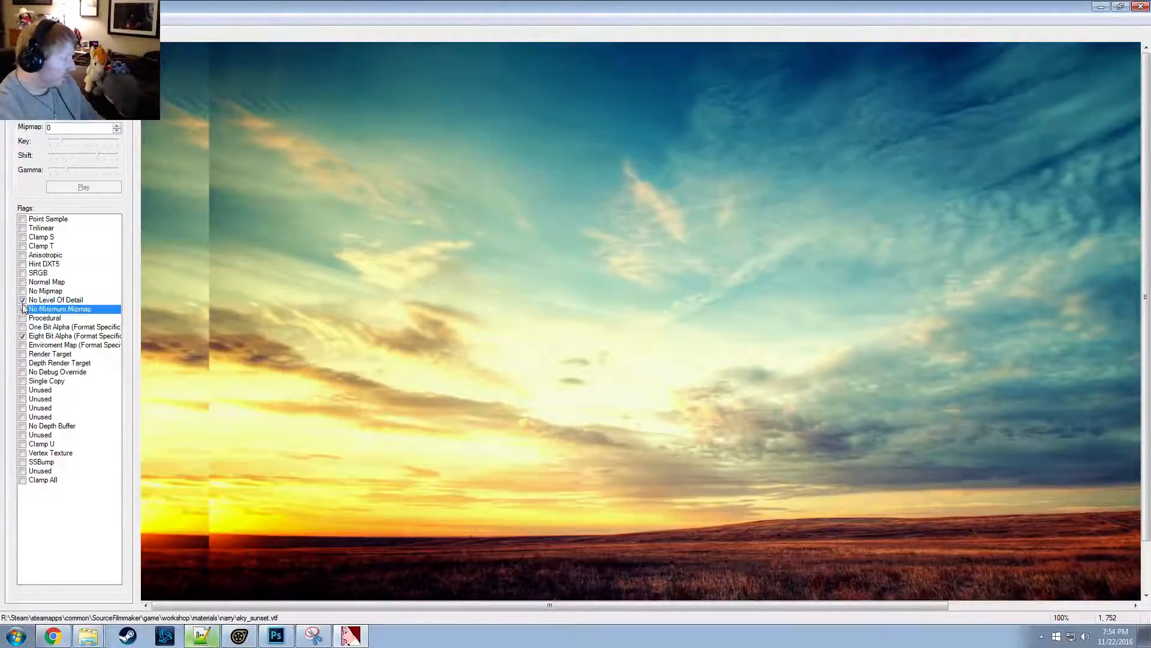
pyautogui.click(23, 300)
pyautogui.click(23, 291)
# Save the flagged texture over the existing sky_sunset.vtf in the narry materials folder
pyautogui.click(10, 20)
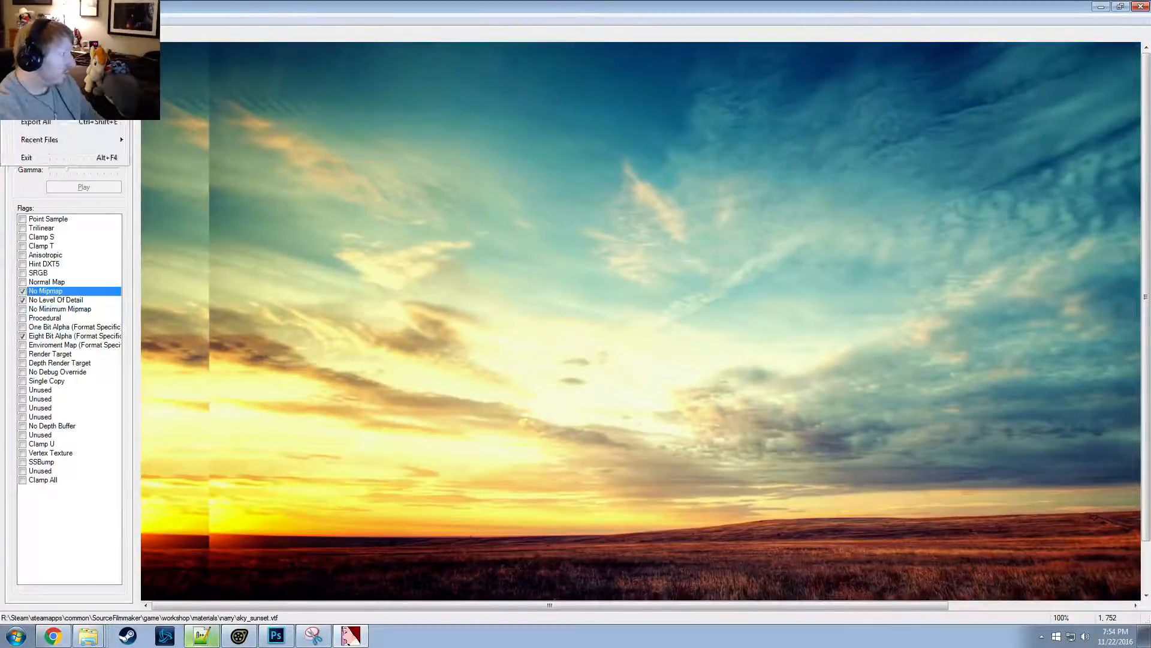
pyautogui.click(30, 92)
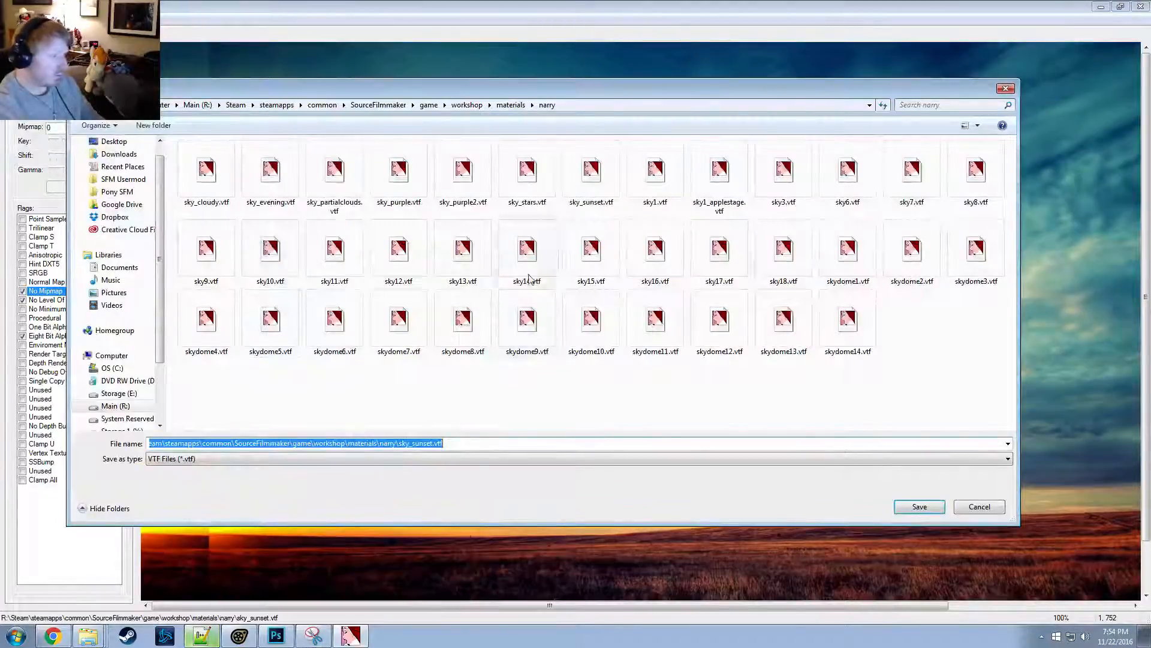
pyautogui.doubleClick(591, 174)
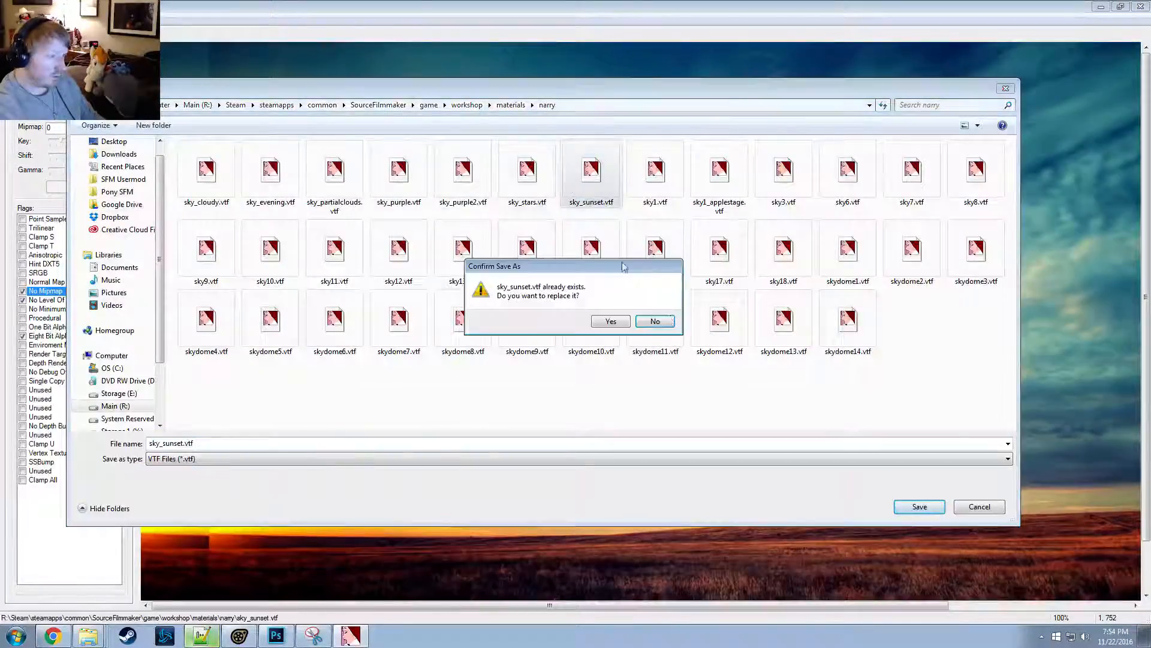
pyautogui.click(608, 321)
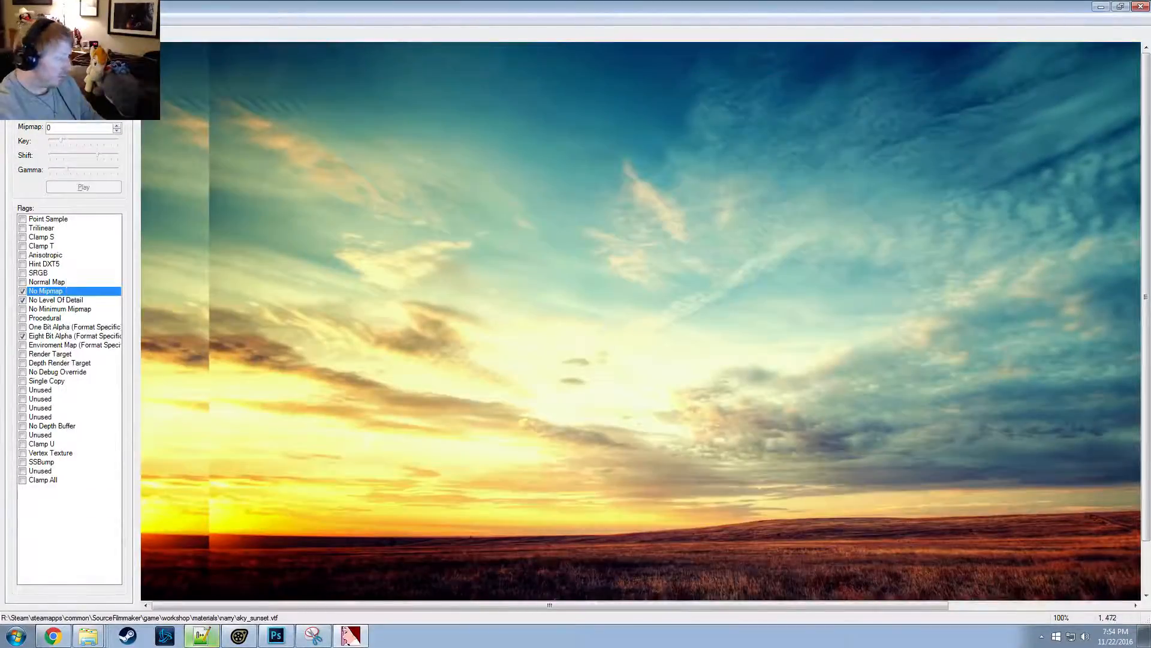
# Return to Source Filmmaker and close the Snipping Tool without saving the sunset snip
pyautogui.click(53, 636)
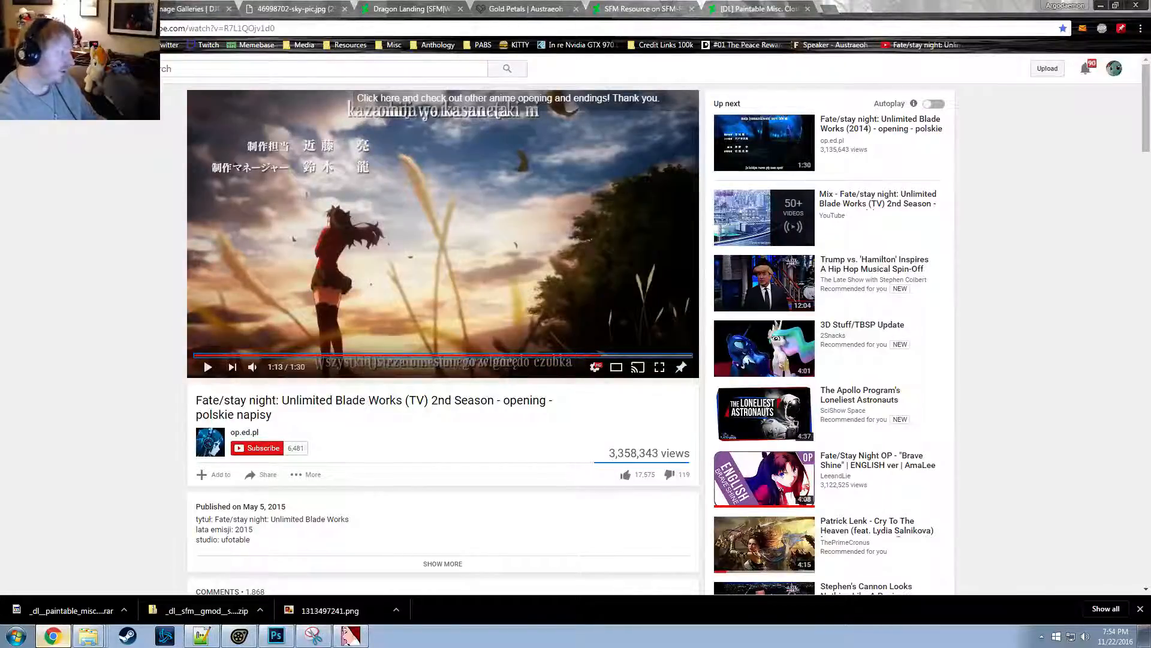
pyautogui.click(238, 635)
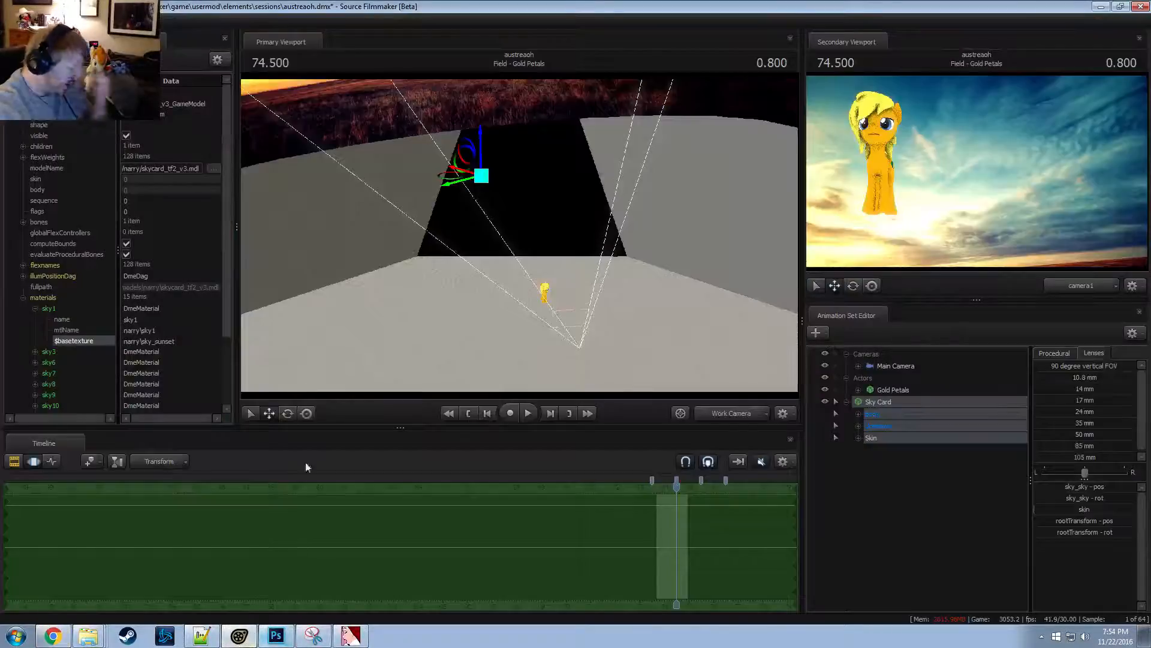
pyautogui.click(313, 635)
pyautogui.click(925, 83)
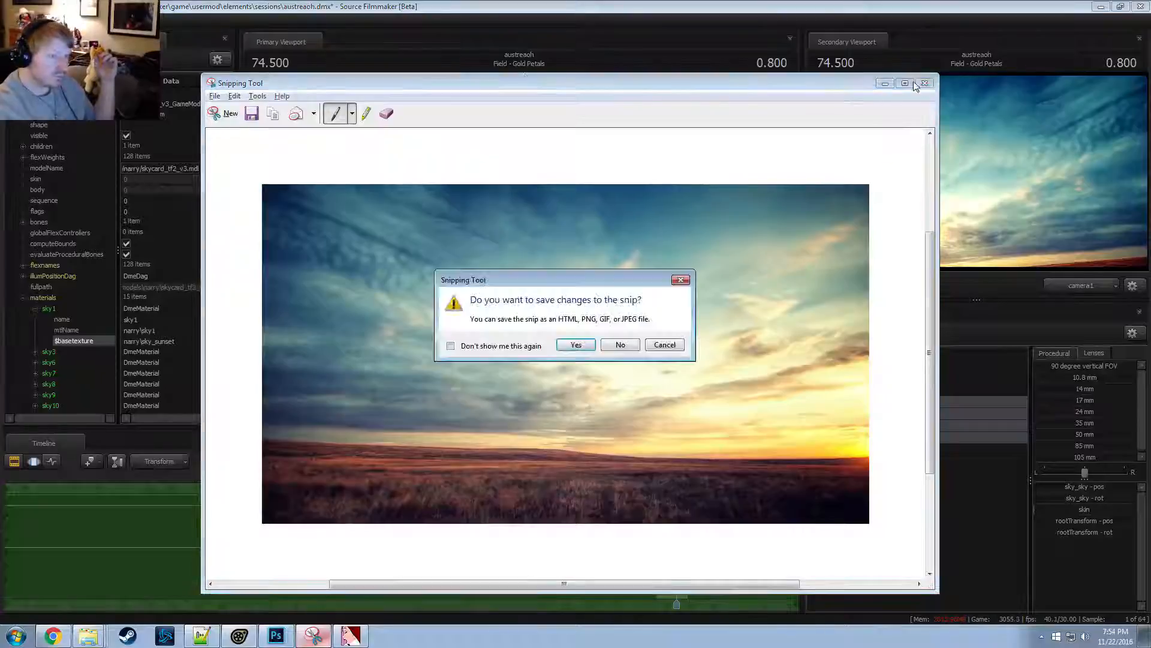
pyautogui.click(617, 347)
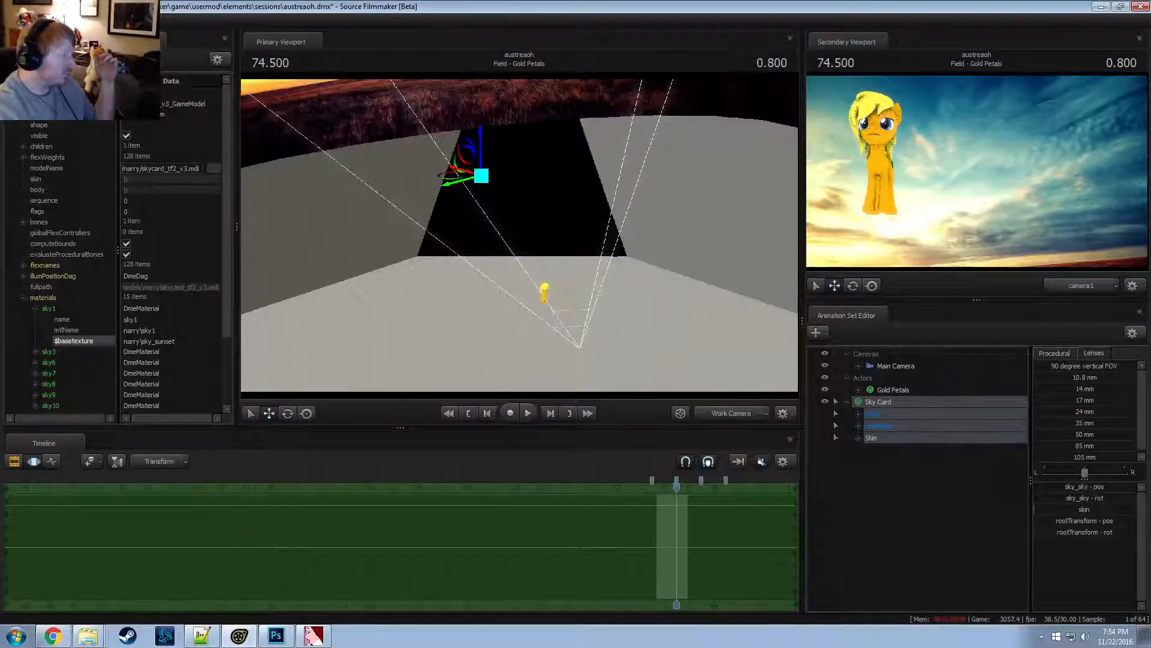
pyautogui.click(101, 21)
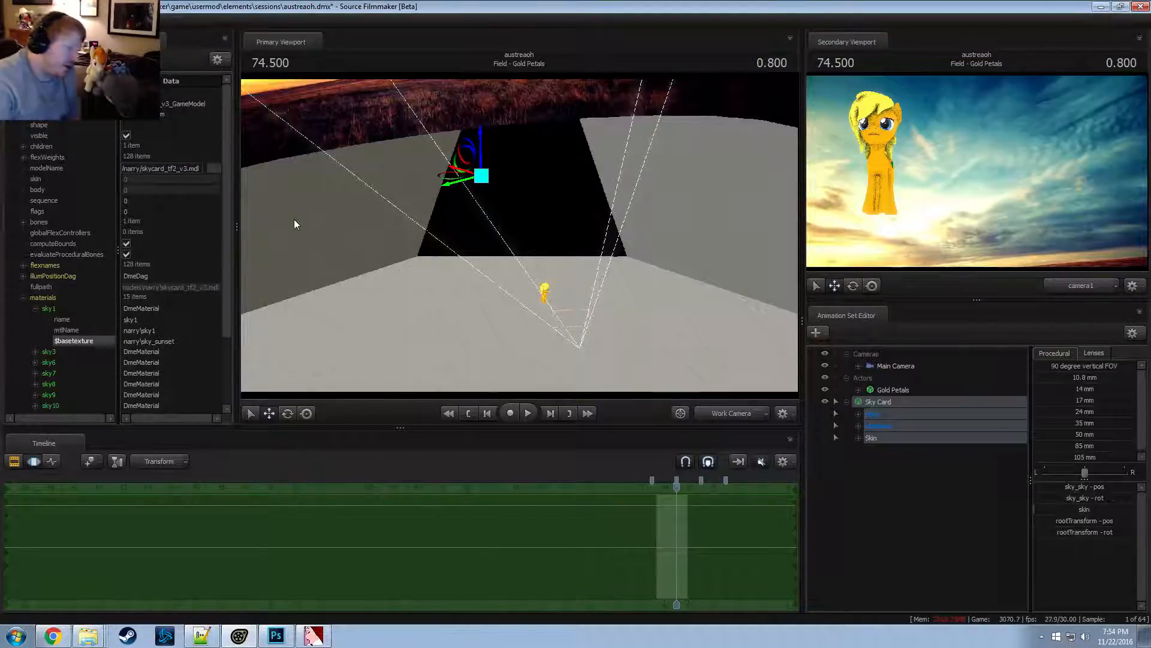
# Examine the whole Sky Card through the Work Camera and check it against the Fate/stay night reference scene in Chrome
pyautogui.keyDown('alt'); pyautogui.moveTo(625, 273); pyautogui.dragTo(462, 192); pyautogui.keyUp('alt')
pyautogui.press('s')
pyautogui.moveTo(520, 235); pyautogui.dragTo(495, 161)
pyautogui.moveTo(419, 297); pyautogui.dragTo(523, 238)
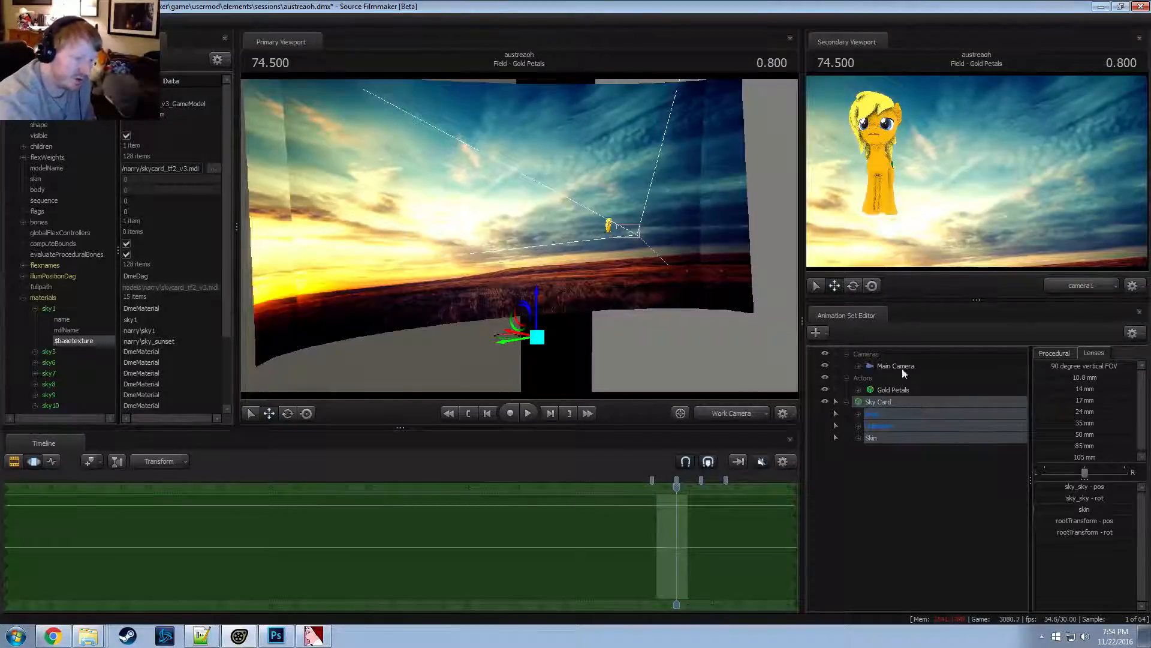
pyautogui.hotkey('alt', 'Tab')
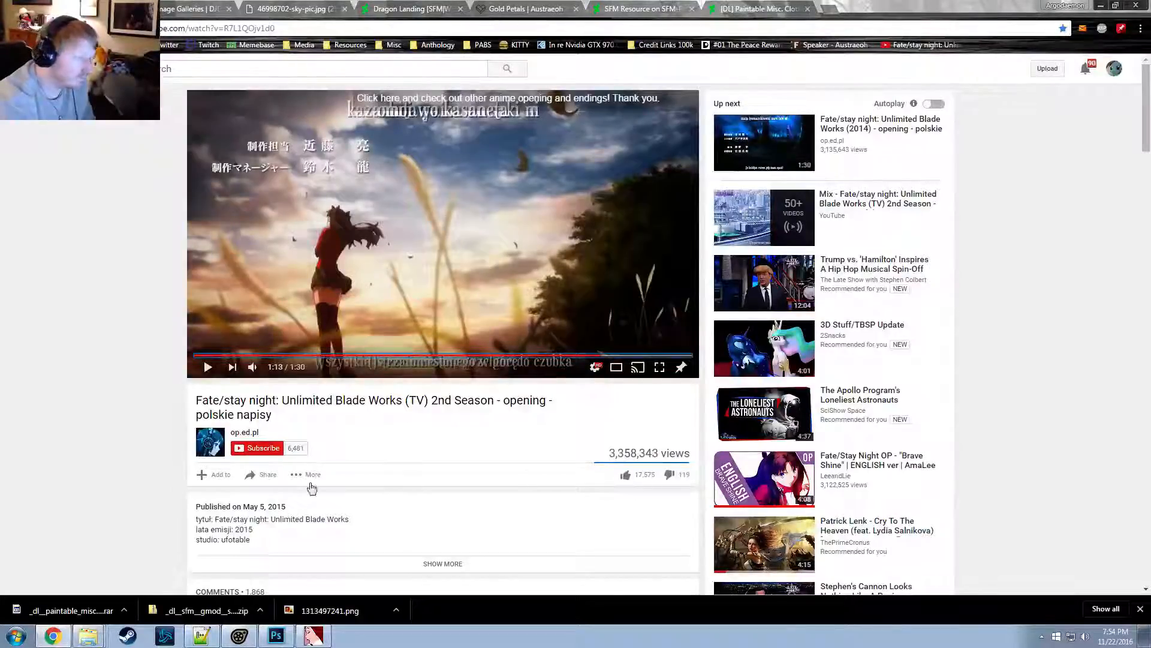
# Replay the Fate/stay night reference video around 1:12 to 1:14 and study the framing of the figure standing against the sunset
pyautogui.click(597, 356)
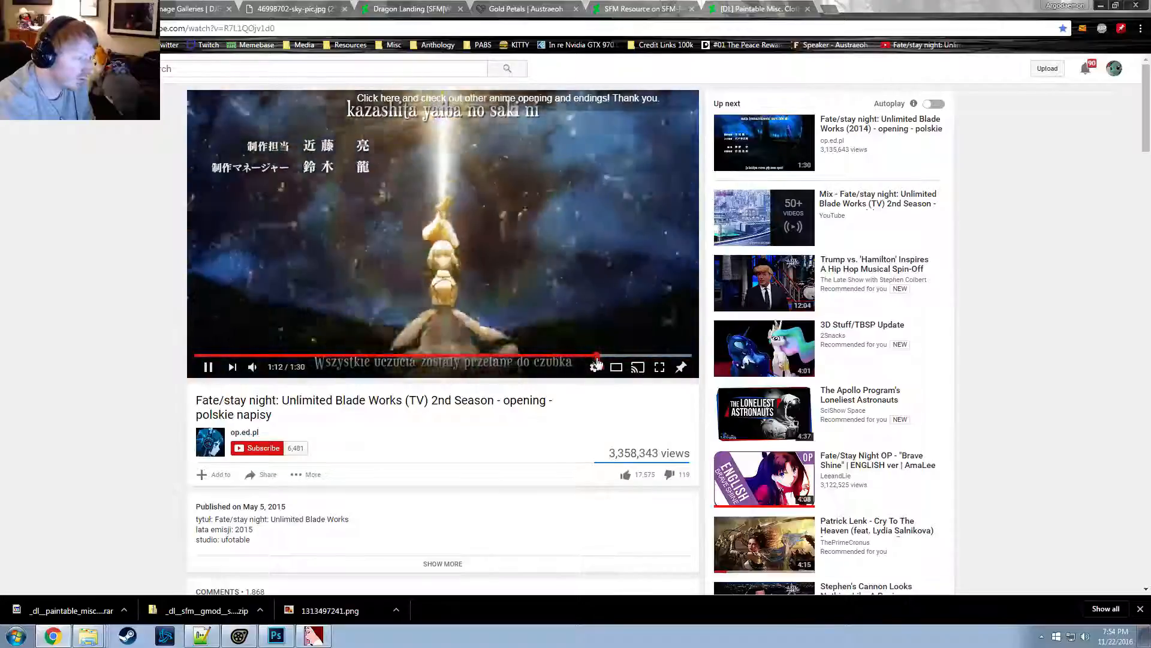
pyautogui.click(519, 273)
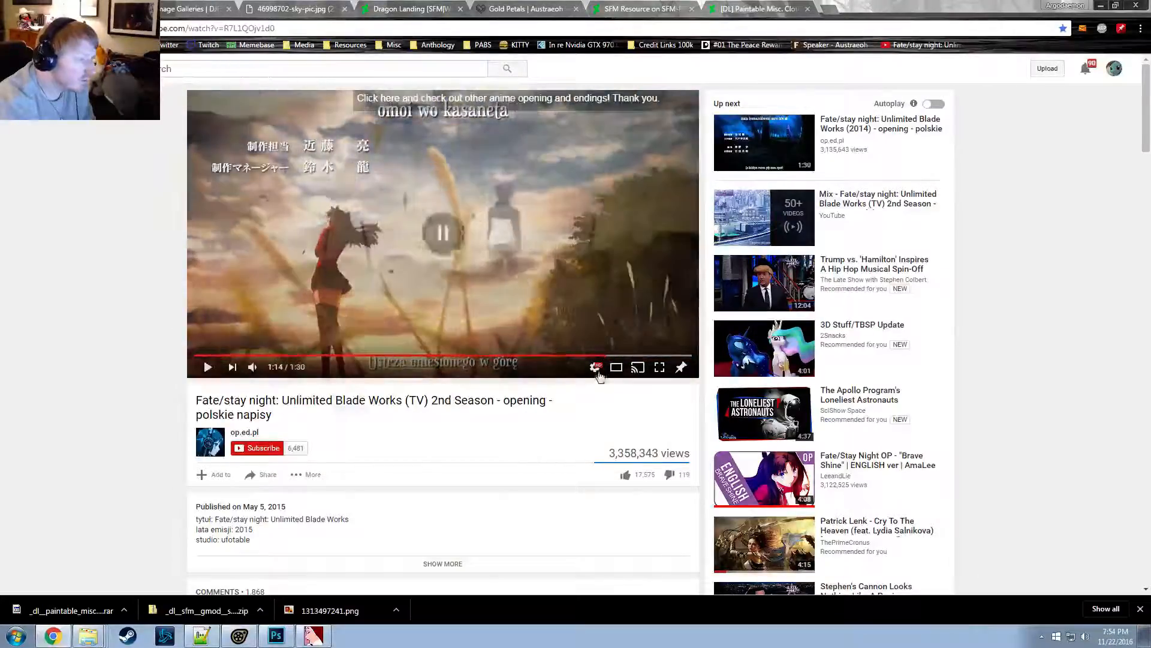
pyautogui.click(599, 356)
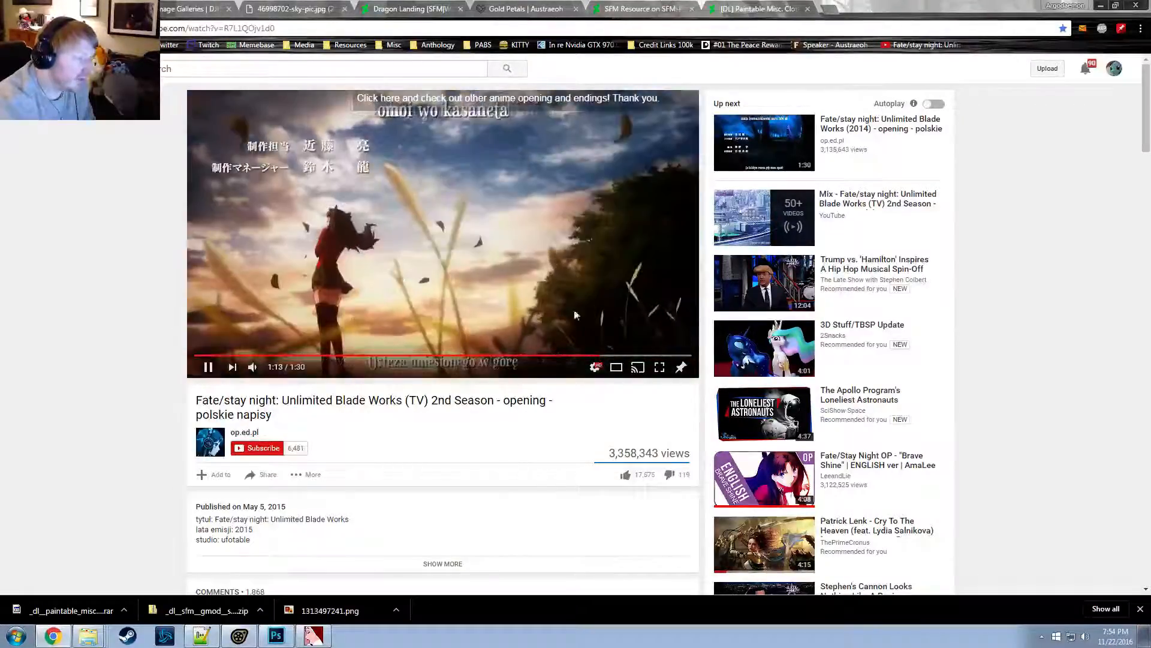
pyautogui.click(594, 204)
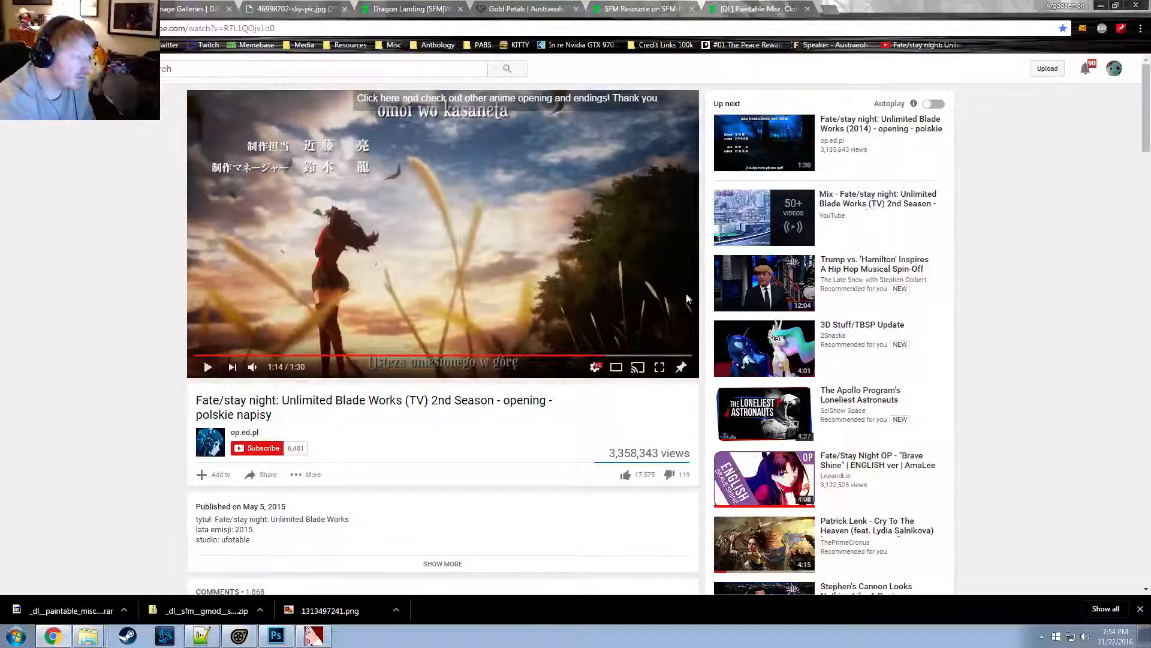
pyautogui.click(600, 357)
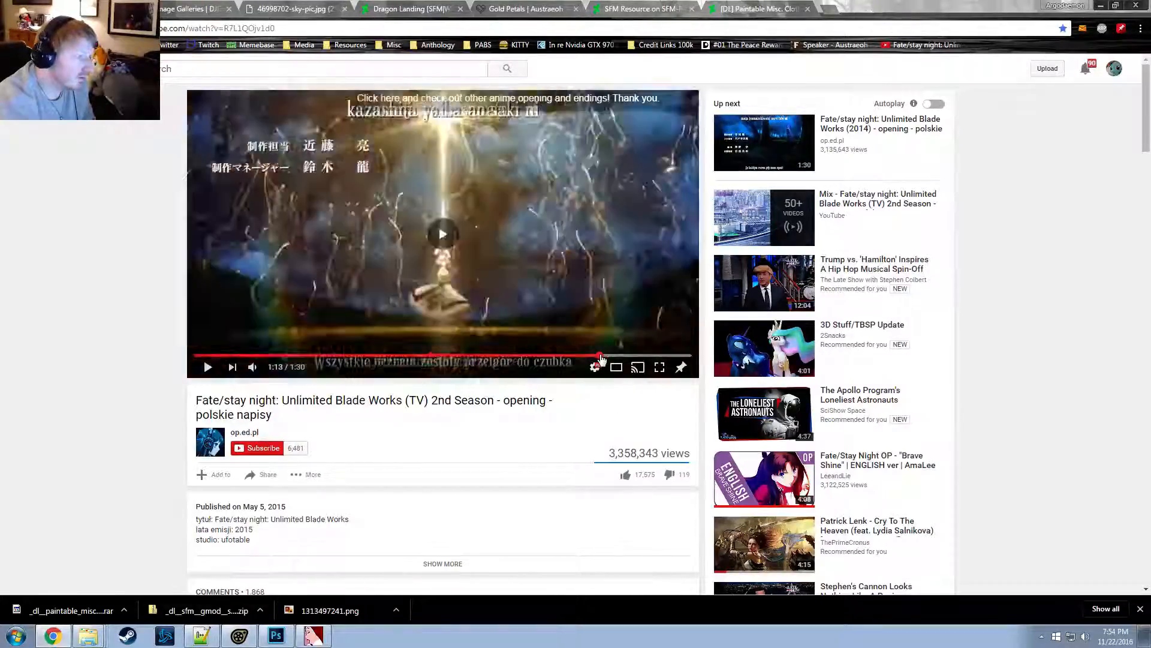
pyautogui.click(510, 171)
pyautogui.click(508, 164)
pyautogui.click(509, 164)
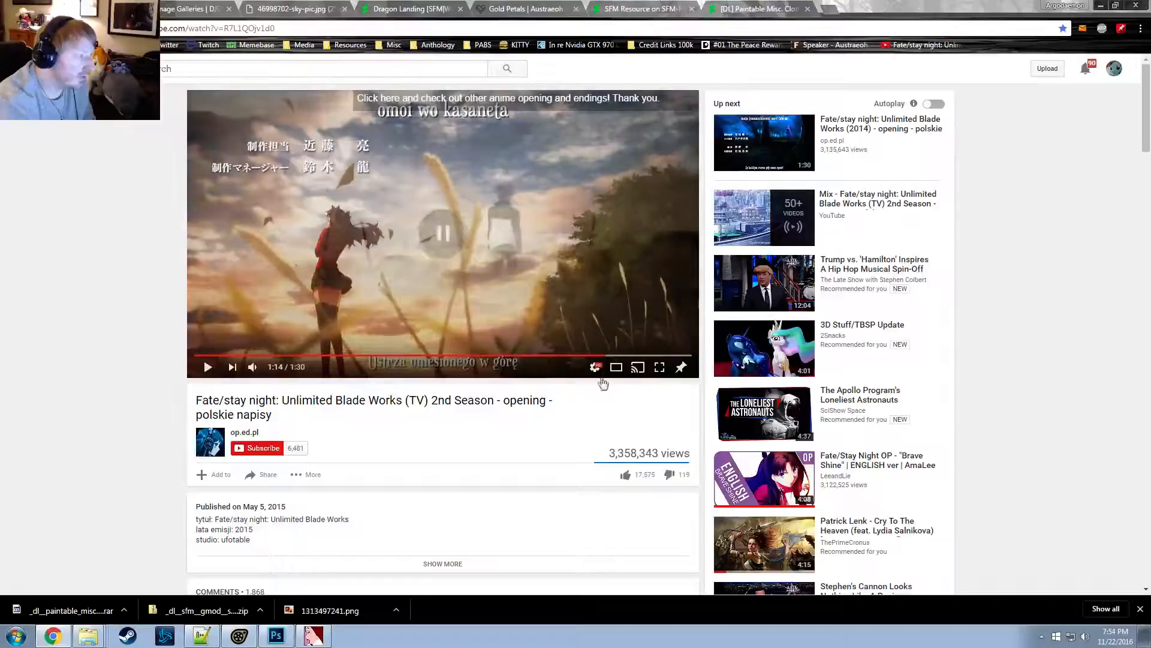
pyautogui.click(606, 356)
# Switch to Source Filmmaker and reposition, turn and lower Gold Petals so the pony faces away from Main Camera, low in the frame
pyautogui.hotkey('alt', 'Tab')
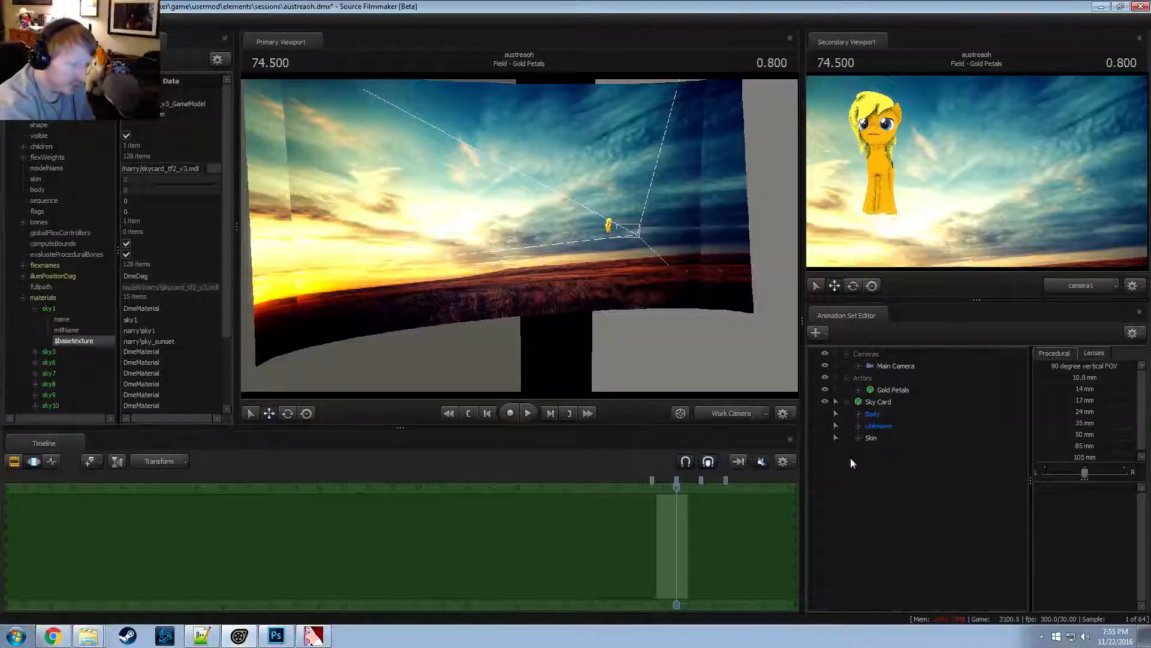
pyautogui.click(868, 403)
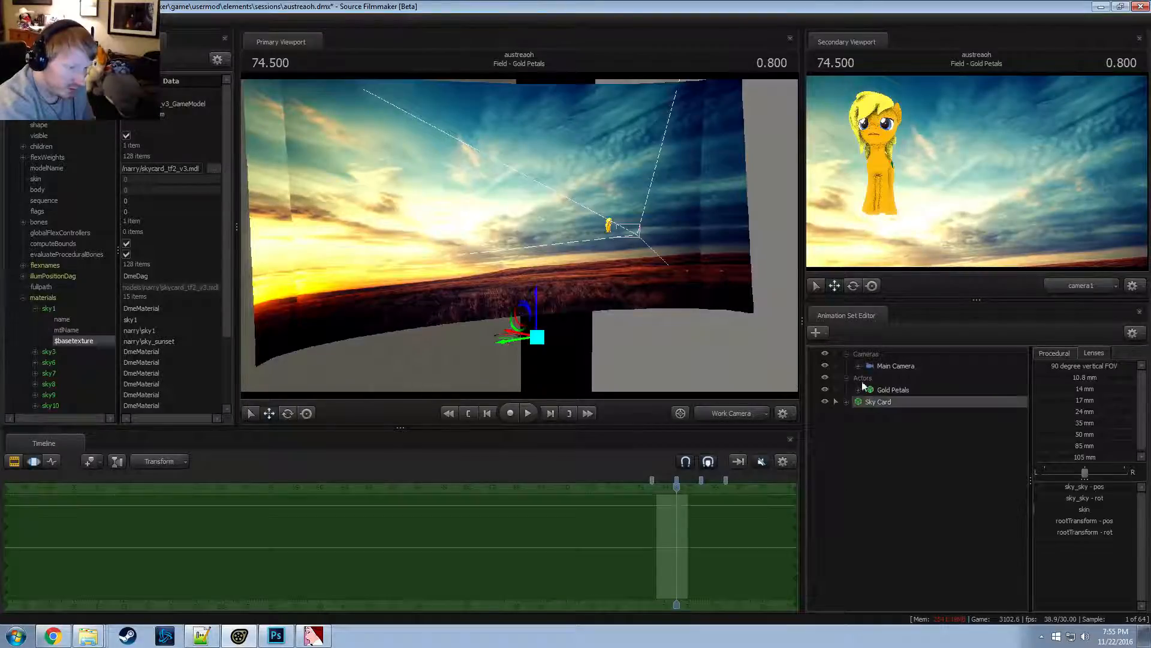
pyautogui.click(894, 389)
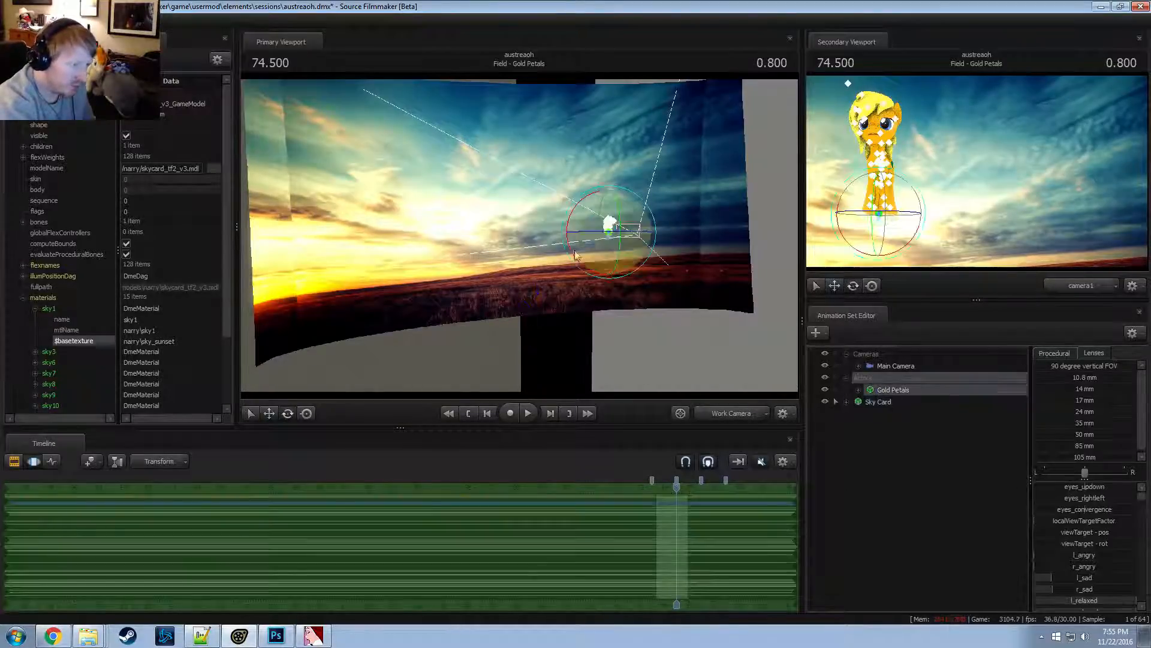
pyautogui.press('f')
pyautogui.press('e')
pyautogui.moveTo(496, 209); pyautogui.dragTo(516, 154)
pyautogui.press('e')
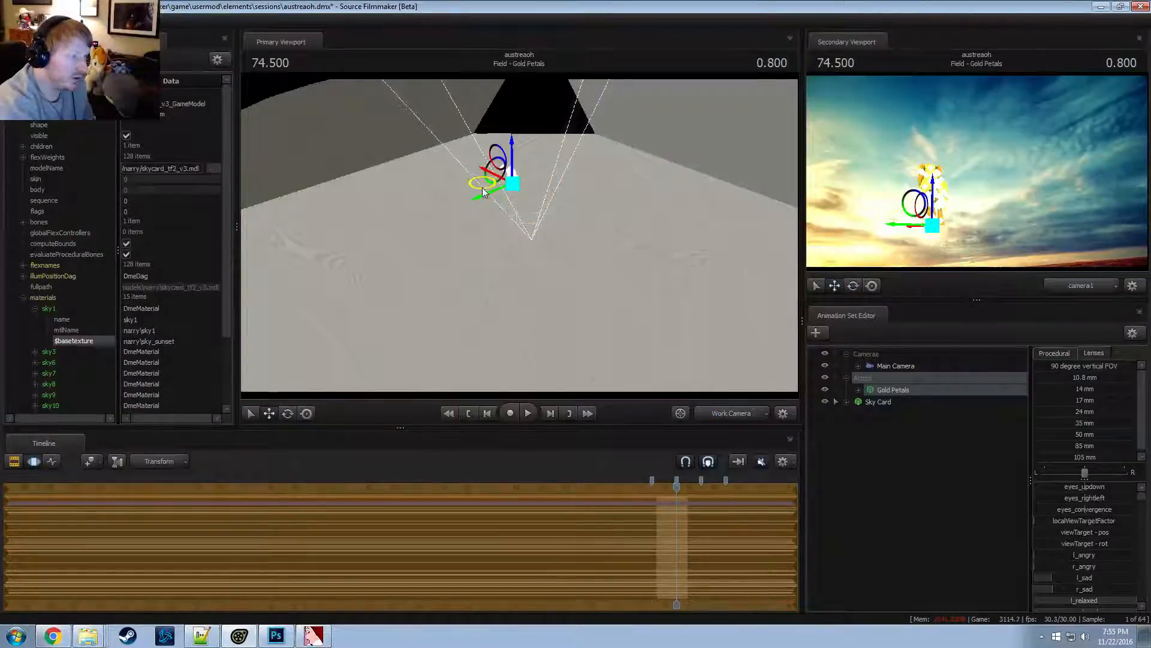
pyautogui.moveTo(482, 187); pyautogui.dragTo(490, 205)
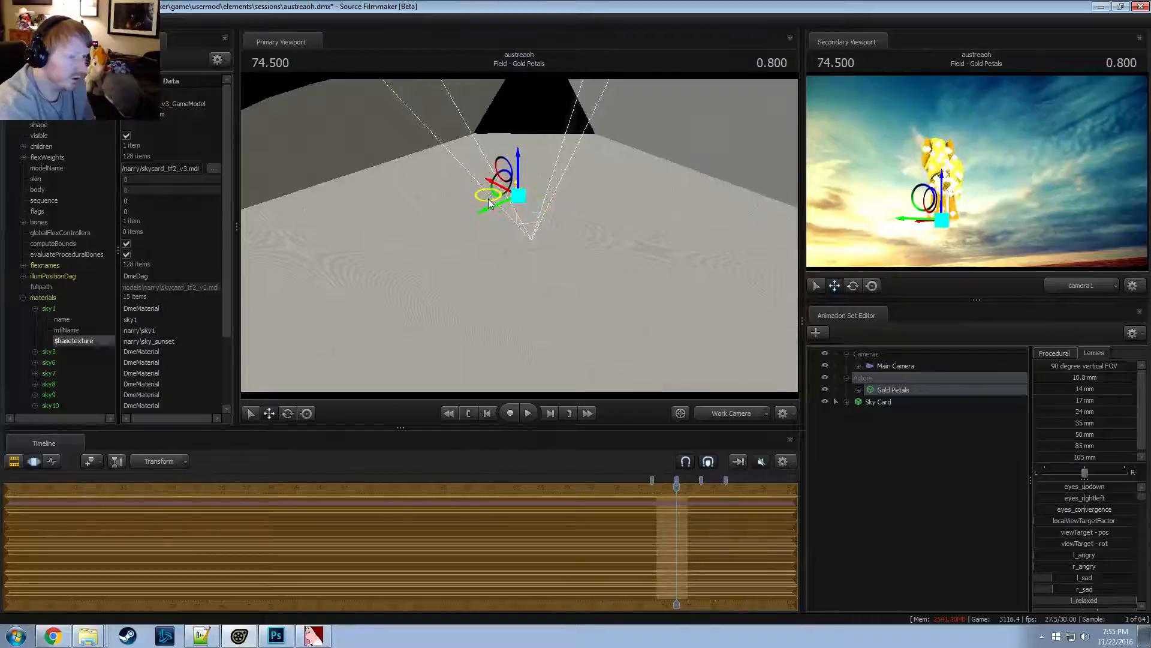
pyautogui.press('e')
pyautogui.press('w')
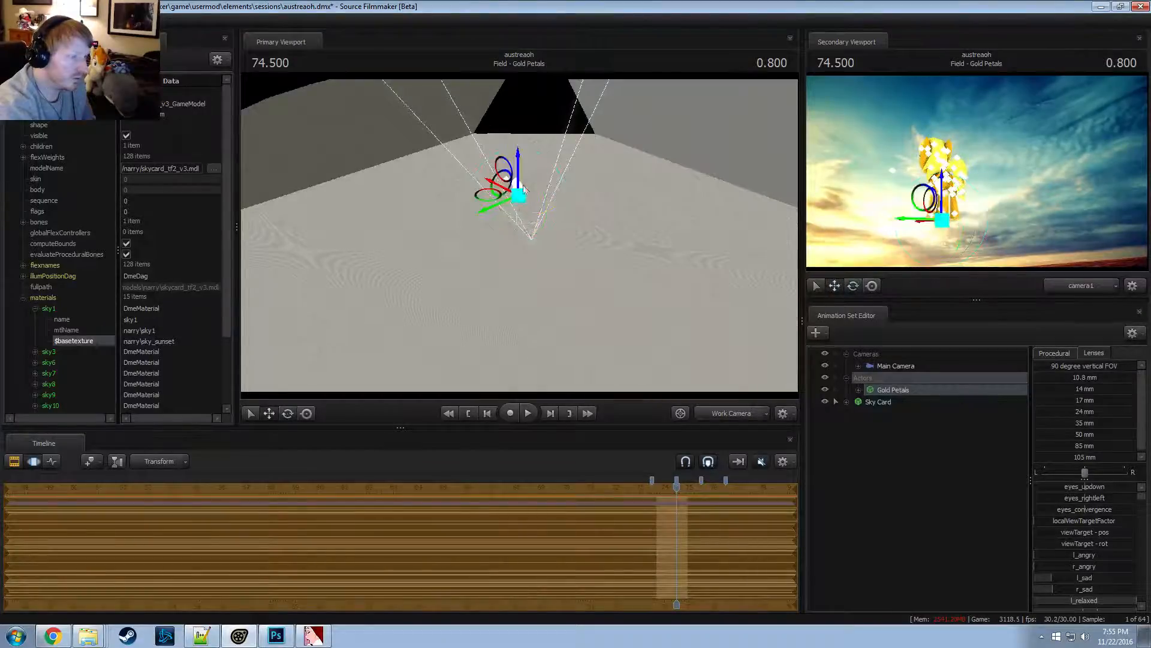
pyautogui.moveTo(519, 174); pyautogui.dragTo(522, 174)
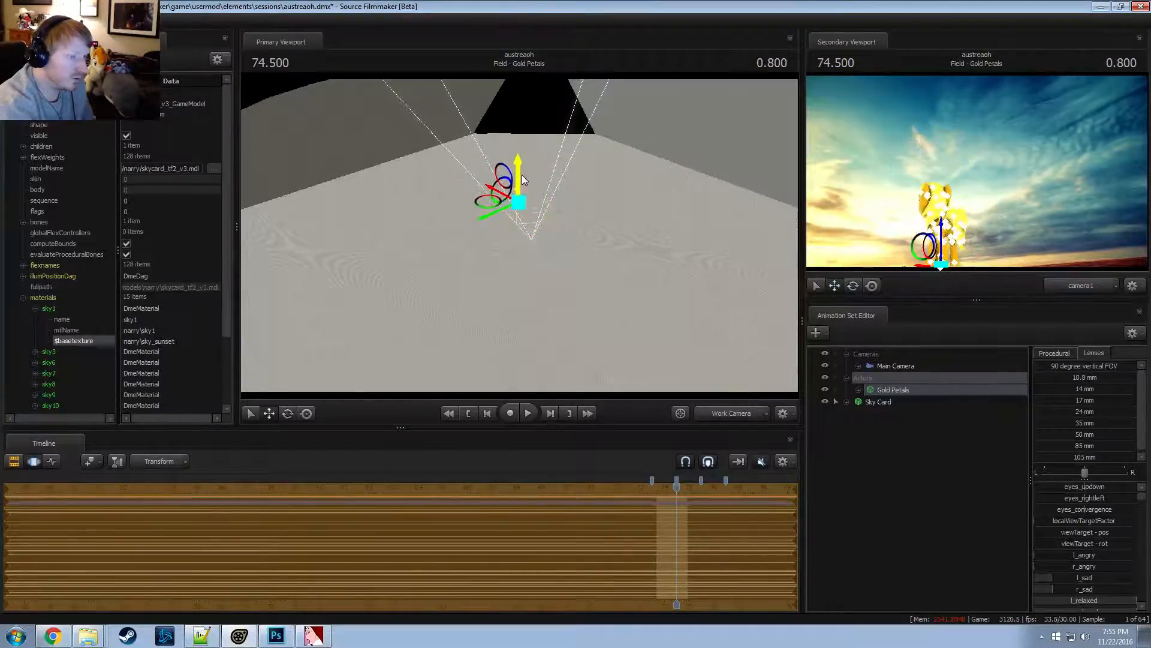
# Check the reference scene in Chrome and move Gold Petals slightly closer to Main Camera
pyautogui.hotkey('alt', 'Tab')
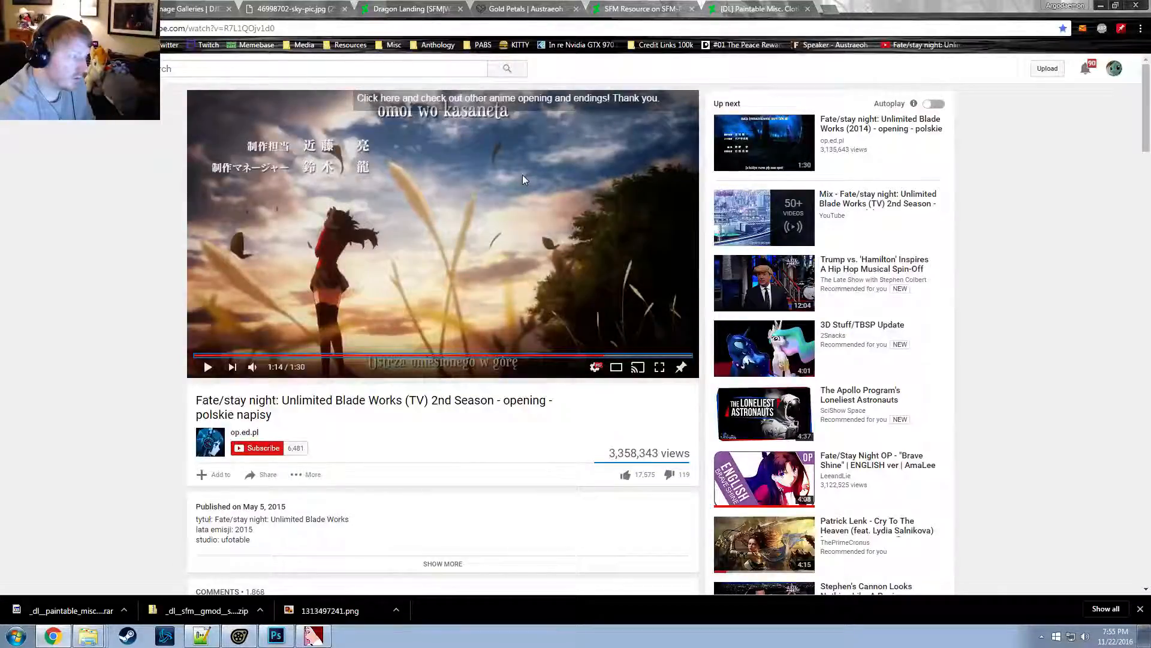
pyautogui.hotkey('alt', 'Tab')
pyautogui.moveTo(488, 202); pyautogui.dragTo(490, 211)
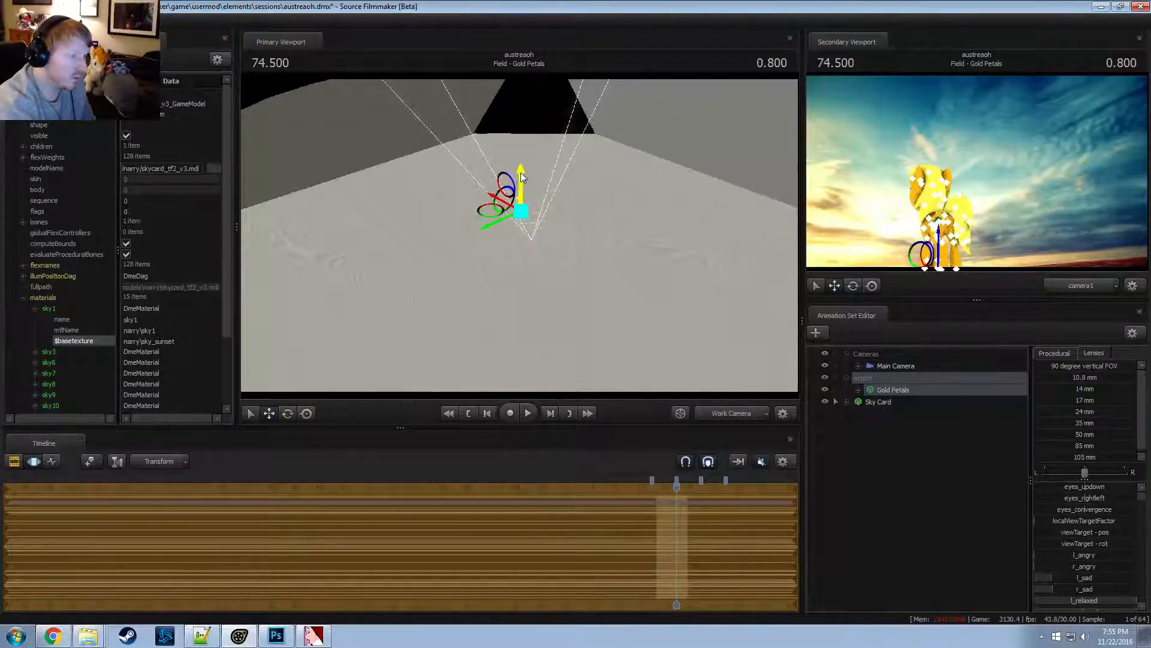
pyautogui.press('F3')
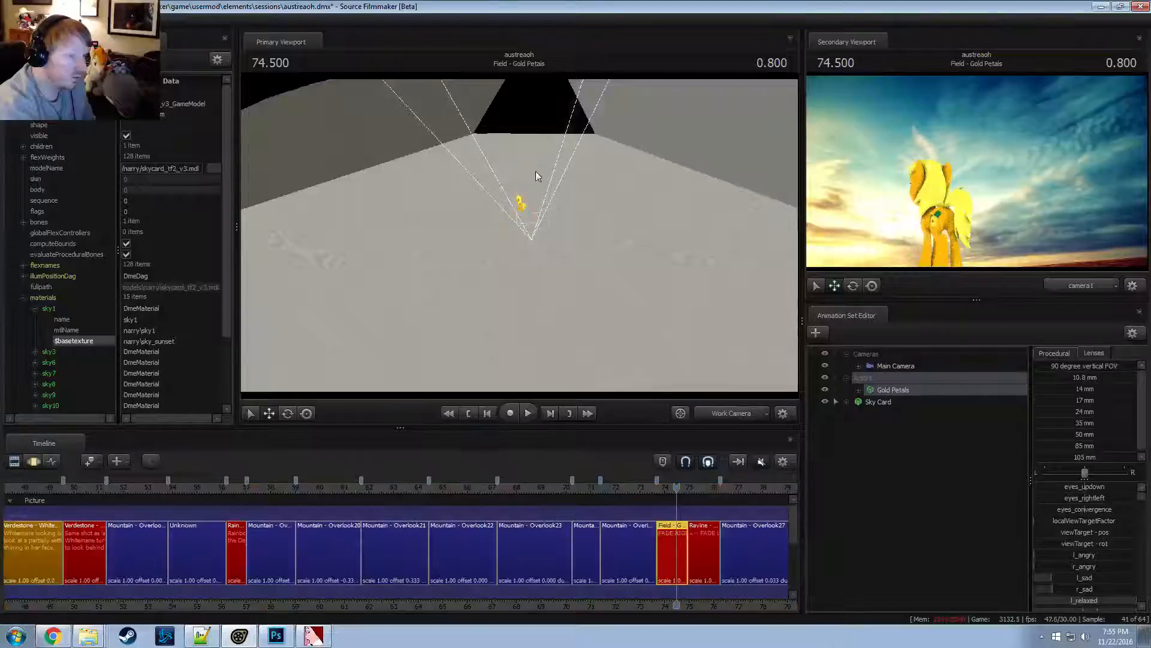
pyautogui.press('F3')
# Compare Gold Petals' placement with the paused reference scene, viewing the model and camera cone from the side
pyautogui.hotkey('alt', 'Tab')
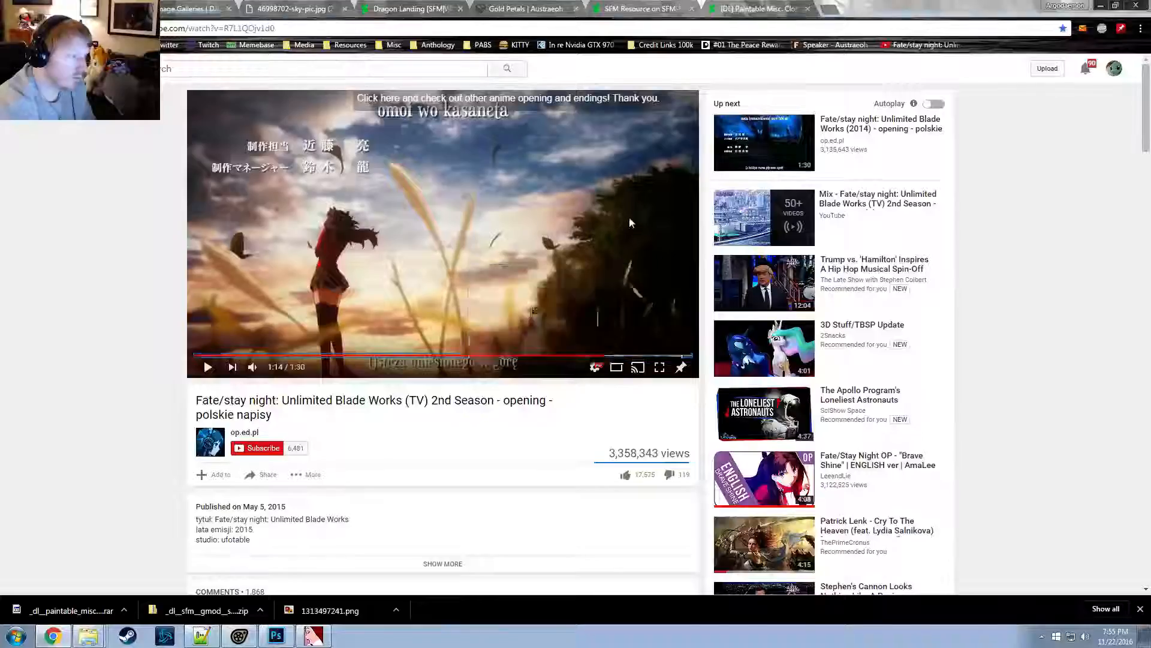
pyautogui.hotkey('alt', 'Tab')
pyautogui.moveTo(630, 222)
pyautogui.keyDown('alt'); pyautogui.mouseDown()
pyautogui.moveTo(534, 233)
pyautogui.moveTo(636, 214)
pyautogui.mouseUp(); pyautogui.keyUp('alt')
pyautogui.moveTo(519, 235); pyautogui.dragTo(563, 232)
pyautogui.press('F2')
pyautogui.hotkey('alt', 'Tab')
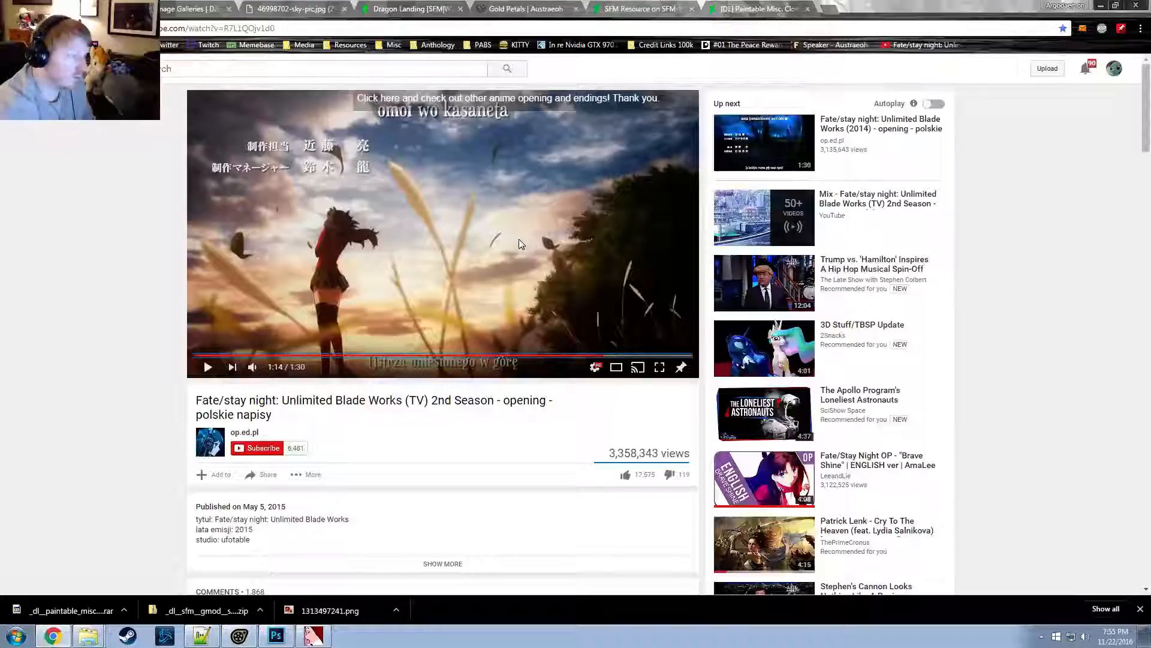
pyautogui.hotkey('alt', 'Tab')
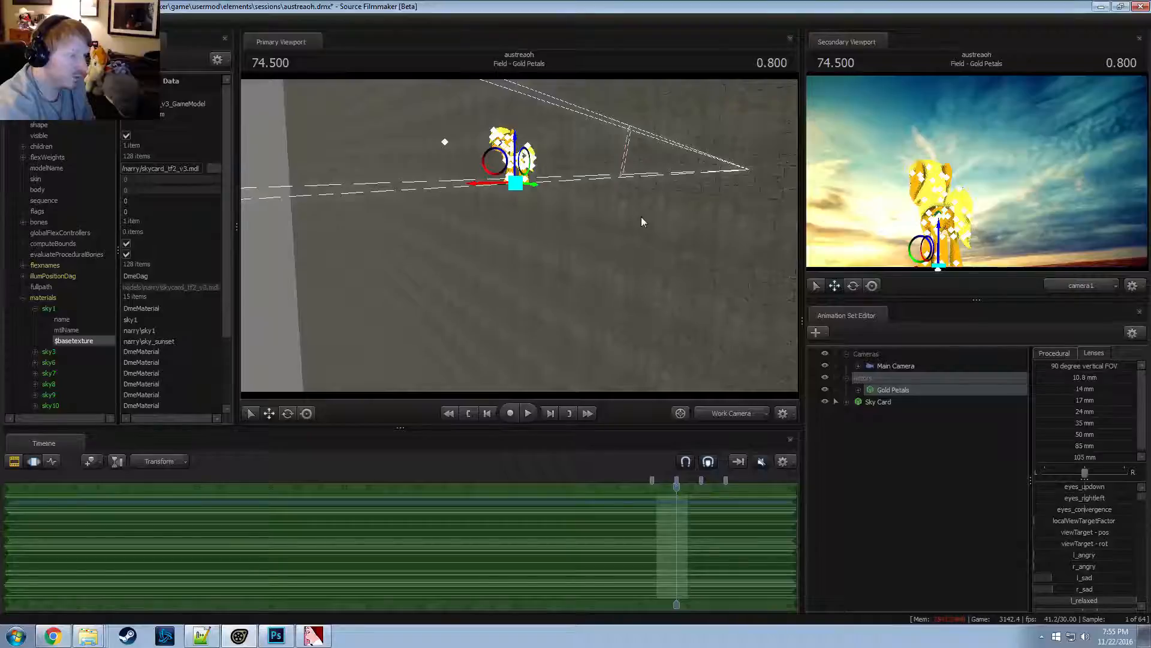
pyautogui.hotkey('alt', 'Tab')
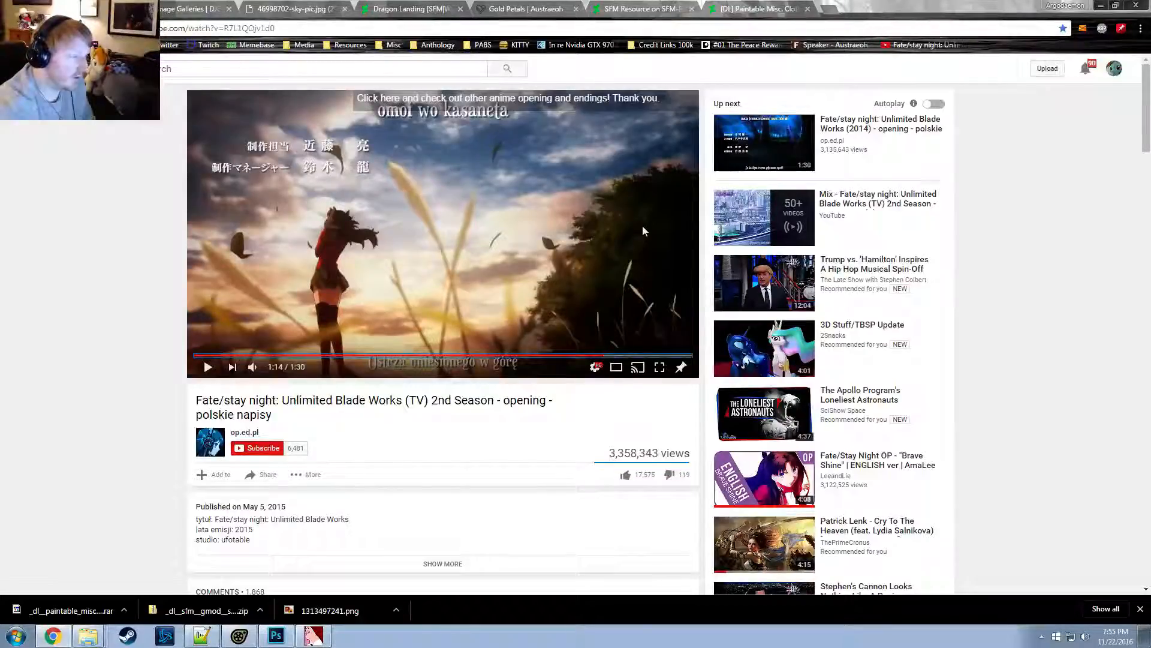
pyautogui.hotkey('alt', 'Tab')
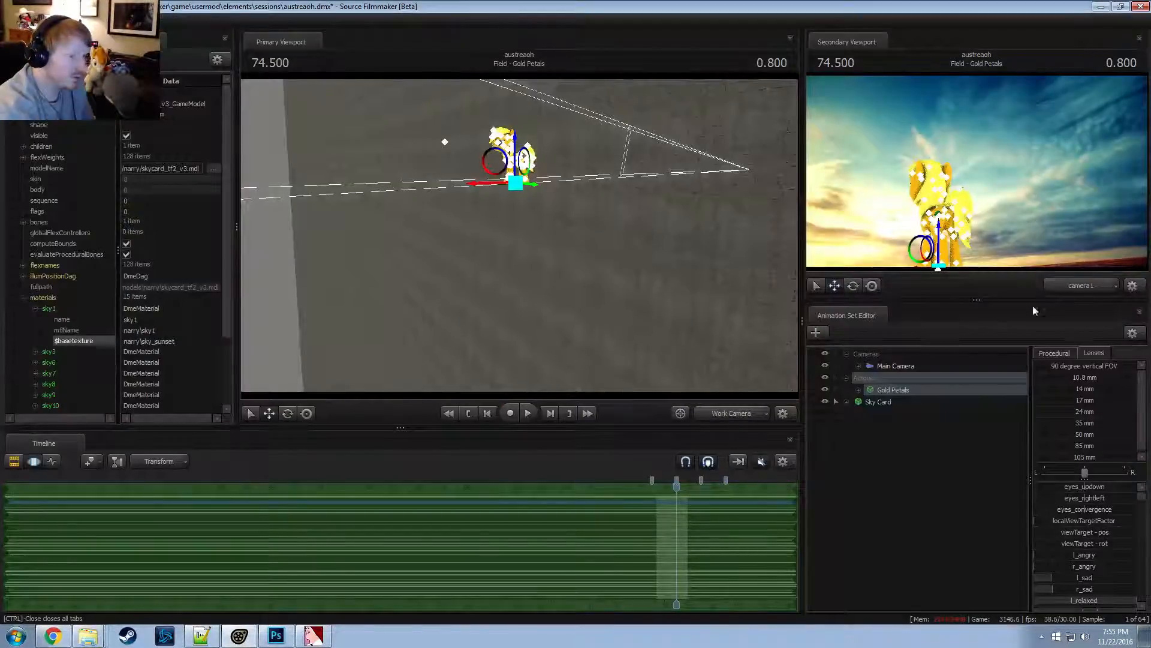
# Try the 35 mm lens on Main Camera and undo the lens change
pyautogui.click(954, 366)
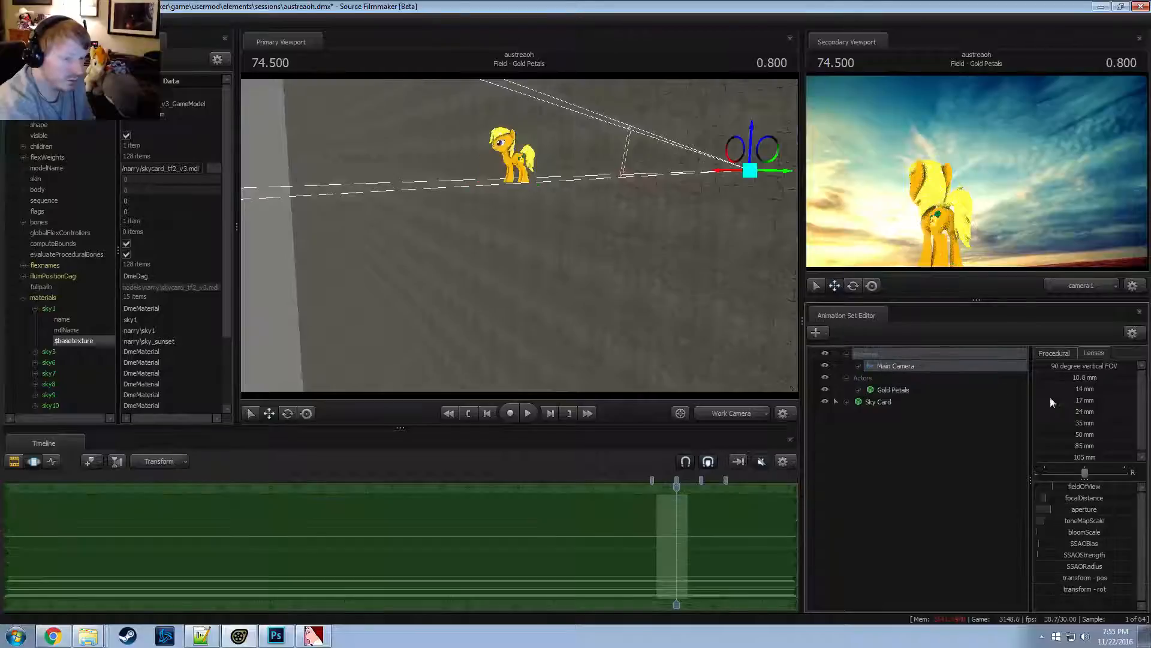
pyautogui.click(1072, 423)
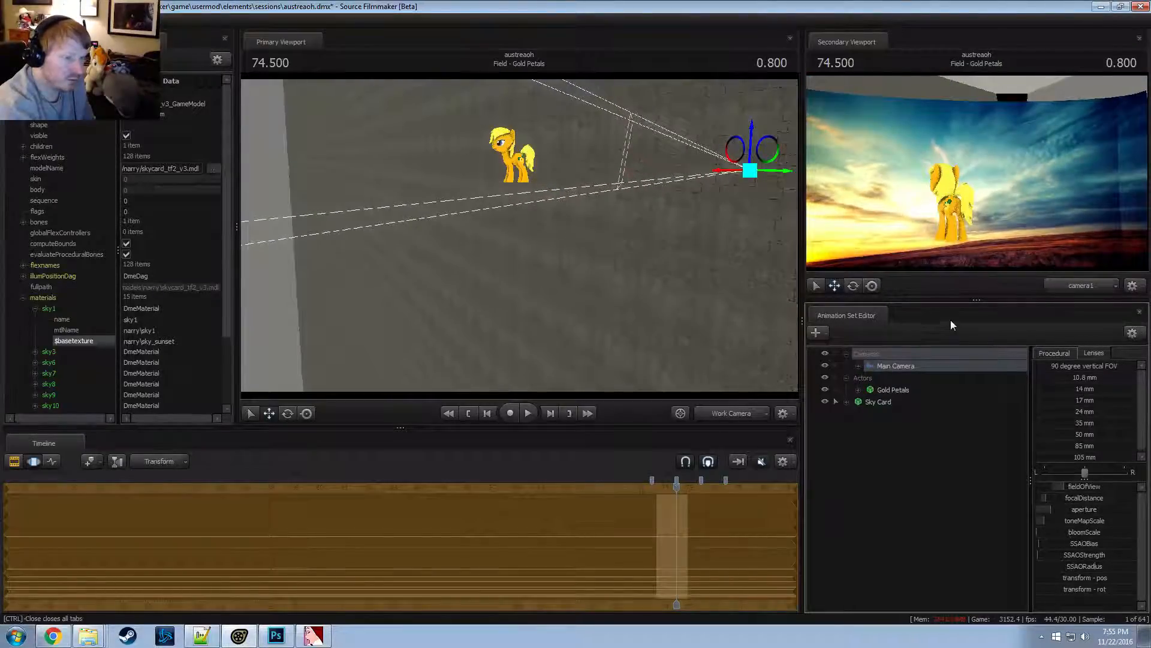
pyautogui.hotkey('ctrl', 'z')
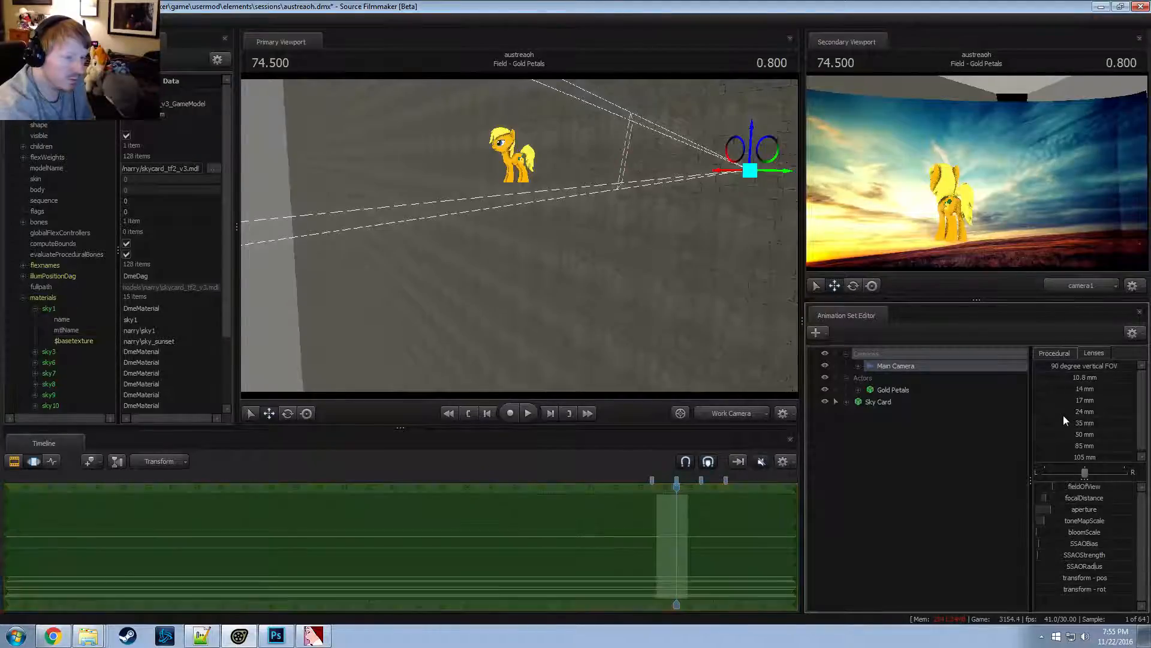
pyautogui.press('F2')
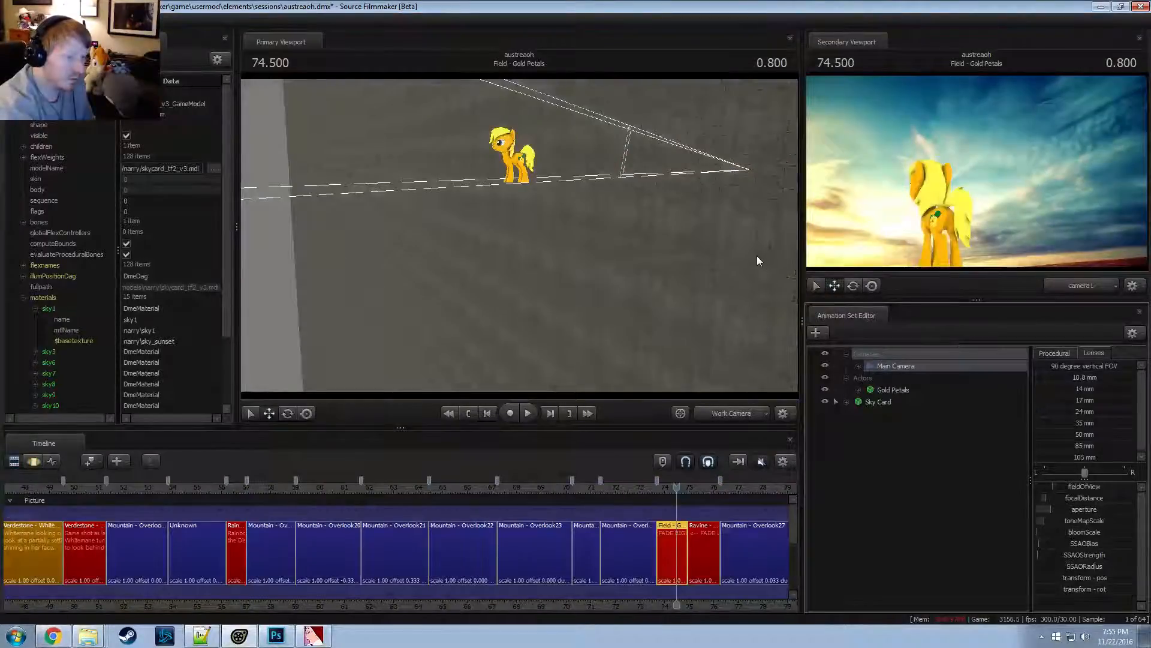
# Compare the camera1 framing of the pony and sky with the reference scene in Chrome
pyautogui.hotkey('alt', 'Tab')
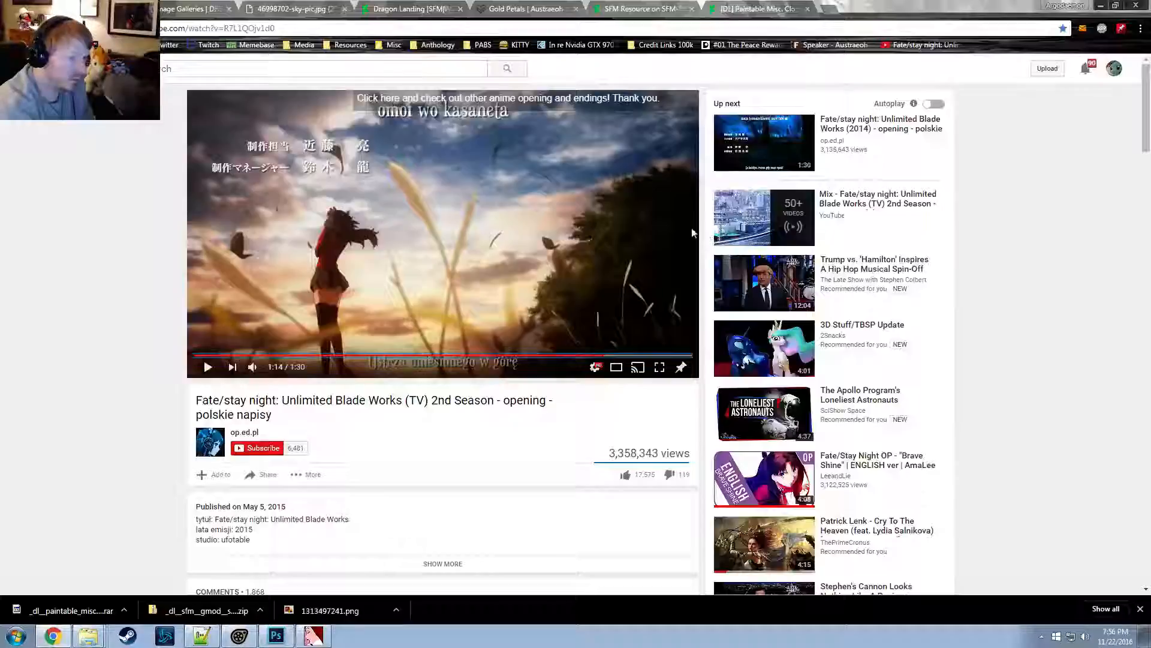
pyautogui.hotkey('alt', 'Tab')
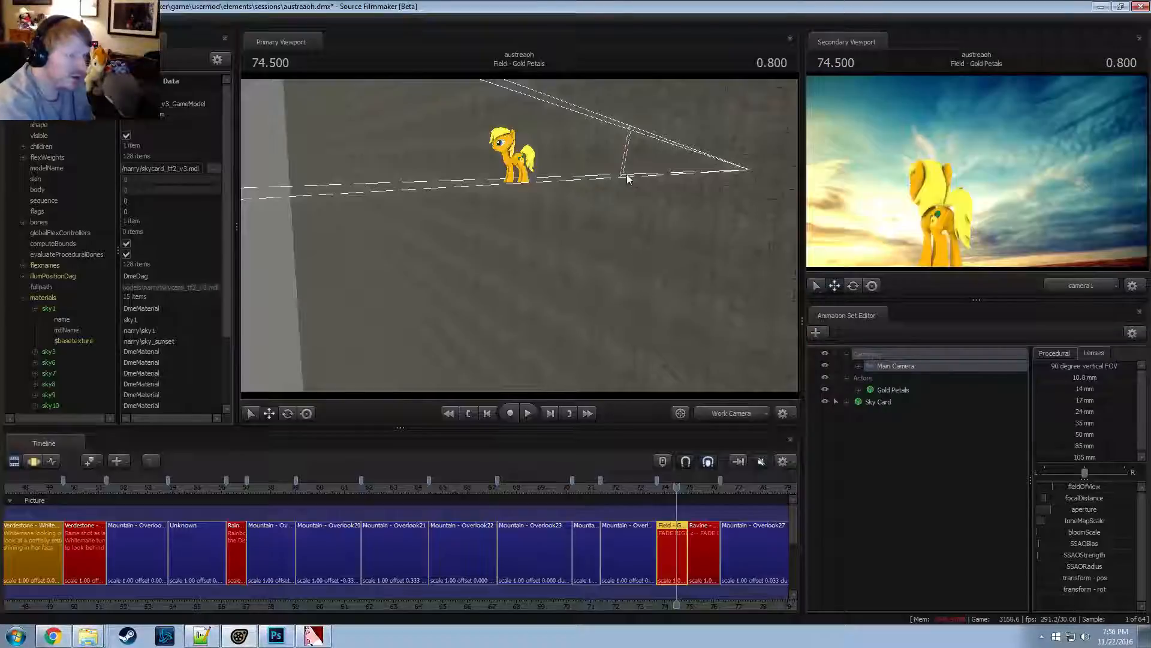
pyautogui.hotkey('alt', 'Tab')
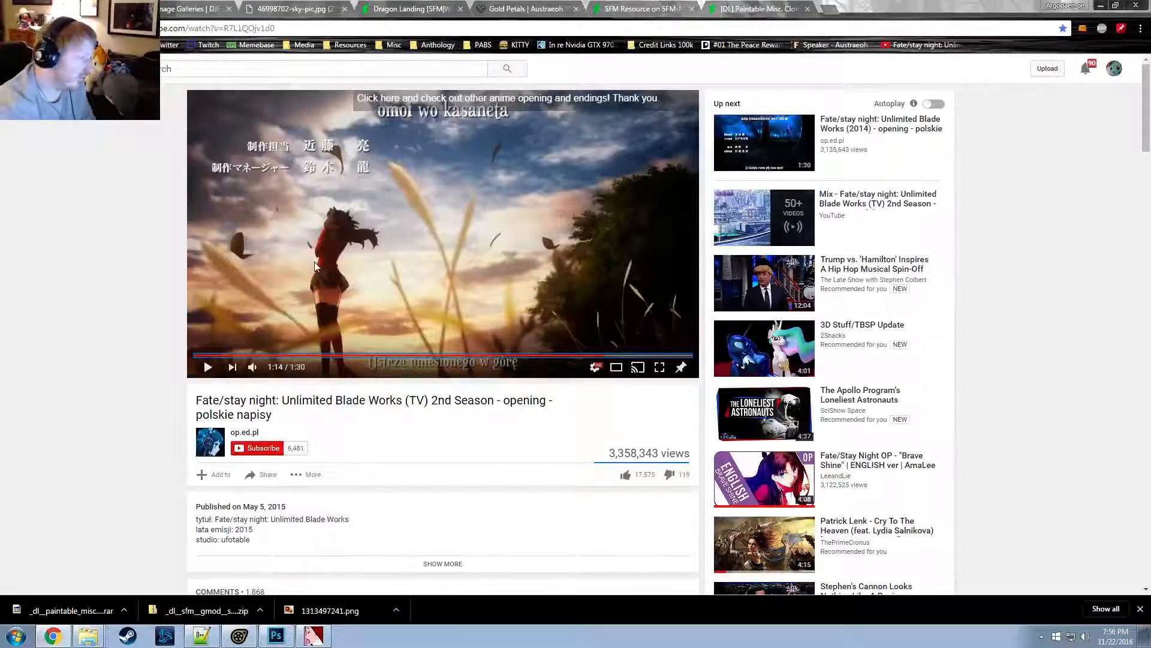
pyautogui.hotkey('alt', 'Tab')
pyautogui.hotkey('alt', 'Tab')
pyautogui.hotkey('alt', 'Tab')
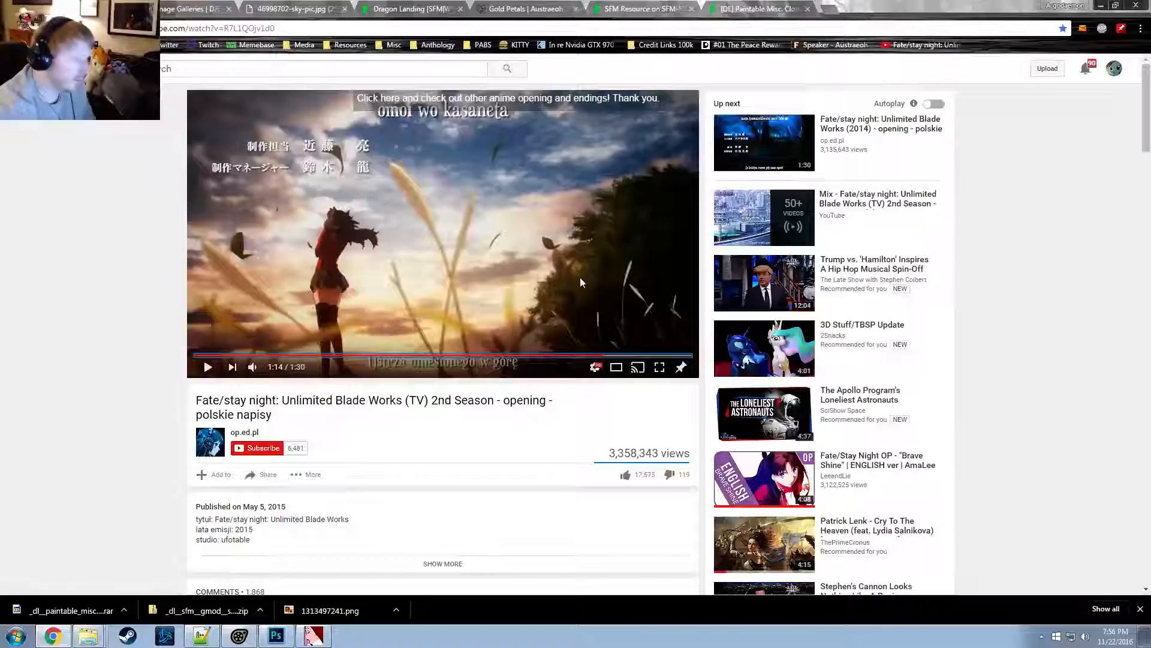
# Shift Gold Petals farther to the left side of the camera1 frame and check the placement against the reference scene
pyautogui.click(893, 391)
pyautogui.press('F3')
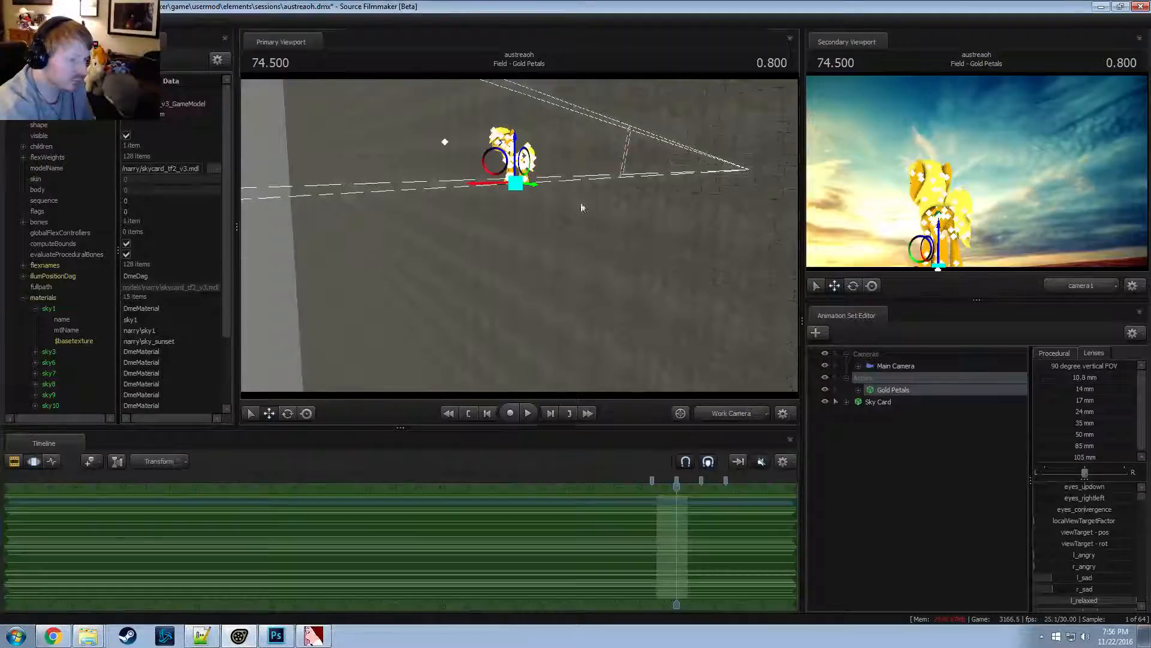
pyautogui.keyDown('alt'); pyautogui.moveTo(581, 208); pyautogui.dragTo(503, 240); pyautogui.keyUp('alt')
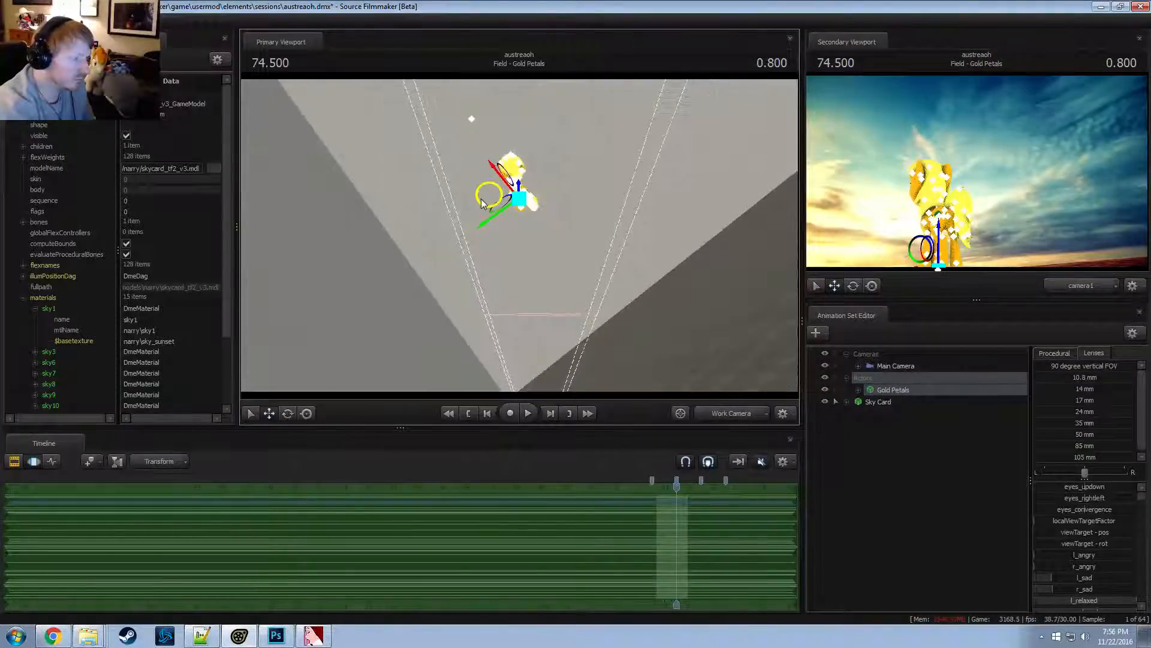
pyautogui.moveTo(481, 201); pyautogui.dragTo(497, 207)
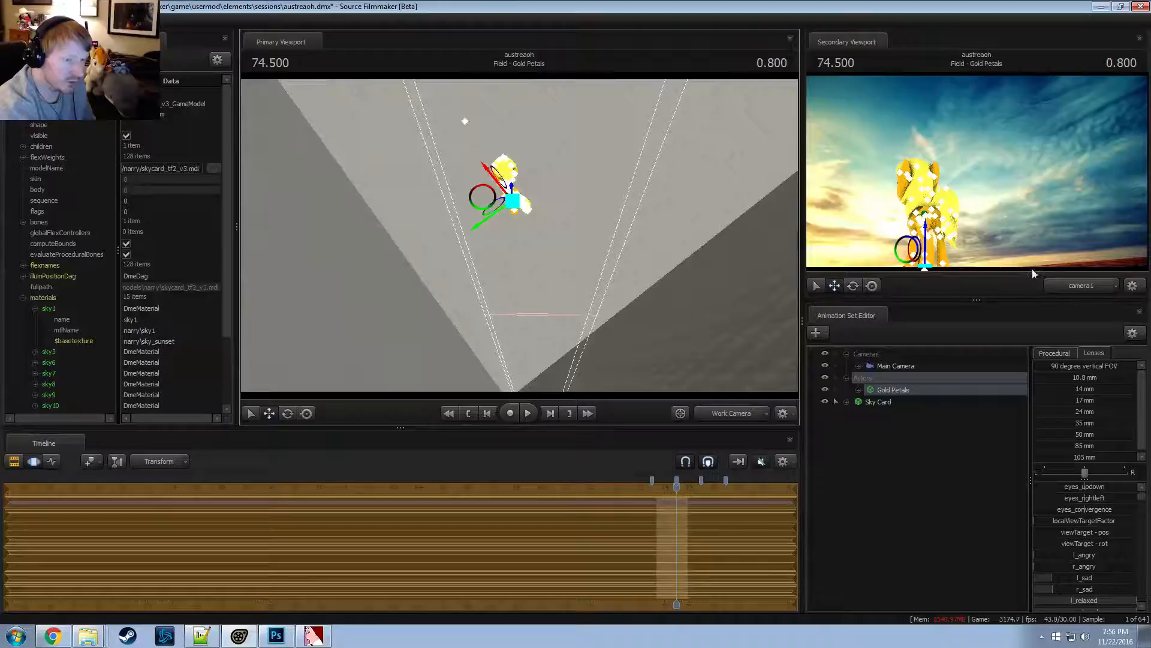
pyautogui.hotkey('alt', 'Tab')
pyautogui.hotkey('alt', 'Tab')
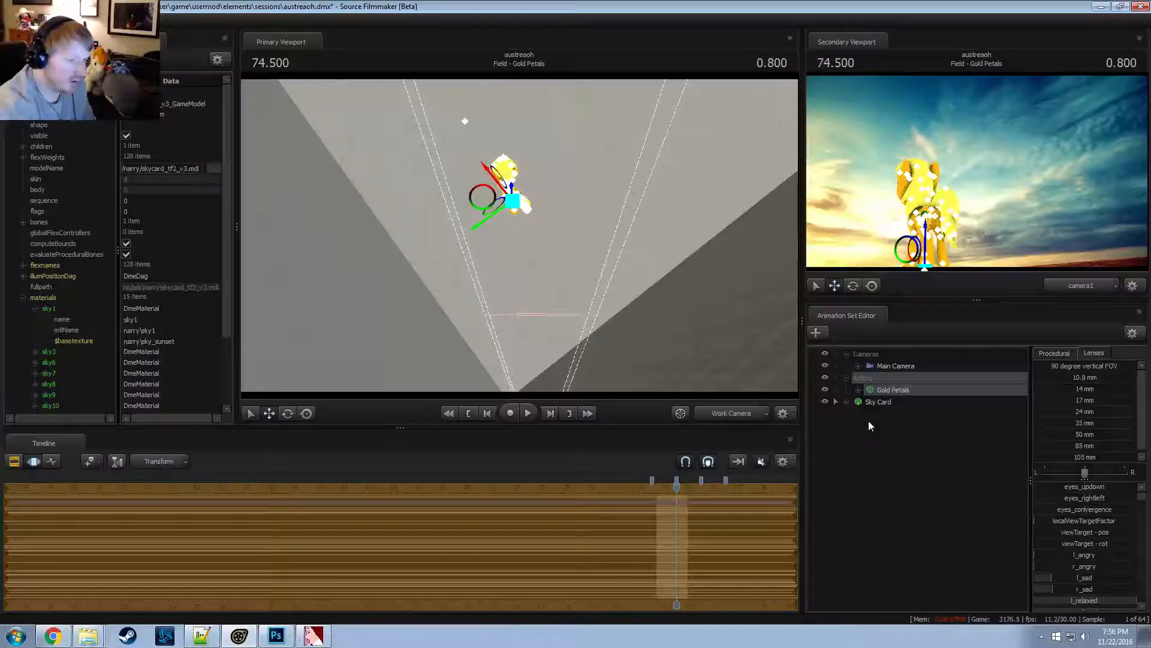
pyautogui.hotkey('alt', 'Tab')
pyautogui.hotkey('alt', 'Tab')
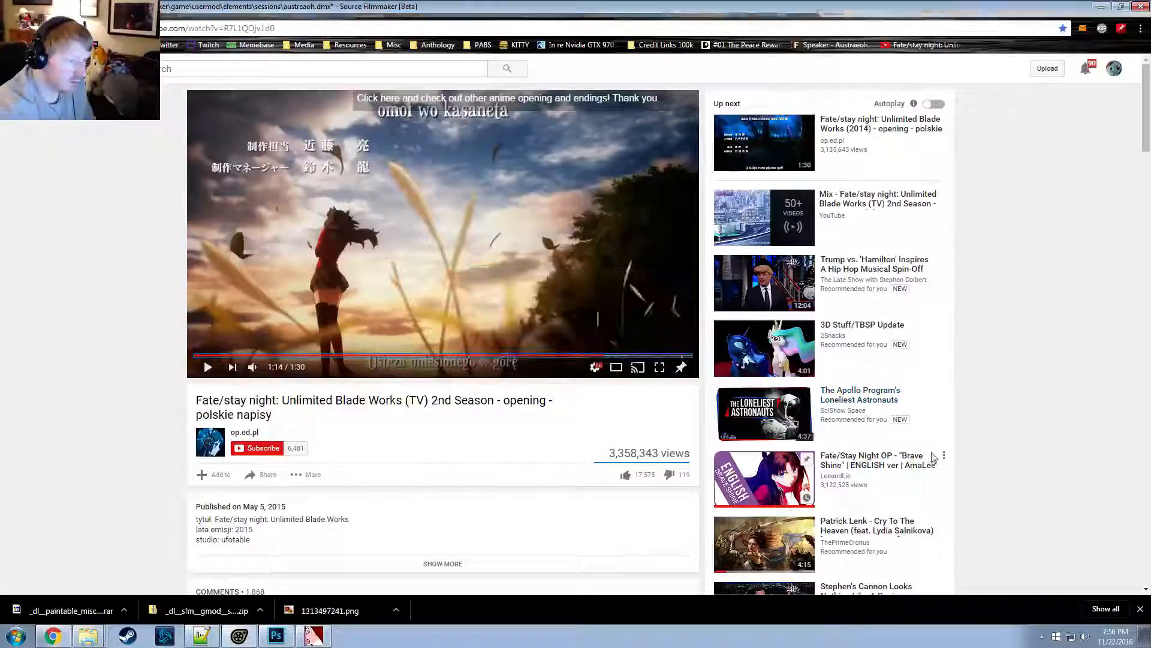
# Switch back to Source Filmmaker, open the model picker for a new animation set and filter the models by "wheat"
pyautogui.rightClick(907, 454)
pyautogui.click(889, 424)
pyautogui.rightClick(889, 431)
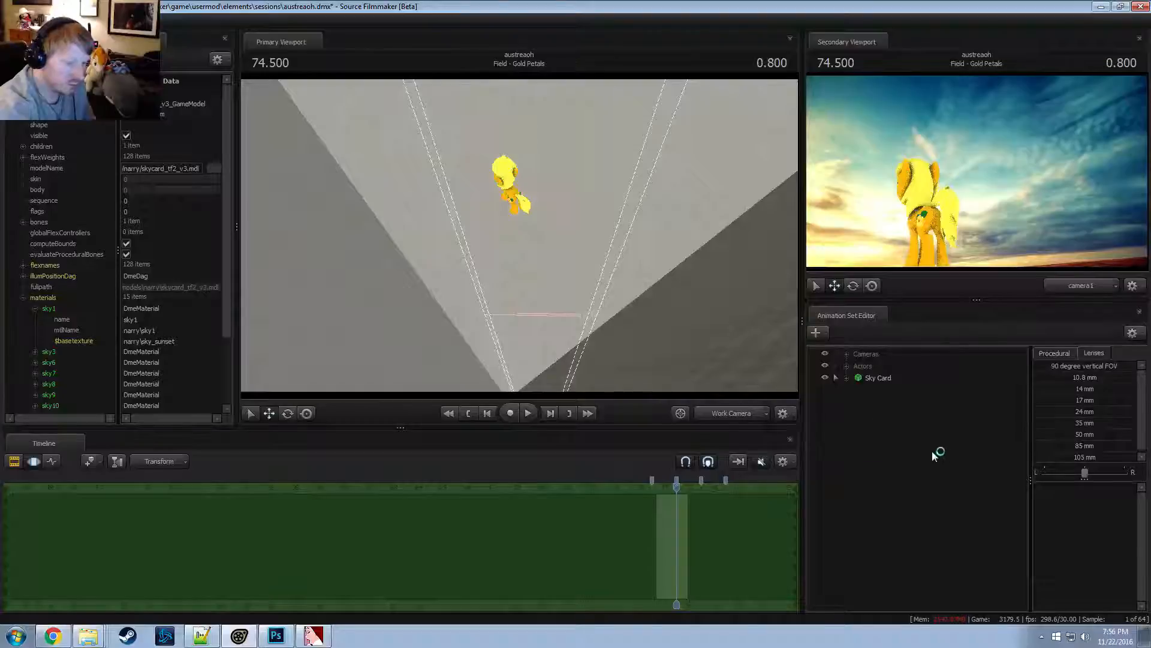
pyautogui.click(935, 457)
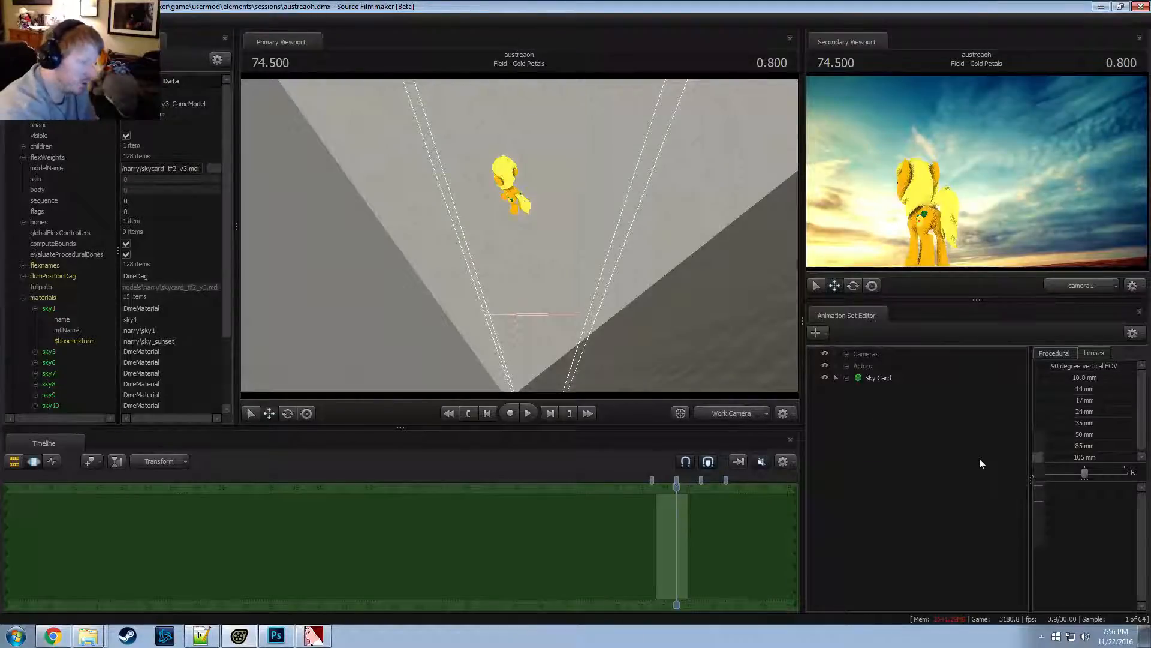
pyautogui.write('wheat')
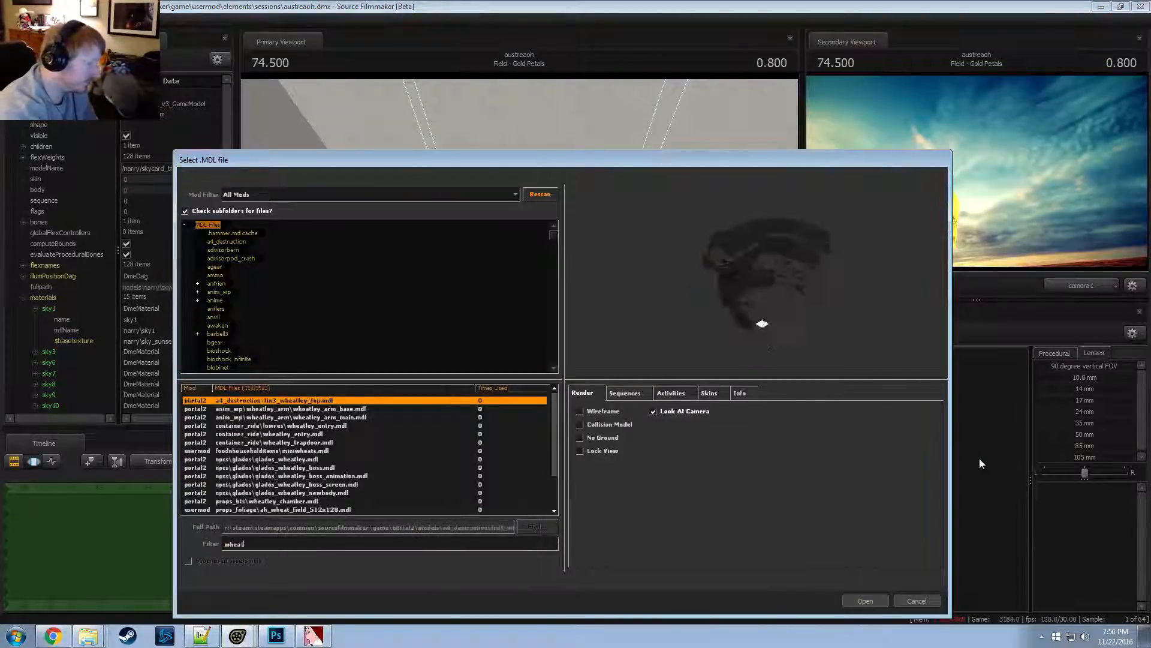
# Look through the first wheat matches and preview ab_wheat_field_512x128.mdl as a wireframe
pyautogui.press('Down')
pyautogui.press('Down')
pyautogui.press('Down')
pyautogui.press('Down')
pyautogui.press('Down')
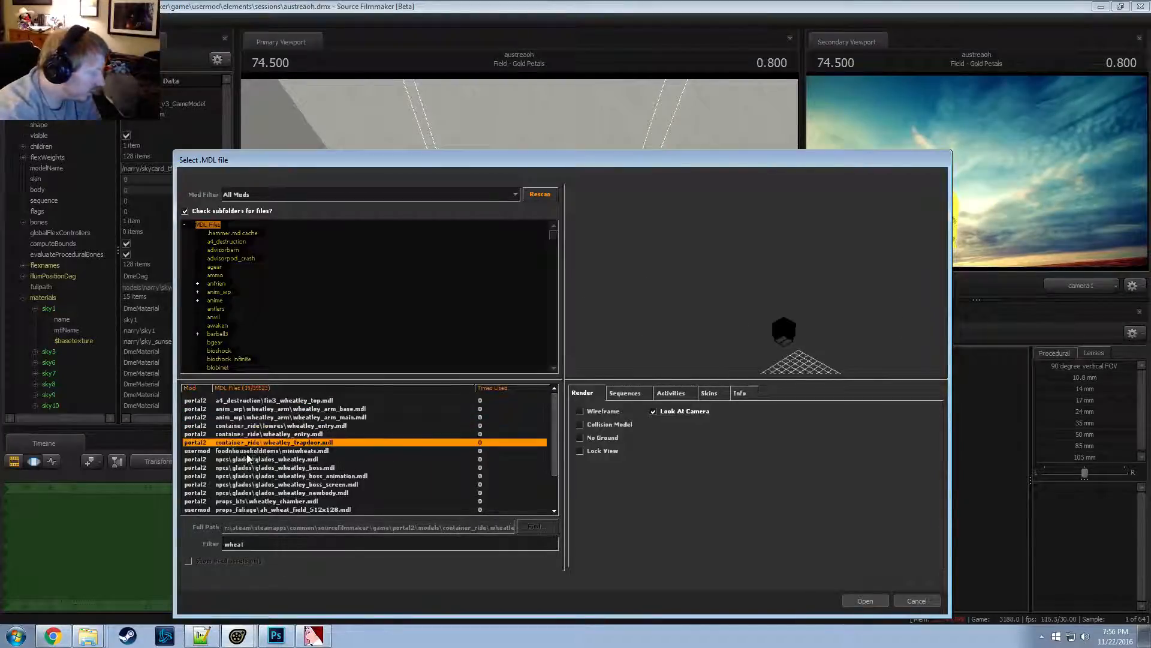
pyautogui.press('Down')
pyautogui.scroll(-2, 266, 505)
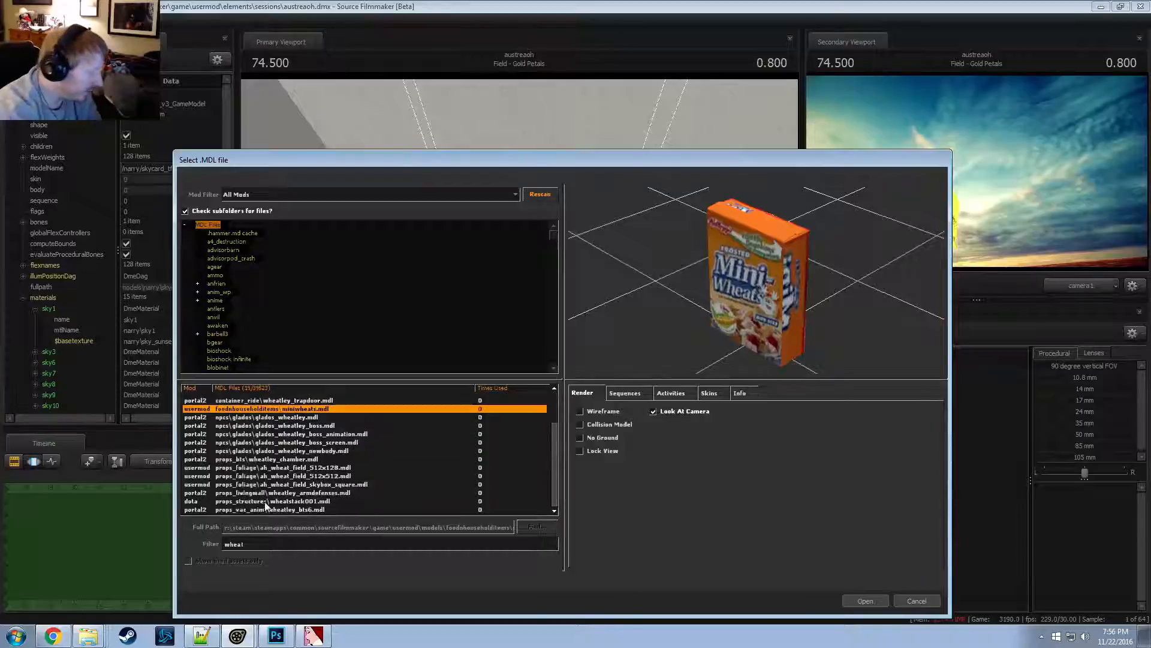
pyautogui.click(235, 468)
pyautogui.click(586, 411)
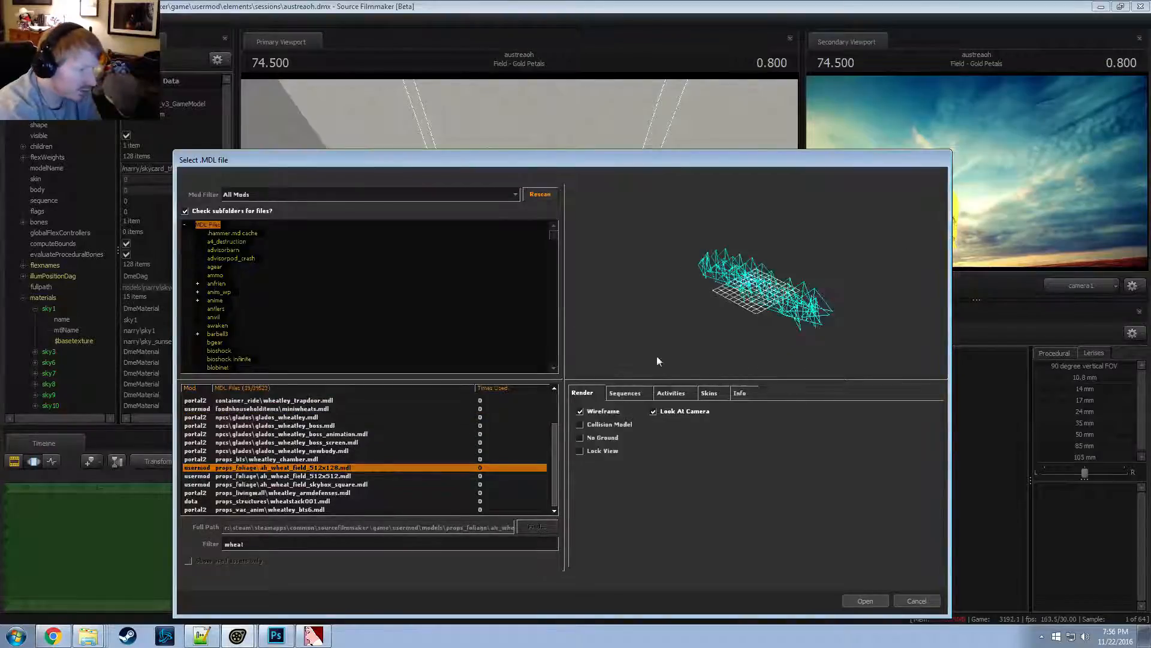
pyautogui.moveTo(677, 336); pyautogui.dragTo(699, 357)
# Go through the whole list of wheat matches in wireframe preview, looking for a usable wheat stalk model
pyautogui.press('Down')
pyautogui.press('Down')
pyautogui.press('Down')
pyautogui.press('Down')
pyautogui.press('Down')
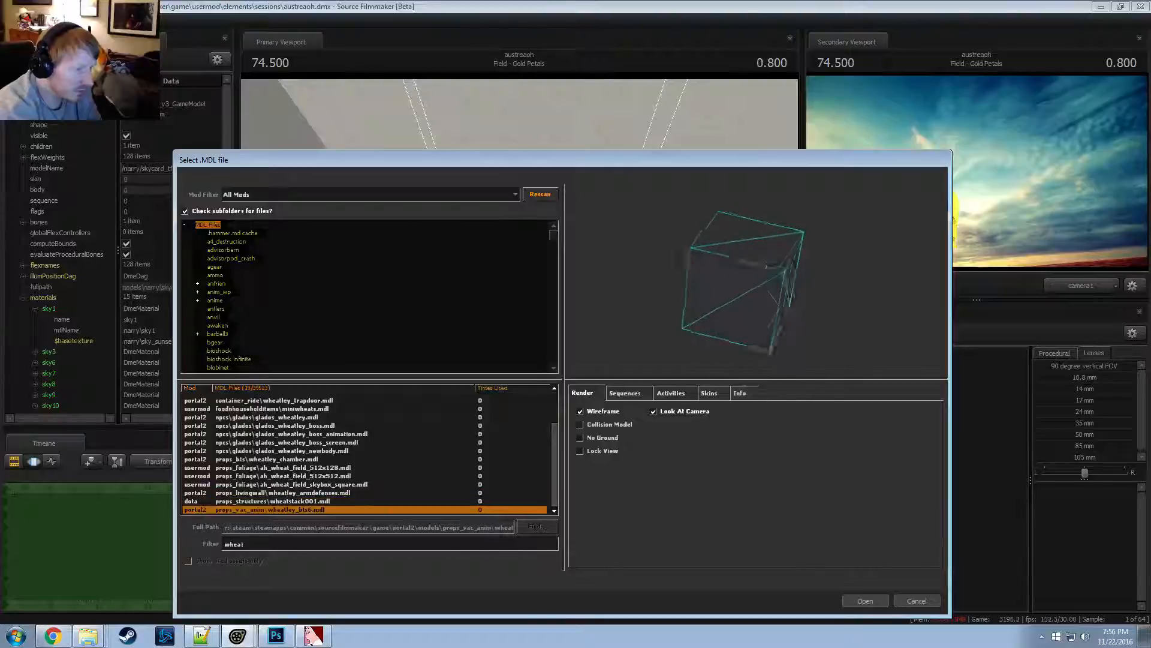
pyautogui.press('Up')
pyautogui.press('Up')
pyautogui.scroll(2, 490, 460)
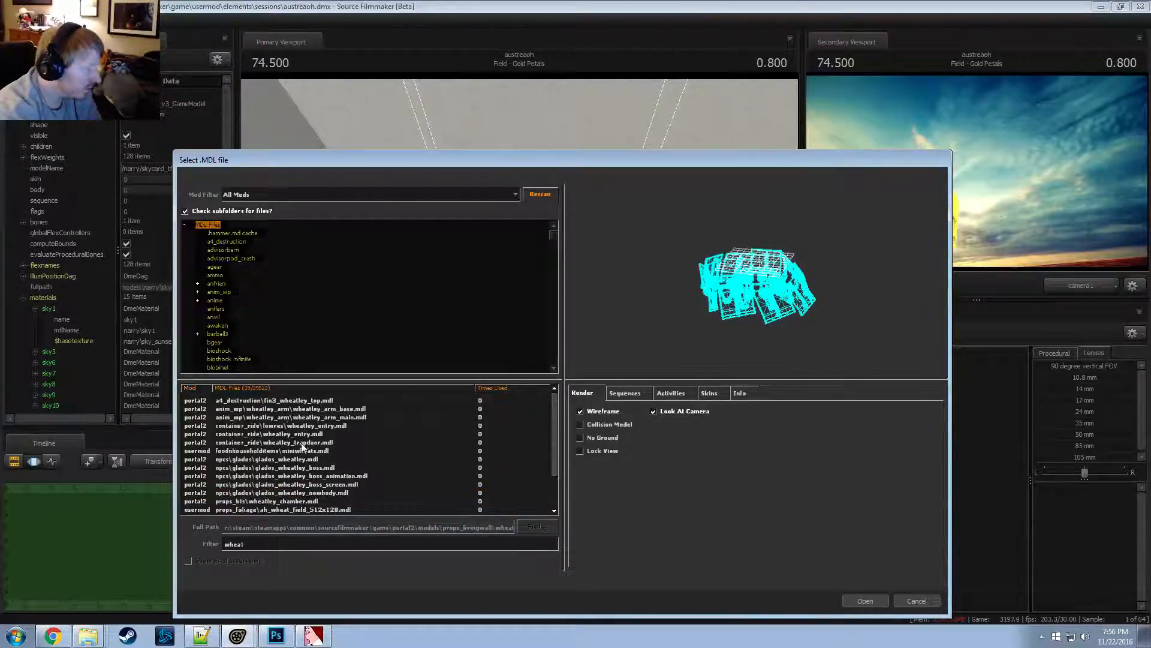
pyautogui.click(439, 400)
pyautogui.press('Down')
pyautogui.press('Down')
pyautogui.press('Down')
pyautogui.press('Down')
pyautogui.press('Down')
pyautogui.press('Down')
pyautogui.press('Down')
pyautogui.press('Down')
pyautogui.press('Down')
pyautogui.press('Down')
pyautogui.press('Down')
pyautogui.press('Down')
pyautogui.press('Down')
pyautogui.press('Down')
pyautogui.press('Down')
pyautogui.press('Down')
pyautogui.press('Down')
pyautogui.press('Down')
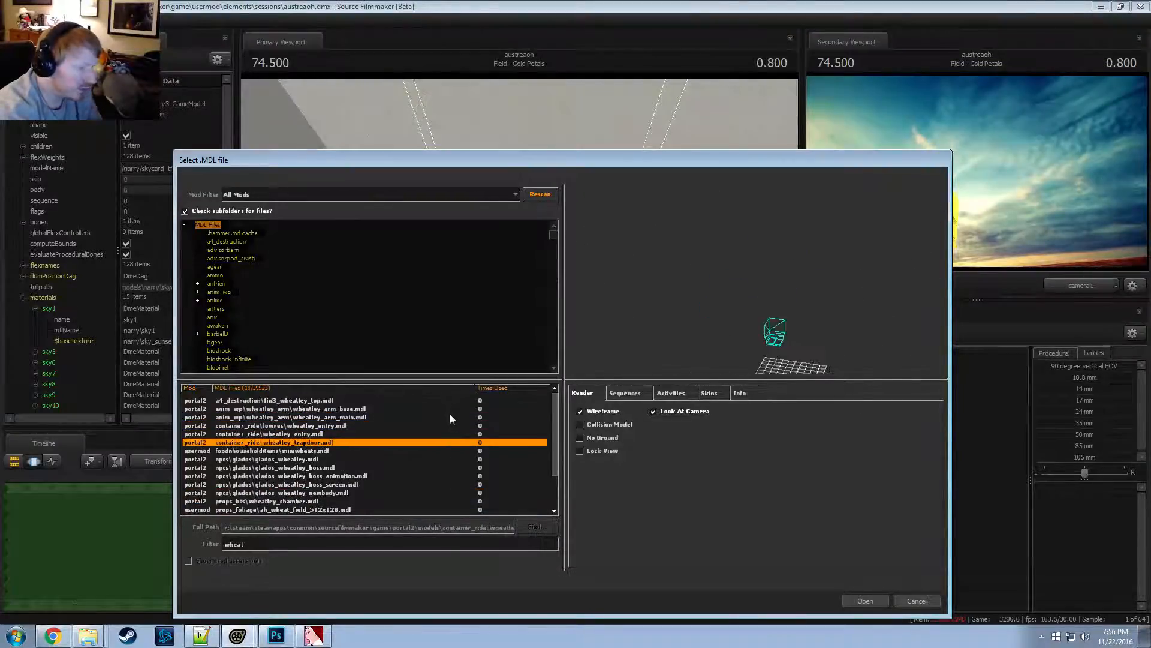
pyautogui.press('Up')
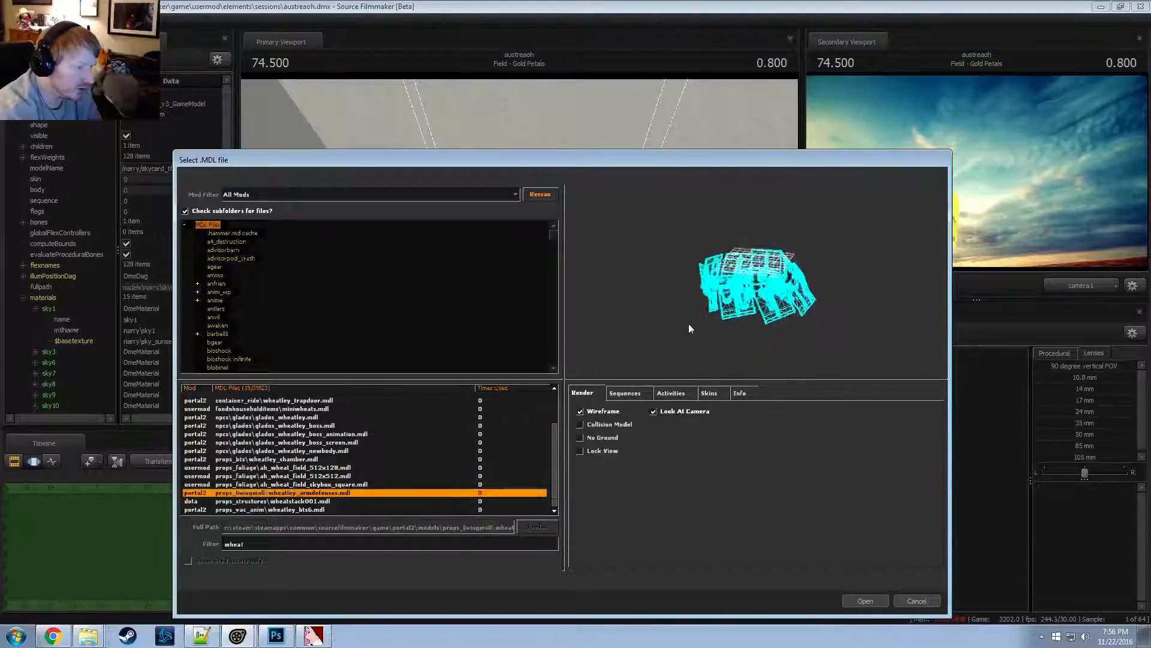
pyautogui.press('Down')
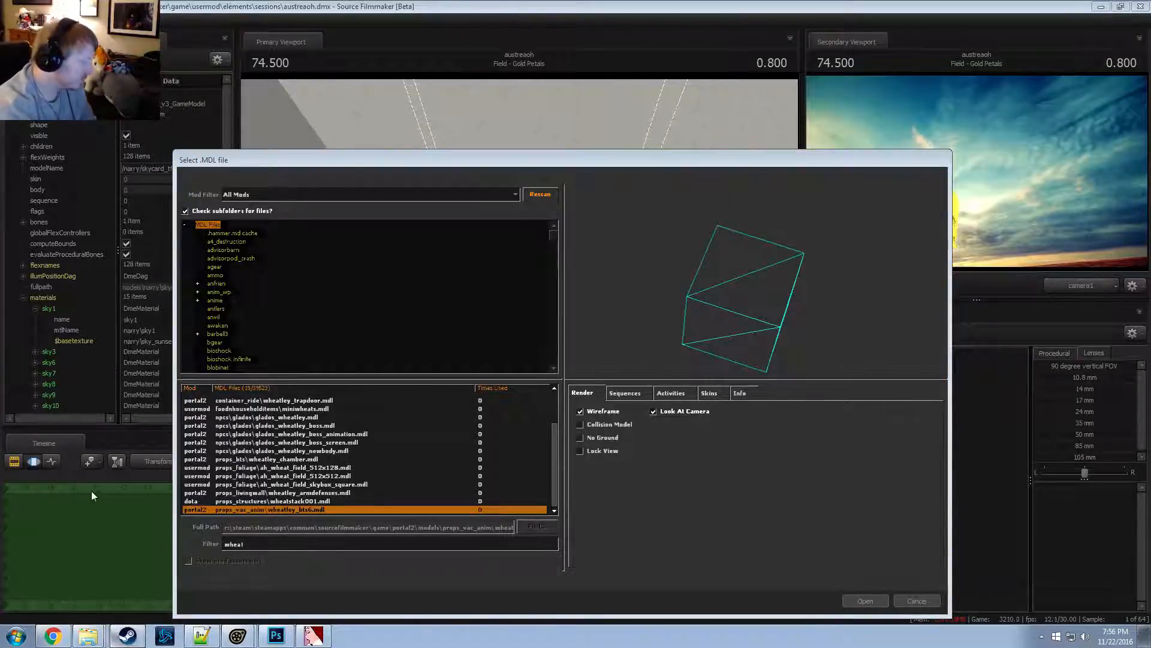
# Switch to Steam and open the Source Filmmaker section of the Workshop
pyautogui.click(127, 636)
pyautogui.moveTo(303, 32)
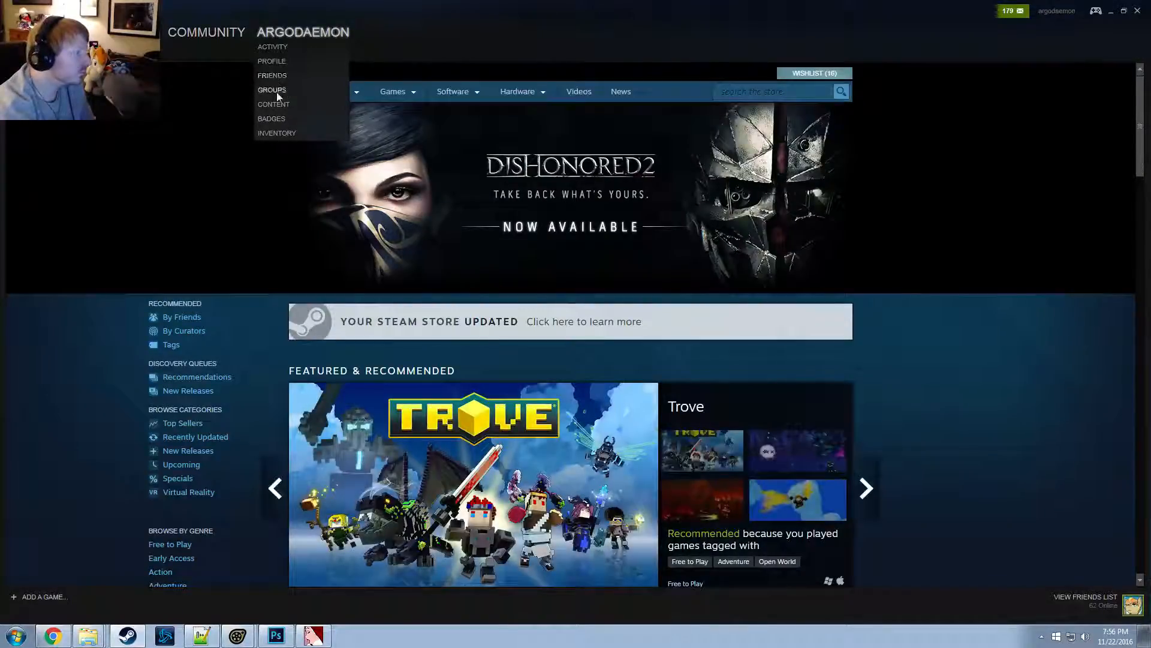
pyautogui.moveTo(206, 31)
pyautogui.click(211, 77)
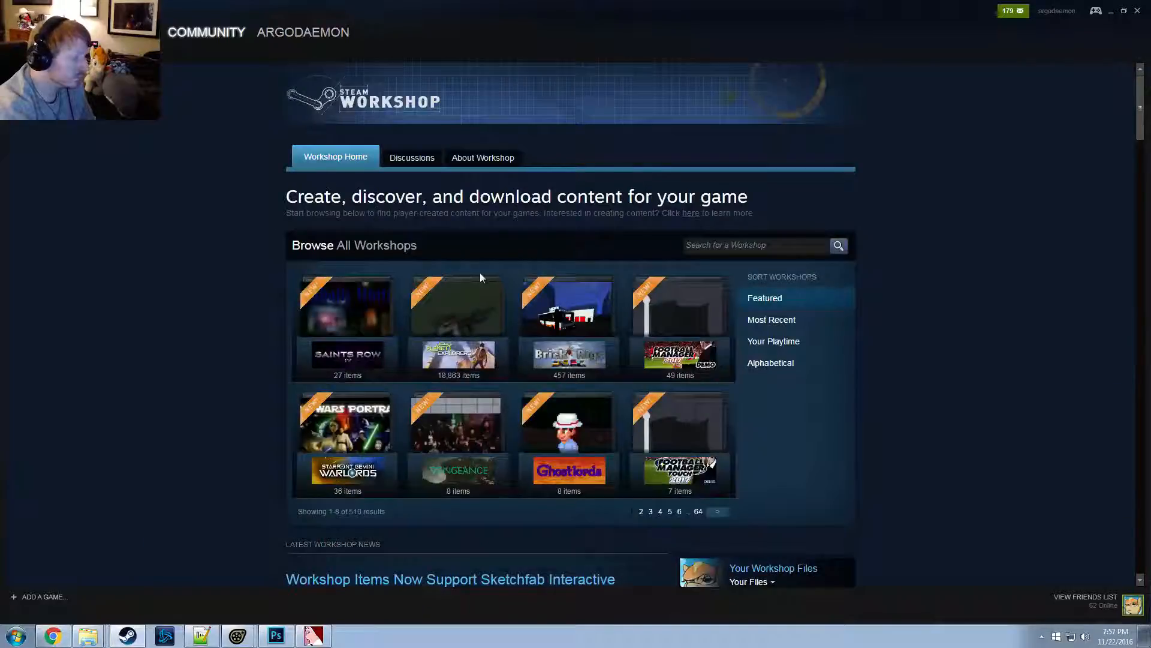
pyautogui.click(720, 245)
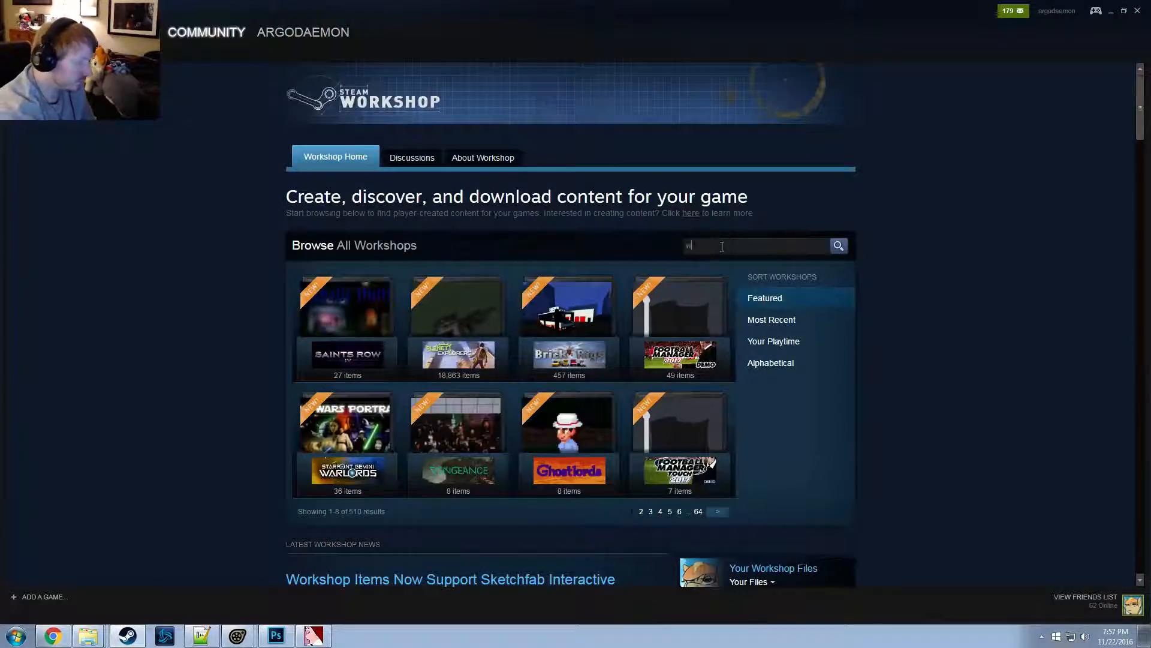
pyautogui.click(712, 515)
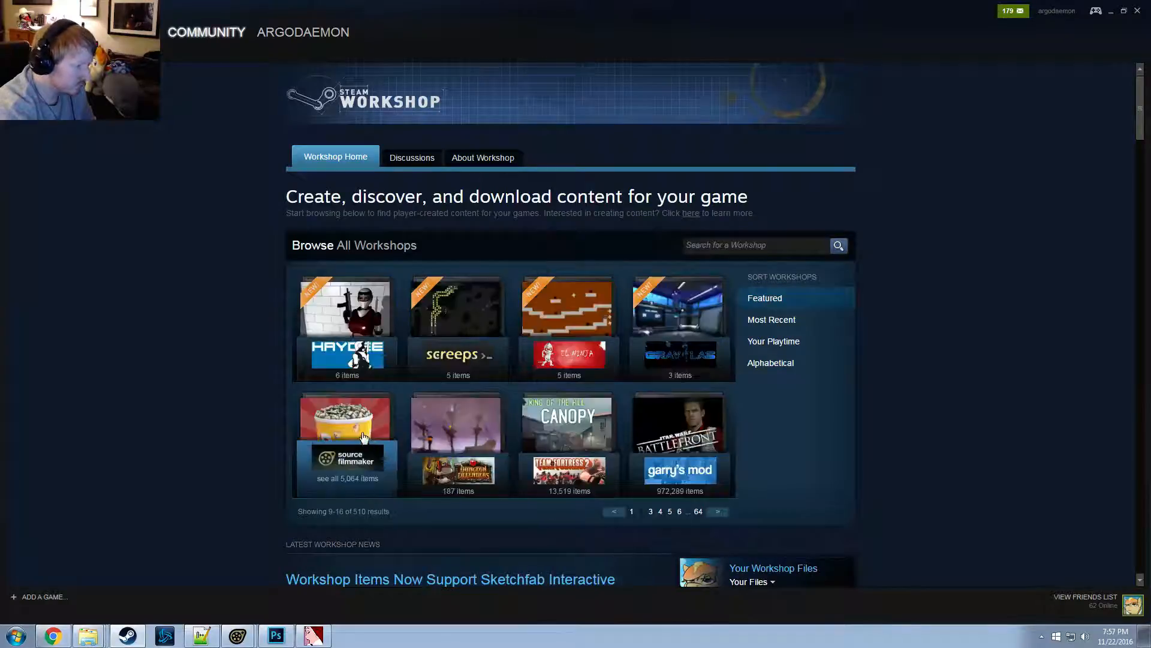
pyautogui.click(375, 442)
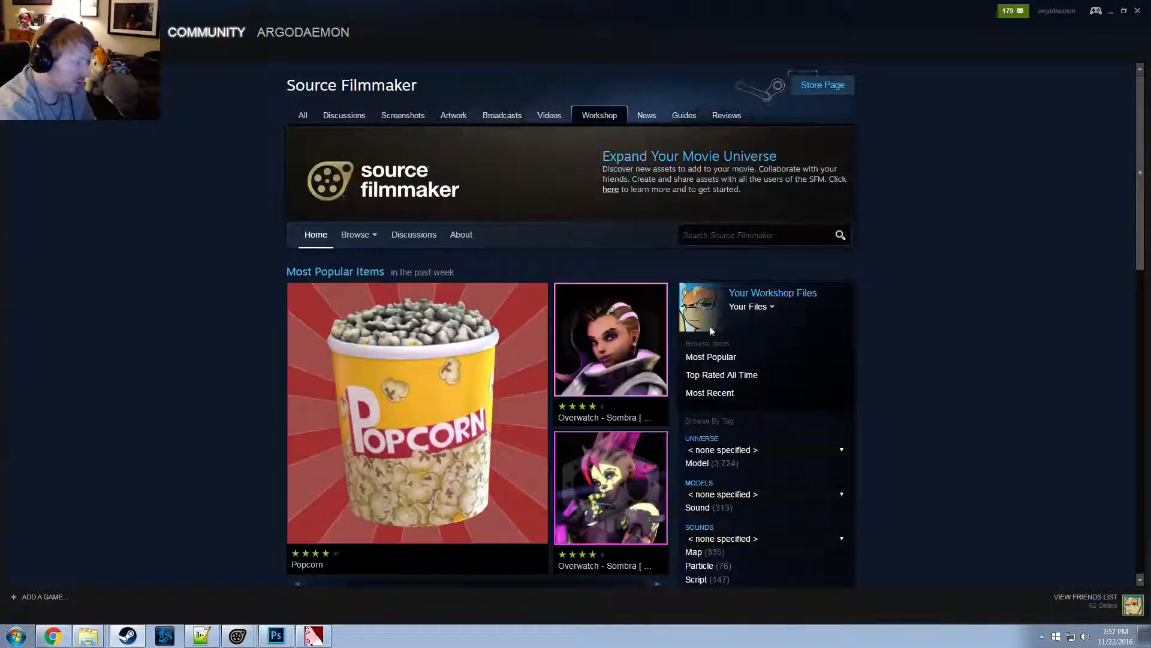
# Search the Source Filmmaker Workshop for "wheat" and read the Wheat Pack description for its model file names
pyautogui.click(718, 236)
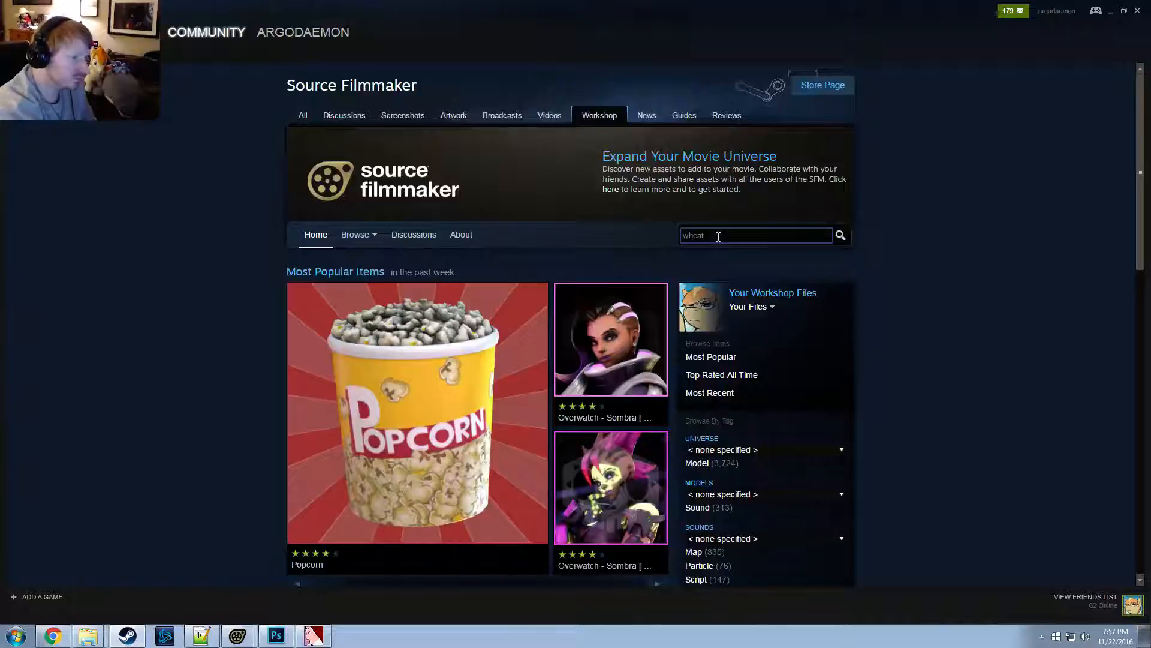
pyautogui.press('Return')
pyautogui.scroll(-1, 702, 288)
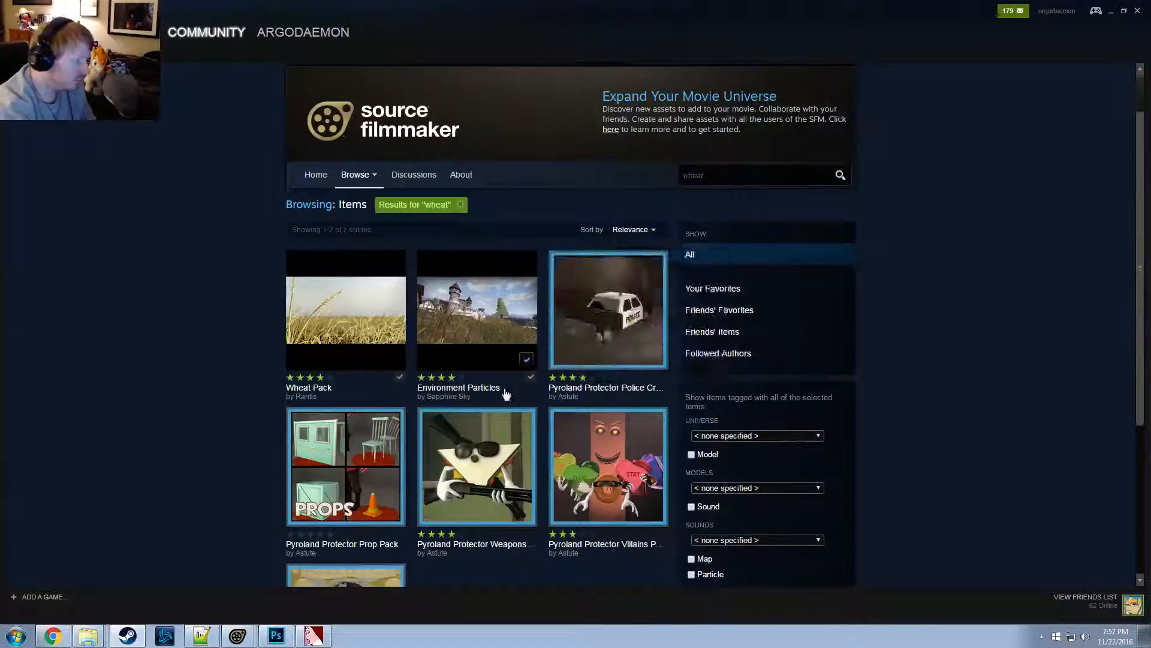
pyautogui.click(332, 314)
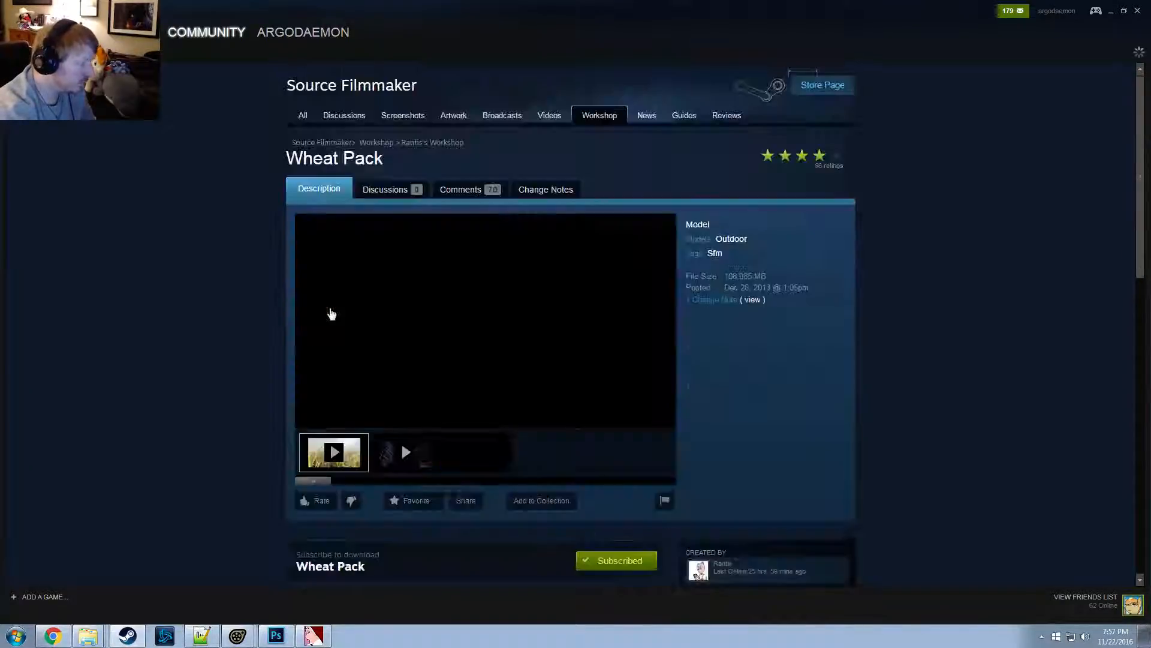
pyautogui.scroll(-3, 542, 485)
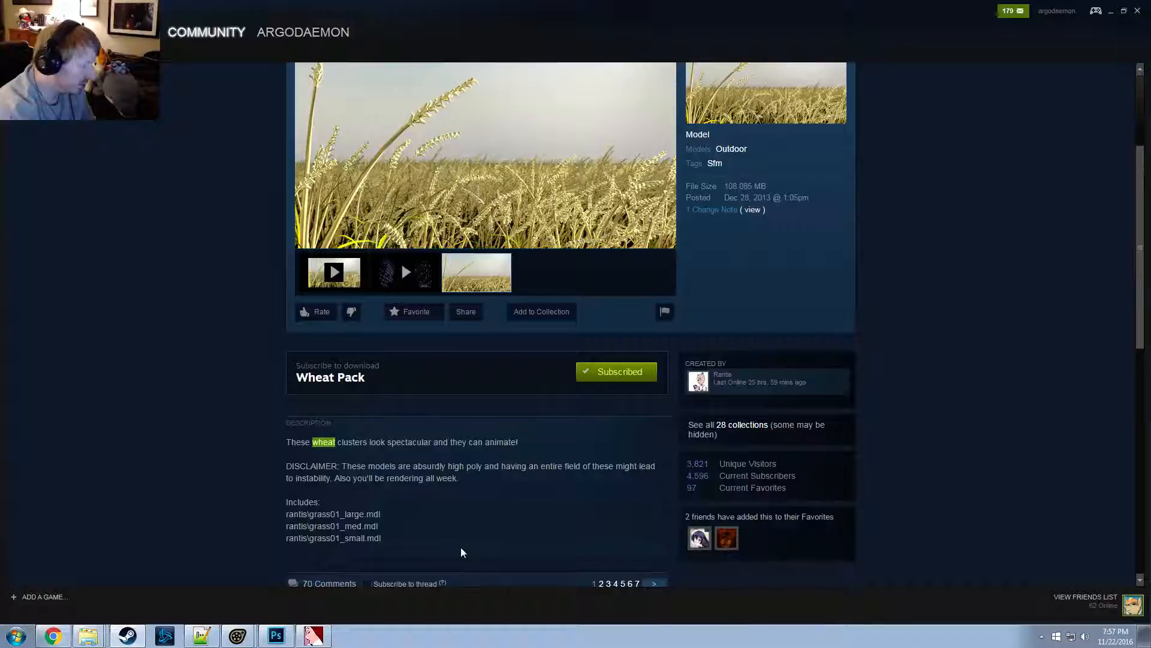
# Return to the Source Filmmaker model picker, filter by "grass" and inspect grass_block.mdl from several angles
pyautogui.hotkey('alt', 'Tab')
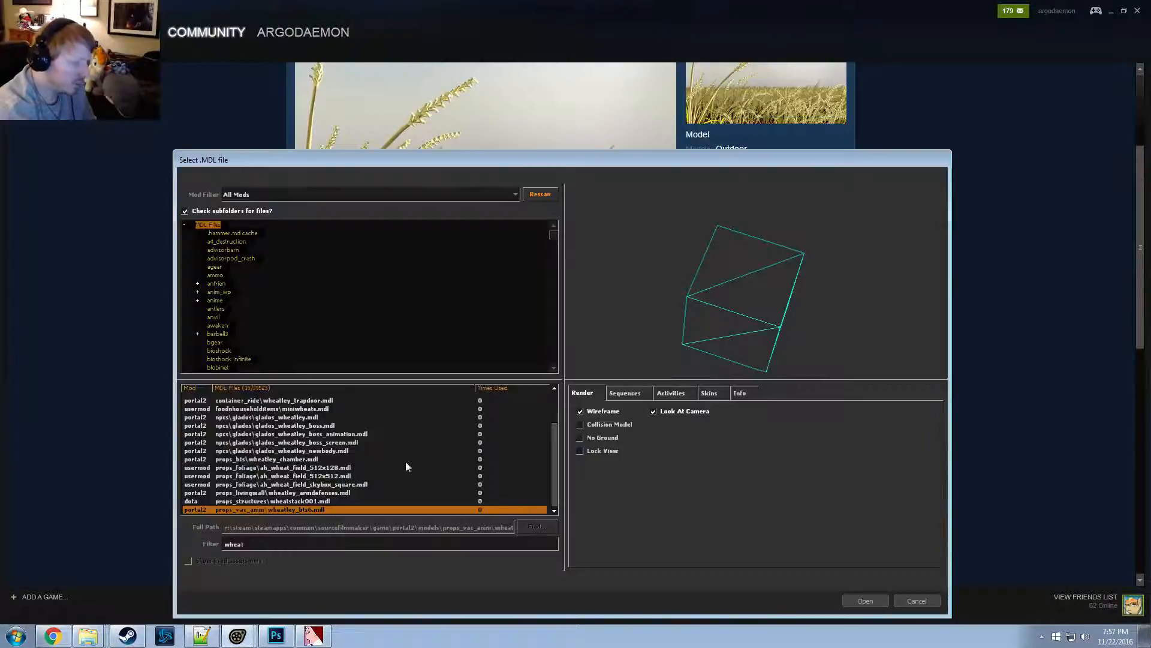
pyautogui.moveTo(272, 542); pyautogui.dragTo(155, 532)
pyautogui.write('grass')
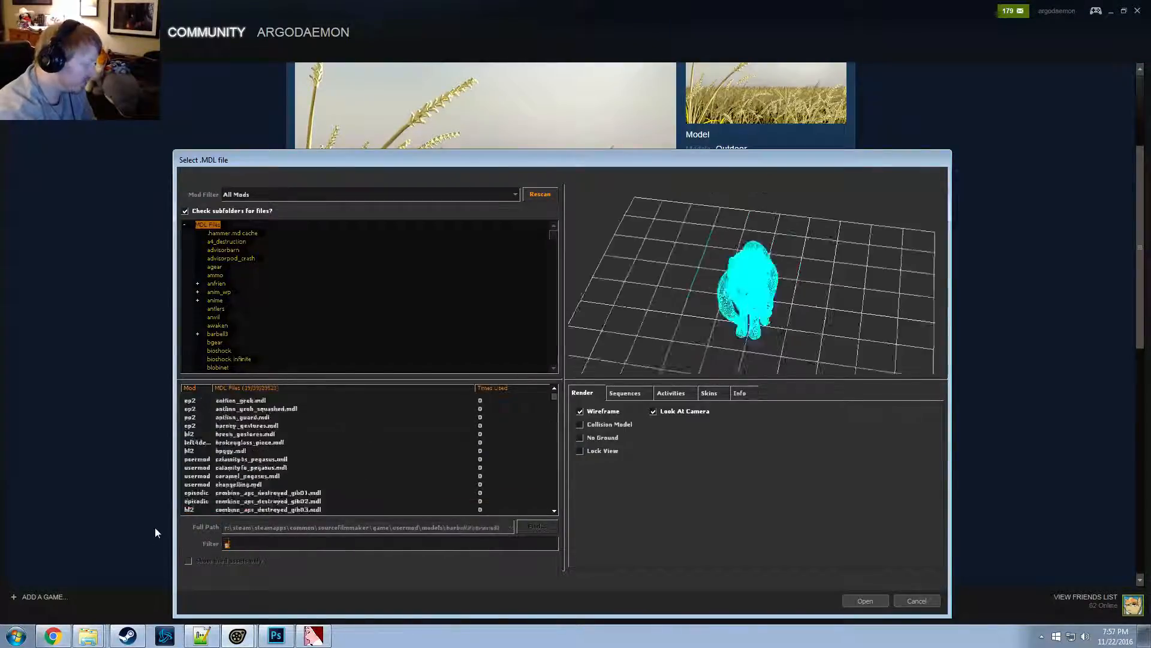
pyautogui.click(255, 418)
pyautogui.scroll(2, 255, 418)
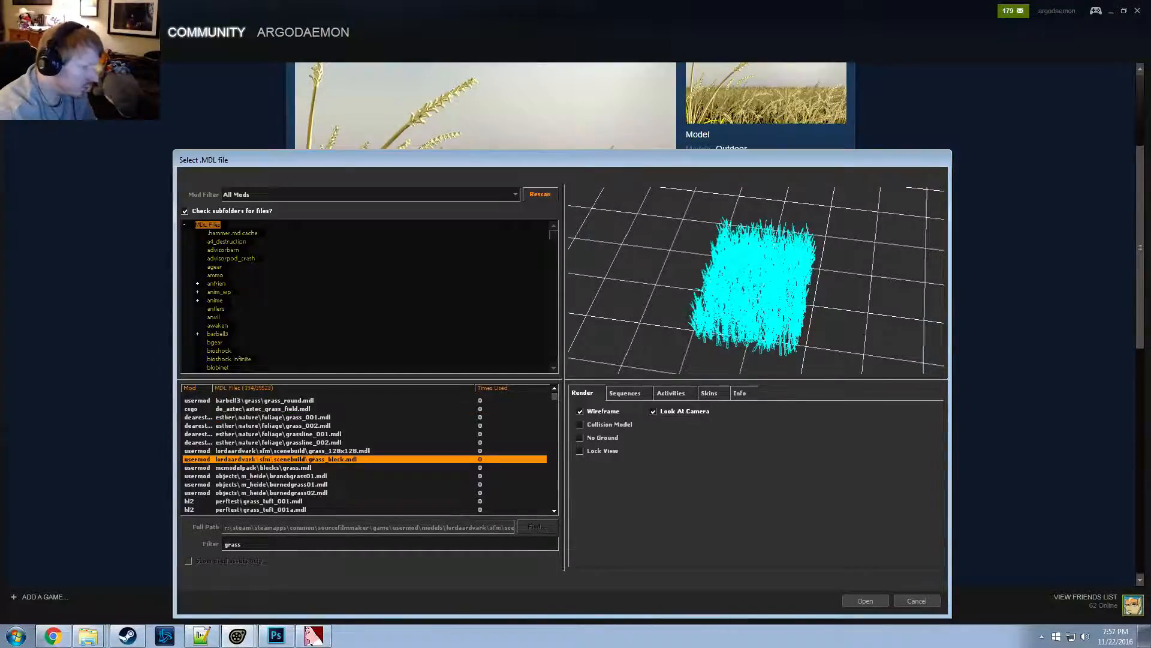
pyautogui.moveTo(691, 336); pyautogui.dragTo(700, 285)
pyautogui.moveTo(678, 299); pyautogui.dragTo(678, 258, button='right')
pyautogui.moveTo(638, 313); pyautogui.dragTo(663, 313)
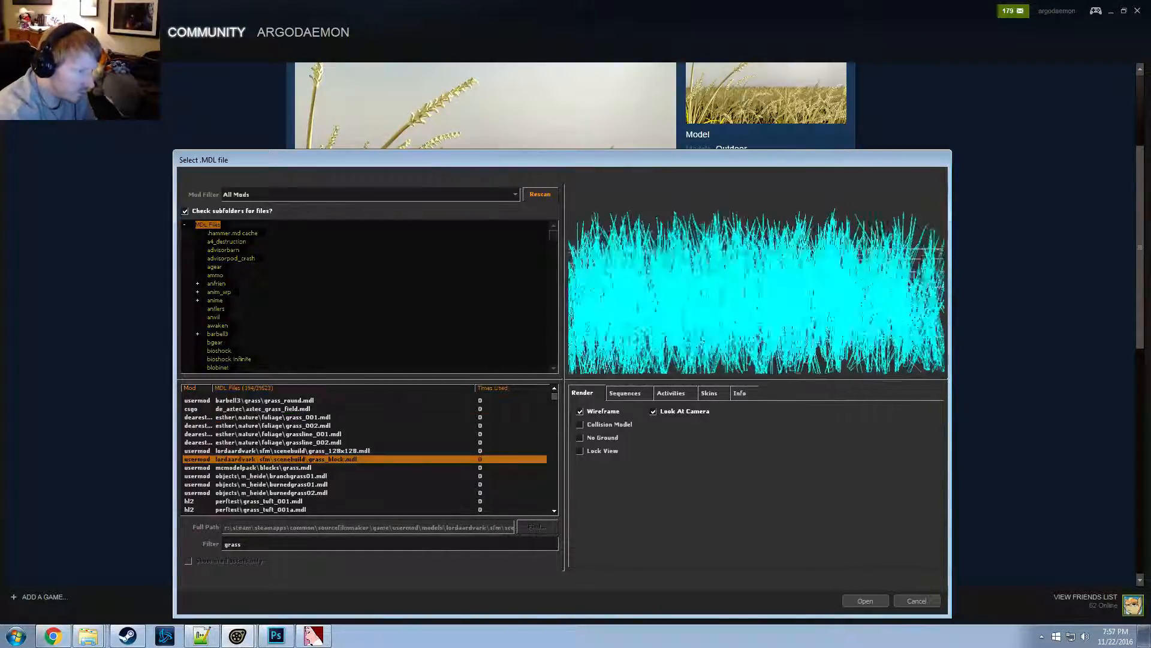
pyautogui.moveTo(681, 263); pyautogui.dragTo(684, 302)
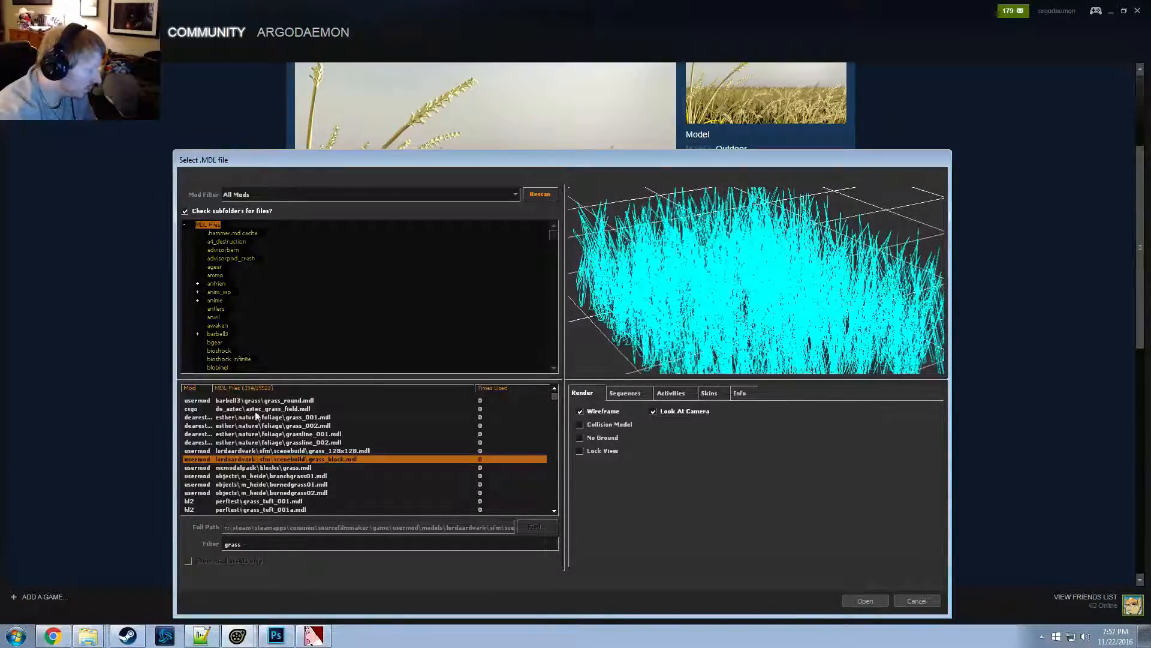
# Narrow the model filter to "grass01" and restrict the list to the workshop mod
pyautogui.hotkey('alt', 'Tab')
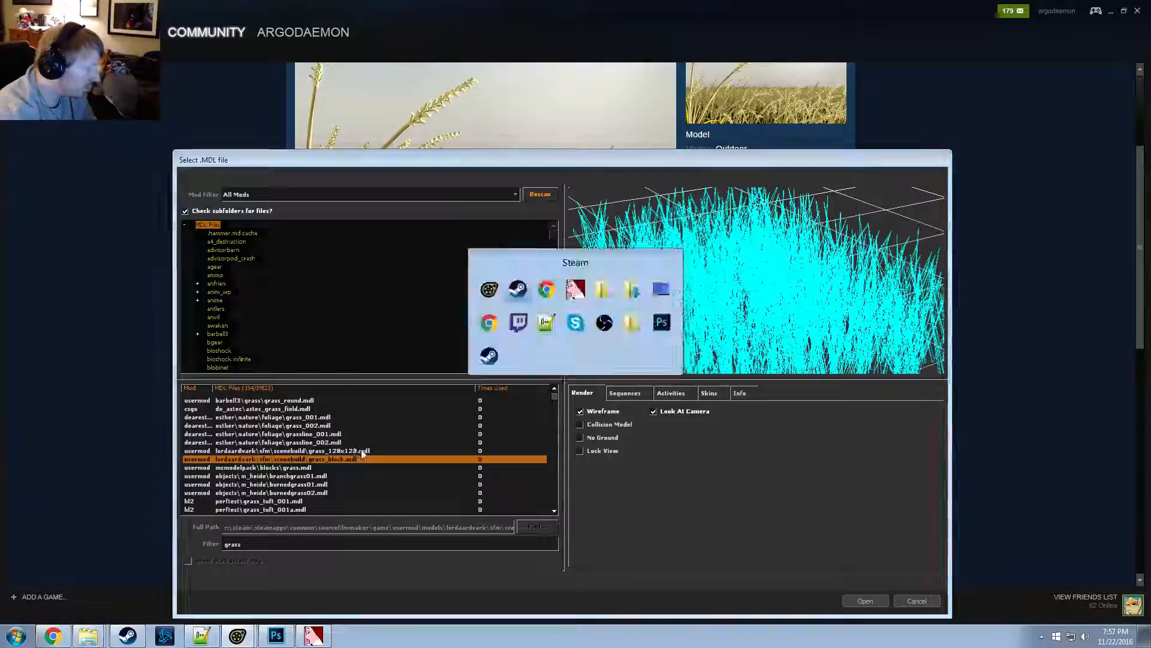
pyautogui.hotkey('alt', 'Tab')
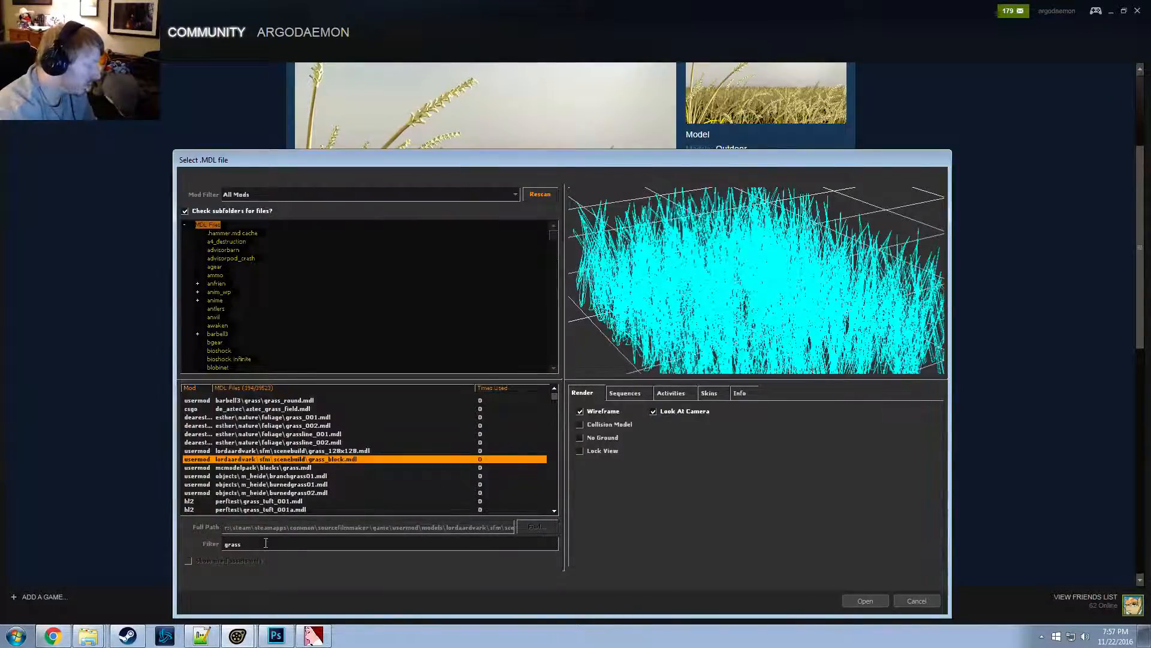
pyautogui.write('01')
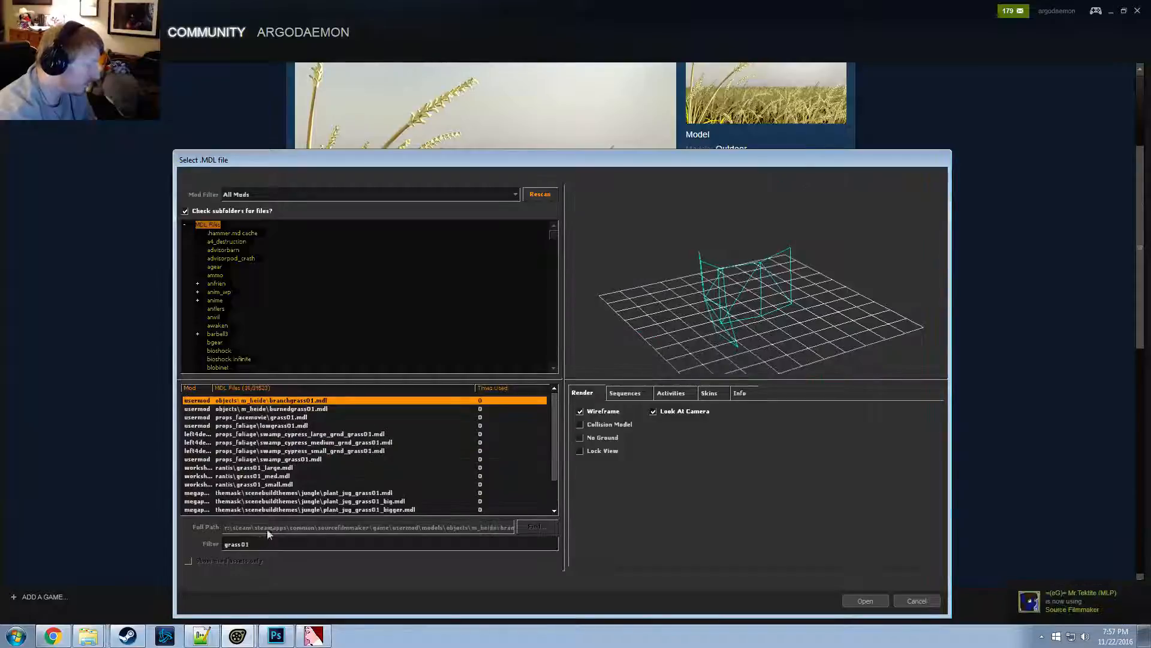
pyautogui.click(243, 198)
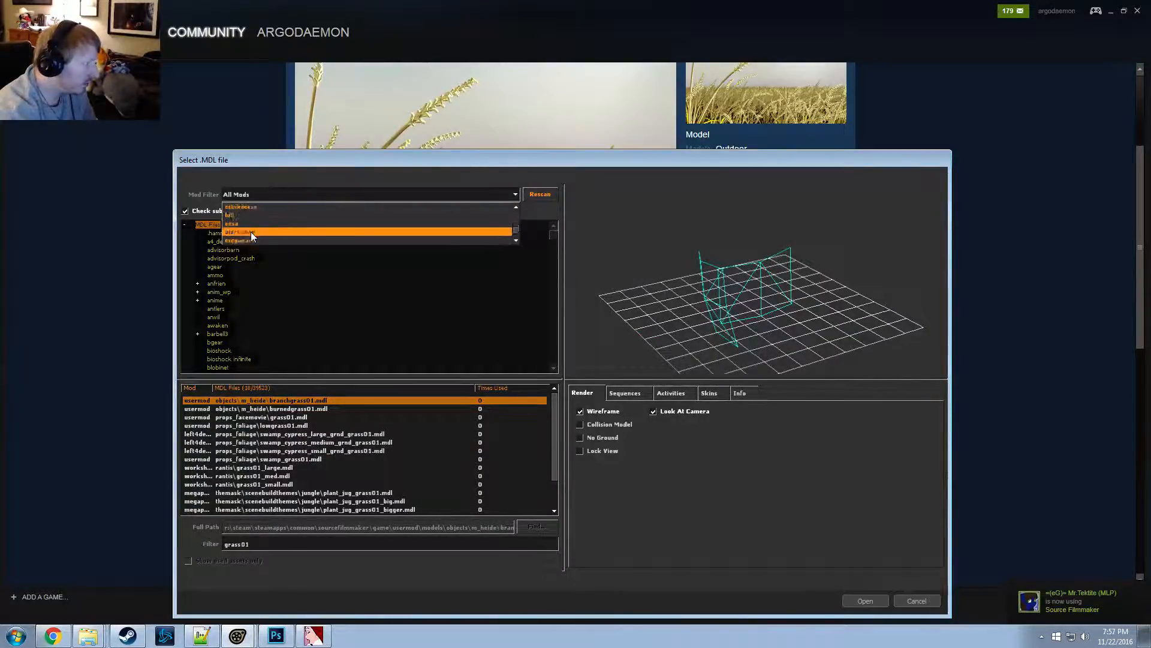
pyautogui.scroll(-1, 250, 232)
pyautogui.click(250, 227)
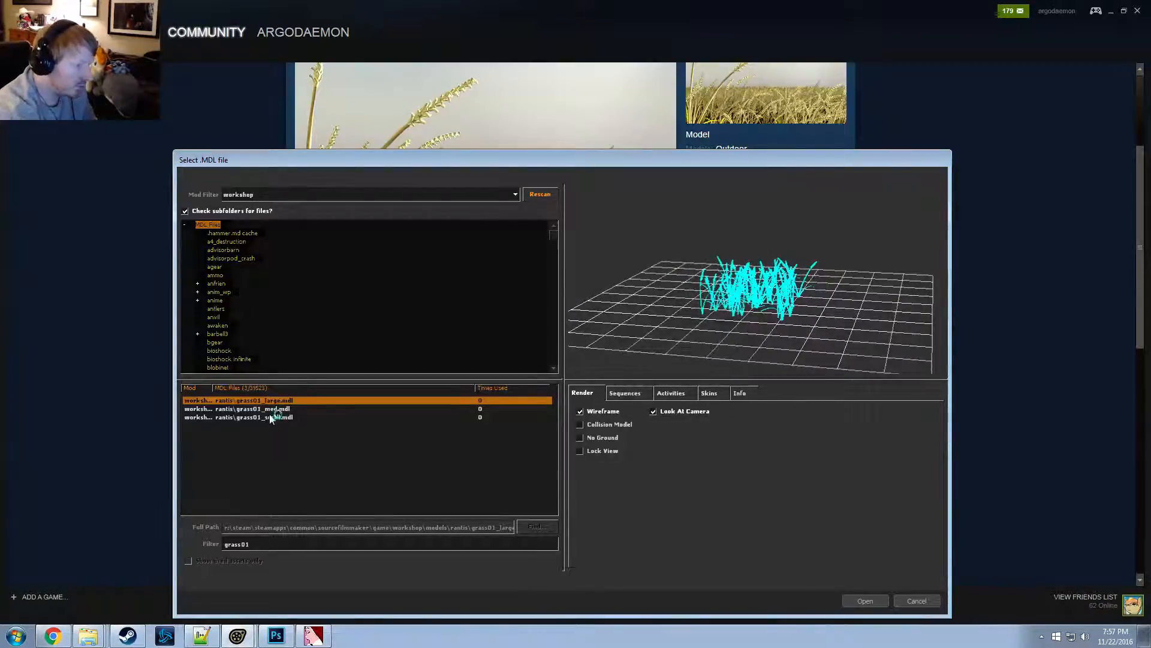
# Preview grass01_med.mdl and grass01_small.mdl, and compare the stalks with the paused reference scene in Chrome
pyautogui.click(279, 408)
pyautogui.moveTo(606, 334)
pyautogui.mouseDown()
pyautogui.moveTo(636, 336)
pyautogui.moveTo(618, 337)
pyautogui.mouseUp()
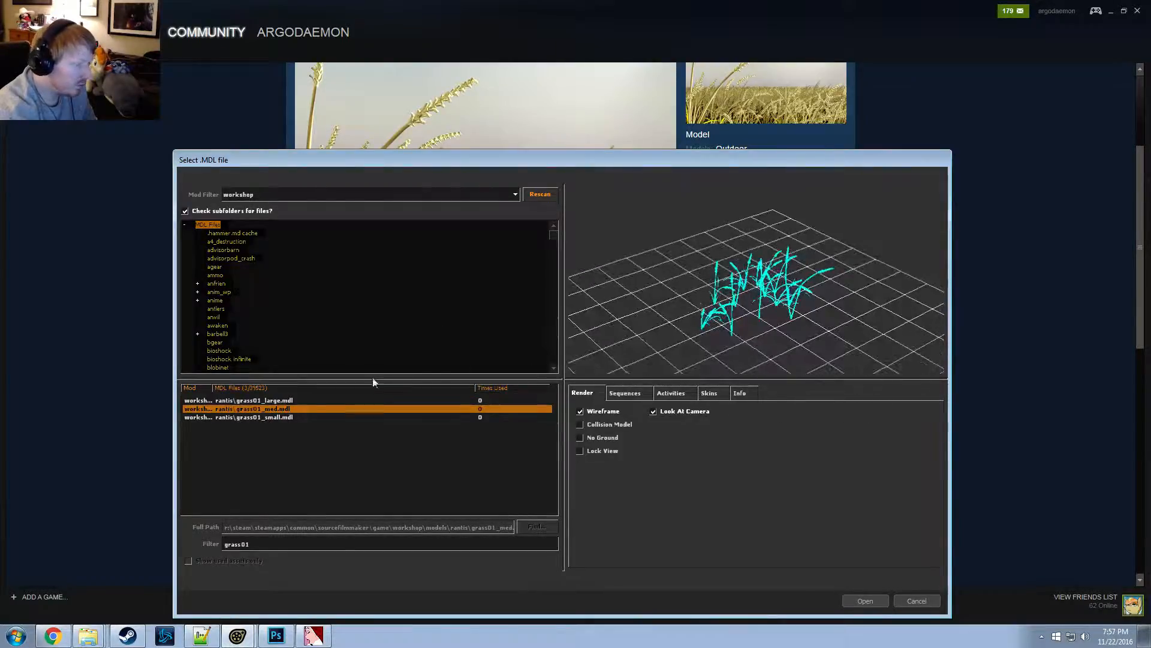
pyautogui.click(268, 418)
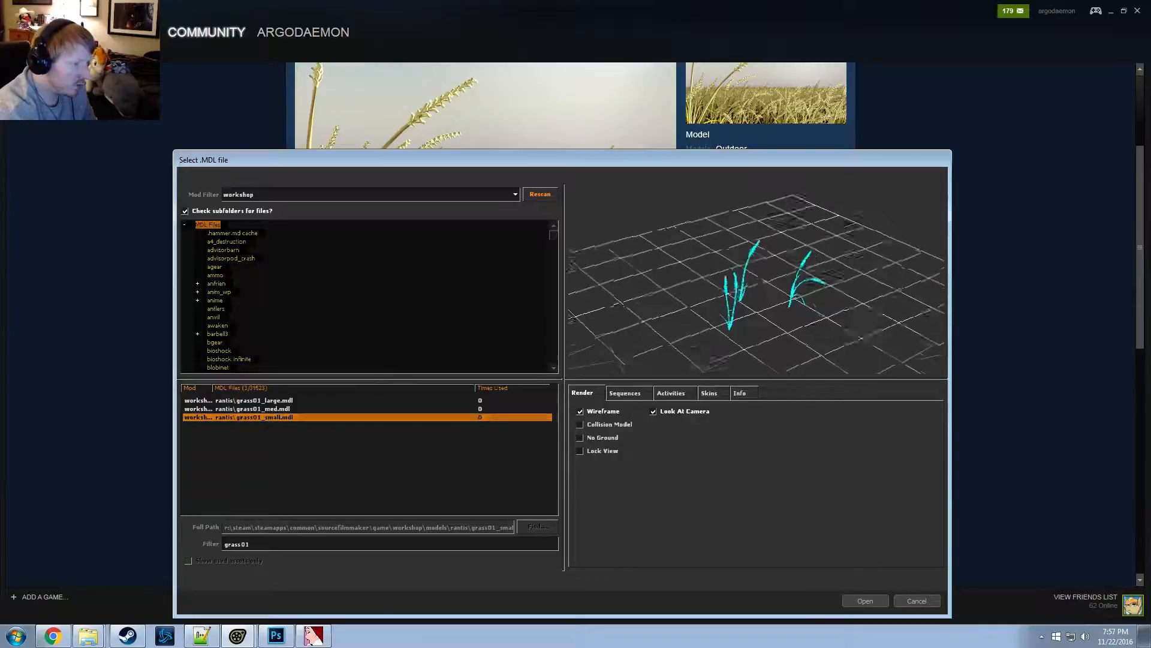
pyautogui.moveTo(686, 324)
pyautogui.mouseDown()
pyautogui.moveTo(680, 309)
pyautogui.moveTo(686, 319)
pyautogui.mouseUp()
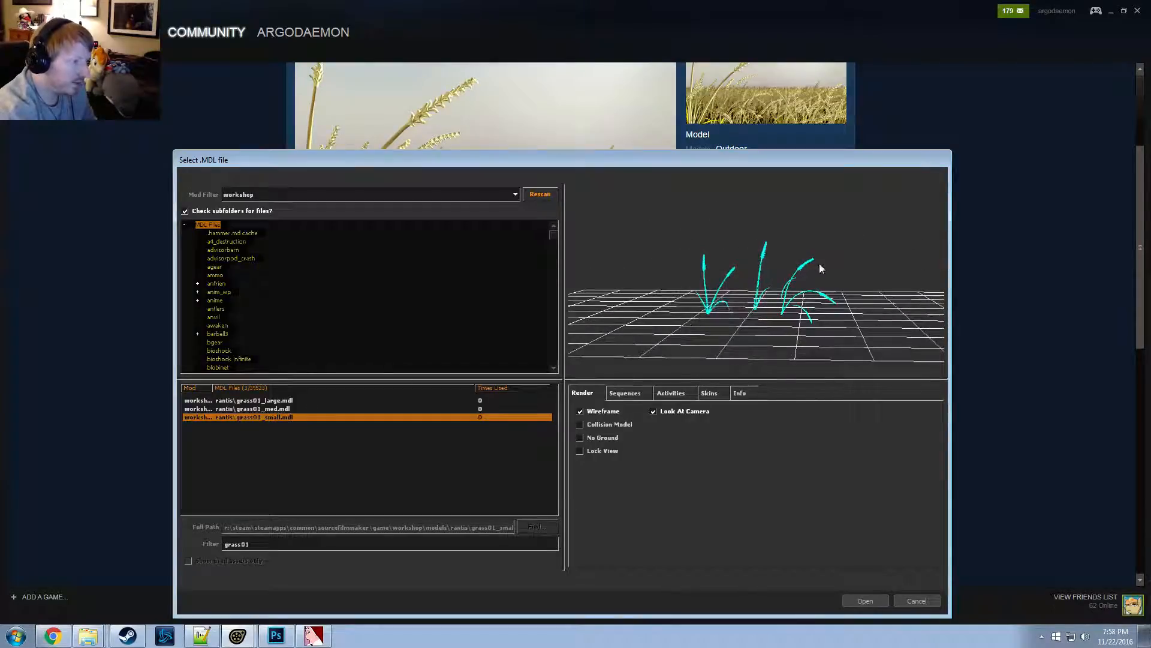
pyautogui.hotkey('alt', 'Tab')
pyautogui.hotkey('alt', 'Tab')
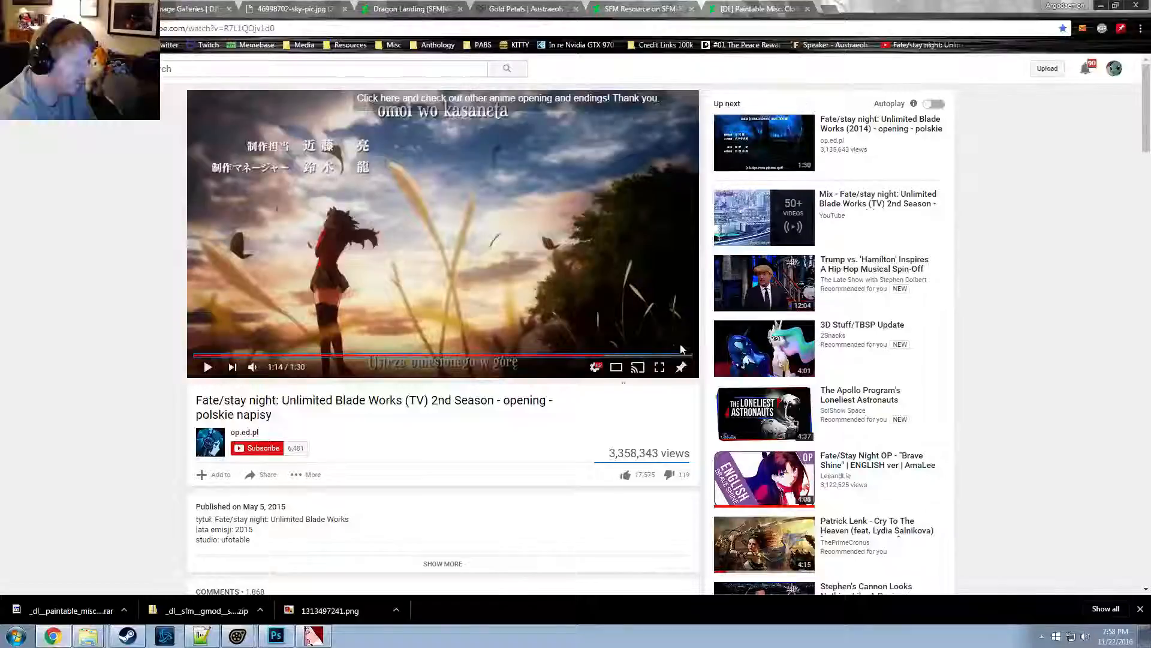
pyautogui.hotkey('alt', 'Tab')
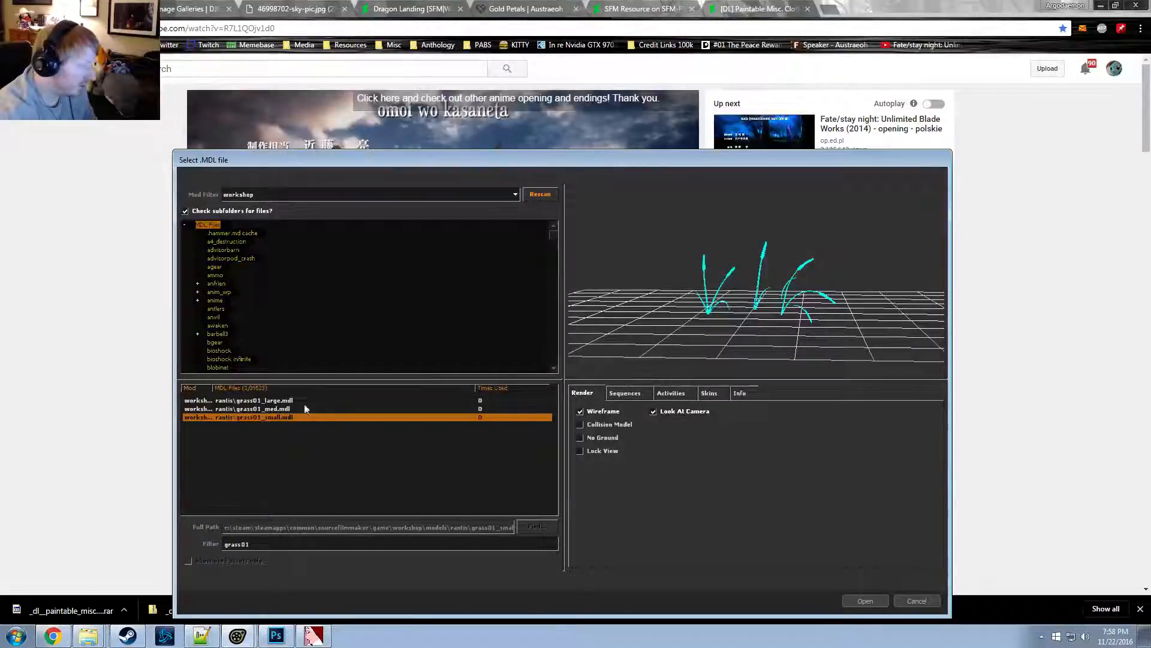
# Load grass01_small.mdl into the Gold Petals scene after previewing grass01_med.mdl, and play the shot back
pyautogui.click(347, 408)
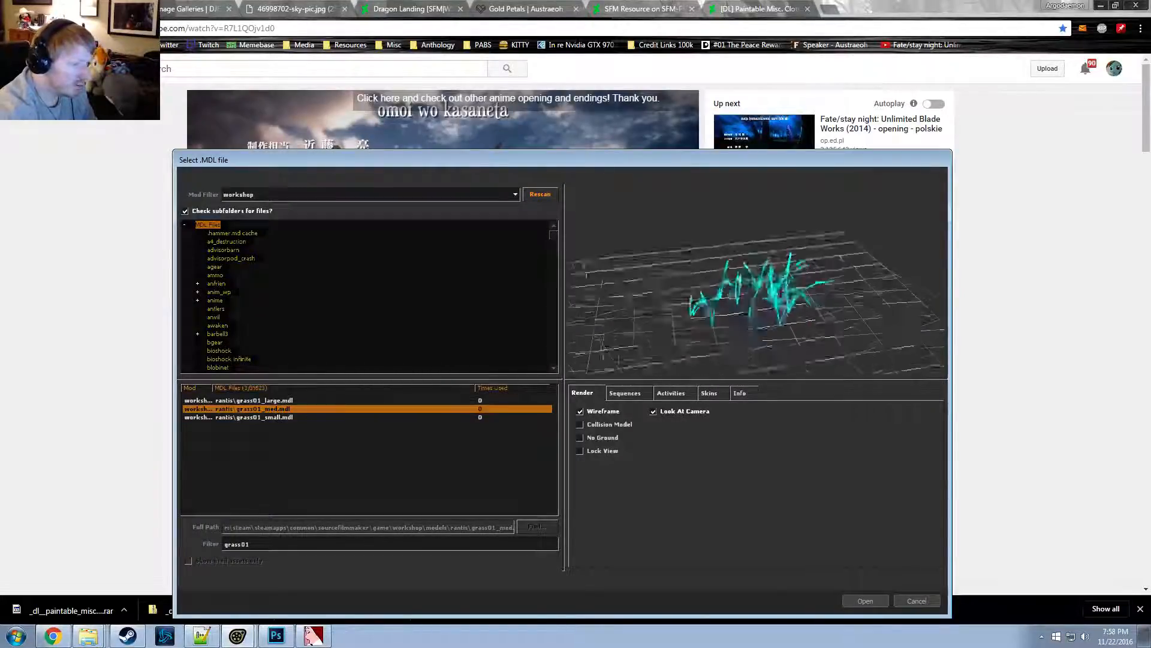
pyautogui.click(279, 418)
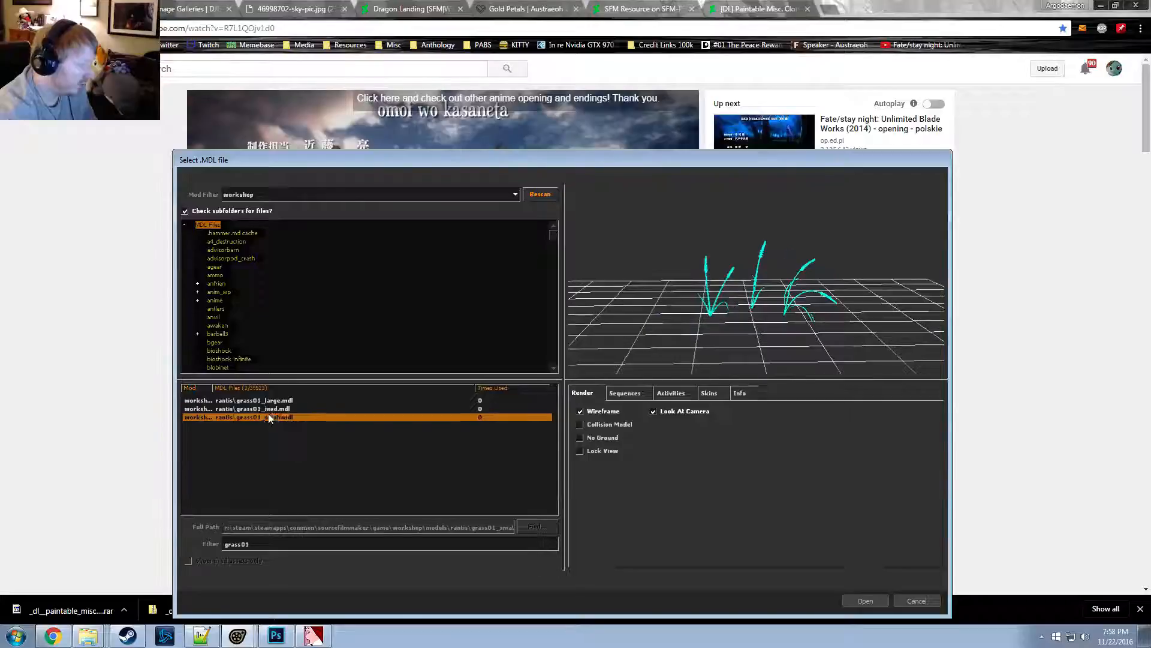
pyautogui.click(865, 601)
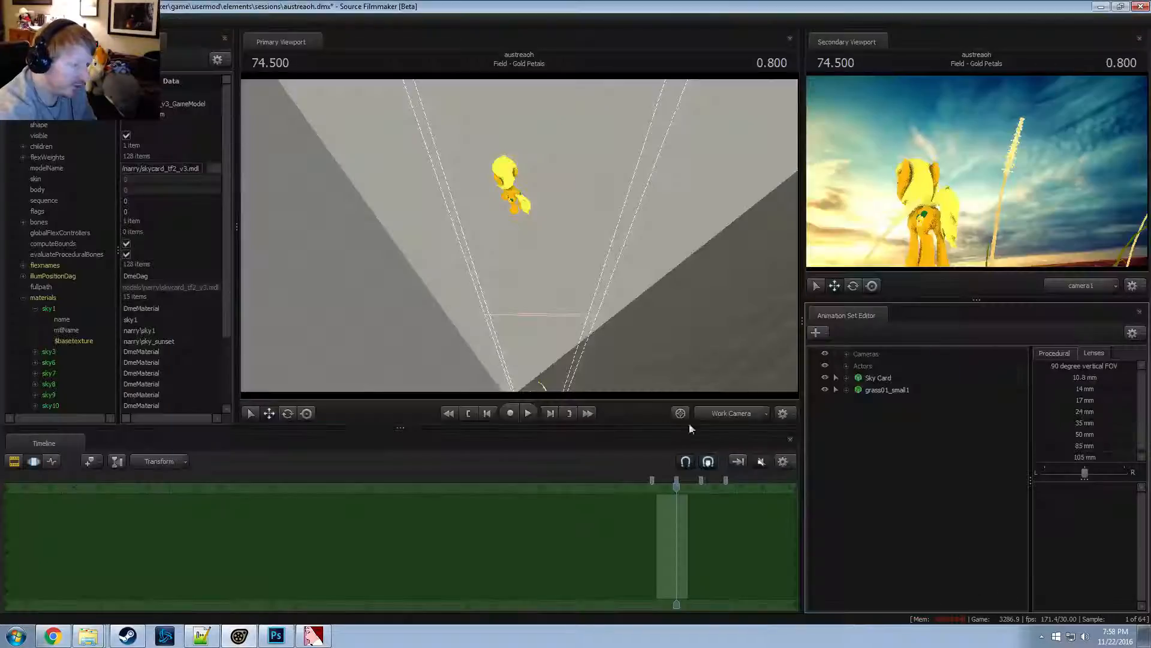
pyautogui.moveTo(519, 235)
pyautogui.mouseDown()
pyautogui.moveTo(522, 198)
pyautogui.moveTo(528, 270)
pyautogui.moveTo(517, 235)
pyautogui.moveTo(509, 252)
pyautogui.mouseUp()
pyautogui.press('F2')
pyautogui.press('space')
pyautogui.press('space')
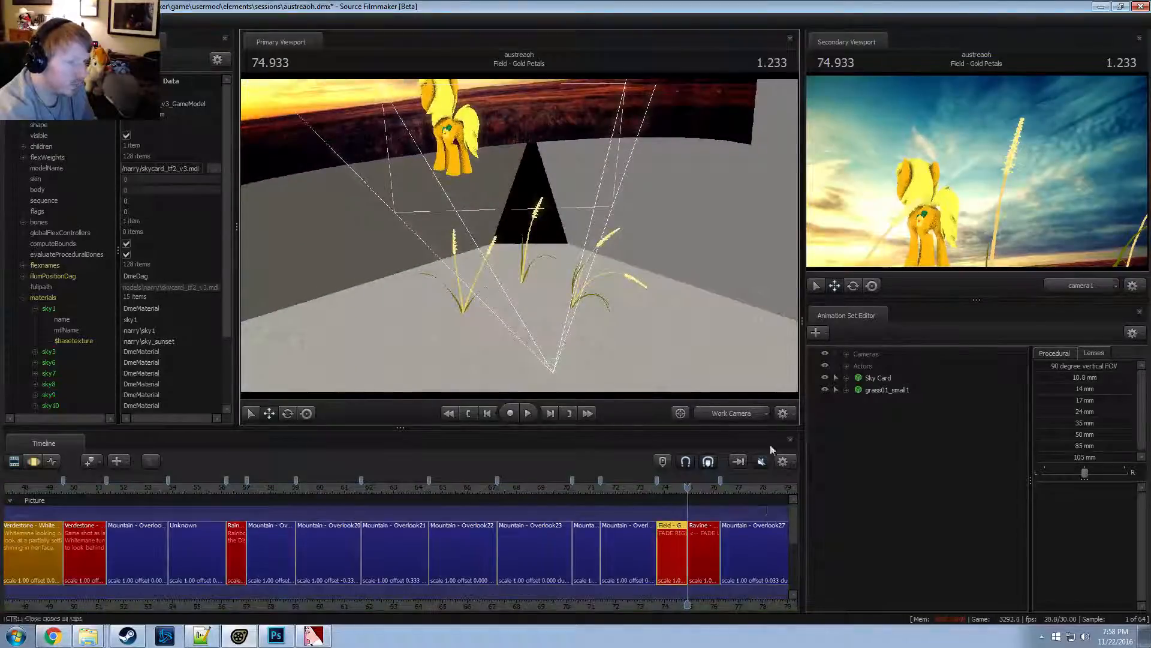
# Import the "anim" sequence onto the grass01_small1 animation set in the Field - Gold Petals shot
pyautogui.scroll(3, 694, 599)
pyautogui.click(646, 564)
pyautogui.scroll(2, 647, 563)
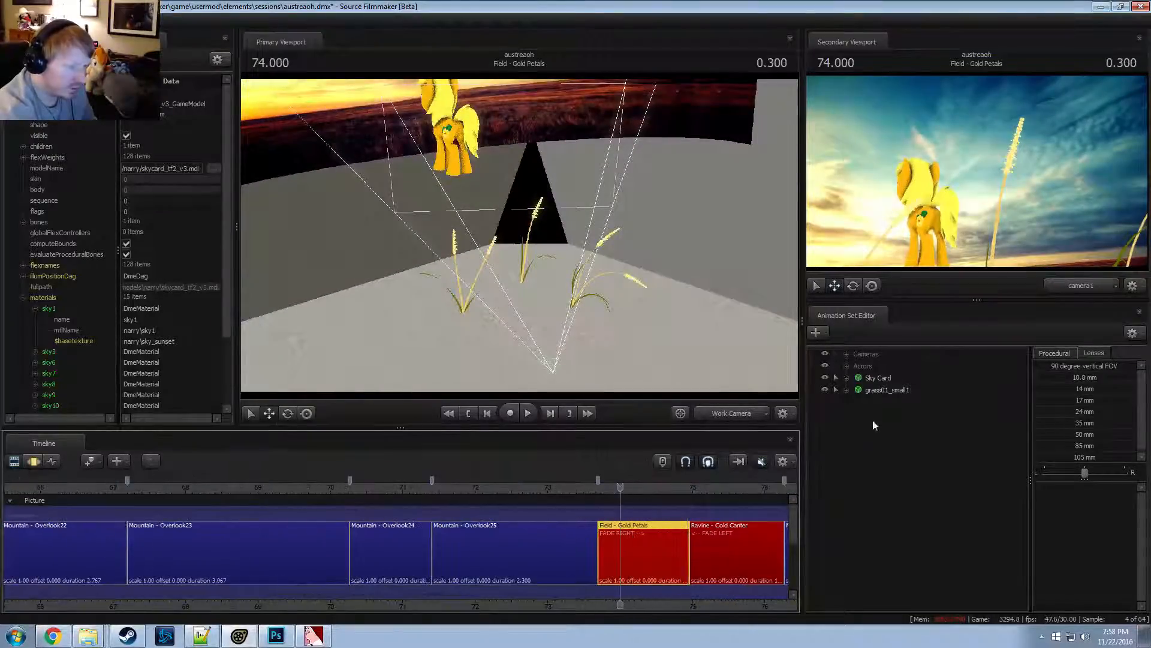
pyautogui.click(866, 390)
pyautogui.rightClick(866, 389)
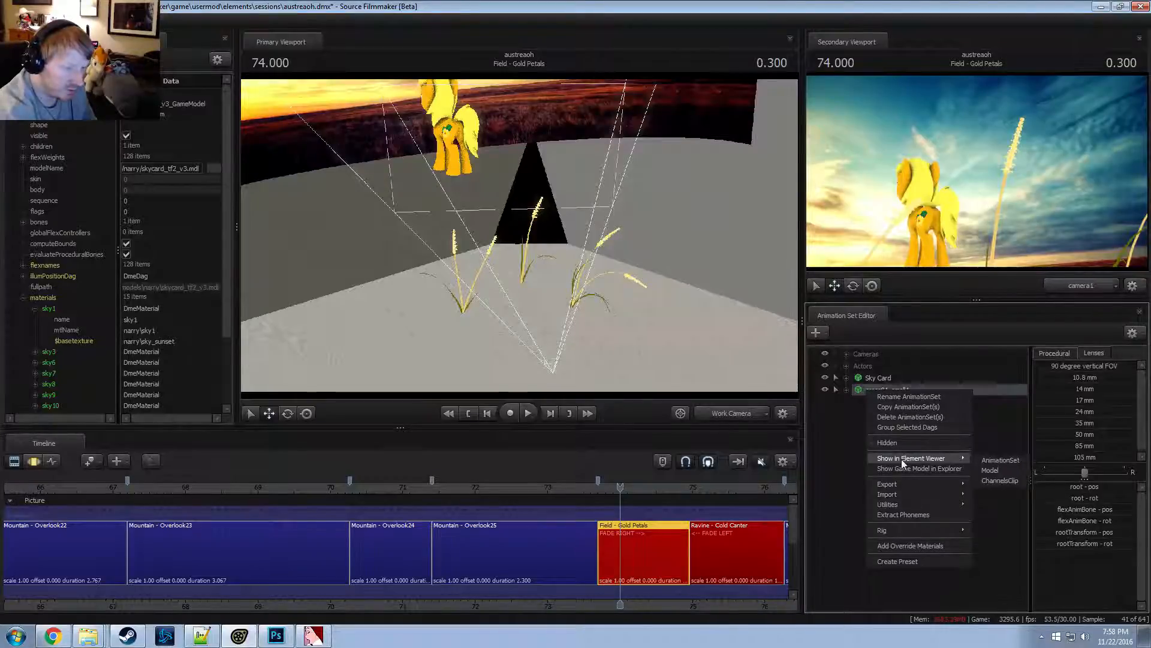
pyautogui.moveTo(915, 500)
pyautogui.click(1004, 507)
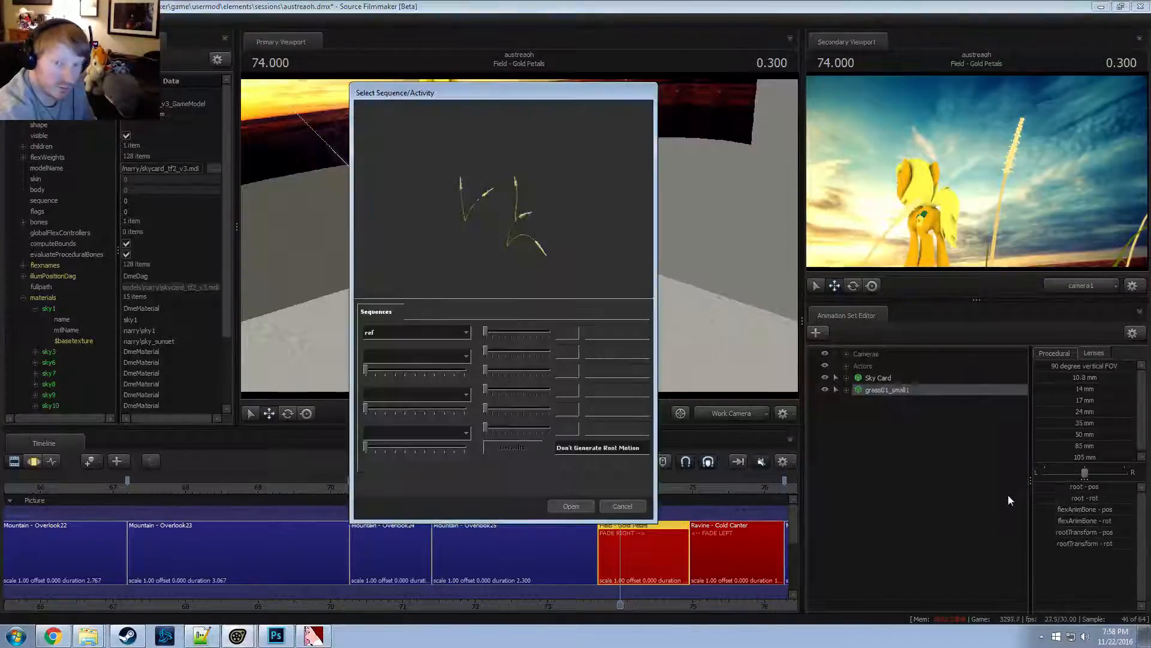
pyautogui.click(438, 332)
pyautogui.click(413, 347)
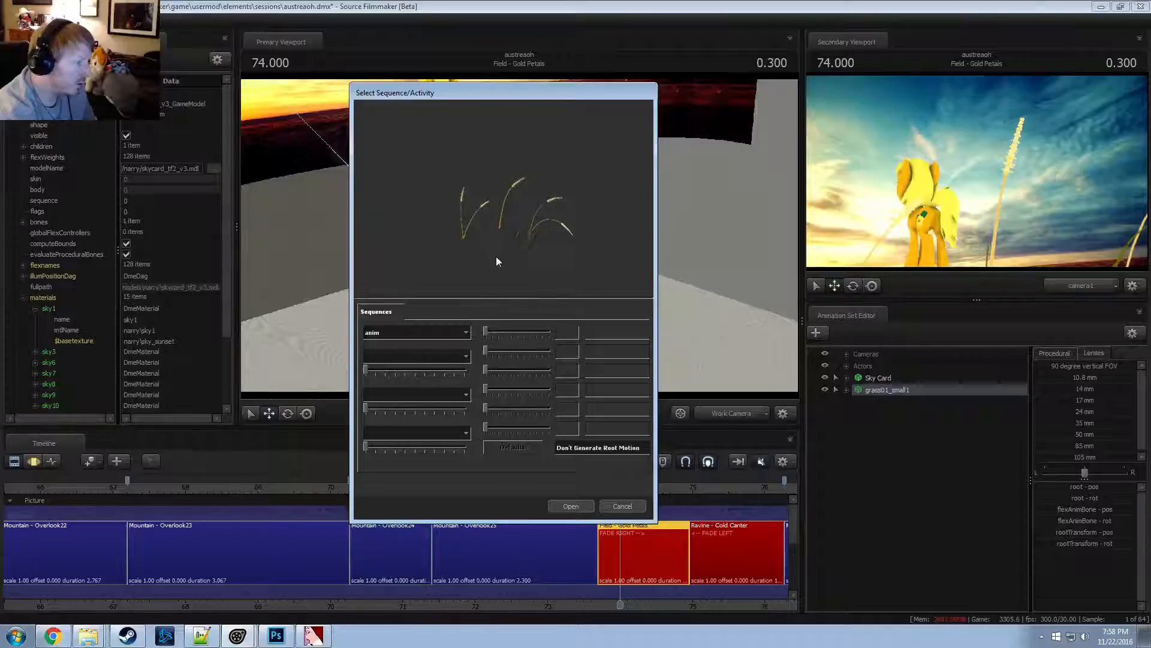
pyautogui.click(590, 507)
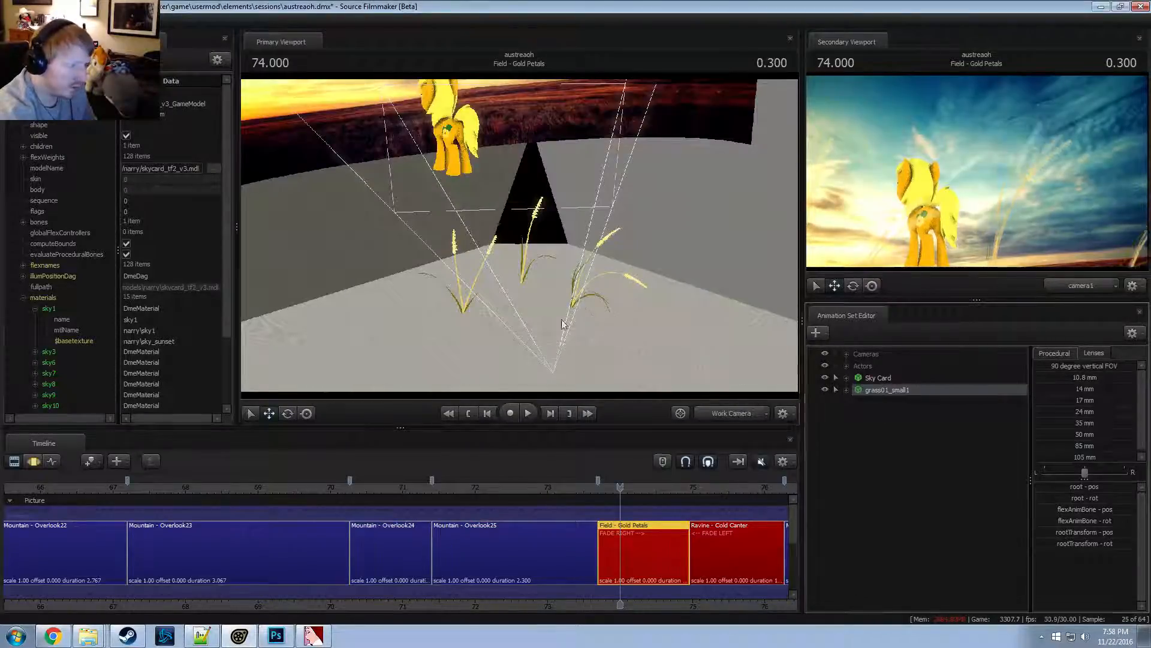
# Examine the flexAnimBone animation curve of grass01_small1 in the Motion Editor around the Gold Petals shot
pyautogui.click(847, 390)
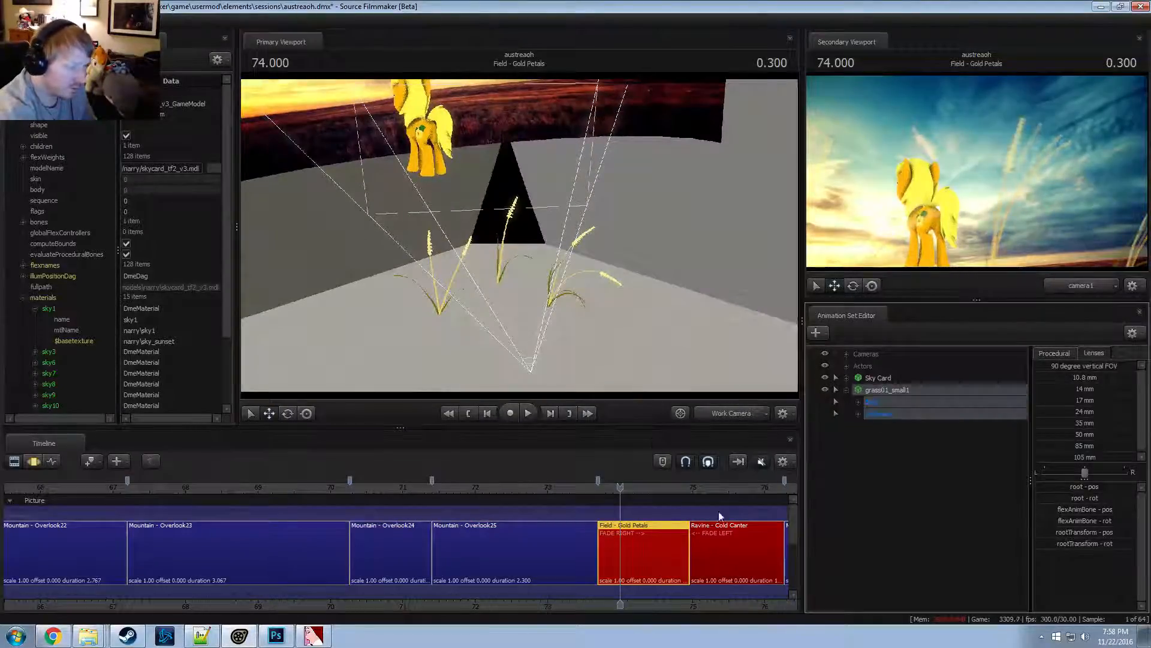
pyautogui.press('F3')
pyautogui.press('space')
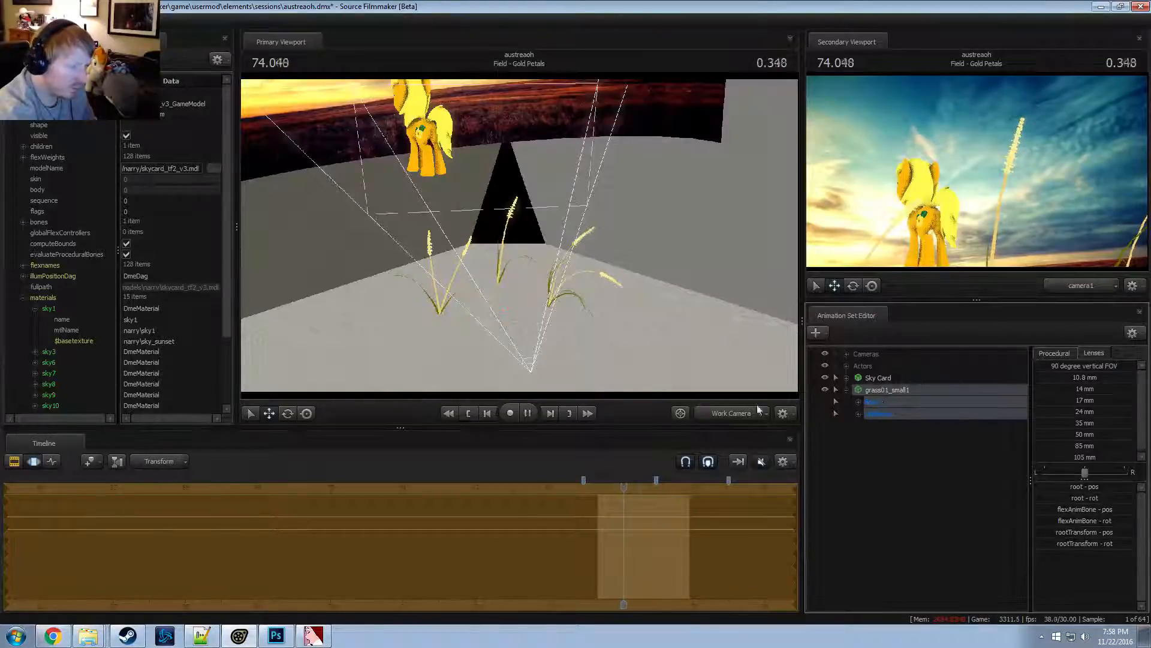
pyautogui.moveTo(699, 573); pyautogui.dragTo(704, 605)
pyautogui.scroll(-6, 705, 606)
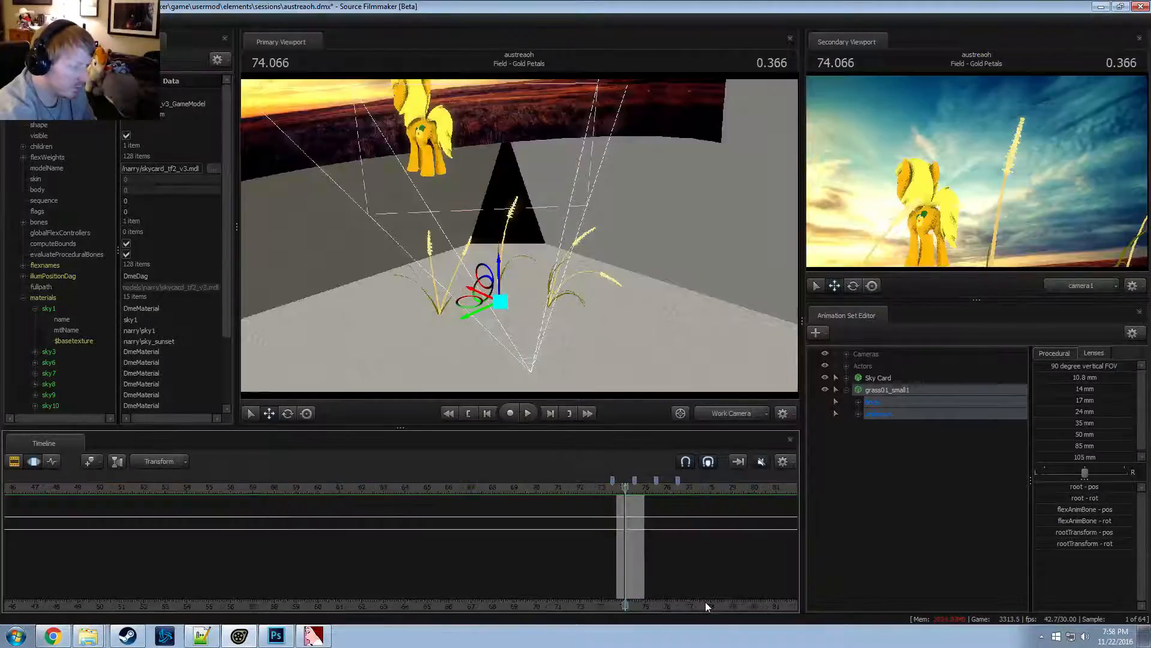
pyautogui.moveTo(706, 605); pyautogui.dragTo(417, 562, button='middle')
pyautogui.scroll(10, 419, 558)
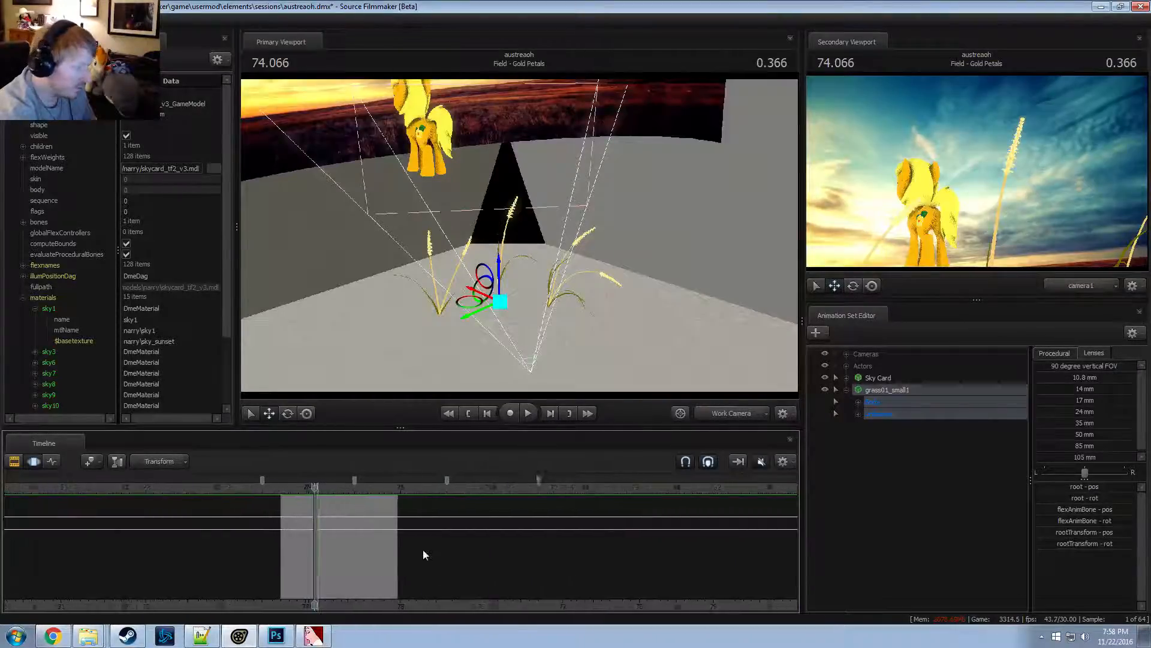
pyautogui.click(859, 413)
pyautogui.scroll(-3, 380, 545)
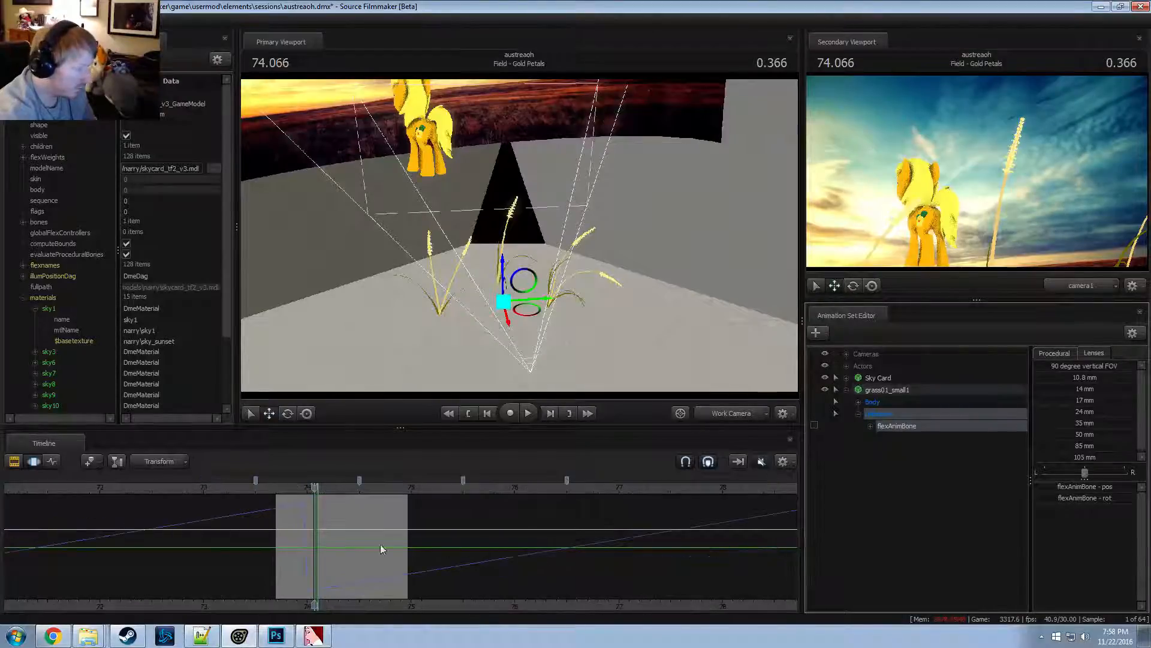
# Extend the time selection across the whole timeline and clear the time bookmarks
pyautogui.press('space')
pyautogui.moveTo(442, 556); pyautogui.dragTo(315, 540)
pyautogui.scroll(-2, 330, 538)
pyautogui.hotkey('ctrl', 'a')
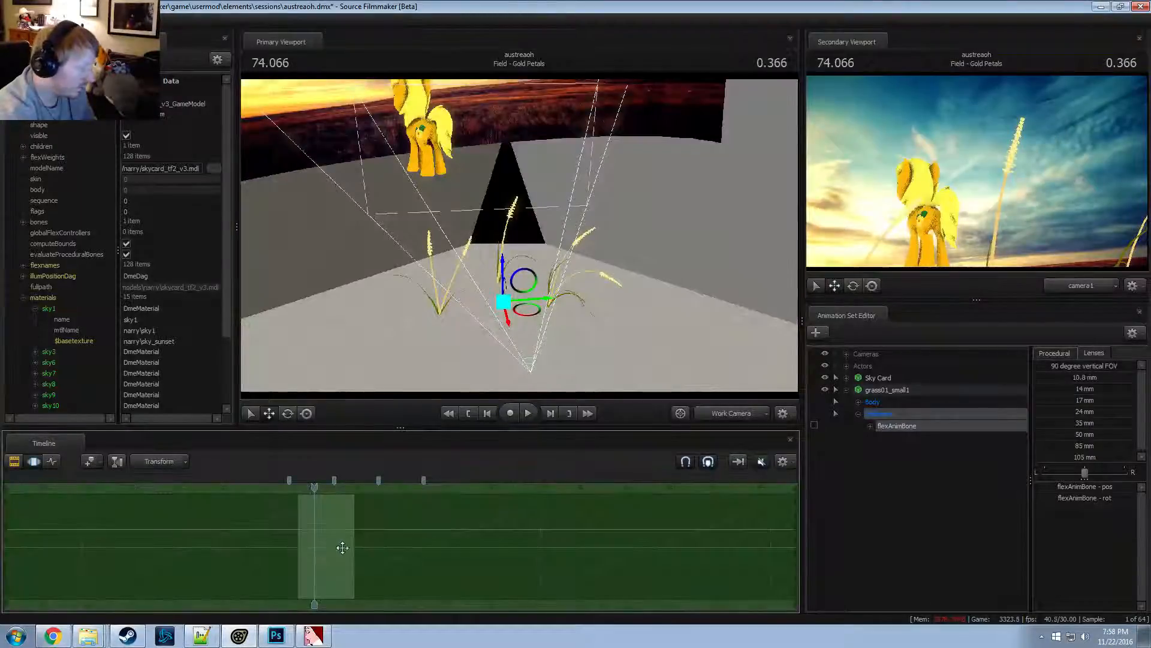
pyautogui.scroll(2, 259, 508)
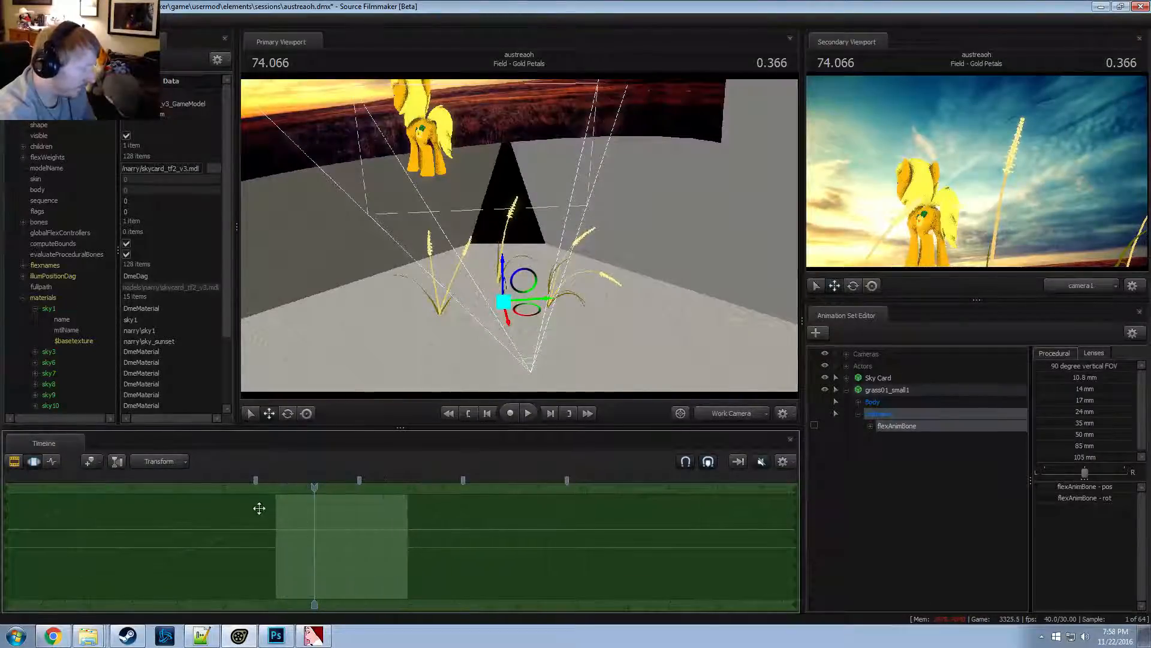
pyautogui.rightClick(567, 481)
pyautogui.click(598, 385)
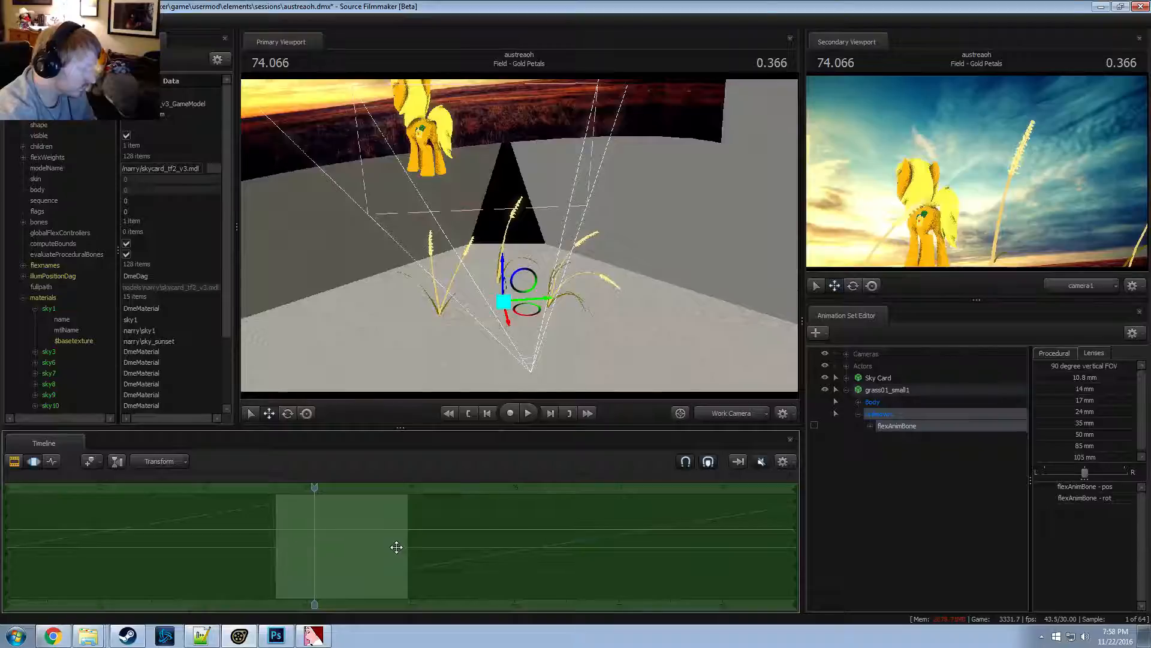
# Play back the grass sway from the shot's start and compare it with the reference scene in the Fate/stay night video in Chrome
pyautogui.moveTo(314, 487); pyautogui.dragTo(276, 488)
pyautogui.press('space')
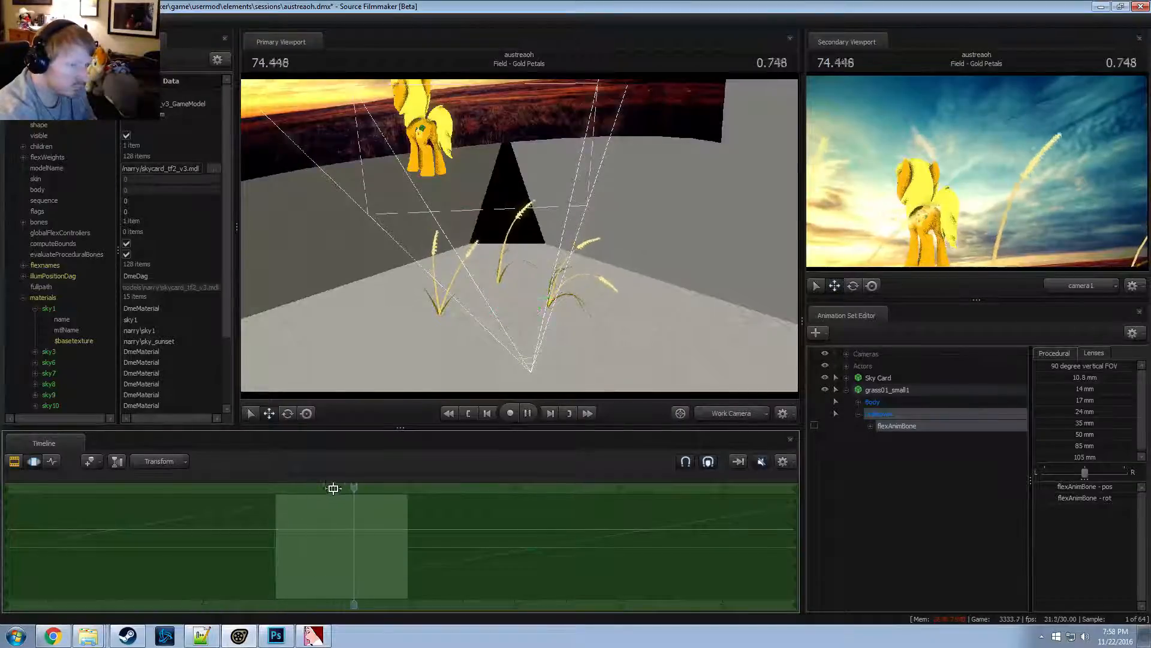
pyautogui.press('space')
pyautogui.hotkey('alt', 'Tab')
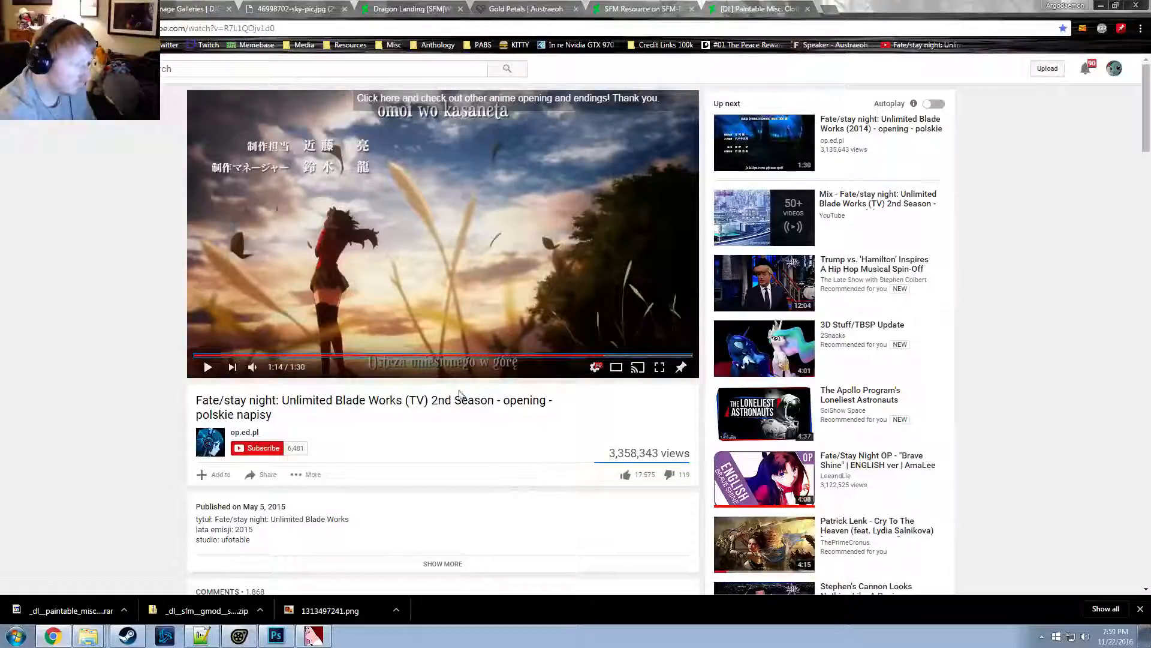
pyautogui.click(600, 359)
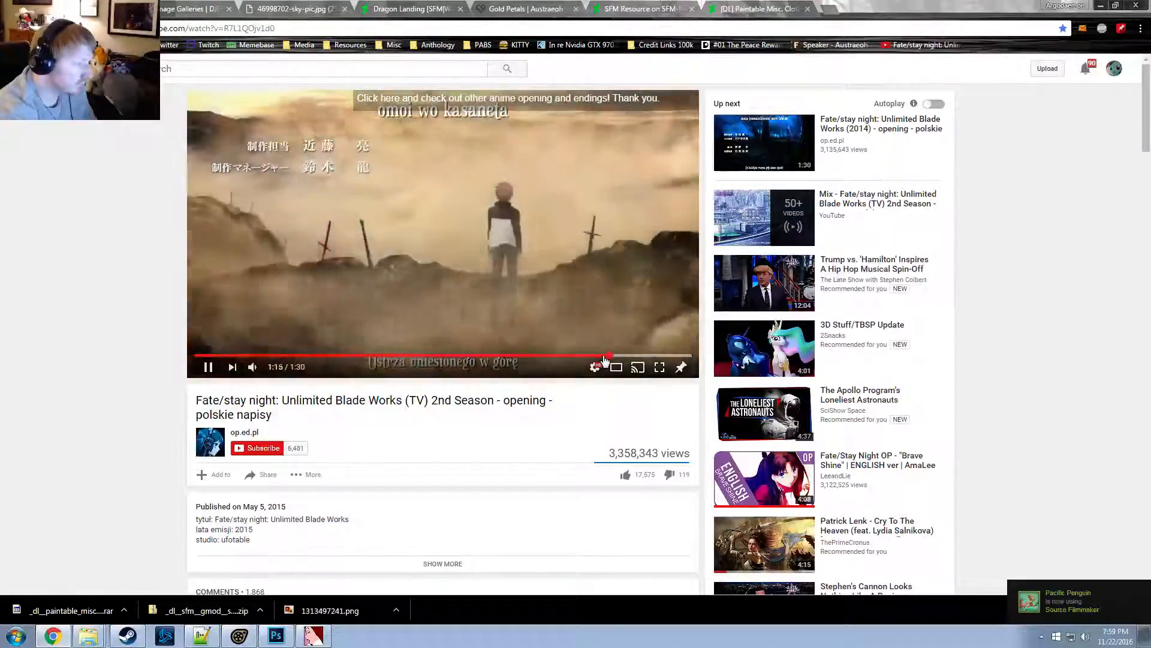
pyautogui.press('space')
# Return to Source Filmmaker and extend the Field - Gold Petals shot over Ravine - Cold Canter to a duration of 2.467
pyautogui.hotkey('alt', 'Tab')
pyautogui.press('F3')
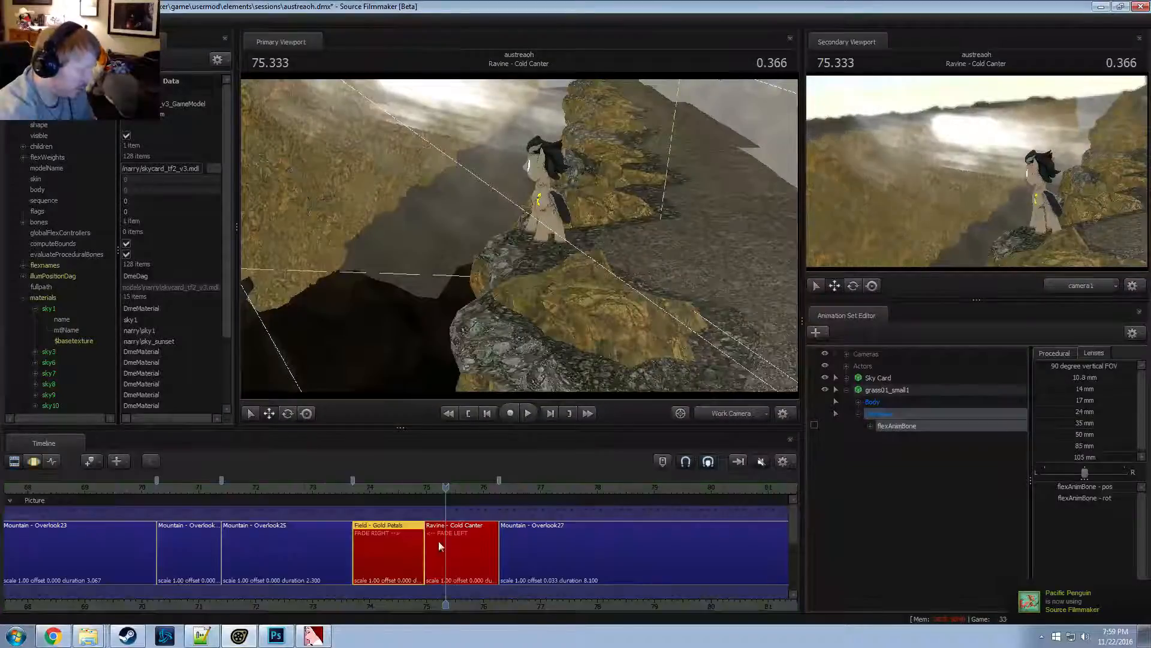
pyautogui.click(438, 541)
pyautogui.moveTo(425, 549); pyautogui.dragTo(493, 547)
pyautogui.click(379, 547)
pyautogui.press('shift')
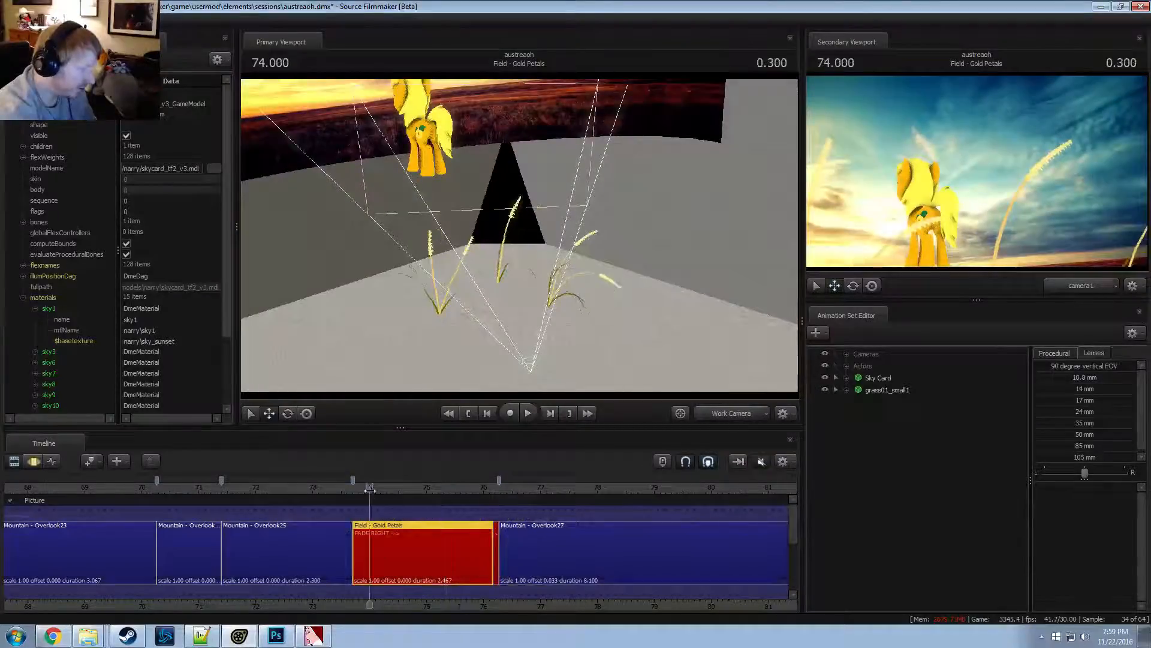
# Show the Unknown bone group of grass01_small1 in the Motion Editor and play back the sway across the lengthened shot
pyautogui.press('F3')
pyautogui.click(882, 391)
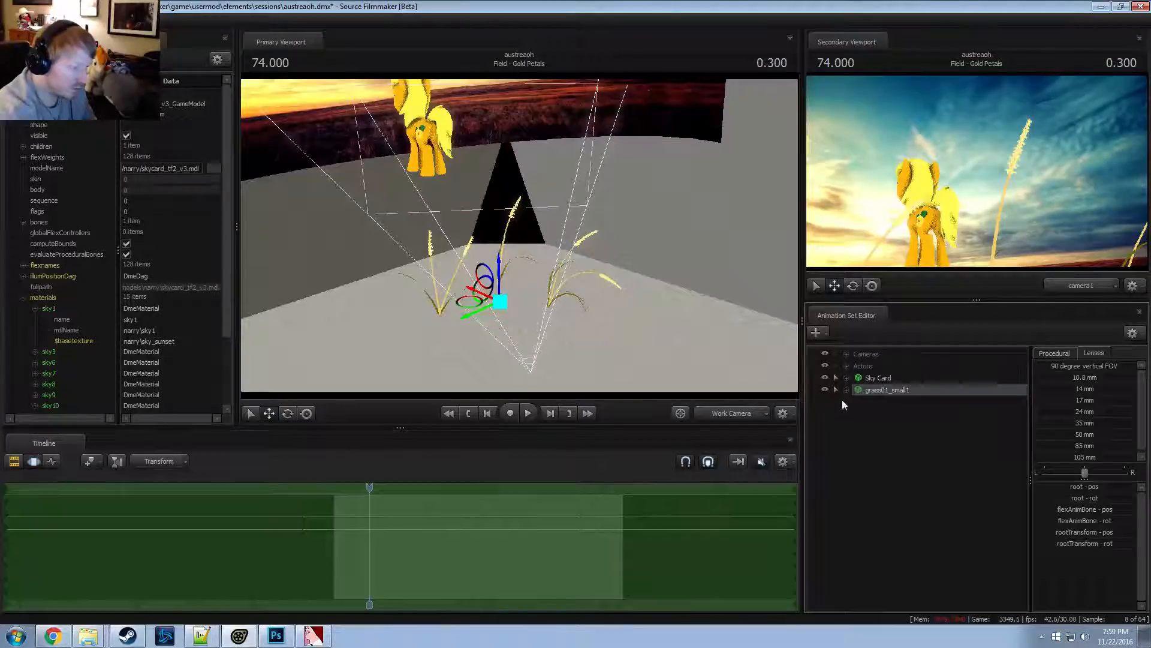
pyautogui.click(846, 390)
pyautogui.click(880, 414)
pyautogui.press('space')
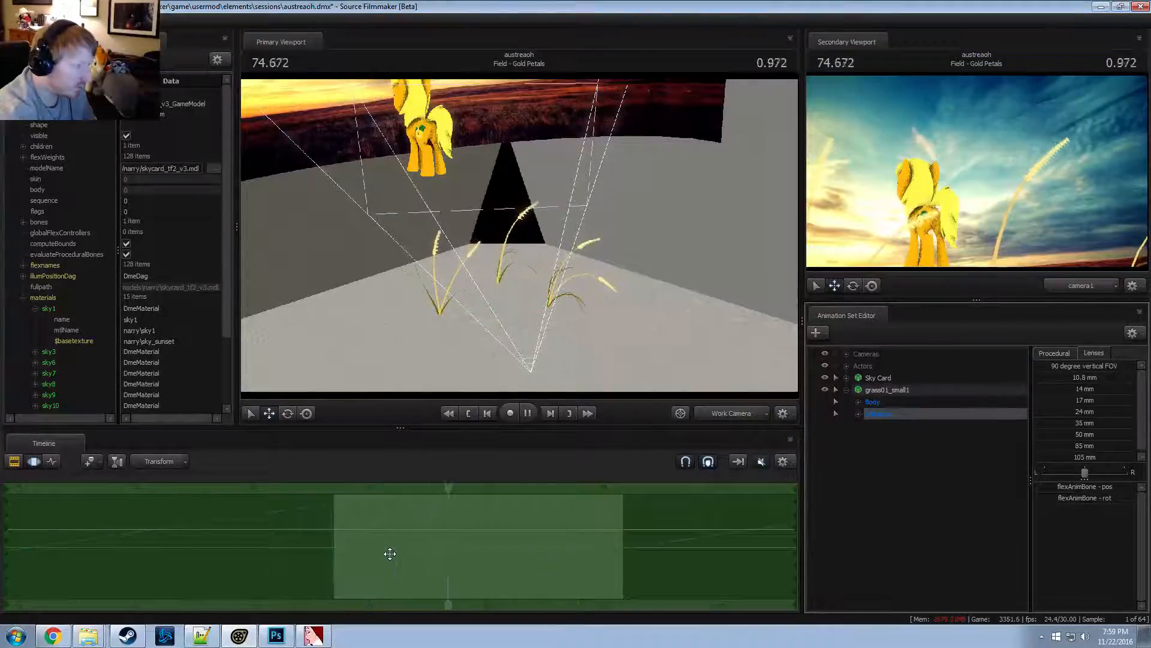
pyautogui.press('space')
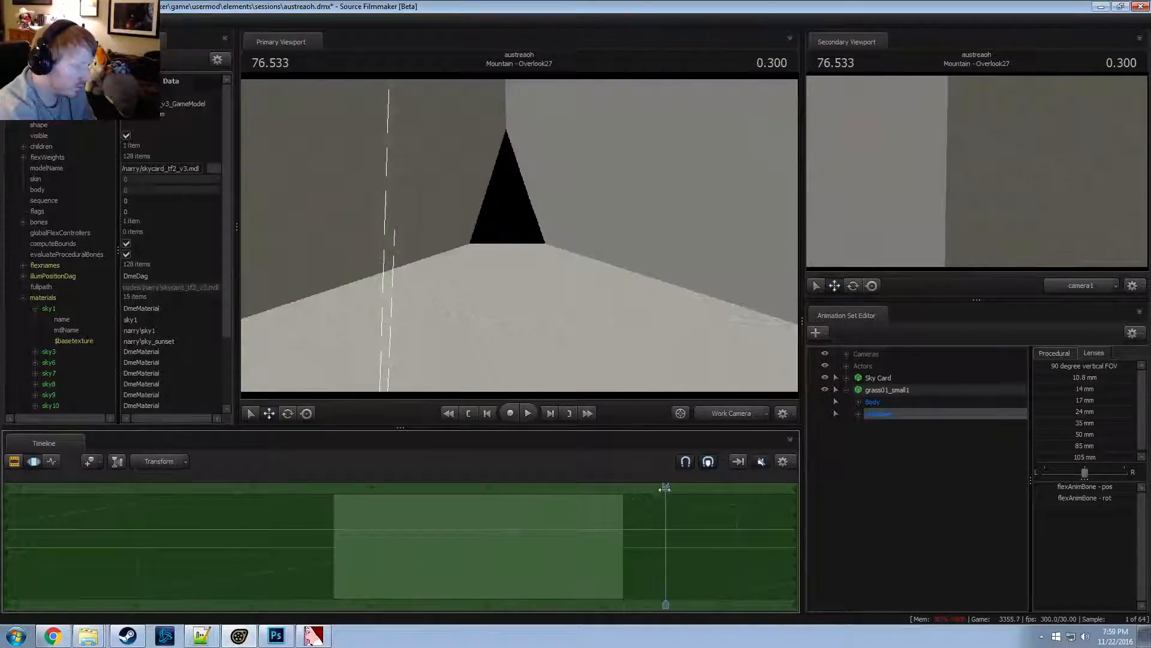
pyautogui.moveTo(665, 489); pyautogui.dragTo(483, 522)
pyautogui.press('space')
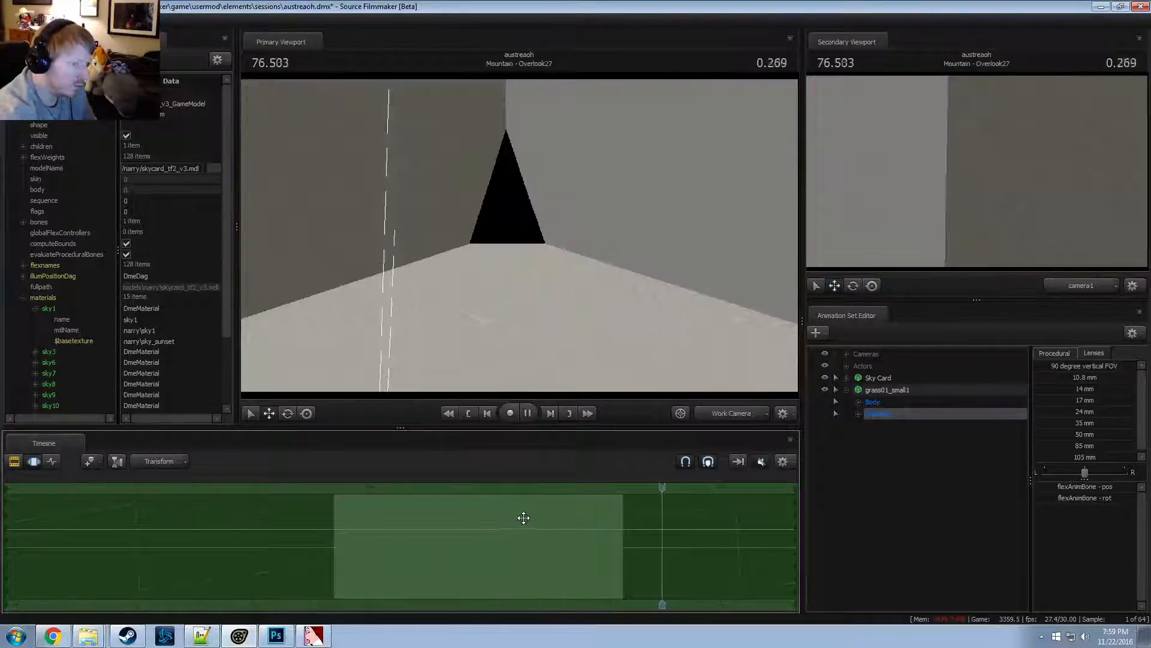
# Select all the sway animation before 72.033 and flatten its curve with a procedural preset
pyautogui.click(376, 560)
pyautogui.press('Escape')
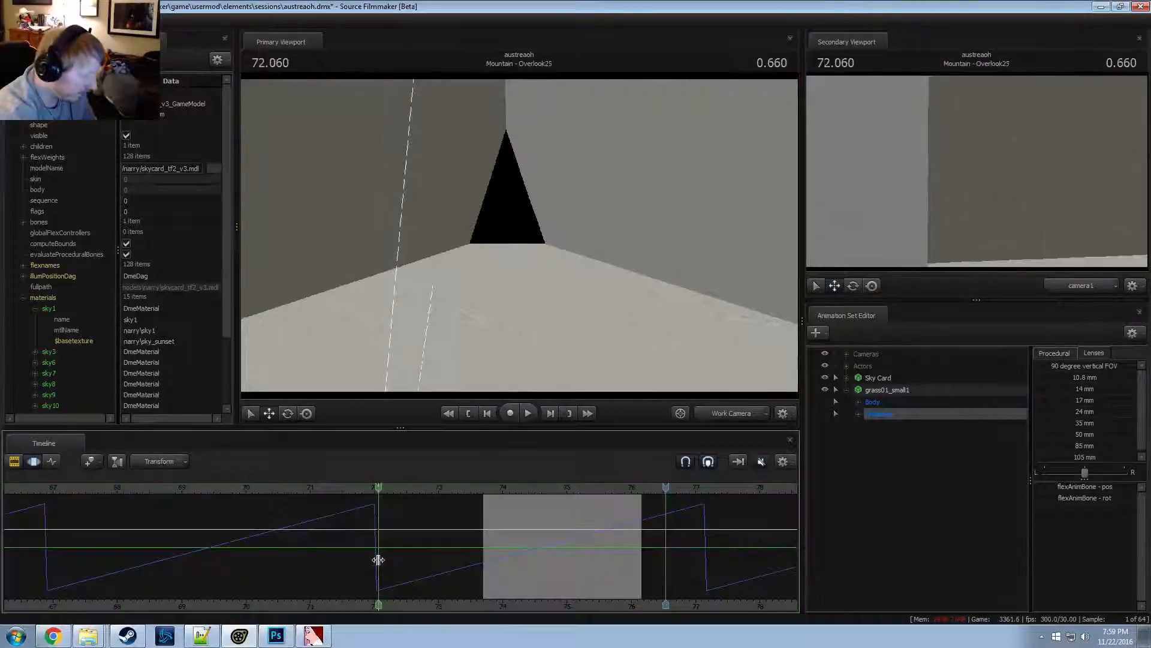
pyautogui.keyDown('shift'); pyautogui.click(377, 560); pyautogui.keyUp('shift')
pyautogui.scroll(5, 375, 560)
pyautogui.click(374, 570)
pyautogui.press('[')
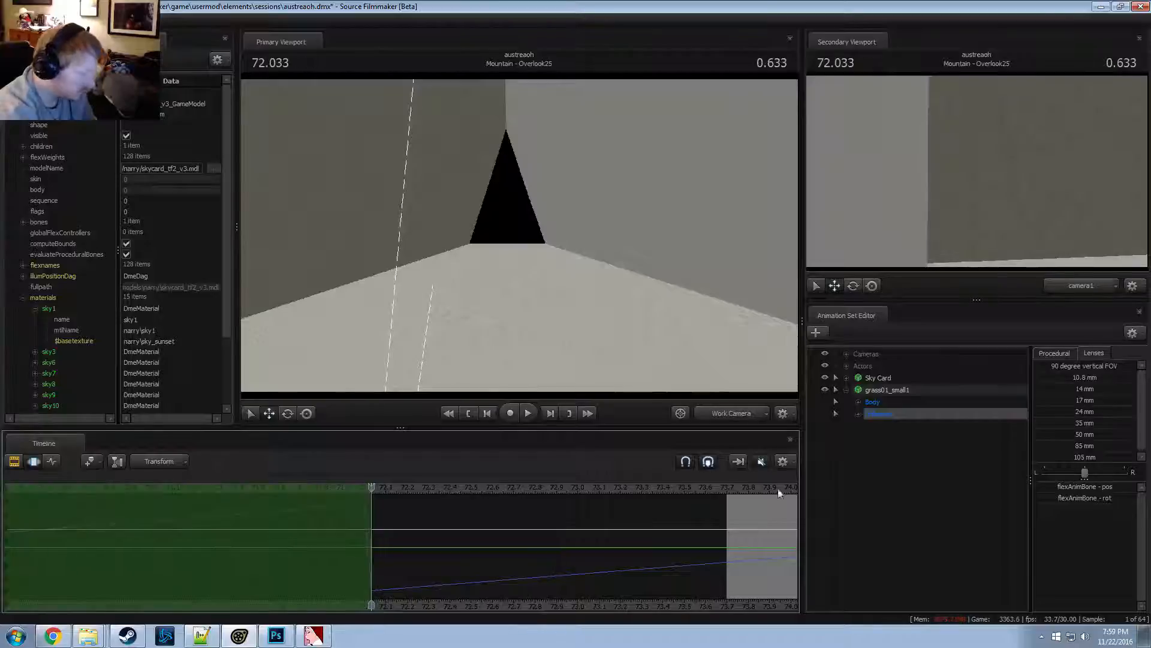
pyautogui.click(1057, 351)
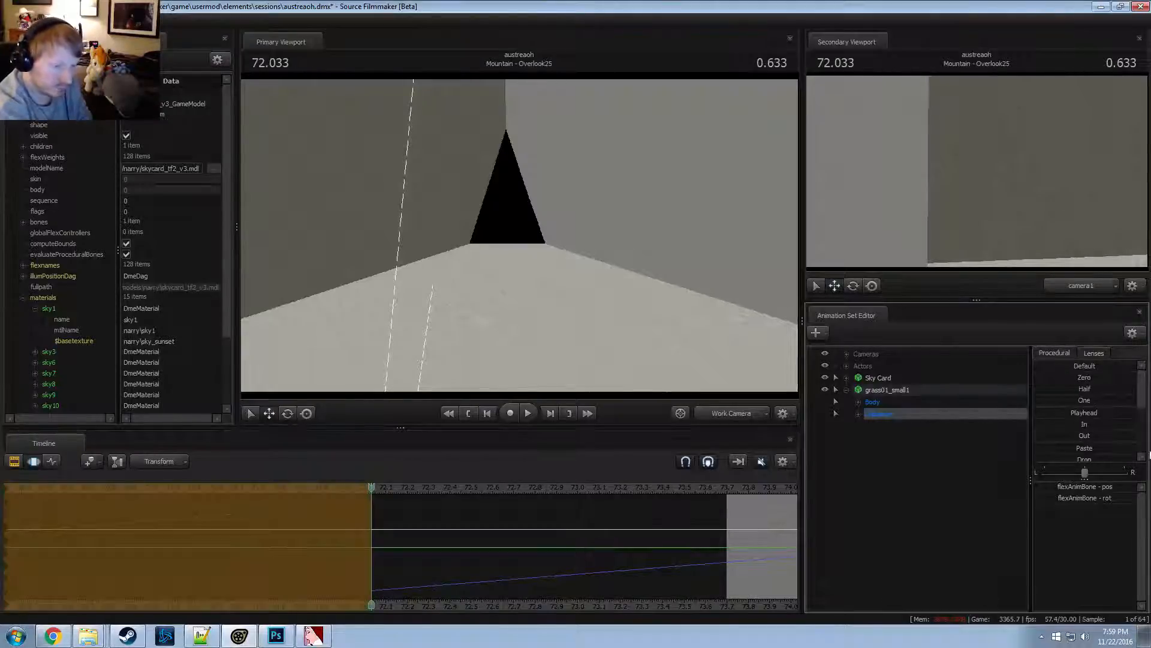
pyautogui.scroll(-3, 589, 577)
pyautogui.scroll(-2, 588, 573)
# Flatten the grass sway curve for the entire time range after 77.133
pyautogui.click(587, 572)
pyautogui.scroll(5, 566, 577)
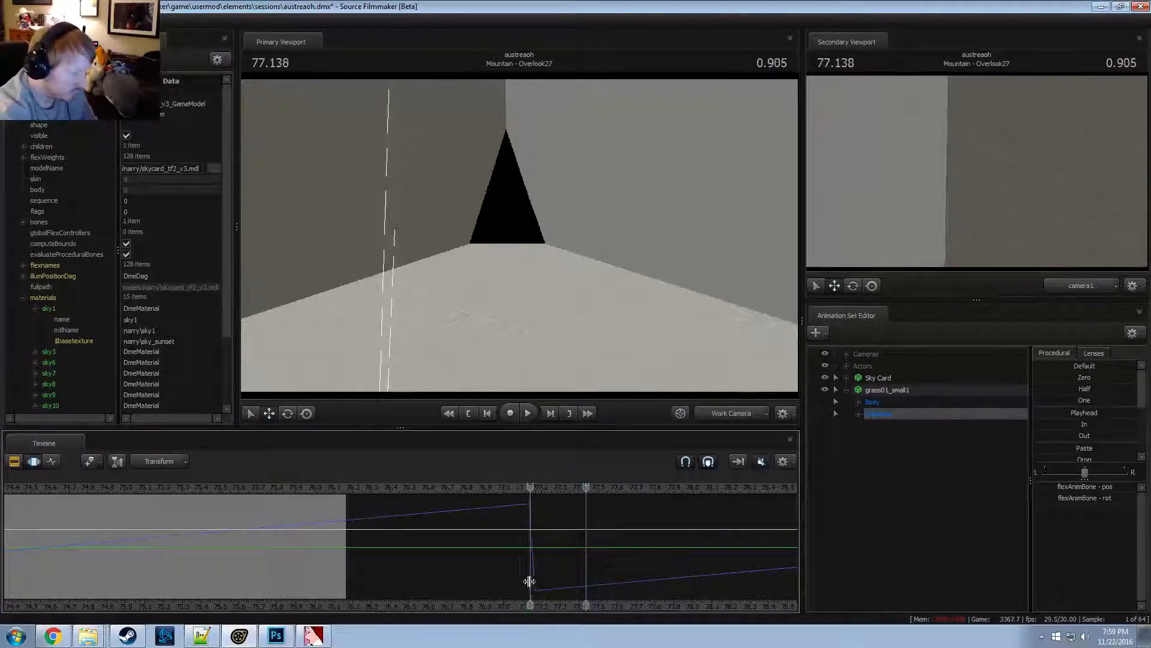
pyautogui.keyDown('shift'); pyautogui.moveTo(529, 581); pyautogui.dragTo(928, 569); pyautogui.keyUp('shift')
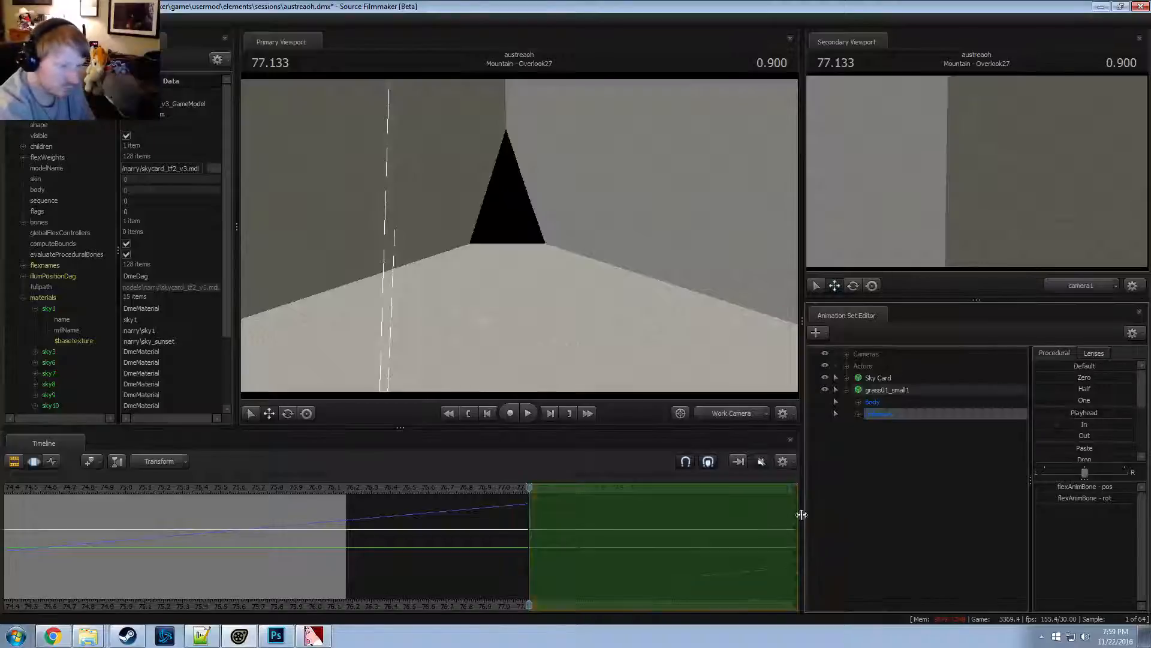
pyautogui.scroll(-2, 448, 540)
# Compress the remaining grass sway segment and slide it along the timeline to span the Field - Gold Petals shot, checking playback
pyautogui.moveTo(524, 536); pyautogui.dragTo(295, 556)
pyautogui.moveTo(412, 536); pyautogui.dragTo(400, 538)
pyautogui.moveTo(373, 487); pyautogui.dragTo(324, 491)
pyautogui.hotkey('ctrl', 'z')
pyautogui.press('space')
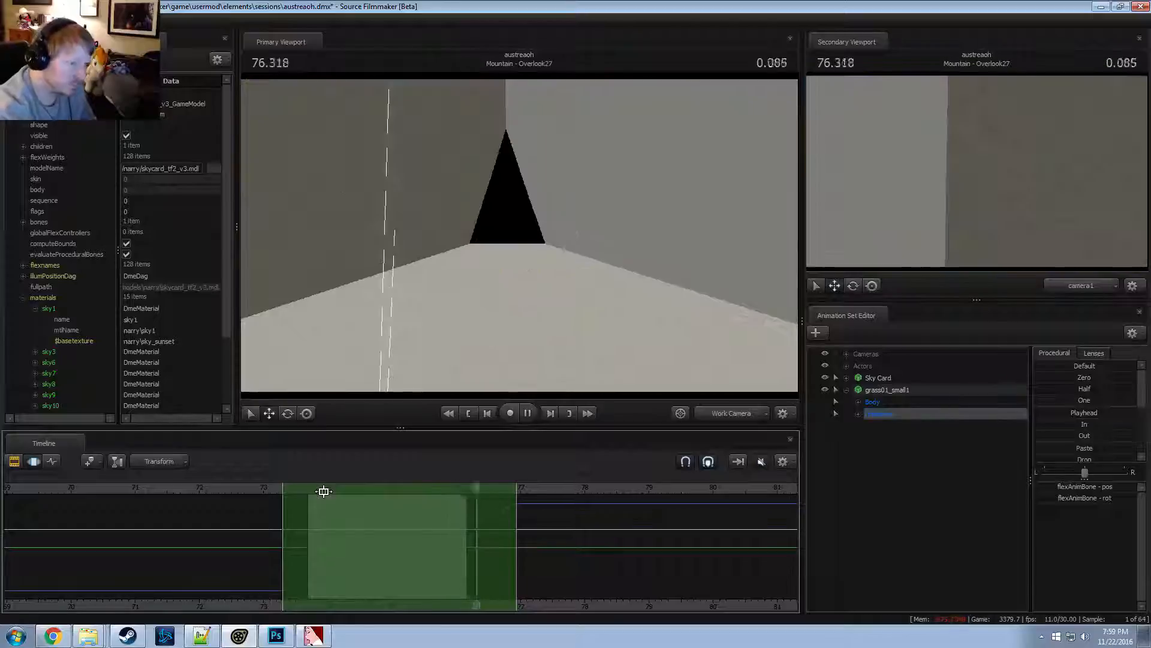
pyautogui.moveTo(413, 532); pyautogui.dragTo(377, 546)
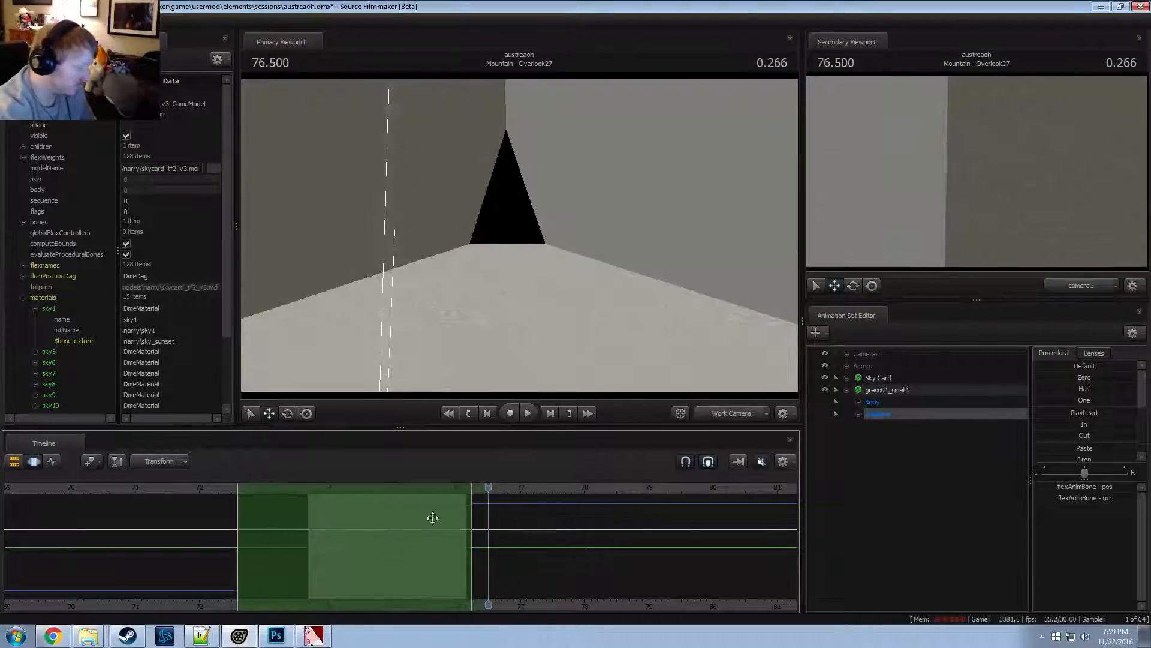
pyautogui.press('space')
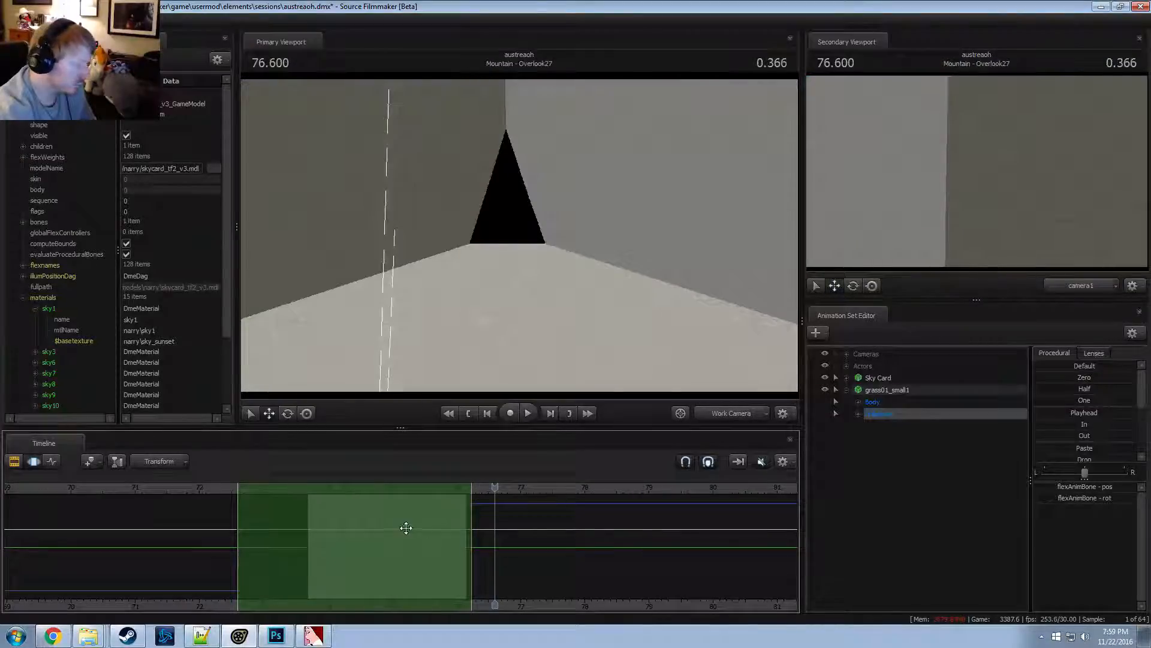
pyautogui.moveTo(293, 541); pyautogui.dragTo(476, 566)
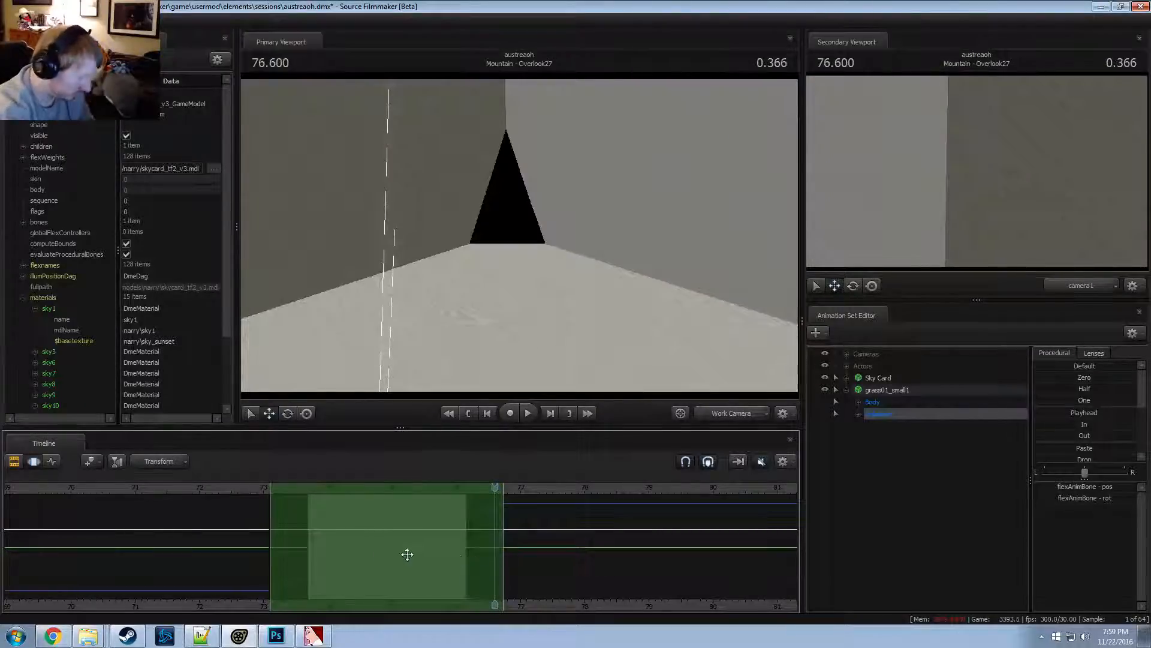
# Slide the grass sway segment further along the timeline and apply the Round procedural preset to it
pyautogui.moveTo(363, 531); pyautogui.dragTo(513, 543)
pyautogui.moveTo(490, 543); pyautogui.dragTo(493, 542)
pyautogui.scroll(-5, 1116, 429)
pyautogui.moveTo(1092, 458); pyautogui.dragTo(1133, 459)
pyautogui.press('Return')
pyautogui.click(456, 537)
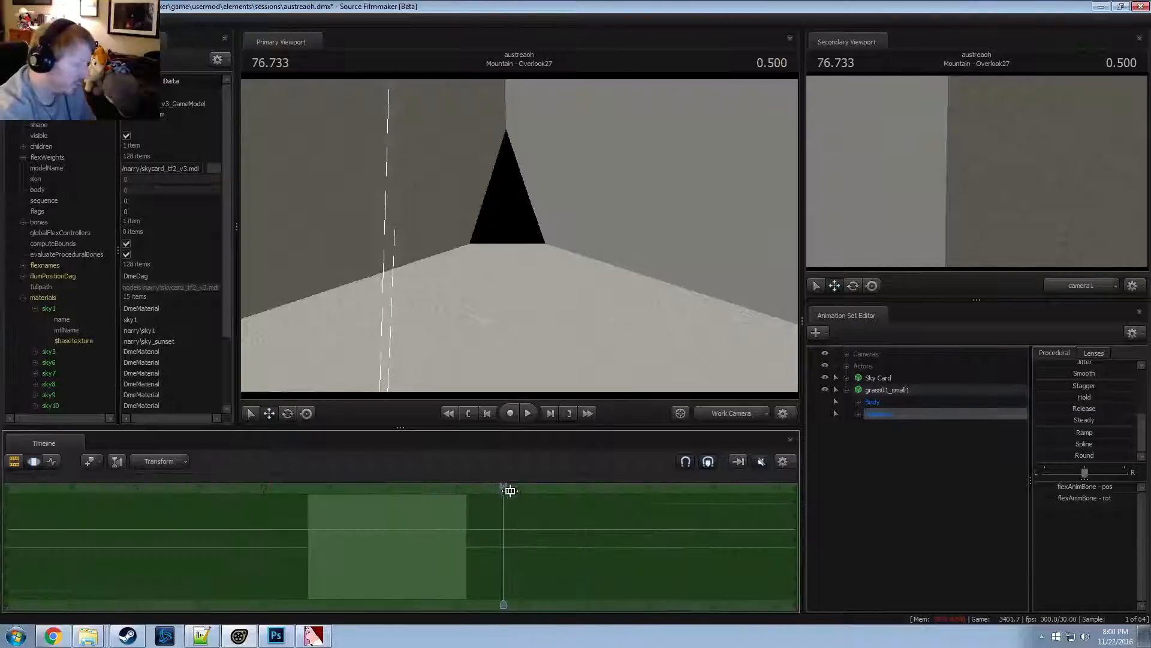
# Play back the Field - Gold Petals shot from near its start to check the wheat sway
pyautogui.moveTo(503, 487); pyautogui.dragTo(340, 493)
pyautogui.press('space')
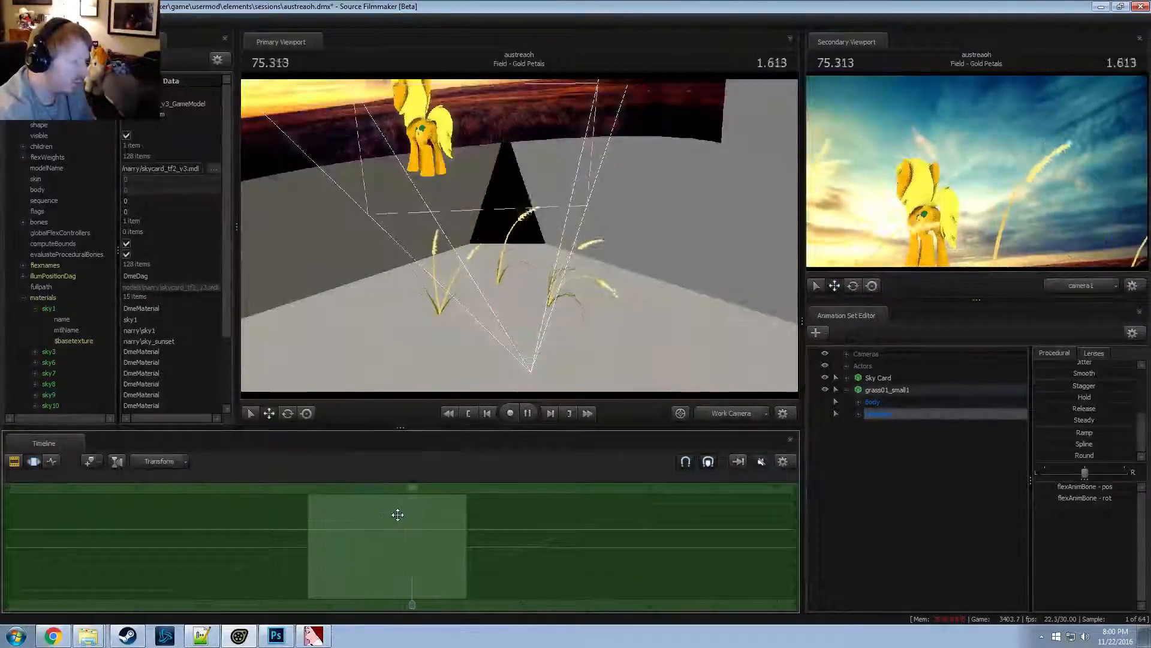
pyautogui.press('space')
# Try a sway edit inside the Gold Petals shot by reshaping the time selection and extending its falloff to about 77, checking playback
pyautogui.moveTo(423, 527); pyautogui.dragTo(407, 553)
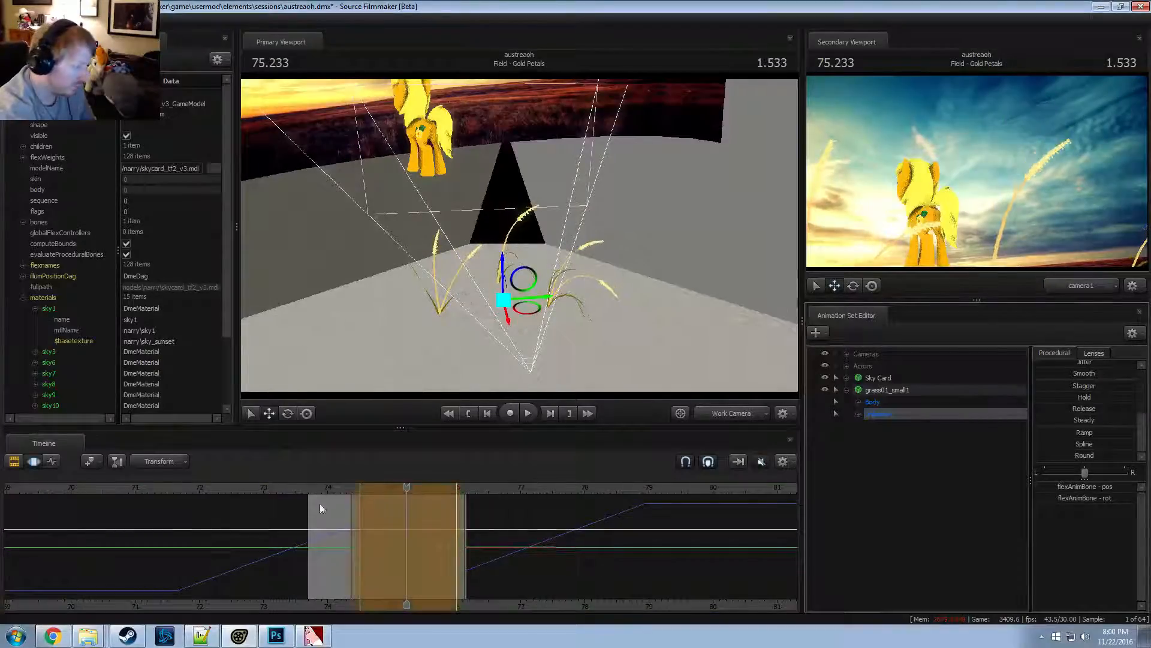
pyautogui.moveTo(361, 510); pyautogui.dragTo(372, 511)
pyautogui.moveTo(452, 530); pyautogui.dragTo(432, 532)
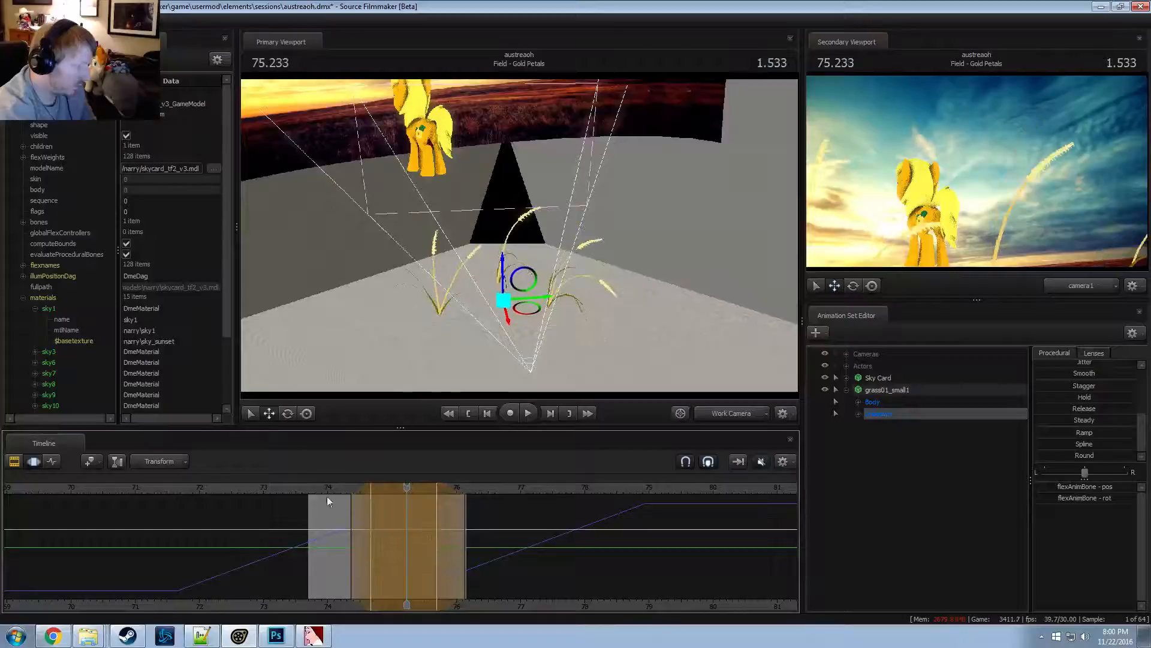
pyautogui.press('space')
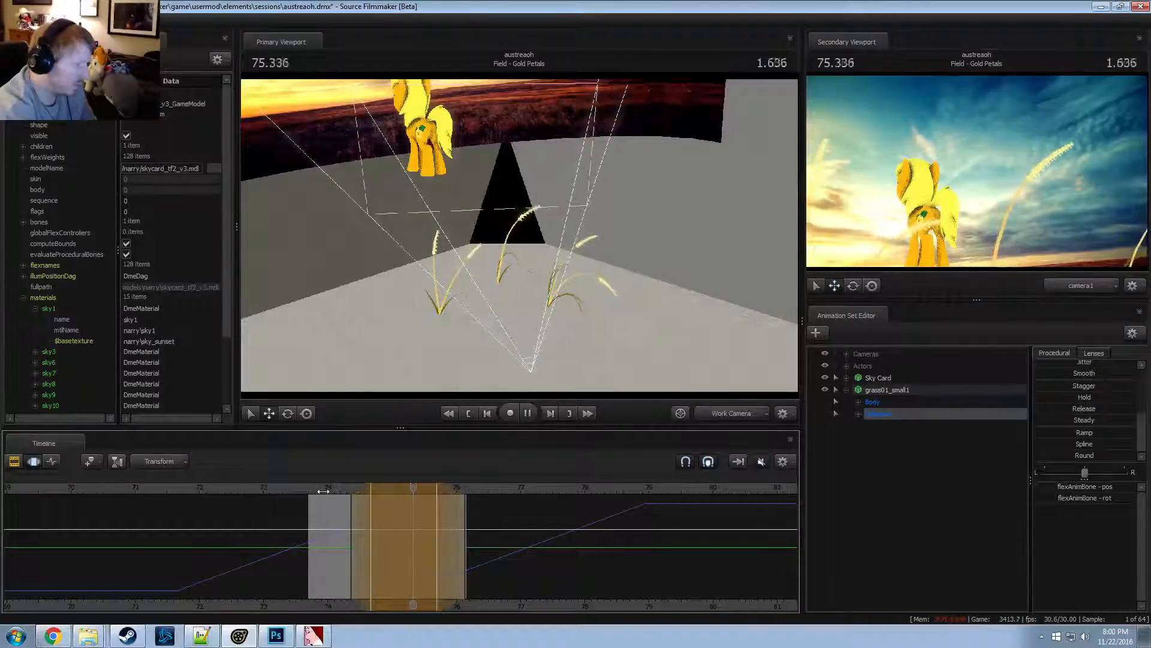
pyautogui.moveTo(375, 521); pyautogui.dragTo(405, 525)
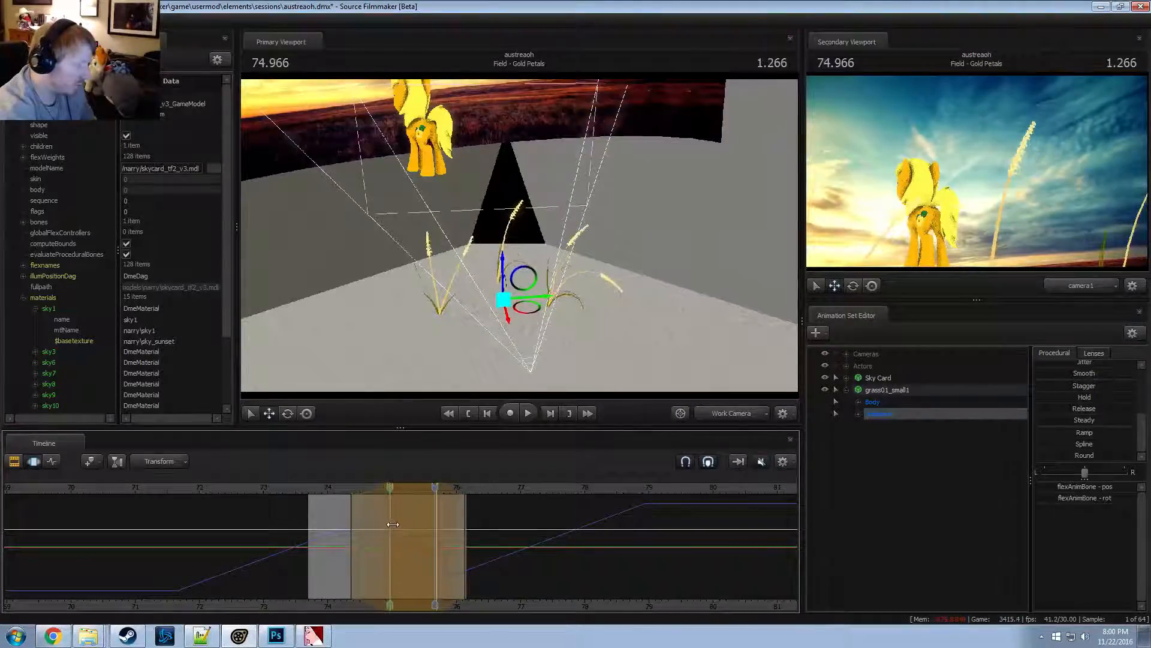
pyautogui.press('space')
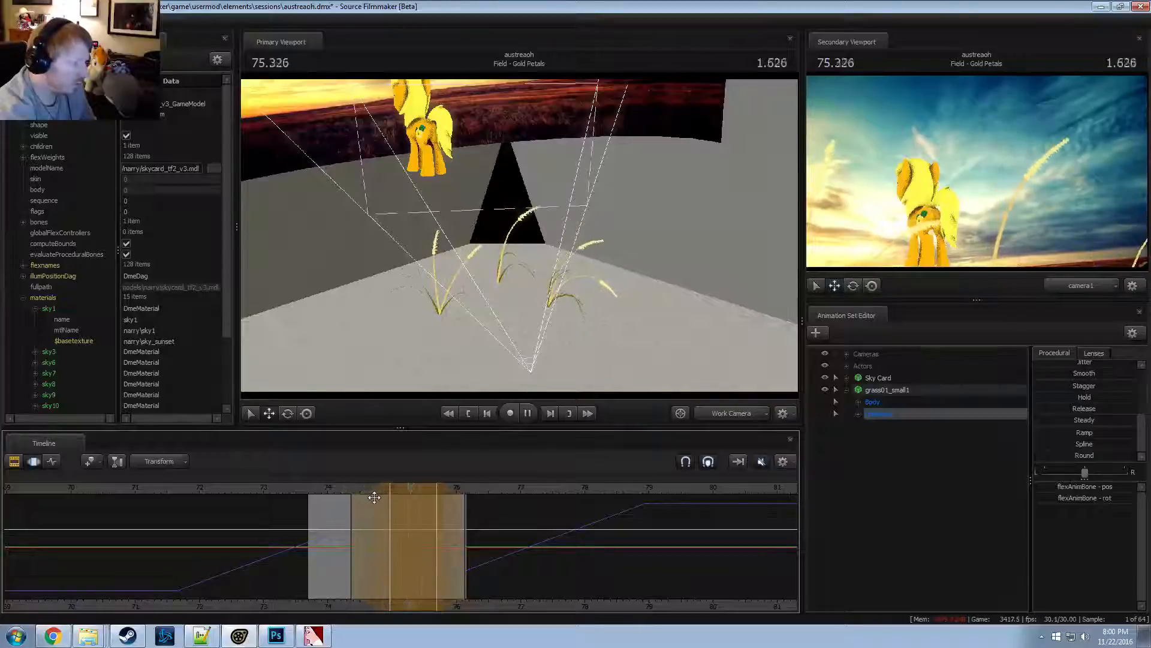
pyautogui.moveTo(459, 535); pyautogui.dragTo(522, 543)
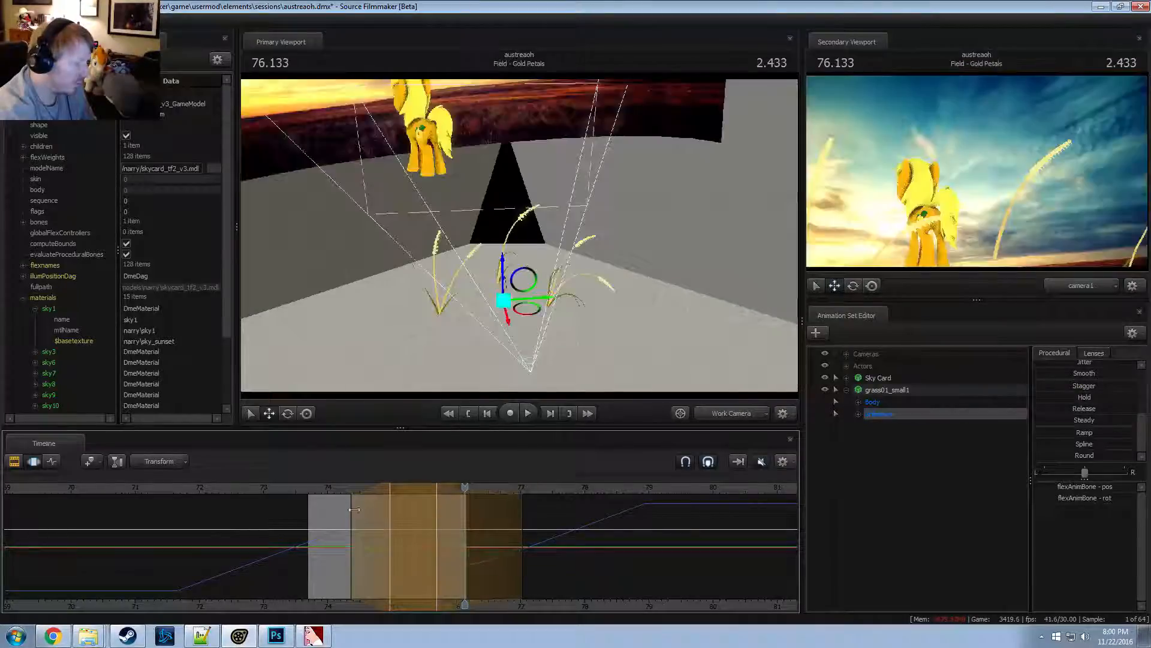
pyautogui.click(356, 489)
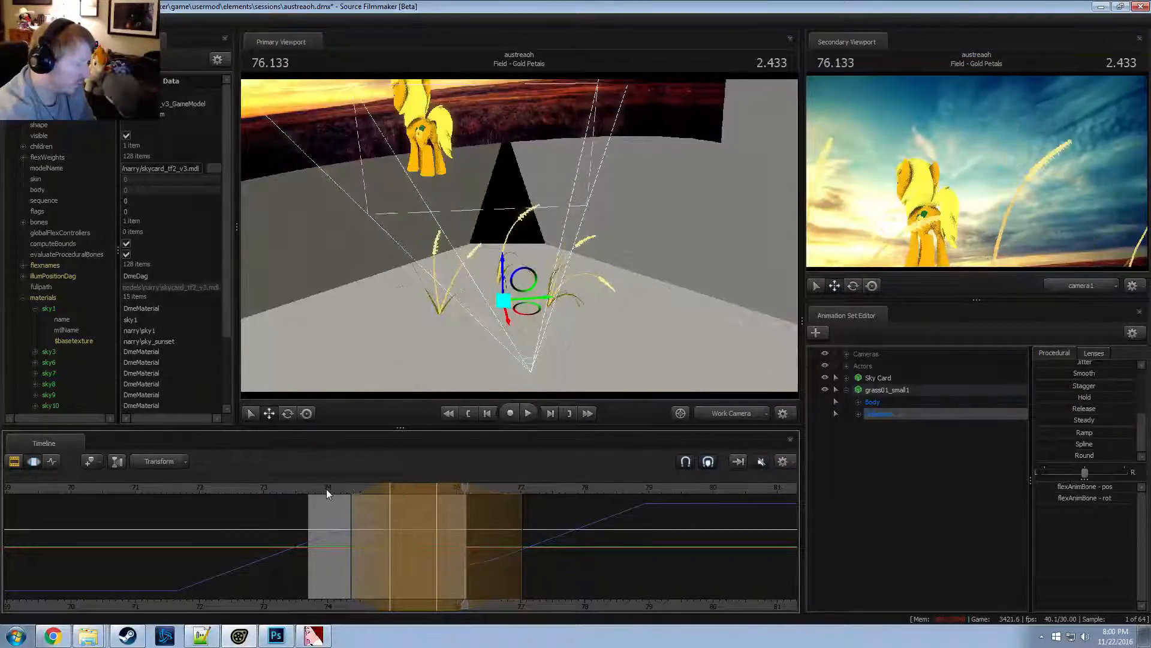
pyautogui.click(328, 488)
pyautogui.press('space')
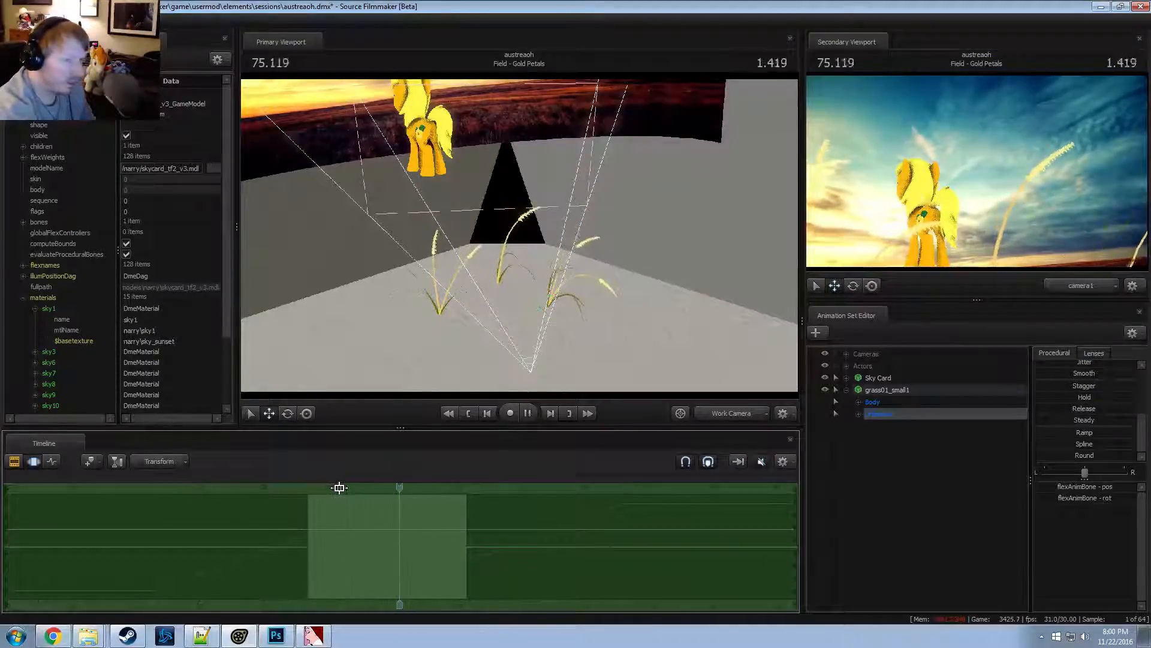
pyautogui.press('space')
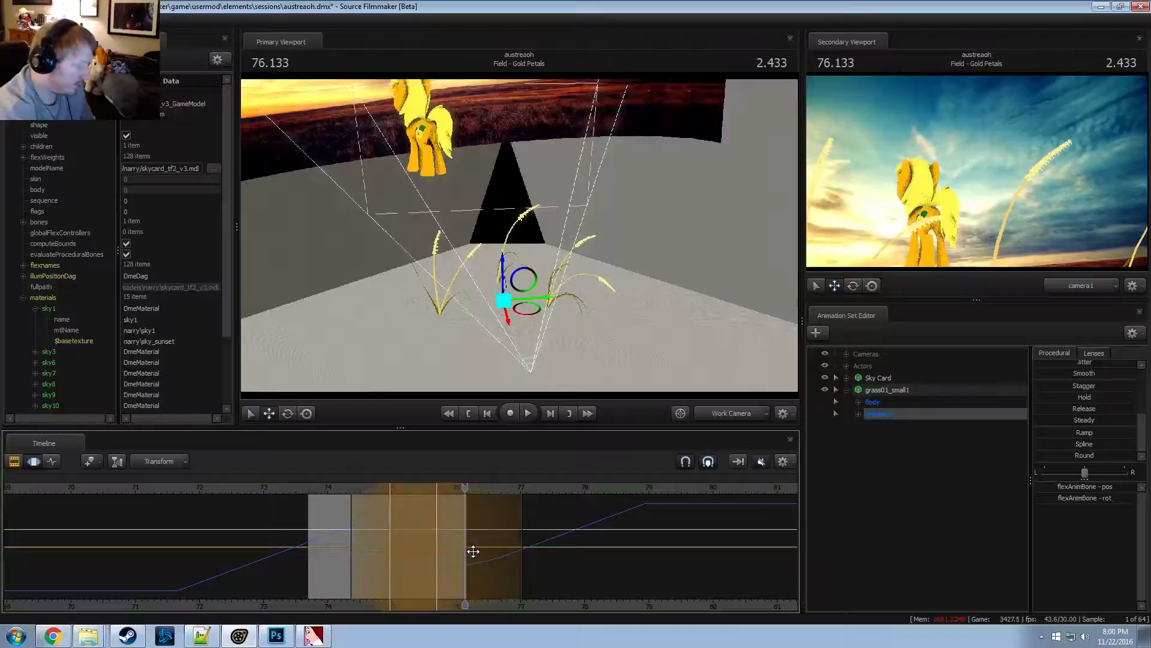
# Undo the recent time selection edits made to the grass sway inside the Gold Petals shot
pyautogui.press('Left')
pyautogui.press('Left')
pyautogui.press('Left')
pyautogui.press('Left')
pyautogui.press('Left')
pyautogui.press('Left')
pyautogui.press('Left')
pyautogui.press('Left')
pyautogui.press('Left')
pyautogui.press('Left')
pyautogui.press('Left')
pyautogui.press('Left')
pyautogui.press('Left')
pyautogui.press('Left')
pyautogui.press('Left')
pyautogui.press('Left')
pyautogui.press('Left')
pyautogui.press('Left')
pyautogui.press('Left')
pyautogui.press('Left')
pyautogui.press('space')
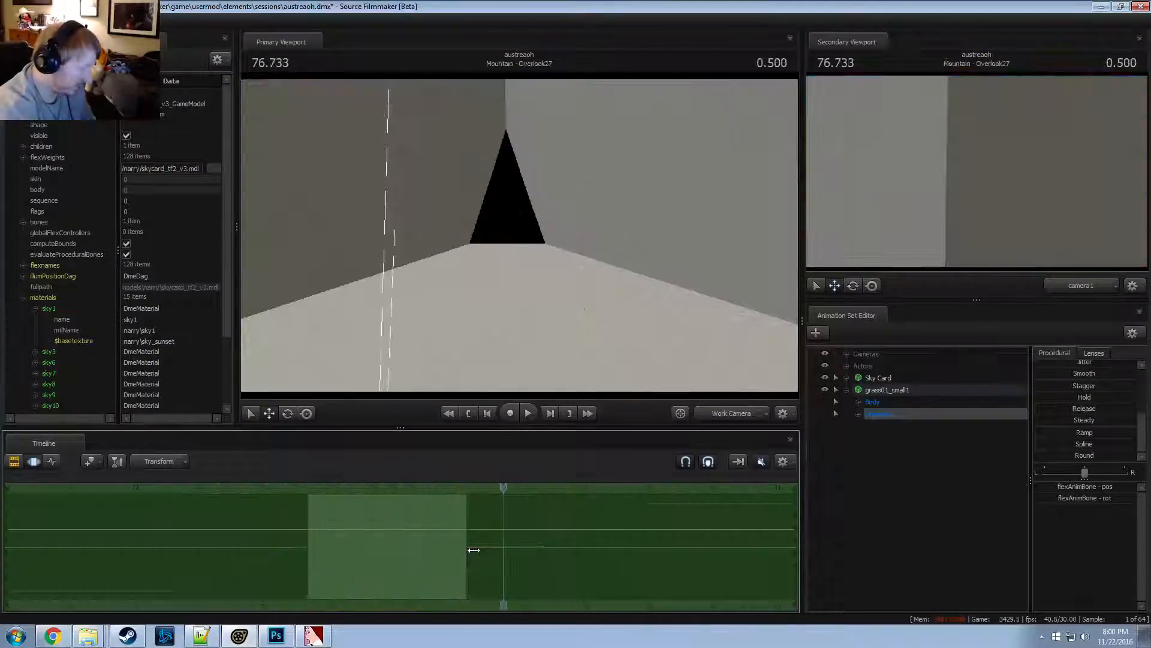
pyautogui.press('space')
# Select flexAnimBone in the Unknown group of grass01_small1 and rotate it slightly across the entire time range
pyautogui.press('t')
pyautogui.press('t')
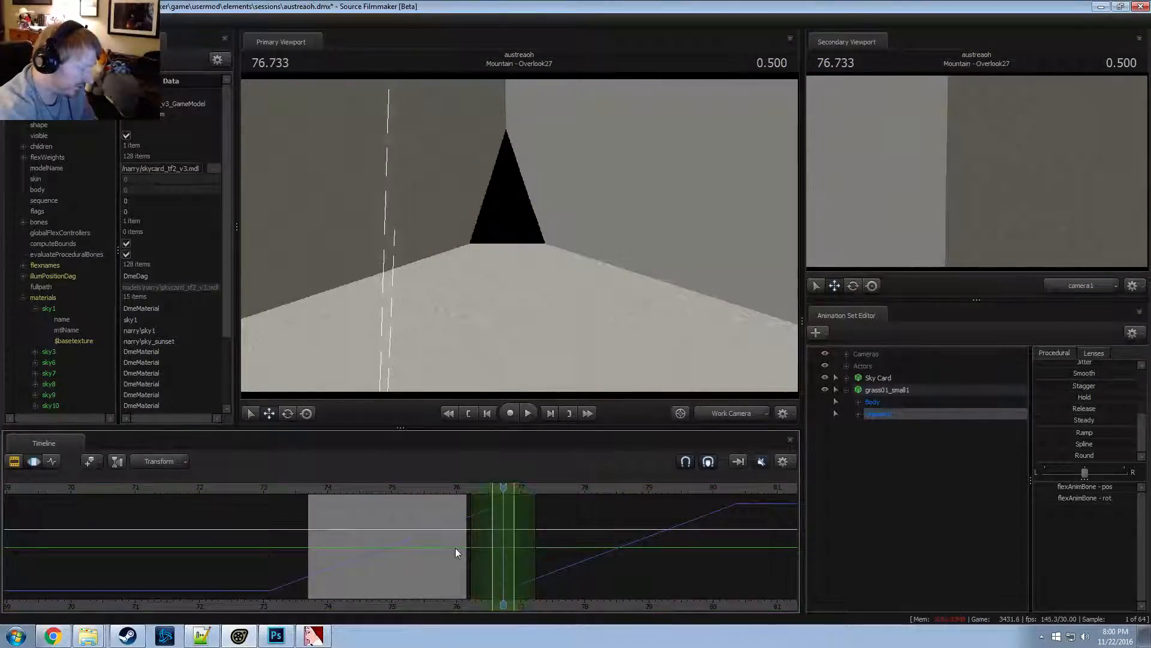
pyautogui.moveTo(354, 485); pyautogui.dragTo(536, 489)
pyautogui.doubleClick(885, 418)
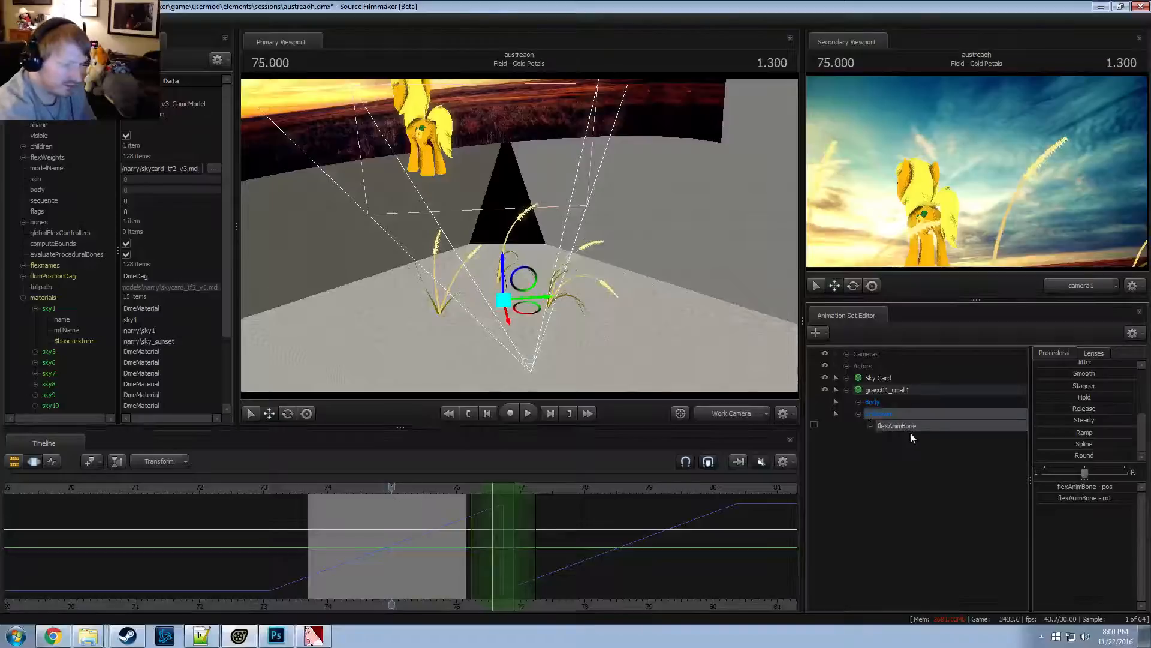
pyautogui.click(914, 432)
pyautogui.click(913, 427)
pyautogui.hotkey('ctrl', 'a')
pyautogui.press('e')
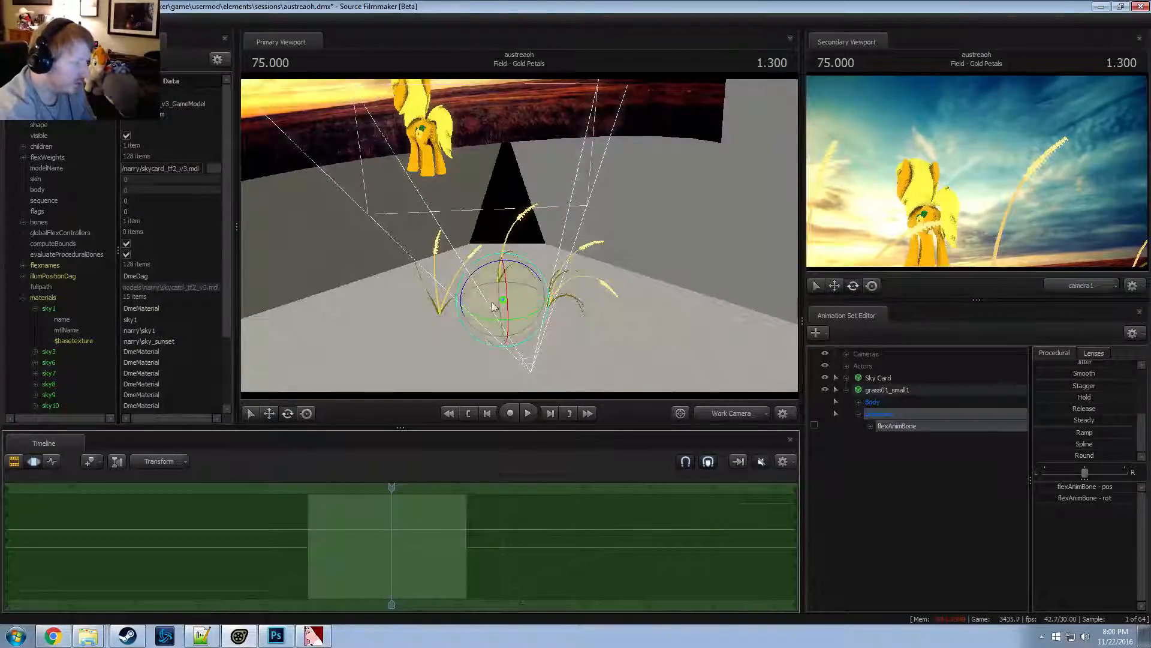
pyautogui.moveTo(507, 320)
pyautogui.mouseDown()
pyautogui.moveTo(518, 258)
pyautogui.moveTo(505, 321)
pyautogui.mouseUp()
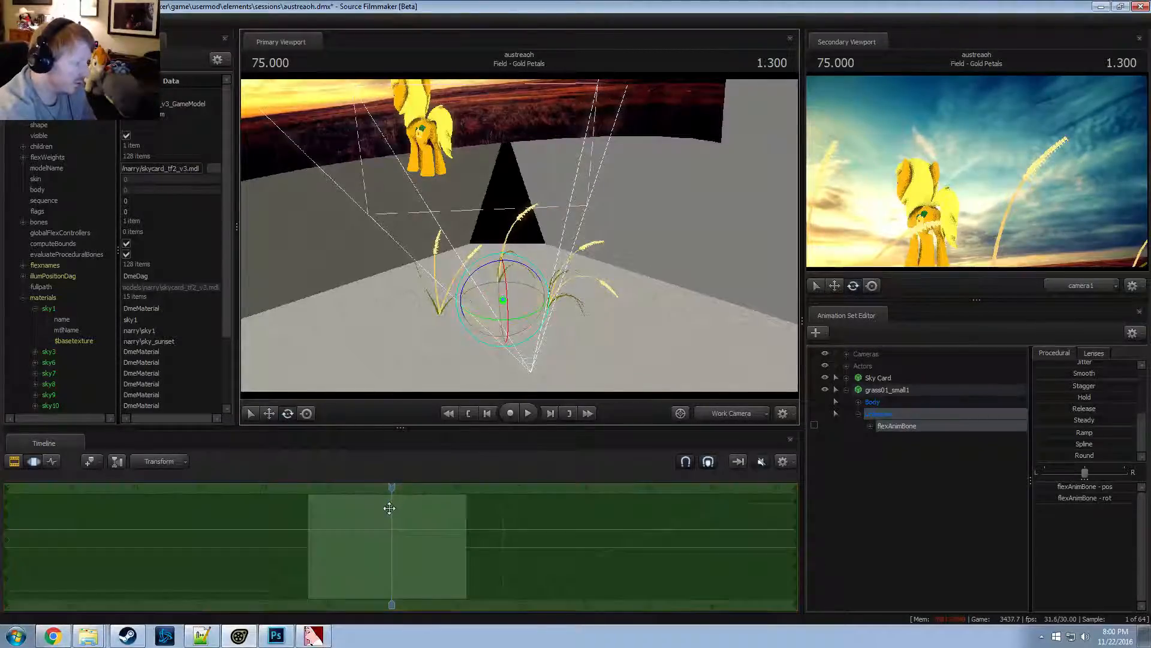
pyautogui.moveTo(391, 488); pyautogui.dragTo(349, 489)
pyautogui.moveTo(513, 262)
pyautogui.mouseDown()
pyautogui.moveTo(579, 282)
pyautogui.moveTo(480, 277)
pyautogui.moveTo(547, 270)
pyautogui.moveTo(514, 268)
pyautogui.moveTo(531, 287)
pyautogui.moveTo(531, 246)
pyautogui.moveTo(538, 299)
pyautogui.moveTo(503, 309)
pyautogui.moveTo(505, 233)
pyautogui.moveTo(519, 250)
pyautogui.mouseUp()
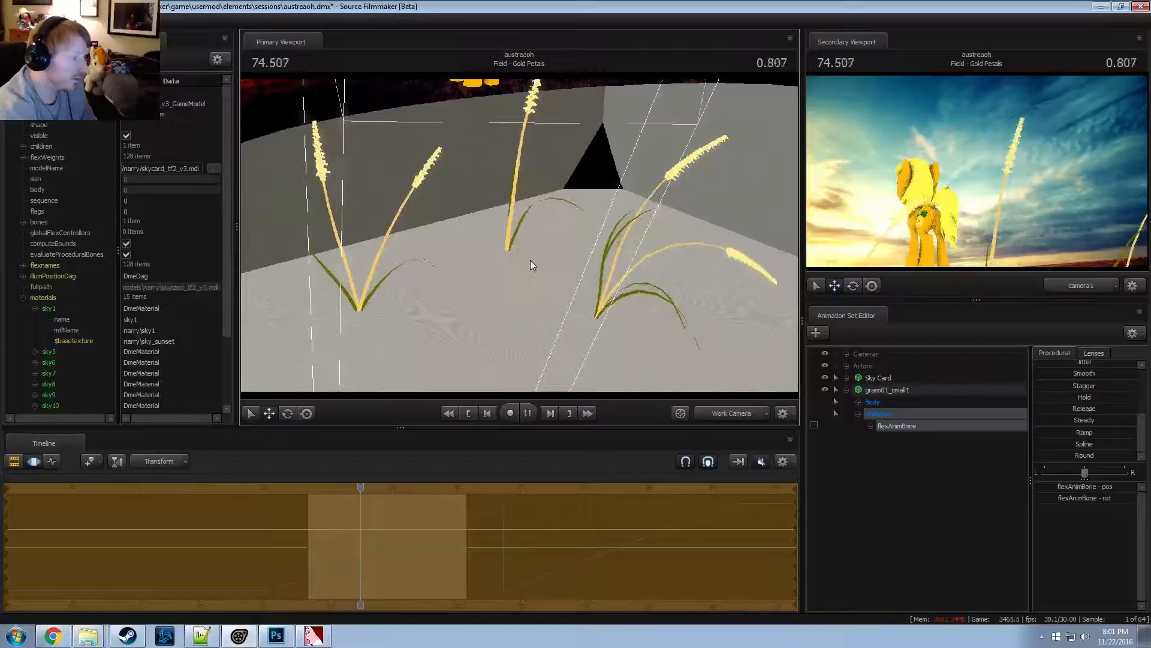
# Play back the Field - Gold Petals shot repeatedly from near its start to review the wheat stalks' sway
pyautogui.press('space')
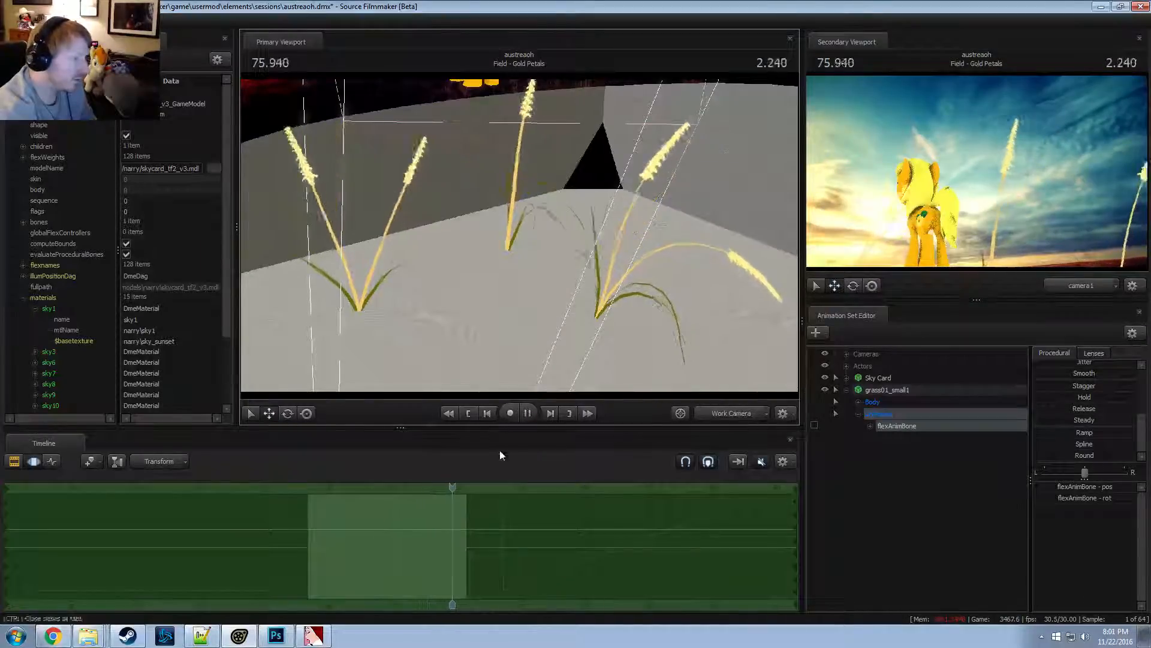
pyautogui.moveTo(470, 501); pyautogui.dragTo(324, 512)
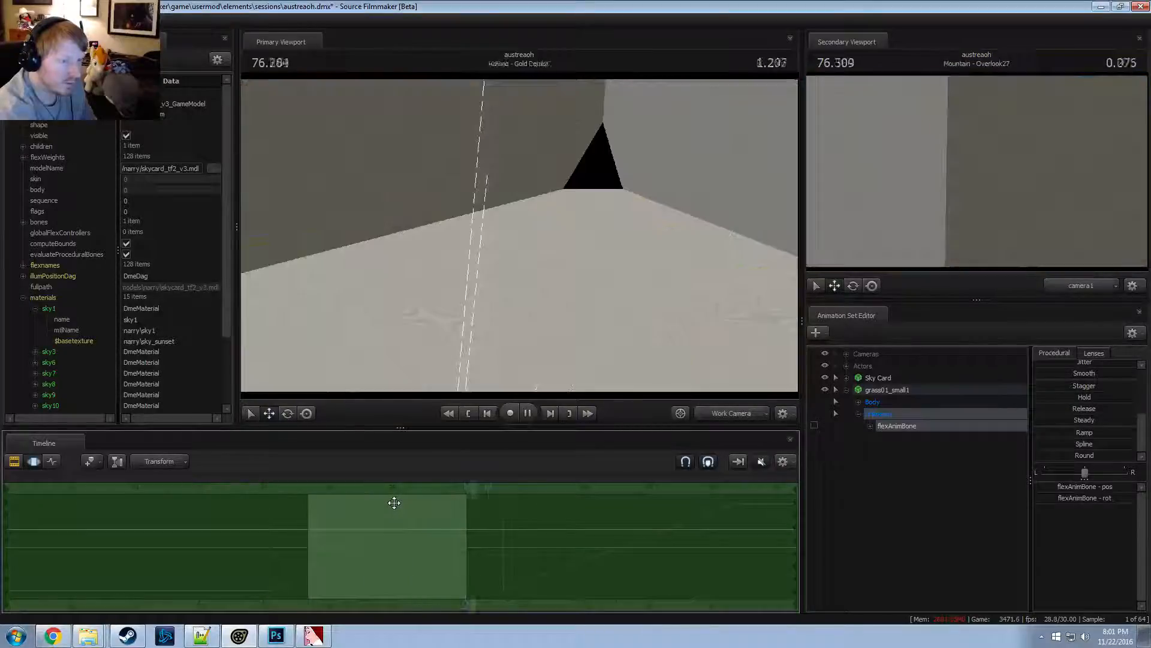
pyautogui.click(346, 509)
pyautogui.press('space')
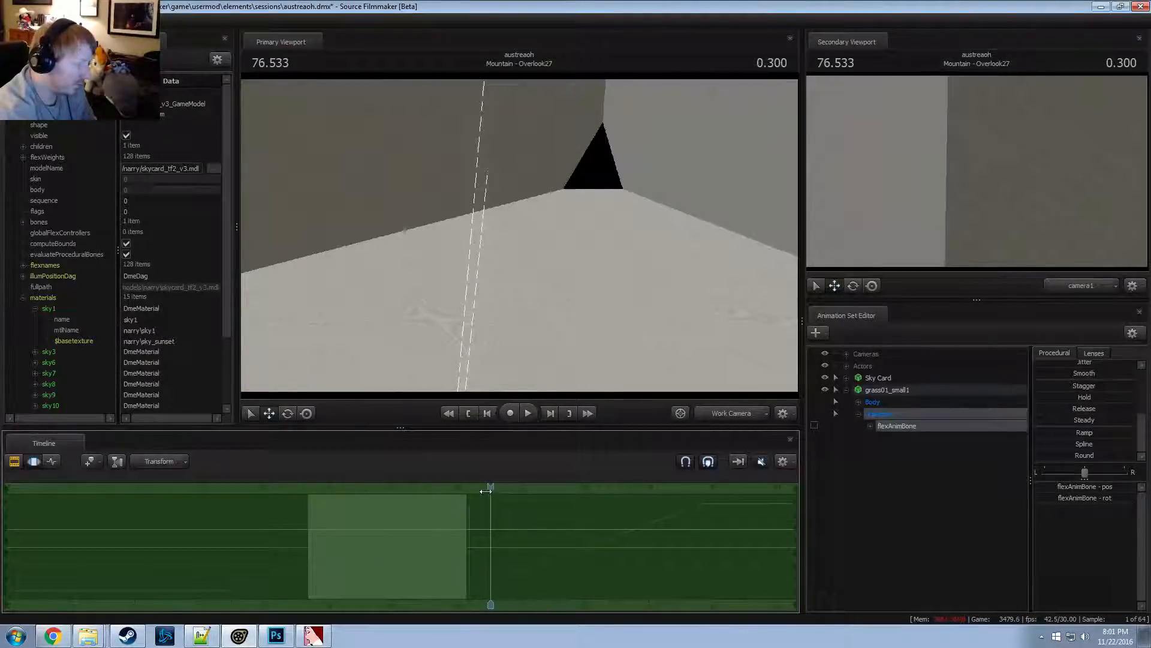
pyautogui.click(324, 505)
pyautogui.press('space')
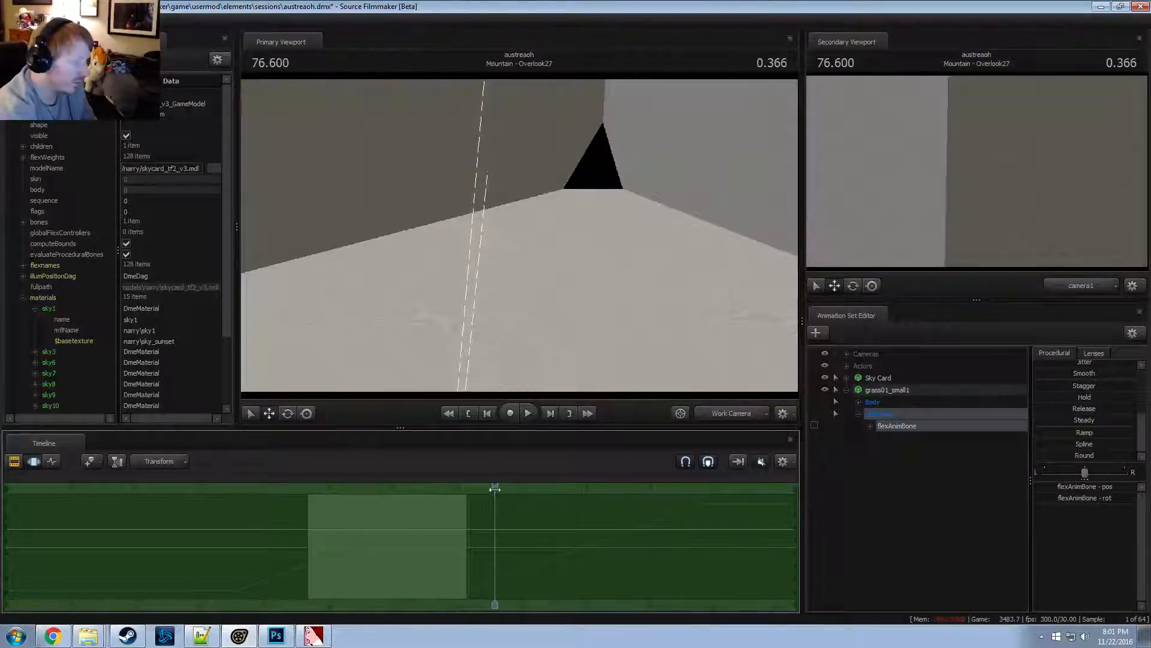
pyautogui.moveTo(495, 490); pyautogui.dragTo(330, 508)
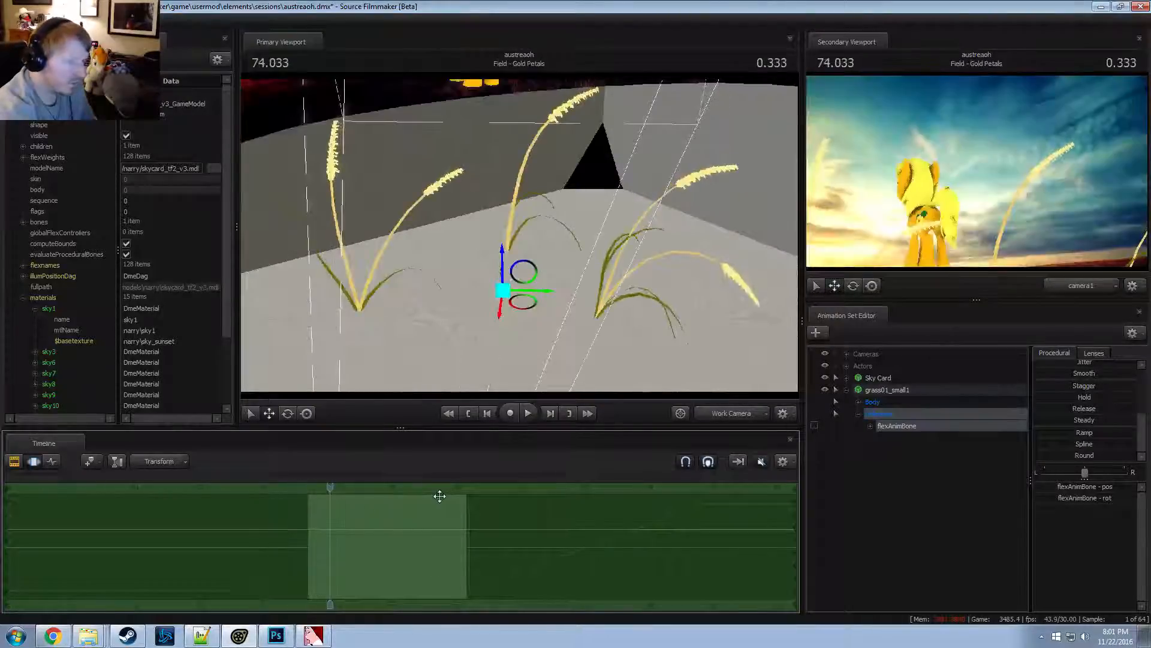
pyautogui.press('space')
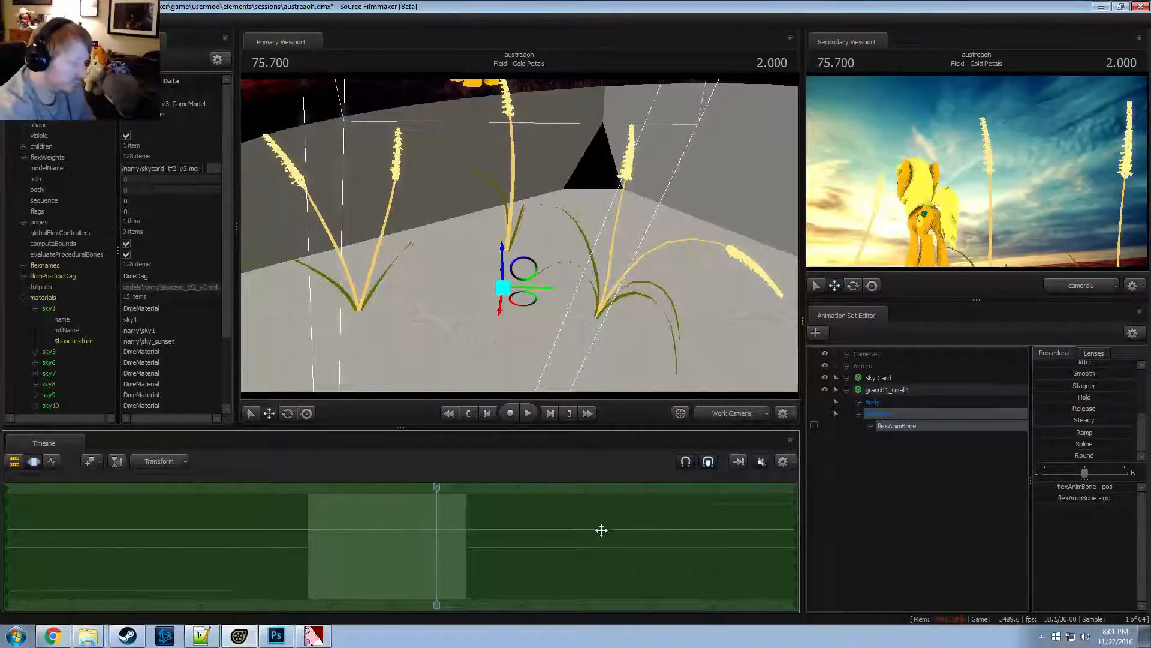
# Copy the grass01_small1 animation set and open the options for creating or pasting animation sets
pyautogui.click(908, 391)
pyautogui.rightClick(910, 390)
pyautogui.click(922, 406)
pyautogui.rightClick(879, 487)
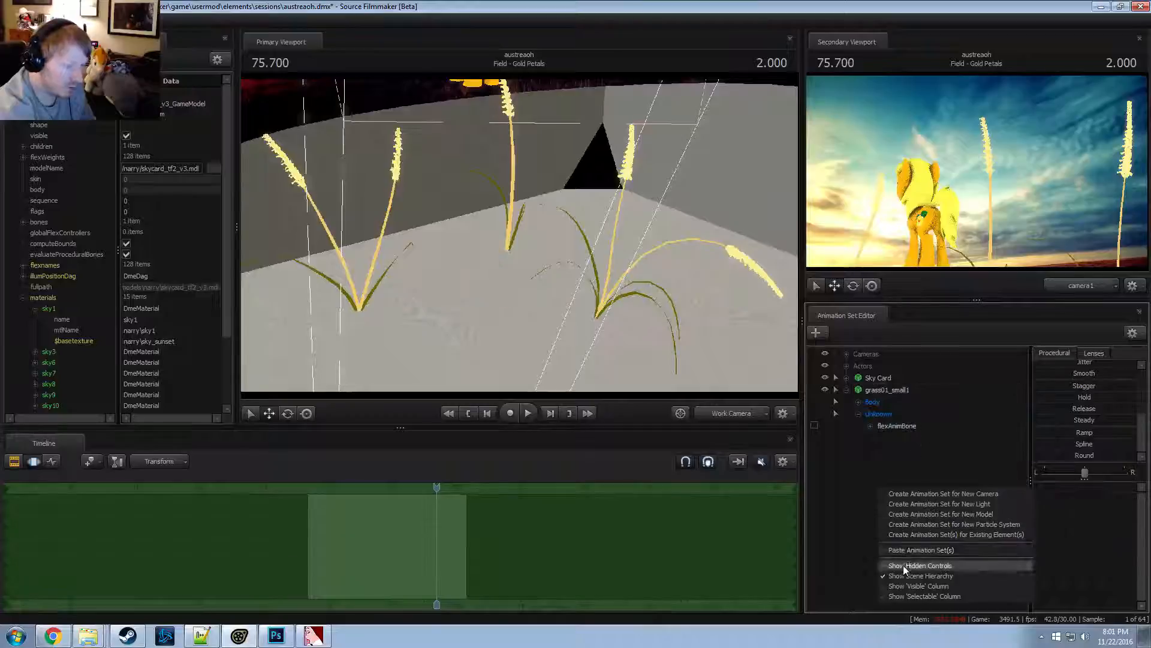
# Paste a copy of the grass01_small1 animation set, select its Unknown control group and play the shot to check the motion
pyautogui.click(907, 550)
pyautogui.click(903, 439)
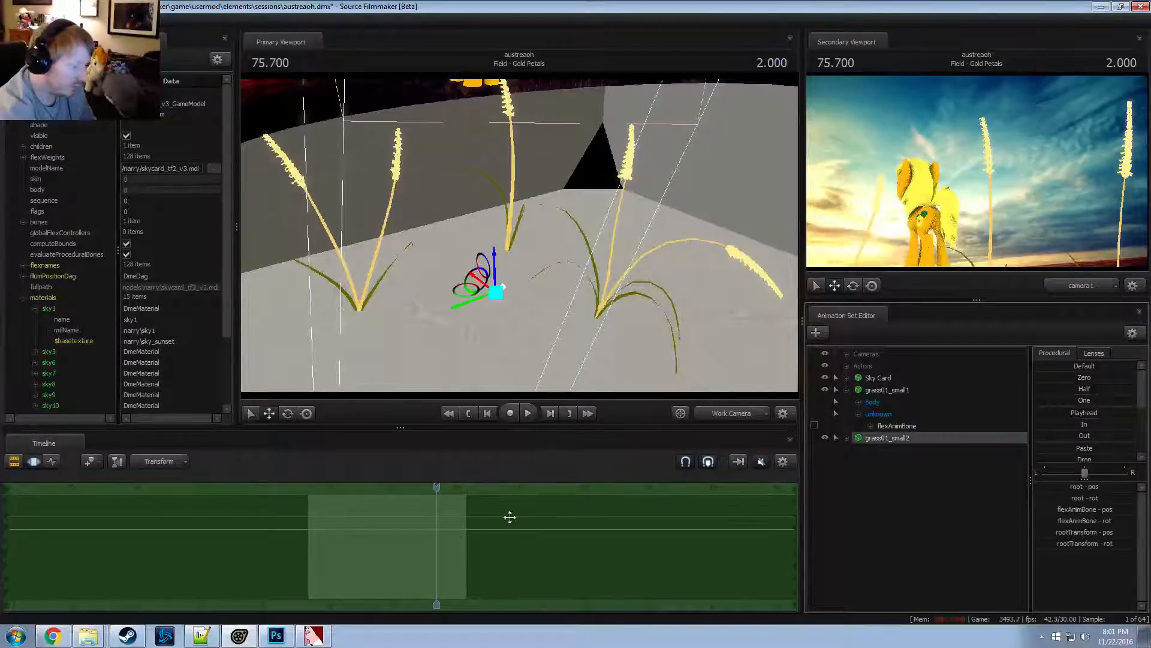
pyautogui.click(836, 438)
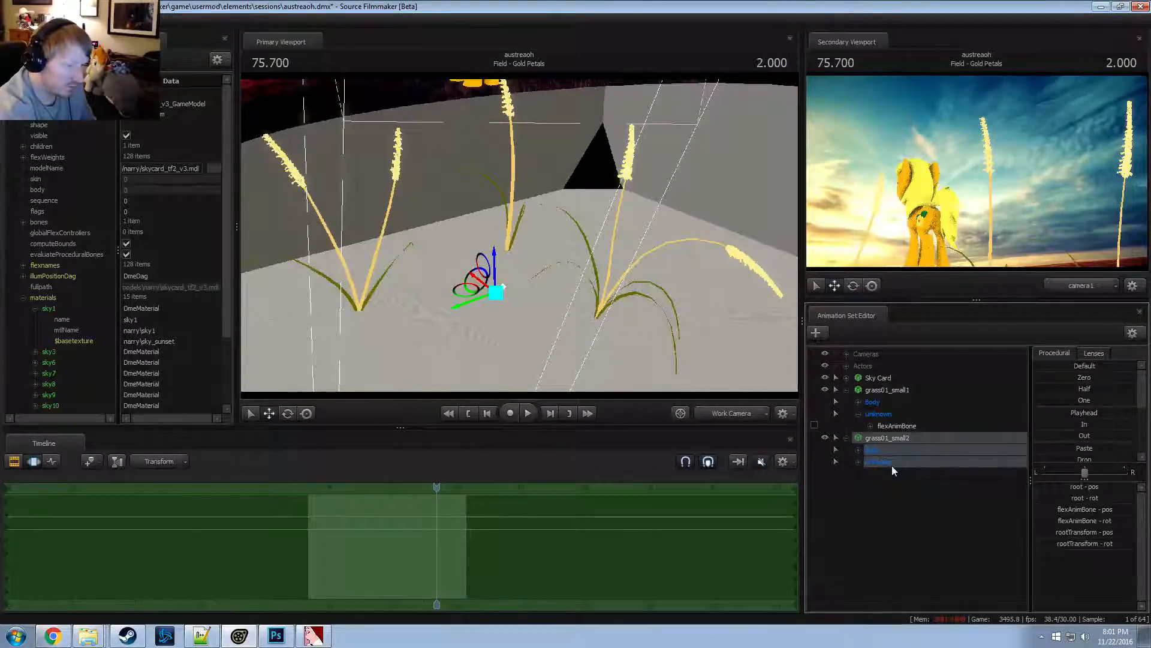
pyautogui.click(891, 464)
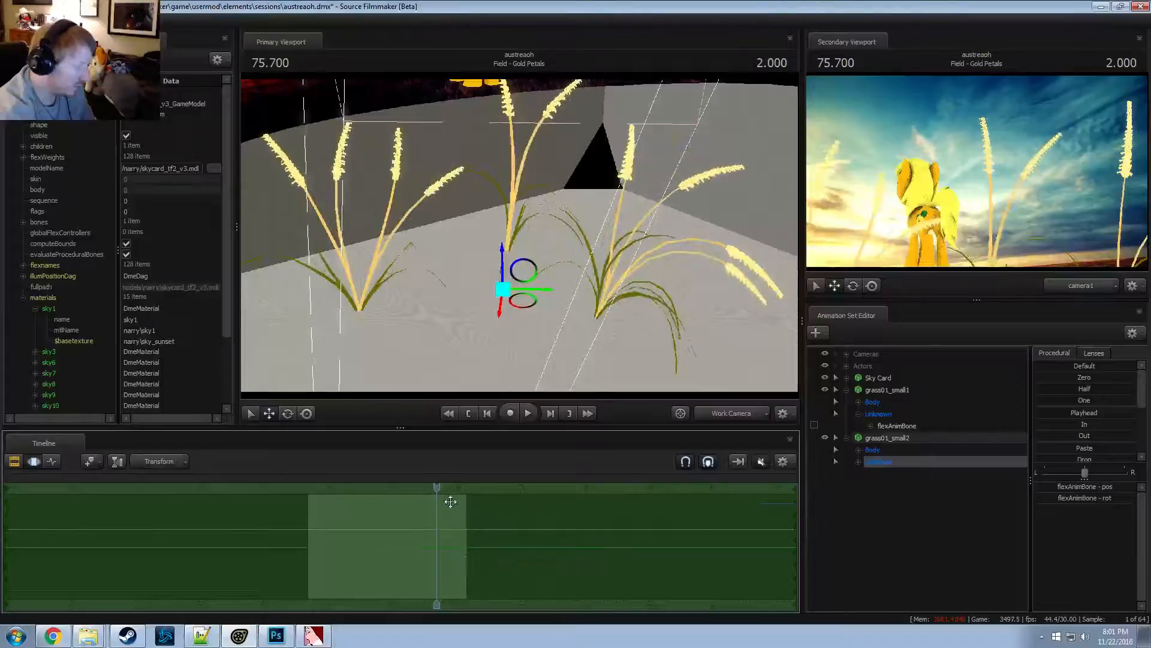
pyautogui.press('space')
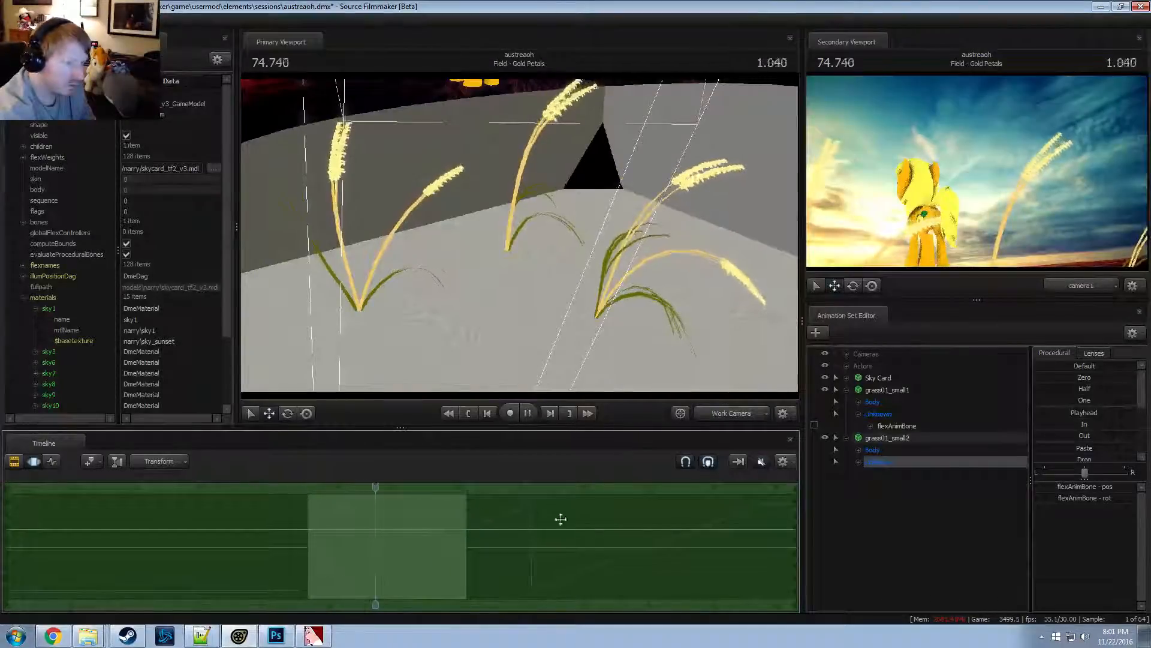
pyautogui.press('space')
# Move and rotate the grass01_small2 clumps behind the right side of the original grass, preview the result and apply the edit
pyautogui.click(865, 466)
pyautogui.moveTo(467, 300); pyautogui.dragTo(687, 259)
pyautogui.press('space')
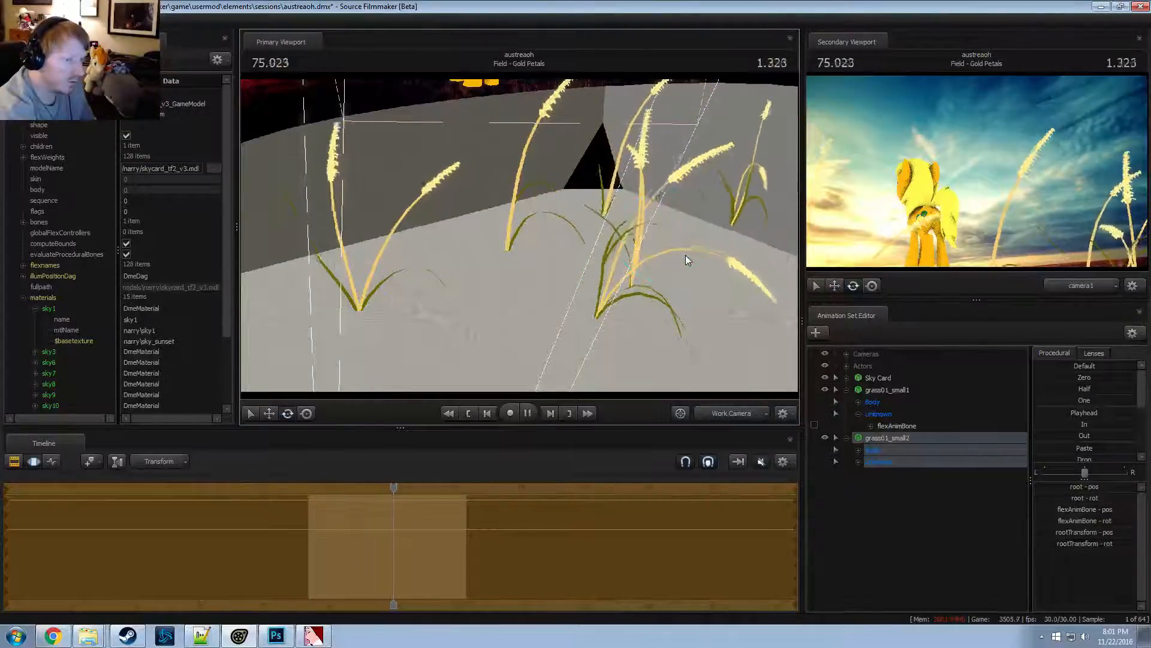
pyautogui.press('space')
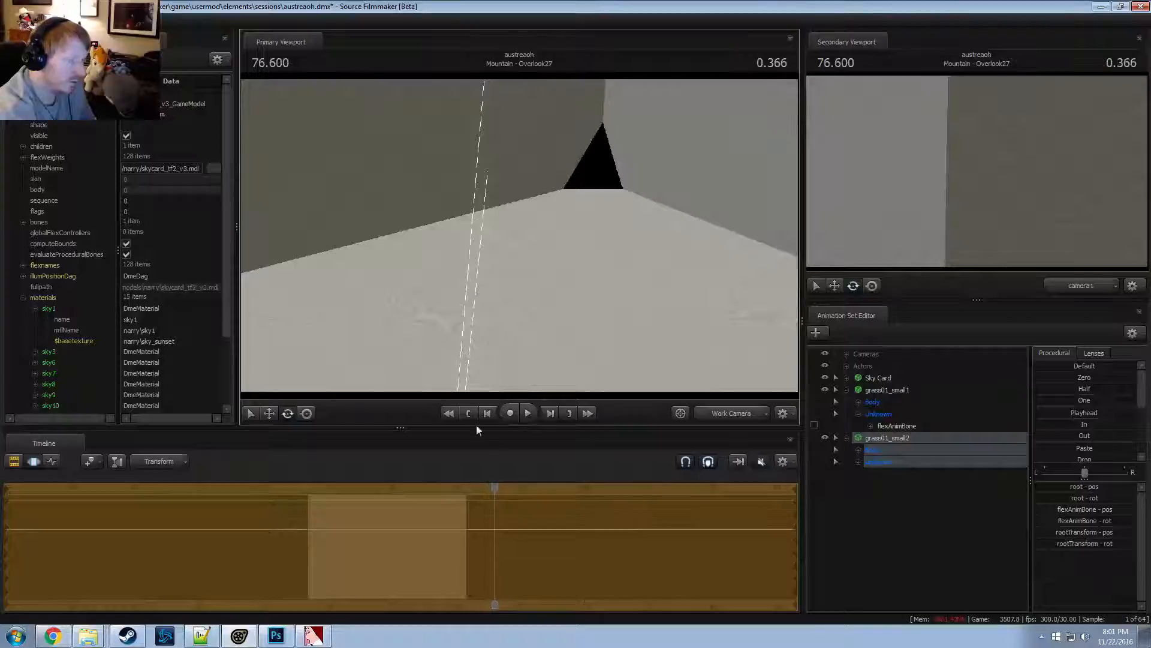
pyautogui.moveTo(491, 495); pyautogui.dragTo(339, 501)
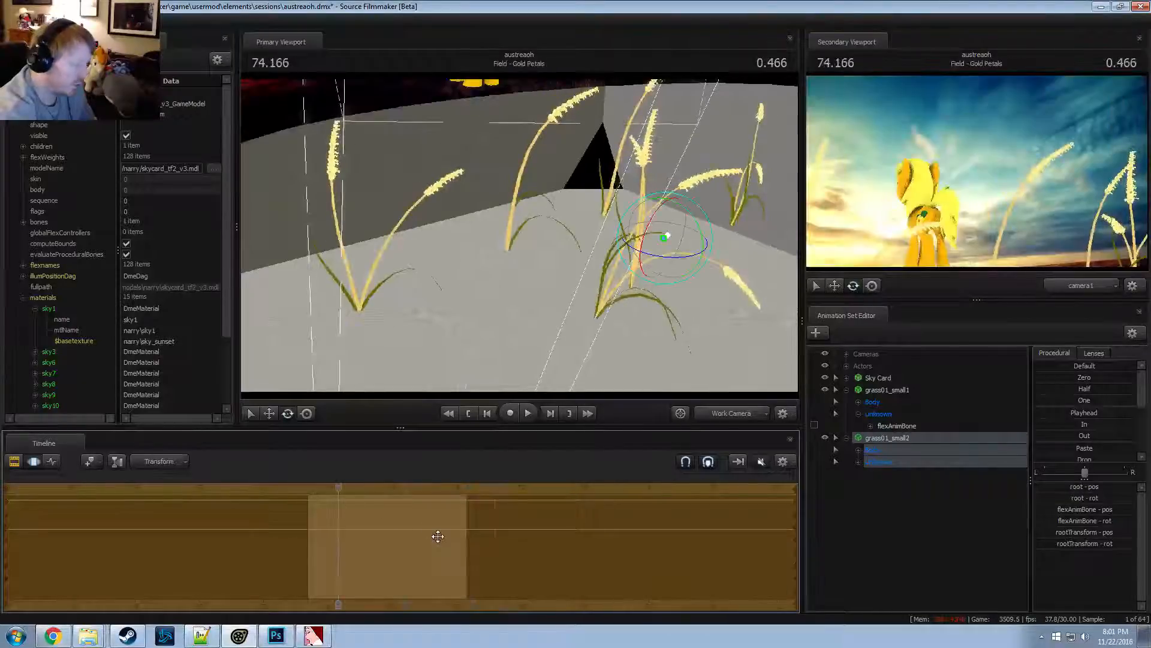
pyautogui.press('Return')
# Play the Field - Gold Petals shot repeatedly to examine how the grass01_small2 clumps sway alongside the original grass
pyautogui.click(862, 460)
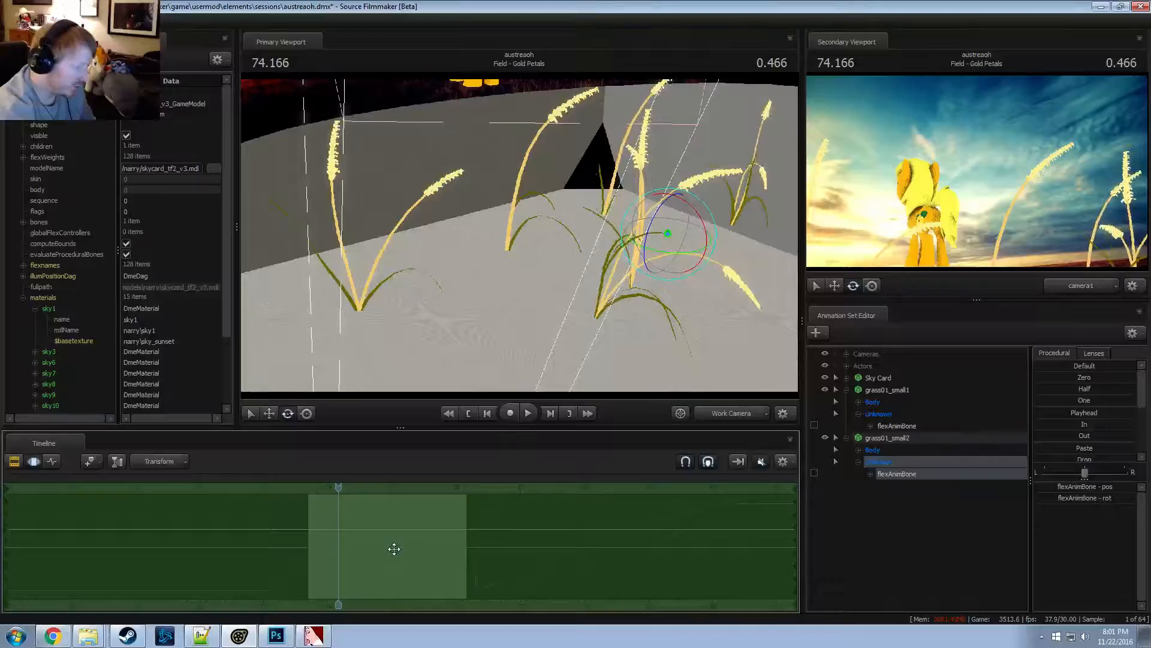
pyautogui.click(886, 438)
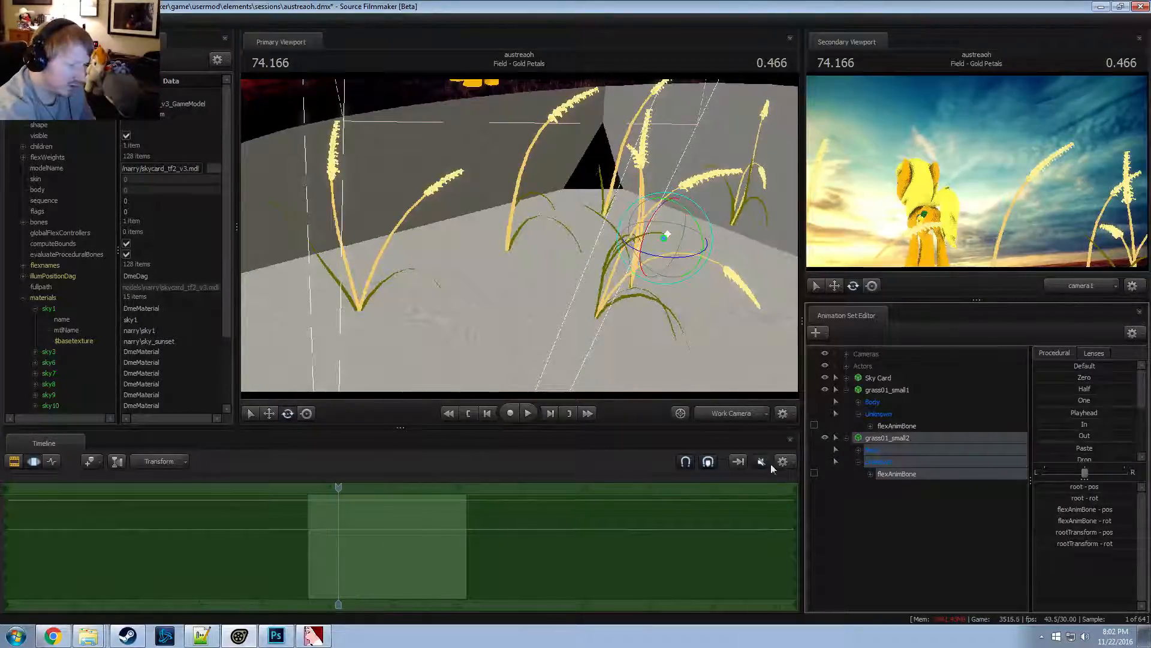
pyautogui.press('space')
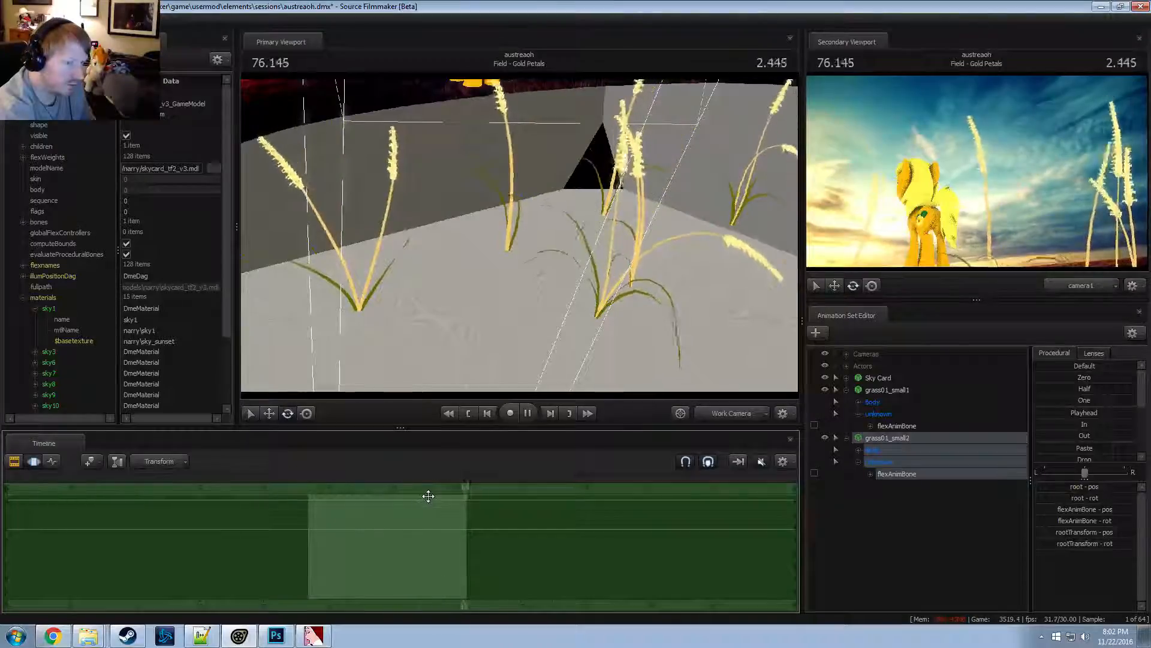
pyautogui.press('space')
pyautogui.click(300, 496)
pyautogui.press('space')
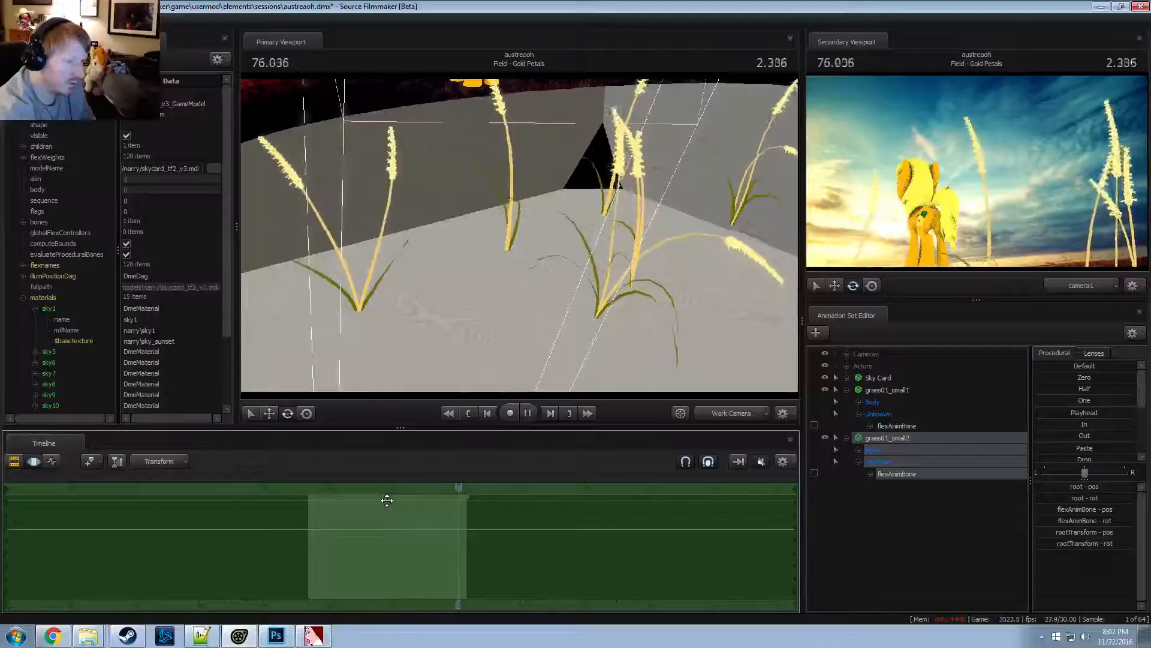
pyautogui.press('space')
pyautogui.press('Tab')
pyautogui.press('Tab')
# Increase the shot camera's focalDistance and aperture, with the playhead at 74.566
pyautogui.moveTo(489, 484); pyautogui.dragTo(364, 493)
pyautogui.press('Tab')
pyautogui.click(927, 355)
pyautogui.press('F3')
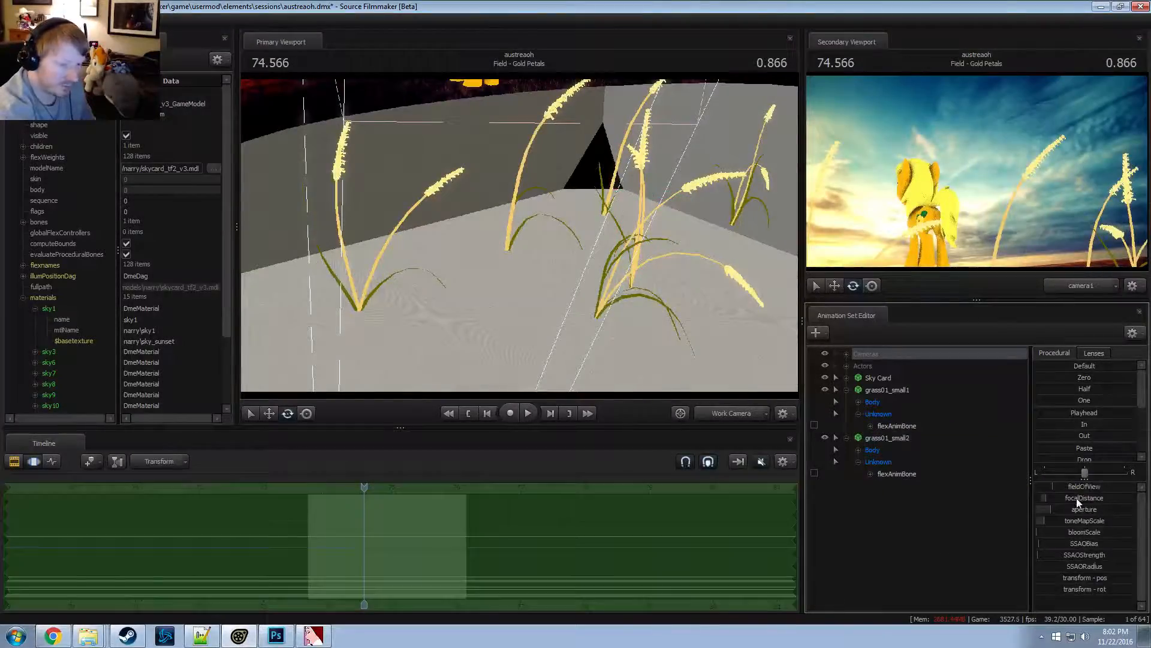
pyautogui.moveTo(1077, 497)
pyautogui.mouseDown()
pyautogui.moveTo(1101, 497)
pyautogui.moveTo(1085, 502)
pyautogui.mouseUp()
pyautogui.press('F2')
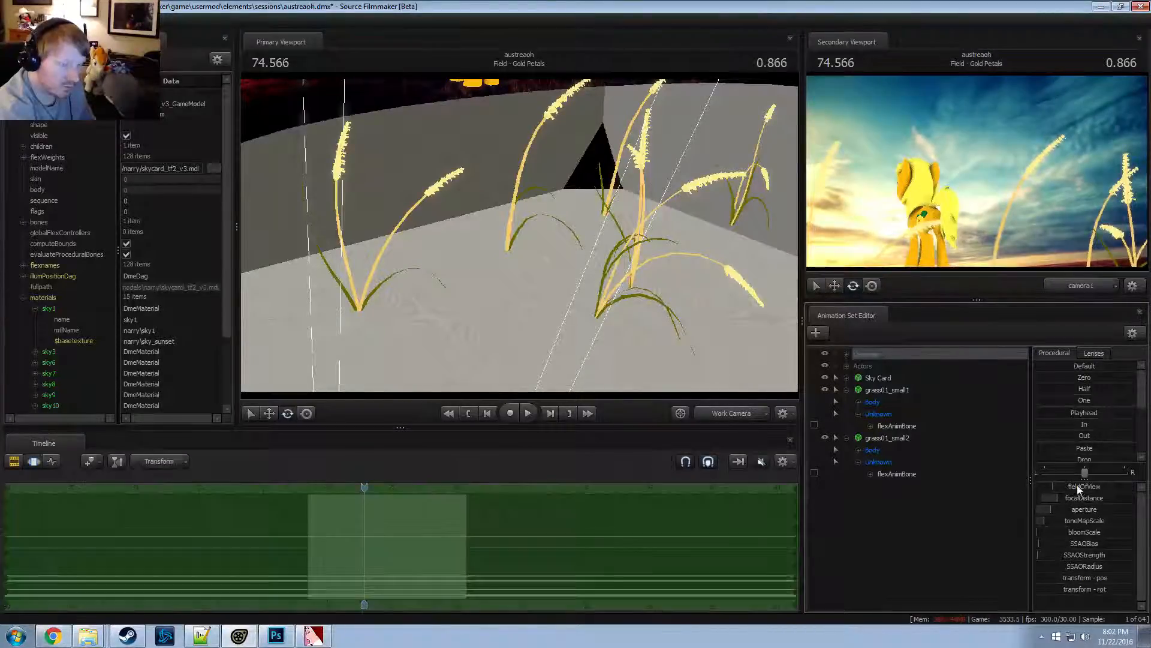
pyautogui.moveTo(1071, 509); pyautogui.dragTo(1083, 515)
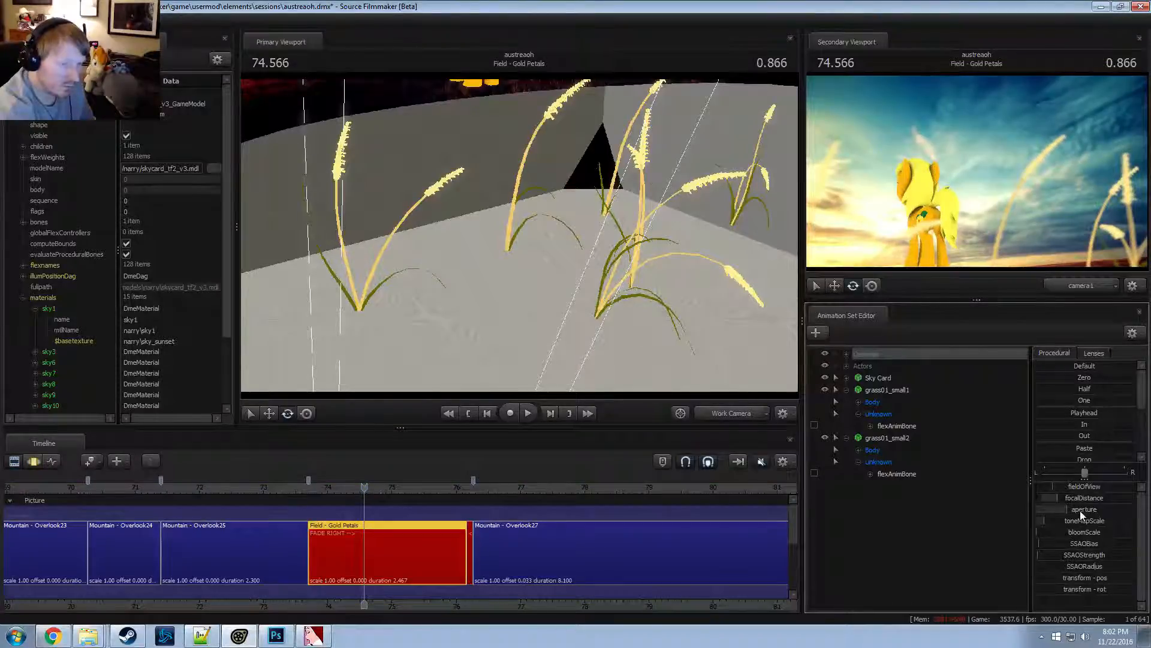
# Enable lighting for the primary viewport
pyautogui.rightClick(592, 263)
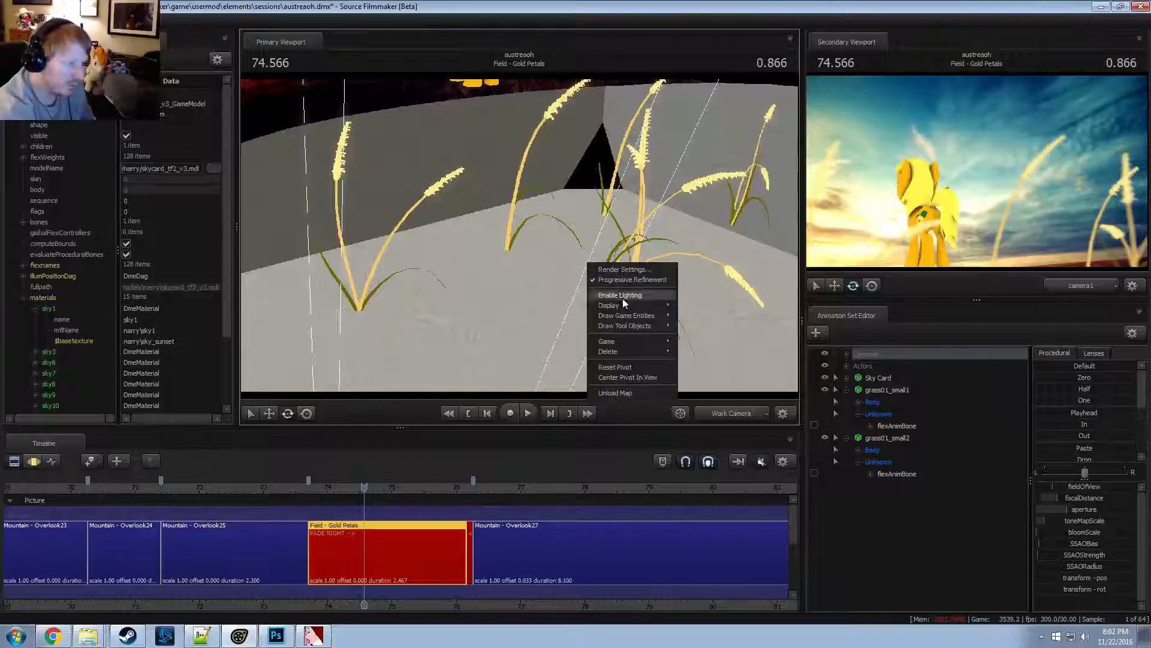
pyautogui.click(653, 305)
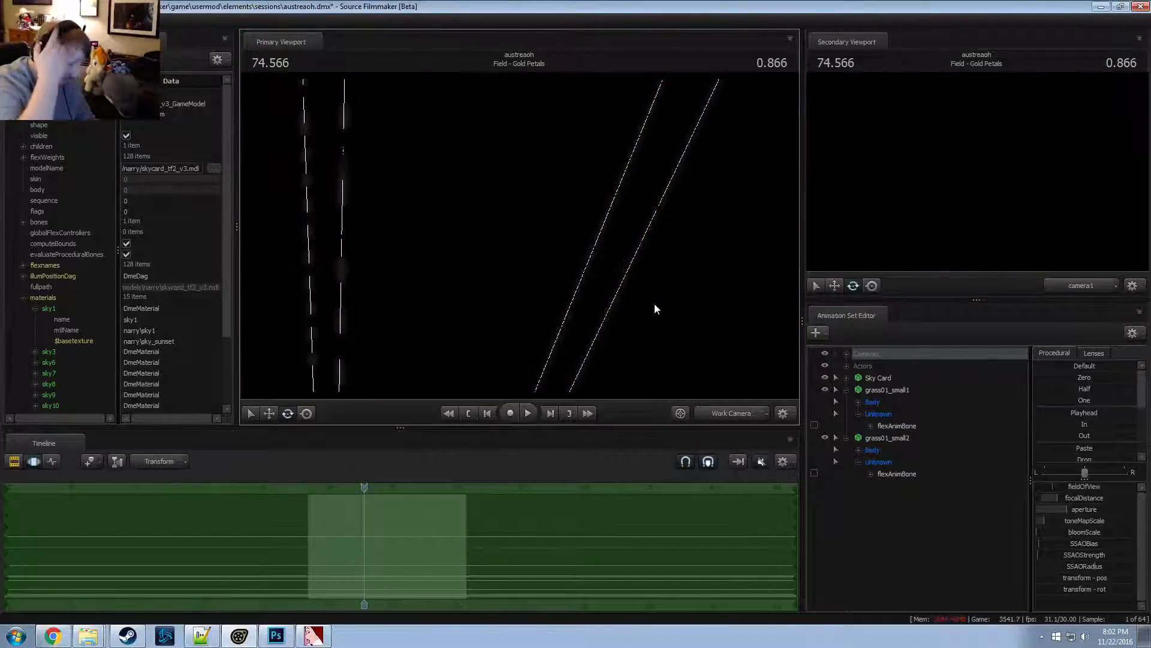
# Rename the two grass animation sets Grass 1 and Grass 2, and collapse their control groups
pyautogui.click(885, 440)
pyautogui.click(879, 386)
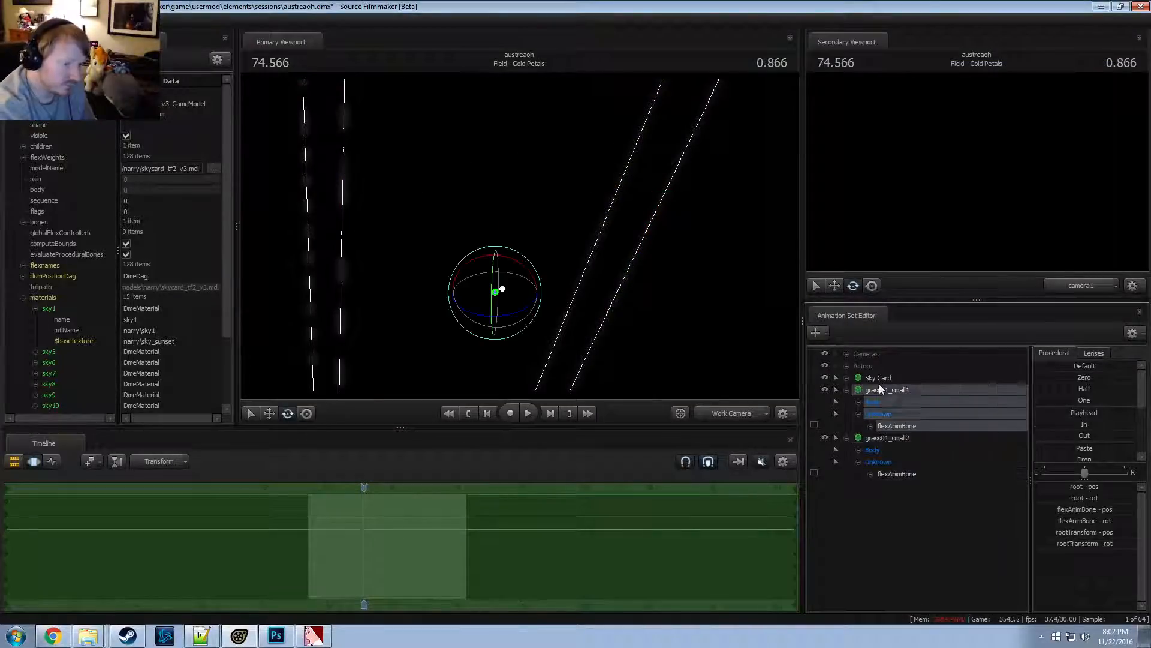
pyautogui.doubleClick(883, 389)
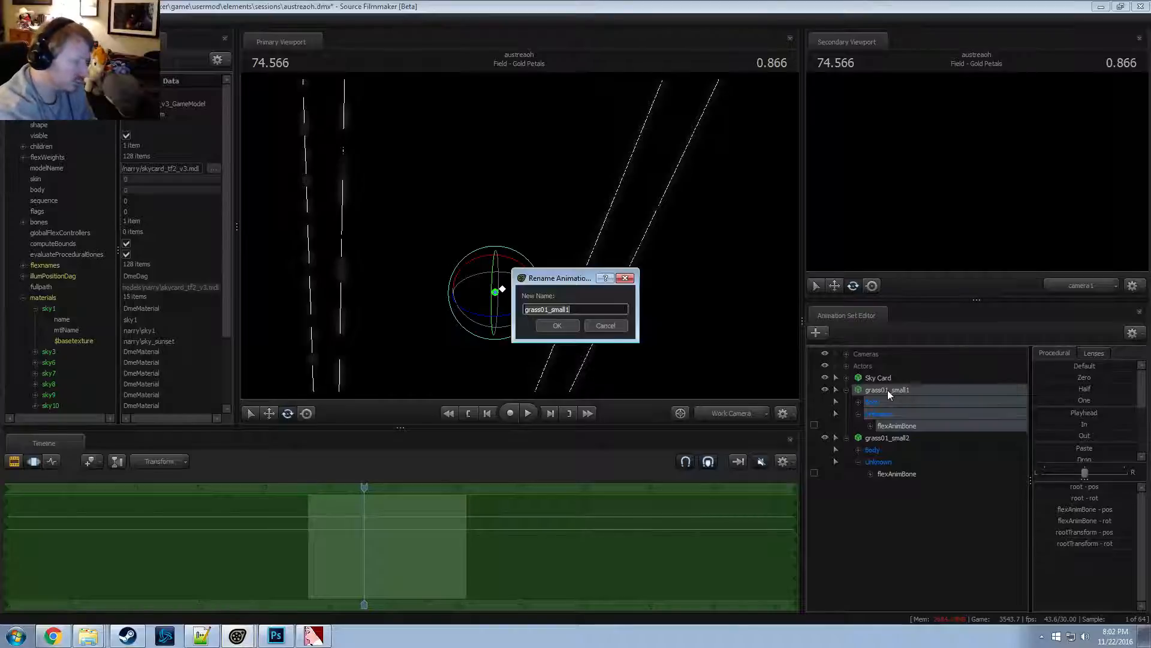
pyautogui.write('Grass 1')
pyautogui.press('Return')
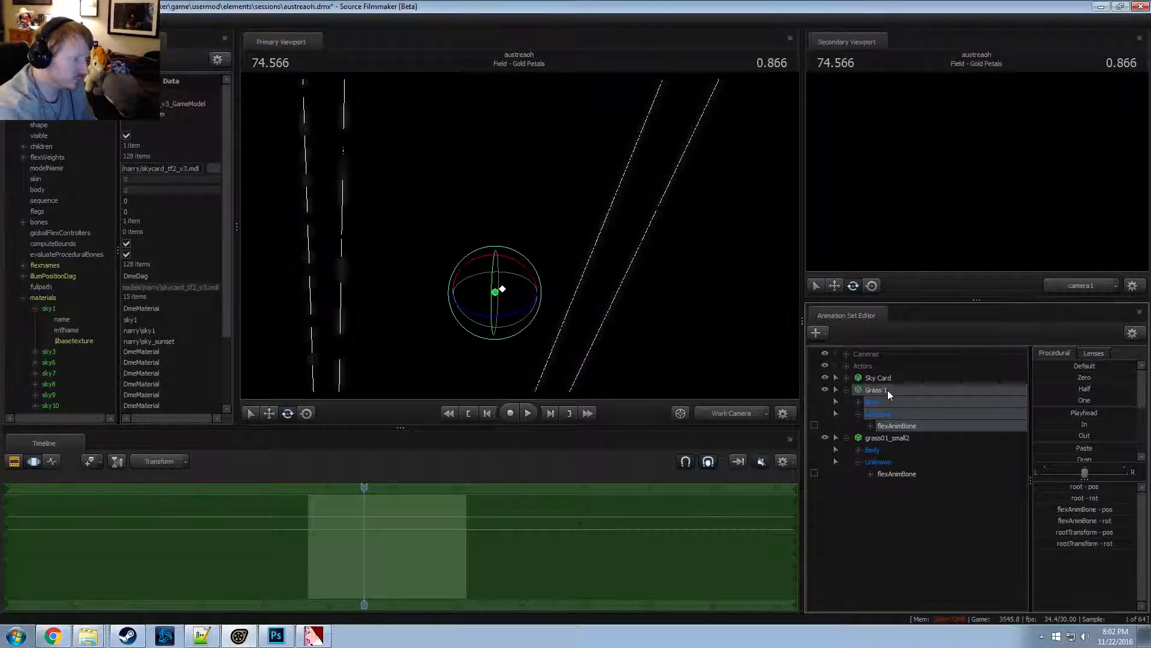
pyautogui.rightClick(910, 438)
pyautogui.click(922, 441)
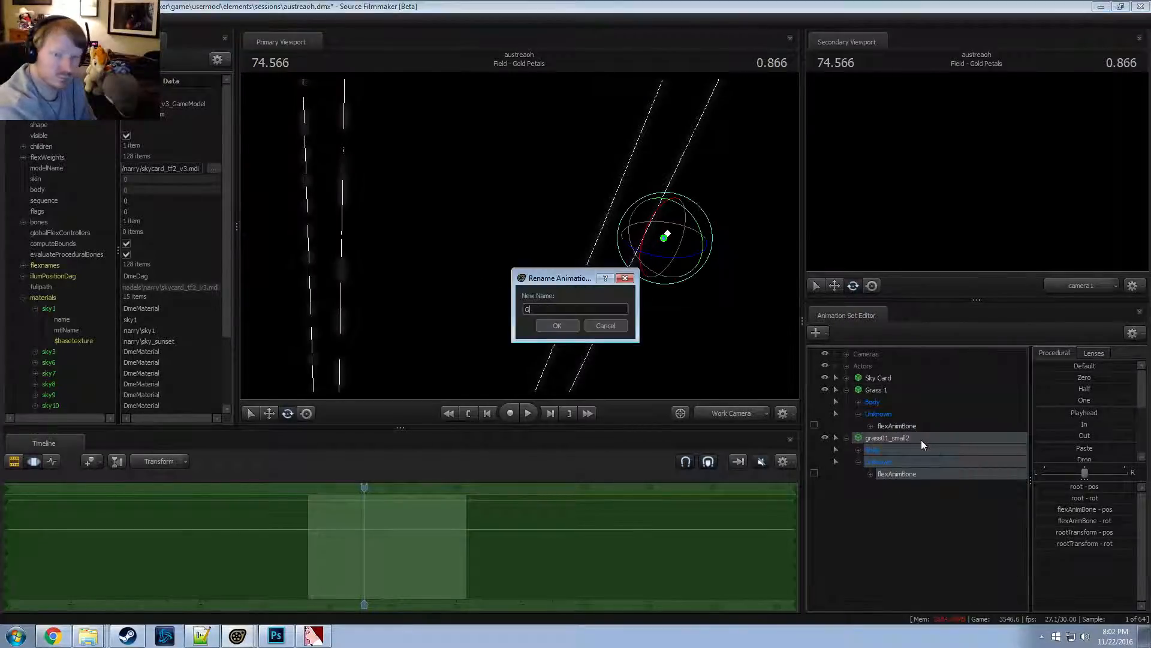
pyautogui.press('Return')
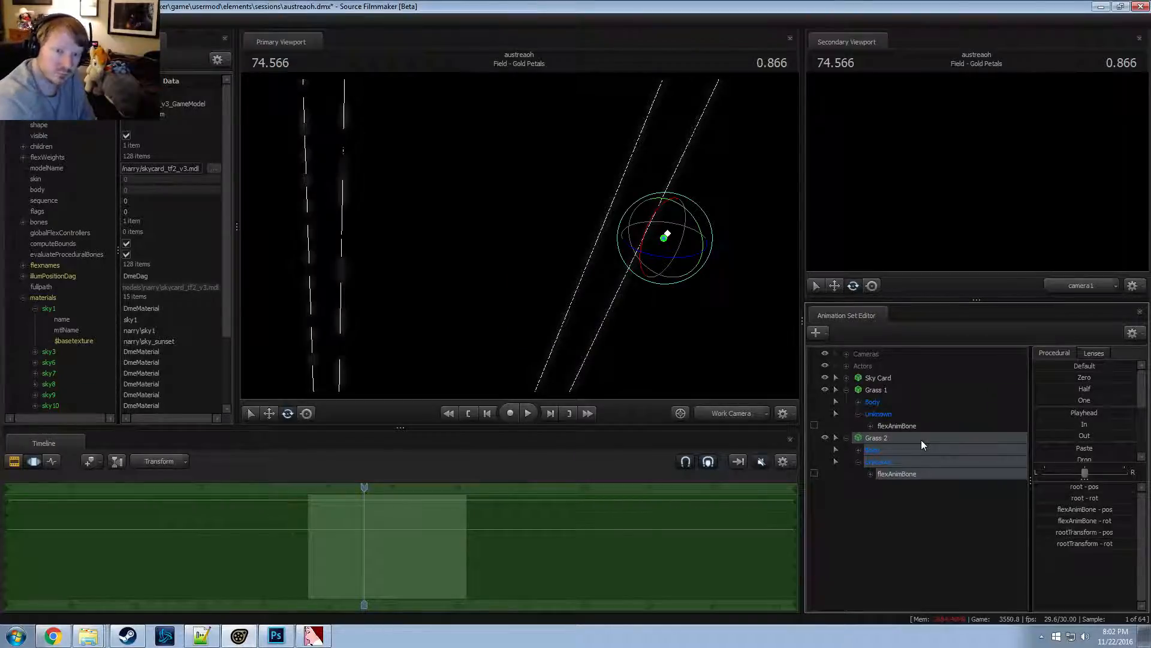
pyautogui.click(846, 390)
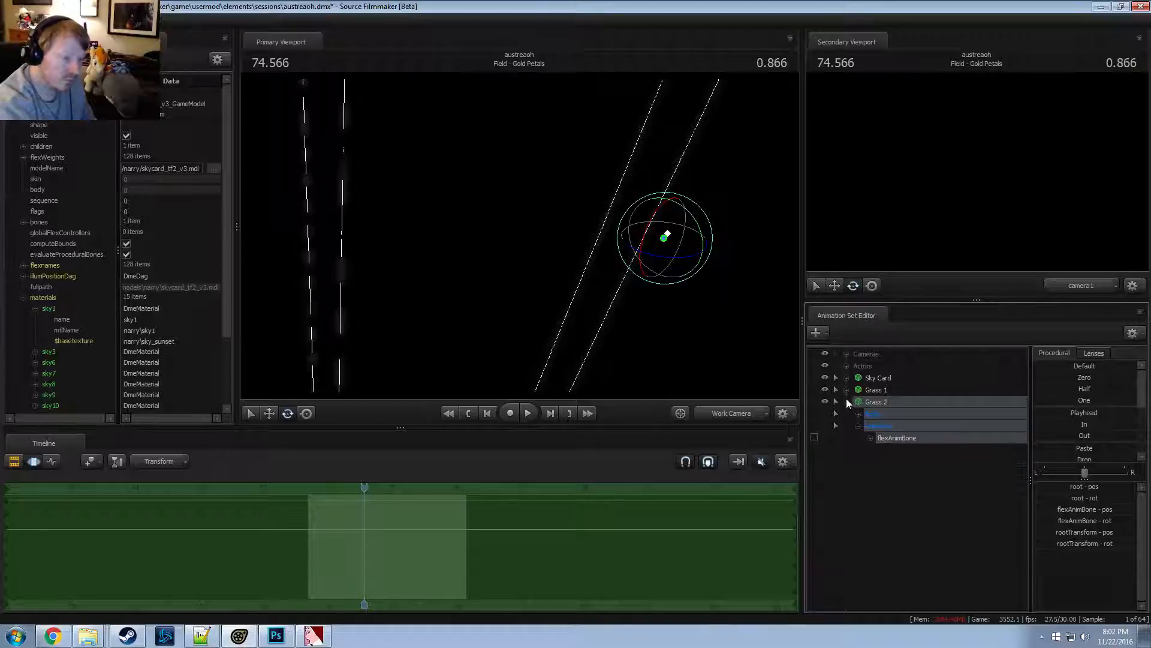
pyautogui.click(847, 400)
pyautogui.rightClick(856, 438)
# Turn the viewport lighting off and back on to compare the scene unlit and lit
pyautogui.rightClick(661, 265)
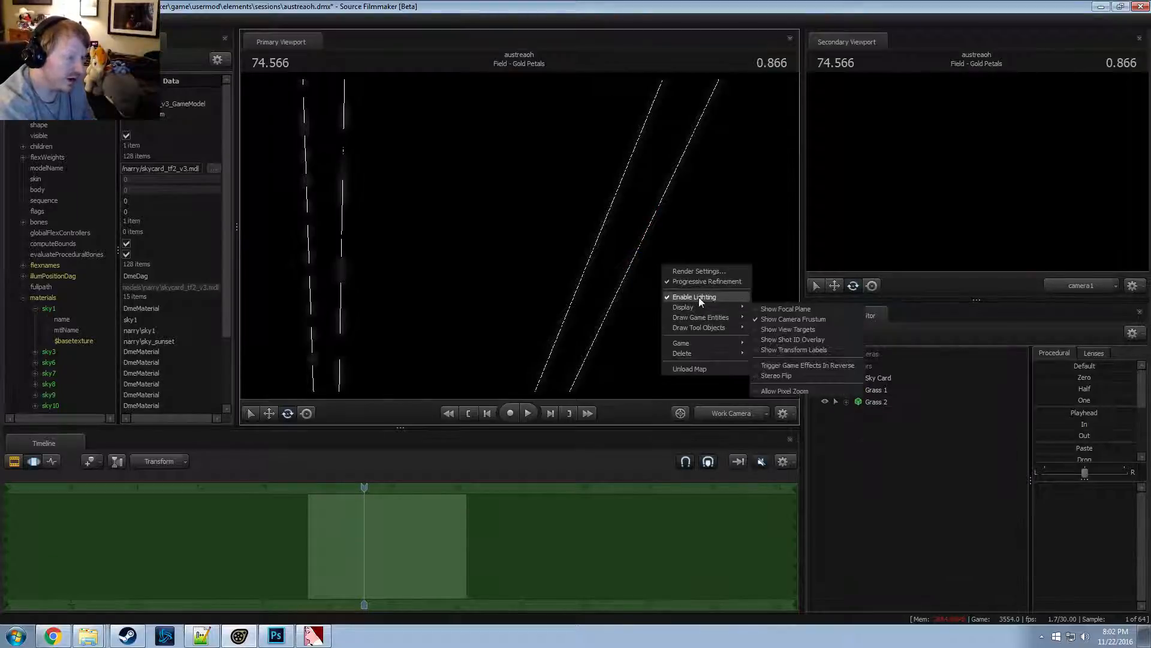
pyautogui.click(697, 297)
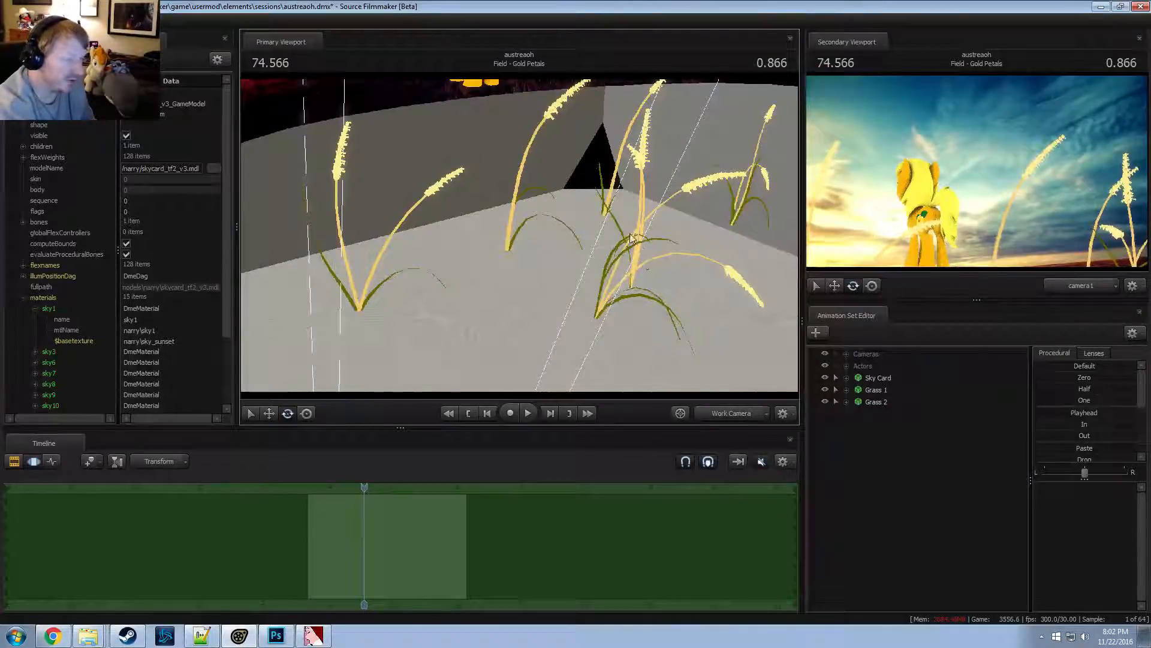
pyautogui.rightClick(643, 257)
pyautogui.click(660, 271)
# Create an animation set for a new light in the Field - Gold Petals shot and select the light
pyautogui.press('F3')
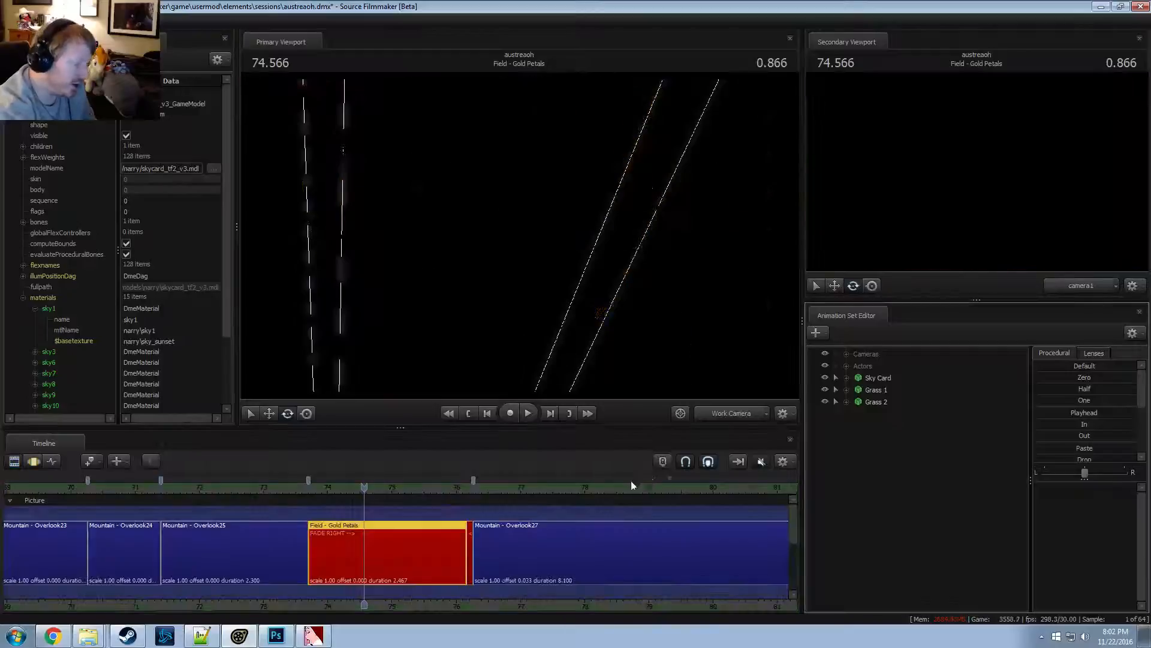
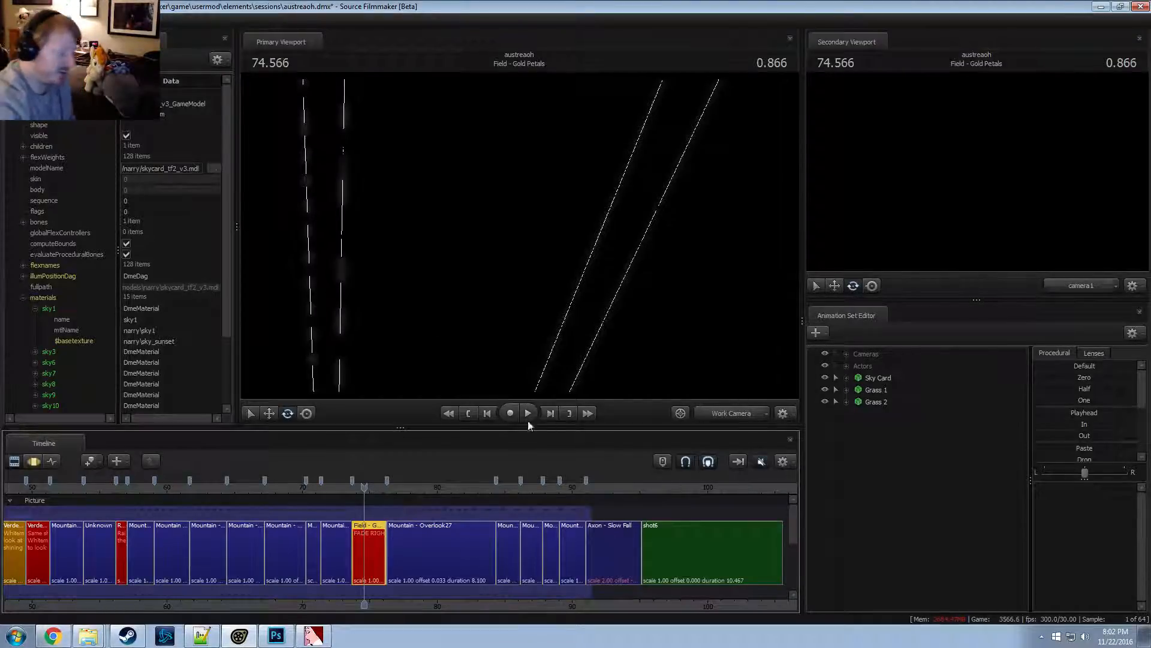
pyautogui.scroll(5, 402, 548)
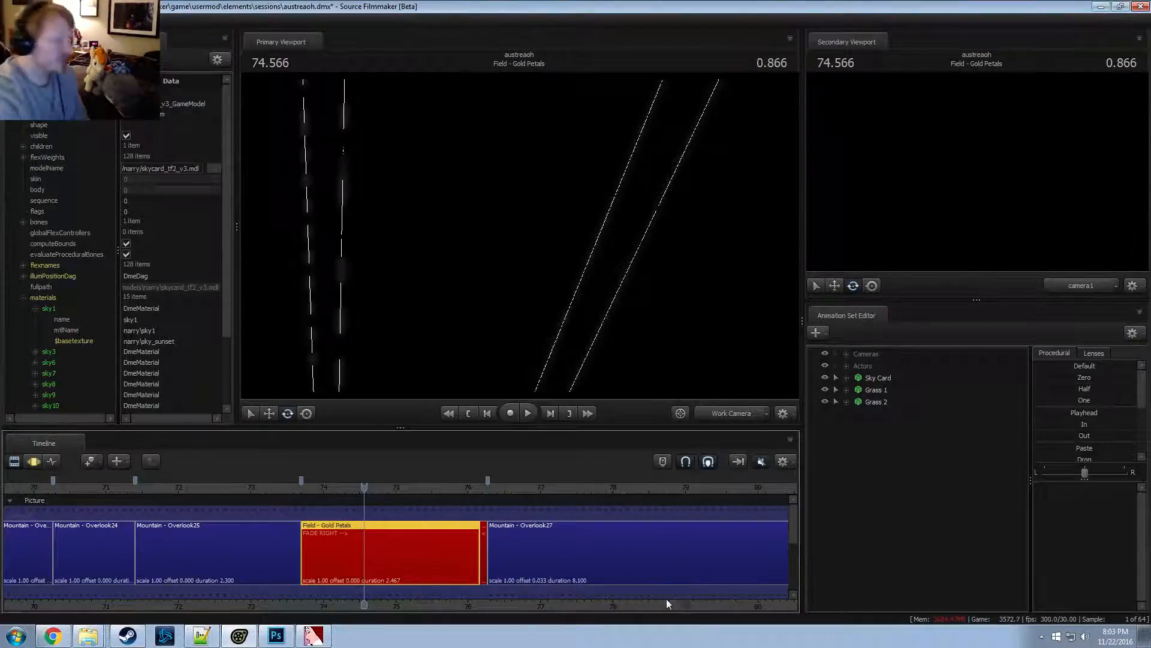
pyautogui.scroll(3, 519, 572)
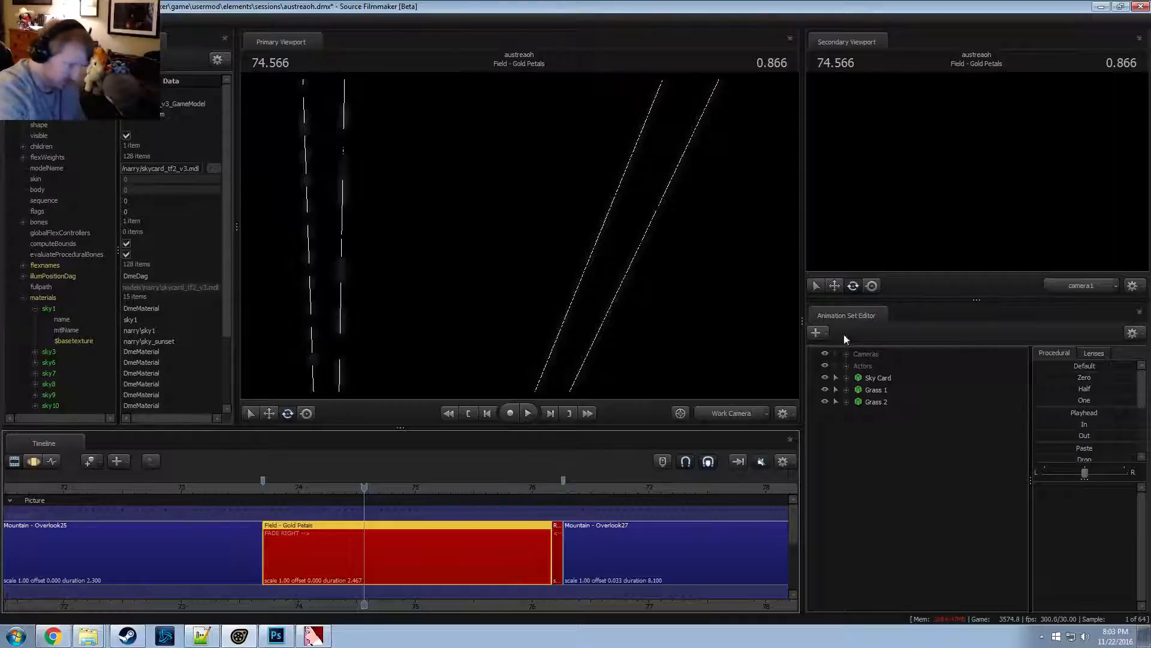
pyautogui.rightClick(896, 446)
pyautogui.click(937, 467)
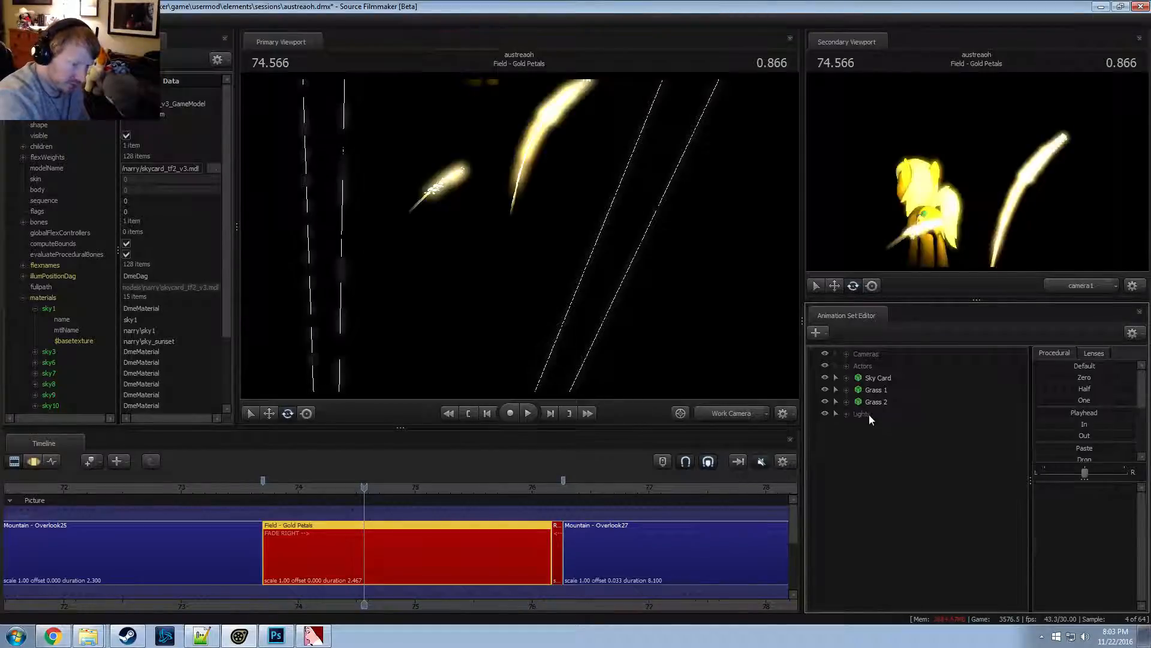
pyautogui.click(885, 379)
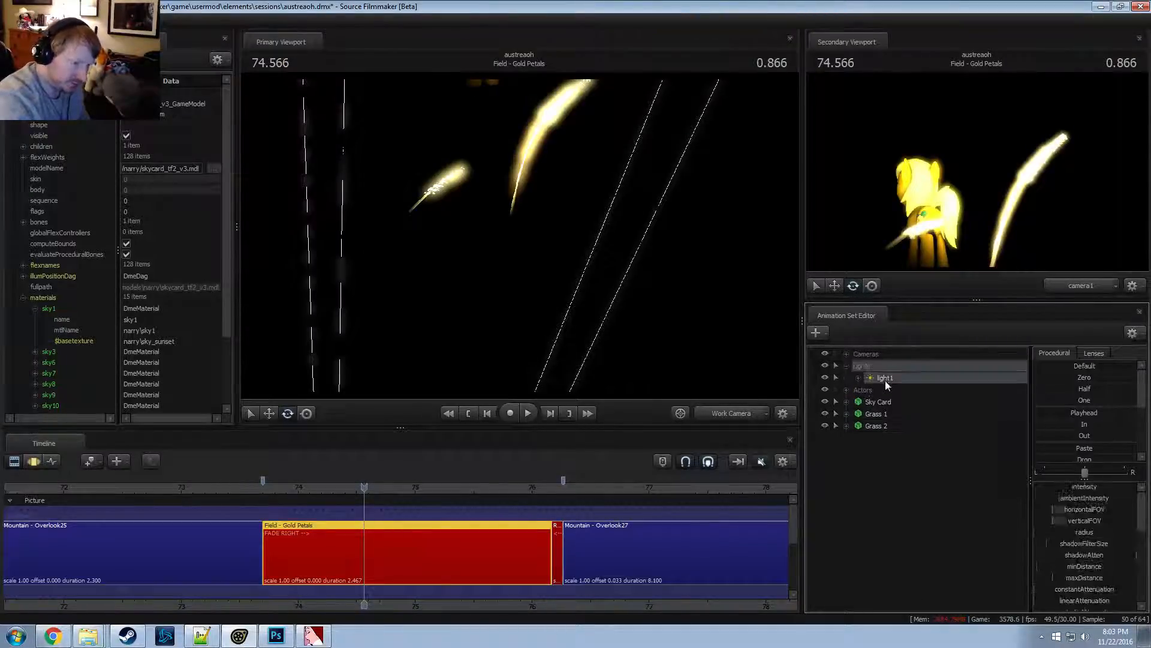
# Look through light1 in the primary viewport, pull it back to the side of the pony and adjust its field of view
pyautogui.moveTo(885, 380); pyautogui.dragTo(461, 313)
pyautogui.press('F3')
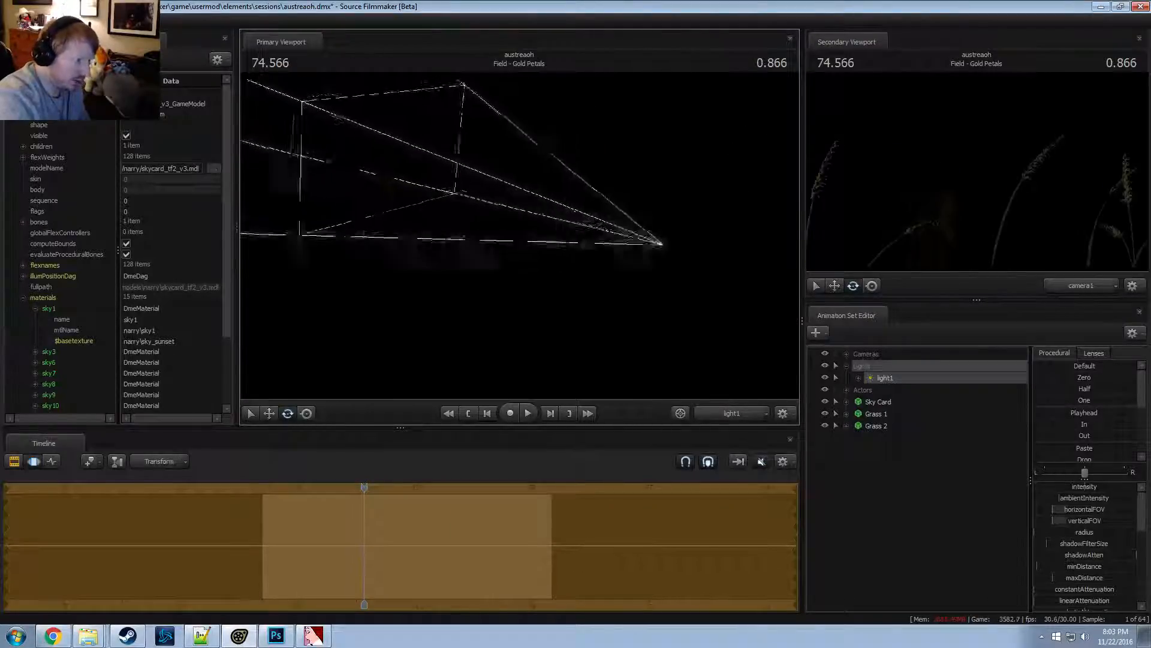
pyautogui.scroll(-5, 520, 237)
pyautogui.moveTo(520, 237)
pyautogui.mouseDown()
pyautogui.moveTo(507, 238)
pyautogui.moveTo(527, 235)
pyautogui.moveTo(518, 228)
pyautogui.mouseUp()
pyautogui.press('s')
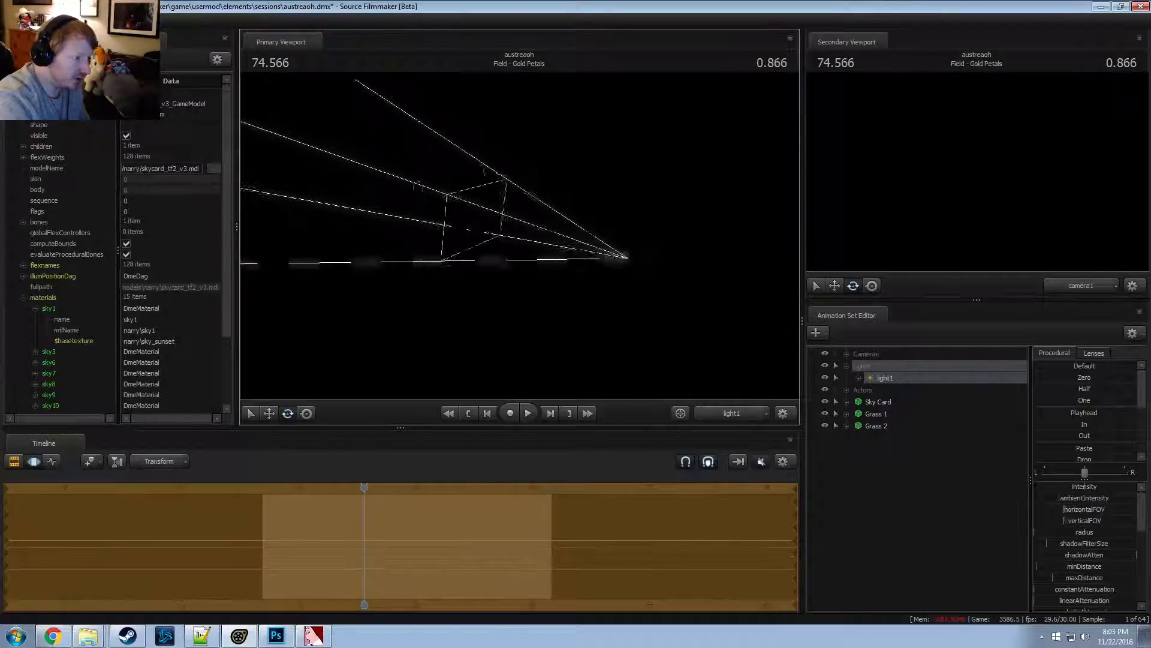
pyautogui.scroll(2, 520, 236)
# Raise the upper limit of light1's intensity range to 10000 and increase the light's intensity
pyautogui.scroll(-3, 1092, 587)
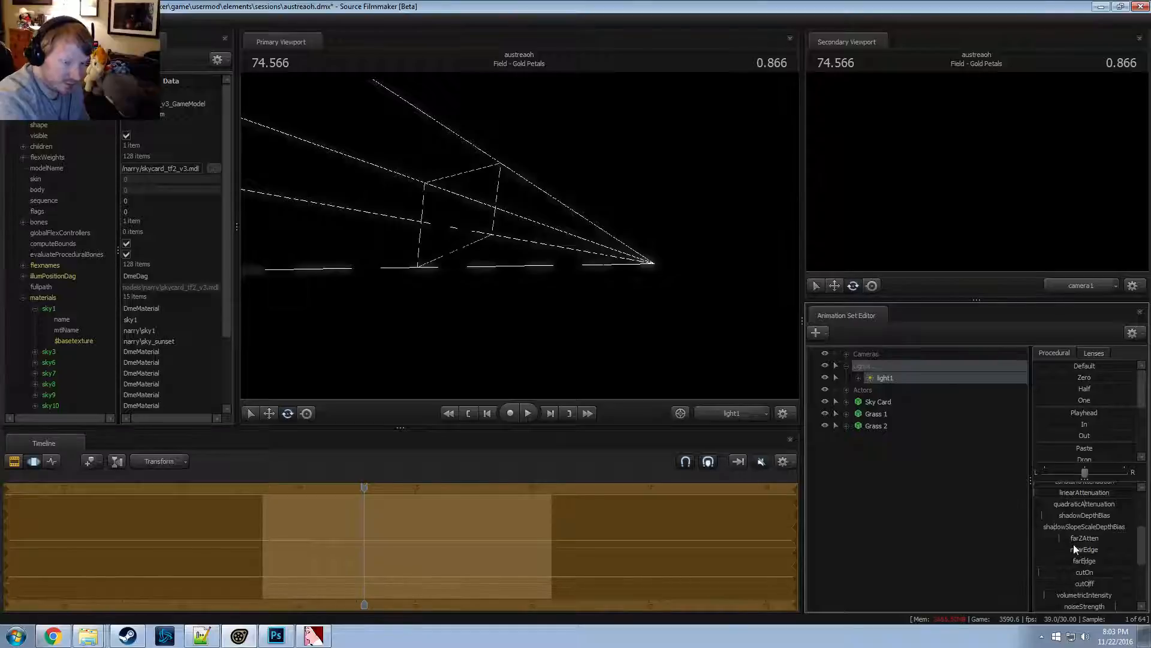
pyautogui.scroll(3, 1067, 530)
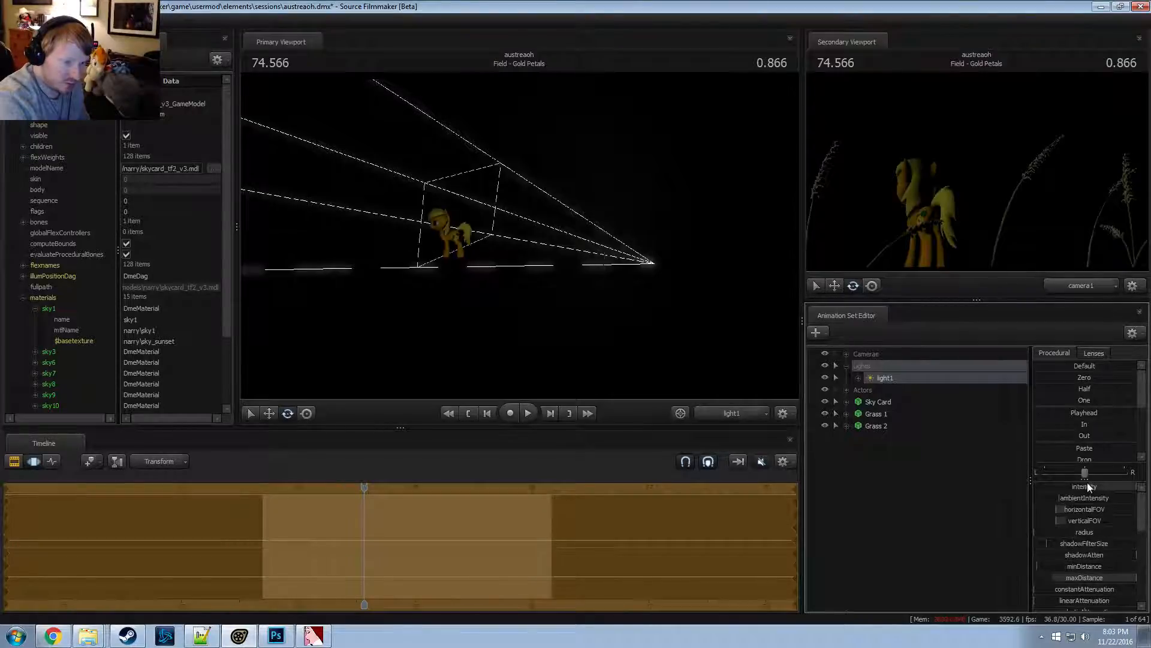
pyautogui.rightClick(1087, 484)
pyautogui.click(1101, 499)
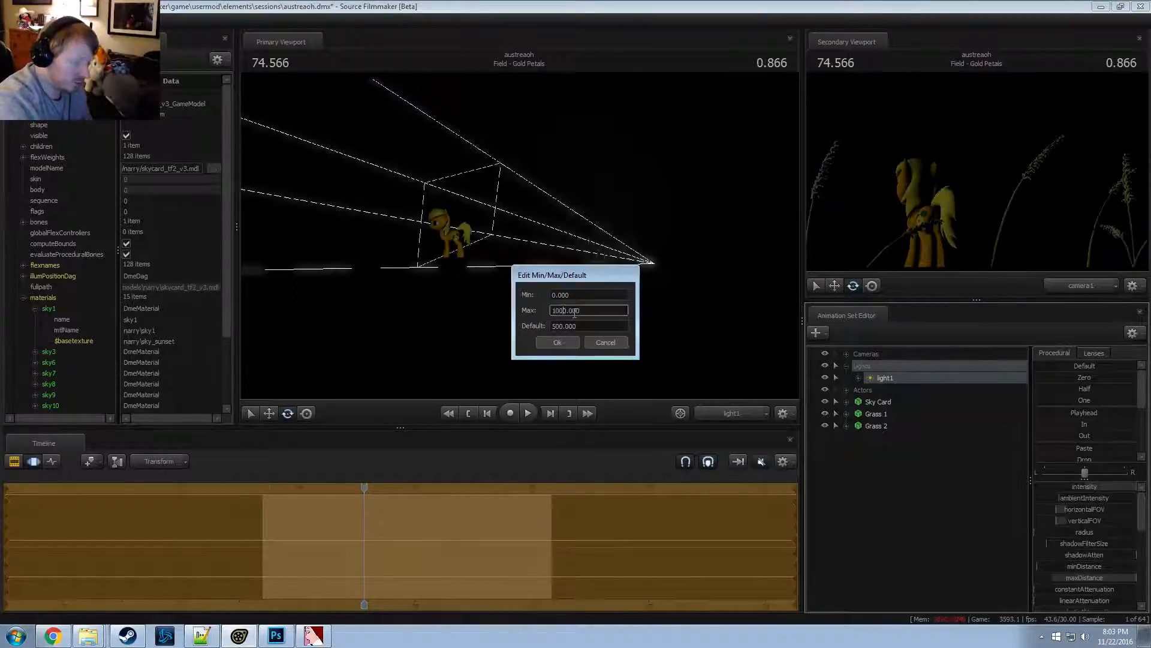
pyautogui.click(558, 343)
pyautogui.moveTo(1084, 489); pyautogui.dragTo(1138, 489)
# Reposition light1 behind the pony, raise its minDistance to the maximum and check the rendered shot
pyautogui.moveTo(600, 240)
pyautogui.mouseDown()
pyautogui.moveTo(654, 252)
pyautogui.moveTo(587, 257)
pyautogui.moveTo(687, 268)
pyautogui.moveTo(617, 269)
pyautogui.moveTo(639, 263)
pyautogui.moveTo(611, 258)
pyautogui.mouseUp()
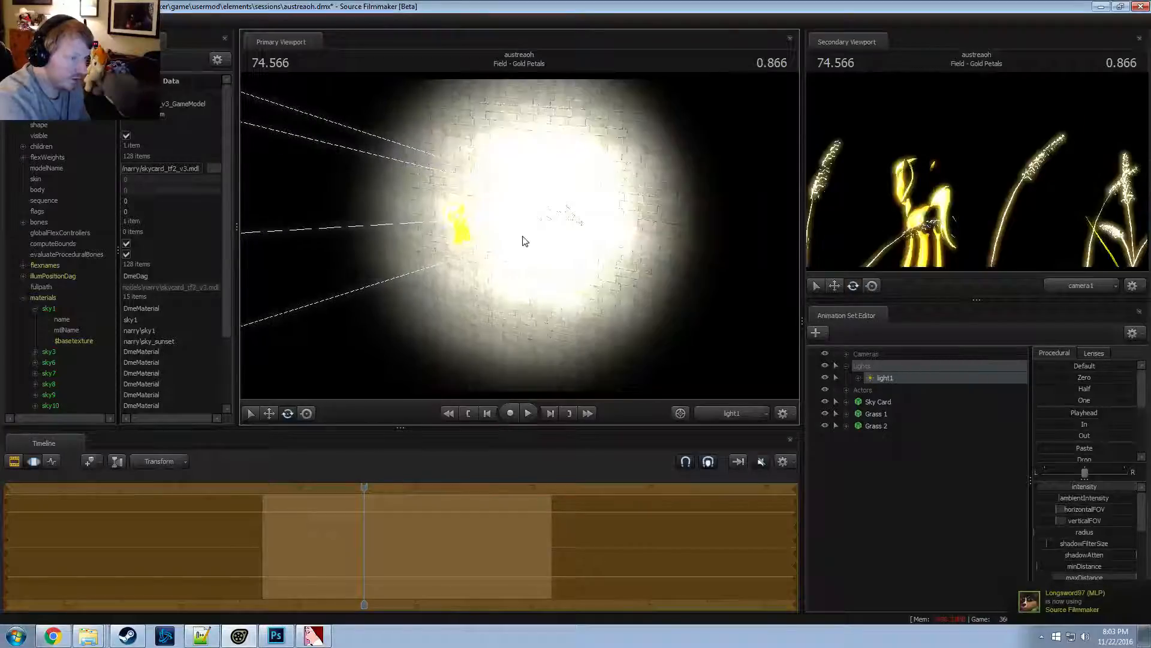
pyautogui.moveTo(1074, 568); pyautogui.dragTo(1136, 567)
pyautogui.moveTo(599, 258); pyautogui.dragTo(530, 244)
pyautogui.press('F3')
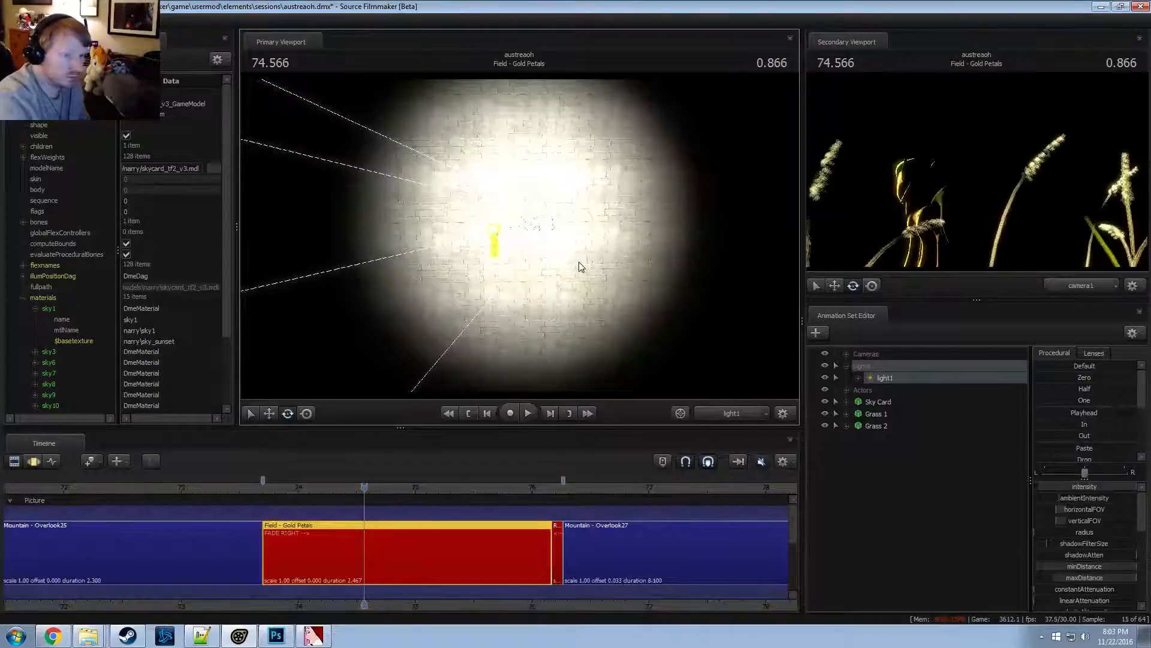
pyautogui.press('F3')
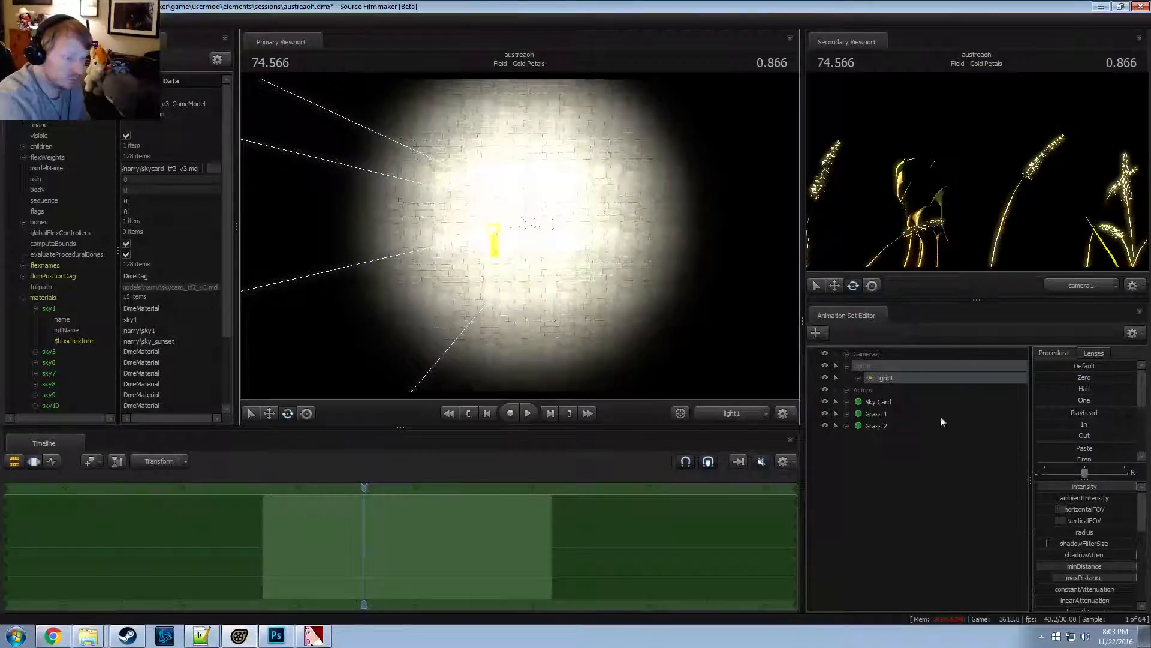
# Rename the light1 animation set Rim
pyautogui.doubleClick(886, 377)
pyautogui.write('Rim')
pyautogui.press('Return')
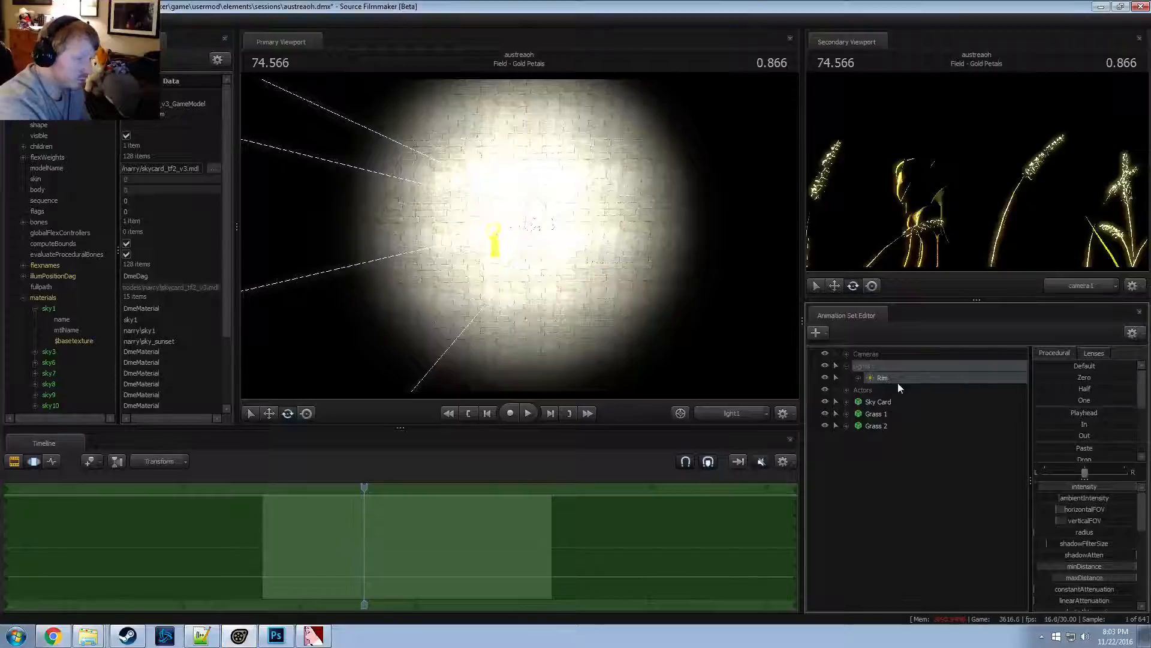
# Duplicate the Rim light, look through the copy in the primary viewport and rename it Main
pyautogui.rightClick(884, 377)
pyautogui.click(899, 394)
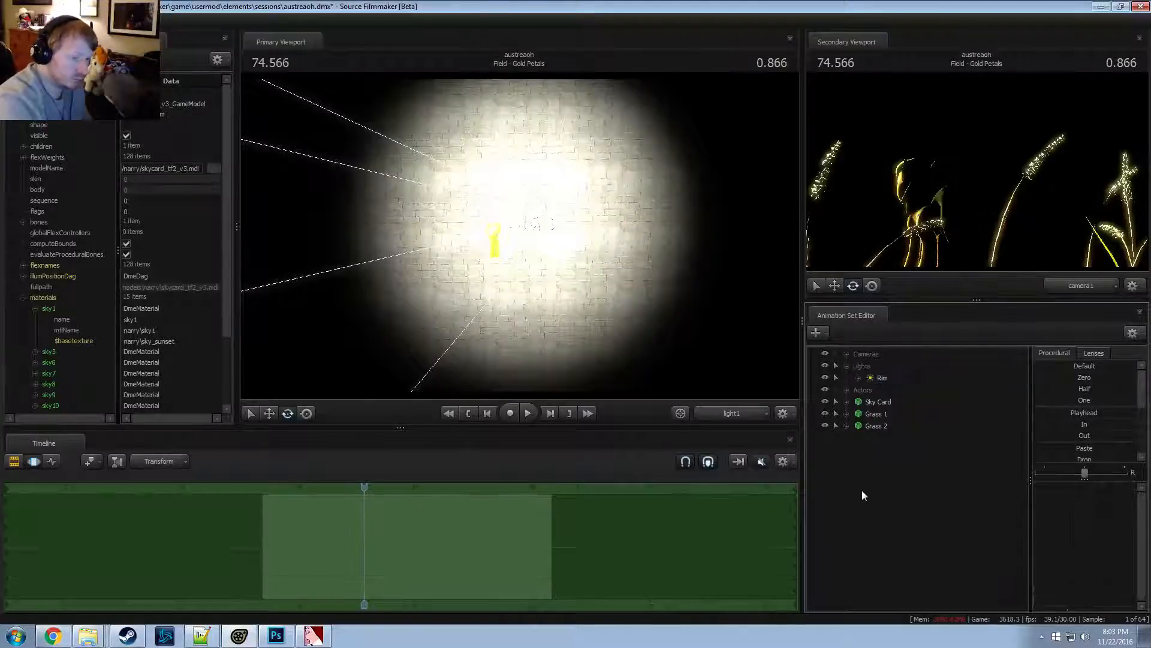
pyautogui.rightClick(862, 490)
pyautogui.click(894, 548)
pyautogui.click(884, 439)
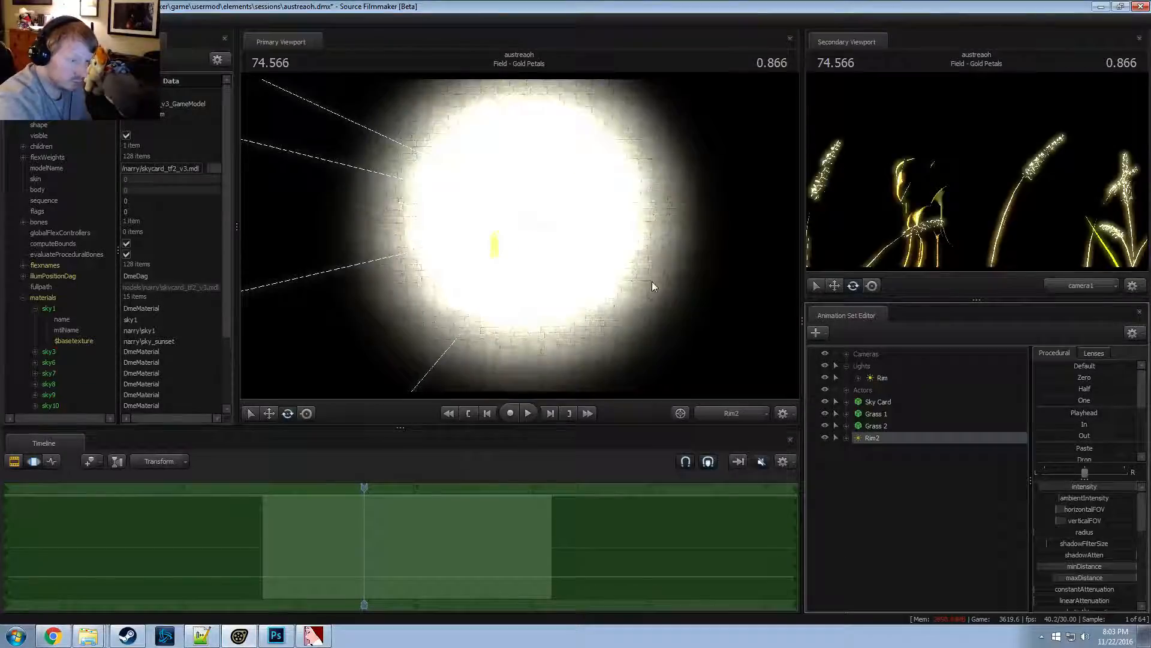
pyautogui.rightClick(872, 438)
pyautogui.click(905, 441)
pyautogui.write('Main')
pyautogui.press('Return')
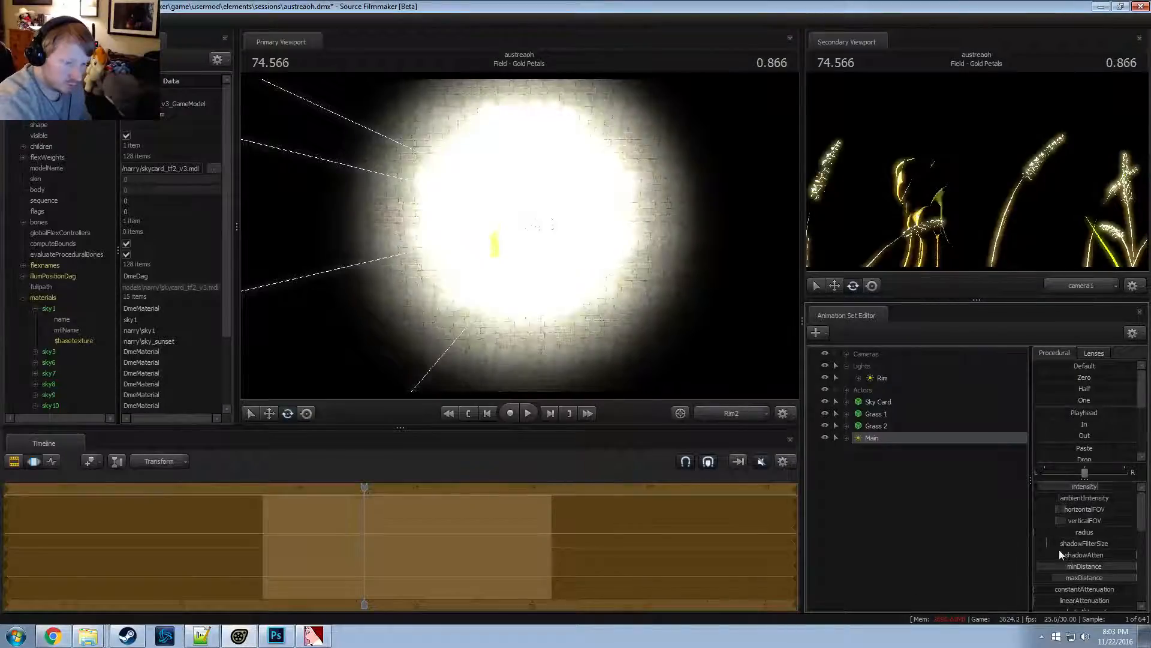
# Raise the Main light's radius to the maximum and shift the light relative to the pony
pyautogui.moveTo(1067, 532); pyautogui.dragTo(1112, 532)
pyautogui.press('F2')
pyautogui.press('F3')
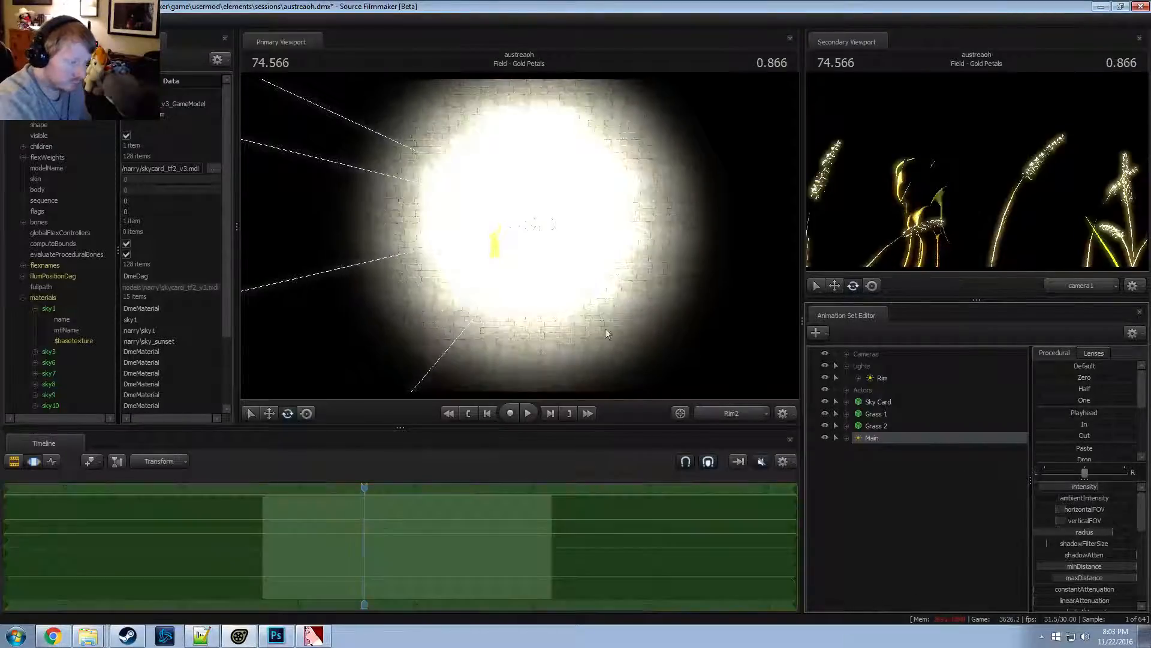
pyautogui.moveTo(606, 328); pyautogui.dragTo(514, 240)
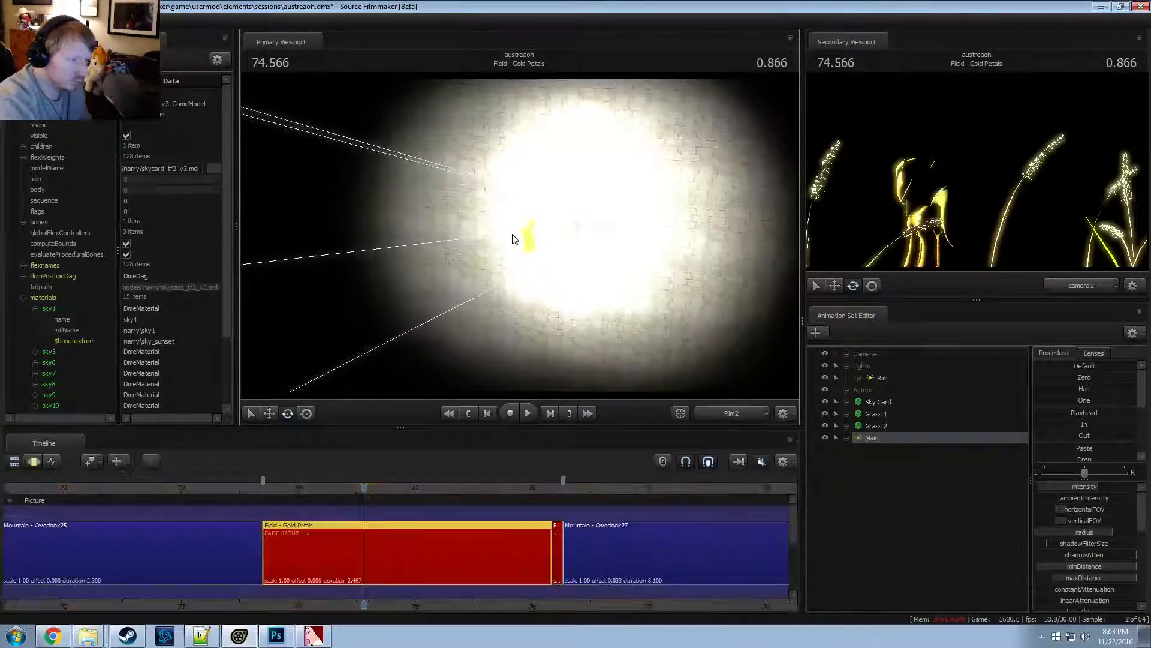
pyautogui.press('F3')
pyautogui.moveTo(1083, 532); pyautogui.dragTo(1134, 532)
pyautogui.press('F2')
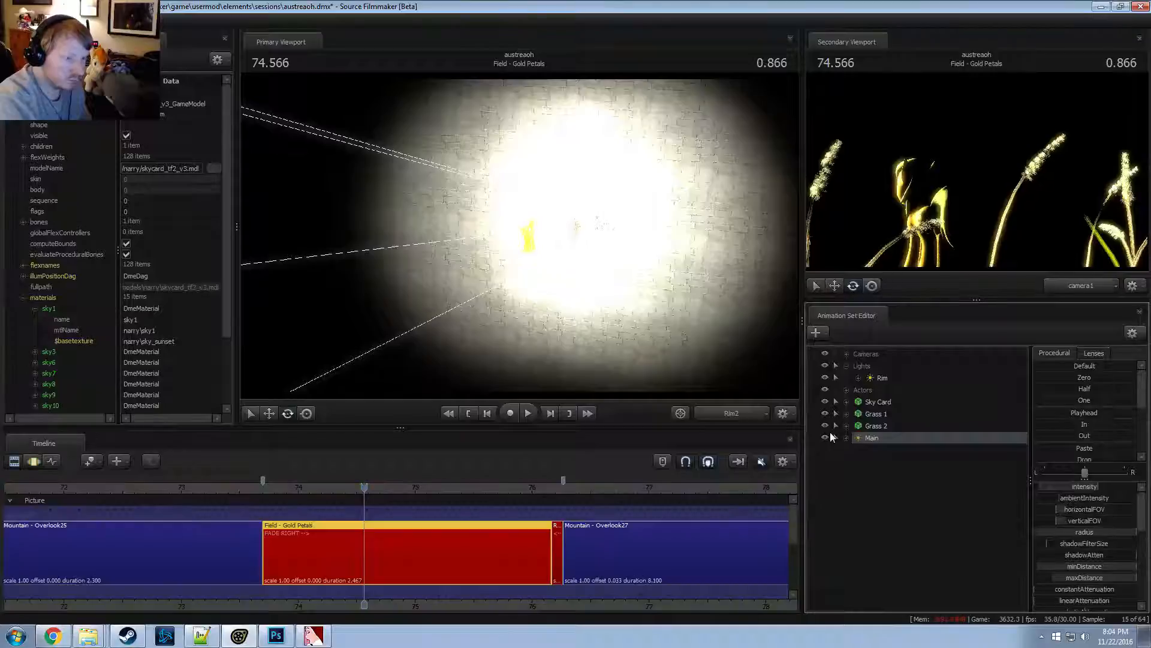
# Reposition the Main light again and lower its intensity to about a tenth of the range
pyautogui.press('F3')
pyautogui.moveTo(602, 288); pyautogui.dragTo(522, 241)
pyautogui.press('F2')
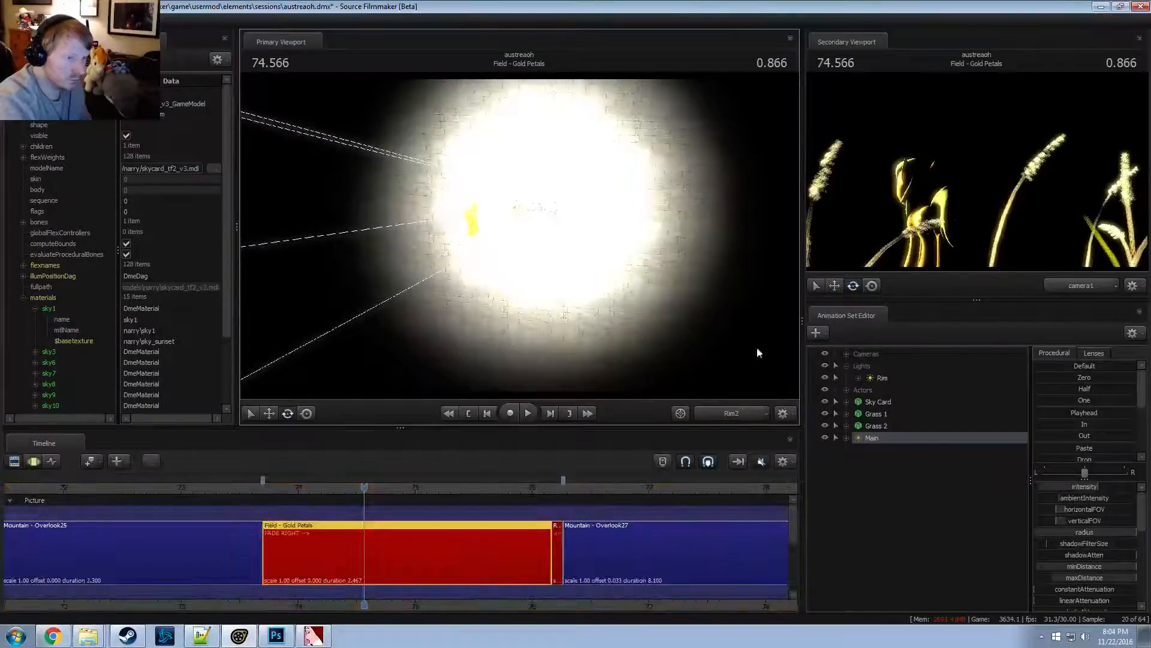
pyautogui.press('F3')
pyautogui.moveTo(1068, 486); pyautogui.dragTo(1020, 487)
pyautogui.press('F2')
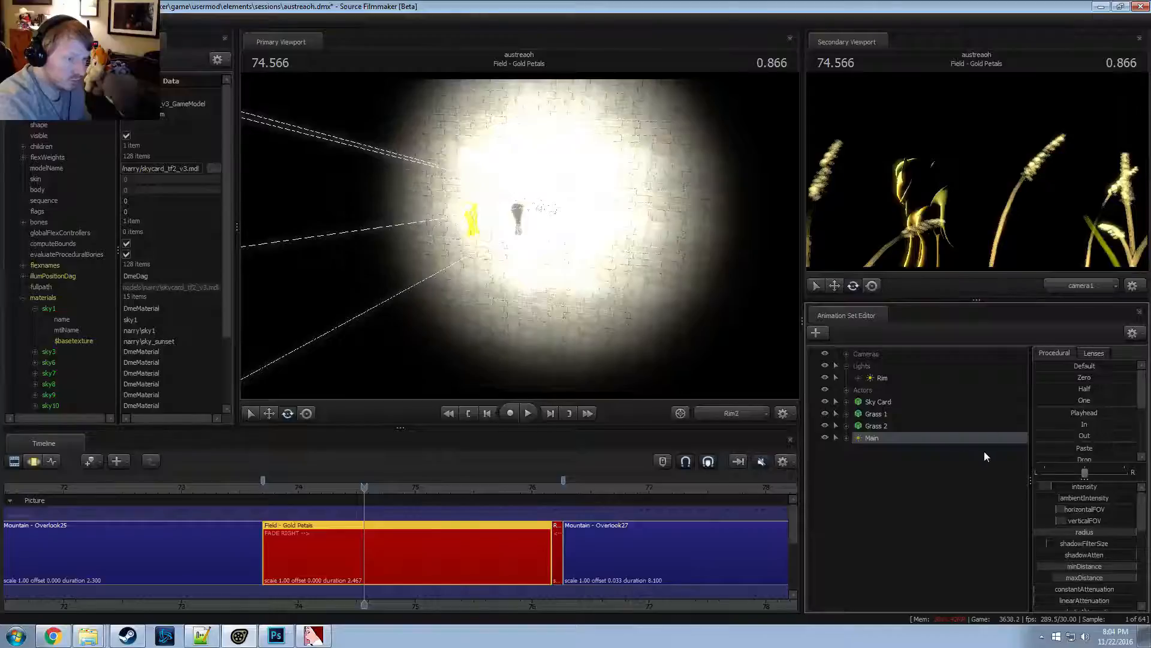
# Paste another copy of the Rim light, rename it Highlight and aim it at the pony from a different side
pyautogui.rightClick(902, 492)
pyautogui.click(960, 553)
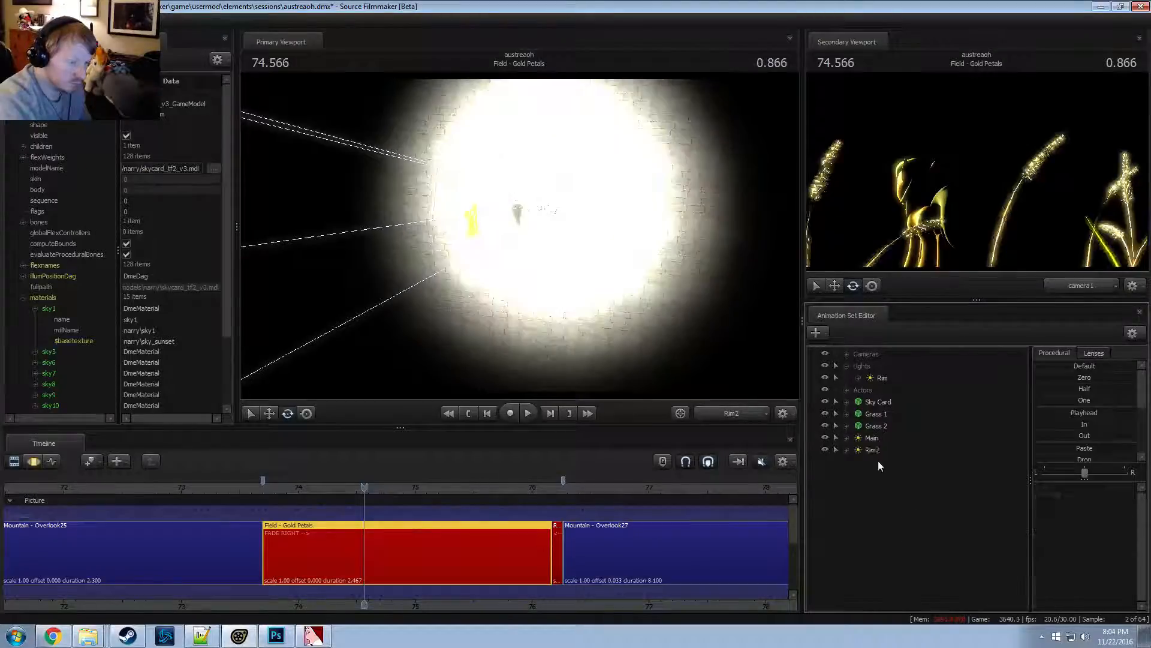
pyautogui.rightClick(877, 451)
pyautogui.click(890, 453)
pyautogui.write('Highlight')
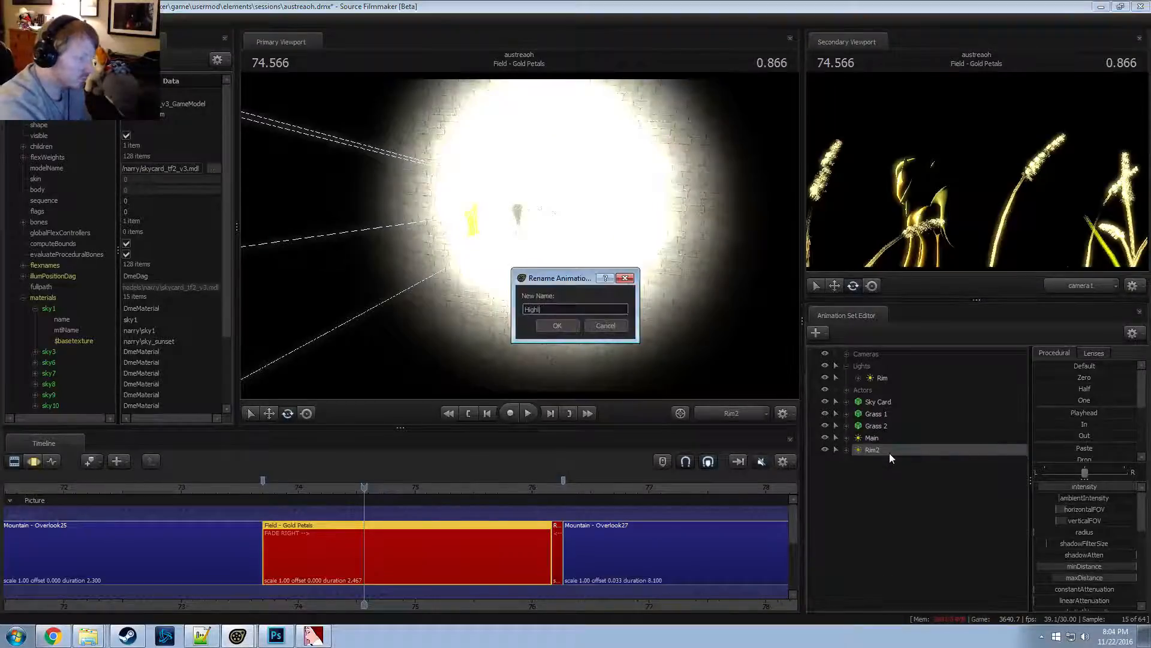
pyautogui.press('Return')
pyautogui.moveTo(578, 330); pyautogui.dragTo(519, 235)
pyautogui.hotkey('ctrl', '1')
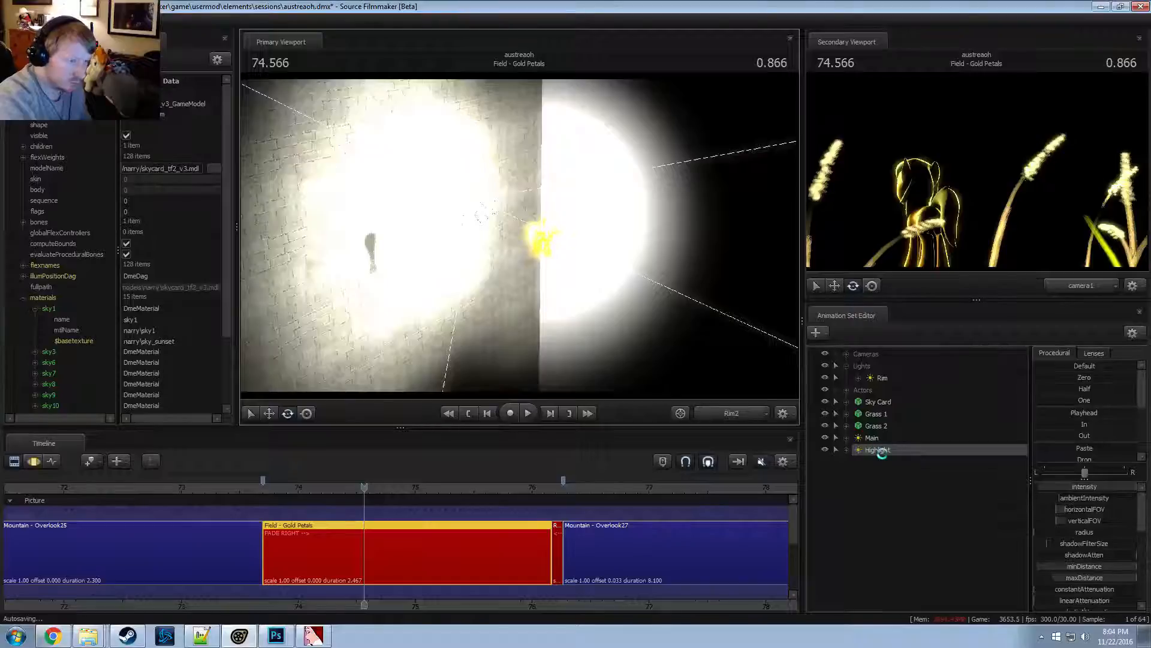
# Duplicate the Main light and move the copy so it lights the pony from another angle
pyautogui.click(886, 477)
pyautogui.rightClick(885, 477)
pyautogui.rightClick(869, 439)
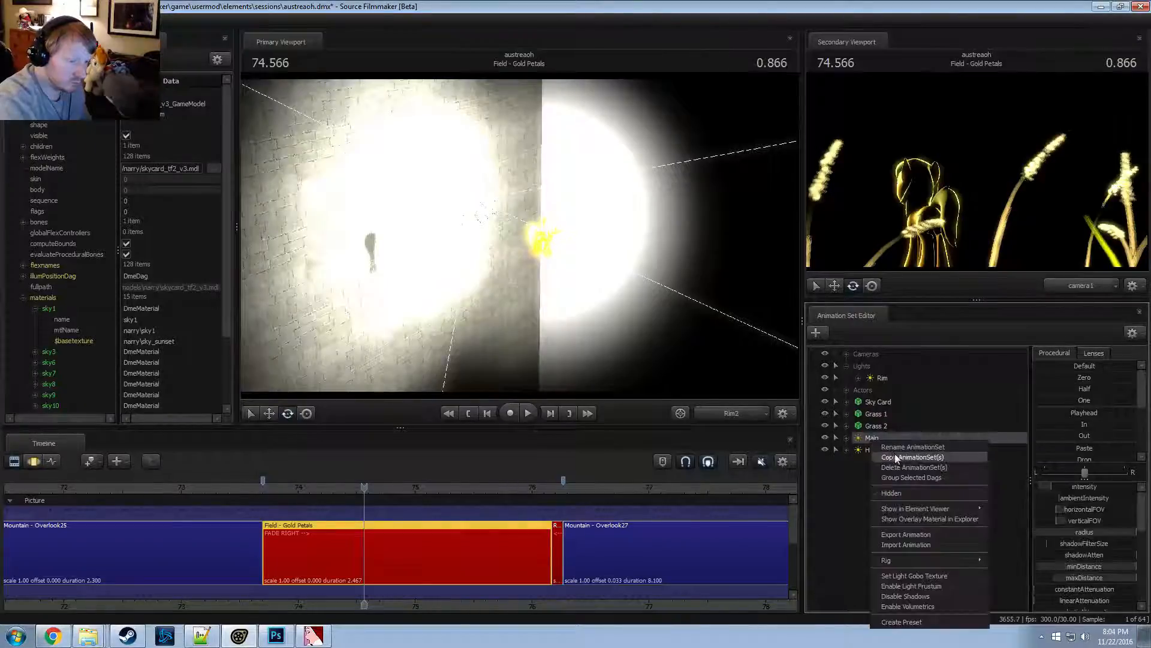
pyautogui.click(893, 457)
pyautogui.rightClick(869, 485)
pyautogui.click(910, 546)
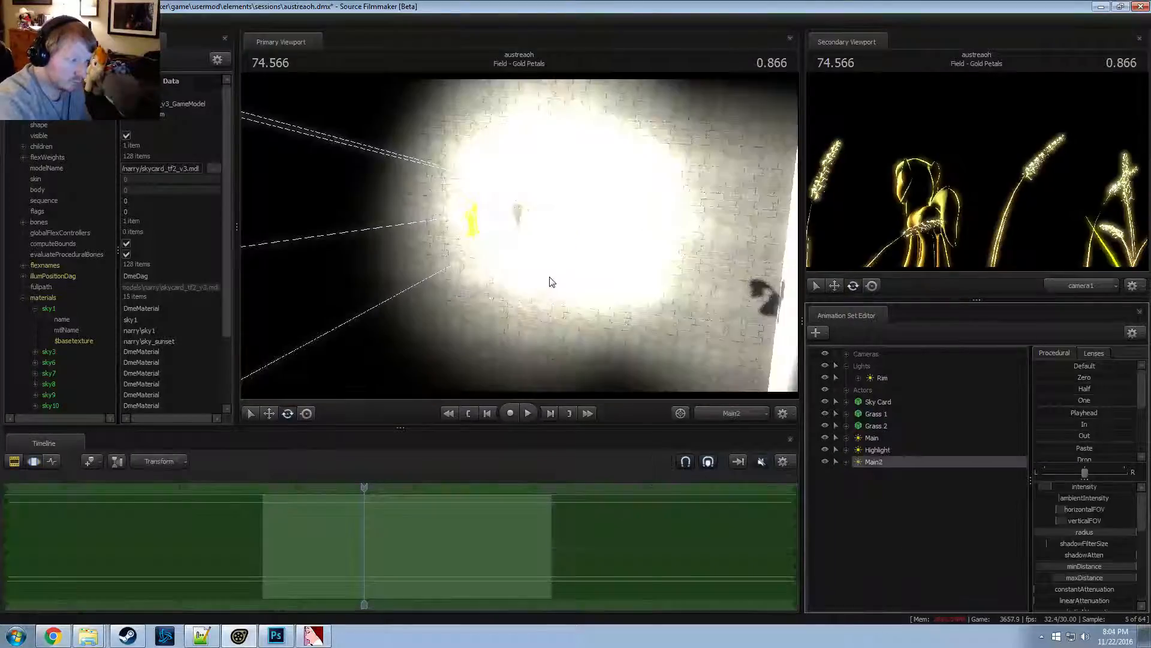
pyautogui.moveTo(519, 235)
pyautogui.mouseDown()
pyautogui.moveTo(435, 227)
pyautogui.moveTo(519, 235)
pyautogui.mouseUp()
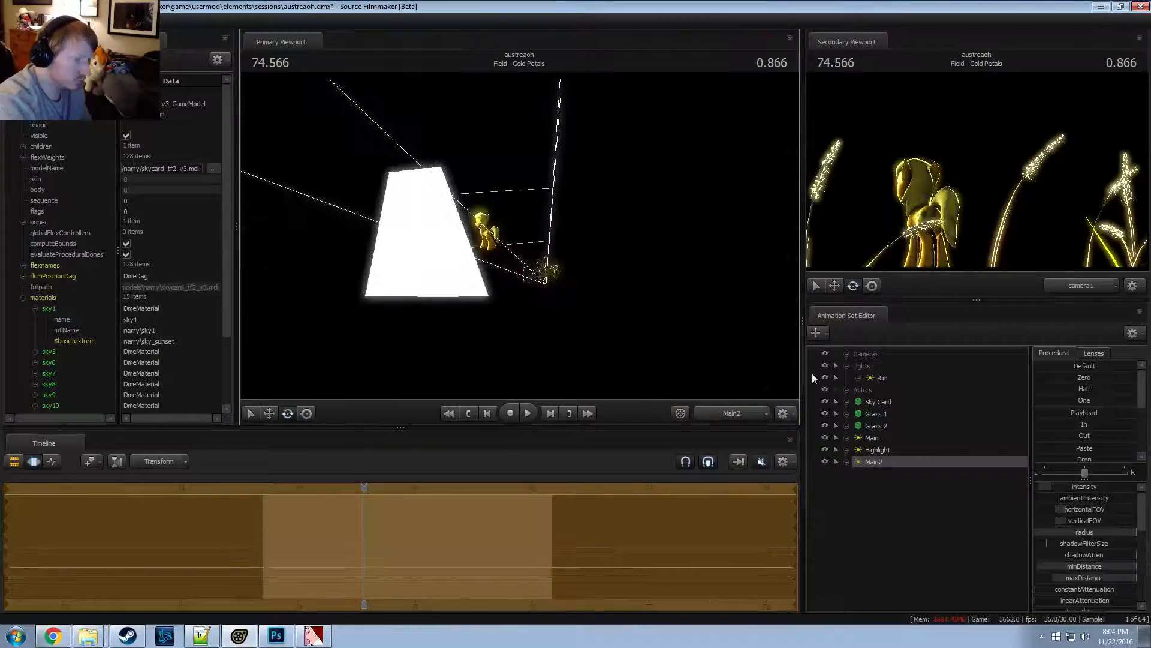
# Disable shadows on the Main2 light, adjust its placement and lower its intensity
pyautogui.click(886, 463)
pyautogui.rightClick(872, 467)
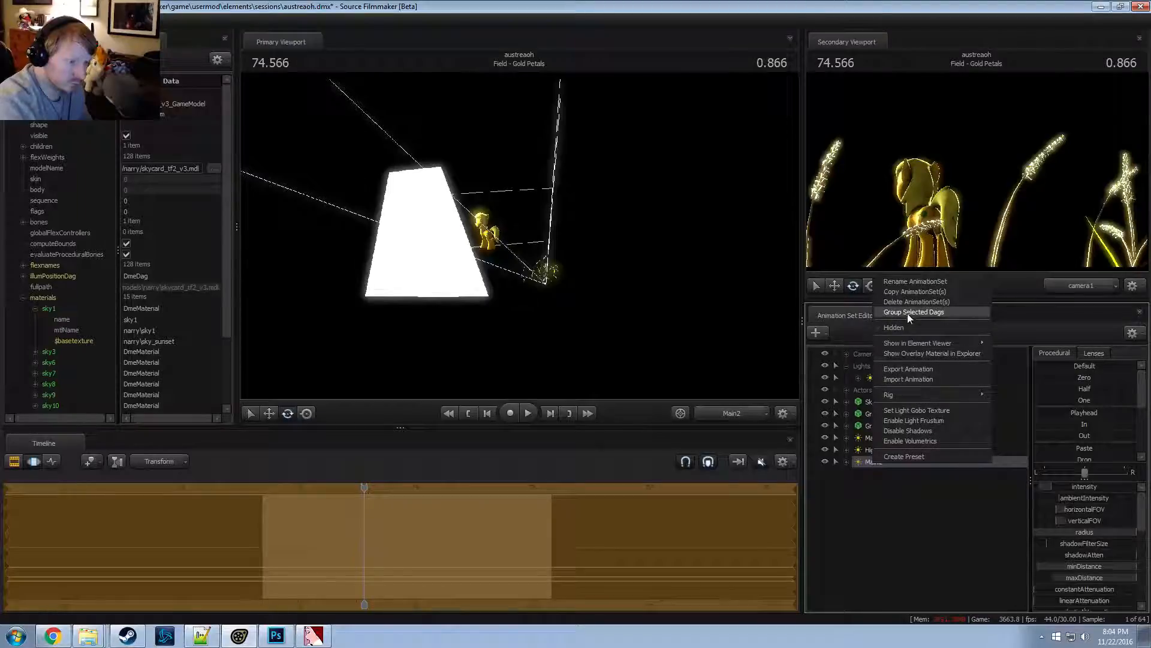
pyautogui.click(902, 431)
pyautogui.moveTo(520, 236)
pyautogui.mouseDown()
pyautogui.moveTo(536, 236)
pyautogui.moveTo(520, 236)
pyautogui.mouseUp()
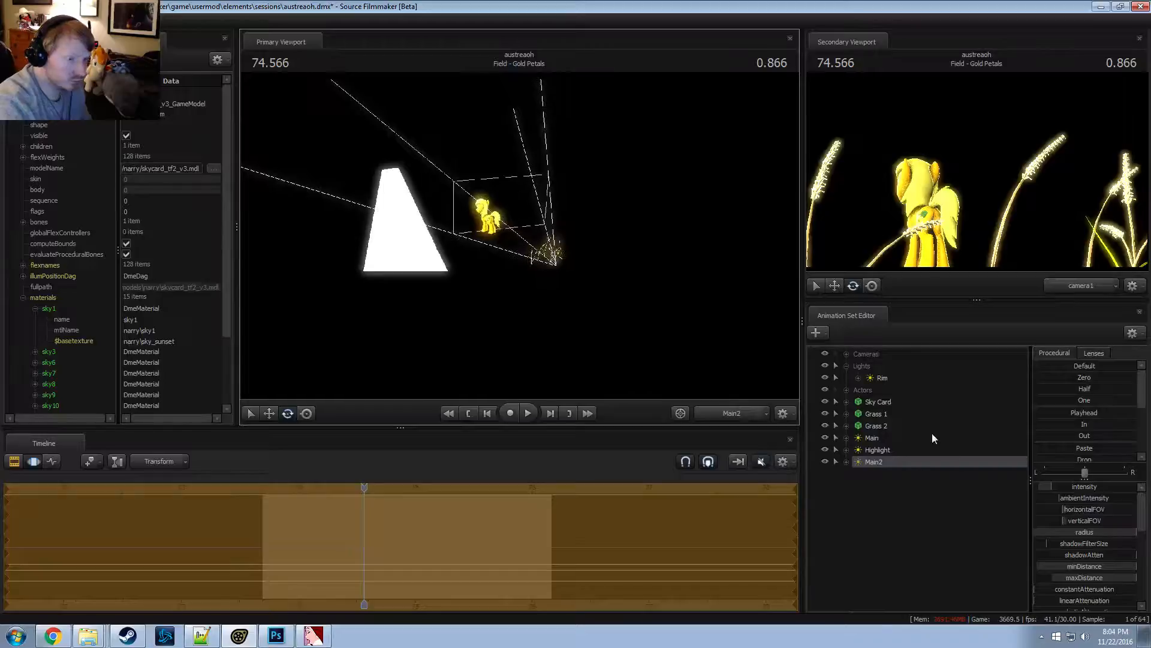
pyautogui.moveTo(1089, 488); pyautogui.dragTo(1055, 488)
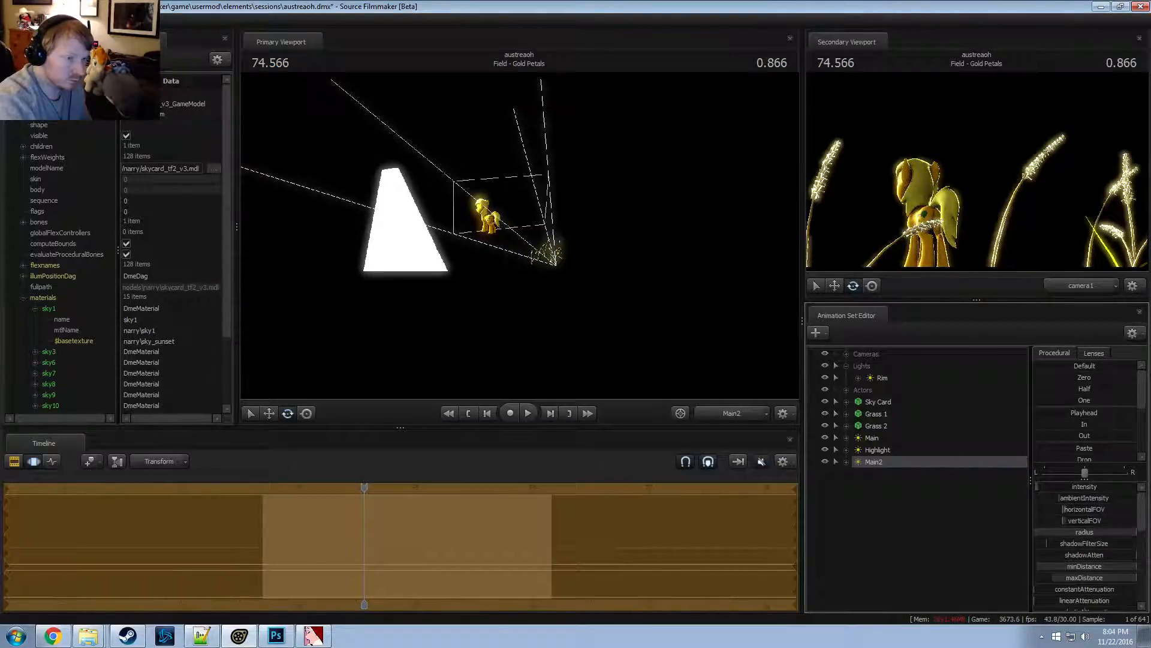
pyautogui.press('F2')
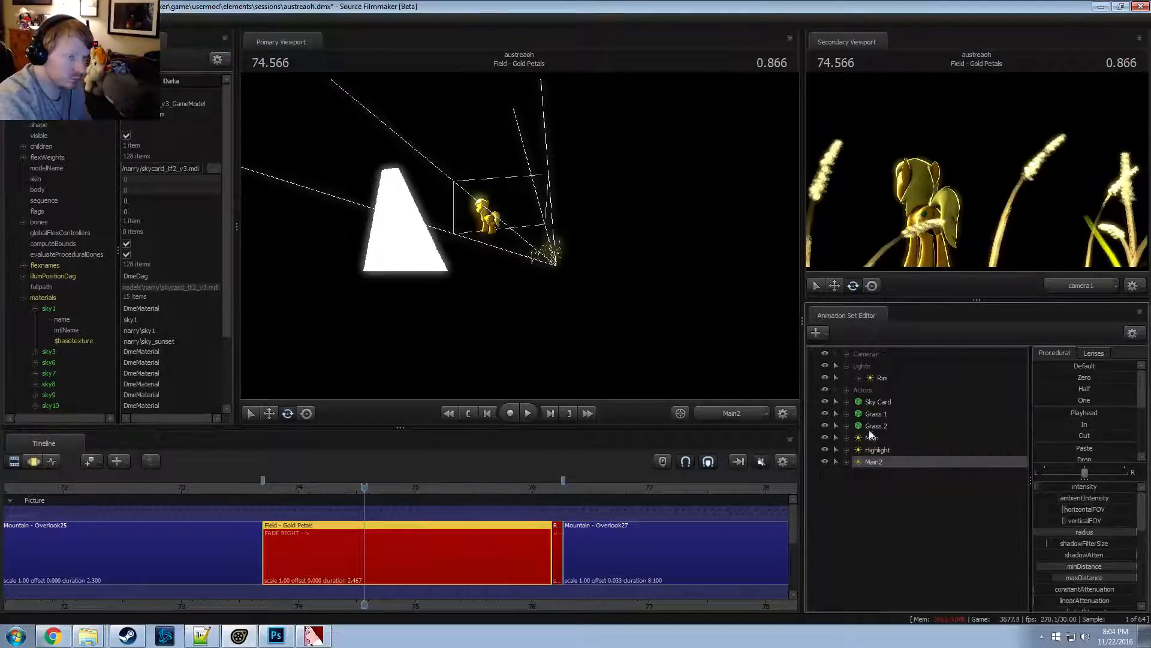
# Reduce the upper limit of Main2's intensity range and fine-tune the light to a lower intensity
pyautogui.rightClick(1085, 486)
pyautogui.click(1096, 502)
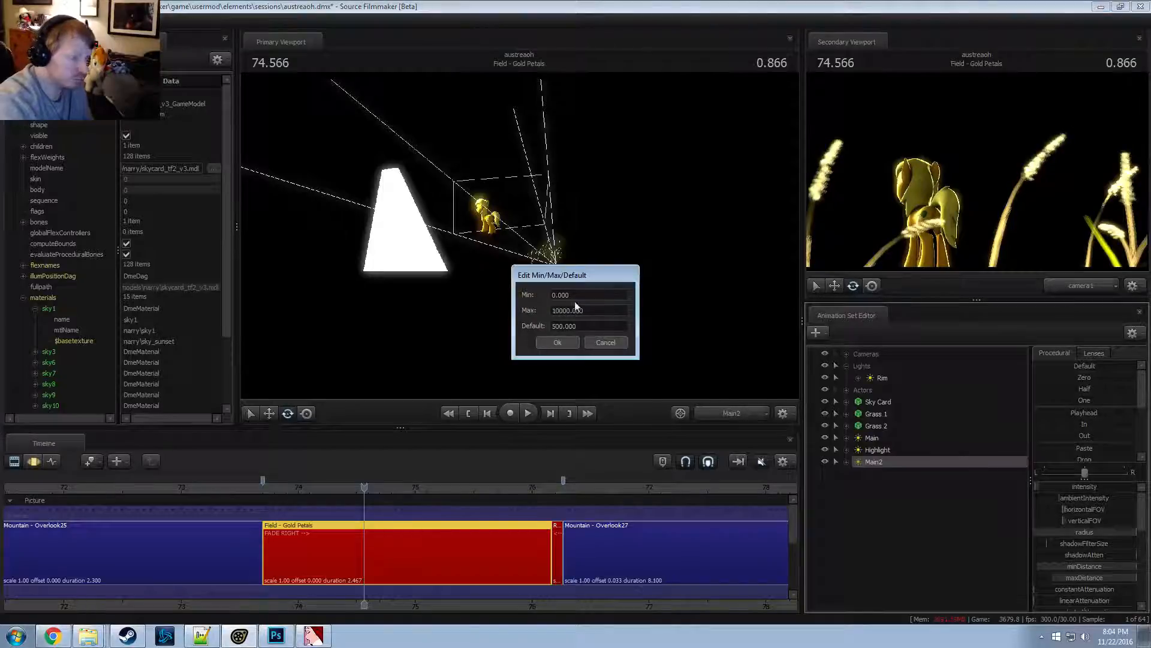
pyautogui.click(572, 343)
pyautogui.press('F3')
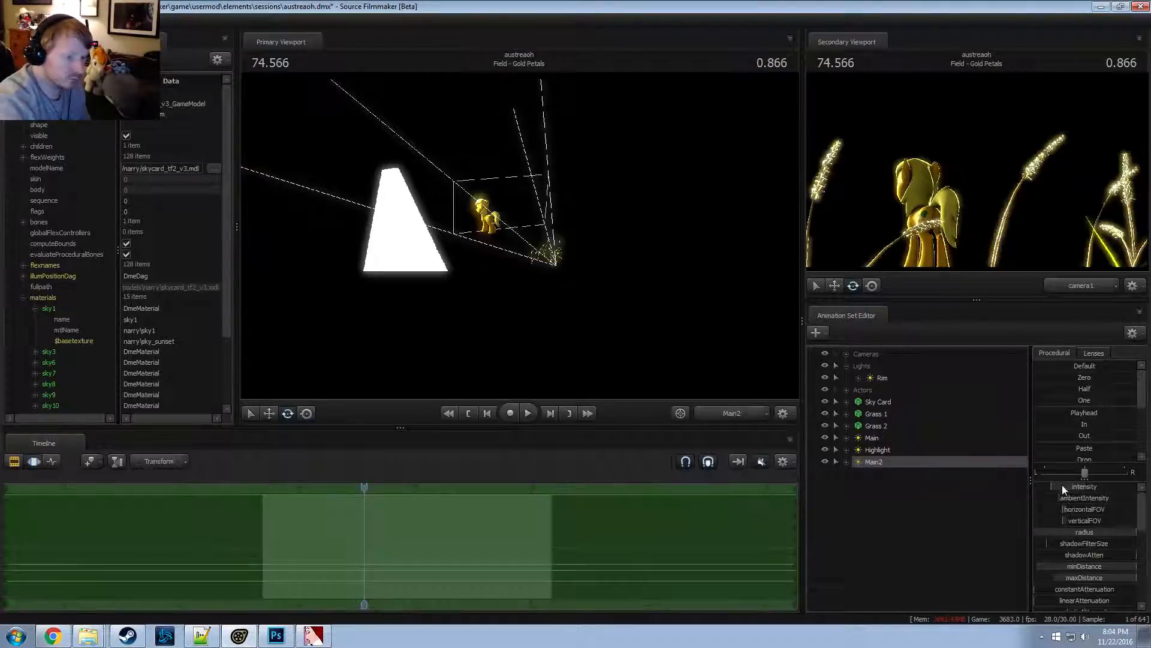
pyautogui.moveTo(1048, 487); pyautogui.dragTo(1040, 486)
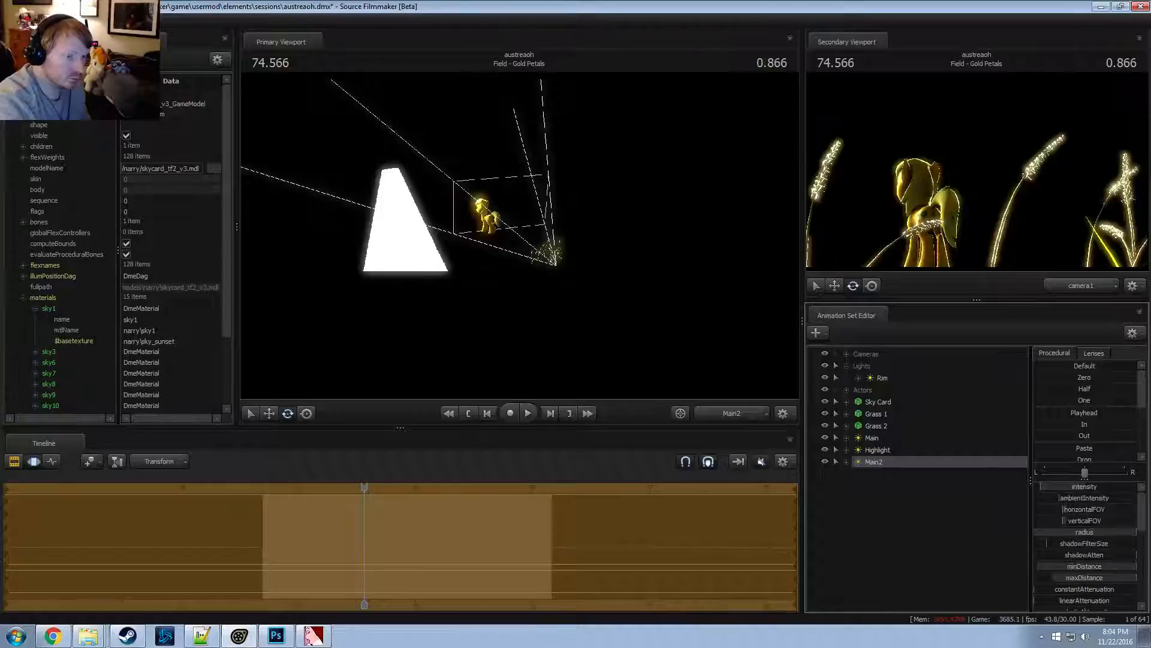
# Lower the Highlight light's intensity, raise its radius and check the rendered shot
pyautogui.click(878, 451)
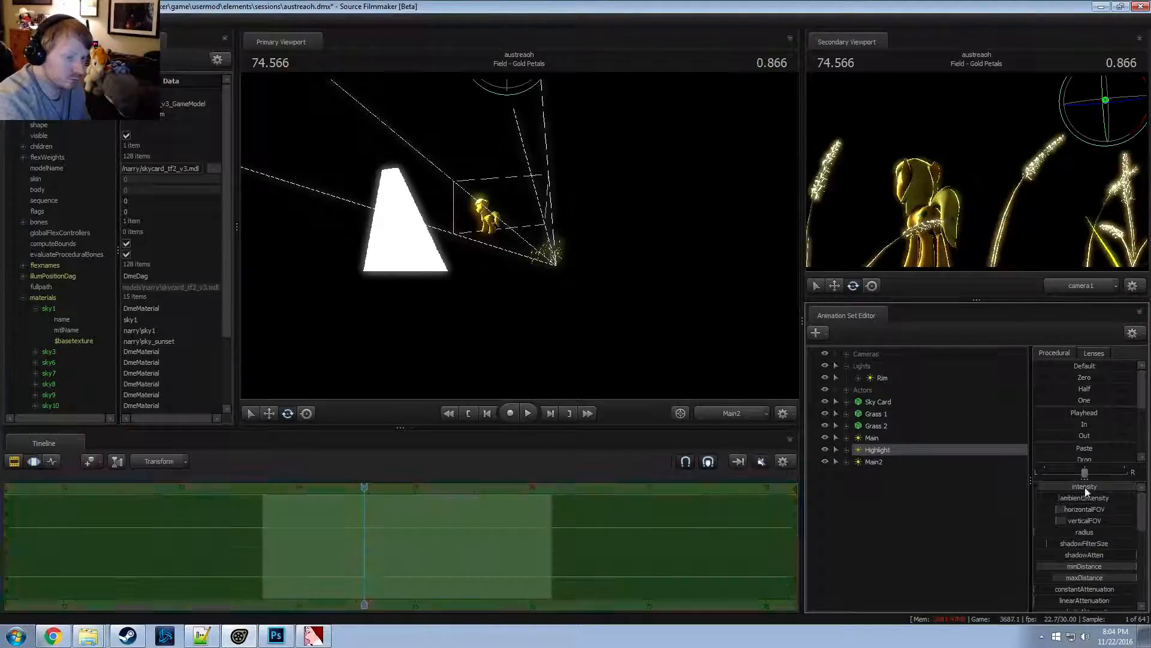
pyautogui.moveTo(1085, 487); pyautogui.dragTo(1052, 494)
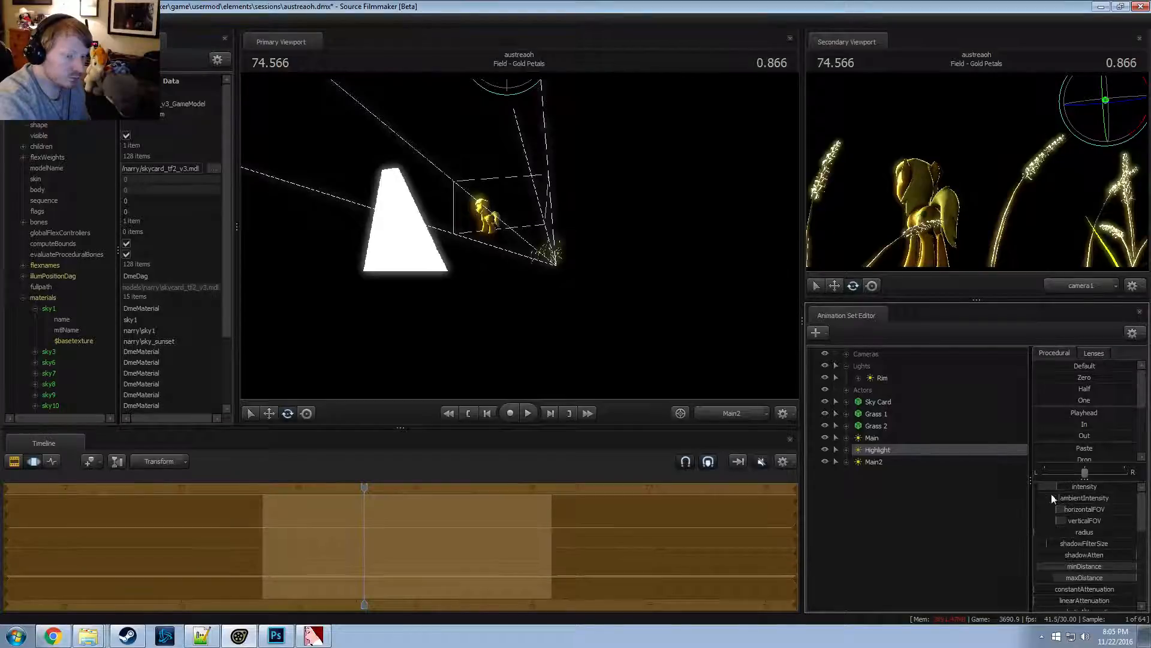
pyautogui.press('F3')
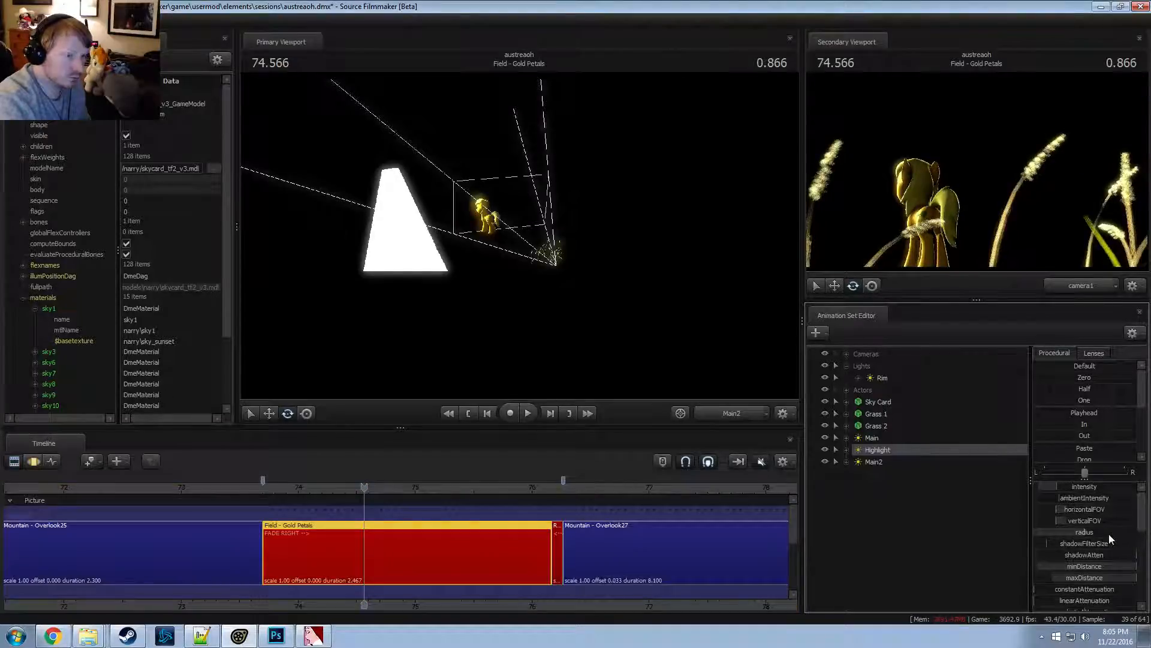
# Select the Main light, examine the field scene around 1:13 in the browser's reference video and return to Source Filmmaker
pyautogui.click(872, 438)
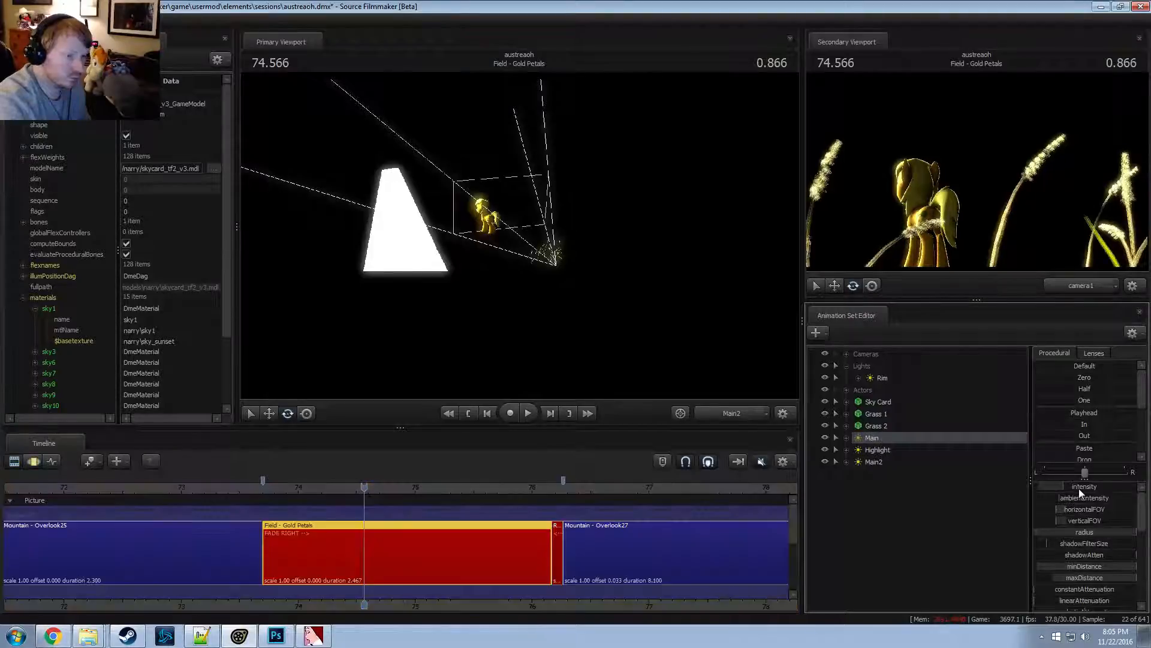
pyautogui.hotkey('alt', 'Tab')
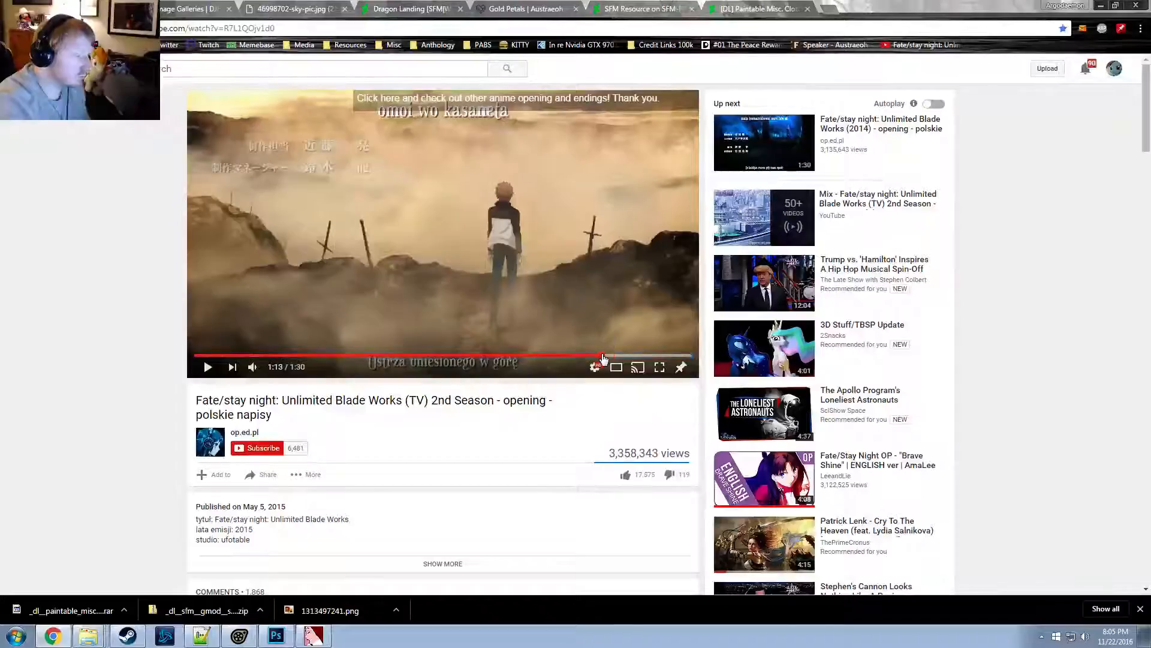
pyautogui.click(602, 356)
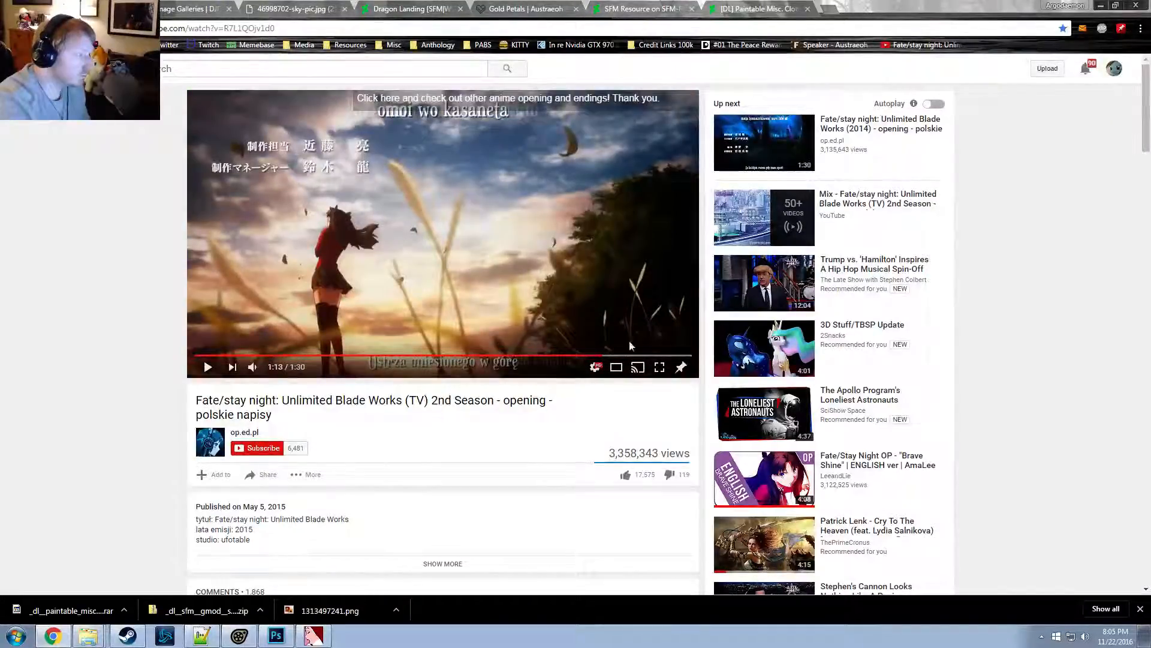
pyautogui.hotkey('alt', 'Tab')
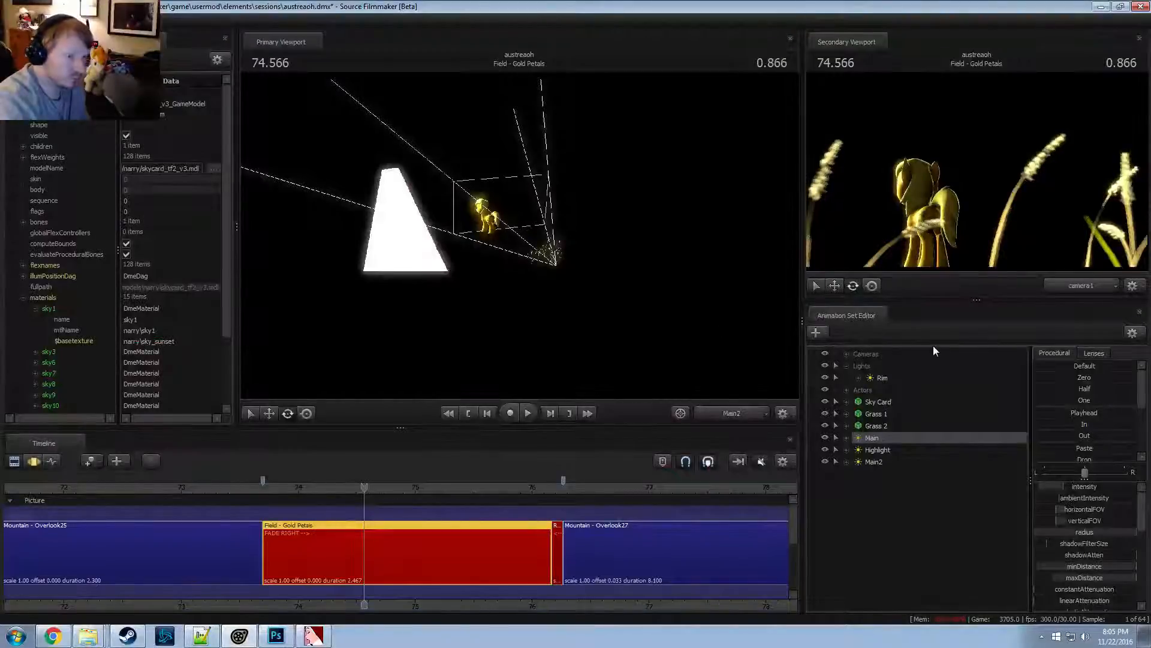
# Check the browser's reference video once more, return to Source Filmmaker and create a new light in the shot
pyautogui.hotkey('alt', 'Tab')
pyautogui.hotkey('alt', 'Tab')
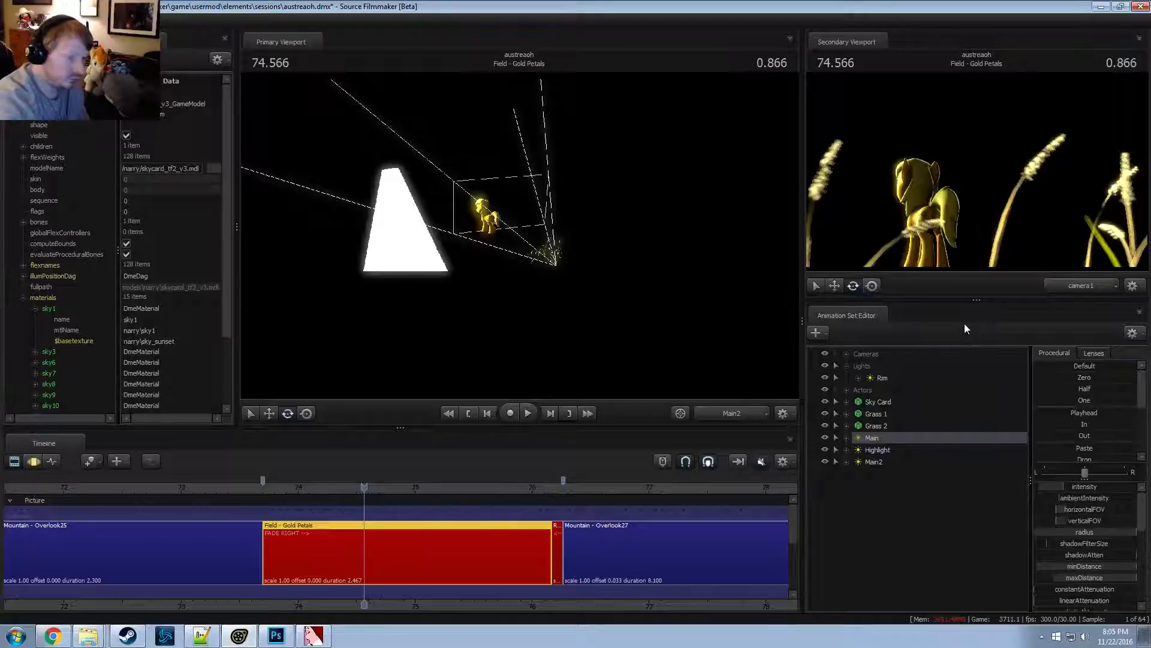
pyautogui.hotkey('alt', 'Tab')
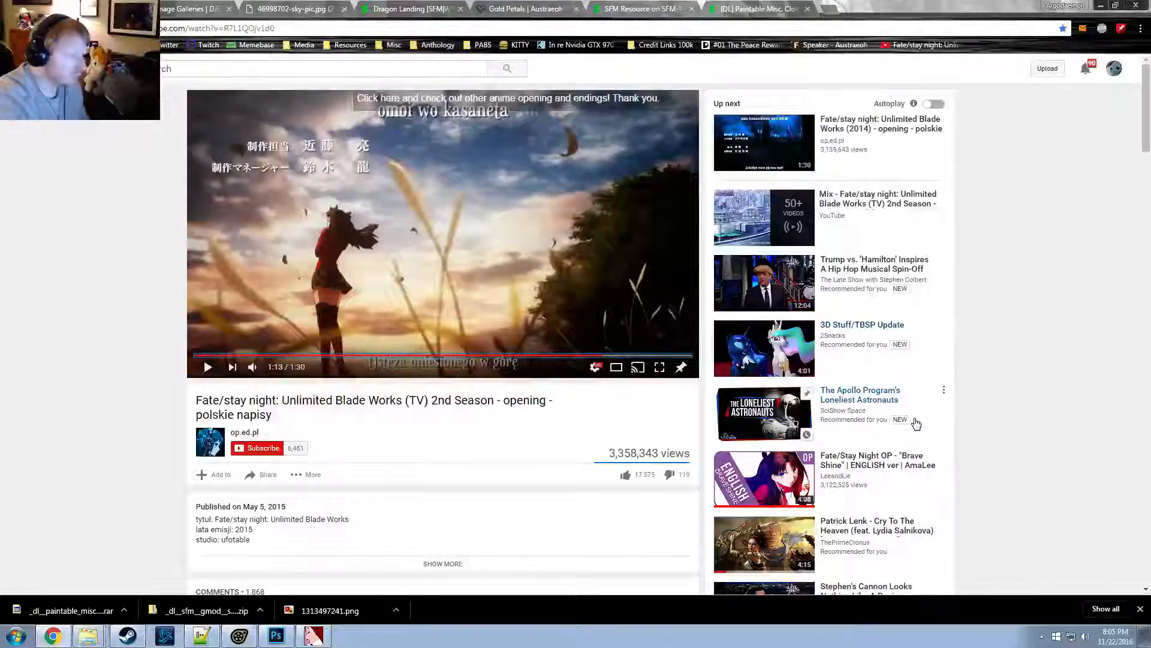
pyautogui.hotkey('alt', 'Tab')
pyautogui.click(846, 367)
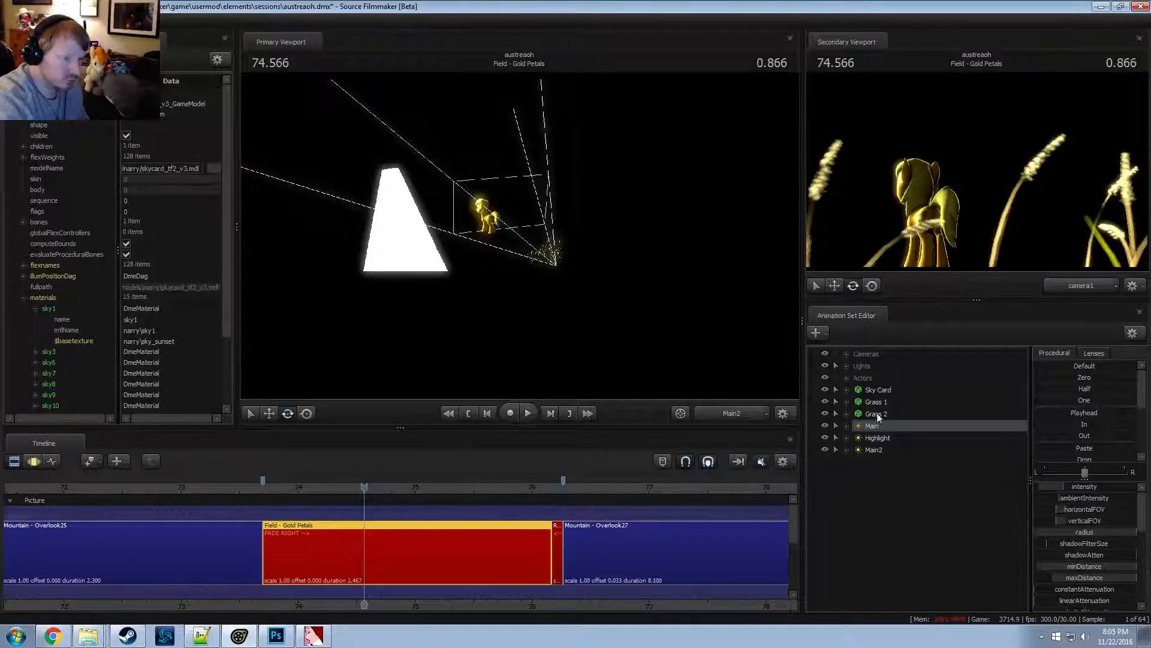
pyautogui.rightClick(870, 502)
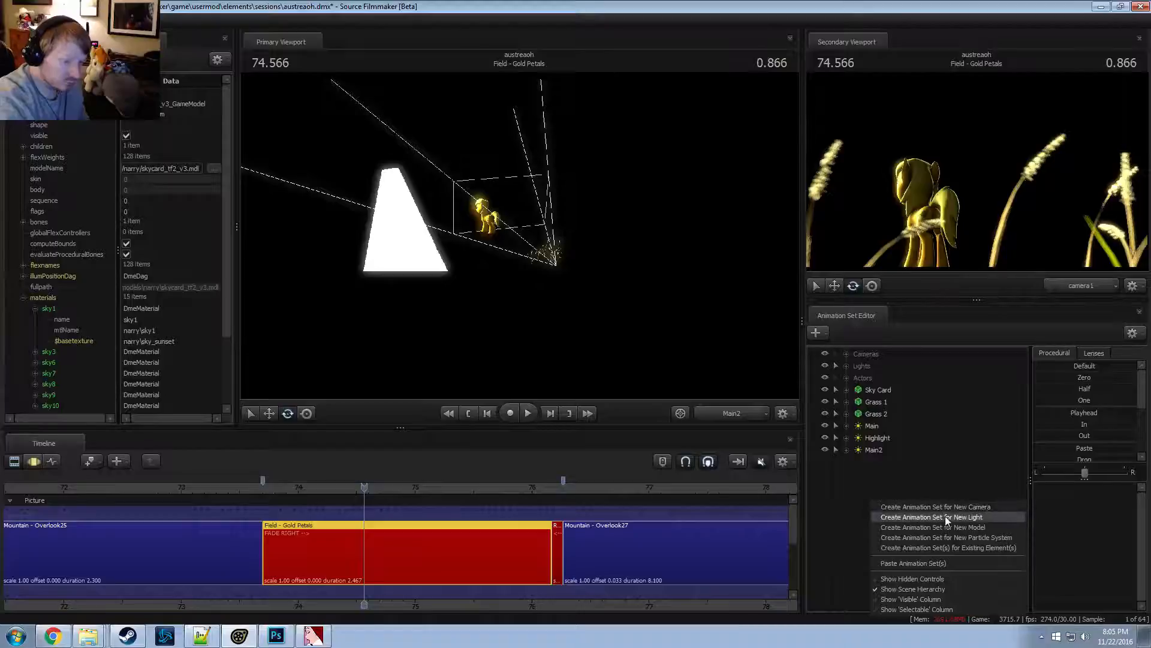
pyautogui.click(946, 519)
pyautogui.click(846, 366)
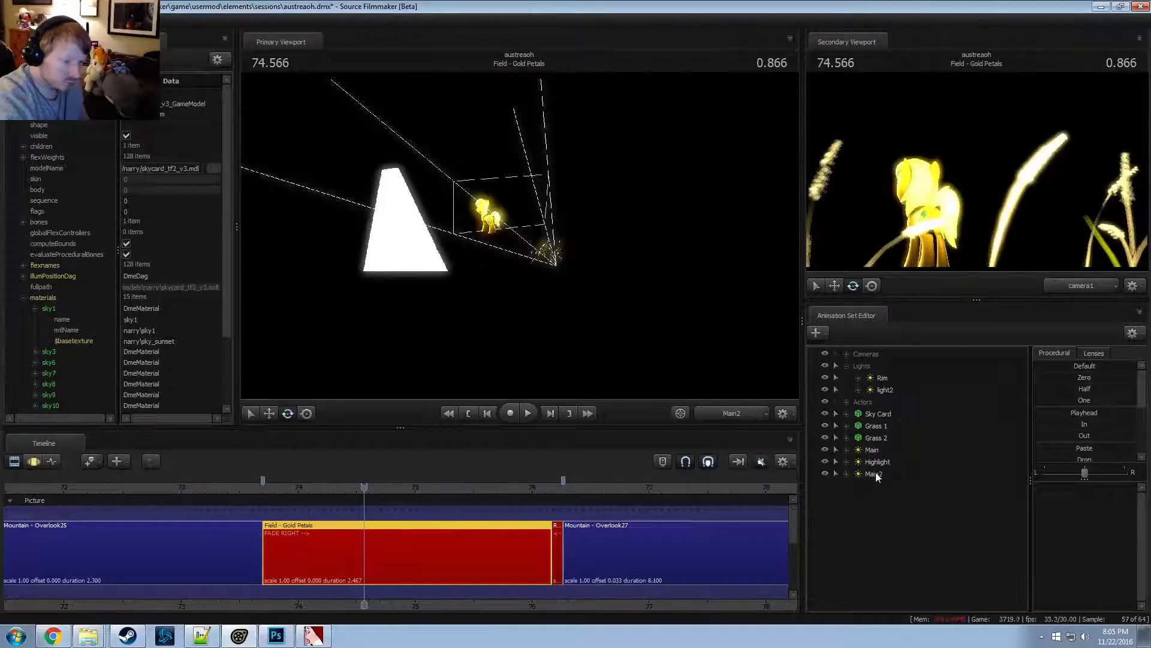
pyautogui.click(885, 390)
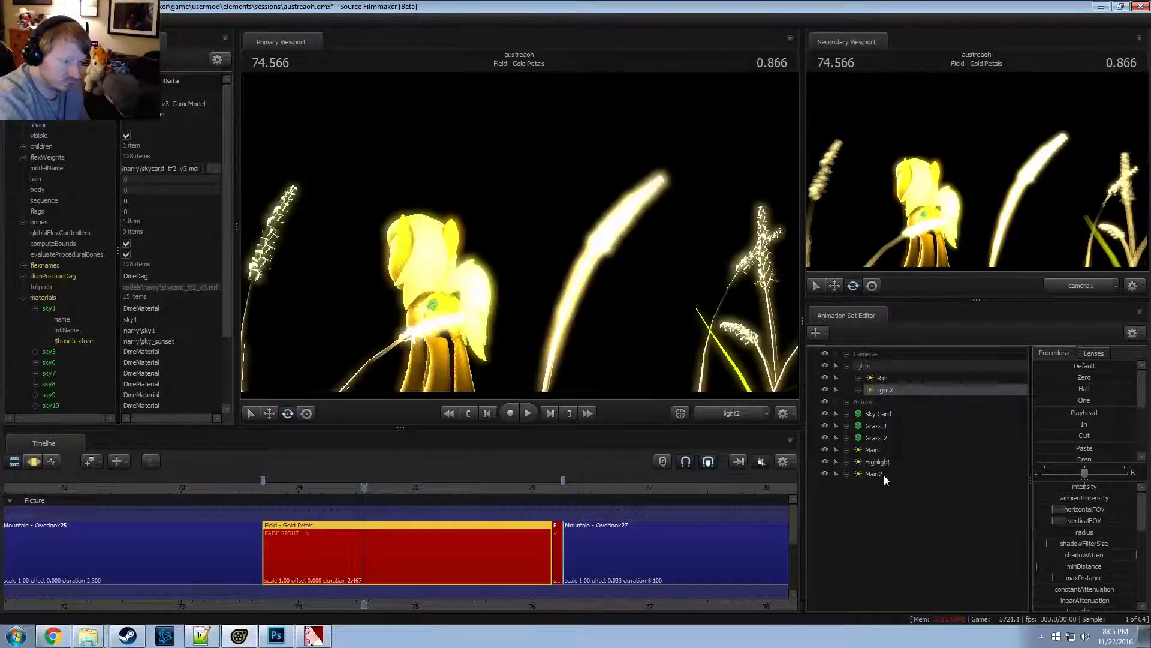
# Rename Main2 as Ambient and move the Main, Highlight and Ambient lights into the Lights group
pyautogui.rightClick(887, 475)
pyautogui.click(915, 292)
pyautogui.write('Ambi')
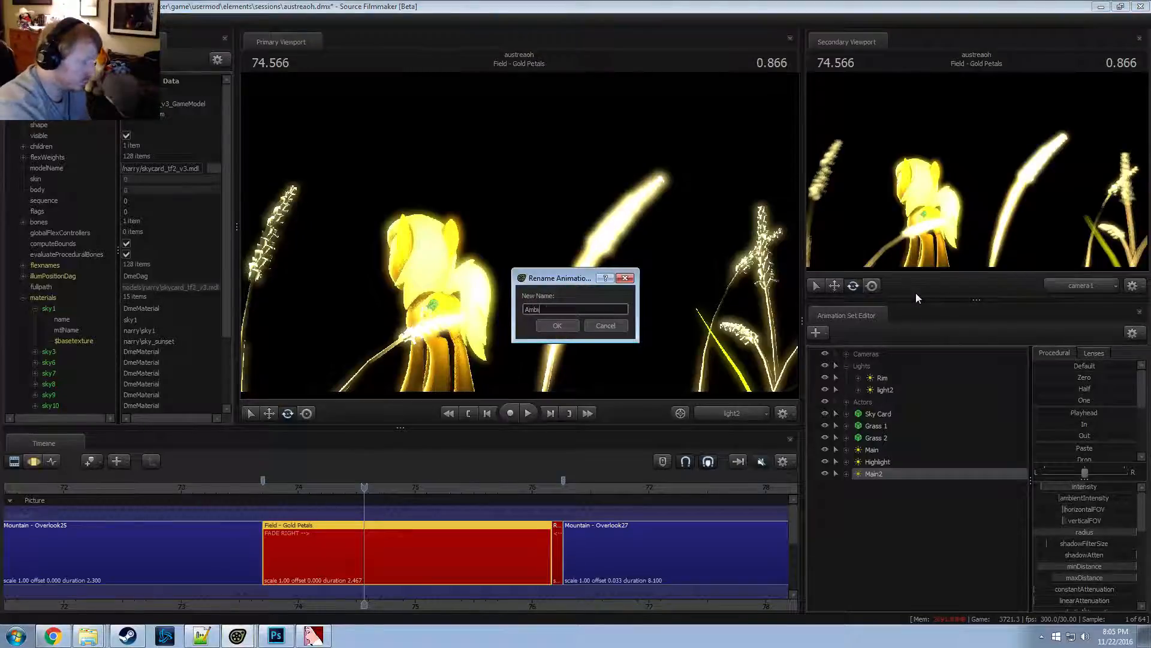
pyautogui.write('ent')
pyautogui.press('Return')
pyautogui.moveTo(872, 451); pyautogui.dragTo(889, 397)
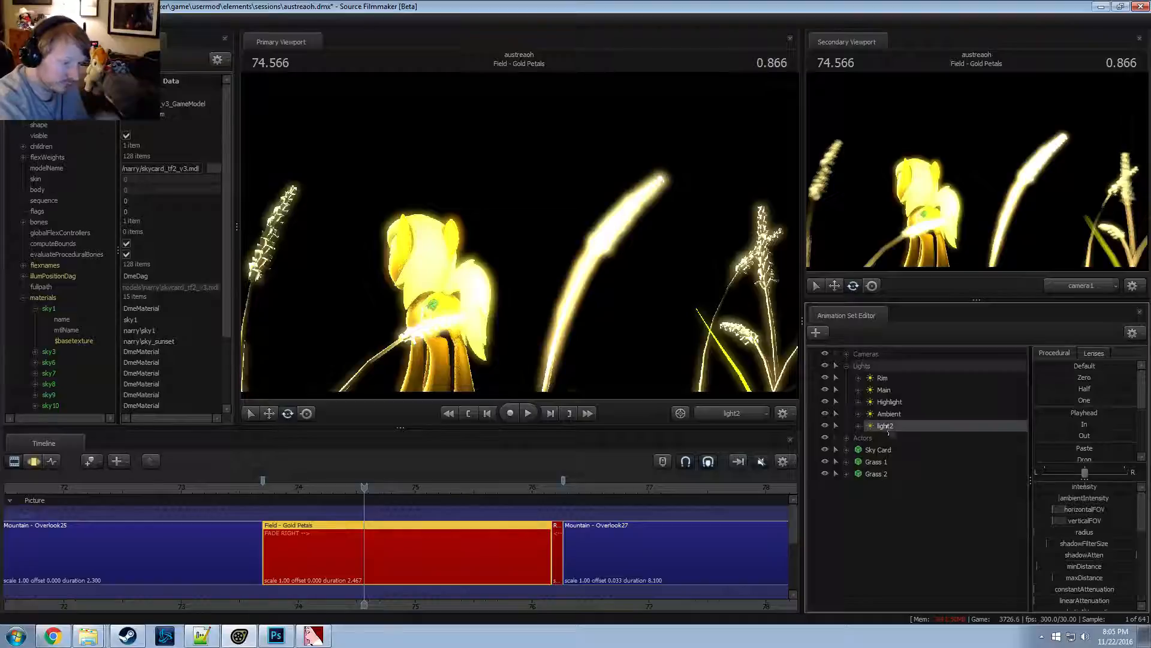
# Remap the new light's slider ranges, with maxDistance up to 3000 and farZAtten up to 15000
pyautogui.press('F3')
pyautogui.moveTo(1072, 574); pyautogui.dragTo(1138, 579)
pyautogui.rightClick(1081, 581)
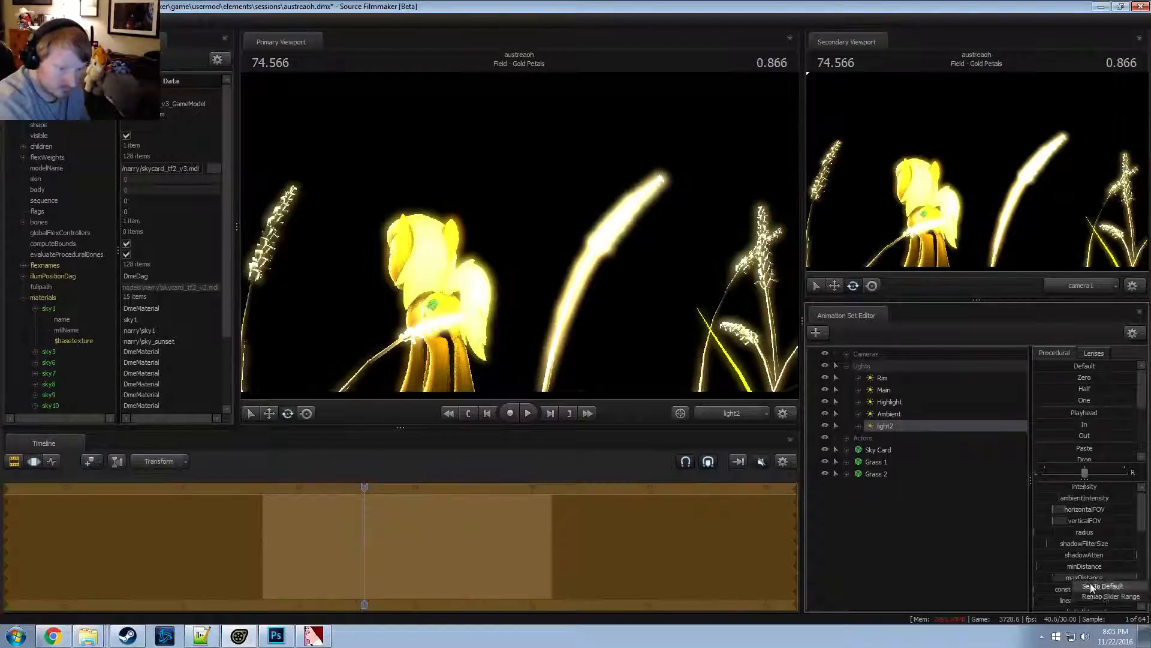
pyautogui.click(1098, 586)
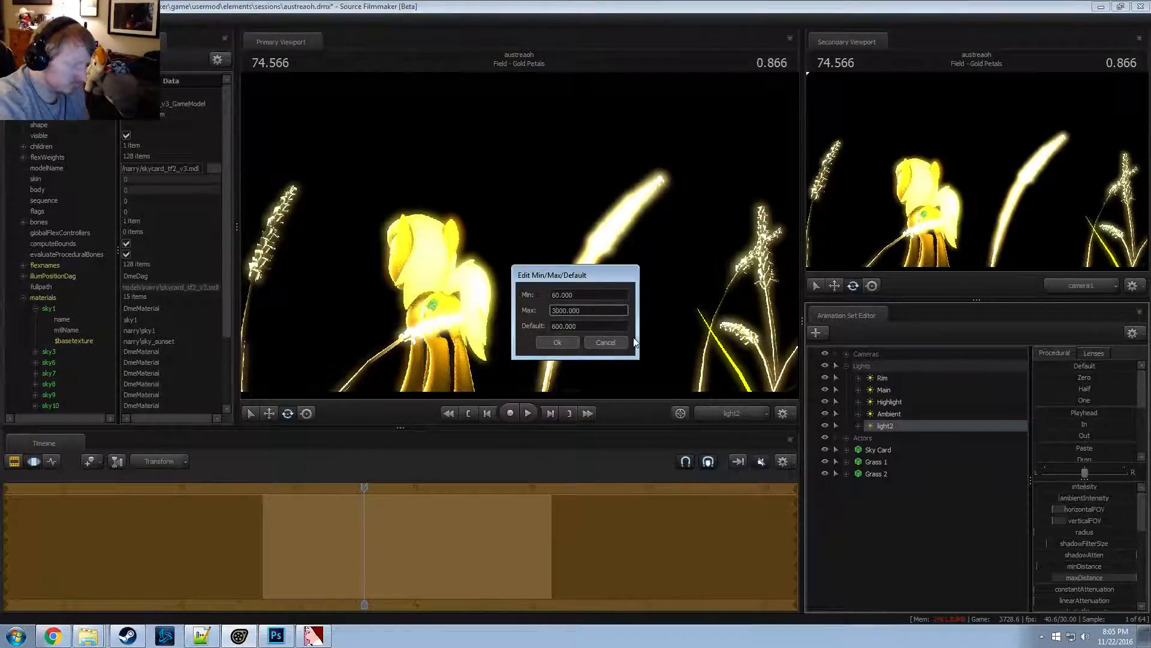
pyautogui.press('Return')
pyautogui.scroll(-5, 1063, 596)
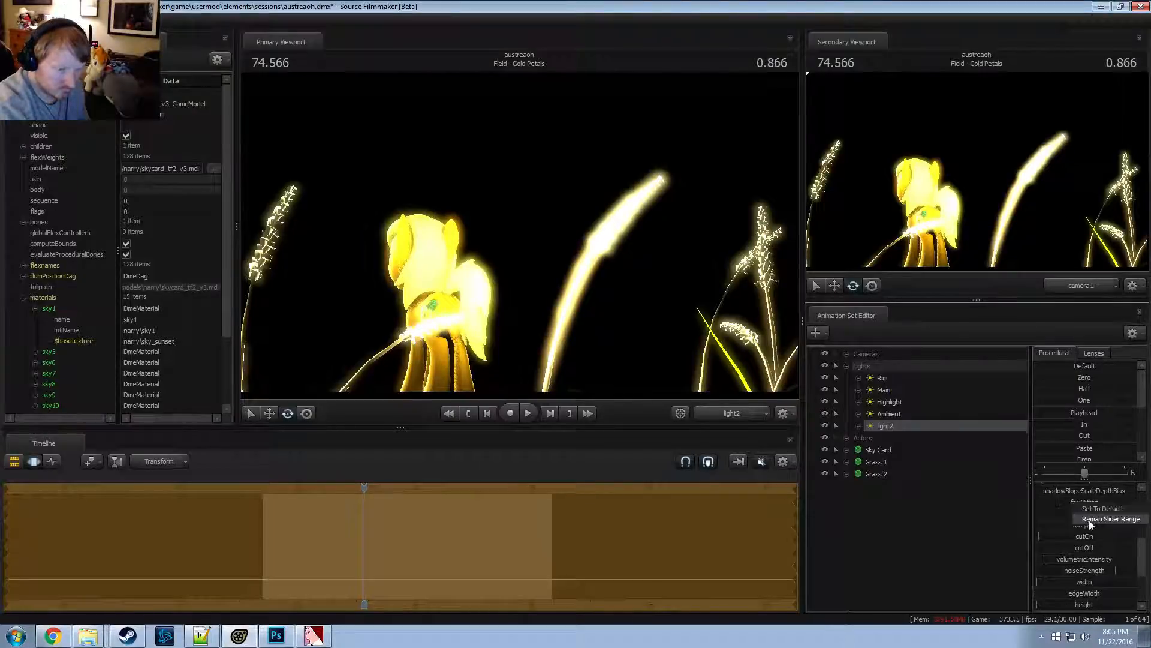
pyautogui.click(1090, 520)
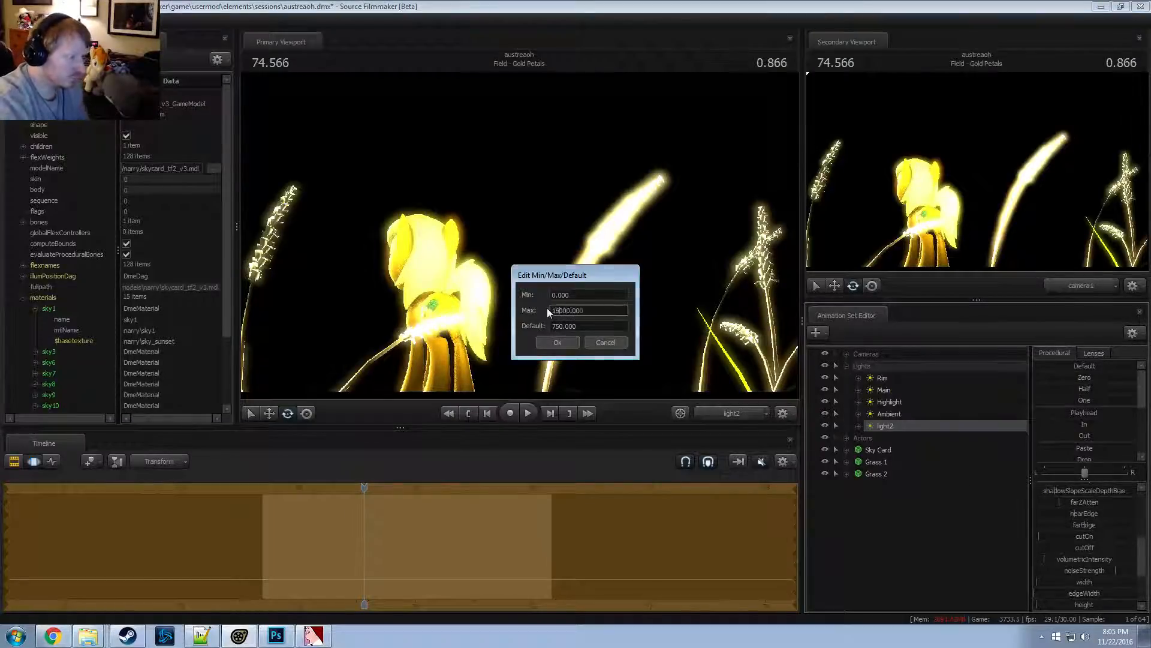
pyautogui.press('Return')
# Rename the new light2 animation set as Sky Card Light
pyautogui.doubleClick(887, 414)
pyautogui.moveTo(876, 416); pyautogui.dragTo(872, 416)
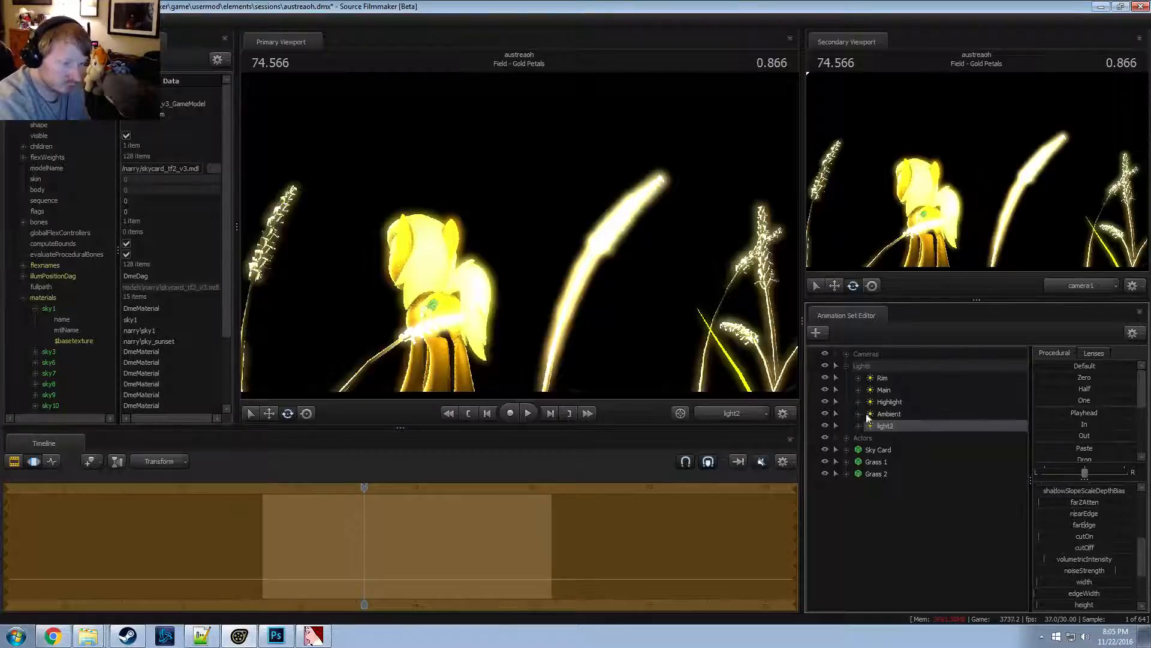
pyautogui.doubleClick(913, 425)
pyautogui.write('Sky C')
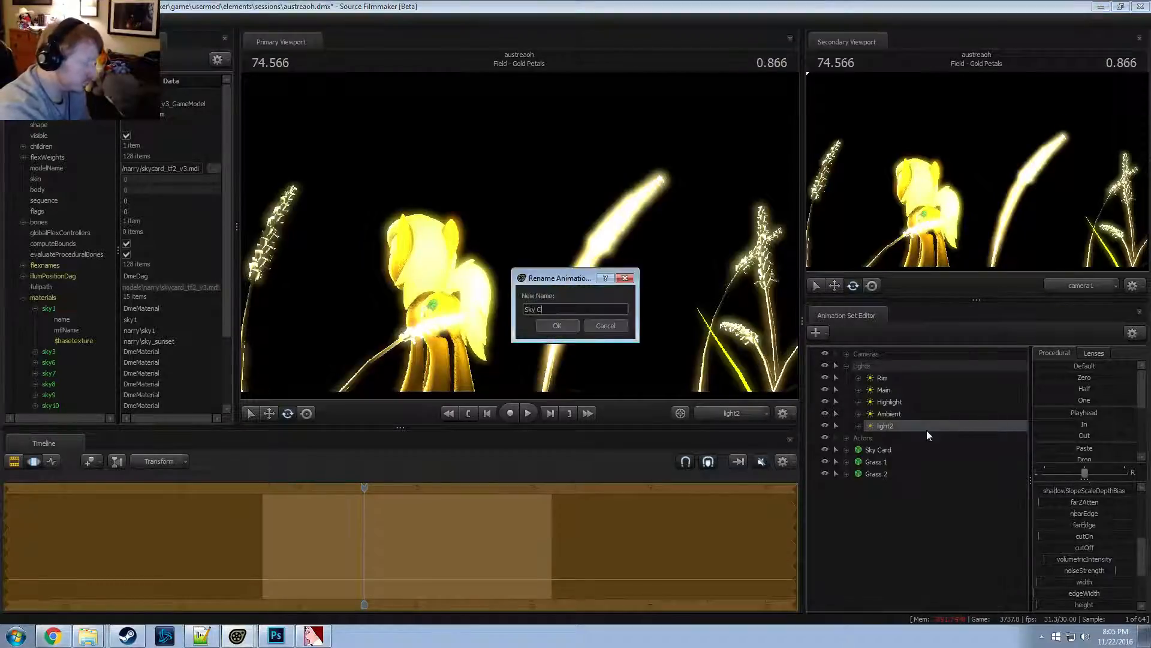
pyautogui.write('ard Light')
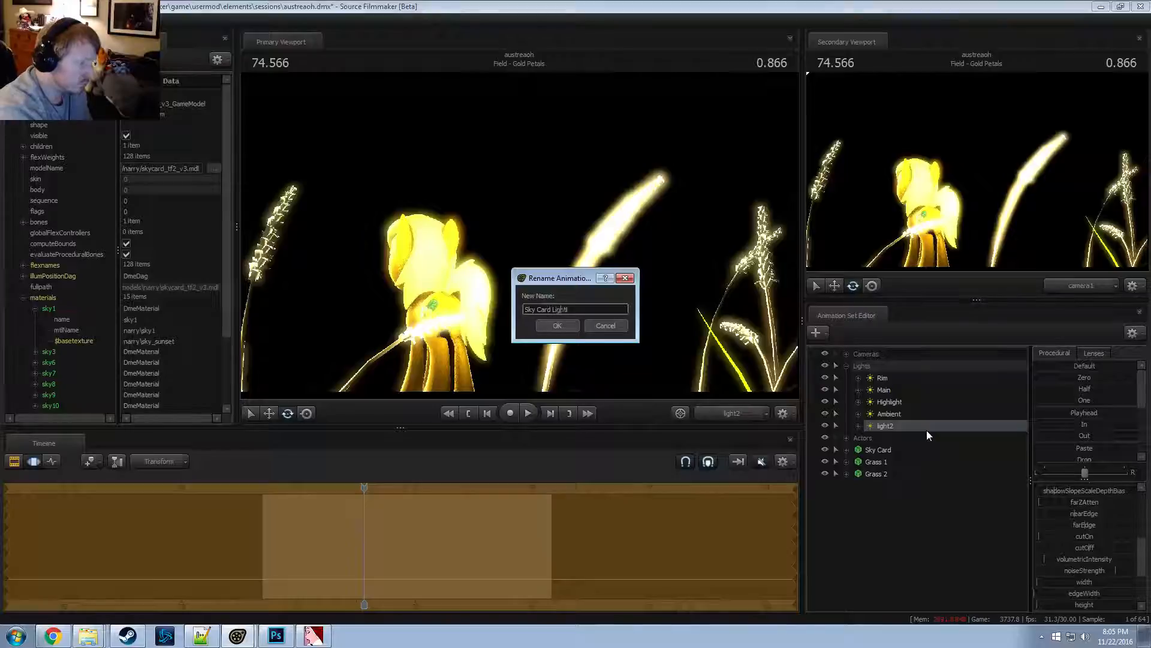
pyautogui.press('Return')
# Extend Sky Card Light's intensity range to 10000 and raise its maxDistance, farZAtten and minDistance to their upper limits
pyautogui.scroll(5, 1082, 516)
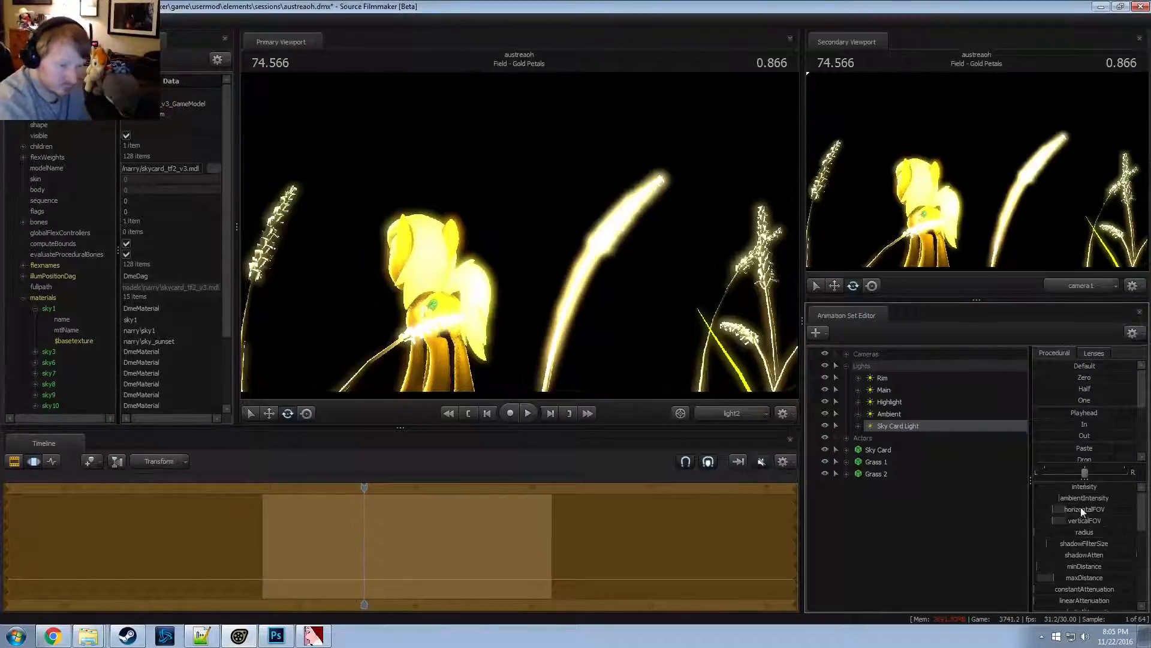
pyautogui.click(1101, 507)
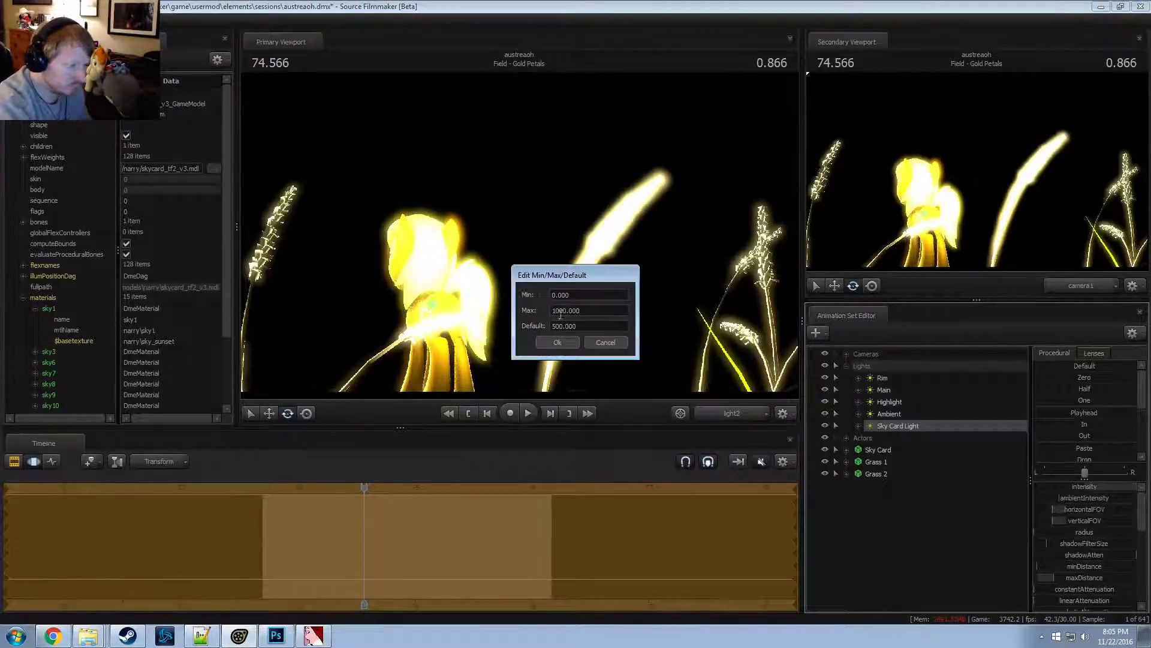
pyautogui.press('Return')
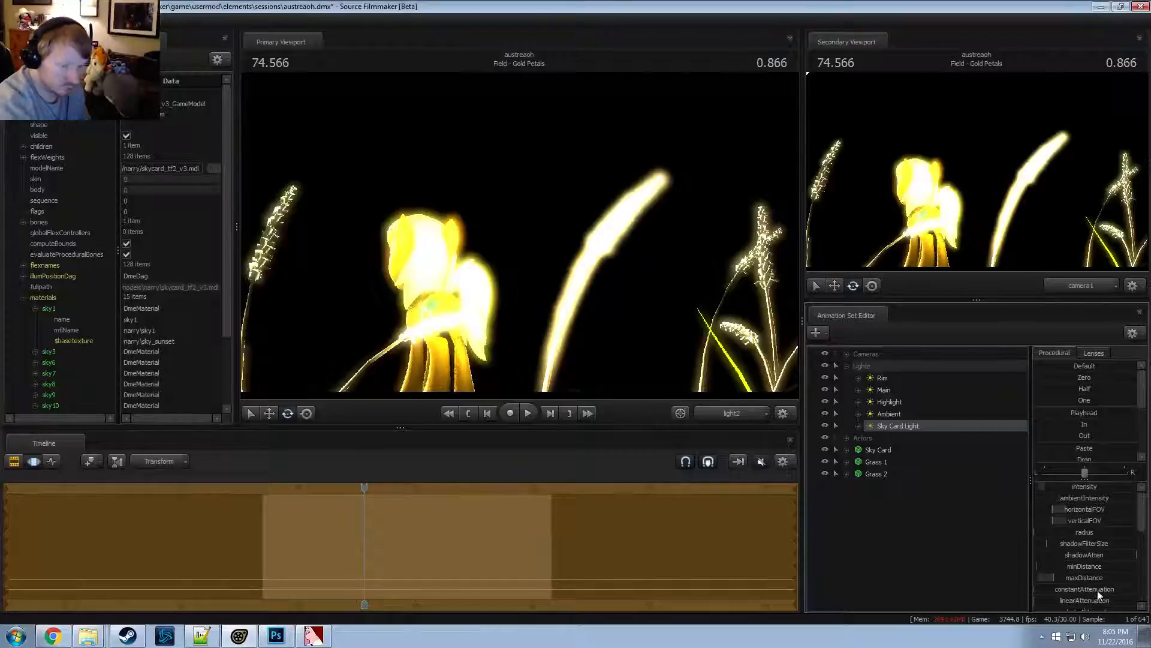
pyautogui.scroll(-4, 1093, 588)
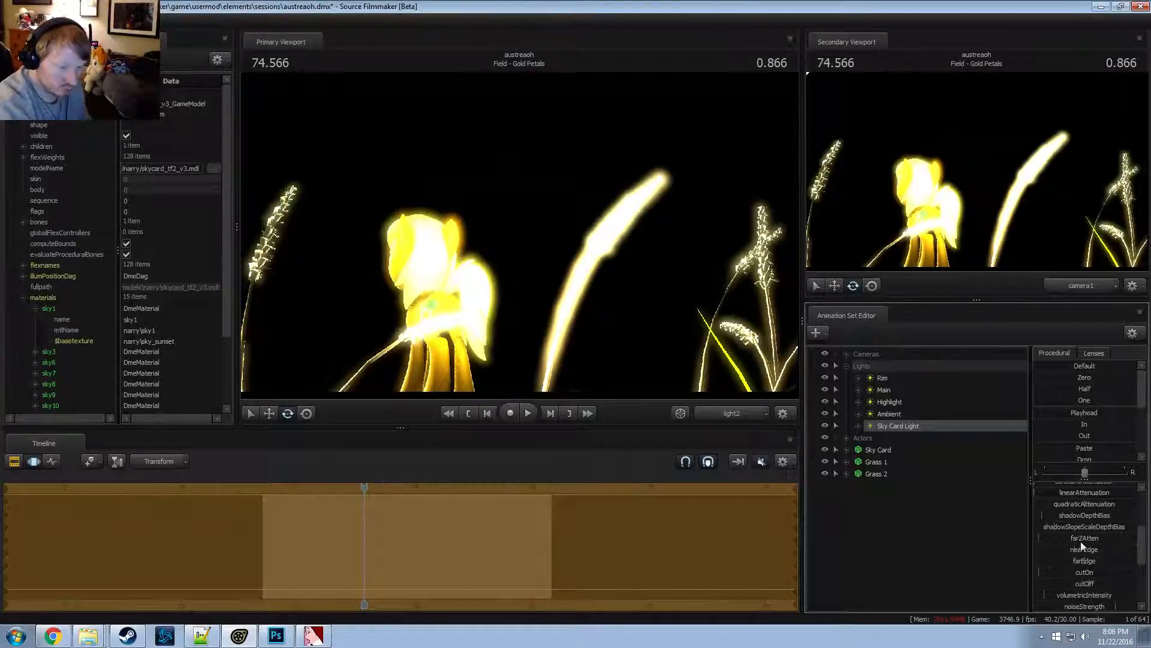
pyautogui.scroll(1, 1086, 578)
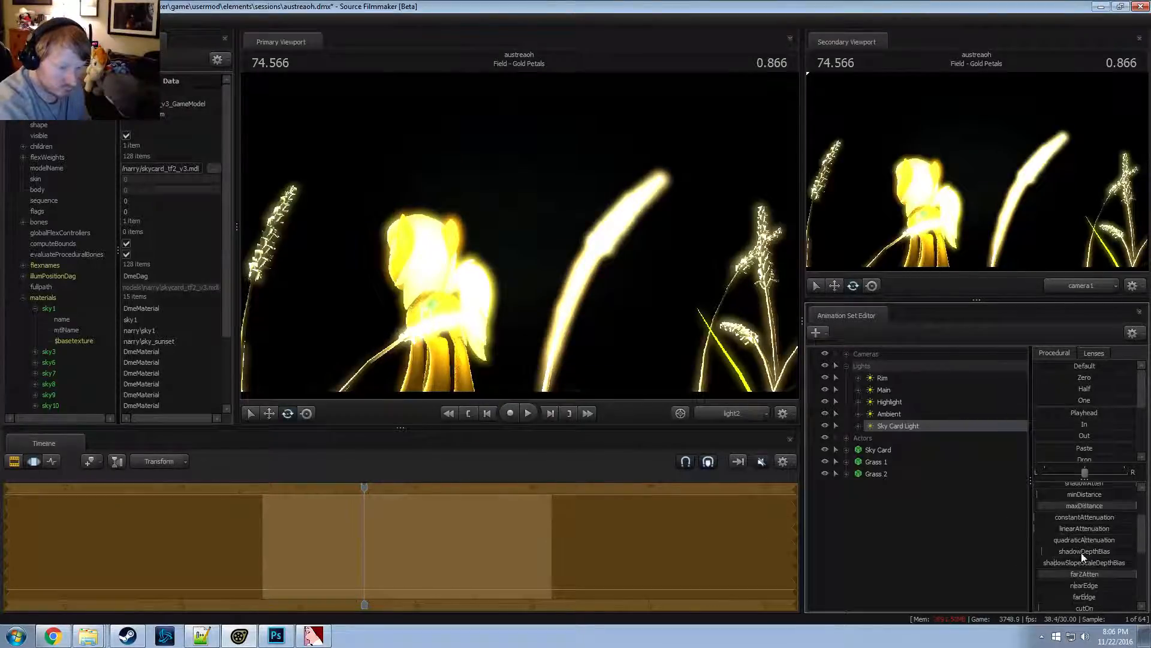
pyautogui.moveTo(1075, 494); pyautogui.dragTo(1137, 495)
# Aim Sky Card Light at the sky card, with wider horizontal and vertical FOV and intensity at its upper limit
pyautogui.moveTo(576, 252); pyautogui.dragTo(566, 241)
pyautogui.press('w')
pyautogui.press('s')
pyautogui.scroll(2, 1107, 527)
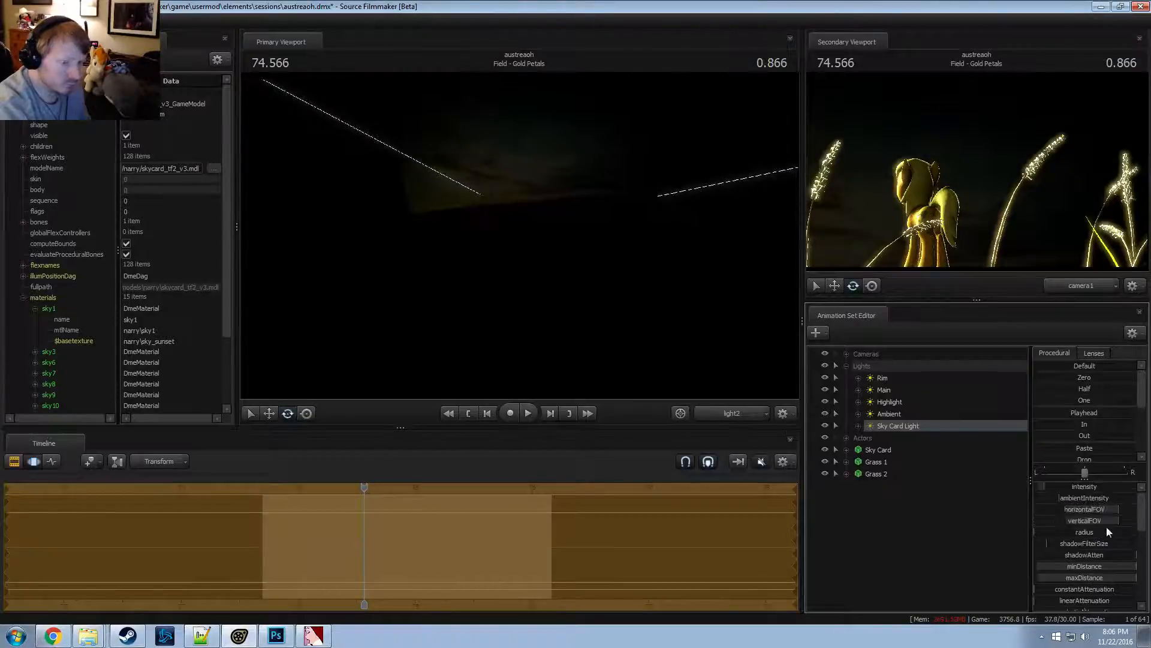
pyautogui.moveTo(1058, 488); pyautogui.dragTo(1139, 488)
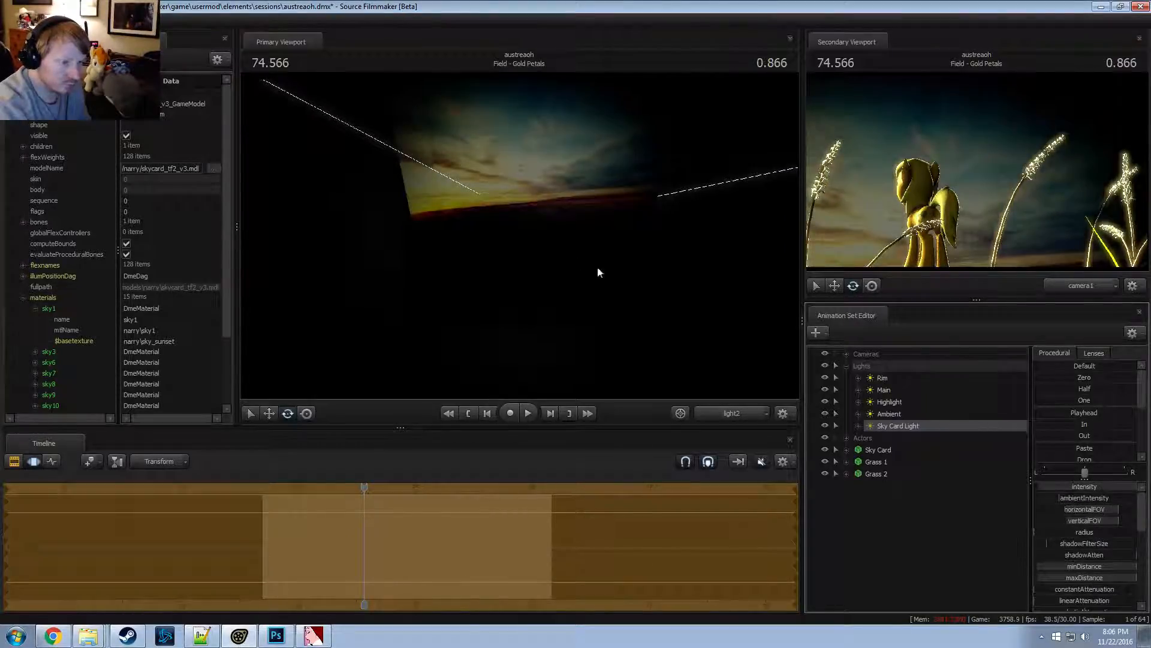
pyautogui.moveTo(599, 273); pyautogui.dragTo(598, 290)
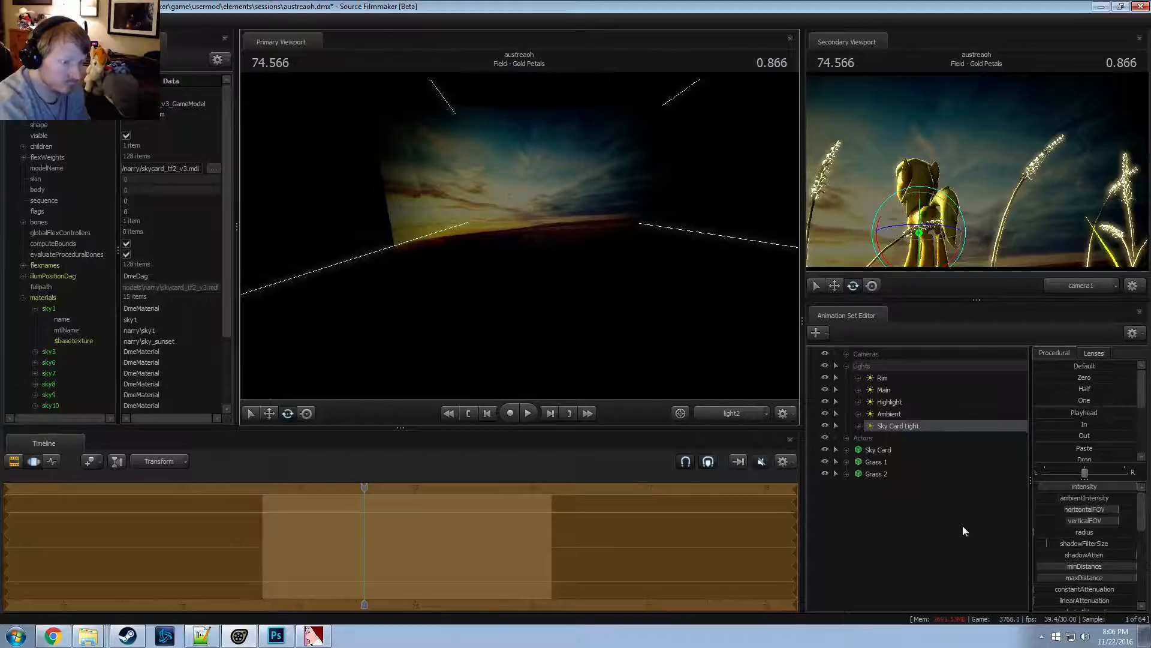
# Duplicate Sky Card Light by copying and pasting its animation set, and aim the copy closer at the sky card
pyautogui.rightClick(907, 424)
pyautogui.rightClick(866, 531)
pyautogui.click(902, 484)
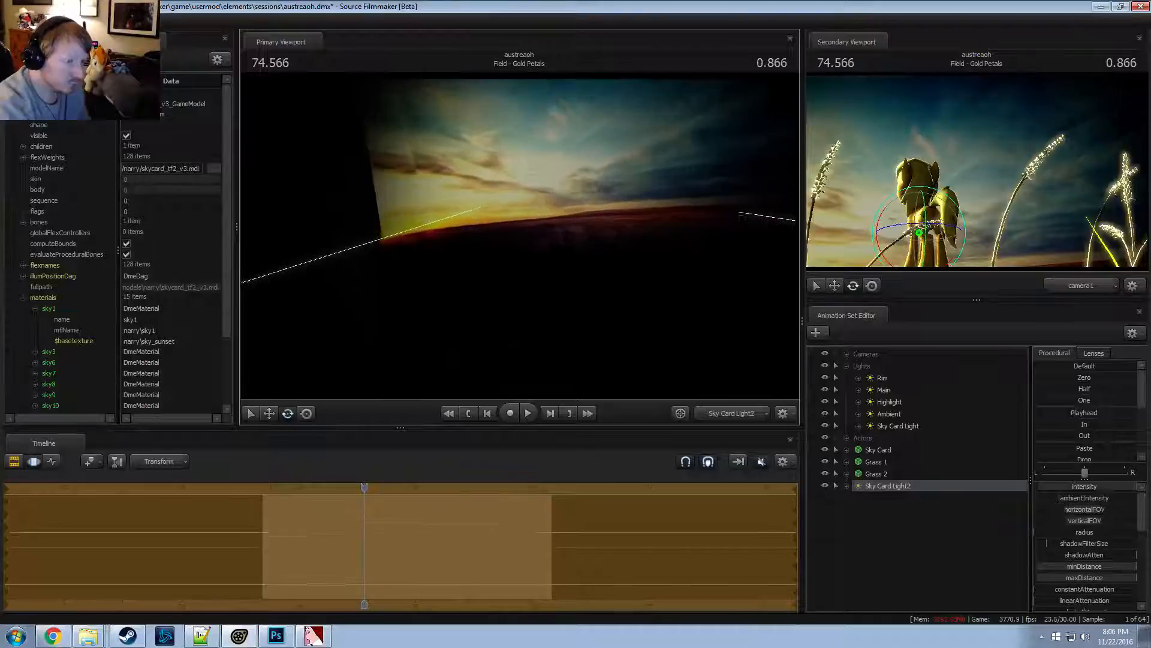
pyautogui.press('w')
pyautogui.moveTo(520, 237); pyautogui.dragTo(530, 241)
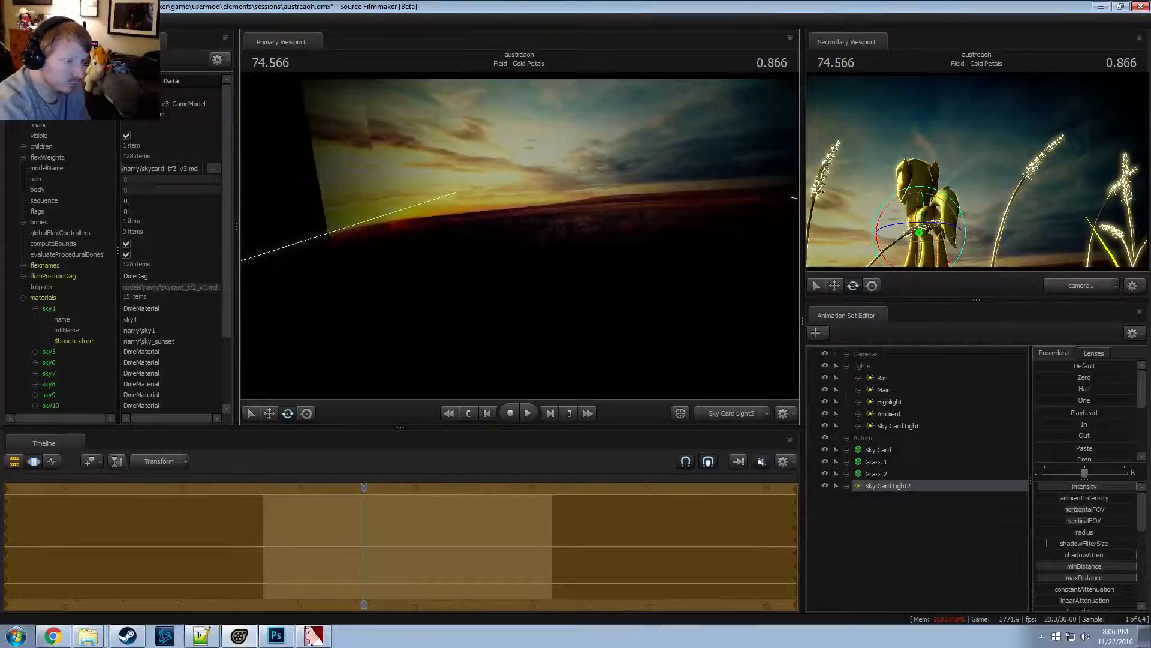
pyautogui.rightClick(1084, 486)
pyautogui.click(1097, 503)
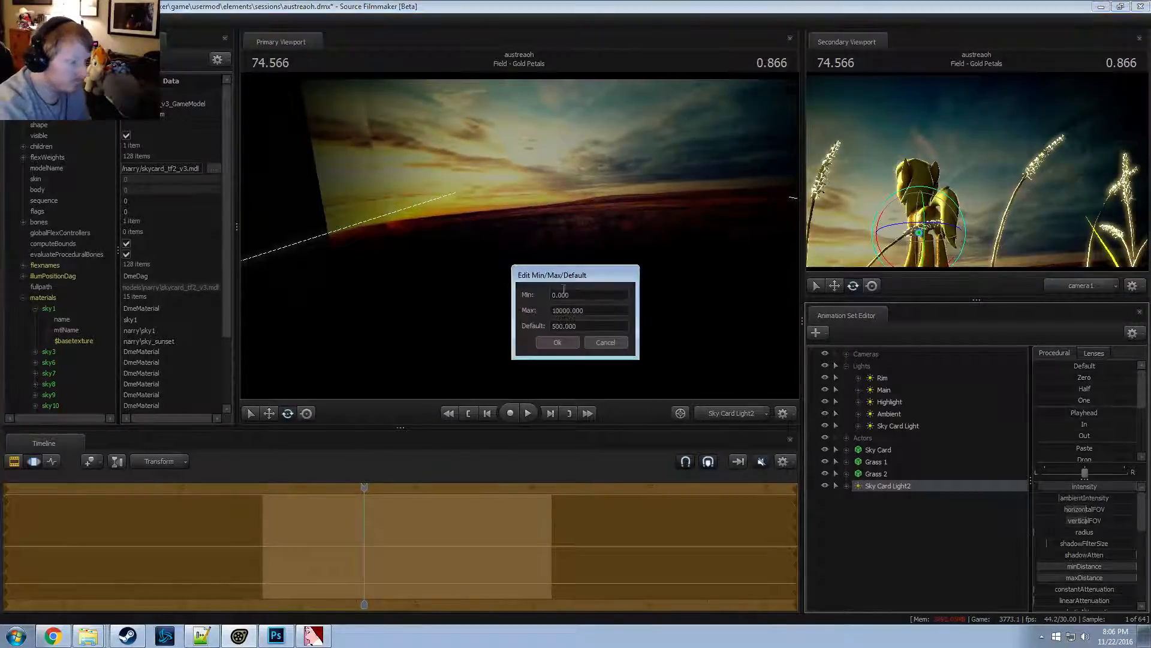
pyautogui.click(607, 342)
# Disable shadows on both Sky Card Light and Sky Card Light2
pyautogui.rightClick(897, 427)
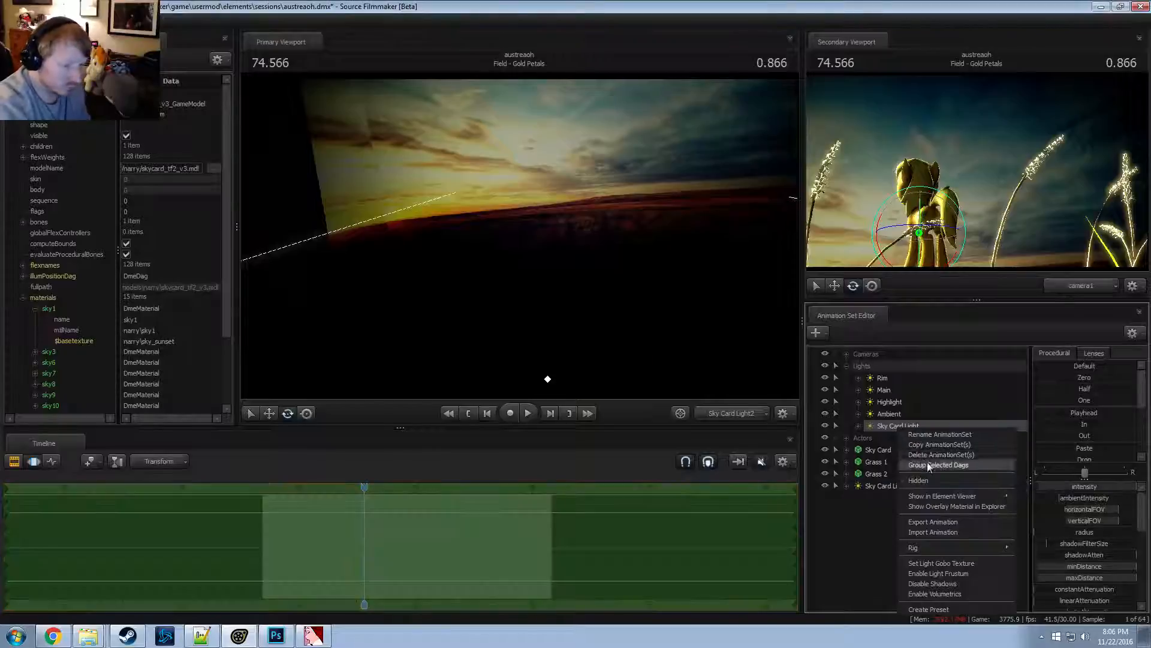
pyautogui.click(948, 581)
pyautogui.rightClick(882, 486)
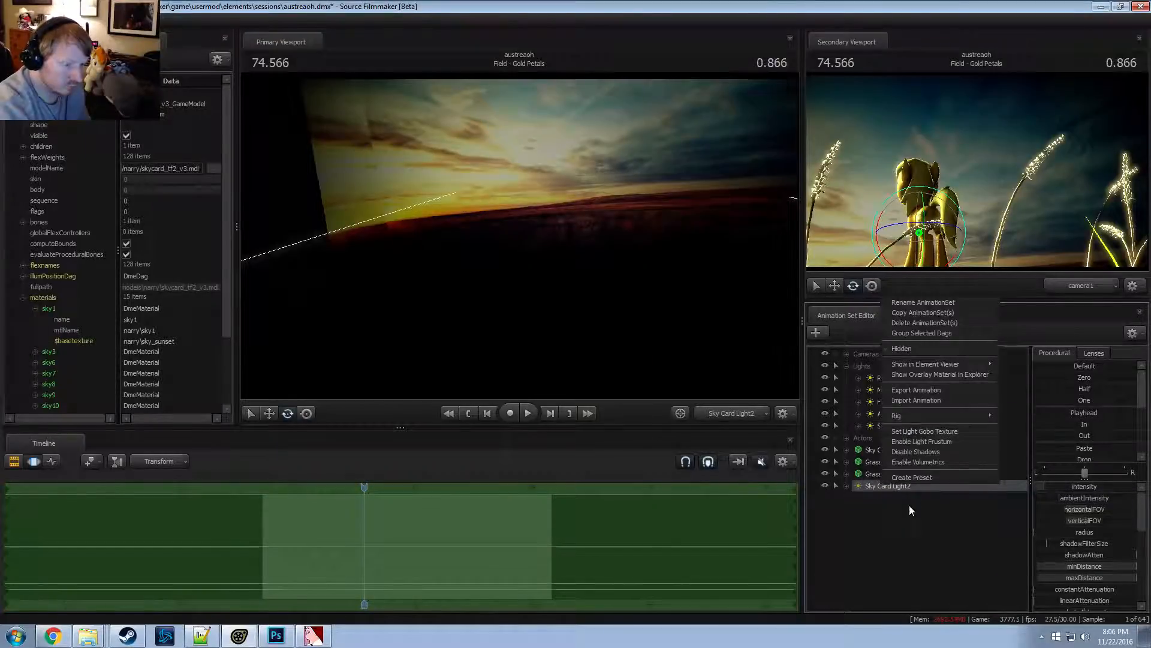
pyautogui.click(913, 450)
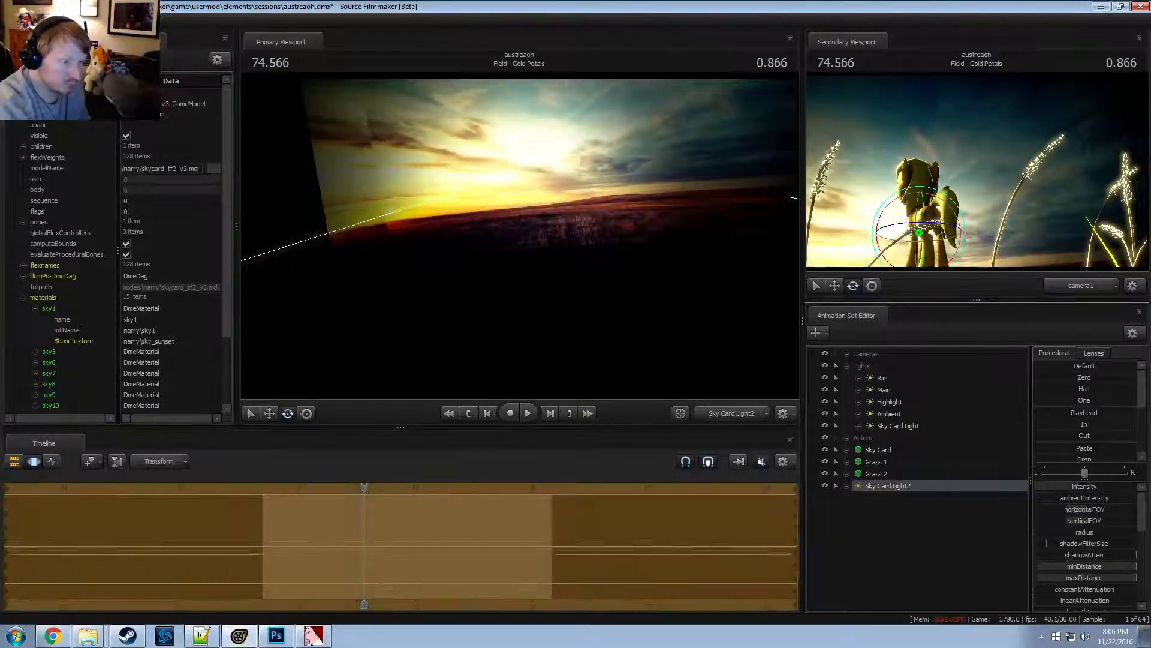
# Re-aim Sky Card Light2 at the horizon, give it a warmer, brighter light and check the rendered shot
pyautogui.moveTo(519, 239); pyautogui.dragTo(516, 276)
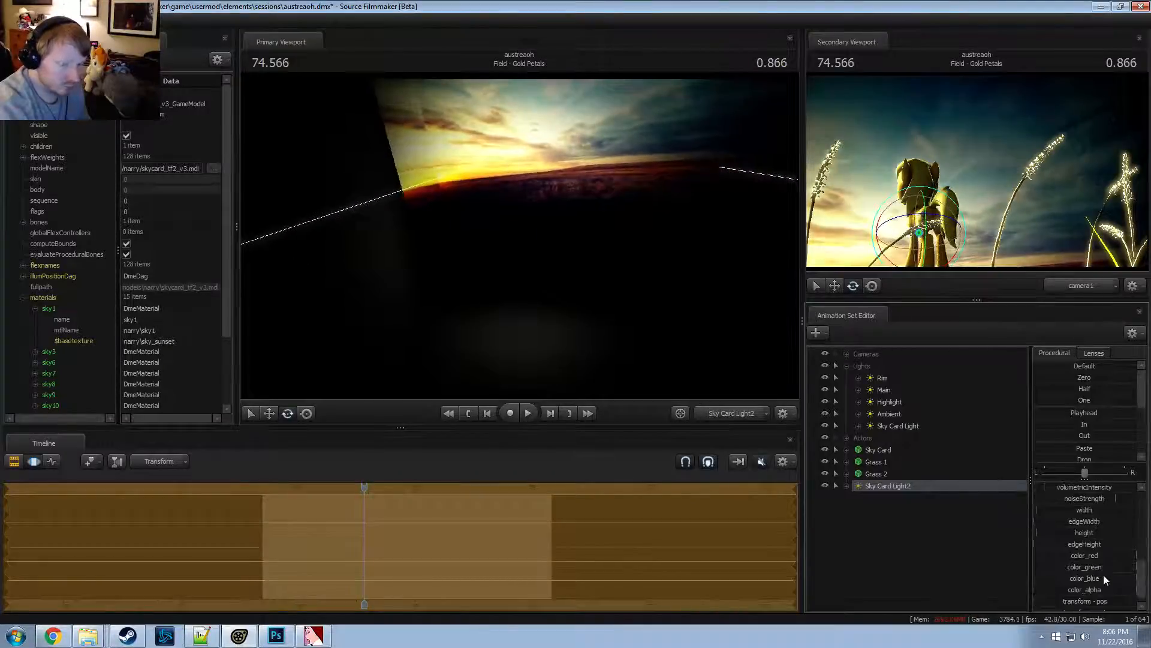
pyautogui.scroll(-5, 1103, 574)
pyautogui.moveTo(1127, 559); pyautogui.dragTo(1066, 570)
pyautogui.scroll(5, 1087, 529)
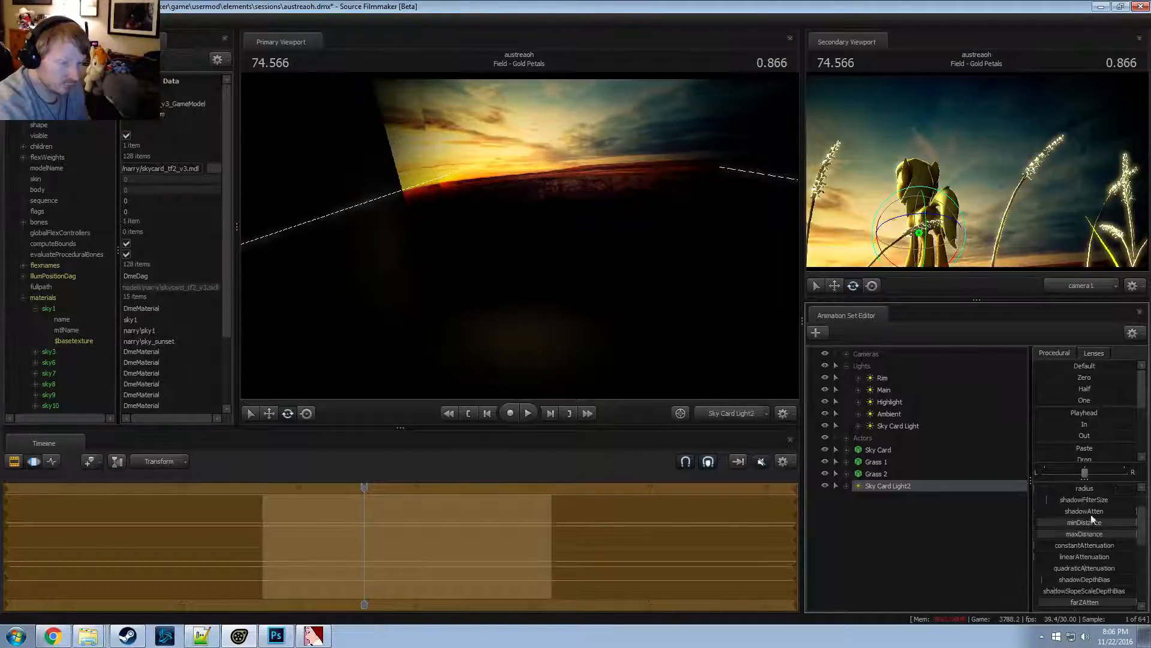
pyautogui.moveTo(1083, 488); pyautogui.dragTo(1110, 488)
pyautogui.moveTo(519, 240); pyautogui.dragTo(522, 206)
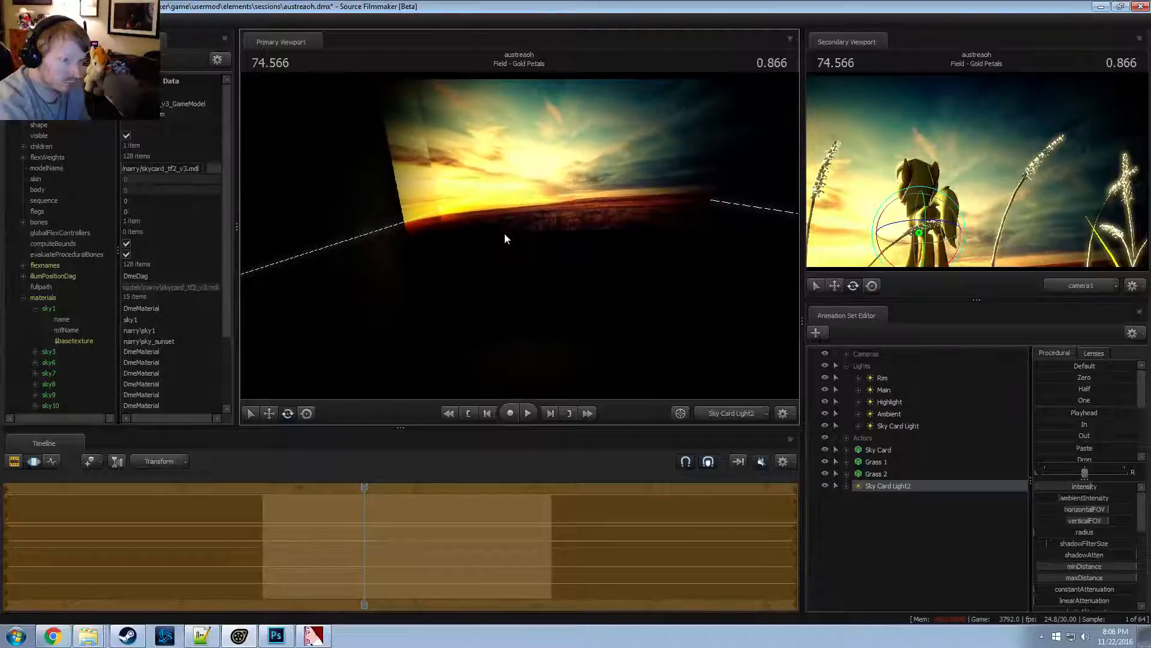
pyautogui.press('F2')
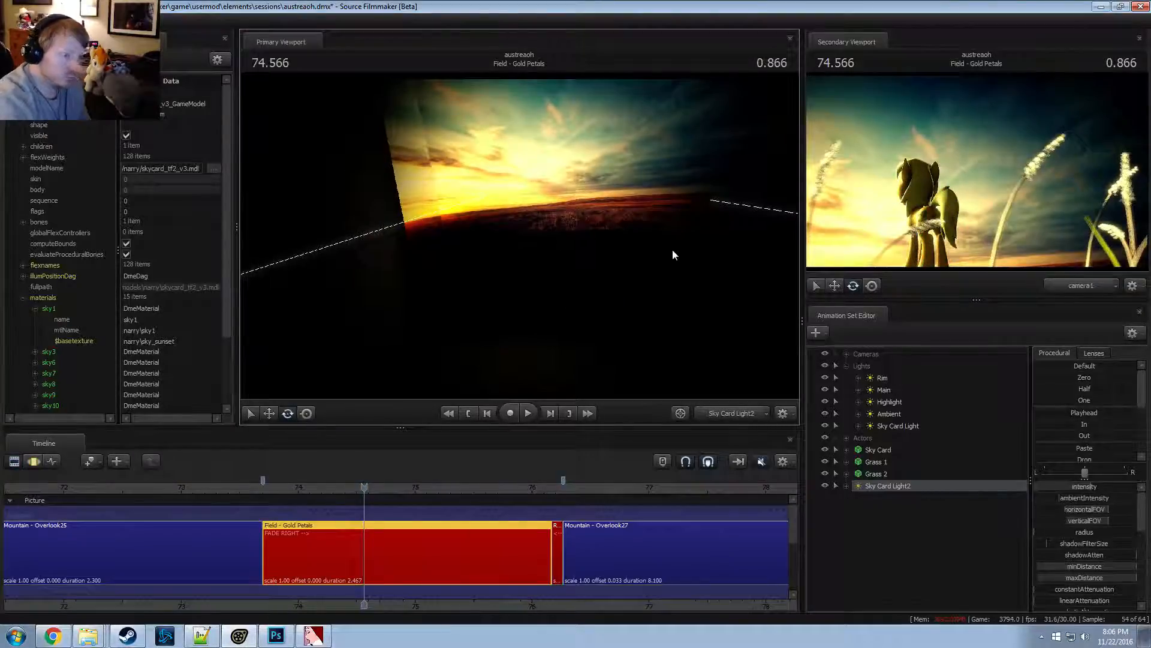
# Select the Ambient light, look through it in the primary viewport and reposition it around the pony
pyautogui.click(890, 414)
pyautogui.press('F3')
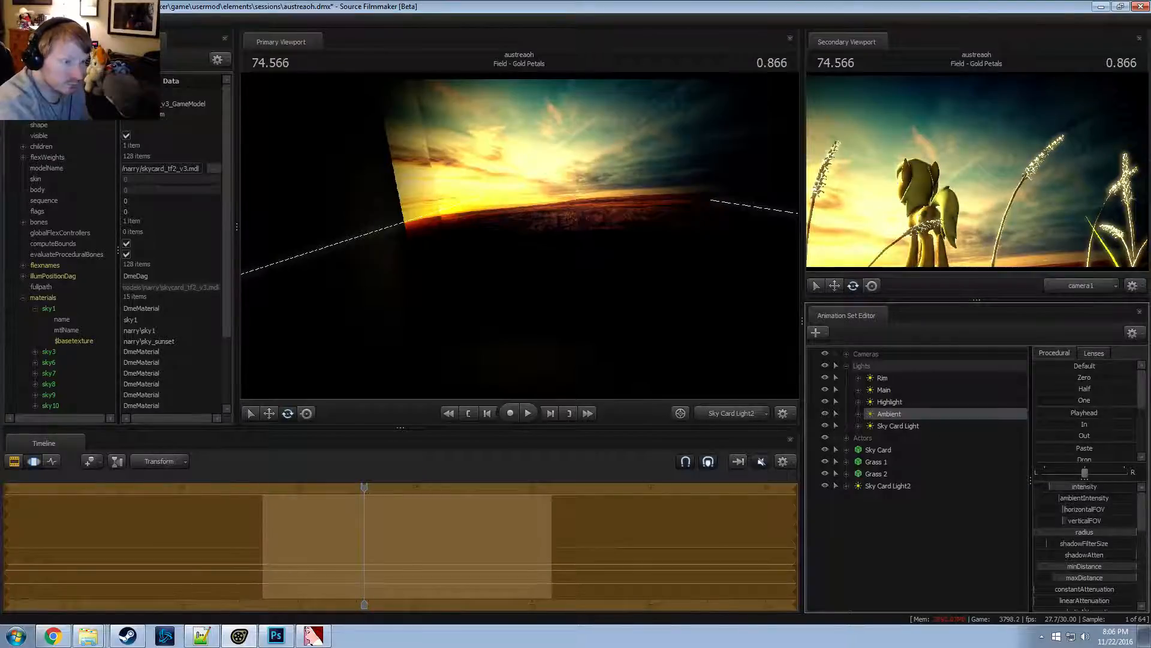
pyautogui.moveTo(863, 418); pyautogui.dragTo(377, 204)
pyautogui.press('F2')
pyautogui.click(462, 173)
pyautogui.click(897, 414)
pyautogui.press('F3')
pyautogui.press('d')
pyautogui.press('w')
pyautogui.press('w')
# Check the rendered shot and fine-tune the Ambient light's placement so the pony reads darker against the sky
pyautogui.press('F2')
pyautogui.press('F3')
pyautogui.moveTo(537, 250); pyautogui.dragTo(519, 234)
pyautogui.press('w')
pyautogui.press('F1')
pyautogui.press('F2')
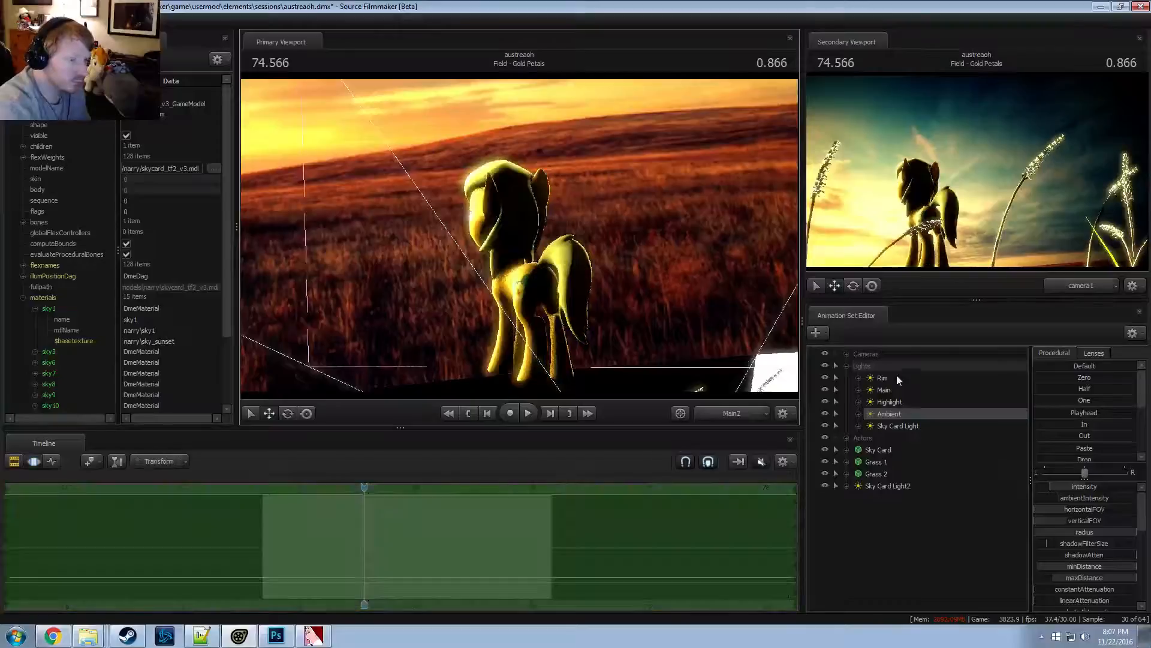
# Check the rendered shot and nudge the Ambient light's aim slightly sideways around the pony
pyautogui.press('F1')
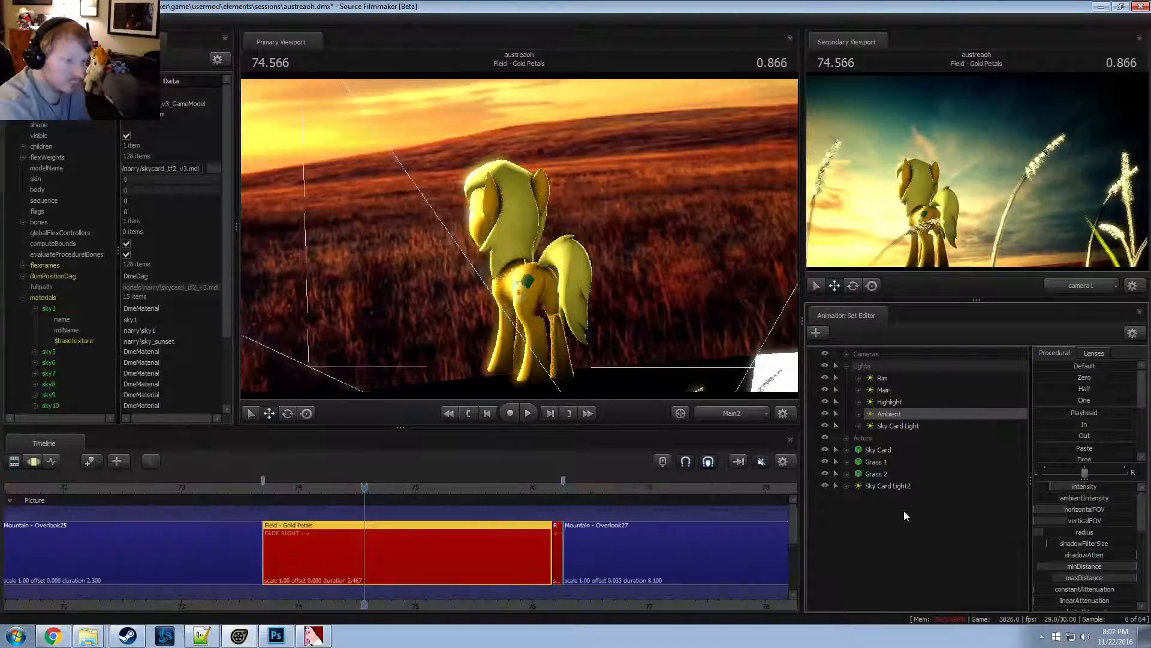
pyautogui.press('F3')
pyautogui.moveTo(484, 319); pyautogui.dragTo(499, 319)
pyautogui.moveTo(634, 328); pyautogui.dragTo(629, 328)
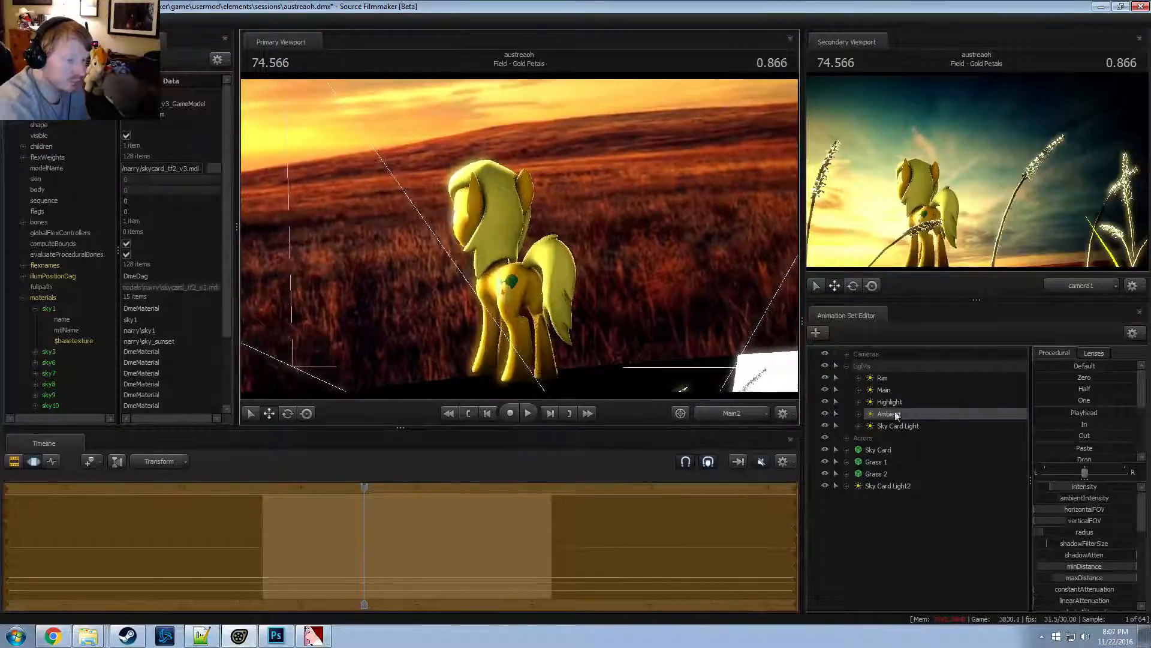
# Look through the Main light in the primary viewport and check its effect in the rendered shot
pyautogui.moveTo(890, 392); pyautogui.dragTo(553, 229)
pyautogui.press('F2')
pyautogui.press('F3')
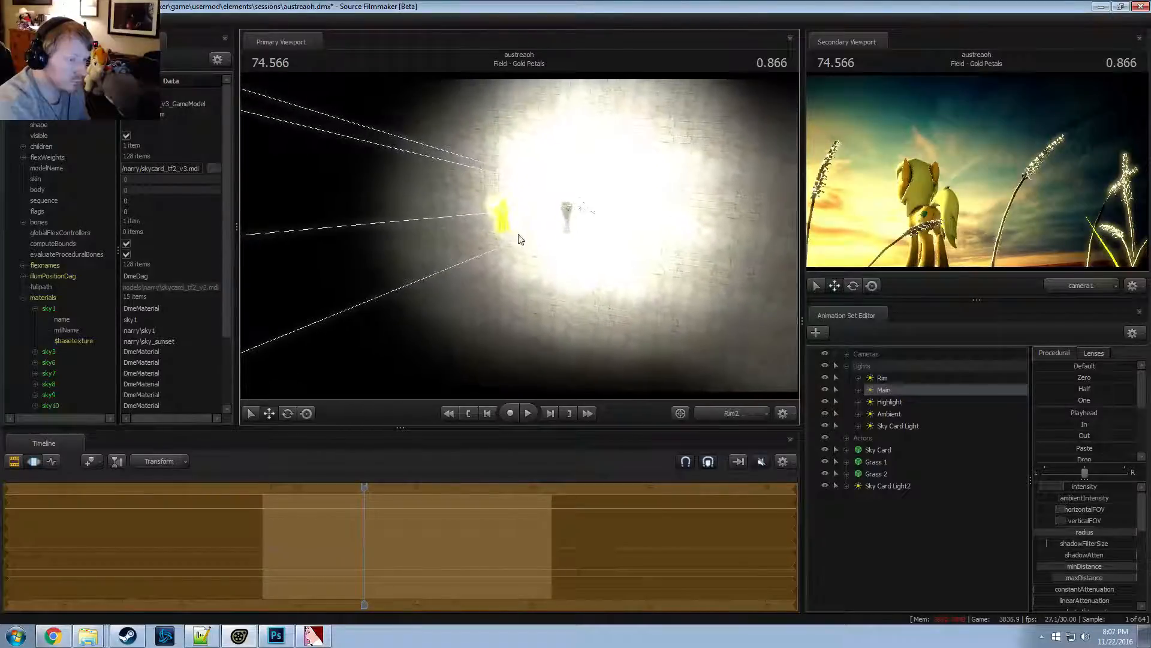
pyautogui.press('F2')
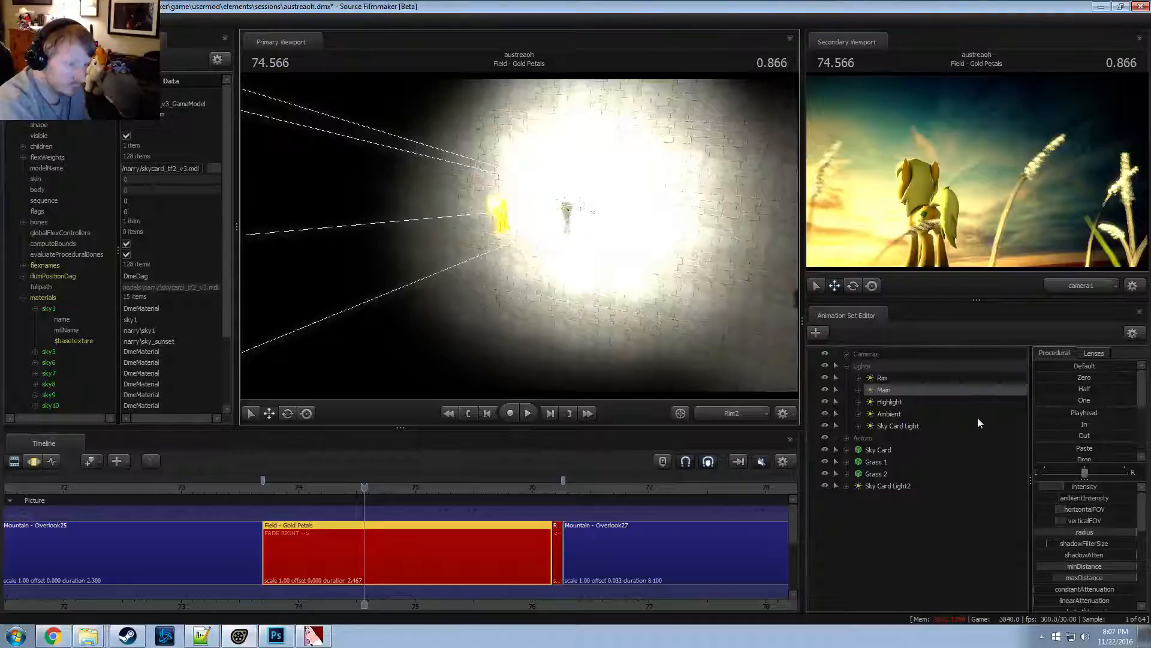
pyautogui.press('F3')
# Select the Rim light, adjust its intensity and check the rendered shot
pyautogui.click(883, 379)
pyautogui.moveTo(1084, 486)
pyautogui.mouseDown()
pyautogui.moveTo(1106, 486)
pyautogui.moveTo(1054, 486)
pyautogui.moveTo(1086, 487)
pyautogui.mouseUp()
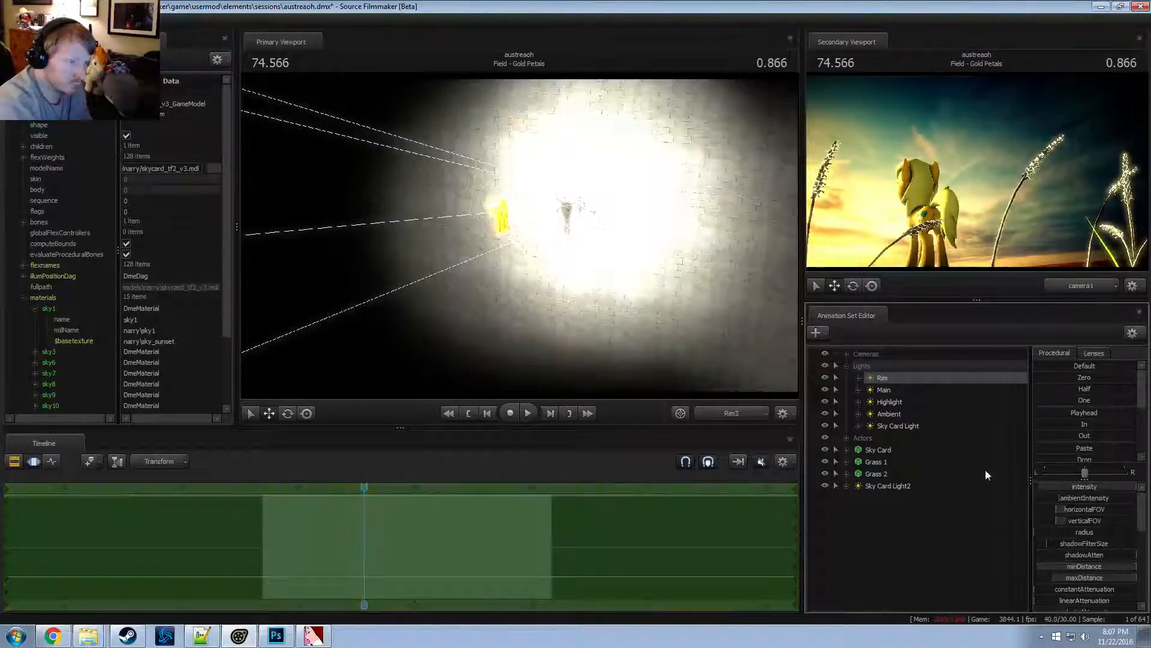
pyautogui.press('F2')
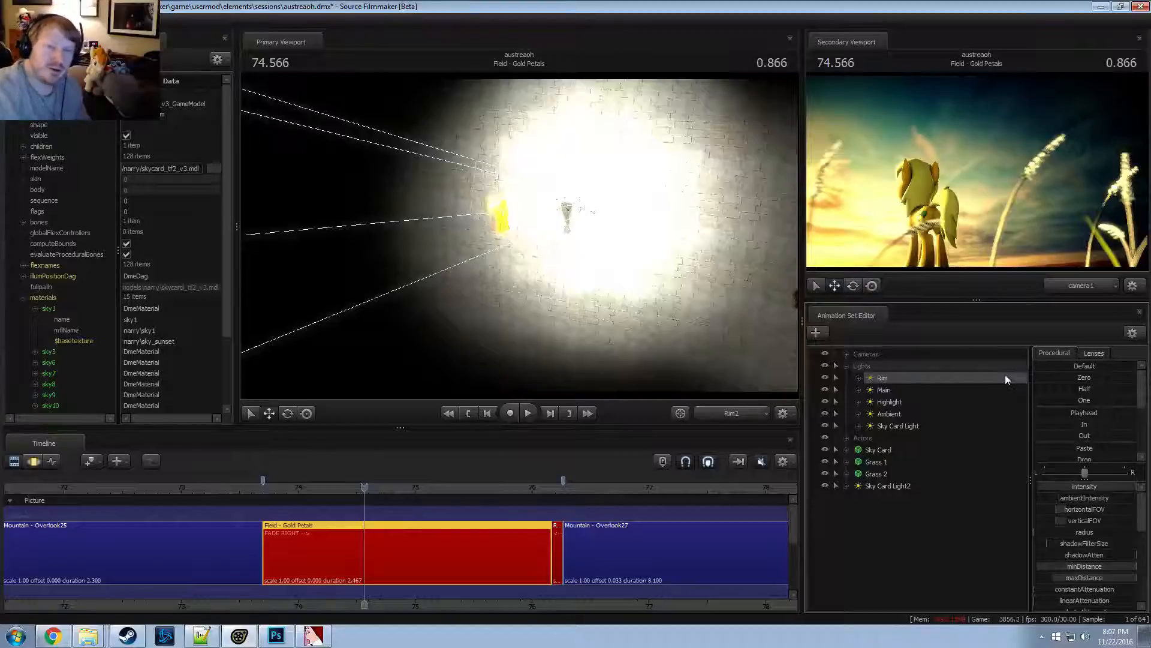
# Show camera1 in the primary viewport, compare the shot with the reference video and play it back
pyautogui.click(715, 418)
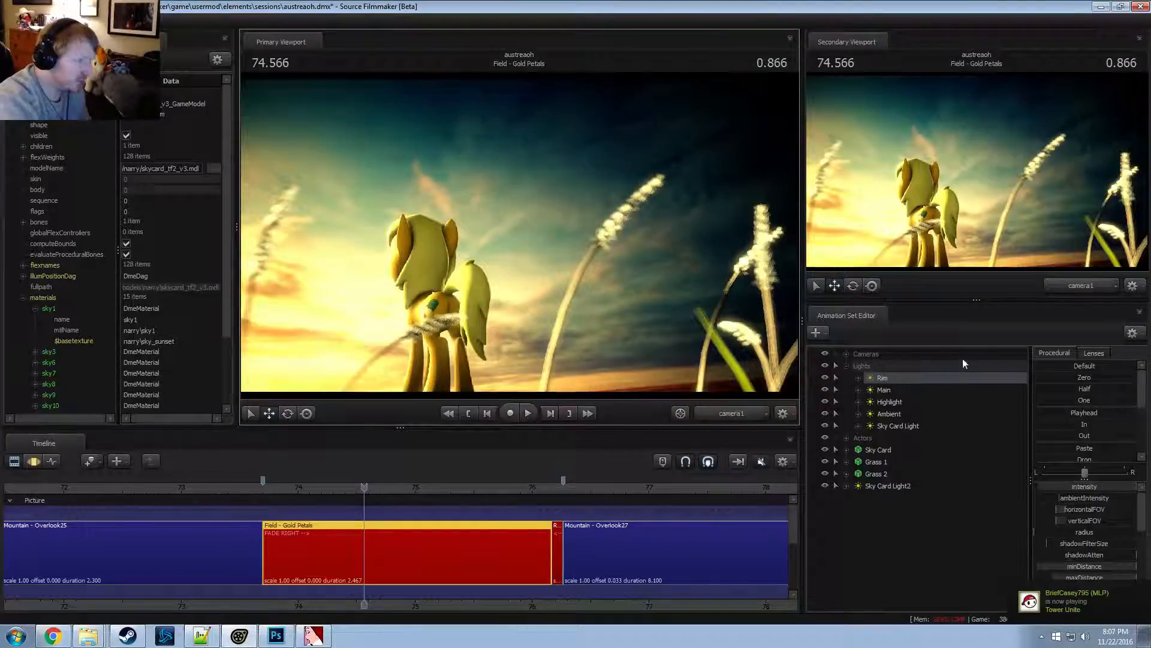
pyautogui.hotkey('alt', 'Tab')
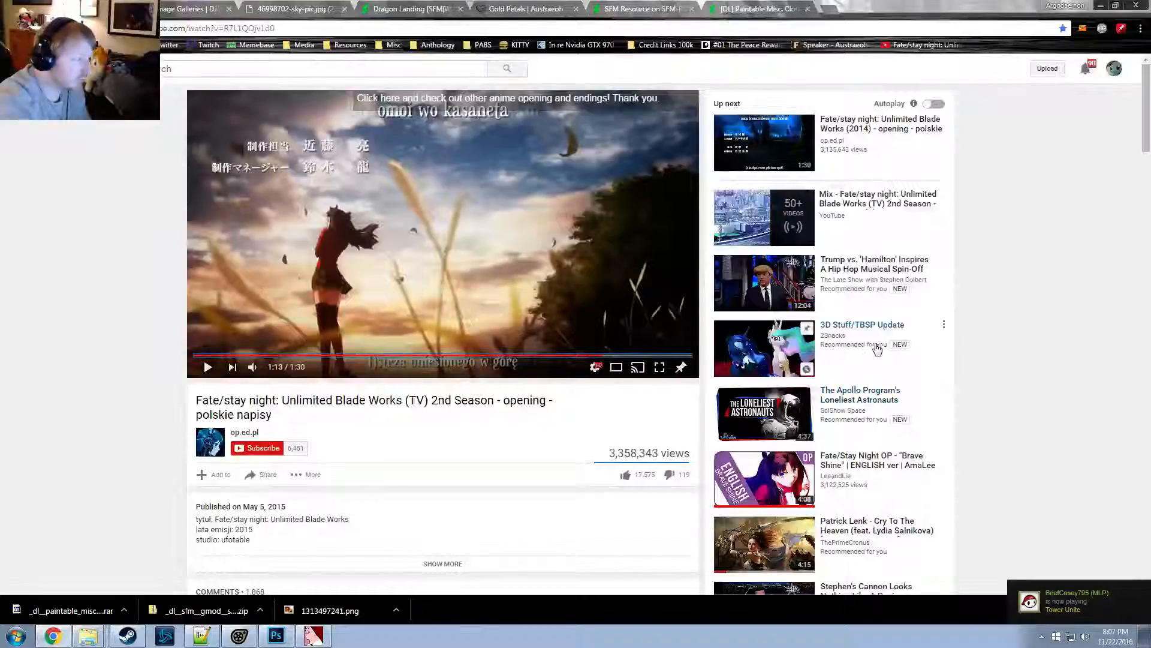
pyautogui.hotkey('alt', 'Tab')
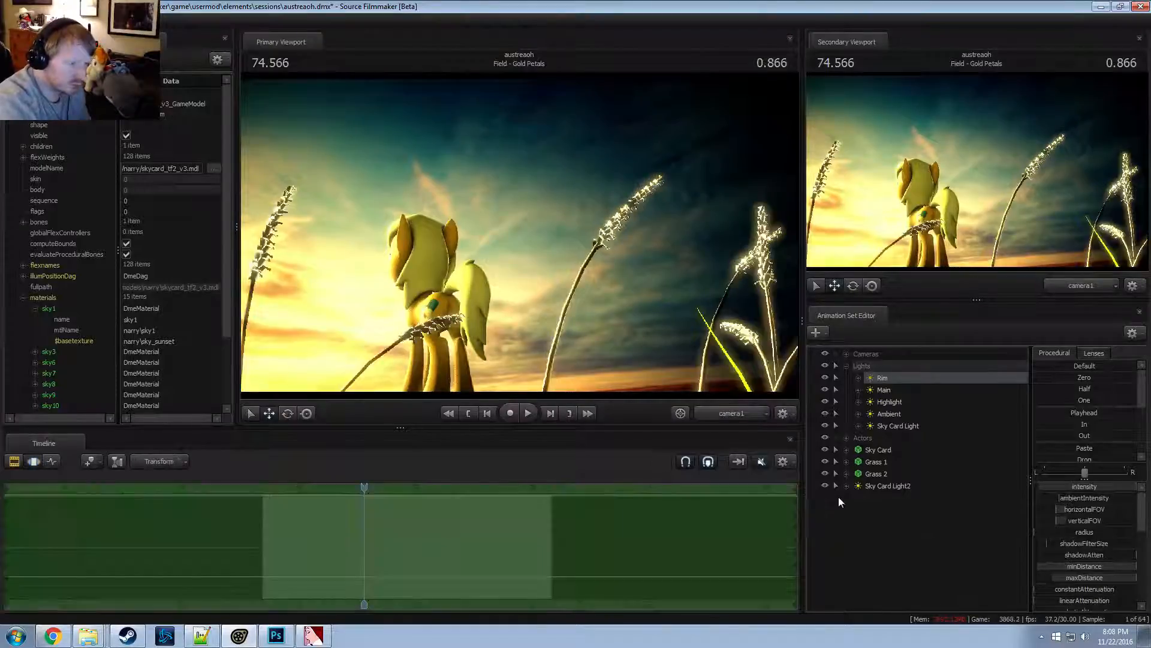
pyautogui.press('space')
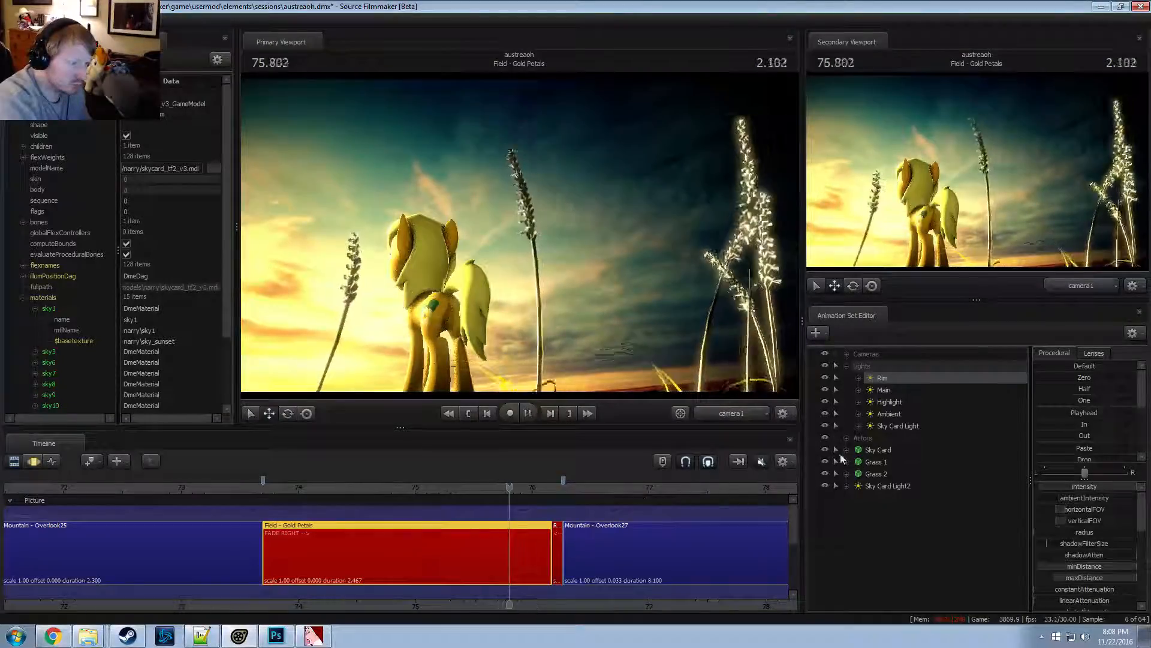
pyautogui.press('space')
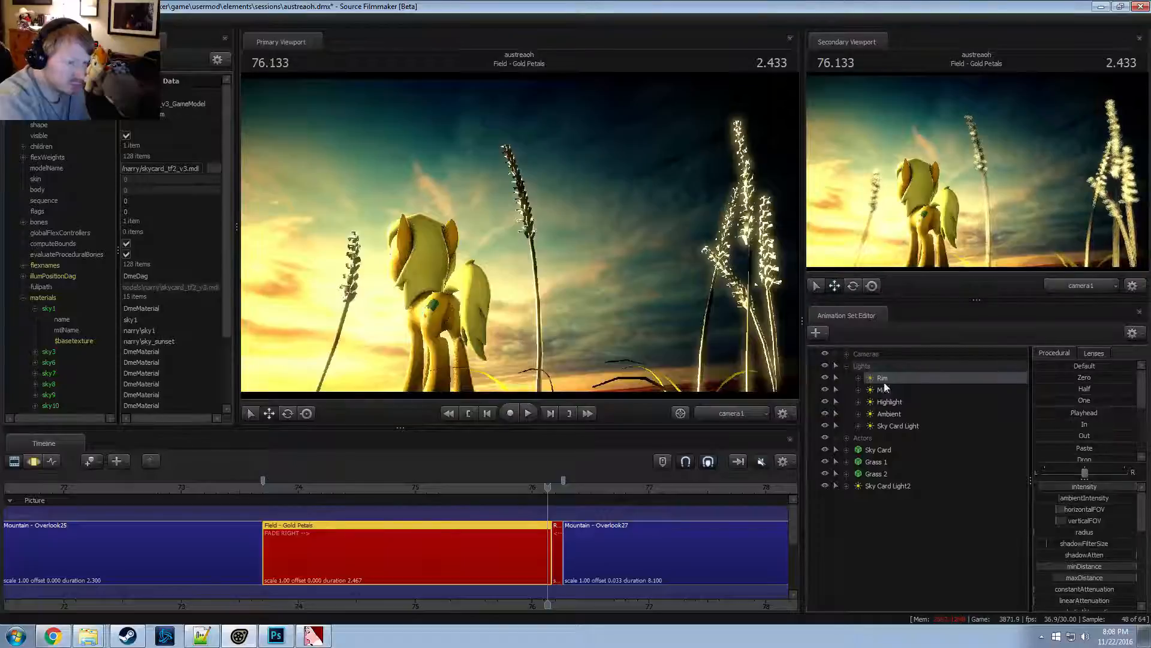
# Look through the Rim light in the primary viewport, try shifting it and undo the move
pyautogui.click(884, 389)
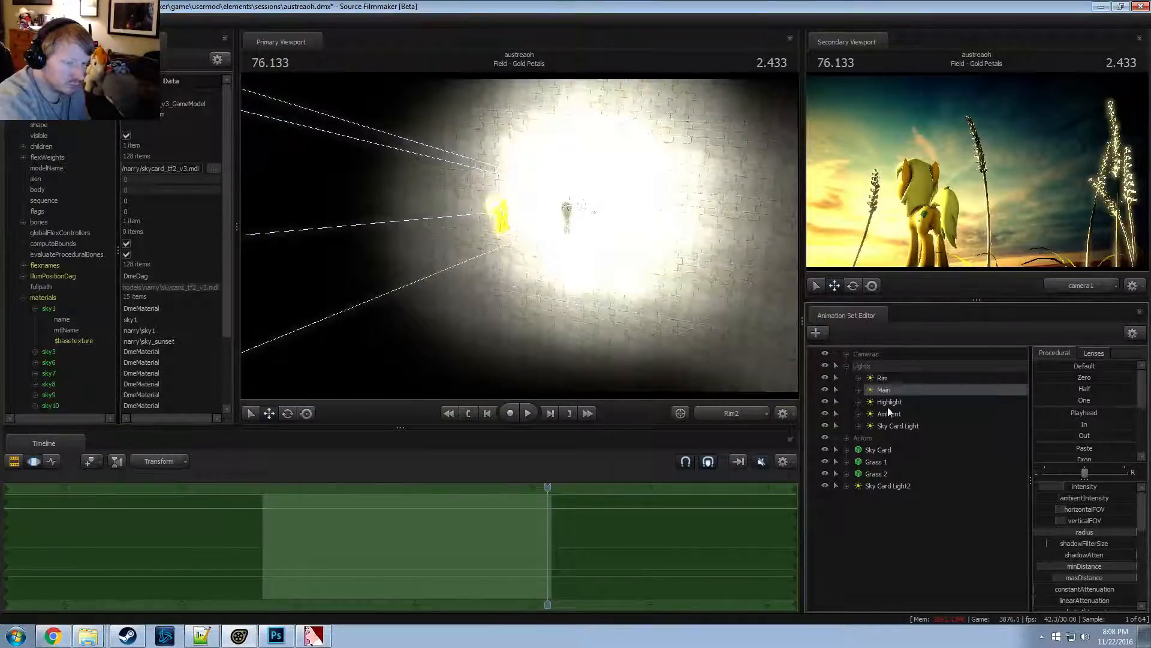
pyautogui.click(887, 378)
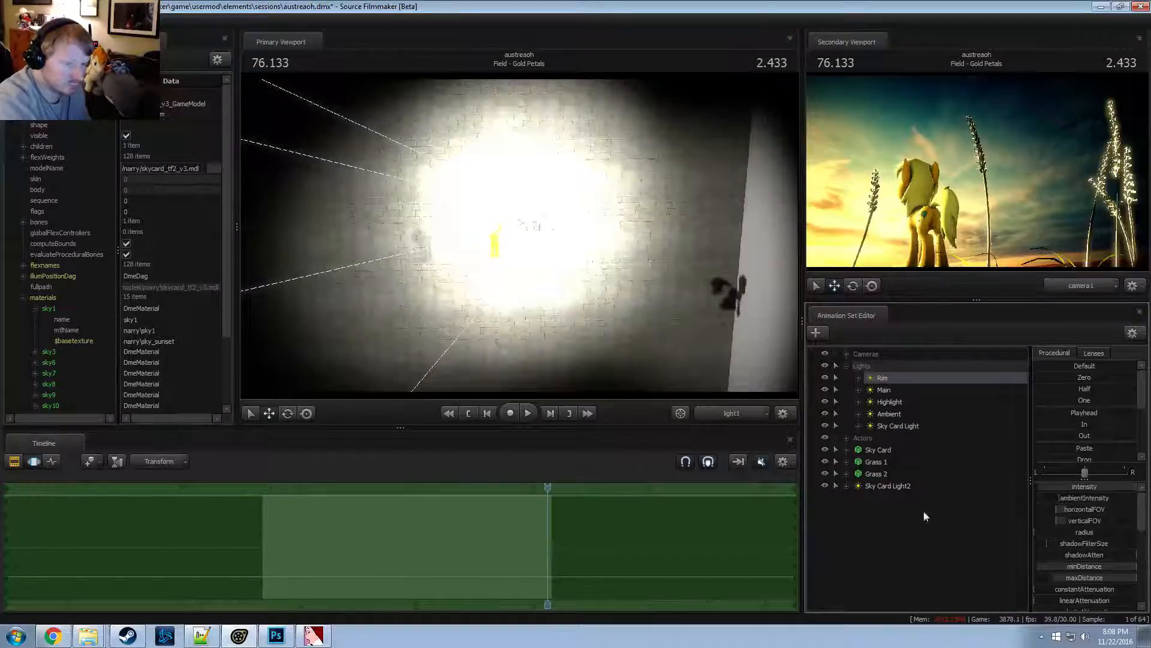
pyautogui.moveTo(569, 305); pyautogui.dragTo(645, 319)
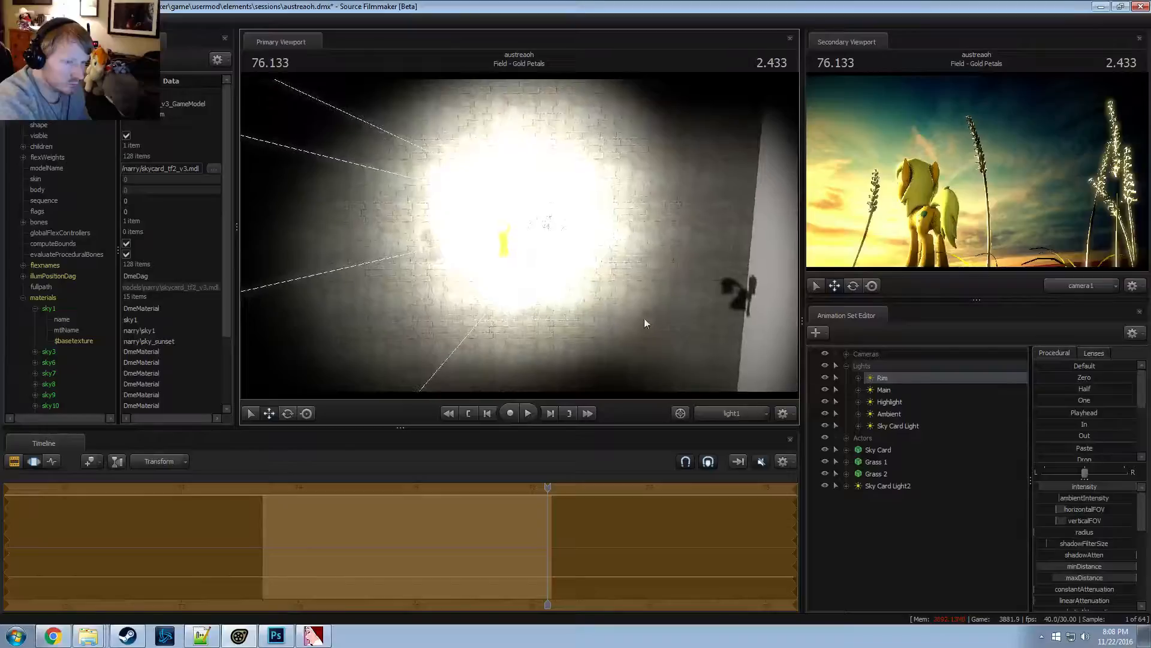
pyautogui.hotkey('ctrl', 'z')
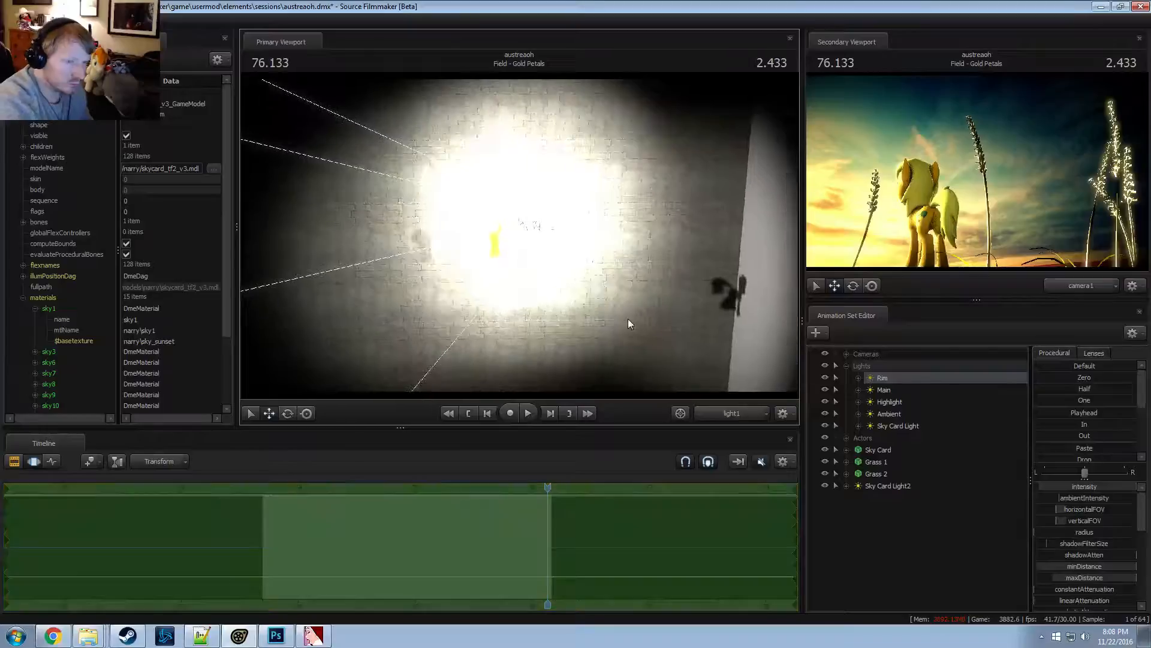
# Duplicate the Ambient light by copying and pasting its animation set, and move Sky Card Light2 into the Lights group
pyautogui.rightClick(889, 413)
pyautogui.click(929, 430)
pyautogui.rightClick(878, 490)
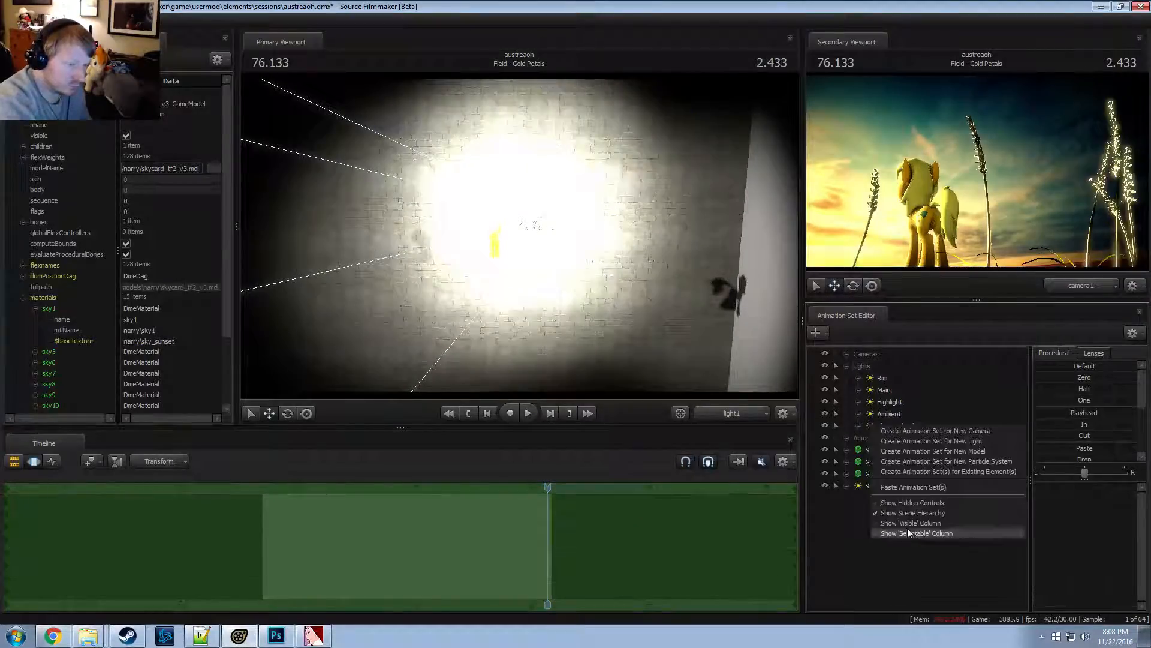
pyautogui.click(905, 491)
pyautogui.rightClick(888, 487)
pyautogui.moveTo(891, 487); pyautogui.dragTo(908, 431)
# Rename Sky Card Light as Sky Card Light (Large) and Sky Card Light2 as Sky Card Light (Small)
pyautogui.click(583, 309)
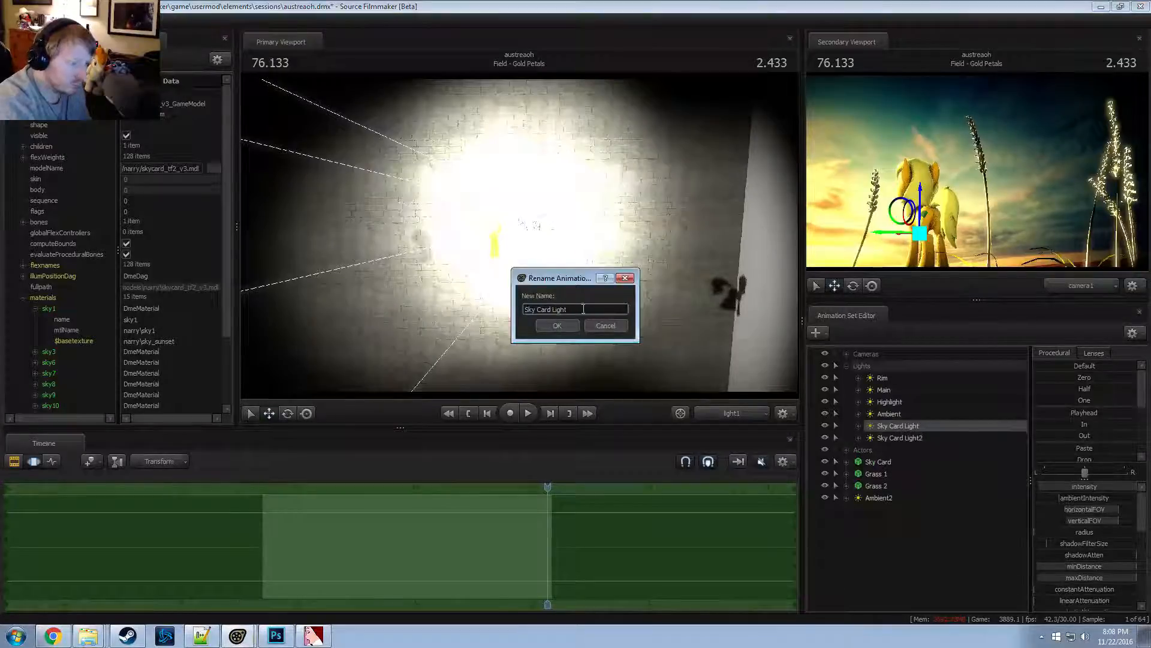
pyautogui.write('(Large')
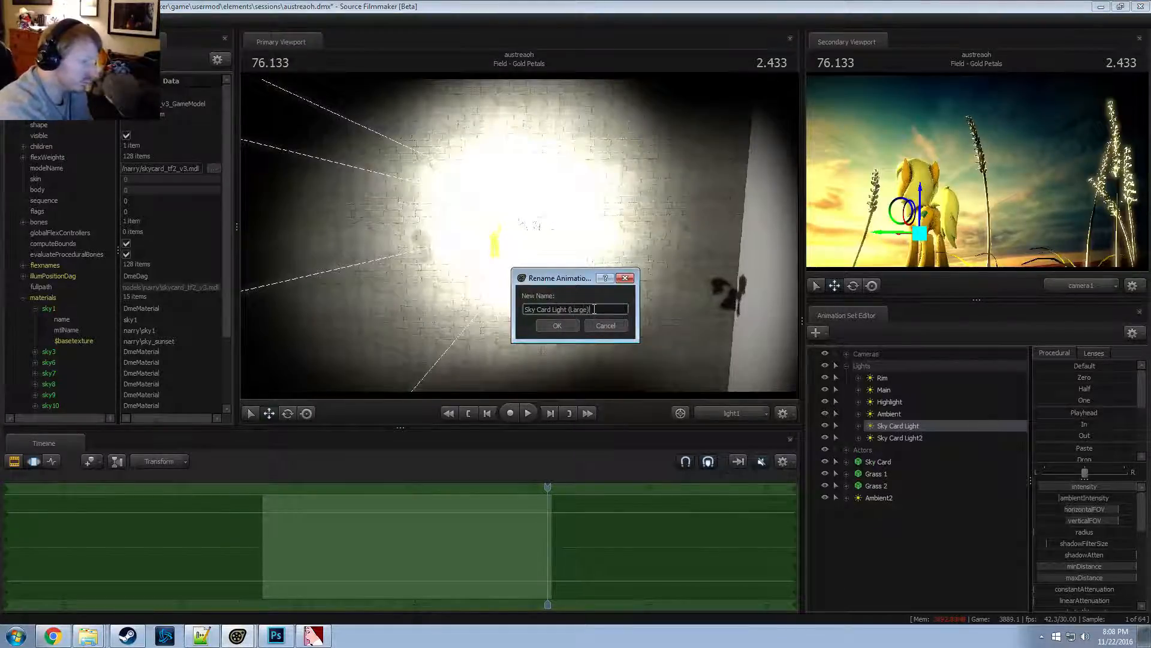
pyautogui.press('Return')
pyautogui.rightClick(891, 442)
pyautogui.click(918, 461)
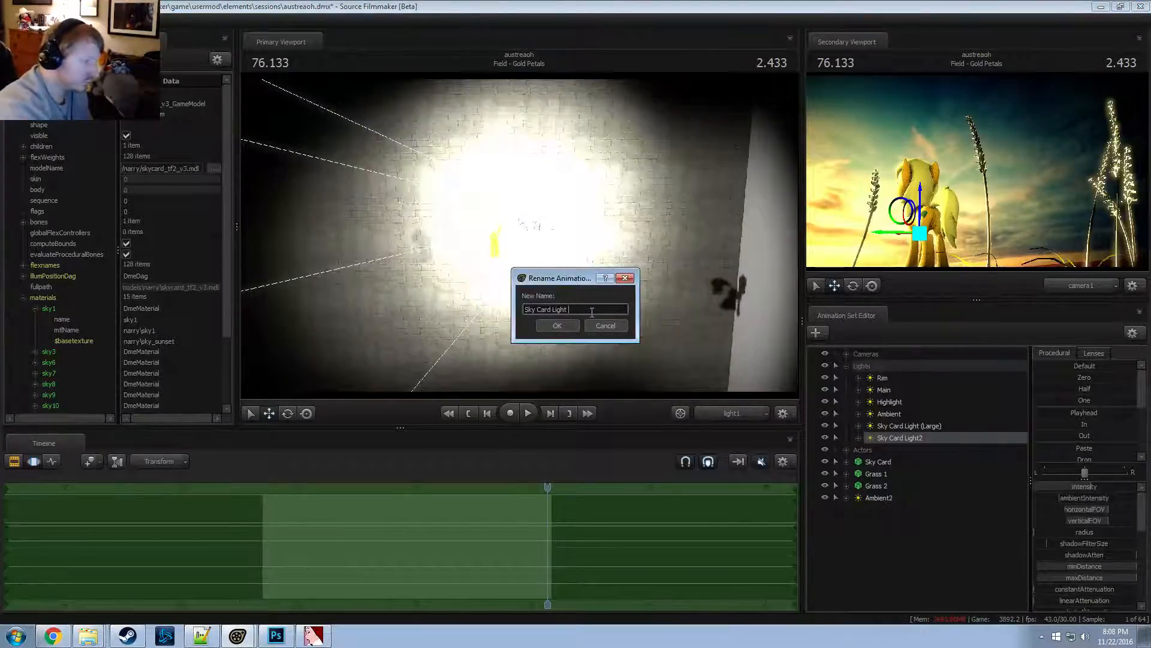
pyautogui.write('(Small)')
pyautogui.press('Return')
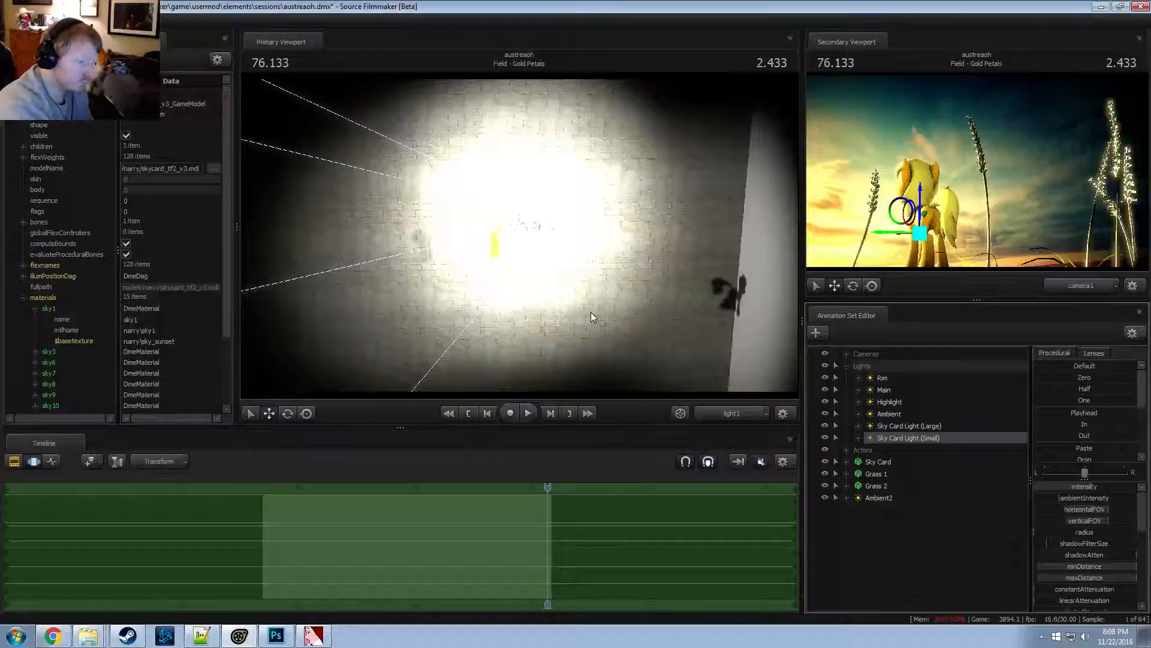
# Rename the duplicated Ambient2 light as Ambient (Grass)
pyautogui.click(879, 498)
pyautogui.rightClick(882, 499)
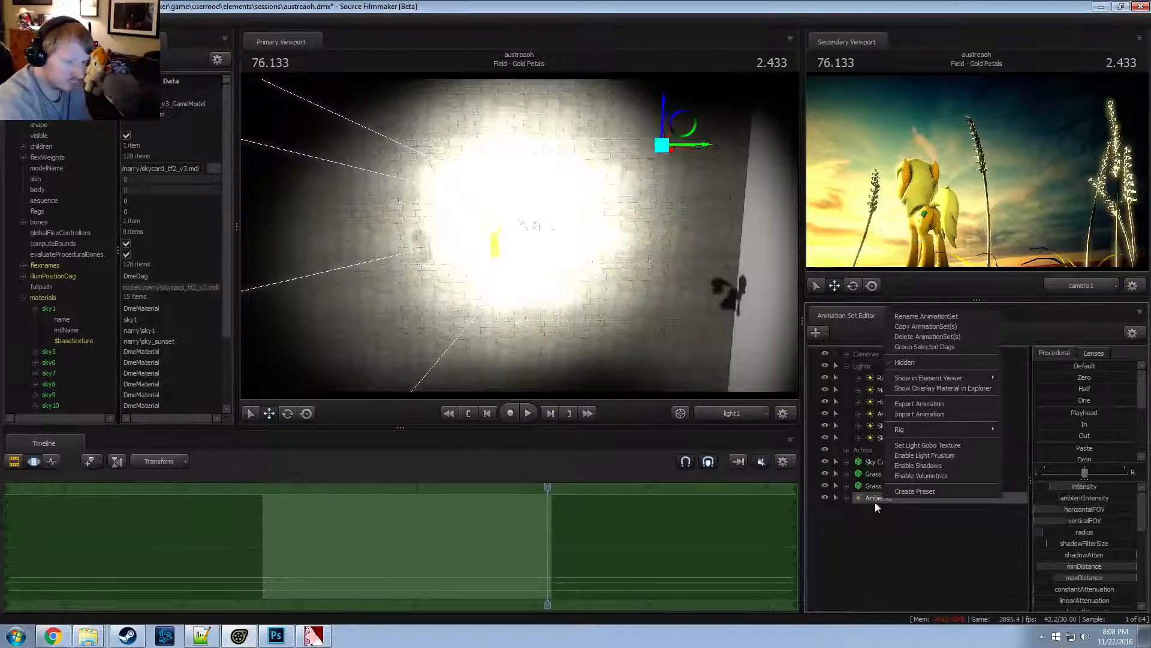
pyautogui.click(911, 318)
pyautogui.click(567, 310)
pyautogui.press('BackSpace')
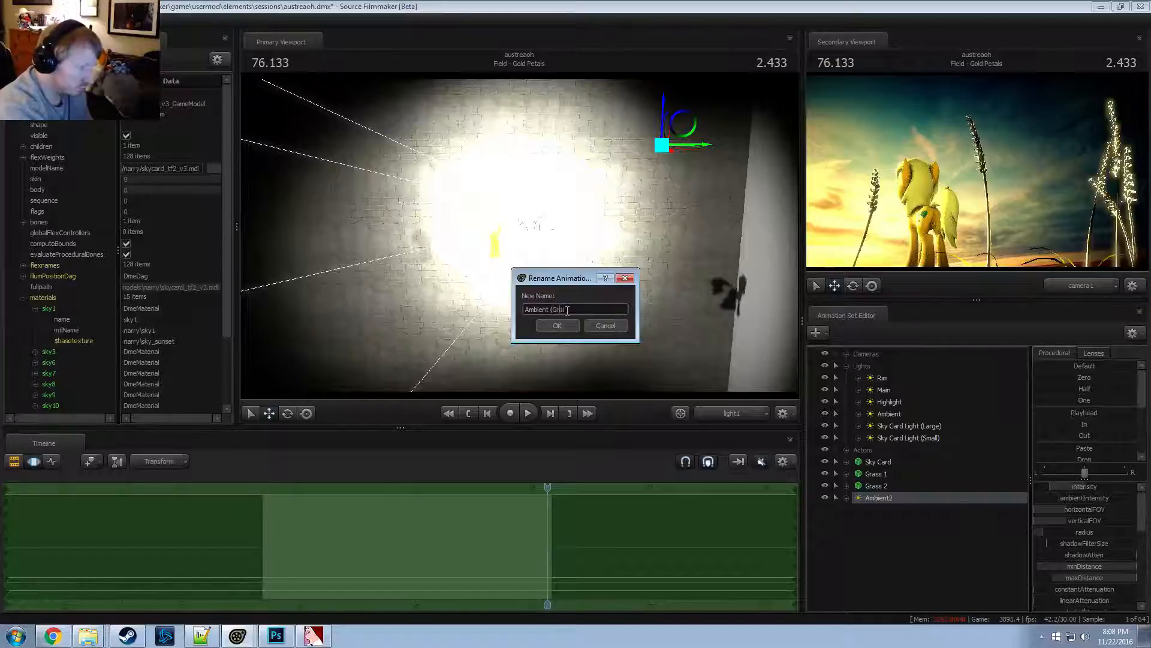
pyautogui.press('Return')
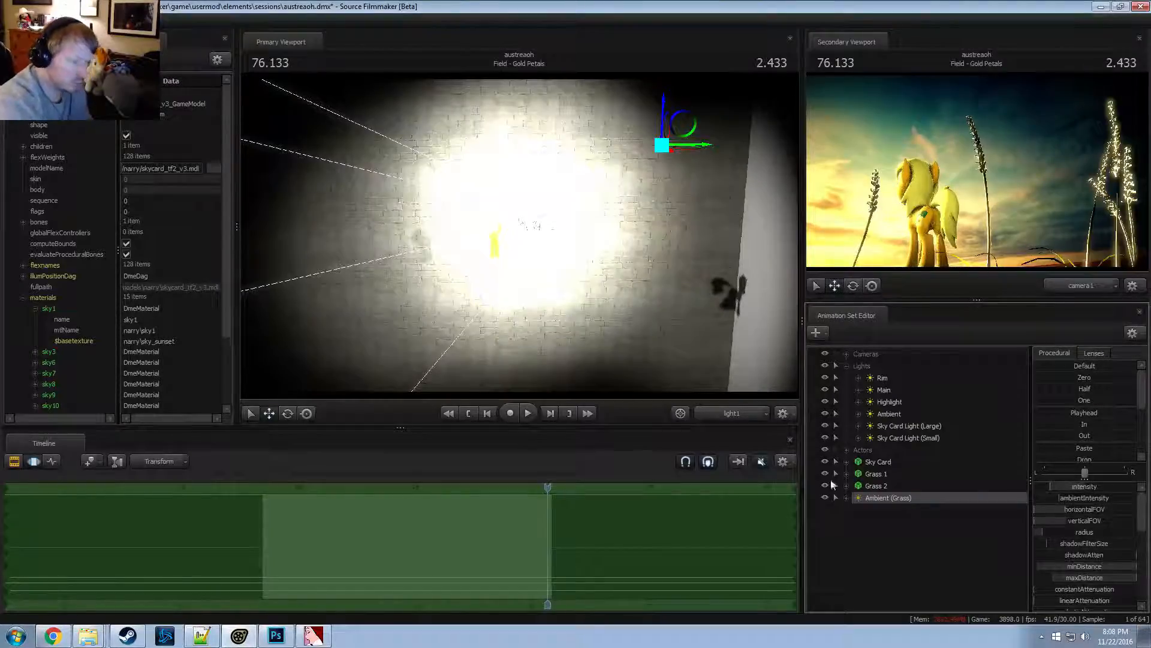
# Look through Ambient (Grass) in the primary viewport and reposition it so that it aims at the foreground grass stalks
pyautogui.moveTo(884, 501); pyautogui.dragTo(542, 295)
pyautogui.press('F2')
pyautogui.click(548, 323)
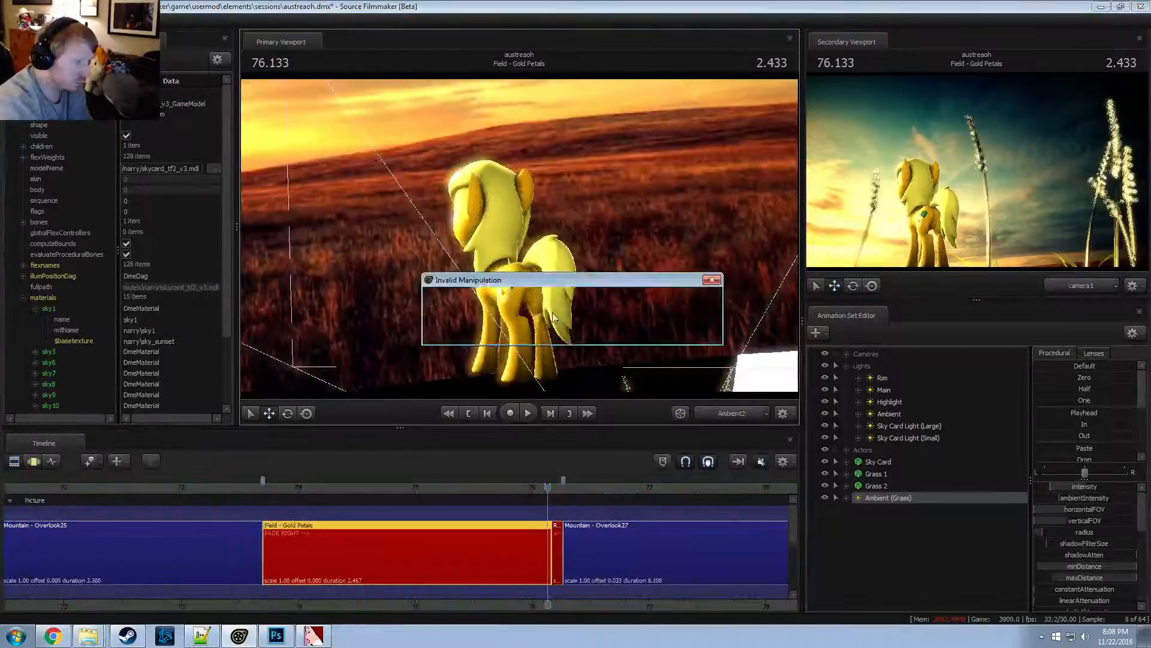
pyautogui.click(583, 330)
pyautogui.press('F3')
pyautogui.press('s')
pyautogui.moveTo(583, 330); pyautogui.dragTo(634, 405)
pyautogui.press('s')
pyautogui.press('d')
pyautogui.scroll(5, 637, 414)
pyautogui.scroll(-3, 636, 403)
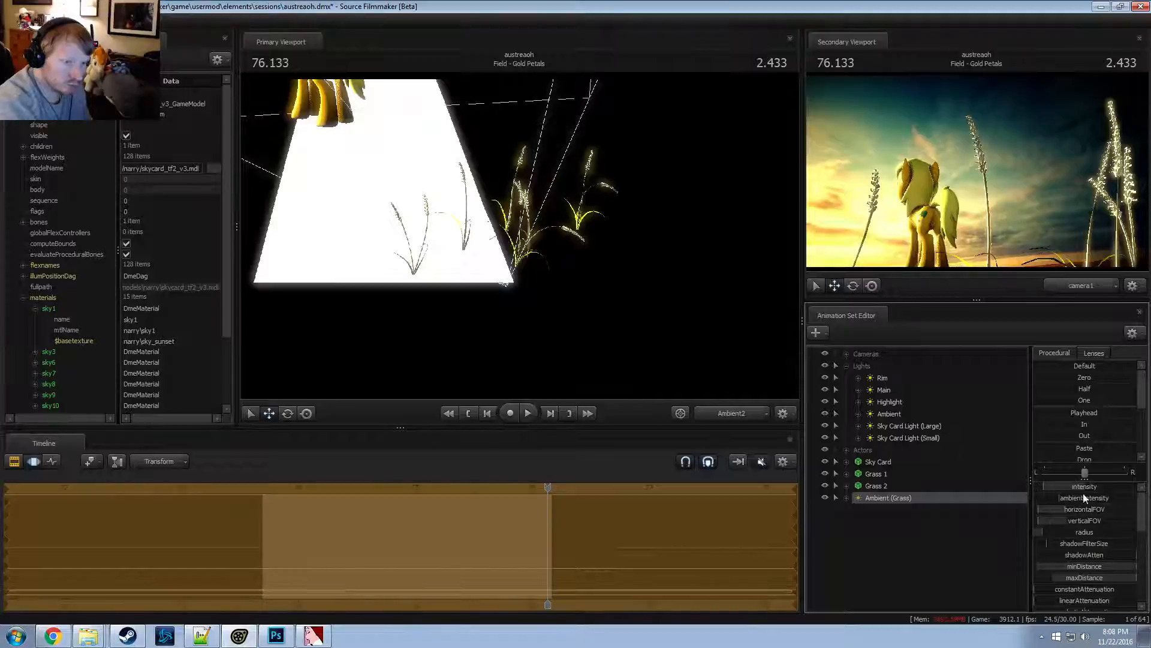
# Play and scrub the Field - Gold Petals shot from its start to review the grass lighting, and compare it with the reference video
pyautogui.press('F2')
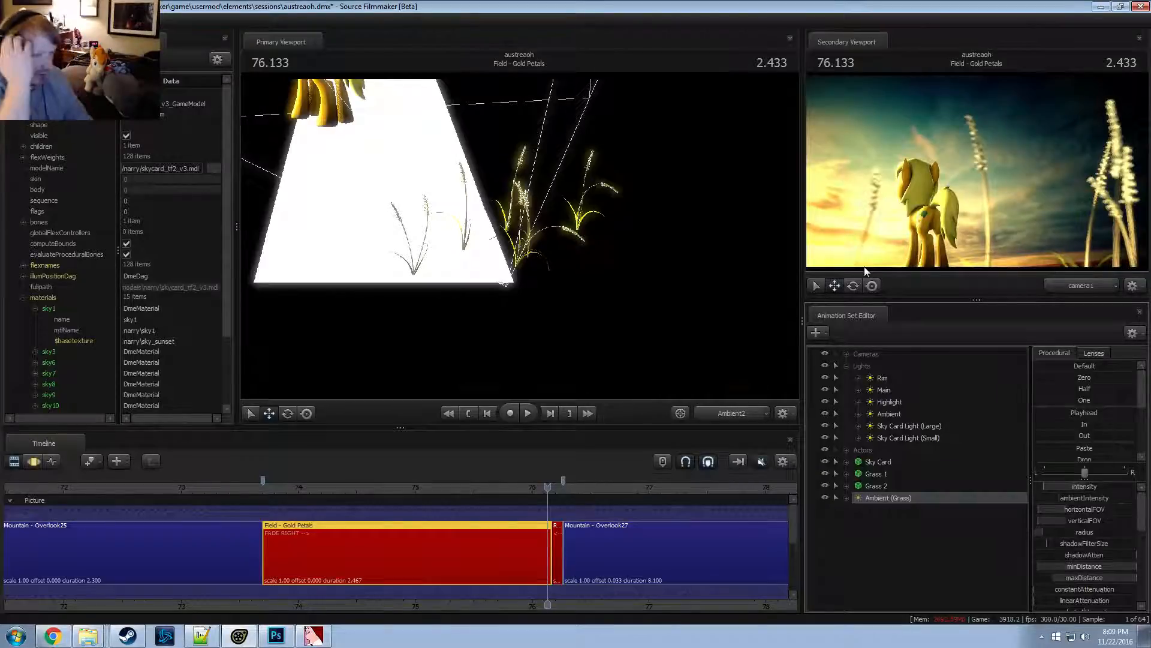
pyautogui.press('space')
pyautogui.click(263, 484)
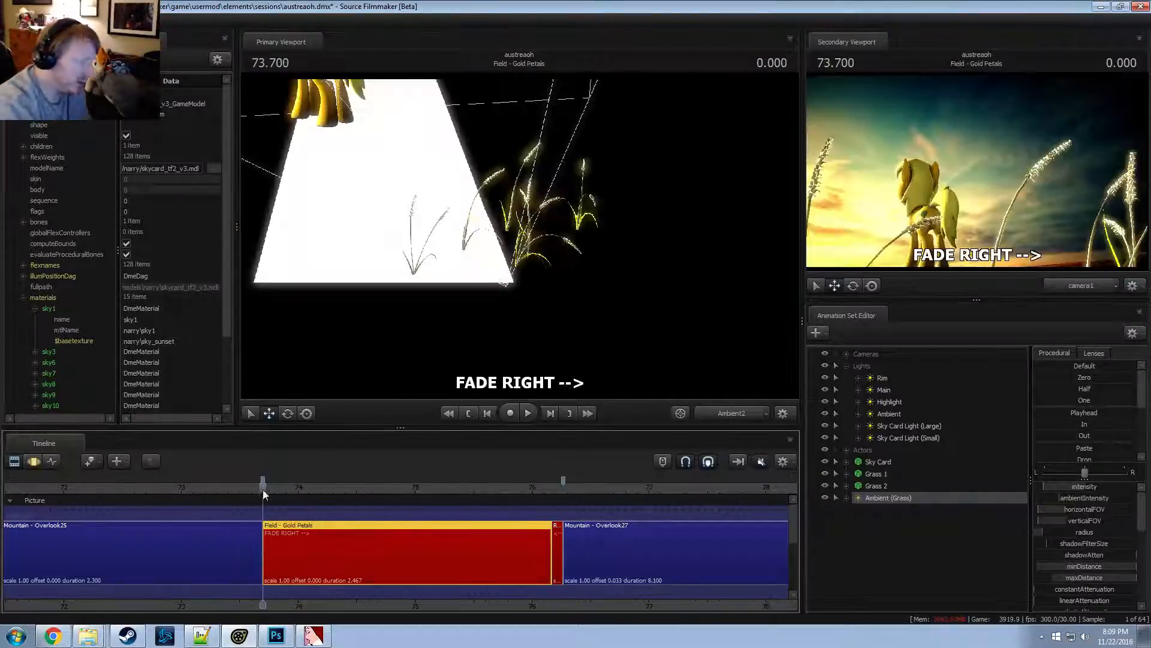
pyautogui.press('space')
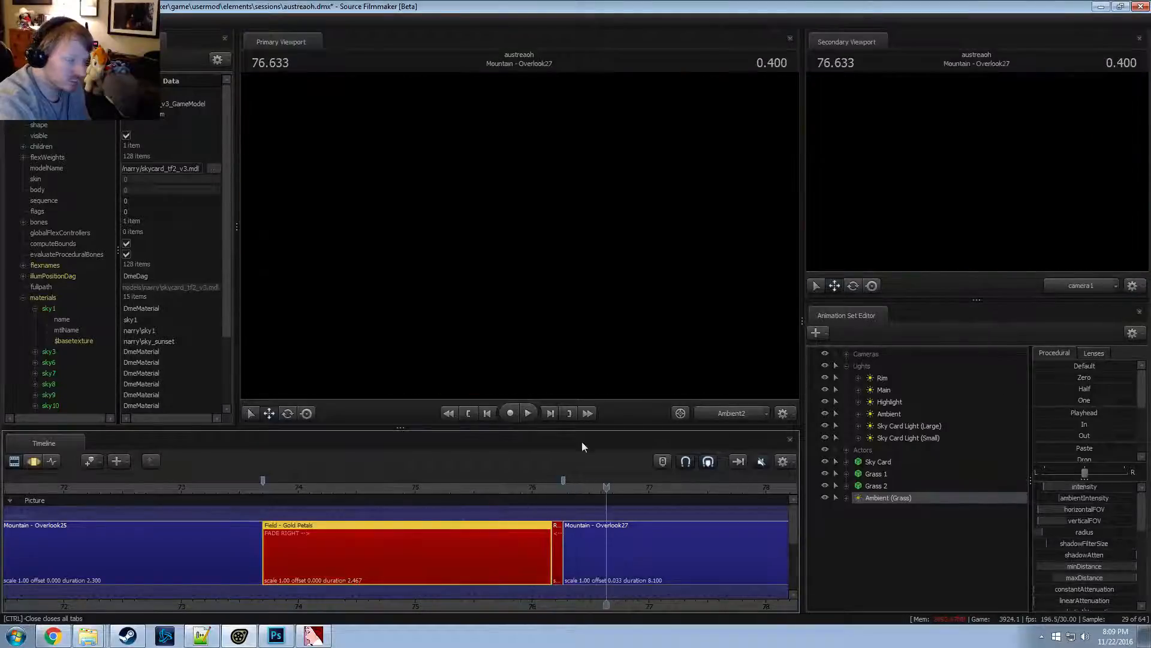
pyautogui.click(442, 484)
pyautogui.moveTo(433, 483); pyautogui.dragTo(490, 490)
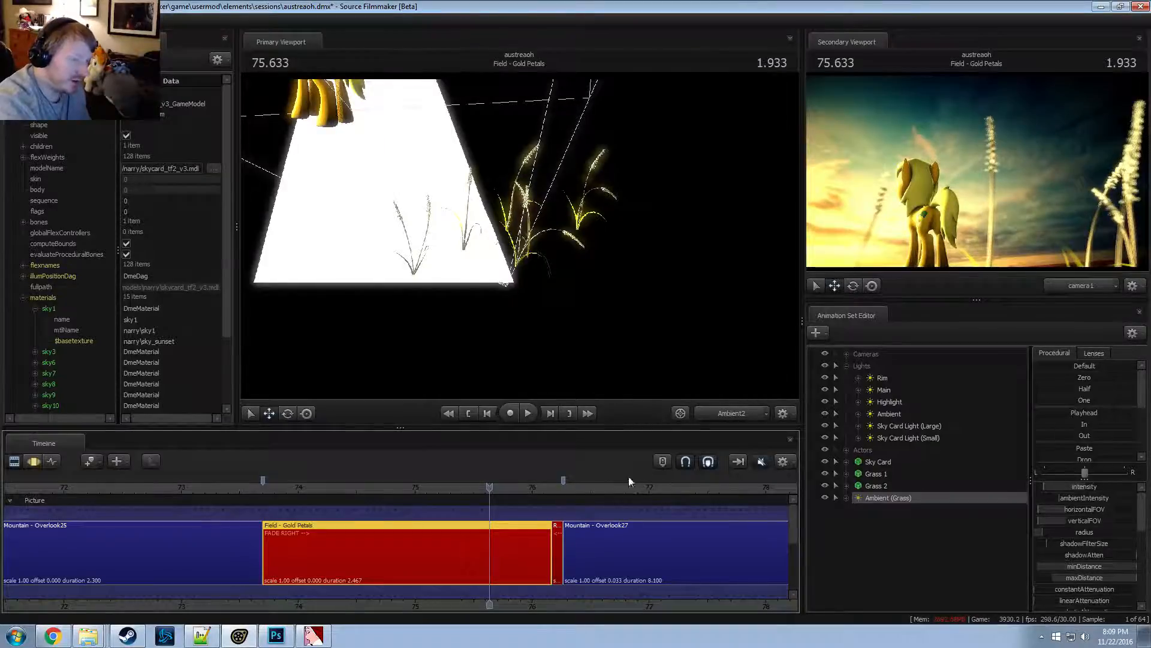
pyautogui.hotkey('alt', 'Tab')
pyautogui.hotkey('alt', 'Tab')
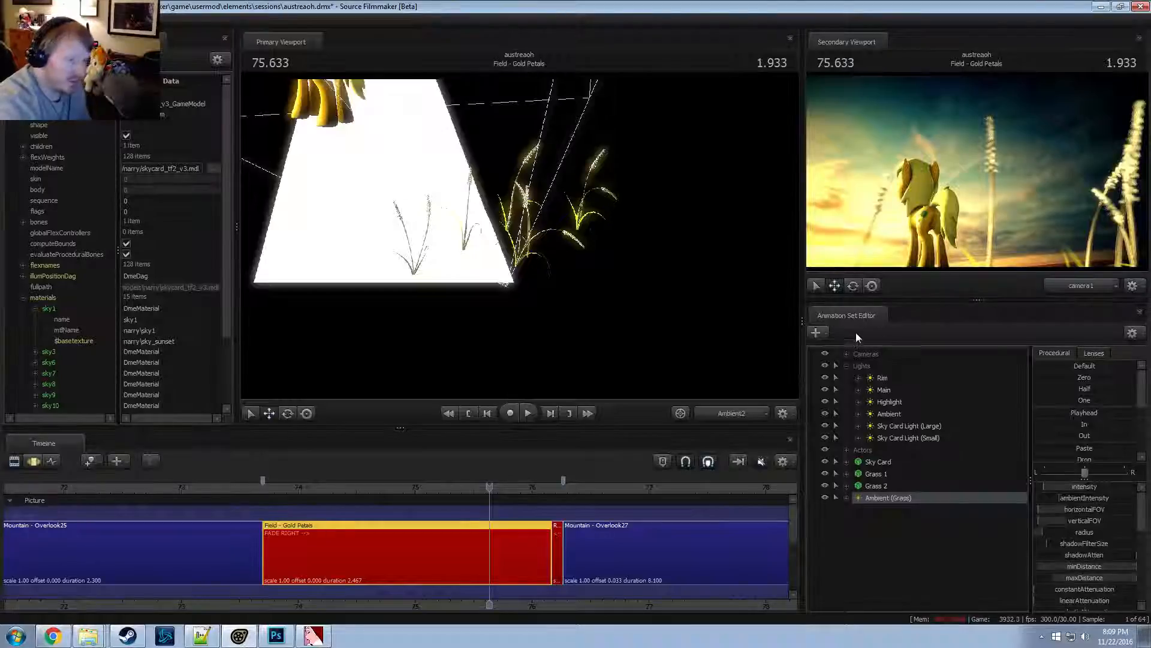
# Collapse the Lights group in the animation sets and move the playhead to 74.800
pyautogui.click(846, 366)
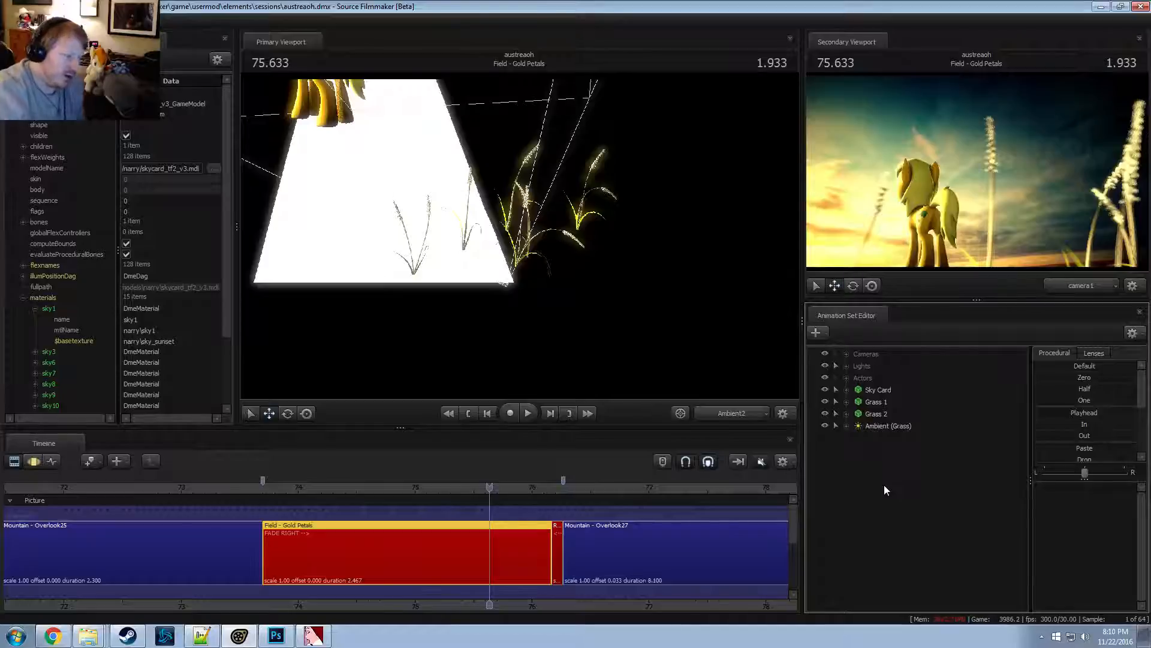
pyautogui.moveTo(328, 487); pyautogui.dragTo(392, 499)
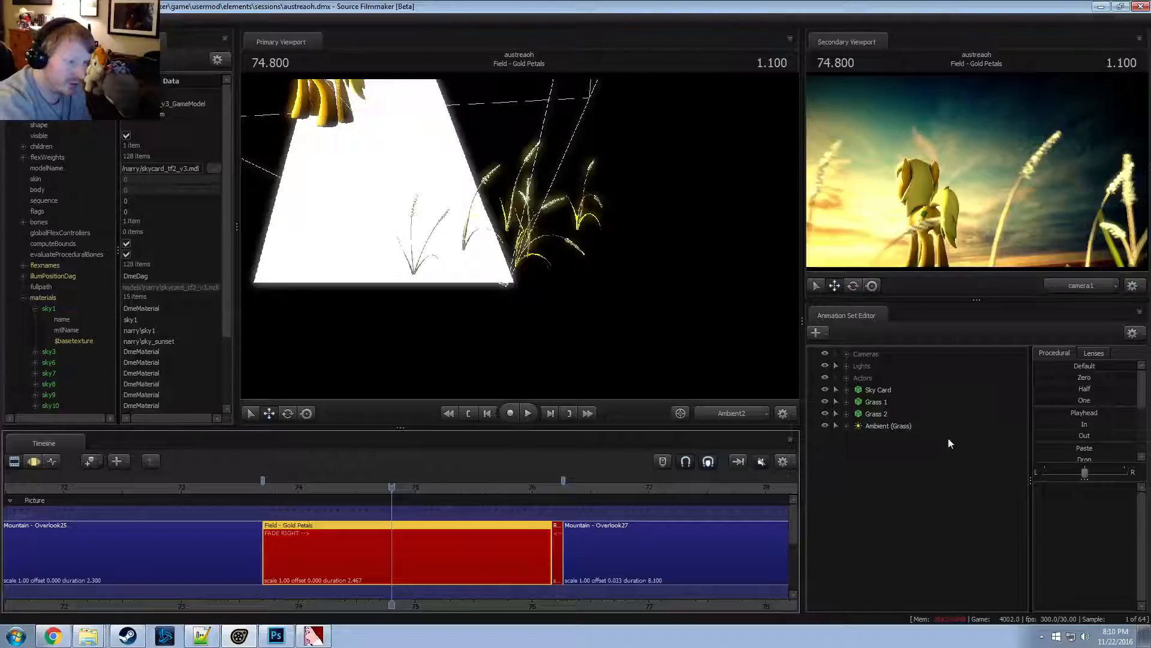
# Open the model browser for a new animation set and search for "tree" models across All Mods
pyautogui.rightClick(876, 516)
pyautogui.click(944, 547)
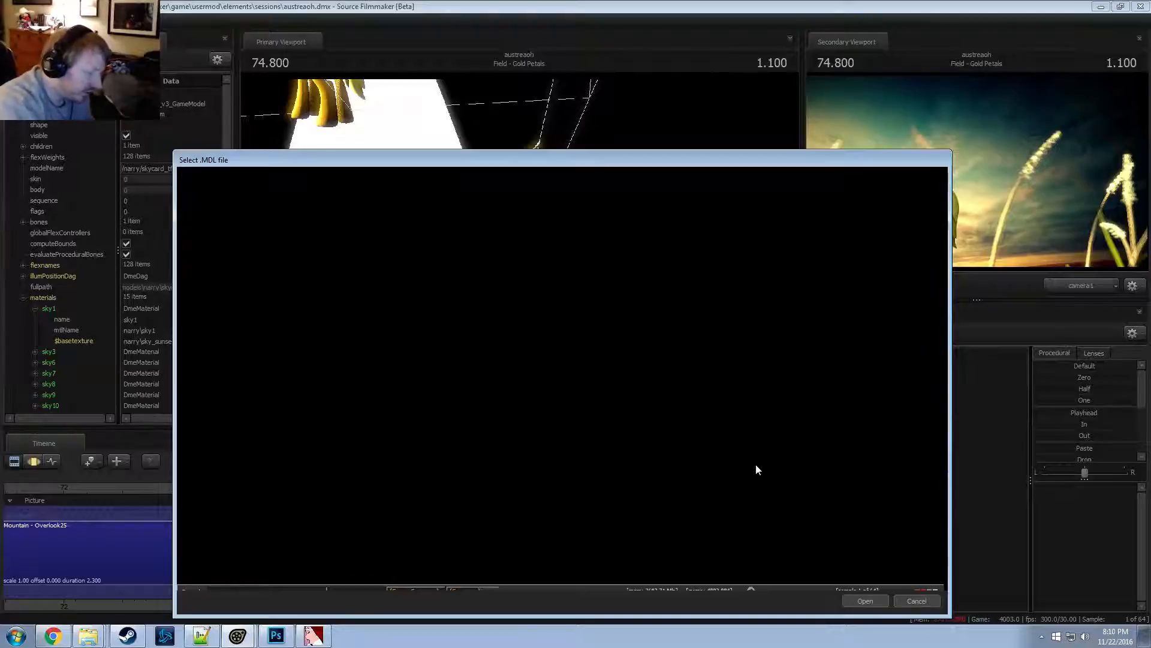
pyautogui.write('tree')
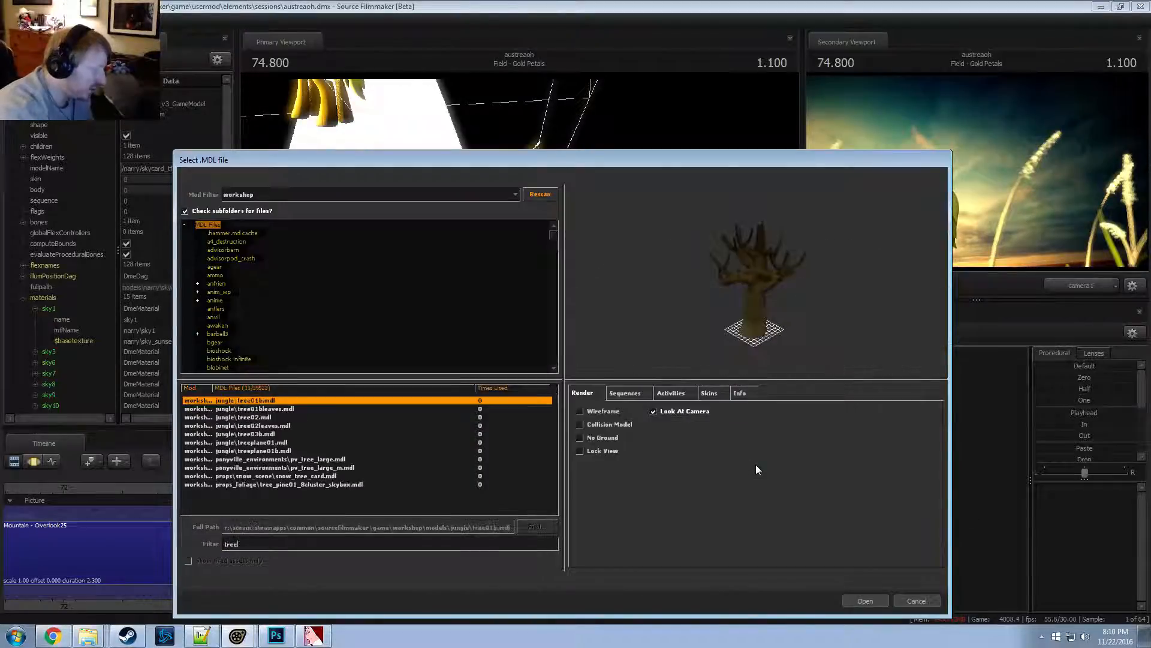
pyautogui.click(622, 394)
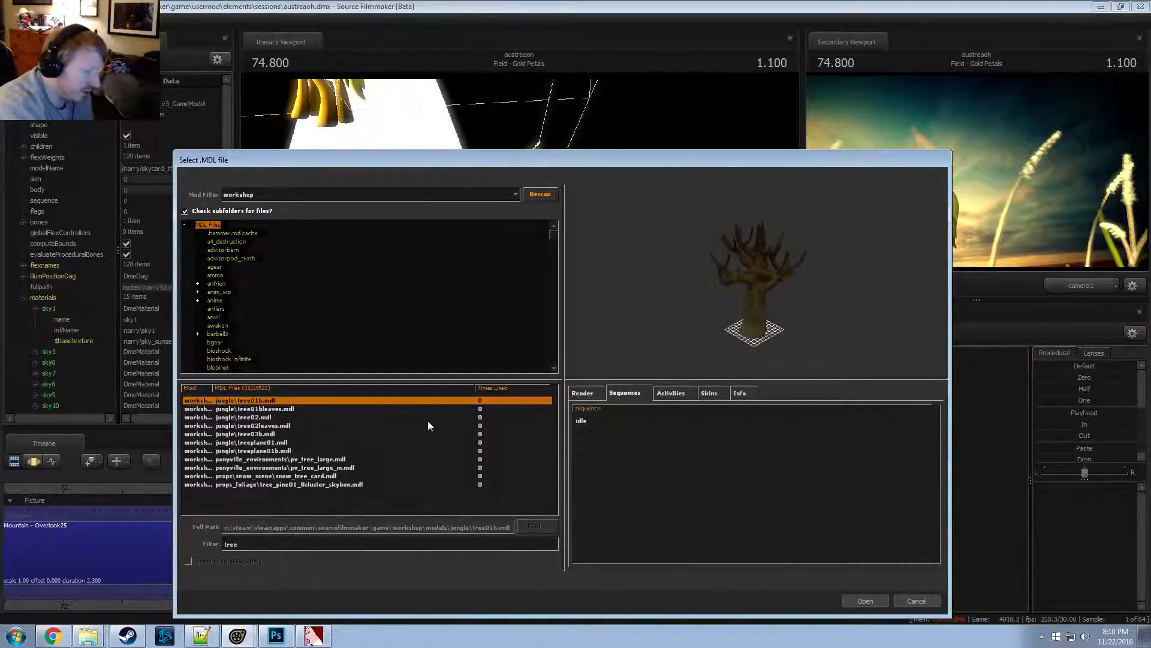
pyautogui.click(246, 194)
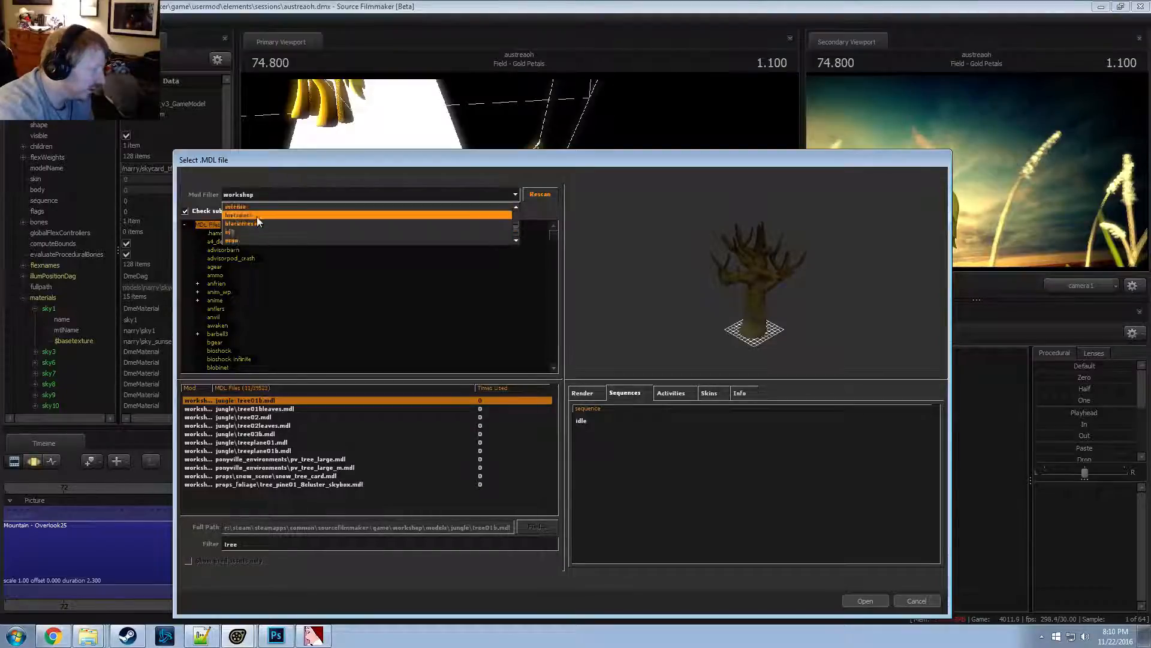
pyautogui.click(245, 206)
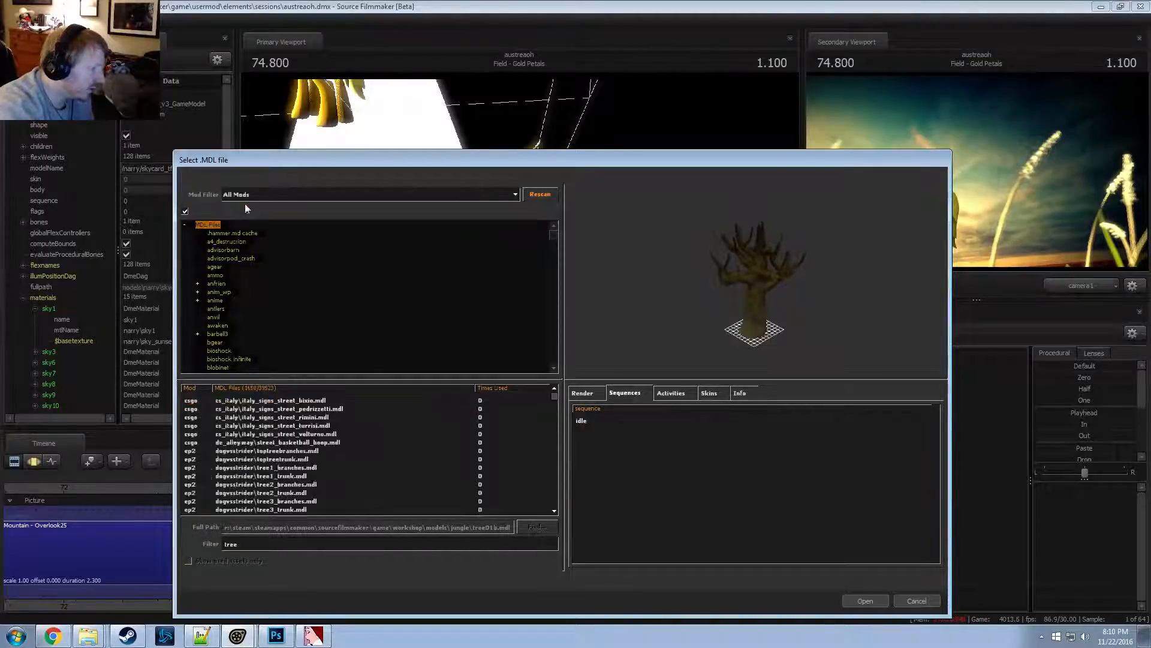
# Check the first filtered tree models, down to palm_tree_big.mdl, for usable animation sequences, and close the browser without adding one
pyautogui.click(312, 408)
pyautogui.press('Up')
pyautogui.press('Down')
pyautogui.press('Down')
pyautogui.press('Down')
pyautogui.press('Down')
pyautogui.press('Down')
pyautogui.press('Down')
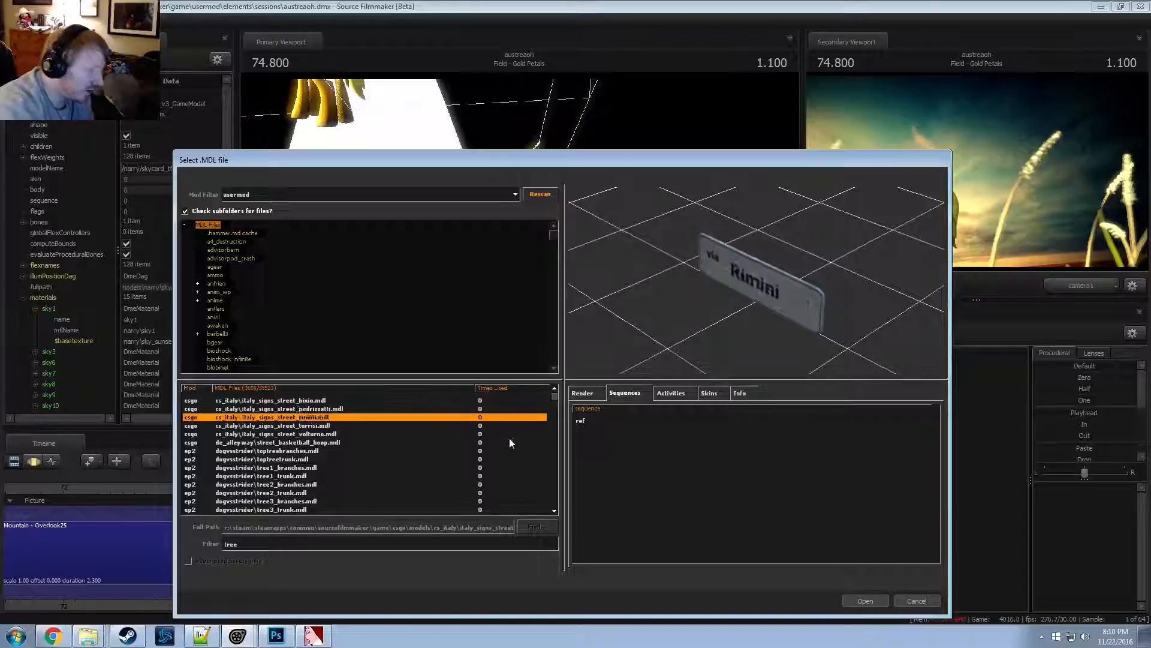
pyautogui.press('Down')
pyautogui.press('Down')
pyautogui.press('Down')
pyautogui.press('Down')
pyautogui.press('Down')
pyautogui.press('Down')
pyautogui.press('Down')
pyautogui.press('Down')
pyautogui.press('Down')
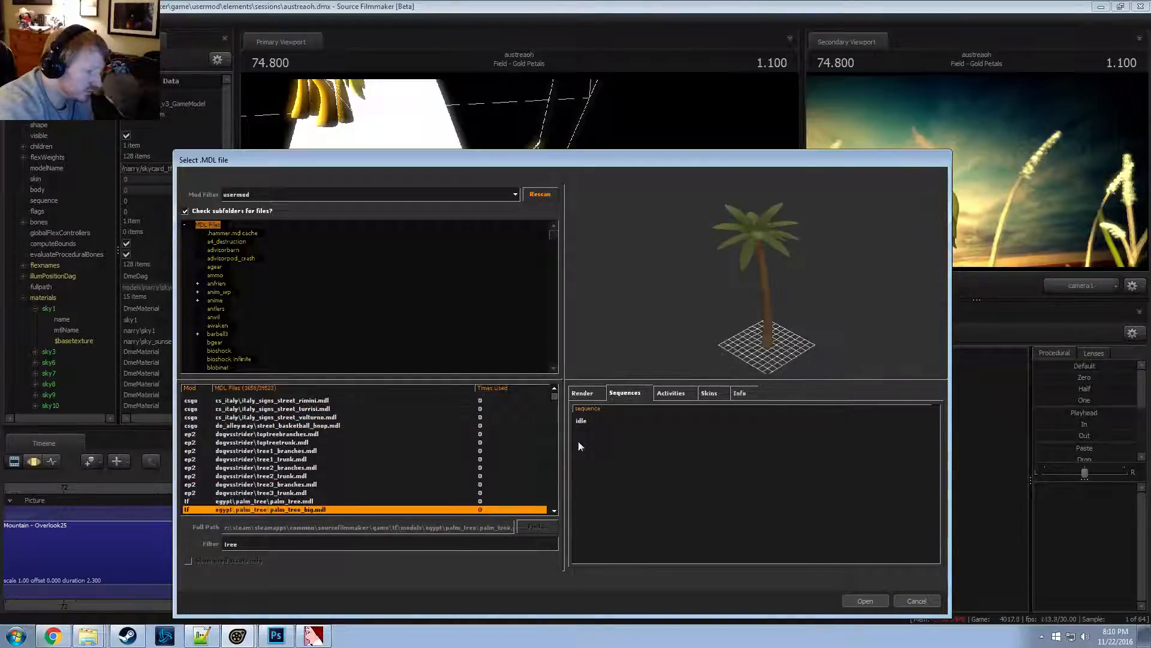
pyautogui.click(931, 601)
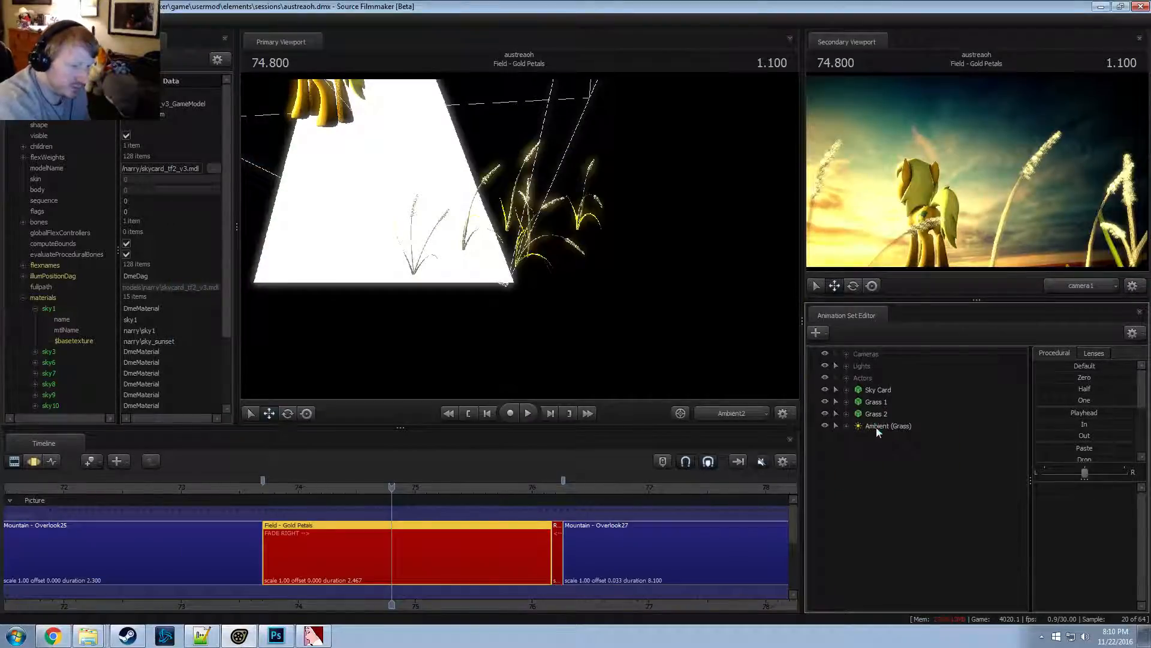
# Move the Ambient (Grass) light into the Lights group
pyautogui.click(846, 365)
pyautogui.moveTo(897, 497); pyautogui.dragTo(898, 428)
# Reopen the model browser for a new animation set and preview the sequences of the dogvsstrider tree trunk models
pyautogui.rightClick(880, 552)
pyautogui.click(945, 463)
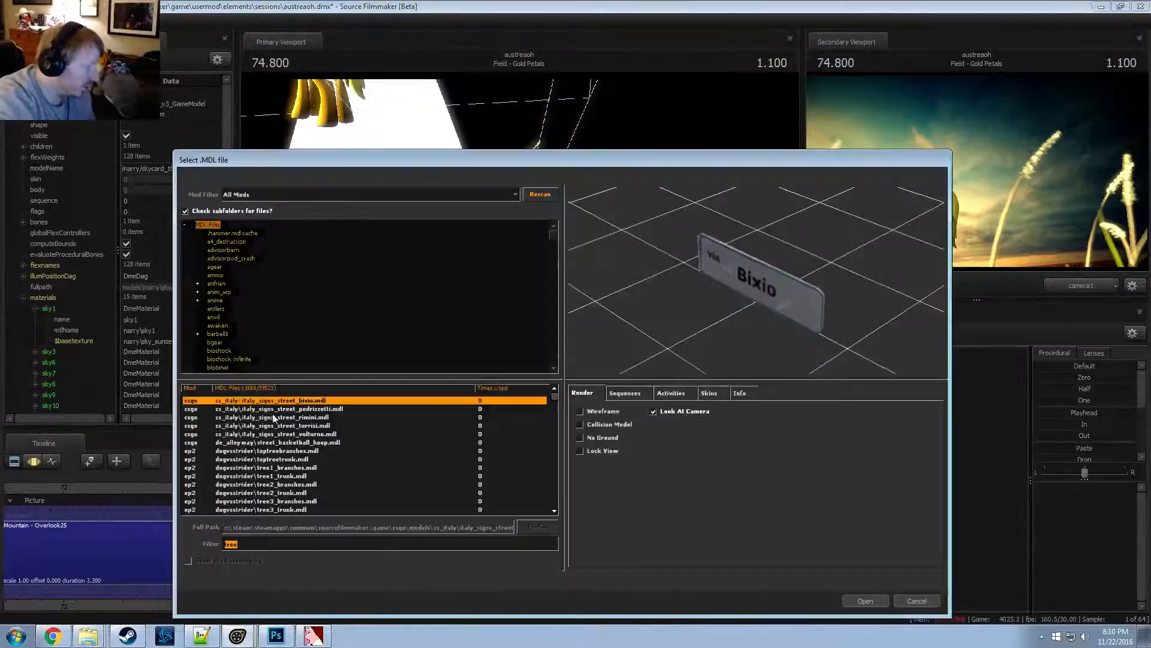
pyautogui.press('Down')
pyautogui.press('Down')
pyautogui.click(625, 393)
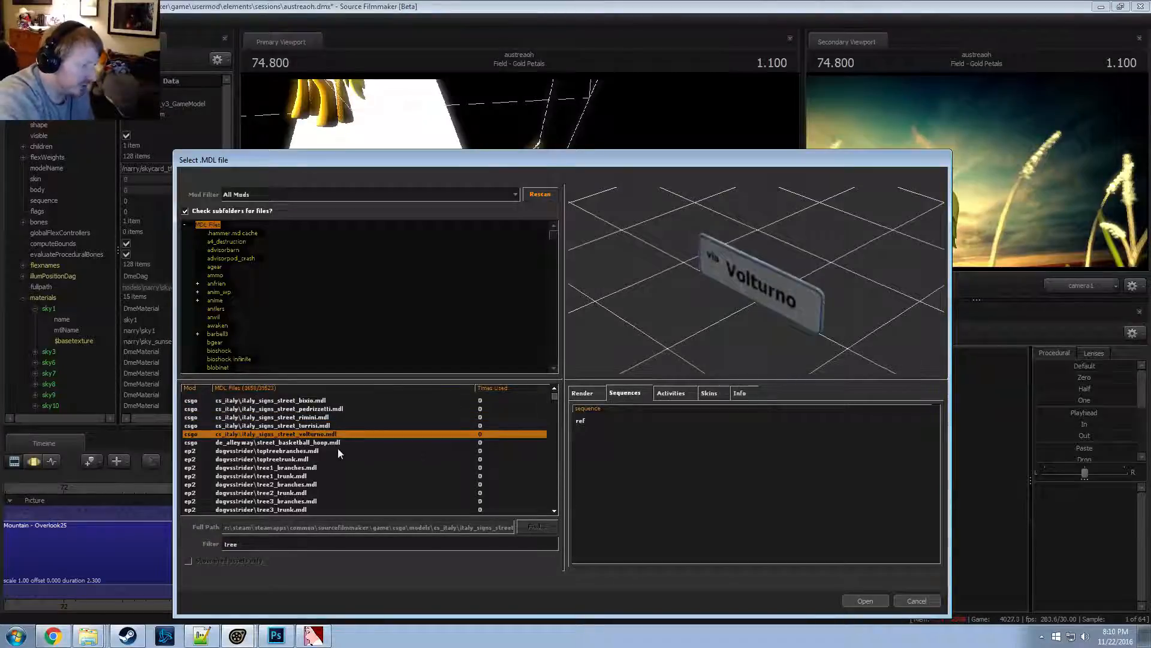
pyautogui.click(336, 459)
pyautogui.click(586, 429)
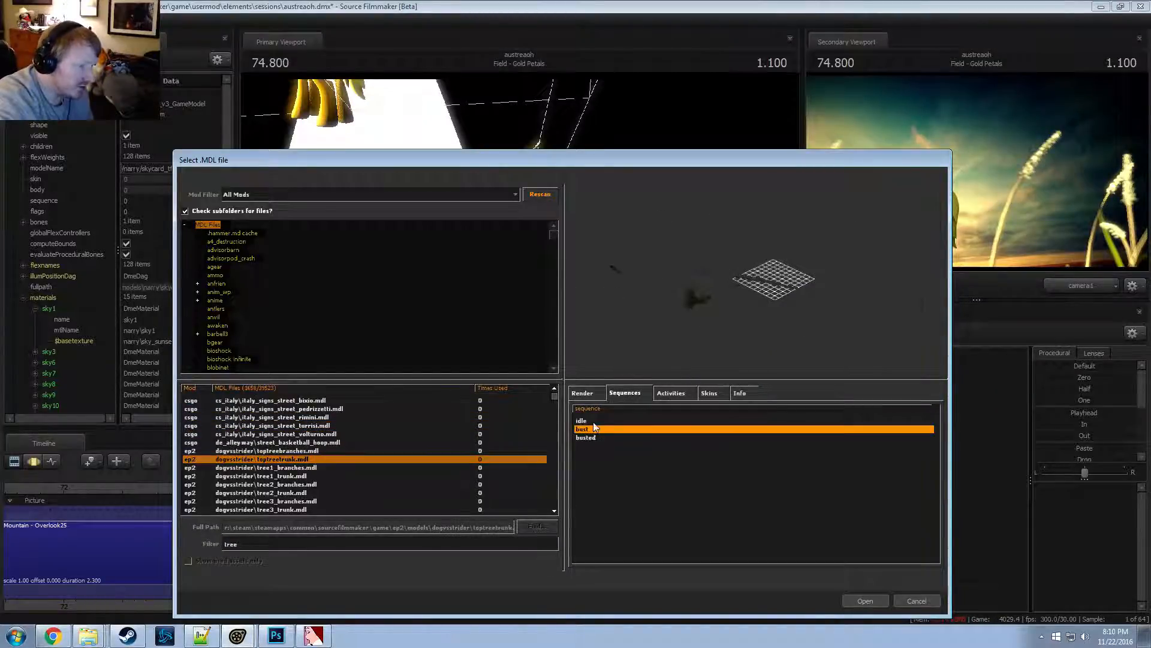
pyautogui.click(593, 437)
pyautogui.click(587, 429)
pyautogui.click(315, 425)
pyautogui.click(318, 468)
pyautogui.press('Down')
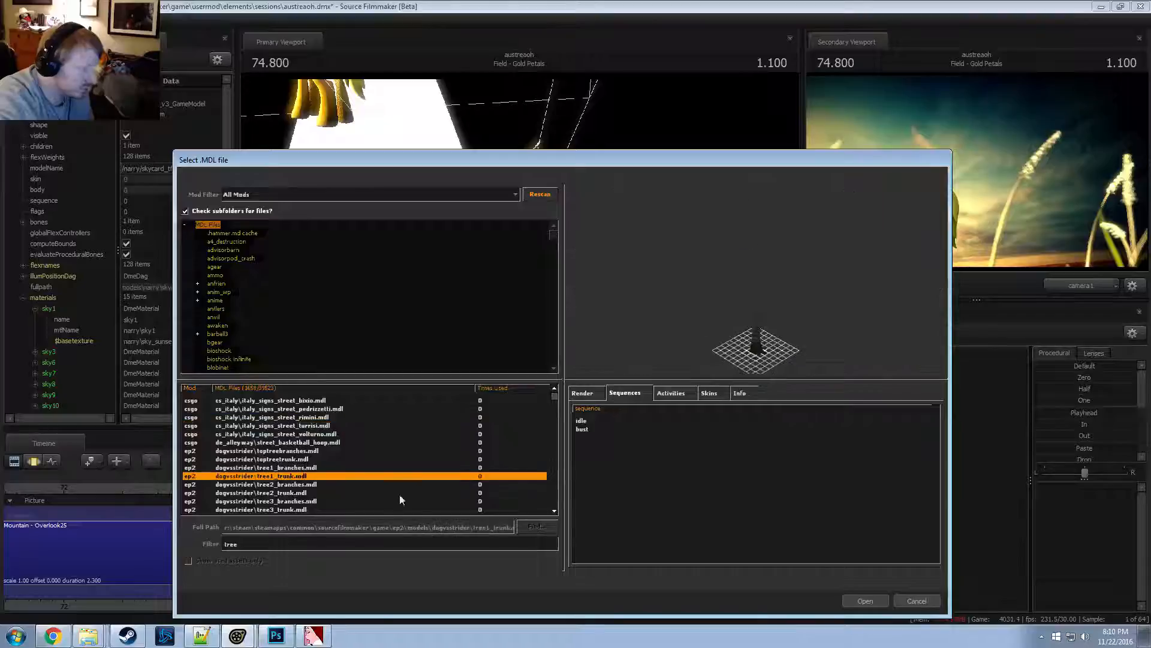
# Check the animation sequences of the filtered tree models from the dogvsstrider trees down to the usermod prop tree models
pyautogui.press('Down')
pyautogui.press('Down')
pyautogui.press('Down')
pyautogui.press('Down')
pyautogui.press('Down')
pyautogui.press('Down')
pyautogui.press('Down')
pyautogui.press('Down')
pyautogui.press('Down')
pyautogui.press('Down')
pyautogui.press('Down')
pyautogui.press('Down')
pyautogui.press('Down')
pyautogui.press('Down')
pyautogui.press('Down')
pyautogui.press('Down')
pyautogui.press('Down')
pyautogui.press('Down')
pyautogui.press('Down')
pyautogui.press('Down')
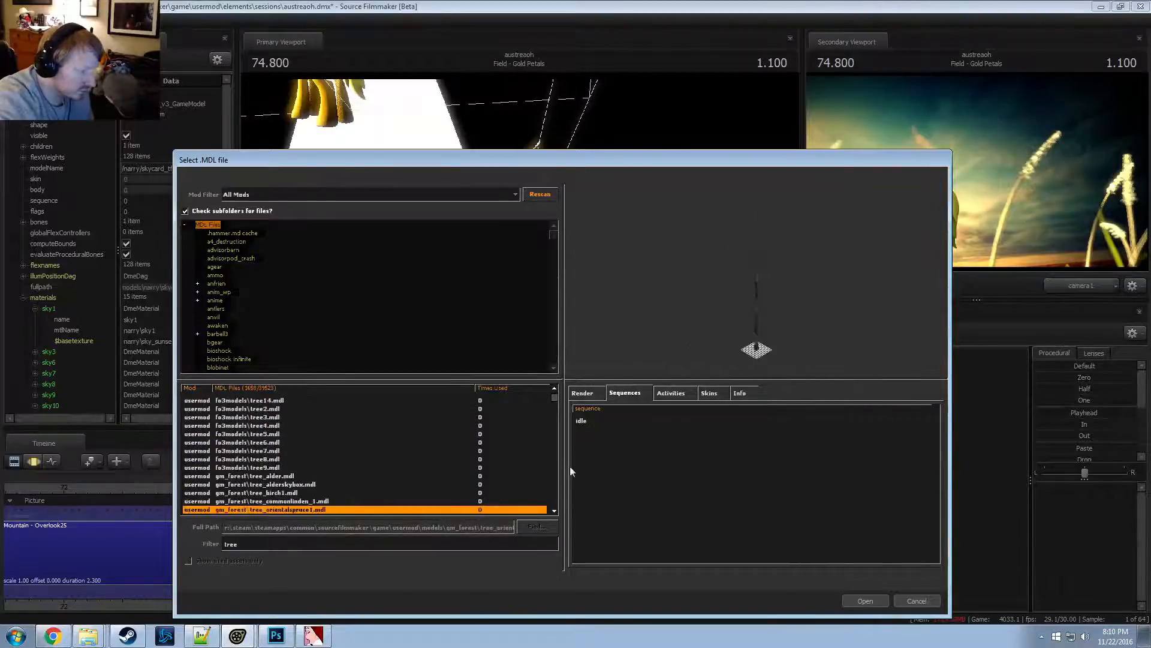
pyautogui.press('Down')
pyautogui.press('Down')
pyautogui.press('Down')
pyautogui.press('Down')
pyautogui.press('Down')
pyautogui.press('Down')
pyautogui.press('Down')
pyautogui.press('Down')
pyautogui.press('Down')
pyautogui.press('Down')
pyautogui.press('Down')
pyautogui.press('Down')
pyautogui.press('Down')
pyautogui.press('Down')
pyautogui.press('Down')
pyautogui.press('Down')
pyautogui.press('Down')
pyautogui.press('Down')
pyautogui.press('Down')
pyautogui.press('Down')
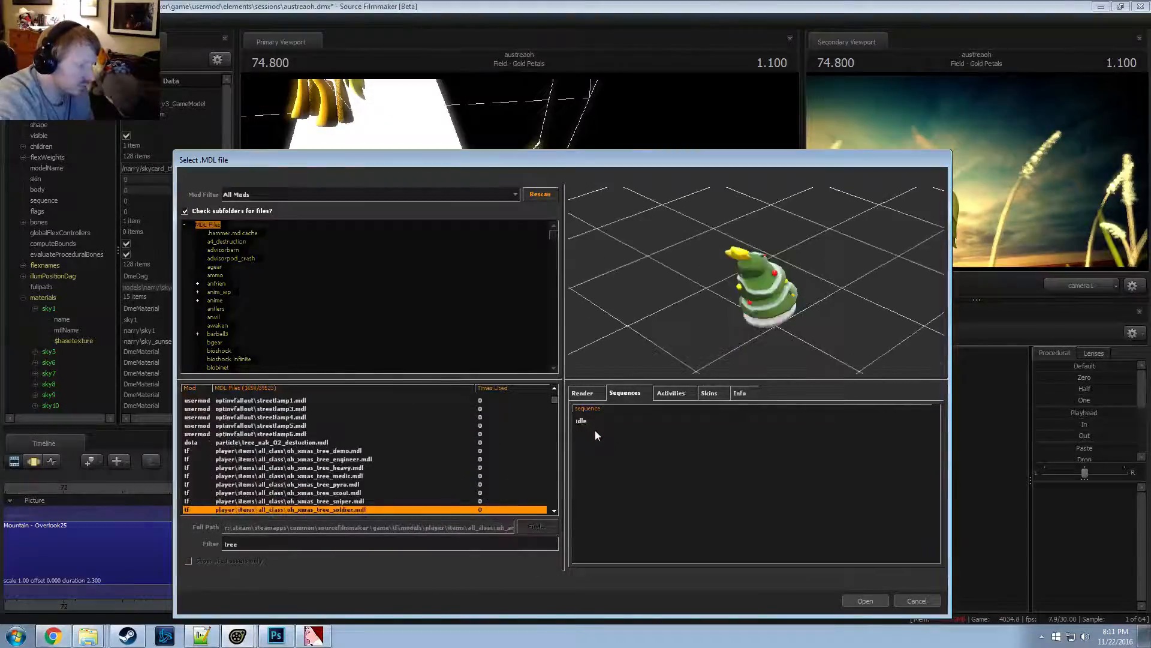
pyautogui.press('Down')
pyautogui.press('Down')
pyautogui.press('Down')
pyautogui.press('Down')
pyautogui.press('Down')
pyautogui.press('Down')
pyautogui.press('Down')
pyautogui.press('Down')
pyautogui.press('Down')
pyautogui.press('Down')
pyautogui.press('Down')
pyautogui.press('Down')
pyautogui.press('Down')
pyautogui.moveTo(780, 161); pyautogui.dragTo(771, 140)
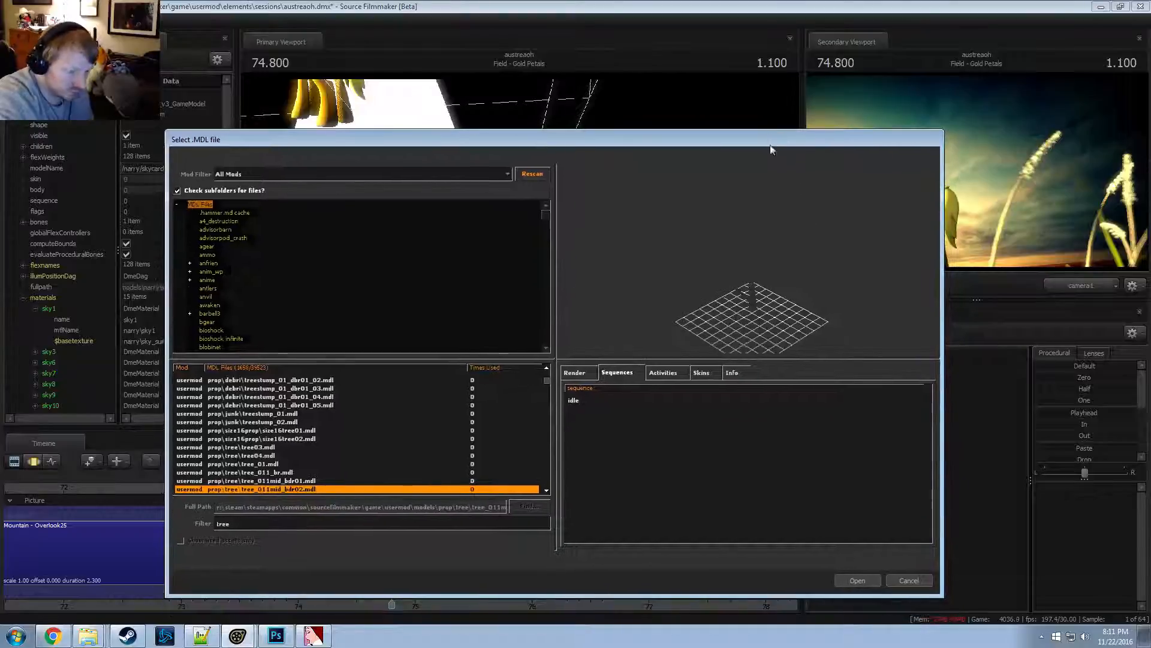
# Continue checking sequences of the filtered models from the usermod prop trees through the street props to props_foliage fallen trees
pyautogui.press('Down')
pyautogui.press('Down')
pyautogui.press('Down')
pyautogui.press('Down')
pyautogui.press('Down')
pyautogui.press('Down')
pyautogui.press('Down')
pyautogui.press('Down')
pyautogui.press('Down')
pyautogui.press('Down')
pyautogui.press('Down')
pyautogui.press('Down')
pyautogui.press('Down')
pyautogui.press('Down')
pyautogui.press('Down')
pyautogui.press('Down')
pyautogui.press('Down')
pyautogui.press('Down')
pyautogui.press('Down')
pyautogui.press('Down')
pyautogui.press('Down')
pyautogui.press('Down')
pyautogui.press('Down')
pyautogui.press('Down')
pyautogui.press('Down')
pyautogui.press('Down')
pyautogui.press('Down')
pyautogui.press('Down')
pyautogui.press('Down')
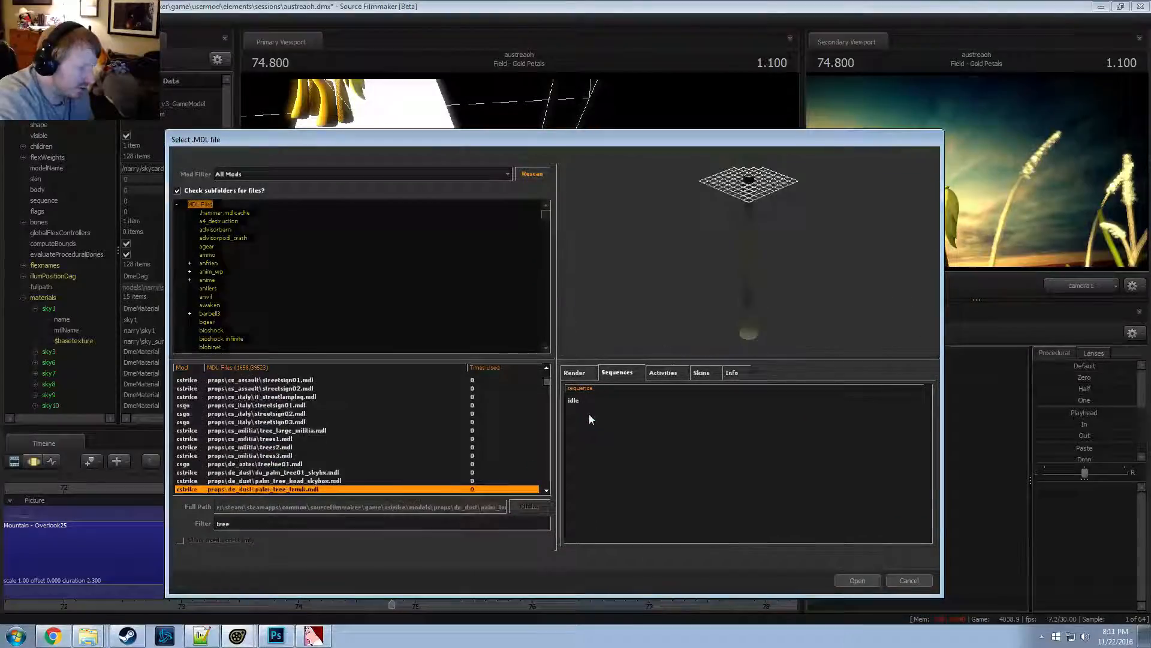
pyautogui.press('Down')
pyautogui.press('Down')
pyautogui.press('Down')
pyautogui.press('Down')
pyautogui.press('Down')
pyautogui.press('Down')
pyautogui.press('Down')
pyautogui.press('Down')
pyautogui.press('Down')
pyautogui.press('Down')
pyautogui.press('Down')
pyautogui.press('Down')
pyautogui.press('Down')
pyautogui.press('Down')
pyautogui.press('Down')
pyautogui.press('Down')
pyautogui.press('Down')
pyautogui.press('Down')
pyautogui.press('Down')
pyautogui.press('Down')
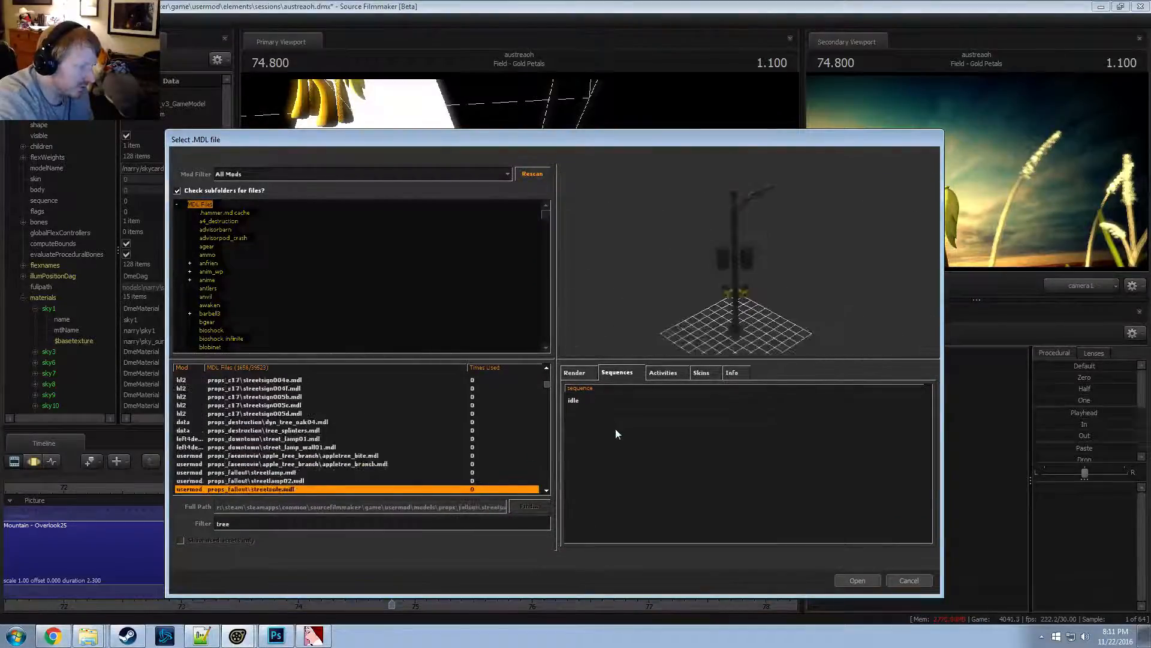
pyautogui.press('Down')
pyautogui.press('Down')
pyautogui.press('Down')
pyautogui.press('Down')
pyautogui.press('Down')
pyautogui.press('Down')
pyautogui.press('Down')
pyautogui.press('Down')
pyautogui.press('Down')
pyautogui.press('Down')
pyautogui.press('Down')
pyautogui.press('Down')
pyautogui.press('Down')
pyautogui.press('Down')
pyautogui.press('Down')
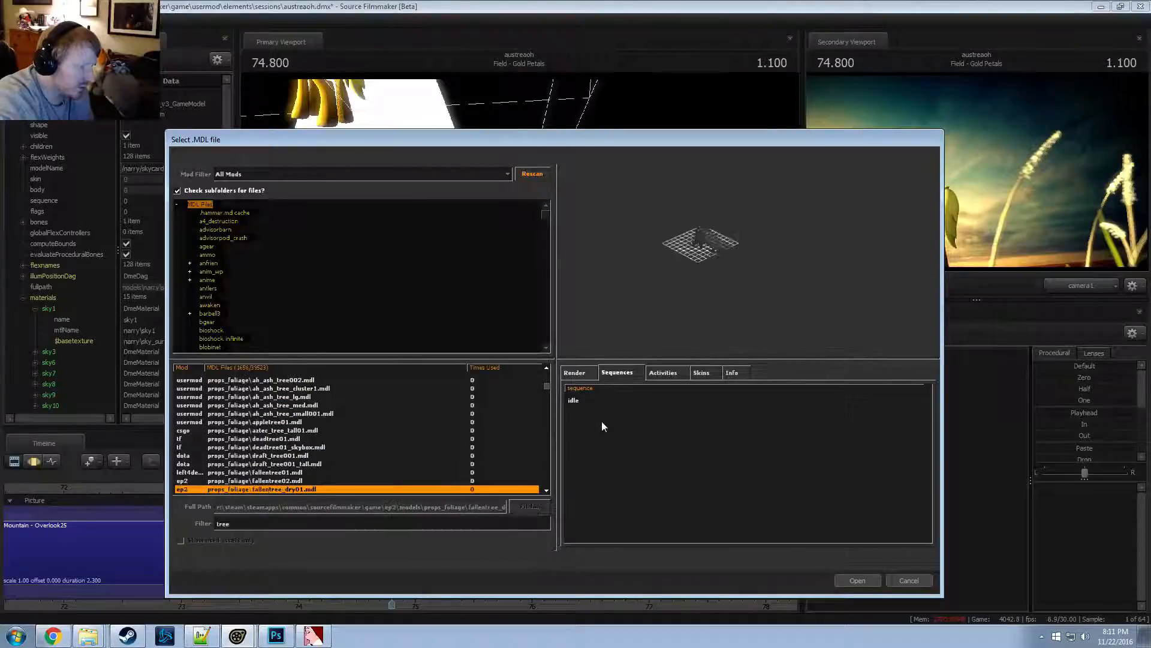
# Return through the props_foliage models to draft_tree001_tall.mdl to examine its animation sequences
pyautogui.press('Up')
pyautogui.press('Up')
pyautogui.press('Up')
pyautogui.press('Up')
pyautogui.press('Up')
pyautogui.press('Up')
pyautogui.press('Up')
pyautogui.press('Up')
pyautogui.press('Up')
pyautogui.press('Up')
pyautogui.press('Up')
pyautogui.press('Up')
pyautogui.press('Up')
pyautogui.press('Up')
pyautogui.press('Up')
pyautogui.press('Up')
pyautogui.press('Up')
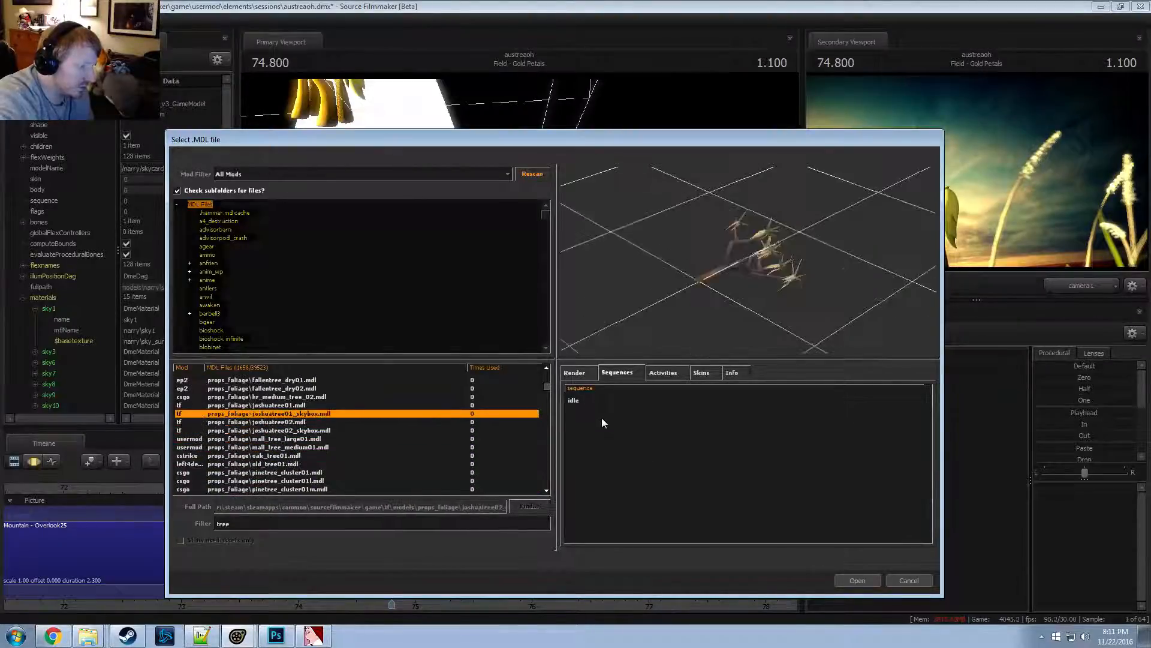
pyautogui.press('Down')
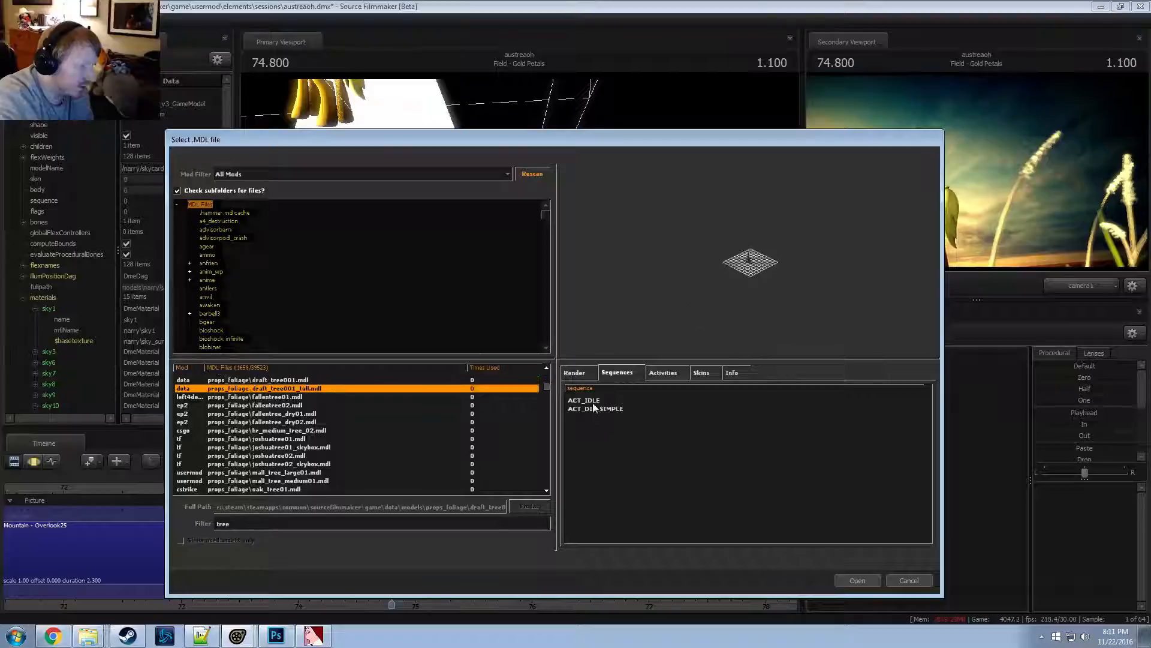
# Preview the ACT_IDLE and ACT_DIE_SIMPLE sequences of draft_tree001_tall.mdl with wireframe display, and check fallentree01.mdl's sequences
pyautogui.click(593, 400)
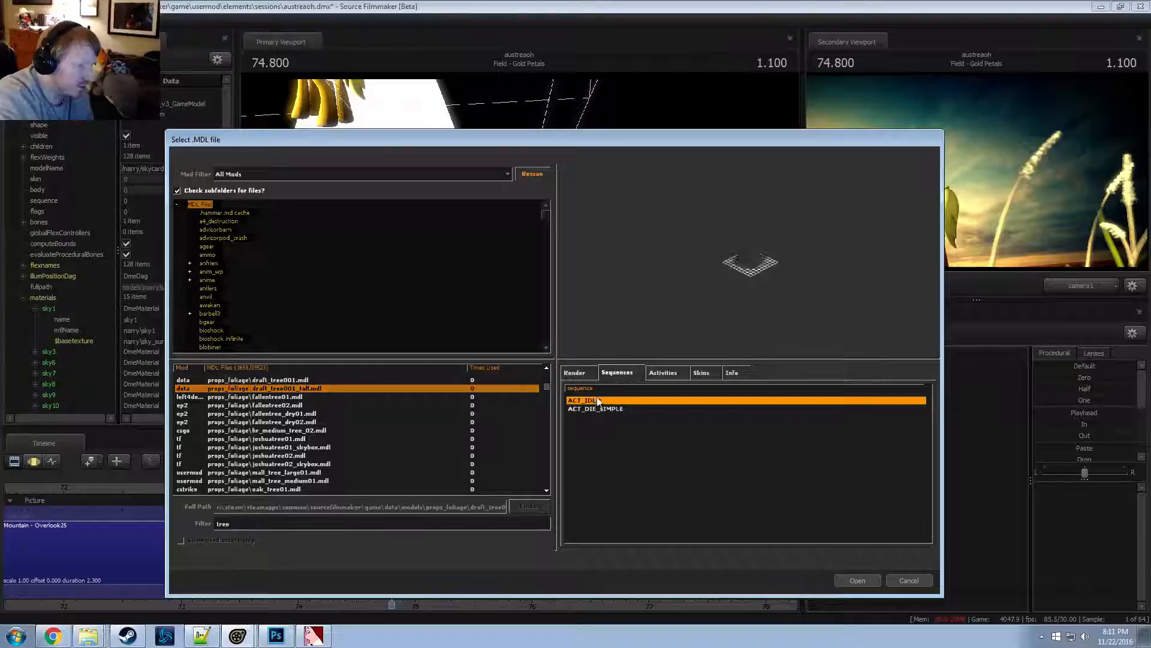
pyautogui.click(576, 373)
pyautogui.click(619, 373)
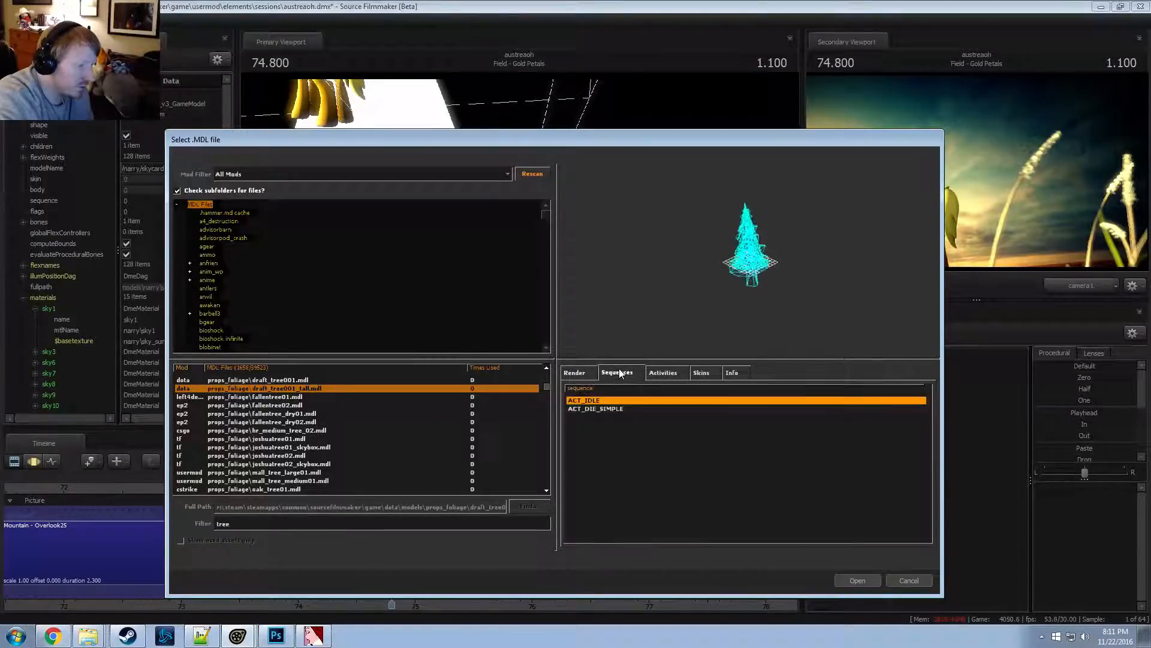
pyautogui.click(598, 408)
pyautogui.click(273, 397)
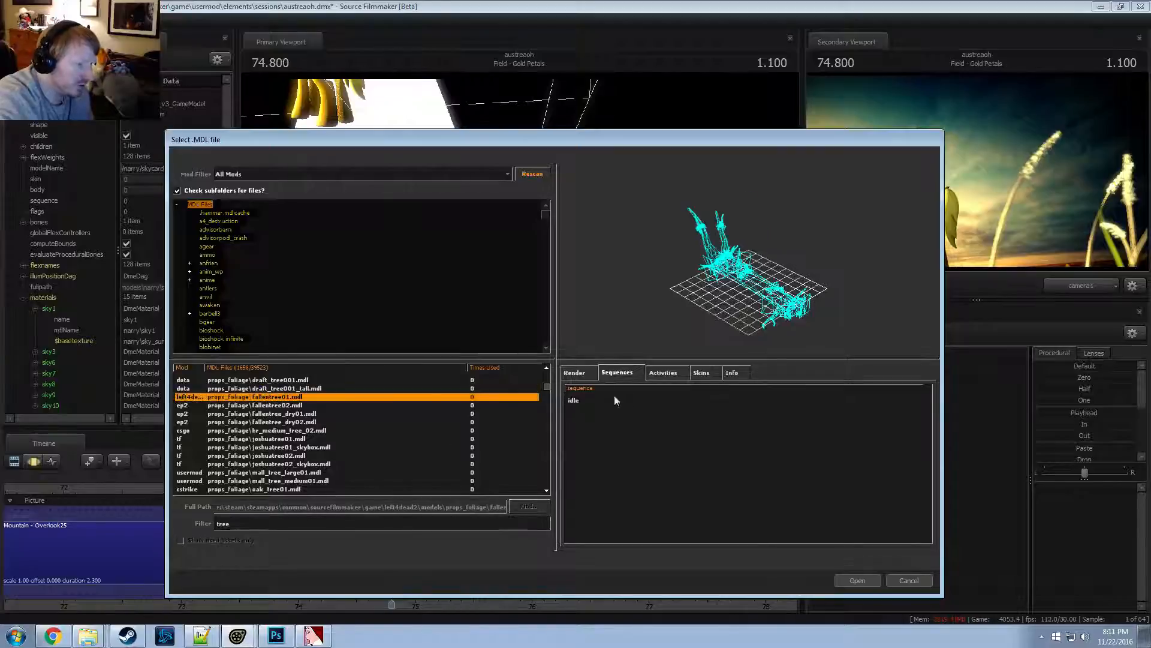
# Check the animation sequences of the filtered tree models from fallentree01.mdl down through the props_foliage pinetree_singletrimmed models
pyautogui.press('Down')
pyautogui.press('Down')
pyautogui.press('Down')
pyautogui.press('Down')
pyautogui.press('Down')
pyautogui.press('Down')
pyautogui.press('Down')
pyautogui.press('Down')
pyautogui.press('Down')
pyautogui.press('Down')
pyautogui.press('Down')
pyautogui.press('Down')
pyautogui.press('Down')
pyautogui.press('Down')
pyautogui.press('Down')
pyautogui.press('Down')
pyautogui.press('Down')
pyautogui.press('Down')
pyautogui.press('Down')
pyautogui.press('Down')
pyautogui.press('Down')
pyautogui.press('Down')
pyautogui.press('Down')
pyautogui.press('Down')
pyautogui.press('Down')
pyautogui.press('Down')
pyautogui.press('Down')
pyautogui.press('Down')
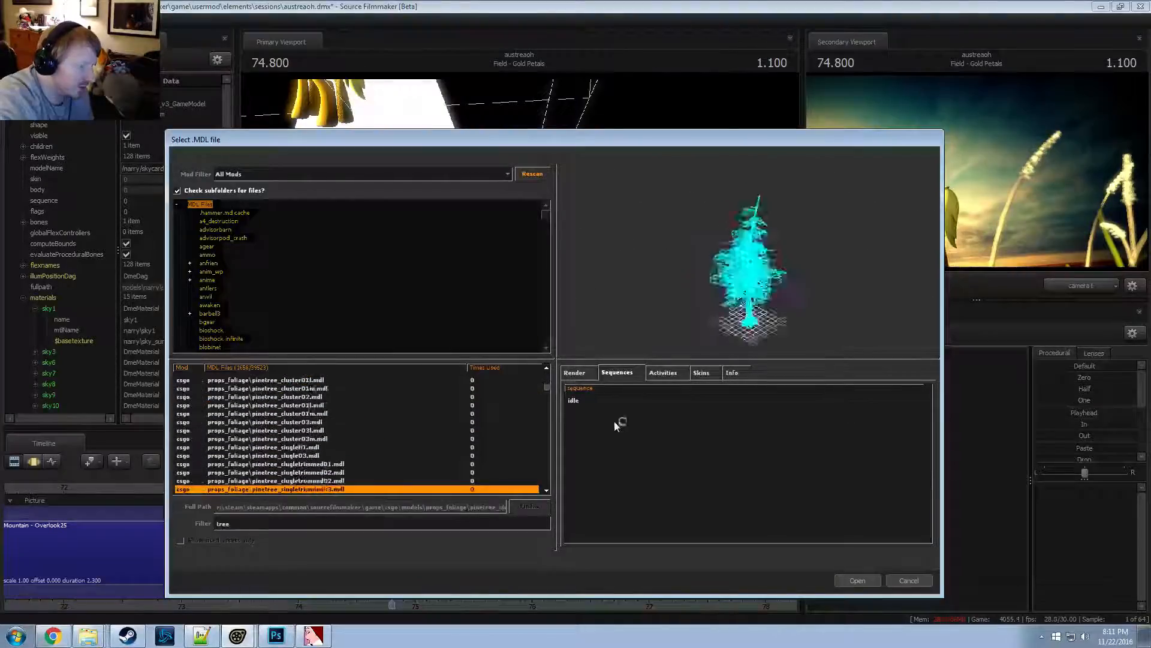
# Continue checking sequences of the props_foliage models from the trimmed pine trees through the dead and deciduous trees to the urban tree bases
pyautogui.press('Down')
pyautogui.press('Down')
pyautogui.press('Down')
pyautogui.press('Down')
pyautogui.press('Down')
pyautogui.press('Down')
pyautogui.press('Down')
pyautogui.press('Down')
pyautogui.press('Down')
pyautogui.press('Down')
pyautogui.press('Down')
pyautogui.press('Down')
pyautogui.press('Down')
pyautogui.press('Down')
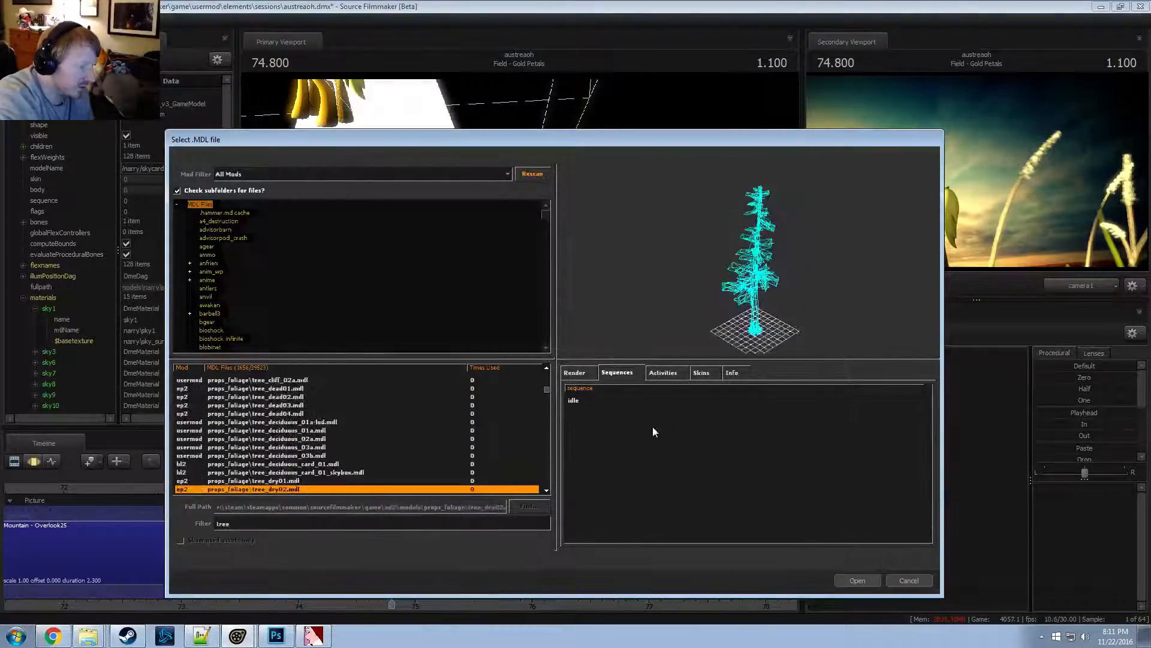
pyautogui.press('Down')
pyautogui.press('Down')
pyautogui.press('Down')
pyautogui.press('Down')
pyautogui.press('Down')
pyautogui.press('Down')
pyautogui.press('Down')
pyautogui.press('Down')
pyautogui.press('Down')
pyautogui.press('Down')
pyautogui.press('Down')
pyautogui.press('Down')
pyautogui.press('Down')
pyautogui.press('Down')
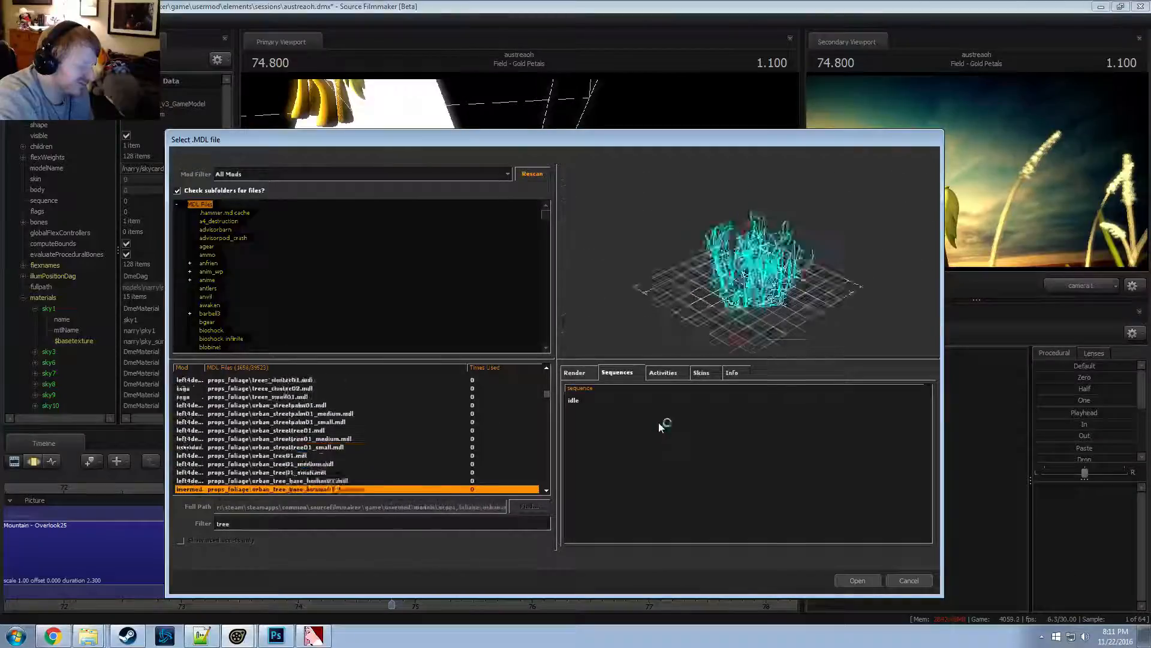
# Check the sequences of the filtered models from the urban tree bases through the street signs and poplar skybox tree to the props_street railings
pyautogui.press('Down')
pyautogui.press('Down')
pyautogui.press('Down')
pyautogui.press('Down')
pyautogui.press('Down')
pyautogui.press('Down')
pyautogui.press('Down')
pyautogui.press('Down')
pyautogui.press('Down')
pyautogui.press('Down')
pyautogui.press('Down')
pyautogui.press('Down')
pyautogui.press('Down')
pyautogui.press('Down')
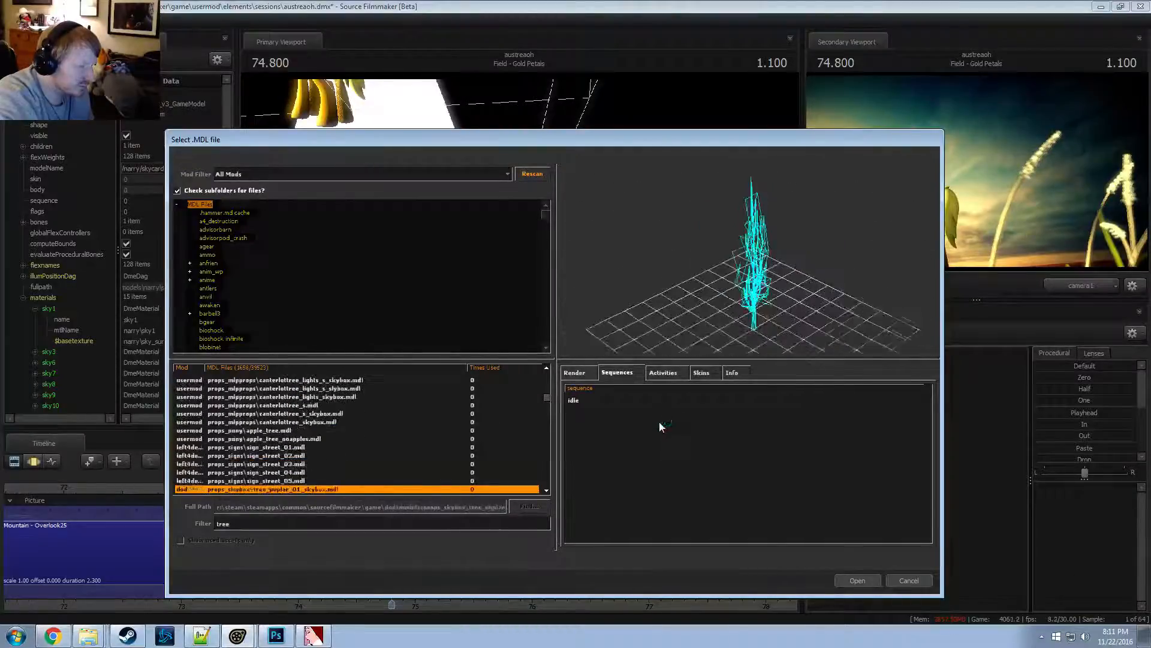
pyautogui.press('Down')
pyautogui.press('Down')
pyautogui.press('Down')
pyautogui.press('Down')
pyautogui.press('Down')
pyautogui.press('Down')
pyautogui.press('Down')
pyautogui.press('Down')
pyautogui.press('Down')
pyautogui.press('Down')
pyautogui.press('Down')
pyautogui.press('Down')
pyautogui.press('Down')
pyautogui.press('Down')
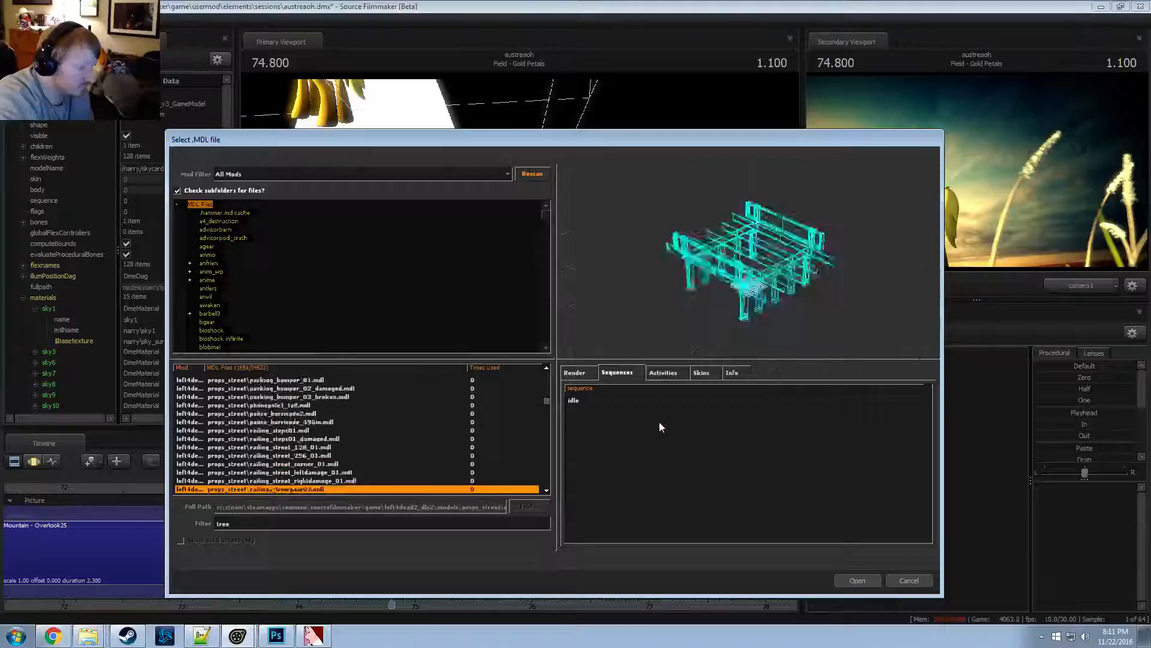
# Browse past the street props to the props_swamp trees, and return to props_structures good_ancient_dest_treesim.mdl to examine its sequences
pyautogui.press('Up')
pyautogui.press('Up')
pyautogui.press('Up')
pyautogui.press('Up')
pyautogui.press('Up')
pyautogui.press('Up')
pyautogui.press('Up')
pyautogui.press('Up')
pyautogui.press('Up')
pyautogui.press('Up')
pyautogui.press('Up')
pyautogui.press('Up')
pyautogui.press('Up')
pyautogui.press('Up')
pyautogui.press('Up')
pyautogui.press('Up')
pyautogui.press('Up')
pyautogui.press('Up')
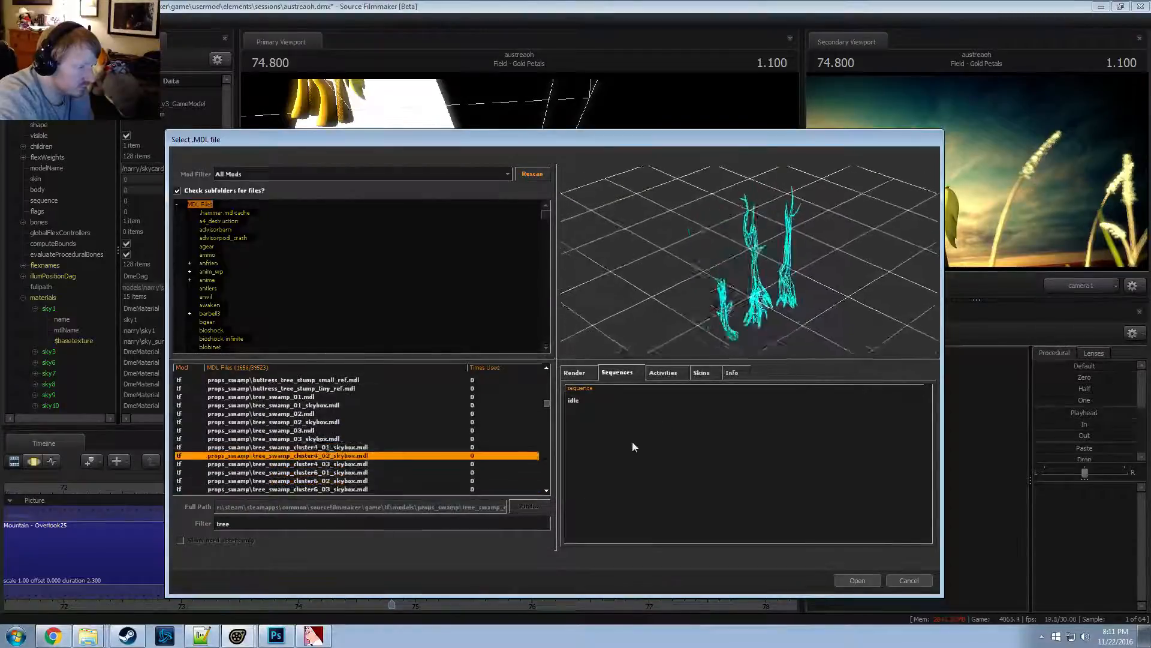
# Preview the treesim_anim sequence and its dupe1 and dupe2 variants on good_ancient_dest_treesim.mdl, and check good_ancient_dest_tree.mdl's sequences
pyautogui.click(627, 409)
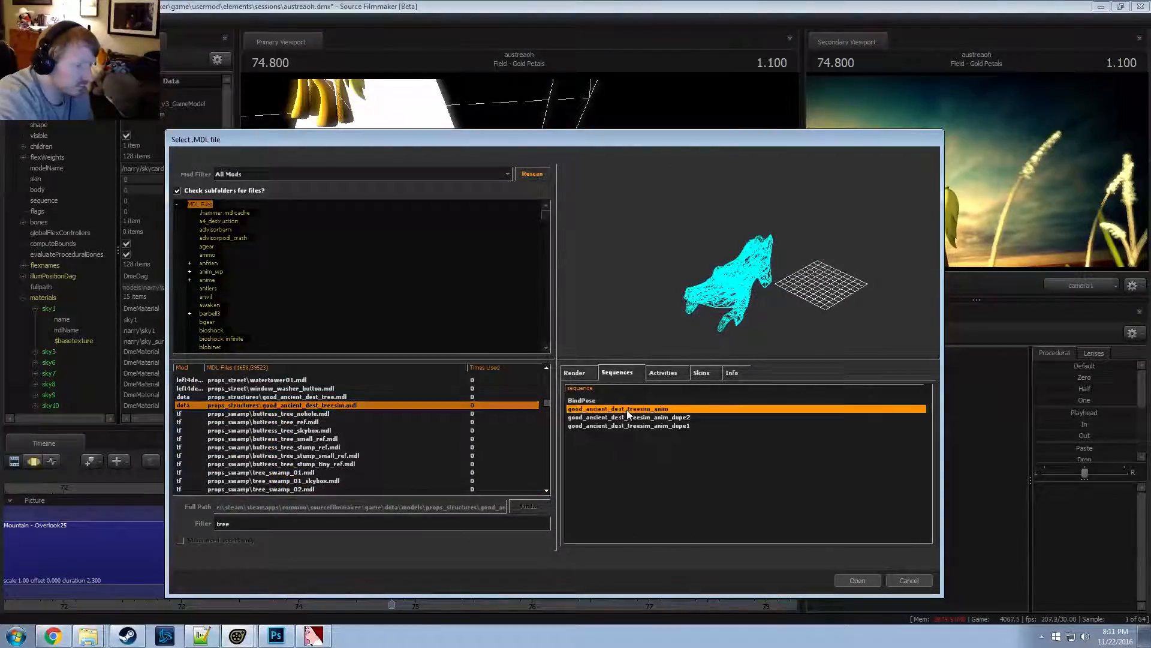
pyautogui.click(650, 425)
pyautogui.press('Up')
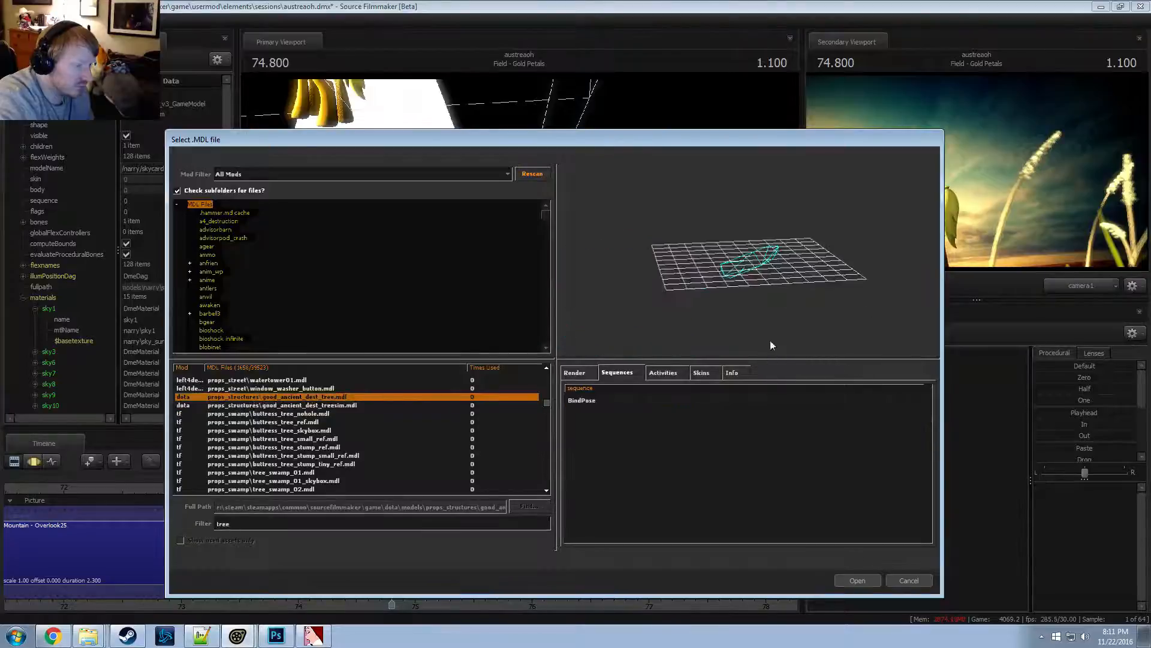
pyautogui.press('Down')
pyautogui.click(621, 418)
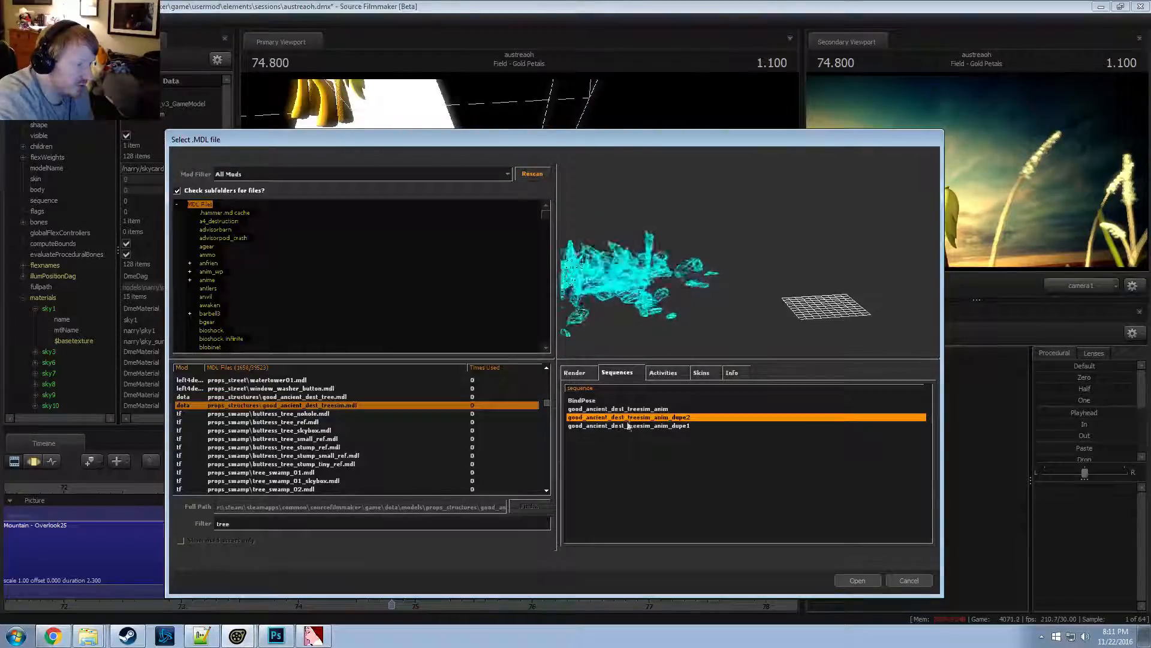
# Check the sequences of the filtered models from the props_swamp buttress trees through the swamp trees to the props_tree bamboo models
pyautogui.click(413, 414)
pyautogui.press('Down')
pyautogui.press('Down')
pyautogui.press('Down')
pyautogui.press('Down')
pyautogui.press('Down')
pyautogui.press('Down')
pyautogui.press('Down')
pyautogui.press('Down')
pyautogui.press('Down')
pyautogui.press('Down')
pyautogui.press('Down')
pyautogui.press('Down')
pyautogui.press('Down')
pyautogui.press('Down')
pyautogui.press('Down')
pyautogui.press('Down')
pyautogui.press('Down')
pyautogui.press('Down')
pyautogui.press('Down')
pyautogui.press('Down')
pyautogui.press('Down')
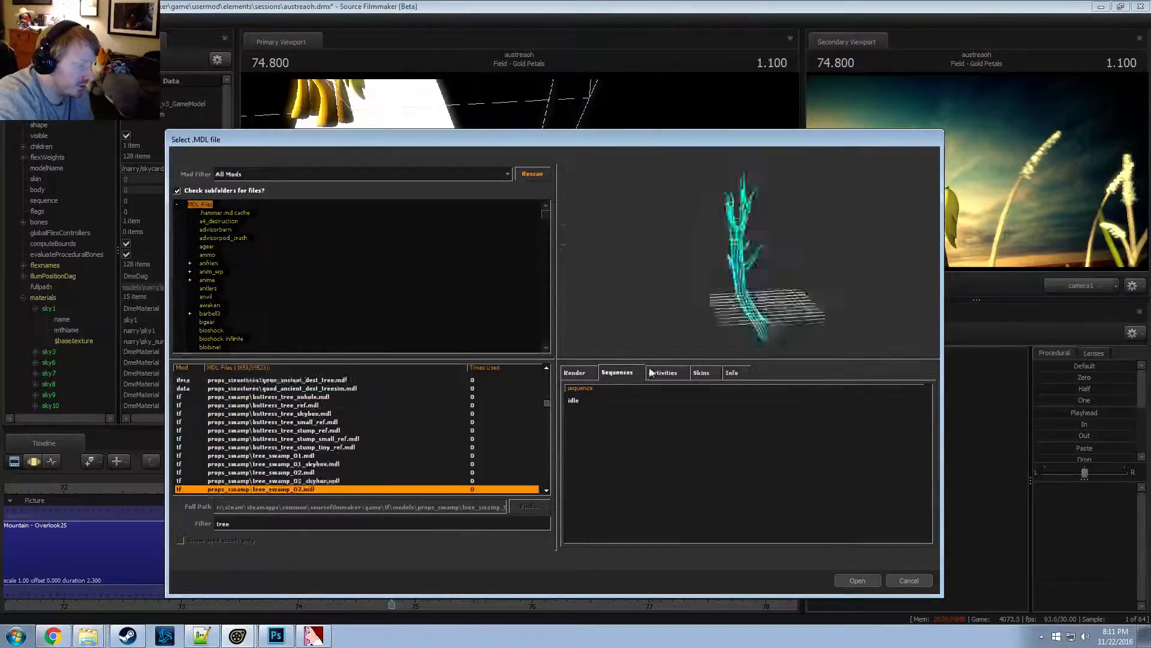
pyautogui.press('Down')
pyautogui.press('Down')
pyautogui.press('Down')
pyautogui.press('Down')
pyautogui.press('Down')
pyautogui.press('Down')
pyautogui.press('Down')
pyautogui.press('Down')
pyautogui.press('Down')
pyautogui.press('Down')
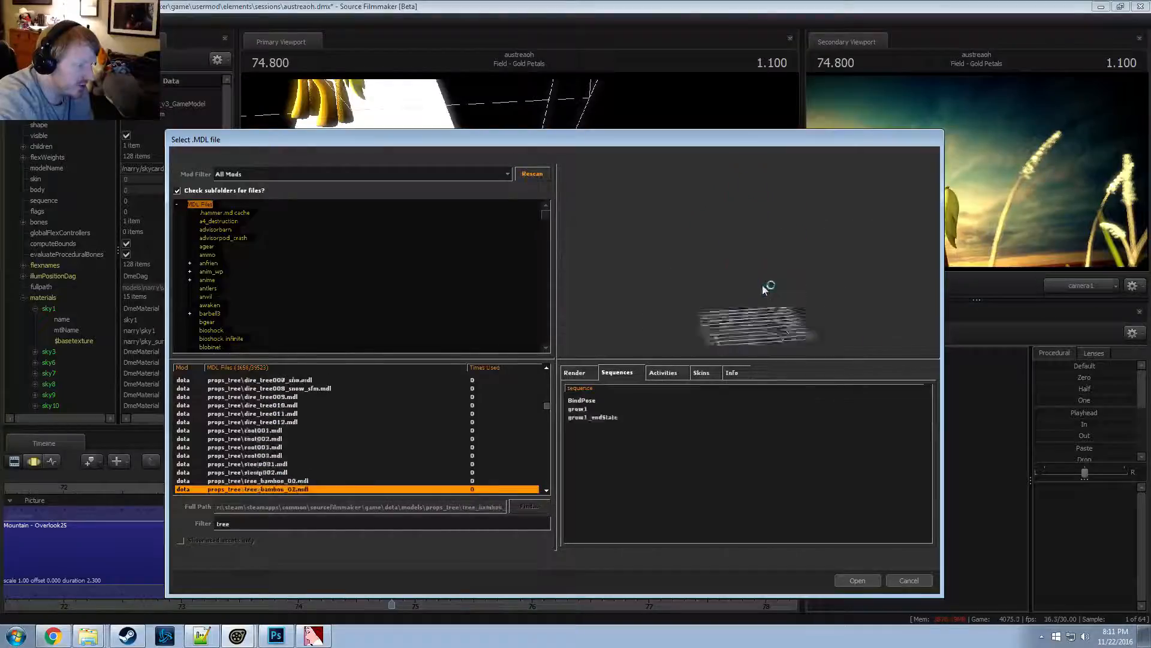
# Look through the bamboo and tree_cine models and return to tree_bamboo_03_destruction.mdl to examine its sequences
pyautogui.press('Up')
pyautogui.press('Up')
pyautogui.press('Up')
pyautogui.press('Up')
pyautogui.press('Up')
pyautogui.press('Up')
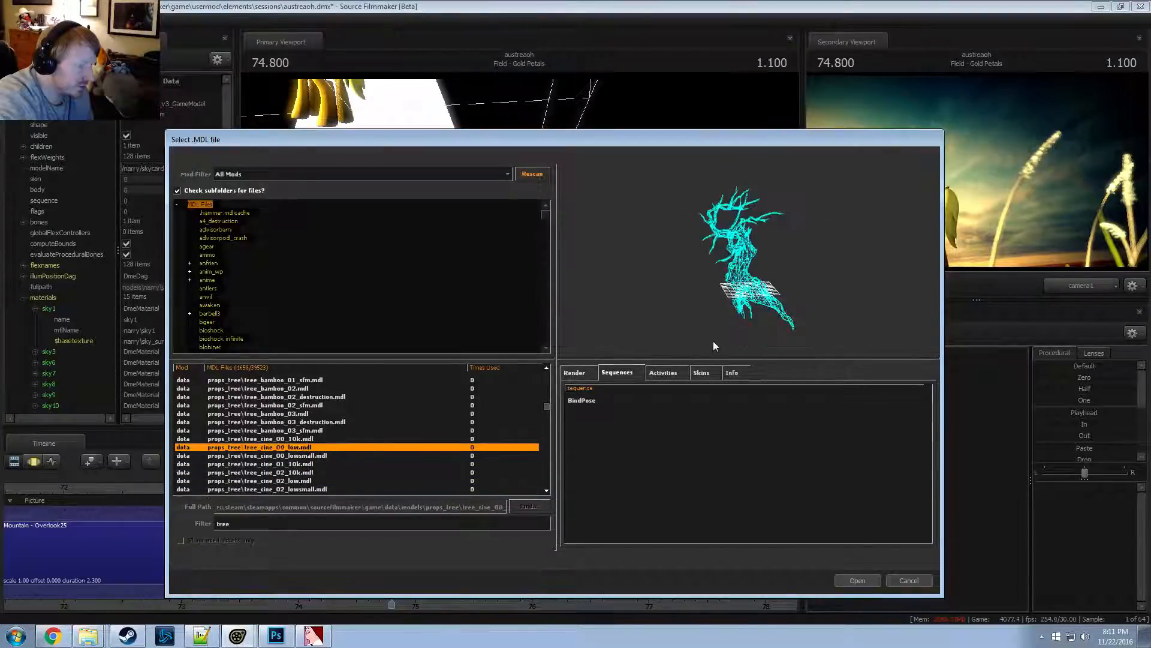
# Preview the BindPose, destruction_anim and destruction_anim_endState sequences of tree_bamboo_03_destruction.mdl, comparing the display with and without wireframe
pyautogui.click(610, 409)
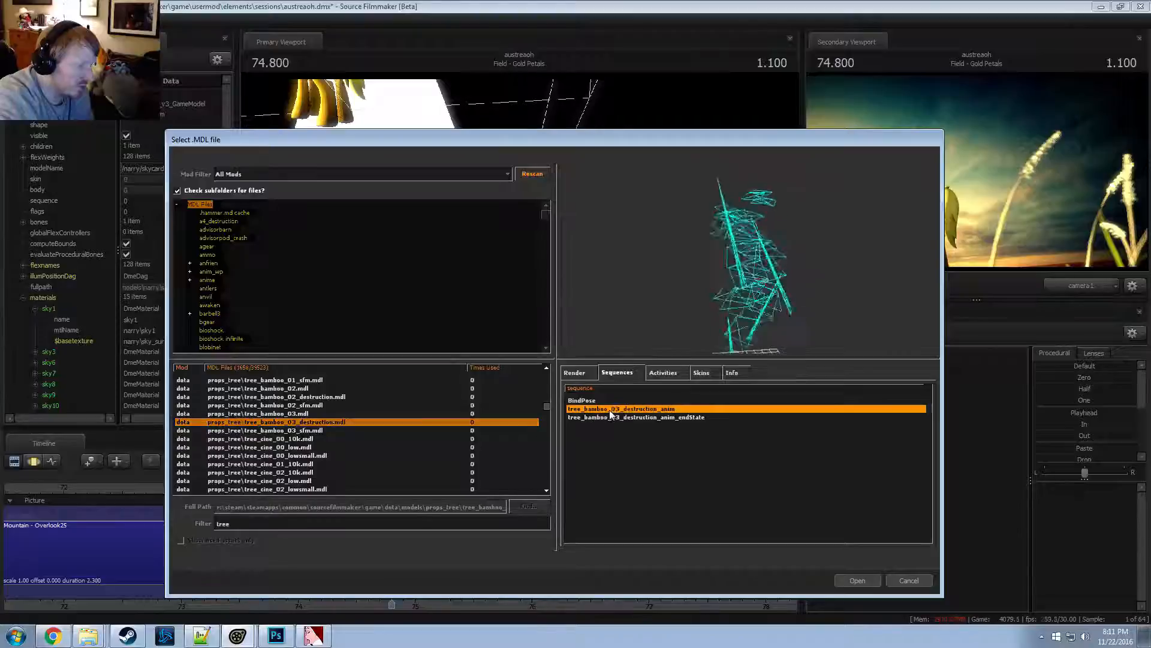
pyautogui.click(620, 417)
pyautogui.press('Up')
pyautogui.press('Up')
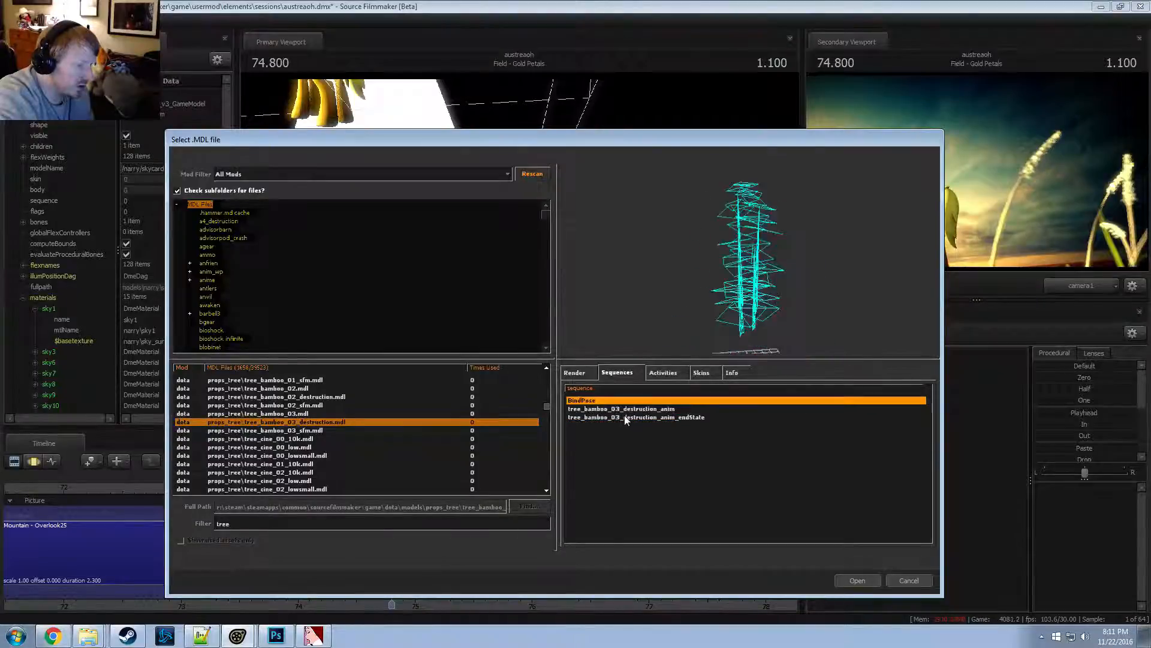
pyautogui.click(613, 409)
pyautogui.press('Down')
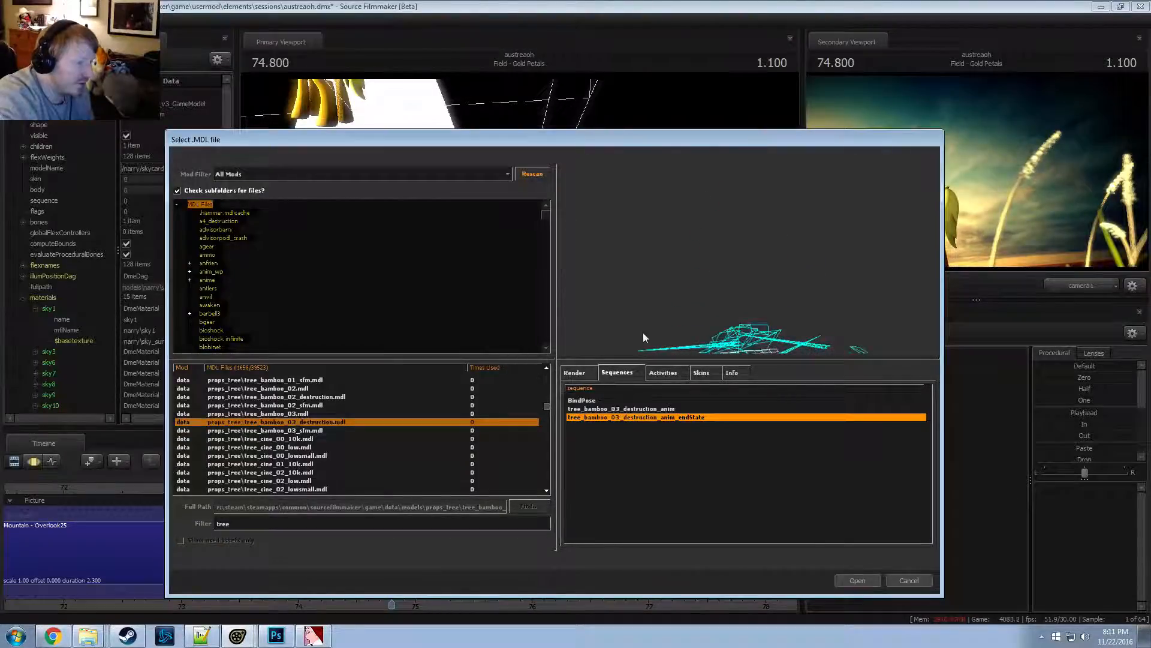
pyautogui.click(614, 409)
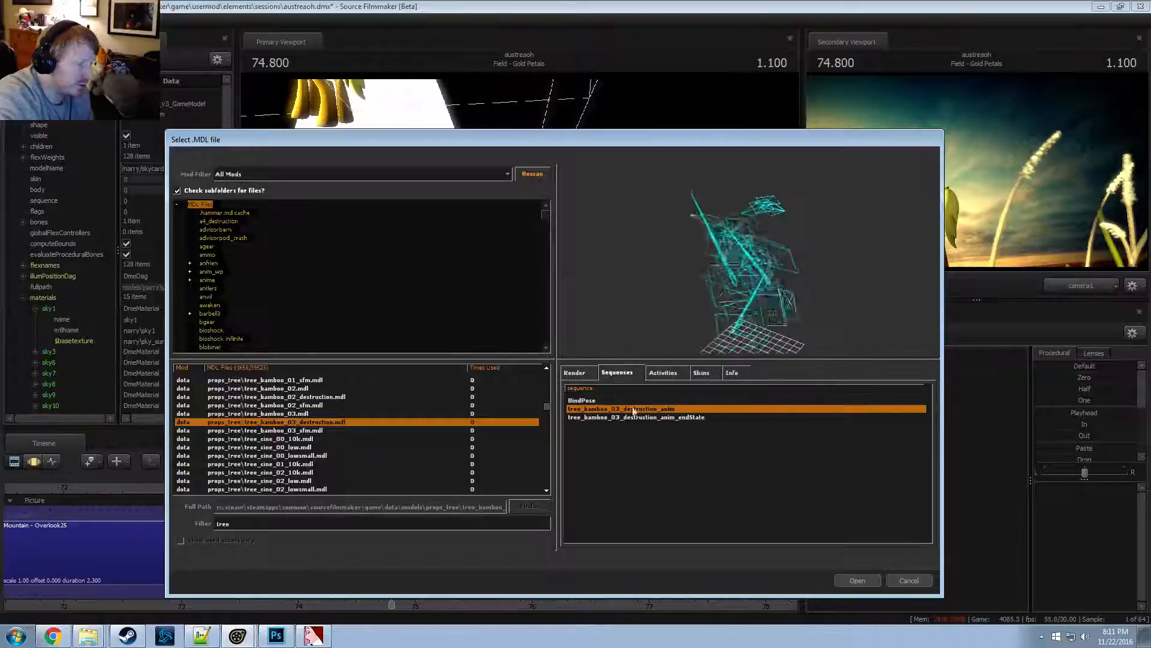
pyautogui.click(575, 373)
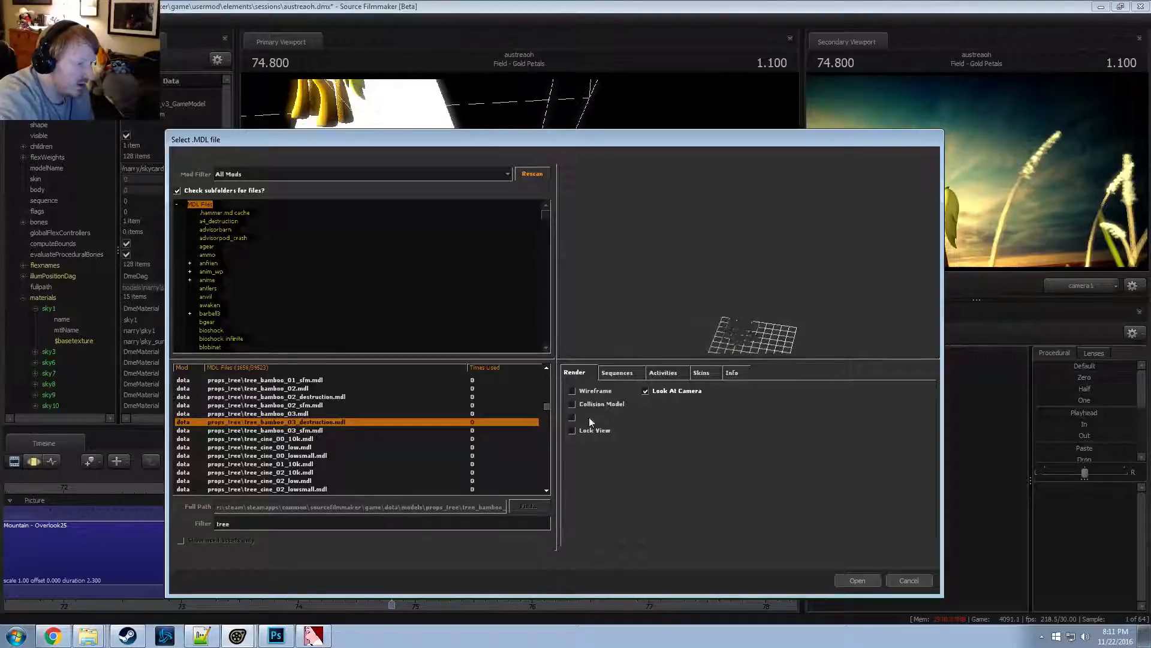
pyautogui.click(591, 393)
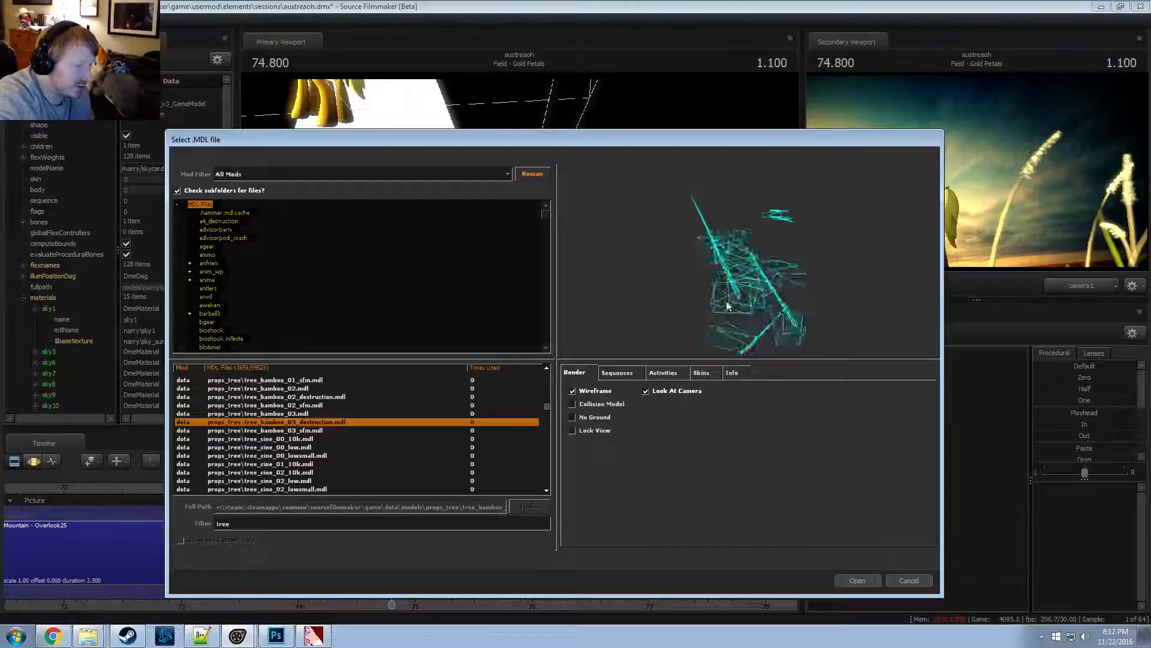
# Look through the models from tree_bamboo_03_sfm.mdl to the tree_cine group and check the sequences of tree_cine_02_low.mdl
pyautogui.press('Down')
pyautogui.press('Down')
pyautogui.press('Down')
pyautogui.press('Down')
pyautogui.press('Down')
pyautogui.press('Down')
pyautogui.press('Down')
pyautogui.press('Down')
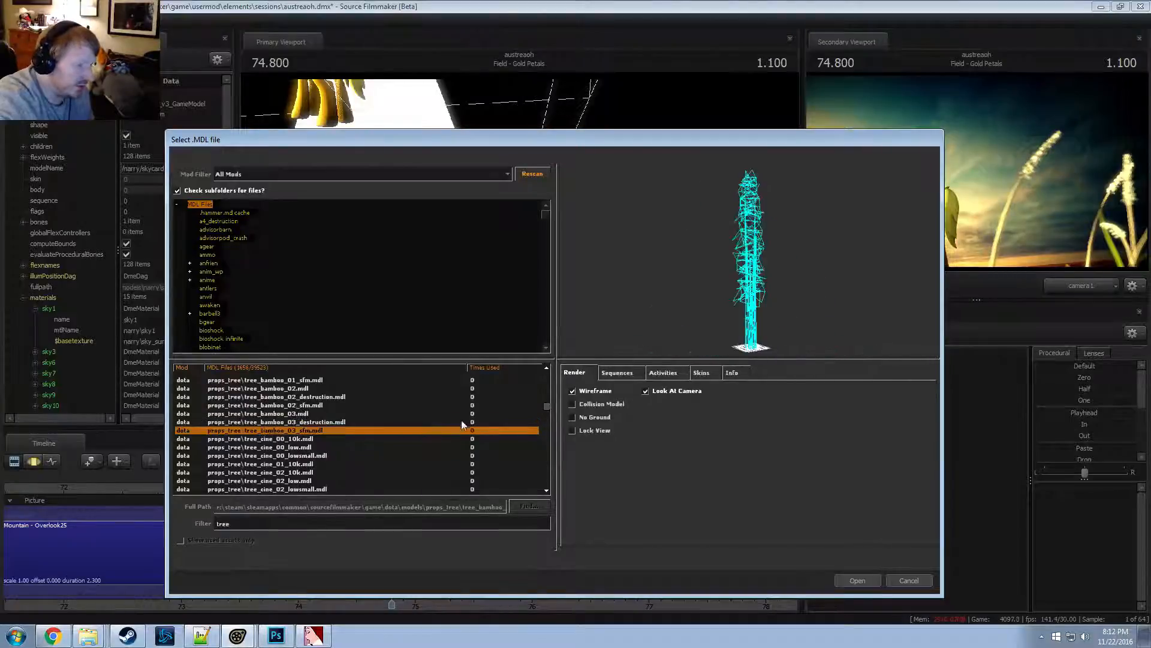
pyautogui.press('Up')
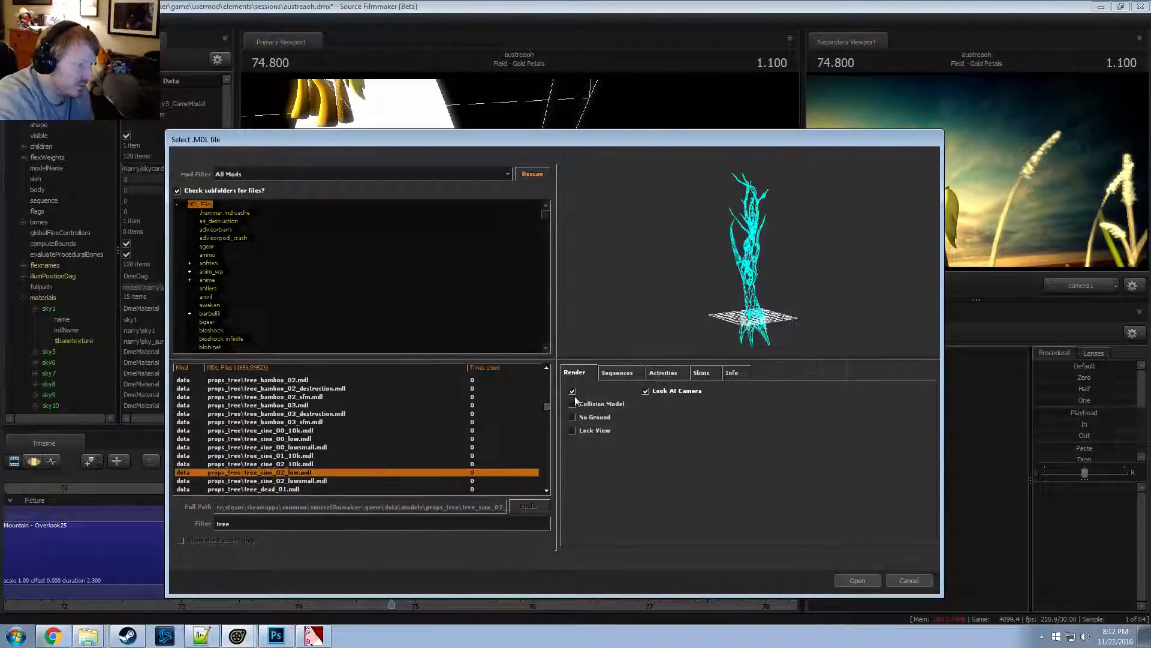
pyautogui.click(617, 373)
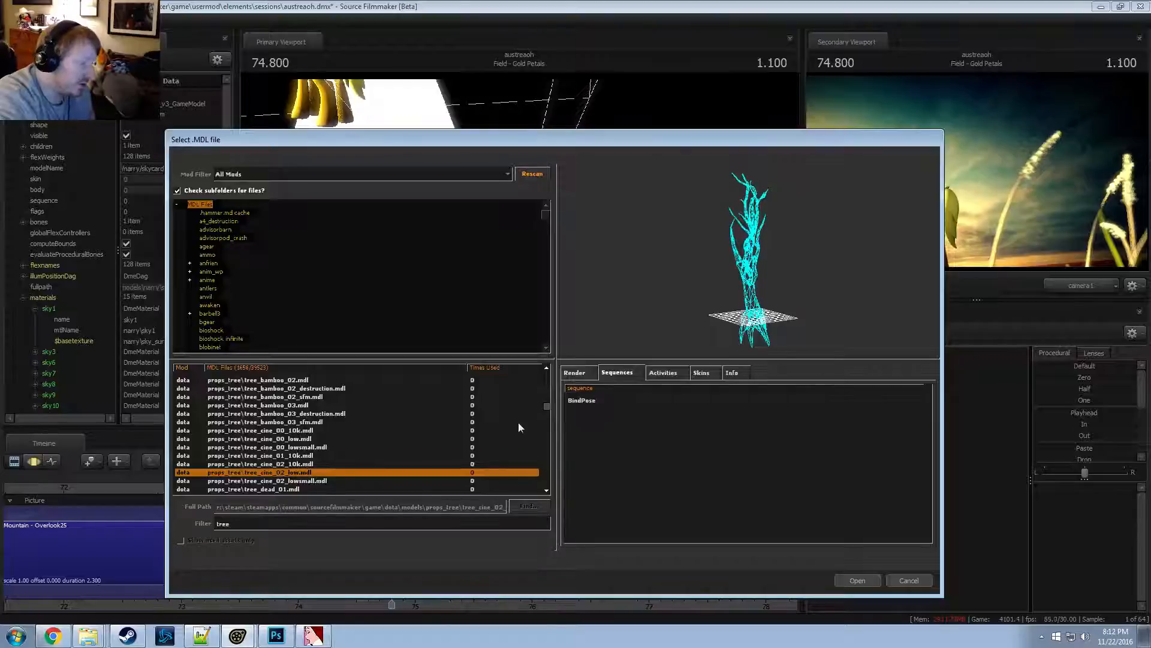
# Check the sequences of the props_tree models from the remaining tree_cine files through the desert and dire trees to tree_dire_08_stump.mdl
pyautogui.press('Down')
pyautogui.press('Down')
pyautogui.press('Down')
pyautogui.press('Down')
pyautogui.press('Down')
pyautogui.press('Down')
pyautogui.press('Down')
pyautogui.press('Down')
pyautogui.press('Down')
pyautogui.press('Down')
pyautogui.press('Down')
pyautogui.press('Down')
pyautogui.press('Down')
pyautogui.press('Down')
pyautogui.press('Down')
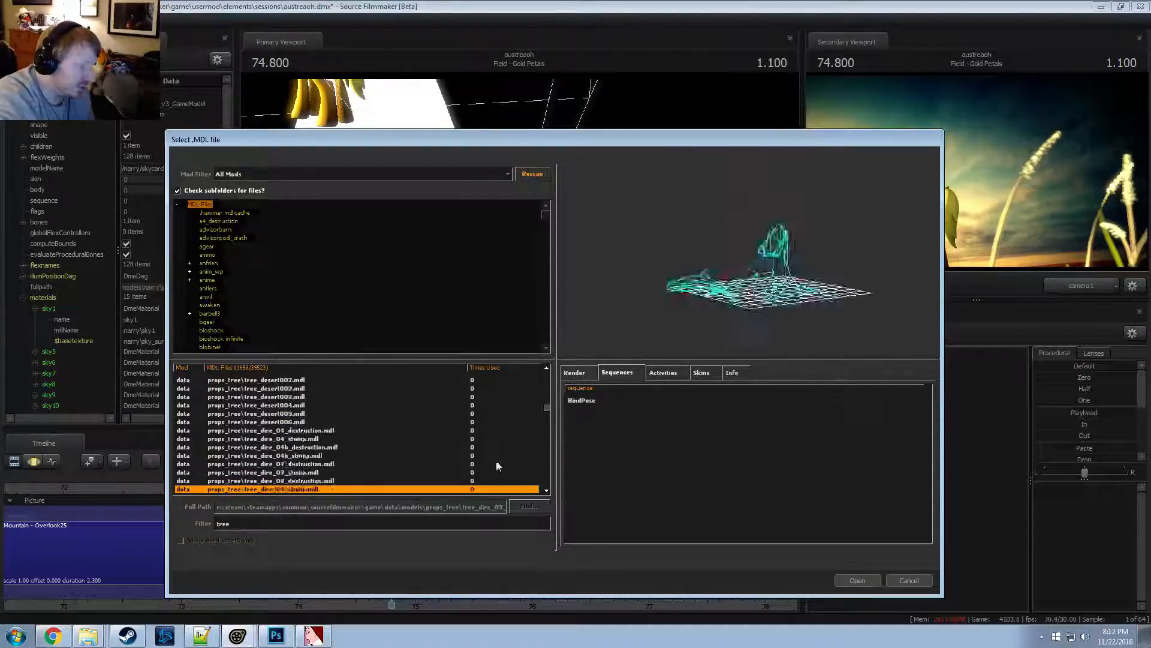
pyautogui.press('Down')
pyautogui.press('Down')
pyautogui.press('Down')
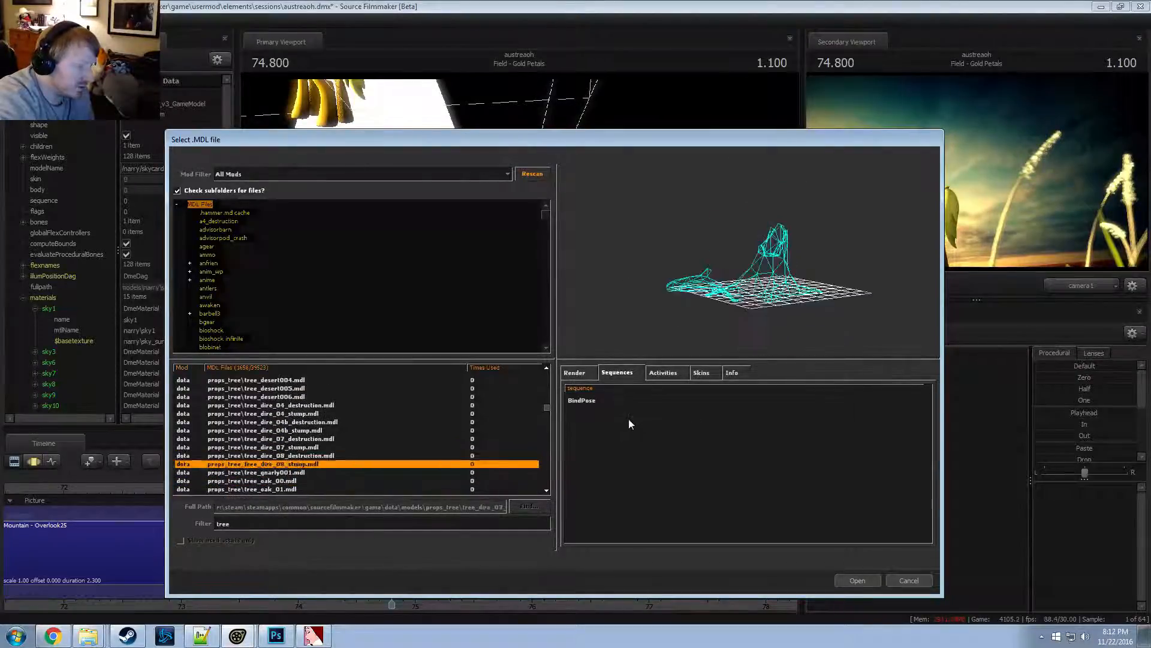
# Preview the destruction animation and its dupe1 variant on tree_dire_08_destruction.mdl
pyautogui.press('Up')
pyautogui.press('Up')
pyautogui.click(629, 409)
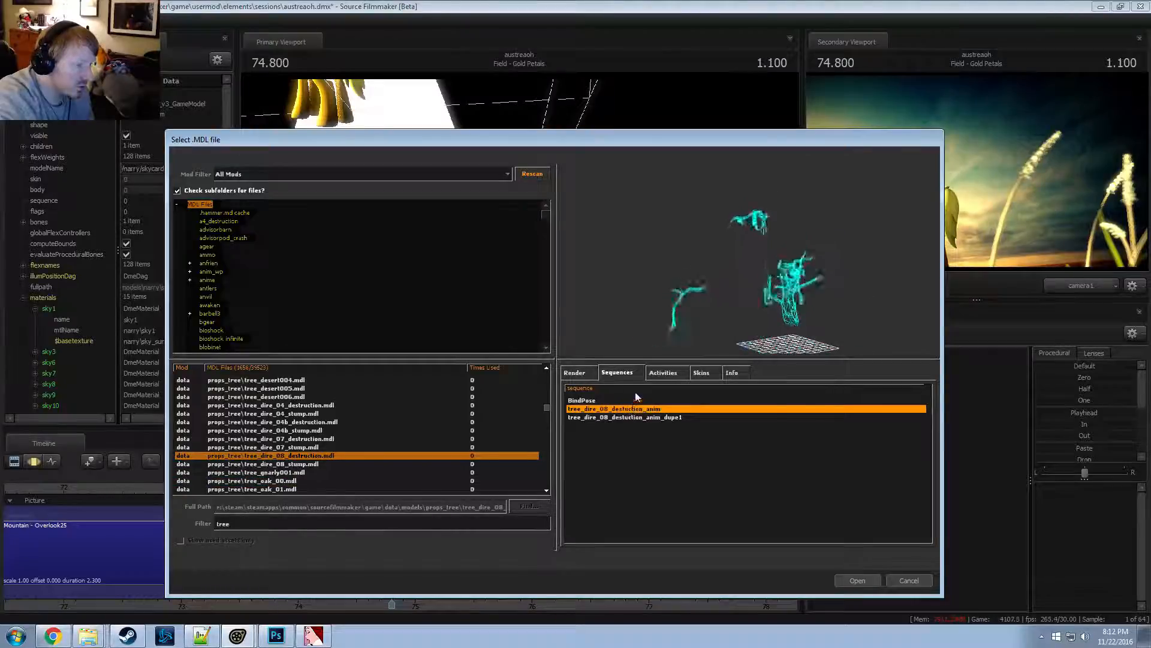
pyautogui.press('Down')
# Look through the dire and oak tree models and preview the grow1 and grow1_endState sequences of tree_oak_01.mdl
pyautogui.click(445, 429)
pyautogui.press('Down')
pyautogui.press('Down')
pyautogui.press('Down')
pyautogui.press('Down')
pyautogui.press('Down')
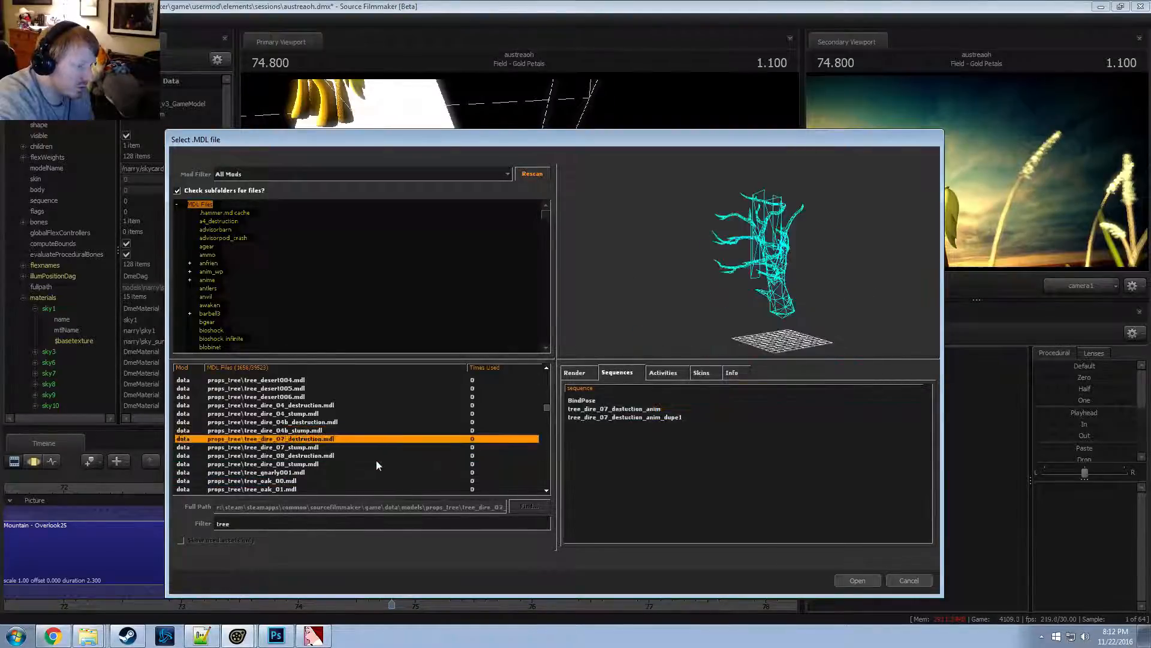
pyautogui.press('Down')
pyautogui.press('Down')
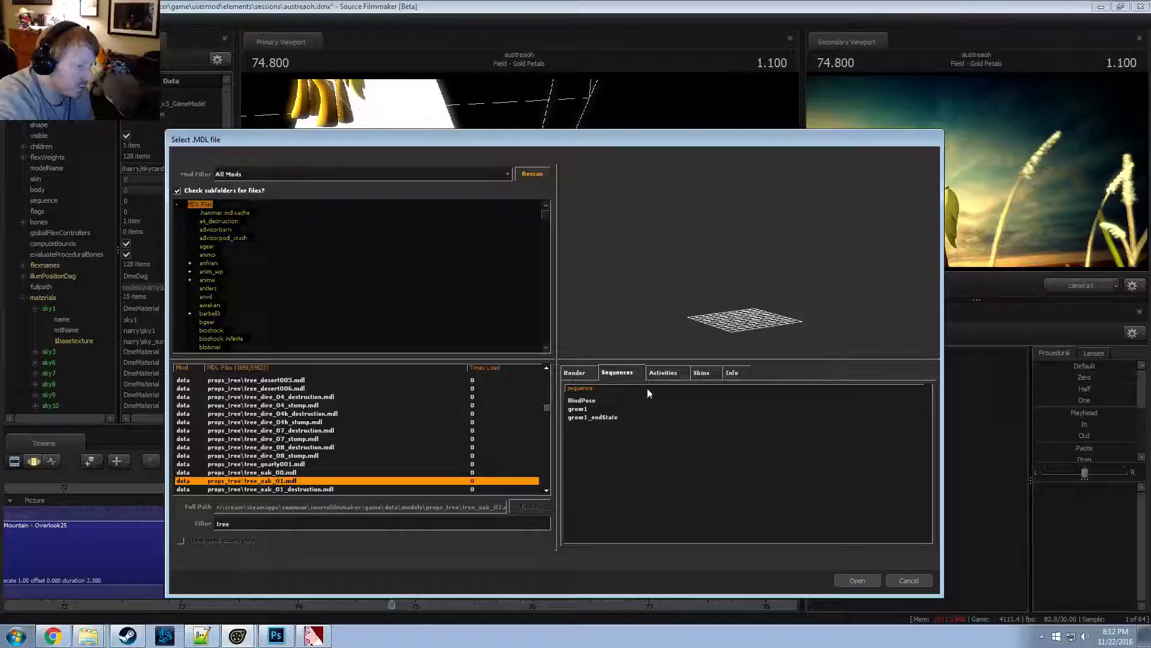
pyautogui.click(592, 420)
pyautogui.click(591, 413)
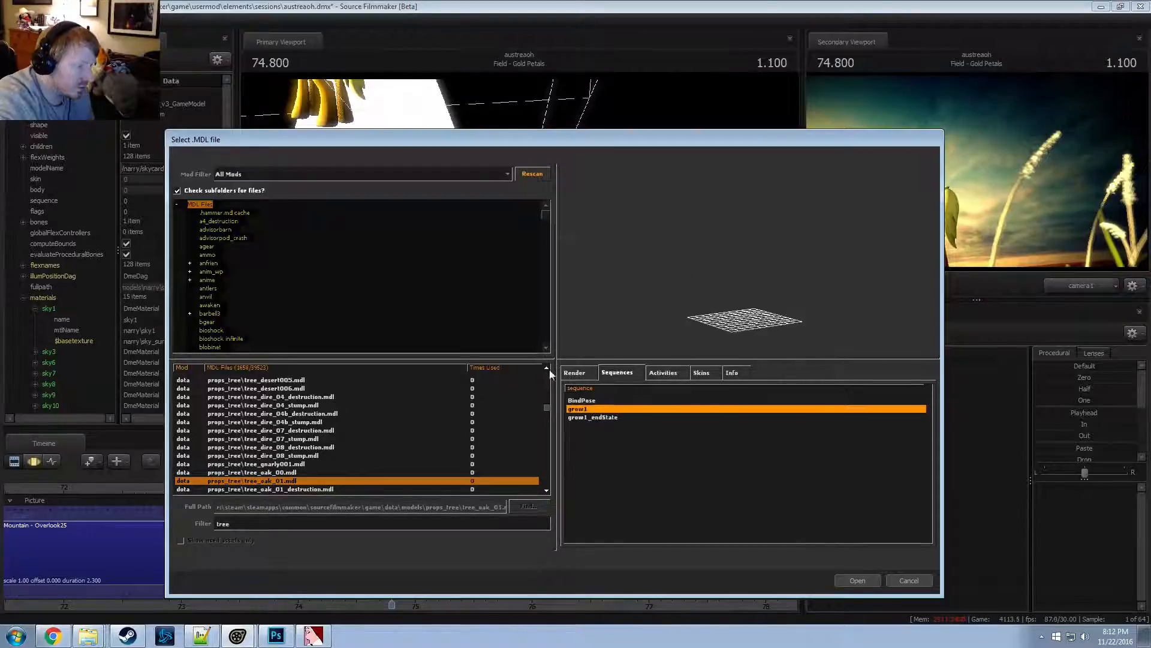
pyautogui.click(575, 373)
pyautogui.click(614, 374)
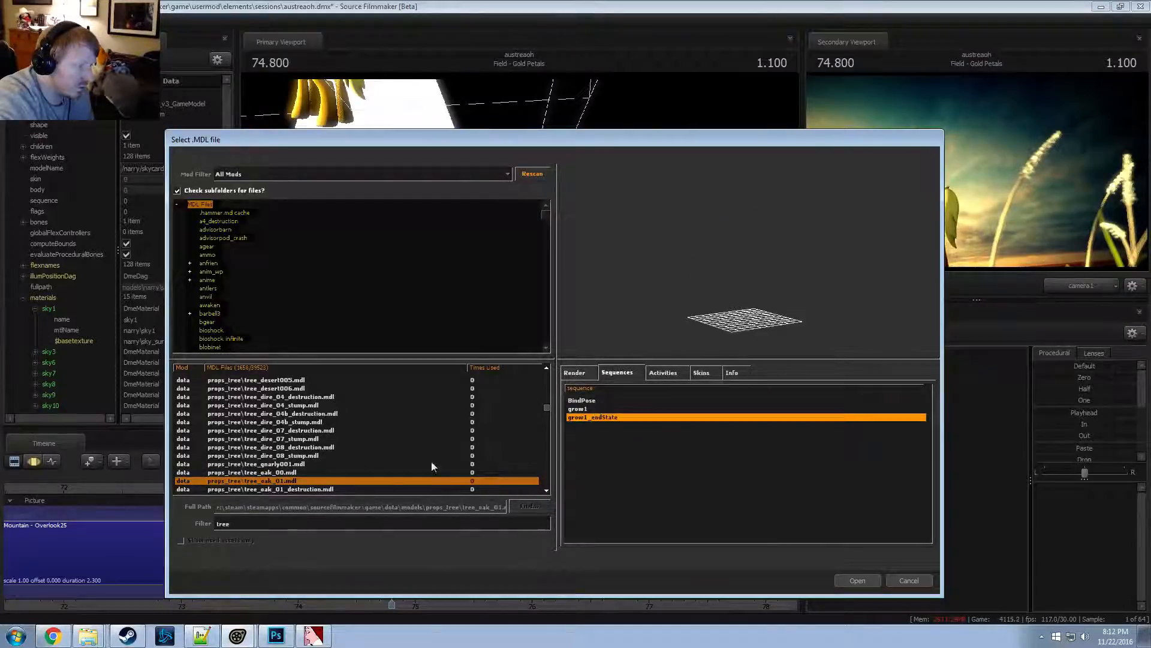
# Preview the destruction animation of tree_oak_01_destruction.mdl and add that model to the shot
pyautogui.click(441, 472)
pyautogui.click(485, 481)
pyautogui.click(496, 489)
pyautogui.click(604, 409)
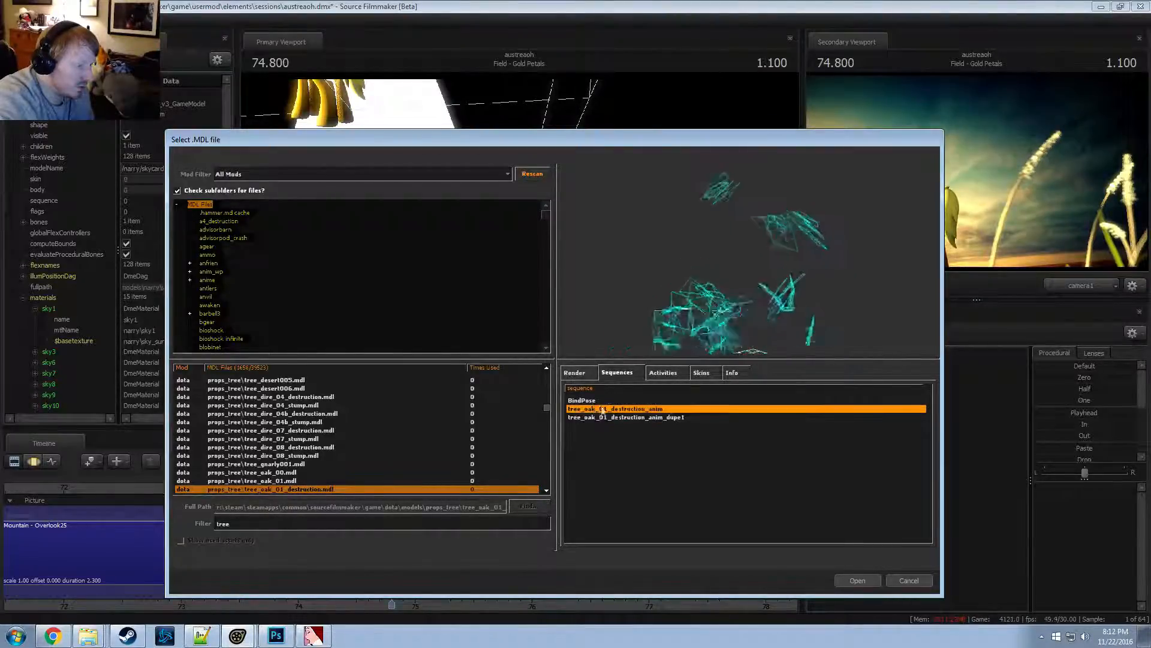
pyautogui.doubleClick(593, 406)
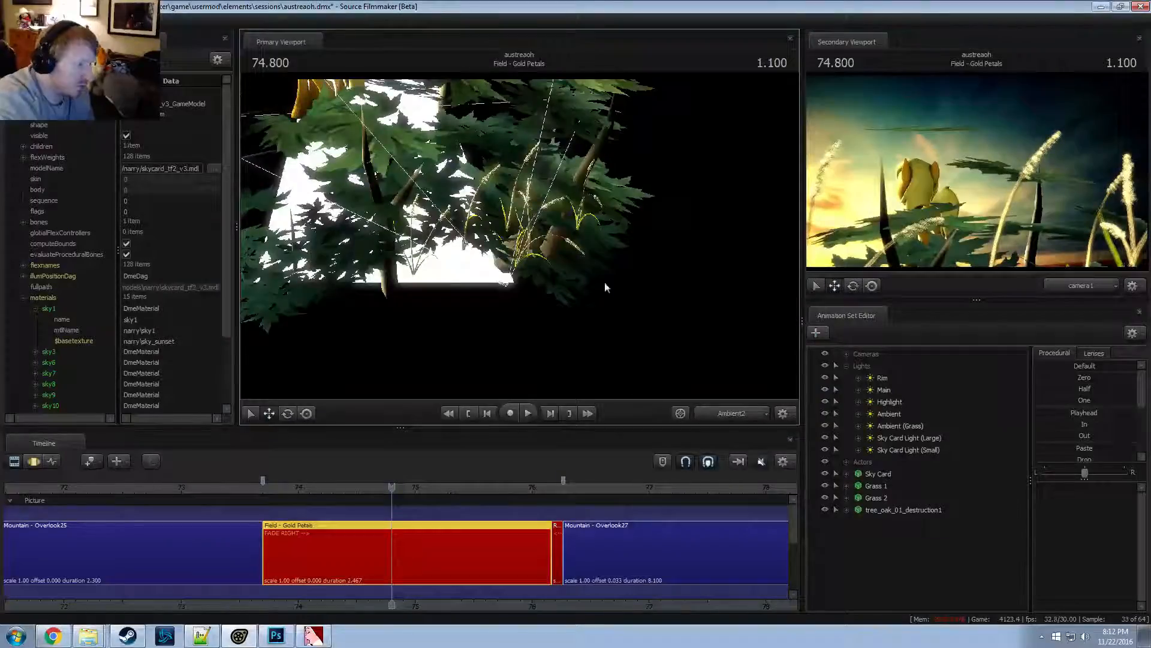
# Switch the viewports to unlit display and view the oak tree through the Work Camera in the primary viewport
pyautogui.click(577, 329)
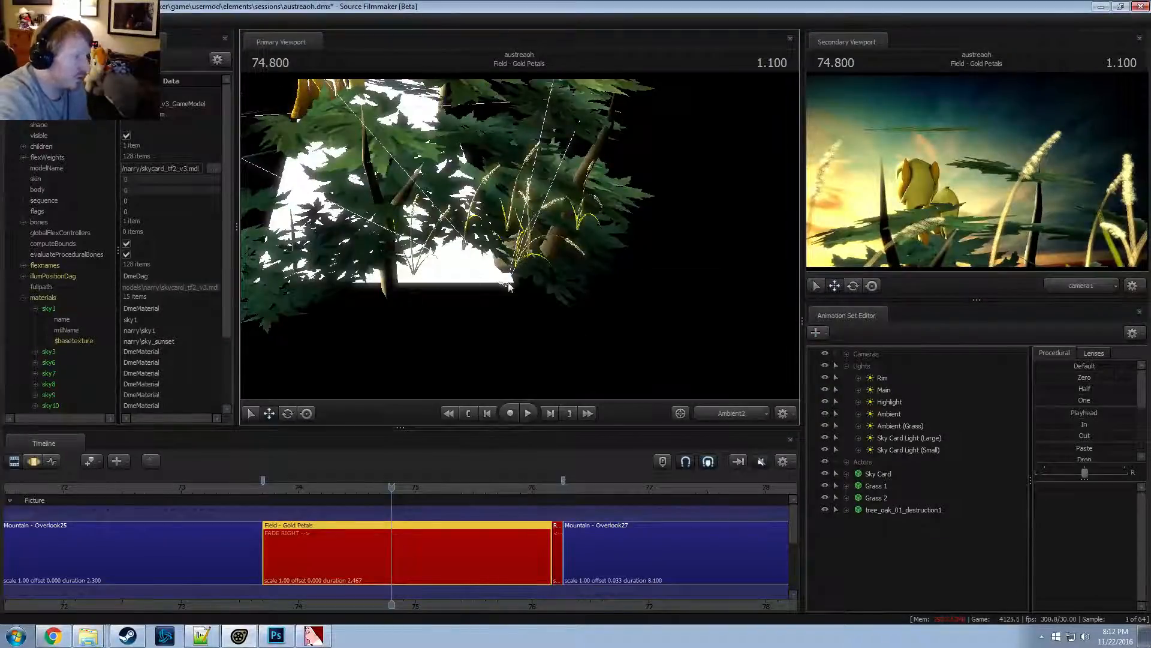
pyautogui.rightClick(609, 331)
pyautogui.click(557, 345)
pyautogui.keyDown('ctrl'); pyautogui.keyDown('shift'); pyautogui.click(603, 325); pyautogui.keyUp('shift'); pyautogui.keyUp('ctrl')
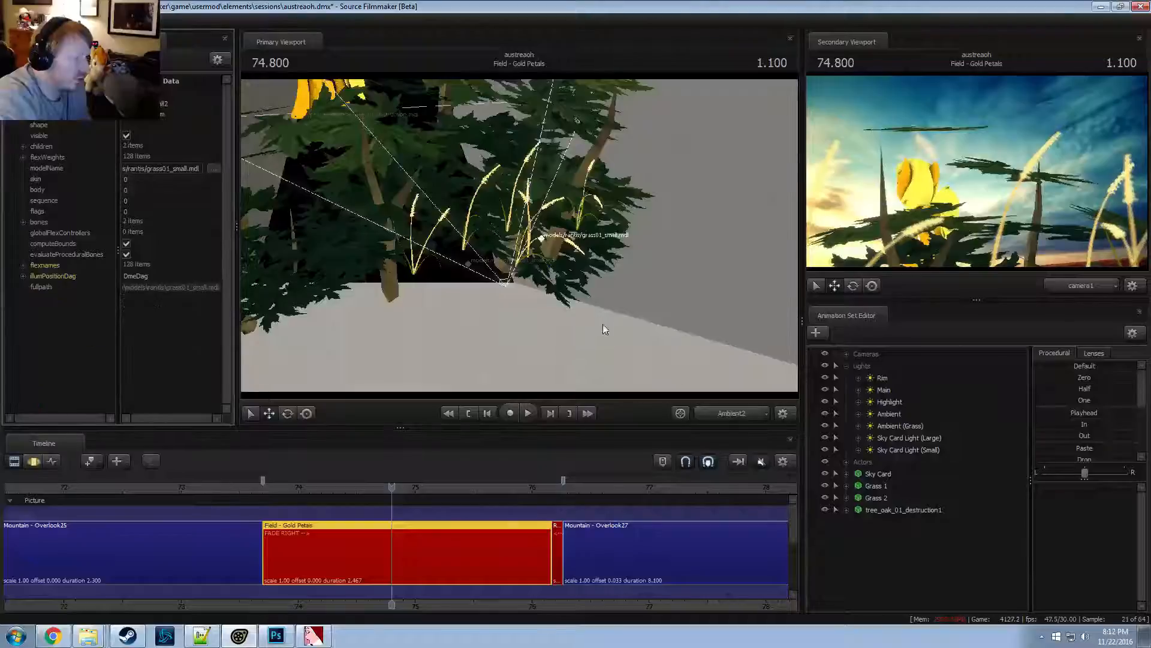
pyautogui.click(736, 413)
pyautogui.moveTo(648, 300); pyautogui.dragTo(765, 322)
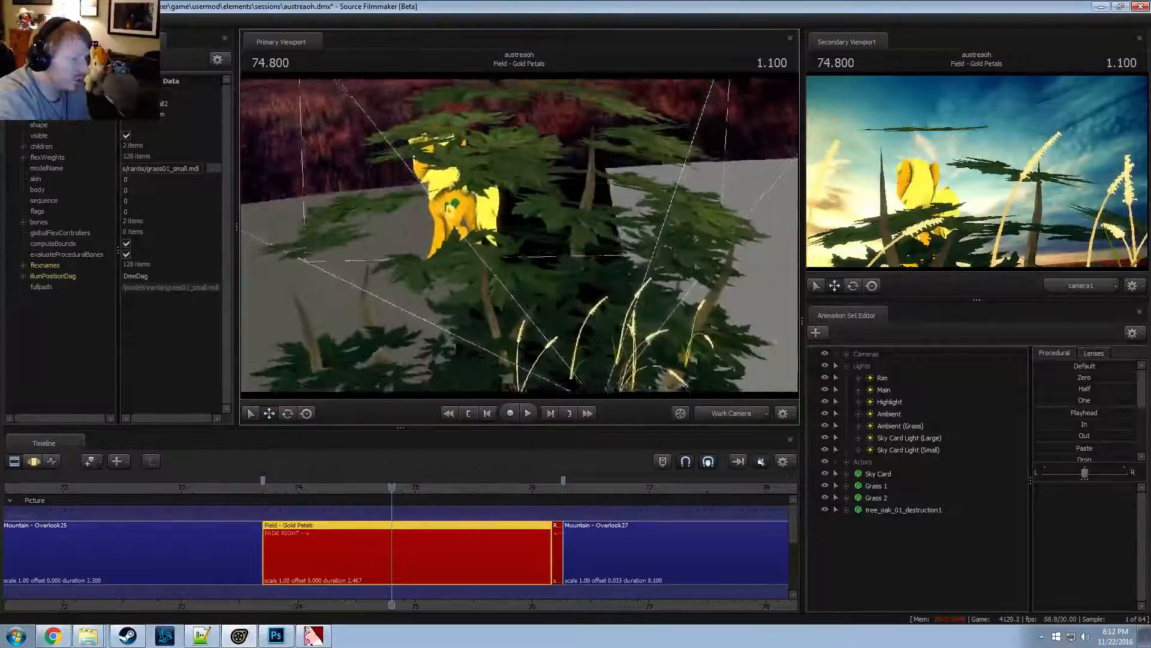
pyautogui.press('s')
pyautogui.moveTo(520, 235)
pyautogui.mouseDown()
pyautogui.moveTo(510, 220)
pyautogui.moveTo(519, 233)
pyautogui.mouseUp()
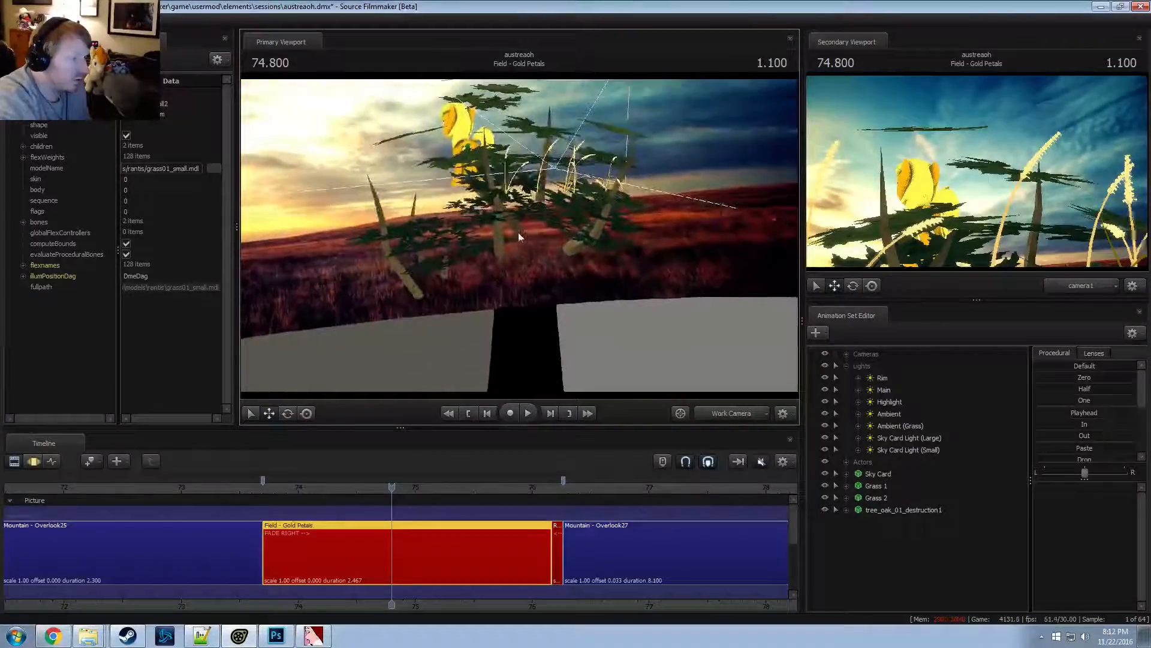
# Switch to the Motion Editor and play the shot to check the oak tree's movement
pyautogui.press('F2')
pyautogui.press('space')
pyautogui.press('space')
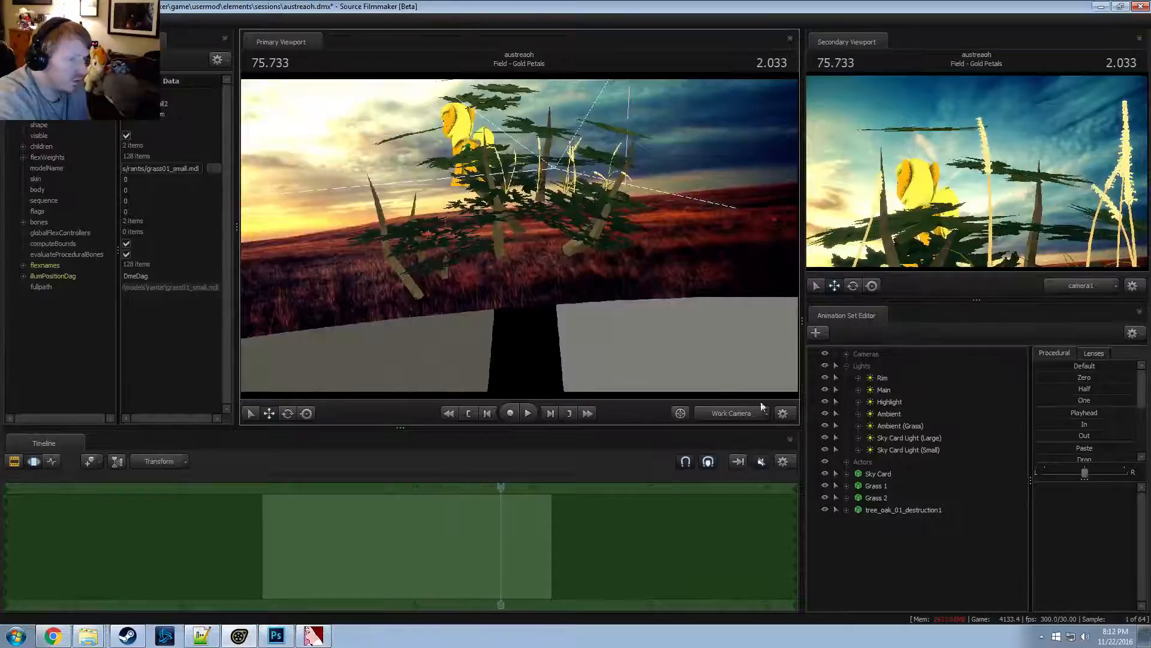
# Delete the tree_oak_01_destruction1 animation set from the shot
pyautogui.click(884, 510)
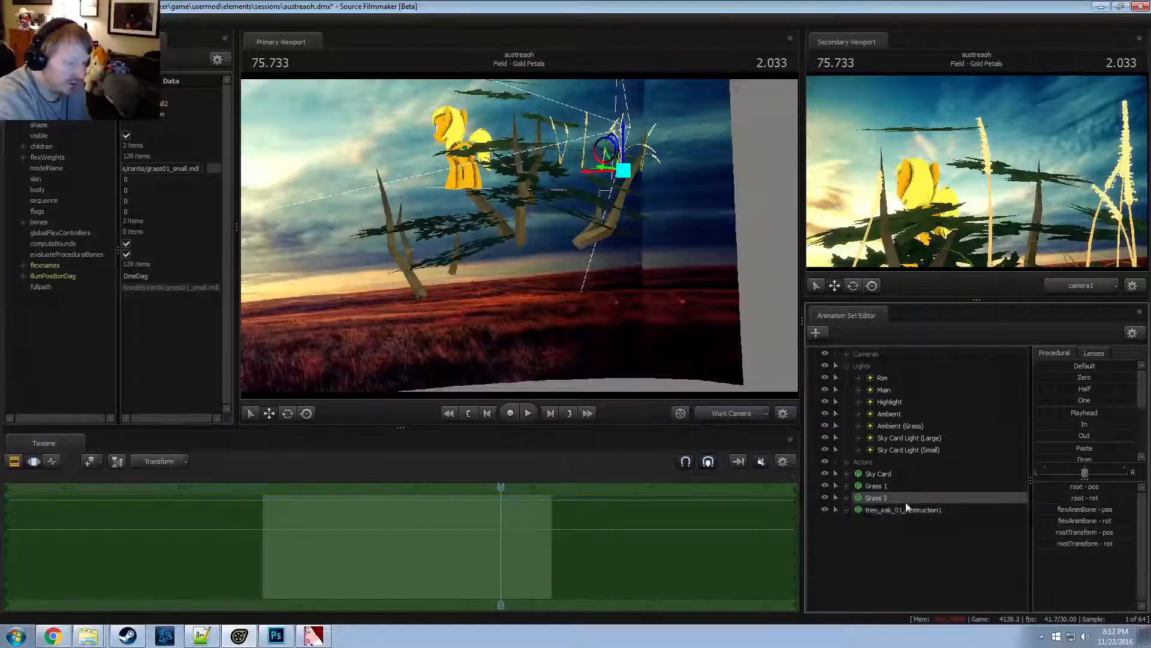
pyautogui.rightClick(881, 510)
pyautogui.click(931, 351)
# Start an animation set for a new model and preview the bust and busted sequences of dogvsstrider\toptreetrunk.mdl
pyautogui.rightClick(882, 535)
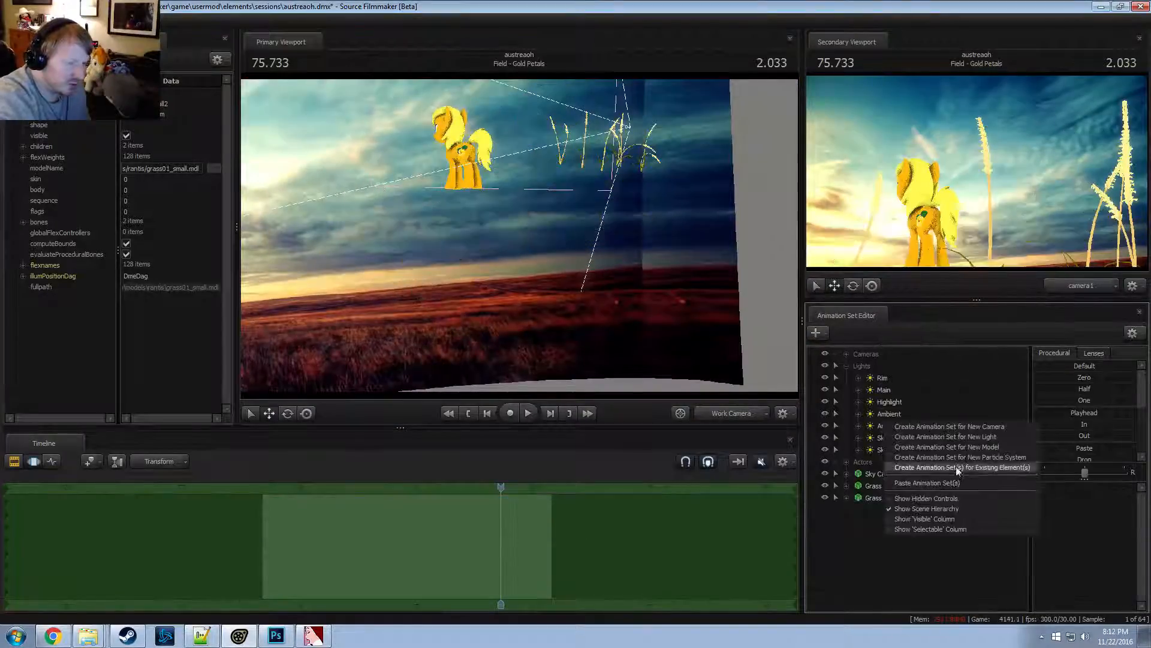
pyautogui.click(965, 448)
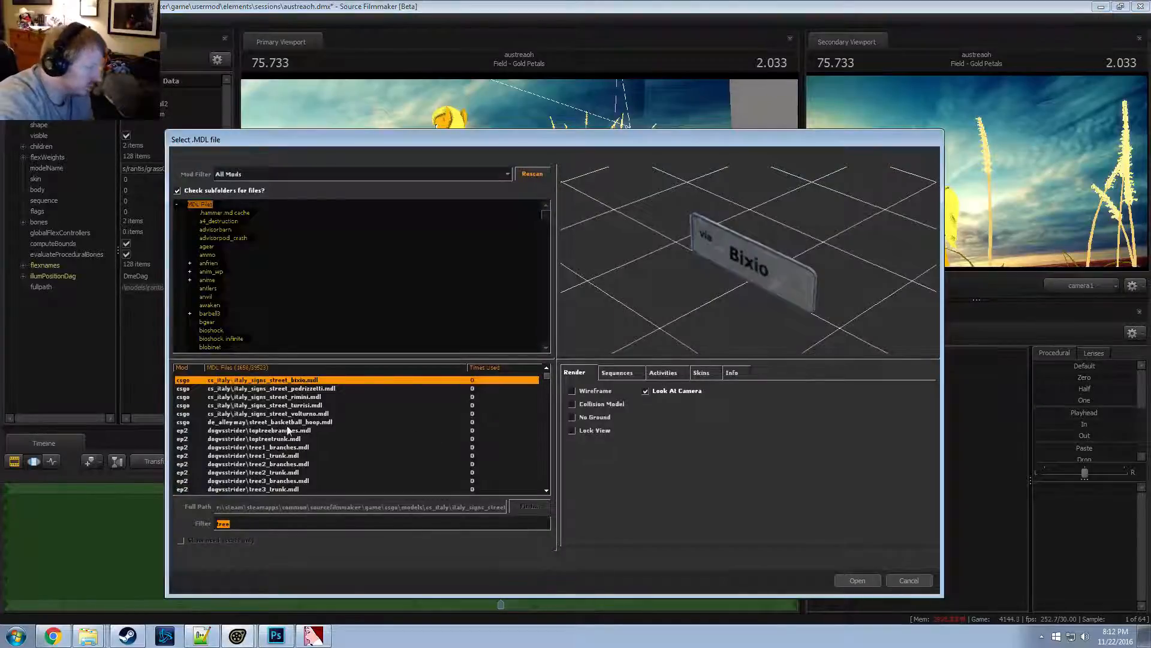
pyautogui.click(300, 430)
pyautogui.click(299, 439)
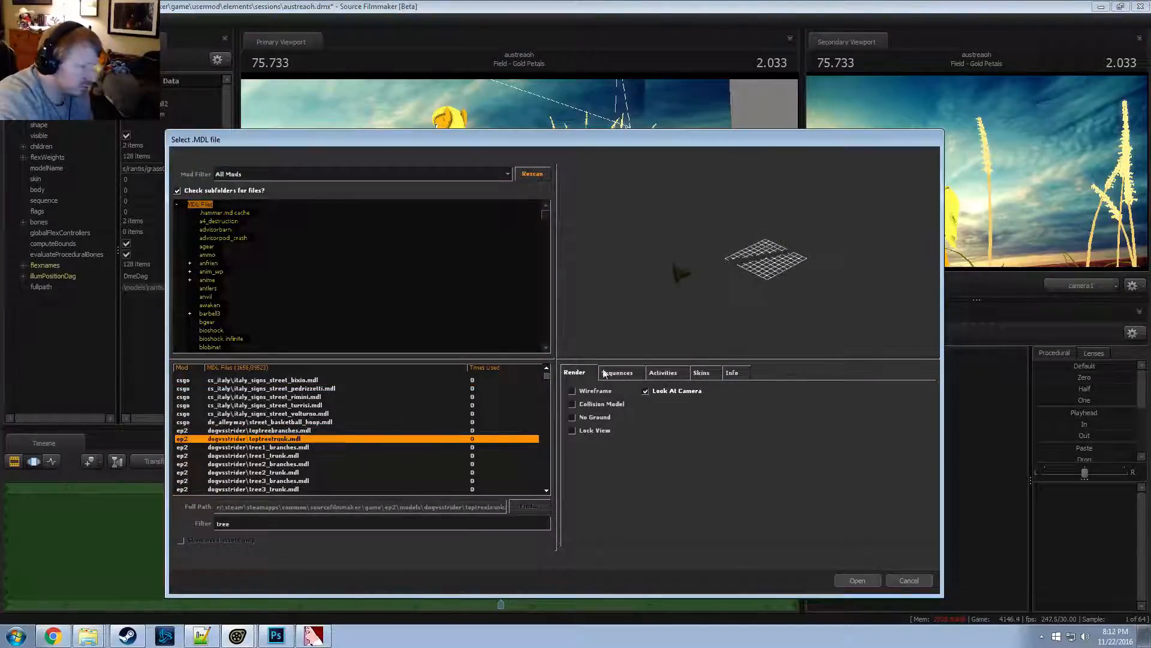
pyautogui.click(617, 373)
pyautogui.click(574, 408)
pyautogui.click(576, 417)
pyautogui.click(579, 409)
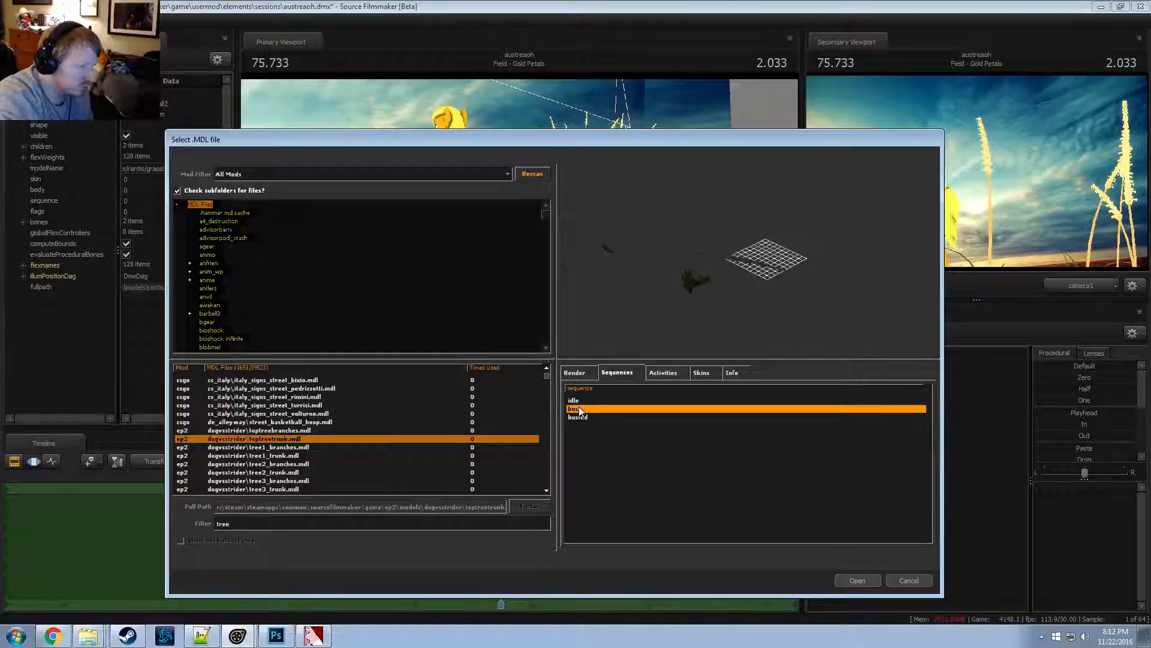
# Check the sequences of the props_tree bamboo models, including tree_bamboo_03.mdl, tree_bamboo_02_destruction.mdl and tree_bamboo_03_destruction.mdl
pyautogui.scroll(-5, 306, 425)
pyautogui.scroll(-5, 548, 389)
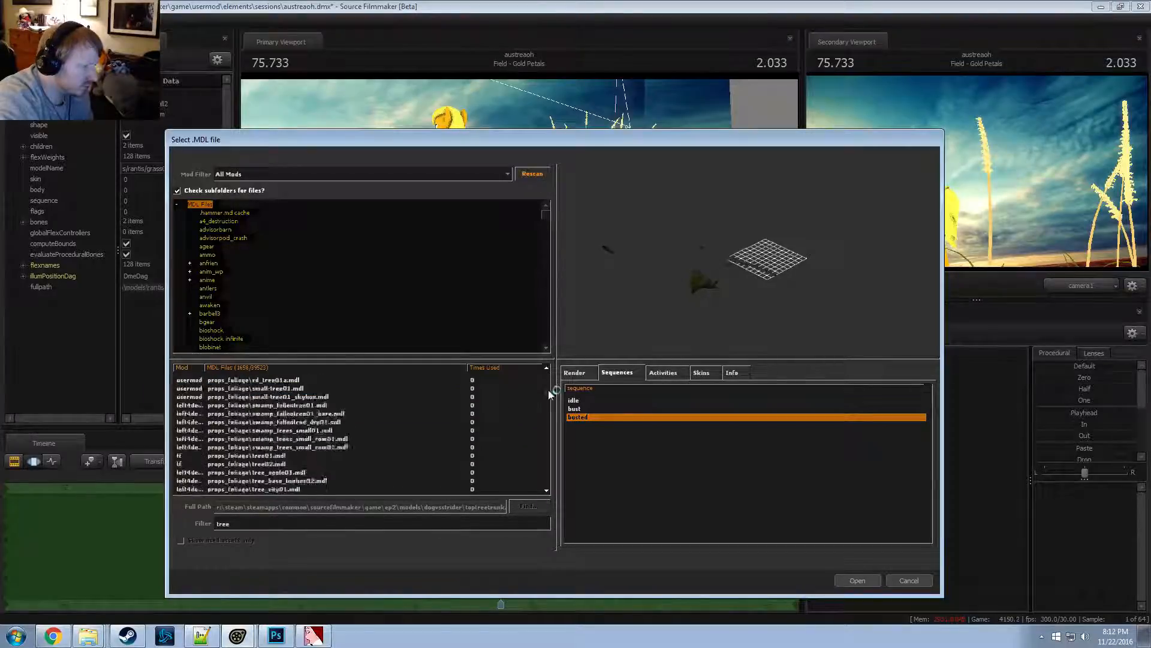
pyautogui.click(372, 438)
pyautogui.click(372, 447)
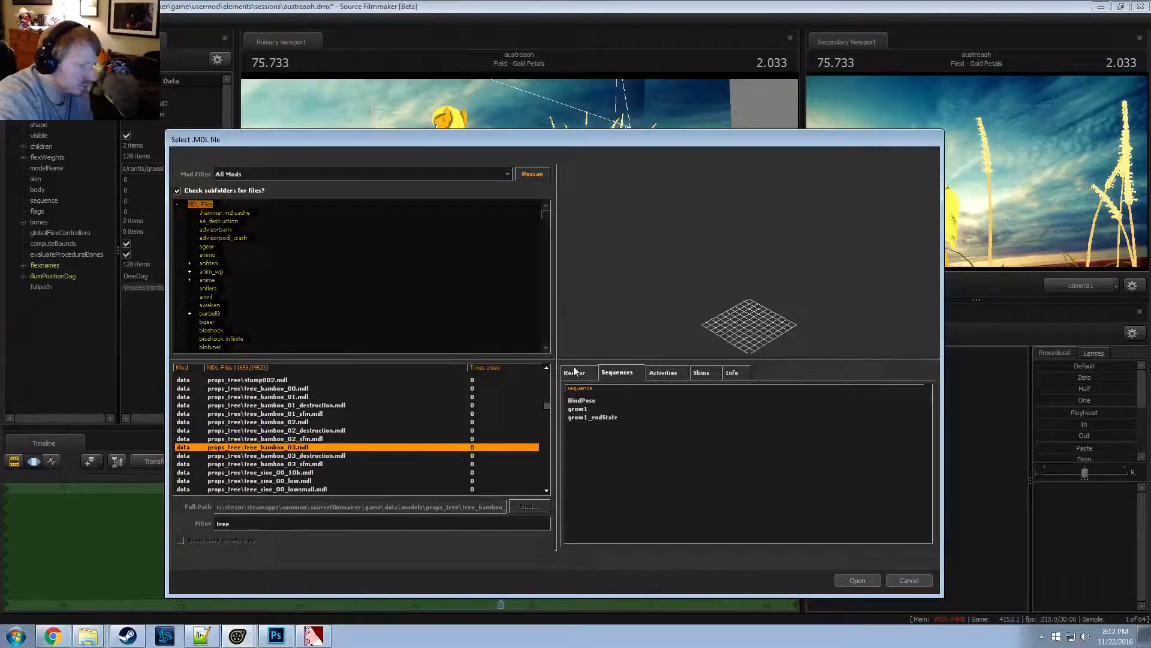
pyautogui.click(575, 372)
pyautogui.click(353, 430)
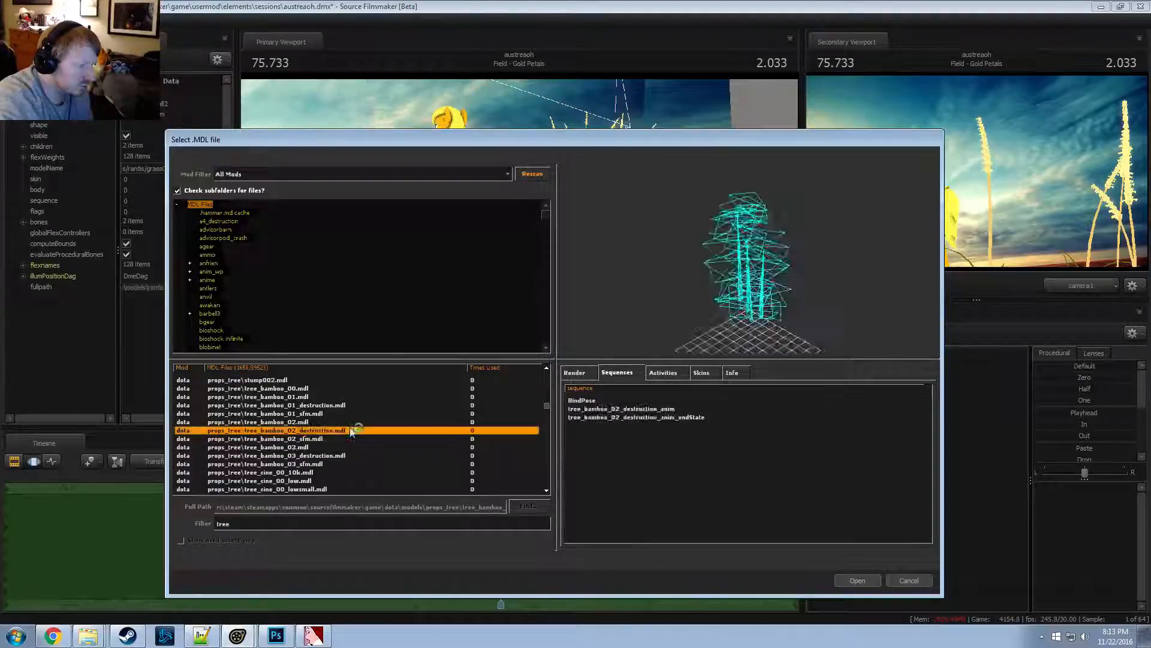
pyautogui.click(384, 439)
pyautogui.click(437, 430)
pyautogui.press('Down')
pyautogui.press('Down')
pyautogui.press('Down')
pyautogui.press('Down')
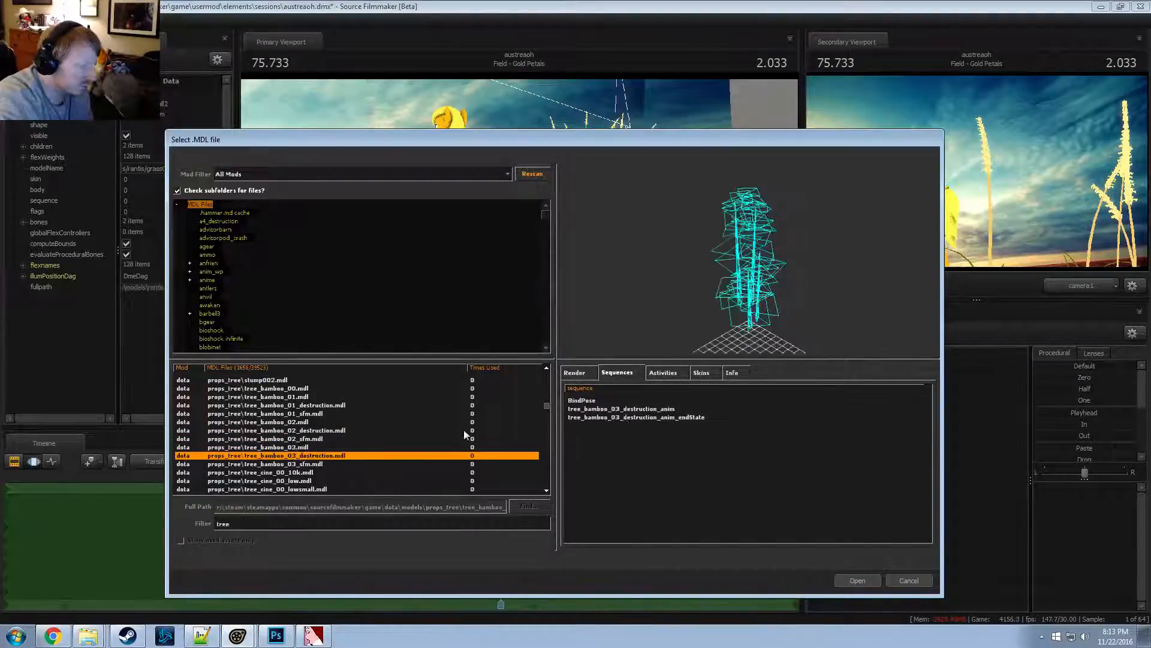
# Compare the display and sequences of tree_oak_01b.mdl and tree_oak_01_sfm.mdl
pyautogui.scroll(-9, 344, 434)
pyautogui.scroll(-3, 343, 436)
pyautogui.click(384, 438)
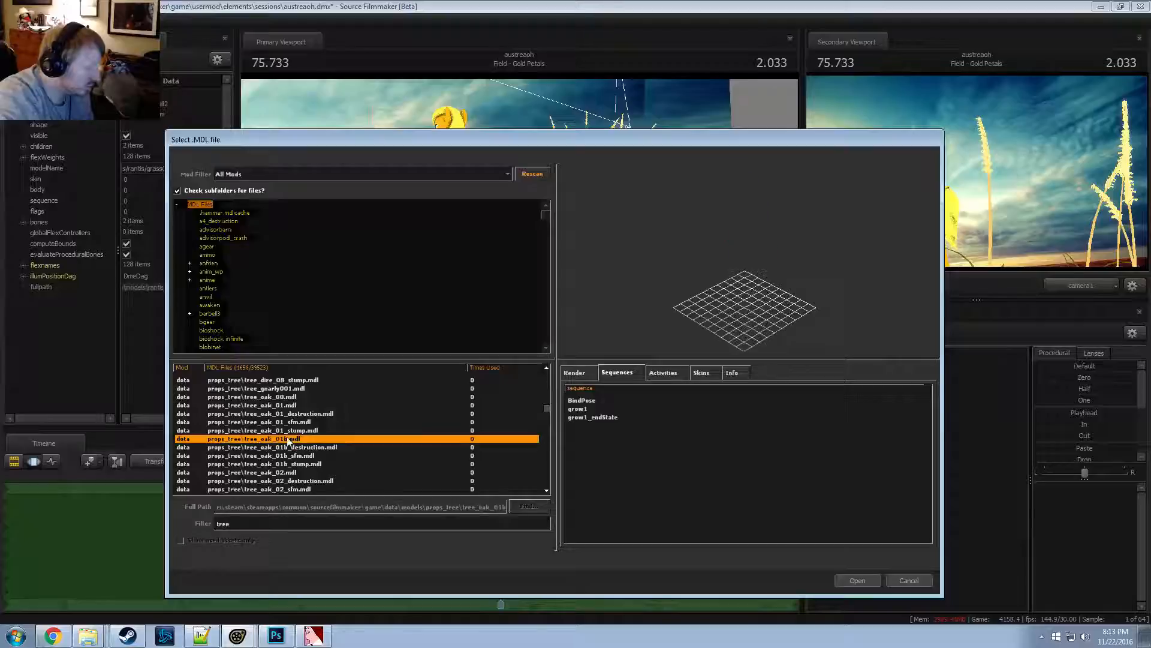
pyautogui.click(577, 373)
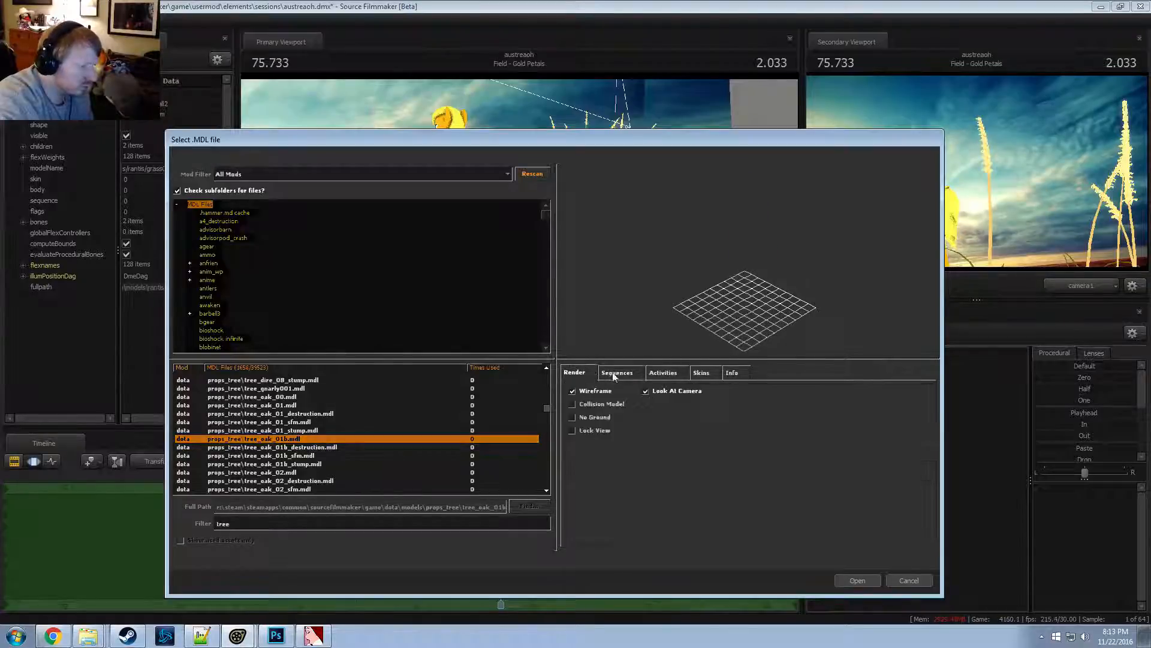
pyautogui.click(617, 374)
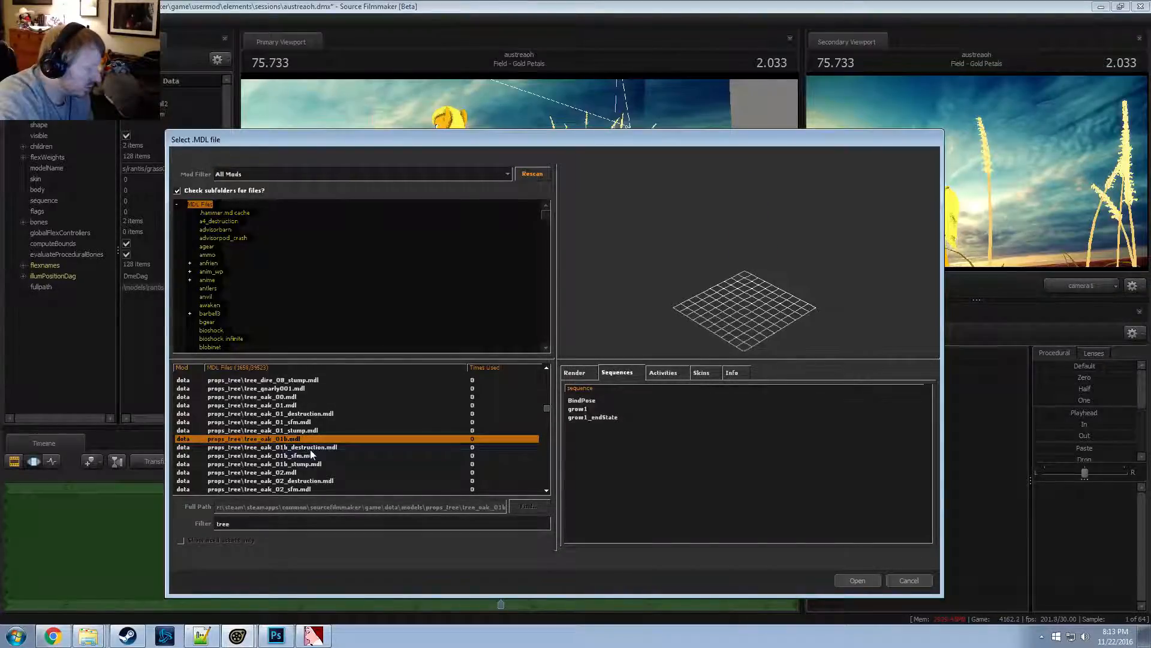
pyautogui.click(303, 422)
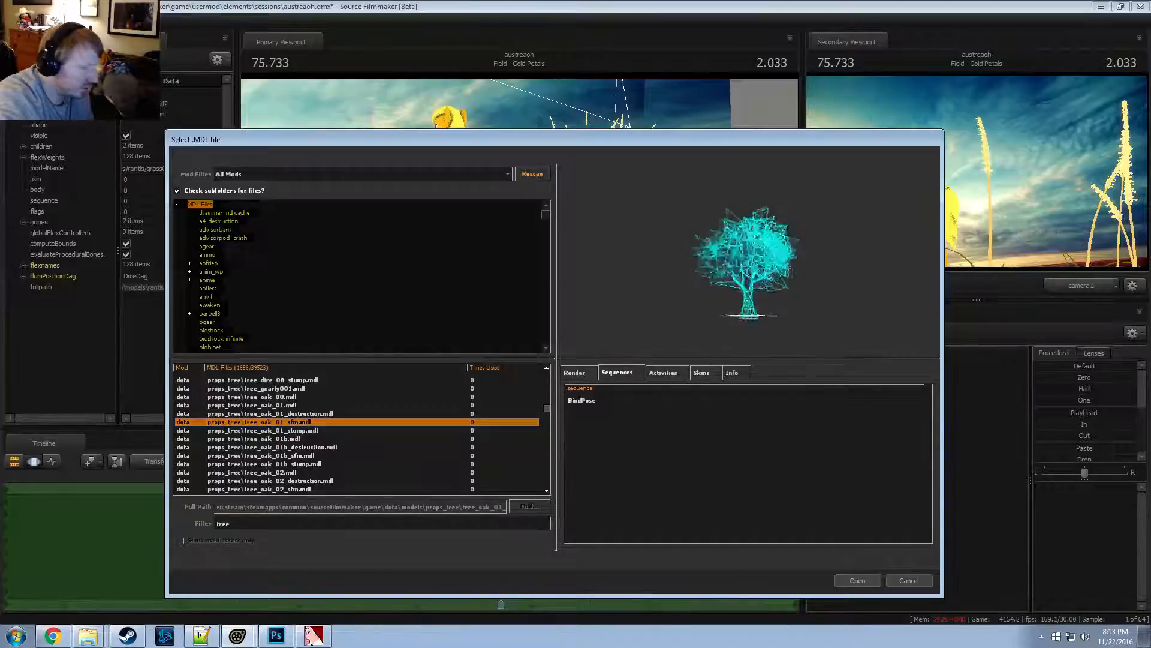
pyautogui.press('Down')
pyautogui.press('Down')
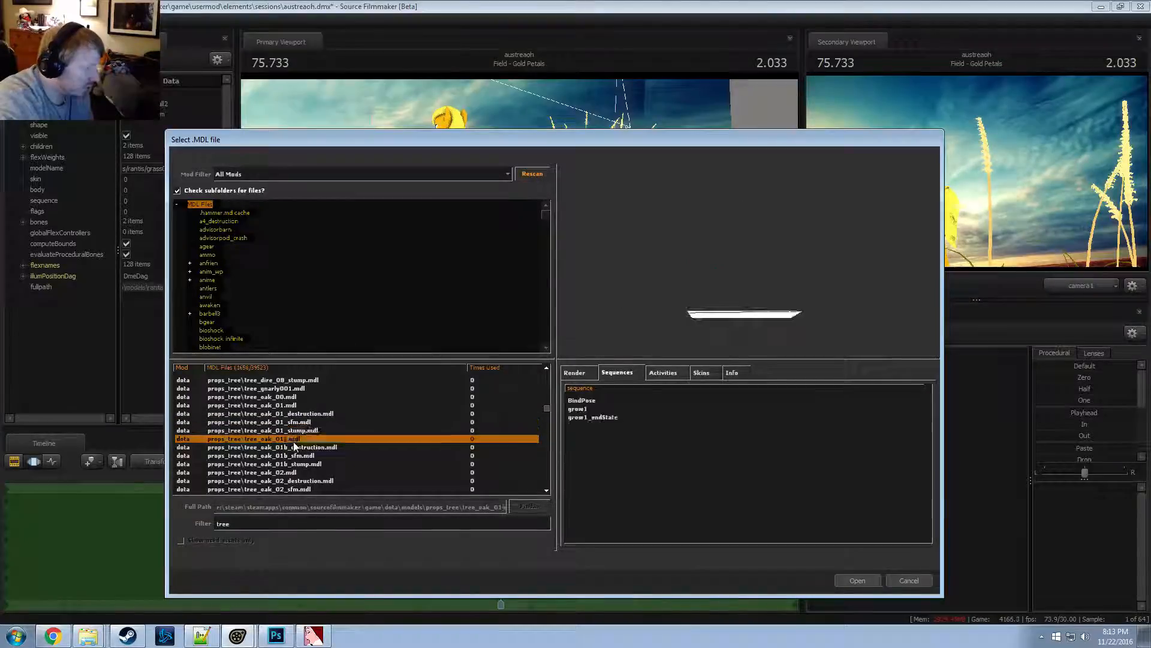
pyautogui.press('Up')
pyautogui.press('Up')
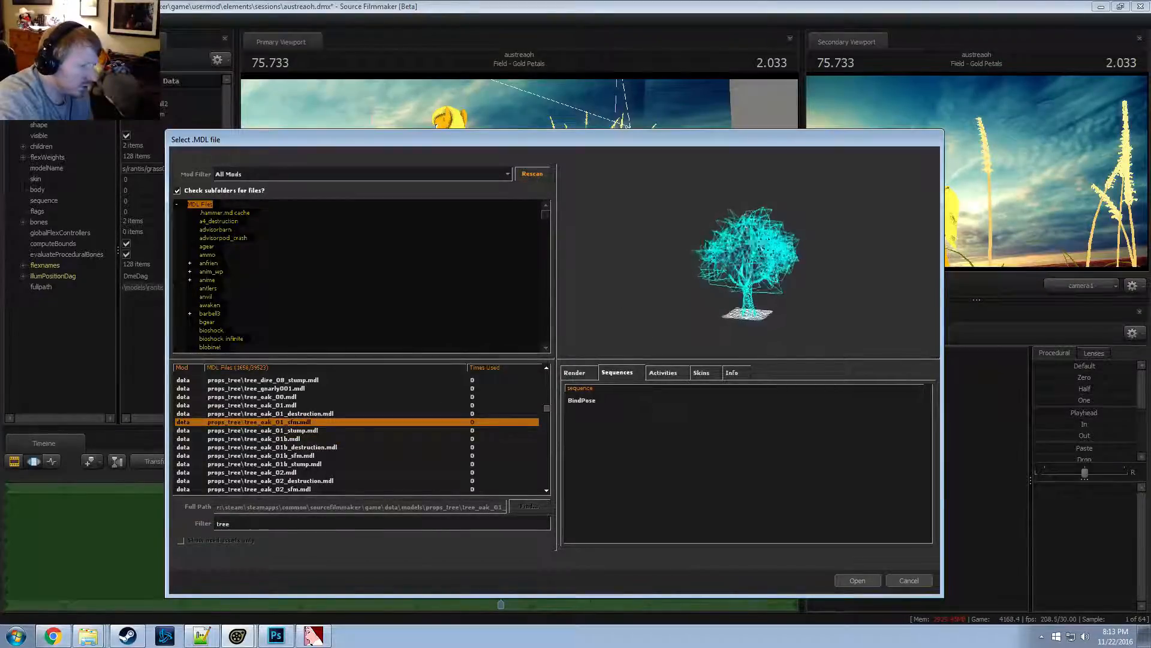
# Turn off the wireframe preview and examine tree_oak_01_sfm.mdl with its materials
pyautogui.click(590, 374)
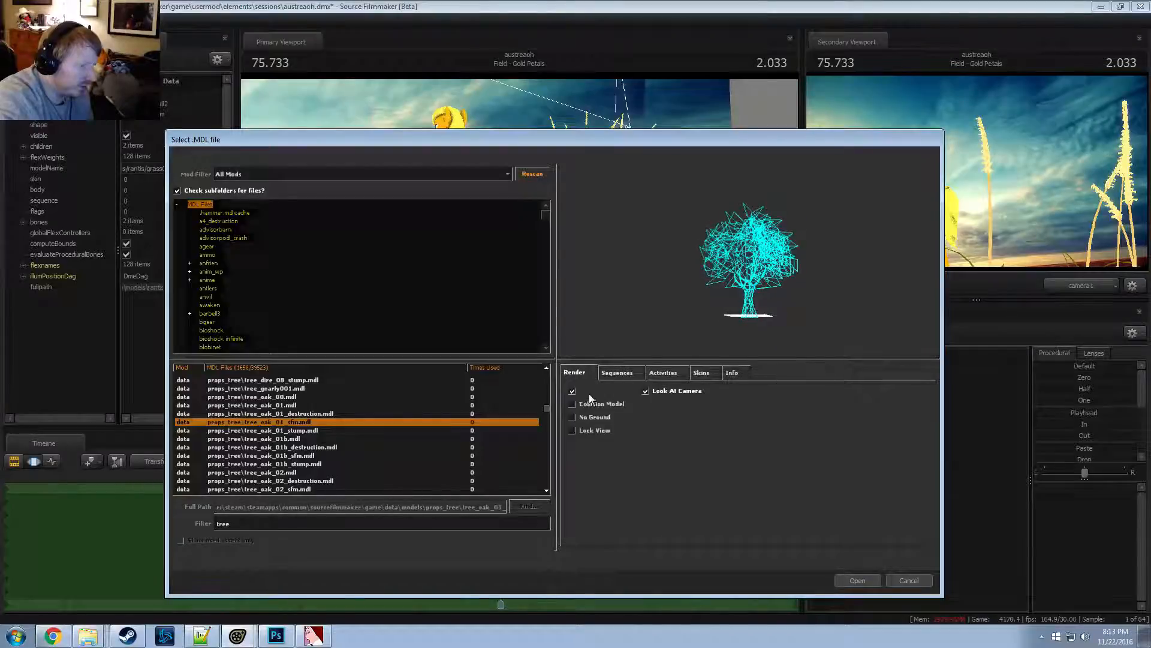
pyautogui.click(590, 392)
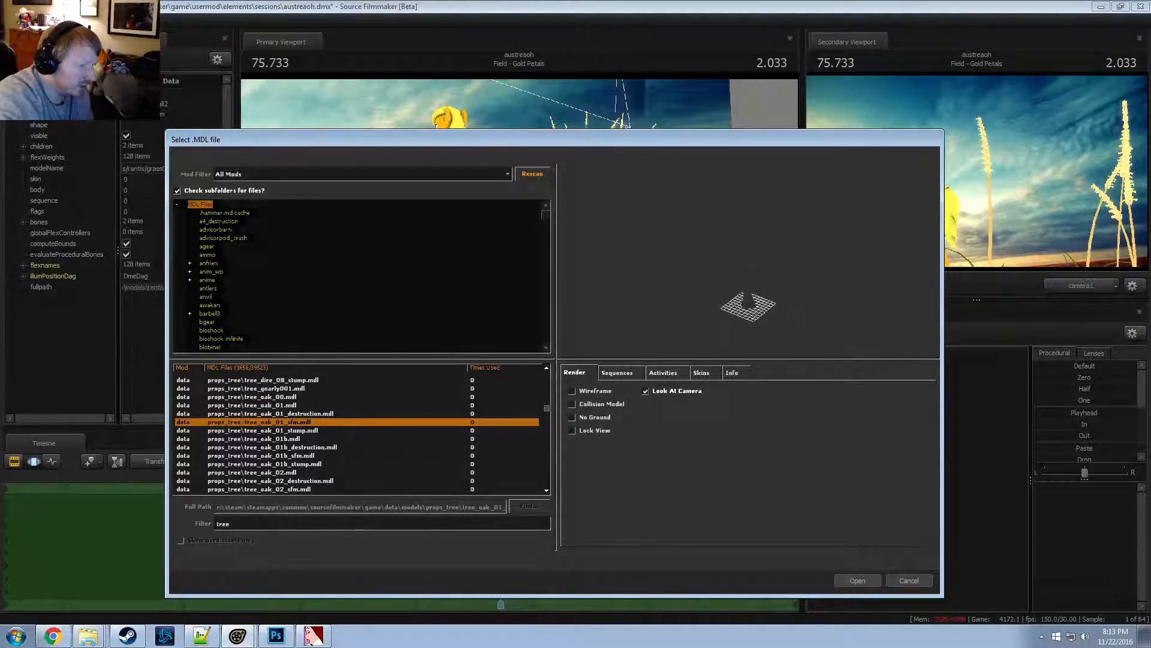
pyautogui.press('Down')
pyautogui.press('Up')
pyautogui.scroll(2, 296, 436)
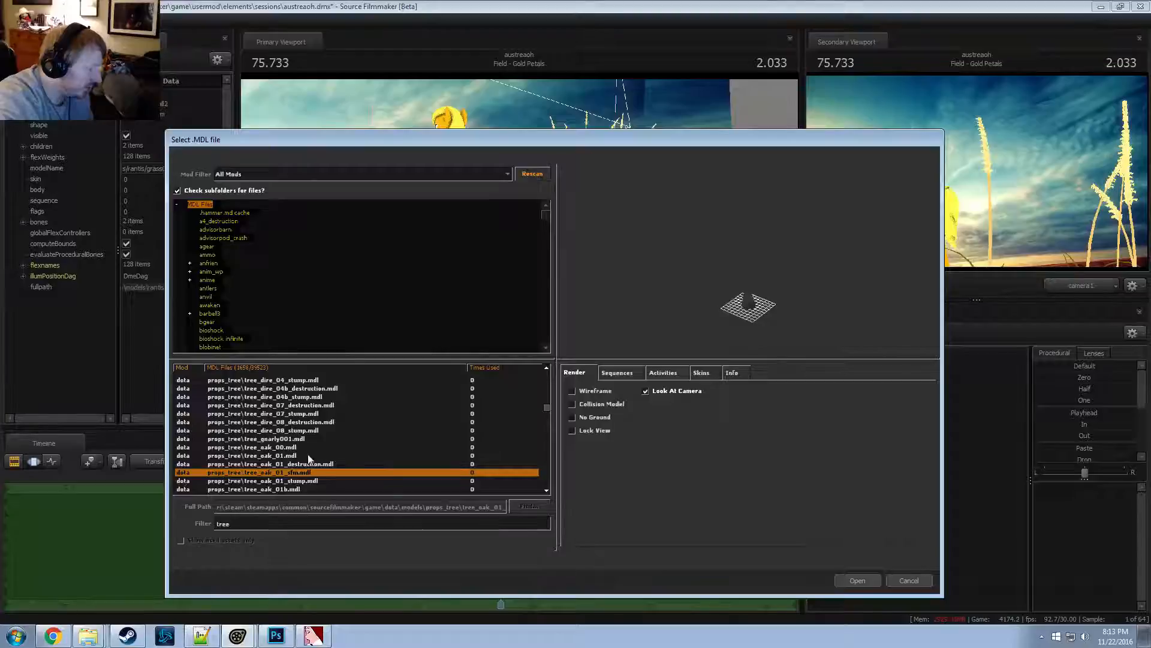
# Examine tree_oak_01b_stump.mdl and preview the destruction sequences of props_tree\tree_oak_02_destruction.mdl
pyautogui.scroll(-3, 309, 459)
pyautogui.click(300, 439)
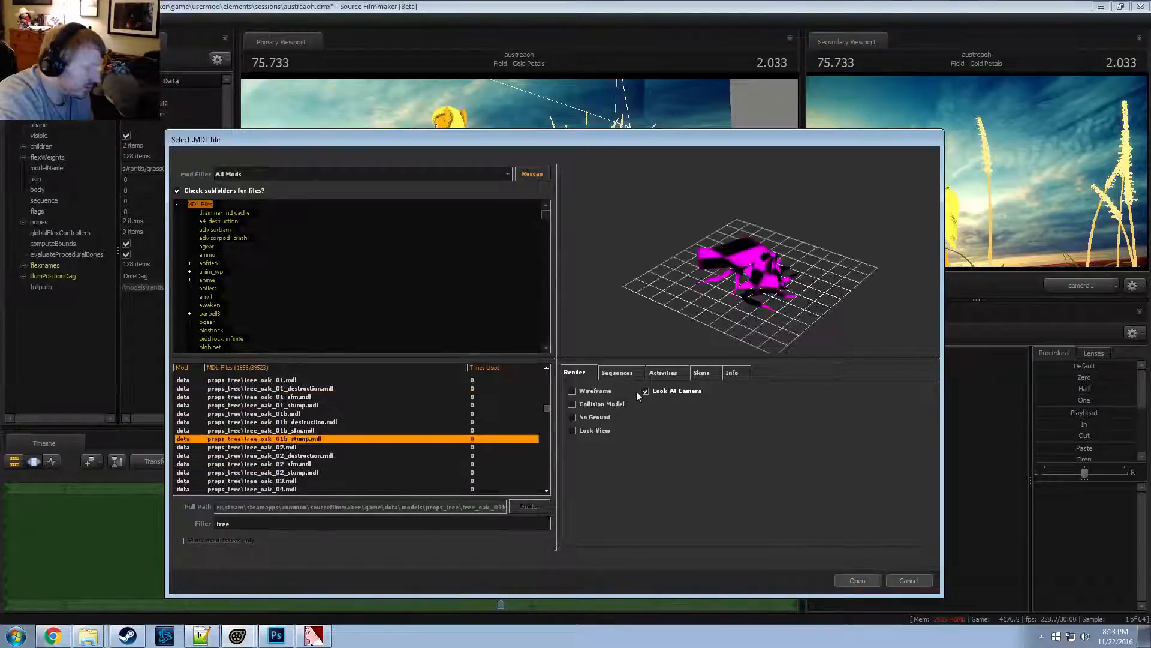
pyautogui.click(620, 374)
pyautogui.click(327, 455)
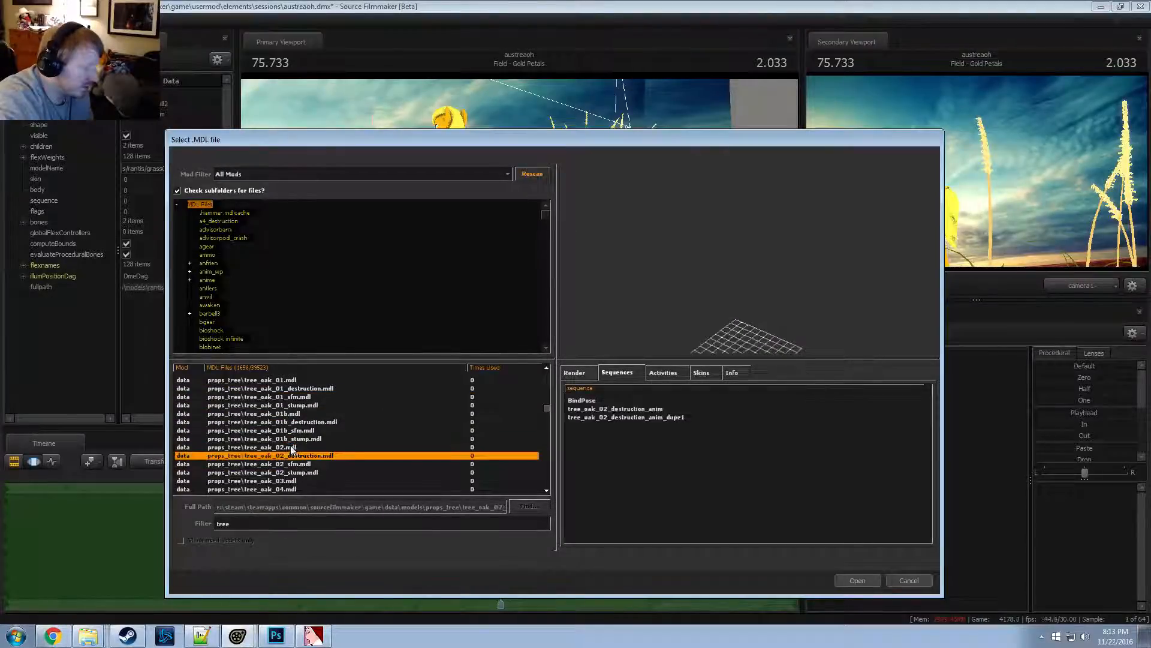
pyautogui.click(634, 417)
pyautogui.click(636, 409)
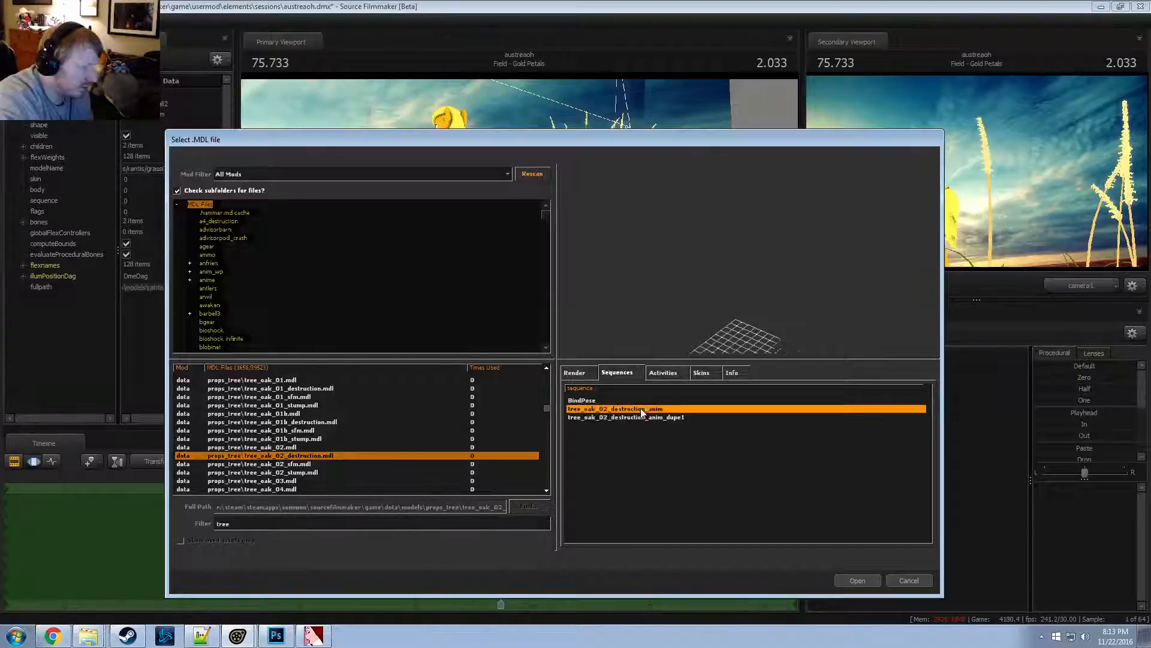
pyautogui.click(573, 372)
pyautogui.click(627, 373)
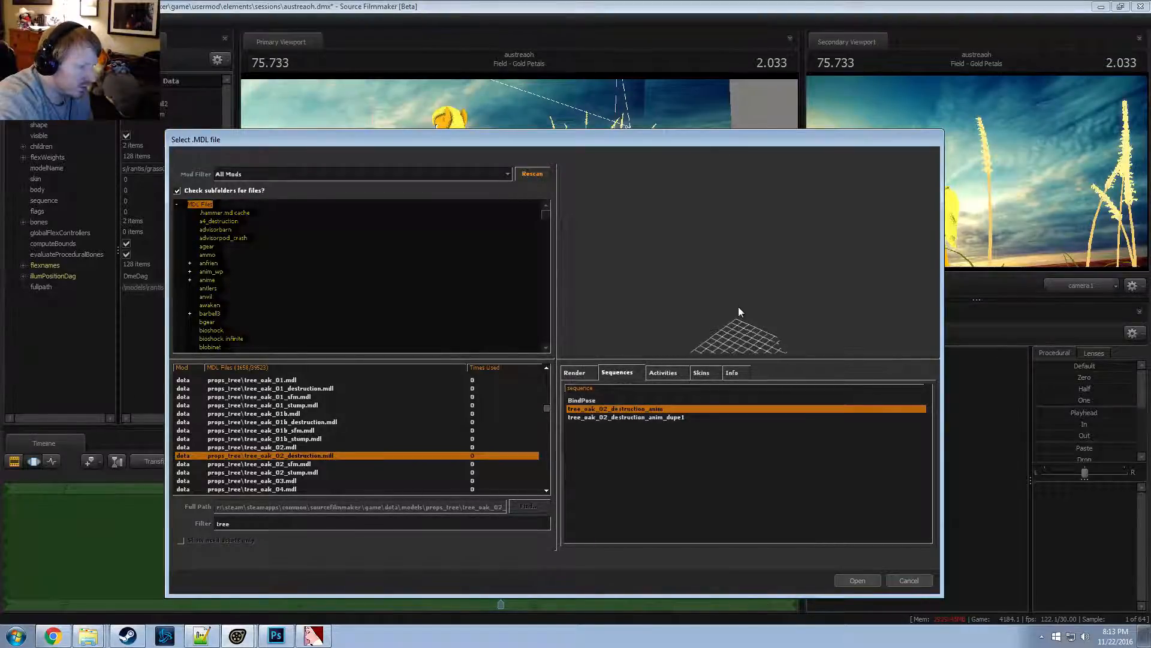
# Check tree_oak_02.mdl and tree_oak_02_sfm.mdl, turning on the wireframe preview to see the geometry
pyautogui.click(270, 447)
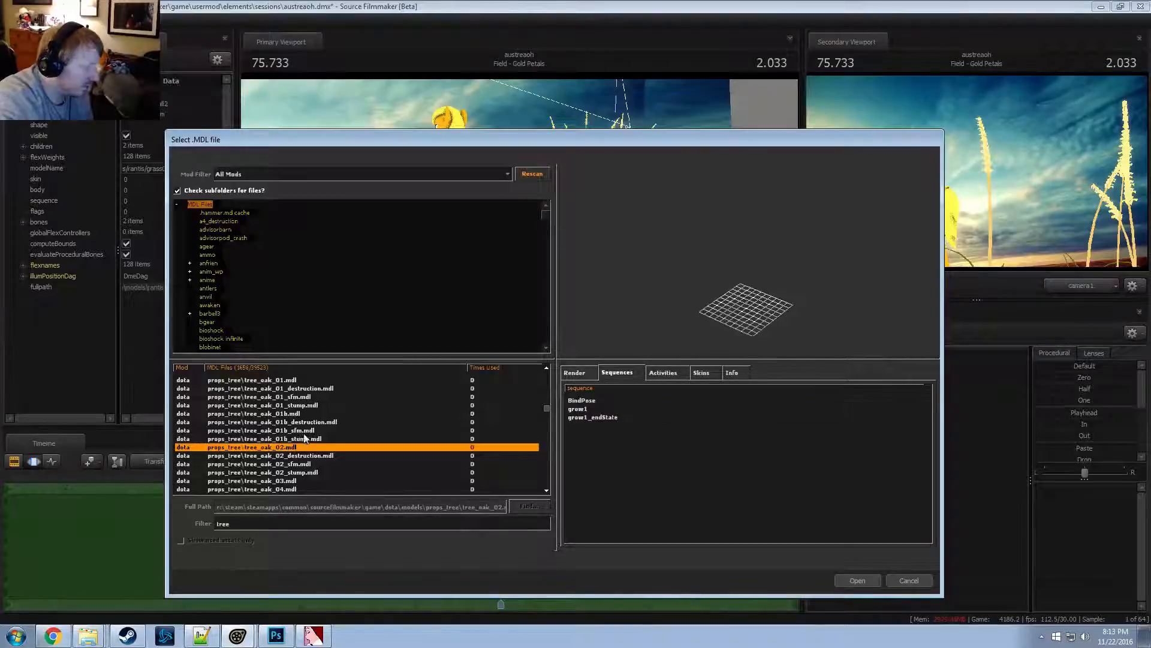
pyautogui.click(297, 464)
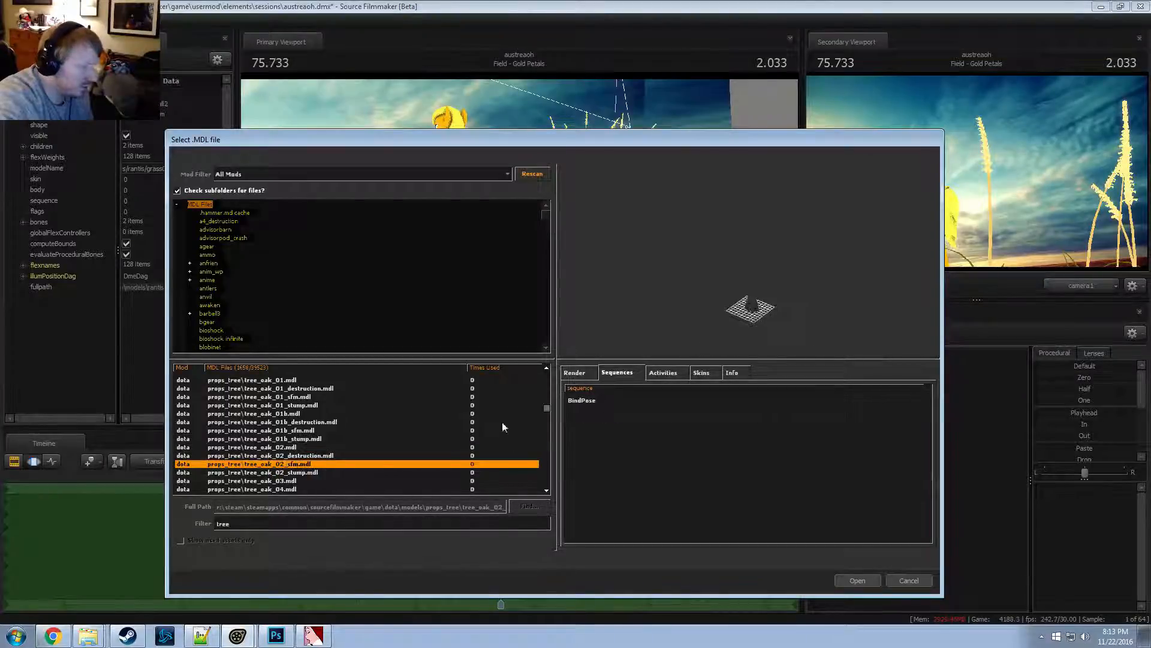
pyautogui.click(580, 375)
pyautogui.click(586, 389)
pyautogui.click(632, 370)
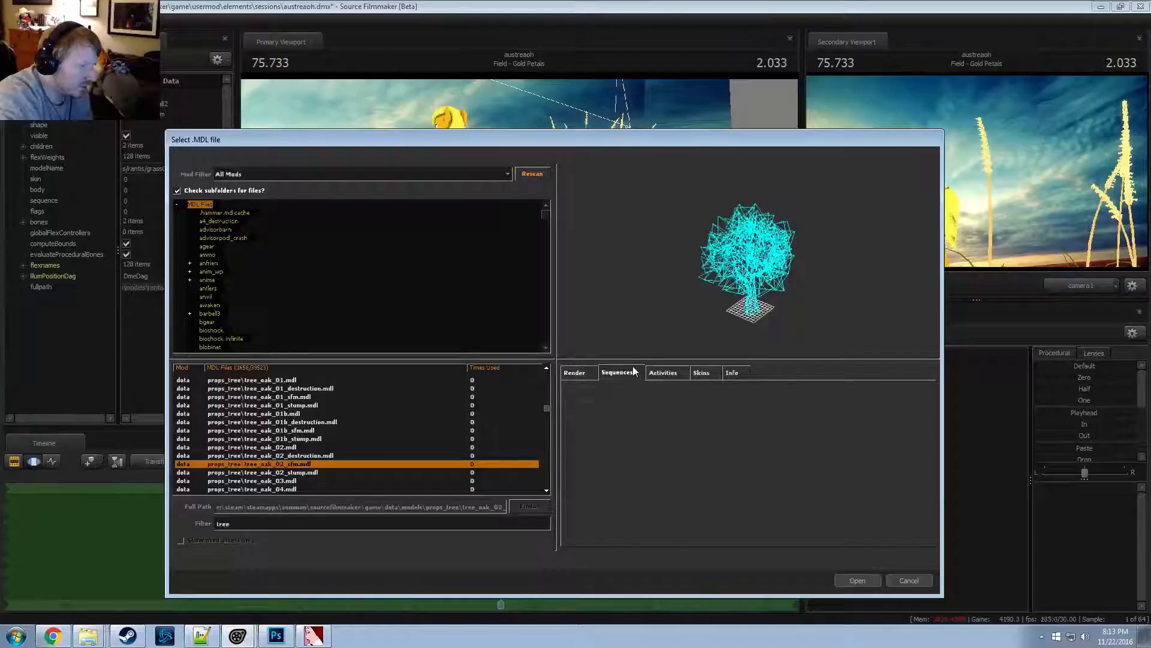
pyautogui.click(319, 454)
pyautogui.click(294, 464)
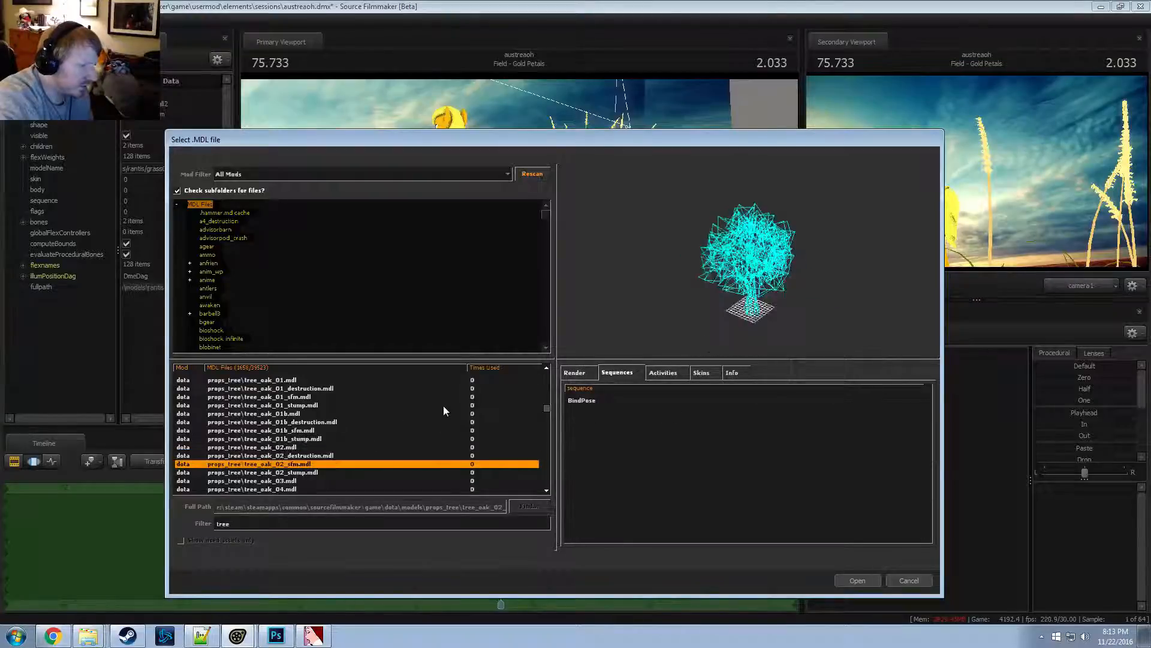
# Compare the wireframes of tree_oak_02_destruction.mdl, tree_oak_02_sfm.mdl, tree_oak_02_stump.mdl and tree_oak_03.mdl
pyautogui.press('Up')
pyautogui.press('Down')
pyautogui.press('Up')
pyautogui.press('Down')
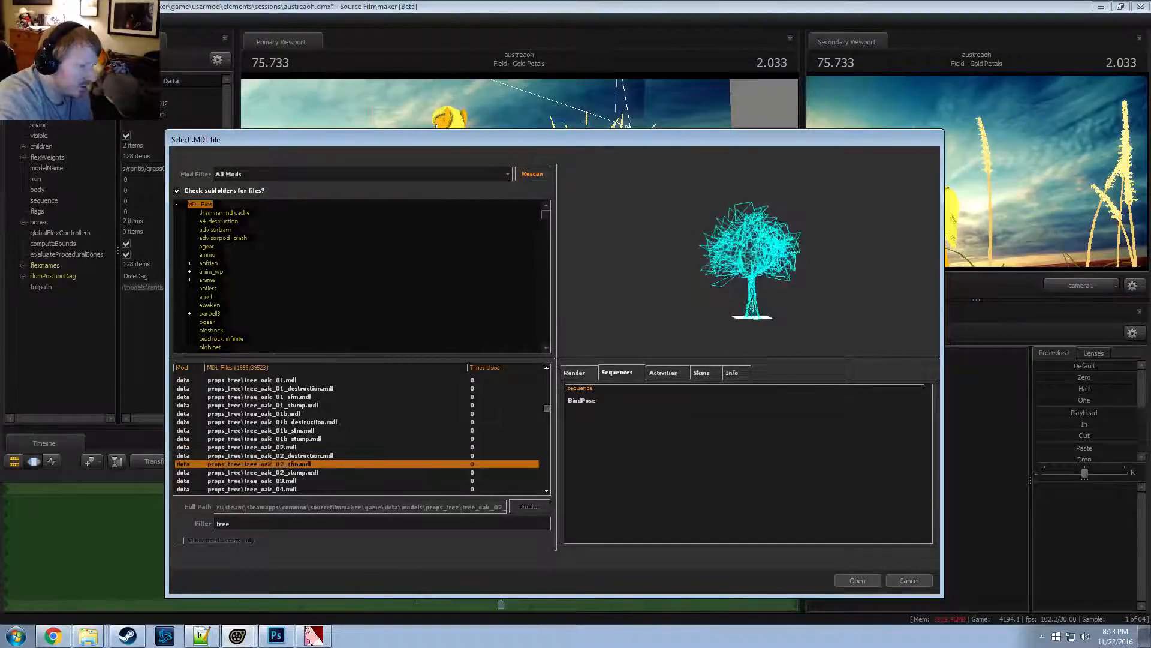
pyautogui.press('Up')
pyautogui.press('Down')
pyautogui.press('Up')
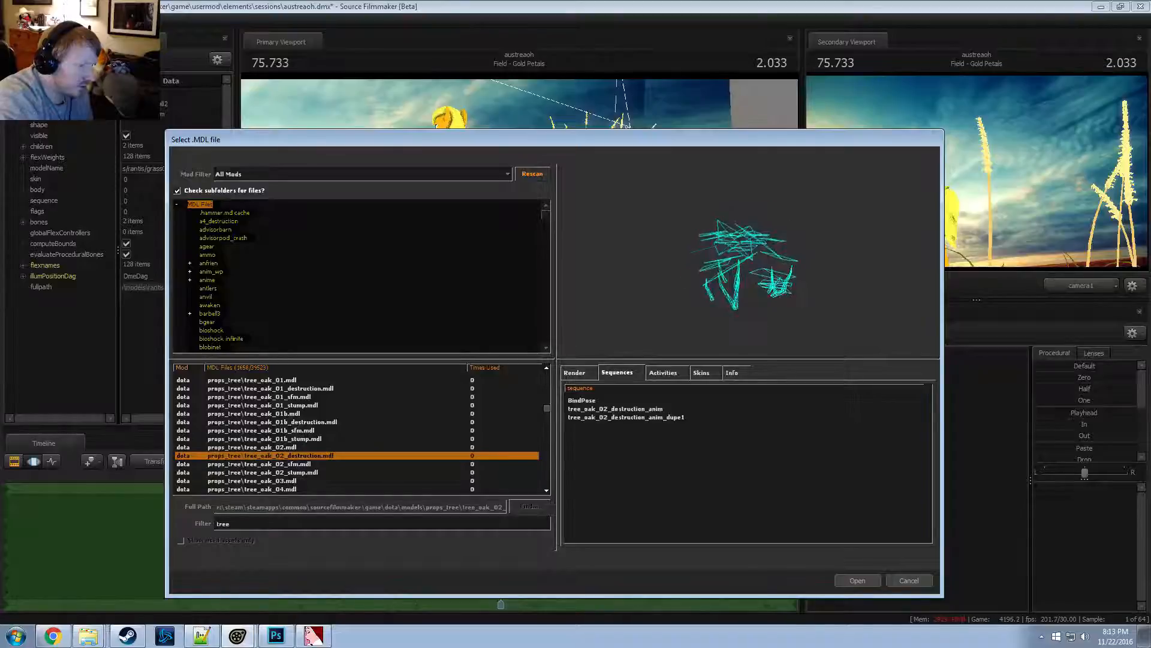
pyautogui.press('Down')
pyautogui.press('Down')
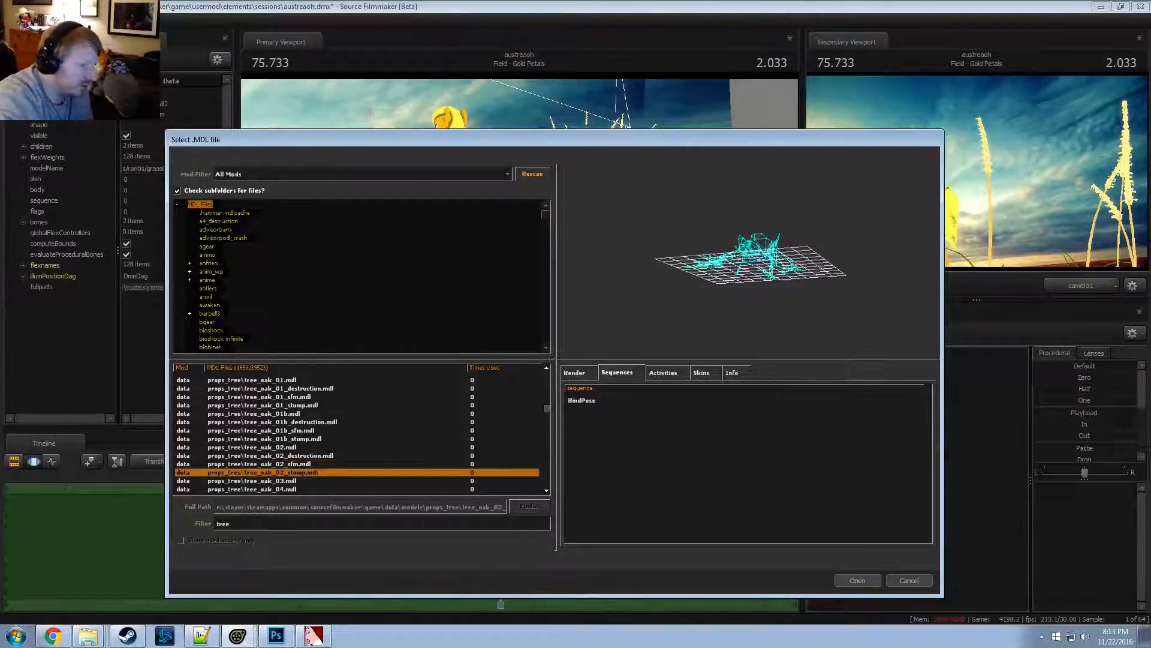
pyautogui.press('Down')
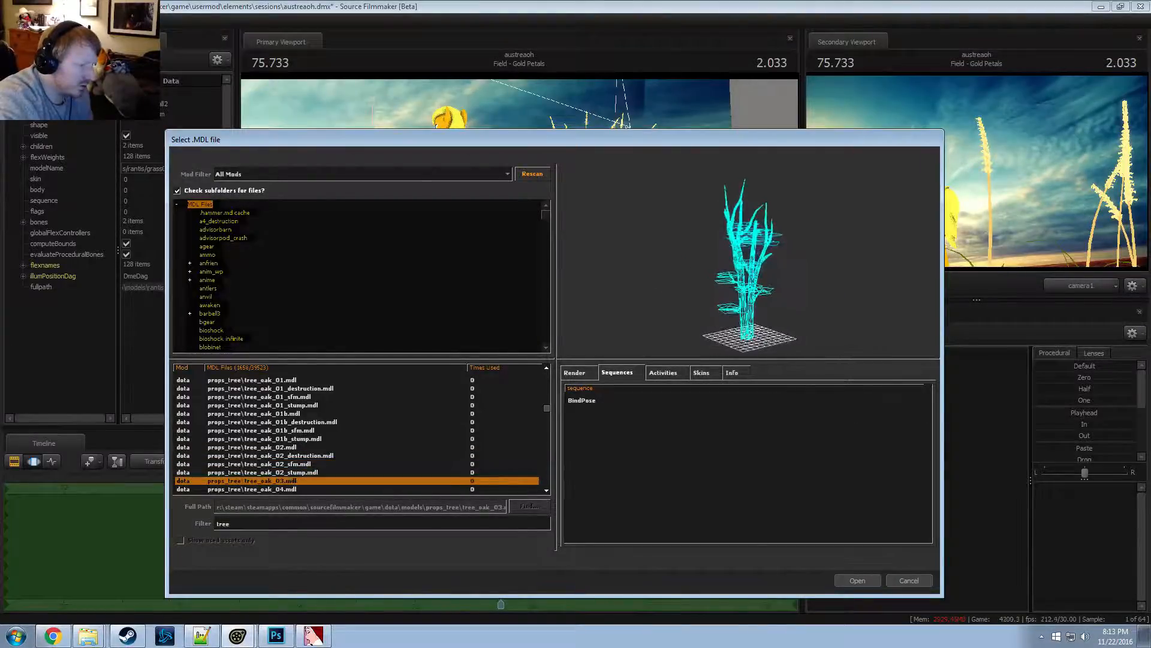
# Review the preceding oak models from tree_oak_02.mdl back through the tree_oak_01b variants, including tree_oak_01b_sfm.mdl and tree_oak_01b_stump.mdl
pyautogui.press('Up')
pyautogui.press('Up')
pyautogui.press('Up')
pyautogui.press('Up')
pyautogui.press('Down')
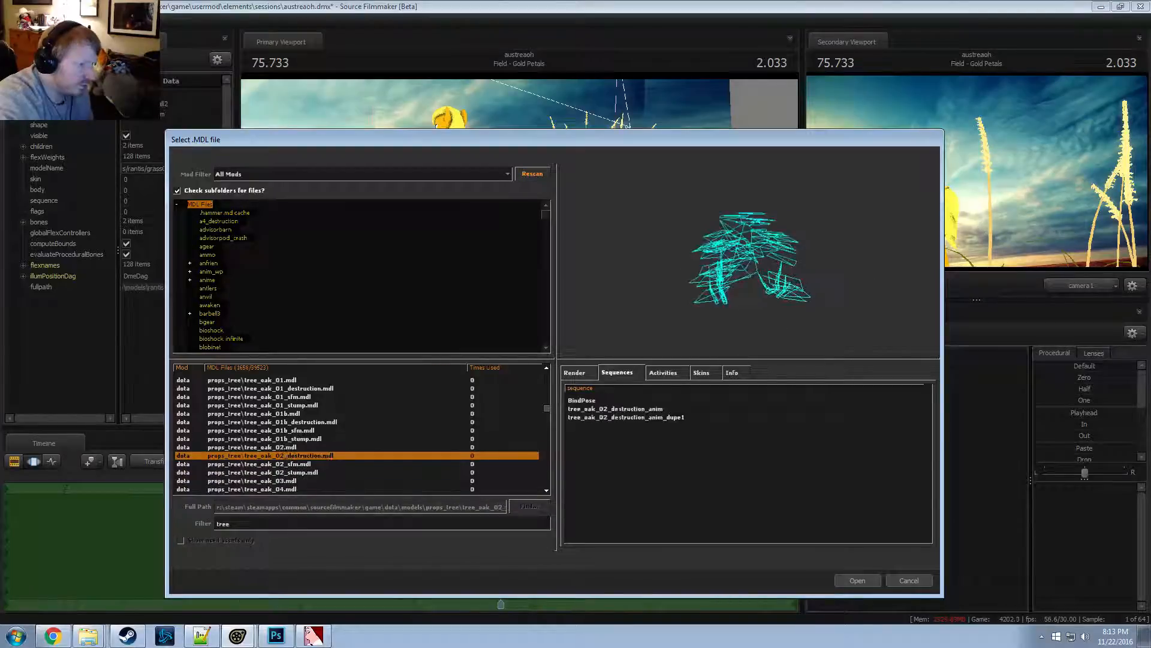
pyautogui.press('Up')
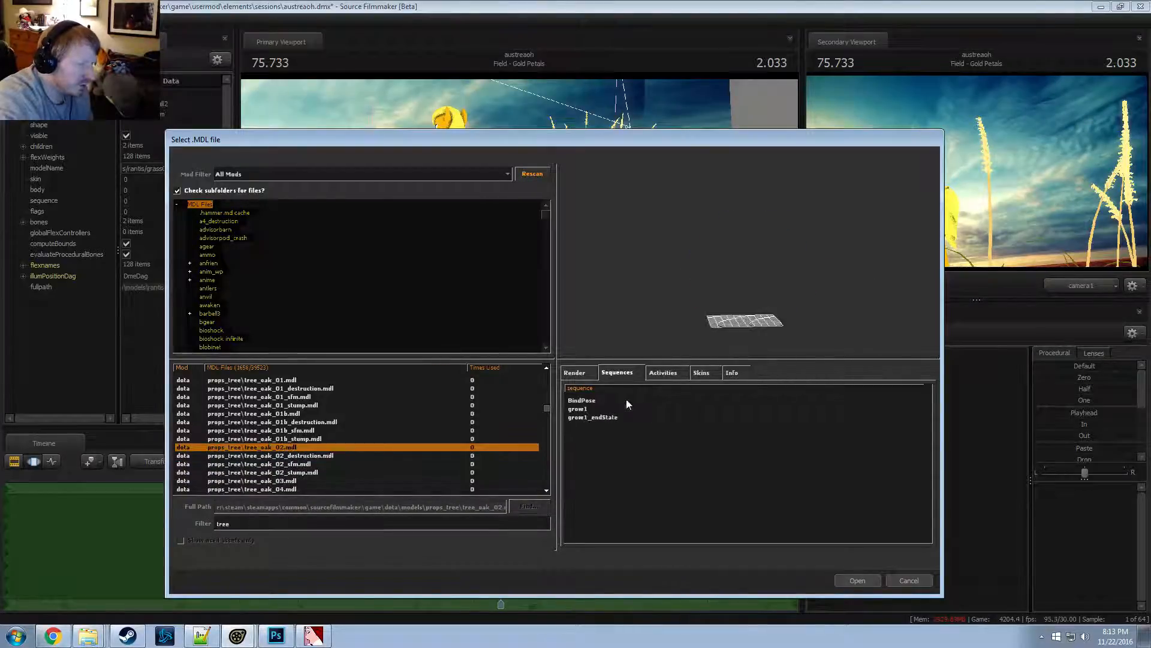
pyautogui.press('Up')
pyautogui.press('Down')
pyautogui.press('Up')
pyautogui.press('Up')
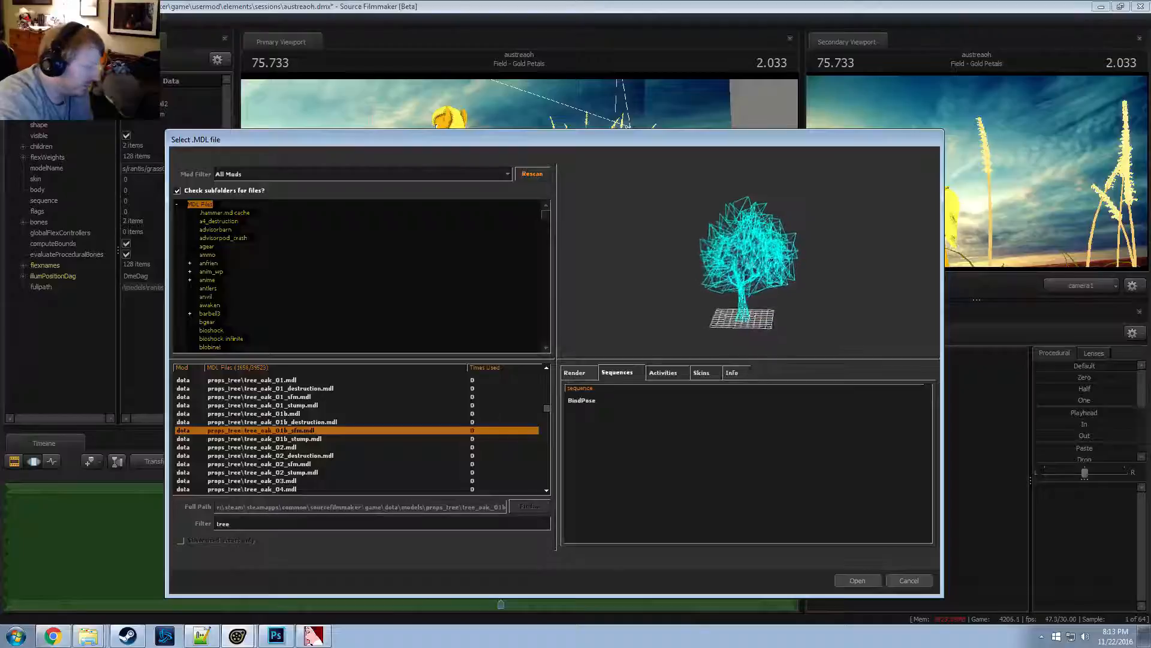
pyautogui.press('Up')
pyautogui.press('Up')
pyautogui.press('Up')
pyautogui.press('Down')
pyautogui.press('Down')
pyautogui.press('Down')
pyautogui.press('Down')
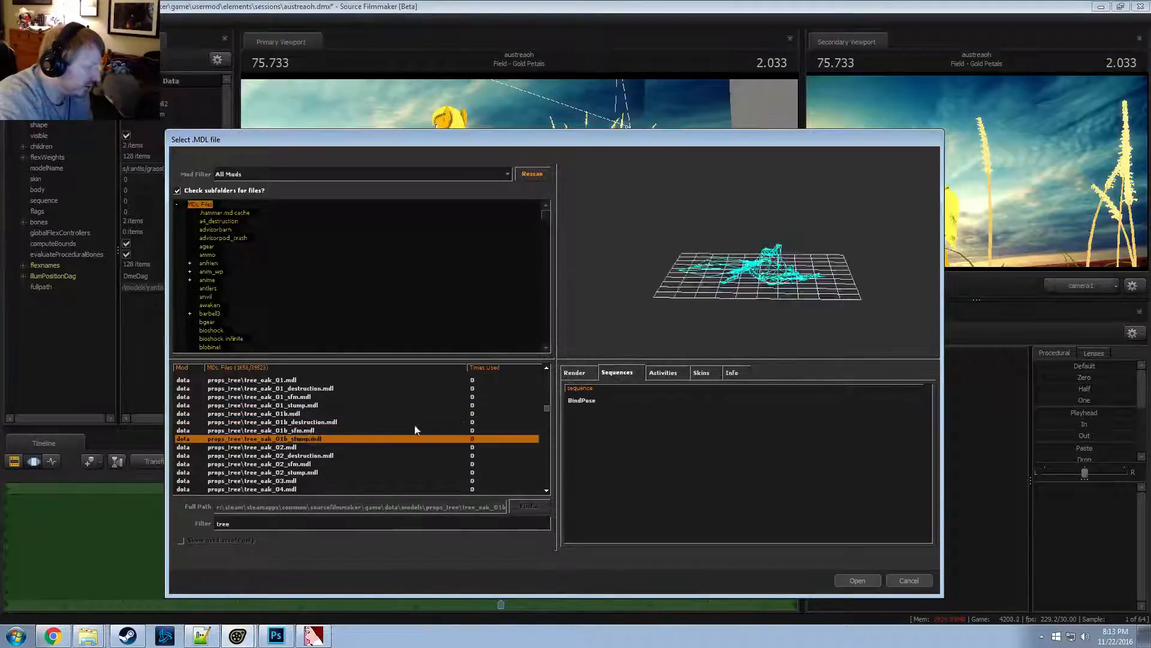
# Examine the further oak models from tree_oak_04.mdl through the tree_oakstatic_01 and tree_oakstatic_02 variants
pyautogui.press('Down')
pyautogui.press('Down')
pyautogui.press('Down')
pyautogui.press('Down')
pyautogui.press('Down')
pyautogui.press('Down')
pyautogui.press('Down')
pyautogui.press('Down')
pyautogui.press('Down')
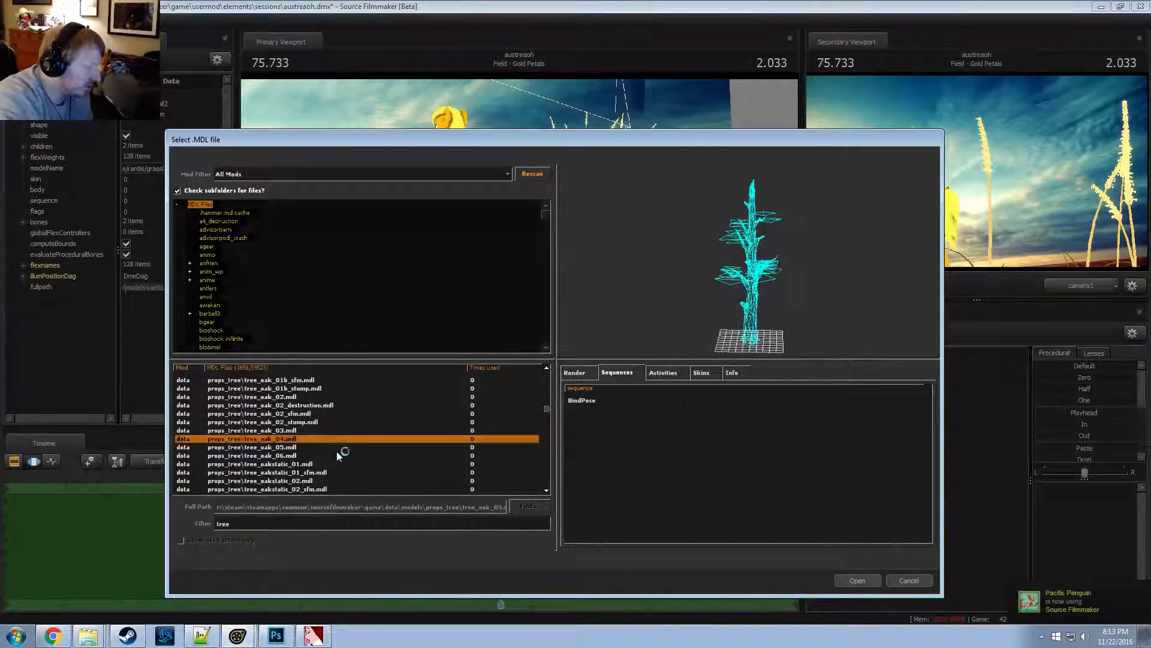
pyautogui.press('Down')
pyautogui.press('Down')
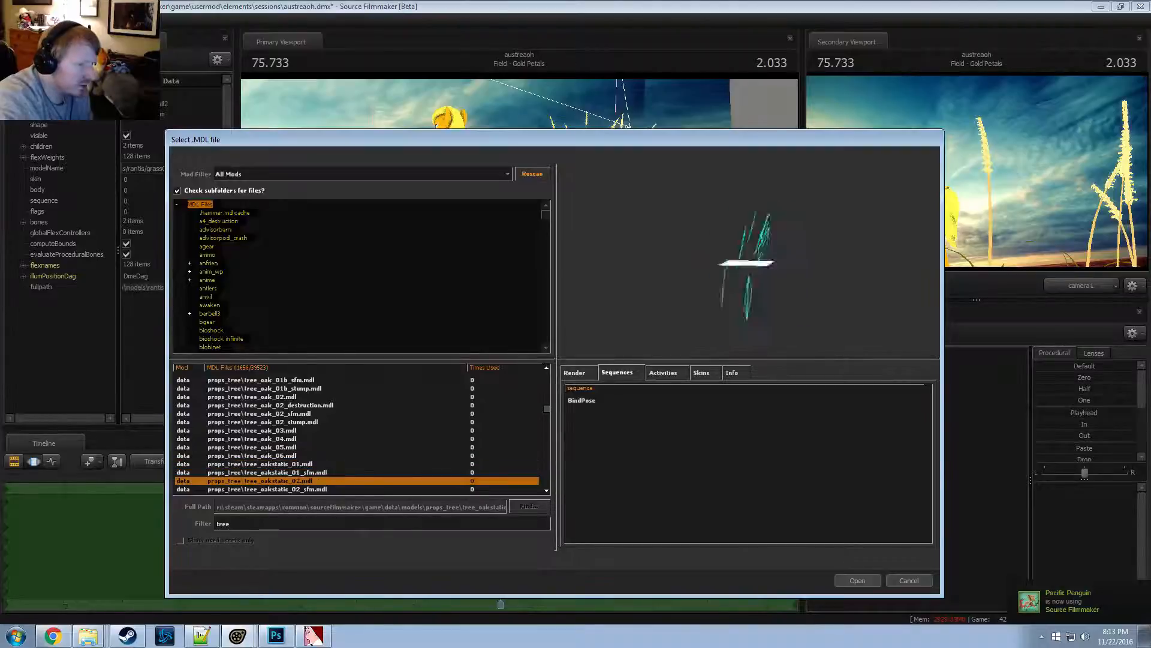
pyautogui.press('Down')
pyautogui.press('Down')
pyautogui.press('Up')
pyautogui.press('Up')
pyautogui.press('Up')
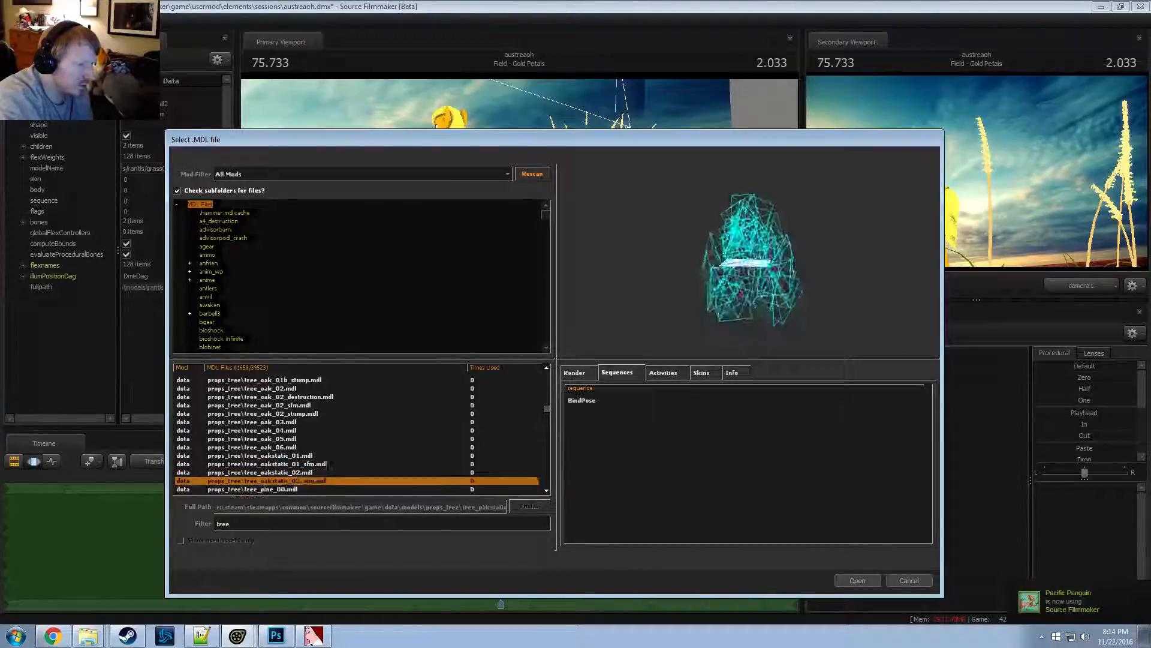
# Compare tree_oak_02_destruction.mdl repeatedly with tree_oak_02_sfm.mdl and look at tree_oak_02_stump.mdl
pyautogui.press('Up')
pyautogui.press('Up')
pyautogui.press('Up')
pyautogui.press('Up')
pyautogui.press('Up')
pyautogui.press('Up')
pyautogui.press('Up')
pyautogui.press('Up')
pyautogui.press('Up')
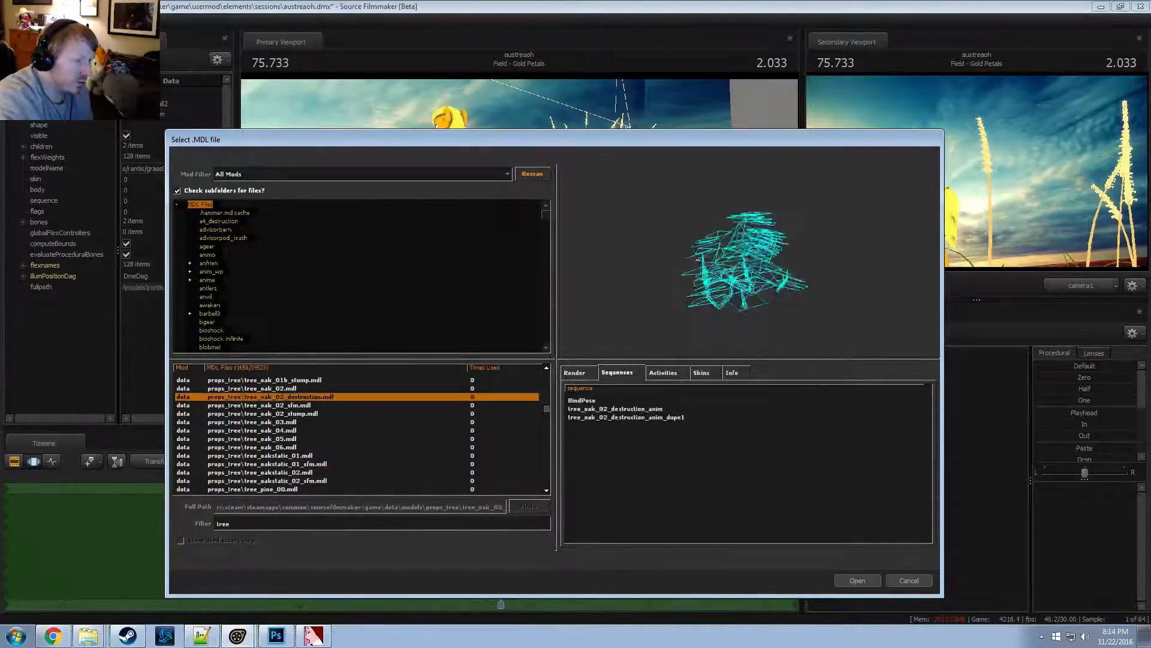
pyautogui.press('Down')
pyautogui.press('Down')
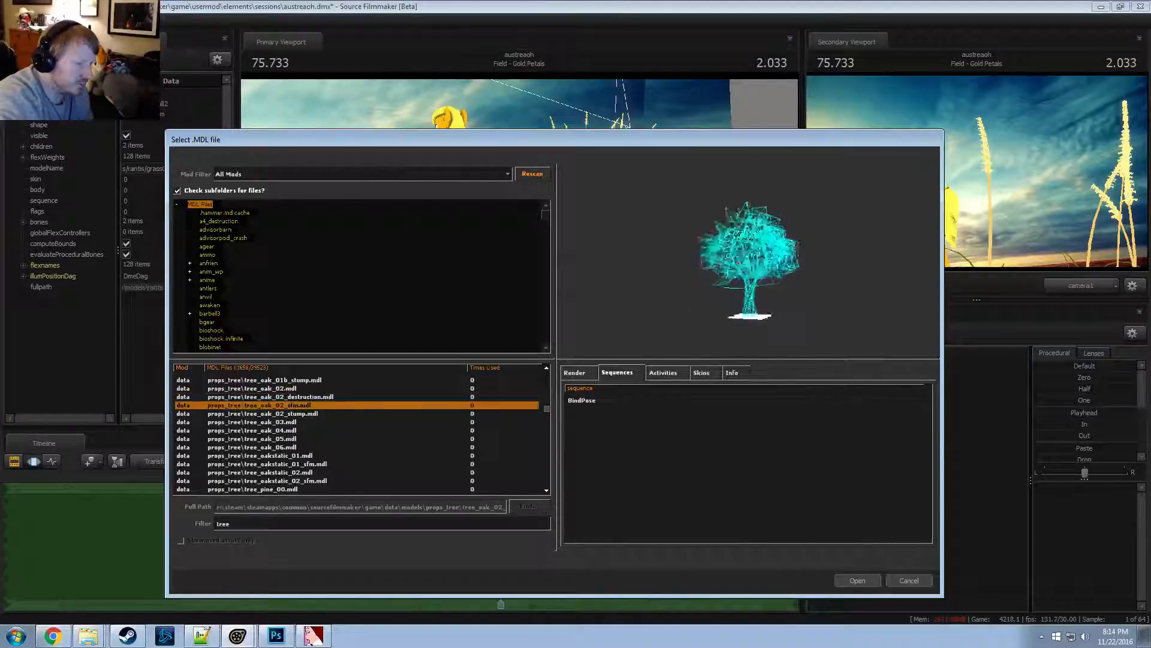
pyautogui.press('Up')
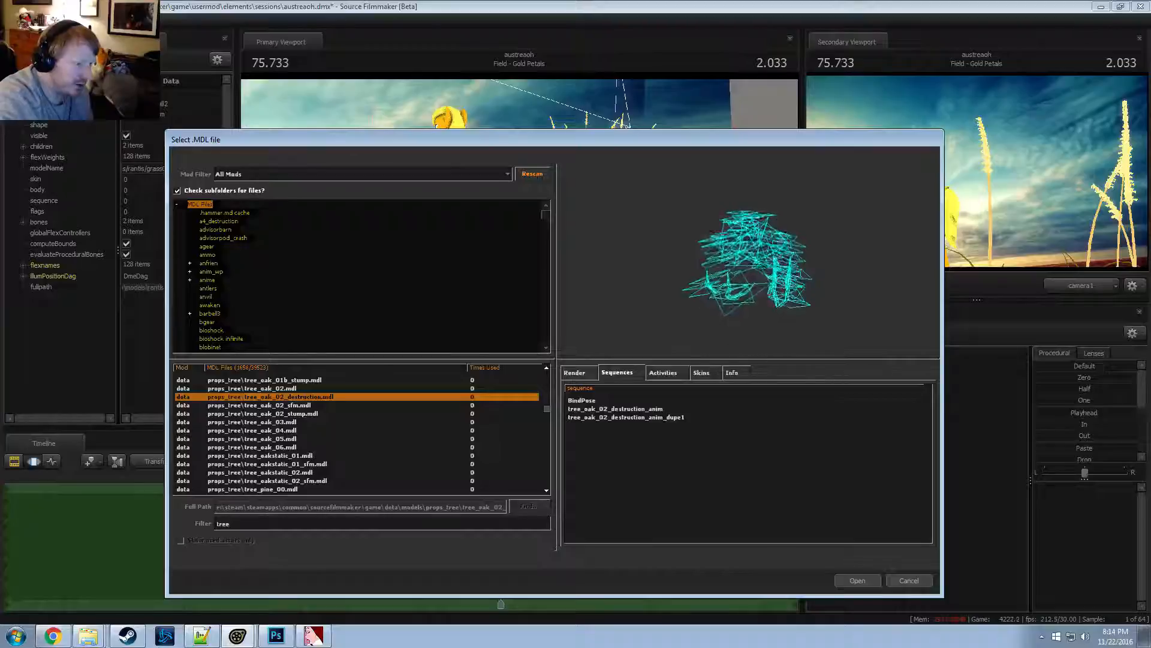
pyautogui.press('Down')
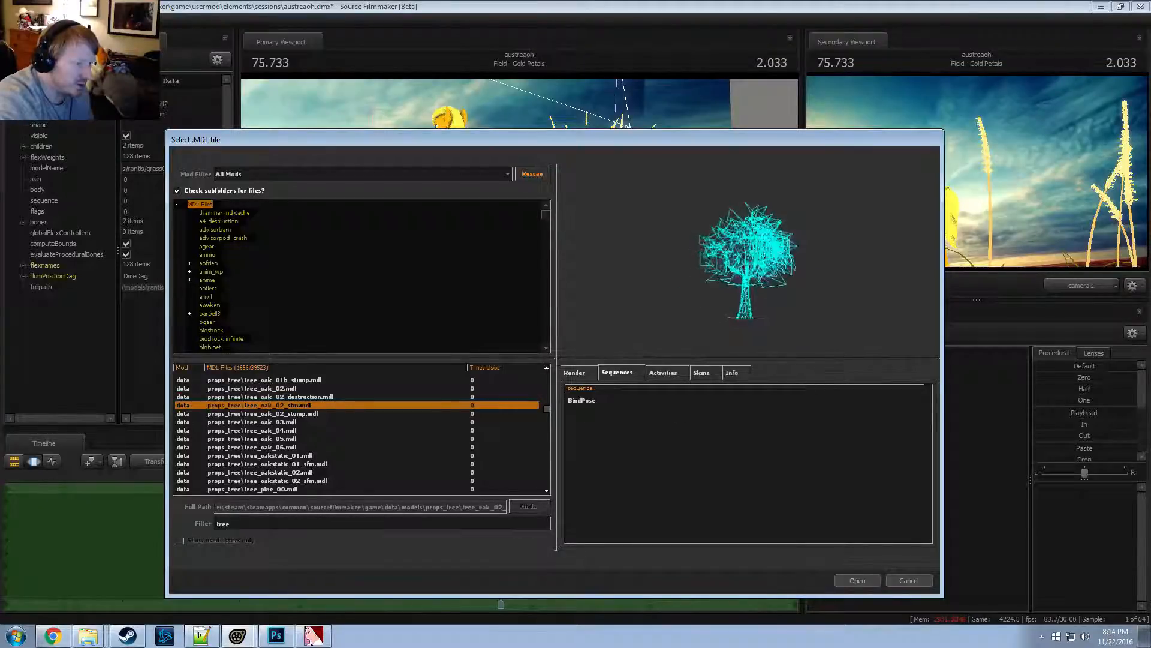
pyautogui.press('Up')
pyautogui.press('Down')
pyautogui.press('Up')
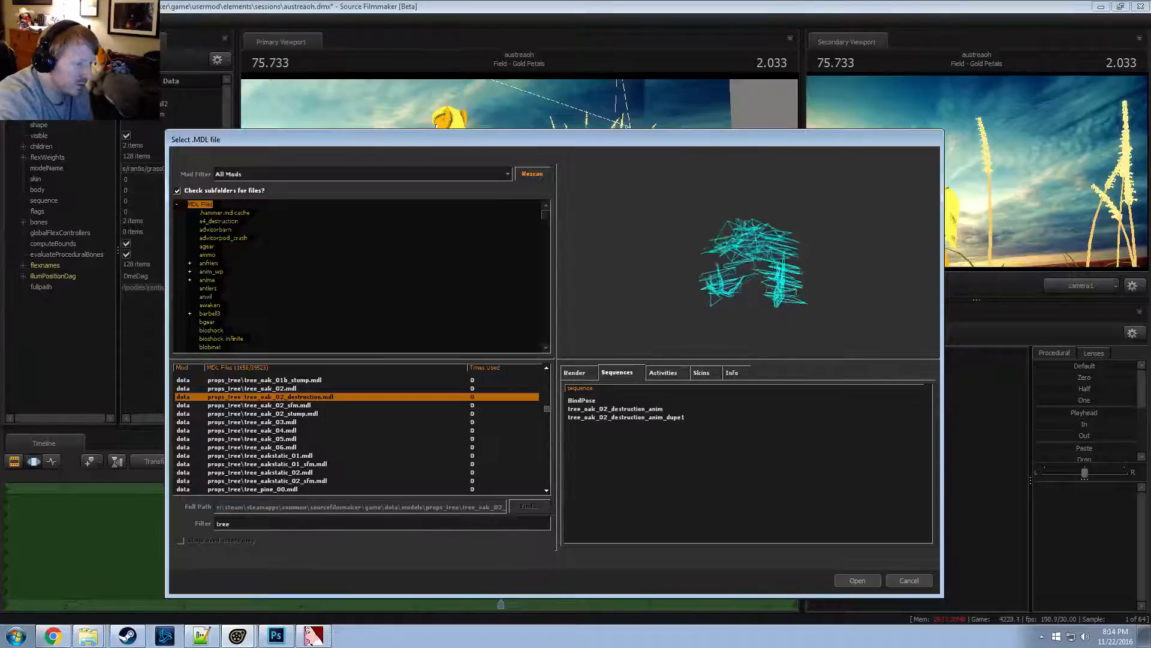
pyautogui.press('Down')
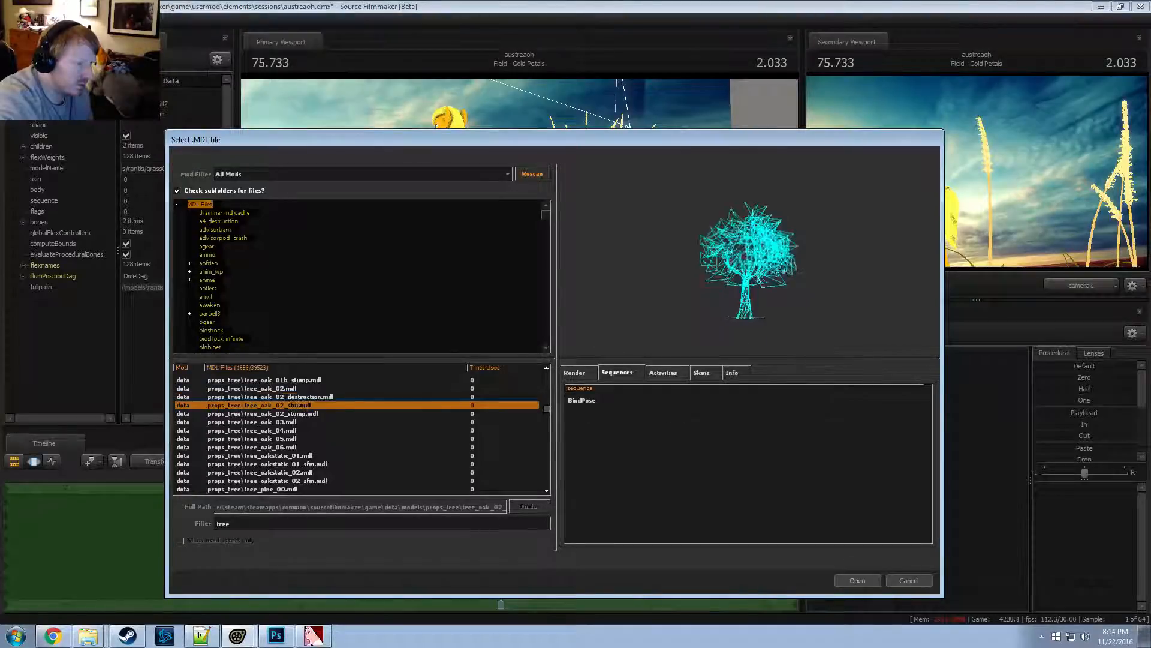
pyautogui.press('Down')
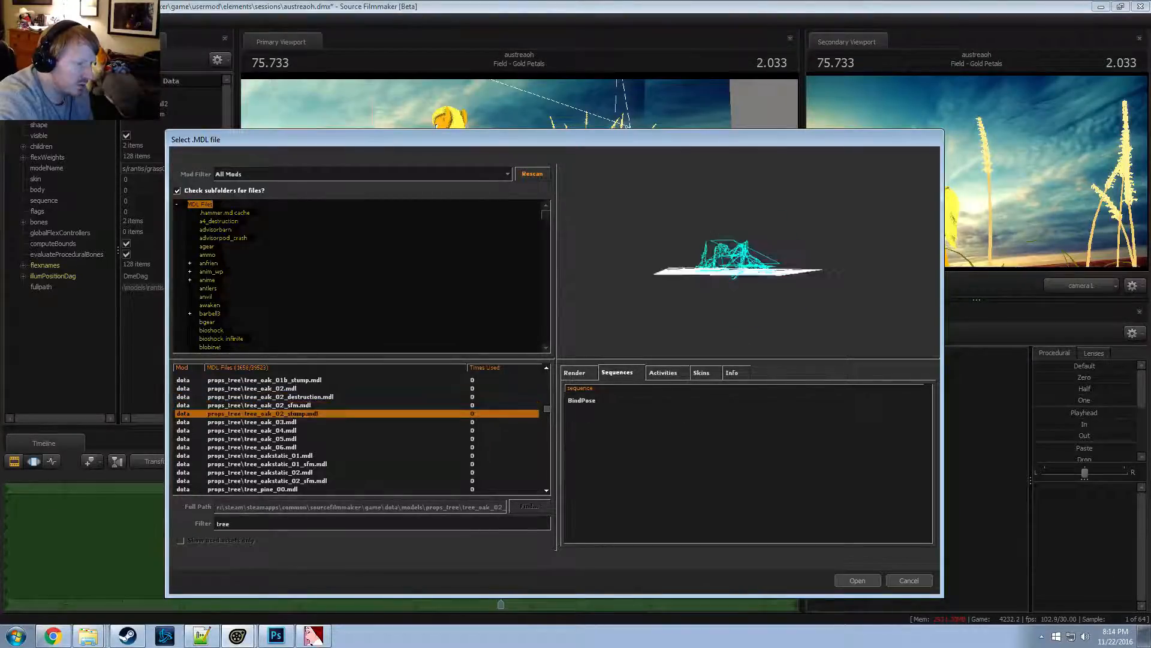
# Look through the oak models between tree_oak_00.mdl and tree_oak_02.mdl, including tree_oak_01.mdl and tree_oak_01b_destruction.mdl
pyautogui.press('Up')
pyautogui.press('Up')
pyautogui.press('Up')
pyautogui.press('Up')
pyautogui.press('Up')
pyautogui.press('Up')
pyautogui.press('Up')
pyautogui.press('Up')
pyautogui.press('Up')
pyautogui.press('Up')
pyautogui.press('Up')
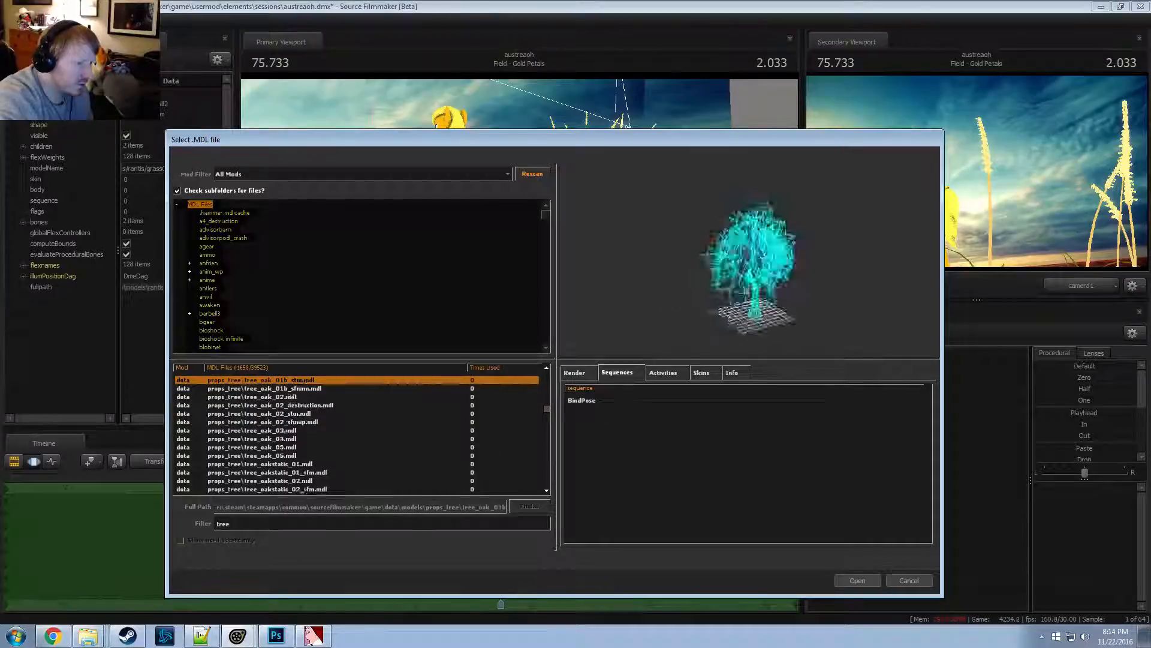
pyautogui.press('Up')
pyautogui.press('Up')
pyautogui.press('Up')
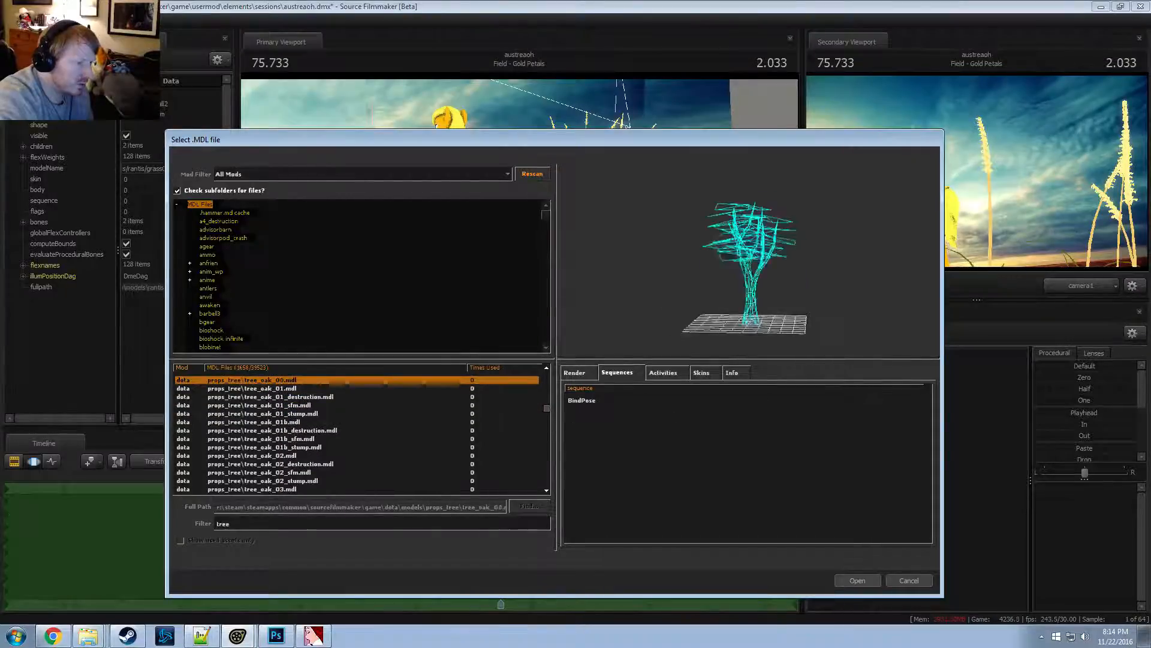
pyautogui.press('Down')
pyautogui.press('Down')
pyautogui.press('Down')
pyautogui.press('Down')
pyautogui.press('Down')
pyautogui.press('Down')
pyautogui.press('Down')
pyautogui.press('Down')
pyautogui.press('Down')
pyautogui.press('Down')
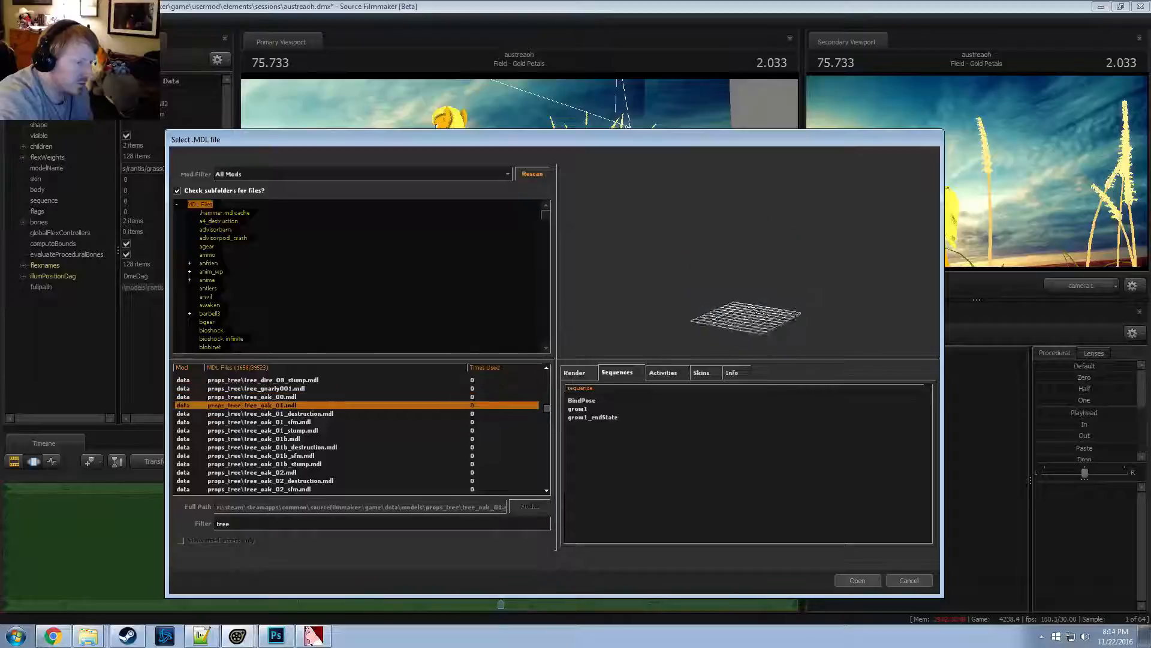
pyautogui.press('Down')
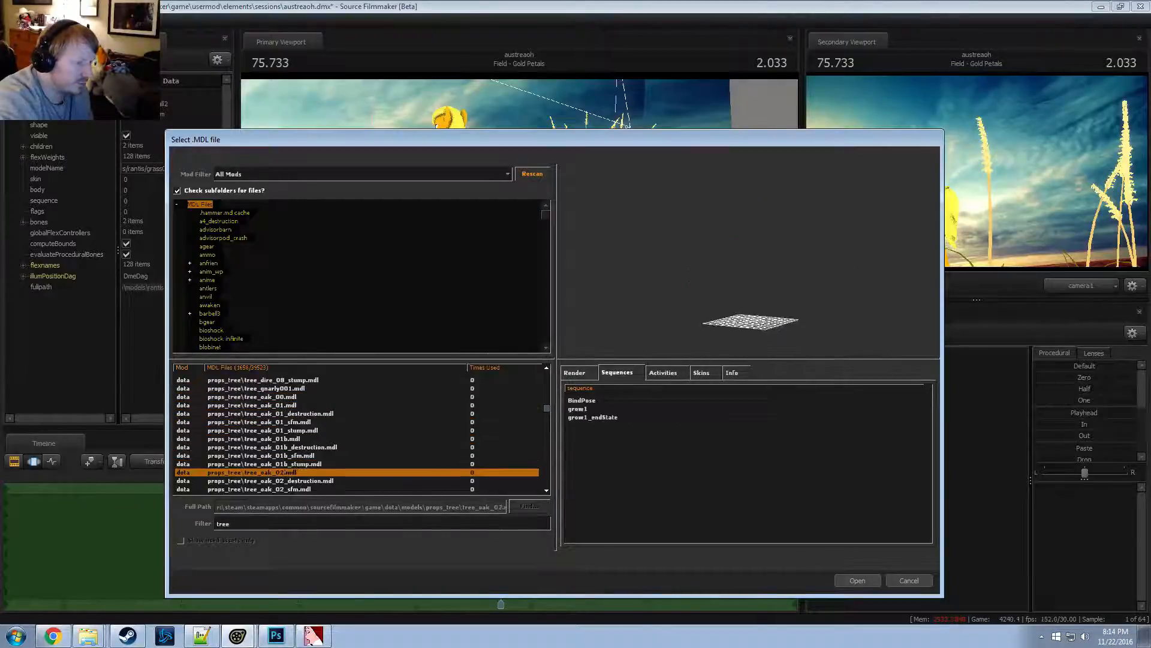
pyautogui.press('Up')
pyautogui.press('Up')
pyautogui.press('Up')
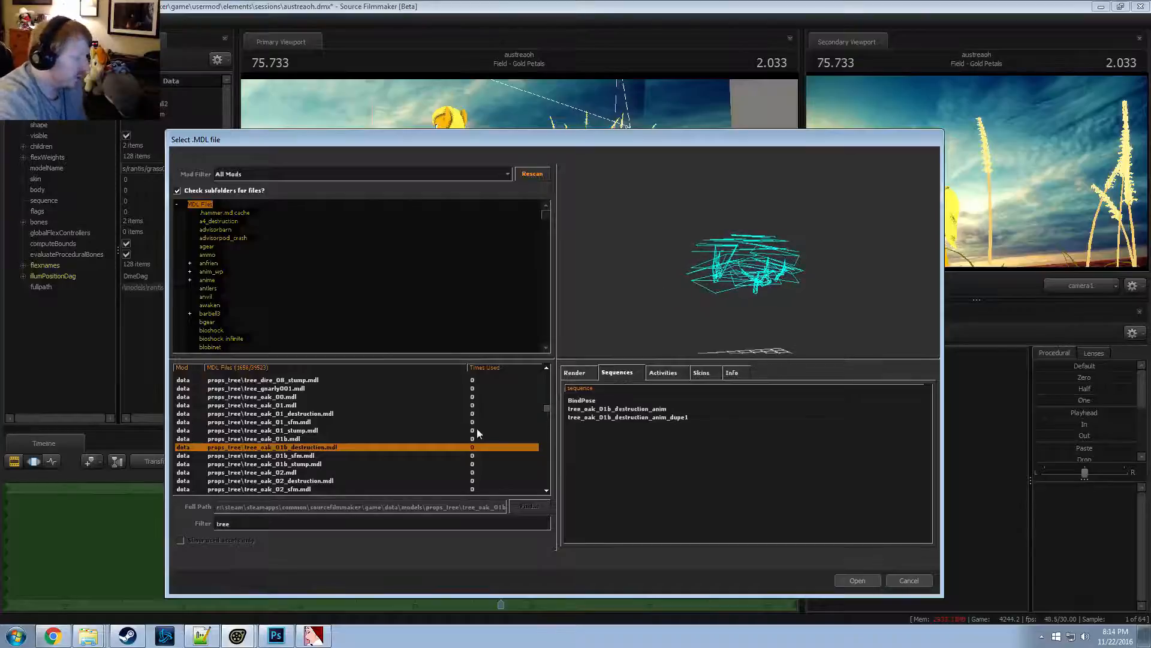
# Select props_tree\tree_oak_02_sfm.mdl and add it to the shot as a new animation set
pyautogui.scroll(-1, 324, 471)
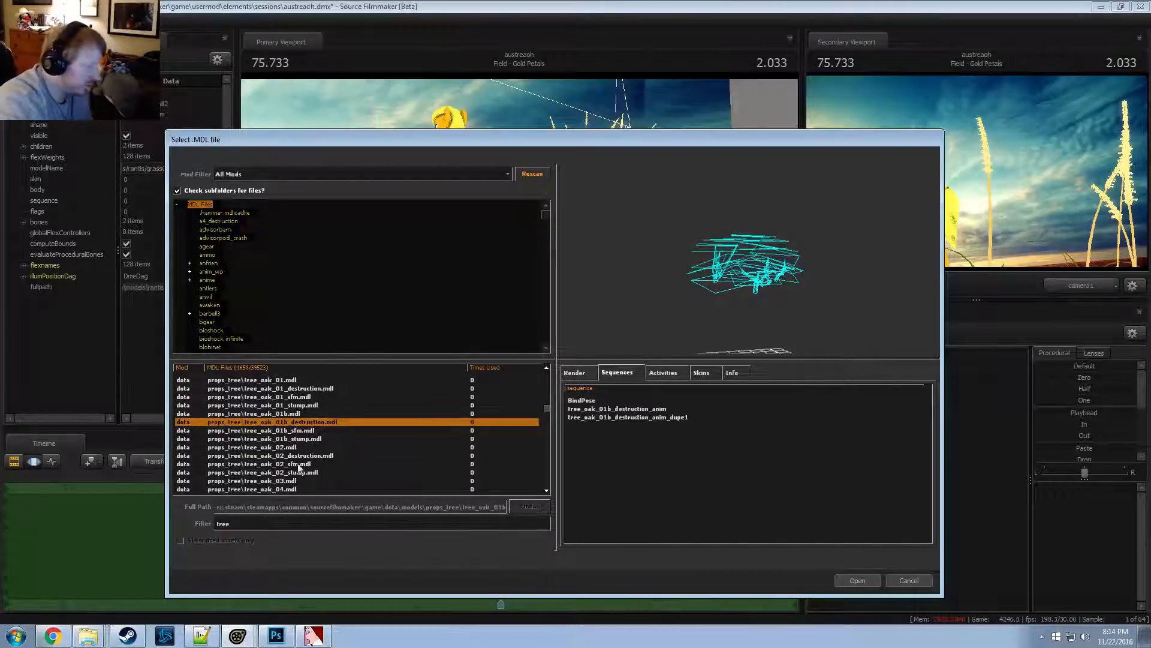
pyautogui.click(286, 464)
pyautogui.press('Up')
pyautogui.press('Down')
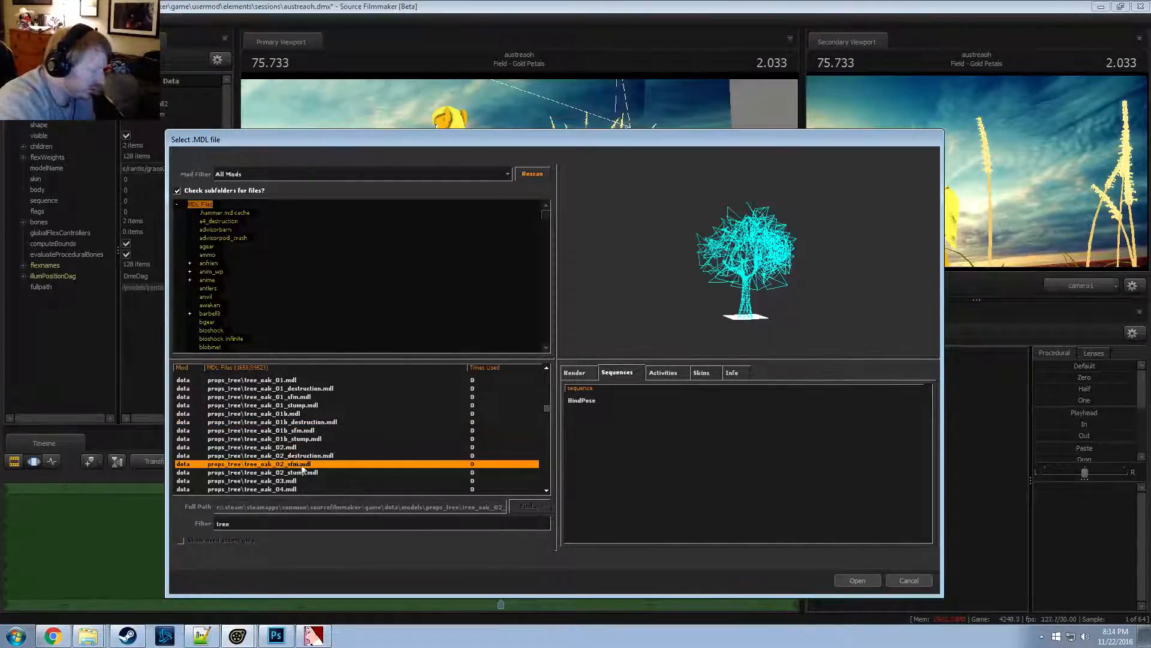
pyautogui.click(859, 581)
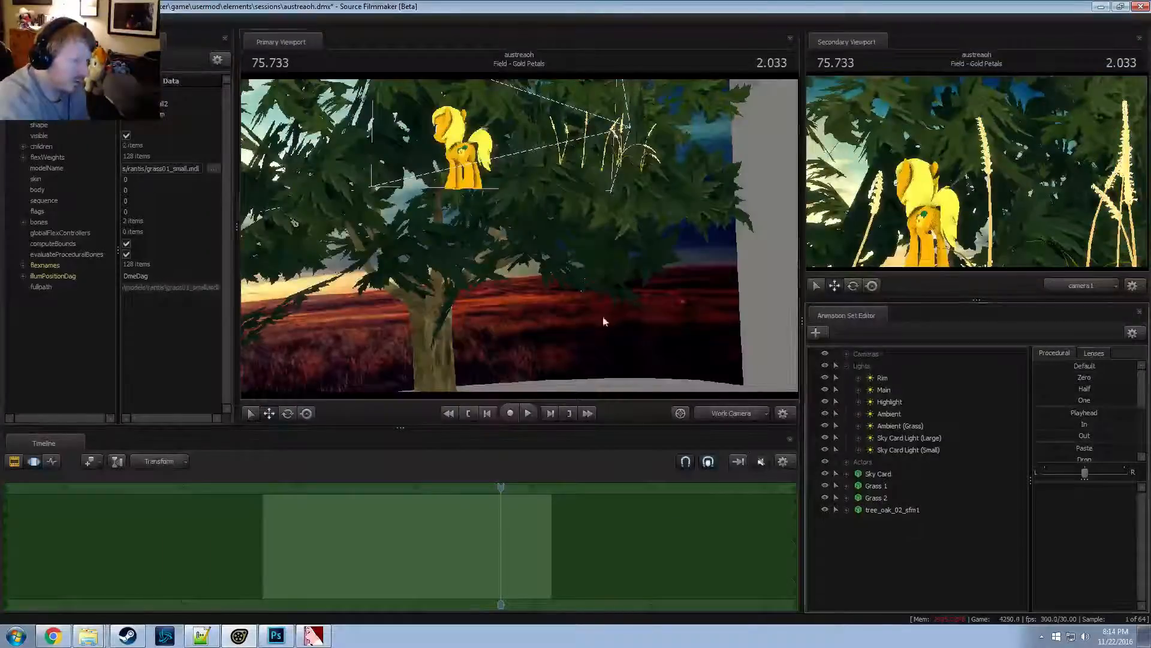
# Examine the control groups inside the oak tree, Grass 1 and Grass 2 animation sets
pyautogui.moveTo(604, 322); pyautogui.dragTo(470, 339)
pyautogui.press('s')
pyautogui.press('d')
pyautogui.press('w')
pyautogui.rightClick(890, 514)
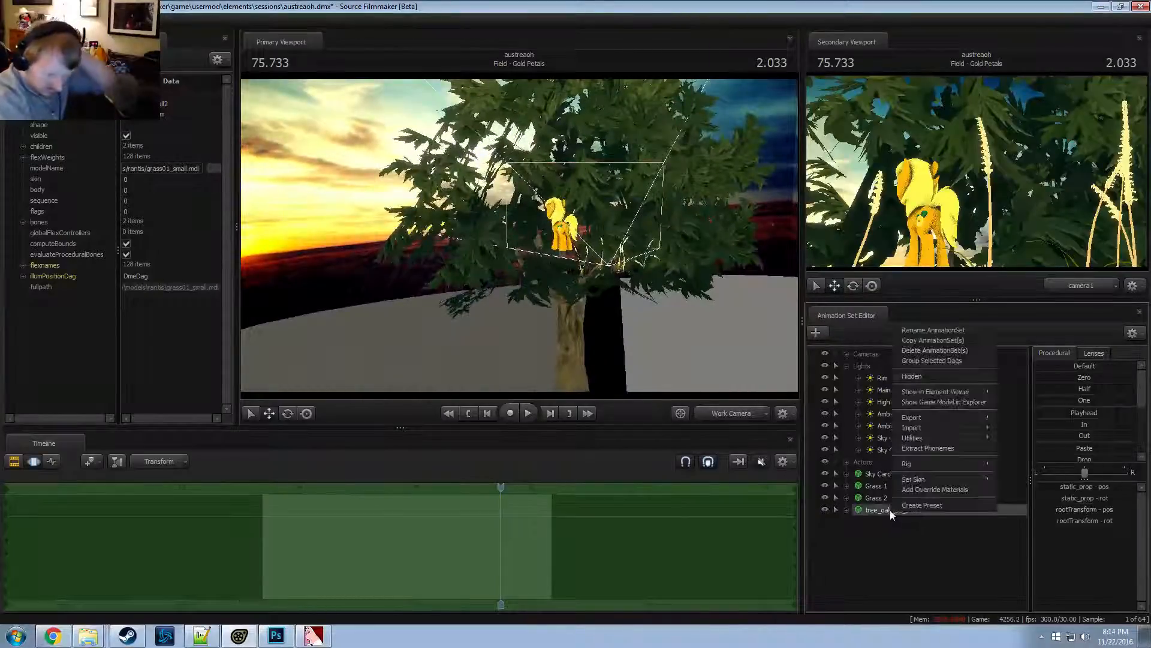
pyautogui.click(848, 510)
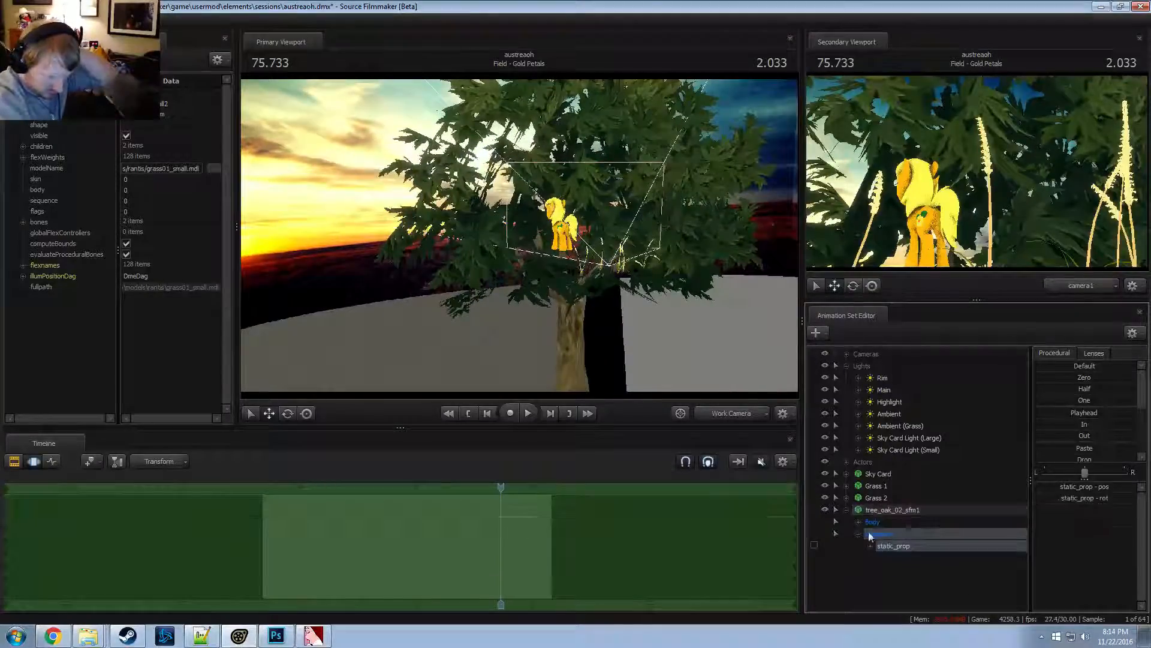
pyautogui.click(858, 521)
pyautogui.click(846, 498)
pyautogui.click(846, 487)
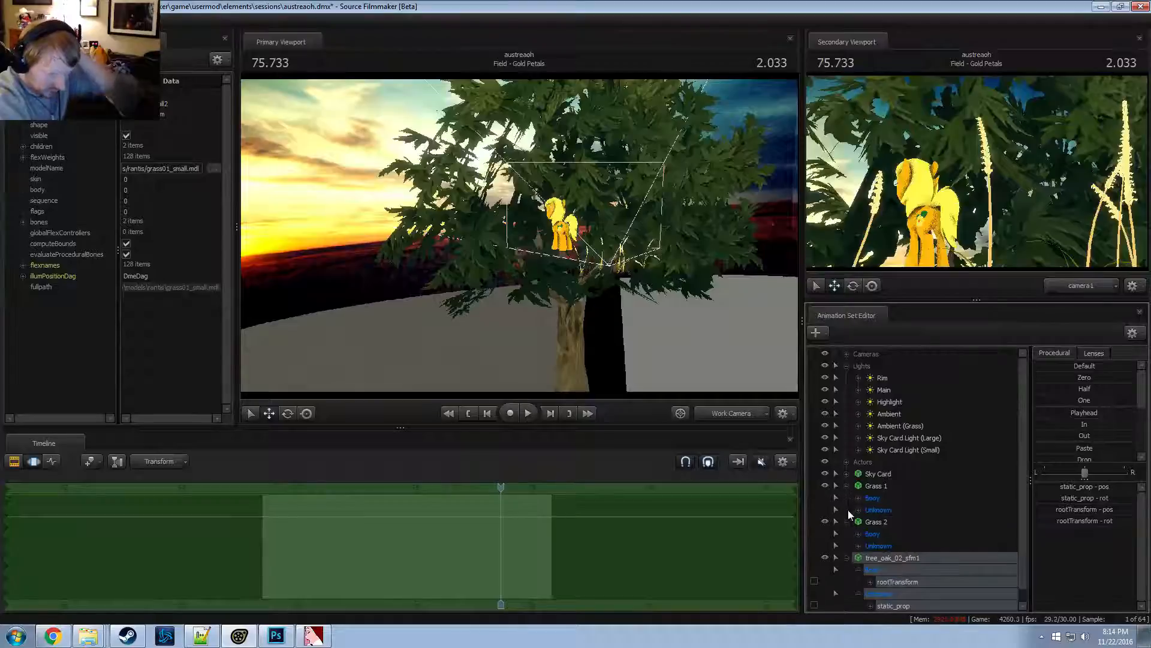
pyautogui.click(847, 487)
pyautogui.click(846, 499)
pyautogui.click(847, 499)
pyautogui.click(846, 497)
pyautogui.click(847, 510)
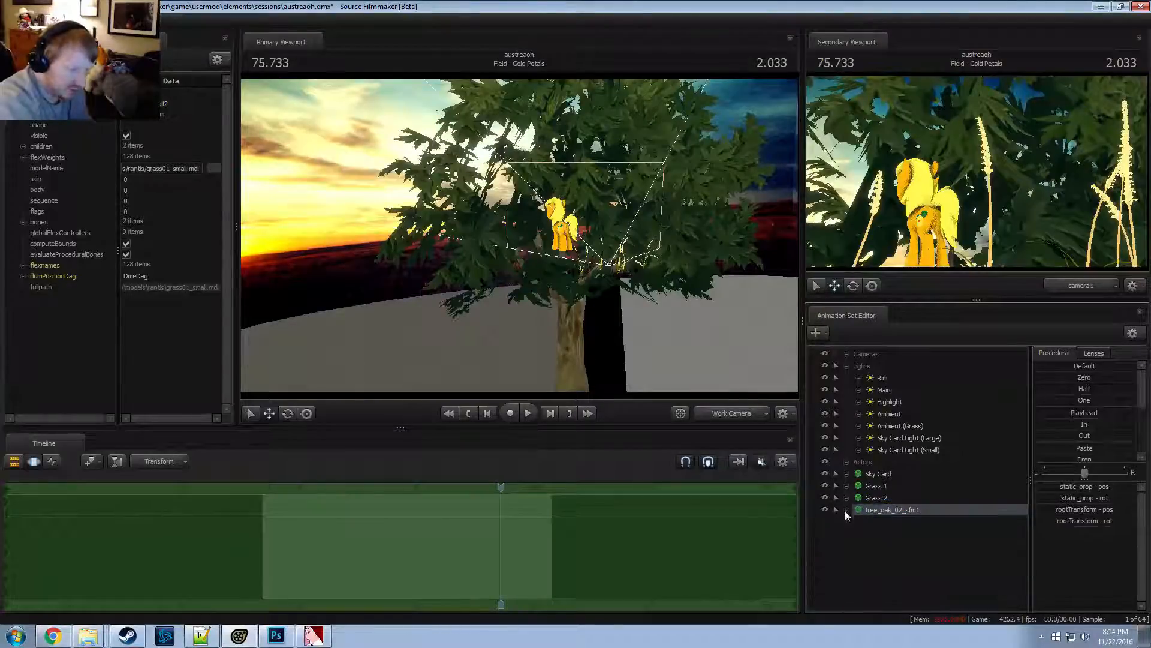
# Try skins 1, 2 and 3 on the oak tree, and set it back to skin 0
pyautogui.rightClick(884, 510)
pyautogui.moveTo(930, 477)
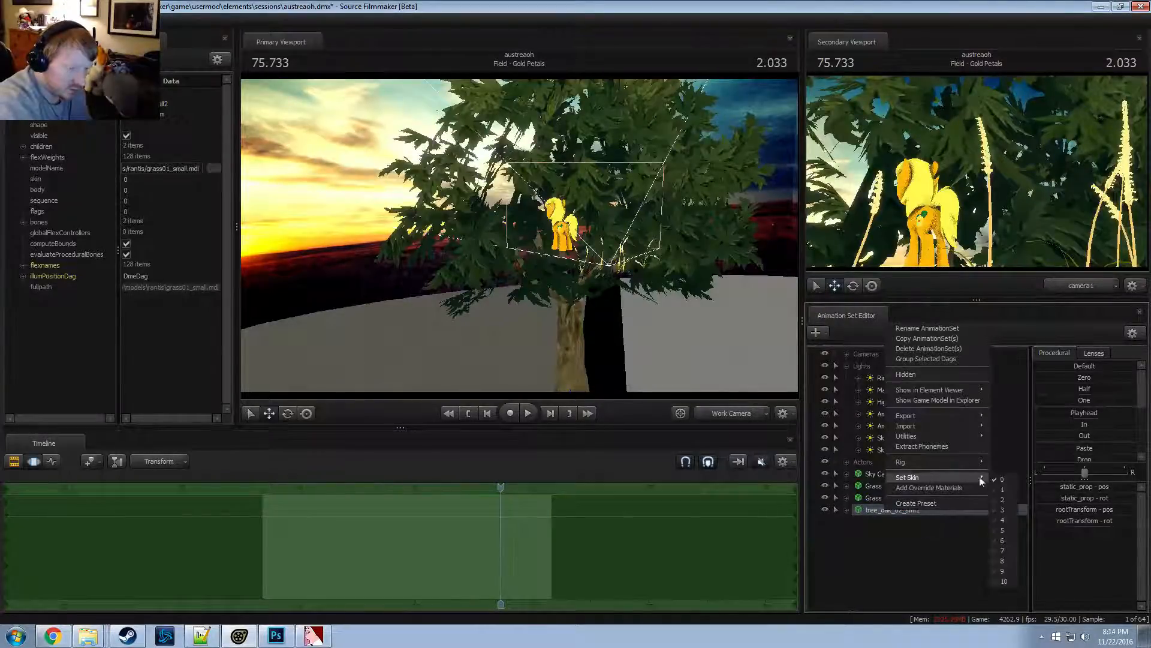
pyautogui.click(1001, 489)
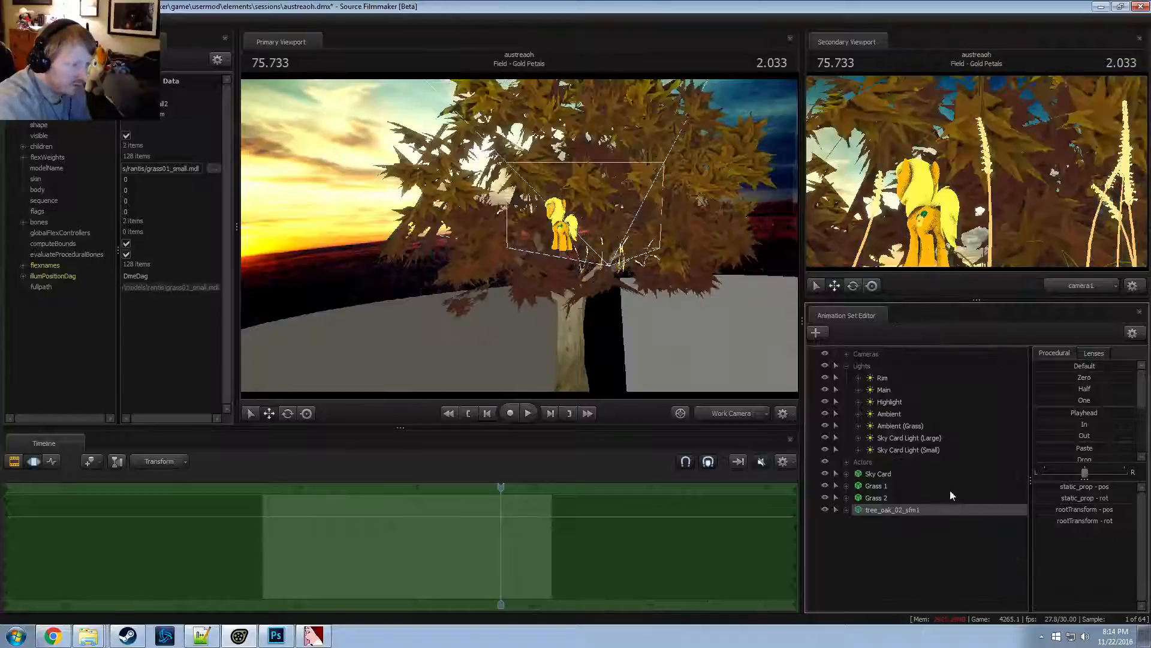
pyautogui.rightClick(883, 509)
pyautogui.moveTo(934, 473)
pyautogui.click(1004, 498)
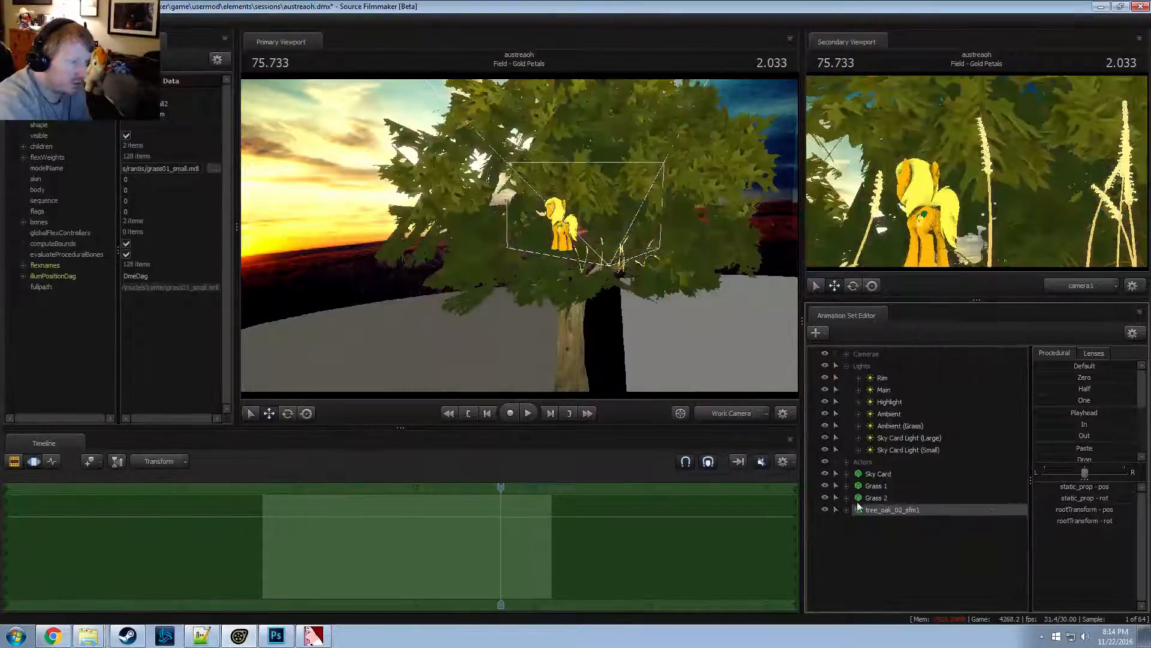
pyautogui.rightClick(875, 508)
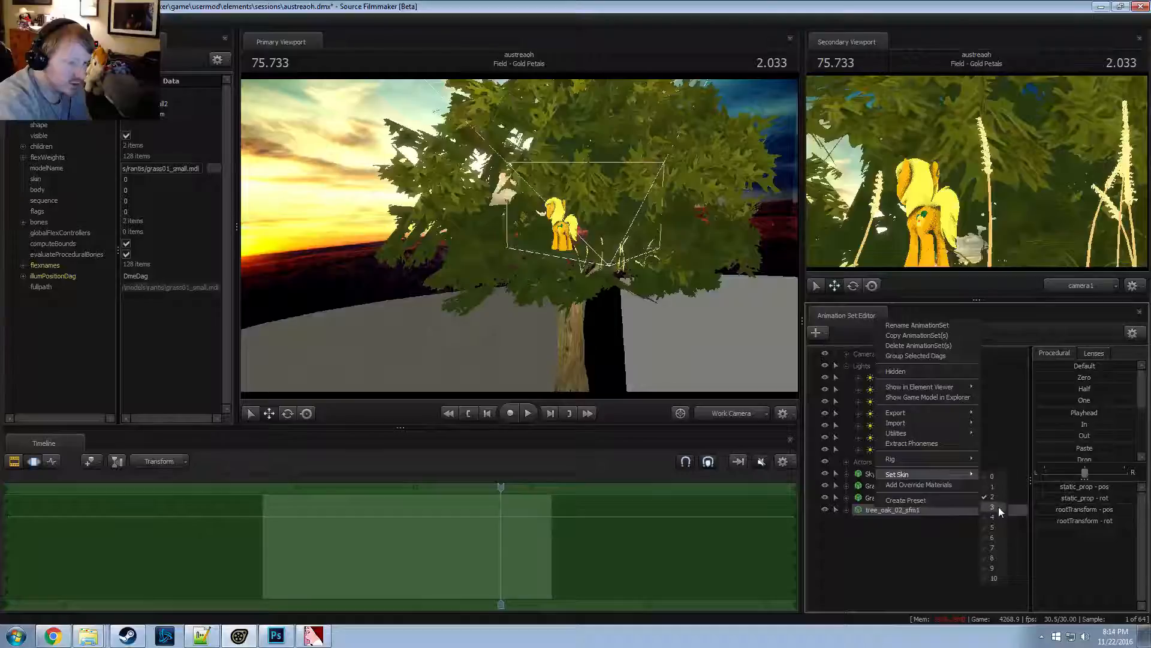
pyautogui.click(999, 506)
pyautogui.rightClick(892, 508)
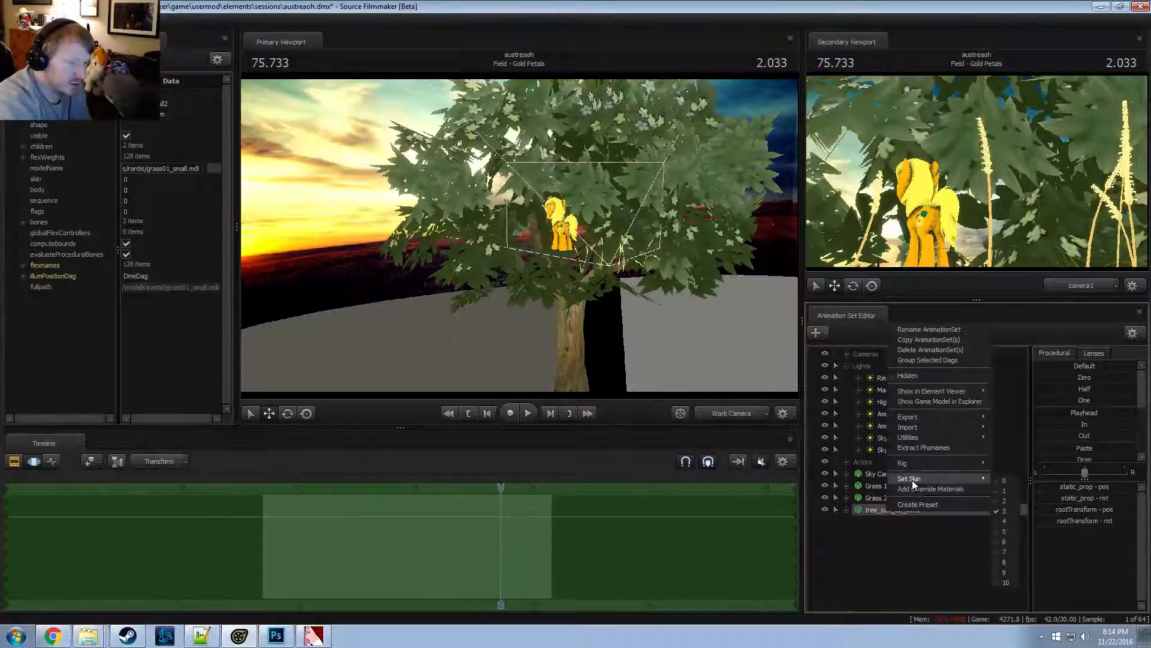
pyautogui.click(1005, 481)
# Show the oak tree's model in the Element Viewer, try skin 1 and set skin 0 again
pyautogui.rightClick(897, 509)
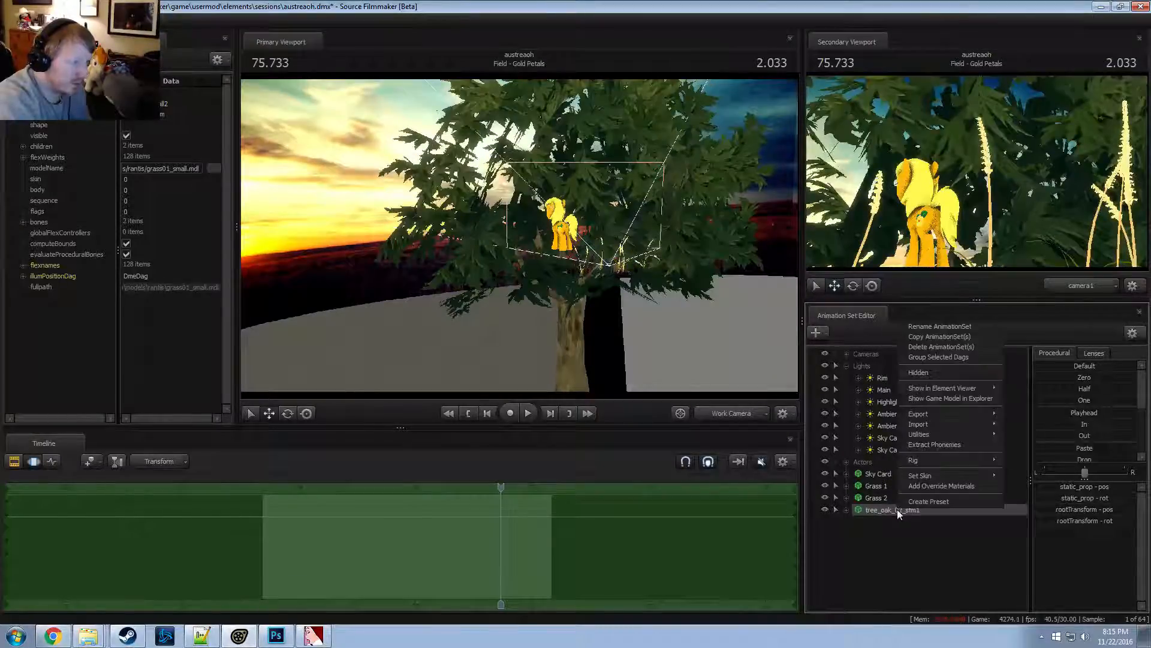
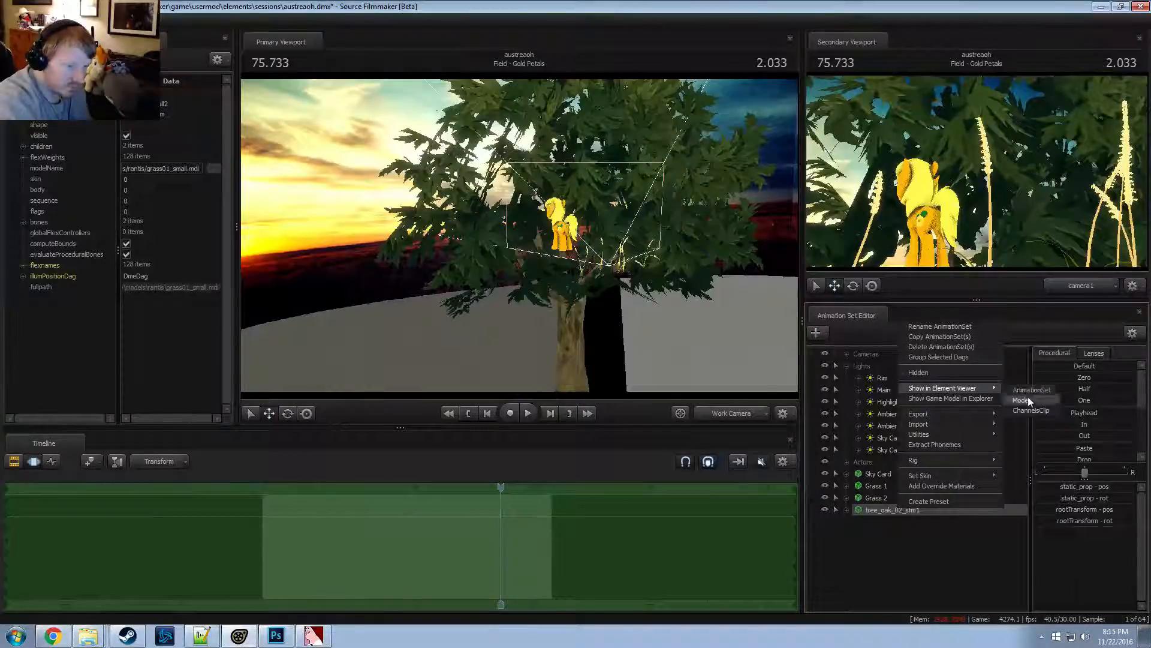
pyautogui.click(1026, 400)
pyautogui.rightClick(888, 510)
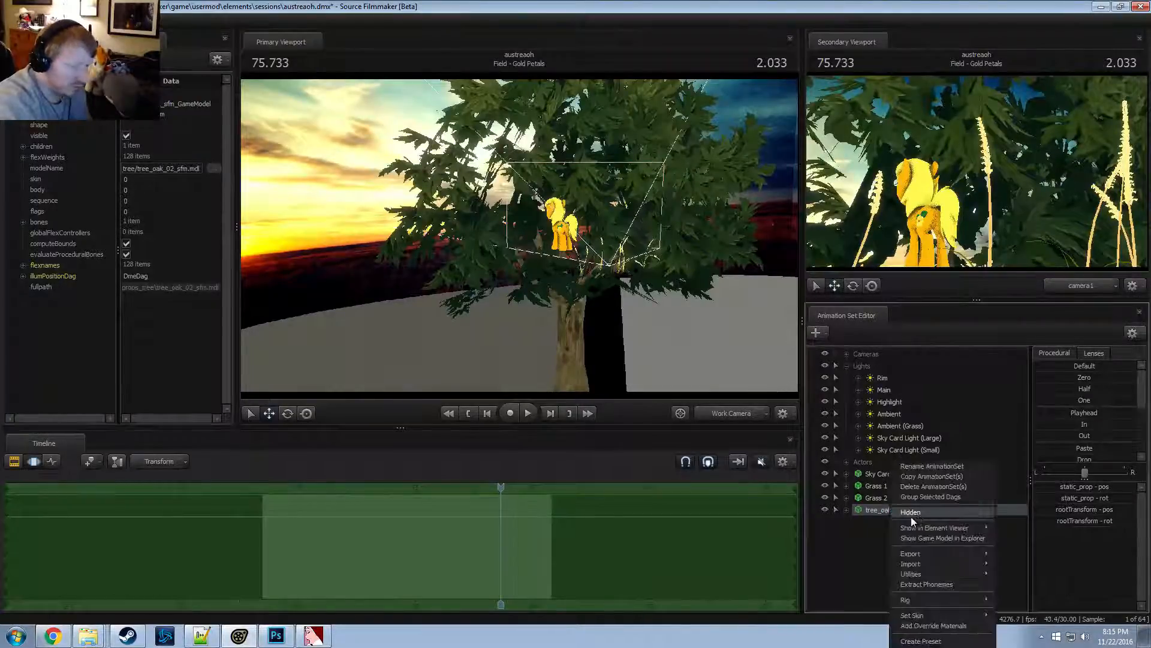
pyautogui.moveTo(917, 616)
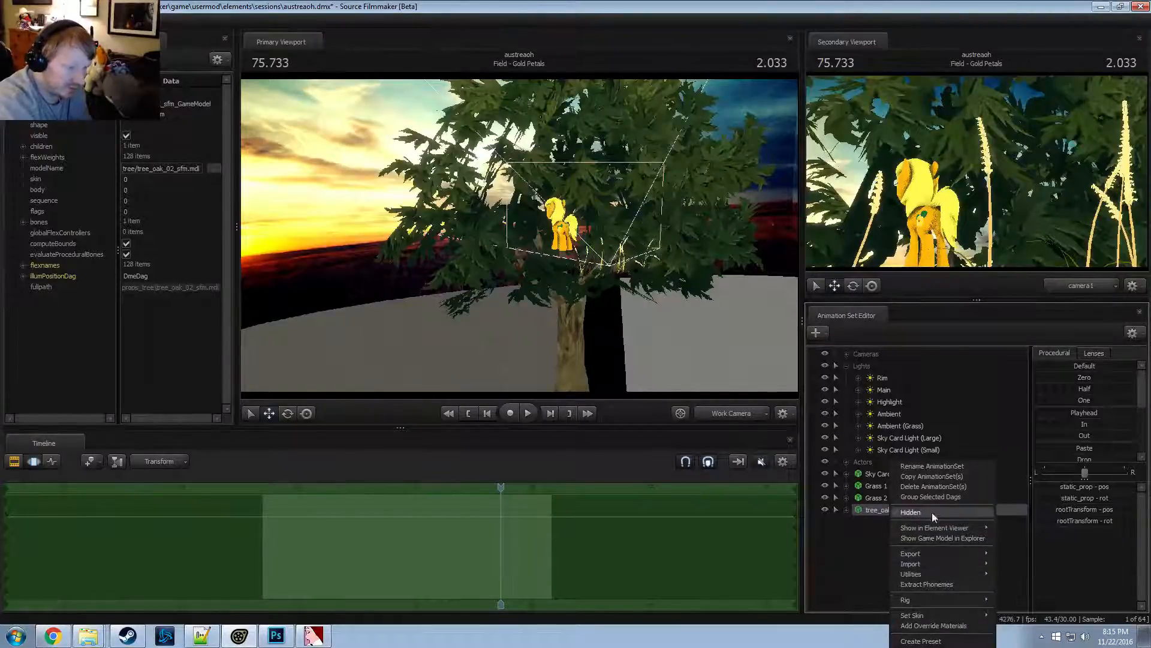
pyautogui.click(1007, 548)
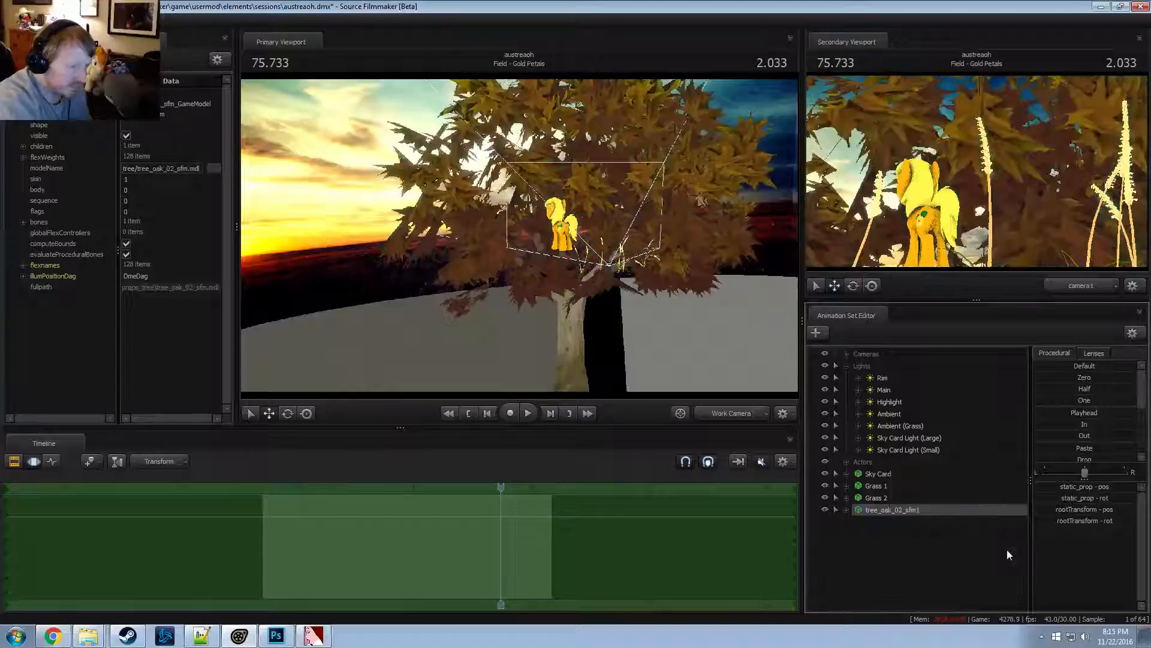
pyautogui.rightClick(897, 512)
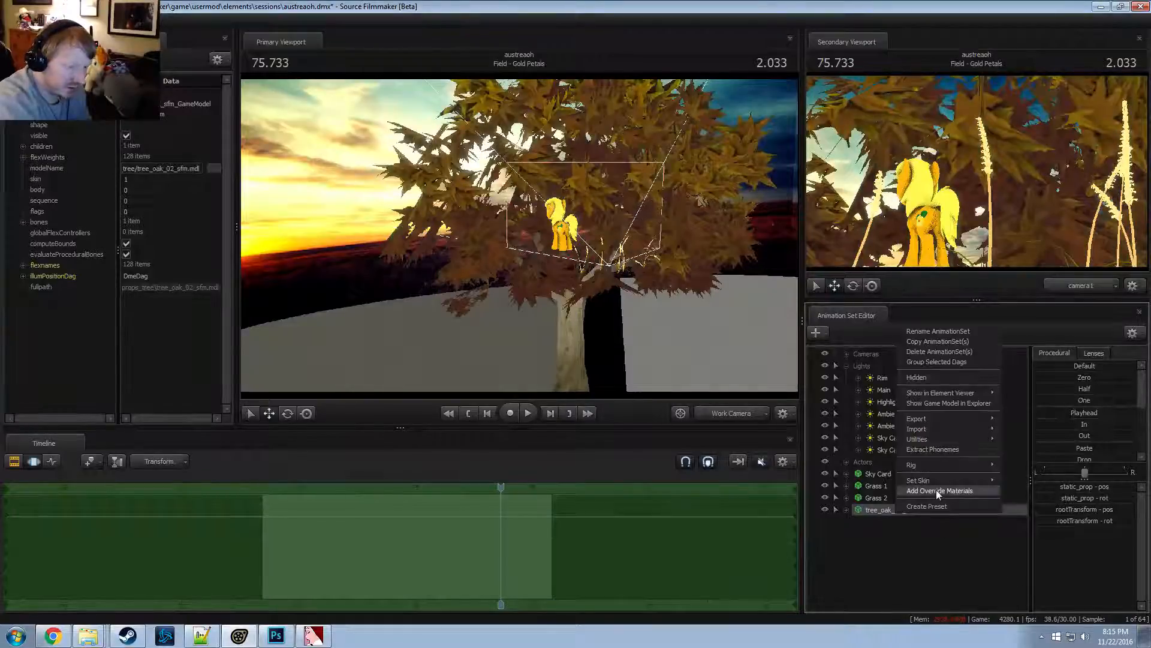
pyautogui.moveTo(926, 483)
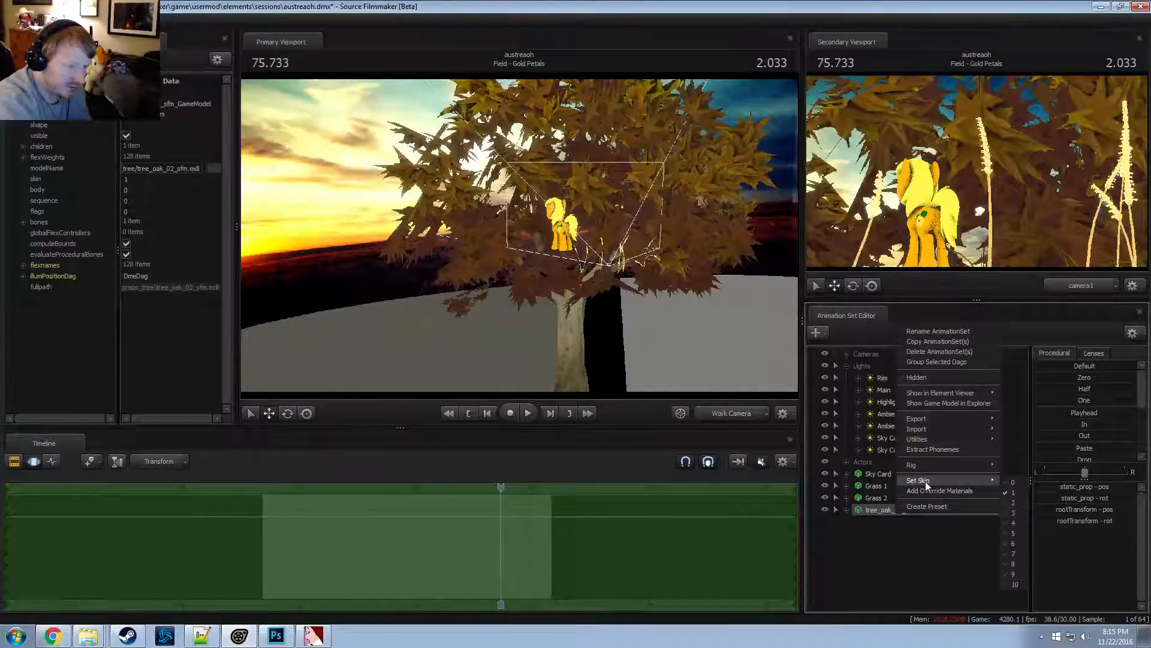
pyautogui.click(1013, 482)
# Show the oak tree's model in the Element Viewer and add override materials to the tree
pyautogui.rightClick(889, 513)
pyautogui.moveTo(926, 392)
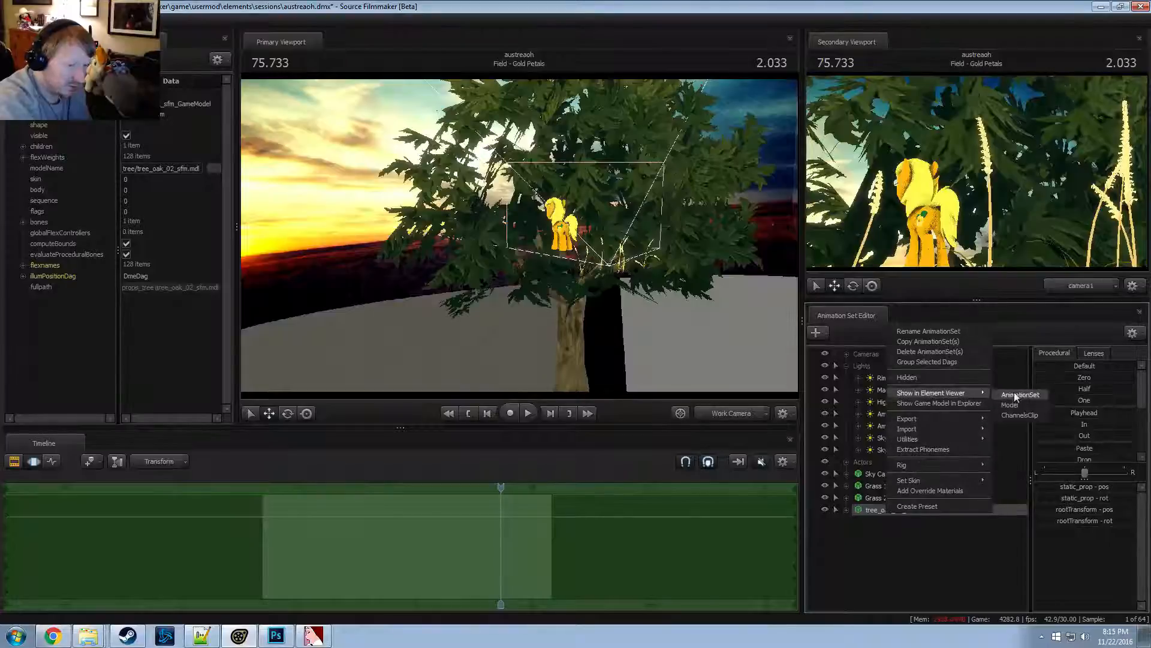
pyautogui.click(1002, 402)
pyautogui.click(876, 511)
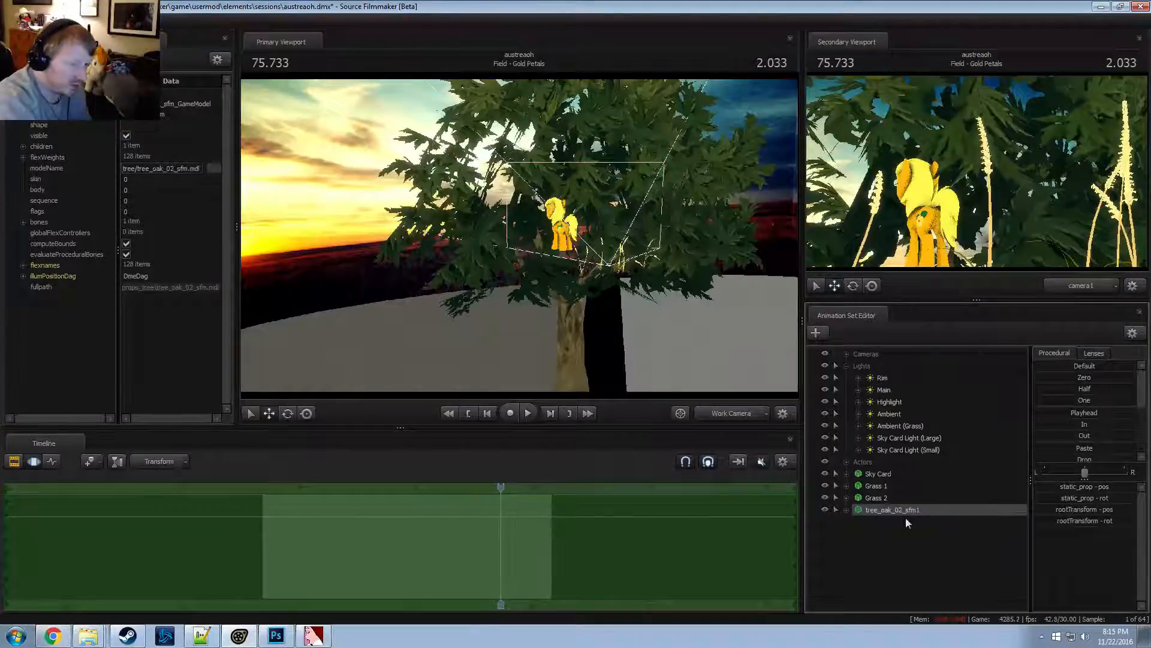
pyautogui.rightClick(895, 514)
pyautogui.click(917, 488)
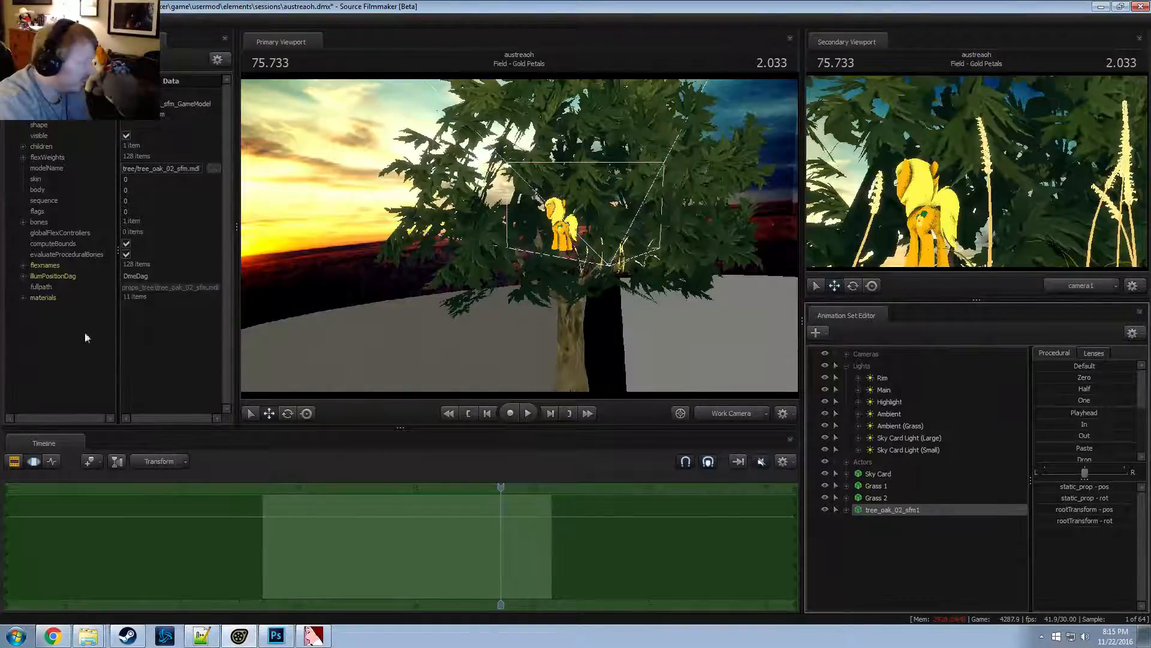
# Expand the tree's materials list in the Element Viewer and widen the name column to read the full material names
pyautogui.click(29, 291)
pyautogui.click(23, 297)
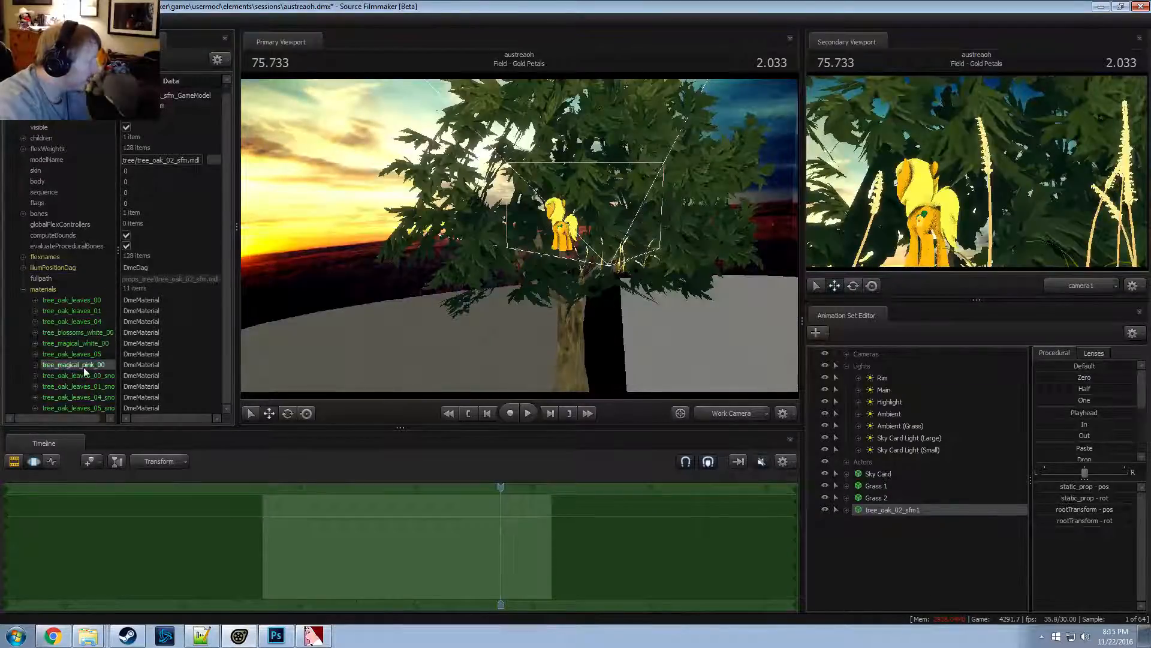
pyautogui.click(71, 300)
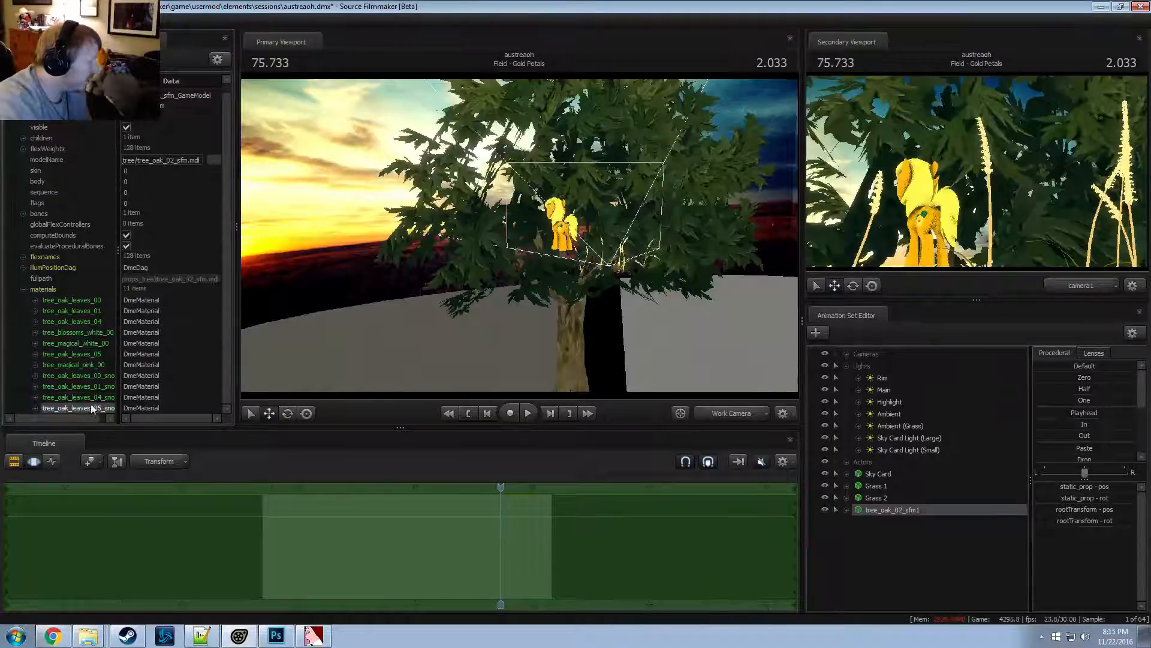
pyautogui.click(45, 375)
pyautogui.moveTo(118, 373); pyautogui.dragTo(154, 374)
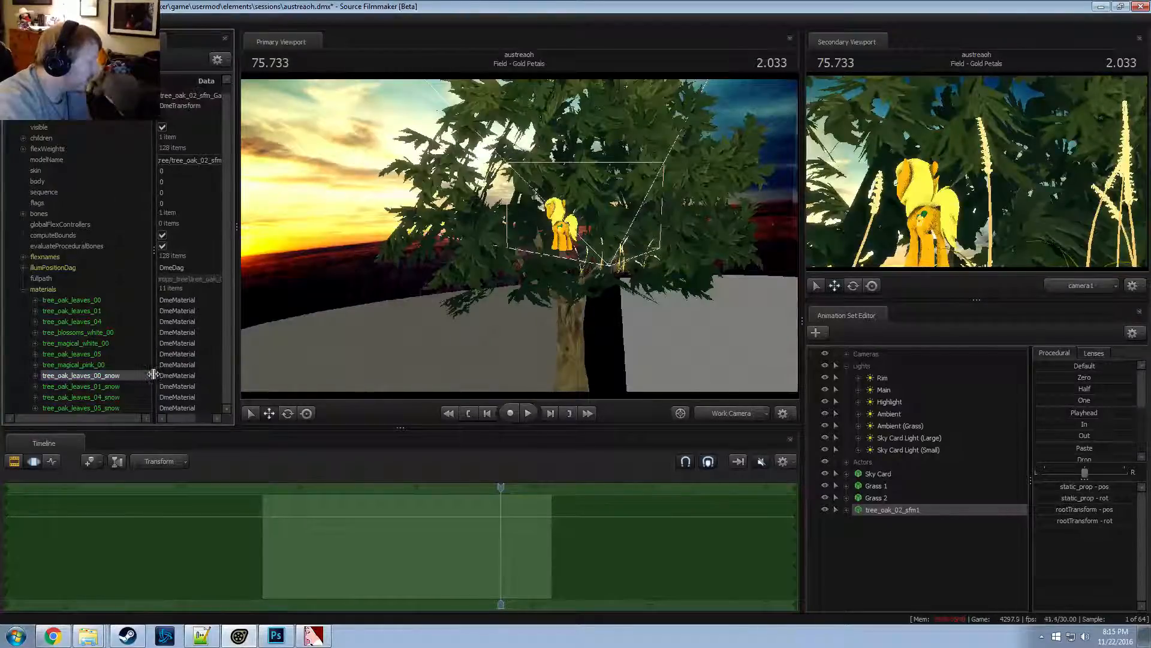
pyautogui.moveTo(401, 355); pyautogui.dragTo(520, 242)
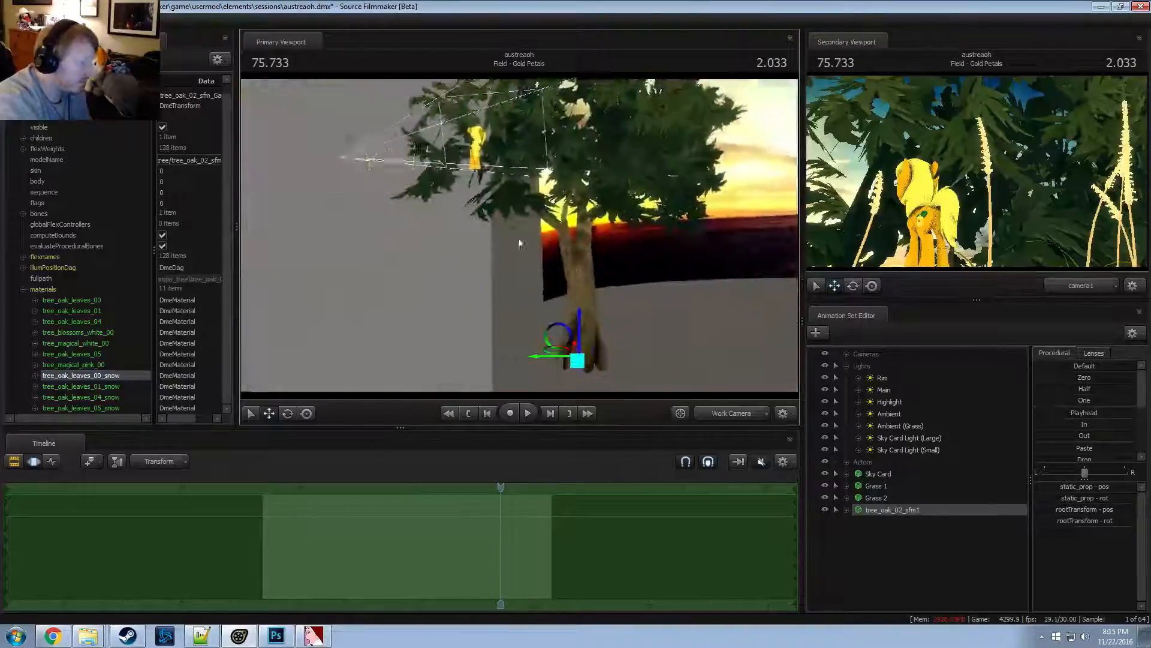
pyautogui.click(864, 500)
pyautogui.rightClick(877, 509)
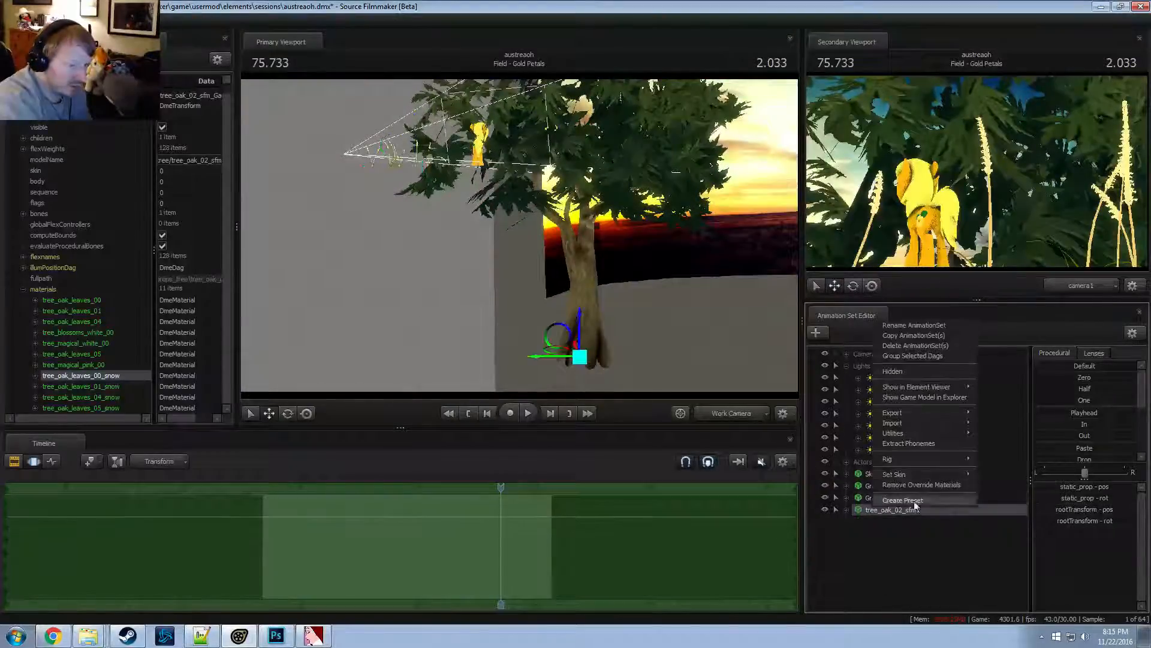
pyautogui.moveTo(910, 474)
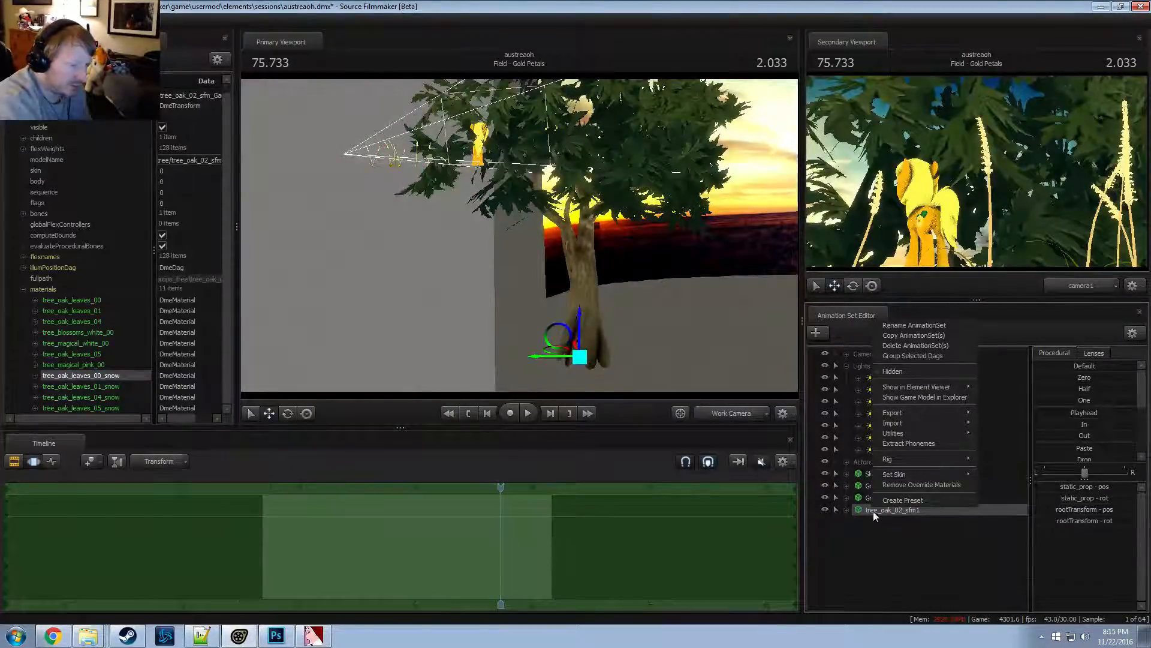
pyautogui.click(873, 511)
pyautogui.moveTo(690, 311); pyautogui.dragTo(723, 234)
pyautogui.keyDown('alt'); pyautogui.moveTo(519, 236); pyautogui.dragTo(424, 360); pyautogui.keyUp('alt')
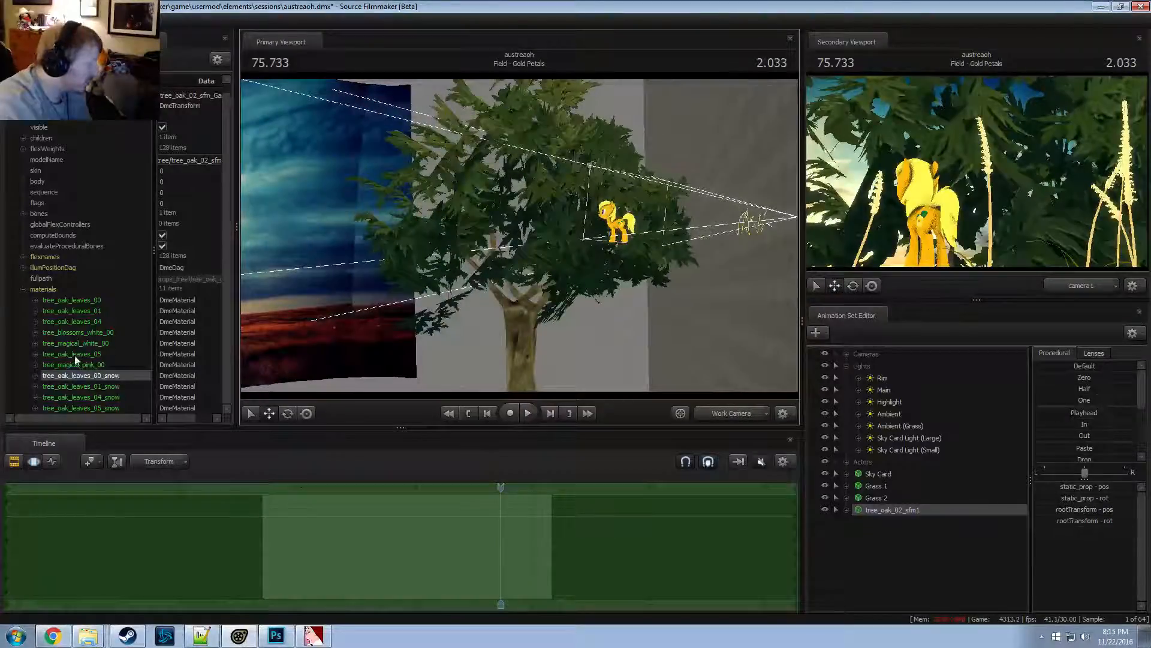
# Add a float attribute named $alpha to the tree_oak_leaves_00 material
pyautogui.click(66, 300)
pyautogui.rightClick(66, 300)
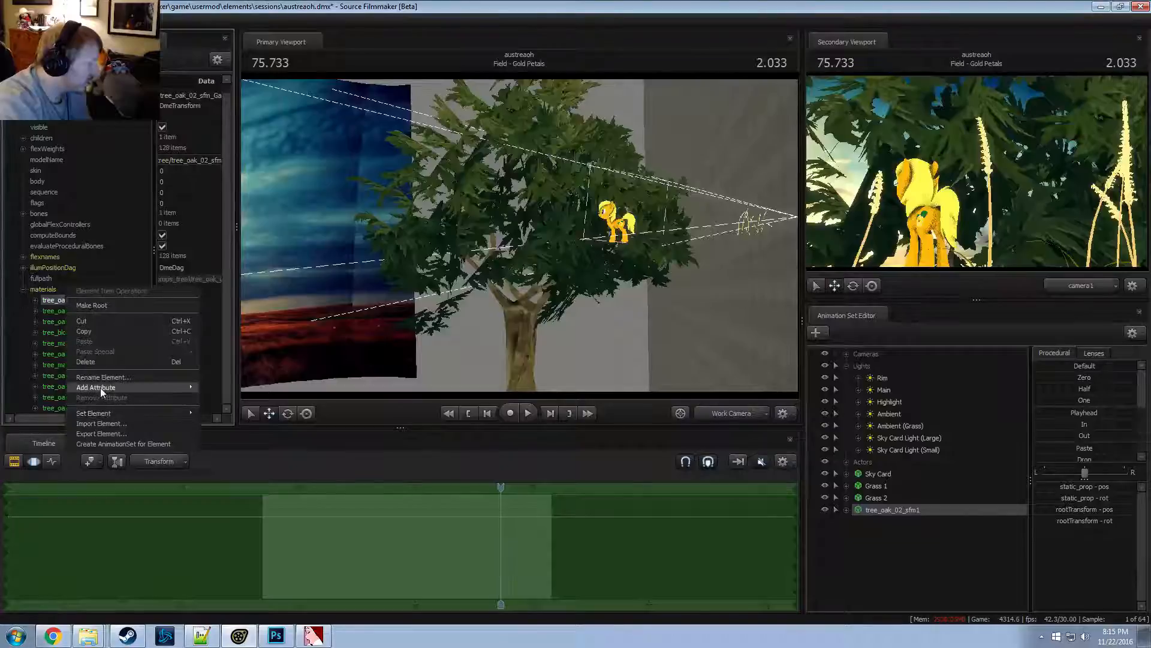
pyautogui.moveTo(178, 390)
pyautogui.click(228, 384)
pyautogui.moveTo(120, 346); pyautogui.dragTo(12, 345)
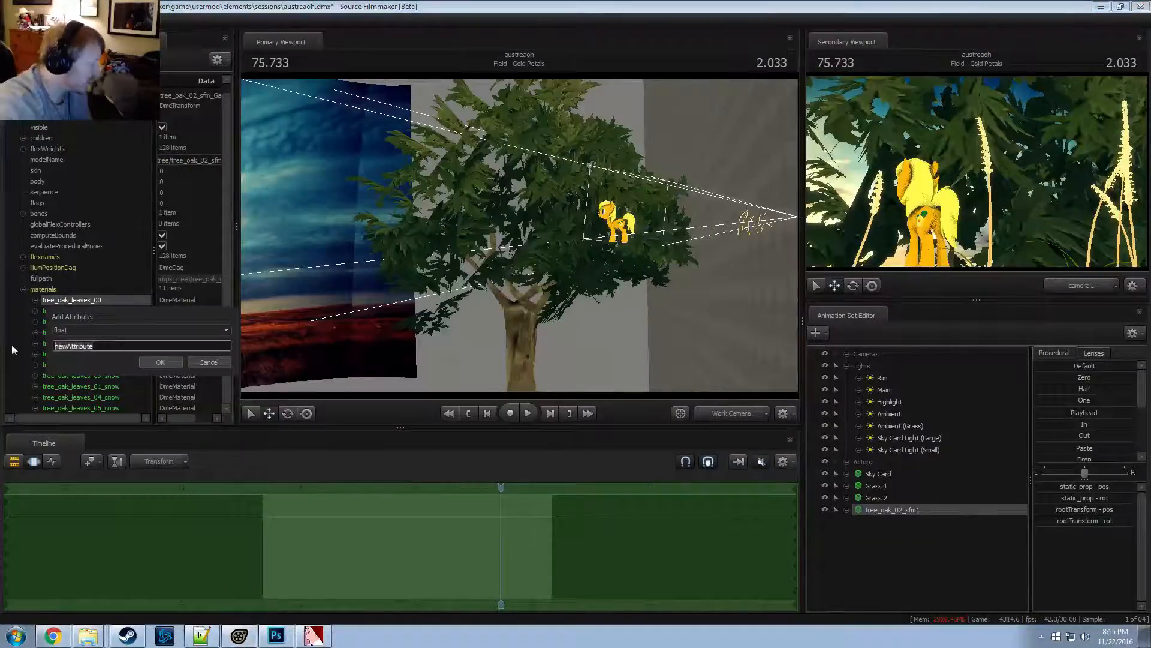
pyautogui.write('$alpha')
pyautogui.press('Return')
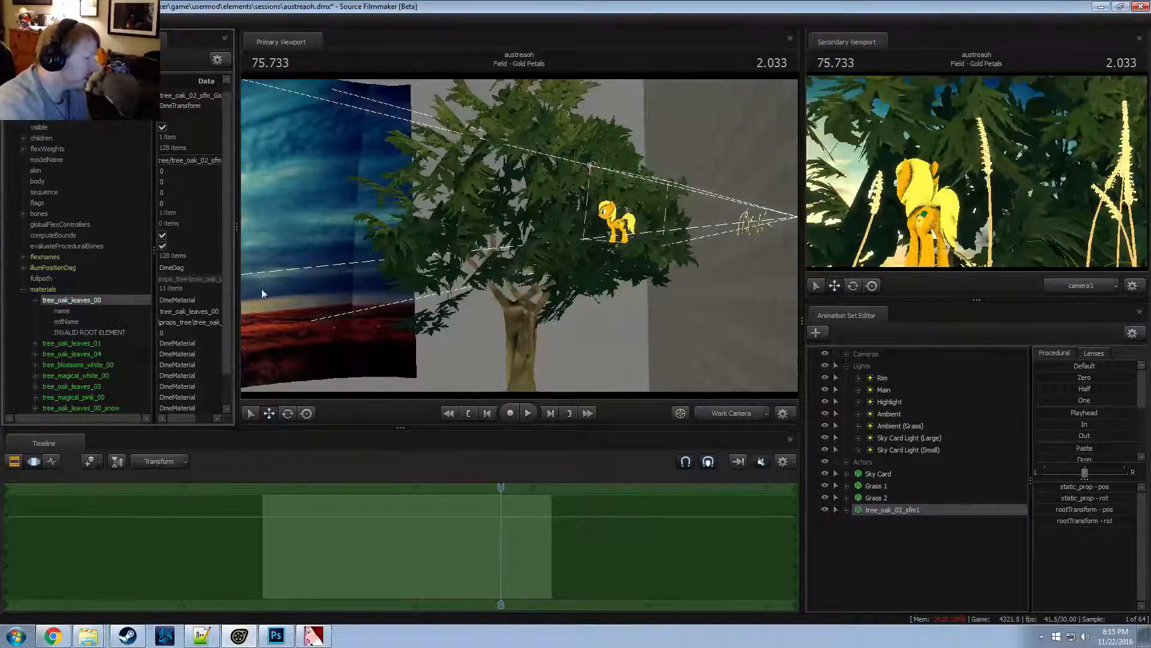
# Enable lighting in the viewports to show the shot with its lights applied
pyautogui.moveTo(261, 289); pyautogui.dragTo(502, 229)
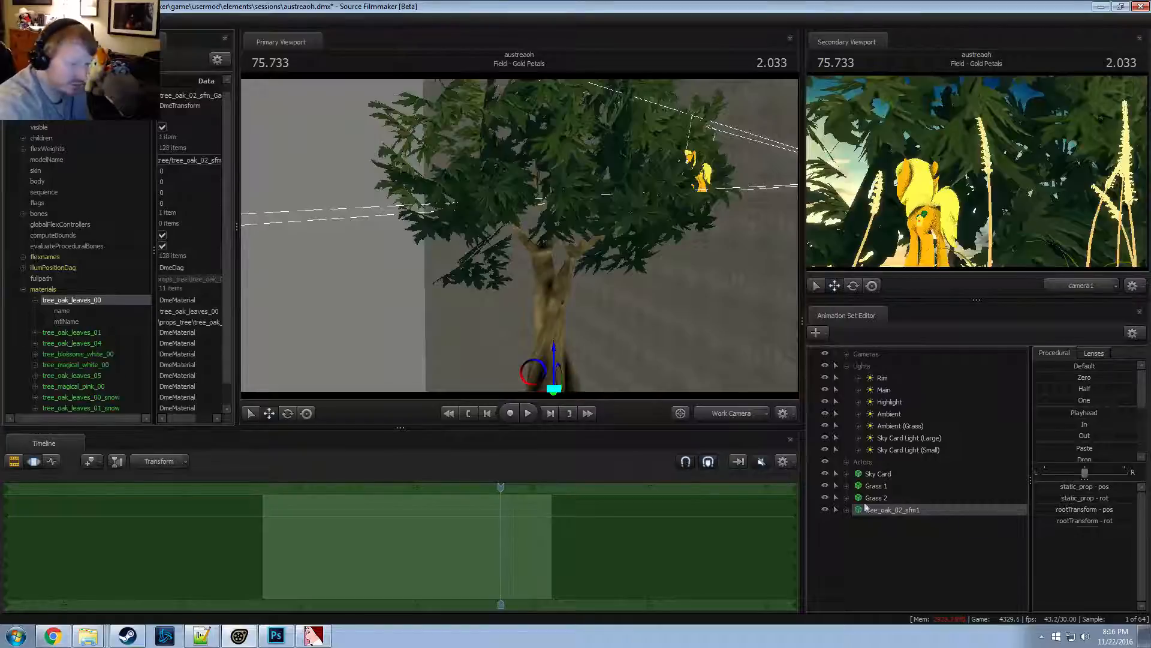
pyautogui.rightClick(711, 364)
pyautogui.click(736, 393)
# Move the oak tree far into the background so it shows as a small silhouette near the right-hand grass in the camera view
pyautogui.click(922, 509)
pyautogui.moveTo(647, 270); pyautogui.dragTo(683, 270)
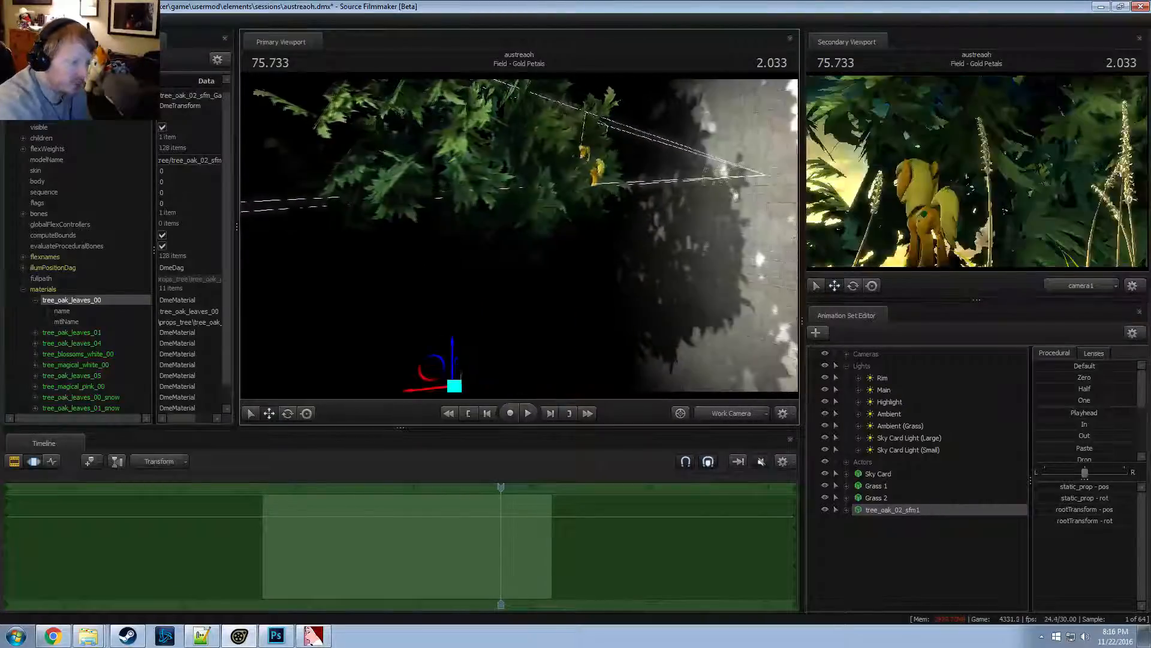
pyautogui.moveTo(519, 252); pyautogui.dragTo(254, 178)
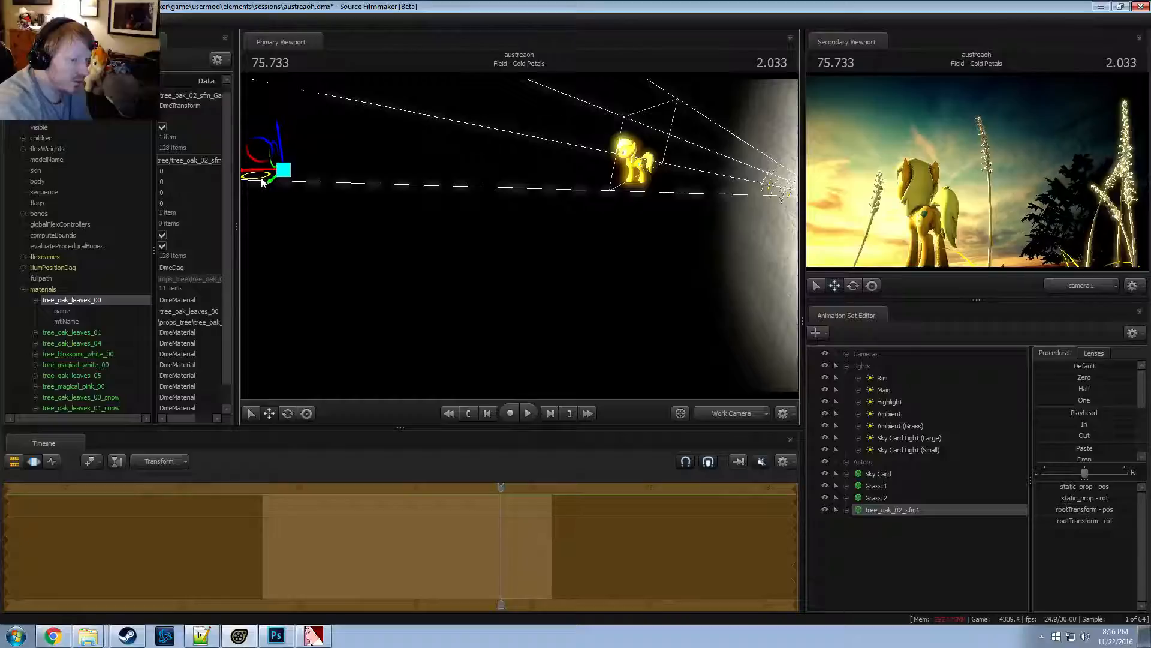
pyautogui.moveTo(379, 191); pyautogui.dragTo(515, 241)
pyautogui.moveTo(391, 259); pyautogui.dragTo(370, 271)
pyautogui.hotkey('alt', 'Tab')
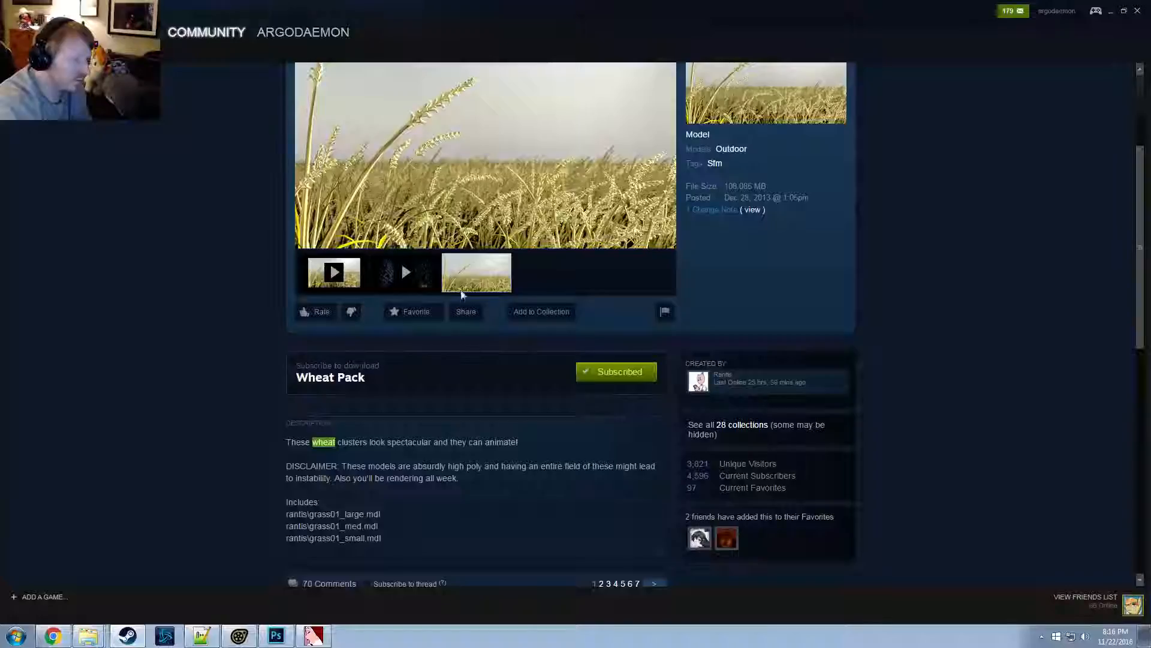
pyautogui.hotkey('alt', 'Tab')
pyautogui.moveTo(359, 256); pyautogui.dragTo(364, 232)
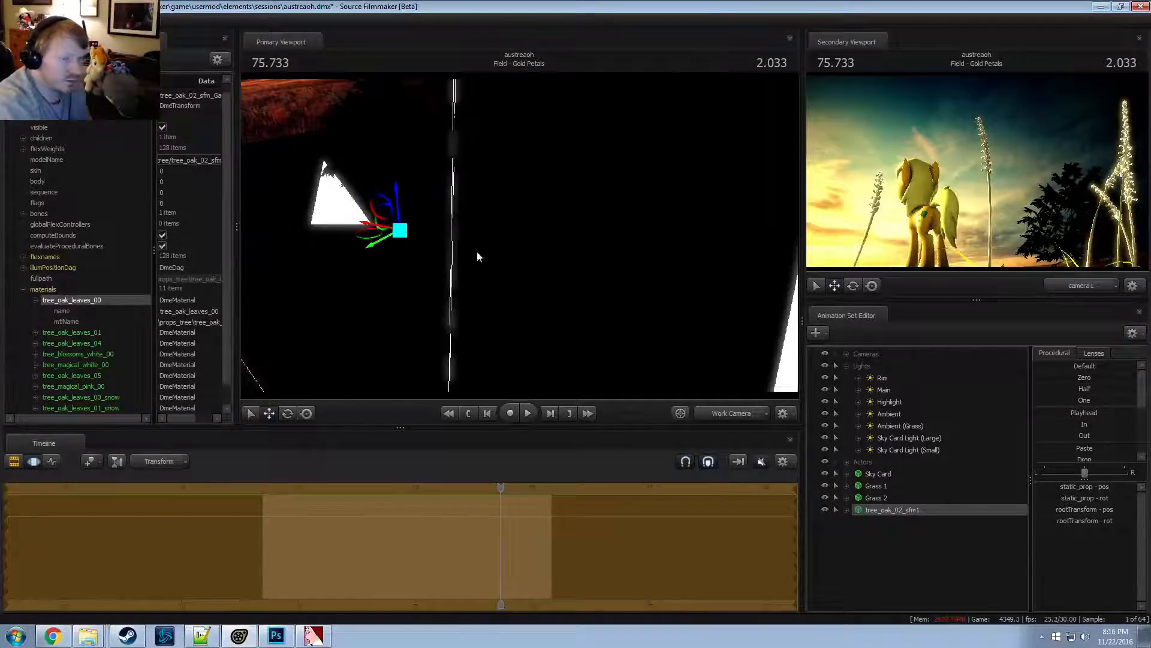
# Duplicate the Rim light by copying its animation set and pasting it into the shot as a separate light
pyautogui.rightClick(889, 391)
pyautogui.rightClick(882, 378)
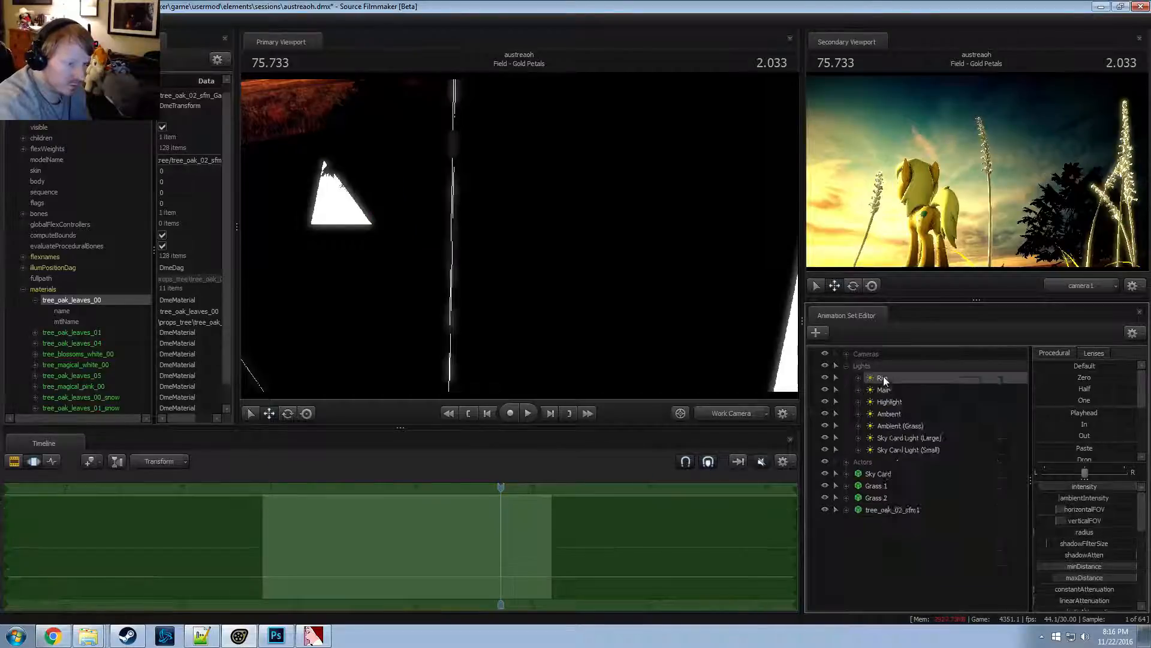
pyautogui.click(898, 552)
pyautogui.rightClick(898, 556)
pyautogui.click(920, 503)
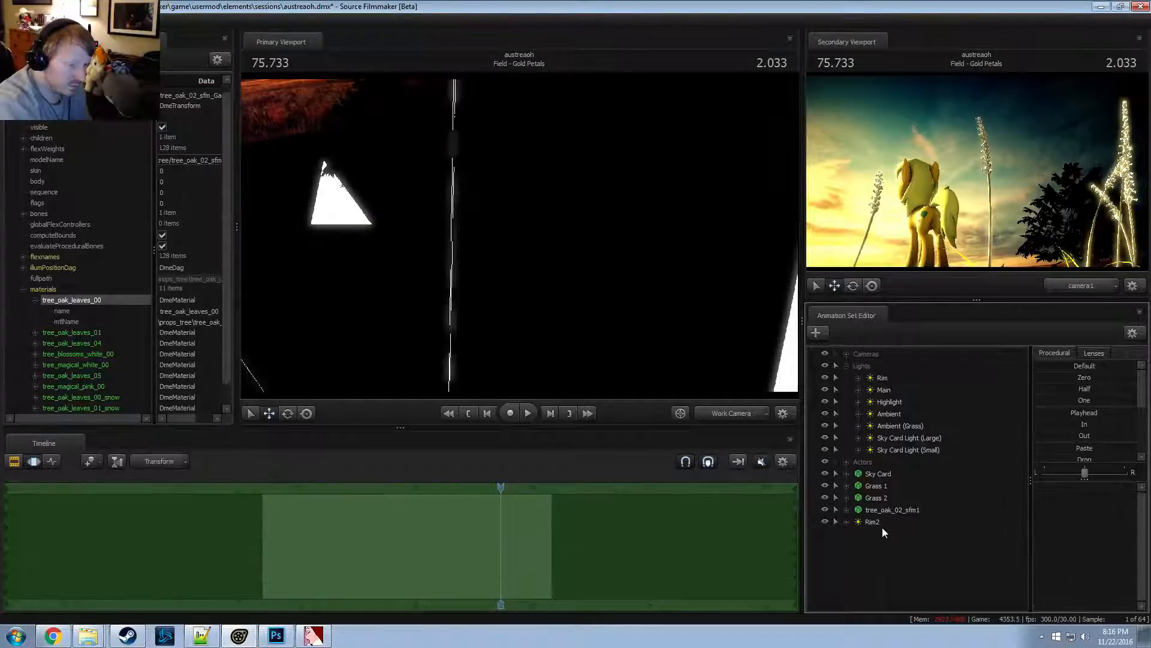
# Look through the Rim2 light and aim it at the background oak tree so its leaves and trunk are lit
pyautogui.press('F3')
pyautogui.moveTo(616, 244); pyautogui.dragTo(521, 240)
pyautogui.press('F3')
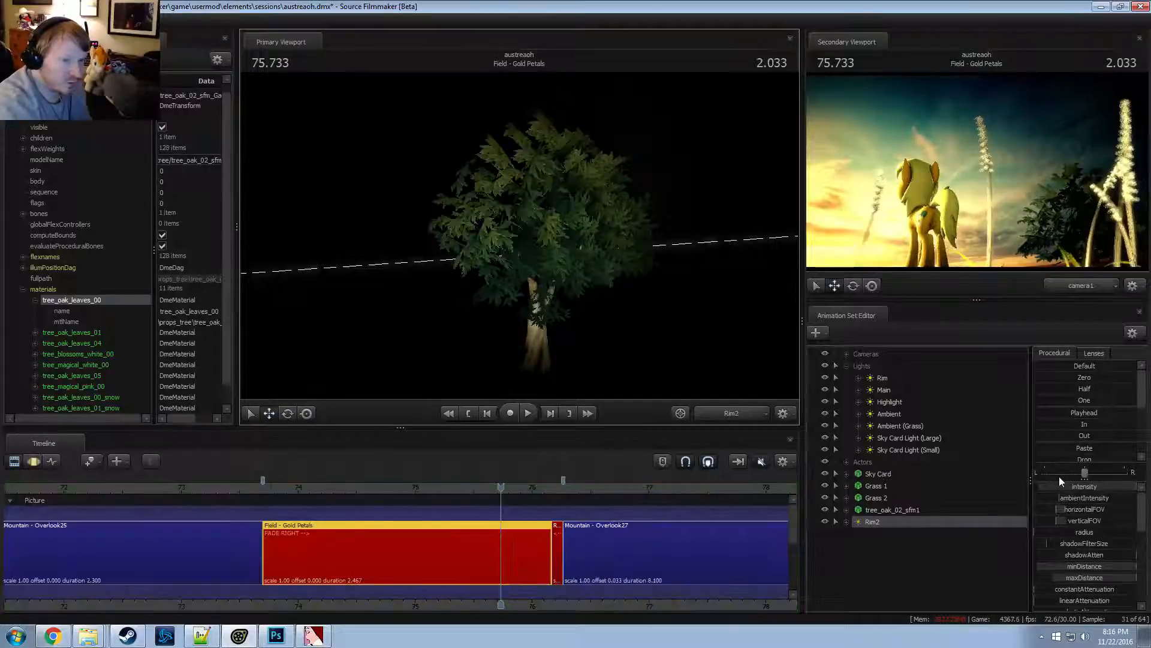
pyautogui.press('F3')
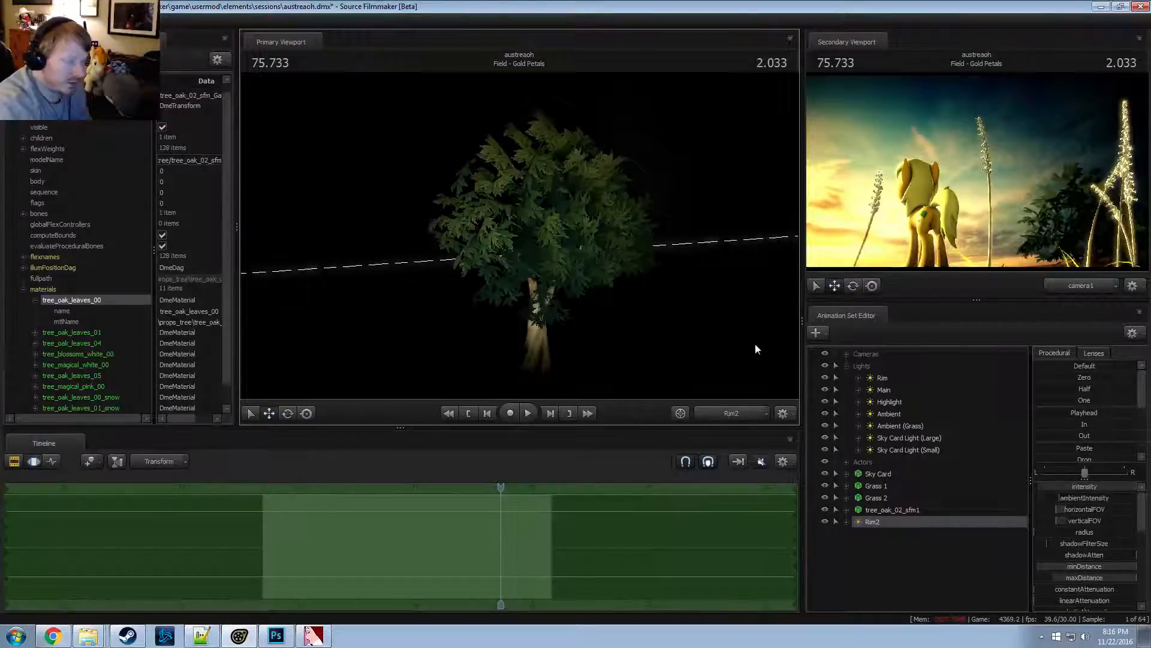
pyautogui.moveTo(540, 250); pyautogui.dragTo(577, 264)
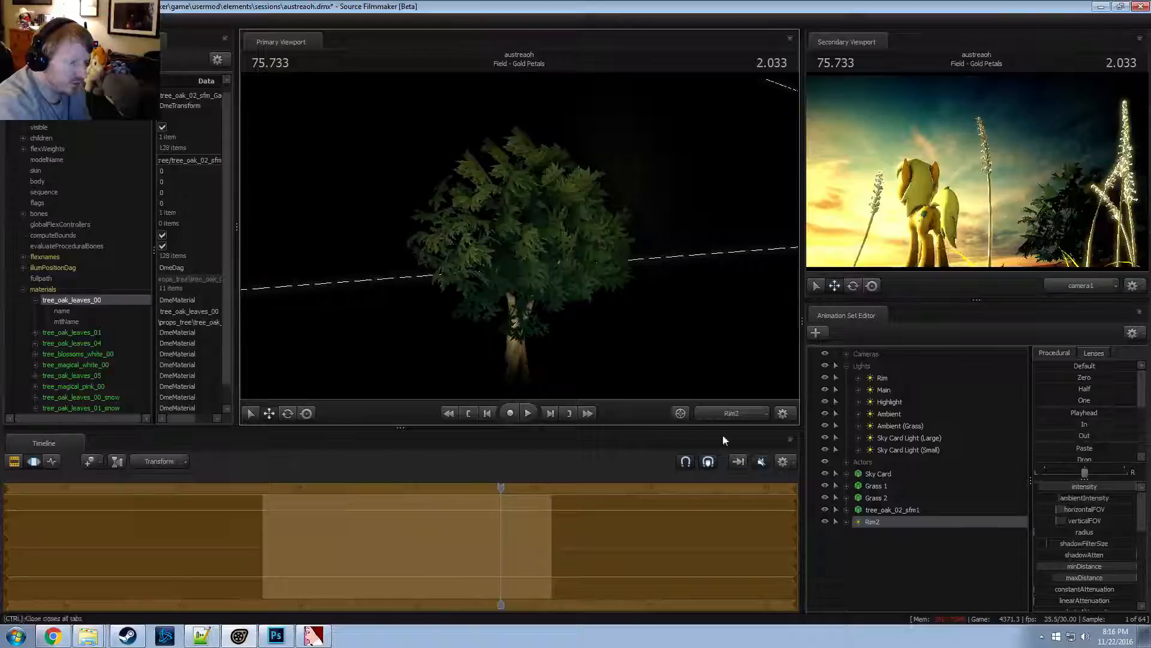
# Return the primary view to the work camera with lighting disabled, frame the oak tree, and select the Rim2 light
pyautogui.rightClick(688, 348)
pyautogui.click(726, 381)
pyautogui.click(739, 413)
pyautogui.moveTo(720, 336); pyautogui.dragTo(520, 235)
pyautogui.click(876, 524)
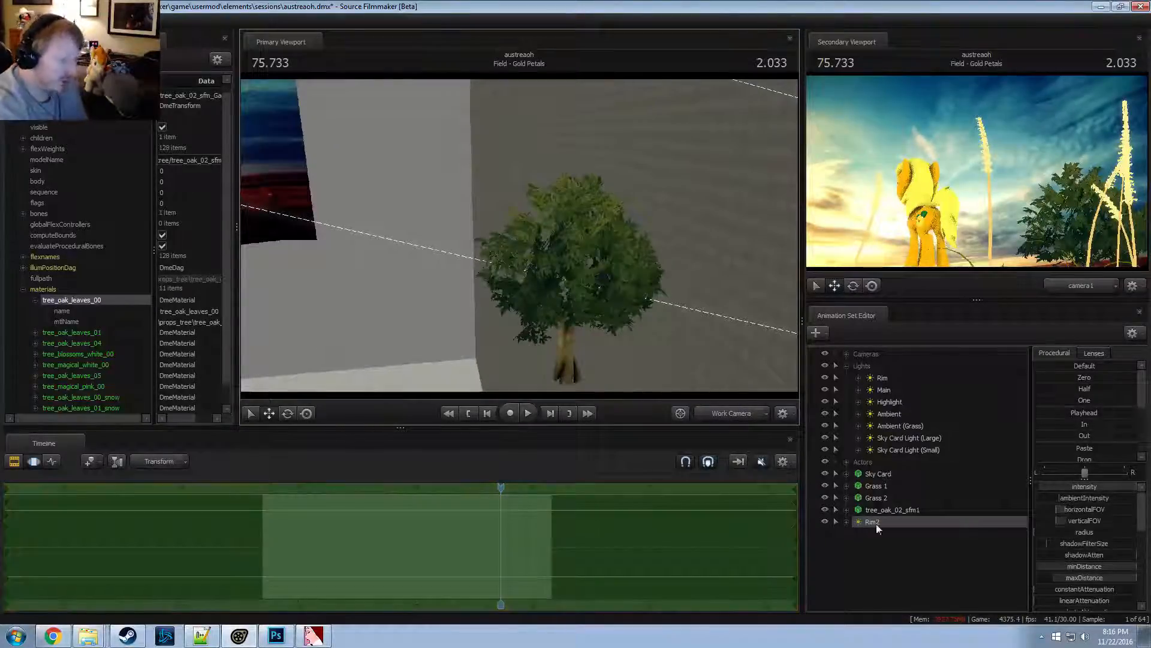
# Create an animation set for a new model from props_tree/tree_oak_02_destruction.mdl, browsing the tree-filtered model list
pyautogui.rightClick(893, 548)
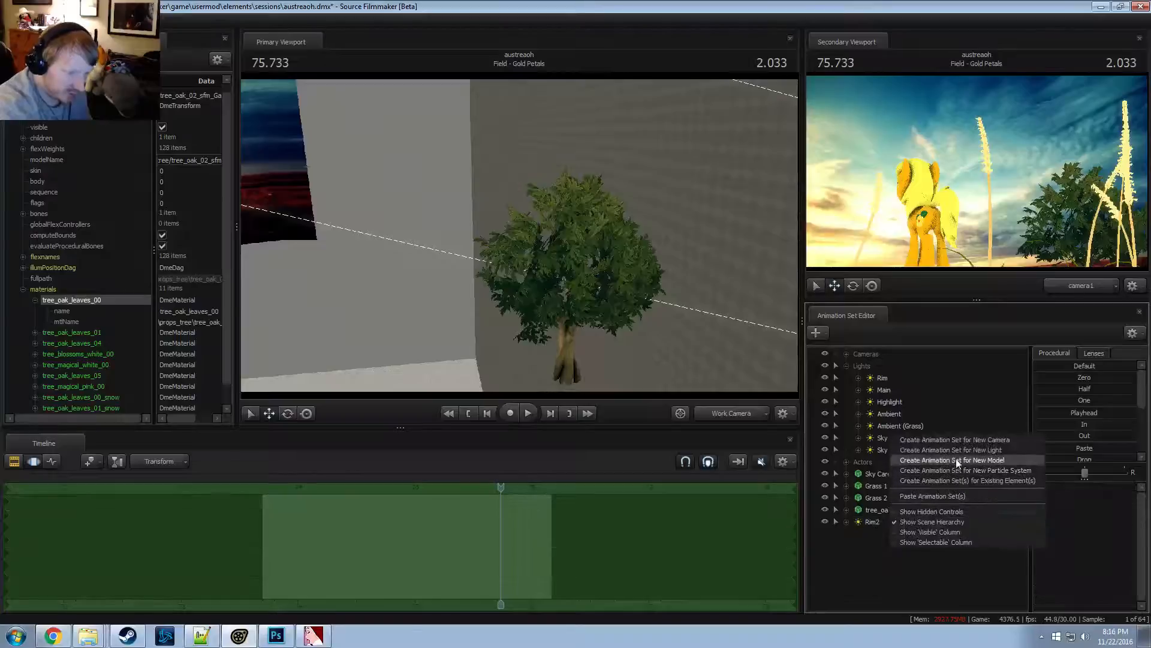
pyautogui.click(956, 460)
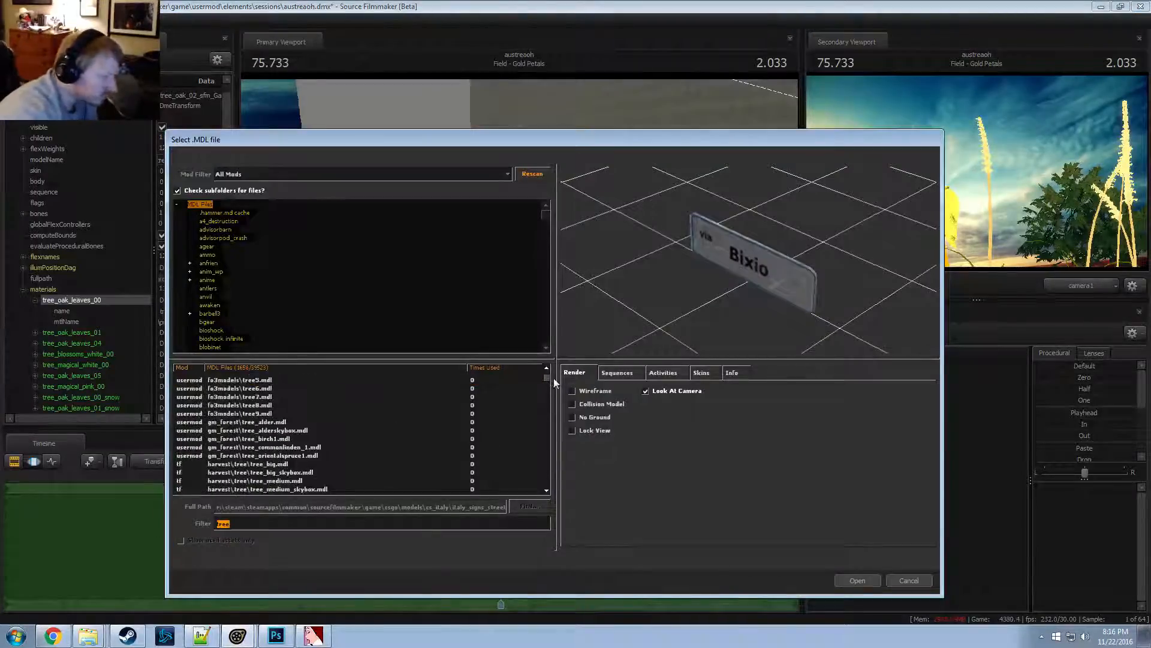
pyautogui.moveTo(547, 377); pyautogui.dragTo(555, 408)
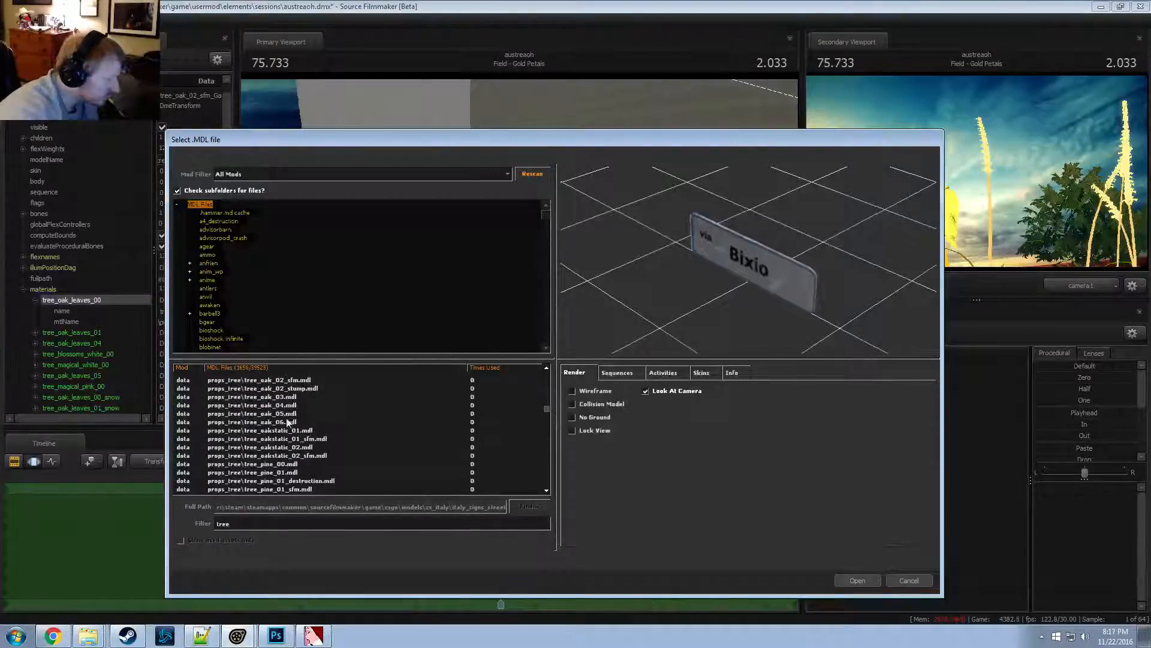
pyautogui.click(281, 464)
pyautogui.scroll(6, 282, 465)
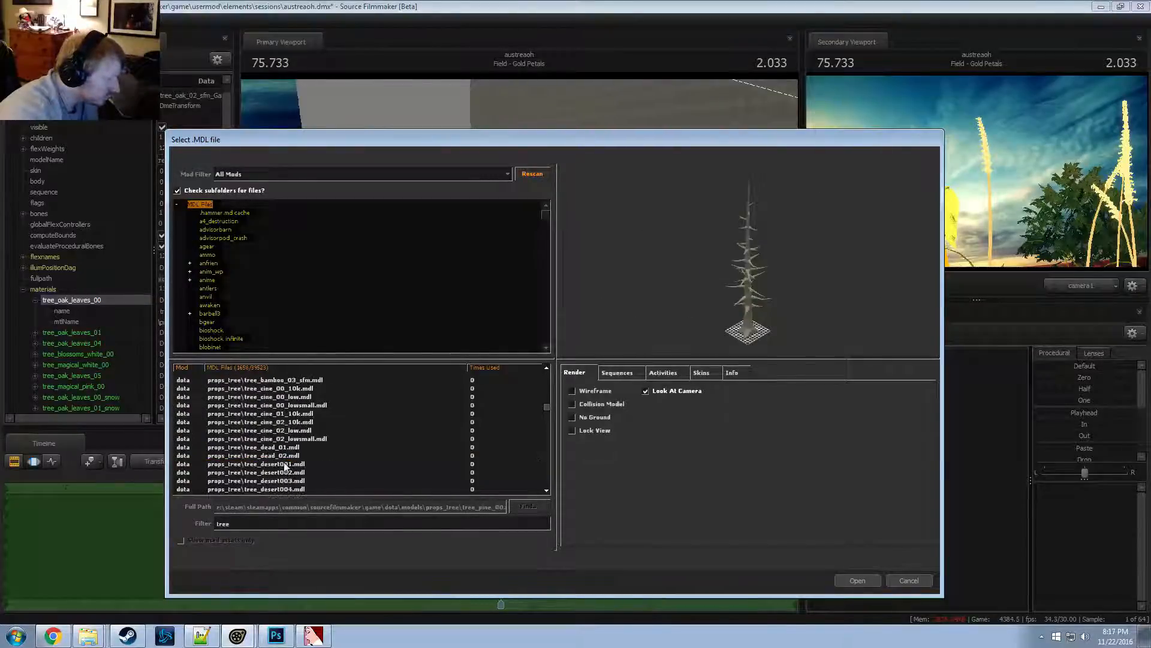
pyautogui.scroll(-6, 285, 466)
pyautogui.click(303, 457)
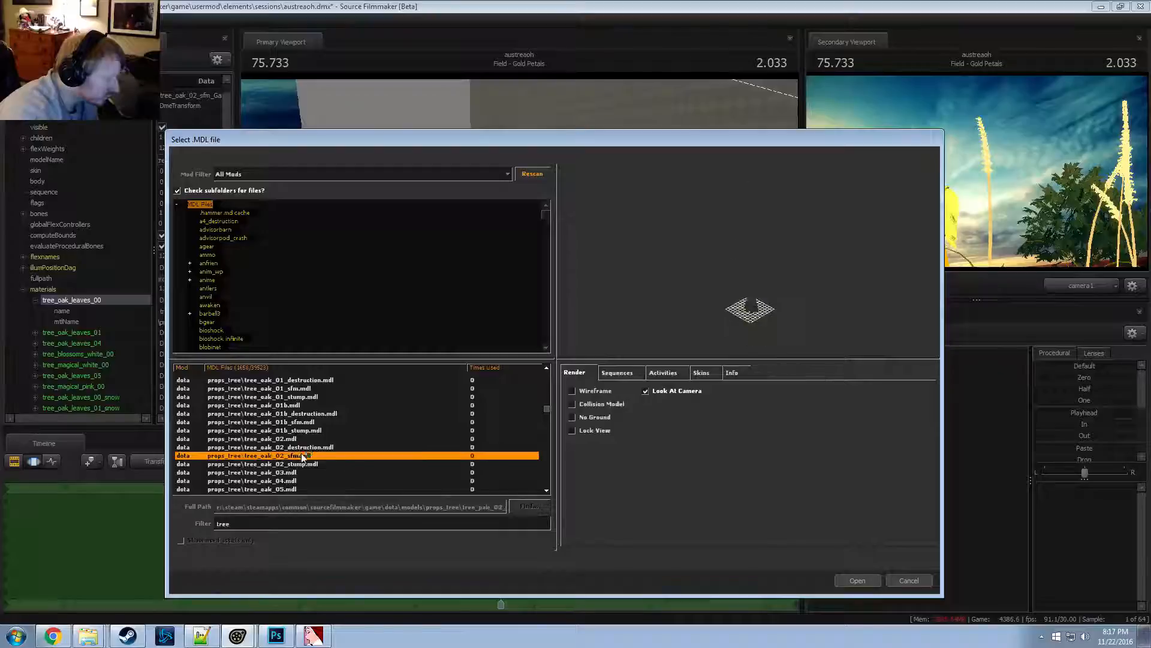
pyautogui.click(309, 448)
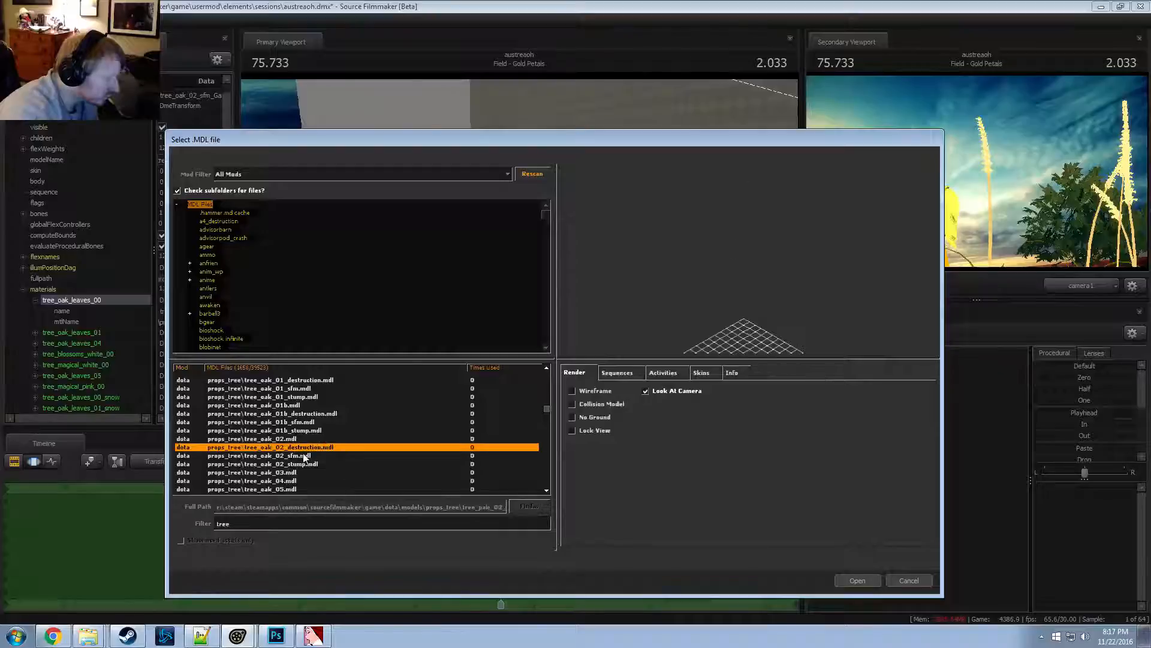
pyautogui.click(857, 580)
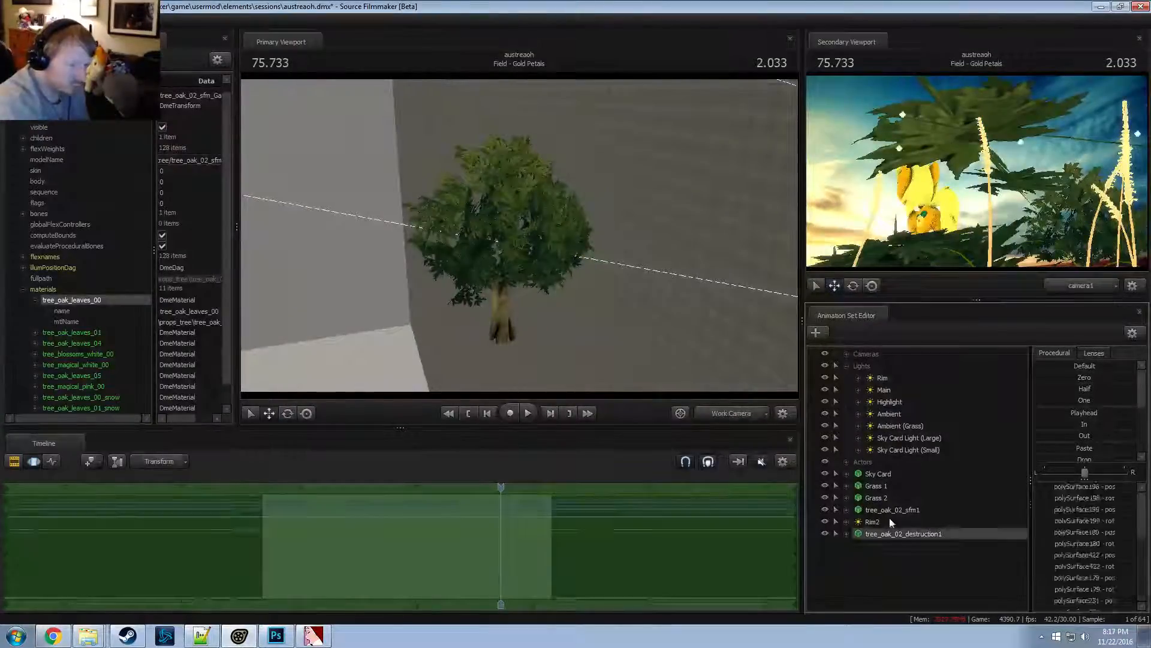
# Zero the root transform of tree_oak_02_destruction1 to place it at the existing oak tree's base
pyautogui.click(889, 534)
pyautogui.click(847, 534)
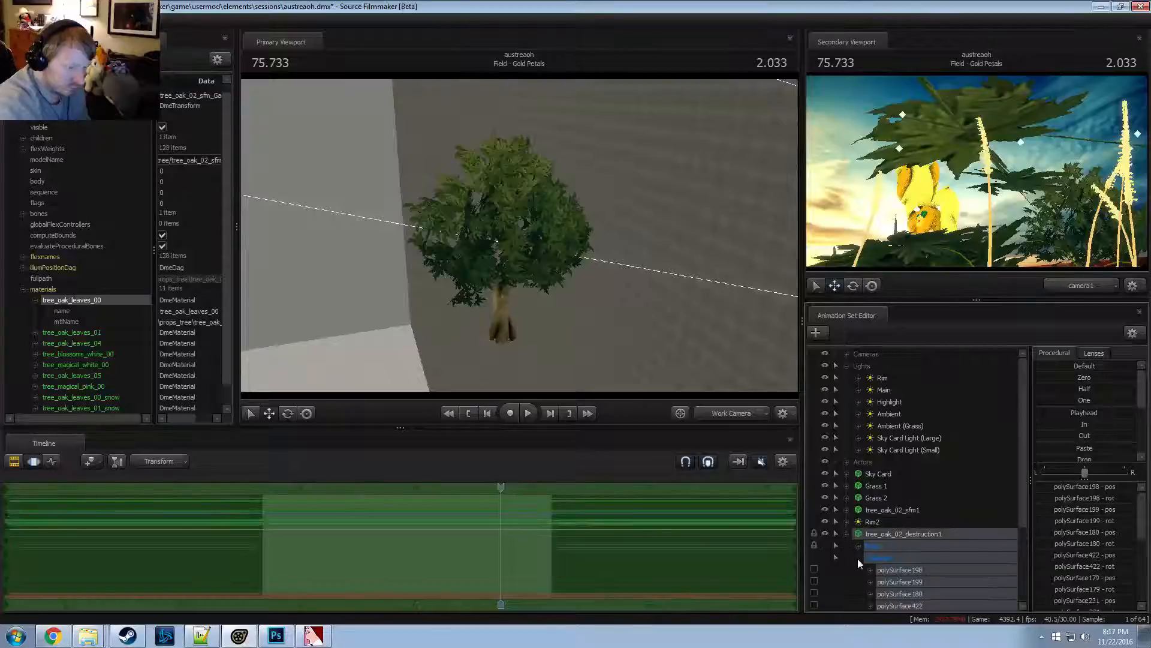
pyautogui.click(894, 546)
pyautogui.moveTo(534, 241)
pyautogui.mouseDown()
pyautogui.moveTo(480, 238)
pyautogui.moveTo(522, 258)
pyautogui.moveTo(534, 241)
pyautogui.mouseUp()
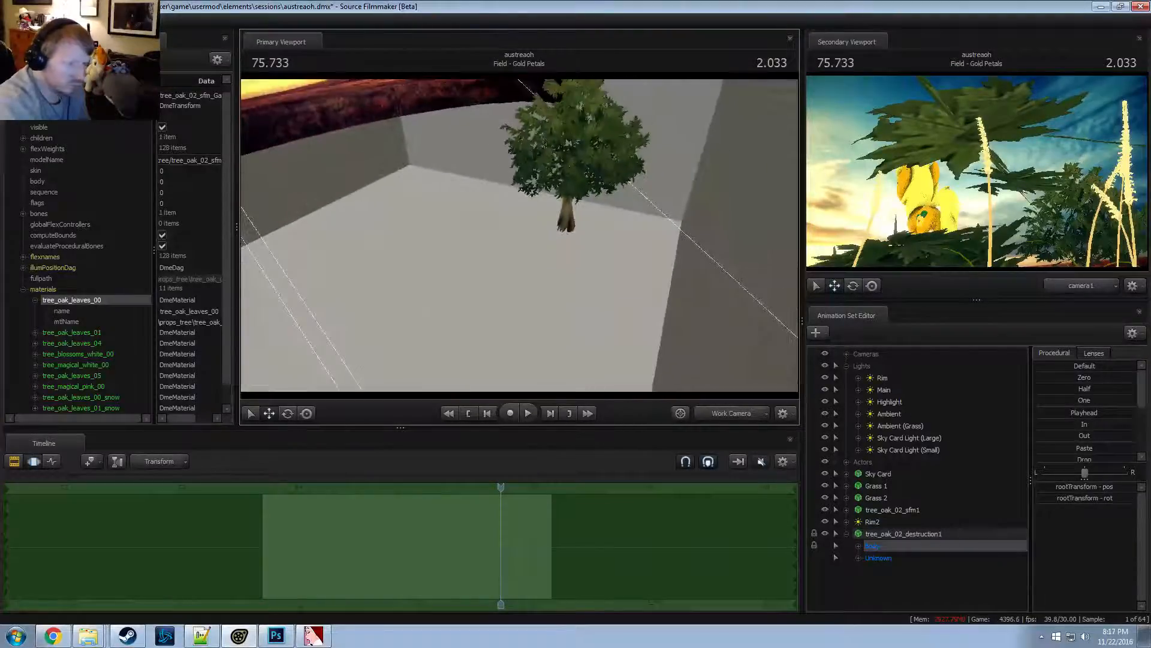
pyautogui.click(1081, 377)
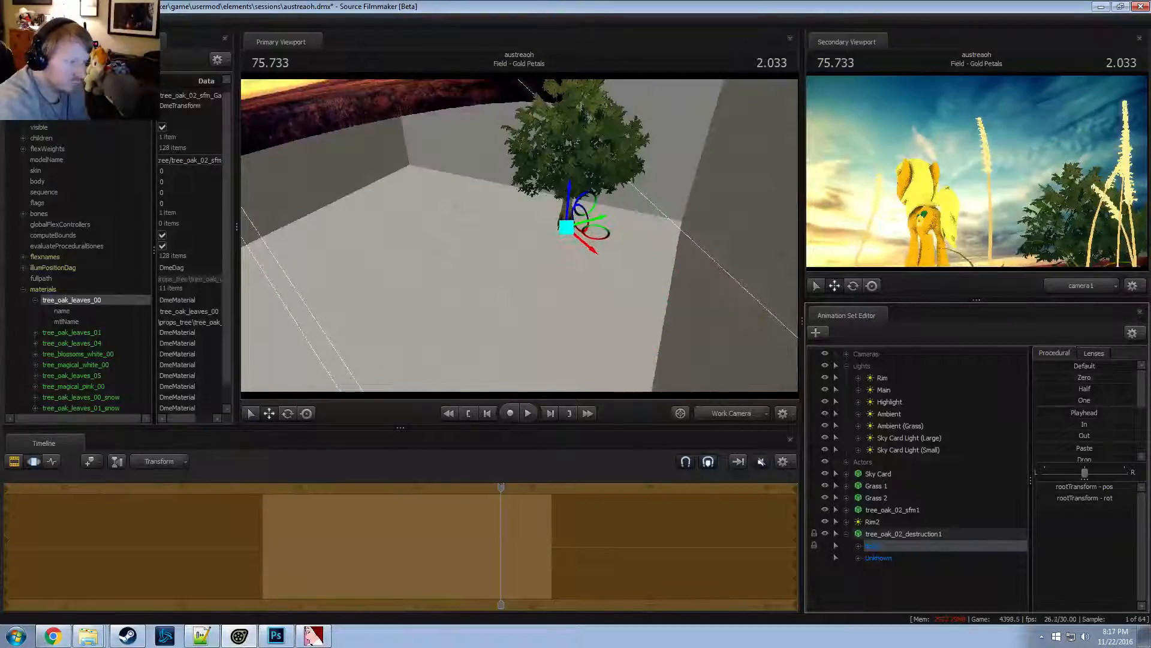
pyautogui.moveTo(533, 241); pyautogui.dragTo(533, 180)
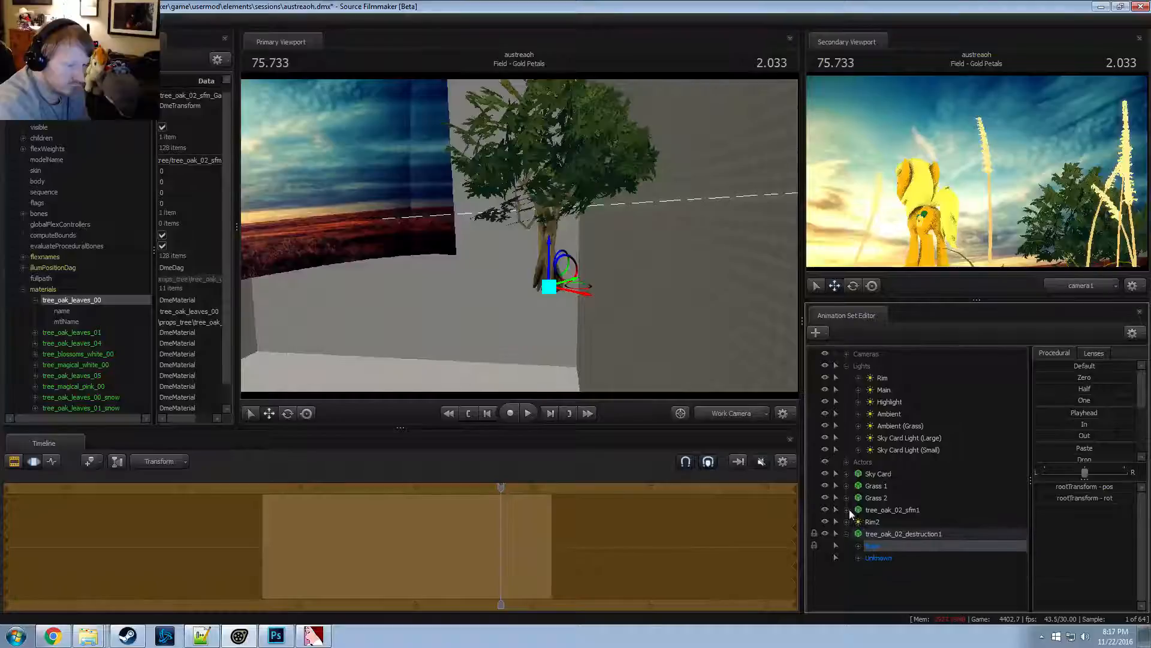
# Raise the destruction tree's root along the existing oak's trunk and set the playhead to 74.933
pyautogui.keyDown('alt'); pyautogui.moveTo(588, 299); pyautogui.dragTo(626, 380); pyautogui.keyUp('alt')
pyautogui.press('w')
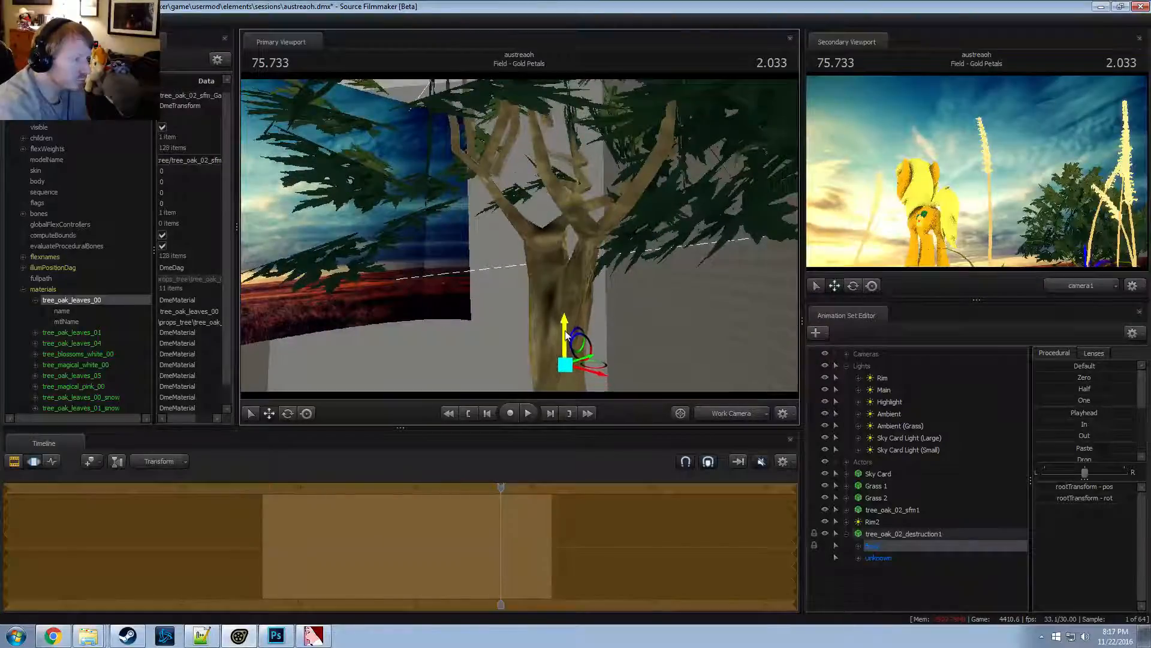
pyautogui.keyDown('alt'); pyautogui.moveTo(575, 288); pyautogui.dragTo(552, 349); pyautogui.keyUp('alt')
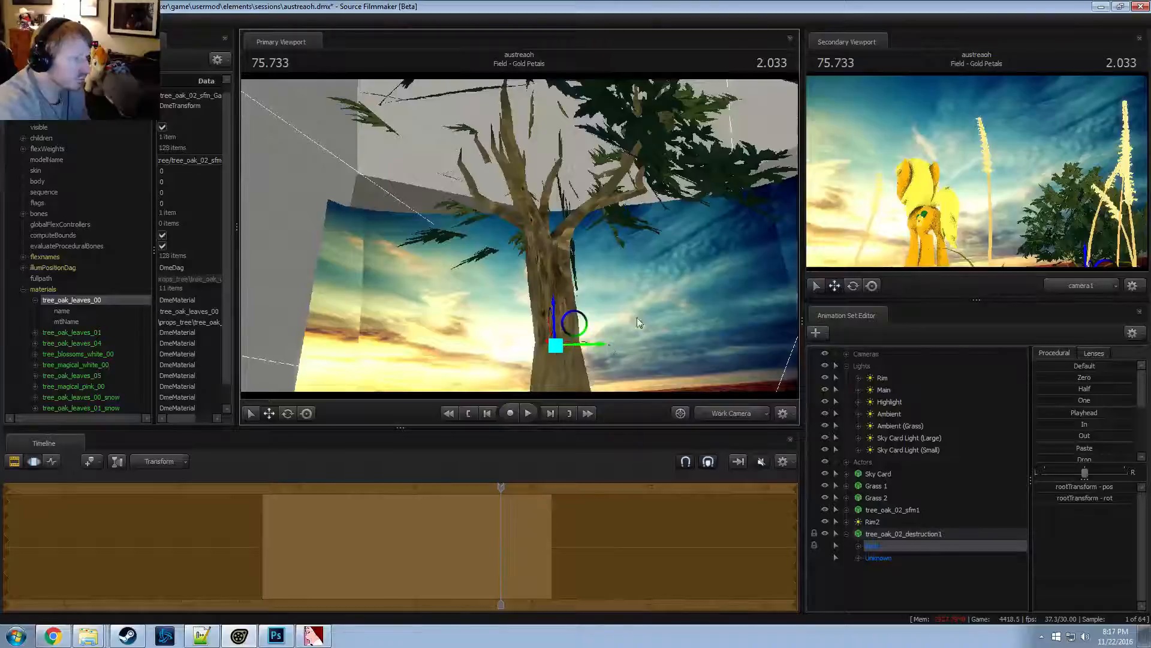
pyautogui.keyDown('alt'); pyautogui.moveTo(639, 323); pyautogui.dragTo(514, 265); pyautogui.keyUp('alt')
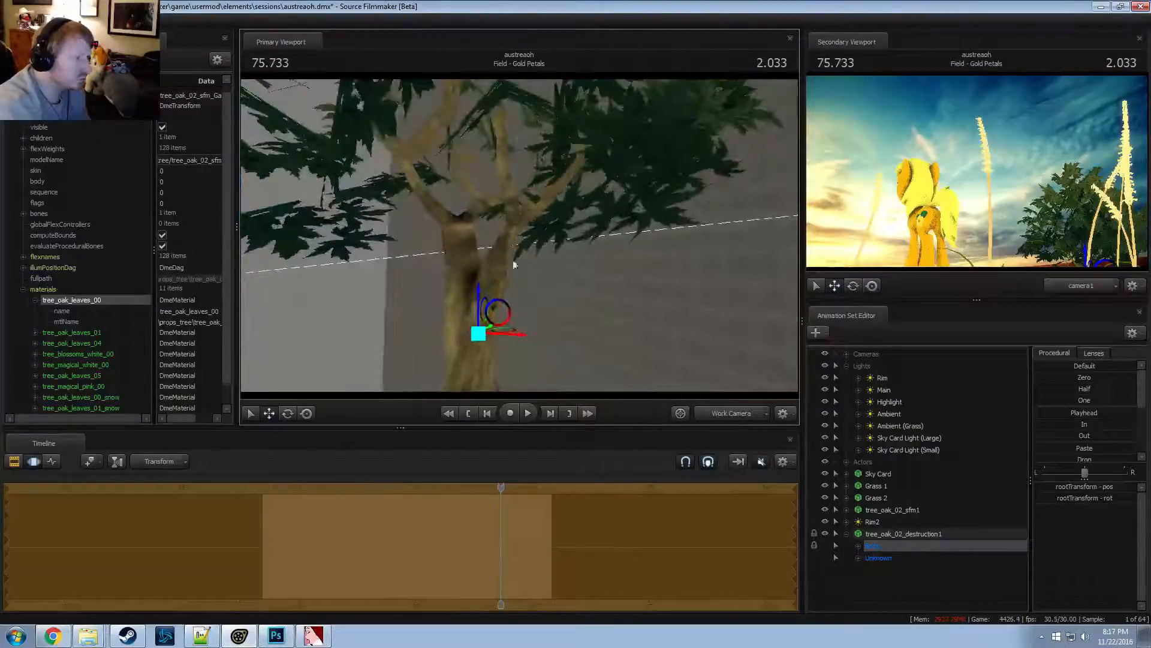
pyautogui.keyDown('alt'); pyautogui.moveTo(478, 330); pyautogui.dragTo(423, 321); pyautogui.keyUp('alt')
pyautogui.press('space')
pyautogui.press('space')
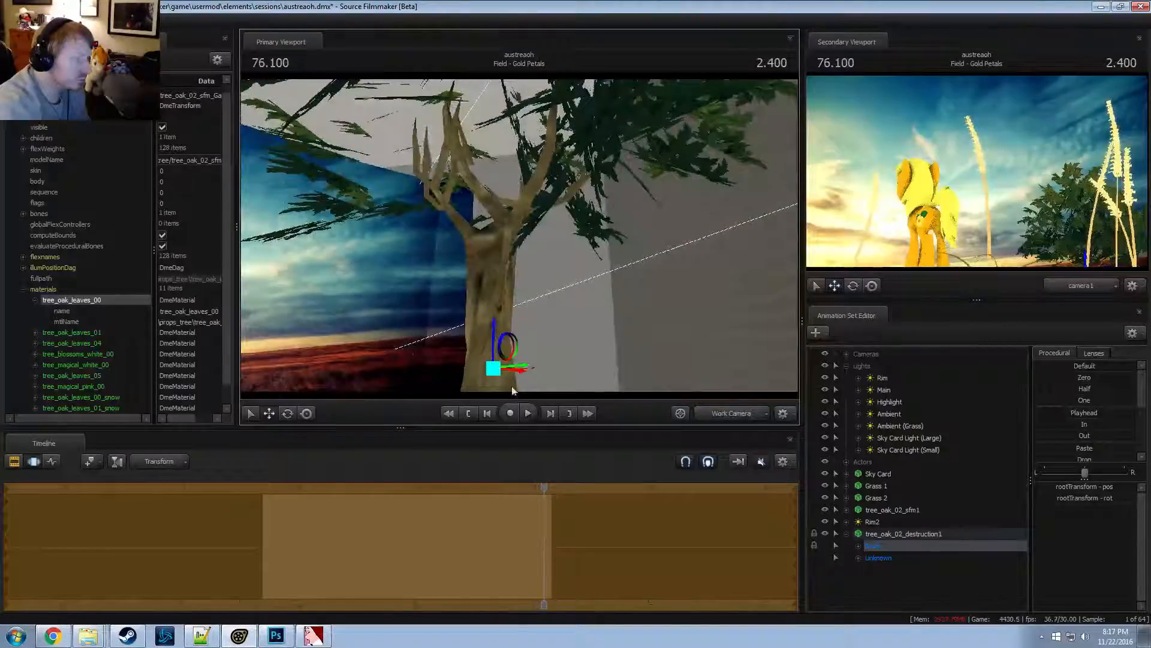
pyautogui.moveTo(545, 490); pyautogui.dragTo(407, 487)
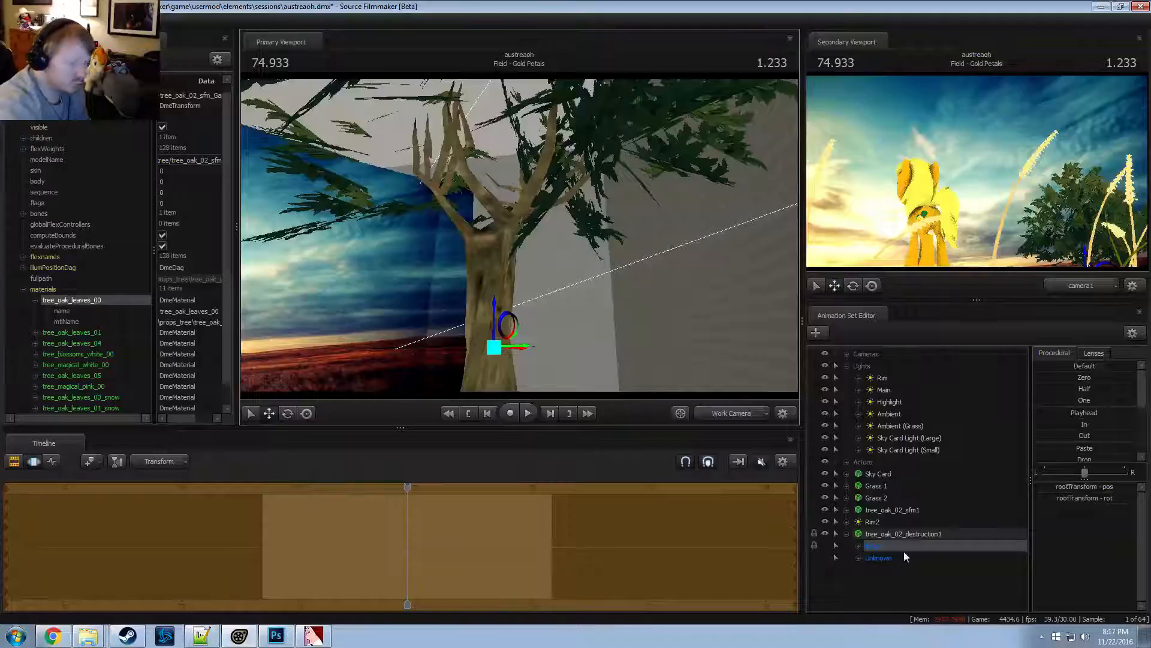
# Expand the destruction tree's Body and Unknown control groups and select the polySurface198 bone
pyautogui.click(858, 545)
pyautogui.click(860, 571)
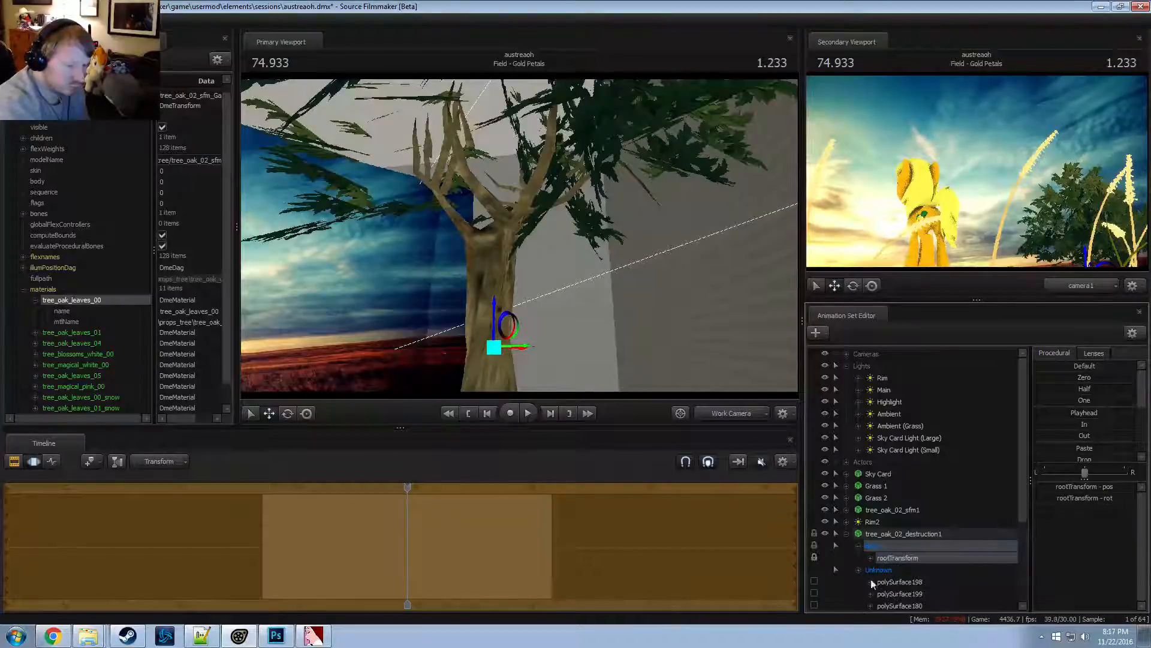
pyautogui.click(892, 582)
pyautogui.moveTo(670, 382)
pyautogui.keyDown('alt'); pyautogui.mouseDown()
pyautogui.moveTo(654, 372)
pyautogui.moveTo(670, 381)
pyautogui.mouseUp(); pyautogui.keyUp('alt')
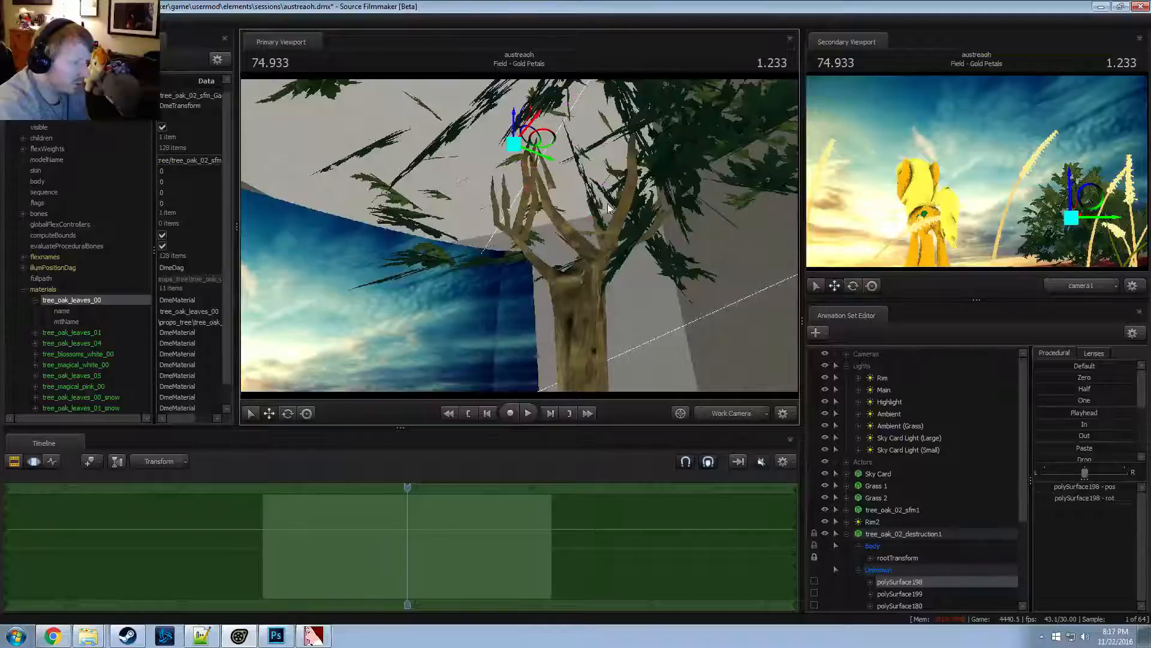
pyautogui.keyDown('alt'); pyautogui.moveTo(609, 208); pyautogui.dragTo(278, 287); pyautogui.keyUp('alt')
# Select the polySurface425 bone among the upper branches, try moving it, and undo the move
pyautogui.keyDown('ctrl'); pyautogui.click(516, 205); pyautogui.keyUp('ctrl')
pyautogui.press('e')
pyautogui.press('w')
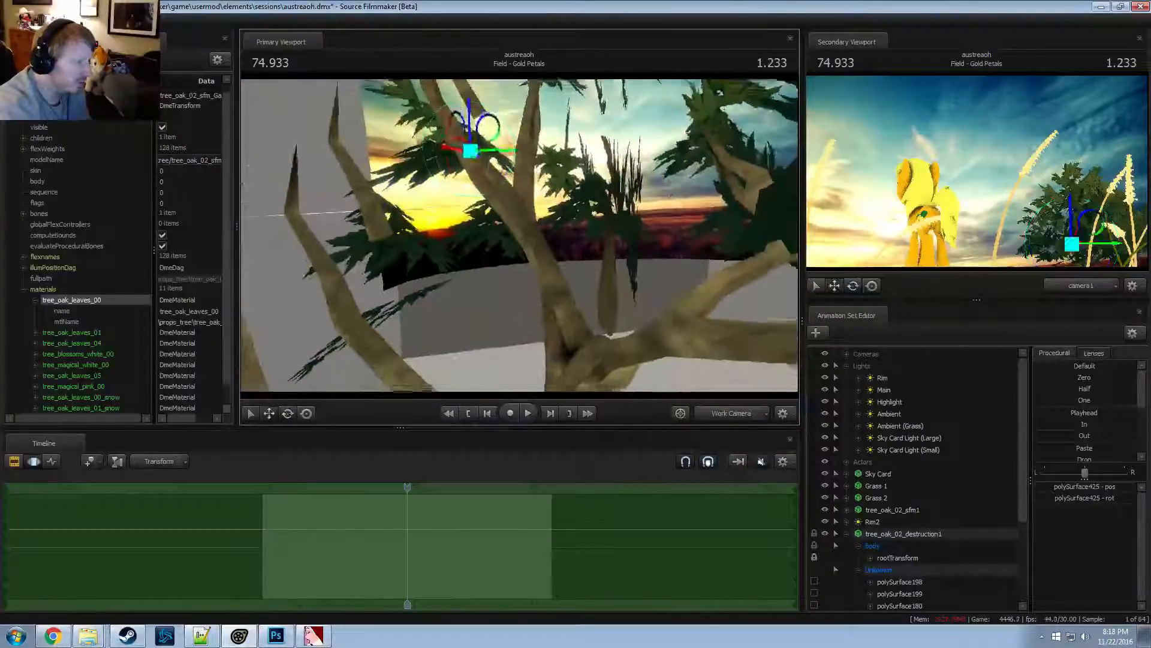
pyautogui.keyDown('alt'); pyautogui.moveTo(512, 196); pyautogui.dragTo(381, 195); pyautogui.keyUp('alt')
pyautogui.moveTo(508, 145); pyautogui.dragTo(529, 129)
pyautogui.keyDown('alt'); pyautogui.moveTo(492, 282); pyautogui.dragTo(514, 244); pyautogui.keyUp('alt')
pyautogui.hotkey('ctrl', 'z')
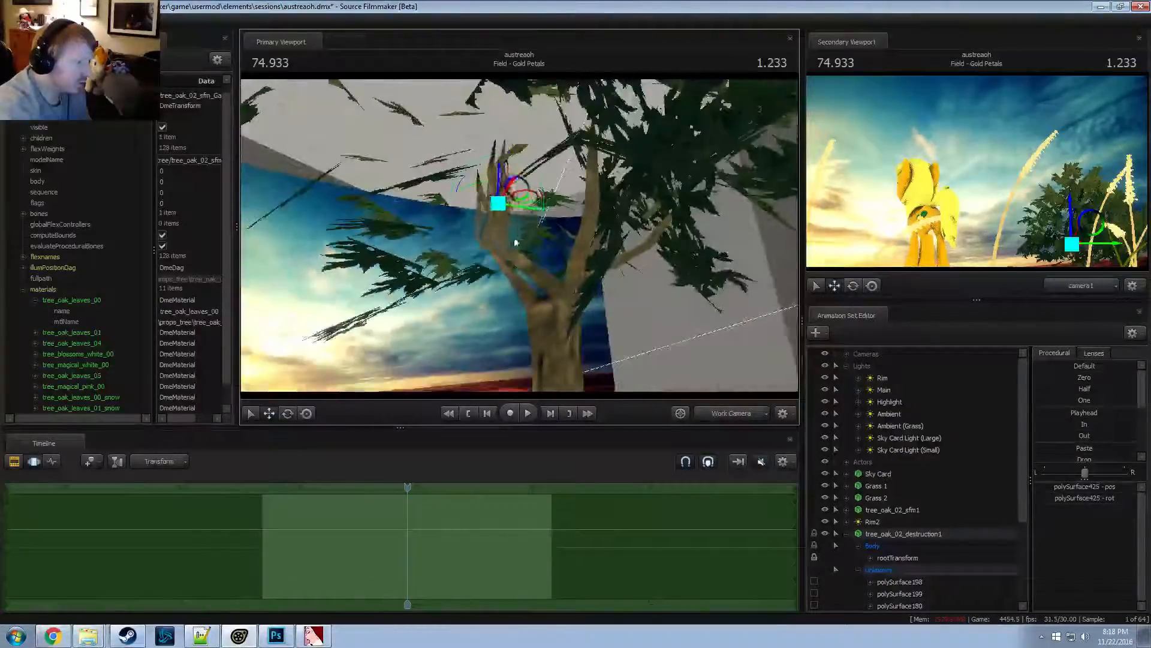
# Try repositioning and rotating the polySurface425 branch piece within the canopy, and undo those transforms
pyautogui.press('e')
pyautogui.moveTo(495, 181)
pyautogui.mouseDown()
pyautogui.moveTo(486, 184)
pyautogui.moveTo(573, 207)
pyautogui.moveTo(522, 186)
pyautogui.moveTo(503, 197)
pyautogui.mouseUp()
pyautogui.press('w')
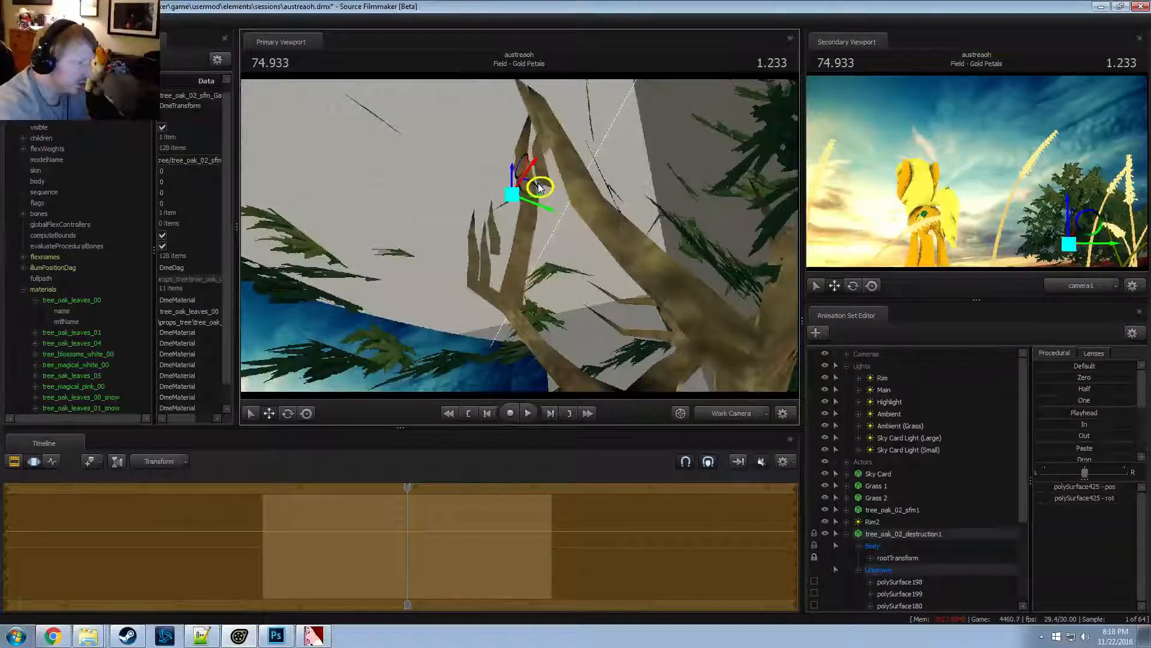
pyautogui.moveTo(531, 161); pyautogui.dragTo(531, 175)
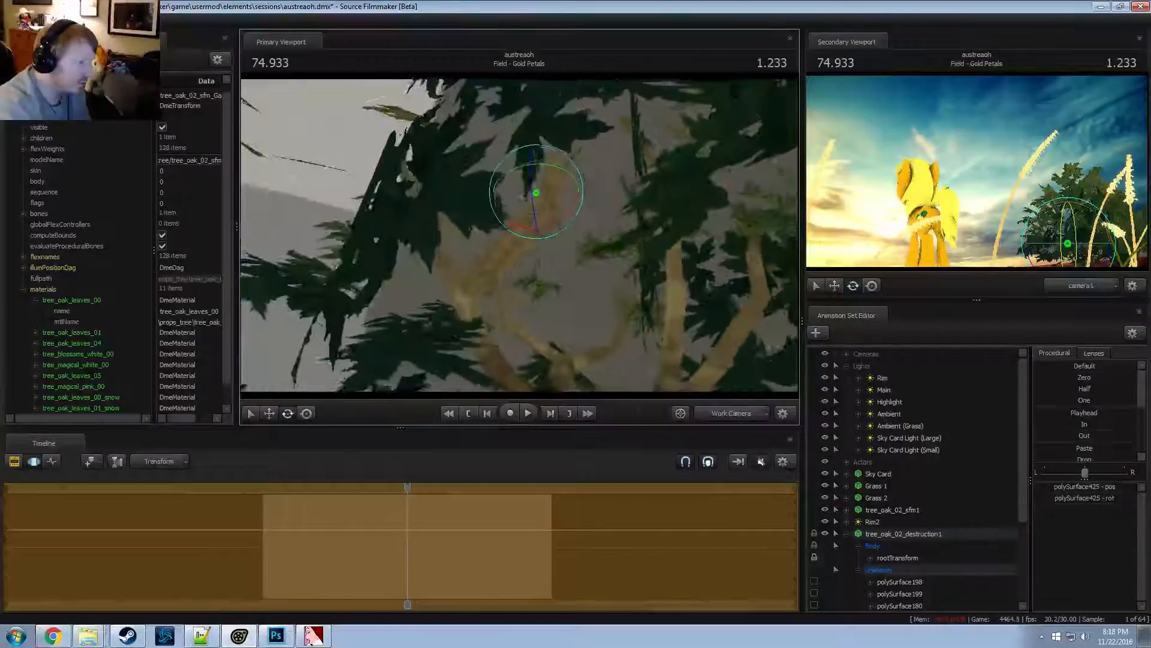
pyautogui.moveTo(648, 363); pyautogui.dragTo(658, 379)
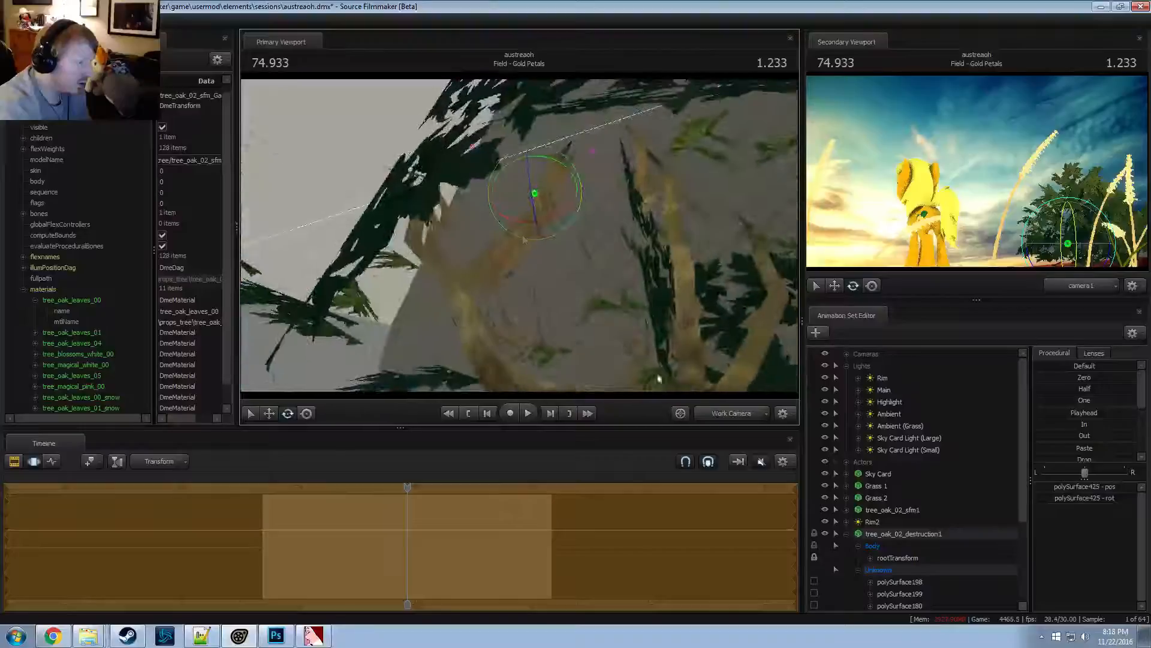
pyautogui.hotkey('ctrl', 'z')
pyautogui.hotkey('ctrl', 'z')
pyautogui.hotkey('ctrl', 'z')
pyautogui.hotkey('ctrl', 'z')
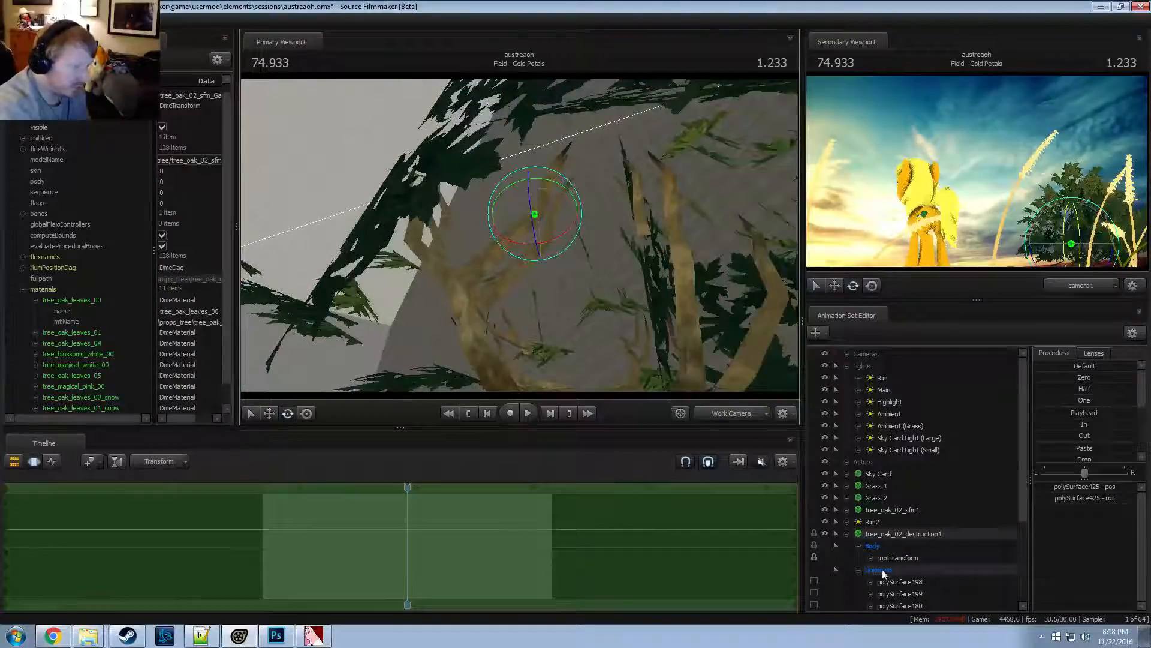
# Add a scale control to the destruction tree's rootTransform and set rootTransform_scale to 0.1
pyautogui.scroll(-3, 894, 468)
pyautogui.click(894, 451)
pyautogui.rightClick(895, 451)
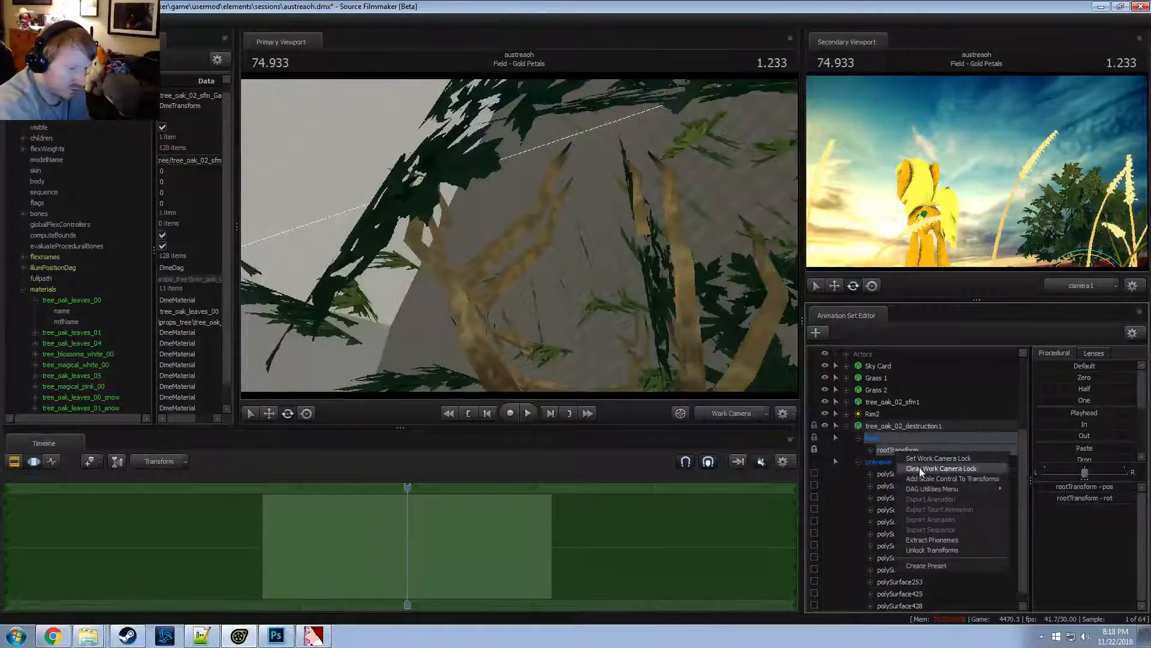
pyautogui.click(915, 479)
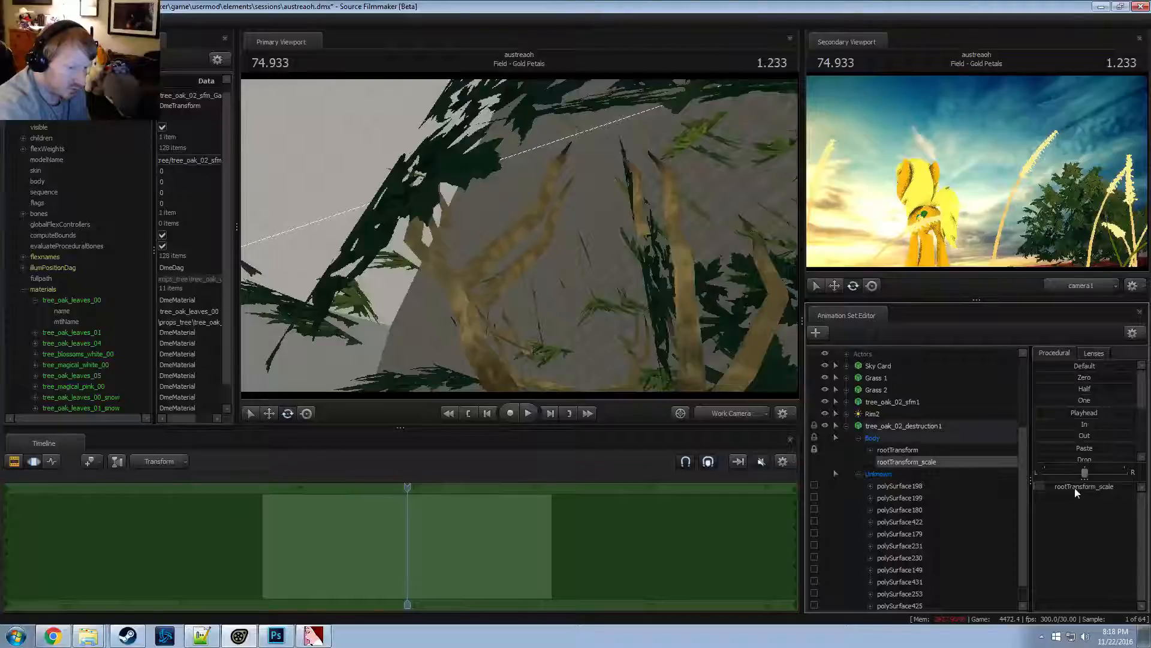
pyautogui.write('0.1')
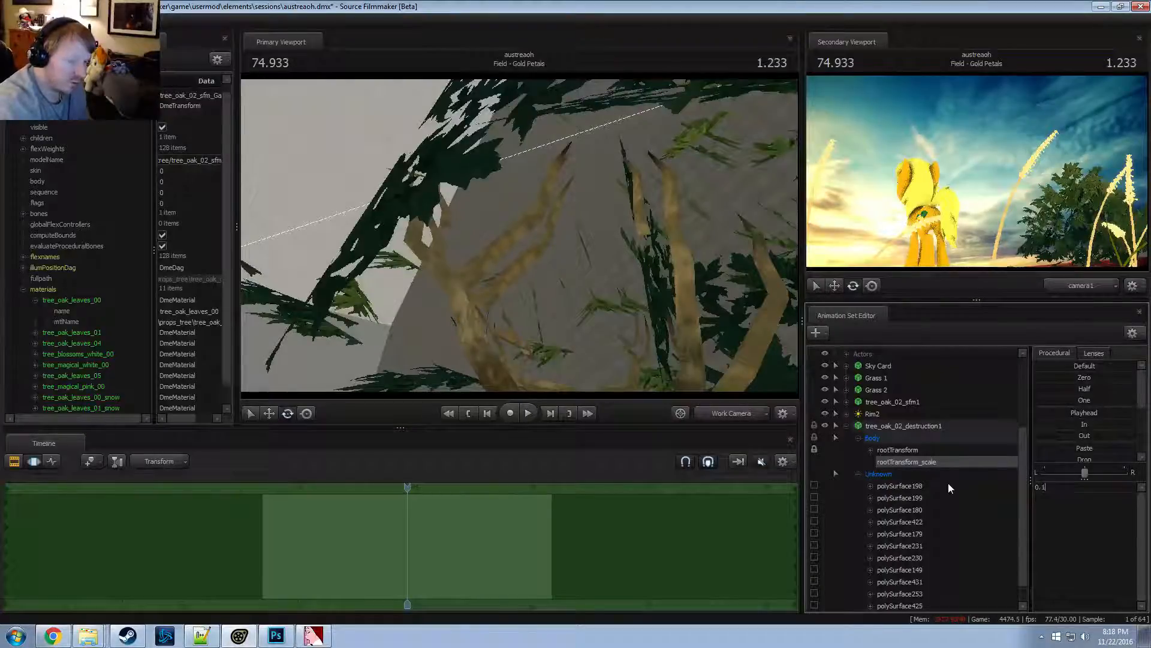
pyautogui.press('Return')
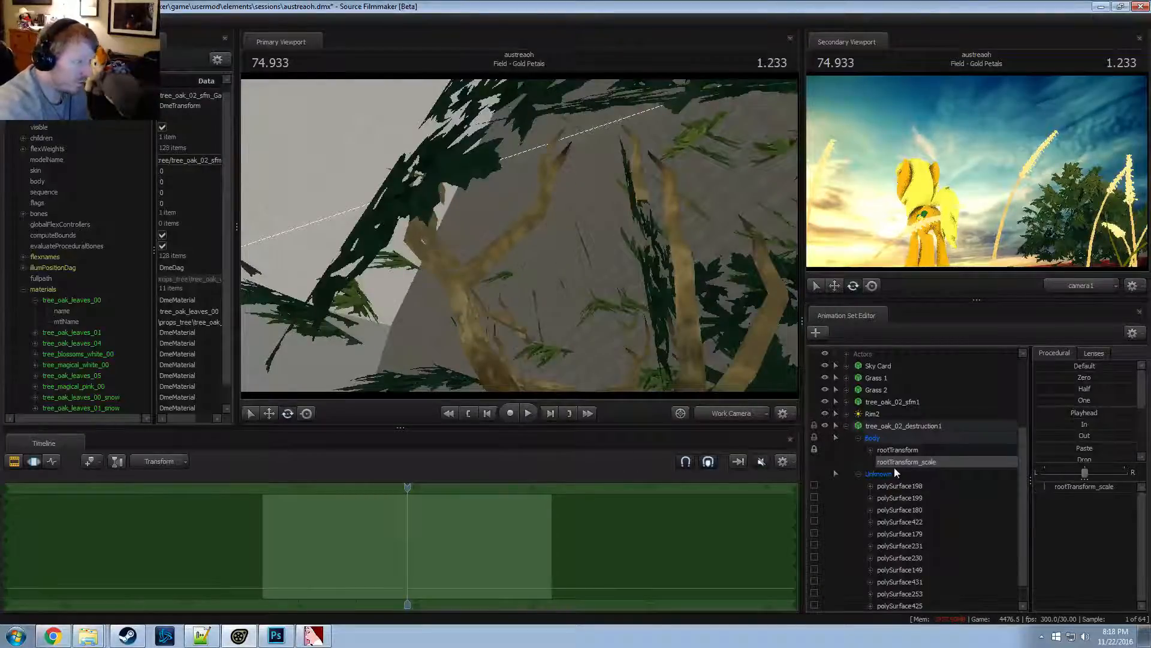
# Select the destruction tree's rootTransform with the Move manipulator and examine its trunk and branches
pyautogui.press('s')
pyautogui.moveTo(519, 235)
pyautogui.mouseDown()
pyautogui.moveTo(491, 242)
pyautogui.moveTo(520, 225)
pyautogui.moveTo(522, 240)
pyautogui.mouseUp()
pyautogui.press('w')
pyautogui.click(898, 449)
pyautogui.press('F2')
pyautogui.press('F3')
pyautogui.moveTo(542, 313); pyautogui.dragTo(518, 299)
pyautogui.moveTo(539, 338); pyautogui.dragTo(519, 224)
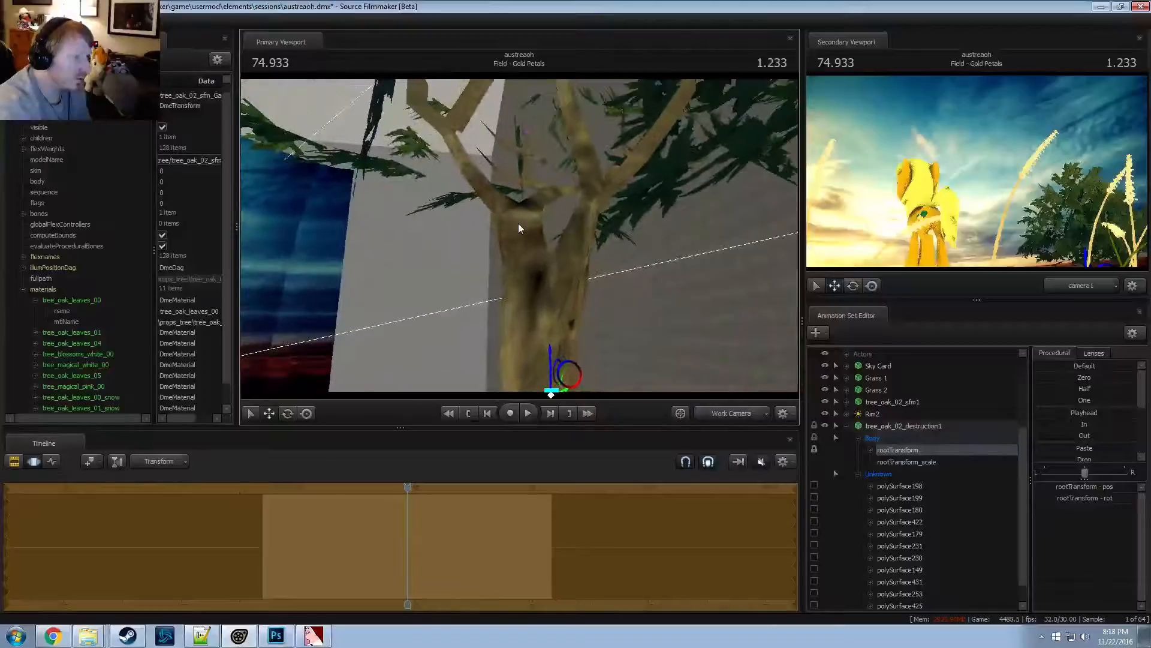
# Select the polySurface431 branch above the trunk fork and shift it slightly
pyautogui.click(526, 132)
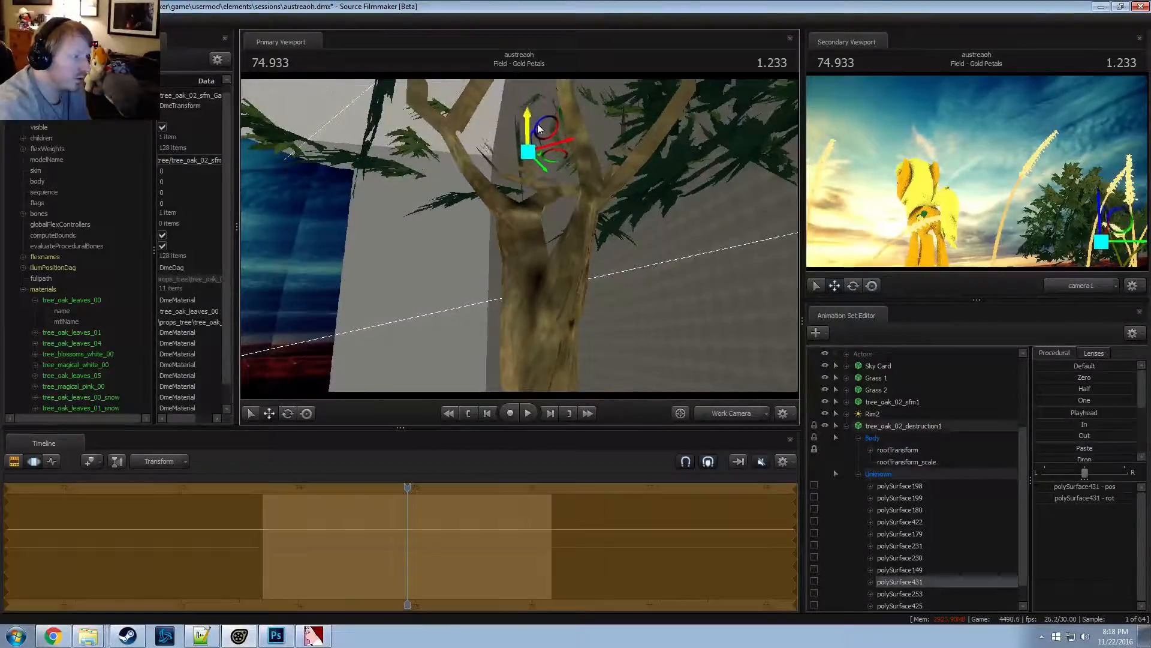
pyautogui.moveTo(540, 136); pyautogui.dragTo(543, 139)
pyautogui.moveTo(541, 281)
pyautogui.mouseDown()
pyautogui.moveTo(521, 234)
pyautogui.moveTo(541, 280)
pyautogui.mouseUp()
pyautogui.scroll(-1, 930, 516)
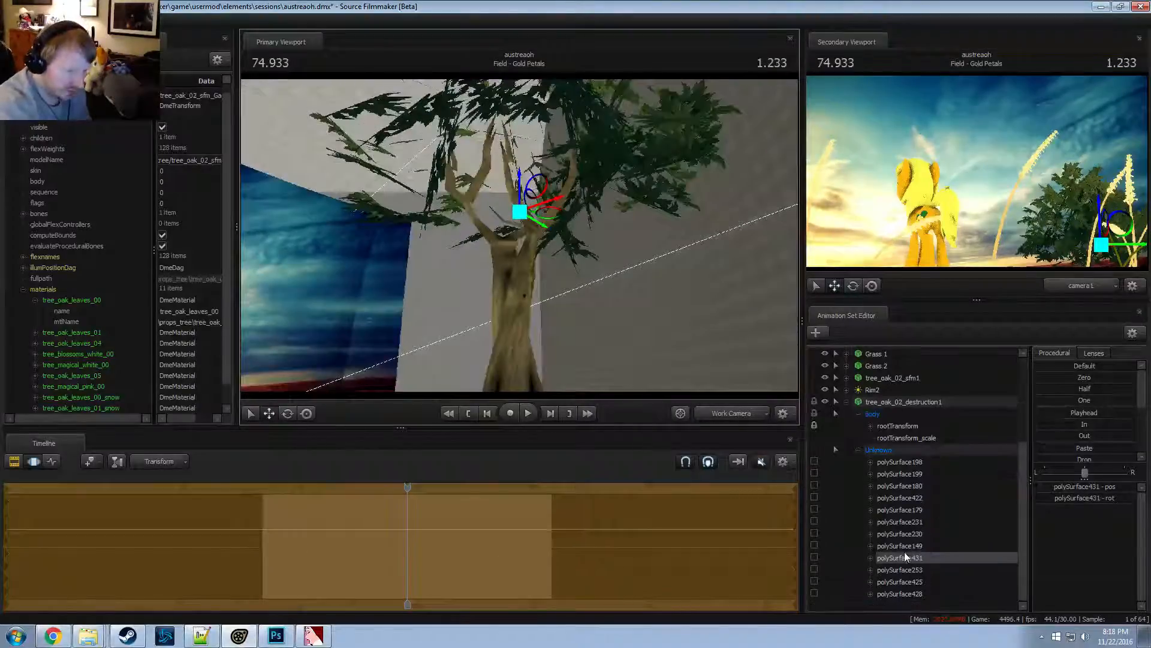
# Check which canopy pieces the polySurface198, polySurface199, polySurface180 and polySurface422 bones control
pyautogui.click(878, 461)
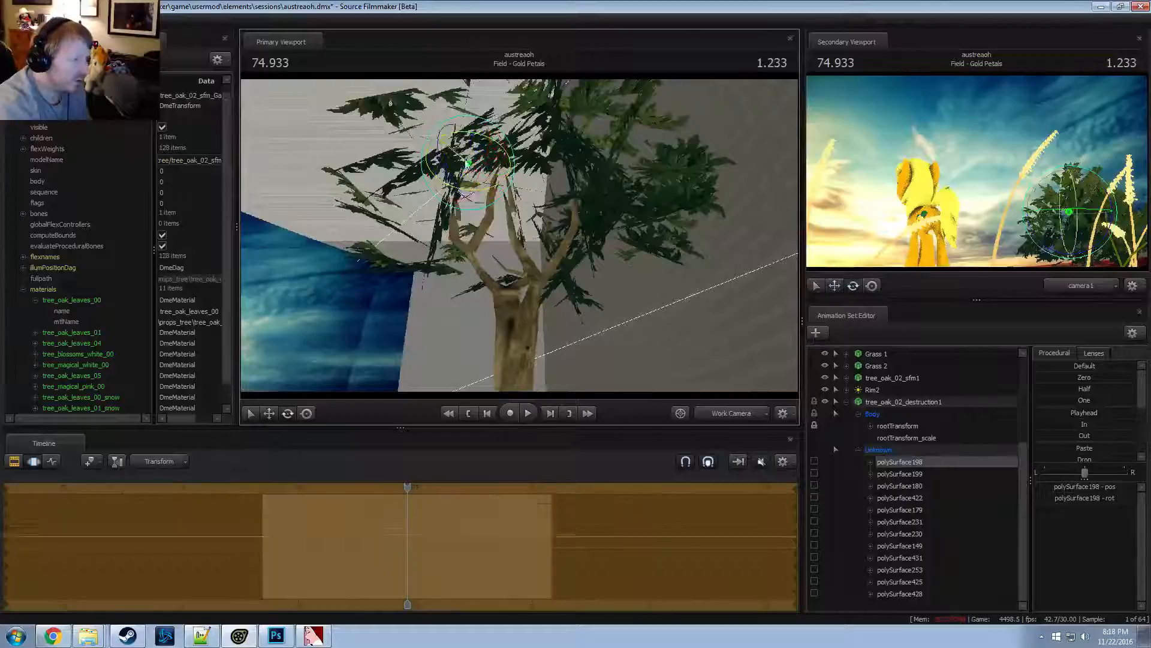
pyautogui.click(927, 474)
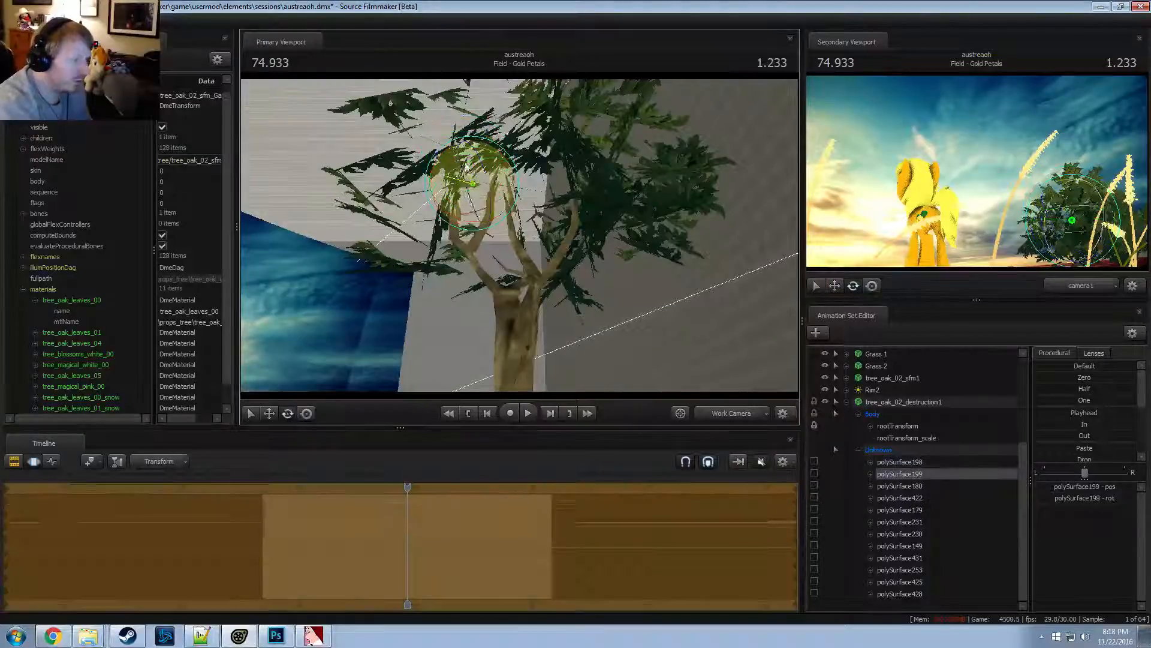
pyautogui.click(902, 487)
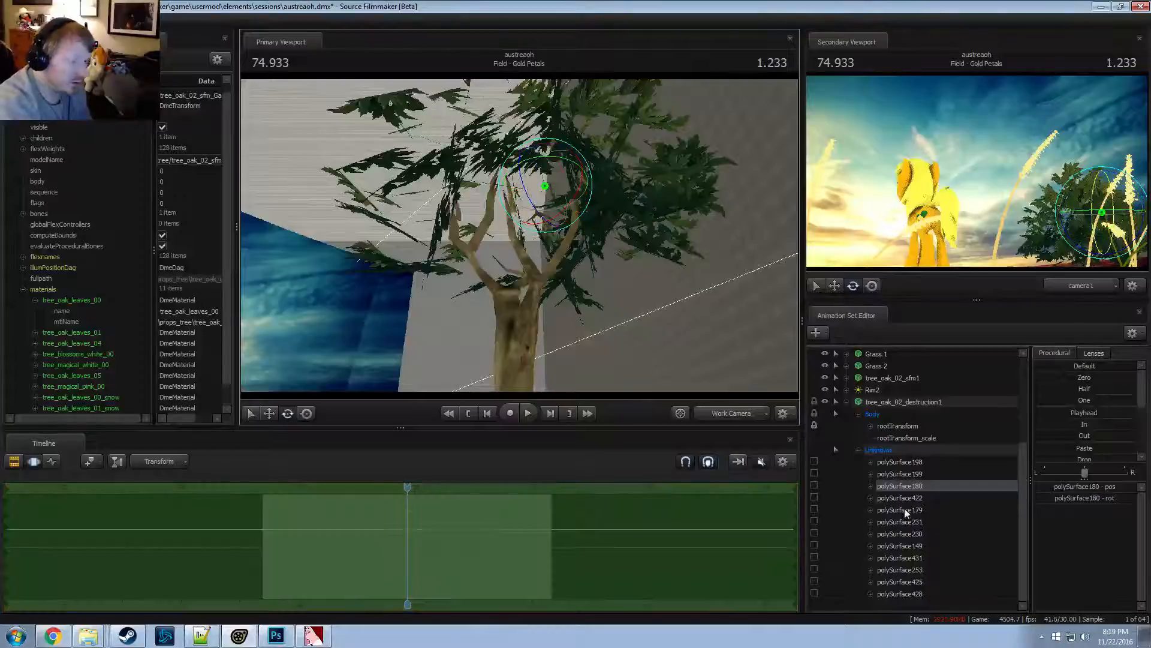
pyautogui.click(900, 498)
pyautogui.scroll(1, 844, 408)
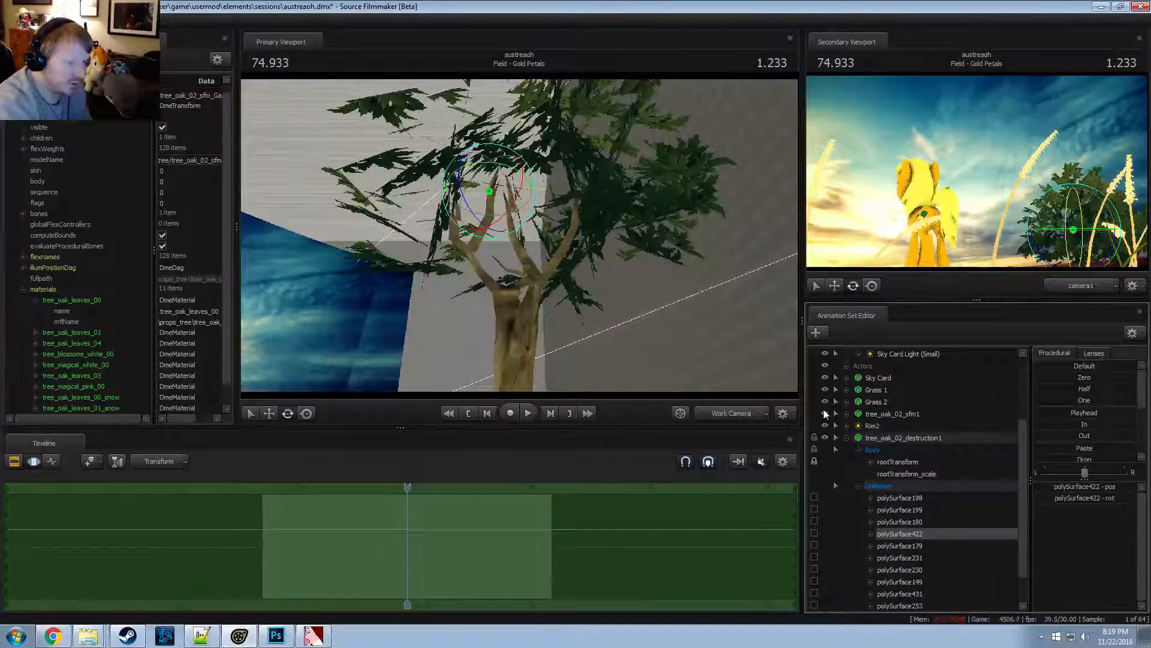
# Hide the tree_oak_02_sfm1 model and rotate the destruction tree's polySurface422 branch piece
pyautogui.click(826, 414)
pyautogui.keyDown('alt'); pyautogui.moveTo(690, 311); pyautogui.dragTo(672, 360); pyautogui.keyUp('alt')
pyautogui.moveTo(594, 246)
pyautogui.keyDown('alt'); pyautogui.mouseDown()
pyautogui.moveTo(636, 312)
pyautogui.moveTo(678, 306)
pyautogui.moveTo(719, 270)
pyautogui.moveTo(659, 323)
pyautogui.moveTo(599, 300)
pyautogui.moveTo(539, 252)
pyautogui.moveTo(588, 258)
pyautogui.moveTo(624, 240)
pyautogui.moveTo(611, 258)
pyautogui.mouseUp(); pyautogui.keyUp('alt')
pyautogui.moveTo(497, 186); pyautogui.dragTo(519, 235)
pyautogui.hotkey('ctrl', 'z')
pyautogui.moveTo(507, 192); pyautogui.dragTo(515, 223)
# Rotate the polySurface180 and polySurface199 leaf clusters to reshape the destruction tree's canopy
pyautogui.click(900, 522)
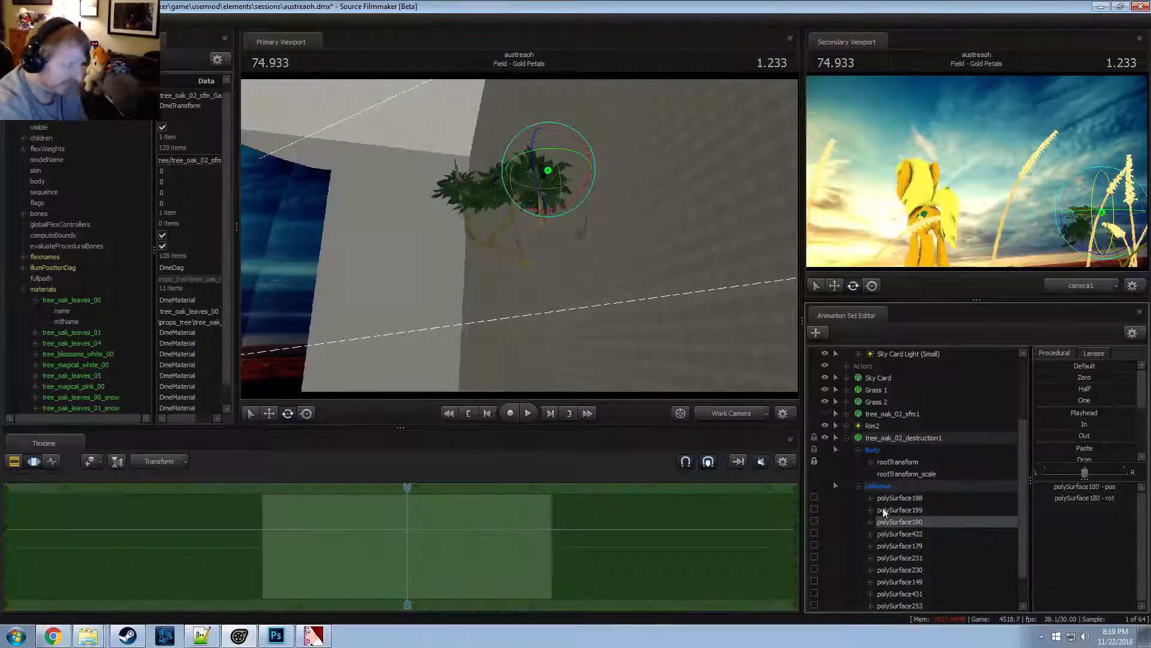
pyautogui.moveTo(564, 167); pyautogui.dragTo(553, 219)
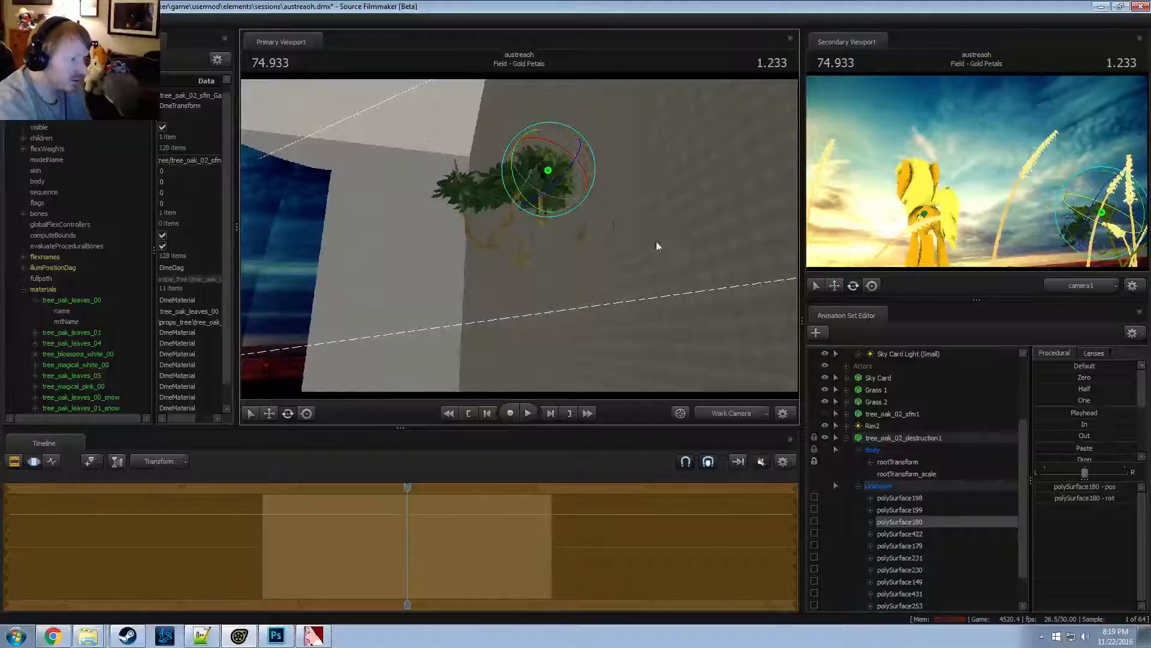
pyautogui.moveTo(657, 245)
pyautogui.keyDown('alt'); pyautogui.mouseDown()
pyautogui.moveTo(653, 186)
pyautogui.moveTo(649, 243)
pyautogui.mouseUp(); pyautogui.keyUp('alt')
pyautogui.moveTo(547, 174)
pyautogui.mouseDown()
pyautogui.moveTo(532, 175)
pyautogui.moveTo(539, 164)
pyautogui.mouseUp()
pyautogui.click(920, 511)
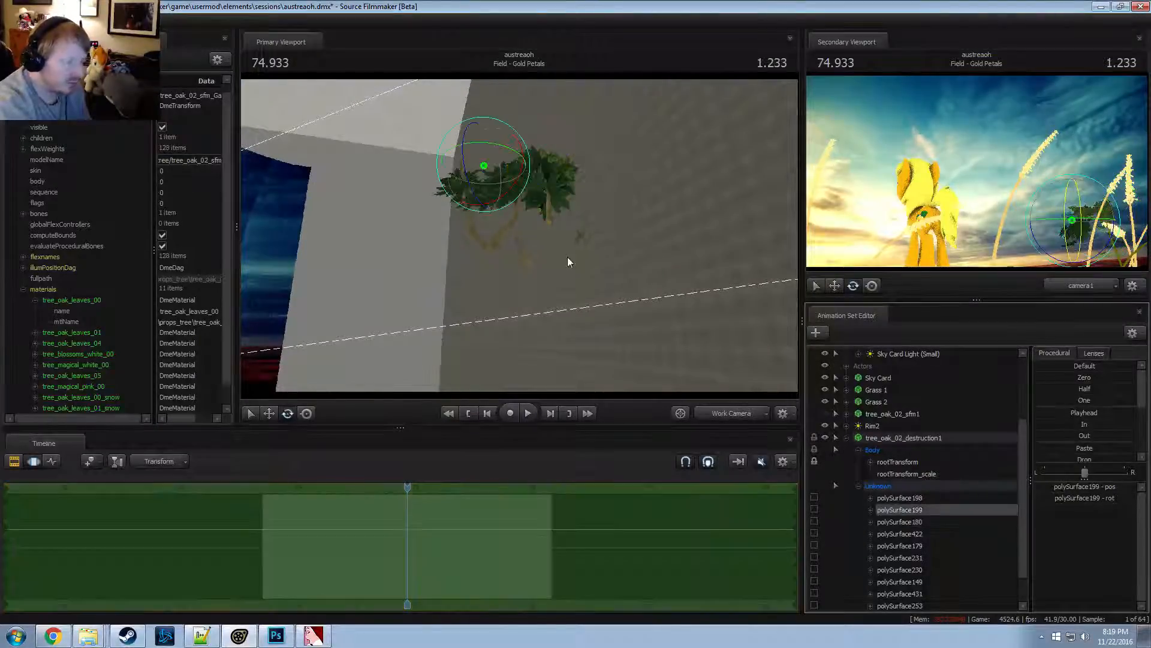
pyautogui.keyDown('alt'); pyautogui.moveTo(567, 257); pyautogui.dragTo(558, 198); pyautogui.keyUp('alt')
pyautogui.moveTo(468, 166); pyautogui.dragTo(553, 203)
# Select polySurface198 with the Move manipulator and check which pieces polySurface180, polySurface422, polySurface231 and polySurface230 control
pyautogui.click(912, 497)
pyautogui.press('w')
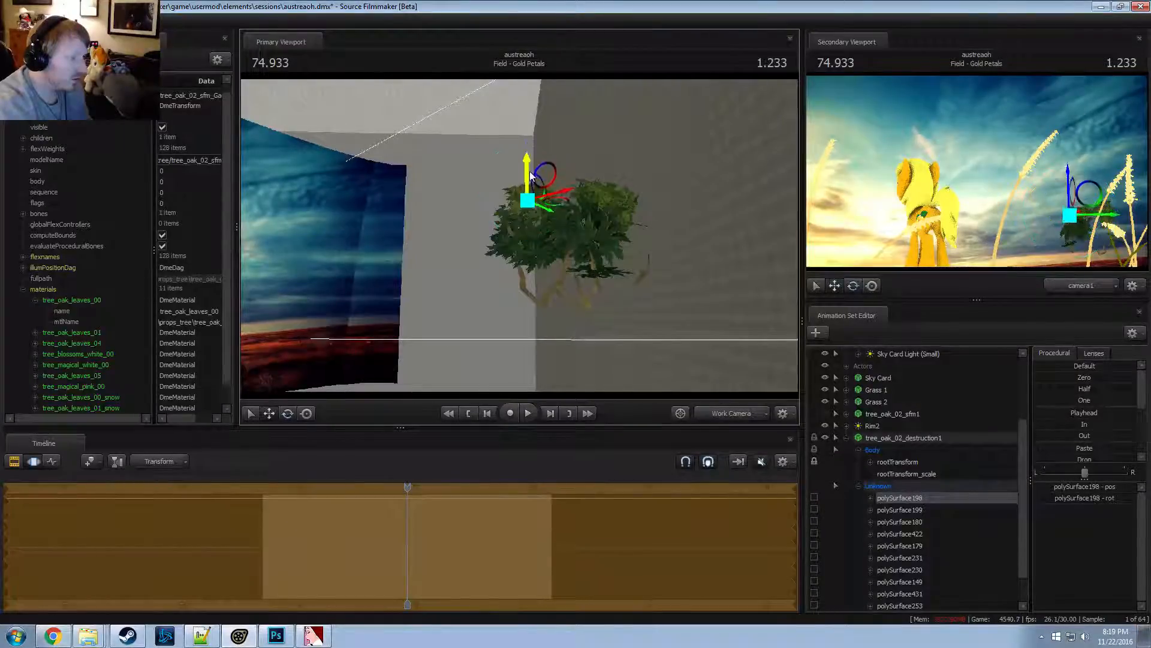
pyautogui.click(911, 521)
pyautogui.click(914, 534)
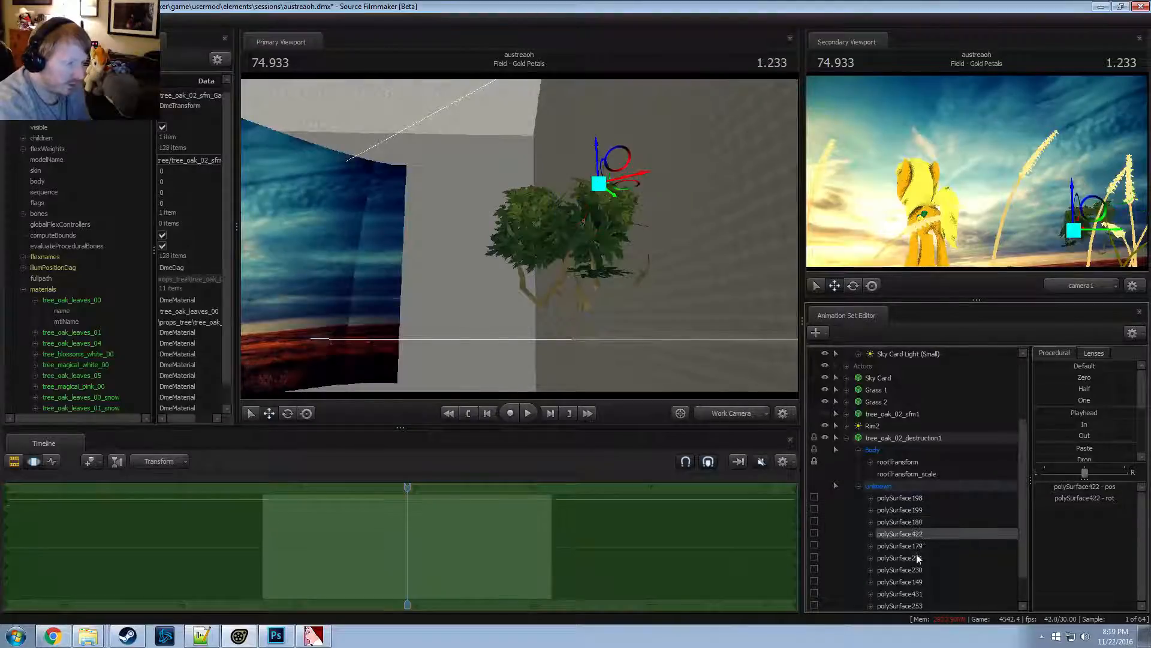
pyautogui.click(916, 555)
pyautogui.click(918, 569)
pyautogui.scroll(-1, 920, 593)
# Try moving the polySurface428, polySurface425, polySurface253 and polySurface431 pieces down and away from the canopy
pyautogui.click(923, 592)
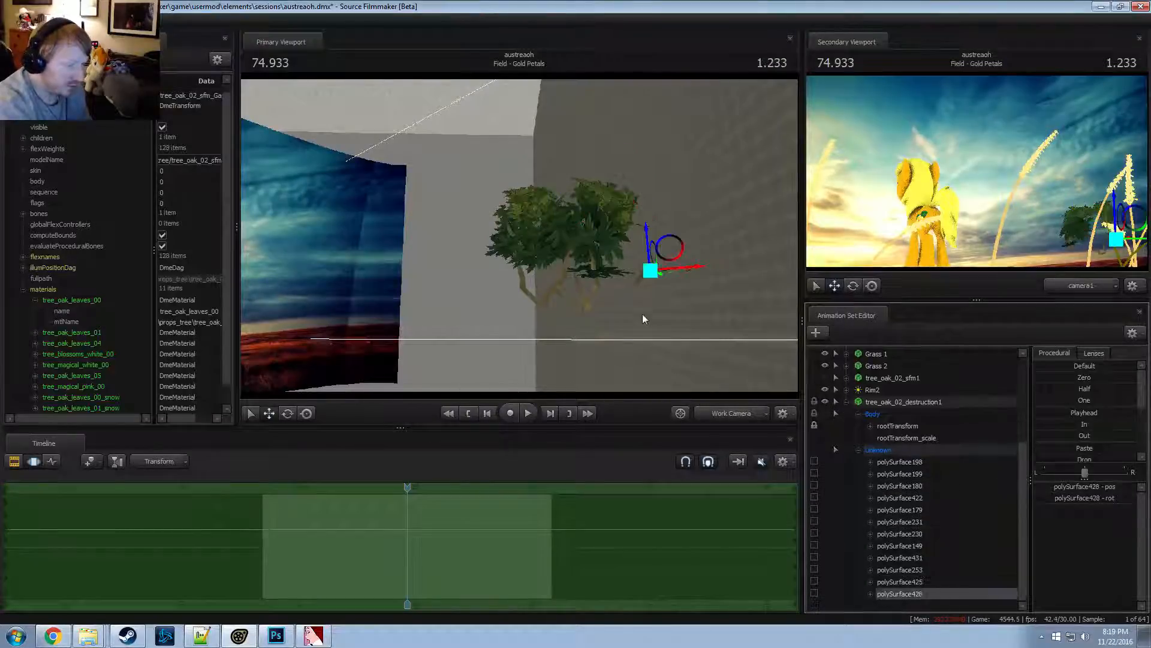
pyautogui.keyDown('alt'); pyautogui.moveTo(643, 316); pyautogui.dragTo(697, 265); pyautogui.keyUp('alt')
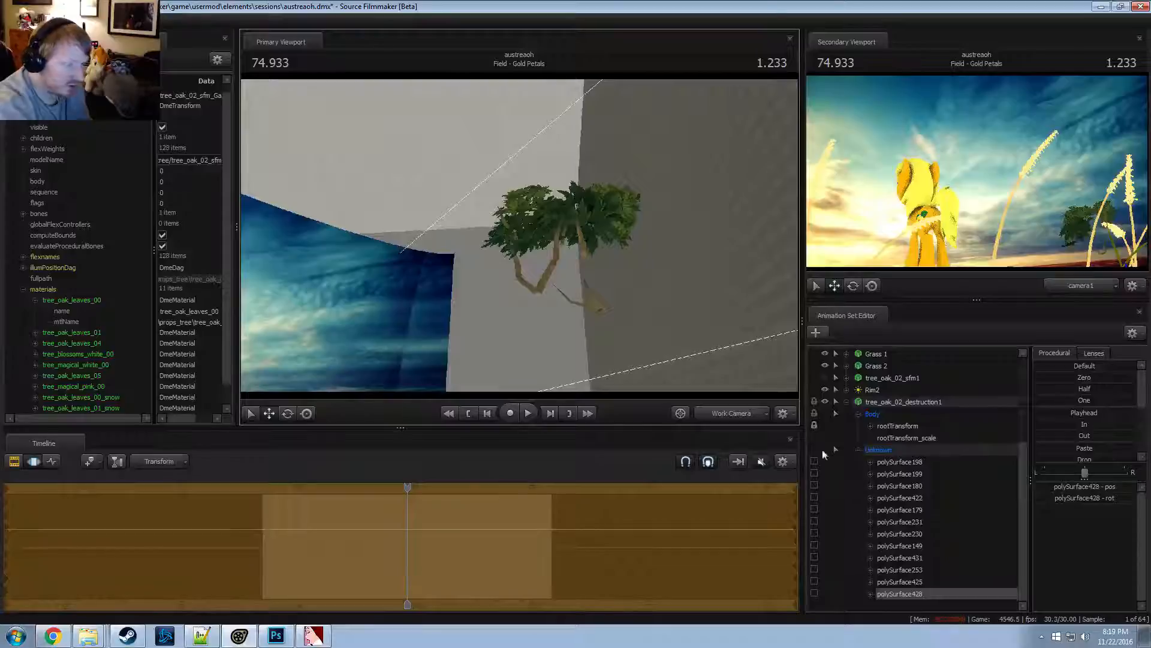
pyautogui.click(899, 581)
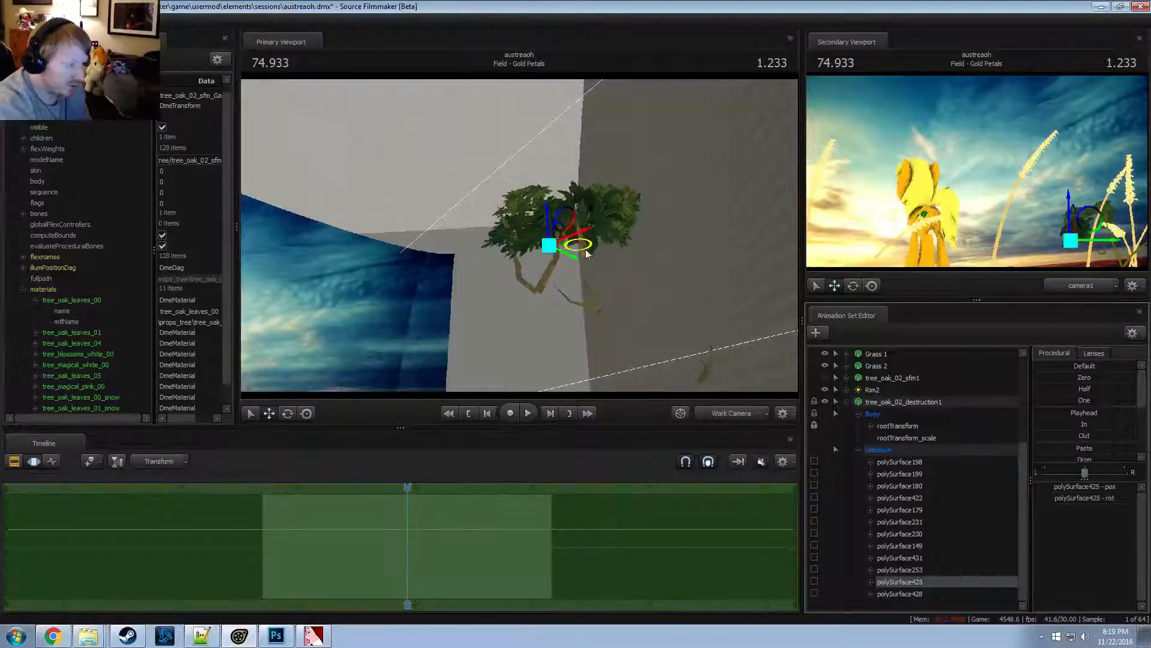
pyautogui.moveTo(562, 238); pyautogui.dragTo(605, 291)
pyautogui.click(922, 572)
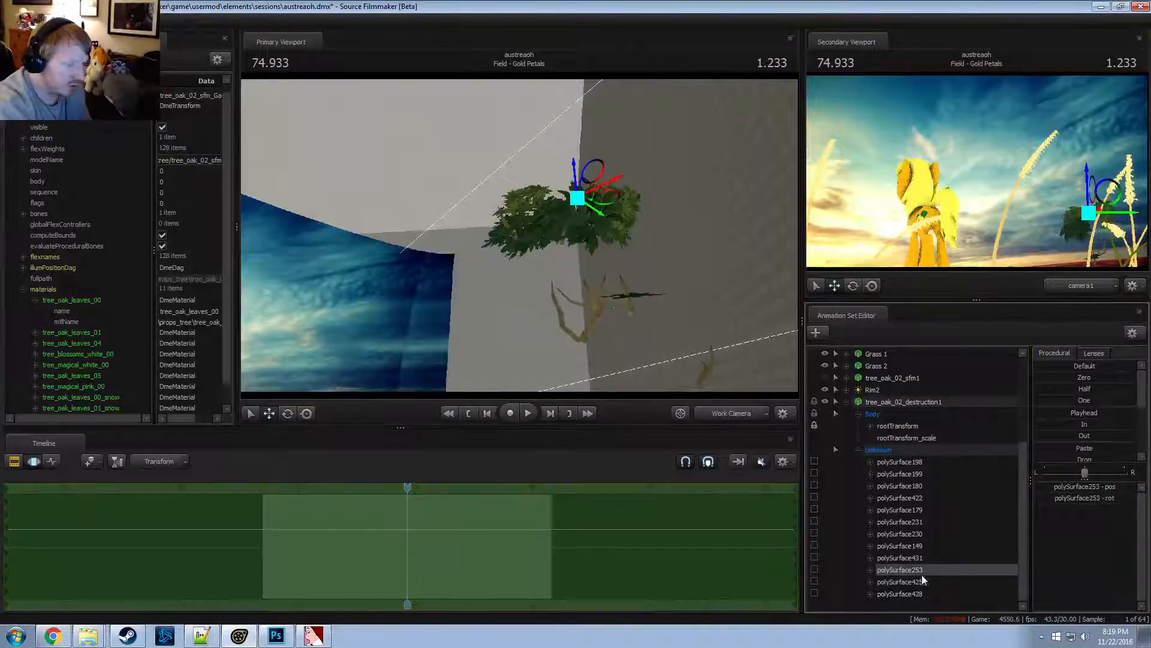
pyautogui.moveTo(593, 193); pyautogui.dragTo(703, 312)
pyautogui.click(924, 558)
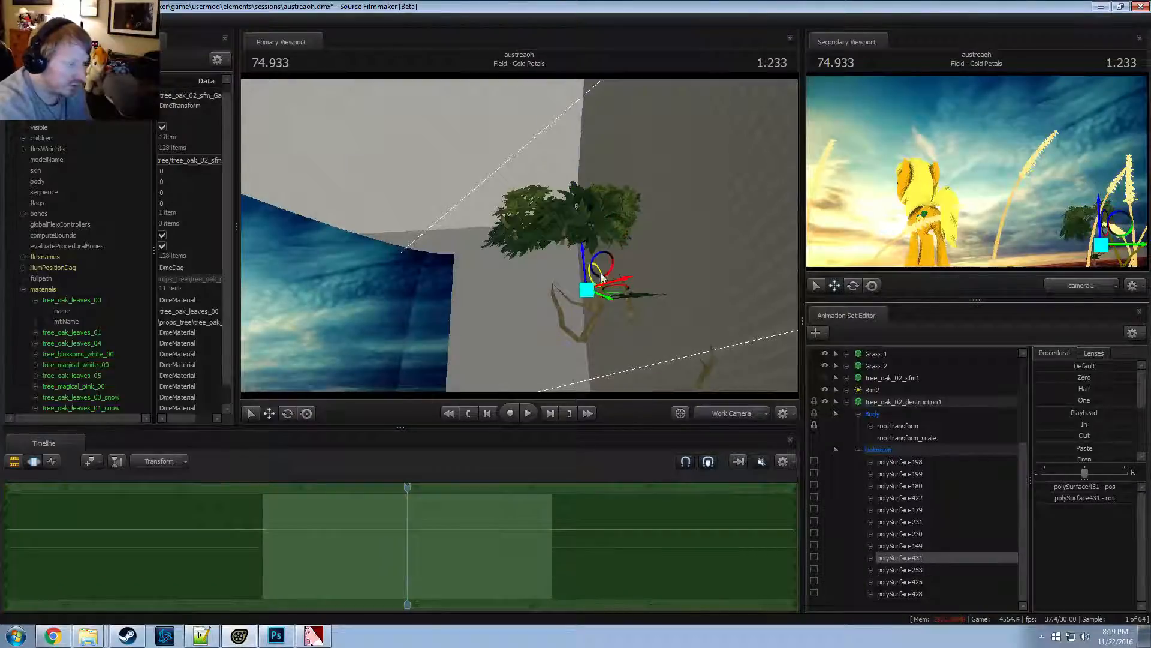
pyautogui.moveTo(602, 278); pyautogui.dragTo(696, 354)
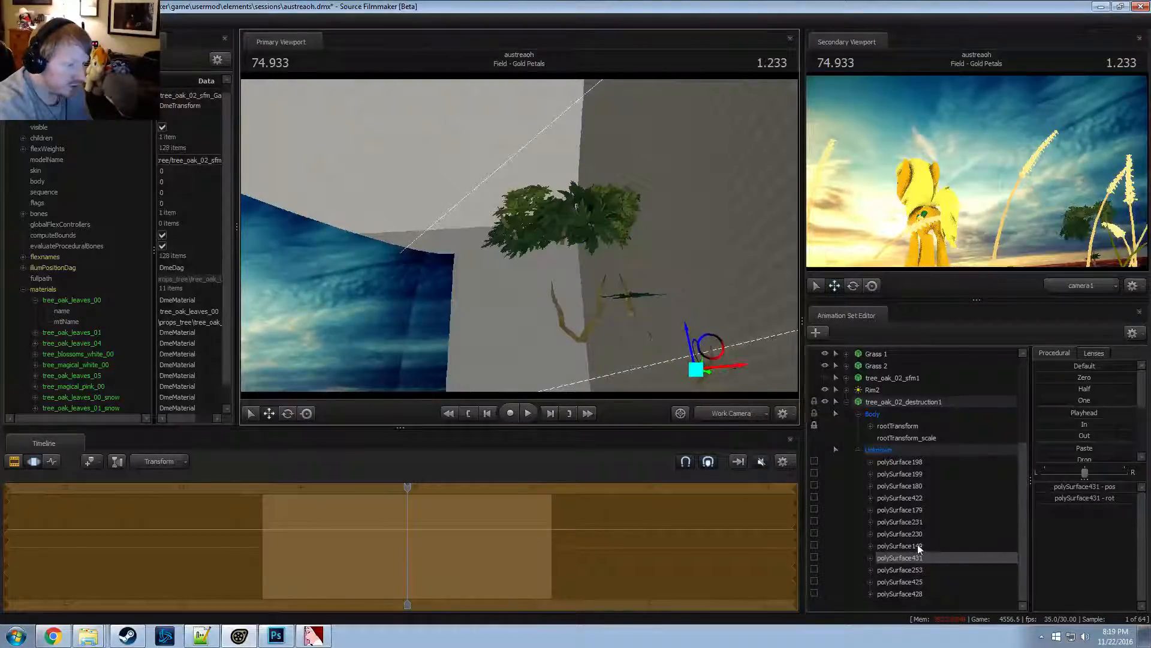
# Try moving the polySurface149 piece down below the canopy, and undo the move
pyautogui.click(919, 545)
pyautogui.moveTo(600, 157); pyautogui.dragTo(630, 292)
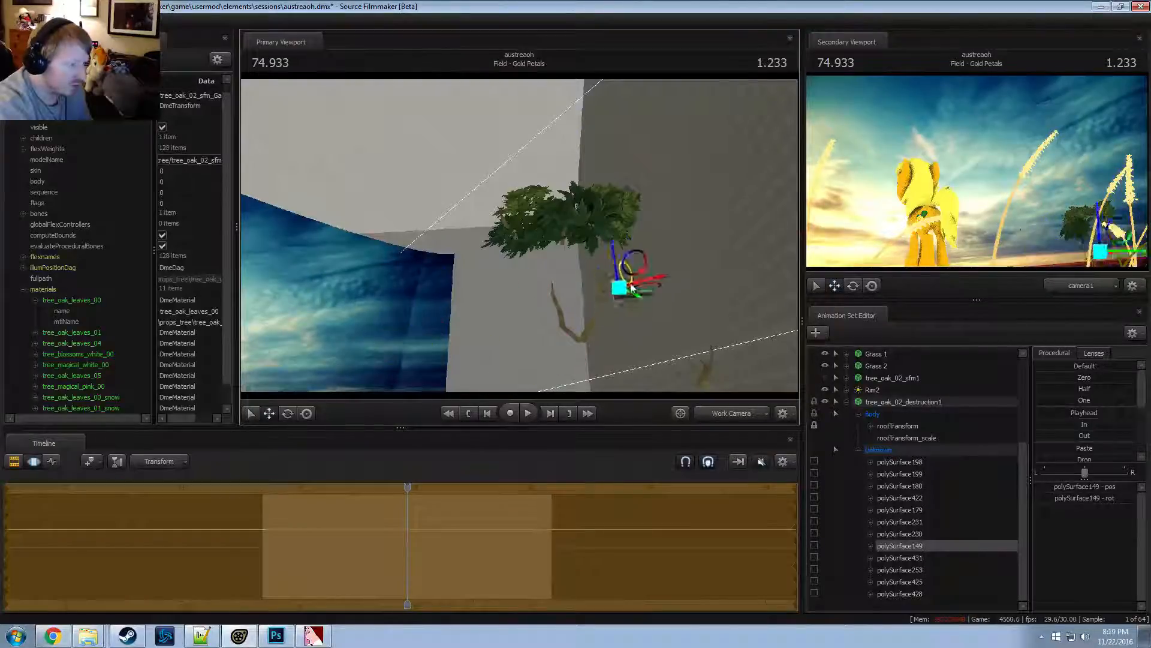
pyautogui.press('e')
pyautogui.hotkey('ctrl', 'z')
# Check which leaf clusters the polySurface231, polySurface179, polySurface180 and polySurface422 bones control
pyautogui.click(903, 535)
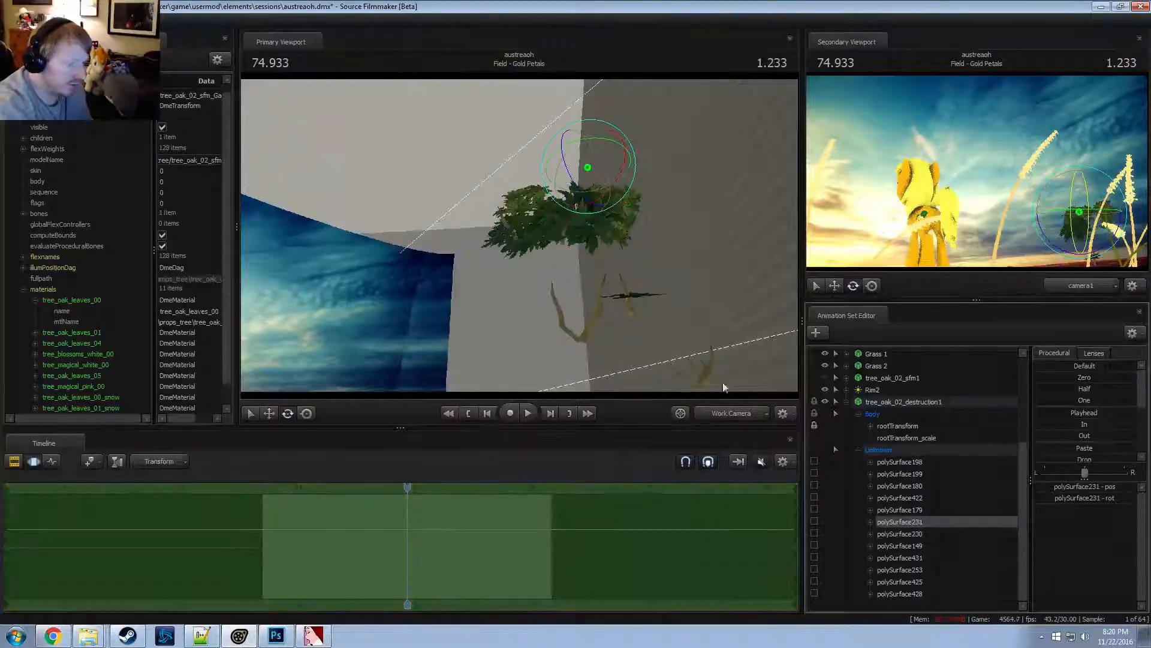
pyautogui.click(897, 511)
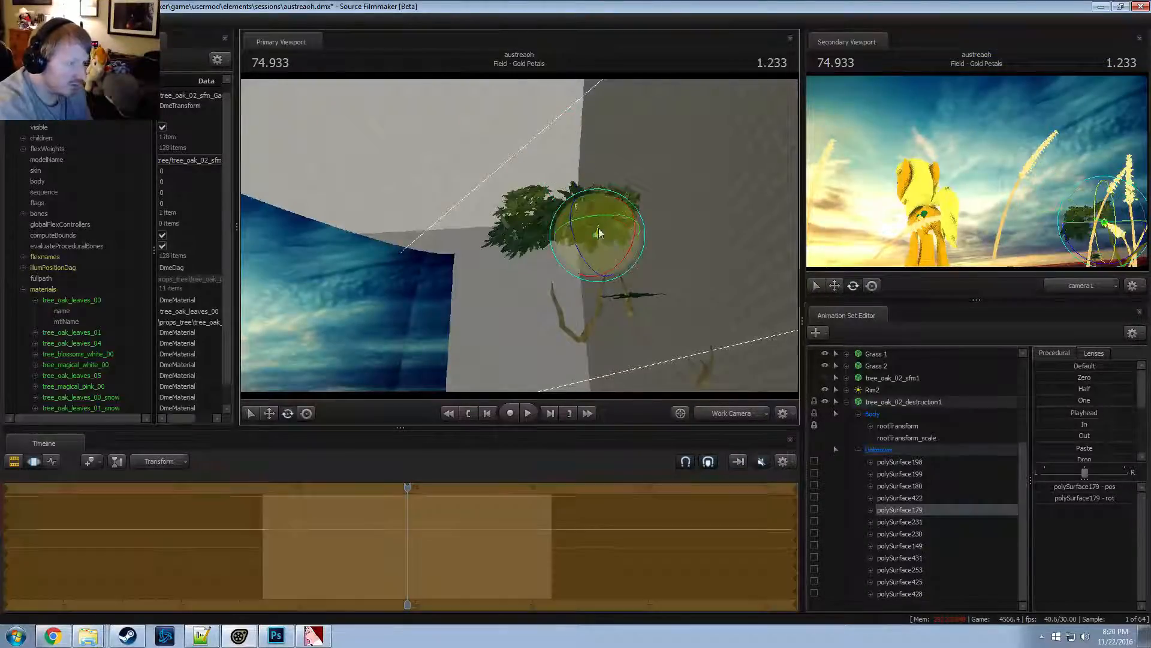
pyautogui.click(907, 487)
pyautogui.click(914, 496)
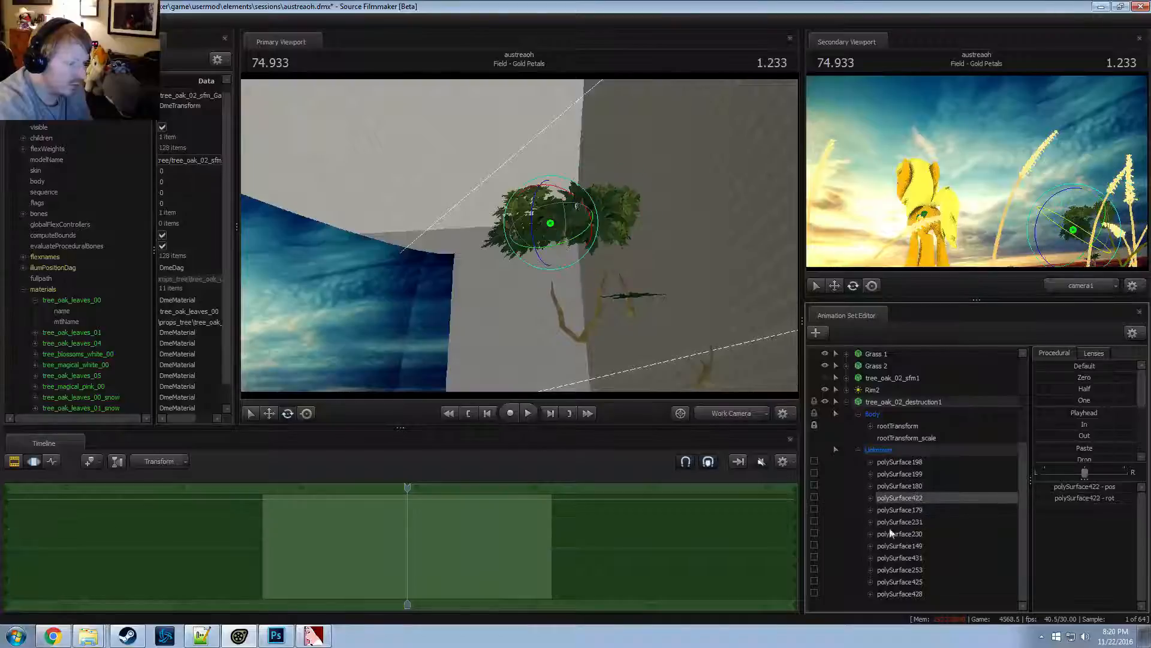
# Select the detached polySurface425 branch, undo a trial move, and rotate the piece below the canopy
pyautogui.moveTo(528, 249); pyautogui.dragTo(514, 233)
pyautogui.click(523, 204)
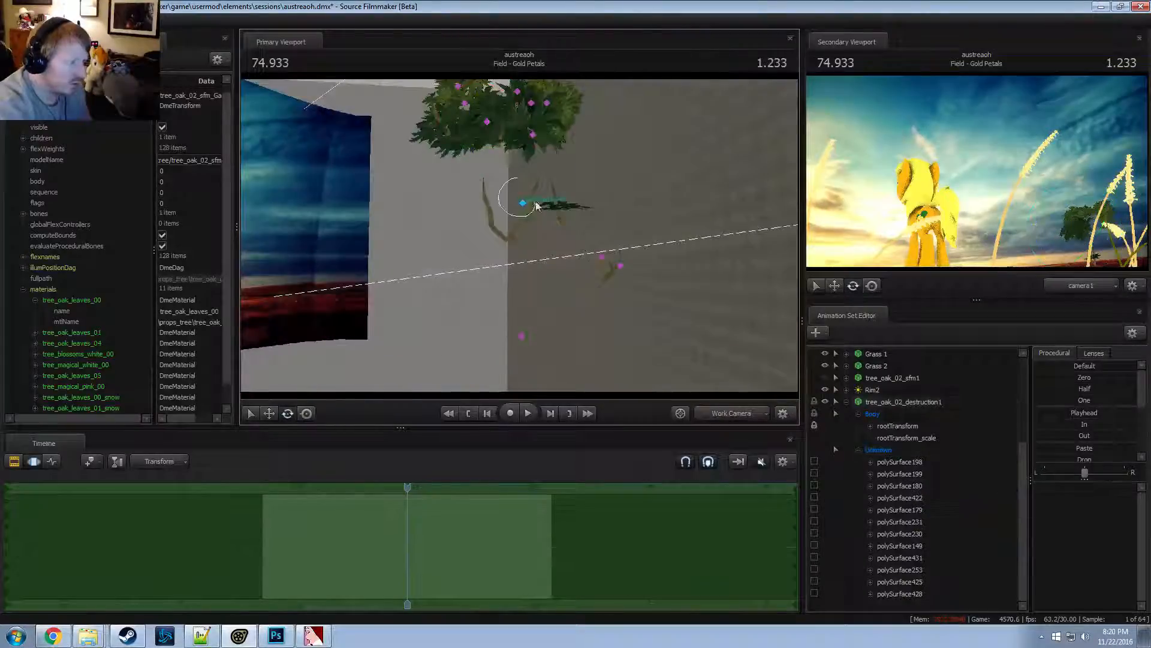
pyautogui.moveTo(525, 177); pyautogui.dragTo(530, 300)
pyautogui.hotkey('ctrl', 'z')
pyautogui.press('e')
pyautogui.moveTo(530, 250); pyautogui.dragTo(557, 257)
pyautogui.moveTo(558, 258)
pyautogui.keyDown('alt'); pyautogui.mouseDown()
pyautogui.moveTo(570, 257)
pyautogui.moveTo(558, 259)
pyautogui.mouseUp(); pyautogui.keyUp('alt')
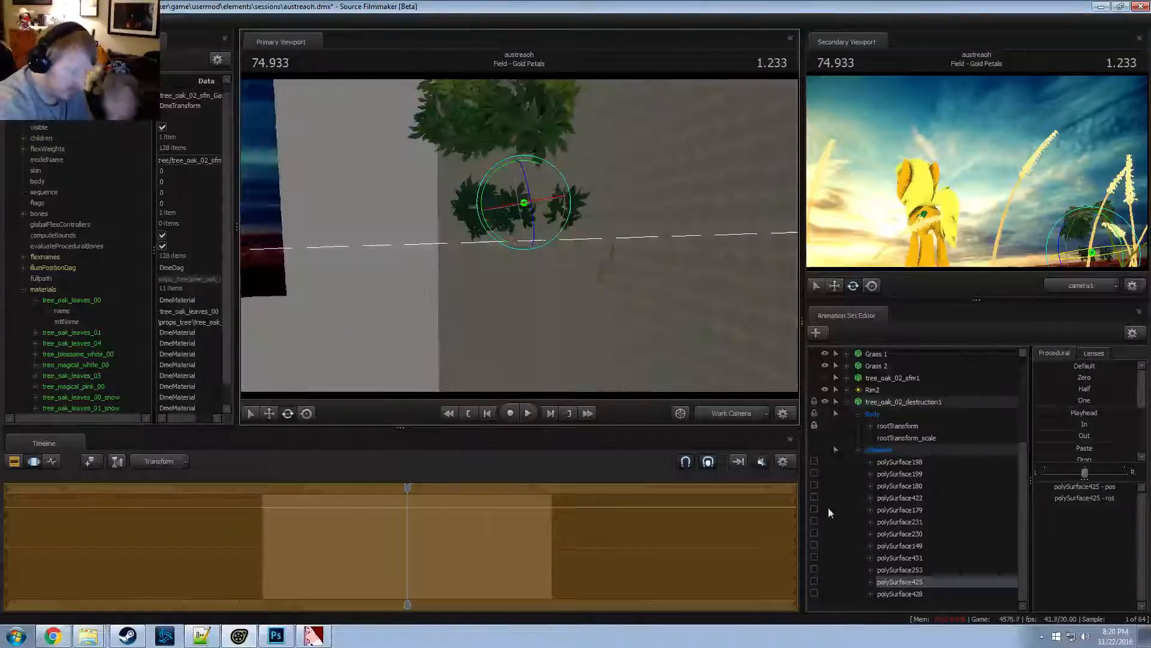
# Add scale controls to polySurface425, polySurface431 and polySurface428 and set all three scales to zero
pyautogui.click(906, 571)
pyautogui.keyDown('shift'); pyautogui.click(919, 592); pyautogui.keyUp('shift')
pyautogui.keyDown('ctrl'); pyautogui.click(593, 196); pyautogui.keyUp('ctrl')
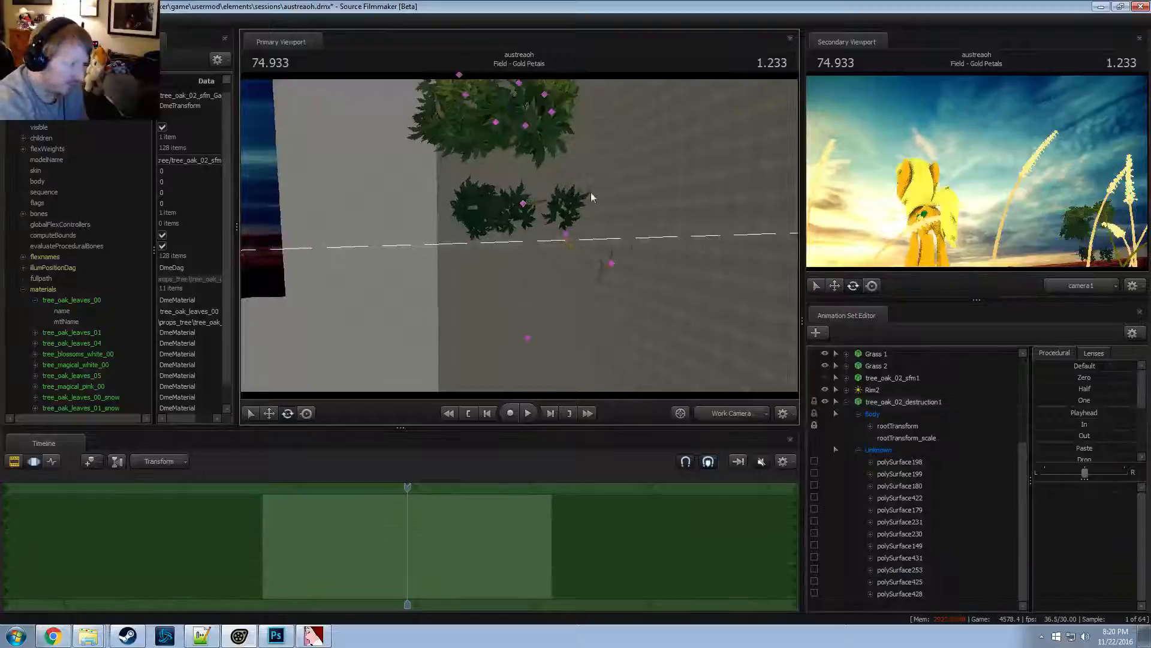
pyautogui.keyDown('ctrl'); pyautogui.click(924, 558); pyautogui.keyUp('ctrl')
pyautogui.rightClick(927, 558)
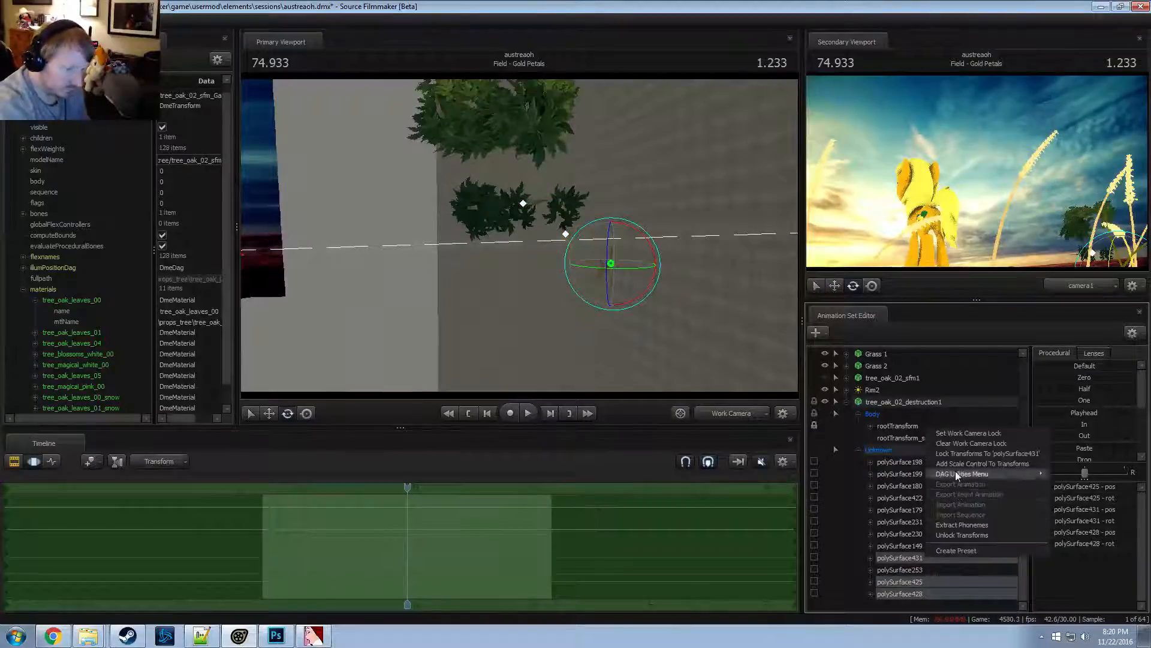
pyautogui.click(961, 463)
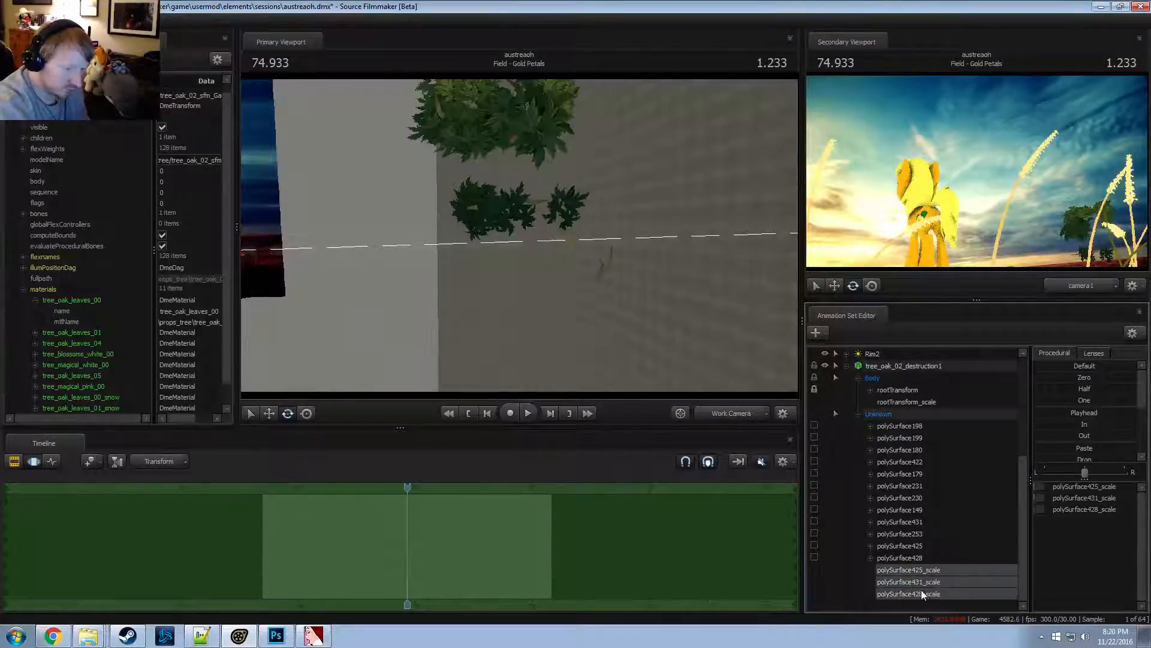
pyautogui.click(1073, 377)
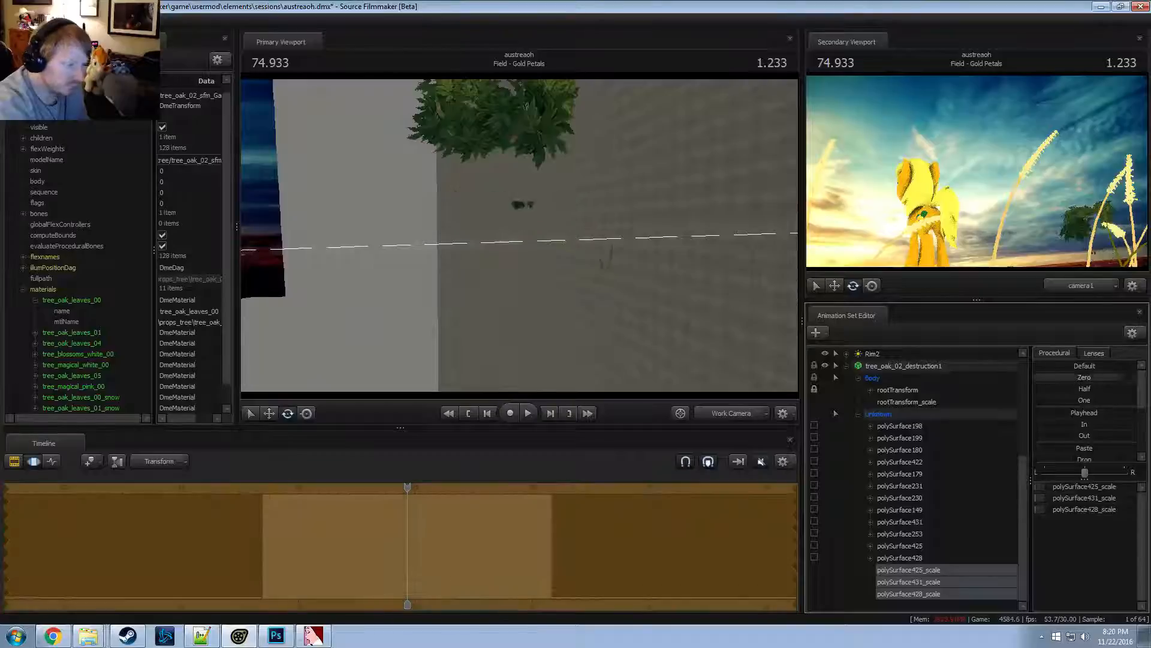
# Examine the remaining canopy, and undo the zero scaling of the three detached pieces
pyautogui.moveTo(599, 312); pyautogui.dragTo(520, 231)
pyautogui.press('F2')
pyautogui.press('F3')
pyautogui.press('w')
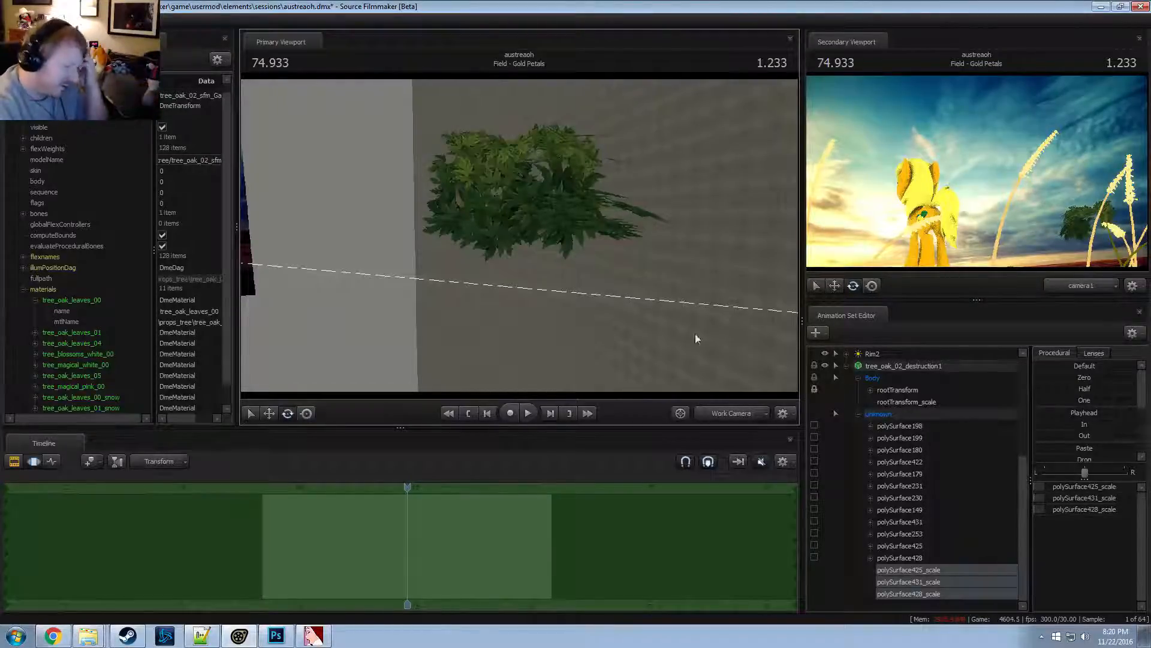
pyautogui.moveTo(585, 249); pyautogui.dragTo(525, 236)
pyautogui.hotkey('ctrl', 'z')
pyautogui.hotkey('ctrl', 'z')
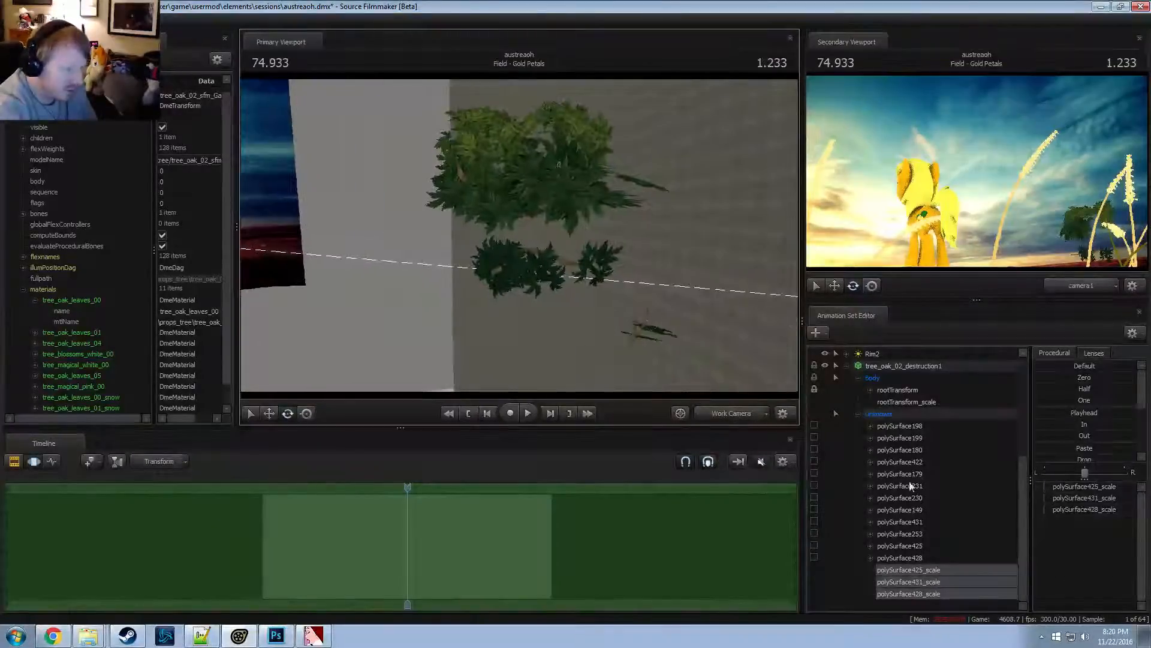
# Undo adding the scale controls for polySurface425, polySurface431 and polySurface428
pyautogui.click(962, 582)
pyautogui.click(933, 573)
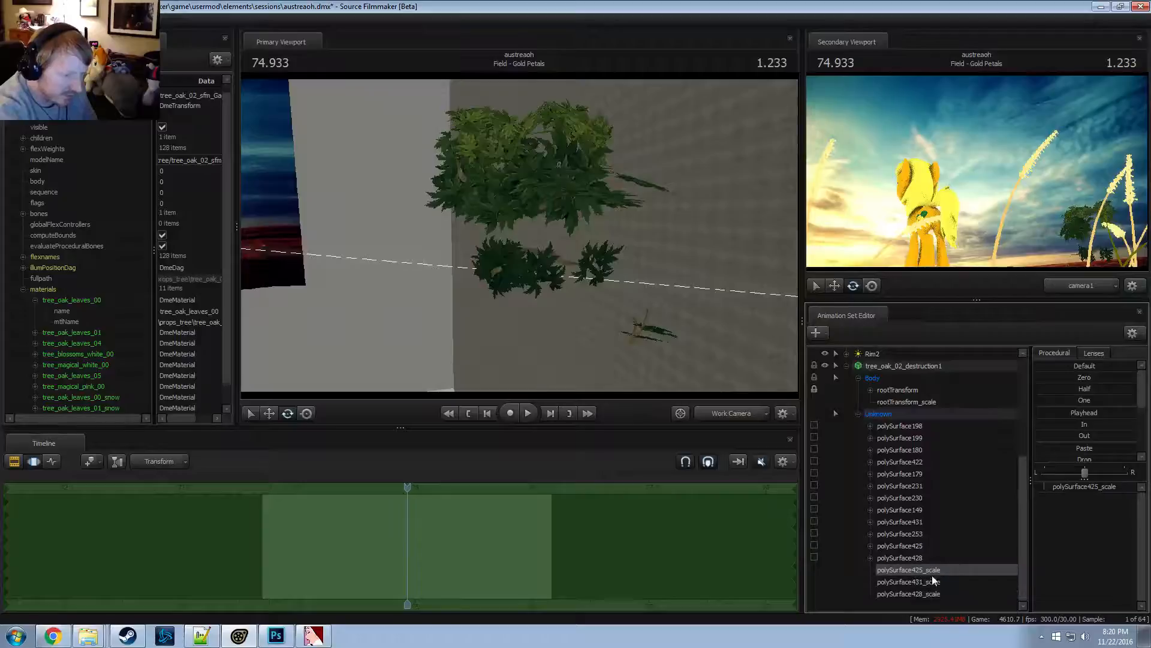
pyautogui.hotkey('ctrl', 'z')
pyautogui.hotkey('ctrl', 'z')
pyautogui.hotkey('ctrl', 'z')
pyautogui.hotkey('ctrl', 'z')
# Select polySurface198 and undo the earlier transforms of the detached pieces, bringing them back to the tree
pyautogui.click(888, 462)
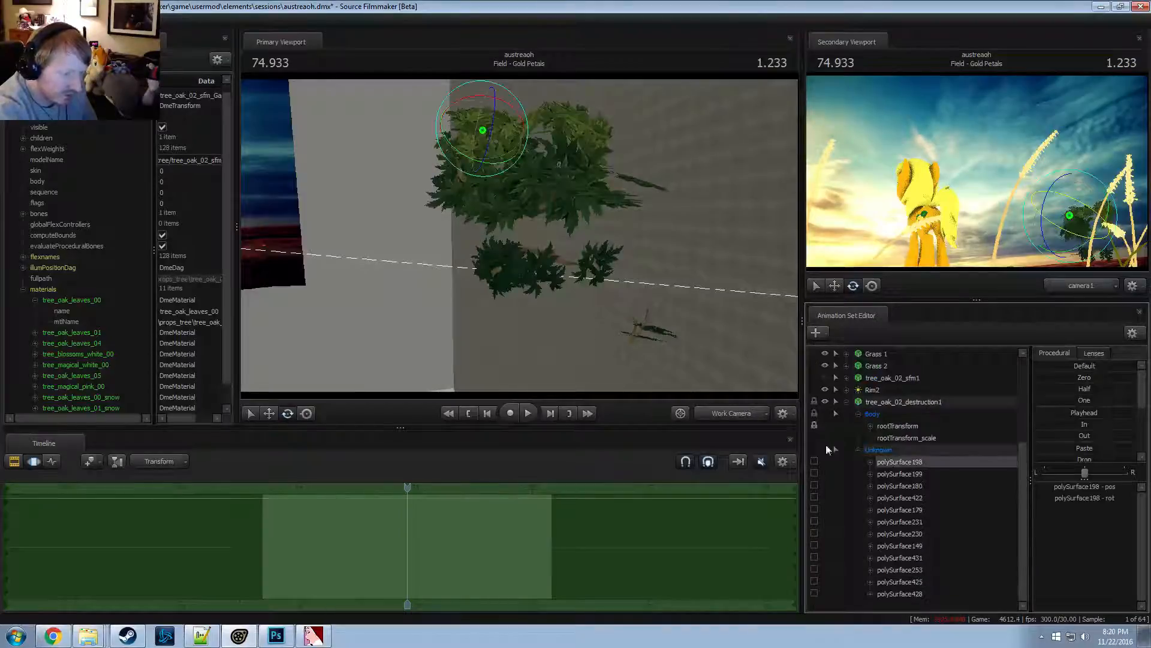
pyautogui.moveTo(562, 258); pyautogui.dragTo(583, 280)
pyautogui.hotkey('ctrl', 'z')
pyautogui.hotkey('ctrl', 'z')
pyautogui.hotkey('ctrl', 'z')
pyautogui.hotkey('ctrl', 'z')
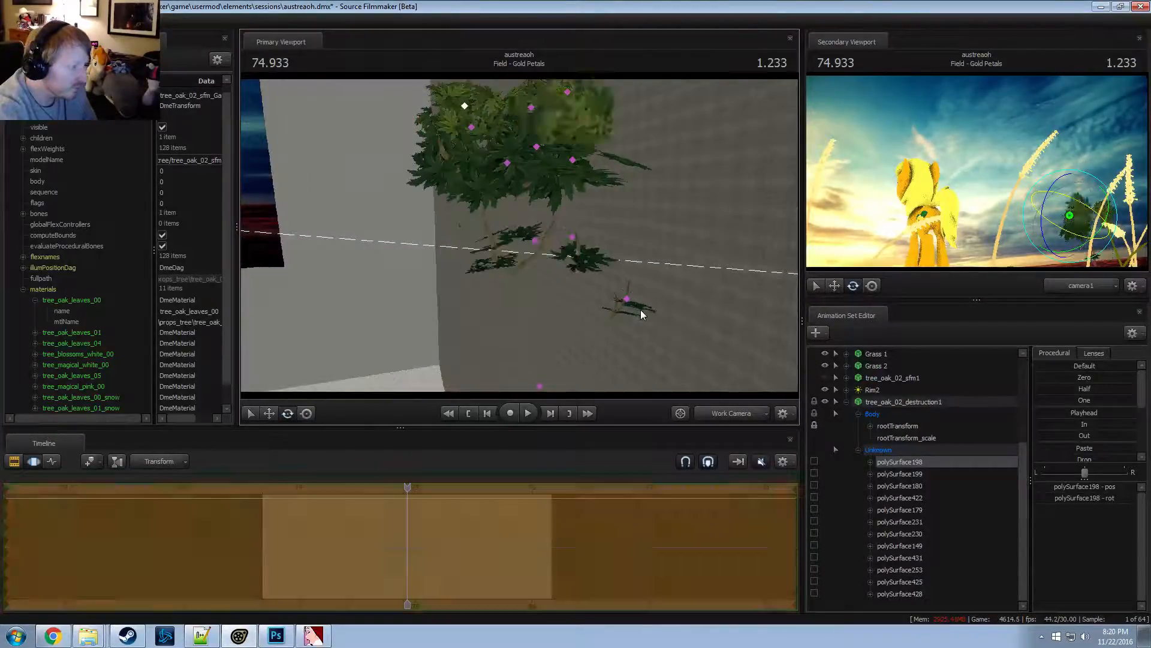
pyautogui.hotkey('ctrl', 'z')
pyautogui.hotkey('ctrl', 'z')
pyautogui.hotkey('ctrl', 'z')
pyautogui.hotkey('ctrl', 'z')
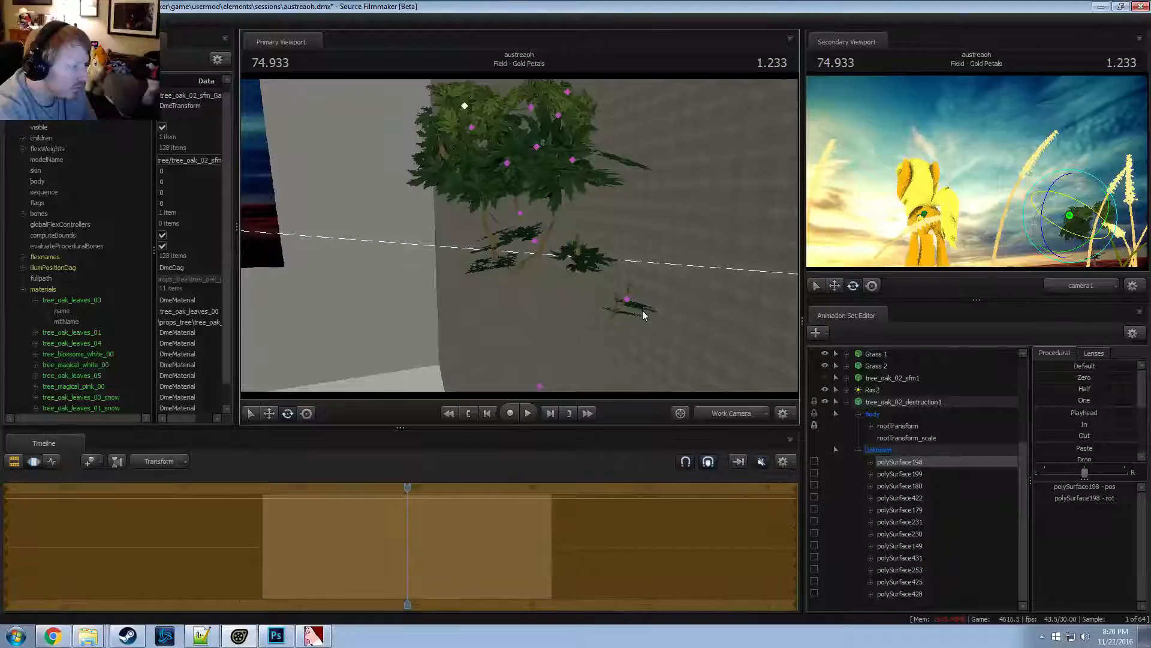
pyautogui.hotkey('ctrl', 'z')
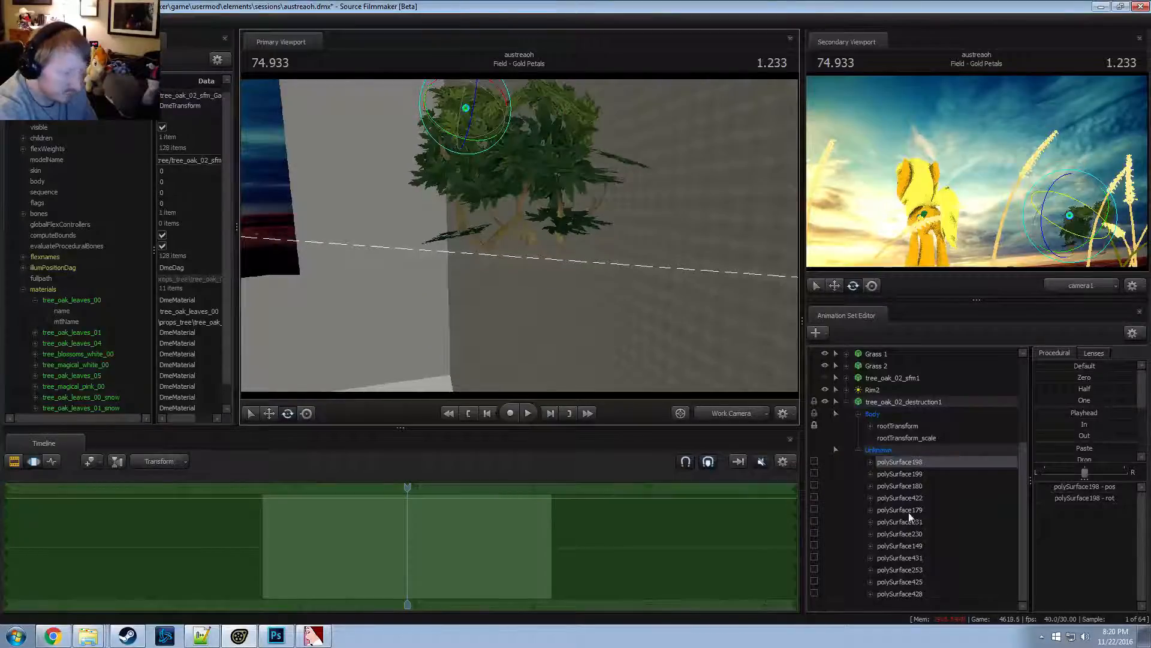
# Collapse the destruction tree's Unknown group and make the hidden tree_oak_02_sfm1 visible again
pyautogui.click(858, 450)
pyautogui.click(908, 531)
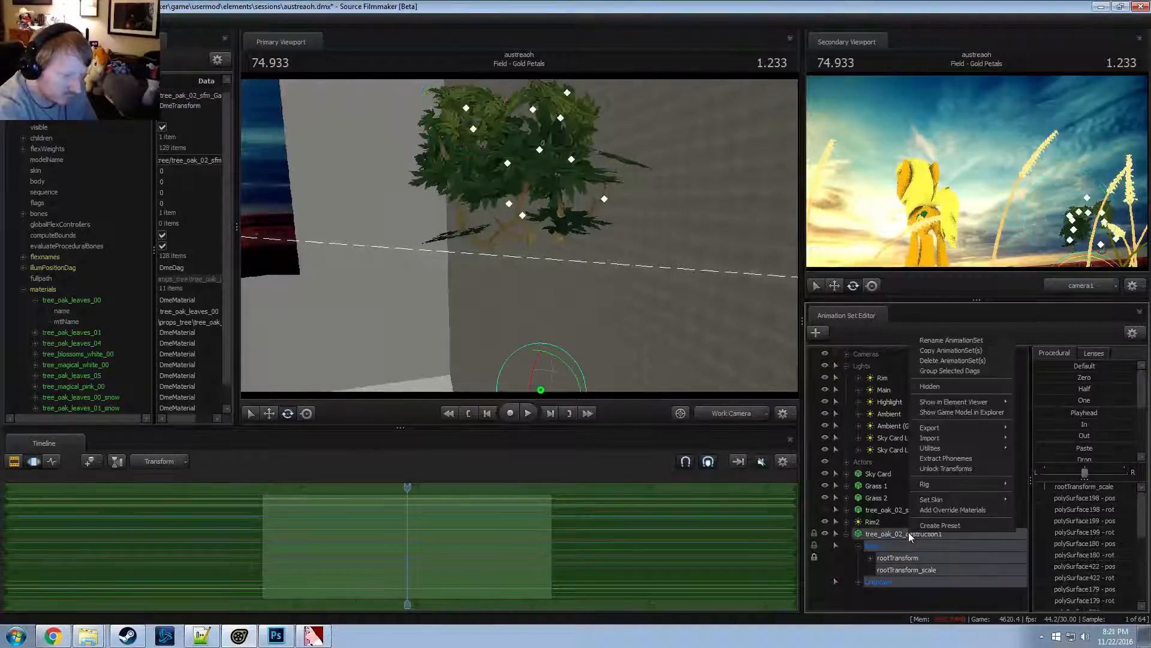
pyautogui.rightClick(874, 508)
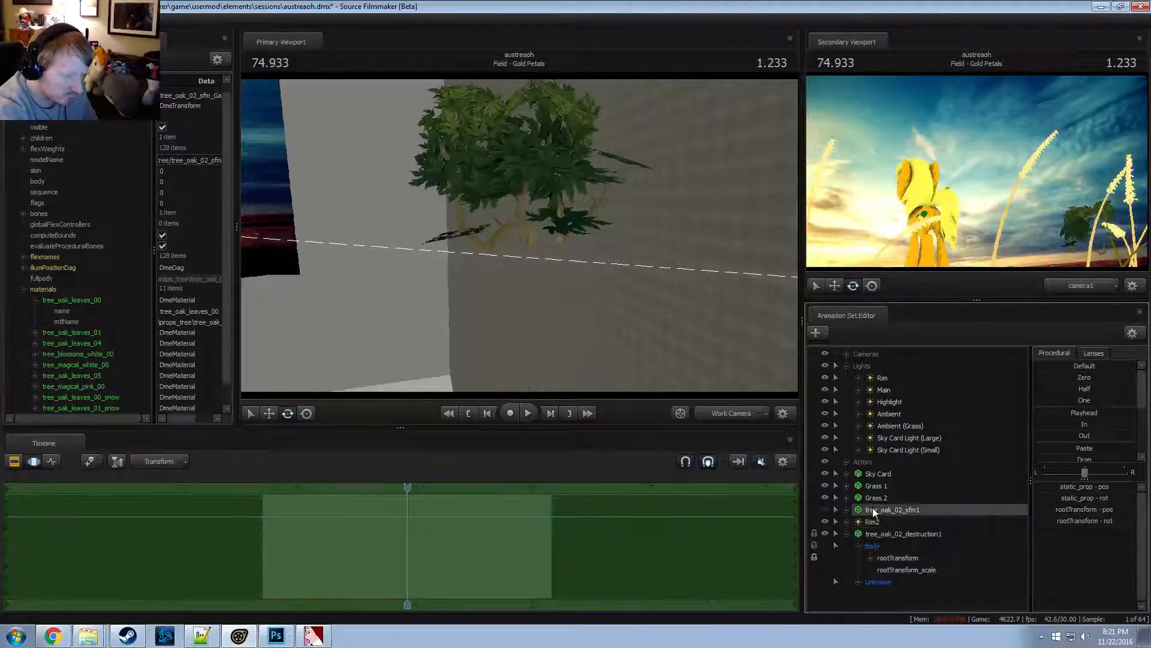
pyautogui.click(826, 509)
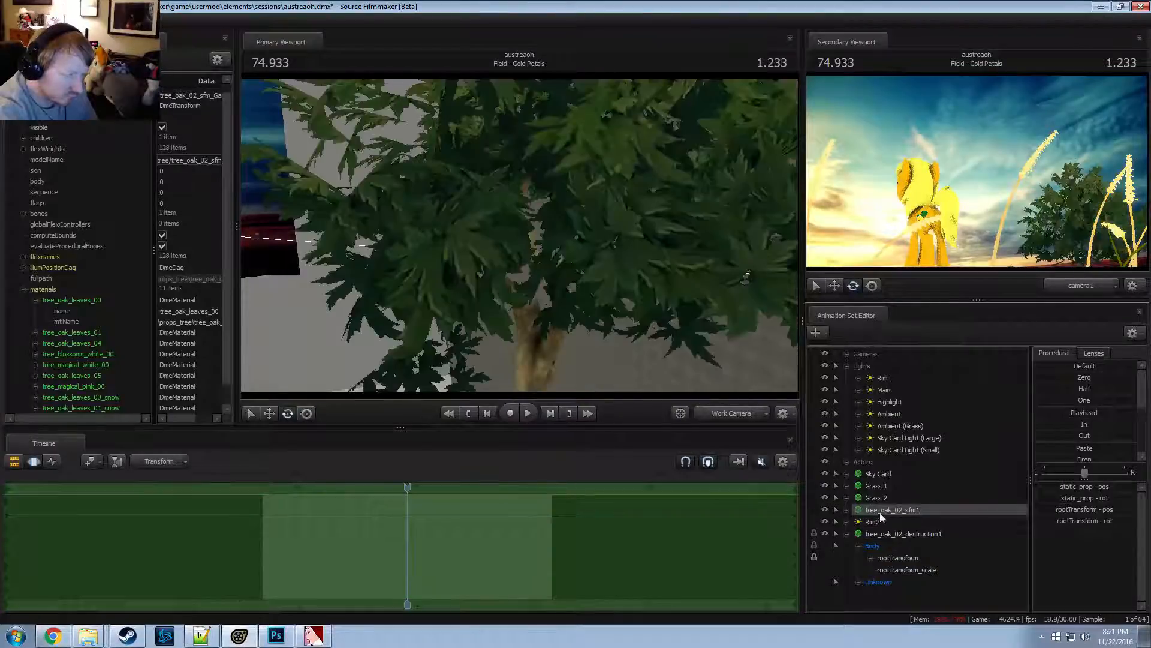
pyautogui.moveTo(523, 235); pyautogui.dragTo(519, 235)
# Show the tree_oak_02_sfm1 model in the Element Viewer and select the mtlName of its tree_oak_leaves_00 material
pyautogui.rightClick(897, 509)
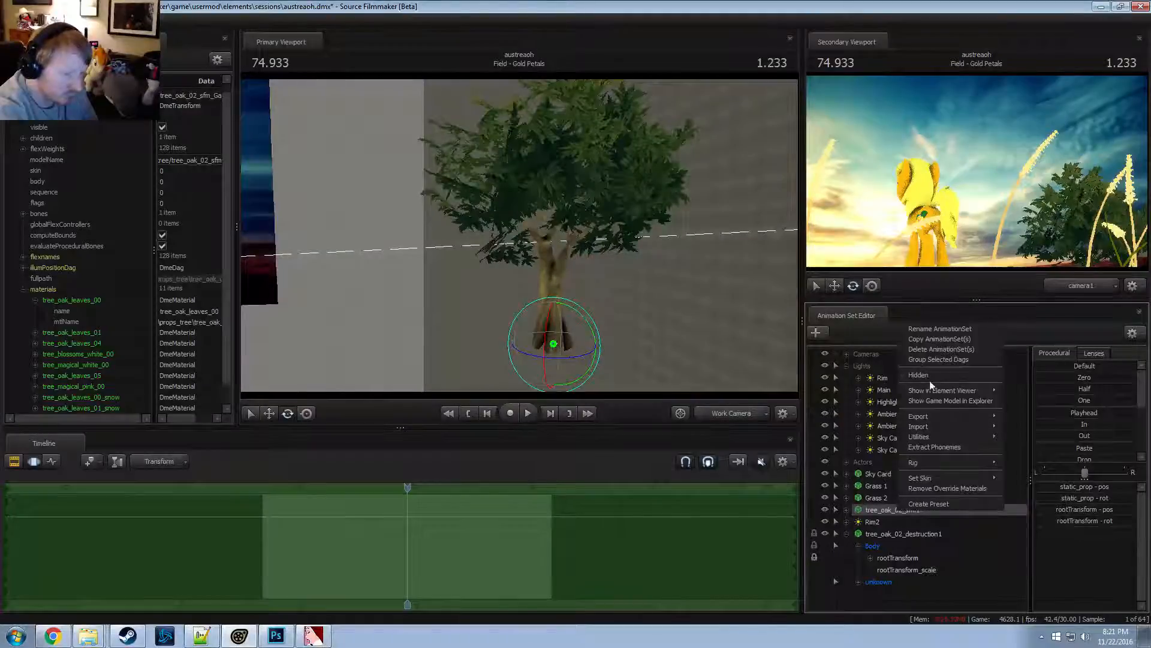
pyautogui.moveTo(938, 391)
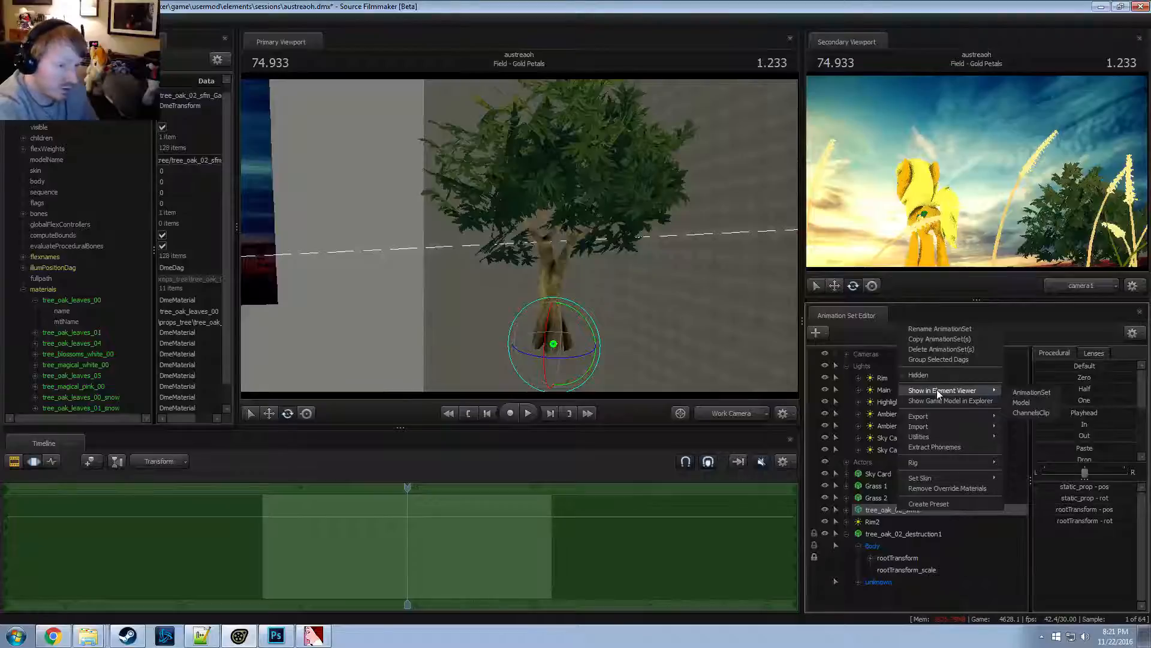
pyautogui.click(1021, 402)
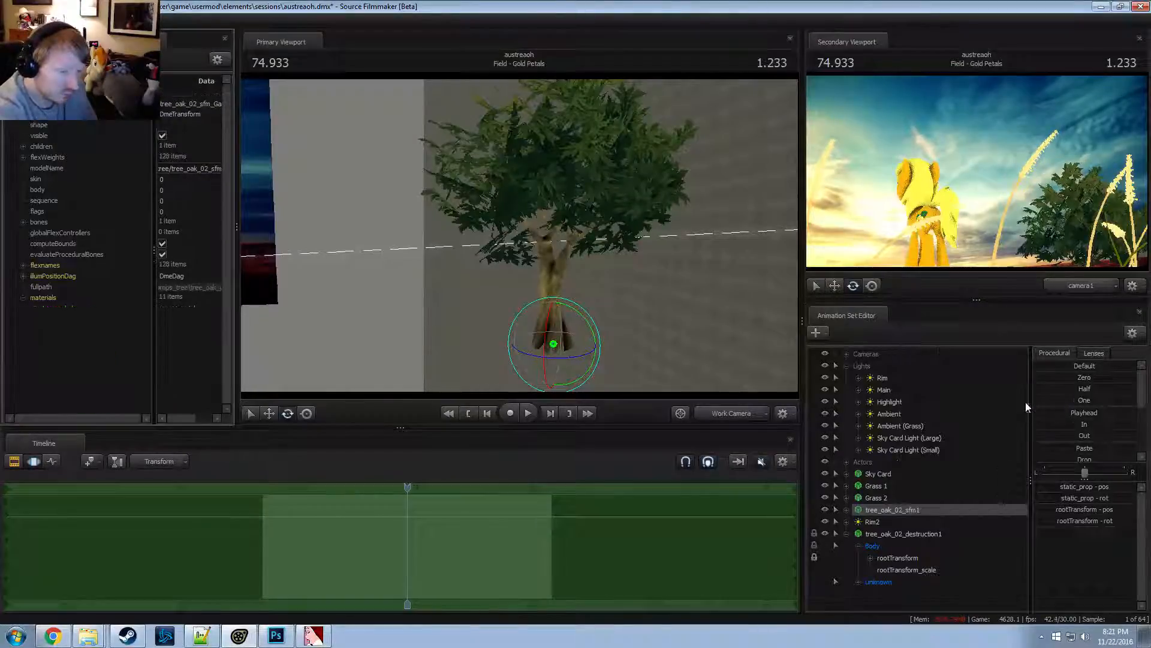
pyautogui.click(22, 298)
pyautogui.click(36, 308)
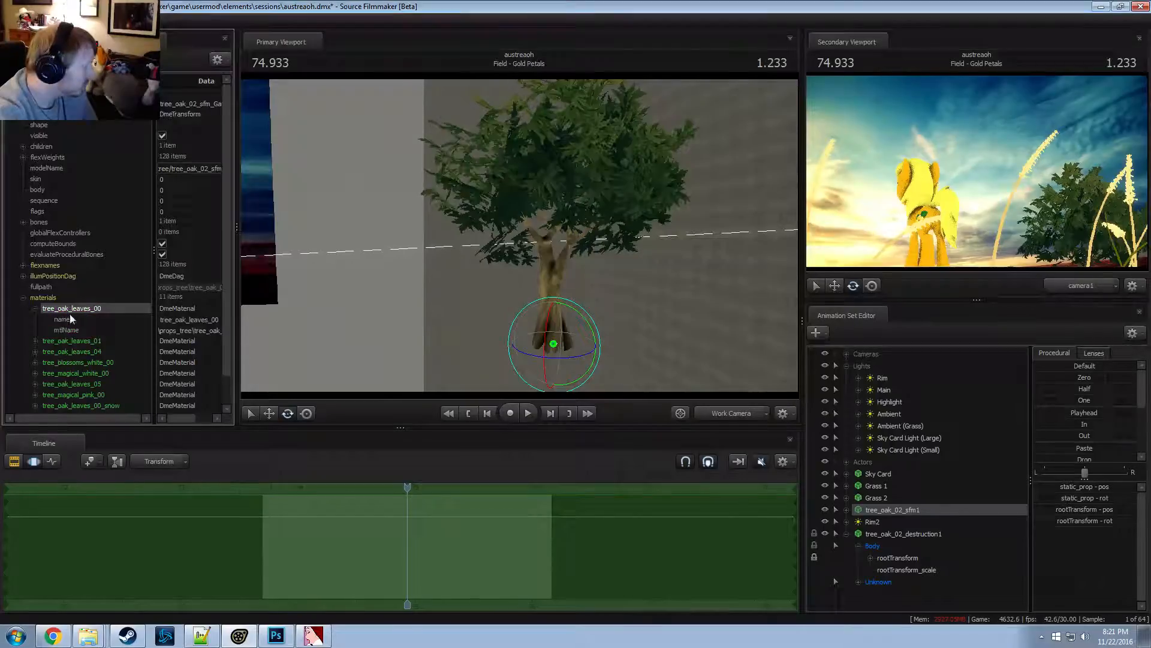
pyautogui.click(164, 330)
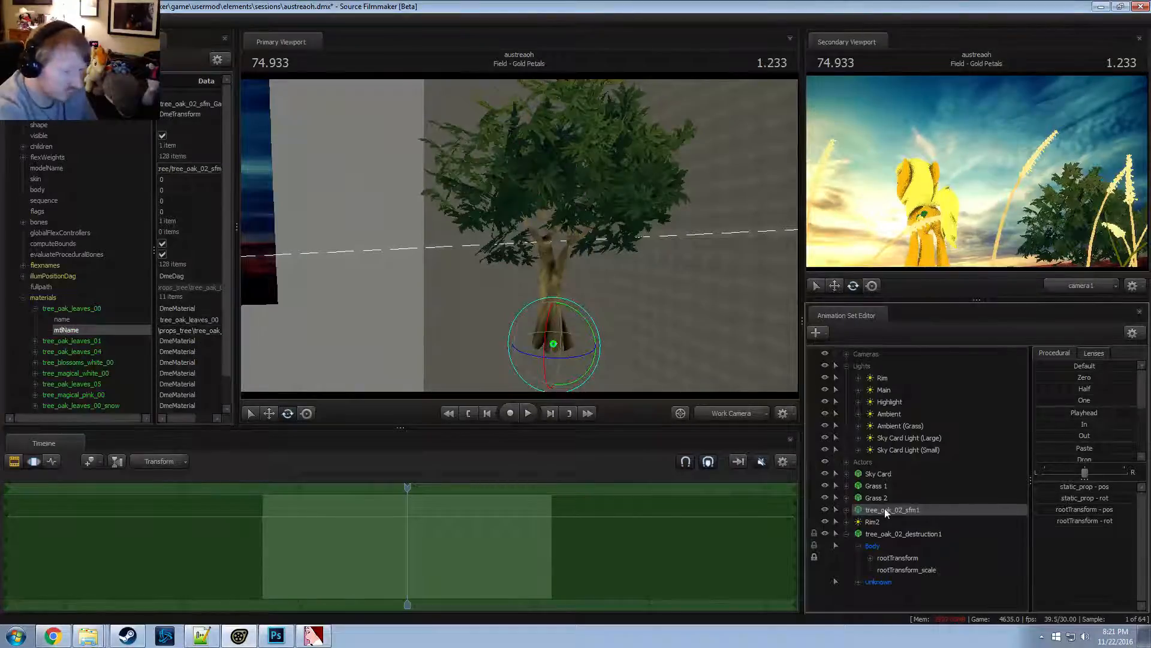
# Show the game model of tree_oak_02_sfm1 in Windows Explorer and open the materials folder inside dota
pyautogui.rightClick(886, 509)
pyautogui.click(927, 400)
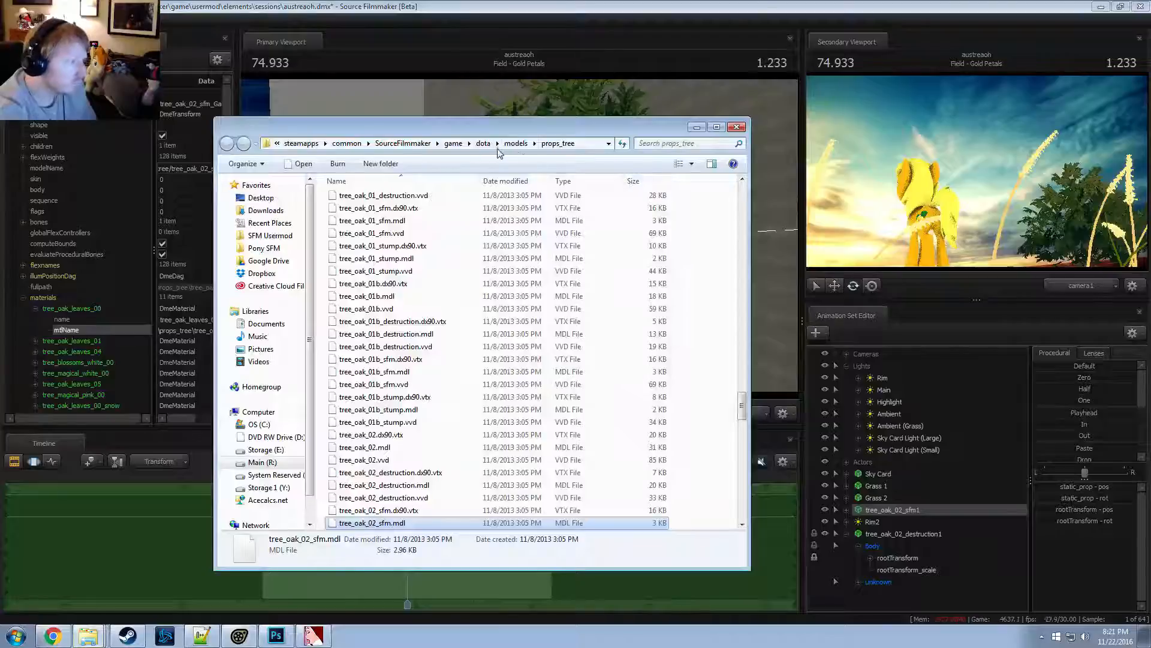
pyautogui.click(492, 146)
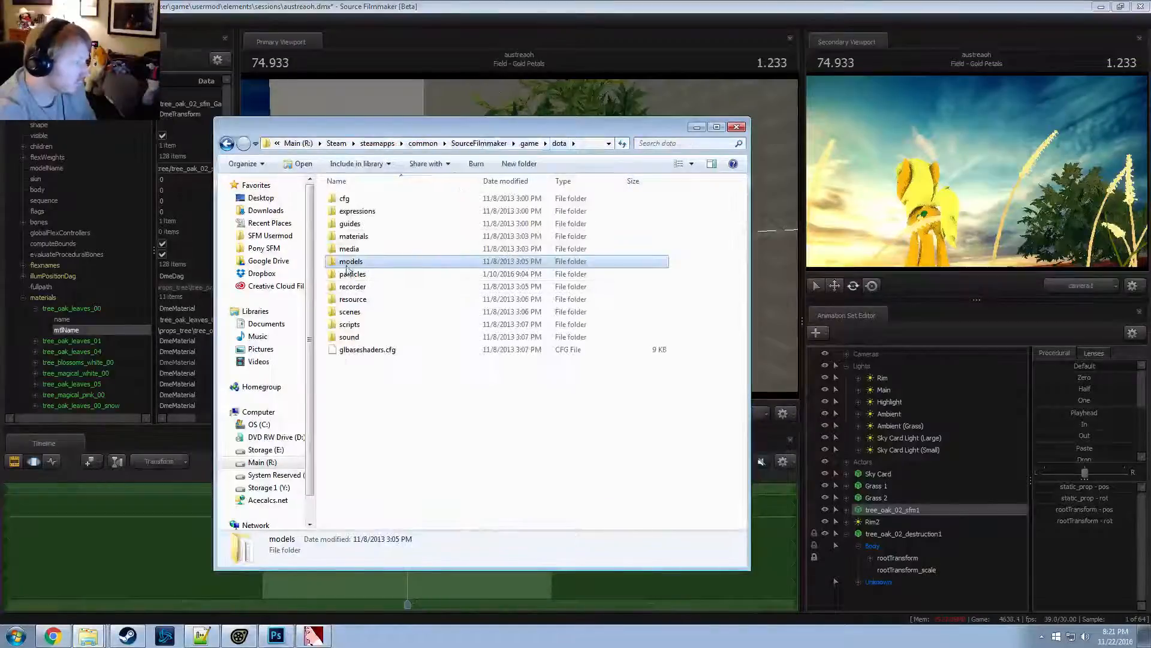
pyautogui.doubleClick(354, 236)
# Go to the models\props_tree subfolder of dota\materials and look through it for the oak leaf material files
pyautogui.click(574, 143)
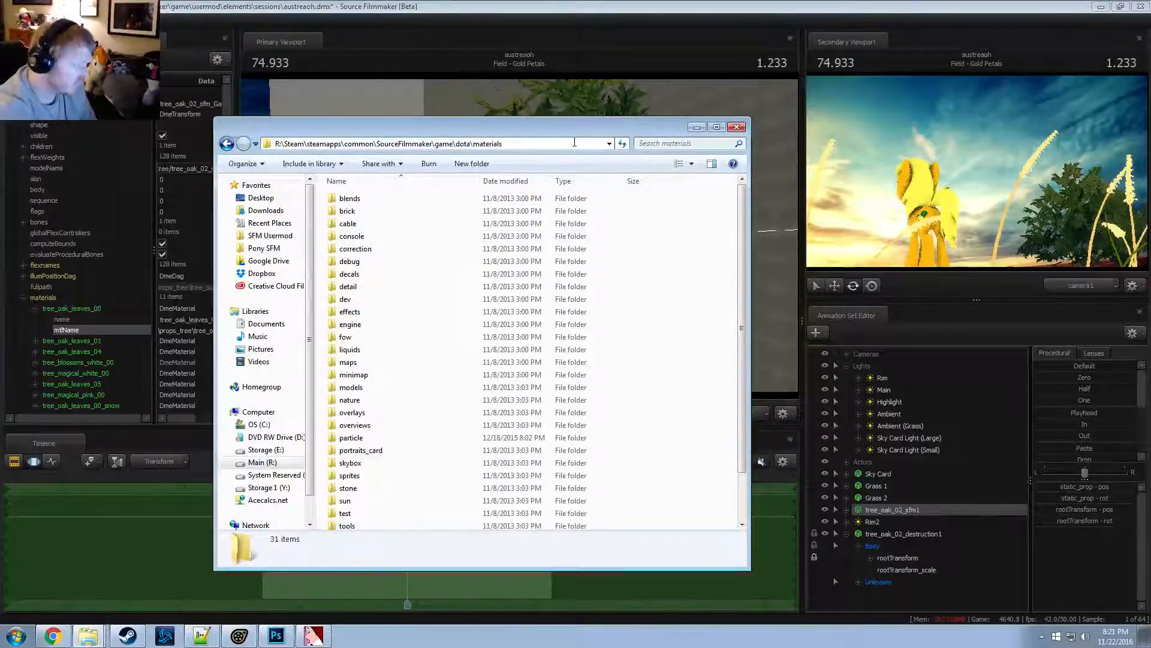
pyautogui.write('\\')
pyautogui.write('models\\props_tree\\tree_oak_leaves_00')
pyautogui.moveTo(539, 143); pyautogui.dragTo(575, 146)
pyautogui.press('BackSpace')
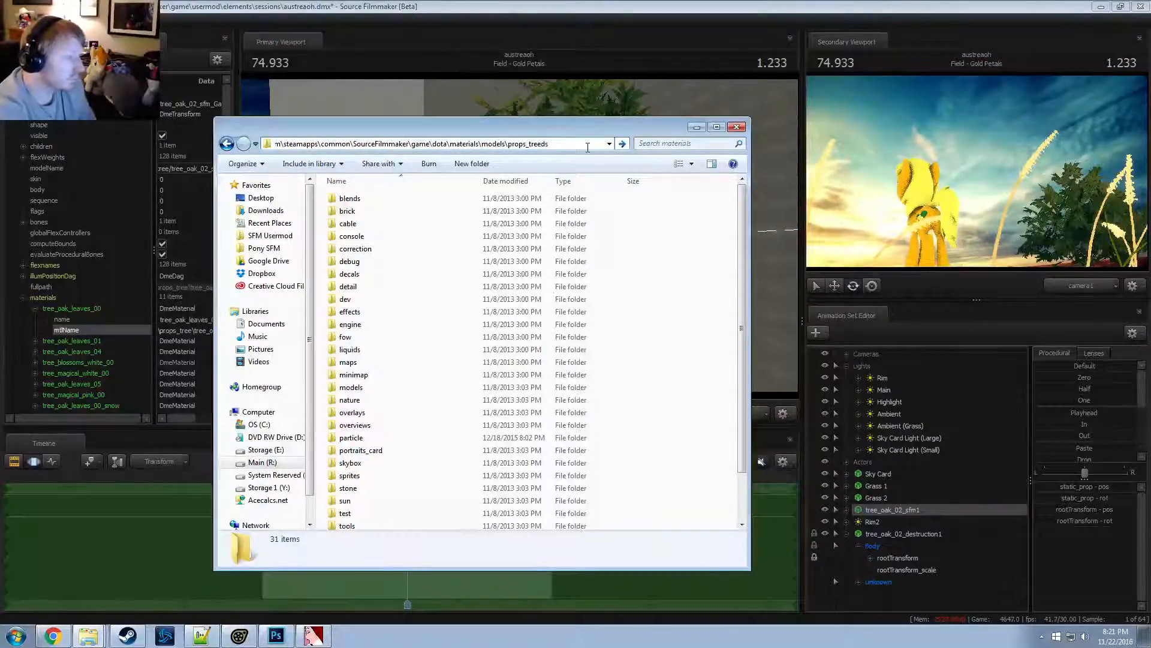
pyautogui.press('Return')
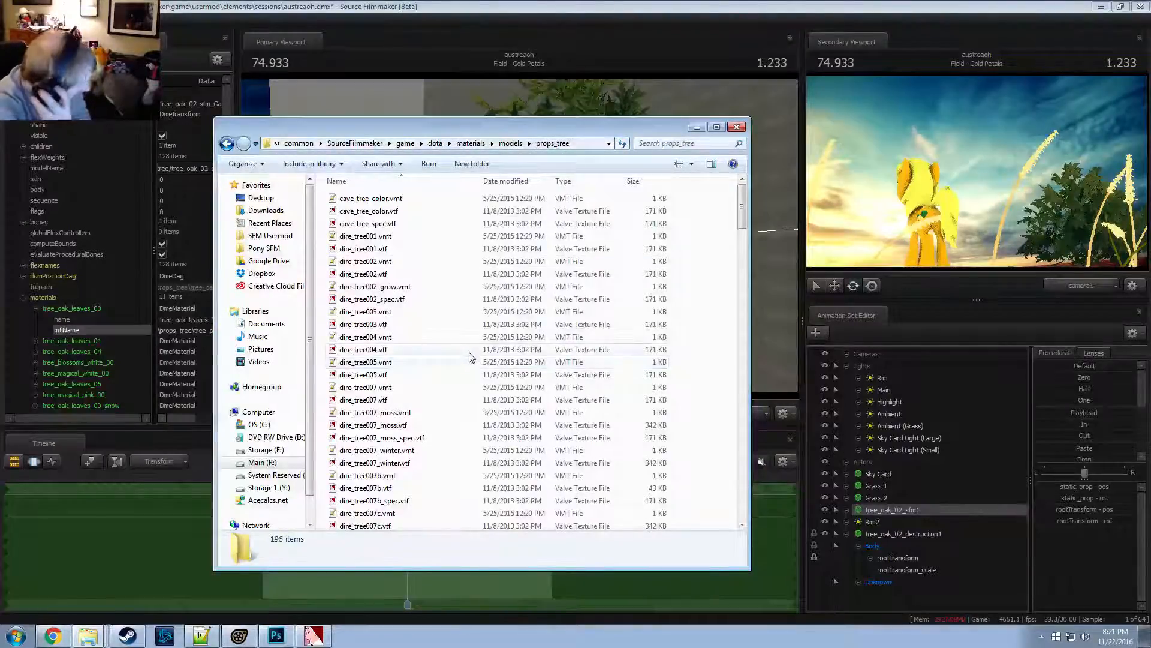
pyautogui.scroll(-13, 470, 366)
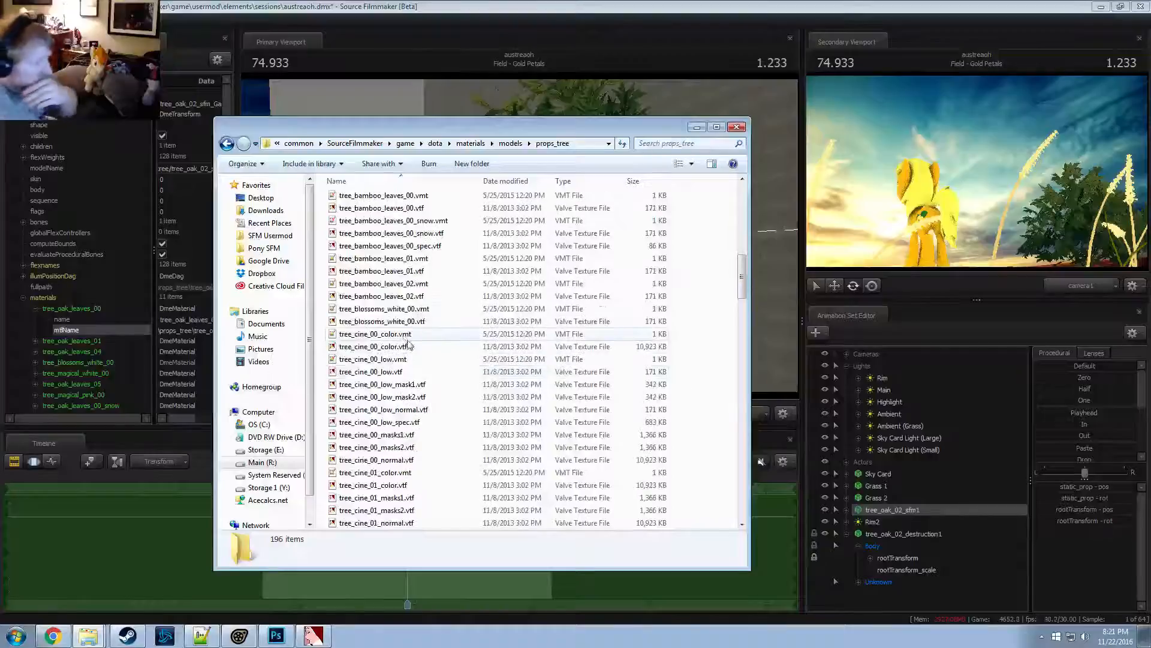
# Find tree_oak_leaves_00.vtf in the props_tree materials folder and open it in VTFEdit
pyautogui.scroll(-20, 414, 354)
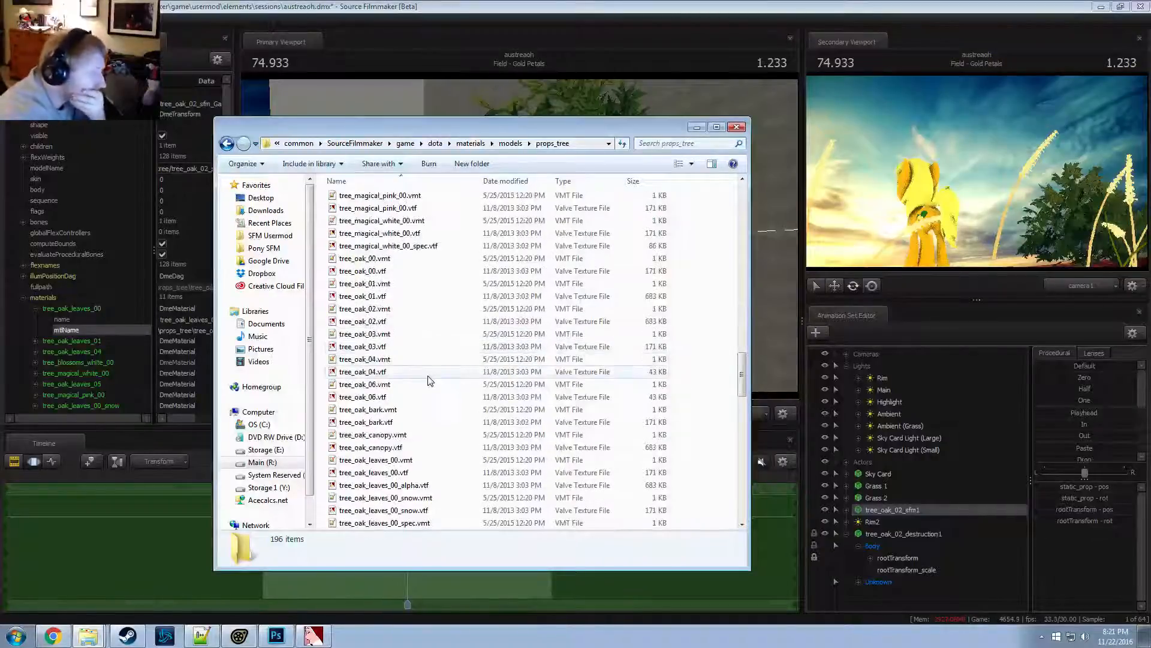
pyautogui.scroll(-5, 429, 381)
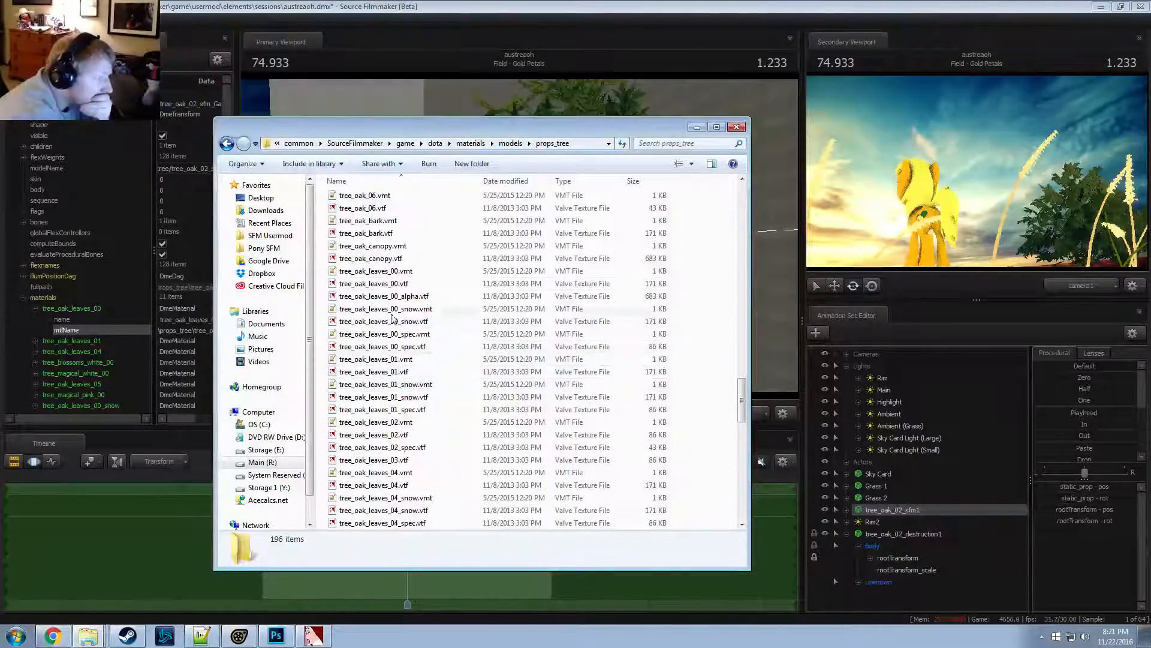
pyautogui.click(371, 273)
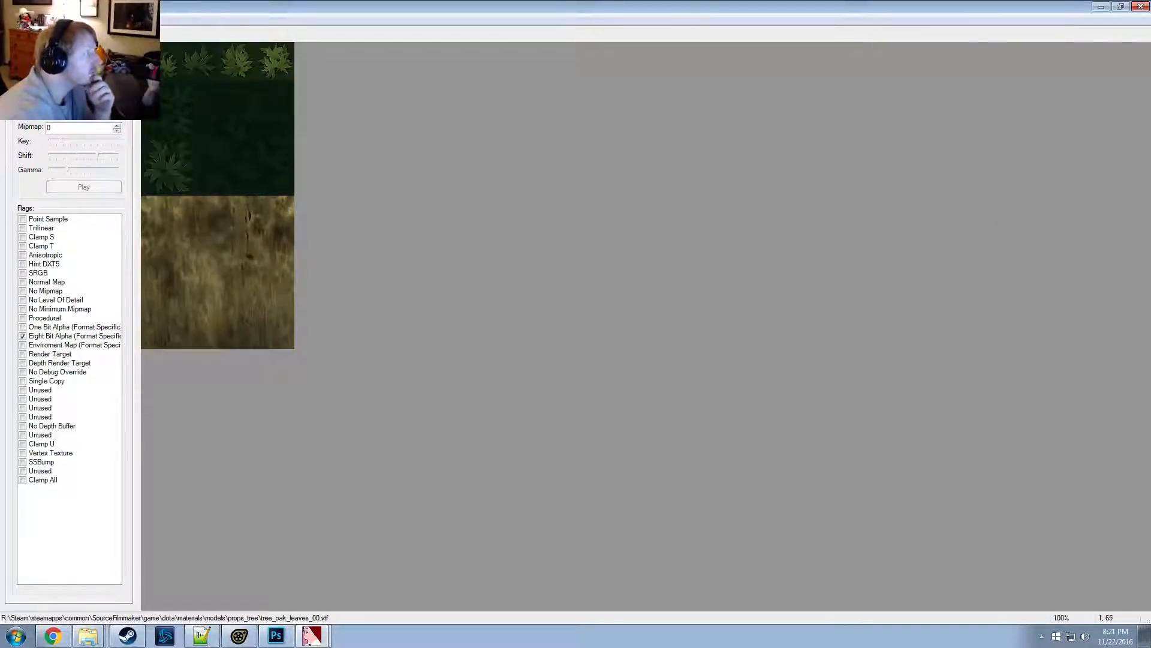
# Inspect the alpha channel of the oak leaves texture and return to the full-color view
pyautogui.click(183, 69)
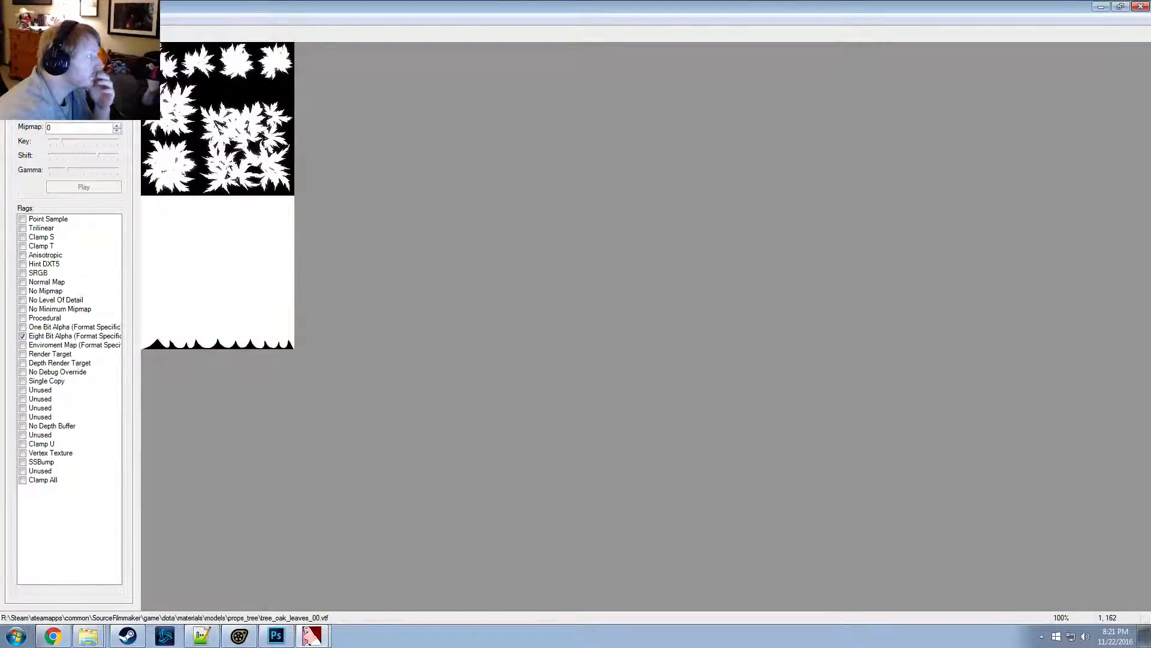
pyautogui.hotkey('alt', 'v')
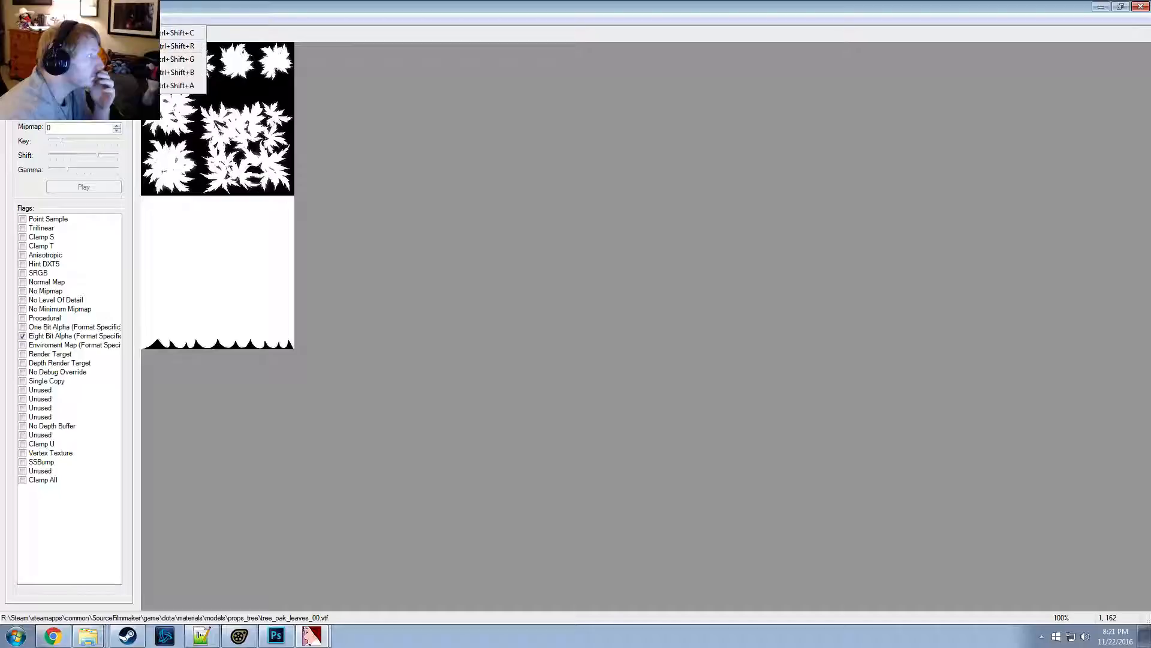
pyautogui.click(138, 32)
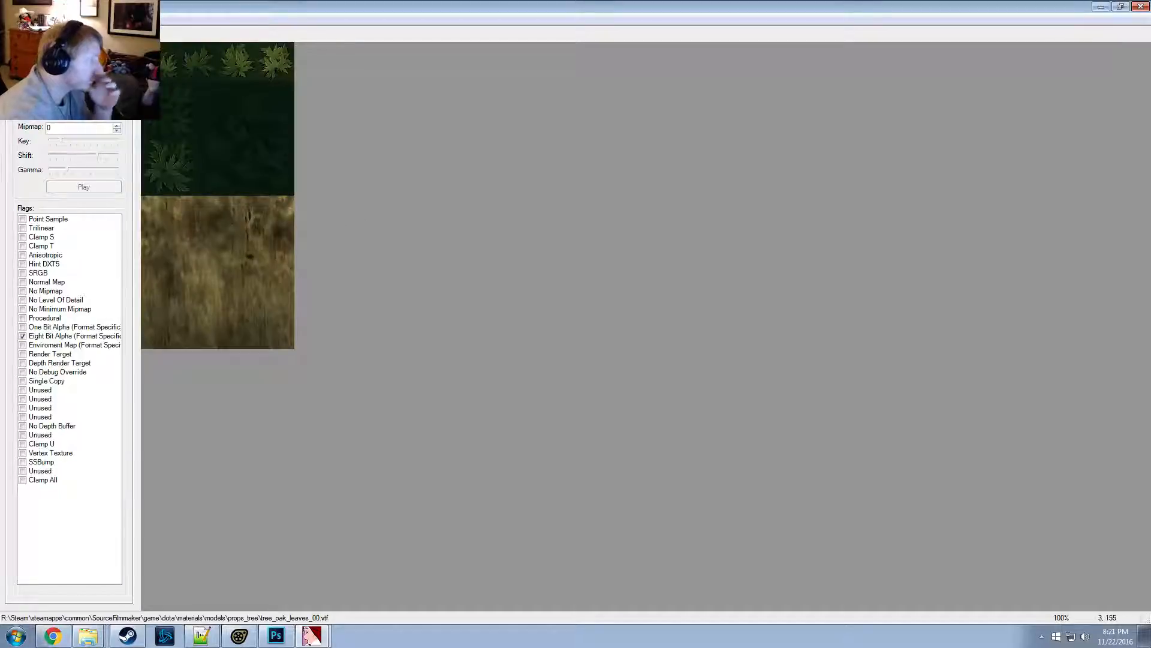
# Export the texture as tree_oak_leaves_00.tga into the dota\materials\models\props_tree folder, using the path copied from the file browser
pyautogui.hotkey('alt', 'f')
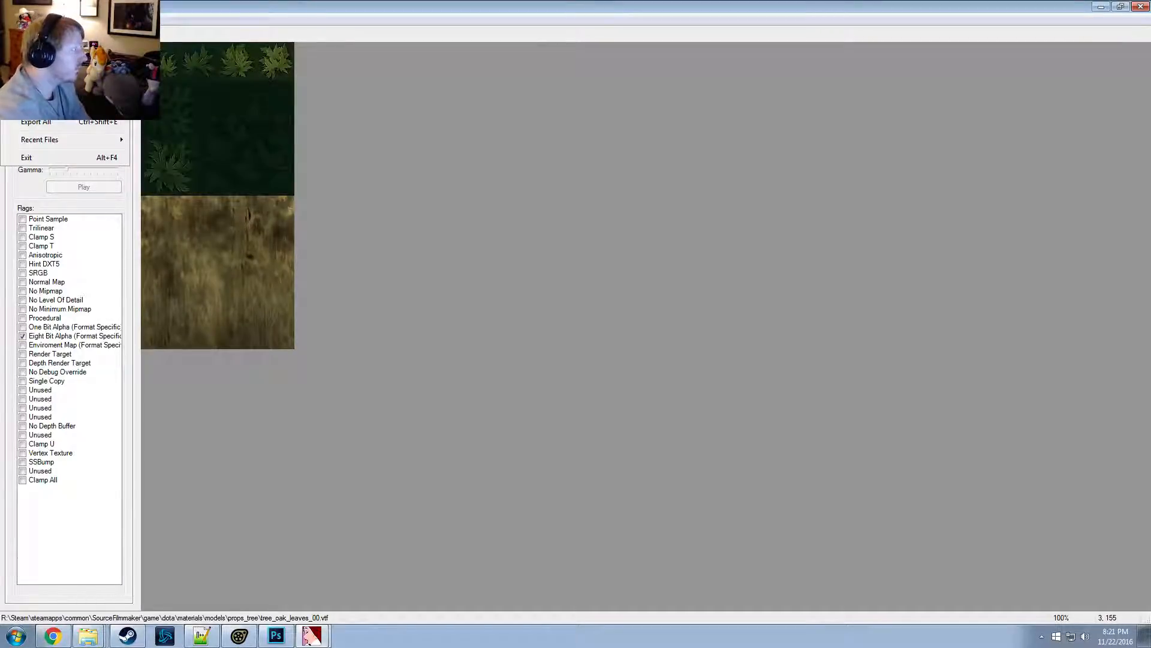
pyautogui.press('e')
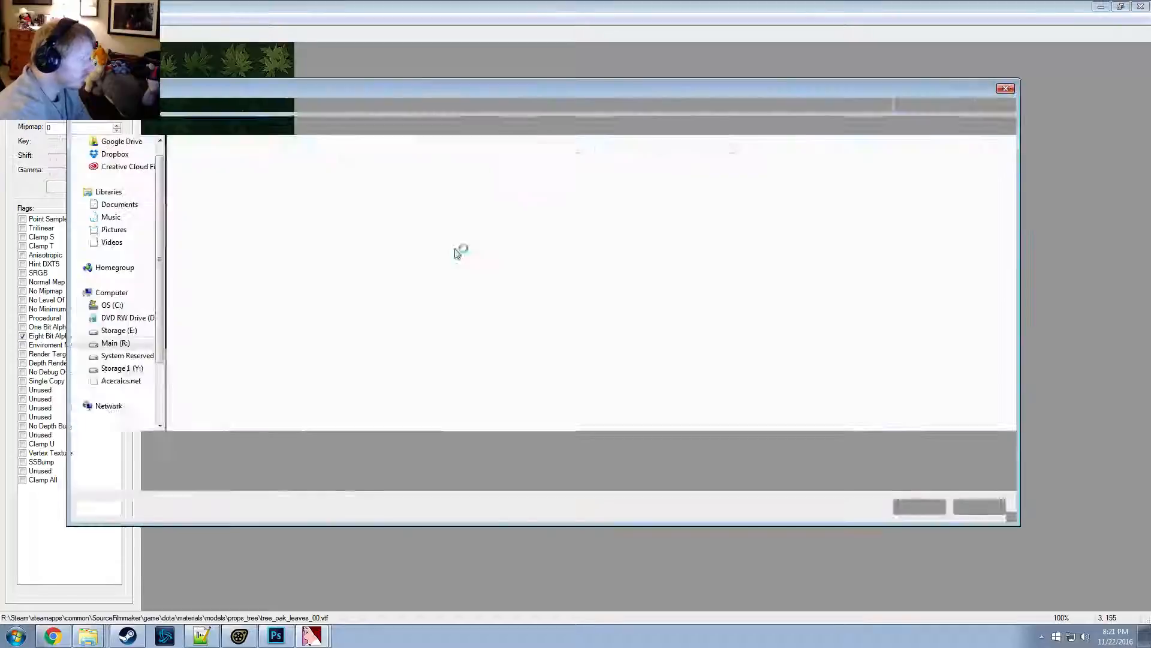
pyautogui.hotkey('alt', 'Tab')
pyautogui.click(581, 143)
pyautogui.hotkey('ctrl', 'c')
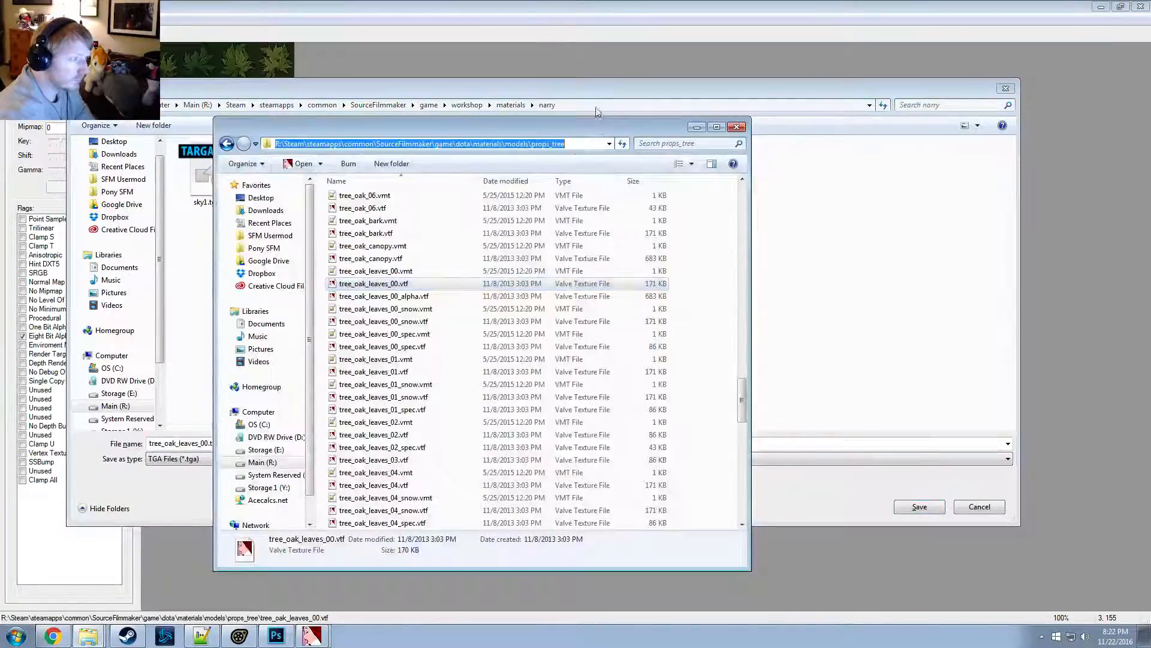
pyautogui.click(586, 105)
pyautogui.hotkey('ctrl', 'v')
pyautogui.press('Return')
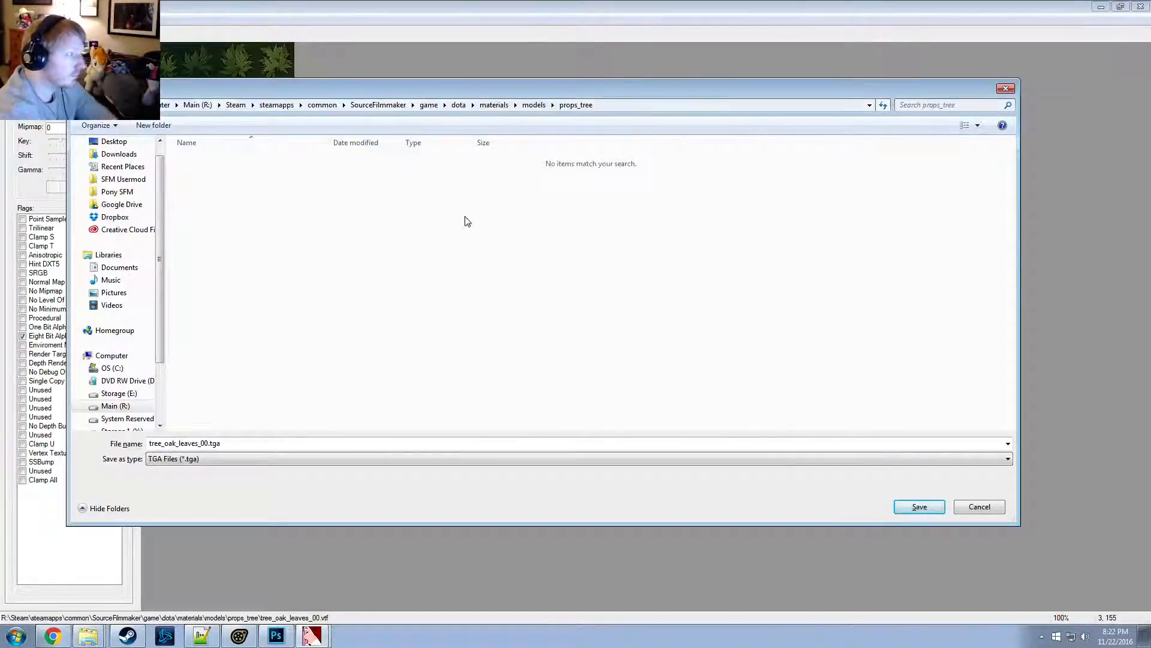
pyautogui.click(919, 507)
# Open the exported tree_oak_leaves_00.tga in Photoshop and display only its Alpha 1 channel
pyautogui.hotkey('alt', 'Tab')
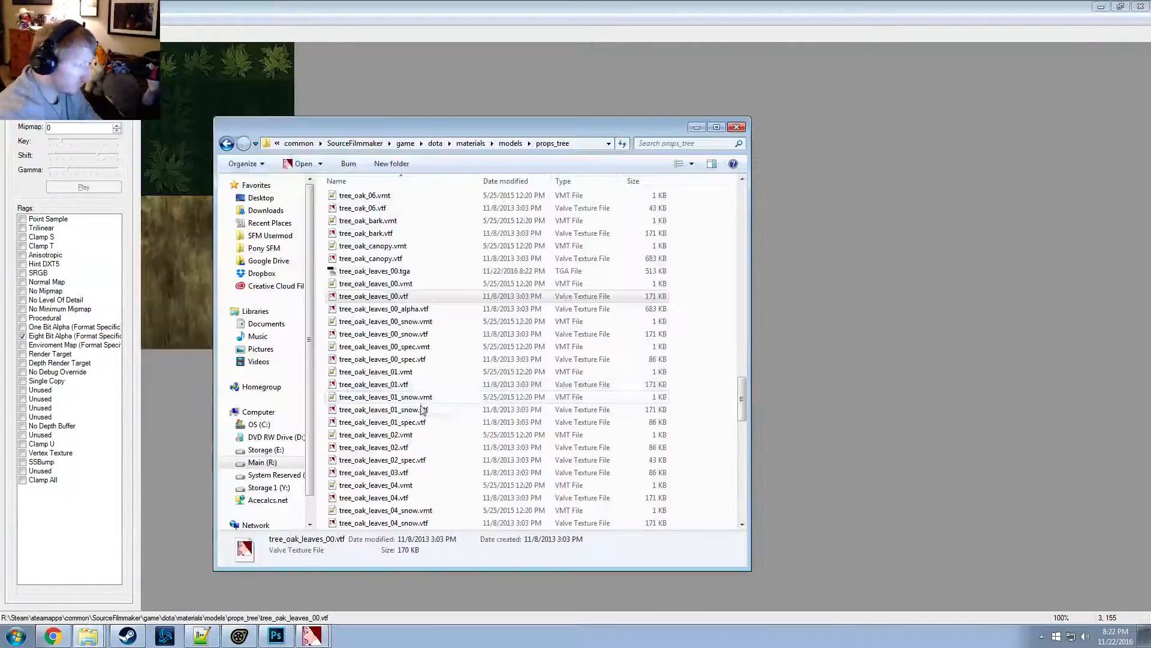
pyautogui.doubleClick(364, 272)
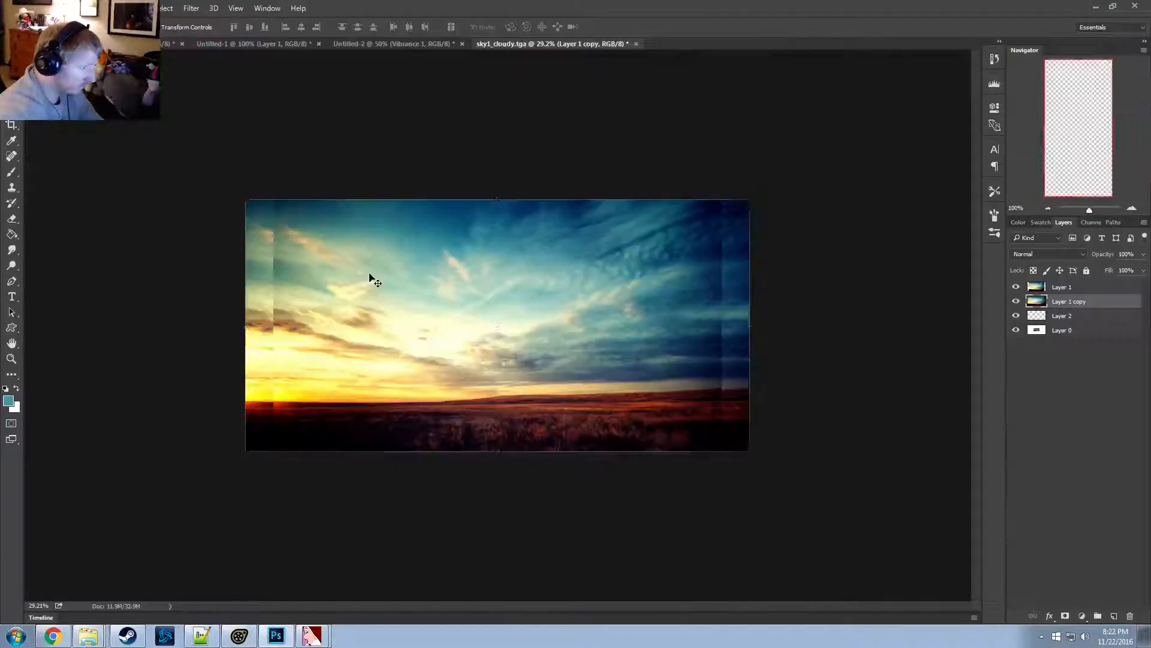
pyautogui.click(1041, 222)
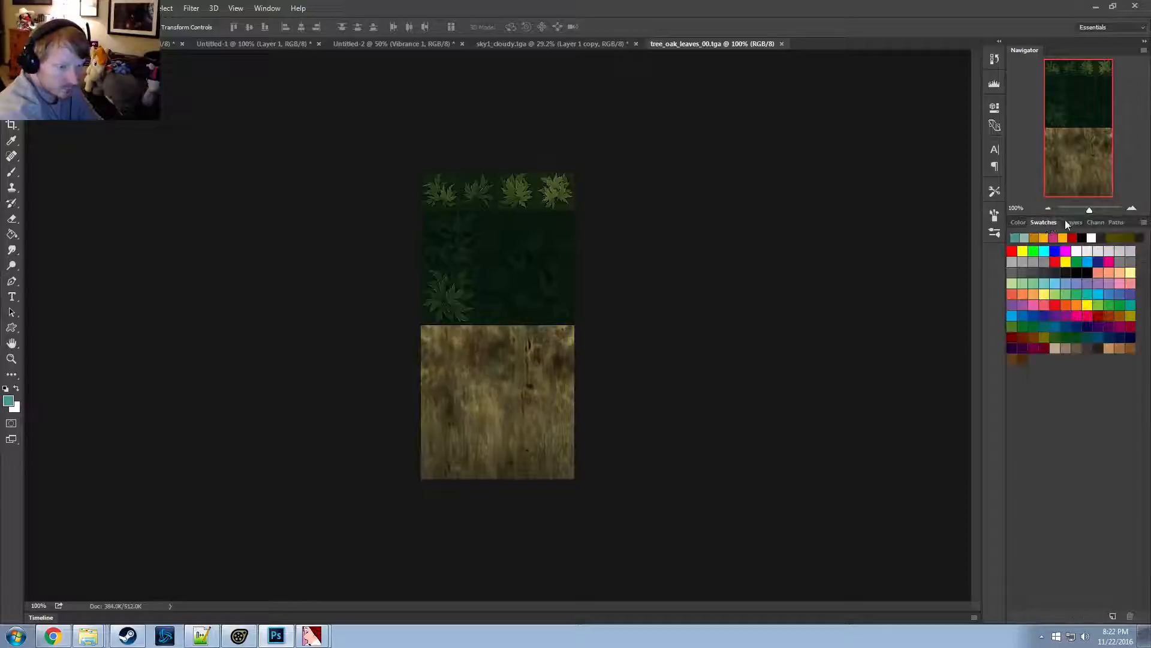
pyautogui.click(1063, 222)
pyautogui.click(1018, 222)
pyautogui.click(1064, 222)
pyautogui.click(1090, 223)
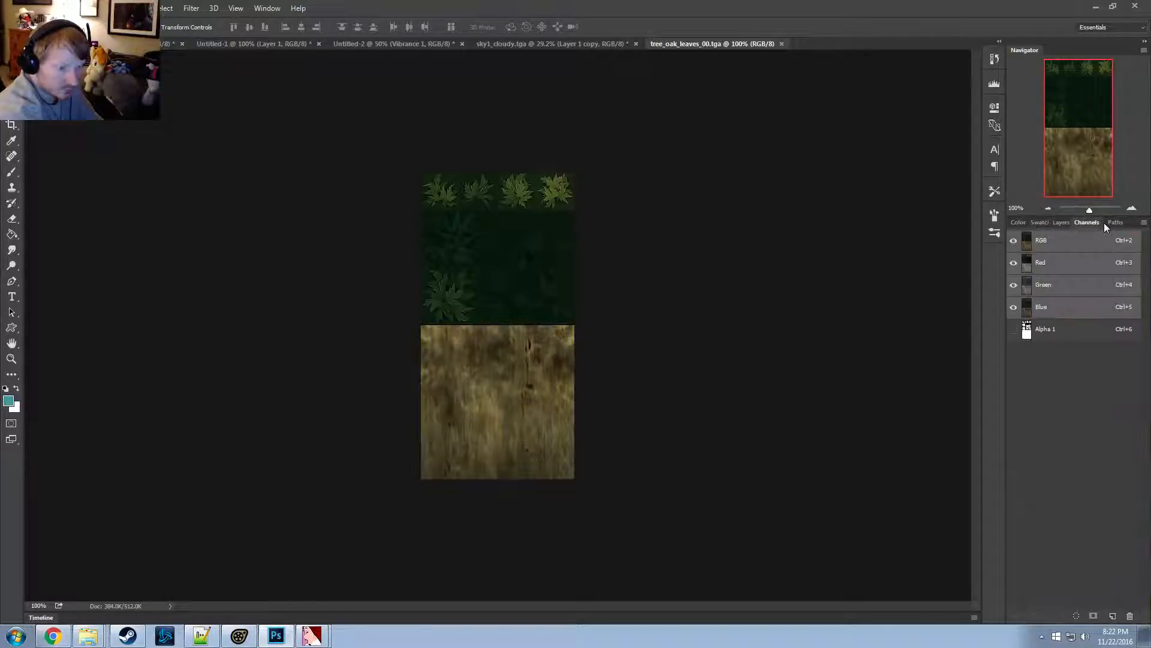
pyautogui.click(1055, 331)
pyautogui.keyDown('alt'); pyautogui.scroll(3, 427, 306); pyautogui.keyUp('alt')
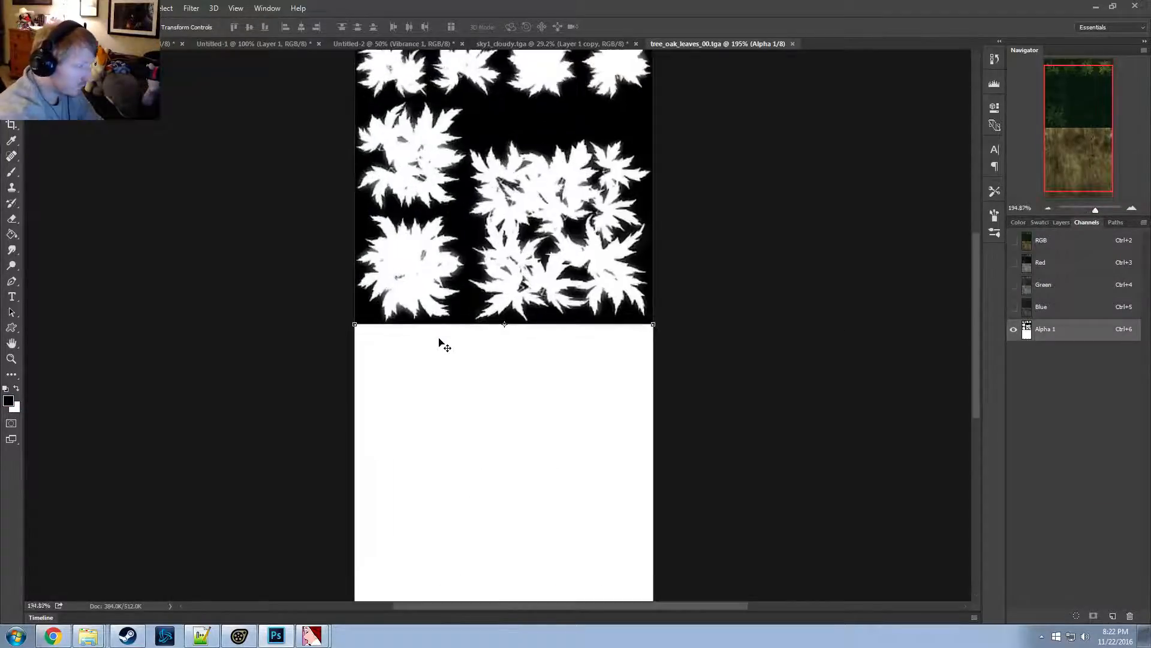
pyautogui.keyDown('alt'); pyautogui.scroll(-1, 442, 342); pyautogui.keyUp('alt')
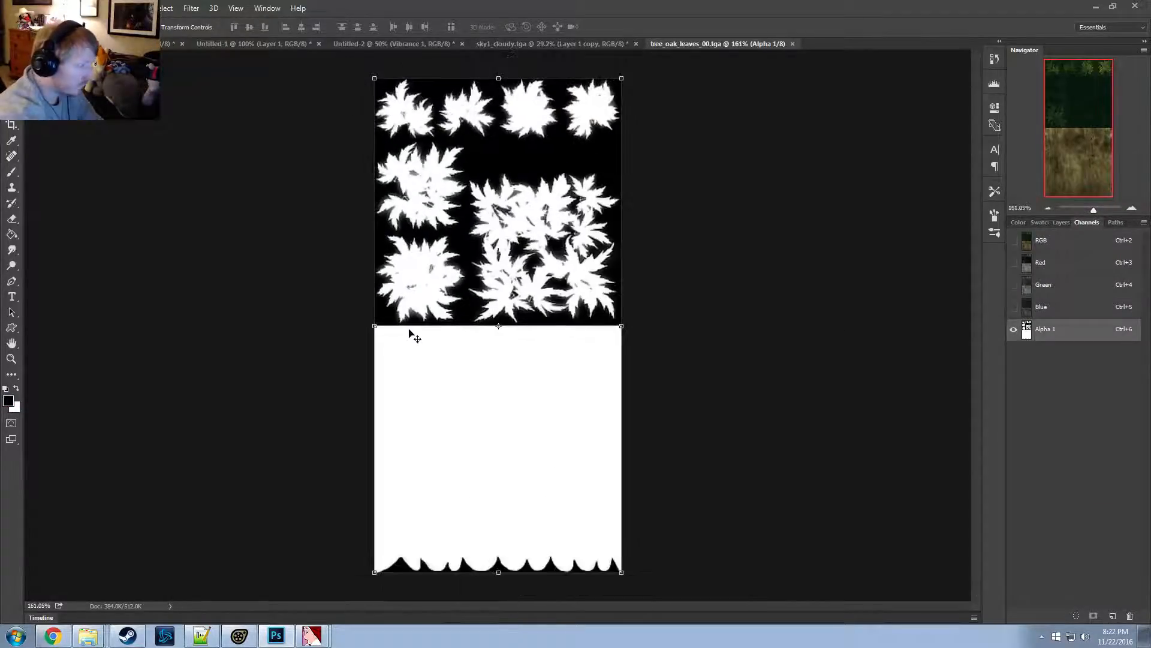
# Select the lower, bark half of the Alpha 1 channel and paint it solid black with the Brush at 100% opacity
pyautogui.click(14, 173)
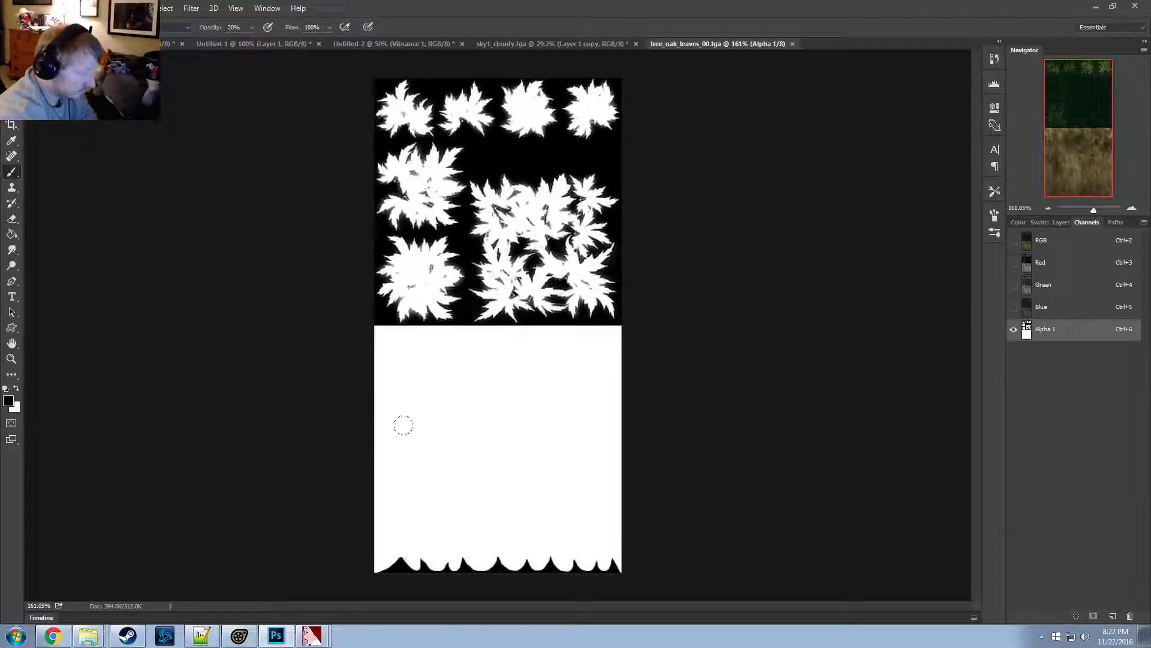
pyautogui.moveTo(453, 501); pyautogui.dragTo(612, 546)
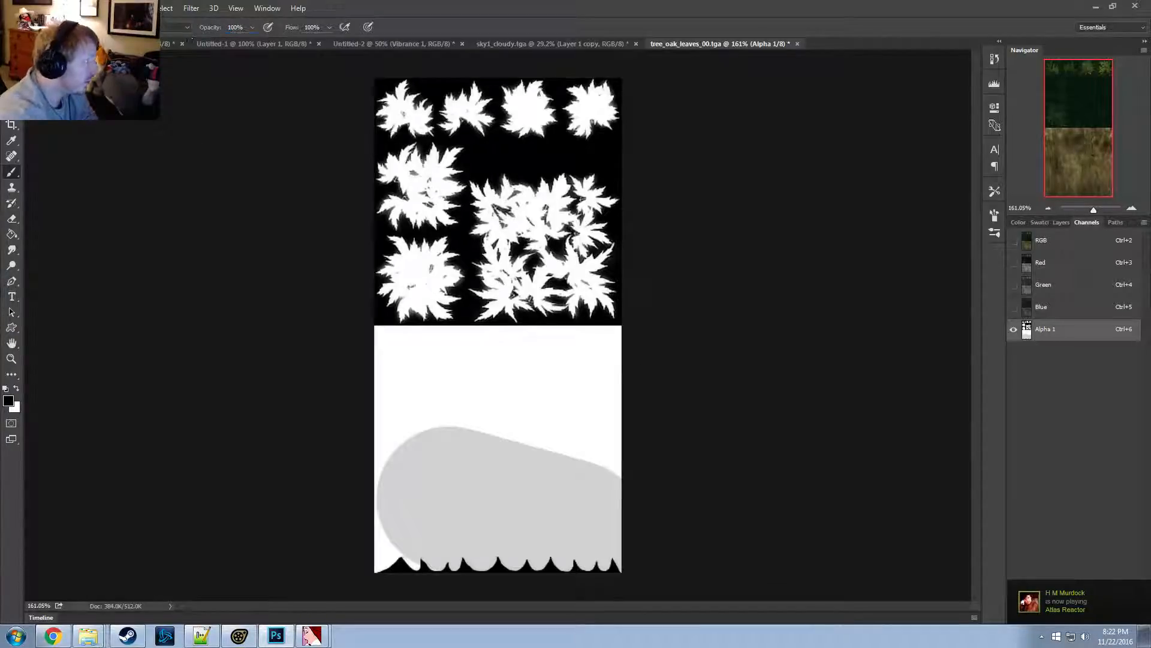
pyautogui.press('m')
pyautogui.moveTo(367, 575); pyautogui.dragTo(677, 325)
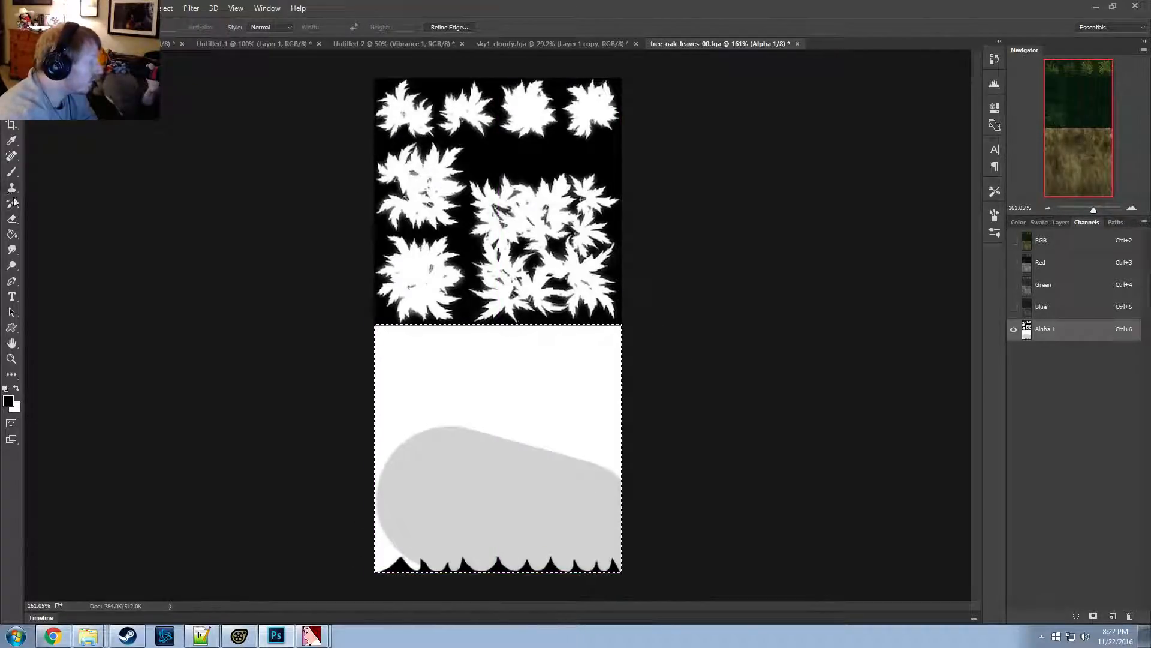
pyautogui.click(12, 137)
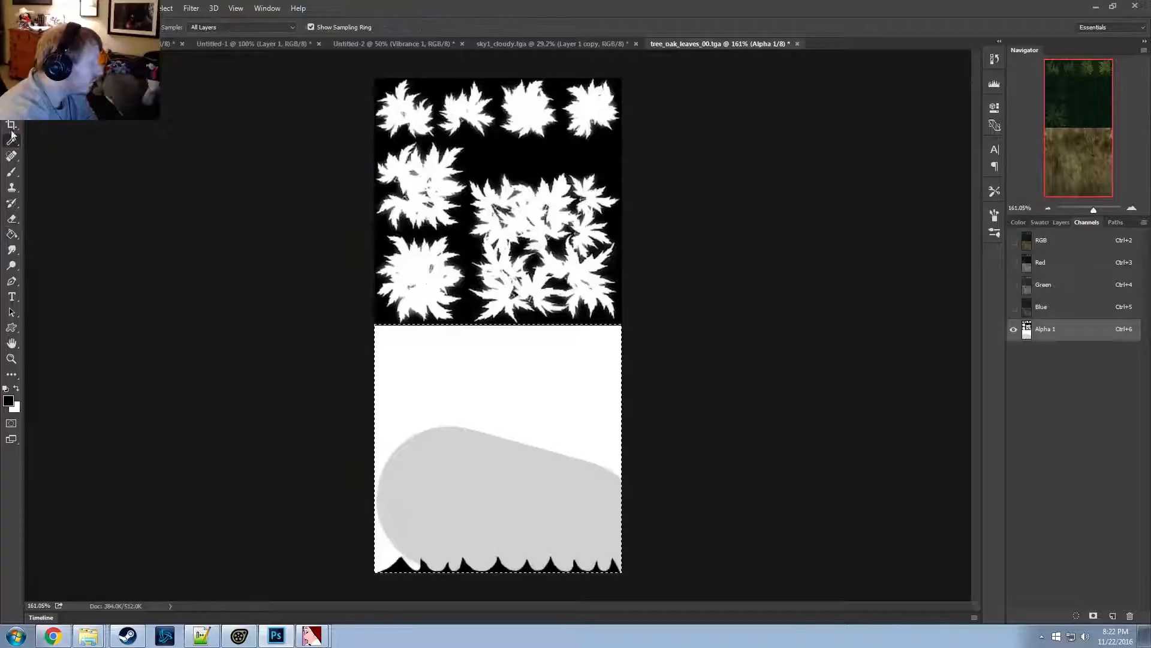
pyautogui.click(11, 172)
pyautogui.moveTo(388, 476)
pyautogui.mouseDown()
pyautogui.moveTo(457, 476)
pyautogui.moveTo(370, 299)
pyautogui.mouseUp()
pyautogui.moveTo(446, 298); pyautogui.dragTo(468, 468)
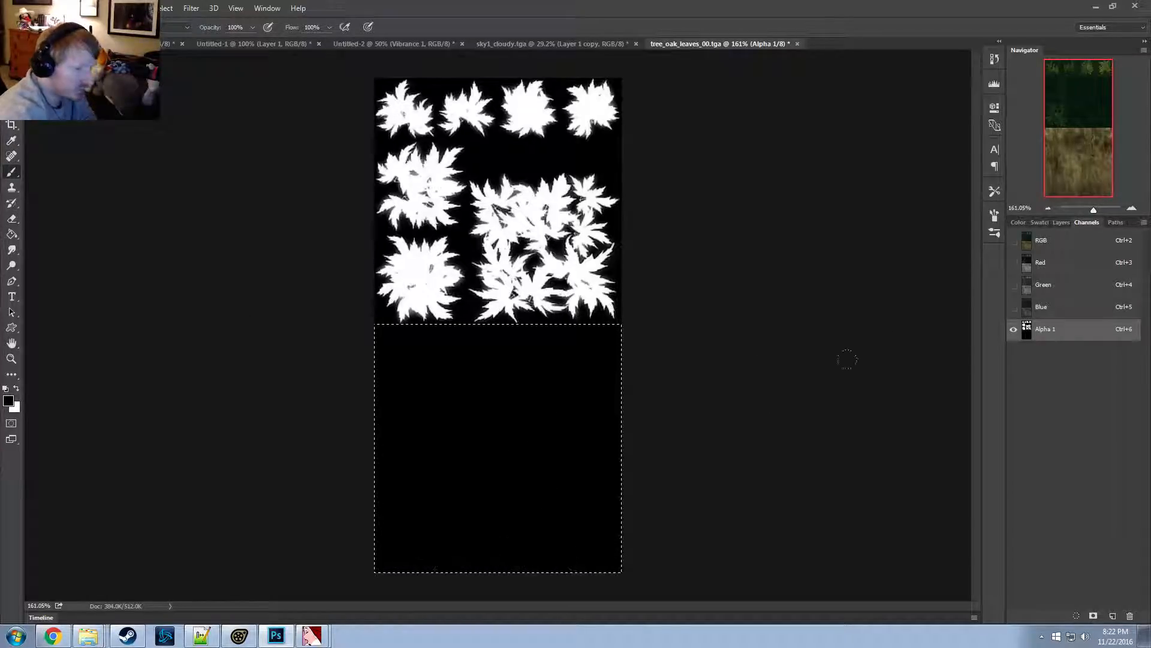
pyautogui.press('m')
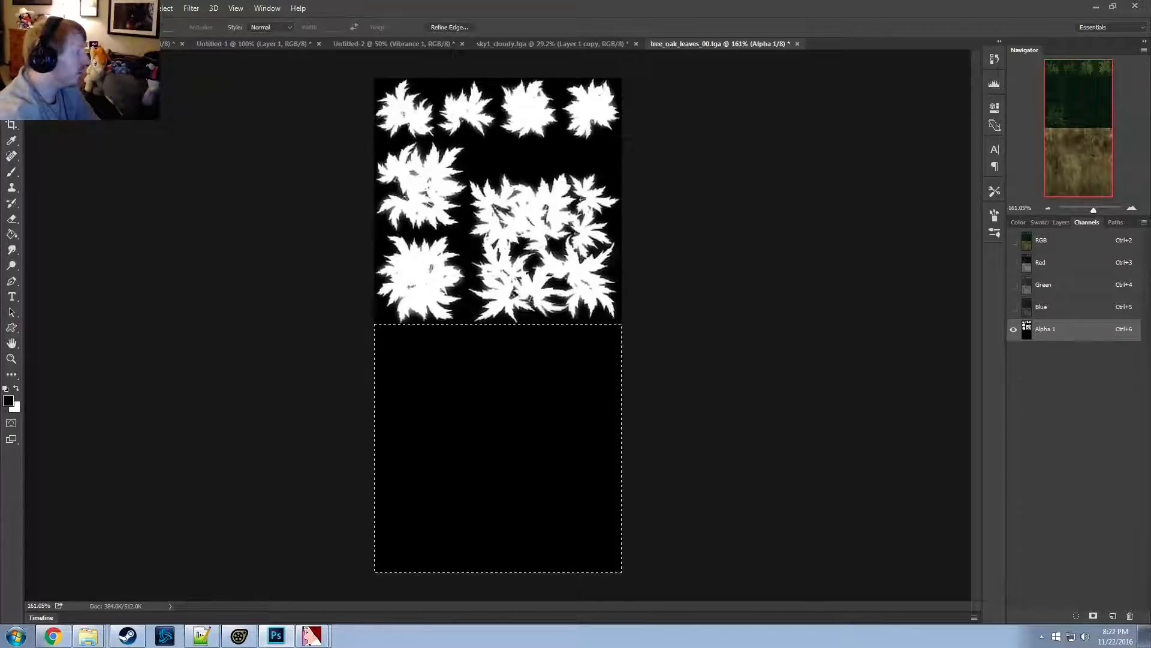
pyautogui.click(30, 8)
pyautogui.click(279, 168)
pyautogui.rightClick(278, 166)
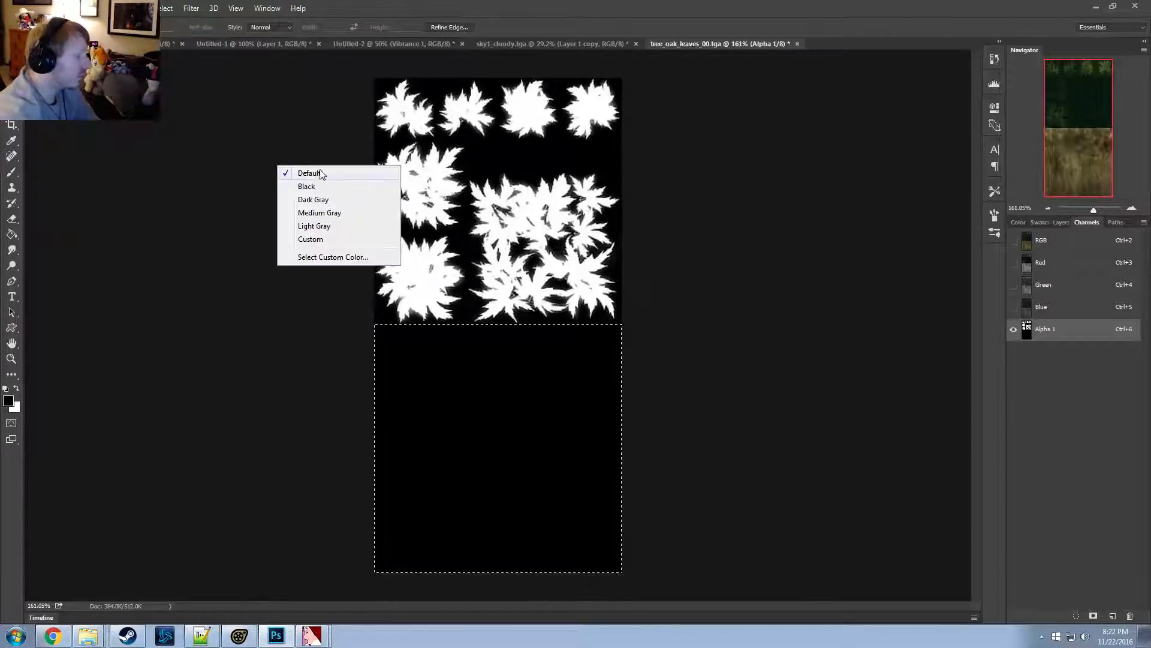
pyautogui.click(326, 200)
pyautogui.rightClick(454, 208)
pyautogui.rightClick(307, 136)
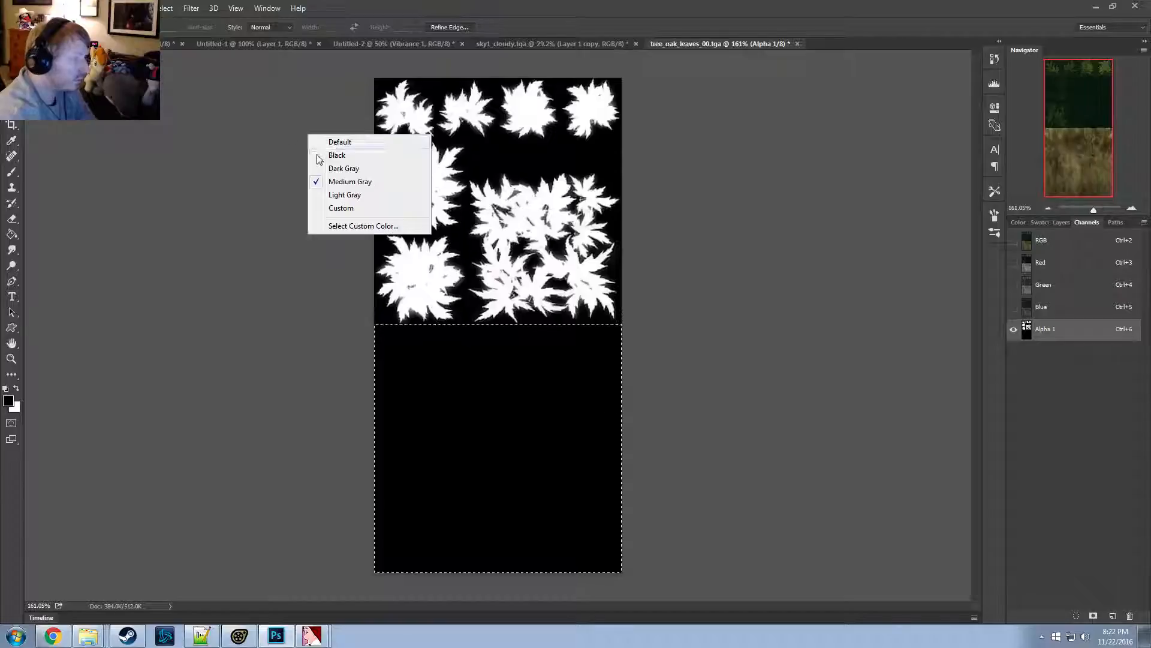
pyautogui.click(324, 154)
pyautogui.rightClick(477, 183)
pyautogui.click(519, 191)
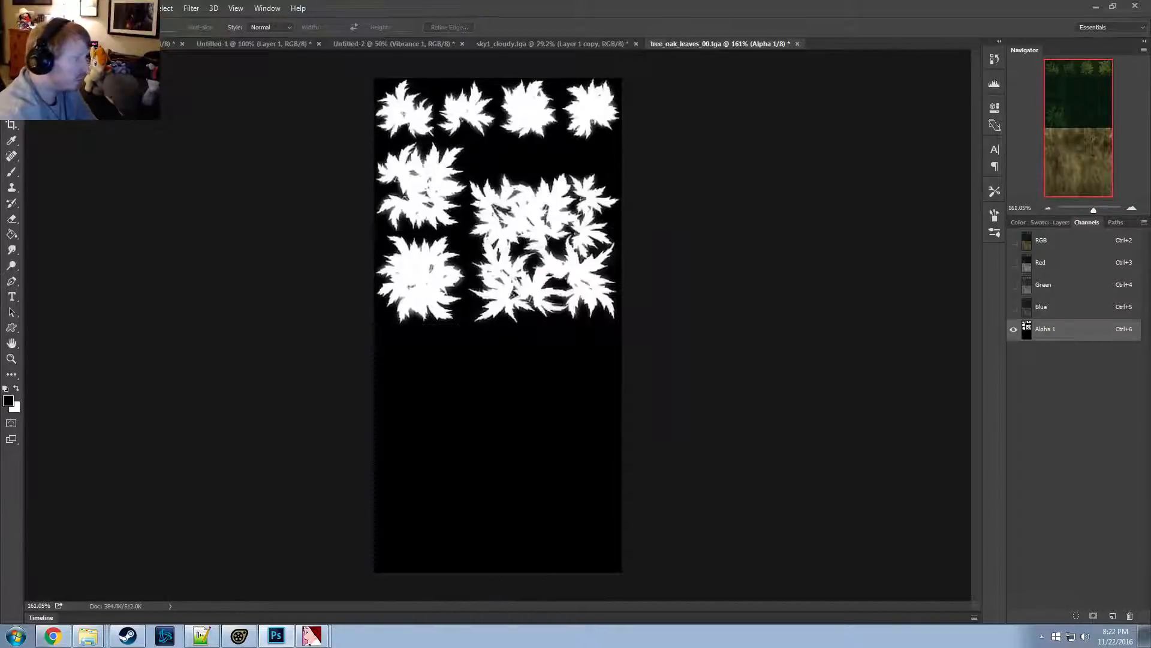
# Save the edited image over tree_oak_leaves_00.tga as a 32 bits/pixel Targa with alpha channels
pyautogui.click(31, 8)
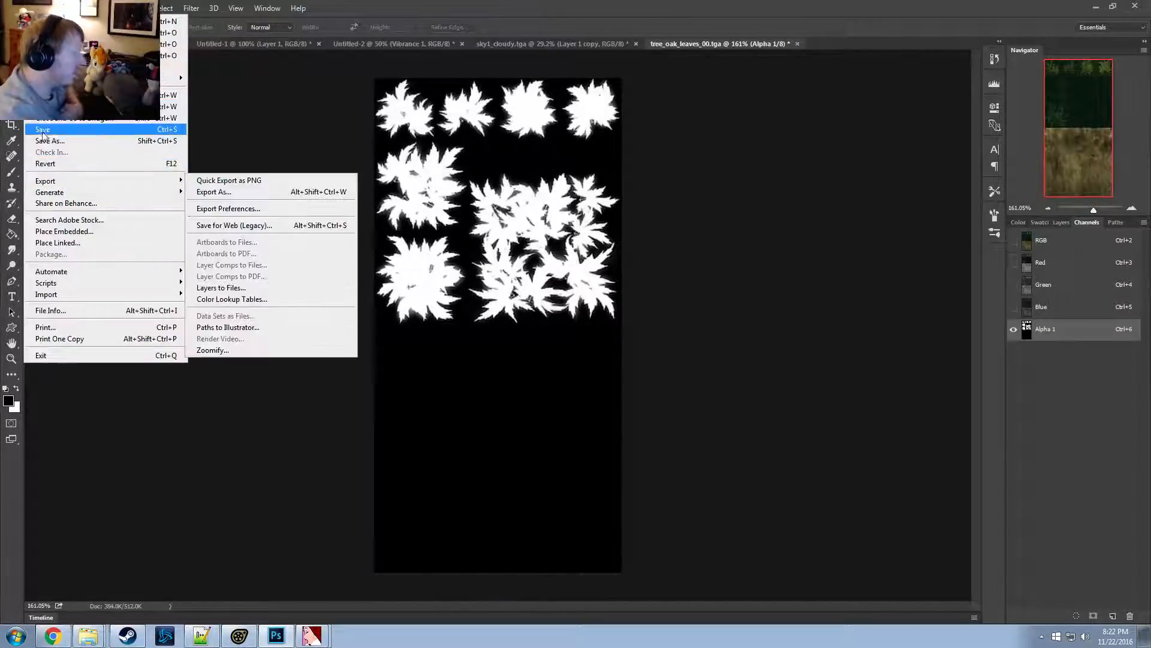
pyautogui.hotkey('shift', 'ctrl', 's')
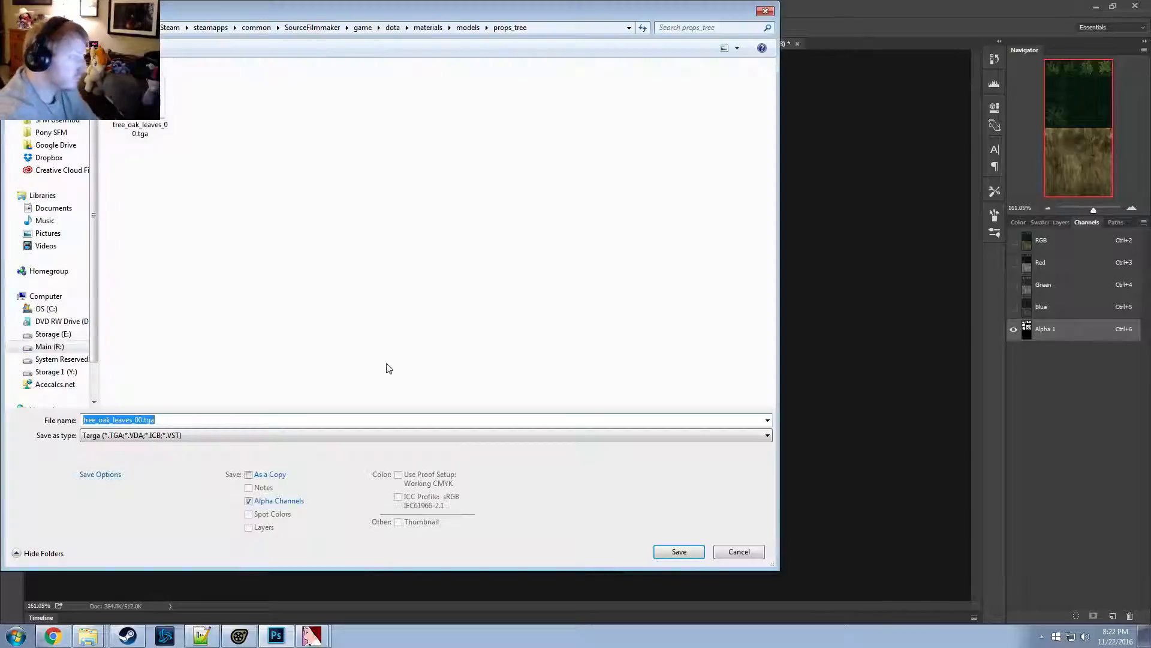
pyautogui.press('Return')
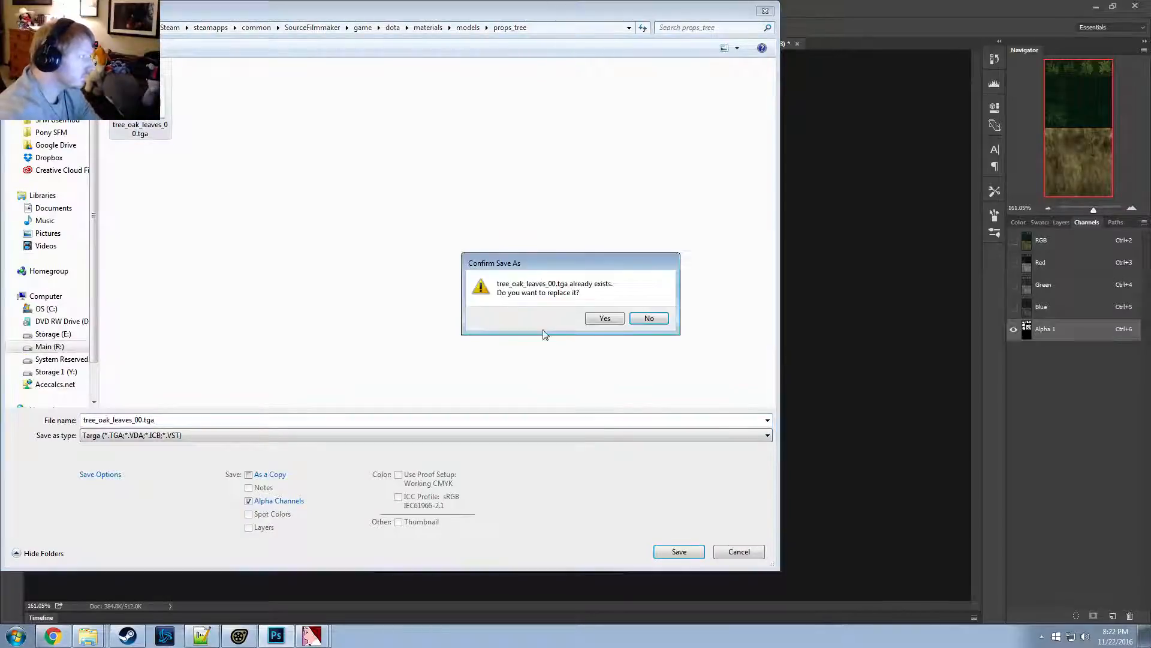
pyautogui.click(602, 319)
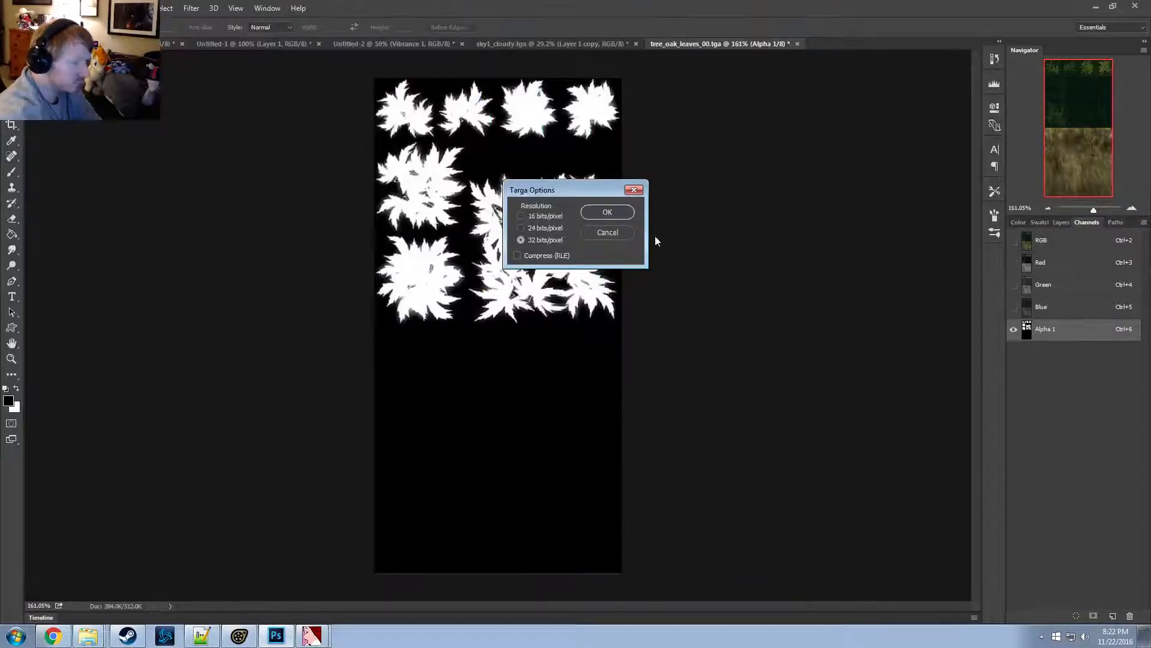
pyautogui.click(619, 213)
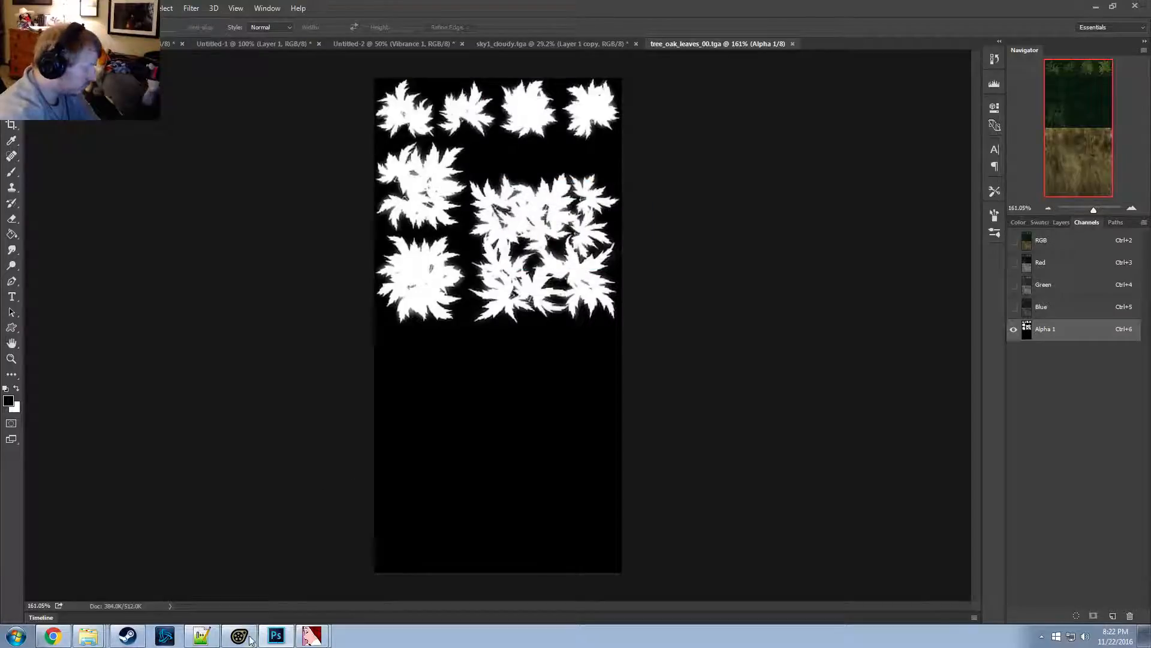
# Switch to VTFEdit and import the edited tree_oak_leaves_00.tga with DXT5 format and generated mipmaps
pyautogui.click(312, 636)
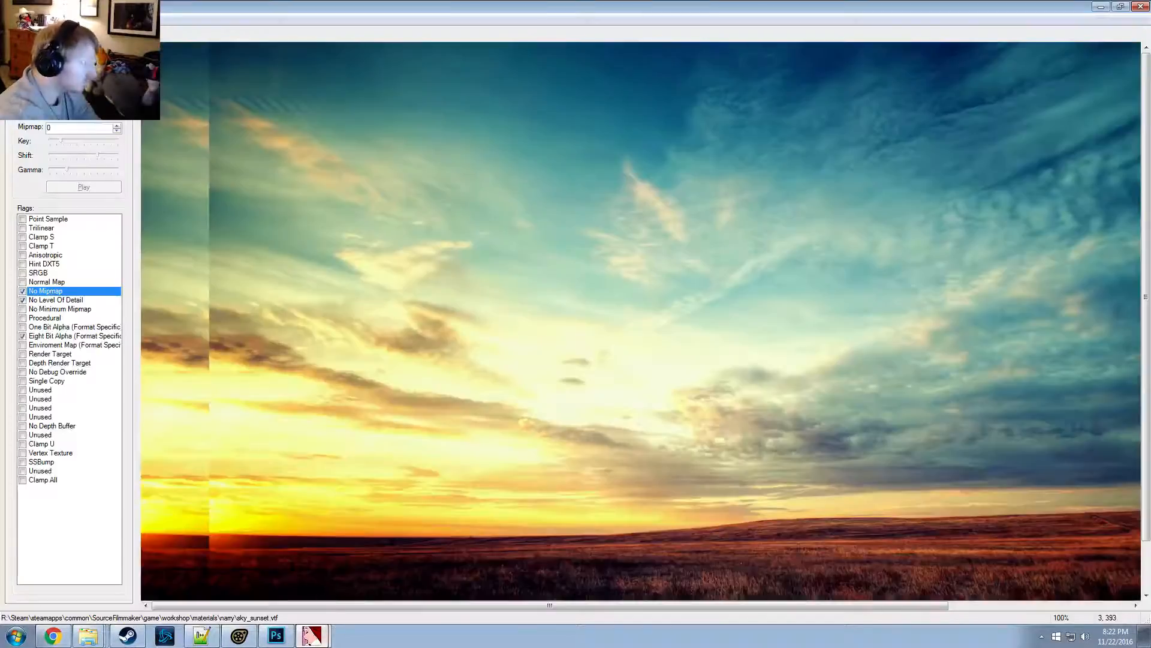
pyautogui.click(9, 19)
pyautogui.click(30, 96)
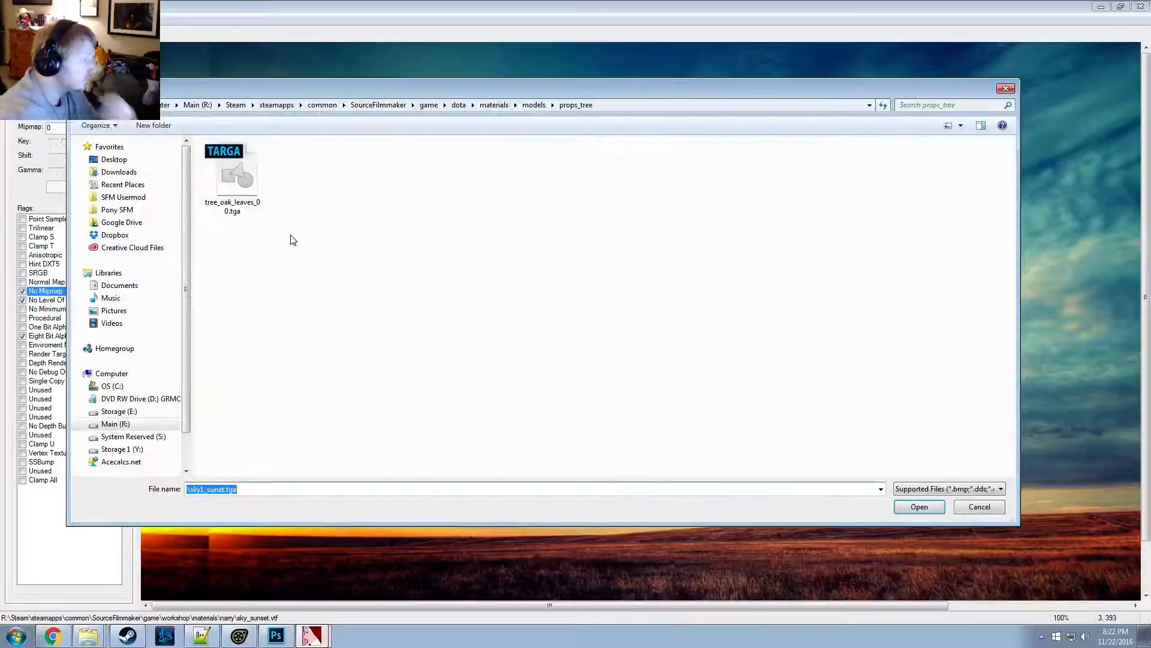
pyautogui.click(254, 186)
pyautogui.doubleClick(255, 189)
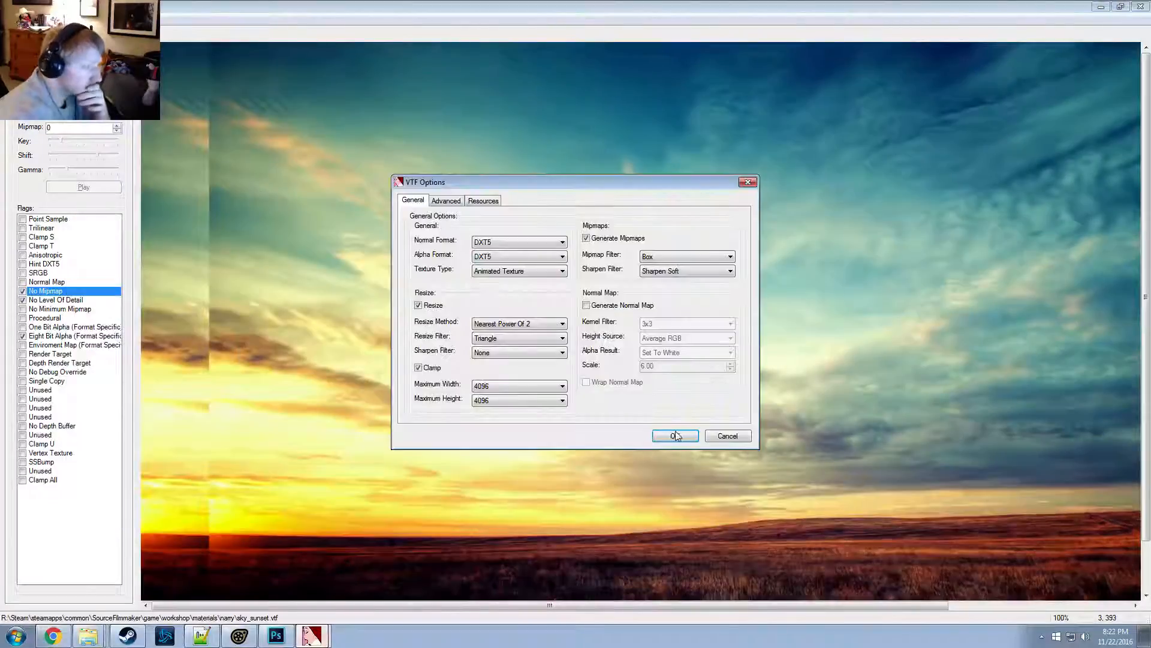
pyautogui.click(675, 433)
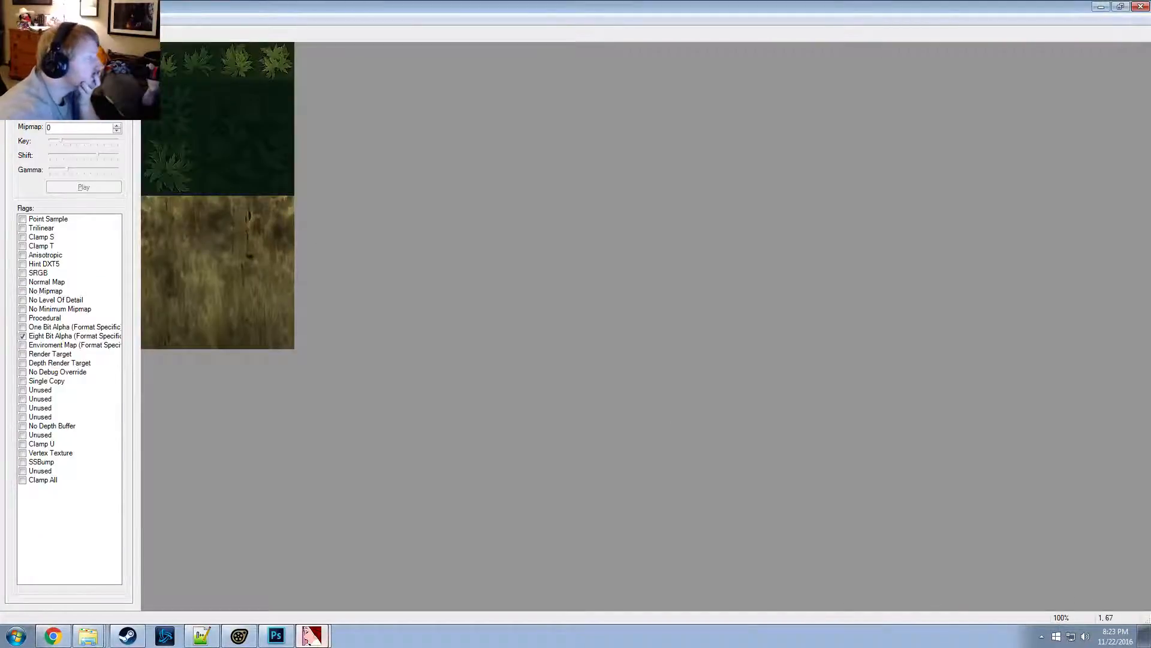
pyautogui.moveTo(66, 31)
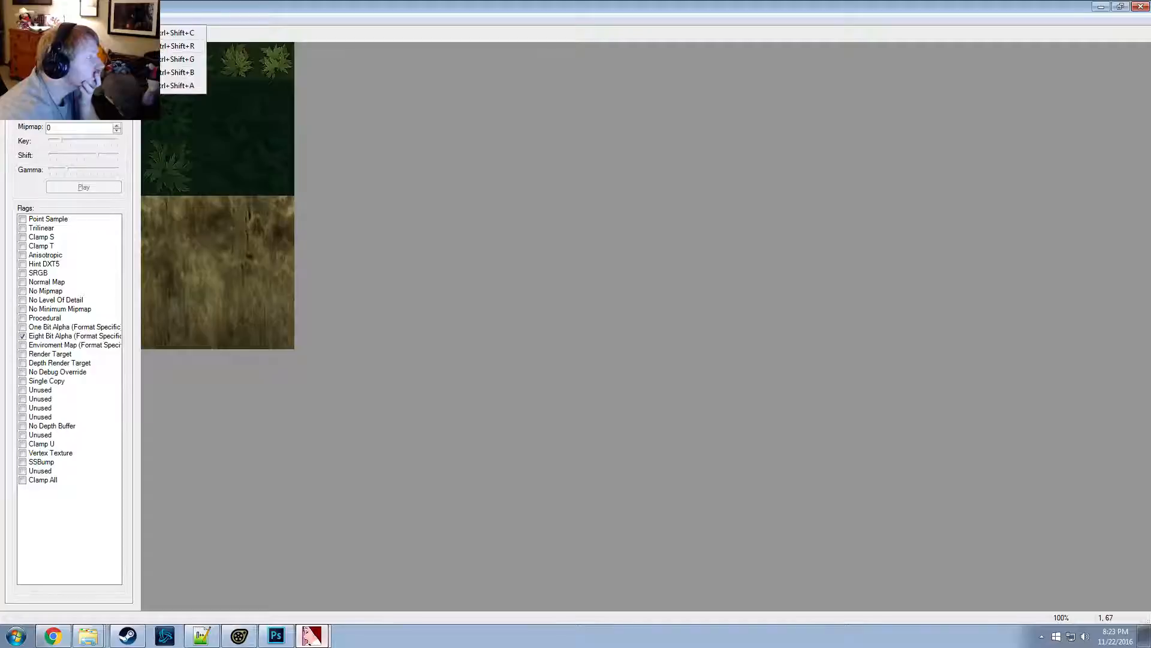
# Display only the imported texture's alpha channel, and check the source image in Photoshop while choosing where to save the VTF
pyautogui.click(145, 87)
pyautogui.click(9, 21)
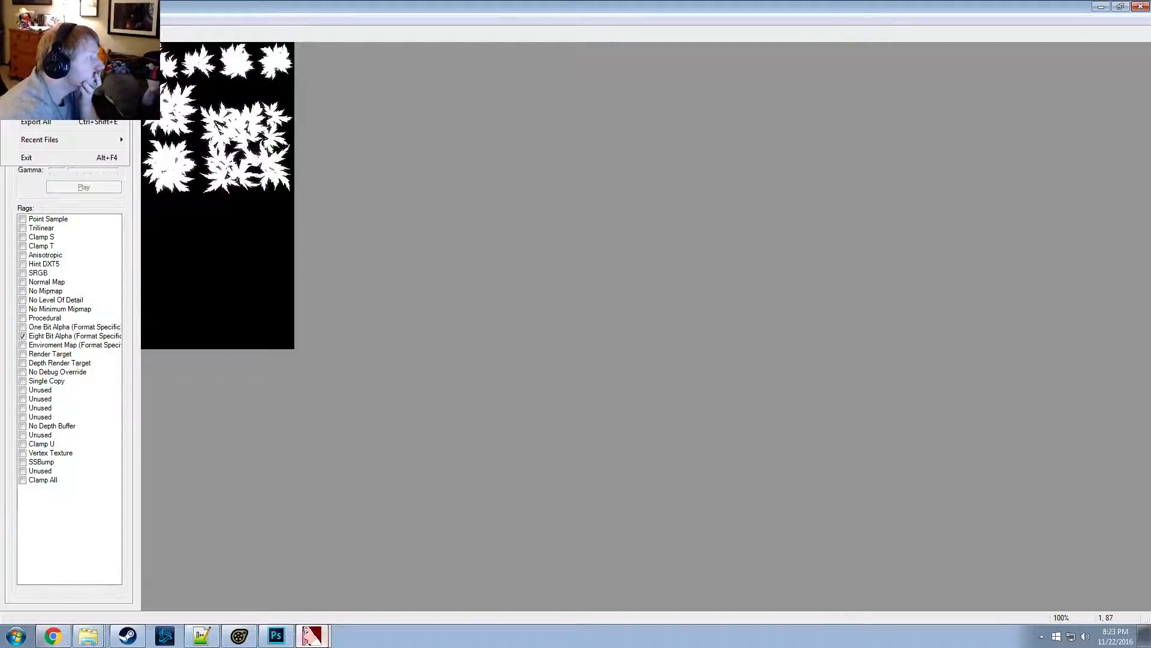
pyautogui.click(34, 78)
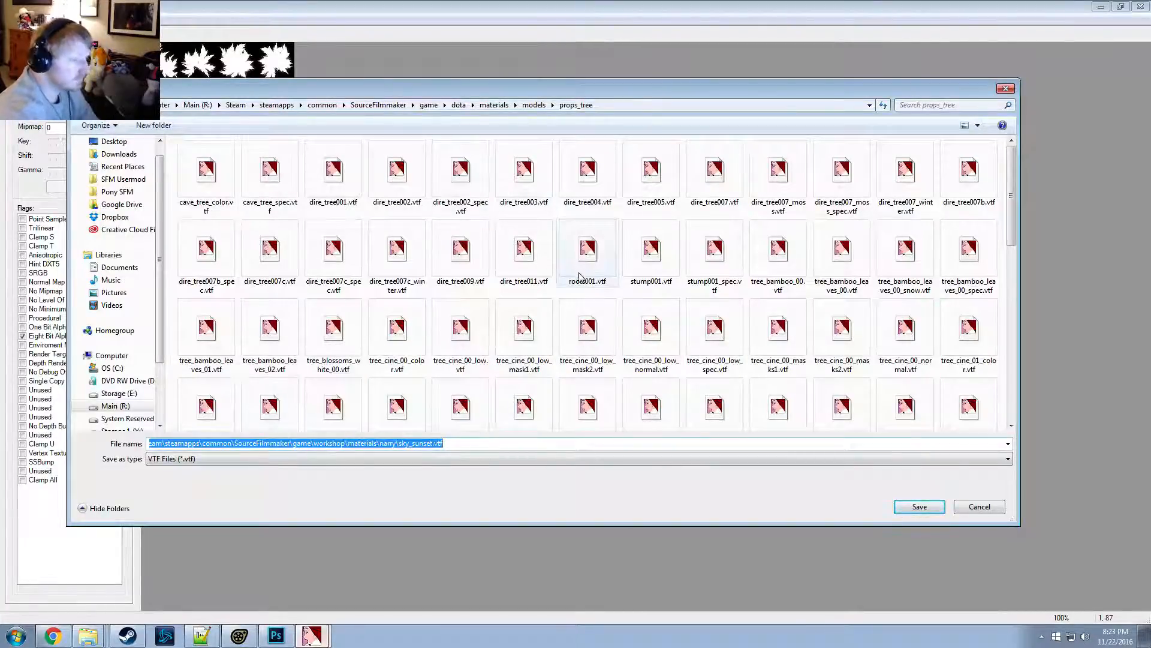
pyautogui.click(613, 338)
pyautogui.hotkey('alt', 'Tab')
pyautogui.hotkey('alt', 'Tab')
pyautogui.hotkey('alt', 'Tab')
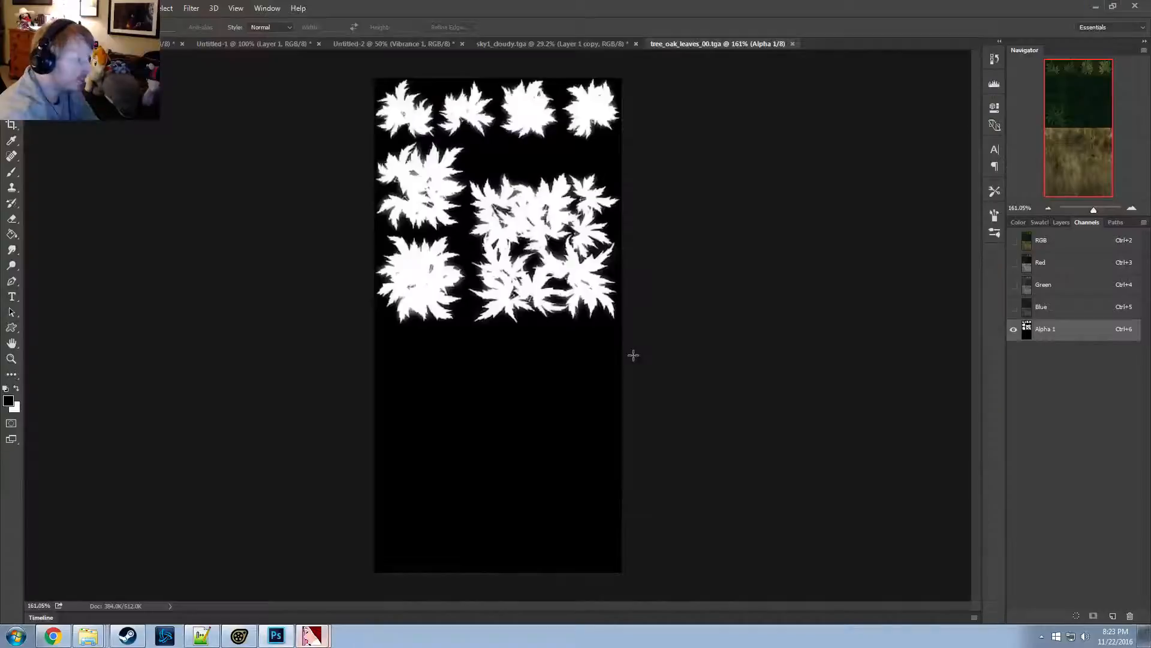
pyautogui.hotkey('alt', 'Tab')
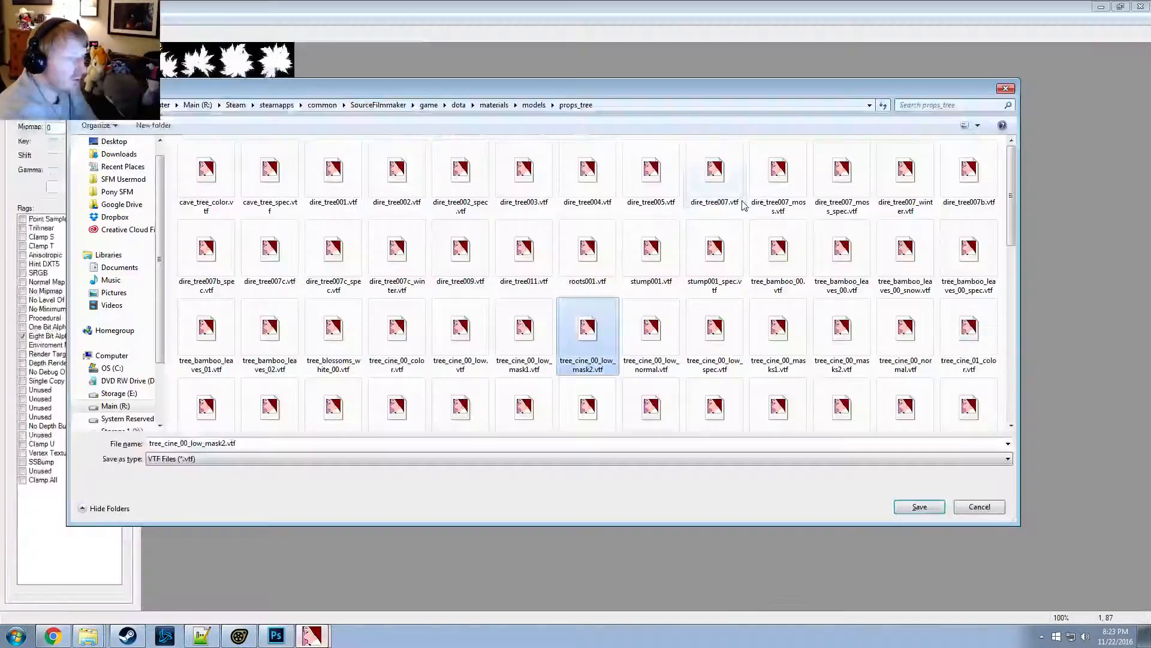
# Save the texture as tree_oak_leaves_00_nobark.vtf in the props_tree materials folder
pyautogui.scroll(-5, 744, 216)
pyautogui.scroll(3, 743, 219)
pyautogui.click(587, 252)
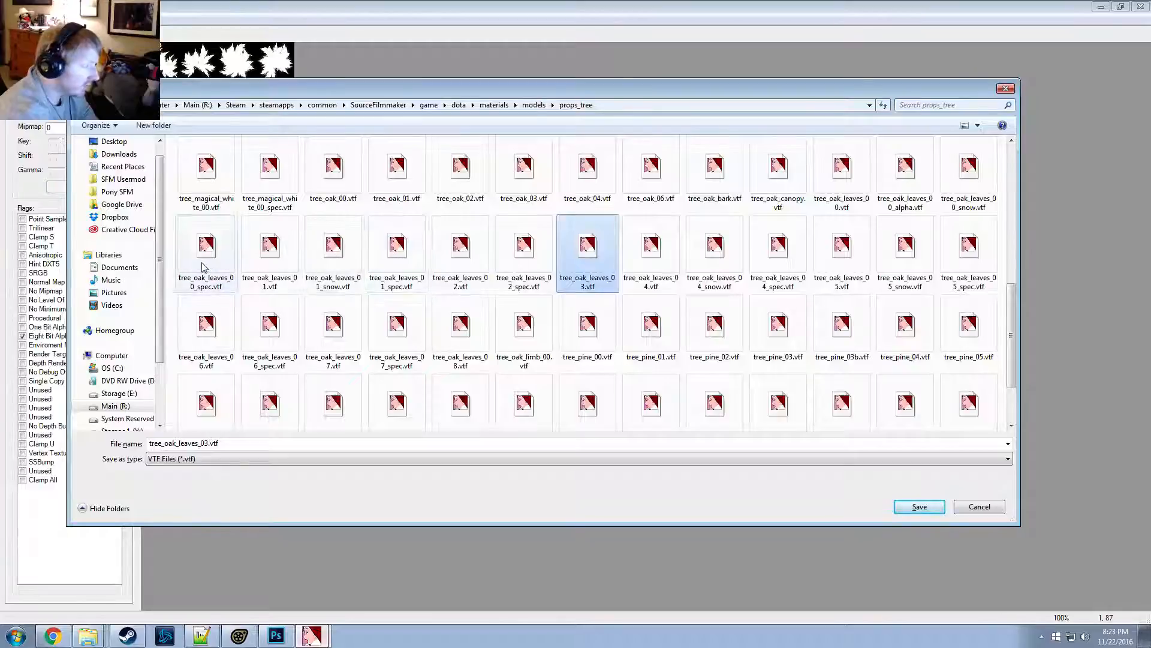
pyautogui.click(842, 174)
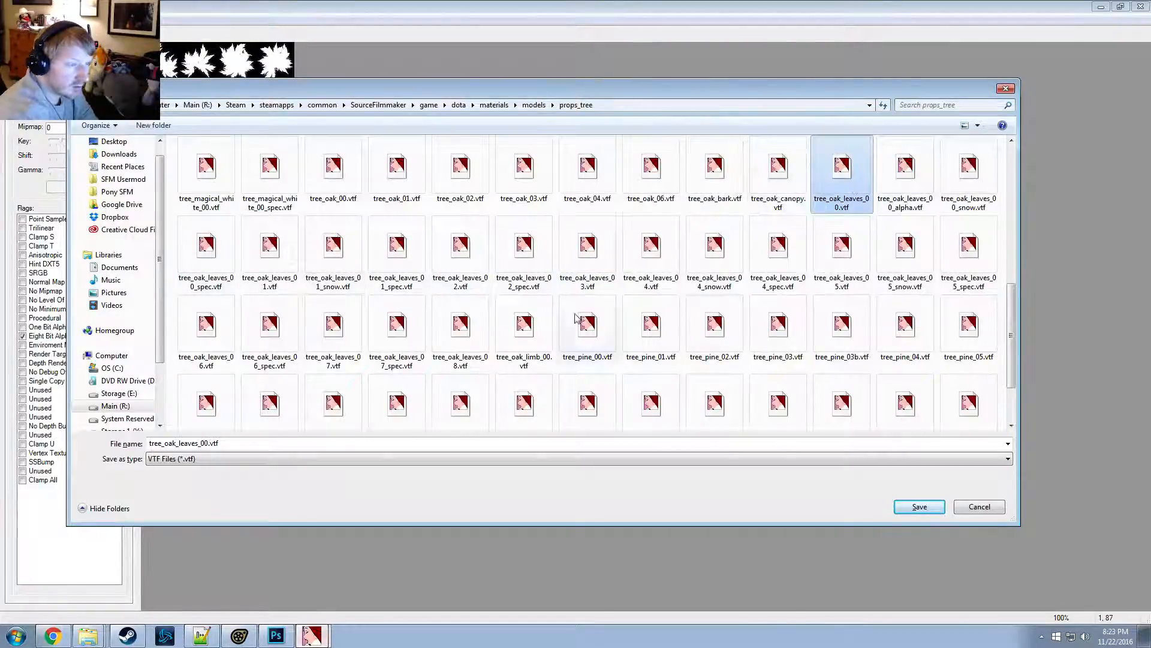
pyautogui.click(209, 444)
pyautogui.click(209, 444)
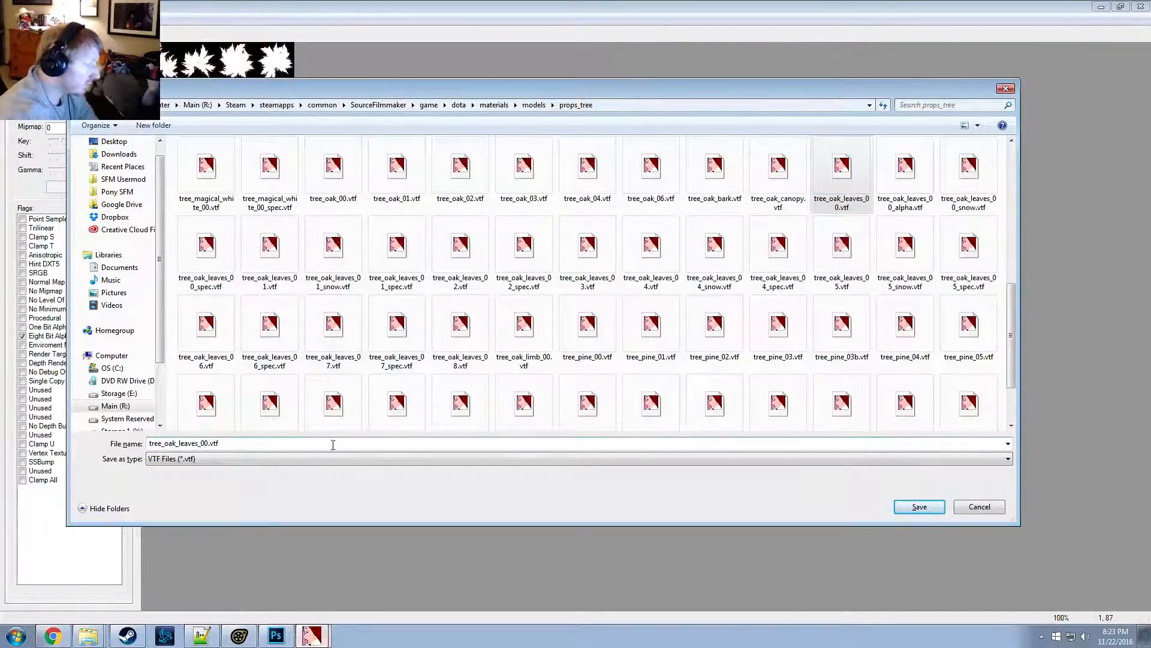
pyautogui.write('_nobark')
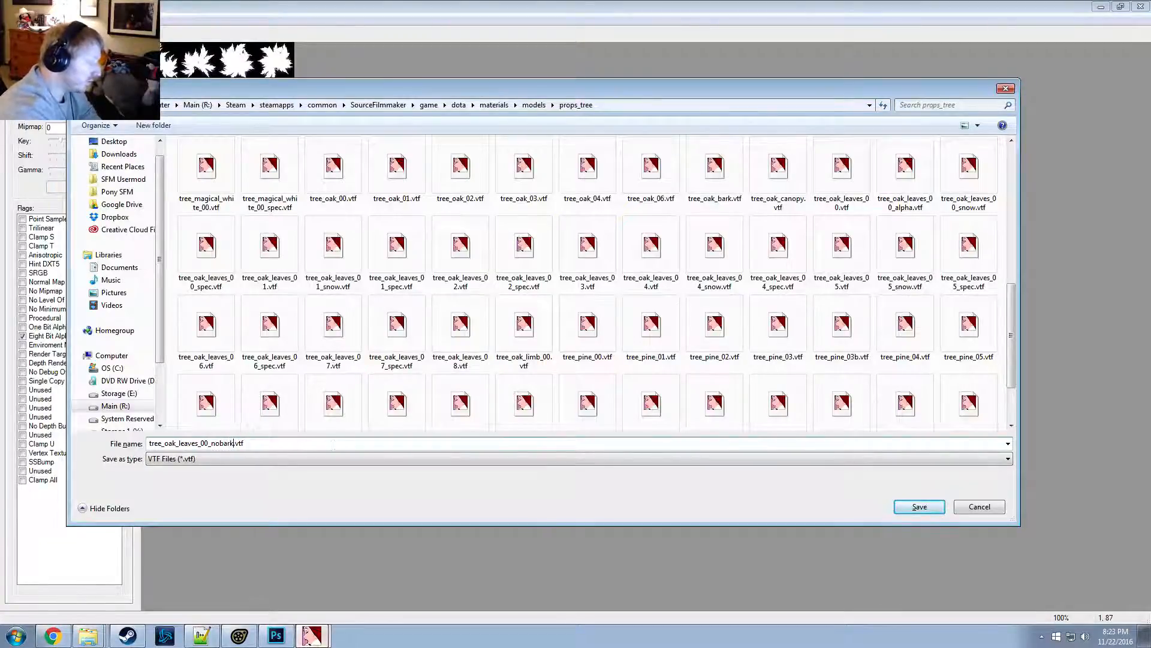
pyautogui.click(918, 508)
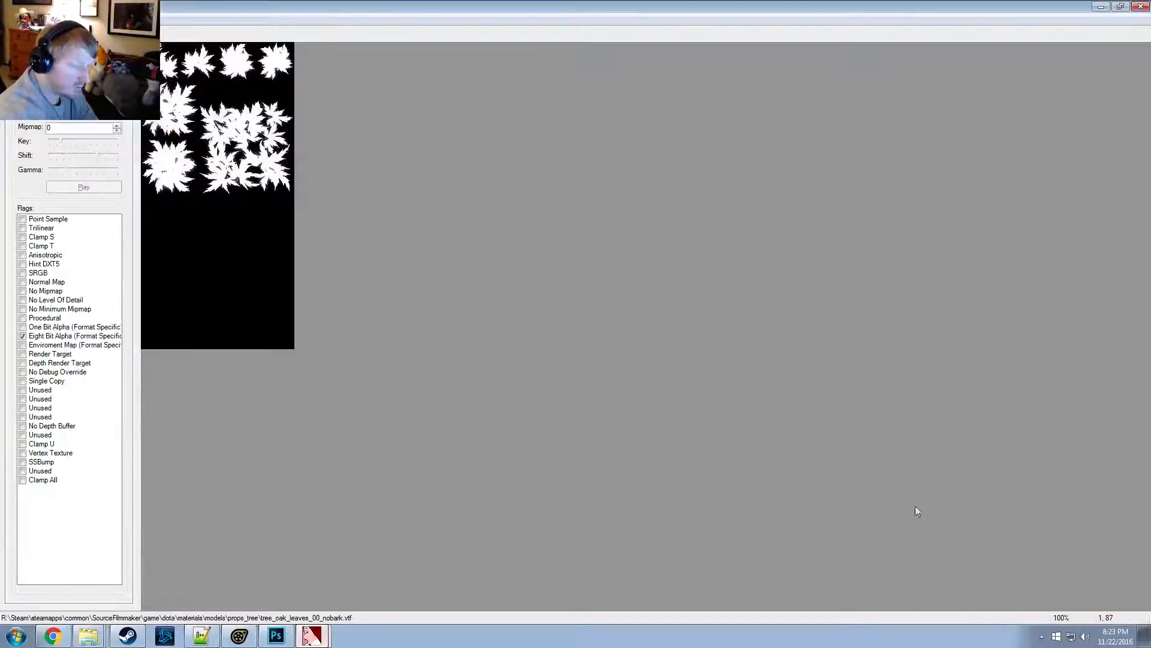
# Switch to Source Filmmaker and add a string attribute named $basetexture to the tree_oak_leaves_00 material of tree_oak_02_sfm1
pyautogui.click(239, 637)
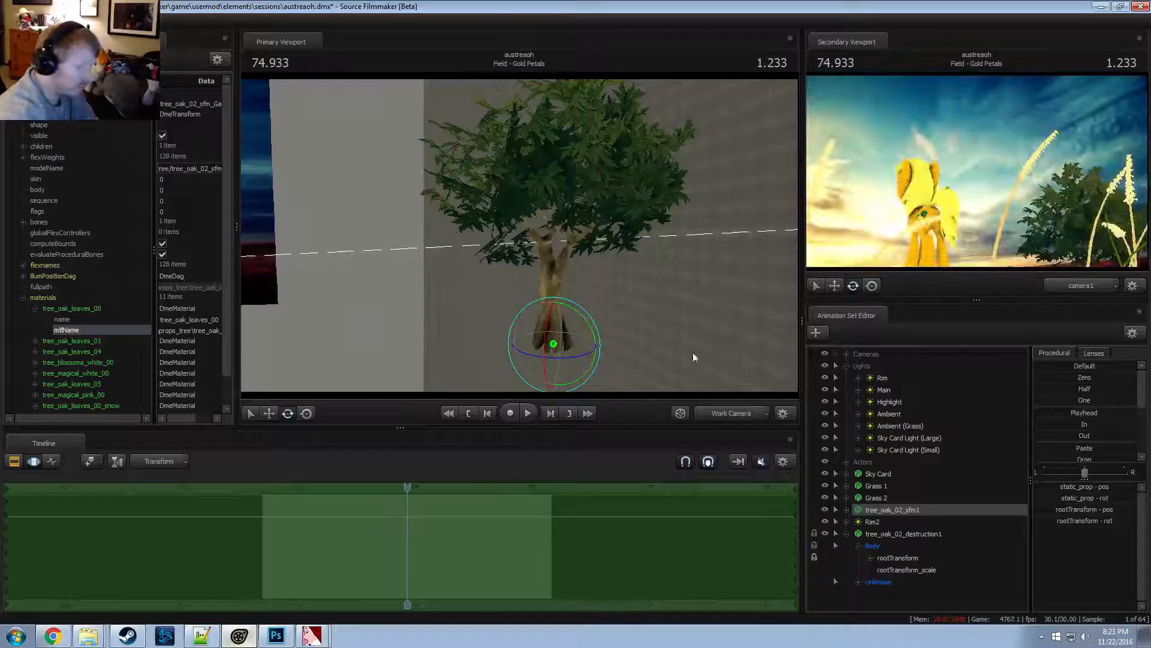
pyautogui.moveTo(630, 283); pyautogui.dragTo(589, 230)
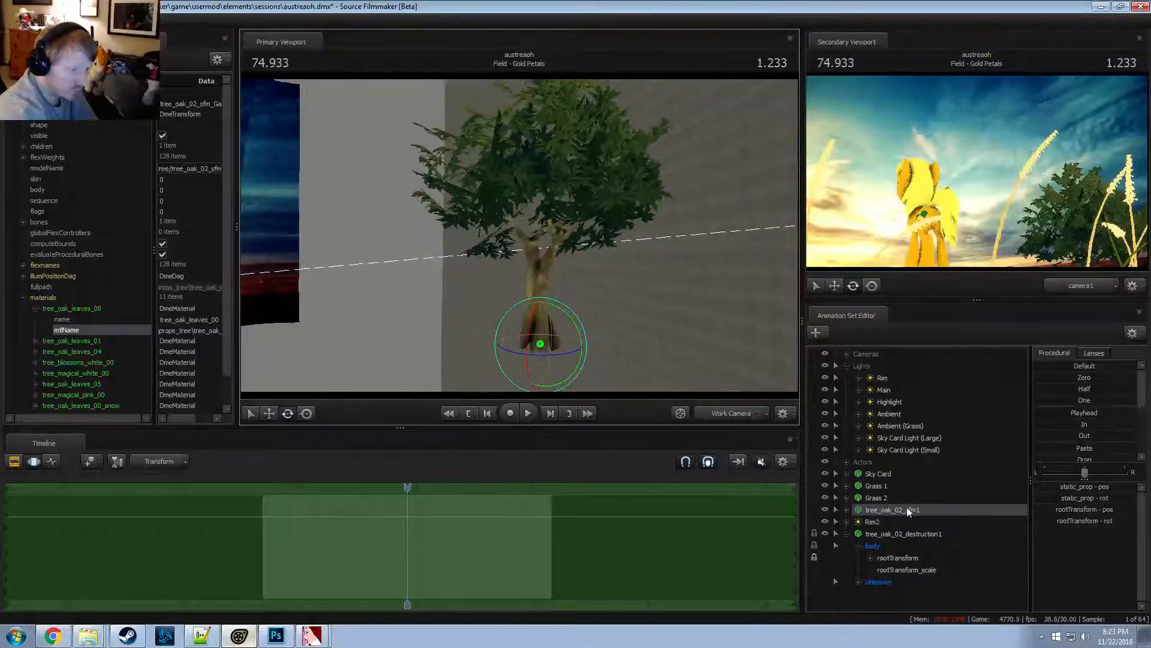
pyautogui.rightClick(906, 509)
pyautogui.click(73, 309)
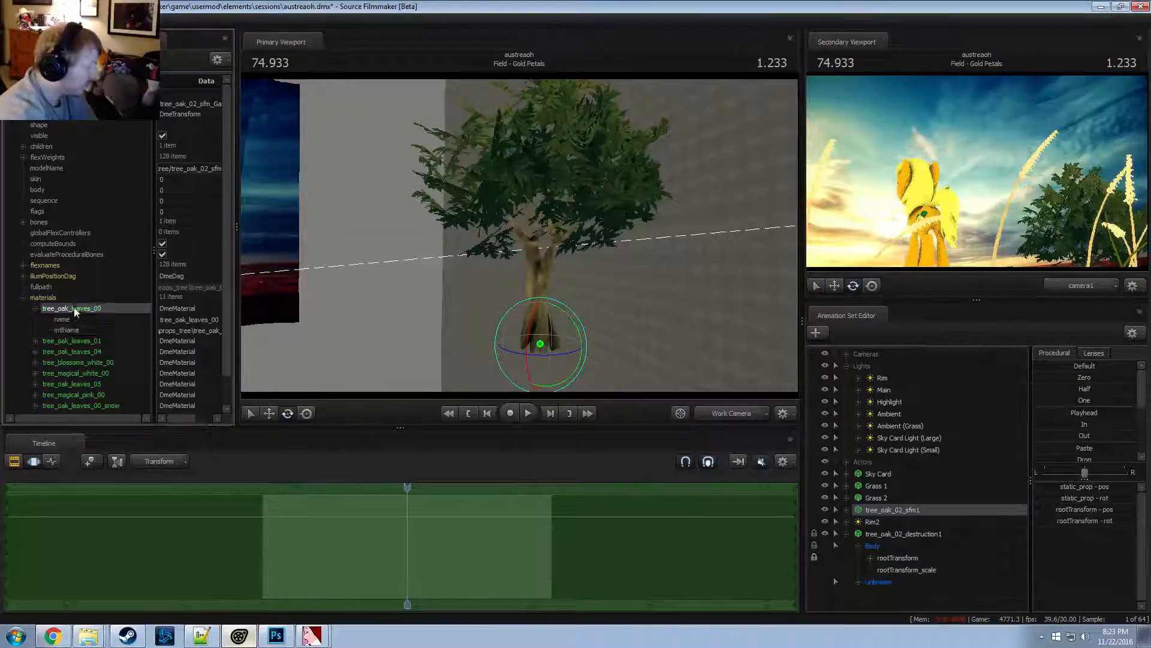
pyautogui.rightClick(75, 309)
pyautogui.moveTo(106, 396)
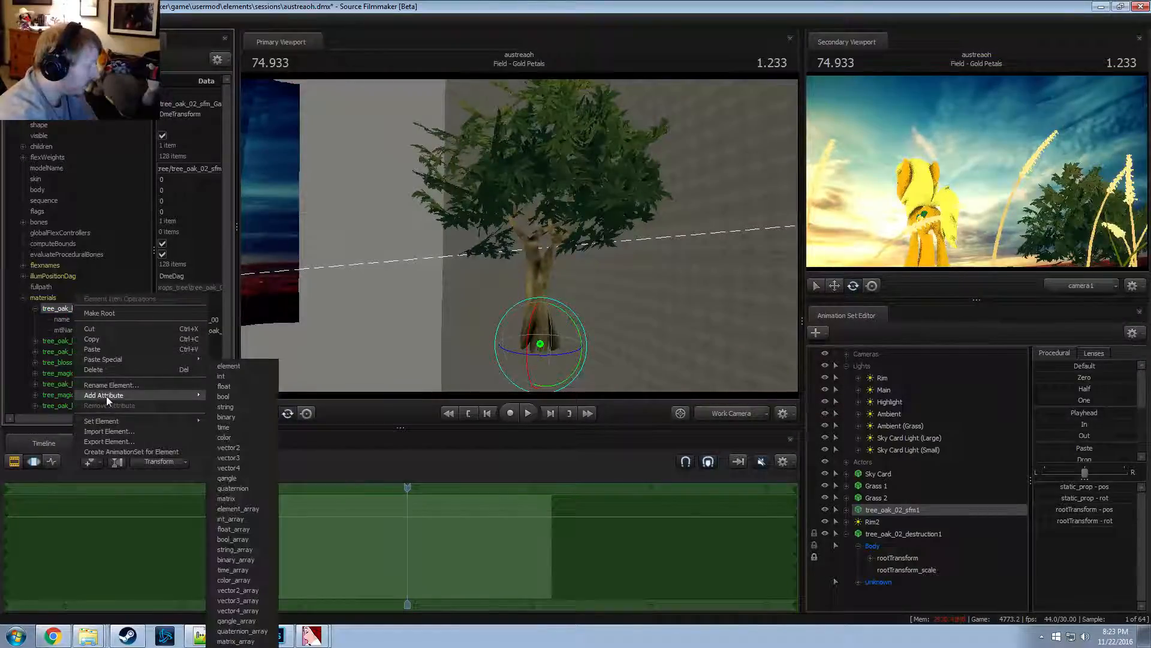
pyautogui.click(231, 408)
pyautogui.write('set')
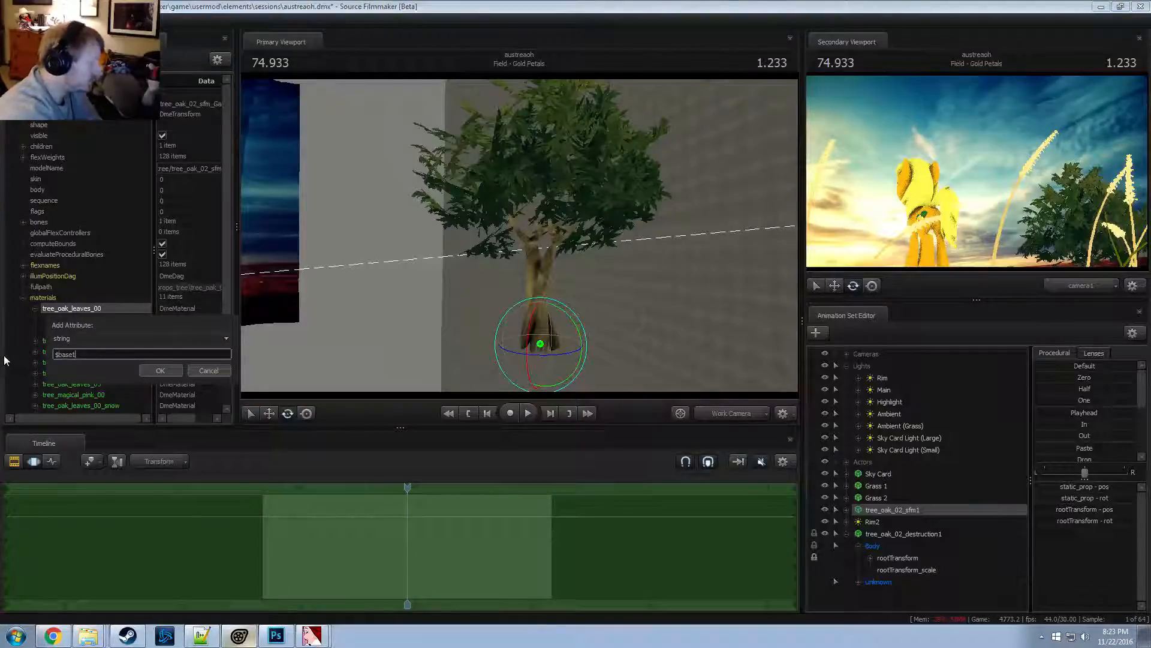
pyautogui.write('basetexture')
pyautogui.press('Return')
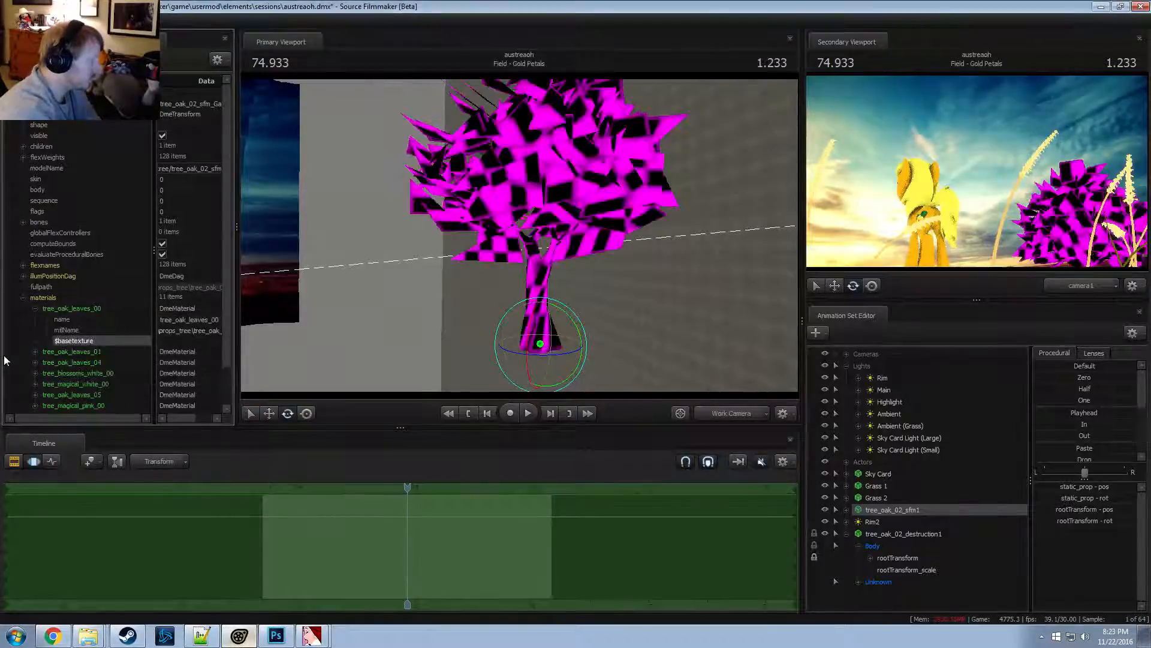
# Copy the material's mtlName path into the new $basetexture attribute
pyautogui.click(192, 330)
pyautogui.hotkey('ctrl', 'a')
pyautogui.hotkey('ctrl', 'c')
pyautogui.click(195, 341)
pyautogui.hotkey('ctrl', 'v')
pyautogui.click(182, 413)
pyautogui.moveTo(182, 419); pyautogui.dragTo(200, 418)
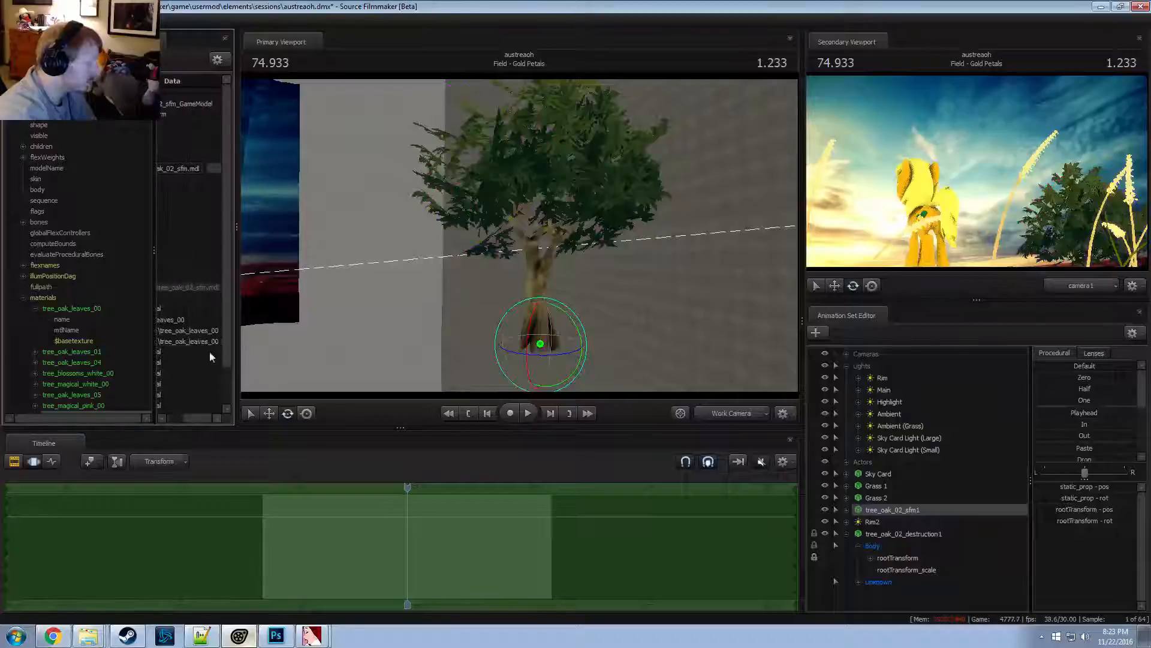
# Append _nobark to the $basetexture path and inspect the tree in the primary viewport
pyautogui.click(208, 342)
pyautogui.click(208, 342)
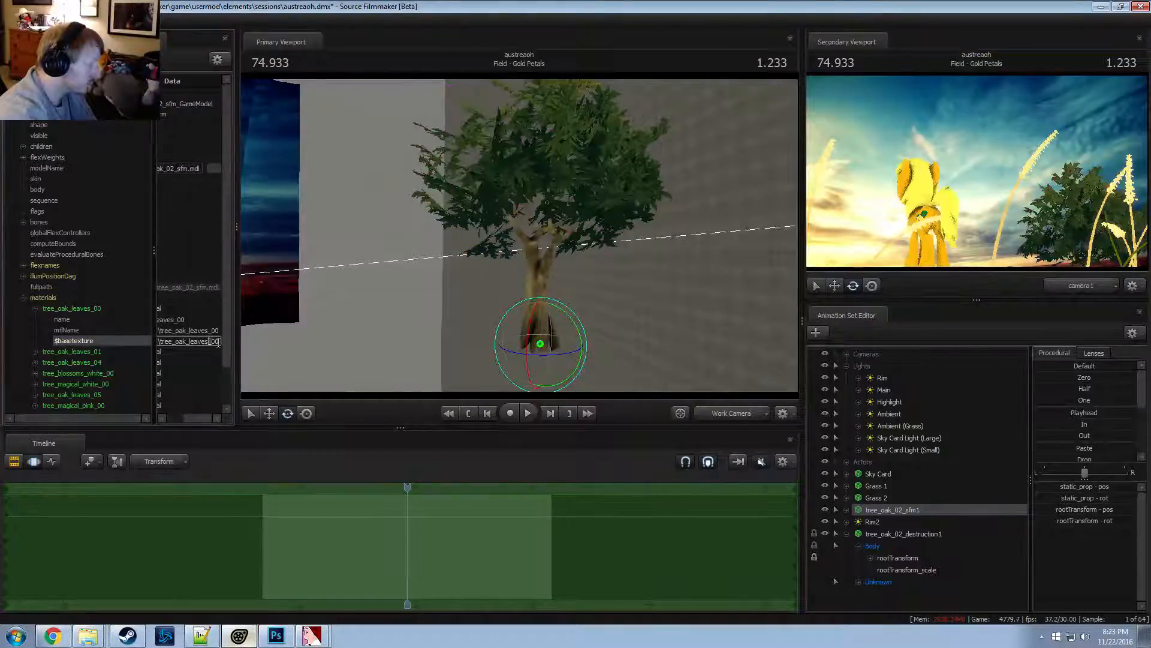
pyautogui.write('_nobark')
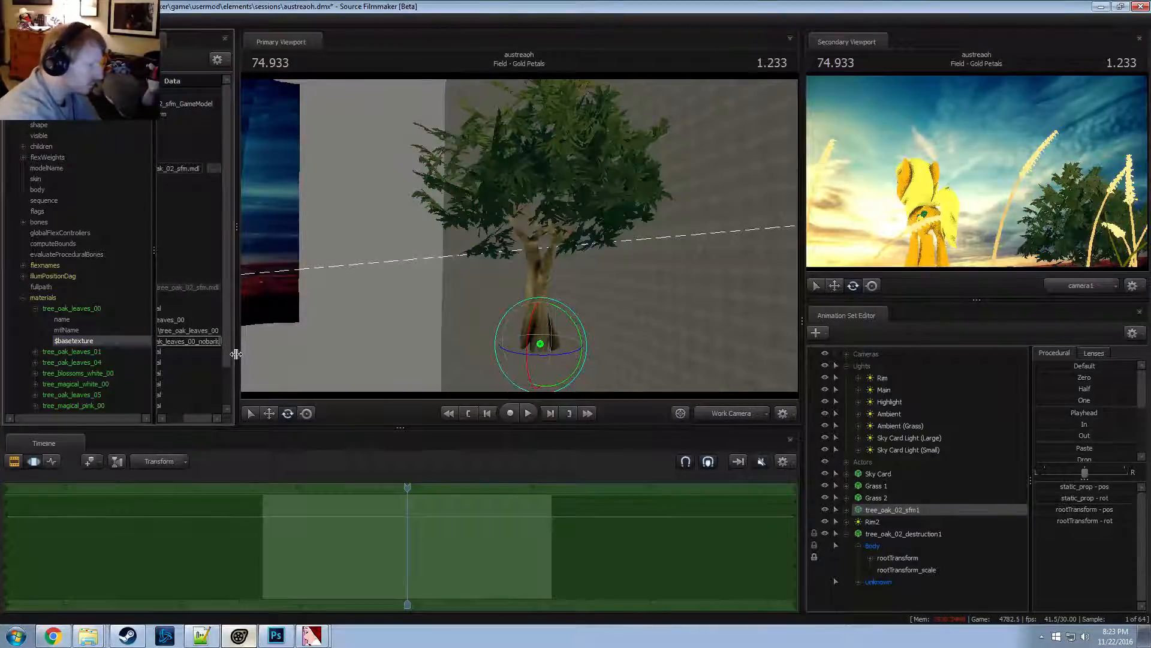
pyautogui.press('Return')
pyautogui.moveTo(464, 160); pyautogui.dragTo(503, 251)
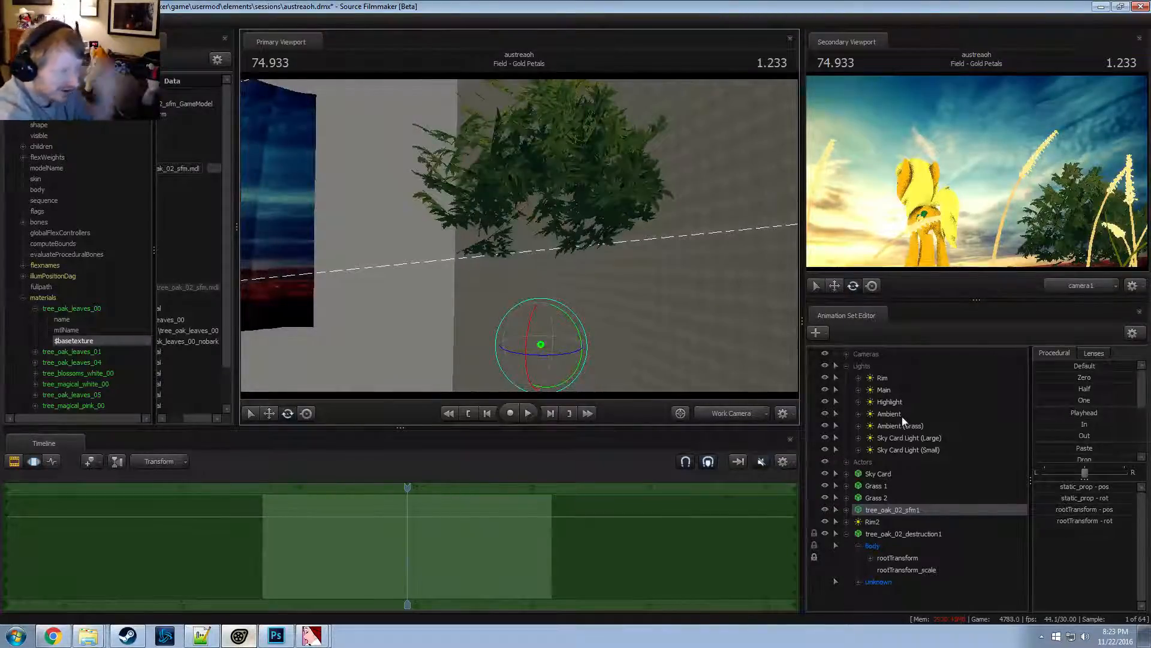
pyautogui.moveTo(519, 236)
pyautogui.mouseDown()
pyautogui.moveTo(525, 264)
pyautogui.moveTo(520, 237)
pyautogui.mouseUp()
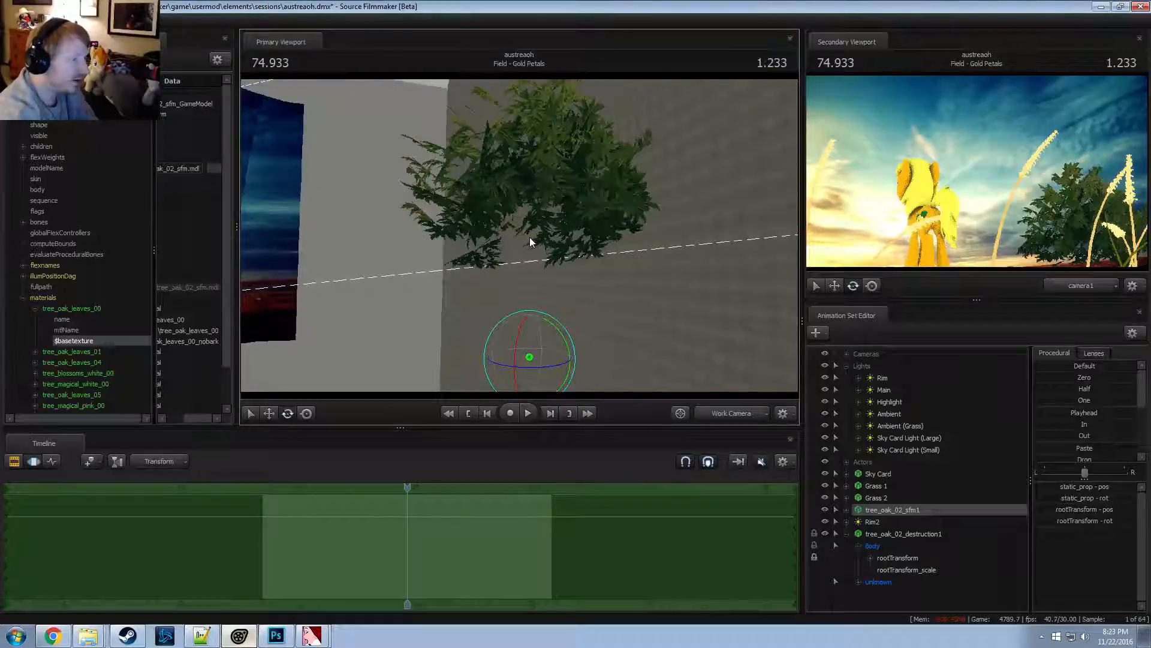
# Switch to Photoshop, undo the black painting over the bark half of the Alpha 1 channel, and clear the selection
pyautogui.hotkey('ctrl', 'z')
pyautogui.hotkey('alt', 'Tab')
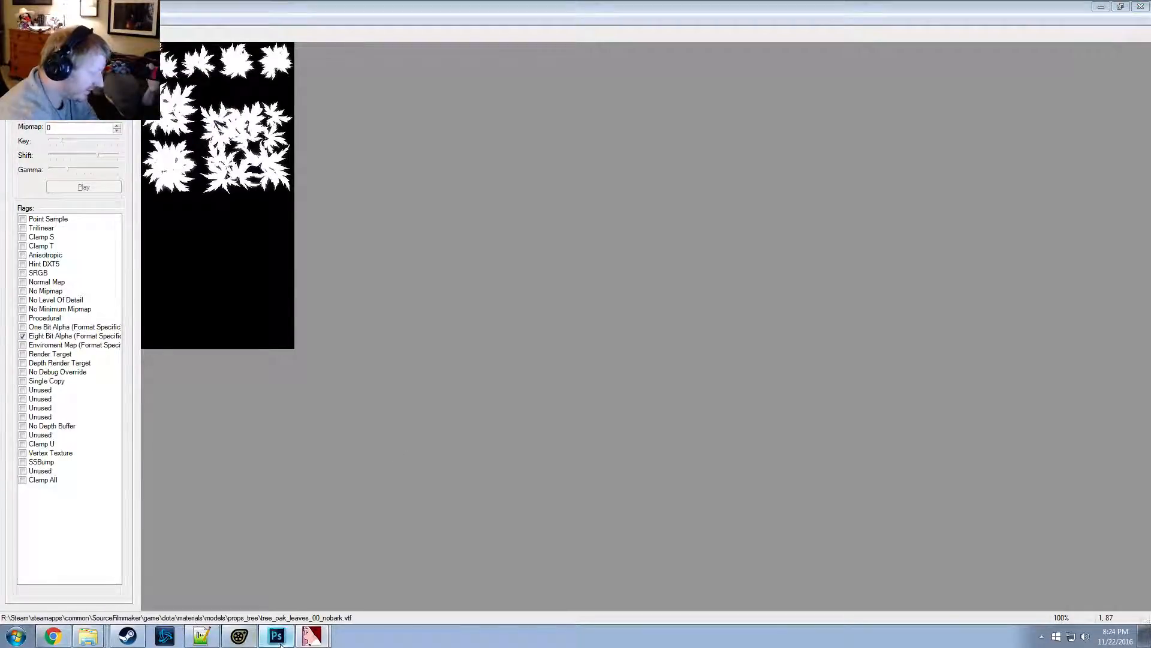
pyautogui.click(276, 637)
pyautogui.hotkey('ctrl', 'alt', 'z')
pyautogui.hotkey('ctrl', 'alt', 'z')
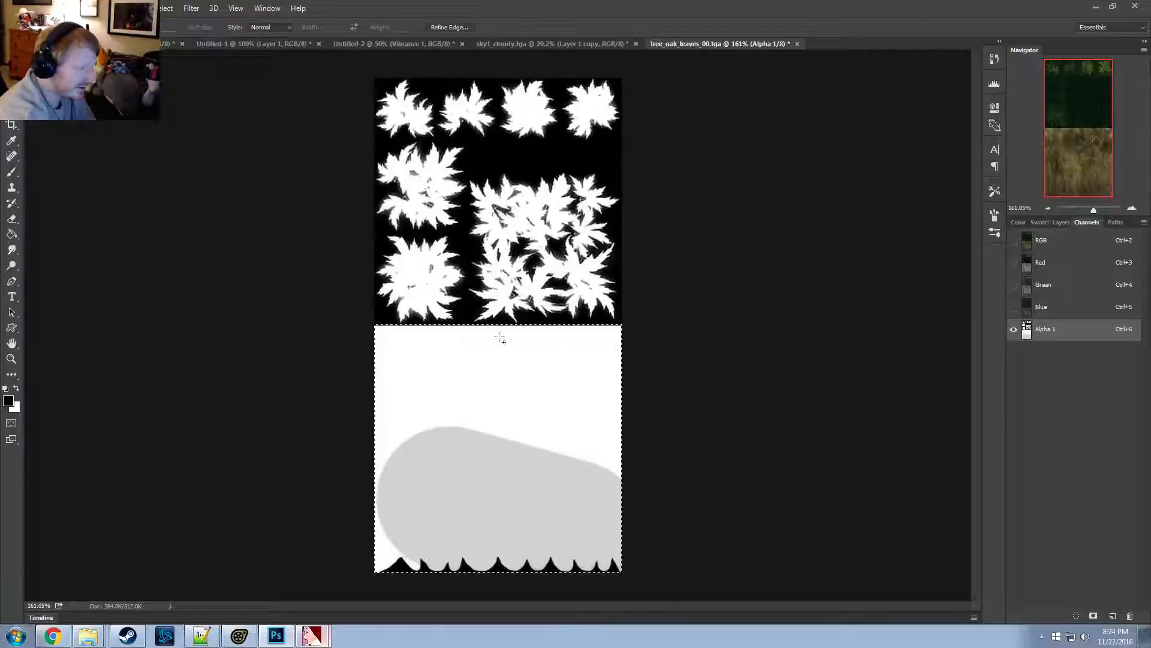
pyautogui.hotkey('ctrl', 'd')
pyautogui.hotkey('ctrl', 'alt', 'z')
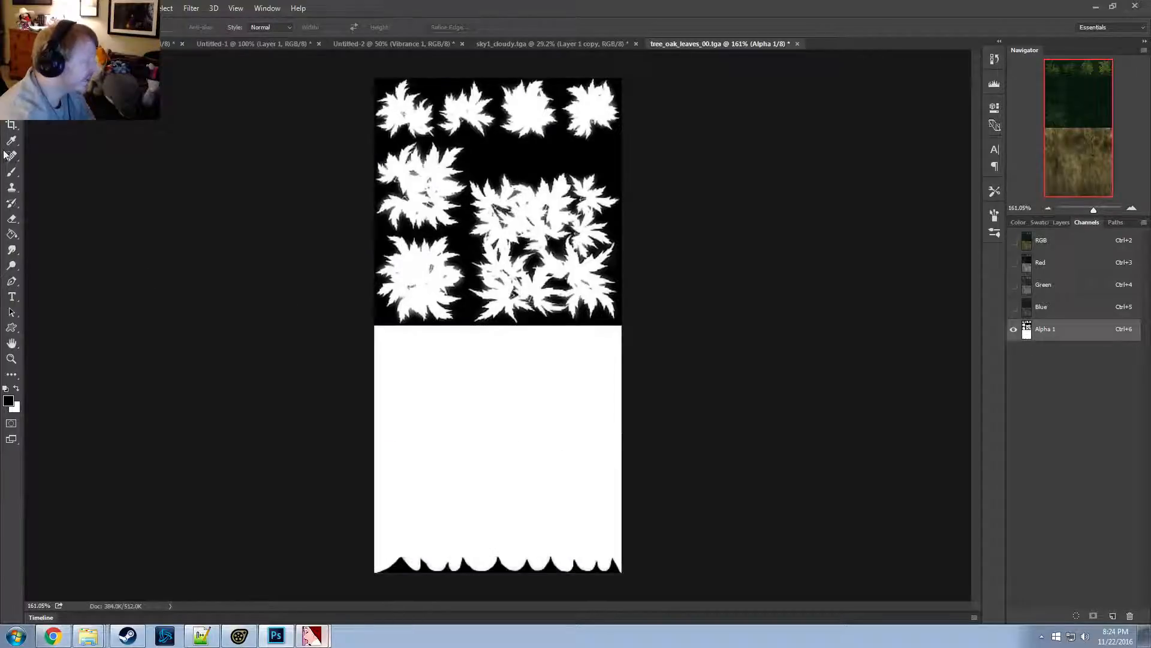
# Select the upper, leaves half of the Alpha 1 channel, fill it with solid black, and deselect it
pyautogui.moveTo(360, 71); pyautogui.dragTo(726, 325)
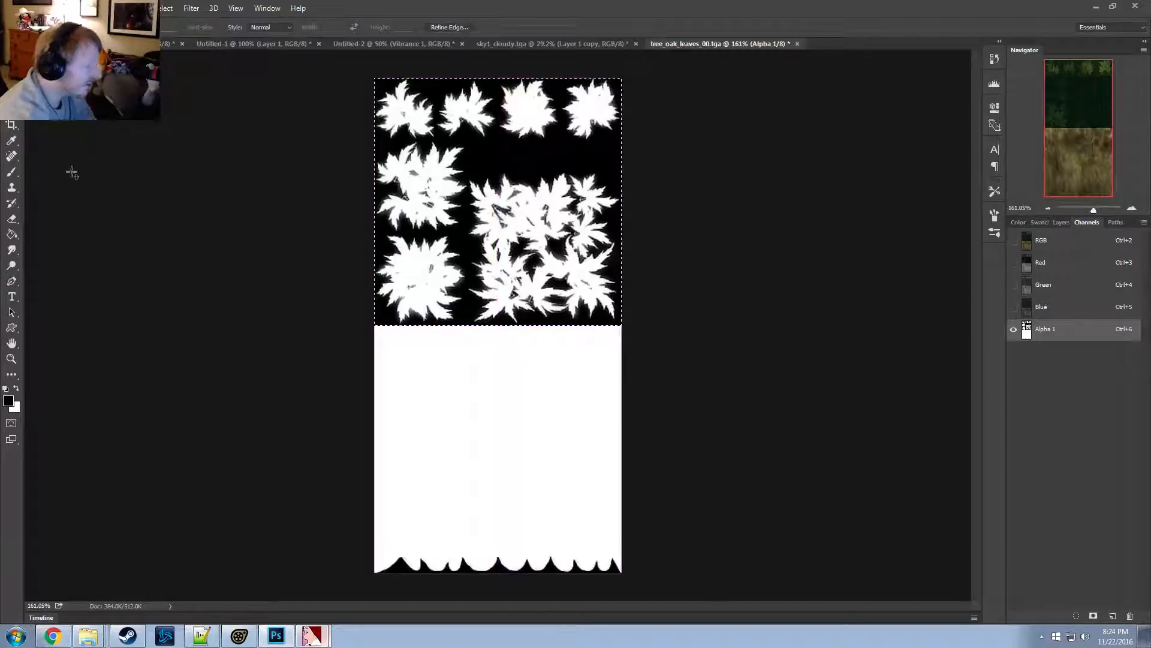
pyautogui.click(12, 172)
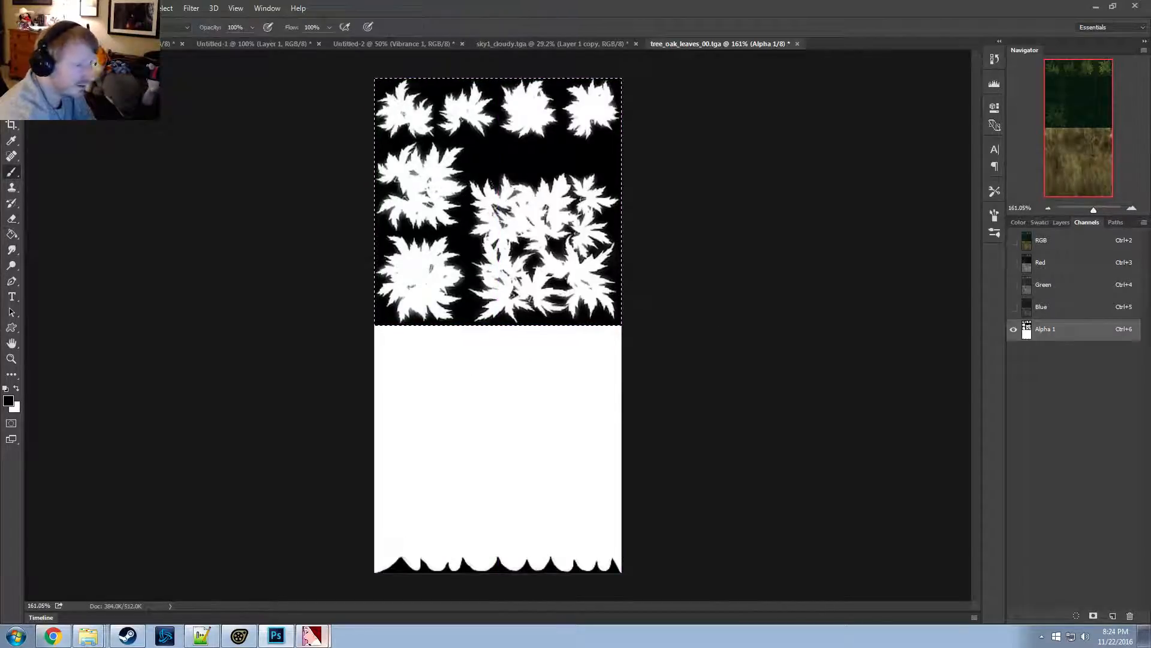
pyautogui.hotkey('alt', 'BackSpace')
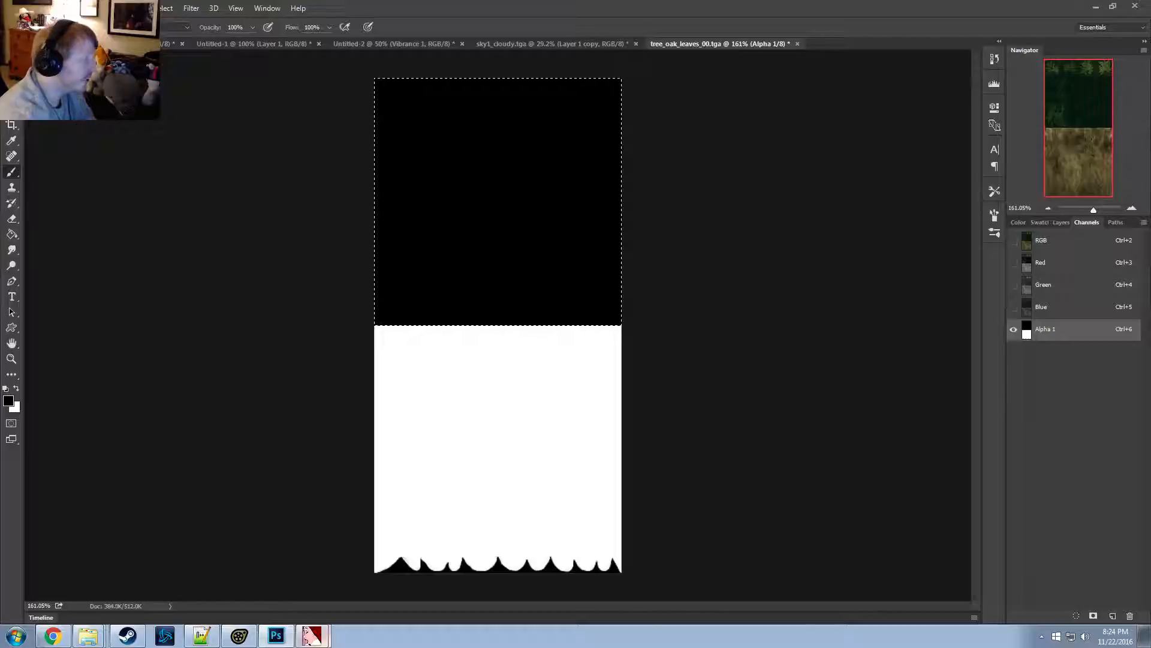
pyautogui.press('m')
pyautogui.rightClick(407, 159)
pyautogui.click(438, 169)
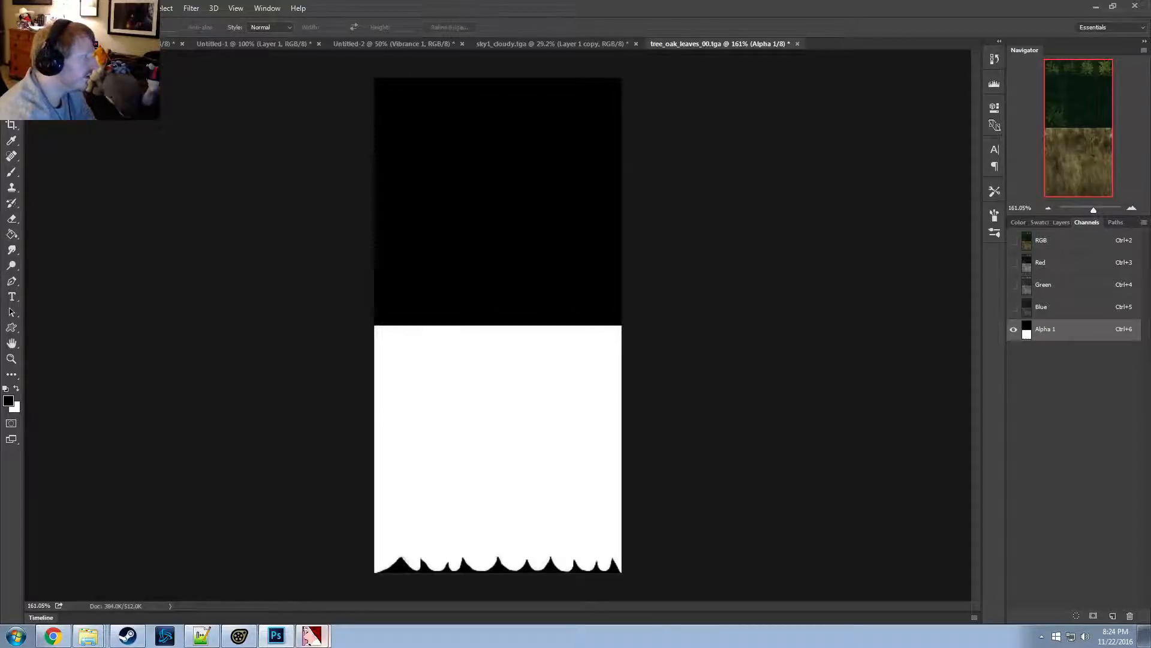
# Save the bark-only version over tree_oak_leaves_00.tga as a 32 bits/pixel Targa with alpha channels and switch to VTFEdit
pyautogui.click(30, 8)
pyautogui.click(57, 142)
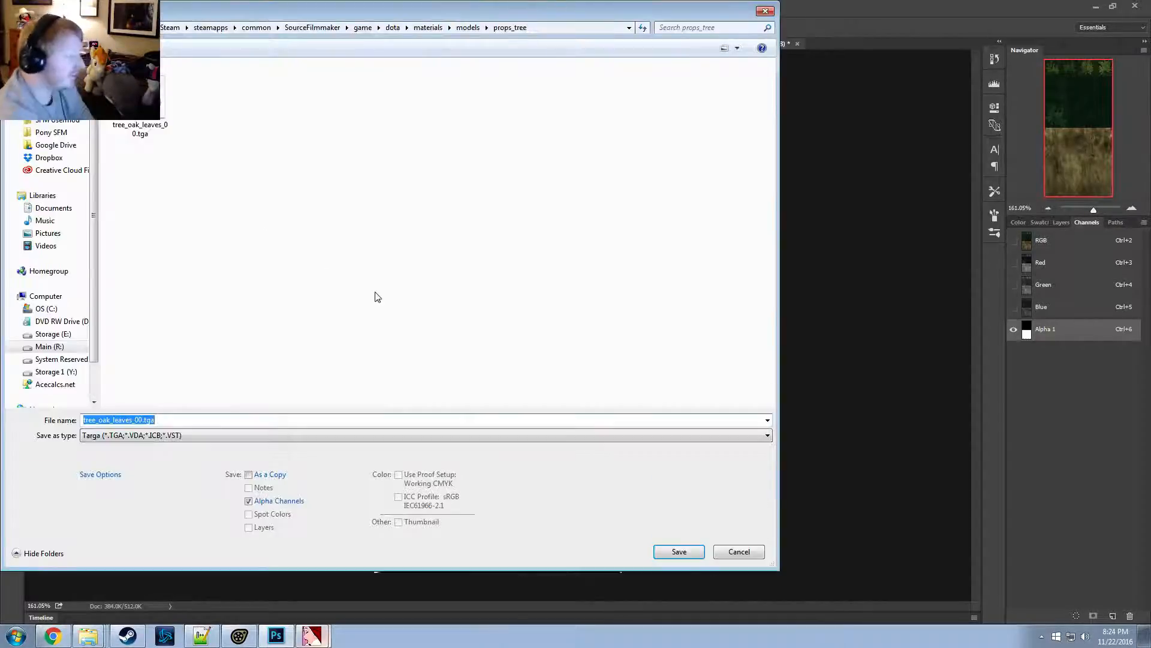
pyautogui.click(165, 109)
pyautogui.doubleClick(167, 112)
pyautogui.click(605, 318)
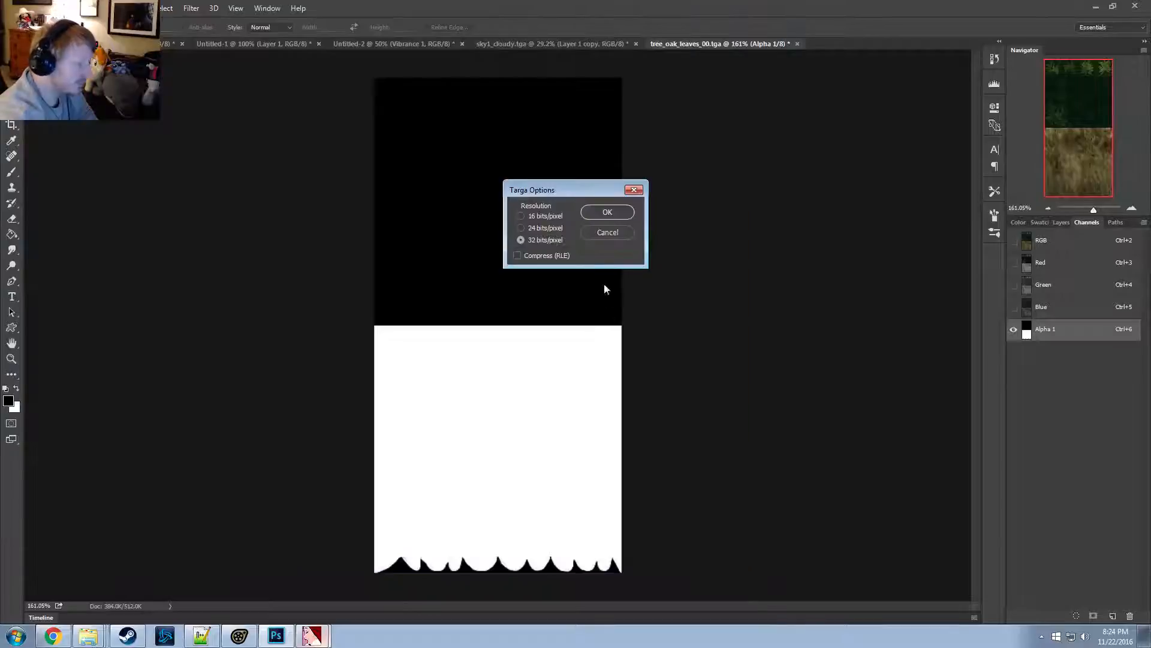
pyautogui.click(608, 212)
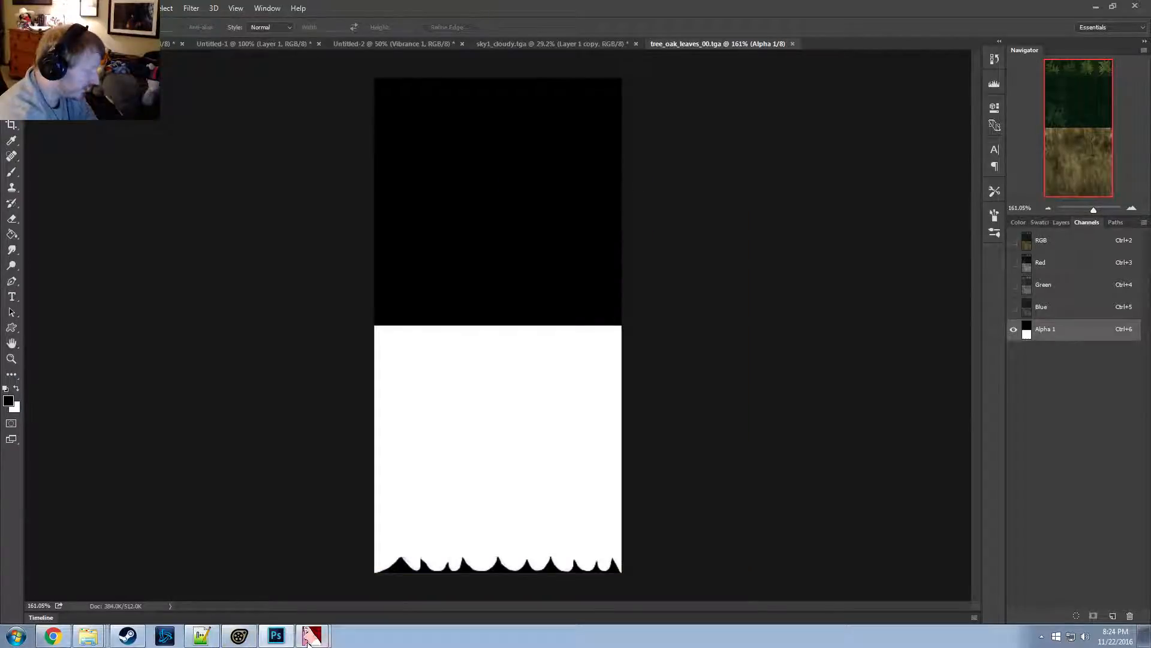
pyautogui.click(324, 570)
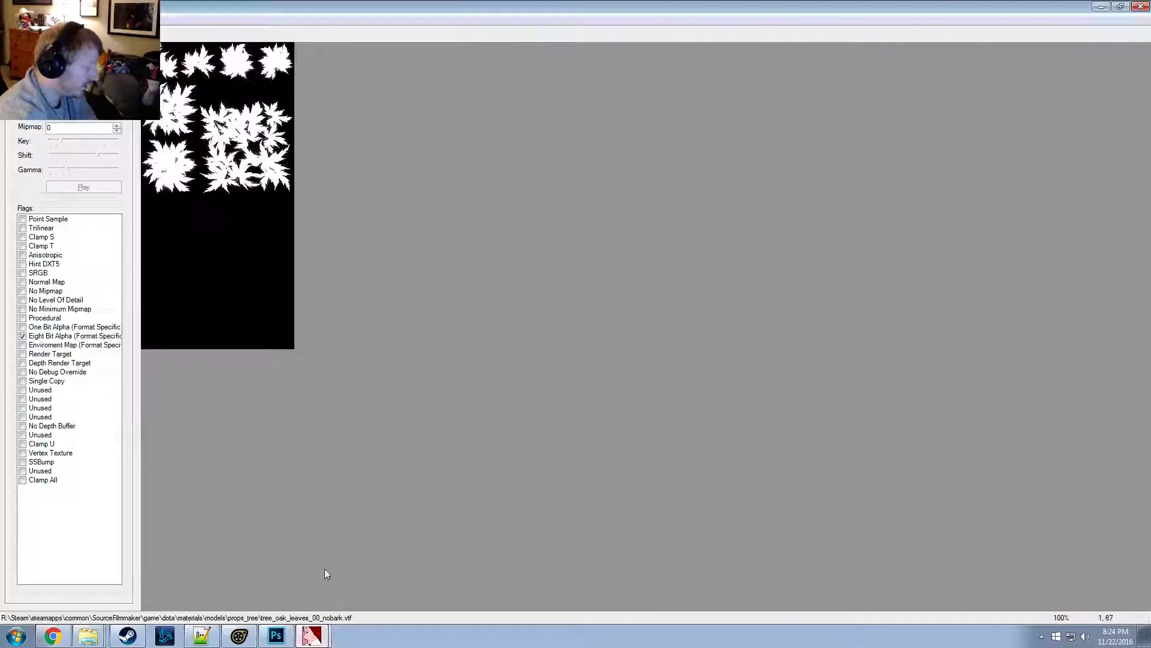
pyautogui.click(10, 20)
pyautogui.click(34, 77)
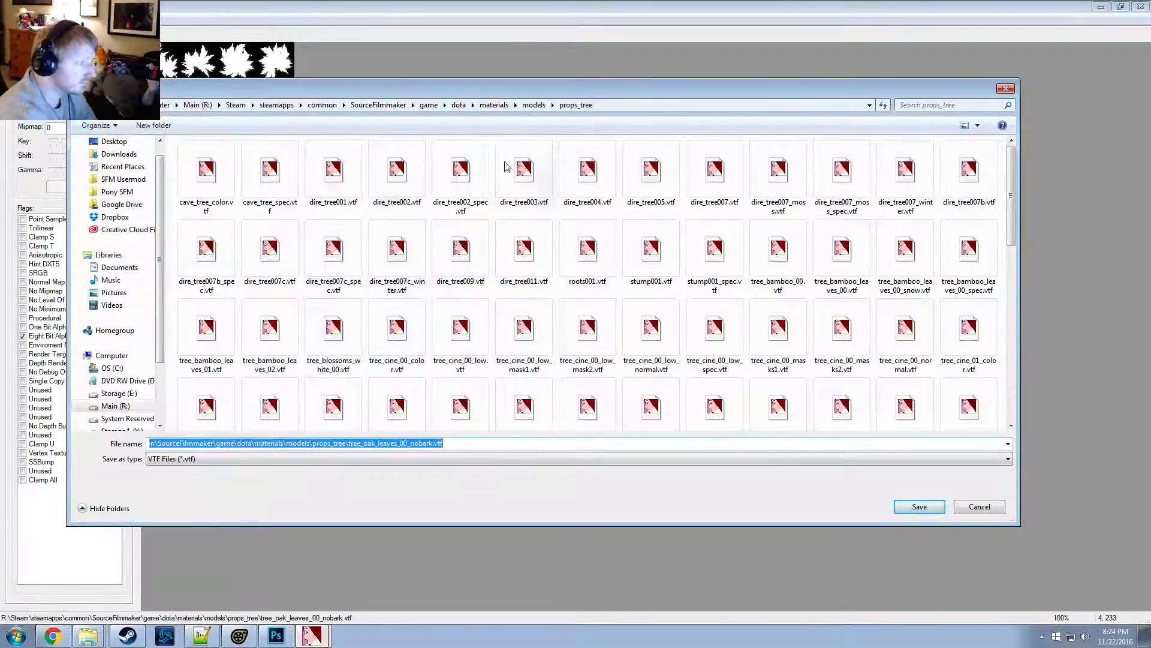
pyautogui.click(971, 502)
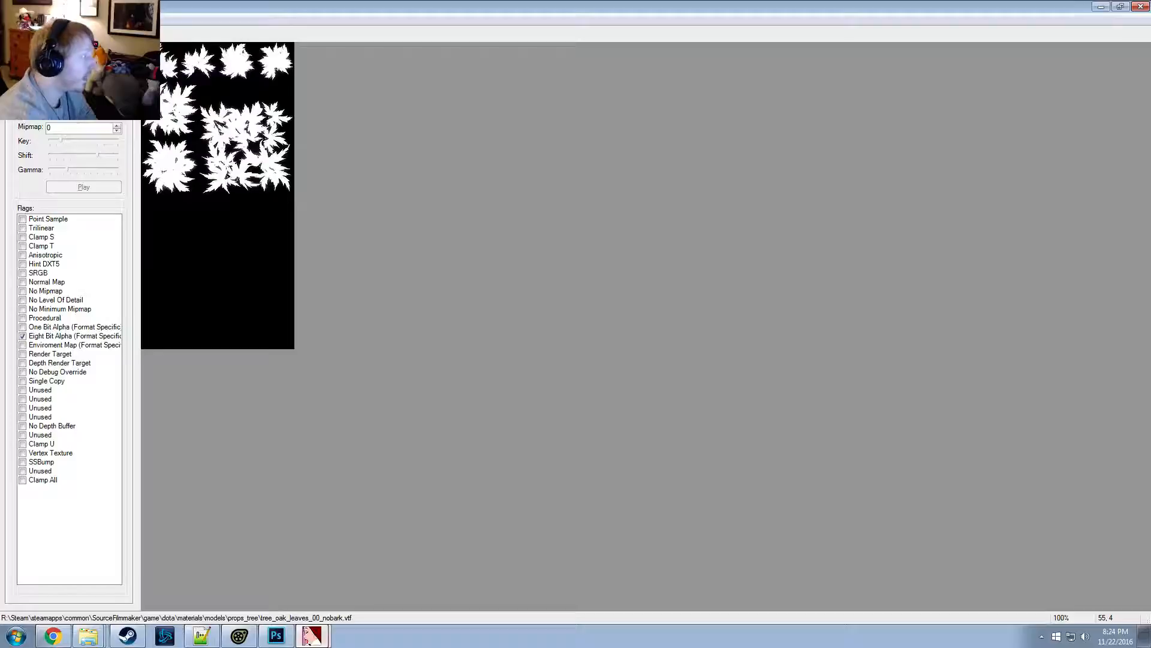
# Import the bark-only tree_oak_leaves_00.tga from the props_tree folder into VTFEdit with the existing texture options
pyautogui.click(9, 21)
pyautogui.click(35, 96)
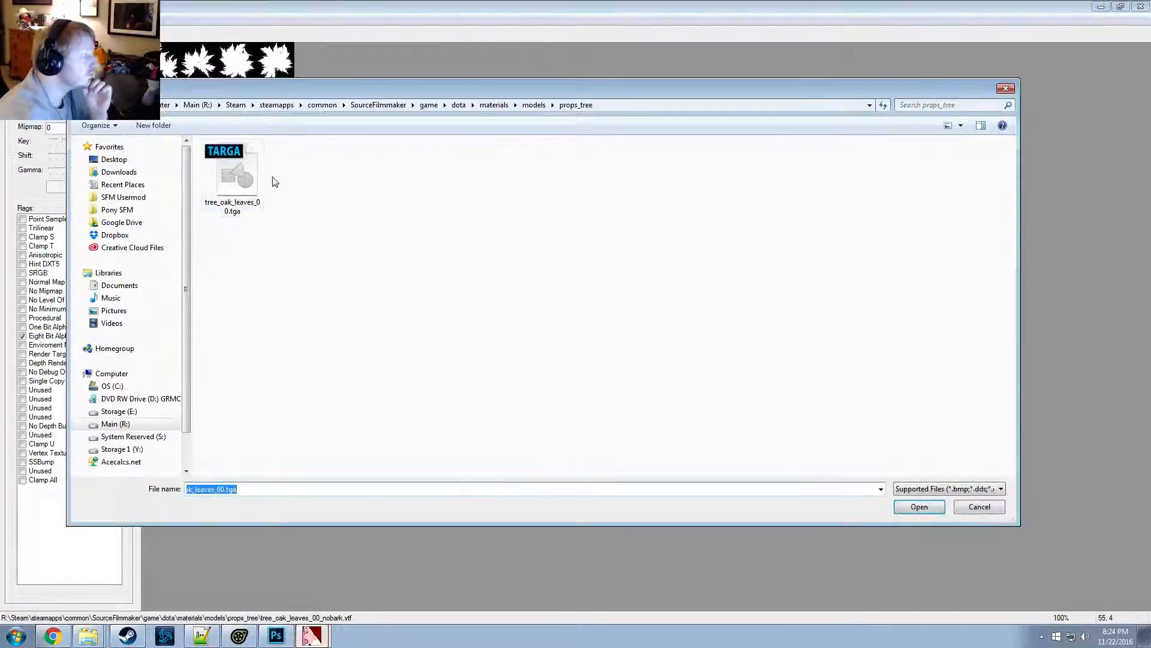
pyautogui.doubleClick(243, 183)
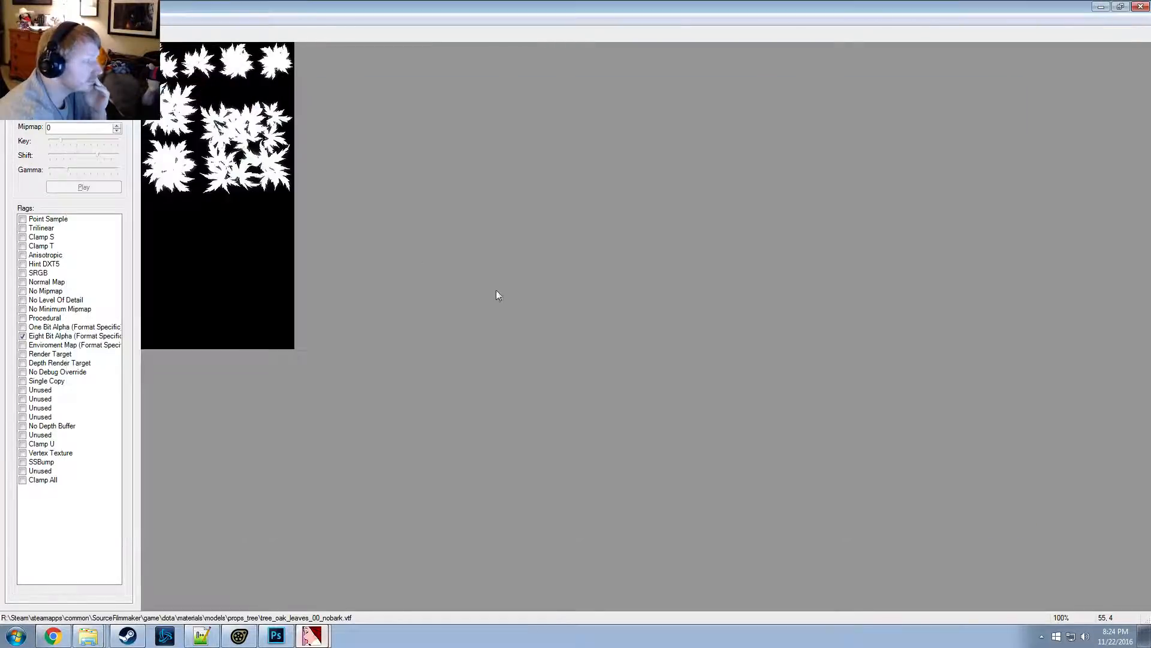
pyautogui.click(672, 438)
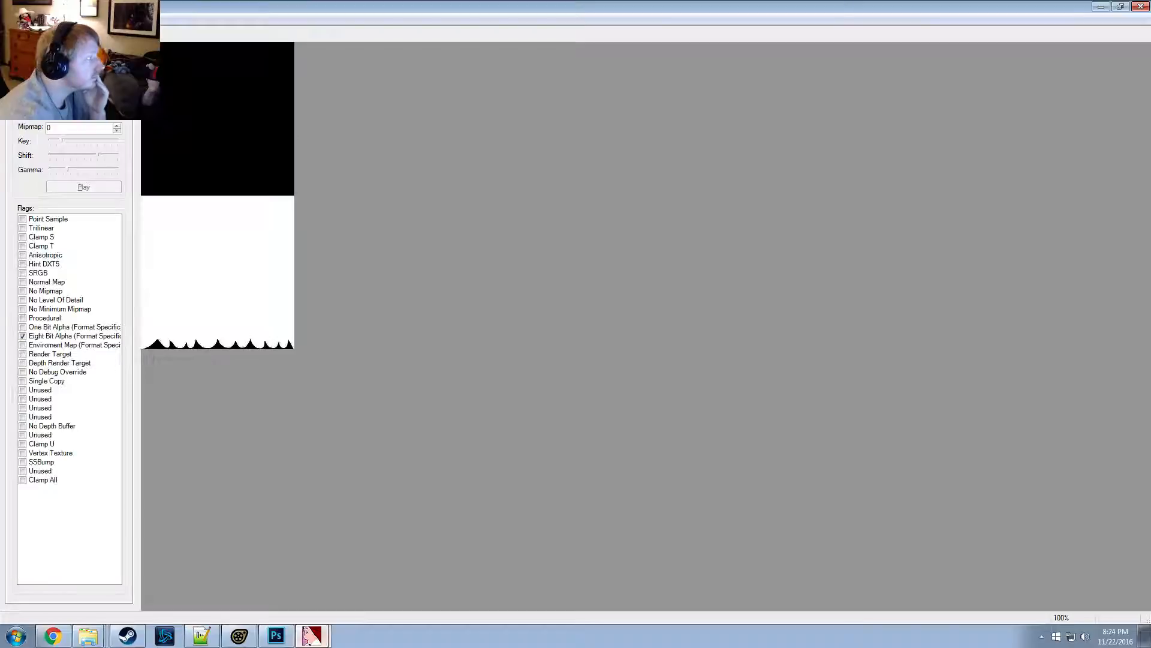
# Save the imported texture in props_tree as tree_oak_leaves_00_noleave.vtf
pyautogui.click(48, 20)
pyautogui.moveTo(66, 32)
pyautogui.click(145, 43)
pyautogui.click(10, 20)
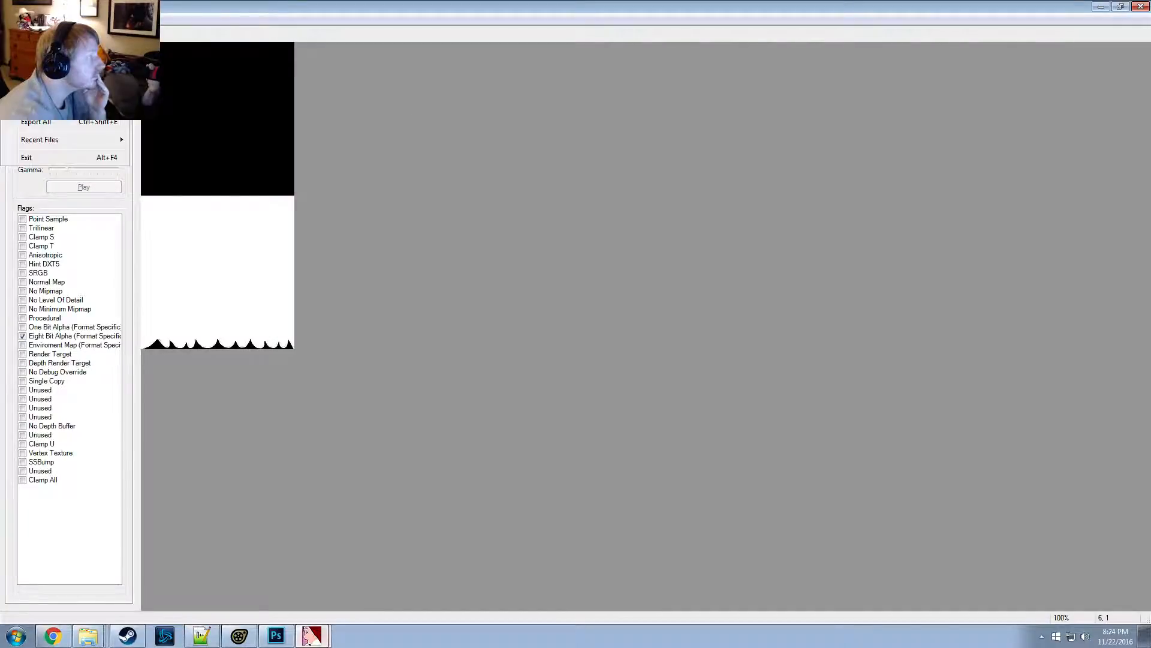
pyautogui.click(34, 75)
pyautogui.click(431, 443)
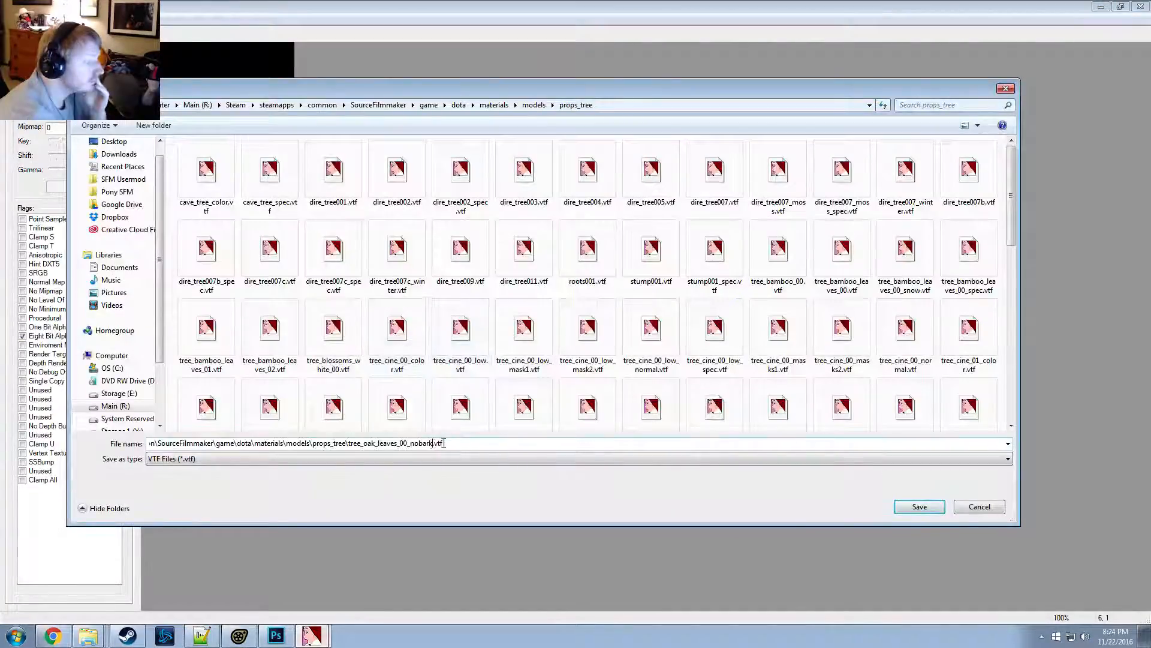
pyautogui.write('_noleave')
pyautogui.press('Return')
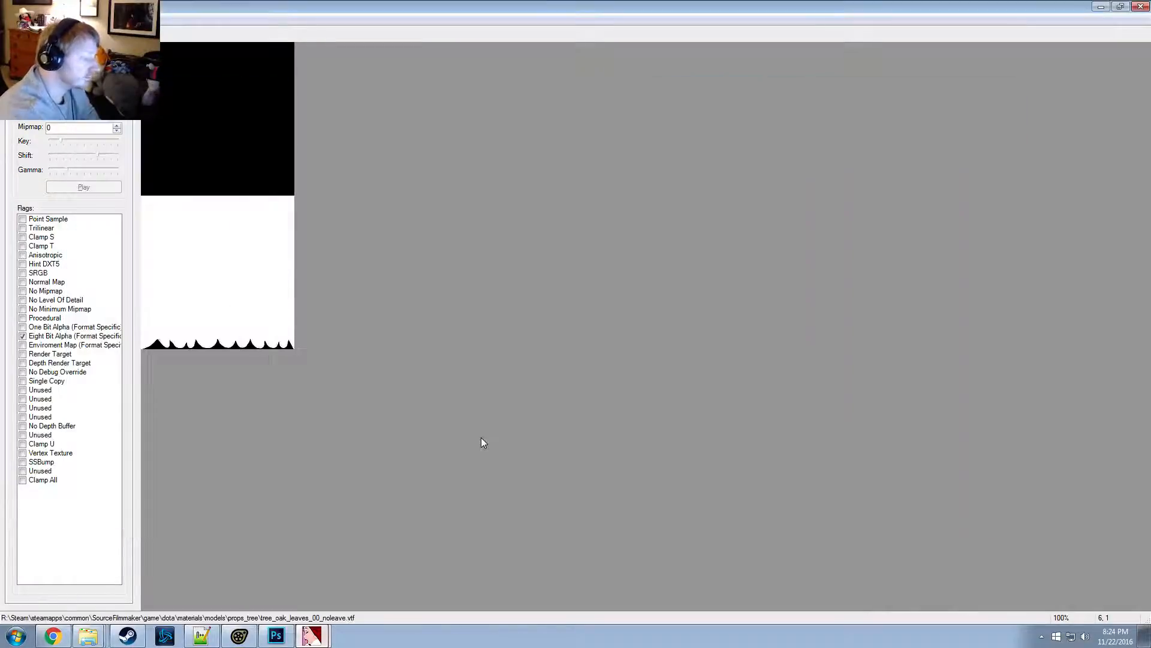
# Switch to the props_tree folder in Windows Explorer and rename tree_oak_leaves_00_noleave.vtf to tree_oak_leaves_00_noleaves.vtf
pyautogui.click(89, 635)
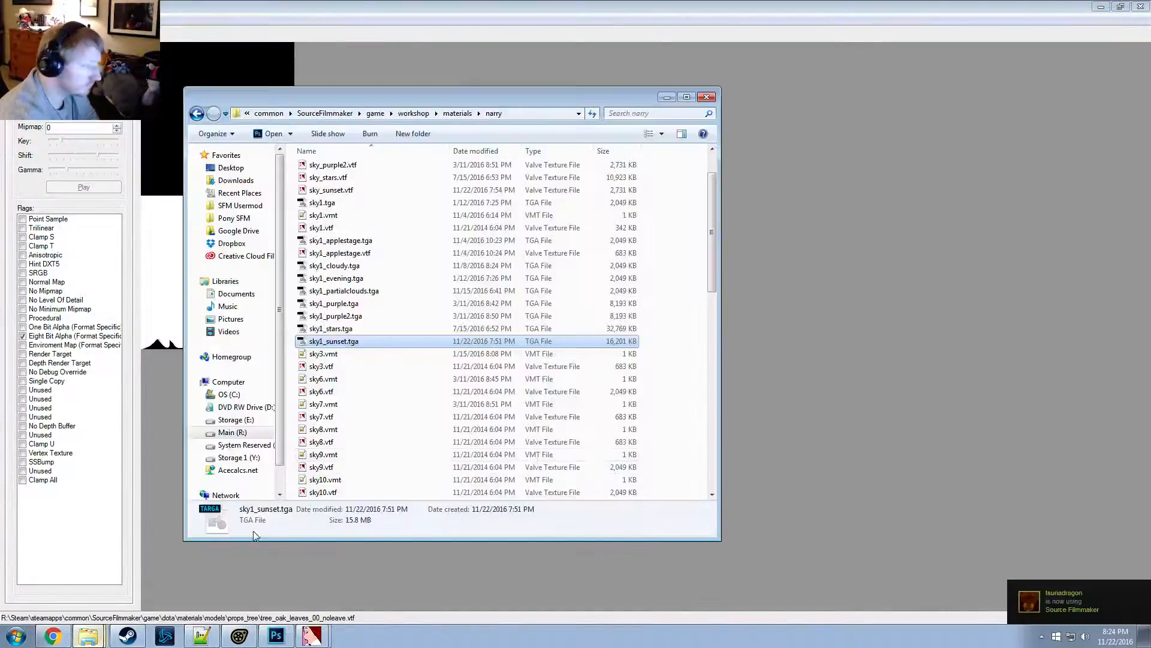
pyautogui.click(92, 631)
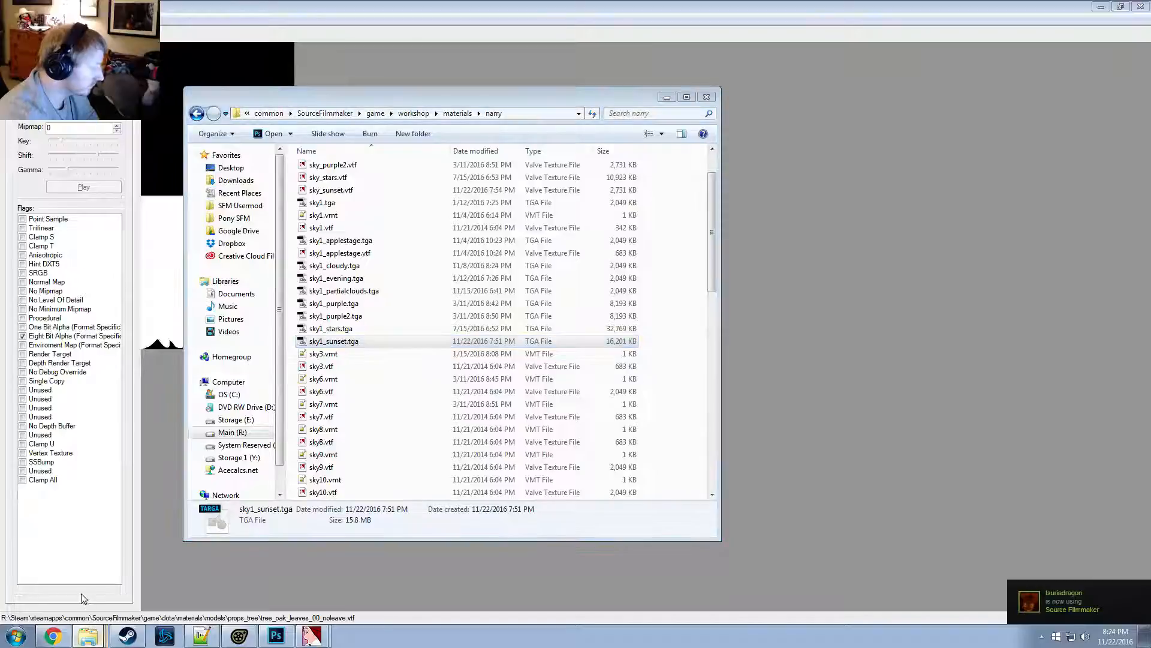
pyautogui.click(81, 612)
pyautogui.click(386, 285)
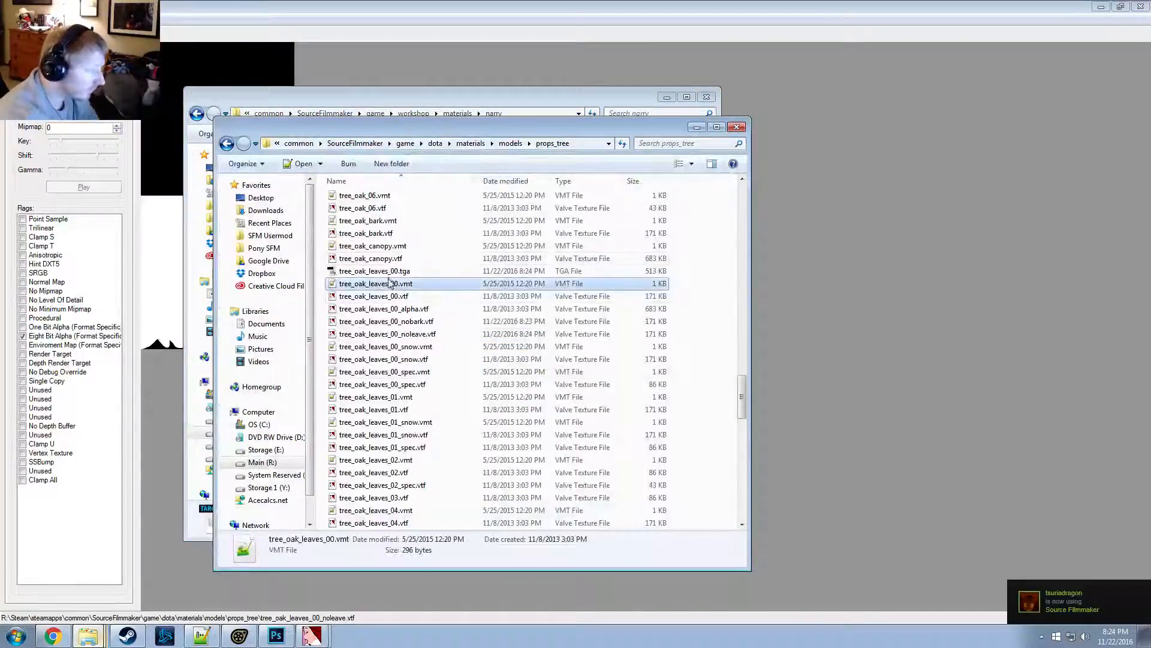
pyautogui.scroll(-8, 419, 414)
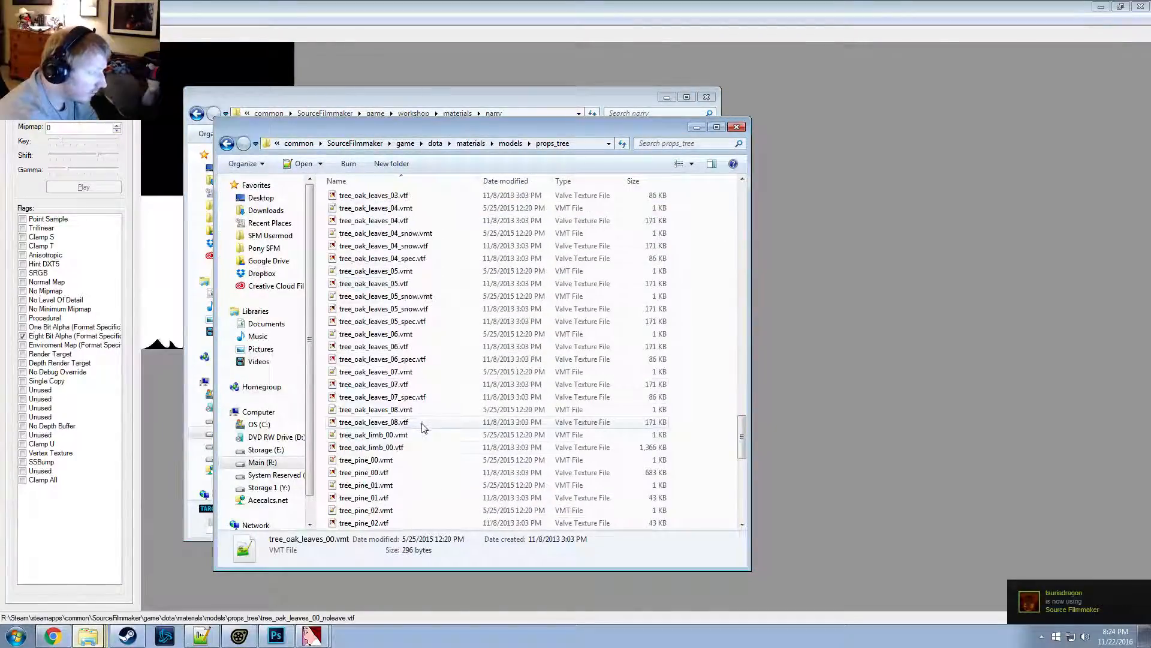
pyautogui.scroll(7, 420, 420)
pyautogui.click(411, 296)
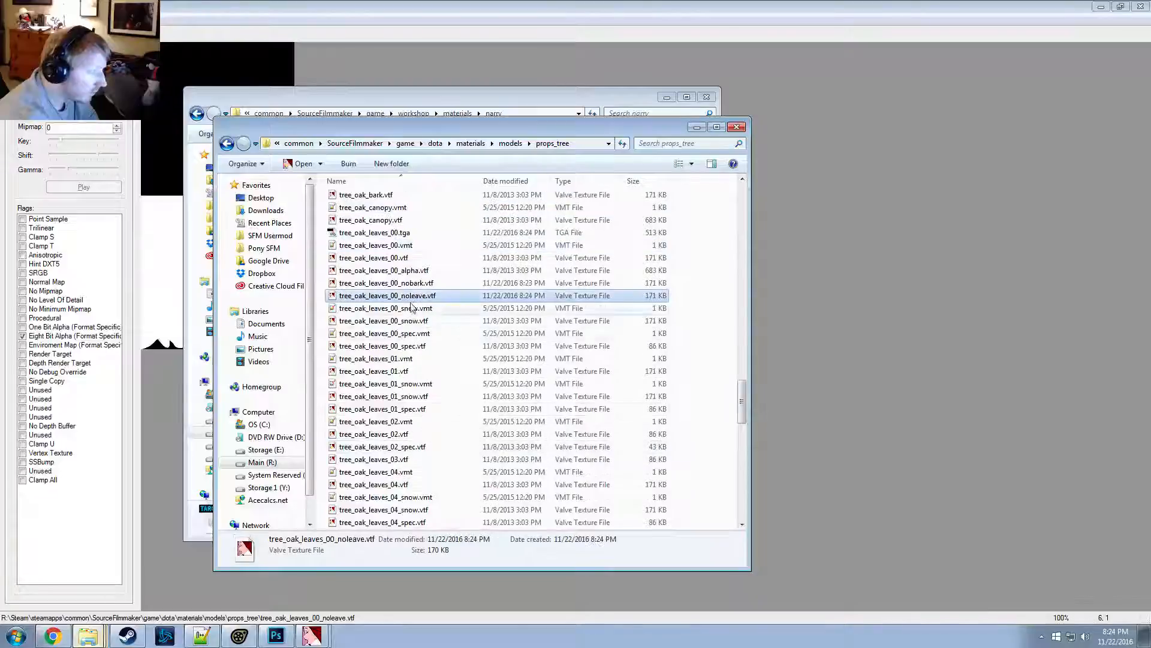
pyautogui.press('F2')
pyautogui.press('Right')
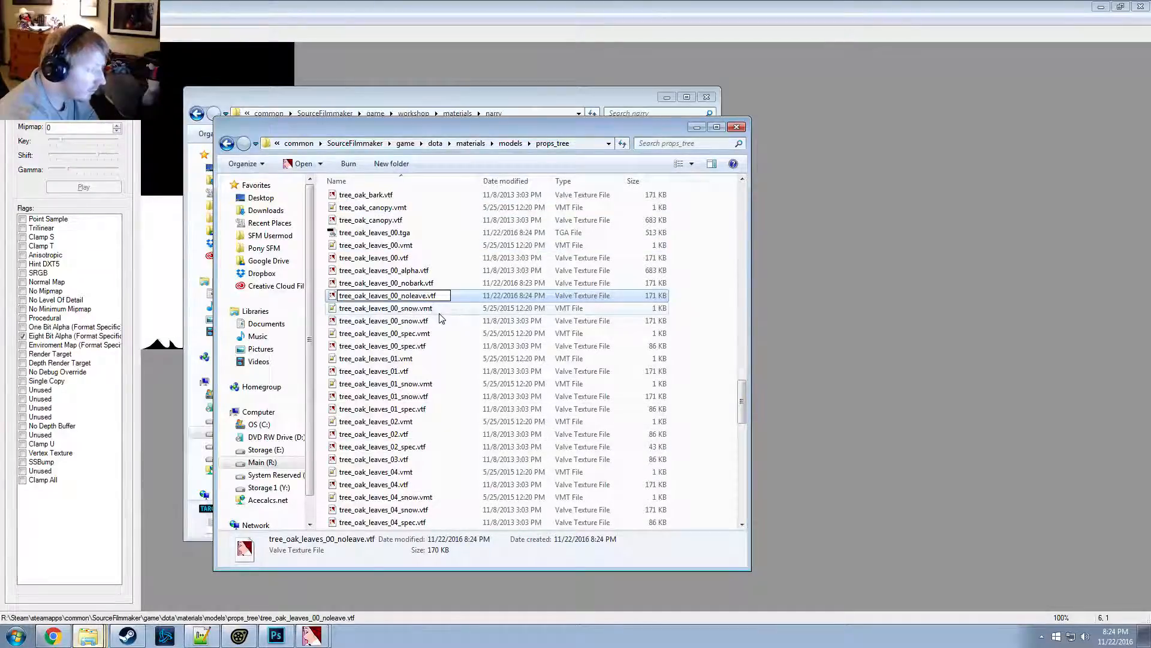
pyautogui.write('s')
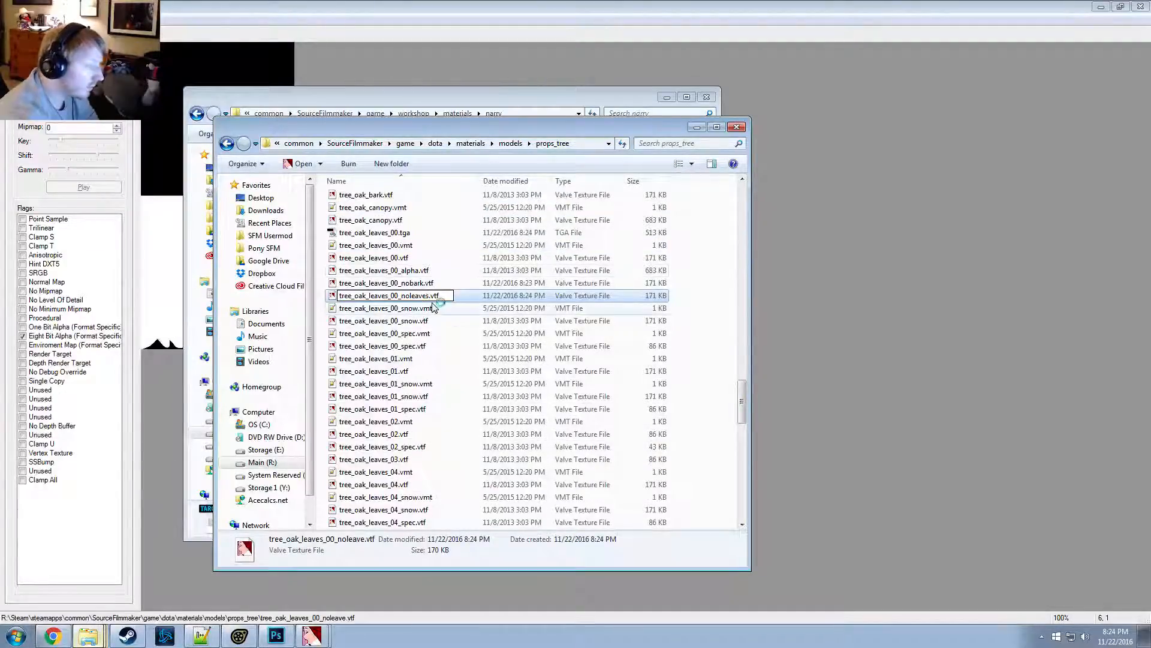
pyautogui.click(430, 284)
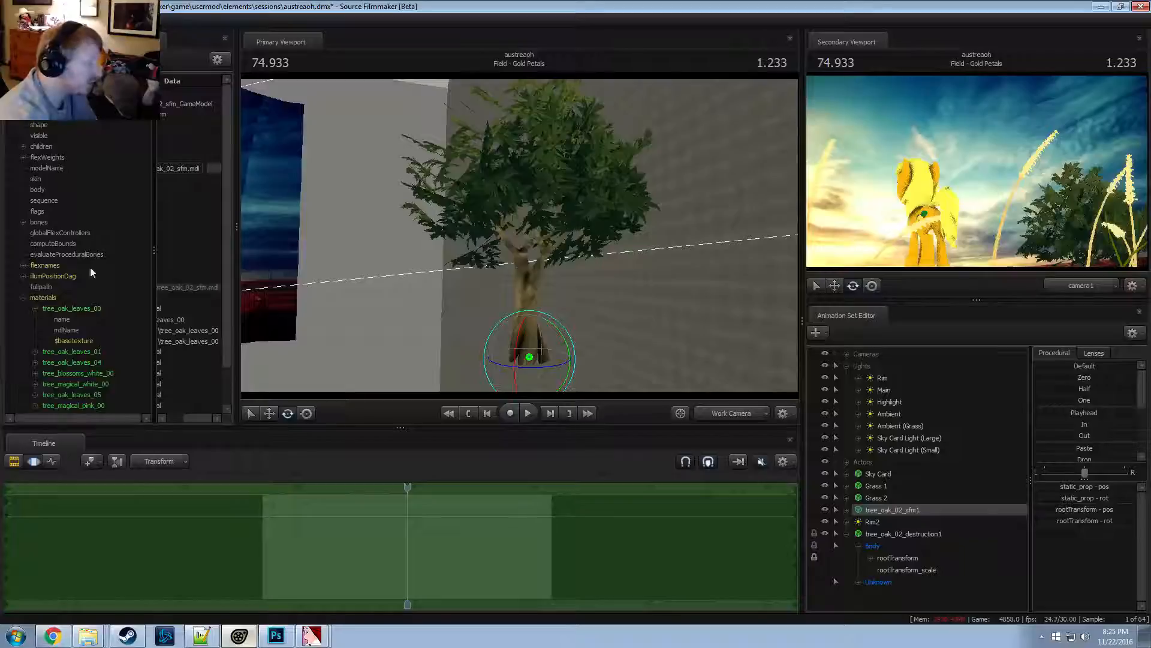
# In Source Filmmaker, append _noleaves to the $basetexture path of the tree_oak_leaves_00 material on tree_oak_02_sfm1
pyautogui.press('Return')
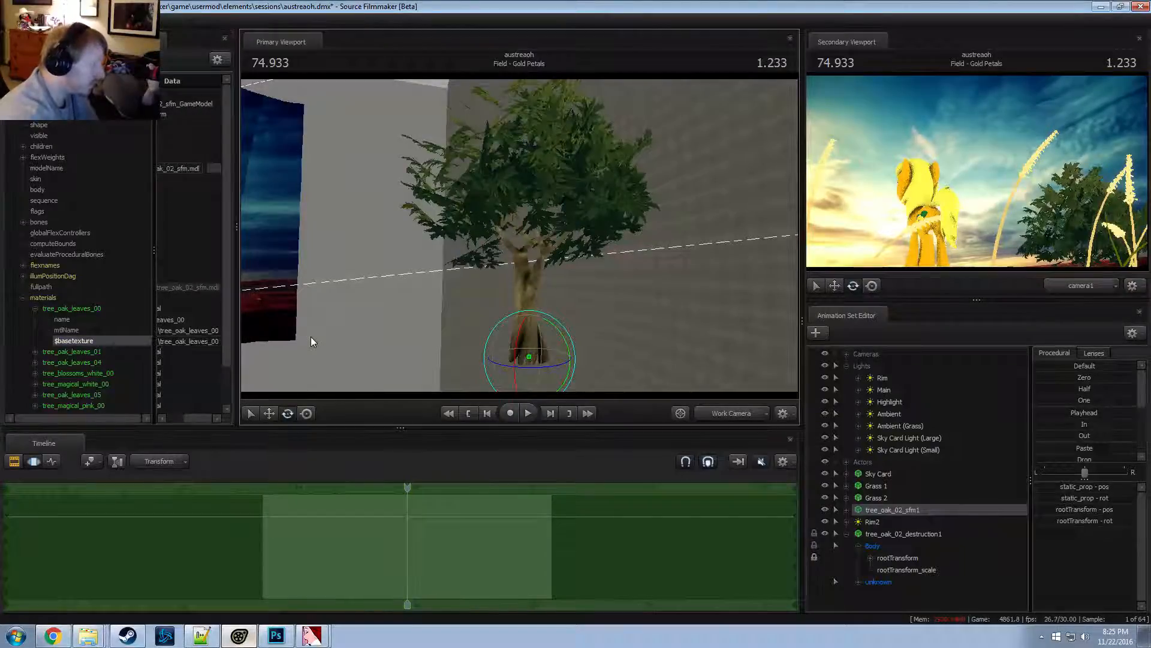
pyautogui.click(215, 340)
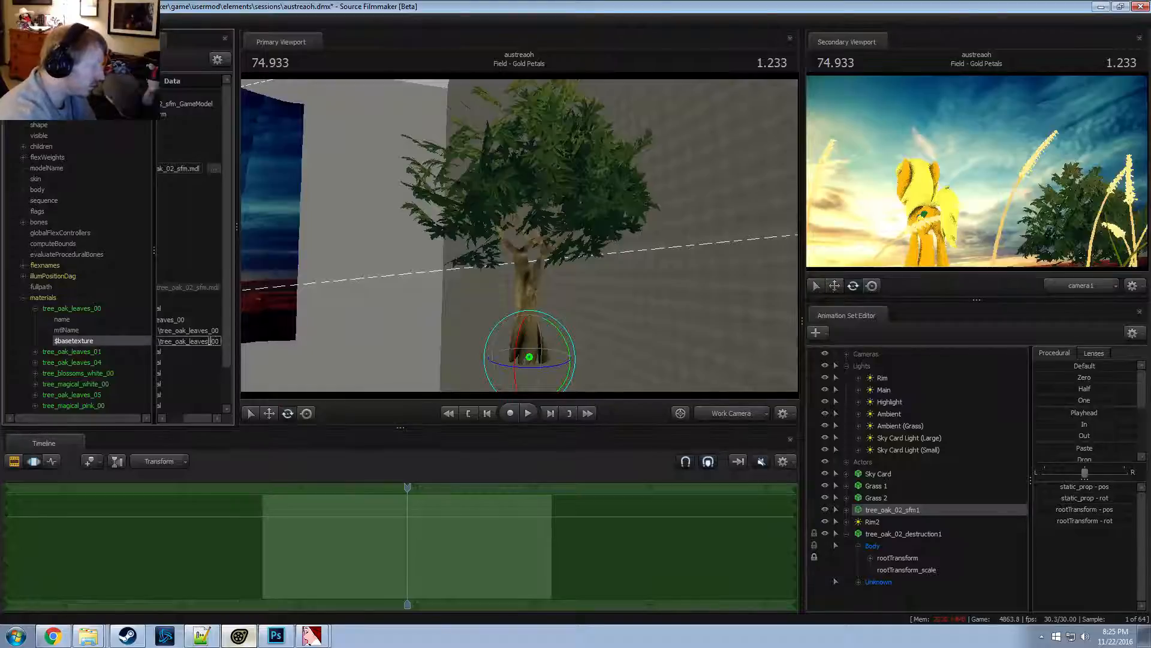
pyautogui.write('_')
pyautogui.write('nol')
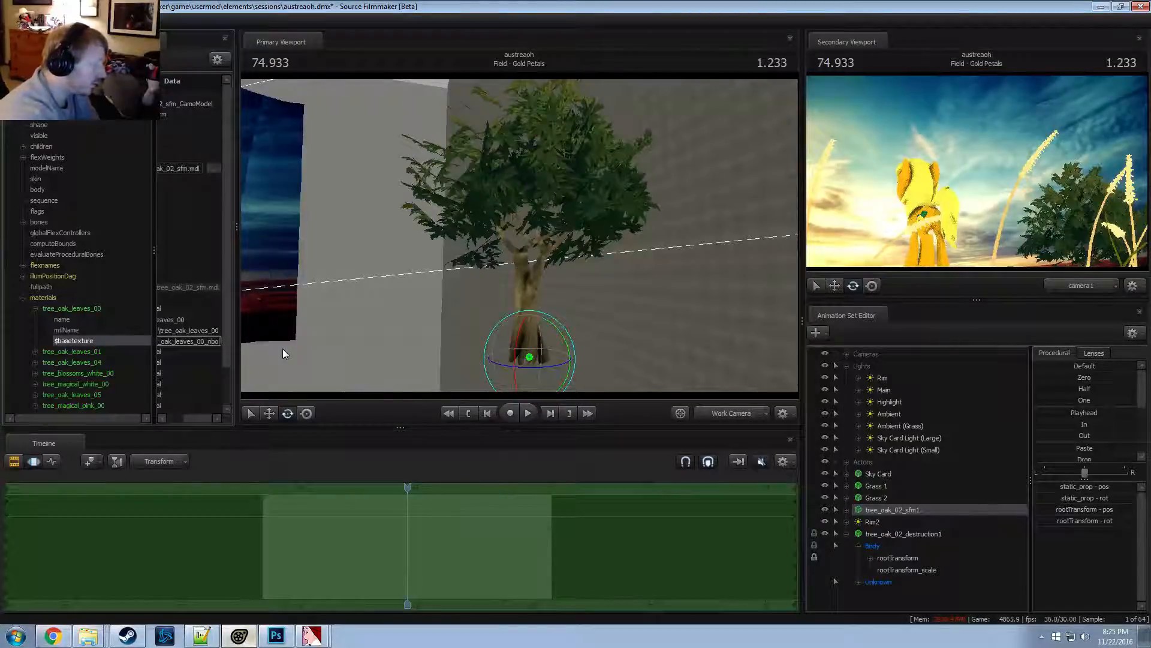
pyautogui.write('eaves')
pyautogui.press('Return')
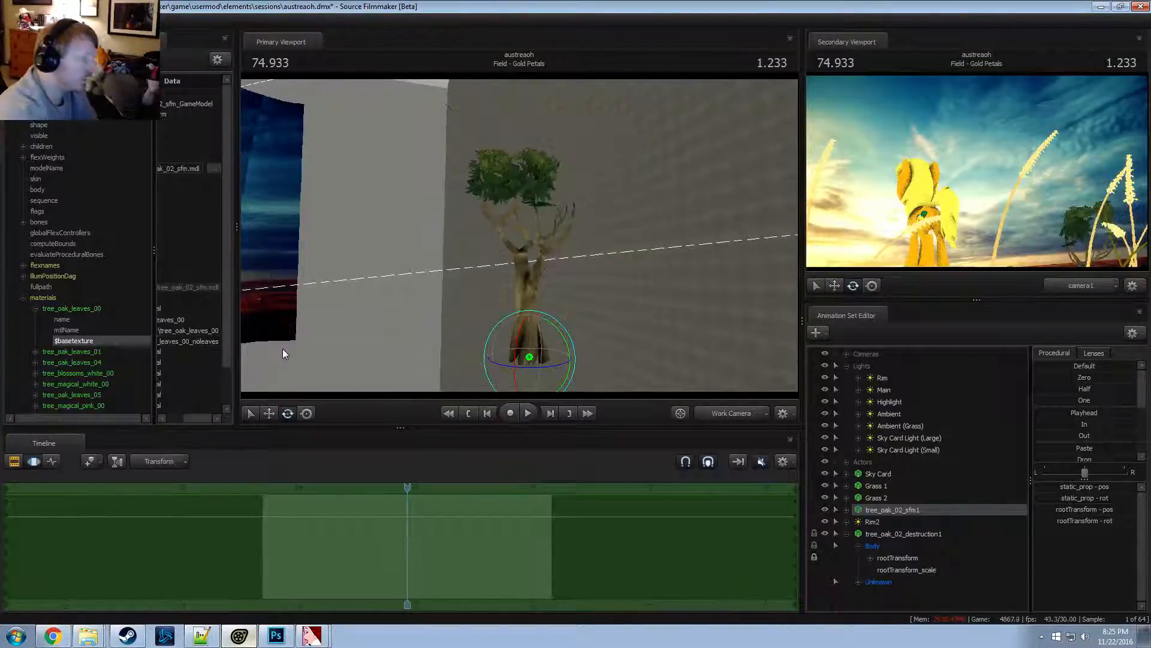
# Select tree_oak_02_destruction1 in the animation set editor and expand its Unknown group to list the leaf bones
pyautogui.moveTo(283, 348); pyautogui.dragTo(535, 239)
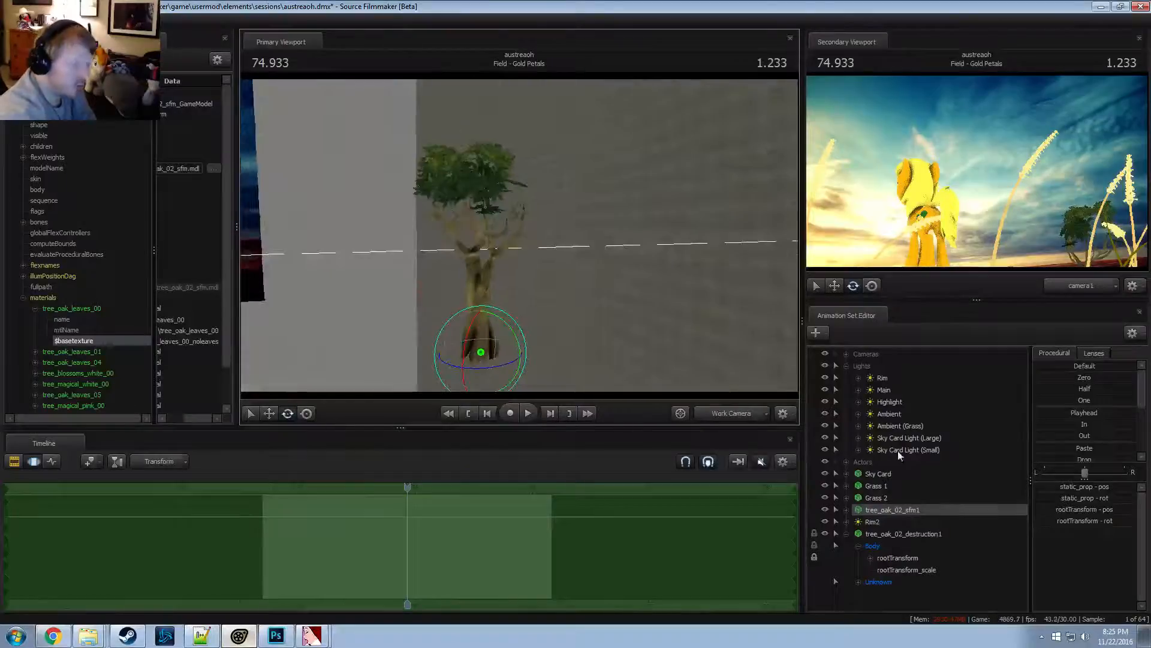
pyautogui.click(866, 534)
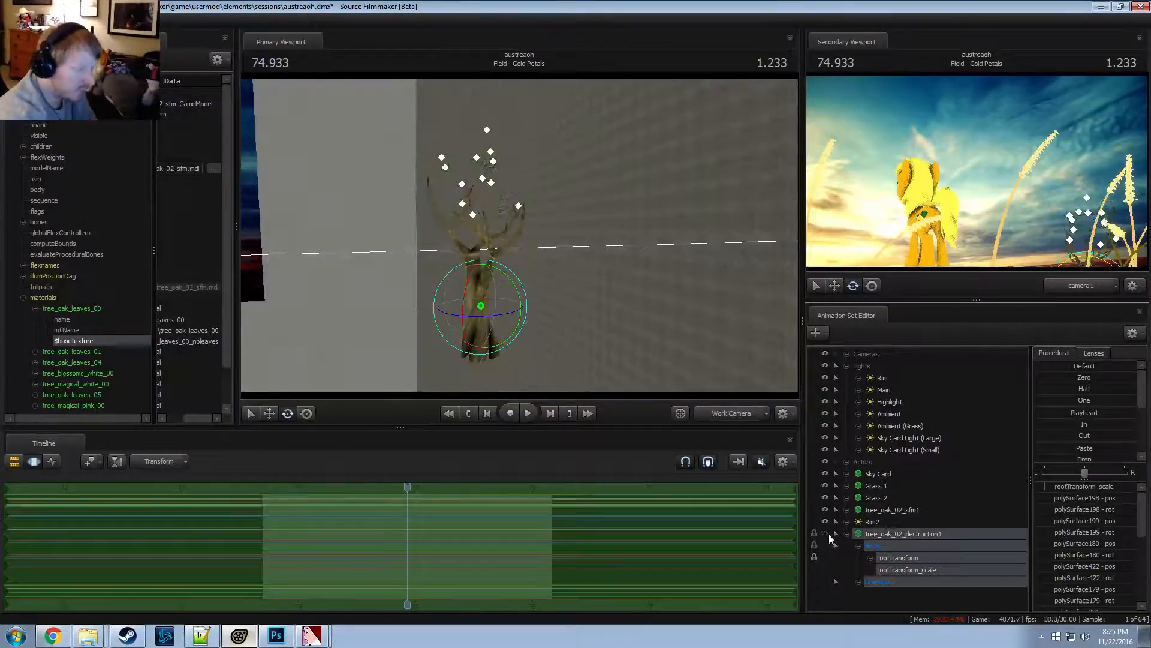
pyautogui.moveTo(609, 324); pyautogui.dragTo(586, 310)
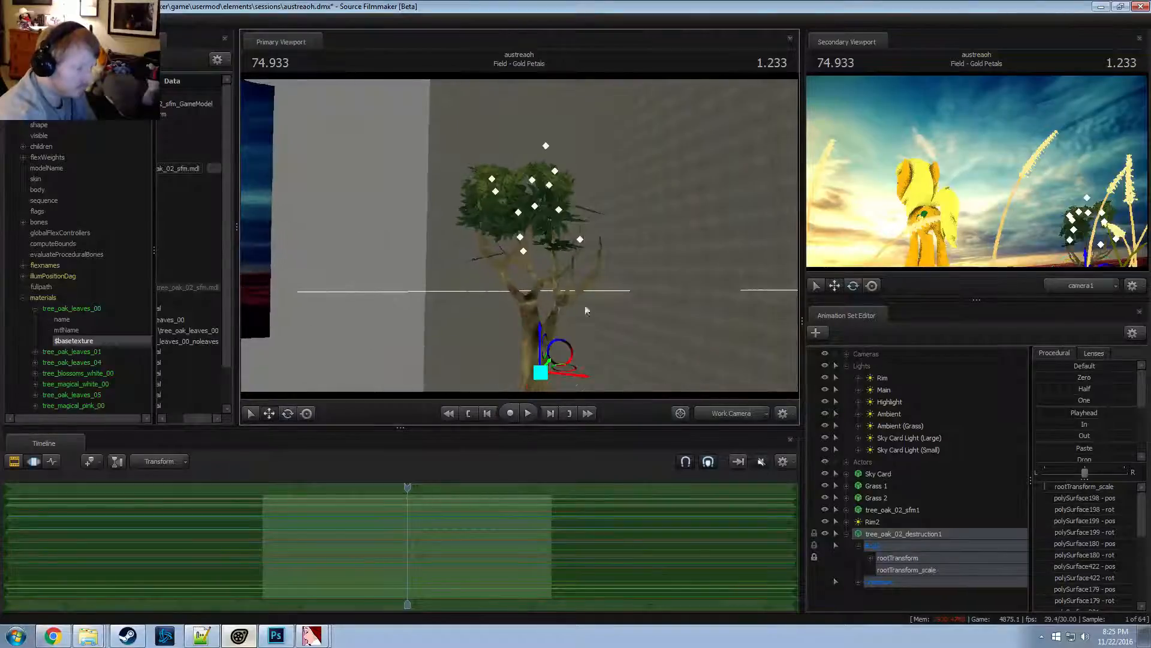
pyautogui.click(859, 582)
pyautogui.scroll(-4, 911, 591)
# Go through the first leaf bones and rotate the polySurface180 leaf clump in the crown
pyautogui.click(904, 464)
pyautogui.click(909, 472)
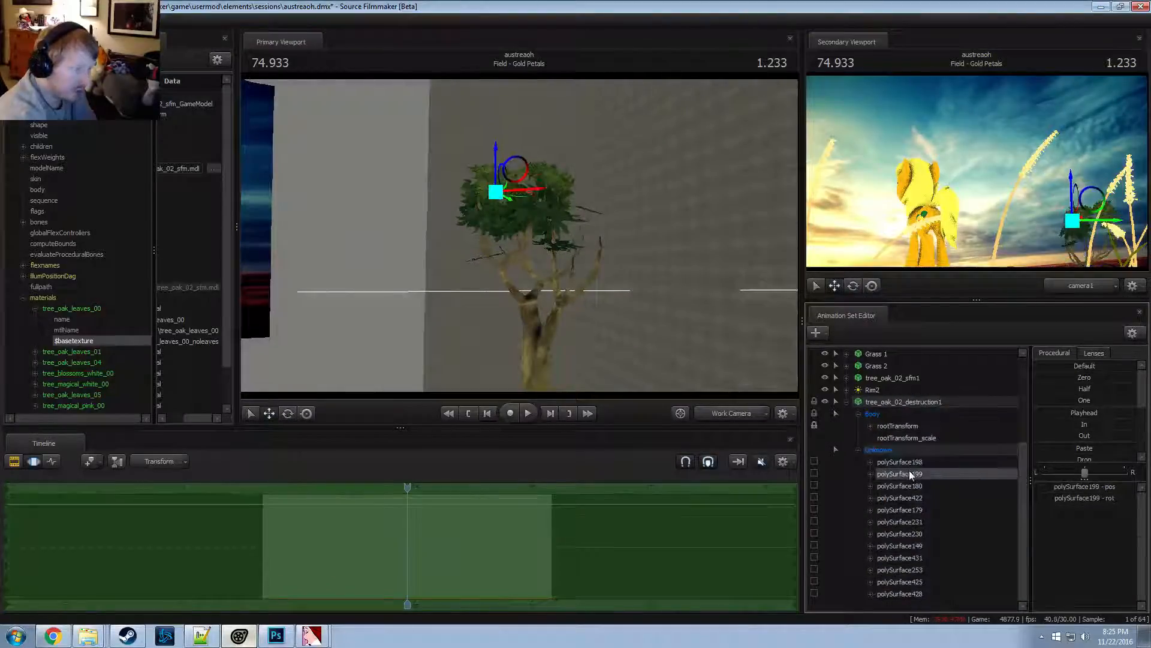
pyautogui.press('e')
pyautogui.click(907, 486)
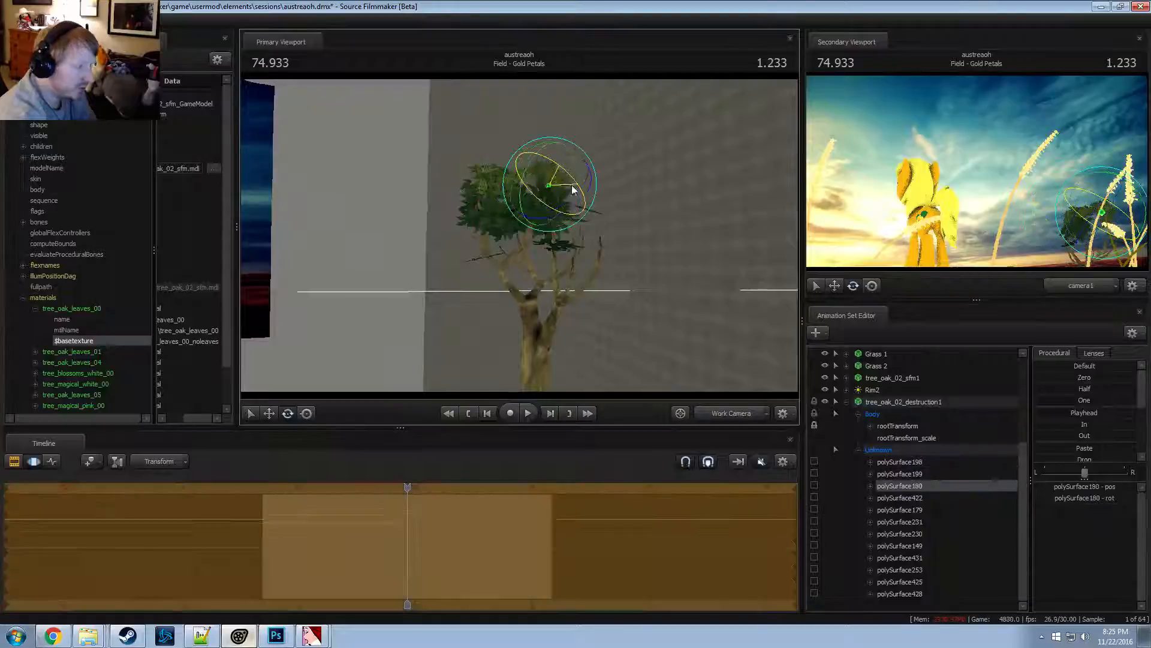
# Move and rotate the polySurface179 leaf clump onto the lower right branch of the tree
pyautogui.click(896, 511)
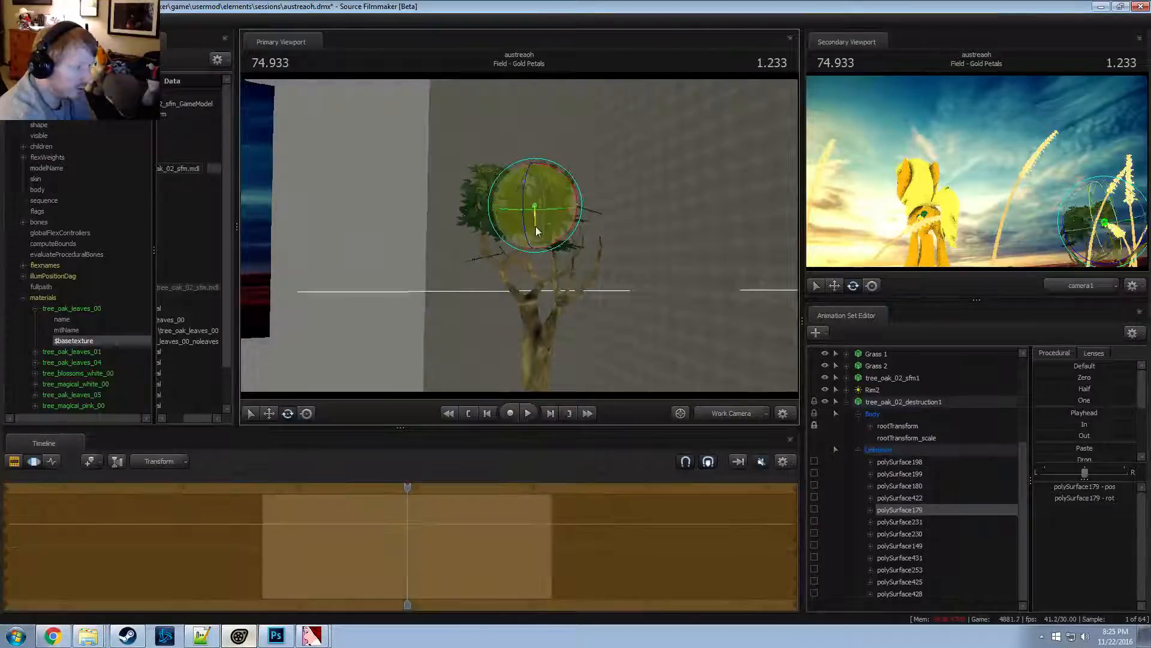
pyautogui.press('w')
pyautogui.moveTo(534, 209); pyautogui.dragTo(594, 215)
pyautogui.press('e')
pyautogui.press('w')
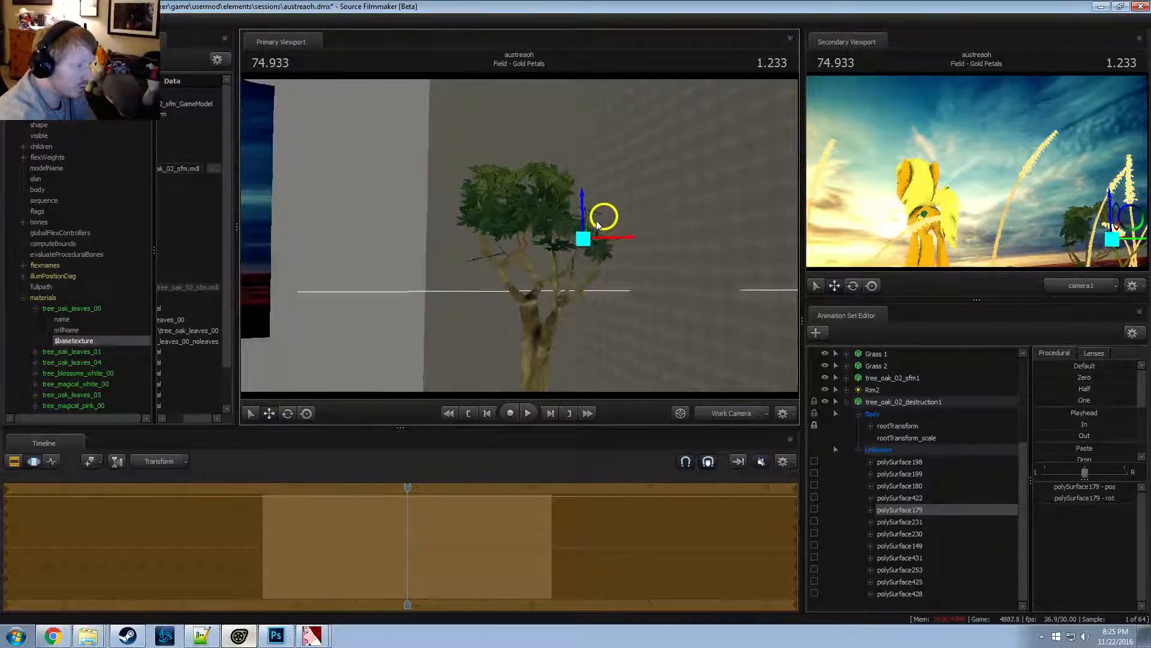
# Reposition and rotate the polySurface231 leaf clump at the right side of the crown, undoing the unwanted adjustments
pyautogui.click(909, 522)
pyautogui.press('e')
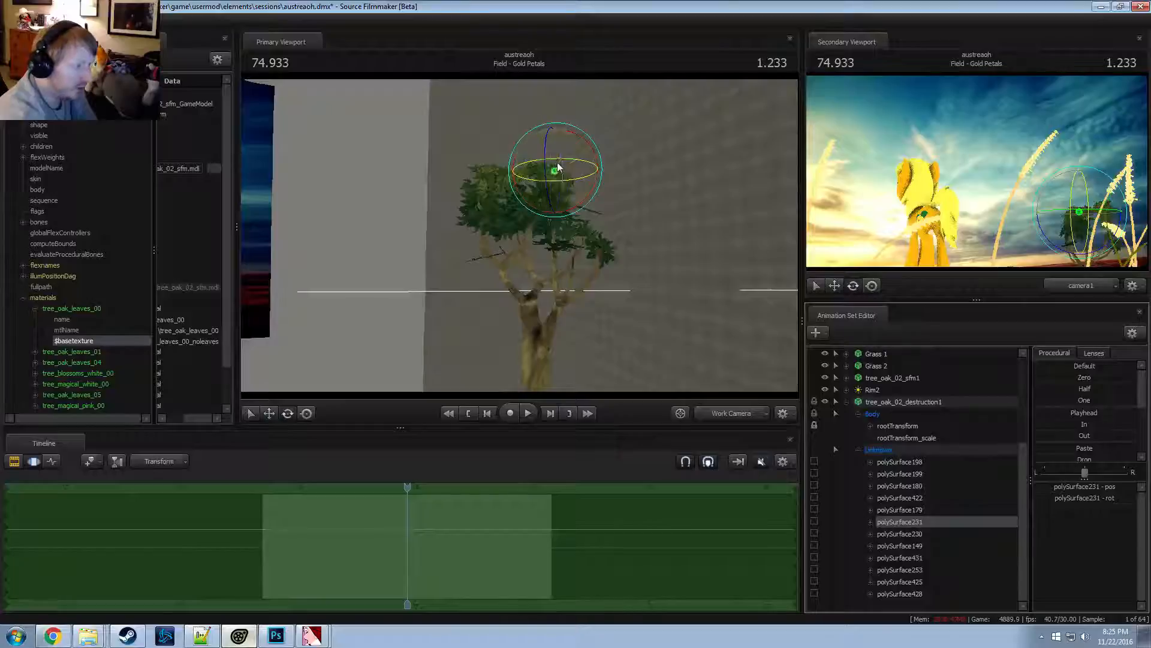
pyautogui.moveTo(558, 166); pyautogui.dragTo(602, 169)
pyautogui.hotkey('ctrl', 'z')
pyautogui.hotkey('ctrl', 'z')
pyautogui.press('w')
pyautogui.press('e')
pyautogui.press('w')
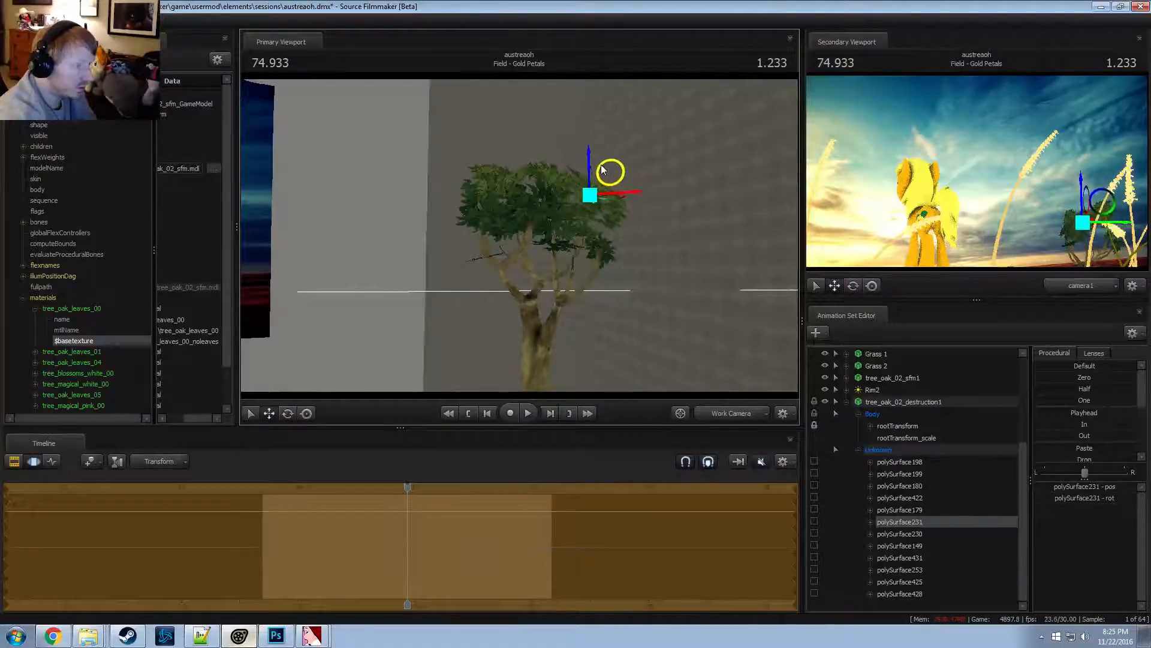
# Rotate the polySurface230 leaf clump and move it to the lower left of the crown
pyautogui.click(899, 534)
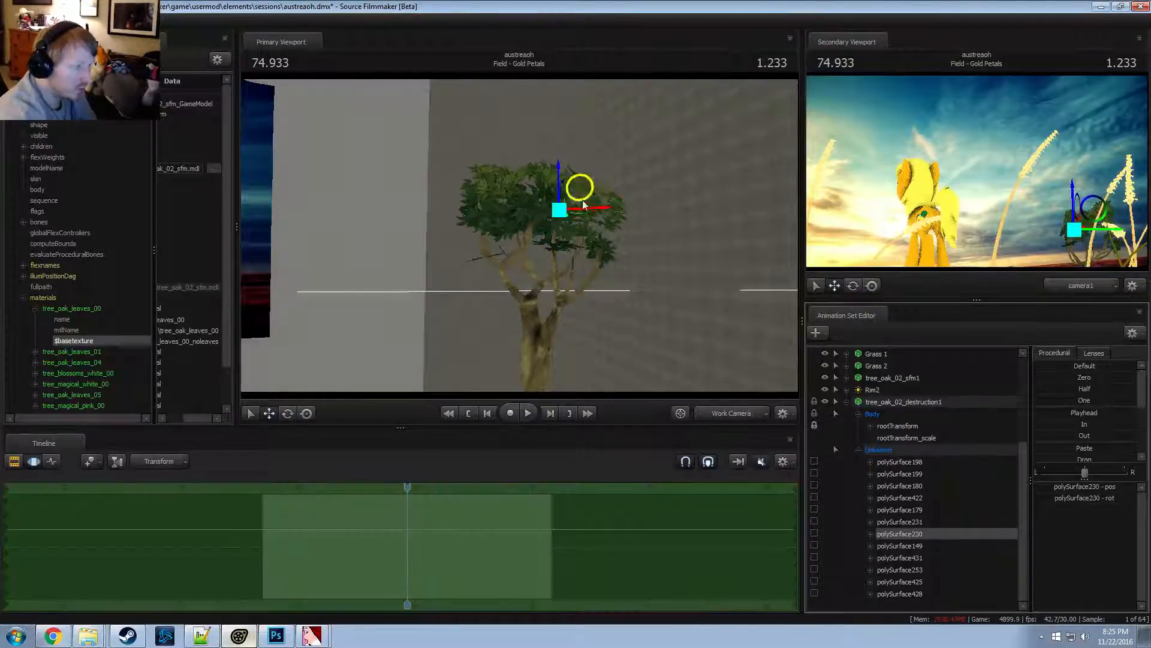
pyautogui.press('e')
pyautogui.moveTo(561, 179); pyautogui.dragTo(515, 241)
pyautogui.press('w')
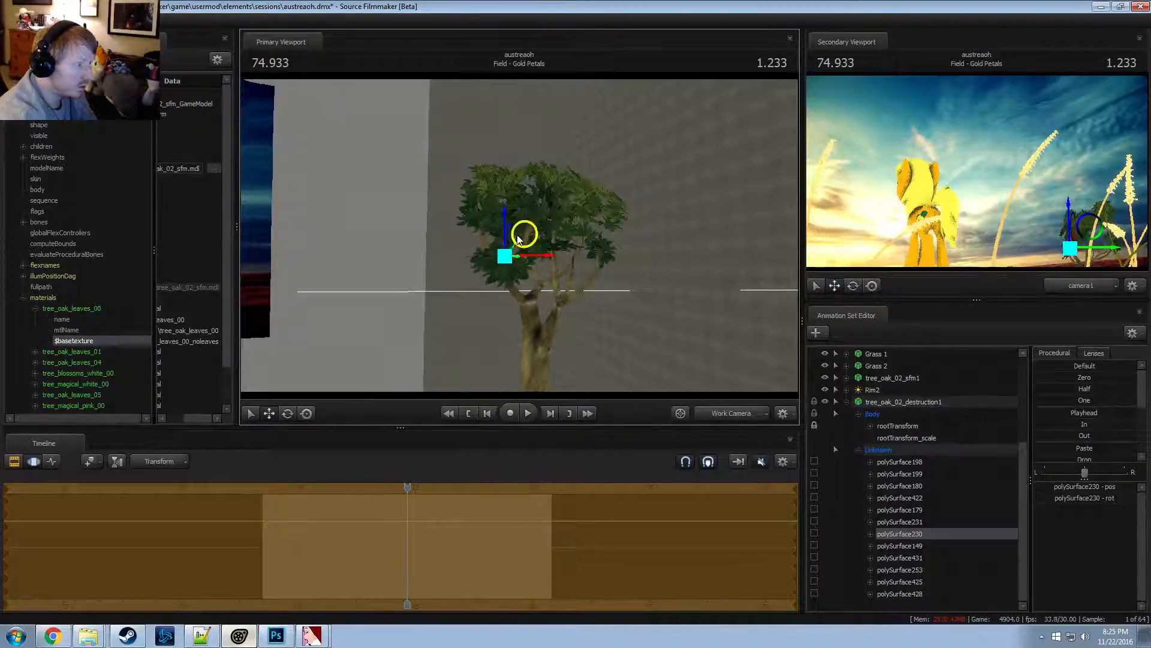
# Move the polySurface149 leaf clump down into the upper left of the crown and rotate it
pyautogui.click(899, 545)
pyautogui.press('e')
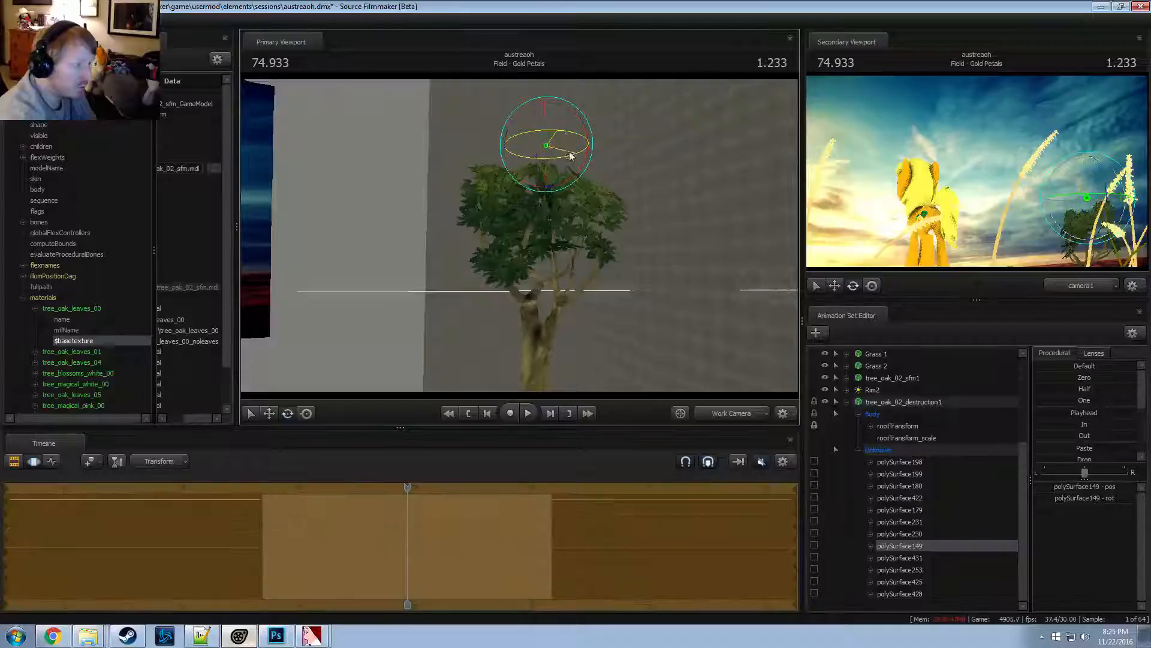
pyautogui.moveTo(546, 150)
pyautogui.mouseDown()
pyautogui.moveTo(583, 166)
pyautogui.moveTo(545, 137)
pyautogui.moveTo(565, 144)
pyautogui.moveTo(537, 142)
pyautogui.moveTo(538, 156)
pyautogui.mouseUp()
pyautogui.press('w')
pyautogui.press('e')
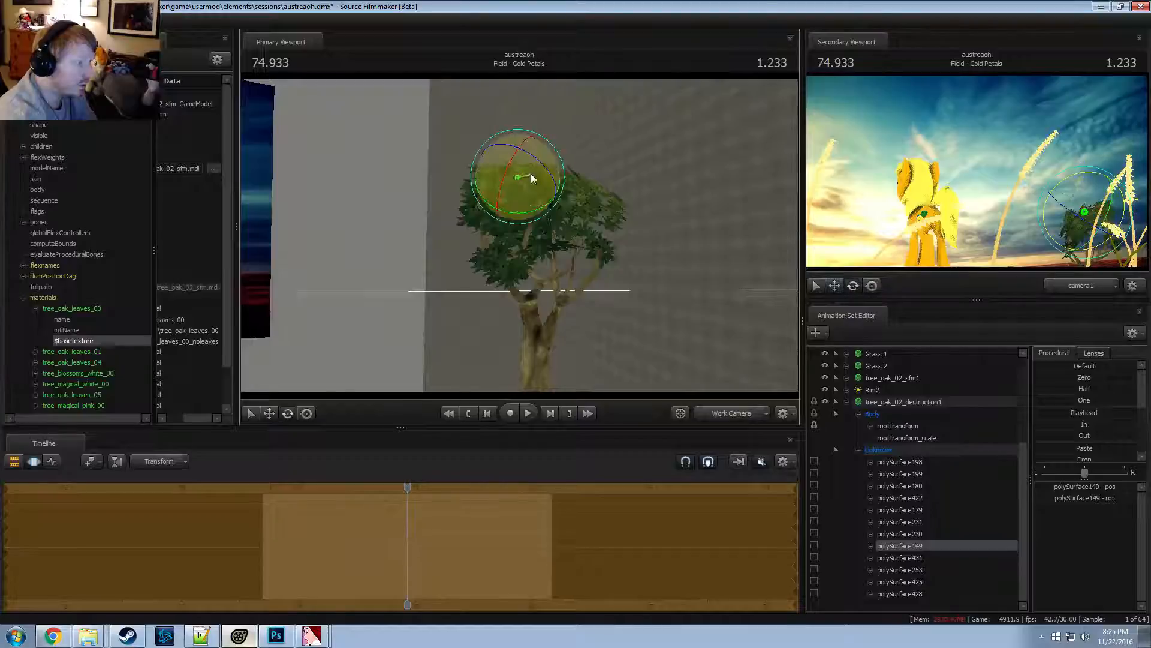
# Move the polySurface431 leaf clump down over the central branches above the trunk and rotate it
pyautogui.click(921, 558)
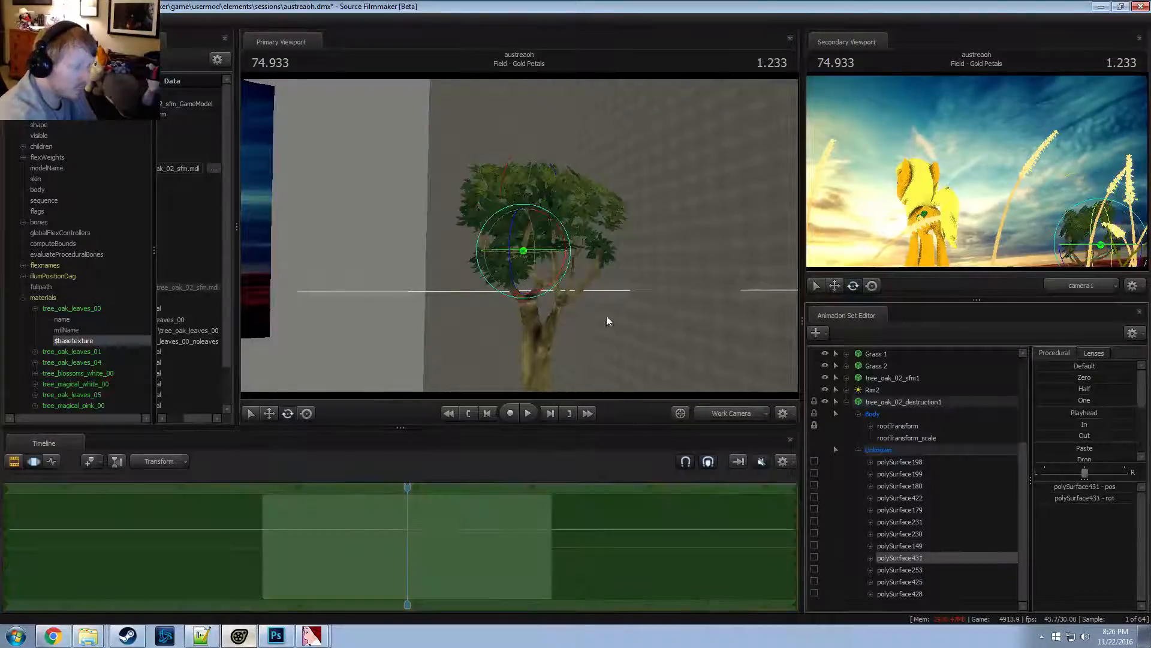
pyautogui.press('w')
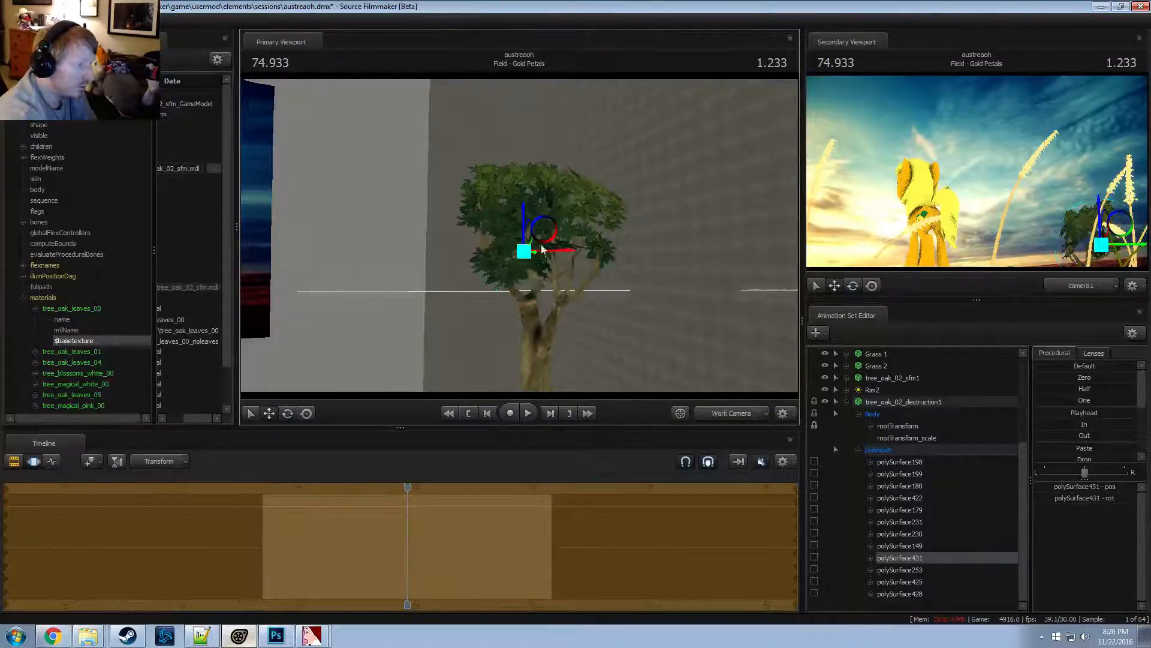
pyautogui.moveTo(542, 232); pyautogui.dragTo(575, 250)
pyautogui.press('e')
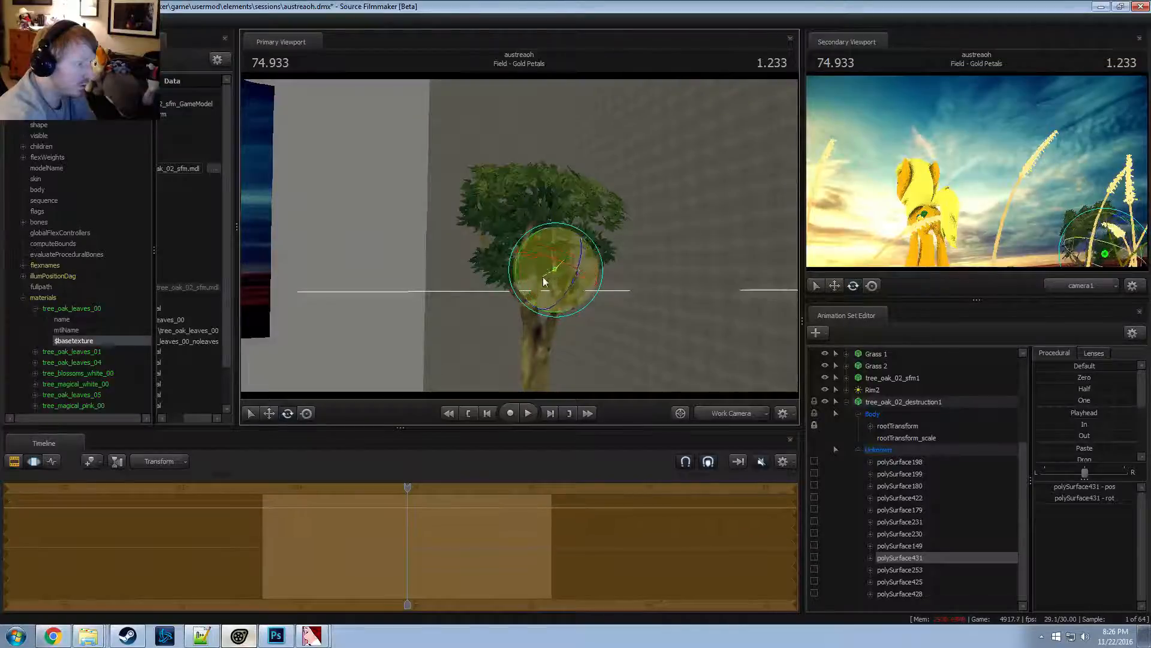
pyautogui.press('w')
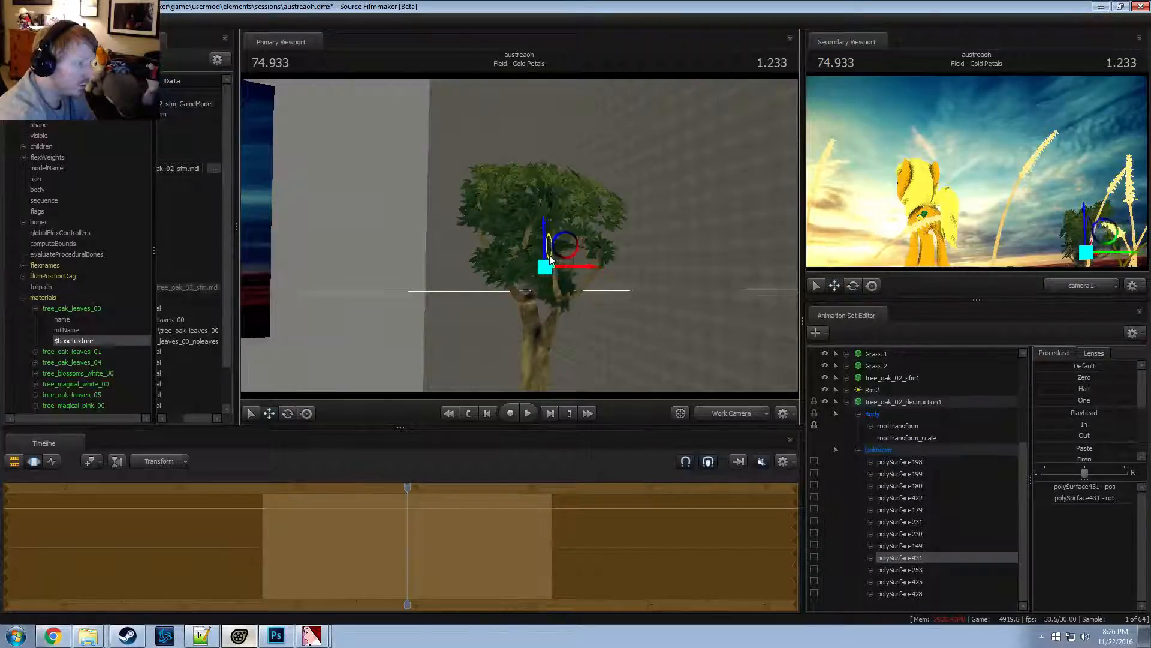
# Move the polySurface431 leaf clump across to the lower right of the crown
pyautogui.moveTo(549, 255); pyautogui.dragTo(601, 254)
pyautogui.press('e')
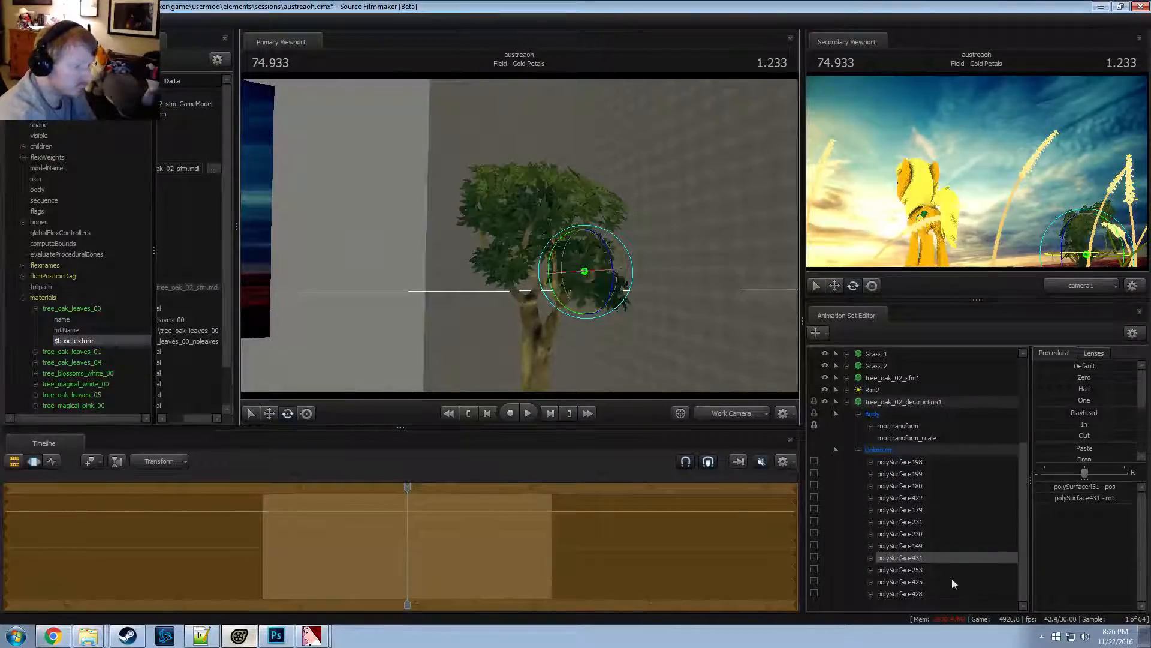
# Move the polySurface253 leaf clump from the top of the crown to its upper left edge and rotate it
pyautogui.click(921, 570)
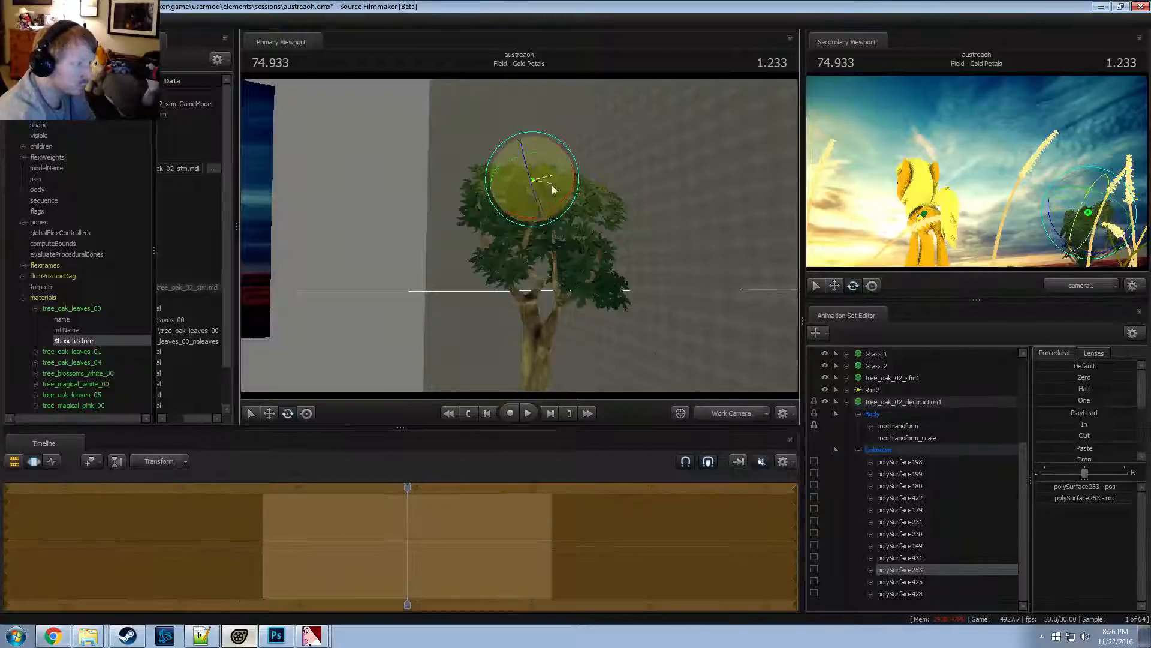
pyautogui.press('w')
pyautogui.moveTo(529, 177); pyautogui.dragTo(488, 231)
pyautogui.press('e')
pyautogui.press('w')
pyautogui.press('e')
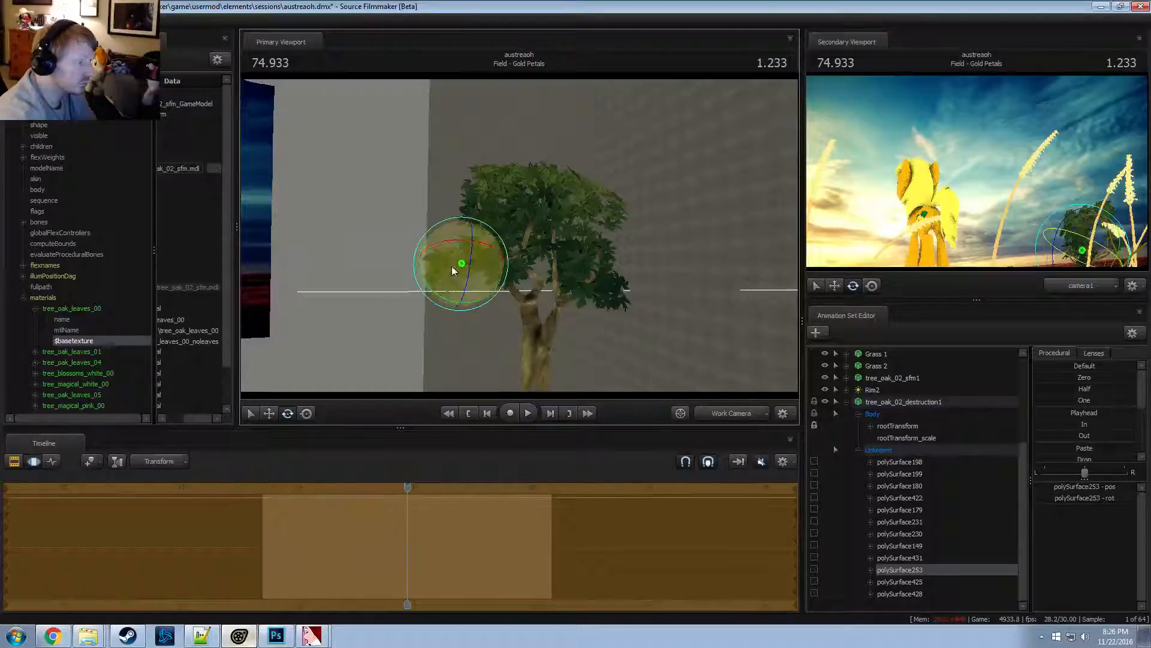
pyautogui.press('w')
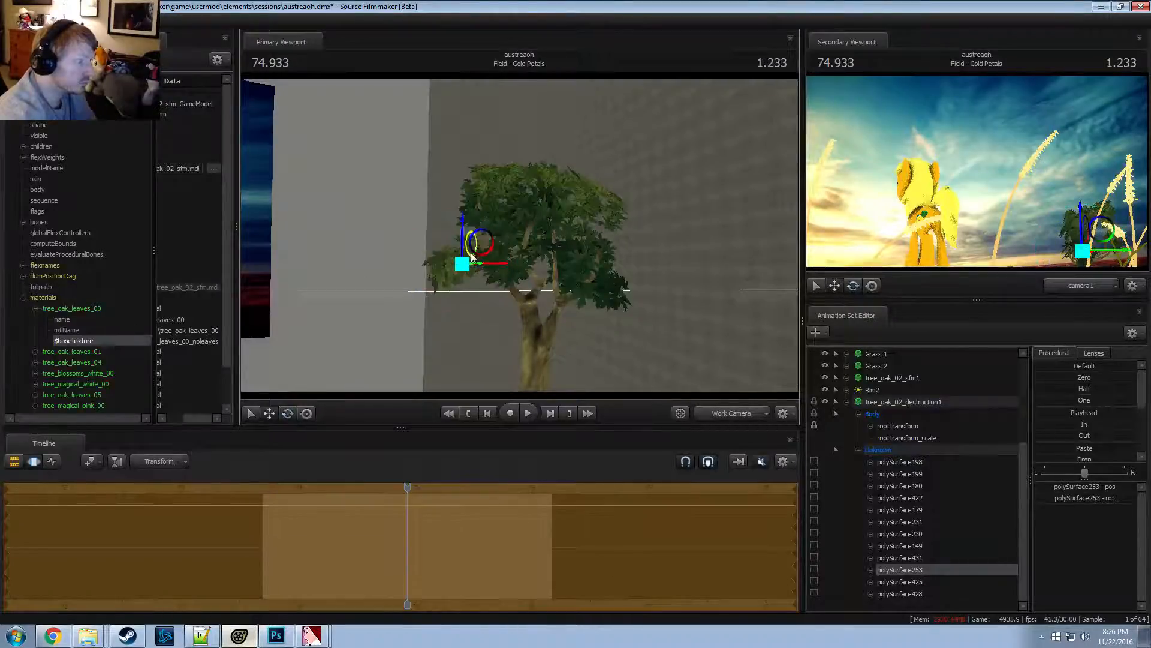
pyautogui.moveTo(479, 243); pyautogui.dragTo(490, 210)
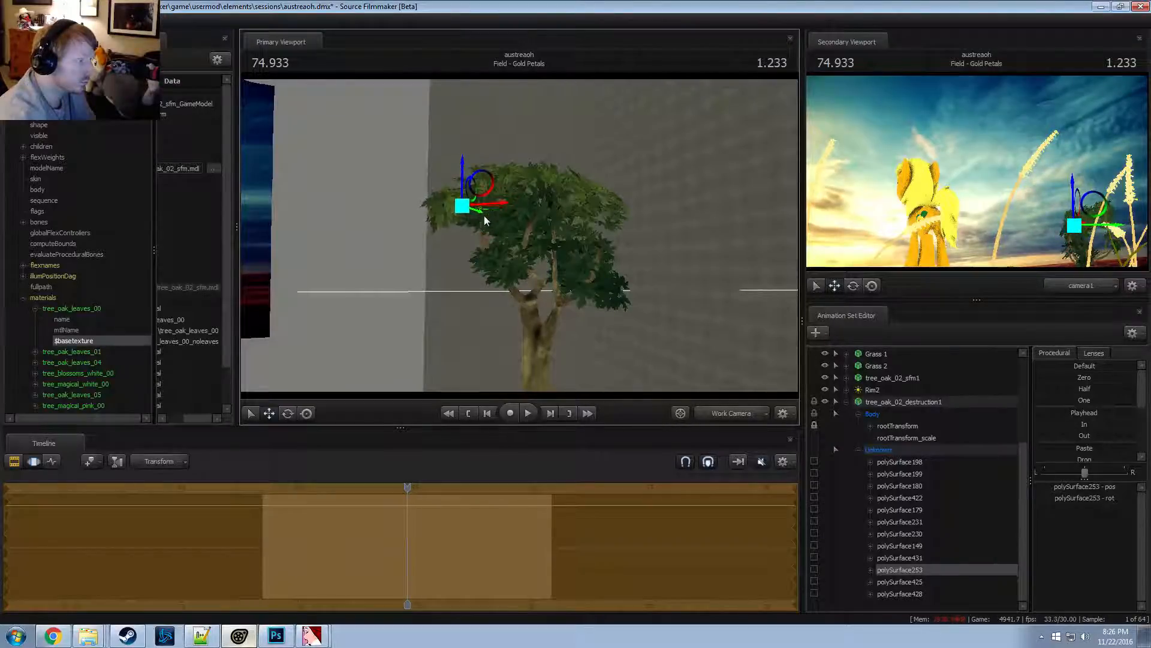
pyautogui.press('e')
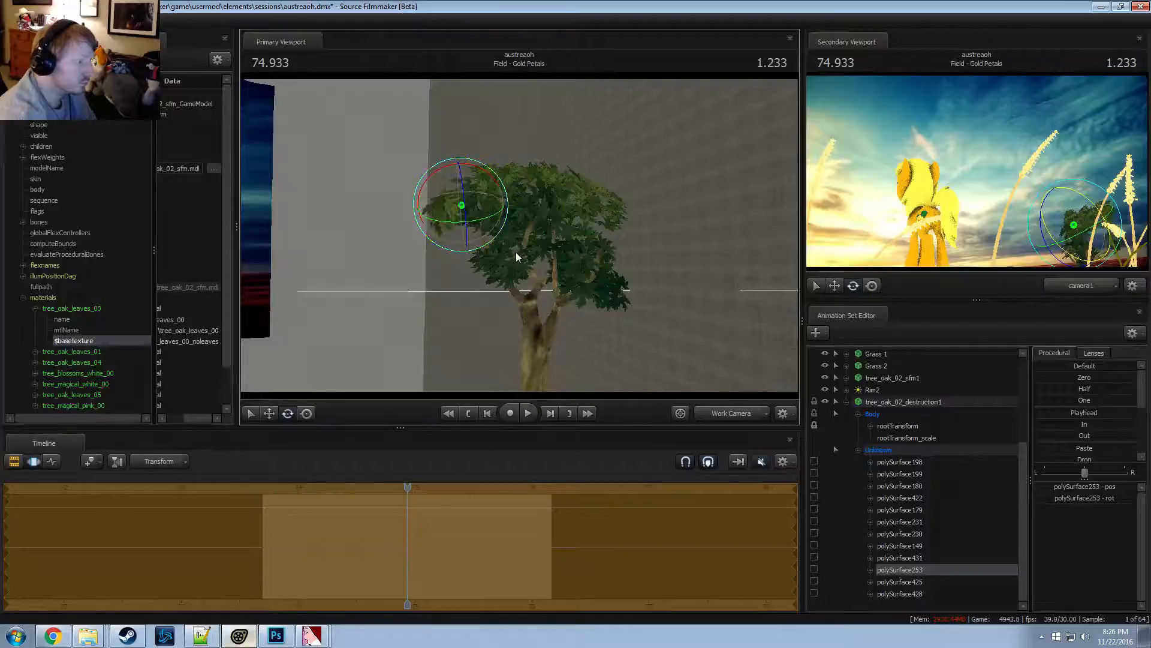
pyautogui.press('w')
# Move the polySurface425 leaf clump to the left side of the crown, below the upper left clump, and rotate it
pyautogui.keyDown('alt'); pyautogui.moveTo(491, 232); pyautogui.dragTo(533, 239); pyautogui.keyUp('alt')
pyautogui.press('F2')
pyautogui.press('F3')
pyautogui.press('F2')
pyautogui.press('F3')
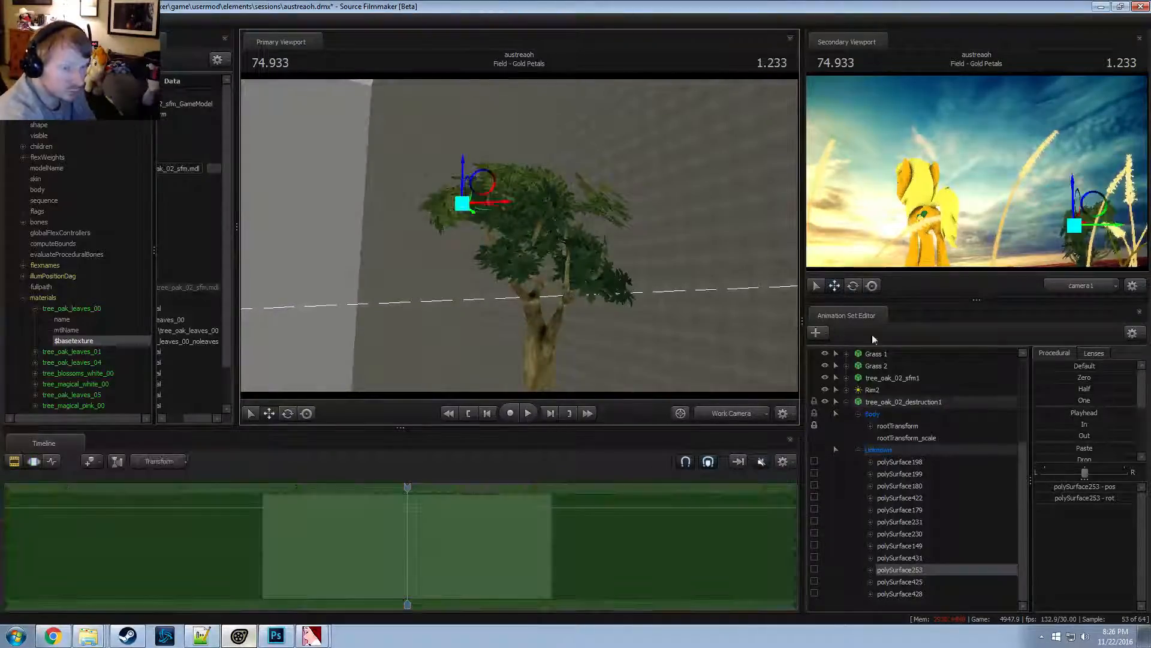
pyautogui.click(925, 580)
pyautogui.press('w')
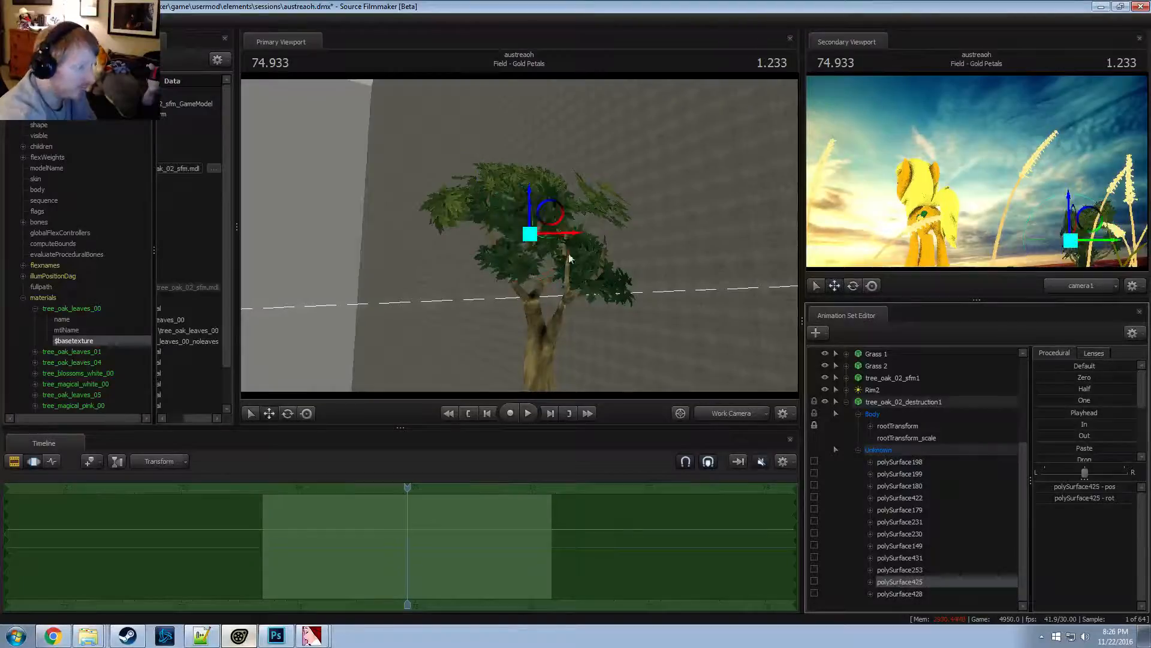
pyautogui.moveTo(550, 215); pyautogui.dragTo(509, 223)
pyautogui.press('e')
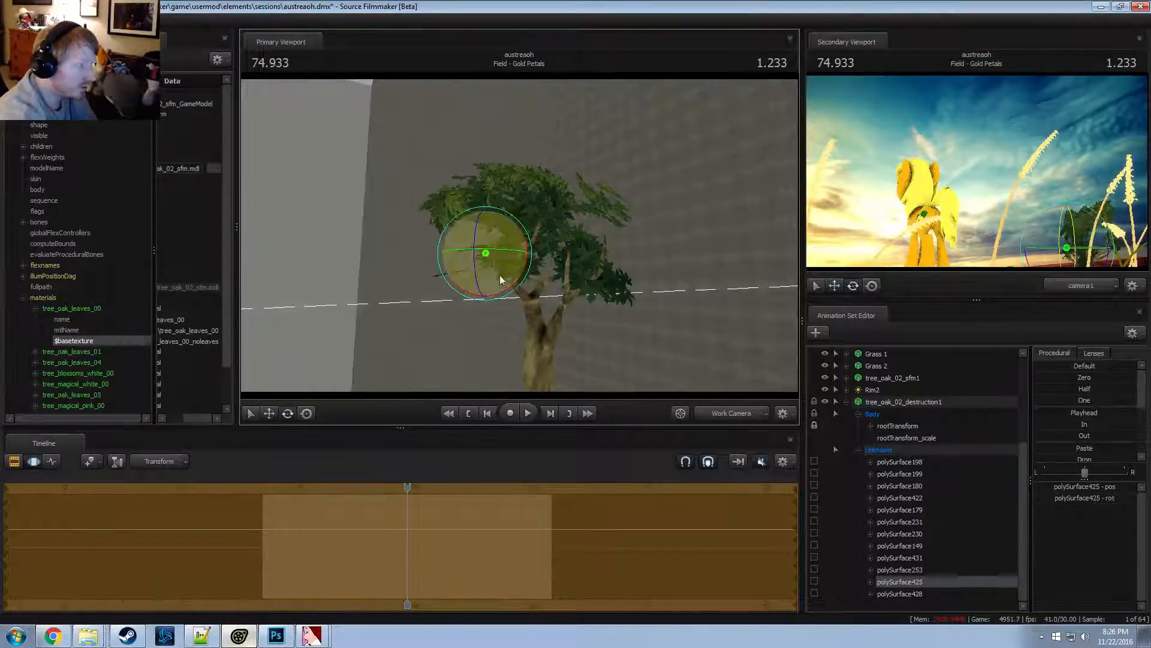
pyautogui.moveTo(499, 274); pyautogui.dragTo(506, 230)
pyautogui.press('w')
pyautogui.press('e')
pyautogui.press('w')
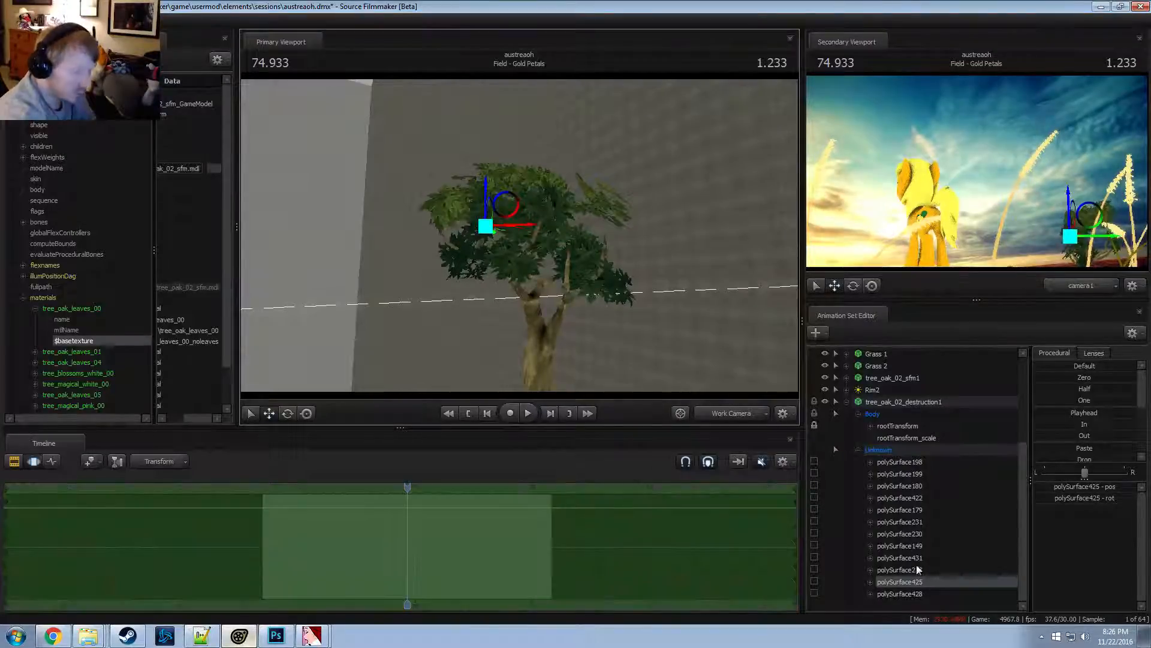
# Move the polySurface428 leaf clump out past the right side of the crown and rotate it
pyautogui.click(594, 246)
pyautogui.press('e')
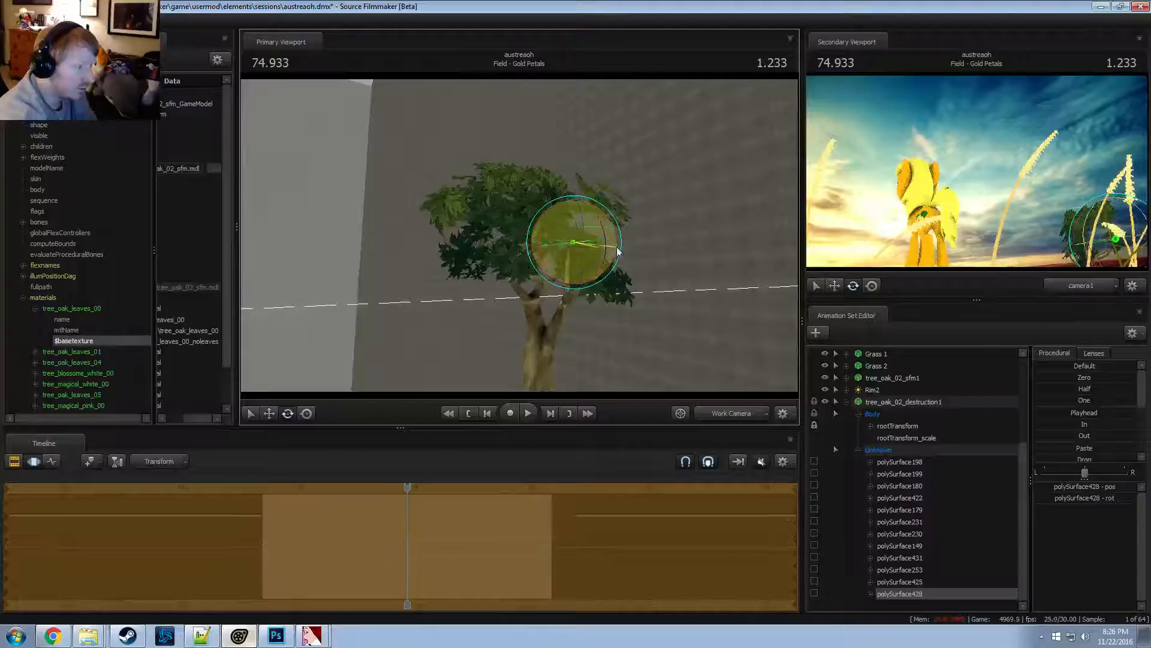
pyautogui.press('w')
pyautogui.press('e')
pyautogui.moveTo(671, 238)
pyautogui.mouseDown()
pyautogui.moveTo(625, 243)
pyautogui.moveTo(622, 210)
pyautogui.moveTo(621, 236)
pyautogui.moveTo(678, 237)
pyautogui.mouseUp()
# Add a scale control to the polySurface428 leaf clump and shrink the clump to nothing
pyautogui.rightClick(919, 592)
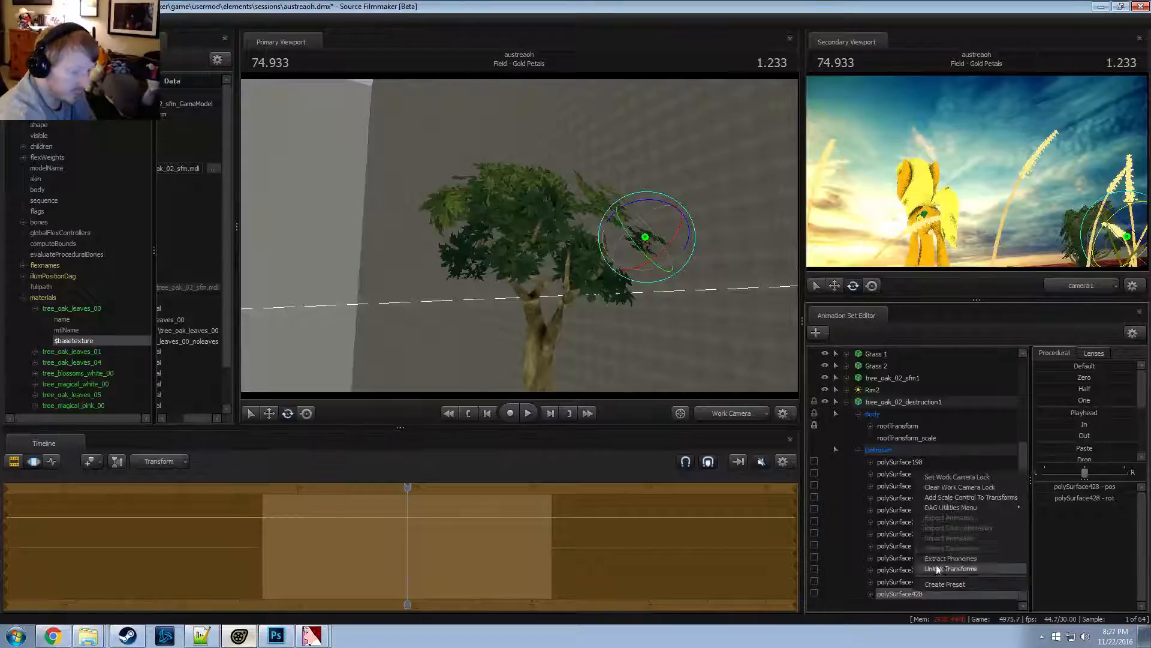
pyautogui.click(951, 498)
pyautogui.click(916, 595)
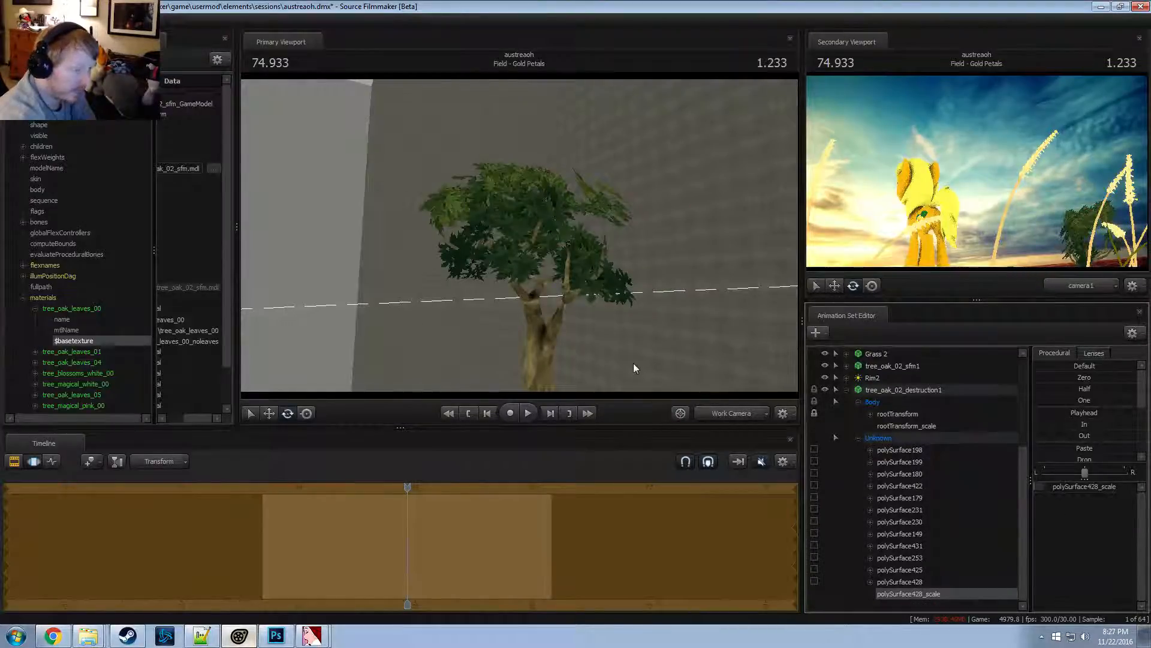
# Select all the leaf clump bones from polySurface198 through polySurface428
pyautogui.click(891, 391)
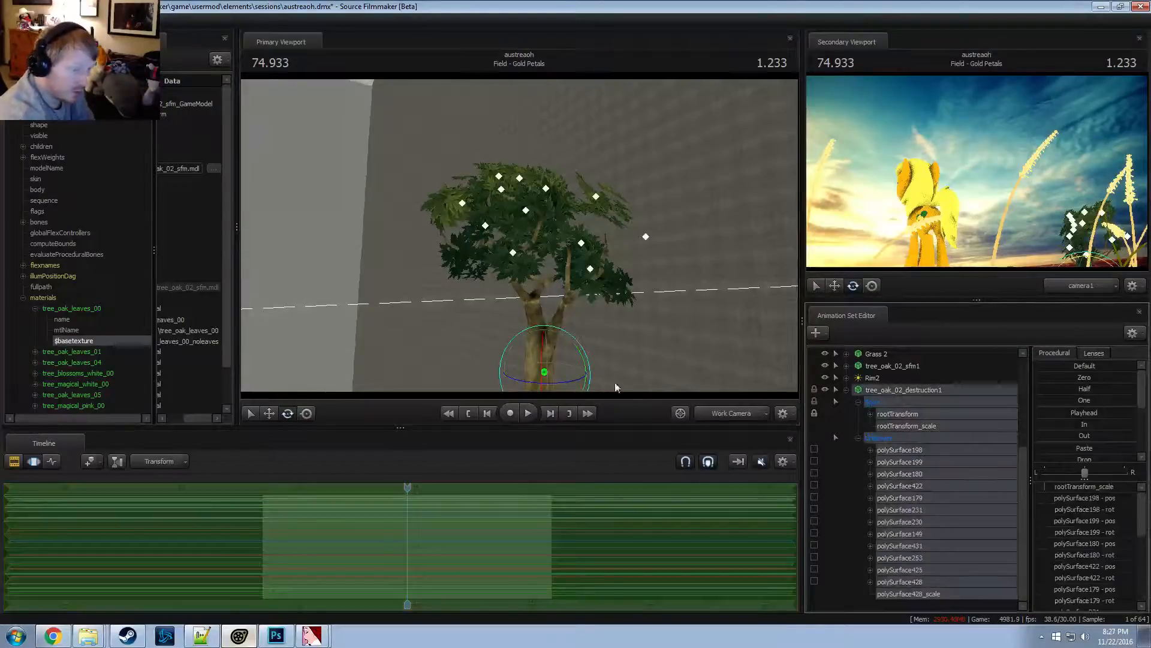
pyautogui.click(908, 457)
pyautogui.moveTo(517, 245)
pyautogui.keyDown('alt'); pyautogui.mouseDown()
pyautogui.moveTo(531, 231)
pyautogui.moveTo(516, 244)
pyautogui.mouseUp(); pyautogui.keyUp('alt')
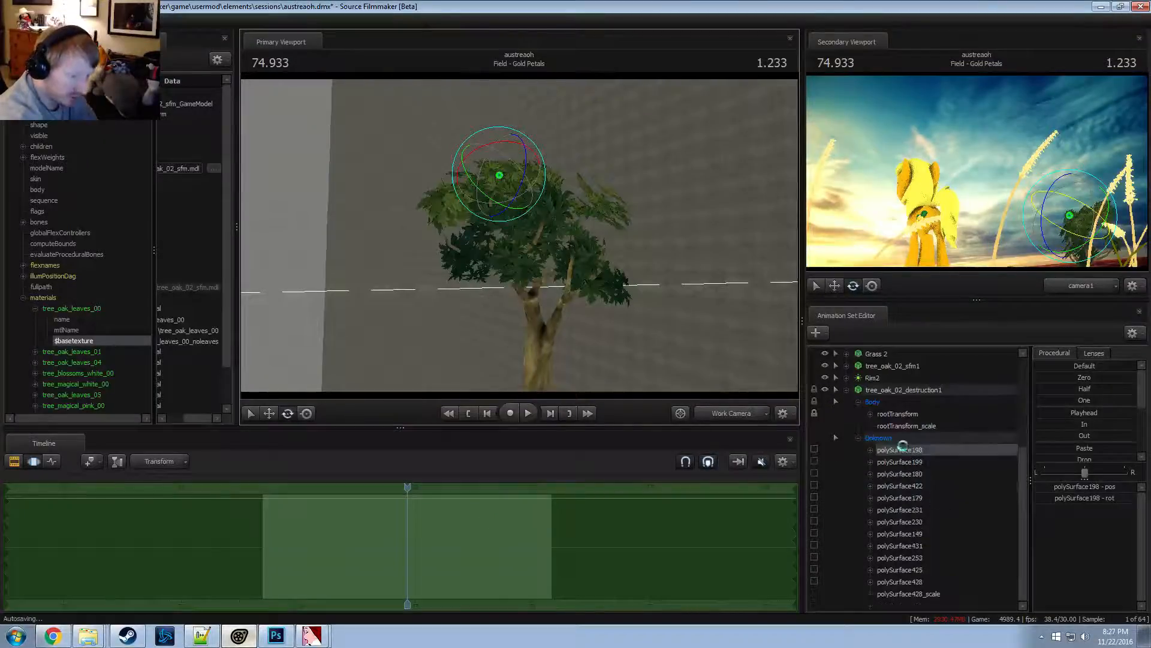
pyautogui.keyDown('shift'); pyautogui.click(906, 579); pyautogui.keyUp('shift')
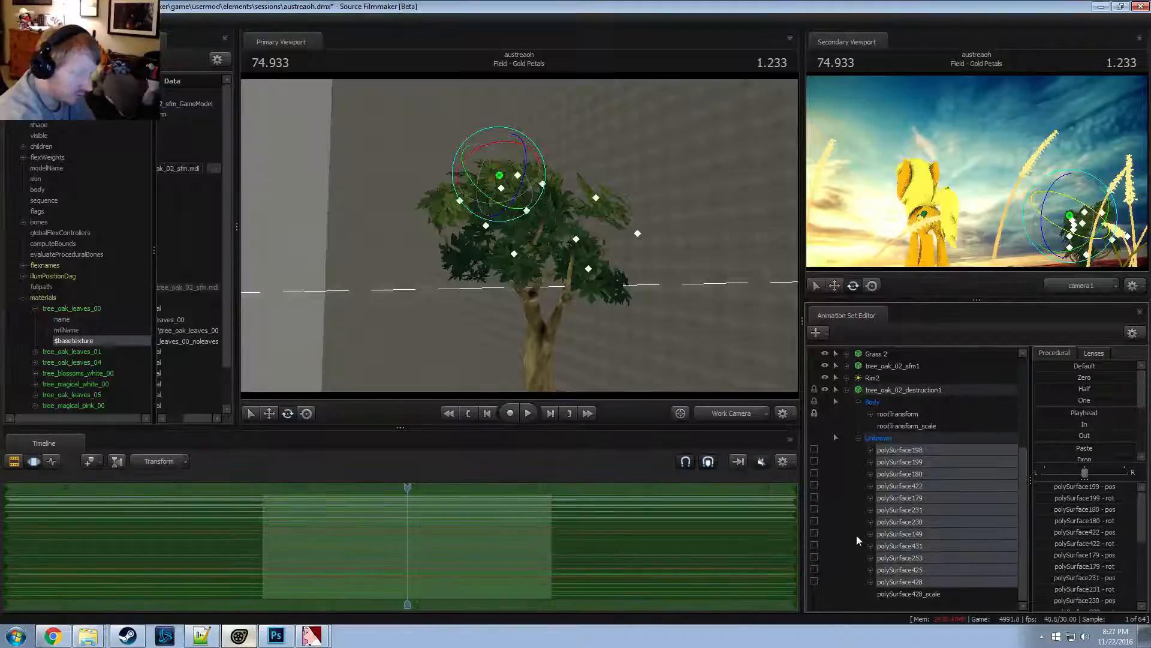
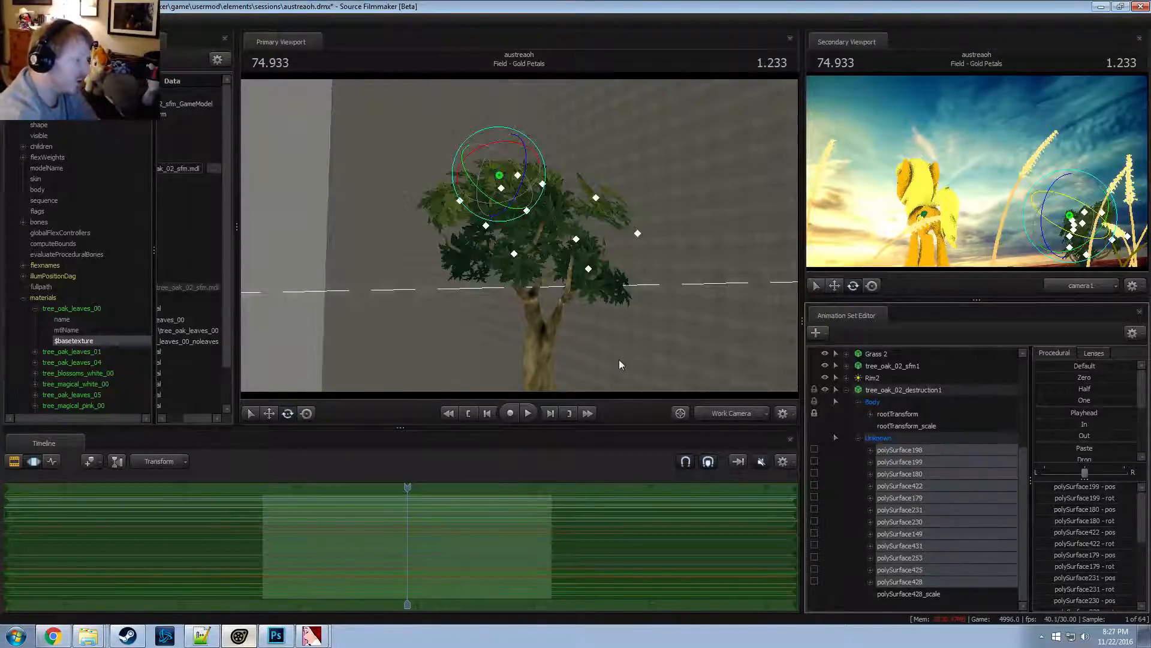
# Limit the time selection to about 74.5 to 75.5 seconds and place the playhead at 75.000
pyautogui.moveTo(620, 361); pyautogui.dragTo(618, 361)
pyautogui.press('w')
pyautogui.scroll(2, 443, 498)
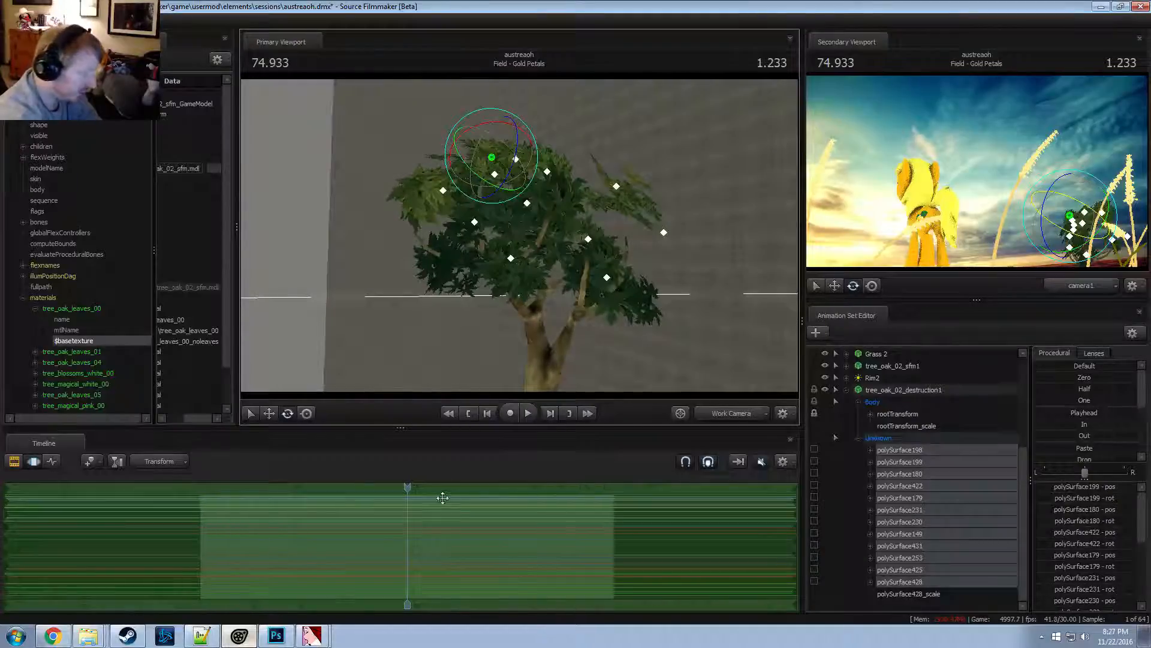
pyautogui.scroll(-1, 396, 527)
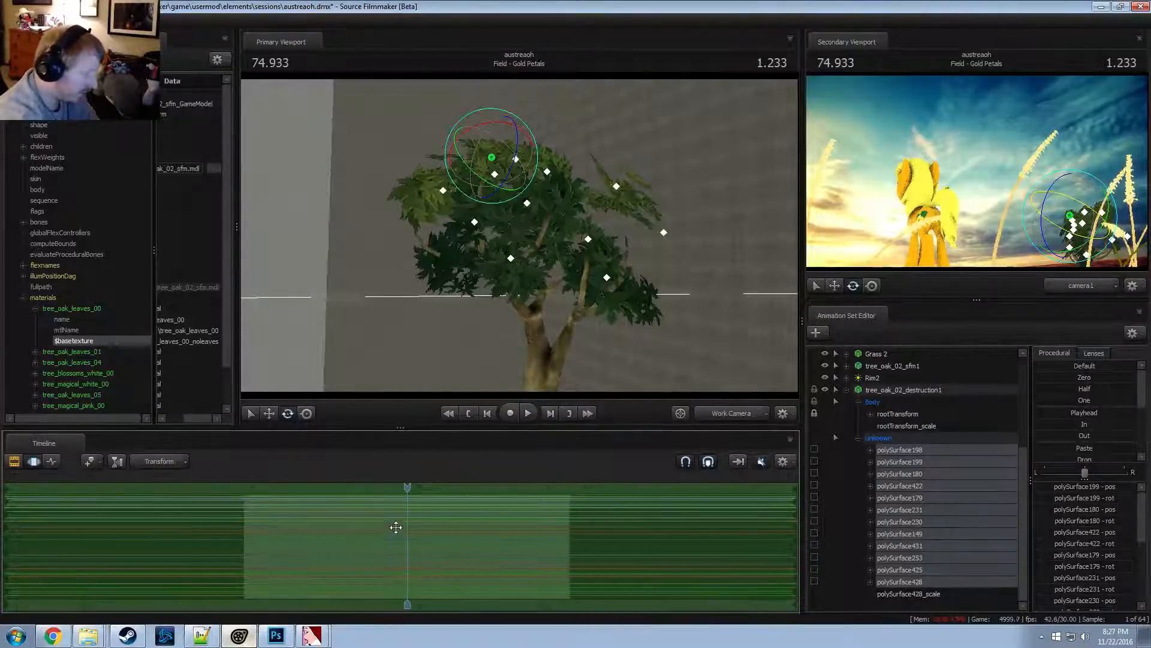
pyautogui.click(281, 487)
pyautogui.moveTo(284, 488)
pyautogui.mouseDown()
pyautogui.moveTo(419, 512)
pyautogui.moveTo(681, 521)
pyautogui.moveTo(465, 506)
pyautogui.moveTo(485, 495)
pyautogui.mouseUp()
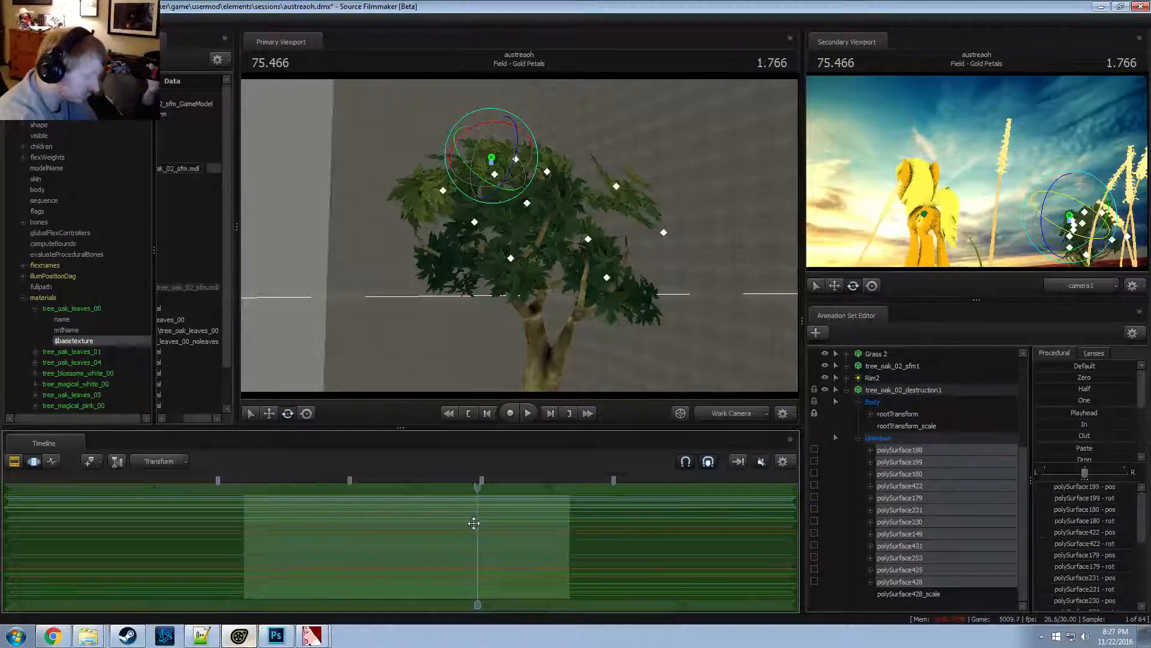
pyautogui.moveTo(474, 523)
pyautogui.mouseDown()
pyautogui.moveTo(386, 528)
pyautogui.moveTo(416, 537)
pyautogui.mouseUp()
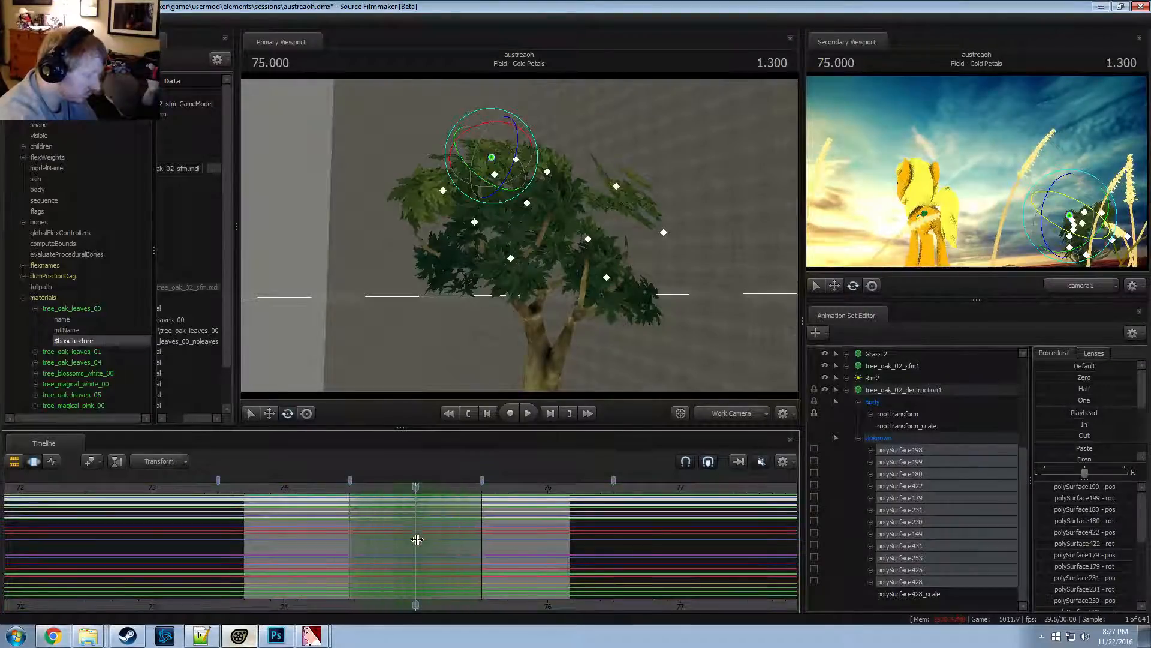
# Remove polySurface428 from the leaf clump selection and set the rotation mode to Local
pyautogui.moveTo(664, 123)
pyautogui.keyDown('ctrl'); pyautogui.mouseDown()
pyautogui.moveTo(394, 175)
pyautogui.moveTo(689, 156)
pyautogui.mouseUp(); pyautogui.keyUp('ctrl')
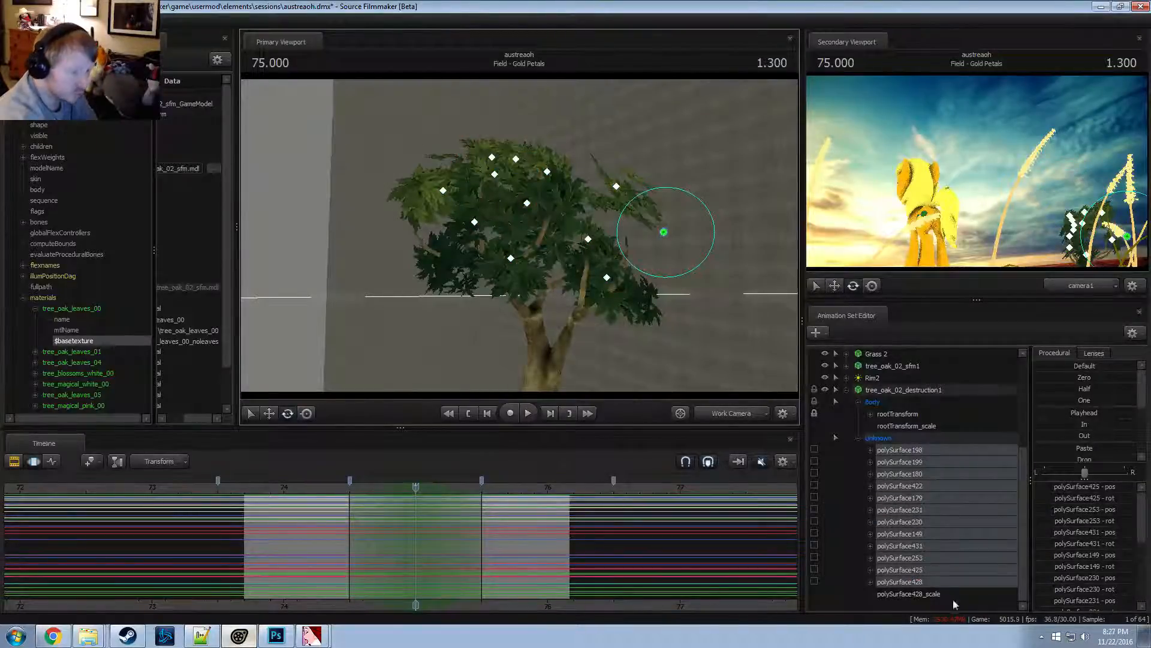
pyautogui.keyDown('ctrl'); pyautogui.click(925, 581); pyautogui.keyUp('ctrl')
pyautogui.rightClick(484, 151)
pyautogui.moveTo(508, 177)
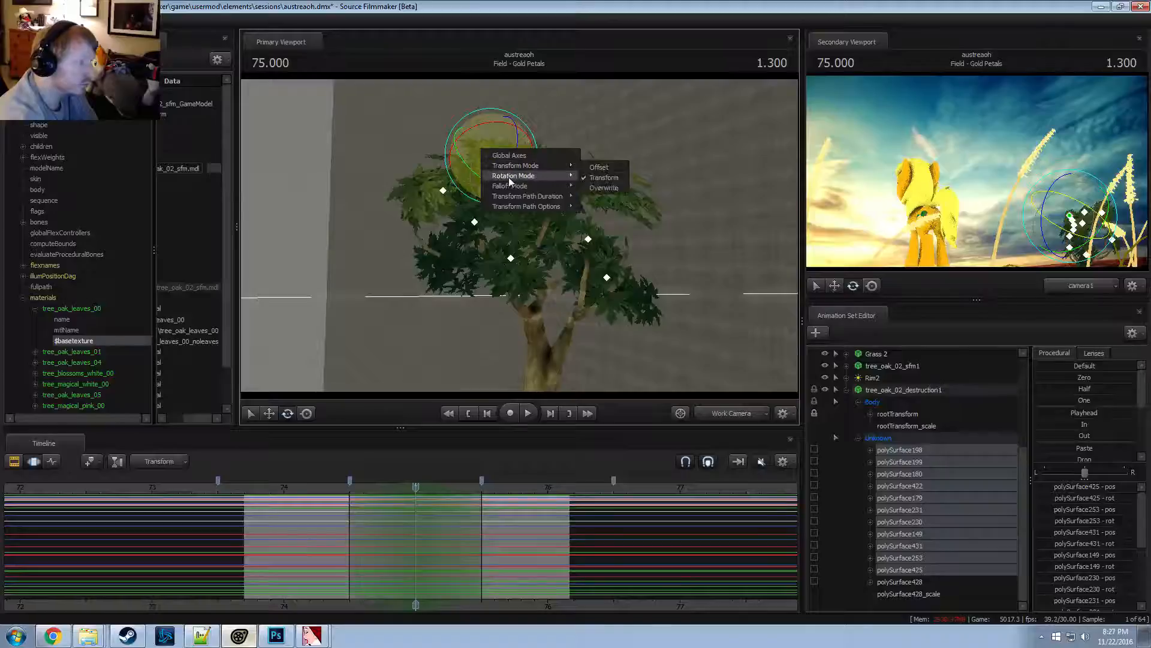
pyautogui.click(596, 178)
pyautogui.moveTo(538, 158); pyautogui.dragTo(505, 157)
pyautogui.press('w')
pyautogui.press('e')
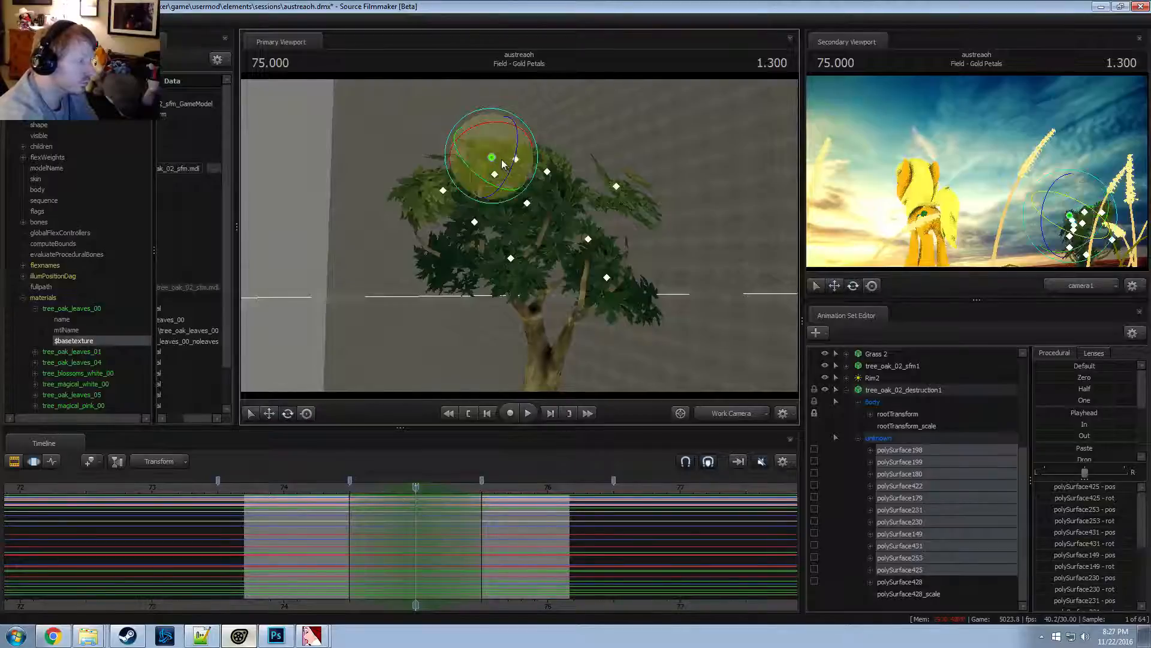
pyautogui.rightClick(494, 142)
pyautogui.click(513, 147)
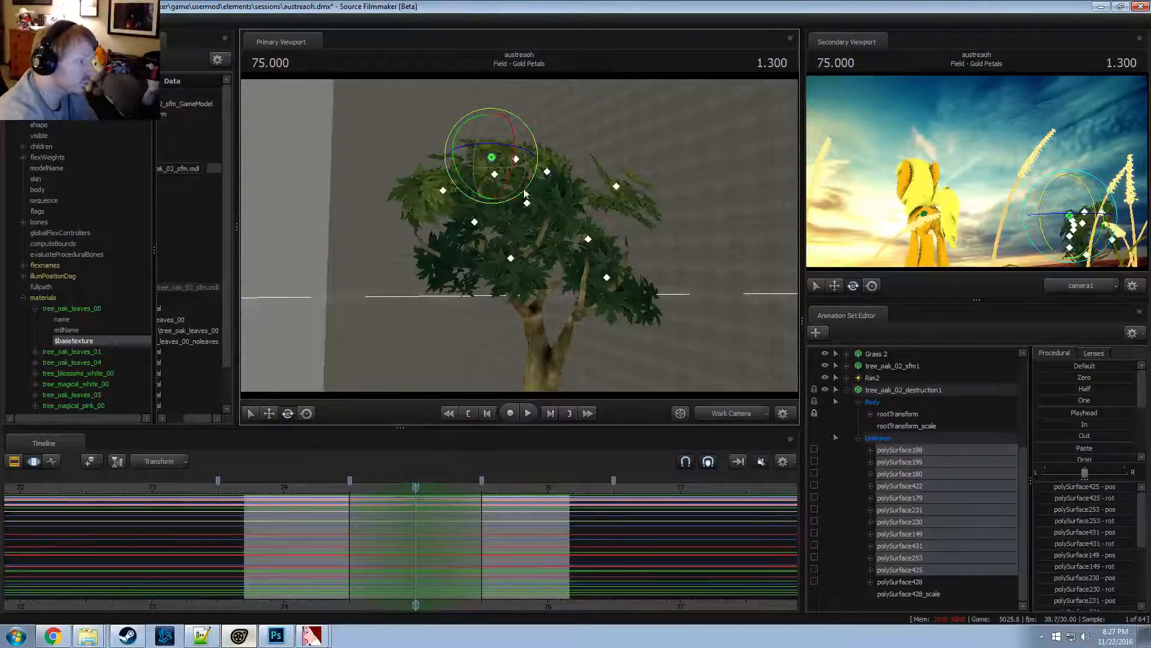
pyautogui.rightClick(489, 161)
pyautogui.click(511, 164)
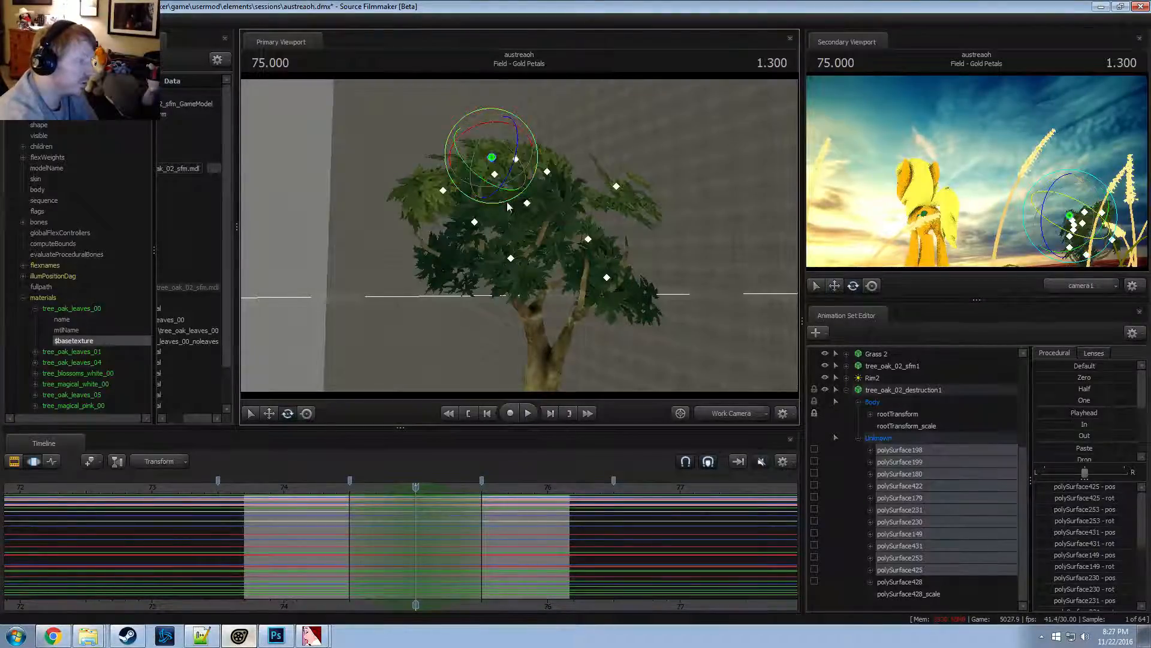
# Rotate the selected leaf clumps slightly about their own pivots at 75.000 and play back the motion
pyautogui.moveTo(509, 206); pyautogui.dragTo(520, 240)
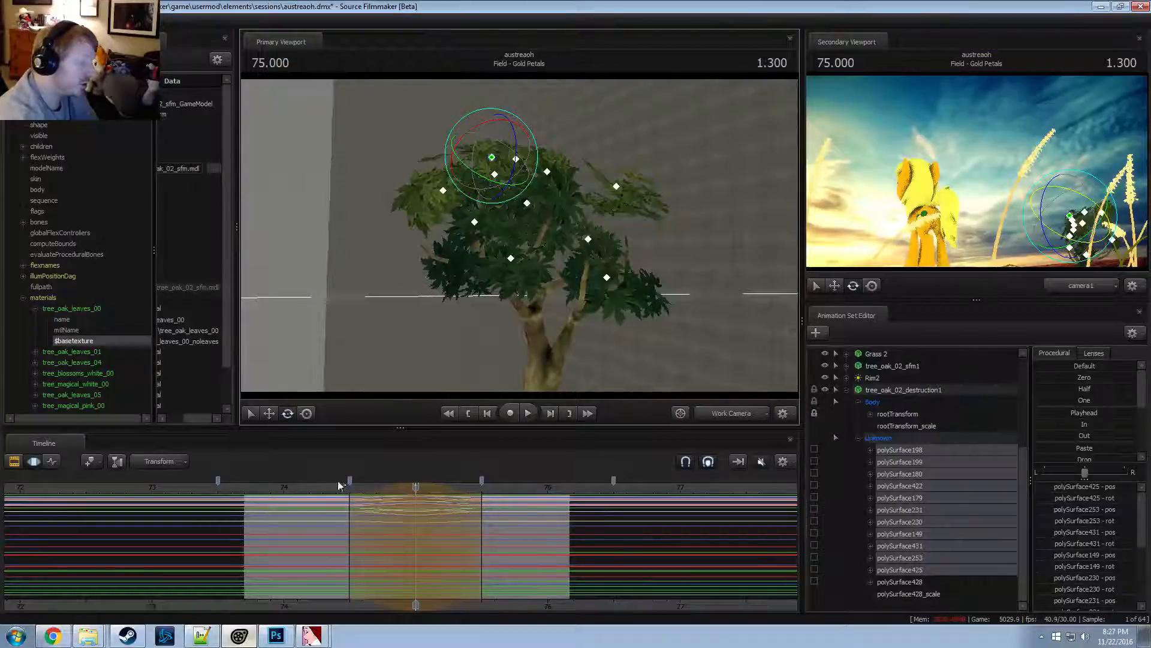
pyautogui.click(354, 487)
pyautogui.press('space')
pyautogui.press('space')
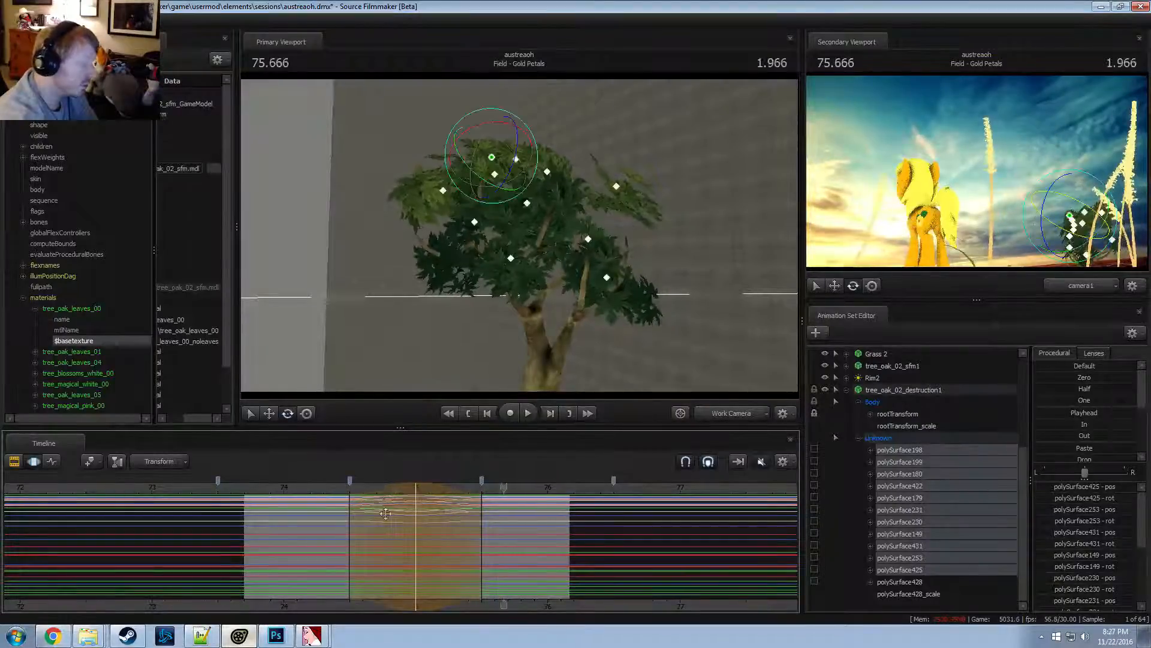
pyautogui.click(338, 489)
pyautogui.moveTo(366, 492); pyautogui.dragTo(414, 503)
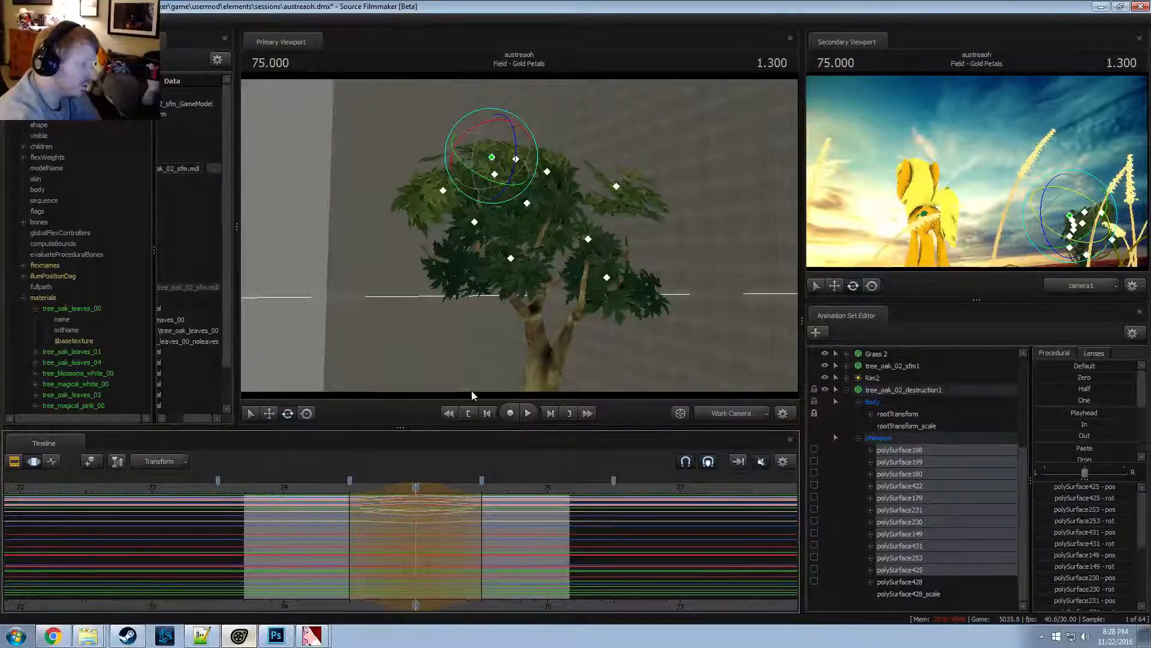
# Shift the selected leaf clumps slightly to the left at 75.000 and undo the last rotation
pyautogui.press('w')
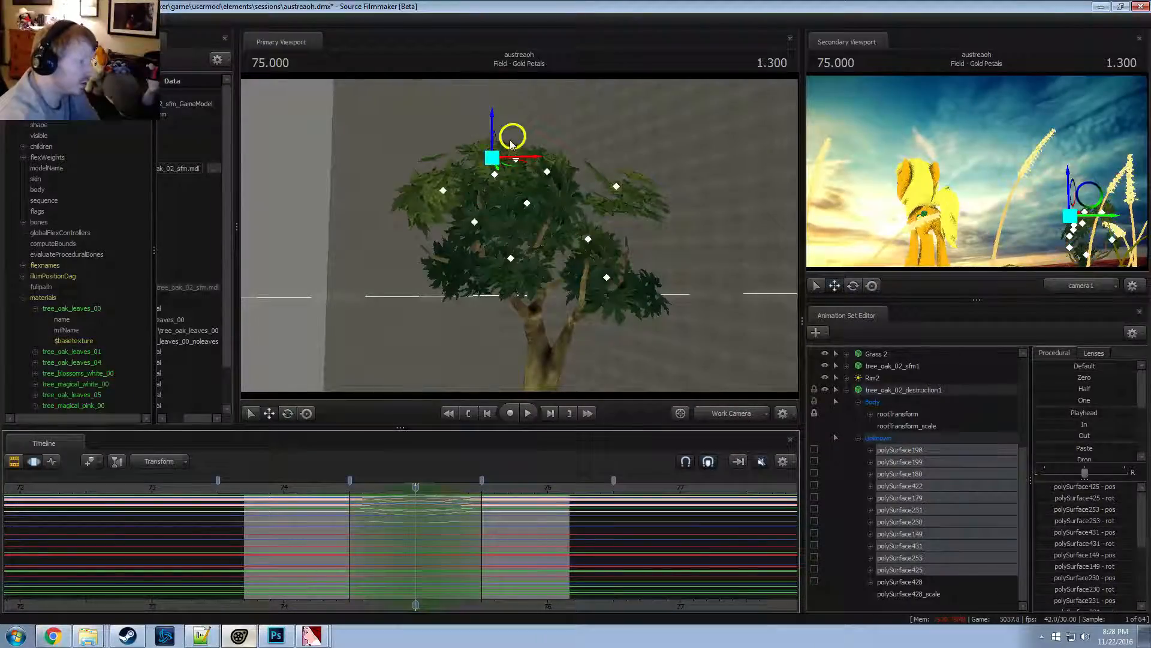
pyautogui.moveTo(511, 145); pyautogui.dragTo(534, 156)
pyautogui.press('e')
pyautogui.hotkey('ctrl', 'z')
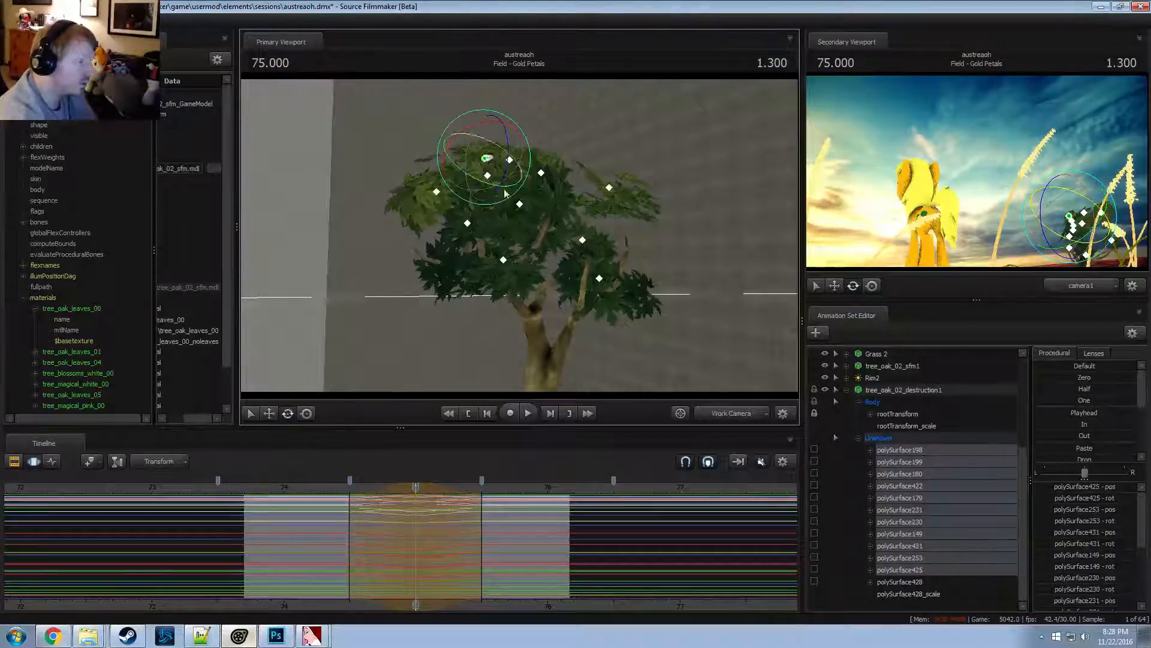
# Set the rotation mode to World, then rotate and nudge the selected leaf clumps slightly at 75.000
pyautogui.rightClick(489, 158)
pyautogui.moveTo(511, 195)
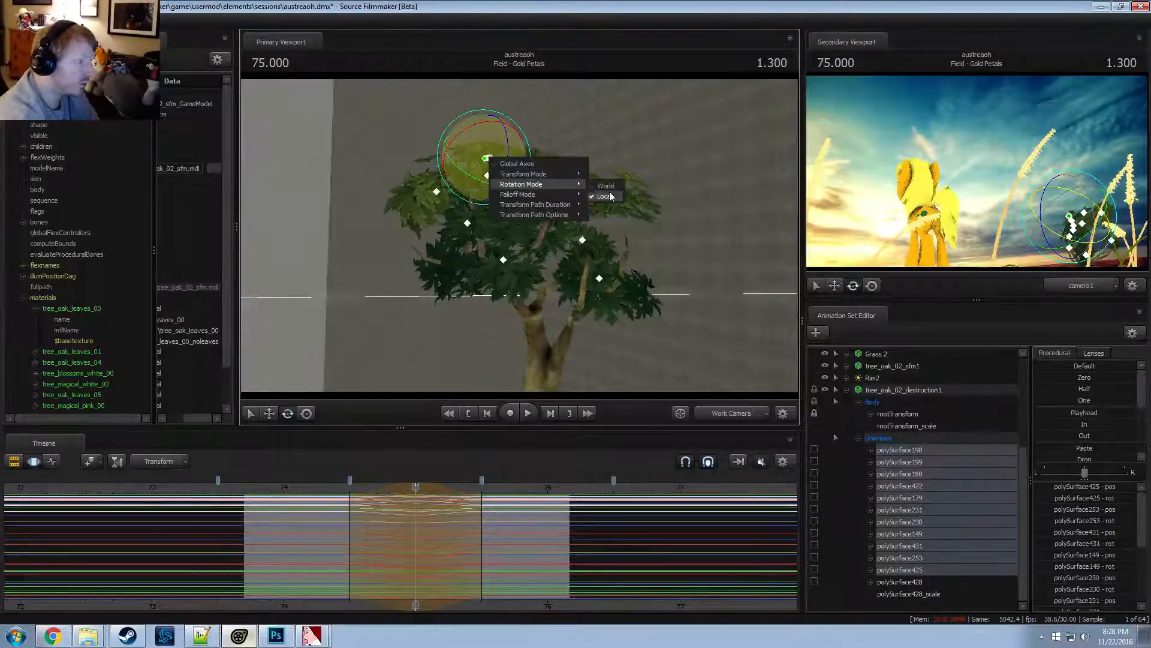
pyautogui.click(605, 186)
pyautogui.press('w')
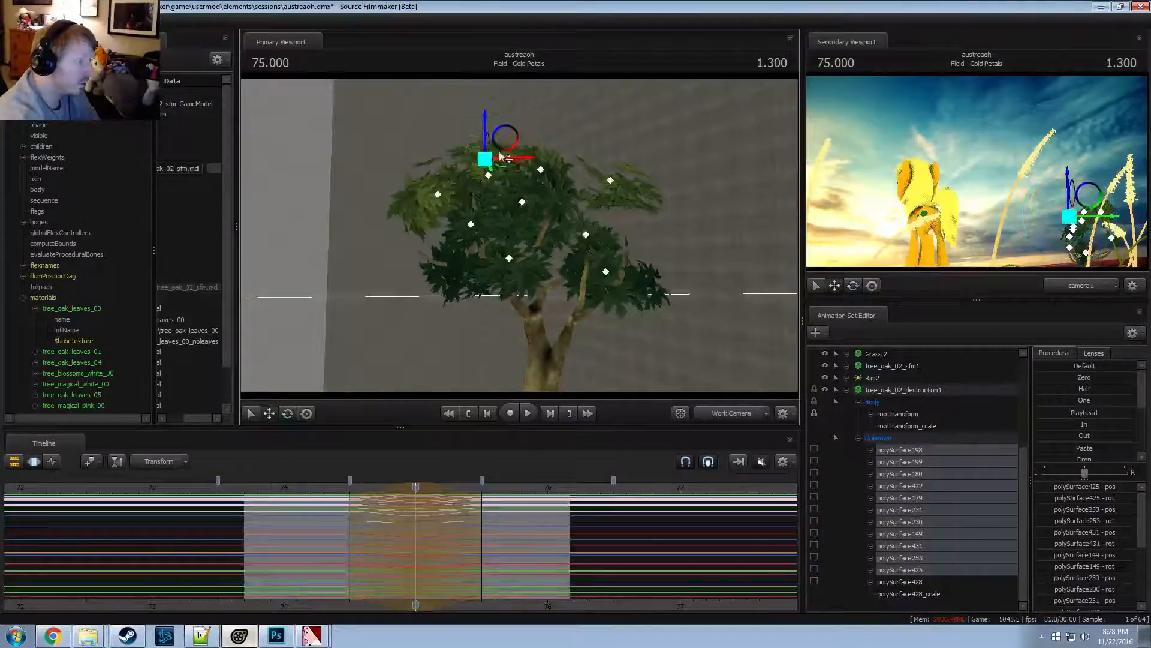
pyautogui.moveTo(487, 155); pyautogui.dragTo(502, 144)
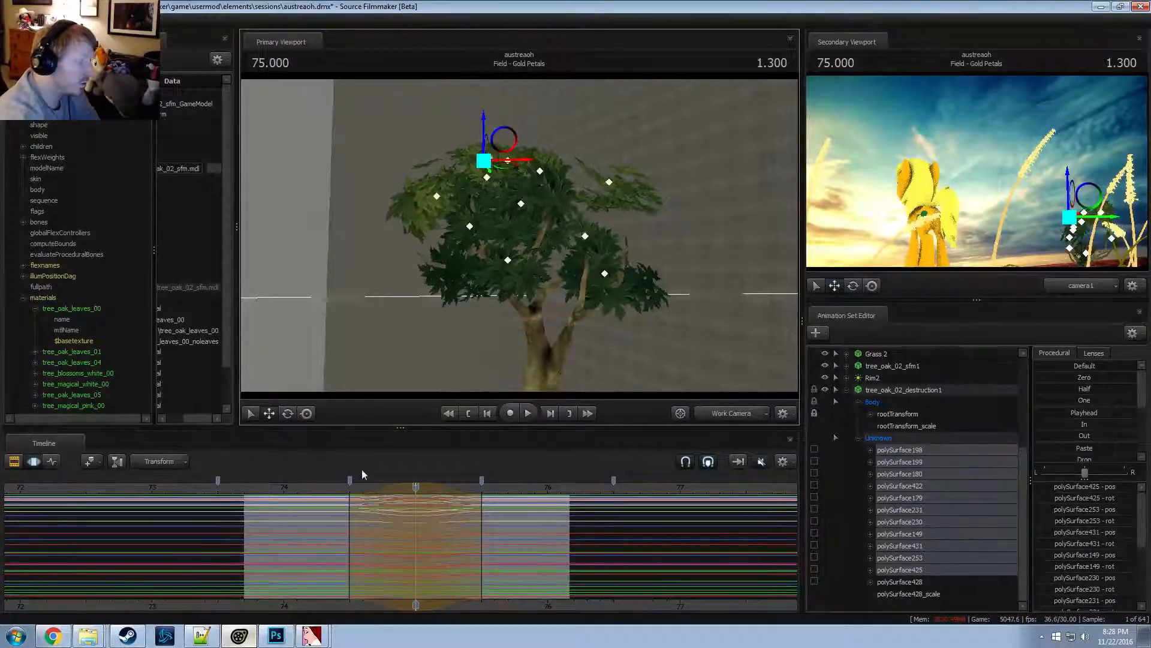
# Play back the leaf clump sway from about 74.6 seconds
pyautogui.click(364, 487)
pyautogui.press('space')
pyautogui.press('space')
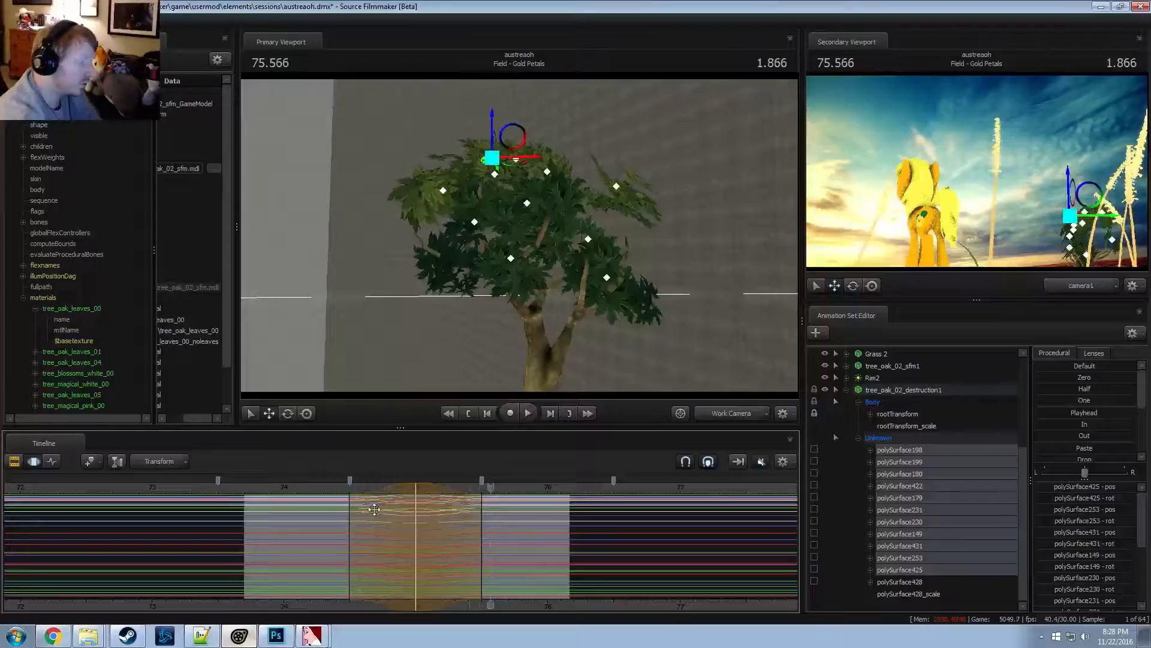
# Play back the sway, then rotate the selected leaf clumps slightly at 75.000
pyautogui.press('space')
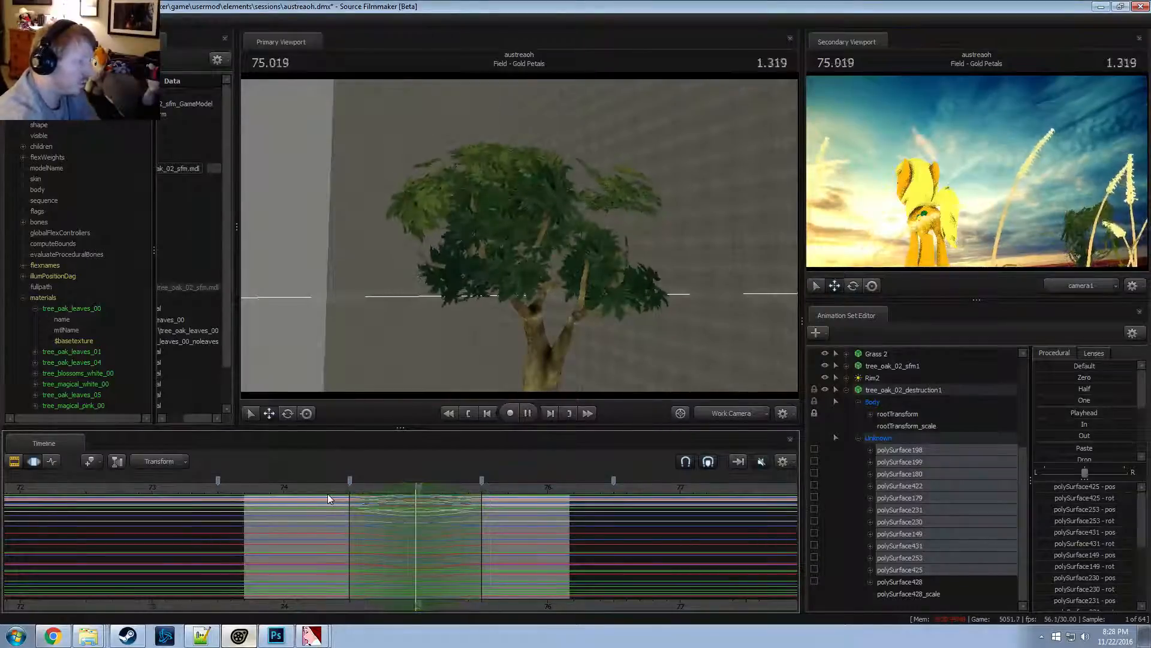
pyautogui.press('space')
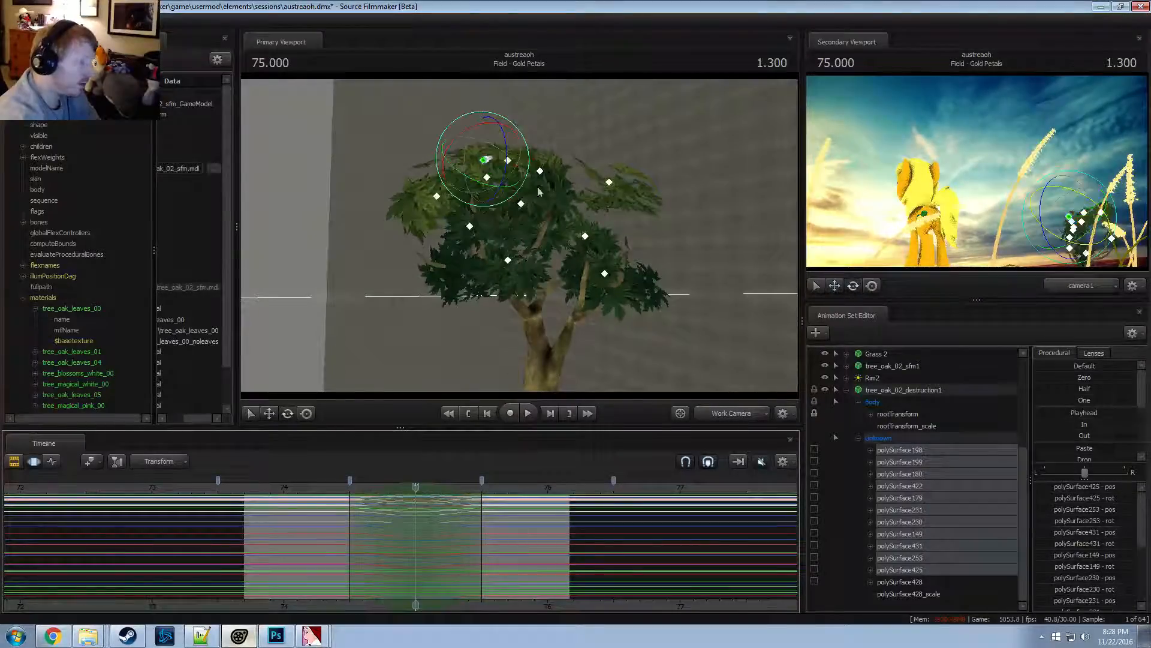
pyautogui.moveTo(528, 164); pyautogui.dragTo(498, 144)
pyautogui.press('w')
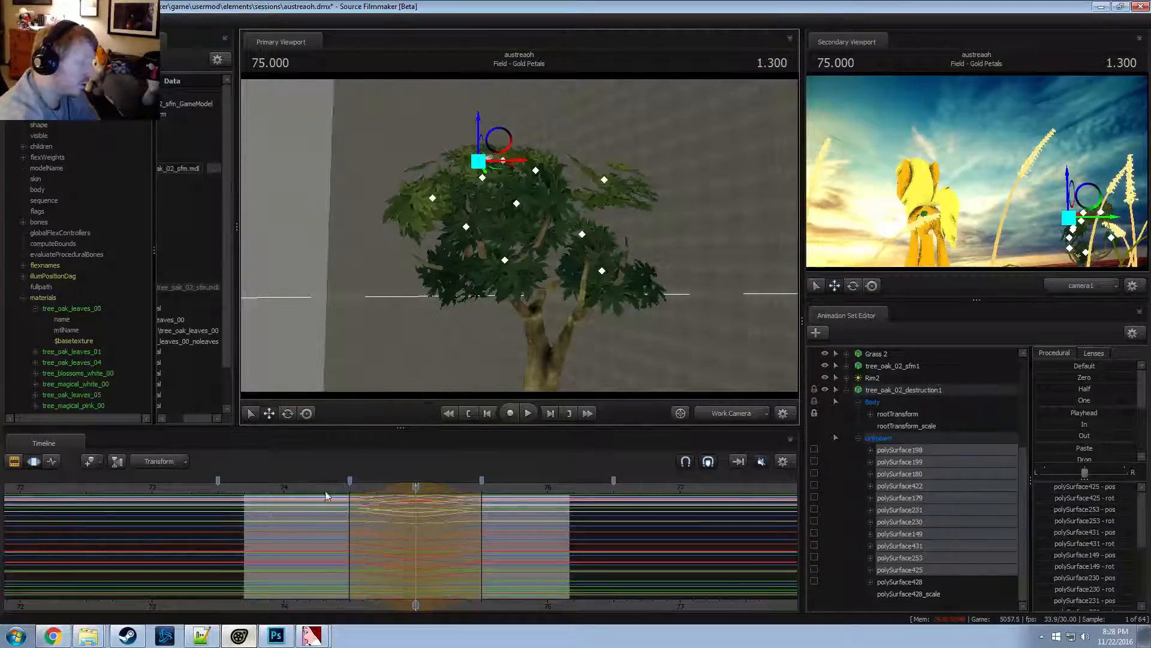
# Scrub and play back the leaf clump sway between about 74.4 and 75.6 seconds, checking the tree from a slightly shifted view
pyautogui.moveTo(325, 491); pyautogui.dragTo(390, 490)
pyautogui.press('space')
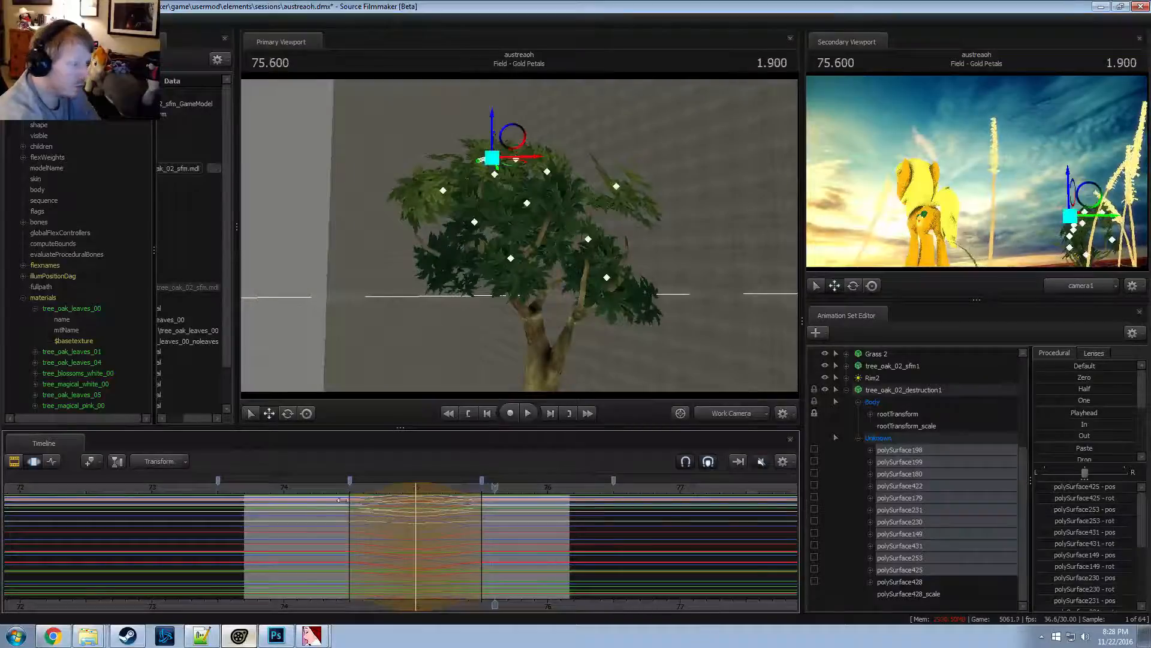
pyautogui.moveTo(323, 487); pyautogui.dragTo(439, 498)
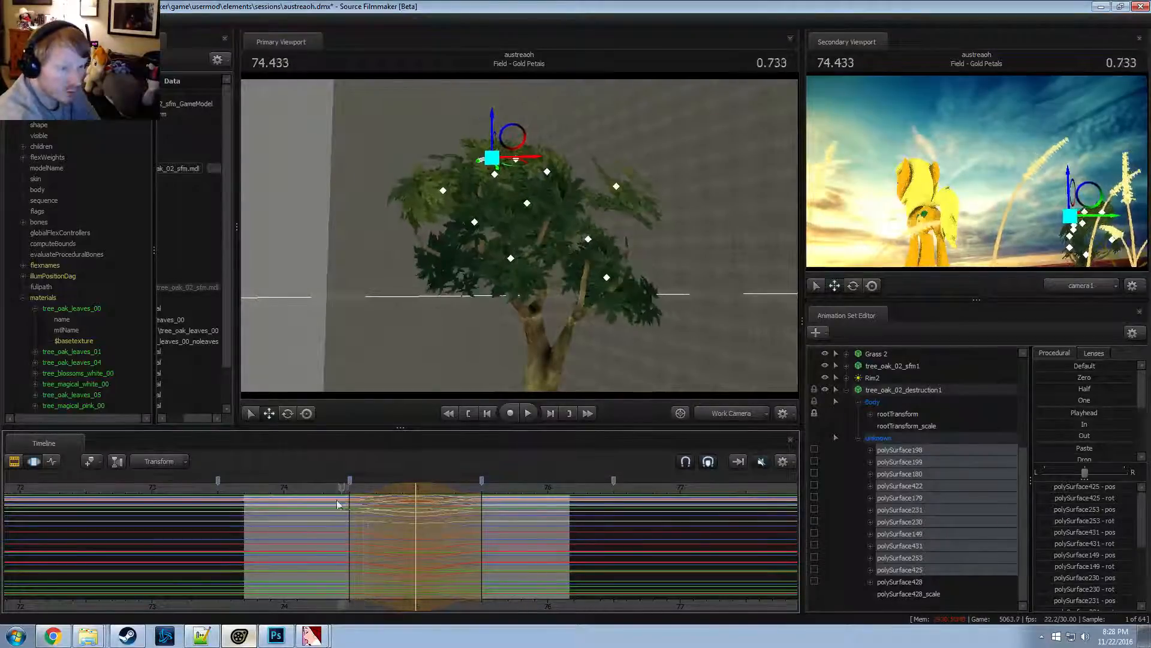
pyautogui.moveTo(336, 499); pyautogui.dragTo(494, 499)
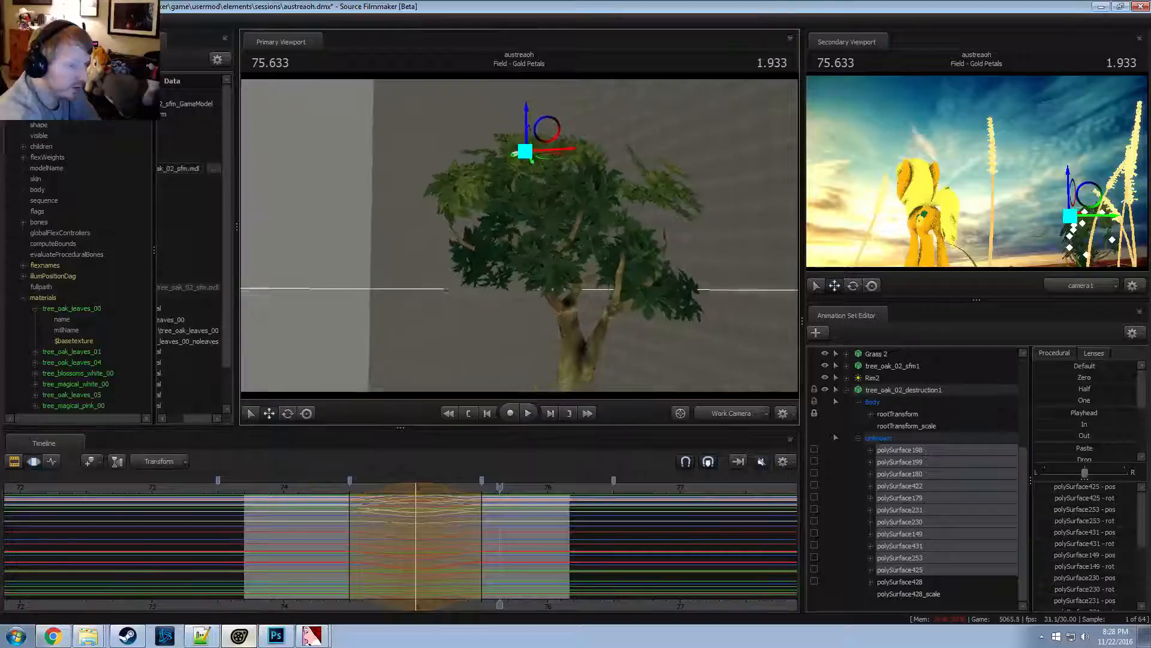
pyautogui.moveTo(519, 234); pyautogui.dragTo(495, 239)
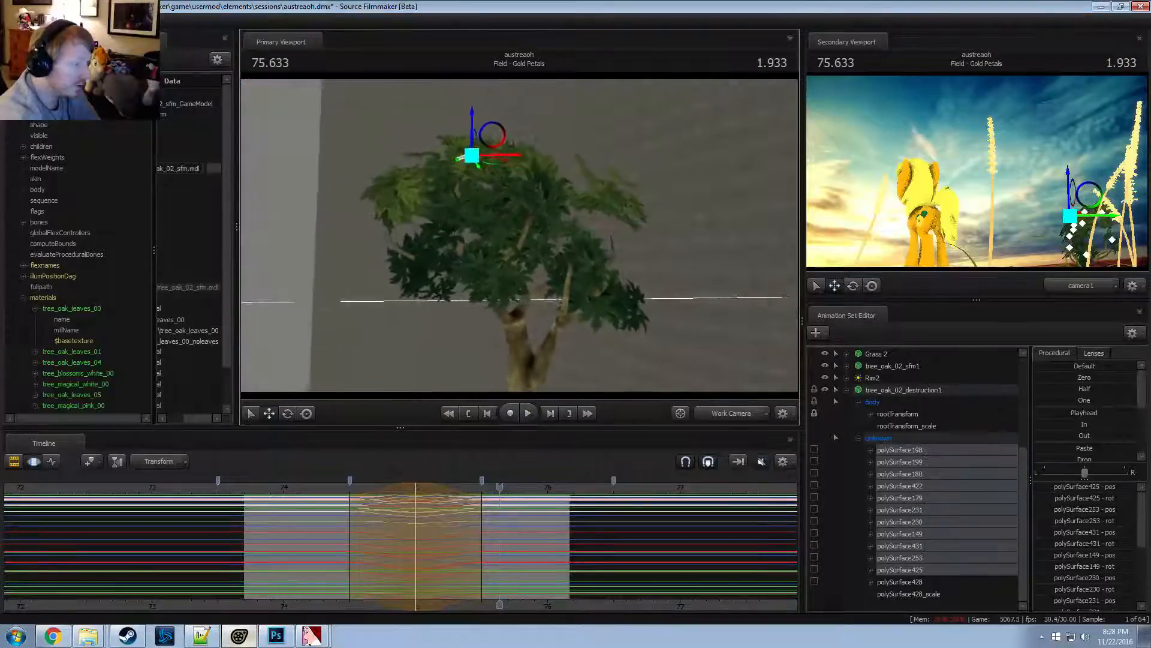
pyautogui.moveTo(317, 499)
pyautogui.mouseDown()
pyautogui.moveTo(329, 480)
pyautogui.moveTo(335, 489)
pyautogui.mouseUp()
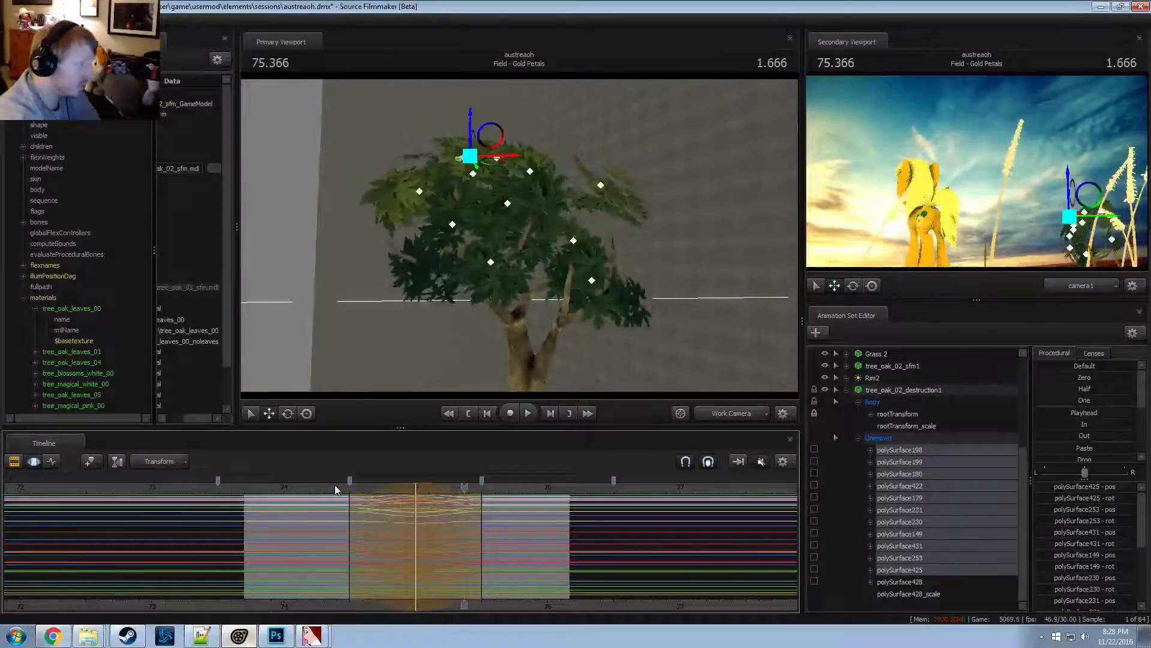
# Copy the whole tree's sway from 74.5–75.5 into the adjacent 73.5–74.5 and 75.5–76.5 ranges and play it back
pyautogui.click(882, 407)
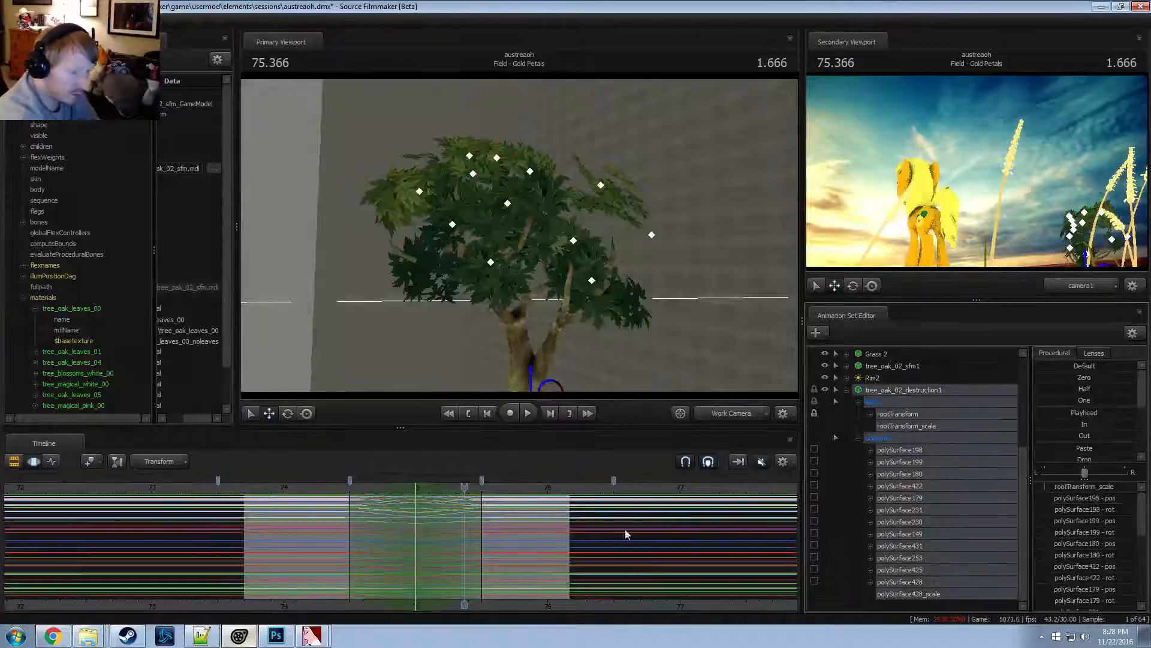
pyautogui.click(473, 519)
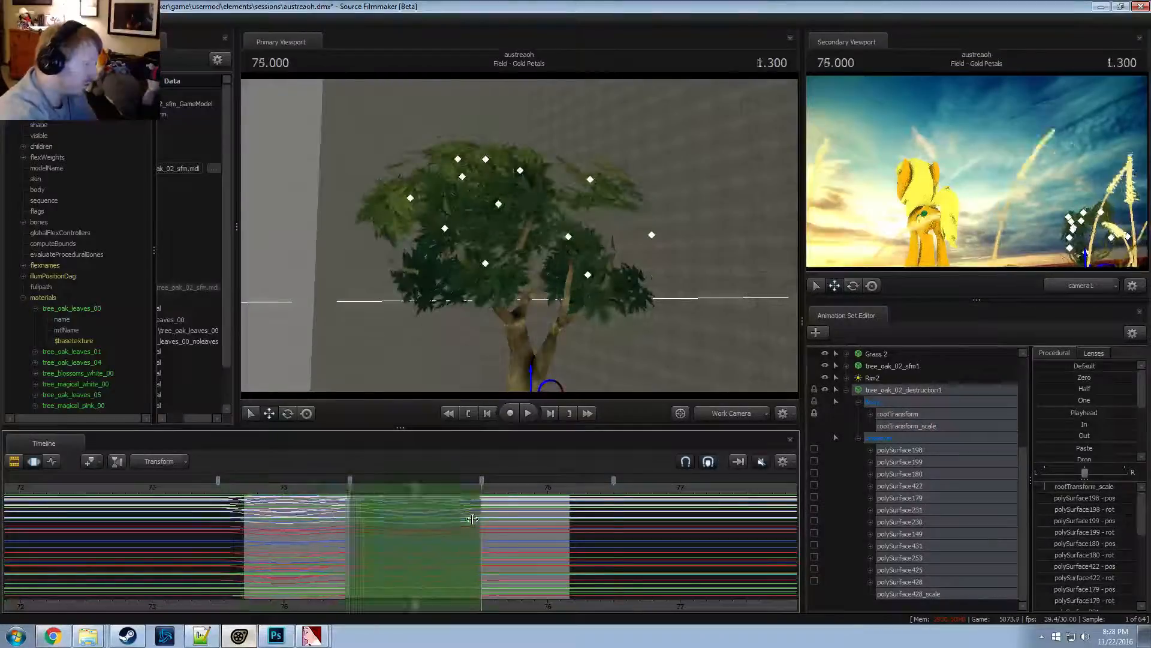
pyautogui.press('space')
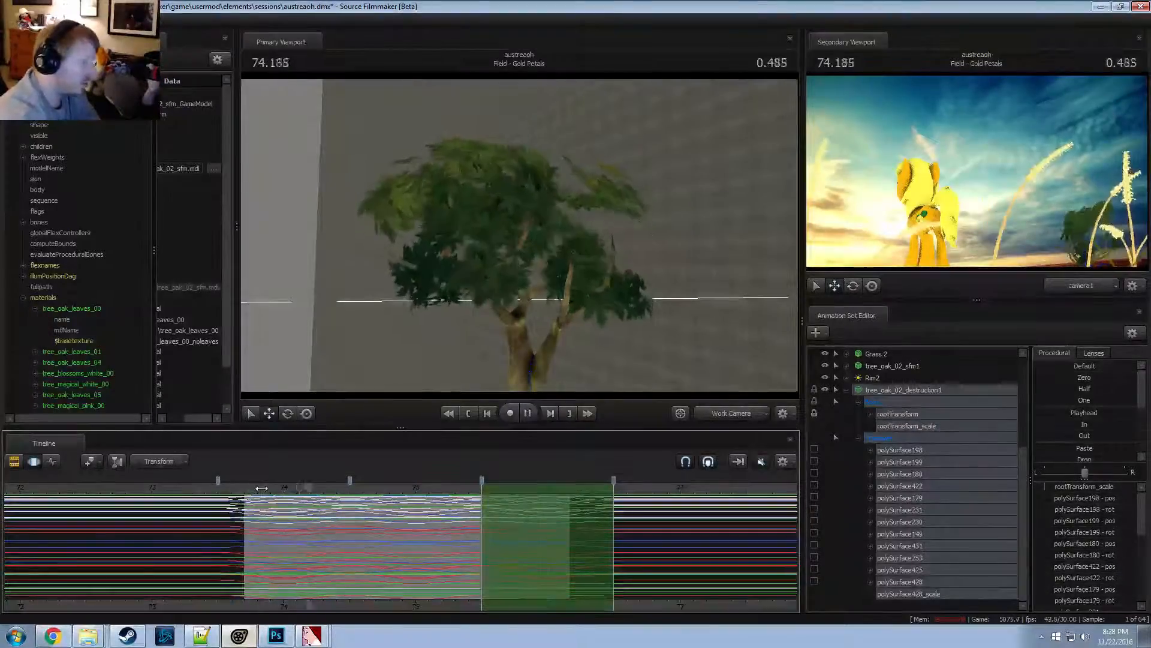
pyautogui.press('space')
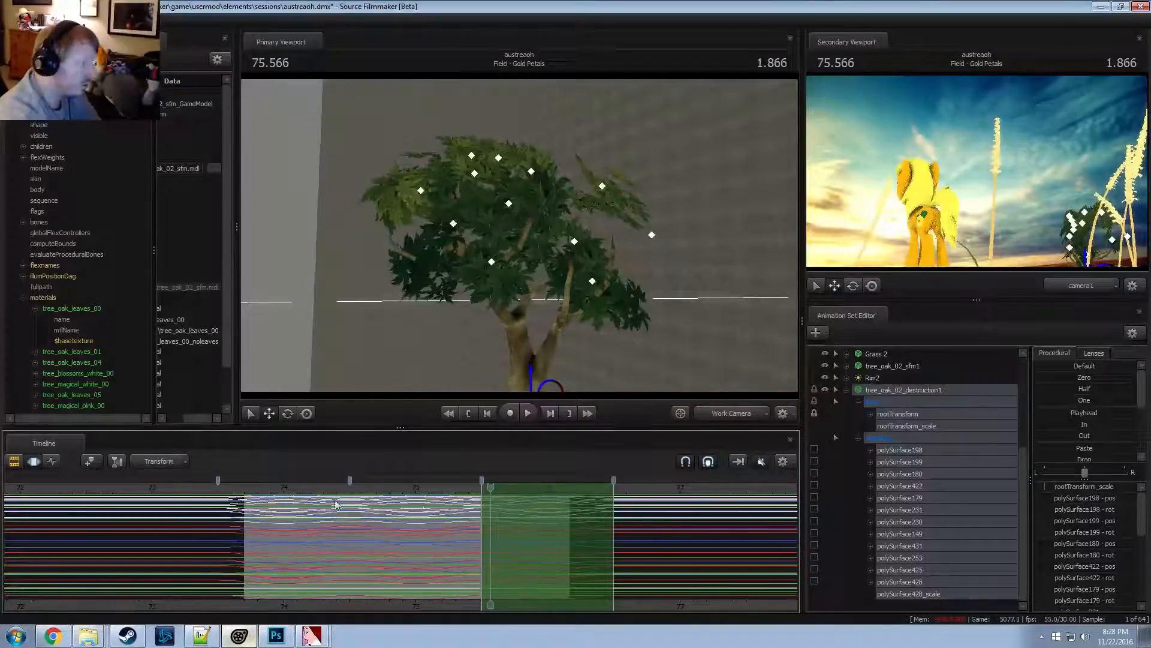
# Try to offset the motion of polySurface198 in time with the entire timeline selected
pyautogui.click(916, 454)
pyautogui.moveTo(572, 546); pyautogui.dragTo(416, 547)
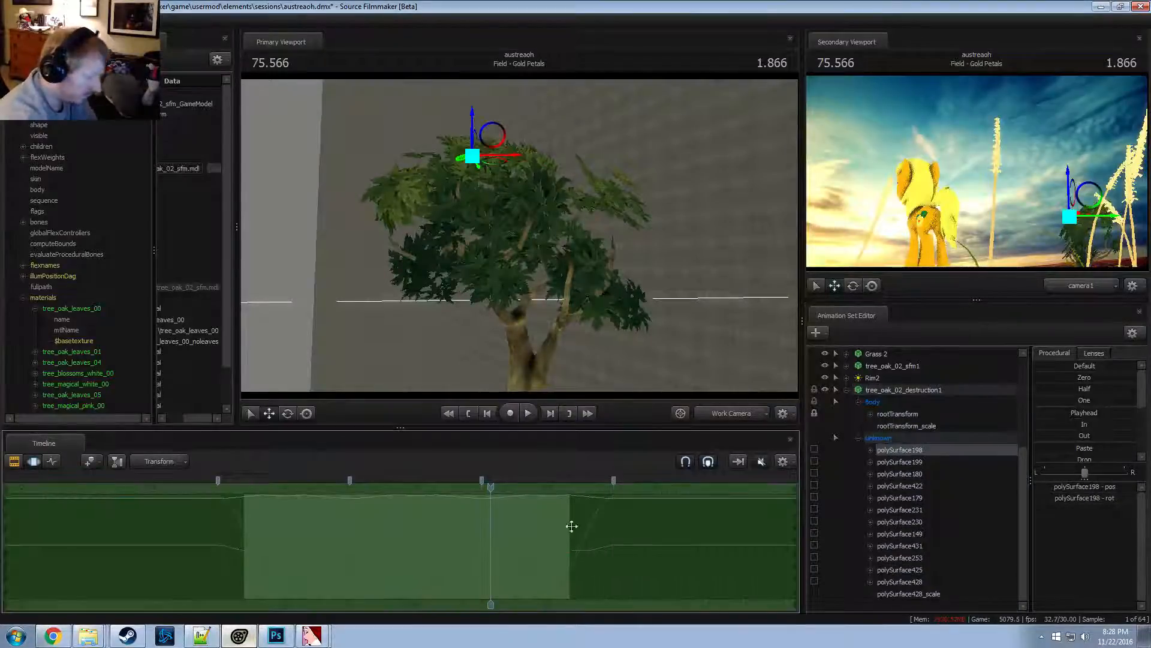
pyautogui.click(791, 461)
pyautogui.click(827, 505)
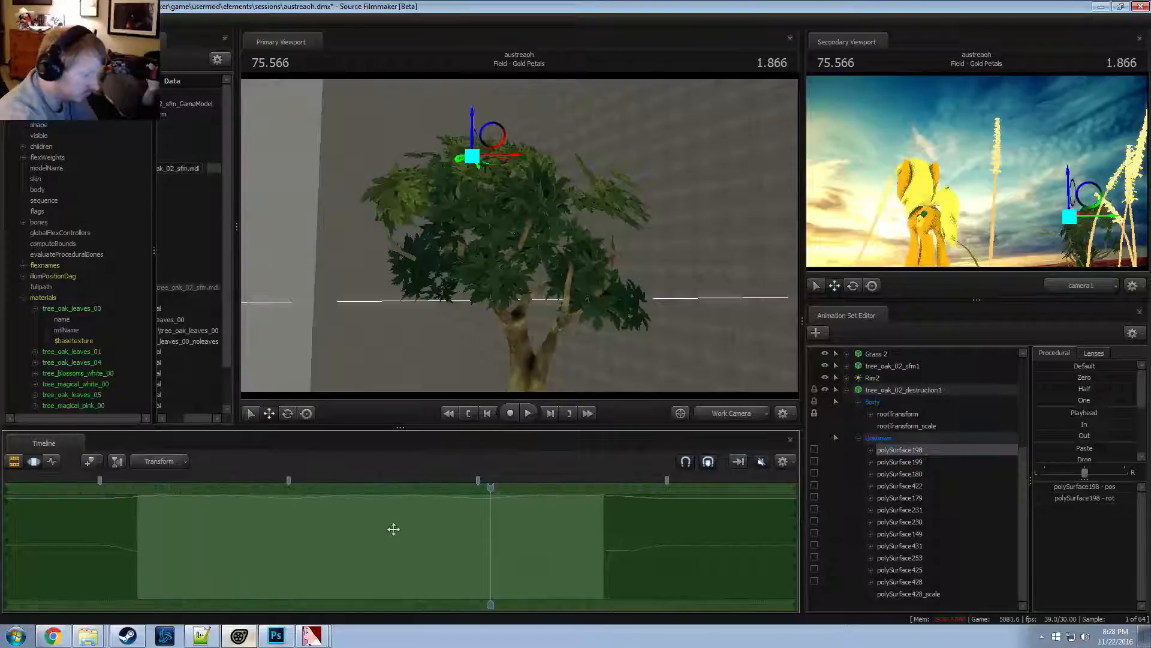
# Try to offset the motion of polySurface199, 180, 422, 179, 231 and 230 in time, one leaf clump after another
pyautogui.click(896, 463)
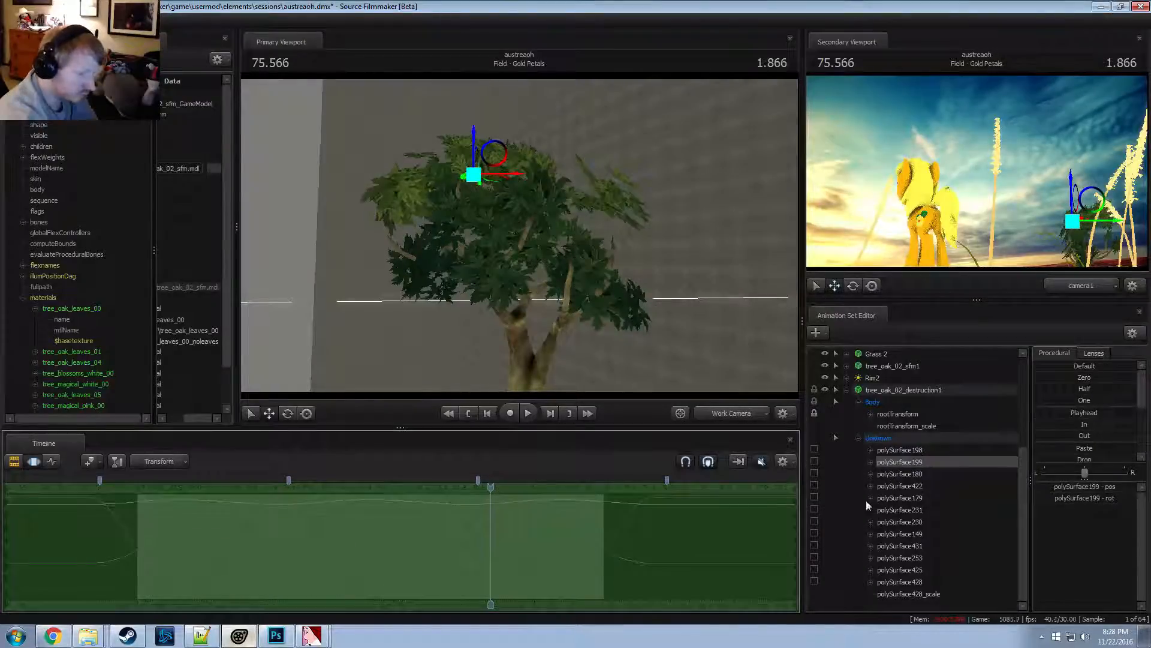
pyautogui.click(900, 474)
pyautogui.click(924, 484)
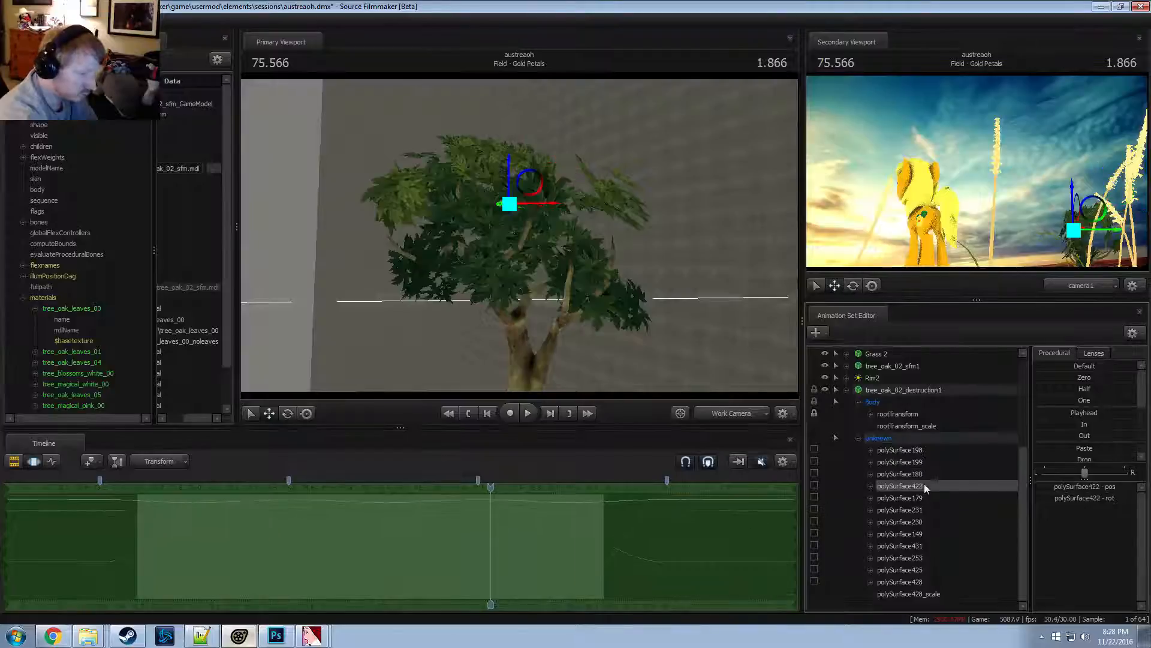
pyautogui.moveTo(549, 514); pyautogui.dragTo(495, 510)
pyautogui.click(900, 498)
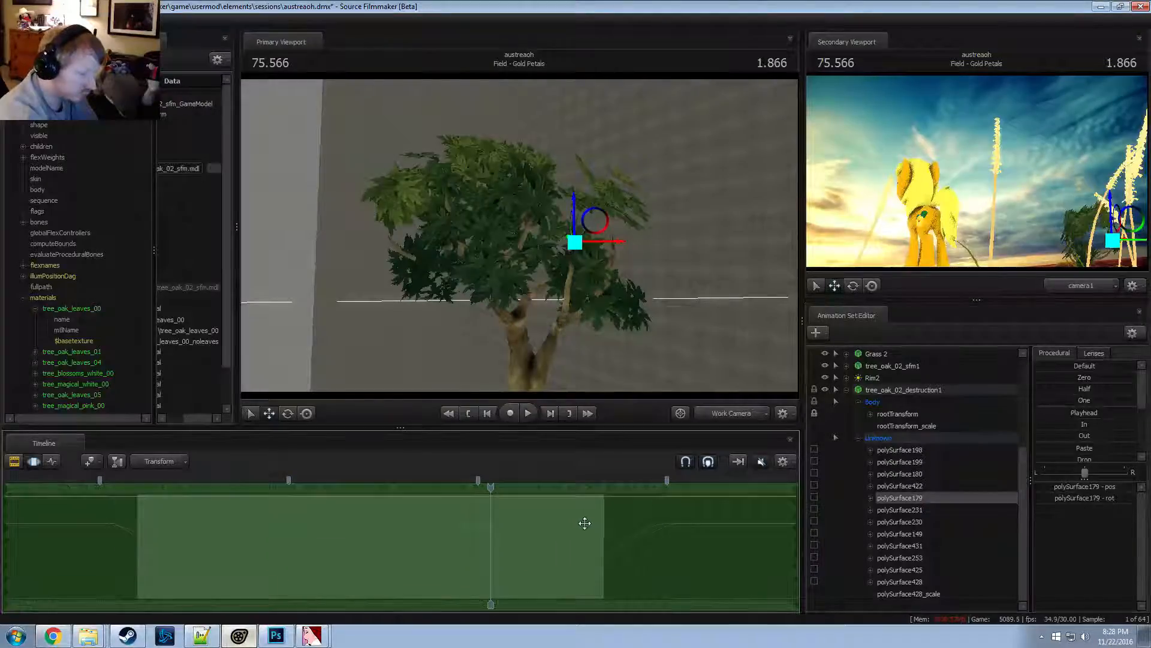
pyautogui.click(906, 510)
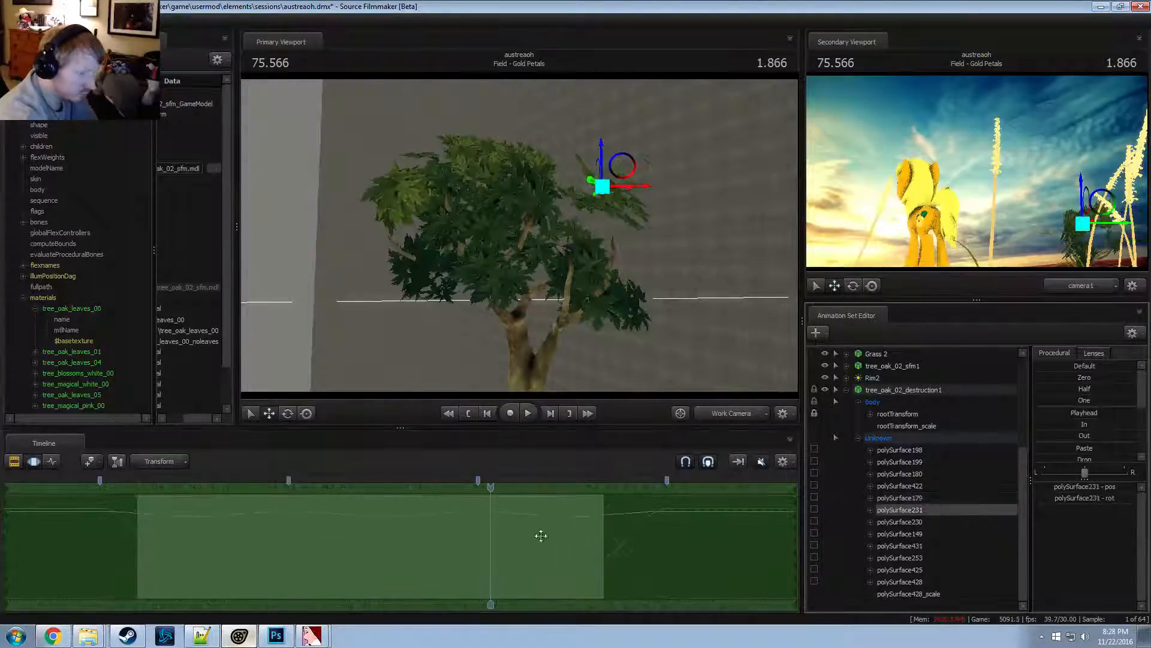
pyautogui.click(917, 522)
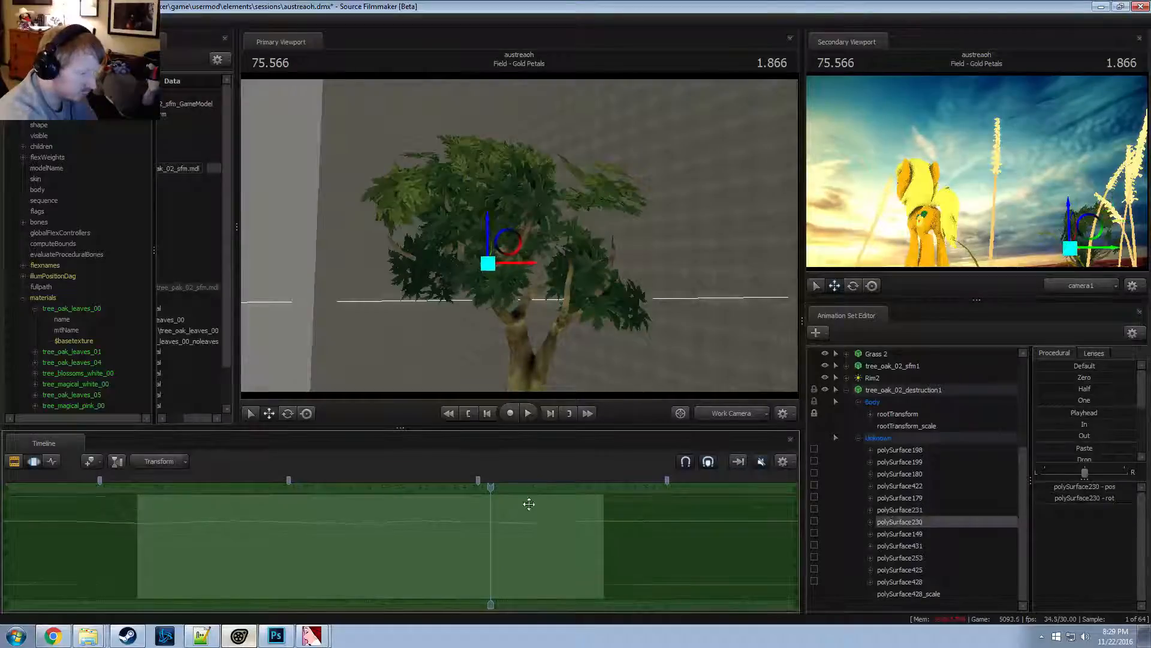
# Play back the shot to examine the individually offset leaf clumps
pyautogui.moveTo(487, 489); pyautogui.dragTo(263, 490)
pyautogui.press('space')
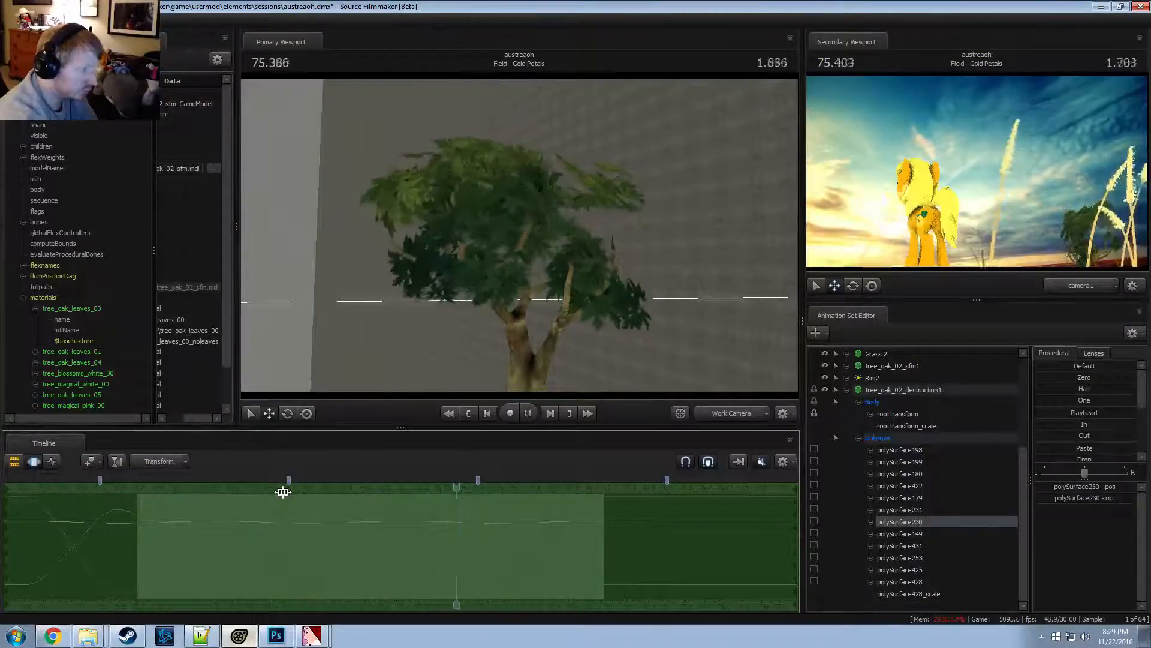
pyautogui.press('space')
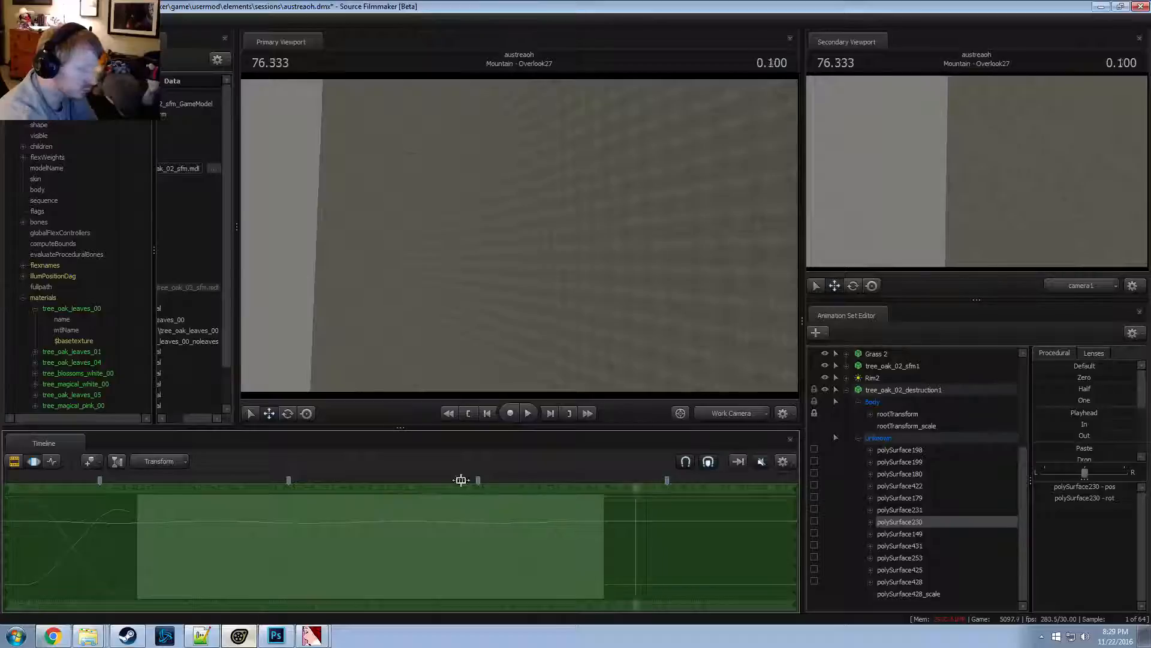
pyautogui.press('space')
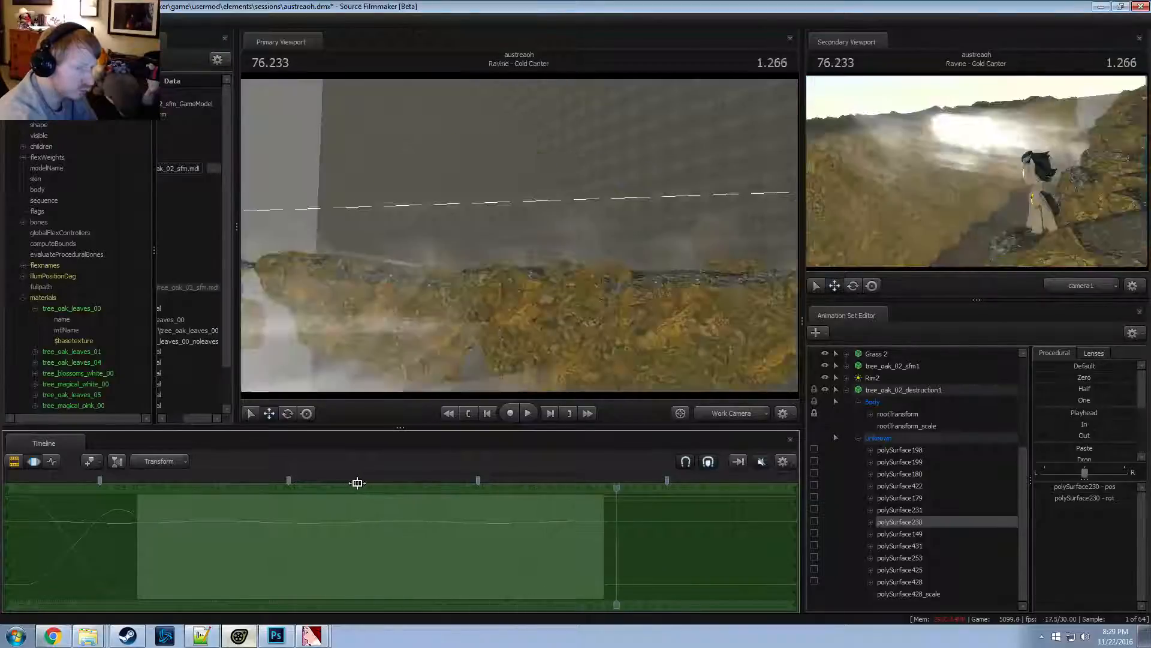
# Undo the individual time offsets of the leaf clumps
pyautogui.hotkey('ctrl', 'z')
pyautogui.hotkey('ctrl', 'z')
pyautogui.hotkey('ctrl', 'z')
pyautogui.hotkey('ctrl', 'z')
pyautogui.hotkey('ctrl', 'z')
pyautogui.hotkey('ctrl', 'z')
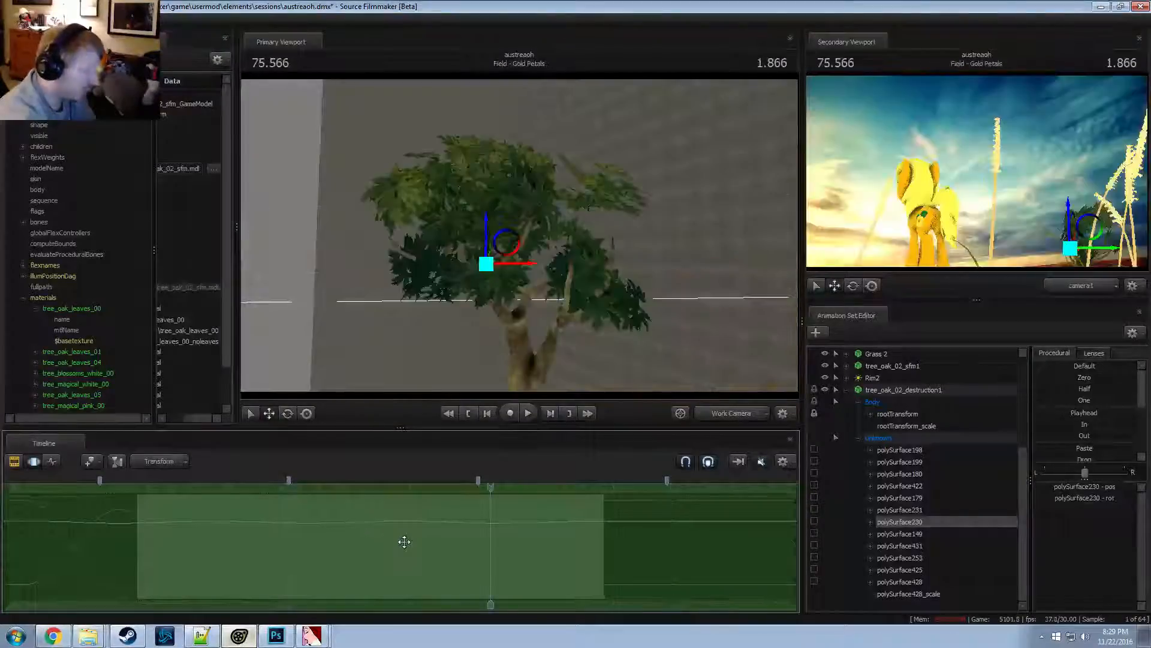
pyautogui.press('shift')
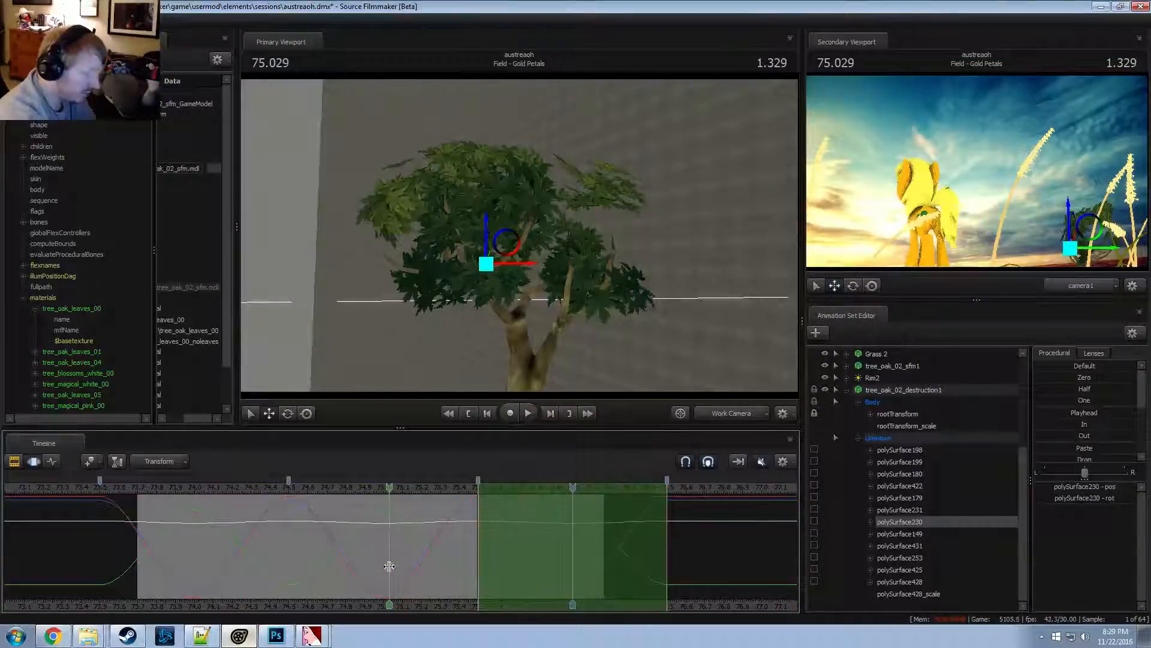
# Select leaf clumps polySurface198 through polySurface428 across the entire timeline and set the playhead to 74.800
pyautogui.click(899, 450)
pyautogui.keyDown('shift'); pyautogui.click(894, 582); pyautogui.keyUp('shift')
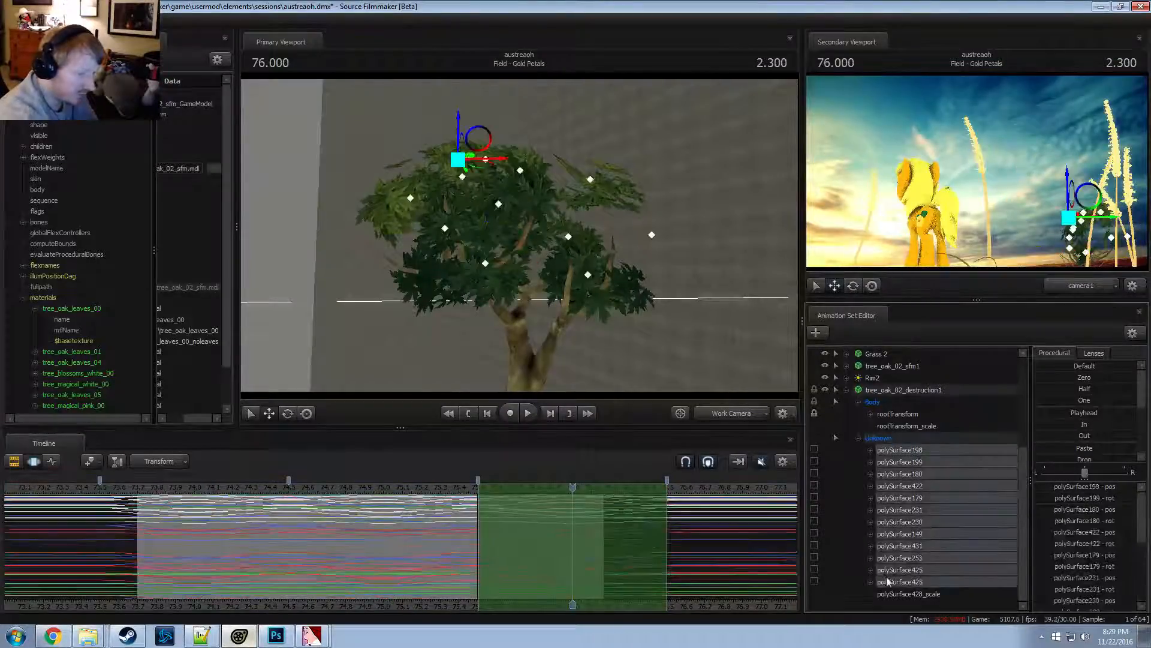
pyautogui.click(224, 501)
pyautogui.hotkey('ctrl', 'a')
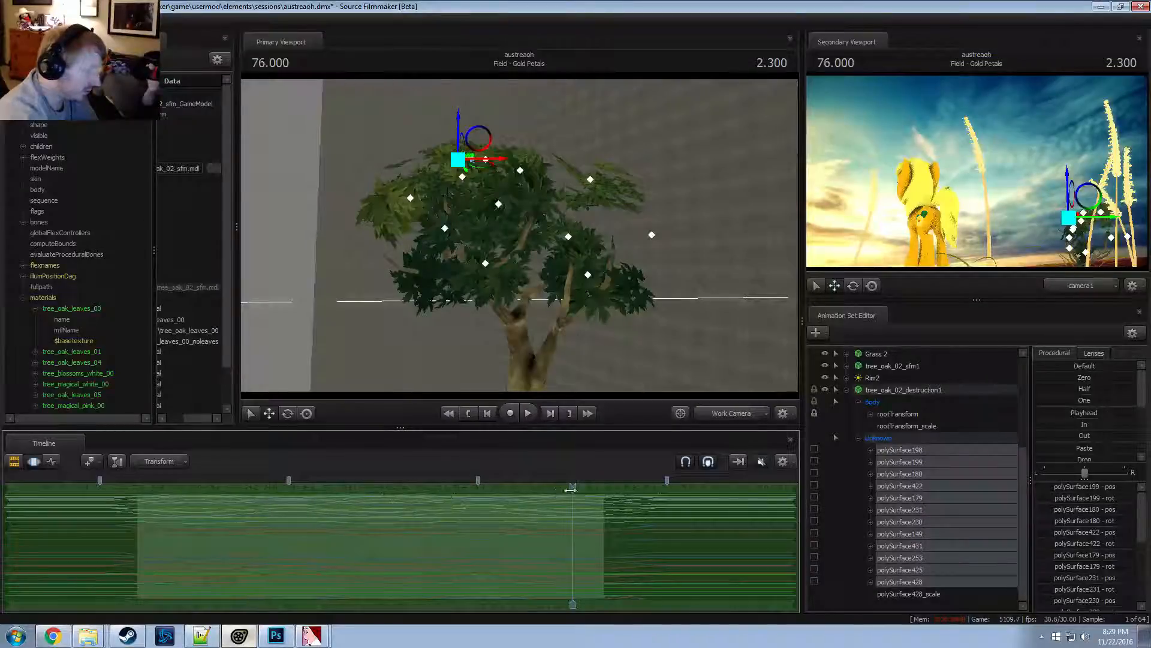
pyautogui.moveTo(570, 490); pyautogui.dragTo(346, 506)
# Drop polySurface198, 199, 180 and 422 from the selection in turn, shifting the remaining clumps' motion slightly forward in time between removals
pyautogui.keyDown('ctrl'); pyautogui.click(919, 452); pyautogui.keyUp('ctrl')
pyautogui.keyDown('ctrl'); pyautogui.click(917, 458); pyautogui.keyUp('ctrl')
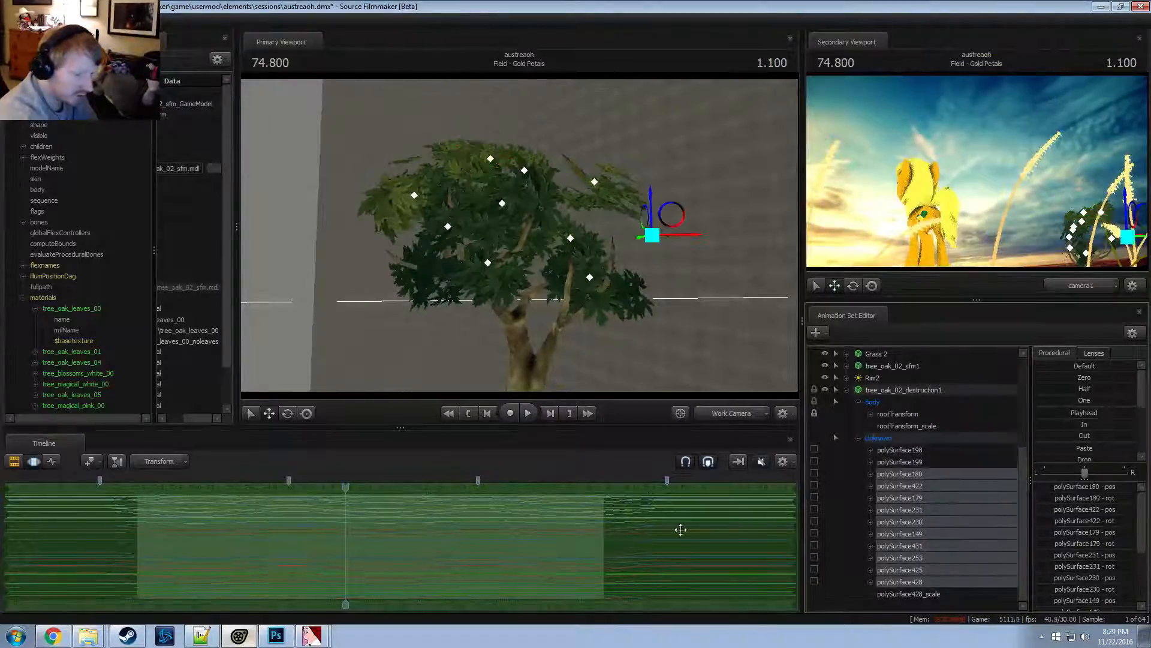
pyautogui.moveTo(423, 528); pyautogui.dragTo(479, 542)
pyautogui.keyDown('ctrl'); pyautogui.click(909, 474); pyautogui.keyUp('ctrl')
pyautogui.keyDown('ctrl'); pyautogui.click(909, 485); pyautogui.keyUp('ctrl')
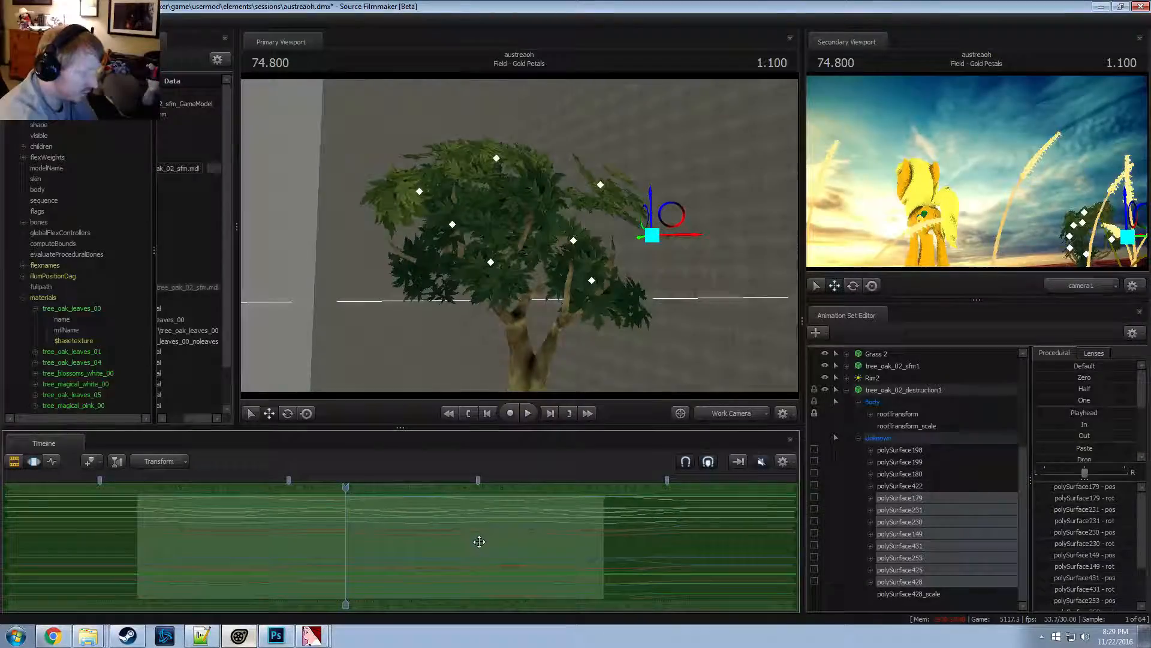
# Continue staggering the sway by dropping polySurface179, 231, 230, 149 and 431 in turn and shifting the remaining clumps' motion in time
pyautogui.keyDown('ctrl'); pyautogui.click(908, 498); pyautogui.keyUp('ctrl')
pyautogui.keyDown('ctrl'); pyautogui.click(902, 510); pyautogui.keyUp('ctrl')
pyautogui.moveTo(564, 543); pyautogui.dragTo(571, 544)
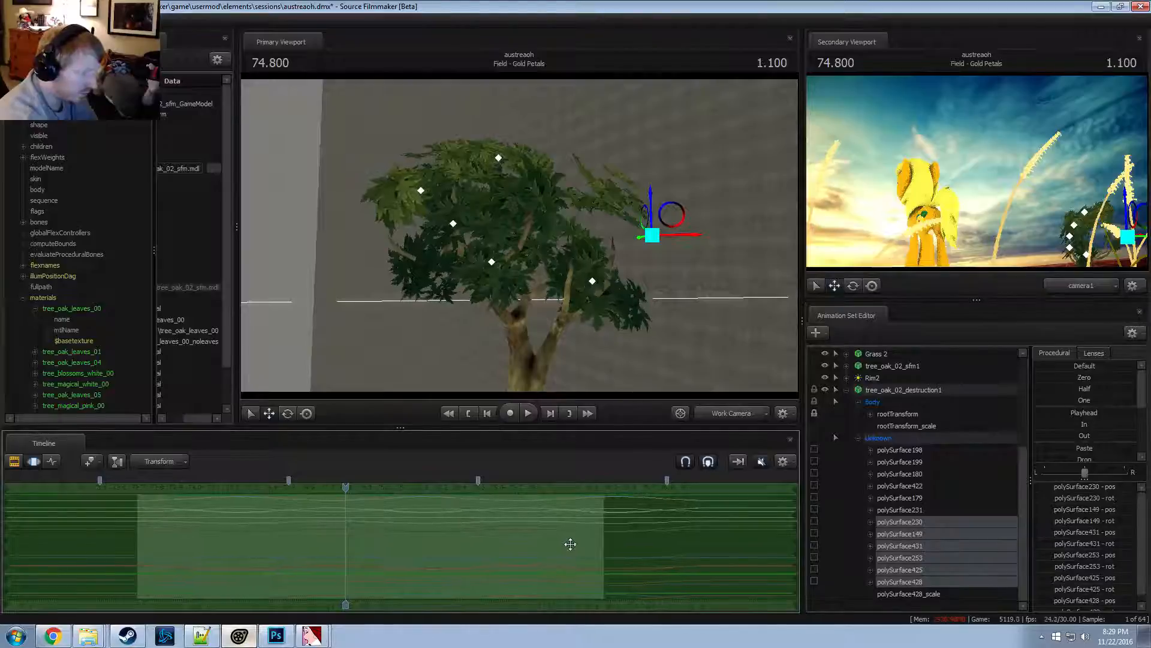
pyautogui.keyDown('ctrl'); pyautogui.click(903, 532); pyautogui.keyUp('ctrl')
pyautogui.keyDown('ctrl'); pyautogui.click(903, 521); pyautogui.keyUp('ctrl')
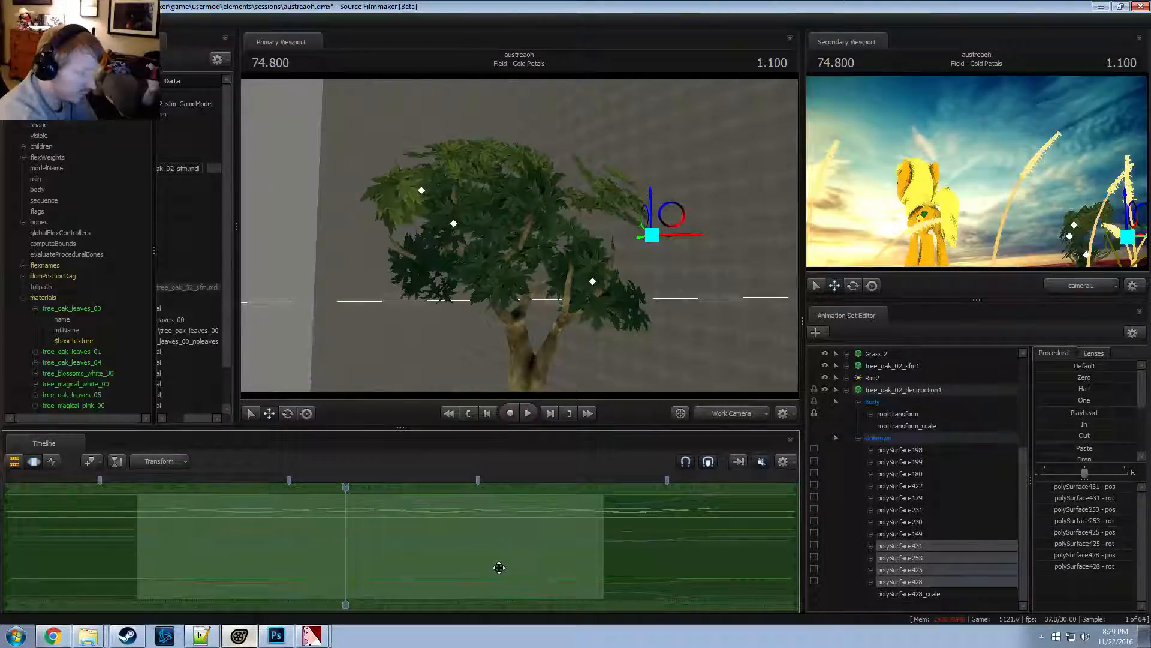
pyautogui.keyDown('ctrl'); pyautogui.click(898, 546); pyautogui.keyUp('ctrl')
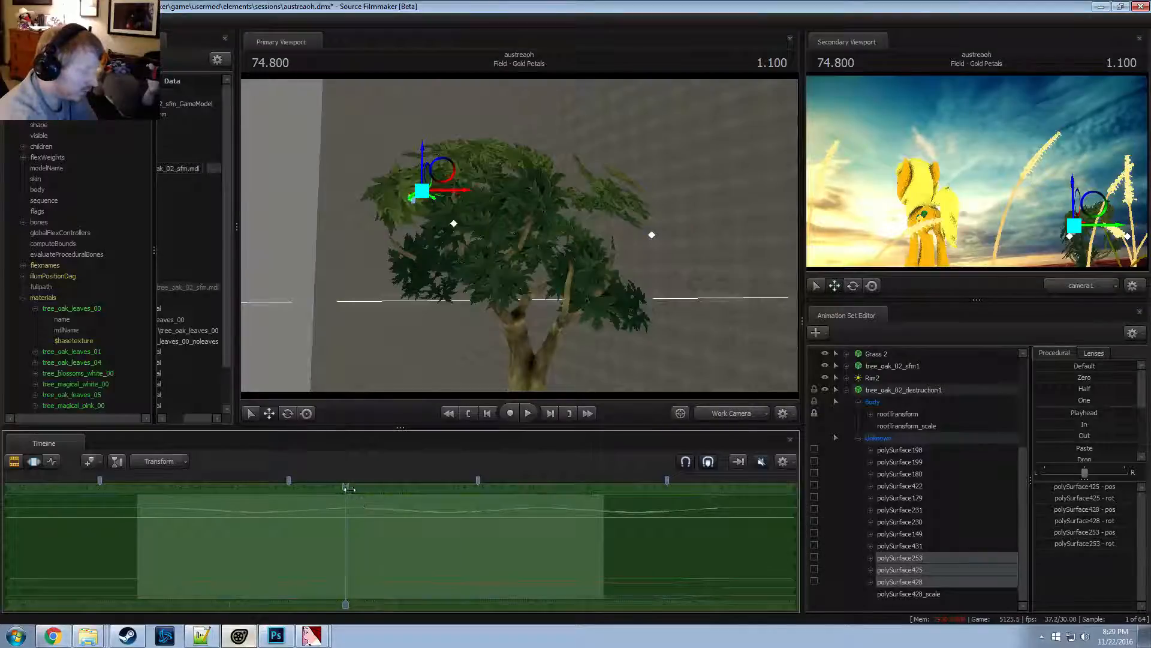
# Play back the staggered leaf clump sway repeatedly through the shot up to about 76 seconds
pyautogui.press('space')
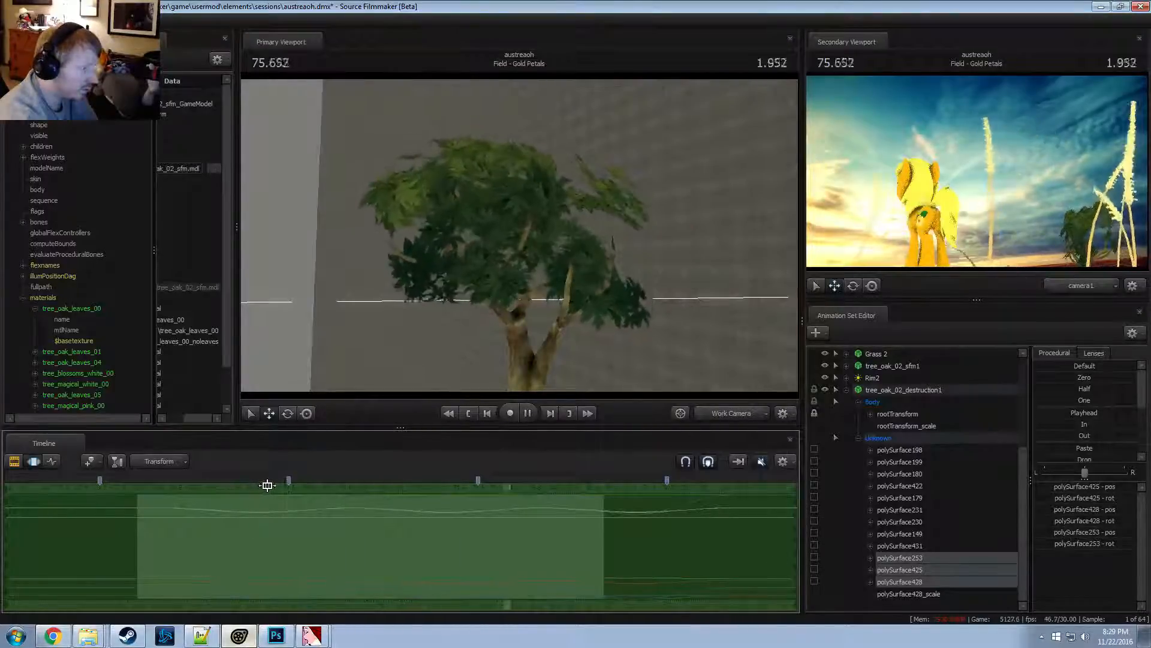
pyautogui.press('space')
pyautogui.moveTo(623, 490); pyautogui.dragTo(308, 488)
pyautogui.press('space')
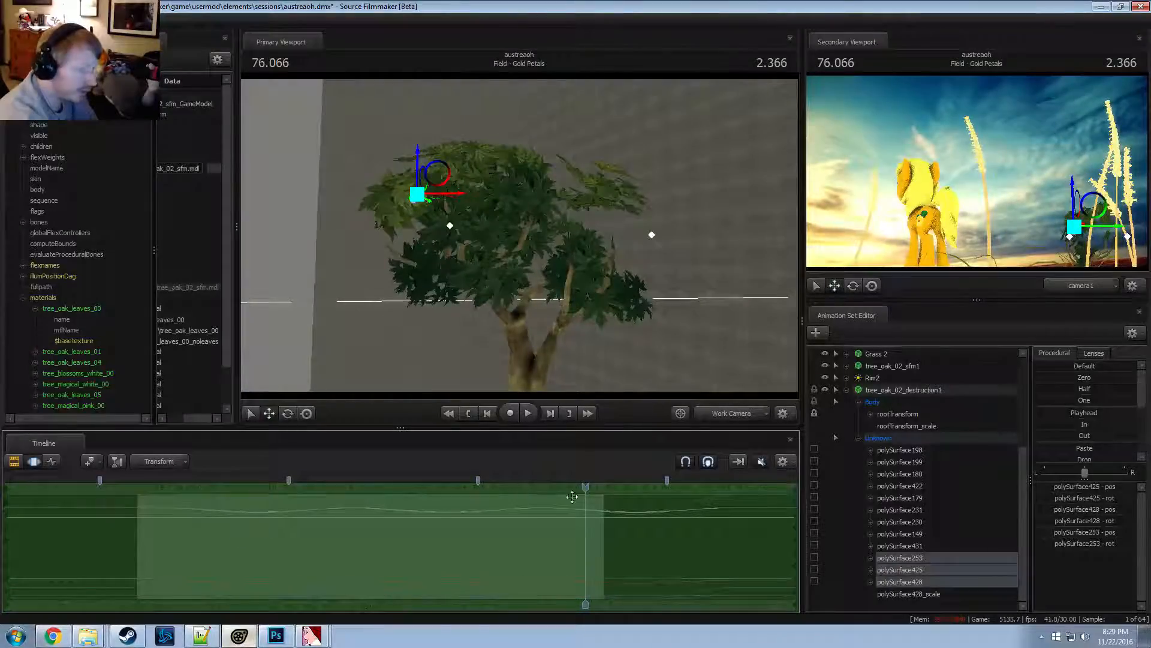
pyautogui.press('space')
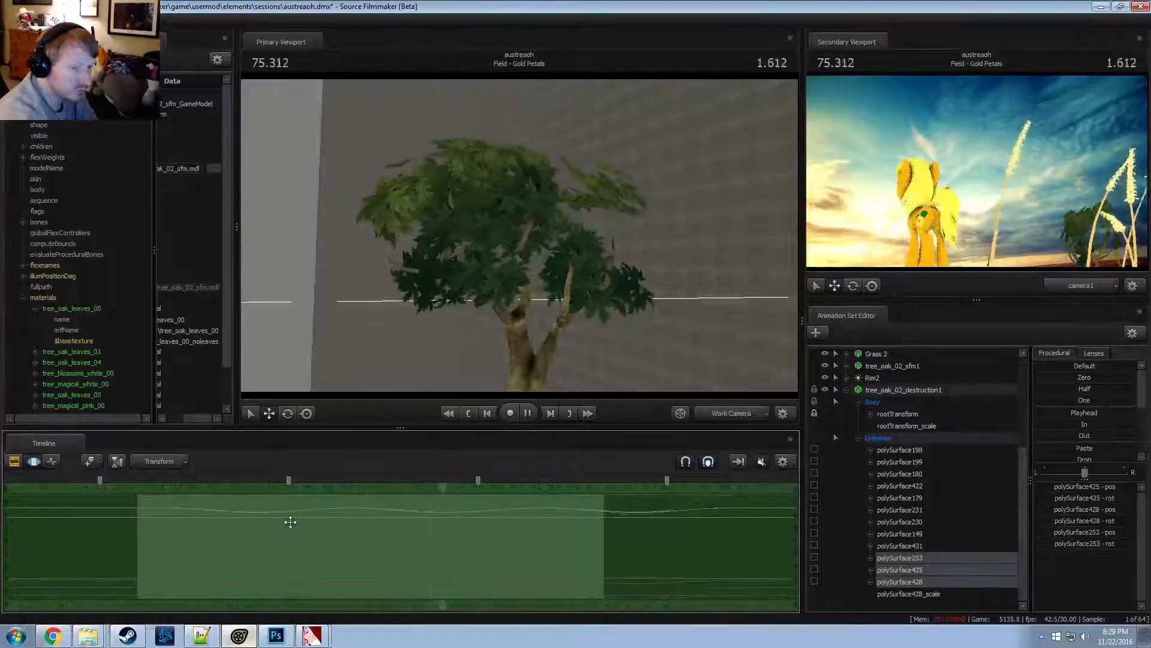
pyautogui.press('space')
pyautogui.moveTo(545, 490); pyautogui.dragTo(150, 491)
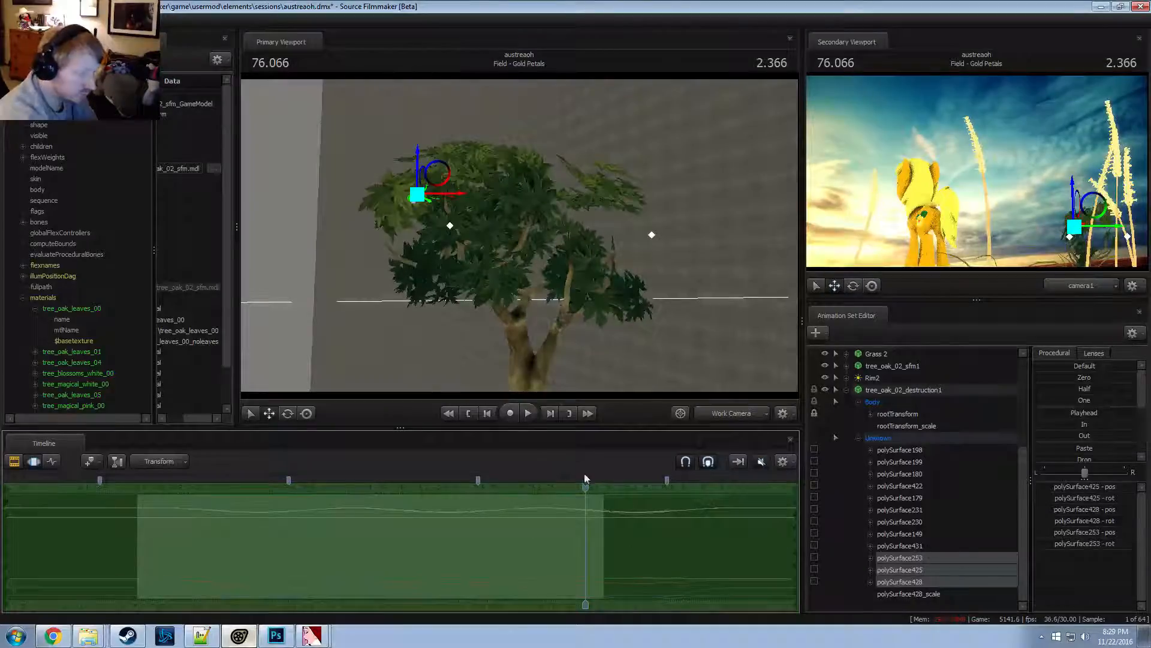
# Undo the staggered time shifts of the leaf clumps so they sway in sync again
pyautogui.moveTo(585, 478); pyautogui.dragTo(418, 563)
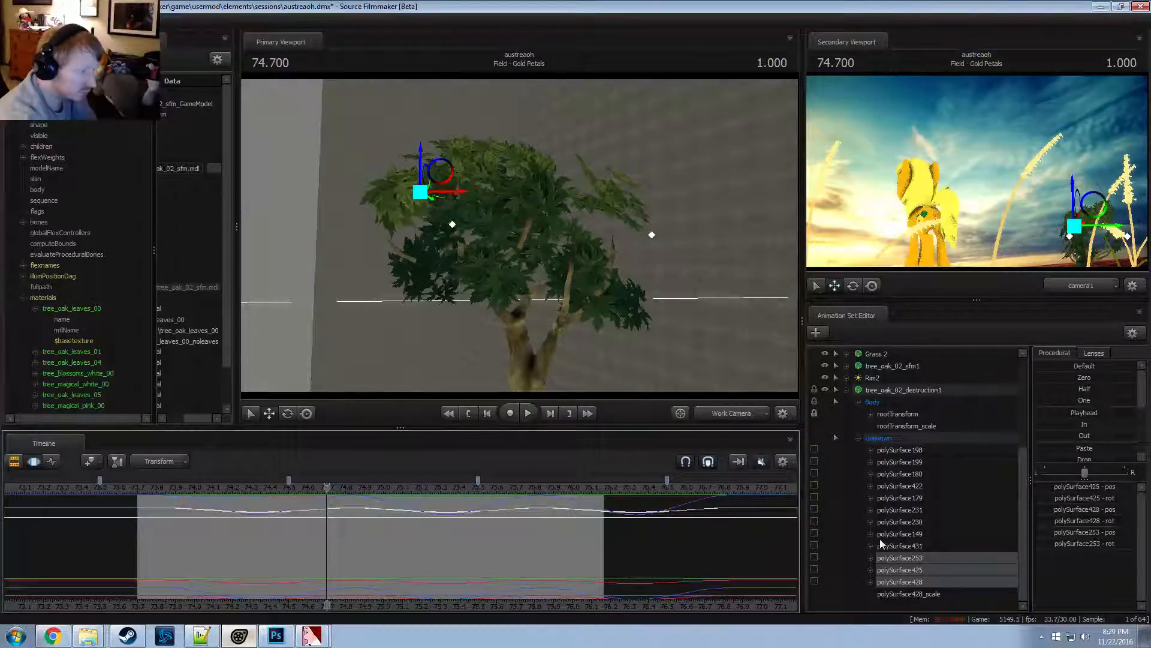
pyautogui.hotkey('ctrl', 'z')
pyautogui.hotkey('ctrl', 'z')
pyautogui.hotkey('ctrl', 'z')
pyautogui.hotkey('ctrl', 'z')
pyautogui.hotkey('ctrl', 'z')
pyautogui.hotkey('ctrl', 'z')
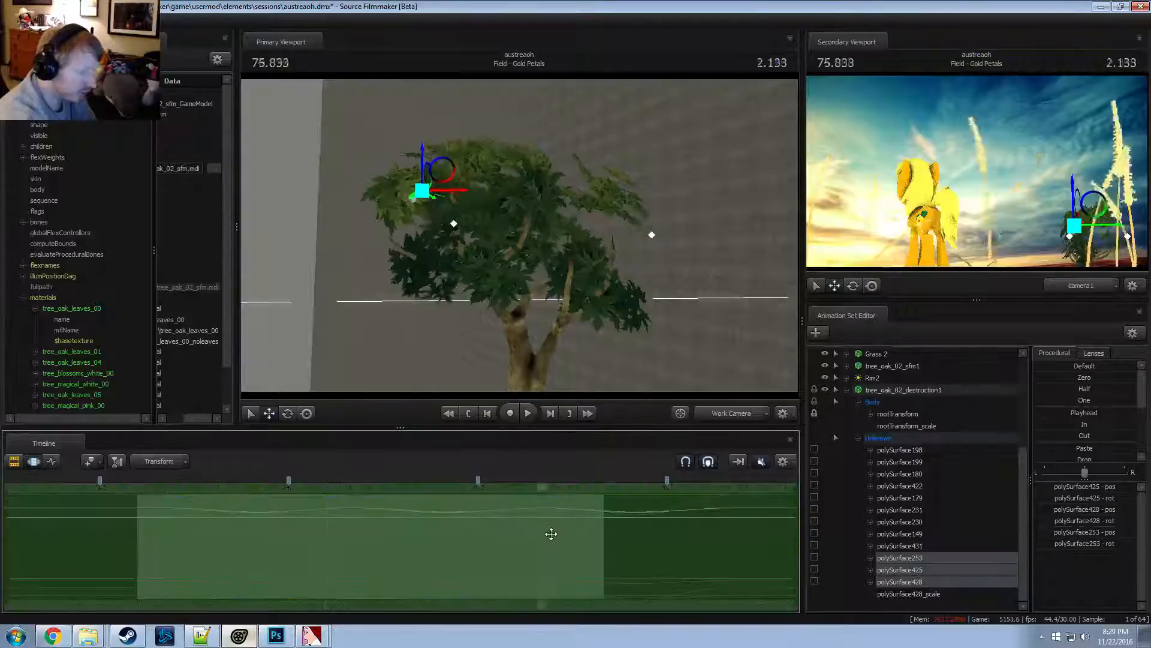
pyautogui.click(554, 530)
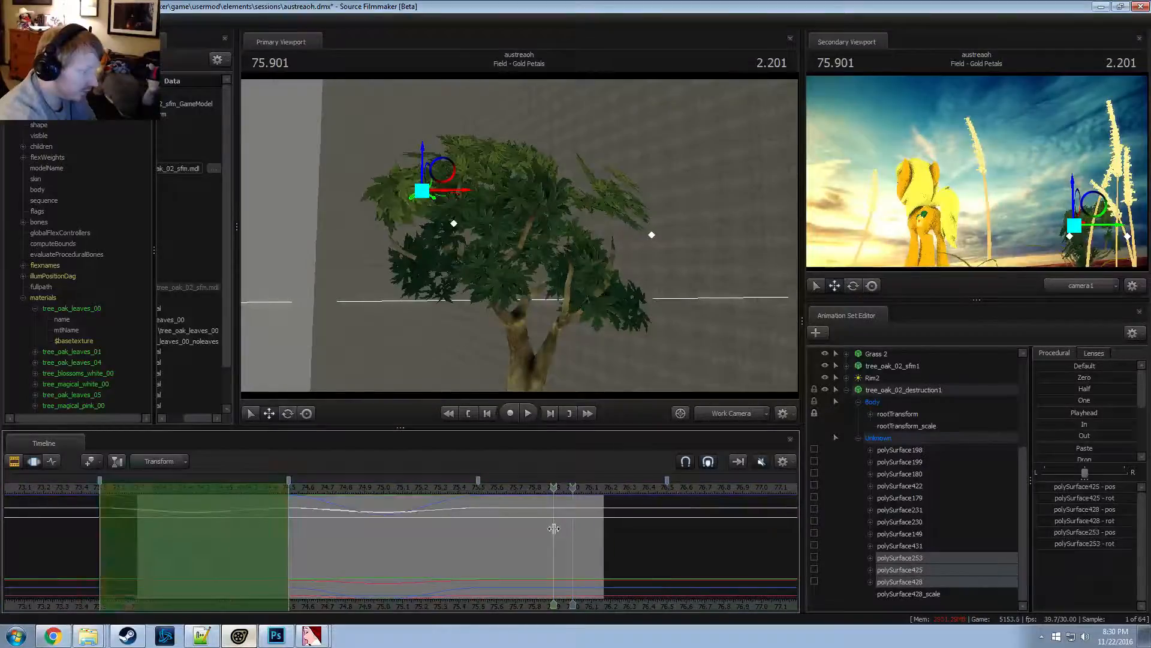
pyautogui.hotkey('ctrl', 'z')
pyautogui.hotkey('ctrl', 'z')
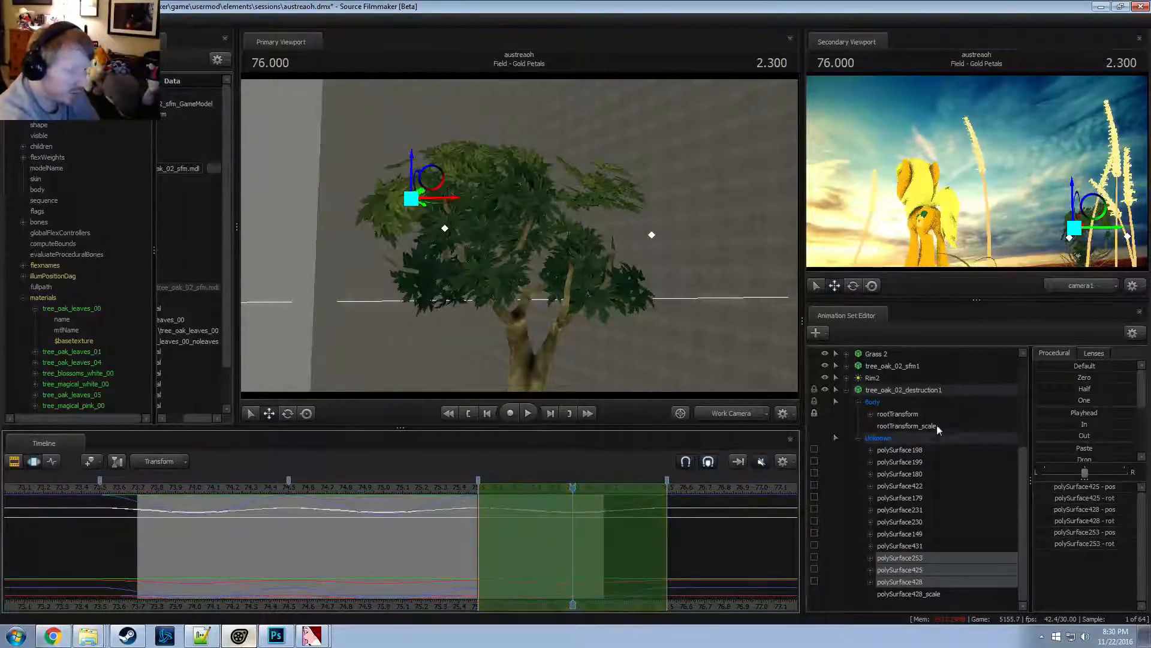
# Select all the leaf clumps and shift them slightly sideways at 75.000 over a one-second time selection
pyautogui.click(901, 439)
pyautogui.click(382, 533)
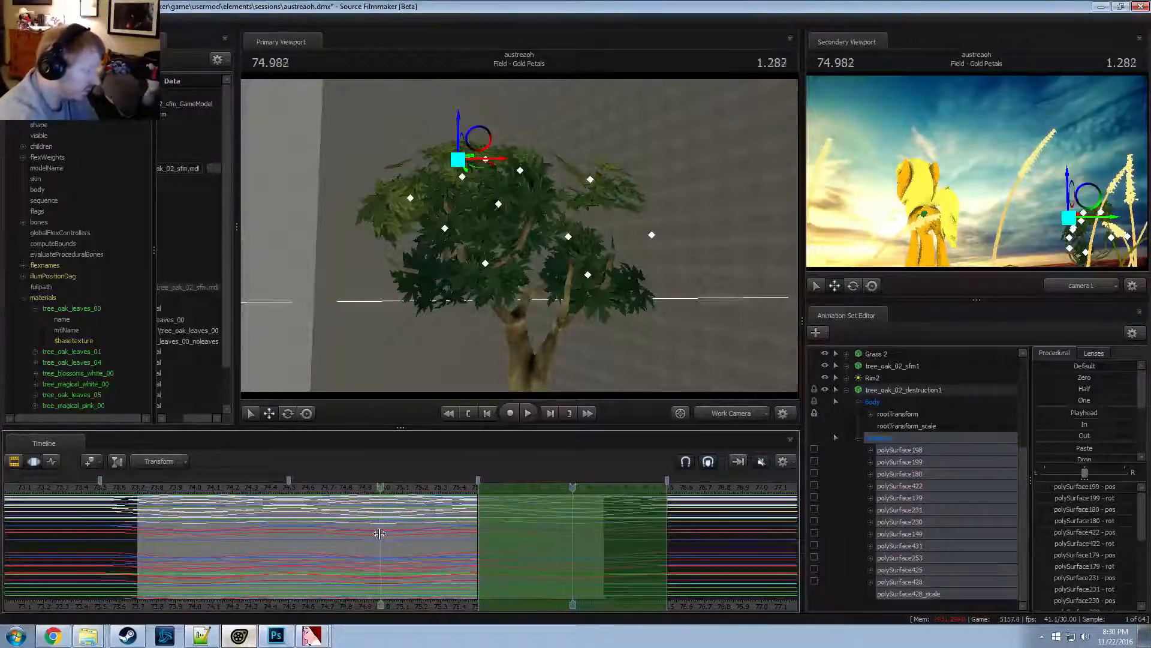
pyautogui.moveTo(379, 533); pyautogui.dragTo(378, 533)
pyautogui.press('Escape')
pyautogui.scroll(8, 379, 533)
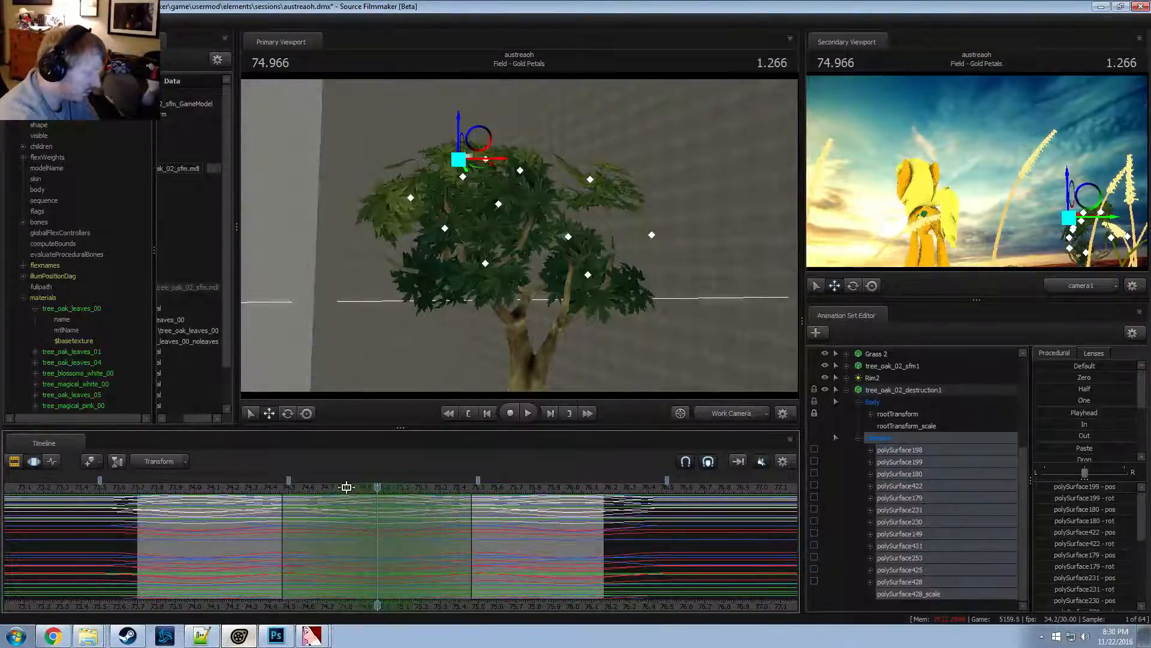
pyautogui.press('Right')
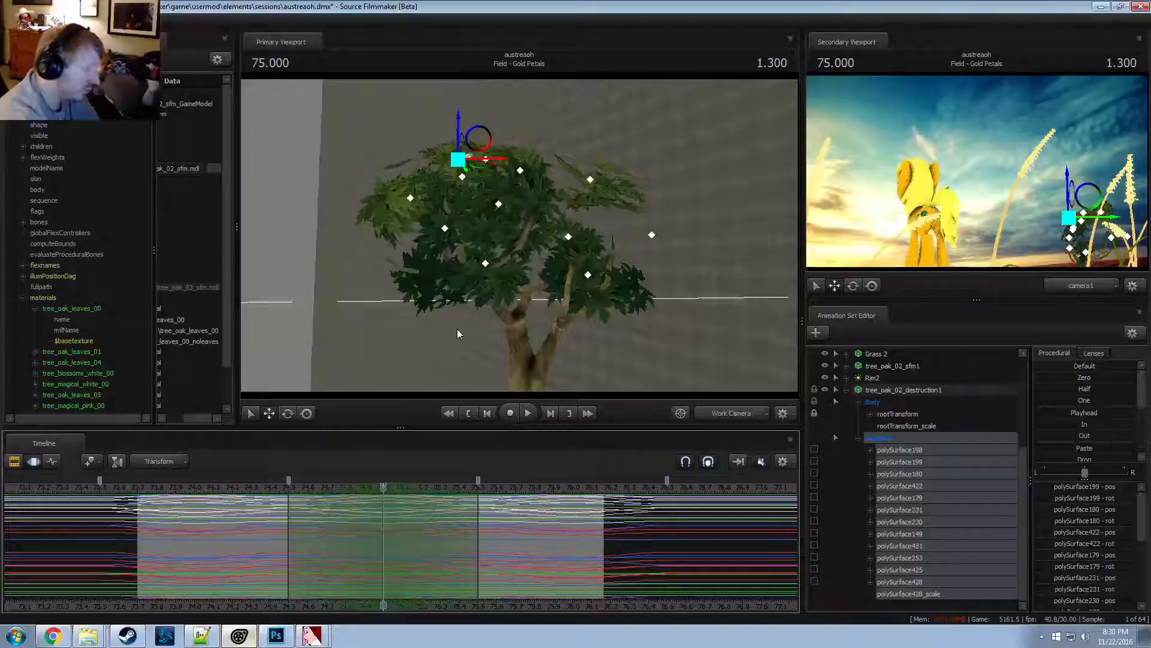
pyautogui.moveTo(493, 155); pyautogui.dragTo(483, 162)
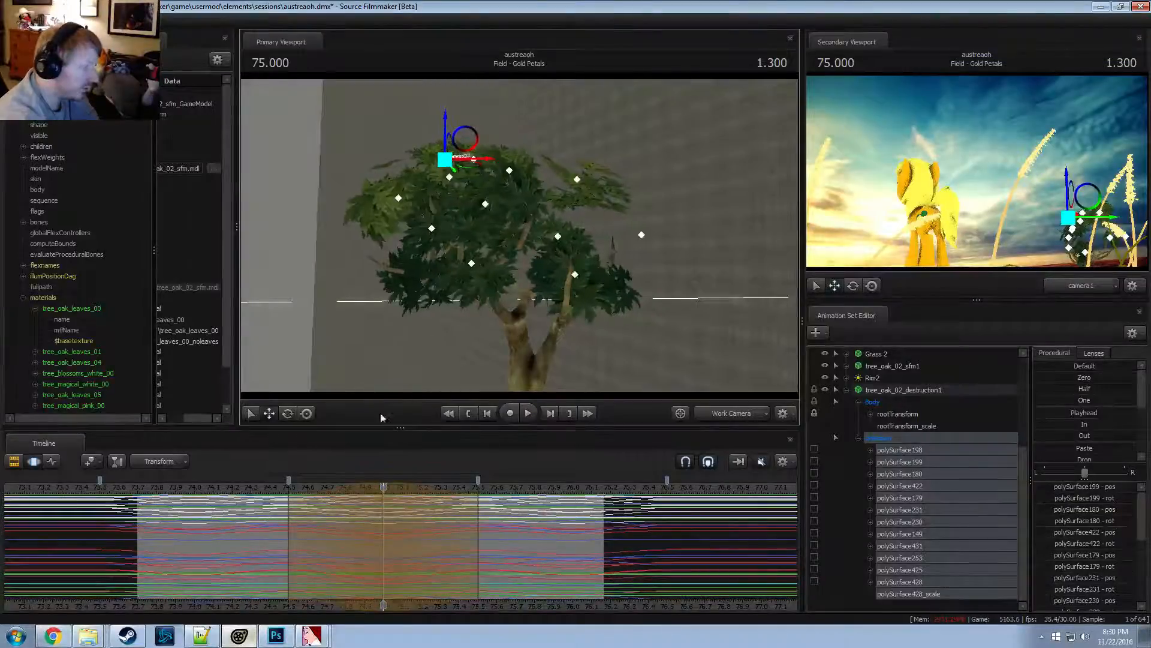
# Play back the sway repeatedly from about 74.4 seconds to review the stronger leaf movement
pyautogui.press('space')
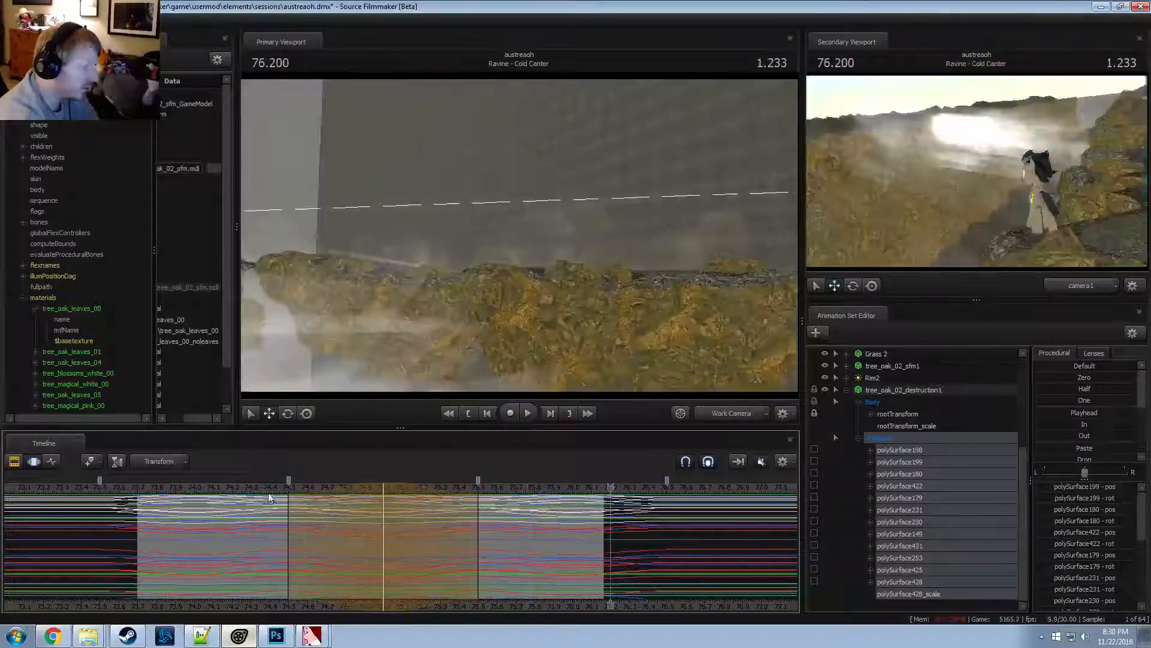
pyautogui.click(270, 489)
pyautogui.press('space')
pyautogui.press('space')
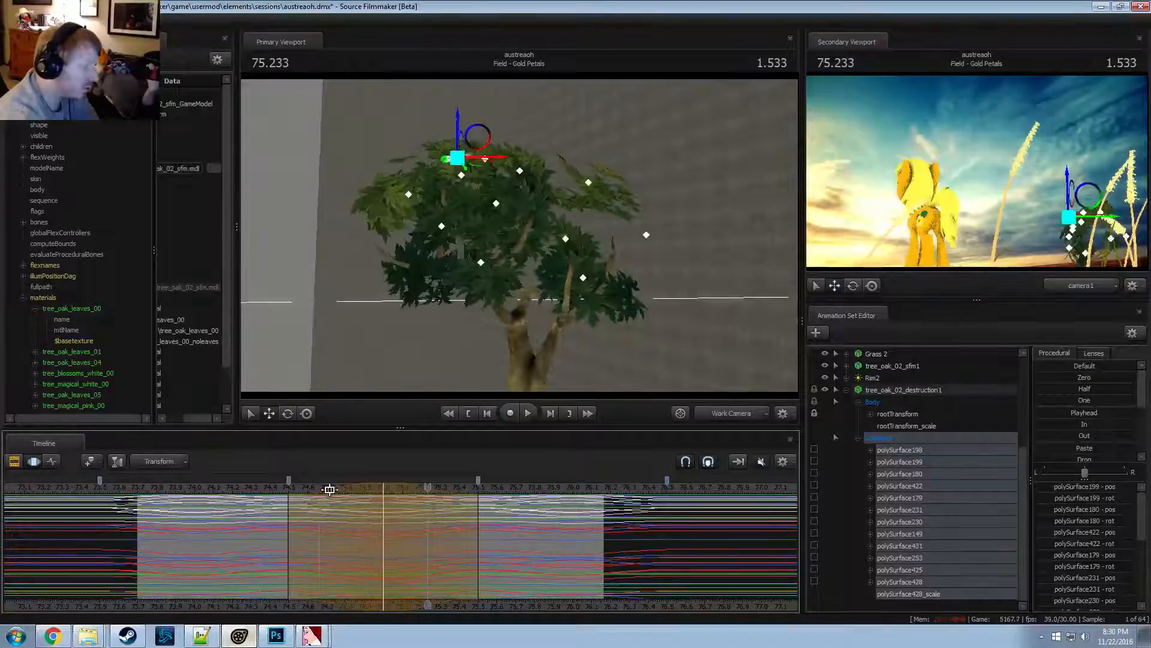
pyautogui.click(272, 487)
pyautogui.press('space')
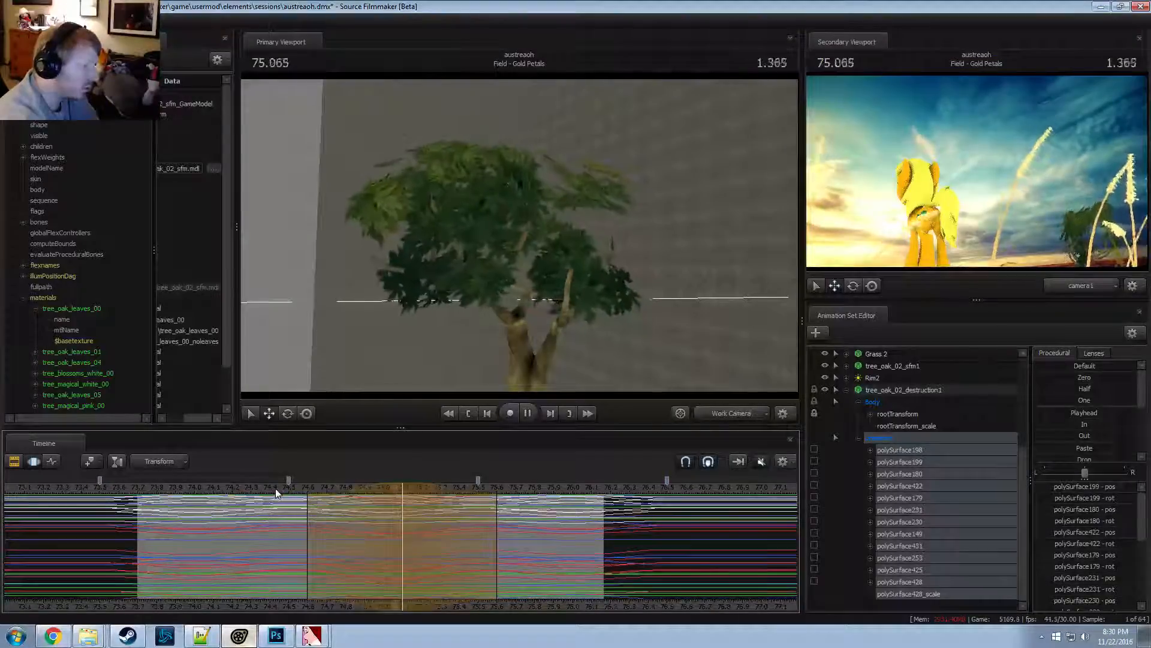
pyautogui.press('space')
pyautogui.moveTo(336, 488); pyautogui.dragTo(299, 492)
pyautogui.click(262, 492)
pyautogui.press('space')
pyautogui.press('space')
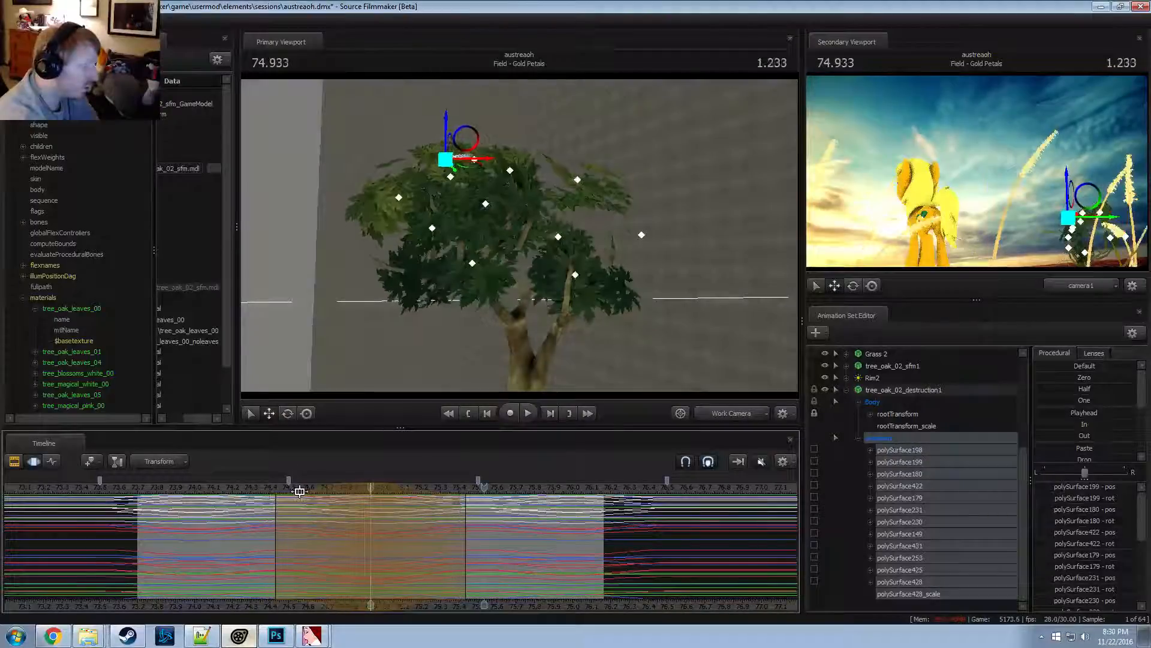
pyautogui.click(280, 489)
pyautogui.press('space')
pyautogui.press('space')
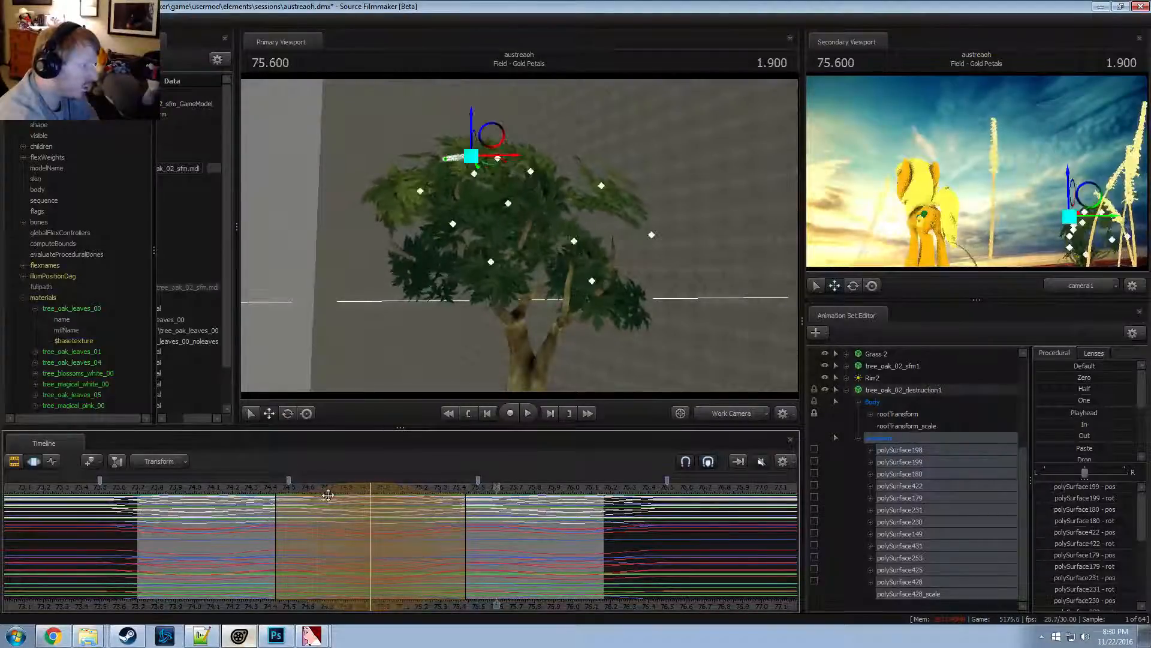
# Give the clumps the same sideways shift at 76.000 over a time selection from 75.5 to 76.5, and play back the sway
pyautogui.click(281, 504)
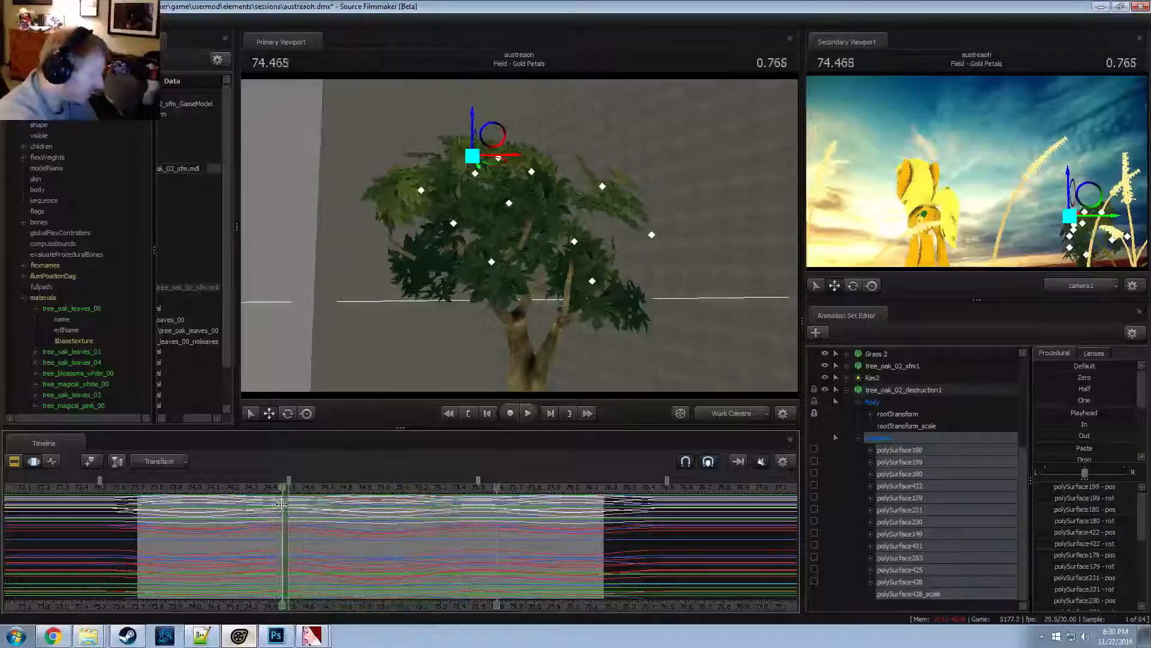
pyautogui.scroll(1, 281, 505)
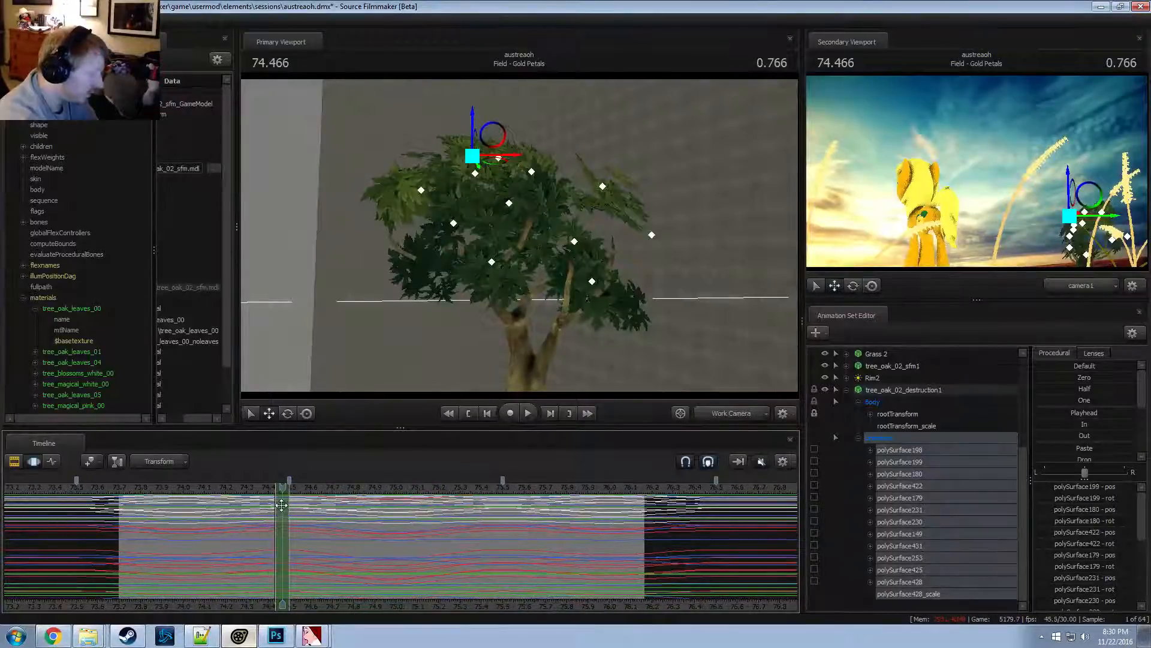
pyautogui.moveTo(281, 505); pyautogui.dragTo(425, 521)
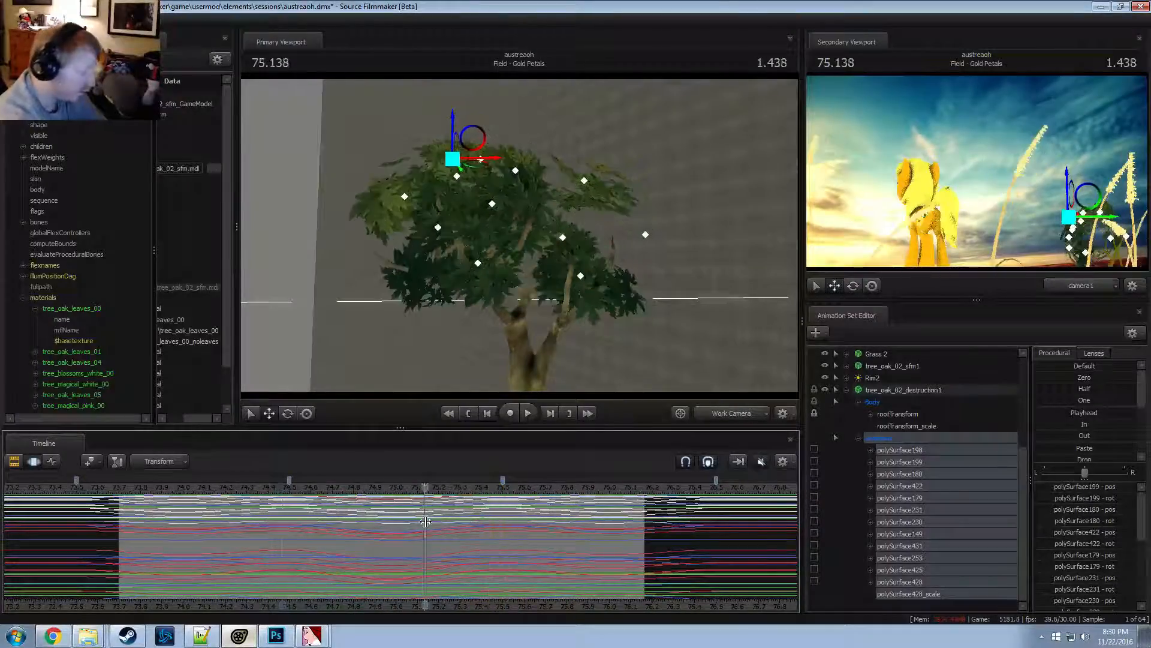
pyautogui.press('Up')
pyautogui.press('Down')
pyautogui.press('Up')
pyautogui.press('Down')
pyautogui.press('Down')
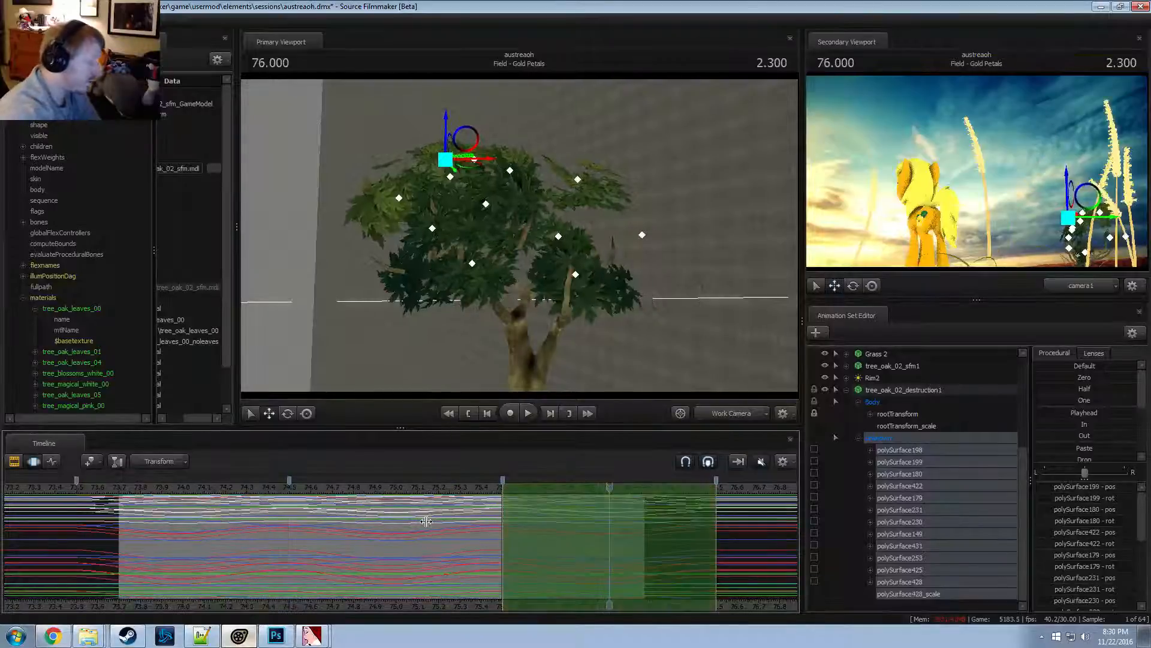
pyautogui.press('space')
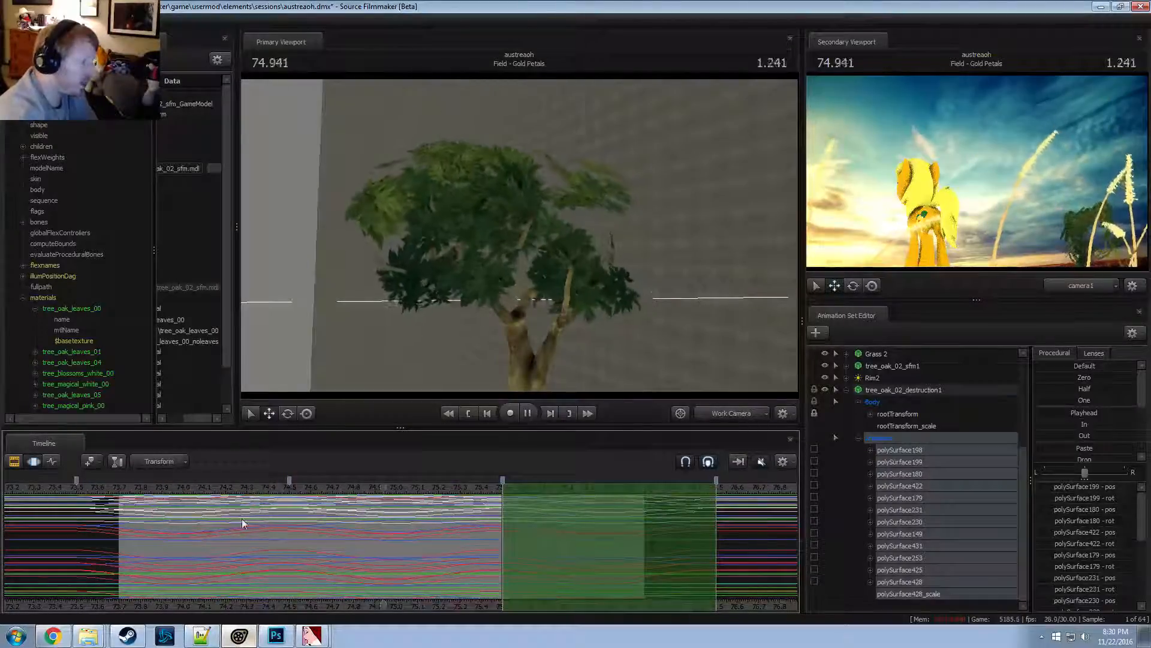
pyautogui.press('space')
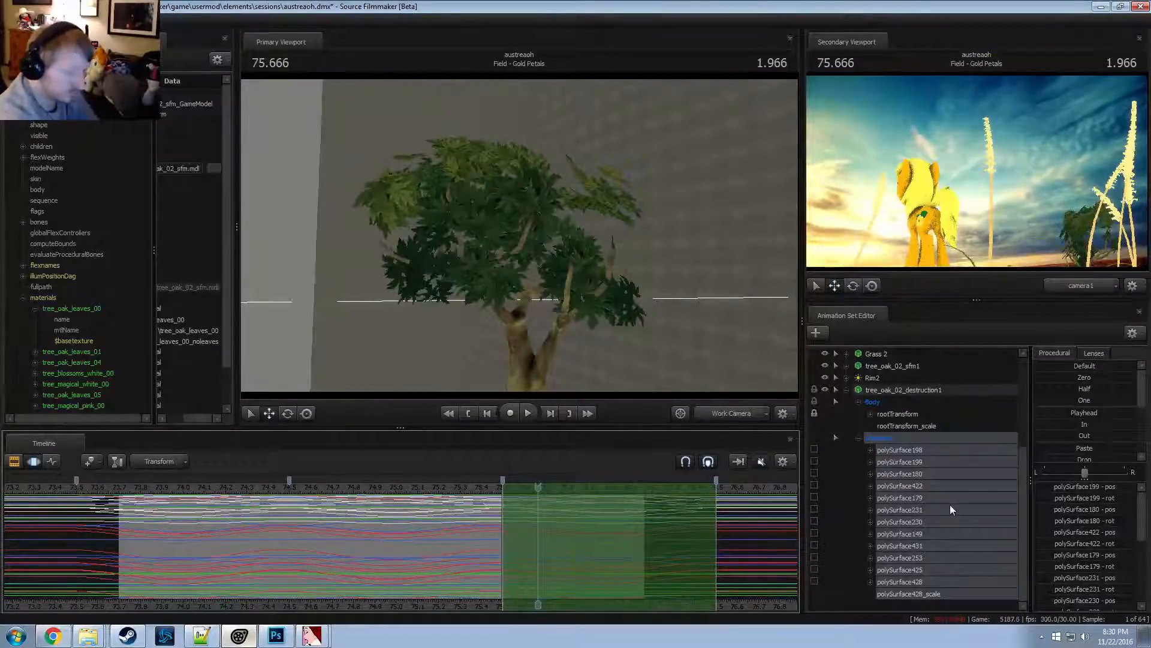
# Try to stagger polySurface180 through polySurface428 across the whole timeline, dropping 180, 422, 179 and 231 between time shifts
pyautogui.click(911, 463)
pyautogui.click(911, 475)
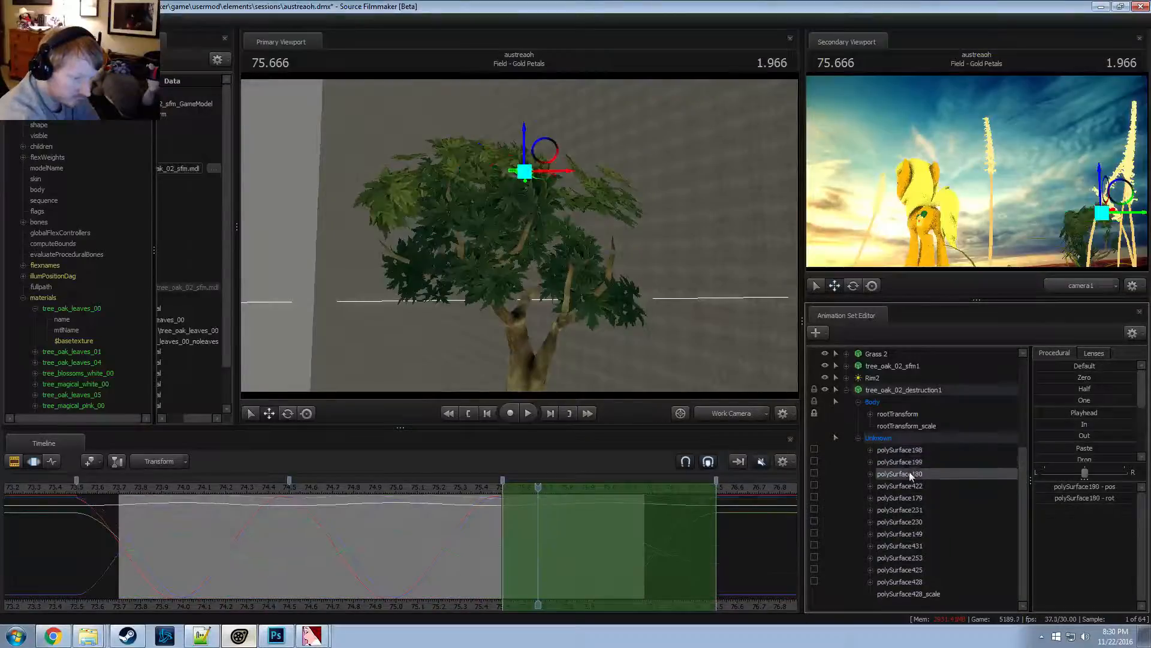
pyautogui.keyDown('shift'); pyautogui.click(905, 582); pyautogui.keyUp('shift')
pyautogui.click(380, 529)
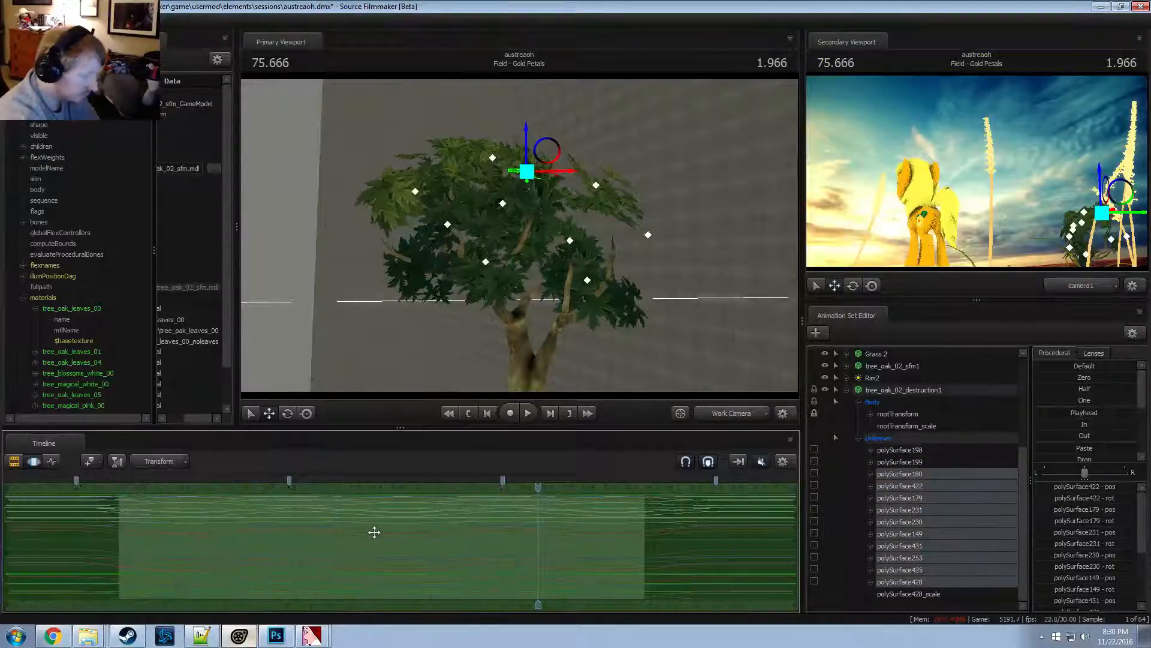
pyautogui.keyDown('shift'); pyautogui.click(880, 495); pyautogui.keyUp('shift')
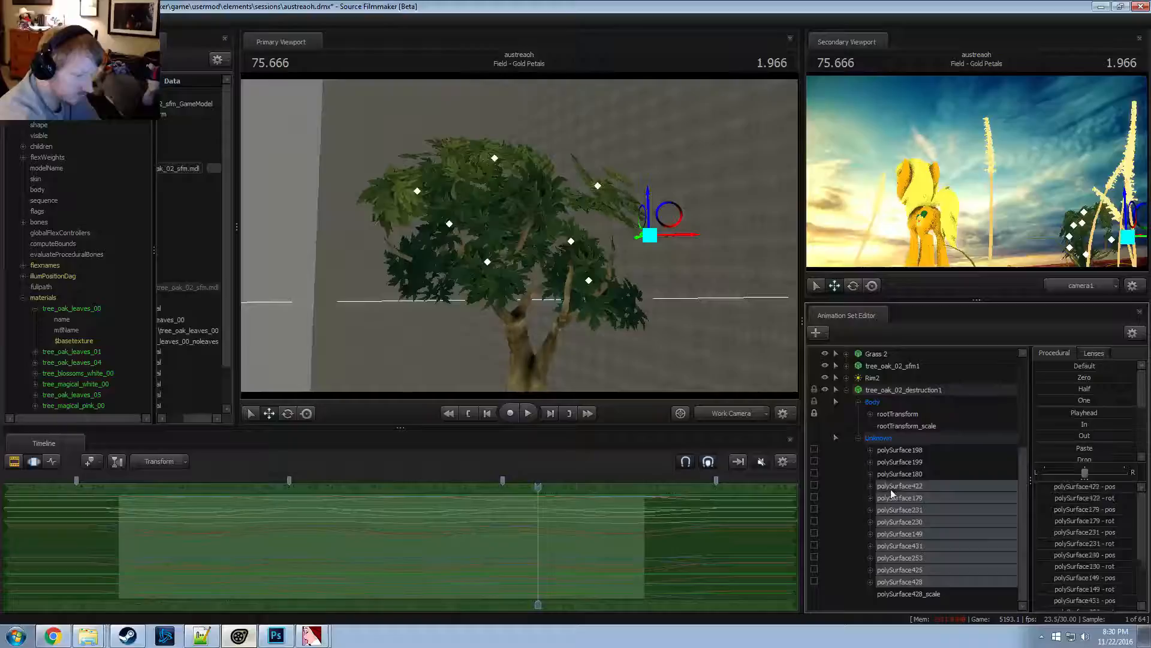
pyautogui.click(491, 550)
pyautogui.keyDown('shift'); pyautogui.click(899, 522); pyautogui.keyUp('shift')
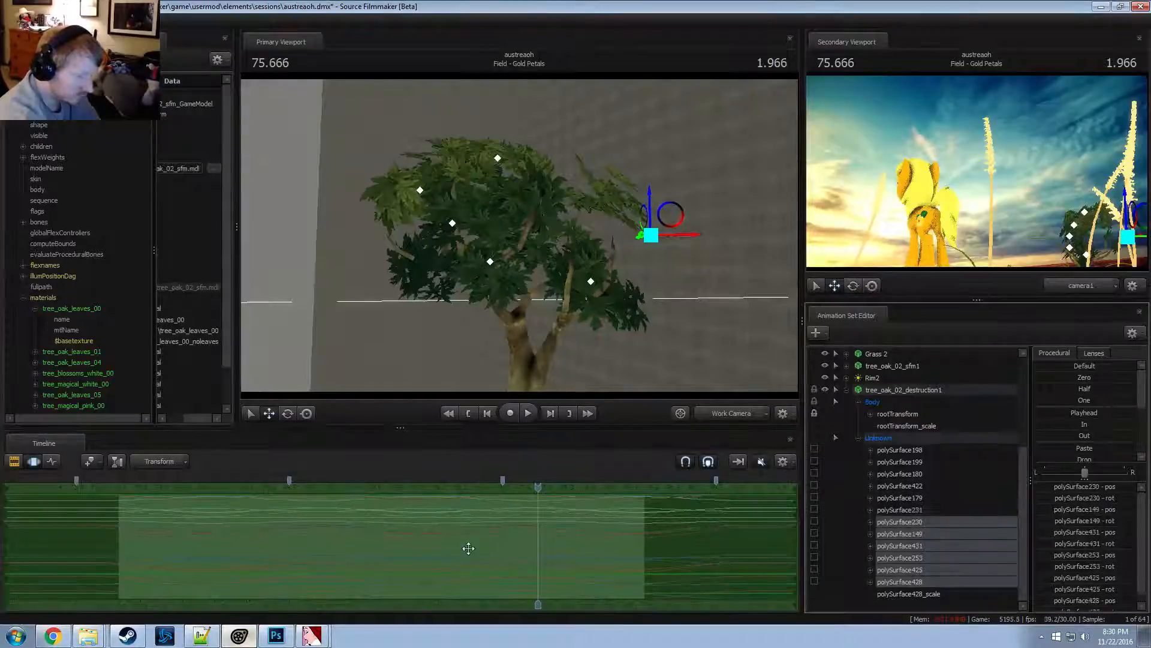
pyautogui.click(476, 546)
# Try to continue the stagger by dropping polySurface230, 149 and 431 between time shifts, and play back the sway
pyautogui.keyDown('shift'); pyautogui.click(900, 522); pyautogui.keyUp('shift')
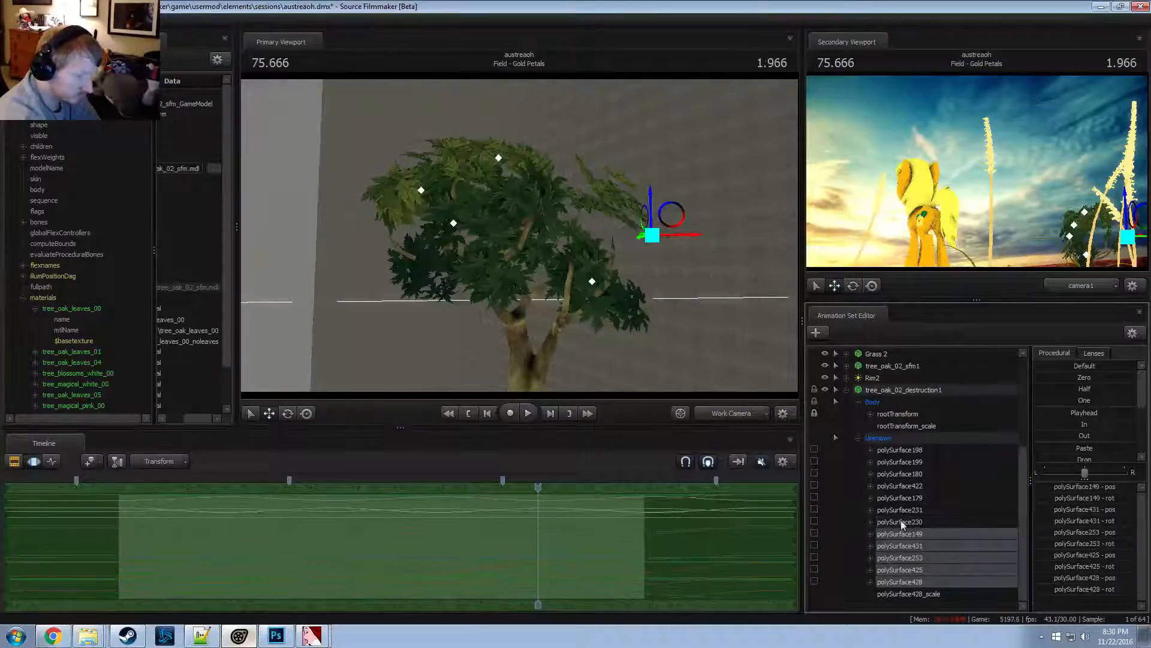
pyautogui.click(517, 514)
pyautogui.keyDown('shift'); pyautogui.click(907, 536); pyautogui.keyUp('shift')
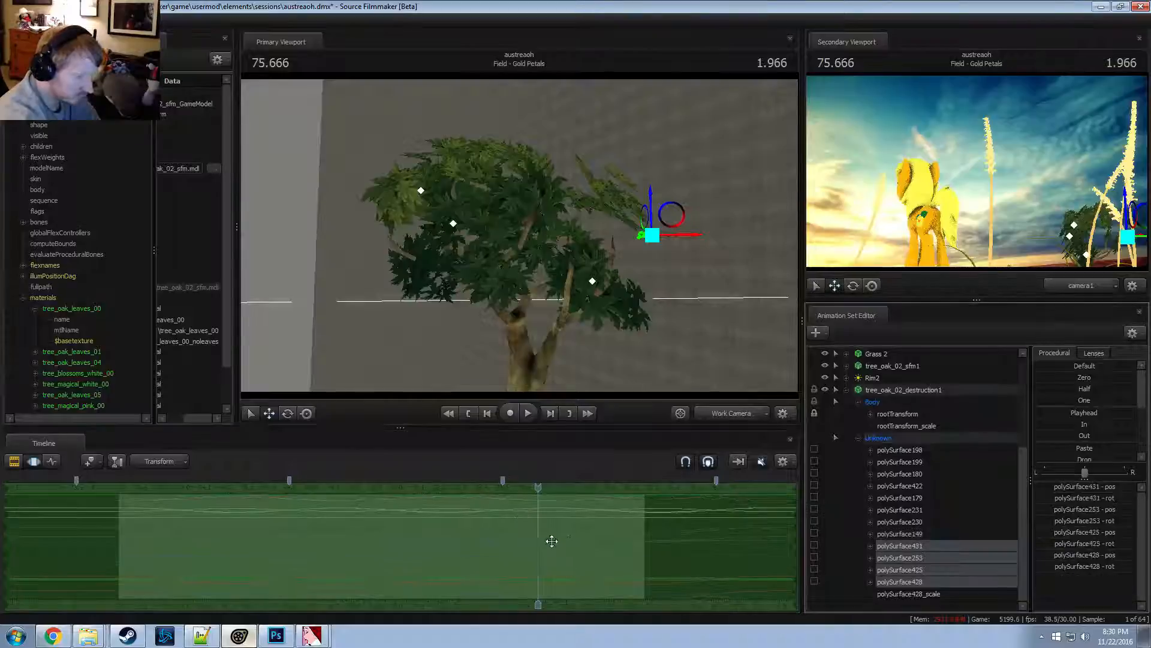
pyautogui.click(556, 539)
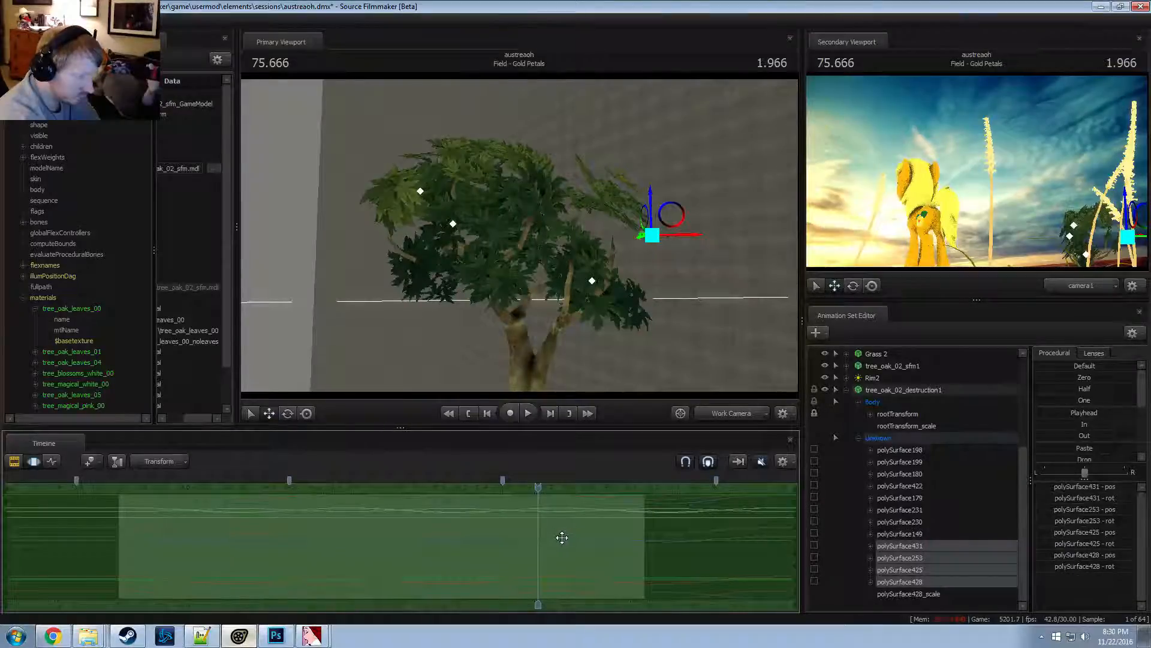
pyautogui.keyDown('shift'); pyautogui.click(883, 545); pyautogui.keyUp('shift')
pyautogui.click(581, 542)
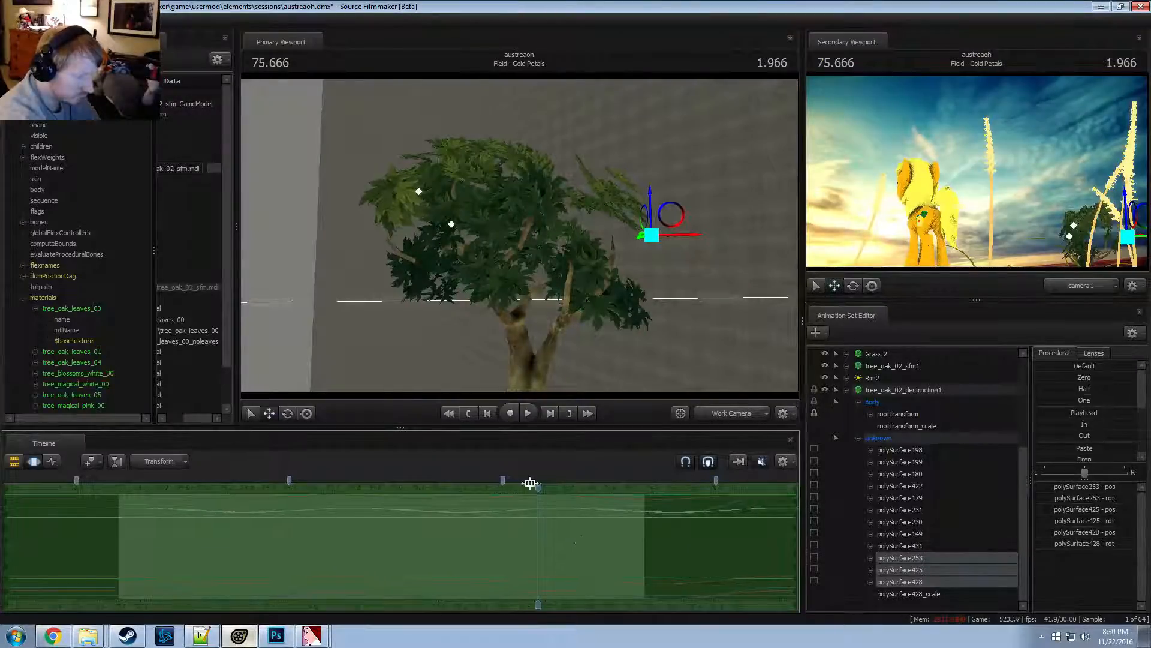
pyautogui.click(240, 487)
pyautogui.press('space')
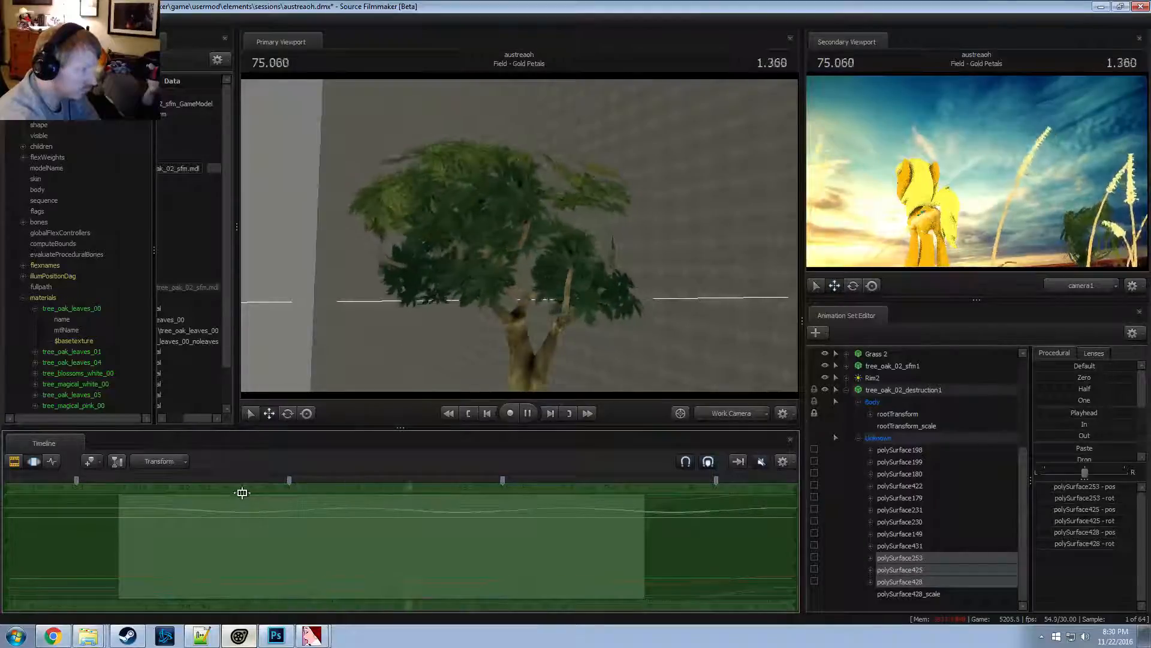
# Undo the latest staggered time shifts back to the synchronized sway at 76.000
pyautogui.click(538, 488)
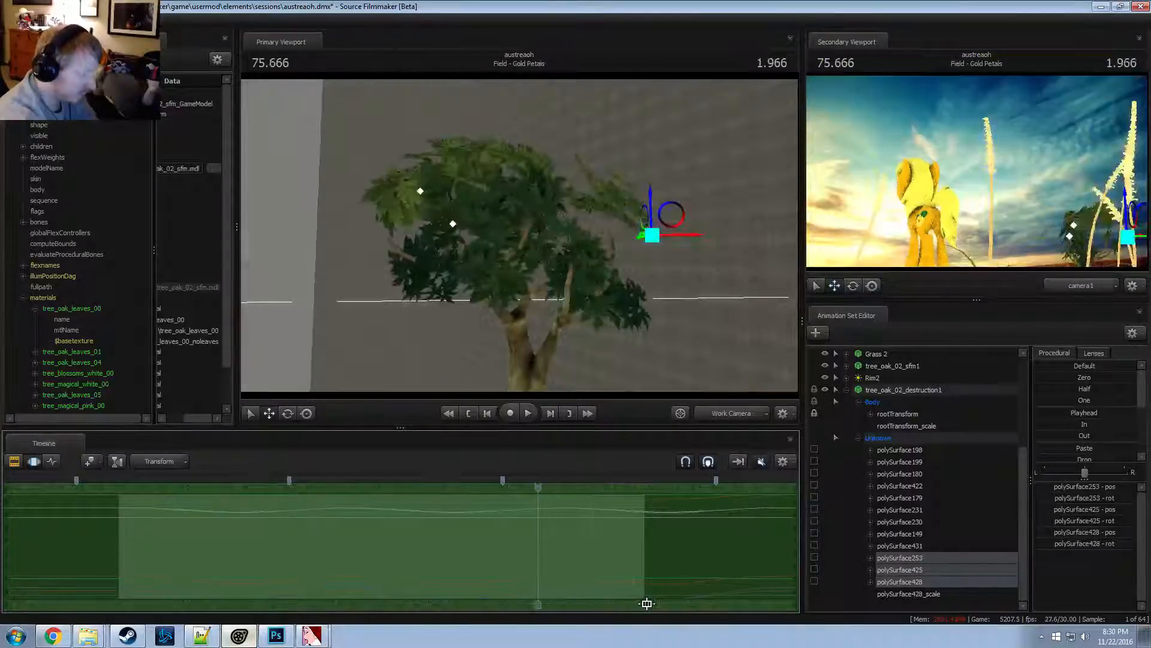
pyautogui.hotkey('ctrl', 'z')
pyautogui.hotkey('ctrl', 'z')
pyautogui.hotkey('ctrl', 'z')
pyautogui.hotkey('ctrl', 'z')
pyautogui.hotkey('ctrl', 'shift', 'z')
pyautogui.hotkey('ctrl', 'shift', 'z')
pyautogui.hotkey('ctrl', 'shift', 'z')
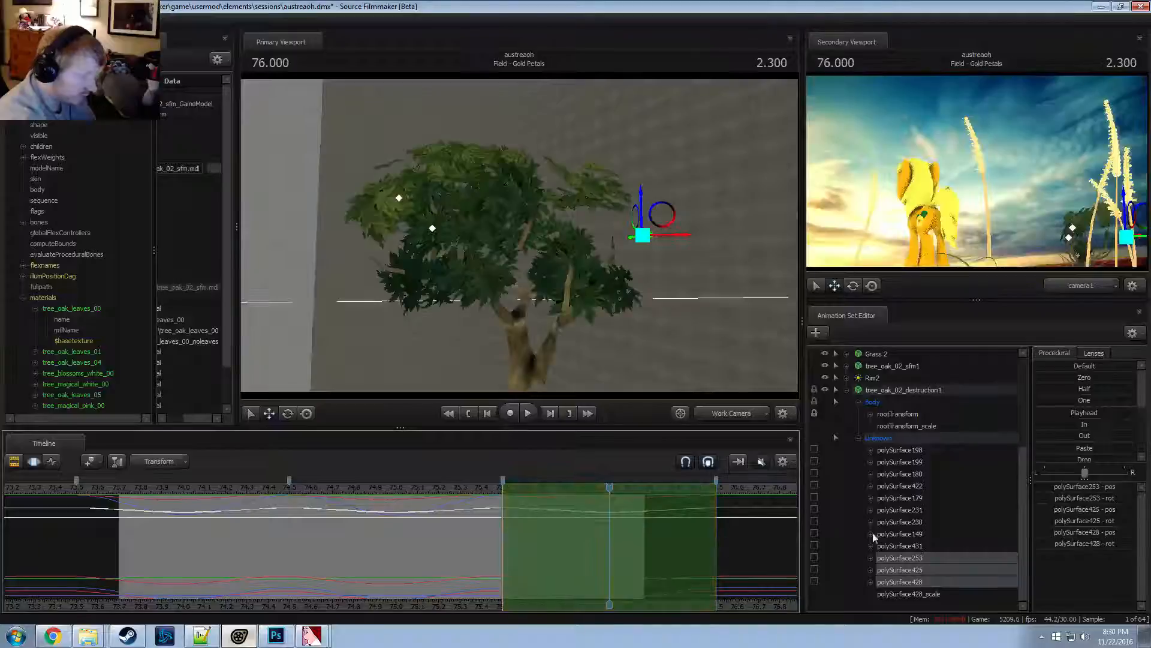
# Select the leaf clumps across the entire timeline, leaving only polySurface180 through polySurface428 selected for the time shift
pyautogui.click(912, 461)
pyautogui.keyDown('shift'); pyautogui.click(911, 575); pyautogui.keyUp('shift')
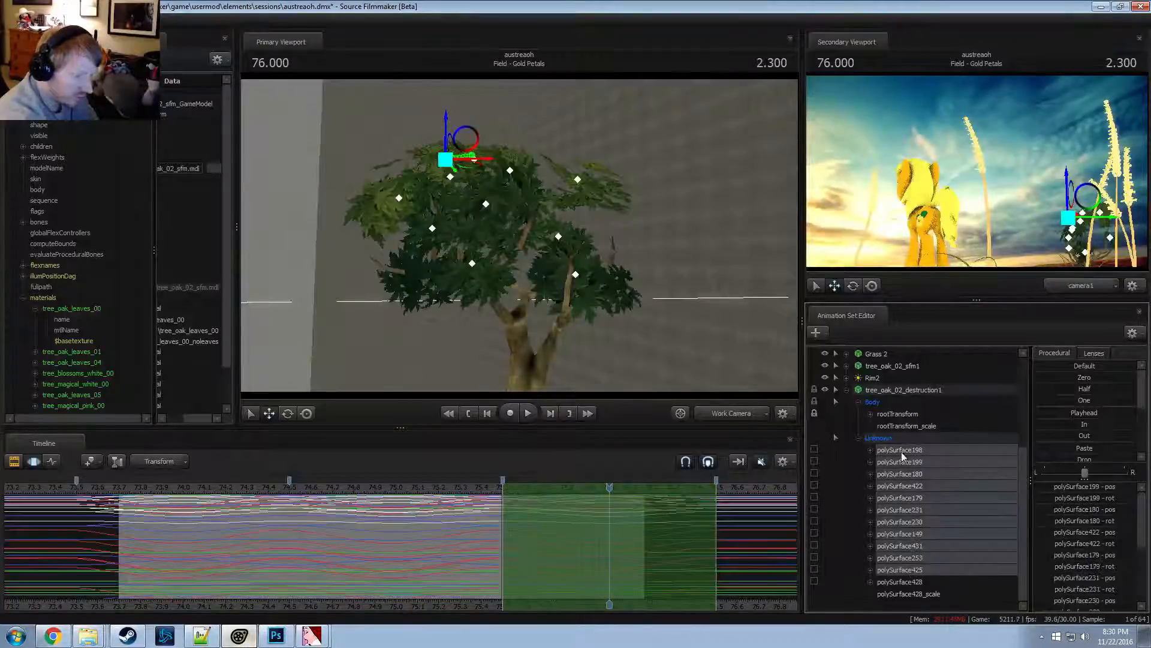
pyautogui.keyDown('ctrl'); pyautogui.click(910, 582); pyautogui.keyUp('ctrl')
pyautogui.keyDown('ctrl'); pyautogui.click(900, 462); pyautogui.keyUp('ctrl')
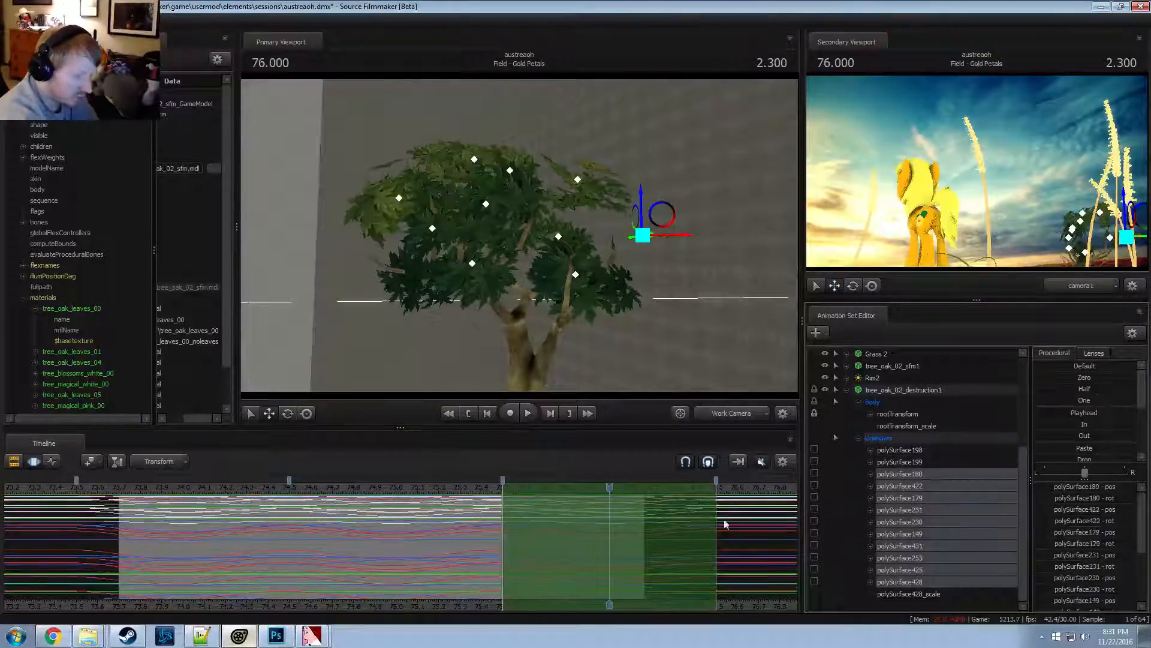
pyautogui.click(428, 556)
pyautogui.hotkey('ctrl', 'a')
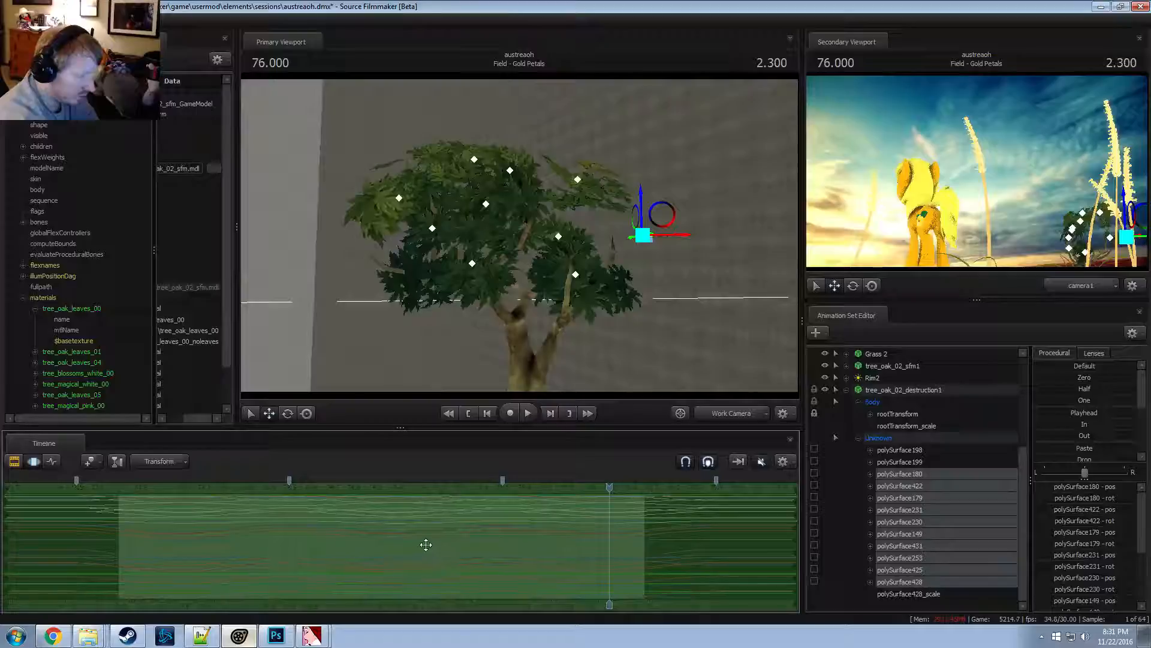
# Drop polySurface180, 422, 179 and 231 from the selection in turn, shifting the remaining clumps' motion slightly in time between removals
pyautogui.keyDown('ctrl'); pyautogui.click(916, 473); pyautogui.keyUp('ctrl')
pyautogui.keyDown('ctrl'); pyautogui.click(912, 486); pyautogui.keyUp('ctrl')
pyautogui.click(557, 534)
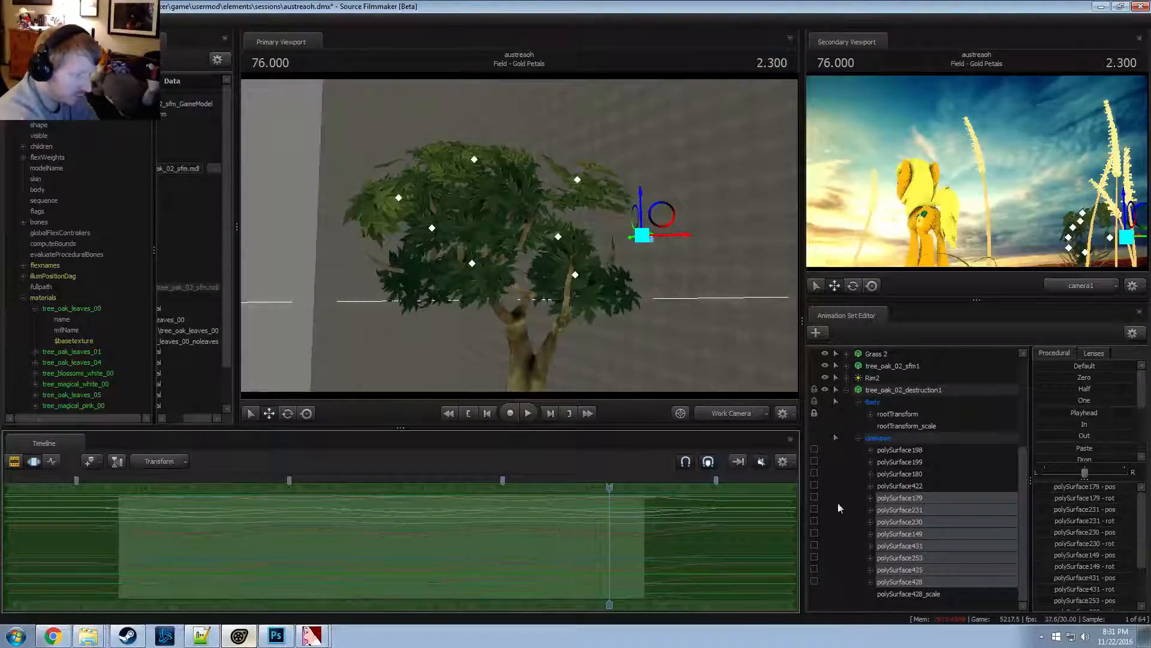
pyautogui.keyDown('ctrl'); pyautogui.click(911, 509); pyautogui.keyUp('ctrl')
pyautogui.keyDown('ctrl'); pyautogui.click(906, 498); pyautogui.keyUp('ctrl')
pyautogui.click(567, 551)
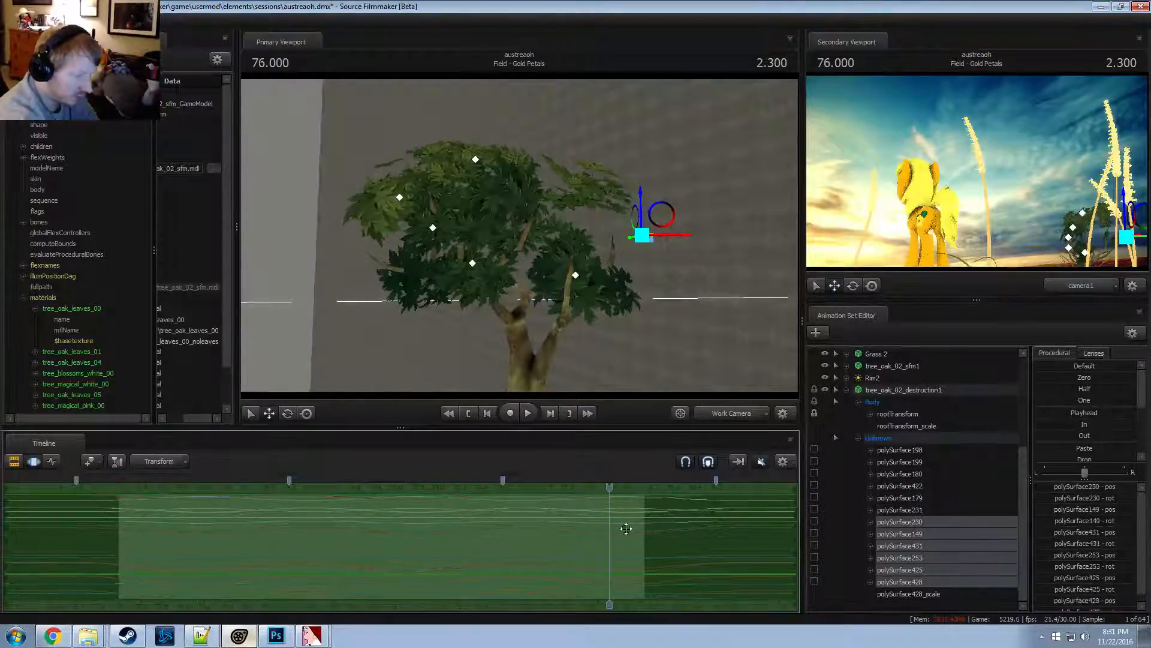
# Drop polySurface230, 149, 431 and 253 from the selection in turn, shifting the remaining clumps' motion slightly in time between removals, and play back the sway
pyautogui.keyDown('ctrl'); pyautogui.click(911, 522); pyautogui.keyUp('ctrl')
pyautogui.keyDown('ctrl'); pyautogui.click(915, 534); pyautogui.keyUp('ctrl')
pyautogui.click(579, 556)
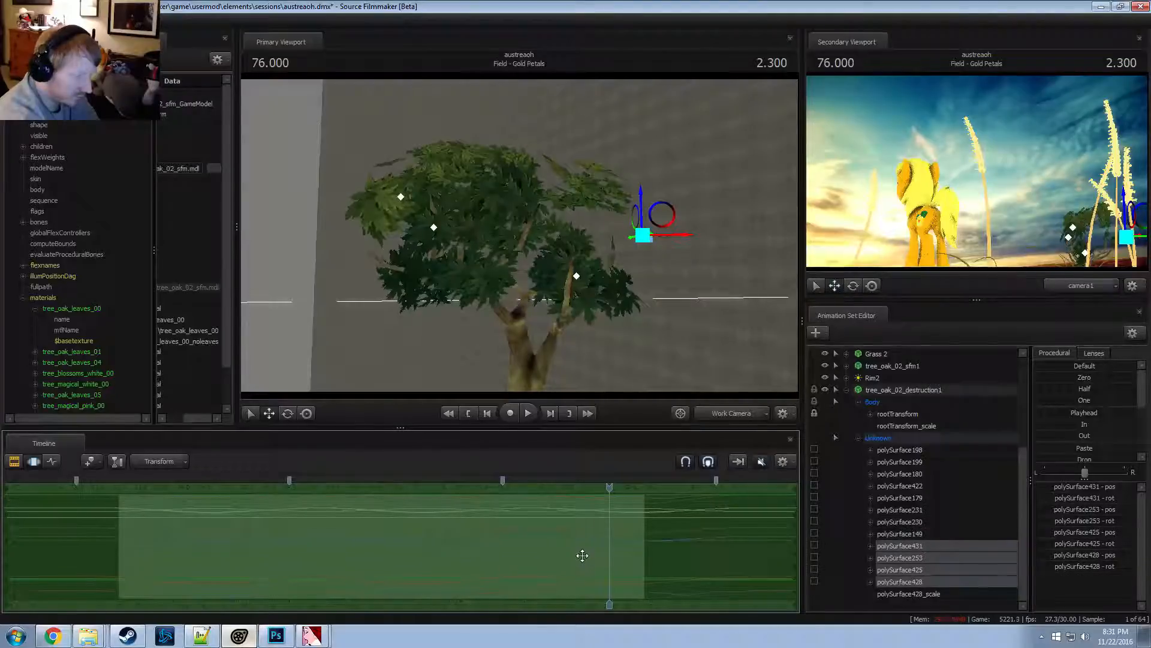
pyautogui.keyDown('ctrl'); pyautogui.click(902, 551); pyautogui.keyUp('ctrl')
pyautogui.click(621, 551)
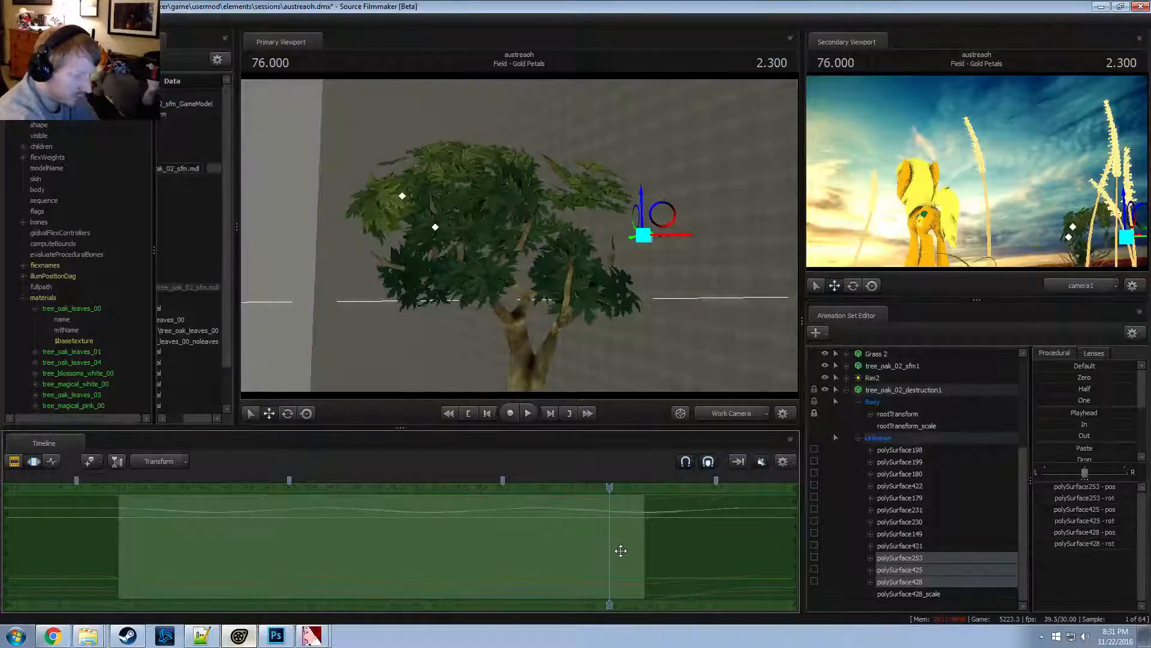
pyautogui.keyDown('ctrl'); pyautogui.click(901, 557); pyautogui.keyUp('ctrl')
pyautogui.click(645, 536)
pyautogui.press('space')
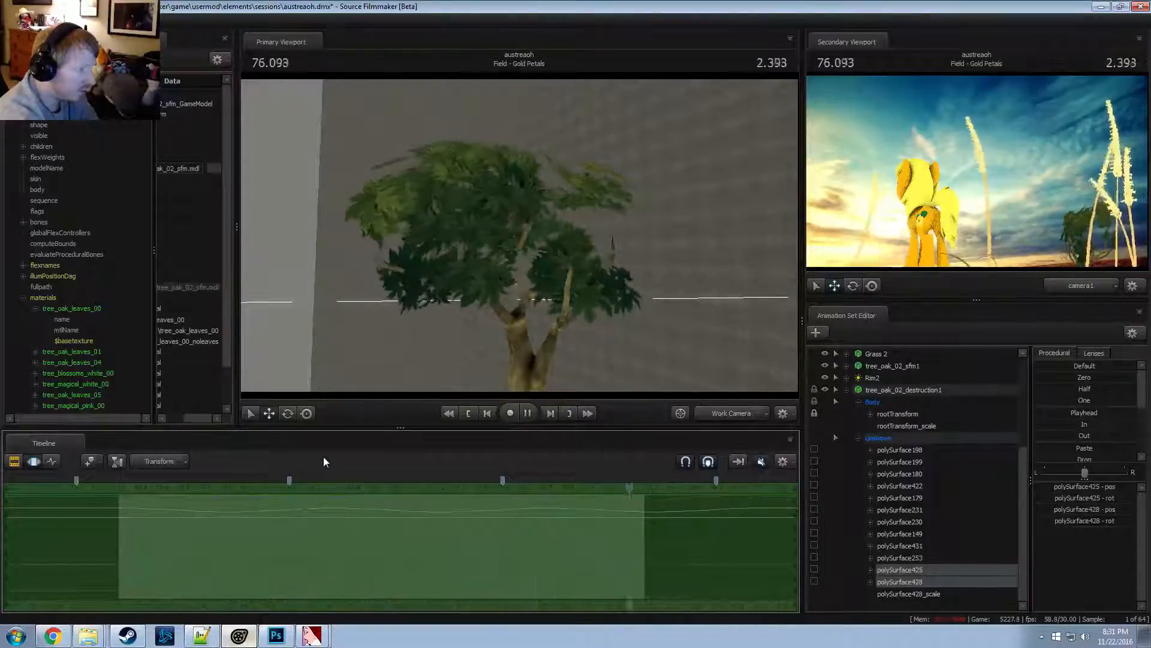
pyautogui.press('space')
pyautogui.press('space')
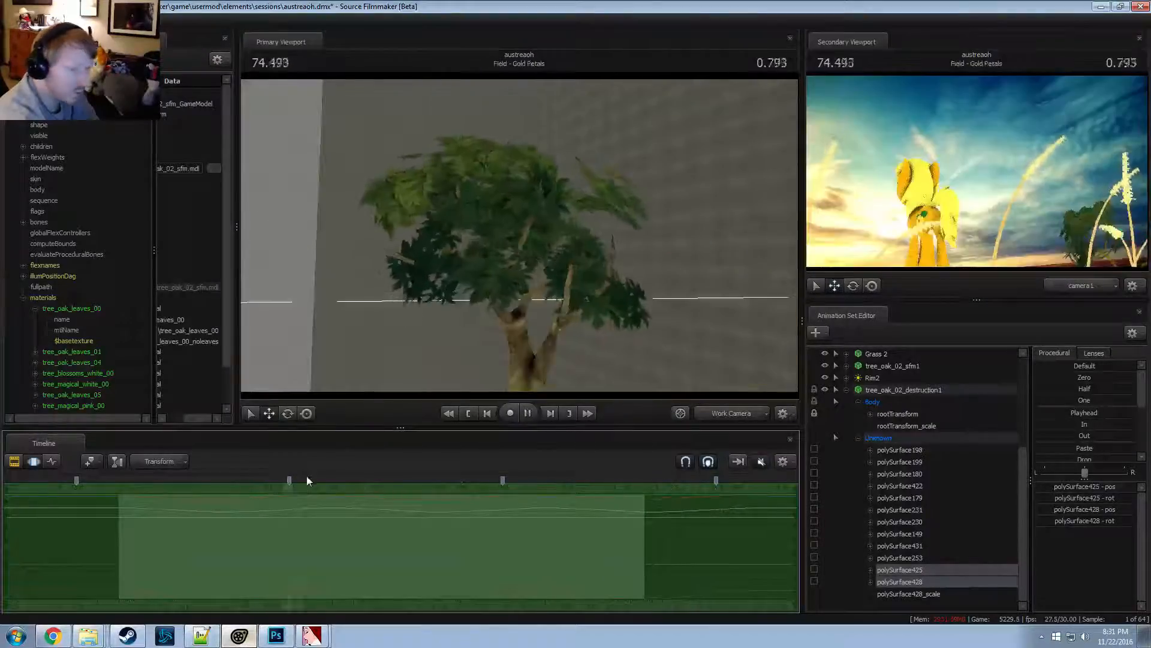
pyautogui.press('space')
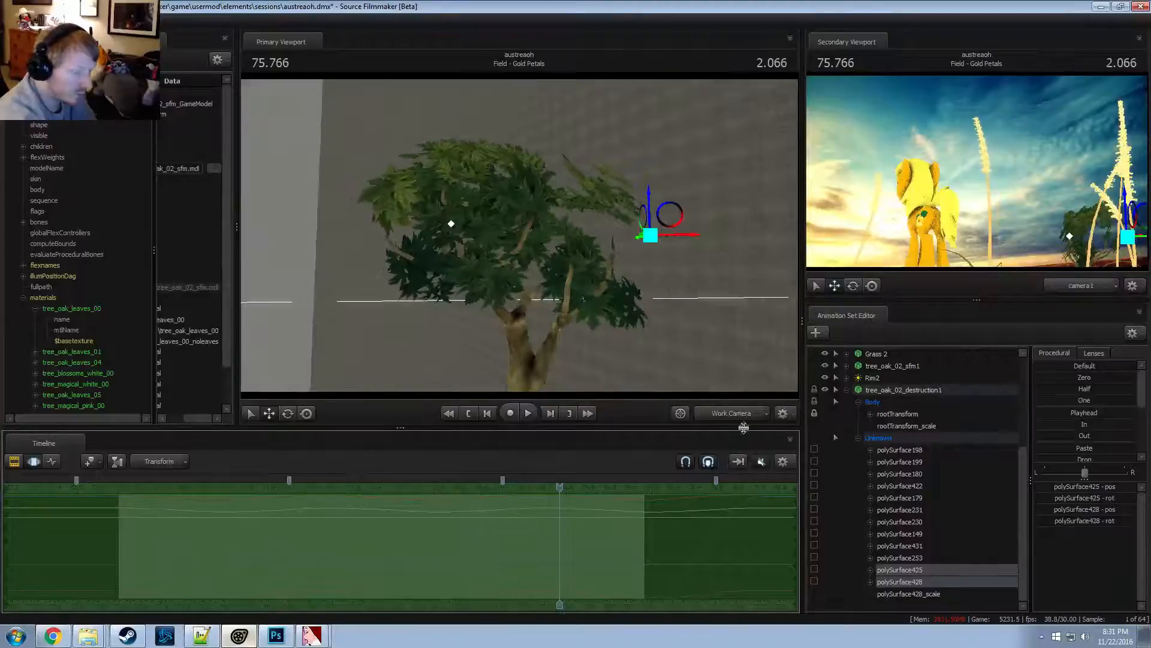
# Select the whole tree_oak_02_destruction1 set and rotate its leaves around the trunk's vertical axis in the work camera view
pyautogui.click(904, 390)
pyautogui.click(731, 445)
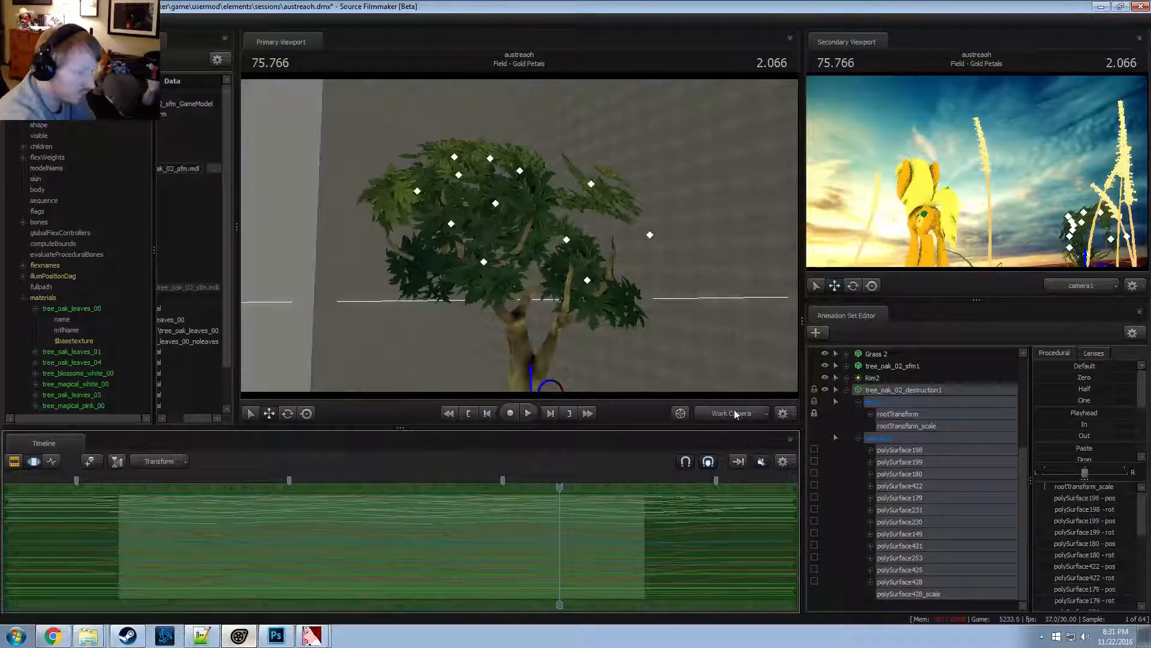
pyautogui.click(735, 413)
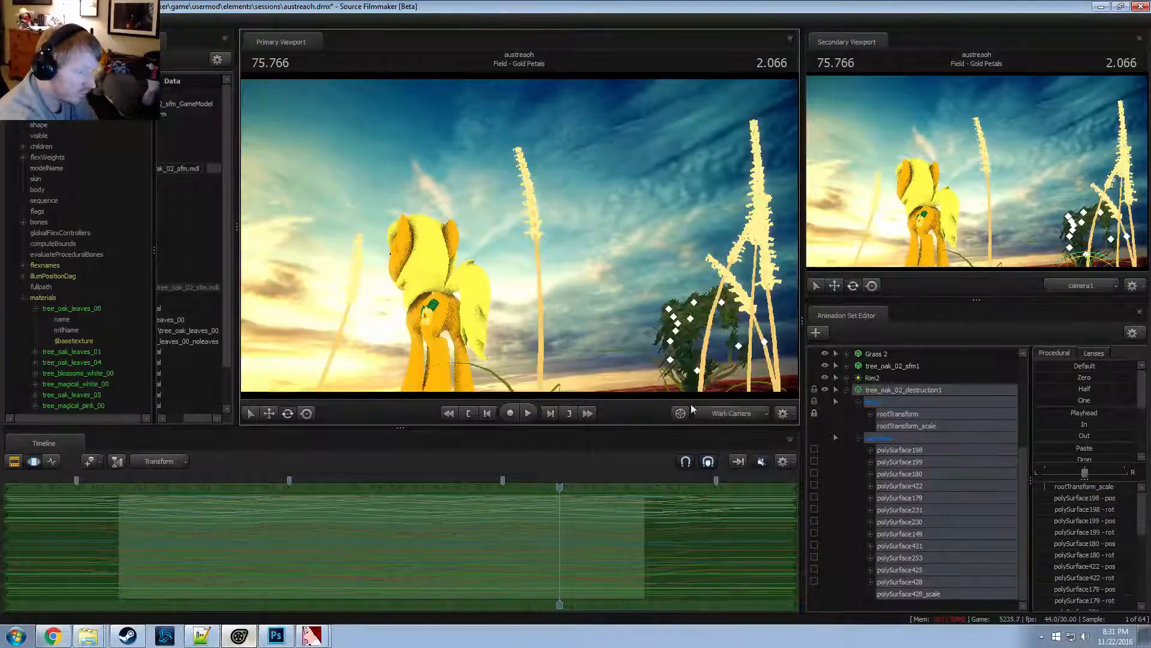
pyautogui.click(733, 414)
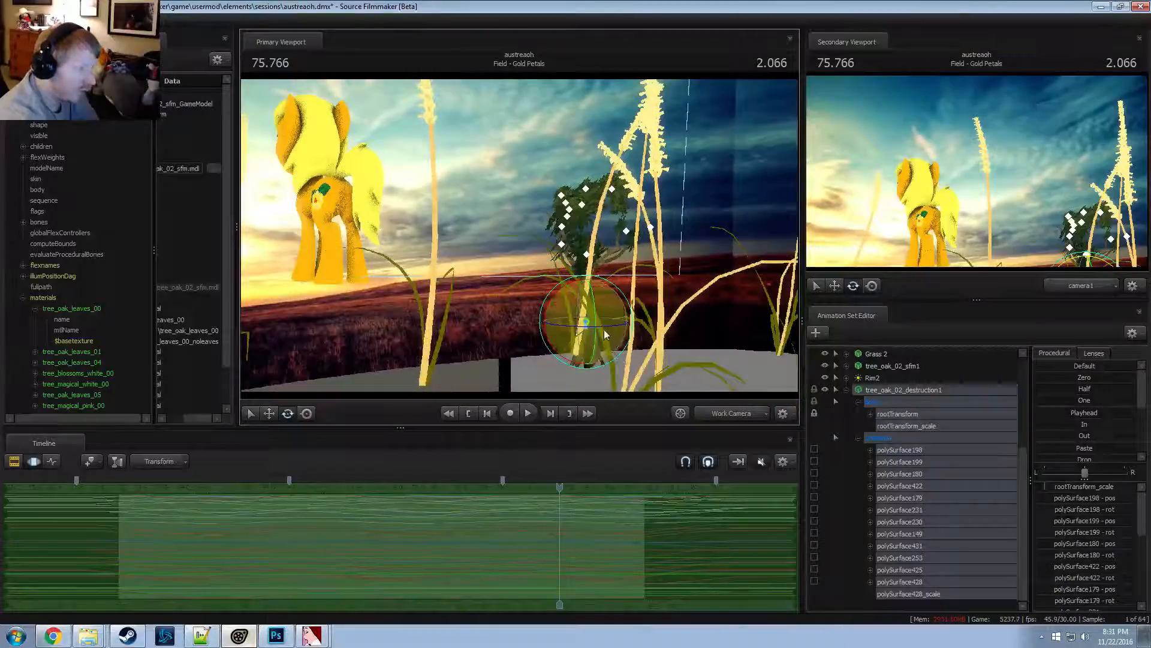
pyautogui.moveTo(601, 326); pyautogui.dragTo(641, 323)
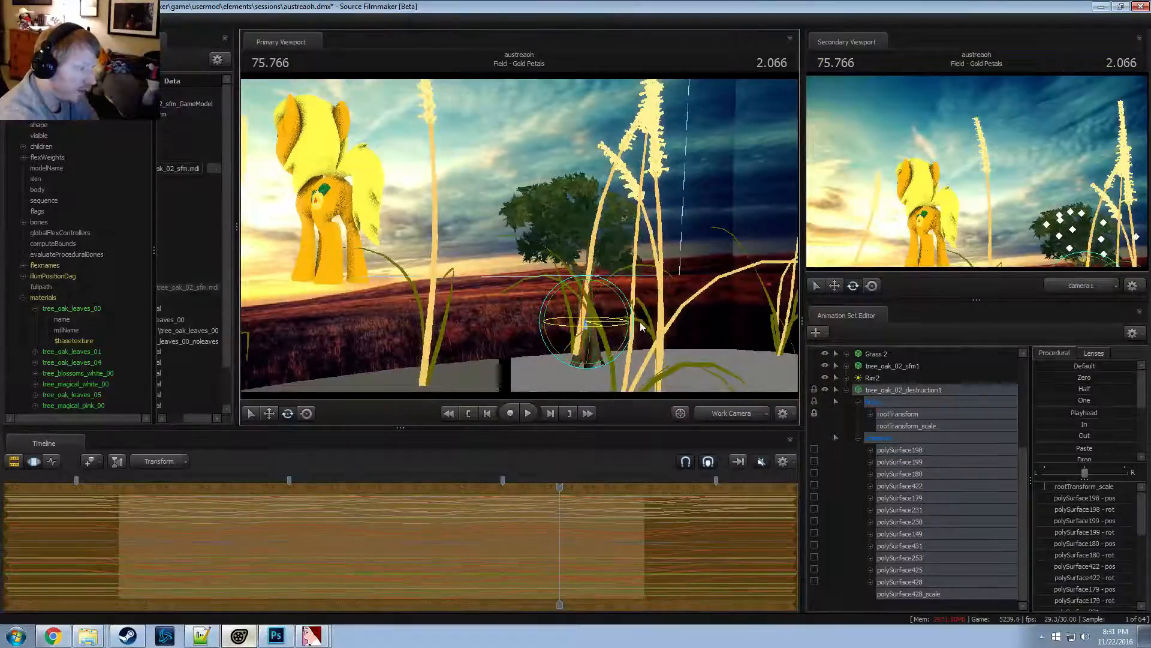
# Play back the Field - Gold Petals shot and examine the swaying tree from the work camera and from camera1
pyautogui.press('space')
pyautogui.press('space')
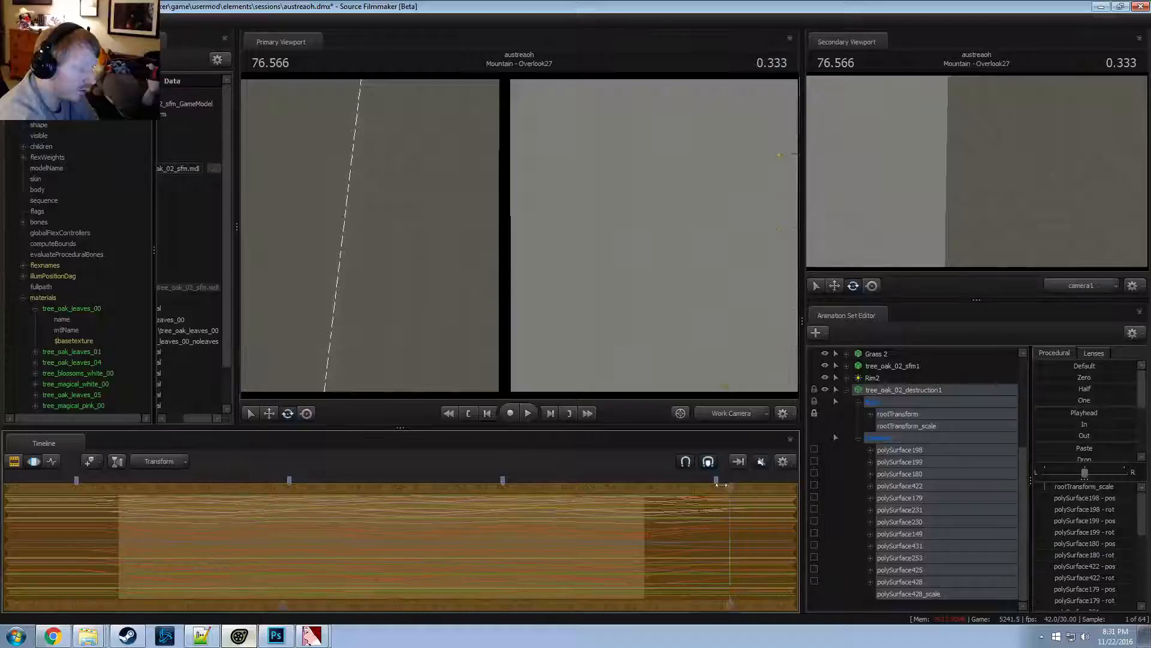
pyautogui.moveTo(721, 484); pyautogui.dragTo(184, 485)
pyautogui.press('F2')
pyautogui.press('space')
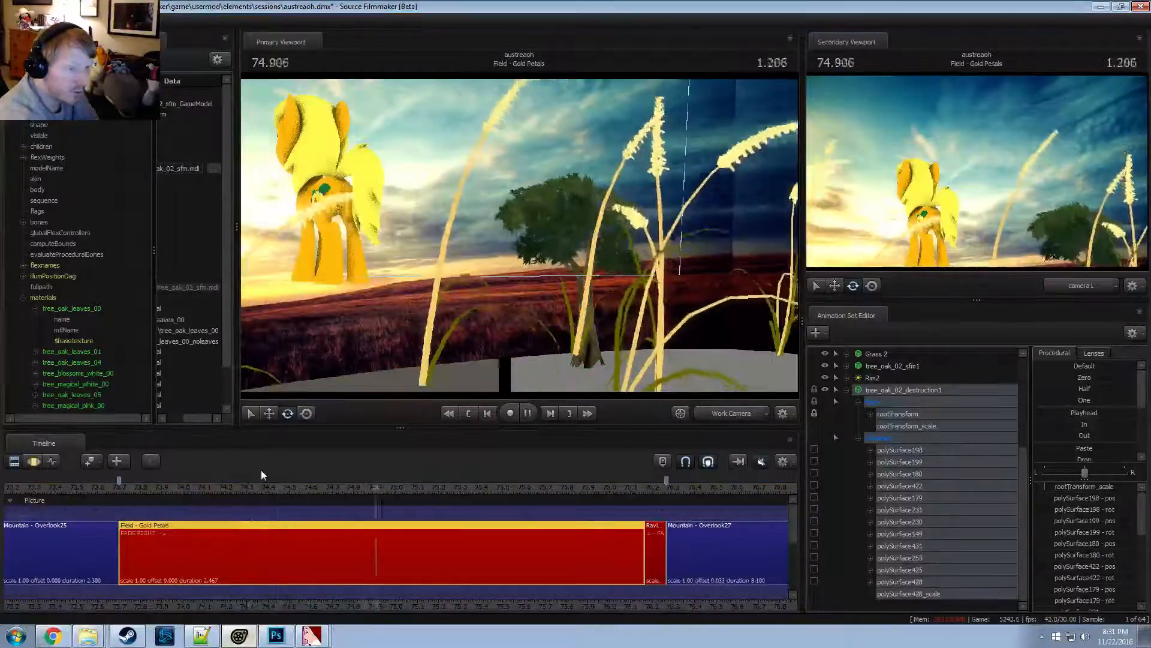
pyautogui.press('space')
pyautogui.moveTo(509, 270); pyautogui.dragTo(549, 265)
pyautogui.press('w')
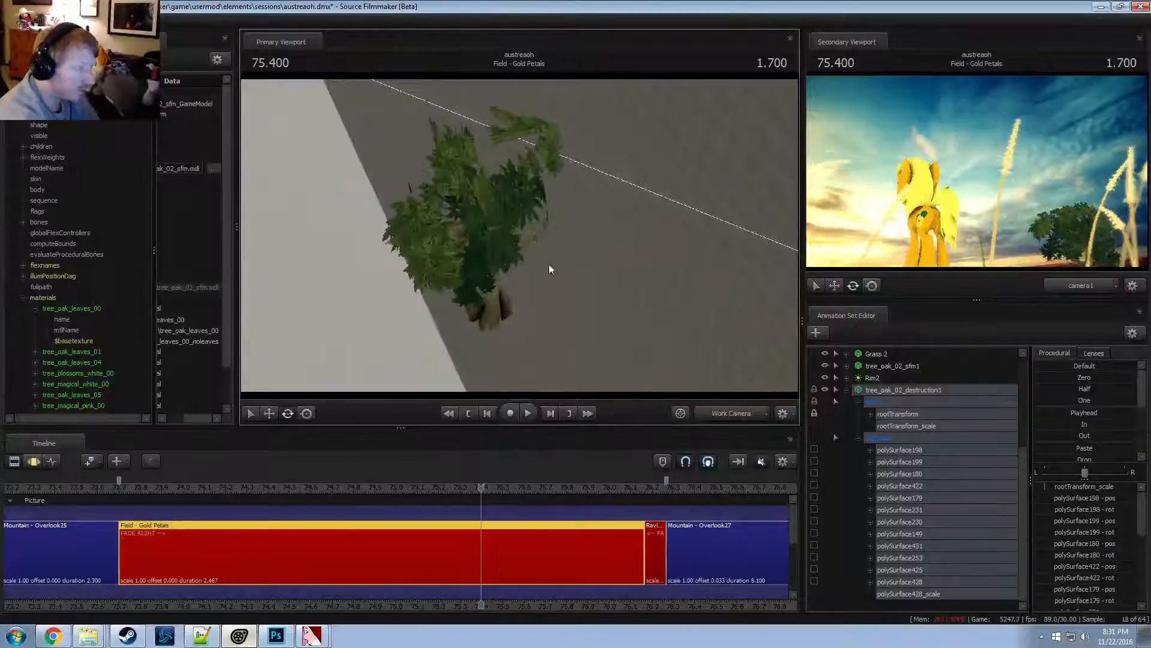
pyautogui.click(734, 414)
pyautogui.press('space')
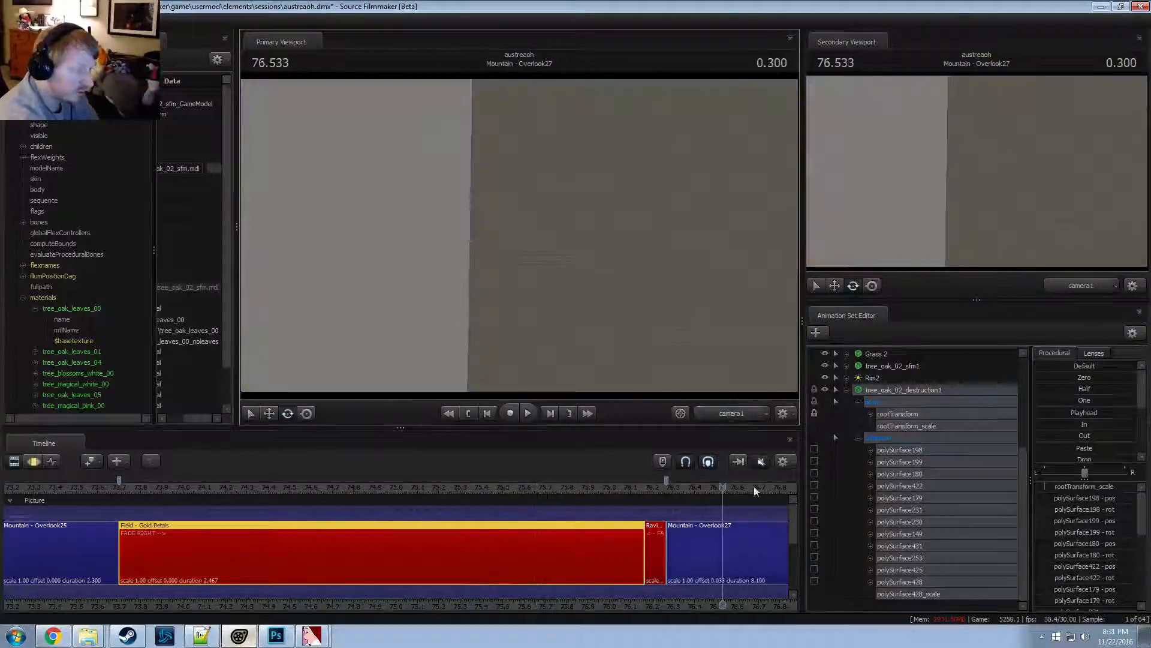
pyautogui.click(128, 489)
pyautogui.press('space')
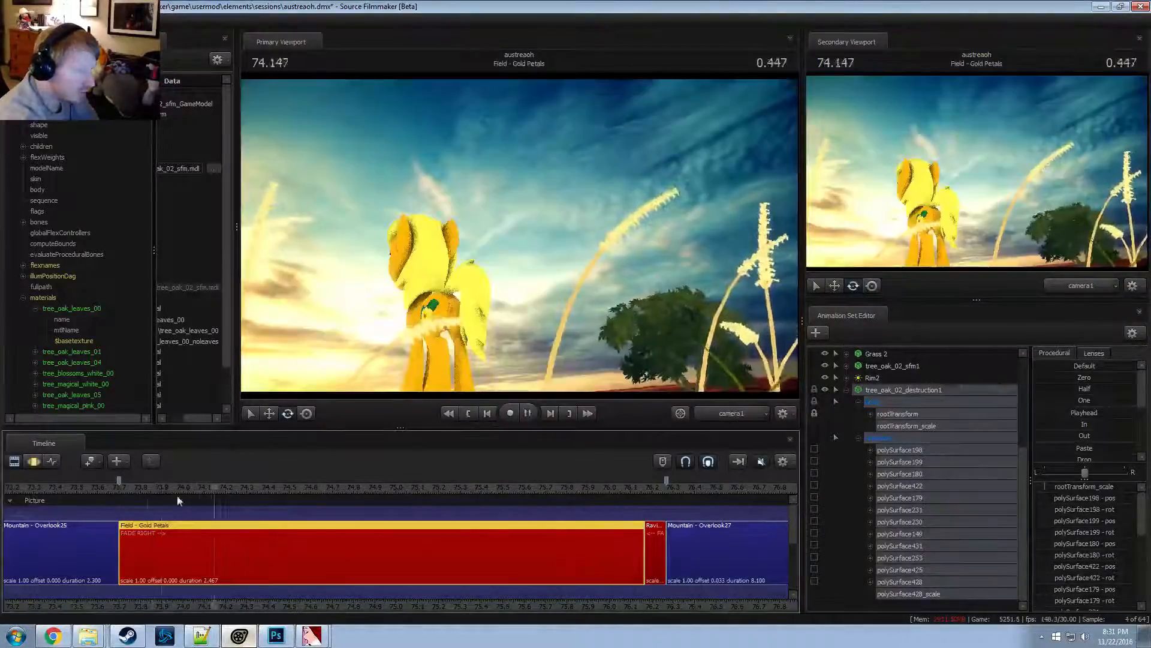
pyautogui.press('space')
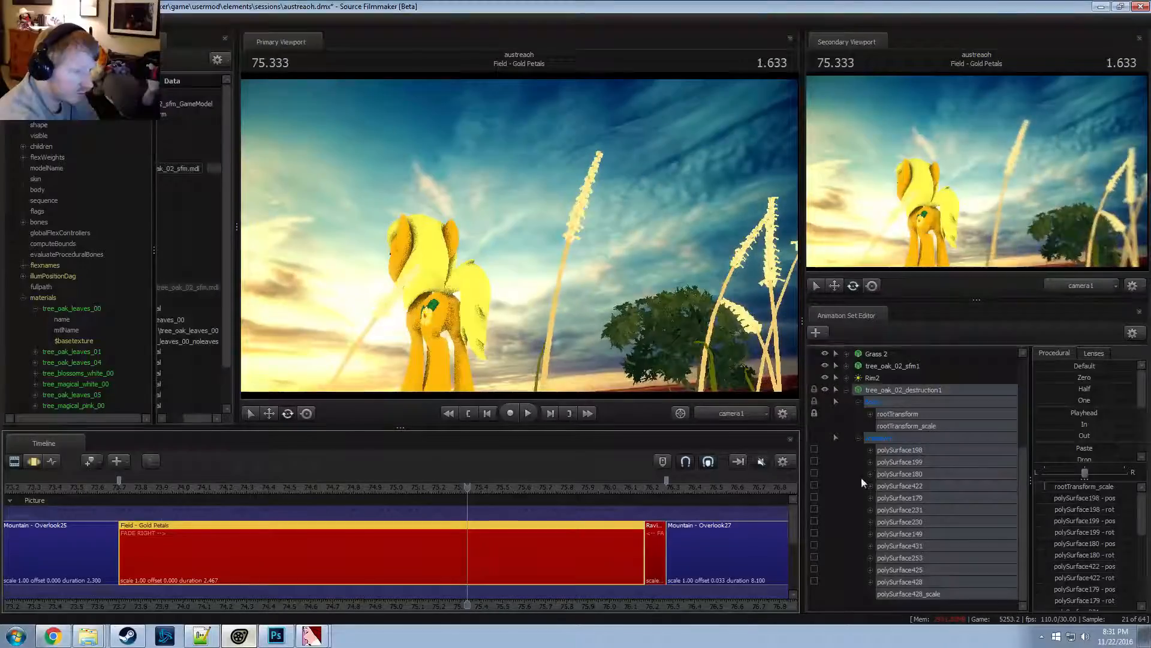
# Rename the tree_oak_02_destruction1 animation set to Tree Leaves 1
pyautogui.click(847, 390)
pyautogui.rightClick(891, 535)
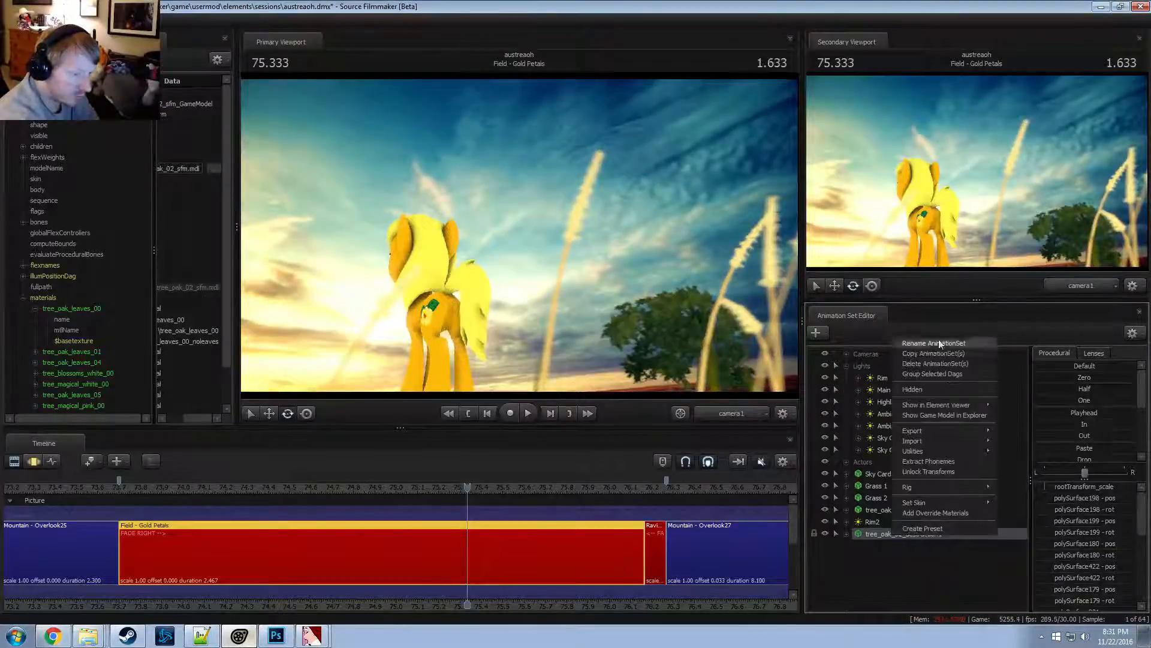
pyautogui.click(927, 343)
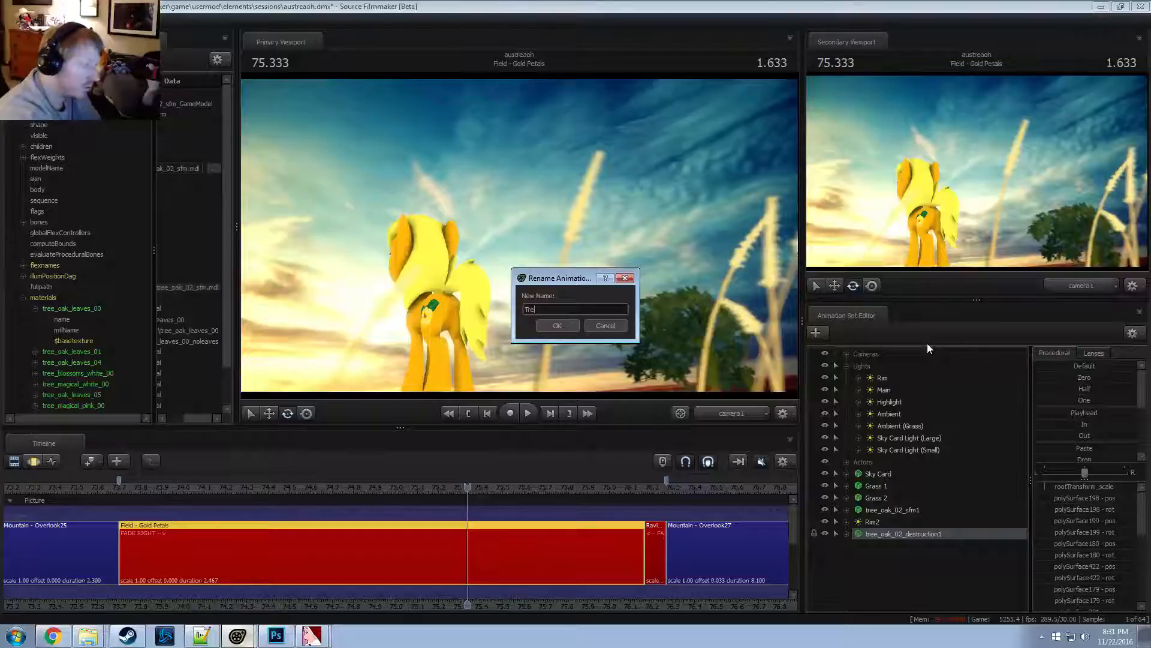
pyautogui.write('eaves 1')
pyautogui.press('Return')
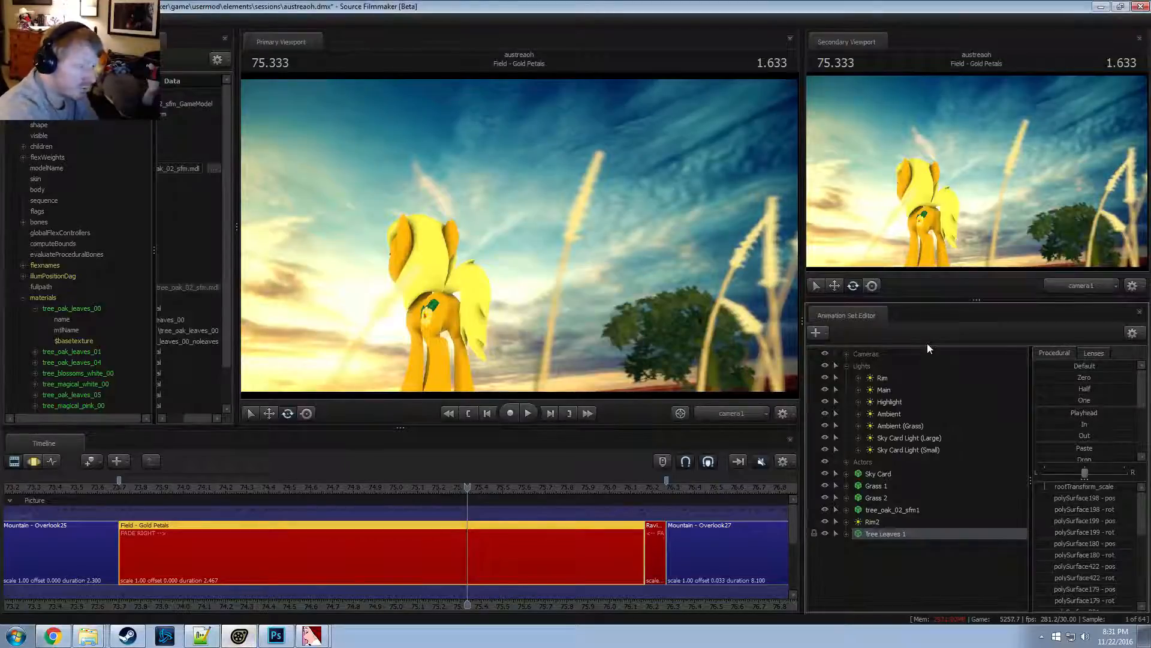
# Rename the tree_oak_02_sfm1 animation set to Tree Base
pyautogui.rightClick(904, 508)
pyautogui.click(933, 326)
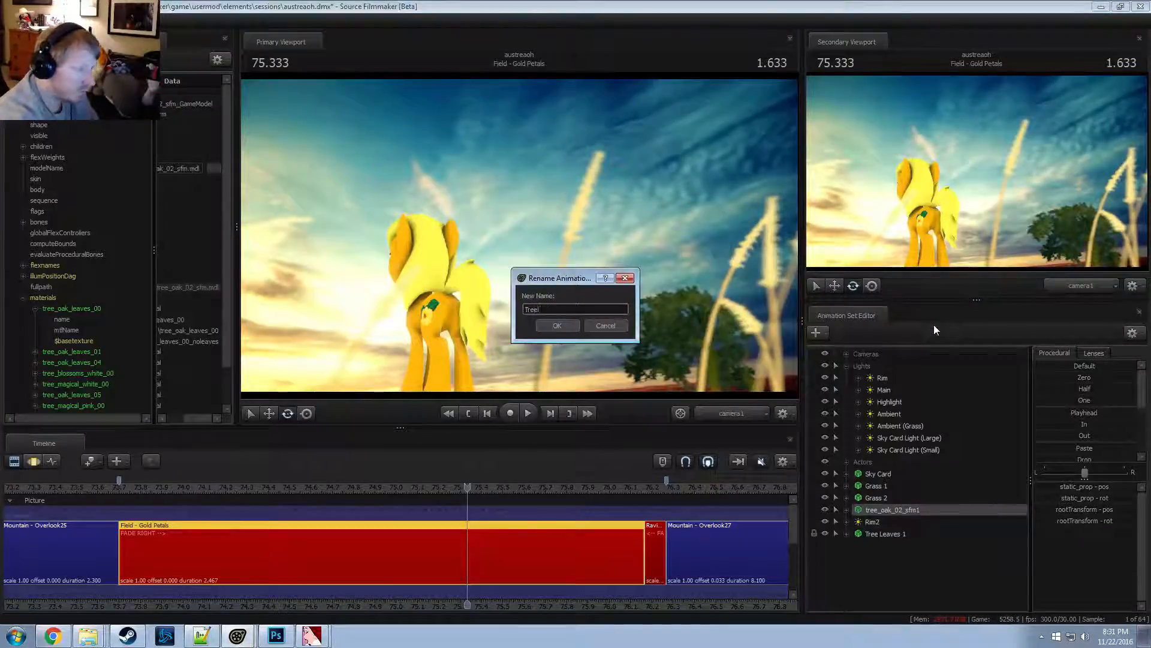
pyautogui.write('Tree Base')
pyautogui.click(549, 326)
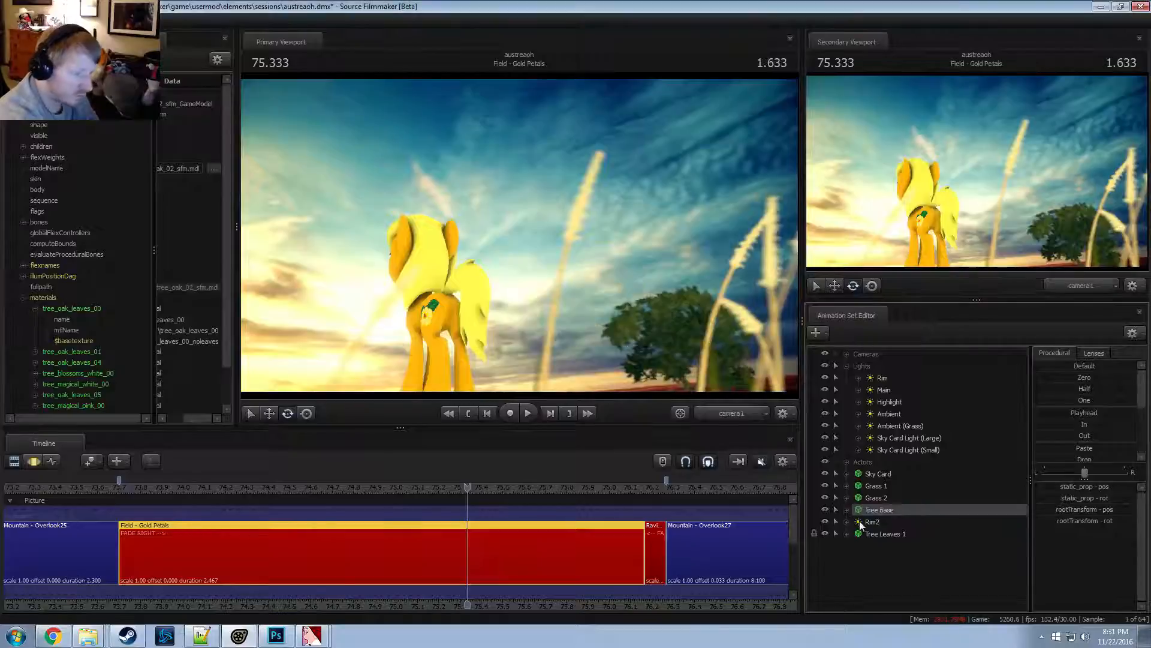
# Move the Rim2 light to the end of the Lights group and rename it to Tree Light
pyautogui.click(864, 521)
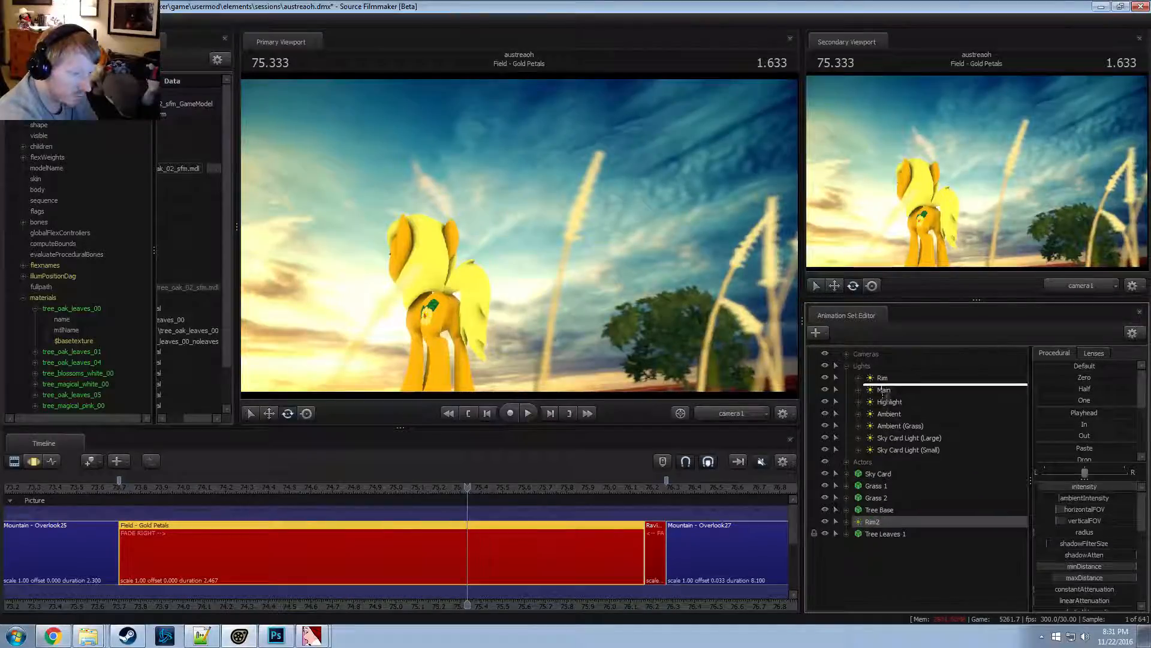
pyautogui.moveTo(888, 428); pyautogui.dragTo(895, 458)
pyautogui.rightClick(894, 458)
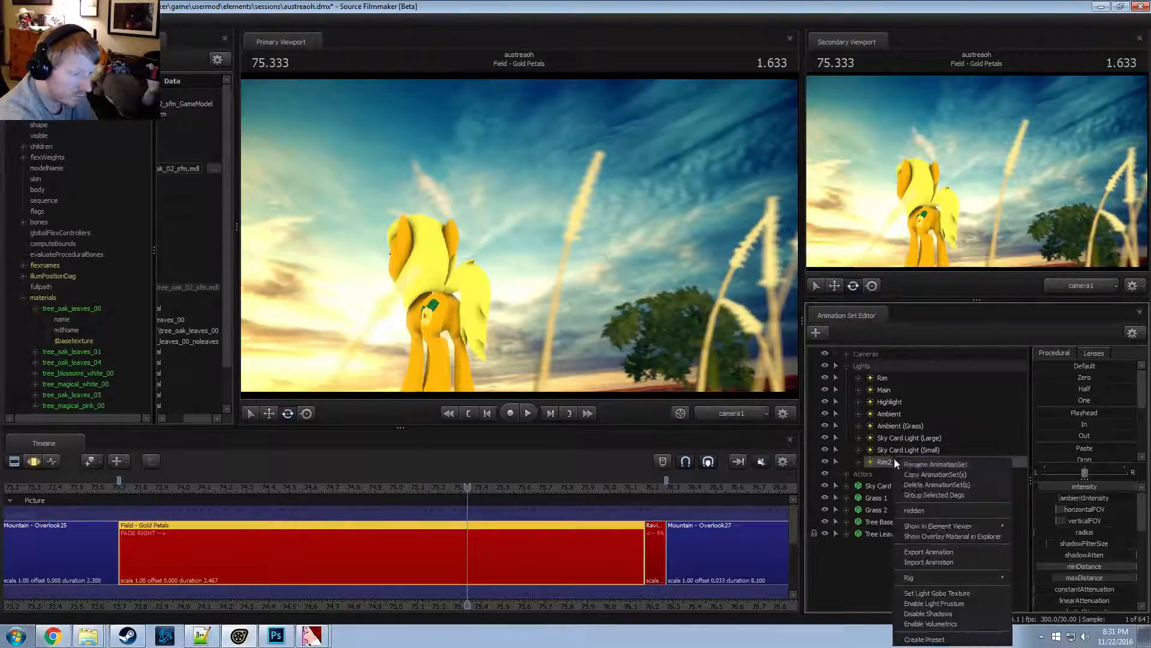
pyautogui.click(910, 467)
pyautogui.write('Tree Light')
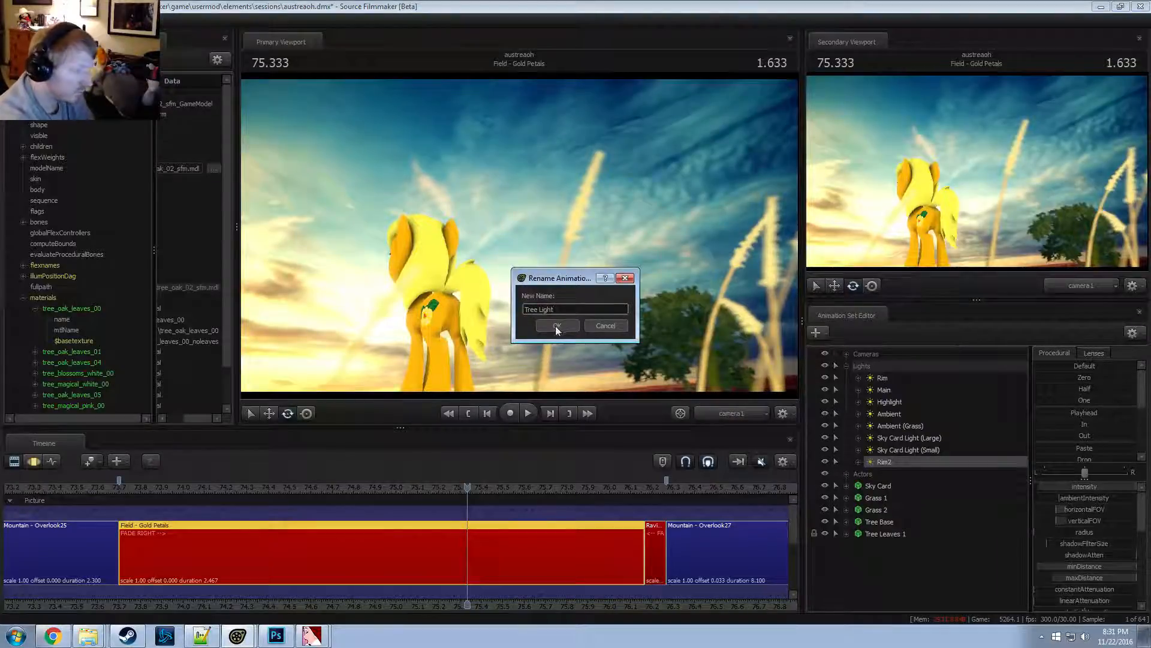
pyautogui.click(556, 325)
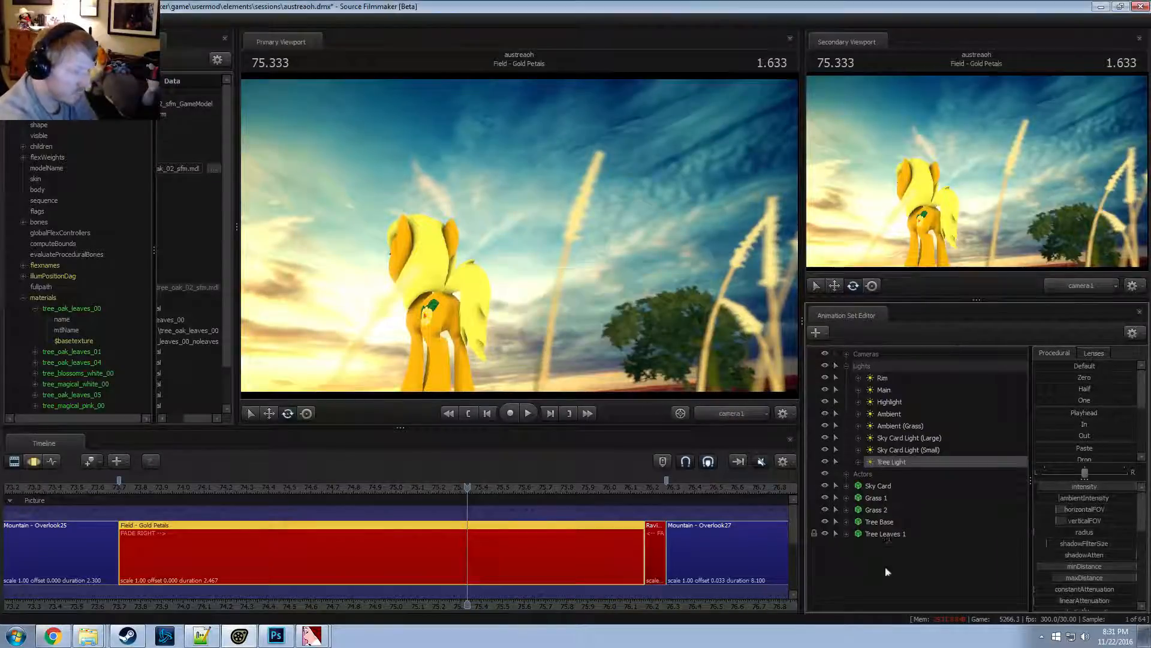
# Duplicate the Tree Leaves 1 animation set as Tree Leaves 2 and select the copy for motion editing
pyautogui.click(894, 535)
pyautogui.rightClick(894, 534)
pyautogui.click(914, 390)
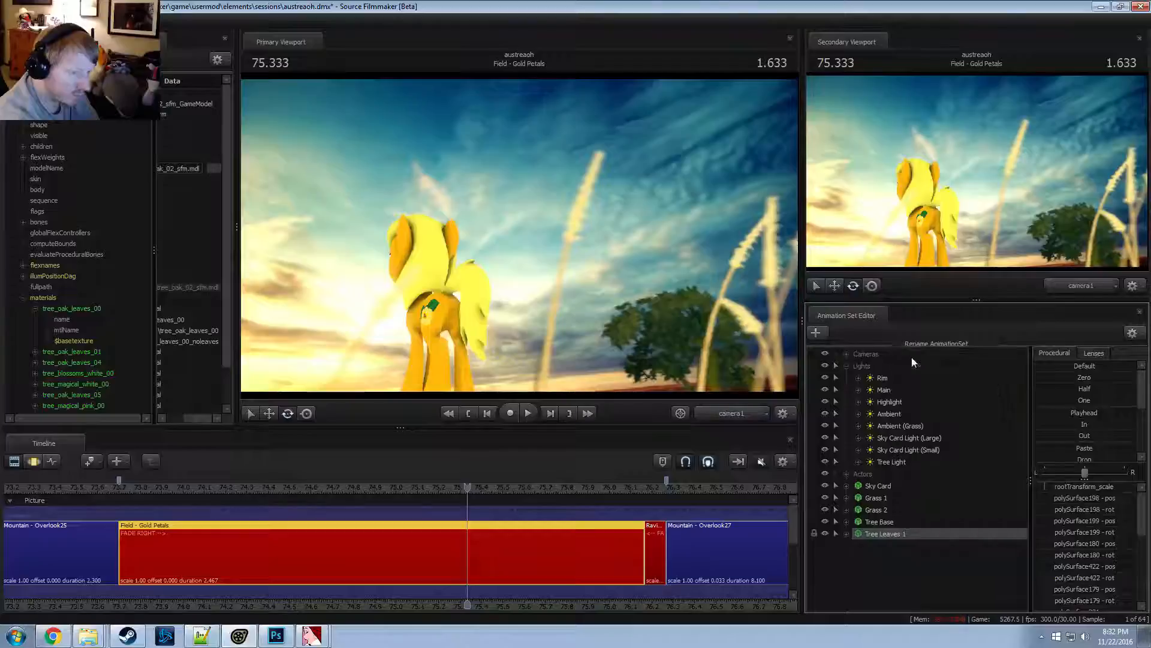
pyautogui.press('Return')
pyautogui.rightClick(866, 556)
pyautogui.click(897, 521)
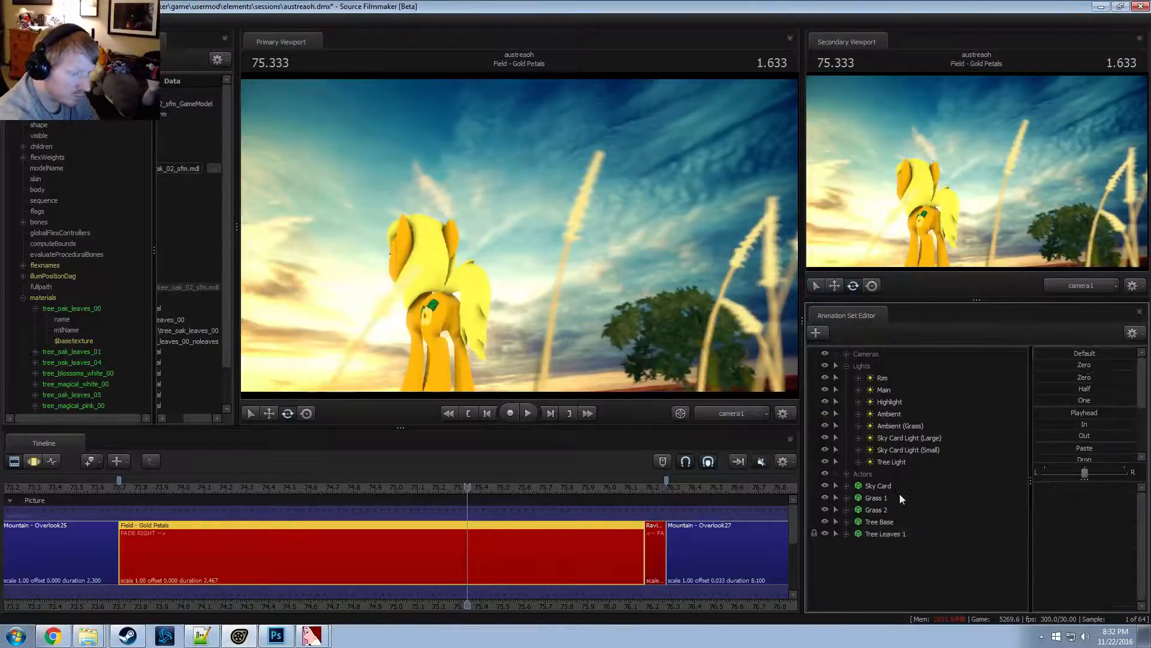
pyautogui.click(877, 546)
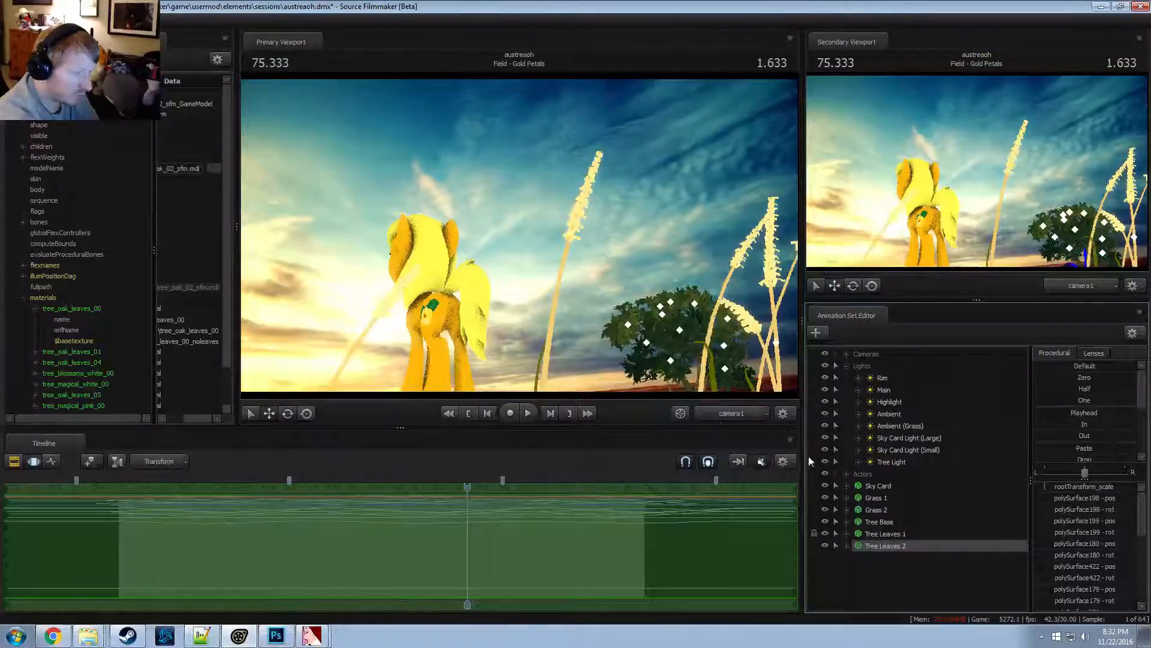
# Offset the Tree Leaves 2 set from the original leaves, lowering it and sliding it horizontally to fill out the crown
pyautogui.moveTo(533, 297); pyautogui.dragTo(601, 287)
pyautogui.moveTo(637, 326); pyautogui.dragTo(489, 202)
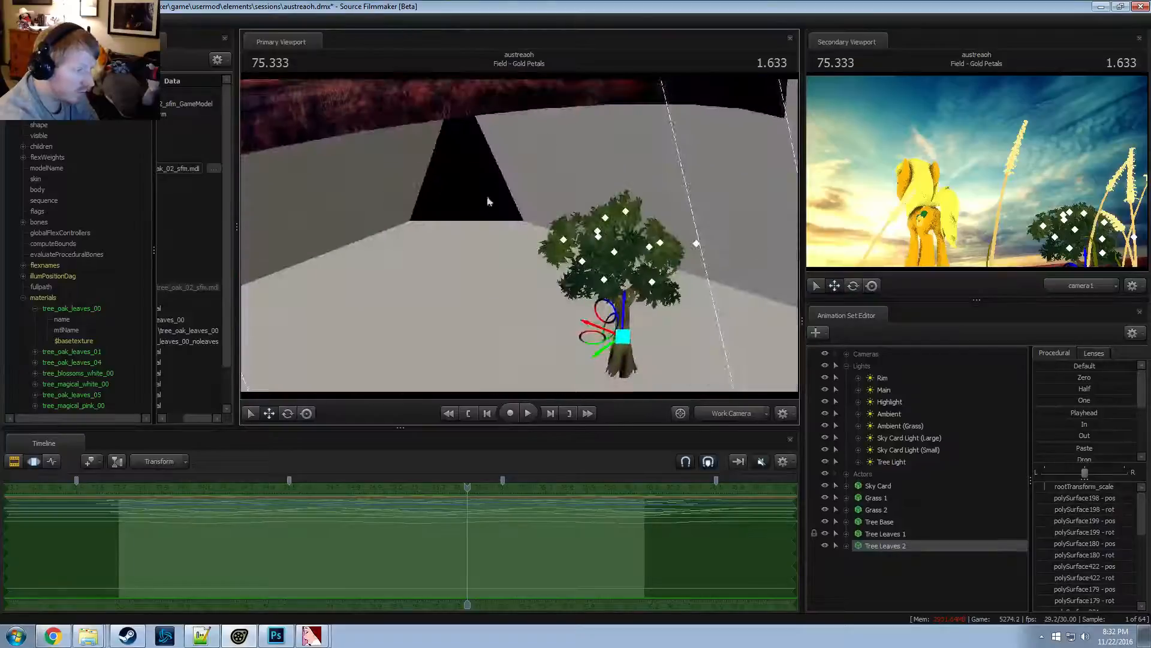
pyautogui.moveTo(593, 340); pyautogui.dragTo(610, 346)
pyautogui.moveTo(654, 245); pyautogui.dragTo(677, 194)
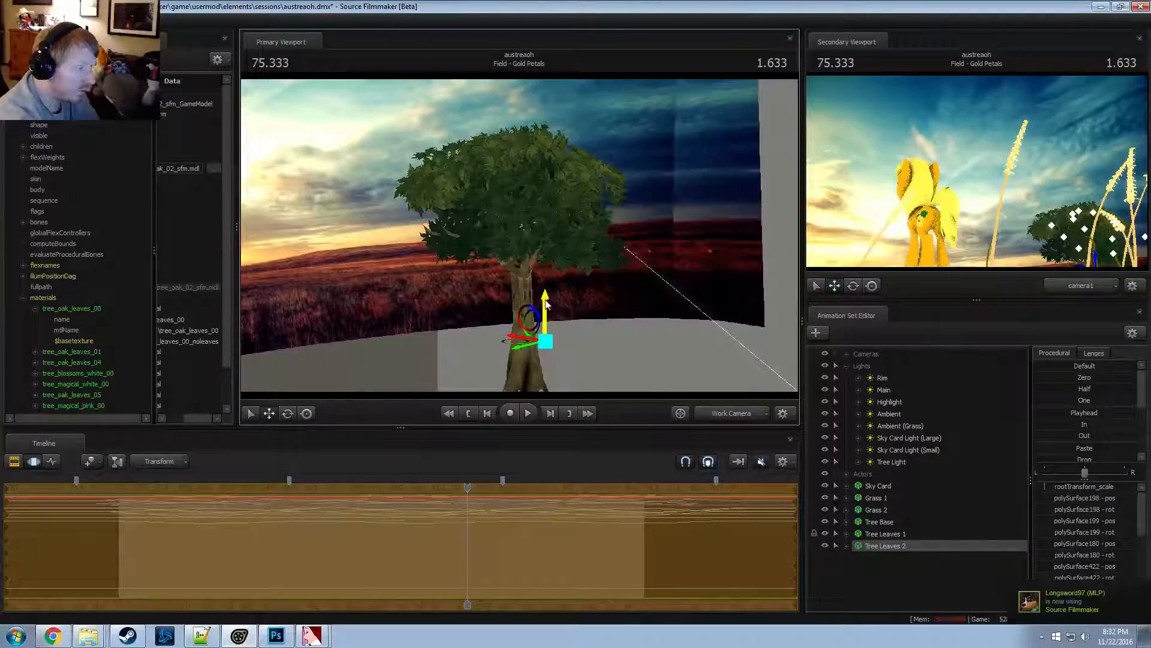
pyautogui.moveTo(546, 304); pyautogui.dragTo(545, 321)
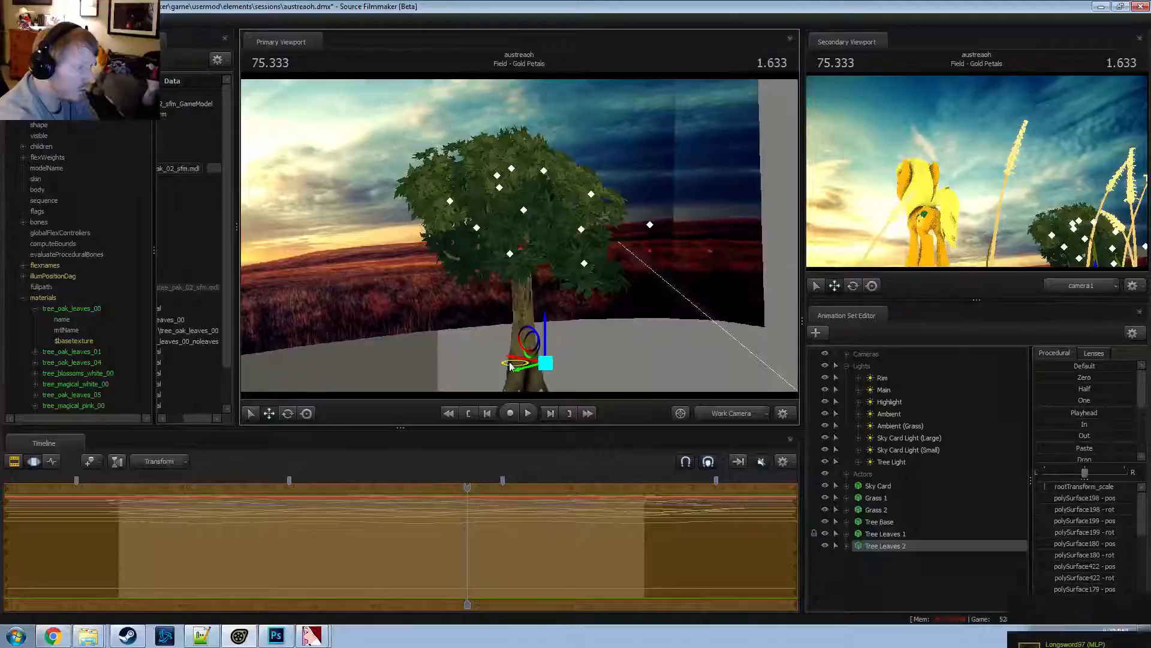
pyautogui.moveTo(510, 367); pyautogui.dragTo(617, 384)
# Expand Tree Leaves 2 to its individual clumps and reposition polySurface198 and polySurface199 in the upper crown
pyautogui.click(847, 546)
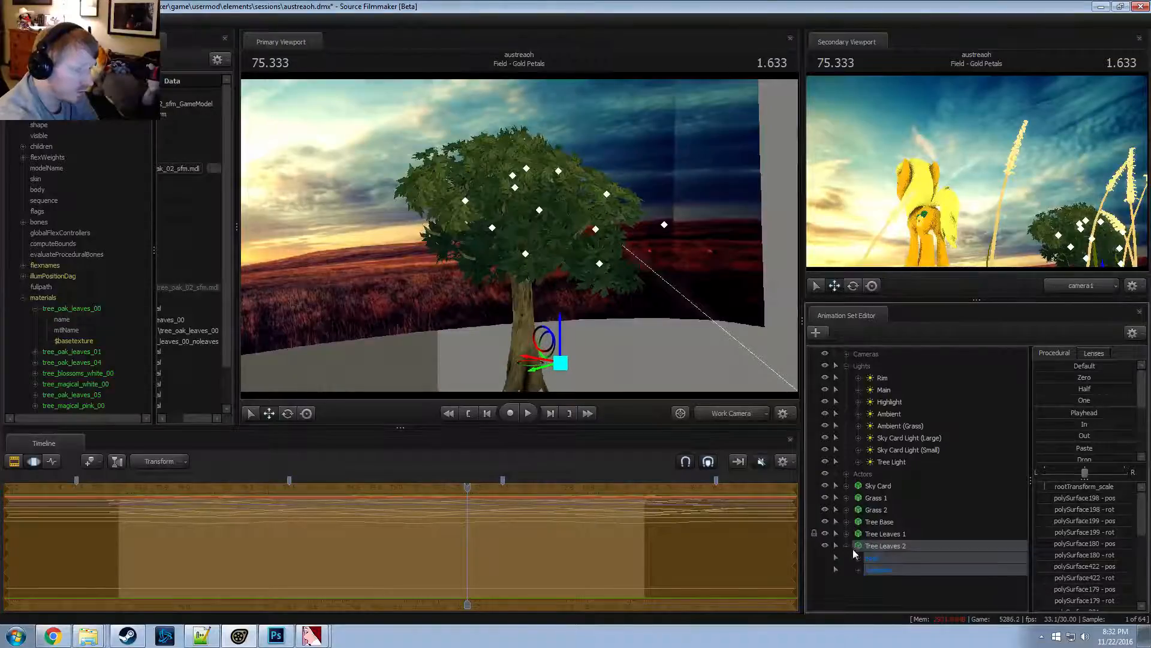
pyautogui.click(859, 570)
pyautogui.scroll(-4, 871, 574)
pyautogui.click(908, 447)
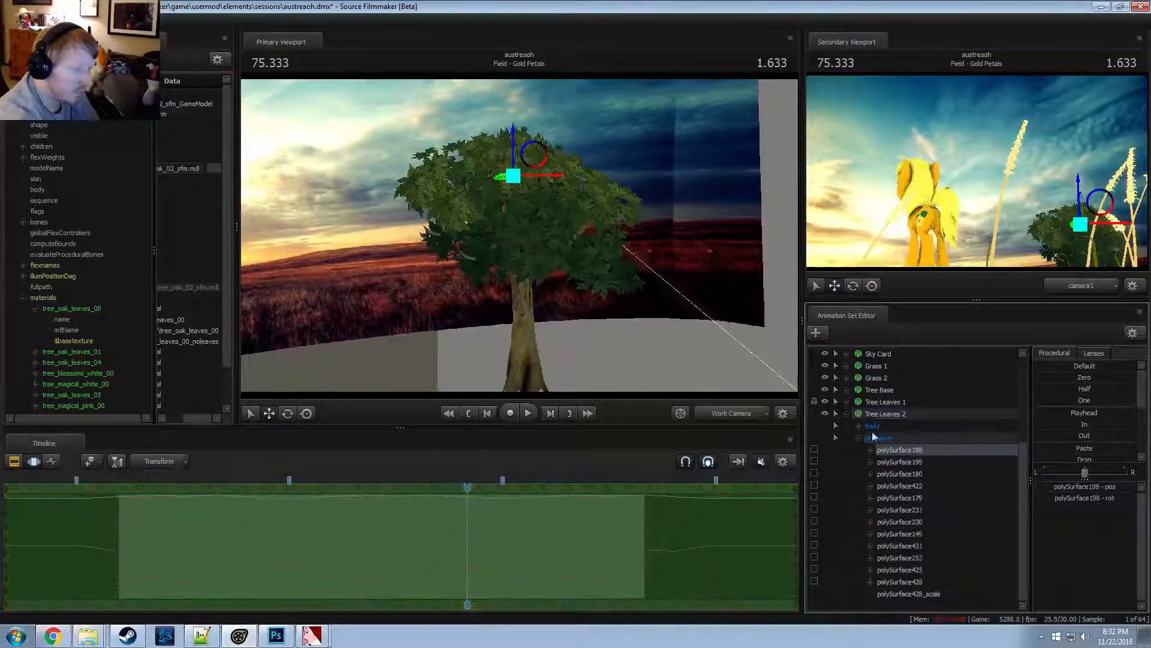
pyautogui.moveTo(535, 155); pyautogui.dragTo(511, 178)
pyautogui.click(901, 462)
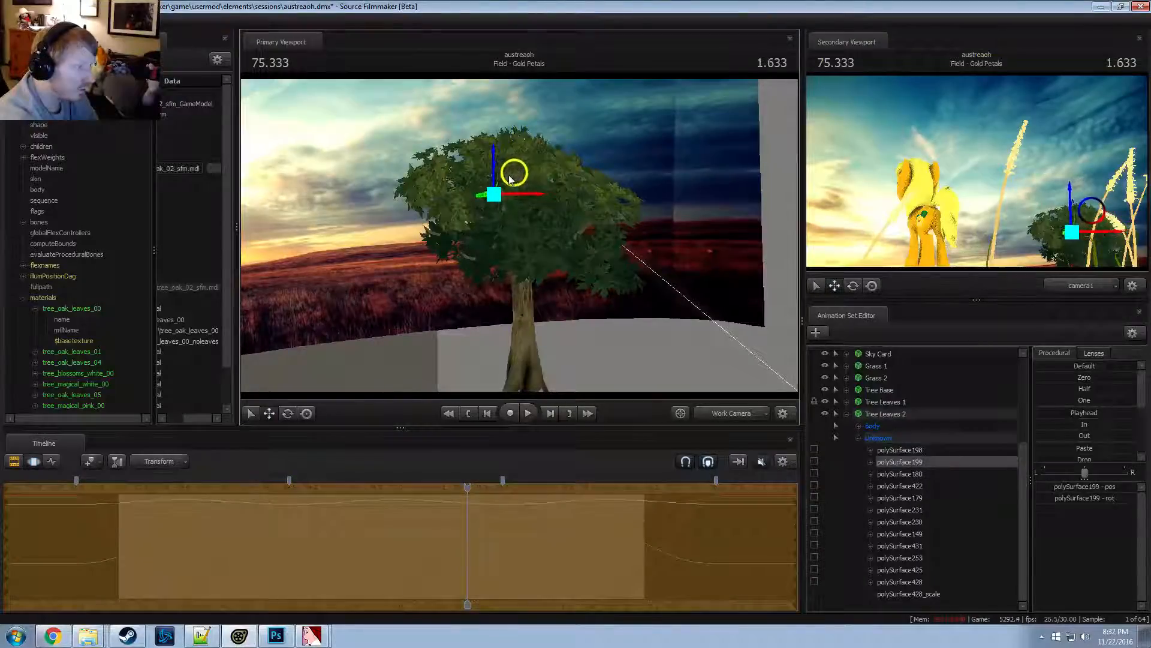
# Reposition the Tree Leaves 2 clumps polySurface180, 422, 179 and 231 one by one within the crown
pyautogui.click(923, 475)
pyautogui.moveTo(578, 151); pyautogui.dragTo(594, 133)
pyautogui.click(922, 486)
pyautogui.moveTo(558, 185); pyautogui.dragTo(621, 210)
pyautogui.click(906, 497)
pyautogui.click(931, 500)
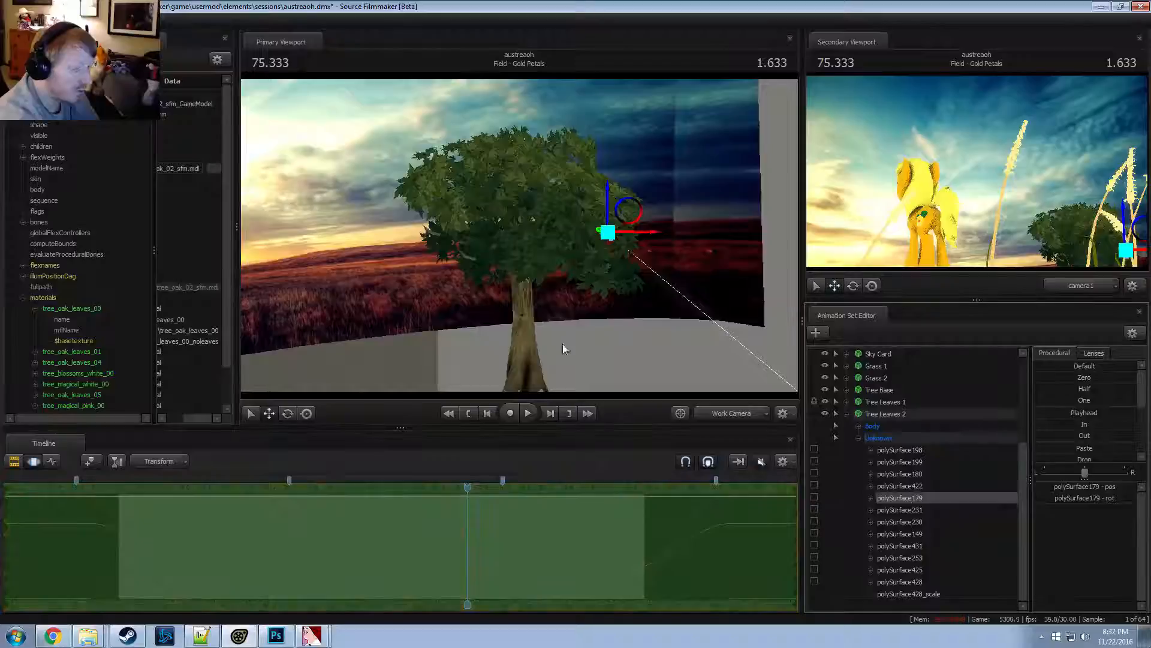
pyautogui.click(915, 510)
pyautogui.moveTo(612, 192); pyautogui.dragTo(633, 181)
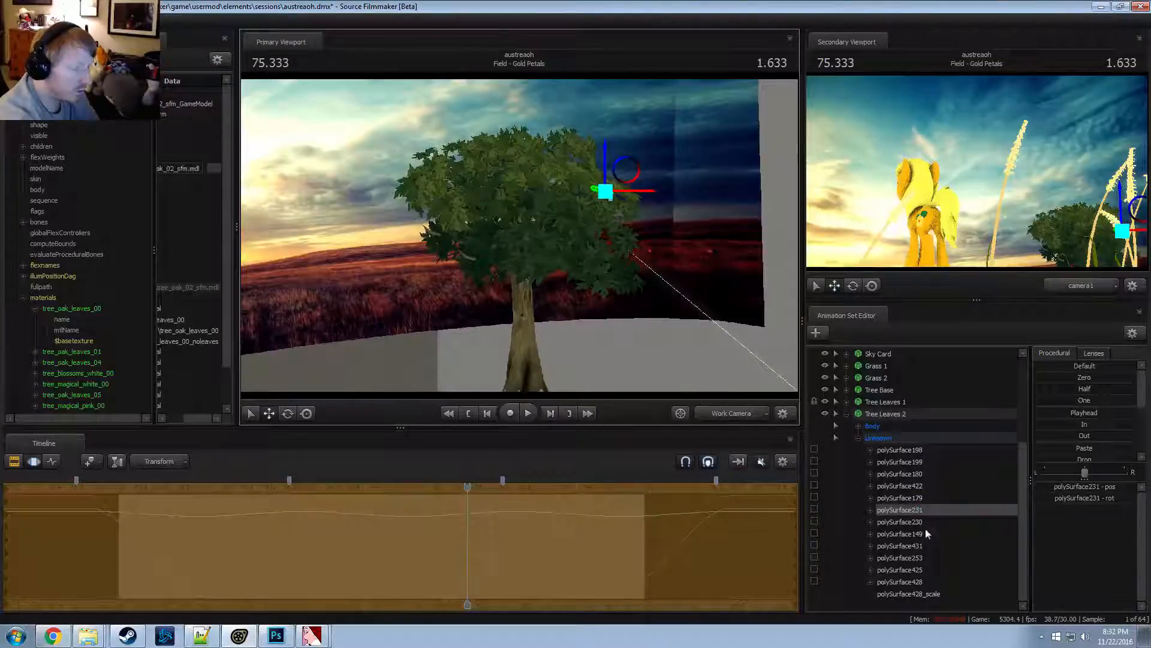
# Reposition the Tree Leaves 2 clumps polySurface230, 149 and 431 one by one within the crown
pyautogui.click(900, 521)
pyautogui.moveTo(547, 246)
pyautogui.mouseDown()
pyautogui.moveTo(553, 258)
pyautogui.moveTo(539, 251)
pyautogui.mouseUp()
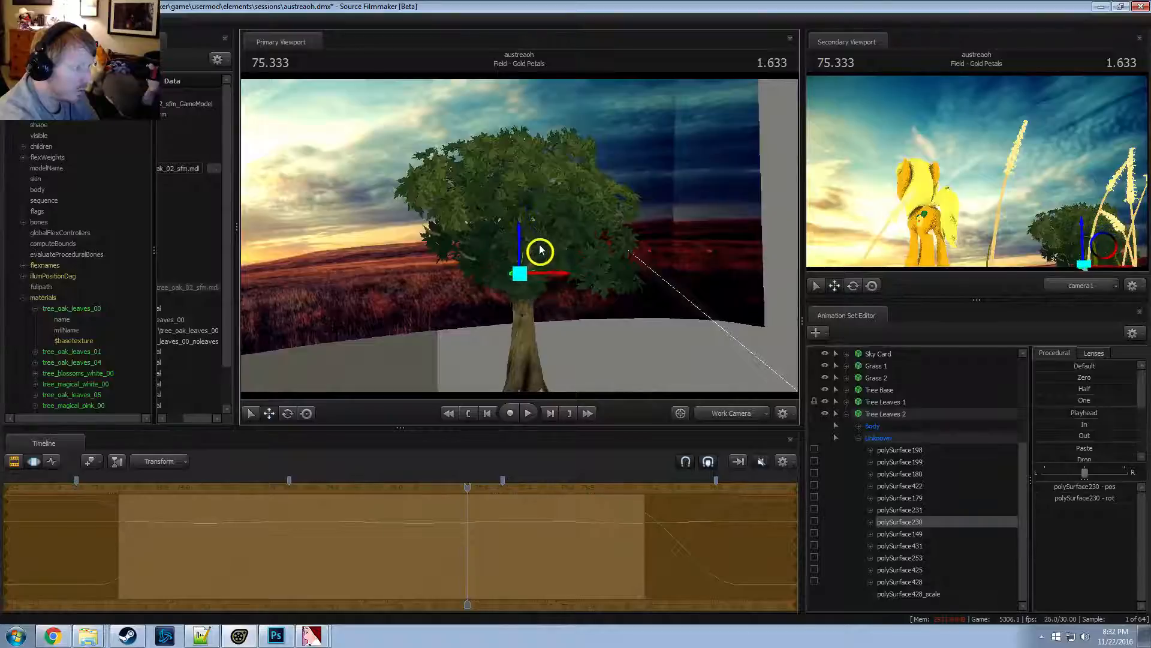
pyautogui.click(908, 535)
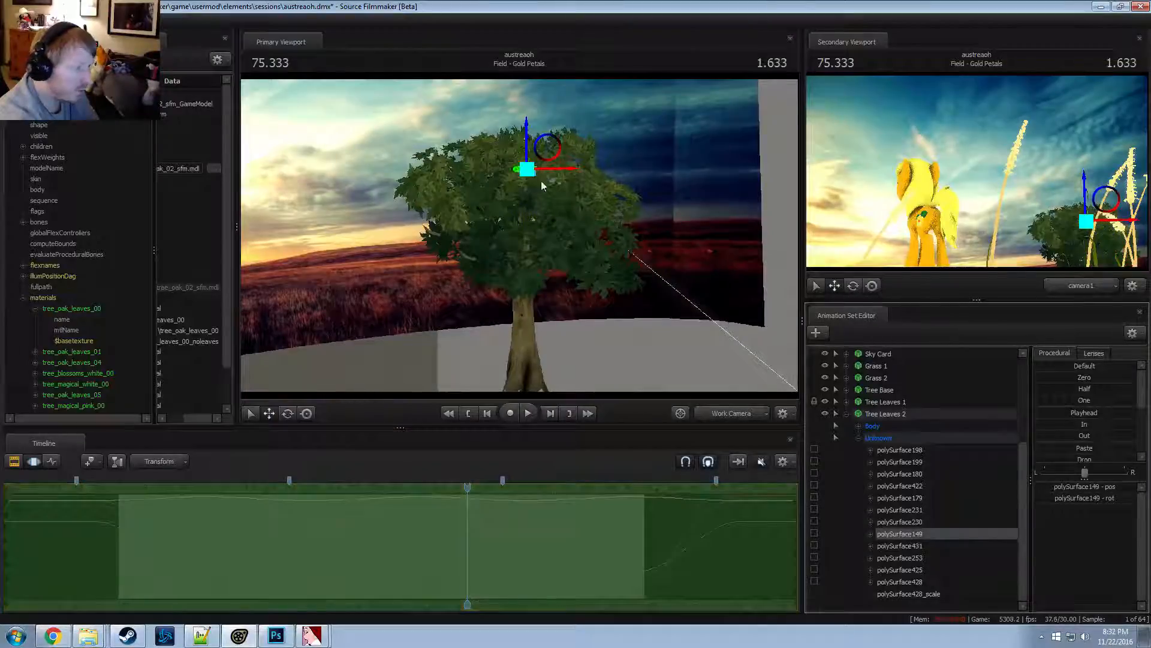
pyautogui.moveTo(547, 148); pyautogui.dragTo(577, 147)
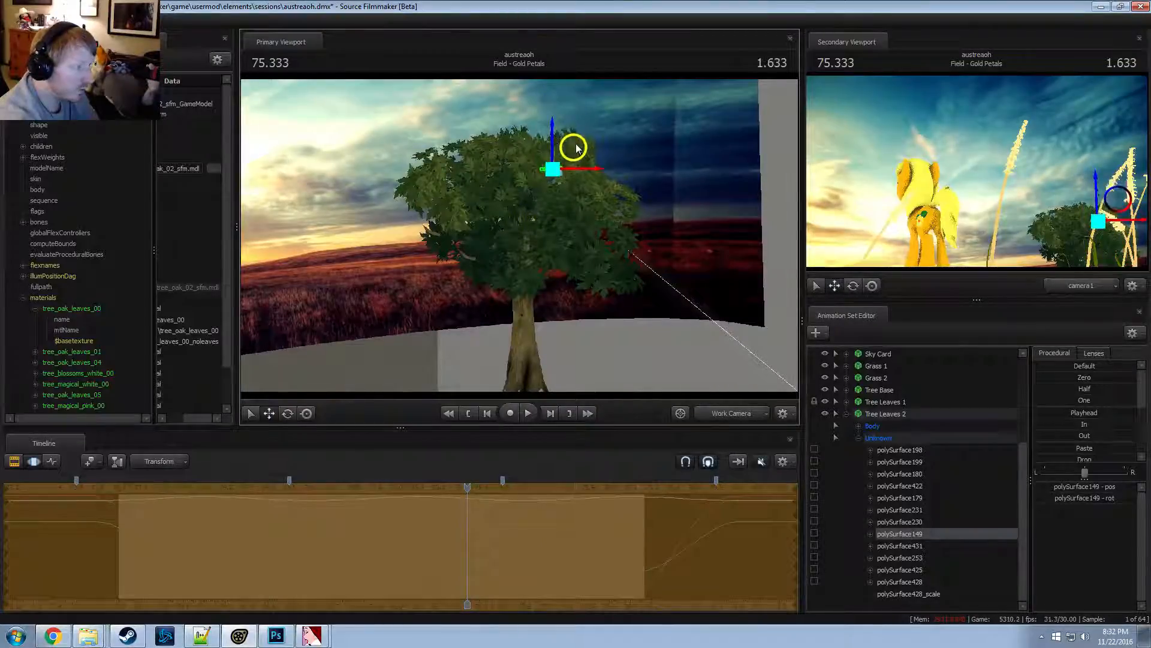
pyautogui.click(898, 545)
pyautogui.moveTo(621, 248); pyautogui.dragTo(604, 225)
pyautogui.press('e')
# Reposition the Tree Leaves 2 clumps polySurface253 and 425 in the crown, and shift polySurface428 down and away from the tree
pyautogui.click(923, 557)
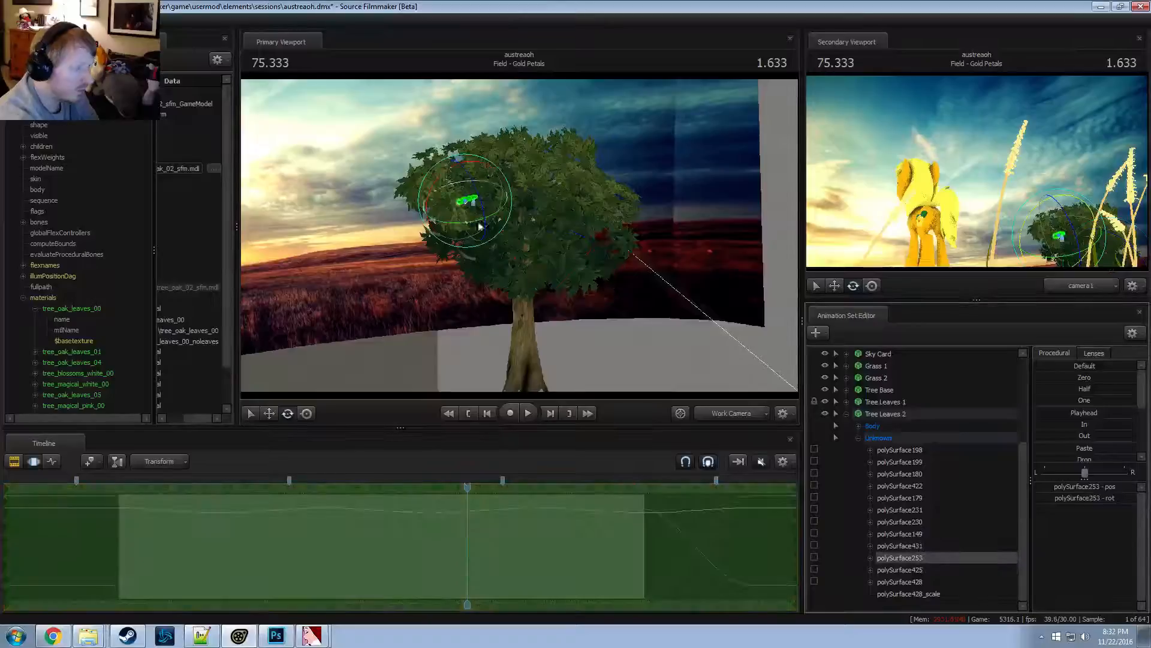
pyautogui.press('w')
pyautogui.moveTo(483, 182)
pyautogui.mouseDown()
pyautogui.moveTo(468, 198)
pyautogui.moveTo(465, 184)
pyautogui.mouseUp()
pyautogui.click(922, 569)
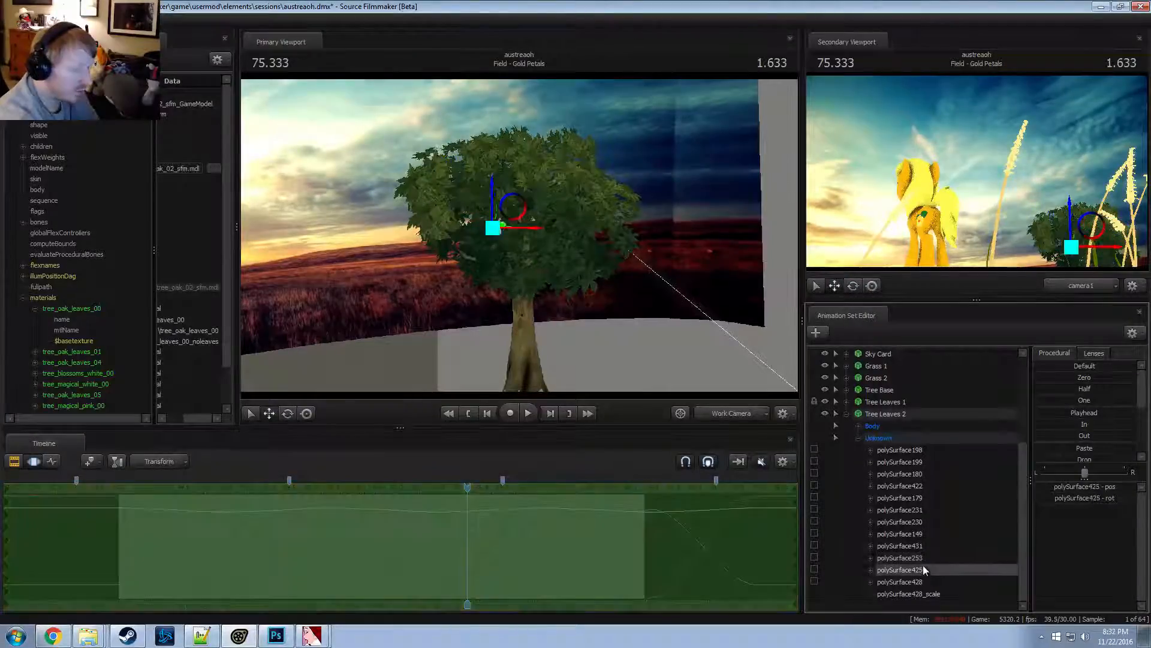
pyautogui.moveTo(519, 219); pyautogui.dragTo(505, 236)
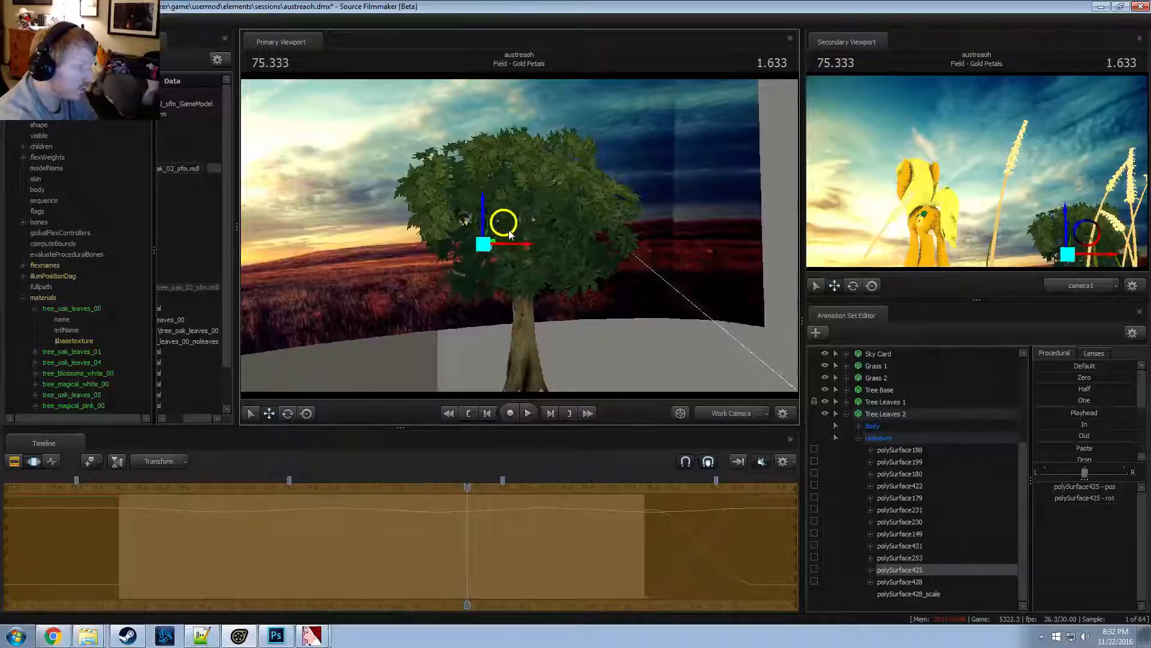
pyautogui.click(923, 582)
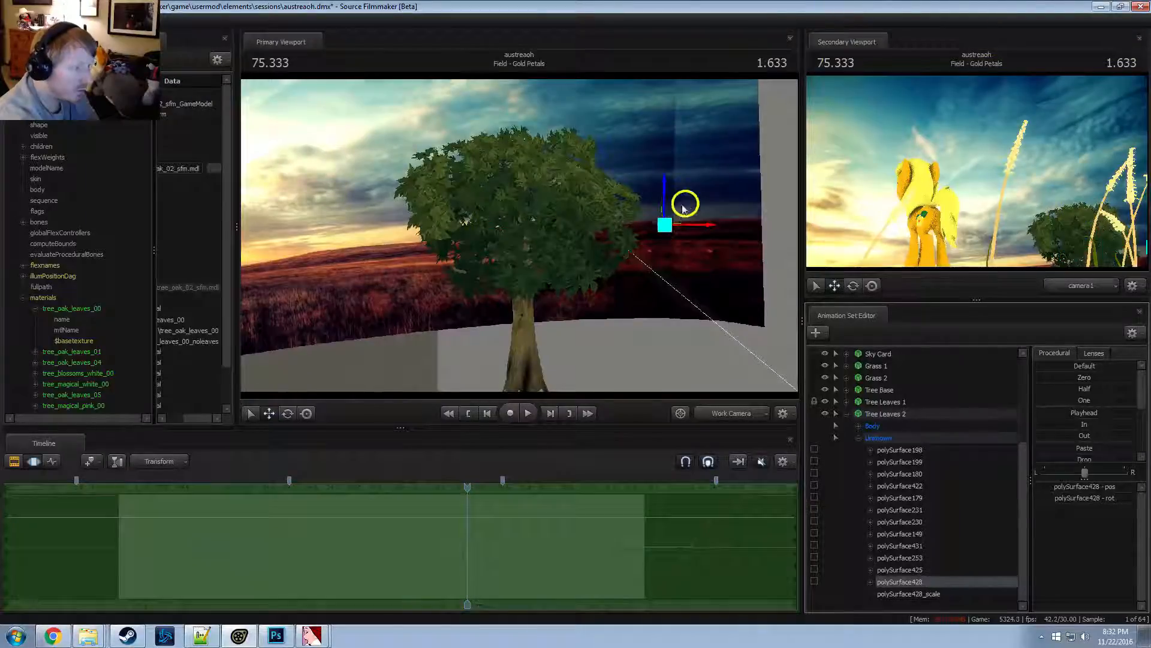
pyautogui.moveTo(684, 207); pyautogui.dragTo(764, 260)
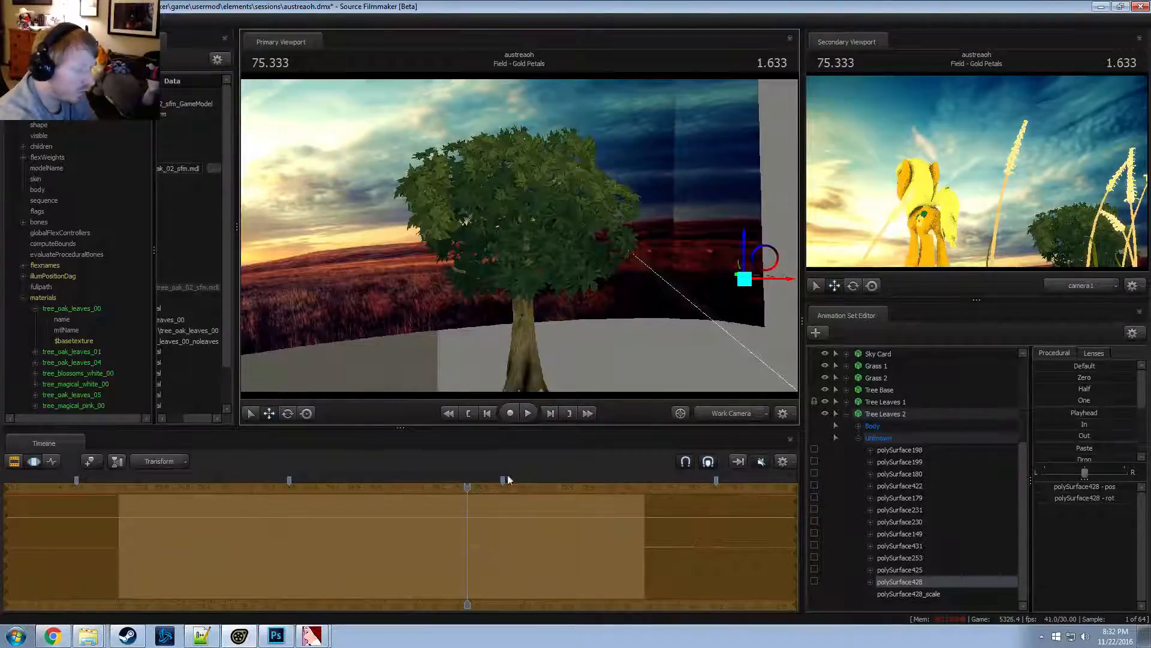
# Play back the Field - Gold Petals shot several times to examine the sway and fullness of the crown
pyautogui.press('F2')
pyautogui.press('space')
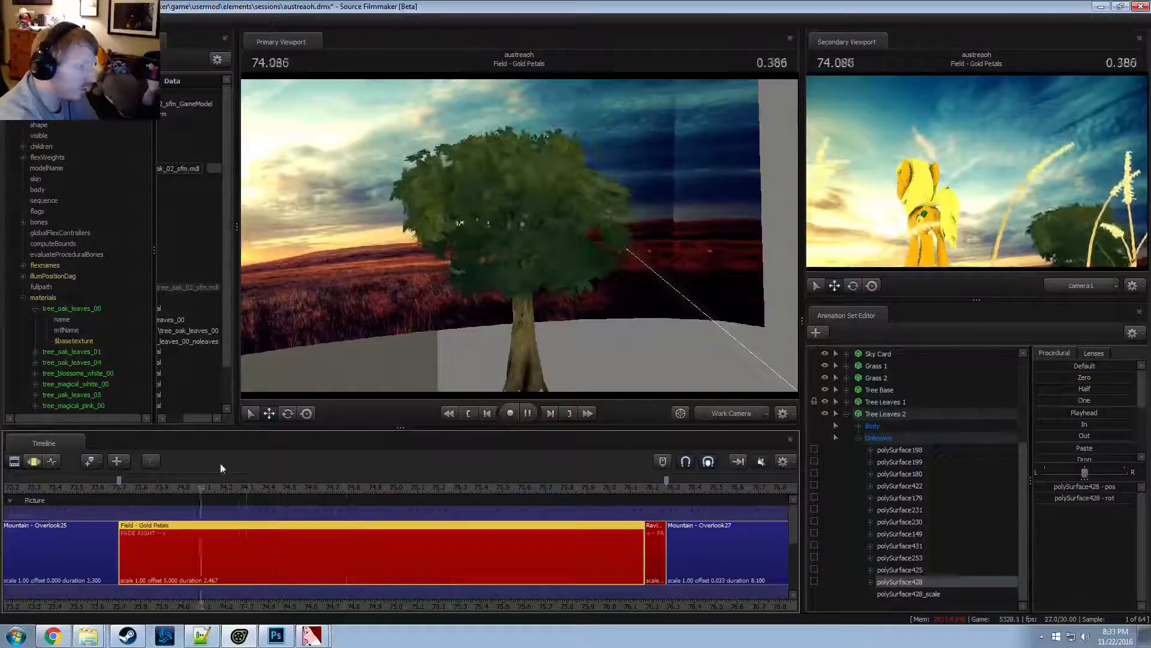
pyautogui.press('space')
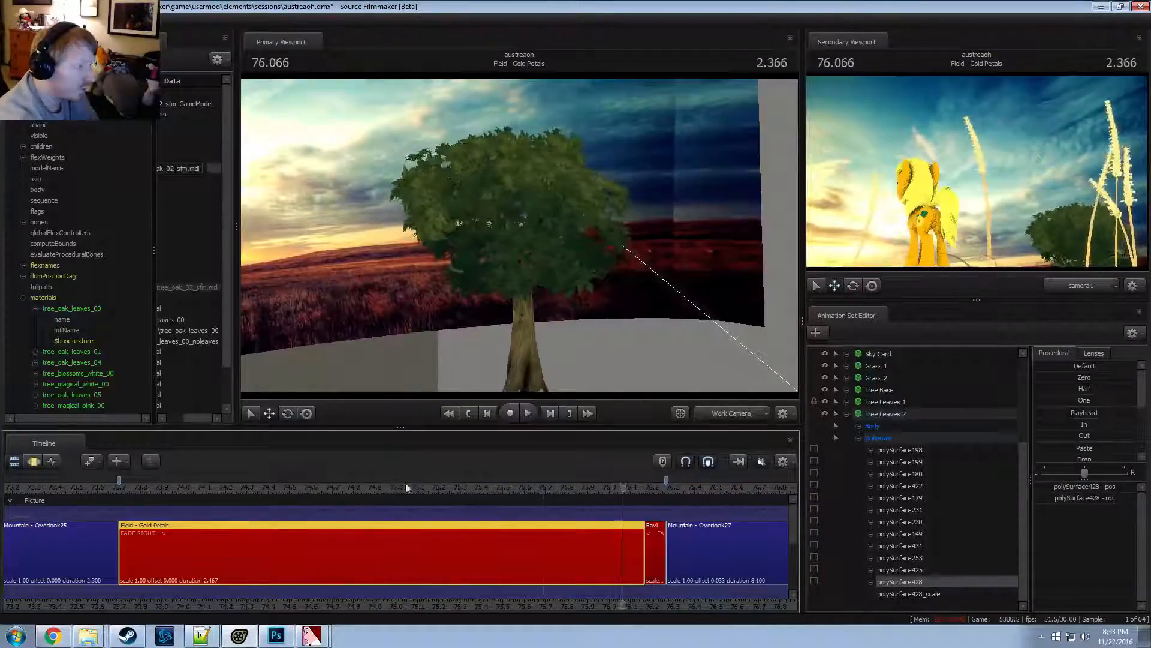
pyautogui.click(139, 485)
pyautogui.press('space')
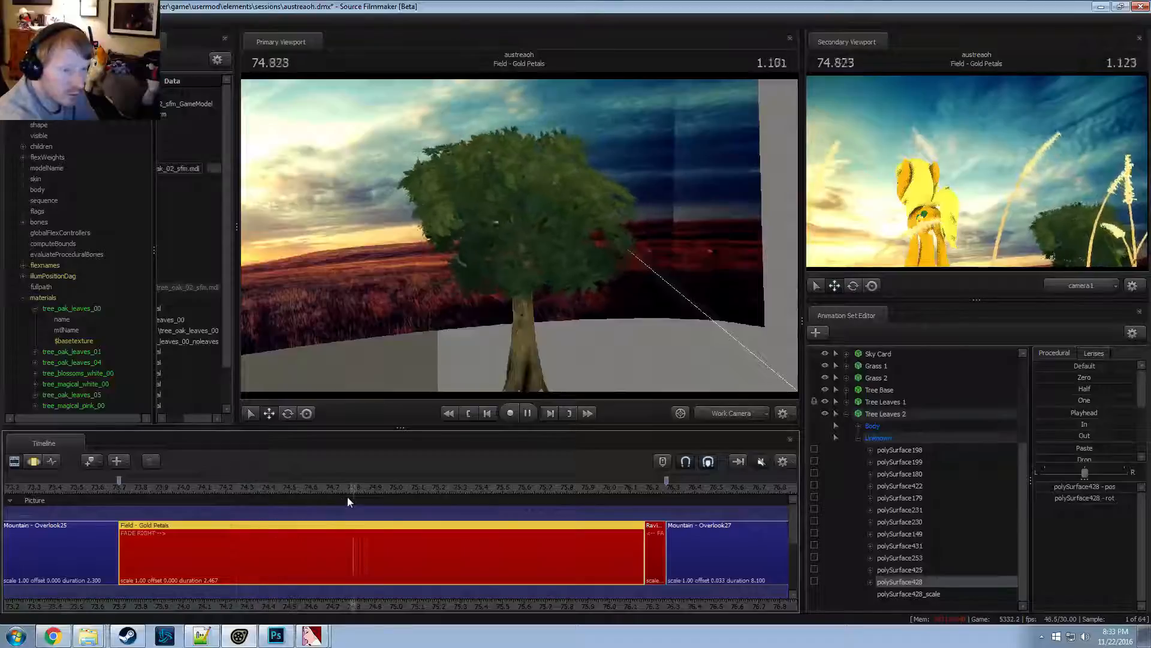
pyautogui.press('space')
pyautogui.click(153, 488)
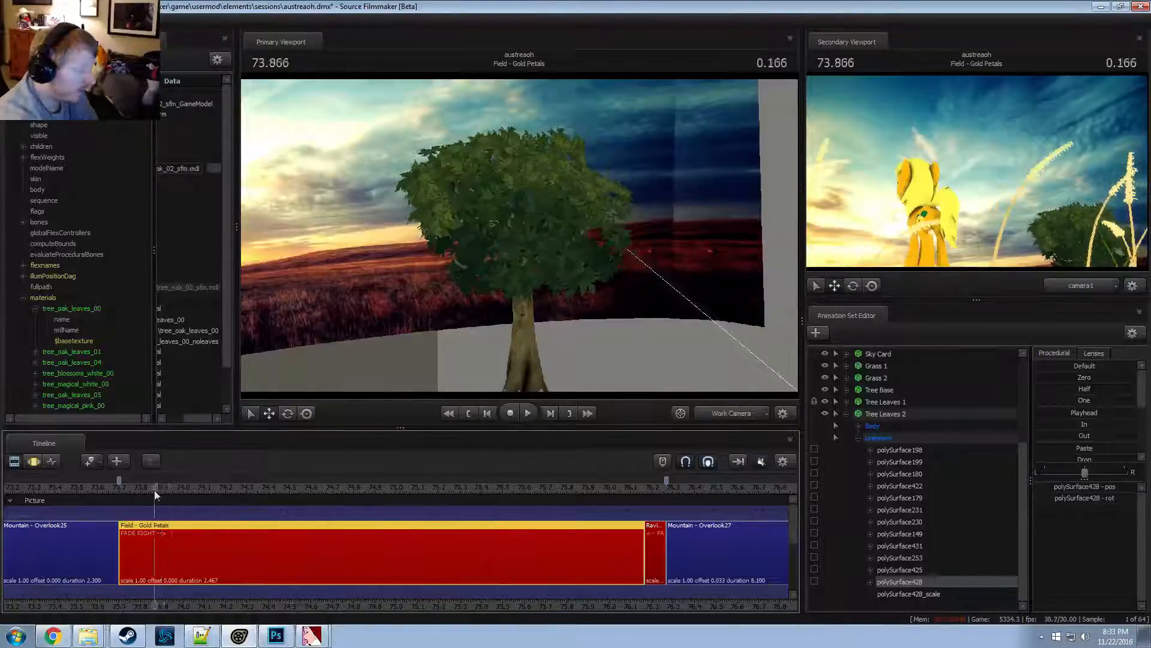
pyautogui.press('space')
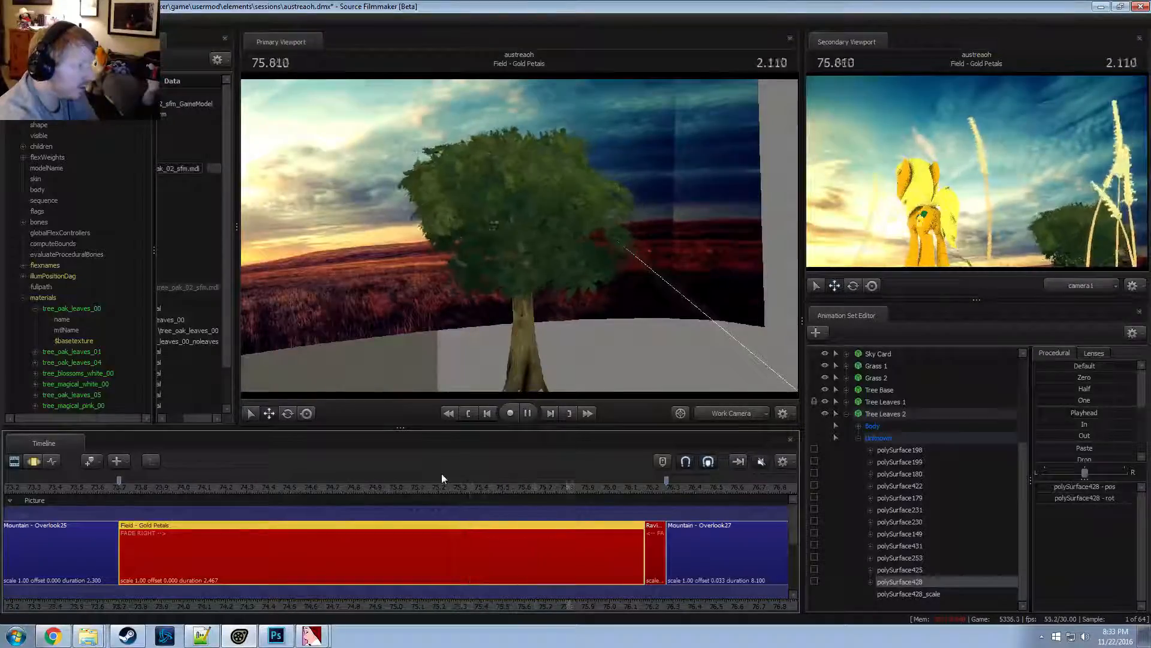
pyautogui.click(134, 490)
pyautogui.press('space')
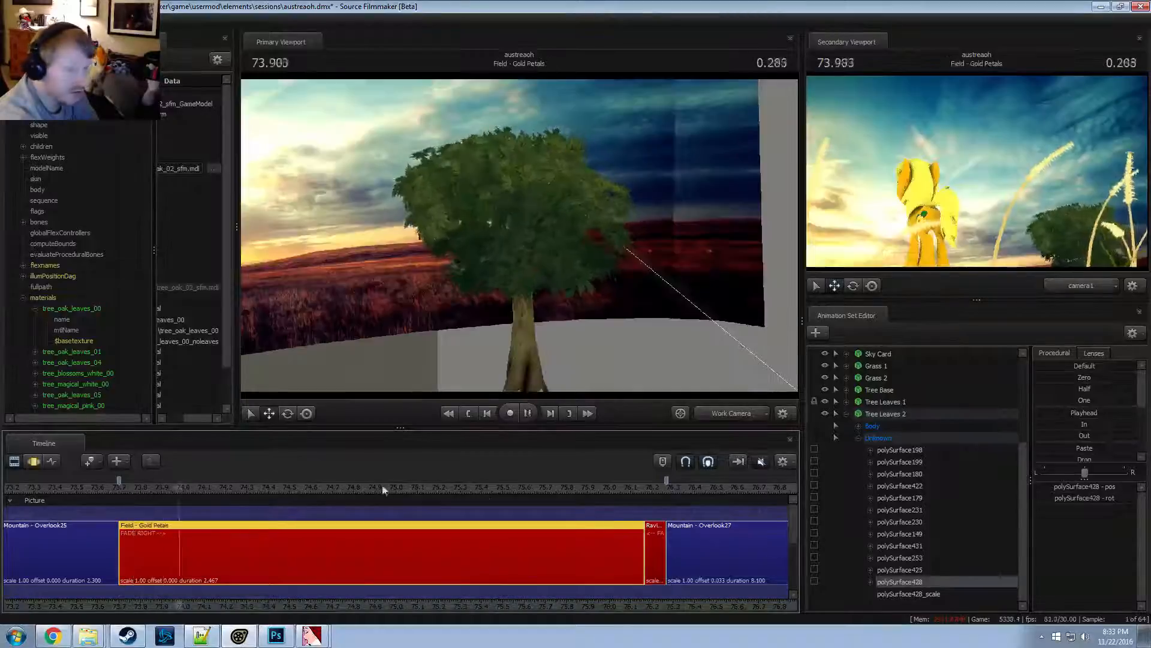
pyautogui.press('space')
pyautogui.hotkey('alt', 'Tab')
pyautogui.hotkey('alt', 'Tab')
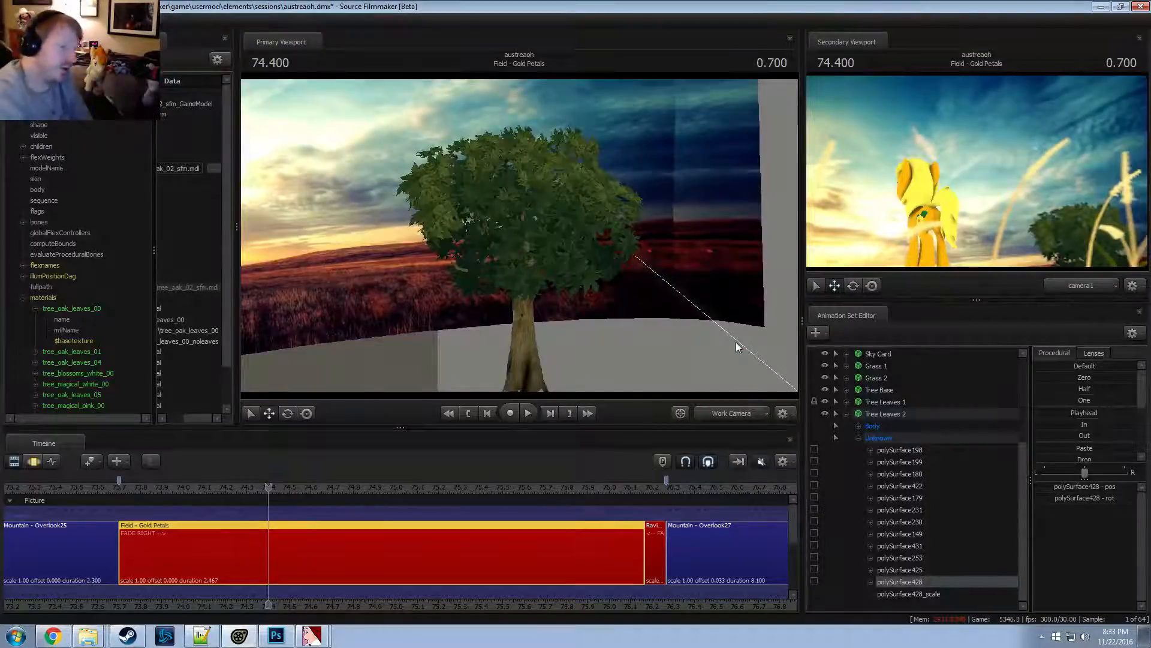
pyautogui.scroll(-4, 160, 530)
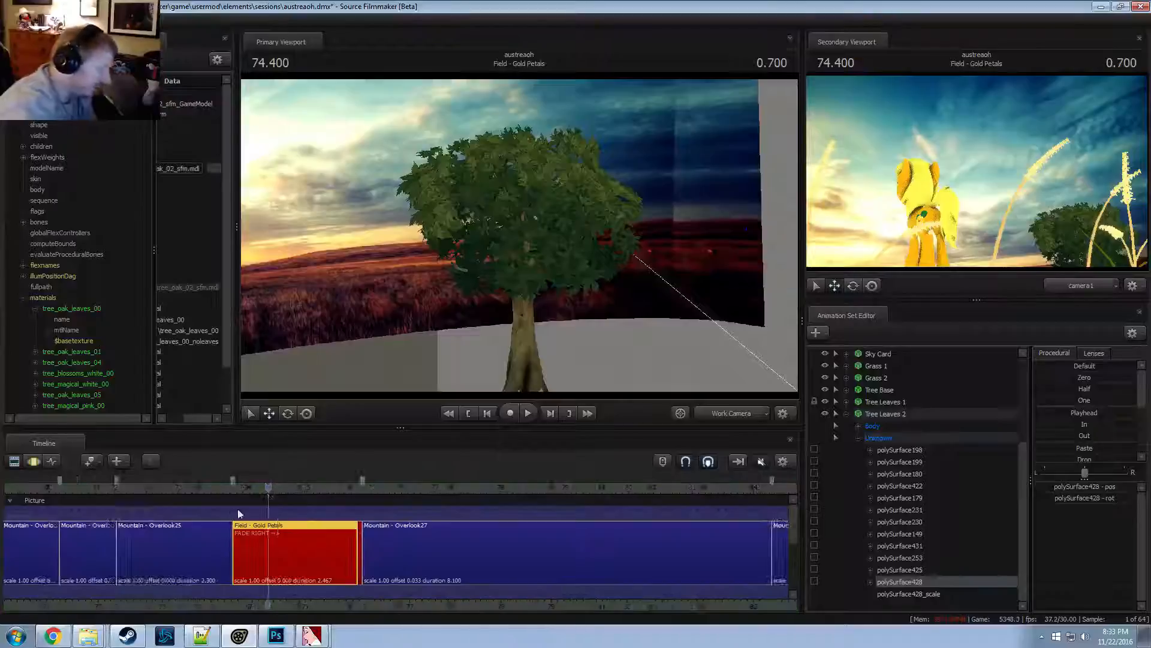
pyautogui.scroll(5, 282, 494)
pyautogui.click(148, 488)
pyautogui.press('space')
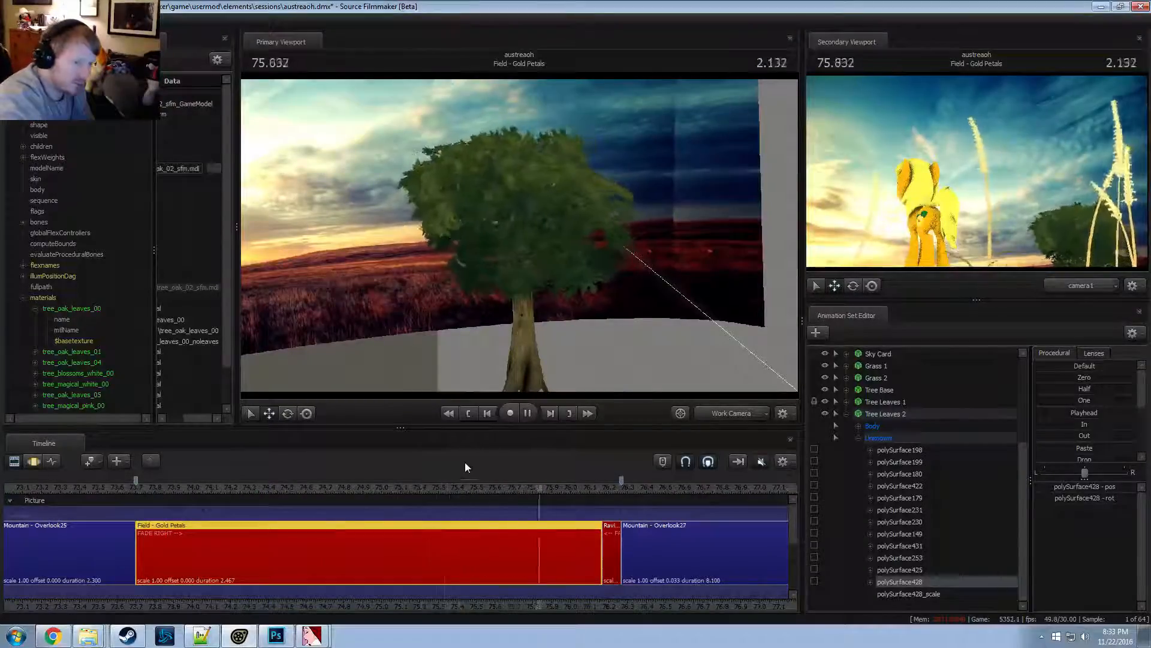
pyautogui.press('space')
# Lock the rootTransform of Tree Leaves 2 to the Tree Base rootTransform, and collapse both animation sets
pyautogui.scroll(2, 486, 487)
pyautogui.click(906, 417)
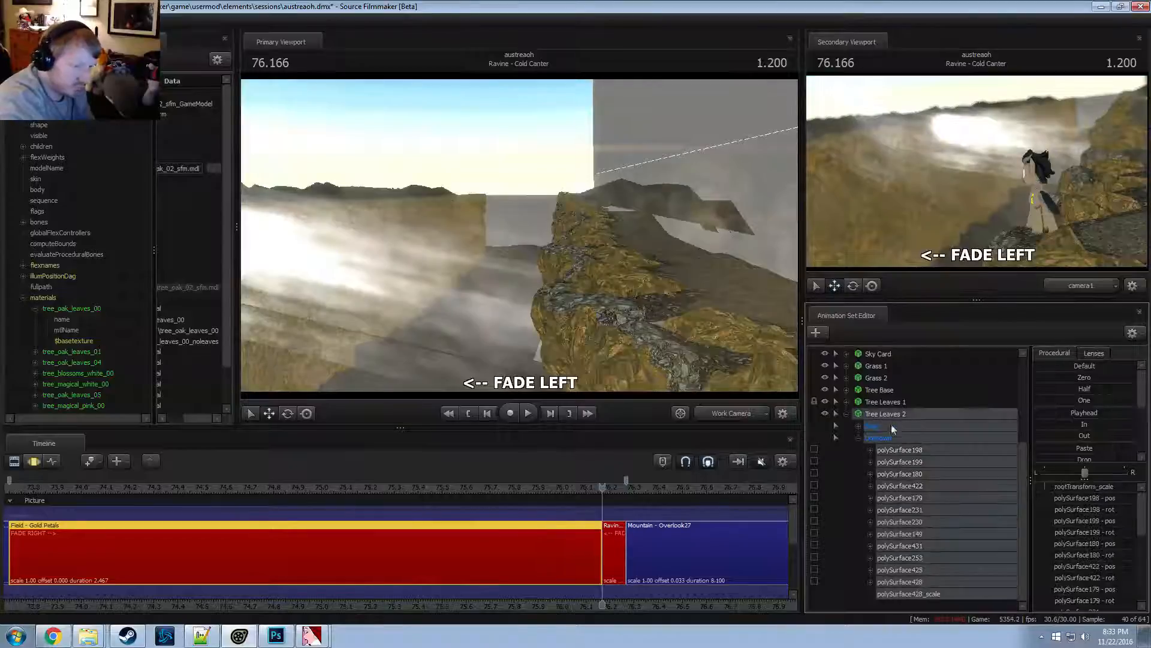
pyautogui.scroll(4, 845, 456)
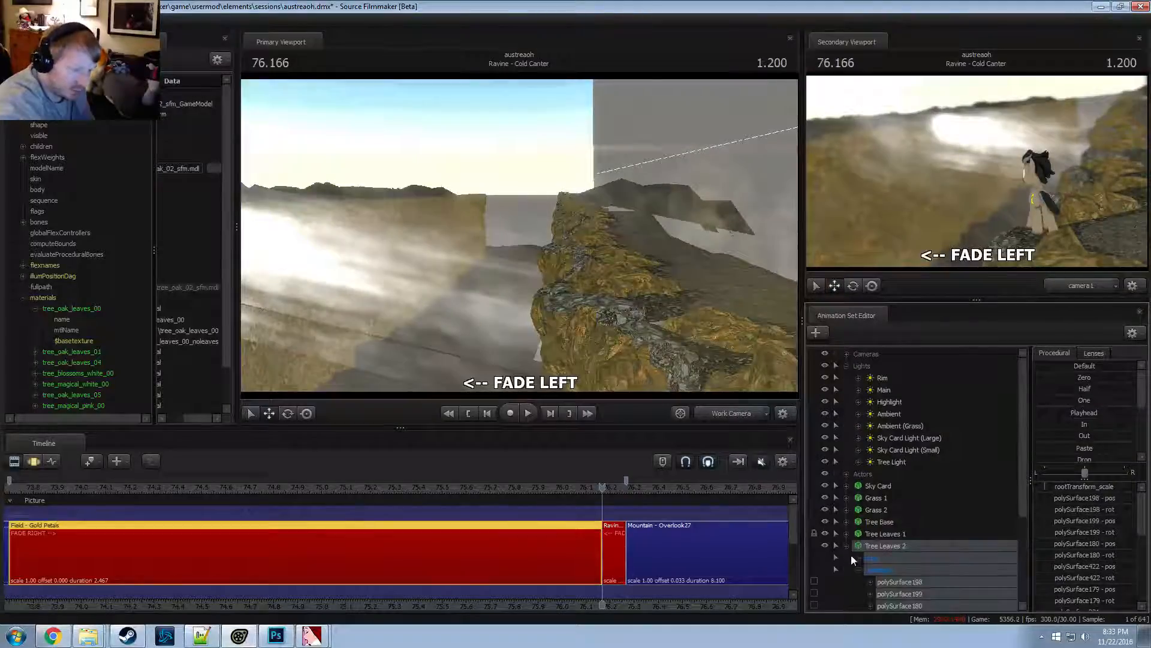
pyautogui.click(846, 522)
pyautogui.scroll(-3, 871, 542)
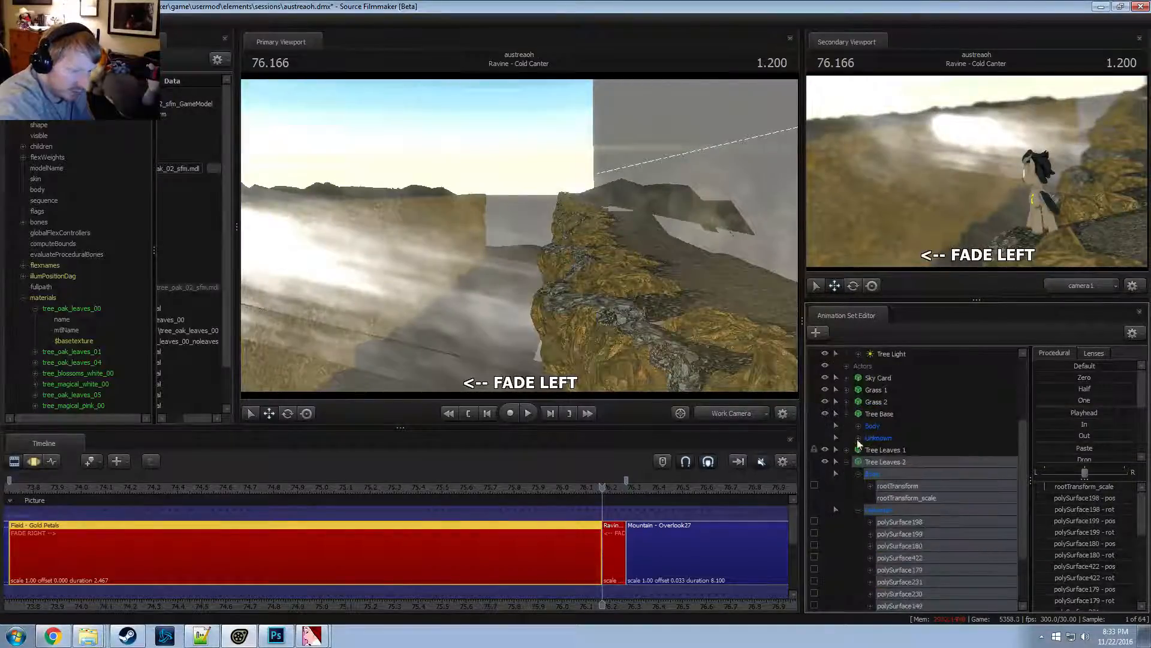
pyautogui.click(858, 427)
pyautogui.moveTo(896, 438); pyautogui.dragTo(903, 497)
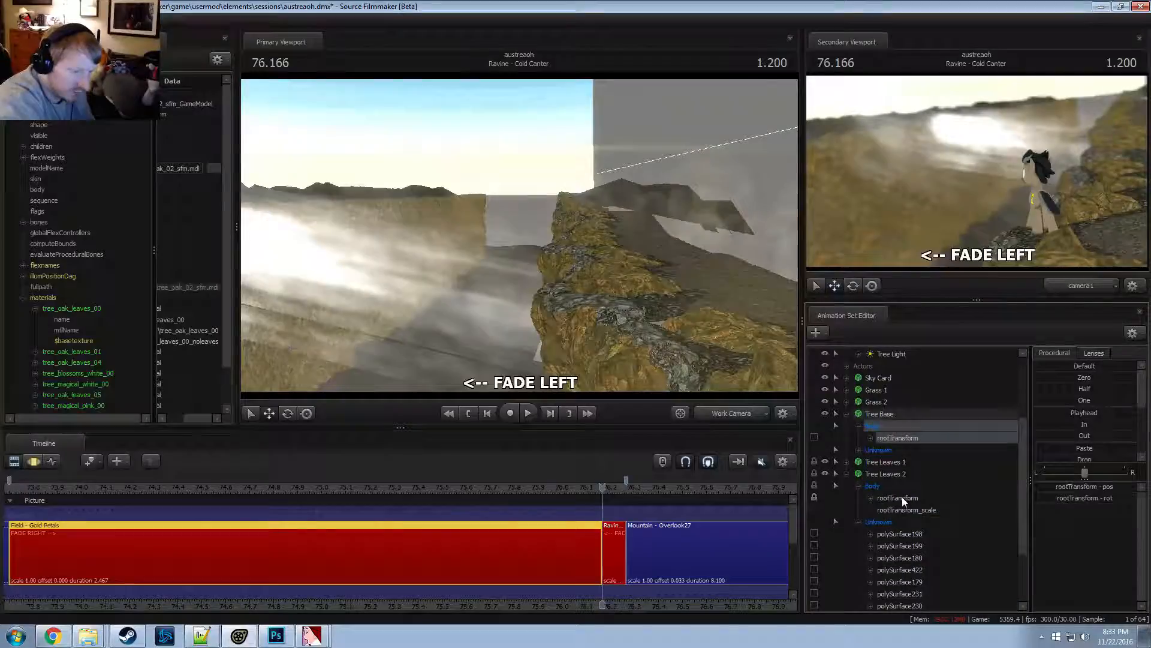
pyautogui.click(846, 474)
pyautogui.click(861, 524)
pyautogui.click(846, 521)
# Select Tree Leaves 1 for motion editing and play back the shot to review its sway
pyautogui.press('F3')
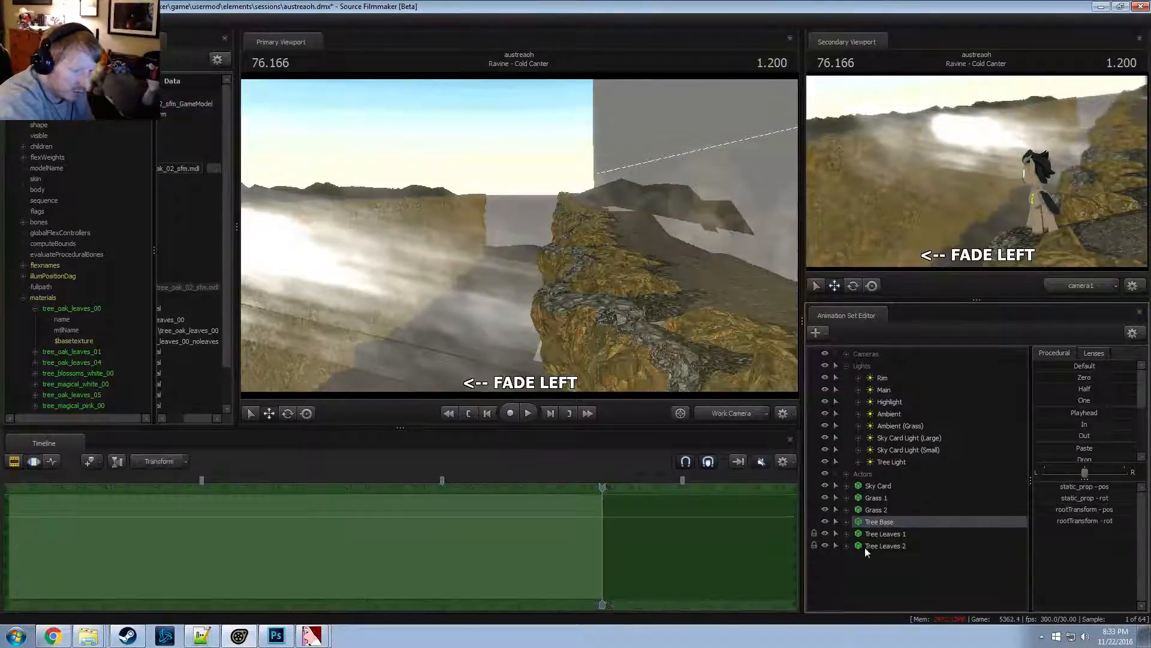
pyautogui.click(868, 535)
pyautogui.scroll(-5, 602, 550)
pyautogui.moveTo(602, 549); pyautogui.dragTo(300, 522)
pyautogui.press('space')
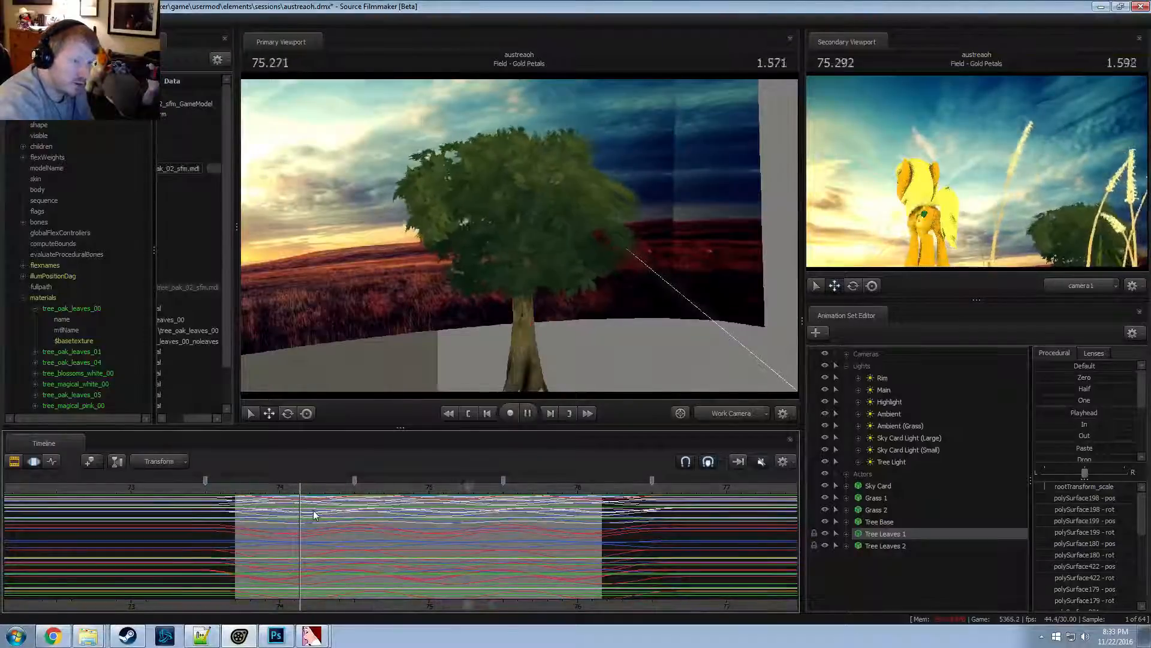
pyautogui.press('space')
pyautogui.scroll(5, 316, 551)
pyautogui.moveTo(316, 552); pyautogui.dragTo(207, 536)
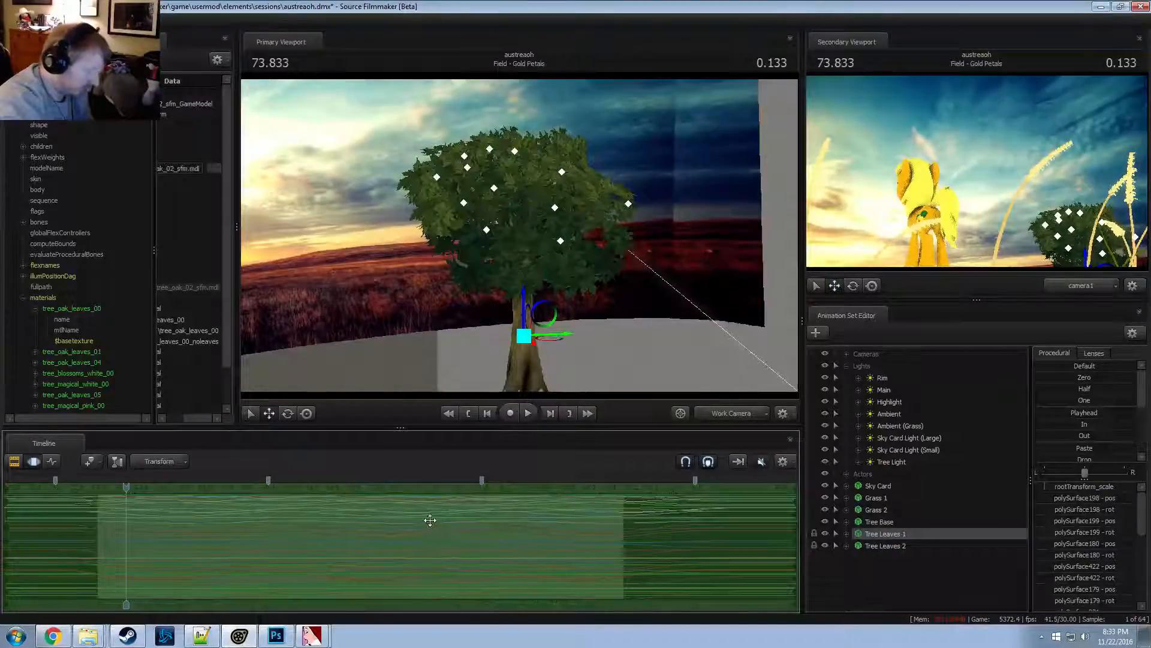
# Extend the Tree Leaves 1 sway past both ends of the shot by repeating a one-second section centred on 75.000
pyautogui.scroll(-1, 275, 521)
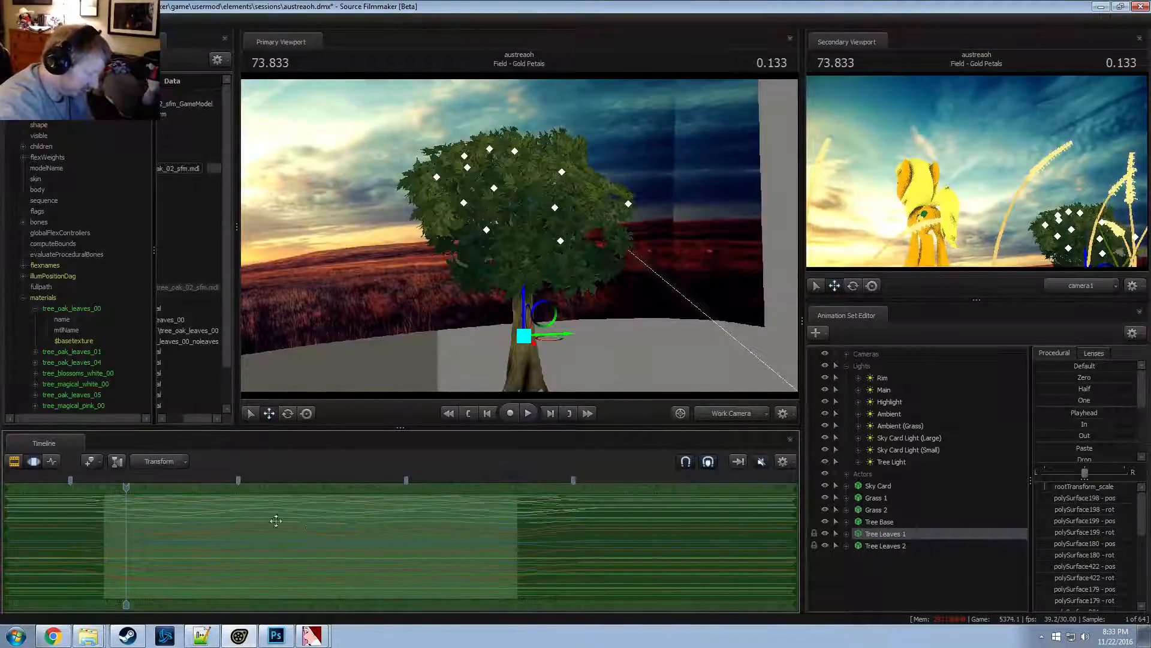
pyautogui.moveTo(156, 564); pyautogui.dragTo(176, 561)
pyautogui.moveTo(353, 579); pyautogui.dragTo(526, 559, button='middle')
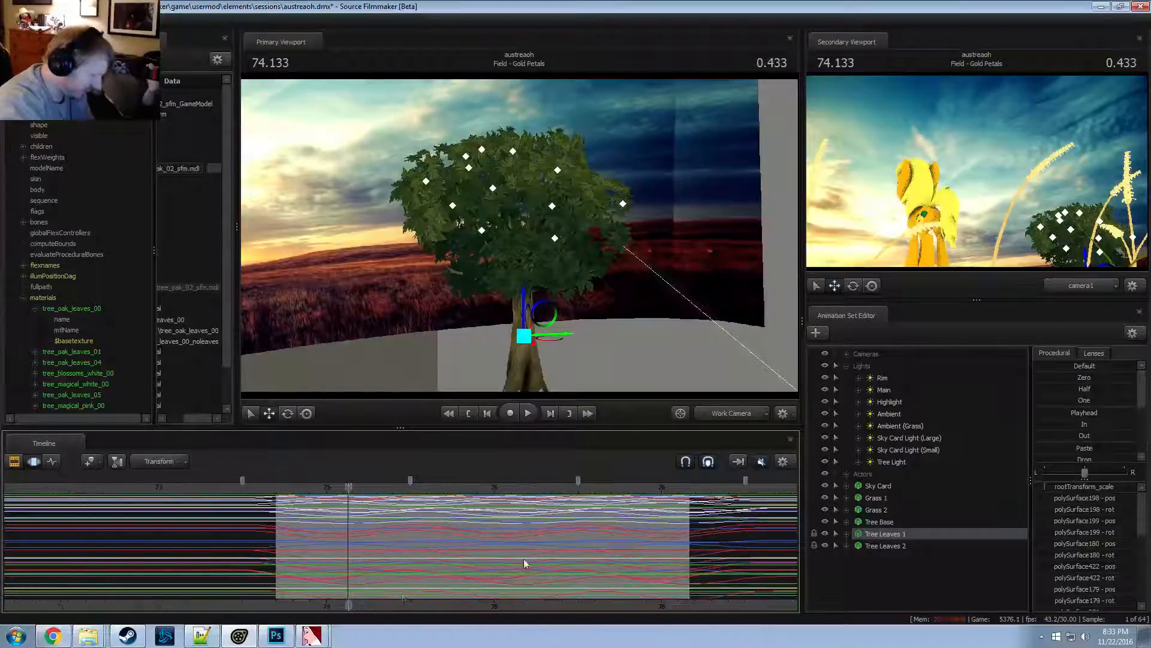
pyautogui.scroll(-3, 526, 558)
pyautogui.click(434, 521)
pyautogui.press('Down')
pyautogui.press('Up')
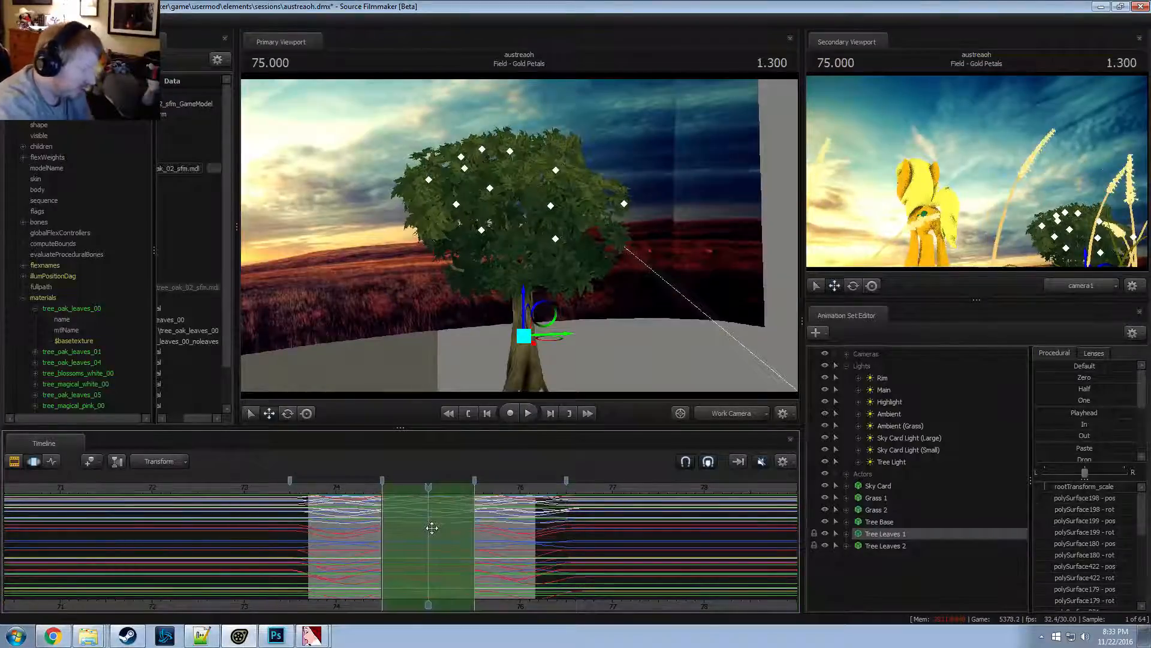
pyautogui.moveTo(431, 527); pyautogui.dragTo(694, 556)
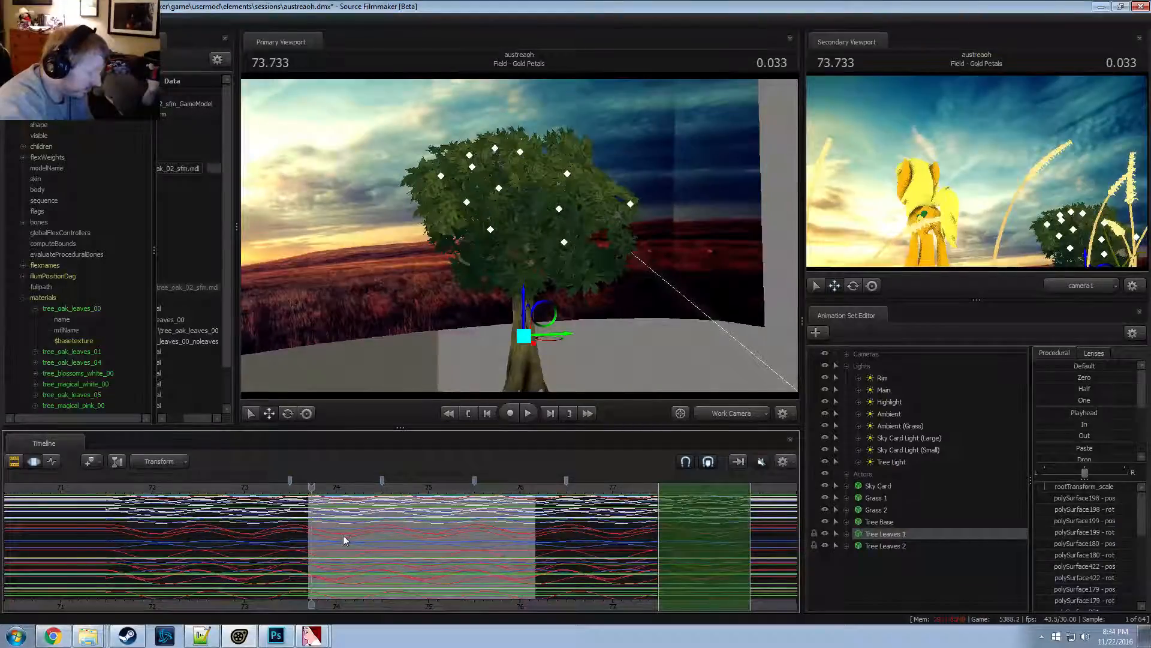
# Select Tree Base and both leaf sets together and repeat a one-second section of their motion across the timeline beyond the shot
pyautogui.click(891, 544)
pyautogui.keyDown('ctrl'); pyautogui.click(885, 532); pyautogui.keyUp('ctrl')
pyautogui.keyDown('ctrl'); pyautogui.click(884, 523); pyautogui.keyUp('ctrl')
pyautogui.click(418, 537)
pyautogui.press('Escape')
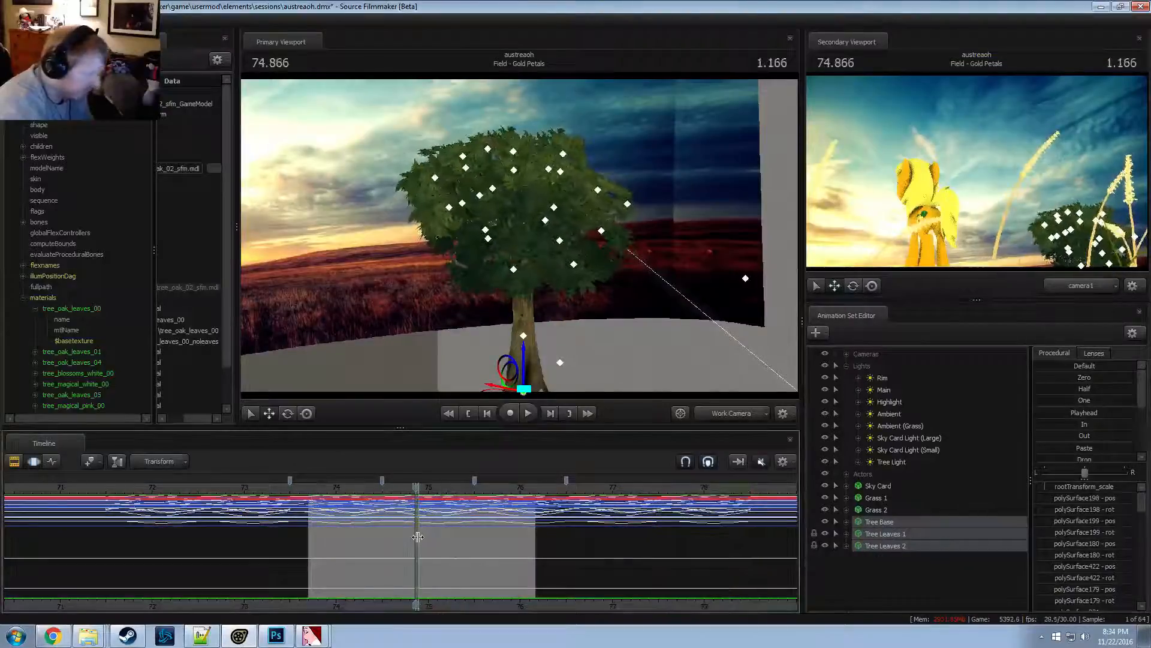
pyautogui.press('Up')
pyautogui.press('Down')
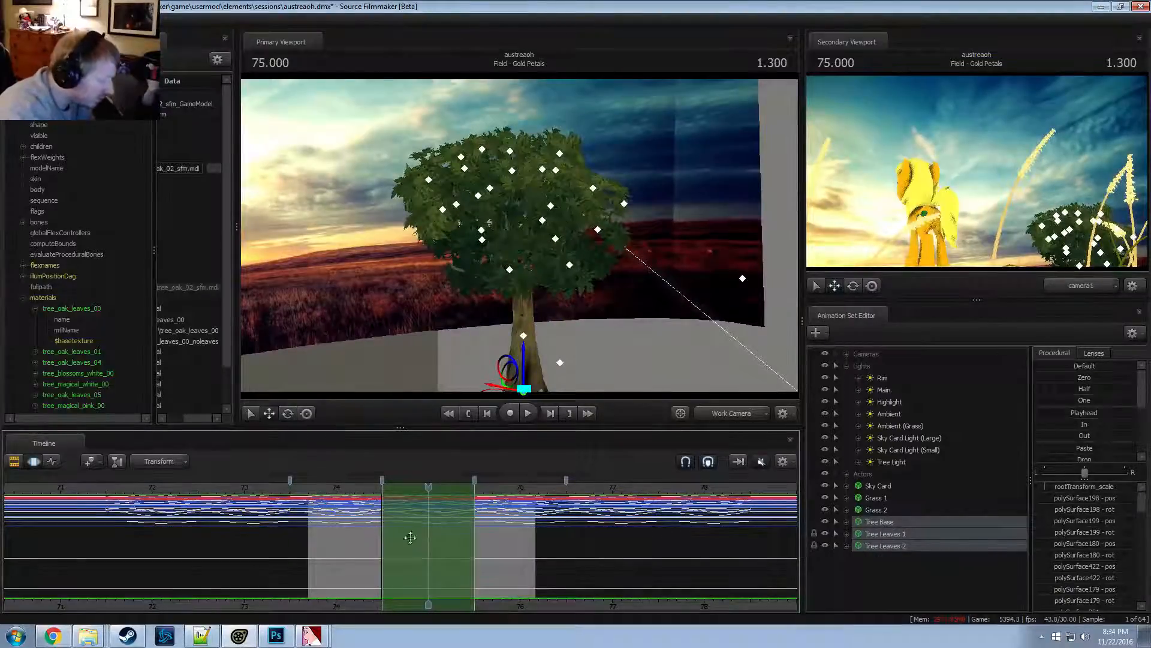
pyautogui.moveTo(438, 520); pyautogui.dragTo(348, 516)
pyautogui.press('Down')
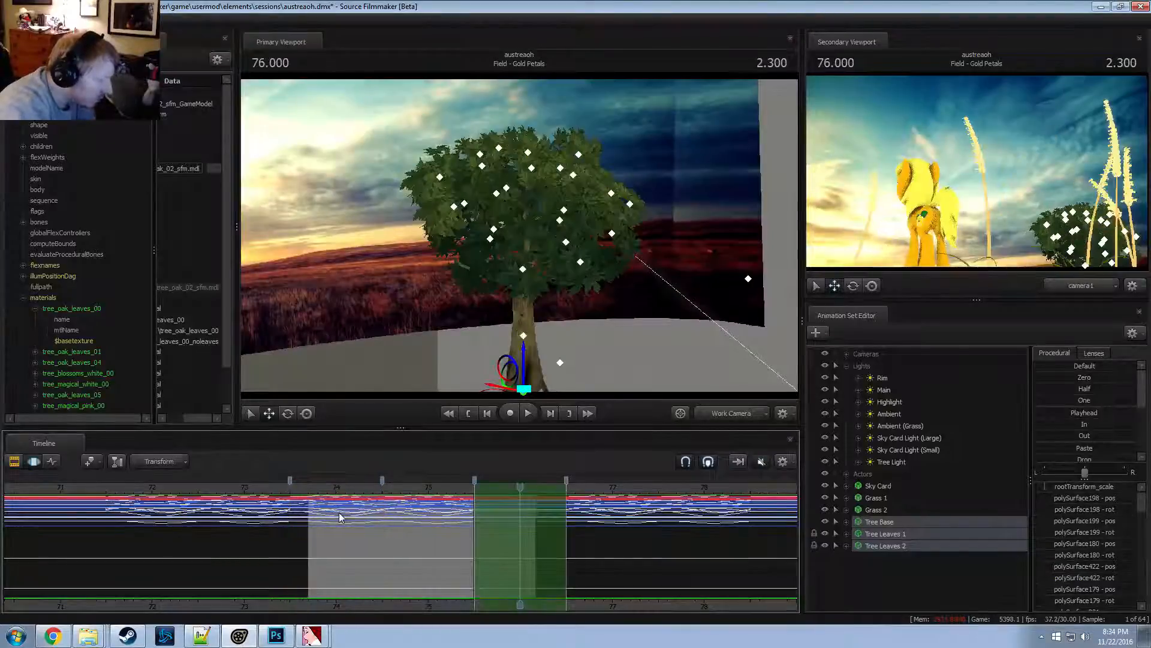
pyautogui.moveTo(511, 517); pyautogui.dragTo(146, 534)
pyautogui.moveTo(145, 534); pyautogui.dragTo(141, 533)
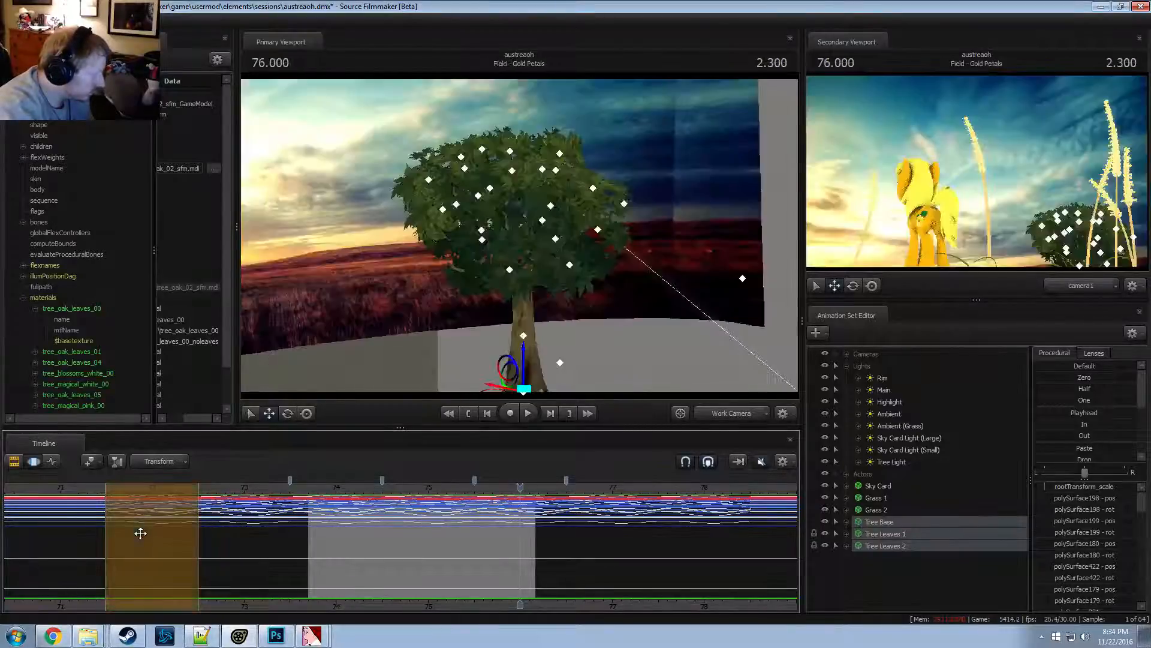
# Play back the shot from its start to check the repeated sway of the tree
pyautogui.moveTo(273, 489); pyautogui.dragTo(308, 488)
pyautogui.press('space')
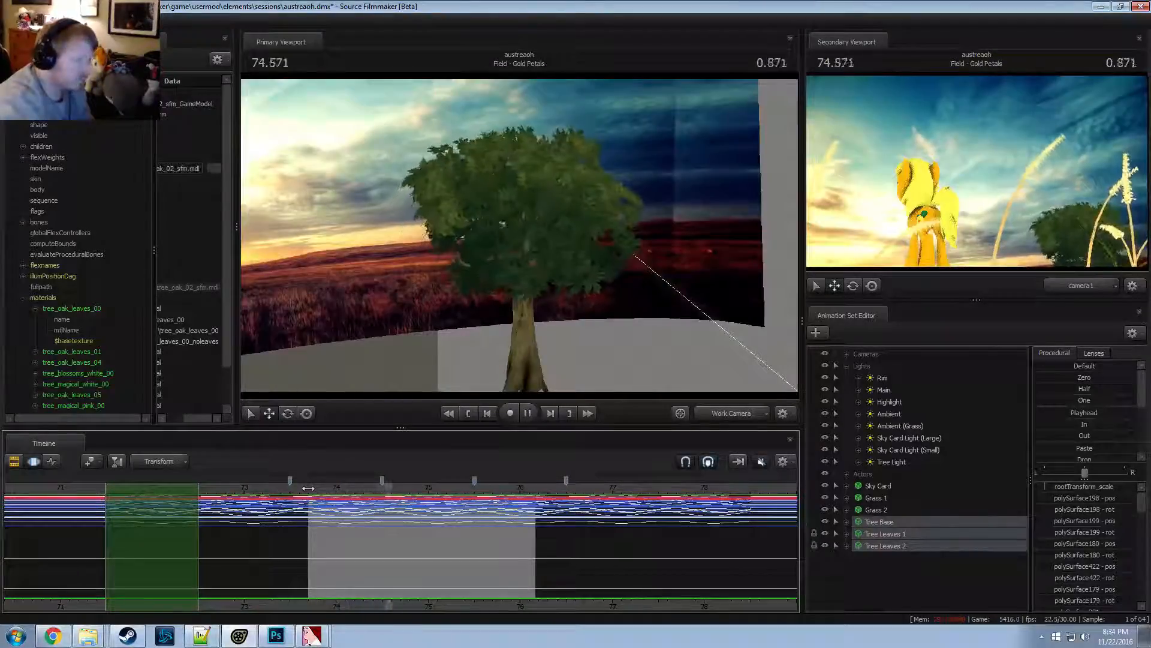
pyautogui.press('F2')
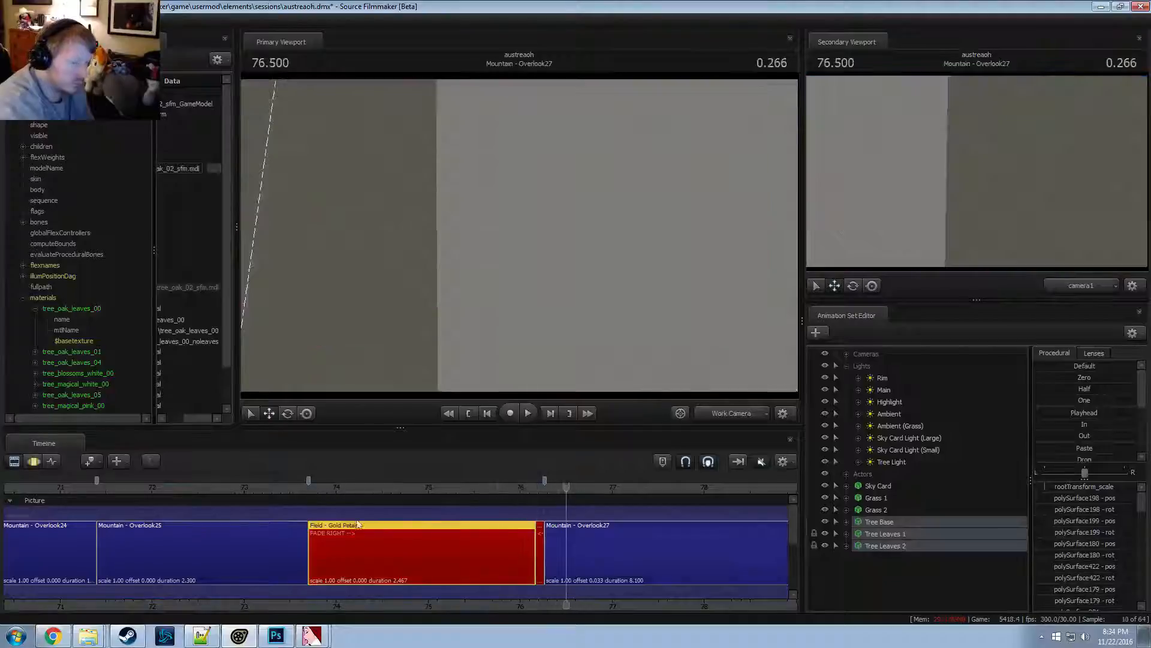
# Try the Round preset on the selected tree parts' motion from about 73.3 to 75.1 and play back the shot
pyautogui.press('F3')
pyautogui.moveTo(334, 489); pyautogui.dragTo(321, 489)
pyautogui.hotkey('ctrl', 'a')
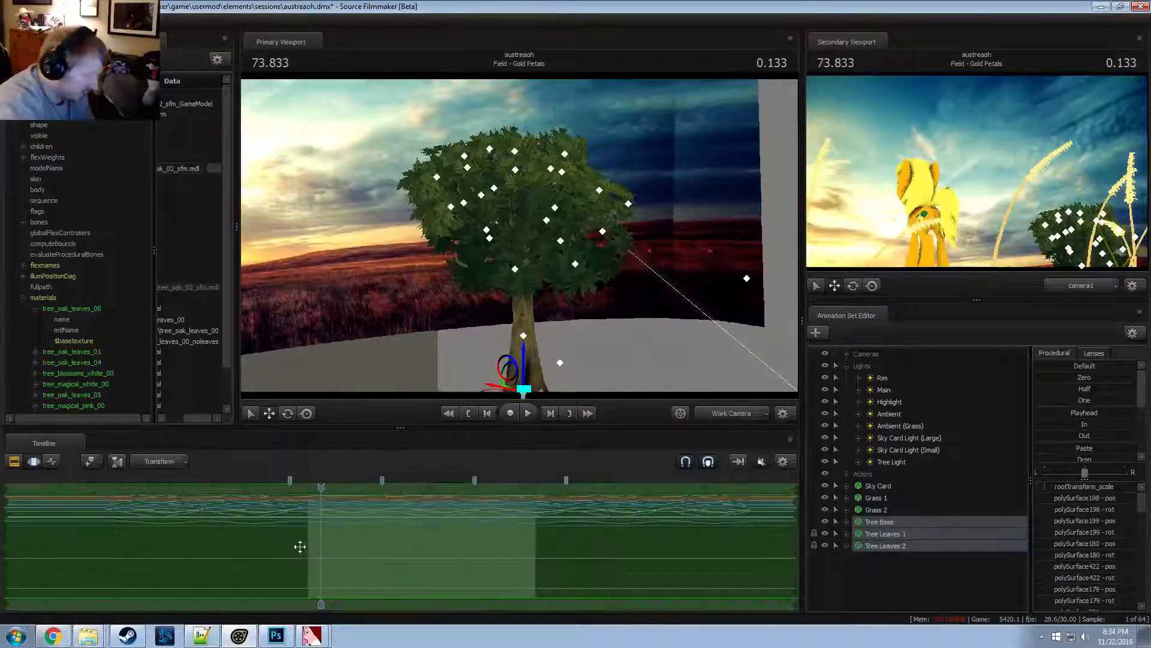
pyautogui.keyDown('shift'); pyautogui.moveTo(223, 540); pyautogui.dragTo(442, 540); pyautogui.keyUp('shift')
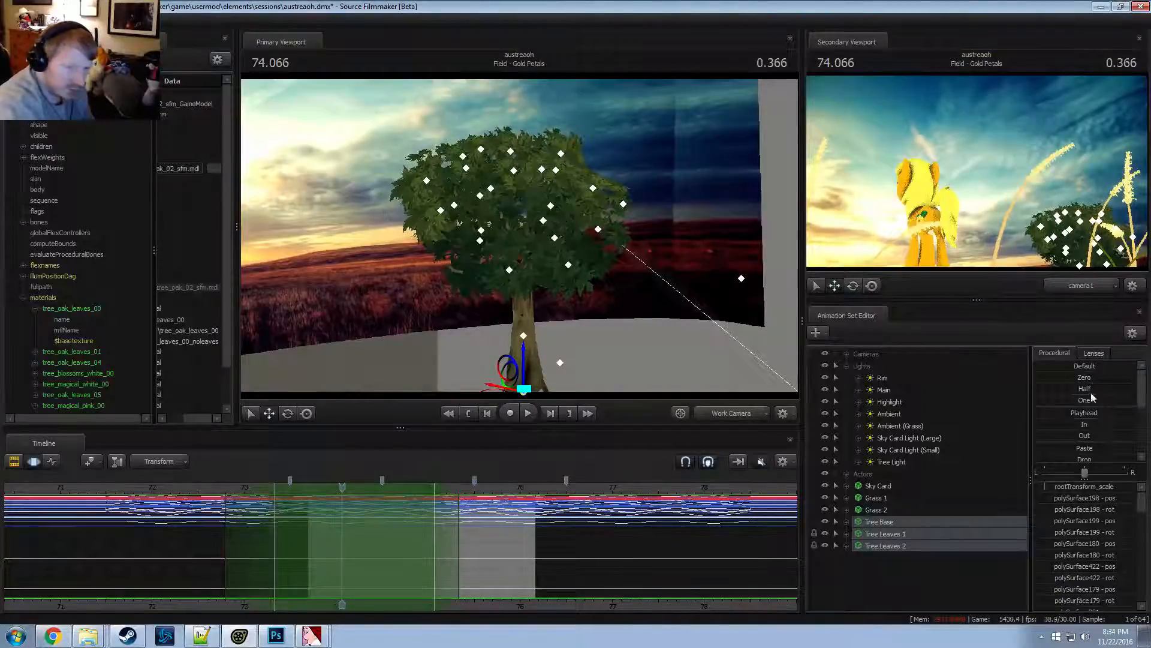
pyautogui.scroll(-3, 1091, 420)
pyautogui.scroll(-3, 1096, 431)
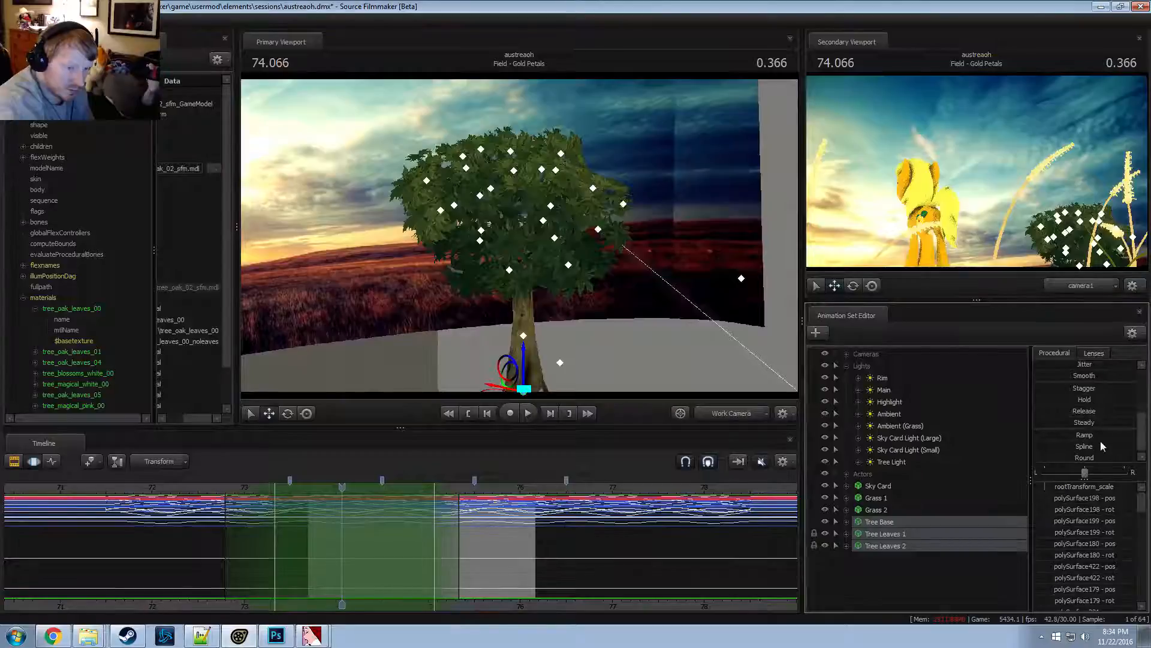
pyautogui.scroll(-1, 1100, 441)
pyautogui.moveTo(1098, 454); pyautogui.dragTo(1148, 454)
pyautogui.press('space')
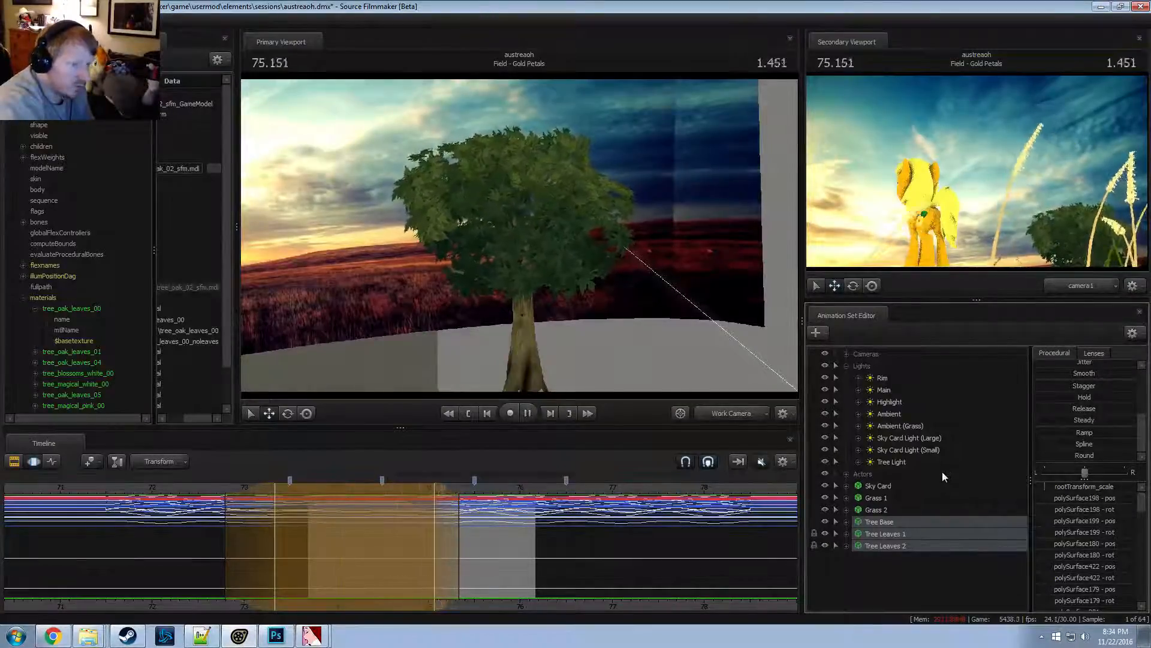
pyautogui.press('space')
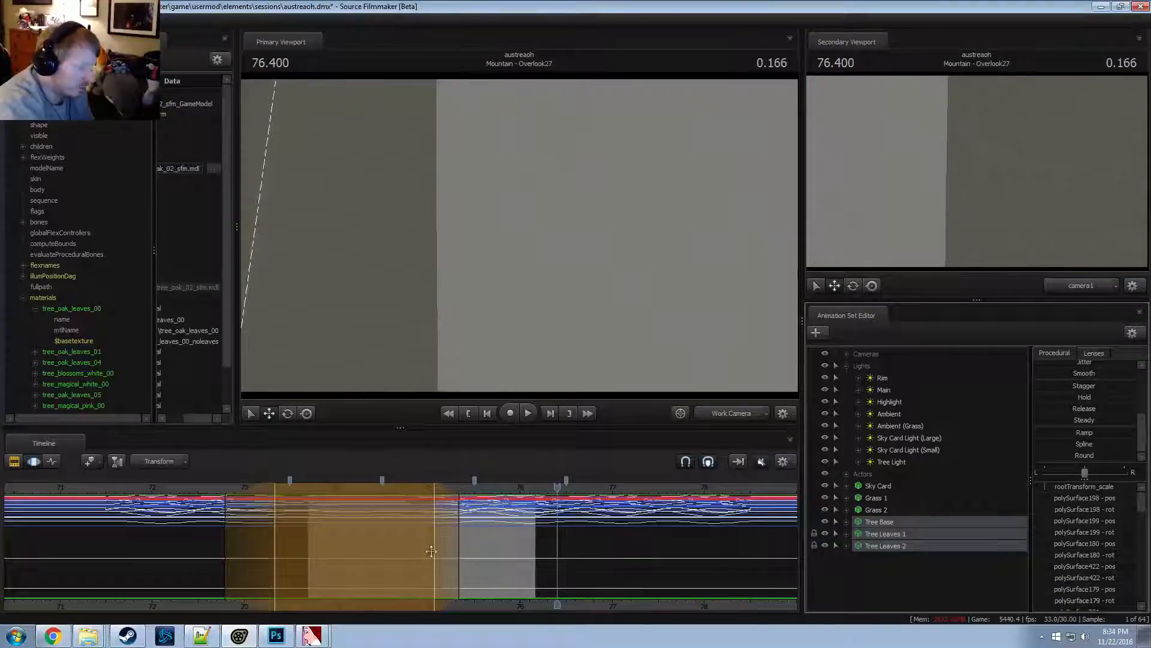
# Try the Round preset on the tree's motion over a wider section from about 73.3 to 76.4 and play it back
pyautogui.moveTo(480, 496); pyautogui.dragTo(404, 499)
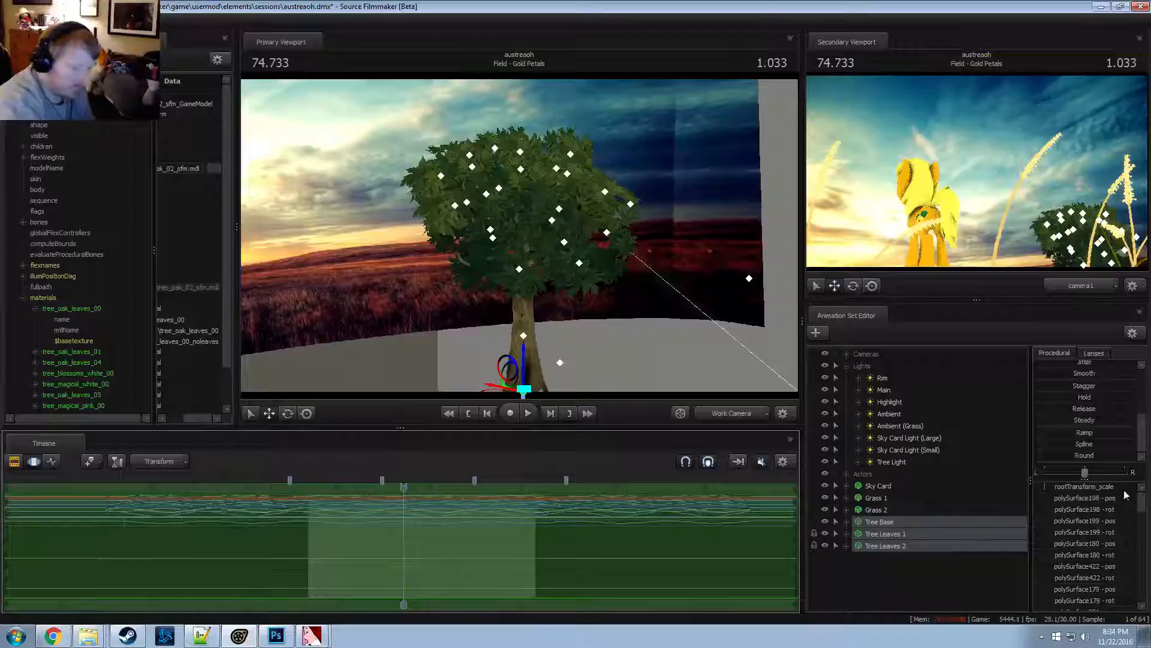
pyautogui.keyDown('shift'); pyautogui.moveTo(270, 526); pyautogui.dragTo(682, 526, button='right'); pyautogui.keyUp('shift')
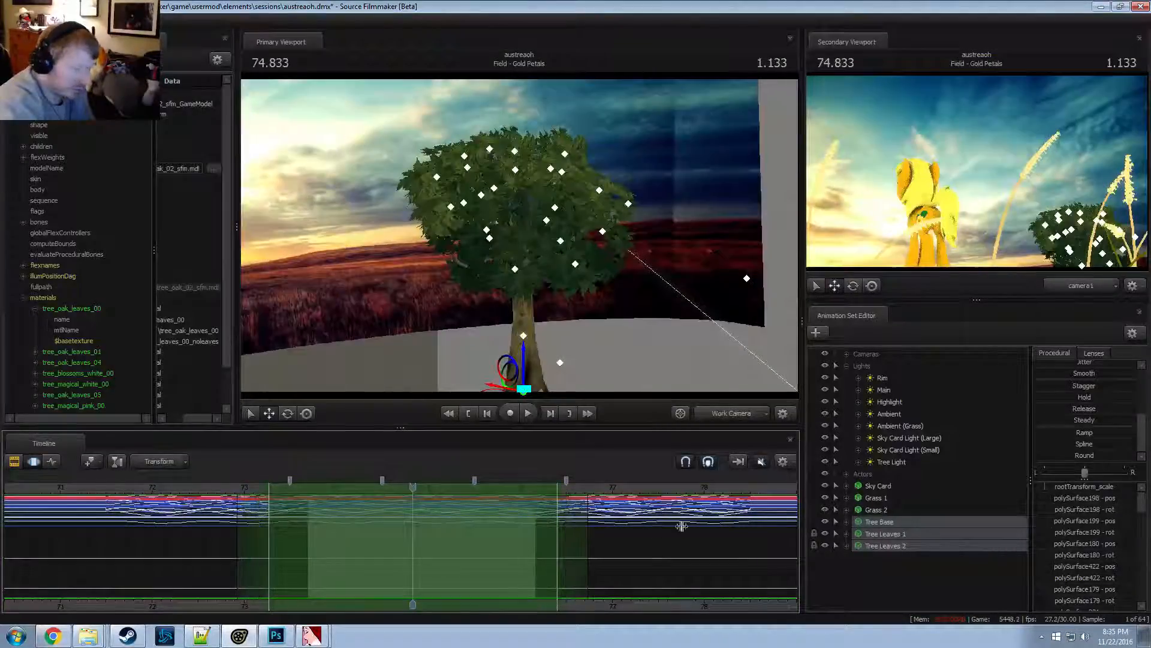
pyautogui.click(1078, 459)
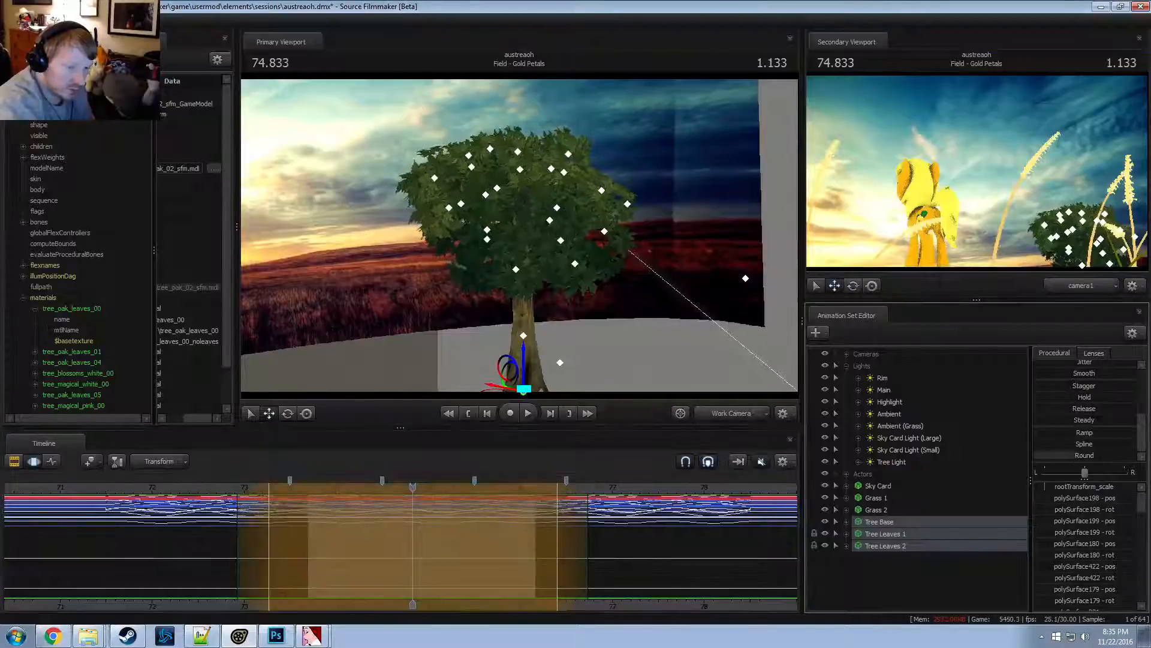
pyautogui.moveTo(383, 508); pyautogui.dragTo(311, 509)
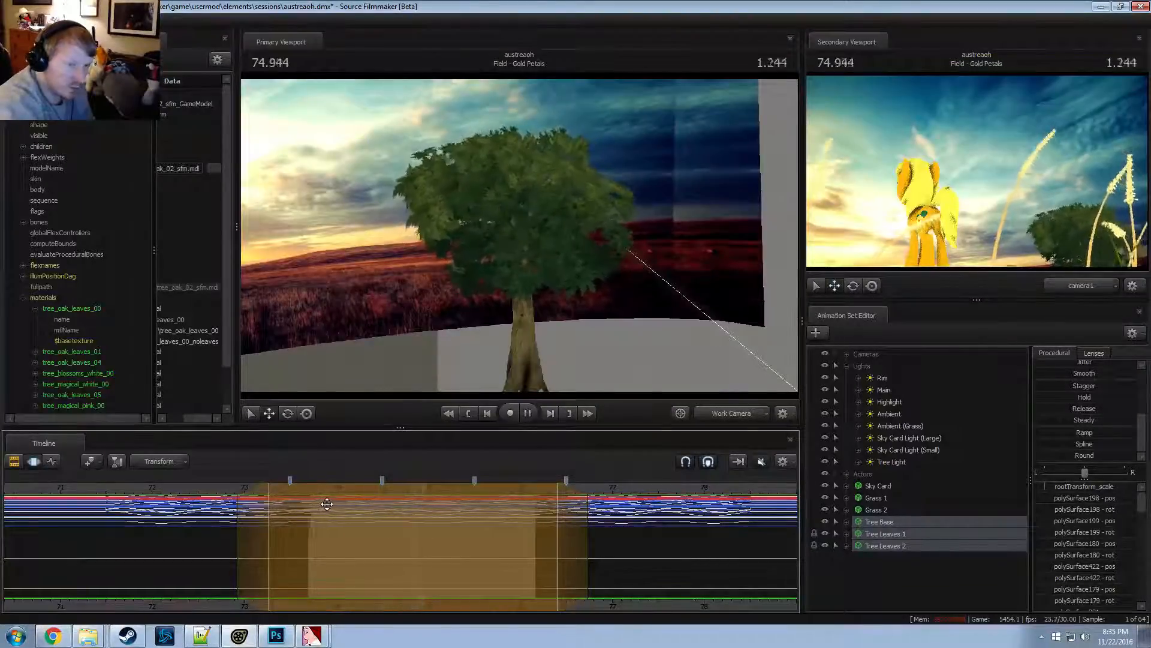
pyautogui.press('space')
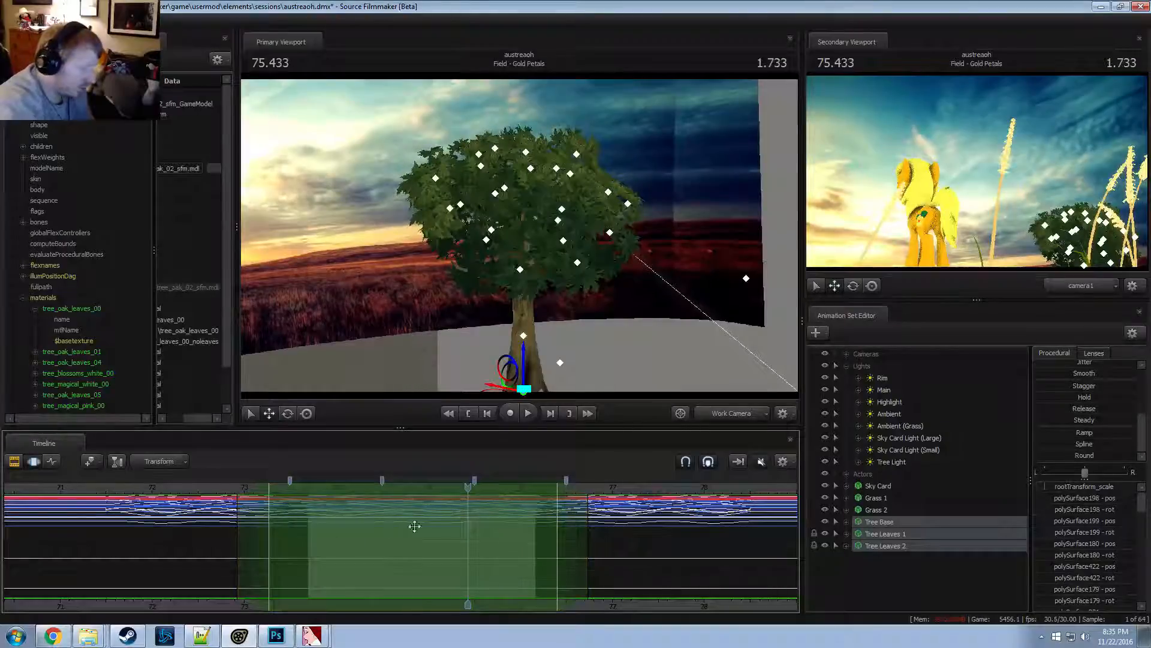
# Round the tree's motion near the shot's start, with the falloff spanning about 73.2 to 75.0, and play back the result
pyautogui.moveTo(462, 496); pyautogui.dragTo(411, 537)
pyautogui.moveTo(342, 539); pyautogui.dragTo(447, 579)
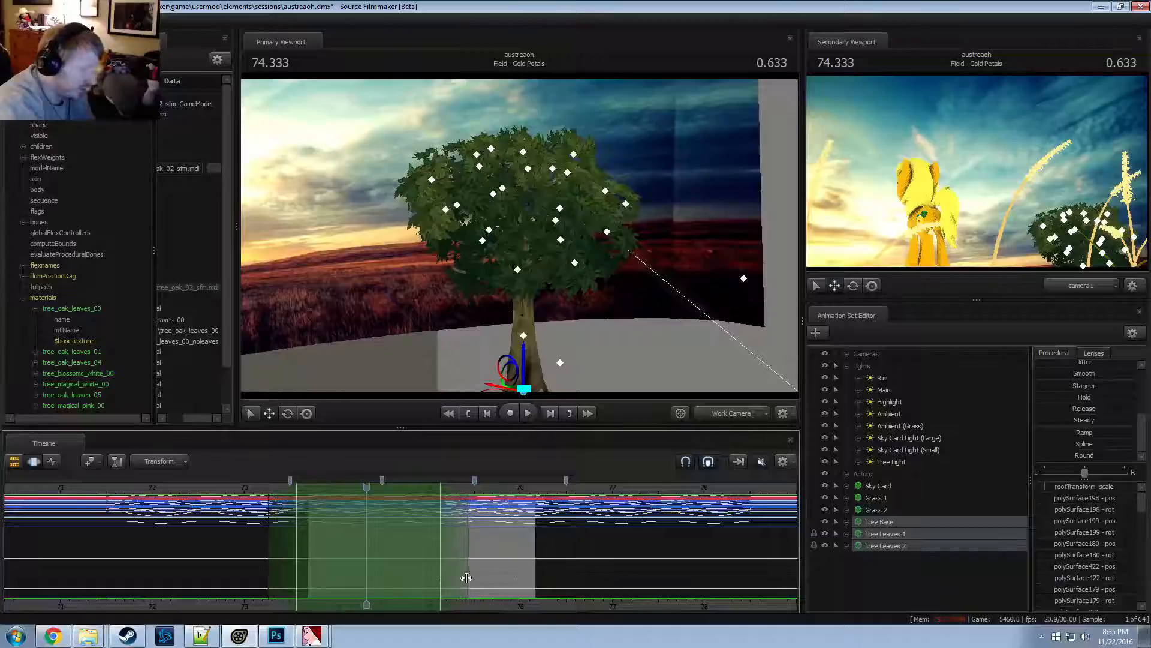
pyautogui.press('space')
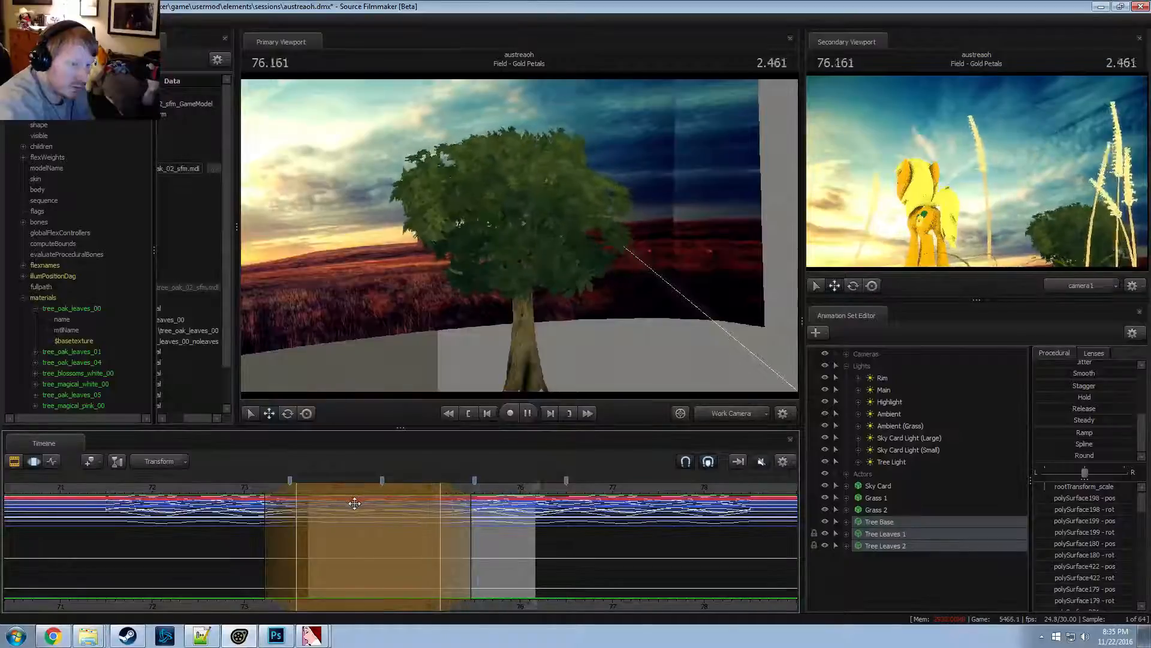
pyautogui.press('space')
pyautogui.moveTo(456, 542); pyautogui.dragTo(329, 500)
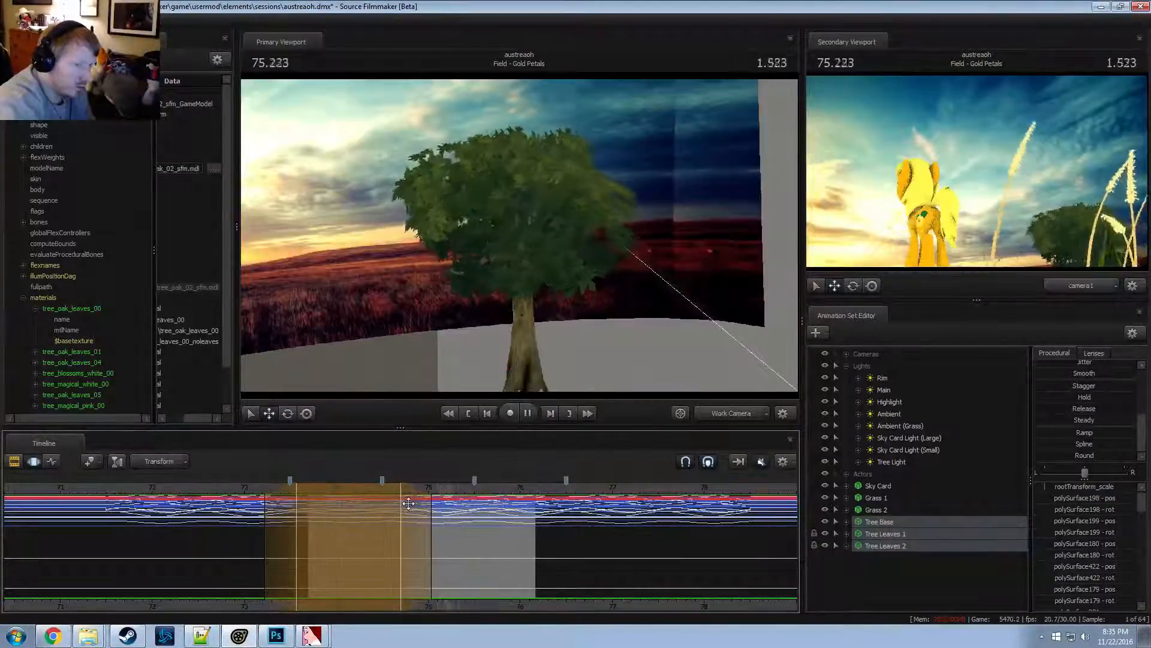
pyautogui.press('space')
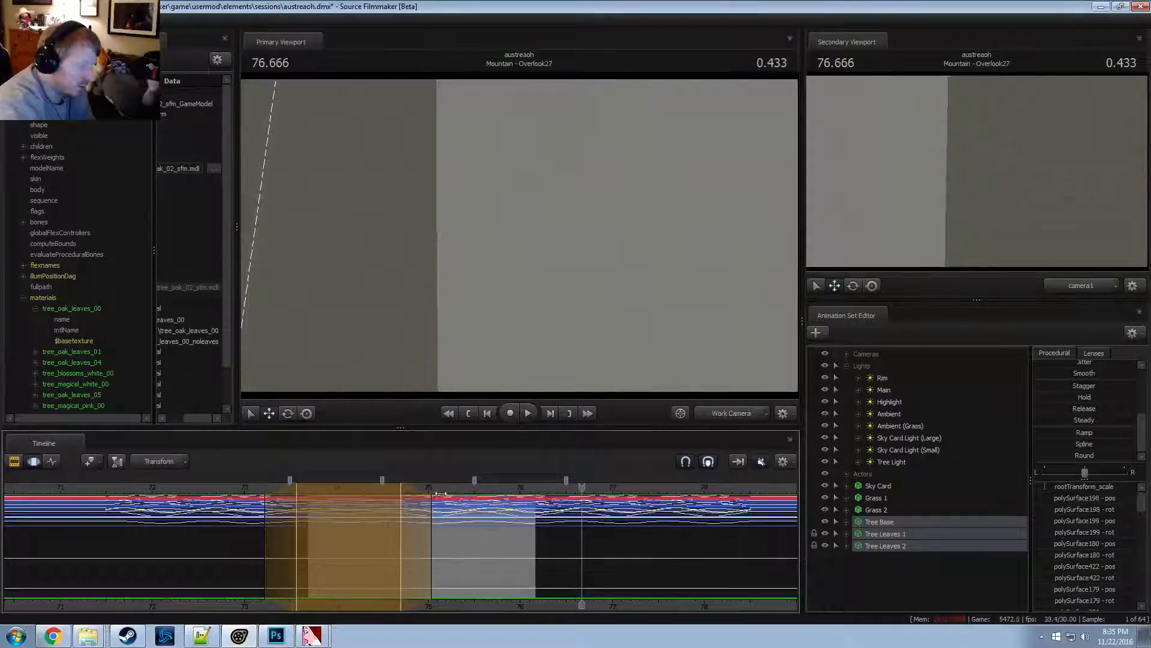
pyautogui.press('space')
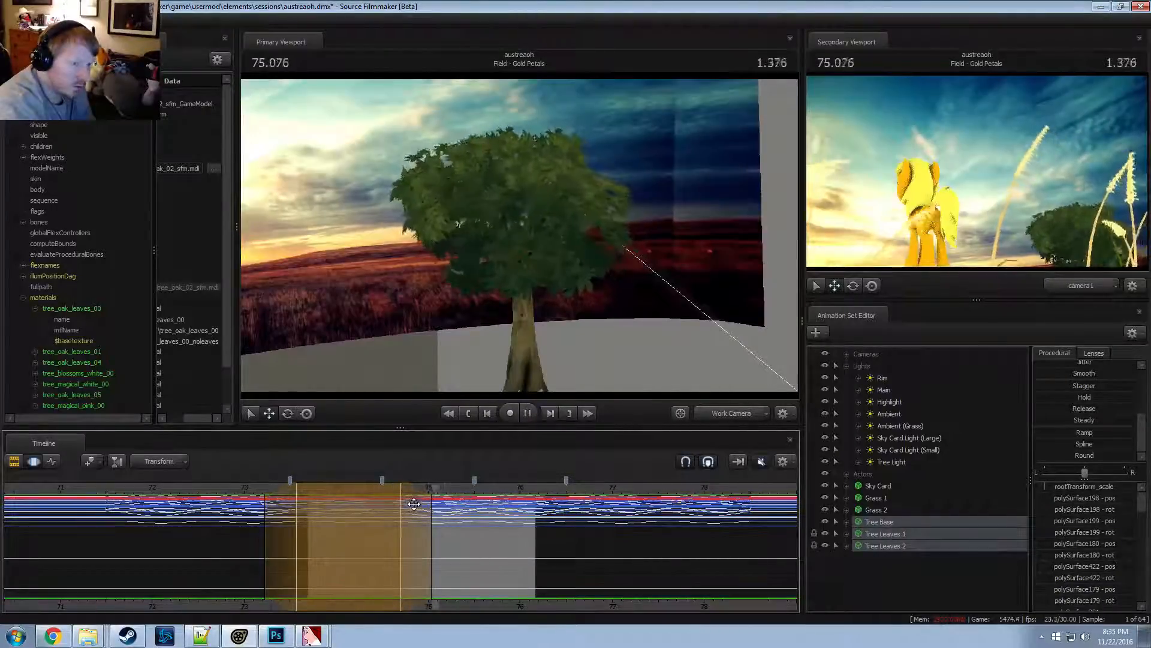
pyautogui.press('space')
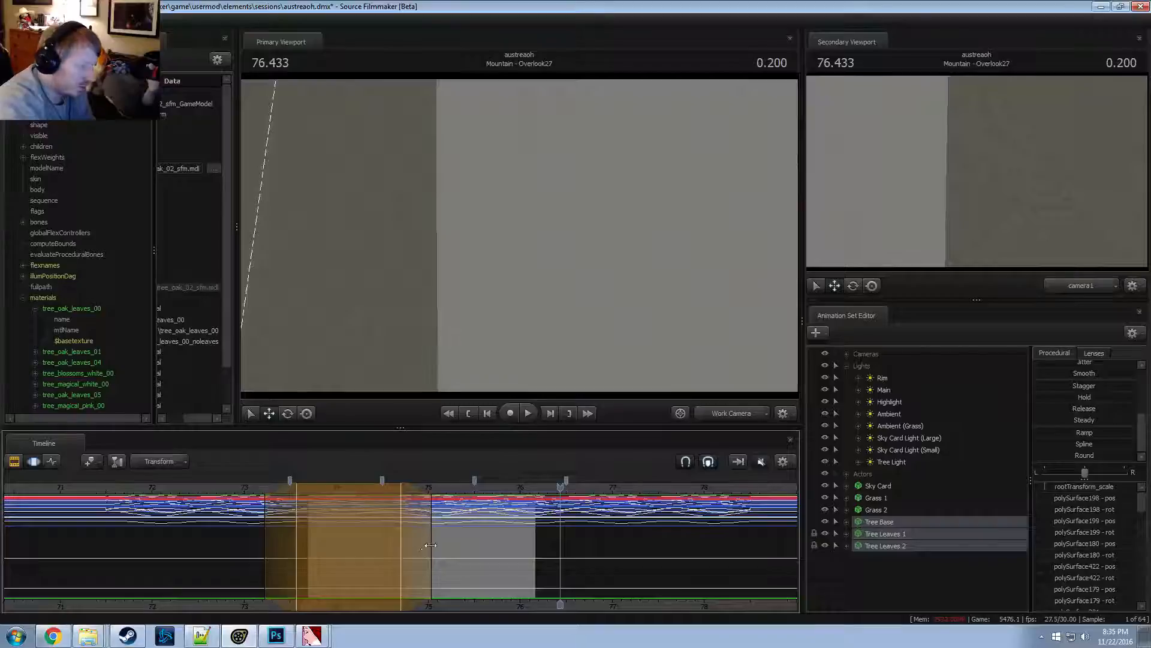
# Extend the start of the section about 0.3 seconds earlier, to about 73.2 with falloff from 72.9, and play back the shot
pyautogui.moveTo(430, 544); pyautogui.dragTo(484, 553)
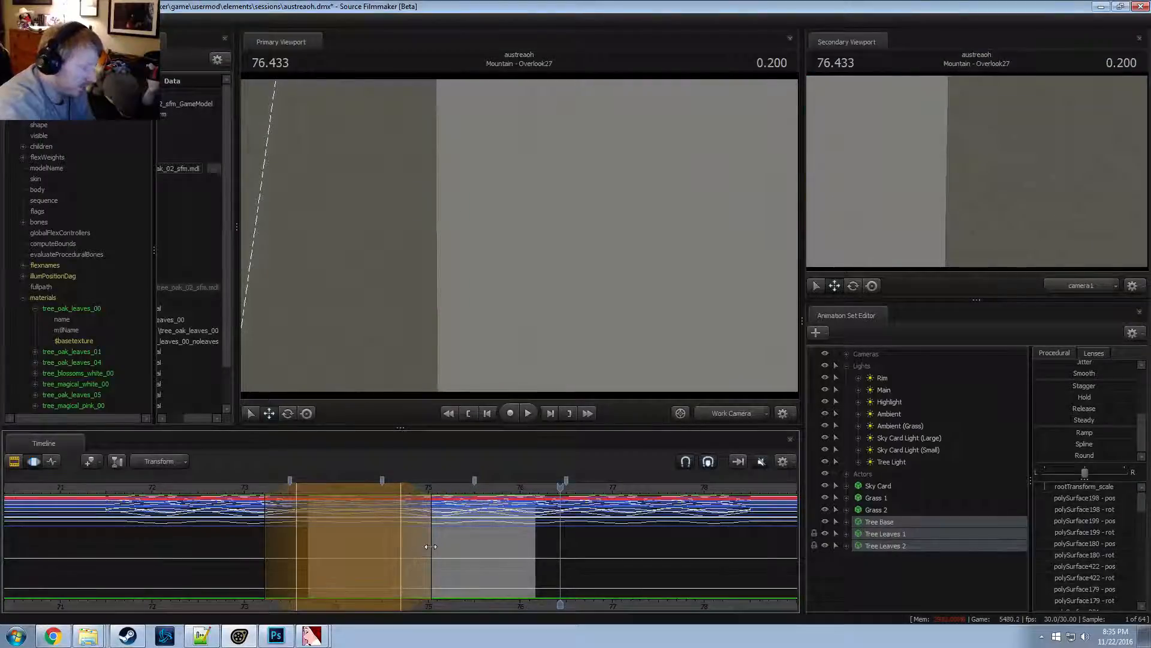
pyautogui.press('Return')
pyautogui.moveTo(284, 536); pyautogui.dragTo(253, 540)
pyautogui.moveTo(221, 499); pyautogui.dragTo(282, 492)
pyautogui.press('space')
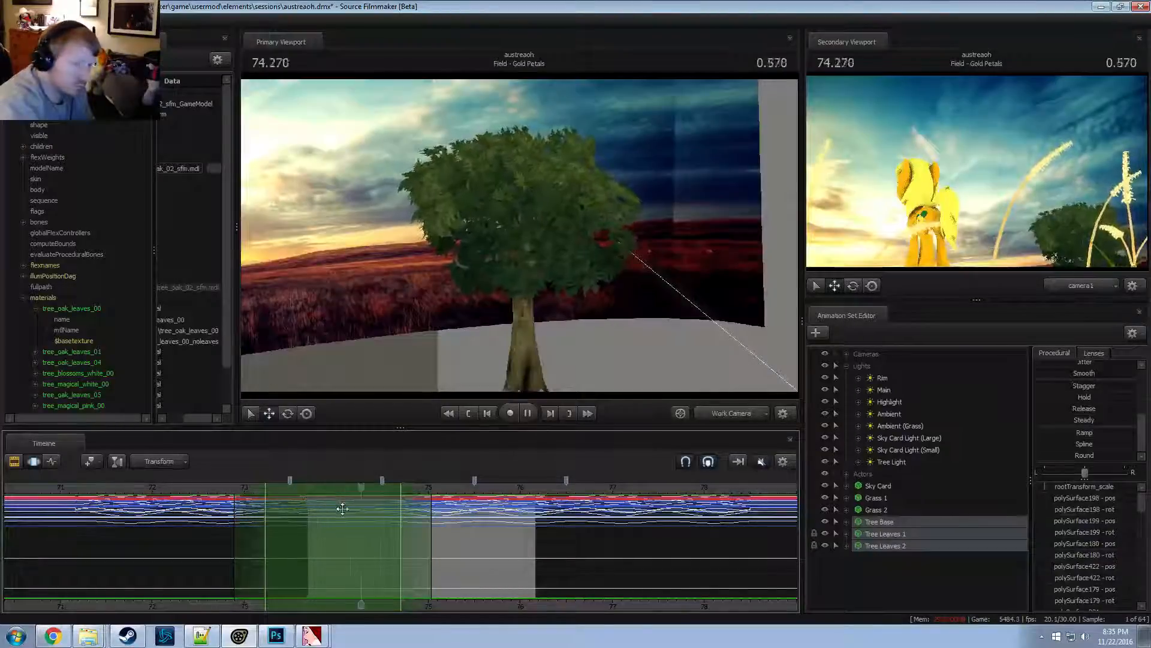
pyautogui.press('space')
# Select the tree's motion near the shot's end, about 75.6 to 76.0 with falloff to 76.6, and try the Round preset
pyautogui.press('shift')
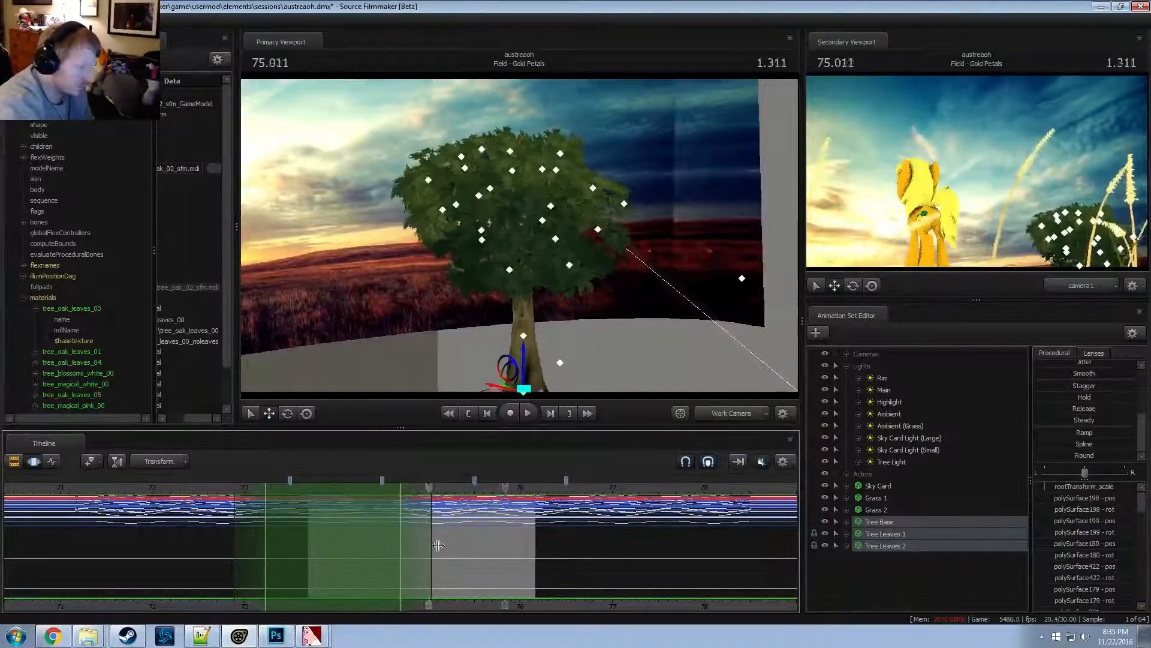
pyautogui.keyDown('shift'); pyautogui.moveTo(492, 548); pyautogui.dragTo(416, 548); pyautogui.keyUp('shift')
pyautogui.keyDown('shift'); pyautogui.moveTo(434, 548); pyautogui.dragTo(510, 551, button='right'); pyautogui.keyUp('shift')
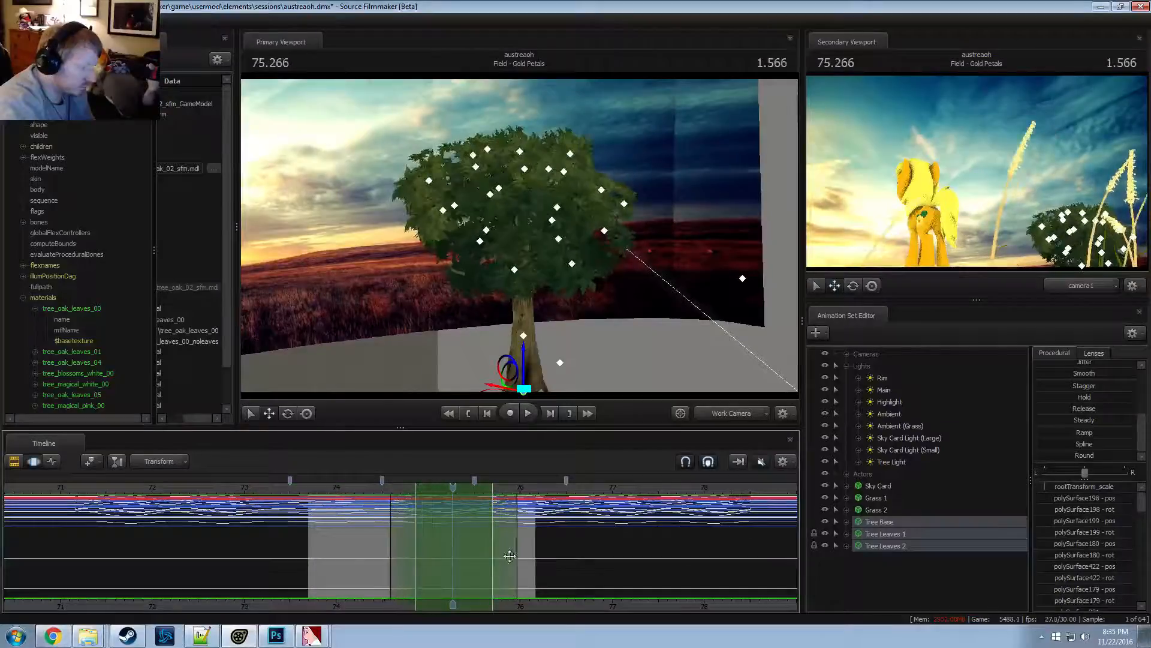
pyautogui.moveTo(526, 554); pyautogui.dragTo(481, 539)
pyautogui.keyDown('shift'); pyautogui.moveTo(484, 539); pyautogui.dragTo(522, 541, button='right'); pyautogui.keyUp('shift')
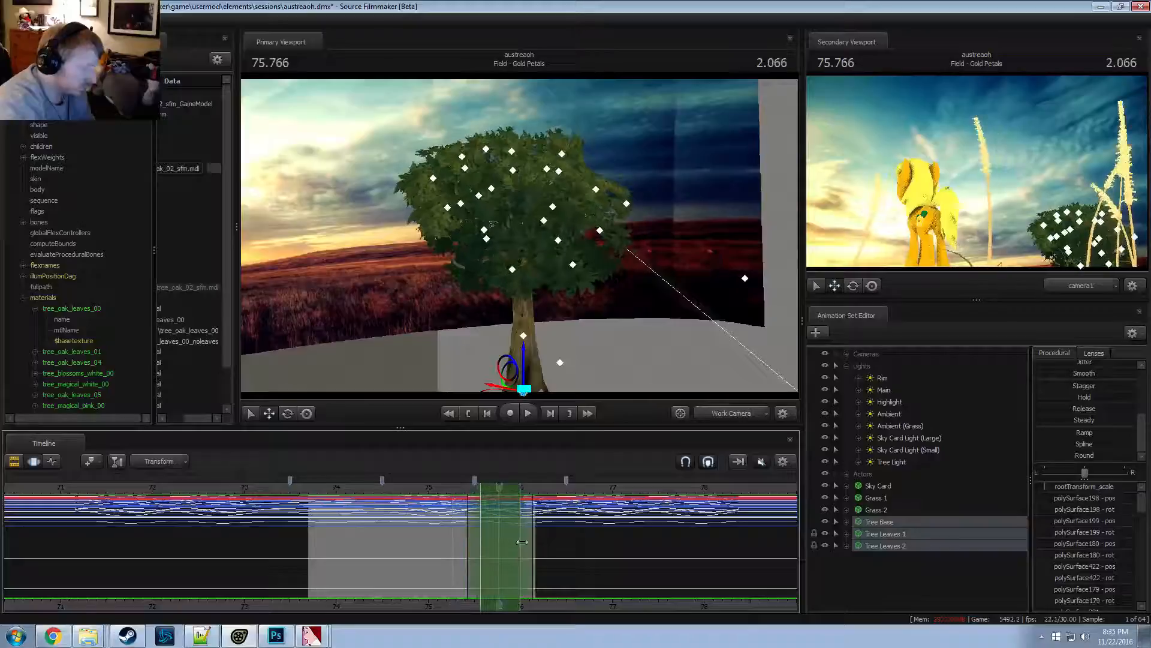
pyautogui.moveTo(543, 544); pyautogui.dragTo(573, 546)
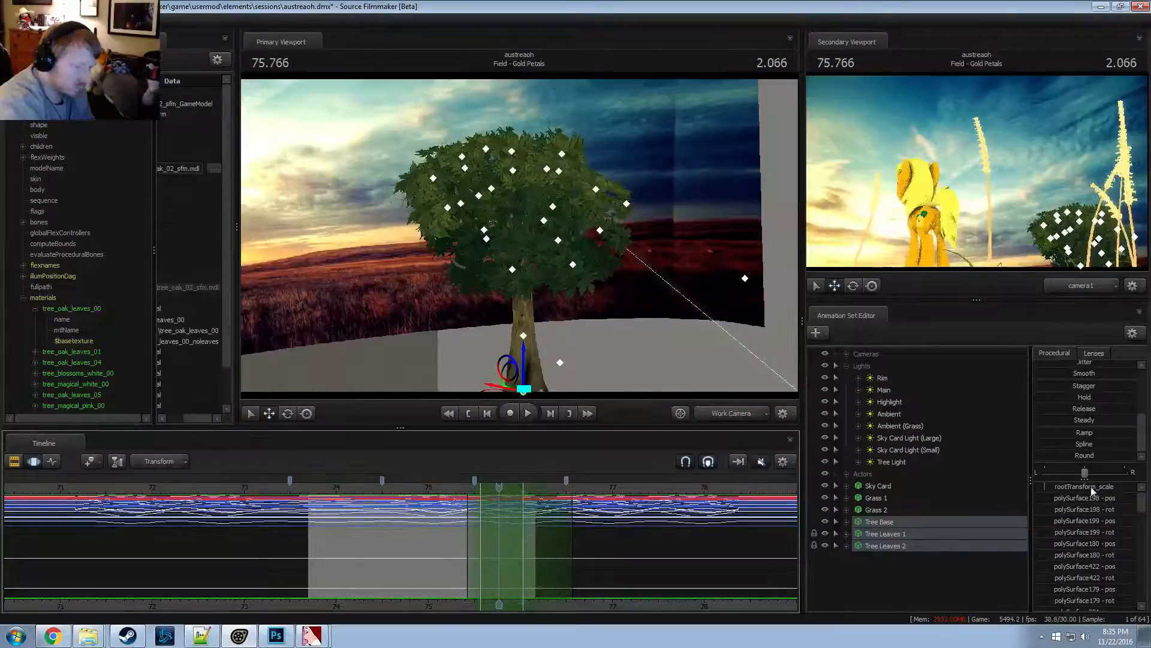
pyautogui.moveTo(1092, 490); pyautogui.dragTo(1092, 490)
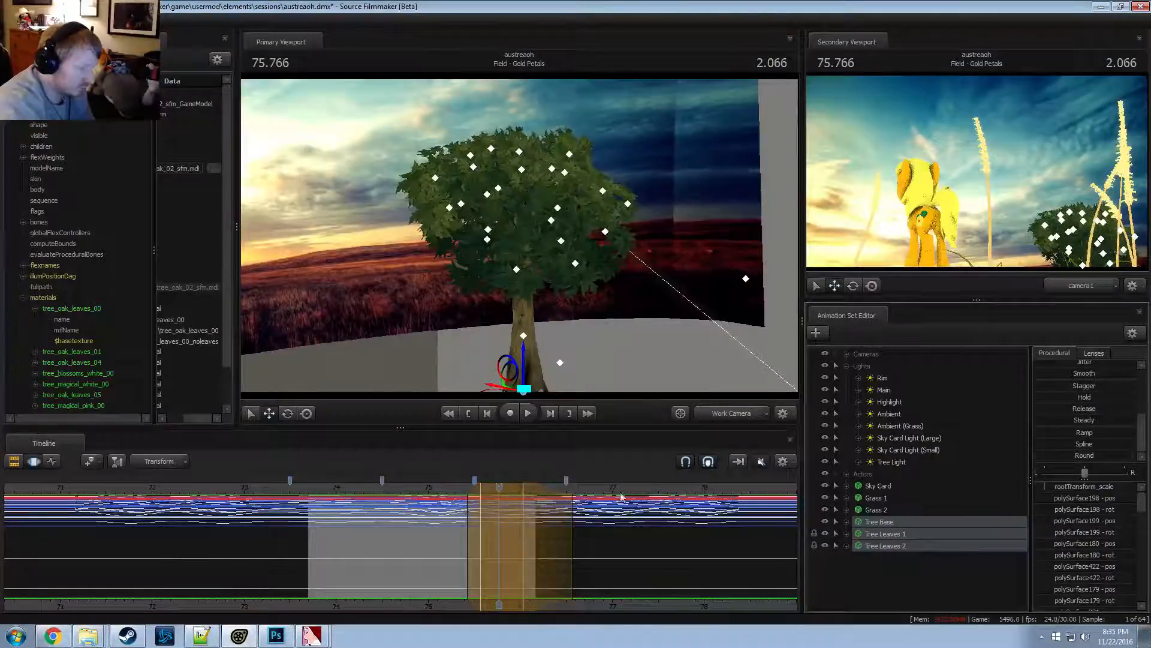
# Stretch the rounded end section slightly further past the shot's end and play back the tree's sway
pyautogui.click(358, 493)
pyautogui.moveTo(548, 529); pyautogui.dragTo(554, 530)
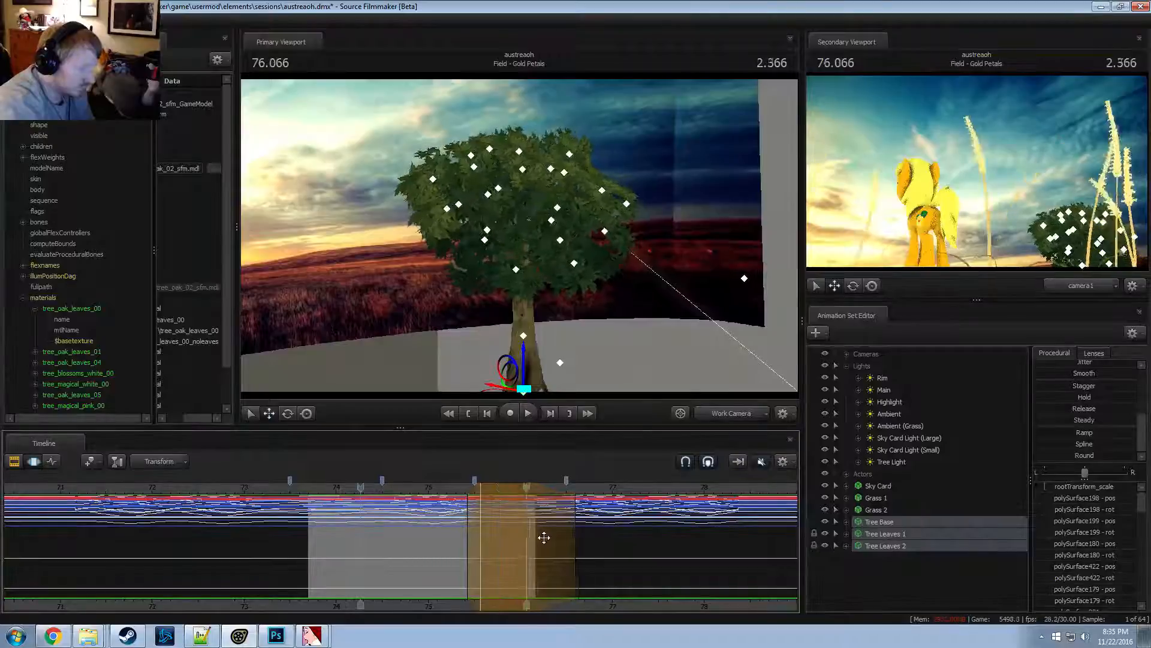
pyautogui.press('space')
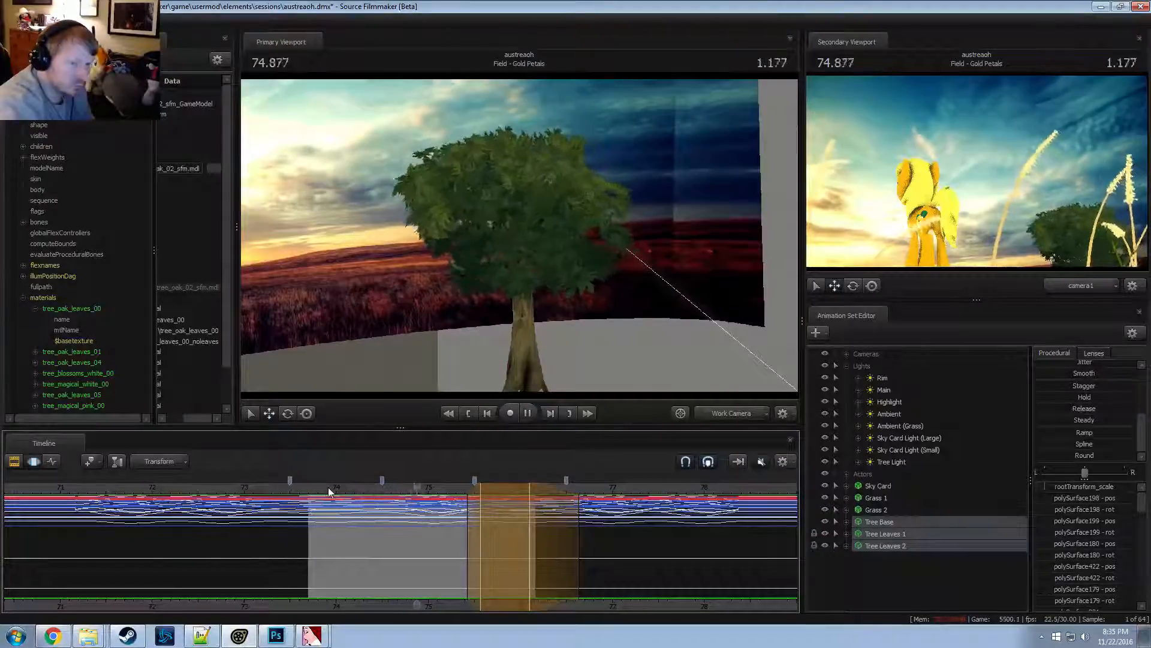
pyautogui.press('space')
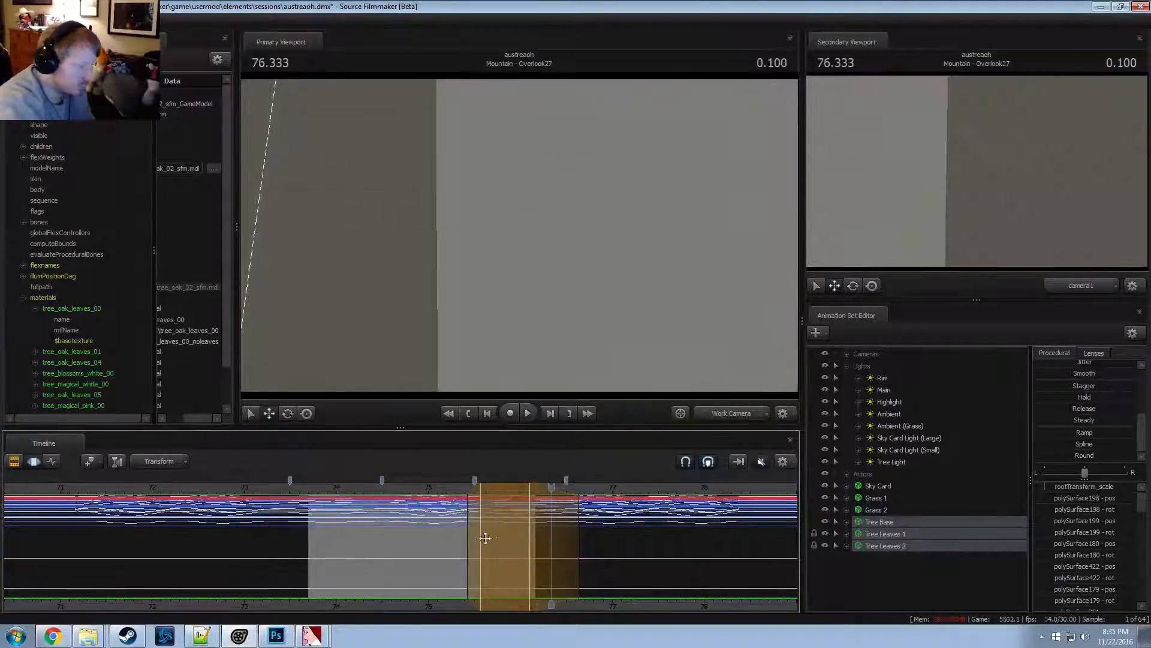
# Widen the rounded end section's falloff to span about 75.1 to 77.2 and play back the shot
pyautogui.moveTo(486, 538); pyautogui.dragTo(635, 560)
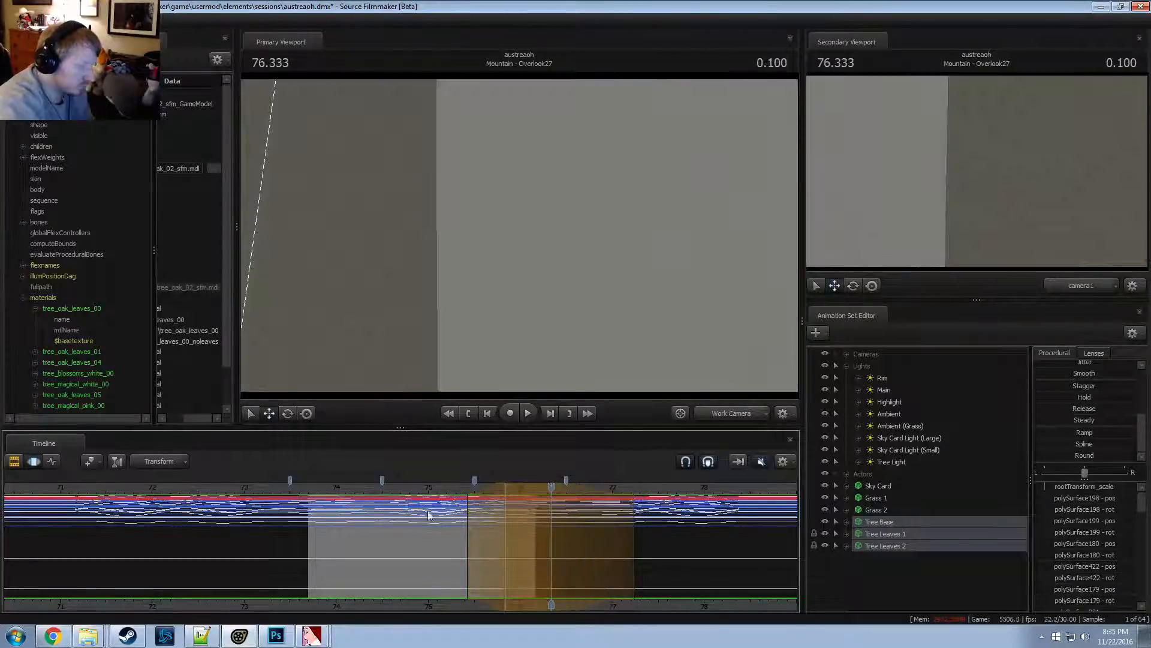
pyautogui.click(378, 487)
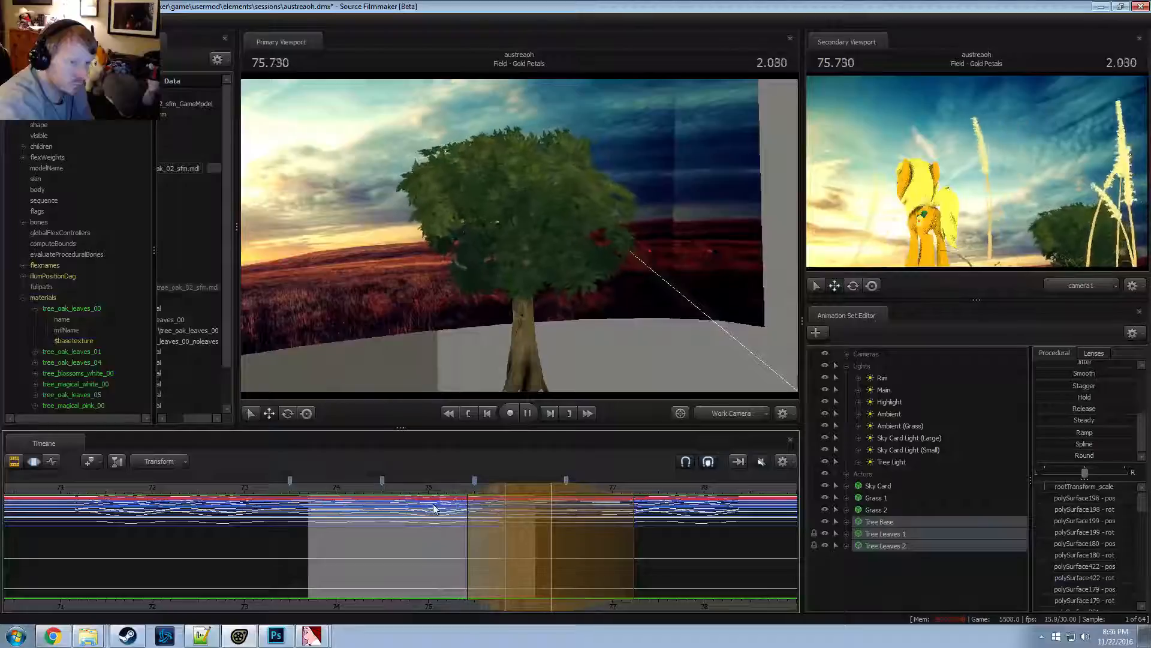
pyautogui.moveTo(468, 532); pyautogui.dragTo(441, 532)
pyautogui.click(376, 489)
pyautogui.press('space')
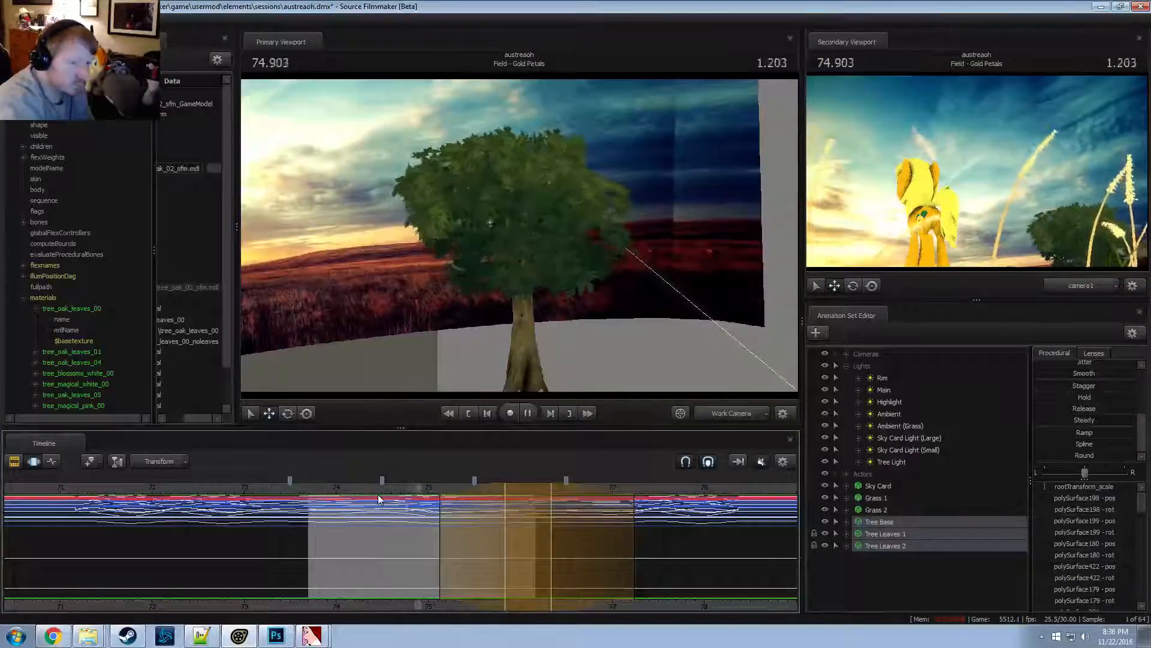
pyautogui.press('space')
# Undo the rounding of the tree's motion near the shot's end
pyautogui.moveTo(441, 532); pyautogui.dragTo(545, 533)
pyautogui.press('Escape')
pyautogui.hotkey('ctrl', 'z')
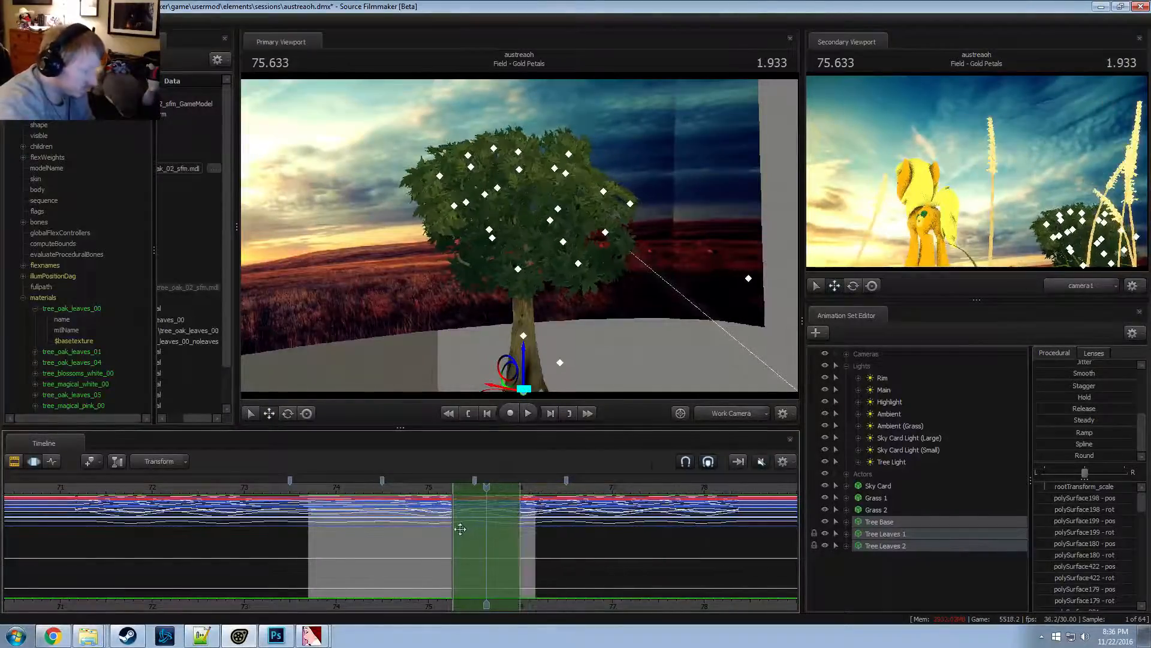
# Shift the time selection on the tree's motion gradually past the shot's end to span about 76.0 to 77.0 and play back the shot
pyautogui.moveTo(453, 525); pyautogui.dragTo(569, 541)
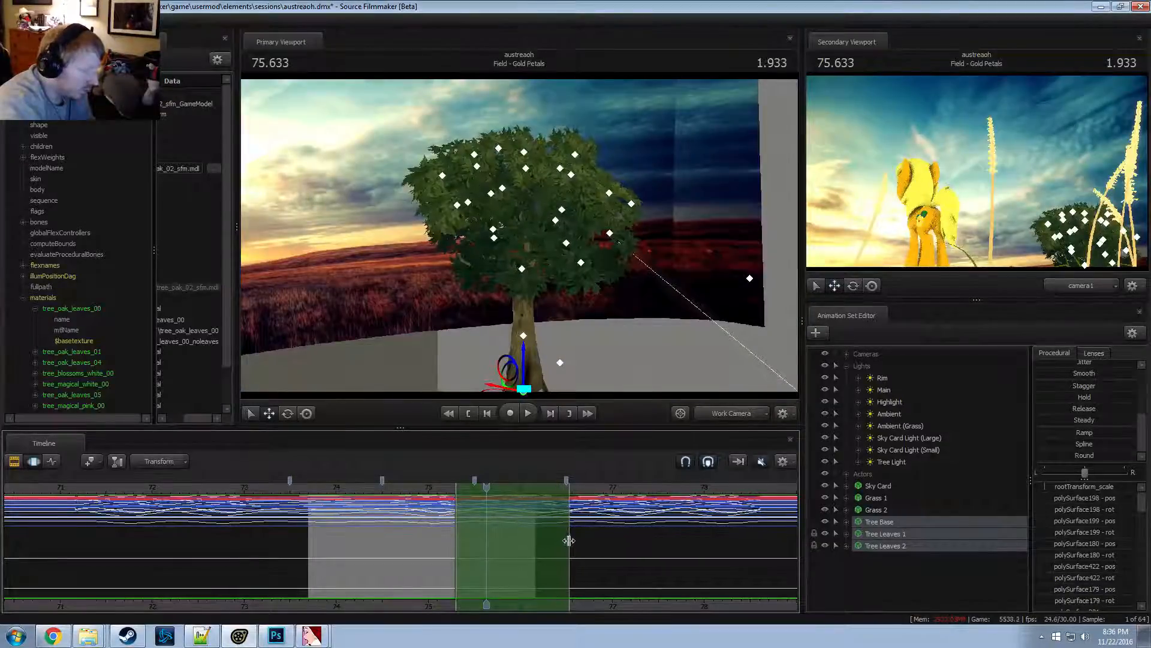
pyautogui.moveTo(461, 539); pyautogui.dragTo(477, 539)
pyautogui.moveTo(569, 540); pyautogui.dragTo(582, 540)
pyautogui.moveTo(476, 541); pyautogui.dragTo(494, 541)
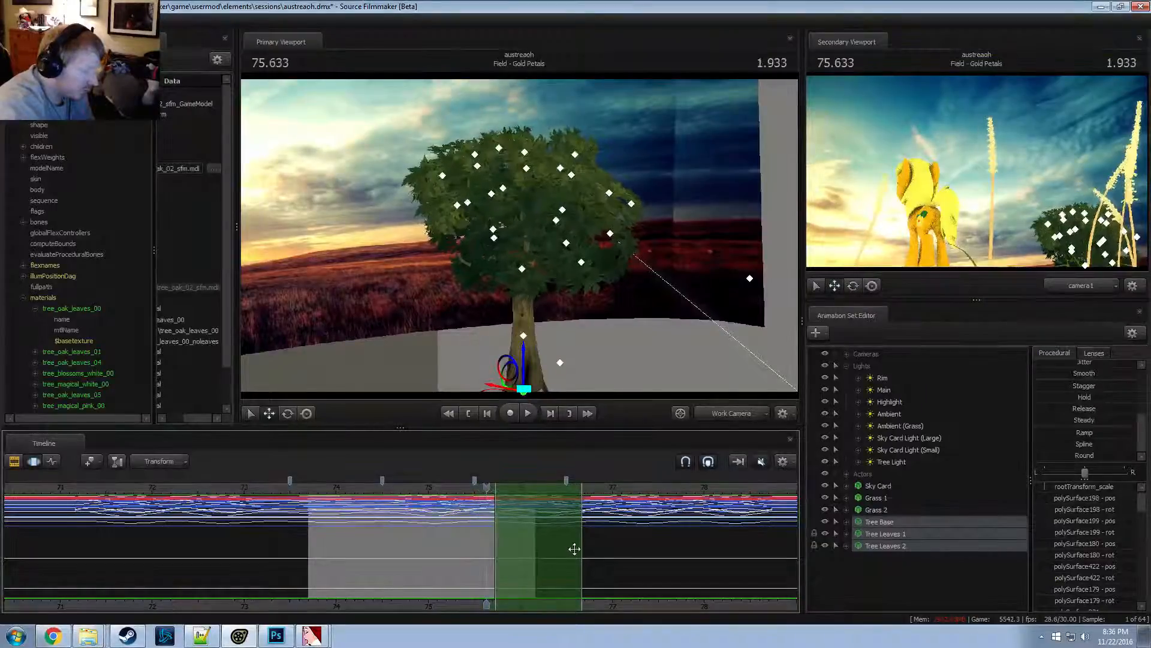
pyautogui.moveTo(580, 545); pyautogui.dragTo(590, 545)
pyautogui.moveTo(487, 547); pyautogui.dragTo(508, 546)
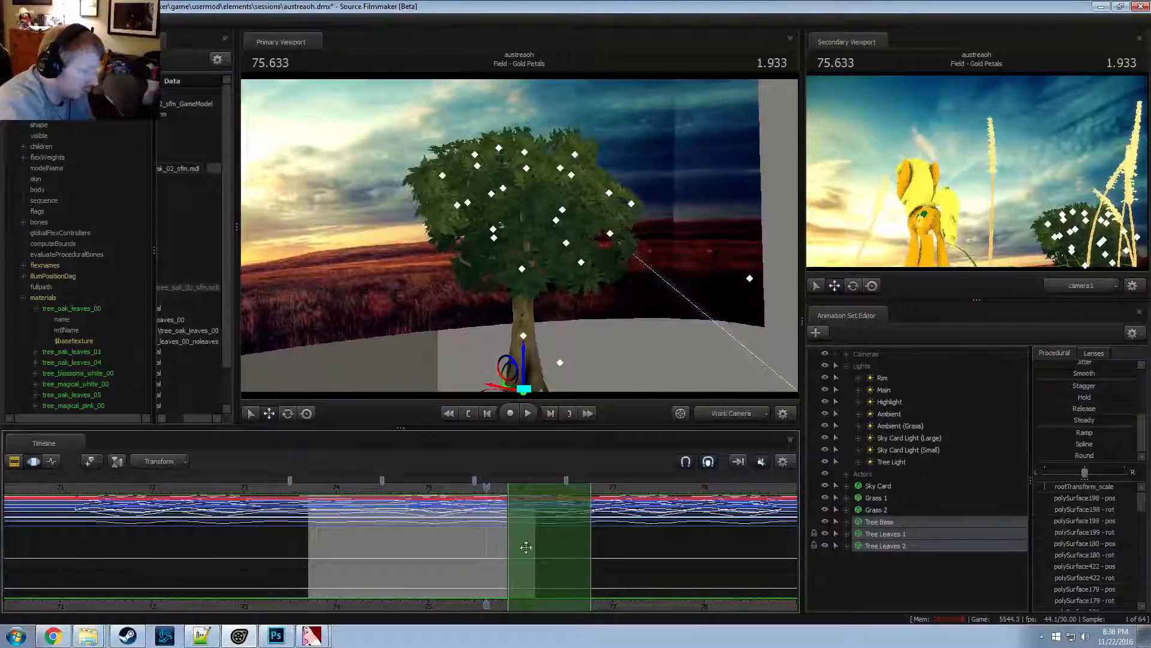
pyautogui.moveTo(591, 552); pyautogui.dragTo(599, 555)
pyautogui.moveTo(506, 548); pyautogui.dragTo(522, 548)
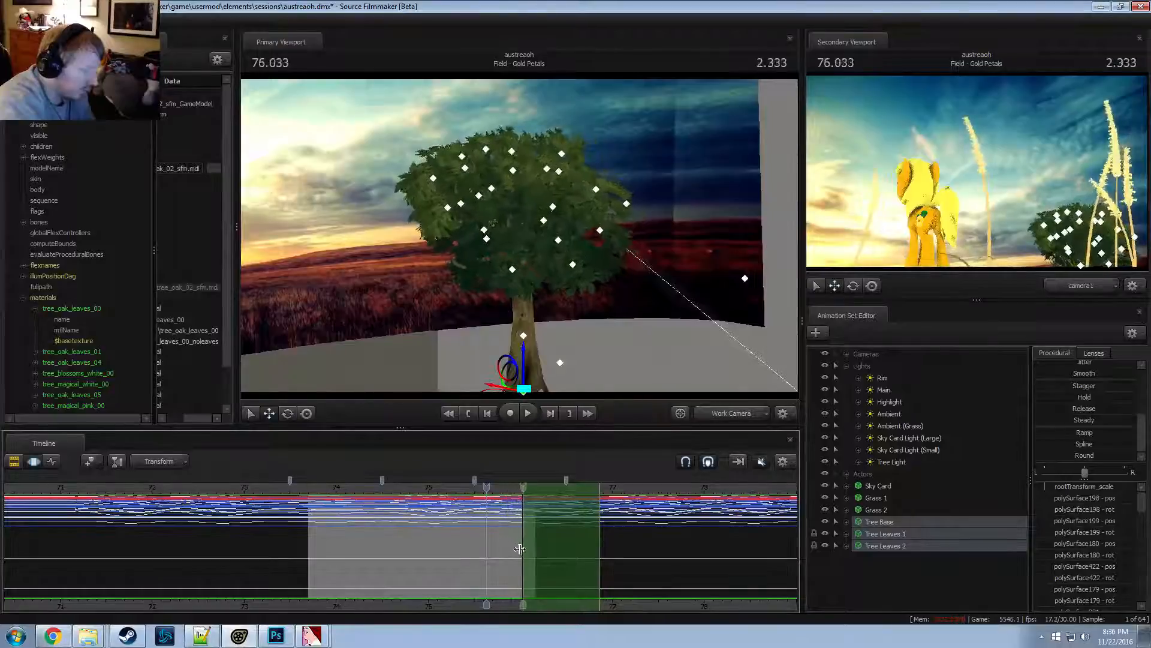
pyautogui.moveTo(599, 547); pyautogui.dragTo(615, 547)
pyautogui.click(367, 489)
pyautogui.press('space')
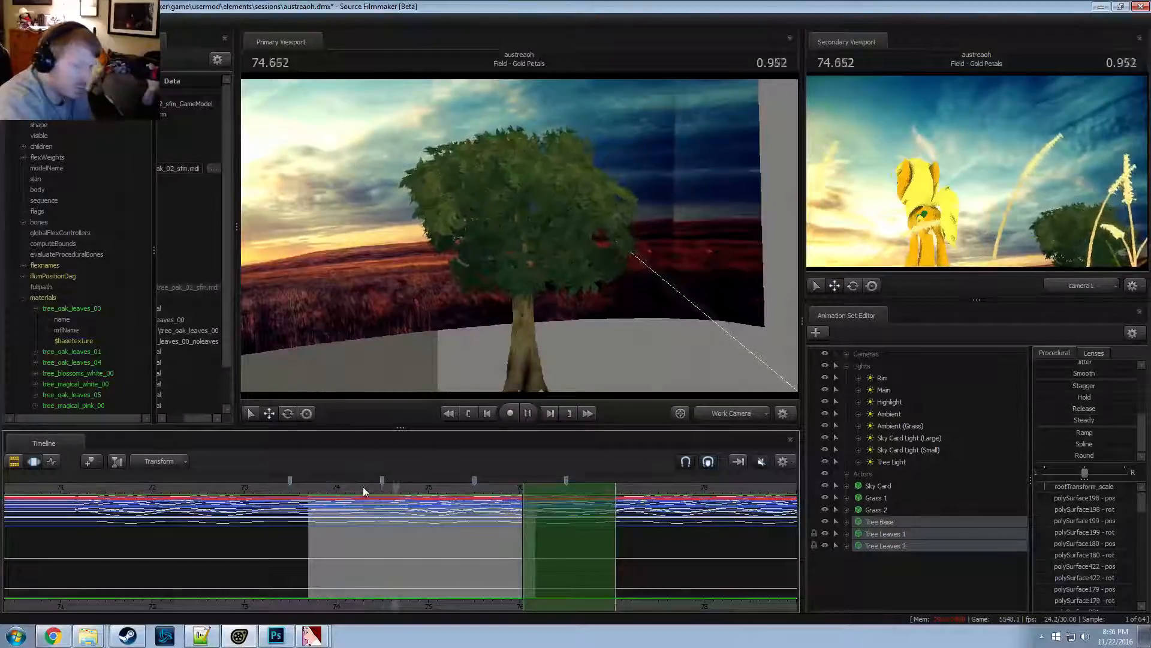
# Move the time selection on the tree's motion to about 75.5 to 75.8 and play back the shot
pyautogui.press('space')
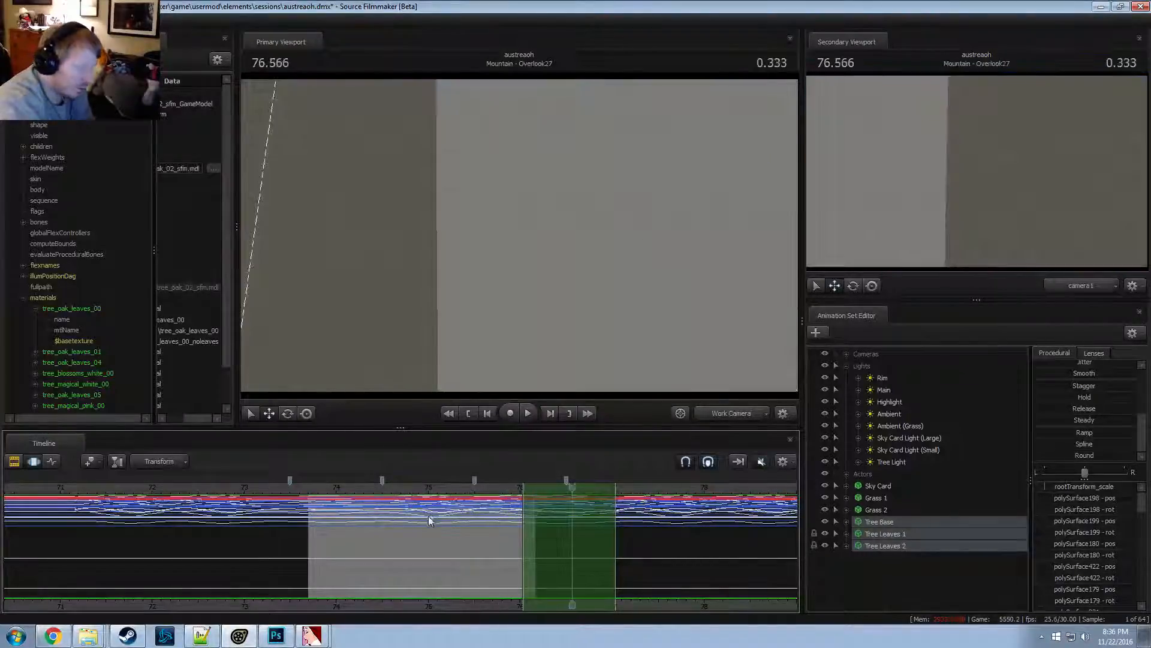
pyautogui.moveTo(431, 519); pyautogui.dragTo(478, 533)
pyautogui.press('space')
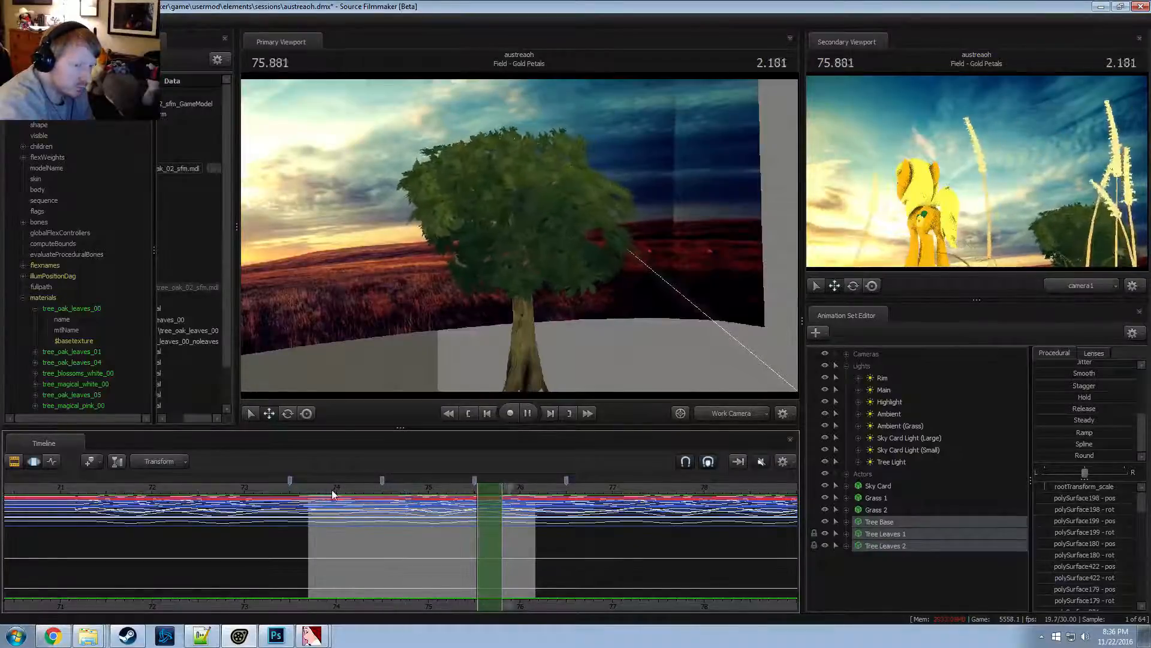
pyautogui.press('space')
# Round the tree's motion near the shot's end, extending the selection's hold to about 76.6 and its falloff to about 77.0
pyautogui.moveTo(422, 517); pyautogui.dragTo(543, 532)
pyautogui.keyDown('shift'); pyautogui.moveTo(543, 531); pyautogui.dragTo(486, 533); pyautogui.keyUp('shift')
pyautogui.click(1084, 455)
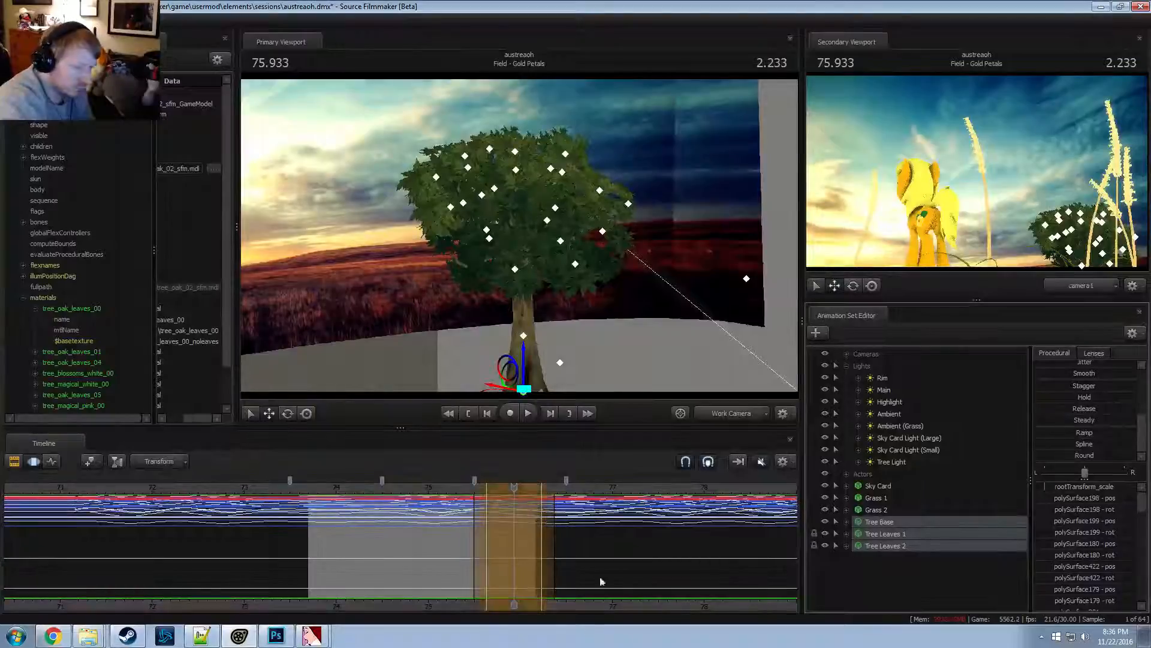
pyautogui.moveTo(554, 559); pyautogui.dragTo(583, 555)
pyautogui.moveTo(542, 549); pyautogui.dragTo(572, 545)
# Extend the rounded section's starting falloff back to about 75.0 and play back the tree's sway
pyautogui.moveTo(466, 495); pyautogui.dragTo(394, 491)
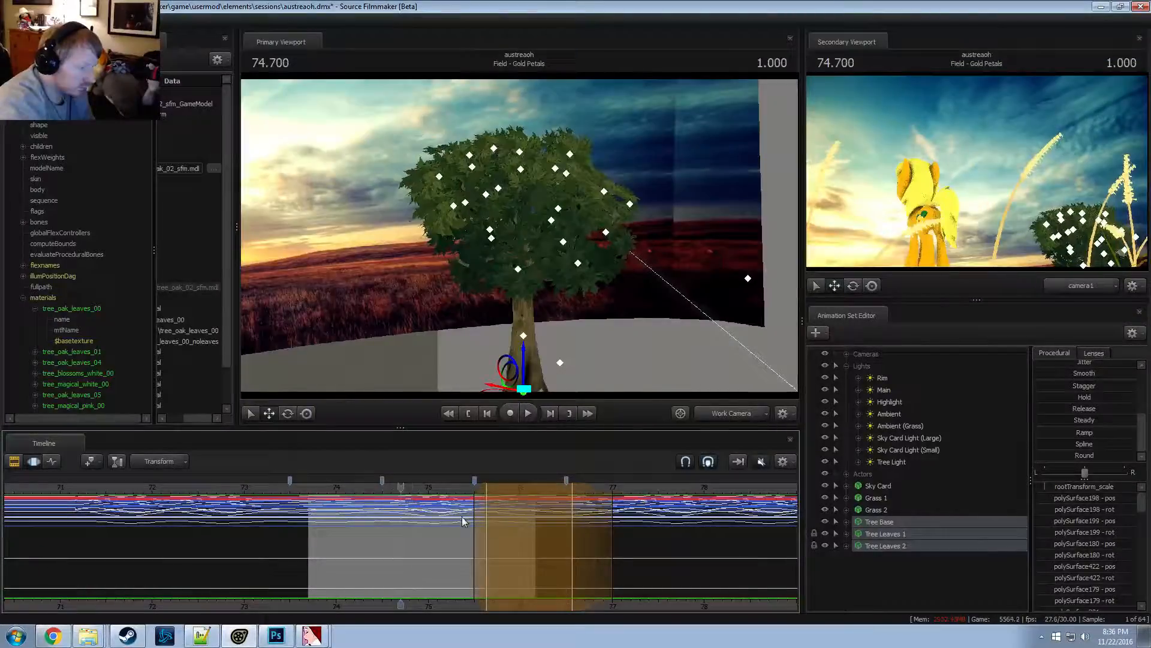
pyautogui.moveTo(470, 523); pyautogui.dragTo(426, 521)
pyautogui.click(354, 489)
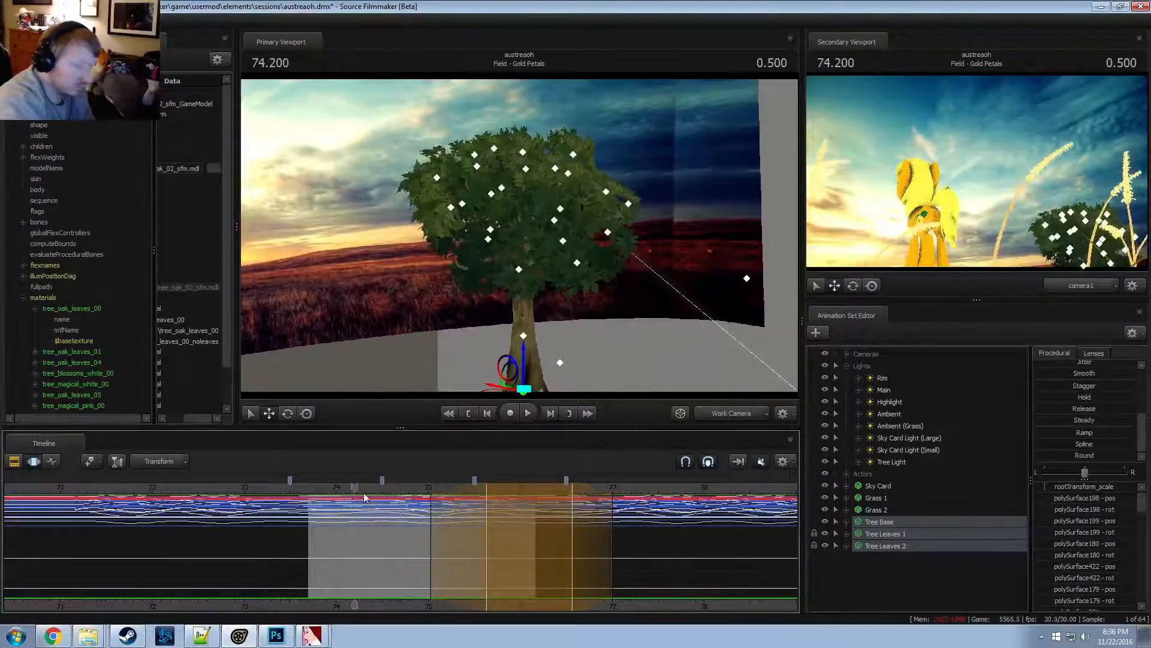
pyautogui.press('space')
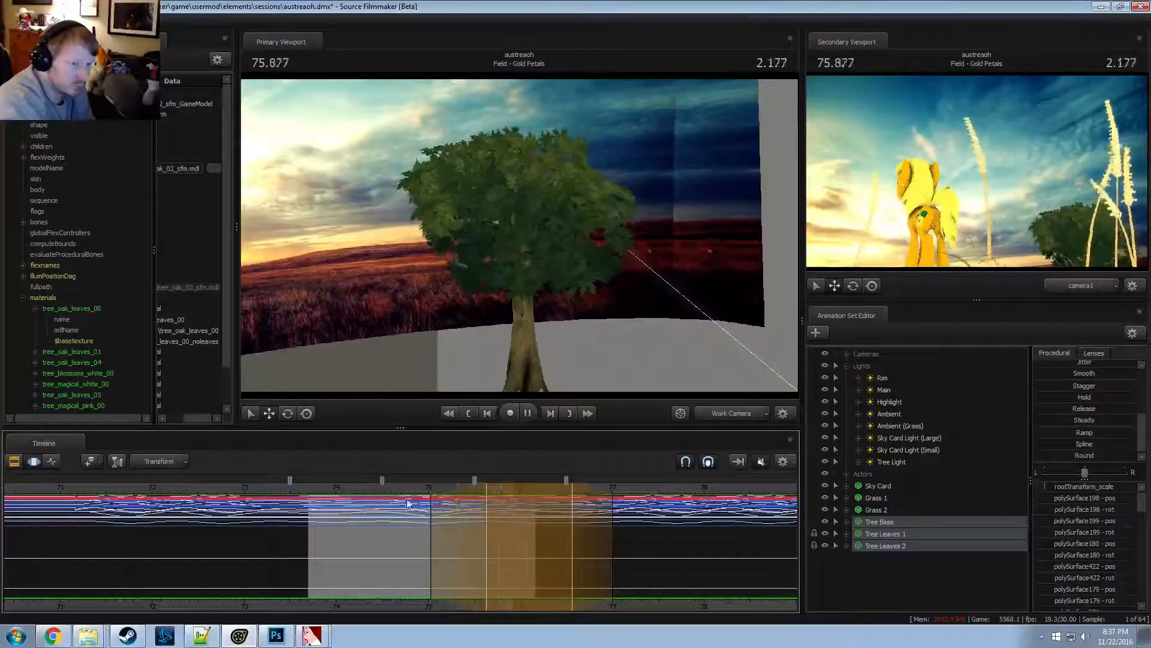
# Undo the last edit, select the tree's motion from about 75.0 to 76.0, and play back the shot
pyautogui.hotkey('ctrl', 'z')
pyautogui.moveTo(426, 533); pyautogui.dragTo(513, 546)
pyautogui.click(385, 489)
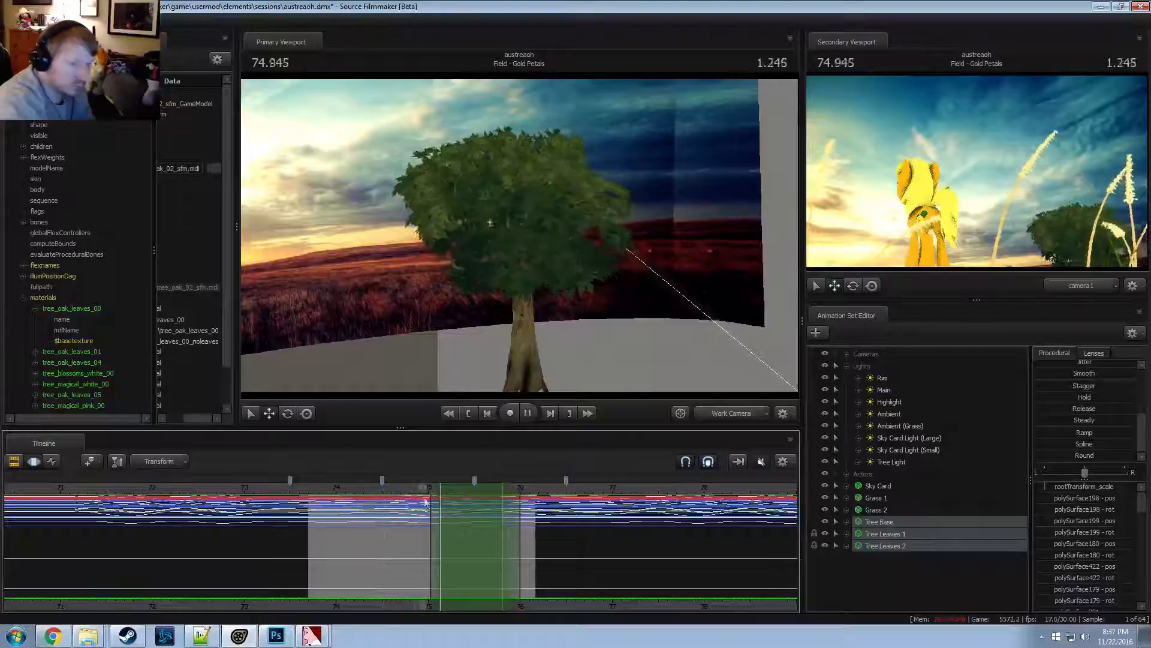
pyautogui.click(347, 488)
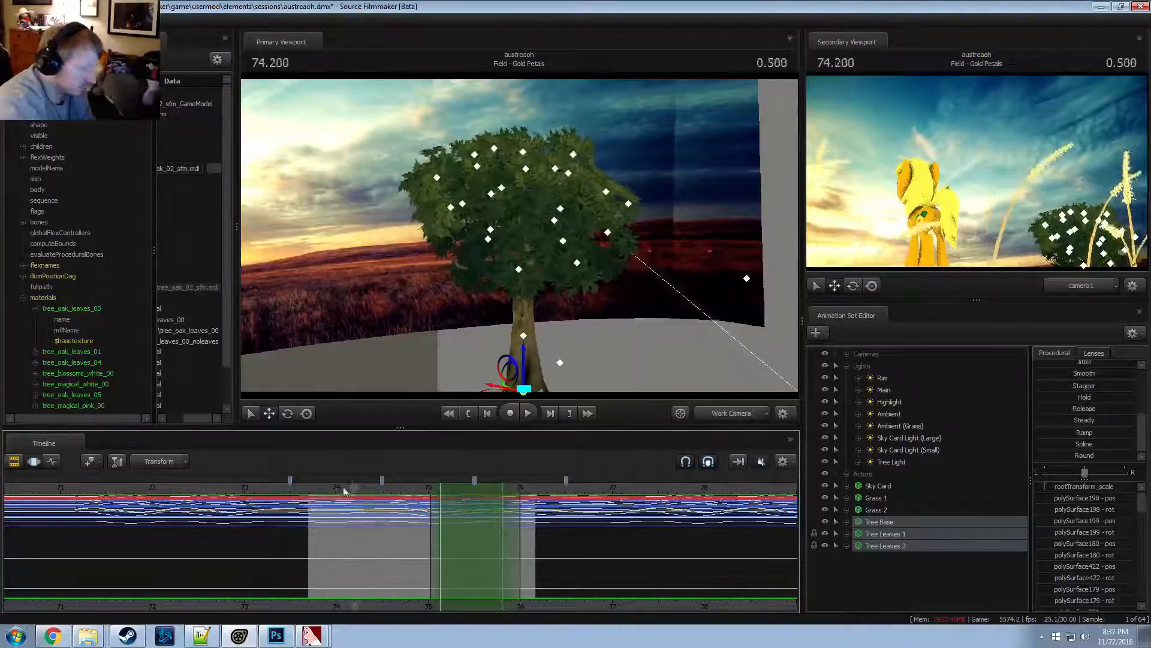
# Undo the recent series of rounding and timing edits to the tree's motion near the shot's end and play back the shot
pyautogui.hotkey('ctrl', 'z')
pyautogui.hotkey('ctrl', 'z')
pyautogui.hotkey('ctrl', 'z')
pyautogui.hotkey('ctrl', 'z')
pyautogui.hotkey('ctrl', 'z')
pyautogui.hotkey('ctrl', 'z')
pyautogui.hotkey('ctrl', 'z')
pyautogui.hotkey('ctrl', 'z')
pyautogui.hotkey('ctrl', 'z')
pyautogui.hotkey('ctrl', 'z')
pyautogui.hotkey('ctrl', 'z')
pyautogui.hotkey('ctrl', 'z')
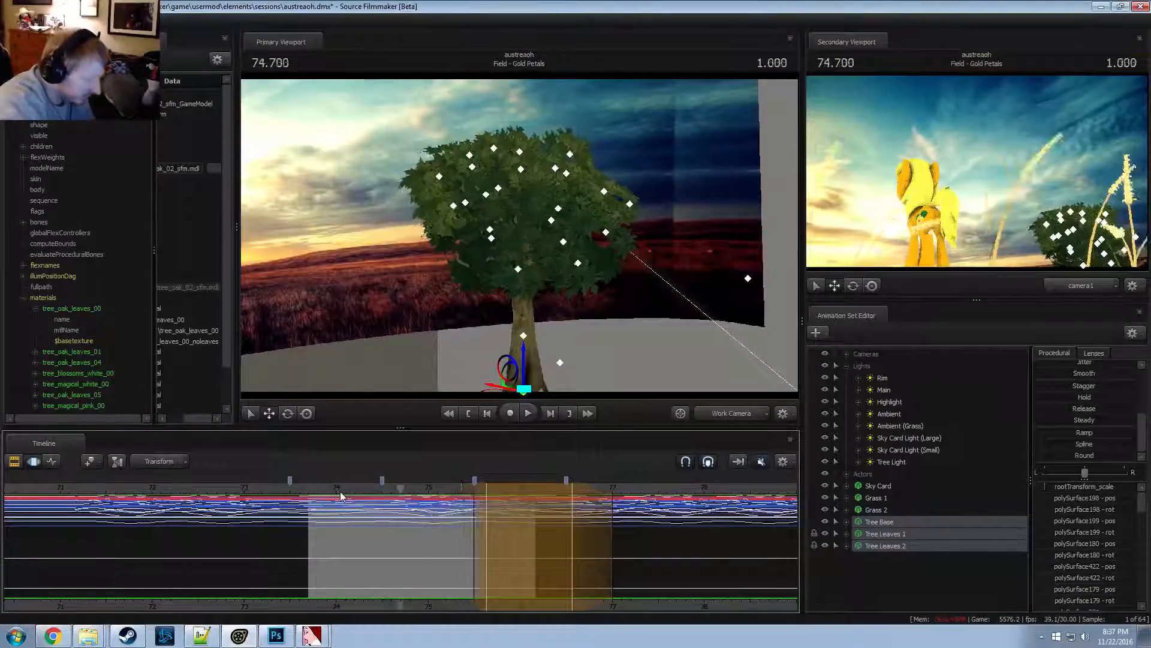
pyautogui.hotkey('ctrl', 'z')
pyautogui.hotkey('ctrl', 'z')
pyautogui.hotkey('ctrl', 'z')
pyautogui.hotkey('ctrl', 'z')
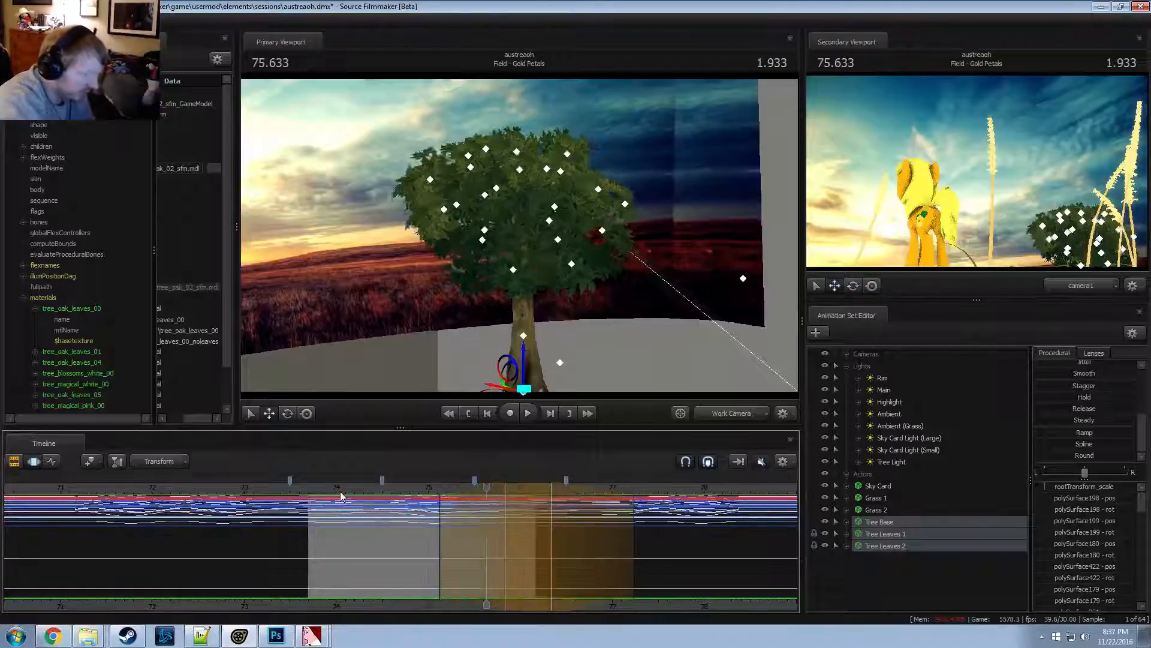
pyautogui.hotkey('ctrl', 'z')
pyautogui.hotkey('ctrl', 'z')
pyautogui.hotkey('ctrl', 'z')
pyautogui.hotkey('ctrl', 'z')
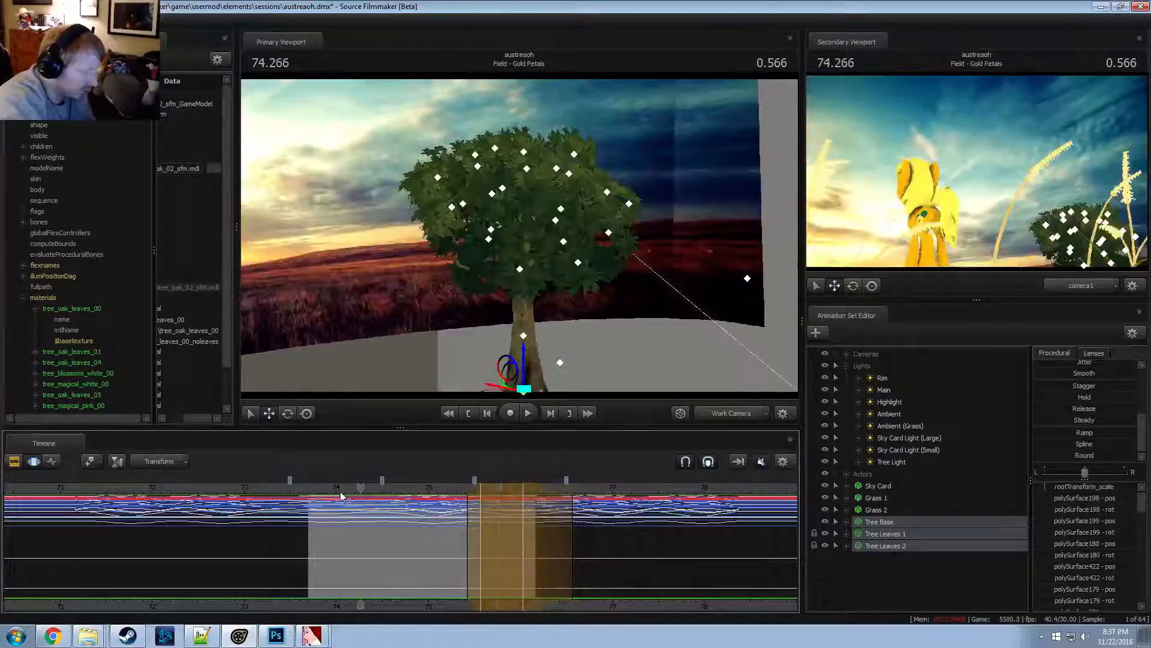
pyautogui.hotkey('ctrl', 'z')
pyautogui.hotkey('ctrl', 'z')
pyautogui.hotkey('ctrl', 'z')
pyautogui.hotkey('ctrl', 'z')
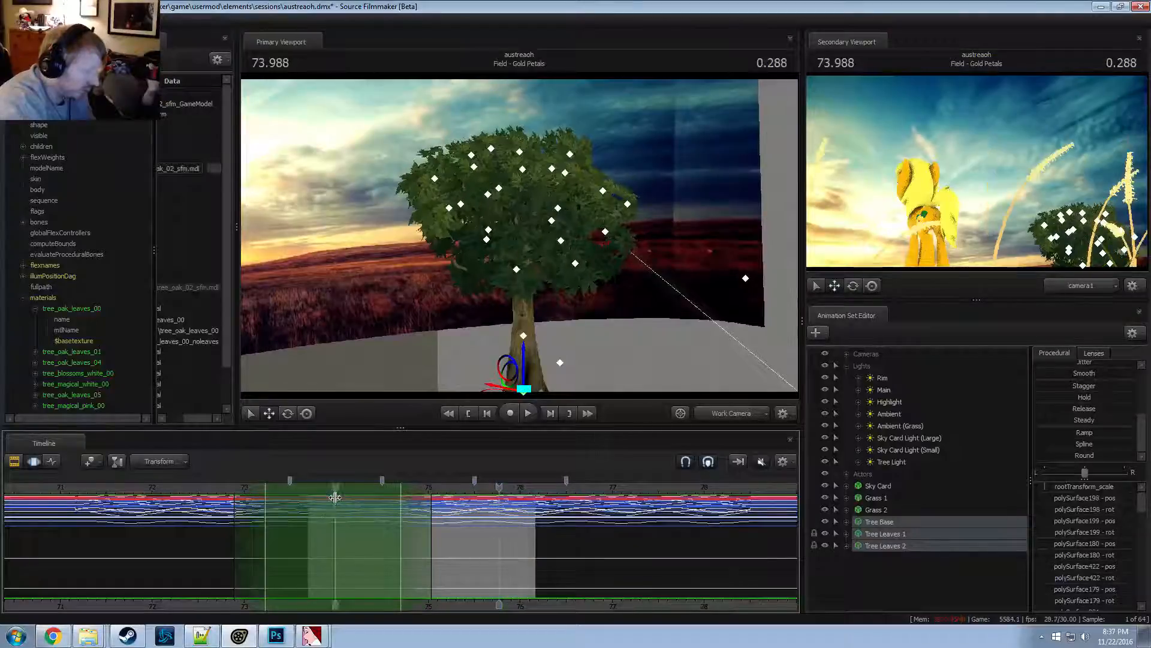
pyautogui.hotkey('ctrl', 'z')
pyautogui.press('space')
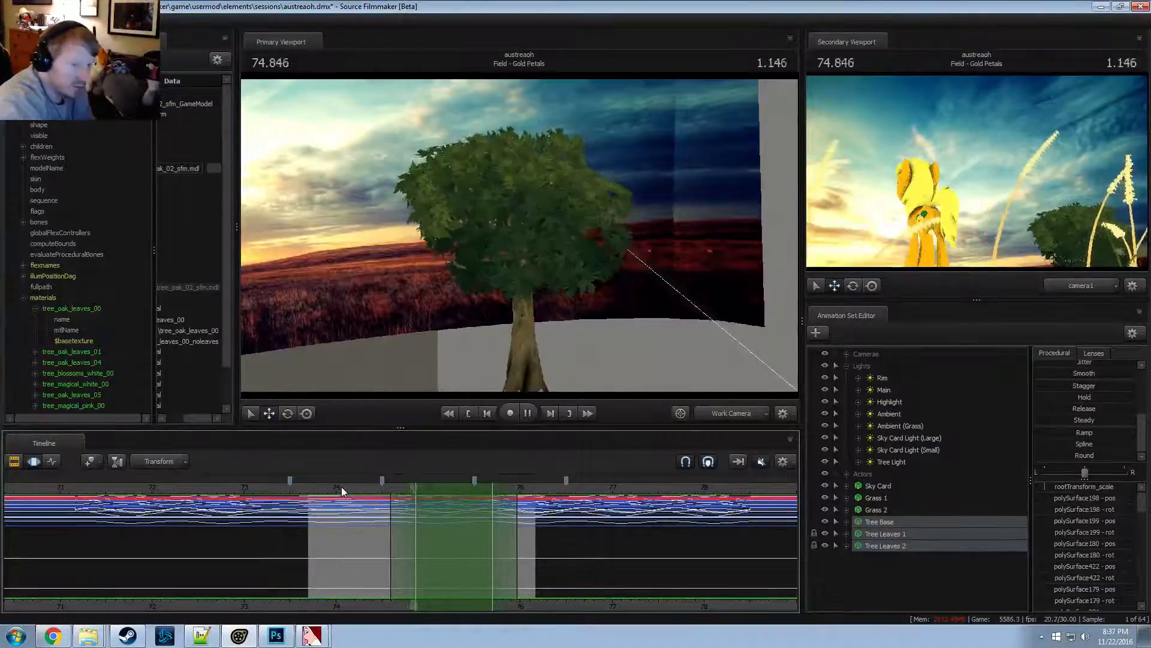
pyautogui.press('space')
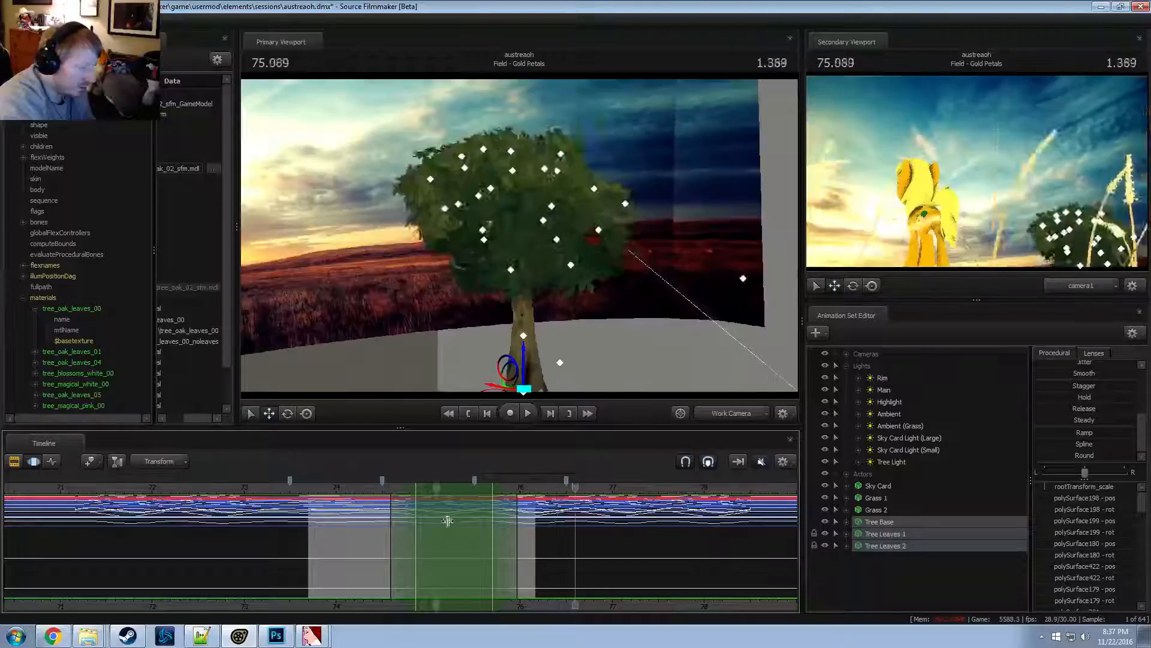
# Select the tree's motion from about 75.5 to 77.5 and stretch it gradually to span about 75.7 to 78.0
pyautogui.keyDown('shift'); pyautogui.moveTo(481, 537); pyautogui.dragTo(659, 552); pyautogui.keyUp('shift')
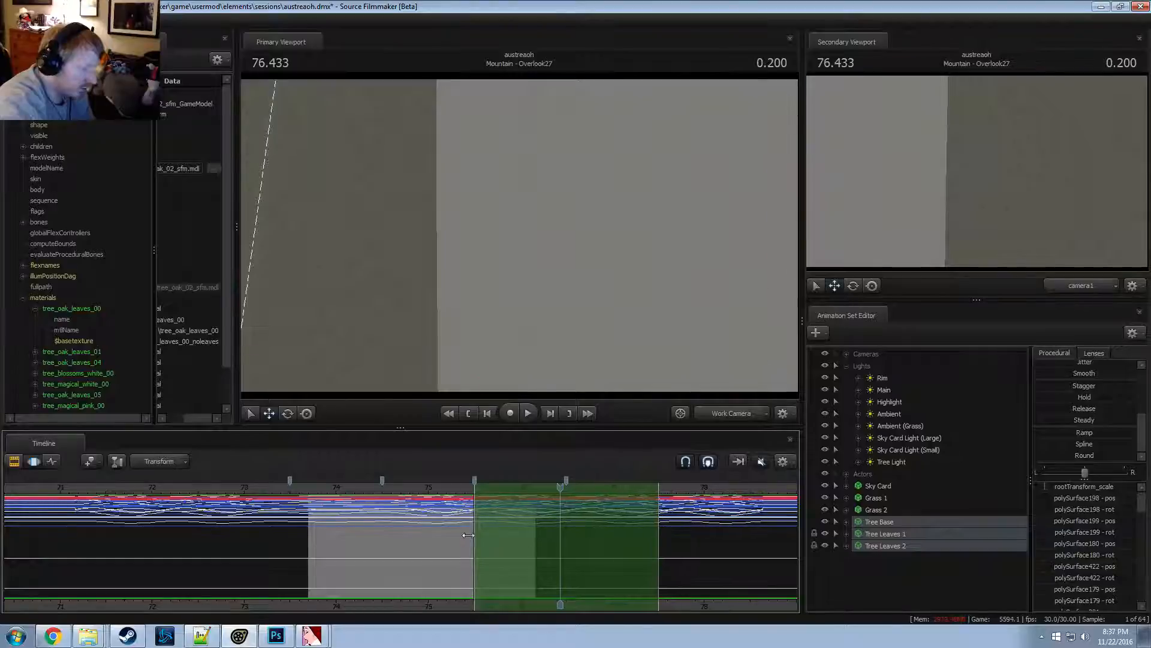
pyautogui.moveTo(469, 535); pyautogui.dragTo(490, 536)
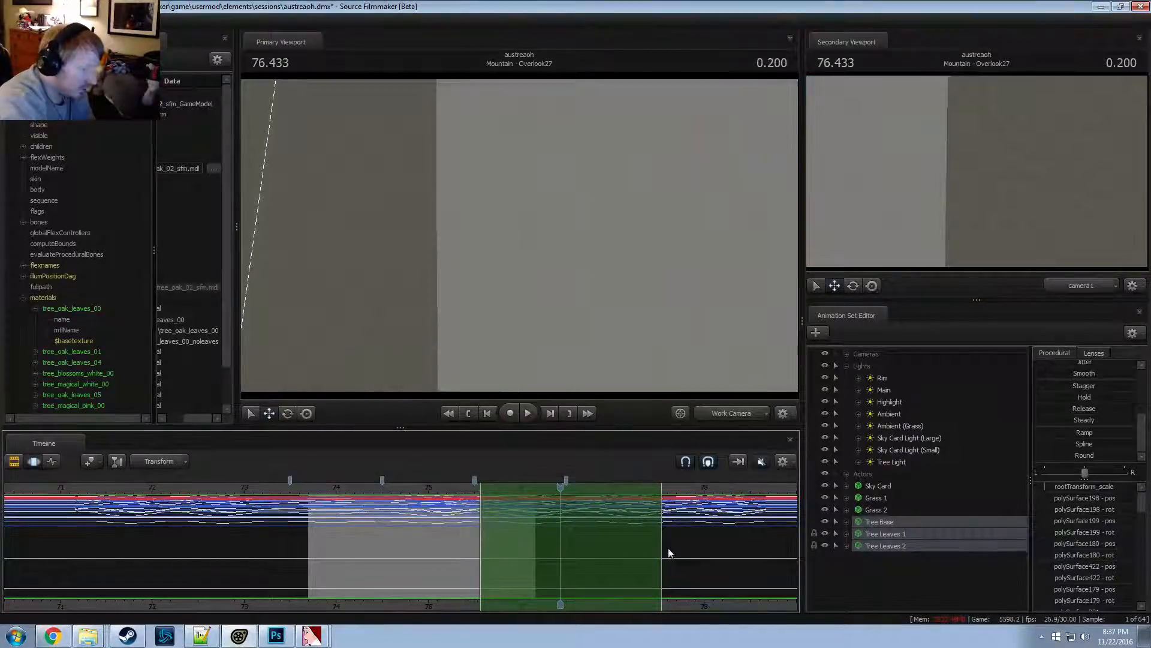
pyautogui.moveTo(661, 550); pyautogui.dragTo(671, 549)
pyautogui.moveTo(480, 539); pyautogui.dragTo(487, 539)
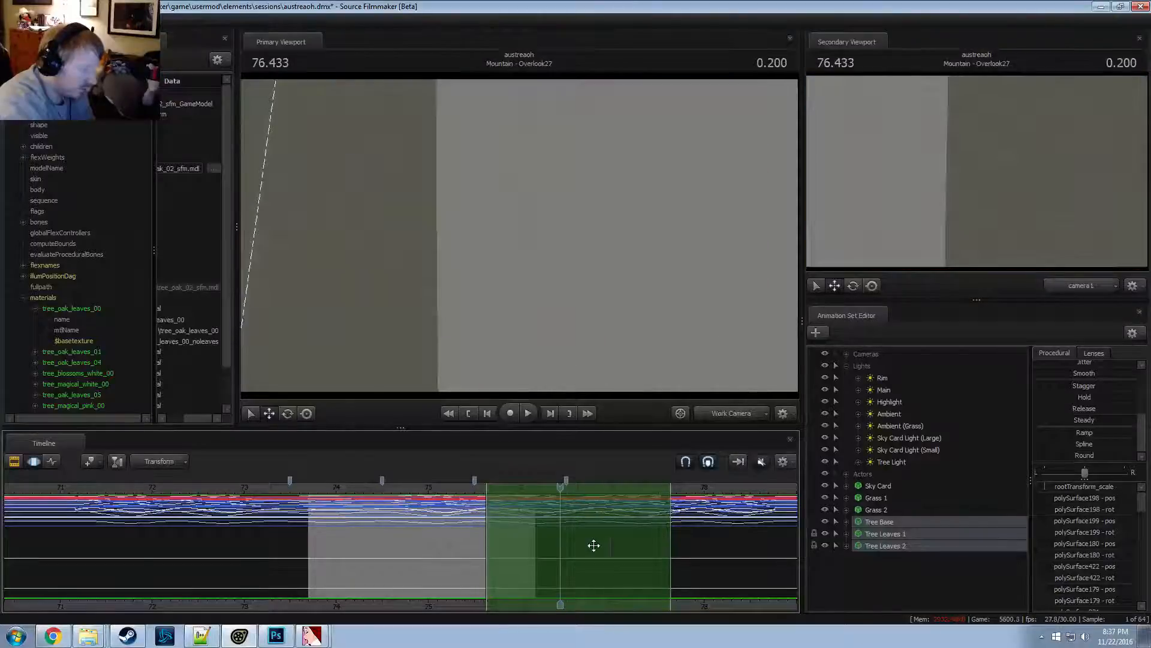
pyautogui.moveTo(671, 543); pyautogui.dragTo(694, 545)
pyautogui.moveTo(496, 537); pyautogui.dragTo(498, 537)
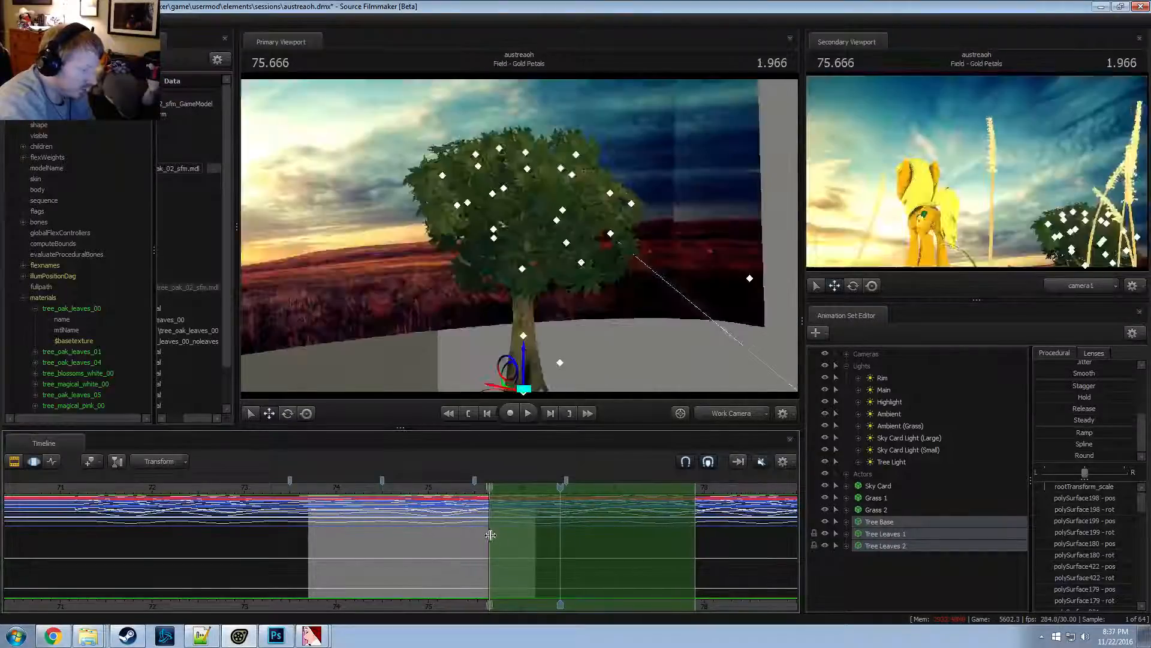
pyautogui.moveTo(696, 539); pyautogui.dragTo(707, 535)
# Stretch the selected tree motion further past the shot's end to span about 75.9 to 78.9 and play back the shot
pyautogui.click(492, 534)
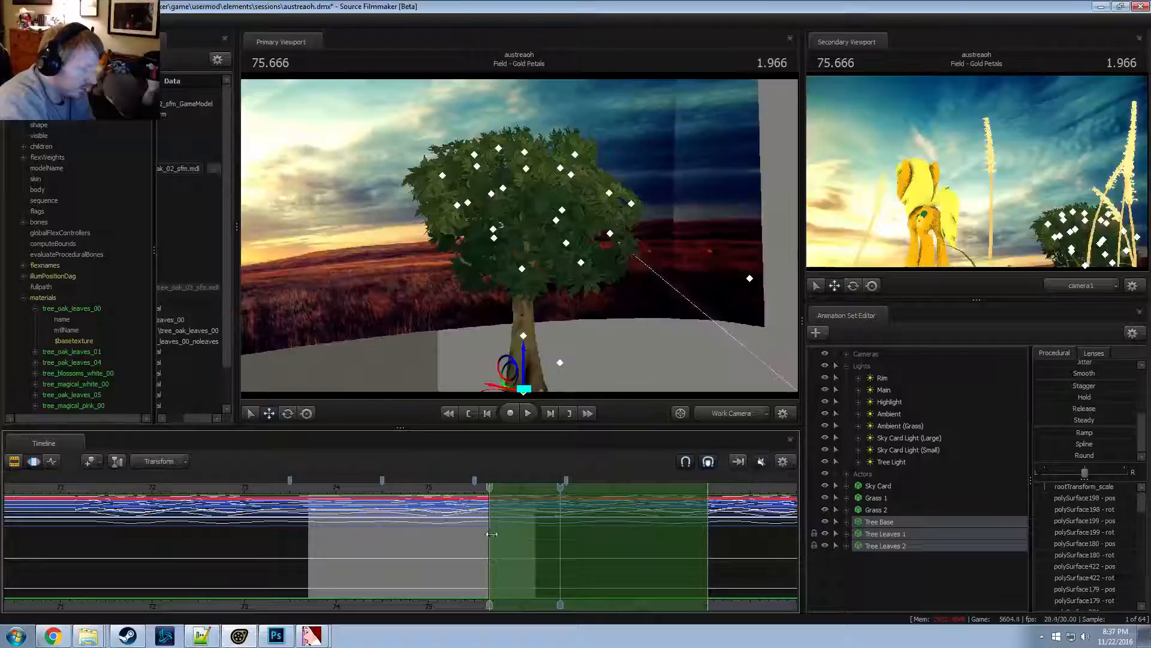
pyautogui.moveTo(501, 536); pyautogui.dragTo(507, 537)
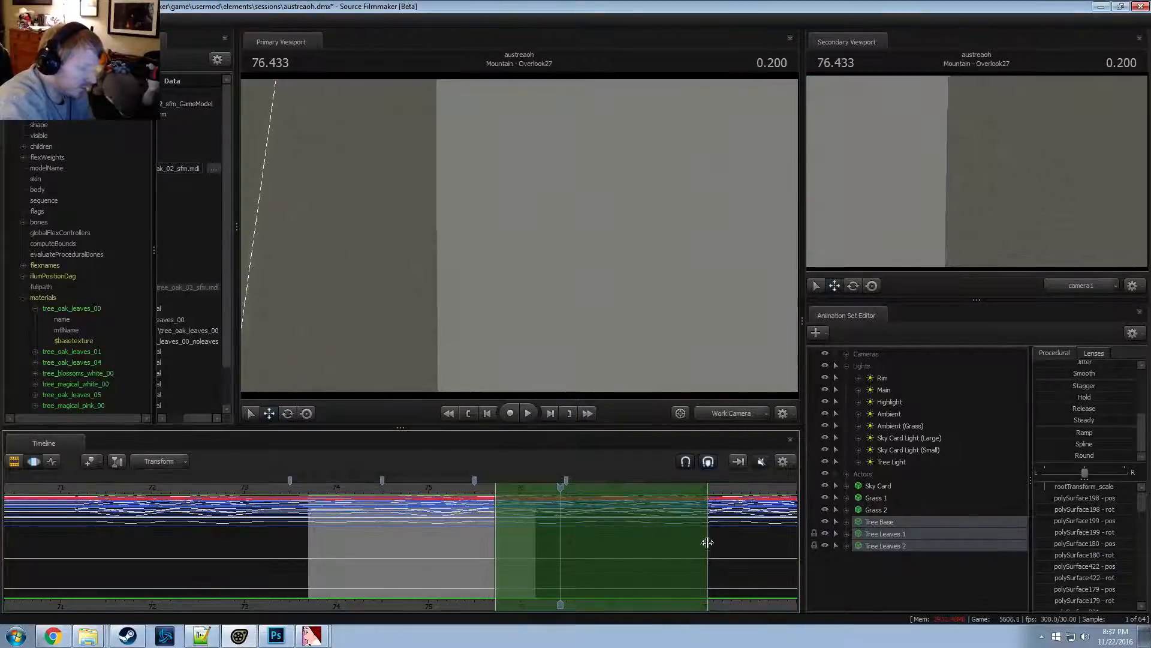
pyautogui.moveTo(707, 543); pyautogui.dragTo(728, 543)
pyautogui.moveTo(499, 535); pyautogui.dragTo(505, 536)
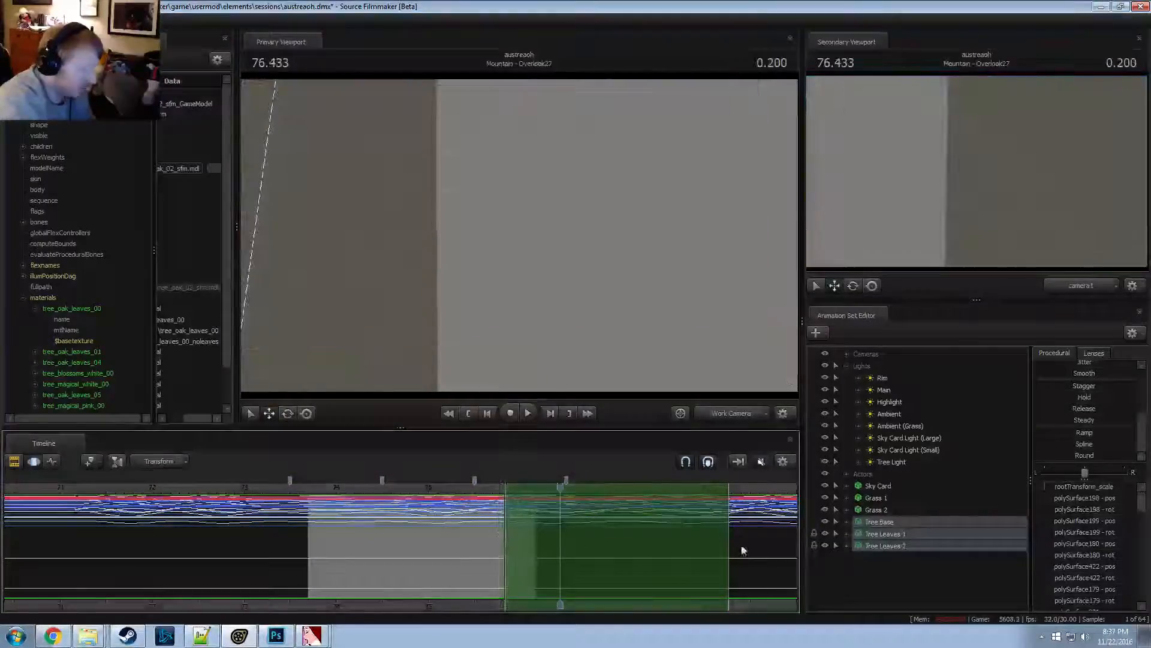
pyautogui.moveTo(742, 545); pyautogui.dragTo(753, 543)
pyautogui.moveTo(508, 532); pyautogui.dragTo(510, 534)
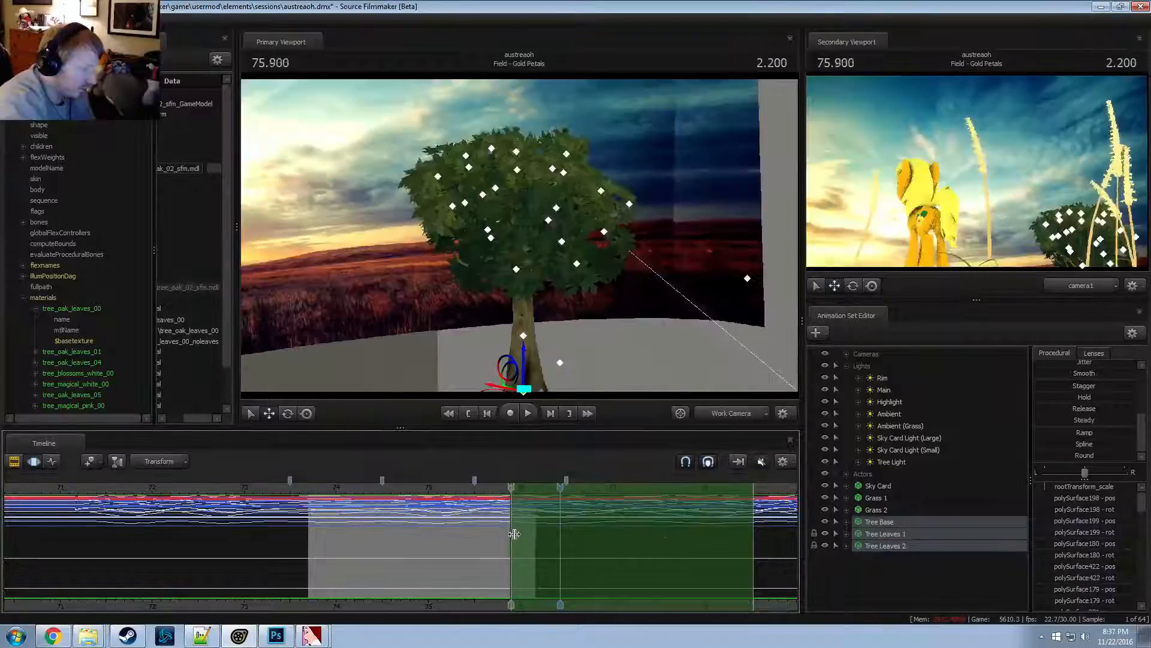
pyautogui.moveTo(751, 543); pyautogui.dragTo(768, 542)
pyautogui.moveTo(509, 535); pyautogui.dragTo(514, 535)
pyautogui.moveTo(758, 542); pyautogui.dragTo(776, 543)
pyautogui.press('space')
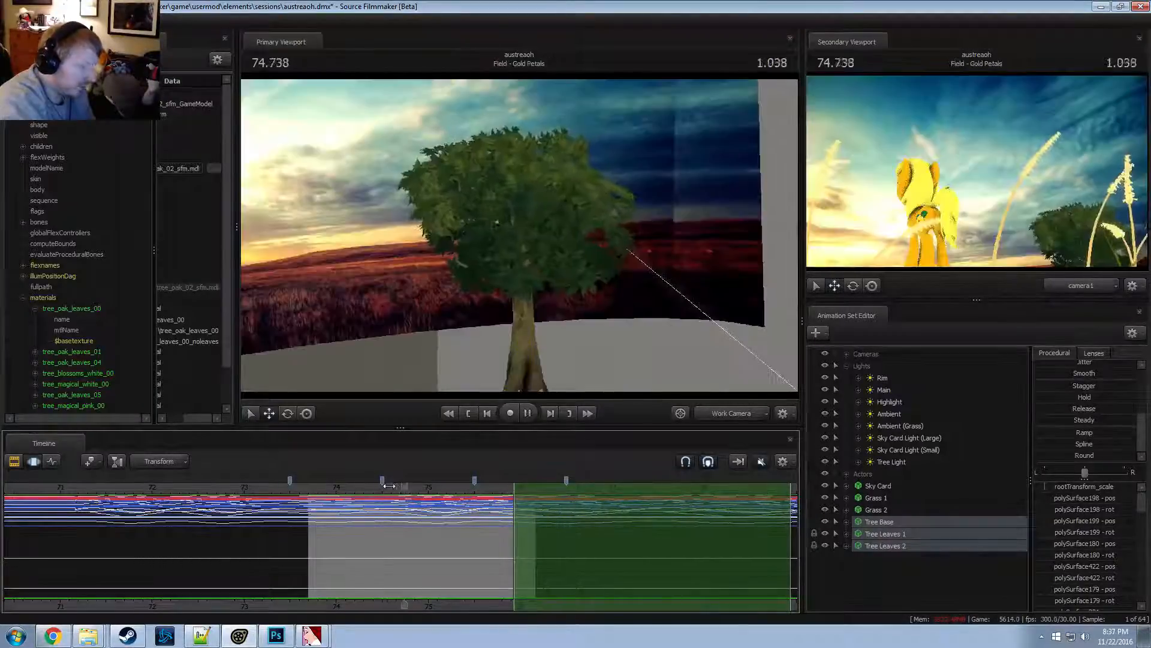
pyautogui.press('space')
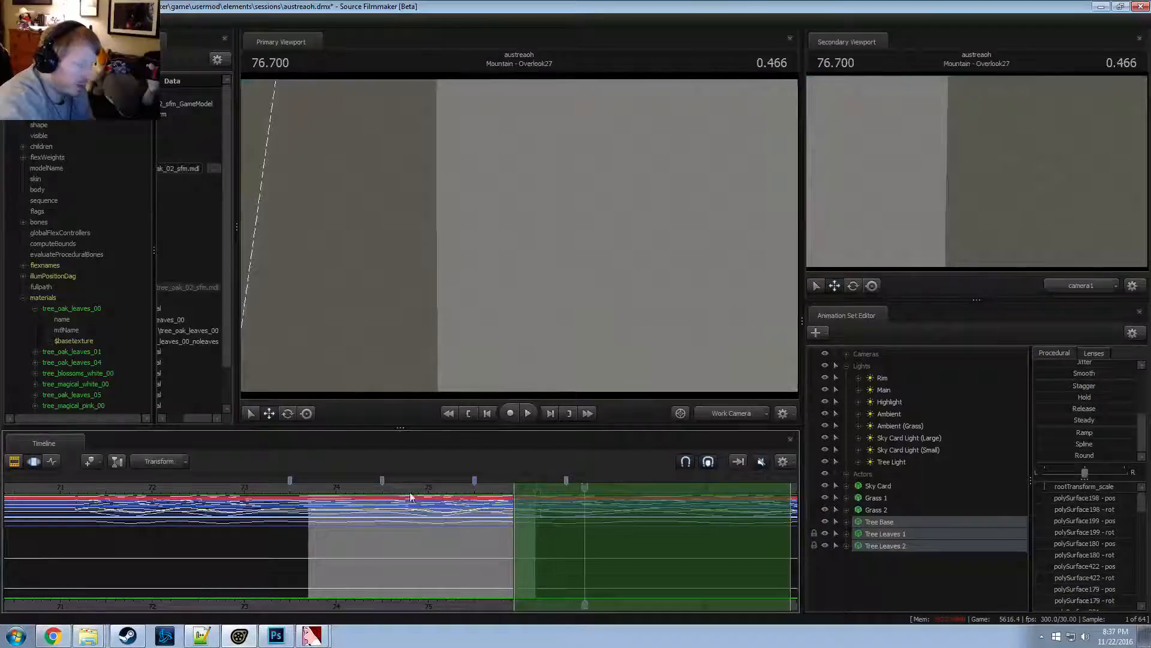
# Round the tree's motion from about 75.6 to 77.5, holding from about 75.8 to 77.0, and play back the shot
pyautogui.keyDown('shift'); pyautogui.moveTo(493, 534); pyautogui.dragTo(586, 542); pyautogui.keyUp('shift')
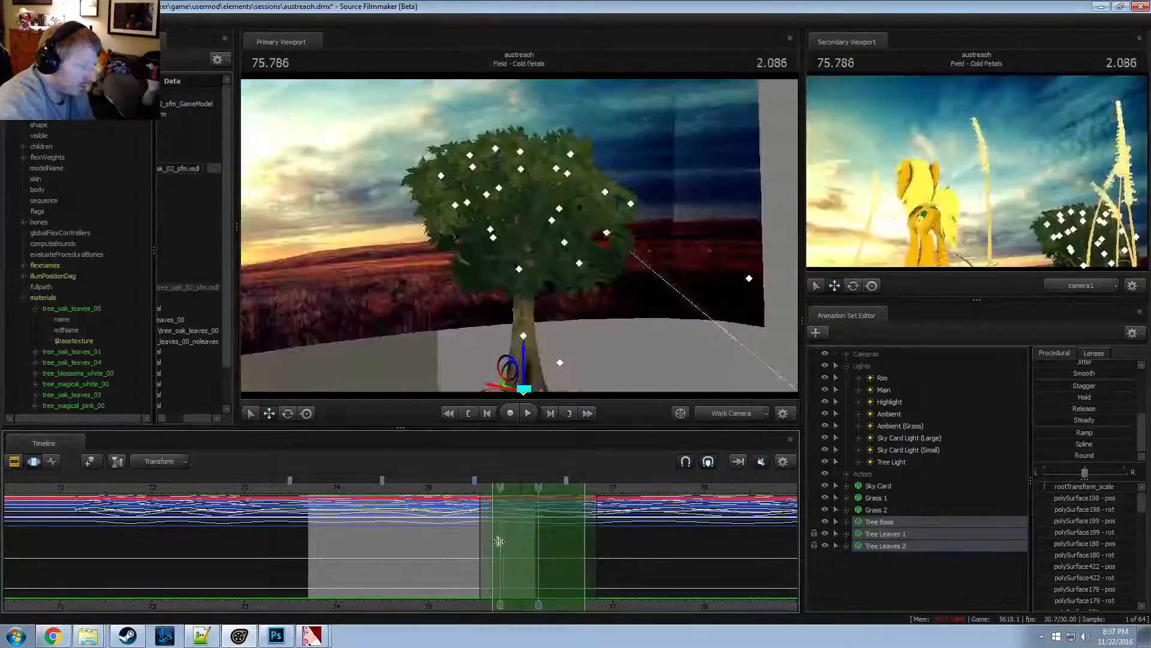
pyautogui.keyDown('shift'); pyautogui.moveTo(498, 540); pyautogui.dragTo(666, 557); pyautogui.keyUp('shift')
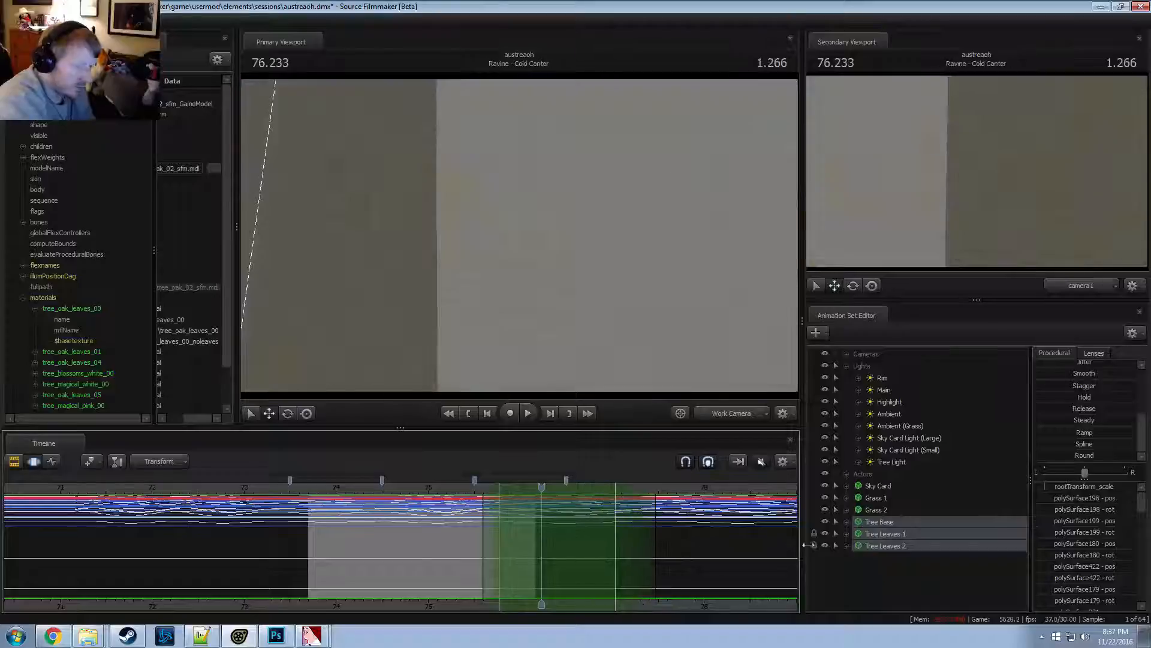
pyautogui.moveTo(1045, 455); pyautogui.dragTo(1074, 455)
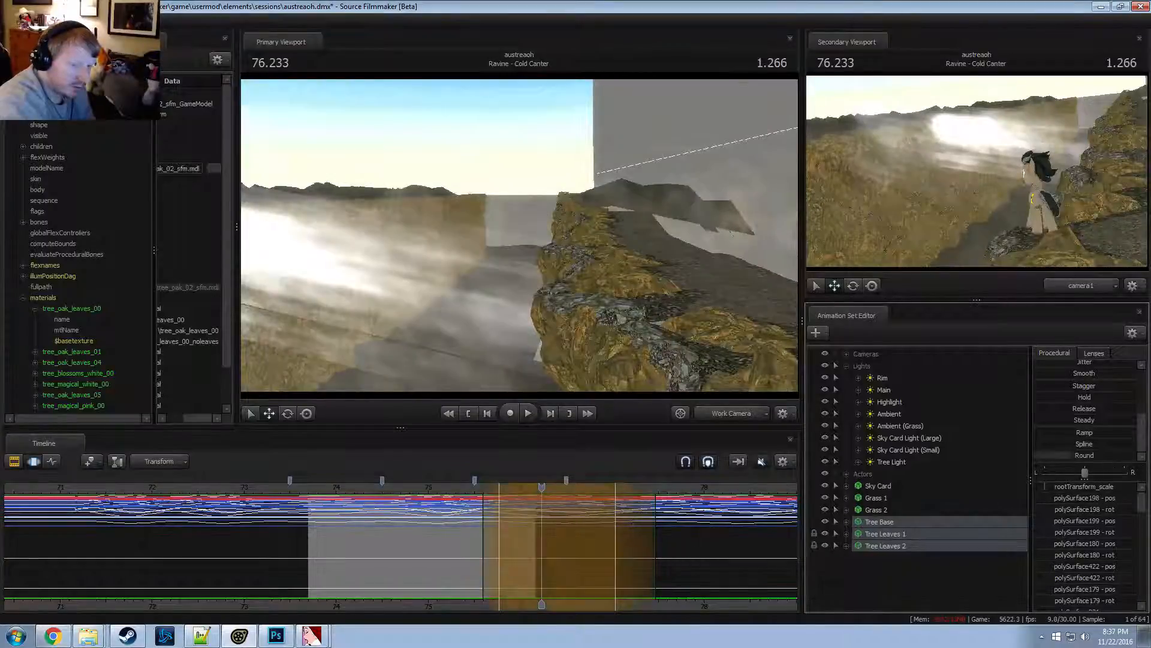
pyautogui.click(404, 496)
pyautogui.press('space')
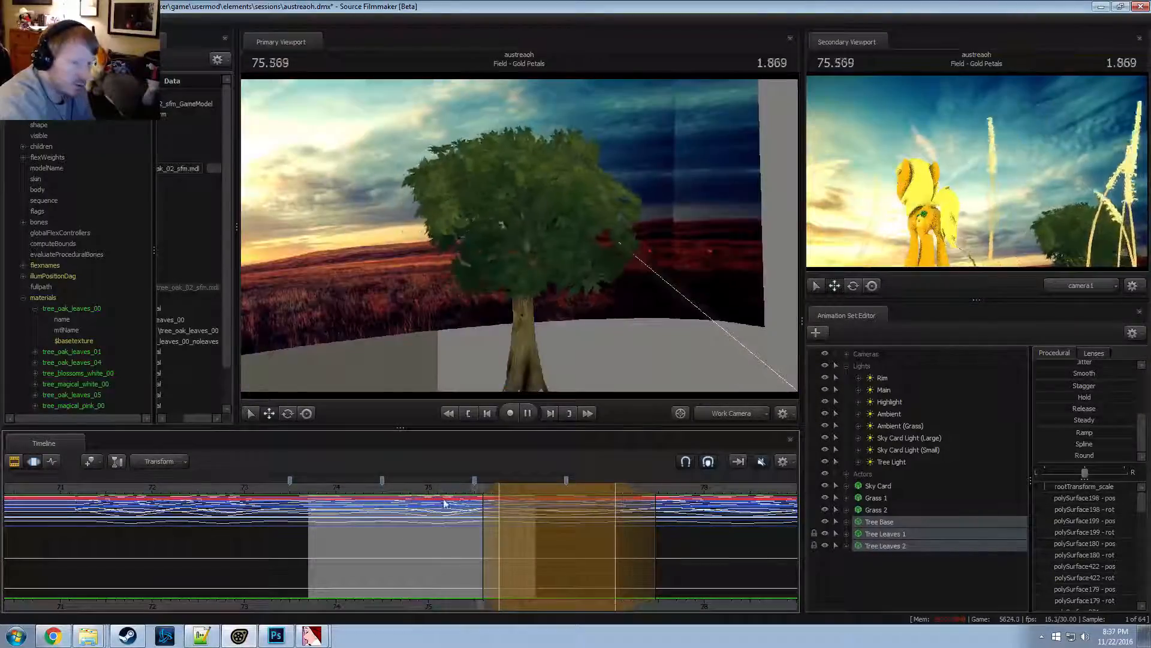
pyautogui.press('space')
# Move the start of the rounded section's hold to about 76.0 and play back the tree's sway
pyautogui.moveTo(502, 516); pyautogui.dragTo(520, 515)
pyautogui.click(404, 491)
pyautogui.press('space')
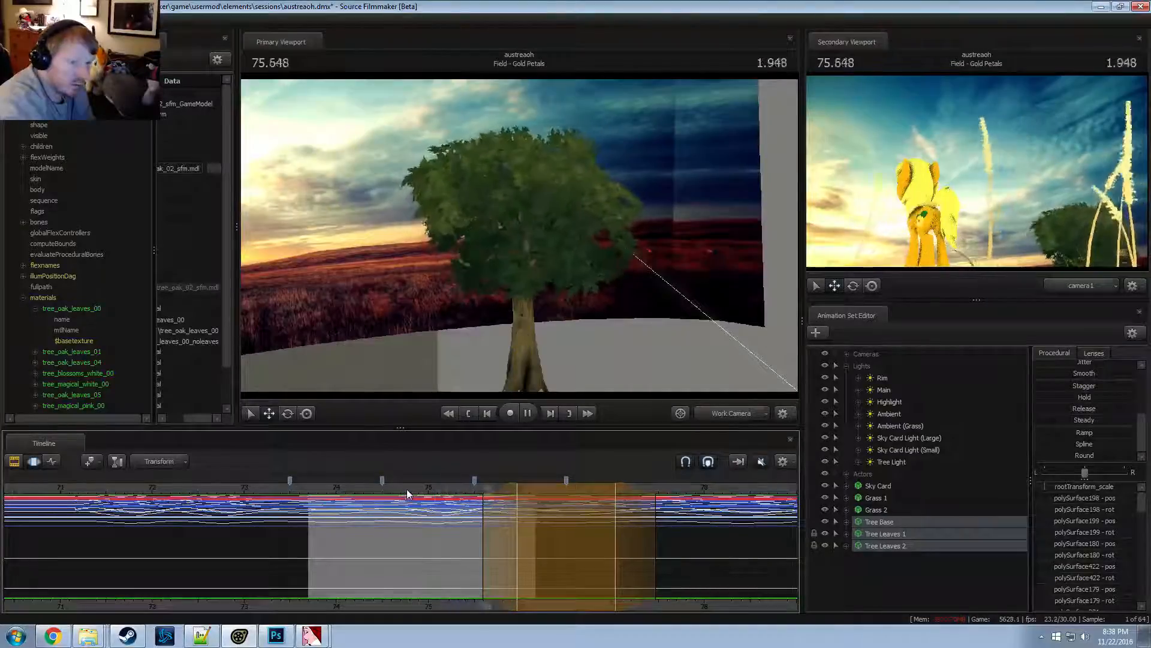
pyautogui.click(361, 491)
pyautogui.moveTo(360, 490); pyautogui.dragTo(357, 490)
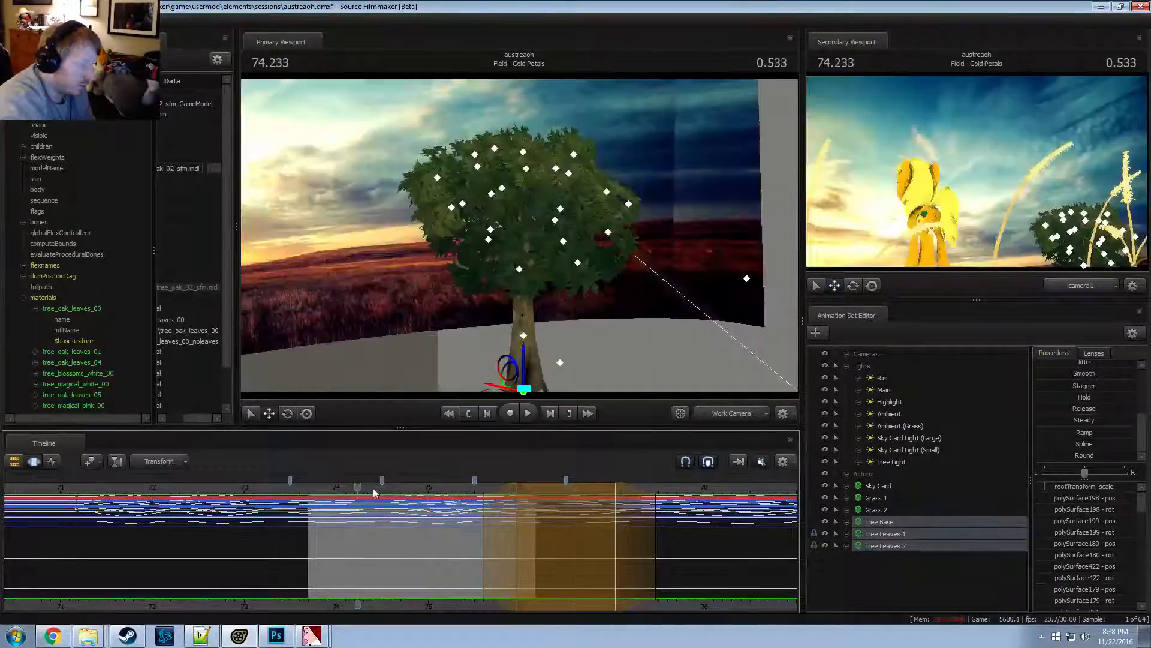
# Undo the rounding and gradual stretching of the tree's motion past the shot's end
pyautogui.hotkey('ctrl', 'z')
pyautogui.hotkey('ctrl', 'z')
pyautogui.hotkey('ctrl', 'z')
pyautogui.hotkey('ctrl', 'z')
pyautogui.hotkey('ctrl', 'z')
pyautogui.hotkey('ctrl', 'z')
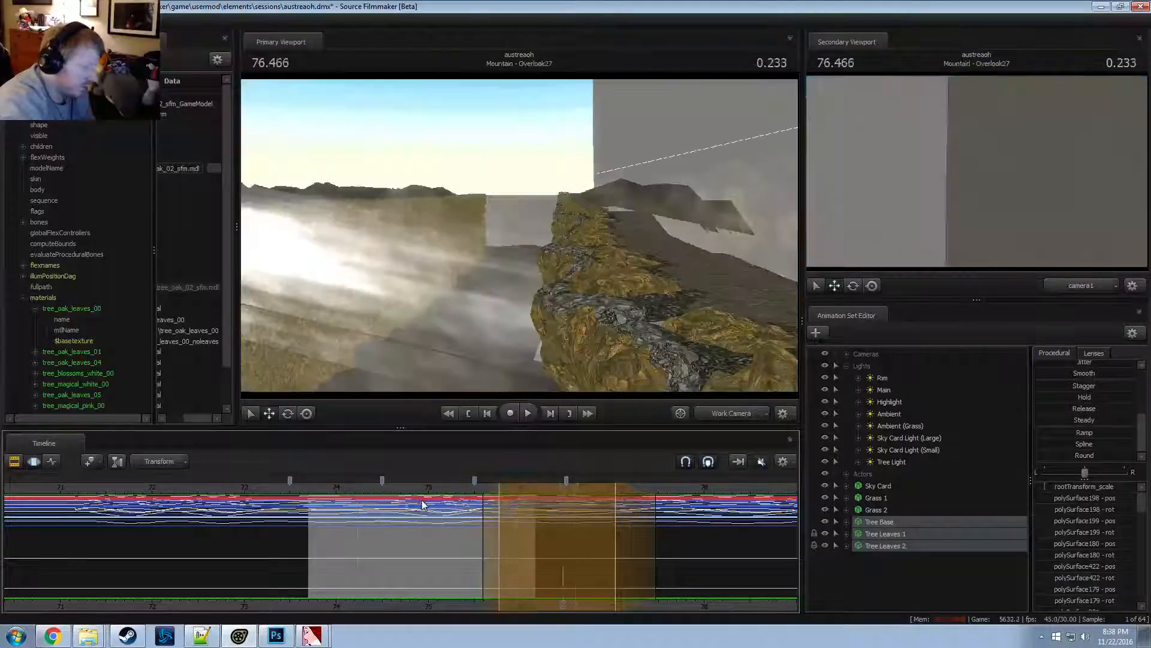
pyautogui.hotkey('ctrl', 'z')
pyautogui.hotkey('ctrl', 'z')
pyautogui.hotkey('ctrl', 'z')
pyautogui.hotkey('ctrl', 'z')
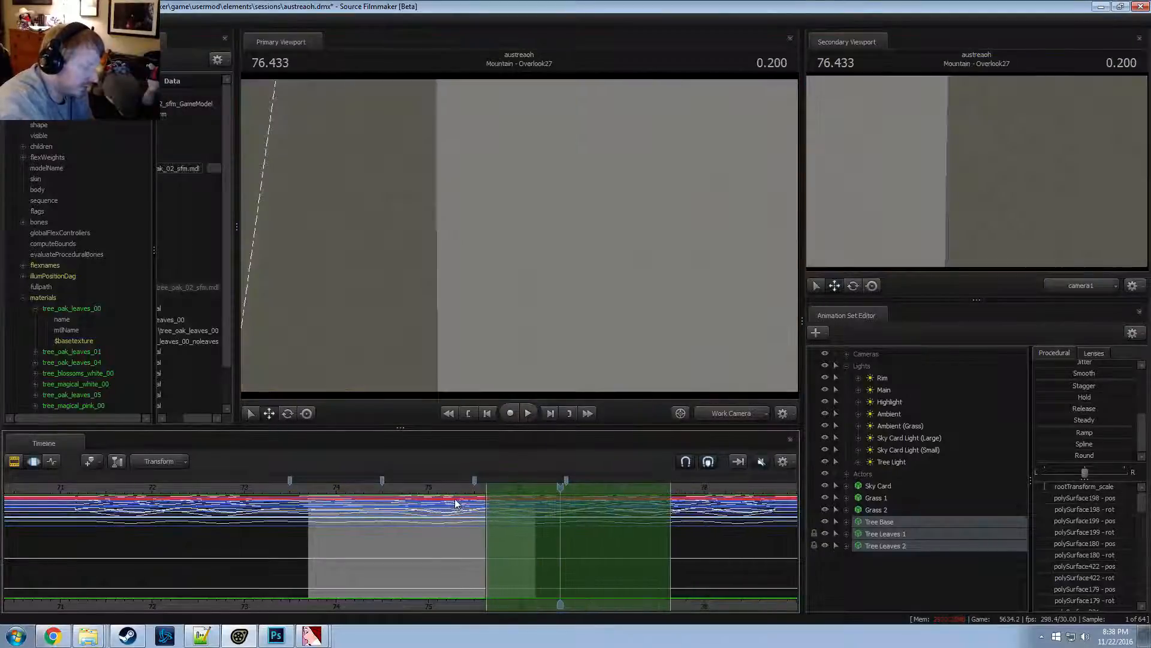
pyautogui.hotkey('ctrl', 'z')
pyautogui.hotkey('ctrl', 'z')
pyautogui.hotkey('ctrl', 'z')
pyautogui.hotkey('ctrl', 'z')
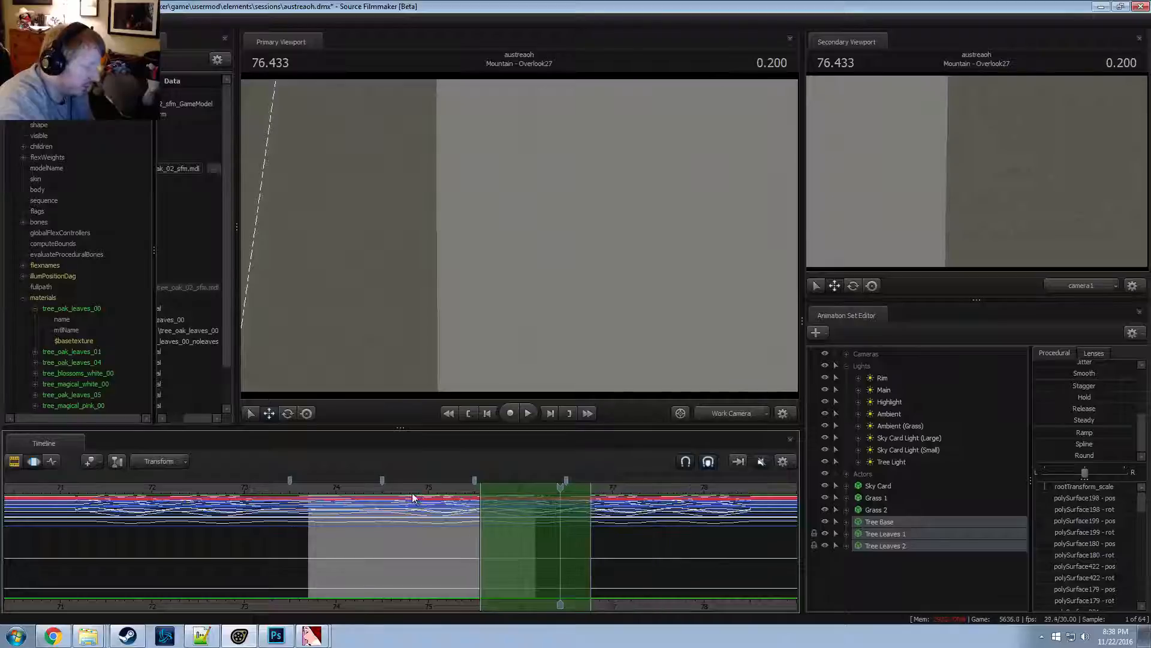
# Switch to the Clip Editor and play back the tree's sway through the Field - Gold Petals shot
pyautogui.moveTo(394, 485); pyautogui.dragTo(387, 491)
pyautogui.press('F2')
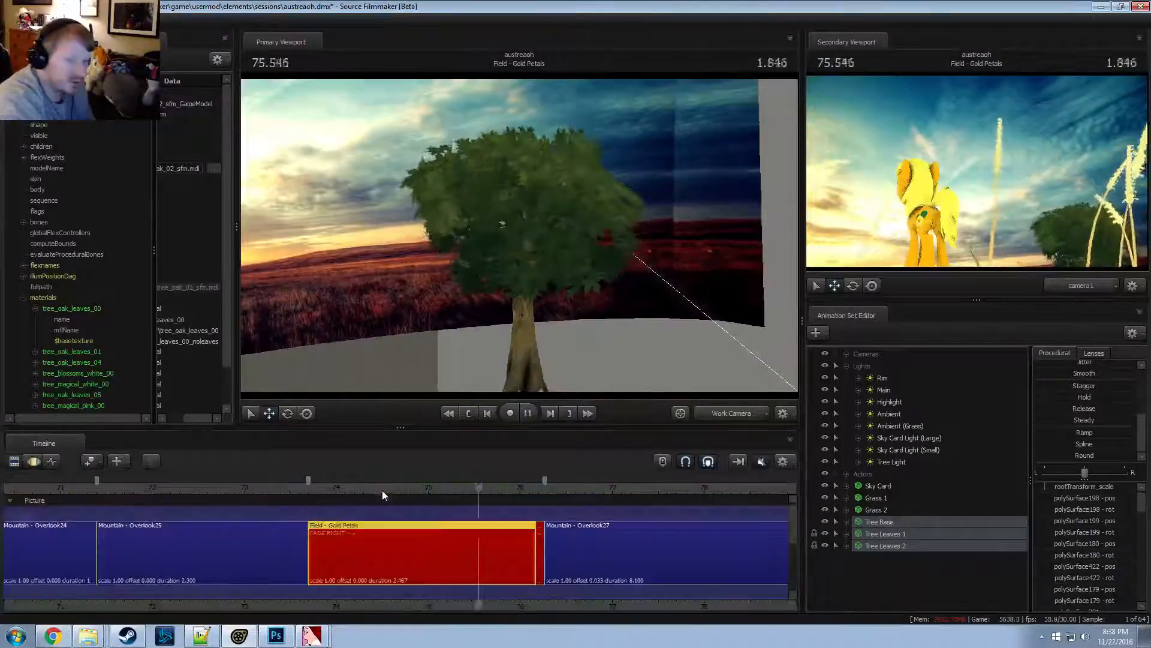
pyautogui.press('space')
# In the Motion Editor, round the tree's motion from about 75.6 to 78.0, holding from about 76.1 to 77.8
pyautogui.press('F3')
pyautogui.keyDown('shift'); pyautogui.moveTo(511, 543); pyautogui.dragTo(683, 544); pyautogui.keyUp('shift')
pyautogui.keyDown('shift'); pyautogui.scroll(4, 566, 544); pyautogui.keyUp('shift')
pyautogui.moveTo(508, 537); pyautogui.dragTo(533, 541)
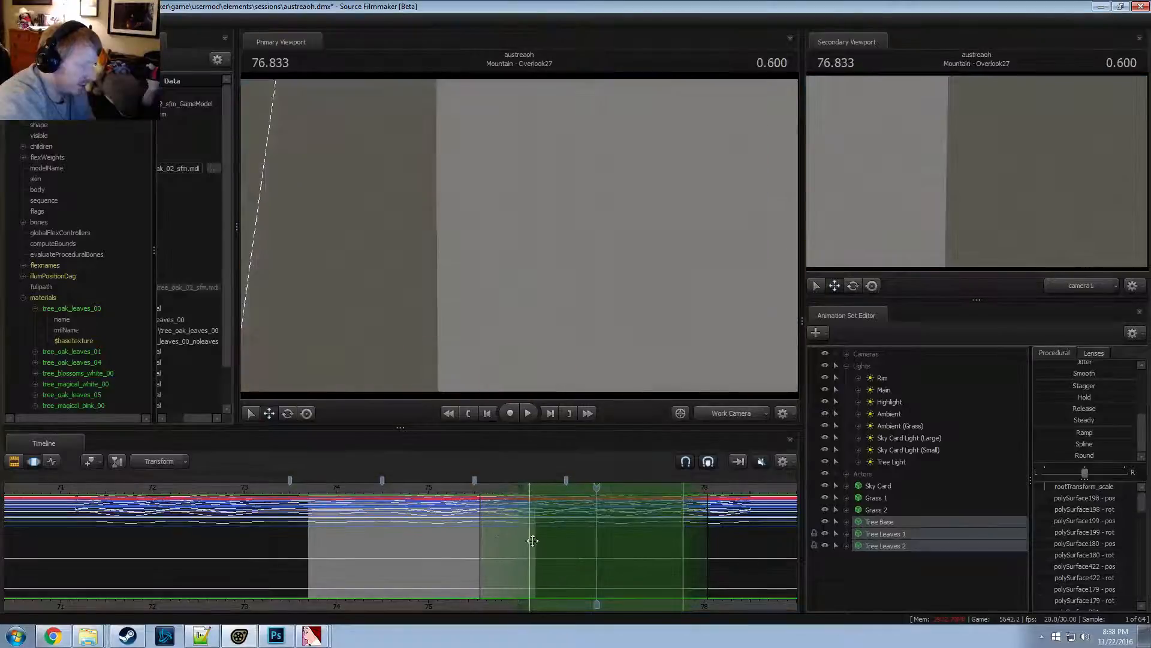
pyautogui.click(1095, 454)
# Shift the rounded section's hold to about 76.3 to 77.9 and play back the tree's sway through the shot
pyautogui.moveTo(633, 555); pyautogui.dragTo(649, 558)
pyautogui.click(379, 486)
pyautogui.press('space')
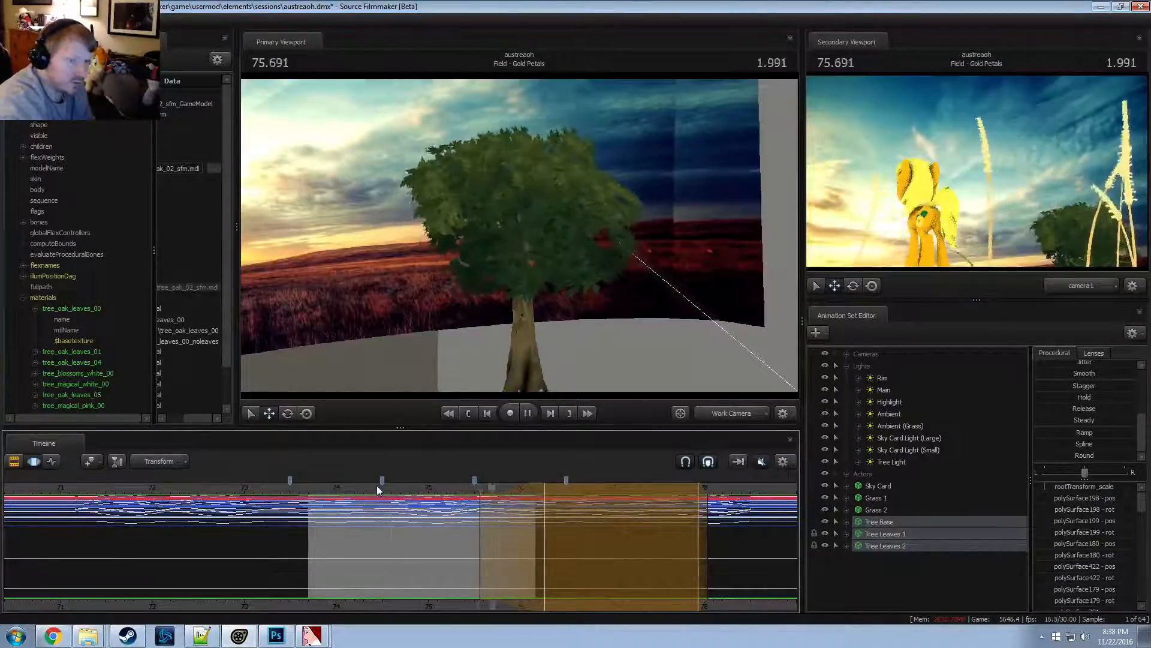
pyautogui.press('space')
pyautogui.click(308, 489)
pyautogui.press('space')
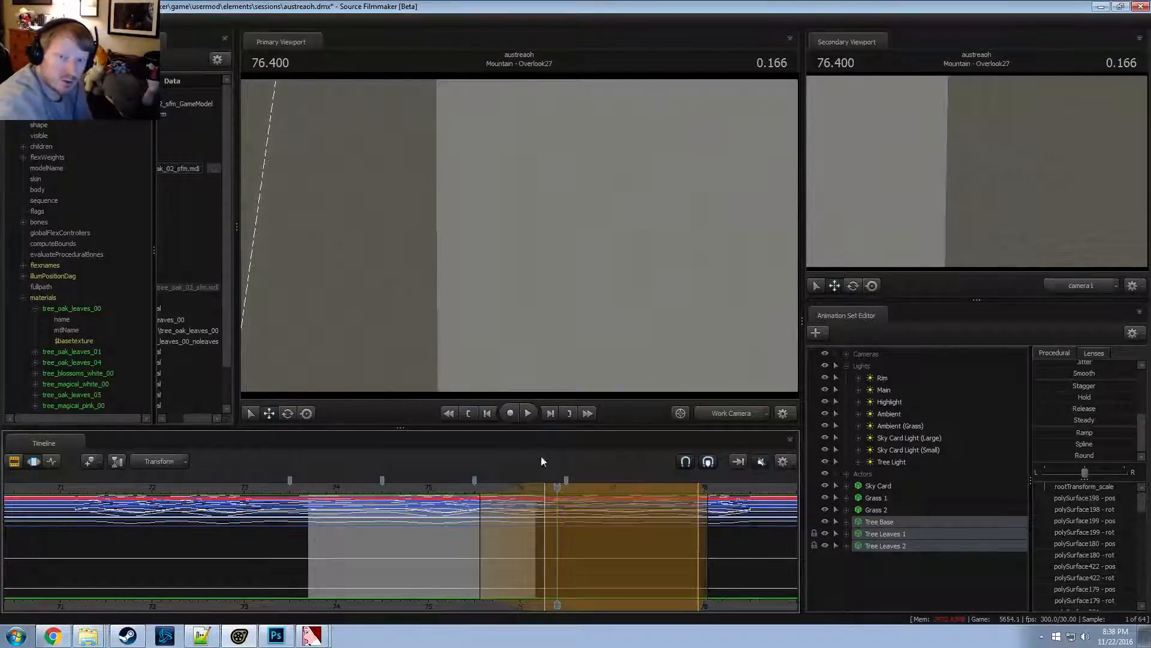
# View the VTF version error screenshot in the browser, and start importing tree_oak_leaves_00.tga from props_tree in VTFEdit
pyautogui.hotkey('alt', 'Tab')
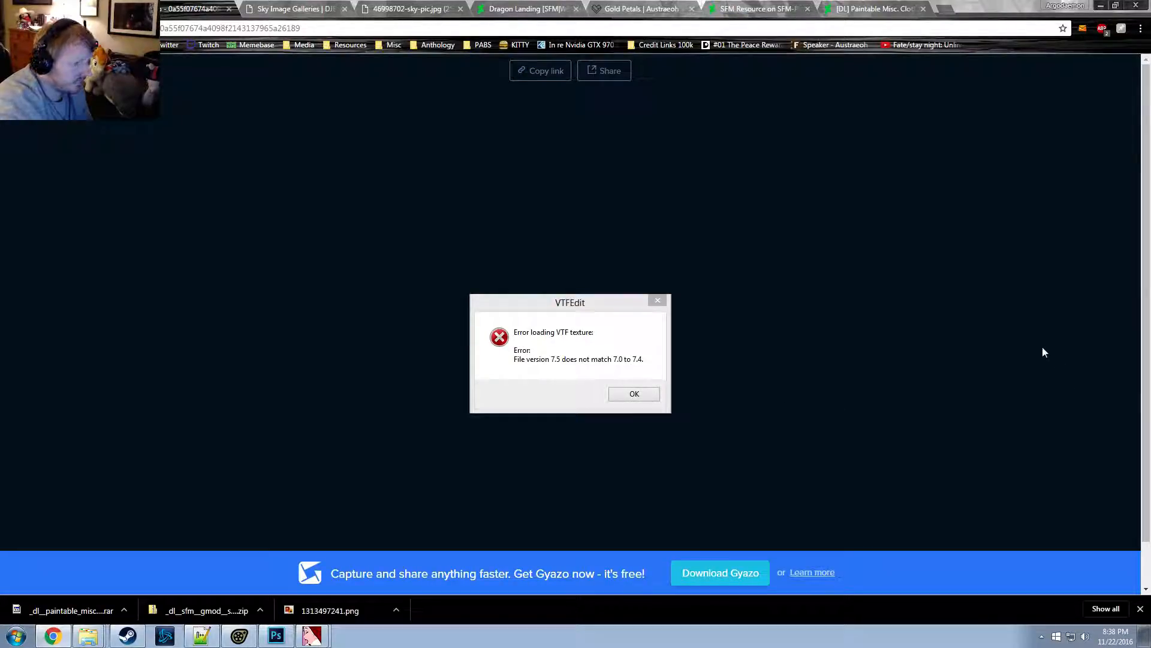
pyautogui.click(312, 635)
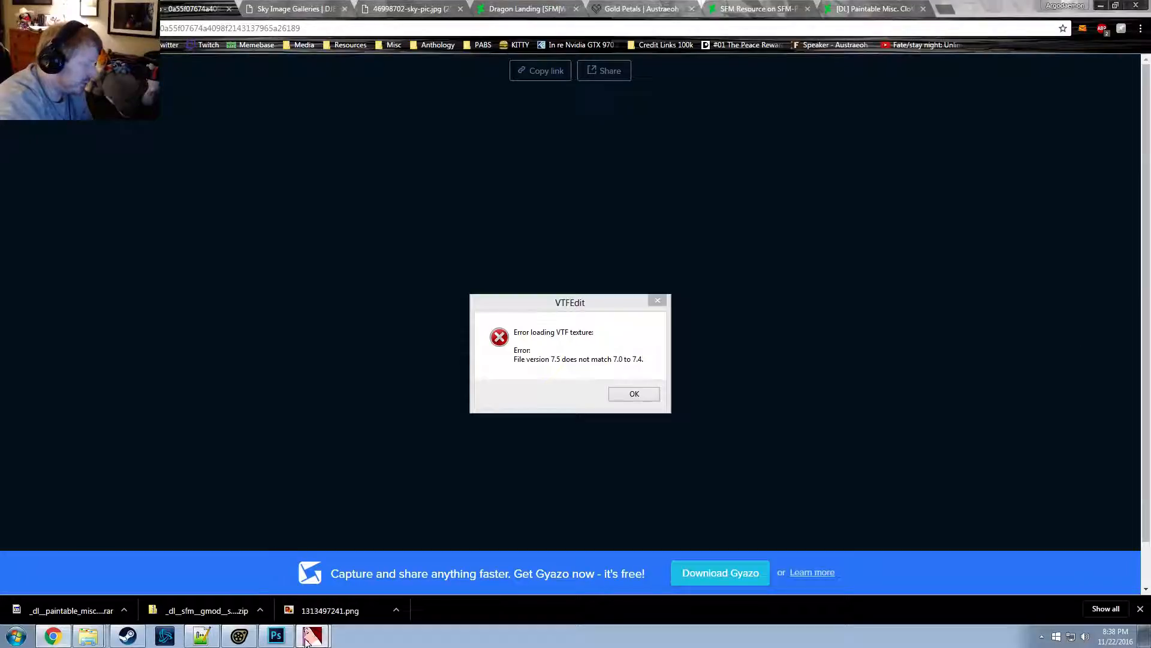
pyautogui.click(315, 592)
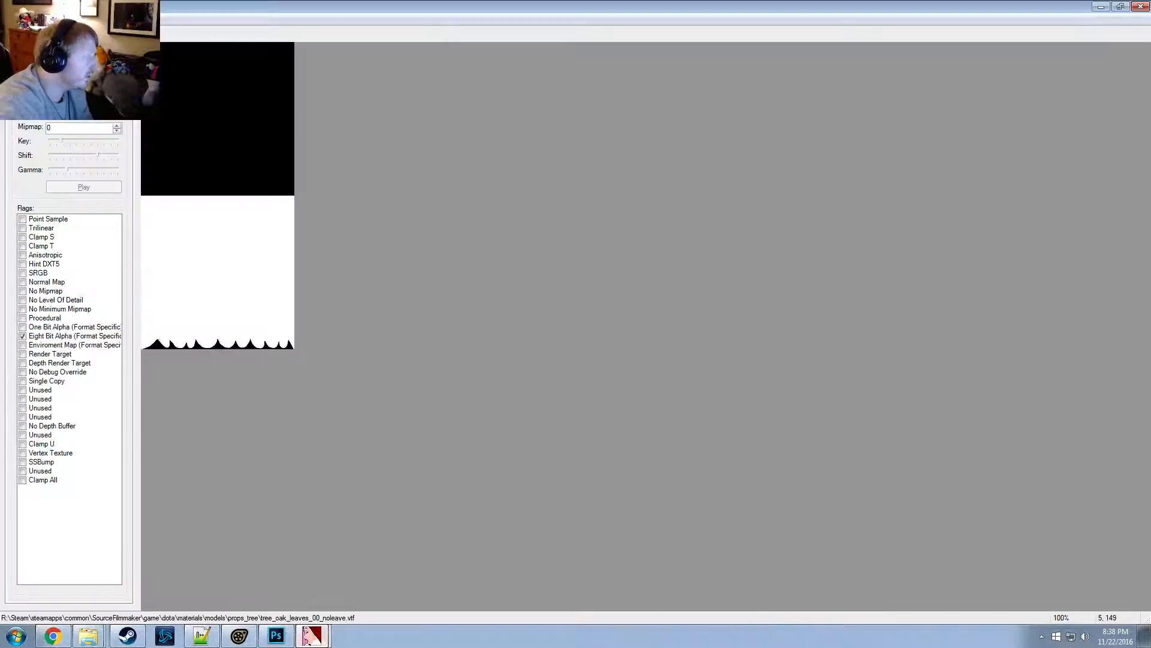
pyautogui.click(9, 20)
pyautogui.click(30, 96)
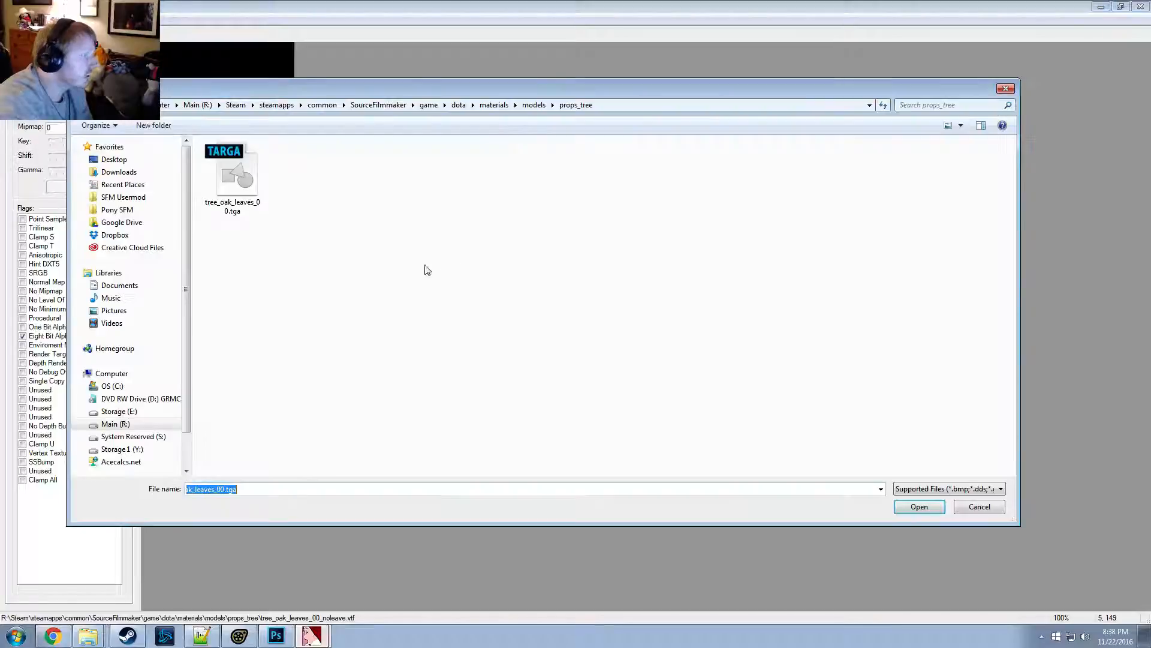
pyautogui.doubleClick(246, 185)
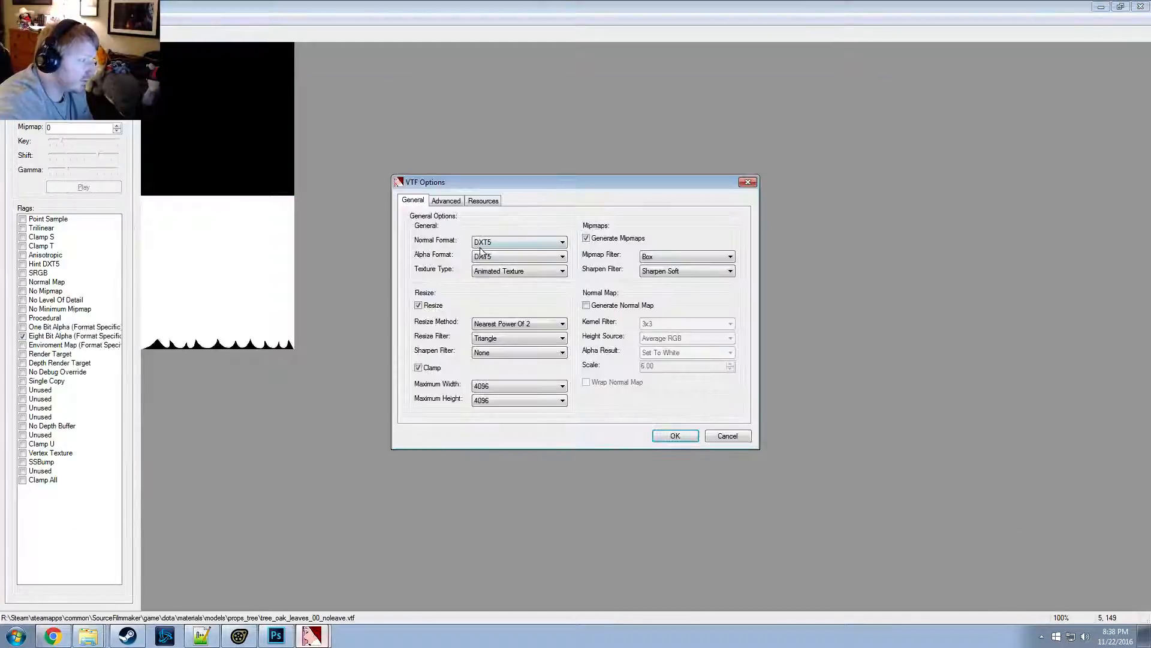
# Examine the general and advanced VTF import options, including the list of available file versions
pyautogui.click(451, 203)
pyautogui.click(504, 242)
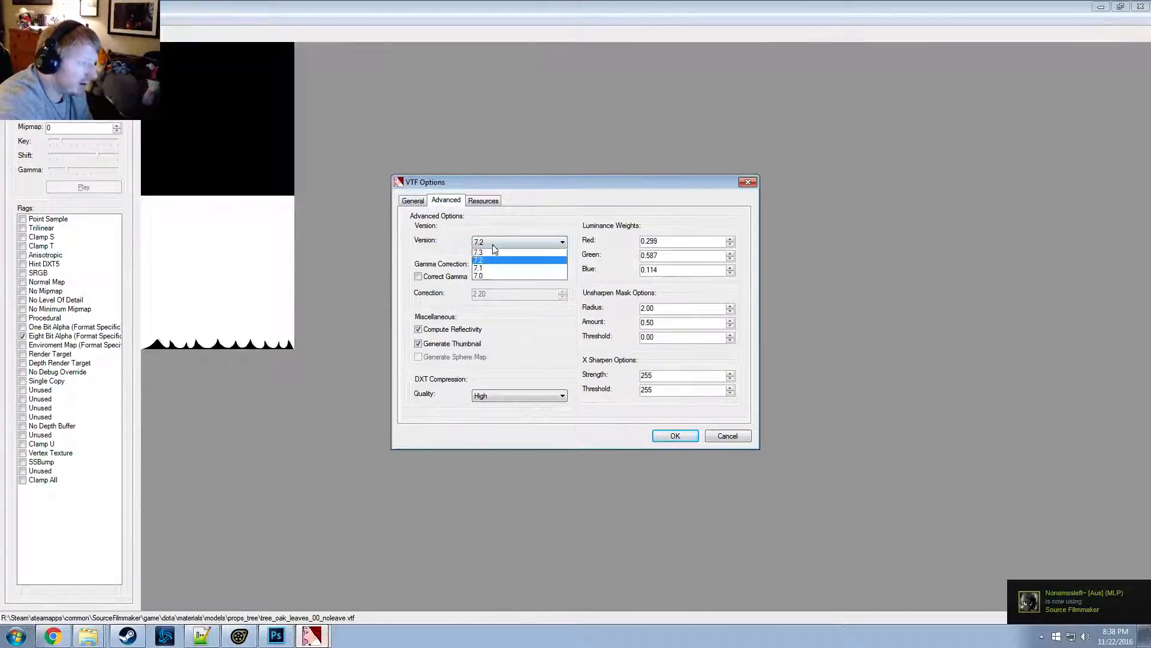
pyautogui.click(503, 242)
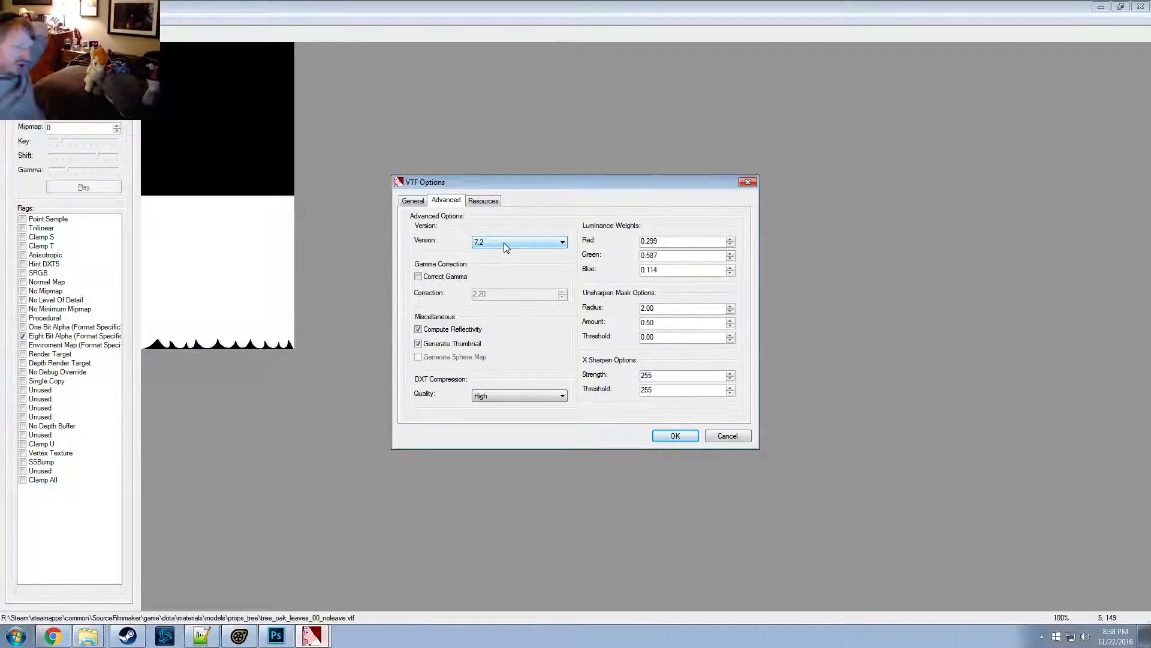
pyautogui.click(413, 201)
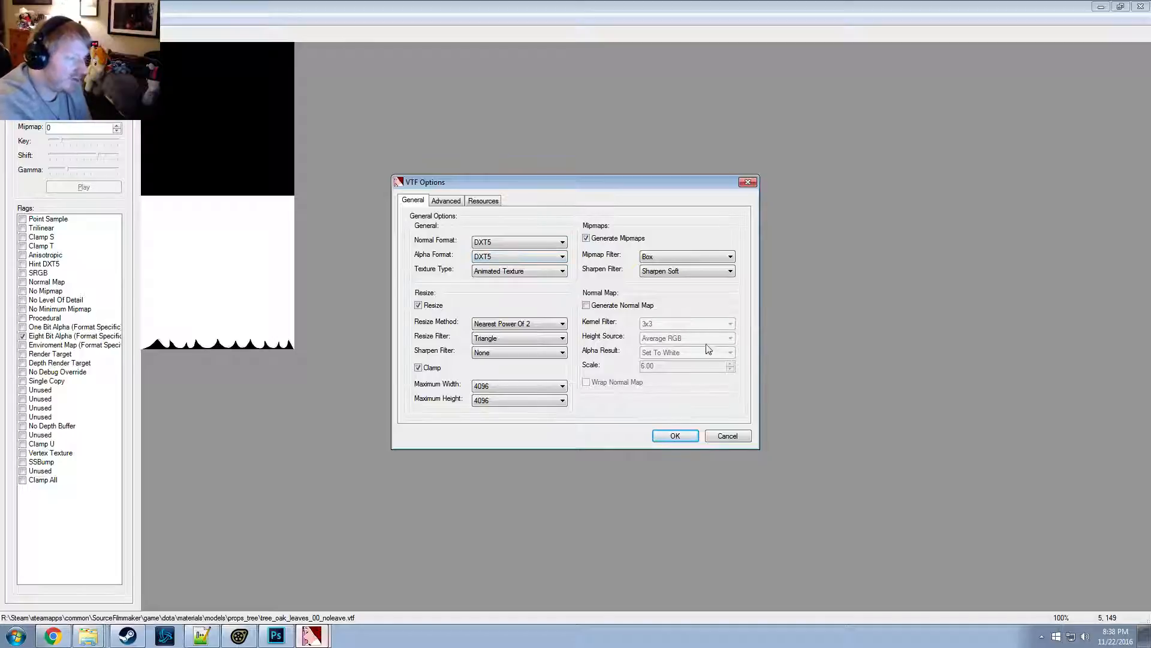
pyautogui.click(448, 203)
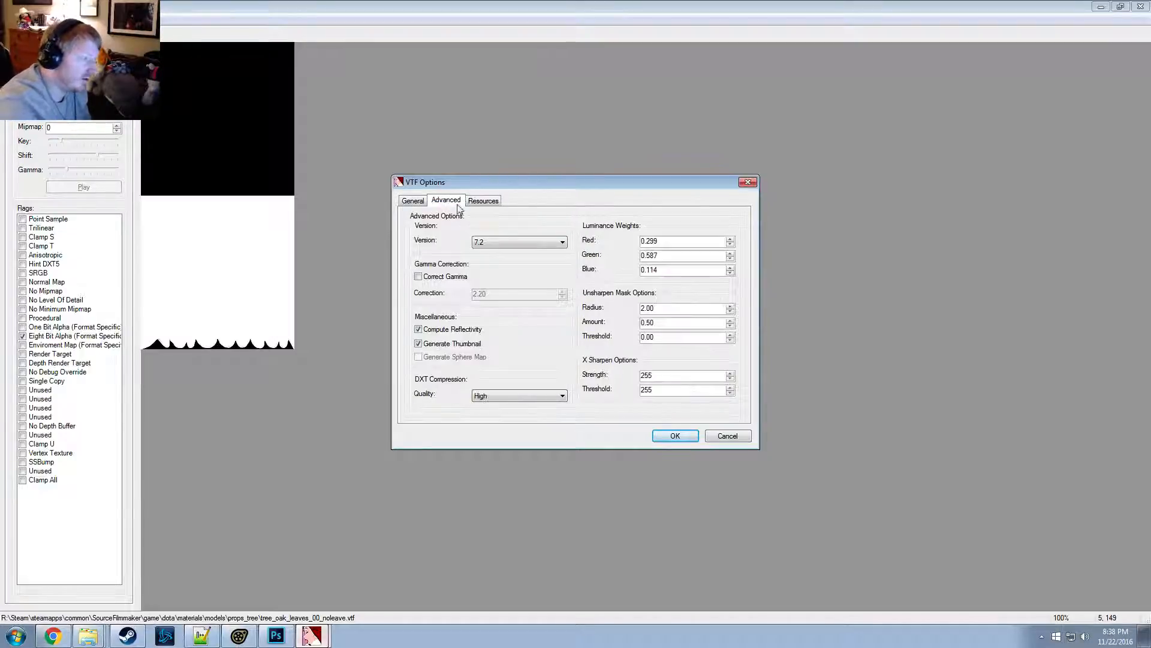
pyautogui.click(421, 202)
pyautogui.click(447, 204)
pyautogui.click(507, 242)
pyautogui.click(507, 242)
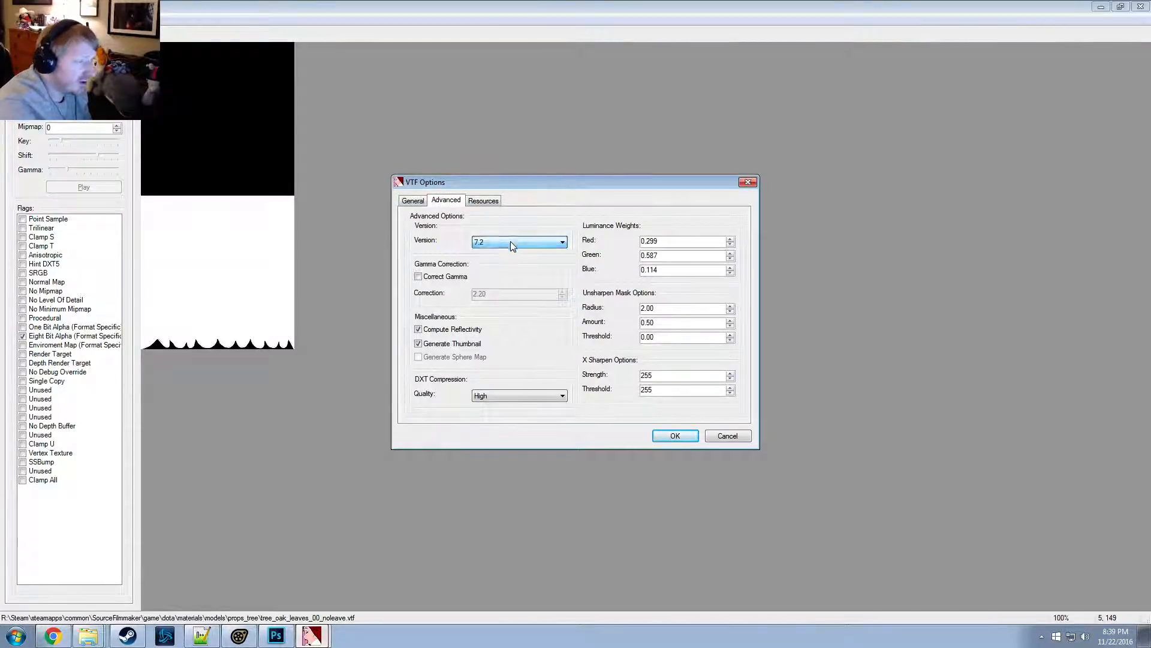
pyautogui.click(506, 239)
pyautogui.click(506, 239)
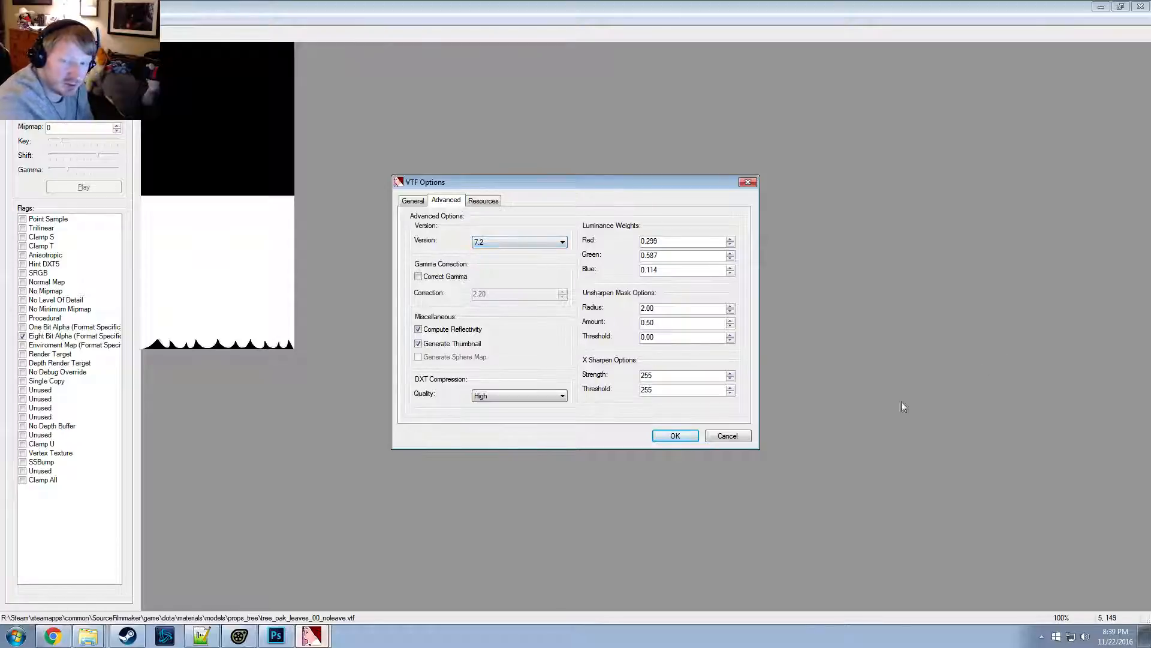
# Dismiss the VTF Options dialog and close the Gyazo image page in the browser
pyautogui.click(746, 435)
pyautogui.hotkey('alt', 'Tab')
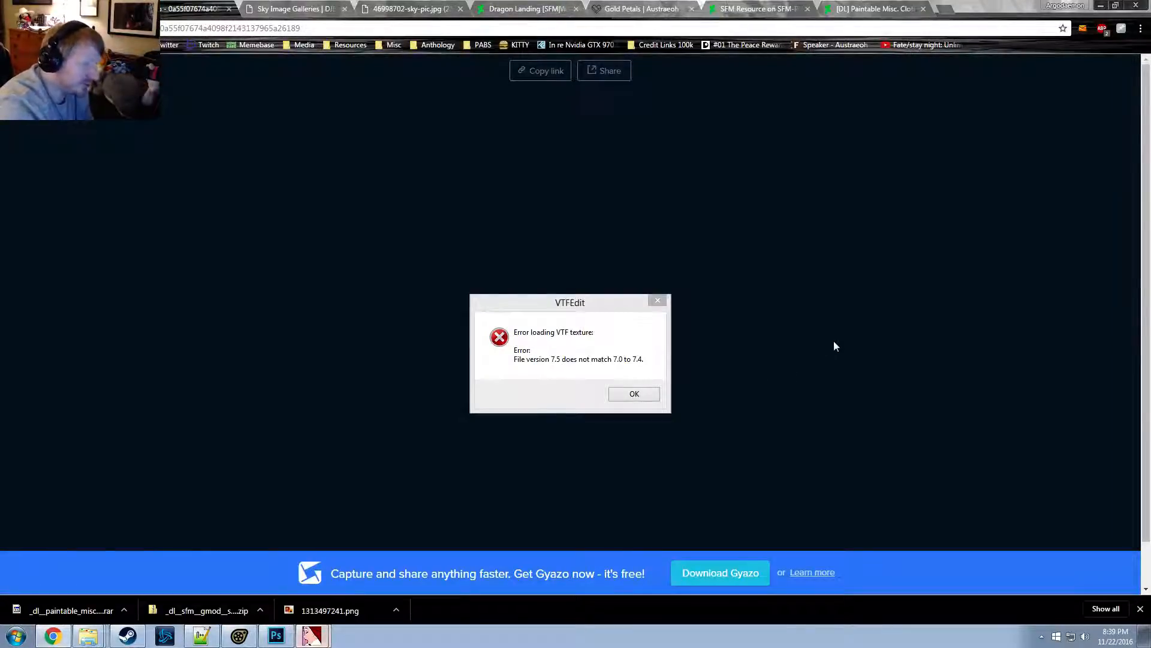
pyautogui.hotkey('alt', 'Tab')
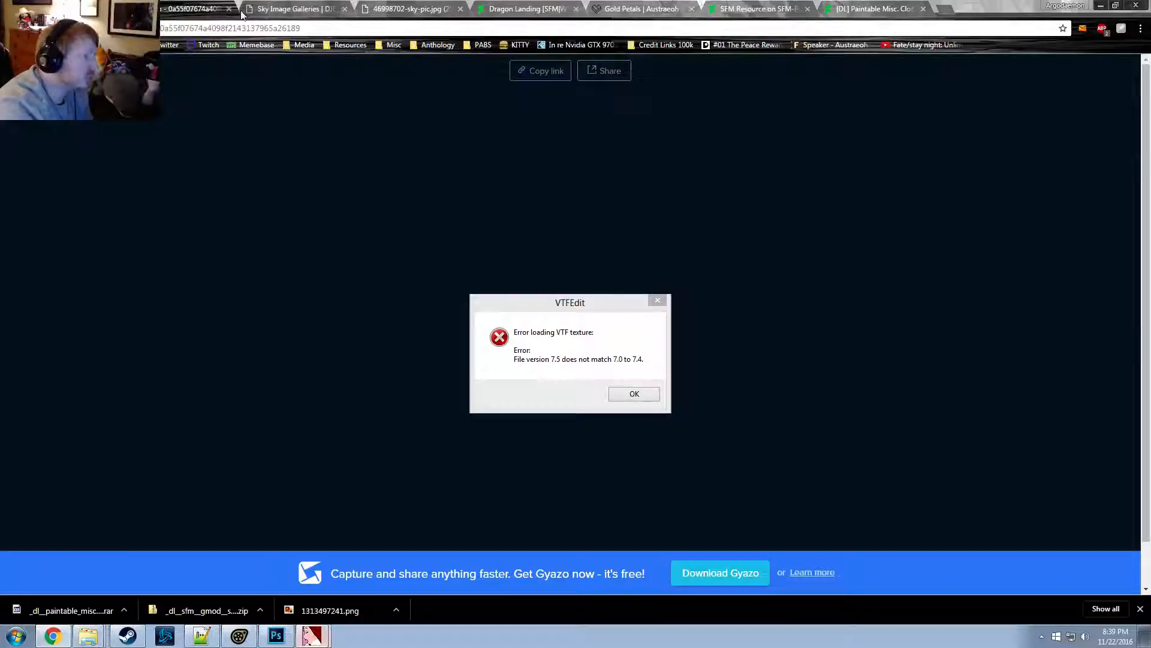
pyautogui.click(228, 8)
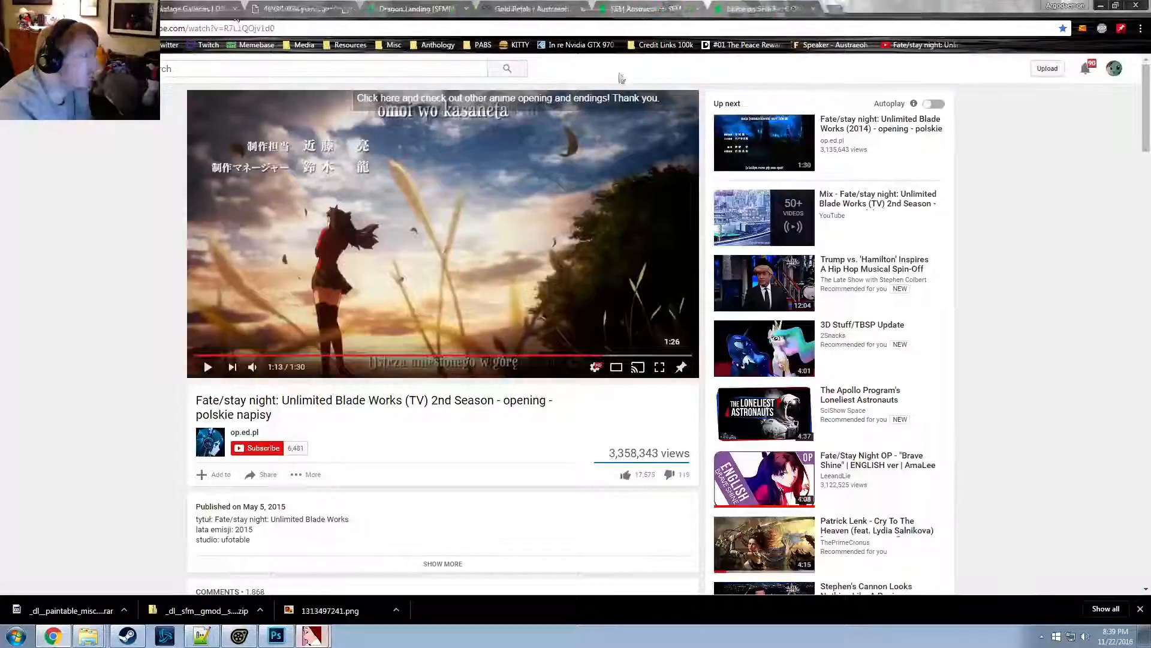
pyautogui.click(1099, 5)
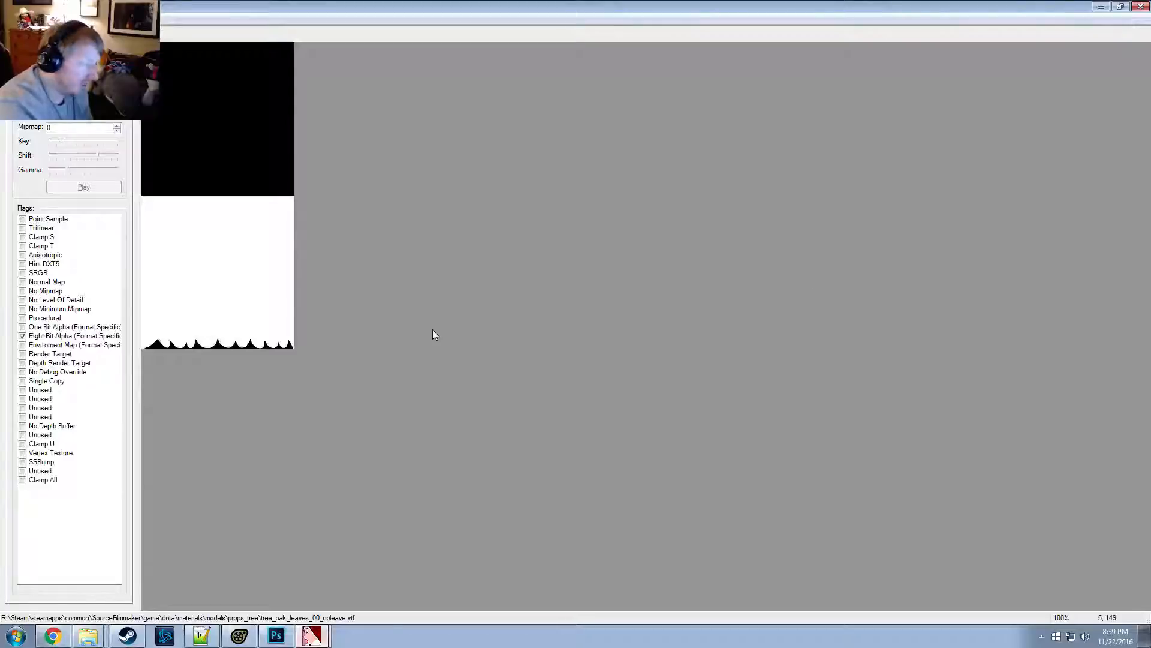
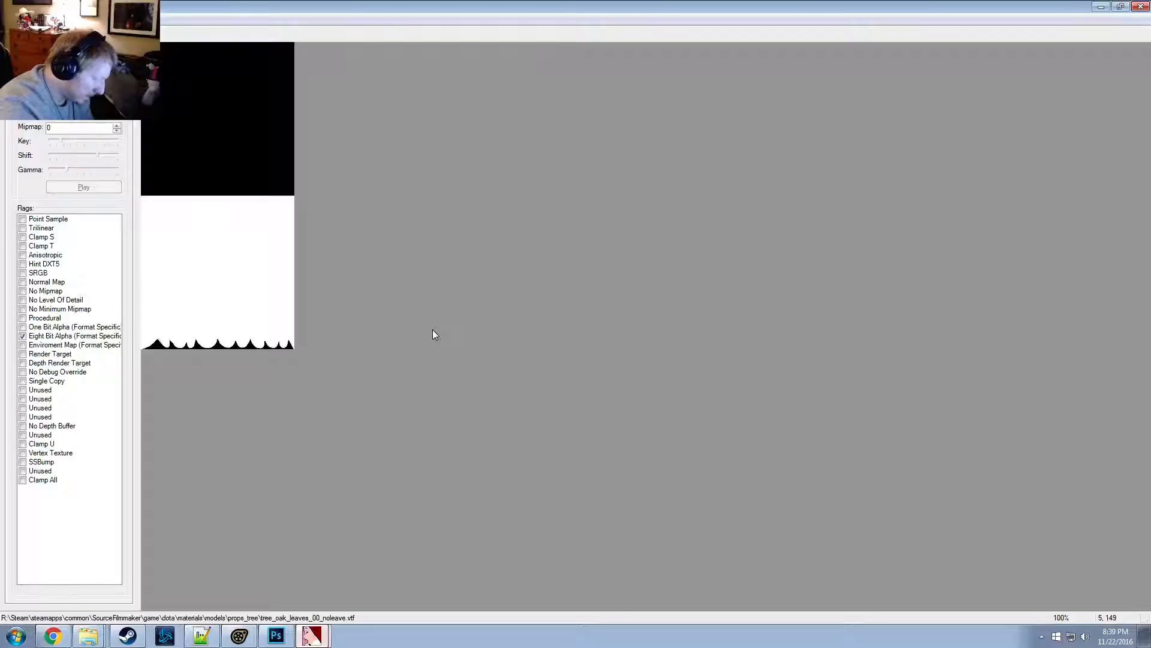
# Switch to Source Filmmaker and play back the tree animation in the Field - Gold Petals shot
pyautogui.click(254, 638)
pyautogui.click(368, 488)
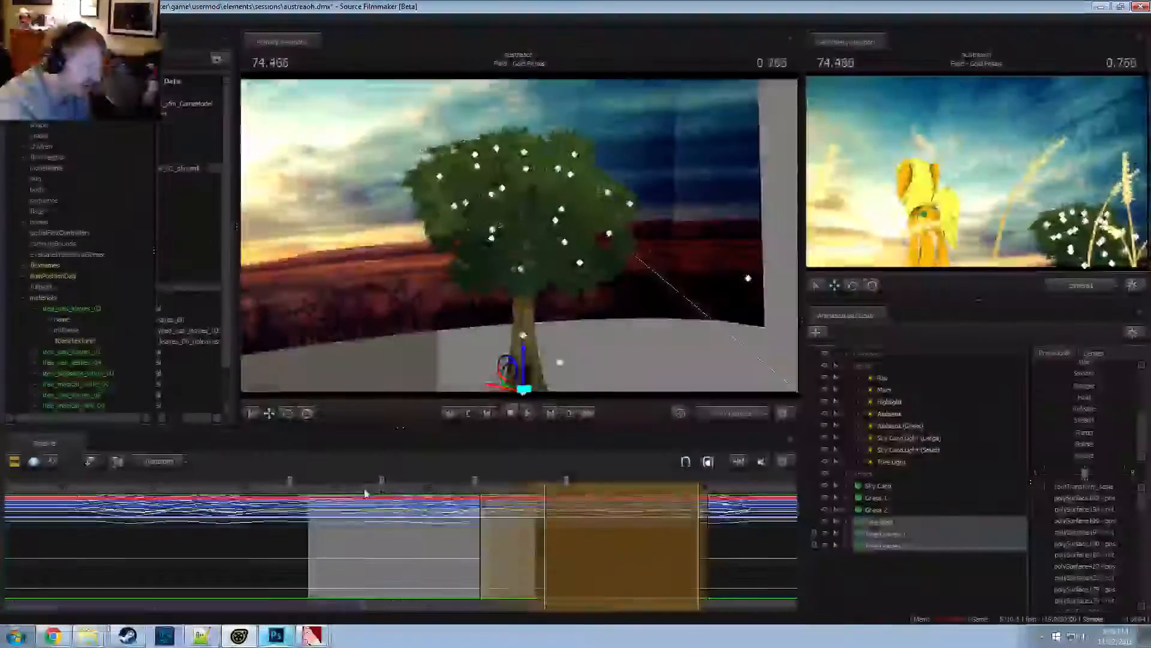
pyautogui.press('space')
pyautogui.press('space')
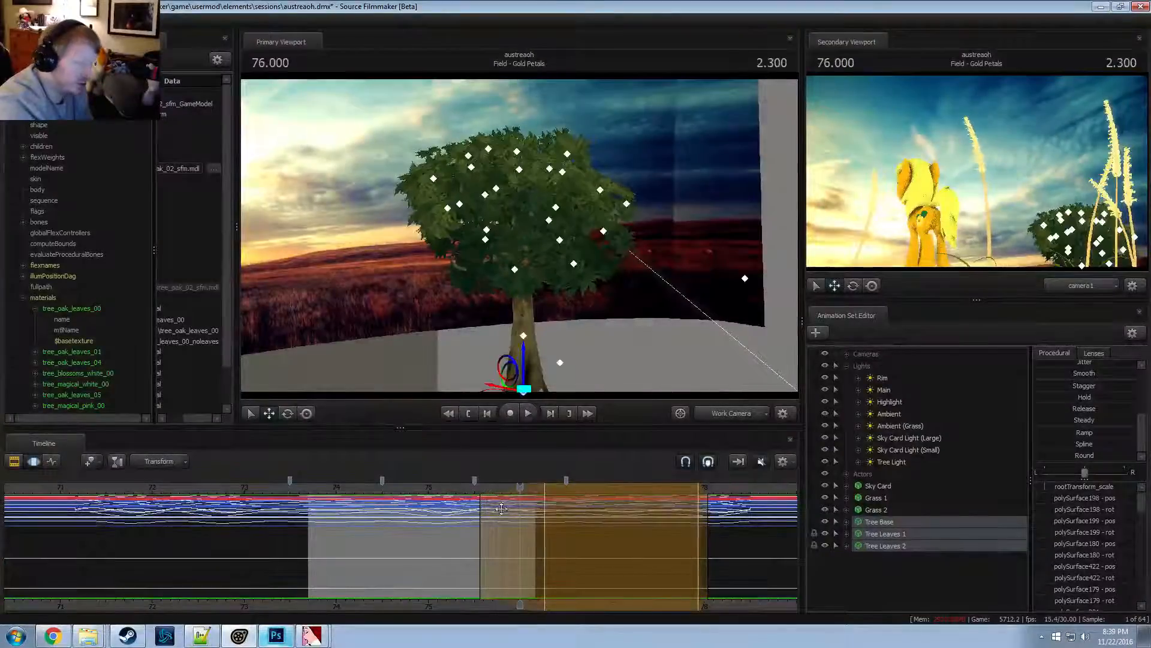
# Adjust the tree animation's time selection to span about 74.4 to 75.1 seconds, replaying the shot to check the motion
pyautogui.moveTo(367, 496); pyautogui.dragTo(393, 517)
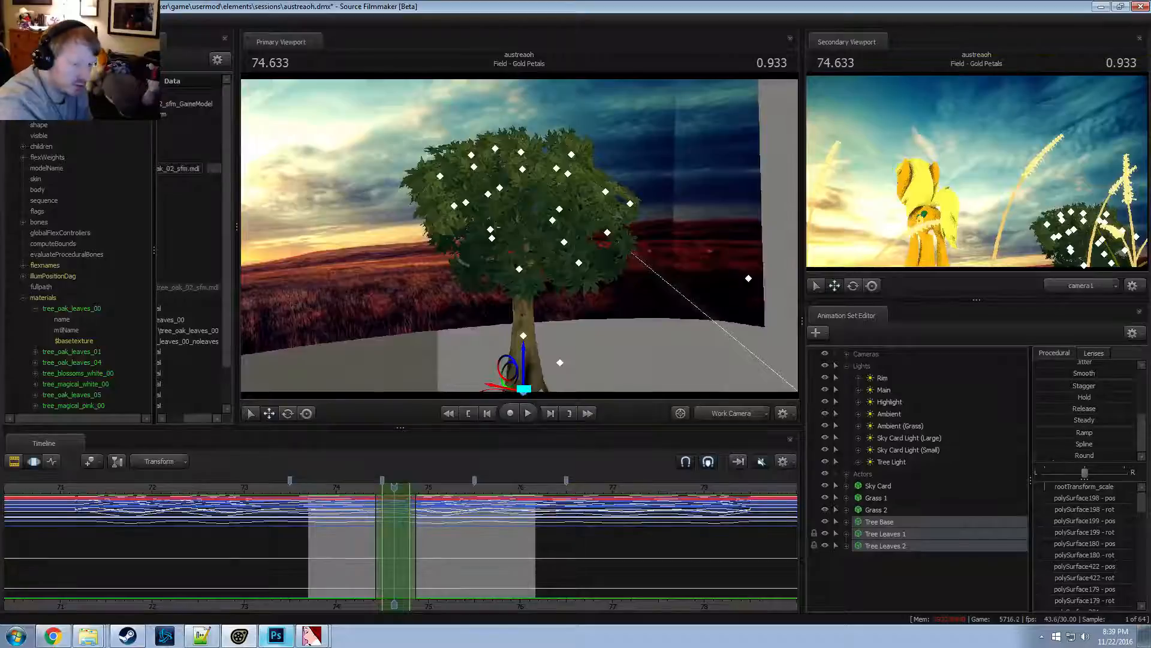
pyautogui.press('space')
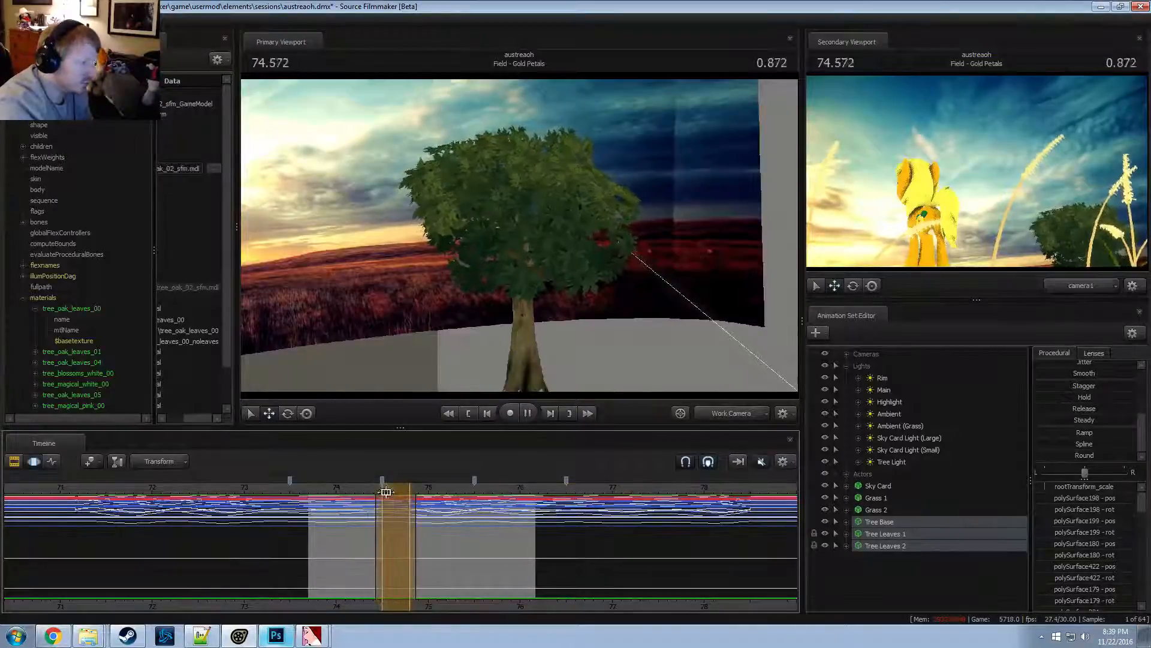
pyautogui.click(433, 507)
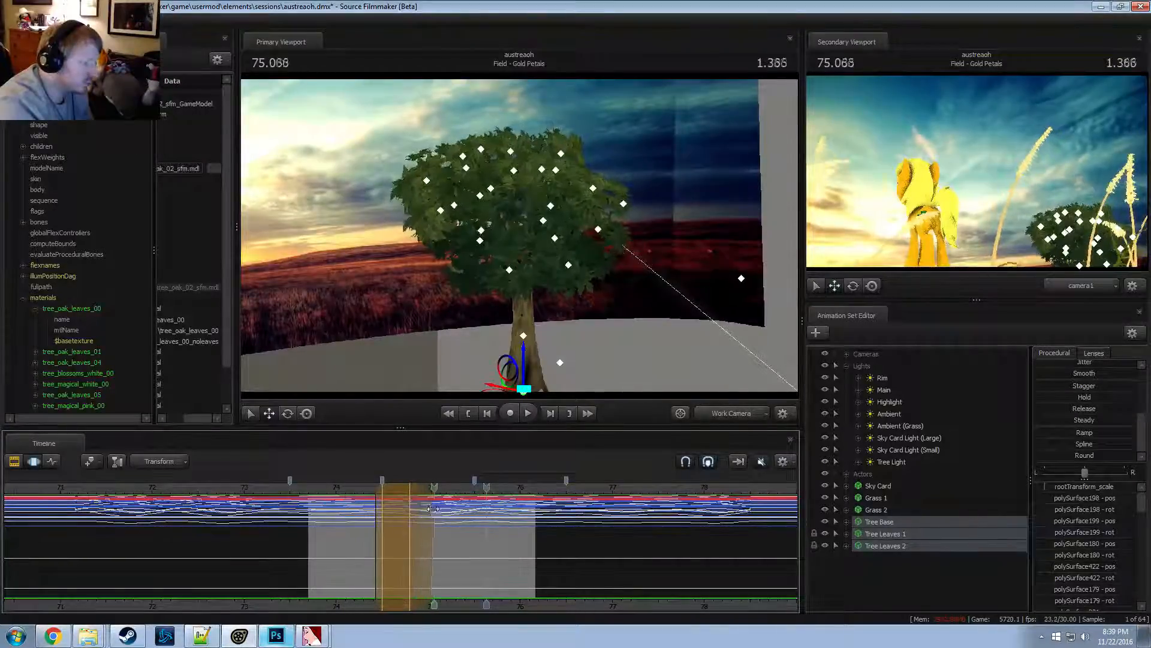
pyautogui.press('space')
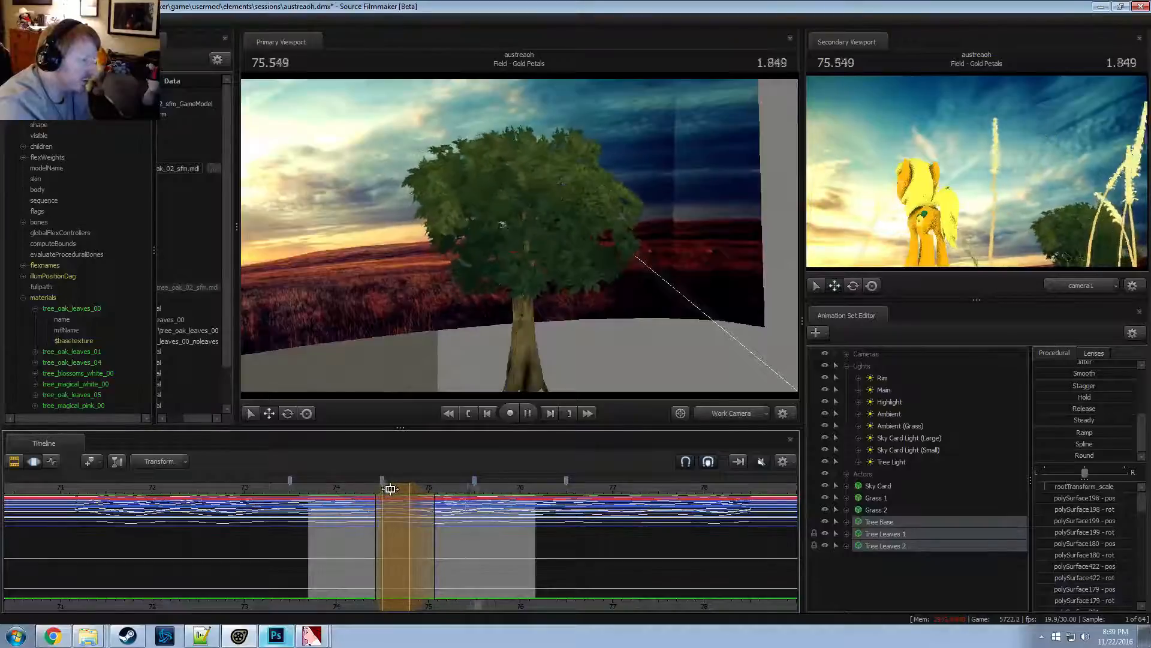
pyautogui.press('space')
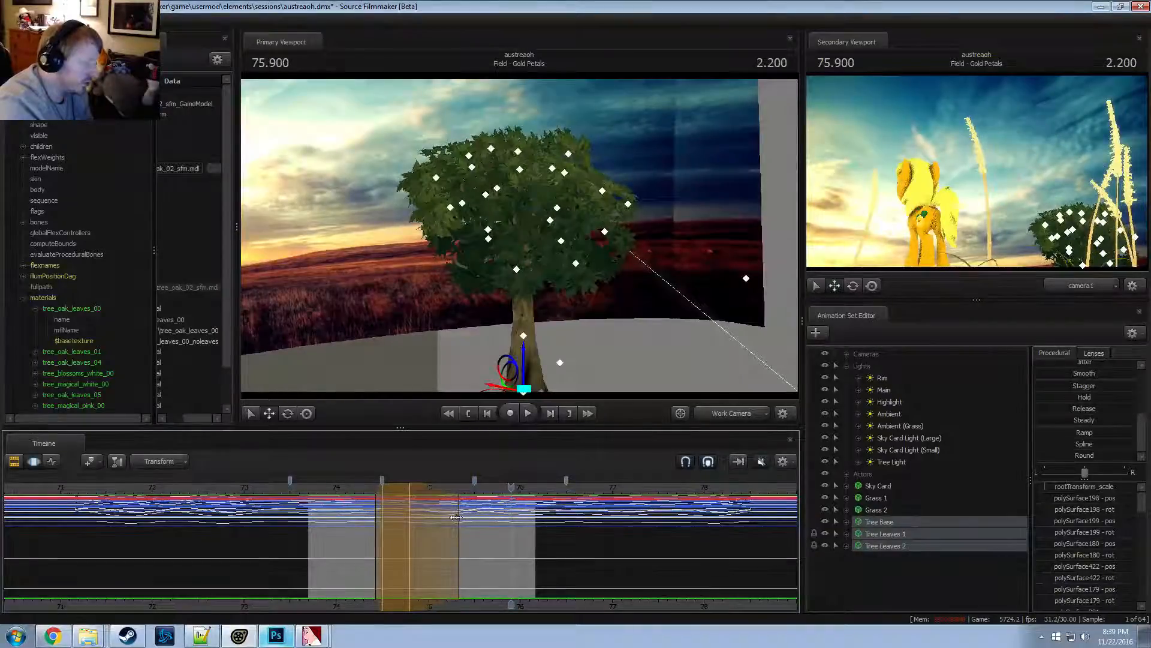
pyautogui.moveTo(456, 517); pyautogui.dragTo(430, 518)
pyautogui.press('space')
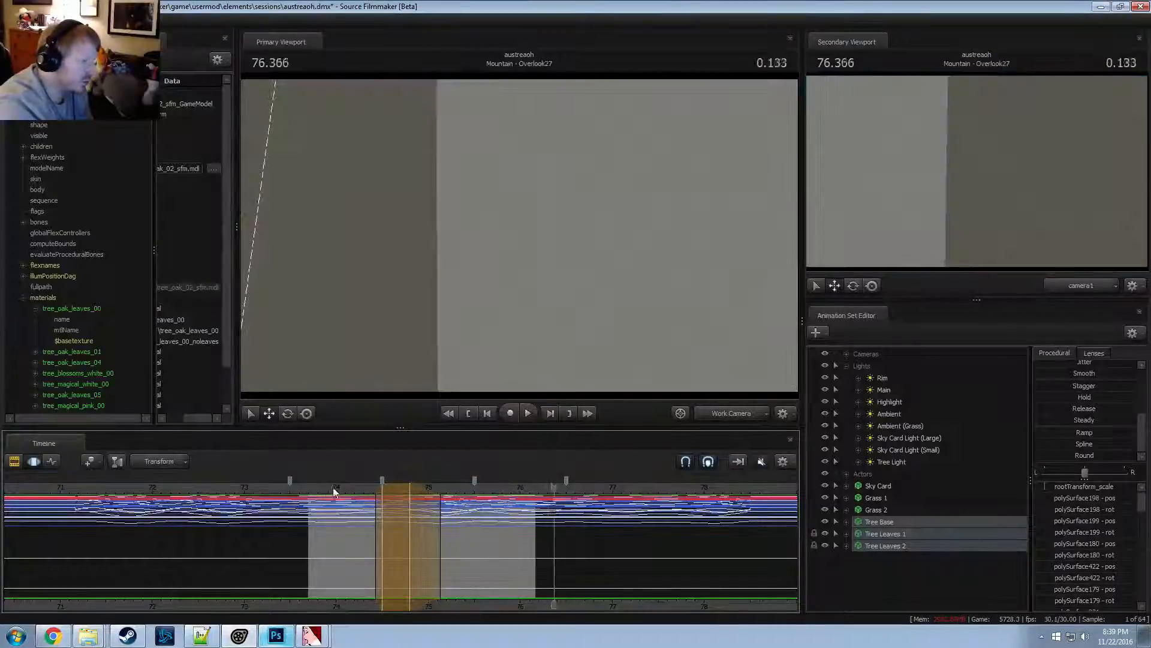
pyautogui.press('space')
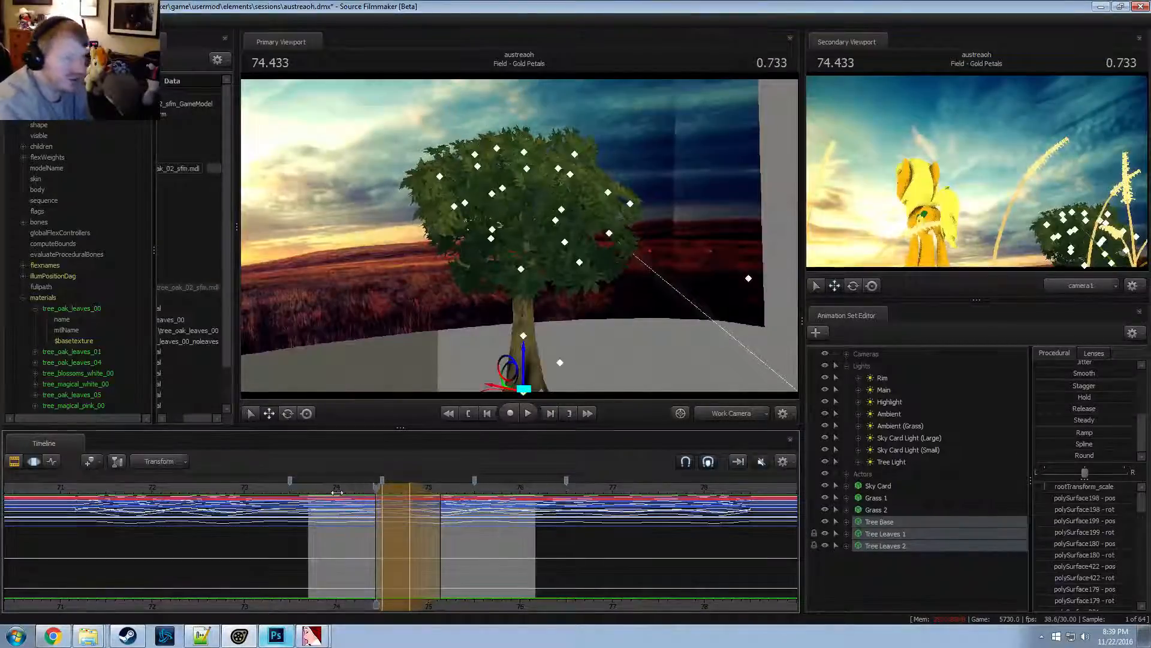
# Replay the Field - Gold Petals shot in the clip editor and compare its framing with the reference anime opening in the browser
pyautogui.press('F2')
pyautogui.press('space')
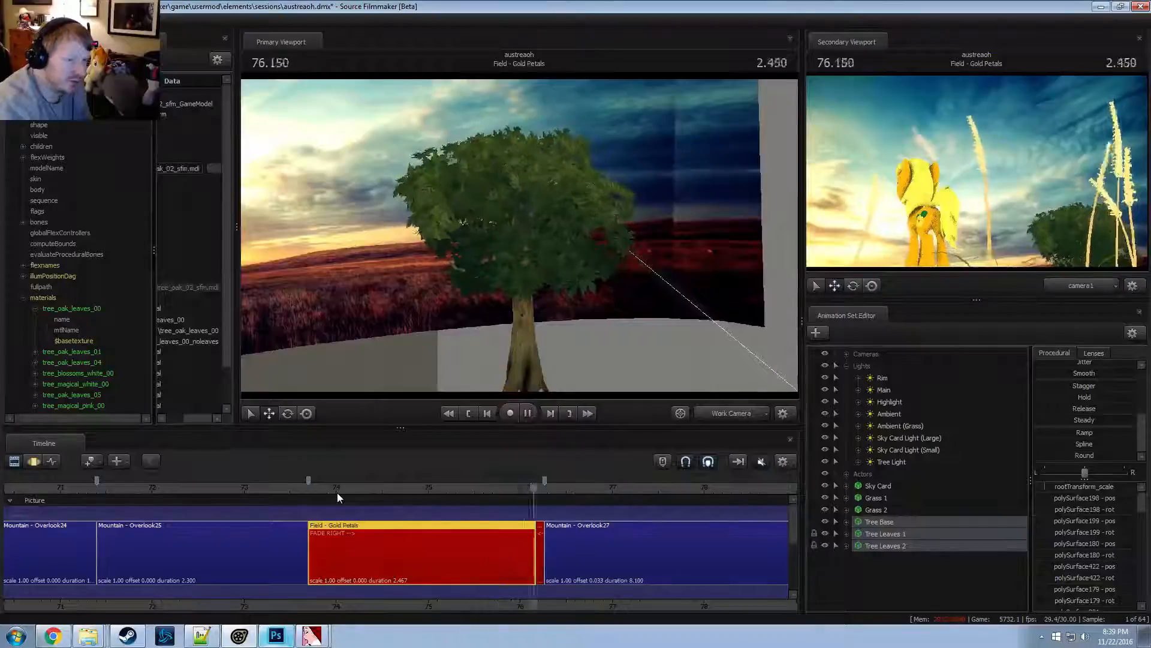
pyautogui.press('space')
pyautogui.click(337, 492)
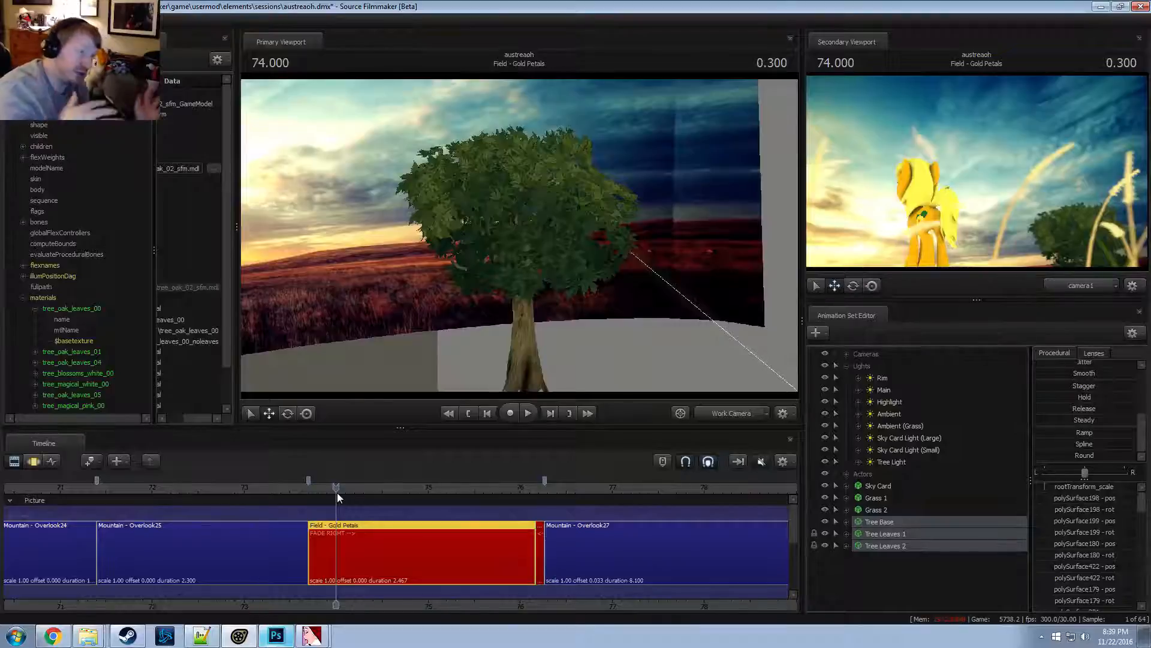
pyautogui.click(327, 492)
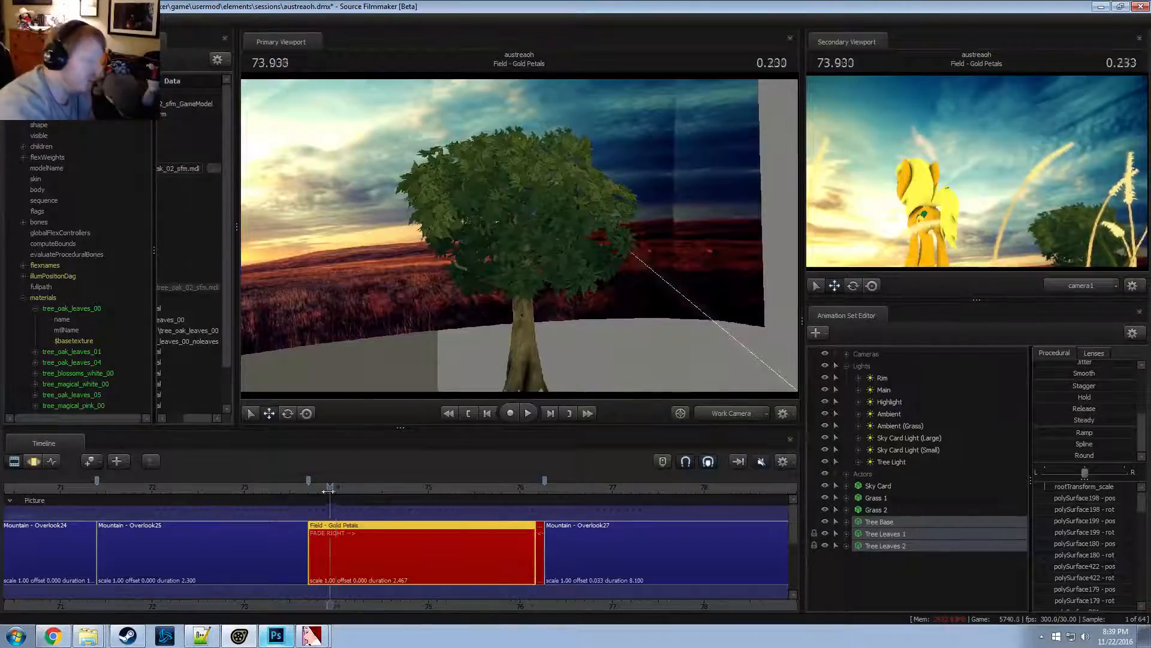
pyautogui.press('space')
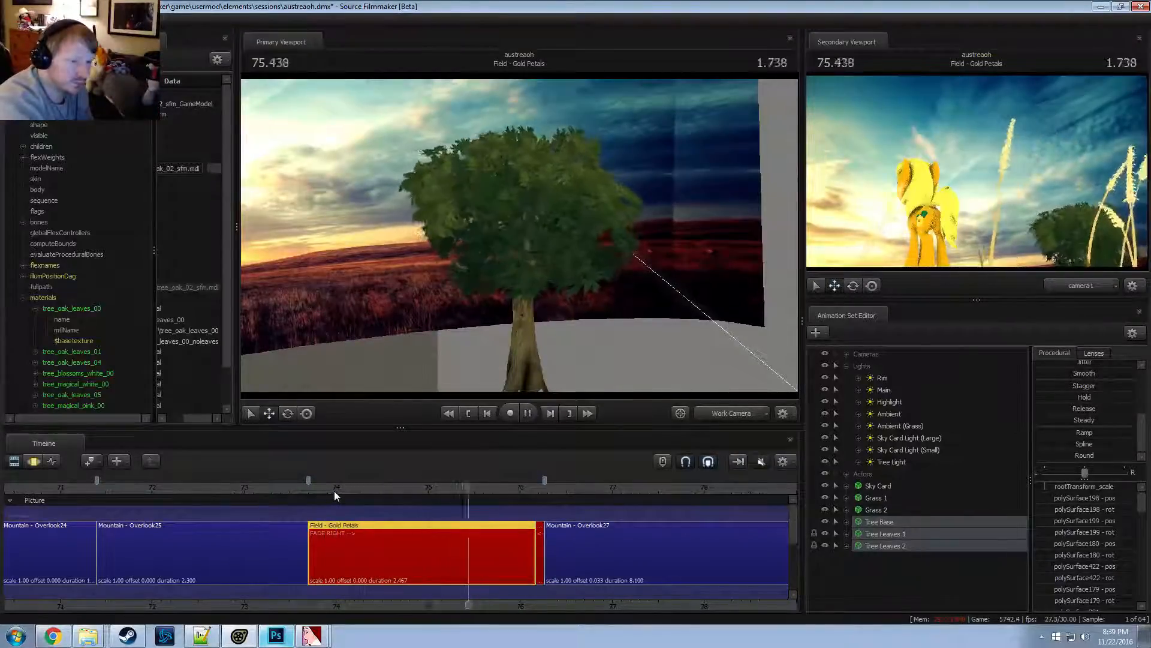
pyautogui.click(319, 491)
pyautogui.hotkey('alt', 'Tab')
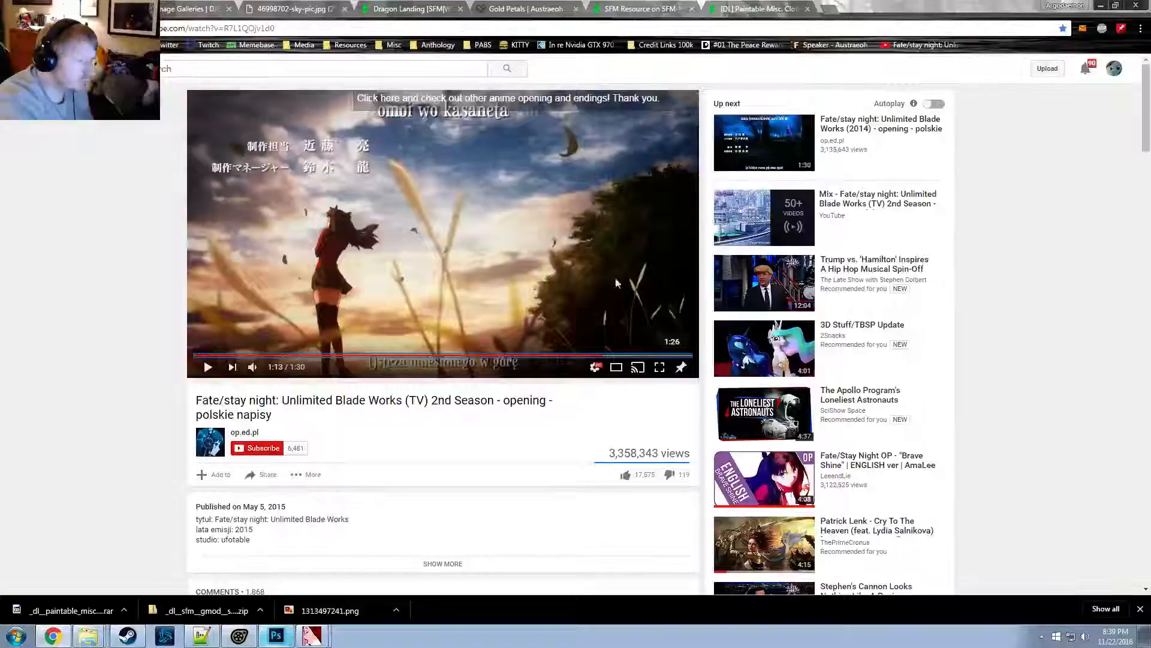
pyautogui.hotkey('alt', 'Tab')
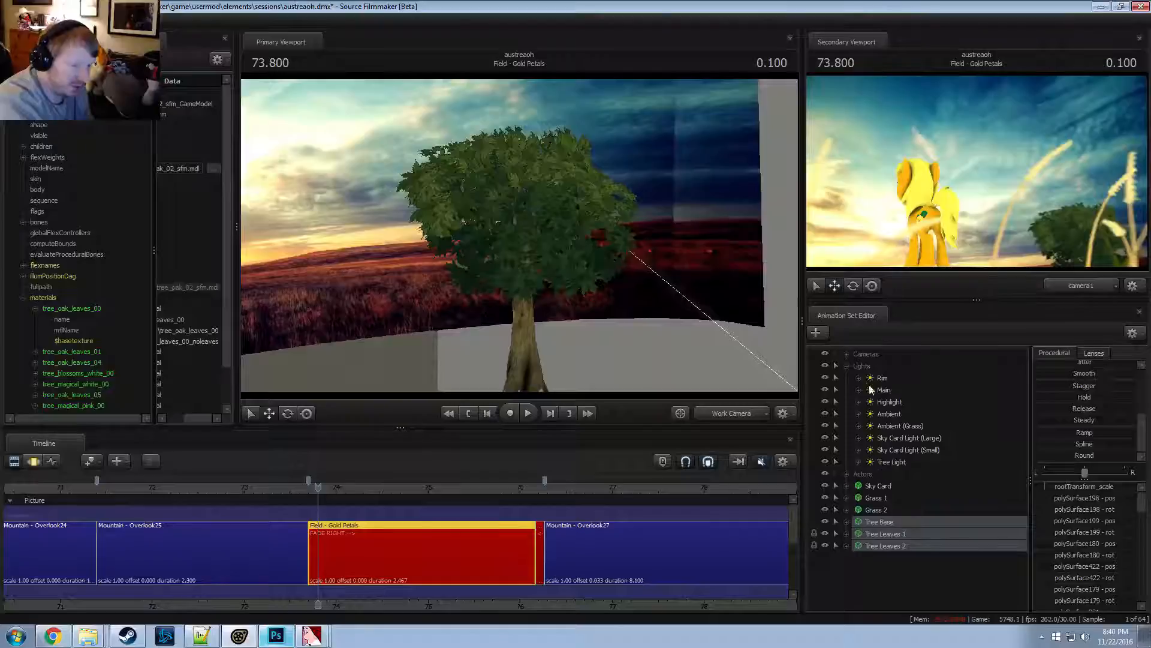
# Collapse the Lights group and put Tree Base, Tree Leaves 1 and Tree Leaves 2 into a new group
pyautogui.click(846, 366)
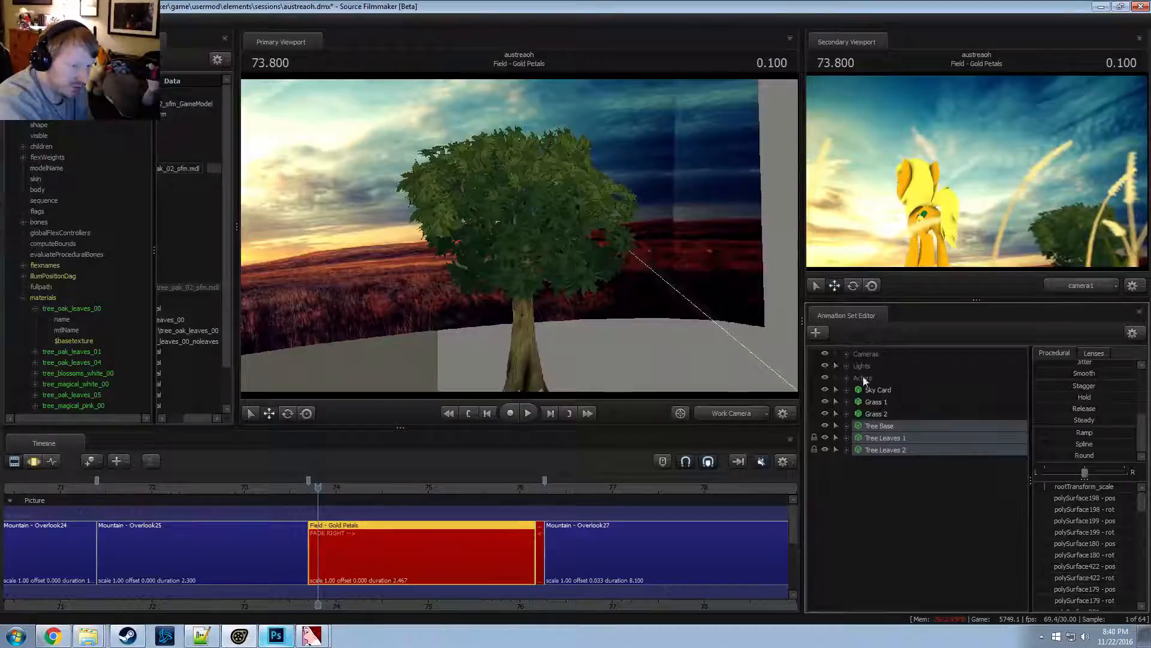
pyautogui.rightClick(882, 451)
pyautogui.click(924, 292)
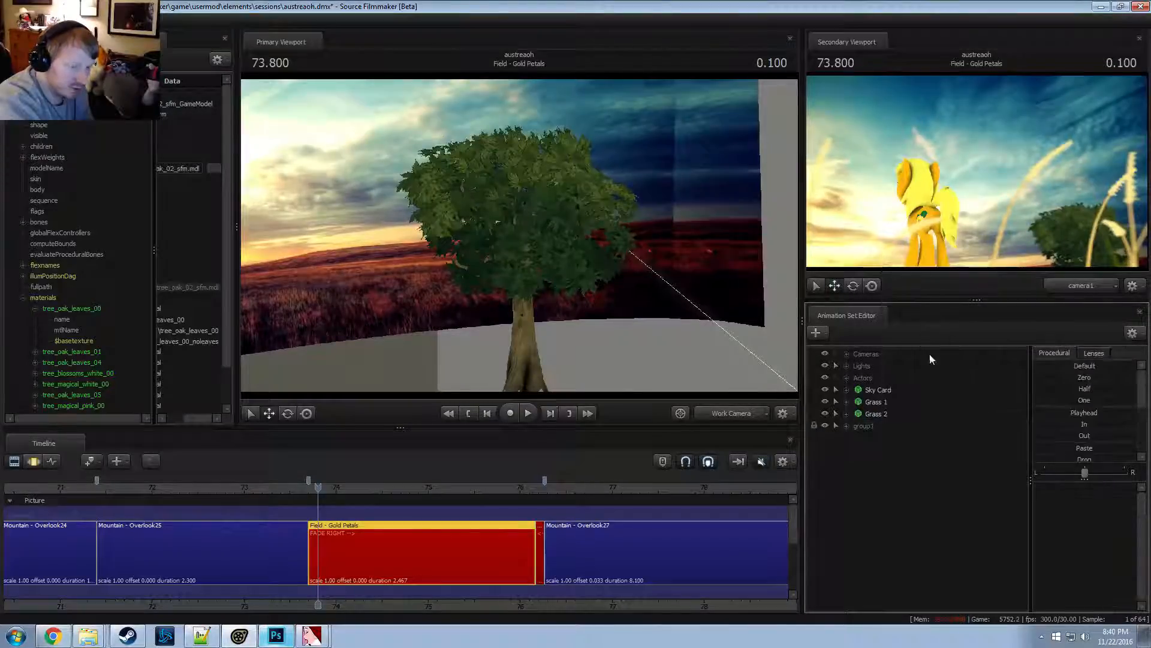
# Rename the new tree group to Trees
pyautogui.rightClick(873, 427)
pyautogui.click(885, 428)
pyautogui.write('Trees')
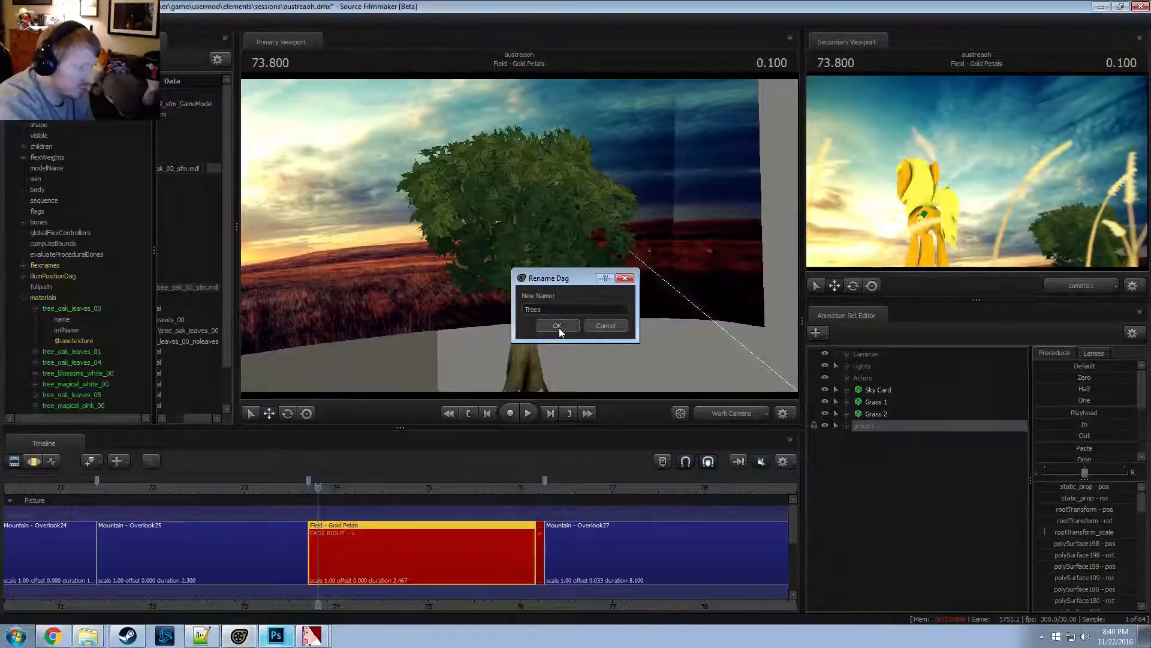
pyautogui.click(557, 325)
# Select the Trees group over the entire time range and move it along the ground plane
pyautogui.click(851, 428)
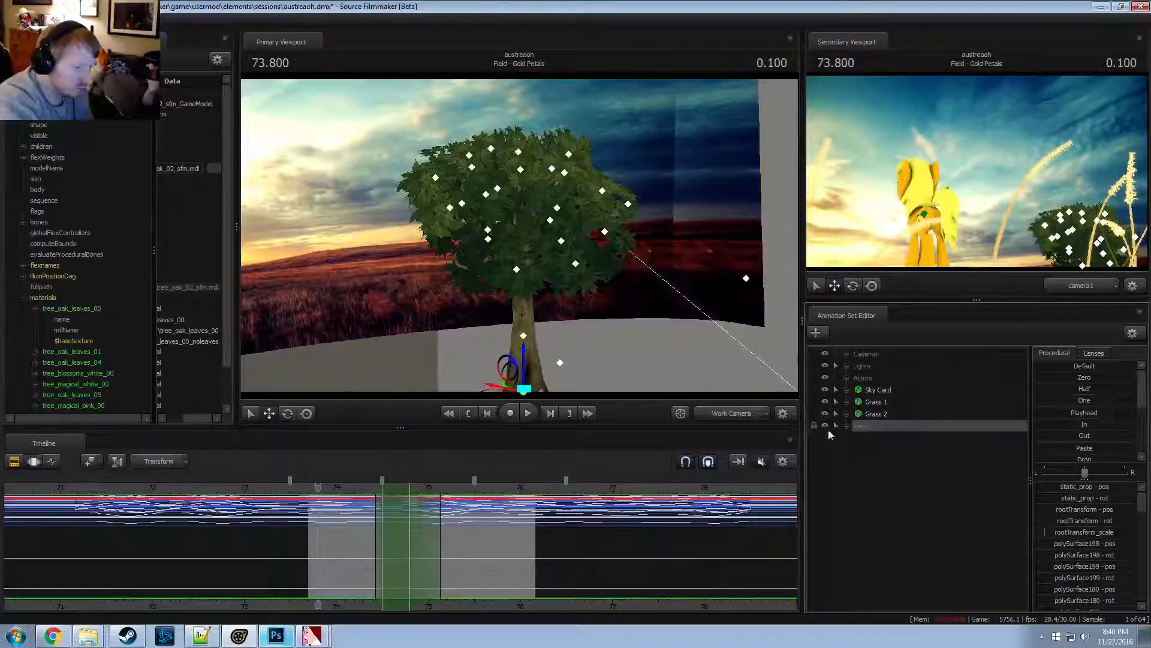
pyautogui.hotkey('ctrl', 'a')
pyautogui.moveTo(541, 225); pyautogui.dragTo(546, 246)
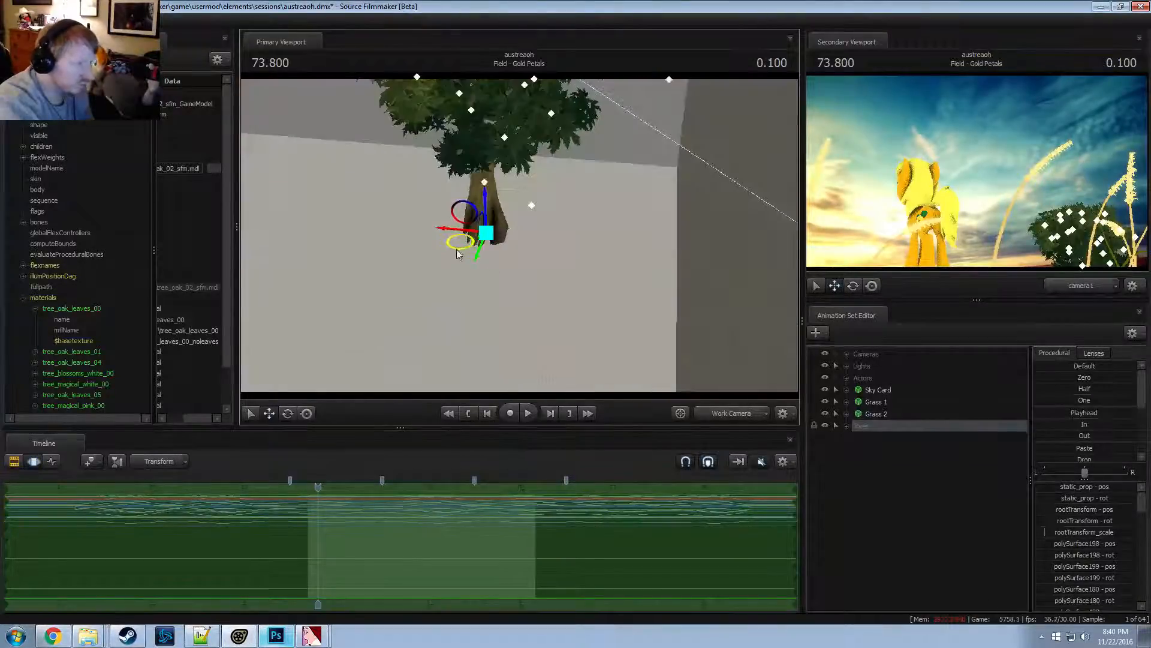
pyautogui.moveTo(456, 249); pyautogui.dragTo(640, 389)
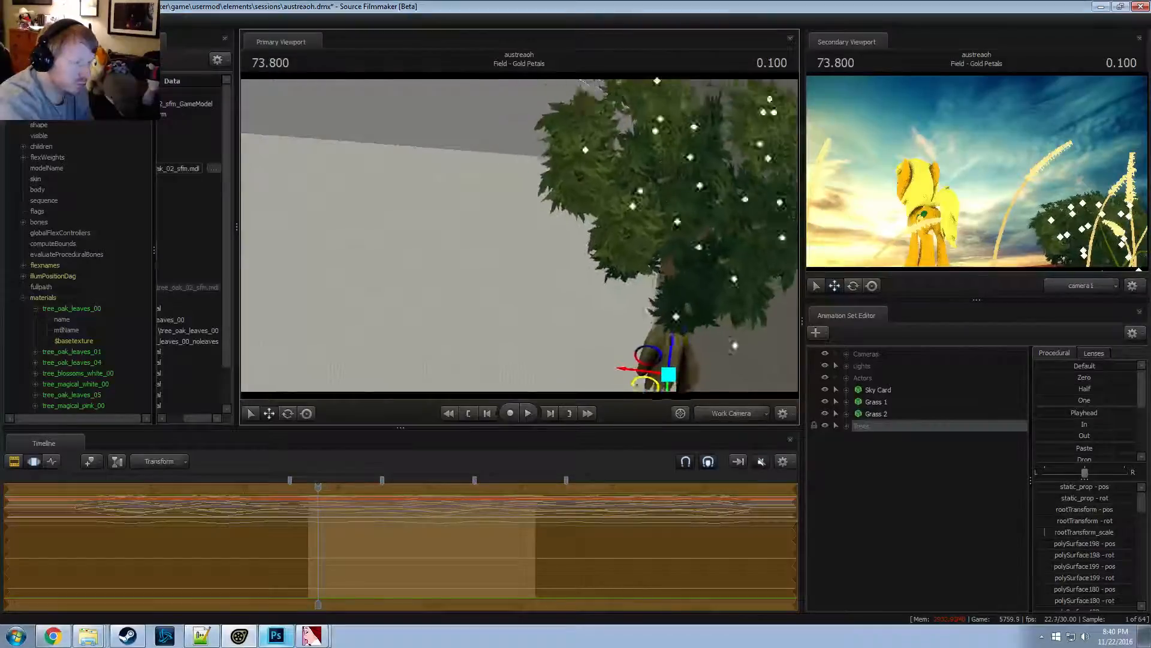
pyautogui.moveTo(521, 179); pyautogui.dragTo(566, 230)
pyautogui.press('z')
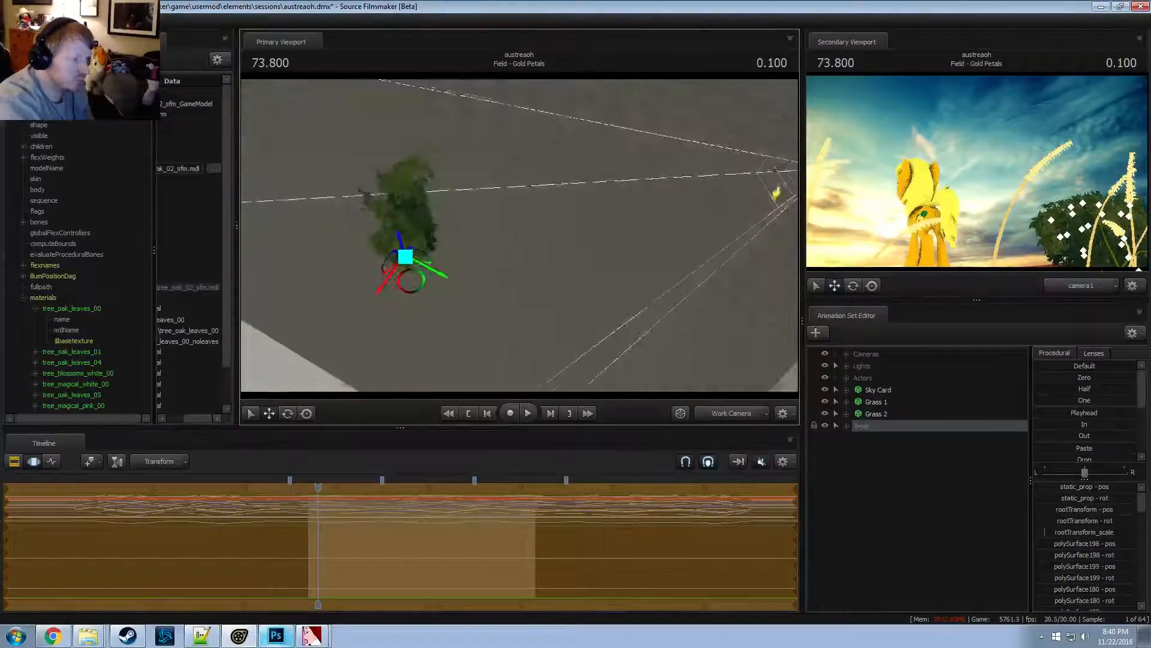
# Move the Trees group so it looks larger in the camera1 view, comparing its placement with the reference video
pyautogui.moveTo(410, 259); pyautogui.dragTo(473, 230)
pyautogui.moveTo(532, 223); pyautogui.dragTo(556, 207)
pyautogui.press('d')
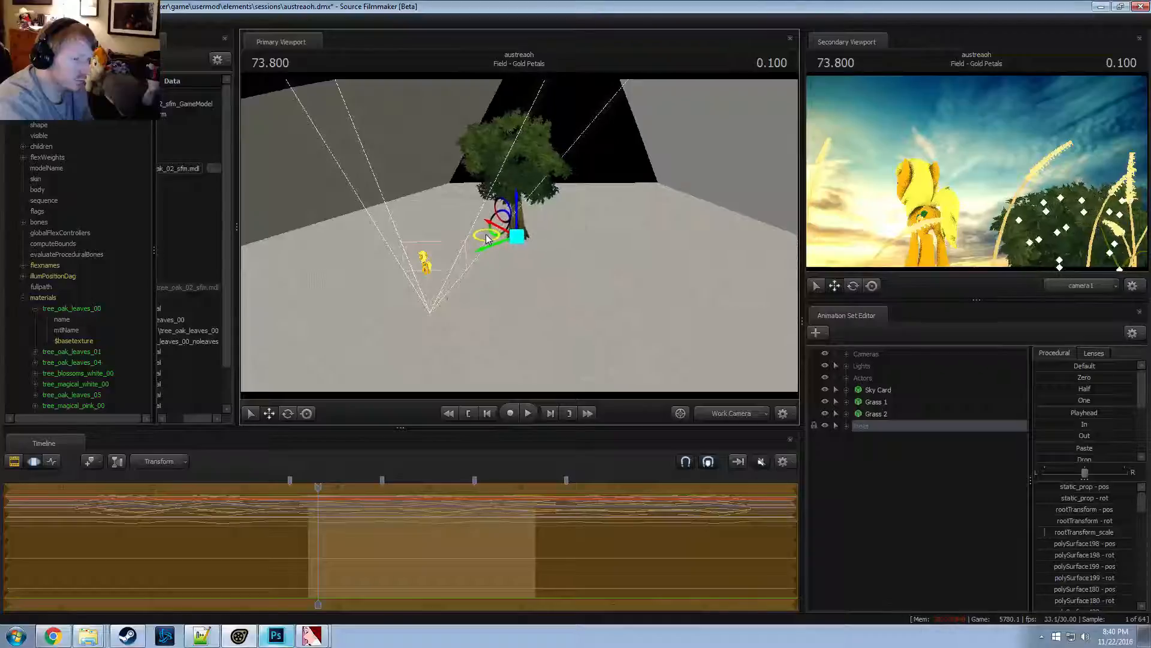
pyautogui.hotkey('alt', 'Tab')
pyautogui.hotkey('alt', 'Tab')
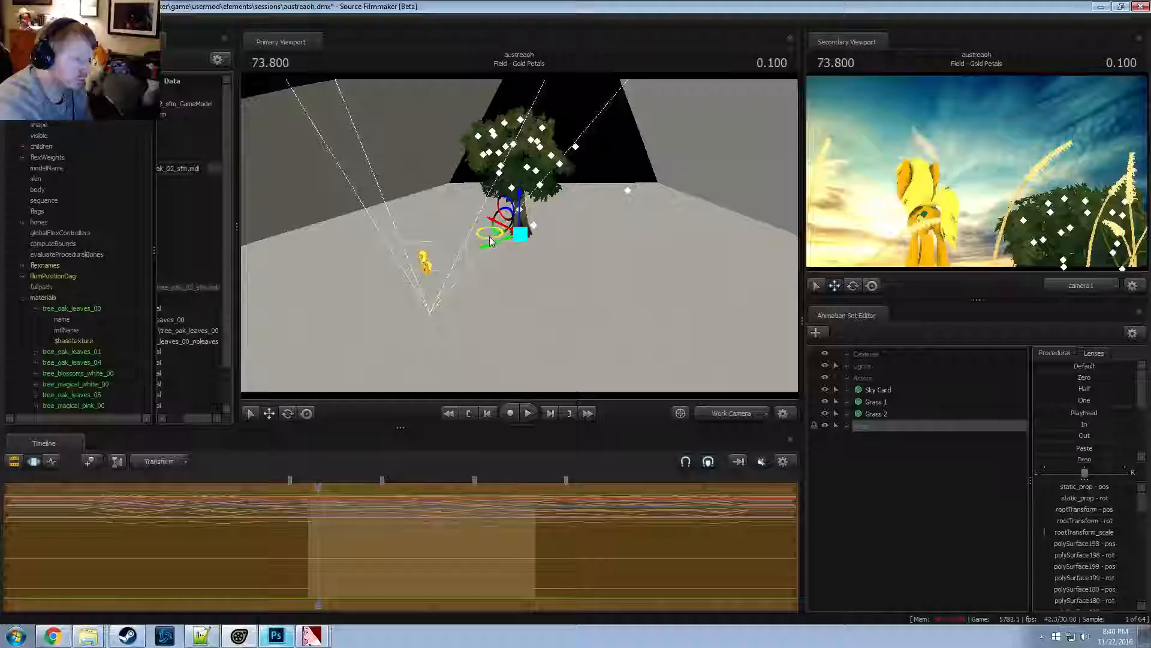
pyautogui.hotkey('alt', 'Tab')
pyautogui.hotkey('alt', 'Tab')
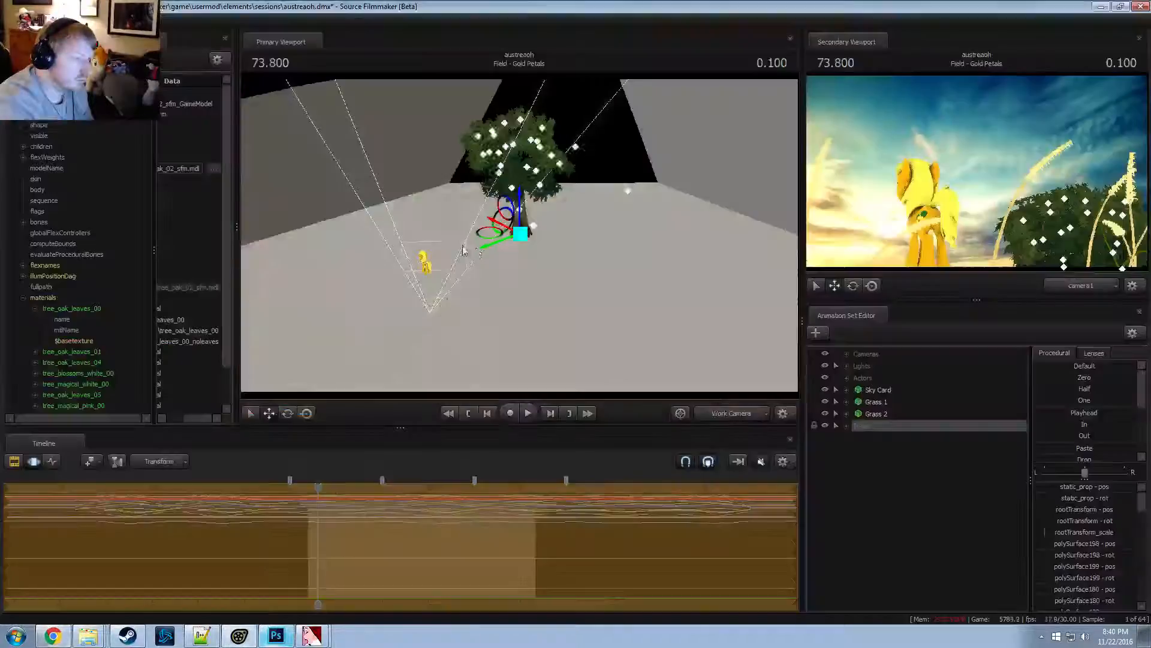
# Rotate the Trees group and shift it so the crown rises beside the character in the camera1 view, checking against the reference video
pyautogui.keyDown('alt'); pyautogui.moveTo(521, 157); pyautogui.dragTo(522, 148); pyautogui.keyUp('alt')
pyautogui.press('e')
pyautogui.moveTo(548, 201); pyautogui.dragTo(546, 199)
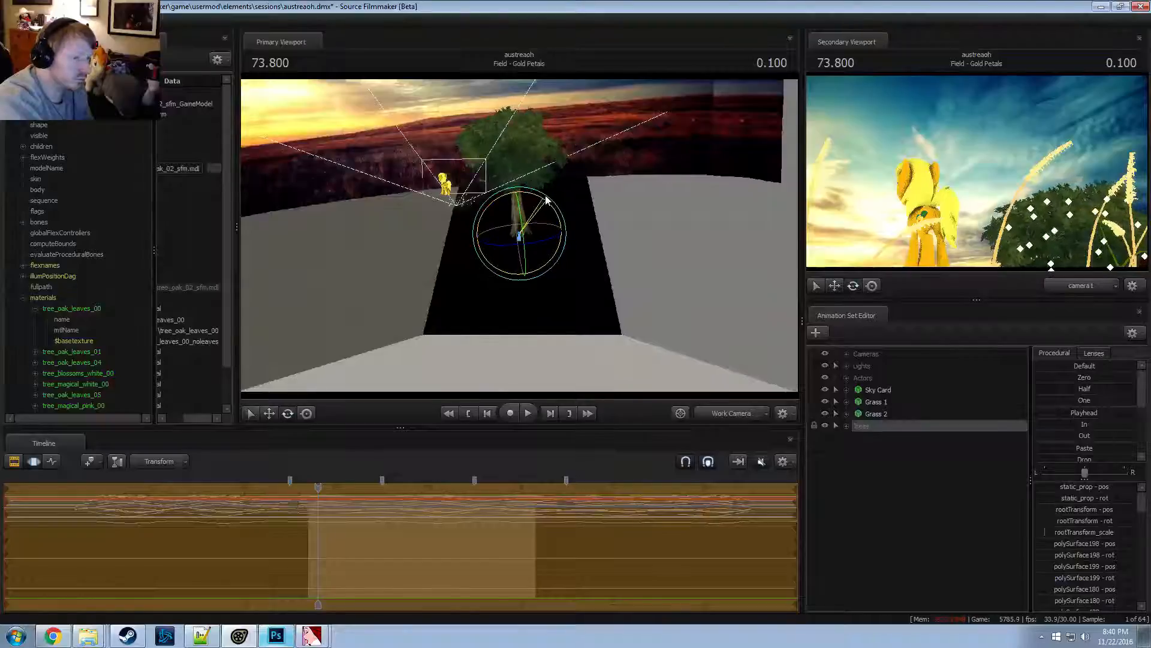
pyautogui.press('w')
pyautogui.moveTo(492, 234); pyautogui.dragTo(546, 183)
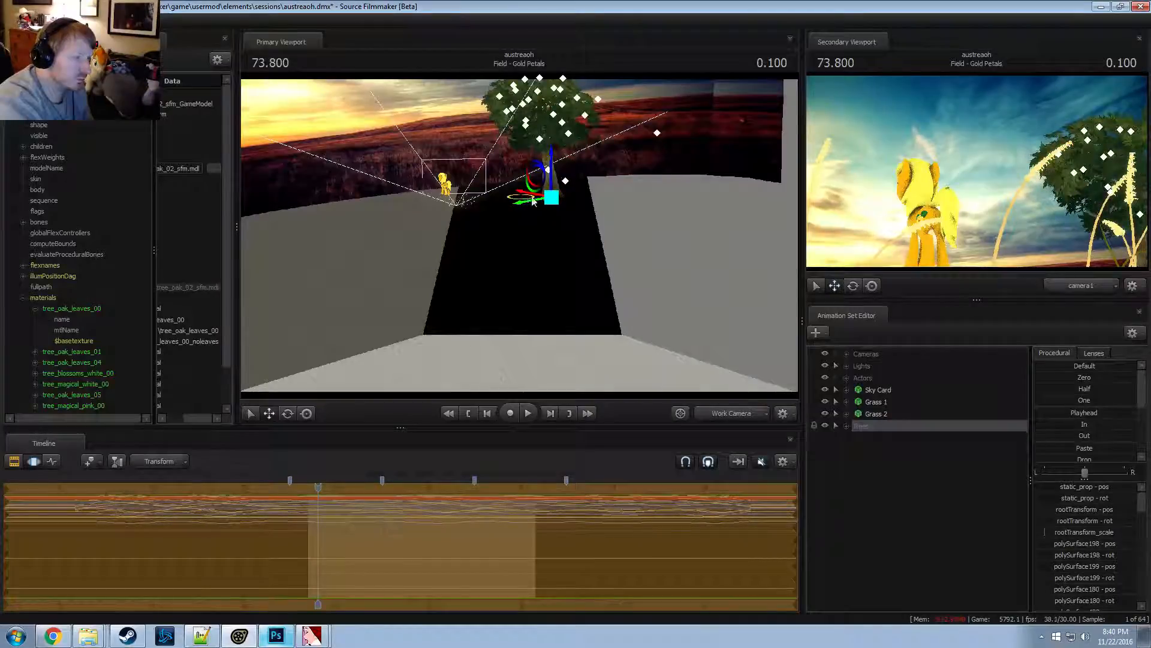
pyautogui.hotkey('alt', 'Tab')
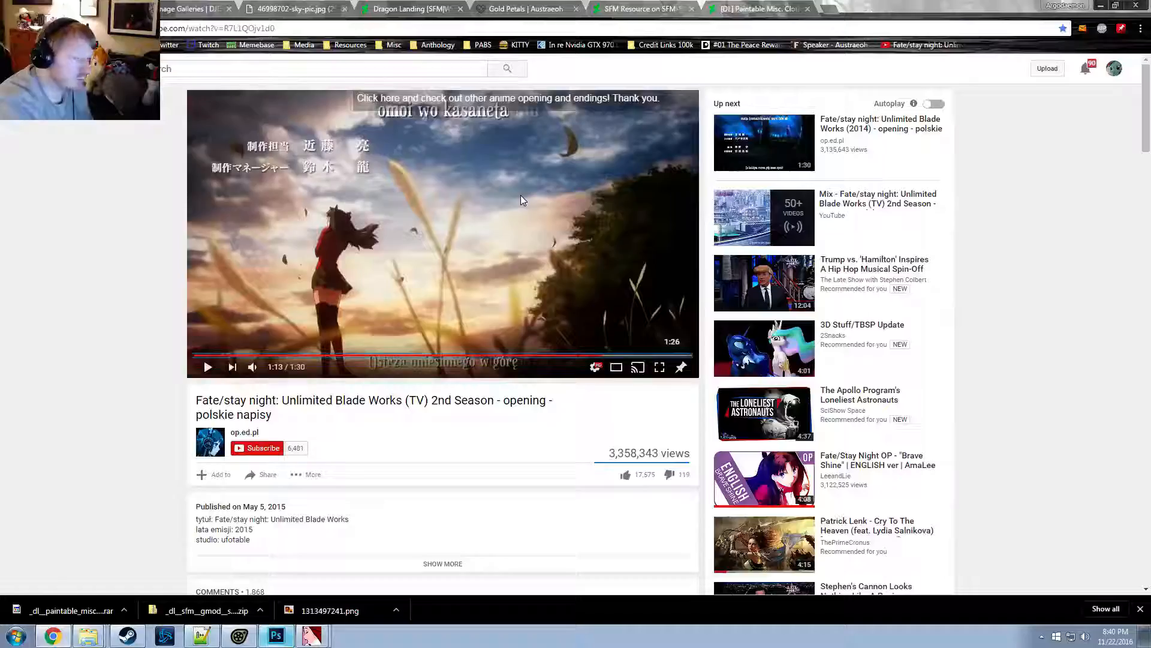
pyautogui.hotkey('alt', 'Tab')
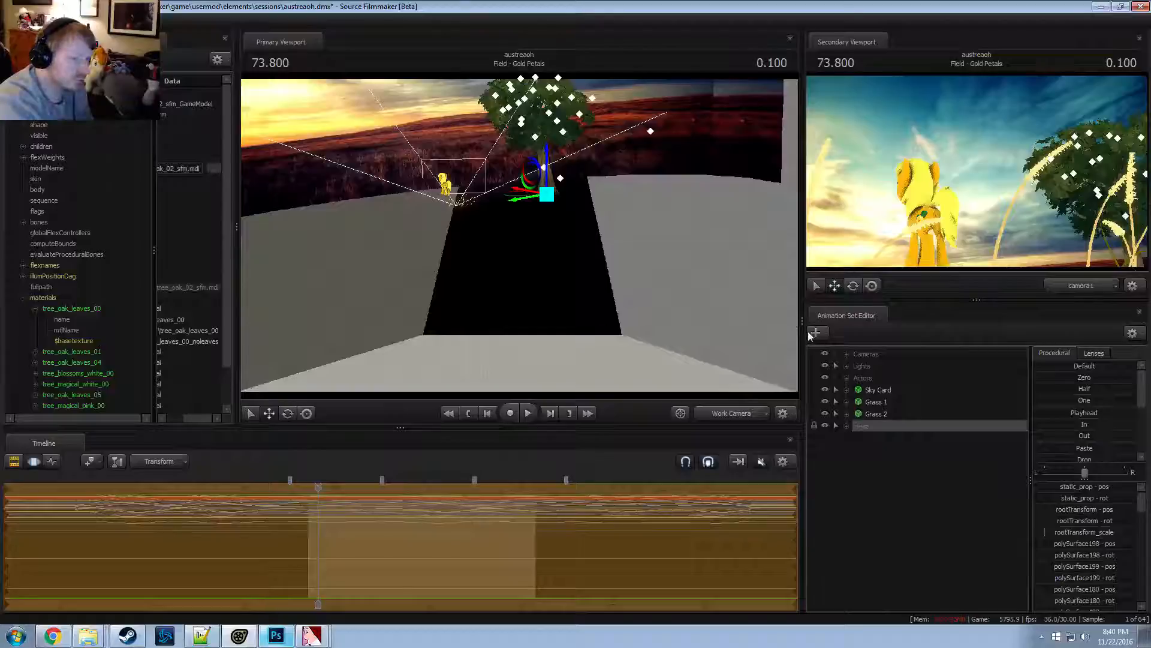
# Expand the Trees group and rename the Tree Base animation set to Tree Base 1
pyautogui.click(838, 425)
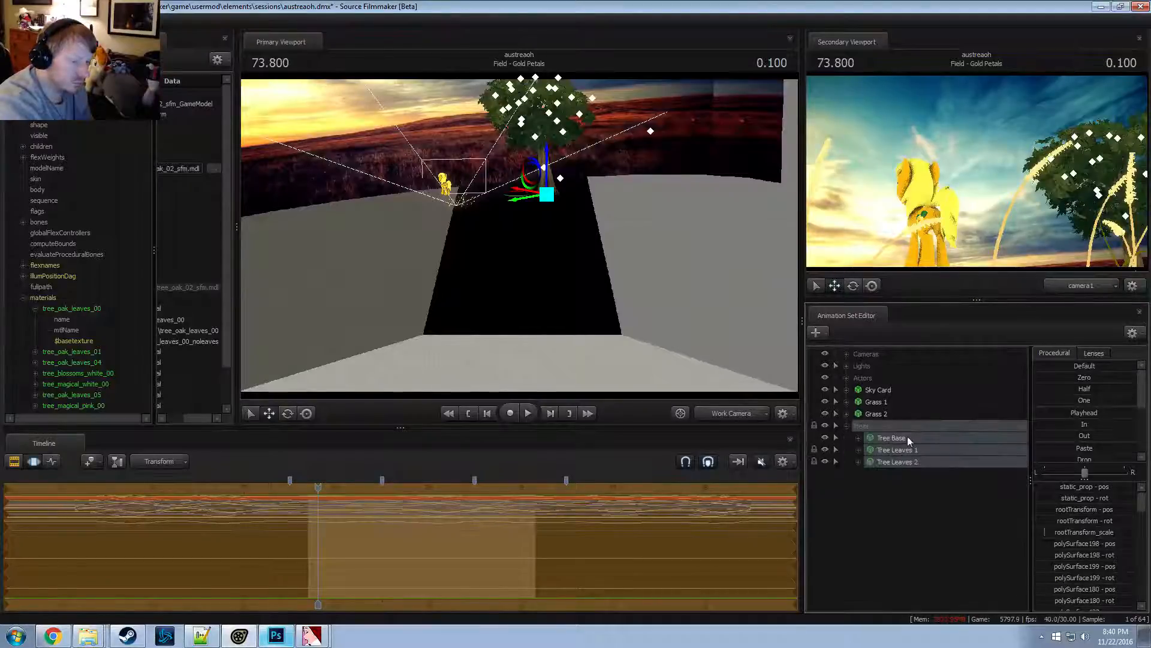
pyautogui.click(892, 439)
pyautogui.rightClick(894, 438)
pyautogui.click(914, 446)
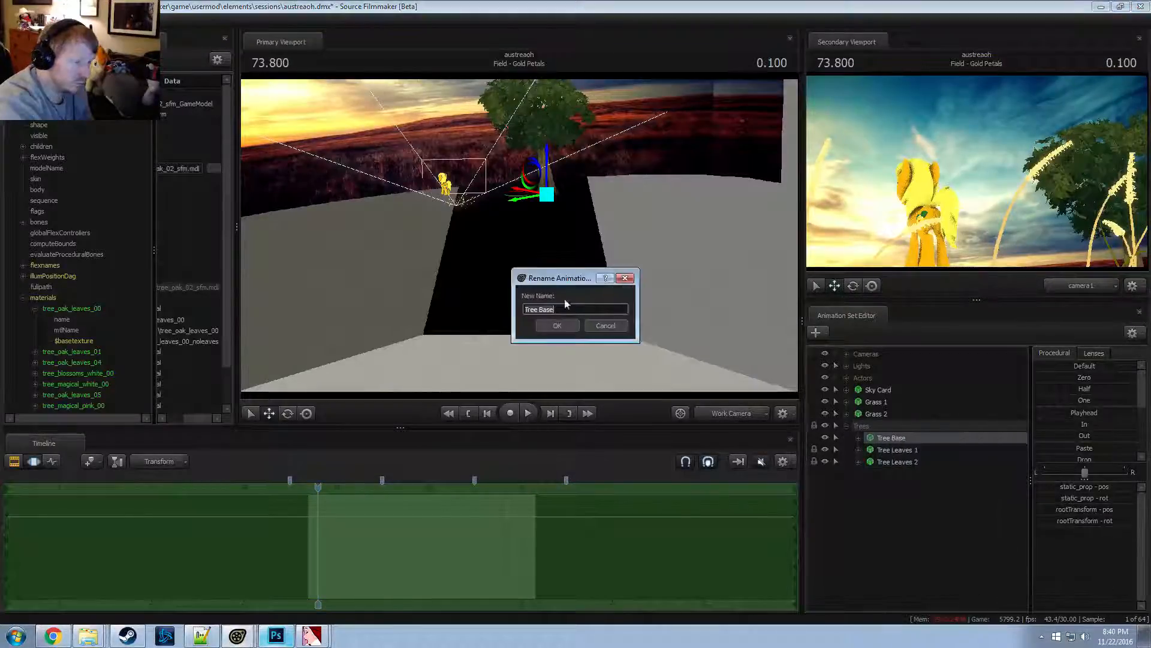
pyautogui.write('1')
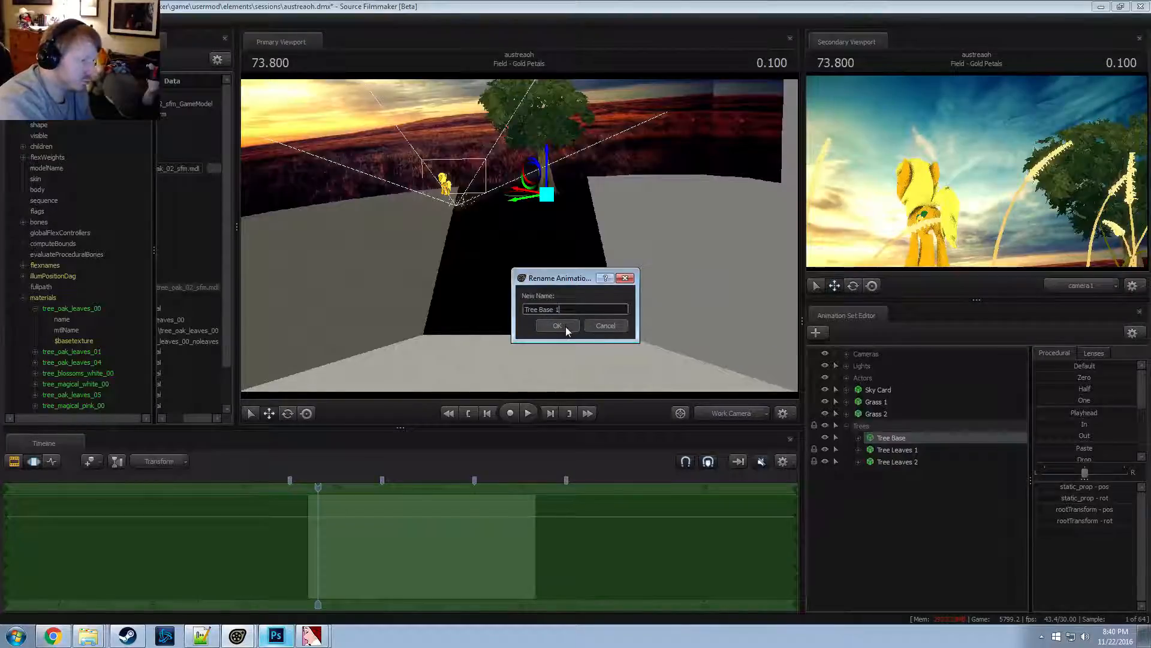
pyautogui.click(557, 326)
# Copy Tree Base 1, Tree Leaves 1 and Tree Leaves 2 together, accepting the locked controls, and paste them as new animation sets
pyautogui.click(897, 449)
pyautogui.rightClick(901, 449)
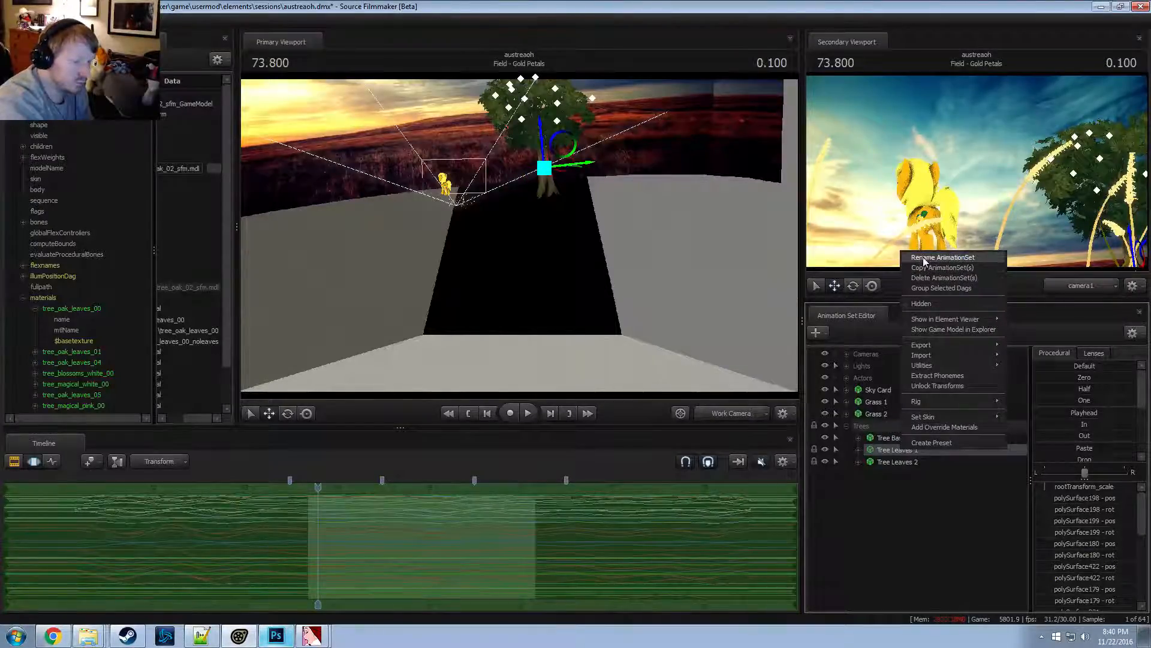
pyautogui.click(894, 457)
pyautogui.click(891, 439)
pyautogui.keyDown('shift'); pyautogui.click(892, 461); pyautogui.keyUp('shift')
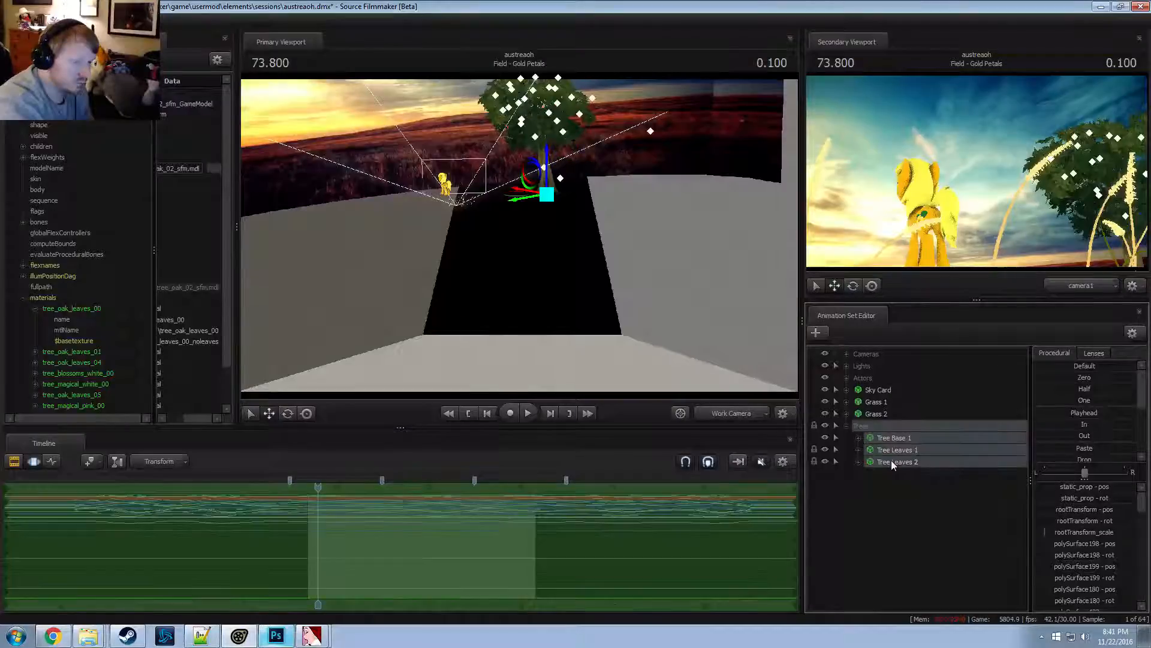
pyautogui.rightClick(891, 459)
pyautogui.click(924, 274)
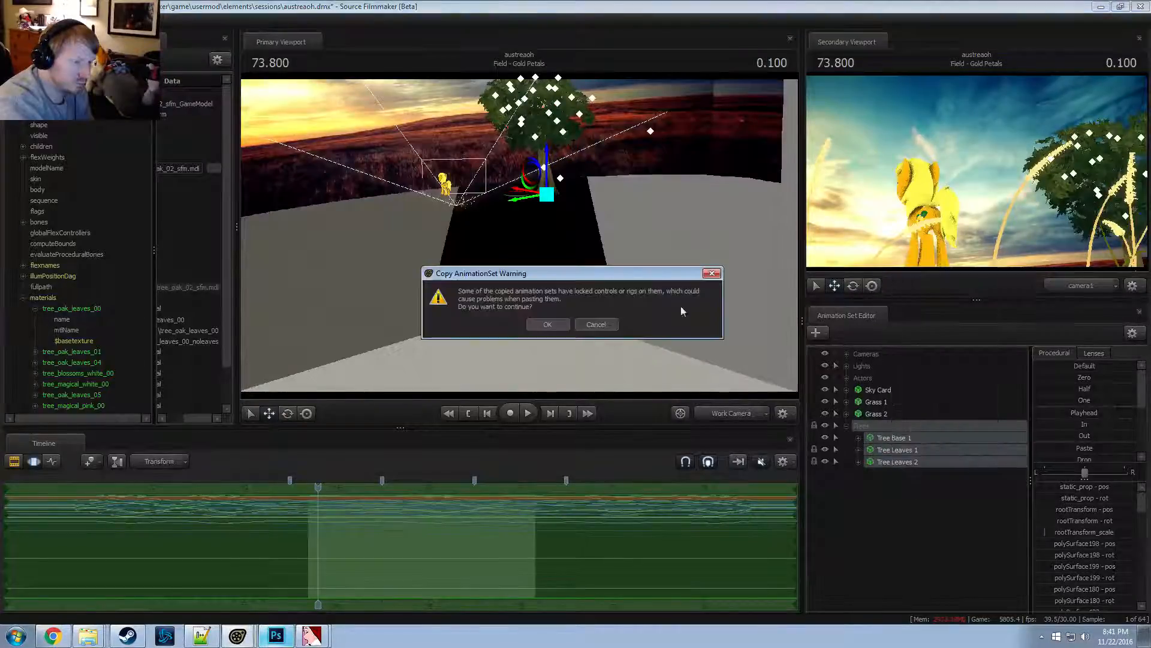
pyautogui.click(544, 324)
pyautogui.click(912, 497)
pyautogui.rightClick(912, 497)
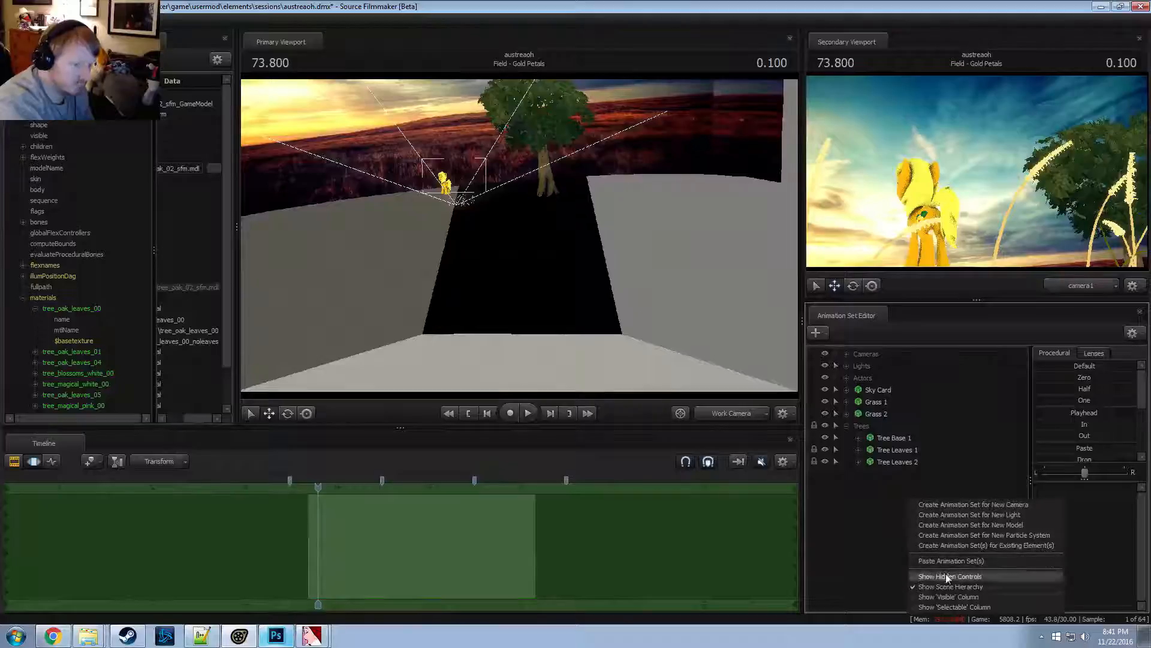
pyautogui.click(946, 560)
# Move the pasted Tree Base 2, Tree Leaves 3 and Tree Leaves 4 into the Trees group
pyautogui.click(895, 473)
pyautogui.keyDown('shift'); pyautogui.click(898, 498); pyautogui.keyUp('shift')
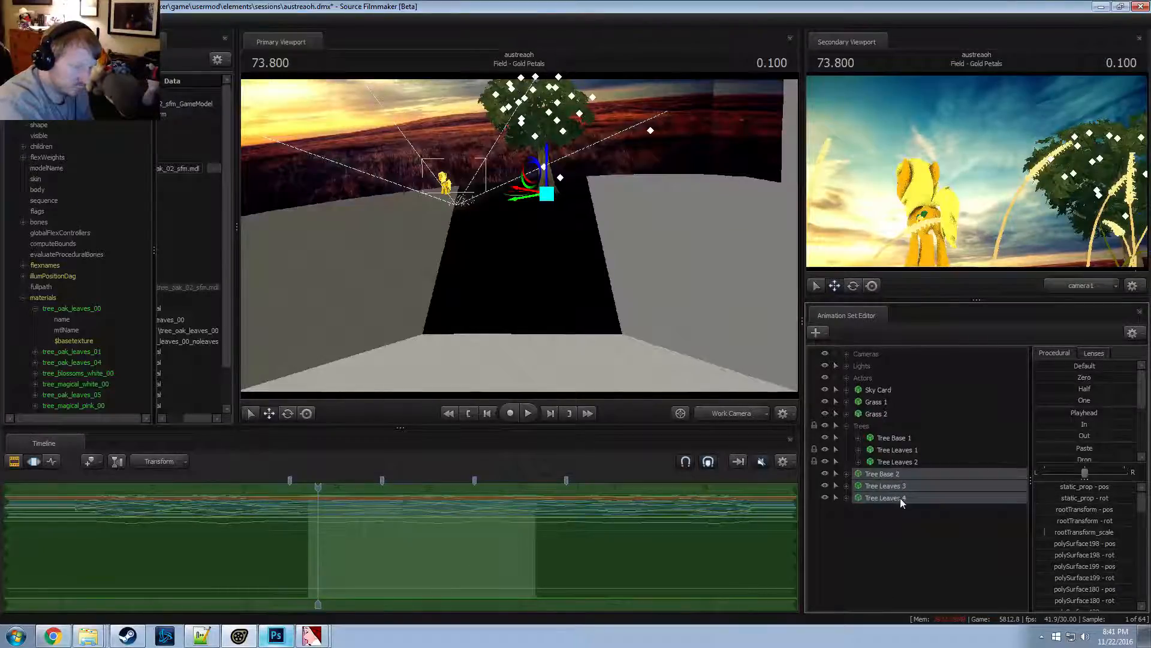
pyautogui.click(886, 474)
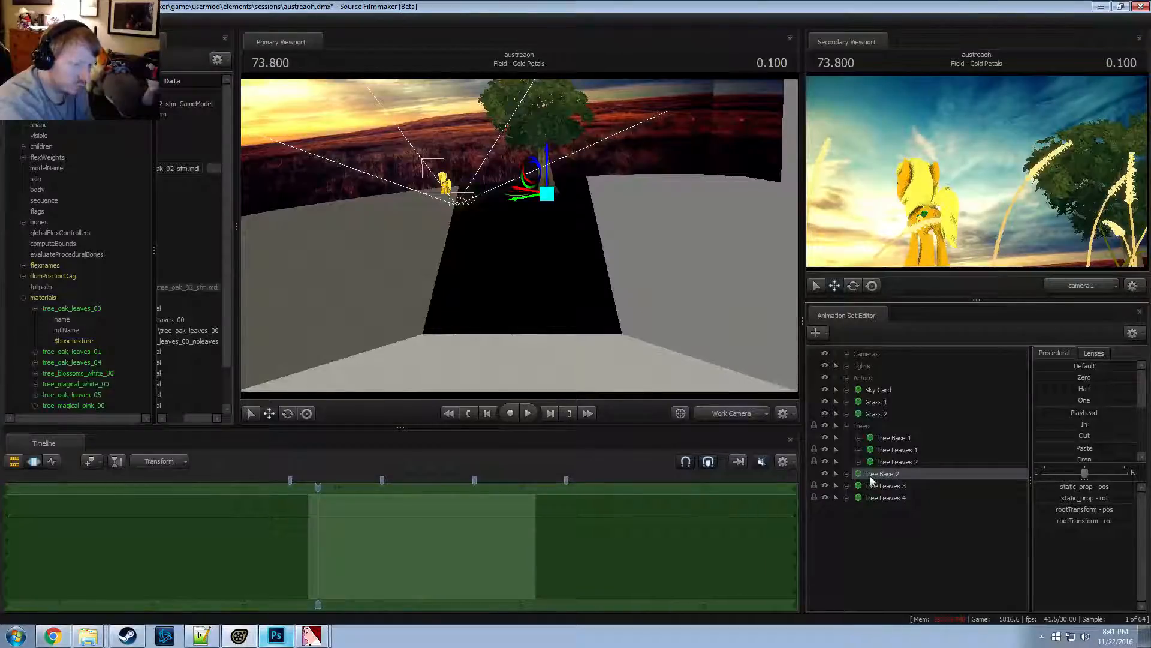
pyautogui.keyDown('shift'); pyautogui.click(889, 493); pyautogui.keyUp('shift')
pyautogui.moveTo(888, 493); pyautogui.dragTo(871, 427)
# Reposition the second tree (Tree Base 2, Tree Leaves 3 and 4) beside the first, comparing its placement with the reference video
pyautogui.click(894, 476)
pyautogui.keyDown('shift'); pyautogui.click(901, 497); pyautogui.keyUp('shift')
pyautogui.press('F2')
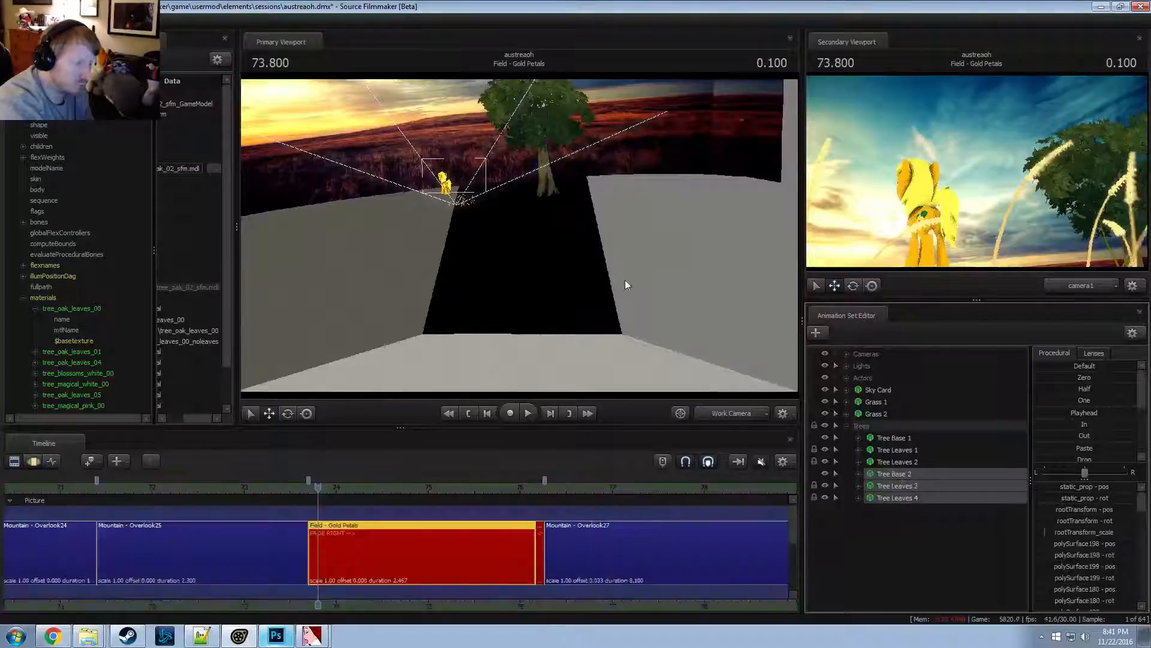
pyautogui.press('F3')
pyautogui.moveTo(625, 279); pyautogui.dragTo(573, 168)
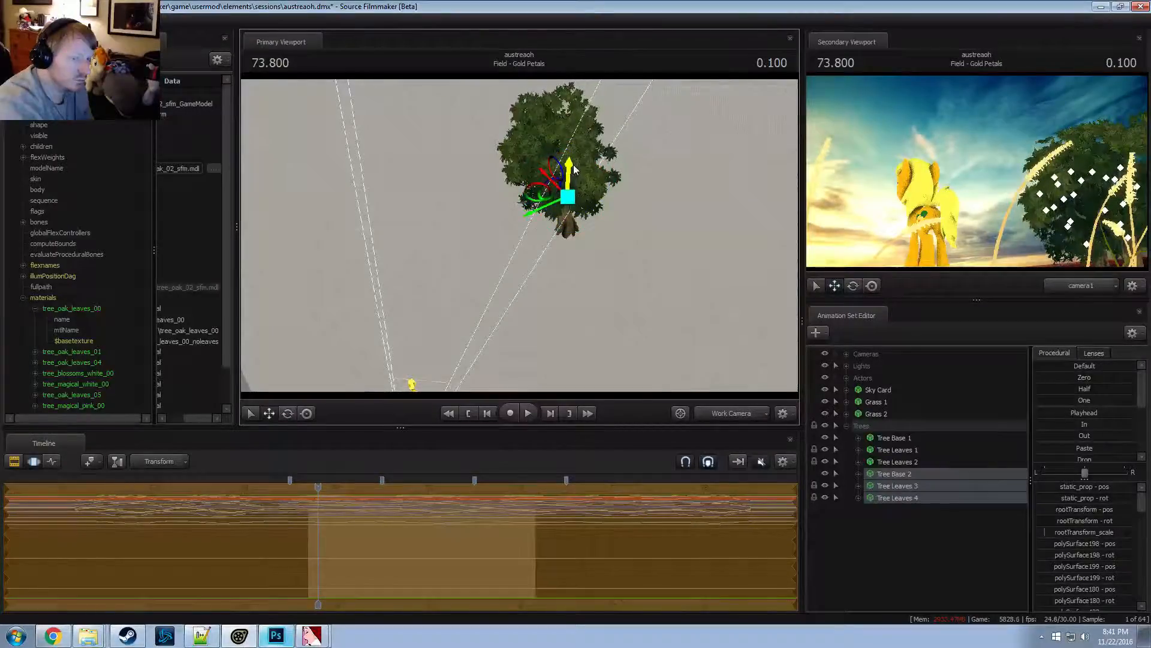
pyautogui.hotkey('alt', 'Tab')
pyautogui.hotkey('alt', 'Tab')
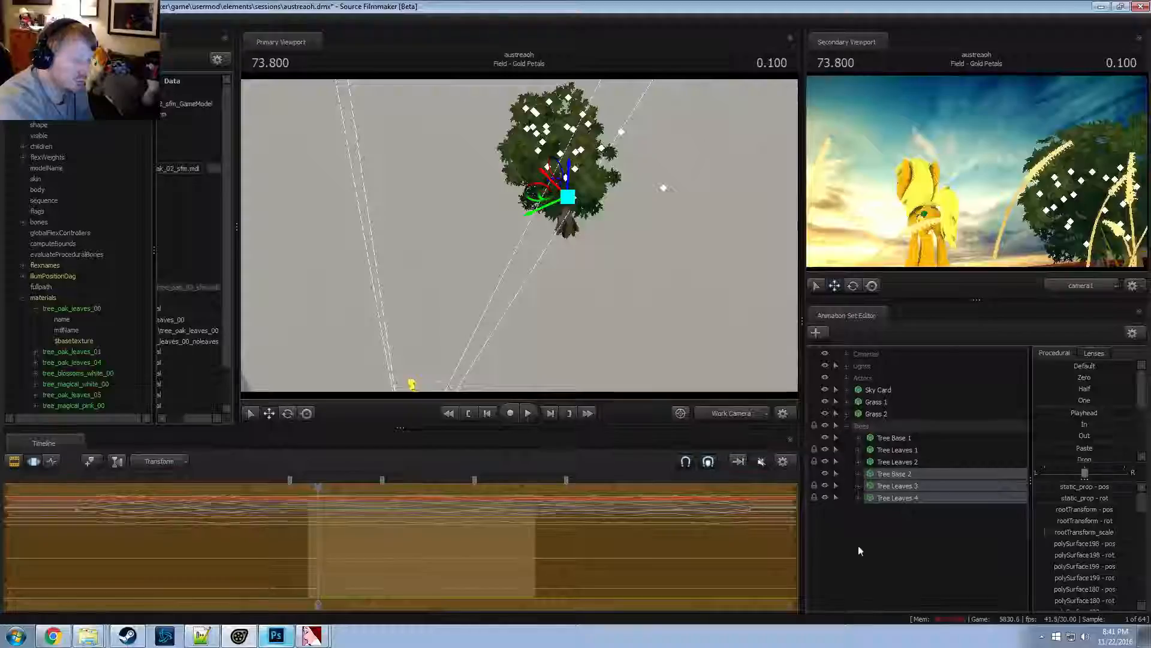
# Paste a third copy of the tree and move Tree Base 3, Tree Leaves 5 and Tree Leaves 6 into the Trees group
pyautogui.click(881, 545)
pyautogui.rightClick(882, 545)
pyautogui.click(926, 492)
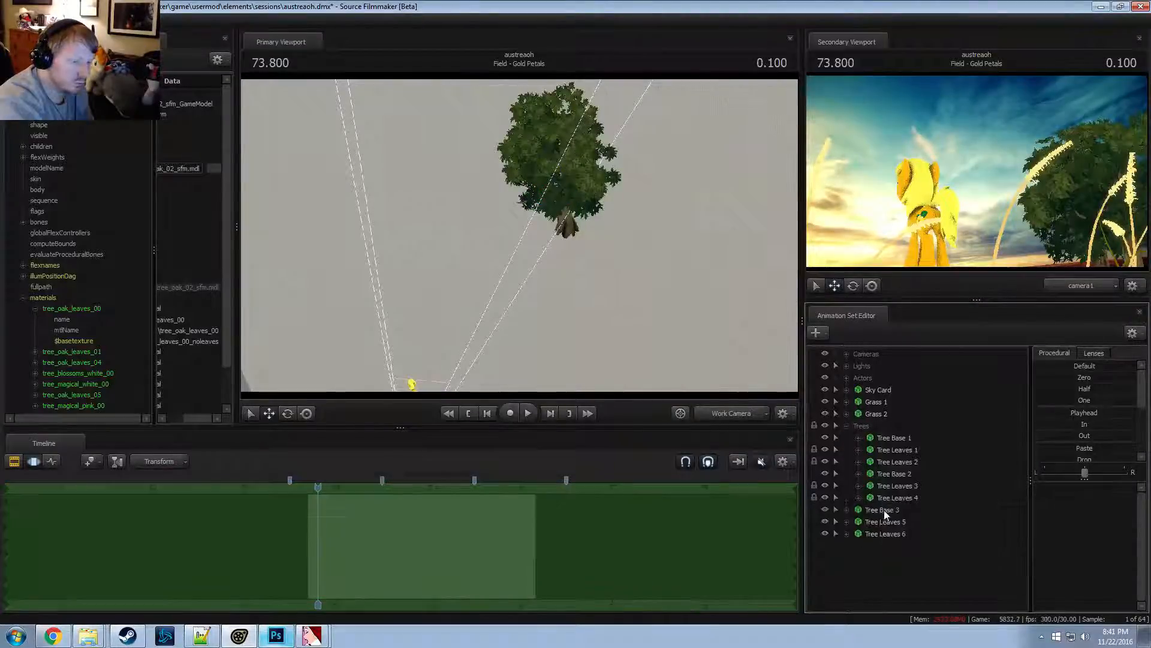
pyautogui.click(884, 510)
pyautogui.keyDown('shift'); pyautogui.click(885, 537); pyautogui.keyUp('shift')
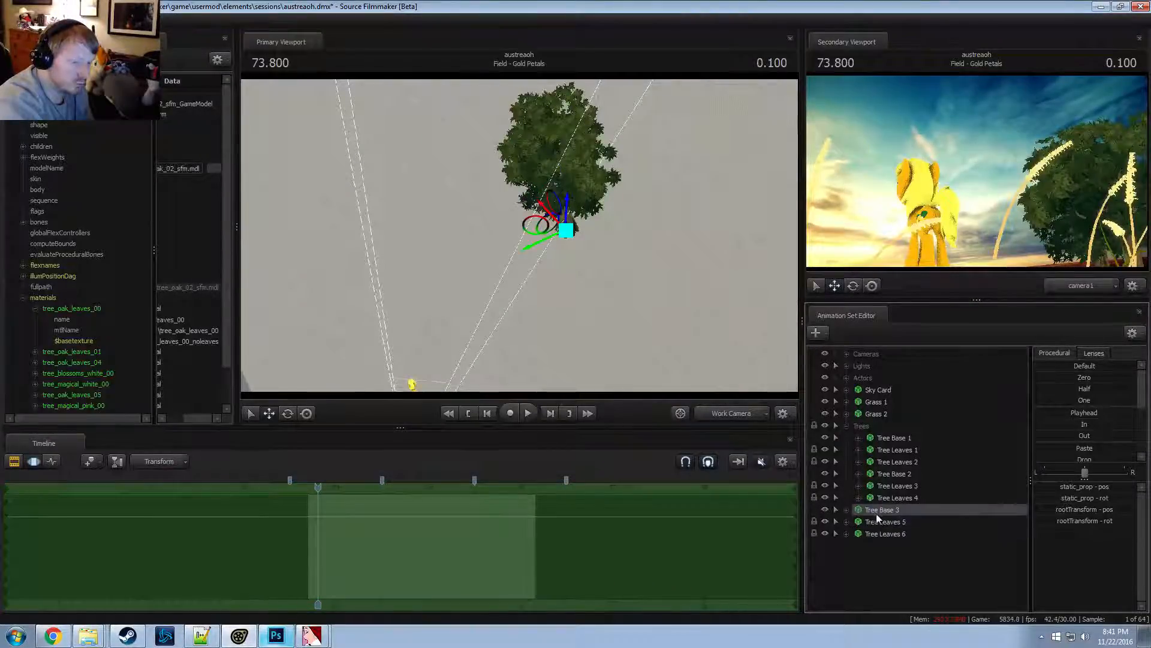
pyautogui.moveTo(866, 433); pyautogui.dragTo(866, 426)
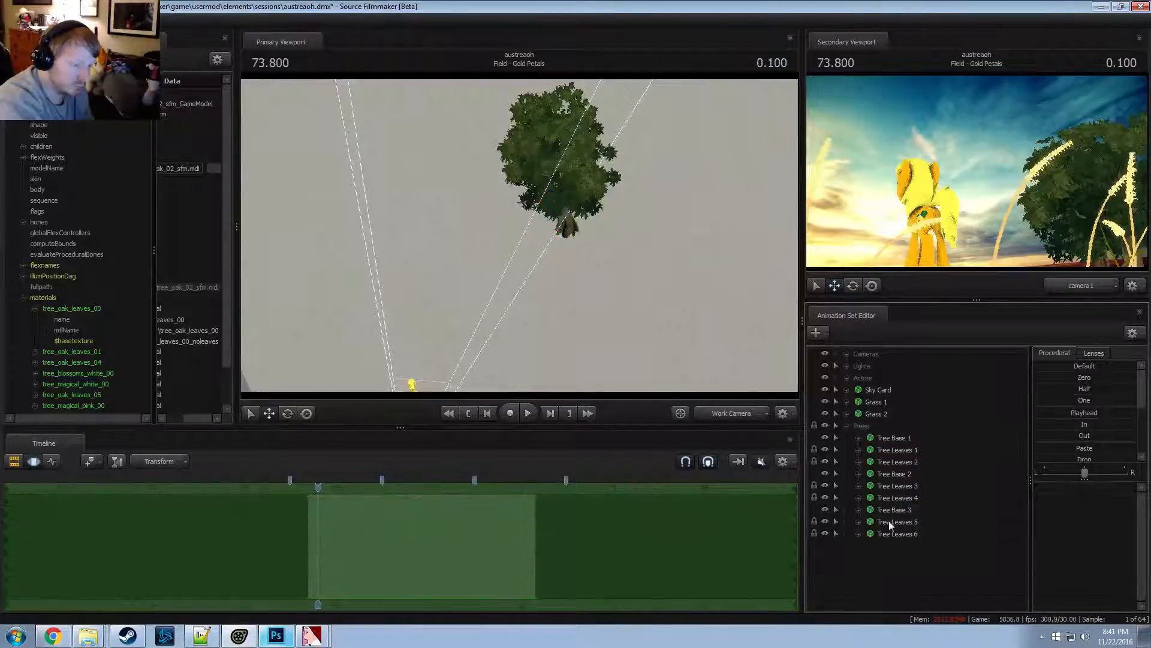
# Reposition the third tree (Tree Base 3, Tree Leaves 5 and 6) to fill out the foliage in the camera1 view
pyautogui.click(893, 510)
pyautogui.keyDown('shift'); pyautogui.click(899, 535); pyautogui.keyUp('shift')
pyautogui.moveTo(528, 232); pyautogui.dragTo(590, 192)
pyautogui.press('e')
pyautogui.press('w')
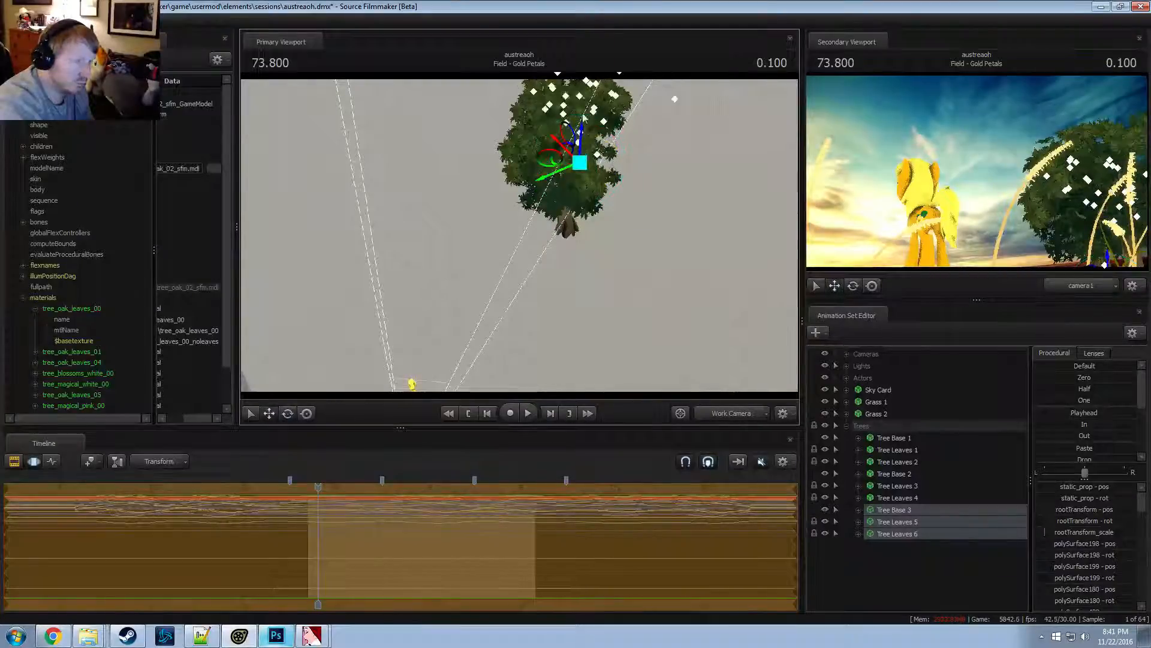
pyautogui.moveTo(582, 135); pyautogui.dragTo(589, 159)
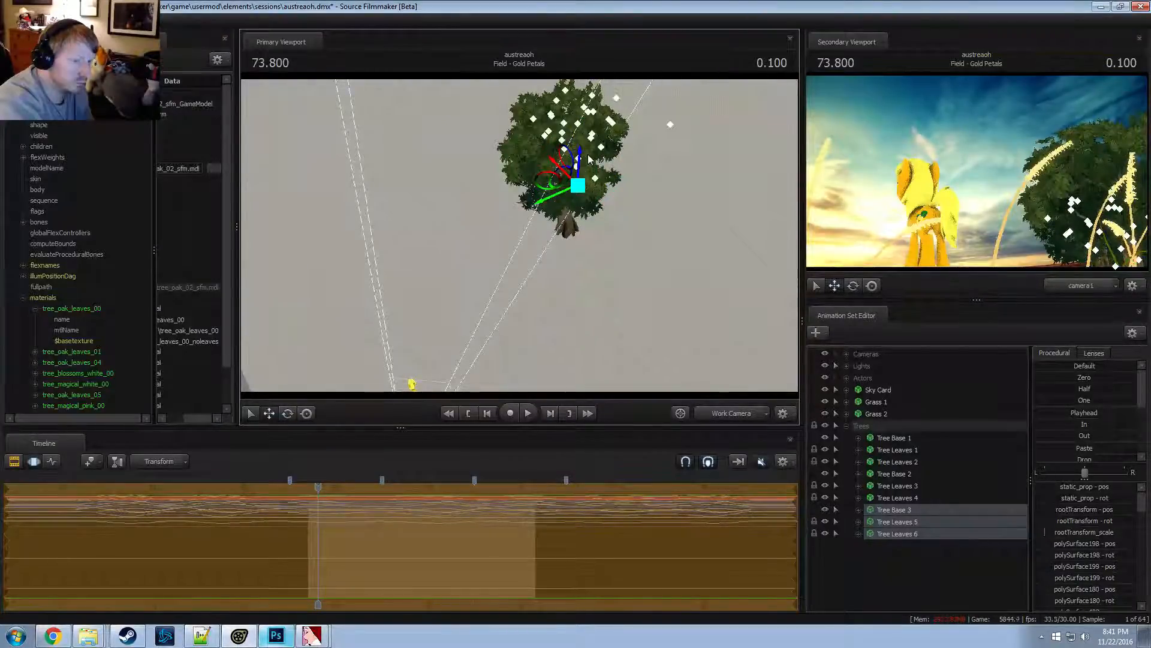
# Paste a fourth copy of the tree and move Tree Base 4, Tree Leaves 7 and Tree Leaves 8 into the Trees group
pyautogui.rightClick(897, 564)
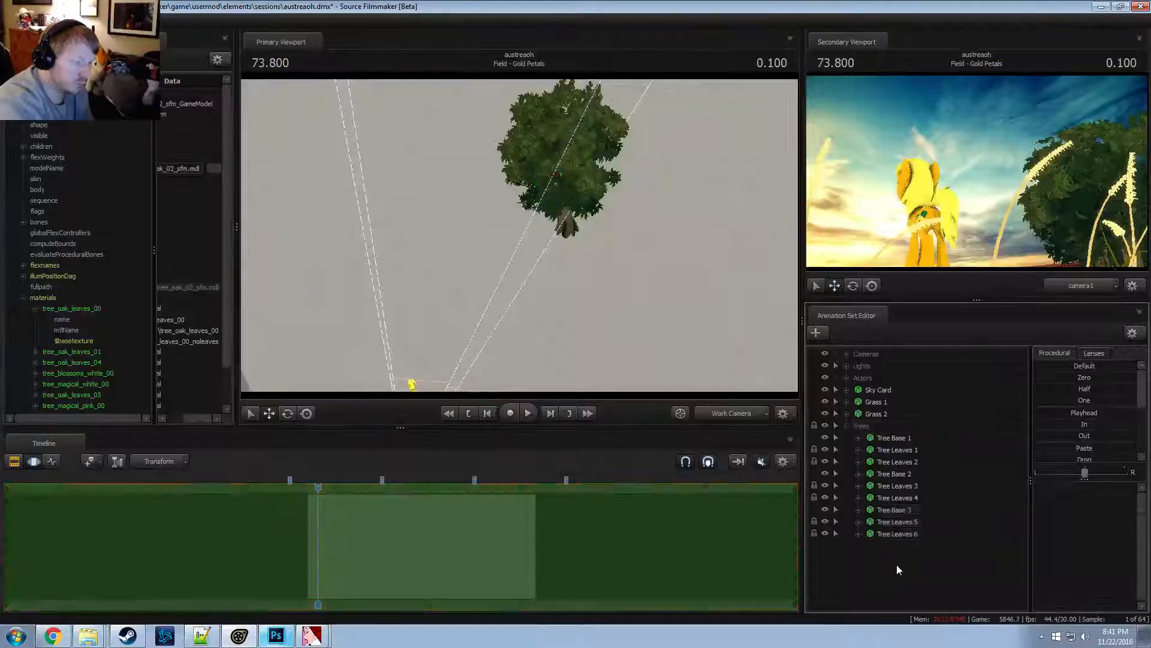
pyautogui.click(926, 515)
pyautogui.press('Right')
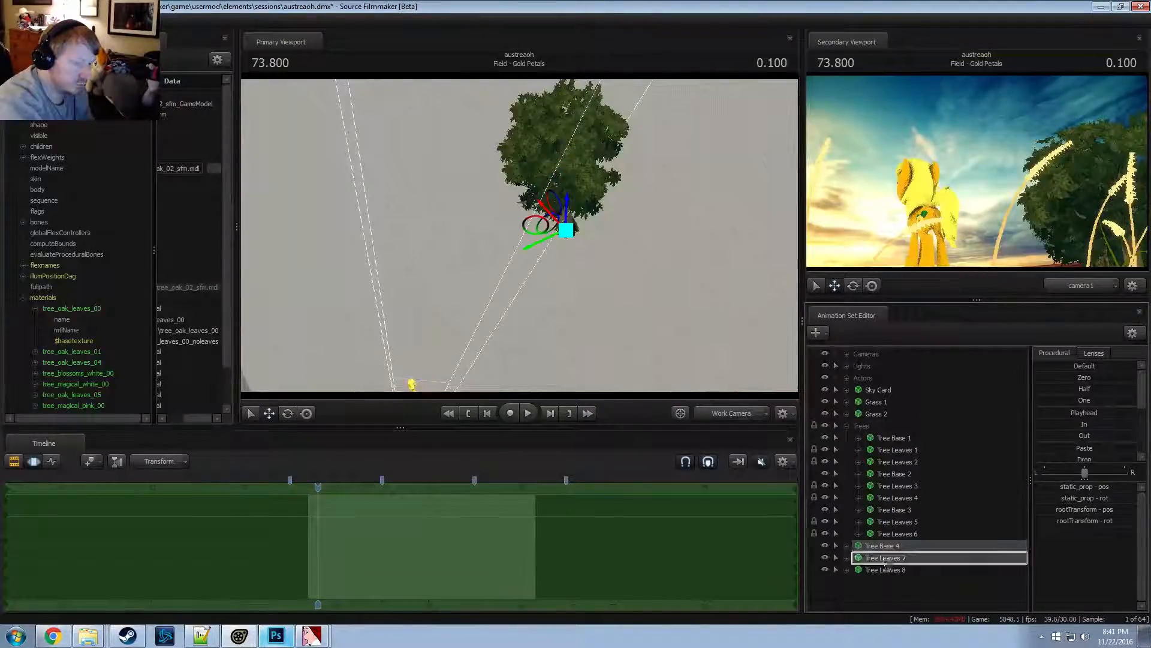
pyautogui.press('Left')
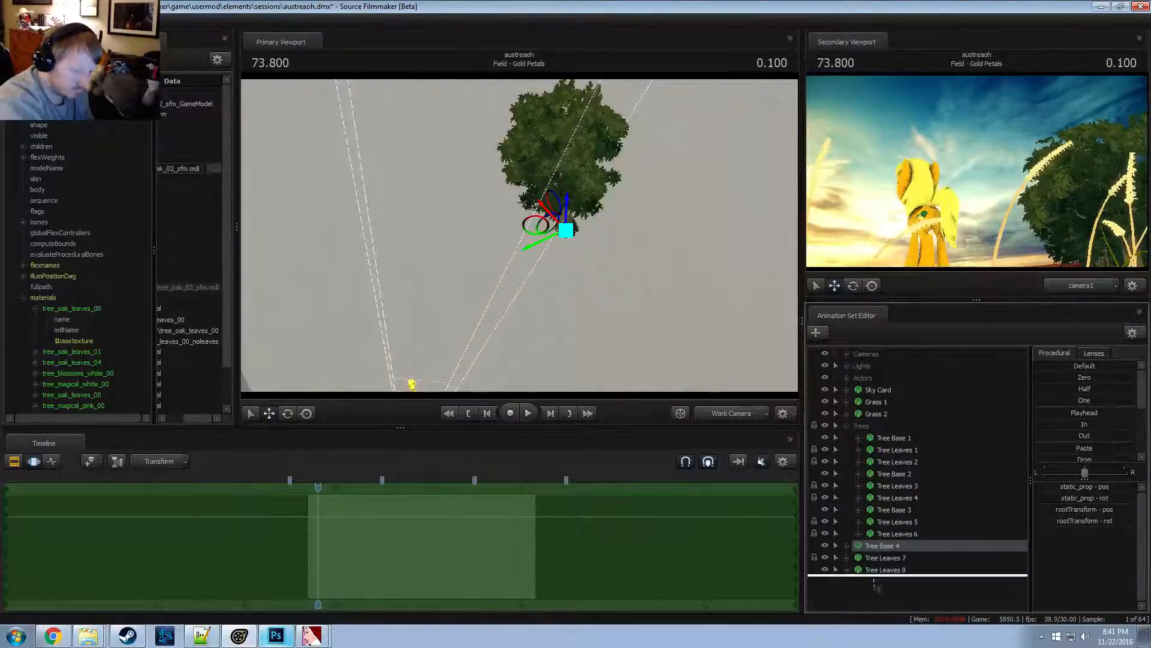
pyautogui.moveTo(875, 585); pyautogui.dragTo(869, 427)
pyautogui.keyDown('shift'); pyautogui.click(881, 569); pyautogui.keyUp('shift')
# Rotate and shift the fourth tree (Tree Base 4, Tree Leaves 7 and 8) so its crown sits lower and nearer the character in camera1
pyautogui.click(884, 548)
pyautogui.keyDown('shift'); pyautogui.click(889, 570); pyautogui.keyUp('shift')
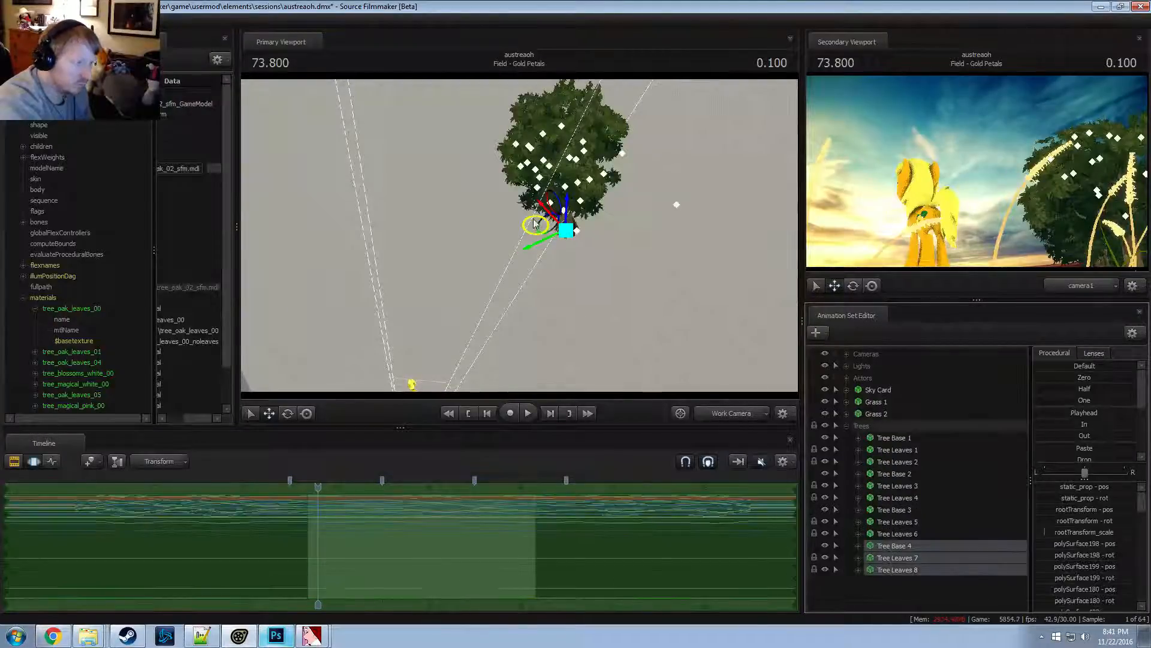
pyautogui.moveTo(535, 225); pyautogui.dragTo(501, 174)
pyautogui.keyDown('alt'); pyautogui.moveTo(502, 174); pyautogui.dragTo(507, 90); pyautogui.keyUp('alt')
pyautogui.moveTo(531, 159); pyautogui.dragTo(504, 193)
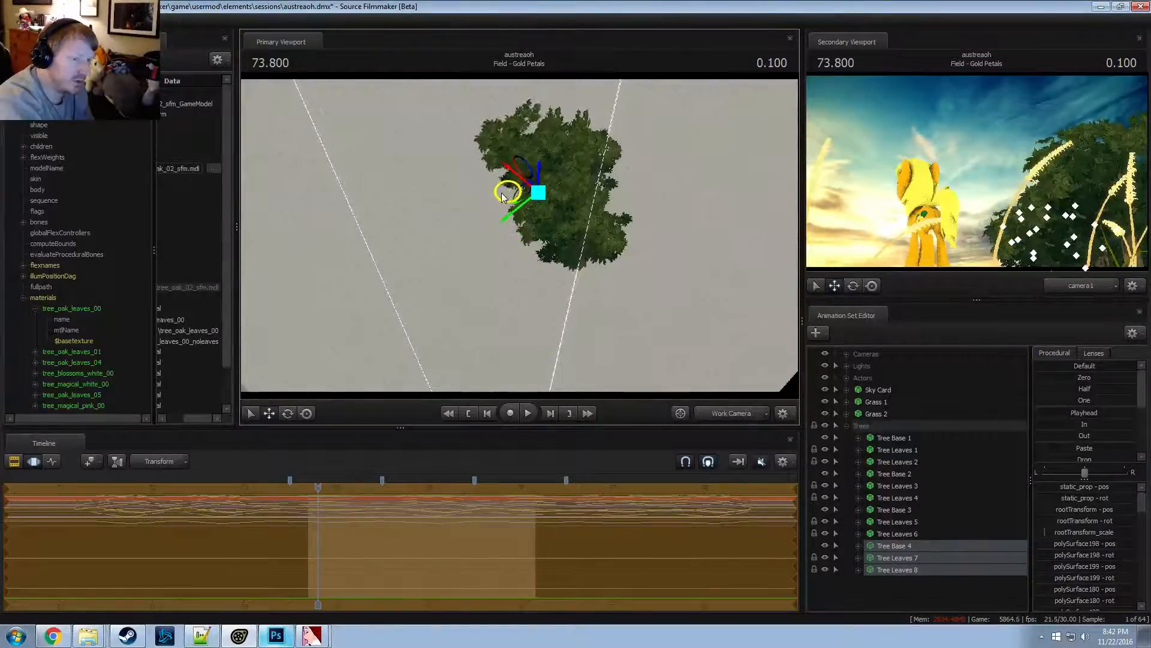
# Play the Field - Gold Petals shot and review the clustered trees in the camera1 view and the scene overview
pyautogui.press('F2')
pyautogui.press('space')
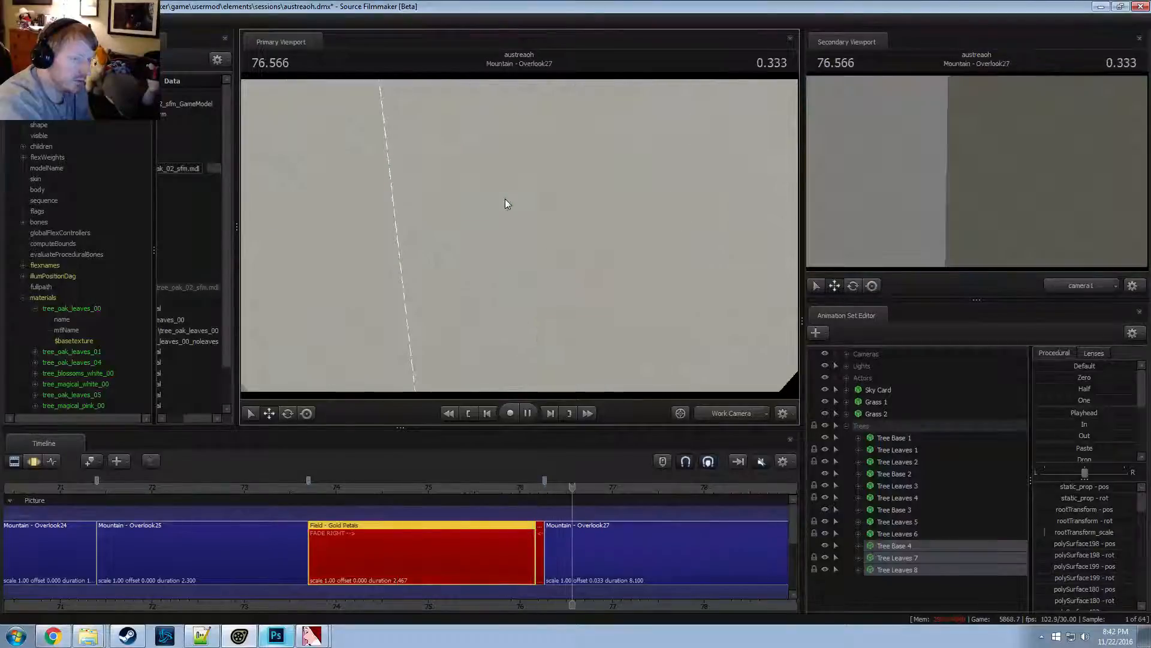
pyautogui.press('space')
pyautogui.click(349, 486)
pyautogui.press('space')
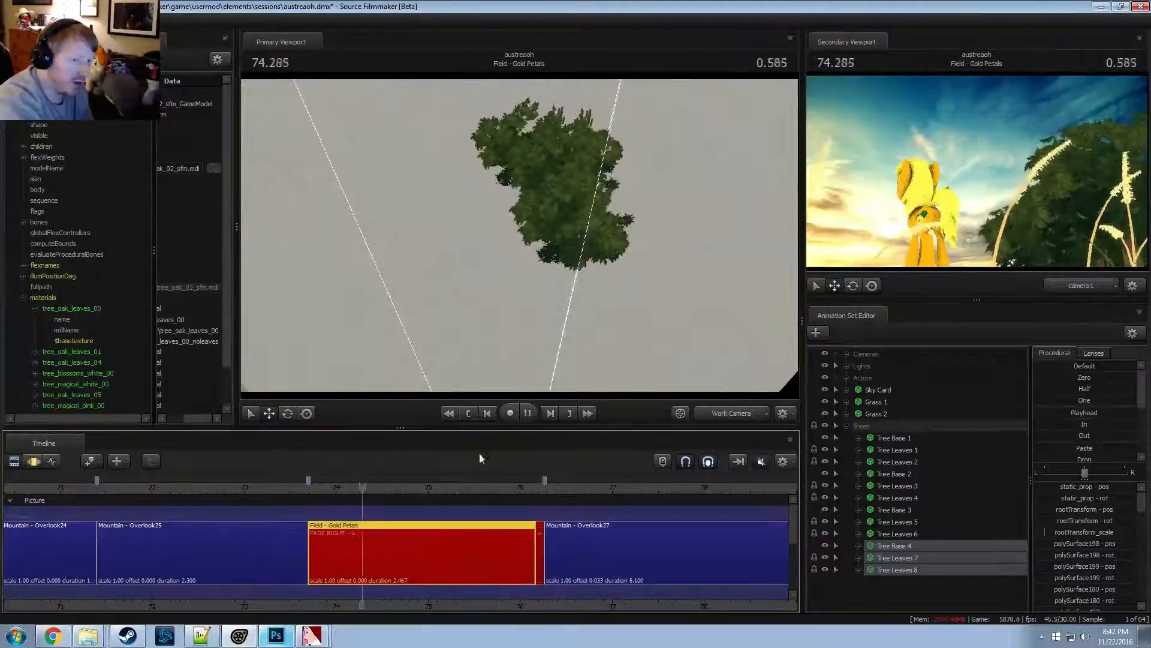
pyautogui.press('space')
pyautogui.keyDown('alt'); pyautogui.moveTo(532, 298); pyautogui.dragTo(532, 234); pyautogui.keyUp('alt')
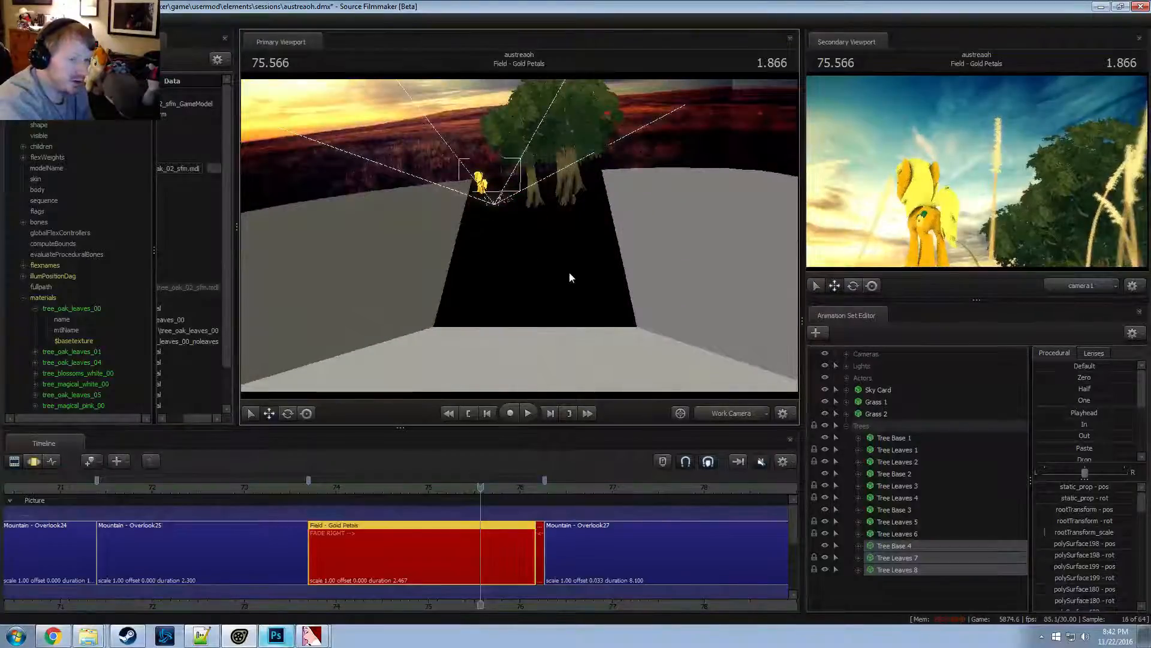
# Look through the Tree Light in the primary viewport, re-aim it at the tree cluster, and turn on the lit view
pyautogui.click(847, 425)
pyautogui.click(845, 365)
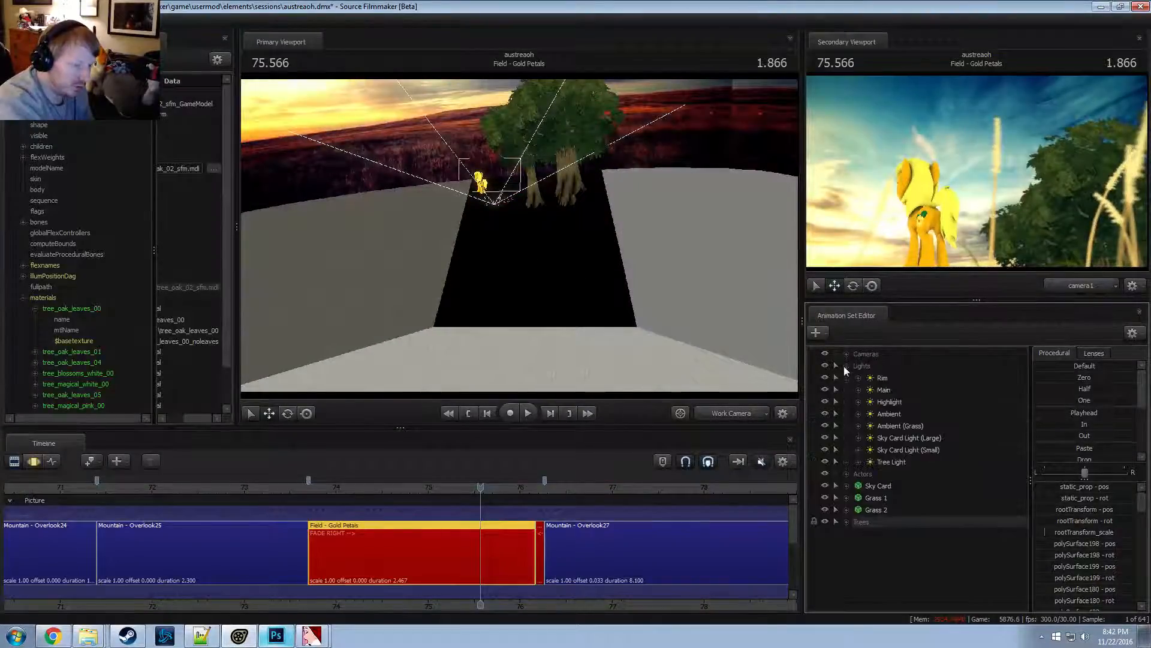
pyautogui.moveTo(894, 461); pyautogui.dragTo(480, 181)
pyautogui.press('F3')
pyautogui.moveTo(366, 145); pyautogui.dragTo(389, 150)
pyautogui.moveTo(556, 233); pyautogui.dragTo(555, 233)
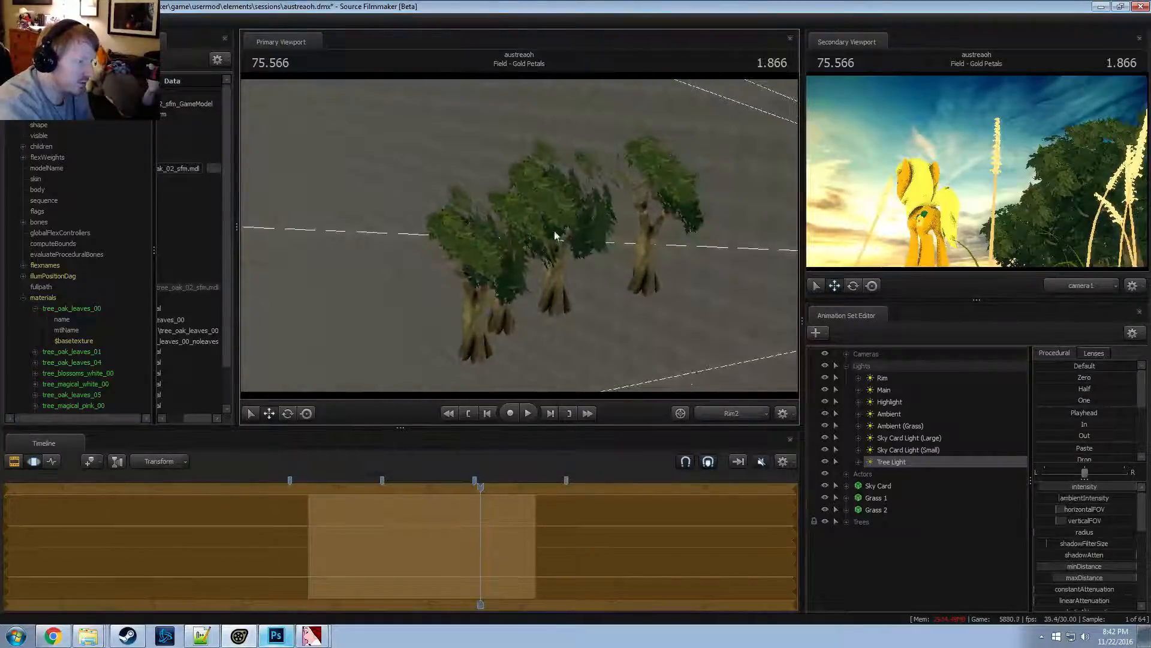
pyautogui.rightClick(554, 232)
pyautogui.click(588, 263)
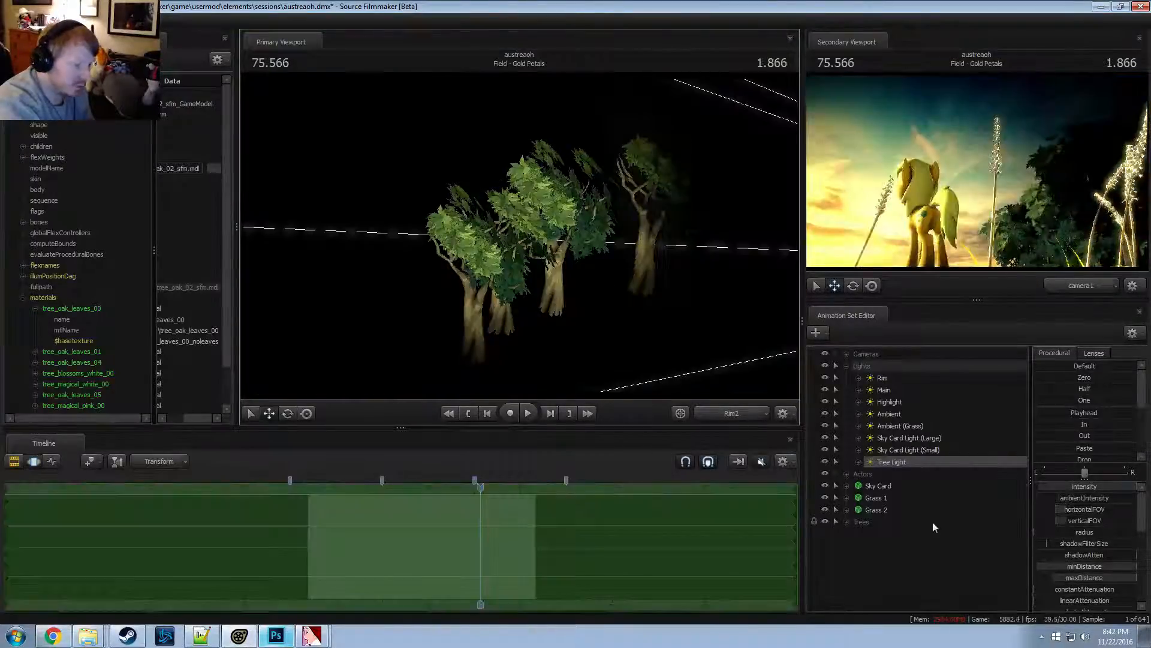
# Check the trees in the Trees group one by one to see where each stands and how it is animated
pyautogui.click(847, 521)
pyautogui.click(886, 545)
pyautogui.scroll(-2, 909, 573)
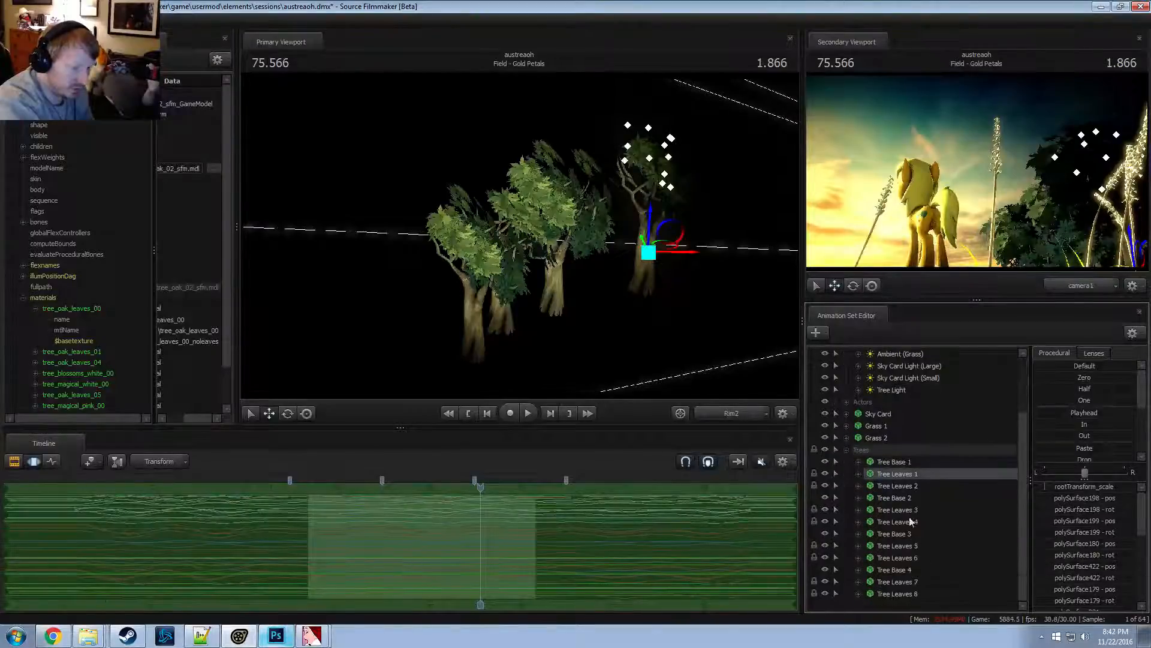
pyautogui.click(902, 502)
pyautogui.keyDown('shift'); pyautogui.click(906, 522); pyautogui.keyUp('shift')
pyautogui.scroll(2, 464, 549)
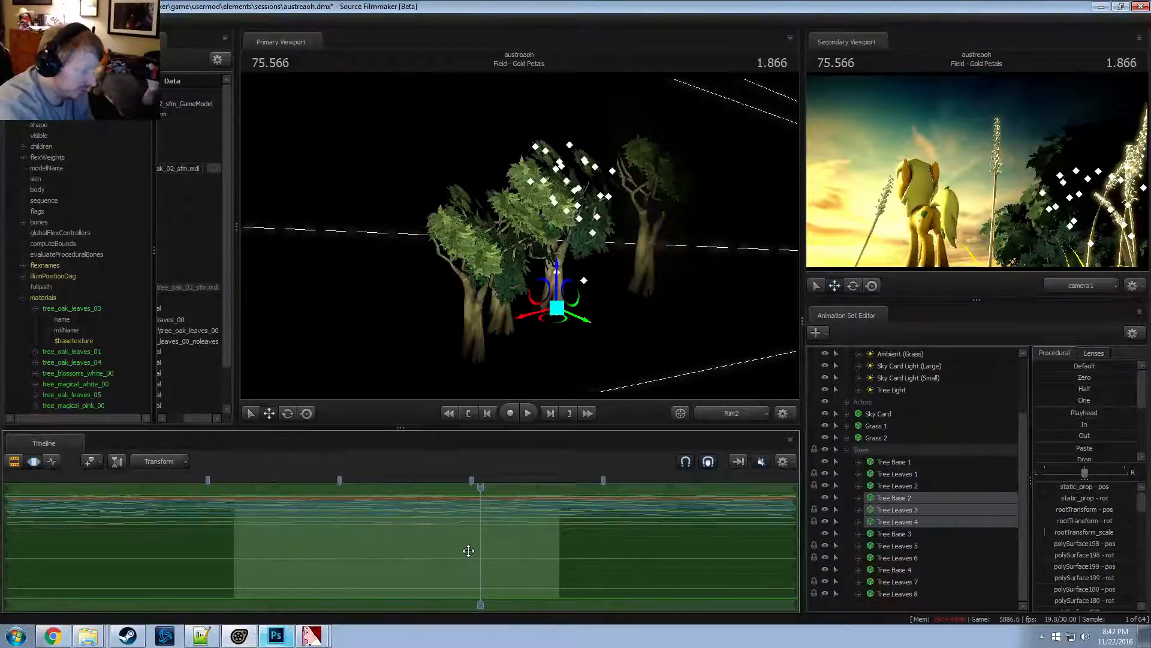
pyautogui.click(899, 535)
pyautogui.keyDown('shift'); pyautogui.click(899, 560); pyautogui.keyUp('shift')
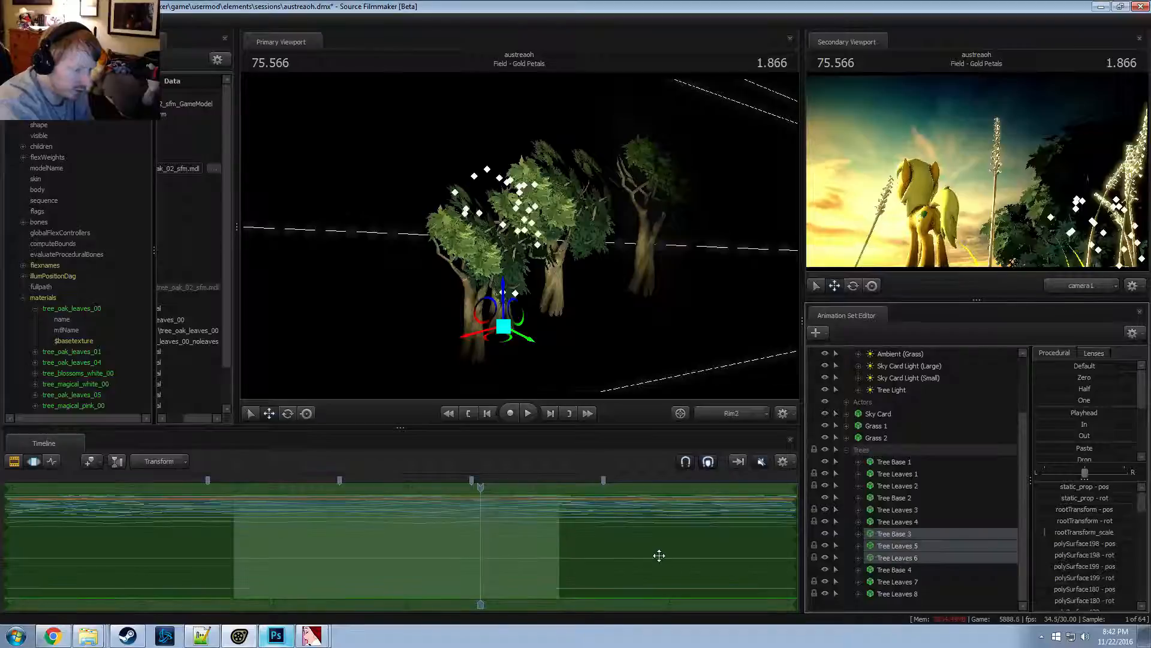
pyautogui.click(893, 569)
pyautogui.keyDown('shift'); pyautogui.click(906, 593); pyautogui.keyUp('shift')
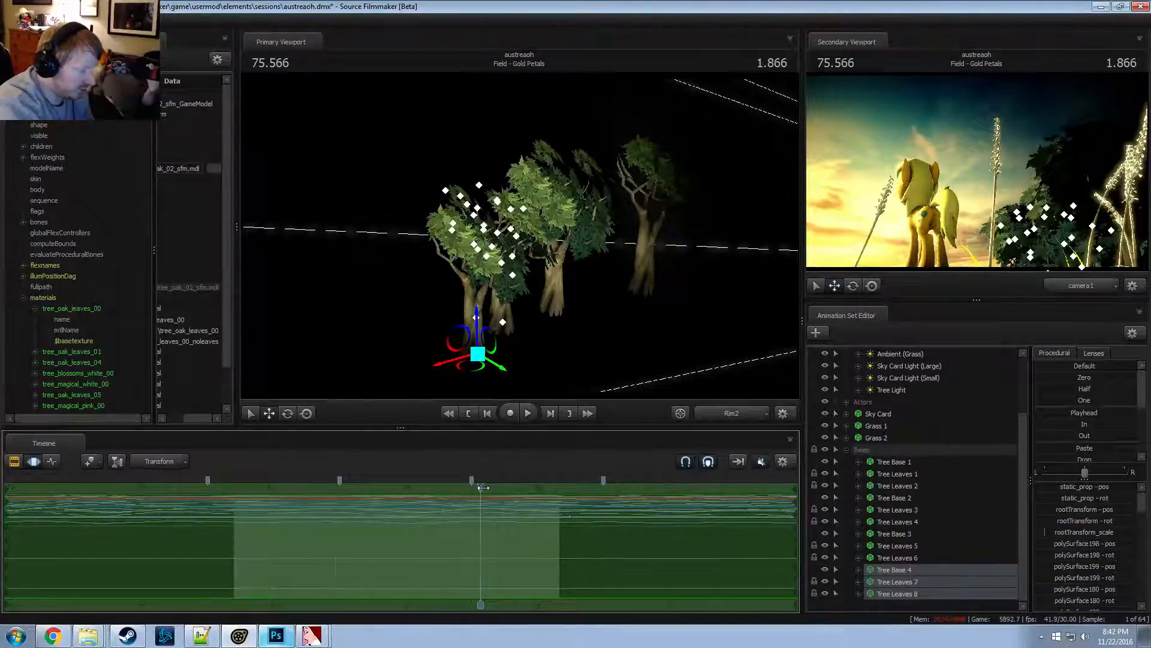
# Play the shot from its start to review the lit trees' movement, and collapse the Trees group
pyautogui.moveTo(484, 487); pyautogui.dragTo(235, 484)
pyautogui.press('space')
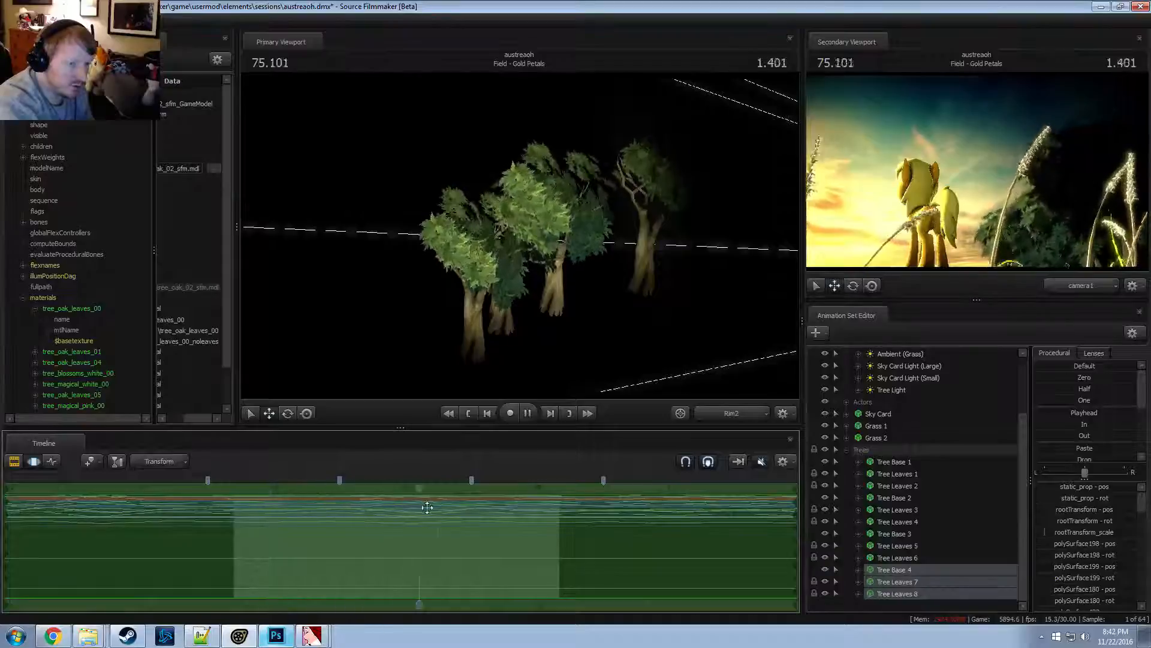
pyautogui.press('space')
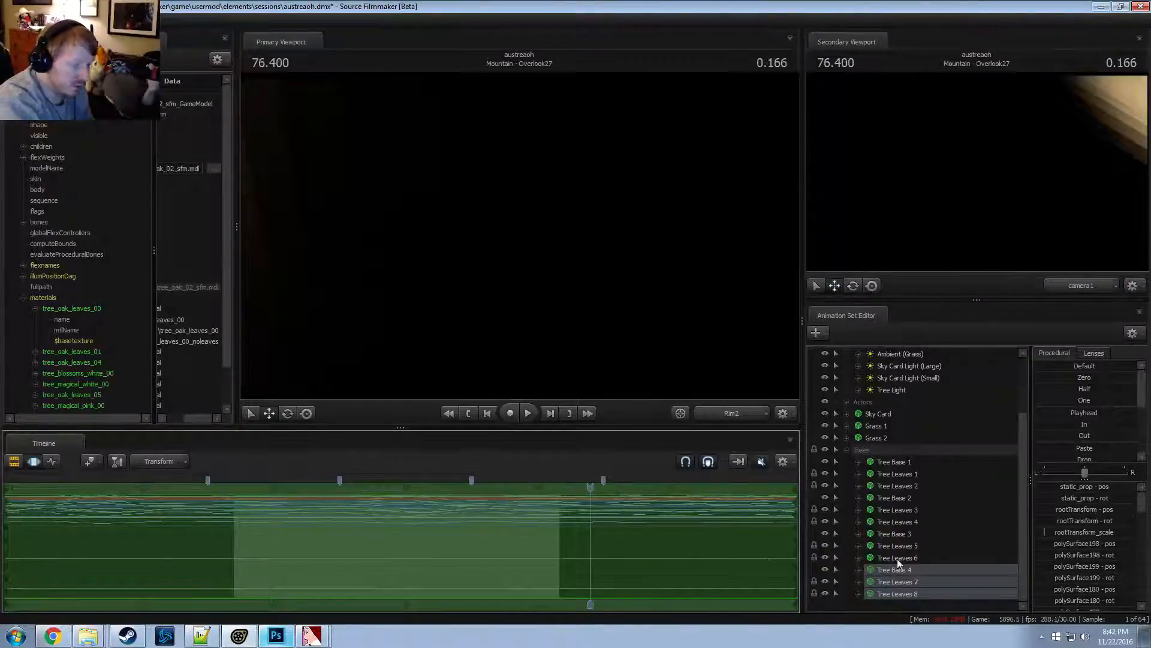
pyautogui.click(845, 450)
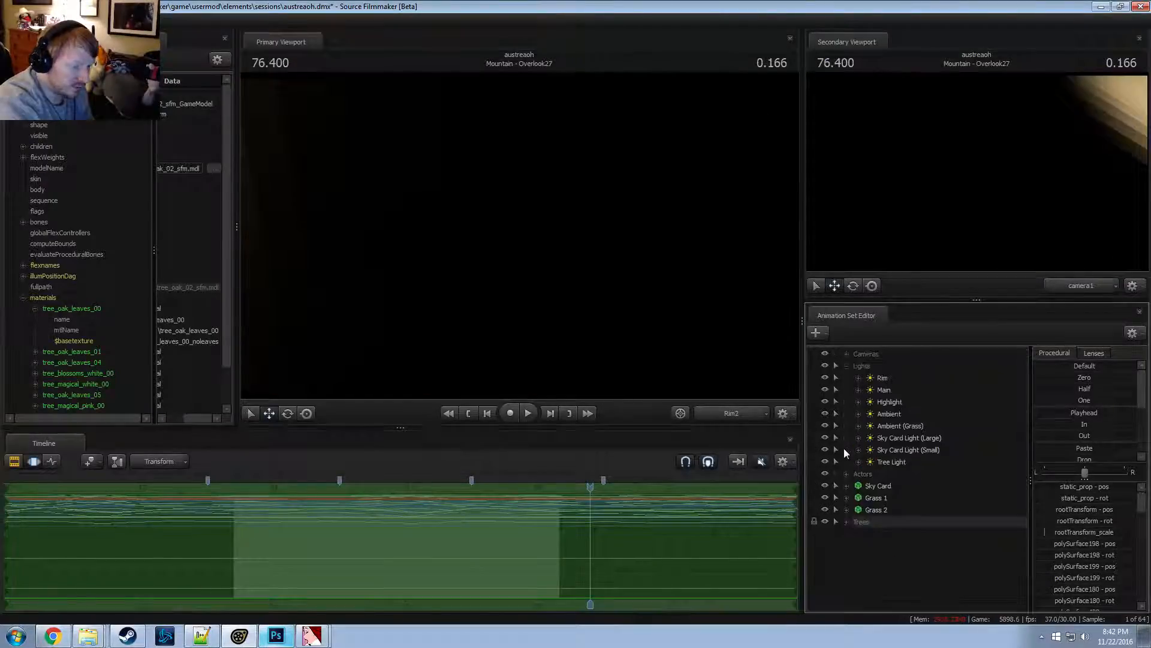
# Return the playhead to the Field - Gold Petals shot, re-aim the Tree Light at the tree cluster and widen its field of view
pyautogui.click(891, 463)
pyautogui.press('F2')
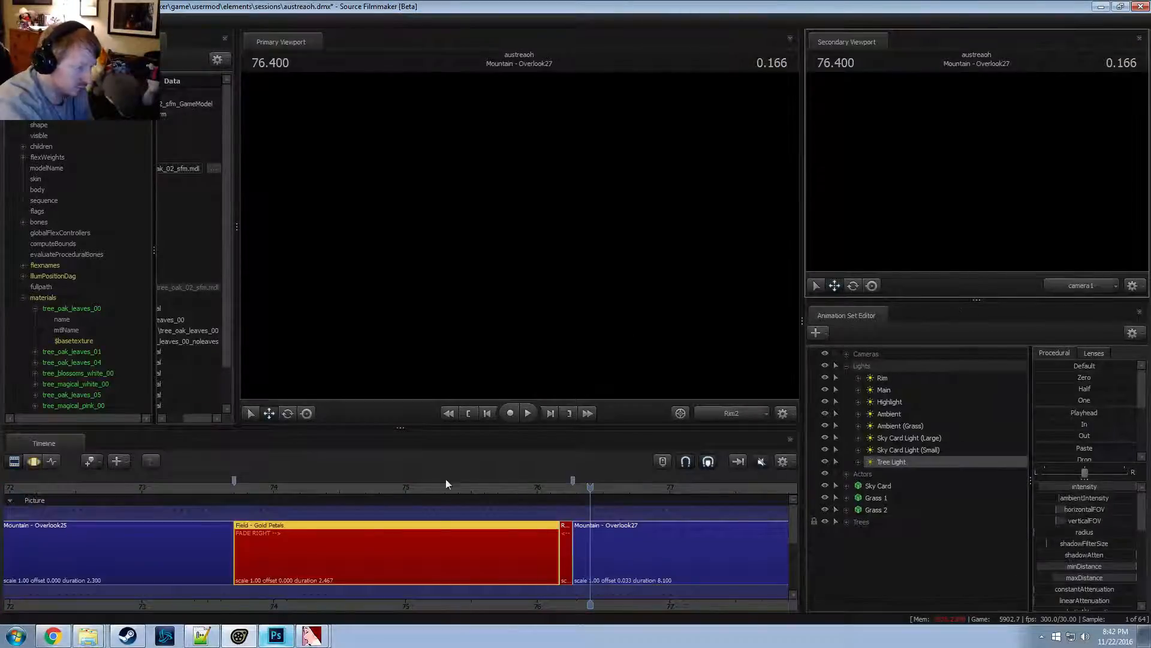
pyautogui.click(322, 485)
pyautogui.press('F3')
pyautogui.click(571, 330)
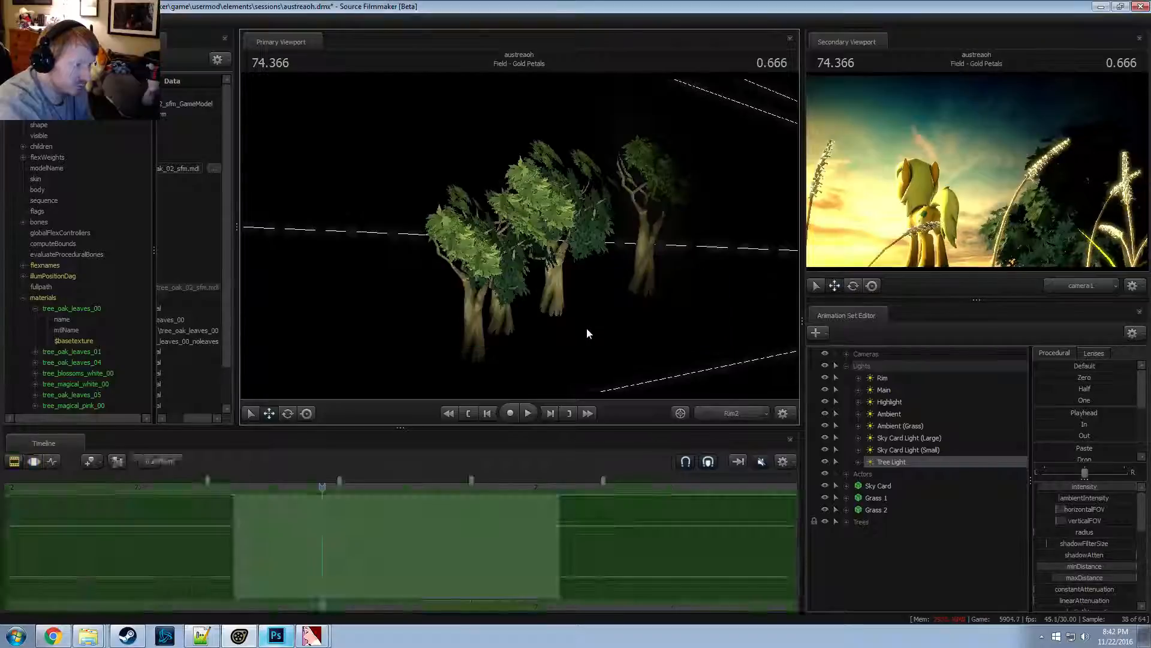
pyautogui.press('F2')
pyautogui.press('F3')
pyautogui.moveTo(600, 312)
pyautogui.mouseDown()
pyautogui.moveTo(577, 312)
pyautogui.moveTo(612, 296)
pyautogui.mouseUp()
pyautogui.scroll(-5, 580, 311)
pyautogui.scroll(-3, 1091, 587)
pyautogui.moveTo(519, 236); pyautogui.dragTo(521, 241)
pyautogui.scroll(3, 1076, 519)
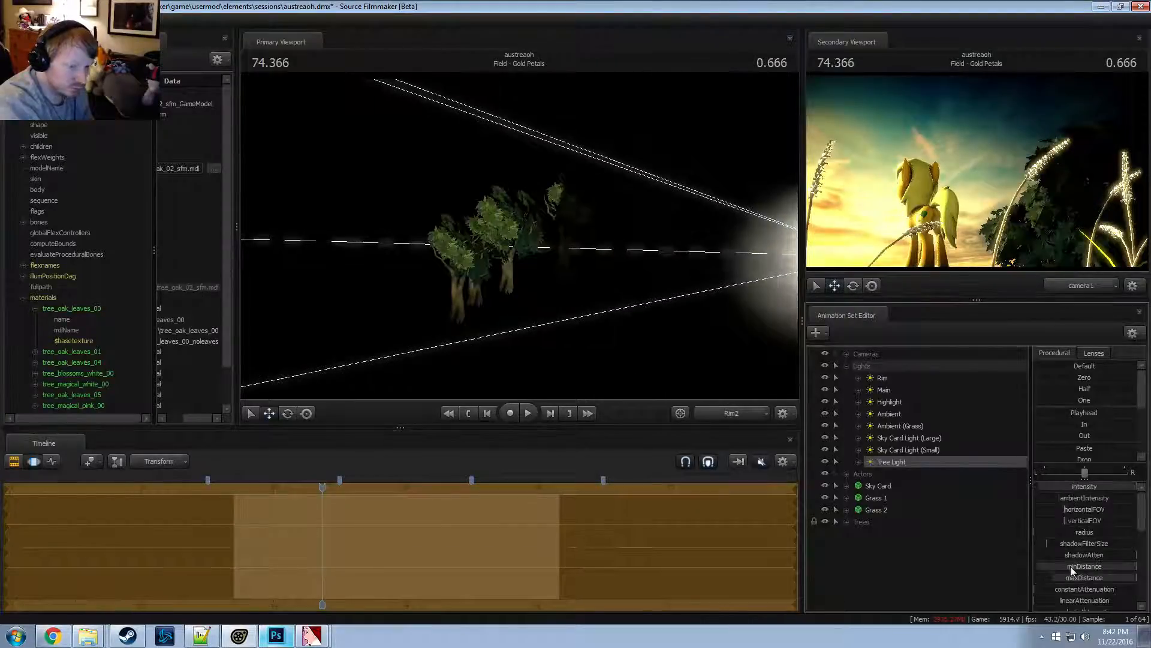
# Edit the maximum limit of the Tree Light's minDistance range and adjust the light's aim at the trees
pyautogui.click(1080, 583)
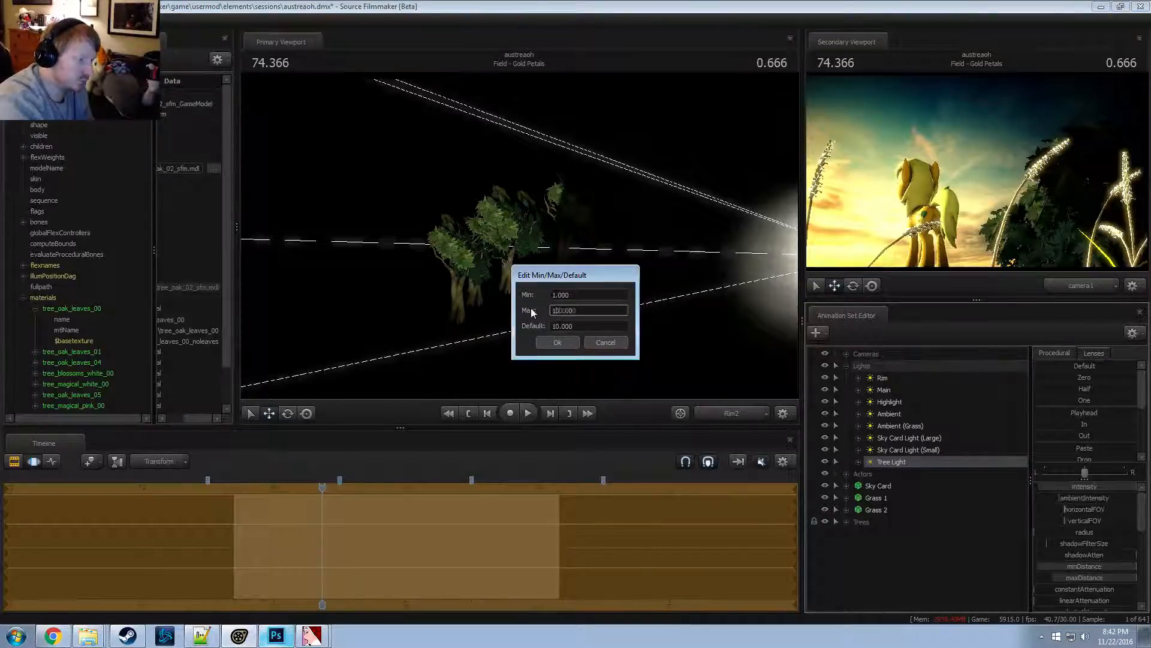
pyautogui.press('Return')
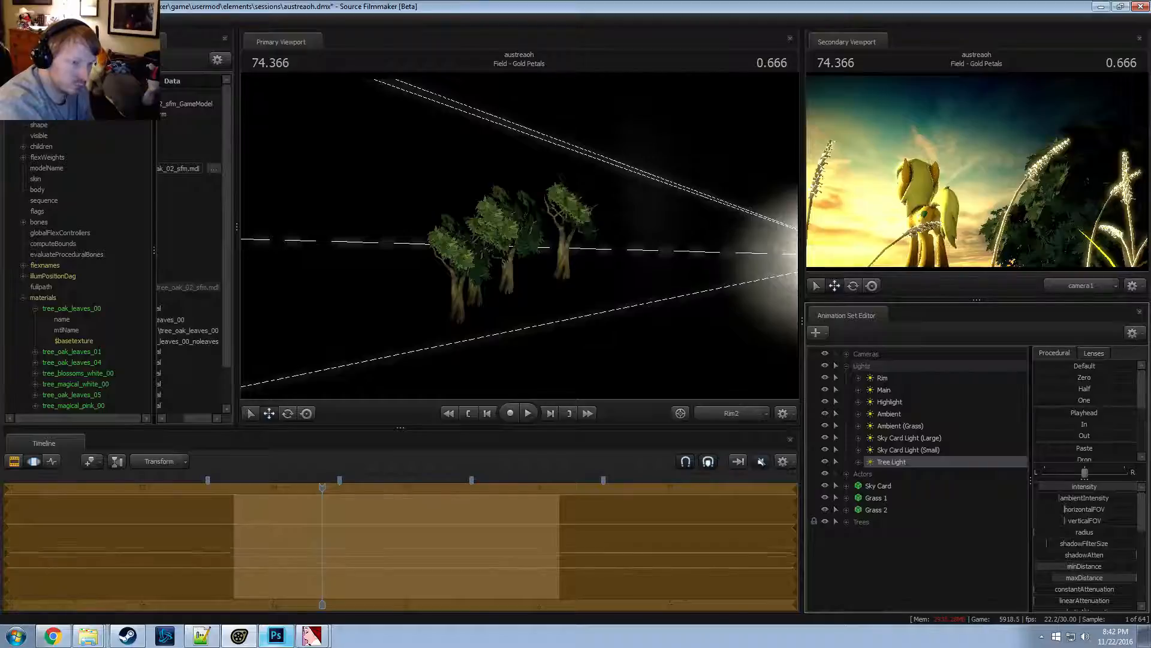
pyautogui.moveTo(528, 240)
pyautogui.mouseDown()
pyautogui.moveTo(553, 255)
pyautogui.moveTo(531, 252)
pyautogui.moveTo(557, 249)
pyautogui.moveTo(528, 249)
pyautogui.moveTo(531, 231)
pyautogui.moveTo(535, 256)
pyautogui.moveTo(523, 253)
pyautogui.moveTo(545, 254)
pyautogui.moveTo(499, 215)
pyautogui.moveTo(528, 236)
pyautogui.mouseUp()
# Raise the Tree Light's radius to the top of its range and check the lit trees
pyautogui.moveTo(1087, 532); pyautogui.dragTo(1141, 533)
pyautogui.press('F3')
pyautogui.press('F2')
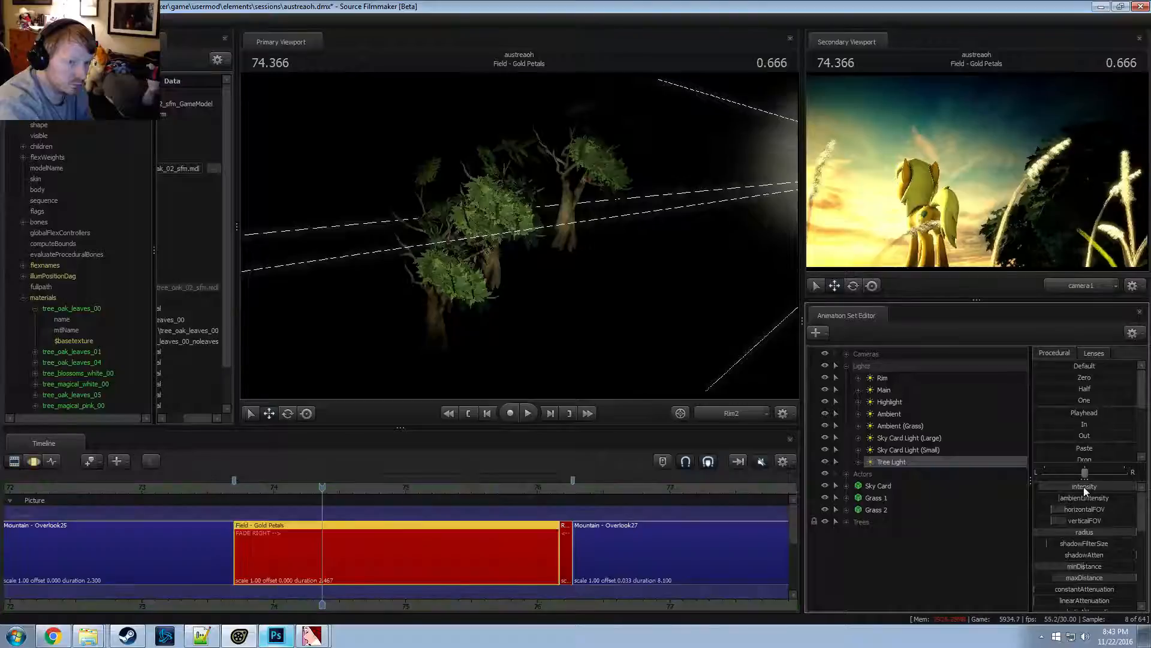
pyautogui.press('F3')
pyautogui.press('F2')
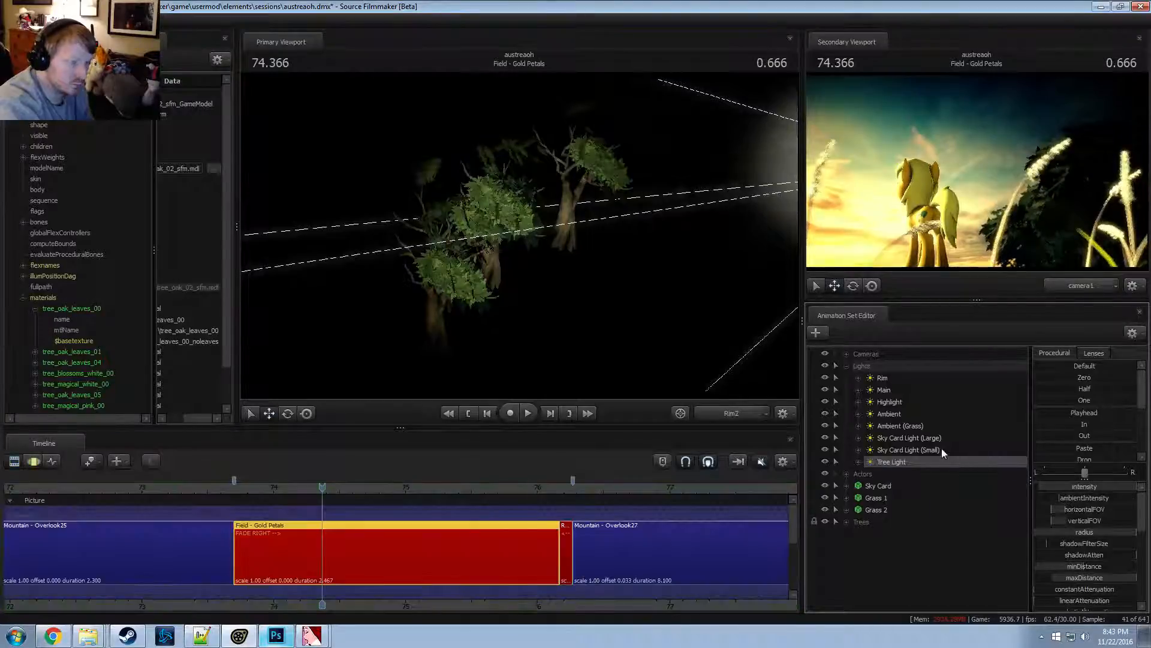
# Re-aim the Tree Light at the tree cluster with a slightly wider field of view, and try it with its shadows toggled
pyautogui.press('F3')
pyautogui.moveTo(642, 319); pyautogui.dragTo(642, 295)
pyautogui.scroll(-4, 641, 294)
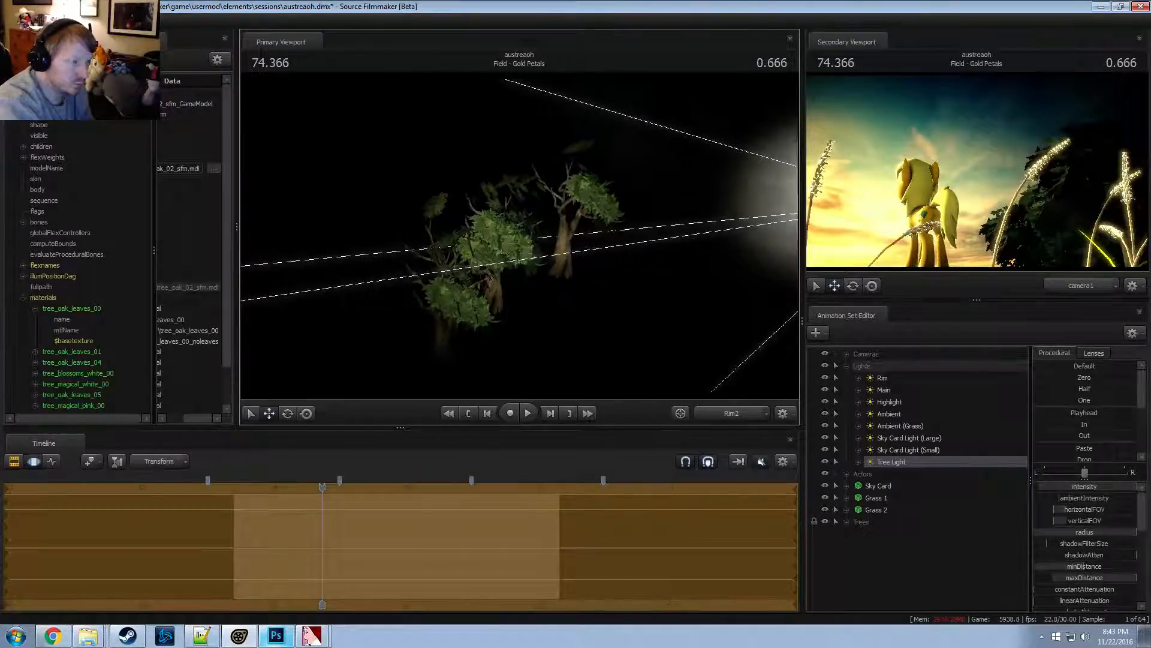
pyautogui.rightClick(894, 461)
pyautogui.click(936, 429)
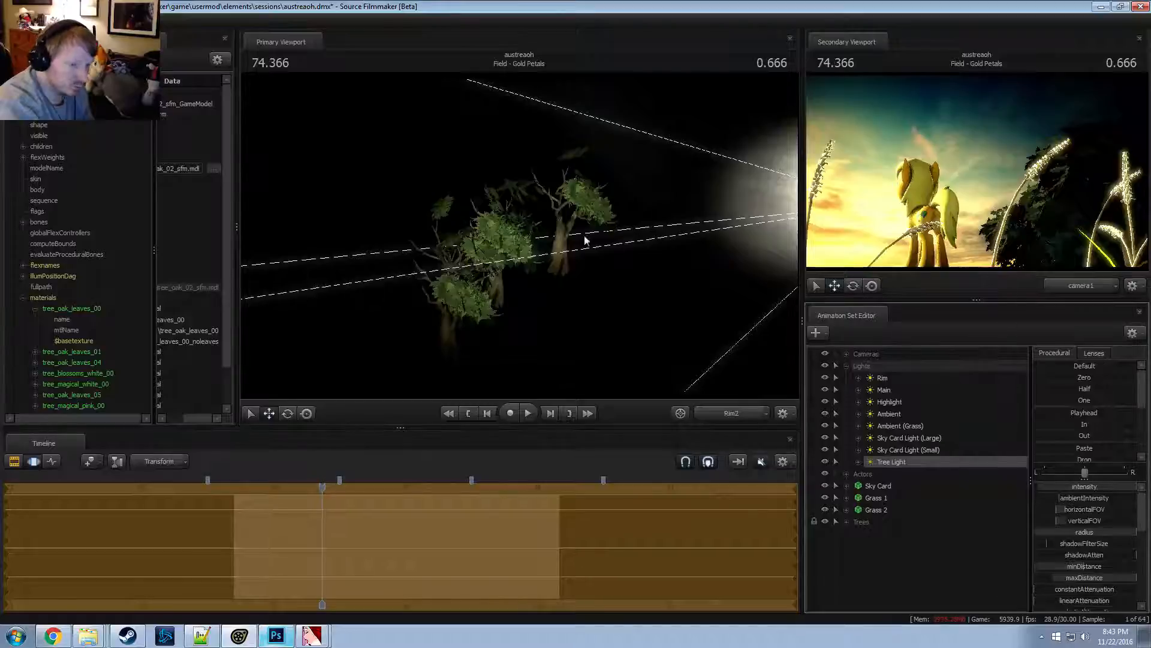
pyautogui.moveTo(586, 239); pyautogui.dragTo(582, 236)
# Enable shadows on the Tree Light and fine-tune its aim at the trees
pyautogui.rightClick(905, 462)
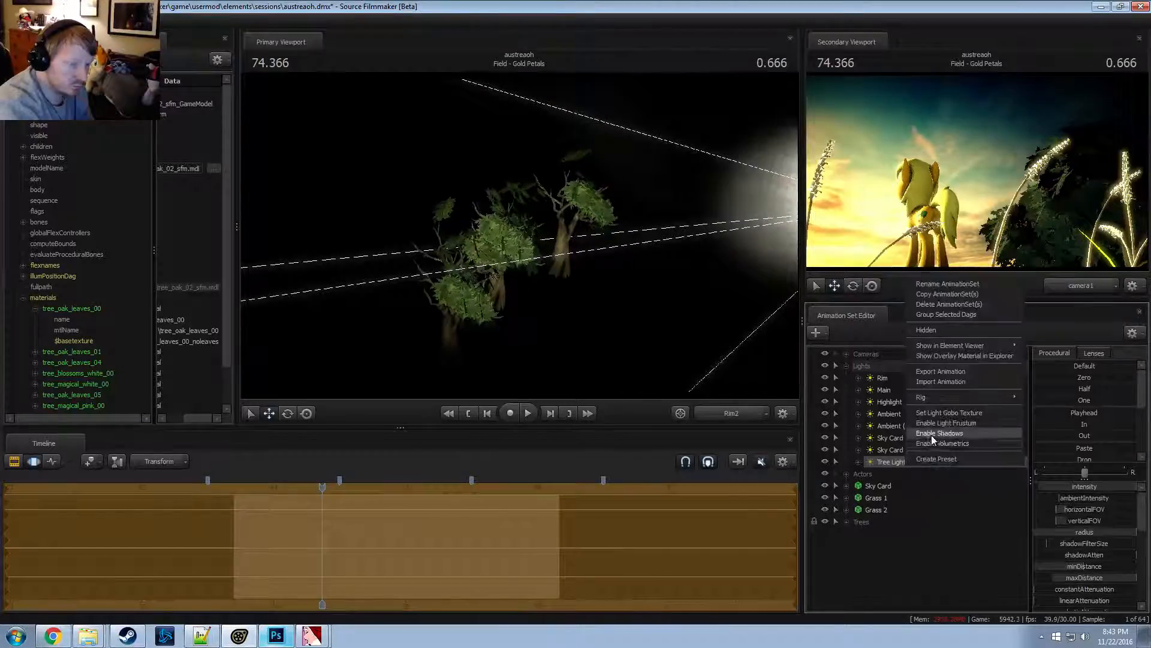
pyautogui.click(930, 434)
pyautogui.press('F2')
pyautogui.press('F3')
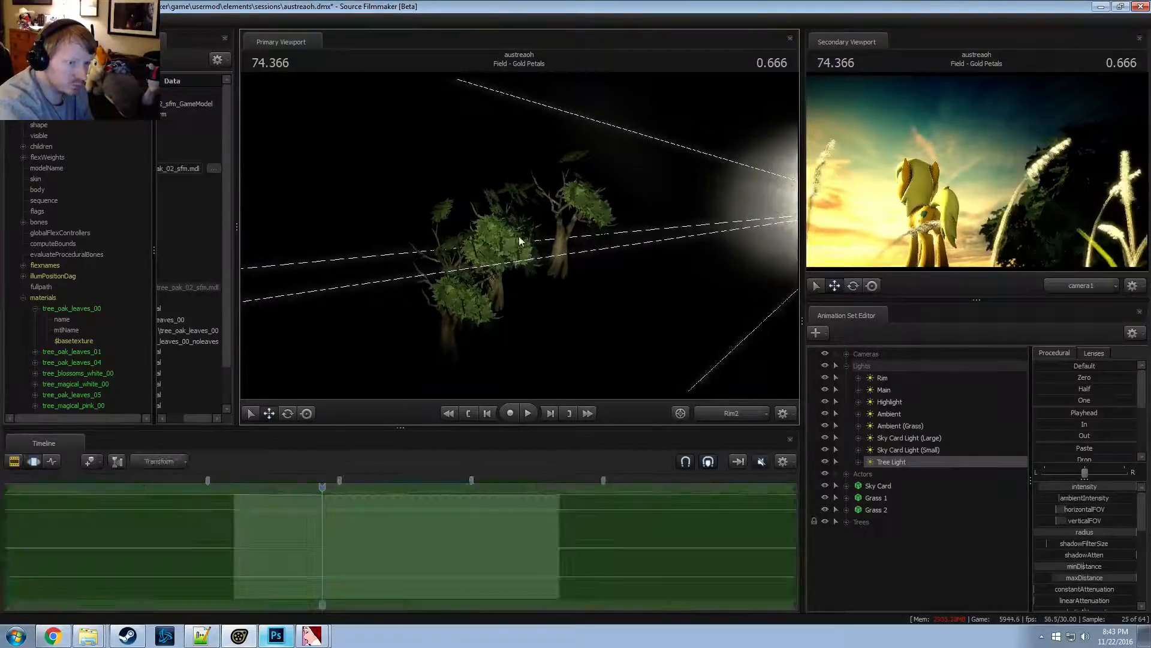
pyautogui.moveTo(520, 241); pyautogui.dragTo(518, 249)
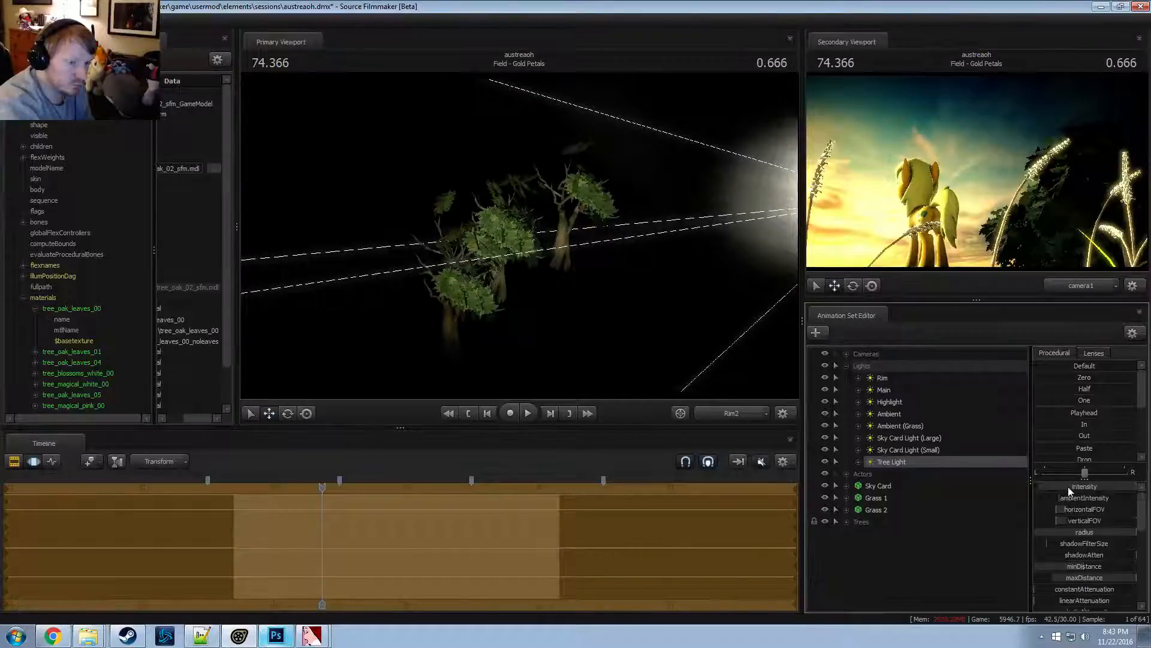
# Edit the maximum limit of the Tree Light's intensity range to brighten the trees
pyautogui.click(1086, 505)
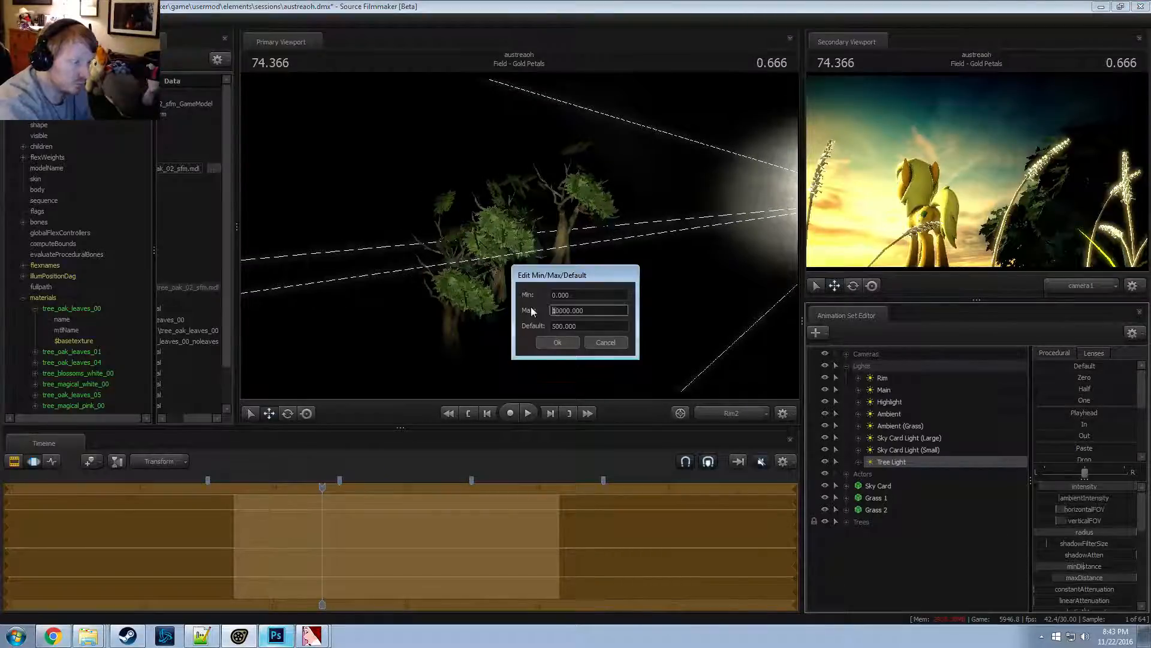
pyautogui.press('Return')
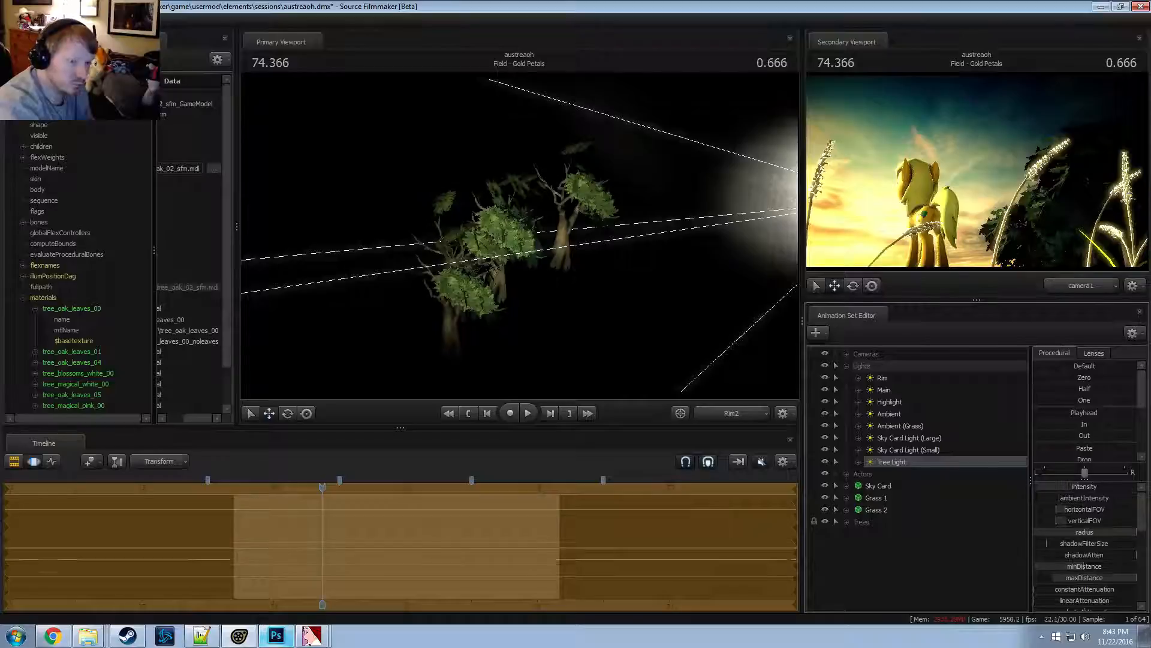
pyautogui.press('F2')
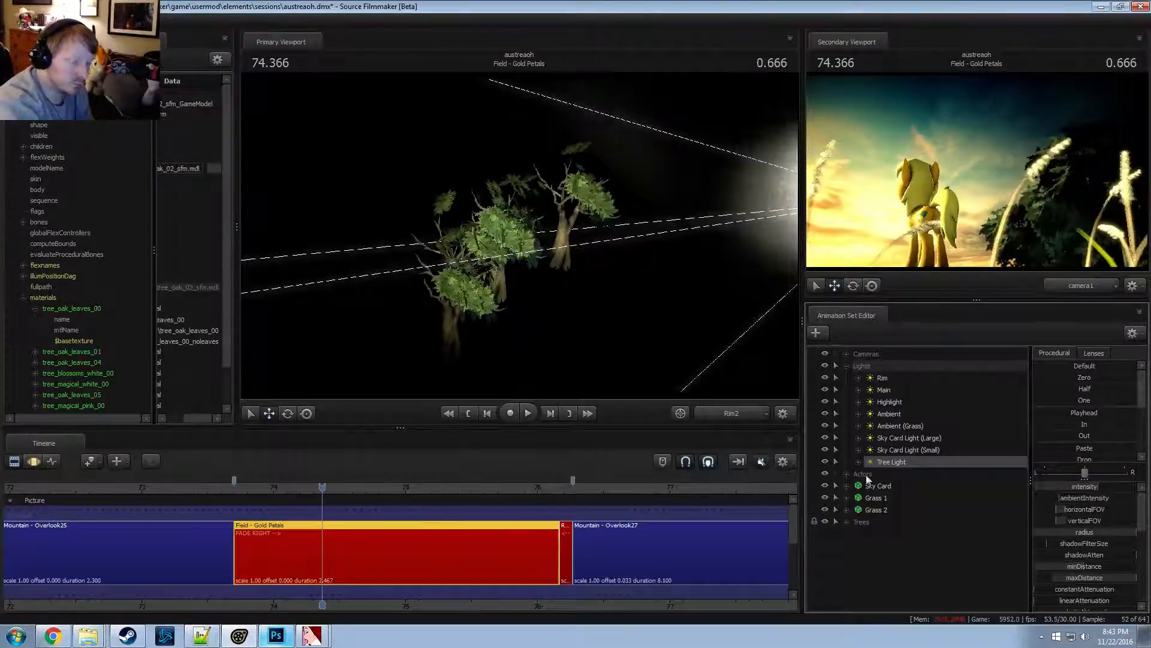
# Rename the Tree Light as Rim (Tree)
pyautogui.rightClick(883, 456)
pyautogui.click(936, 464)
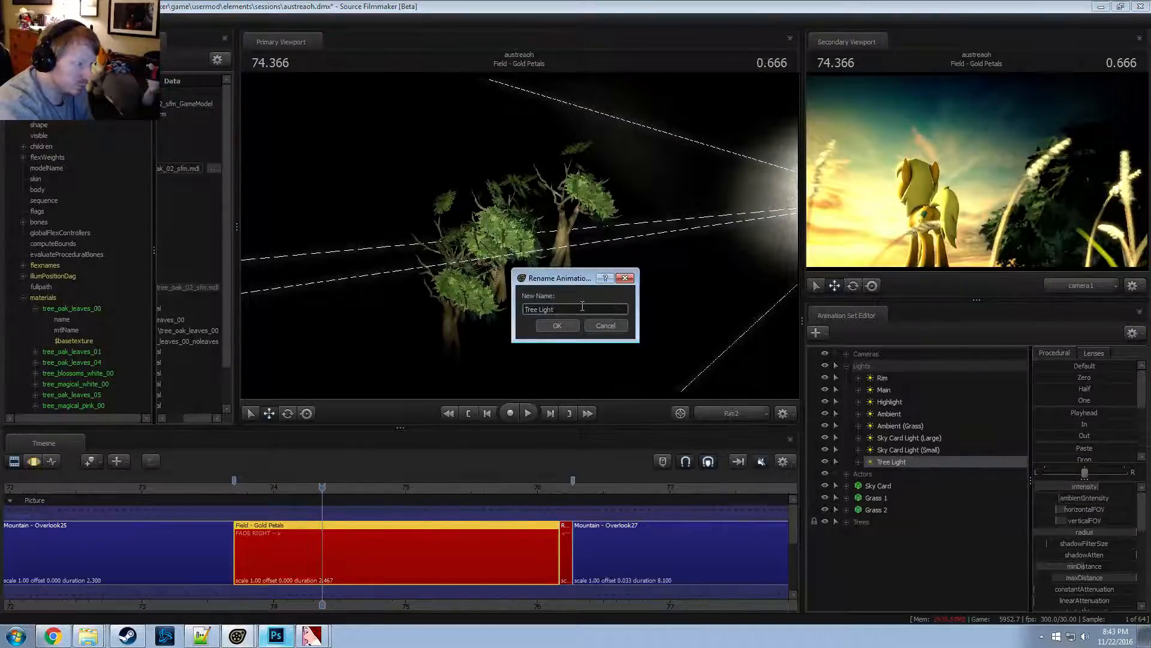
pyautogui.write('Rim (')
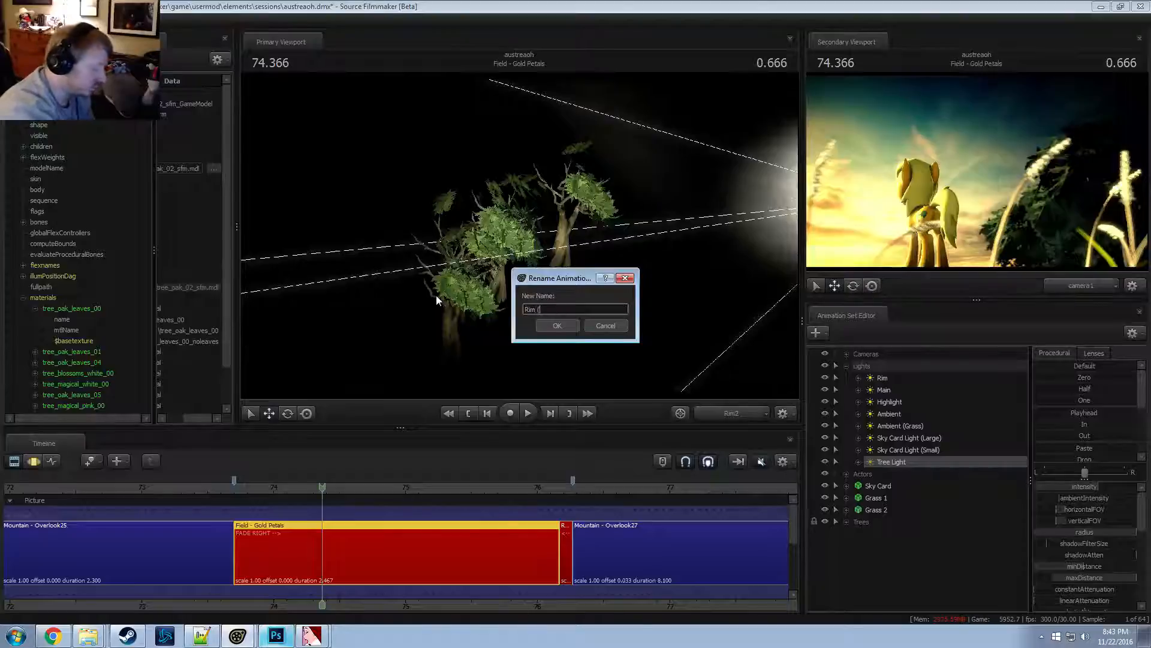
pyautogui.write('Tree)')
pyautogui.press('Return')
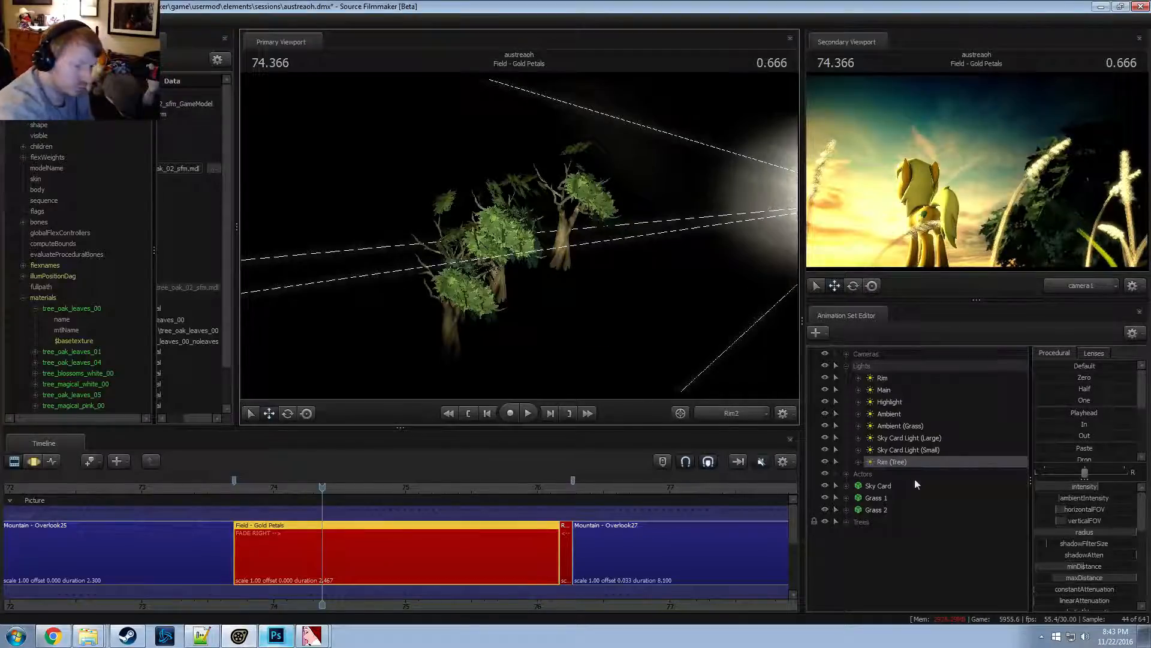
# Duplicate the Rim (Tree) light by copying and pasting its animation set
pyautogui.rightClick(915, 461)
pyautogui.click(930, 293)
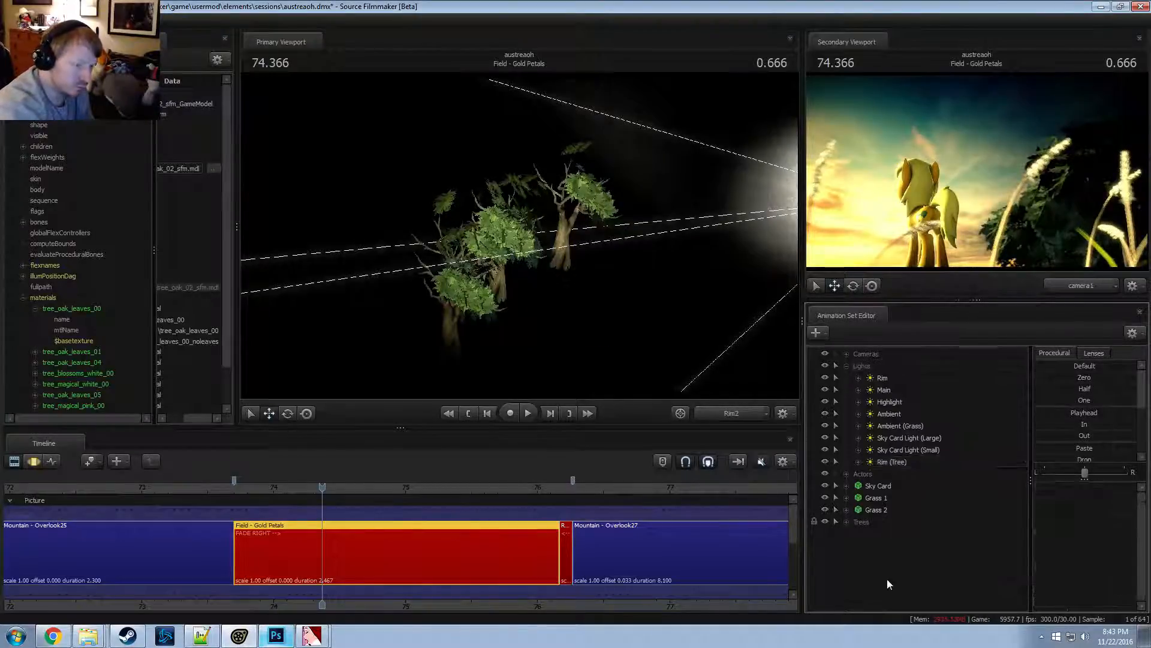
pyautogui.rightClick(887, 580)
pyautogui.click(938, 533)
# Rename the duplicated tree light as Main (Tree)
pyautogui.rightClick(872, 534)
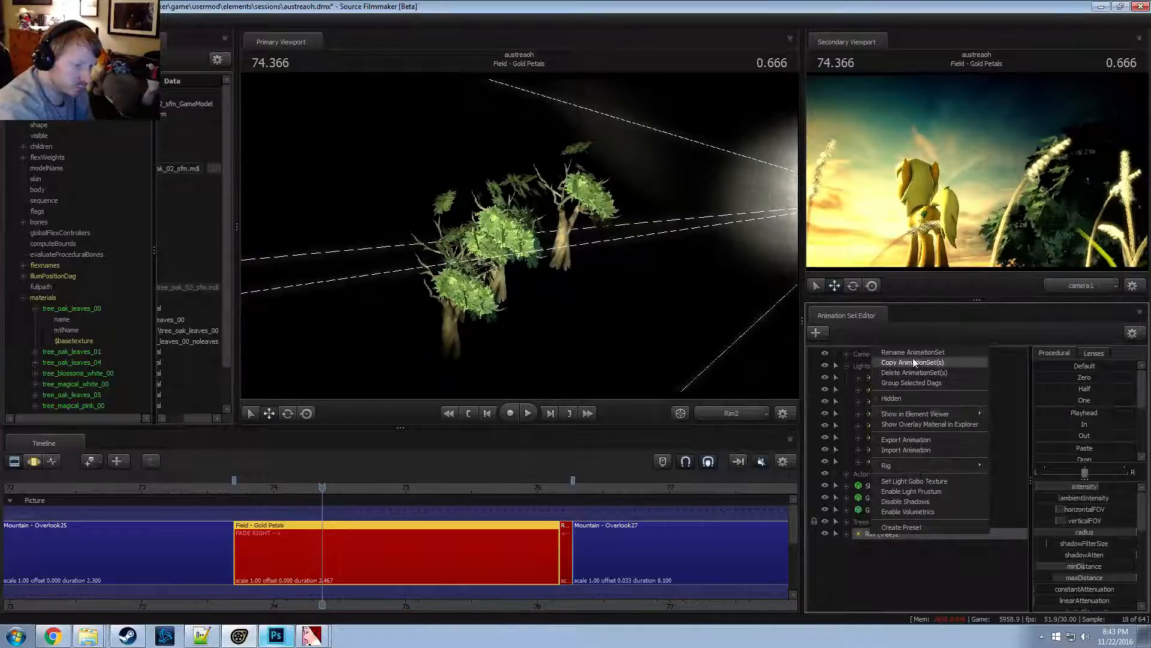
pyautogui.click(913, 361)
pyautogui.rightClick(879, 530)
pyautogui.click(908, 348)
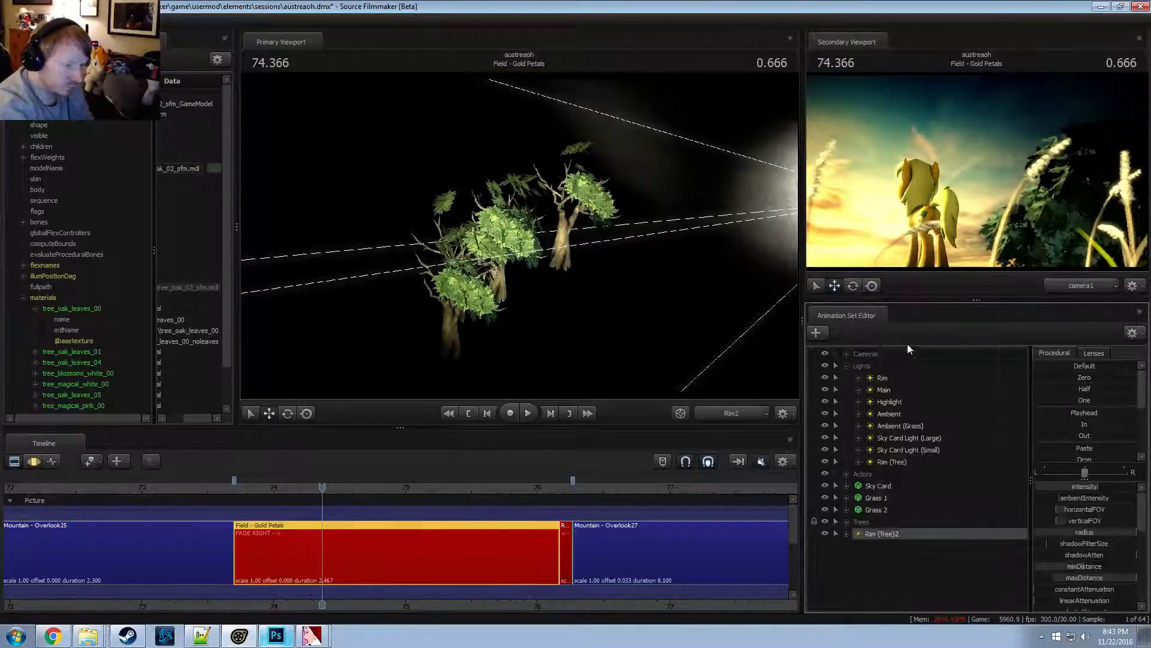
pyautogui.rightClick(896, 478)
pyautogui.click(904, 357)
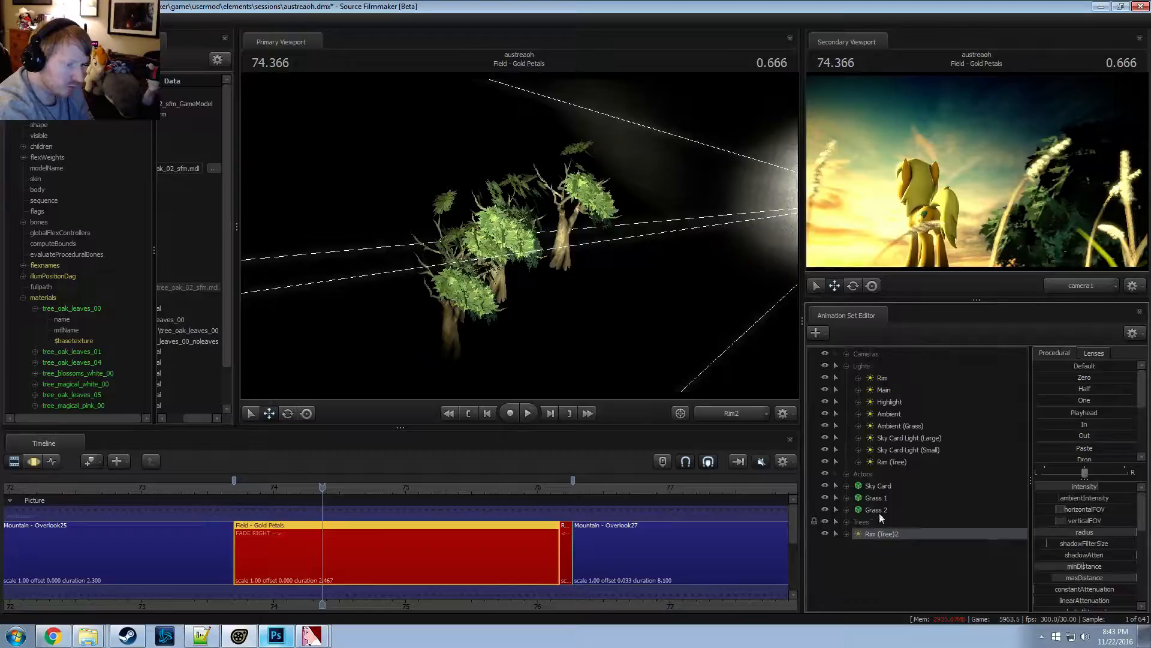
pyautogui.rightClick(879, 531)
pyautogui.click(903, 353)
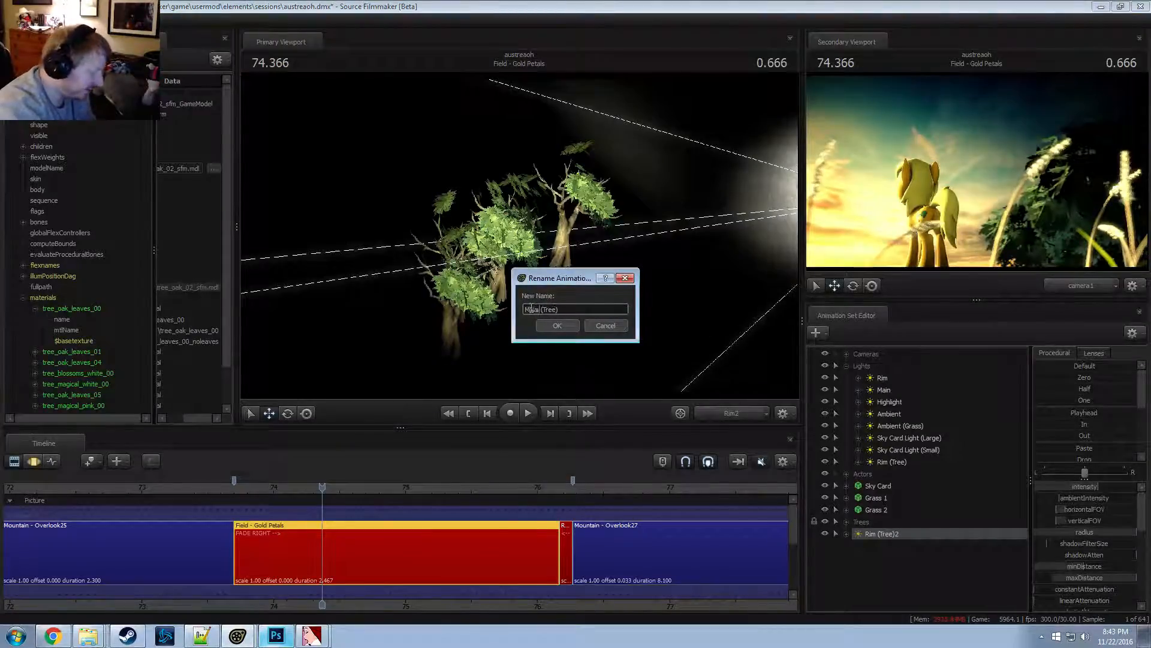
pyautogui.press('BackSpace')
pyautogui.click(545, 330)
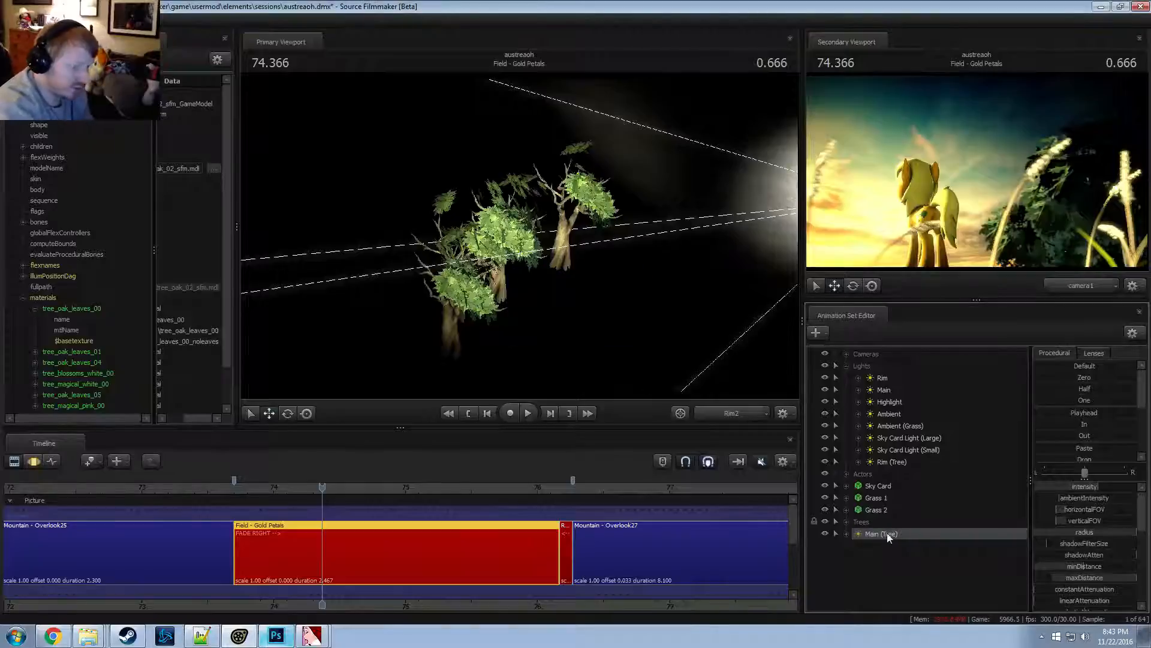
# Look through the Main (Tree) light in the primary viewport to aim it at the tree cluster, and lower its intensity
pyautogui.moveTo(887, 534); pyautogui.dragTo(602, 302)
pyautogui.press('F3')
pyautogui.scroll(-3, 624, 316)
pyautogui.scroll(3, 593, 298)
pyautogui.scroll(2, 598, 308)
pyautogui.moveTo(519, 235)
pyautogui.mouseDown()
pyautogui.moveTo(530, 243)
pyautogui.moveTo(519, 235)
pyautogui.mouseUp()
pyautogui.scroll(-2, 530, 243)
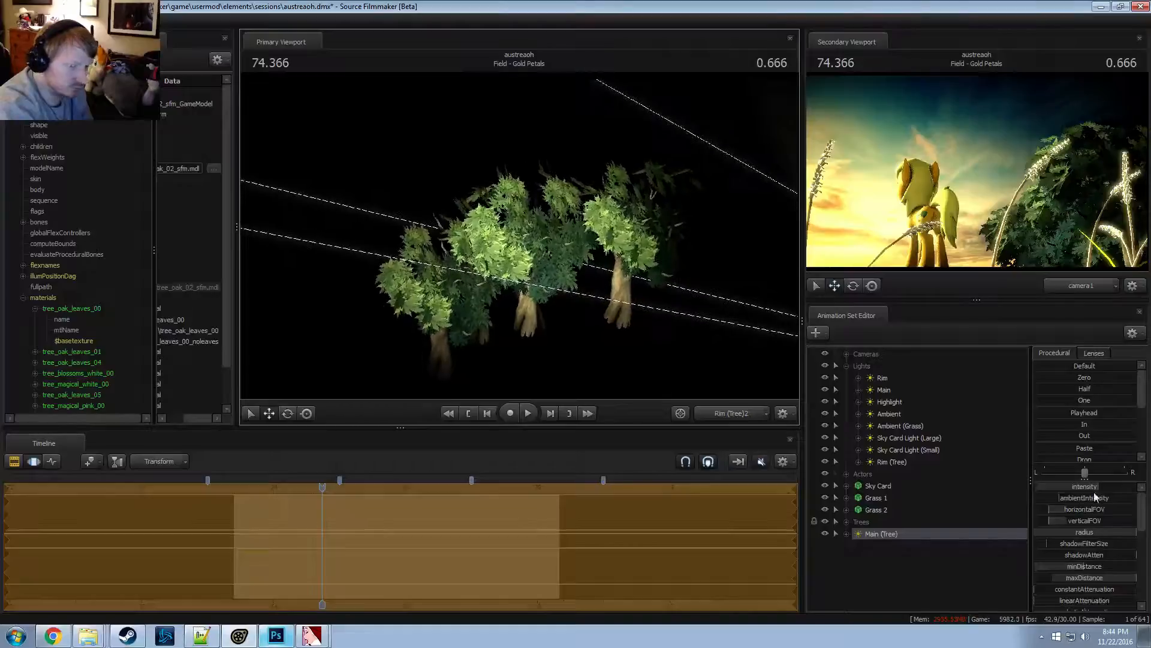
pyautogui.press('F3')
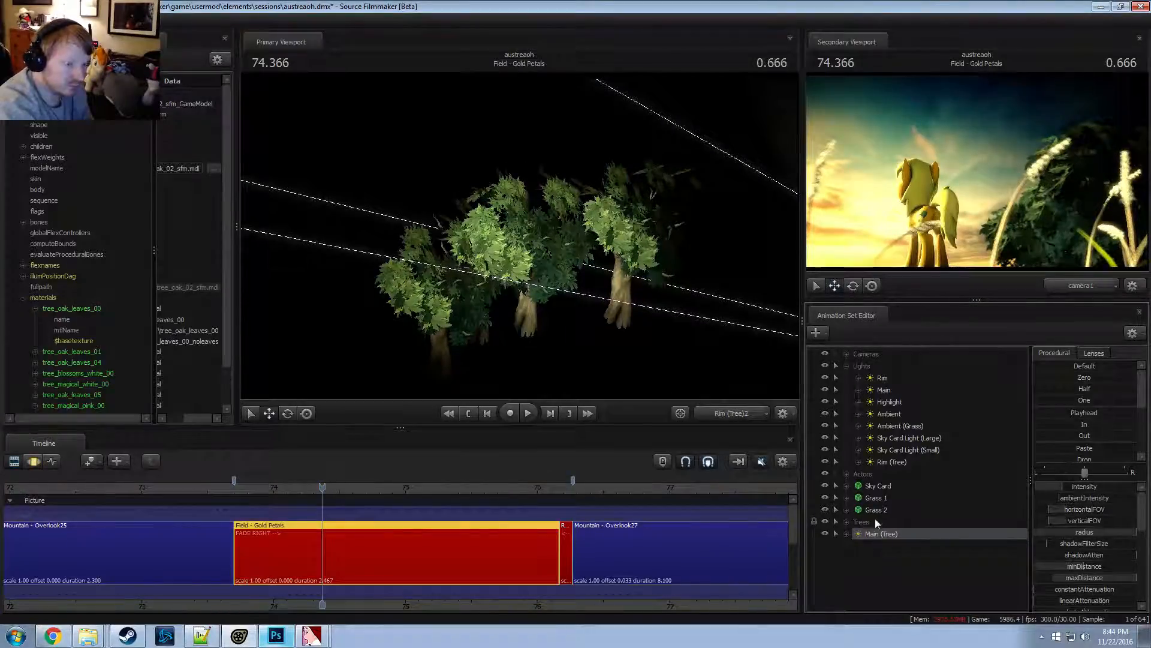
# Move the Main (Tree) light into the Lights group and select the Rim (Tree) light
pyautogui.moveTo(874, 533); pyautogui.dragTo(896, 468)
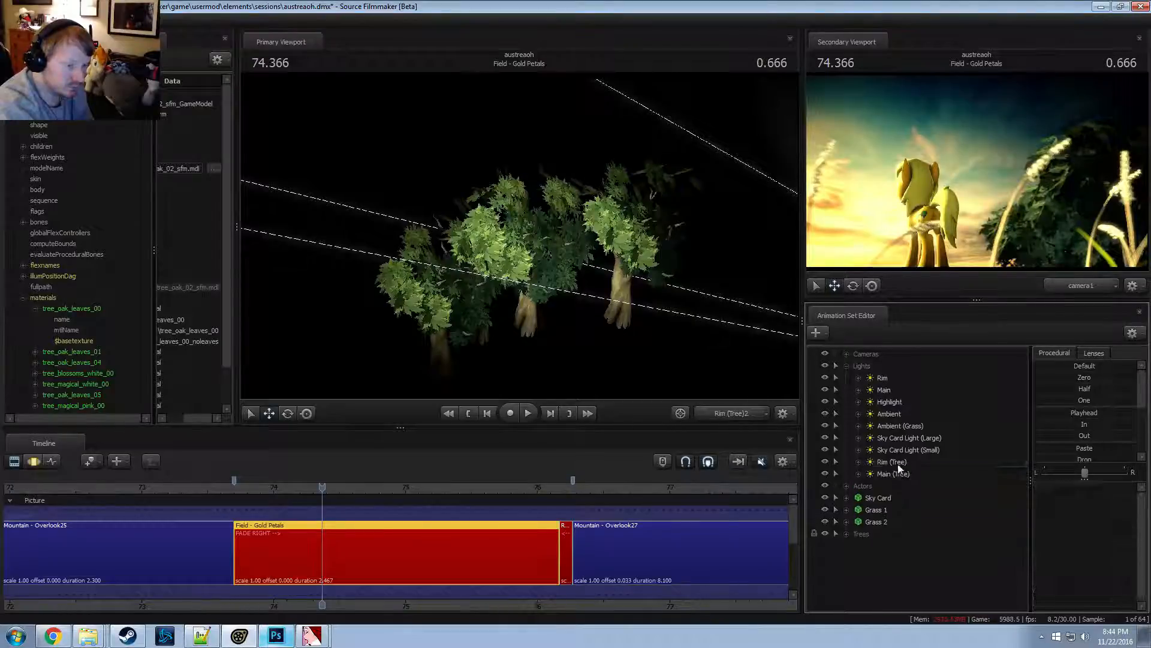
pyautogui.click(899, 465)
pyautogui.press('F3')
pyautogui.press('F2')
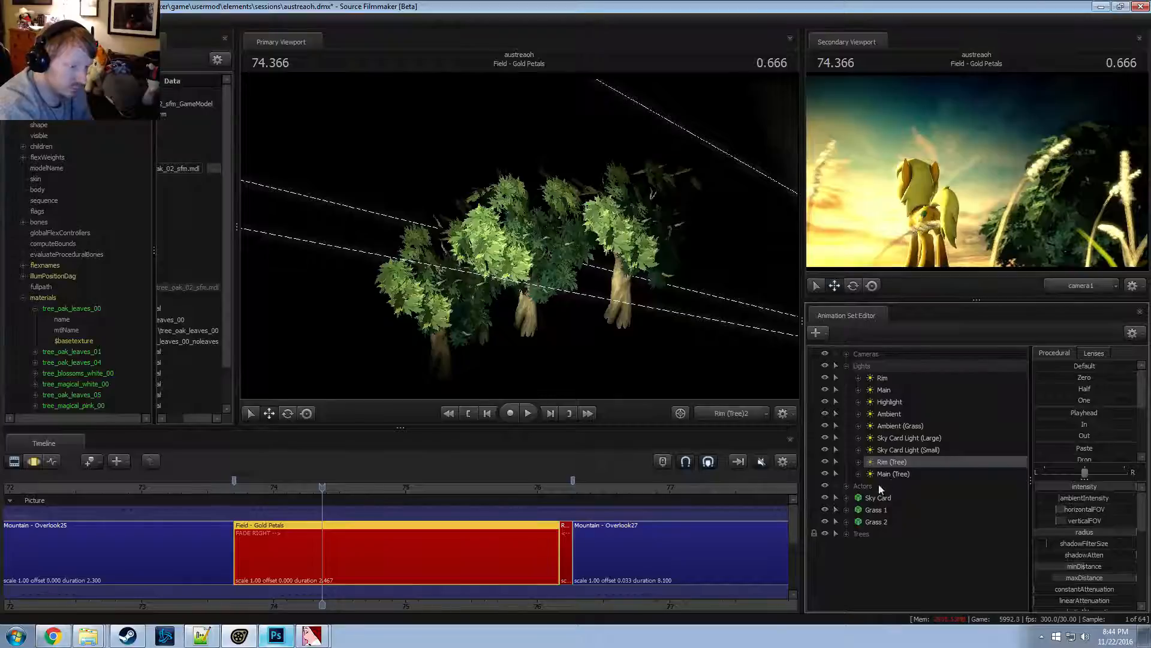
# Duplicate the Main (Tree) light by copying and pasting its animation set
pyautogui.rightClick(889, 474)
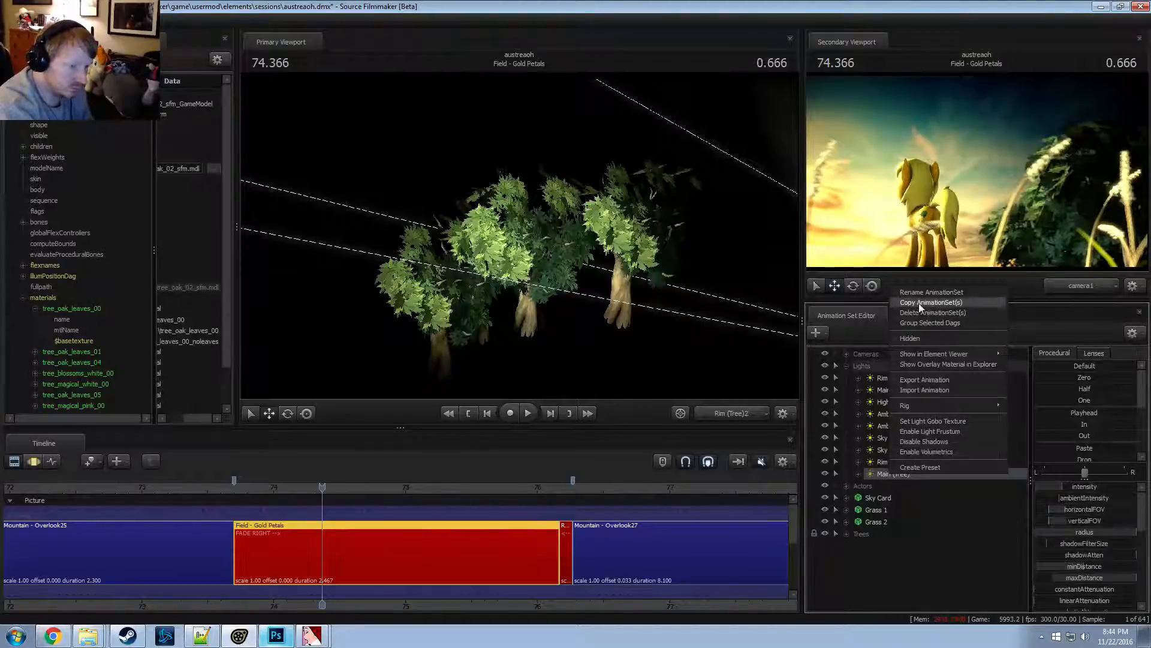
pyautogui.click(919, 303)
pyautogui.rightClick(875, 571)
pyautogui.click(918, 516)
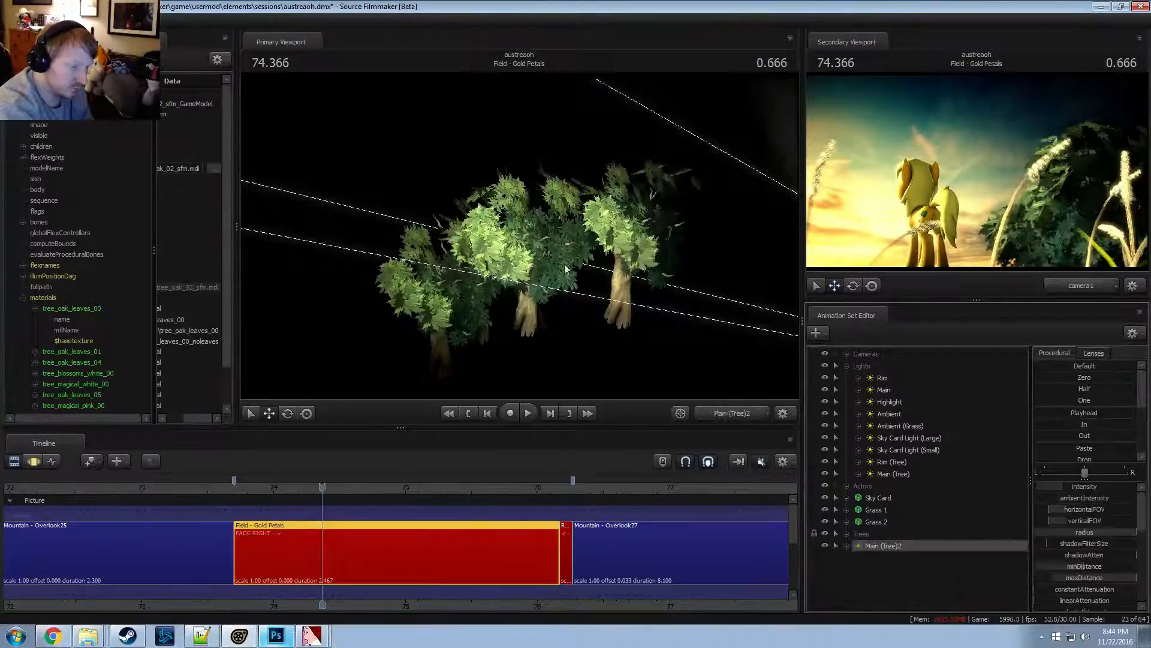
# Rename the copy of the Main (Tree) light as Ambient (Tree)
pyautogui.press('F3')
pyautogui.rightClick(892, 546)
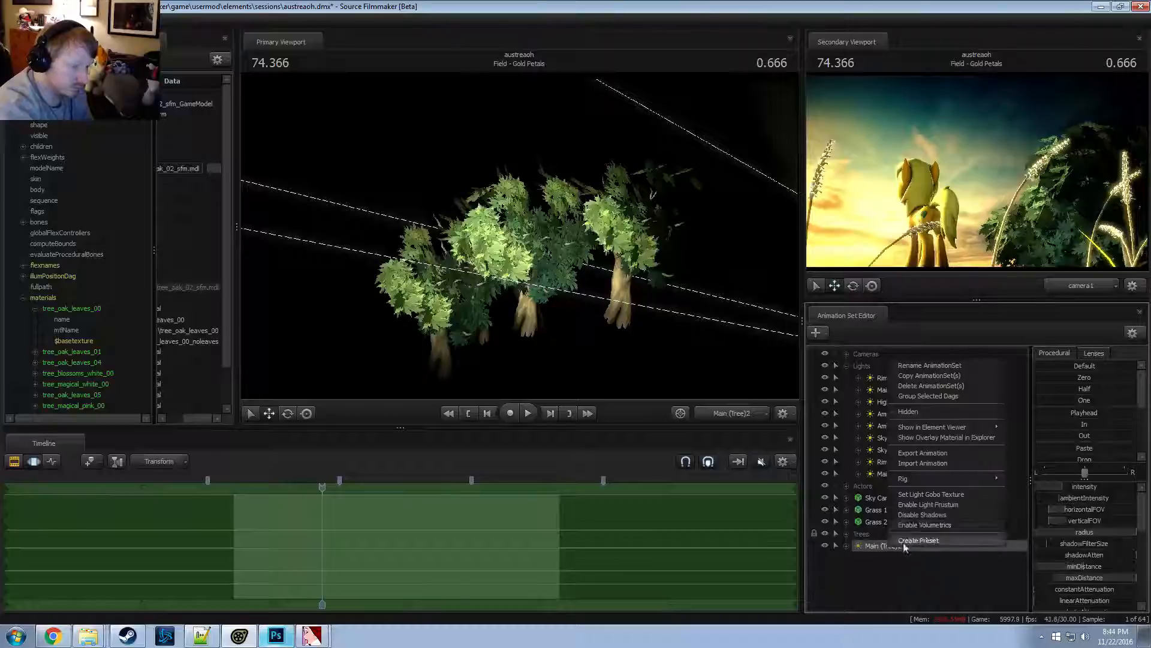
pyautogui.click(922, 366)
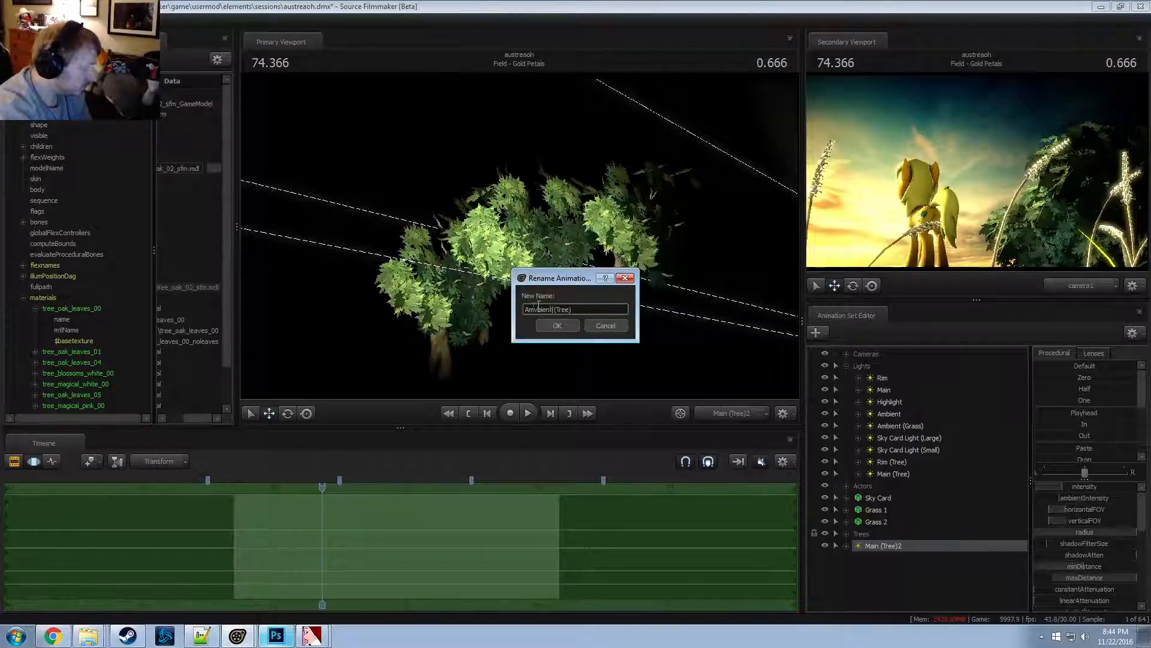
pyautogui.click(541, 325)
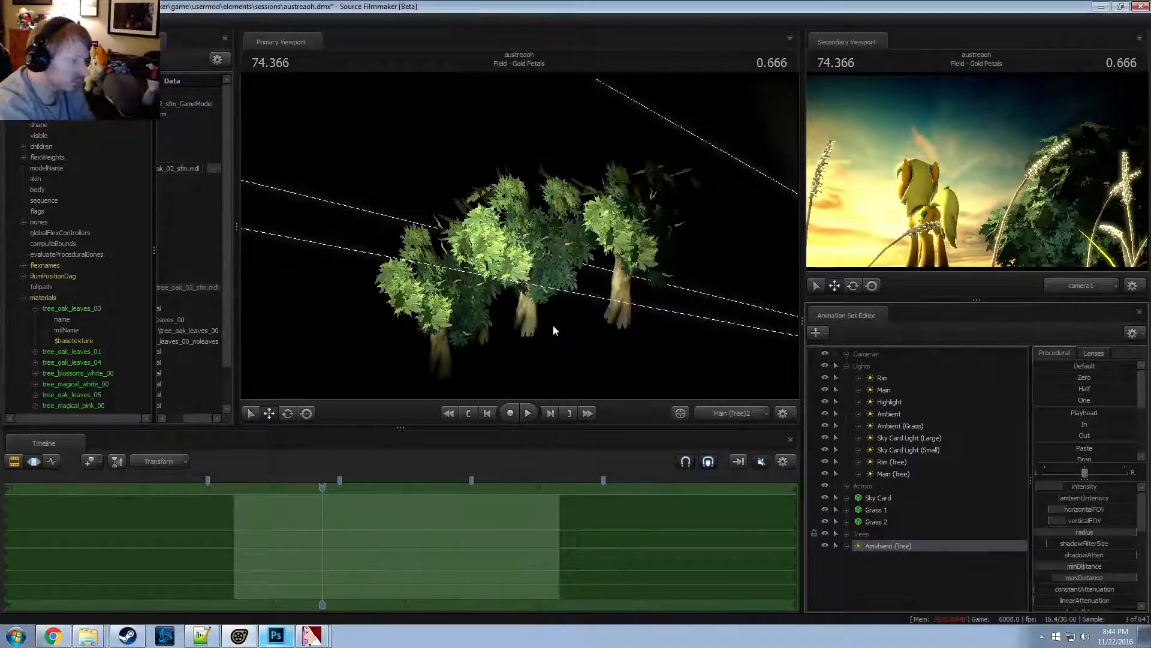
pyautogui.rightClick(884, 547)
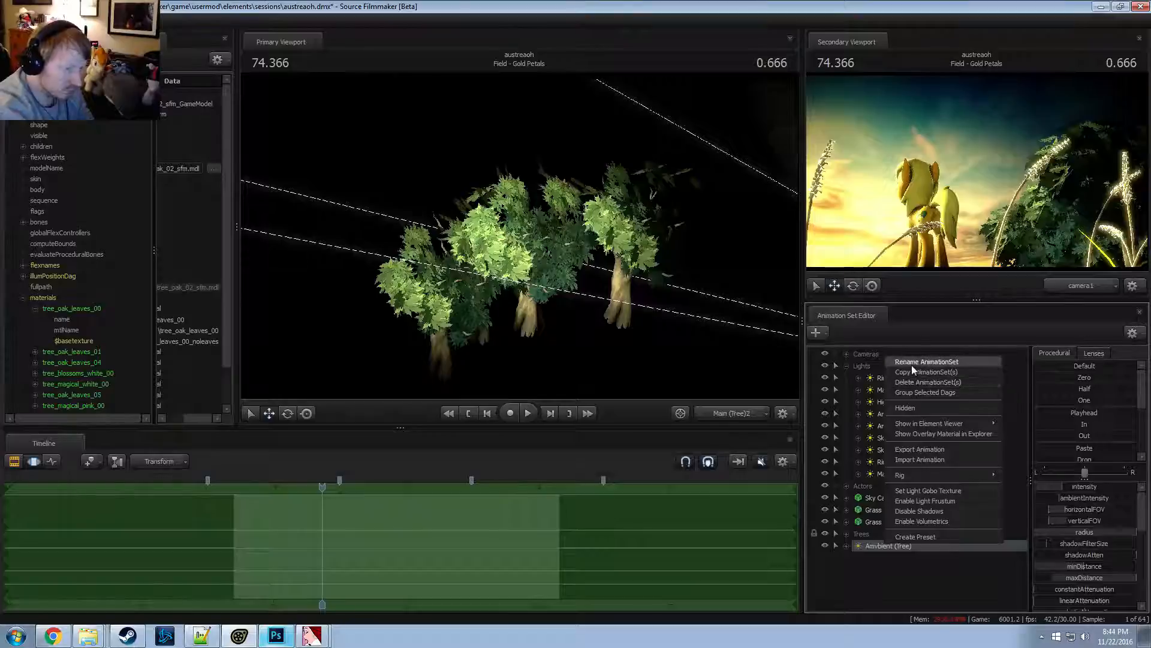
pyautogui.click(911, 365)
pyautogui.click(545, 324)
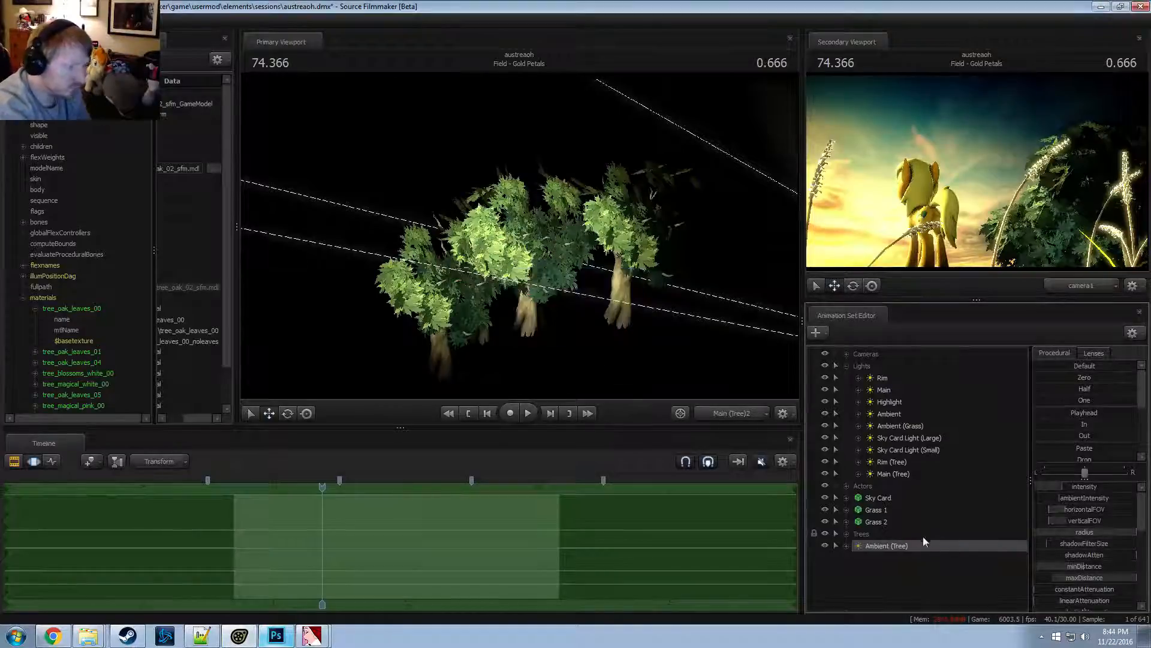
# Re-aim and dim the Ambient (Tree) light, and place it in the Lights group
pyautogui.moveTo(560, 290); pyautogui.dragTo(556, 319)
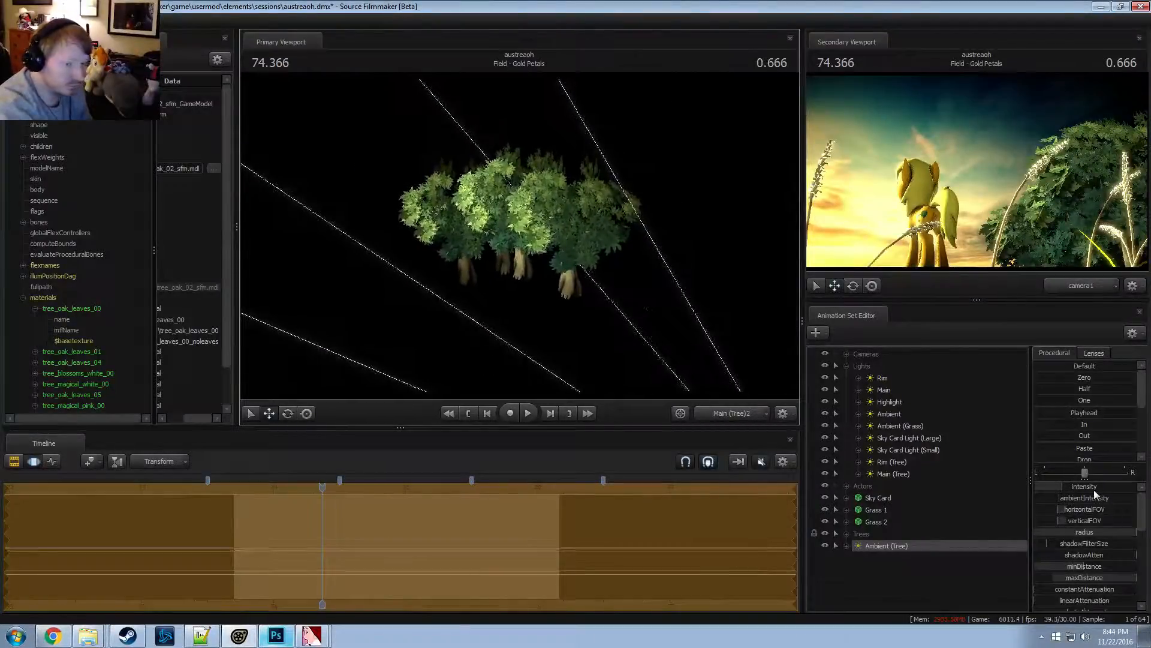
pyautogui.moveTo(1094, 488); pyautogui.dragTo(1068, 488)
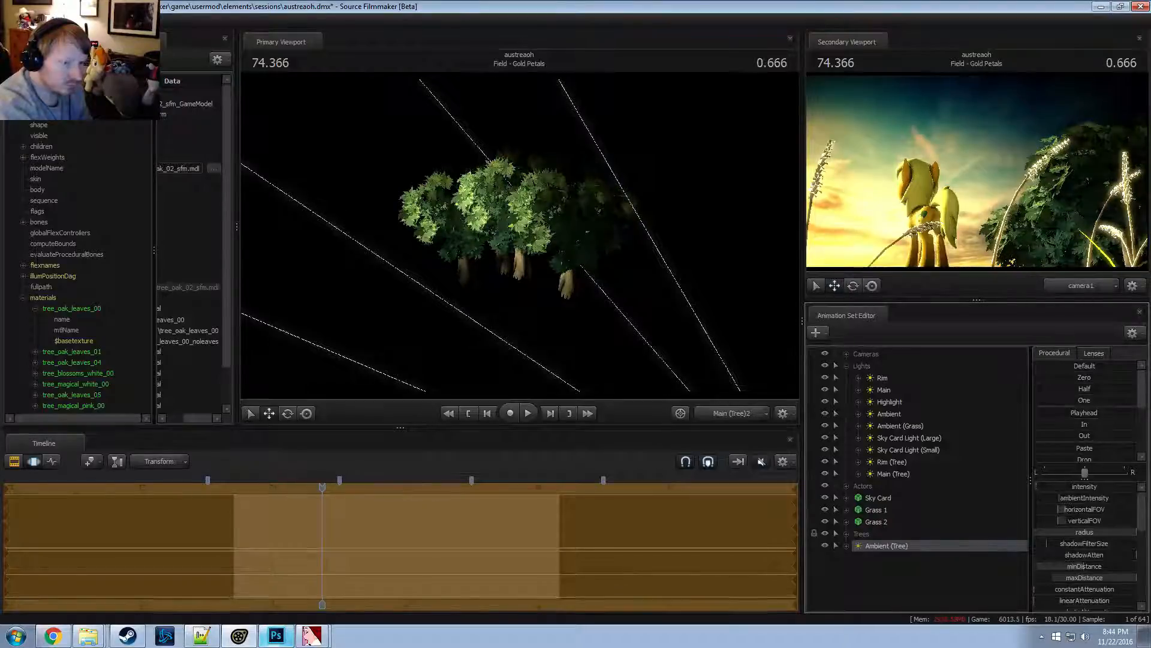
pyautogui.press('F2')
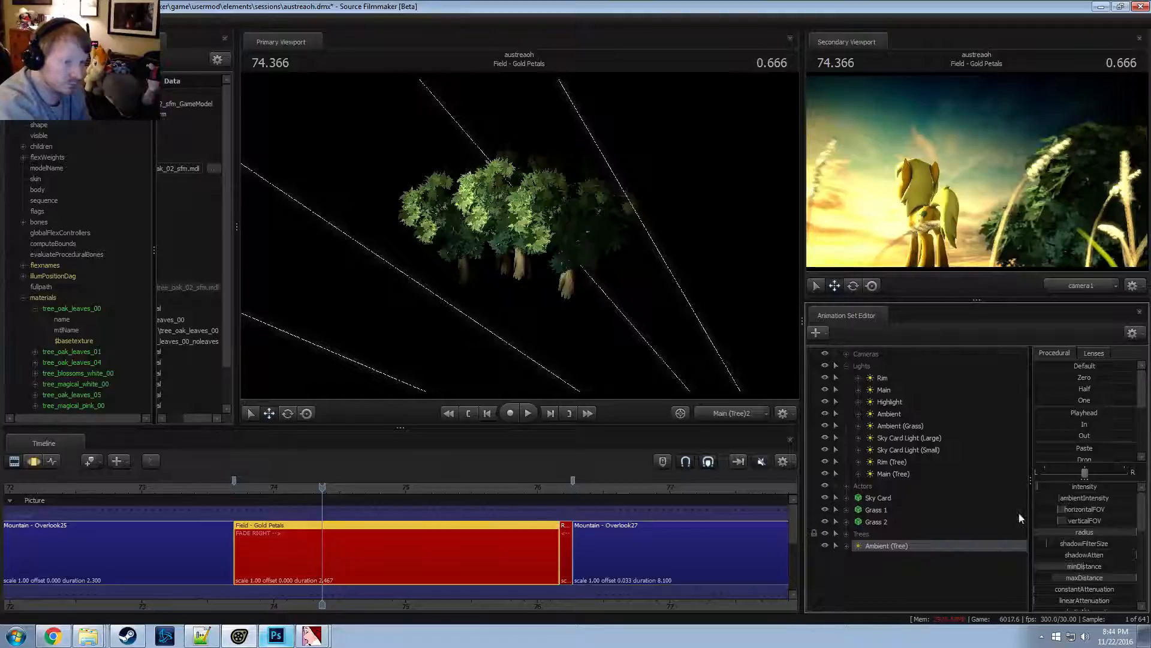
pyautogui.moveTo(887, 546); pyautogui.dragTo(887, 484)
# Raise the maximum of the Rim (Tree) light's intensity range and increase the light's intensity
pyautogui.rightClick(889, 463)
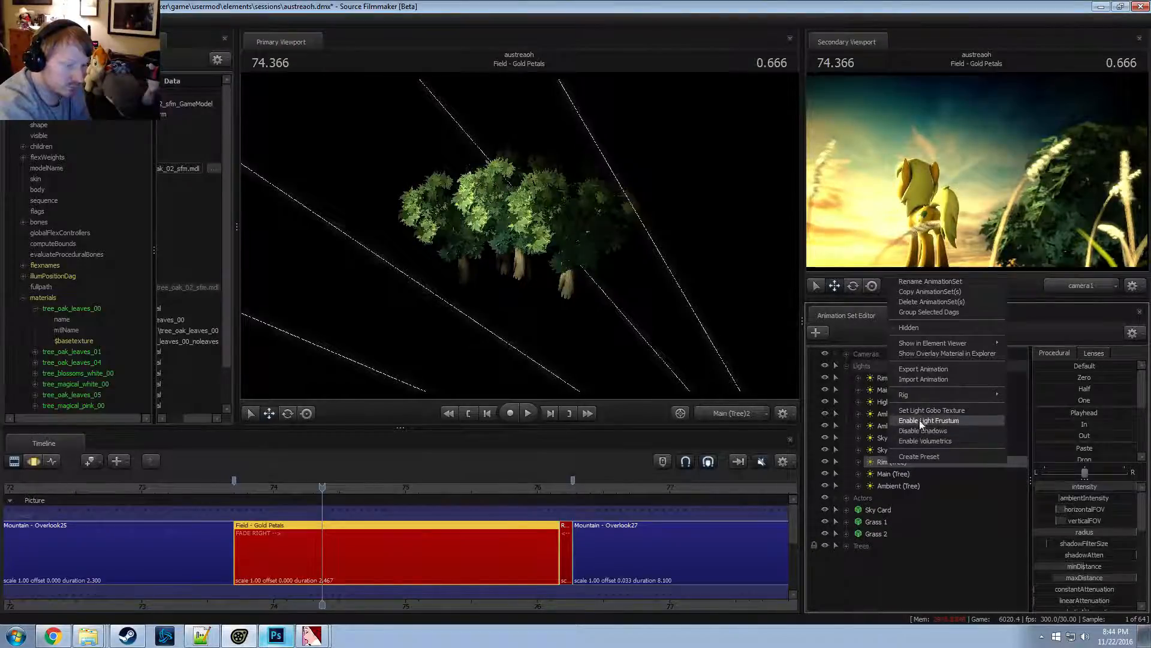
pyautogui.rightClick(1060, 484)
pyautogui.click(1070, 499)
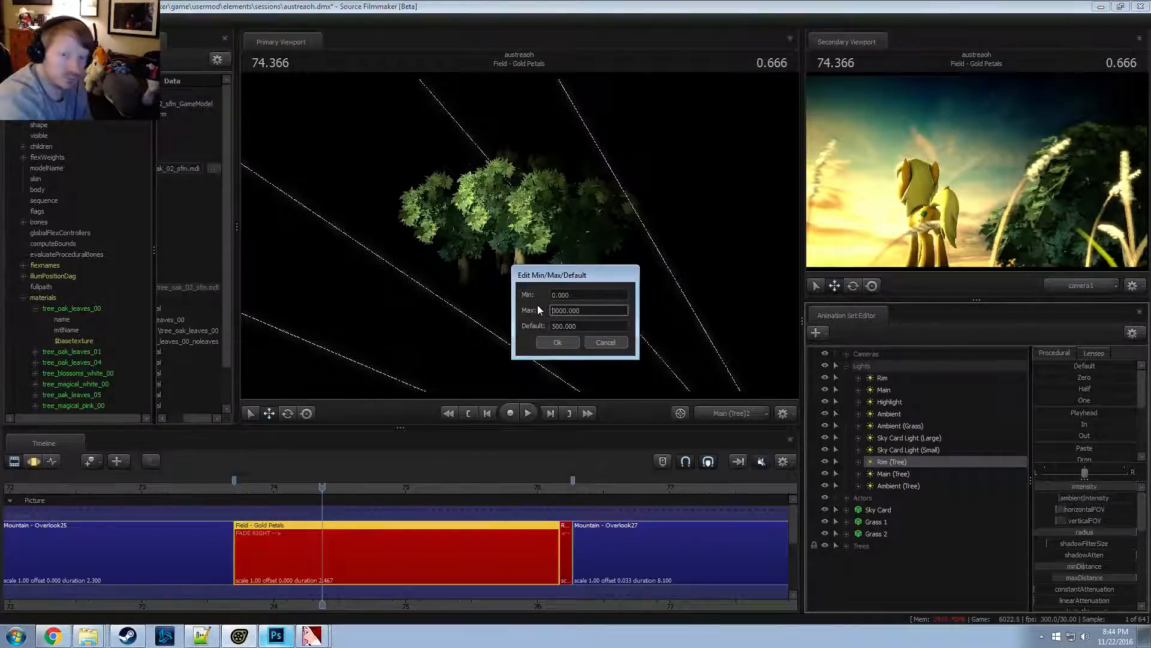
pyautogui.write('3')
pyautogui.press('Return')
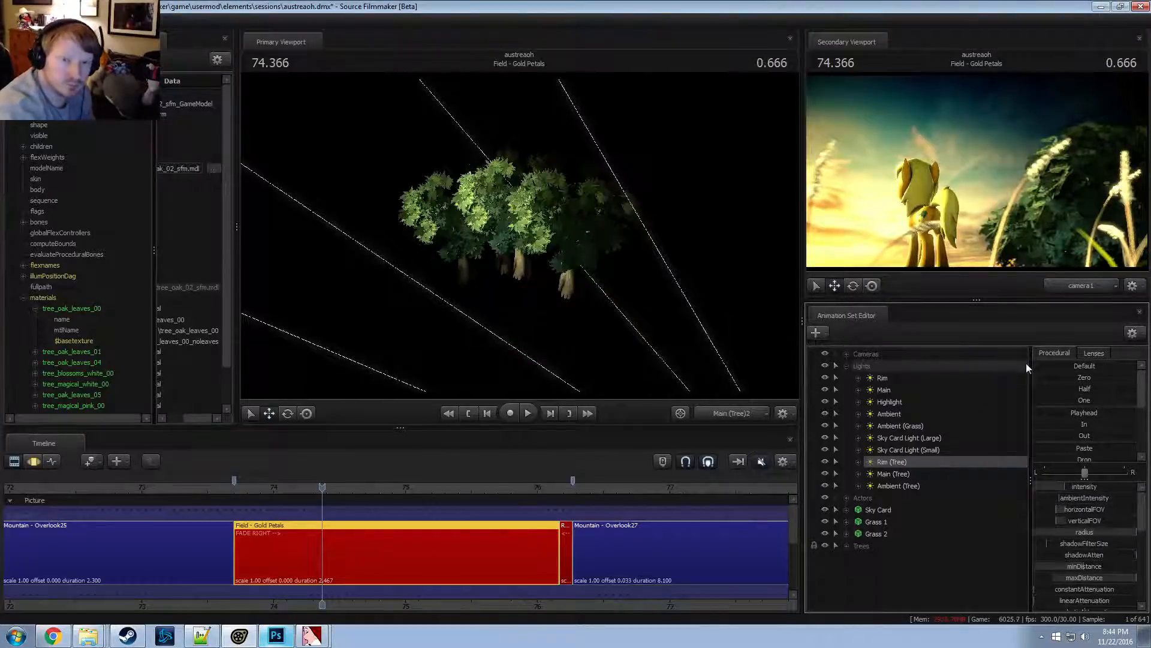
pyautogui.press('F3')
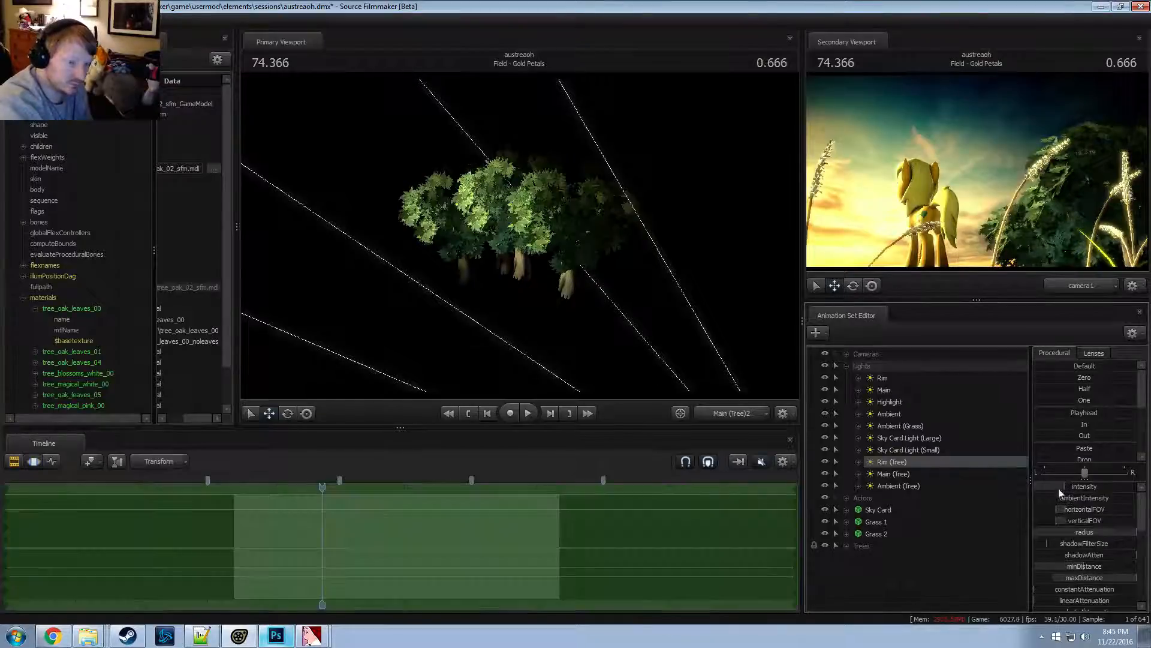
pyautogui.moveTo(1059, 487); pyautogui.dragTo(1089, 489)
pyautogui.press('F2')
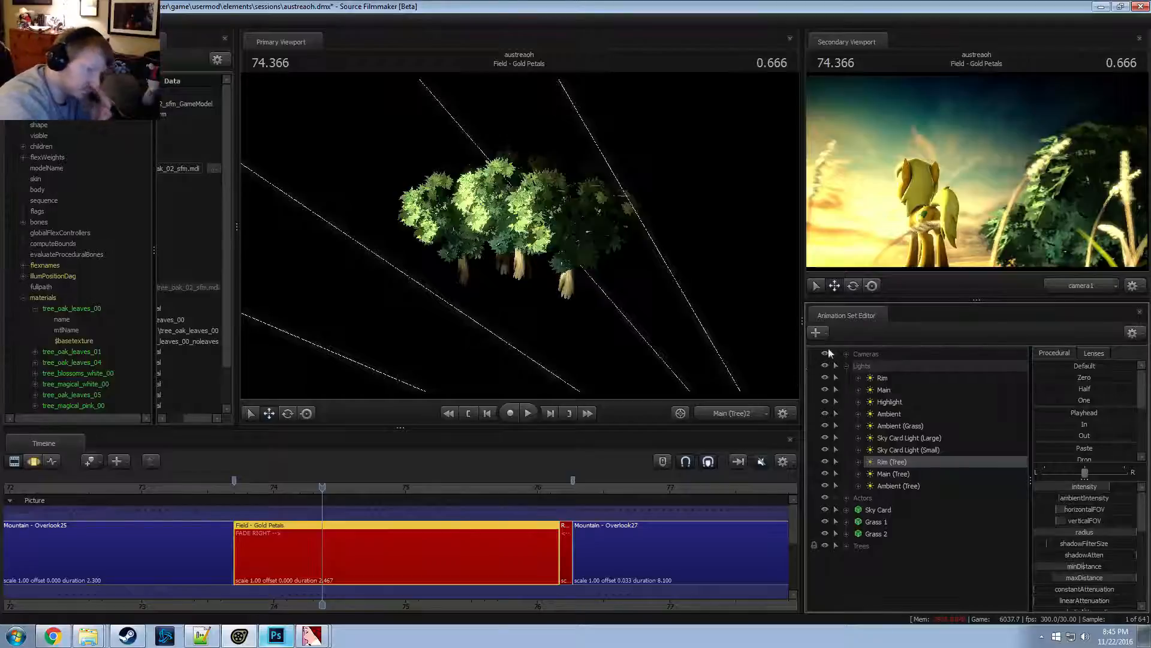
# Check the anime opening reference in the browser, and hide the Main (Tree) and Ambient (Tree) lights in Source Filmmaker
pyautogui.hotkey('alt', 'Tab')
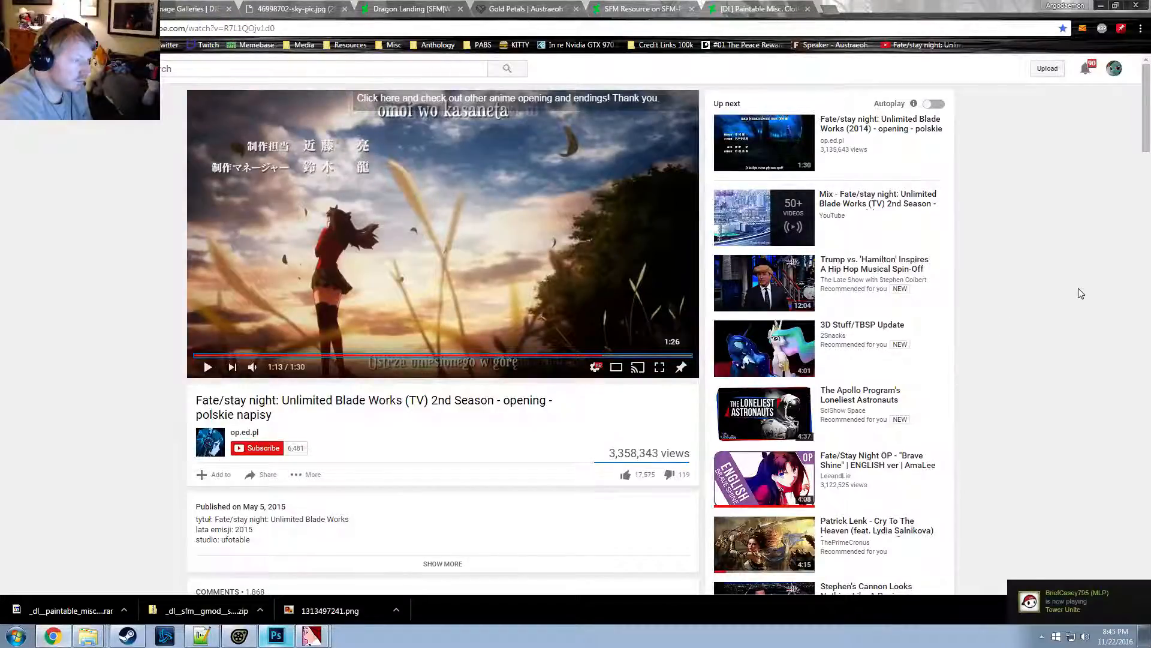
pyautogui.hotkey('alt', 'Tab')
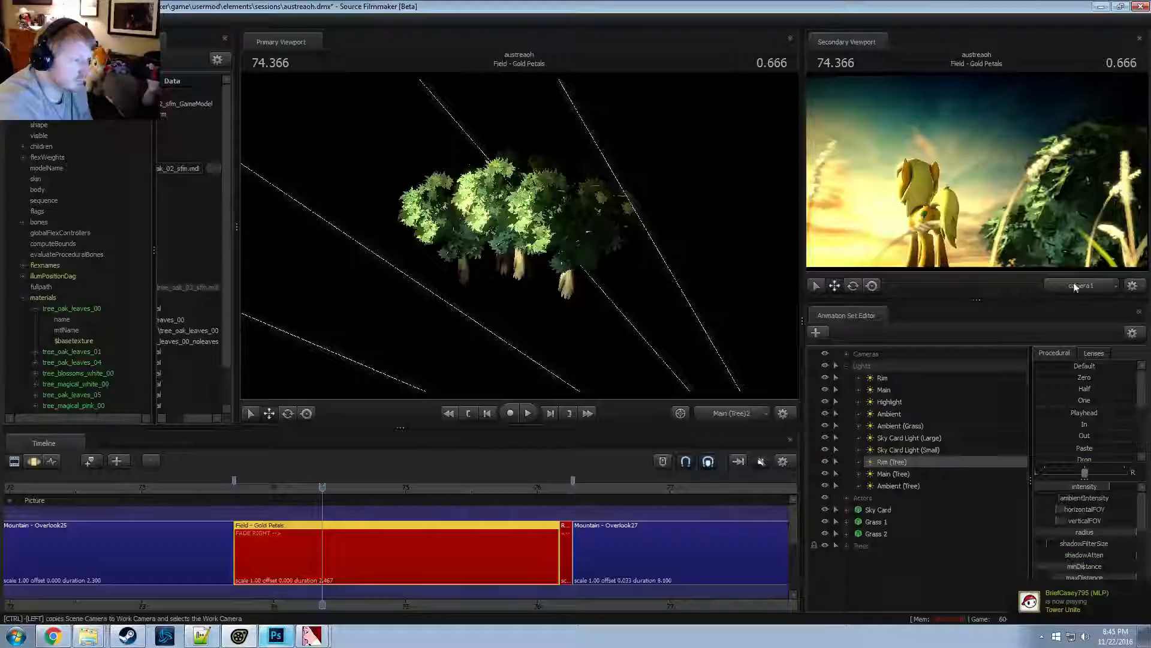
pyautogui.click(903, 487)
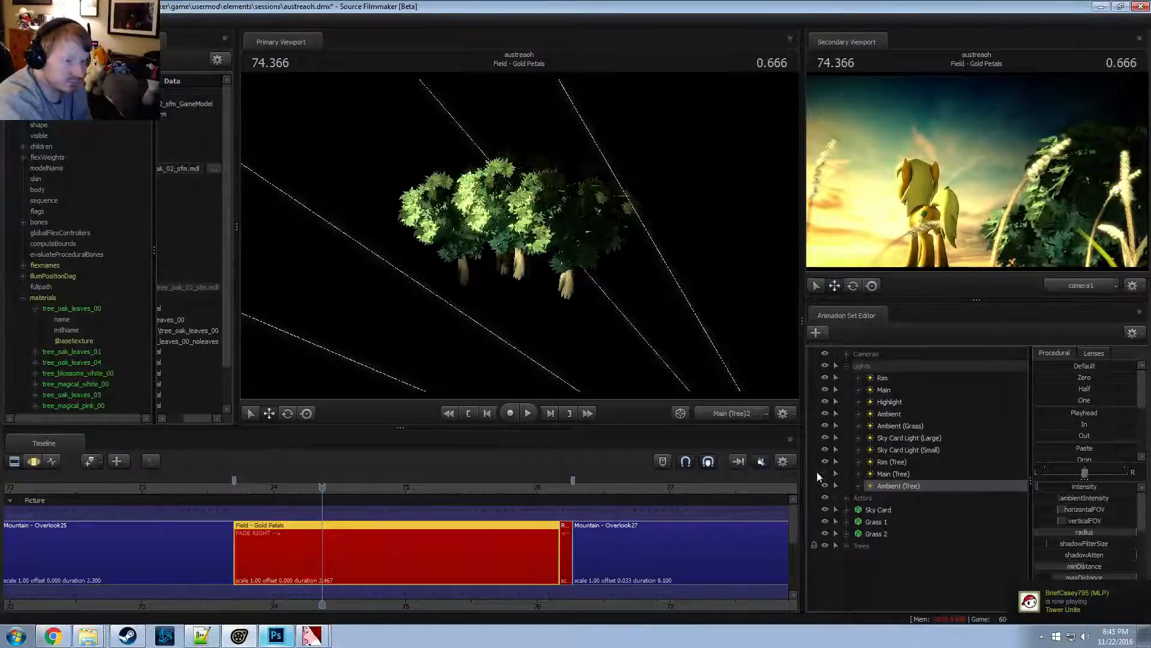
pyautogui.click(883, 475)
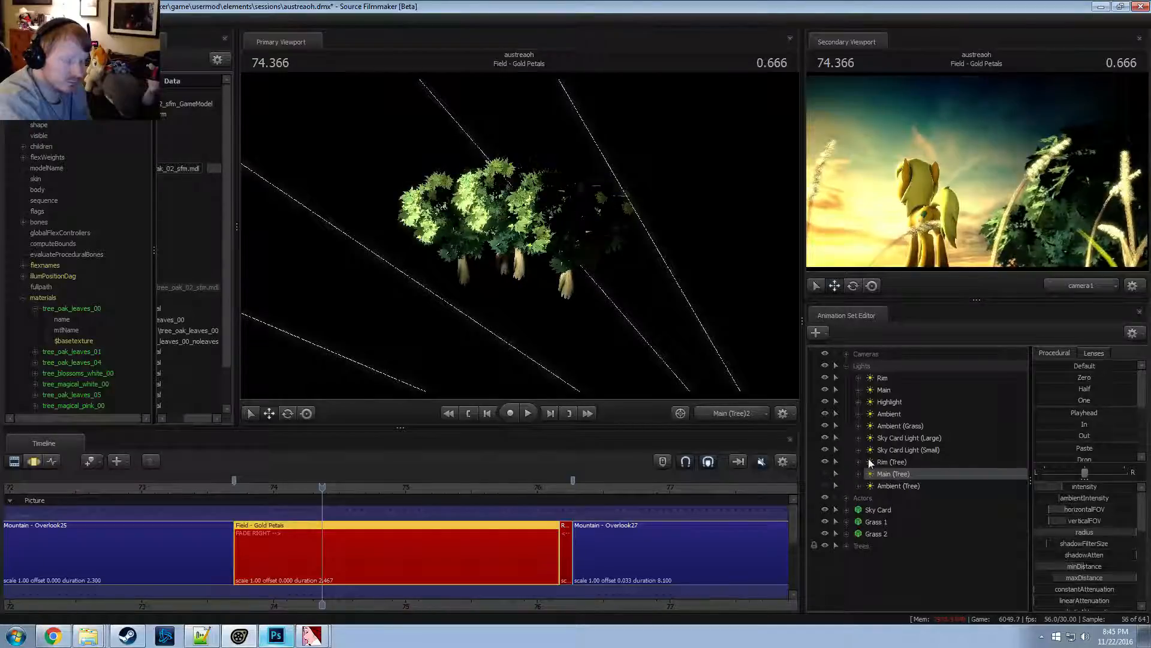
# Look through the Rim (Tree) light in the primary viewport and re-aim it at the tree cluster
pyautogui.click(892, 462)
pyautogui.press('F3')
pyautogui.moveTo(575, 277); pyautogui.dragTo(523, 241)
pyautogui.press('F2')
pyautogui.press('F3')
pyautogui.press('F2')
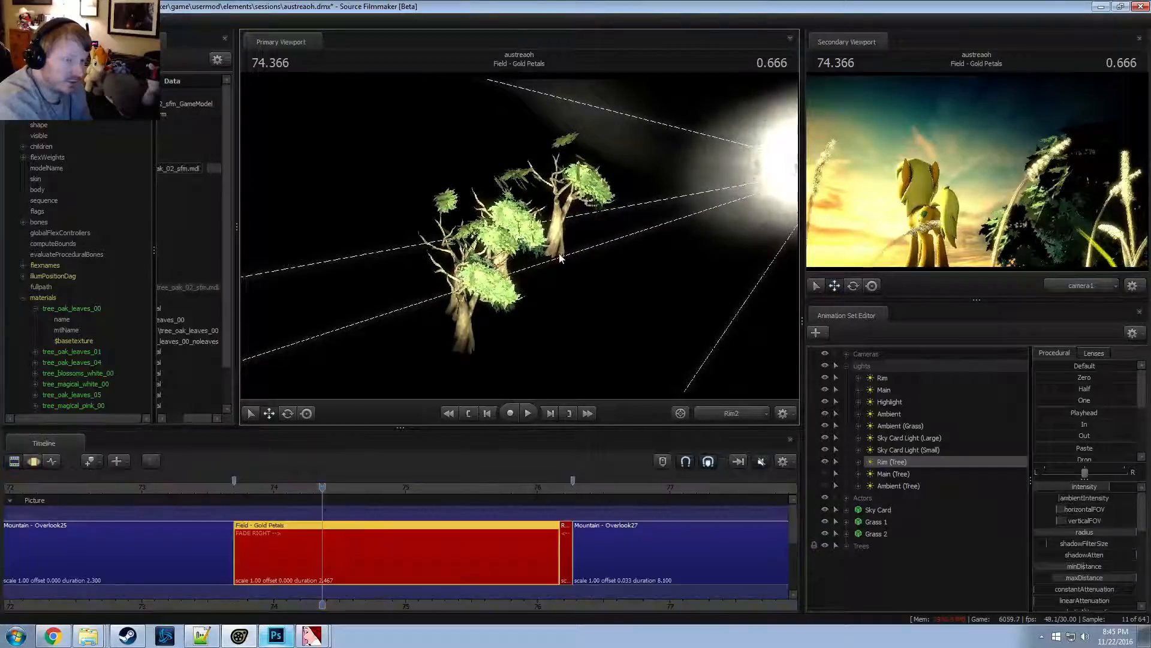
# Raise the Rim (Tree) light's intensity to its maximum and show the Main (Tree) and Ambient (Tree) lights again
pyautogui.press('F4')
pyautogui.press('F3')
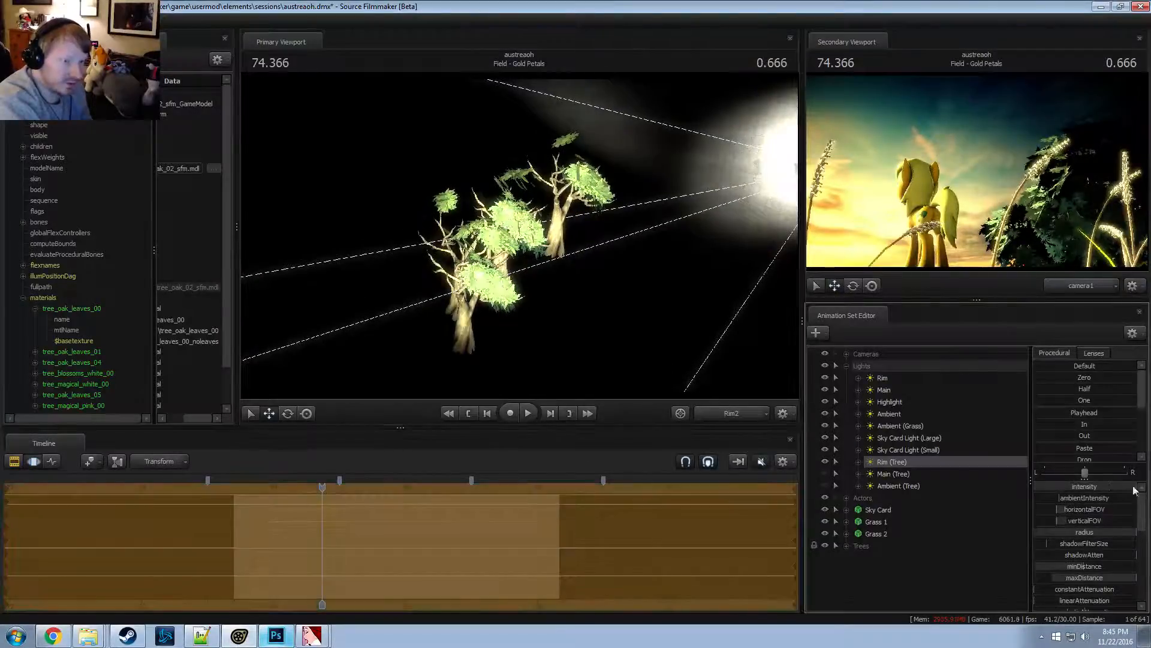
pyautogui.press('F2')
pyautogui.click(826, 473)
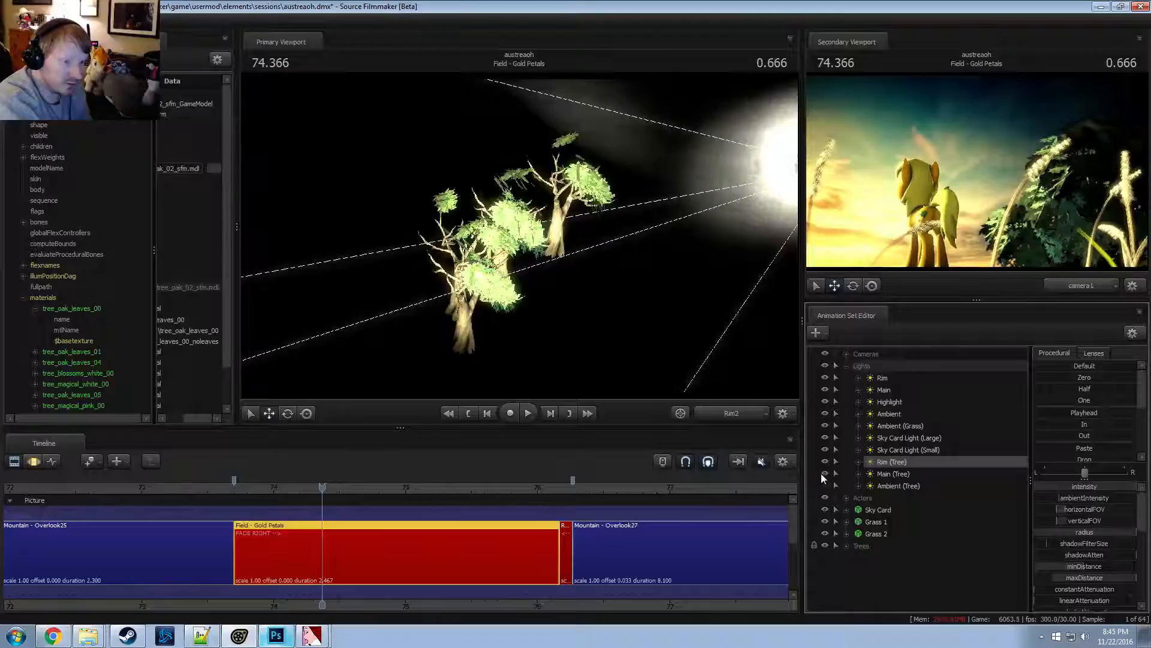
pyautogui.click(826, 484)
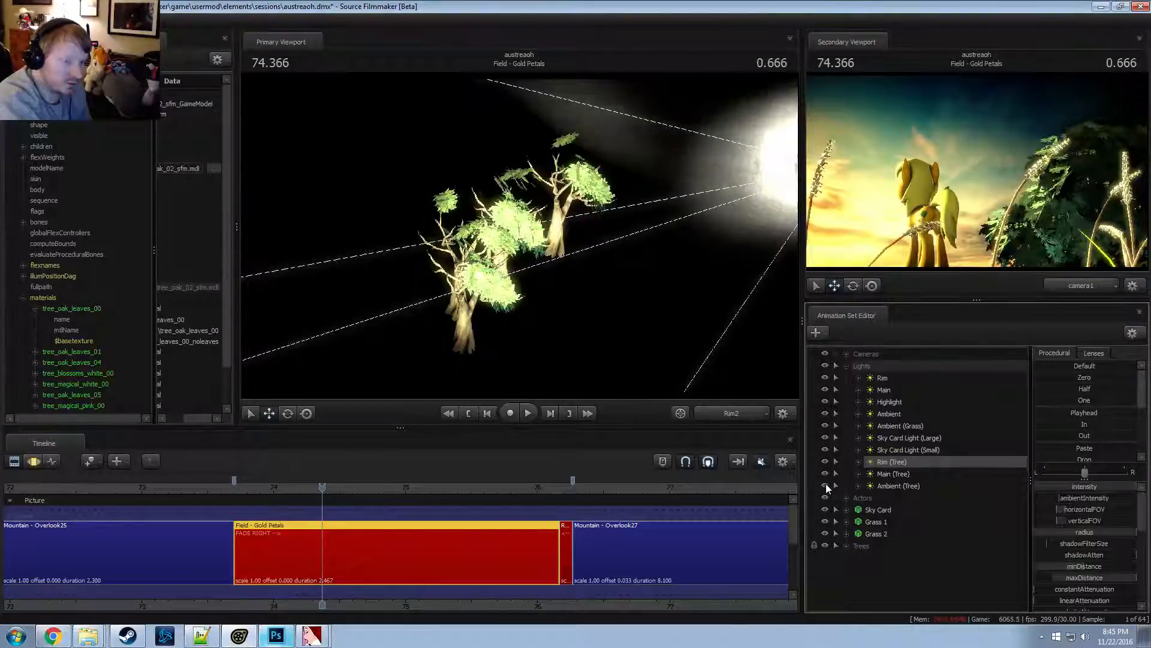
# Look through the Ambient (Tree) light in the primary viewport and narrow its beam around the trees
pyautogui.click(904, 493)
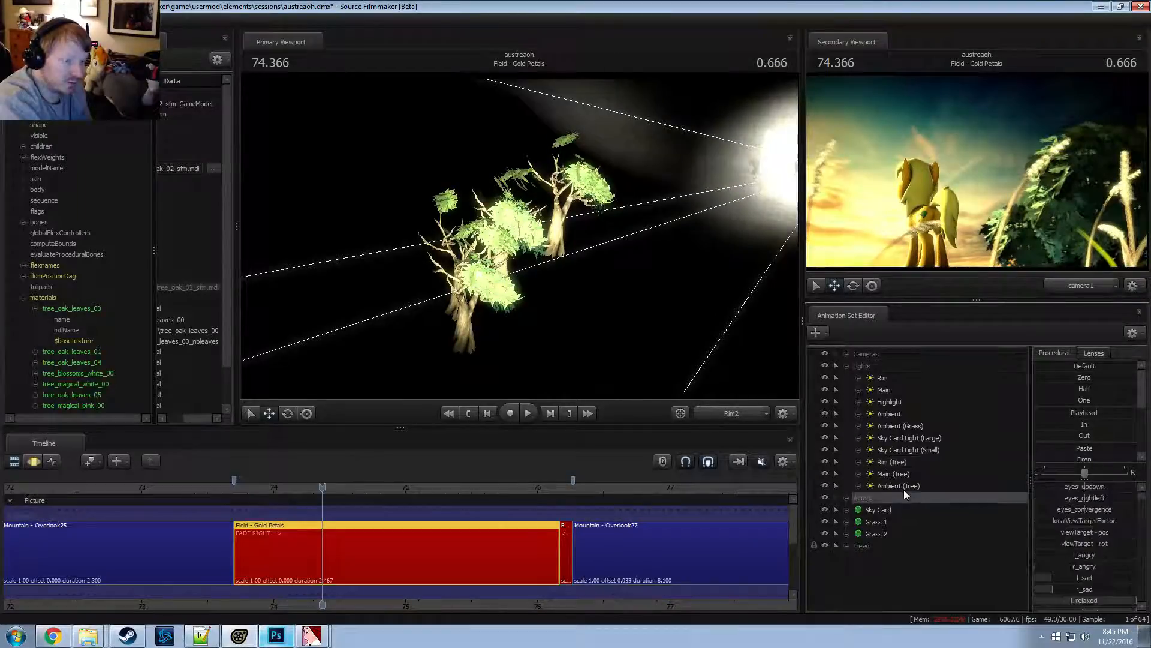
pyautogui.moveTo(905, 487); pyautogui.dragTo(509, 247)
pyautogui.press('F3')
pyautogui.scroll(5, 492, 224)
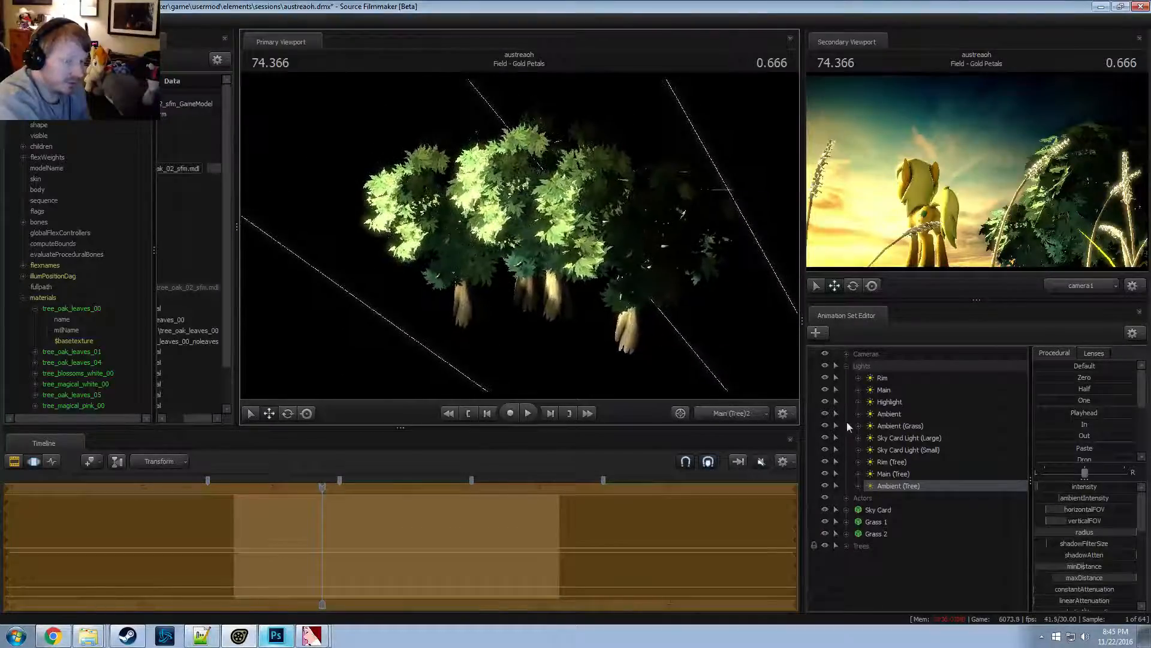
# Look through the Main (Tree) light in the primary viewport and reframe the tree cluster in its beam
pyautogui.click(893, 474)
pyautogui.moveTo(898, 475); pyautogui.dragTo(624, 288)
pyautogui.click(576, 294)
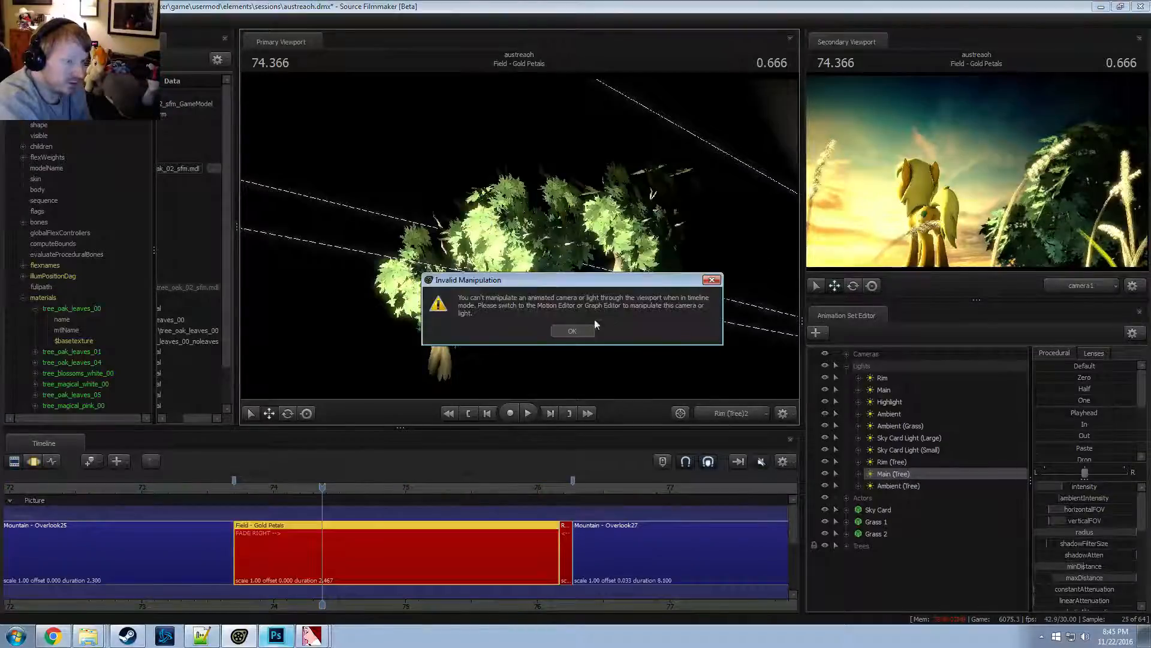
pyautogui.click(574, 334)
pyautogui.press('F3')
pyautogui.moveTo(574, 334)
pyautogui.mouseDown()
pyautogui.moveTo(542, 324)
pyautogui.moveTo(579, 342)
pyautogui.moveTo(555, 337)
pyautogui.moveTo(563, 320)
pyautogui.moveTo(551, 313)
pyautogui.moveTo(561, 319)
pyautogui.mouseUp()
pyautogui.moveTo(564, 238); pyautogui.dragTo(559, 239)
pyautogui.press('F2')
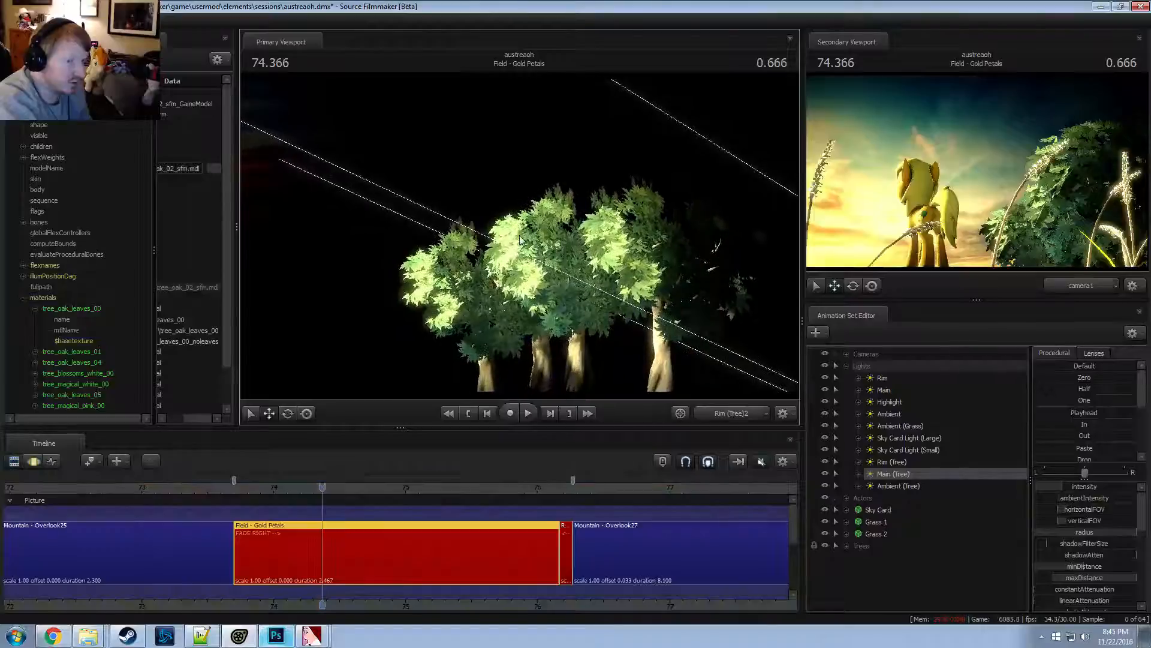
# Shift the Main (Tree) light's aim upward so the trees sit low in its beam
pyautogui.click(575, 238)
pyautogui.click(580, 330)
pyautogui.press('F3')
pyautogui.moveTo(580, 330); pyautogui.dragTo(592, 277)
pyautogui.moveTo(520, 235)
pyautogui.mouseDown()
pyautogui.moveTo(542, 244)
pyautogui.moveTo(519, 235)
pyautogui.mouseUp()
pyautogui.press('F2')
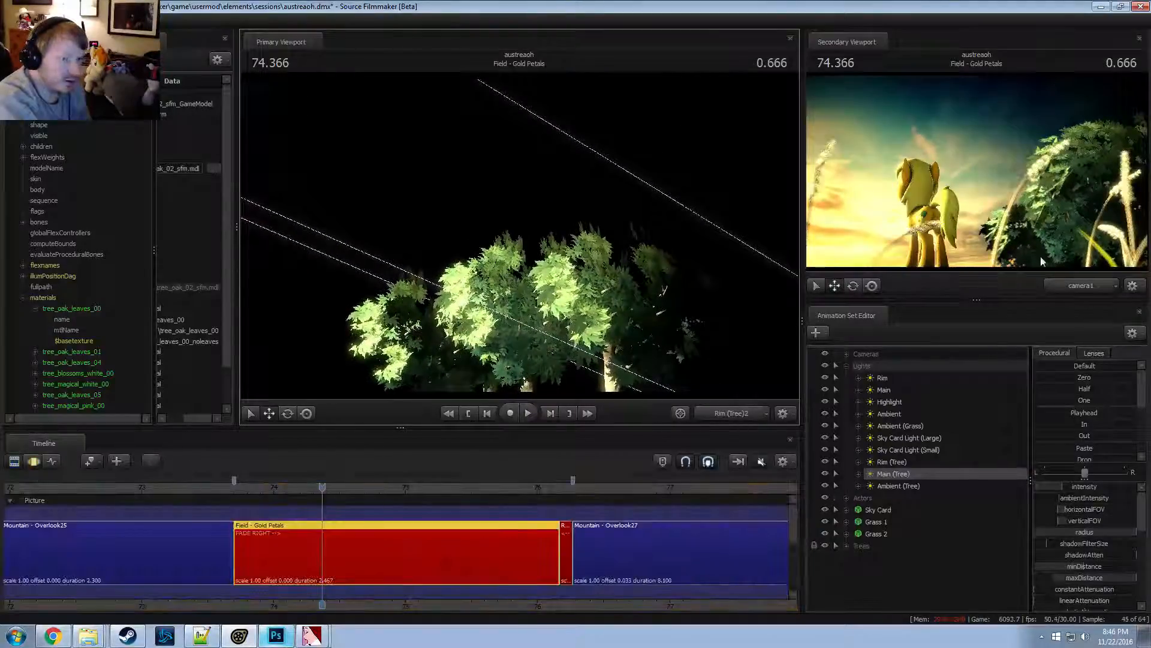
# Narrow the Main (Tree) light's beam and fine-tune its aim over the tree canopy
pyautogui.press('F3')
pyautogui.moveTo(601, 304); pyautogui.dragTo(636, 327)
pyautogui.keyDown('shift'); pyautogui.scroll(3, 621, 316); pyautogui.keyUp('shift')
pyautogui.press('F2')
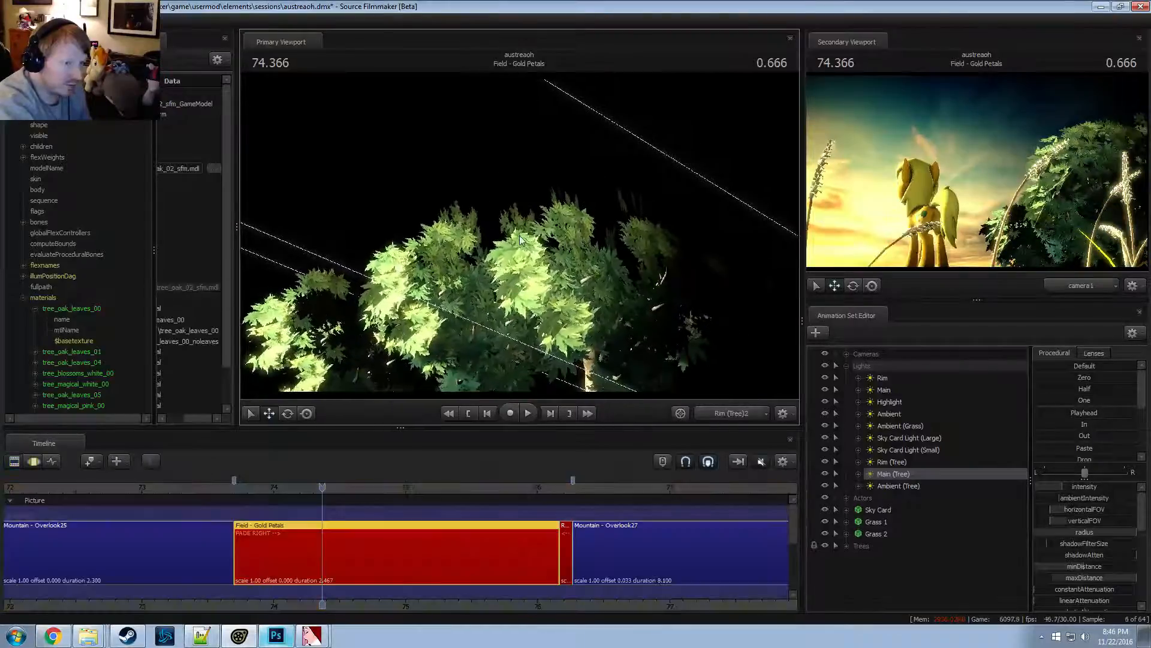
pyautogui.press('F3')
pyautogui.moveTo(614, 289); pyautogui.dragTo(603, 285)
pyautogui.moveTo(520, 236); pyautogui.dragTo(527, 239)
pyautogui.press('F2')
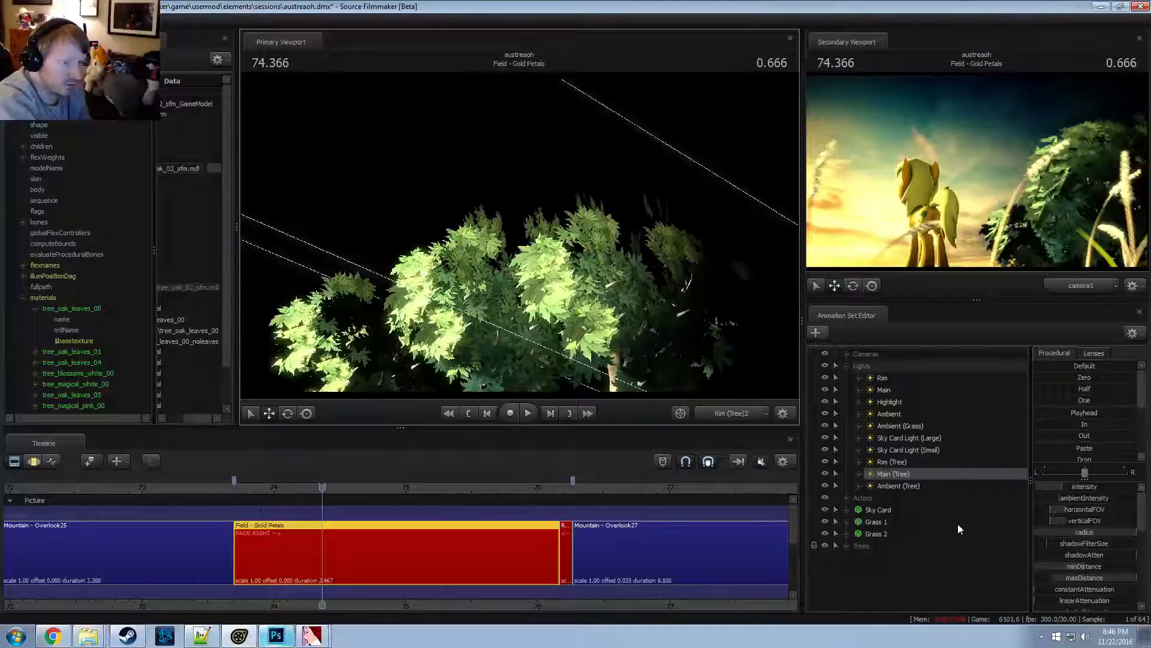
# Duplicate the Main (Tree) light by copying and pasting its animation set
pyautogui.press('F3')
pyautogui.rightClick(888, 473)
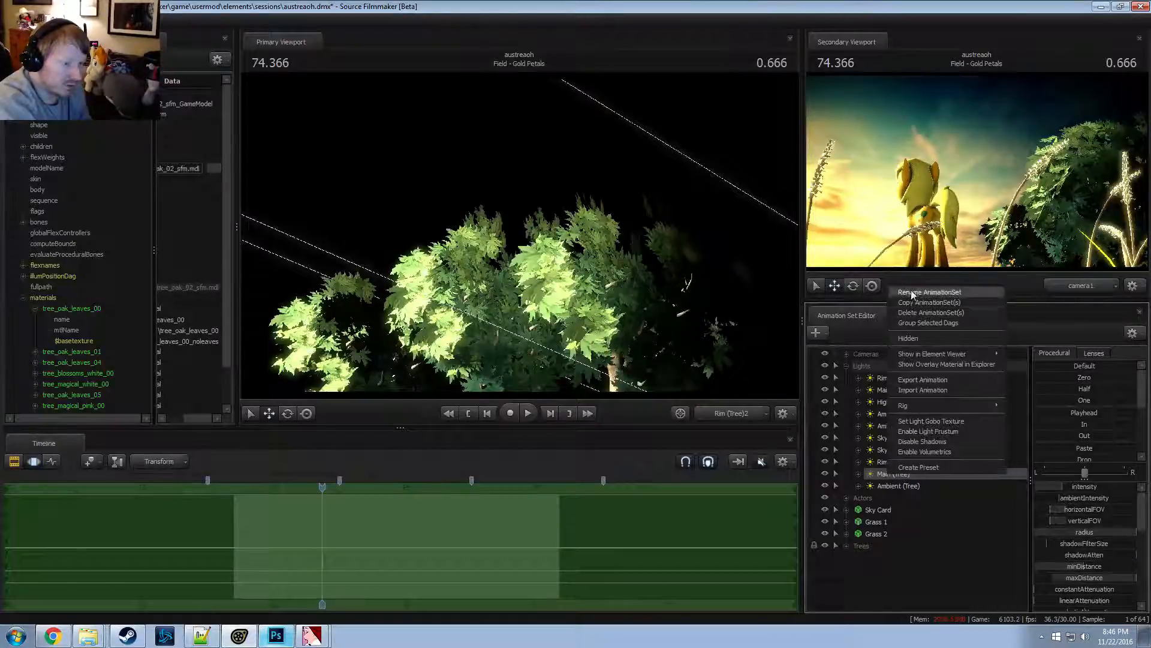
pyautogui.click(911, 290)
pyautogui.click(899, 574)
pyautogui.rightClick(901, 578)
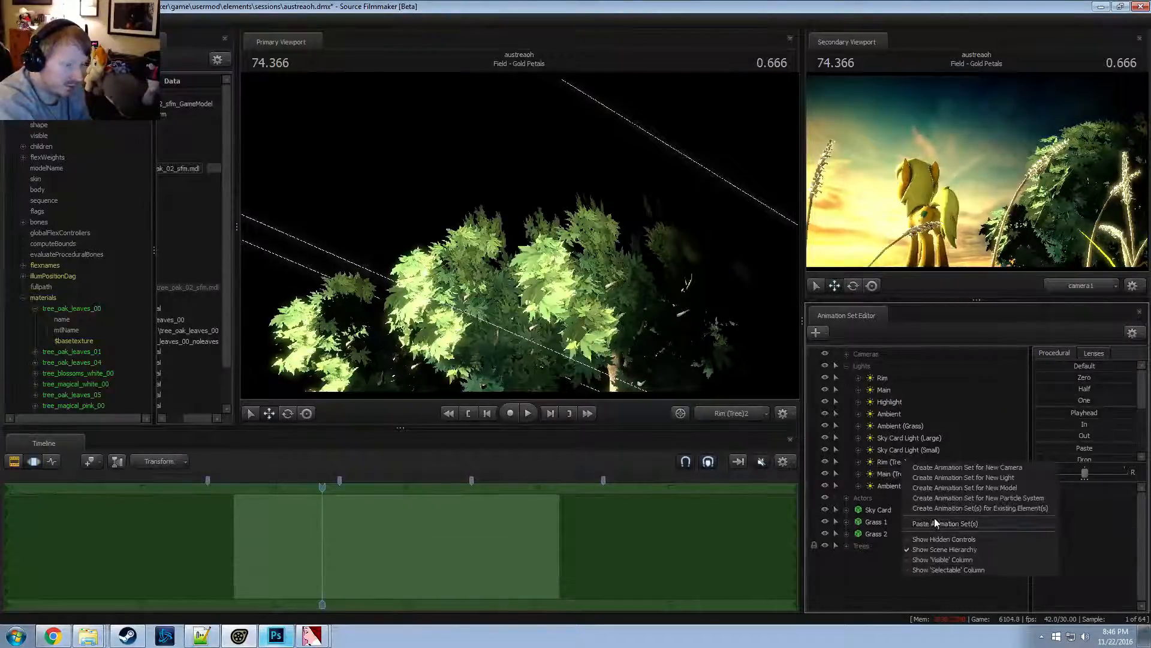
pyautogui.click(932, 525)
# Look through the copied Main (Tree)2 light in the primary viewport and aim it at the outer trees of the cluster
pyautogui.moveTo(877, 554); pyautogui.dragTo(395, 306)
pyautogui.press('F2')
pyautogui.click(381, 306)
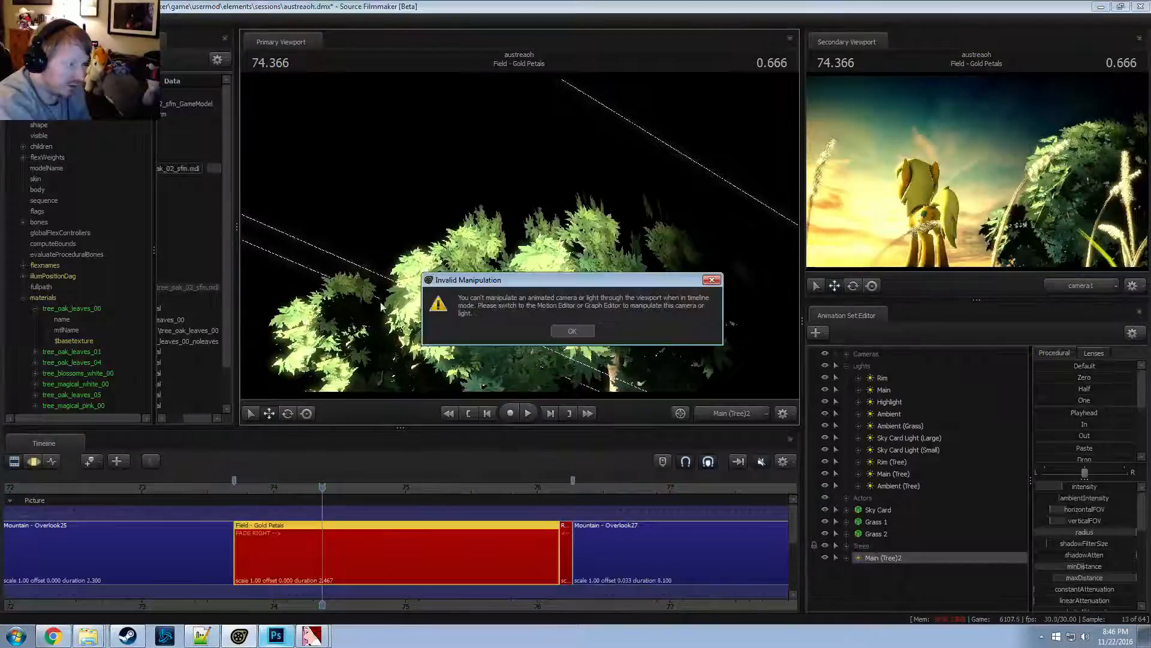
pyautogui.click(563, 331)
pyautogui.press('F3')
pyautogui.moveTo(564, 331); pyautogui.dragTo(415, 381)
pyautogui.press('F2')
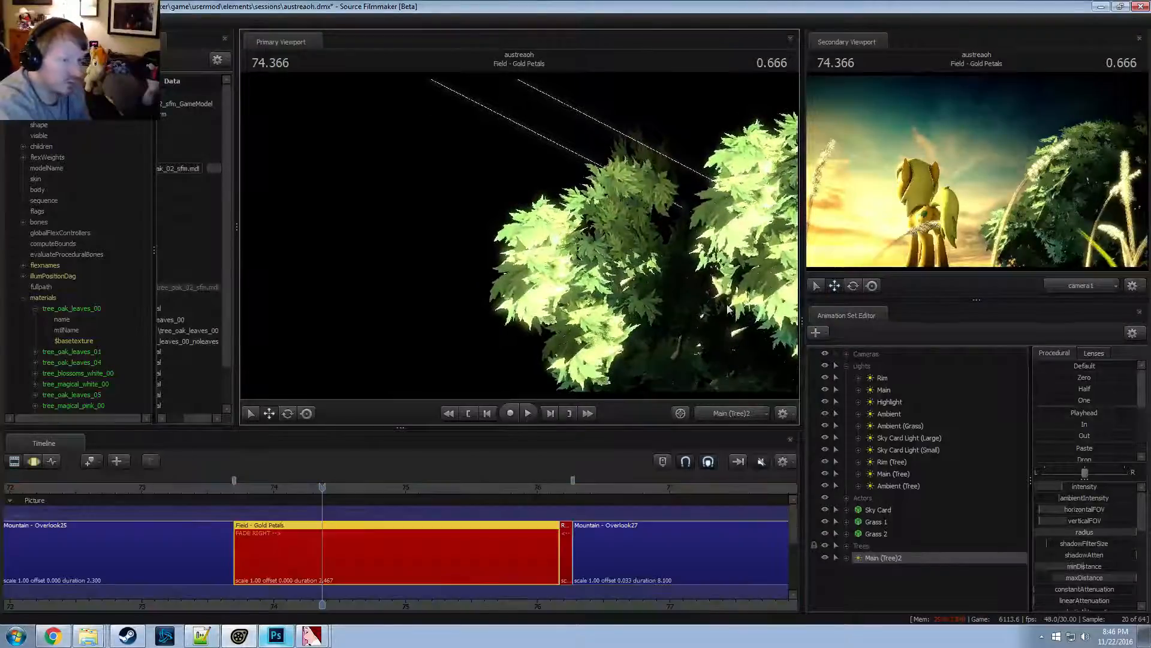
# Play back and scrub through the Field - Gold Petals shot to examine the tree lighting in motion
pyautogui.press('space')
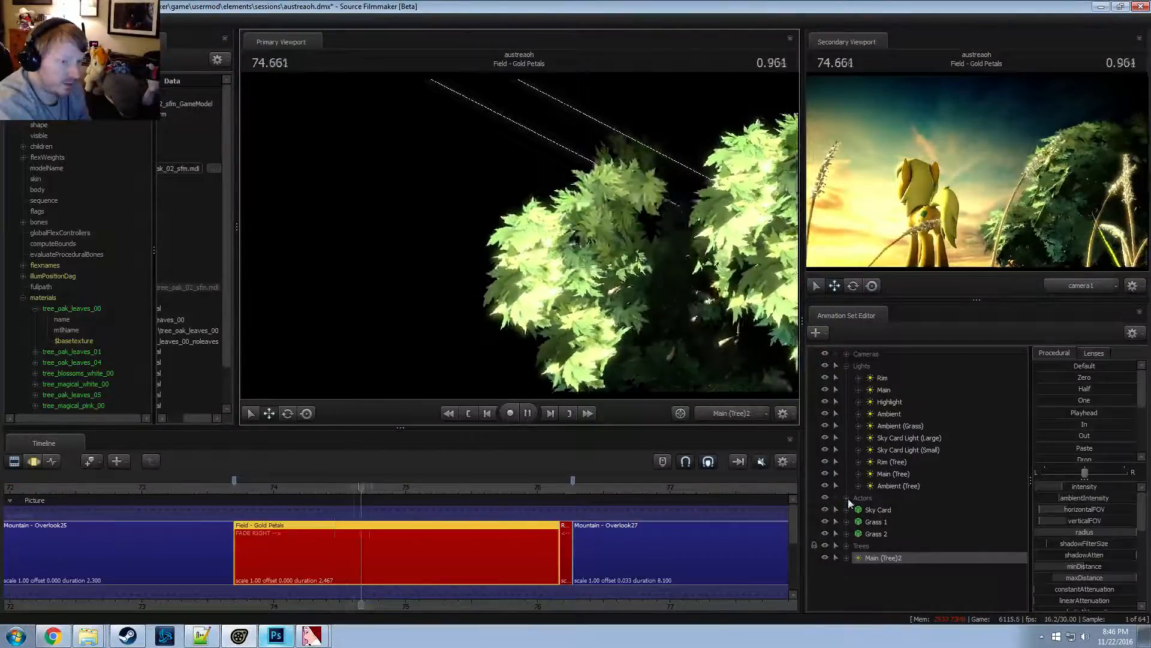
pyautogui.press('space')
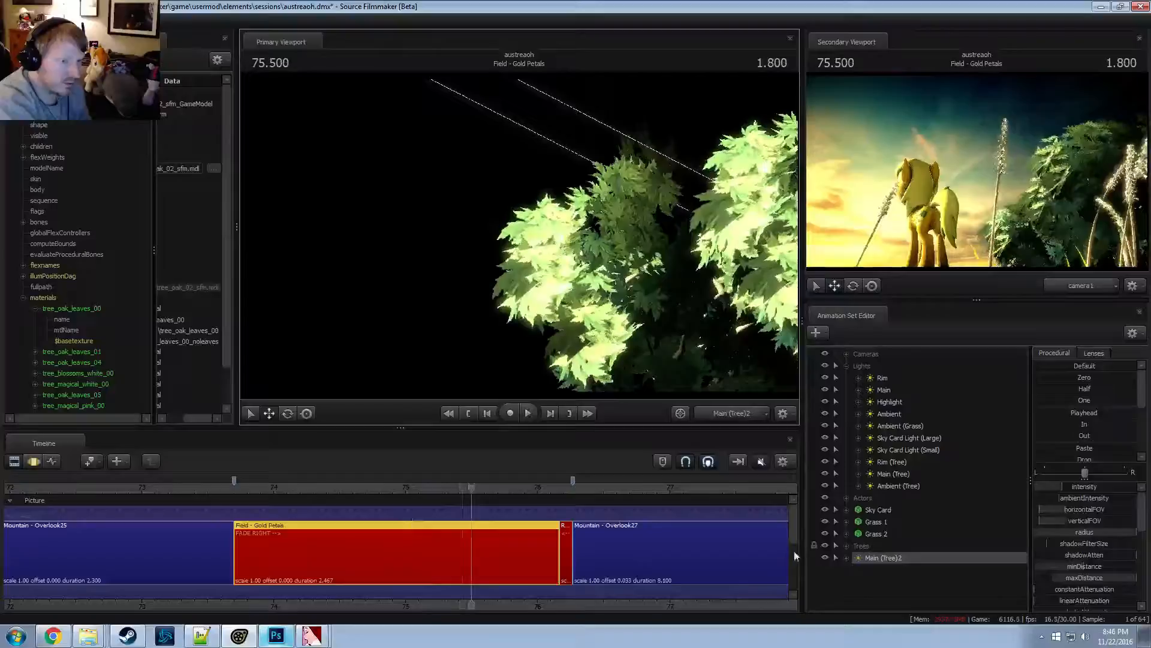
pyautogui.click(238, 484)
pyautogui.press('space')
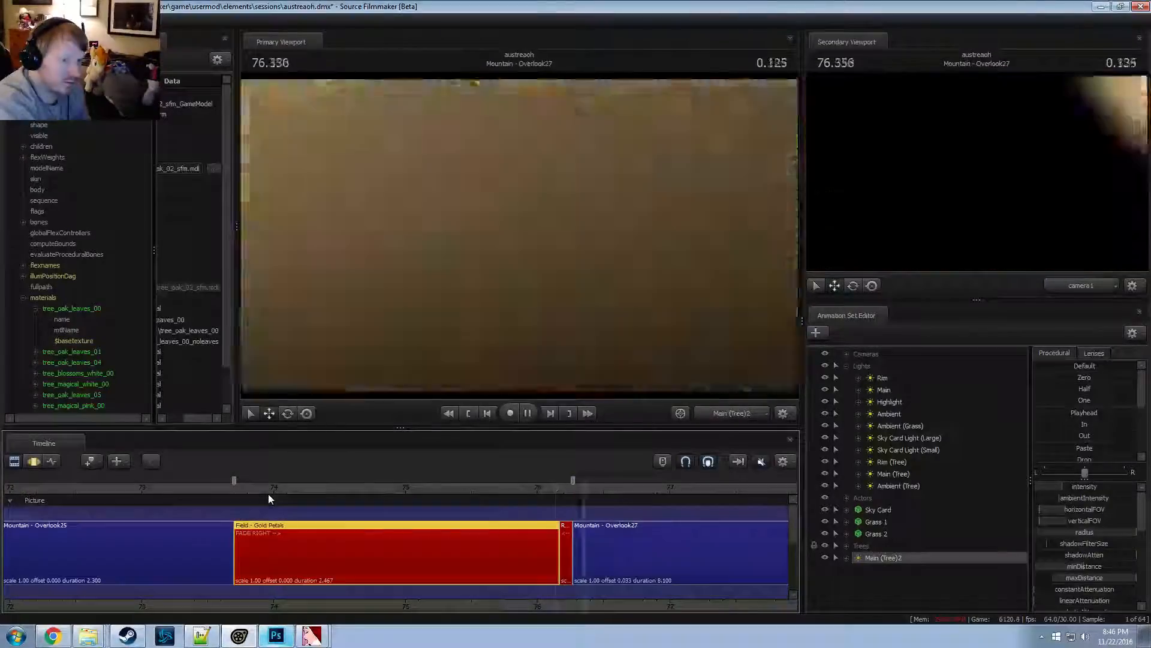
pyautogui.press('space')
pyautogui.click(410, 488)
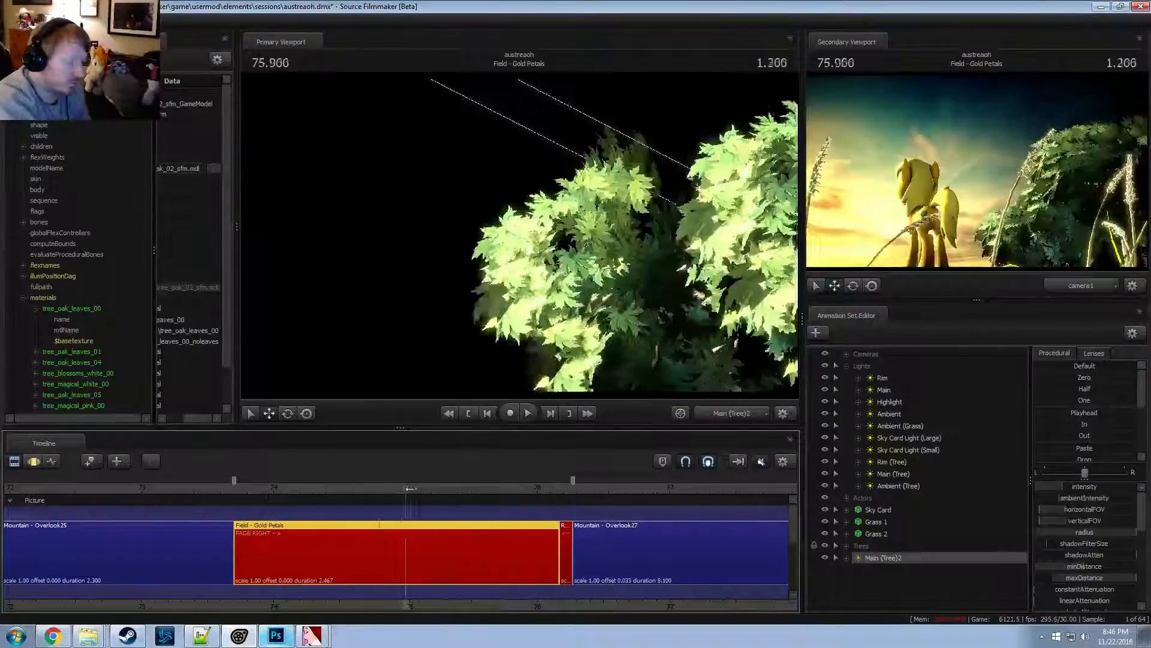
pyautogui.moveTo(410, 488); pyautogui.dragTo(466, 487)
# Rename the Main (Tree)2 light as Main (Tree Back) and move it into the Lights group
pyautogui.press('F3')
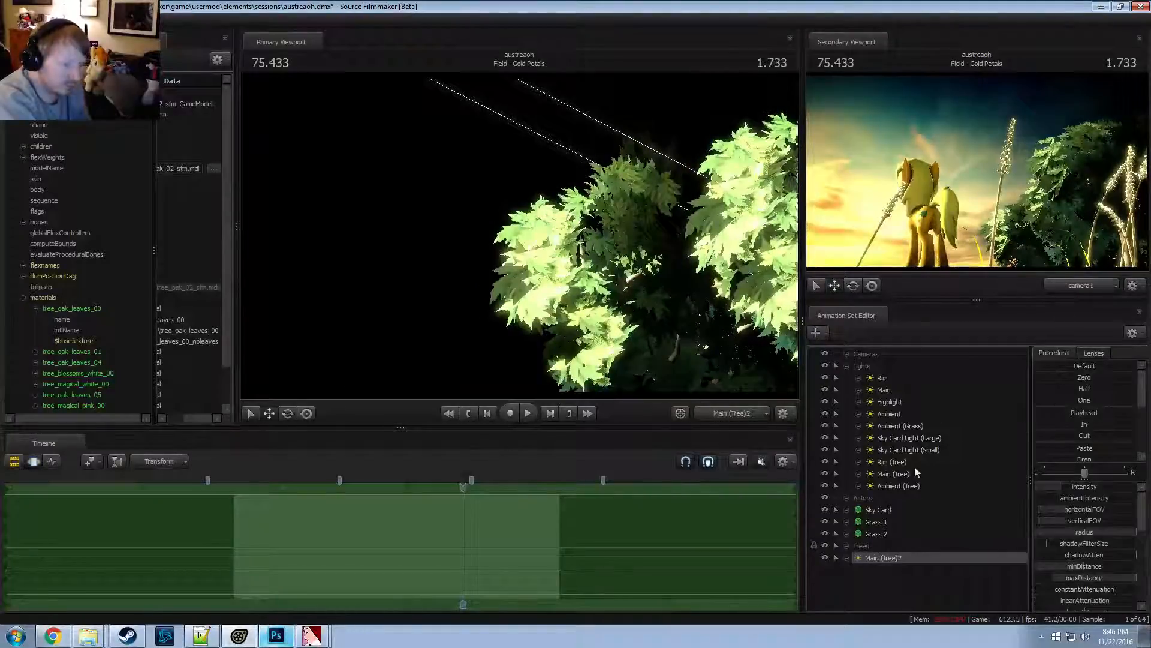
pyautogui.rightClick(882, 556)
pyautogui.click(917, 377)
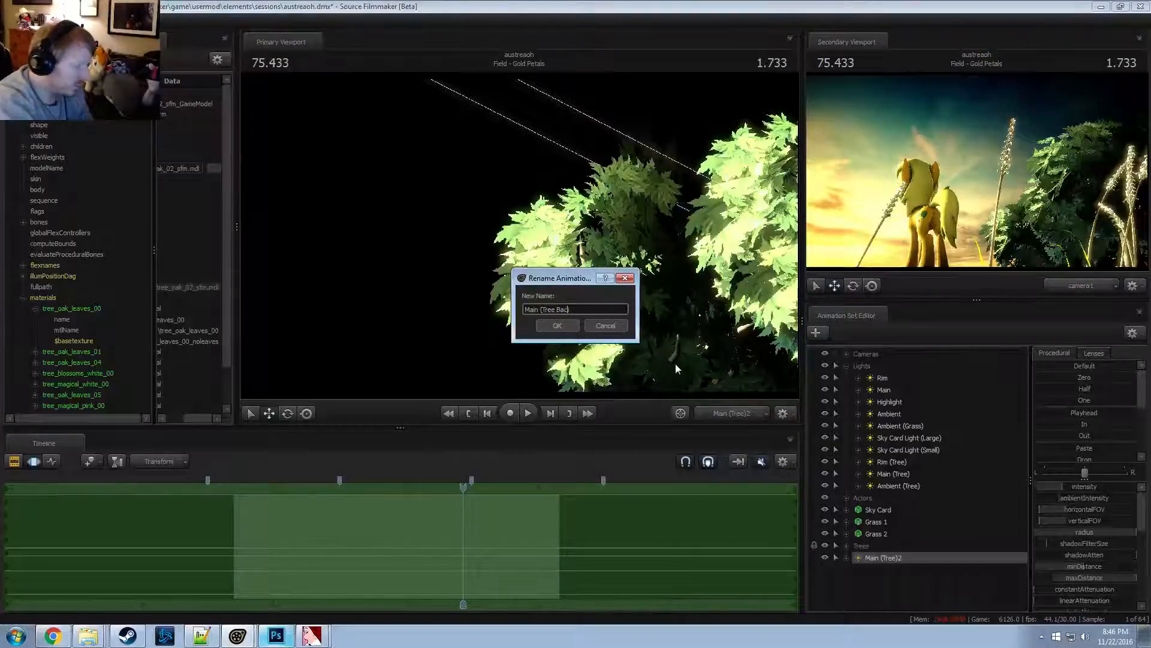
pyautogui.press('Return')
pyautogui.moveTo(859, 555); pyautogui.dragTo(889, 486)
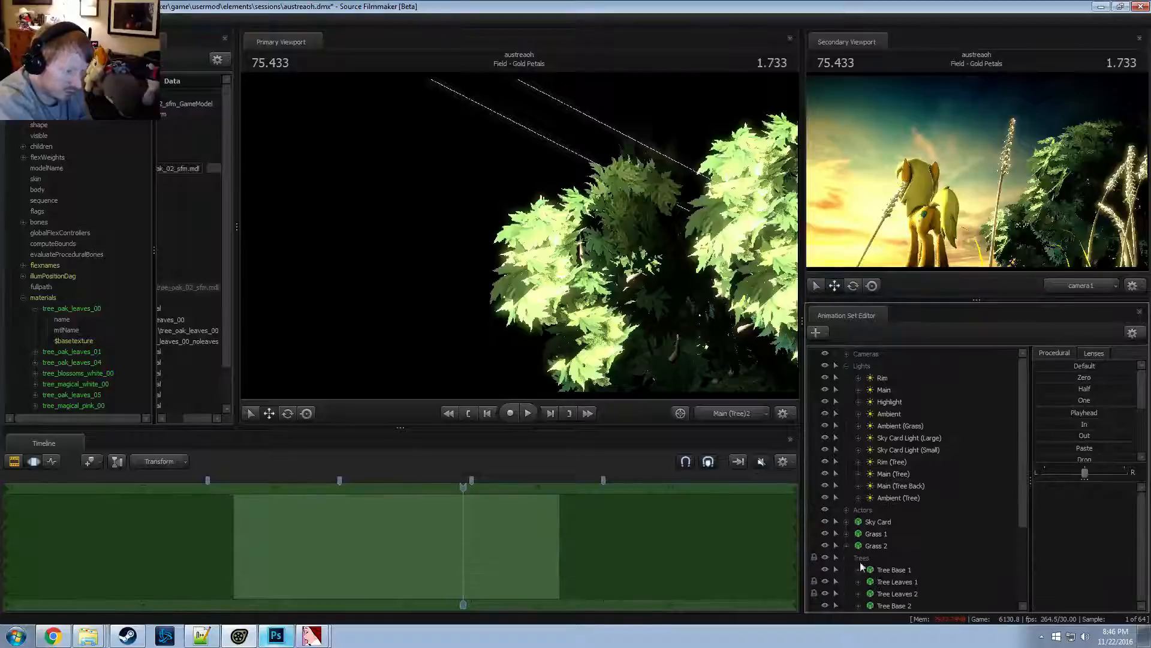
# Duplicate Tree Base 4, Tree Leaves 7 and Tree Leaves 8 by copying and pasting their animation sets
pyautogui.scroll(-3, 861, 563)
pyautogui.moveTo(898, 573); pyautogui.dragTo(905, 590)
pyautogui.rightClick(904, 590)
pyautogui.click(913, 410)
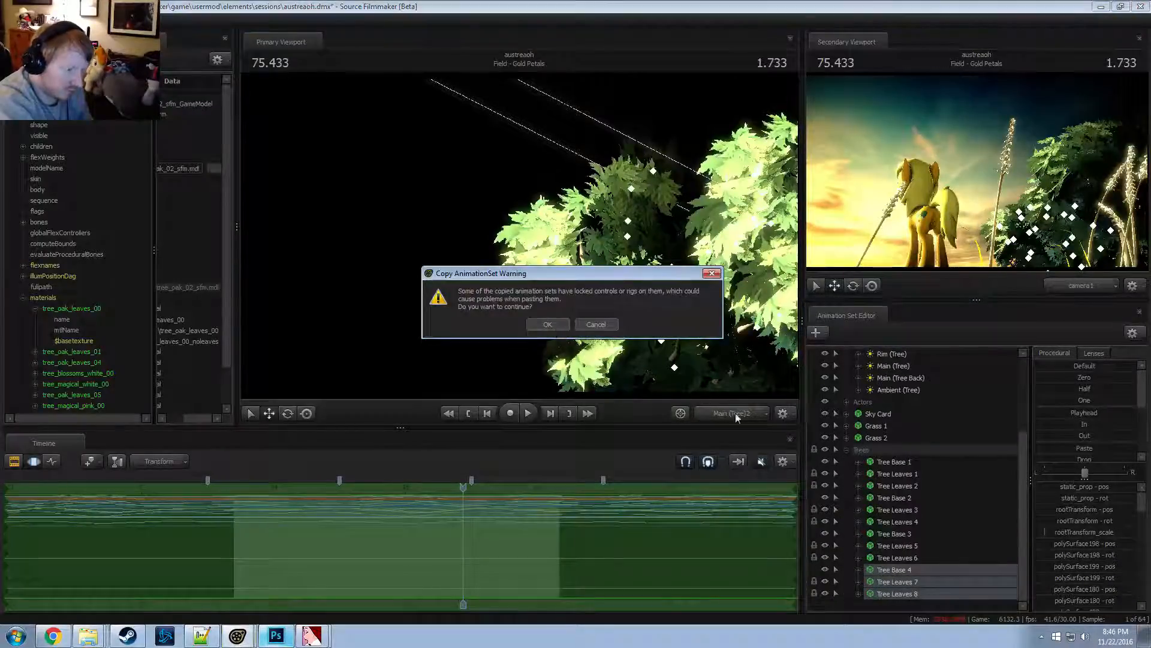
pyautogui.click(556, 324)
pyautogui.rightClick(892, 598)
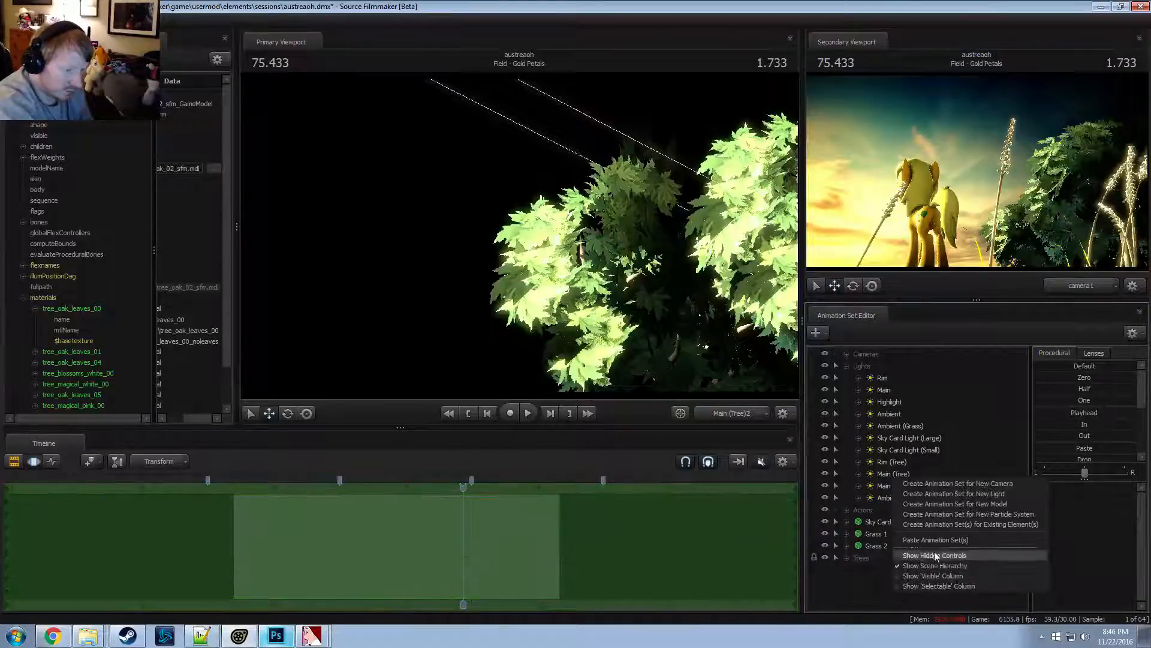
pyautogui.click(904, 559)
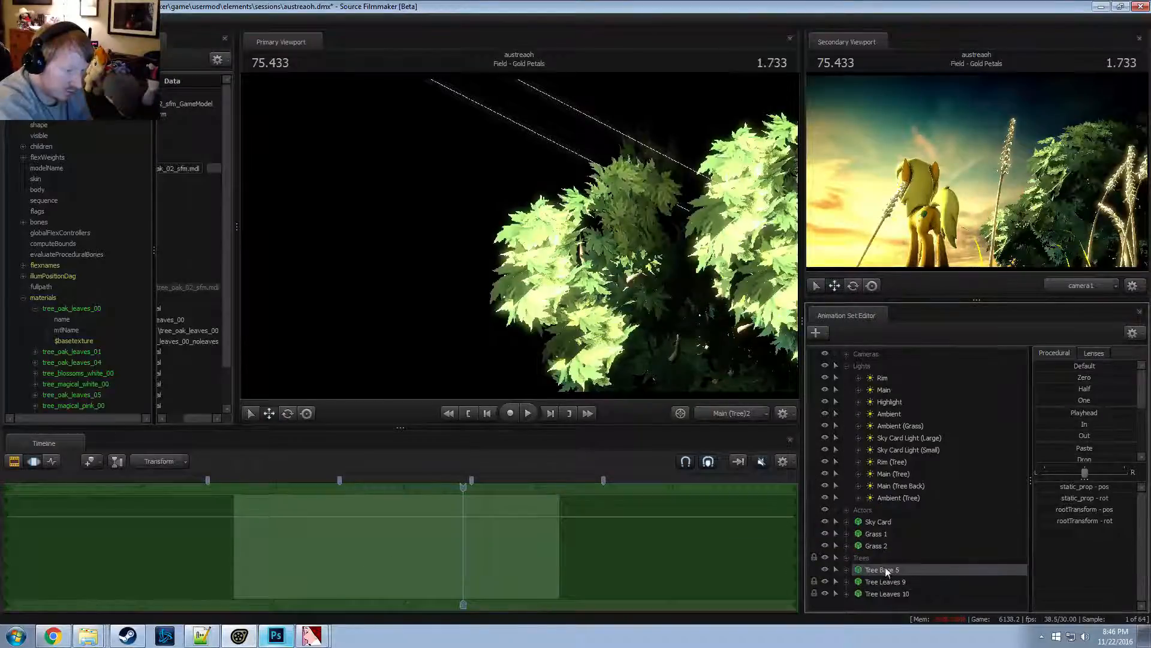
# Move the copied Tree Base 5, Tree Leaves 9 and Tree Leaves 10 lower at the cluster's front edge, working through the work camera
pyautogui.keyDown('shift'); pyautogui.click(895, 594); pyautogui.keyUp('shift')
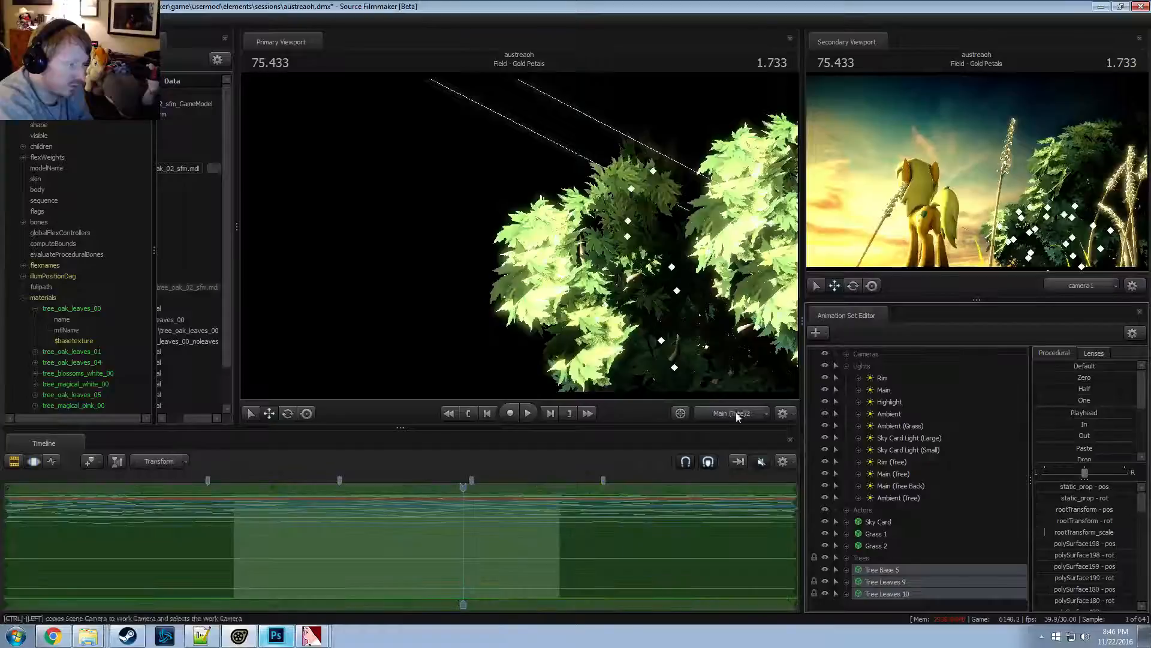
pyautogui.click(737, 415)
pyautogui.click(729, 415)
pyautogui.keyDown('ctrl'); pyautogui.click(729, 415); pyautogui.keyUp('ctrl')
pyautogui.press('F2')
pyautogui.moveTo(521, 238); pyautogui.dragTo(553, 263)
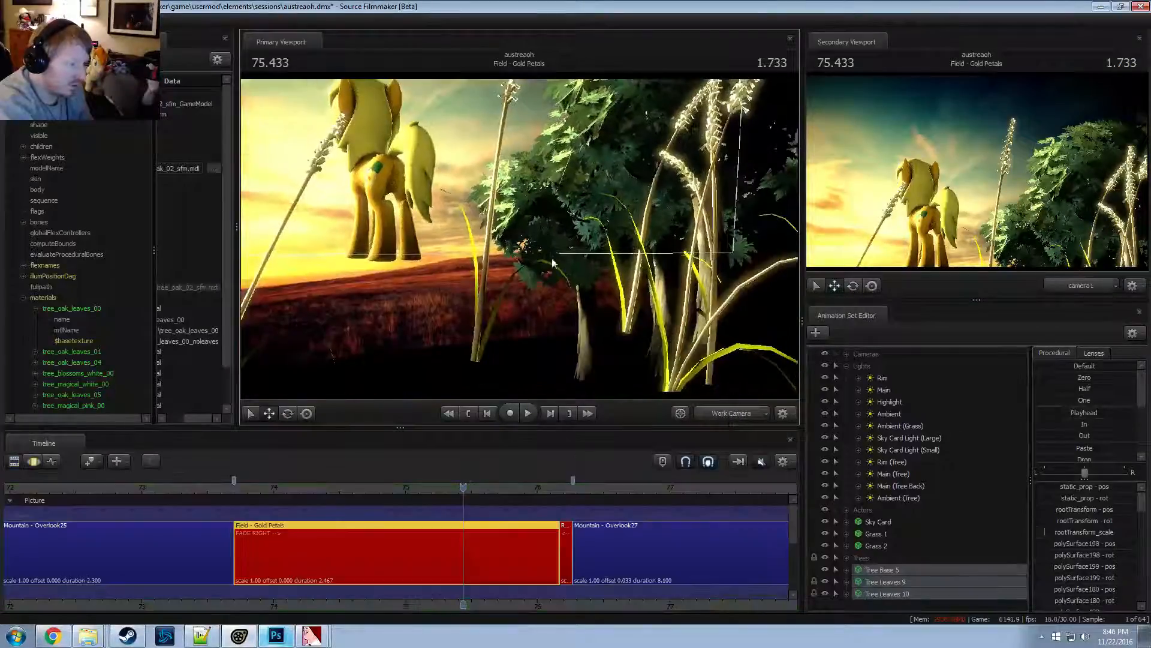
pyautogui.press('F3')
pyautogui.moveTo(568, 379); pyautogui.dragTo(525, 330)
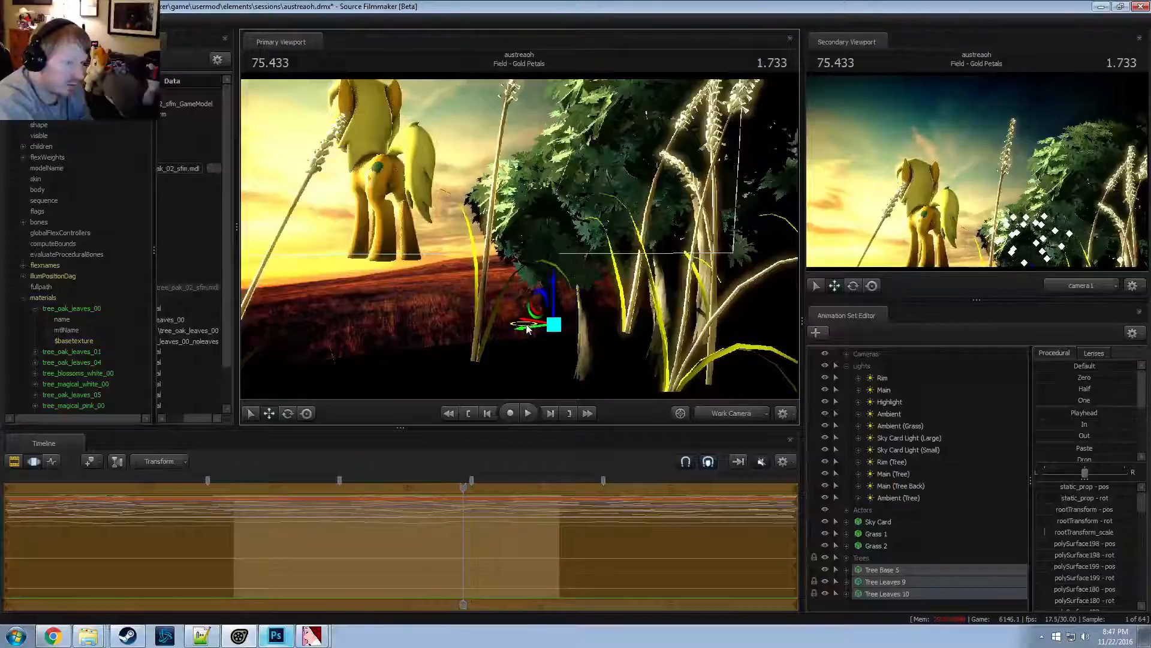
pyautogui.moveTo(552, 292); pyautogui.dragTo(558, 336)
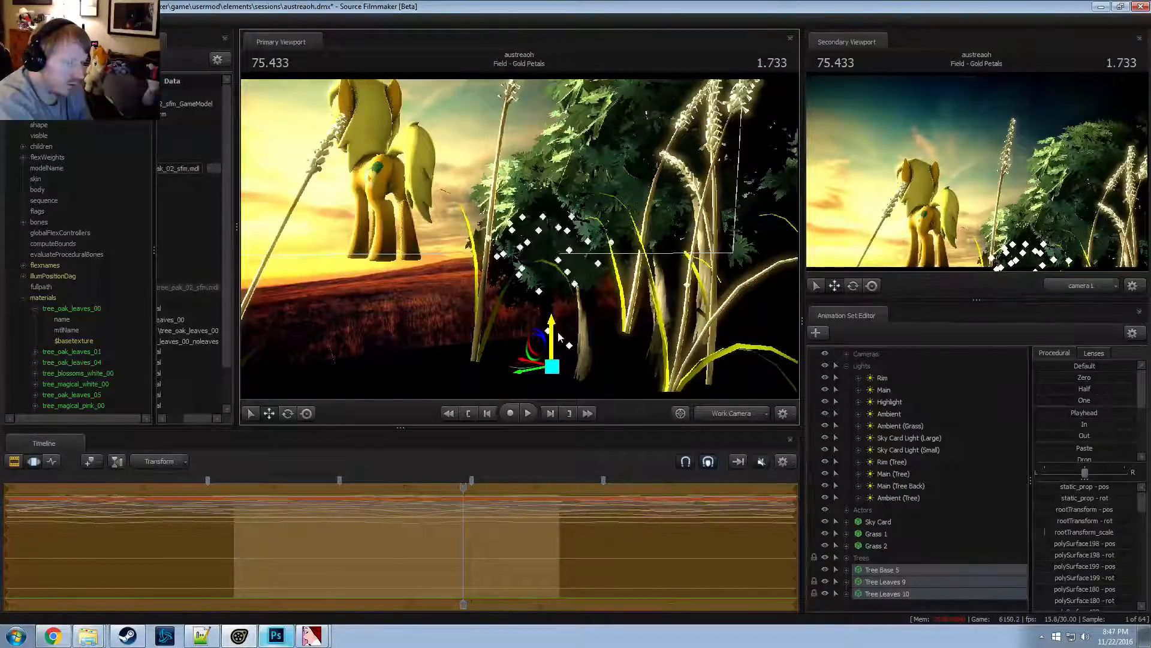
pyautogui.press('F2')
pyautogui.press('F3')
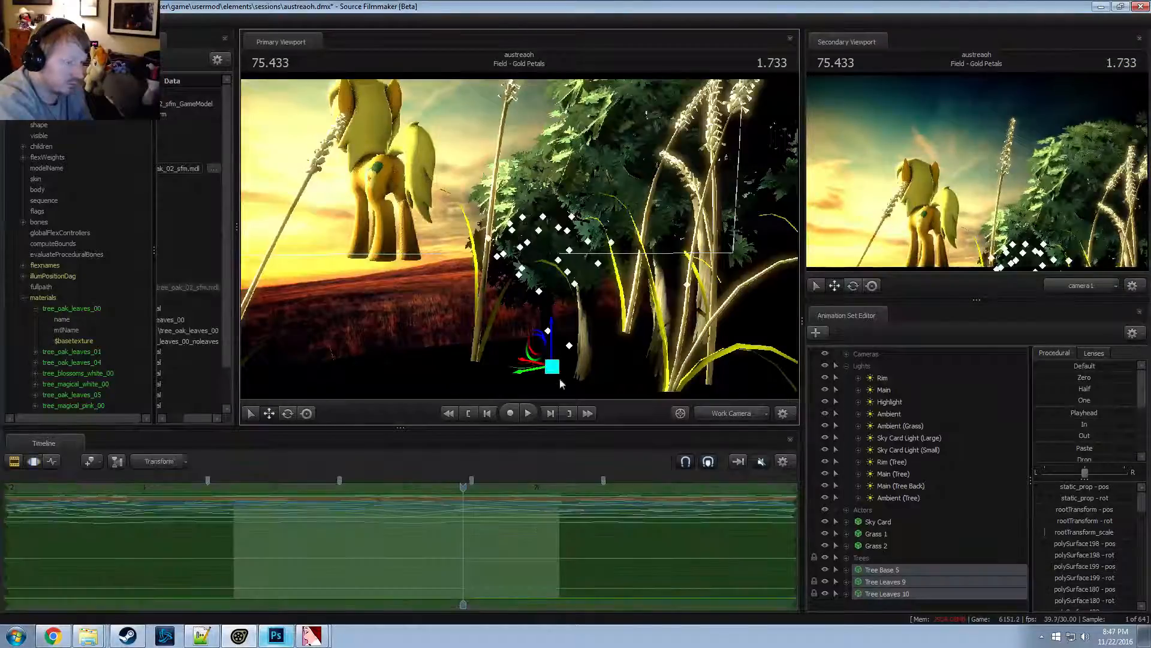
# Nudge the copied tree slightly toward the pony and scrub through the Field - Gold Petals shot to check it
pyautogui.moveTo(522, 372); pyautogui.dragTo(514, 370)
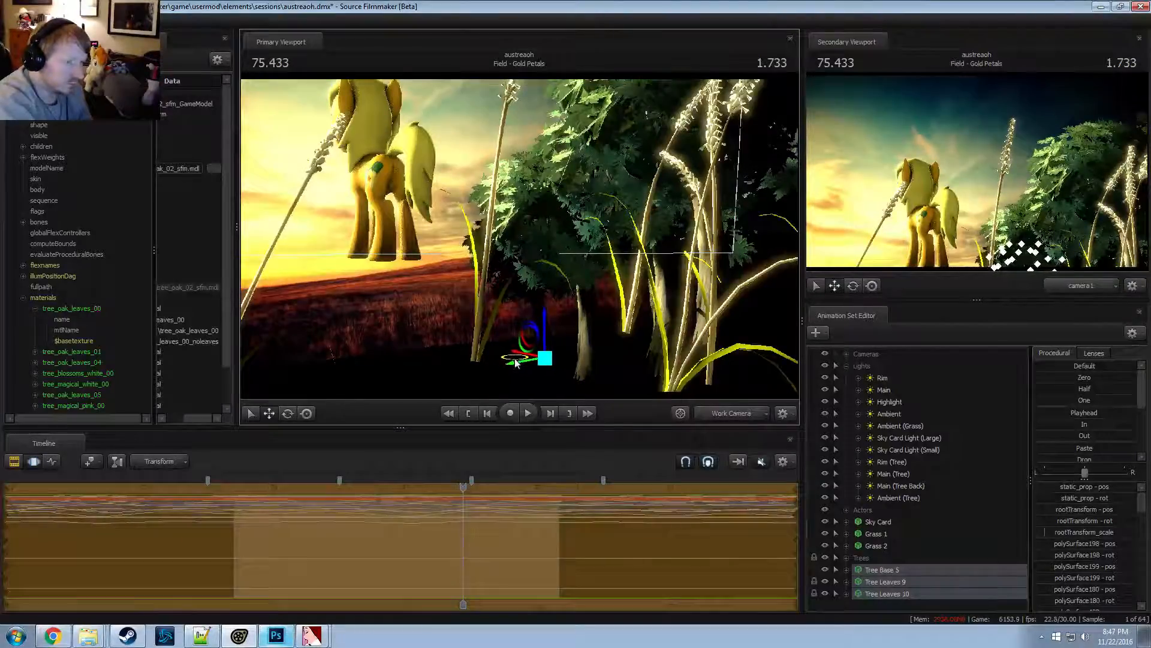
pyautogui.press('F2')
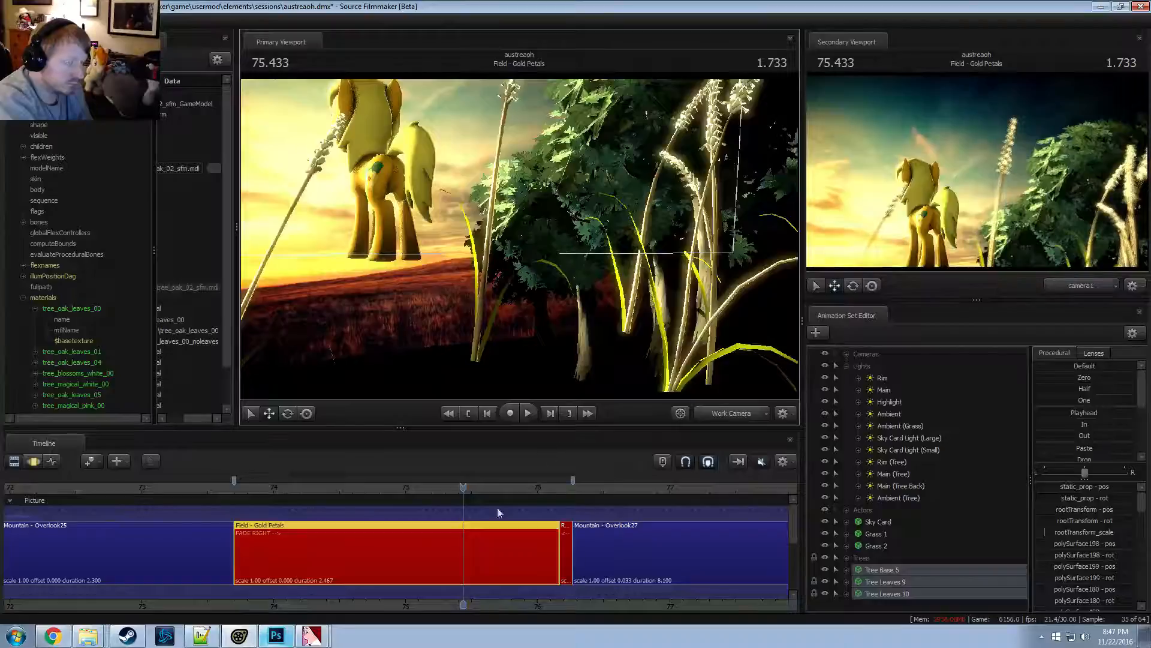
pyautogui.moveTo(463, 487); pyautogui.dragTo(394, 488)
pyautogui.press('space')
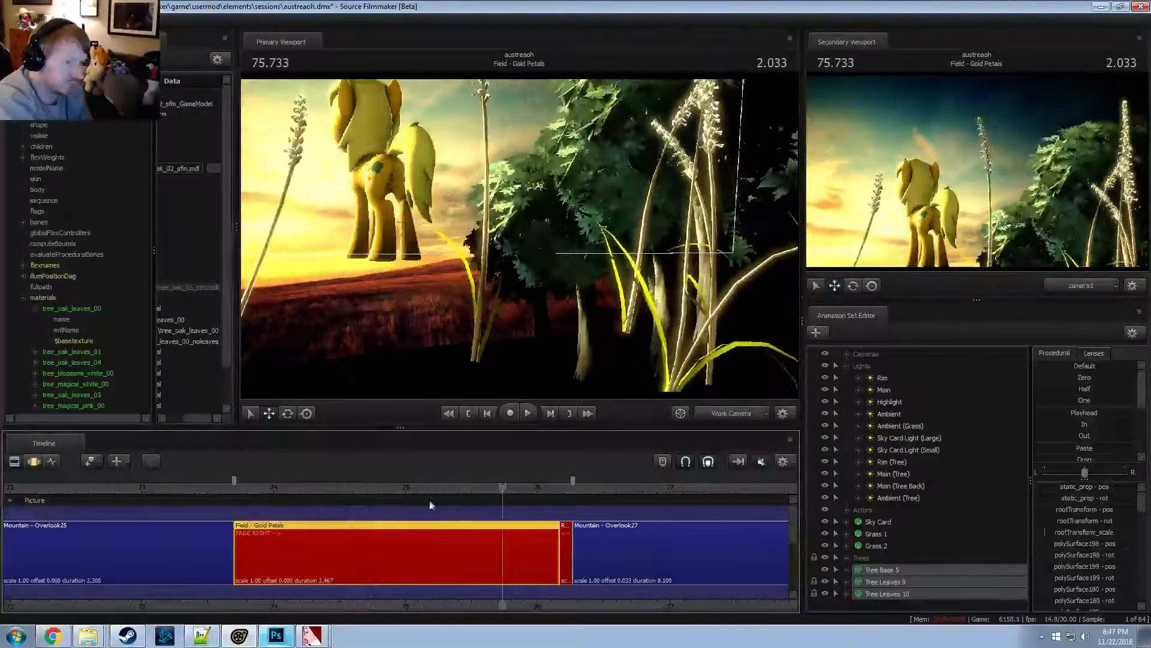
# Copy the animation set of the Rim (Tree) light
pyautogui.rightClick(893, 378)
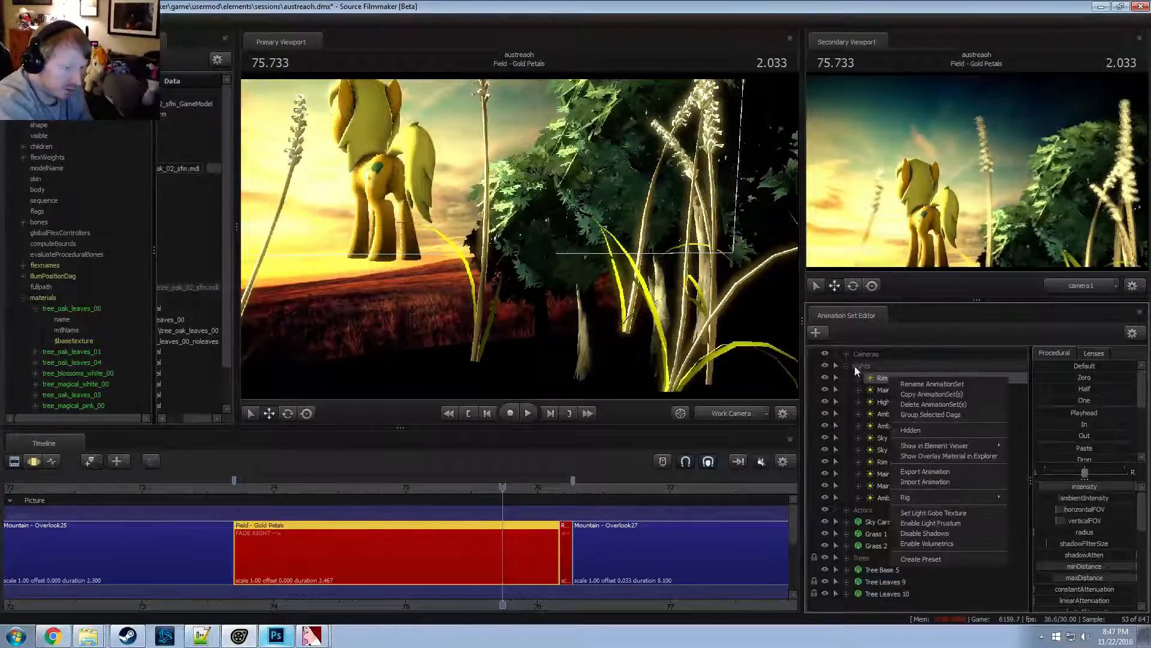
pyautogui.click(884, 463)
pyautogui.rightClick(884, 463)
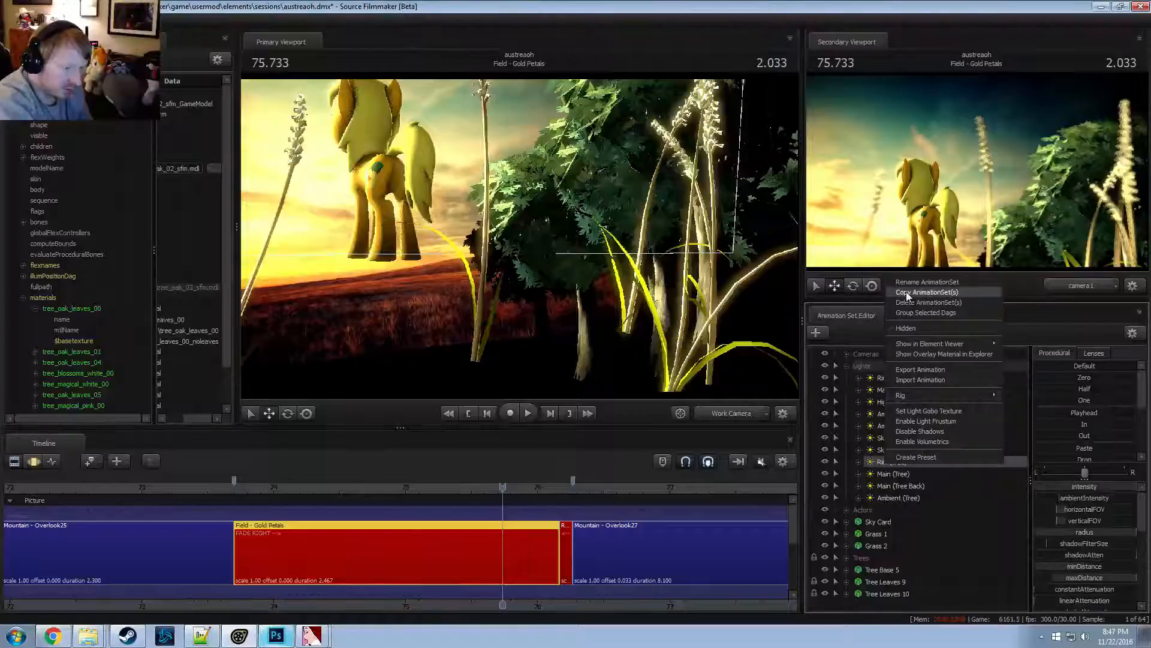
pyautogui.click(905, 294)
# Move Tree Base 5, Tree Leaves 9 and Tree Leaves 10 into the Trees group
pyautogui.click(851, 366)
pyautogui.click(882, 438)
pyautogui.keyDown('shift'); pyautogui.click(877, 451); pyautogui.keyUp('shift')
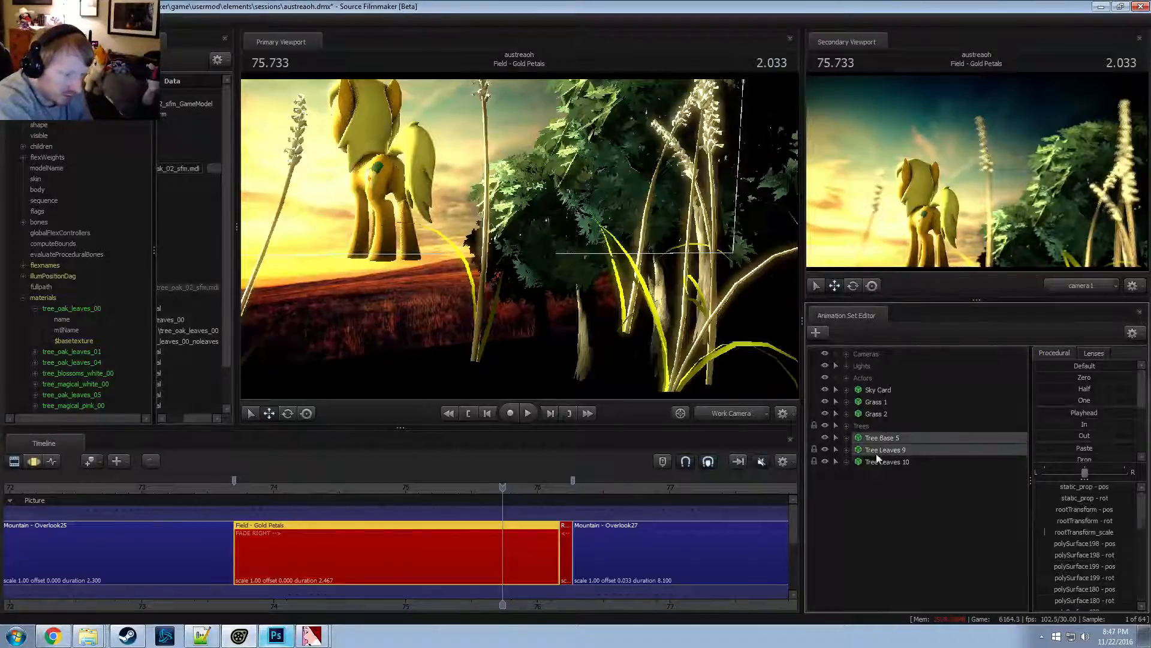
pyautogui.moveTo(871, 432); pyautogui.dragTo(870, 425)
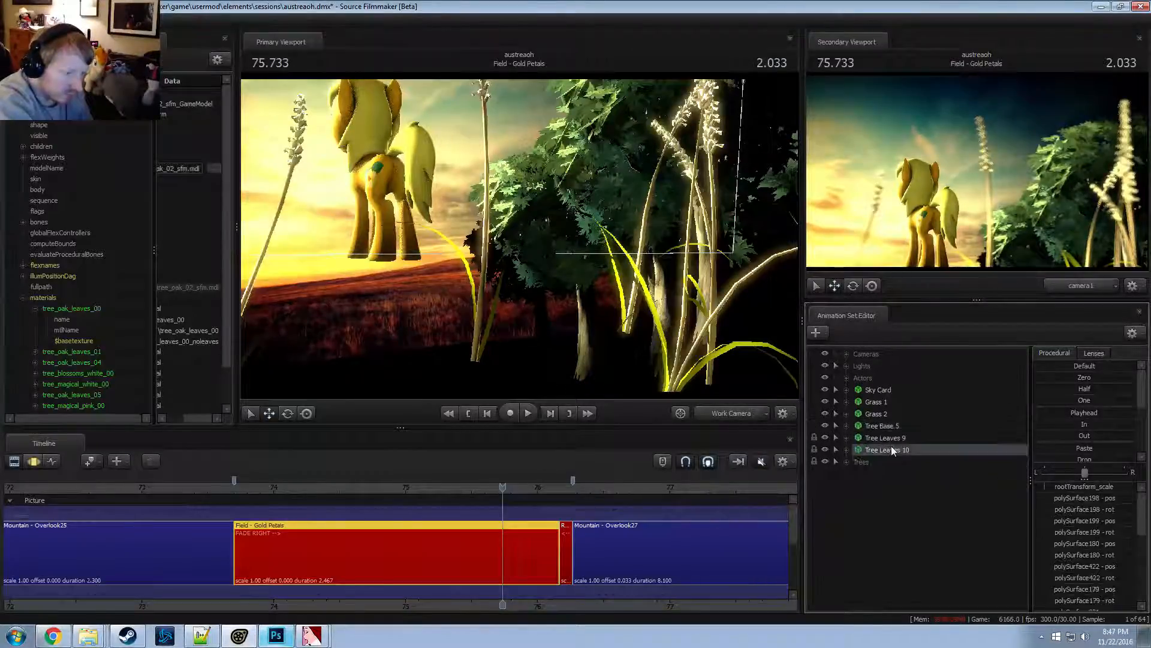
# Group the Grass 1 and Grass 2 animation sets and name the group Grass
pyautogui.click(871, 403)
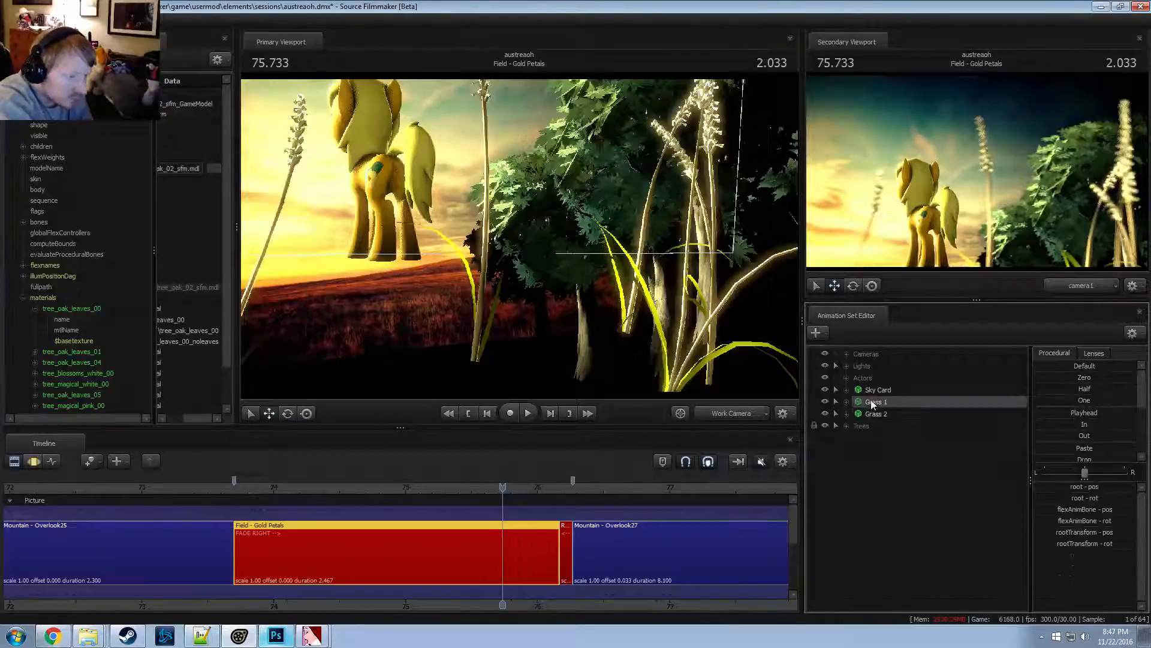
pyautogui.rightClick(876, 414)
pyautogui.click(947, 442)
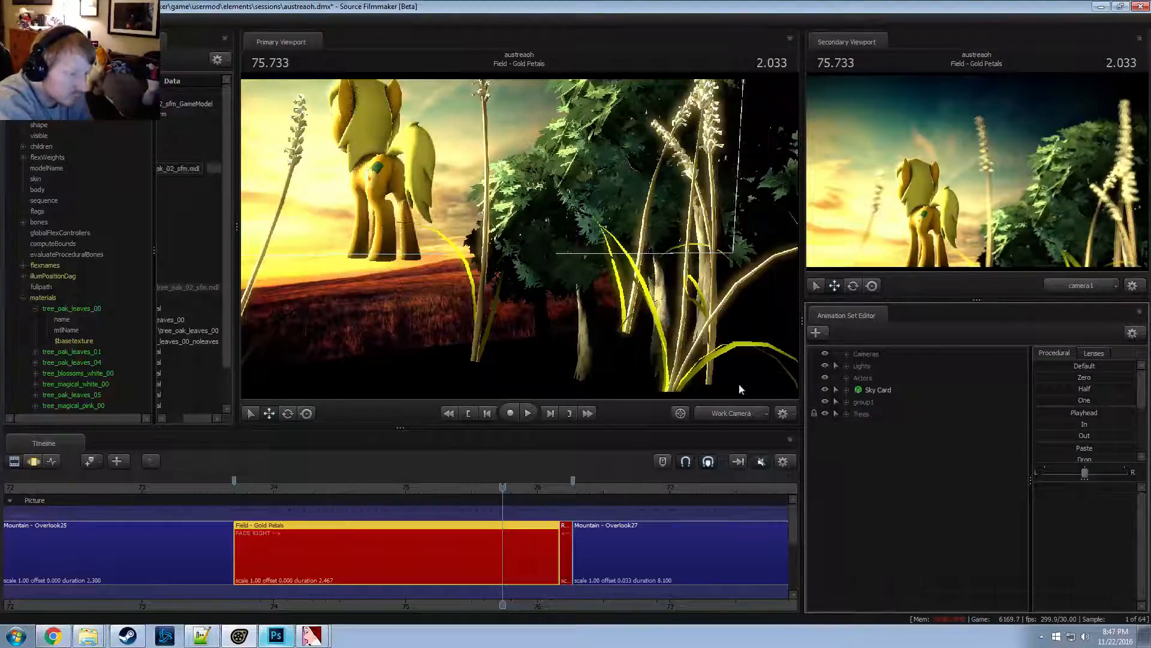
pyautogui.rightClick(865, 403)
pyautogui.click(881, 412)
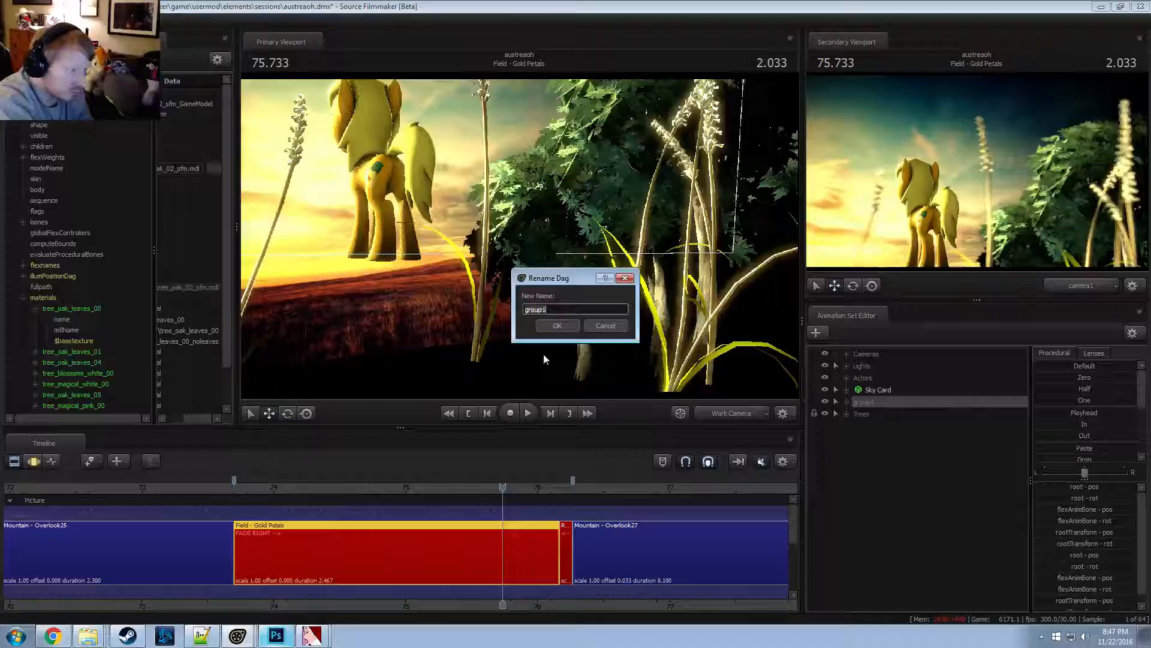
pyautogui.write('Grass')
pyautogui.click(566, 328)
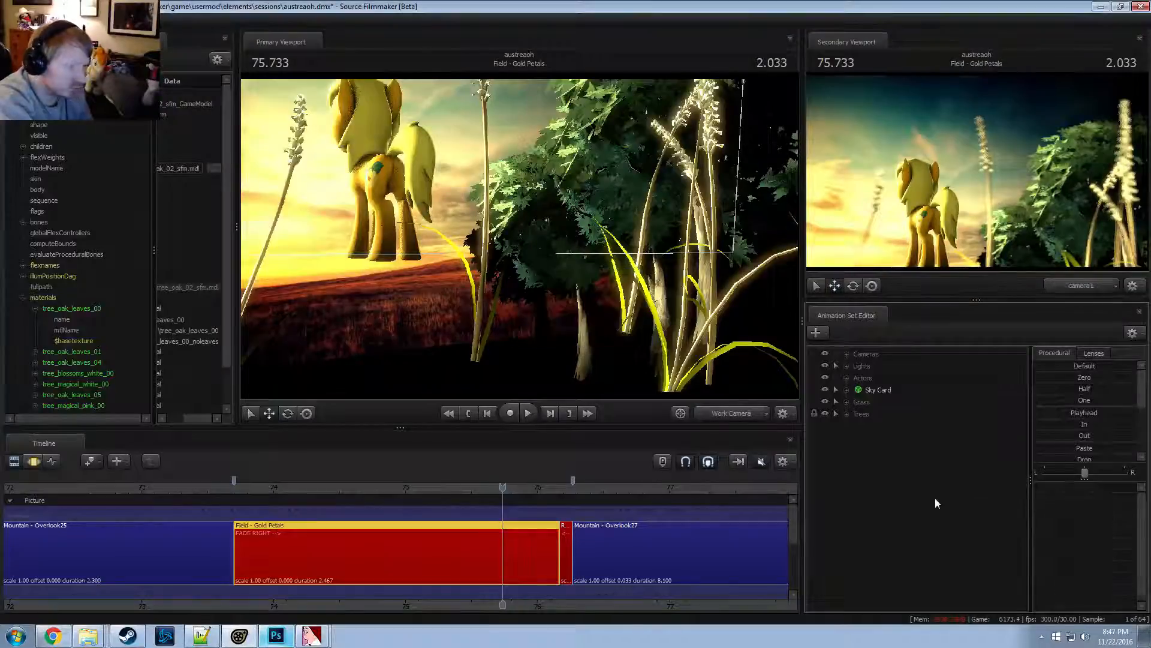
# Paste the copied rim light, look through Rim (Tree)2 in the primary viewport and adjust its intensity
pyautogui.rightClick(935, 499)
pyautogui.click(967, 563)
pyautogui.moveTo(872, 428); pyautogui.dragTo(517, 292)
pyautogui.press('F3')
pyautogui.scroll(5, 504, 263)
pyautogui.moveTo(1105, 488); pyautogui.dragTo(1008, 488)
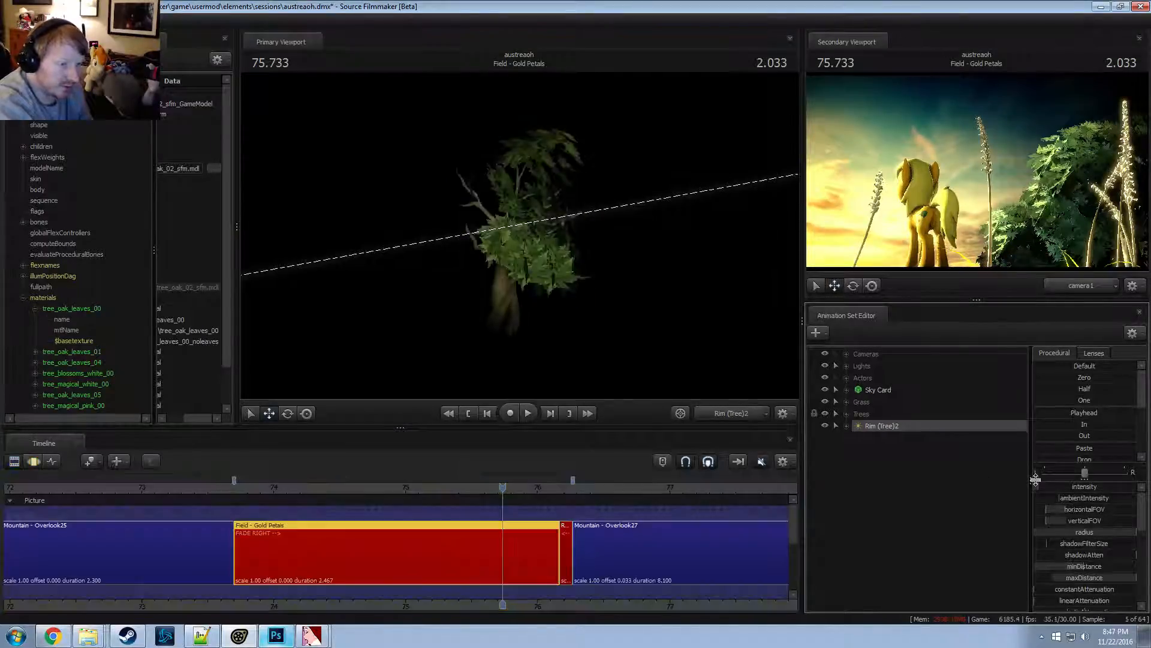
pyautogui.press('F2')
pyautogui.press('F3')
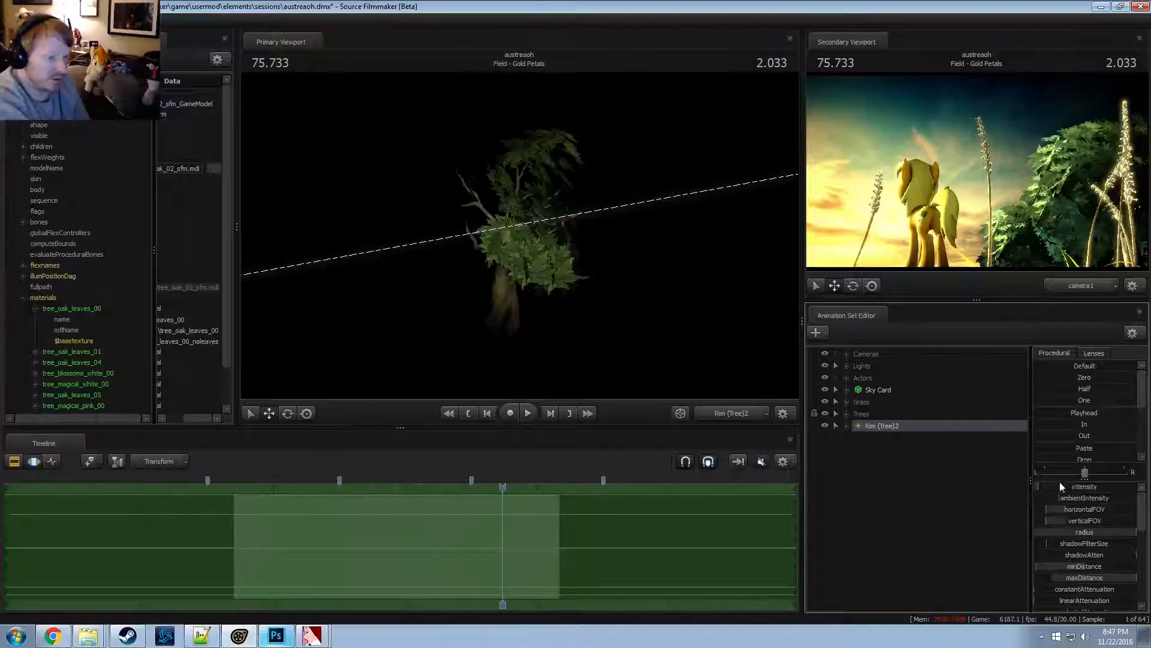
# Brighten the Rim (Tree)2 light, aim it at the lower foliage and narrow its field of view
pyautogui.moveTo(1077, 486); pyautogui.dragTo(1082, 486)
pyautogui.moveTo(519, 240)
pyautogui.mouseDown()
pyautogui.moveTo(505, 236)
pyautogui.moveTo(547, 242)
pyautogui.moveTo(509, 234)
pyautogui.moveTo(514, 223)
pyautogui.mouseUp()
pyautogui.scroll(5, 519, 235)
pyautogui.scroll(3, 520, 235)
pyautogui.press('F2')
pyautogui.press('F3')
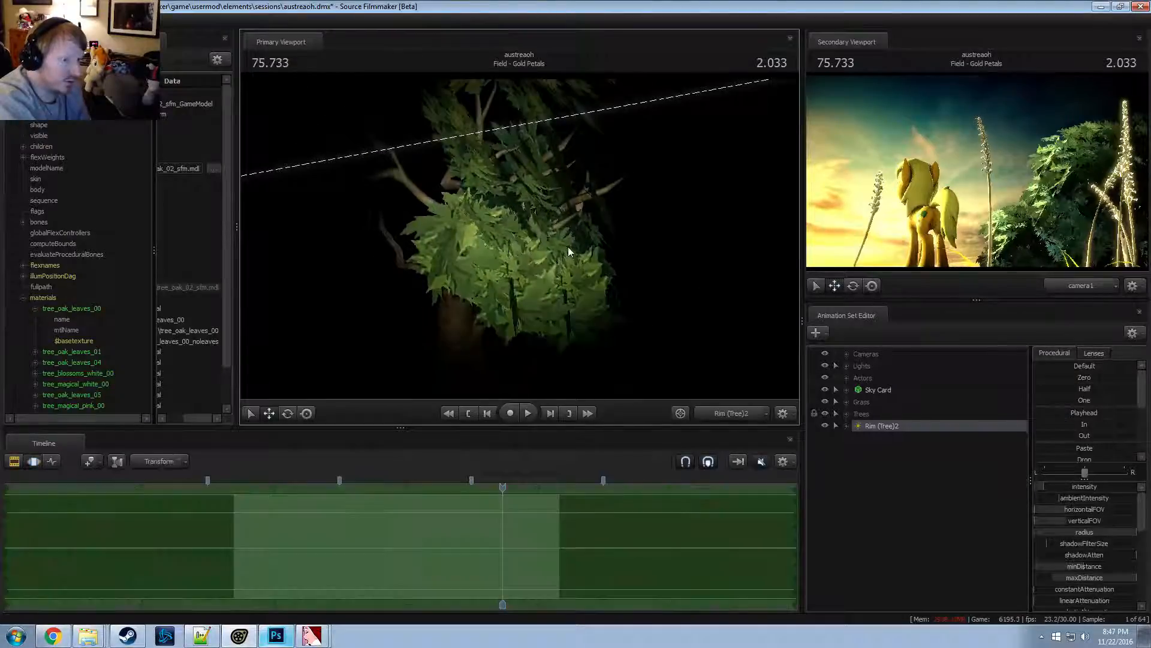
pyautogui.press('F2')
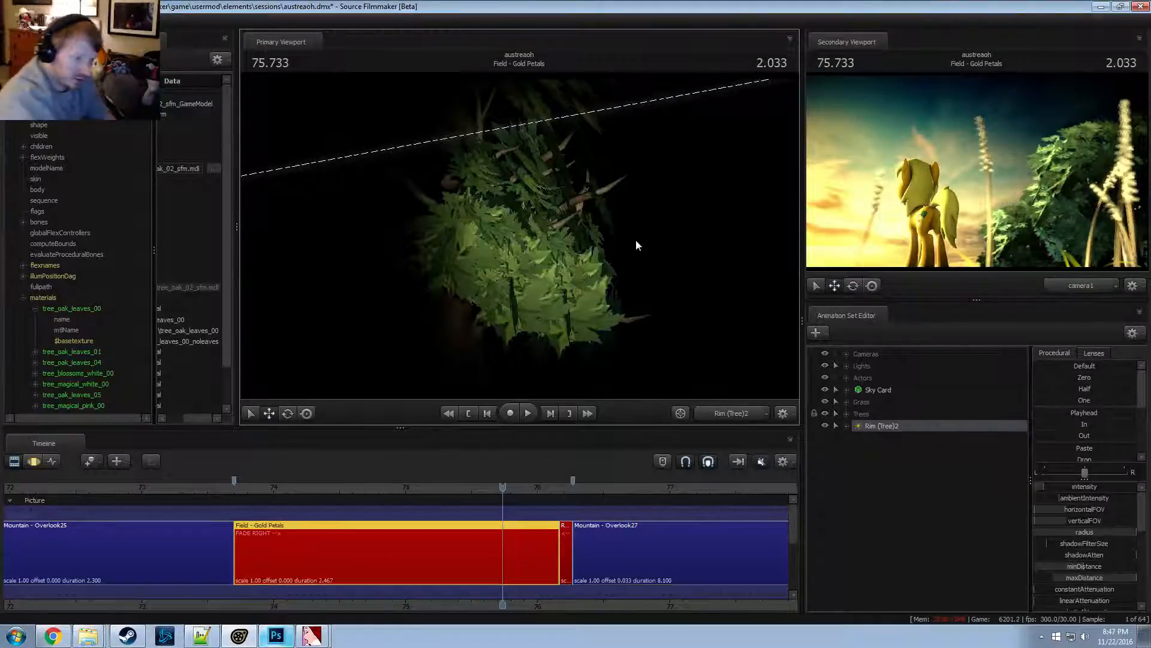
# Adjust the camera's aperture to tune the depth-of-field blur, and compare it with the Fate/stay night opening in Chrome
pyautogui.click(858, 355)
pyautogui.press('F3')
pyautogui.press('F2')
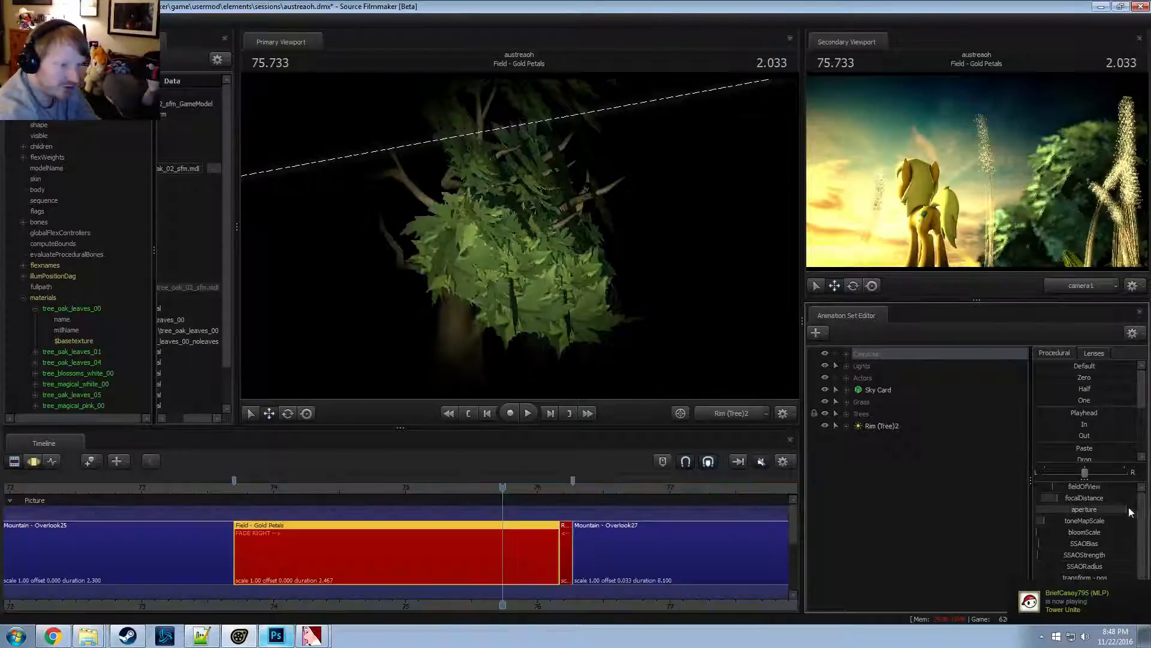
pyautogui.press('F3')
pyautogui.press('F2')
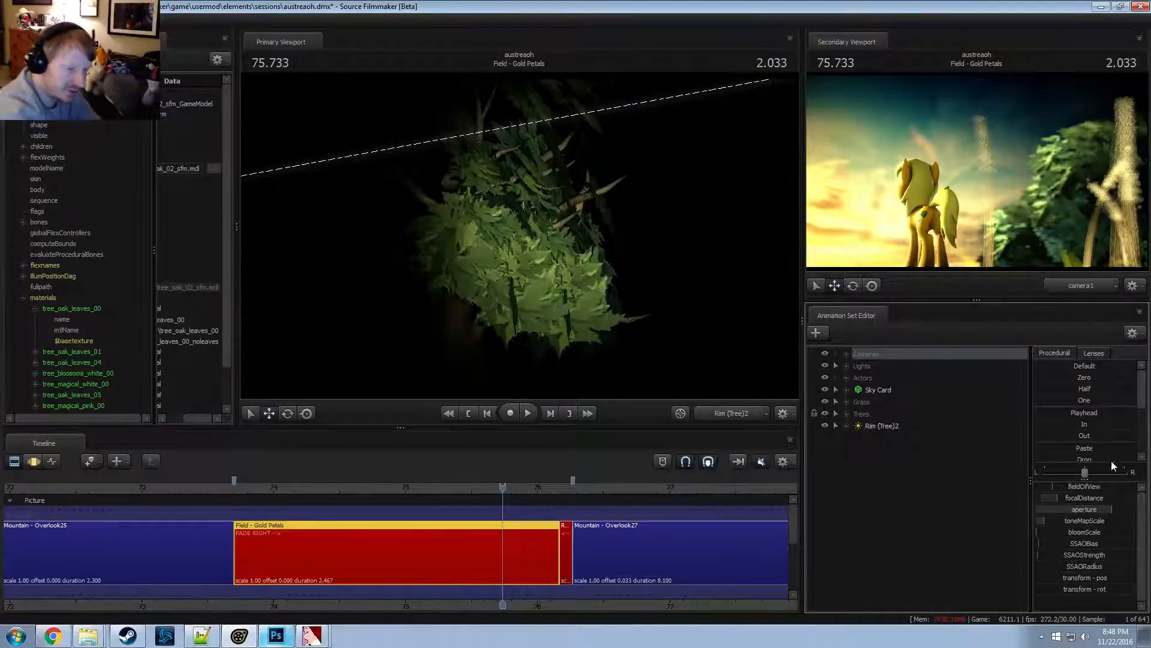
pyautogui.press('F3')
pyautogui.press('F2')
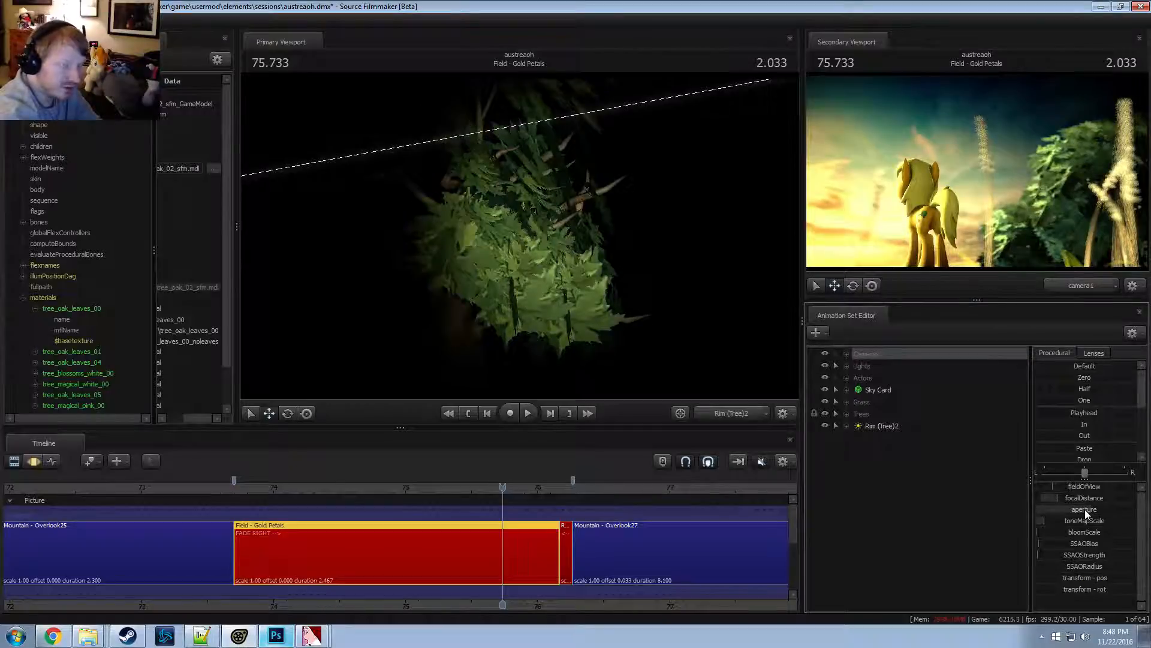
pyautogui.moveTo(1085, 509)
pyautogui.mouseDown()
pyautogui.moveTo(1063, 516)
pyautogui.moveTo(1089, 510)
pyautogui.mouseUp()
pyautogui.hotkey('alt', 'Tab')
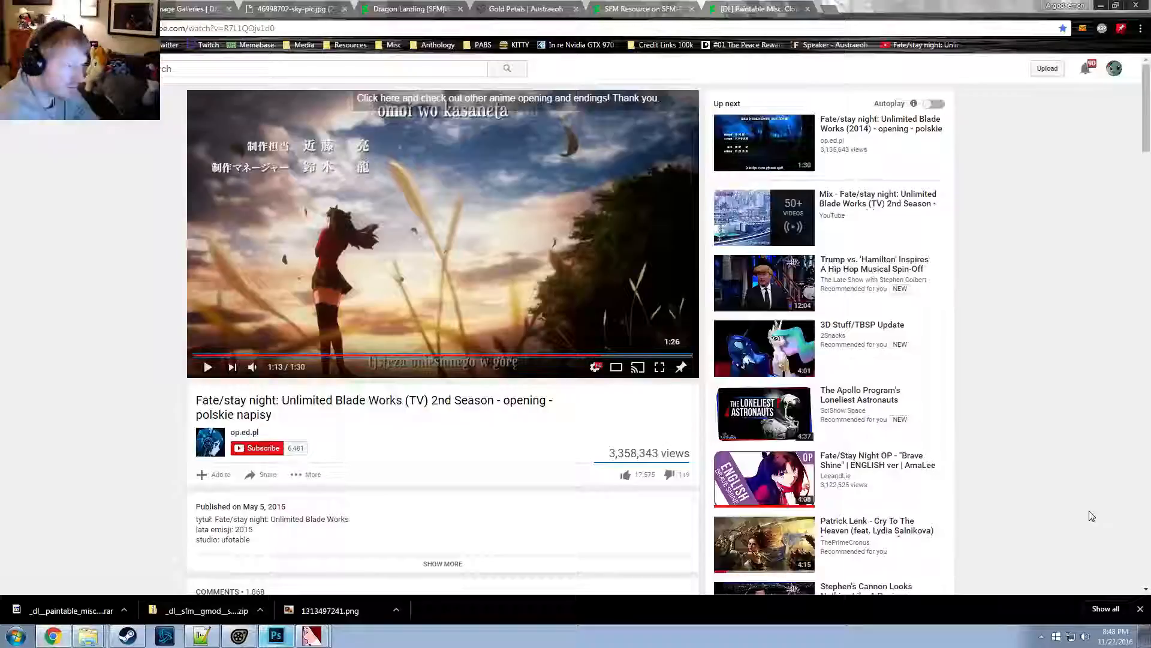
pyautogui.hotkey('alt', 'Tab')
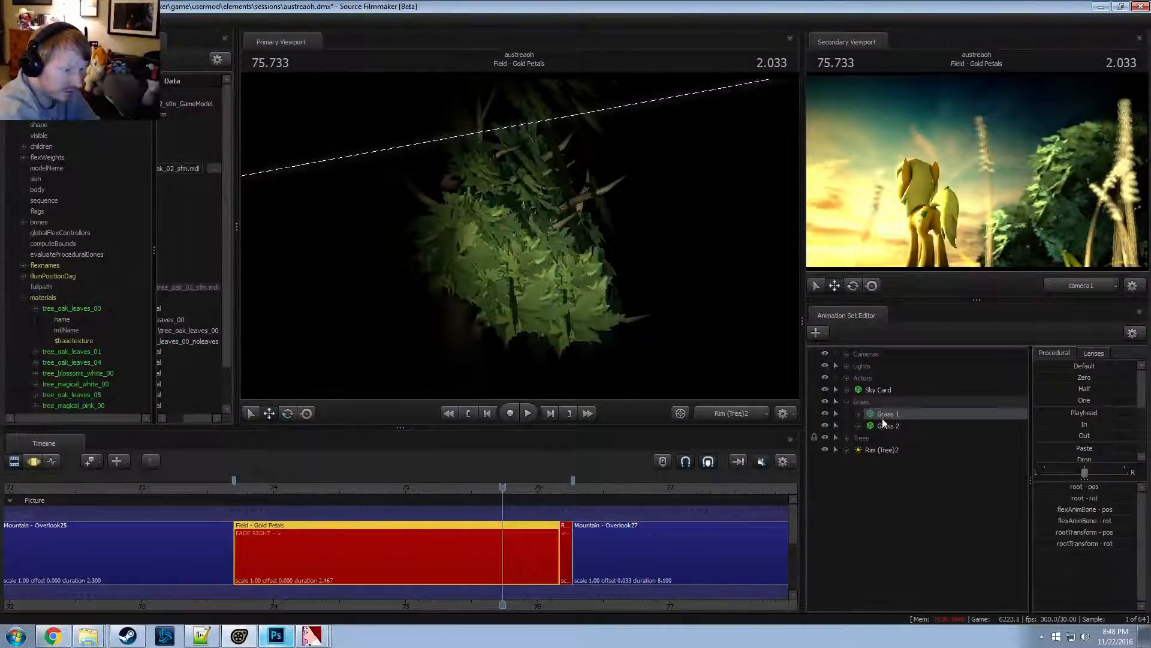
pyautogui.rightClick(889, 426)
pyautogui.click(908, 440)
pyautogui.rightClick(881, 514)
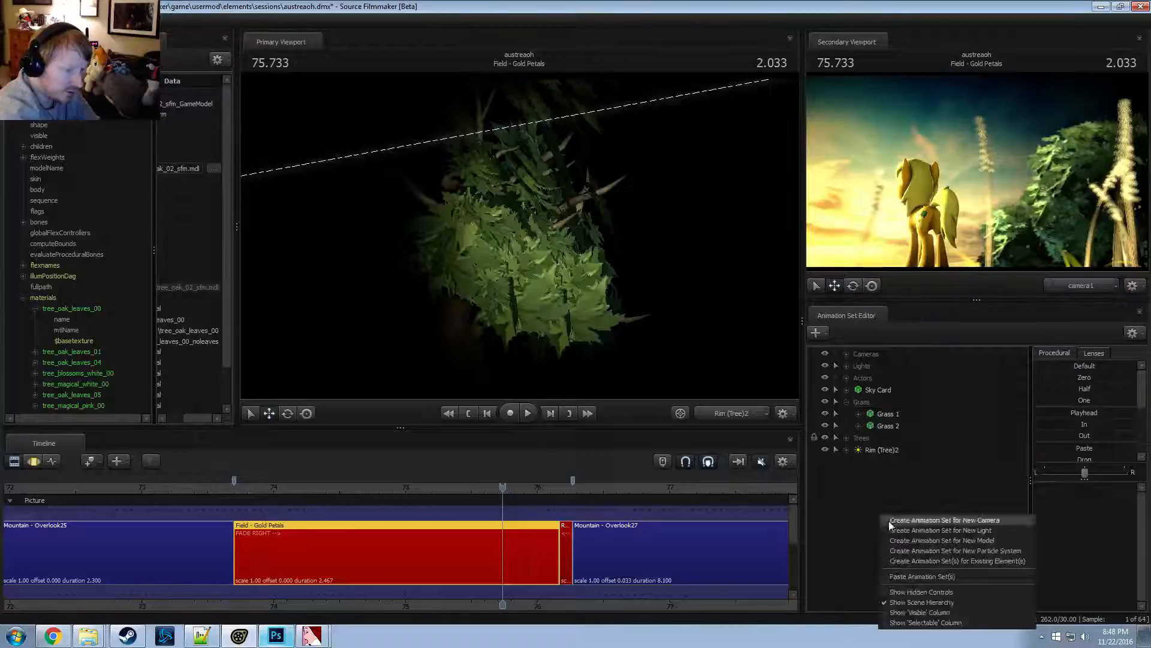
# Rename the Rim (Tree)2 light as Rim (Tree Back) and move it into the Lights group
pyautogui.rightClick(887, 454)
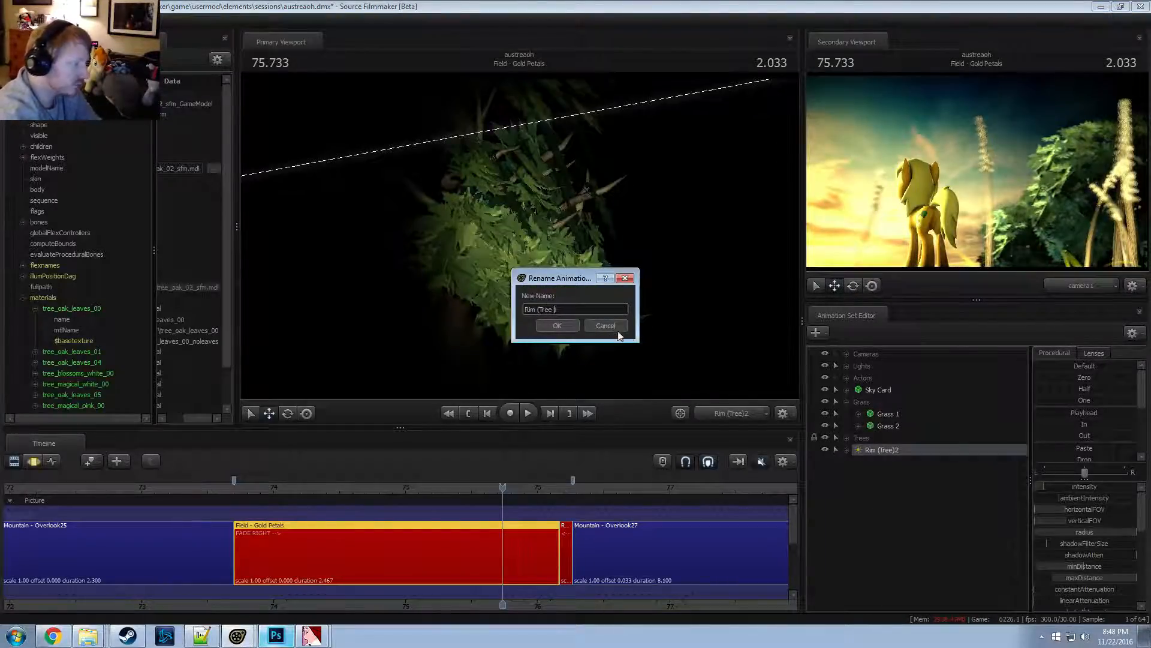
pyautogui.write('k)')
pyautogui.press('Return')
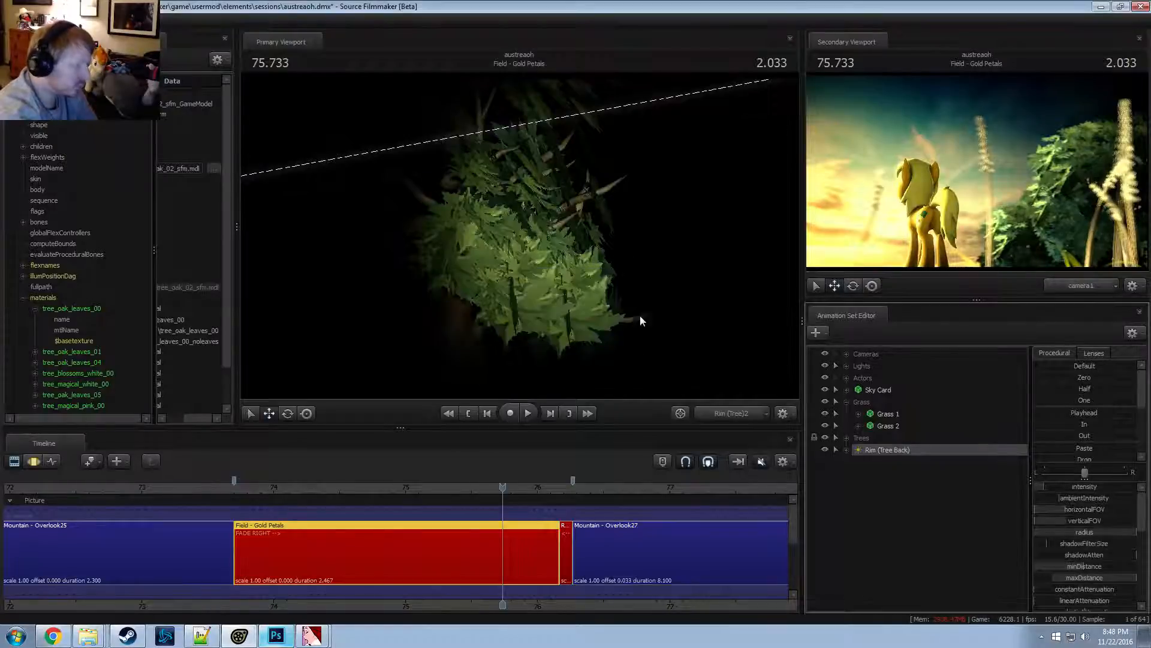
pyautogui.click(846, 367)
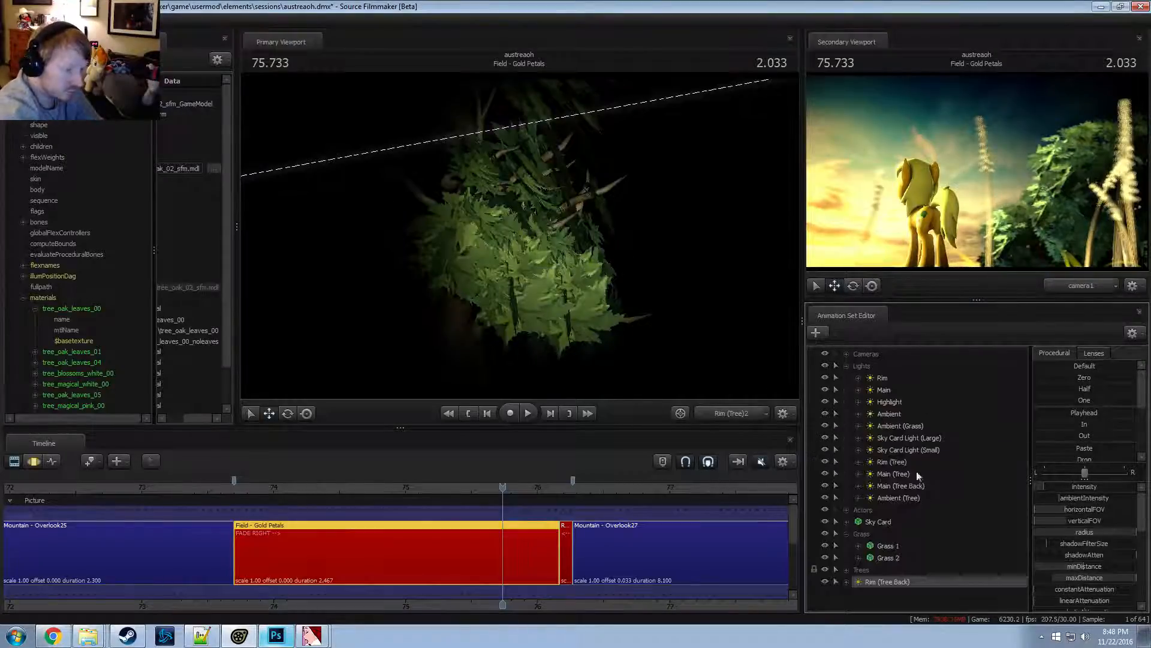
pyautogui.moveTo(897, 581); pyautogui.dragTo(901, 473)
pyautogui.click(847, 366)
# Duplicate the Grass 2 animation set and select the copy in the work camera view
pyautogui.click(865, 438)
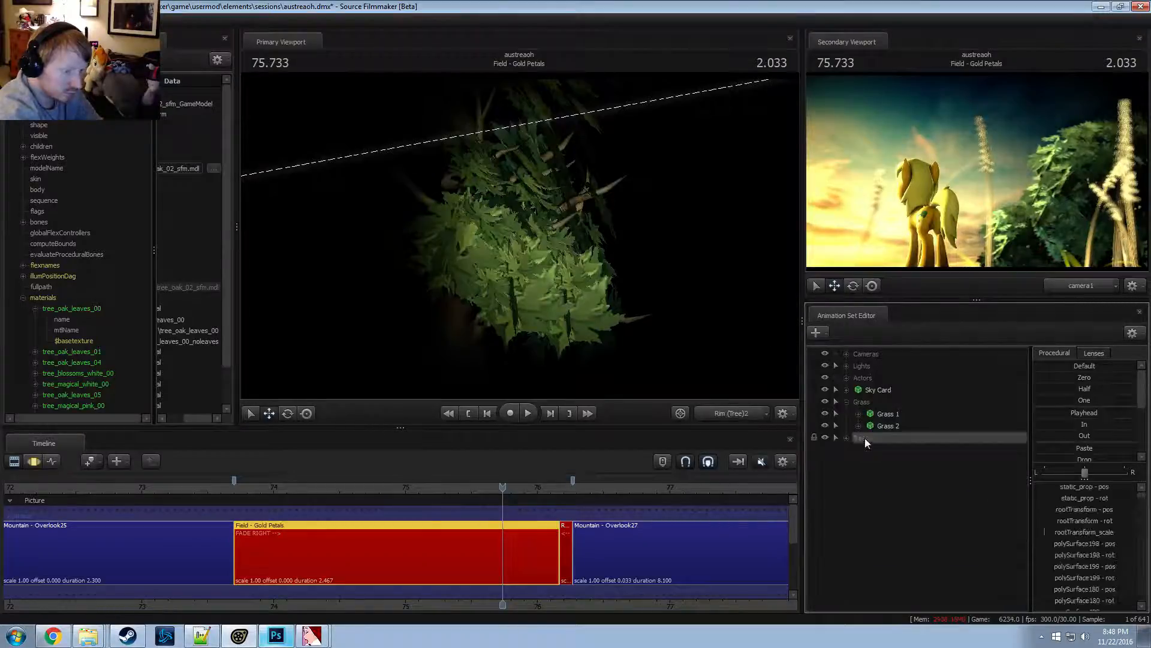
pyautogui.click(887, 426)
pyautogui.hotkey('ctrl', 'c')
pyautogui.press('F3')
pyautogui.rightClick(889, 498)
pyautogui.click(936, 563)
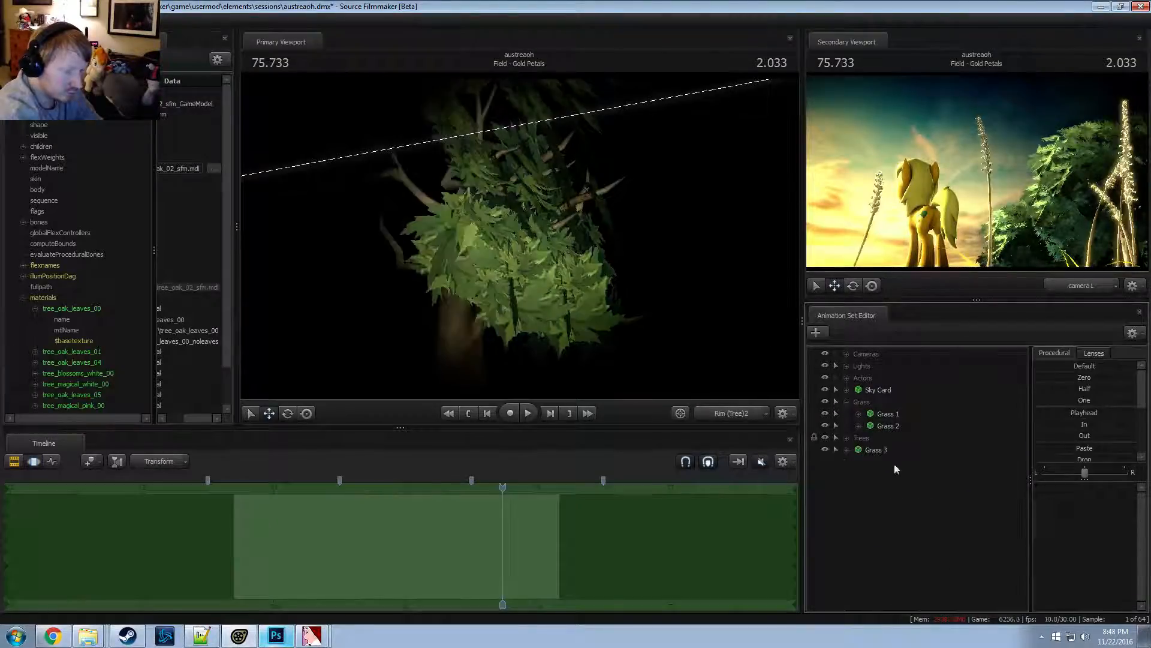
pyautogui.click(673, 360)
pyautogui.click(747, 416)
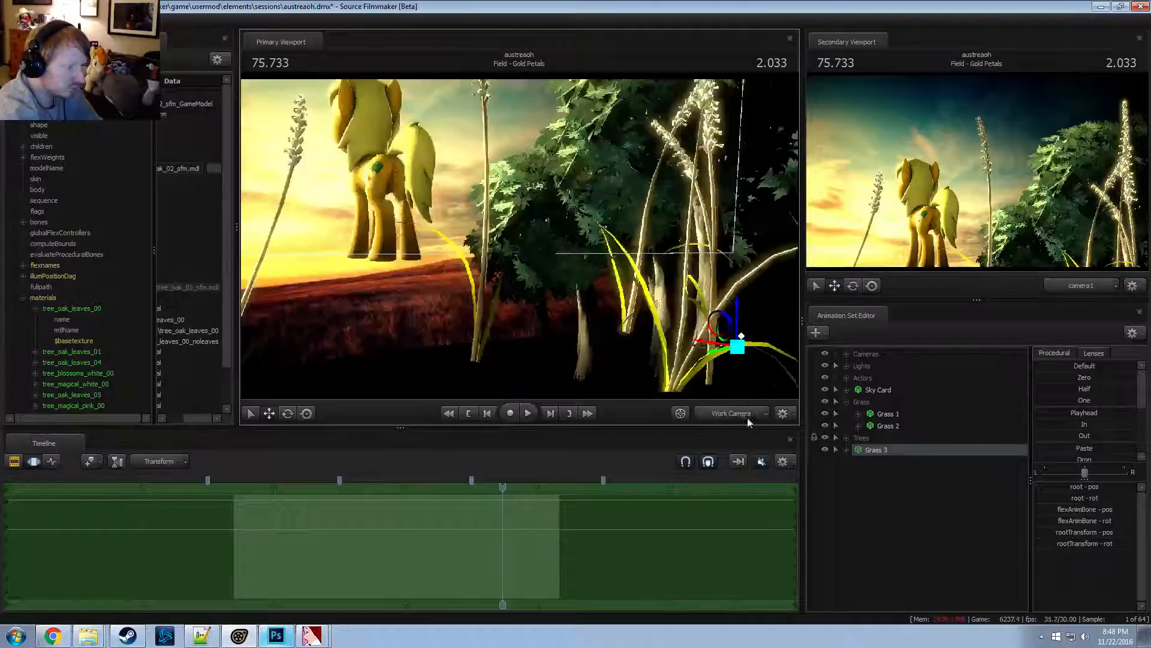
# Delete the Grass 3 animation set and create a new one from the model rantis\grass01_med.mdl
pyautogui.rightClick(897, 452)
pyautogui.click(917, 479)
pyautogui.rightClick(869, 483)
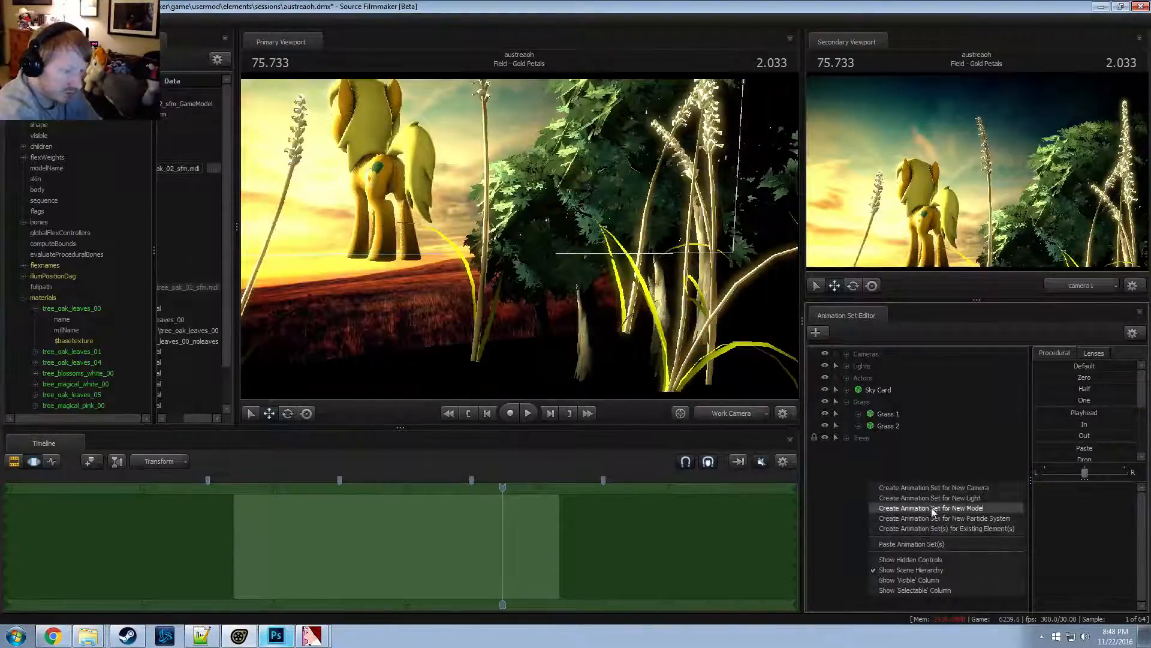
pyautogui.click(915, 508)
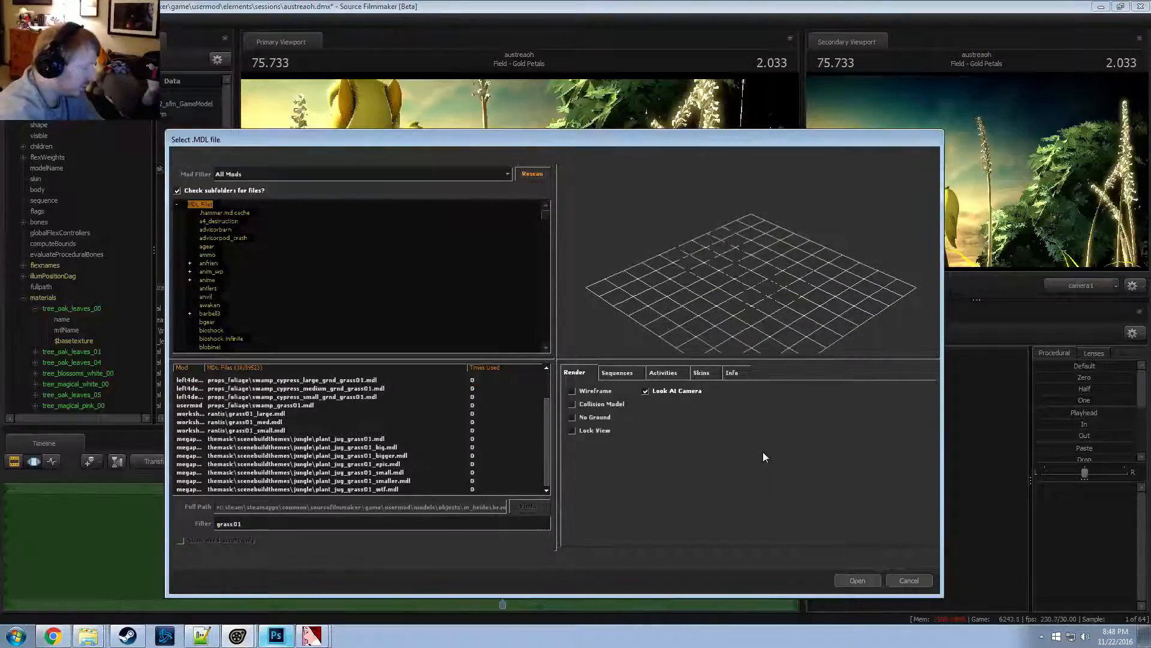
pyautogui.click(338, 381)
pyautogui.scroll(2, 343, 391)
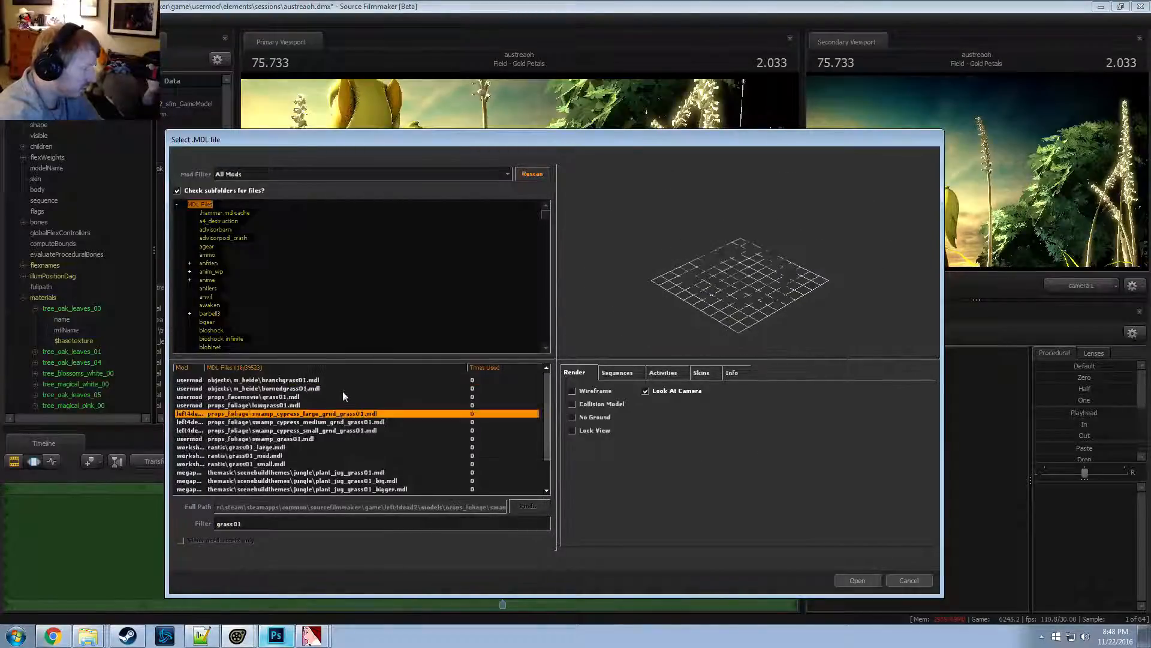
pyautogui.click(573, 390)
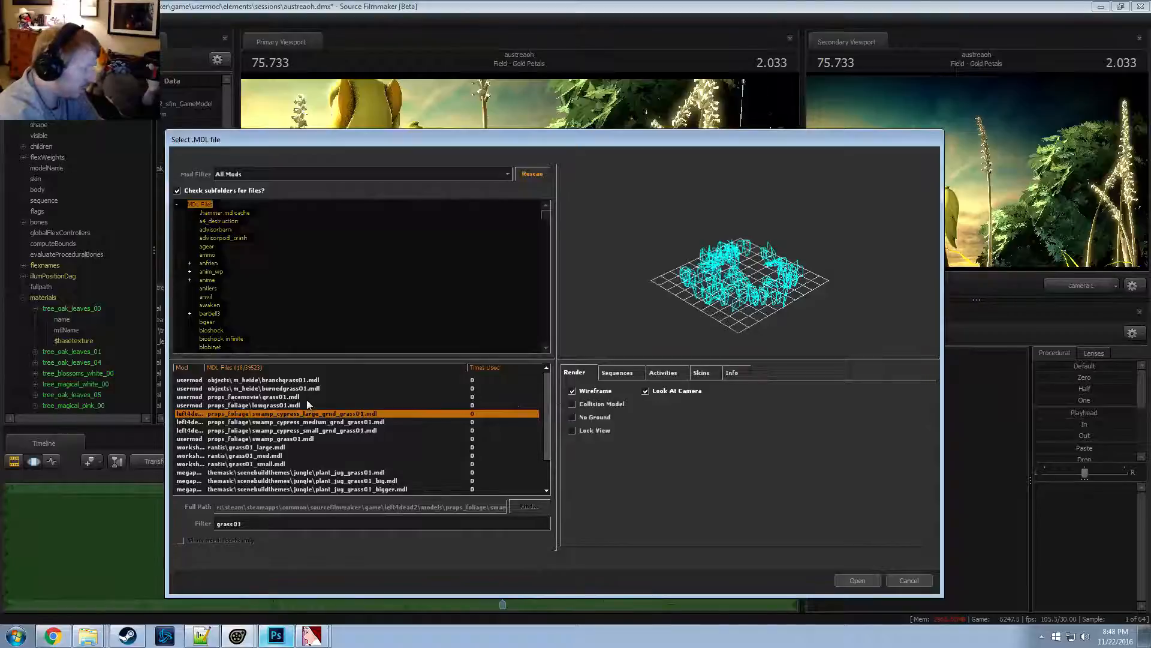
pyautogui.scroll(-1, 288, 410)
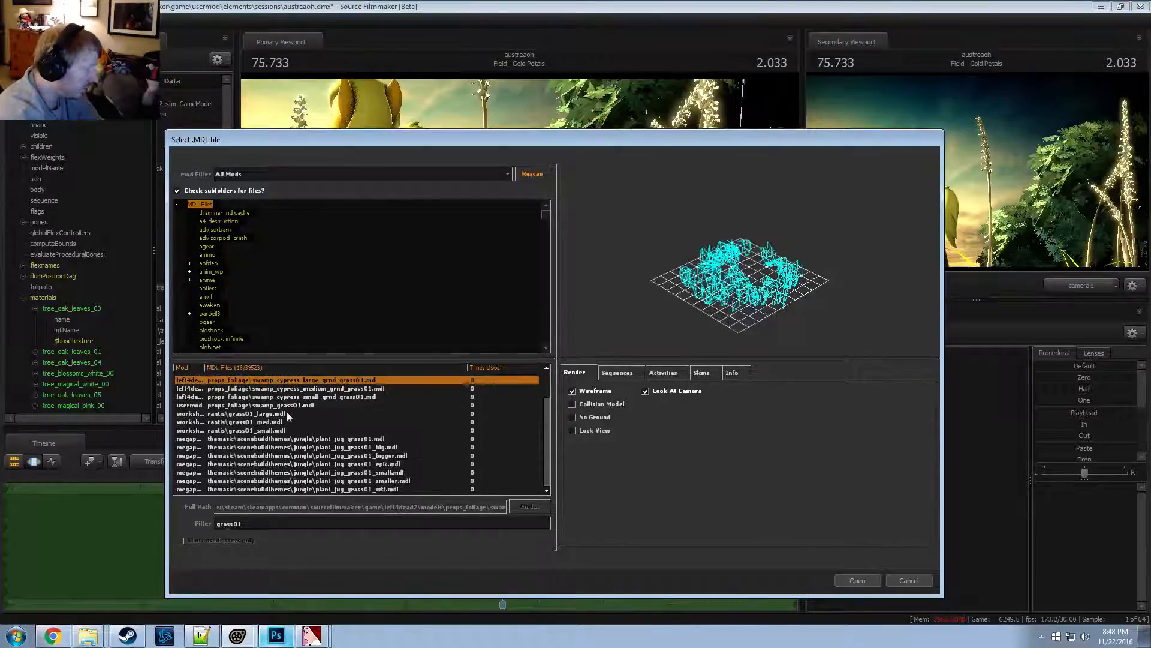
pyautogui.scroll(1, 263, 451)
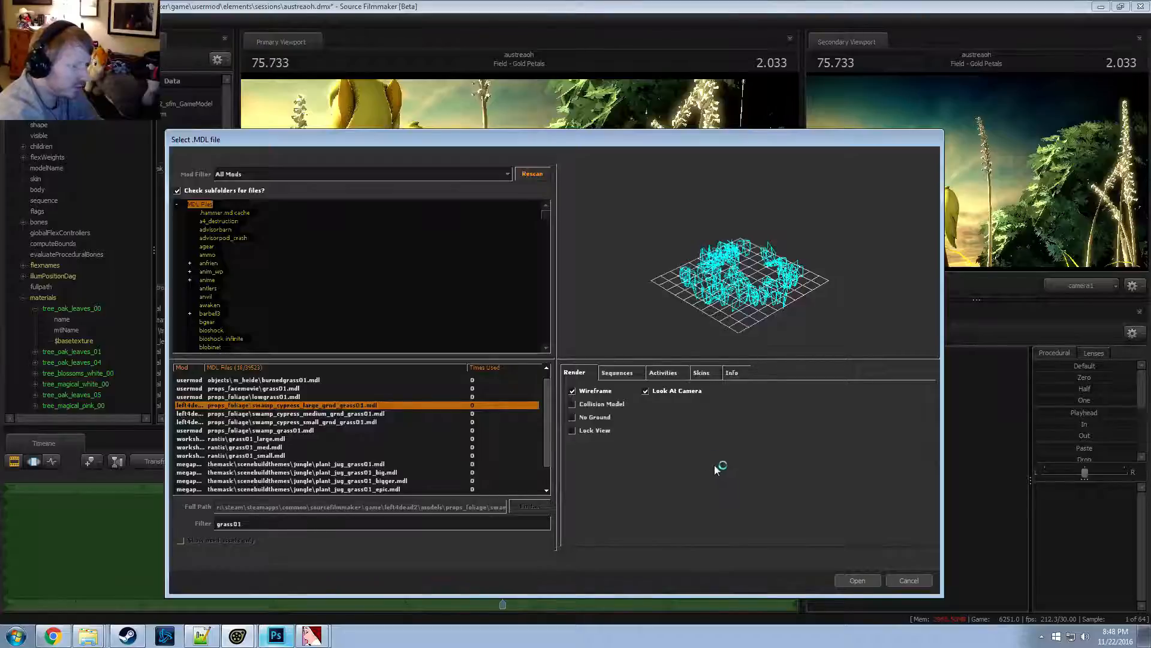
pyautogui.moveTo(767, 318)
pyautogui.mouseDown()
pyautogui.moveTo(756, 286)
pyautogui.moveTo(728, 282)
pyautogui.moveTo(757, 298)
pyautogui.mouseUp()
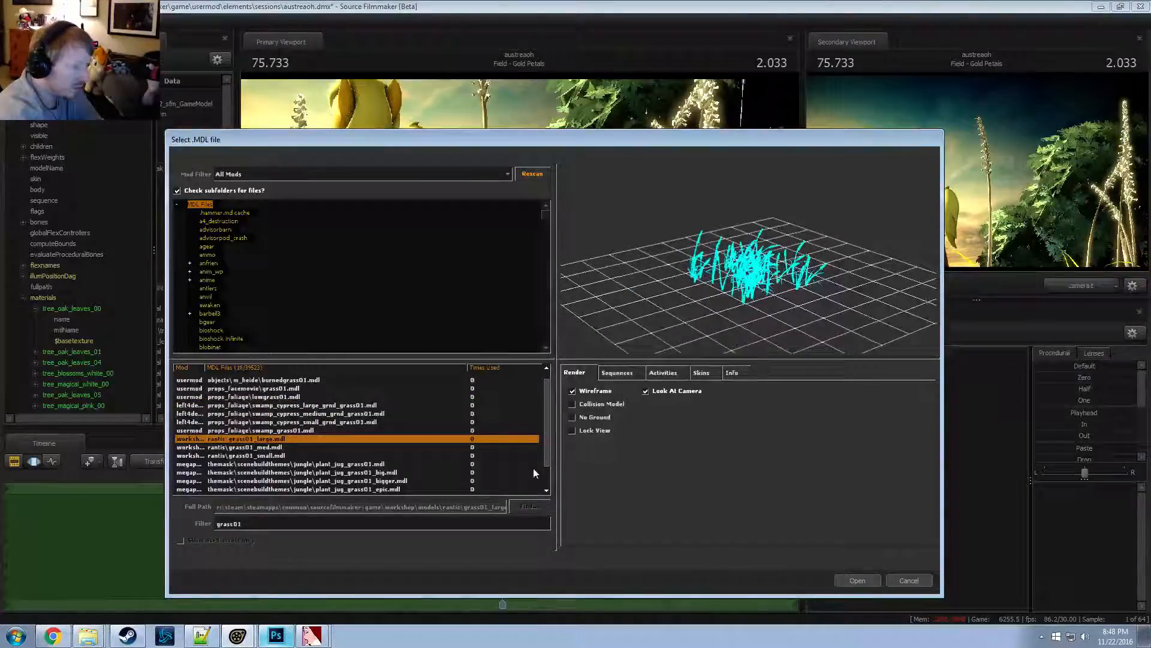
pyautogui.click(274, 448)
pyautogui.click(852, 580)
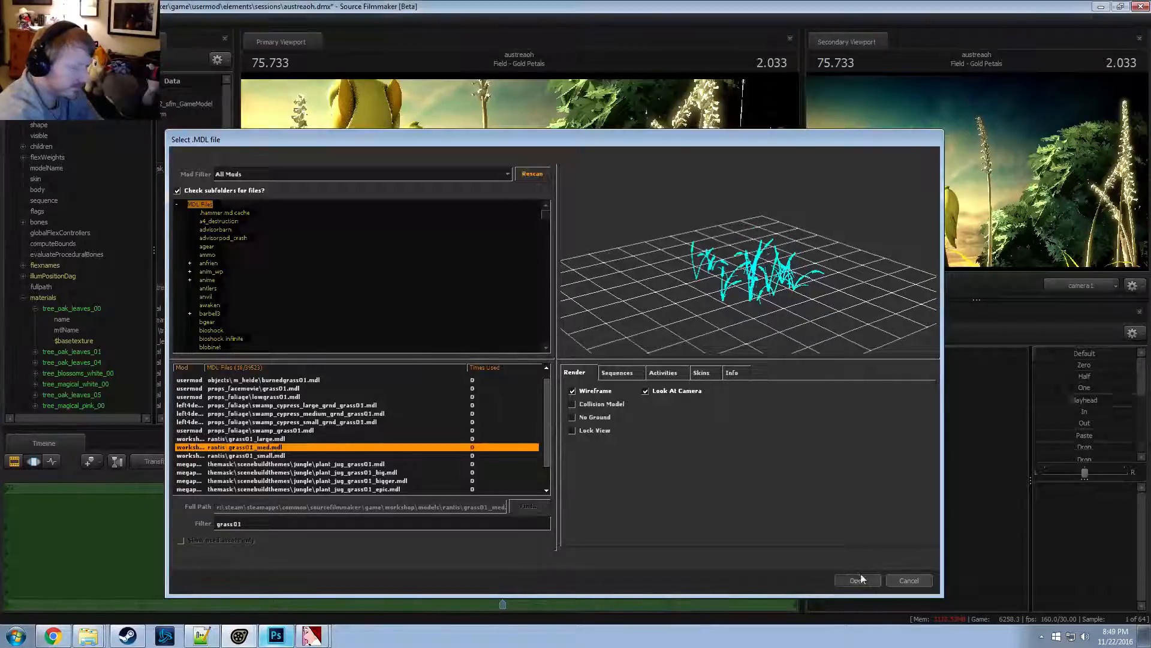
# Import the anim sequence onto the grass01_med1 animation set
pyautogui.rightClick(881, 449)
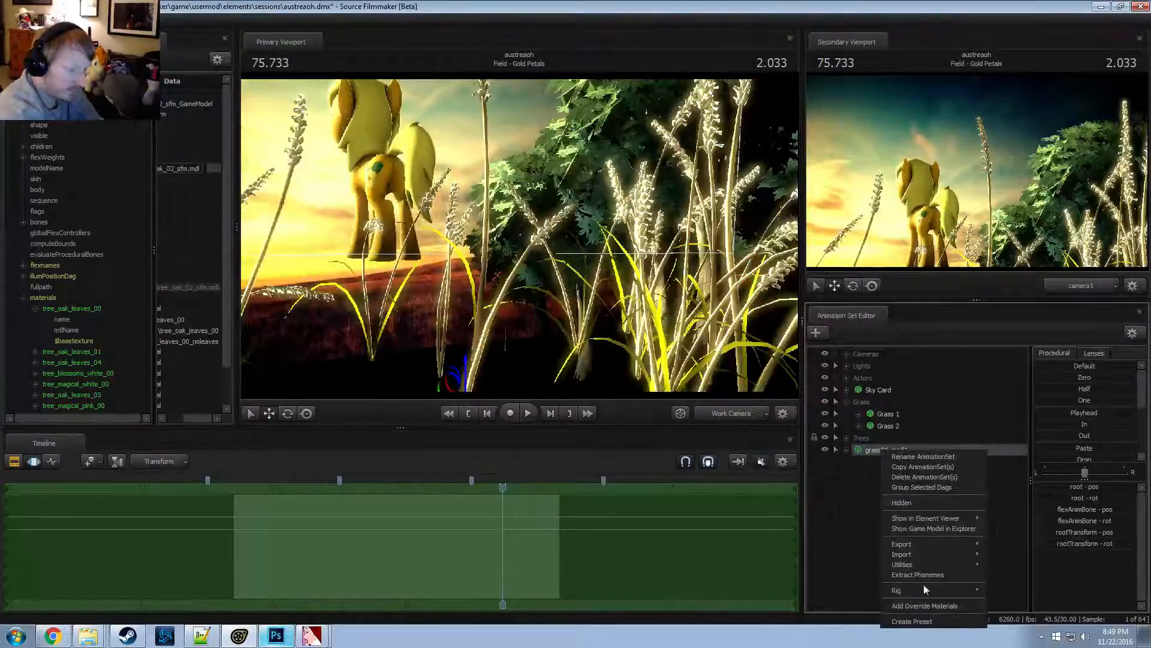
pyautogui.moveTo(920, 565)
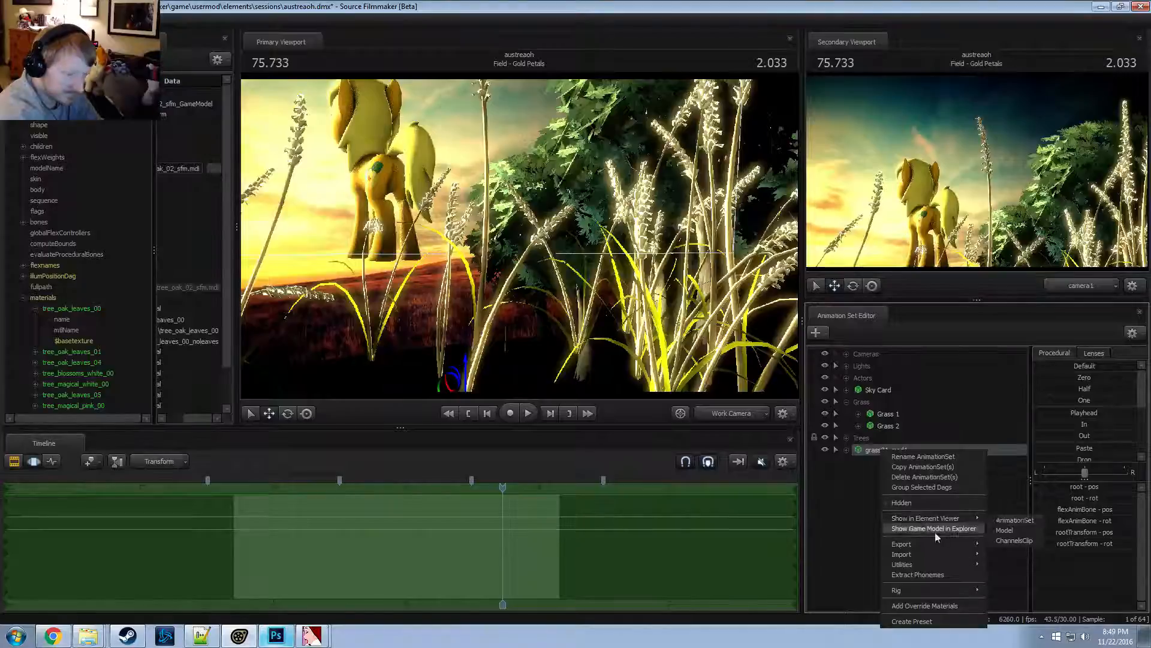
pyautogui.click(1010, 566)
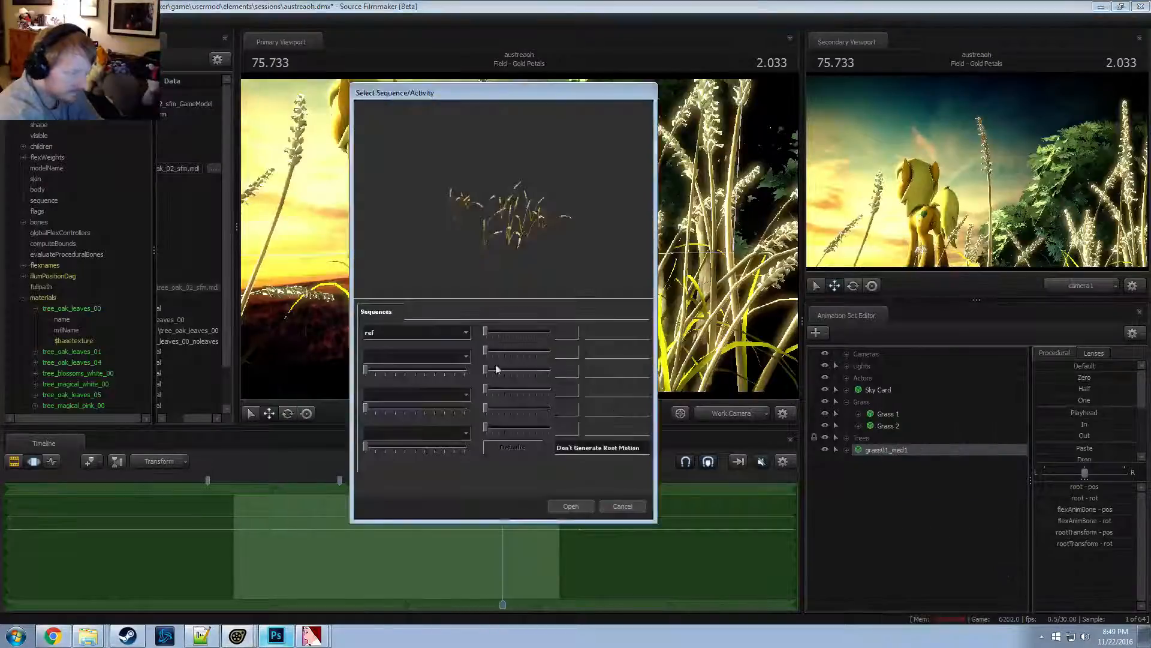
pyautogui.click(389, 345)
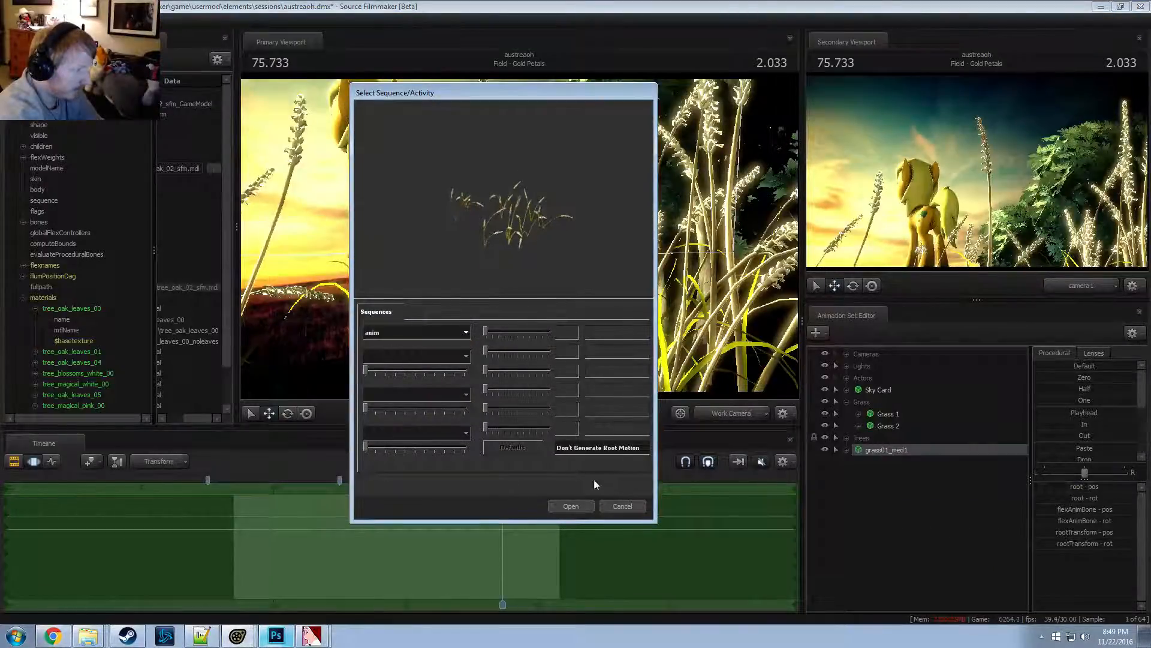
pyautogui.click(568, 504)
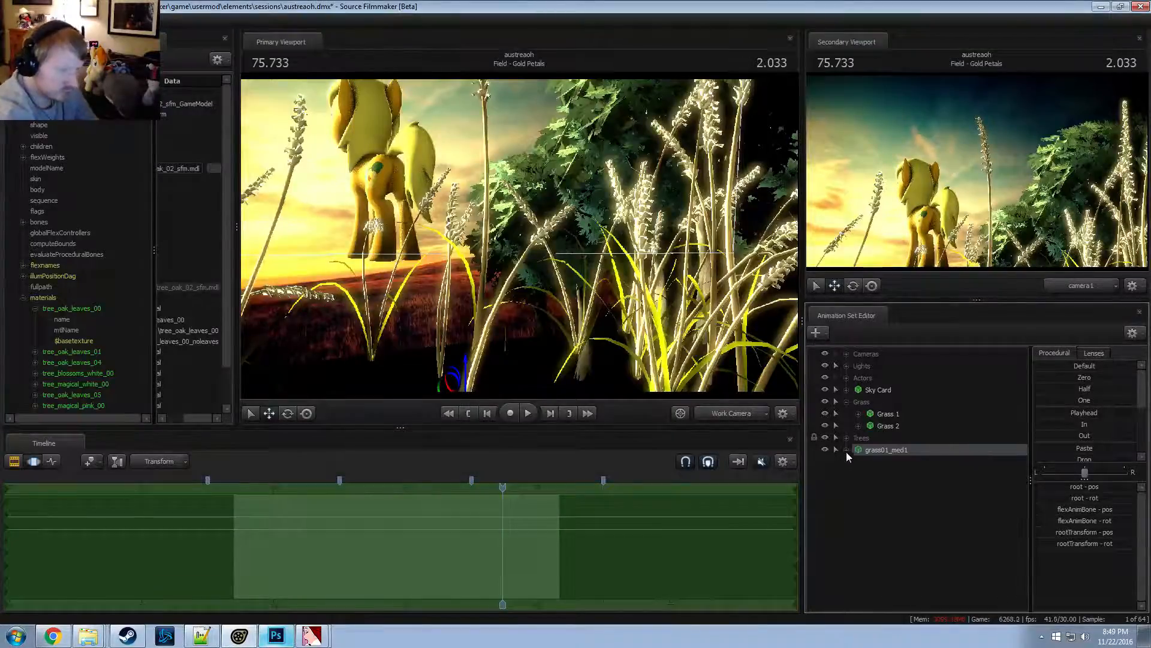
# Apply the Playhead preset to grass01_med1's flexAnimBone control for all time before the playhead, and reselect the entire time range
pyautogui.click(846, 450)
pyautogui.click(891, 473)
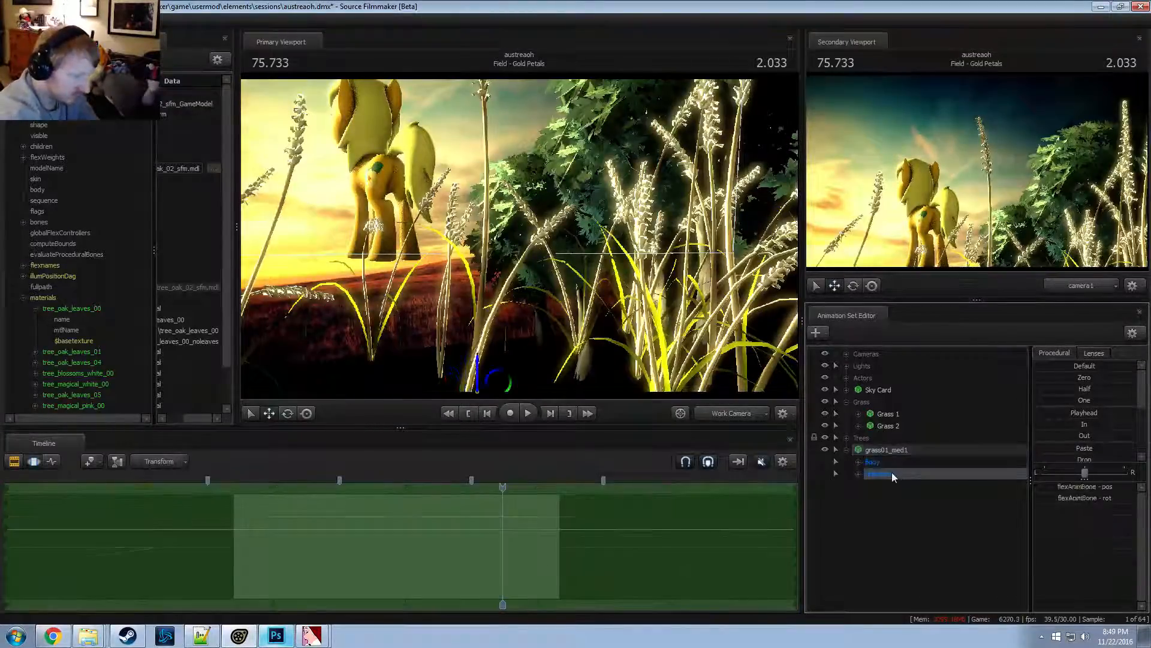
pyautogui.scroll(-2, 509, 538)
pyautogui.moveTo(503, 534); pyautogui.dragTo(503, 534)
pyautogui.press('o')
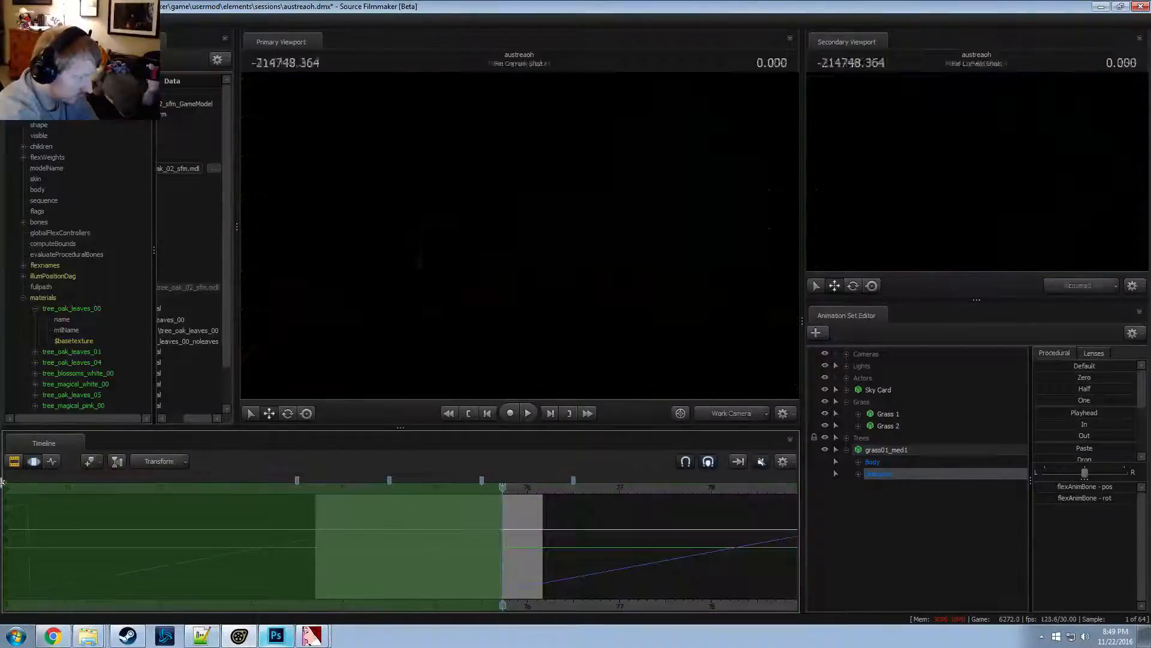
pyautogui.doubleClick(1084, 412)
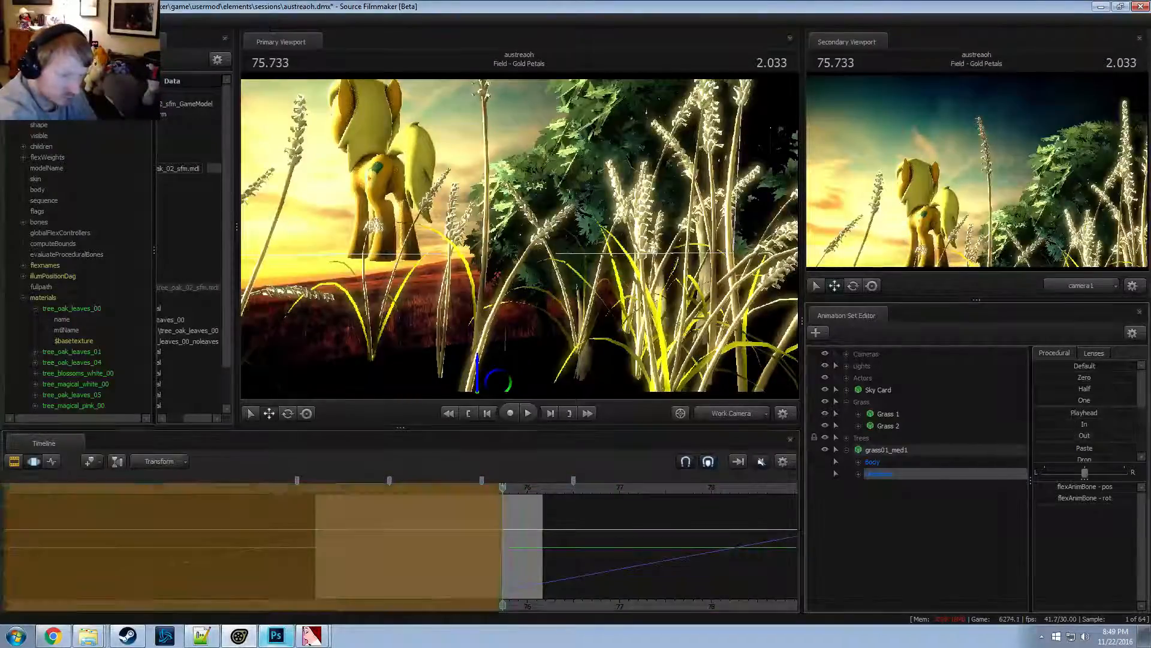
pyautogui.scroll(-2, 618, 542)
pyautogui.hotkey('ctrl', 'a')
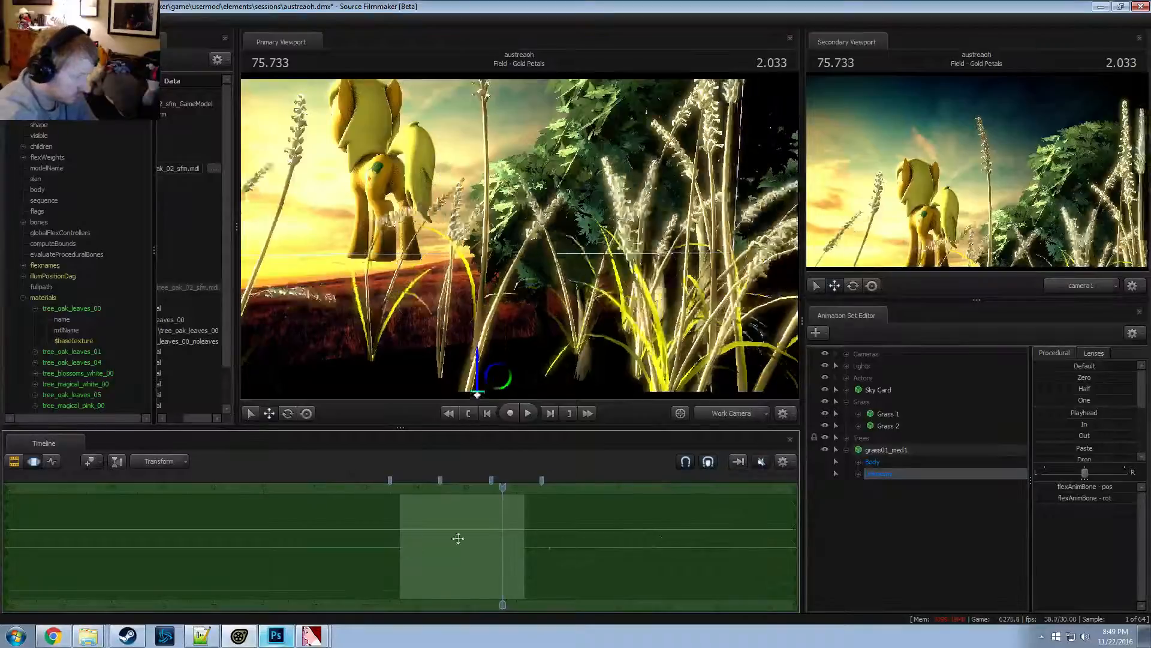
# Apply the Playhead preset to the flexAnimBone control for all time after 75.833, undo the last edit and reselect the entire time range
pyautogui.moveTo(503, 540); pyautogui.dragTo(717, 545)
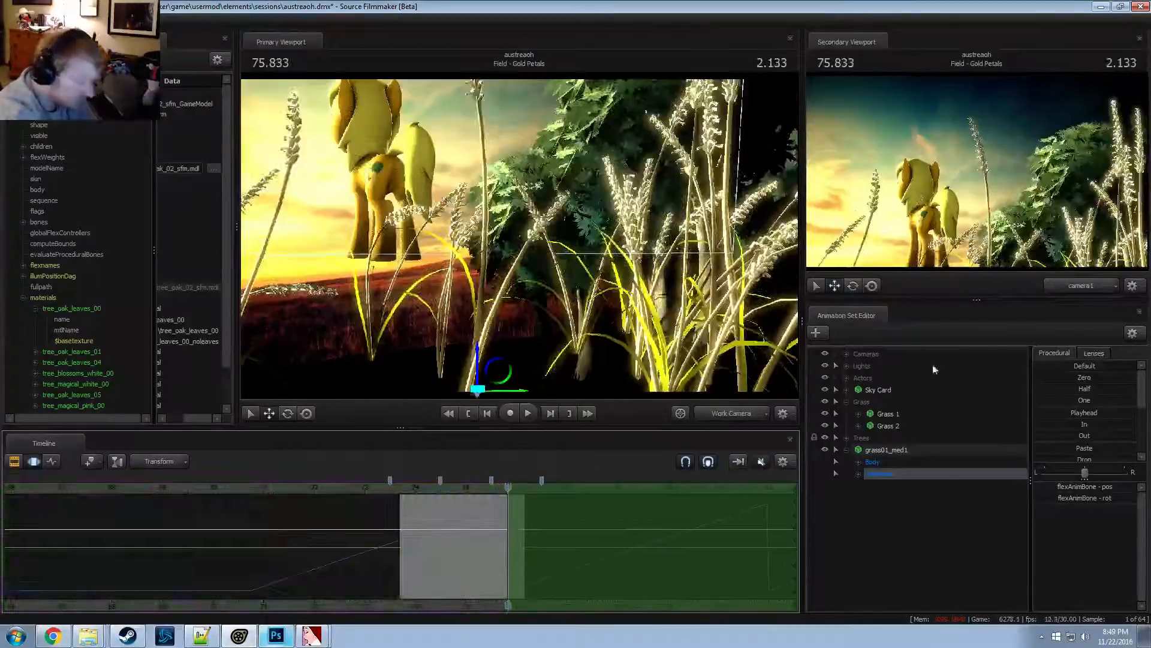
pyautogui.doubleClick(1084, 412)
pyautogui.moveTo(487, 532); pyautogui.dragTo(308, 543)
pyautogui.hotkey('ctrl', 'z')
pyautogui.hotkey('ctrl', 'a')
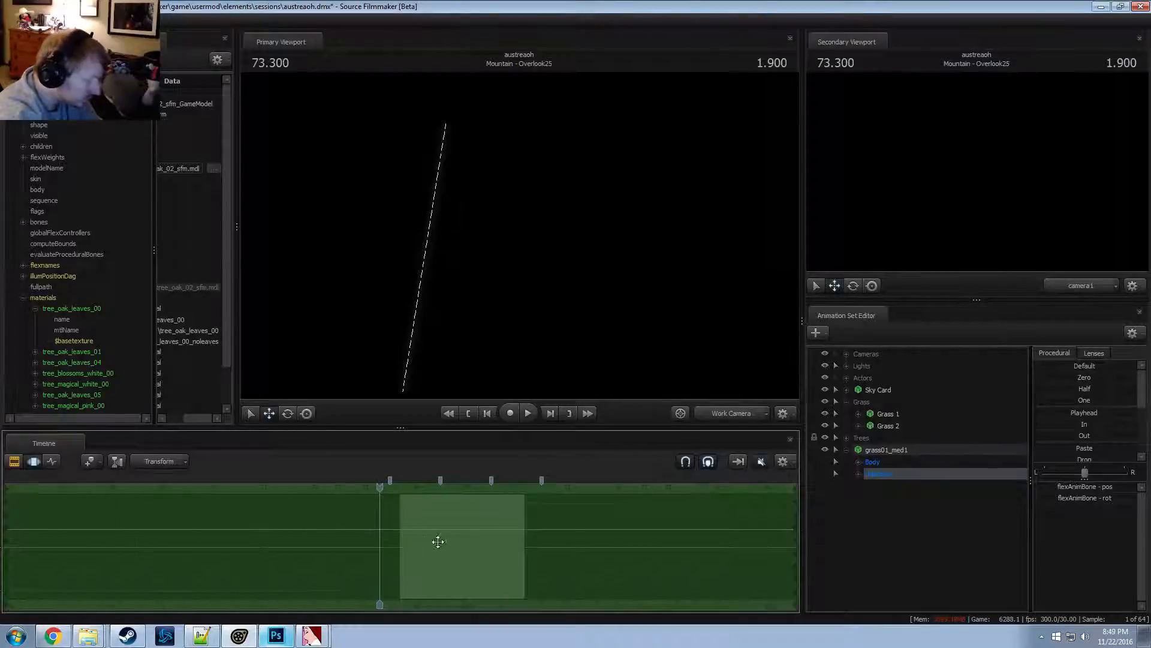
# Select the whole grass01_med1 set in the work camera view and move the clump farther back in the shot
pyautogui.moveTo(382, 501); pyautogui.dragTo(466, 504)
pyautogui.click(730, 413)
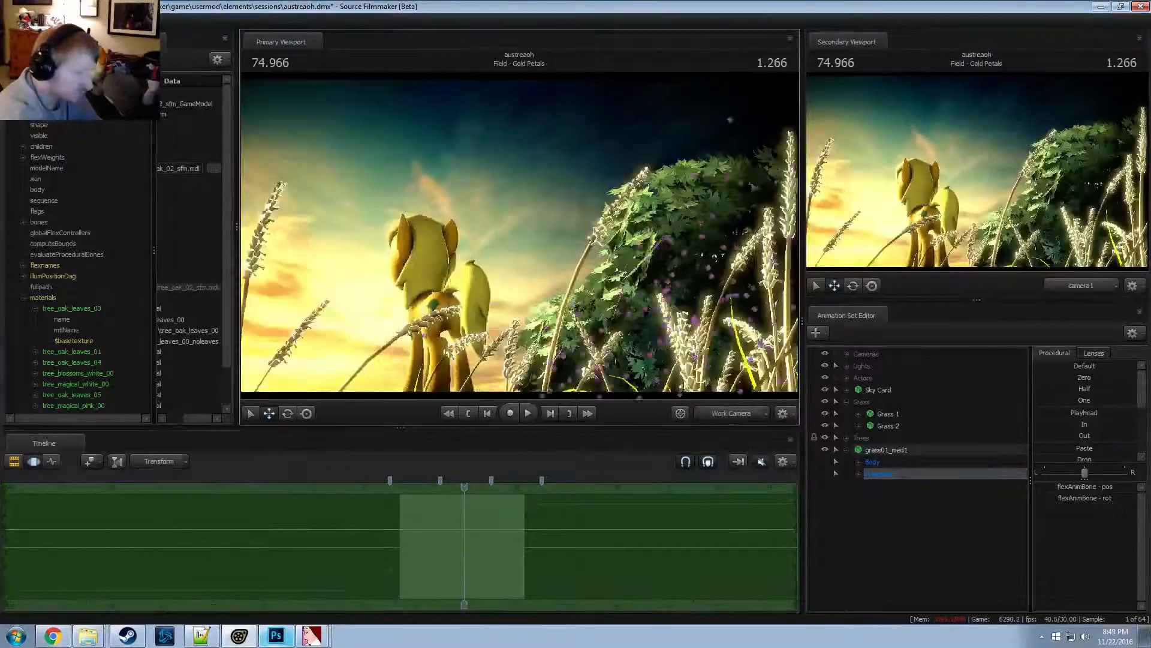
pyautogui.click(731, 413)
pyautogui.moveTo(654, 324); pyautogui.dragTo(714, 354)
pyautogui.moveTo(517, 258); pyautogui.dragTo(554, 283)
pyautogui.click(902, 451)
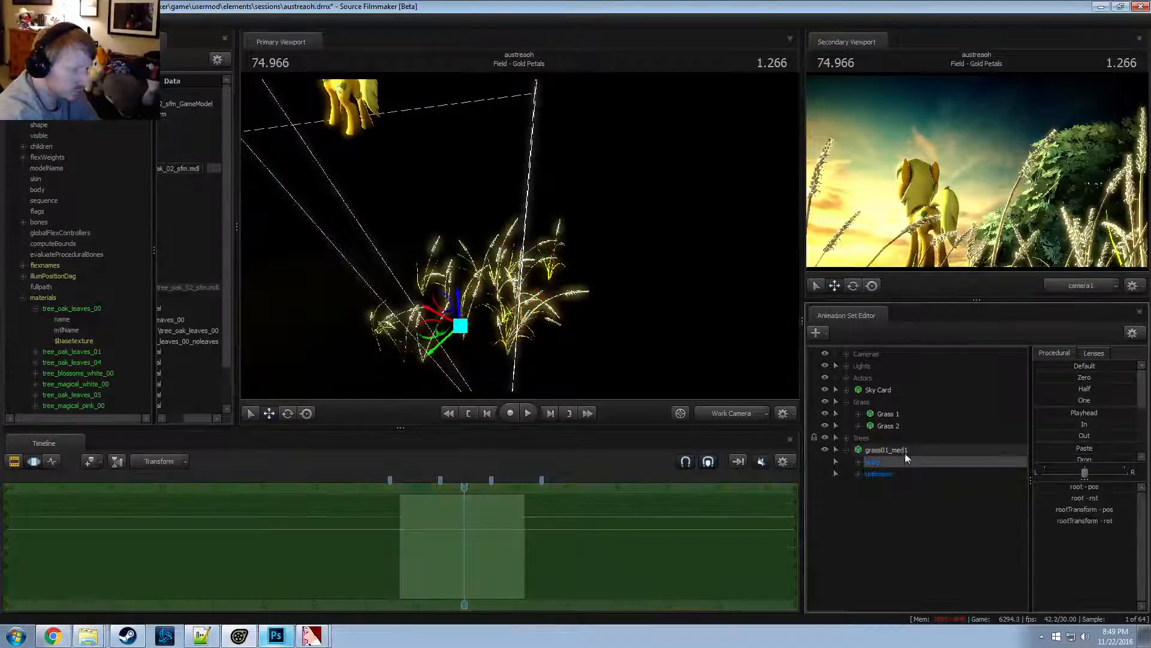
pyautogui.moveTo(442, 348); pyautogui.dragTo(505, 197)
# Rotate the grass01_med1 clump slightly in the motion editor
pyautogui.press('e')
pyautogui.press('e')
pyautogui.press('w')
pyautogui.press('F2')
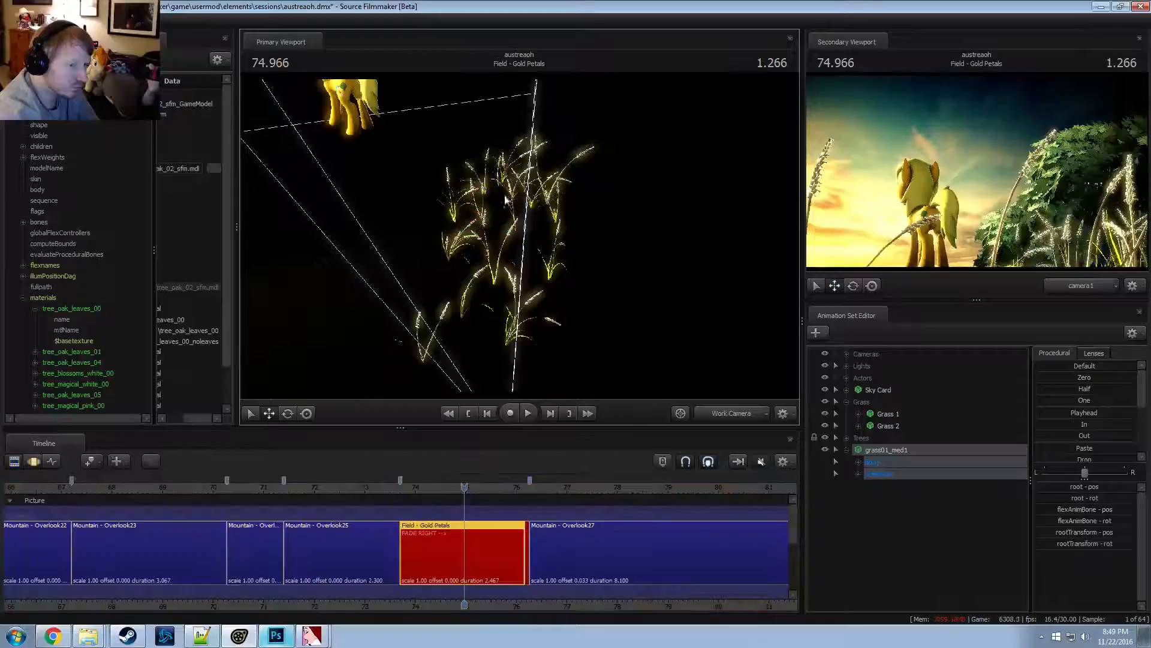
pyautogui.press('F3')
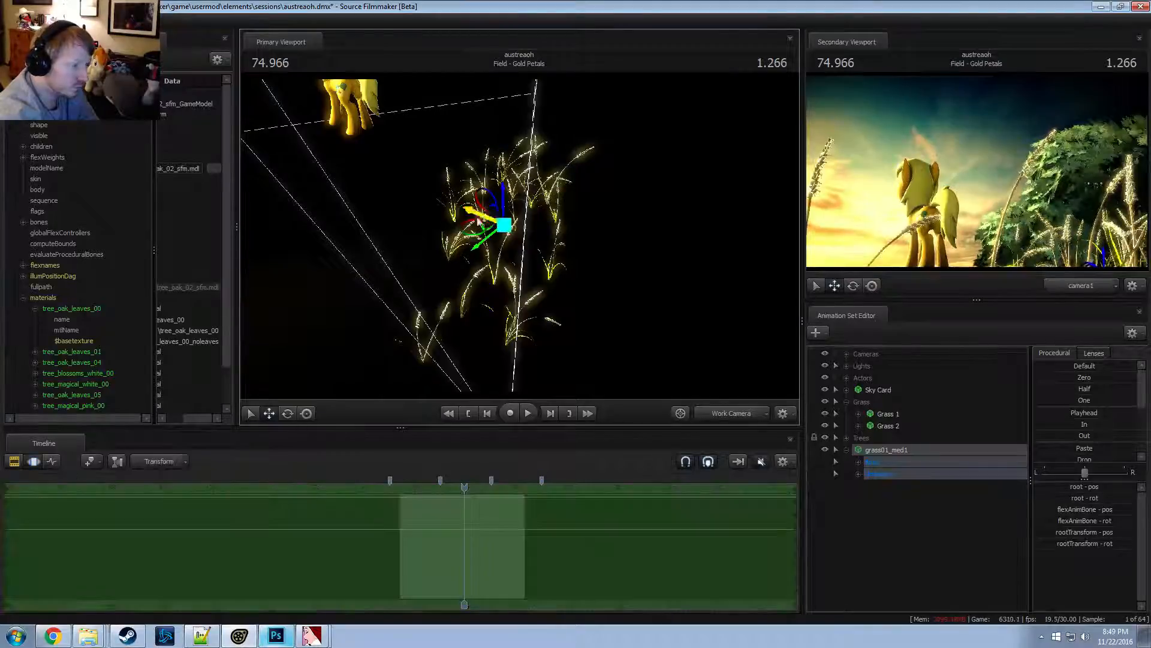
pyautogui.press('e')
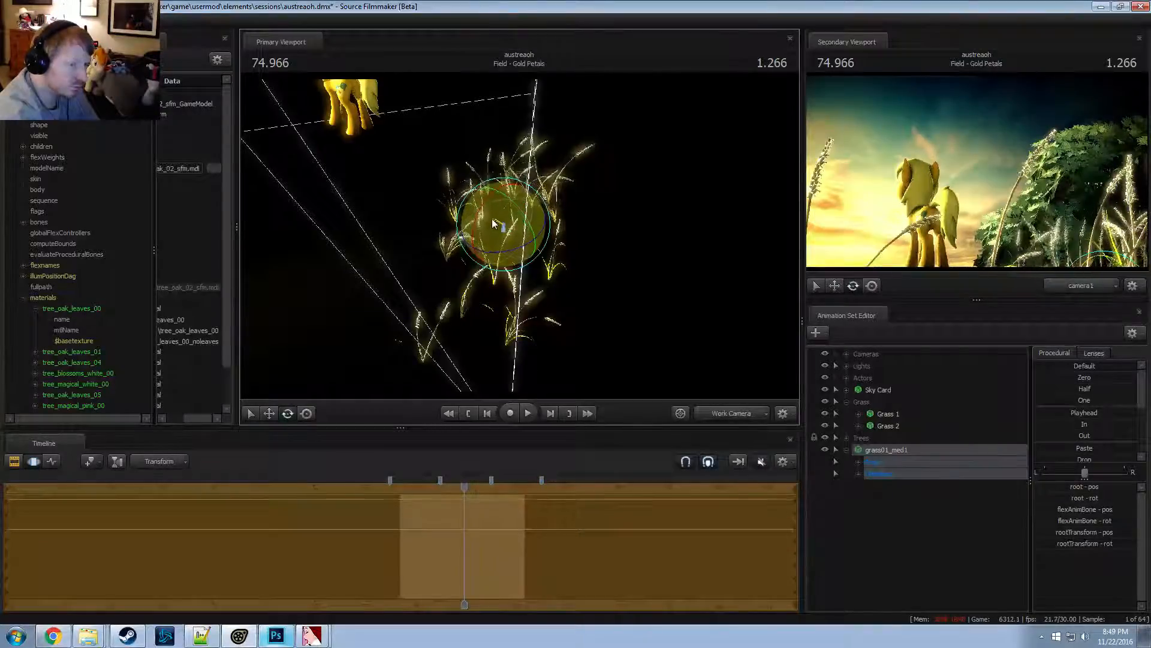
pyautogui.moveTo(490, 227)
pyautogui.mouseDown()
pyautogui.moveTo(471, 204)
pyautogui.moveTo(479, 234)
pyautogui.mouseUp()
# Play the Field - Gold Petals shot in the clip editor to check the new grass, and return to the motion editor
pyautogui.press('F2')
pyautogui.press('space')
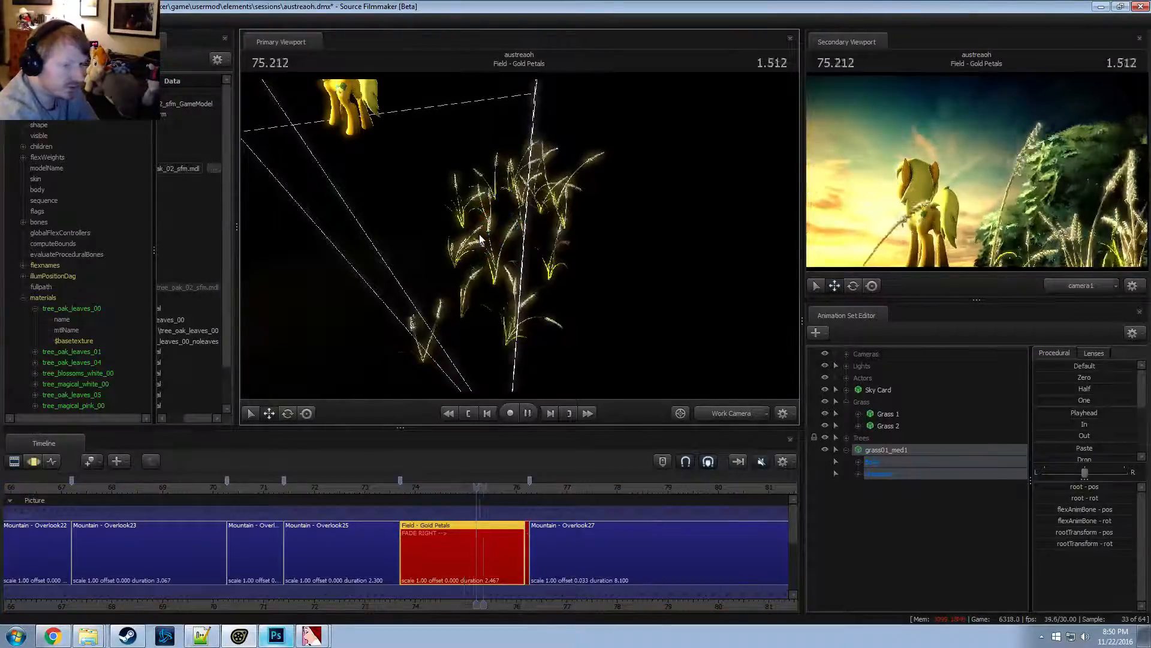
pyautogui.moveTo(494, 486)
pyautogui.mouseDown()
pyautogui.moveTo(508, 486)
pyautogui.moveTo(491, 487)
pyautogui.mouseUp()
pyautogui.press('F3')
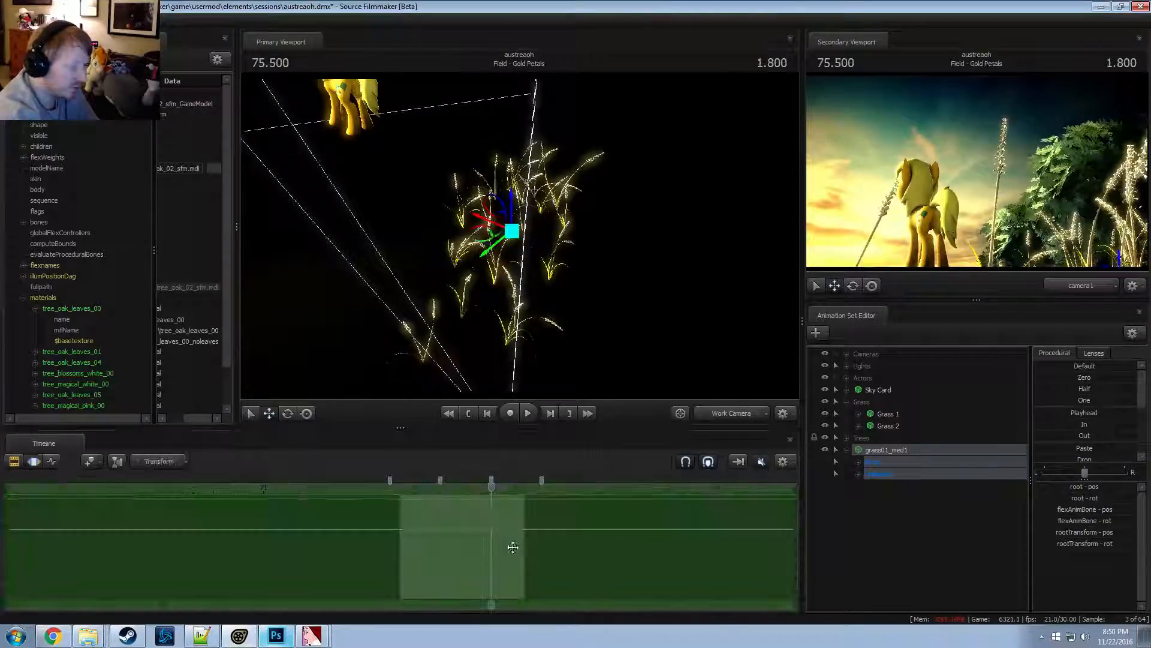
# Select grass01_med1's flexAnimBone control and play the shot repeatedly to examine how the grass sways
pyautogui.click(883, 474)
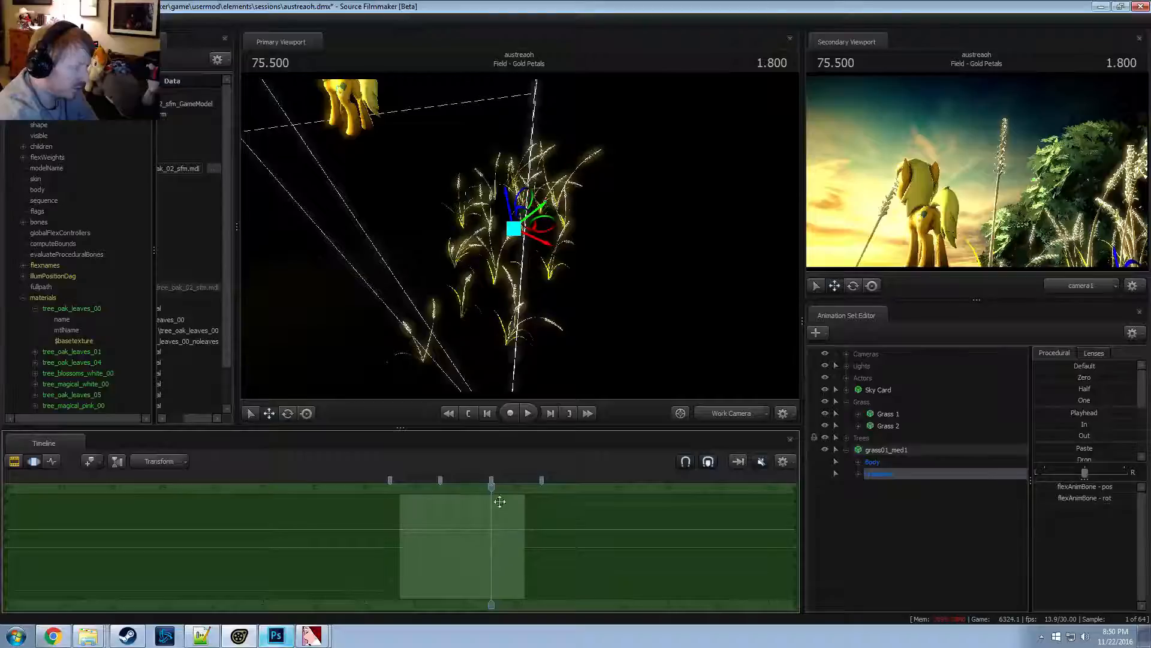
pyautogui.moveTo(500, 501); pyautogui.dragTo(383, 488)
pyautogui.press('space')
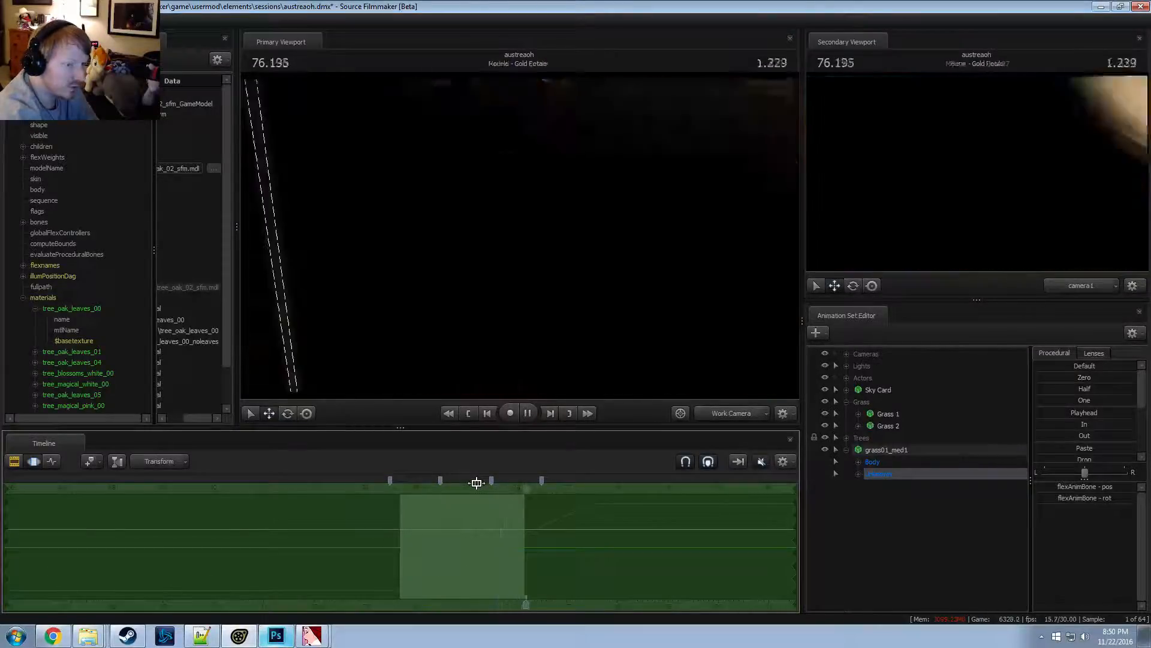
pyautogui.press('space')
pyautogui.moveTo(559, 487); pyautogui.dragTo(411, 513)
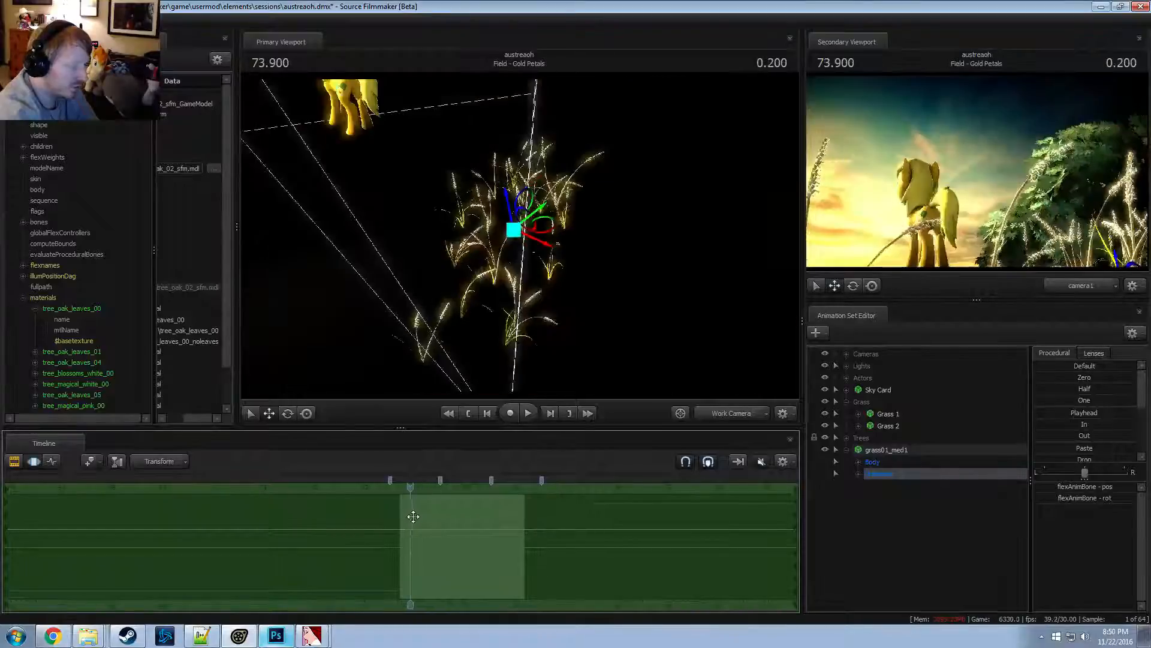
pyautogui.press('space')
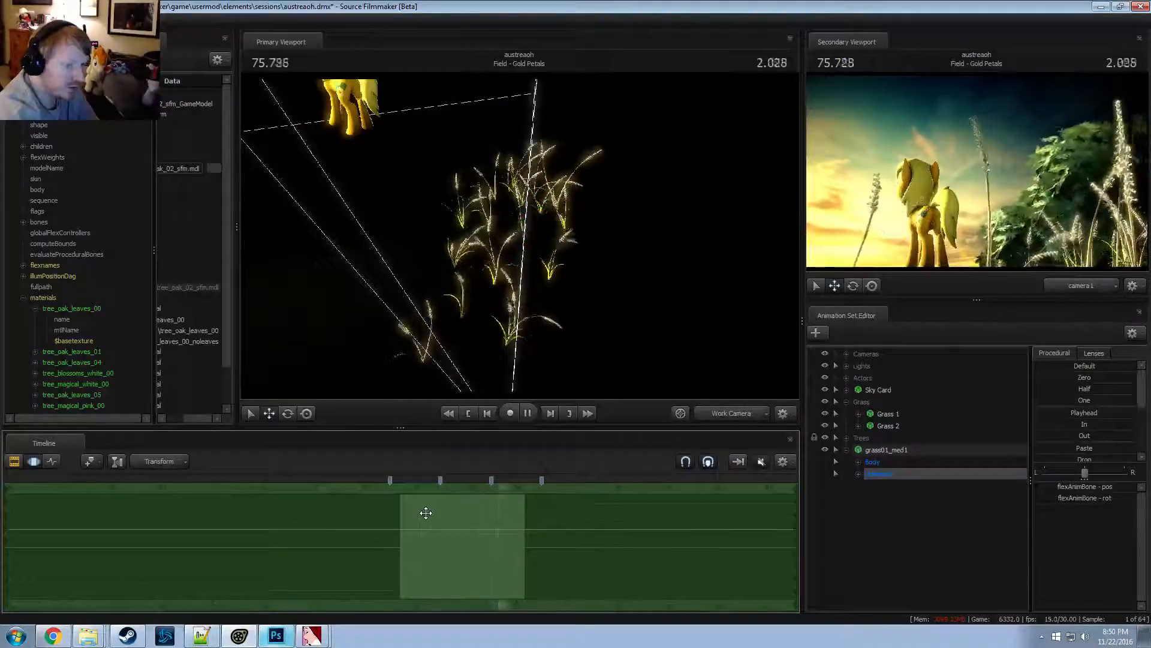
pyautogui.press('space')
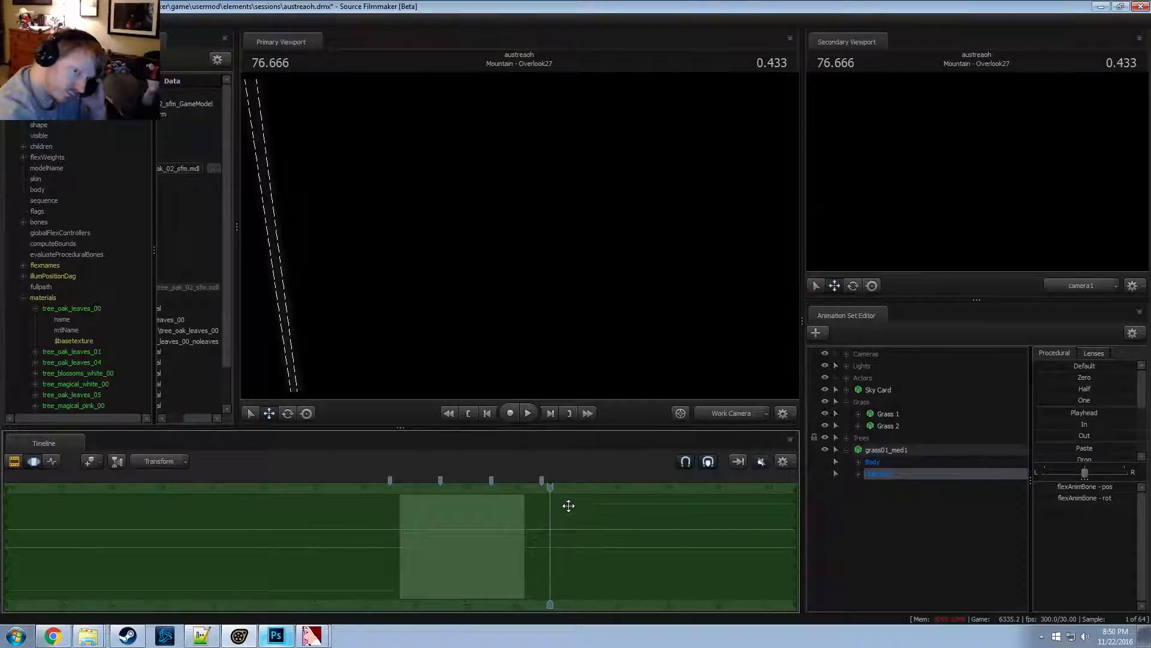
pyautogui.press('F2')
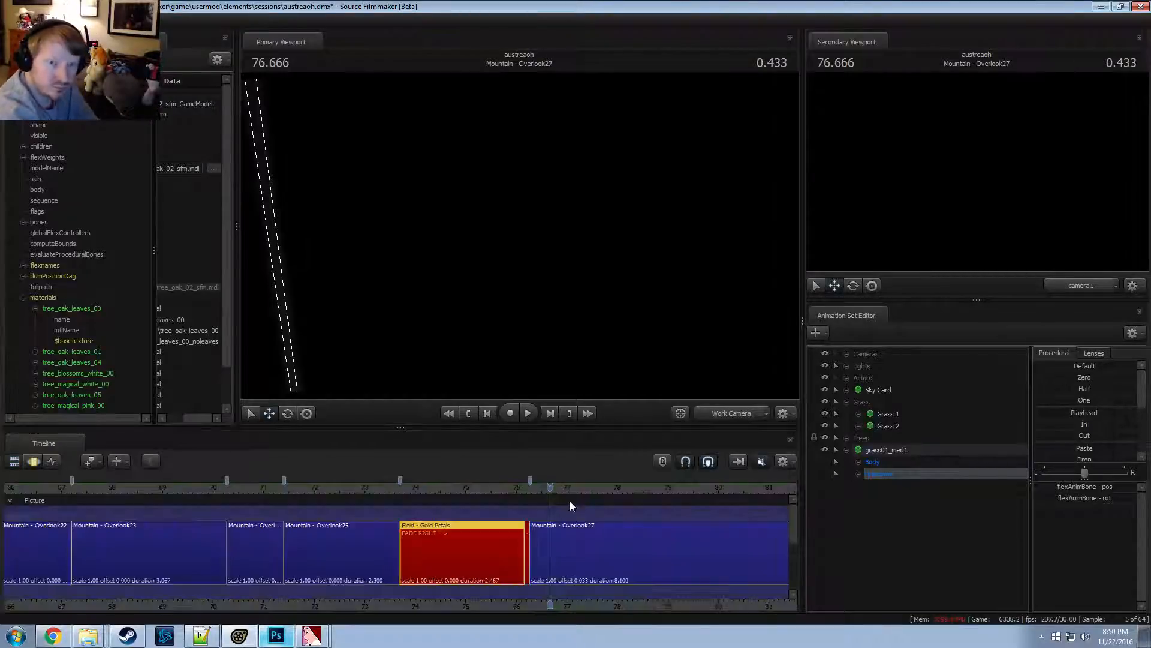
pyautogui.press('F3')
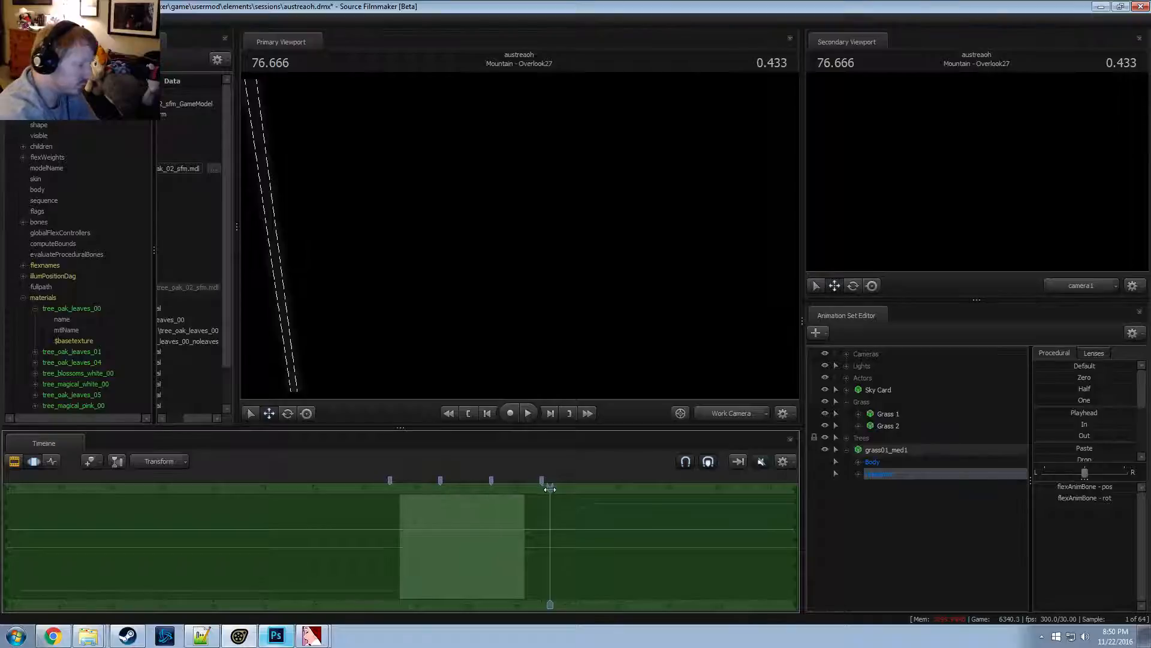
pyautogui.moveTo(549, 489); pyautogui.dragTo(412, 488)
pyautogui.press('space')
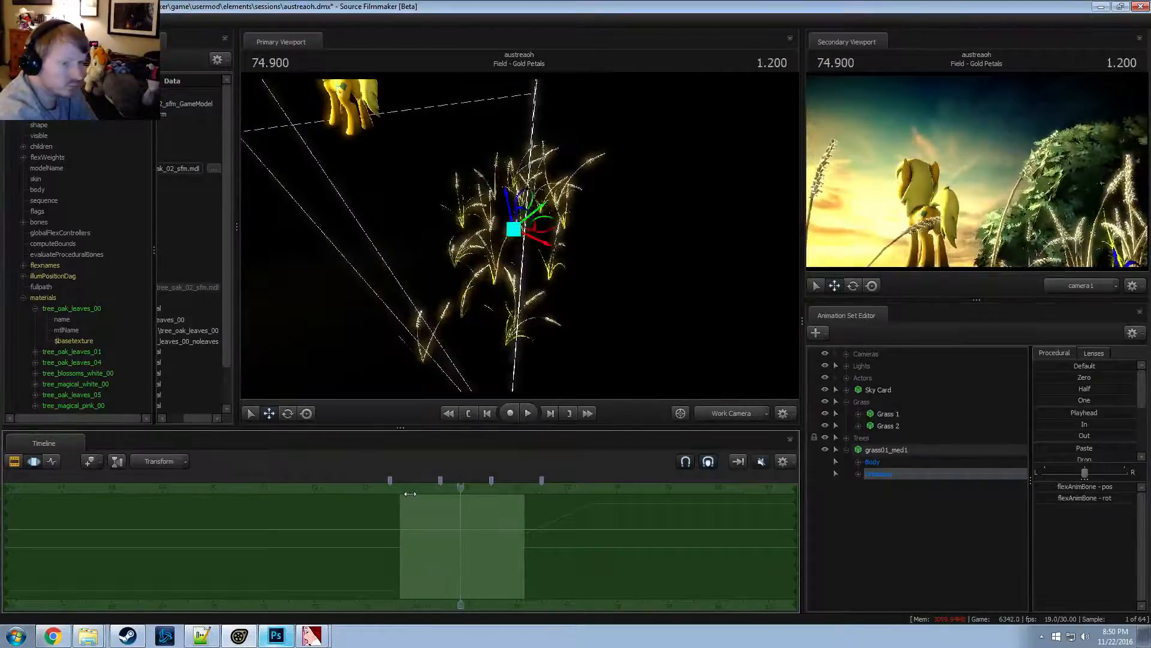
pyautogui.press('F2')
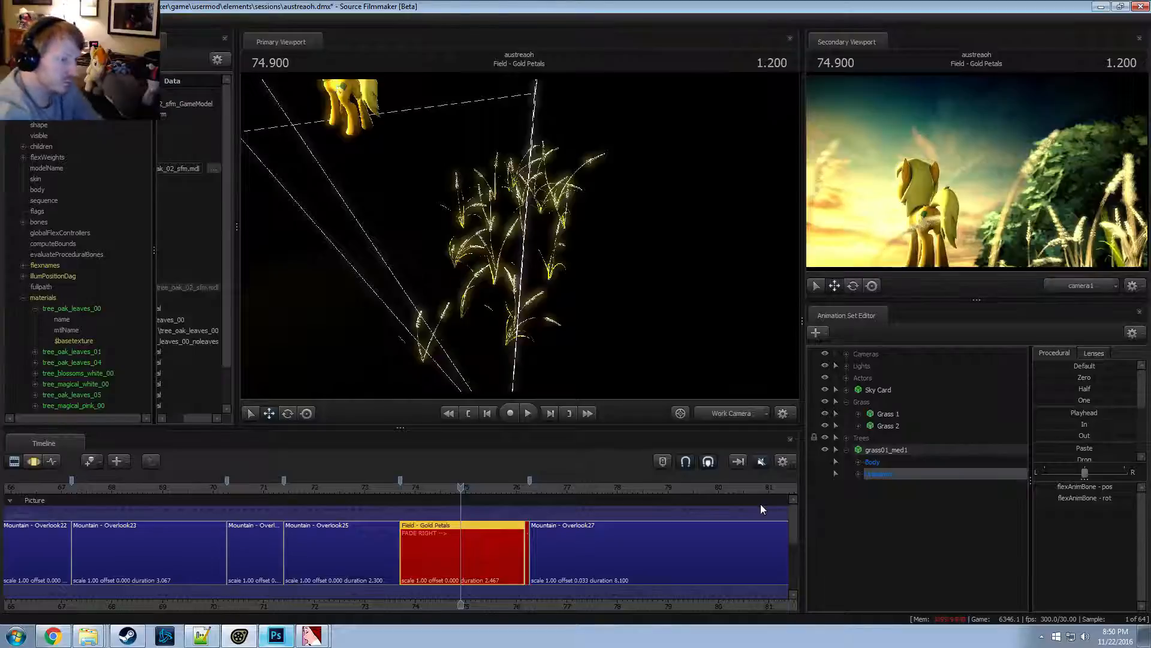
# Review the field scene in the Fate/stay night opening in the browser, and replay the Gold Petals shot in Source Filmmaker for comparison
pyautogui.hotkey('alt', 'Tab')
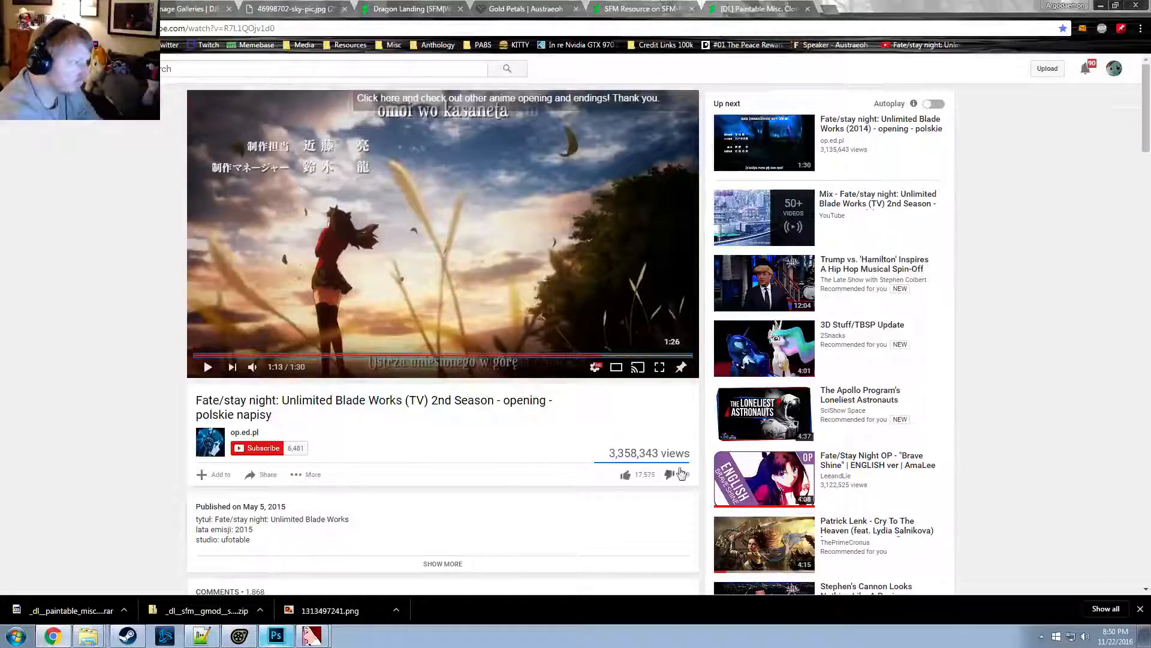
pyautogui.click(596, 356)
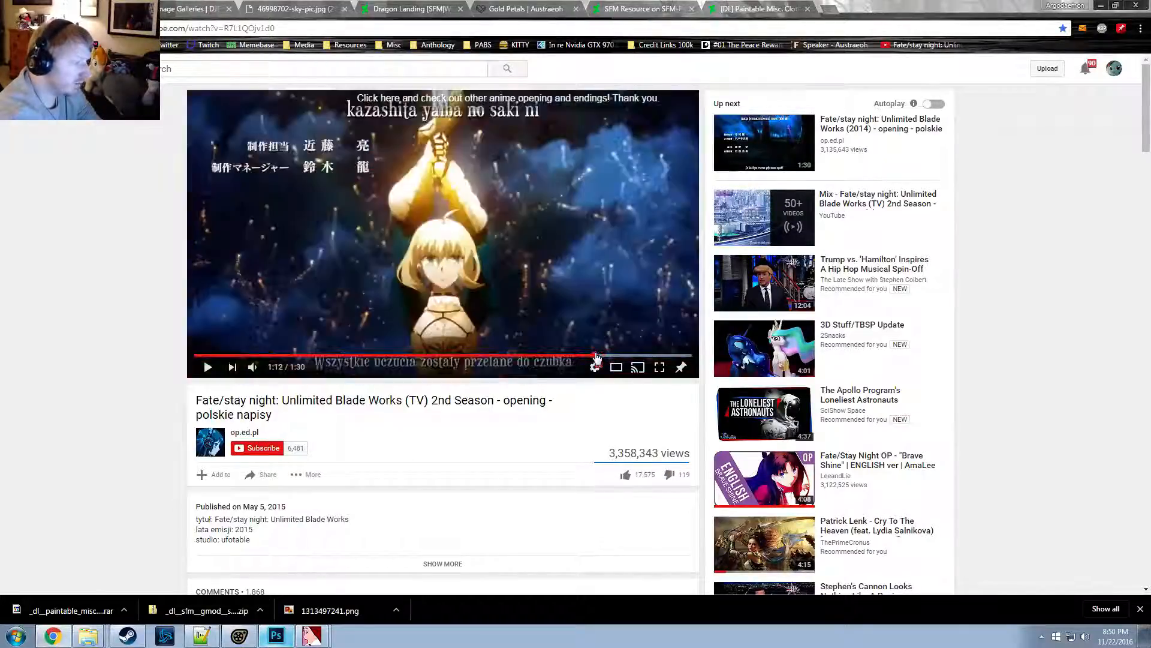
pyautogui.press('space')
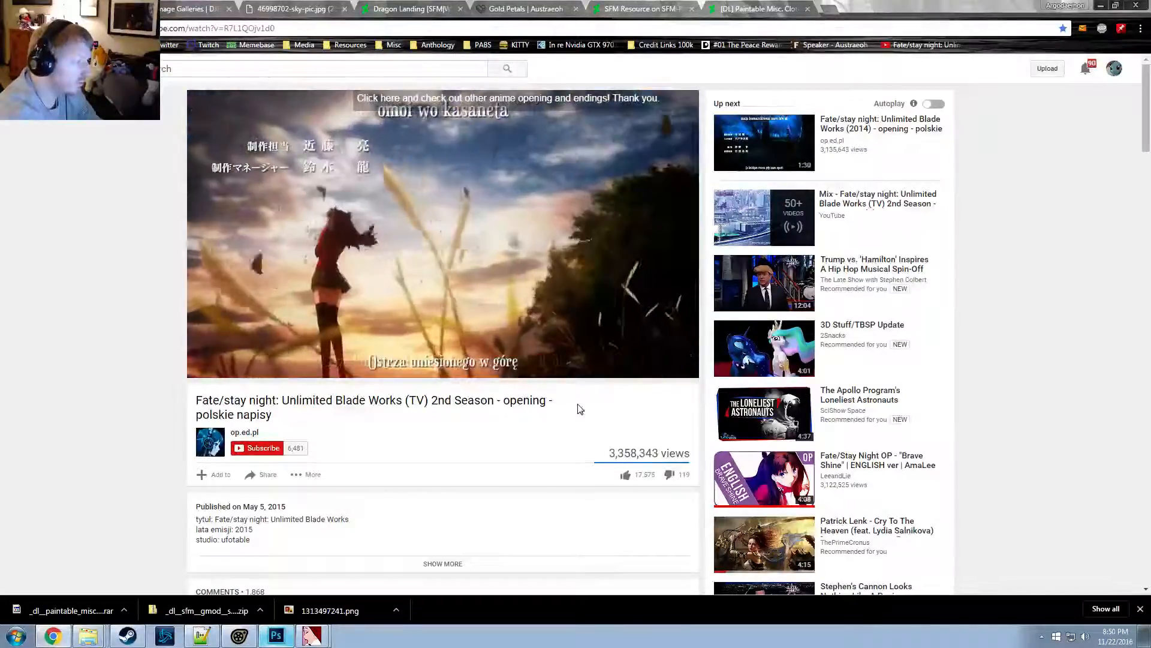
pyautogui.click(600, 356)
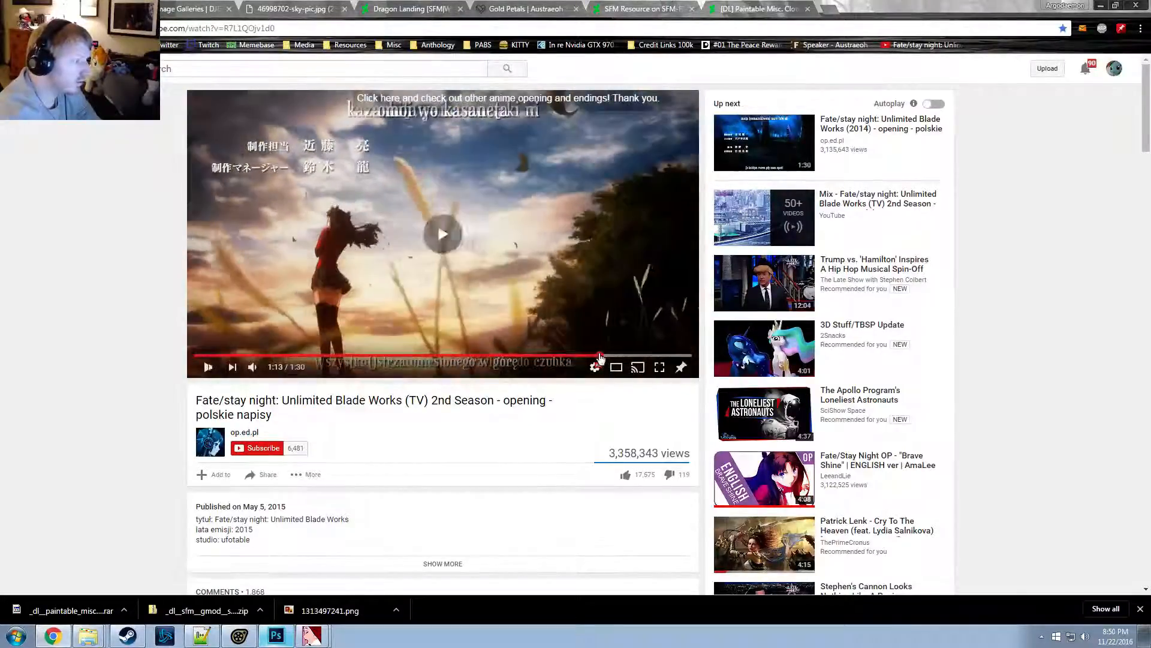
pyautogui.hotkey('alt', 'Tab')
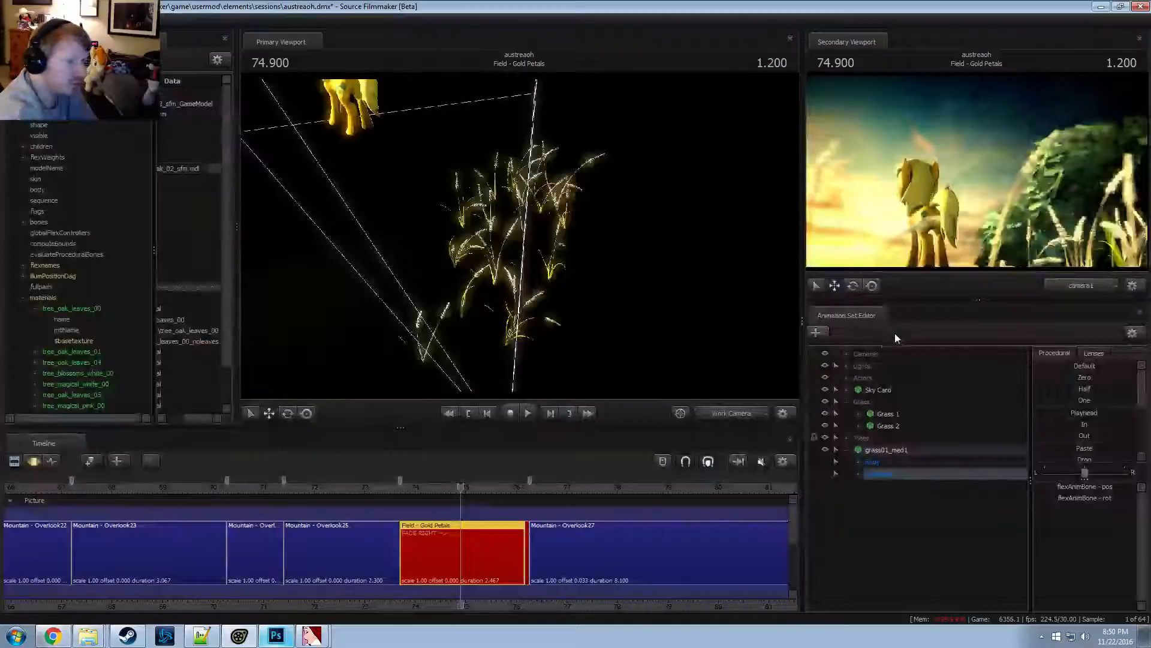
pyautogui.press('space')
pyautogui.press('space')
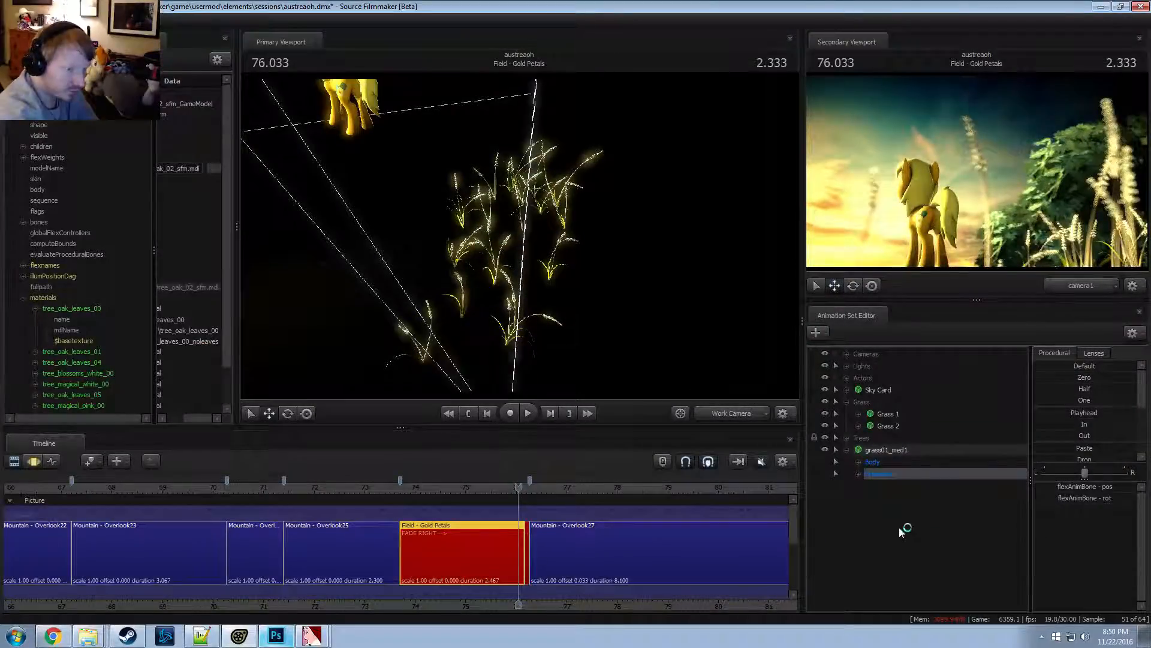
# Create an animation set for a new model, filtering the models by "cloud" and choosing esther\nature\sky\clouds_002.mdl
pyautogui.rightClick(870, 530)
pyautogui.click(933, 555)
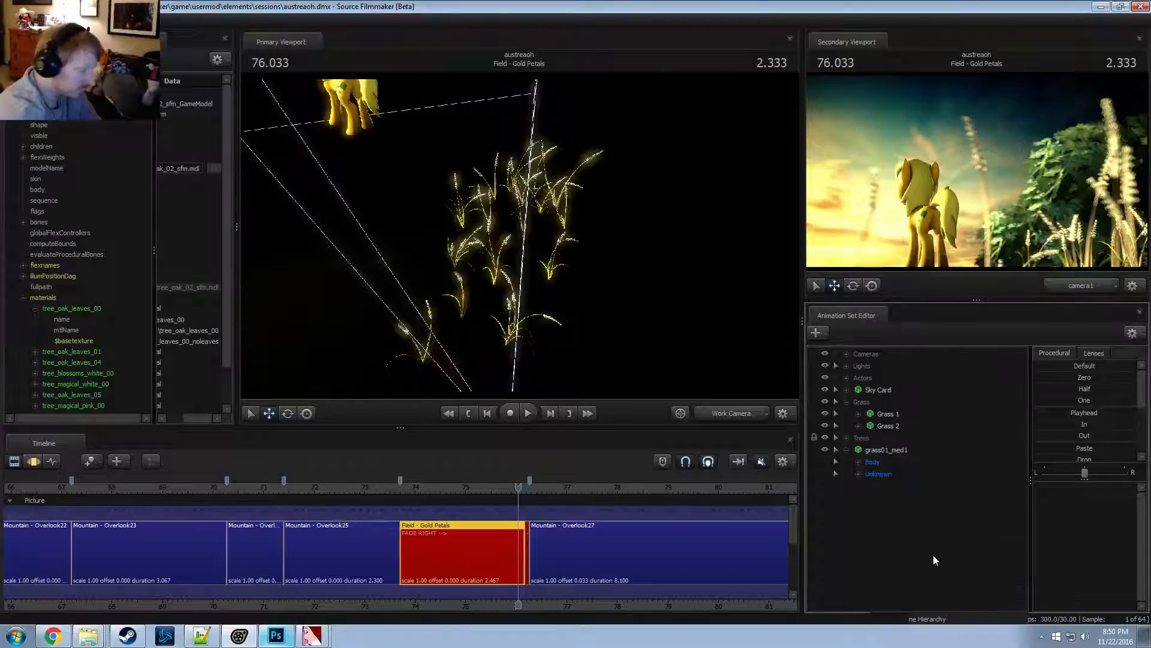
pyautogui.write('el')
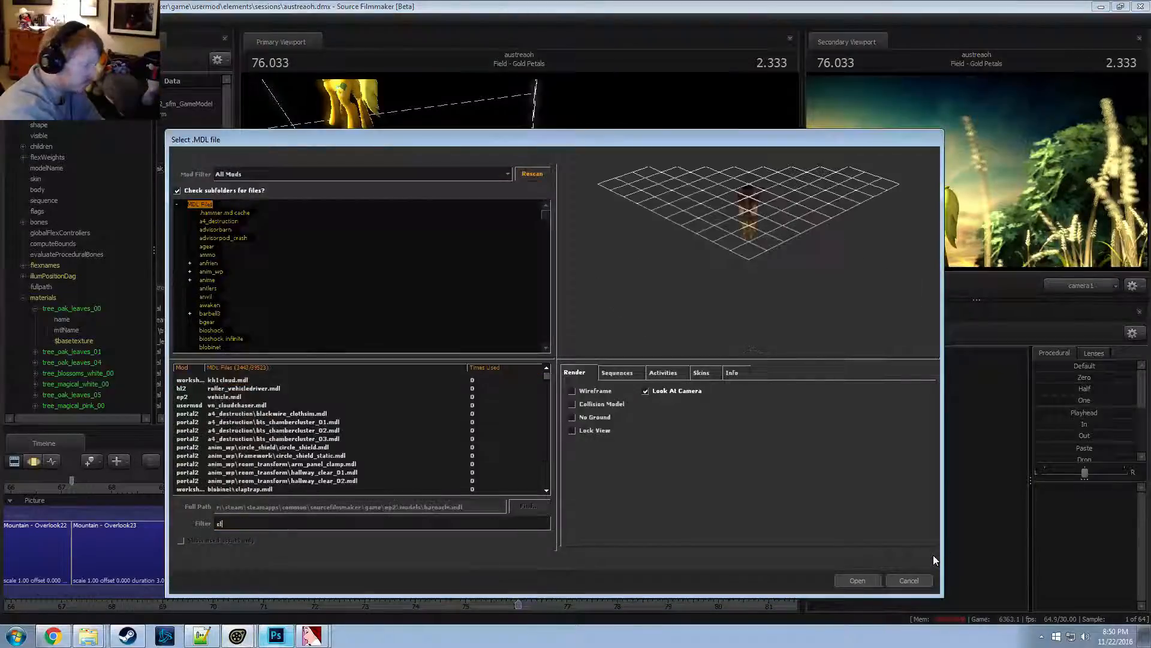
pyautogui.write('oud')
pyautogui.click(304, 381)
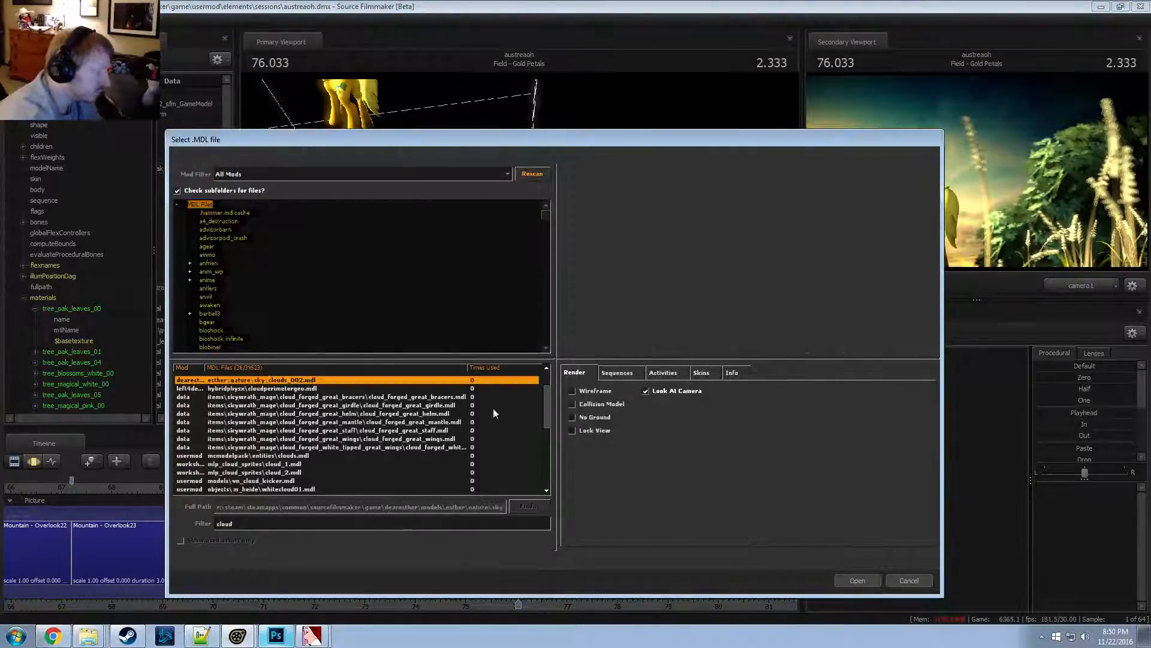
pyautogui.scroll(2, 246, 407)
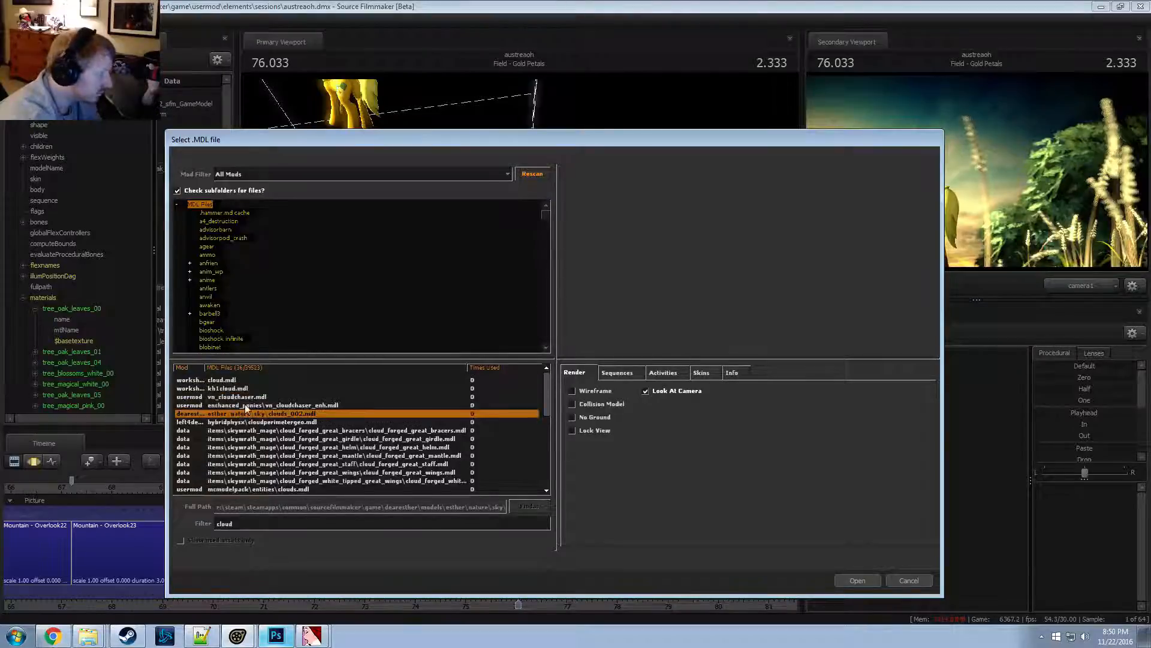
pyautogui.click(275, 405)
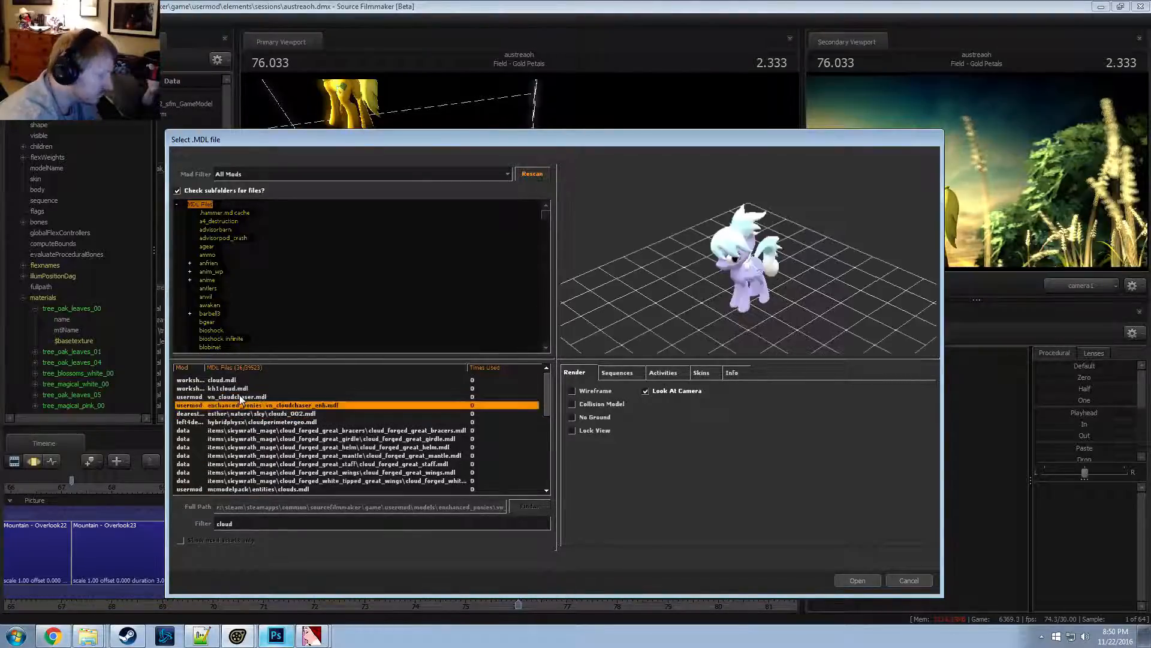
pyautogui.click(222, 380)
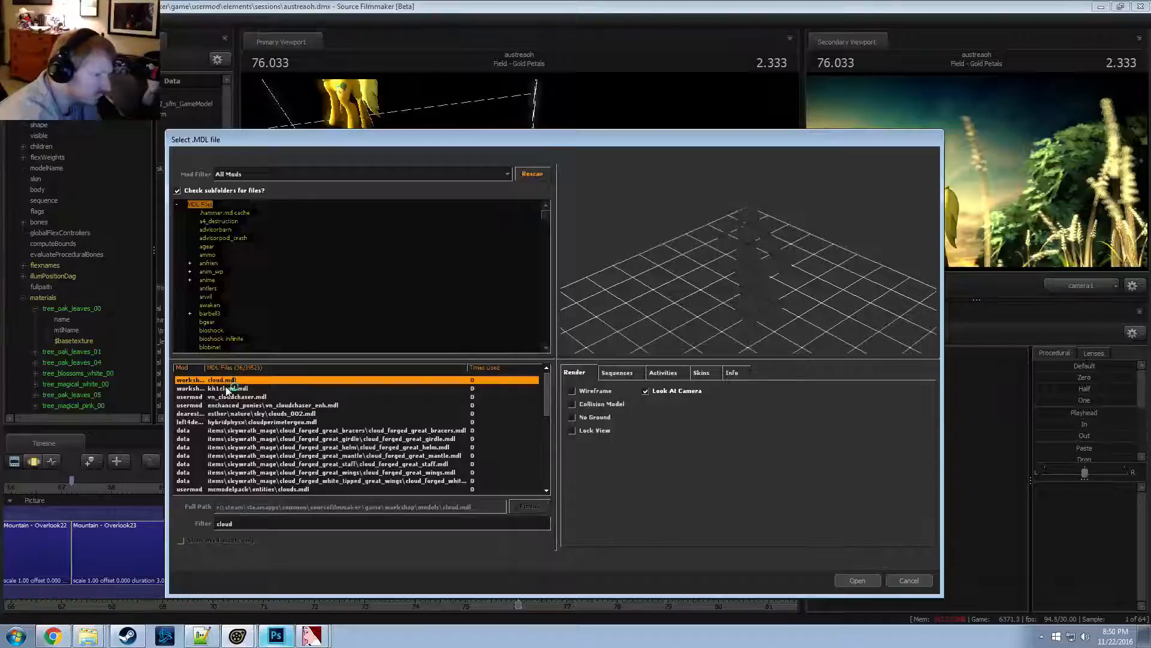
pyautogui.click(232, 389)
pyautogui.click(269, 414)
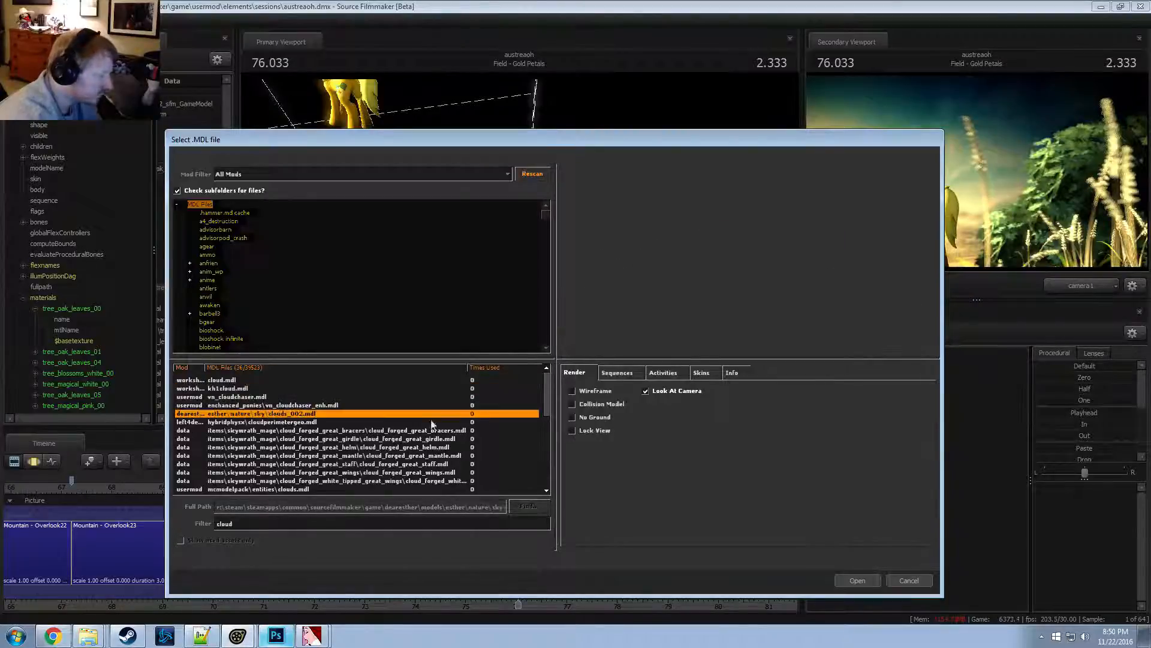
pyautogui.click(847, 579)
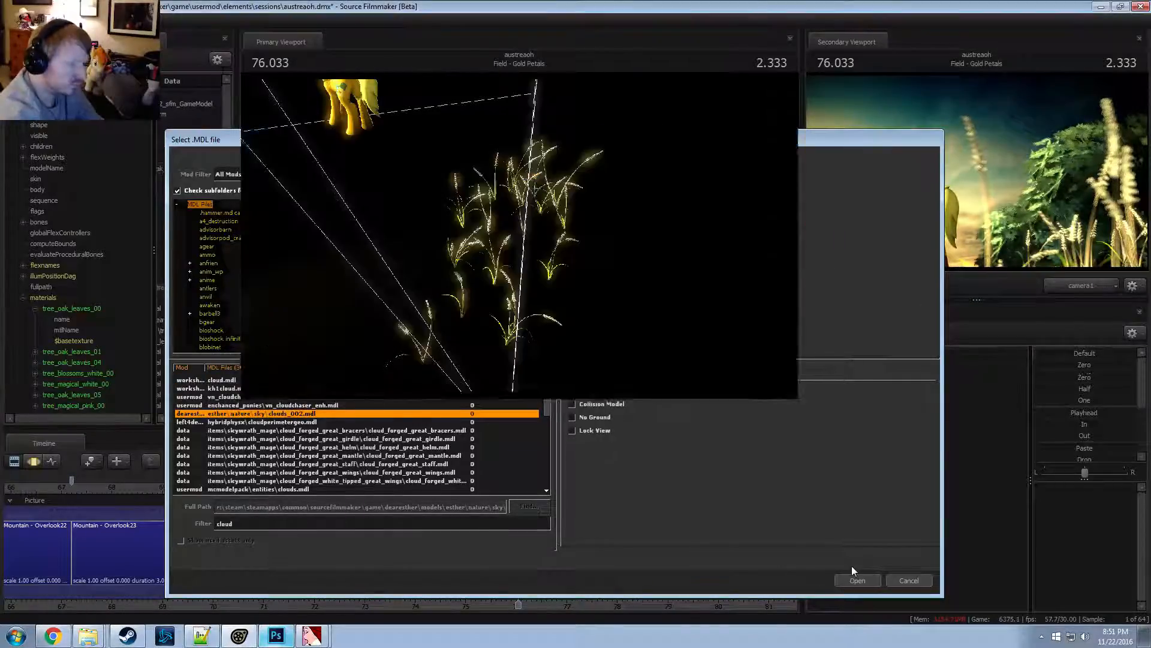
# Turn off scene lighting in the primary viewport, select clouds_0021 and switch to the motion editor
pyautogui.rightClick(639, 372)
pyautogui.click(676, 401)
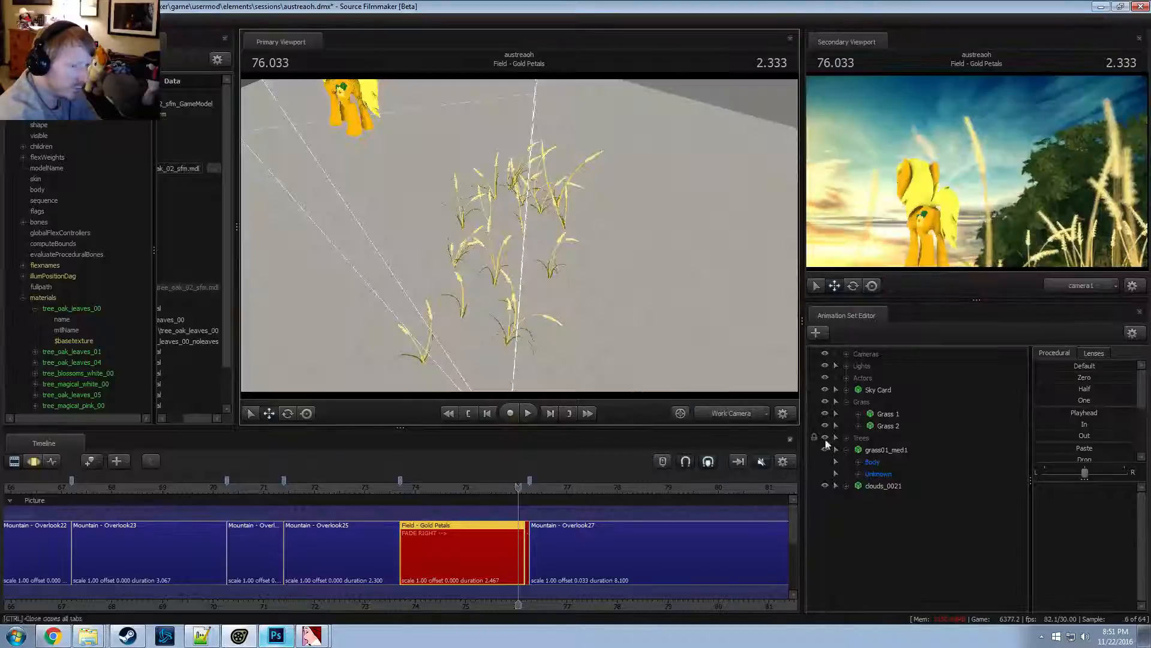
pyautogui.click(883, 485)
pyautogui.moveTo(519, 235)
pyautogui.mouseDown()
pyautogui.moveTo(550, 220)
pyautogui.moveTo(510, 235)
pyautogui.moveTo(624, 240)
pyautogui.moveTo(527, 241)
pyautogui.mouseUp()
pyautogui.press('F3')
# Try to move the clouds_0021 model in the work camera view, undo the change and inspect the clouds around the sky card
pyautogui.moveTo(664, 244); pyautogui.dragTo(636, 276)
pyautogui.moveTo(519, 235); pyautogui.dragTo(500, 214)
pyautogui.moveTo(428, 162); pyautogui.dragTo(585, 362)
pyautogui.hotkey('ctrl', 'z')
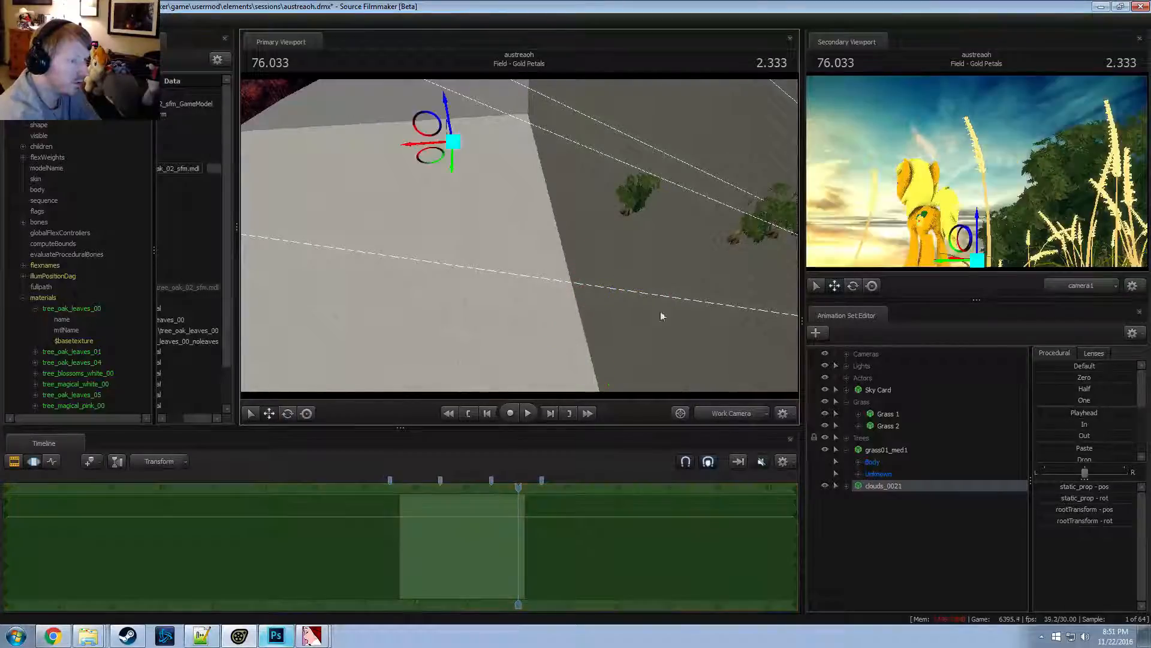
pyautogui.moveTo(660, 314); pyautogui.dragTo(511, 227)
pyautogui.press('e')
pyautogui.press('w')
pyautogui.press('e')
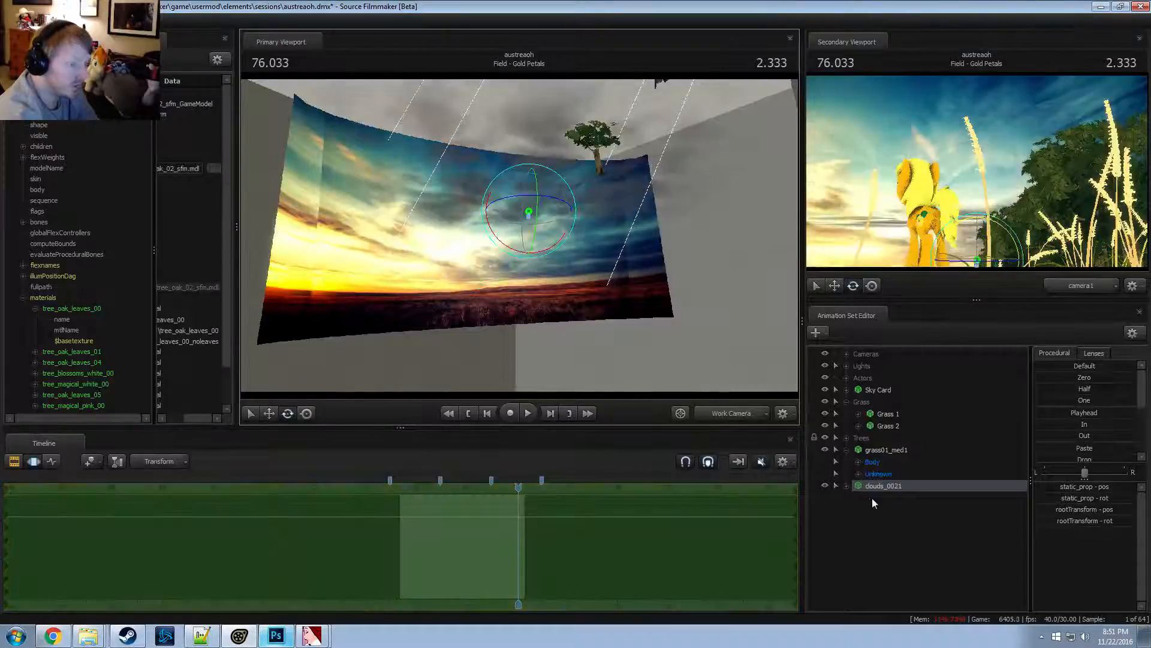
# Expand the controls of clouds_0021 and delete its animation set
pyautogui.click(846, 486)
pyautogui.click(858, 509)
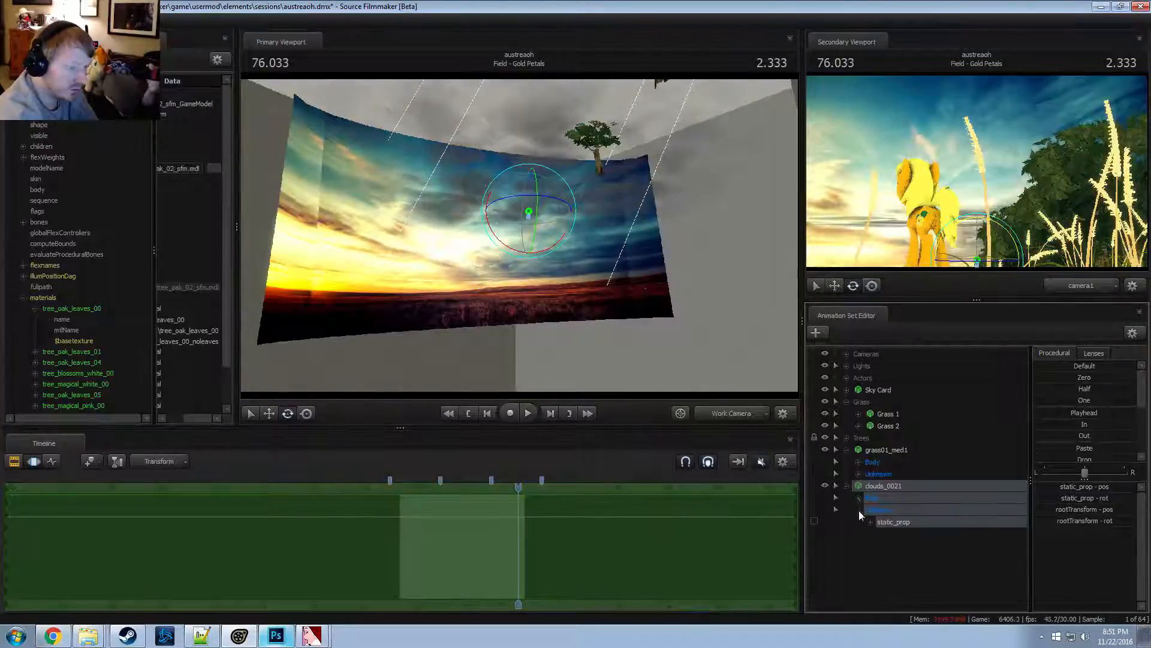
pyautogui.click(894, 486)
pyautogui.rightClick(894, 485)
pyautogui.click(913, 333)
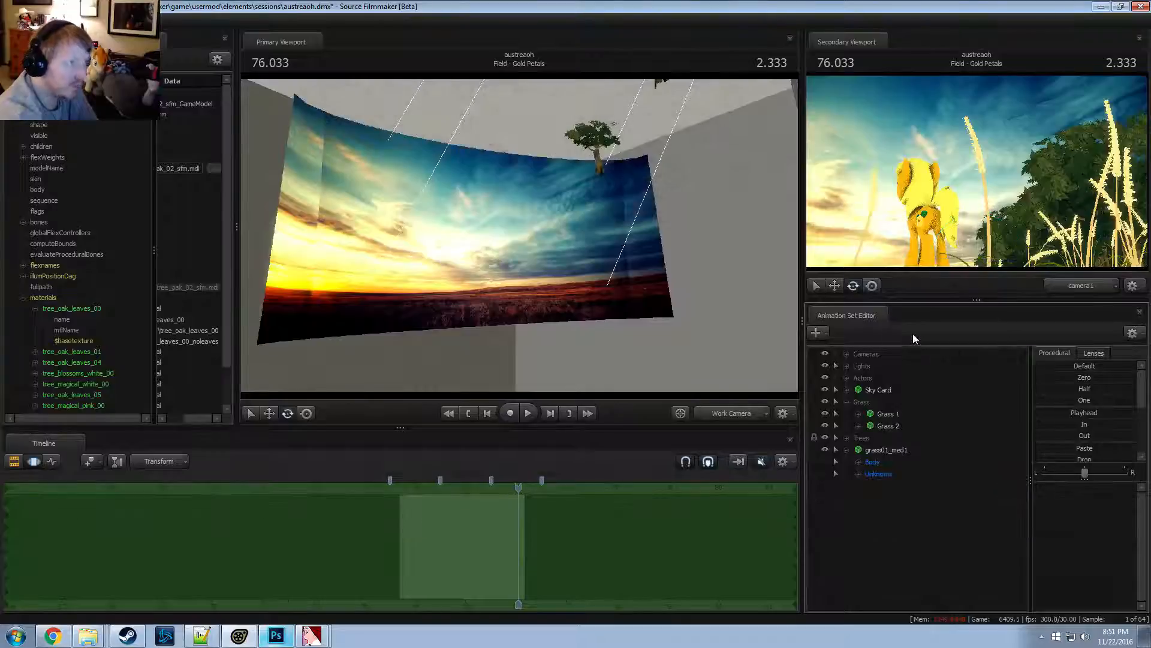
# Rename the grass01_med1 animation set as Grass 3 and place it in the Grass group
pyautogui.rightClick(882, 509)
pyautogui.click(884, 449)
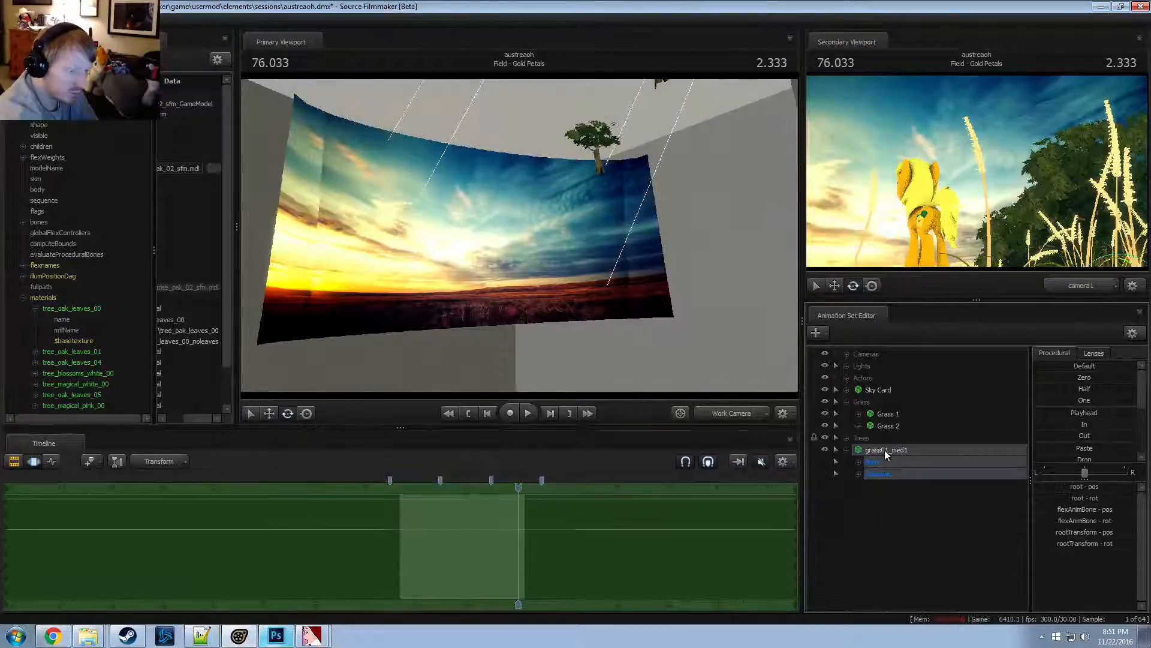
pyautogui.rightClick(884, 450)
pyautogui.click(912, 461)
pyautogui.write('Grass3')
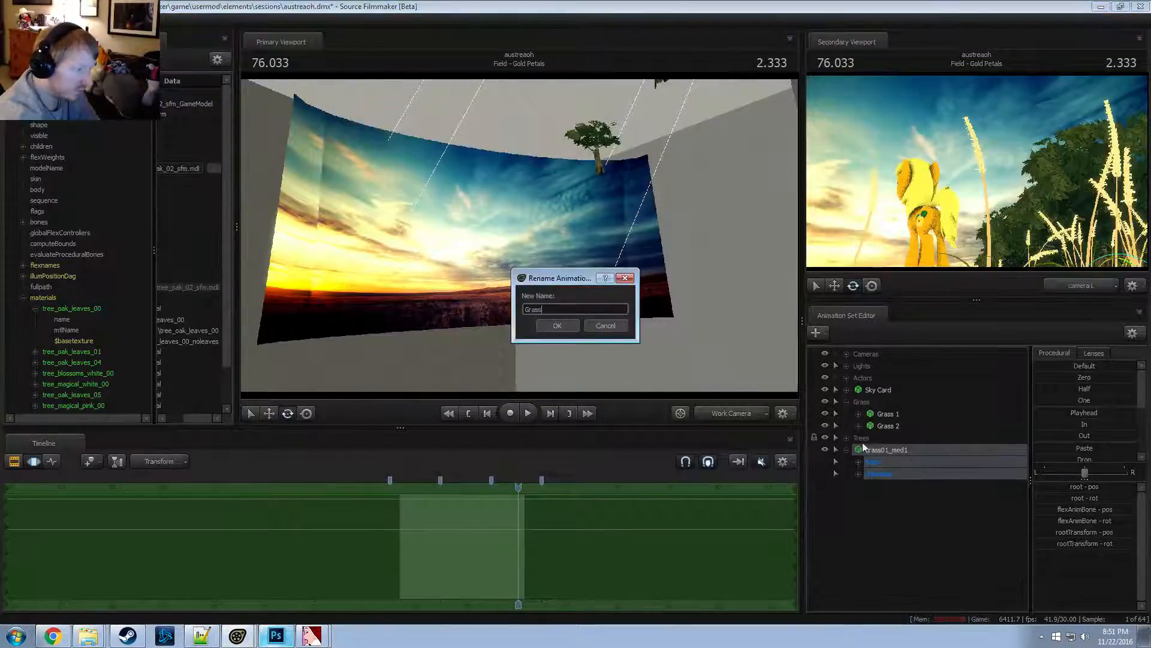
pyautogui.click(548, 327)
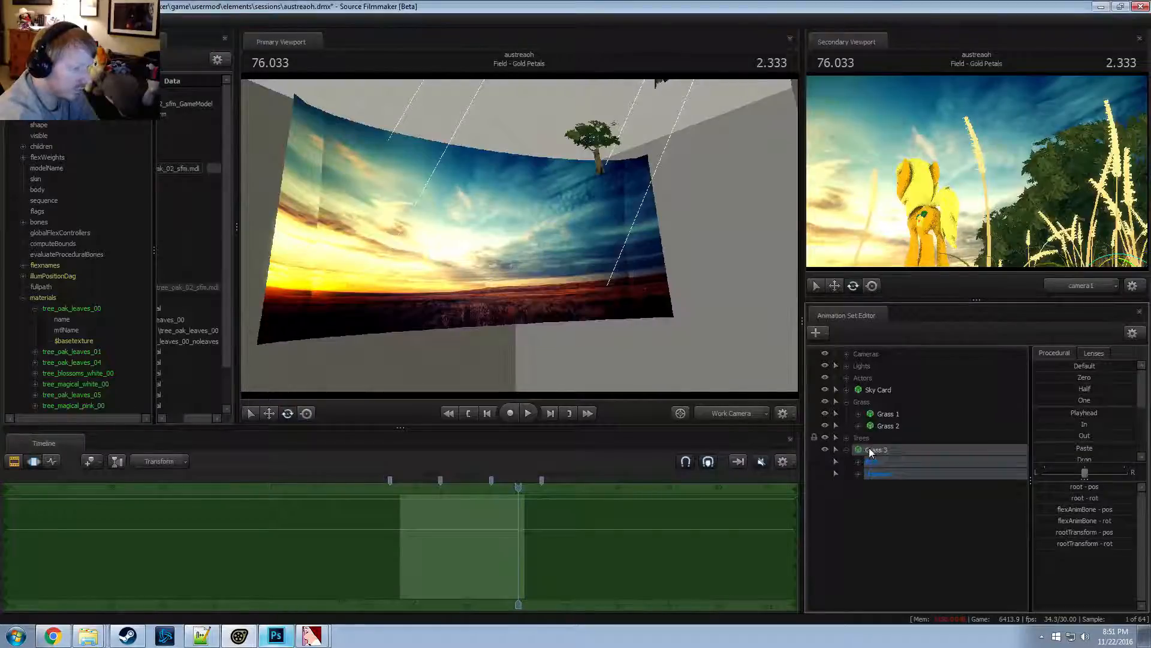
pyautogui.rightClick(875, 473)
# Add mcmodelpack\entities\clouds.mdl as a new animation set after previewing it in wireframe
pyautogui.rightClick(899, 543)
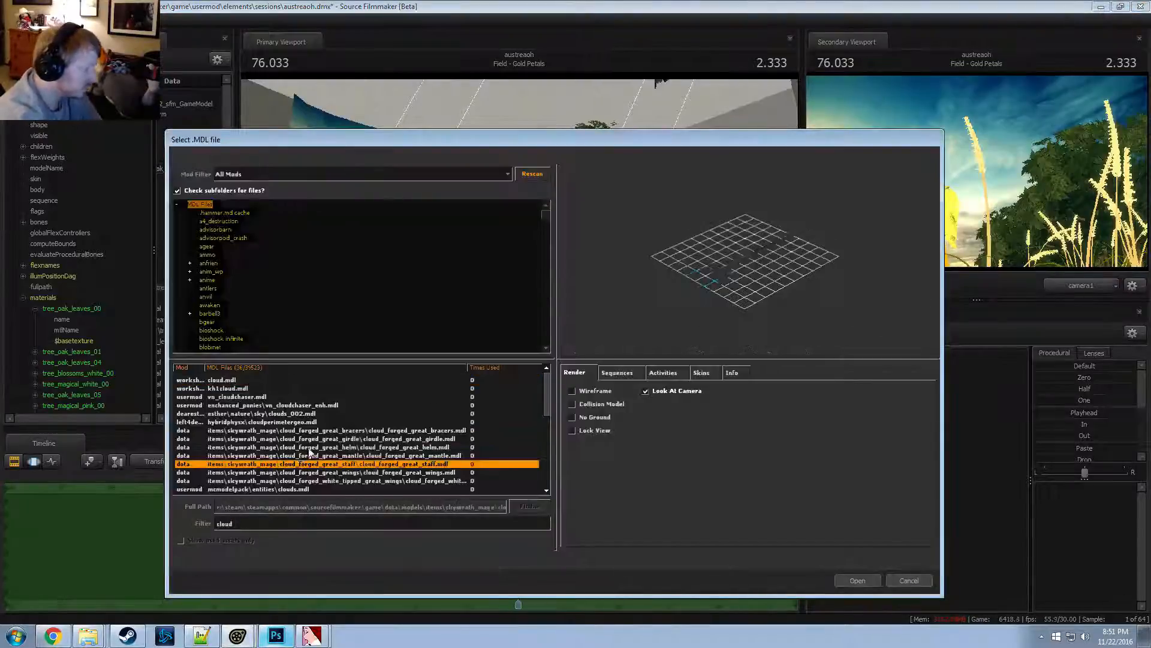
pyautogui.scroll(-3, 309, 452)
pyautogui.click(281, 405)
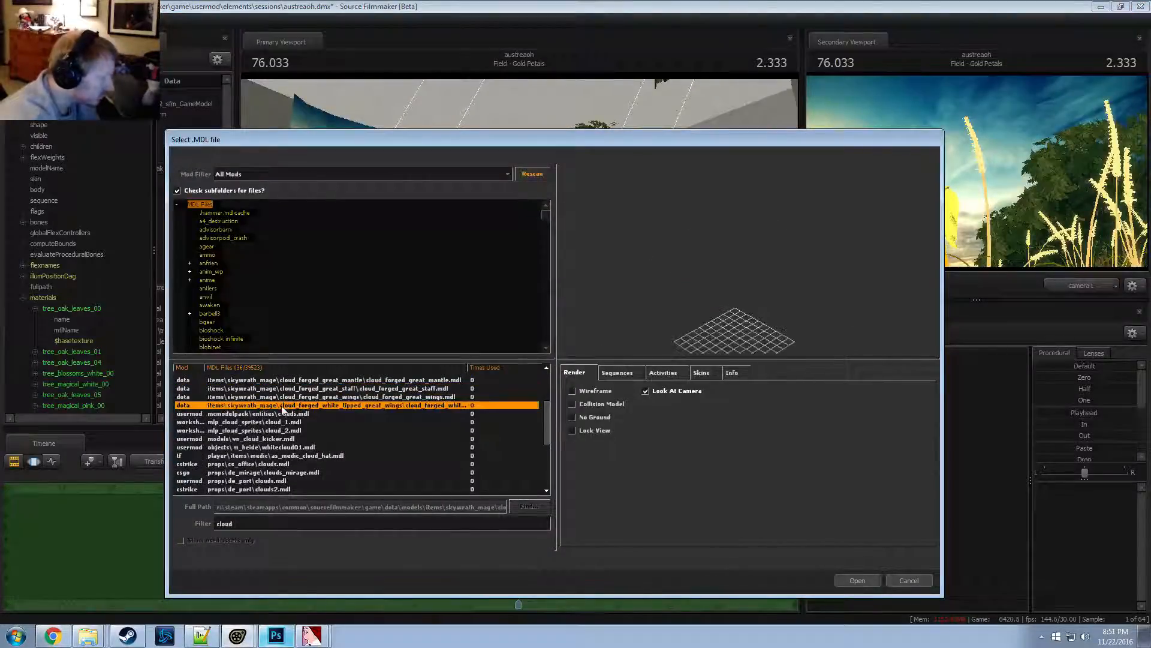
pyautogui.click(280, 414)
pyautogui.click(603, 388)
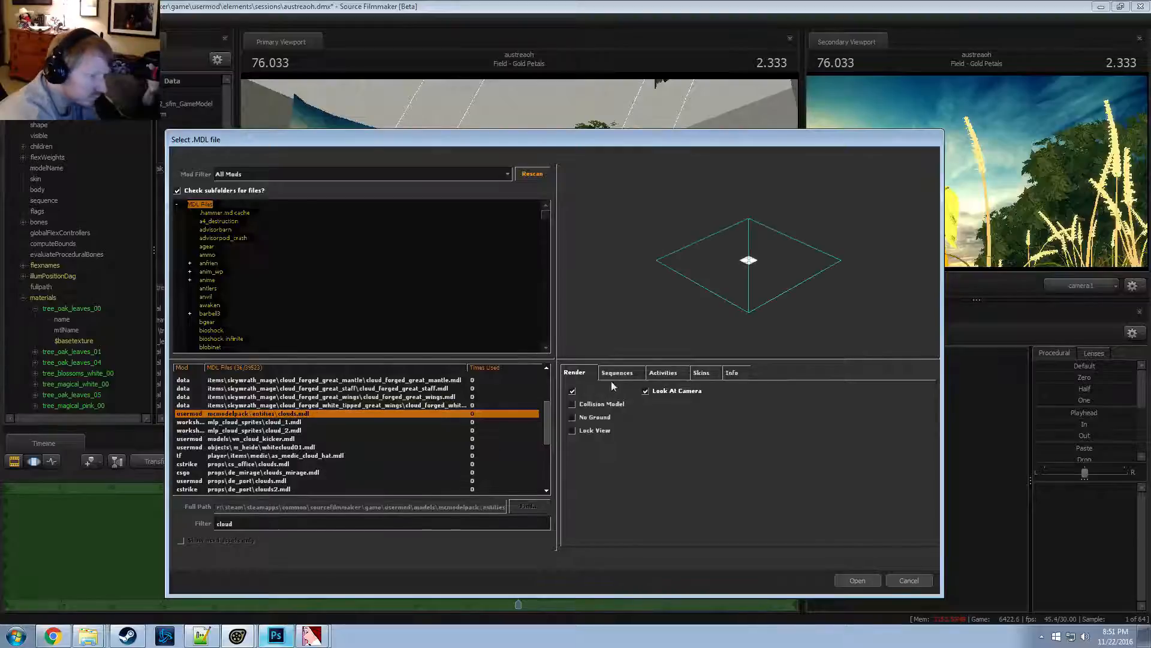
pyautogui.click(858, 580)
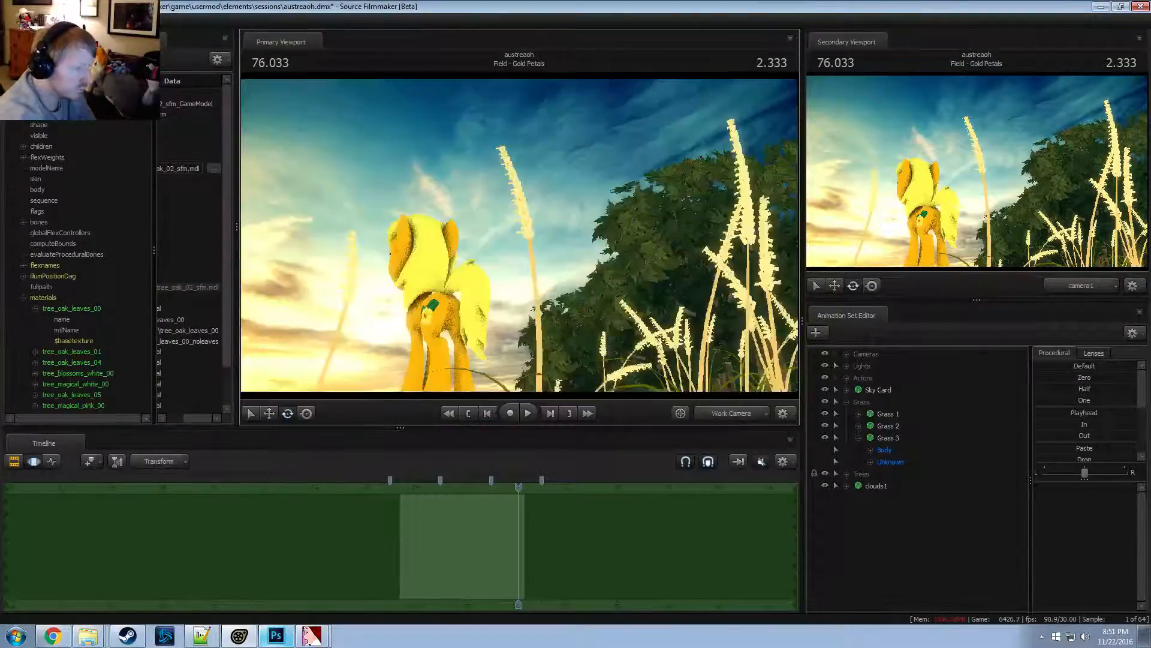
# Inspect the clouds1 model in the work camera view and delete its animation set
pyautogui.moveTo(519, 235); pyautogui.dragTo(540, 258)
pyautogui.rightClick(877, 485)
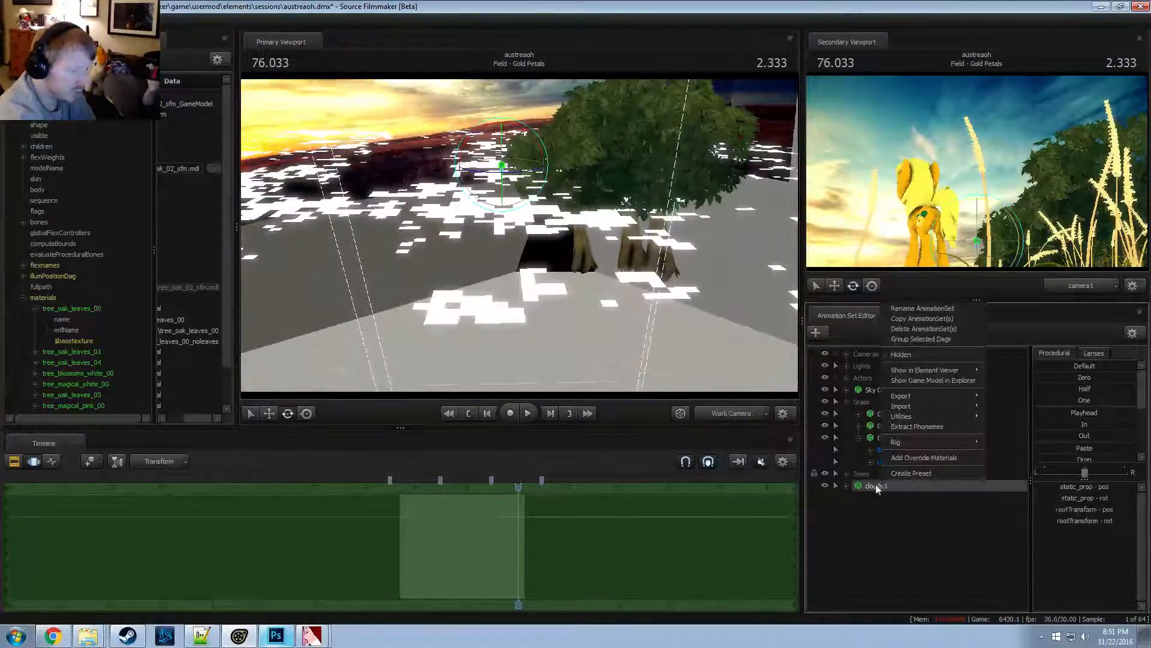
pyautogui.click(909, 329)
# Start an animation set for another model and preview the "cloud" models from the start of the list through mcmodelpack\entities\clouds.mdl
pyautogui.rightClick(887, 520)
pyautogui.click(959, 551)
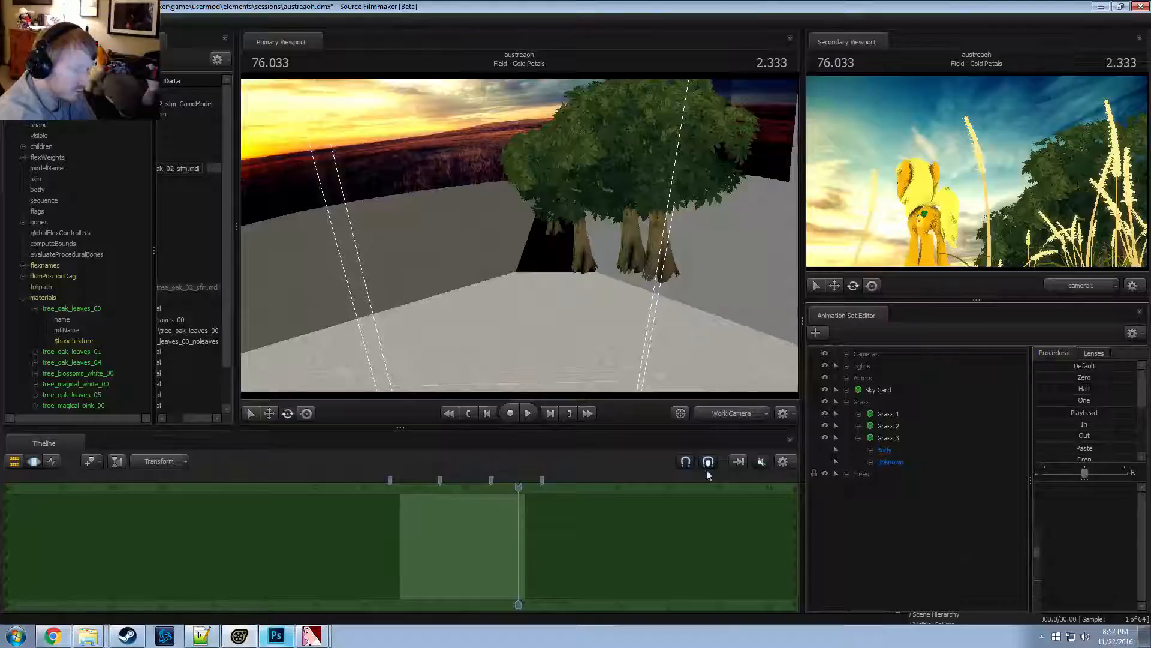
pyautogui.press('Down')
pyautogui.press('Down')
pyautogui.press('Down')
pyautogui.press('Down')
pyautogui.press('Down')
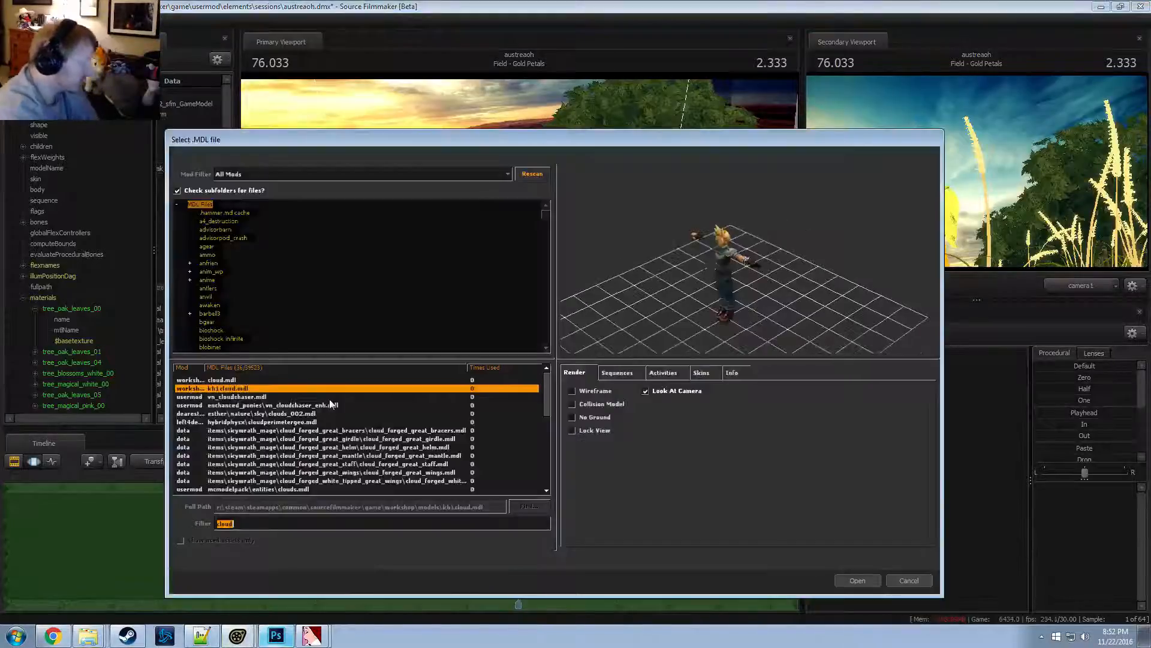
pyautogui.press('Down')
pyautogui.press('Down')
pyautogui.press('Down')
pyautogui.press('Down')
pyautogui.press('Down')
pyautogui.press('Down')
pyautogui.press('Down')
pyautogui.press('Down')
pyautogui.press('Down')
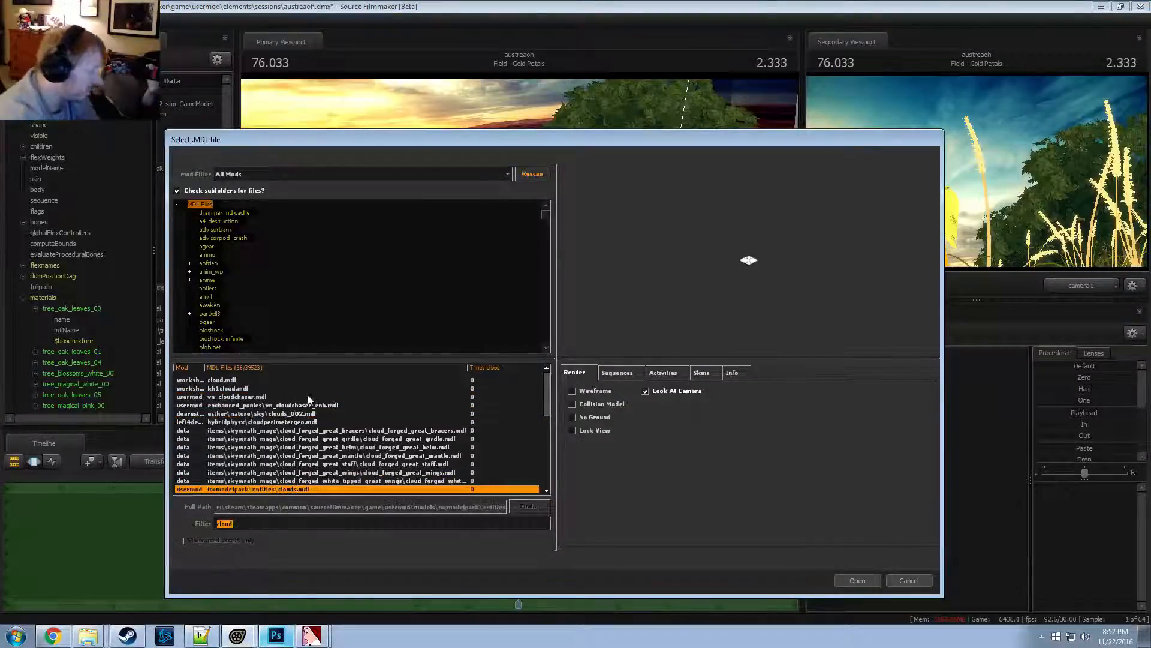
# Preview the cloud models from mlp_cloud_sprites\cloud_1.mdl through objects\m_heide\whitecloud01.mdl, turning on wireframe rendering
pyautogui.click(258, 473)
pyautogui.click(266, 463)
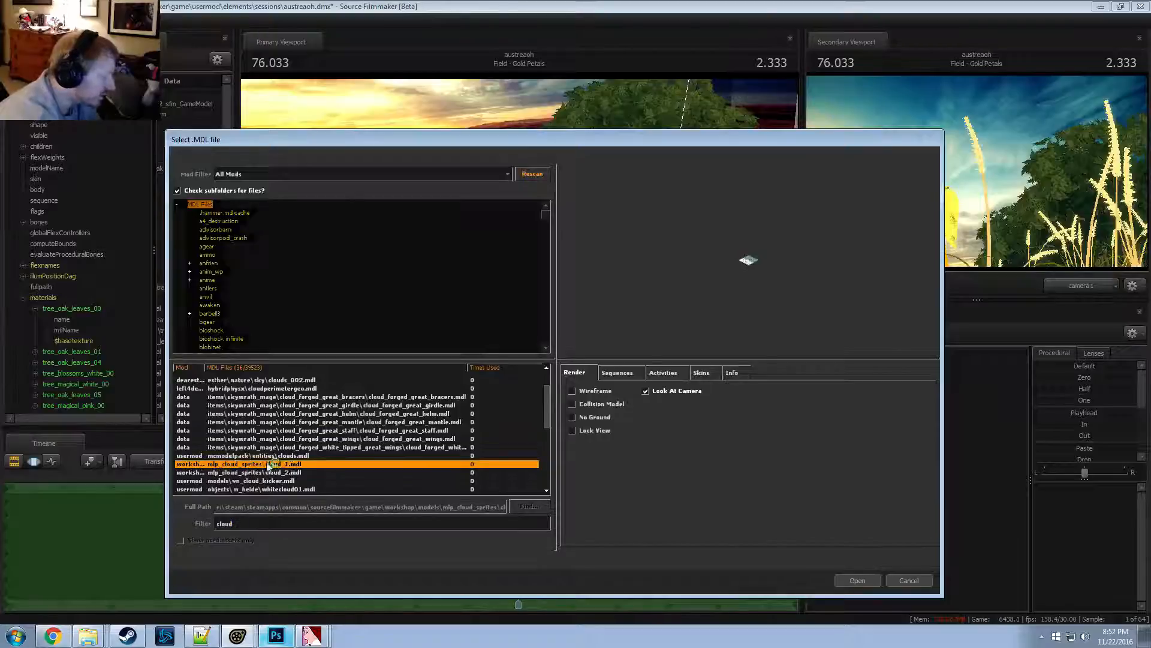
pyautogui.click(591, 391)
pyautogui.press('Down')
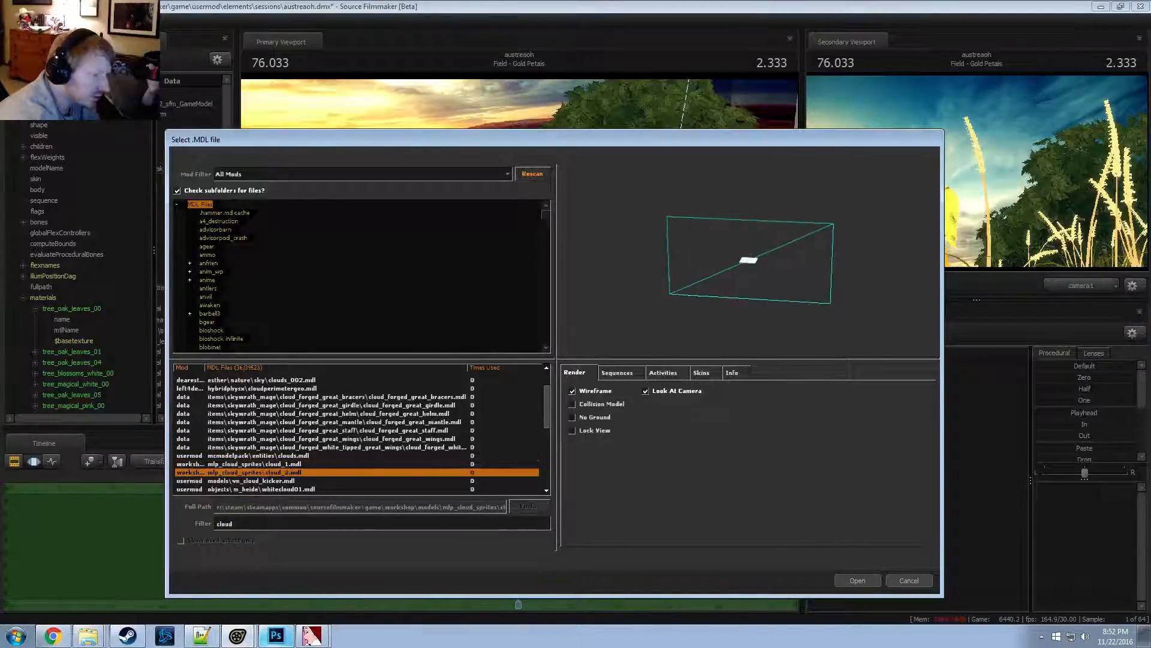
pyautogui.press('Down')
pyautogui.press('Down')
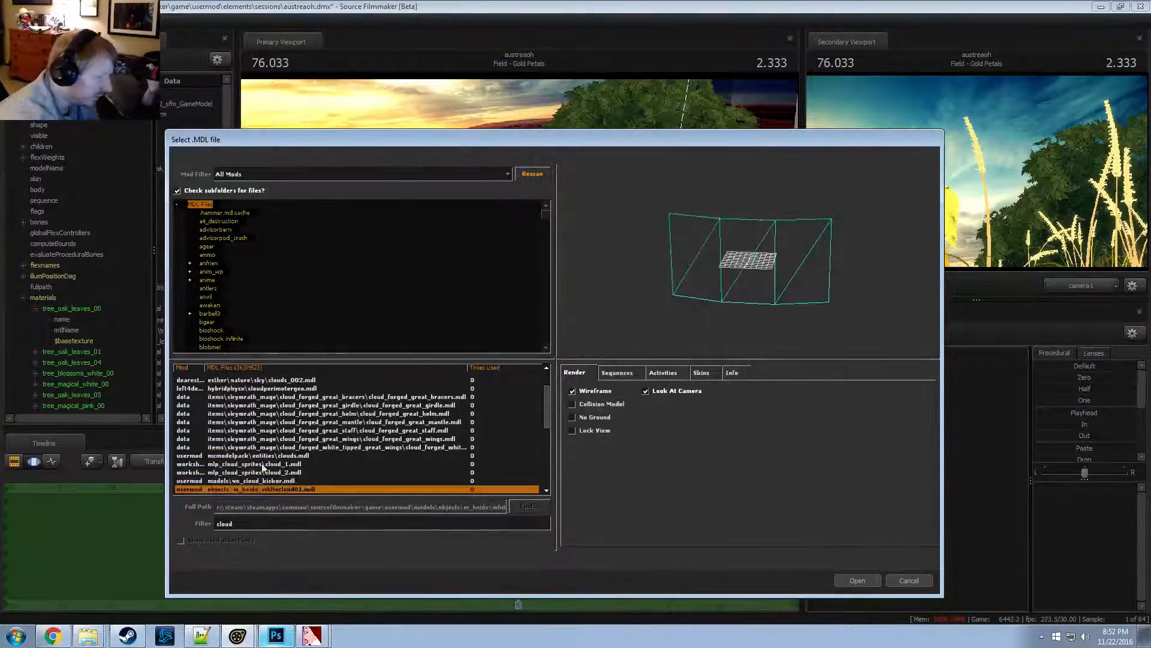
# Preview the cloud models between player\items\medic\as_medic_cloud_hat.mdl and props\de_tides\clouds.mdl in wireframe
pyautogui.scroll(-4, 265, 468)
pyautogui.click(297, 430)
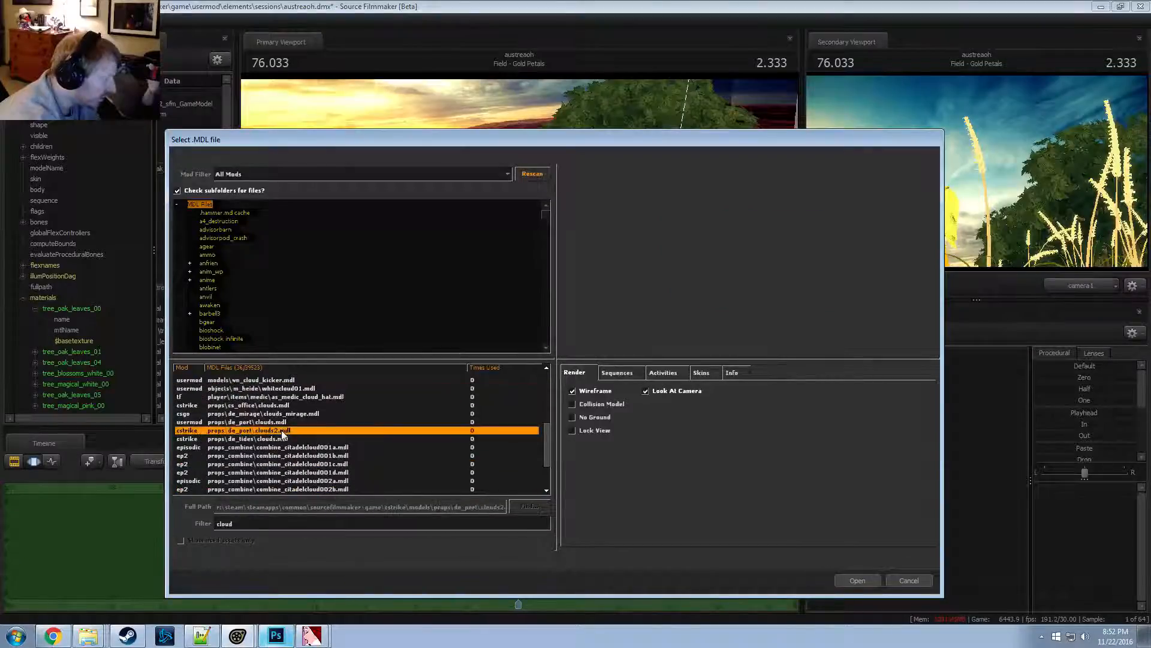
pyautogui.click(278, 439)
pyautogui.moveTo(749, 264); pyautogui.dragTo(779, 267)
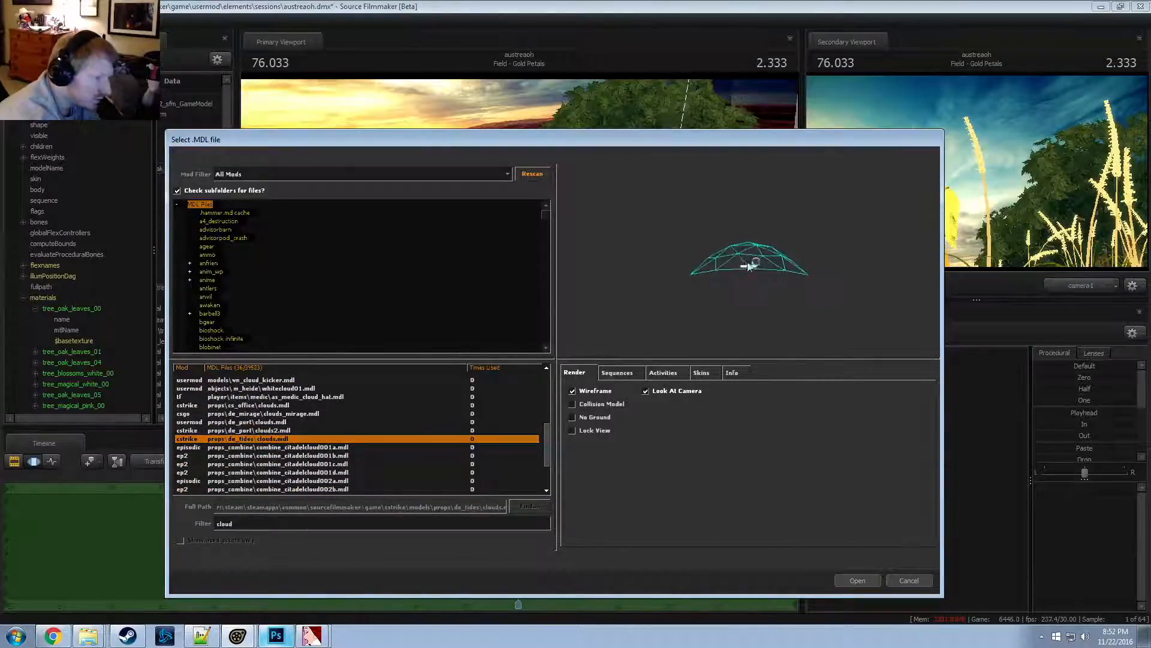
pyautogui.press('Down')
pyautogui.press('Up')
pyautogui.press('Up')
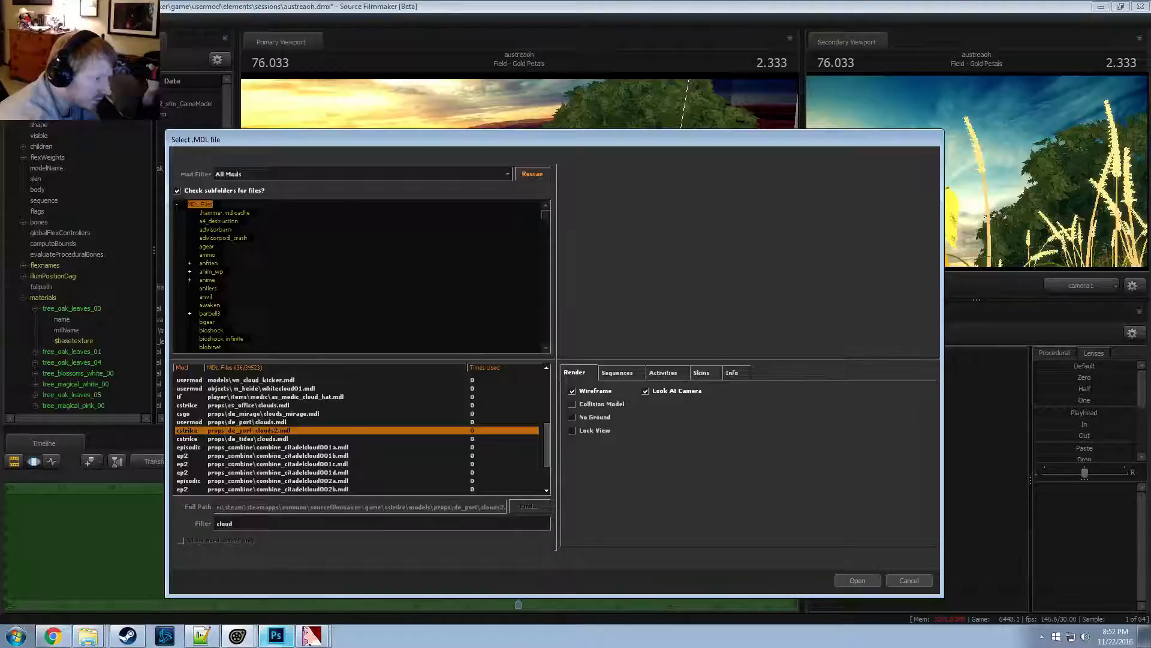
pyautogui.press('Up')
pyautogui.press('Up')
pyautogui.press('Up')
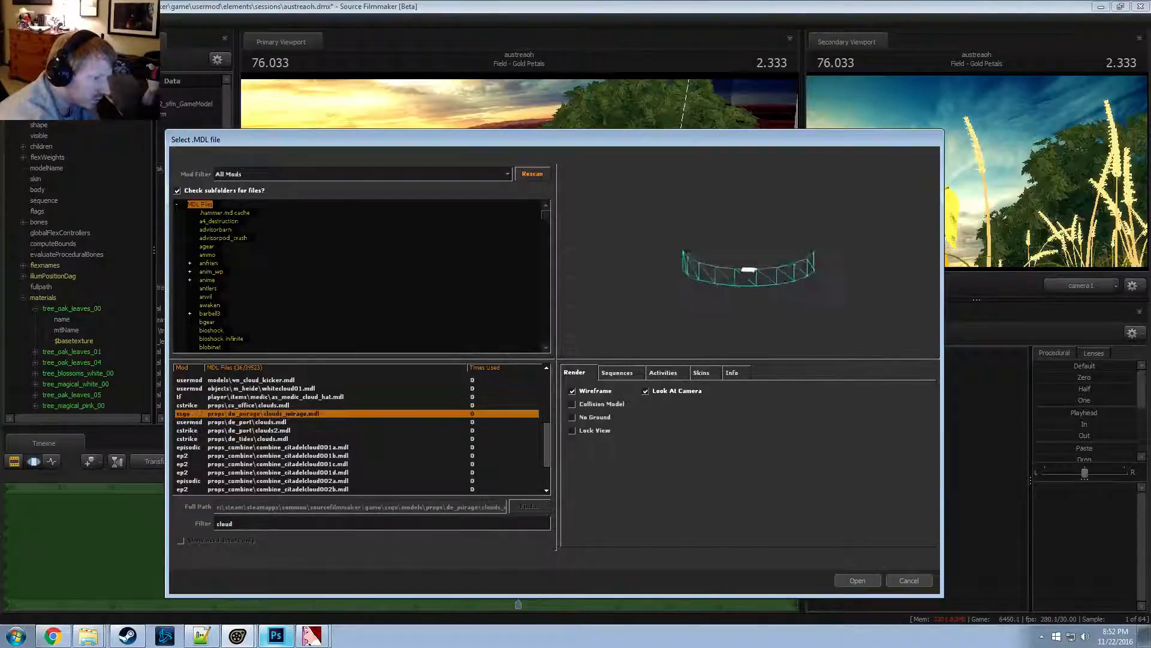
pyautogui.press('Up')
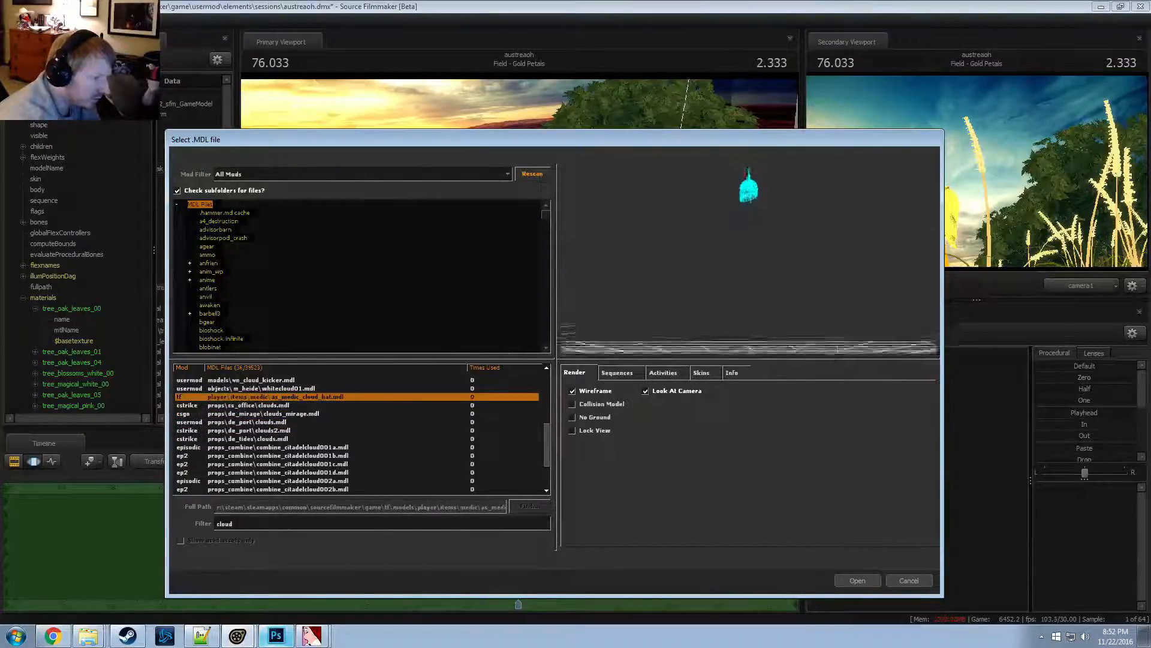
# Preview the combine_citadelcloud models and the last cloud entries through cloud_crasher.mdl, and leave the model selection without adding one
pyautogui.press('Down')
pyautogui.press('Down')
pyautogui.press('Down')
pyautogui.press('Down')
pyautogui.press('Down')
pyautogui.press('Down')
pyautogui.press('Down')
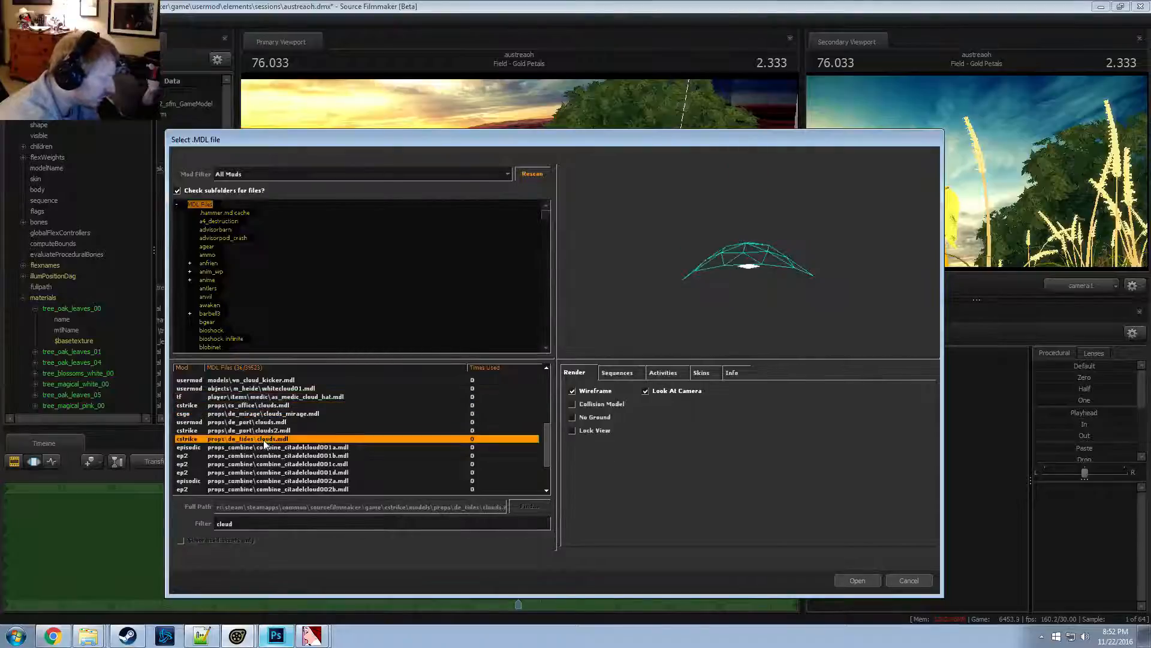
pyautogui.press('Down')
pyautogui.press('Down')
pyautogui.press('Down')
pyautogui.press('Down')
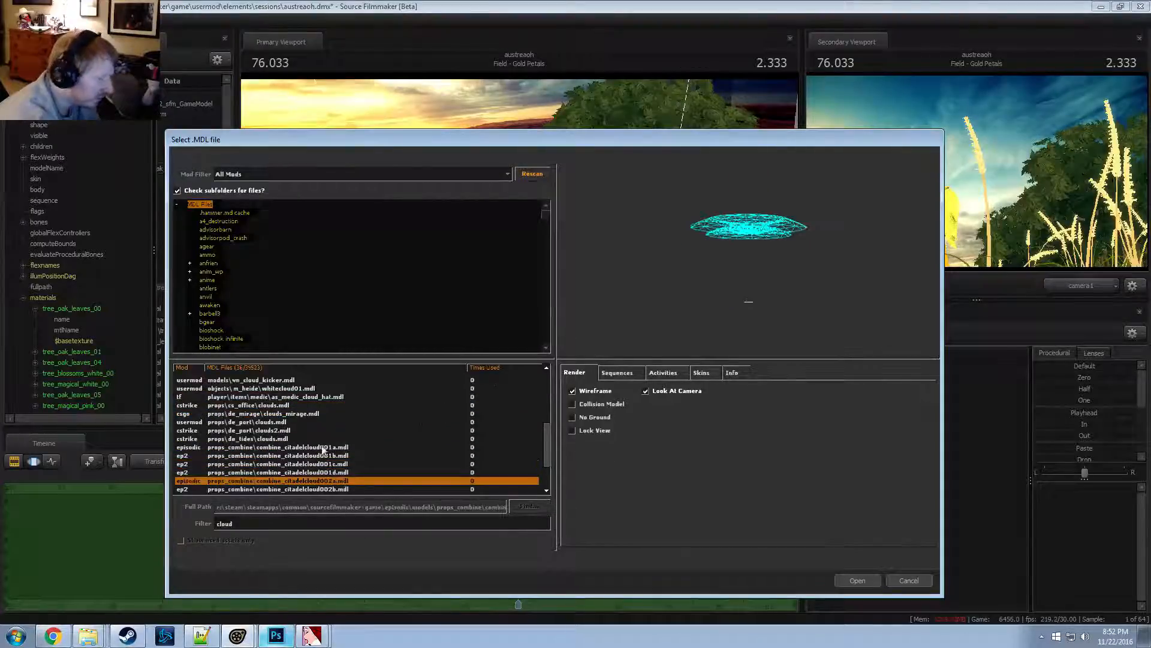
pyautogui.press('Down')
pyautogui.press('Up')
pyautogui.press('Up')
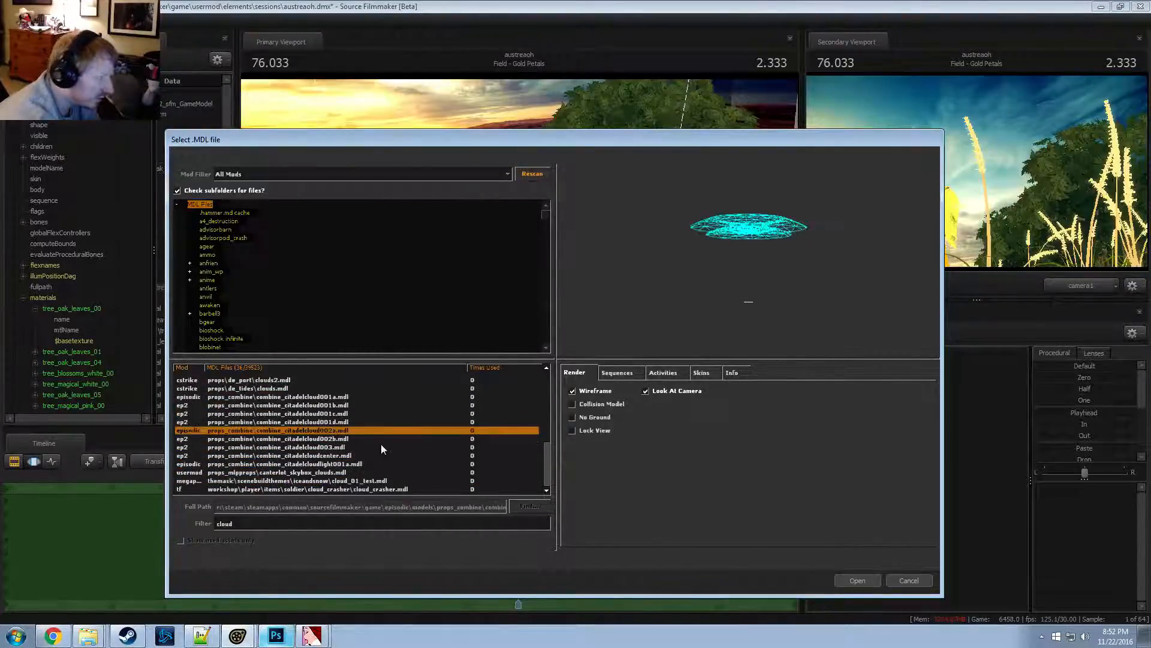
pyautogui.click(274, 481)
pyautogui.click(288, 490)
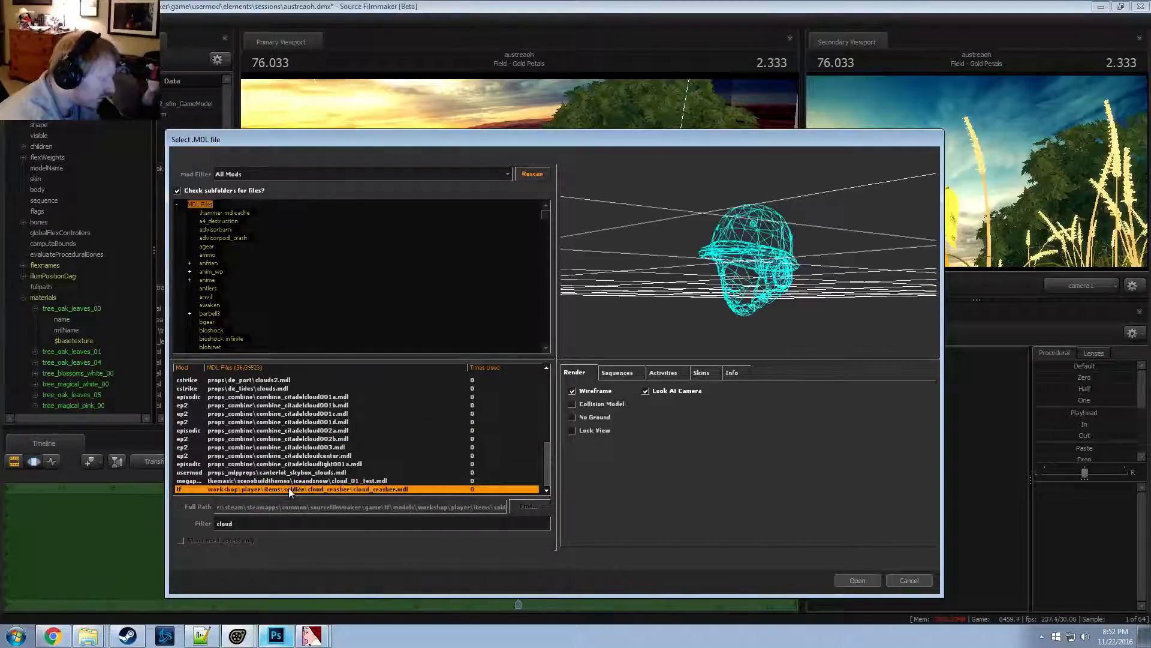
pyautogui.press('Up')
pyautogui.press('Up')
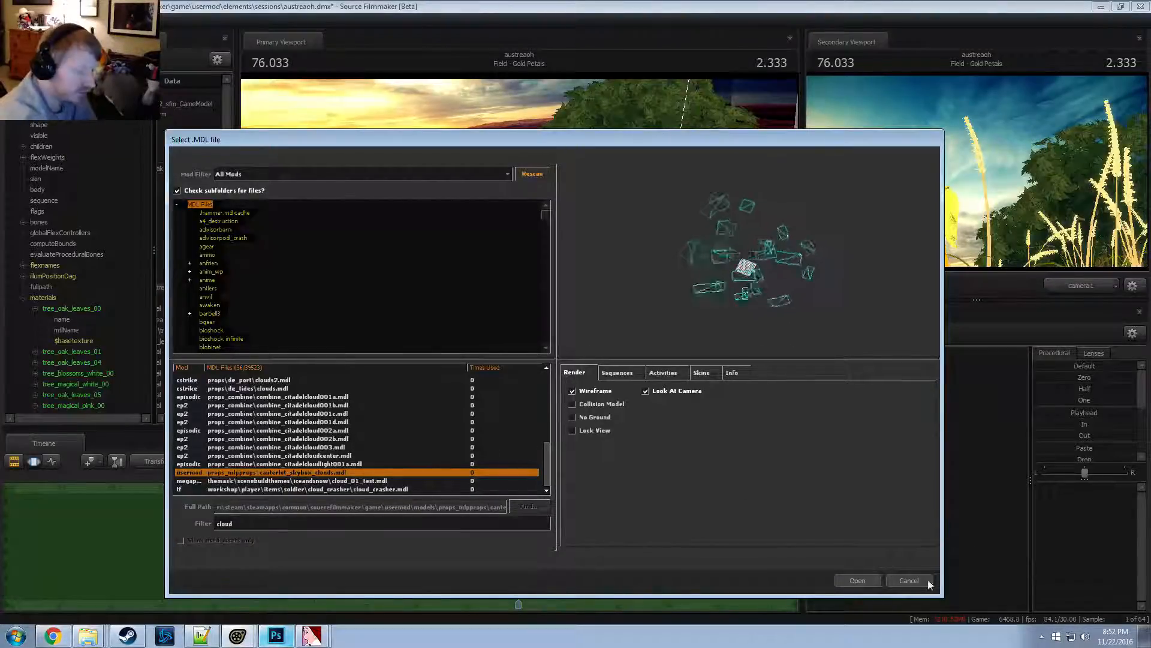
pyautogui.click(909, 580)
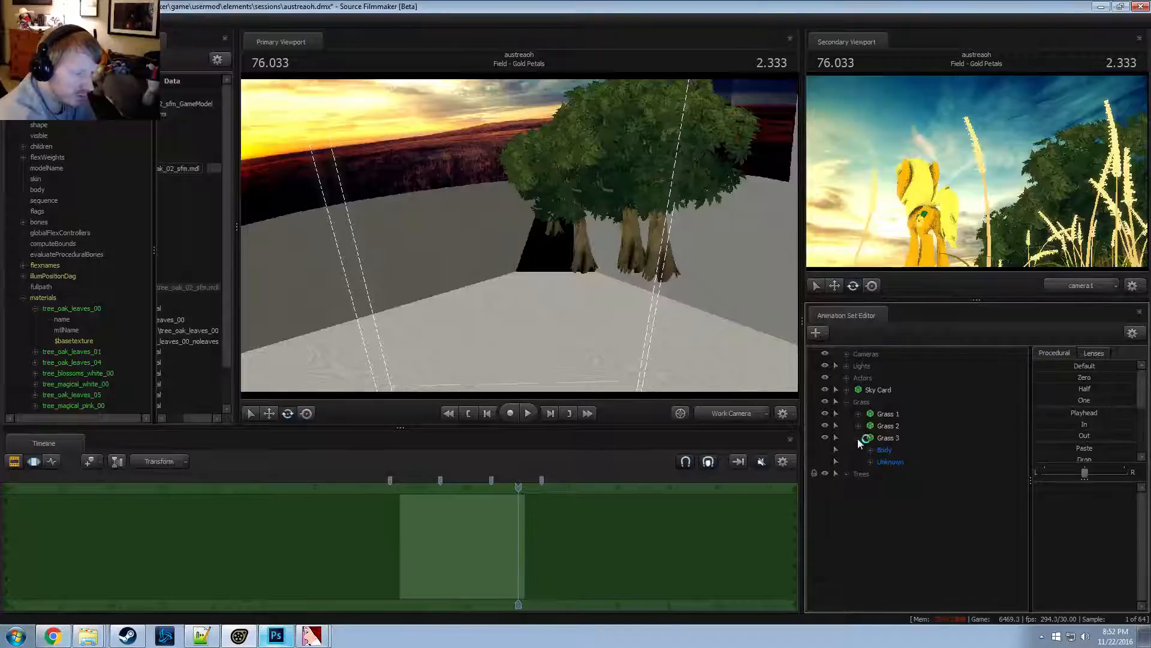
# Collapse the Grass group and open the session alushy2_30_2.dmx from the "alushy - shoot to thrill" folder
pyautogui.click(847, 402)
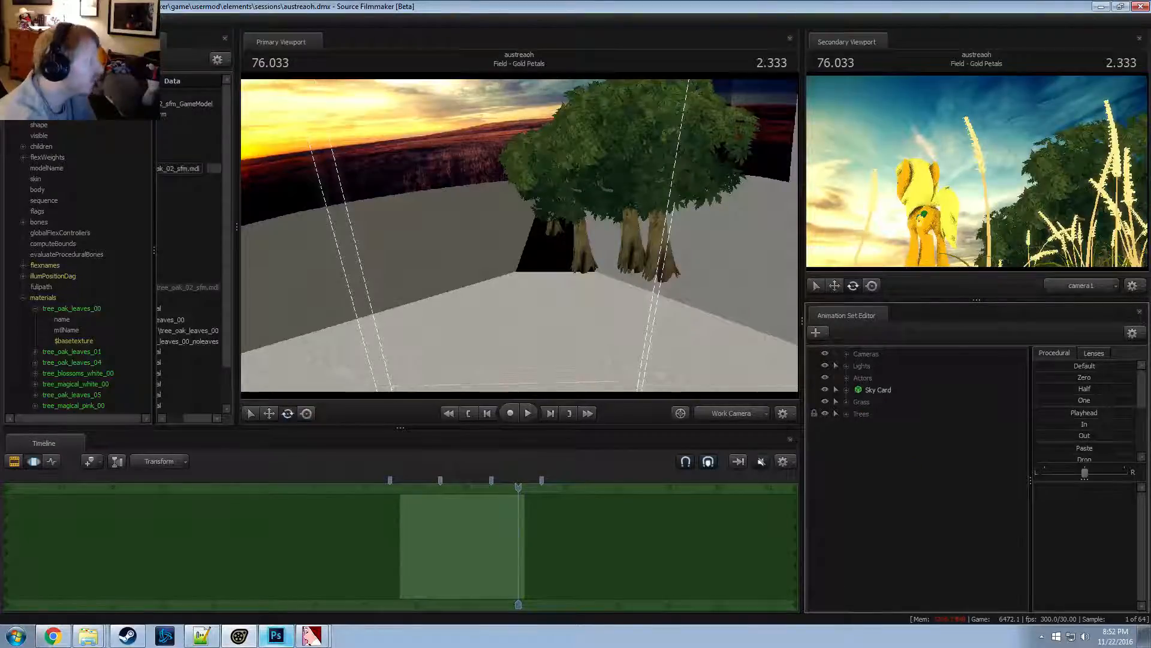
pyautogui.click(13, 21)
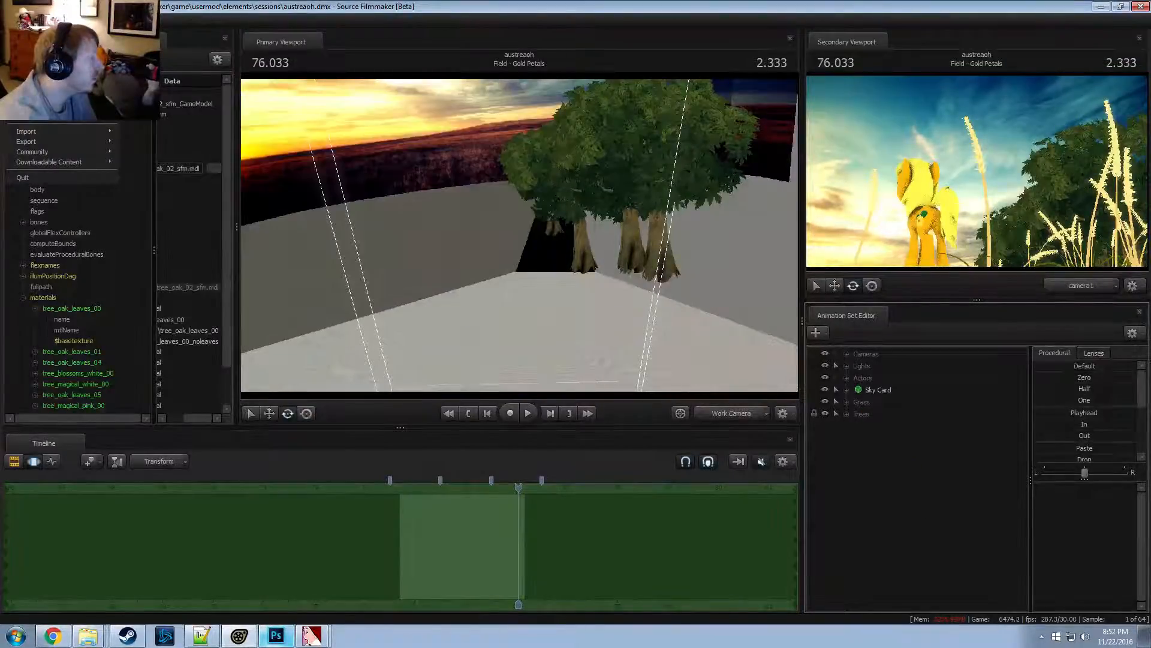
pyautogui.click(27, 43)
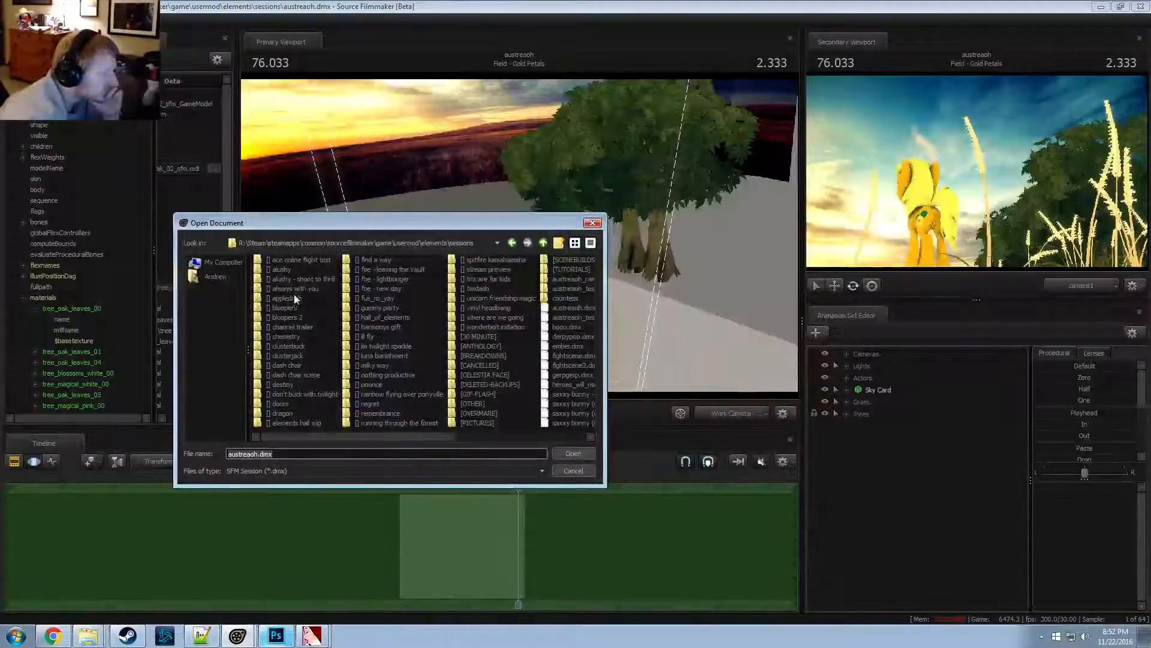
pyautogui.doubleClick(297, 279)
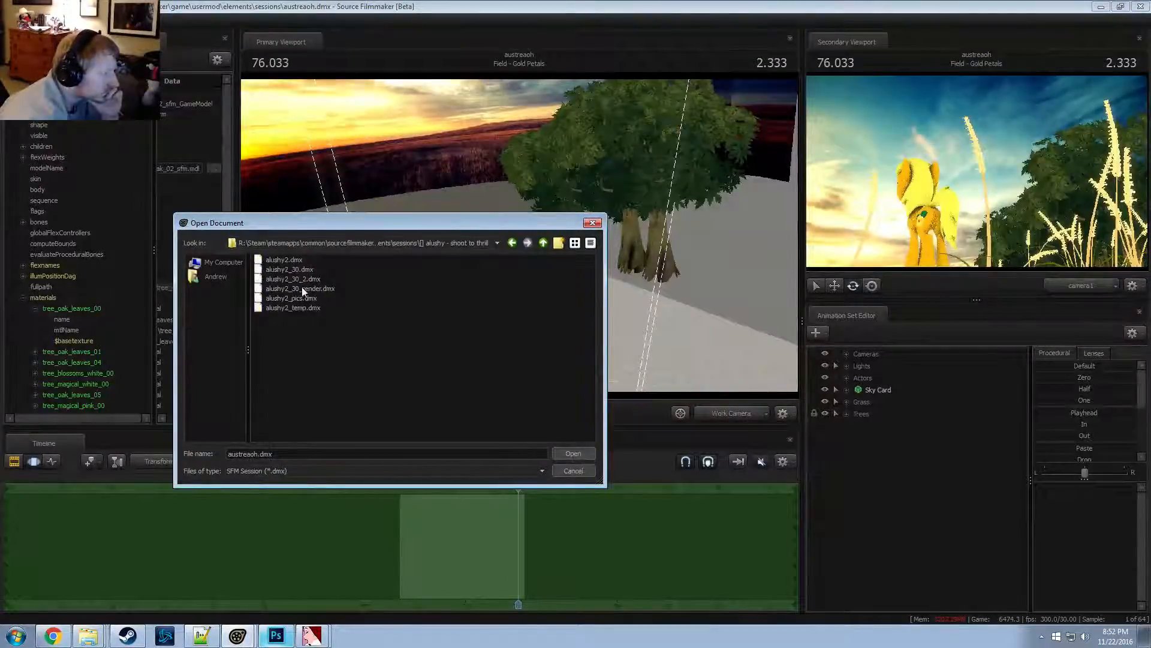
pyautogui.doubleClick(302, 279)
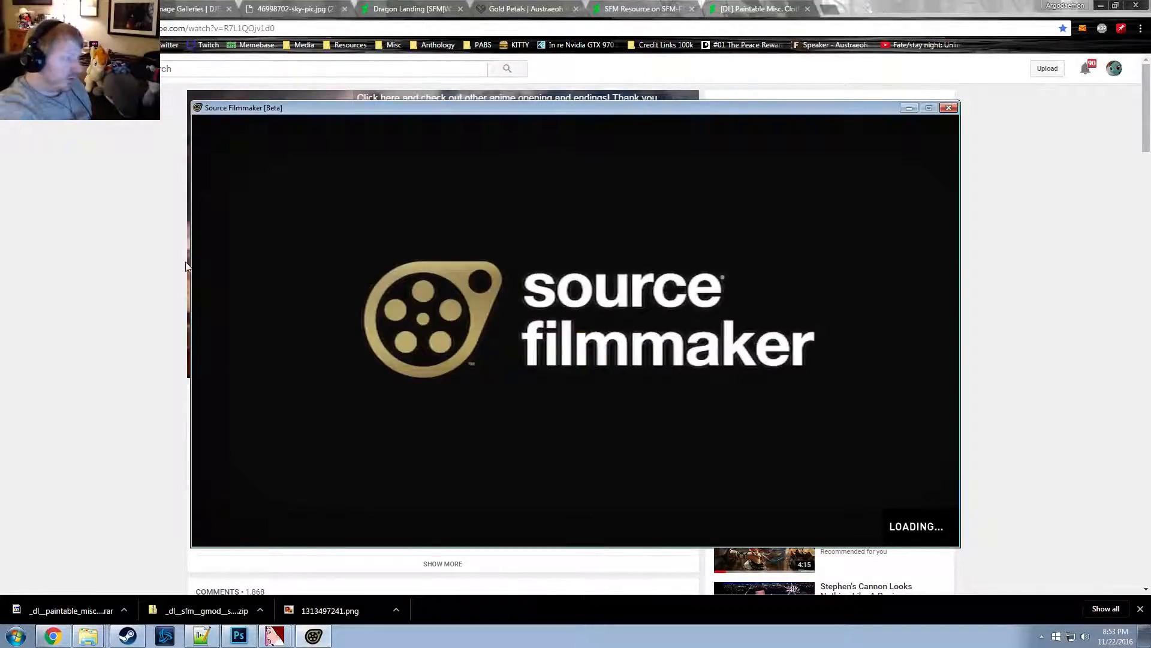
# In the browser, close the sky picture, Dragon Landing, SFM Resource and Paintable Misc. Clouds pages, and minimize the window
pyautogui.click(337, 10)
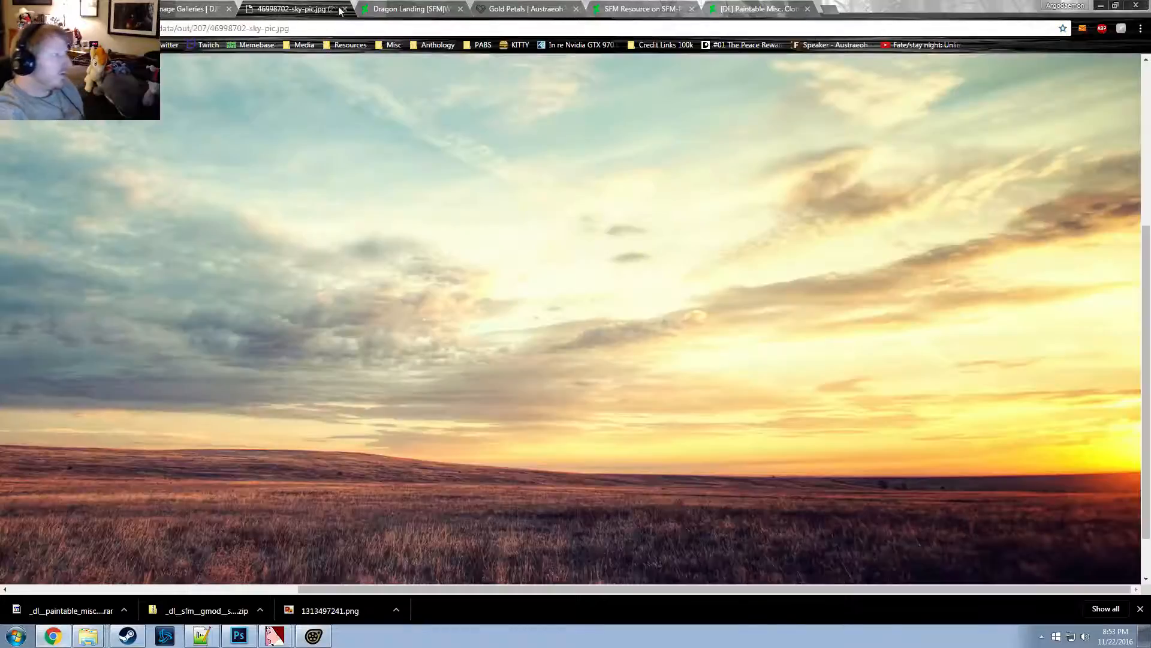
pyautogui.click(343, 10)
pyautogui.click(344, 10)
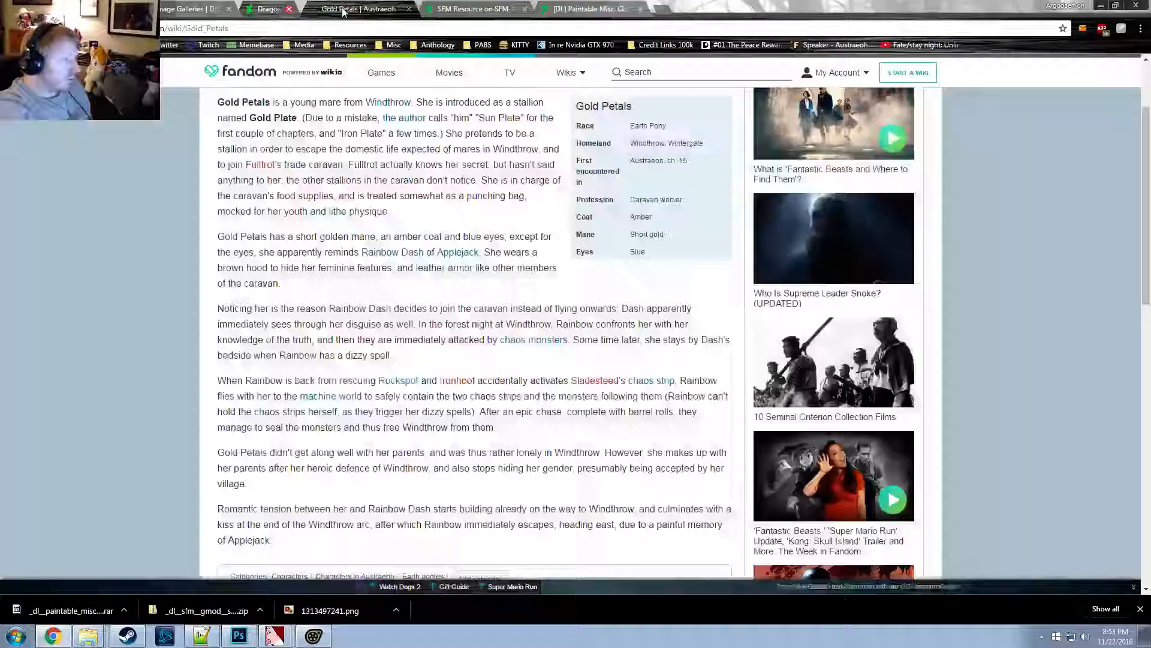
pyautogui.click(407, 9)
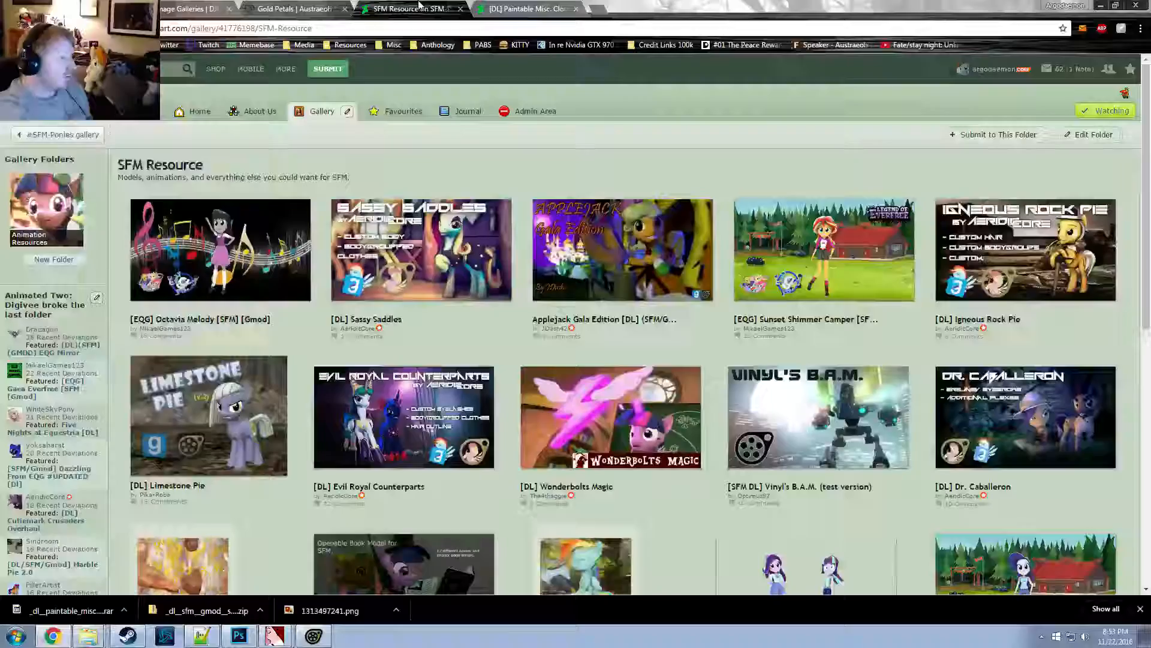
pyautogui.click(460, 9)
pyautogui.click(460, 9)
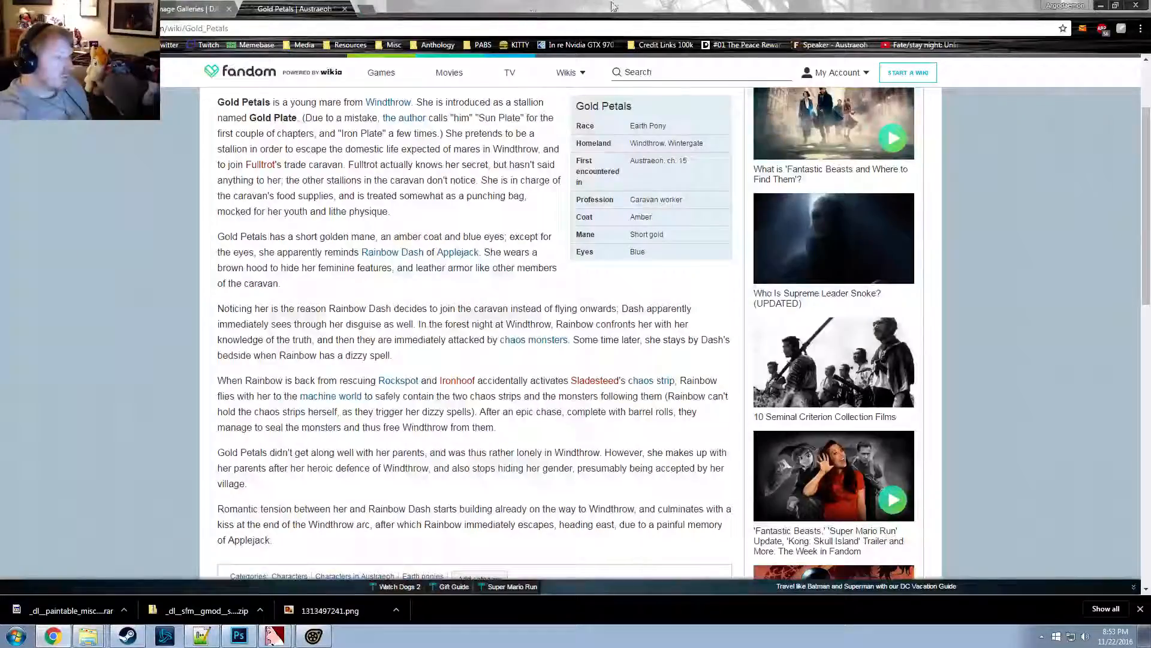
pyautogui.click(1102, 6)
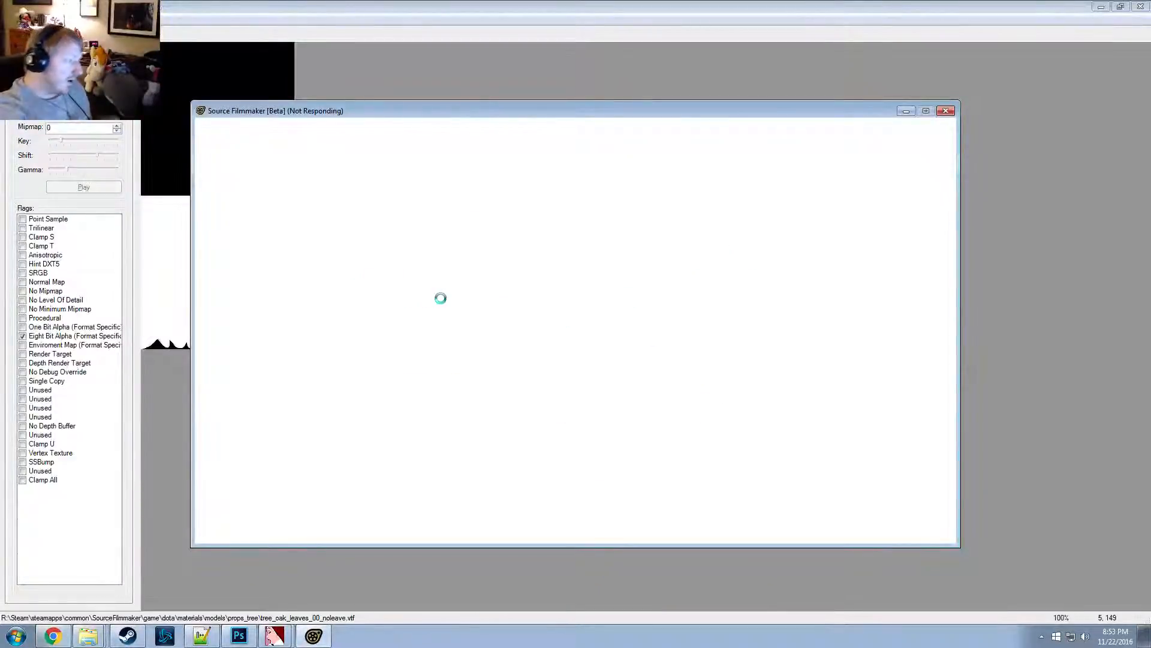
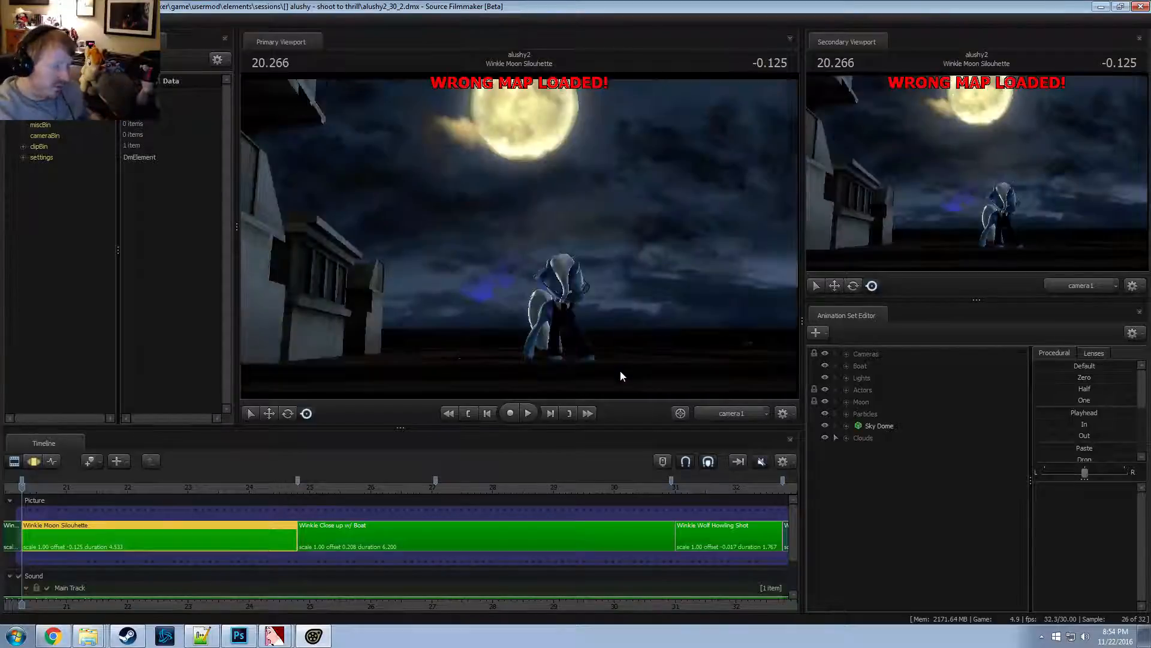
# In the Winkle Moon Silouhette shot, look up Cloud 1's model file in the file explorer and close that window
pyautogui.moveTo(97, 486); pyautogui.dragTo(166, 487)
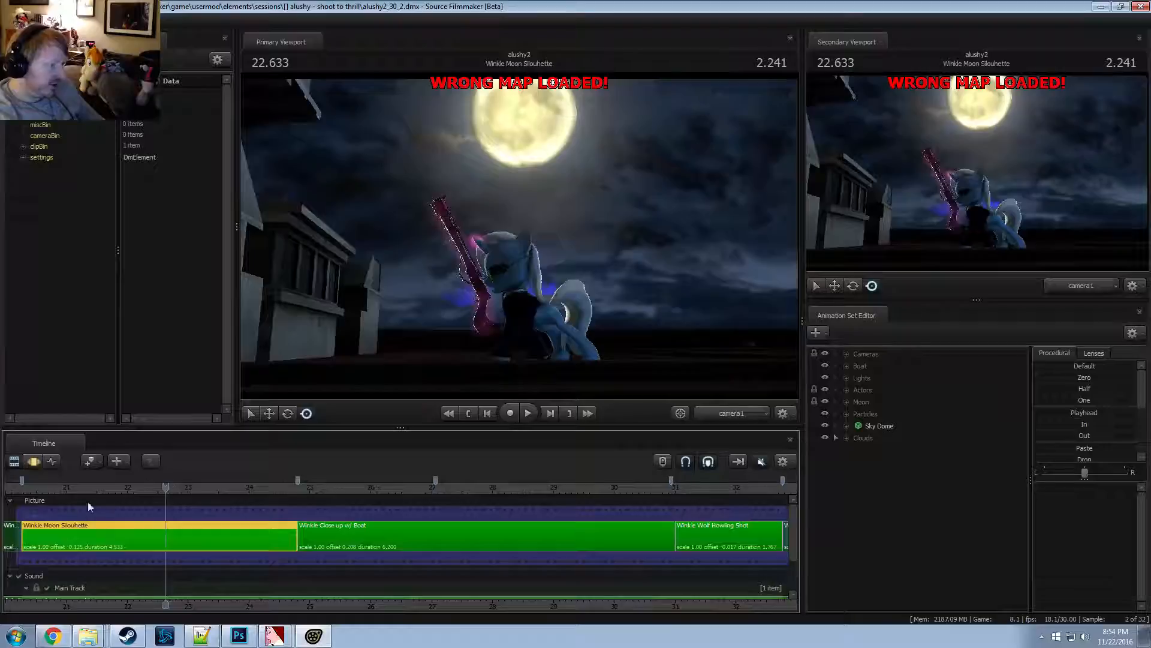
pyautogui.click(847, 438)
pyautogui.rightClick(901, 455)
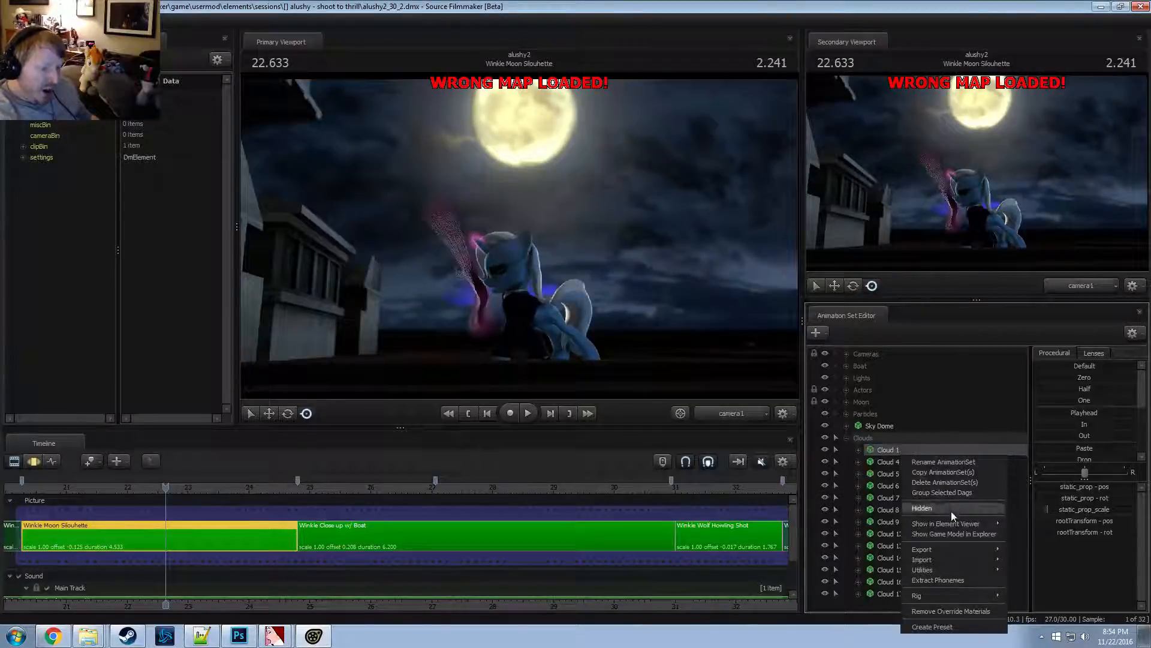
pyautogui.click(950, 534)
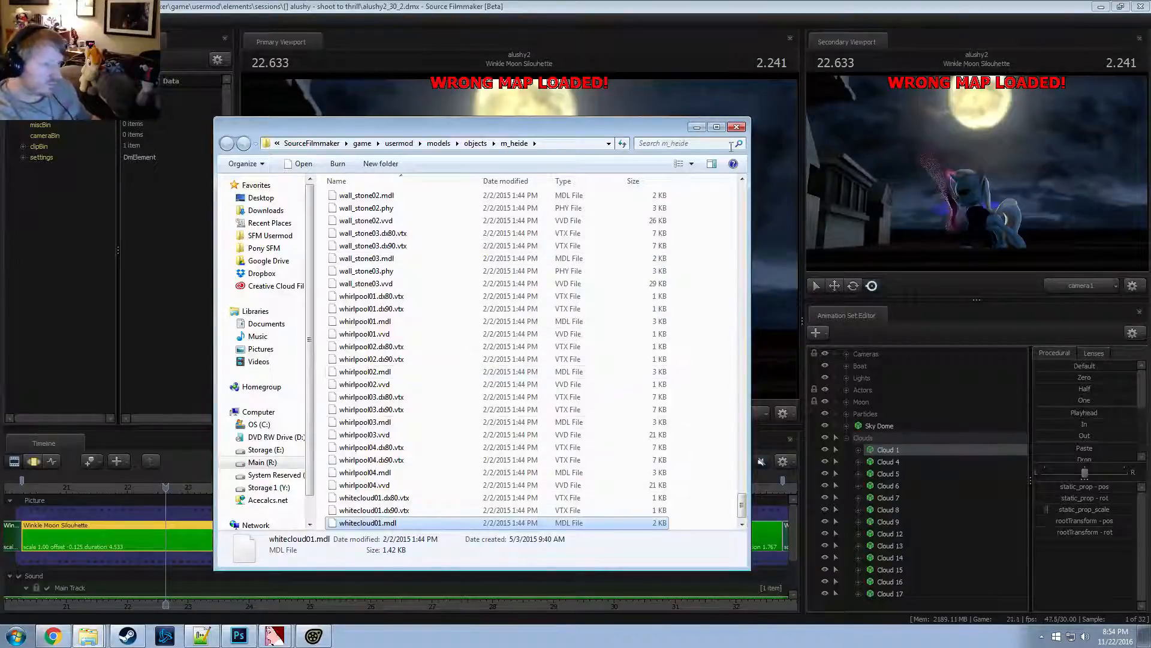
pyautogui.click(736, 127)
# Reopen the austreaoh.dmx session and select the Field - Gold Petals shot in the timeline
pyautogui.click(14, 21)
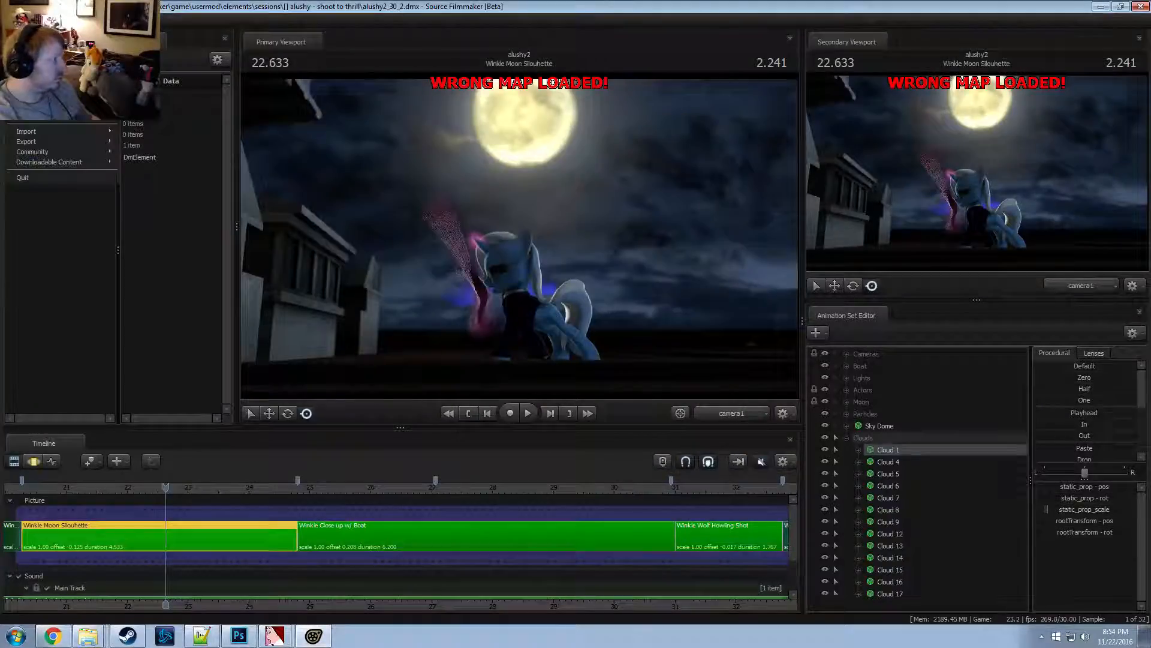
pyautogui.moveTo(39, 100)
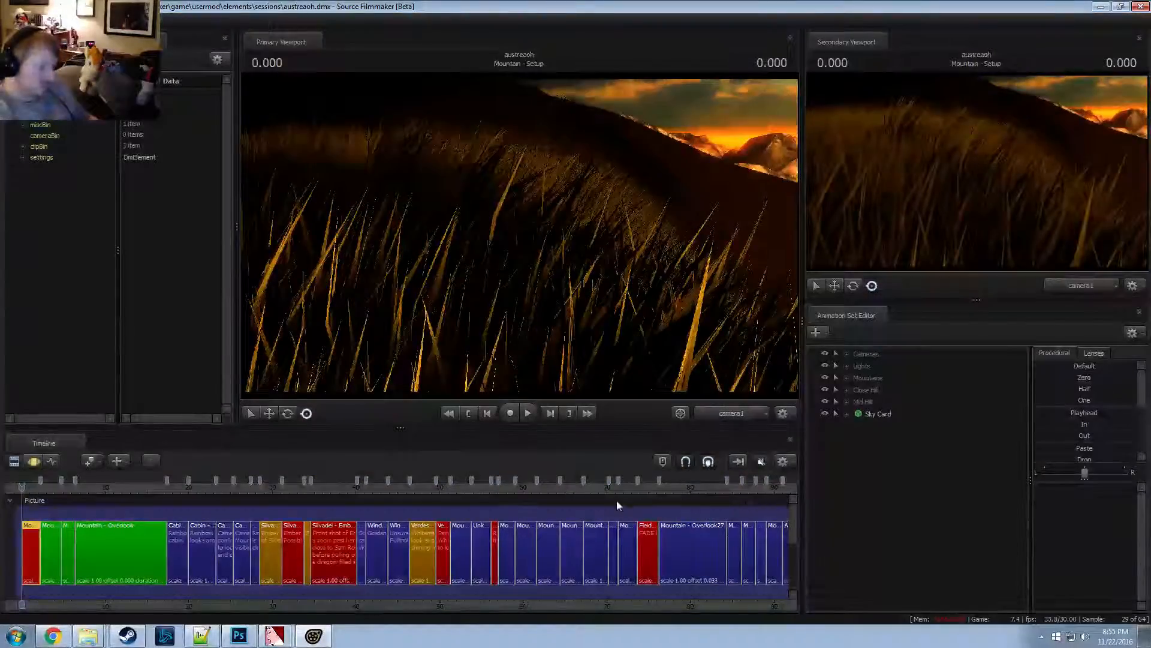
pyautogui.scroll(2, 616, 505)
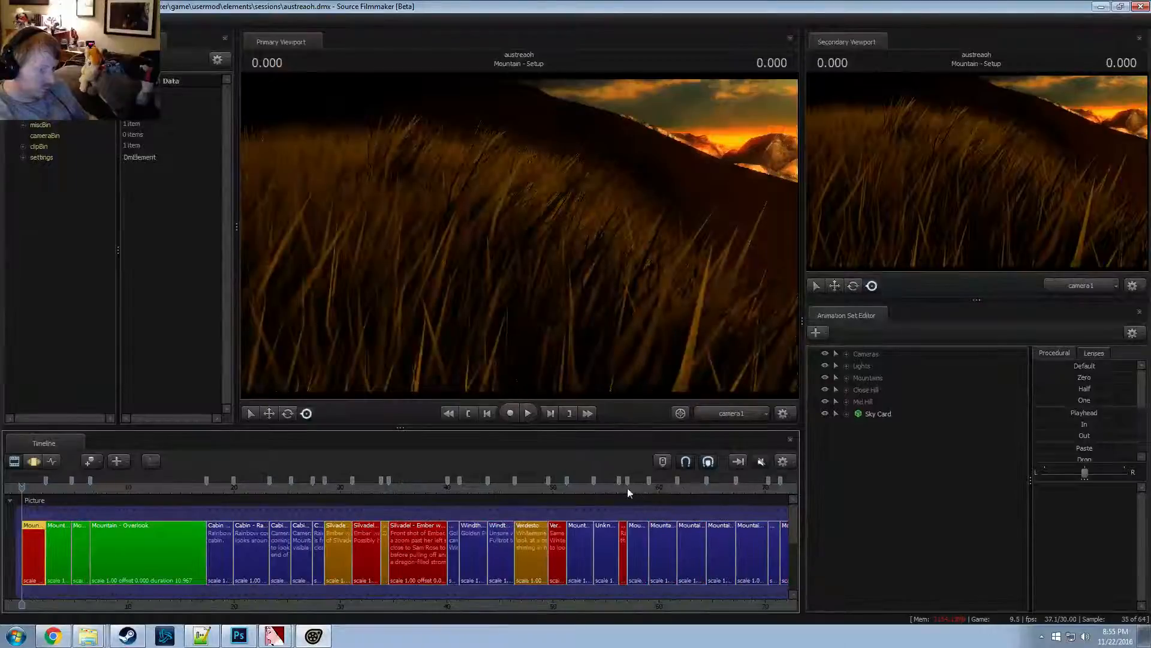
pyautogui.scroll(-2, 628, 489)
pyautogui.scroll(10, 686, 561)
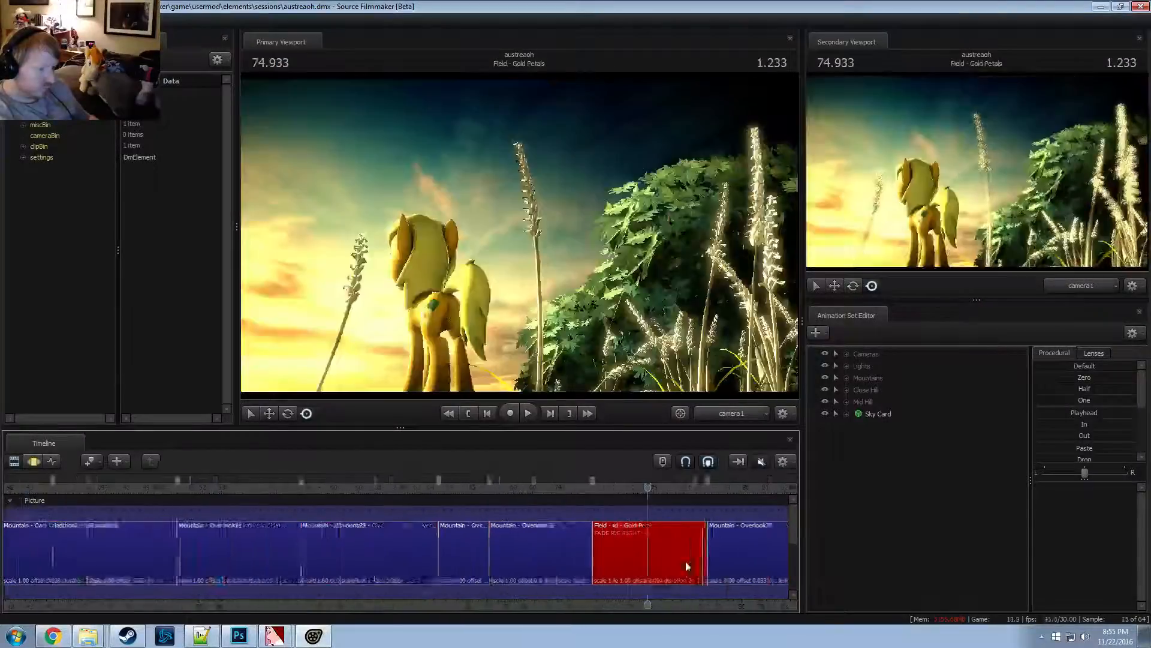
pyautogui.click(624, 553)
# Create an animation set for the whitecloud01.mdl model in the Field - Gold Petals shot
pyautogui.rightClick(909, 483)
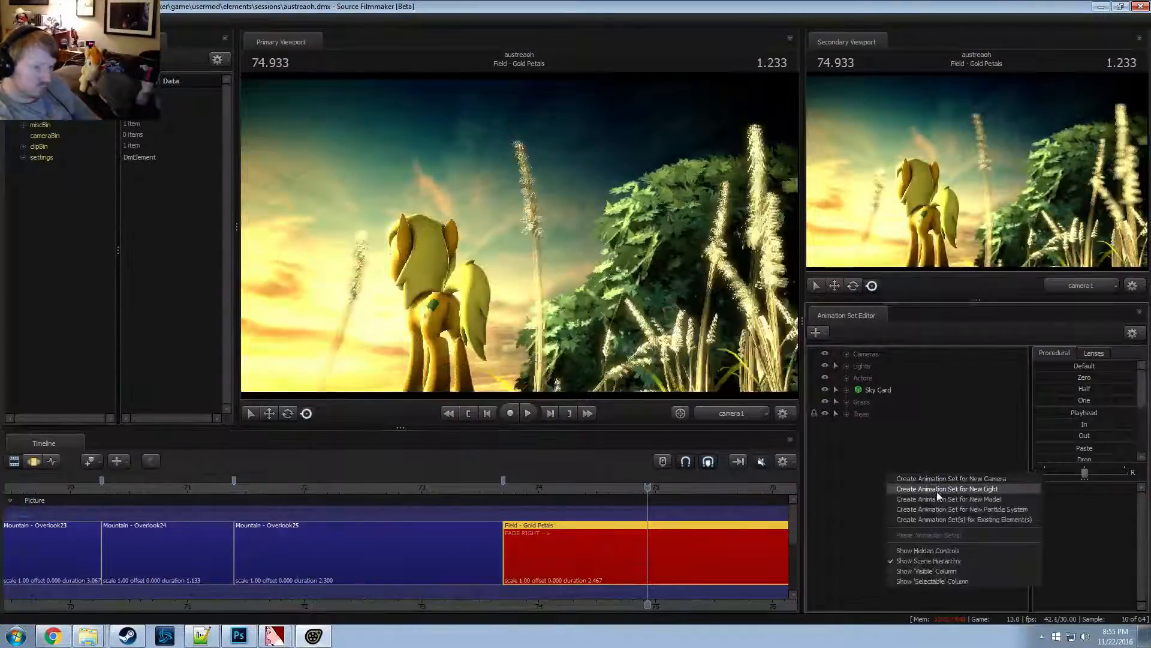
pyautogui.click(934, 498)
pyautogui.write('whiter')
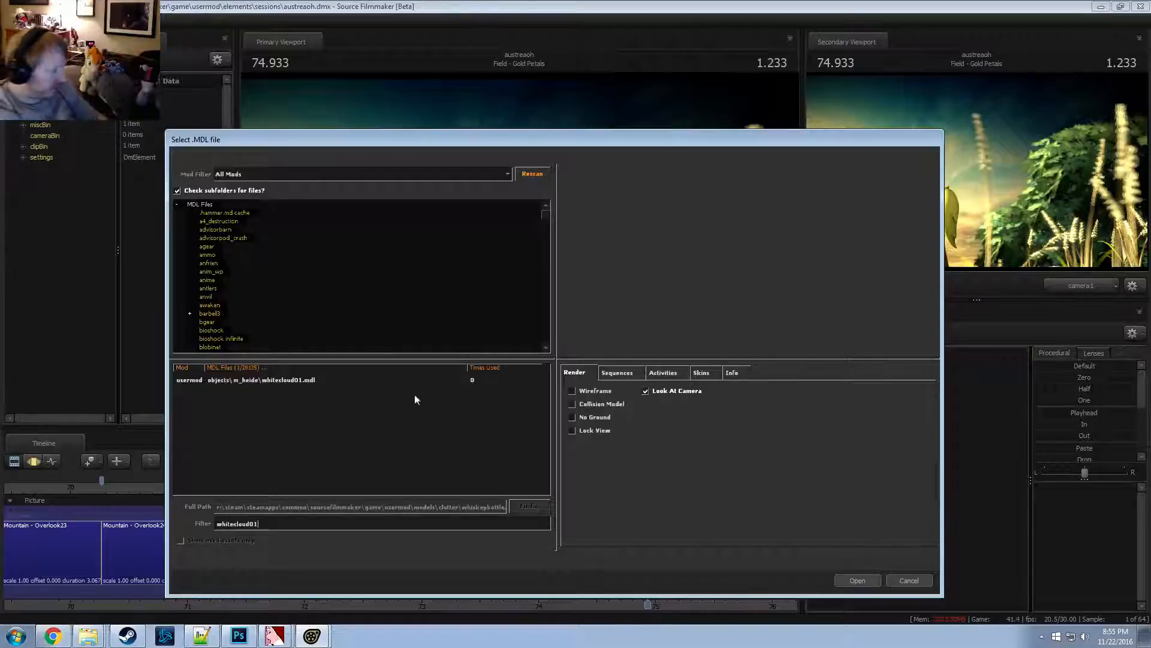
pyautogui.click(280, 380)
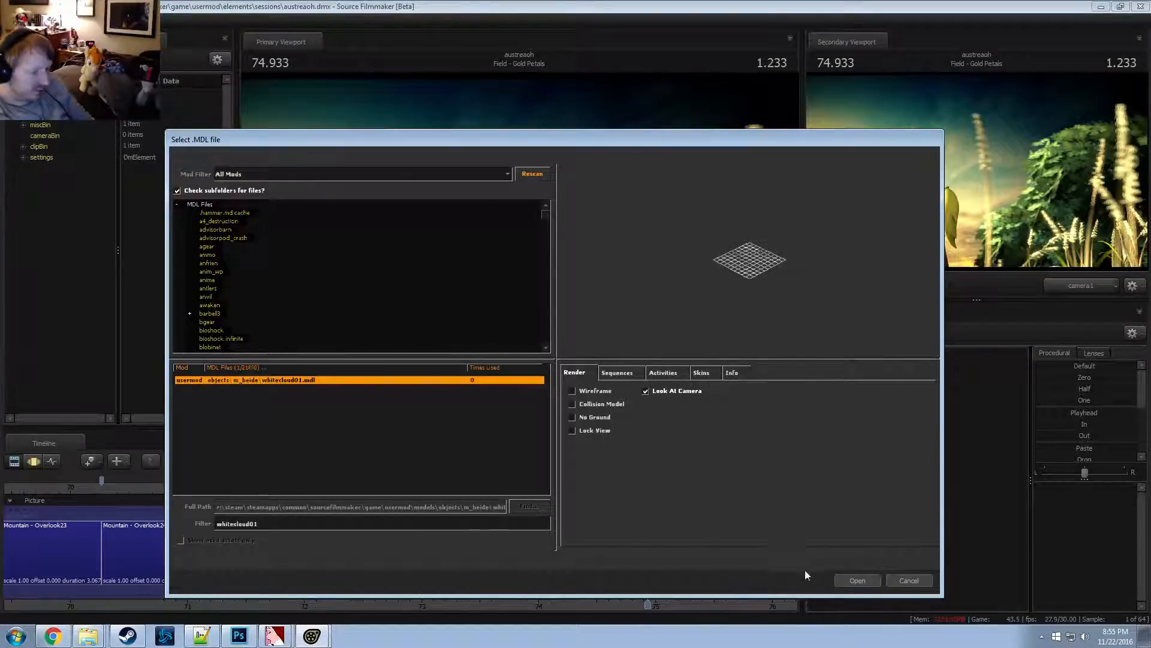
pyautogui.press('Return')
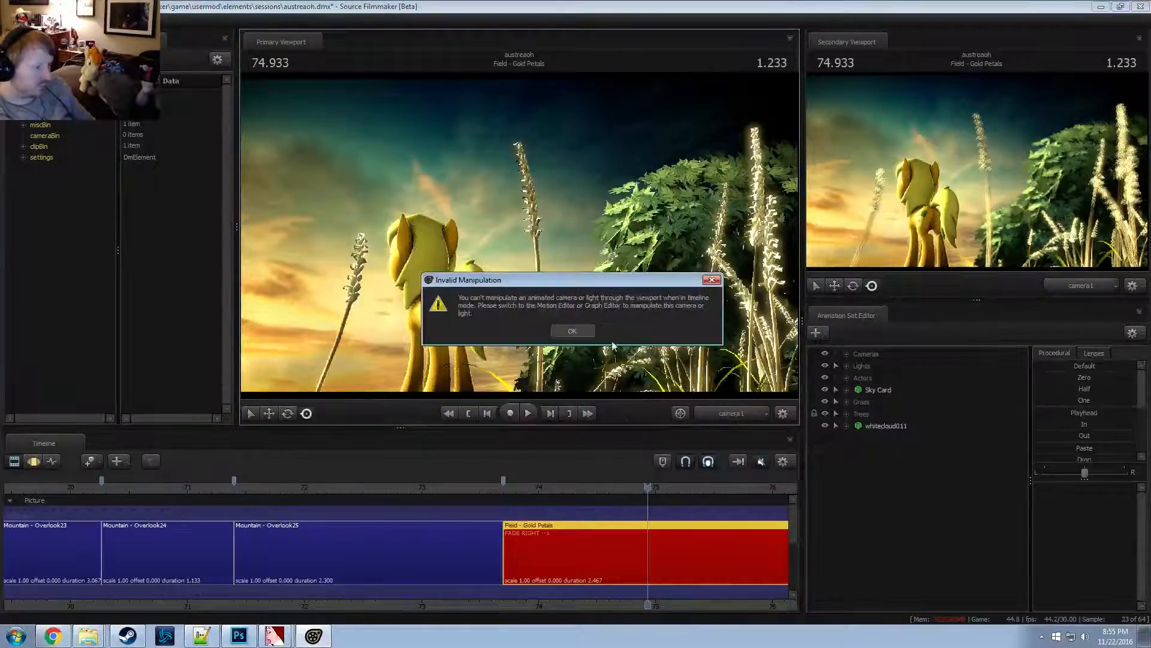
pyautogui.click(587, 330)
# In the Motion Editor, move the cloud into the sky above the pony, using the work camera to check its placement
pyautogui.click(715, 412)
pyautogui.moveTo(600, 270); pyautogui.dragTo(537, 278)
pyautogui.click(901, 427)
pyautogui.press('F3')
pyautogui.press('w')
pyautogui.moveTo(611, 309); pyautogui.dragTo(531, 265)
pyautogui.moveTo(614, 394); pyautogui.dragTo(547, 133)
pyautogui.rightClick(903, 427)
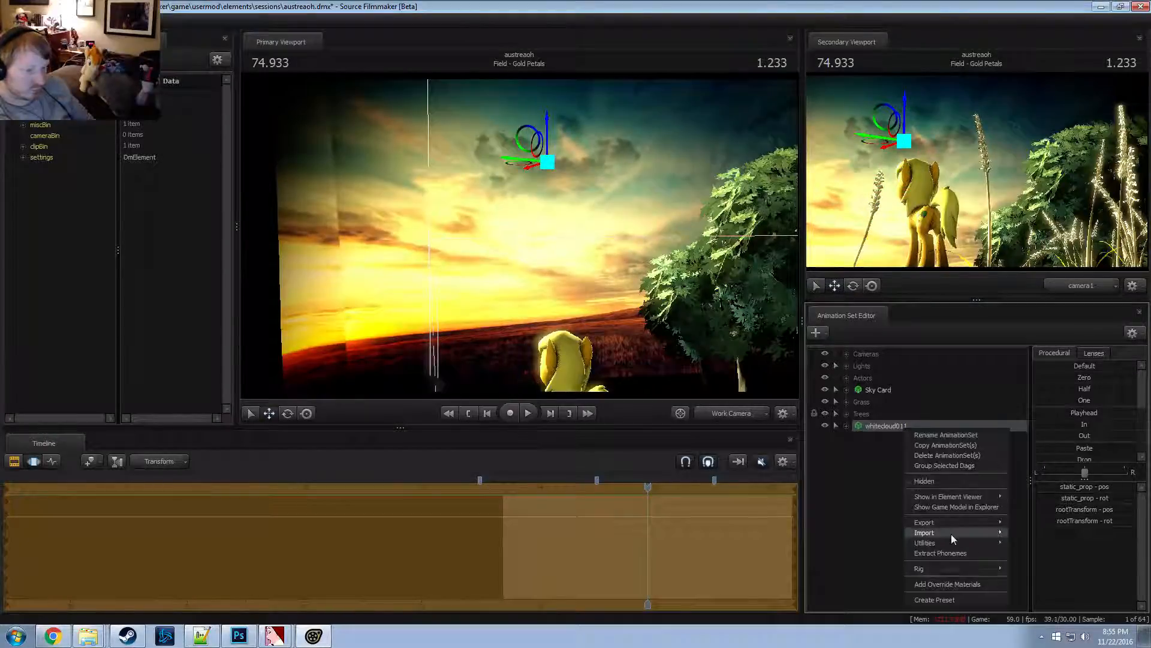
pyautogui.moveTo(490, 209); pyautogui.dragTo(614, 248)
pyautogui.press('e')
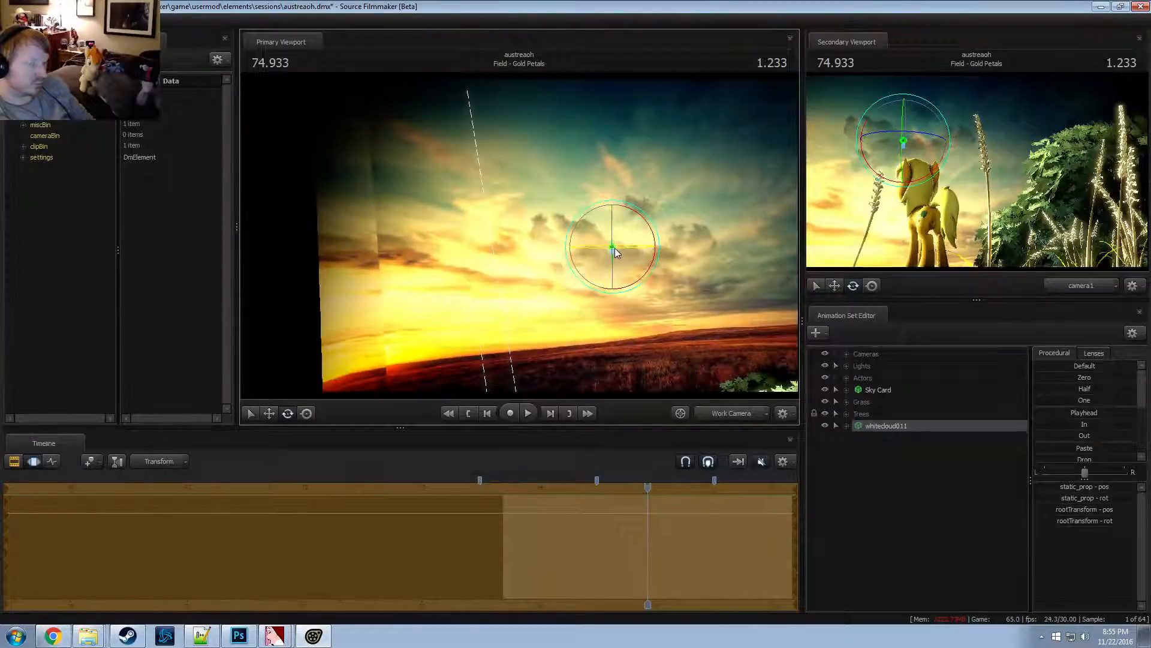
pyautogui.moveTo(539, 325); pyautogui.dragTo(600, 327)
pyautogui.moveTo(572, 209); pyautogui.dragTo(735, 288)
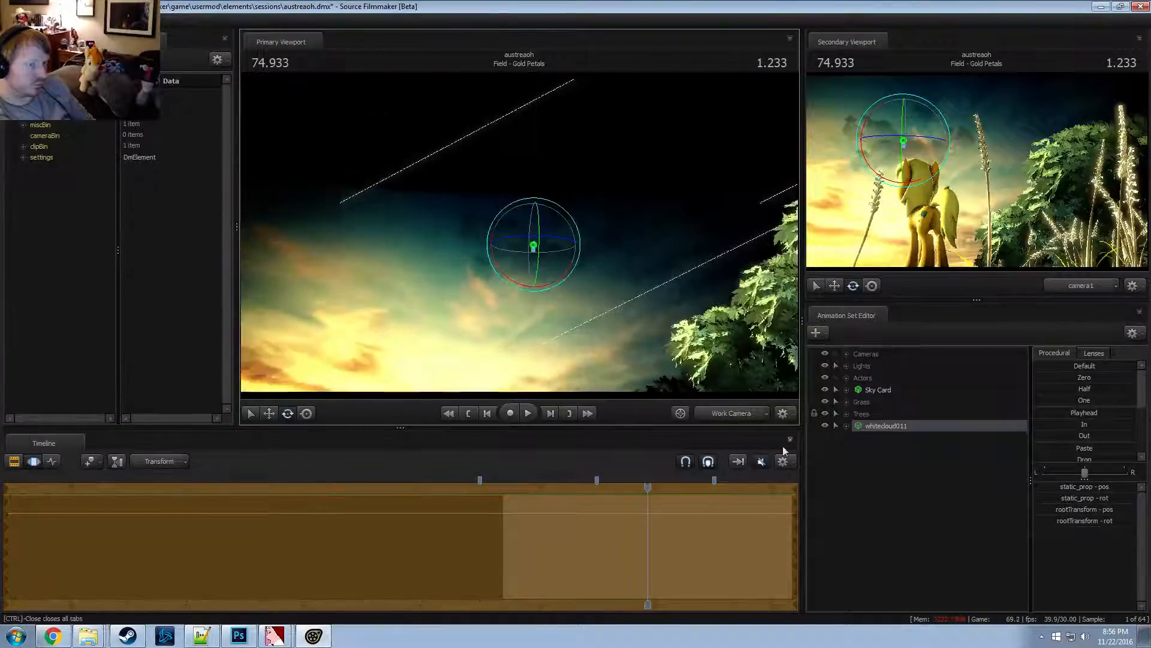
# Add override materials to the cloud model
pyautogui.click(876, 419)
pyautogui.rightClick(876, 420)
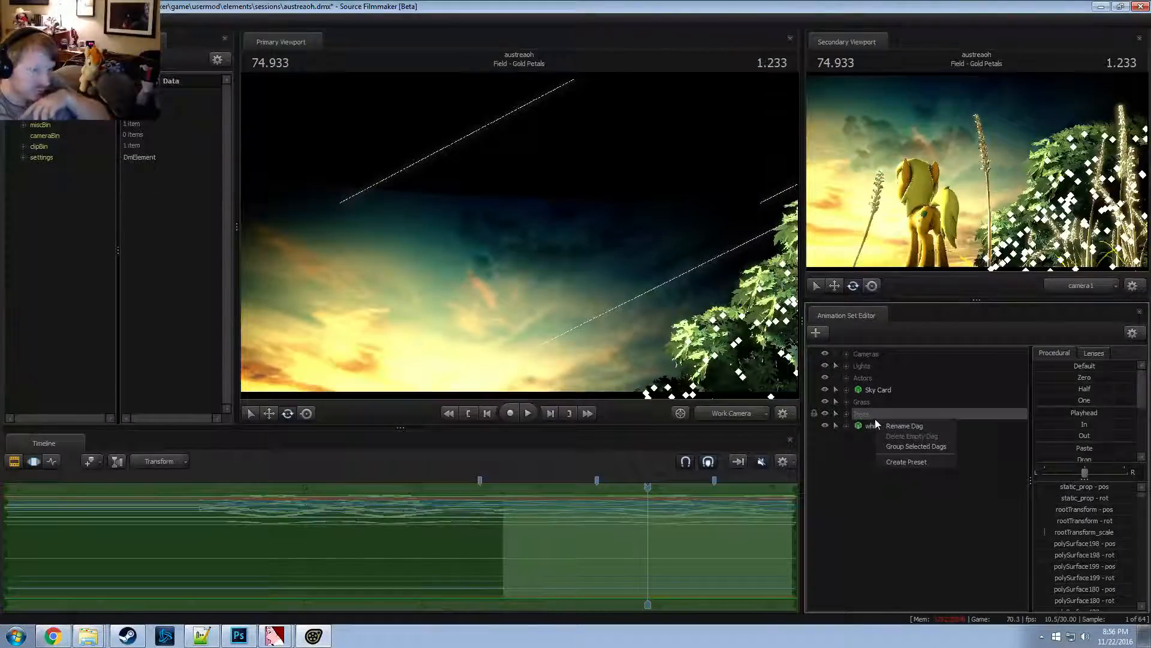
pyautogui.click(865, 424)
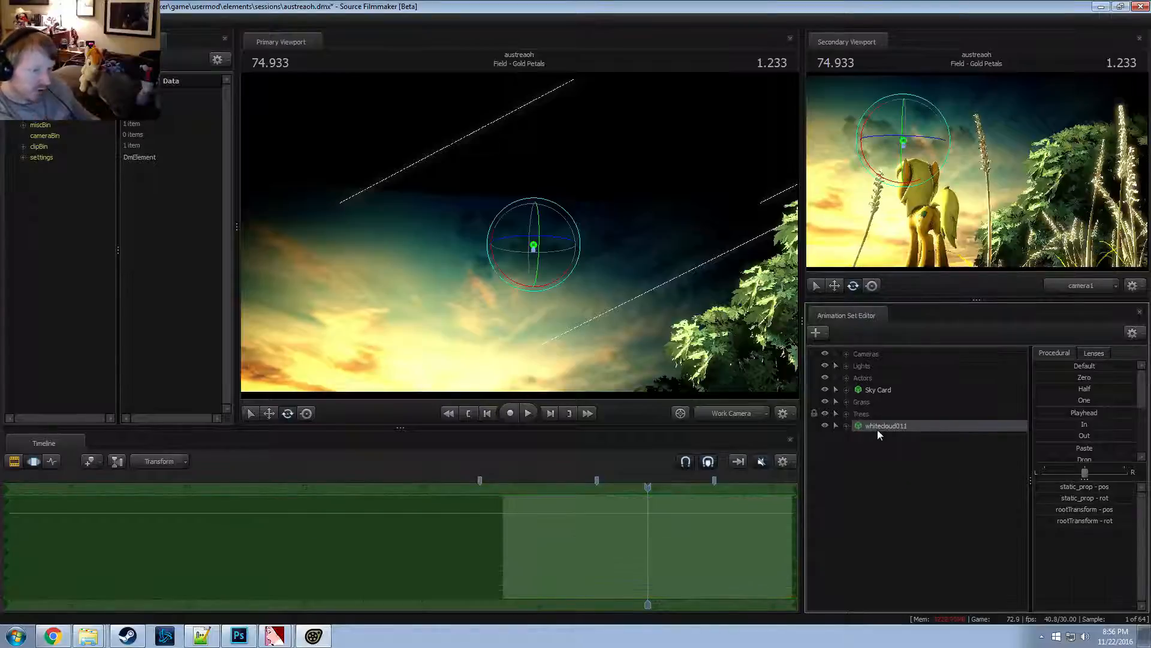
pyautogui.rightClick(878, 431)
pyautogui.moveTo(927, 500)
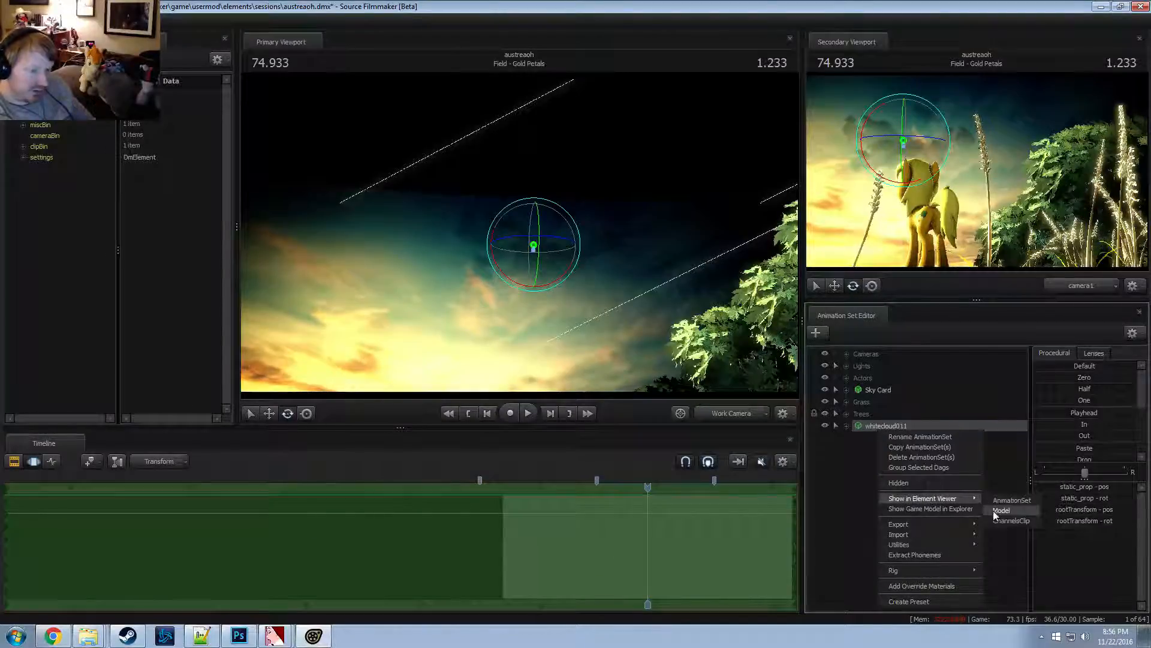
pyautogui.click(926, 586)
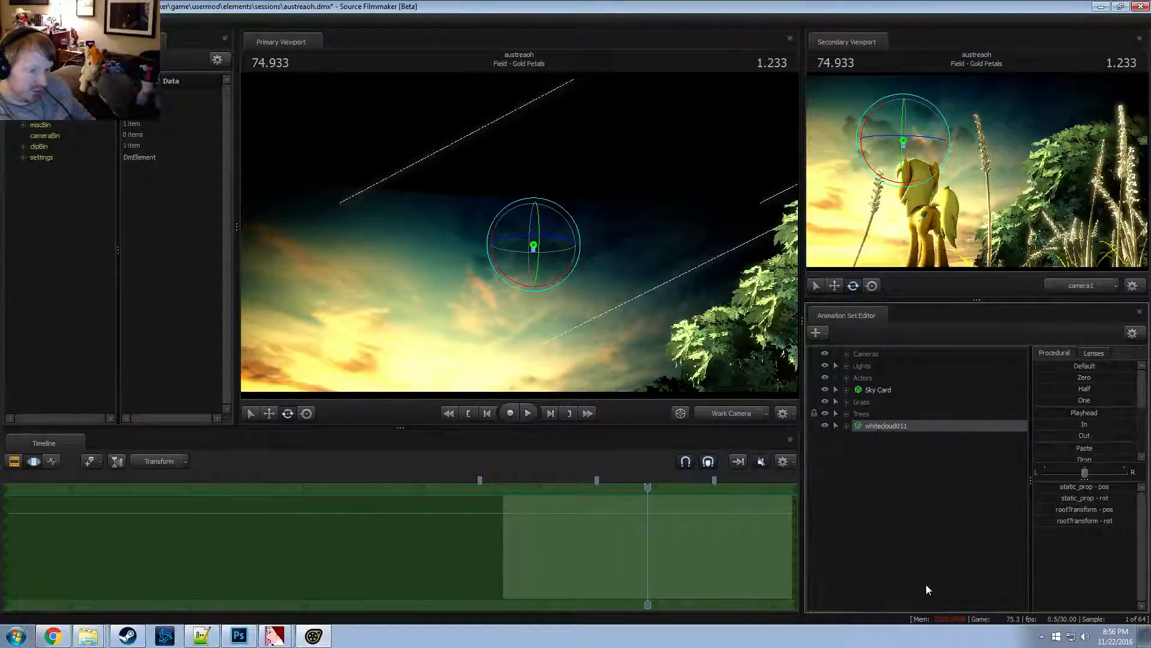
# Show the cloud's model in the Element Viewer and expand its whitecloud01 material
pyautogui.rightClick(885, 427)
pyautogui.moveTo(952, 497)
pyautogui.click(1032, 509)
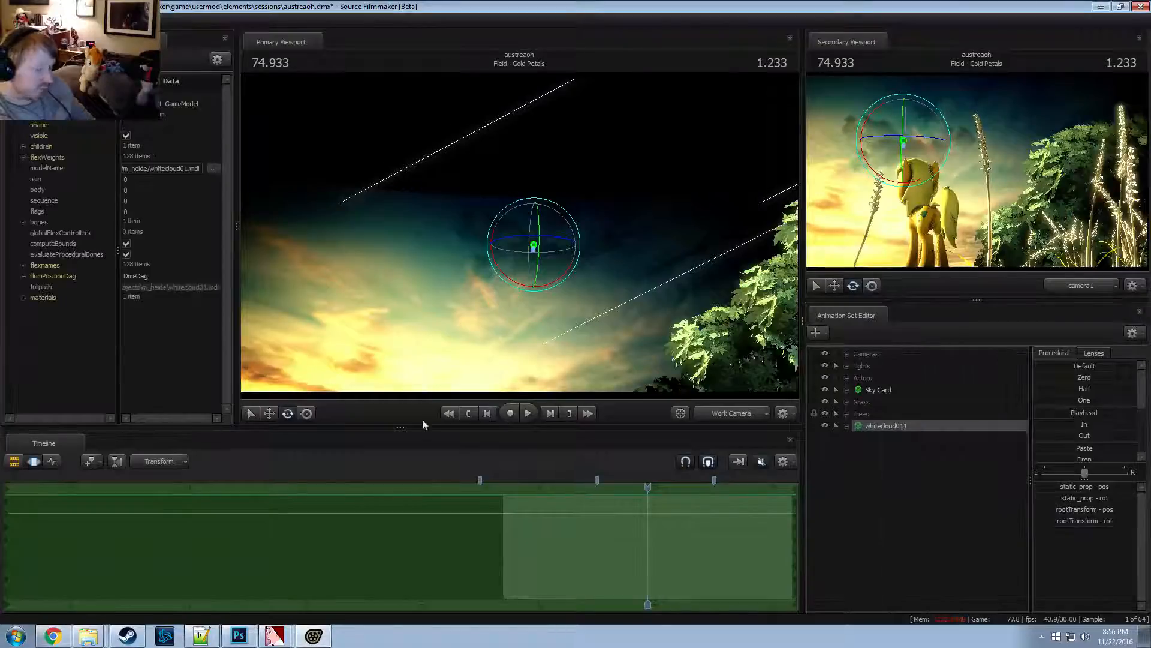
pyautogui.click(23, 297)
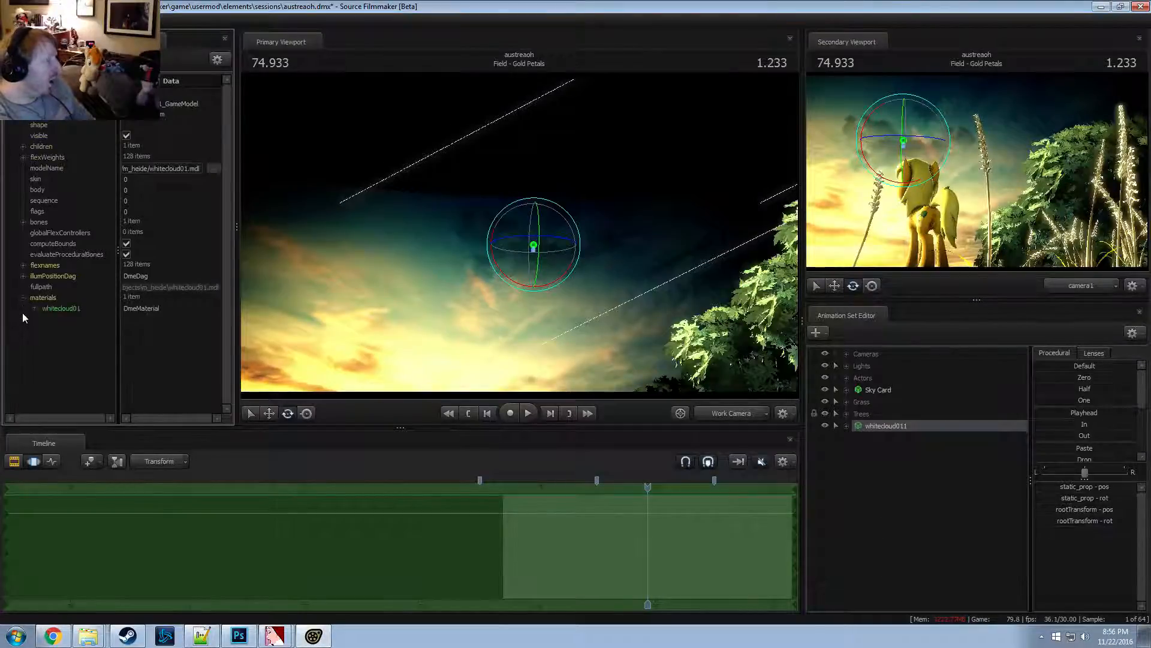
pyautogui.doubleClick(52, 309)
pyautogui.rightClick(63, 309)
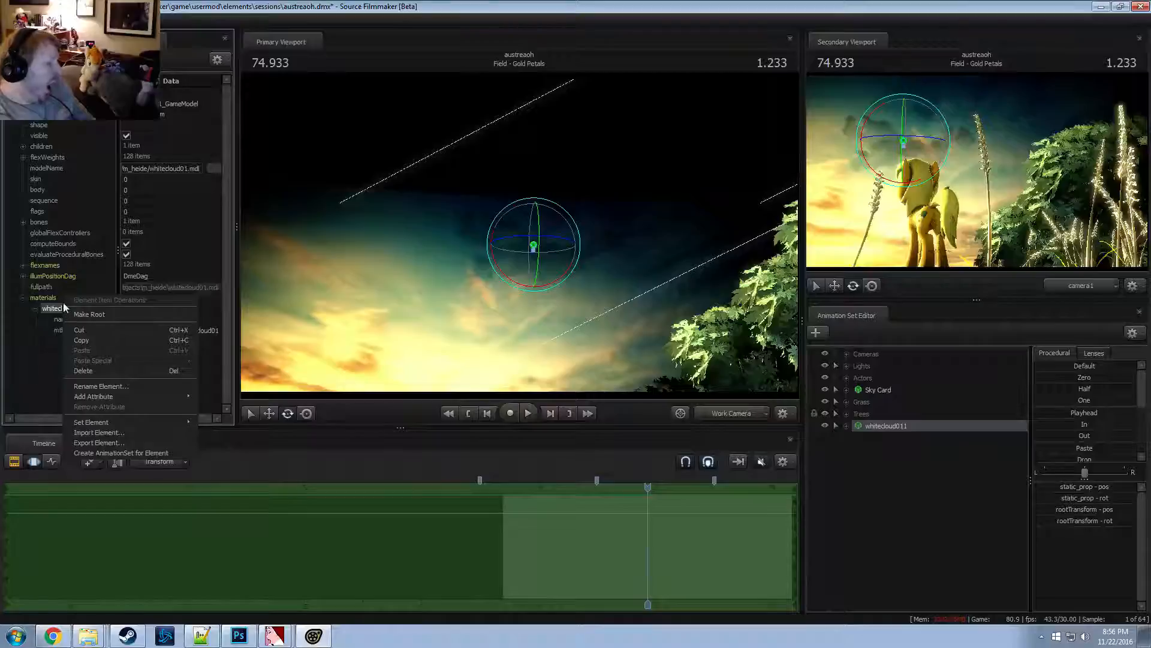
# Examine the cloud in the primary viewport with scene lighting turned off, and restore the lighting
pyautogui.rightClick(378, 283)
pyautogui.click(412, 314)
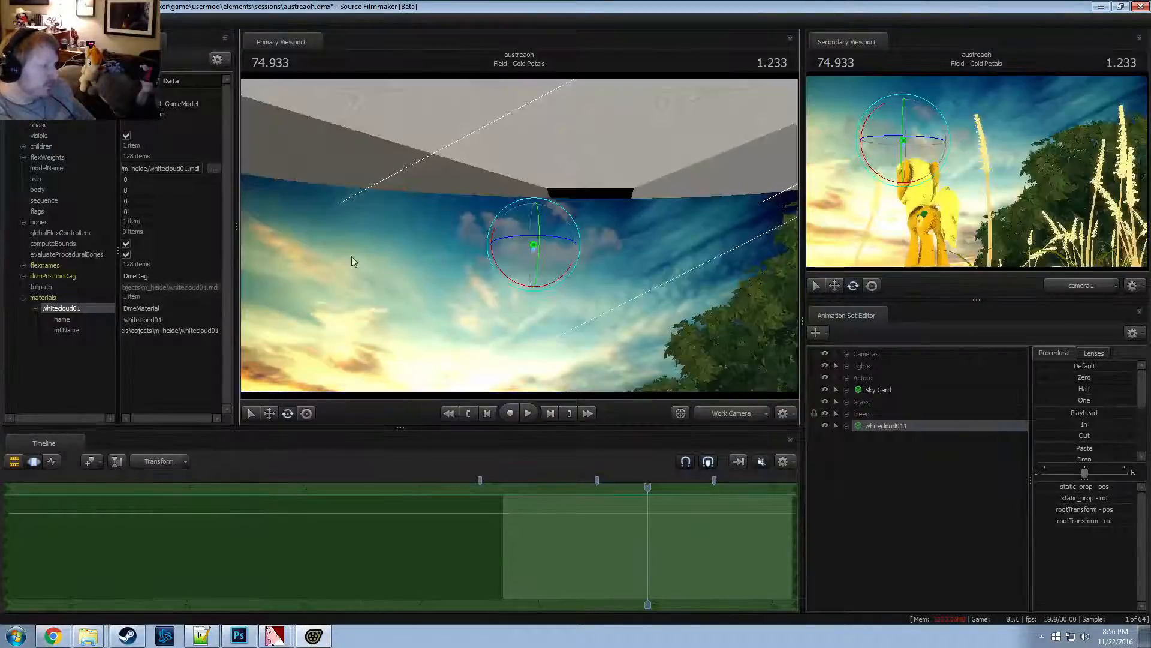
pyautogui.keyDown('alt'); pyautogui.moveTo(353, 259); pyautogui.dragTo(471, 298); pyautogui.keyUp('alt')
pyautogui.rightClick(455, 263)
pyautogui.click(471, 295)
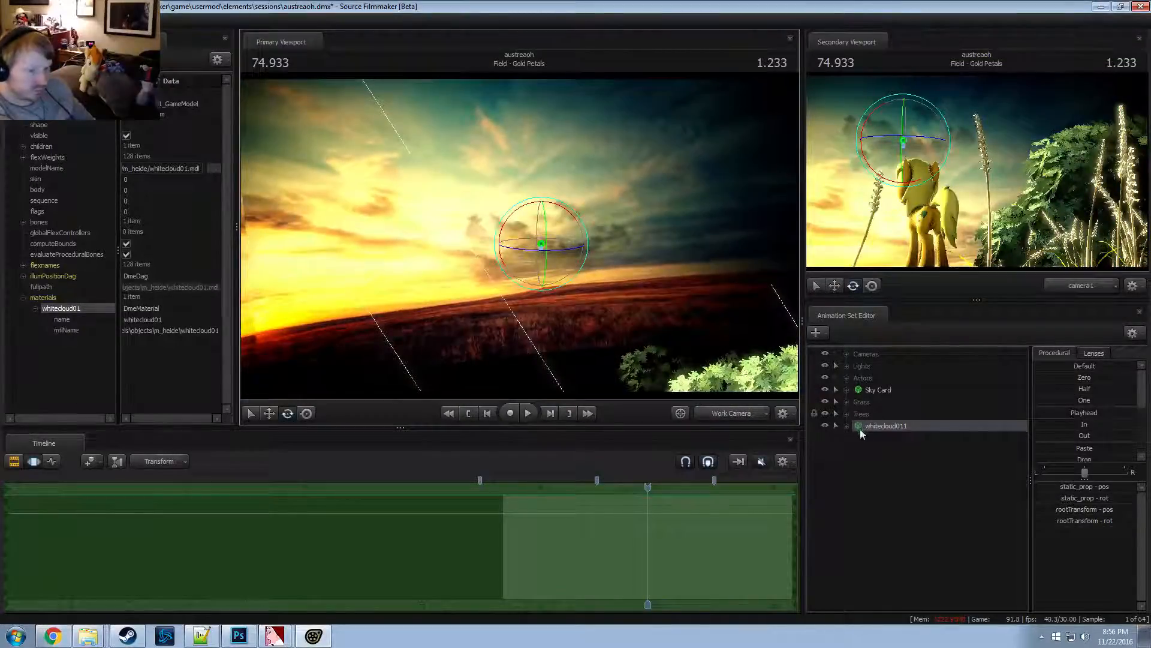
# Create a new light and show its view in the primary viewport
pyautogui.rightClick(890, 499)
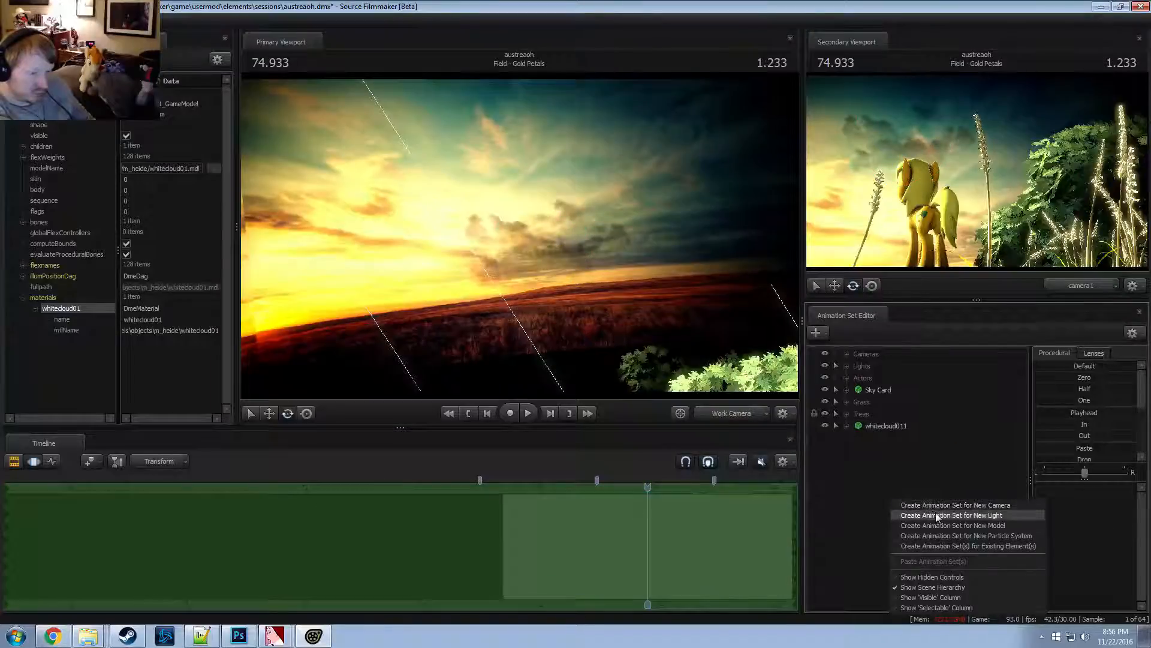
pyautogui.click(938, 517)
pyautogui.click(847, 365)
pyautogui.click(890, 523)
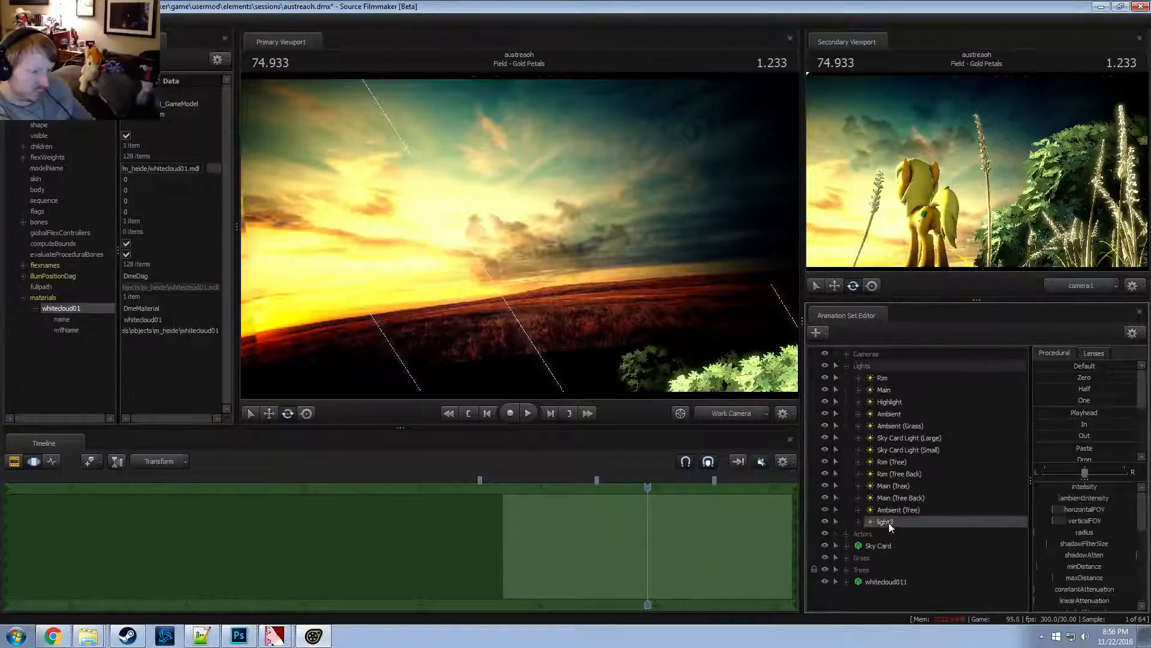
pyautogui.rightClick(890, 524)
pyautogui.click(922, 493)
pyautogui.moveTo(884, 520); pyautogui.dragTo(543, 269)
pyautogui.press('F2')
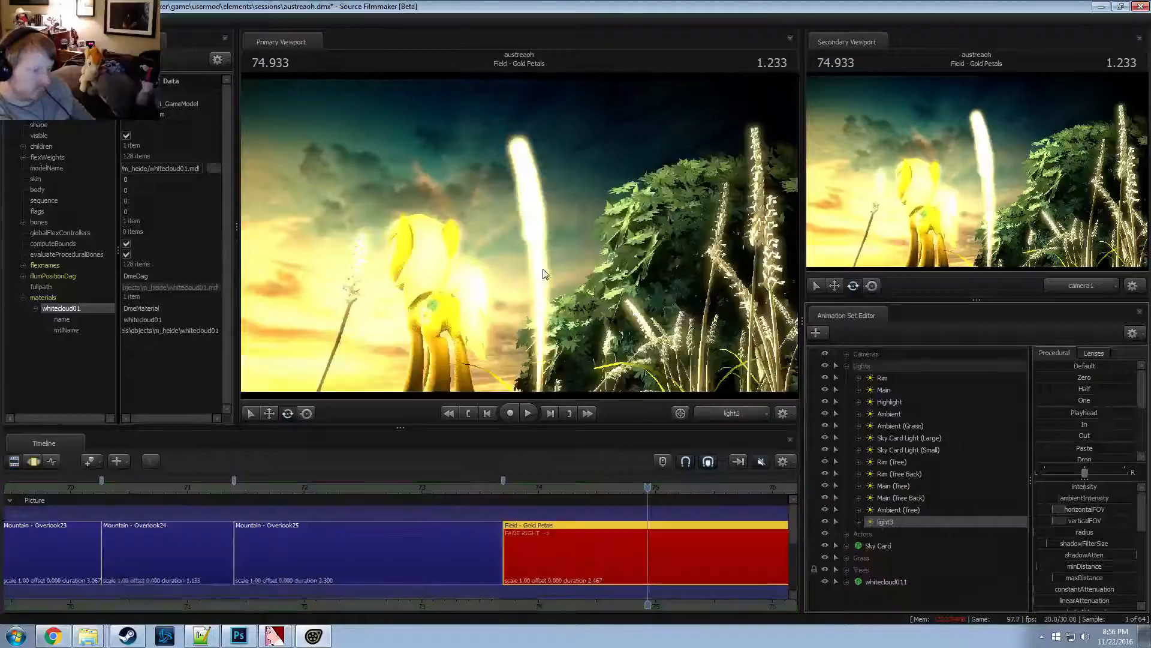
pyautogui.click(543, 271)
pyautogui.click(571, 329)
# Move the new light back, widen its horizontal and vertical field of view, and aim it at the cloud from the side
pyautogui.press('F3')
pyautogui.moveTo(571, 329); pyautogui.dragTo(504, 293)
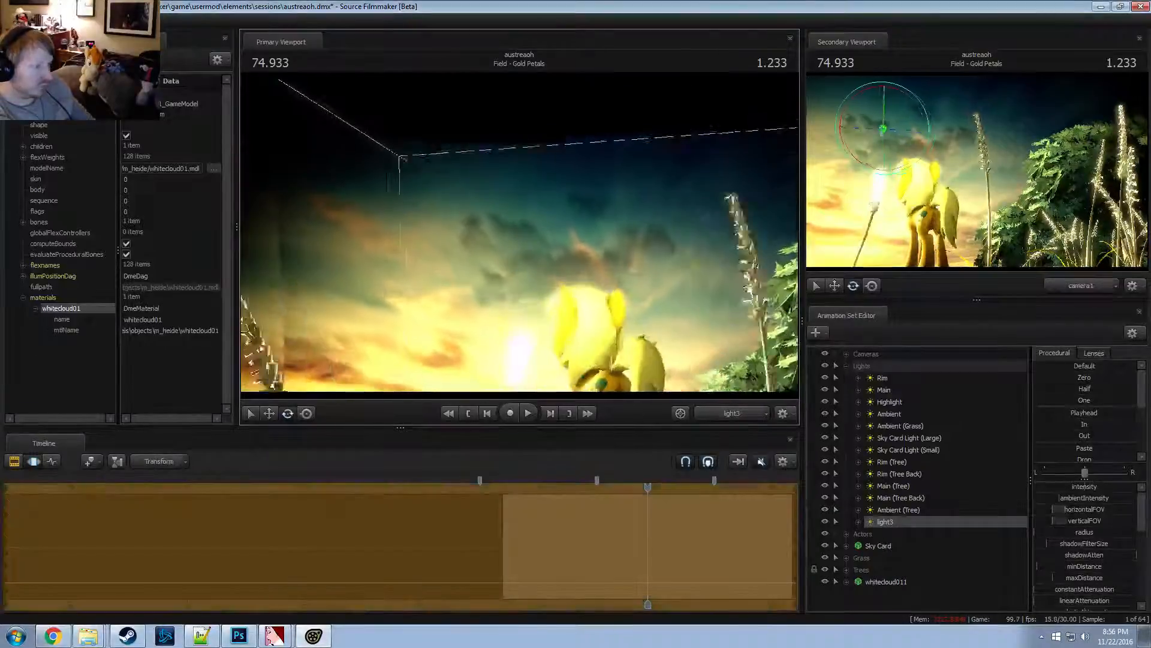
pyautogui.press('w')
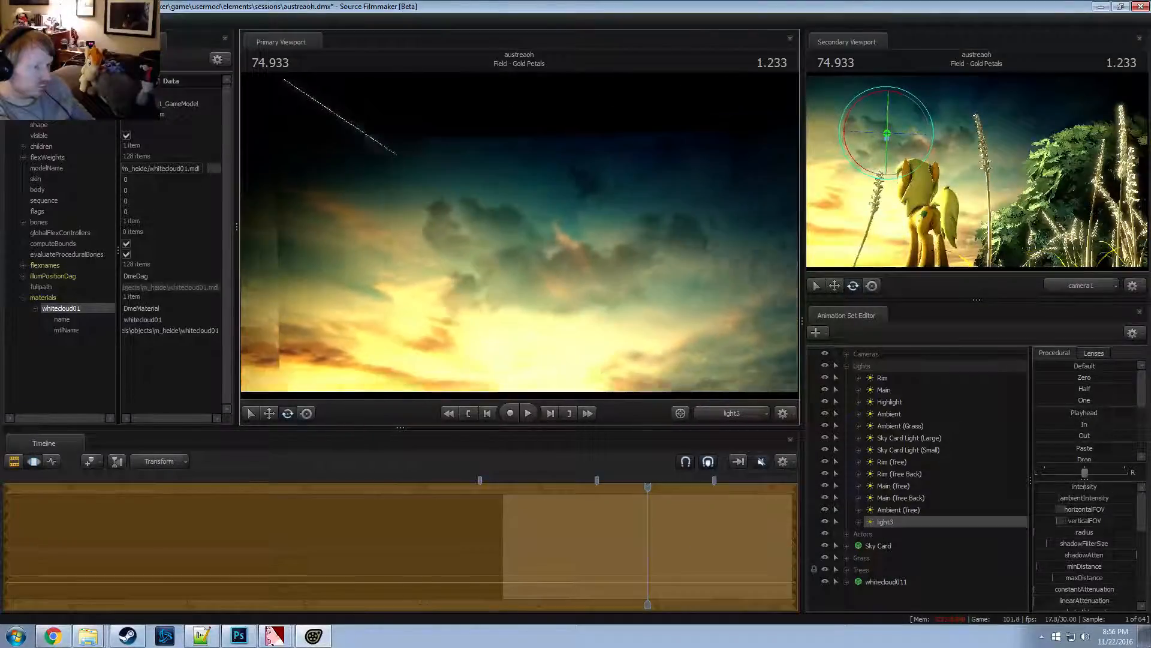
pyautogui.press('s')
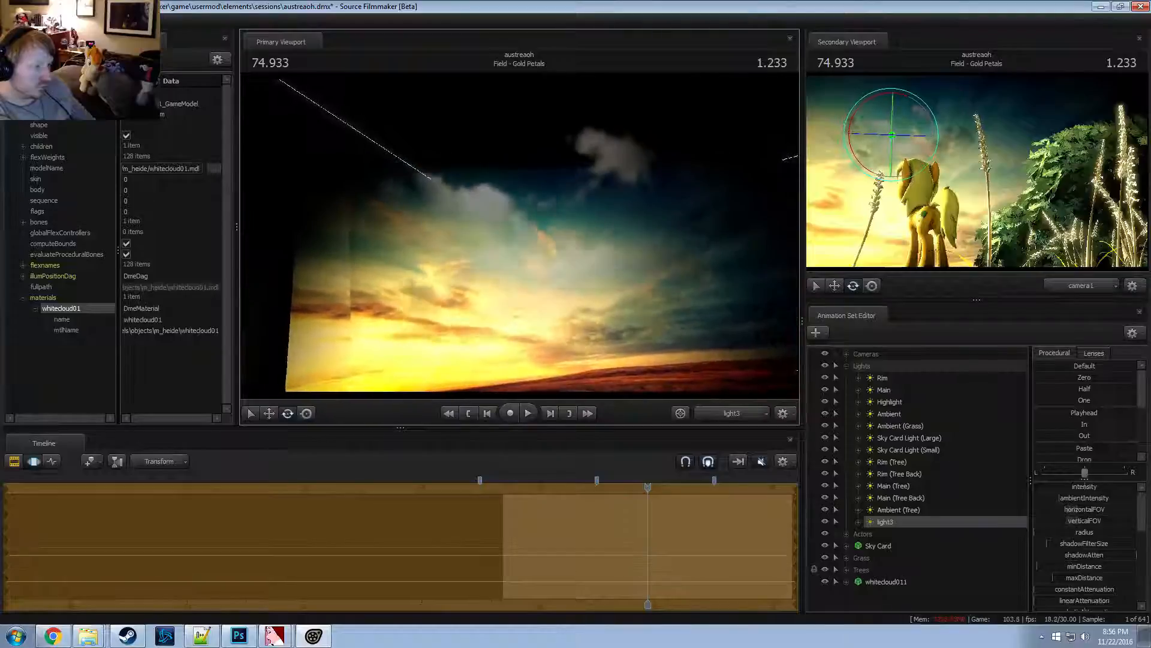
pyautogui.press('s')
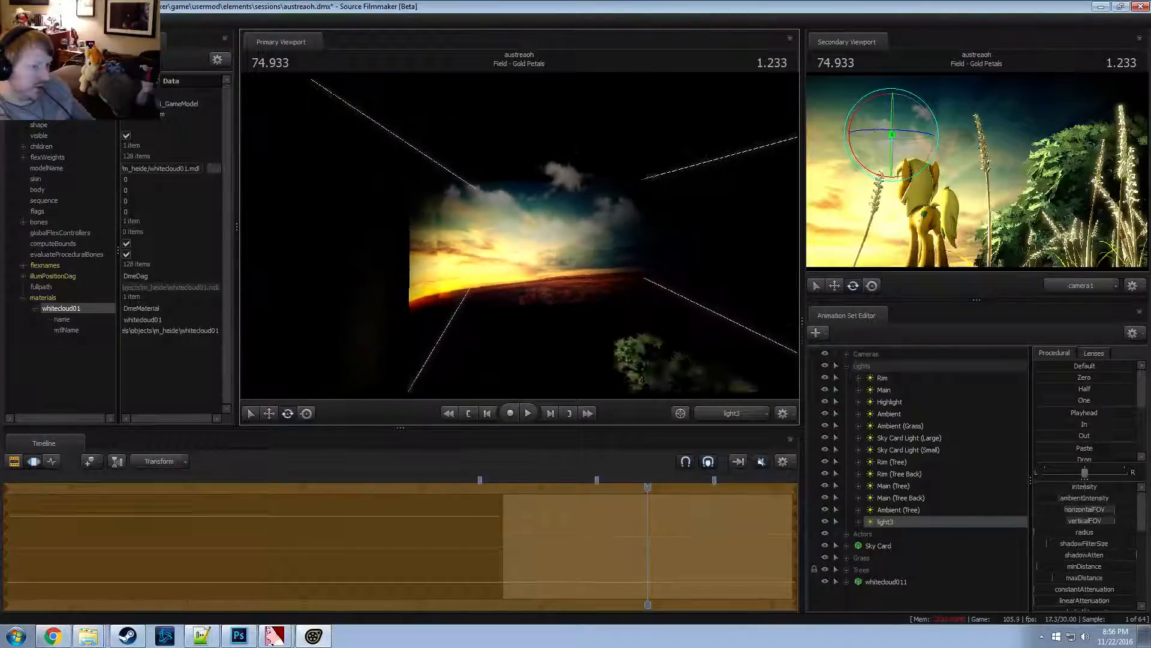
pyautogui.press('s')
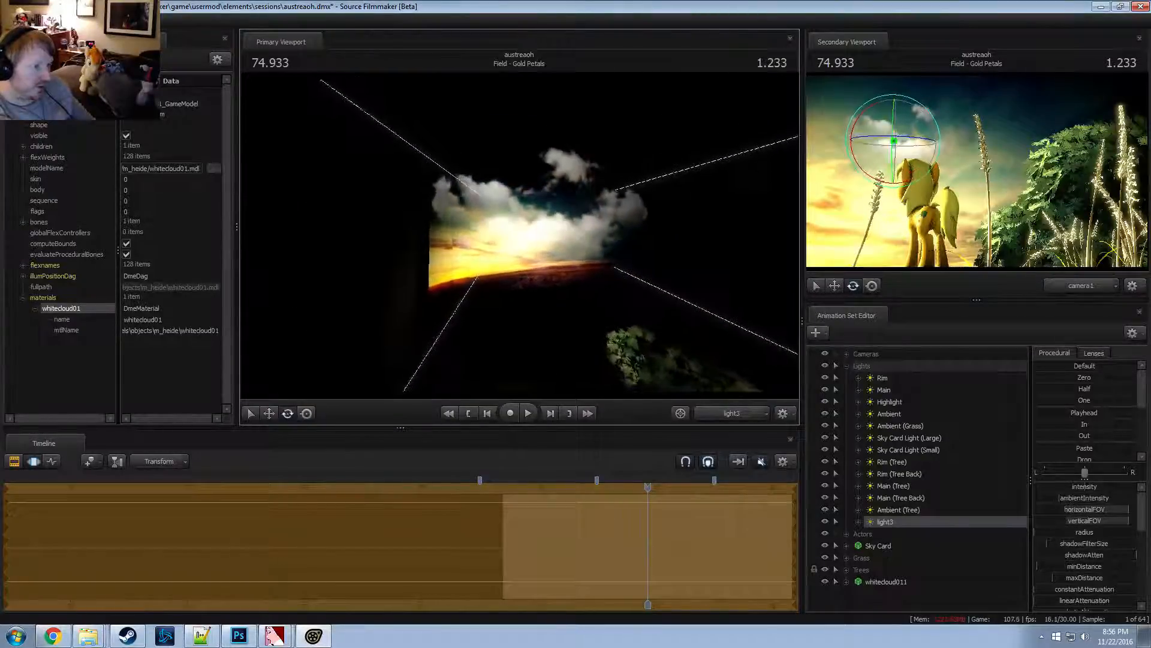
pyautogui.press('s')
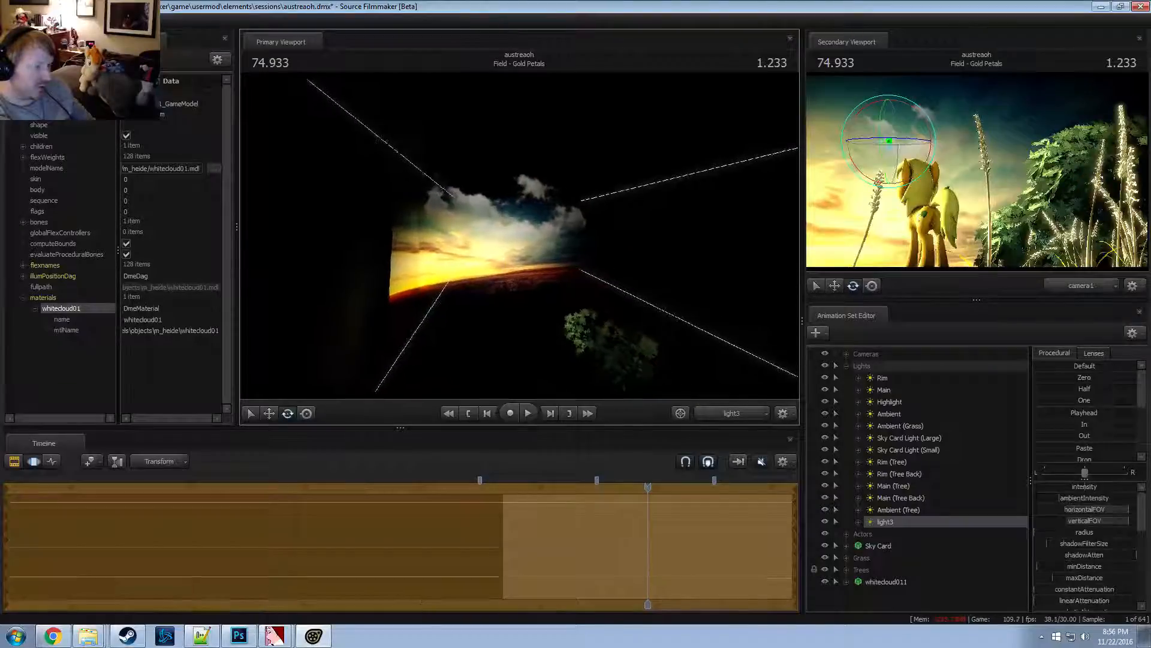
pyautogui.press('w')
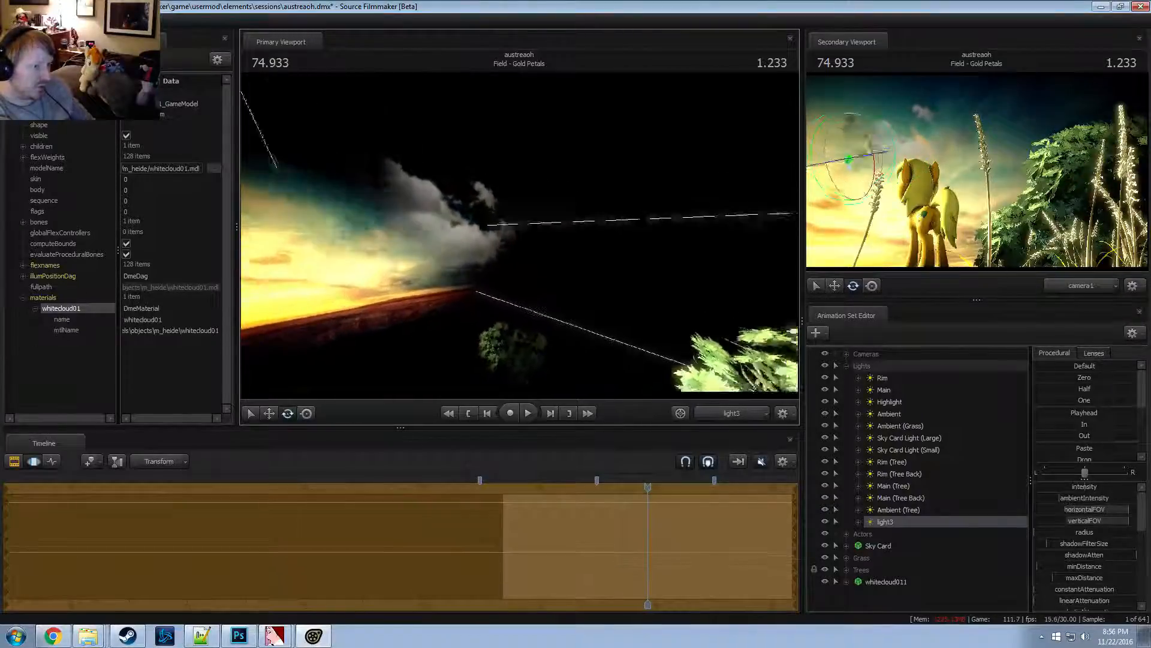
pyautogui.press('s')
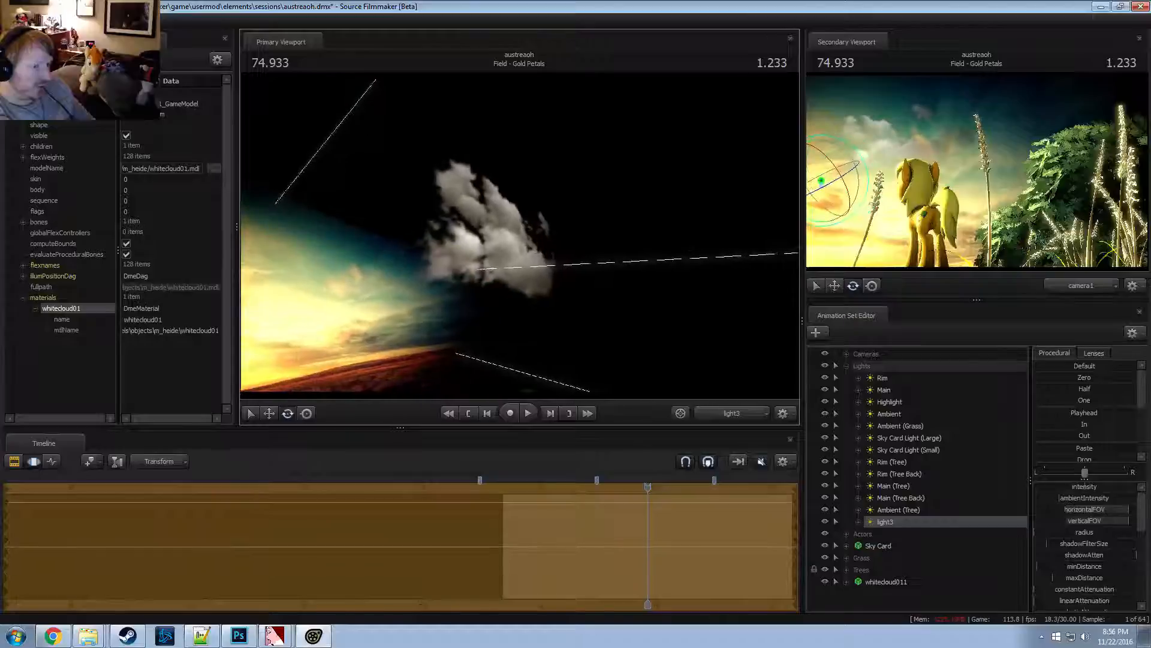
pyautogui.press('w')
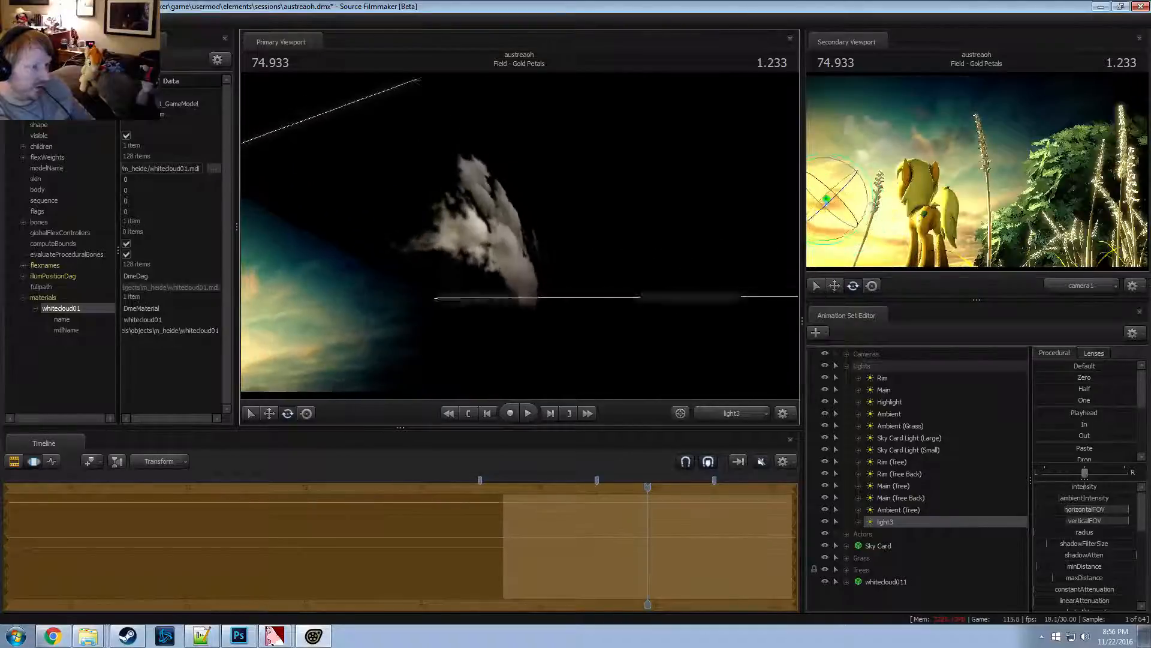
pyautogui.press('w')
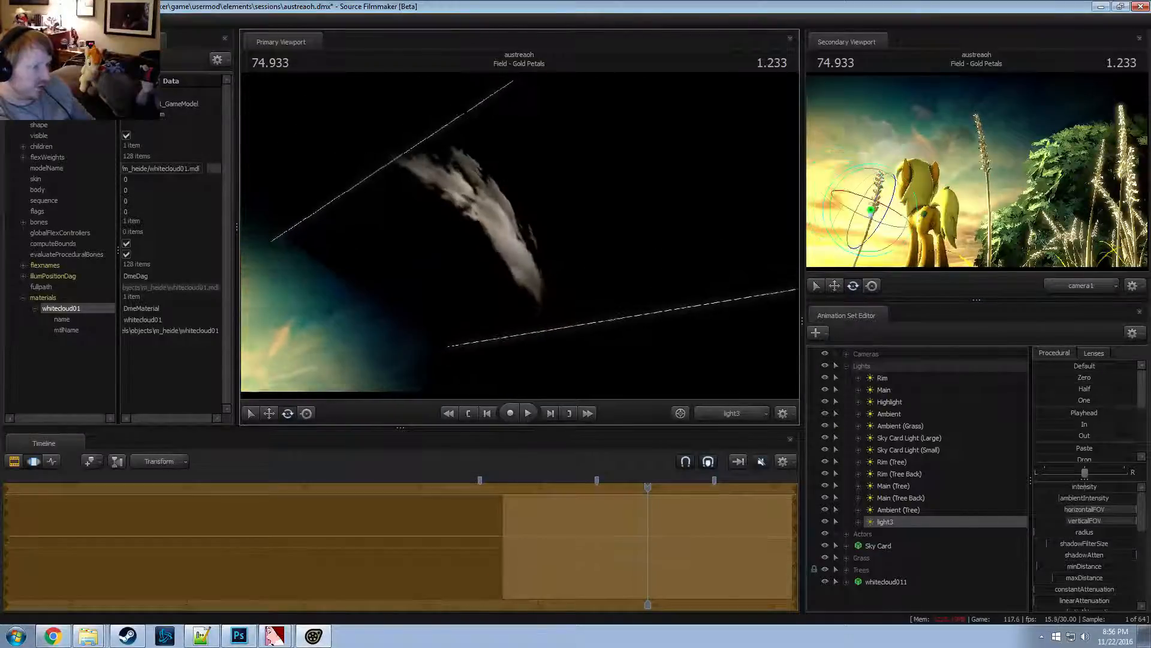
pyautogui.press('d')
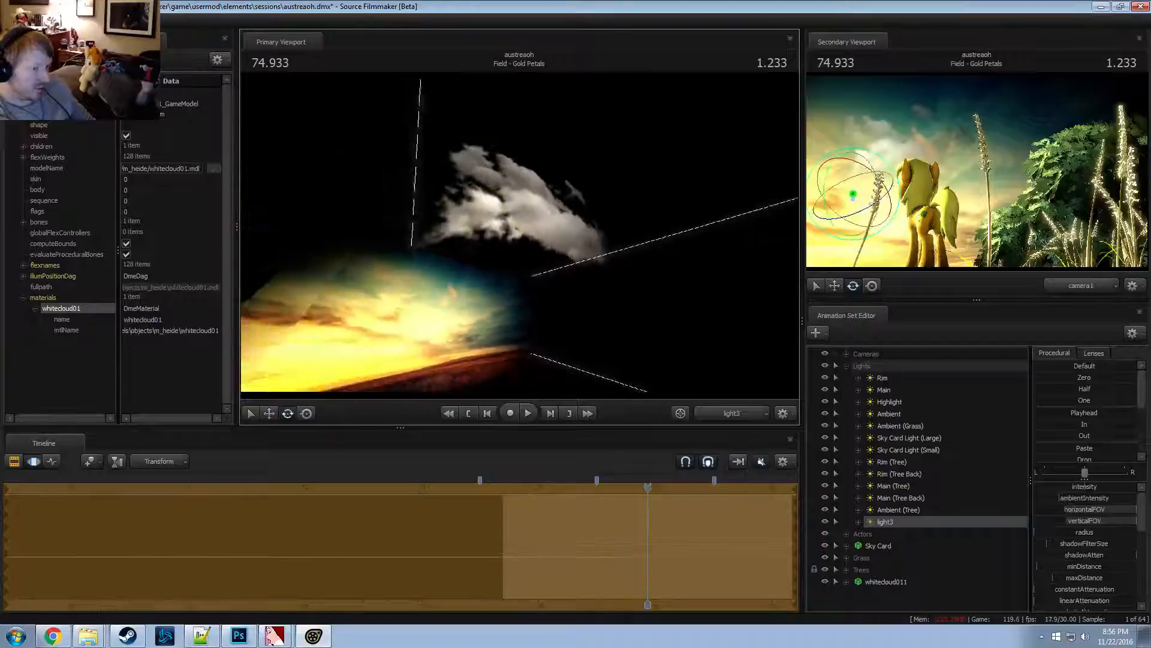
pyautogui.press('F2')
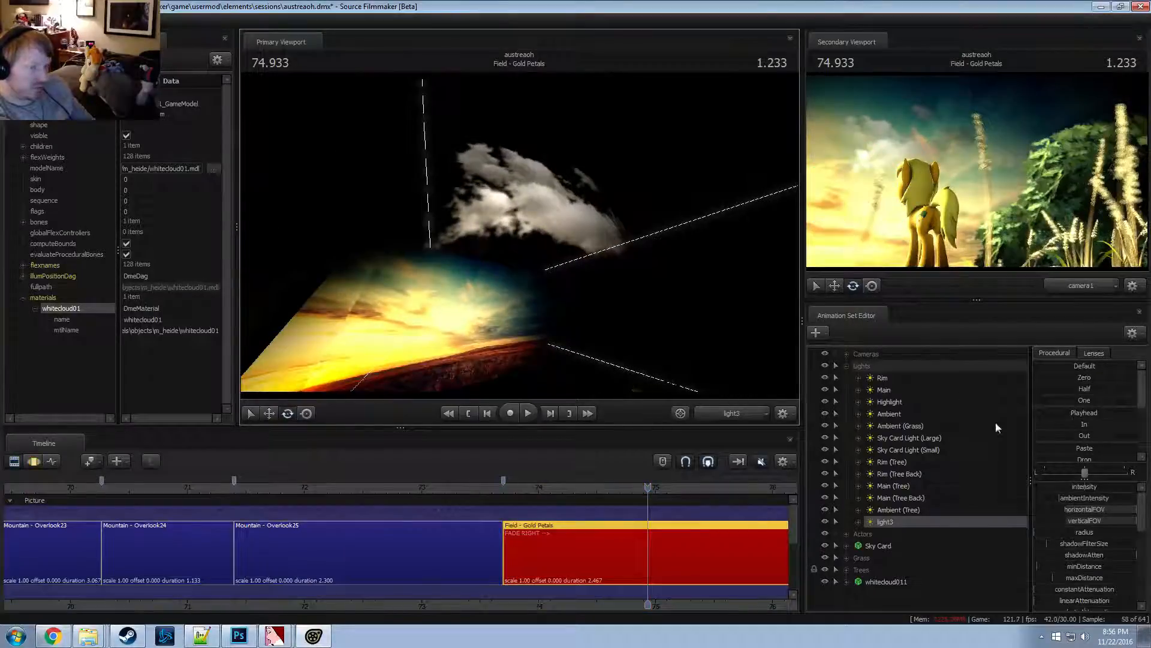
# Adjust the new light's farZAtten and refine its position and aim at the cloud
pyautogui.press('F3')
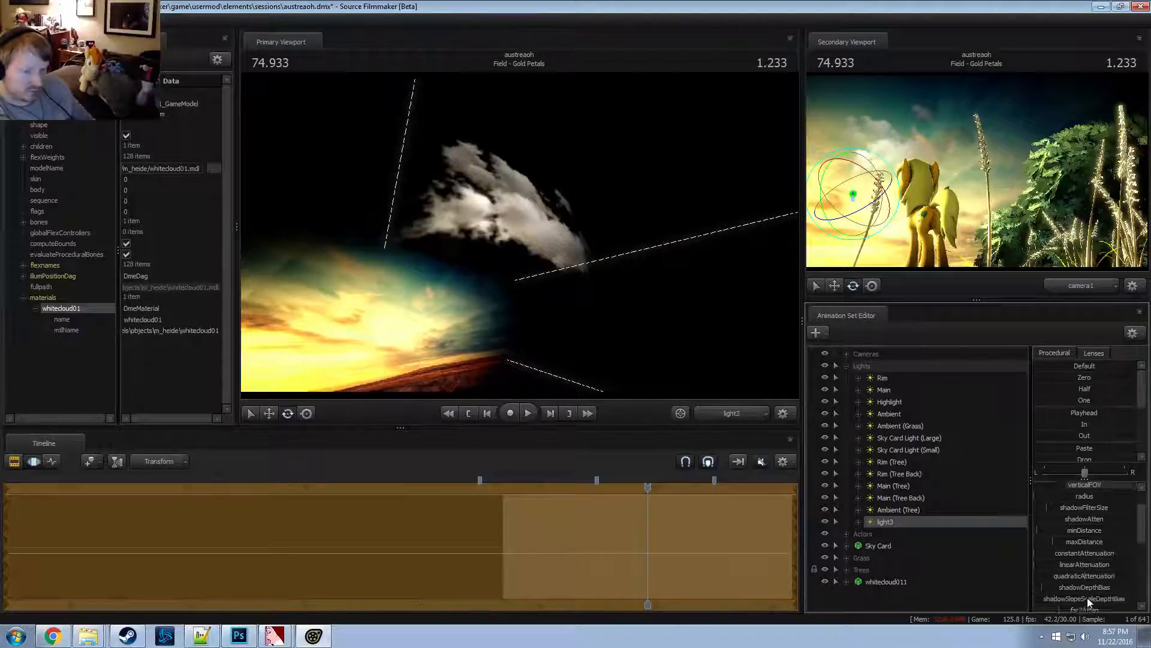
pyautogui.scroll(-2, 1088, 597)
pyautogui.press('F2')
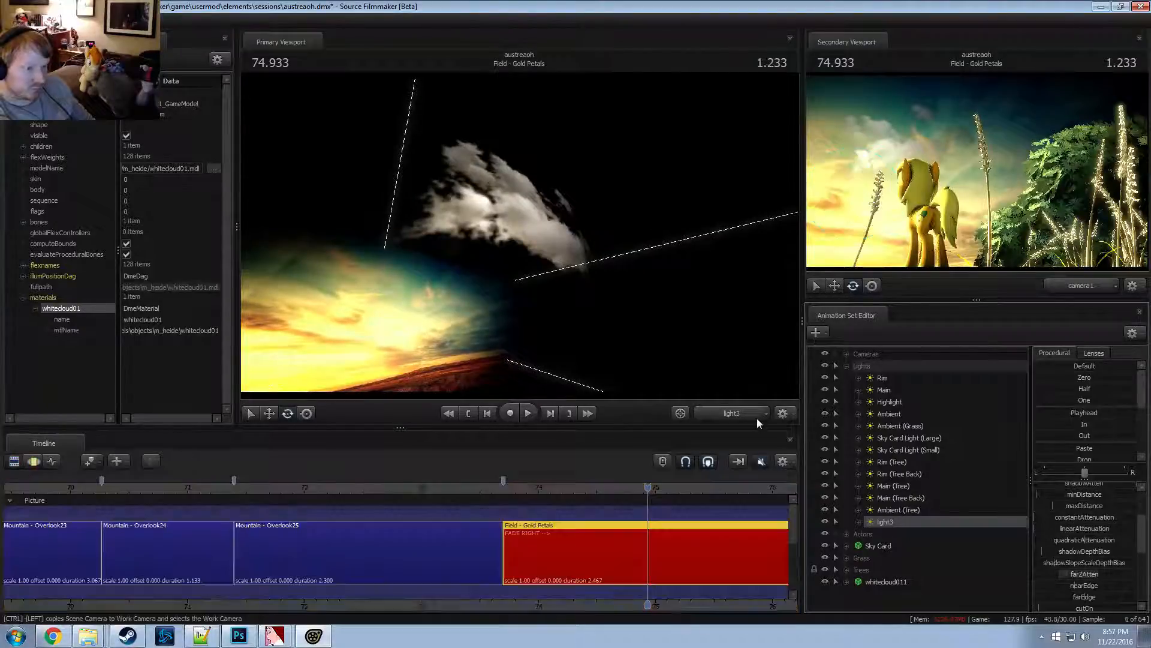
pyautogui.press('F3')
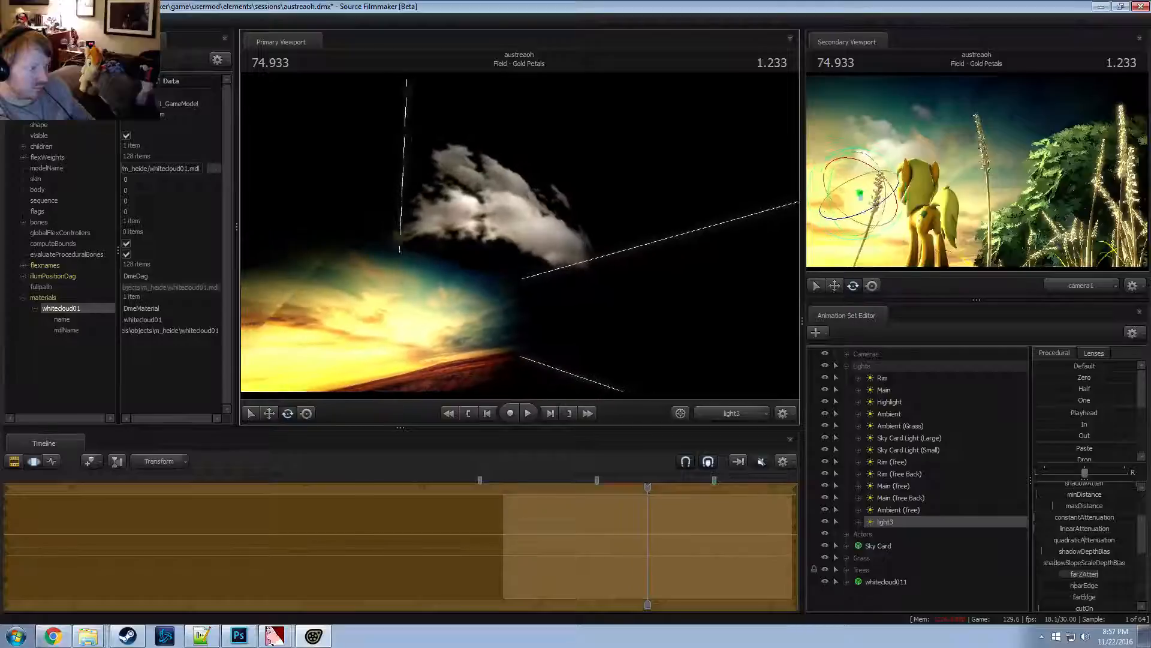
pyautogui.press('s')
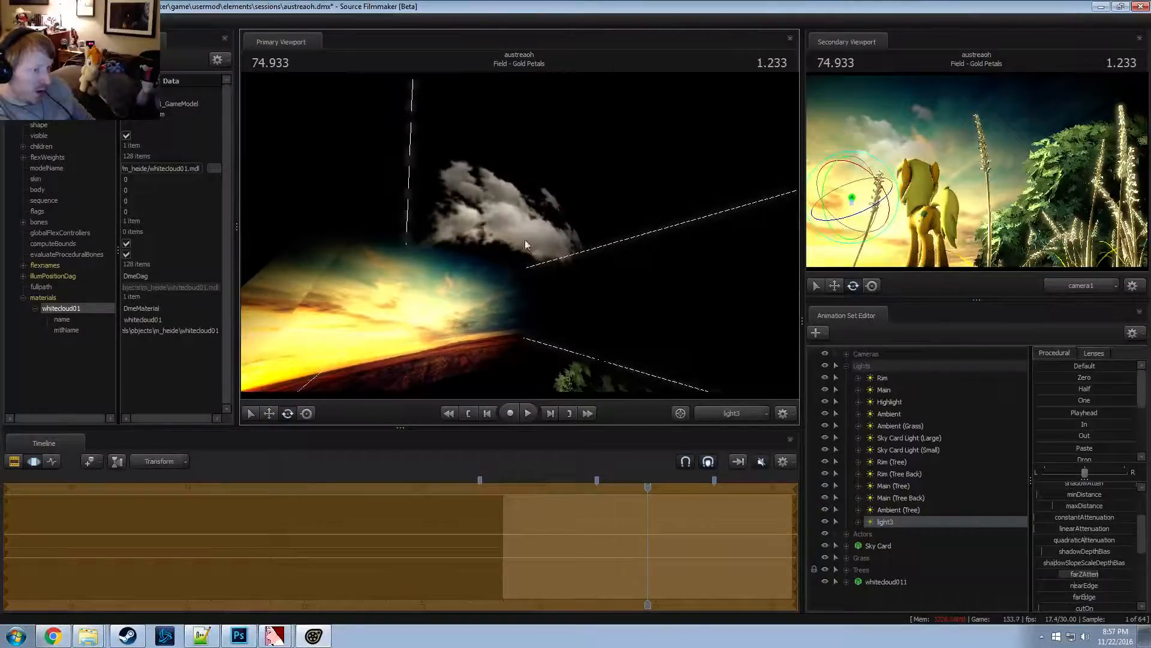
# Give the new light a warm tint on the cloud by lowering its color_green and color_blue
pyautogui.scroll(2, 1081, 488)
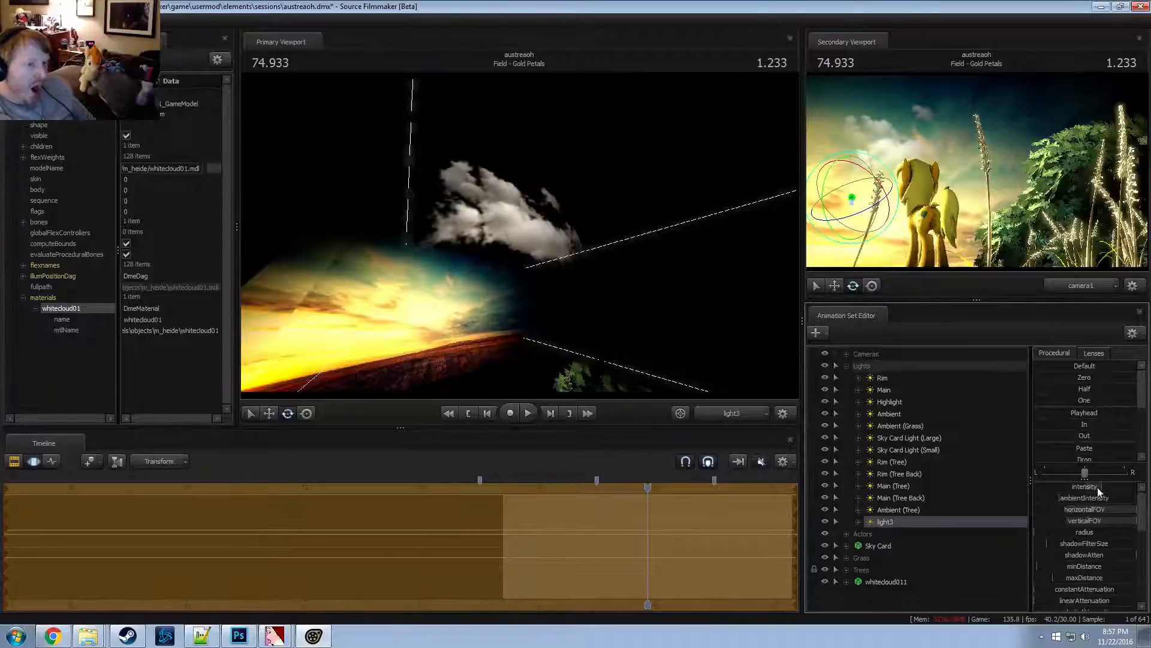
pyautogui.press('F2')
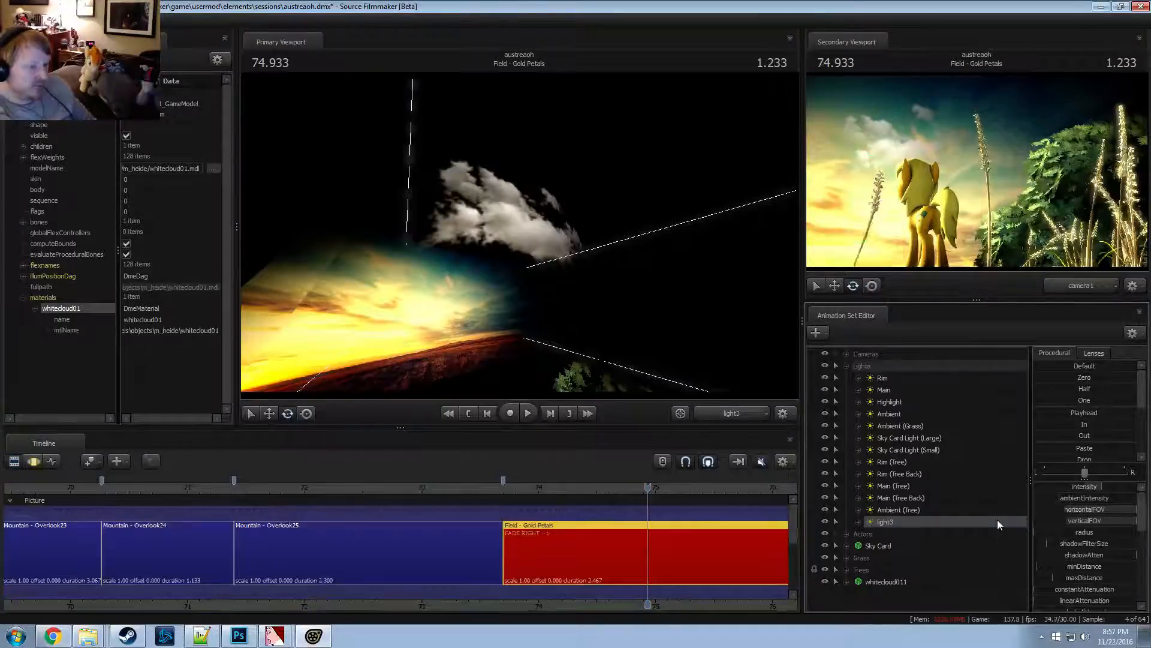
pyautogui.press('F4')
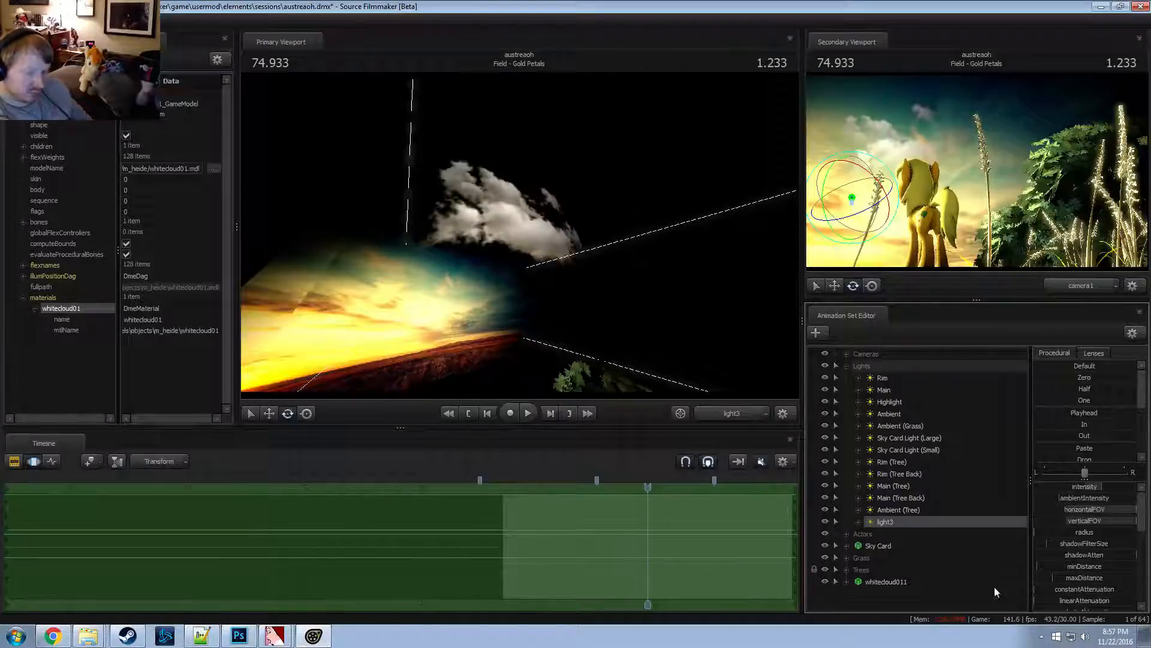
pyautogui.scroll(-5, 1081, 571)
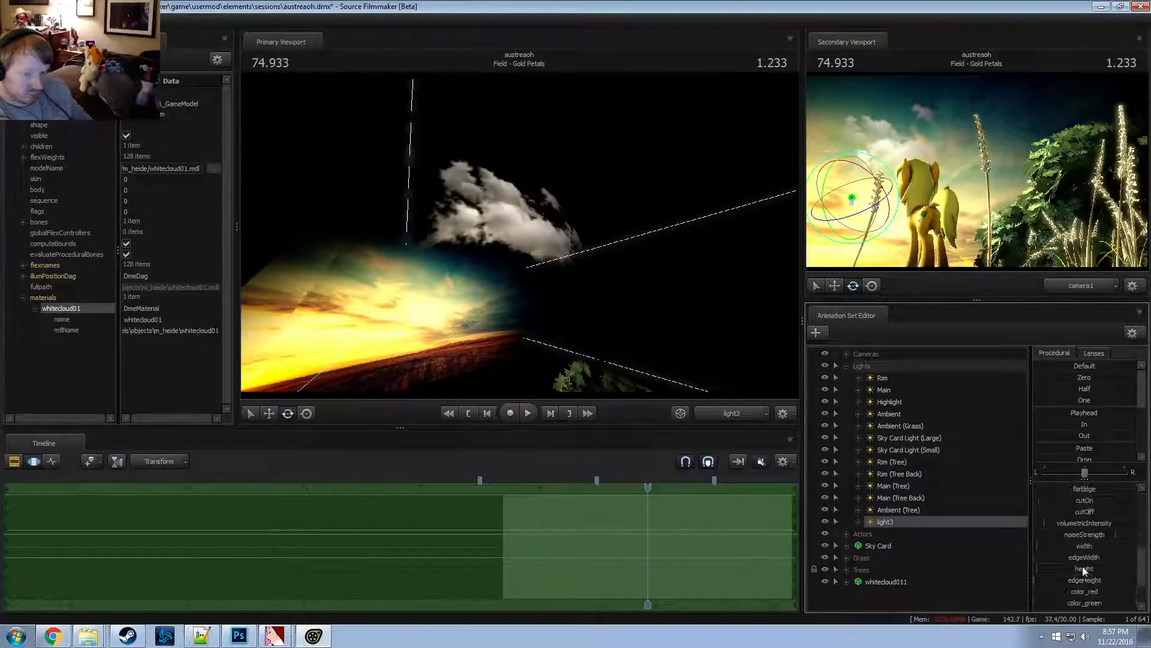
pyautogui.click(1085, 567)
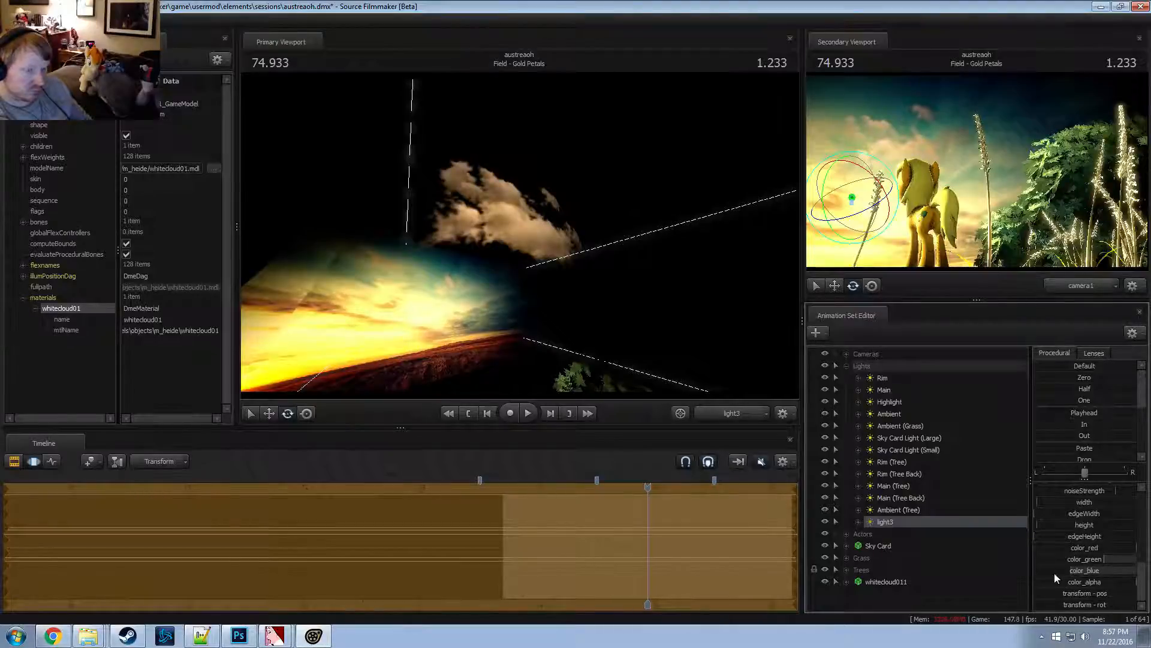
pyautogui.moveTo(1080, 570); pyautogui.dragTo(1104, 559)
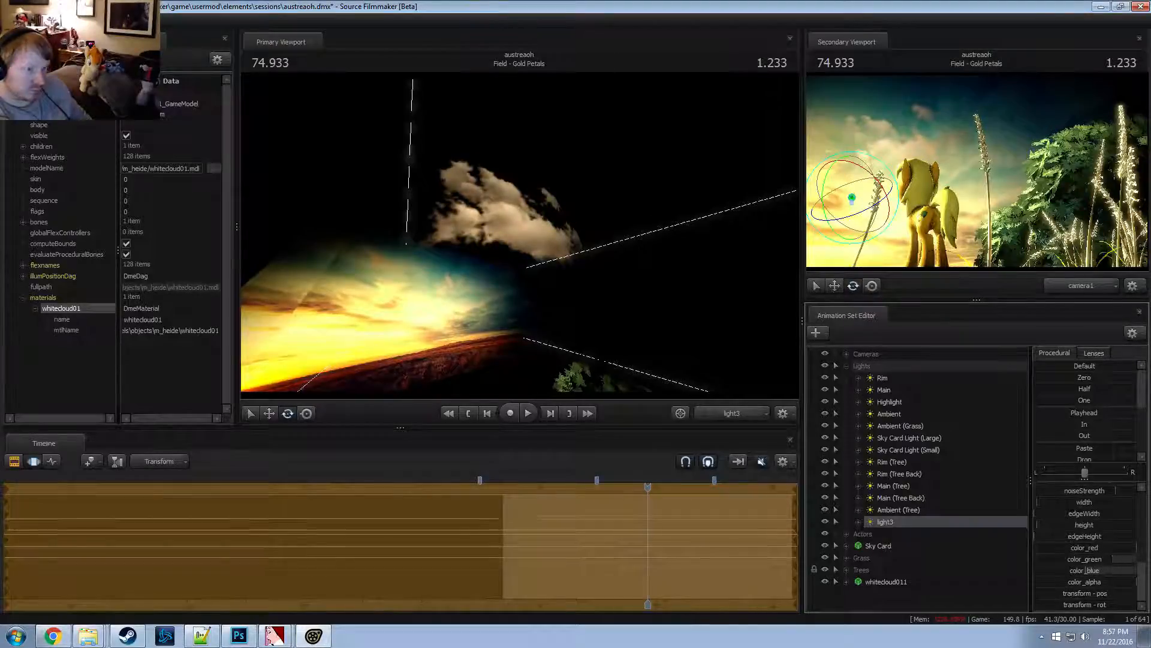
pyautogui.press('F2')
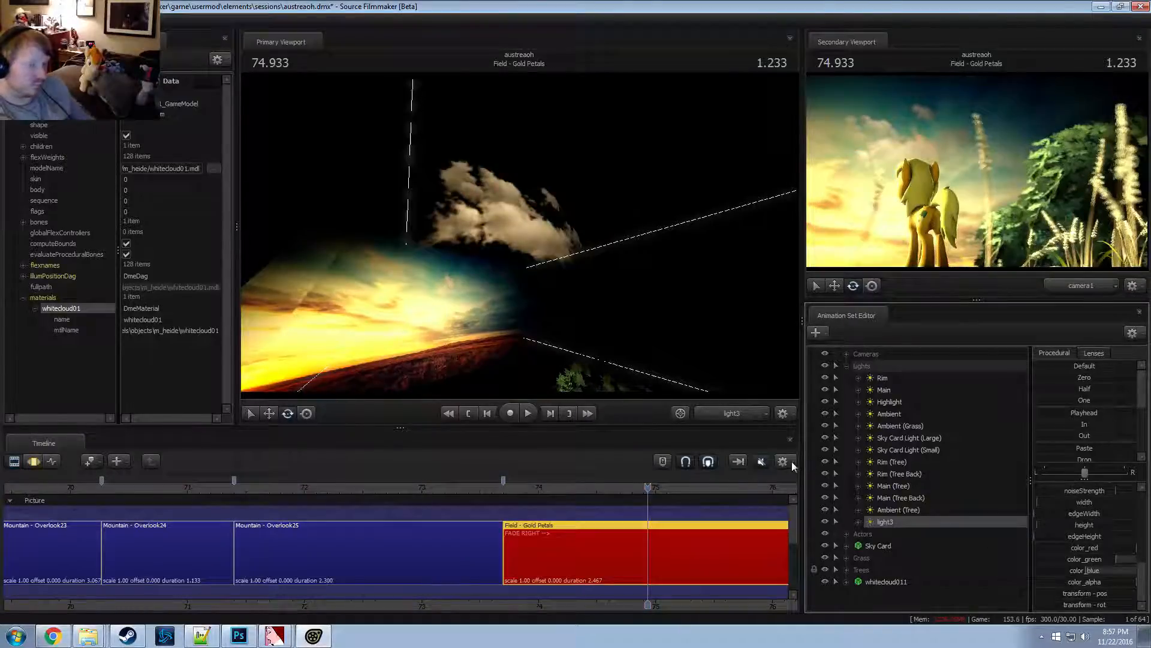
# Rename the new light as Cloud Light
pyautogui.rightClick(894, 523)
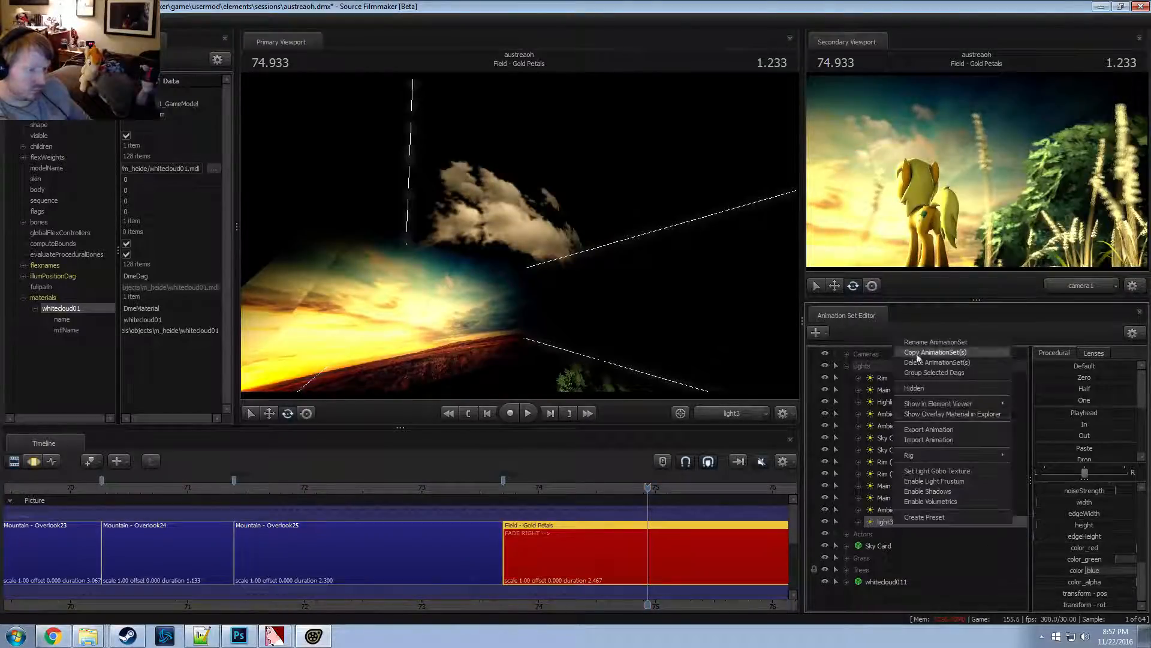
pyautogui.click(934, 341)
pyautogui.write('c')
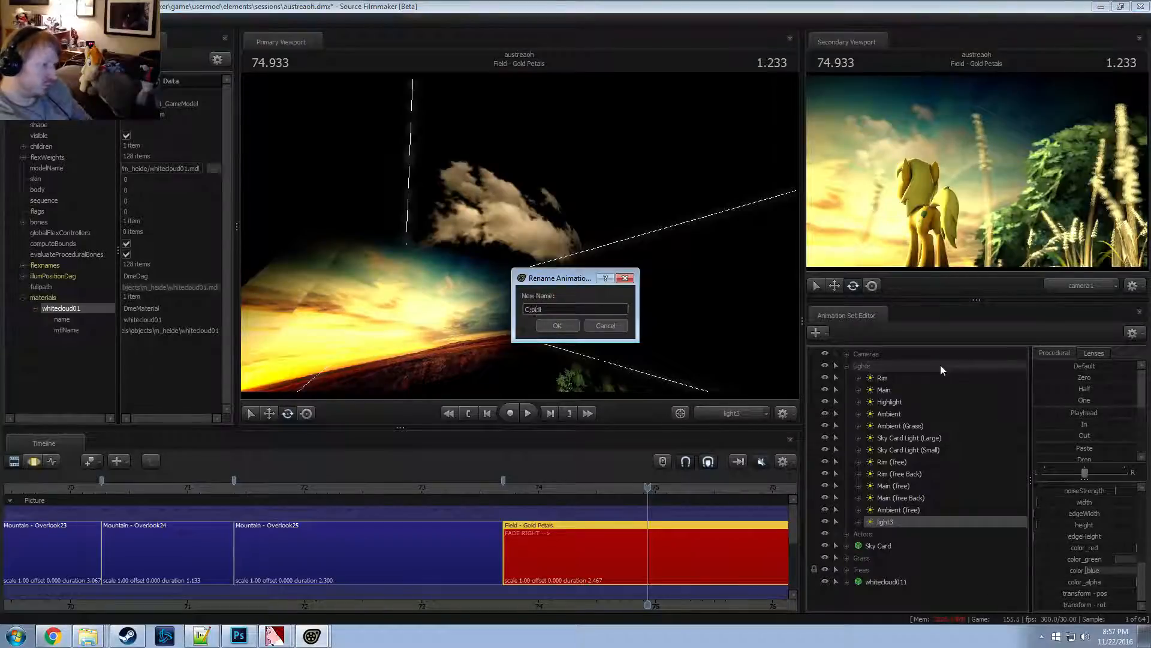
pyautogui.write('lou')
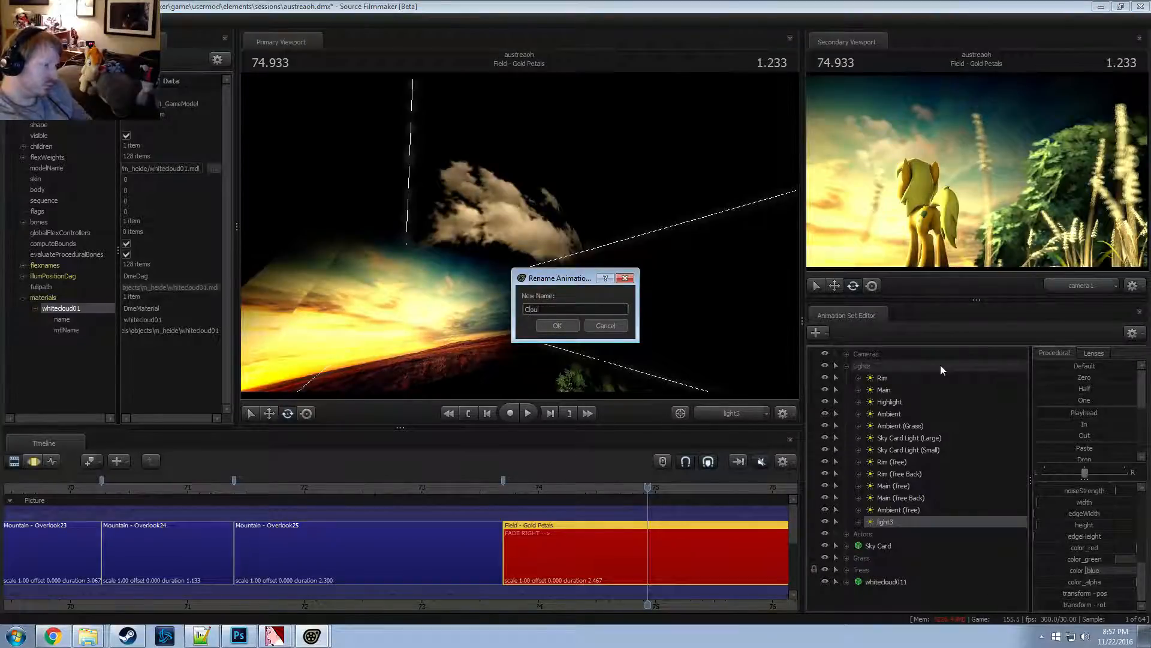
pyautogui.write('d Light')
pyautogui.press('Return')
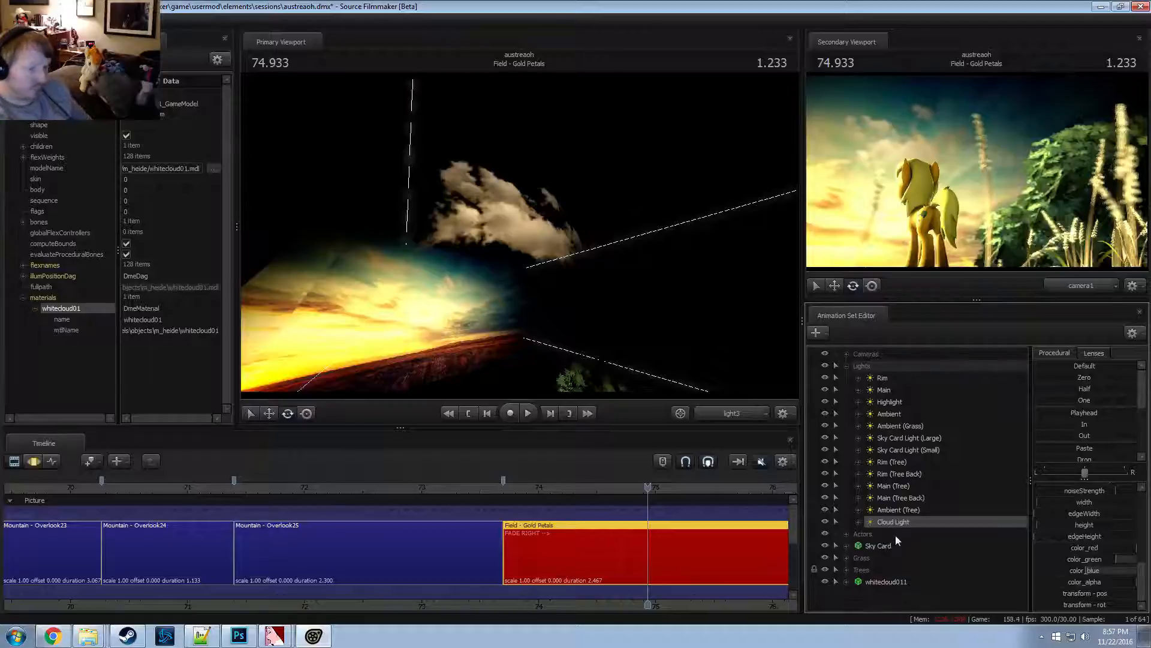
# Using the work camera view, shift the whitecloud011 model across the sky to the right side of the shot
pyautogui.click(880, 579)
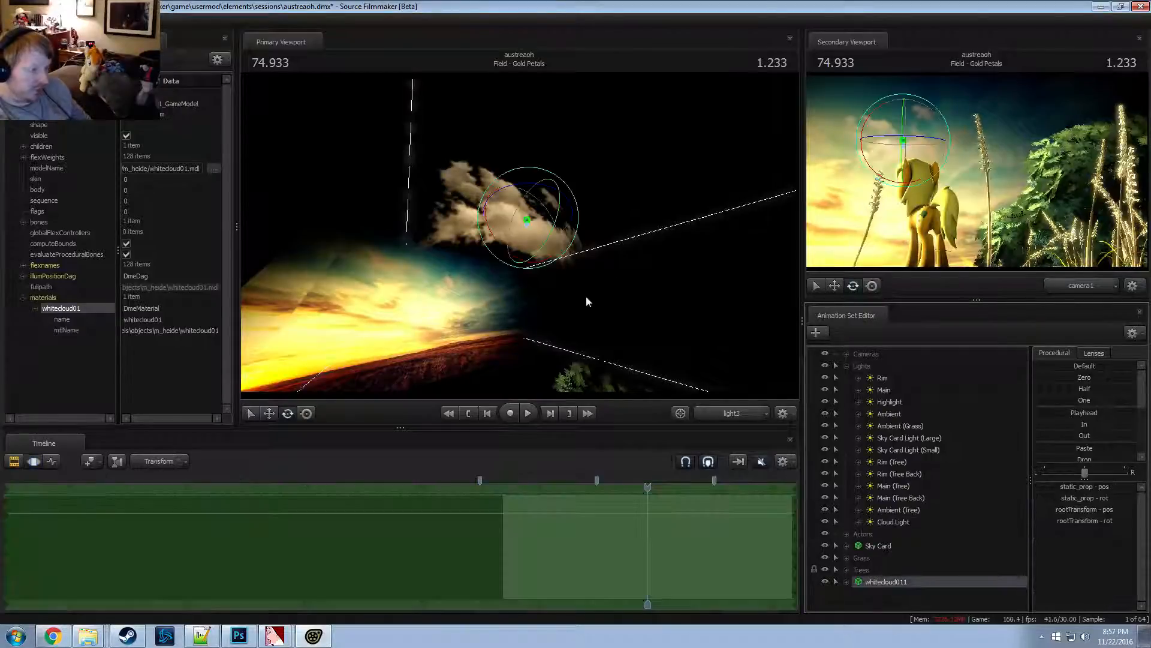
pyautogui.click(735, 415)
pyautogui.keyDown('alt'); pyautogui.moveTo(543, 234); pyautogui.dragTo(518, 215); pyautogui.keyUp('alt')
pyautogui.press('w')
pyautogui.press('F2')
pyautogui.press('F3')
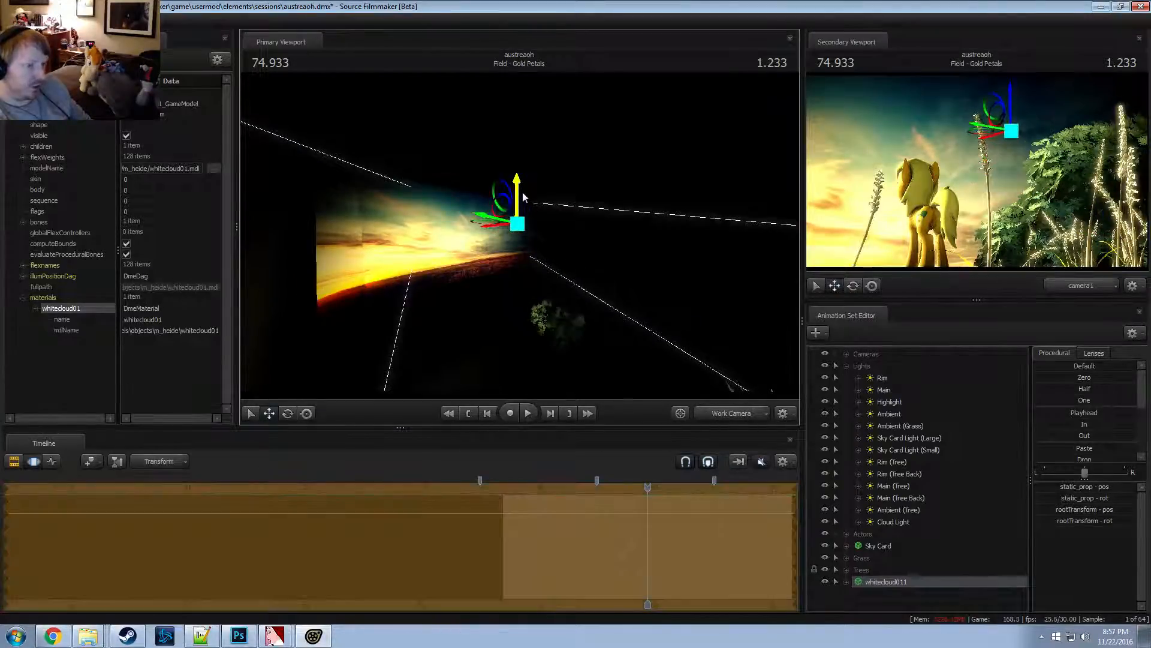
pyautogui.press('e')
pyautogui.press('F2')
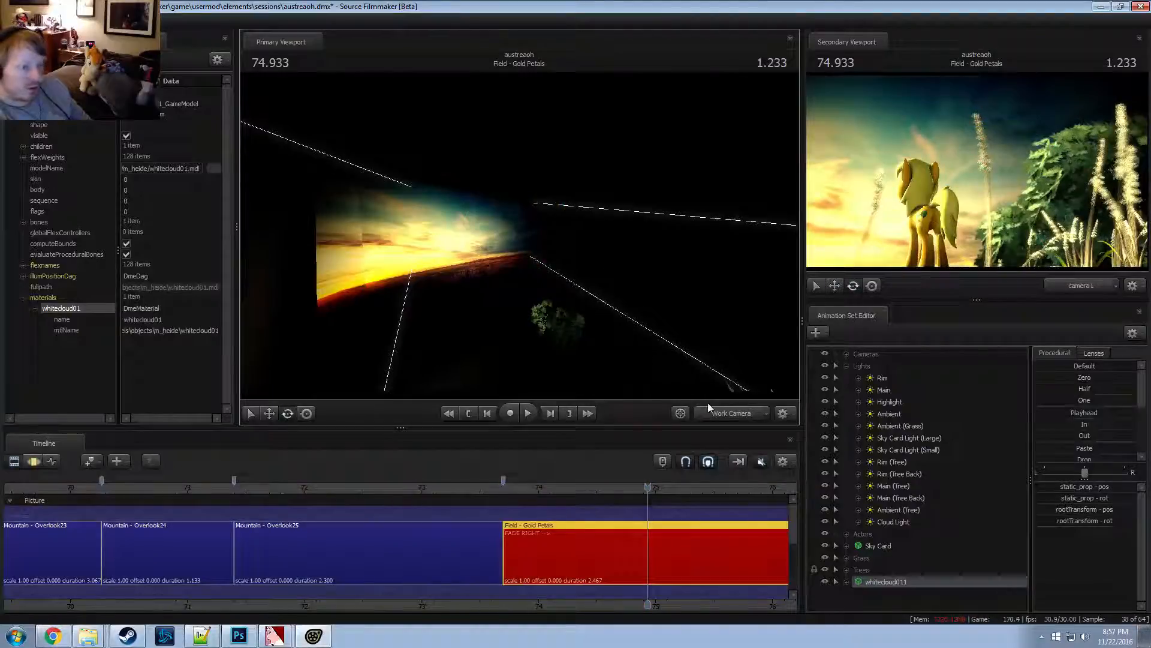
# Refine the position of whitecloud011, placing it higher in the sky and slightly farther right above the tree
pyautogui.press('w')
pyautogui.moveTo(654, 300); pyautogui.dragTo(713, 300)
pyautogui.moveTo(520, 235)
pyautogui.mouseDown()
pyautogui.moveTo(498, 128)
pyautogui.moveTo(516, 268)
pyautogui.moveTo(520, 236)
pyautogui.moveTo(593, 259)
pyautogui.moveTo(503, 244)
pyautogui.moveTo(556, 240)
pyautogui.moveTo(539, 238)
pyautogui.mouseUp()
pyautogui.press('F3')
pyautogui.press('w')
pyautogui.press('F2')
pyautogui.press('F3')
pyautogui.press('F3')
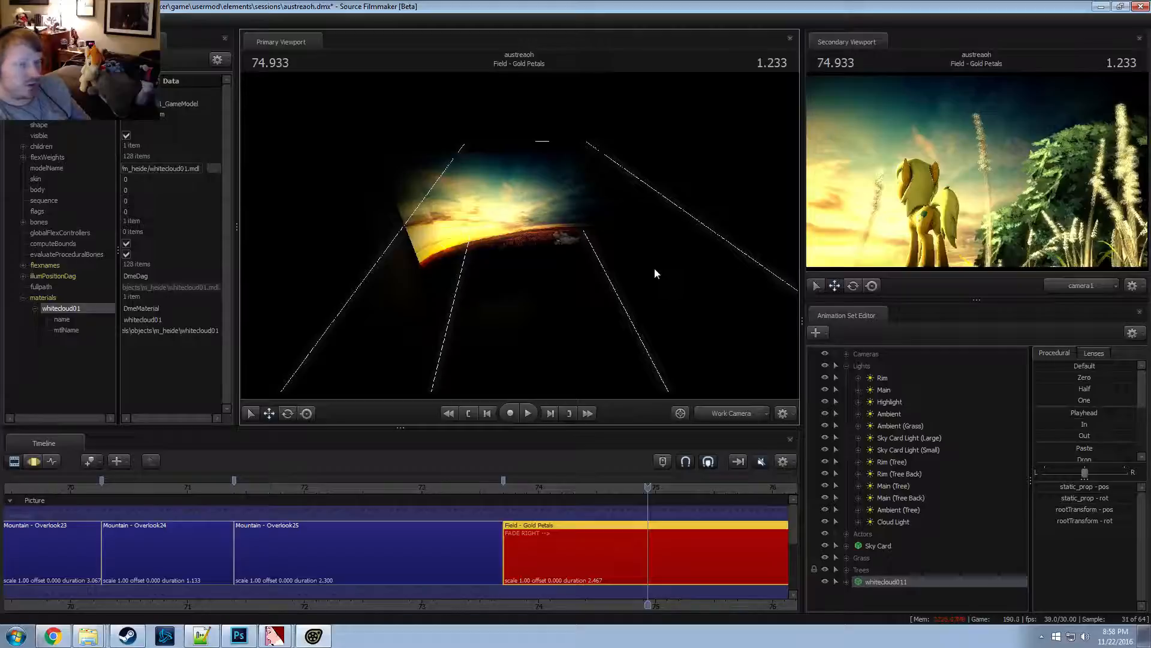
pyautogui.press('F4')
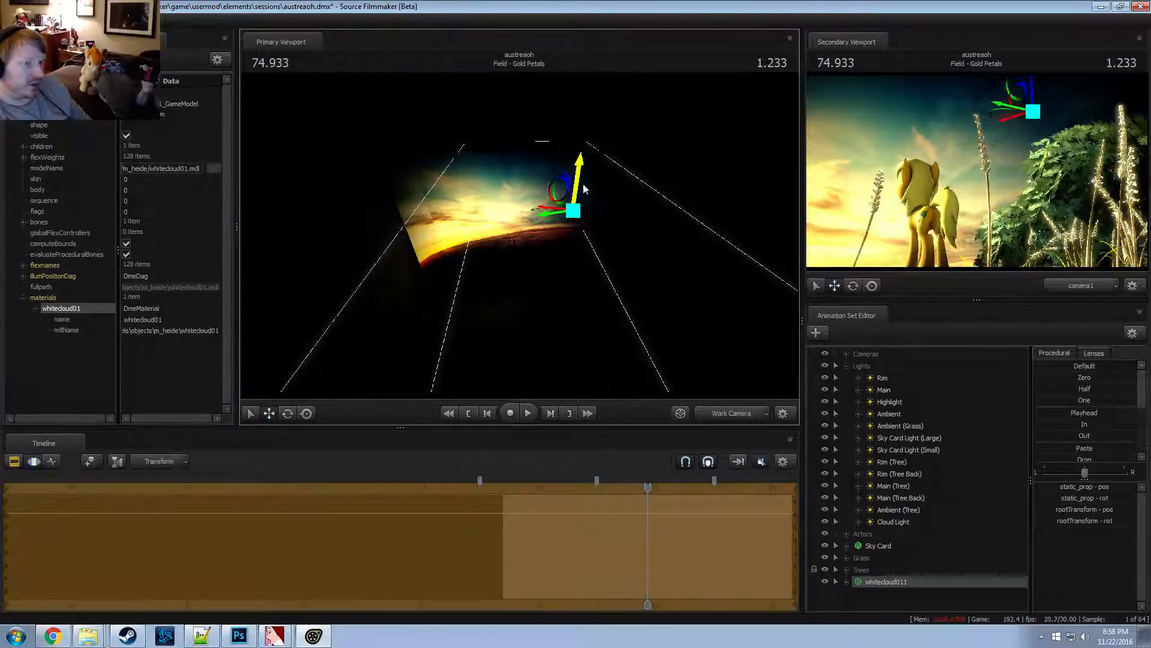
pyautogui.press('F3')
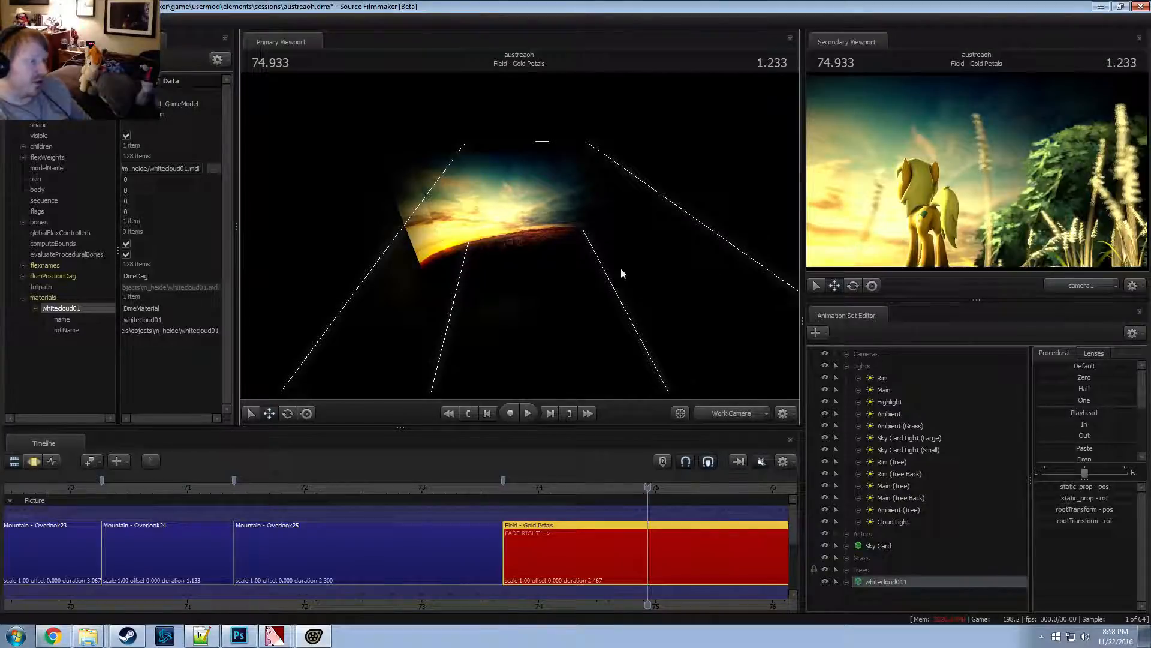
# Turn off scene lighting in the primary viewport to see the cloud and sky card unlit
pyautogui.rightClick(877, 583)
pyautogui.rightClick(701, 327)
pyautogui.click(724, 358)
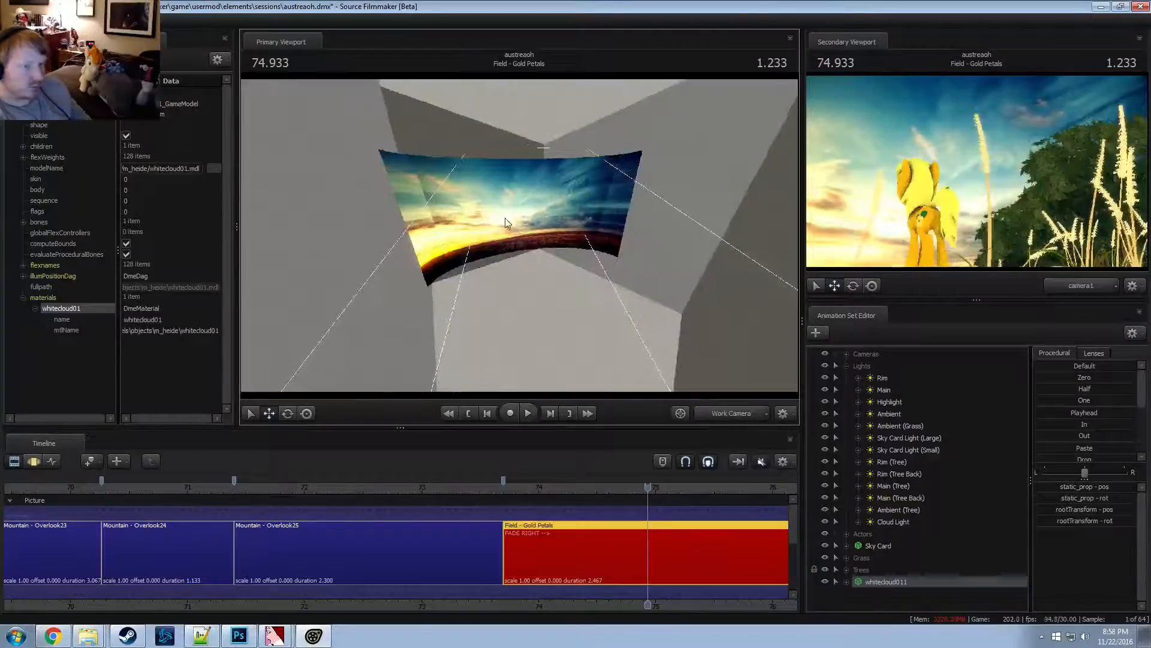
# Add a scale control to the static_prop transform of whitecloud011 and increase the cloud's scale
pyautogui.click(847, 582)
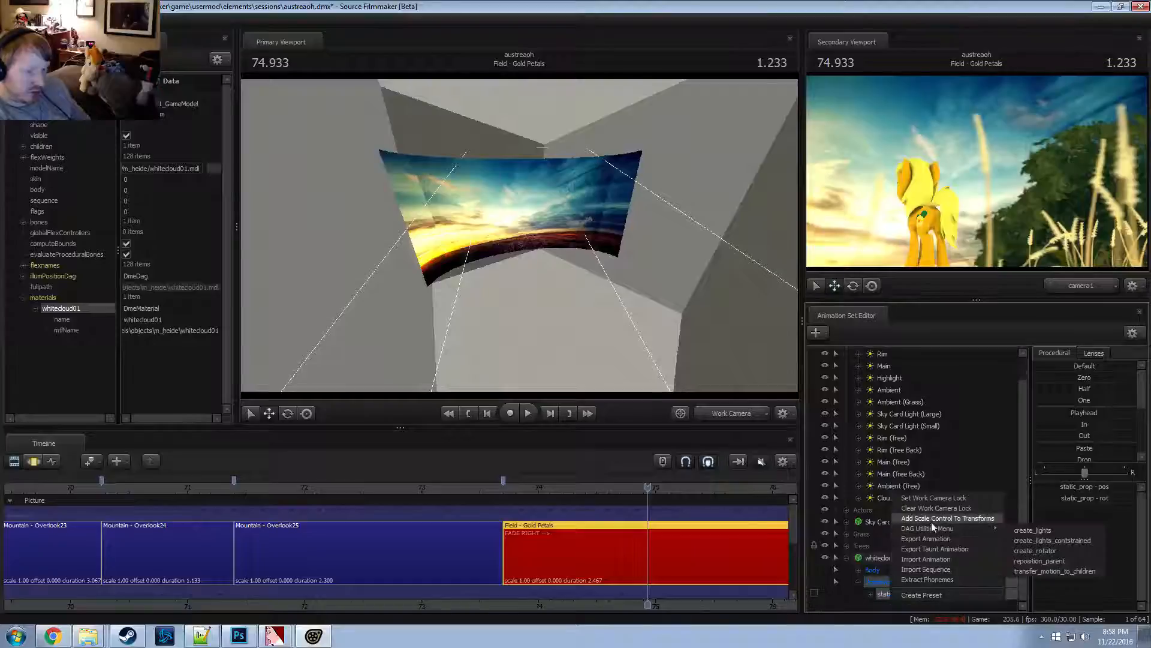
pyautogui.click(931, 518)
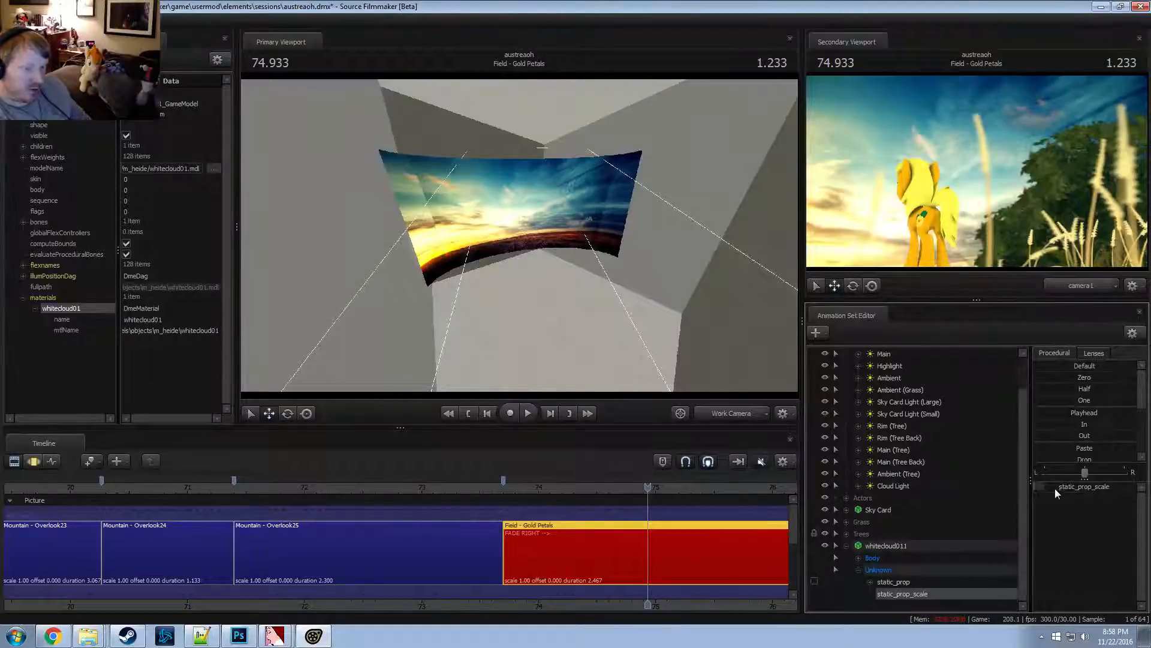
pyautogui.press('F3')
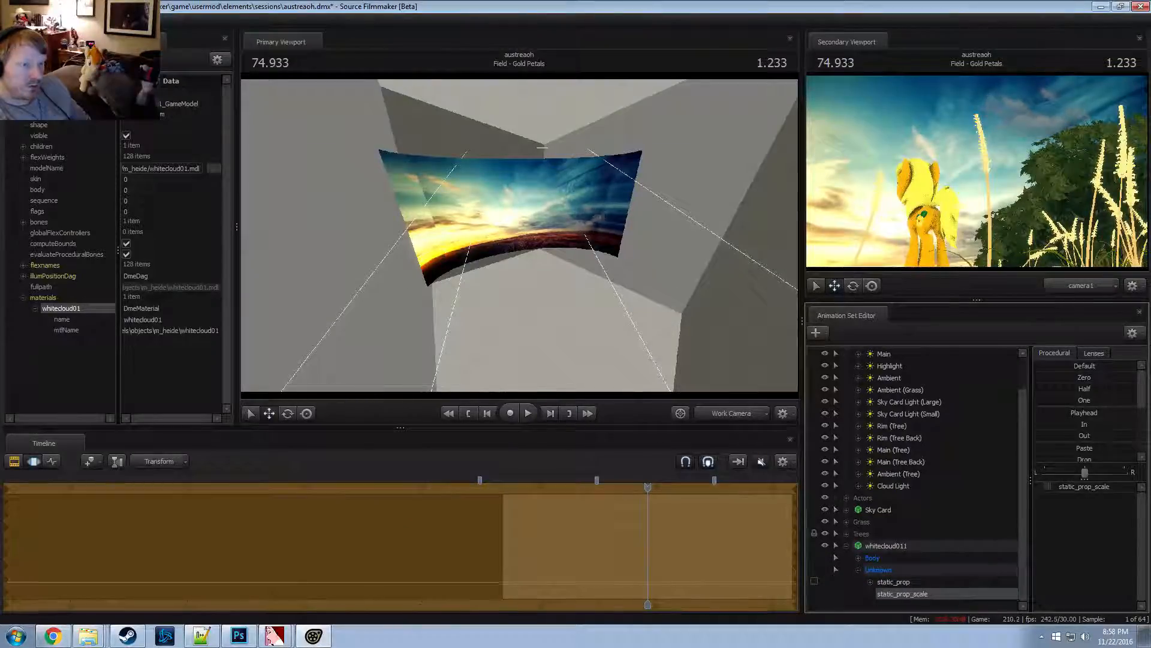
# Duplicate the whitecloud011 animation set by copying it and pasting the copy into the shot
pyautogui.click(886, 546)
pyautogui.rightClick(888, 545)
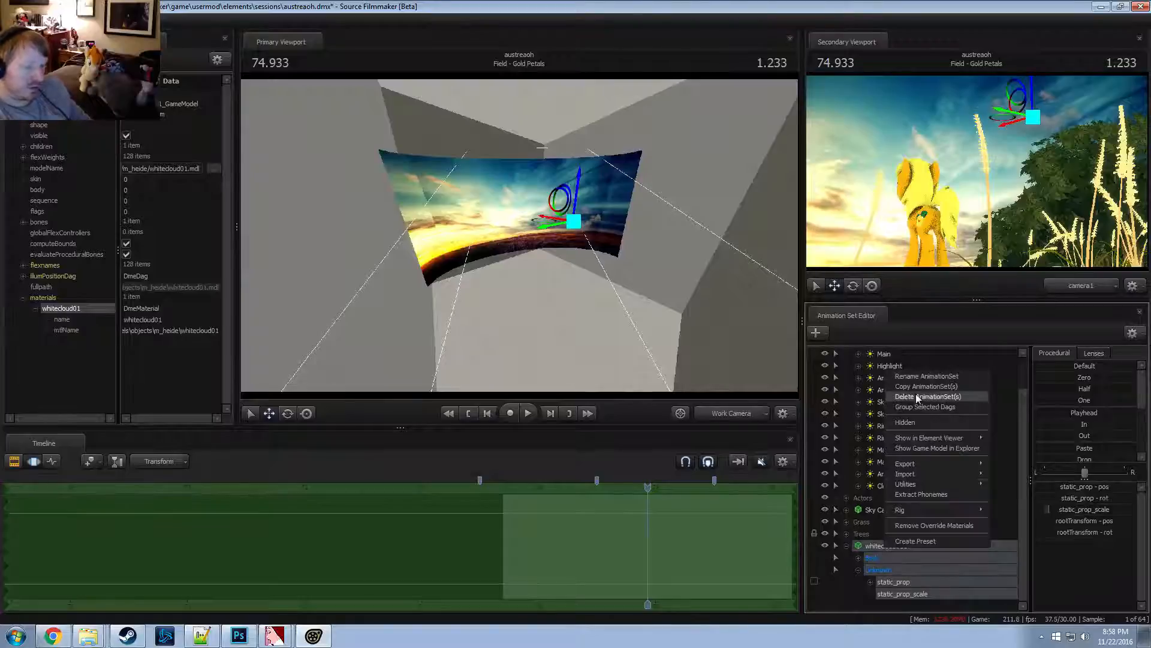
pyautogui.click(920, 386)
pyautogui.click(846, 547)
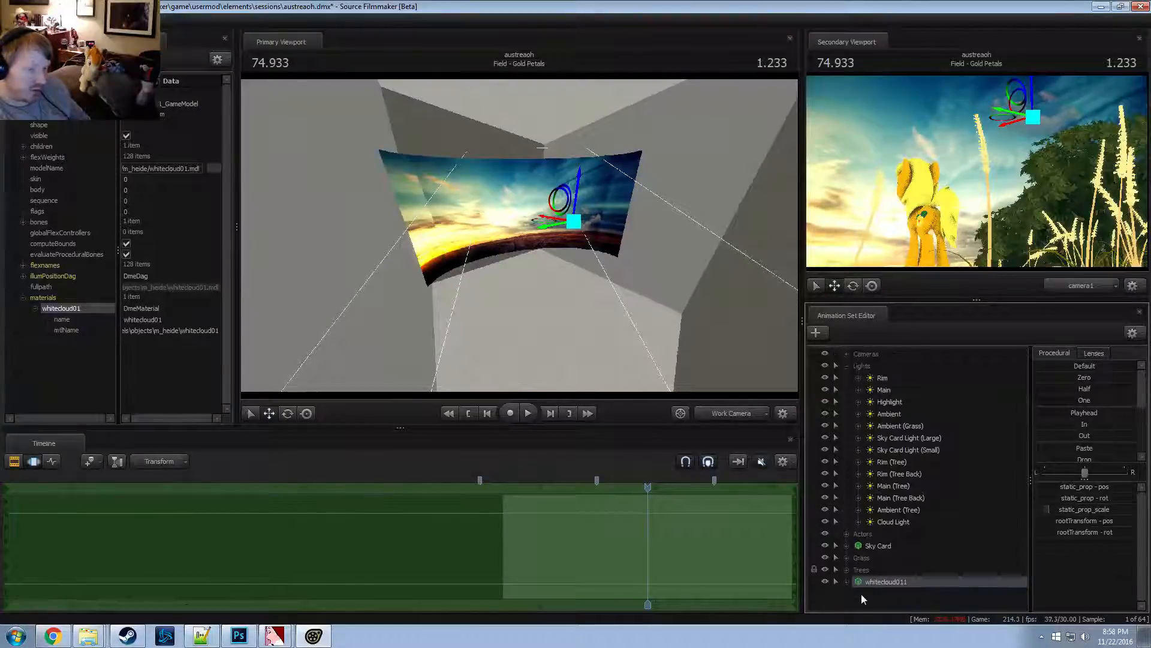
pyautogui.click(846, 366)
pyautogui.rightClick(862, 488)
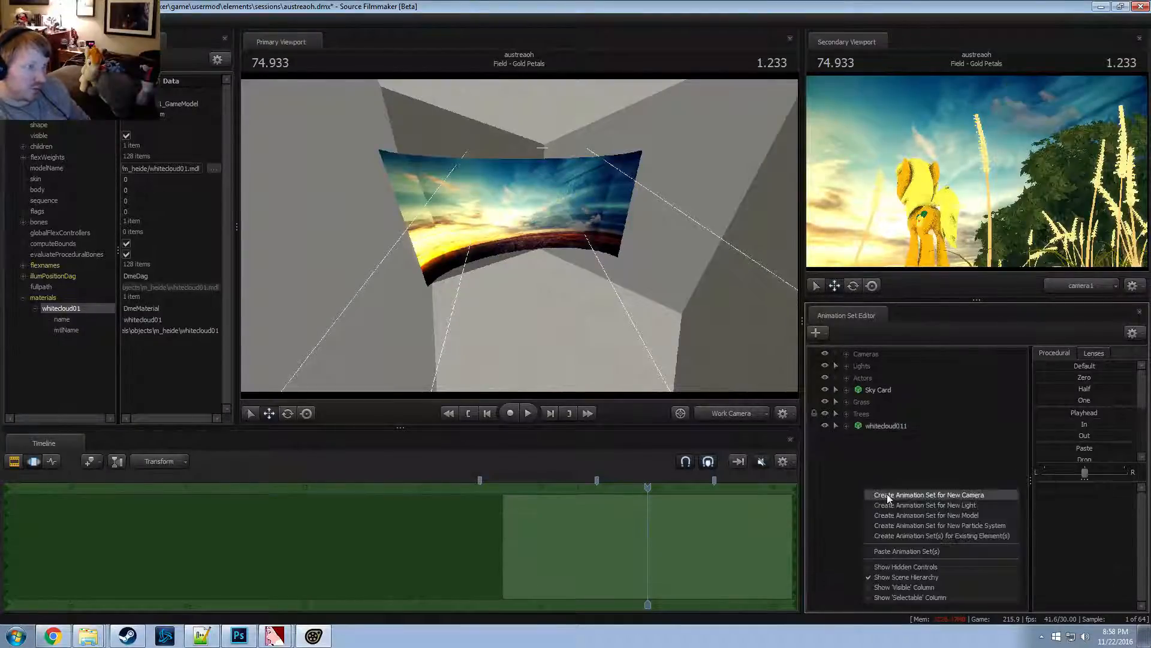
pyautogui.click(913, 550)
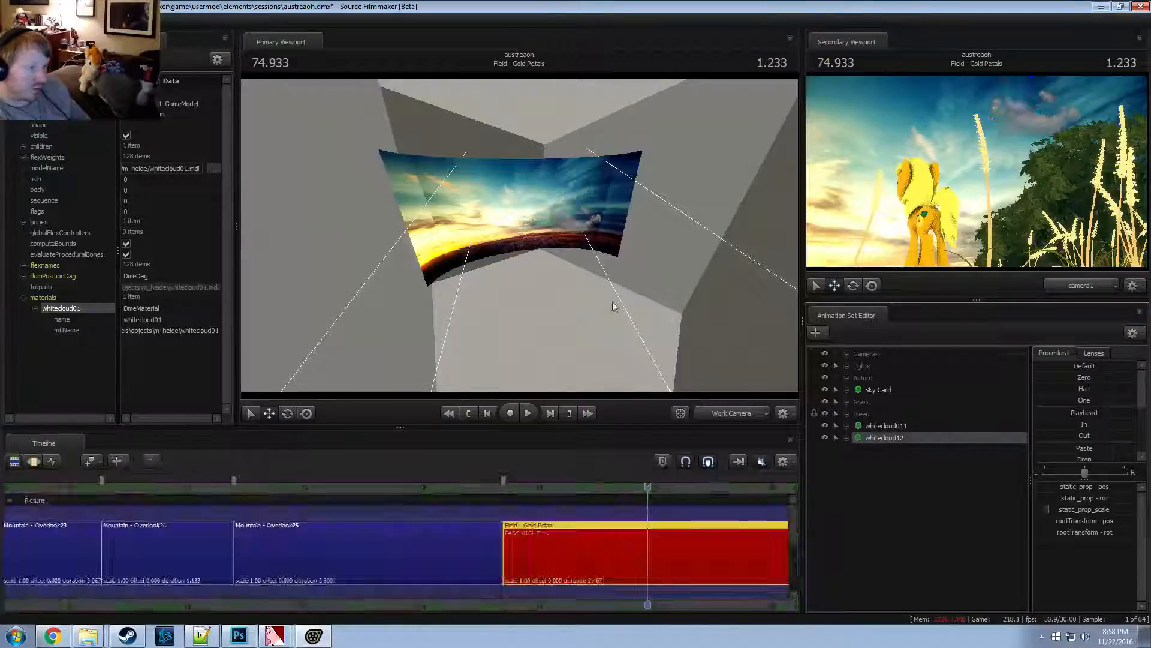
# Rename the original cloud as Cloud 1 and the duplicate as Cloud 2
pyautogui.rightClick(908, 426)
pyautogui.click(913, 430)
pyautogui.write('C')
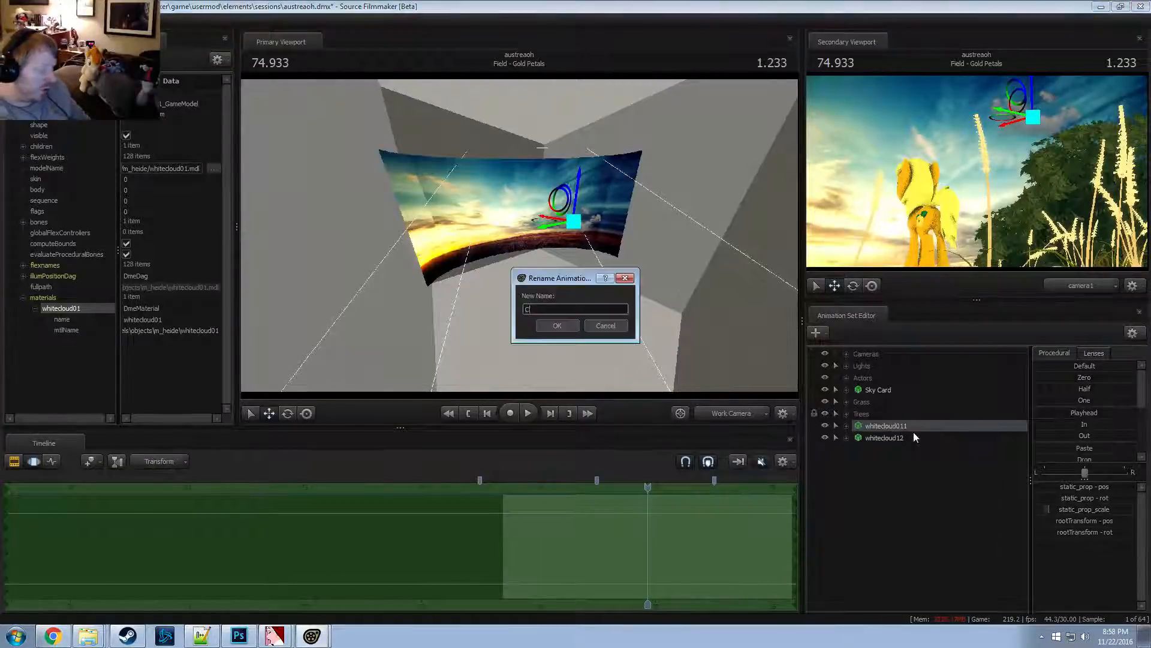
pyautogui.write('loud 1')
pyautogui.press('Return')
pyautogui.rightClick(892, 439)
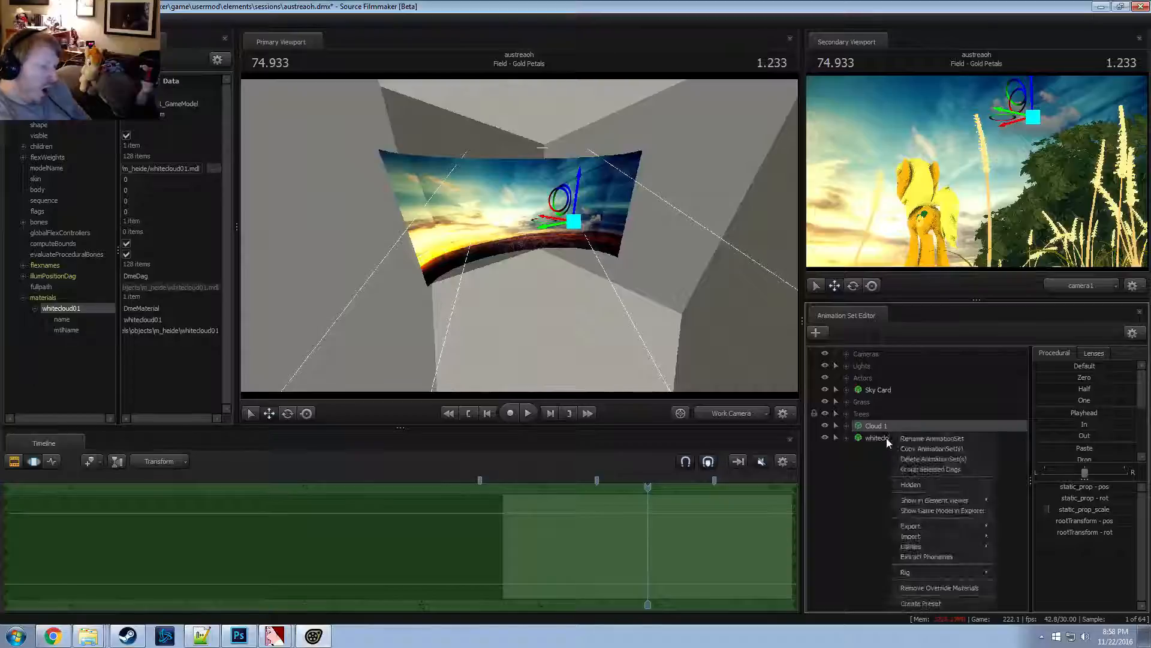
pyautogui.click(907, 448)
pyautogui.write('Cloud 2')
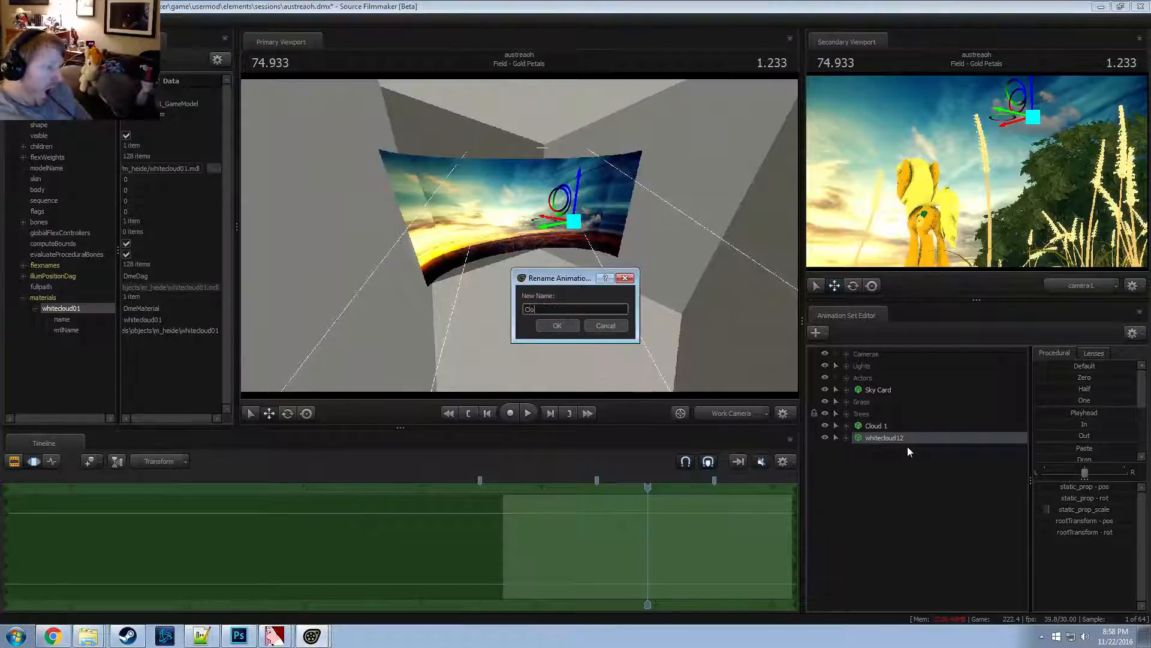
pyautogui.press('Return')
# Reposition Cloud 2 lower in the sky and increase its static_prop_scale
pyautogui.press('F2')
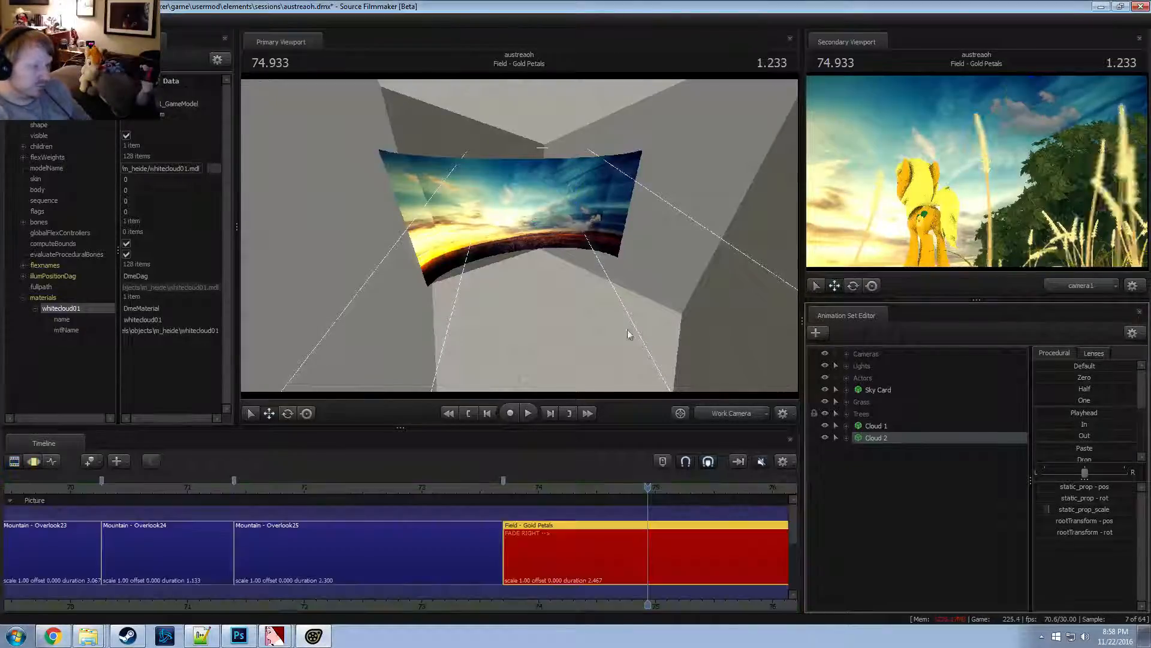
pyautogui.press('F3')
pyautogui.moveTo(630, 330); pyautogui.dragTo(524, 238)
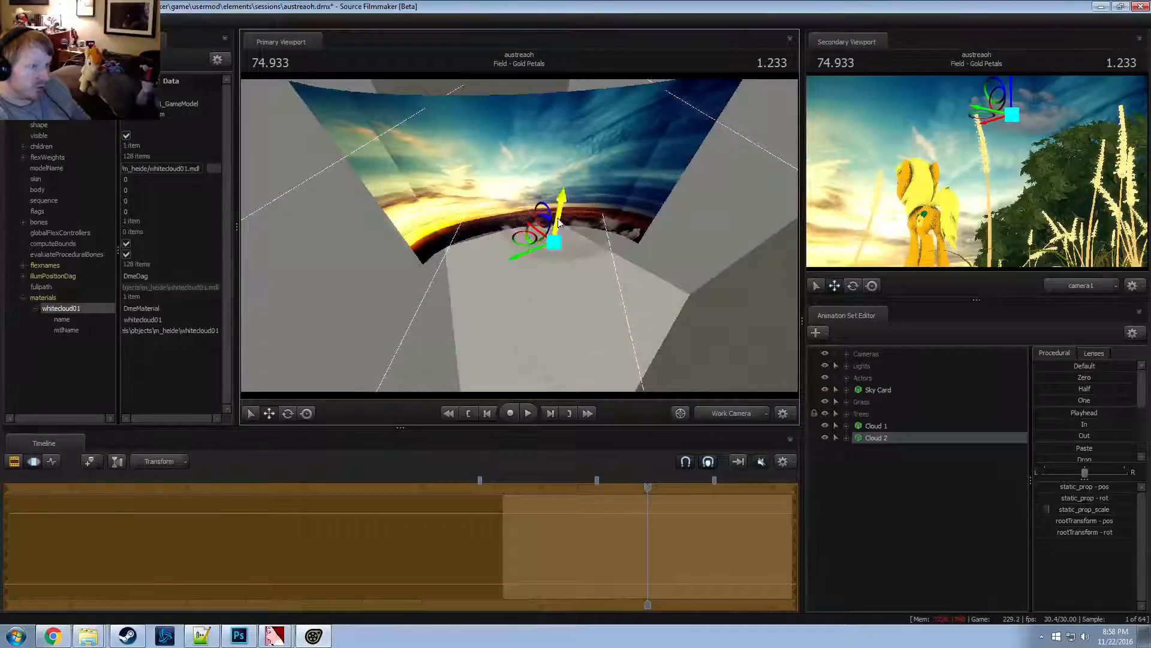
pyautogui.press('e')
pyautogui.press('w')
pyautogui.moveTo(565, 207); pyautogui.dragTo(564, 236)
pyautogui.moveTo(1072, 508); pyautogui.dragTo(1079, 508)
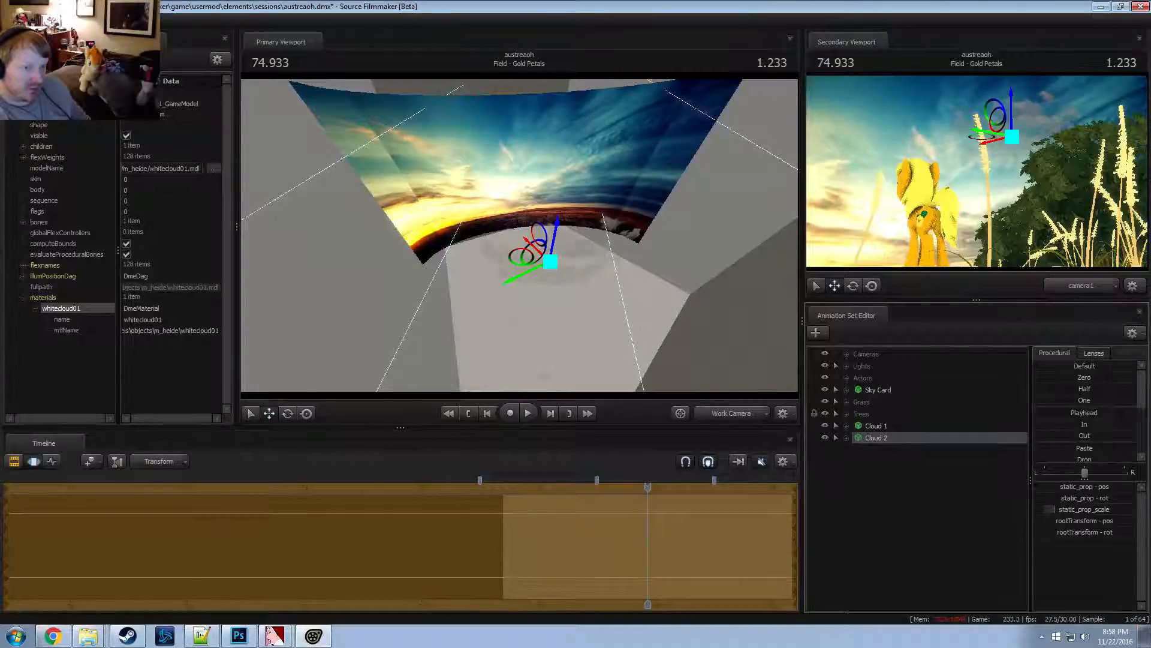
pyautogui.keyDown('alt'); pyautogui.moveTo(559, 277); pyautogui.dragTo(521, 233); pyautogui.keyUp('alt')
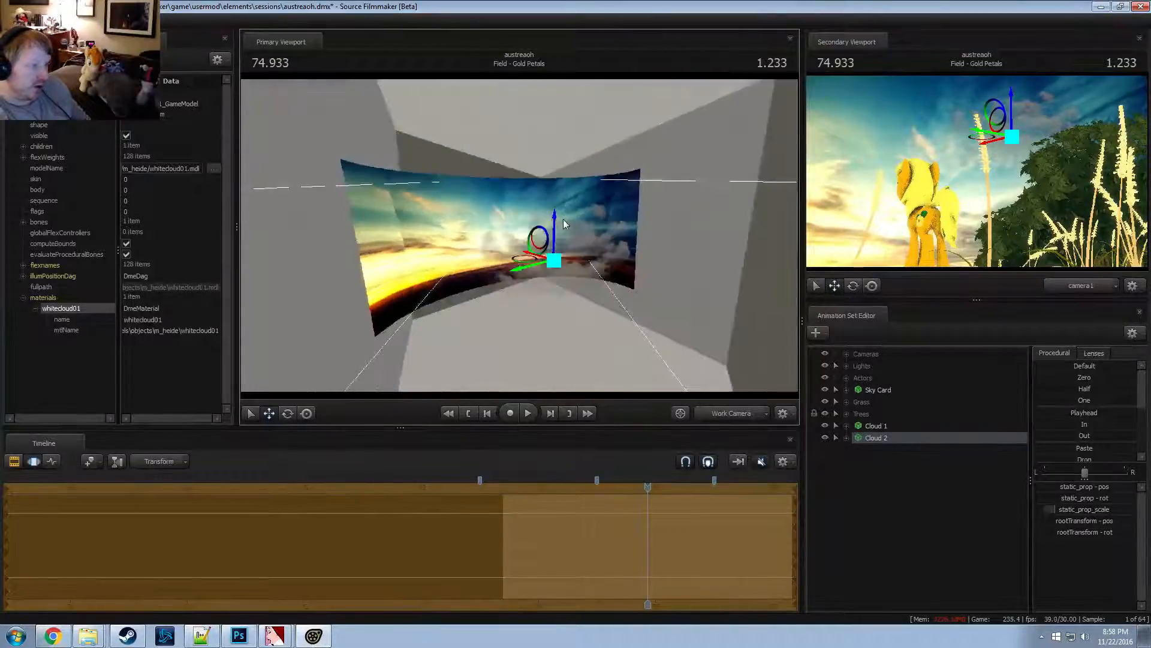
# Search the model files for whitecloud models
pyautogui.rightClick(839, 462)
pyautogui.click(923, 482)
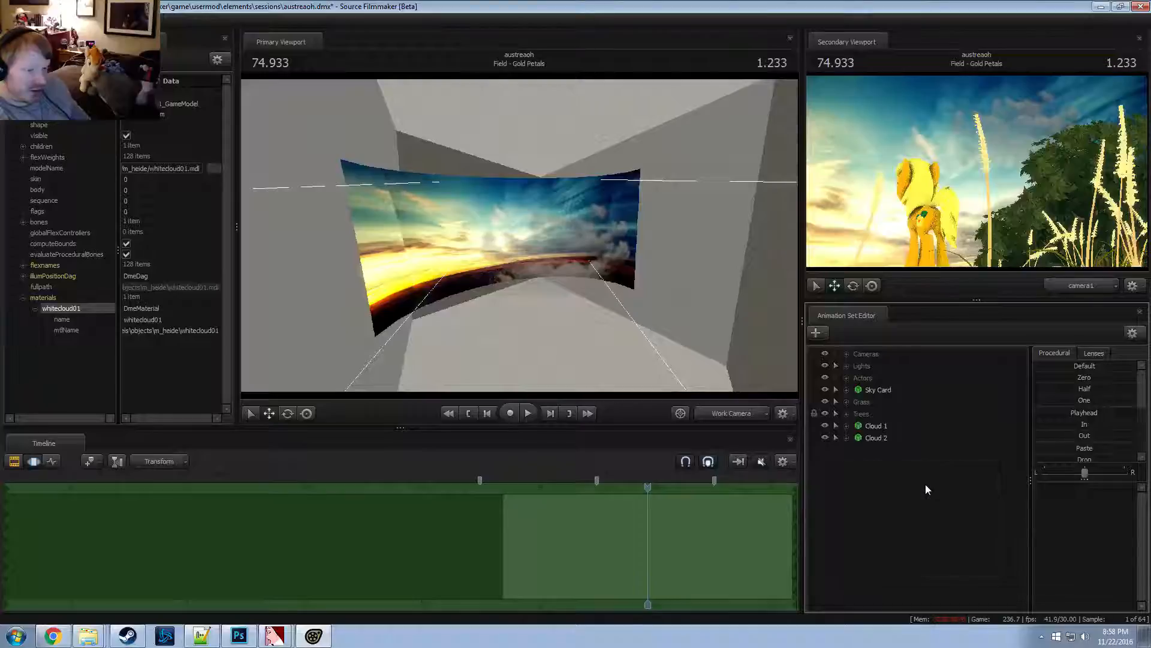
pyautogui.write('whitecloud')
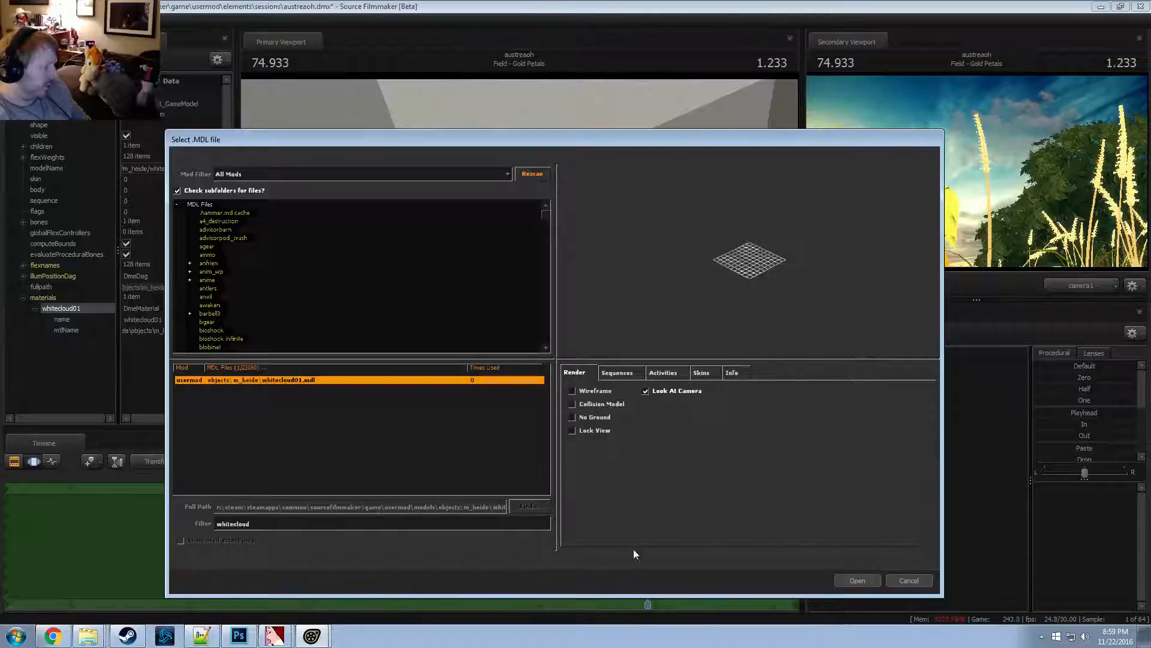
pyautogui.click(910, 581)
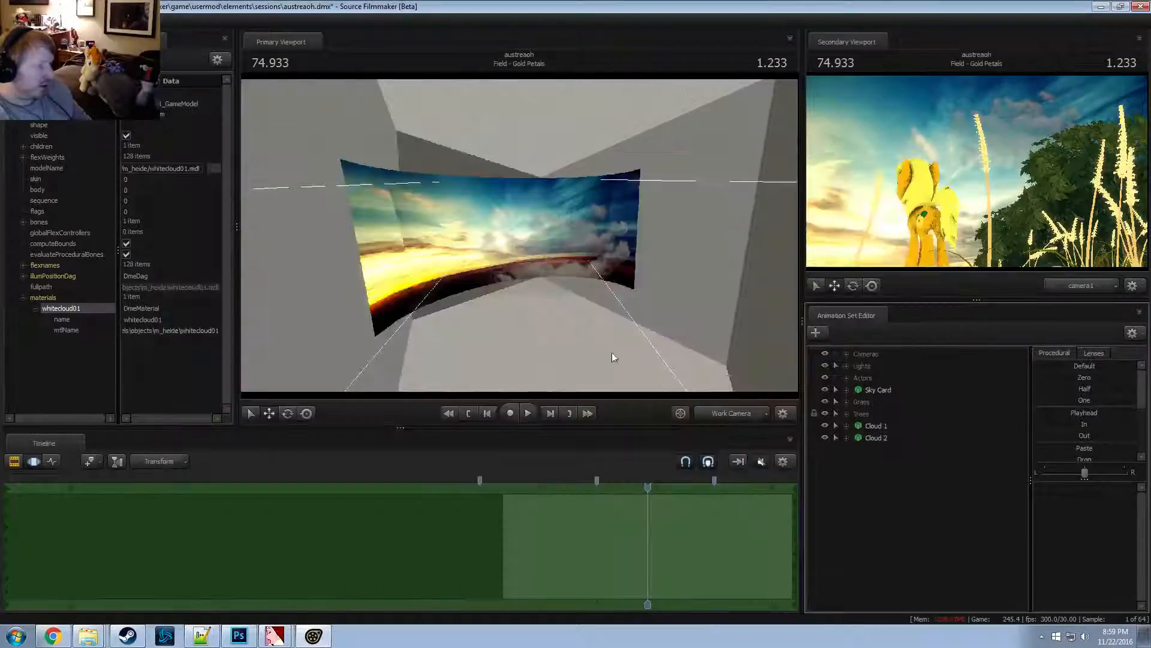
# Select Cloud 2 and rotate it in the sky to vary its orientation
pyautogui.press('Tab')
pyautogui.press('Tab')
pyautogui.moveTo(575, 348); pyautogui.dragTo(609, 345)
pyautogui.press('Tab')
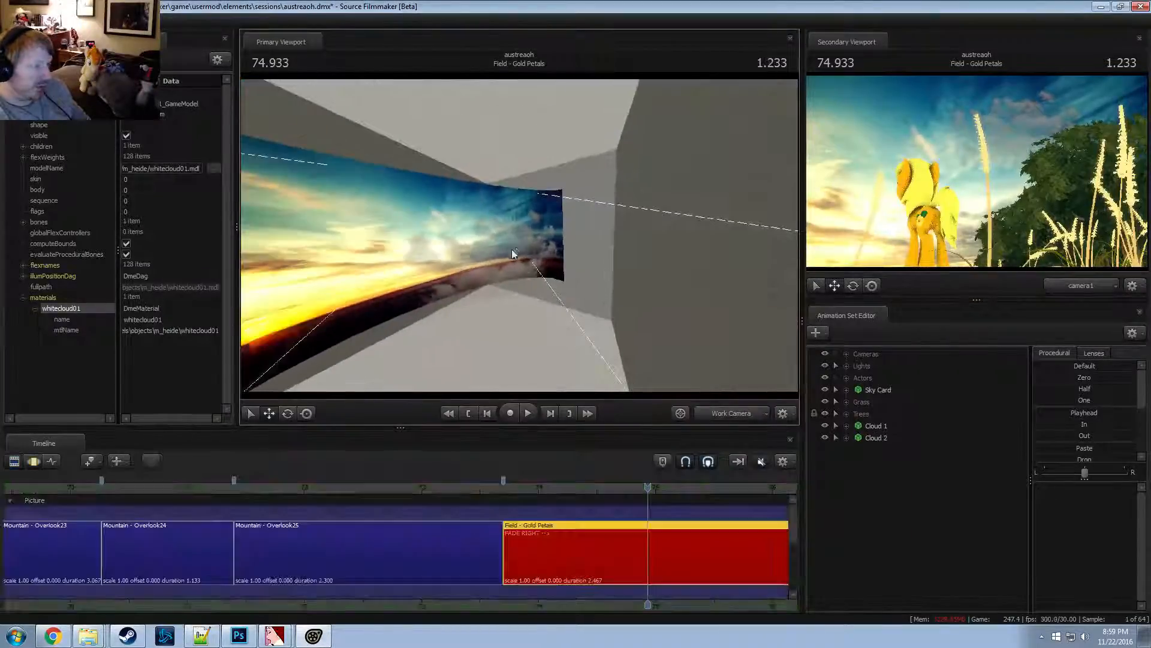
pyautogui.click(888, 437)
pyautogui.press('Tab')
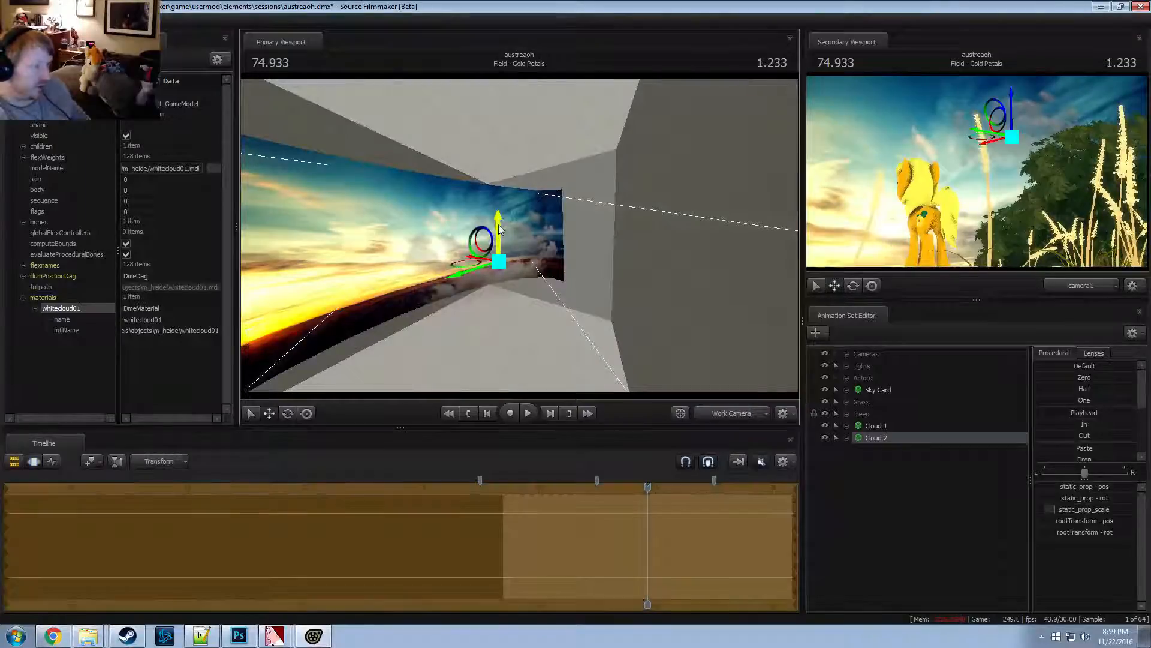
pyautogui.press('e')
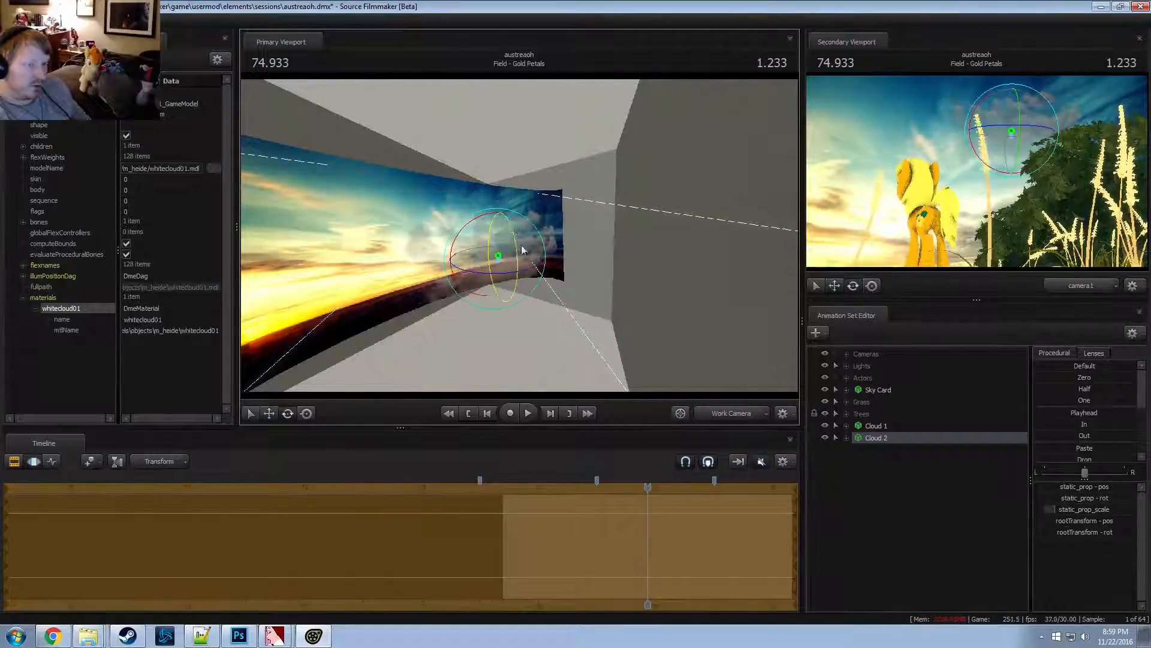
pyautogui.moveTo(480, 217); pyautogui.dragTo(458, 218)
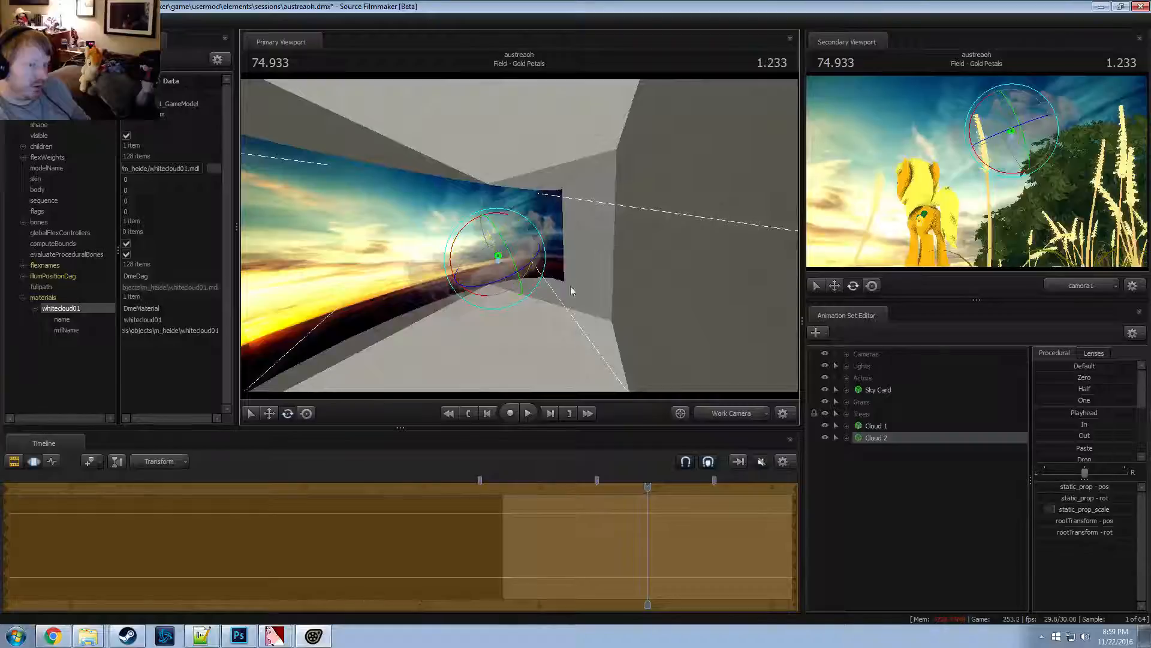
# Select Cloud 1, rotate it to a different angle and adjust its position in the sky
pyautogui.click(892, 426)
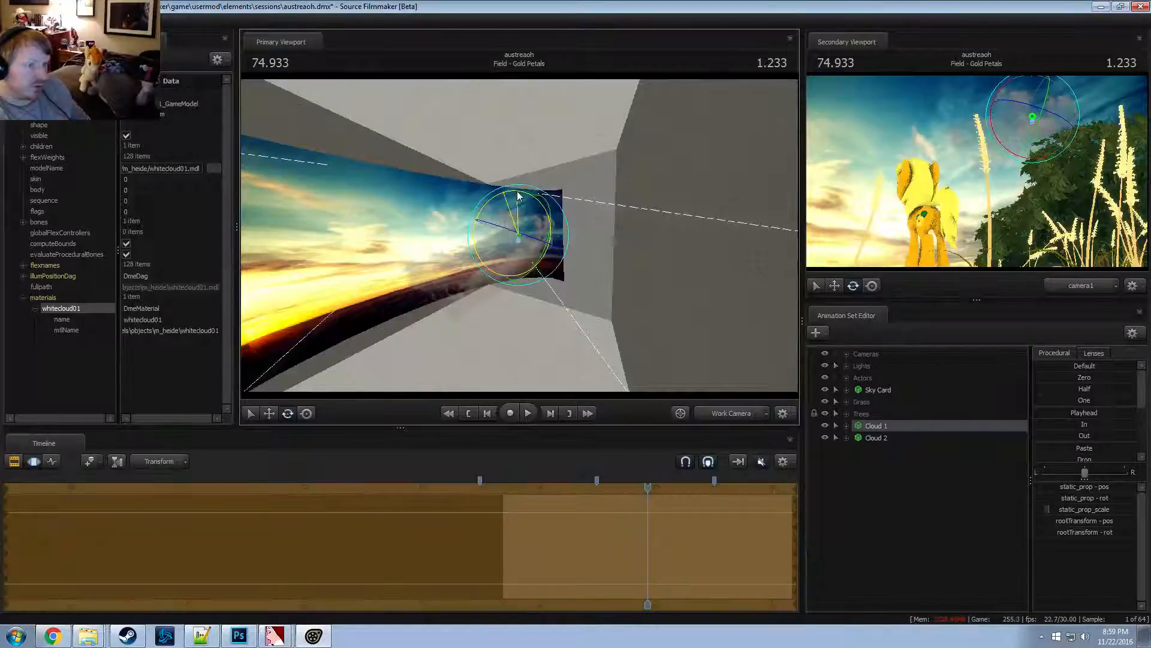
pyautogui.press('w')
pyautogui.keyDown('alt'); pyautogui.moveTo(497, 224); pyautogui.dragTo(524, 210); pyautogui.keyUp('alt')
# Switch to Chrome and replay the grass field scene of the Fate/stay night opening from about 1:12 to examine its clouds
pyautogui.hotkey('alt', 'Tab')
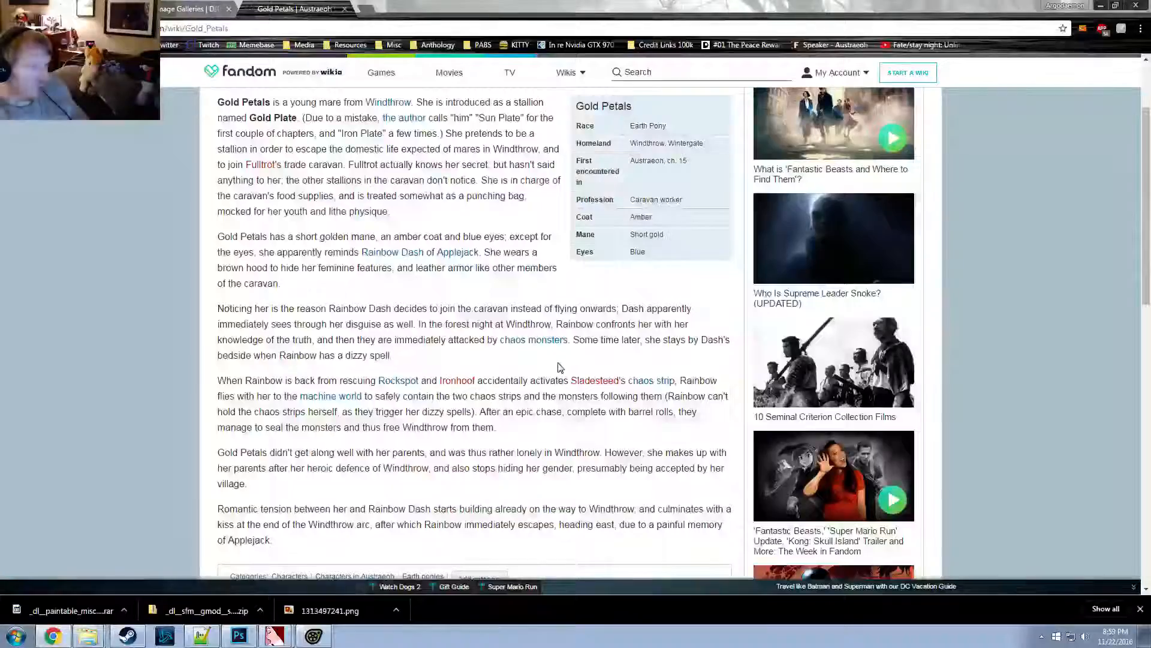
pyautogui.click(194, 6)
pyautogui.click(90, 9)
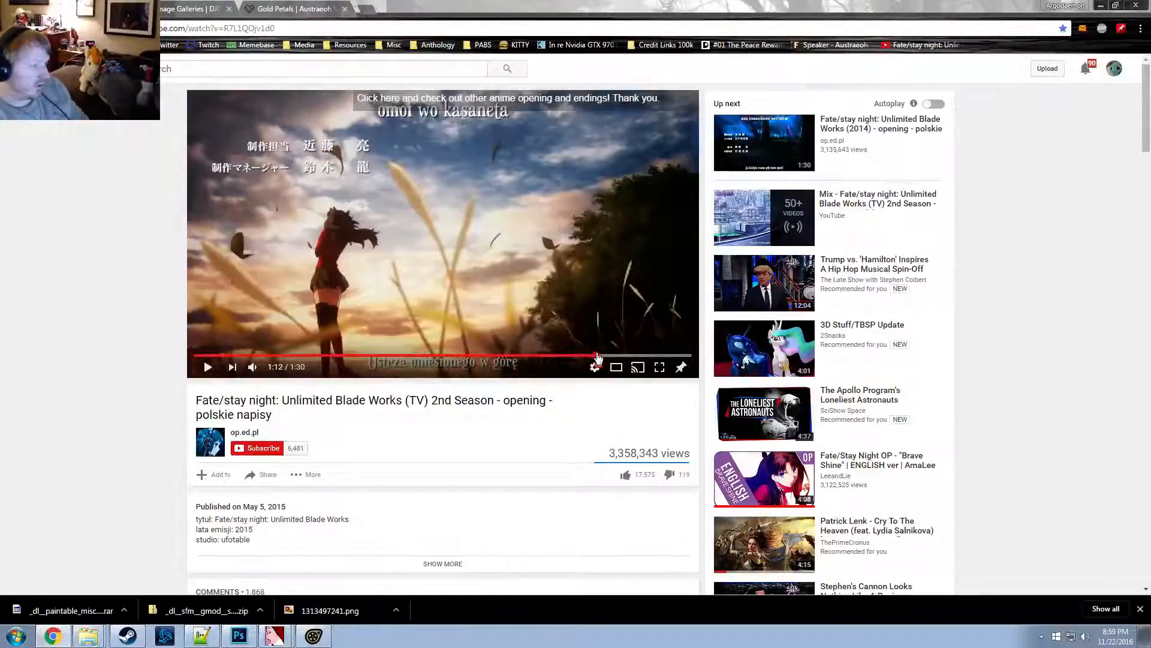
pyautogui.click(597, 358)
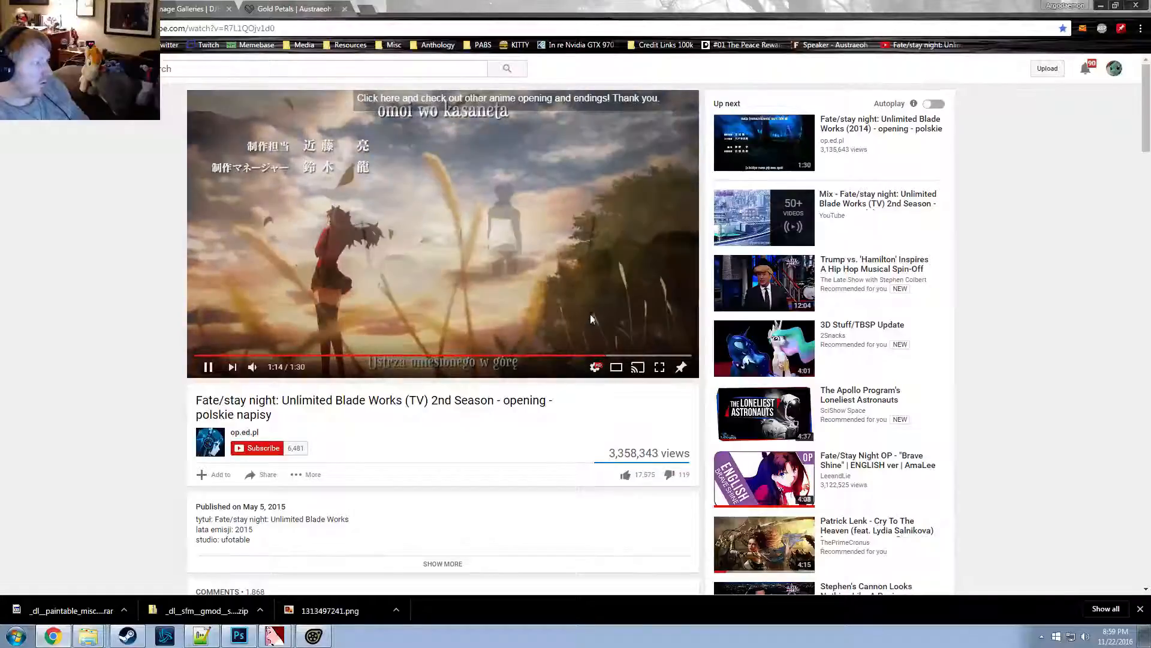
# Return to Source Filmmaker and move the playhead to 74.400
pyautogui.hotkey('alt', 'Tab')
pyautogui.keyDown('alt'); pyautogui.moveTo(588, 307); pyautogui.dragTo(567, 282); pyautogui.keyUp('alt')
pyautogui.keyDown('alt'); pyautogui.moveTo(600, 373); pyautogui.dragTo(631, 382); pyautogui.keyUp('alt')
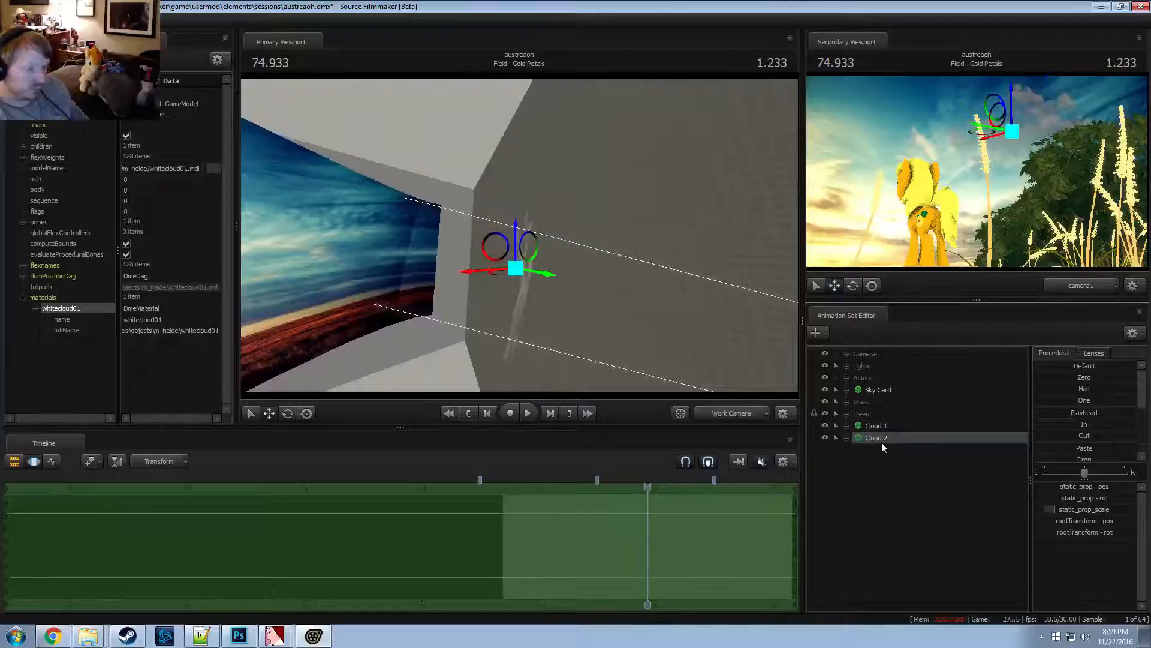
pyautogui.rightClick(884, 468)
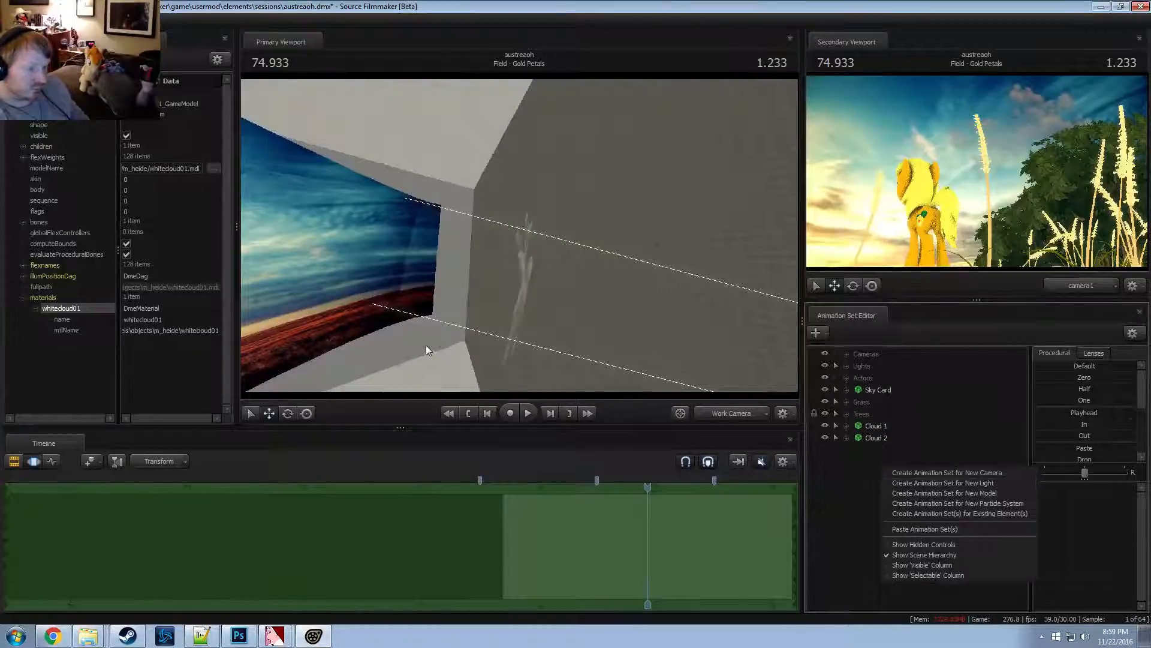
pyautogui.moveTo(652, 498); pyautogui.dragTo(586, 487)
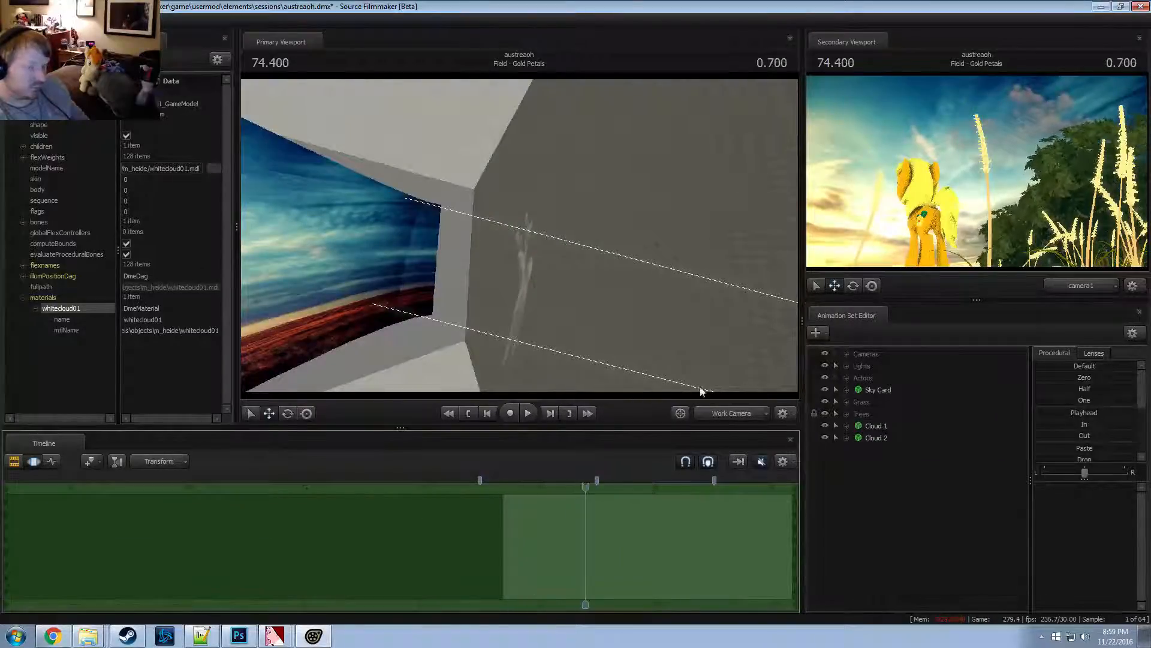
pyautogui.moveTo(519, 235)
pyautogui.mouseDown()
pyautogui.moveTo(501, 234)
pyautogui.moveTo(519, 235)
pyautogui.mouseUp()
pyautogui.rightClick(884, 464)
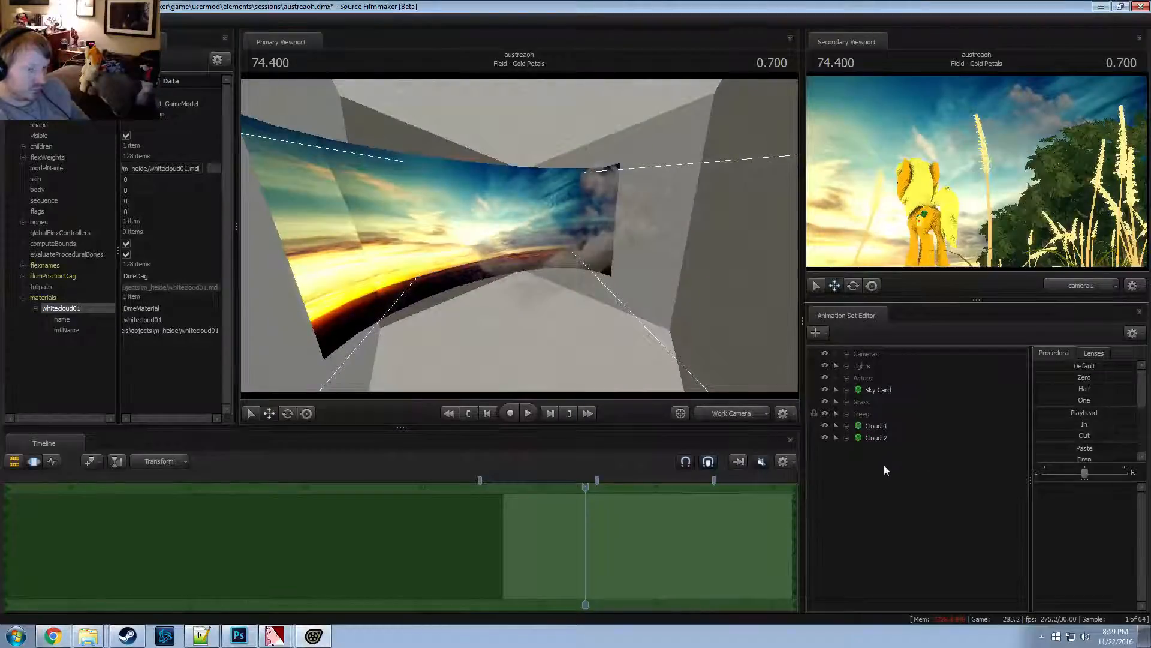
pyautogui.click(878, 437)
pyautogui.rightClick(879, 426)
pyautogui.rightClick(858, 497)
pyautogui.click(908, 544)
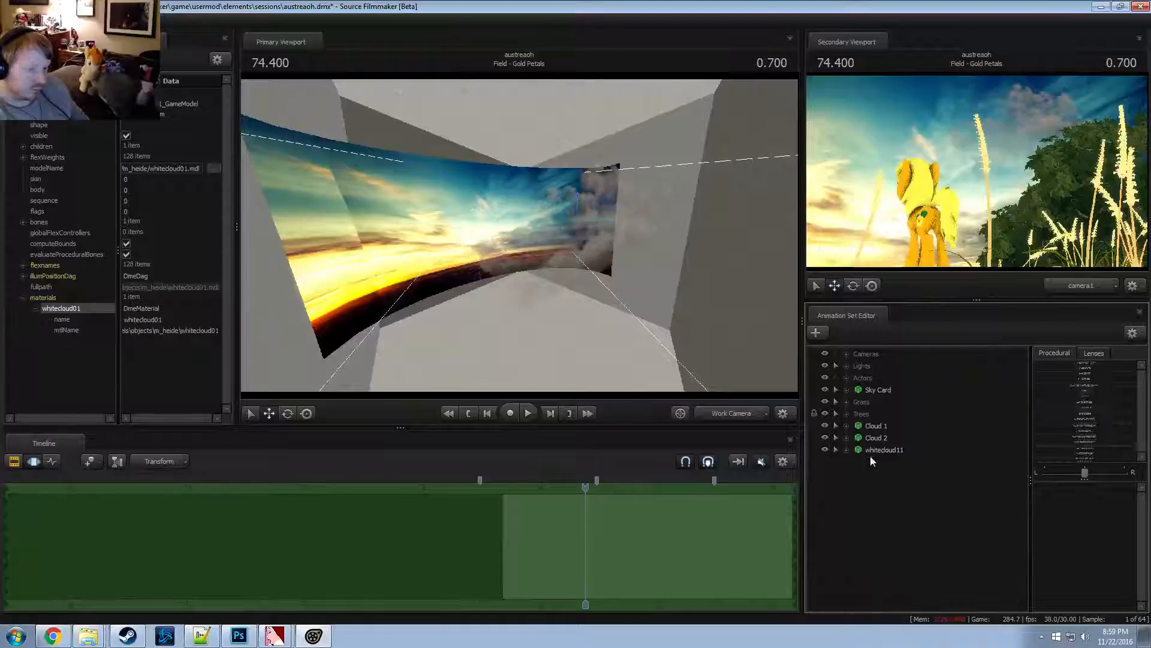
pyautogui.hotkey('ctrl', 'z')
# Duplicate Cloud 2 by copying and pasting its animation set, and move the duplicate away from the original near the tree
pyautogui.rightClick(876, 436)
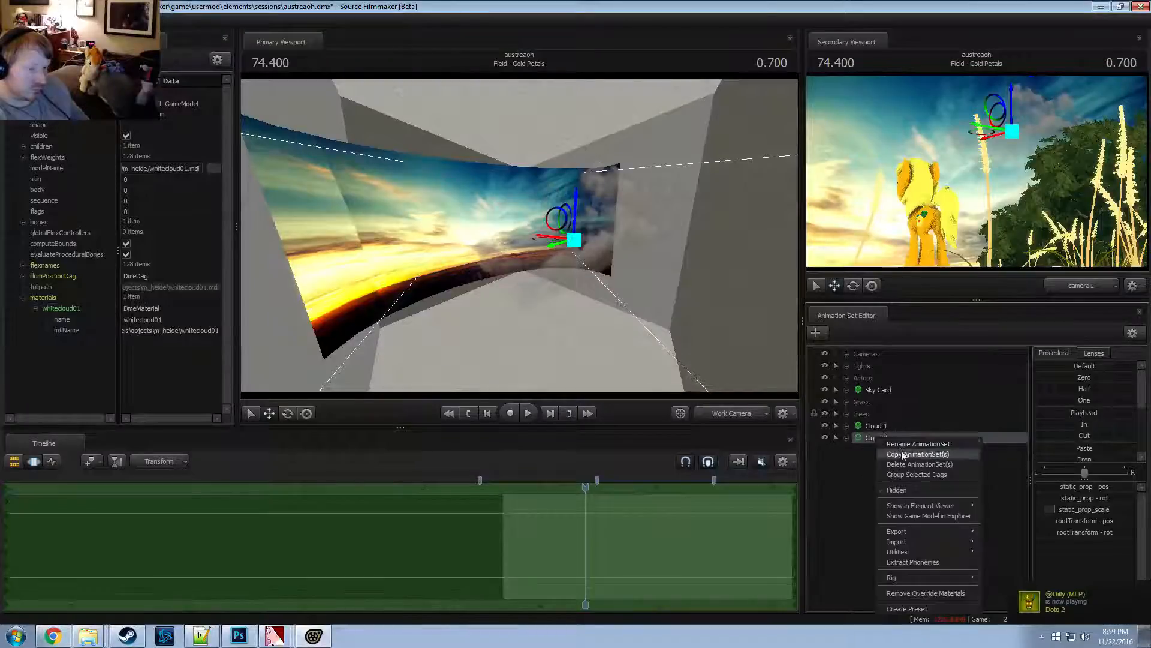
pyautogui.click(899, 454)
pyautogui.rightClick(856, 458)
pyautogui.click(894, 517)
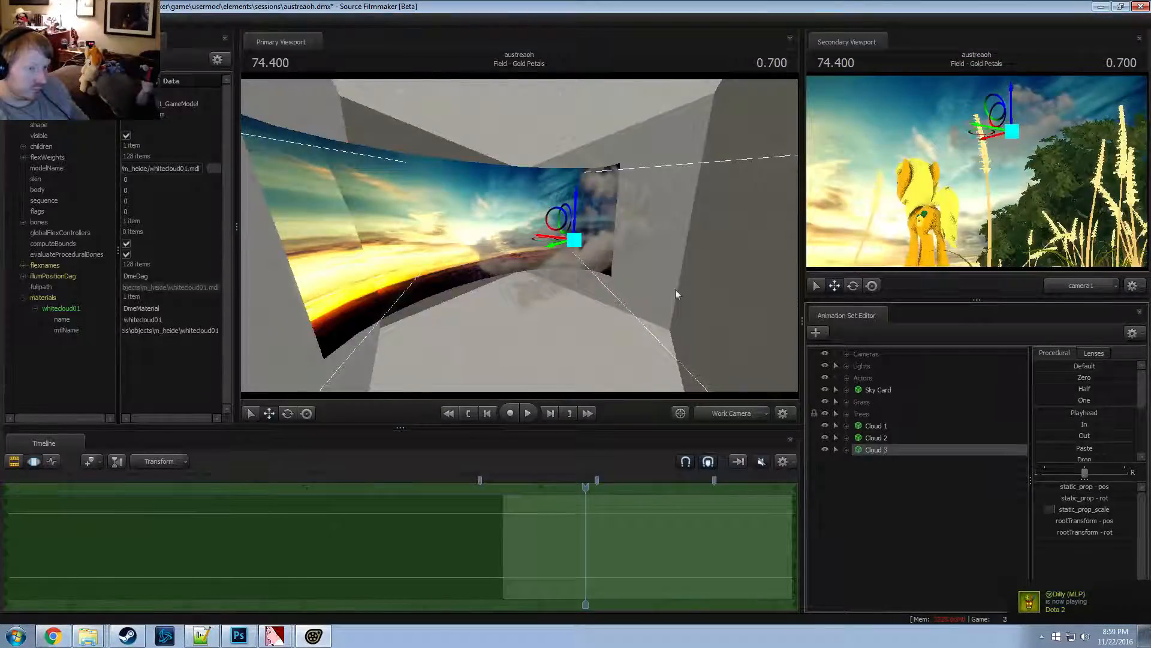
pyautogui.keyDown('alt'); pyautogui.moveTo(675, 290); pyautogui.dragTo(718, 288); pyautogui.keyUp('alt')
pyautogui.keyDown('ctrl'); pyautogui.click(588, 246); pyautogui.keyUp('ctrl')
pyautogui.moveTo(536, 243)
pyautogui.keyDown('alt'); pyautogui.mouseDown()
pyautogui.moveTo(624, 240)
pyautogui.moveTo(536, 243)
pyautogui.mouseUp(); pyautogui.keyUp('alt')
# Paste another copy of Cloud 2 into the shot and move it higher in the sky above the tree
pyautogui.rightClick(916, 496)
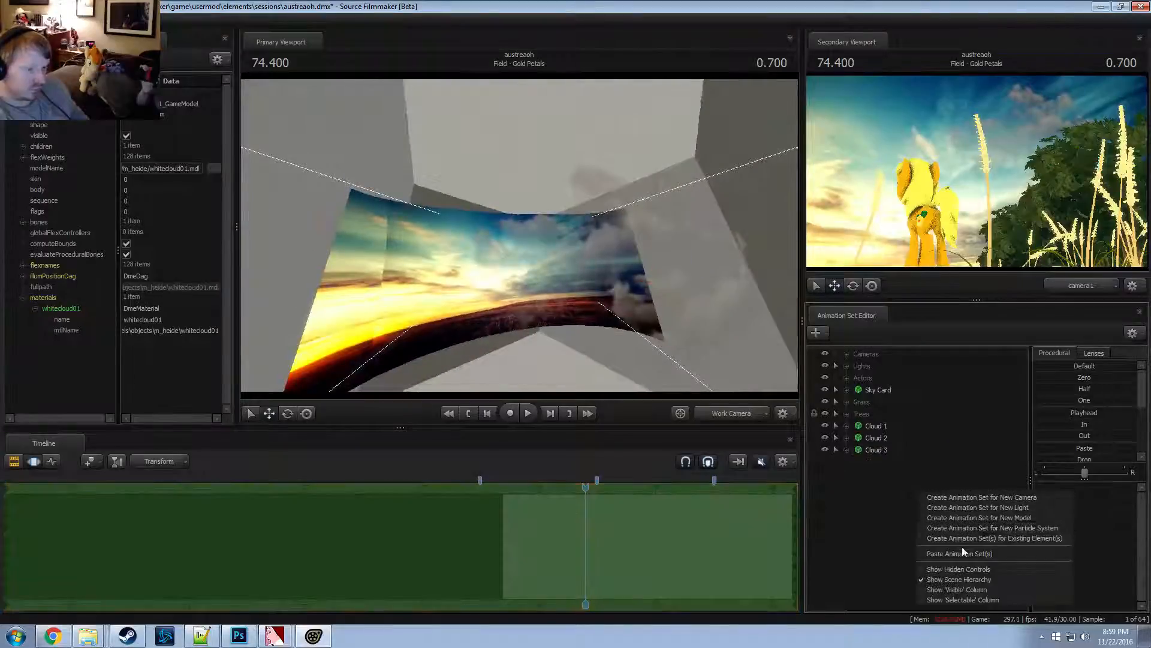
pyautogui.click(964, 549)
pyautogui.moveTo(576, 238); pyautogui.dragTo(705, 194)
# Rotate Cloud 4 to a different angle than the other clouds and reposition it behind the tree
pyautogui.press('e')
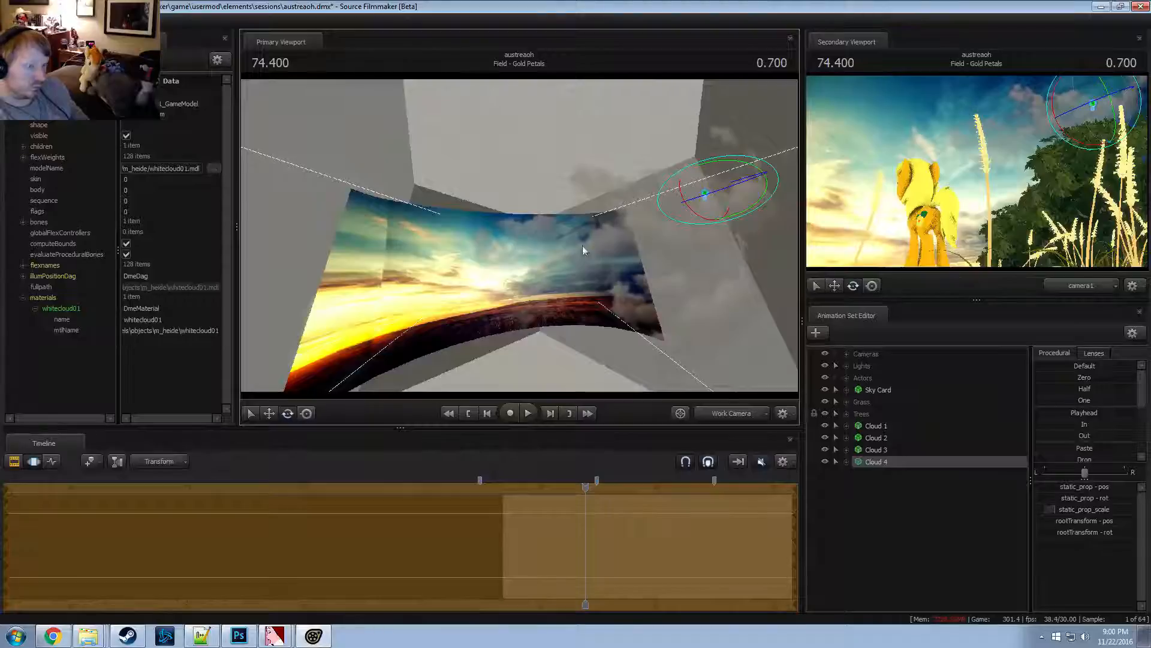
pyautogui.moveTo(581, 246); pyautogui.dragTo(641, 240)
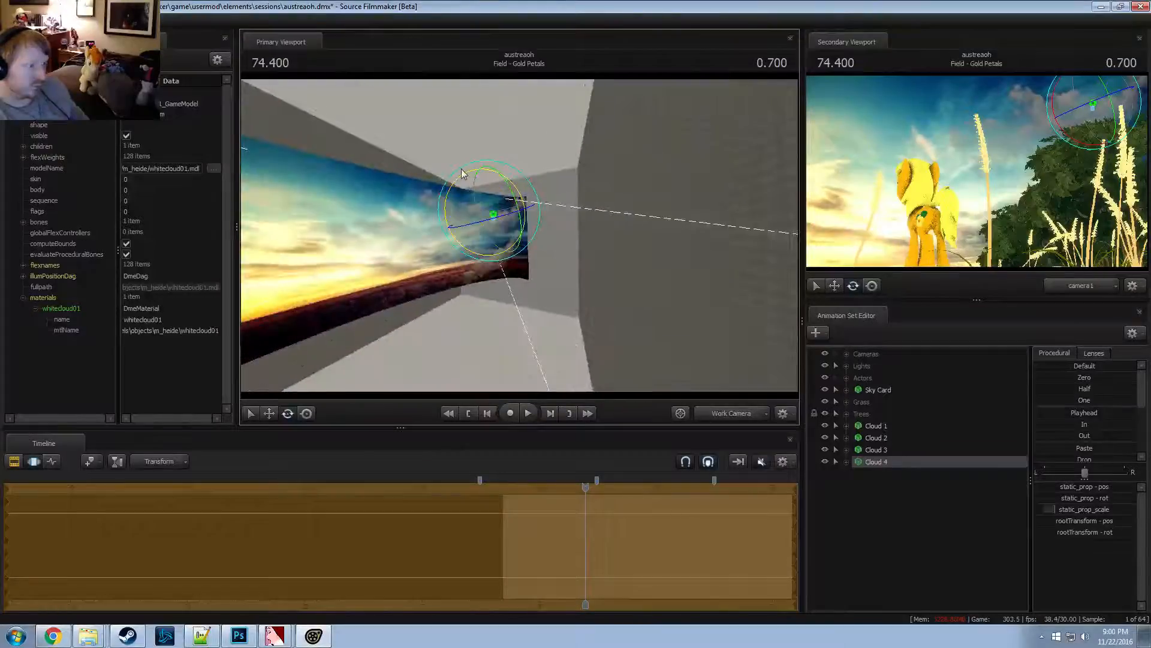
pyautogui.moveTo(471, 172); pyautogui.dragTo(517, 173)
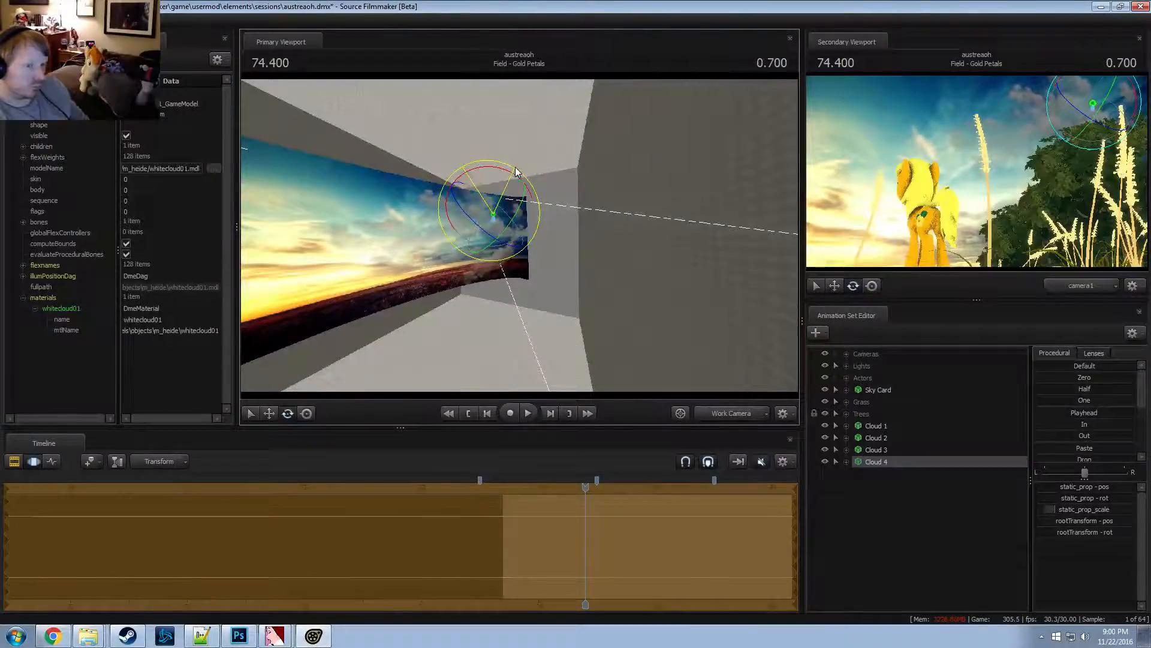
pyautogui.press('w')
pyautogui.moveTo(502, 225); pyautogui.dragTo(336, 231)
pyautogui.press('e')
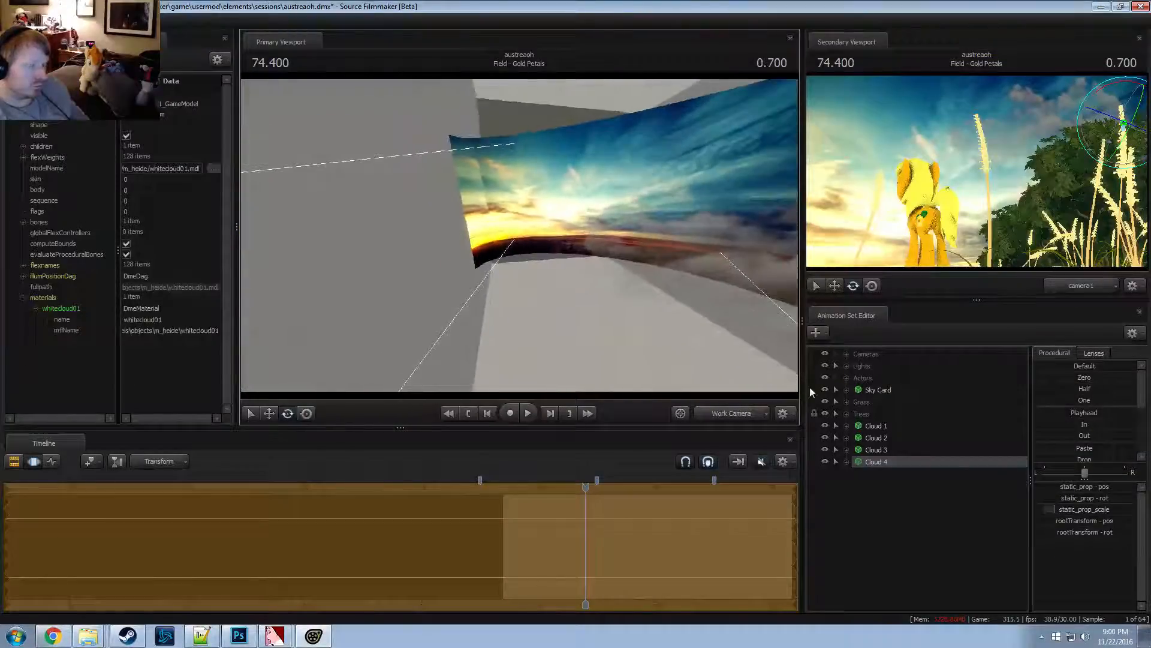
# Select all the cloud animation sets from Cloud 1 through Cloud 4
pyautogui.click(894, 436)
pyautogui.click(884, 426)
pyautogui.keyDown('shift'); pyautogui.click(883, 460); pyautogui.keyUp('shift')
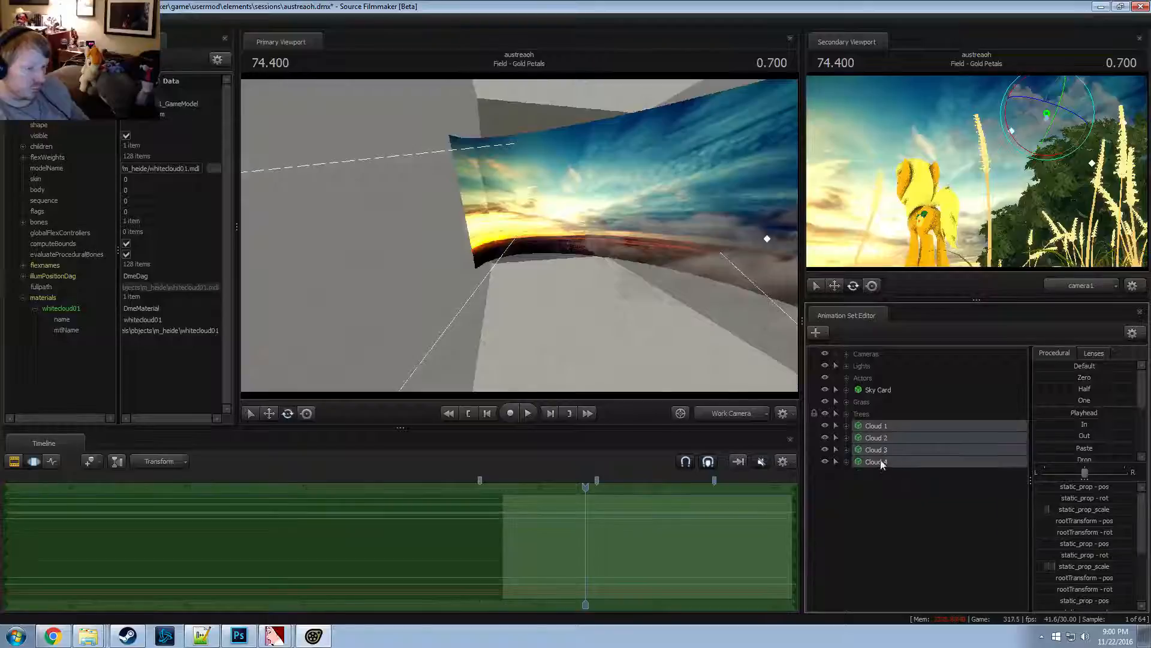
# Copy Clouds 1 to 4, paste them as Clouds 5 to 8, and select the four new copies
pyautogui.rightClick(882, 461)
pyautogui.click(912, 477)
pyautogui.rightClick(870, 507)
pyautogui.click(913, 566)
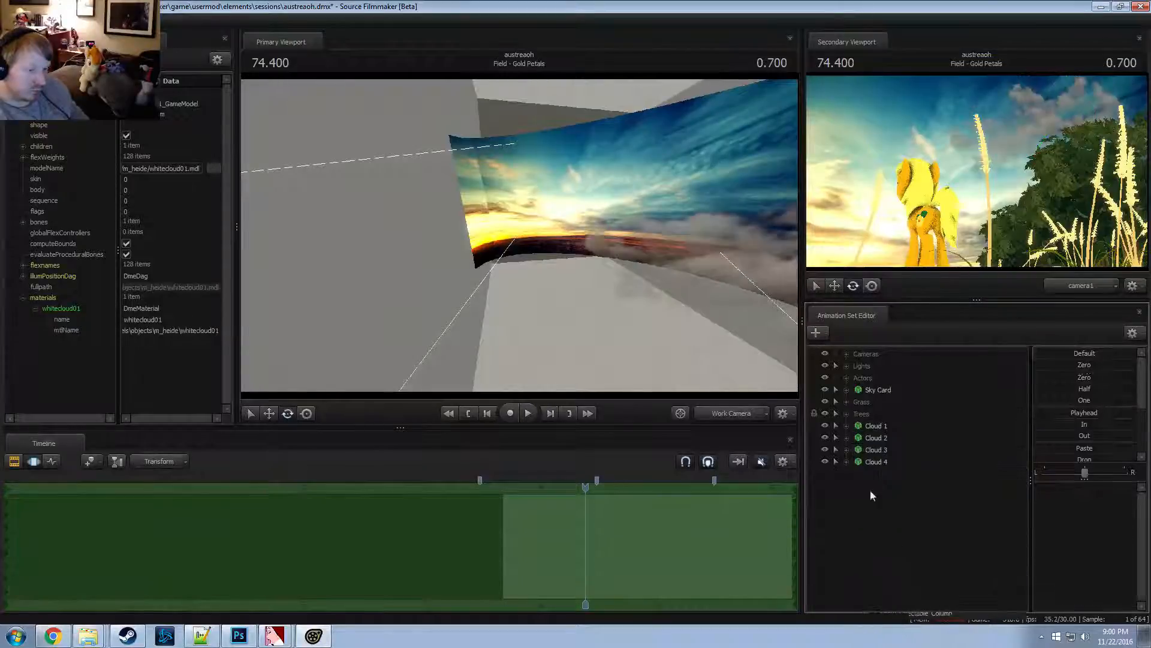
pyautogui.click(880, 463)
pyautogui.click(881, 475)
pyautogui.keyDown('shift'); pyautogui.click(871, 507); pyautogui.keyUp('shift')
# Move and rotate Clouds 5 to 8 together to the sunlit side of the sky card, opposite the original clouds
pyautogui.moveTo(567, 223); pyautogui.dragTo(555, 249)
pyautogui.press('w')
pyautogui.moveTo(624, 192); pyautogui.dragTo(406, 209)
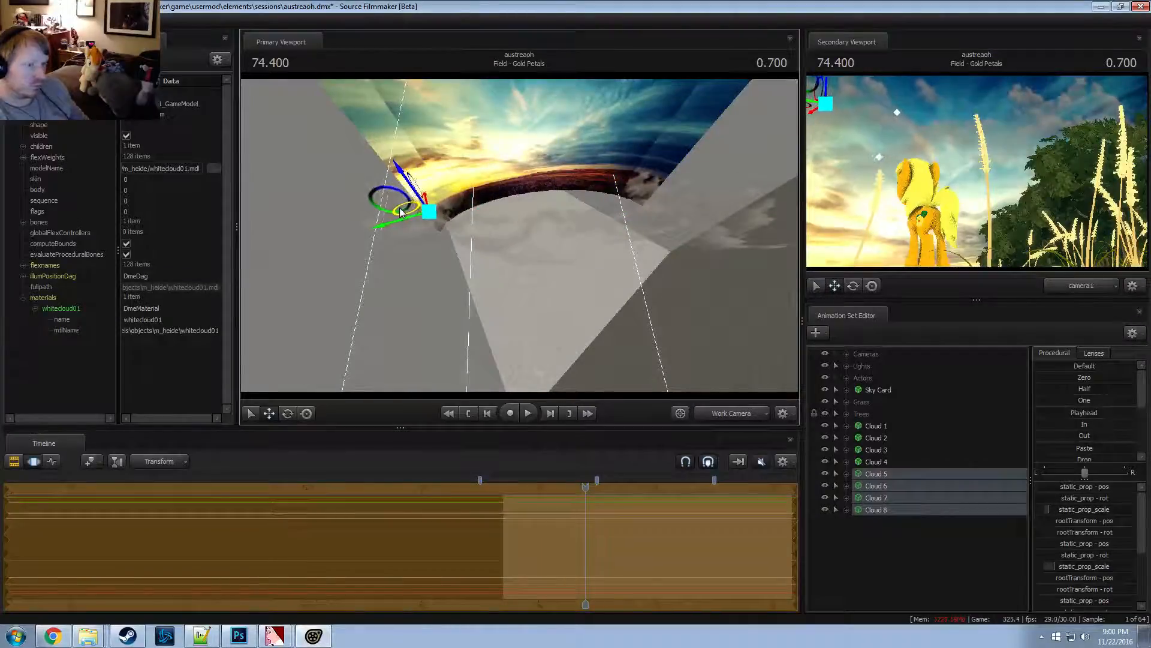
pyautogui.press('e')
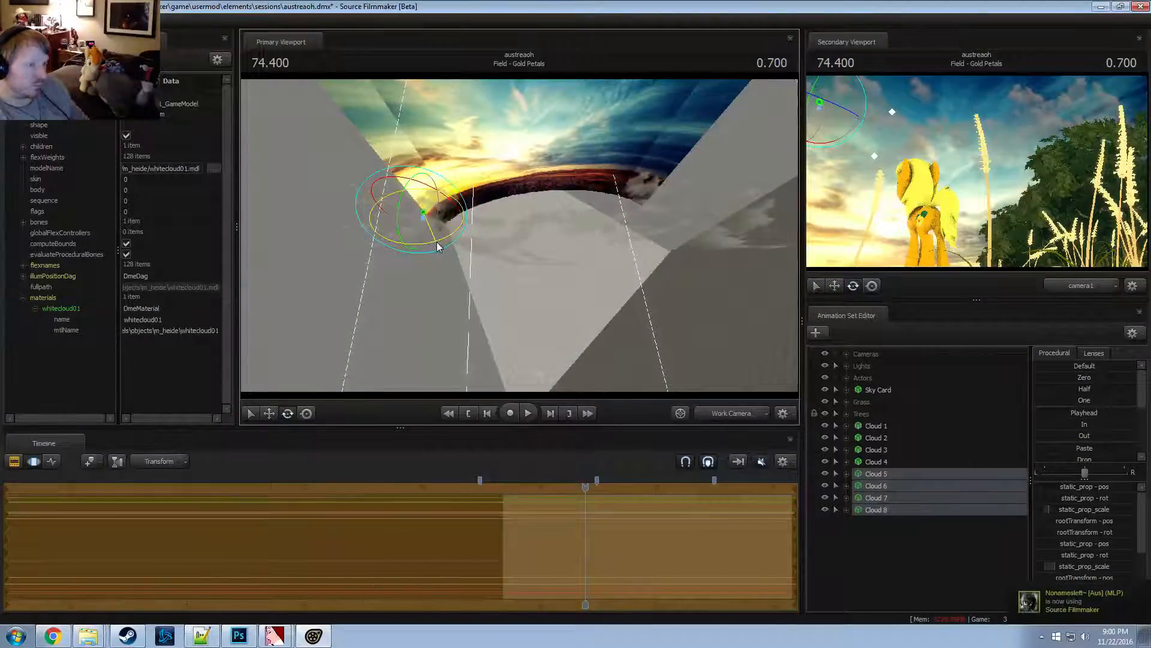
pyautogui.moveTo(437, 243); pyautogui.dragTo(479, 157)
pyautogui.press('w')
pyautogui.moveTo(564, 314); pyautogui.dragTo(501, 205)
pyautogui.press('e')
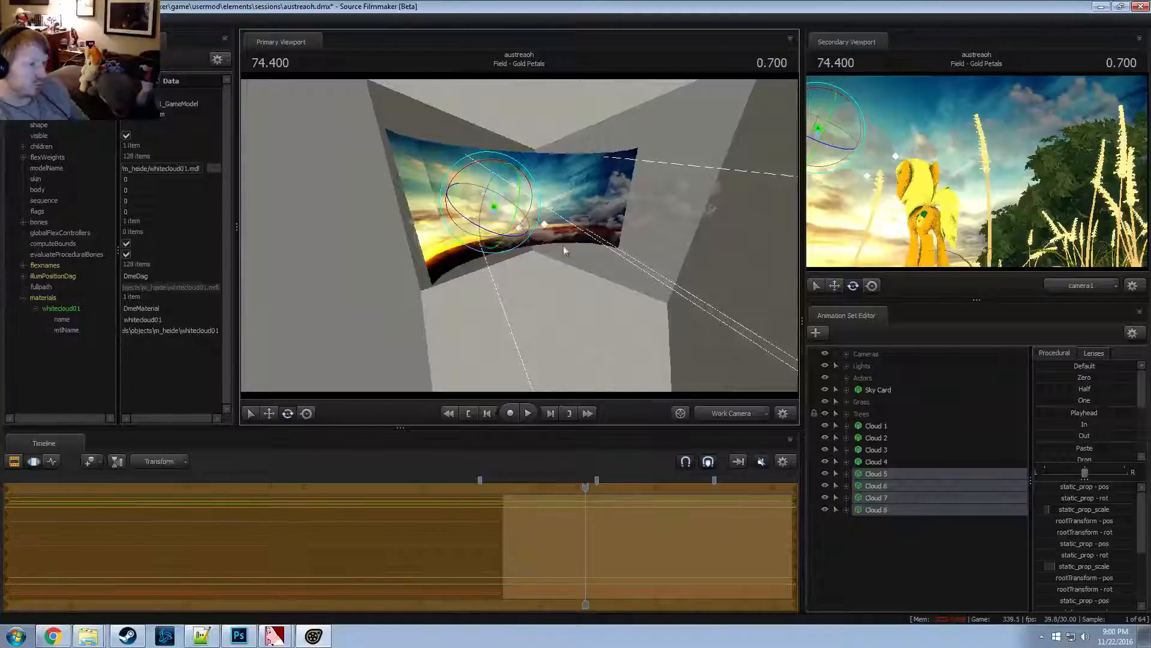
pyautogui.keyDown('alt'); pyautogui.moveTo(566, 249); pyautogui.dragTo(636, 210); pyautogui.keyUp('alt')
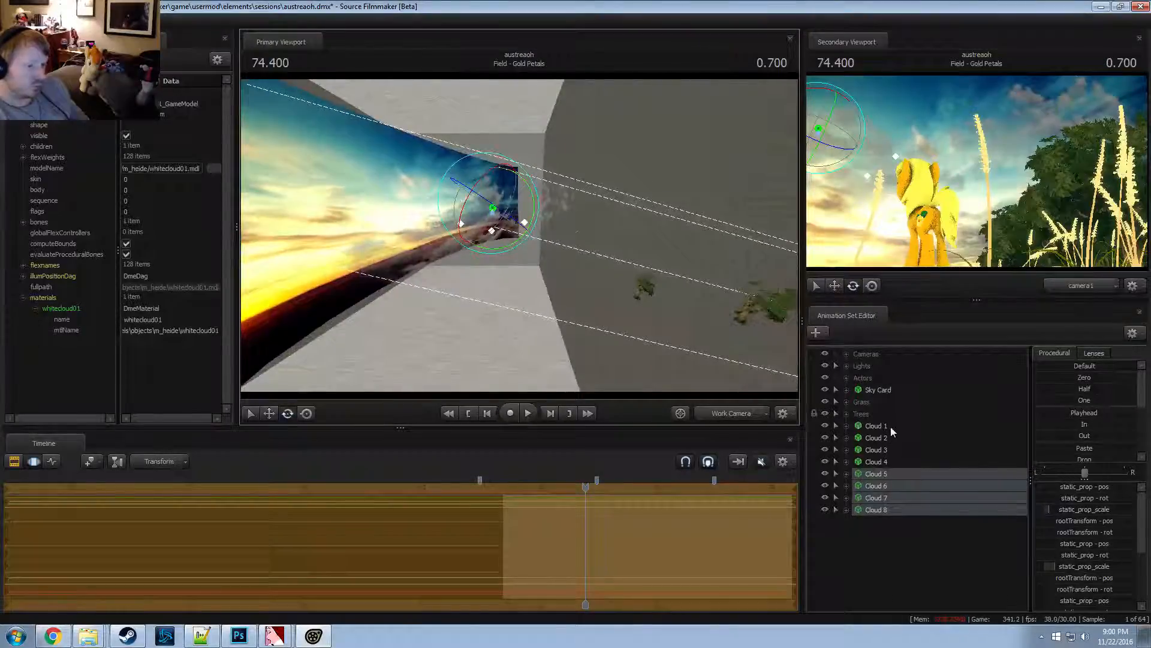
# Select Clouds 1 to 4 together and raise them slightly above the tree
pyautogui.moveTo(891, 427); pyautogui.dragTo(892, 462)
pyautogui.keyDown('alt'); pyautogui.moveTo(612, 207); pyautogui.dragTo(494, 203); pyautogui.keyUp('alt')
pyautogui.press('w')
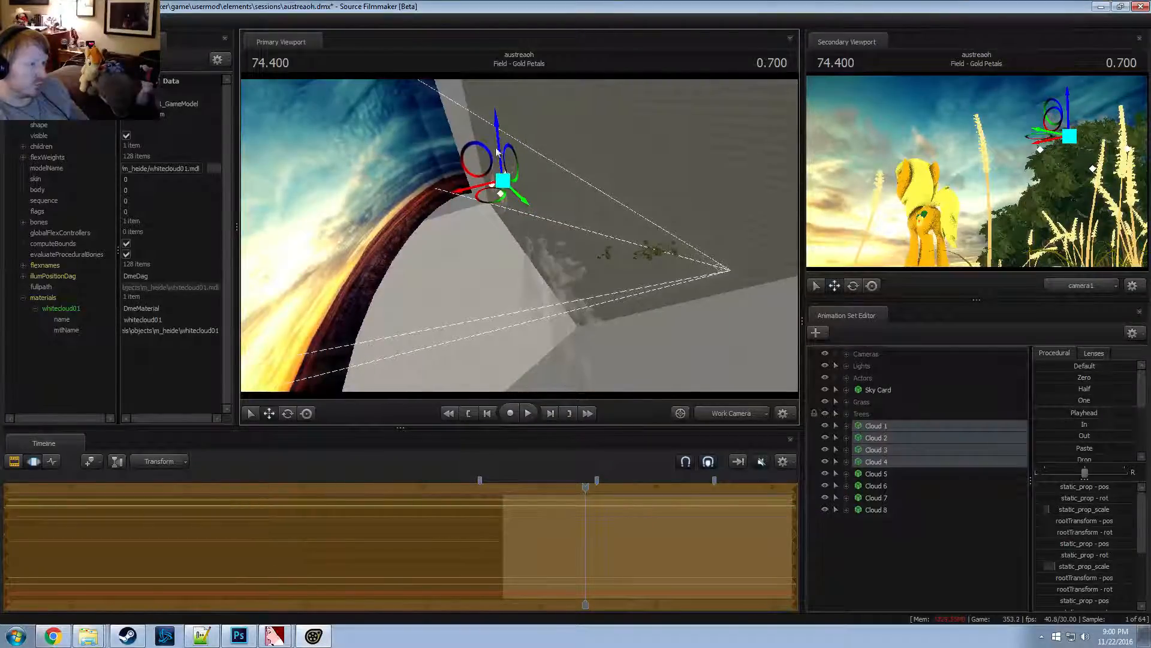
pyautogui.moveTo(499, 131); pyautogui.dragTo(498, 123)
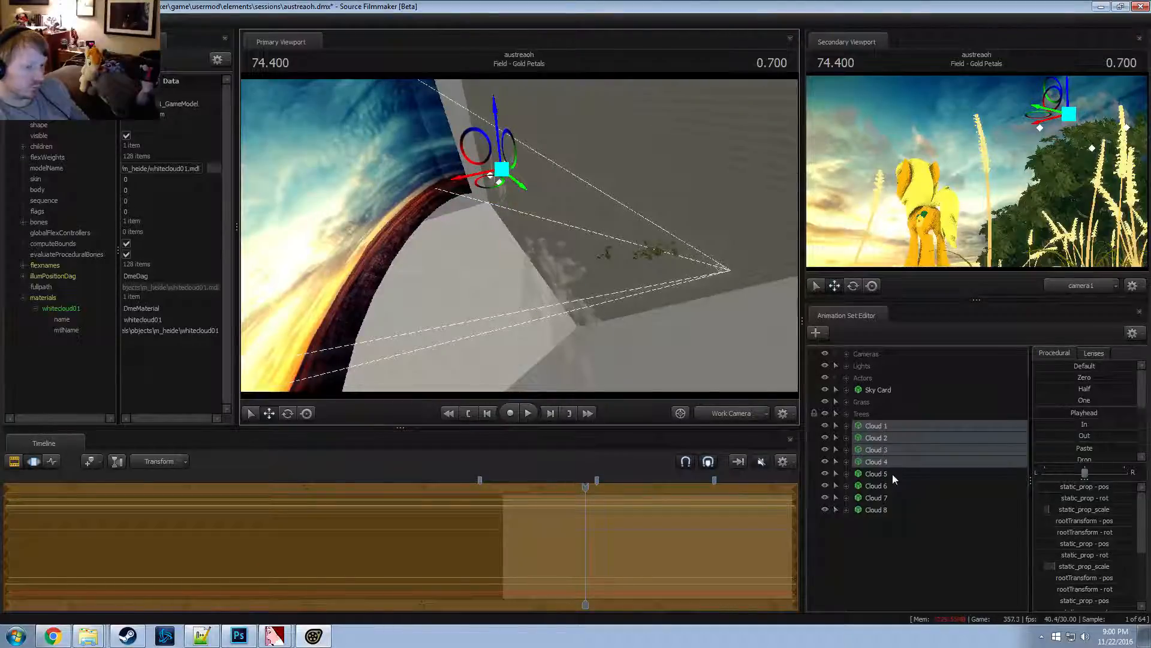
# Select Clouds 5 to 8 together, reposition them higher in the sky, and commit the change
pyautogui.moveTo(892, 475); pyautogui.dragTo(888, 510)
pyautogui.moveTo(502, 209); pyautogui.dragTo(516, 176)
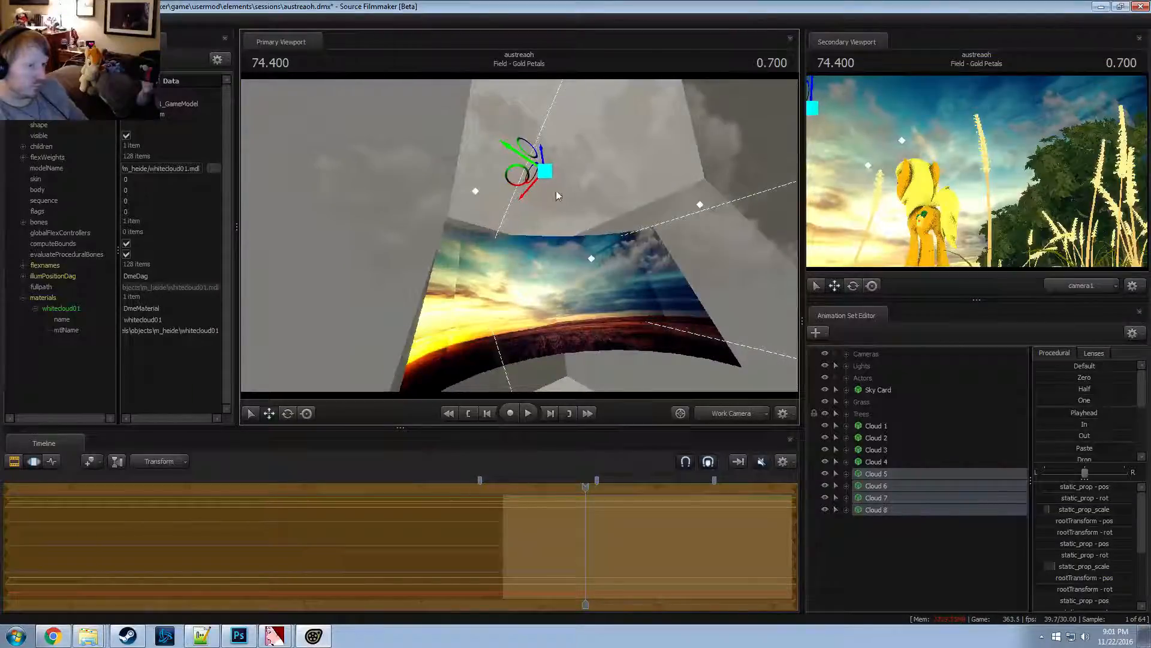
pyautogui.press('Return')
pyautogui.moveTo(756, 295); pyautogui.dragTo(444, 163)
pyautogui.press('Return')
# Select Clouds 1 to 8 and set the time selection to ramp across the Field - Gold Petals shot
pyautogui.click(900, 426)
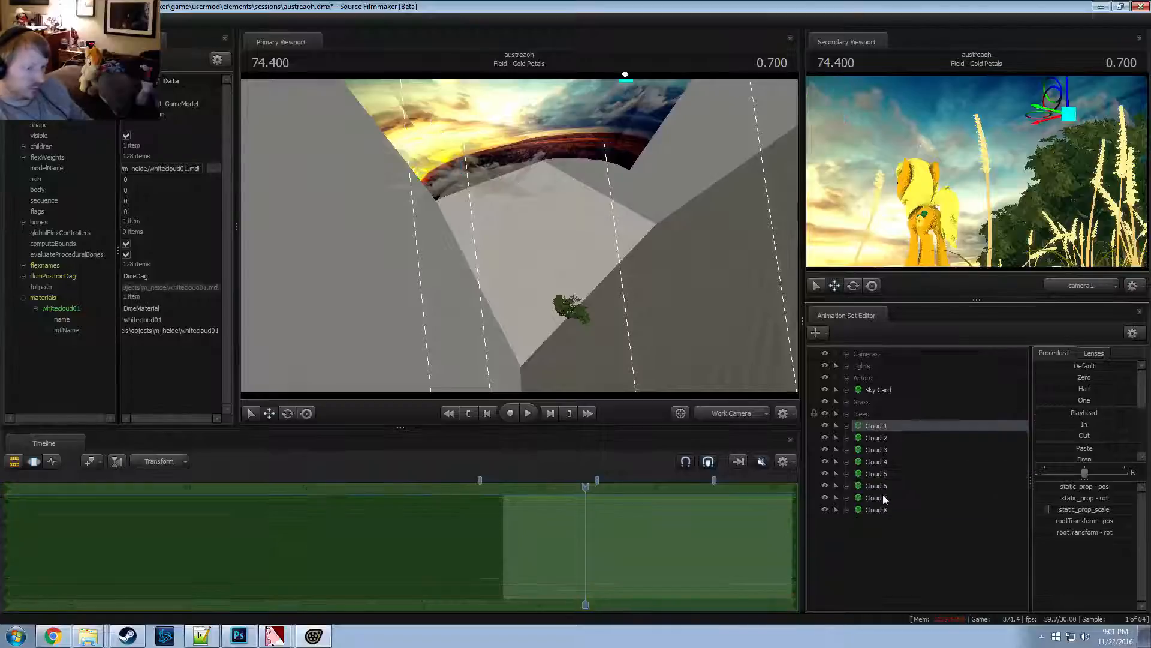
pyautogui.keyDown('shift'); pyautogui.click(882, 509); pyautogui.keyUp('shift')
pyautogui.moveTo(490, 236); pyautogui.dragTo(505, 251)
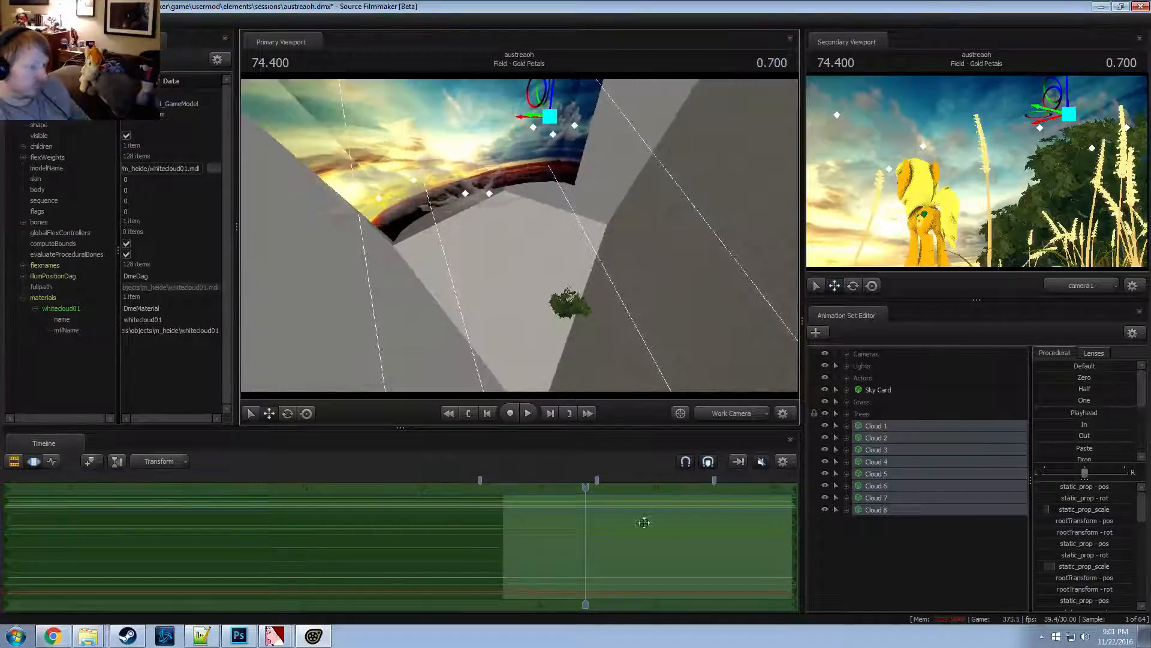
pyautogui.click(694, 545)
pyautogui.moveTo(761, 579); pyautogui.dragTo(637, 550, button='middle')
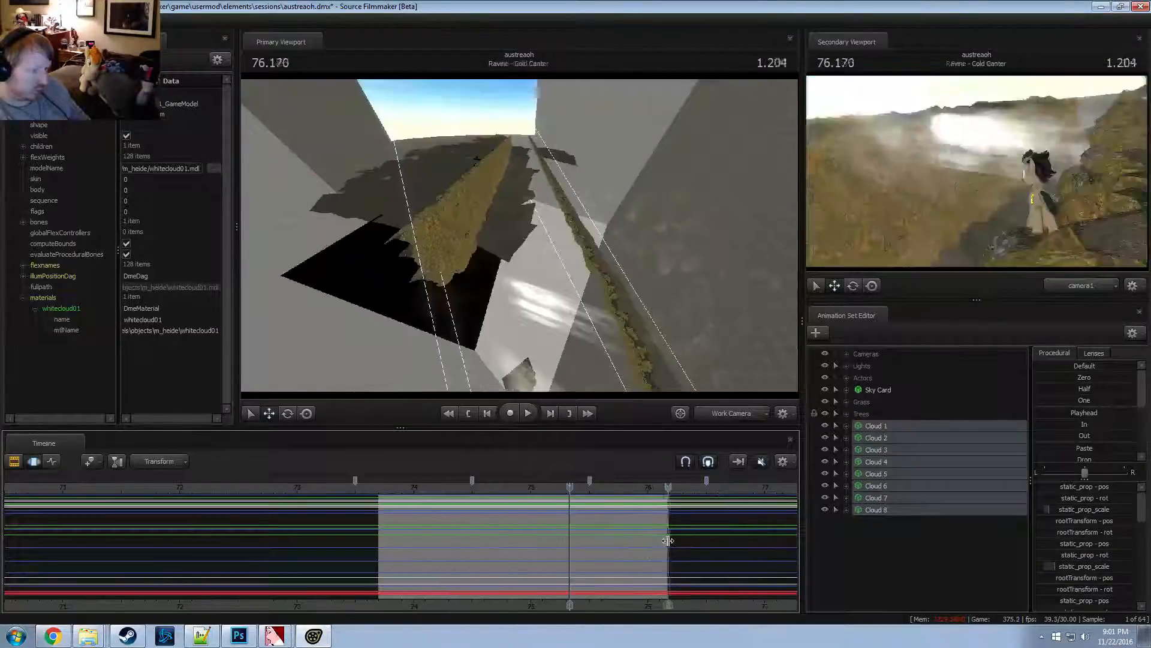
pyautogui.keyDown('shift'); pyautogui.moveTo(664, 542); pyautogui.dragTo(735, 540); pyautogui.keyUp('shift')
pyautogui.moveTo(658, 550); pyautogui.dragTo(376, 543)
# Shift all eight clouds at the end of the shot so they drift, play the motion back, and commit it
pyautogui.moveTo(579, 211)
pyautogui.mouseDown()
pyautogui.moveTo(564, 201)
pyautogui.moveTo(578, 209)
pyautogui.moveTo(595, 186)
pyautogui.moveTo(596, 205)
pyautogui.mouseUp()
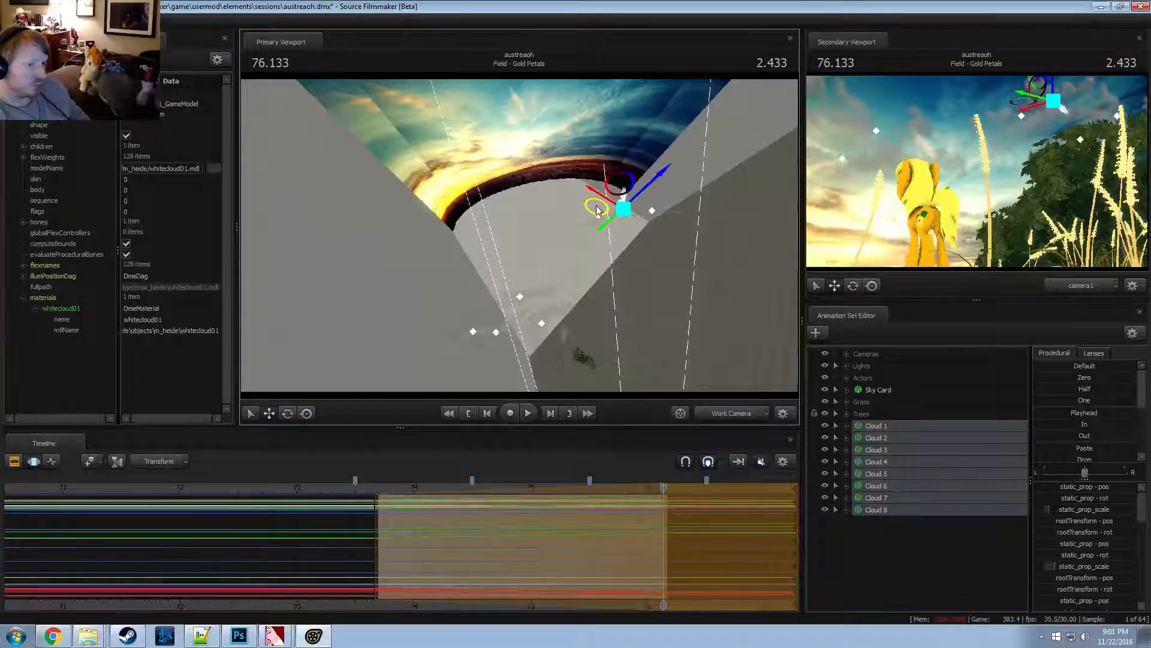
pyautogui.press('space')
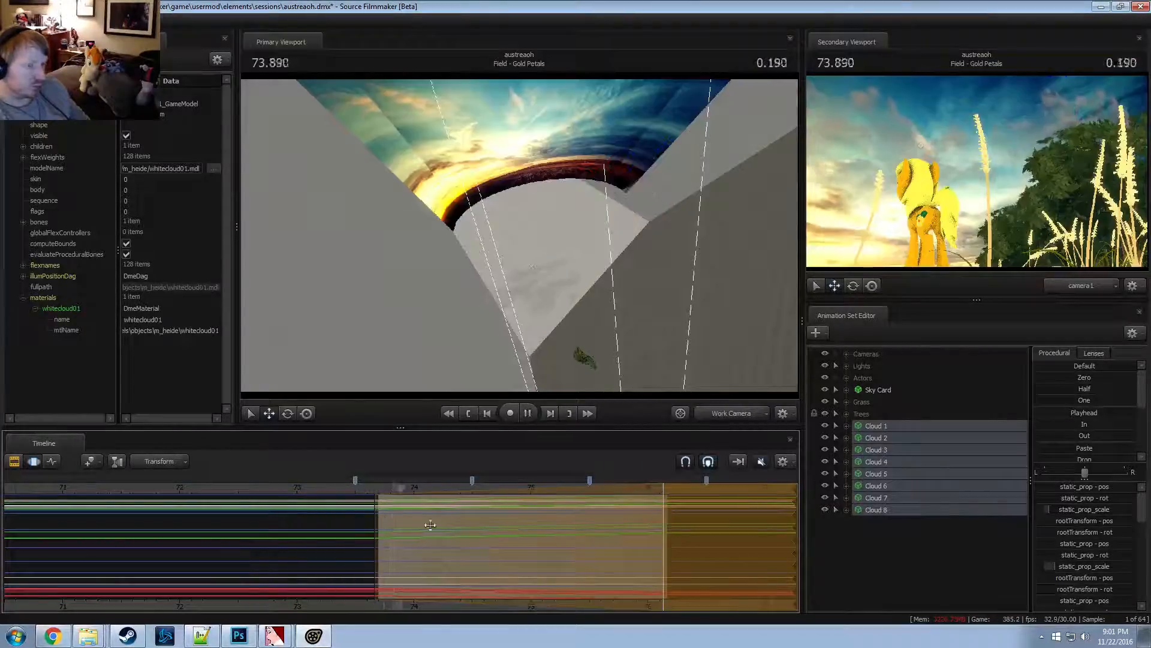
pyautogui.press('space')
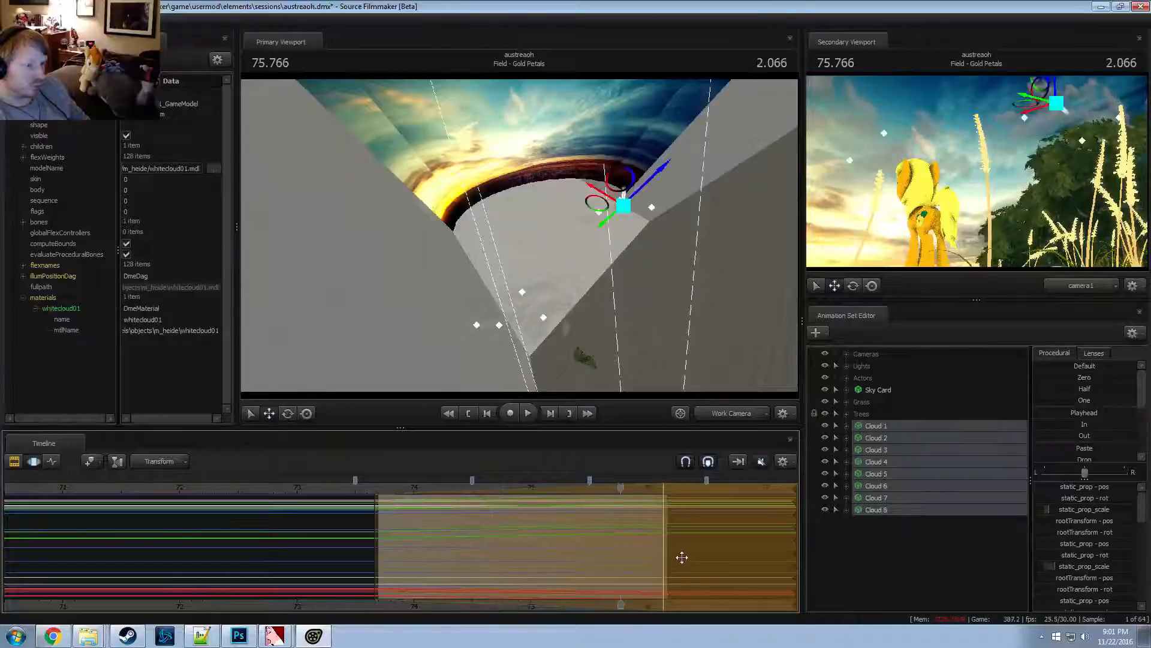
pyautogui.hotkey('ctrl', 'z')
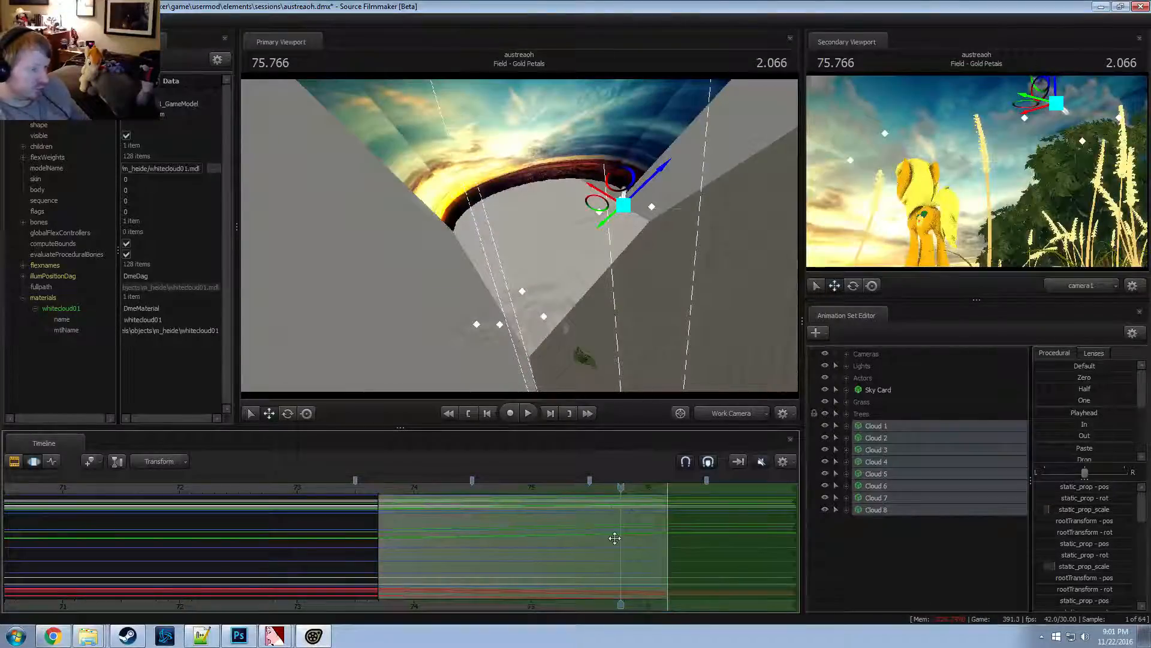
pyautogui.keyDown('alt'); pyautogui.moveTo(616, 538); pyautogui.dragTo(612, 537); pyautogui.keyUp('alt')
# Adjust the position and rotation of Cloud 5 at 76.133, the end of the shot
pyautogui.moveTo(621, 490); pyautogui.dragTo(664, 499)
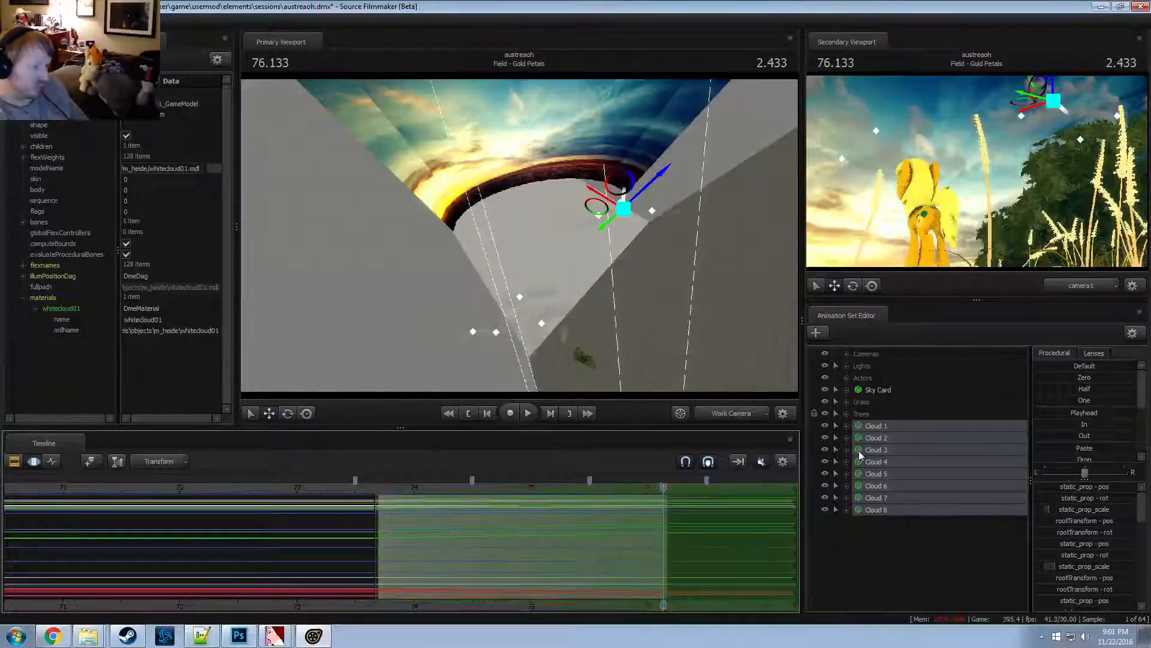
pyautogui.click(875, 473)
pyautogui.moveTo(520, 235)
pyautogui.mouseDown()
pyautogui.moveTo(528, 198)
pyautogui.moveTo(510, 216)
pyautogui.moveTo(516, 234)
pyautogui.mouseUp()
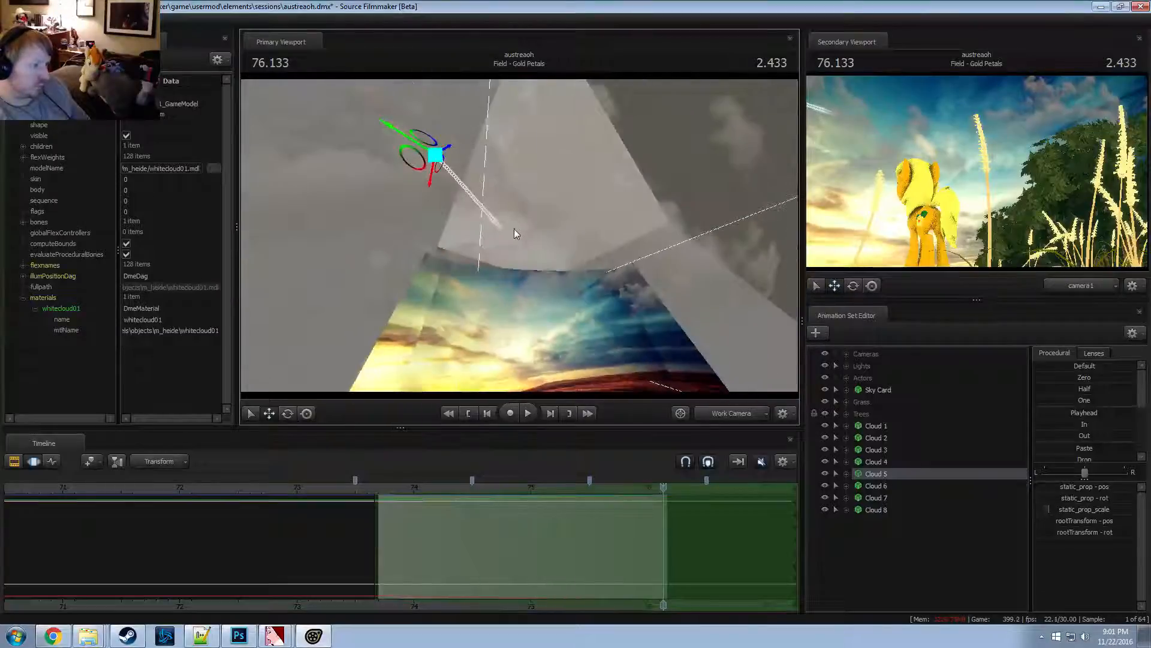
pyautogui.moveTo(412, 157); pyautogui.dragTo(412, 158)
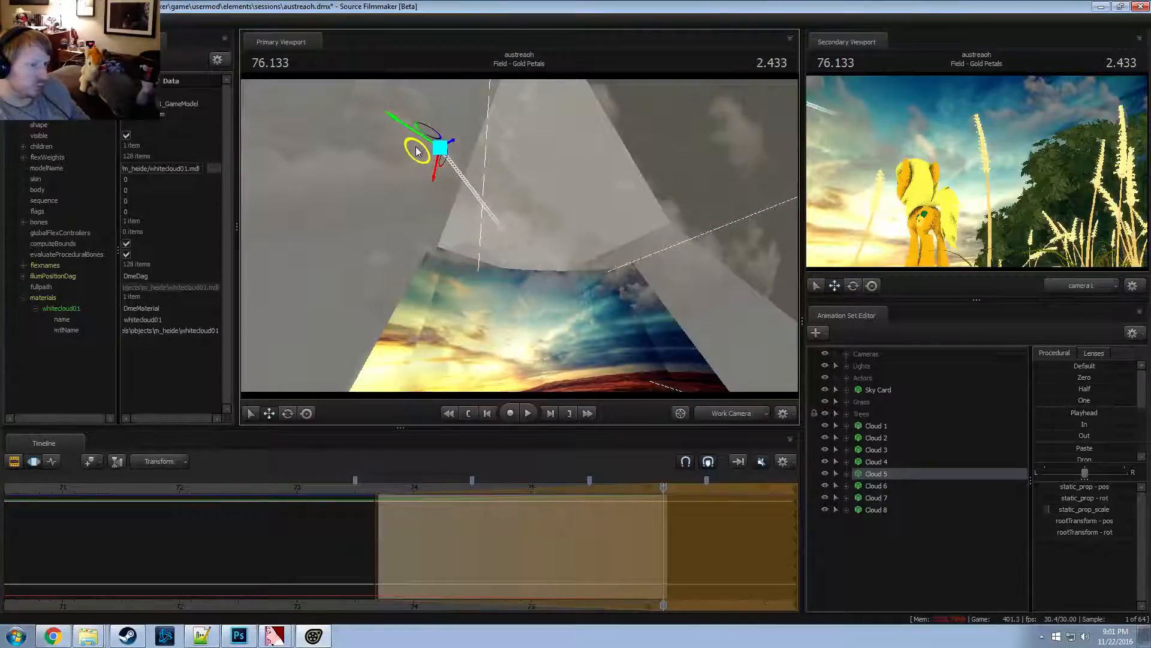
pyautogui.press('e')
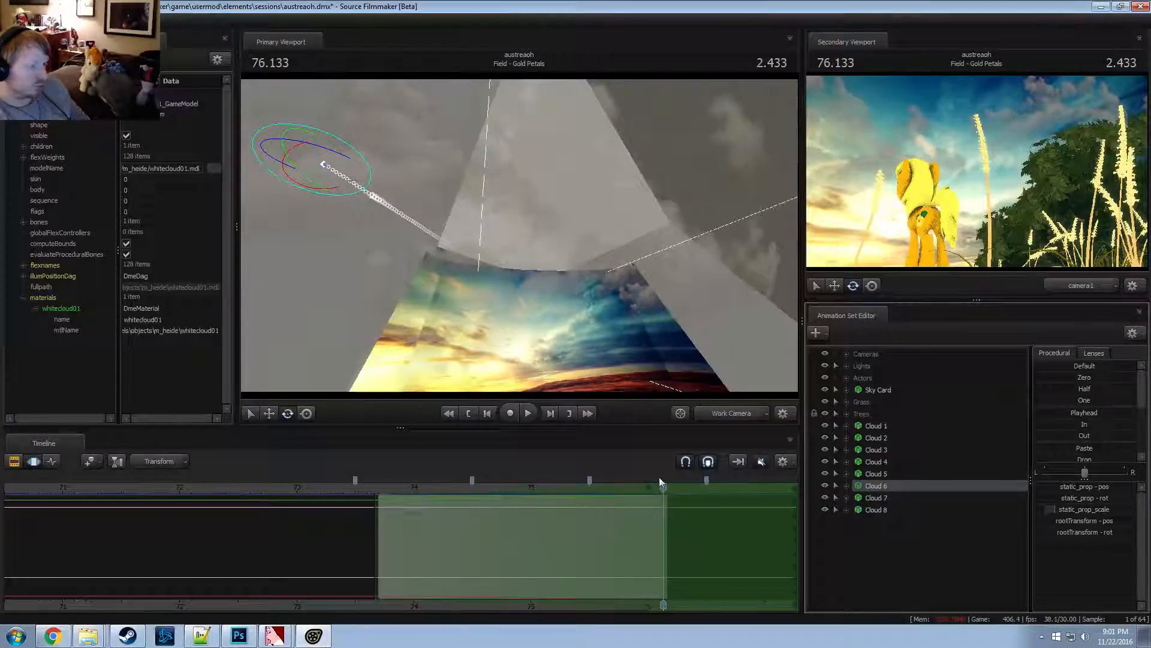
# Rotate Cloud 6 and shift it slightly at the end of the shot
pyautogui.click(349, 143)
pyautogui.press('w')
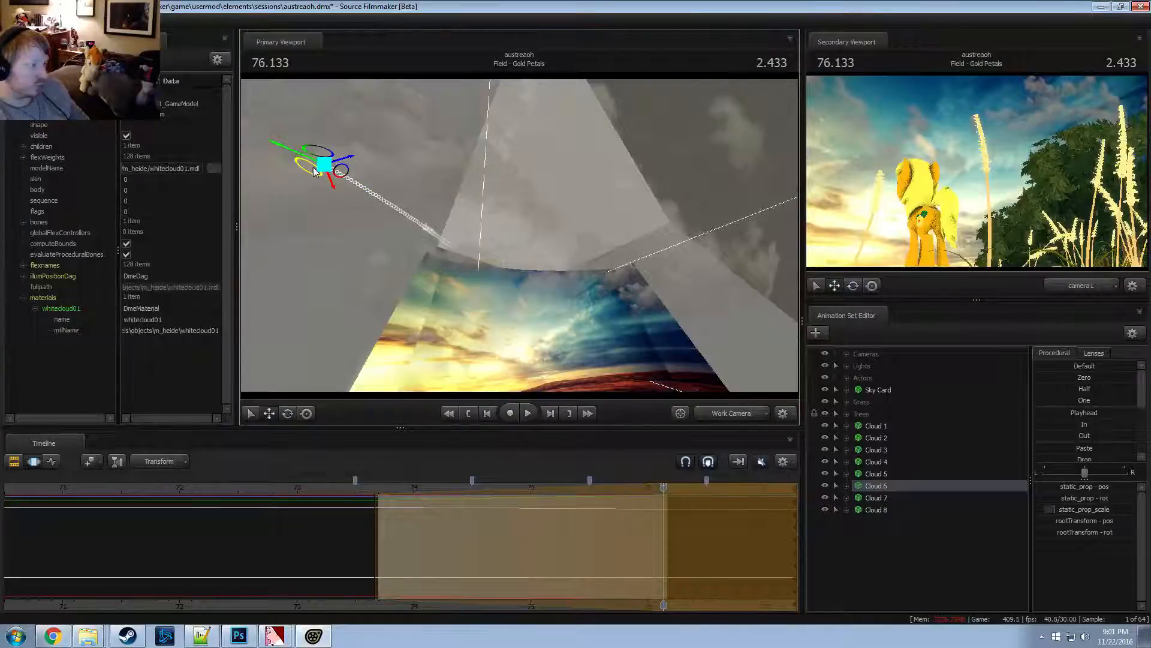
pyautogui.moveTo(313, 174); pyautogui.dragTo(311, 179)
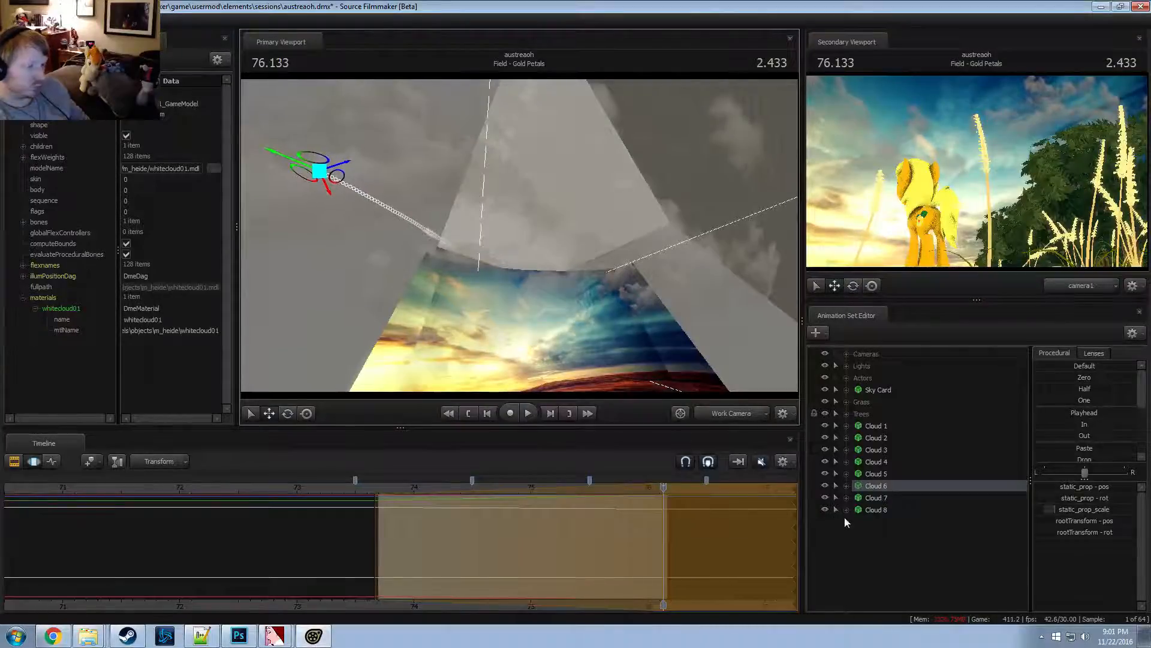
# Raise Cloud 7 and rotate it at the end of the shot to vary its drift
pyautogui.click(879, 498)
pyautogui.moveTo(487, 286); pyautogui.dragTo(506, 236)
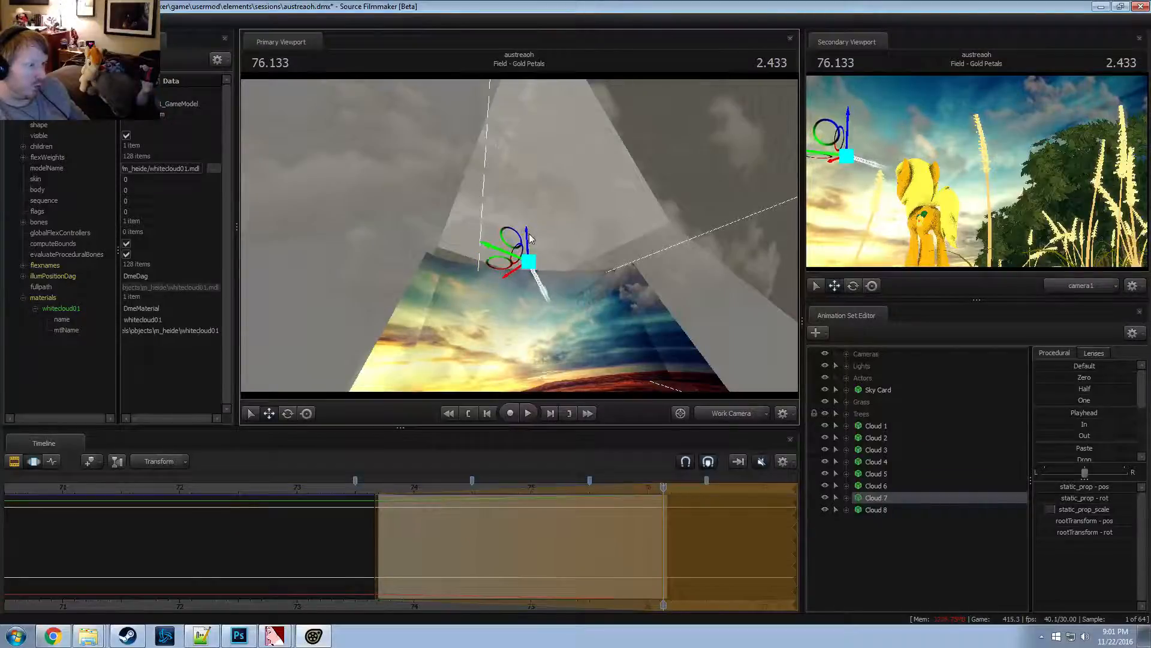
pyautogui.press('e')
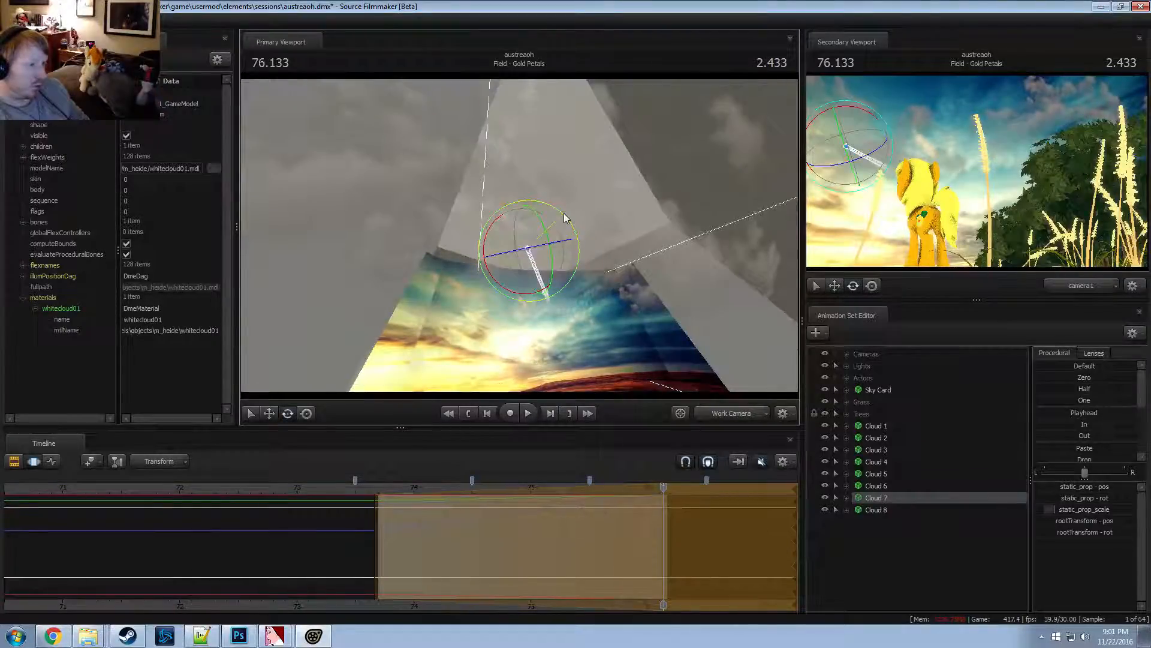
pyautogui.moveTo(567, 219); pyautogui.dragTo(559, 263)
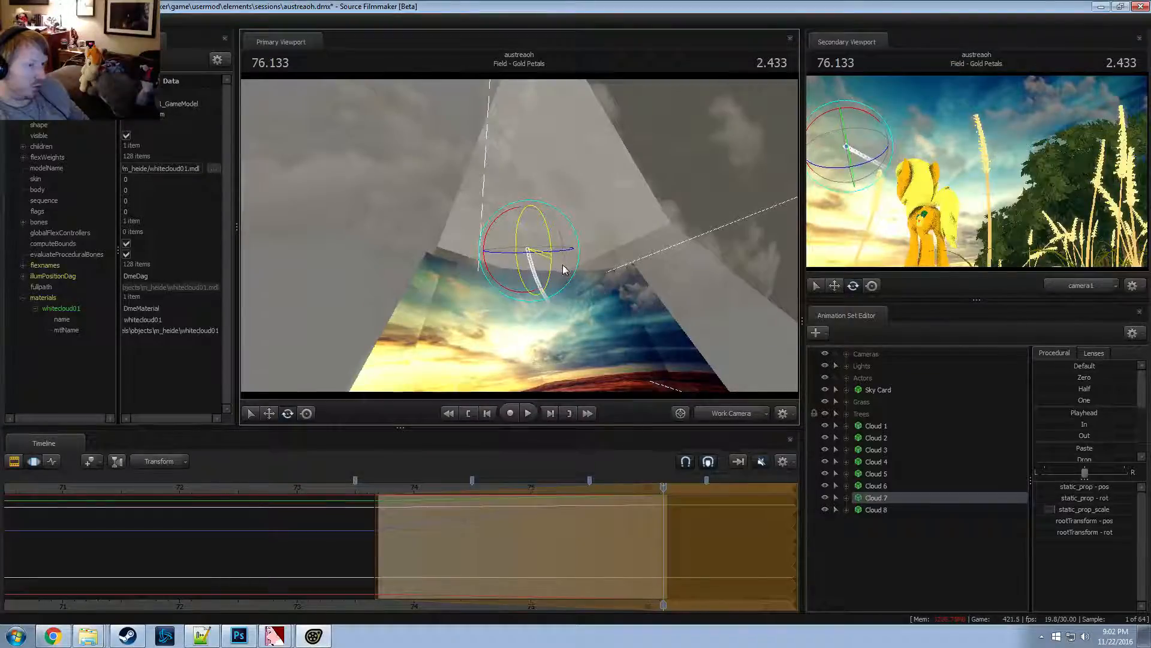
# Rotate Cloud 8 and move it higher at the end of the shot
pyautogui.click(886, 510)
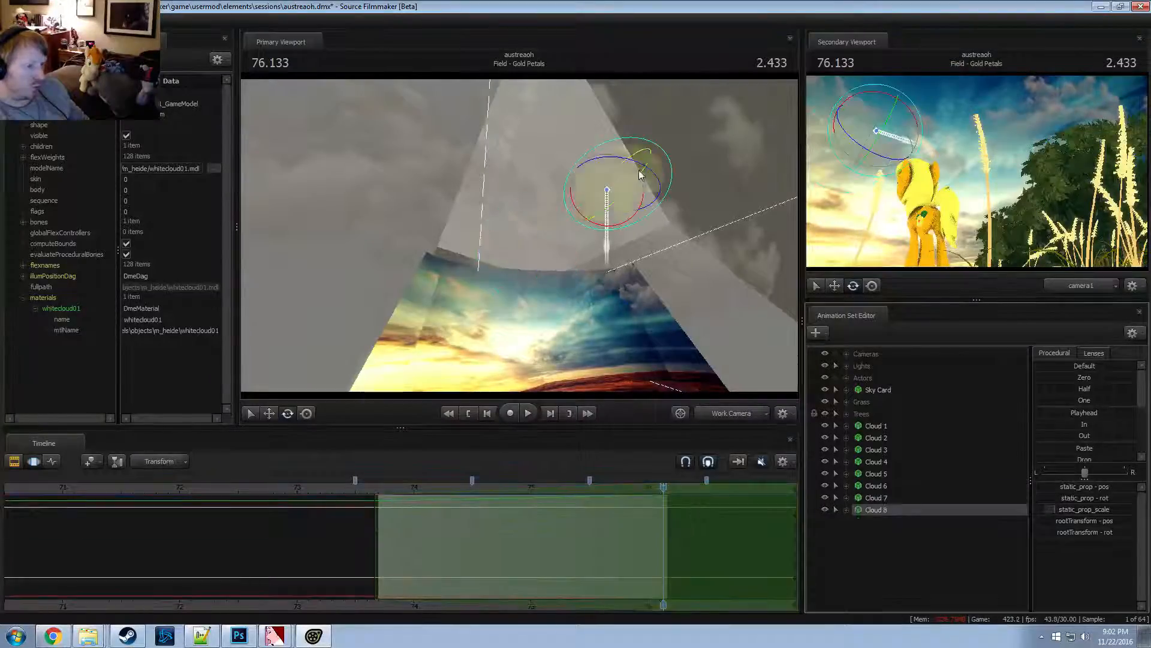
pyautogui.moveTo(648, 157); pyautogui.dragTo(650, 151)
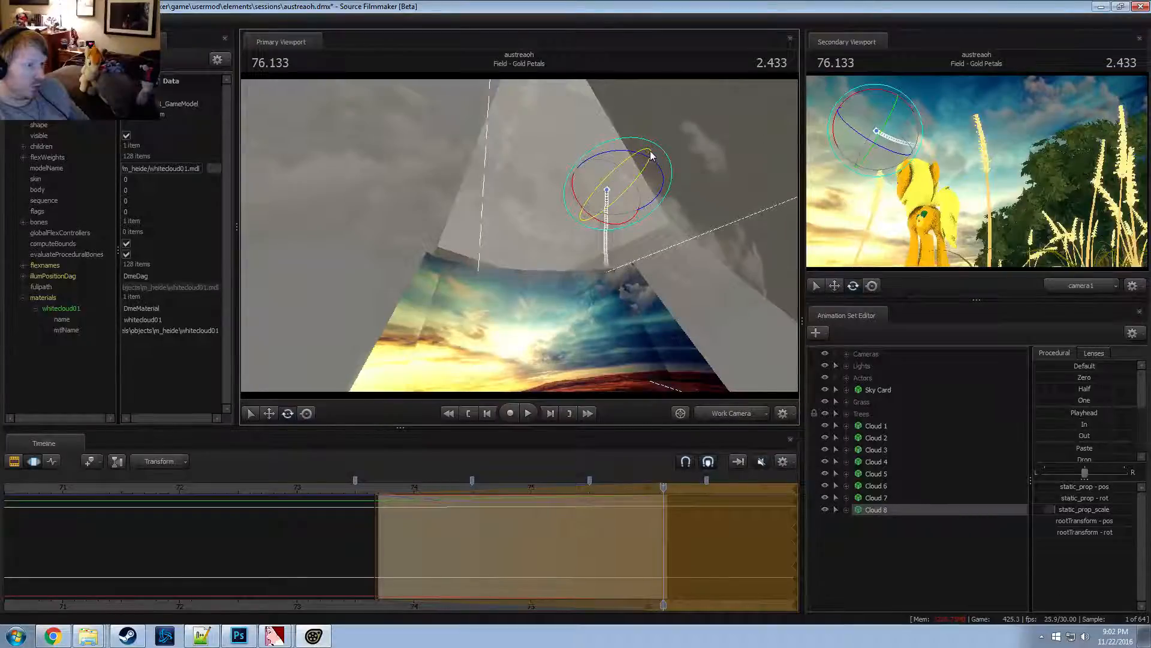
pyautogui.press('w')
pyautogui.moveTo(603, 211); pyautogui.dragTo(546, 233)
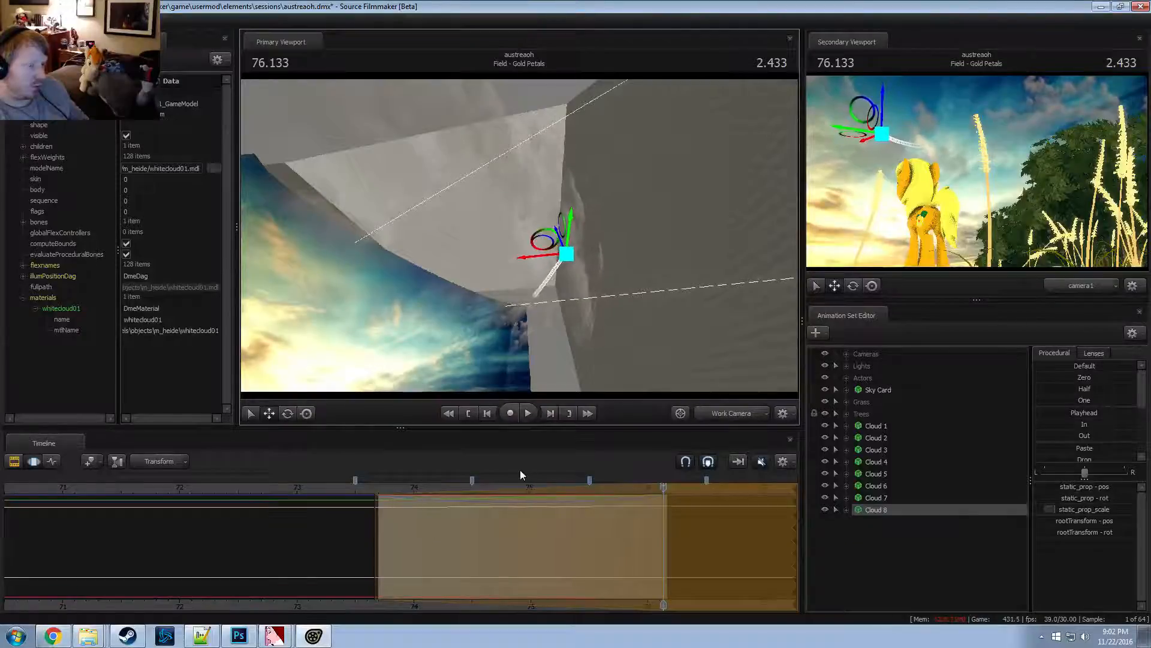
# Play the shot from its start, and replay it through camera1 in the primary viewport to review the cloud motion
pyautogui.click(370, 495)
pyautogui.press('space')
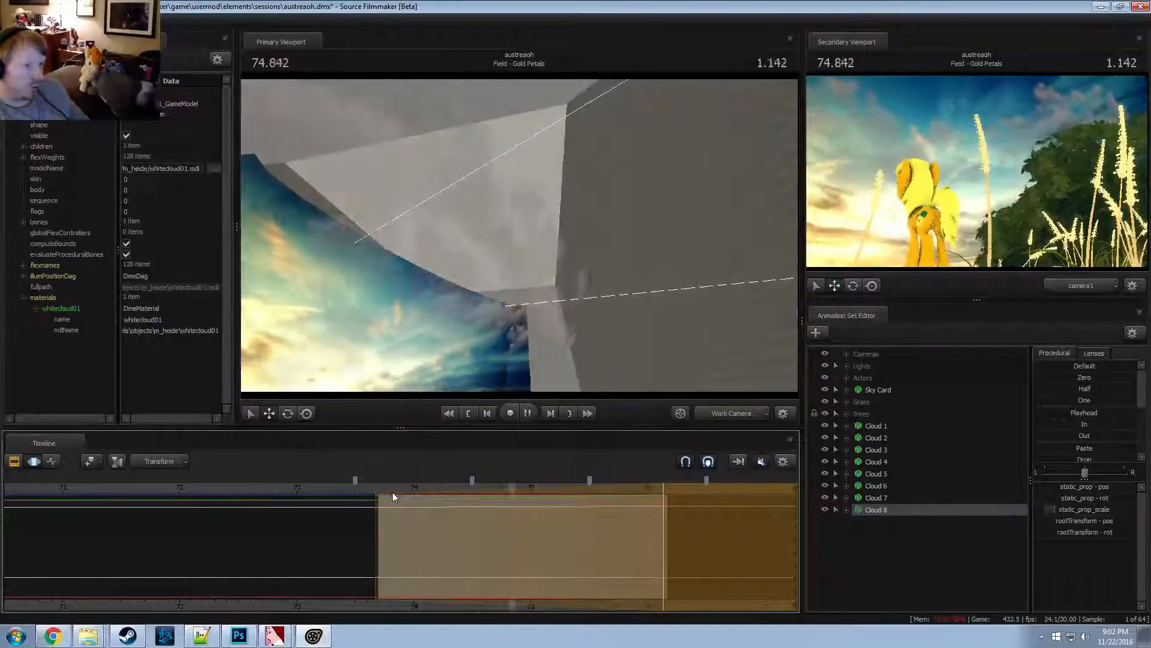
pyautogui.click(387, 488)
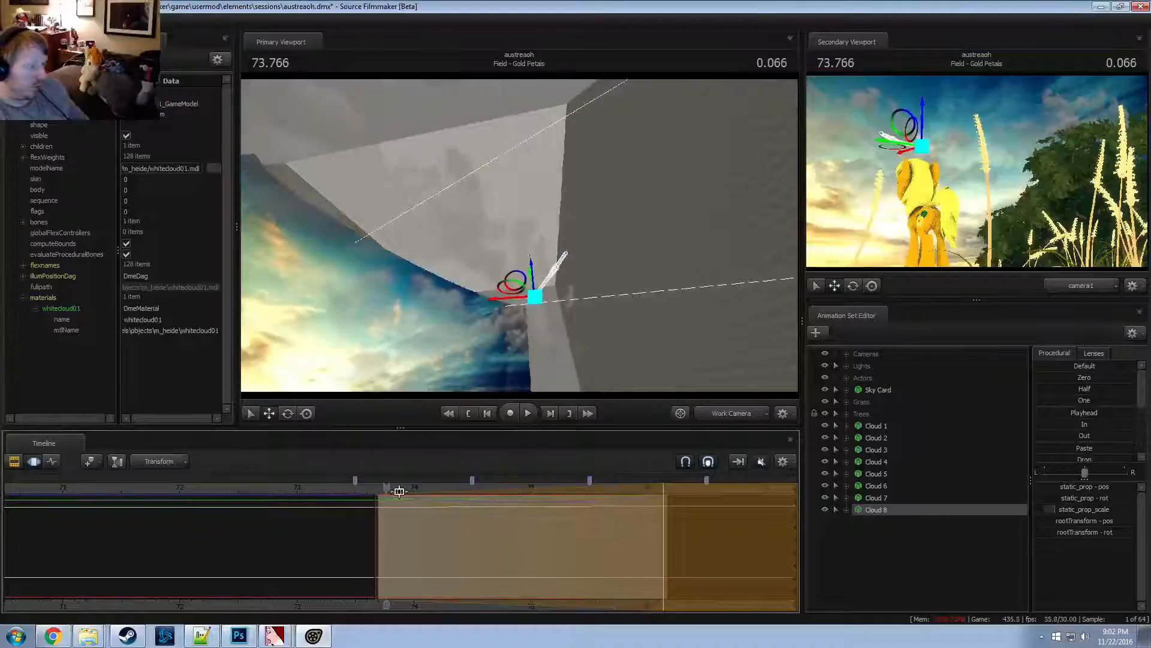
pyautogui.click(720, 413)
pyautogui.press('space')
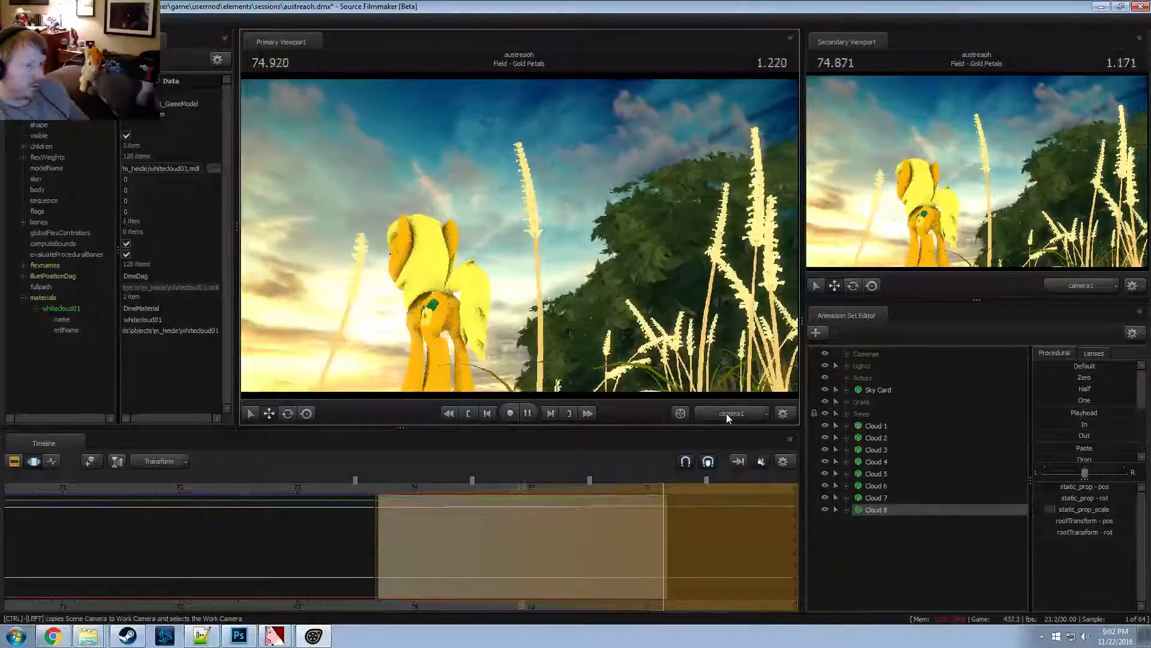
pyautogui.click(380, 489)
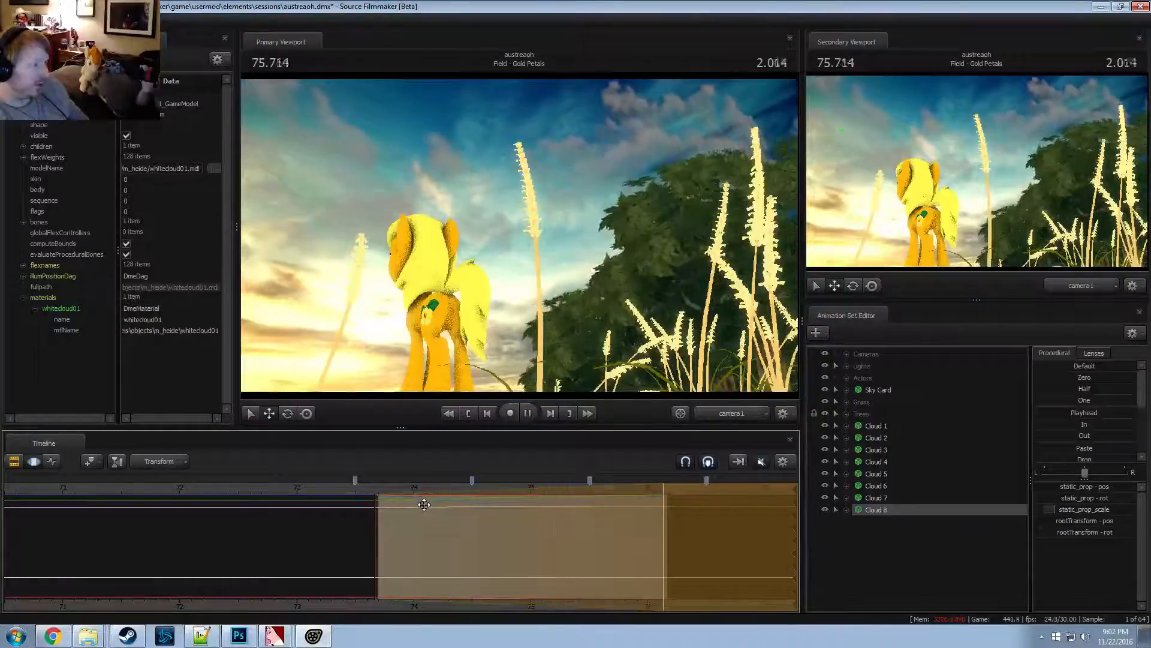
pyautogui.press('space')
# Move Cloud 1 slightly and rotate it at 76.133, the end of the shot
pyautogui.click(883, 426)
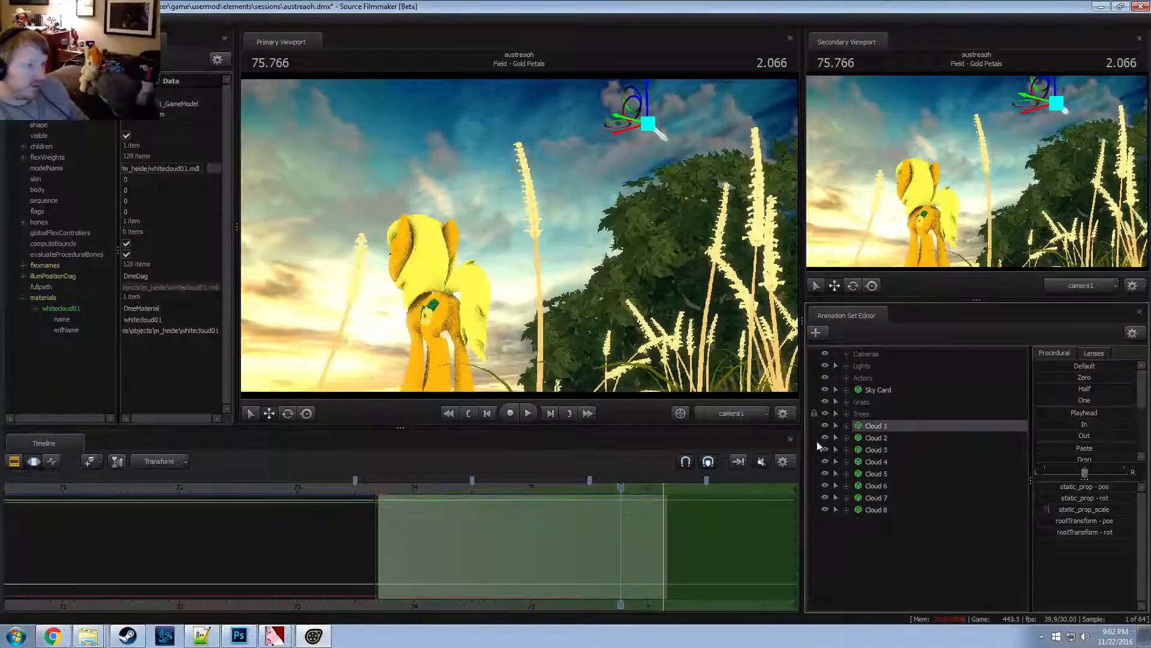
pyautogui.moveTo(631, 492); pyautogui.dragTo(662, 506)
pyautogui.press('w')
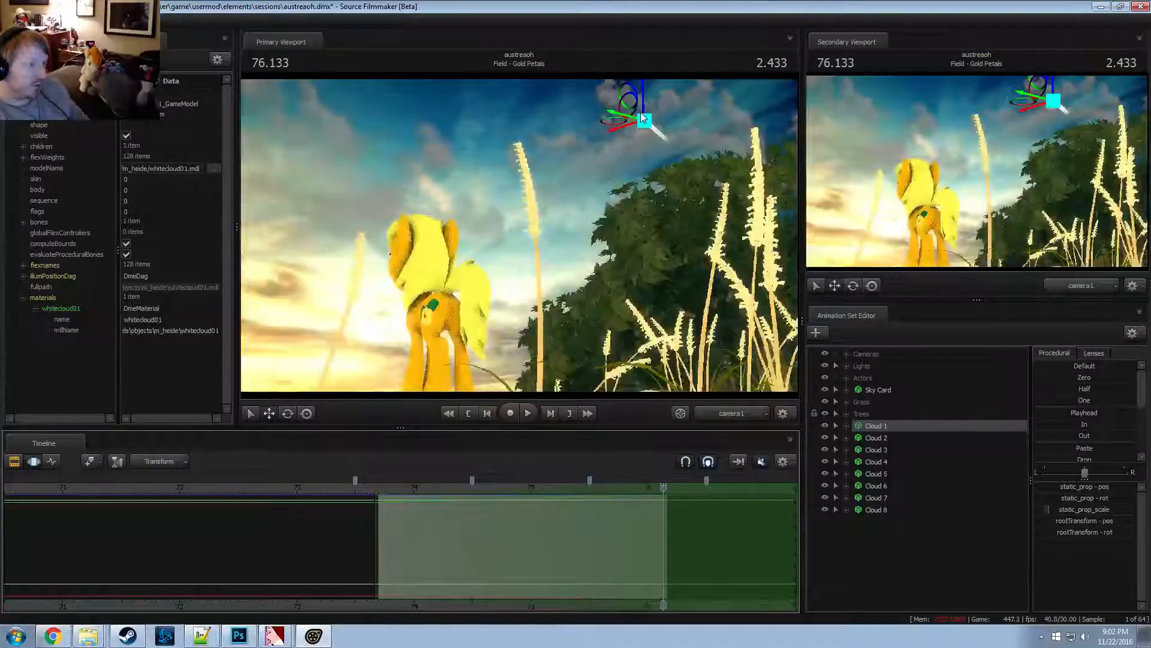
pyautogui.moveTo(617, 117); pyautogui.dragTo(613, 116)
pyautogui.press('e')
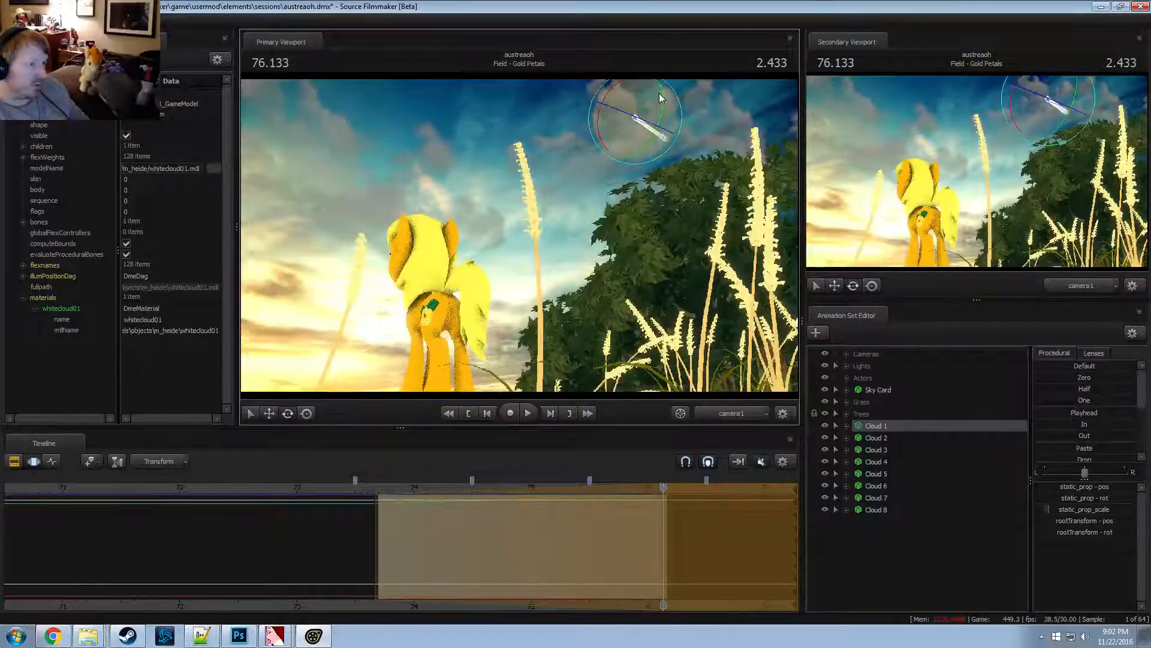
pyautogui.moveTo(672, 86); pyautogui.dragTo(675, 86)
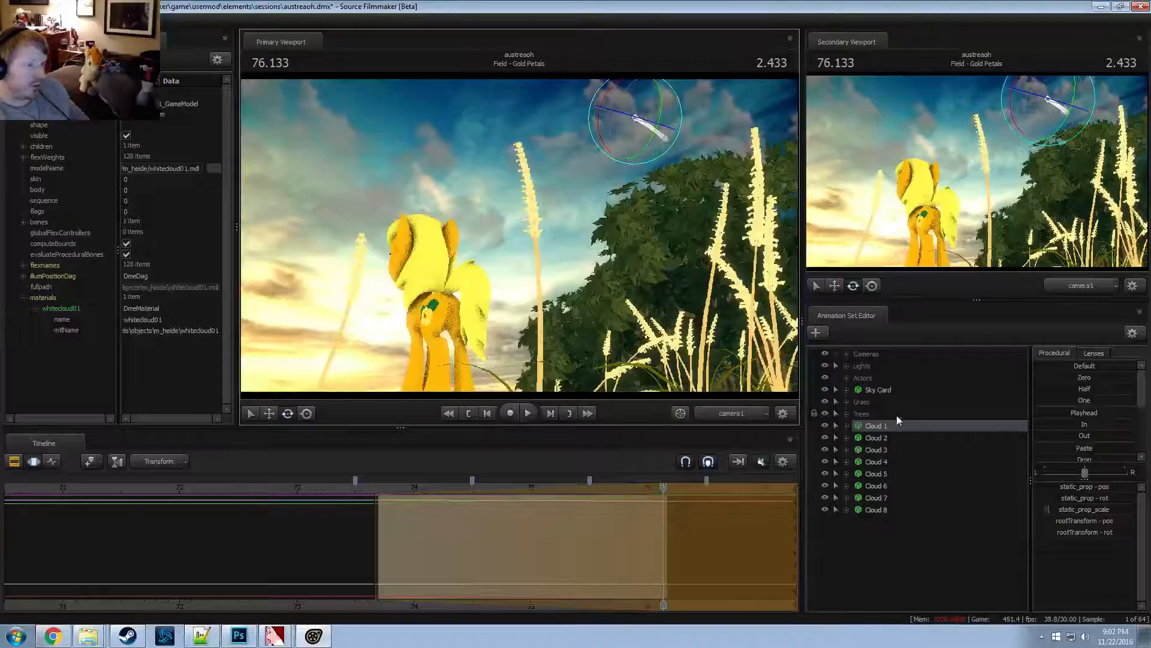
# Move Cloud 2 slightly and rotate it at 76.133, the end of the shot
pyautogui.click(877, 438)
pyautogui.press('w')
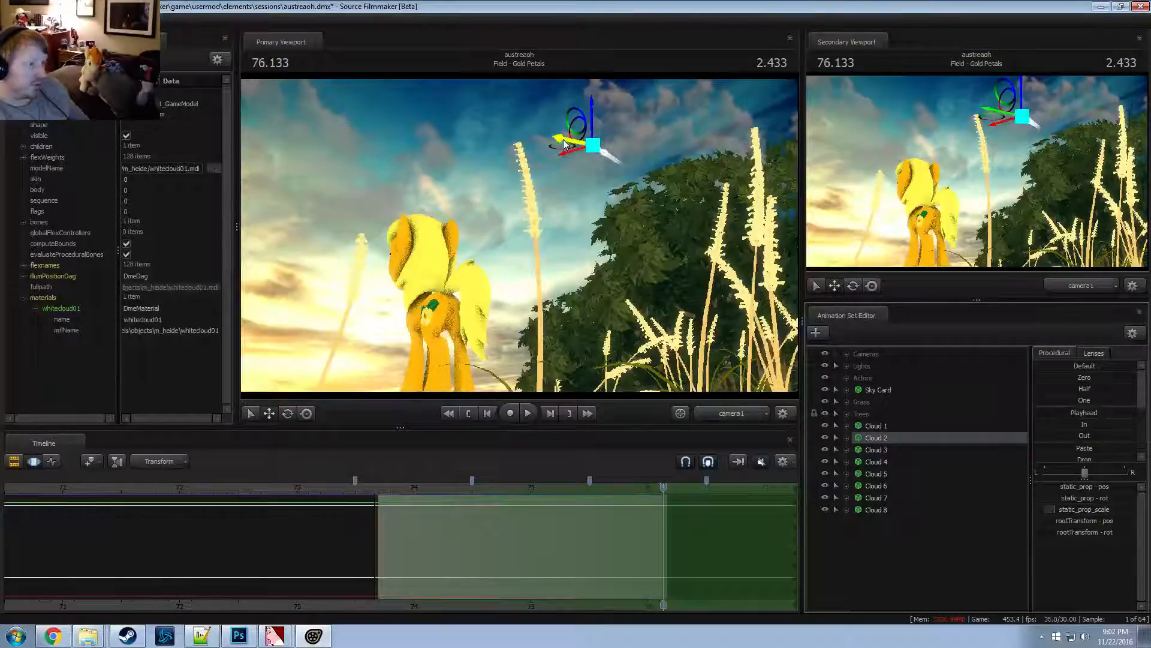
pyautogui.press('e')
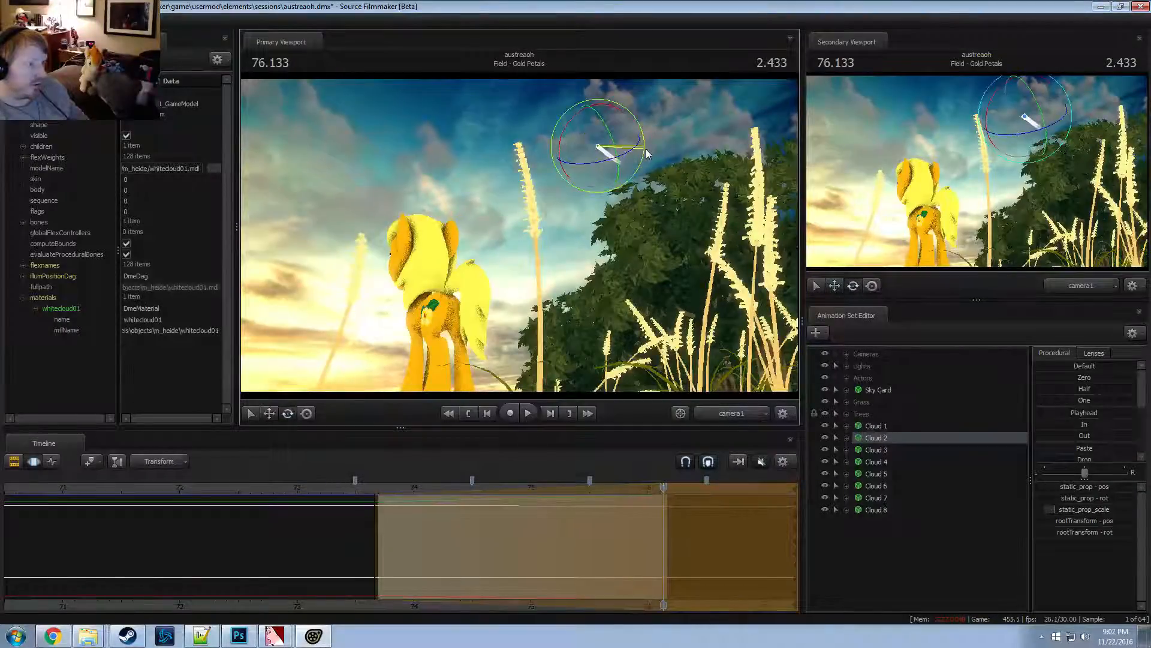
# Rotate Cloud 3 in front of the tree at the end of the shot
pyautogui.click(869, 449)
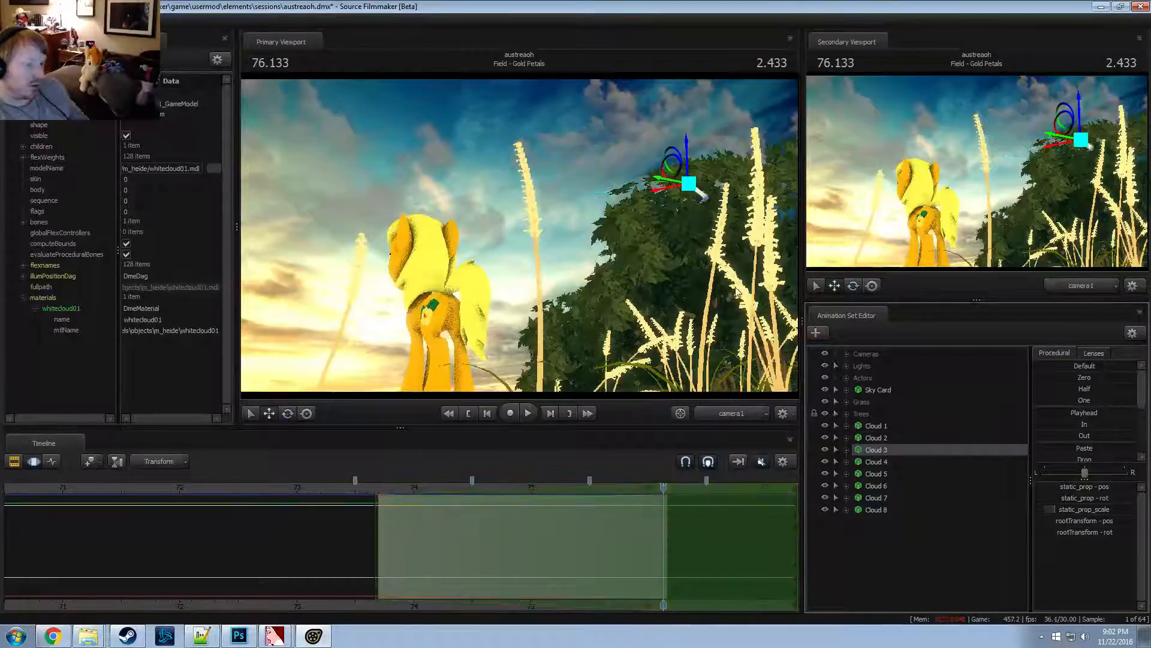
pyautogui.press('e')
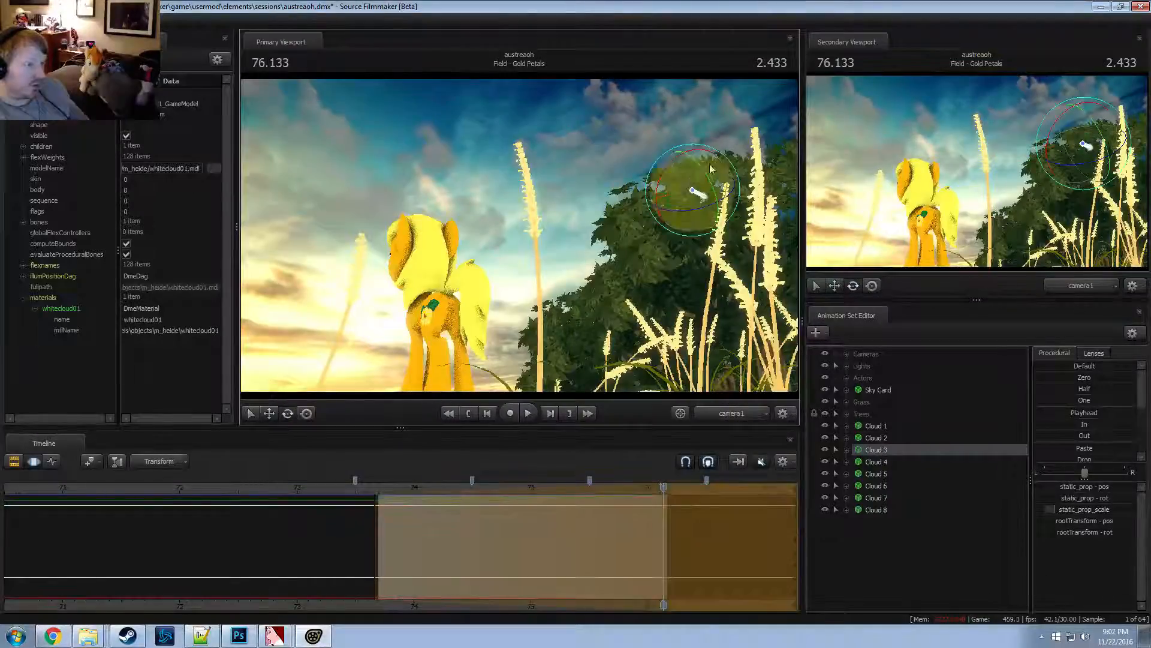
pyautogui.moveTo(737, 176)
pyautogui.mouseDown()
pyautogui.moveTo(741, 187)
pyautogui.moveTo(730, 162)
pyautogui.mouseUp()
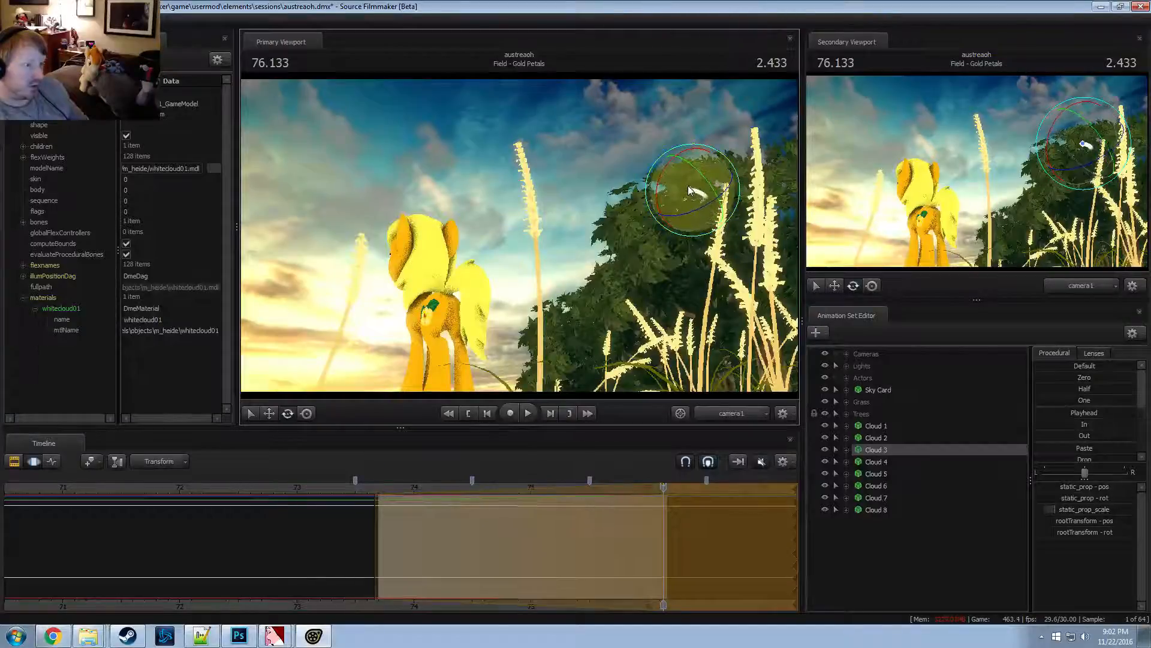
# Rotate Cloud 4 and move it slightly higher at the end of the shot
pyautogui.click(876, 462)
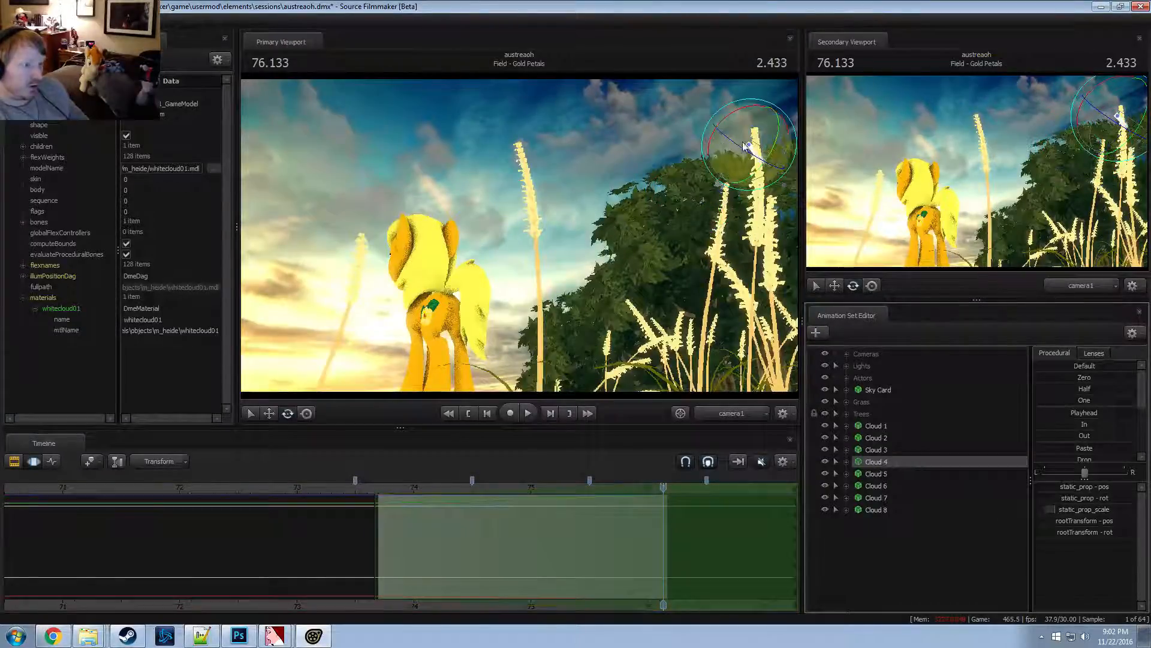
pyautogui.moveTo(746, 146); pyautogui.dragTo(711, 138)
pyautogui.press('w')
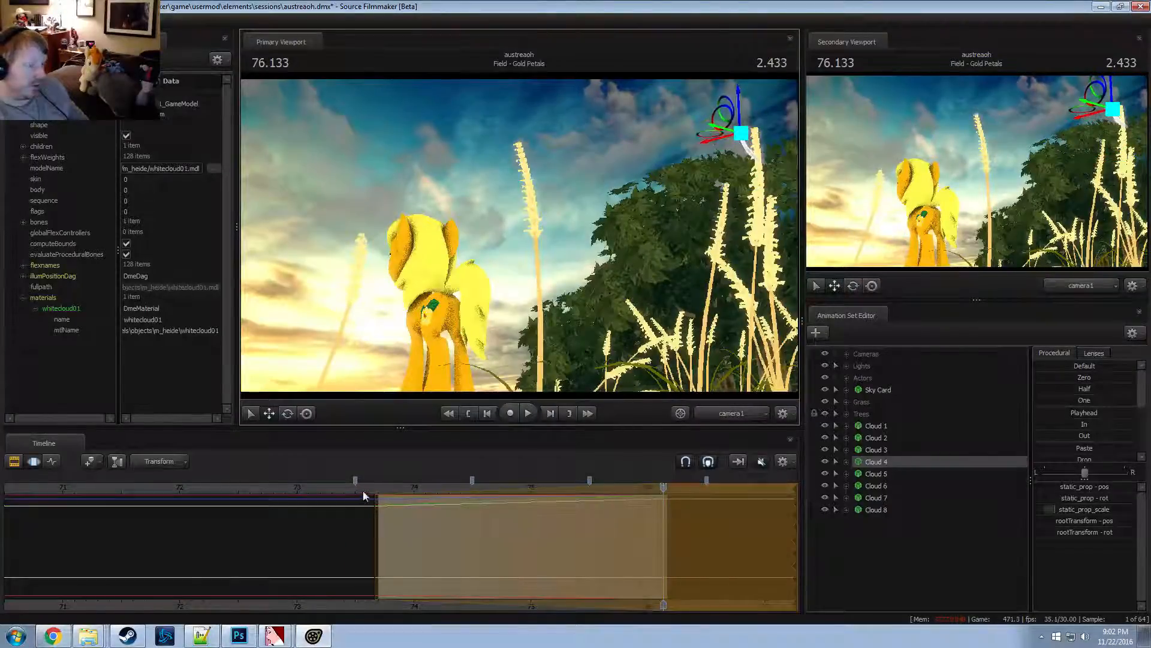
# Play the shot from its start to review the drift and rotation of Clouds 1 through 4
pyautogui.press('space')
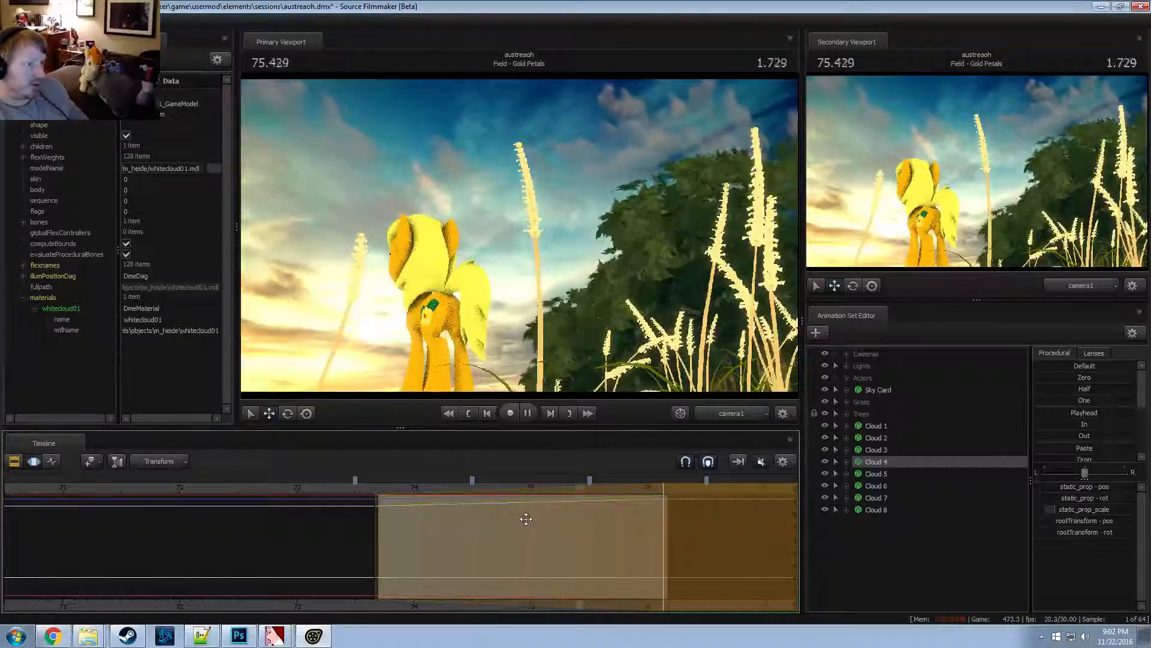
pyautogui.press('space')
pyautogui.click(383, 490)
pyautogui.press('space')
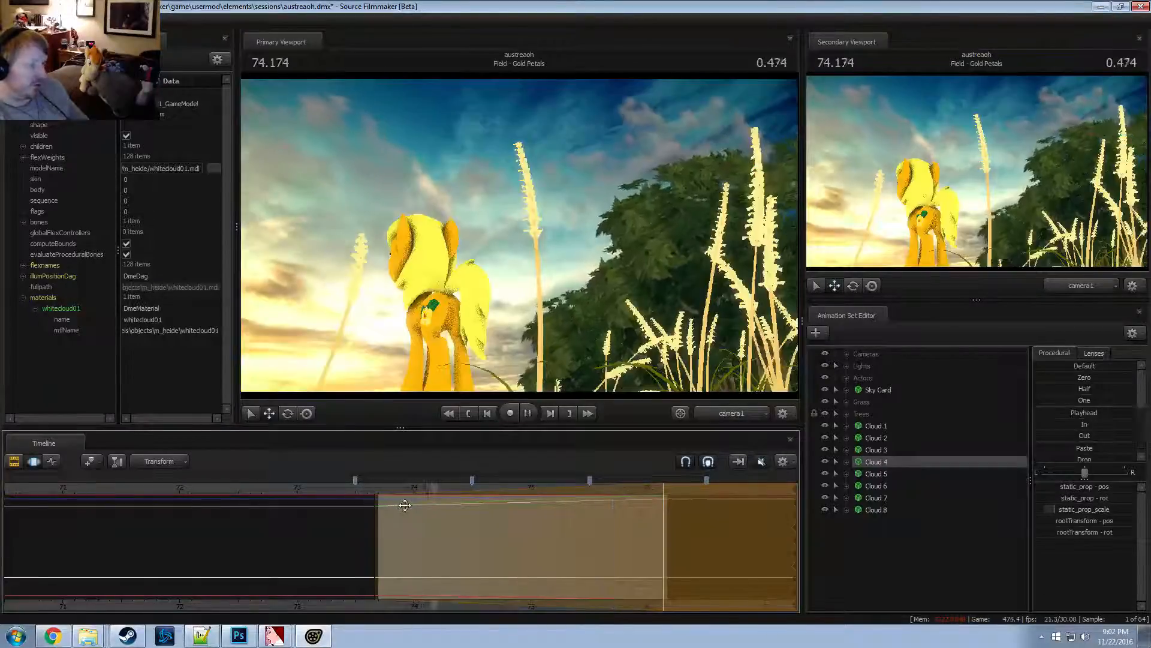
pyautogui.press('space')
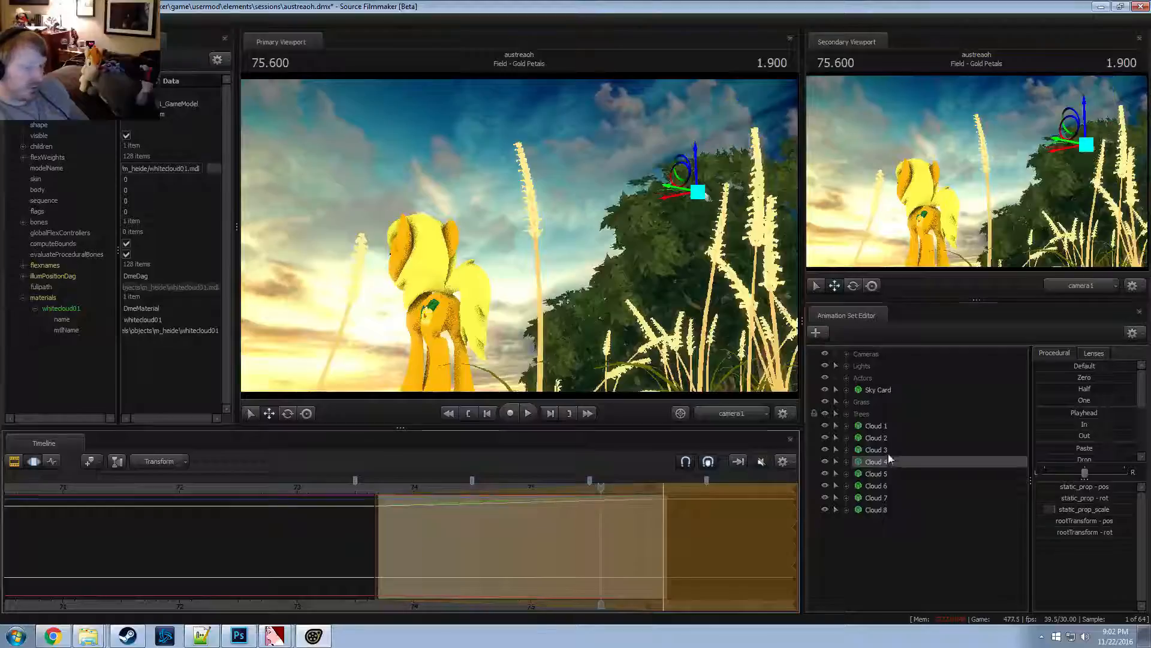
# Duplicate the animation sets Cloud 1 through Cloud 4 by copying and pasting them
pyautogui.click(876, 425)
pyautogui.keyDown('shift'); pyautogui.click(877, 462); pyautogui.keyUp('shift')
pyautogui.rightClick(879, 462)
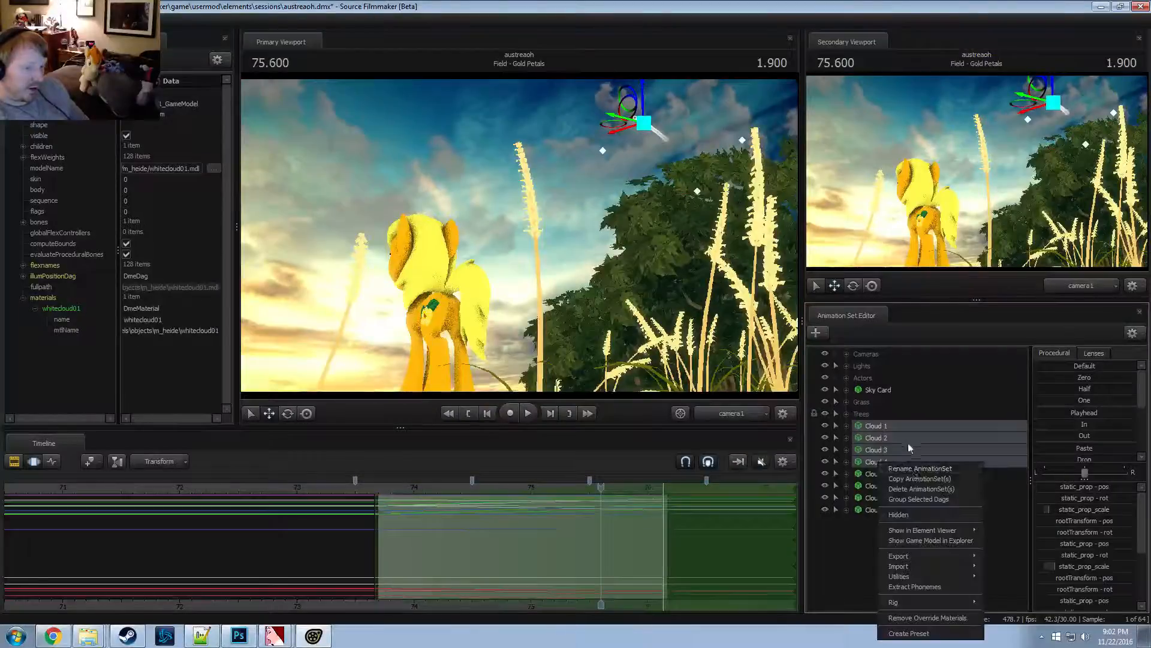
pyautogui.click(913, 479)
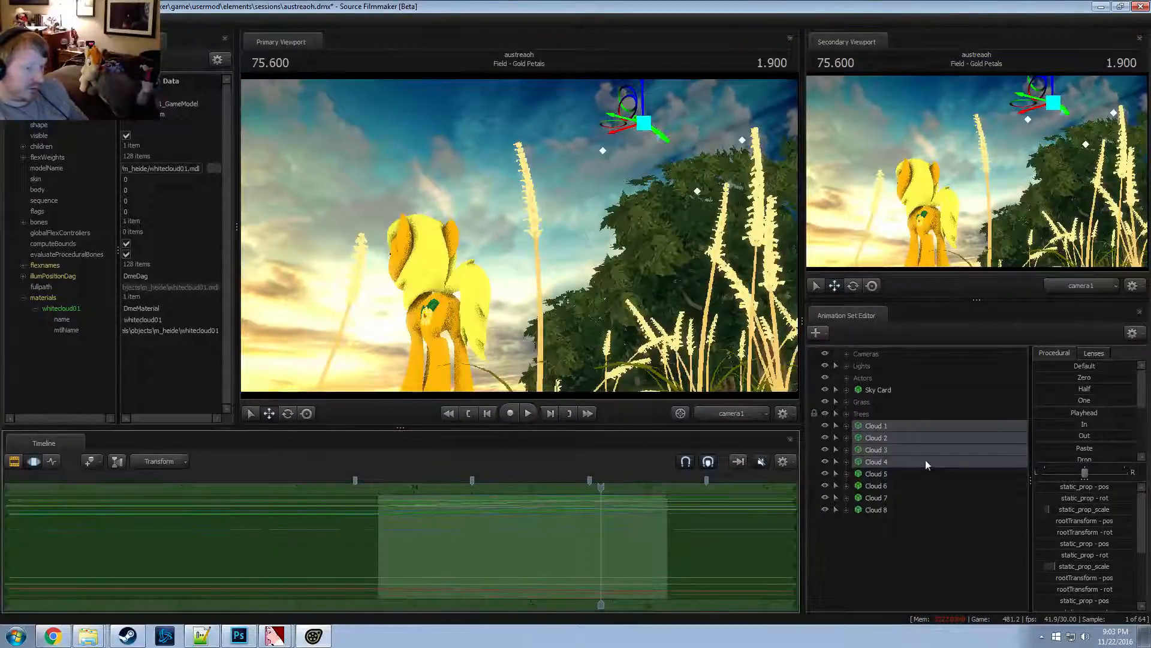
pyautogui.click(879, 560)
pyautogui.rightClick(879, 560)
pyautogui.click(907, 506)
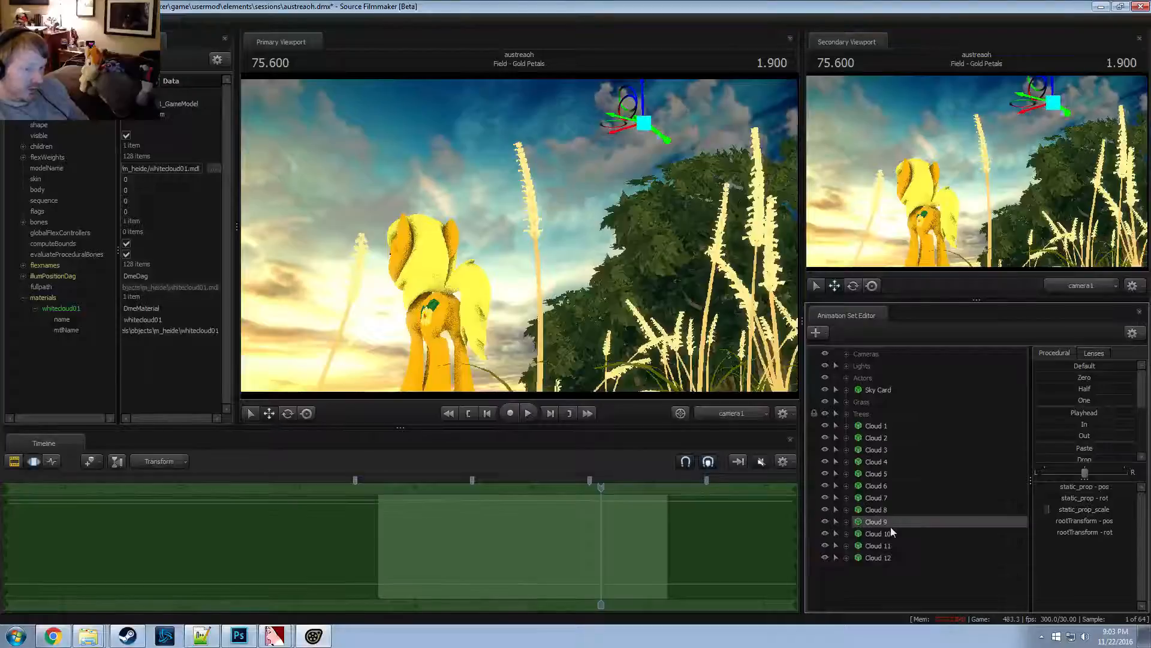
# Move Clouds 9 through 12 together to another part of the sky and play the shot to check their placement
pyautogui.moveTo(615, 119); pyautogui.dragTo(443, 13)
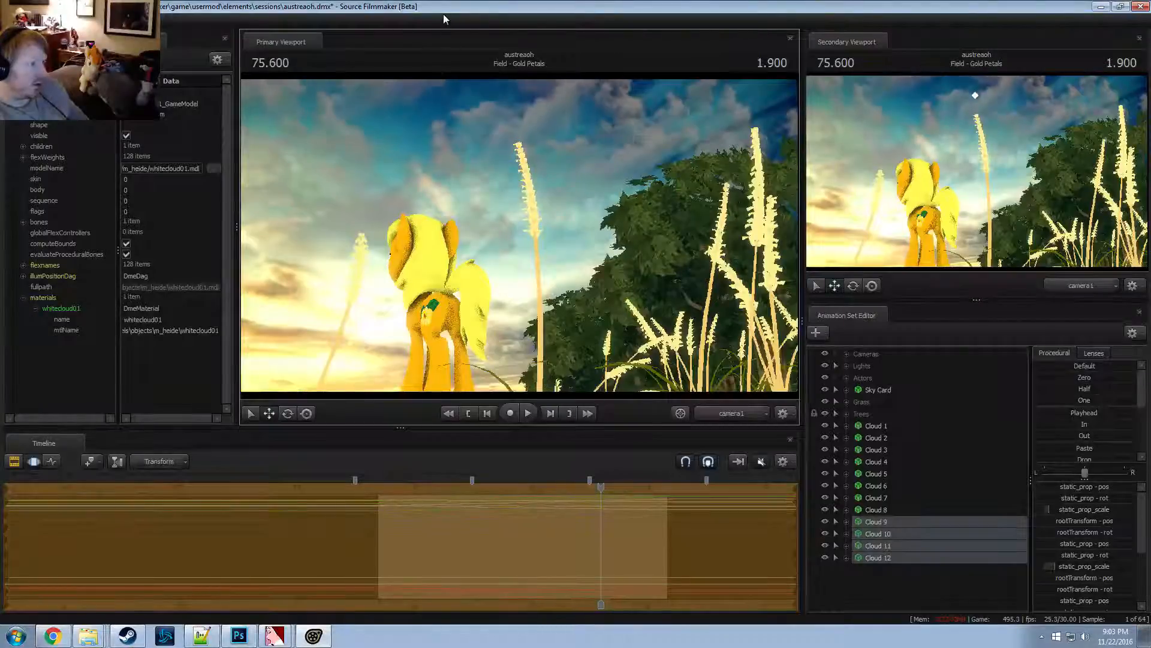
pyautogui.press('space')
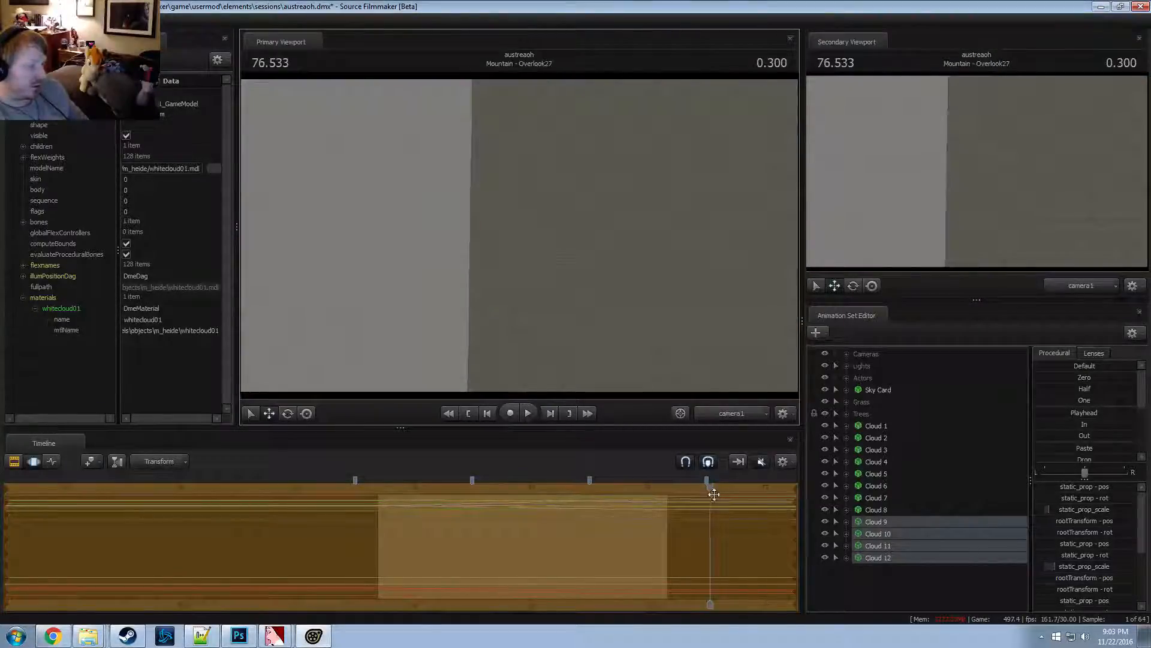
pyautogui.moveTo(712, 489); pyautogui.dragTo(380, 486)
pyautogui.press('space')
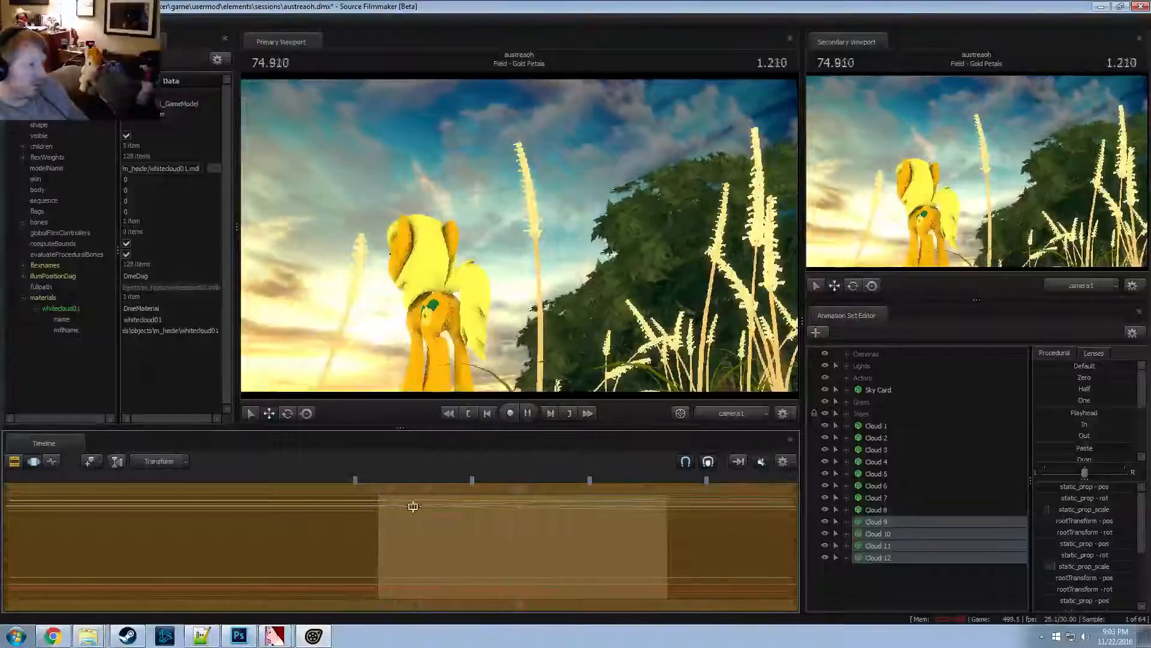
pyautogui.press('space')
pyautogui.moveTo(574, 487); pyautogui.dragTo(514, 486)
# Switch the primary viewport to the Work Camera and reposition Clouds 9 through 12 in front of the sky card
pyautogui.press('F2')
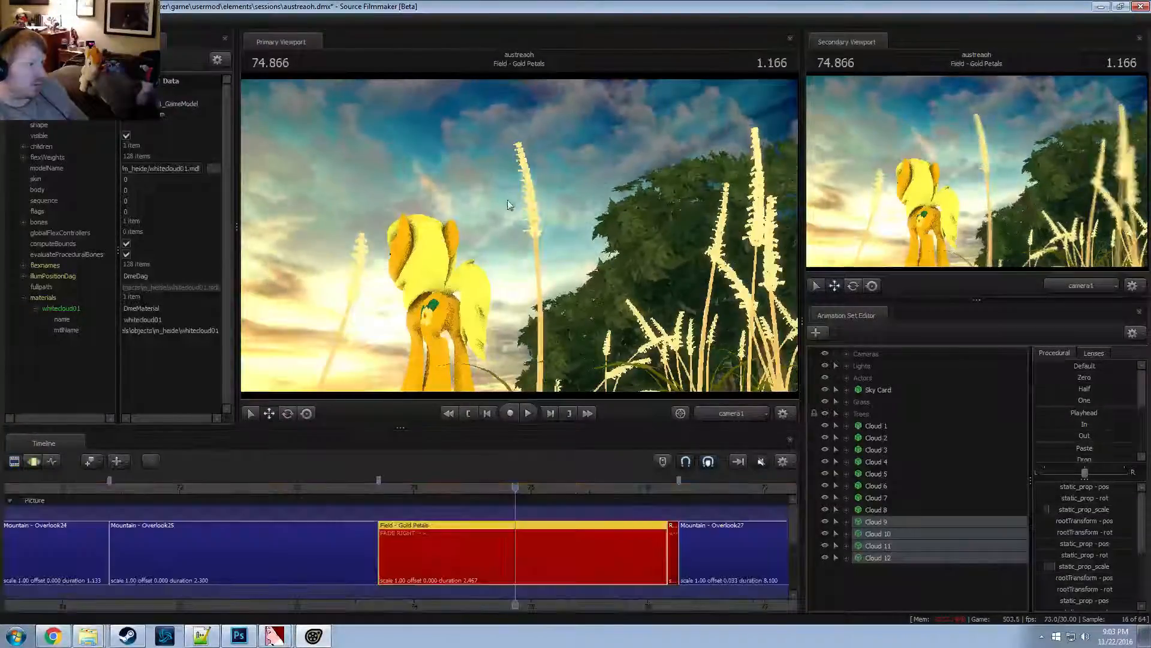
pyautogui.press('F3')
pyautogui.click(733, 413)
pyautogui.moveTo(527, 211)
pyautogui.mouseDown()
pyautogui.moveTo(509, 246)
pyautogui.moveTo(458, 251)
pyautogui.moveTo(442, 222)
pyautogui.moveTo(459, 160)
pyautogui.mouseUp()
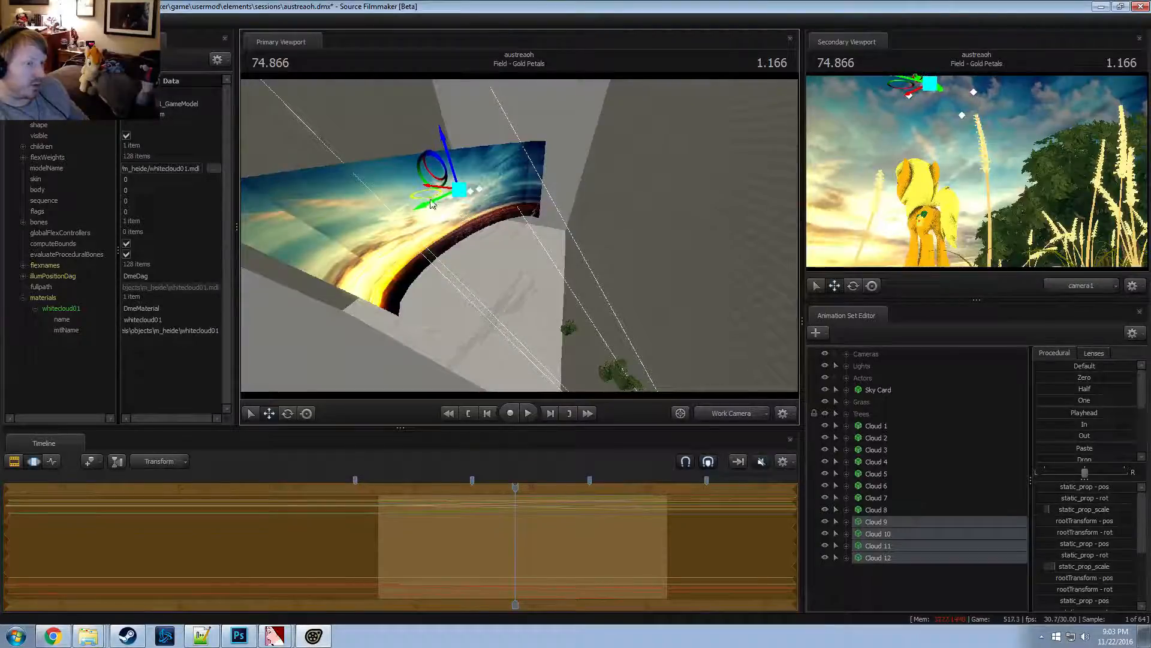
# Play the shot to check the repositioned Clouds 9 through 12, and end the current edit
pyautogui.press('space')
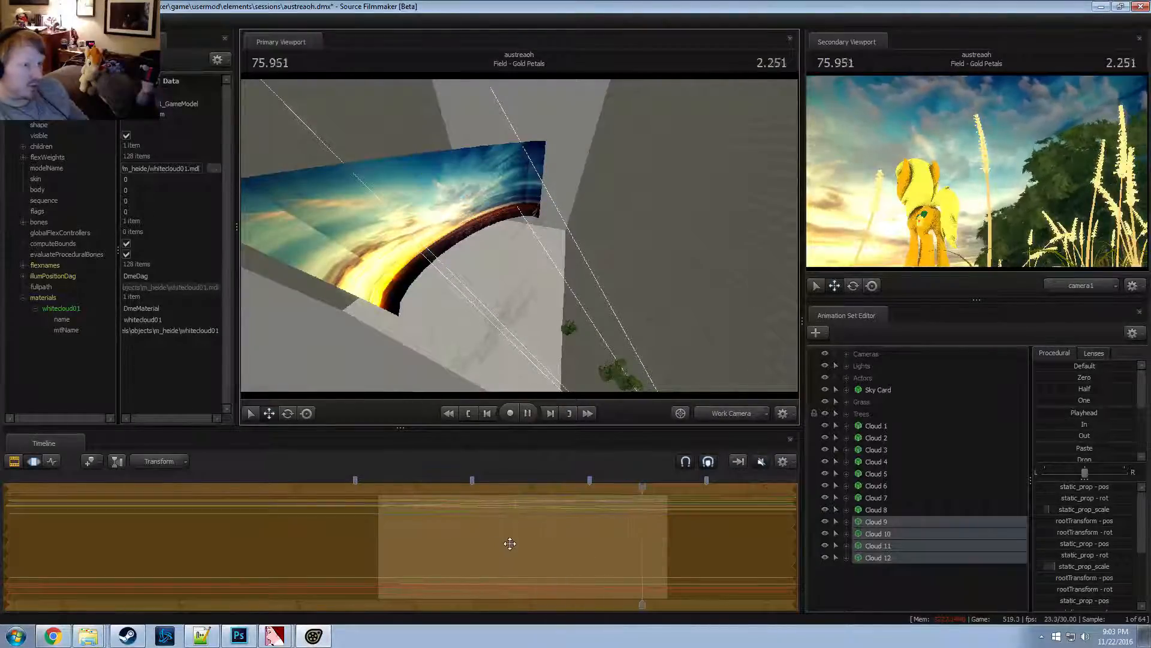
pyautogui.press('space')
pyautogui.scroll(4, 584, 599)
pyautogui.press('Escape')
# Apply the Playhead preset to Clouds 9 through 12 at 75.000 and play the shot to check their motion
pyautogui.moveTo(644, 521); pyautogui.dragTo(457, 519)
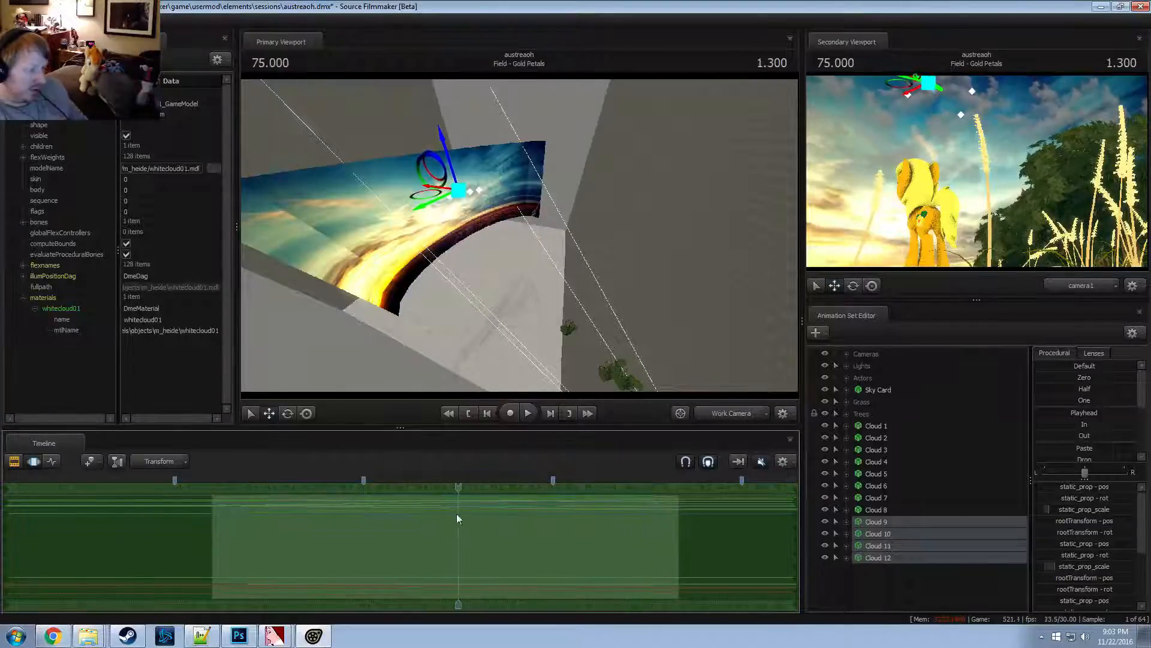
pyautogui.doubleClick(1081, 413)
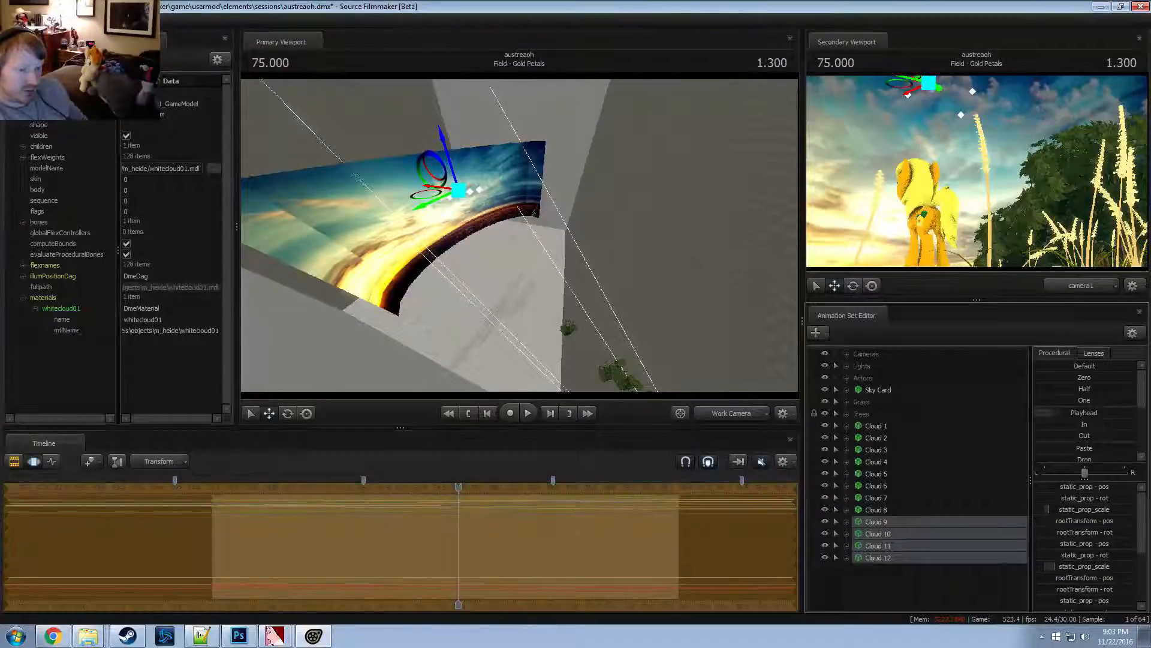
pyautogui.press('space')
pyautogui.press('space')
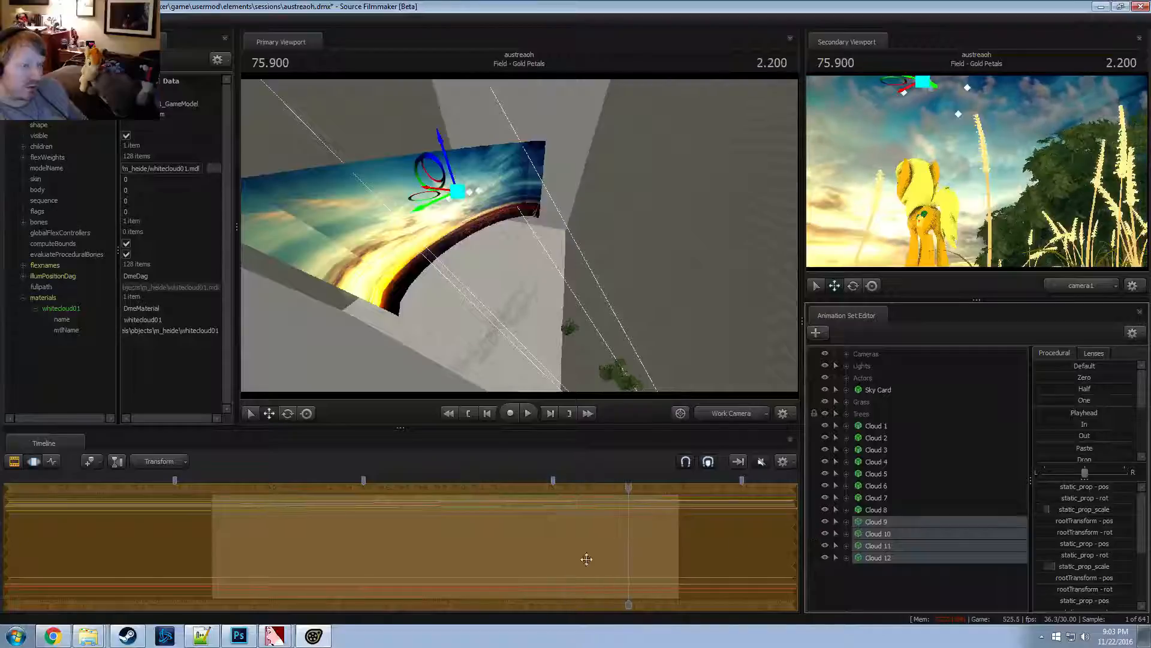
pyautogui.moveTo(628, 490); pyautogui.dragTo(243, 507)
pyautogui.press('space')
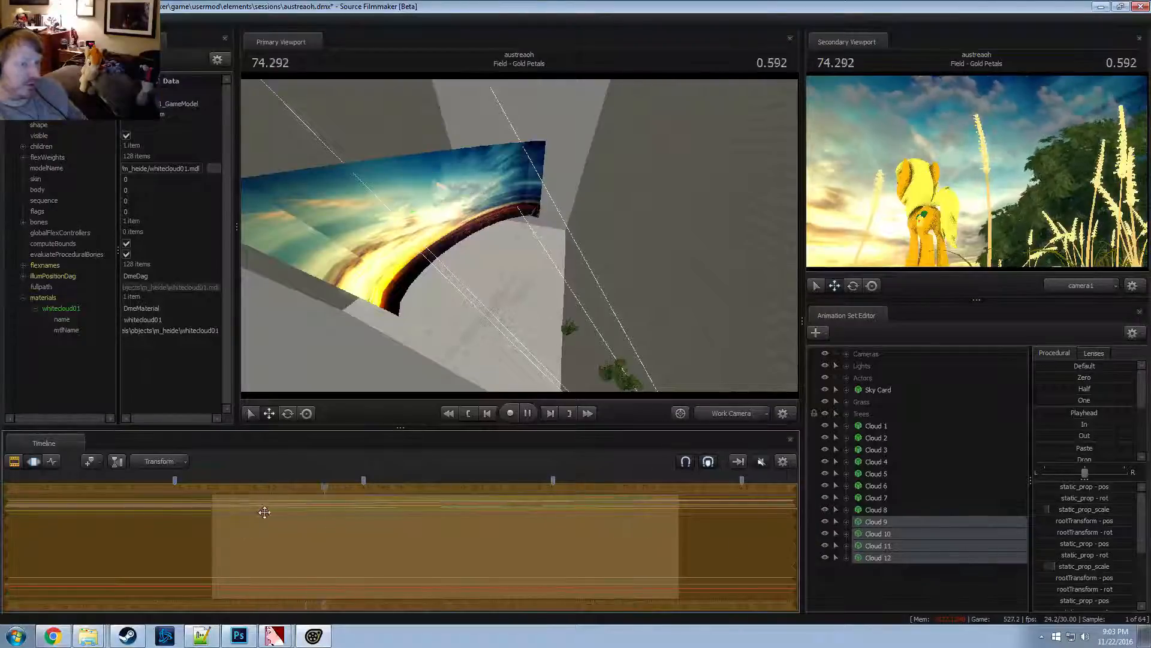
pyautogui.press('space')
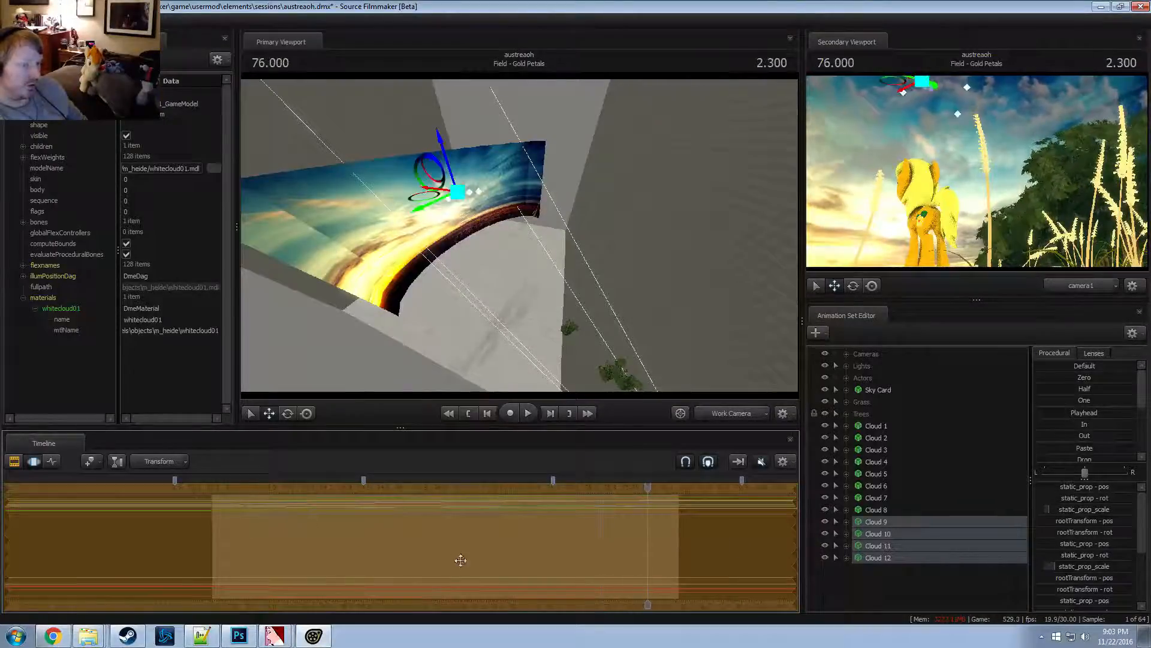
pyautogui.moveTo(635, 507); pyautogui.dragTo(419, 506)
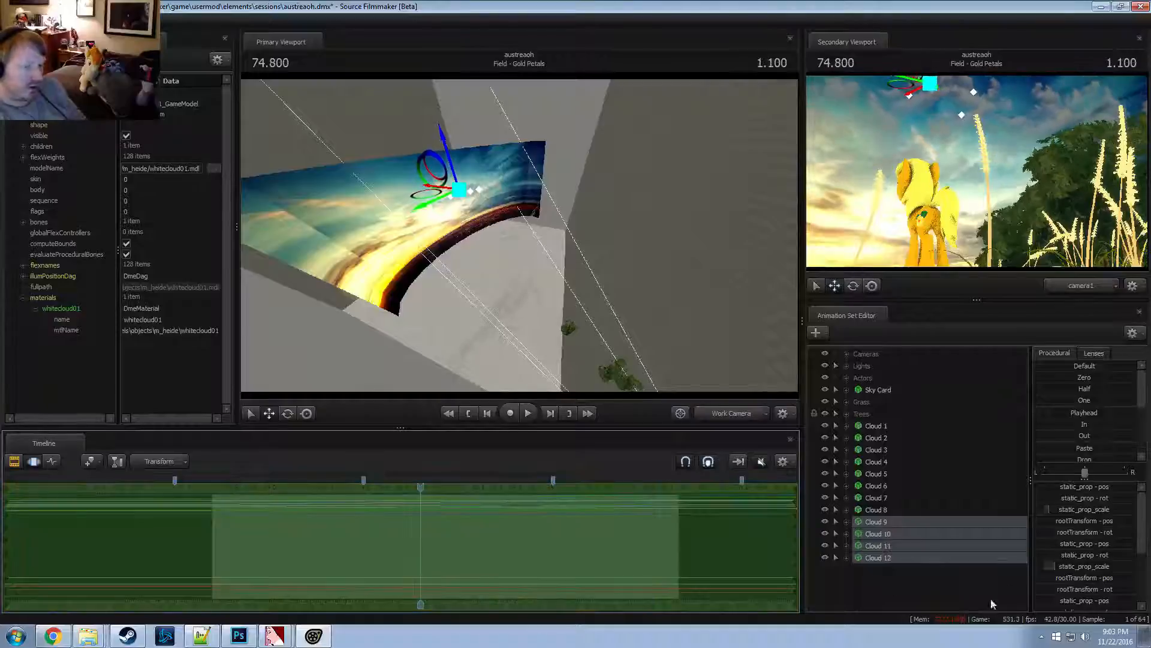
# Duplicate the animation sets Cloud 5 through Cloud 8 by copying and pasting them
pyautogui.click(883, 451)
pyautogui.click(882, 462)
pyautogui.click(884, 485)
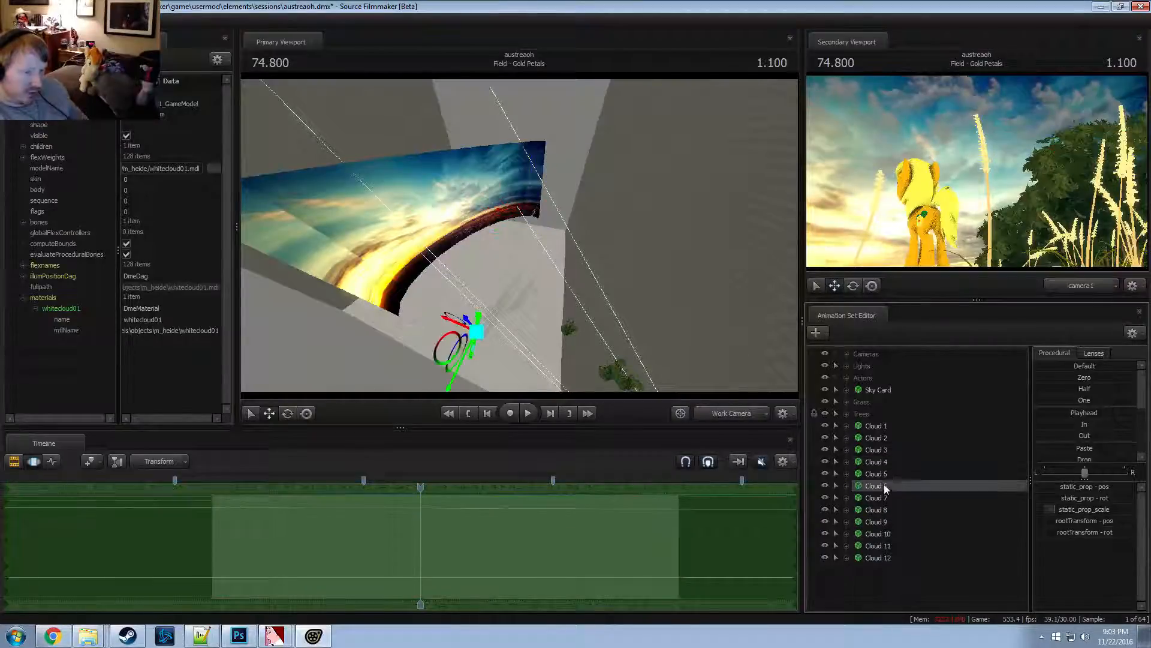
pyautogui.click(885, 475)
pyautogui.keyDown('shift'); pyautogui.click(886, 510); pyautogui.keyUp('shift')
pyautogui.rightClick(886, 514)
pyautogui.click(913, 350)
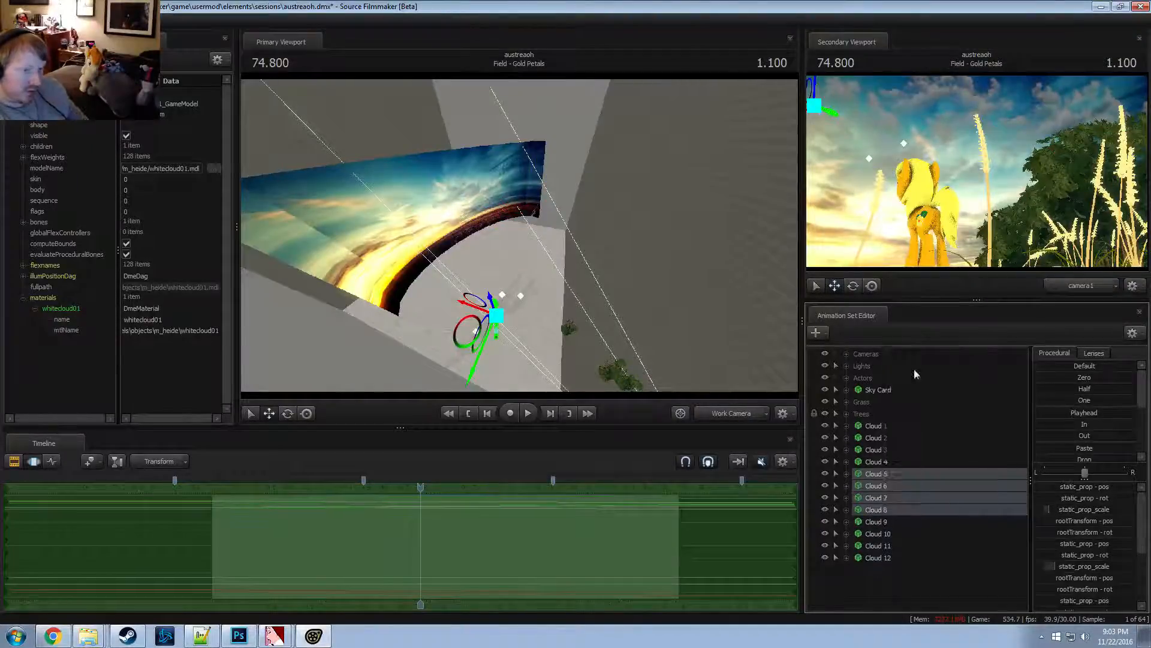
pyautogui.click(899, 589)
pyautogui.rightClick(899, 589)
pyautogui.click(957, 538)
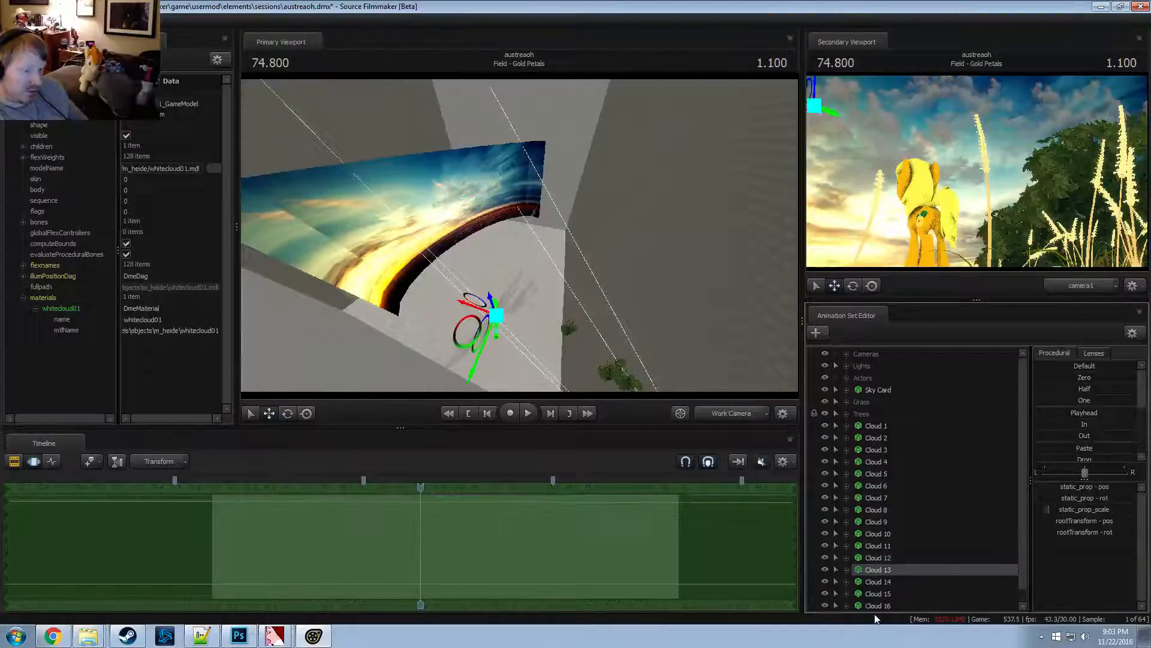
# Move Clouds 13 through 16 together across the sky to the area between the pony and the tree
pyautogui.keyDown('alt'); pyautogui.moveTo(652, 365); pyautogui.dragTo(546, 324); pyautogui.keyUp('alt')
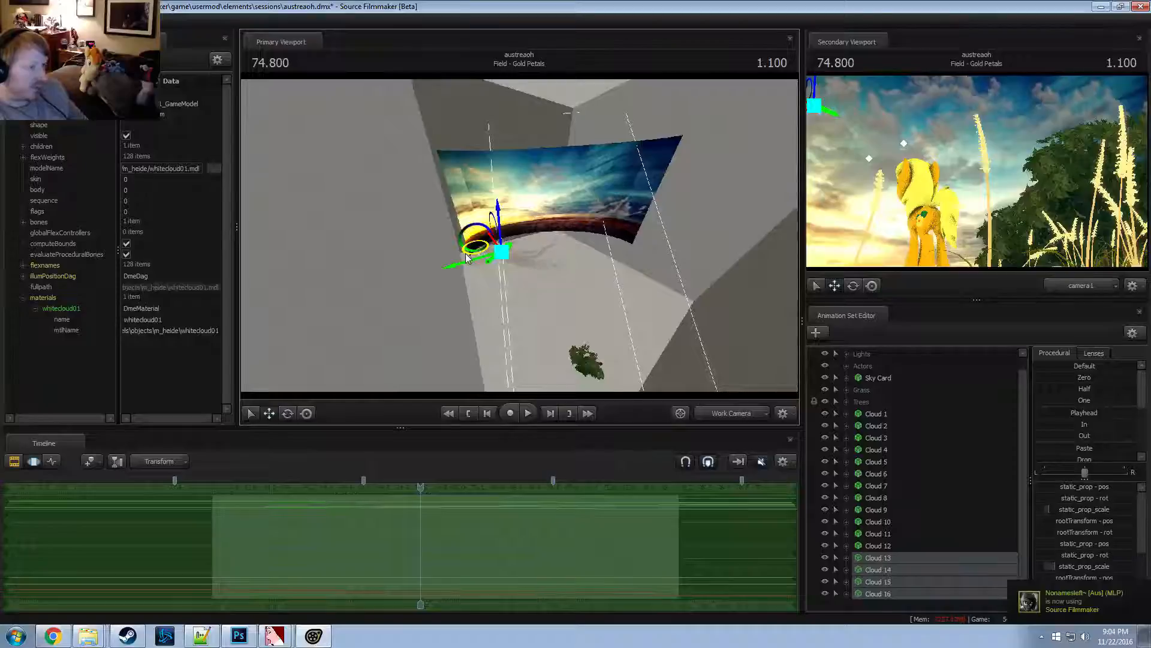
pyautogui.moveTo(468, 258); pyautogui.dragTo(597, 186)
pyautogui.moveTo(500, 210)
pyautogui.mouseDown()
pyautogui.moveTo(510, 221)
pyautogui.moveTo(523, 213)
pyautogui.mouseUp()
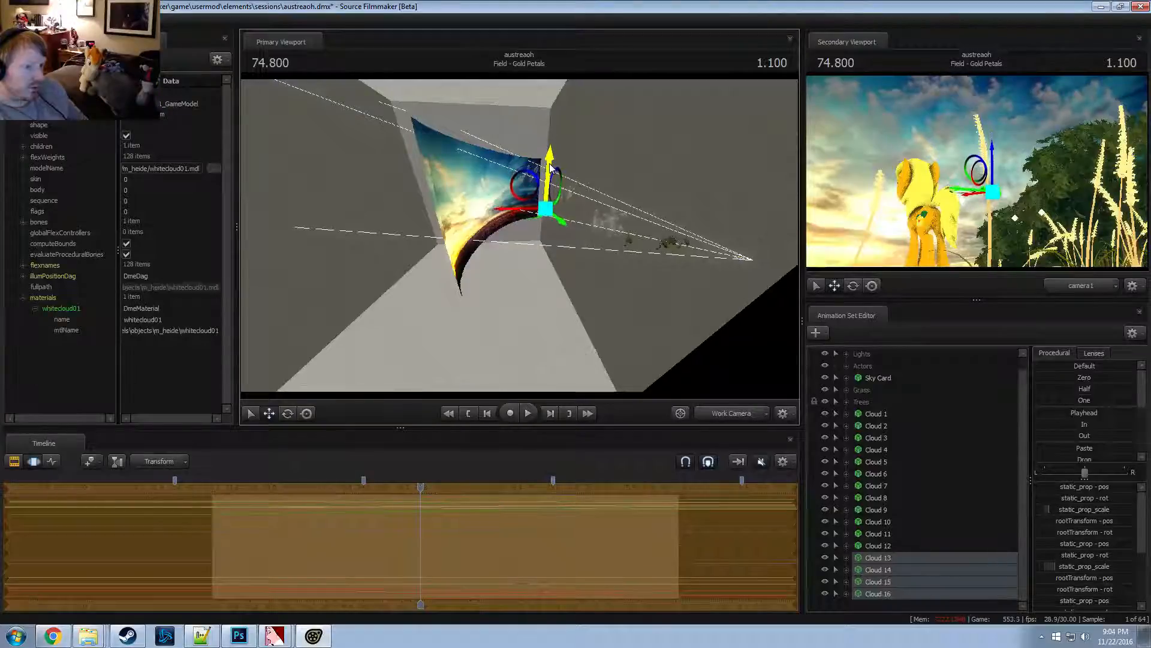
# Play the shot to review how Clouds 13 through 16 drift through the camera view
pyautogui.press('space')
pyautogui.press('space')
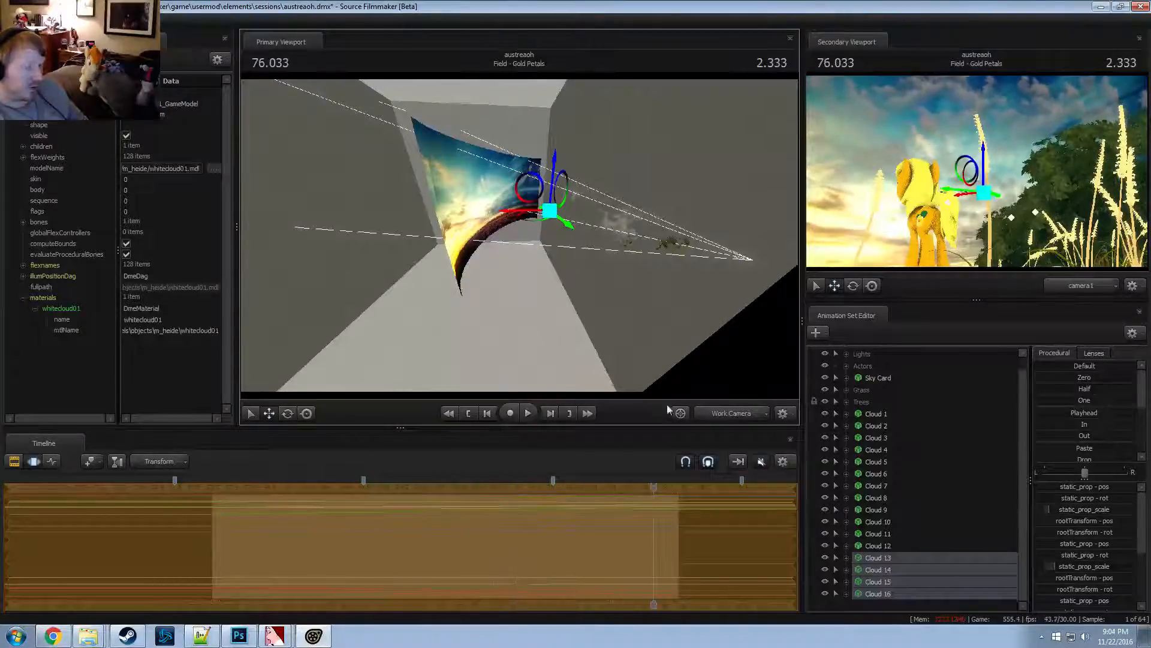
pyautogui.press('space')
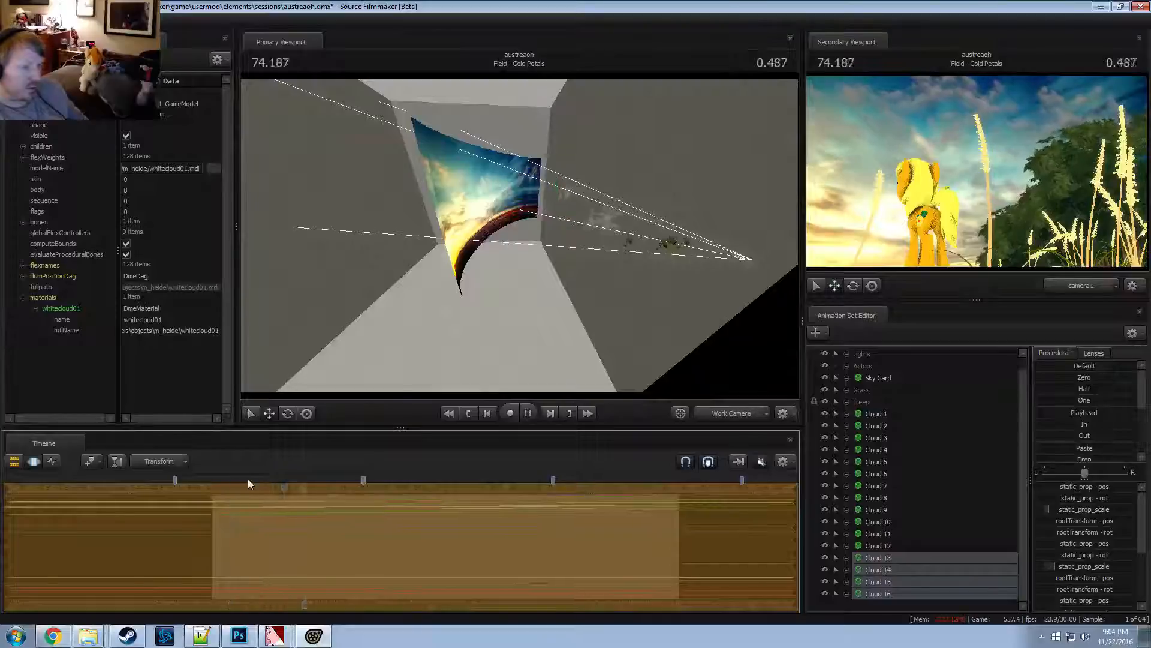
pyautogui.press('F3')
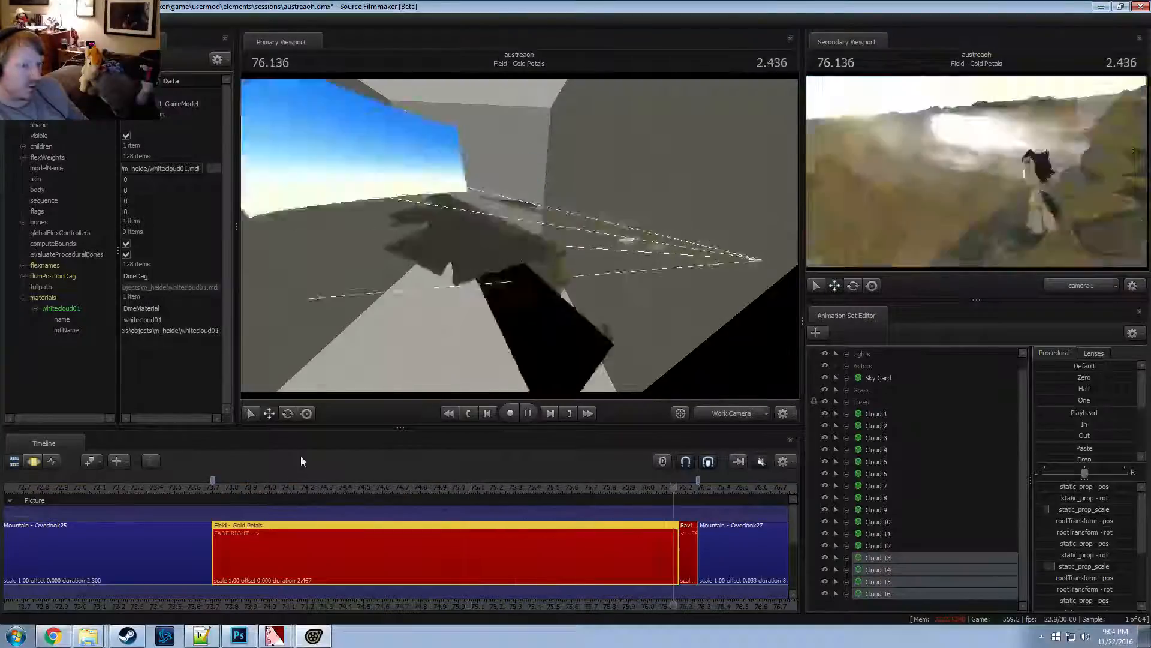
pyautogui.press('space')
pyautogui.press('space')
# Enable lighting for the Field - Gold Petals shot and play it from its start to review the lit clouds
pyautogui.click(218, 488)
pyautogui.rightClick(446, 303)
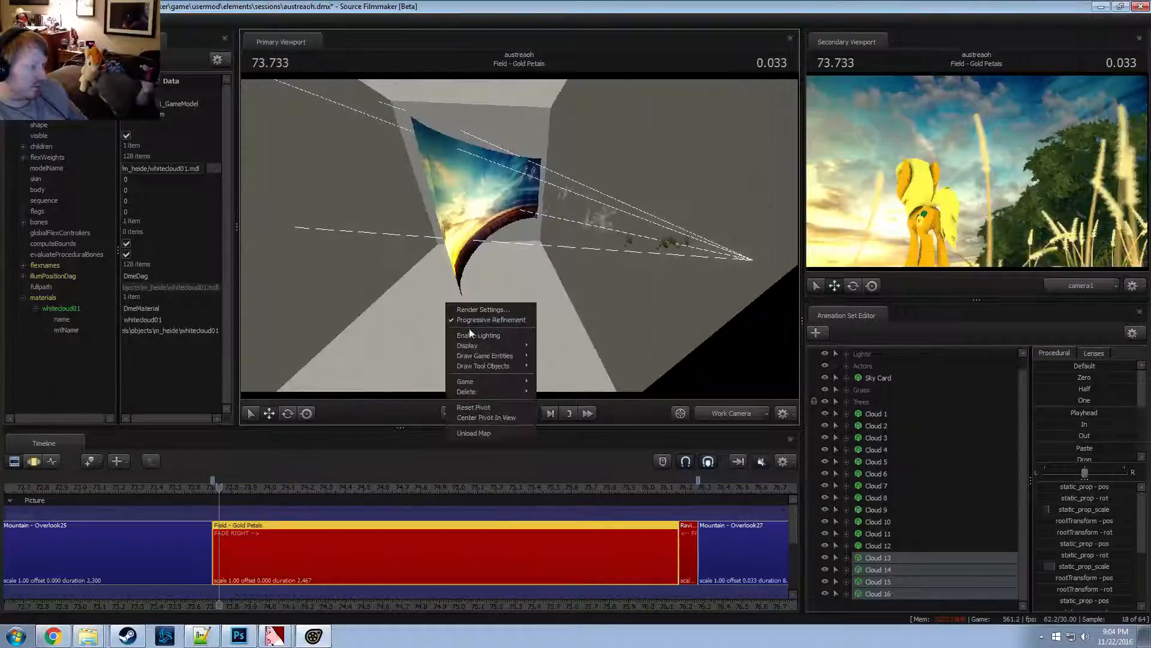
pyautogui.click(470, 334)
pyautogui.press('F3')
pyautogui.press('space')
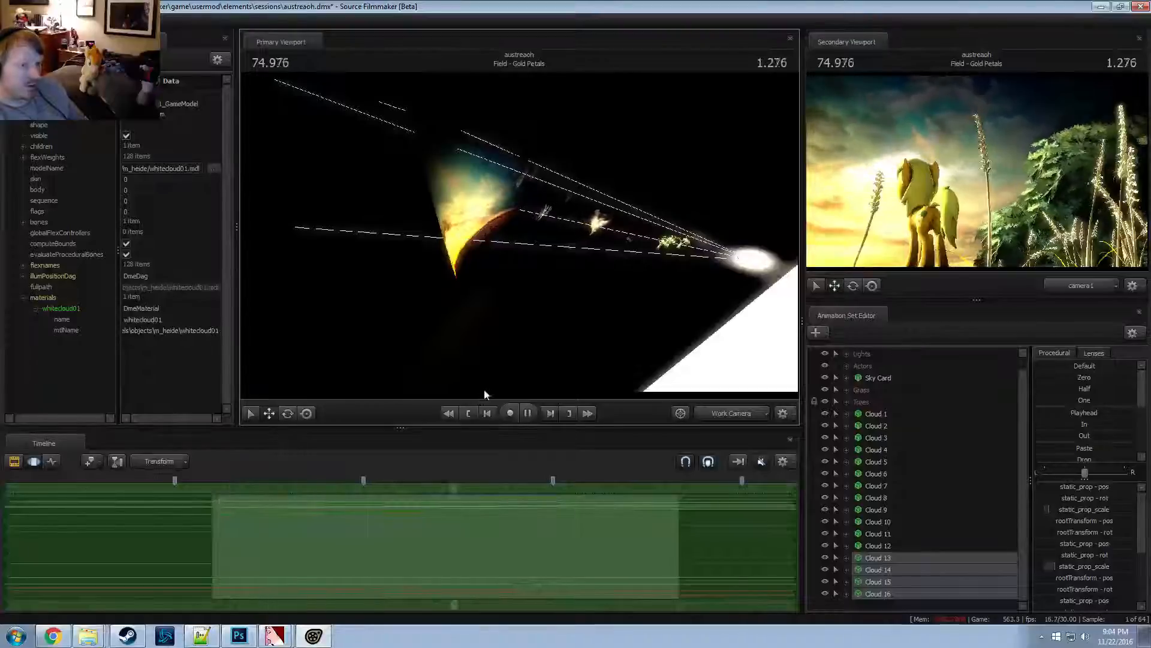
# Stop playback and group the animation sets Cloud 1 through Cloud 16 together
pyautogui.press('space')
pyautogui.click(876, 415)
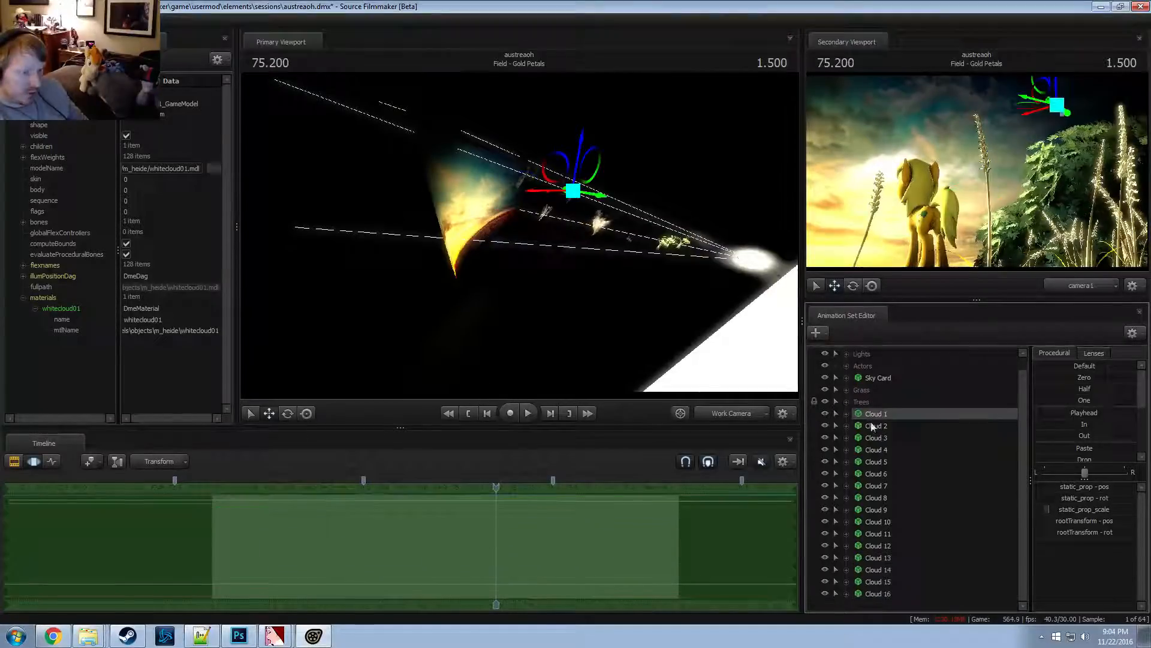
pyautogui.keyDown('shift'); pyautogui.click(876, 594); pyautogui.keyUp('shift')
pyautogui.rightClick(884, 585)
pyautogui.click(933, 451)
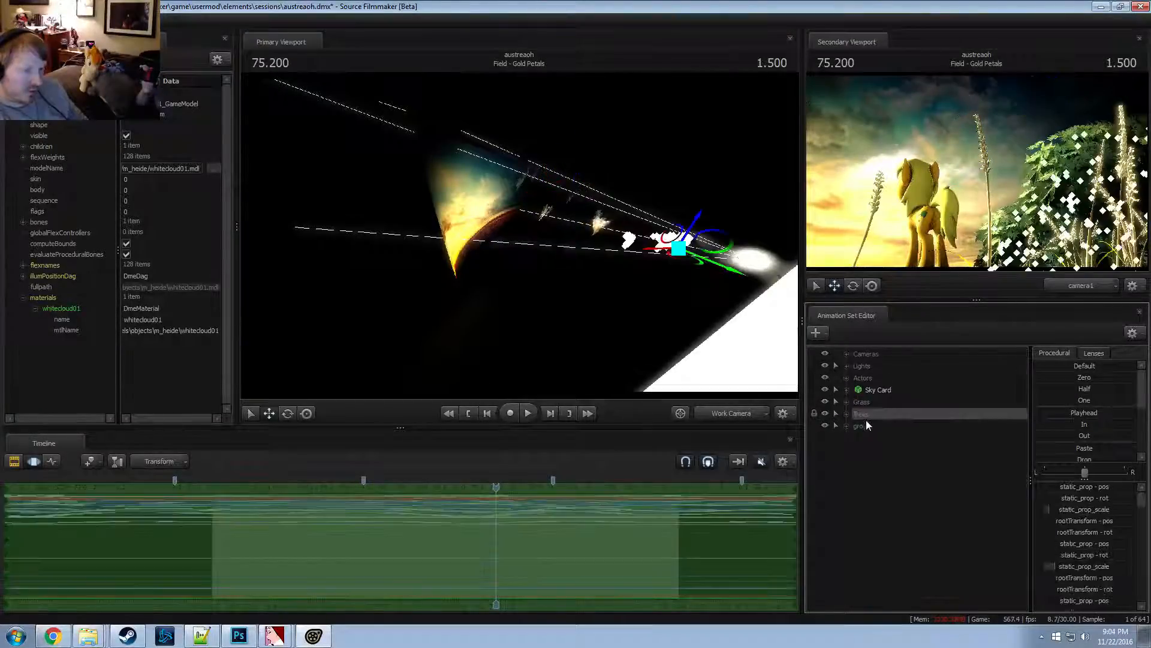
# Rename the new cloud group as Clouds and move the Sky Card below it in the animation set list
pyautogui.rightClick(866, 425)
pyautogui.click(883, 427)
pyautogui.write('G')
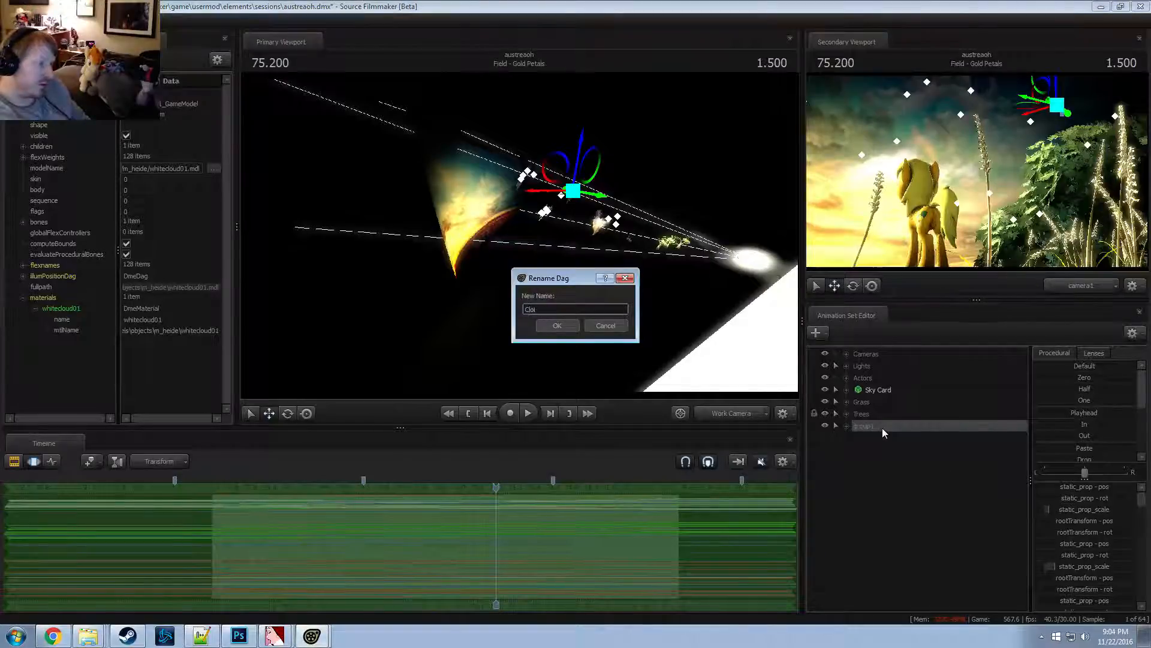
pyautogui.write('louds')
pyautogui.press('Return')
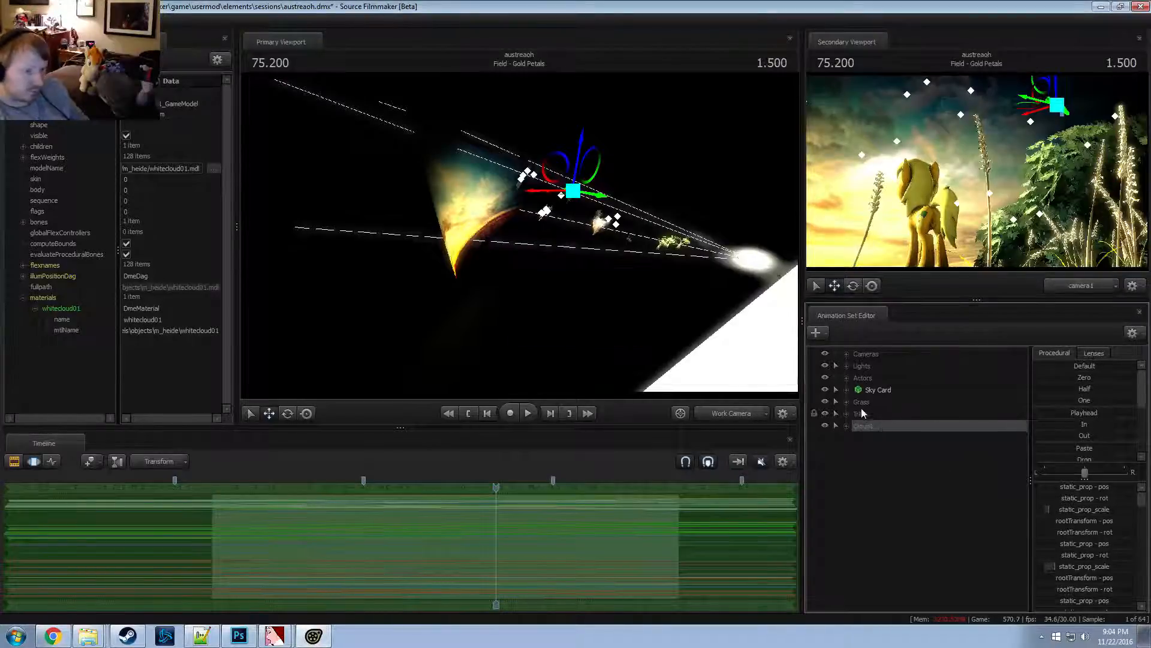
pyautogui.moveTo(866, 391); pyautogui.dragTo(868, 438)
# Remap the minDistance slider range of Sky Card Light (Large) to a higher maximum and raise the light's minDistance
pyautogui.moveTo(596, 254); pyautogui.dragTo(774, 400)
pyautogui.click(850, 367)
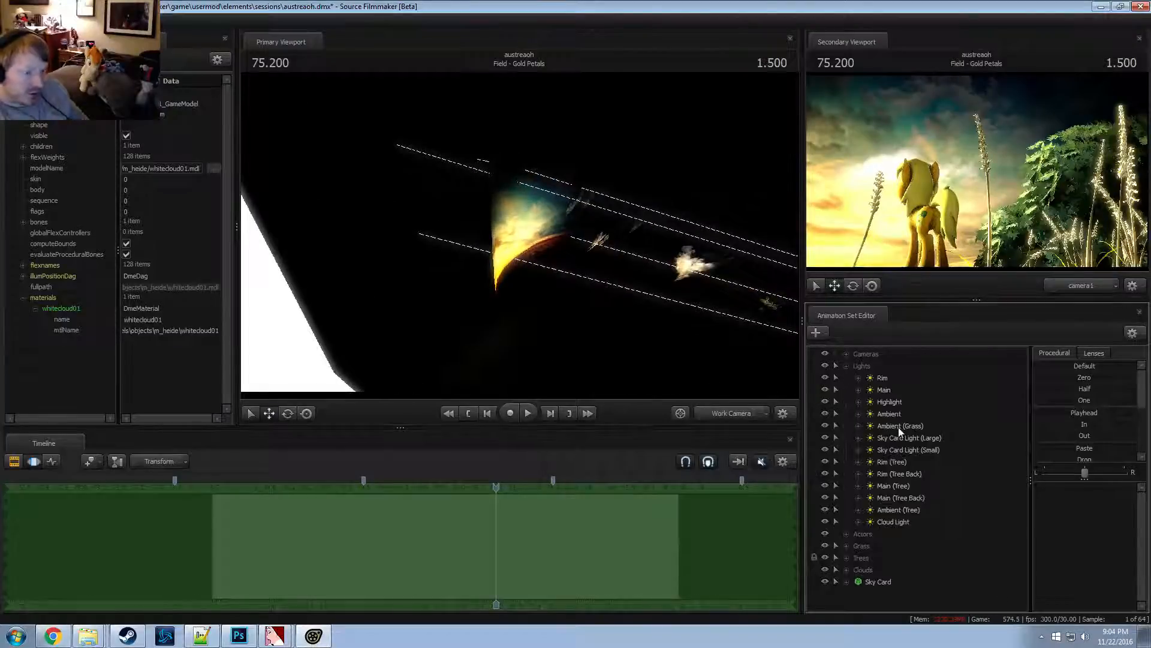
pyautogui.click(910, 438)
pyautogui.press('F2')
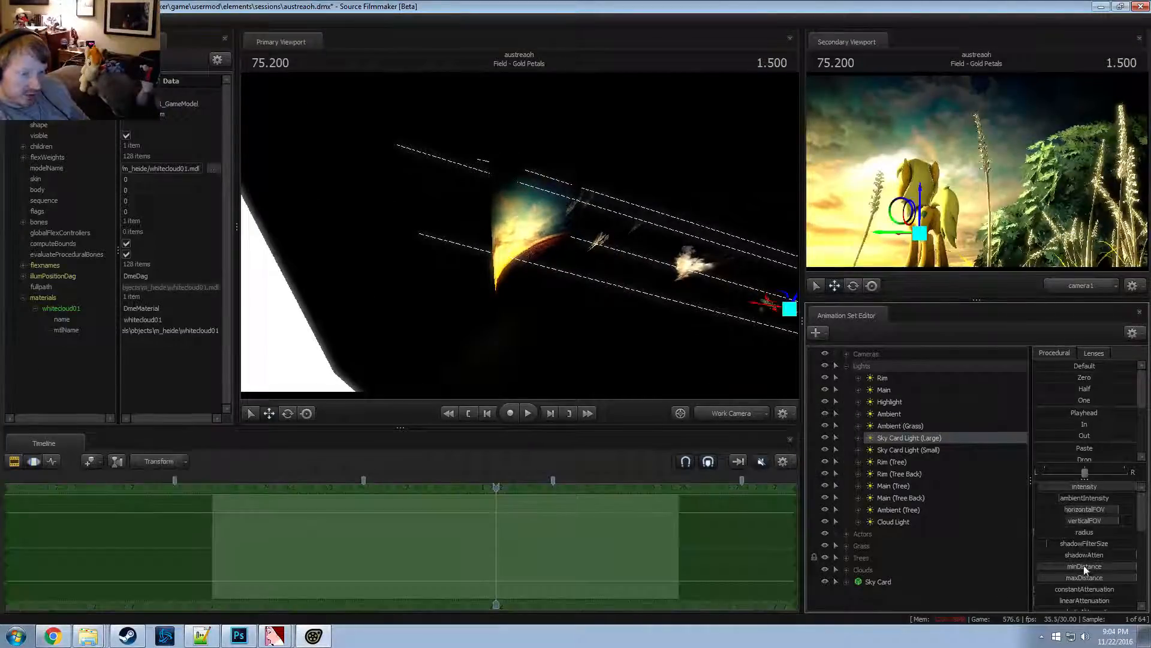
pyautogui.rightClick(1085, 567)
pyautogui.click(1096, 583)
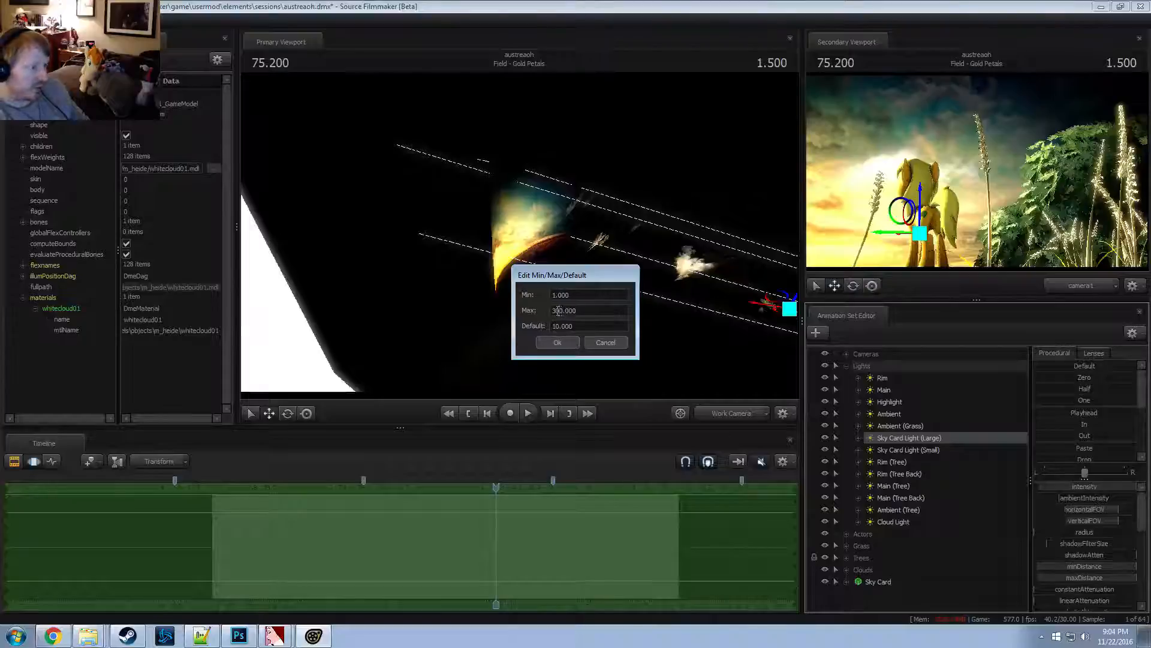
pyautogui.press('Return')
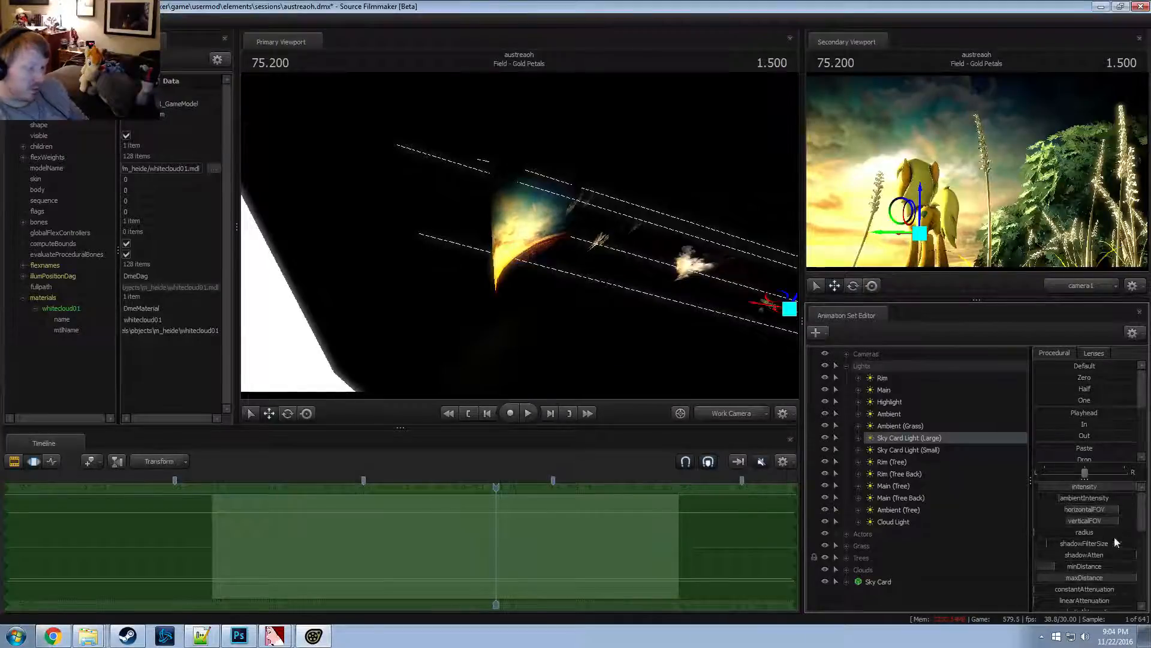
pyautogui.click(1075, 566)
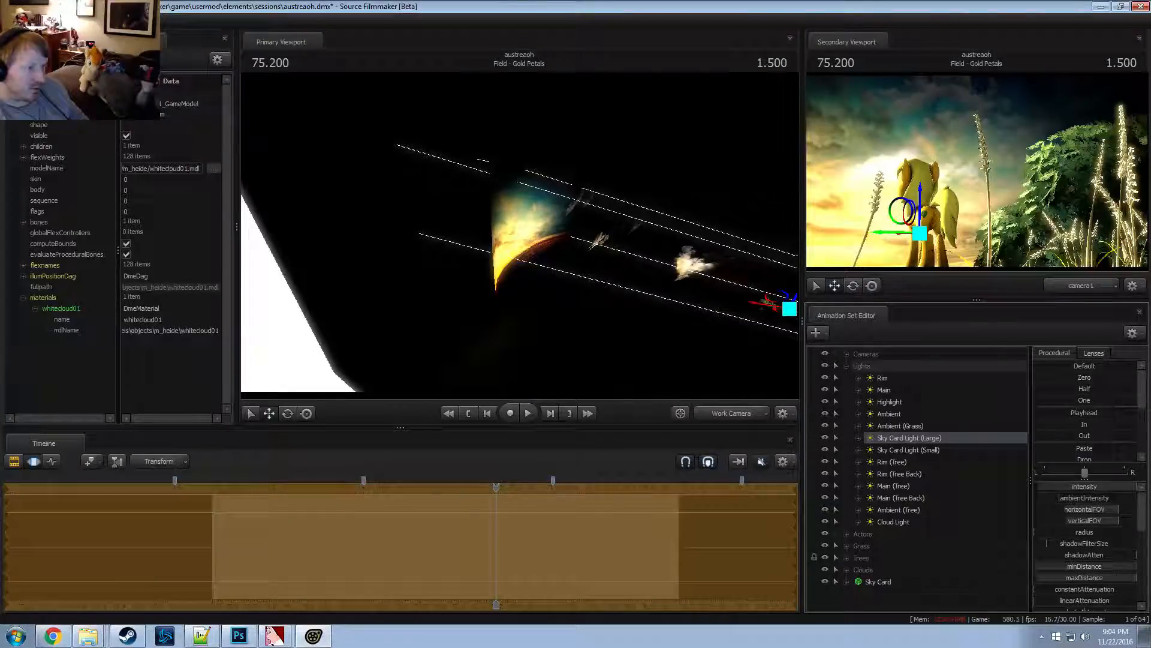
# Hide Sky Card Light (Small), widen Sky Card Light (Large)'s minDistance range further, and raise minDistance until the light skips the clouds
pyautogui.rightClick(895, 436)
pyautogui.click(826, 450)
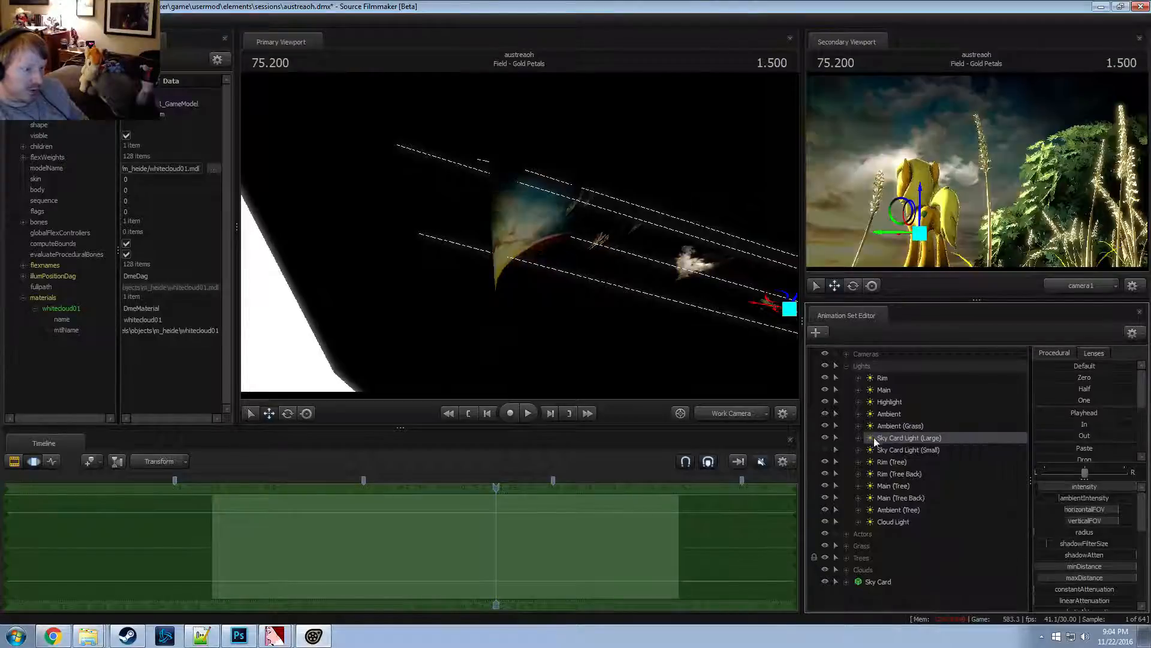
pyautogui.rightClick(884, 435)
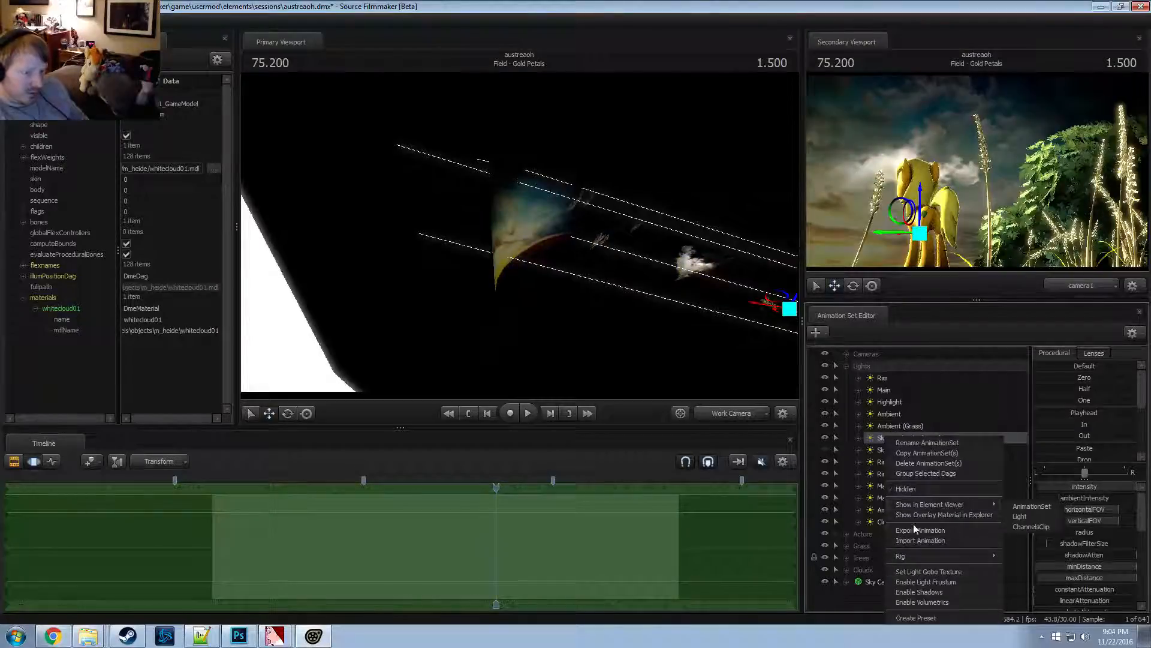
pyautogui.click(873, 438)
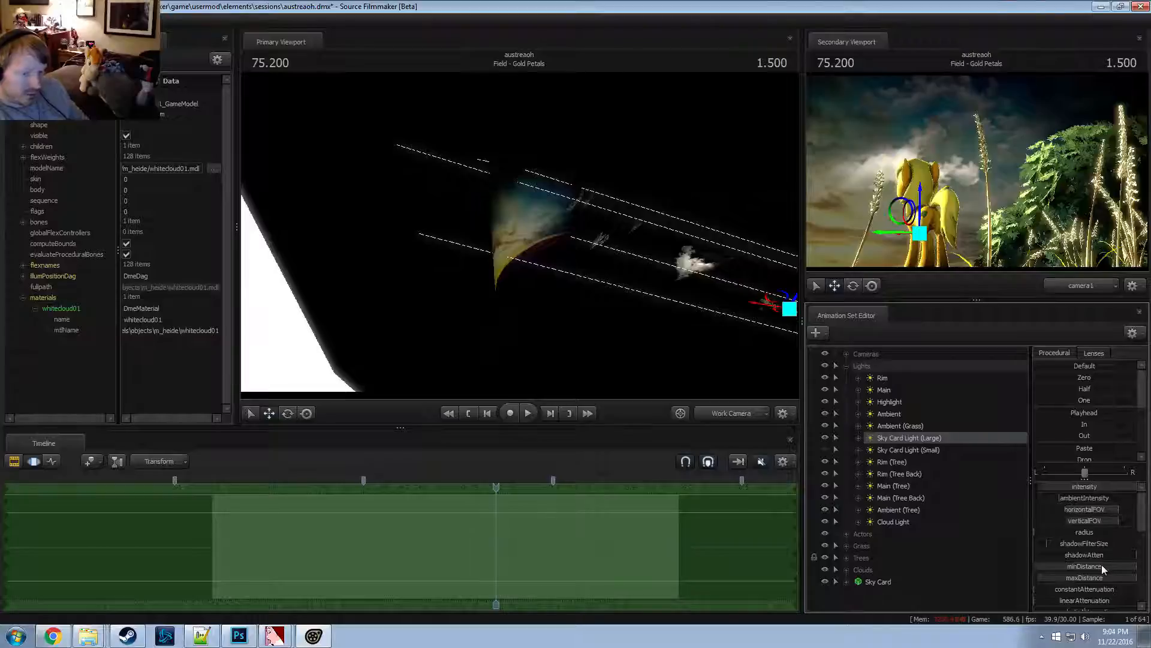
pyautogui.click(1116, 581)
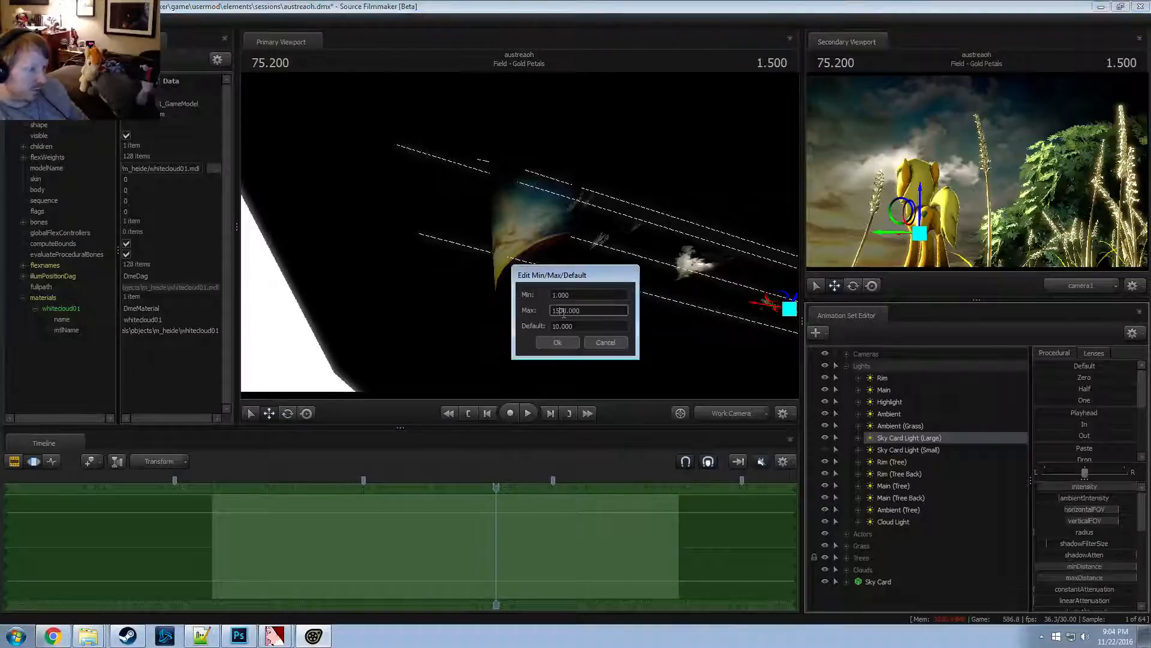
pyautogui.press('Return')
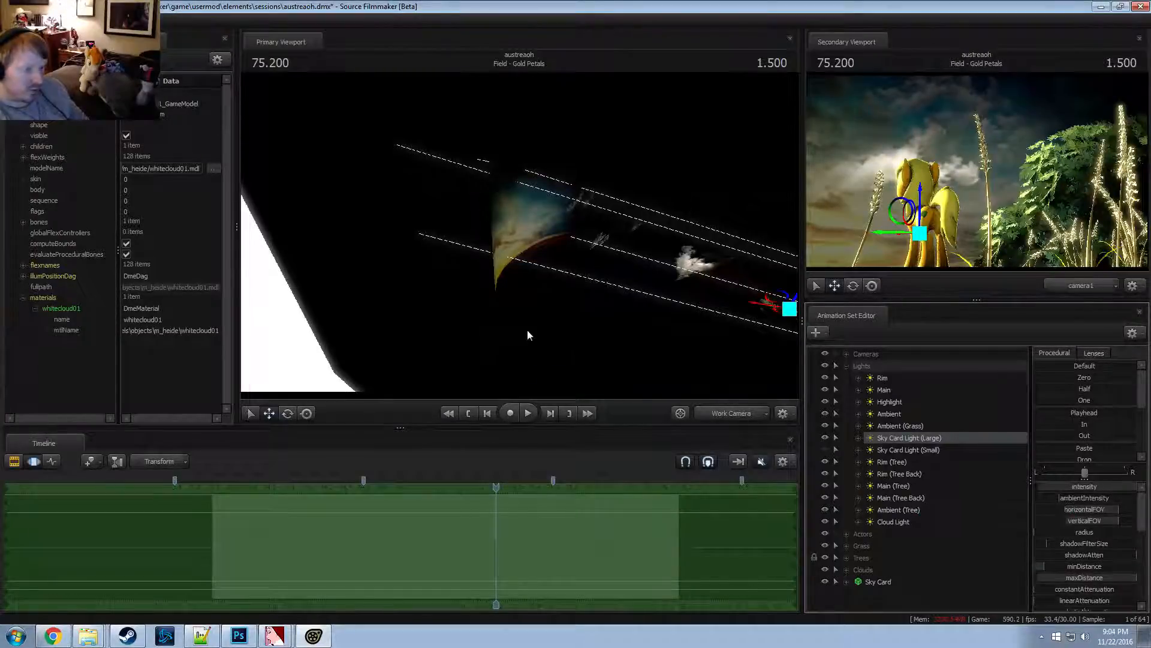
pyautogui.moveTo(1044, 566); pyautogui.dragTo(1095, 566)
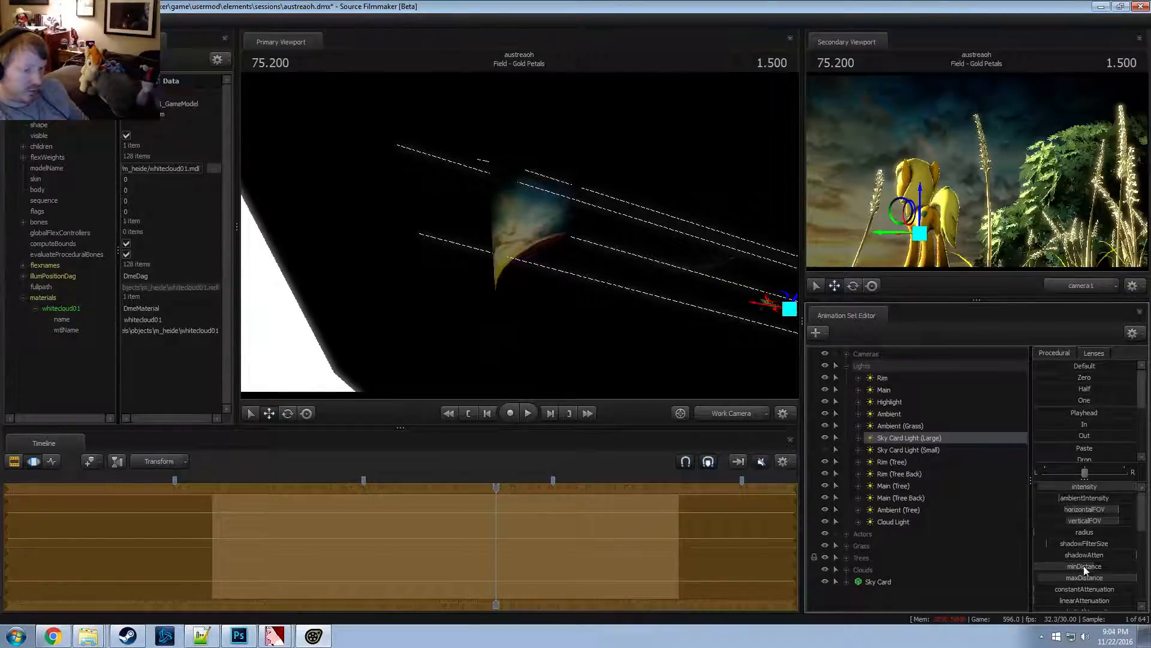
# Show Sky Card Light (Small) again, extend its minDistance slider range, and raise minDistance until the light skips the clouds
pyautogui.click(905, 449)
pyautogui.click(825, 450)
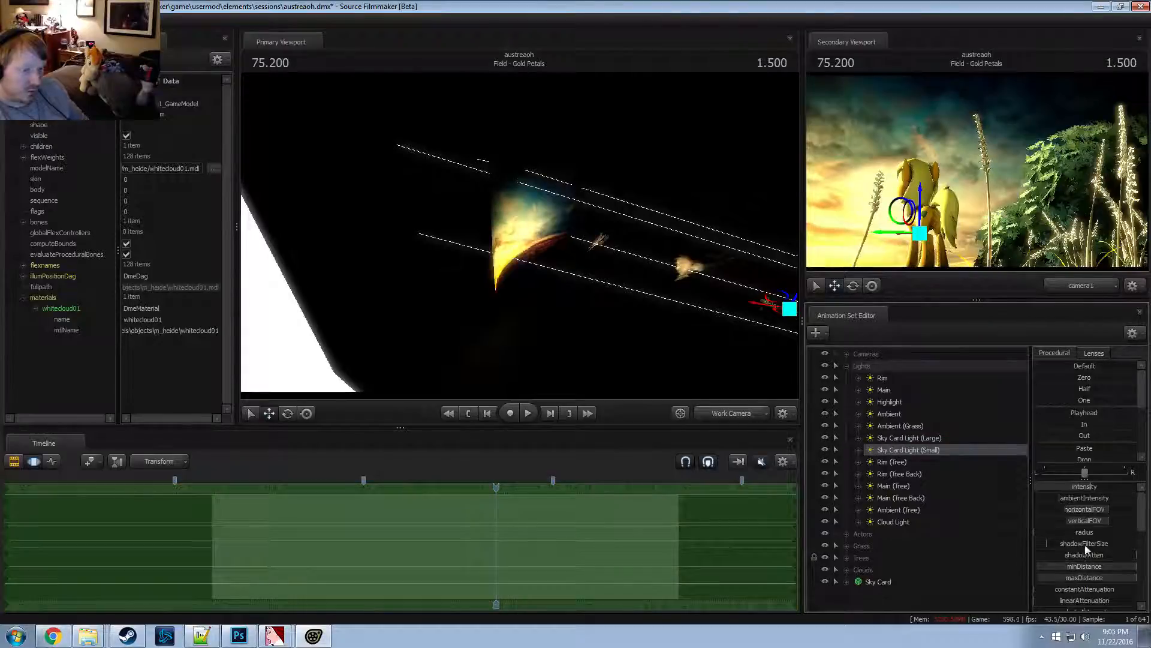
pyautogui.click(1101, 585)
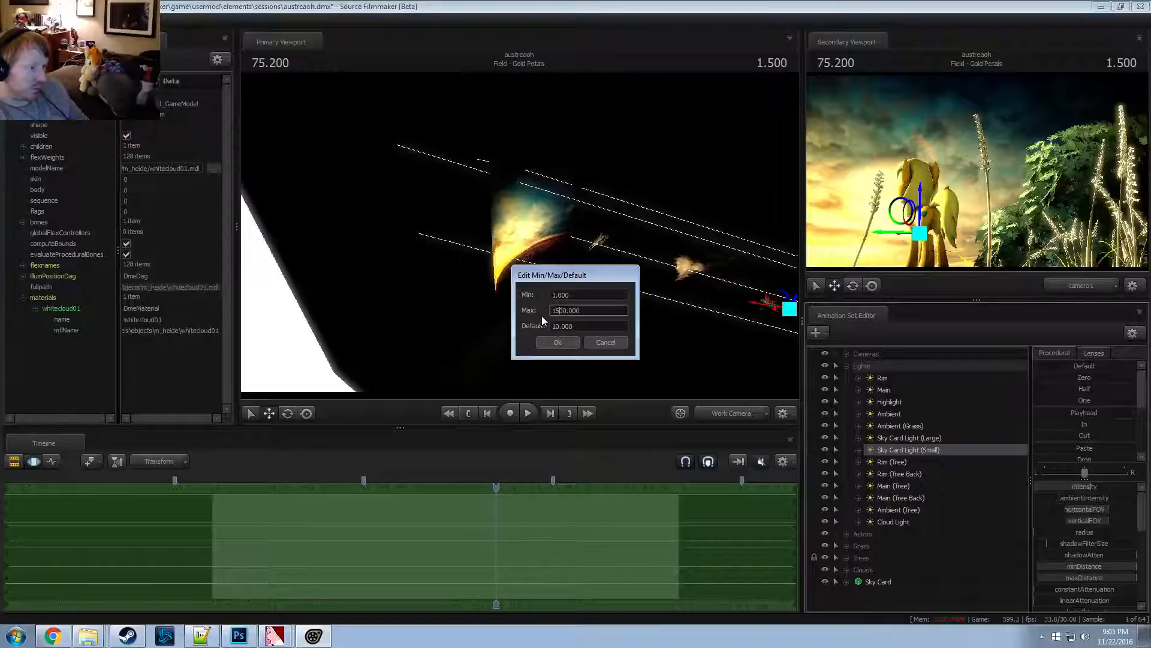
pyautogui.press('Return')
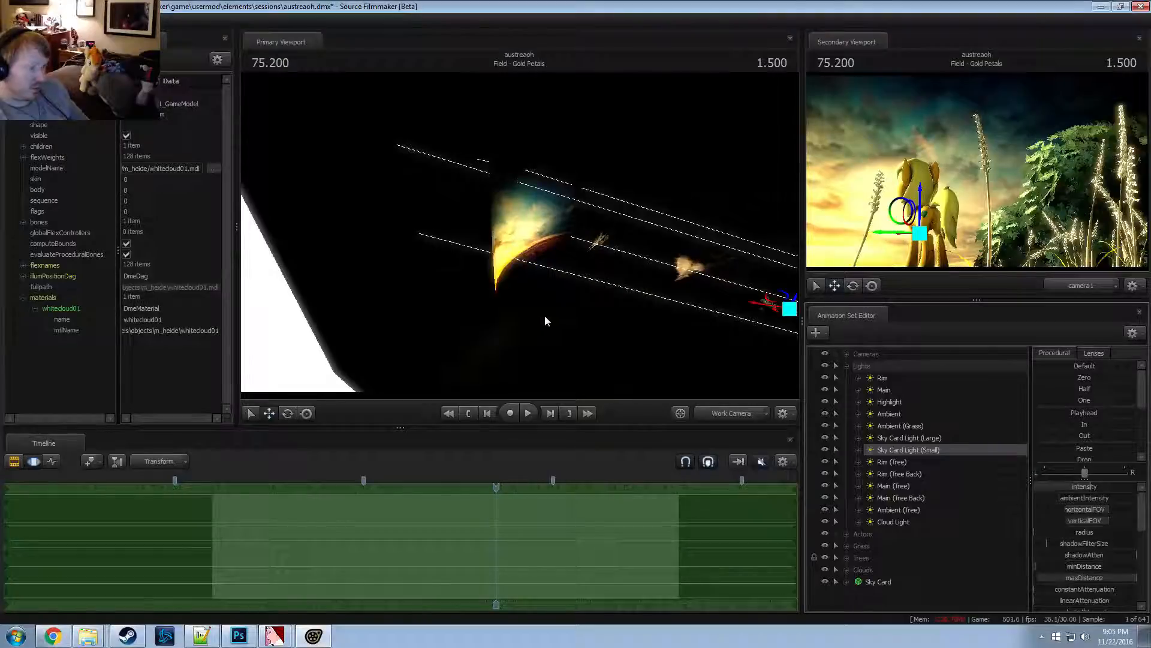
pyautogui.click(1092, 564)
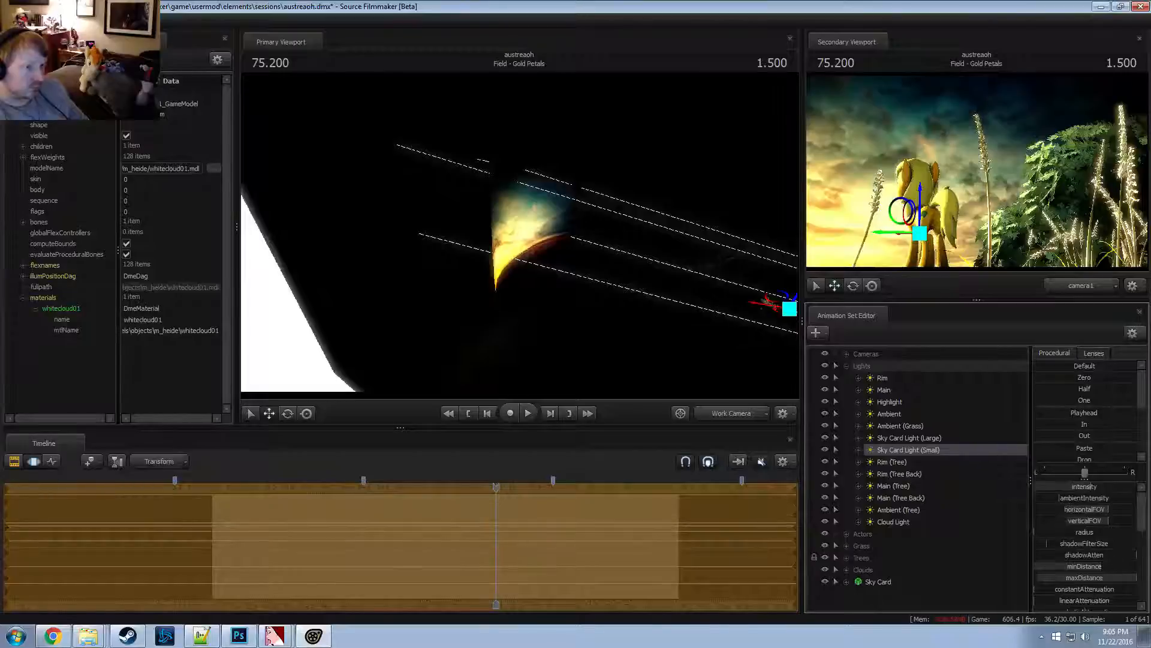
# Go to 76.100 in the Field - Gold Petals shot and inspect the sky card from the shot camera and the work camera
pyautogui.press('F2')
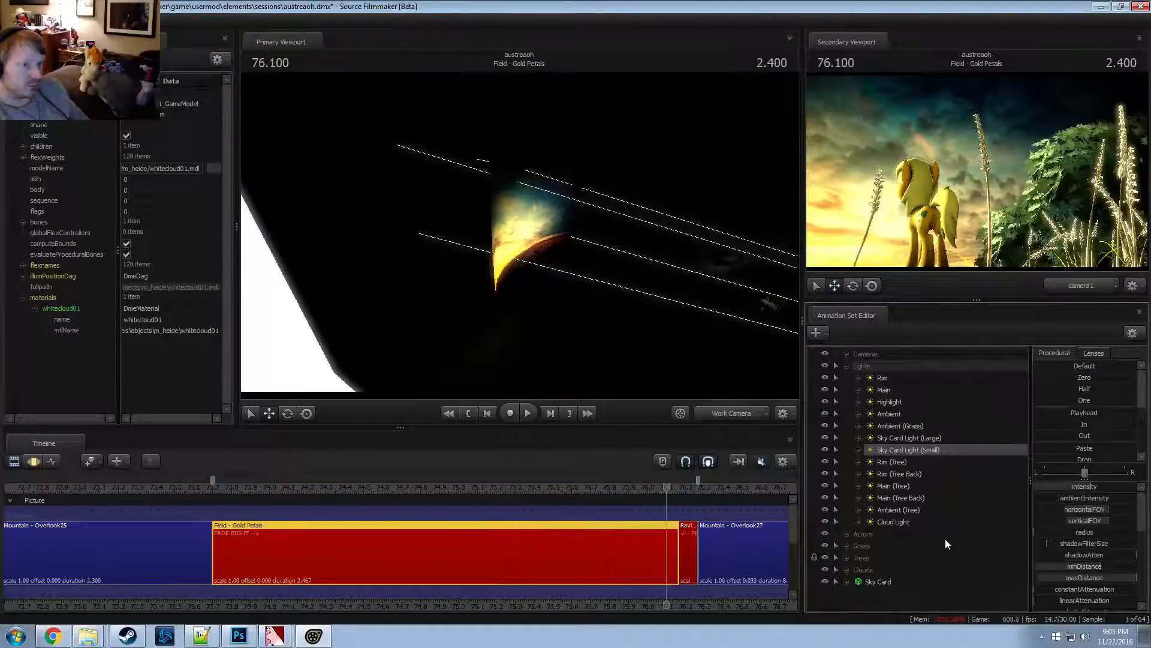
pyautogui.click(729, 487)
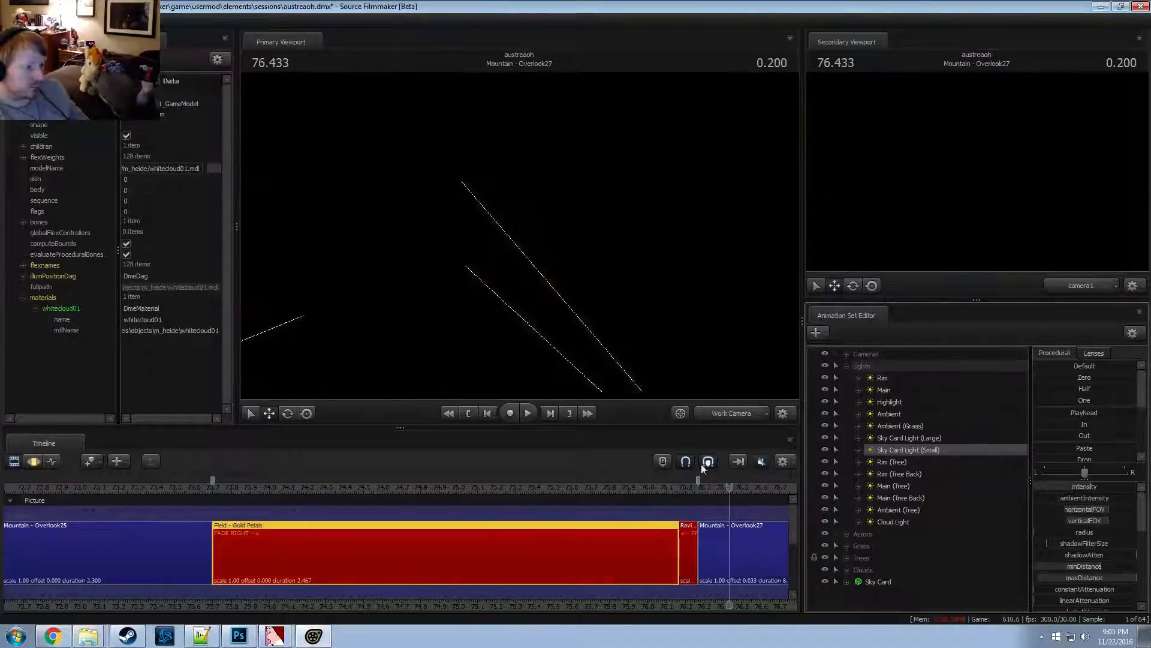
pyautogui.moveTo(718, 495); pyautogui.dragTo(665, 511)
pyautogui.click(735, 413)
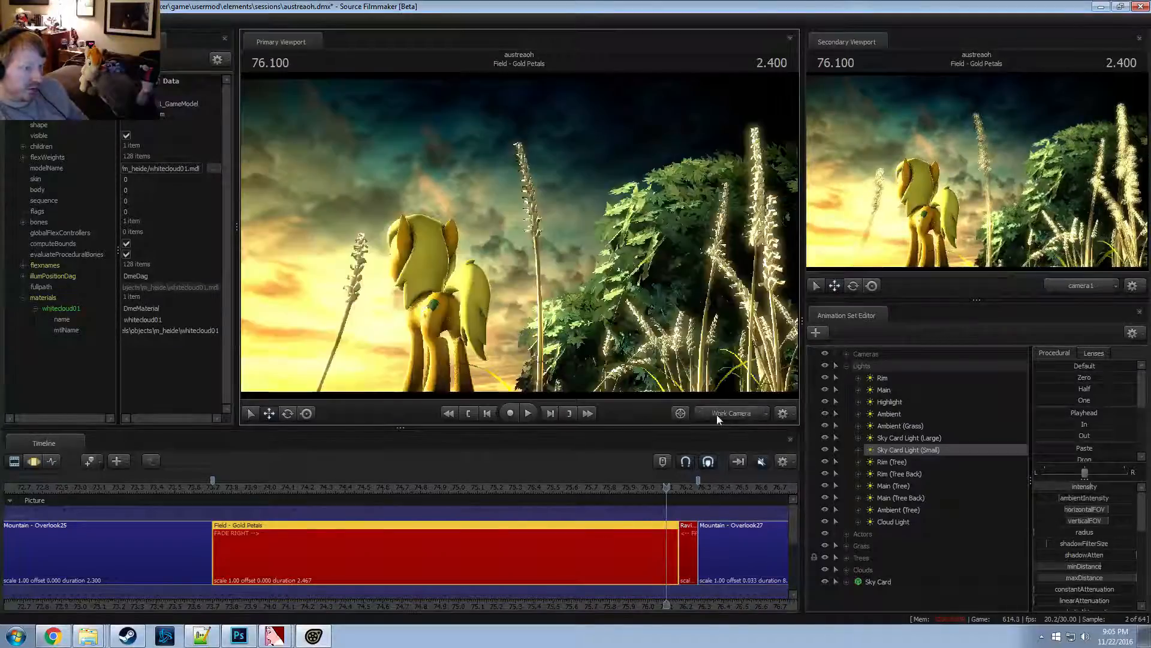
pyautogui.keyDown('ctrl'); pyautogui.click(719, 413); pyautogui.keyUp('ctrl')
pyautogui.moveTo(635, 312); pyautogui.dragTo(680, 324)
pyautogui.press('w')
# Toggle the tree, sky card and cloud lights off and on to compare what each one contributes to the shot
pyautogui.click(891, 461)
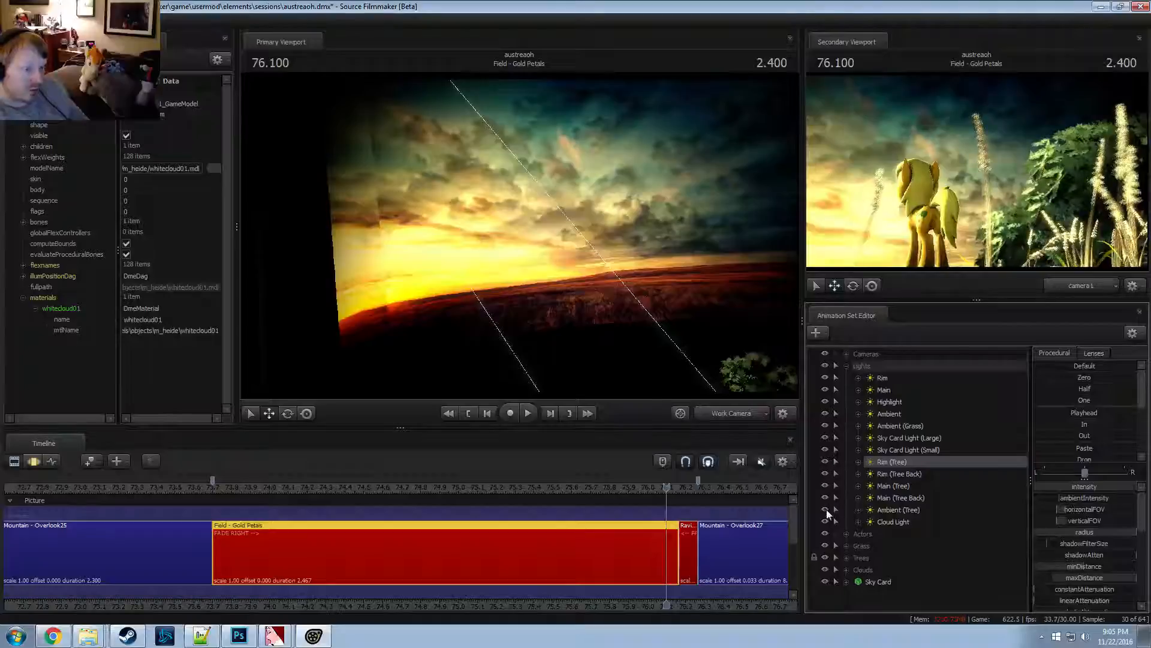
pyautogui.click(826, 473)
pyautogui.click(826, 473)
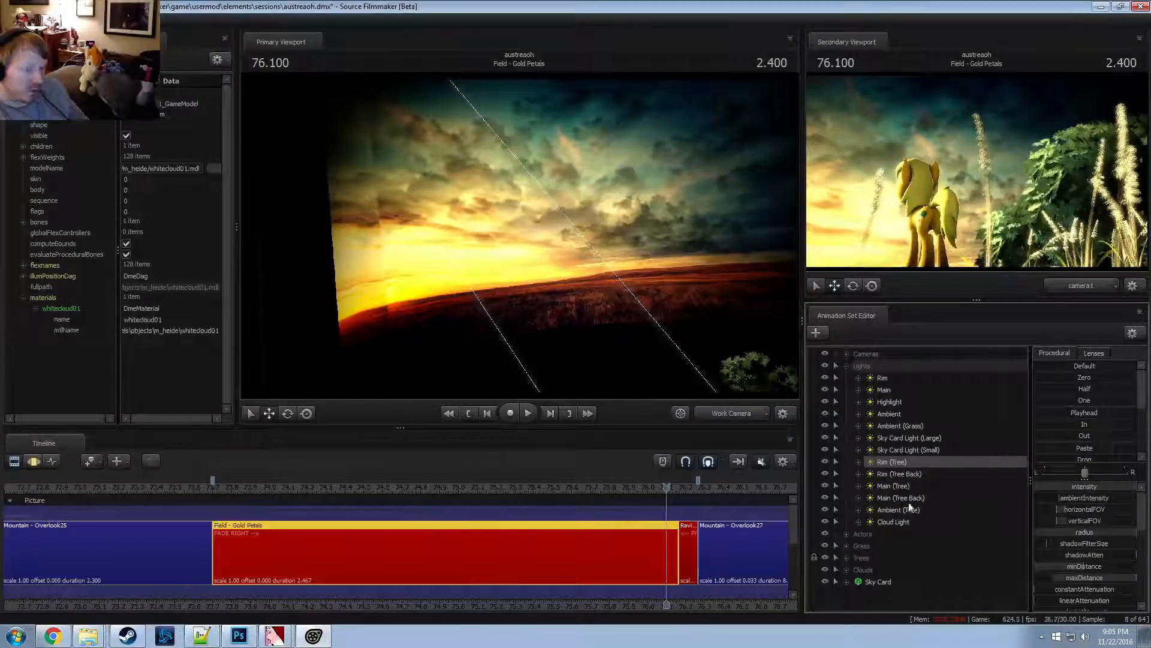
pyautogui.click(824, 496)
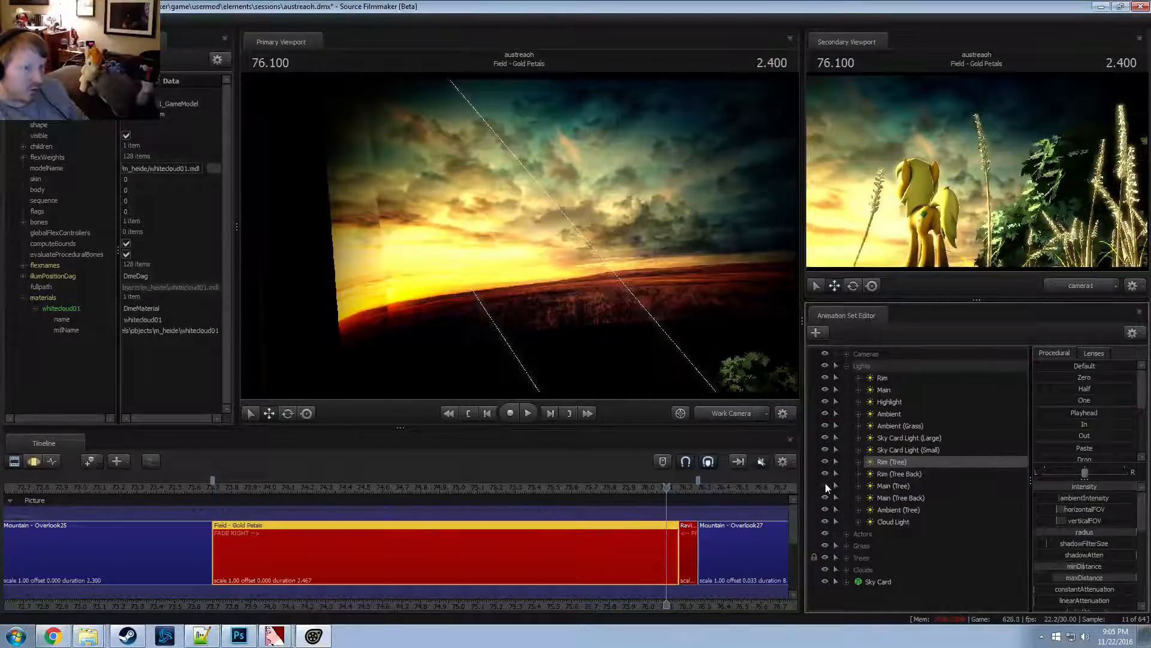
pyautogui.click(826, 485)
pyautogui.click(828, 451)
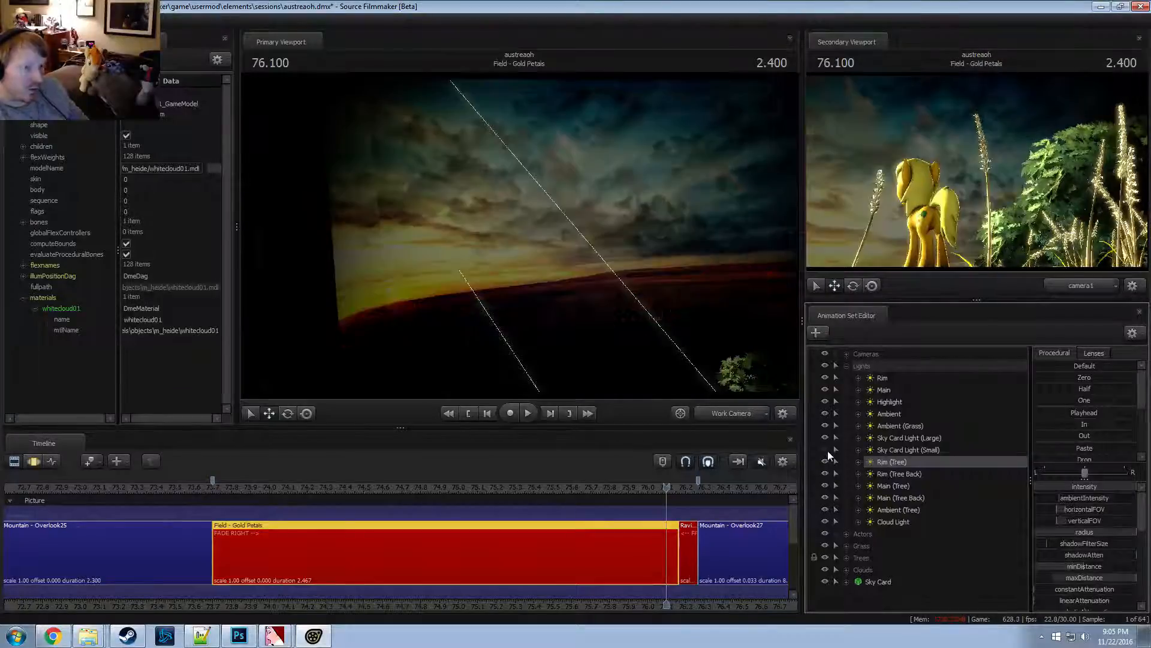
pyautogui.click(828, 451)
pyautogui.click(827, 441)
pyautogui.click(826, 441)
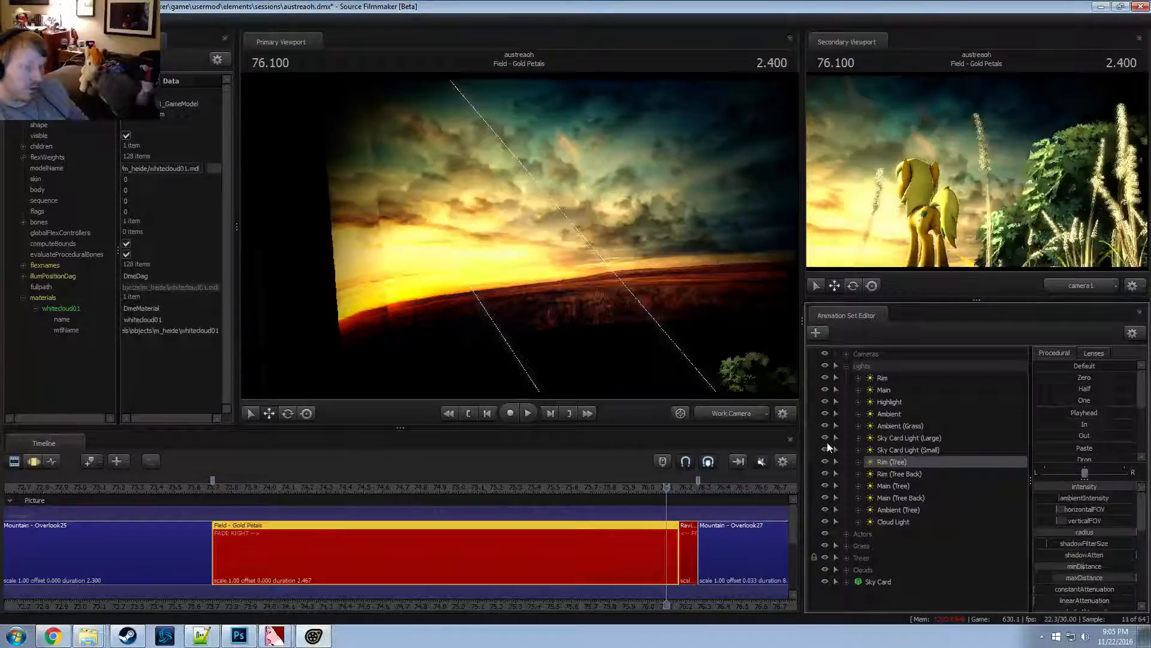
pyautogui.click(827, 508)
pyautogui.click(827, 508)
pyautogui.click(825, 488)
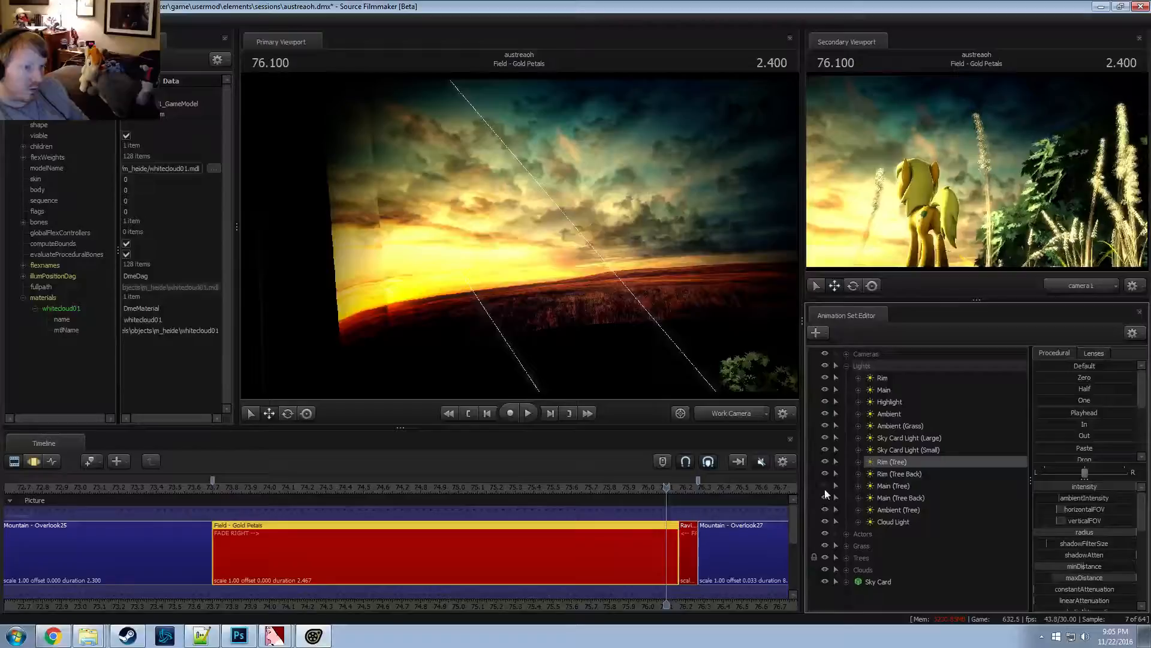
pyautogui.click(827, 521)
pyautogui.click(826, 521)
pyautogui.click(826, 520)
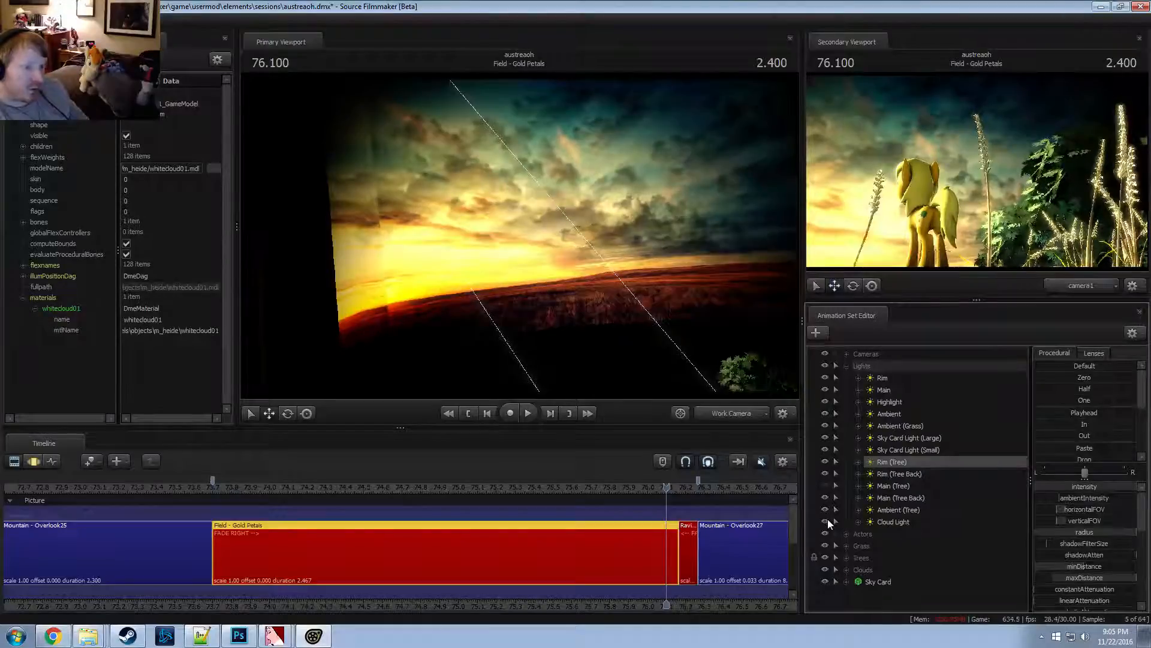
pyautogui.click(826, 520)
pyautogui.click(825, 488)
# Look through the Cloud Light, reposition and aim it at the clouds around the sky card, and raise its intensity
pyautogui.moveTo(891, 522); pyautogui.dragTo(564, 273)
pyautogui.press('F3')
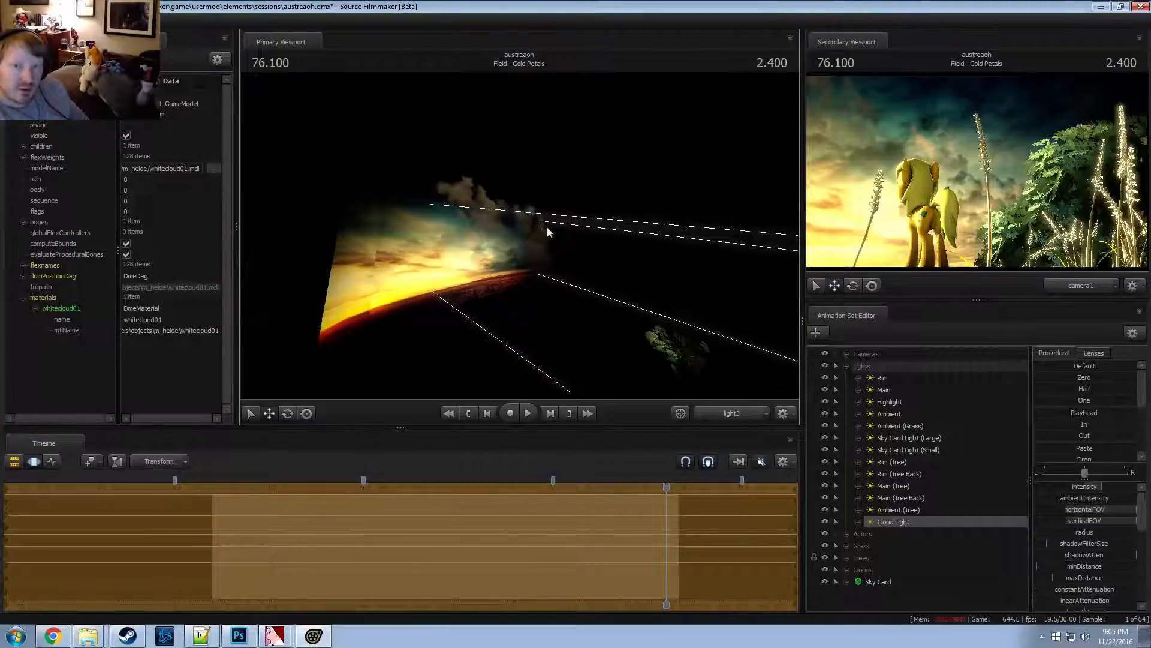
pyautogui.moveTo(548, 227); pyautogui.dragTo(521, 242)
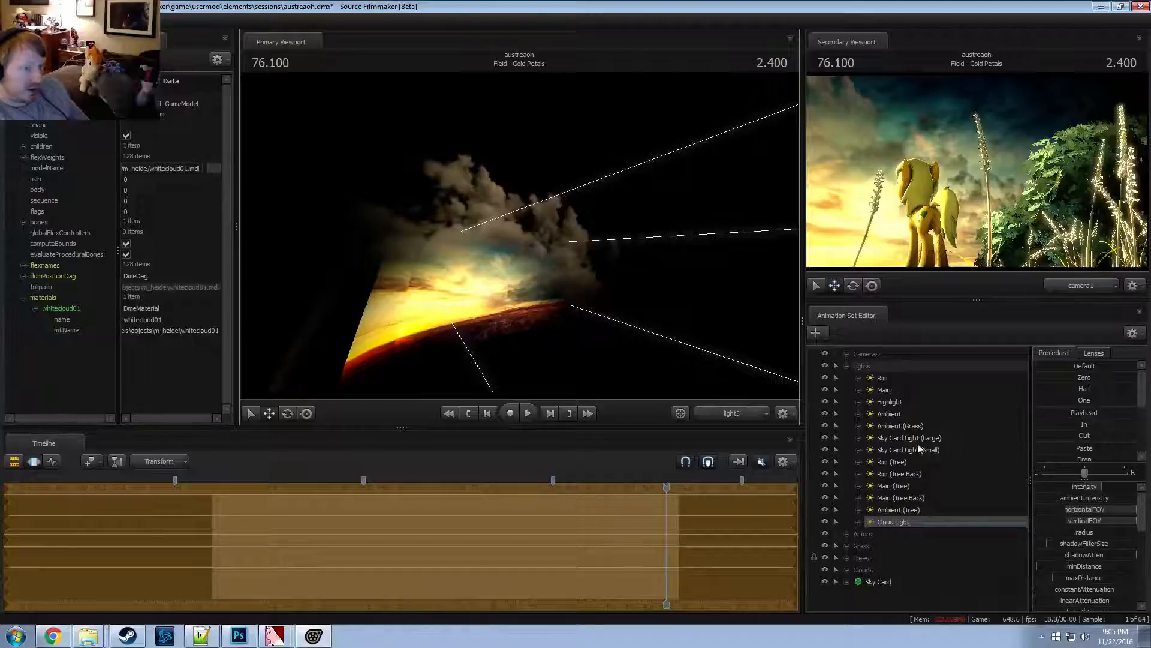
pyautogui.moveTo(1115, 484); pyautogui.dragTo(1146, 483)
pyautogui.press('F2')
pyautogui.click(624, 362)
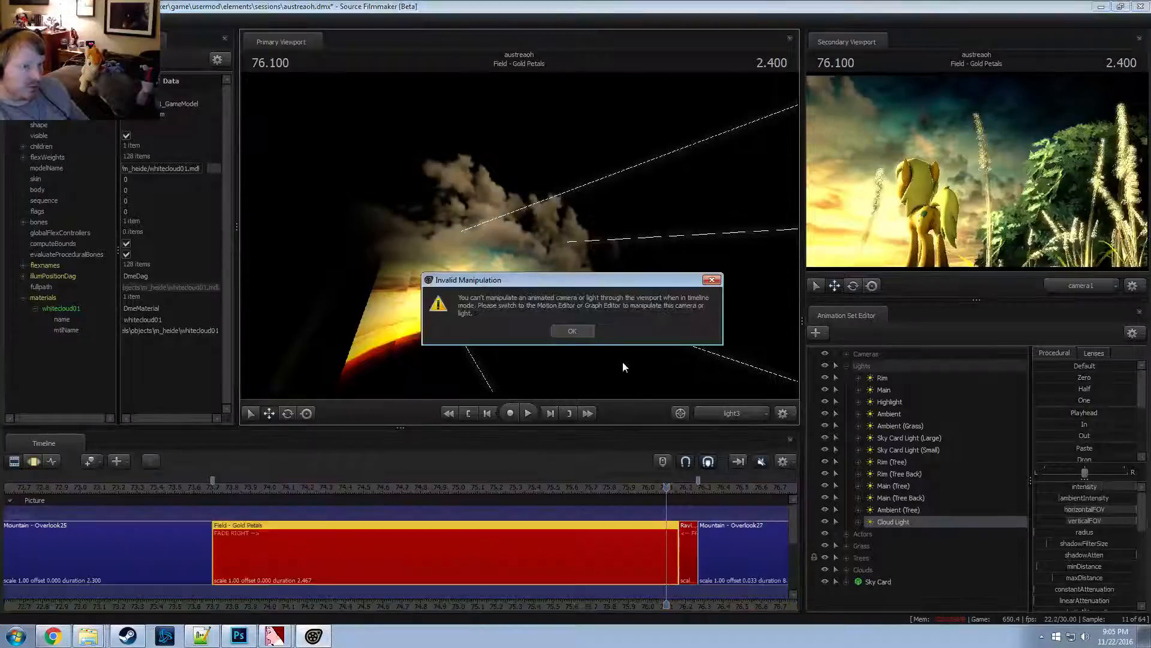
pyautogui.click(572, 331)
pyautogui.press('F2')
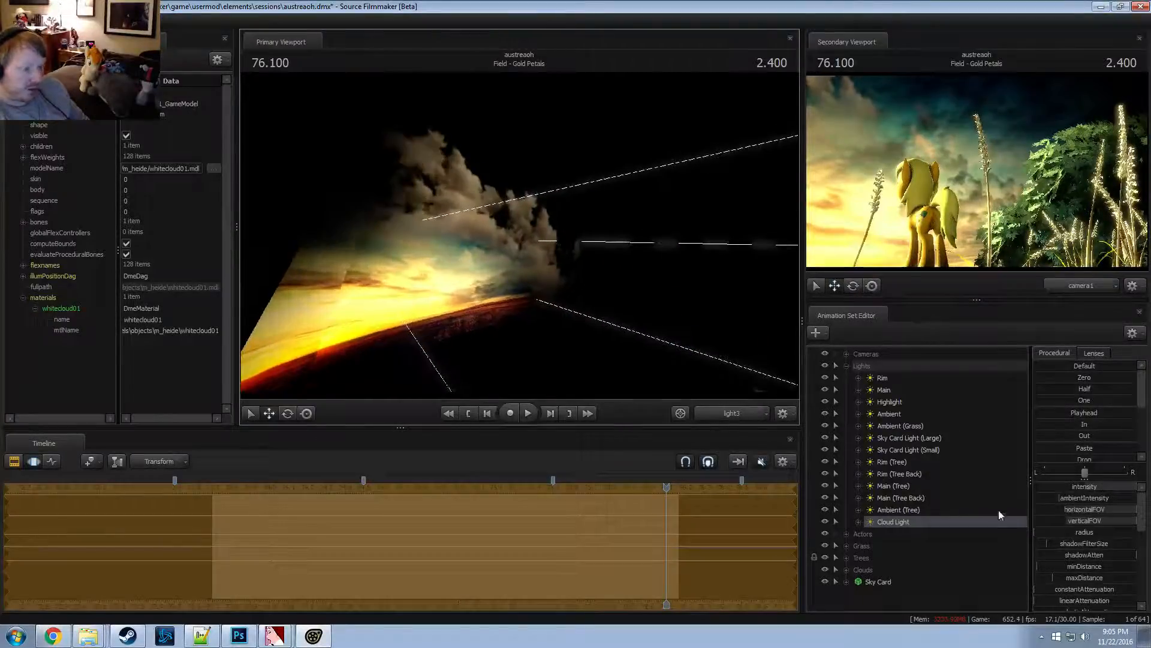
# Remap the Cloud Light's farZAtten slider range to a maximum of 10000, raise farZAtten to that maximum, and slightly re-aim the light
pyautogui.scroll(-3, 1091, 587)
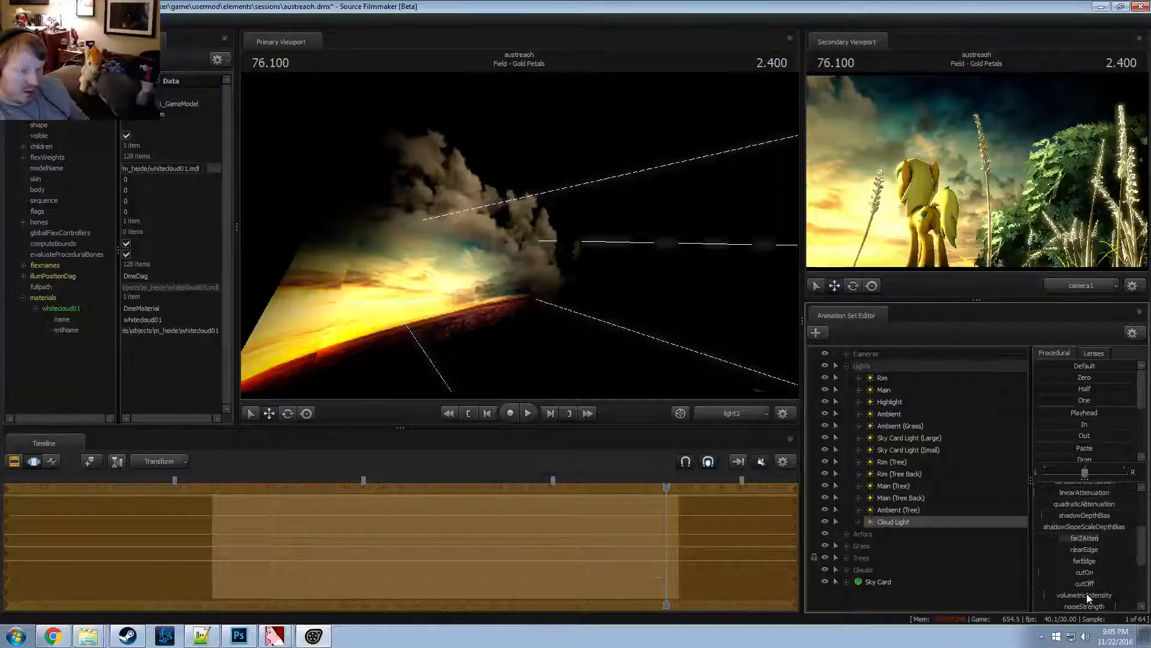
pyautogui.rightClick(1092, 541)
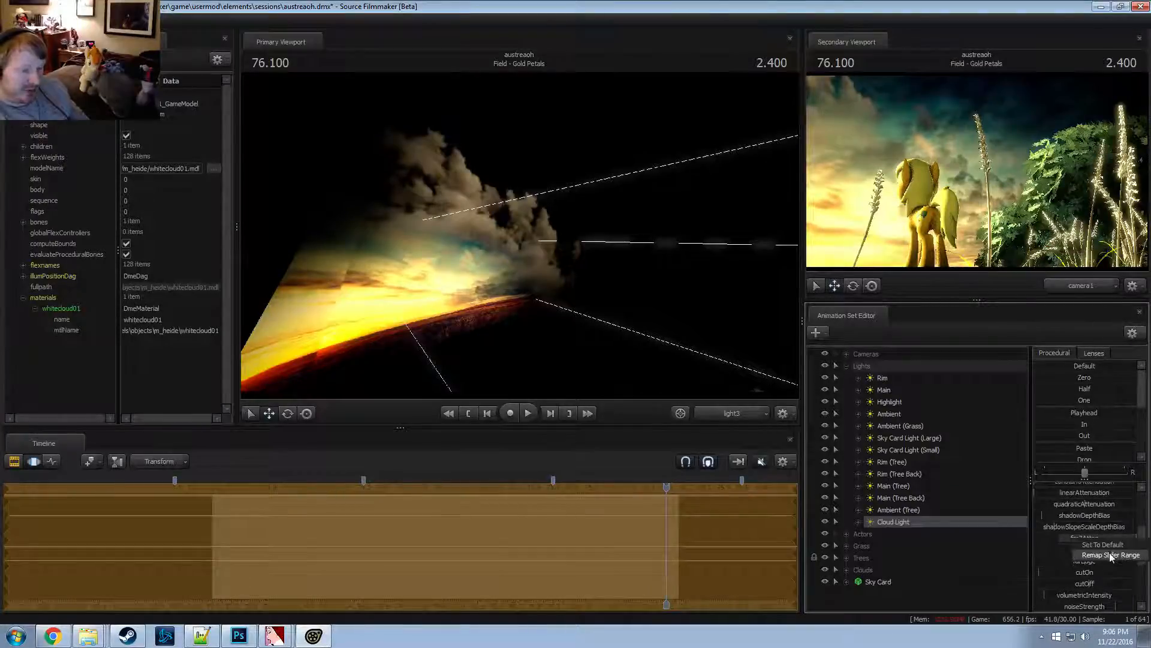
pyautogui.click(1109, 547)
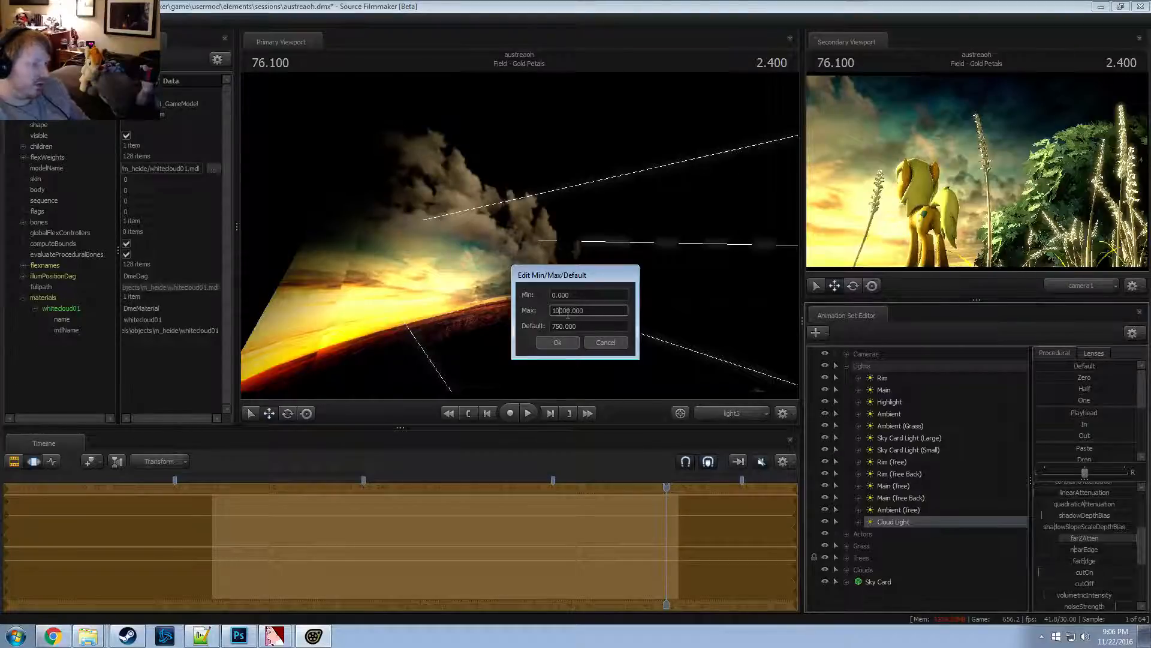
pyautogui.press('Return')
pyautogui.moveTo(1069, 538); pyautogui.dragTo(1138, 538)
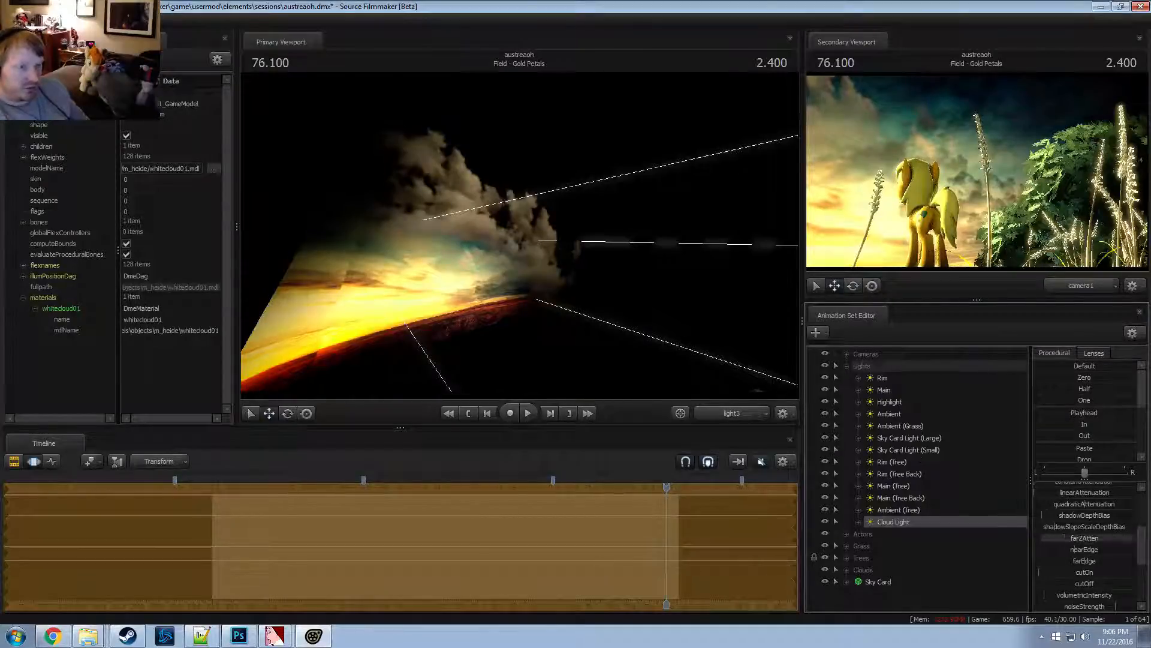
pyautogui.moveTo(519, 236); pyautogui.dragTo(519, 235)
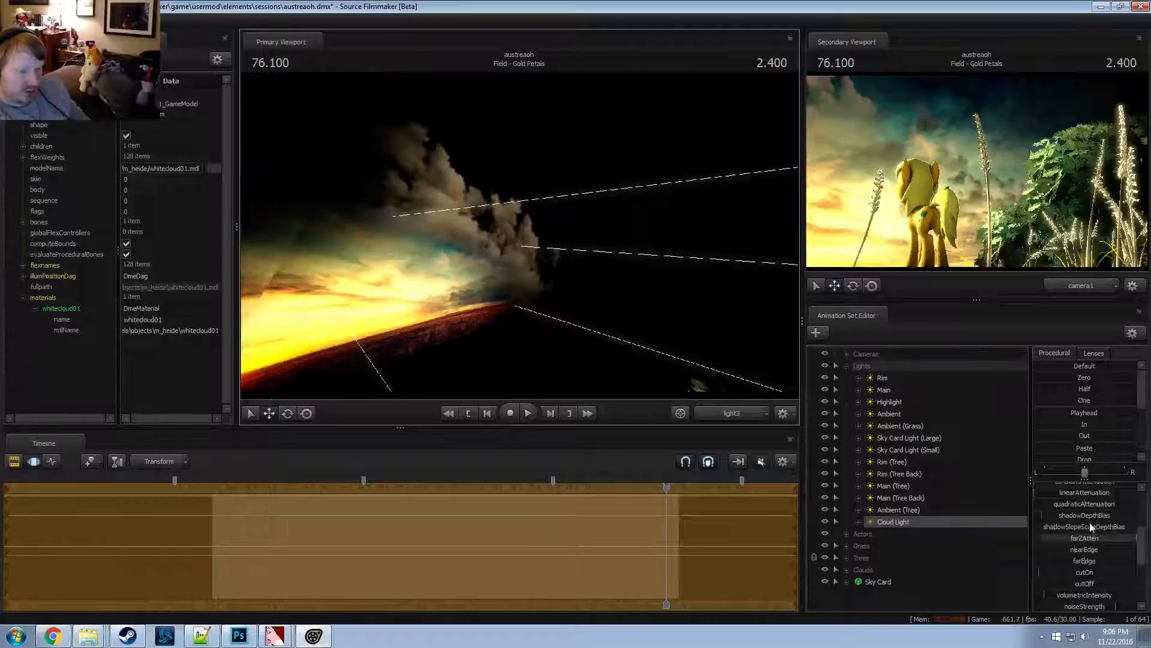
# Adjust the Cloud Light's constantAttenuation and lower its intensity while keeping the light aimed at the clouds and sky card
pyautogui.scroll(2, 1089, 523)
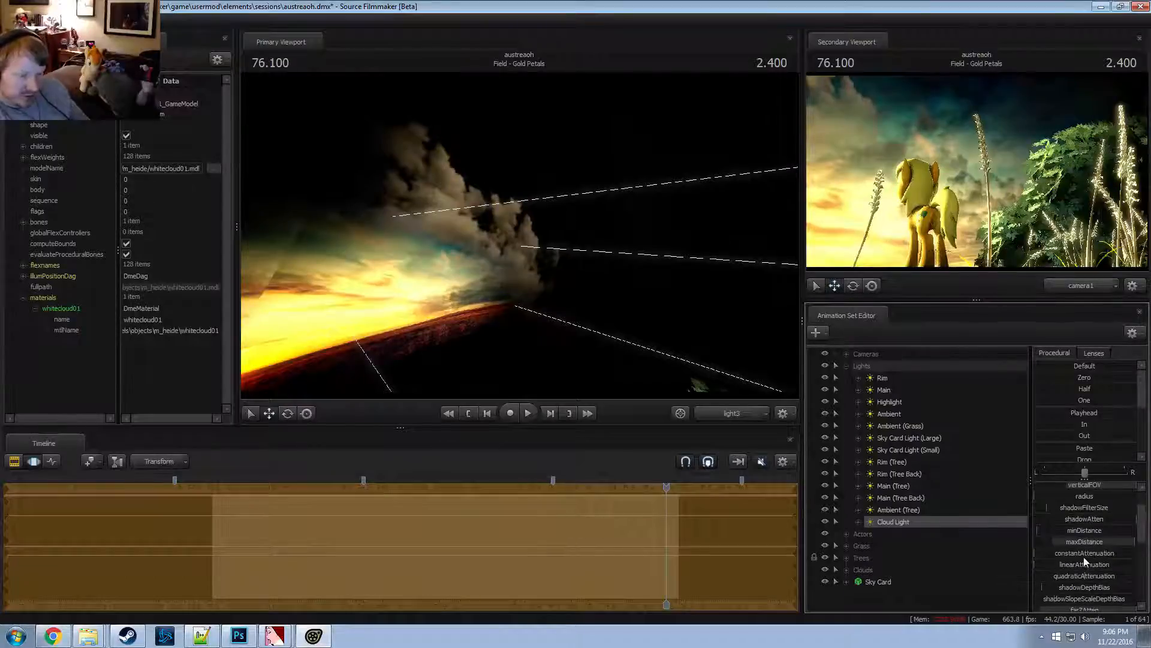
pyautogui.moveTo(1085, 556); pyautogui.dragTo(1087, 555)
pyautogui.moveTo(670, 284); pyautogui.dragTo(622, 298)
pyautogui.scroll(3, 1086, 497)
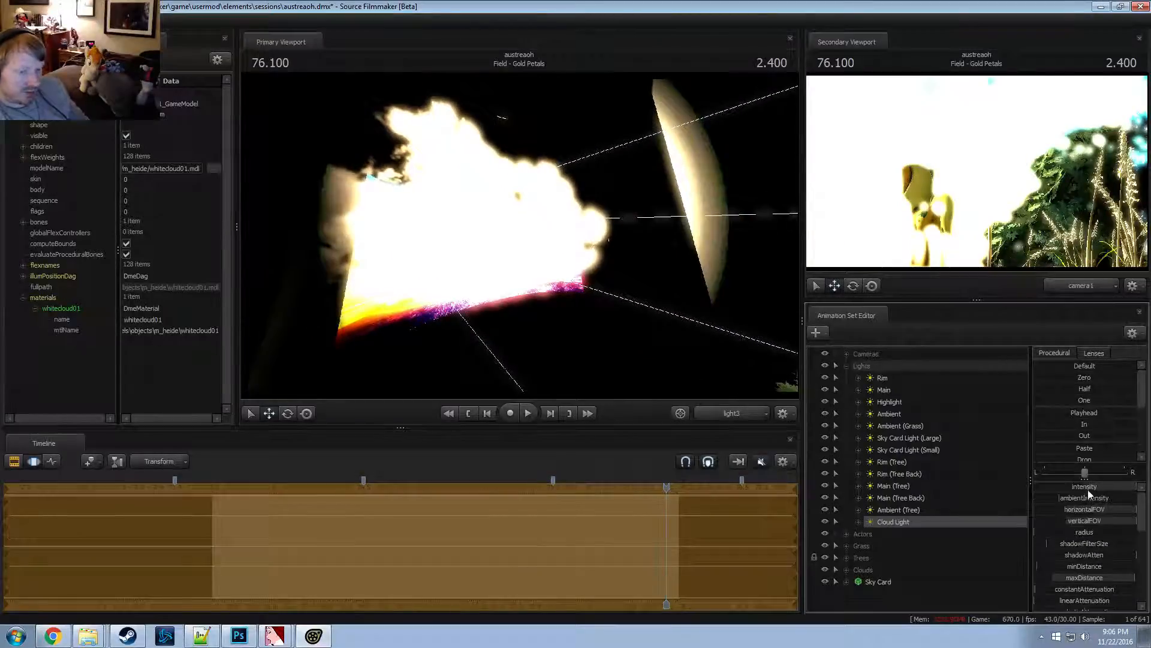
pyautogui.moveTo(1084, 487)
pyautogui.mouseDown()
pyautogui.moveTo(1059, 487)
pyautogui.moveTo(1076, 487)
pyautogui.mouseUp()
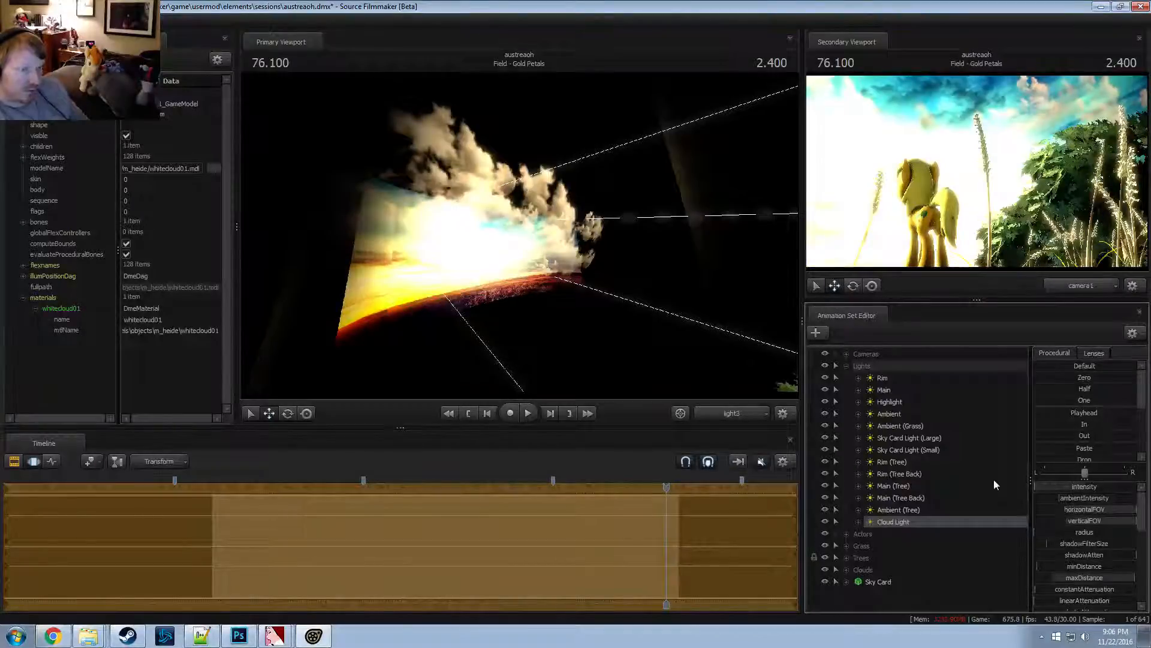
pyautogui.moveTo(520, 236)
pyautogui.keyDown('alt'); pyautogui.mouseDown()
pyautogui.moveTo(493, 240)
pyautogui.moveTo(519, 236)
pyautogui.mouseUp(); pyautogui.keyUp('alt')
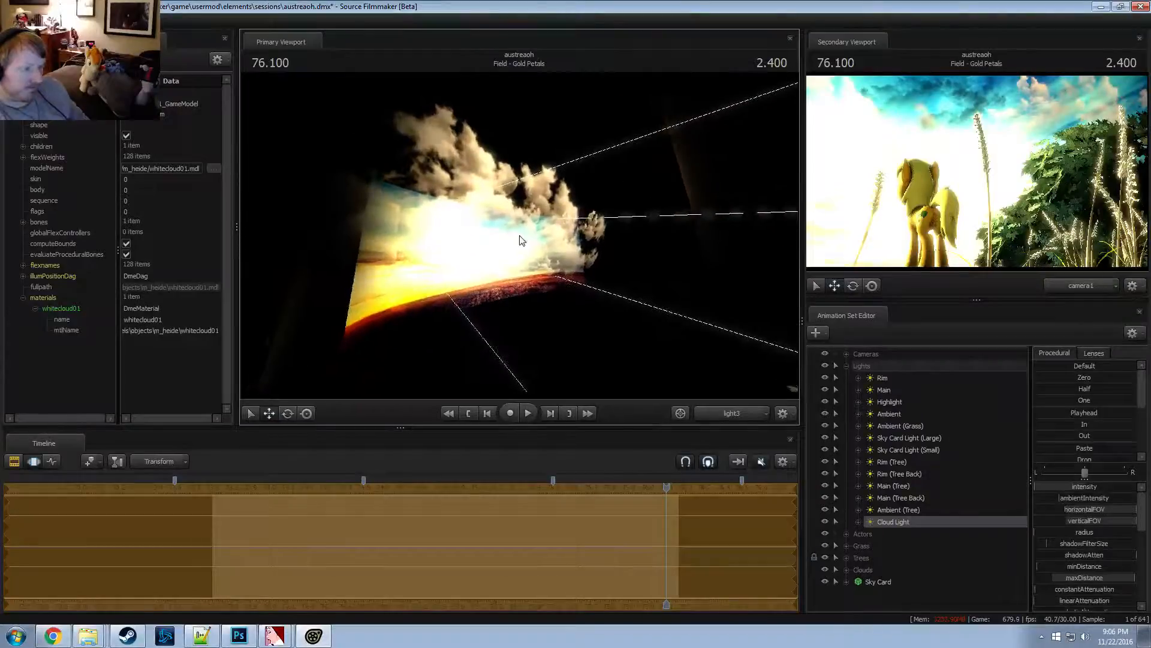
# Inspect the Cloud Light's spill on the pony and trees from the Work Camera, and return to the Cloud Light's view
pyautogui.click(732, 414)
pyautogui.moveTo(684, 341); pyautogui.dragTo(578, 288)
pyautogui.press('w')
pyautogui.press('w')
pyautogui.press('w')
pyautogui.press('w')
pyautogui.press('s')
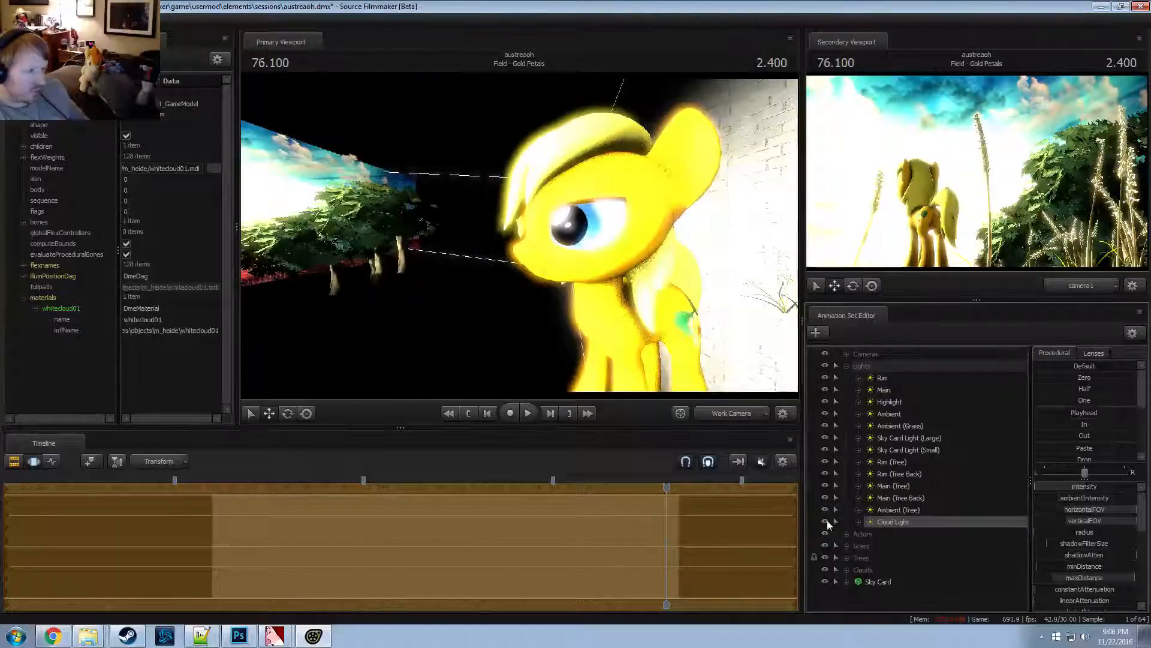
pyautogui.moveTo(910, 522); pyautogui.dragTo(530, 311)
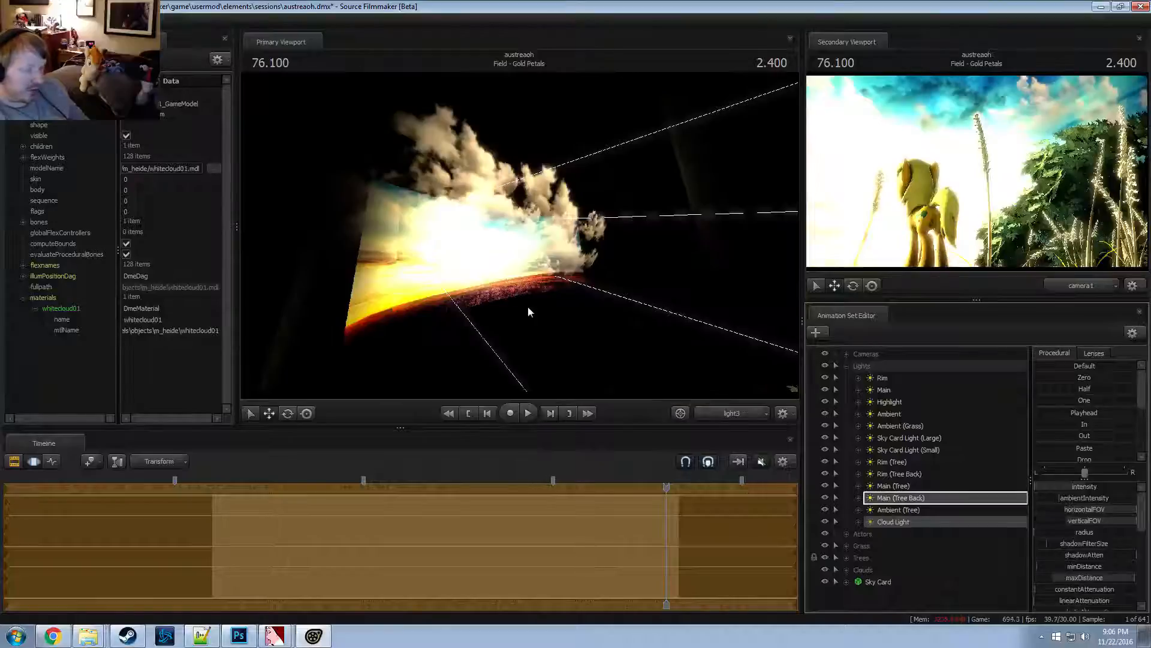
# Remap the Cloud Light's intensity slider range to a maximum of 10 and bring the intensity down to a low value
pyautogui.rightClick(1072, 487)
pyautogui.click(1078, 496)
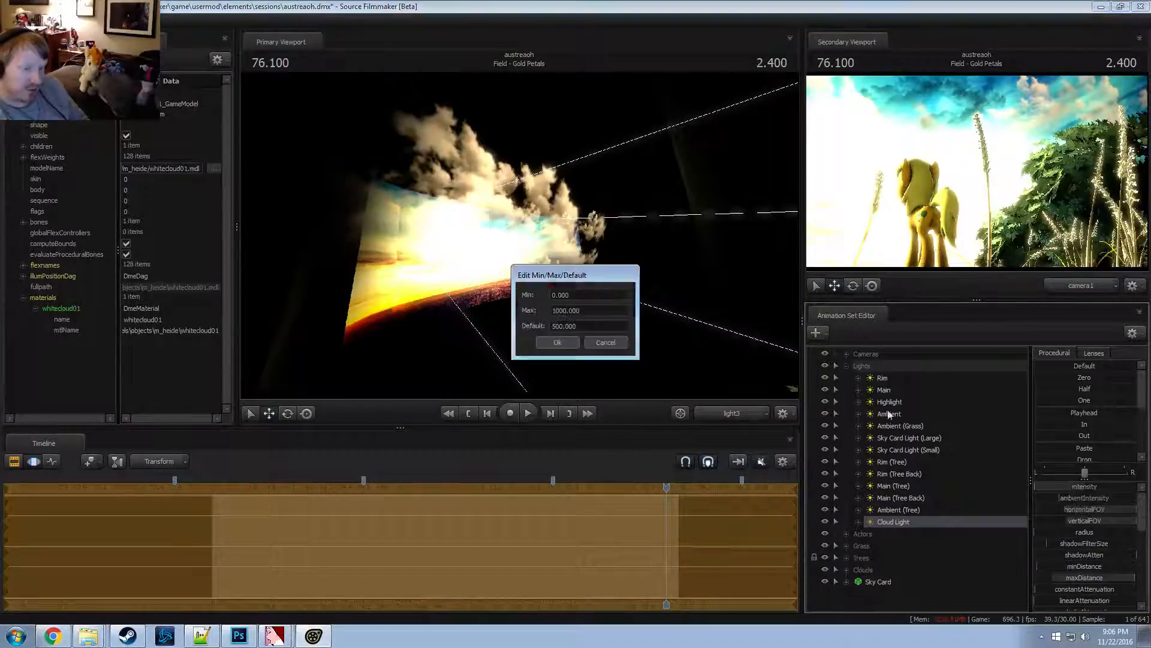
pyautogui.press('BackSpace')
pyautogui.press('BackSpace')
pyautogui.click(560, 325)
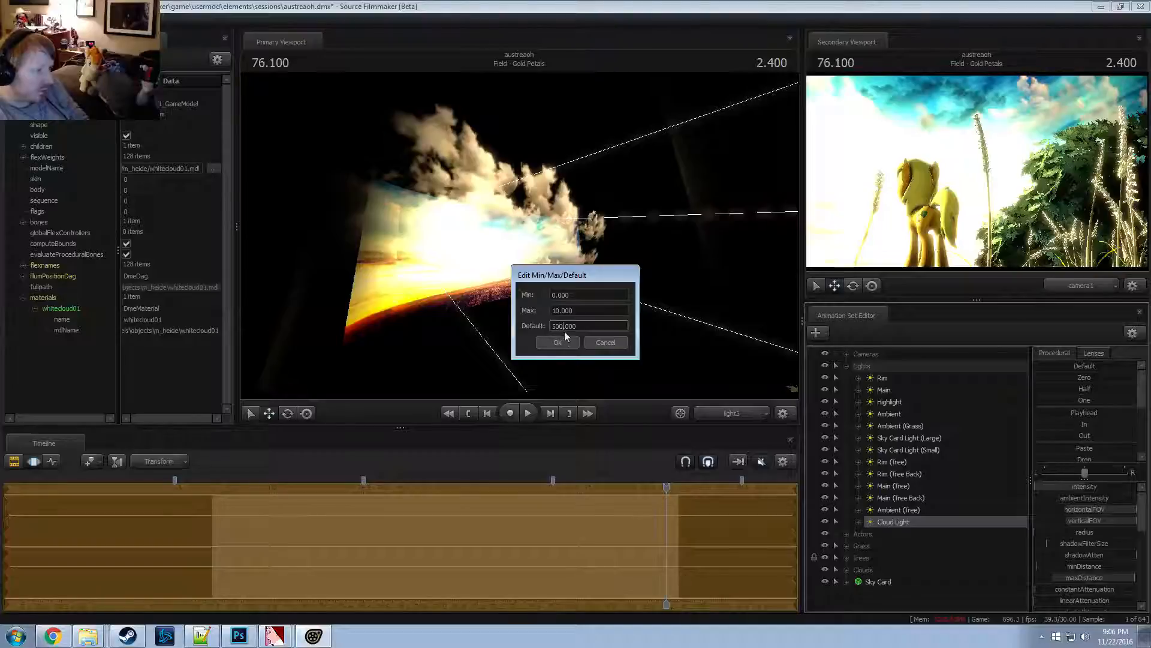
pyautogui.click(572, 340)
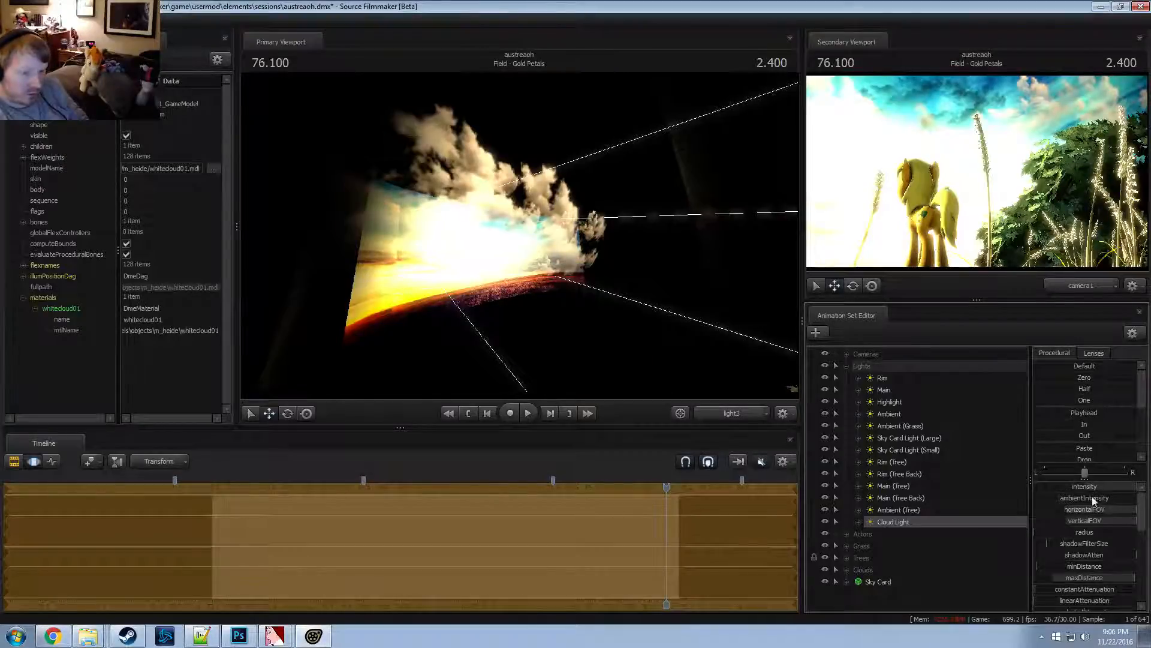
pyautogui.moveTo(1103, 488); pyautogui.dragTo(1048, 487)
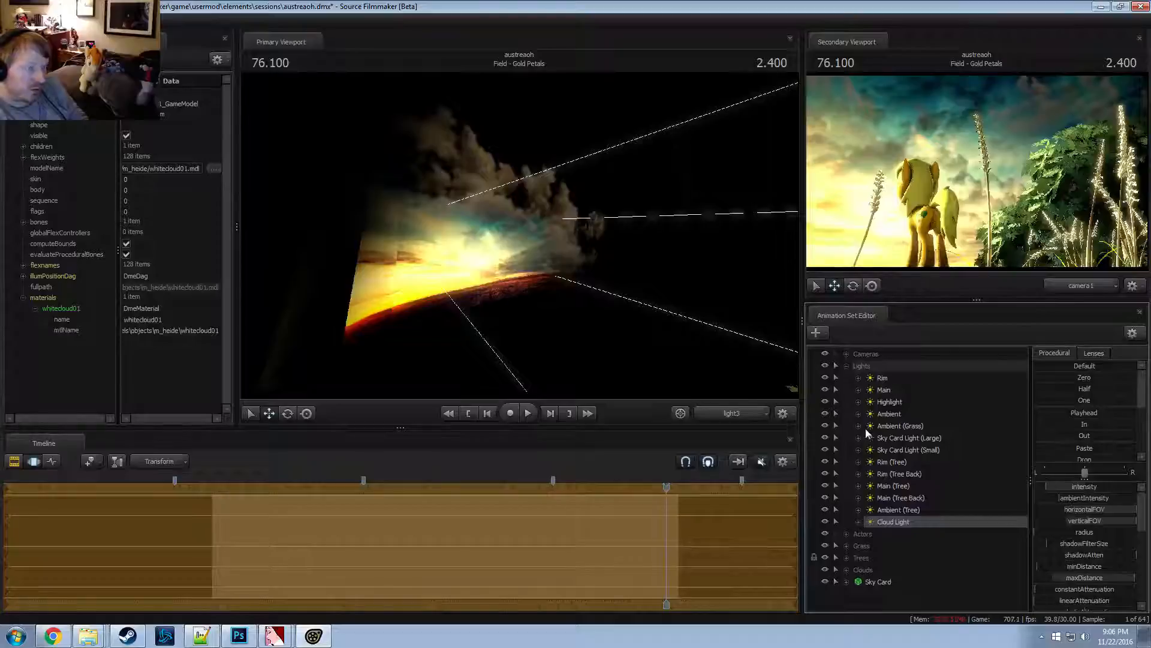
# Reposition and re-aim the Cloud Light at the clouds around the sky card and raise its intensity slightly
pyautogui.moveTo(564, 319)
pyautogui.mouseDown()
pyautogui.moveTo(574, 317)
pyautogui.moveTo(557, 320)
pyautogui.mouseUp()
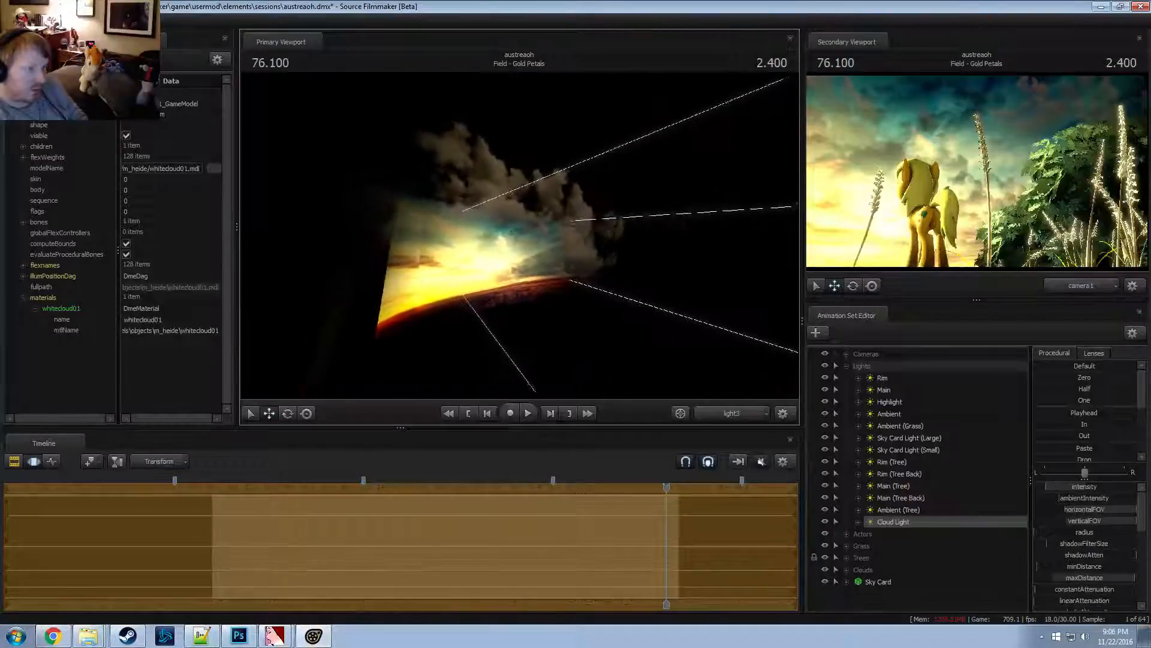
pyautogui.moveTo(521, 234); pyautogui.dragTo(519, 235)
pyautogui.moveTo(576, 269)
pyautogui.mouseDown()
pyautogui.moveTo(569, 281)
pyautogui.moveTo(577, 265)
pyautogui.mouseUp()
pyautogui.rightClick(893, 521)
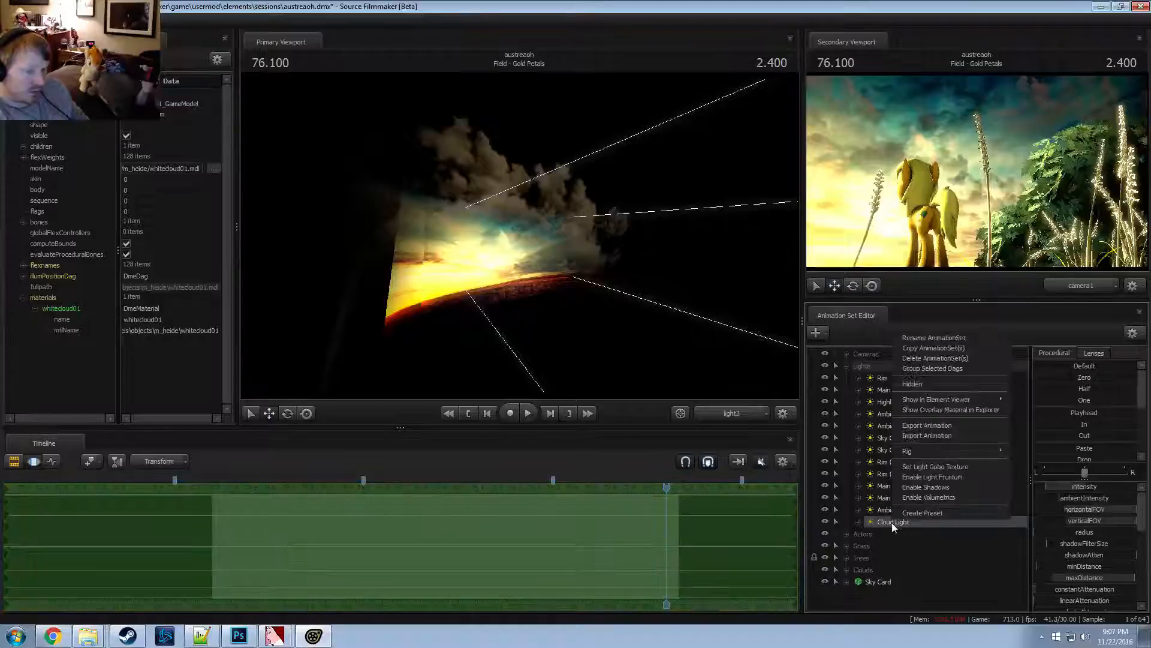
pyautogui.click(885, 518)
pyautogui.moveTo(534, 247); pyautogui.dragTo(525, 240)
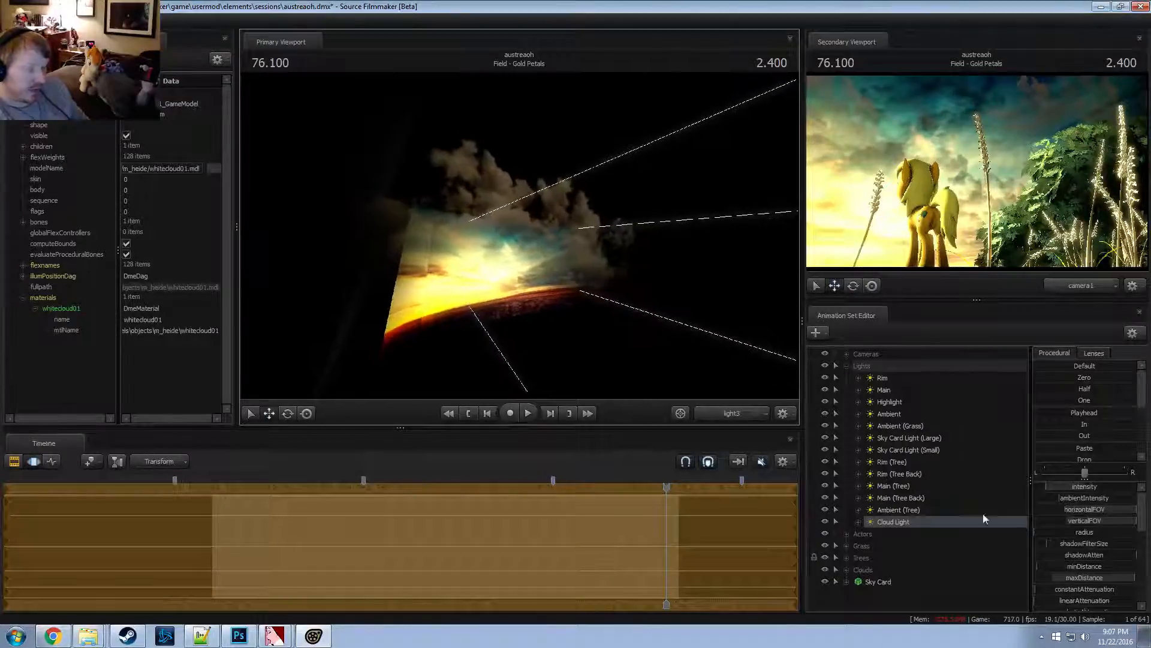
pyautogui.moveTo(1074, 491); pyautogui.dragTo(1089, 491)
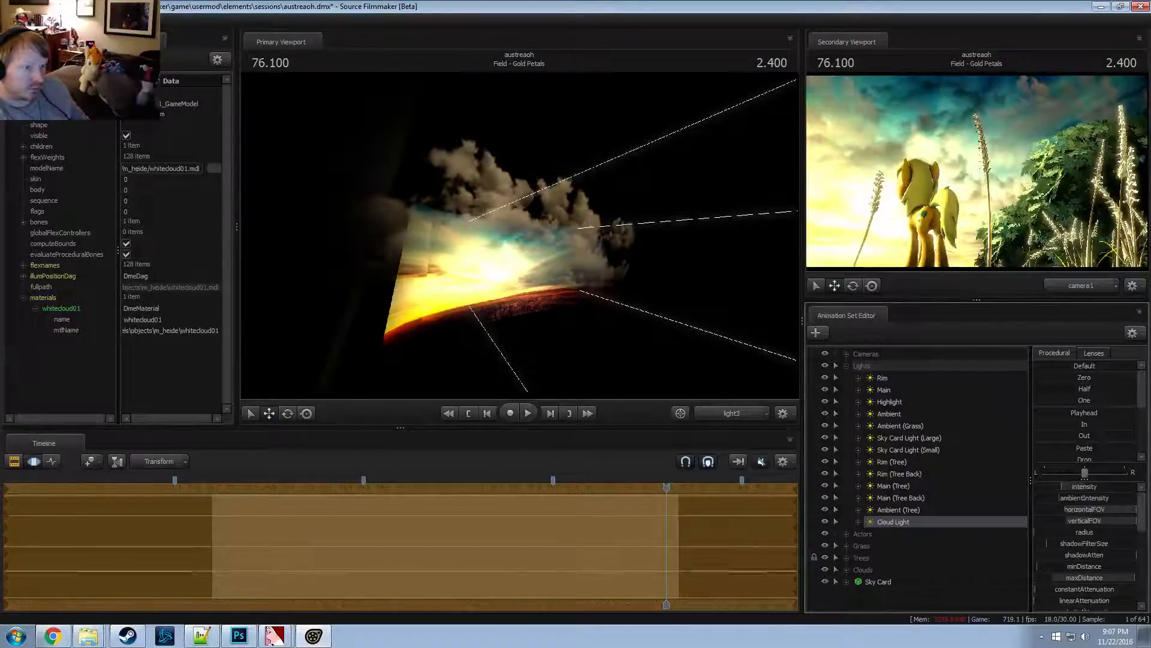
# Extend the Cloud Light's maxDistance slider range and set maxDistance to about 4000
pyautogui.moveTo(1081, 577); pyautogui.dragTo(1101, 587)
pyautogui.rightClick(1064, 581)
pyautogui.click(1127, 589)
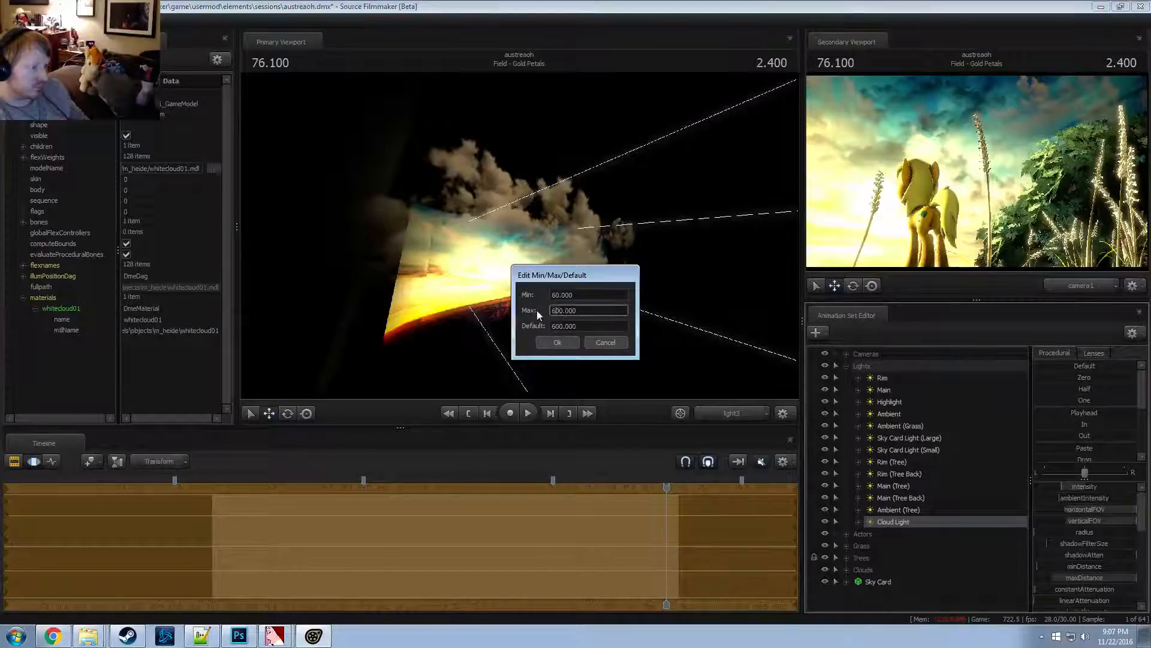
pyautogui.press('Return')
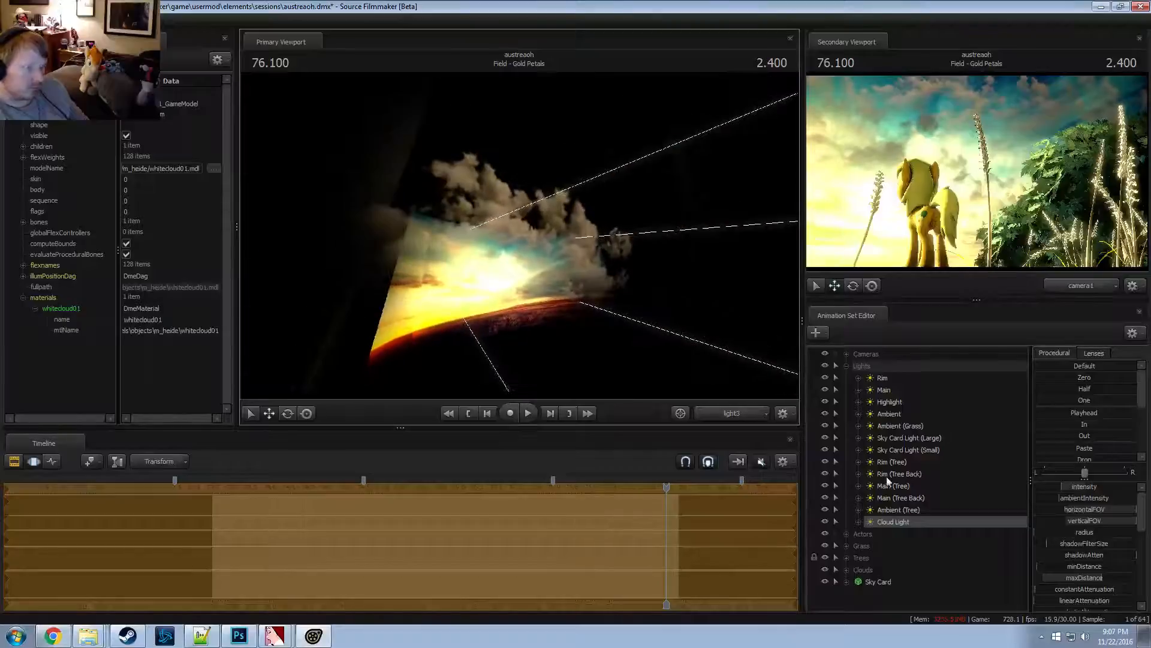
# Show the Cloud Light's light element in the Element Viewer and enable uberlight
pyautogui.rightClick(920, 521)
pyautogui.moveTo(973, 397)
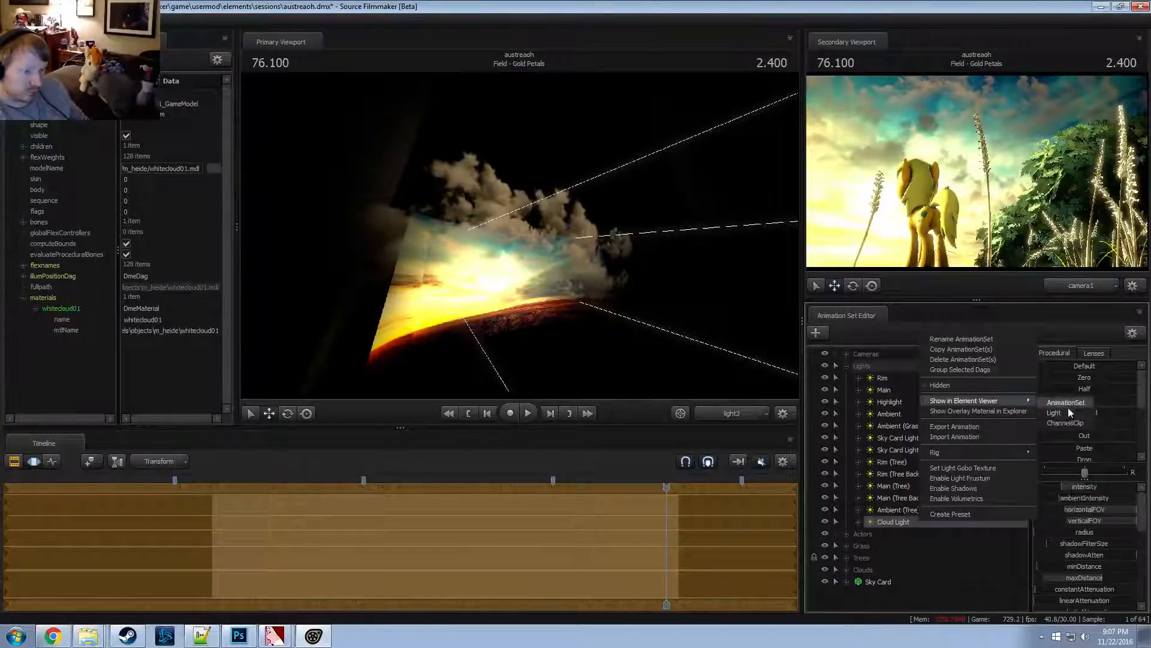
pyautogui.click(1064, 400)
pyautogui.click(128, 396)
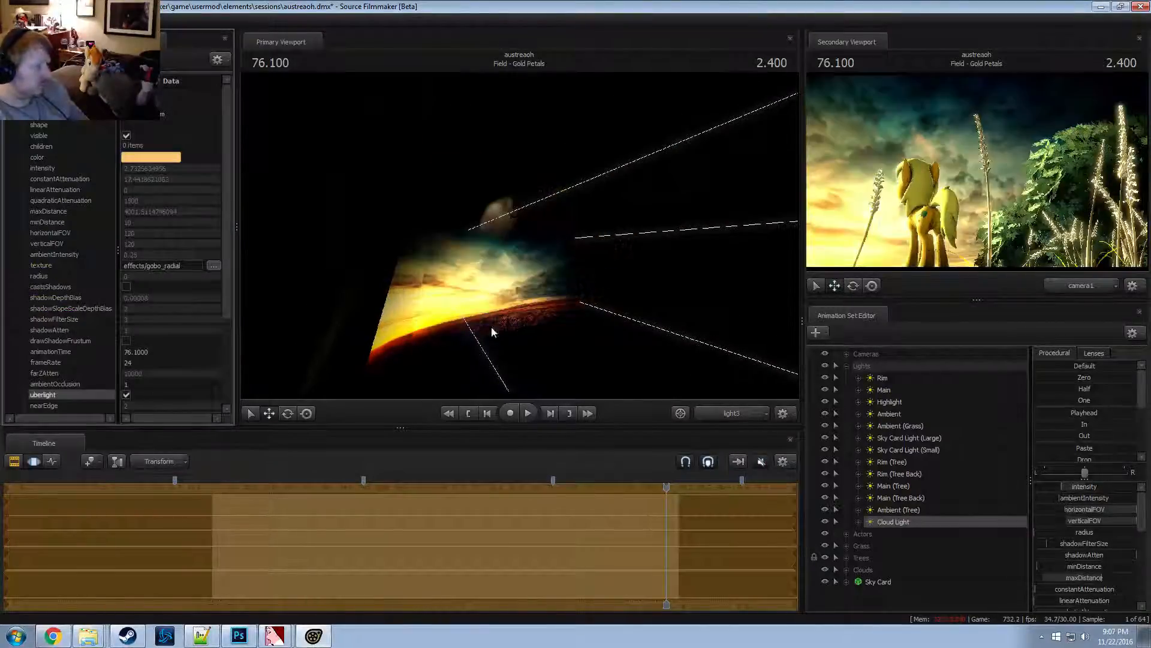
# Extend the Cloud Light's cutOff slider range and raise cutOff until the light reaches all the clouds around the sky card
pyautogui.scroll(-5, 1080, 579)
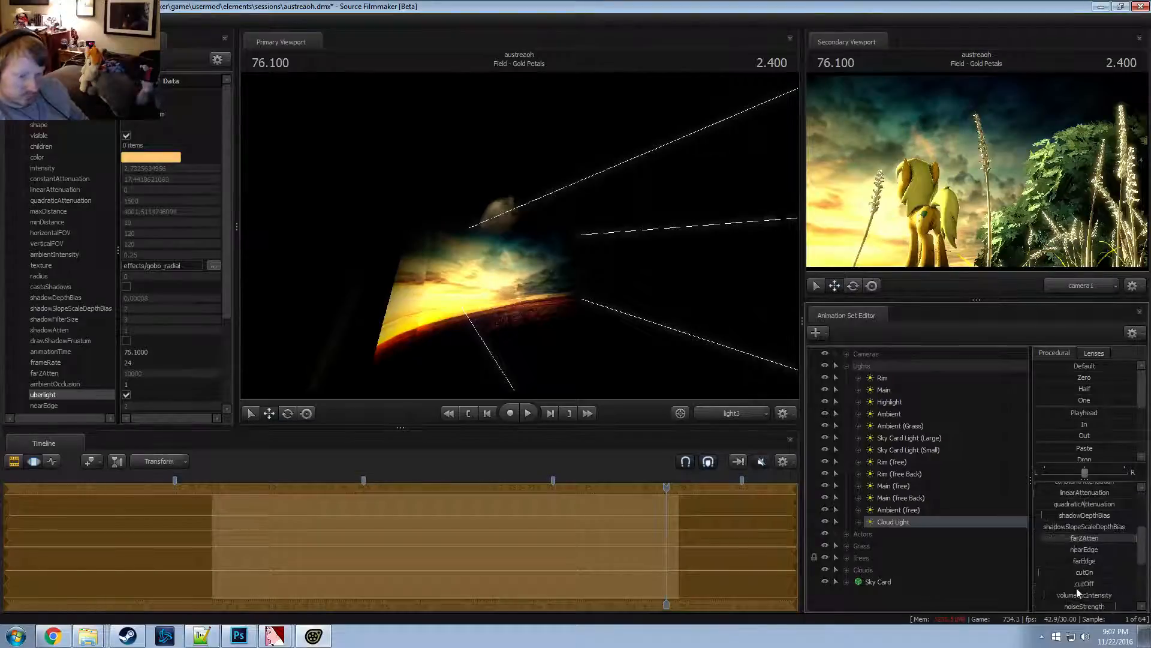
pyautogui.moveTo(1073, 569)
pyautogui.mouseDown()
pyautogui.moveTo(1079, 545)
pyautogui.moveTo(1077, 578)
pyautogui.mouseUp()
pyautogui.scroll(3, 1106, 573)
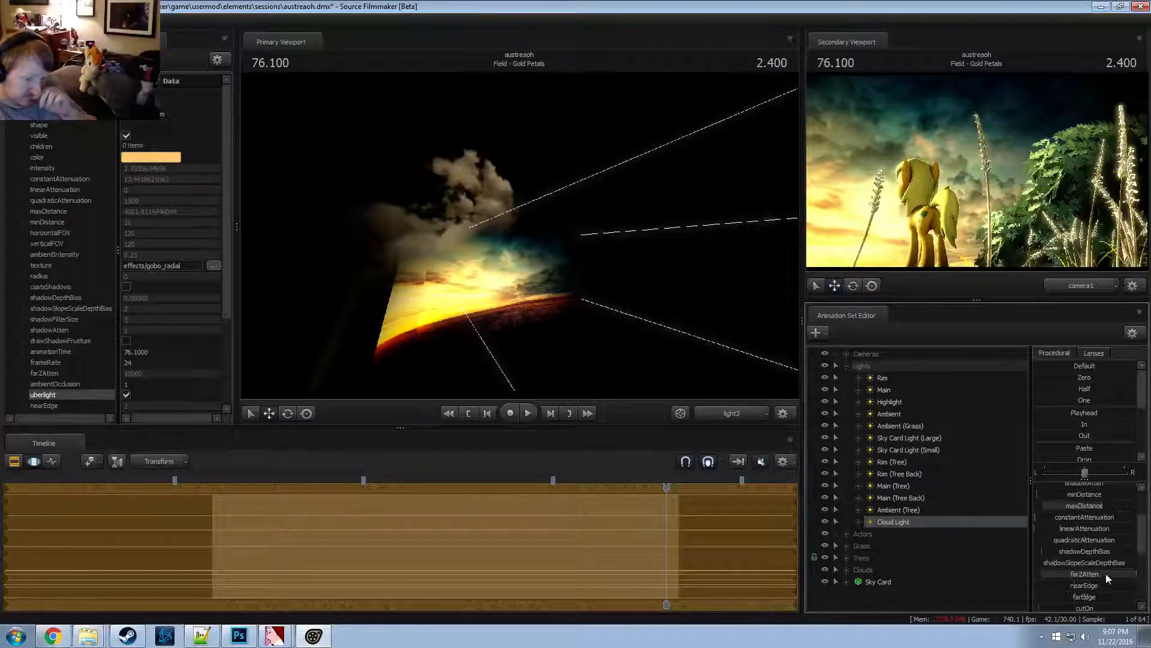
pyautogui.moveTo(1079, 580); pyautogui.dragTo(1128, 583)
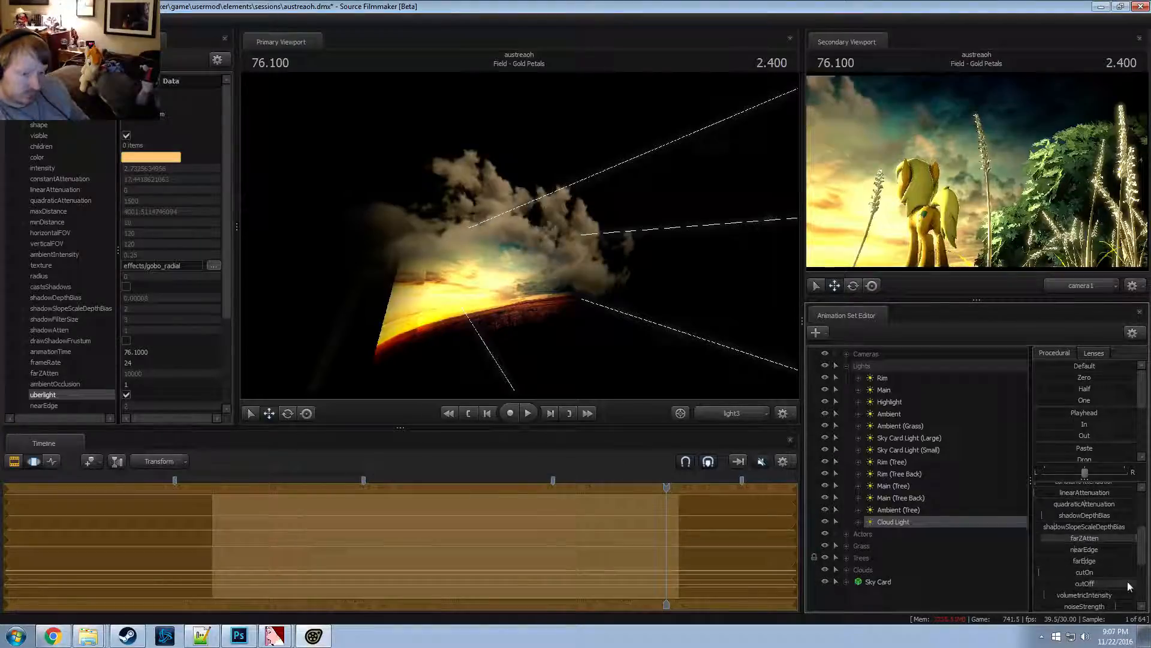
pyautogui.click(1077, 599)
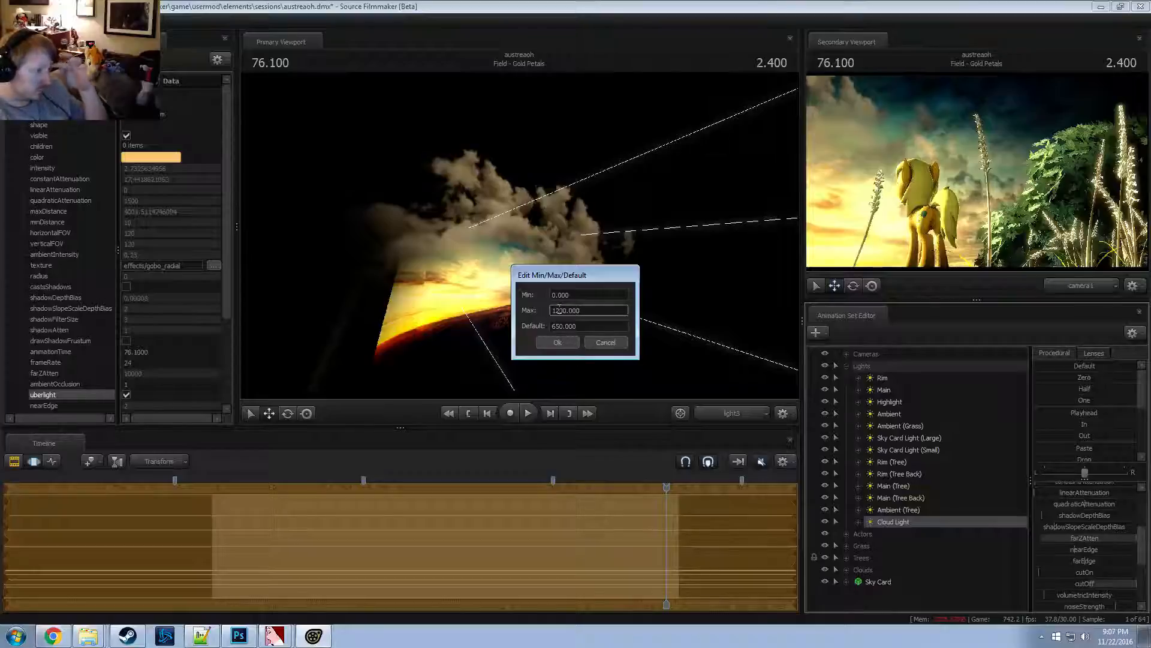
pyautogui.press('Return')
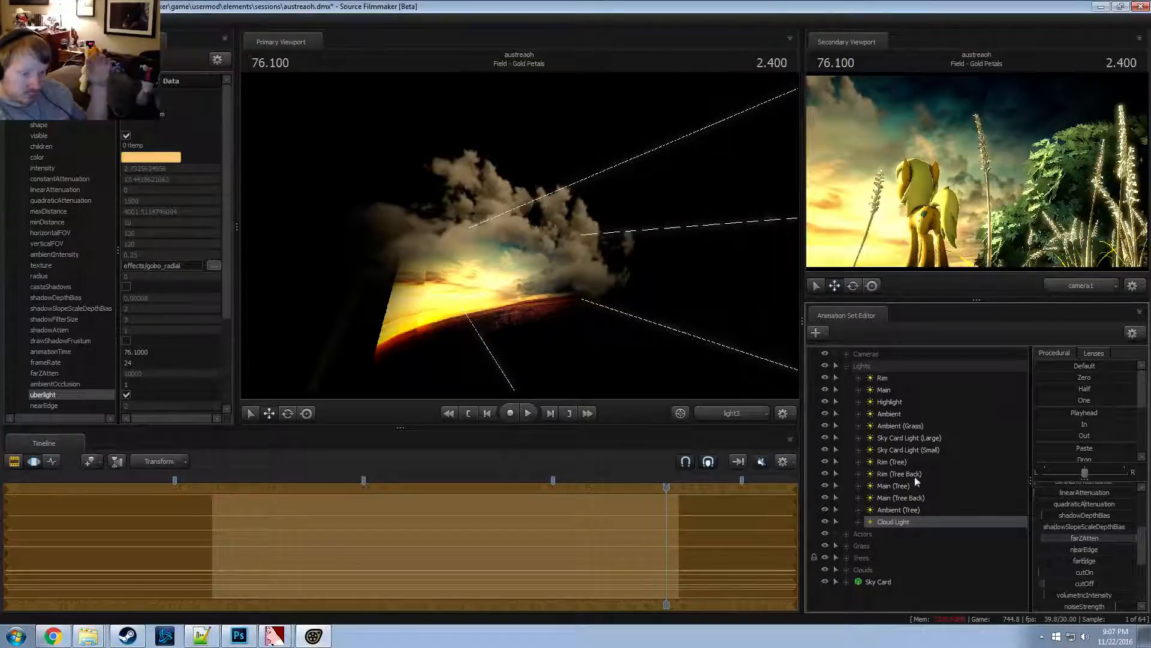
pyautogui.moveTo(1062, 583)
pyautogui.mouseDown()
pyautogui.moveTo(1103, 583)
pyautogui.moveTo(1076, 583)
pyautogui.mouseUp()
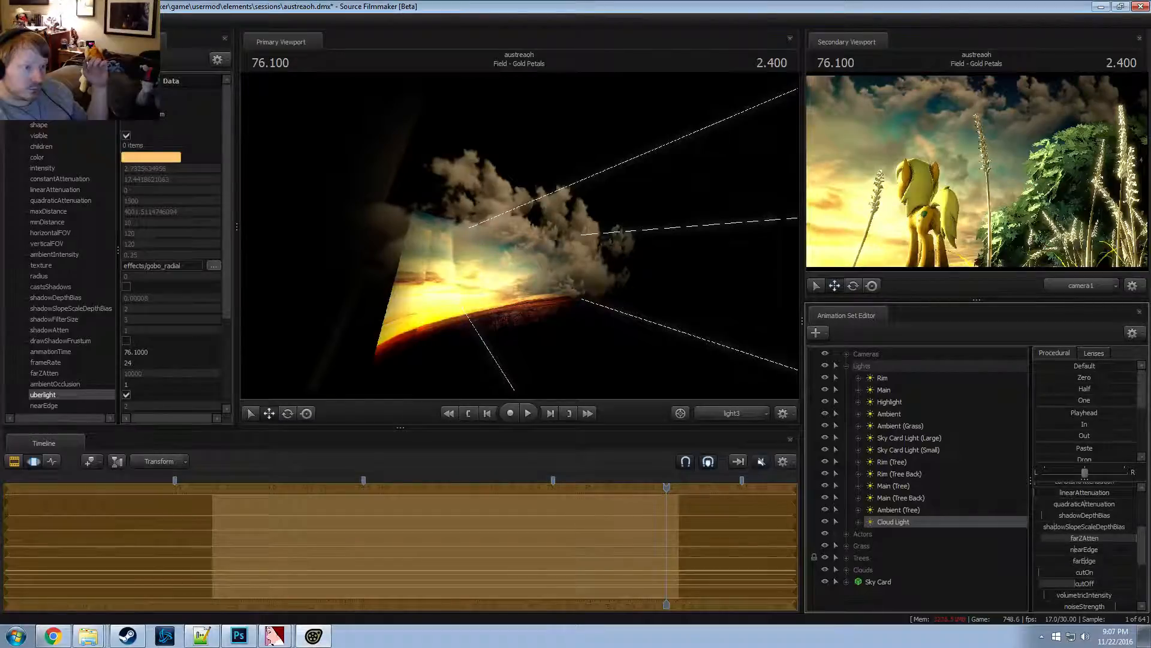
# Reposition and aim the Cloud Light so it favours the clouds above the sky card, and play back the shot
pyautogui.moveTo(520, 252); pyautogui.dragTo(504, 280)
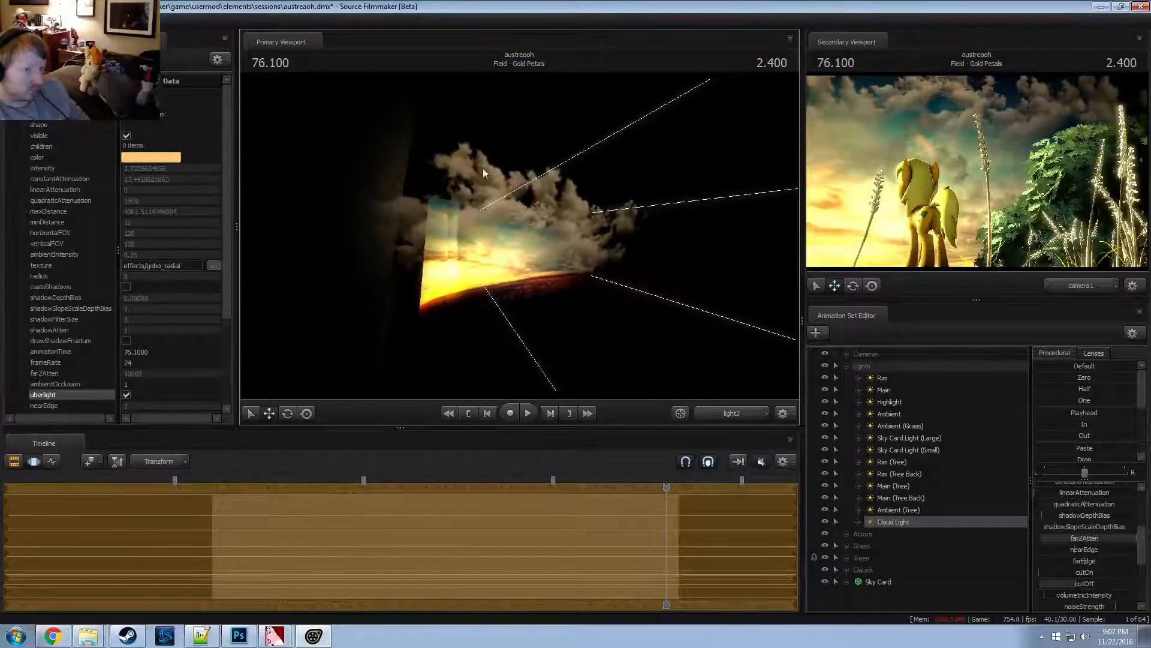
pyautogui.scroll(-2, 1074, 571)
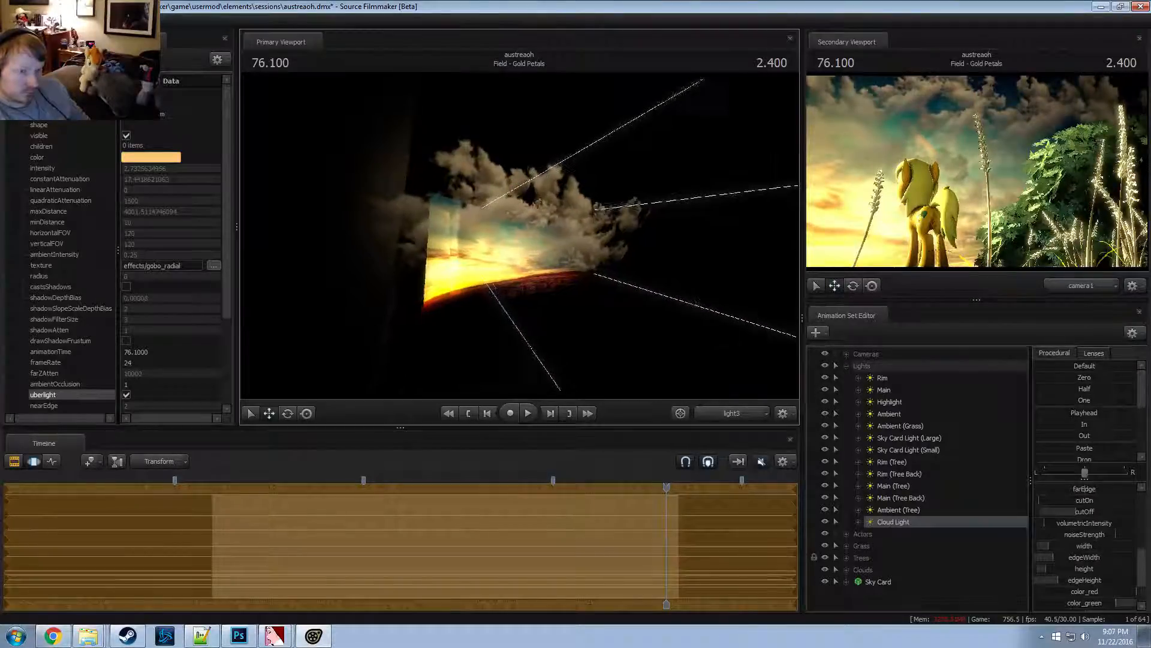
pyautogui.moveTo(510, 240); pyautogui.dragTo(595, 260)
pyautogui.press('F2')
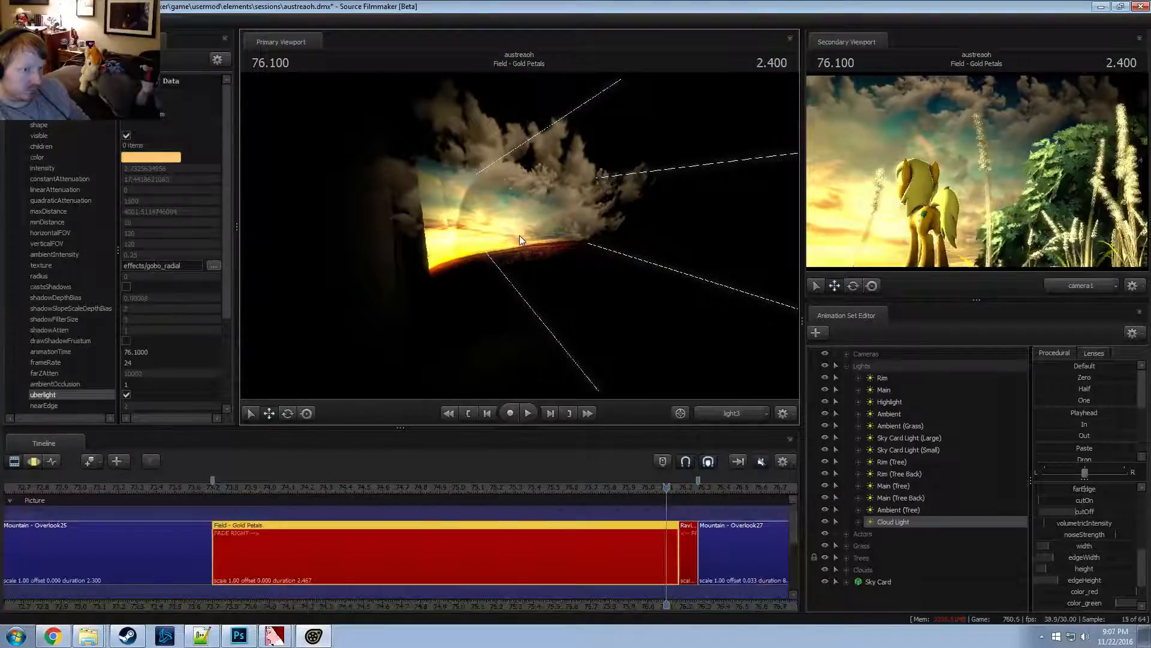
pyautogui.press('F3')
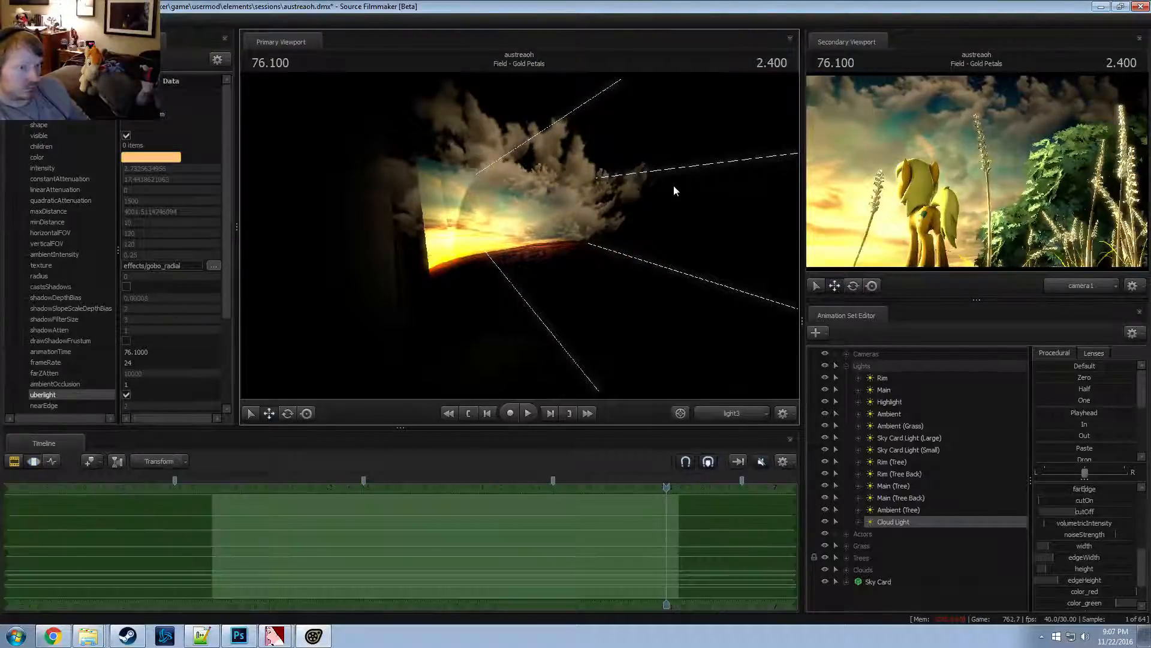
pyautogui.moveTo(672, 185)
pyautogui.mouseDown()
pyautogui.moveTo(688, 173)
pyautogui.moveTo(687, 132)
pyautogui.moveTo(673, 163)
pyautogui.moveTo(680, 181)
pyautogui.mouseUp()
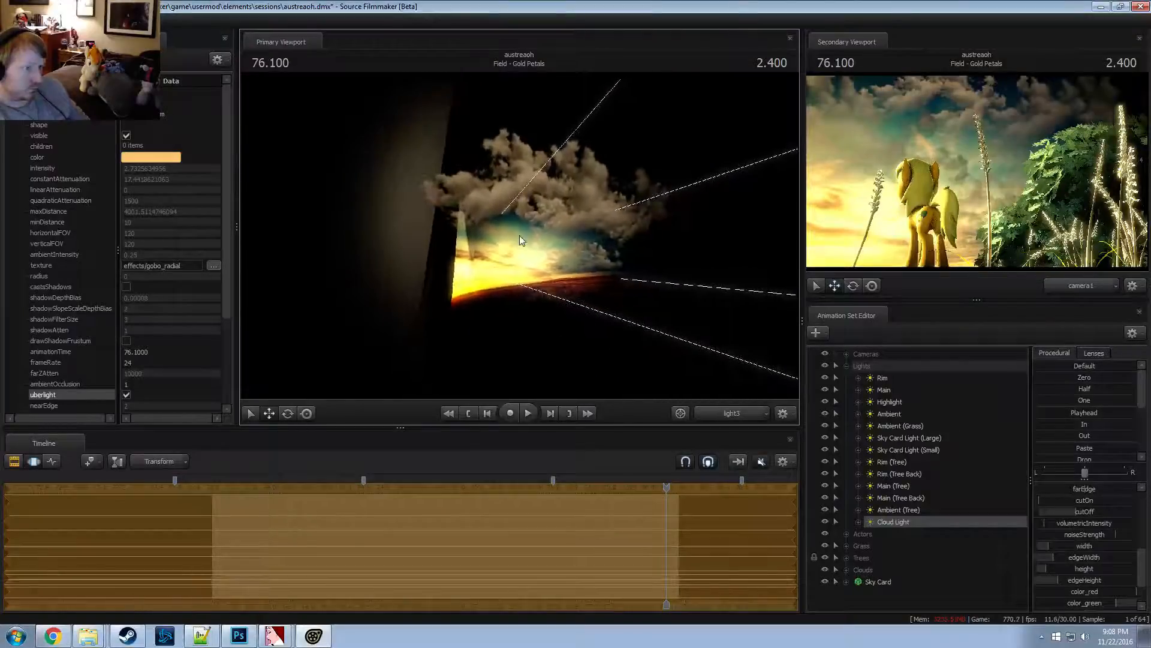
pyautogui.moveTo(521, 240); pyautogui.dragTo(528, 244)
pyautogui.press('space')
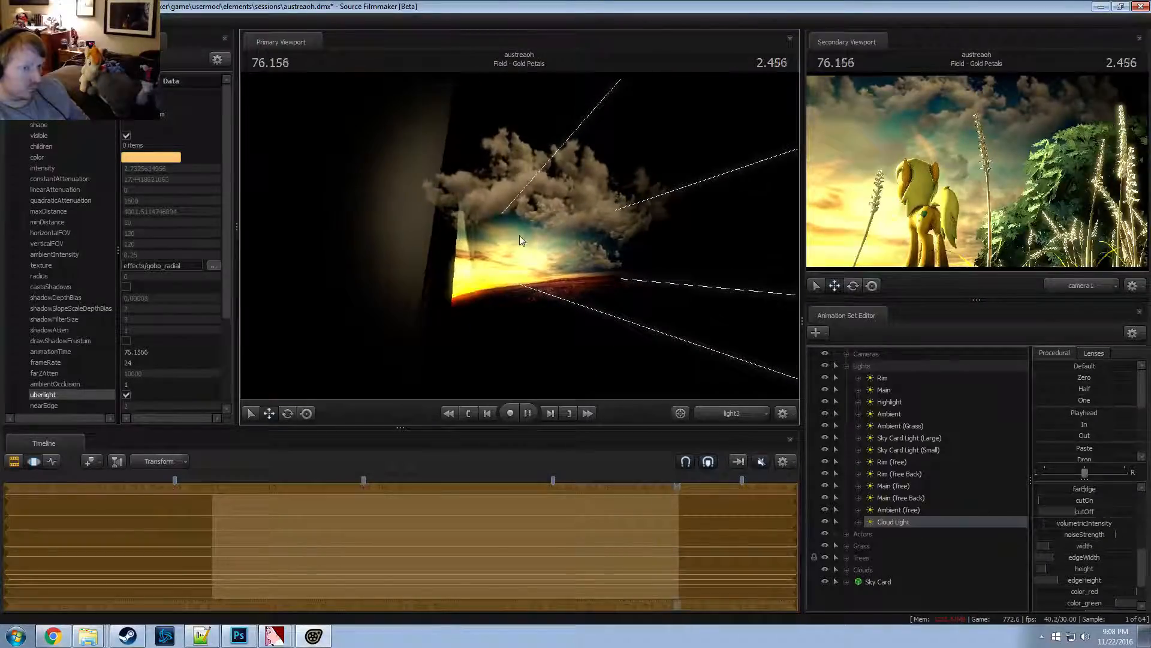
# Return the timeline to the Field - Gold Petals shot and play it back from its start to review the clouds
pyautogui.press('Home')
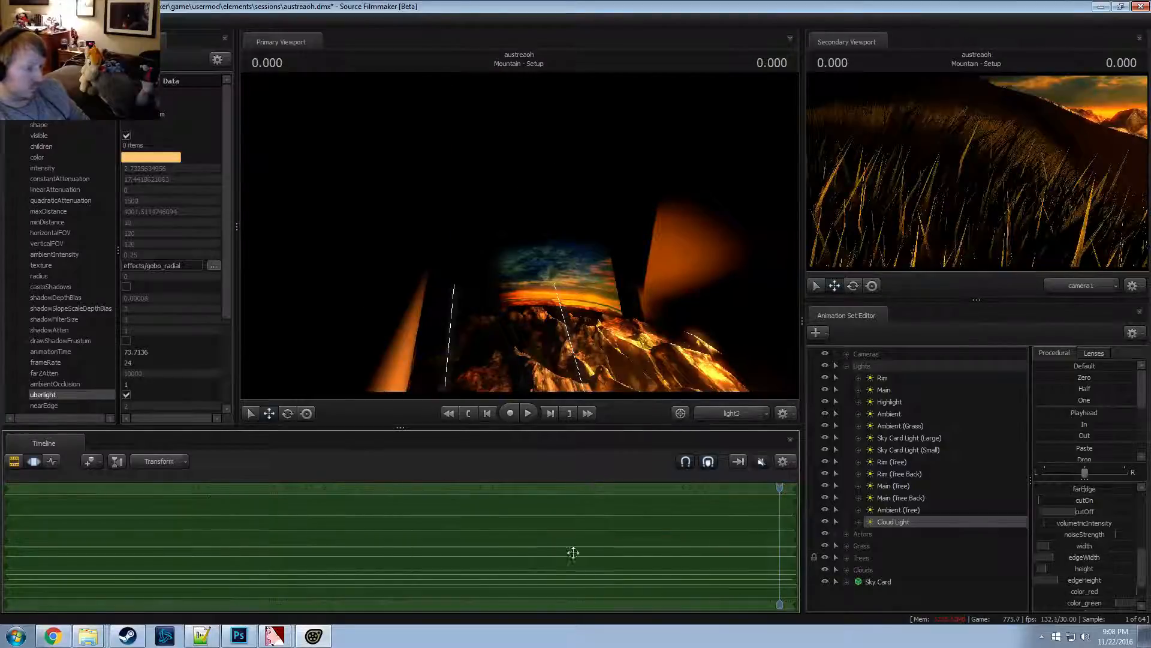
pyautogui.click(660, 580)
pyautogui.moveTo(697, 591); pyautogui.dragTo(644, 603, button='middle')
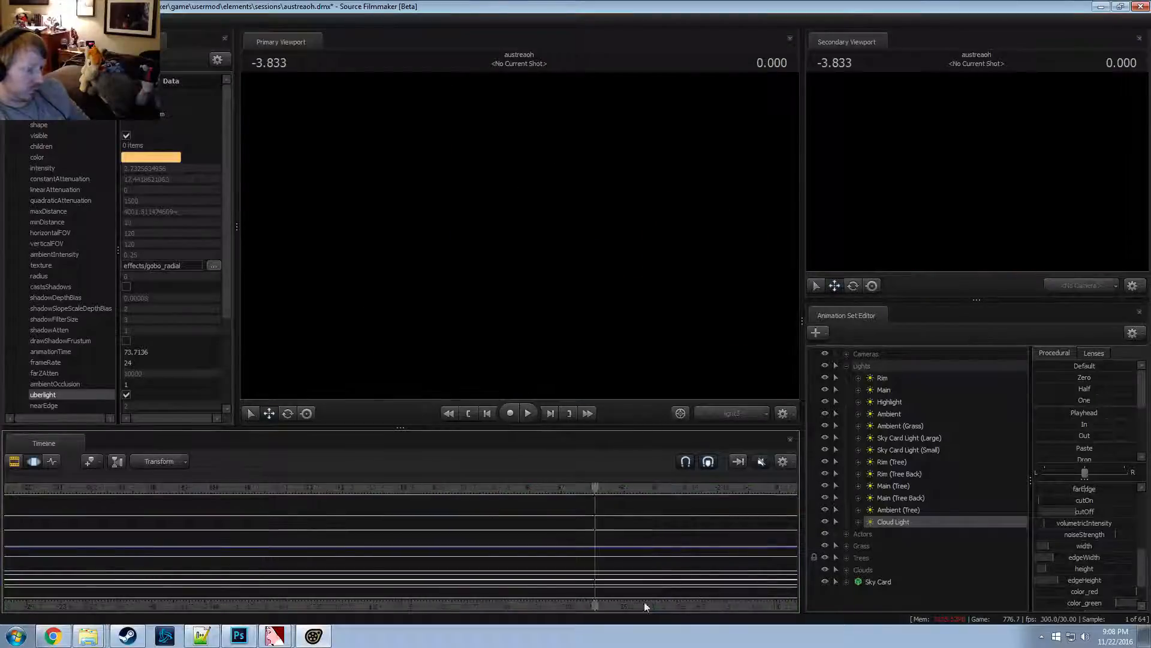
pyautogui.scroll(-6, 629, 606)
pyautogui.moveTo(503, 488); pyautogui.dragTo(489, 490)
pyautogui.scroll(9, 516, 519)
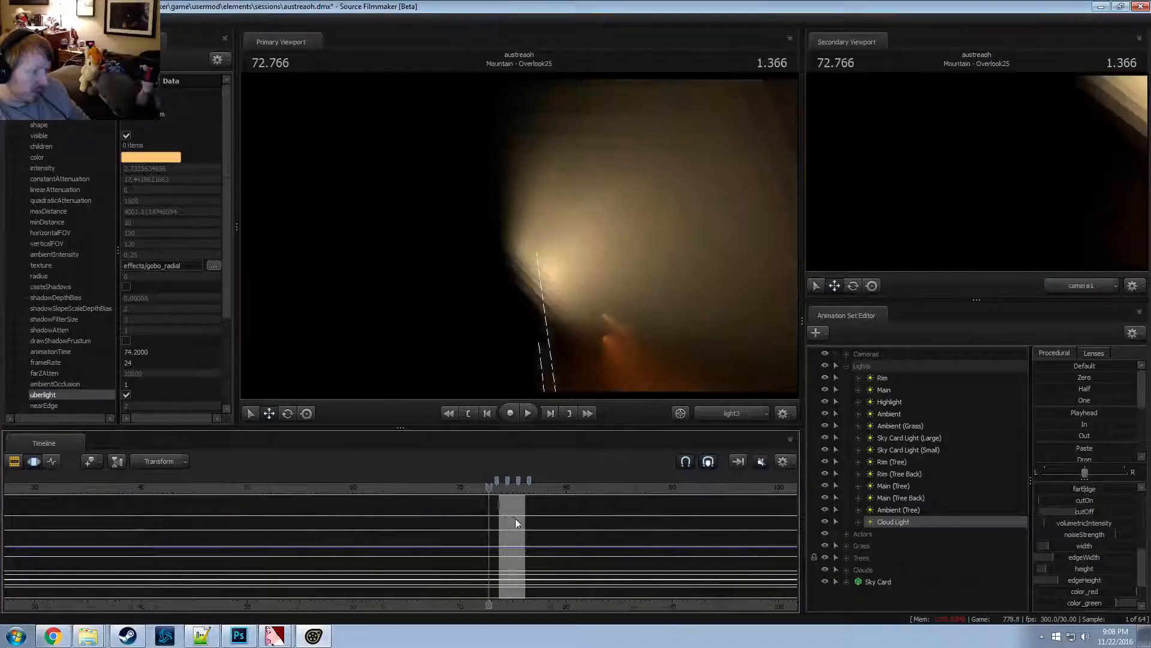
pyautogui.moveTo(681, 611); pyautogui.dragTo(480, 587, button='middle')
pyautogui.press('space')
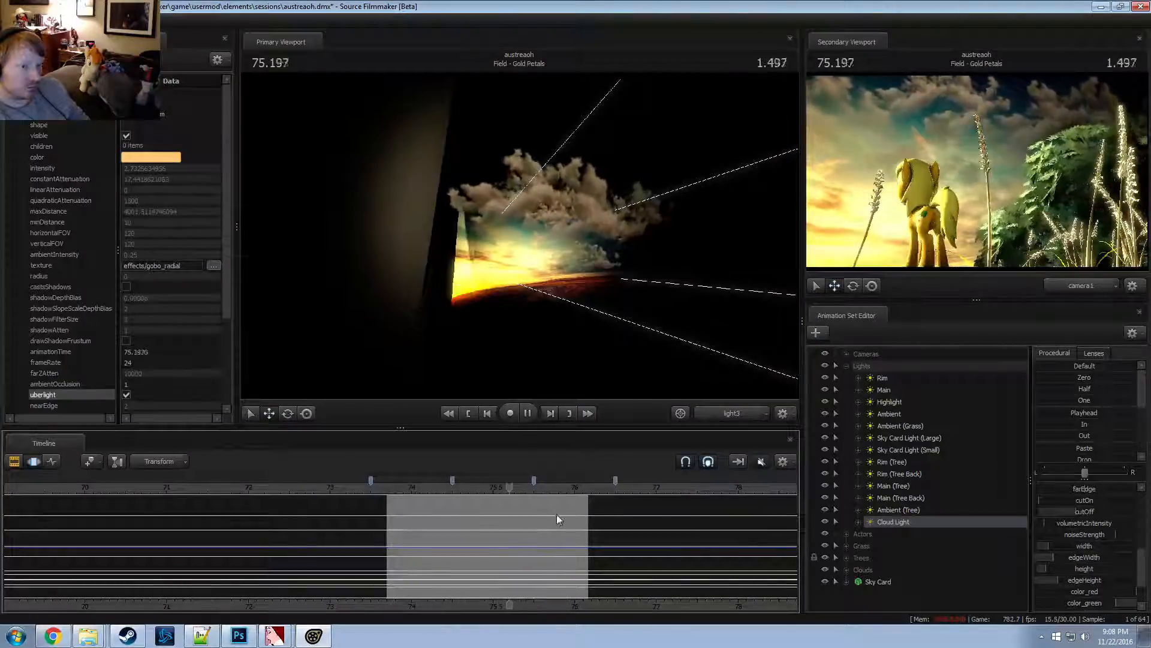
pyautogui.press('space')
pyautogui.moveTo(391, 489)
pyautogui.mouseDown()
pyautogui.moveTo(421, 495)
pyautogui.moveTo(400, 497)
pyautogui.mouseUp()
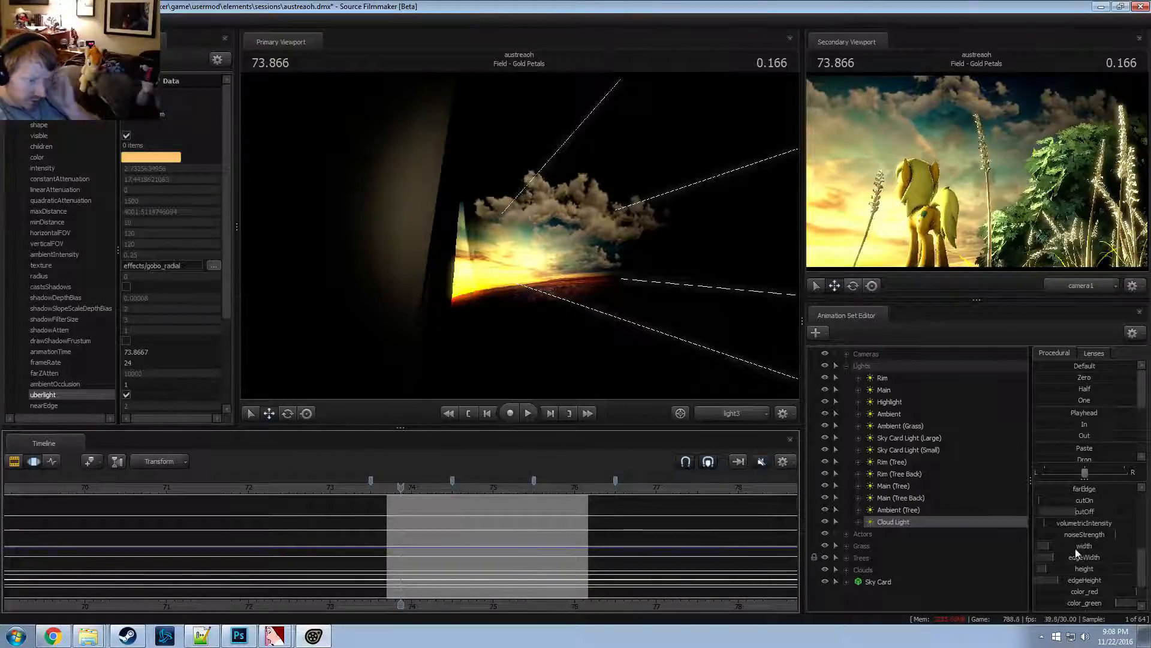
# Raise the Cloud Light's maxDistance to its slider's maximum and increase its cutOff so more of the clouds and sky card are lit
pyautogui.scroll(-1, 1086, 551)
pyautogui.scroll(-5, 1083, 543)
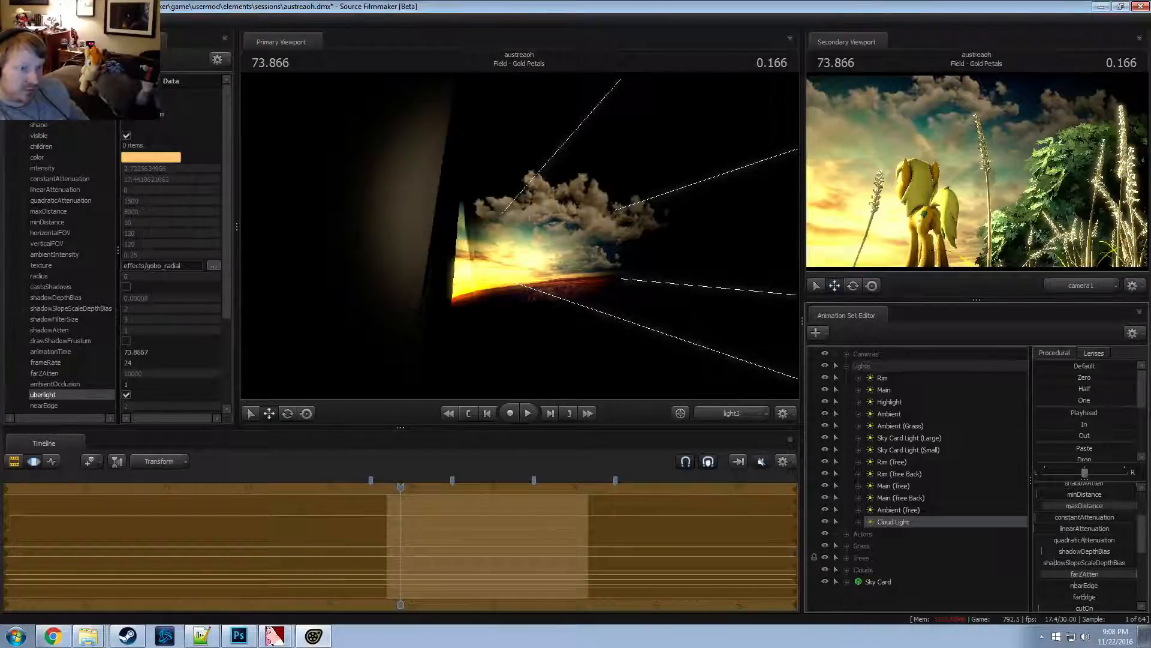
pyautogui.moveTo(400, 486)
pyautogui.mouseDown()
pyautogui.moveTo(544, 489)
pyautogui.moveTo(447, 492)
pyautogui.moveTo(519, 499)
pyautogui.moveTo(409, 498)
pyautogui.moveTo(473, 503)
pyautogui.moveTo(408, 508)
pyautogui.mouseUp()
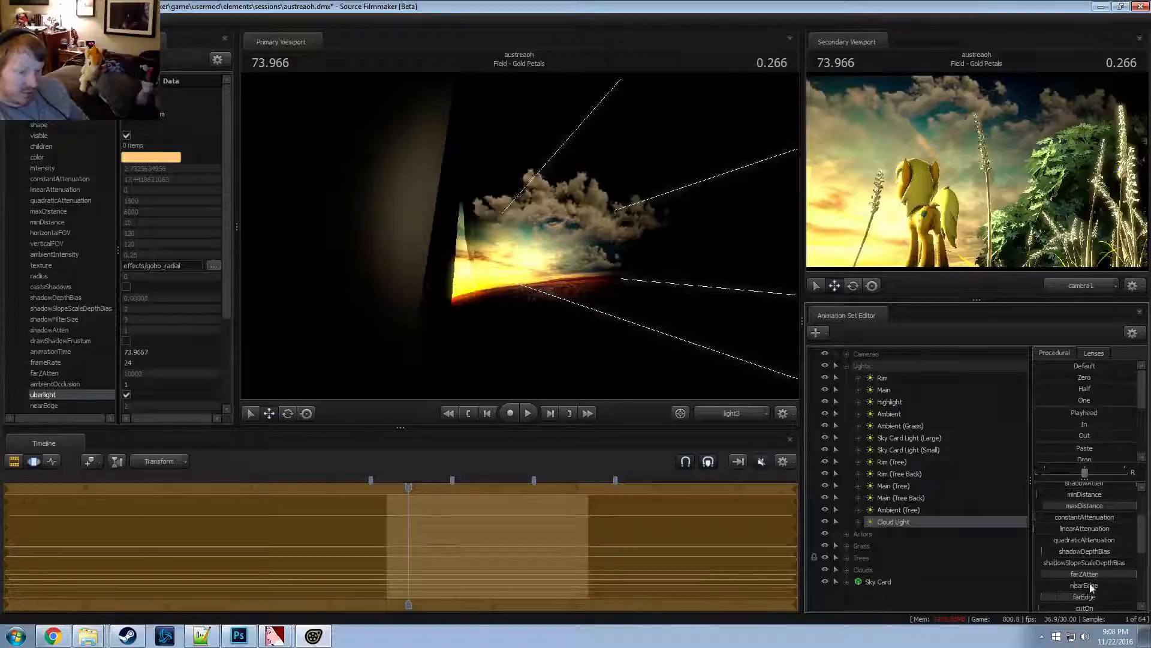
pyautogui.scroll(-1, 1083, 591)
pyautogui.moveTo(1084, 581); pyautogui.dragTo(1131, 581)
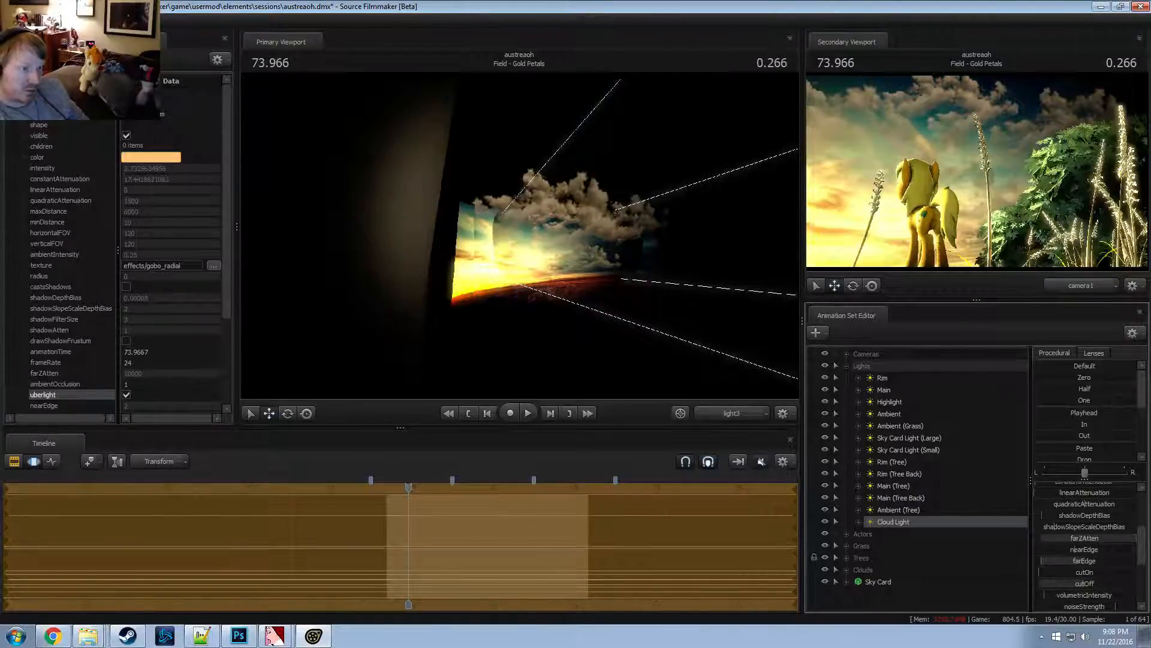
# Play back and scrub the Field - Gold Petals shot to check the clouds under the adjusted Cloud Light
pyautogui.press('space')
pyautogui.press('space')
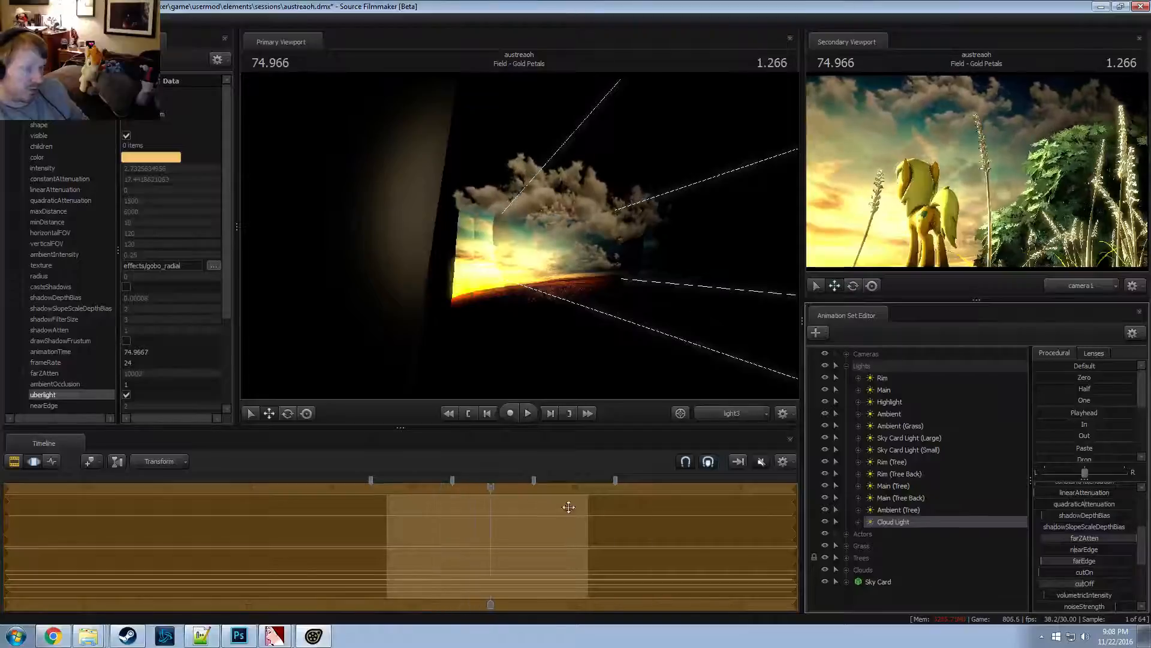
pyautogui.moveTo(490, 484); pyautogui.dragTo(407, 483)
pyautogui.press('space')
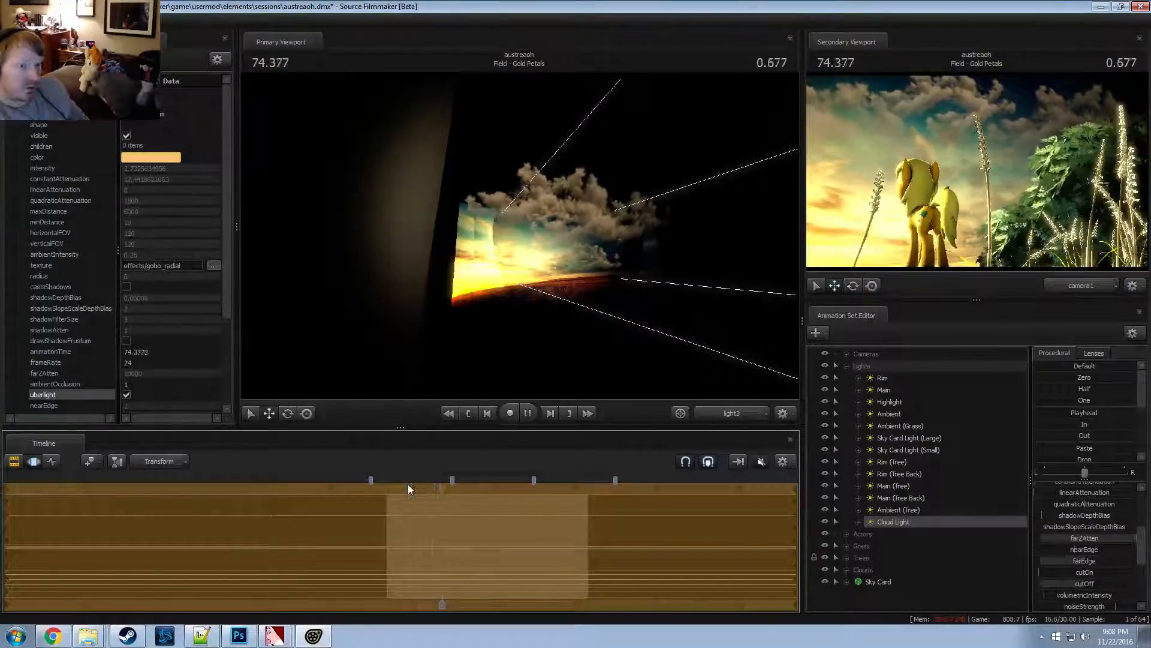
pyautogui.press('F2')
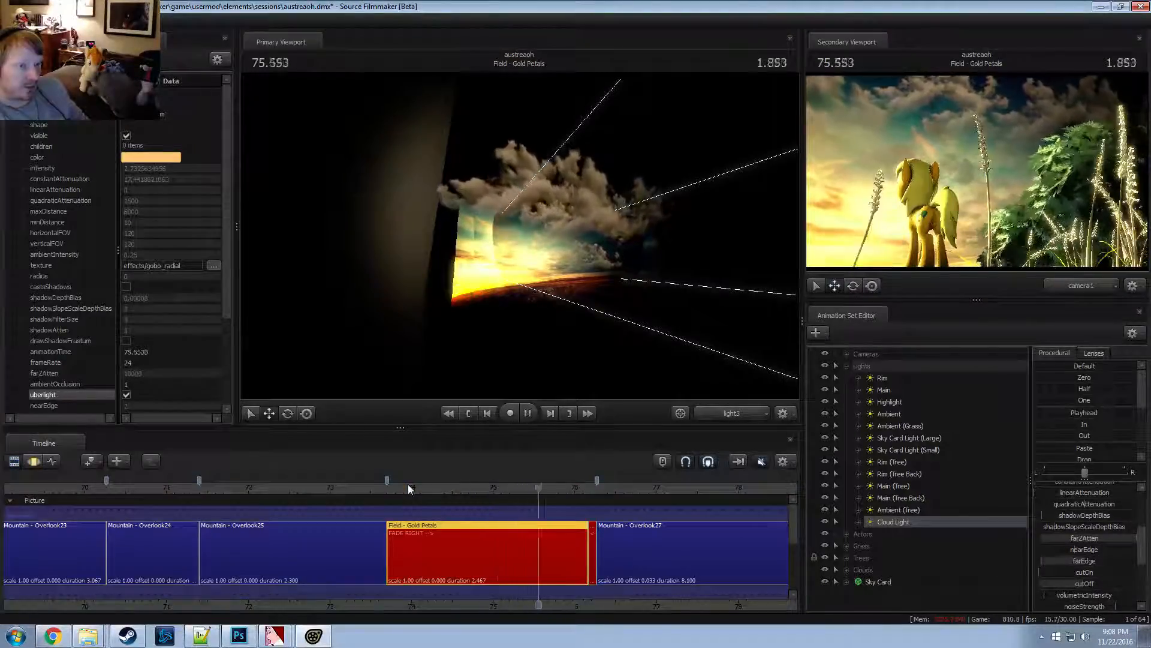
pyautogui.press('space')
pyautogui.moveTo(410, 487); pyautogui.dragTo(485, 487)
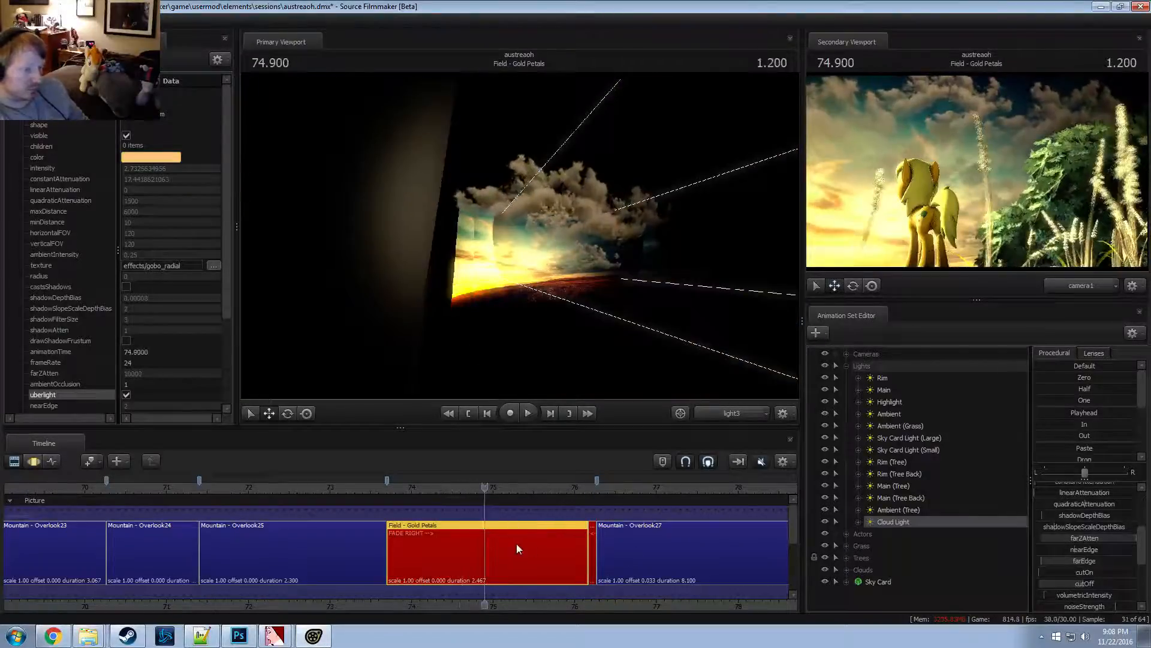
# Expand the Grass group and examine the motion of the Unknown bones of Grass 2 and Grass 1 over the shot
pyautogui.click(865, 544)
pyautogui.click(846, 545)
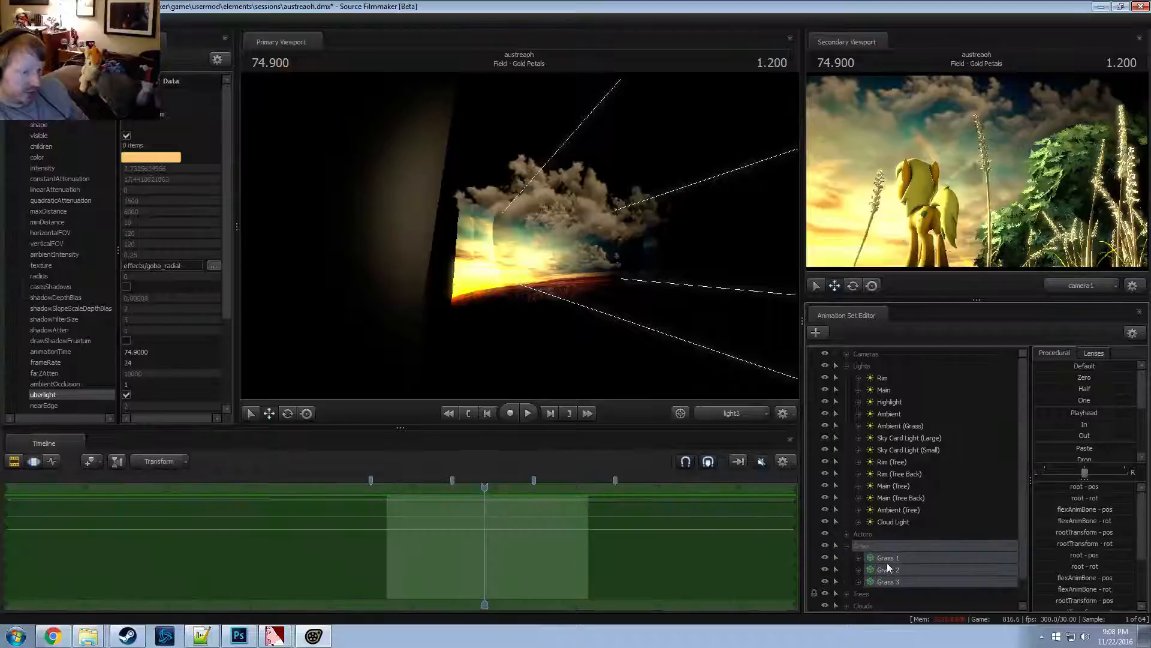
pyautogui.click(889, 569)
pyautogui.click(859, 570)
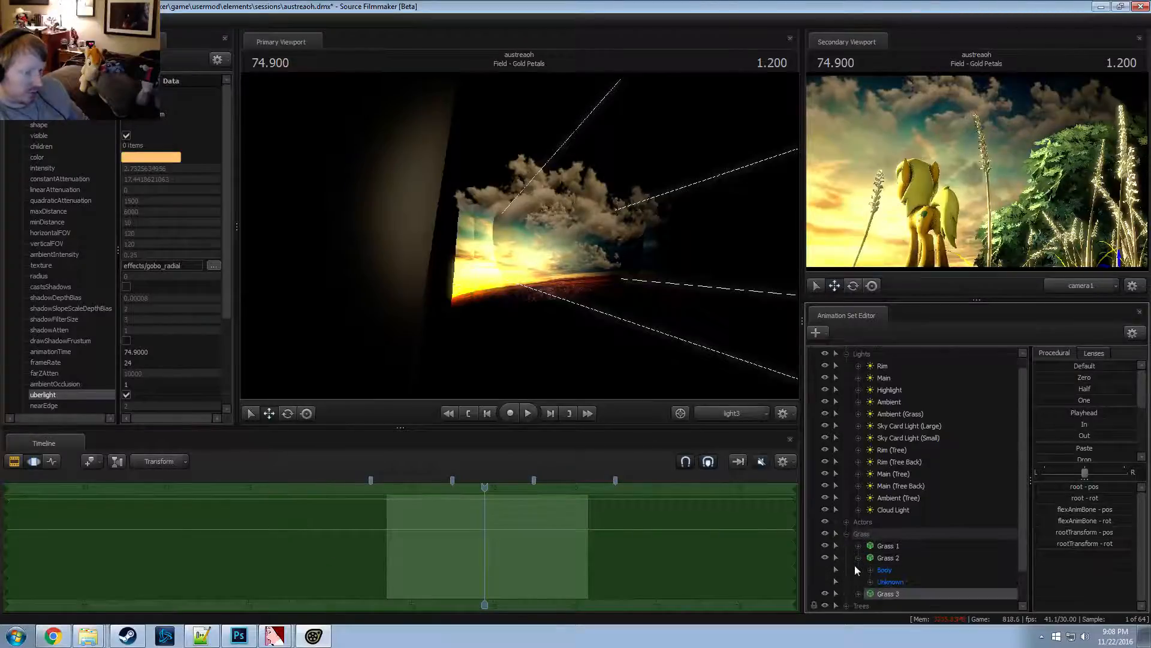
pyautogui.click(887, 582)
pyautogui.press('space')
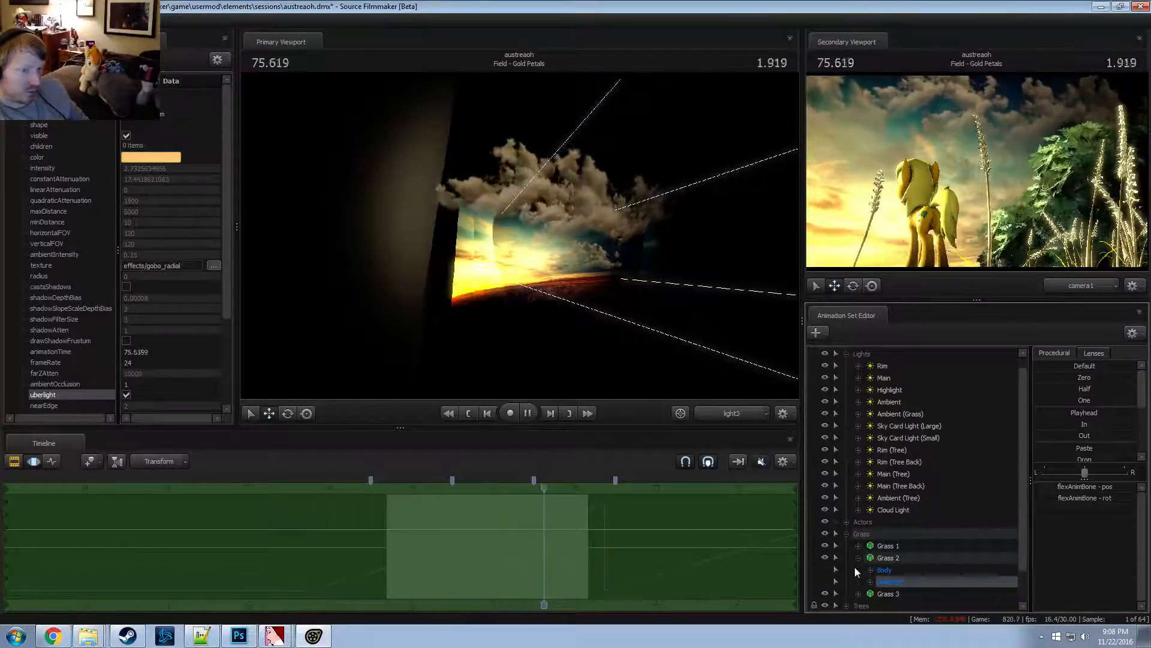
pyautogui.moveTo(585, 488); pyautogui.dragTo(392, 494)
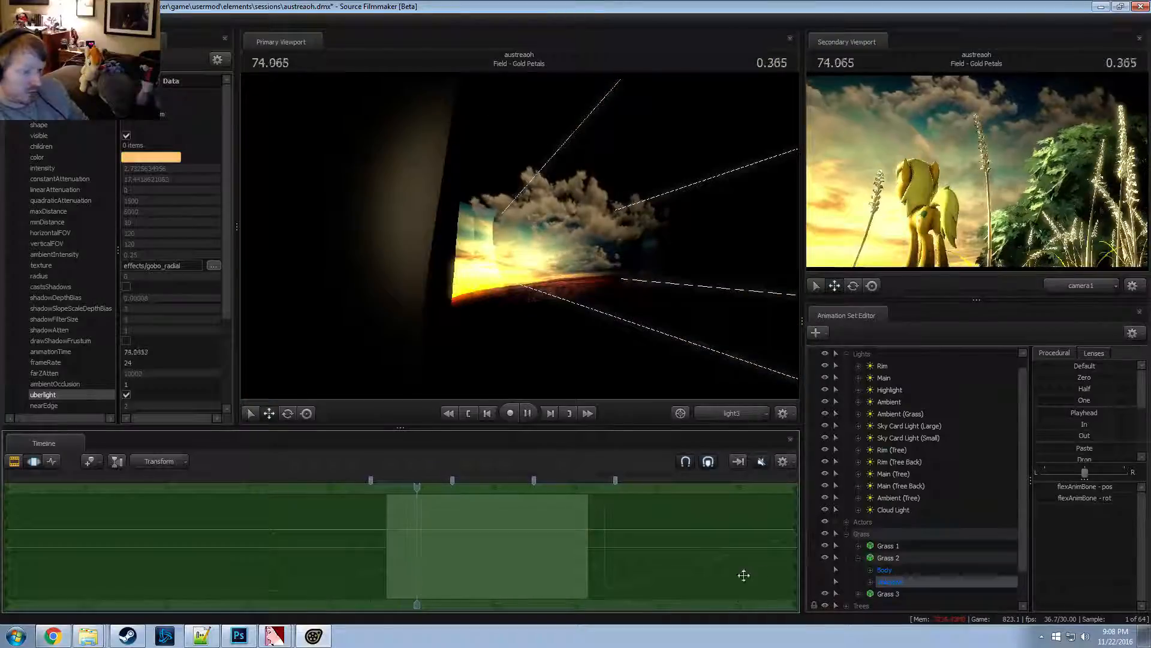
pyautogui.click(858, 547)
pyautogui.click(891, 570)
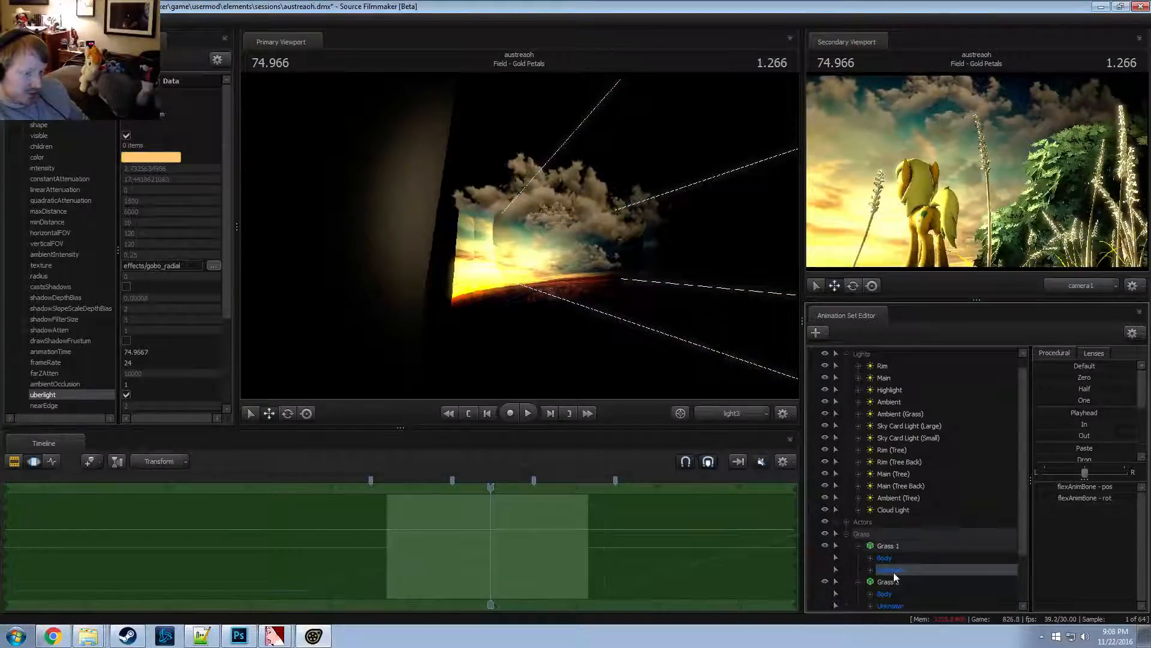
pyautogui.scroll(-2, 863, 590)
pyautogui.scroll(-3, 668, 502)
pyautogui.scroll(5, 588, 537)
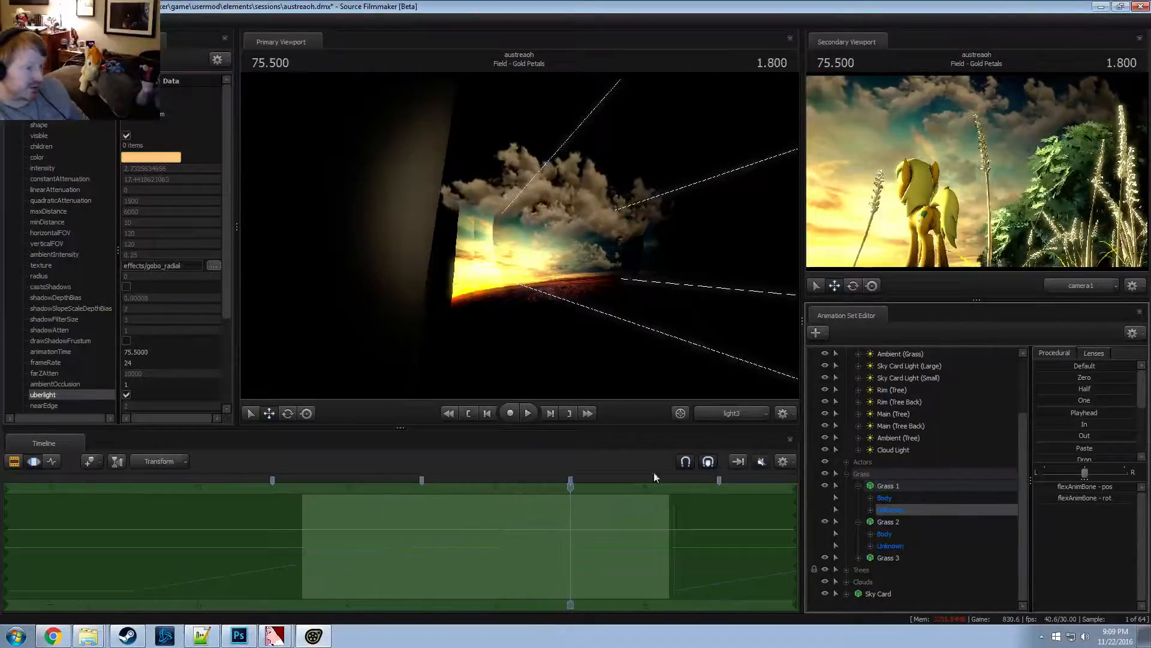
# Examine the grass through camera1 and the Work Camera, then select the whole Grass group and play its motion
pyautogui.click(734, 413)
pyautogui.click(734, 412)
pyautogui.press('space')
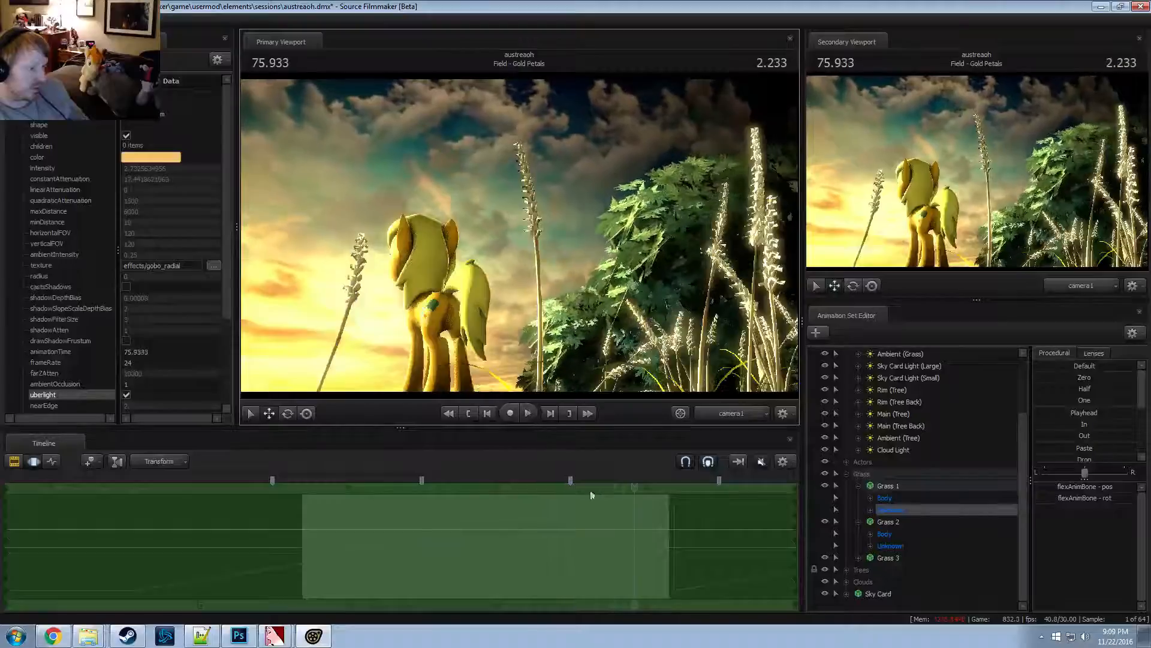
pyautogui.click(731, 412)
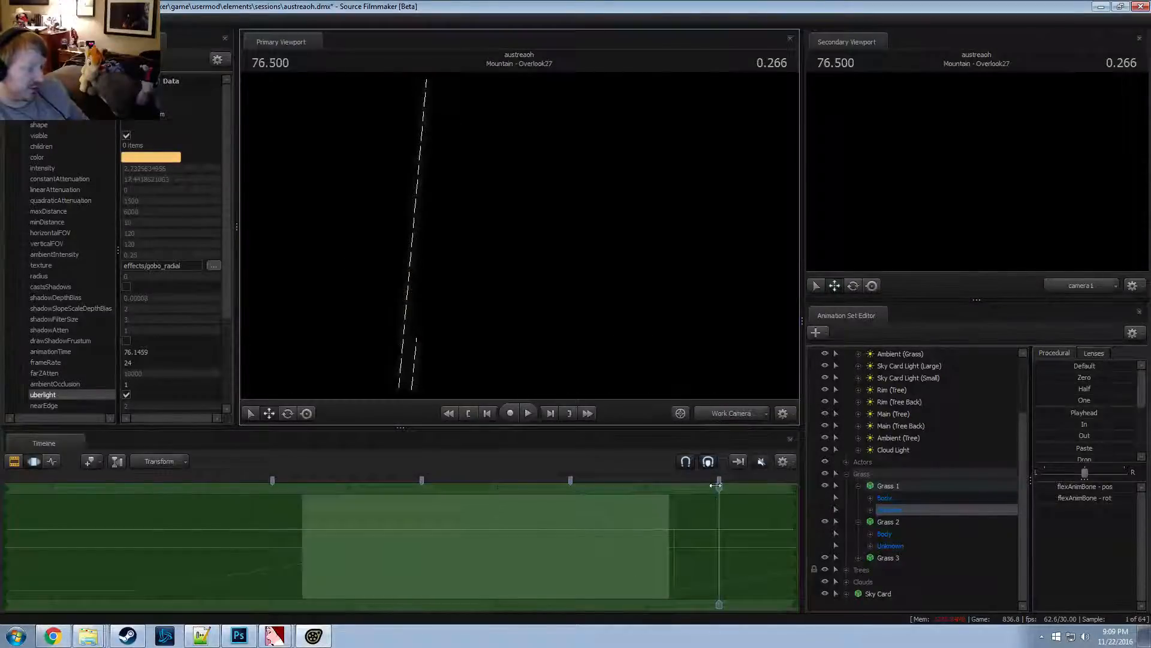
pyautogui.moveTo(716, 485); pyautogui.dragTo(530, 484)
pyautogui.click(882, 487)
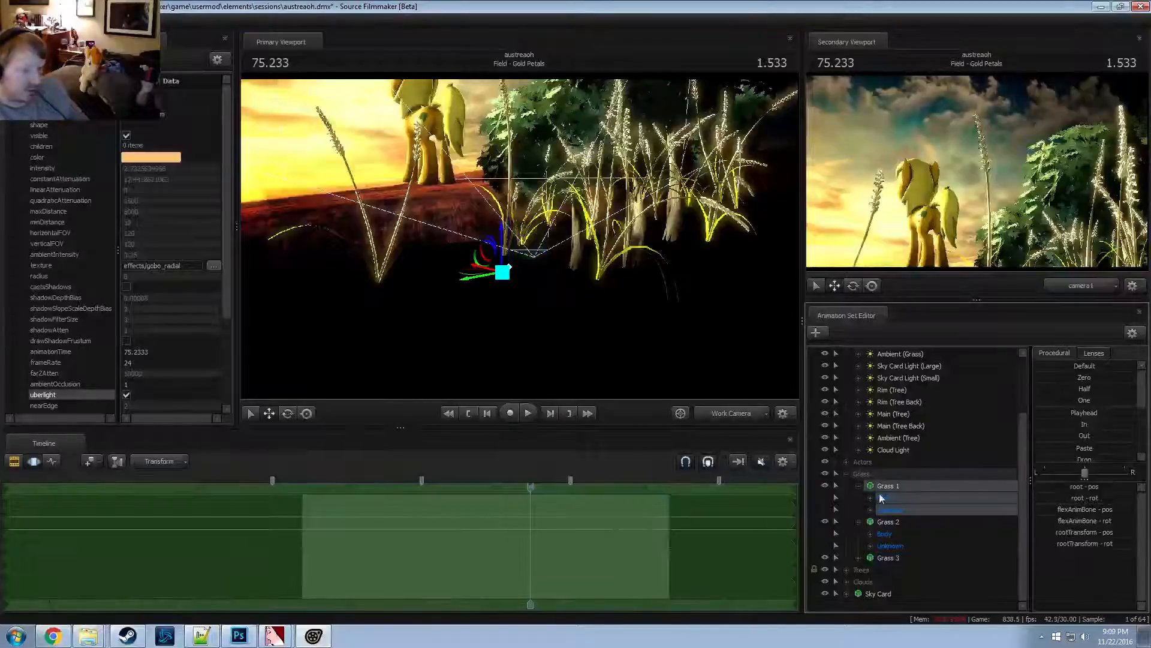
pyautogui.click(860, 474)
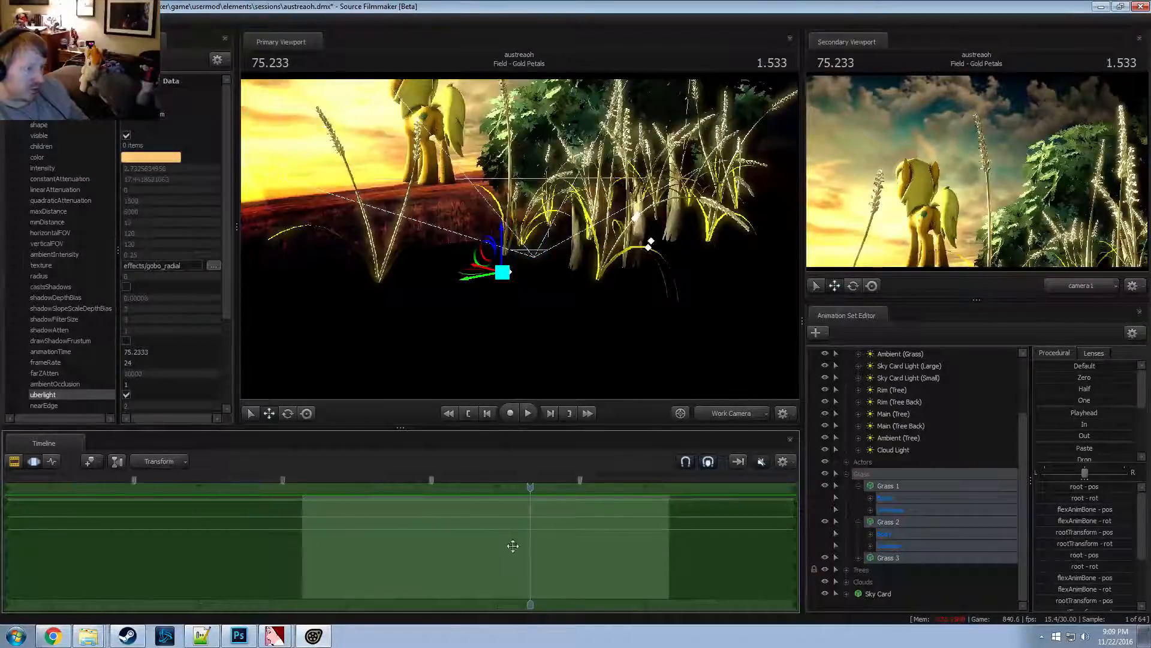
pyautogui.press('space')
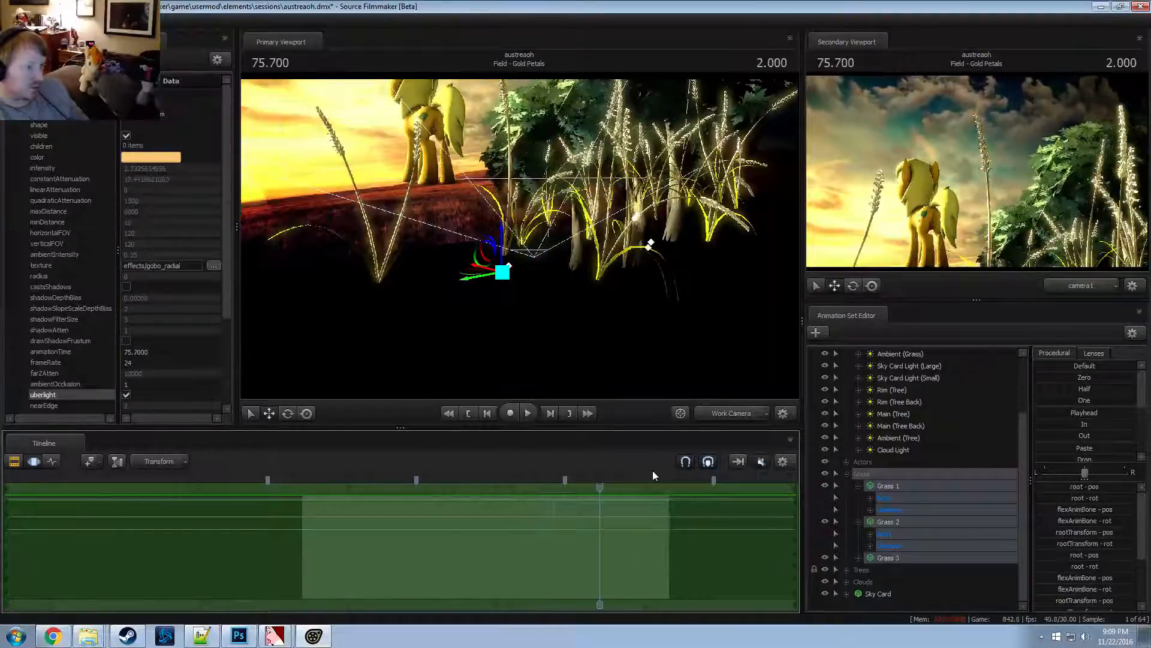
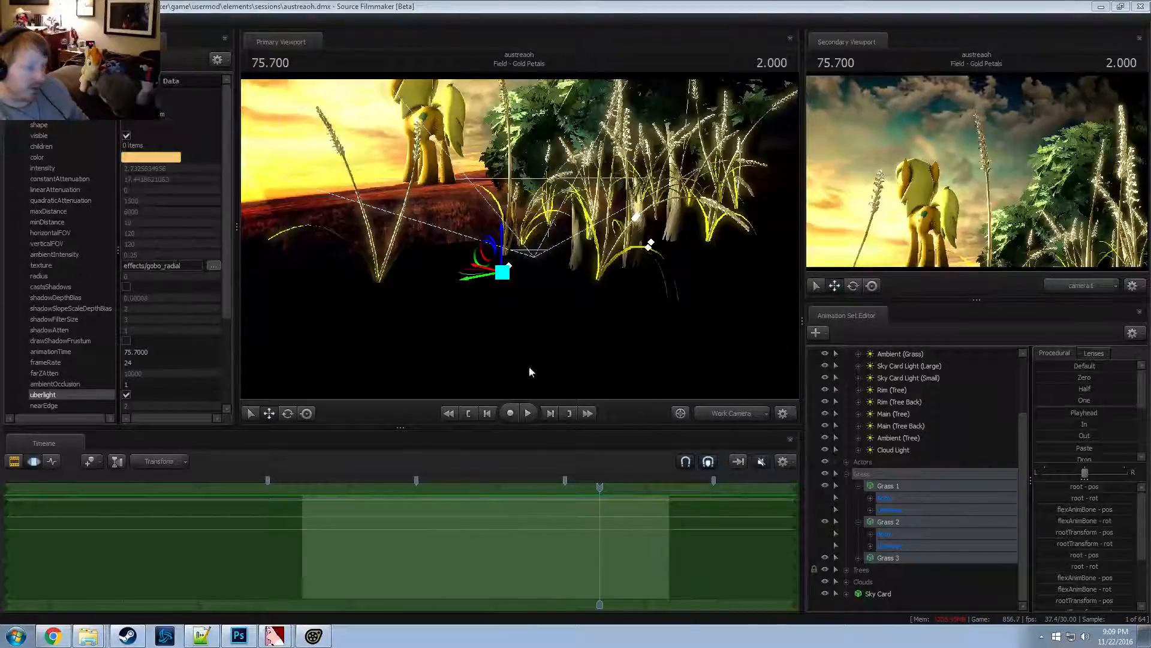
# Switch the primary viewport back to camera1 and play the Field - Gold Petals shot from its start
pyautogui.click(742, 415)
pyautogui.click(574, 500)
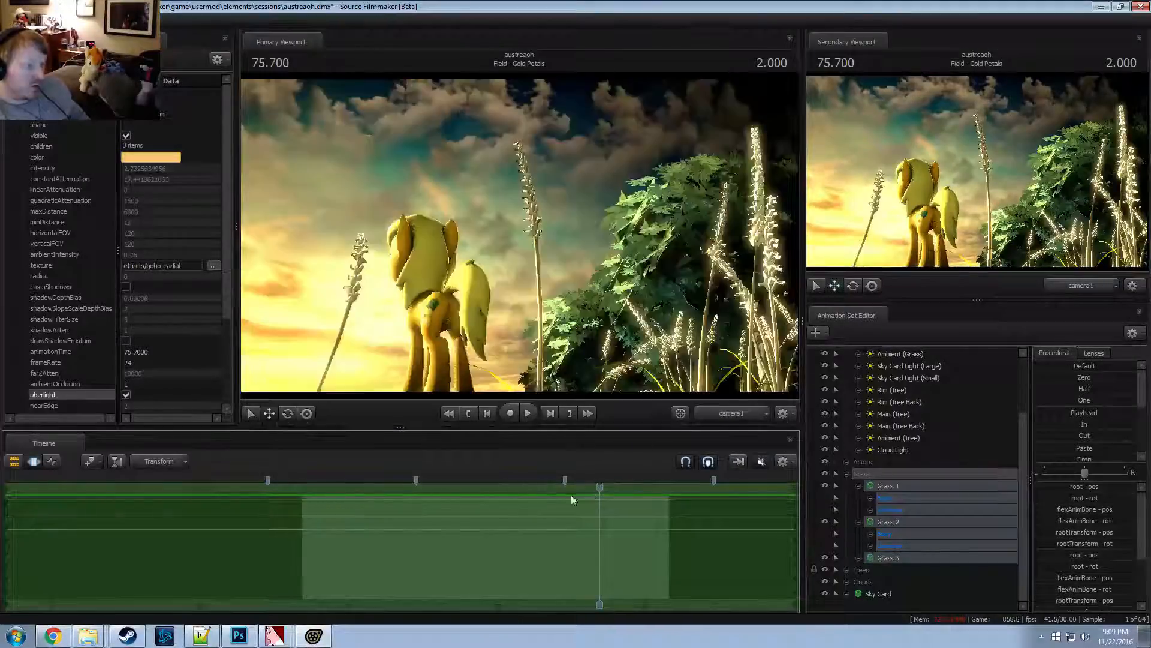
pyautogui.moveTo(598, 502); pyautogui.dragTo(298, 474)
pyautogui.press('space')
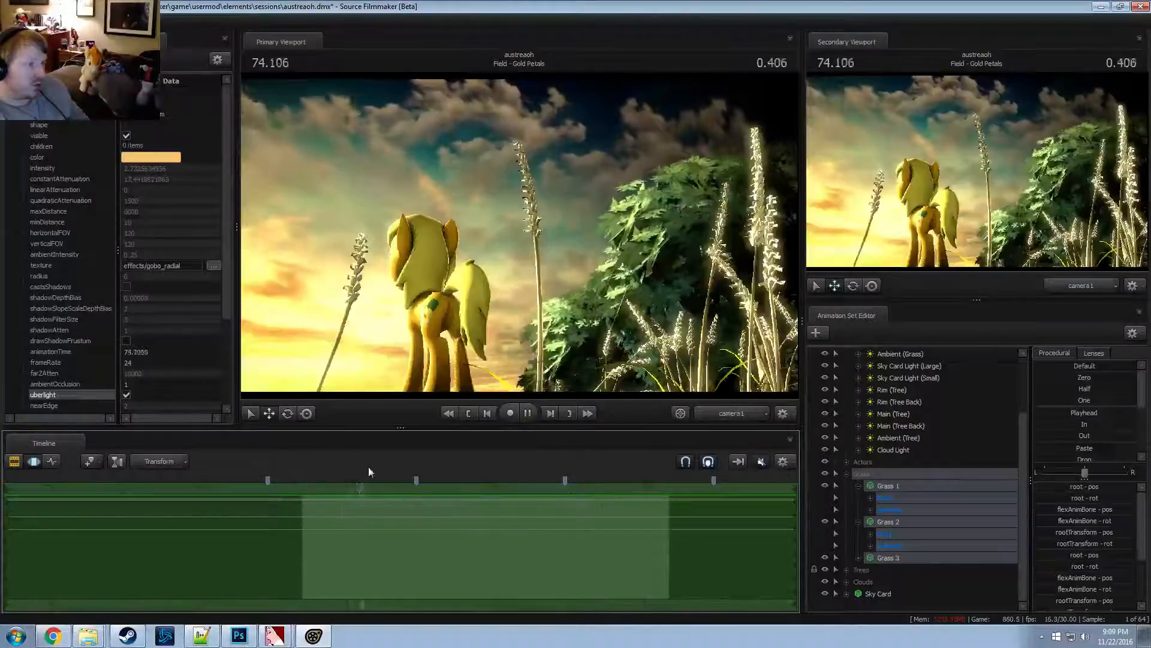
pyautogui.press('space')
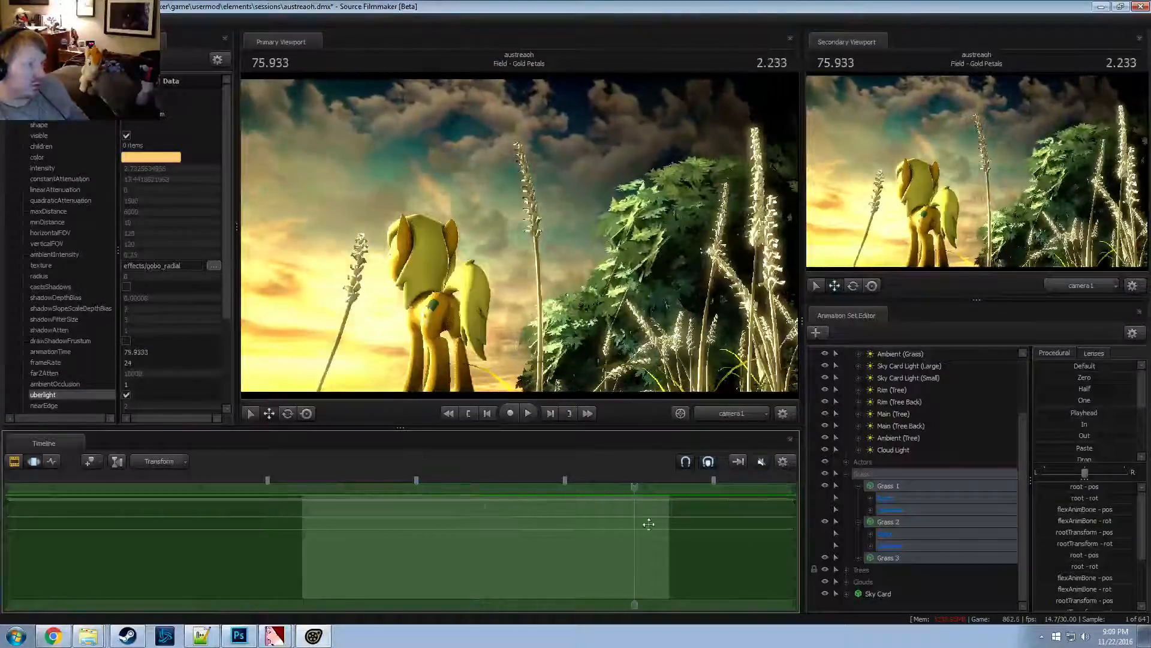
# Slow the Clouds group's drift by partially blending its motion toward its Playhead pose at 75.000, and play back the shot
pyautogui.click(848, 474)
pyautogui.click(865, 575)
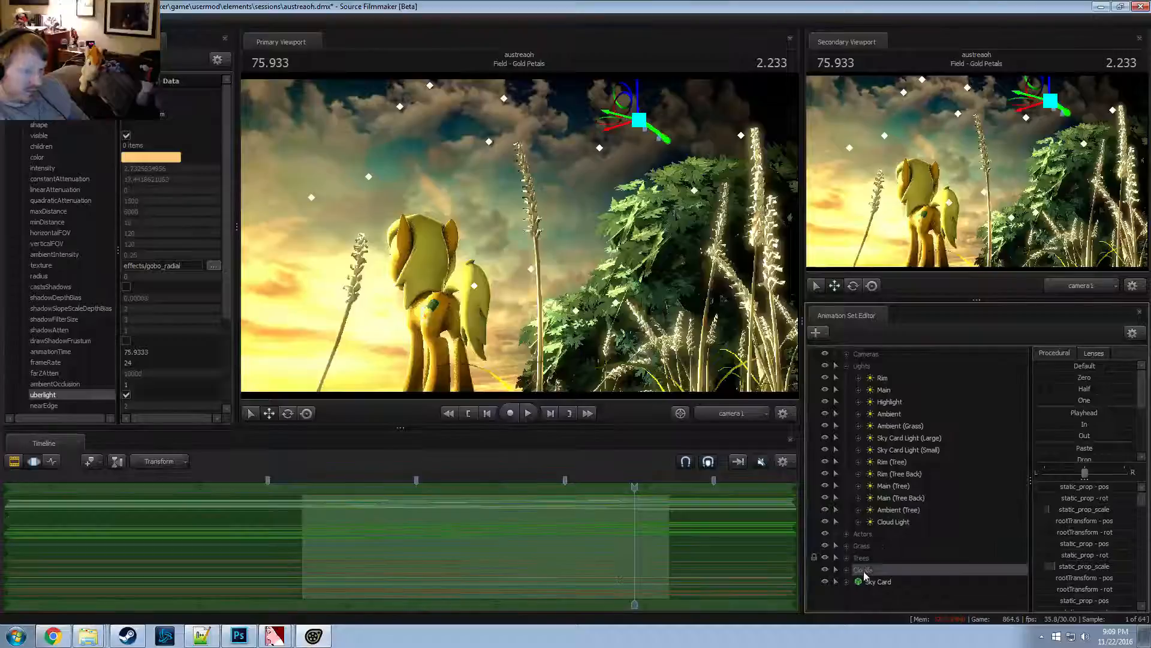
pyautogui.moveTo(627, 484); pyautogui.dragTo(496, 486)
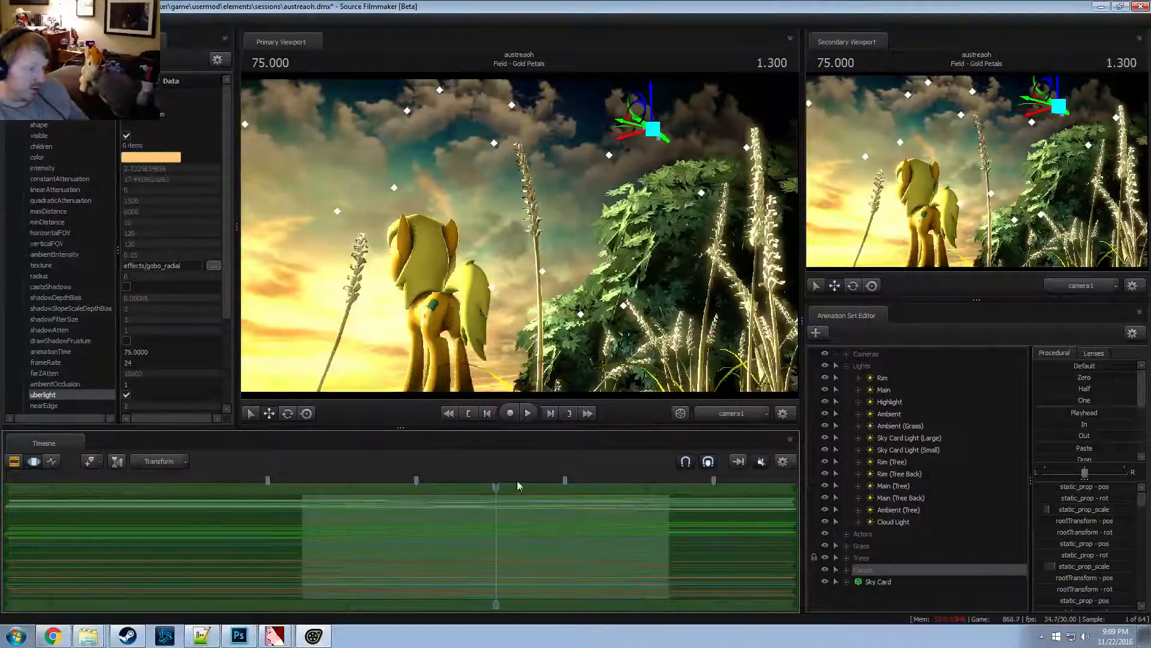
pyautogui.press('F3')
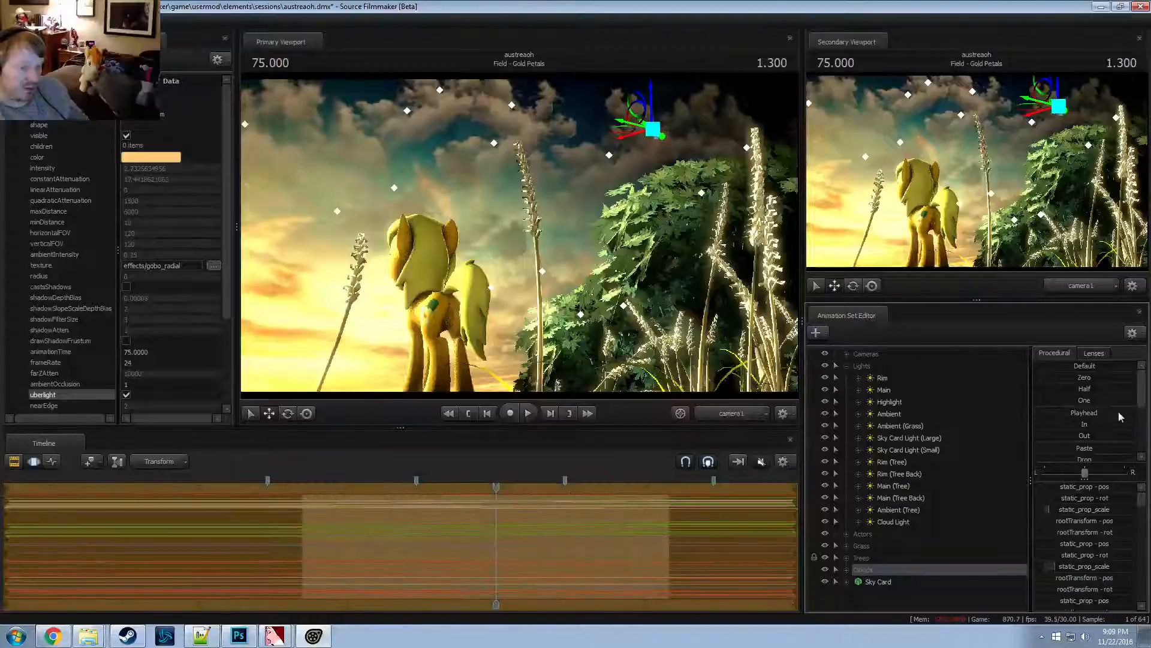
pyautogui.moveTo(490, 490); pyautogui.dragTo(311, 487)
pyautogui.press('space')
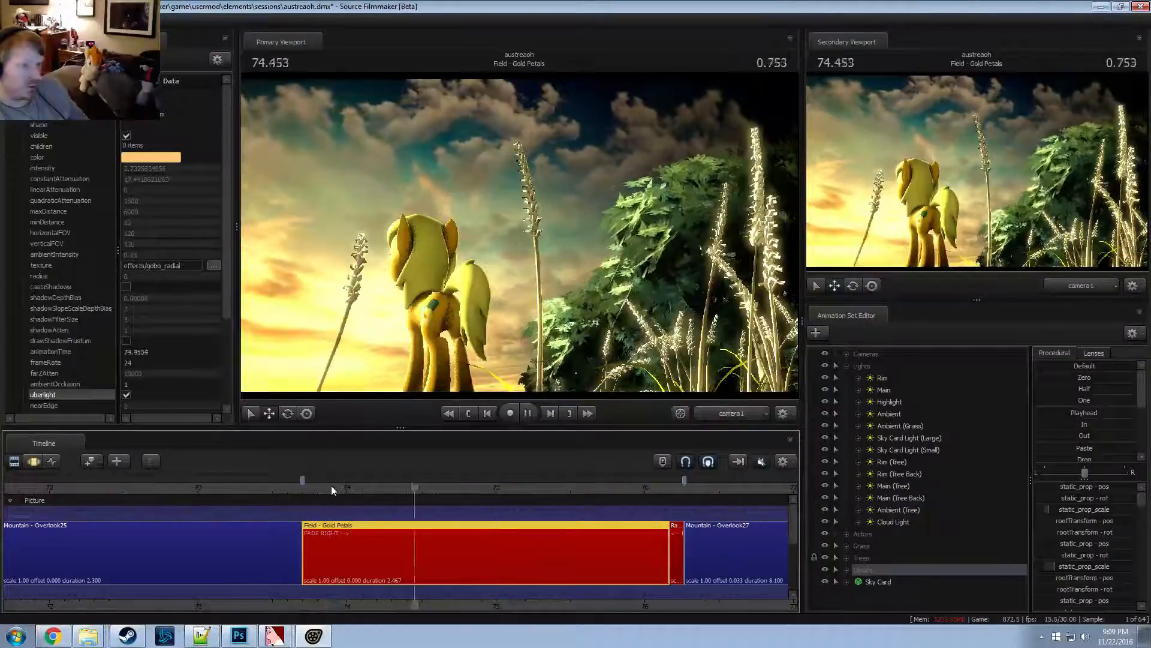
pyautogui.press('space')
# Replay the shot, blend the Clouds group's motion toward its Playhead pose near the shot's start, and play it back again
pyautogui.press('F3')
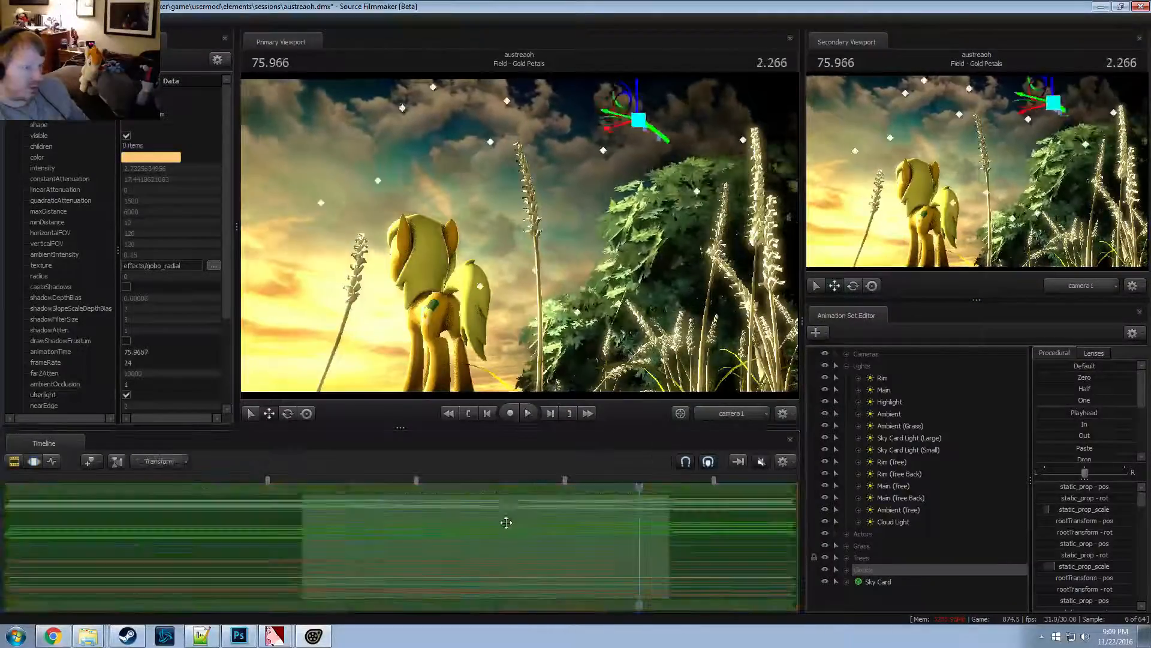
pyautogui.click(303, 487)
pyautogui.press('space')
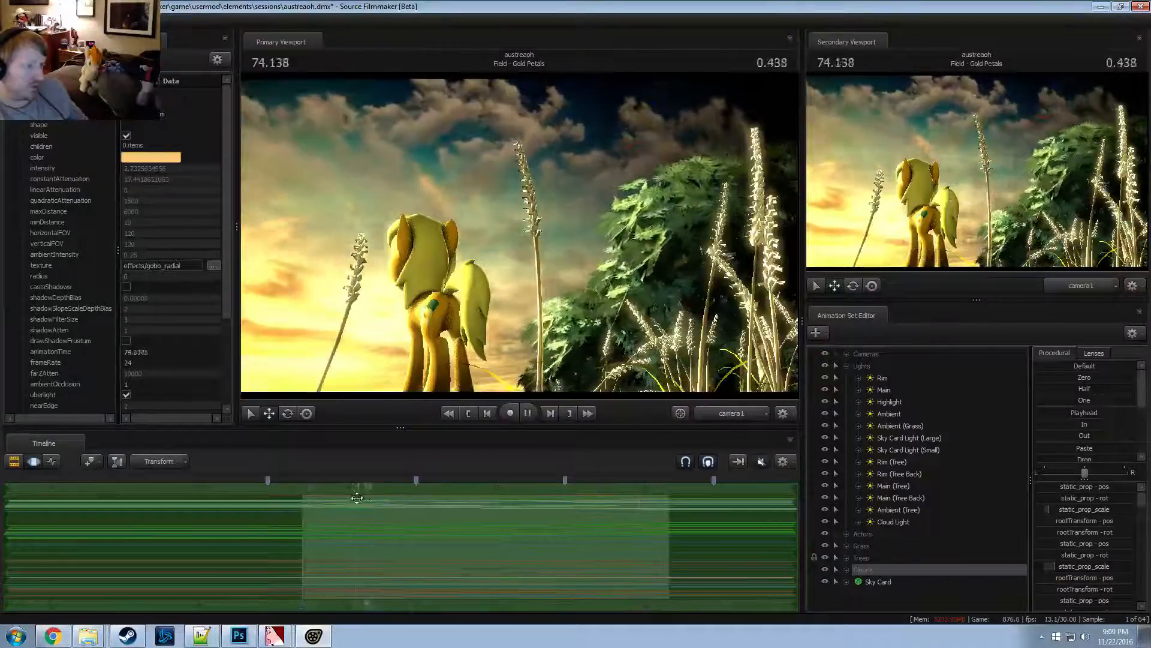
pyautogui.press('space')
pyautogui.moveTo(535, 489); pyautogui.dragTo(337, 488)
pyautogui.click(1085, 414)
pyautogui.press('space')
pyautogui.press('F2')
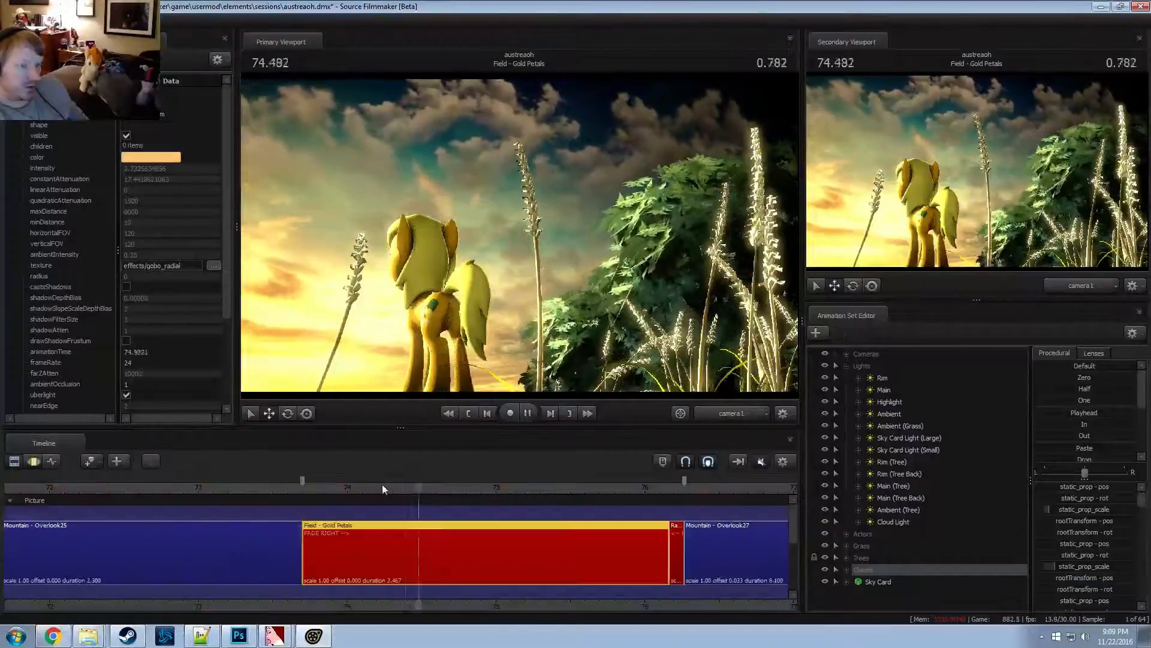
pyautogui.press('space')
pyautogui.press('F3')
pyautogui.press('F2')
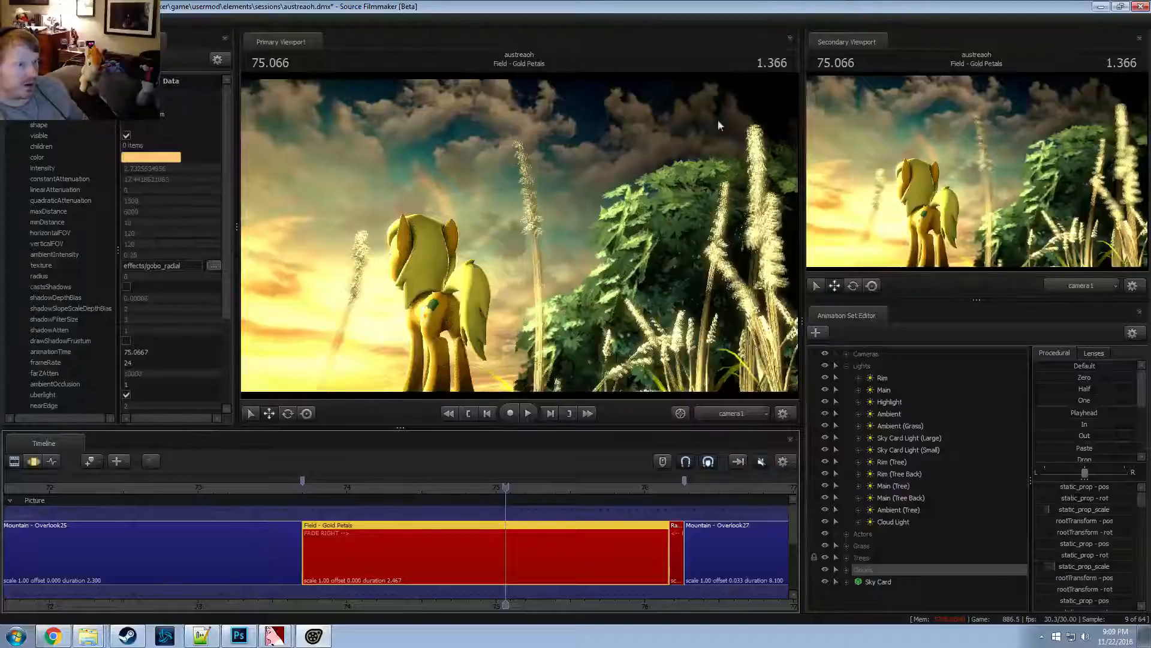
# Look through the Sky Card Light (Large) in the primary viewport
pyautogui.click(915, 448)
pyautogui.press('F3')
pyautogui.moveTo(919, 436); pyautogui.dragTo(518, 233)
pyautogui.press('F2')
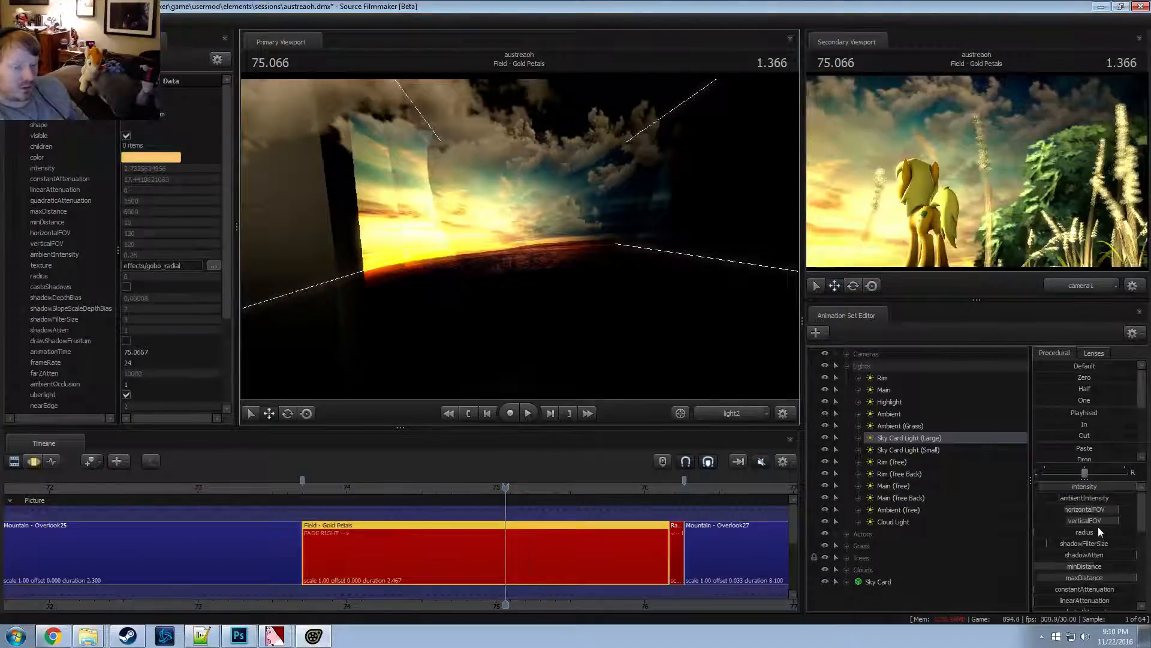
# Narrow the horizontal FOV of the Sky Card Light (Large) and remap the range of its intensity slider
pyautogui.press('F3')
pyautogui.moveTo(1114, 508); pyautogui.dragTo(1089, 509)
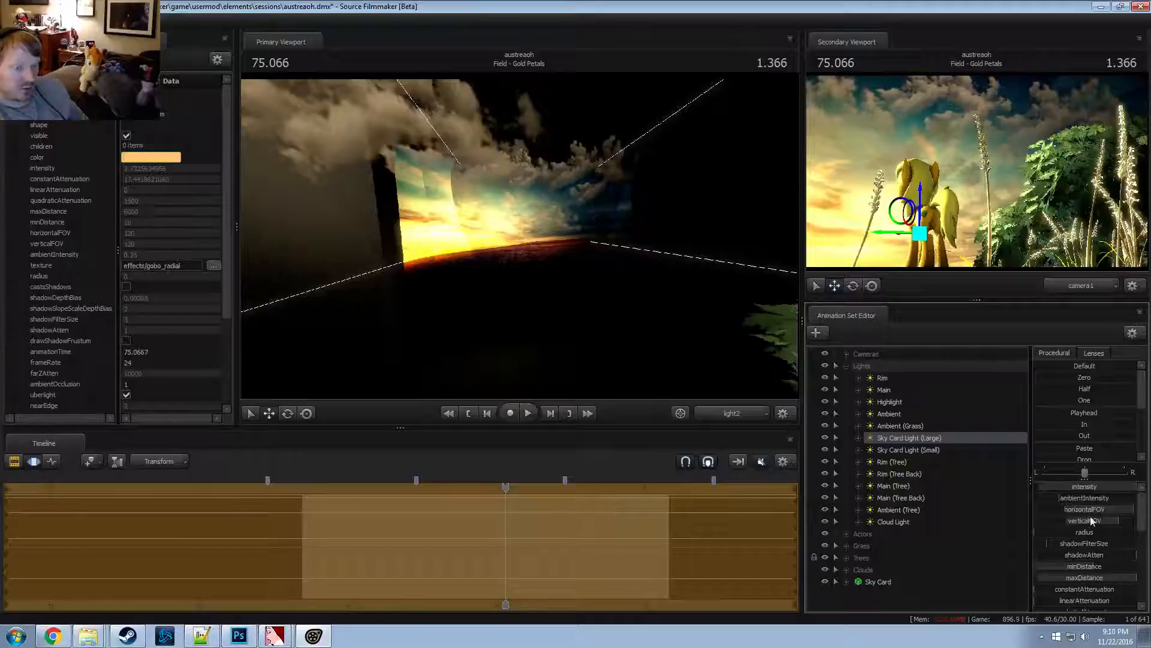
pyautogui.rightClick(1091, 489)
pyautogui.click(1103, 496)
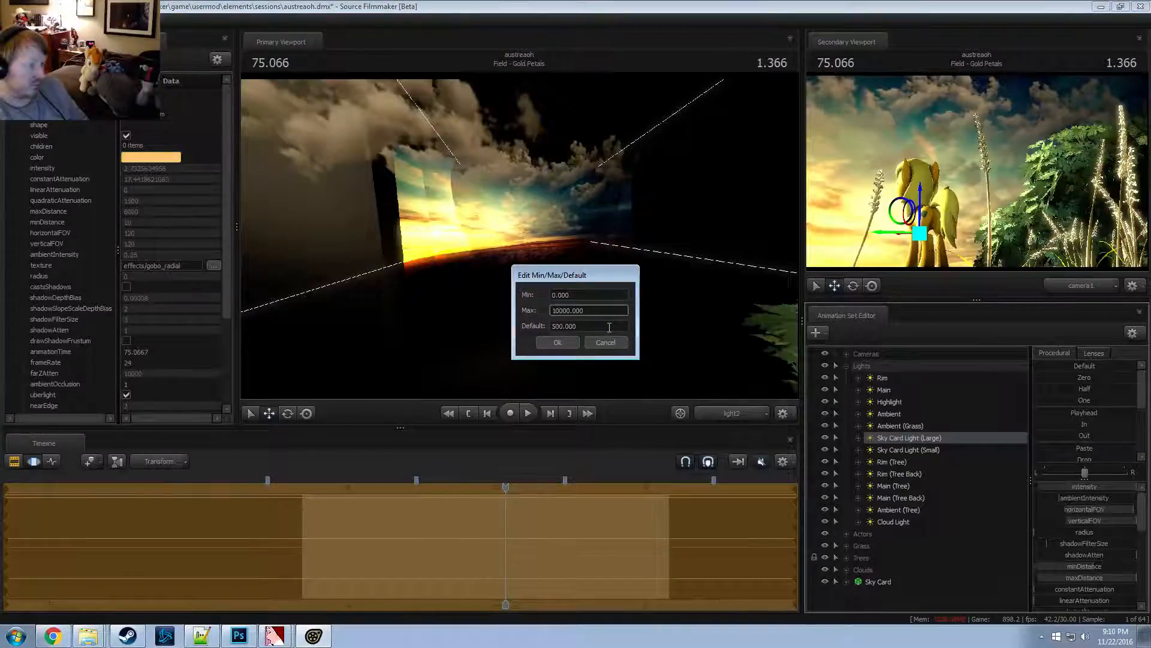
pyautogui.press('Return')
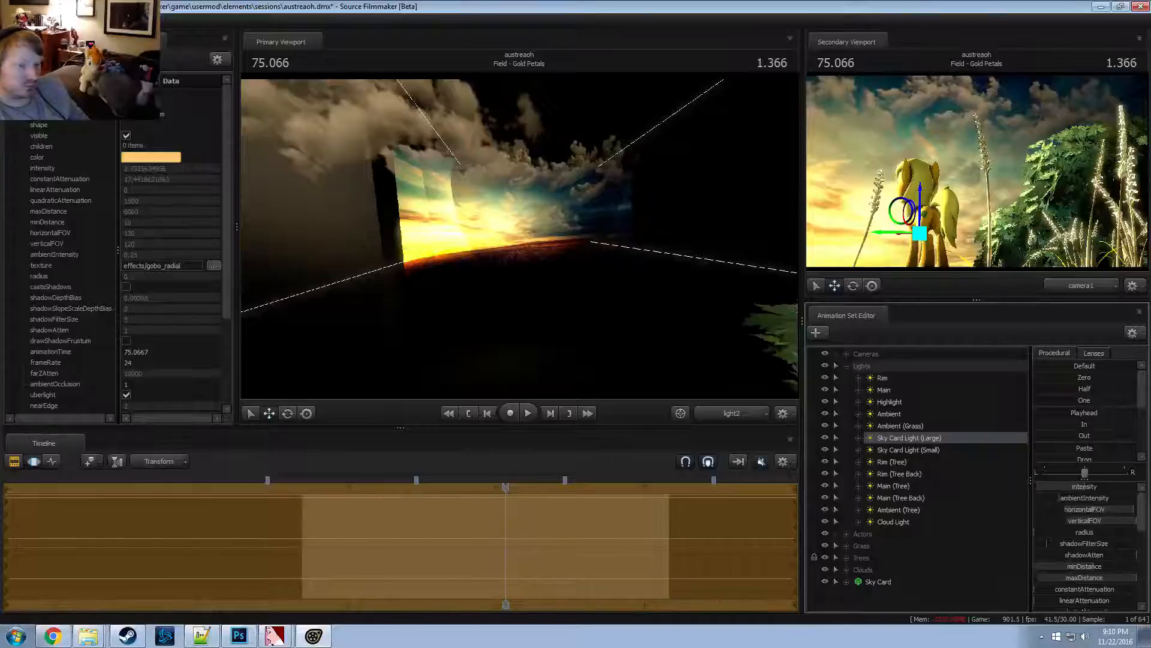
pyautogui.press('F3')
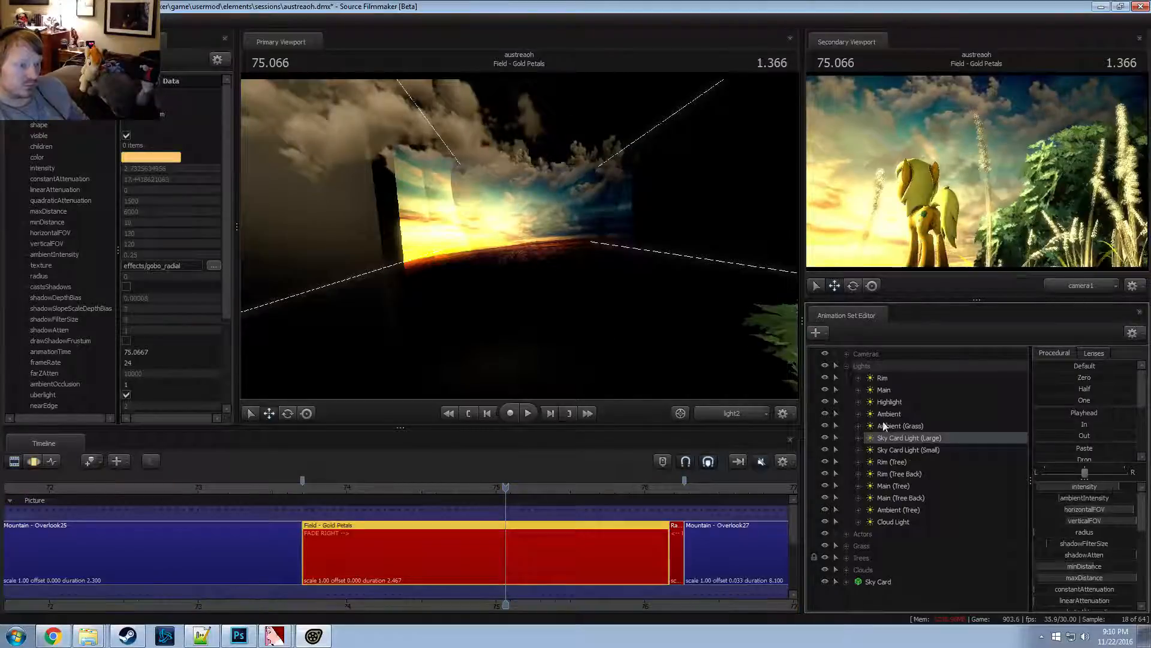
# Select the Sky Card Light (Small) and adjust its settings across the shot
pyautogui.click(909, 450)
pyautogui.press('F3')
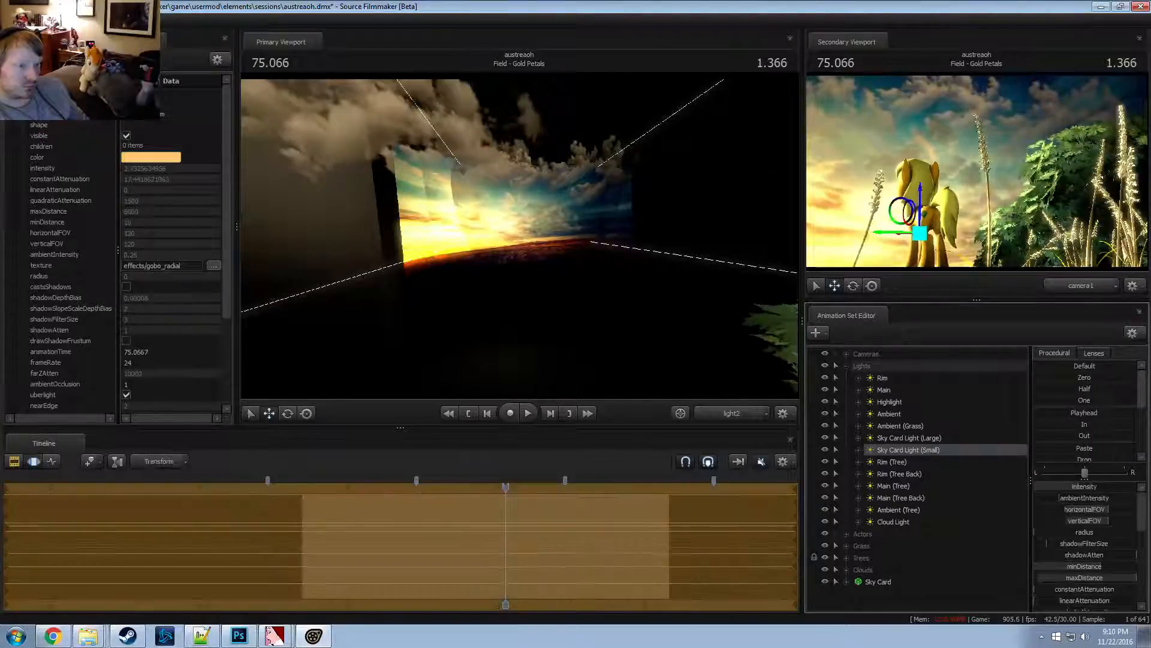
pyautogui.press('F2')
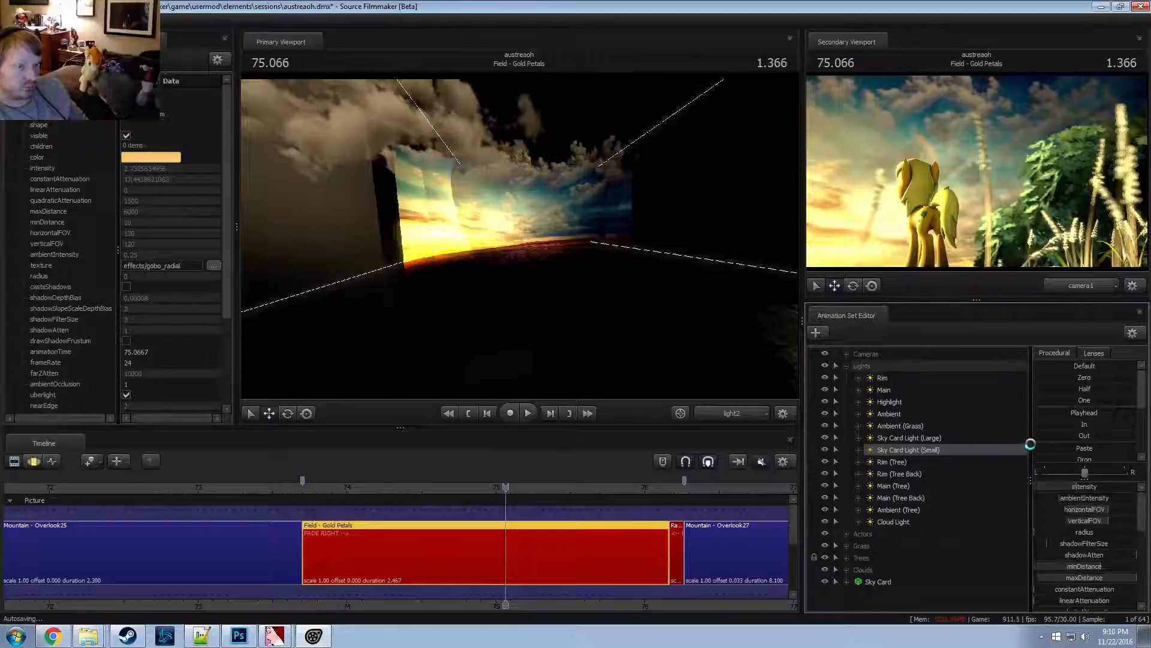
# Return the primary viewport to camera1, and rotate and slightly reposition the Gold Petals pony for the whole shot
pyautogui.click(863, 536)
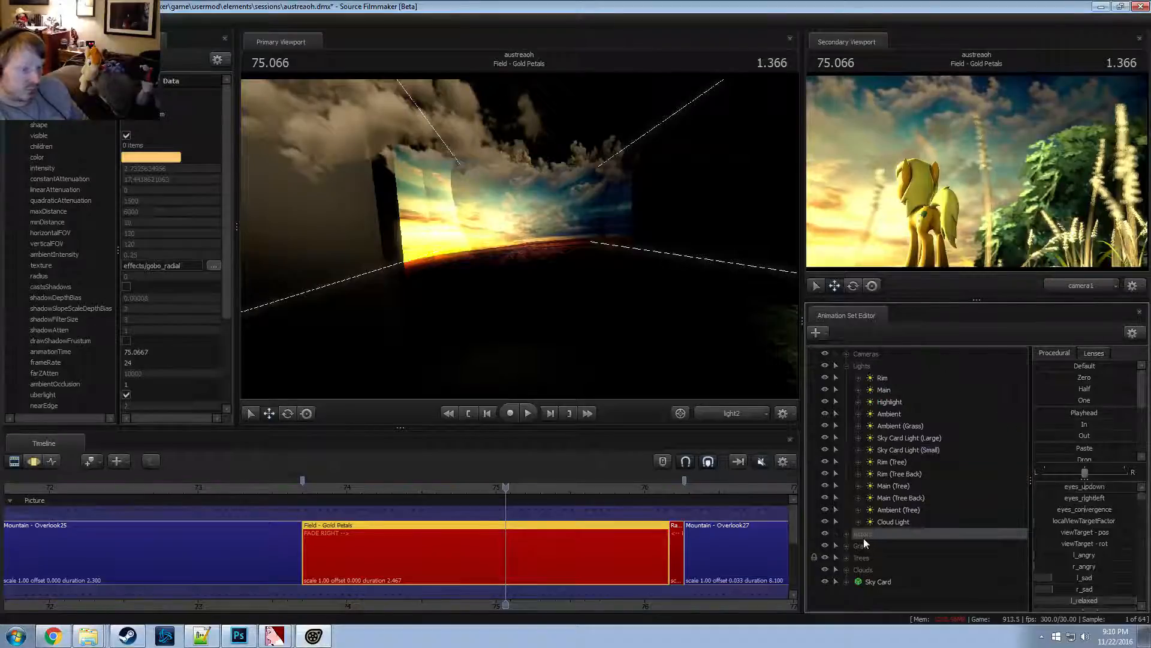
pyautogui.click(737, 412)
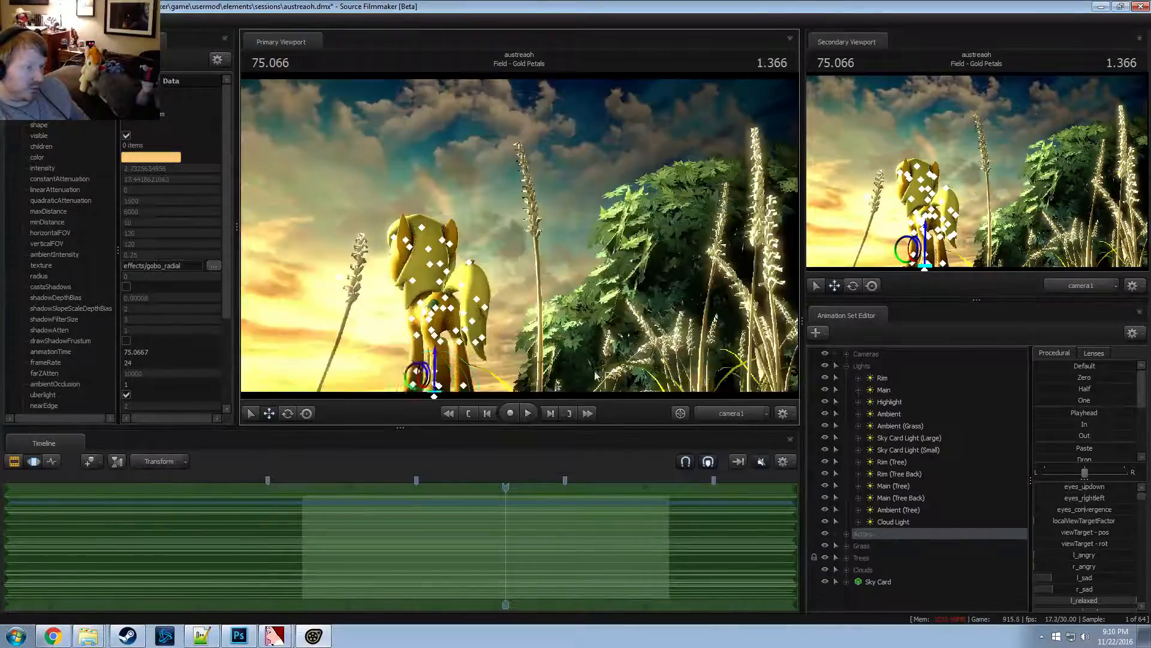
pyautogui.press('e')
pyautogui.moveTo(436, 379); pyautogui.dragTo(473, 376)
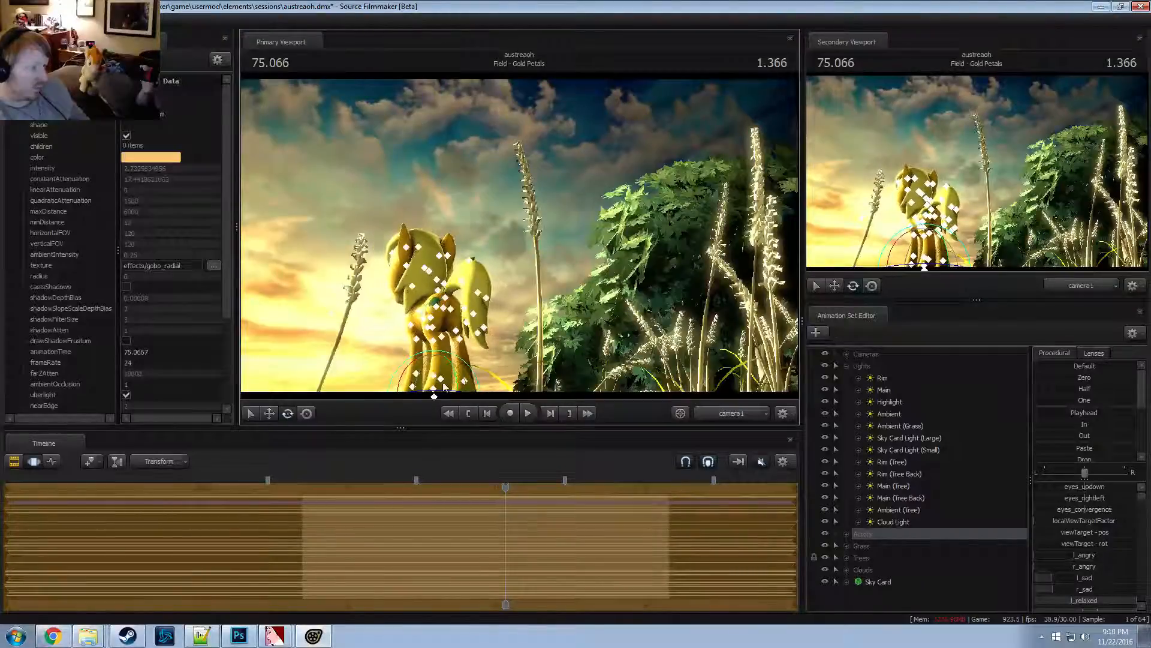
pyautogui.press('w')
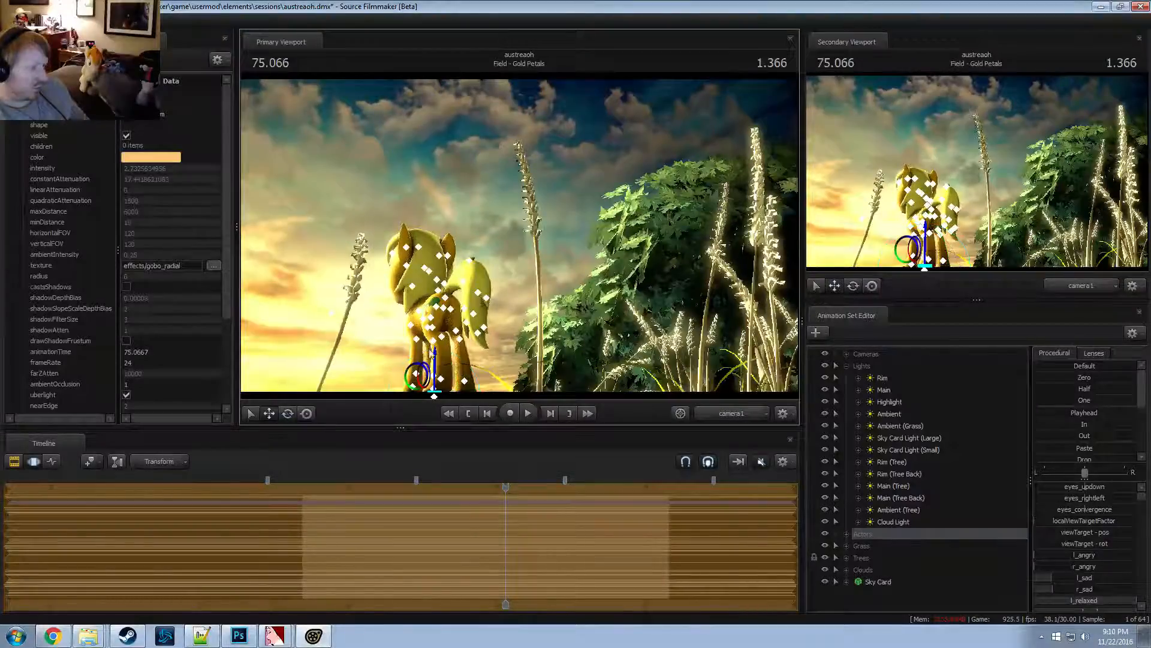
pyautogui.moveTo(434, 365); pyautogui.dragTo(435, 369)
pyautogui.press('F2')
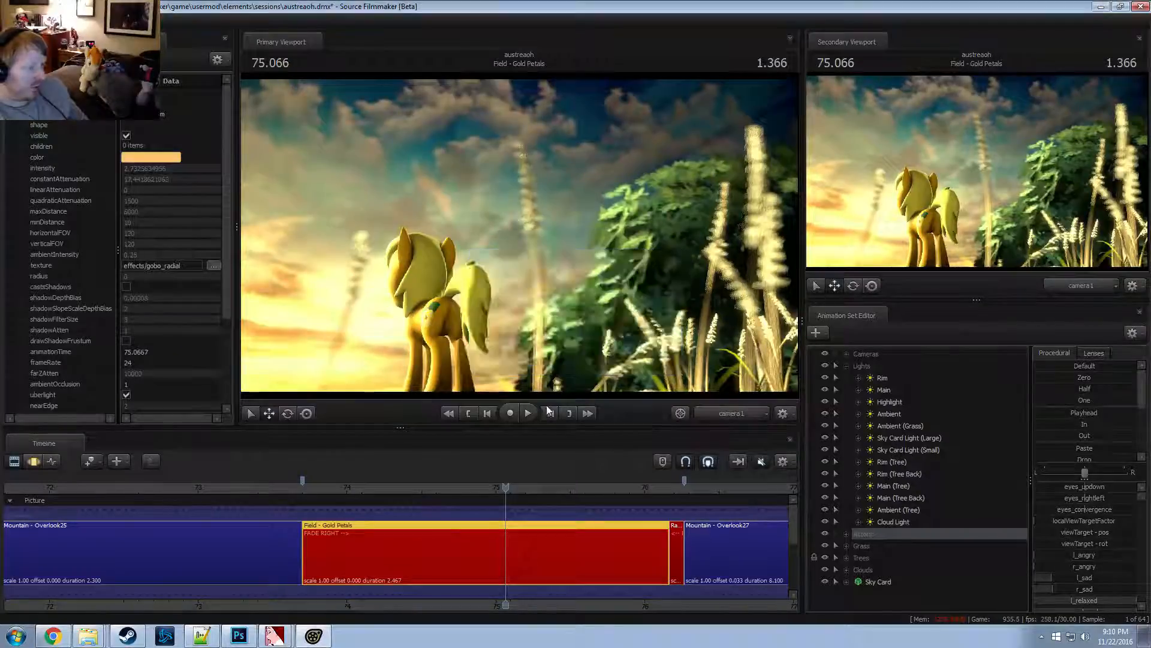
# Switch to Chrome to study the Fate/stay night opening at 1:13 as a reference, and return to Source Filmmaker
pyautogui.hotkey('alt', 'Tab')
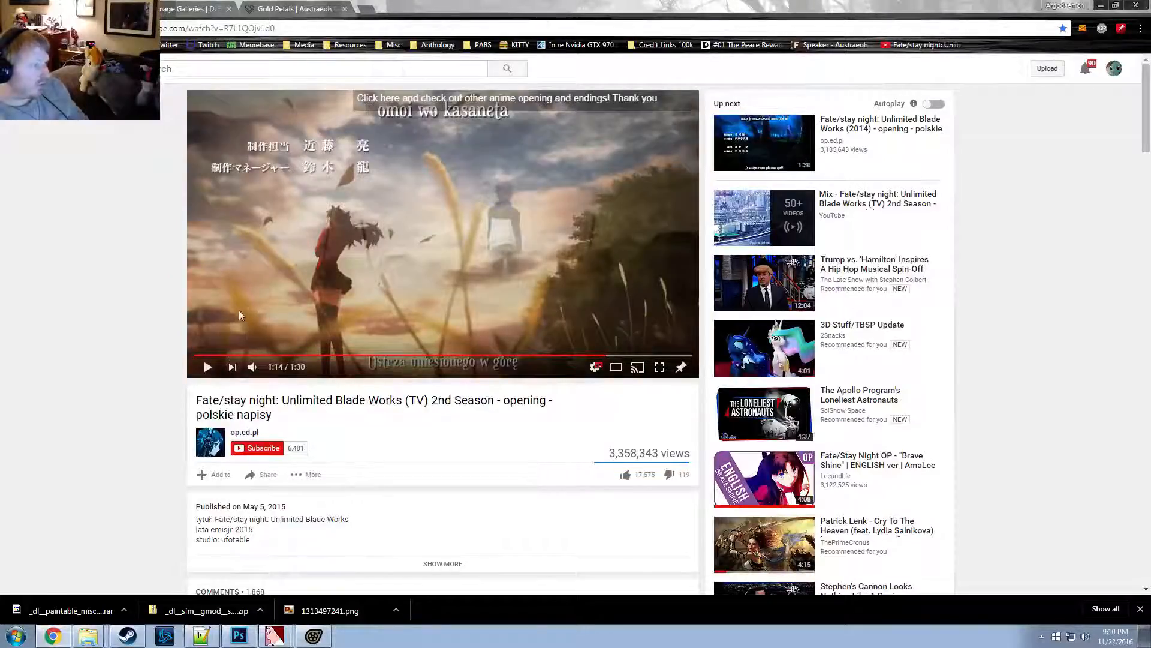
pyautogui.click(604, 357)
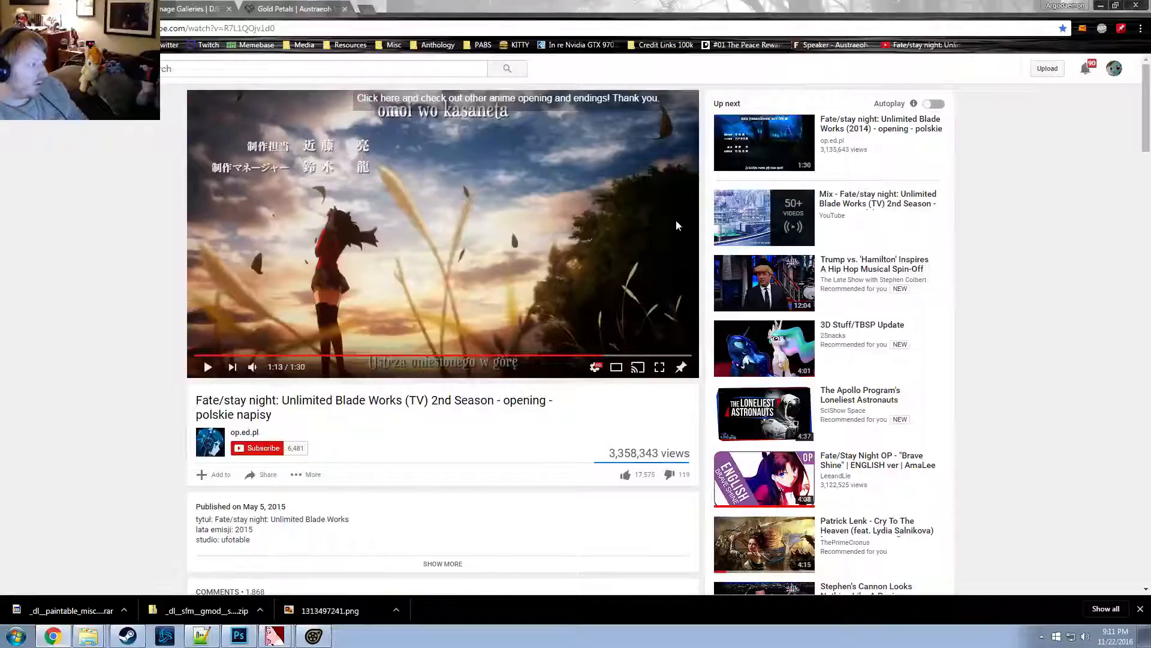
pyautogui.hotkey('alt', 'Tab')
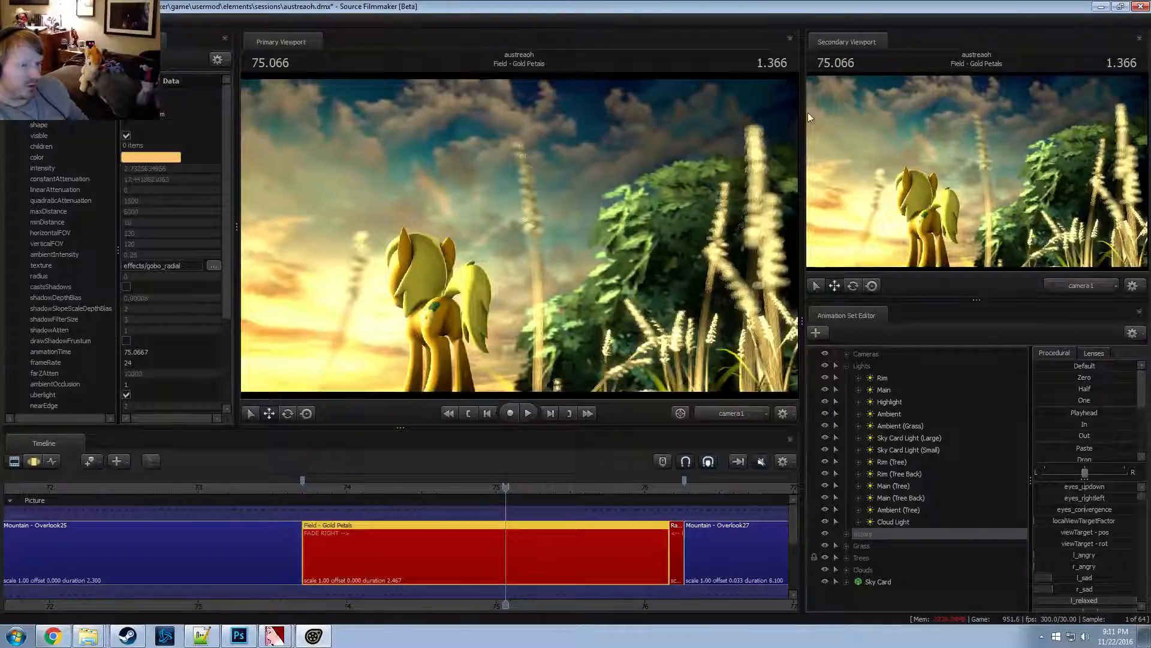
# Play the Field - Gold Petals shot from near its start and compare it with the reference video in Chrome
pyautogui.press('space')
pyautogui.press('space')
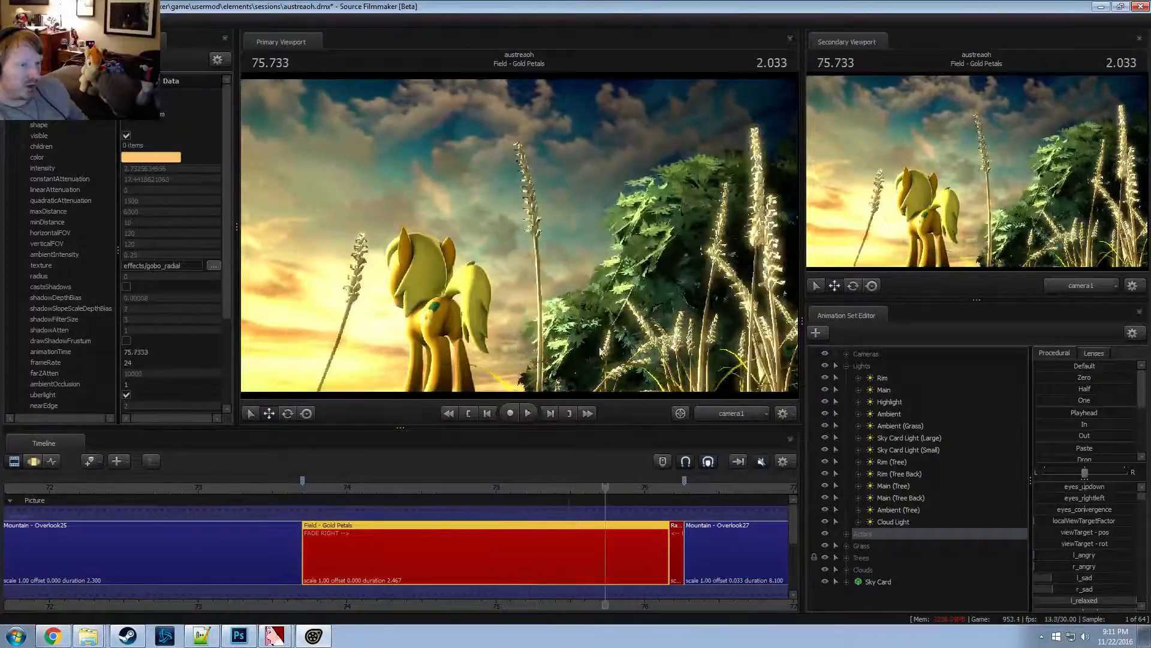
pyautogui.click(312, 484)
pyautogui.press('space')
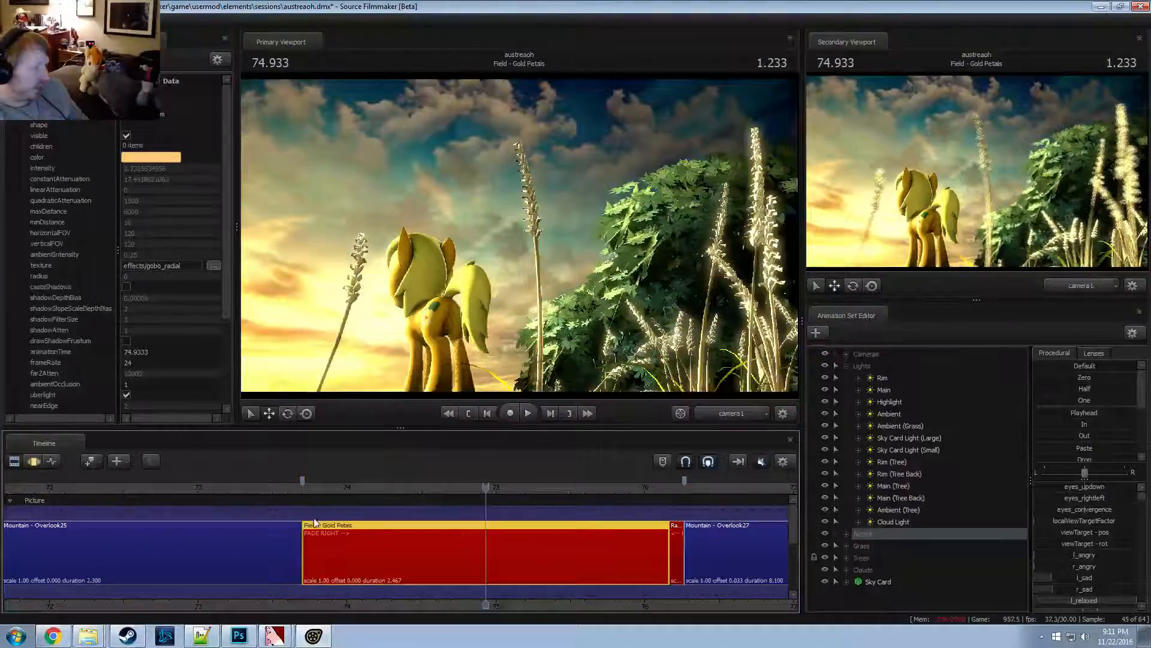
pyautogui.hotkey('alt', 'Tab')
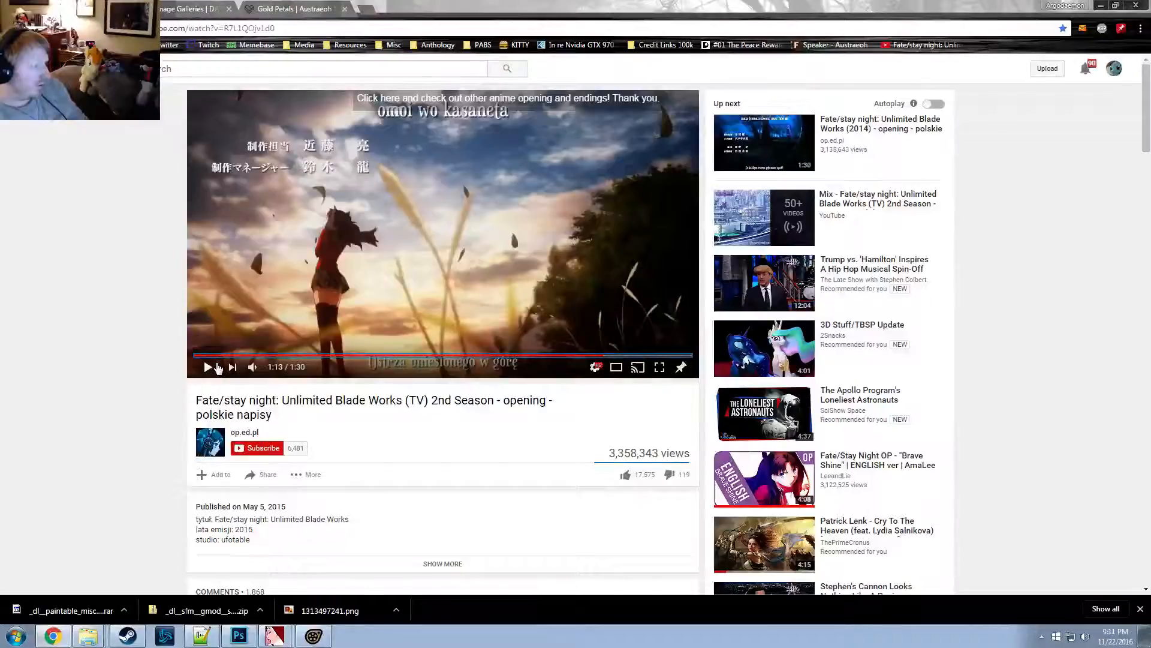
pyautogui.hotkey('alt', 'Tab')
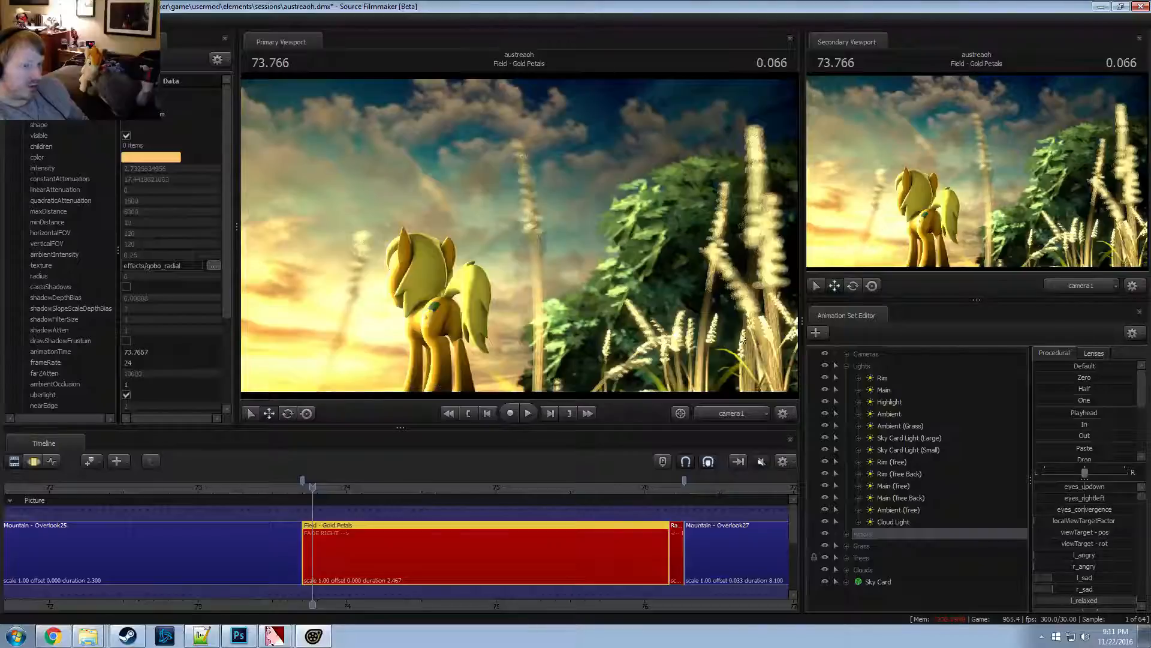
# Switch the primary viewport to the Work Camera and frame the pony, the grass stalks and the tree
pyautogui.click(729, 416)
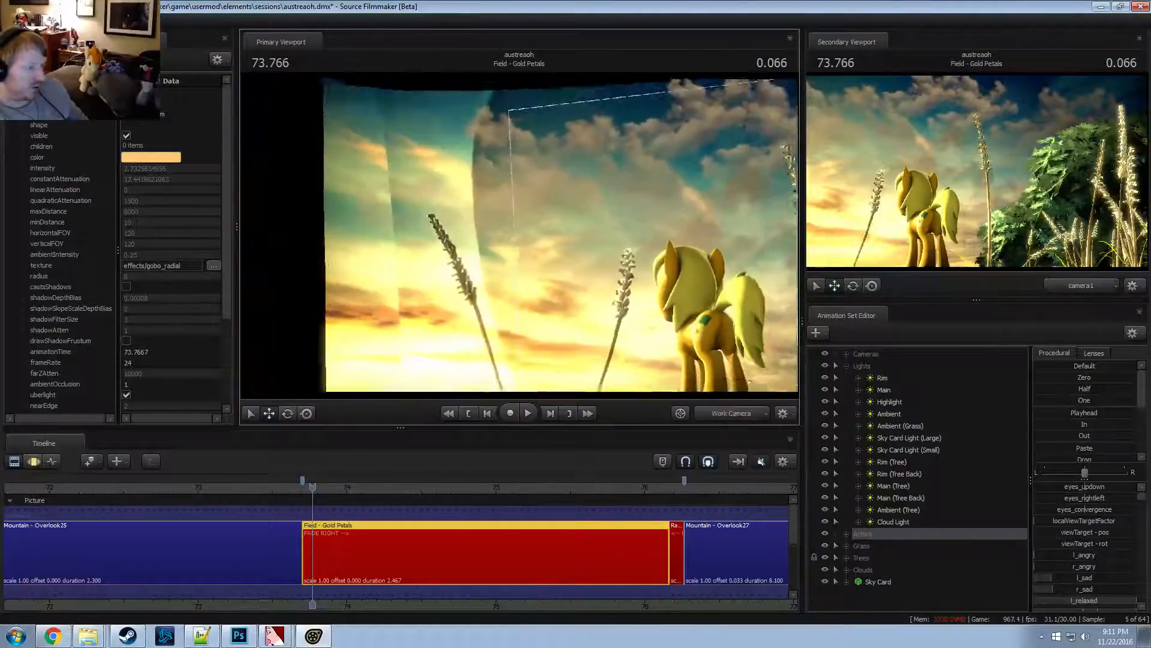
pyautogui.moveTo(671, 300); pyautogui.dragTo(672, 327)
pyautogui.moveTo(519, 235); pyautogui.dragTo(642, 257)
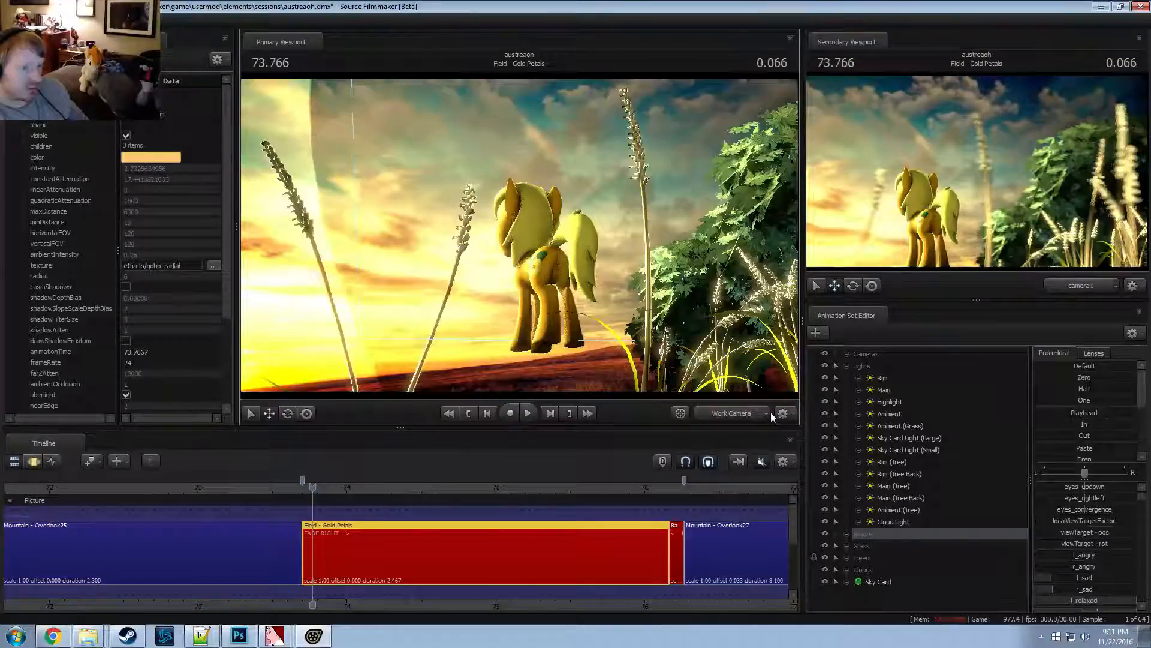
pyautogui.press('F3')
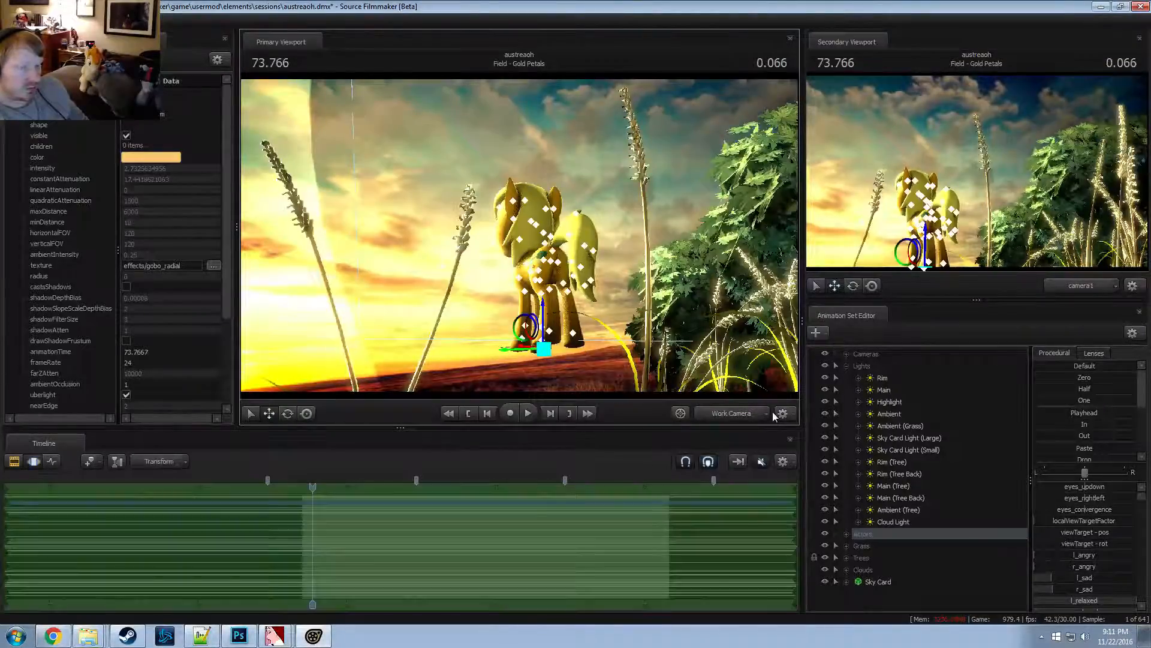
pyautogui.press('F2')
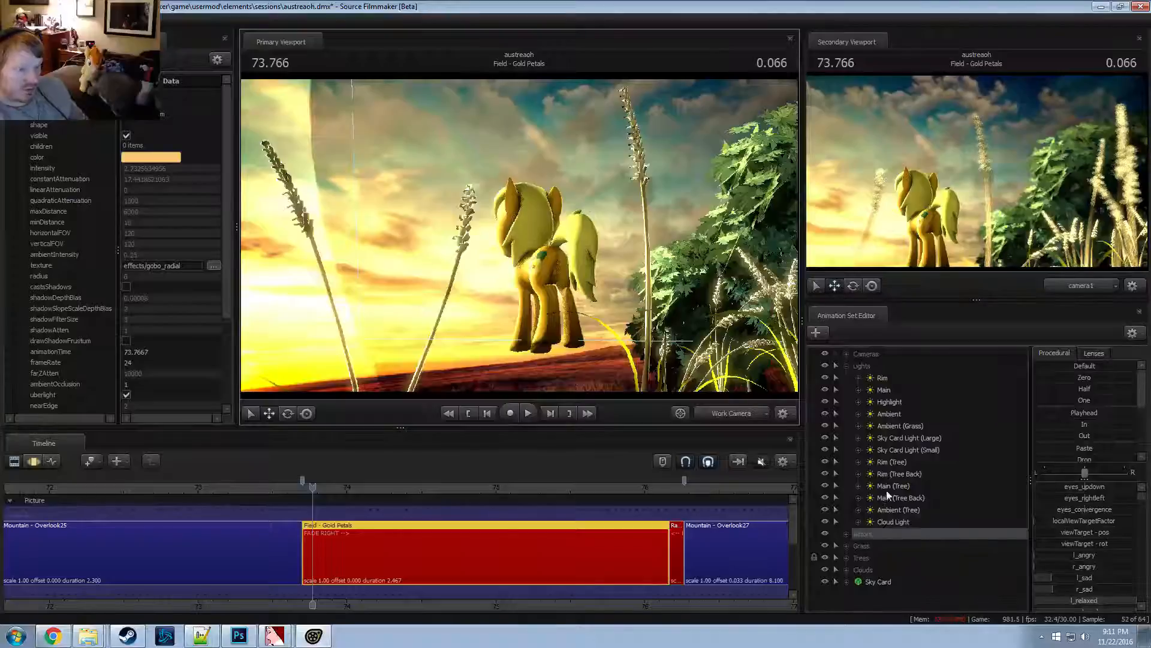
# Look through the Clouds, Trees and Actors groups in the animation set list and reopen the Lights group
pyautogui.click(846, 366)
pyautogui.click(846, 413)
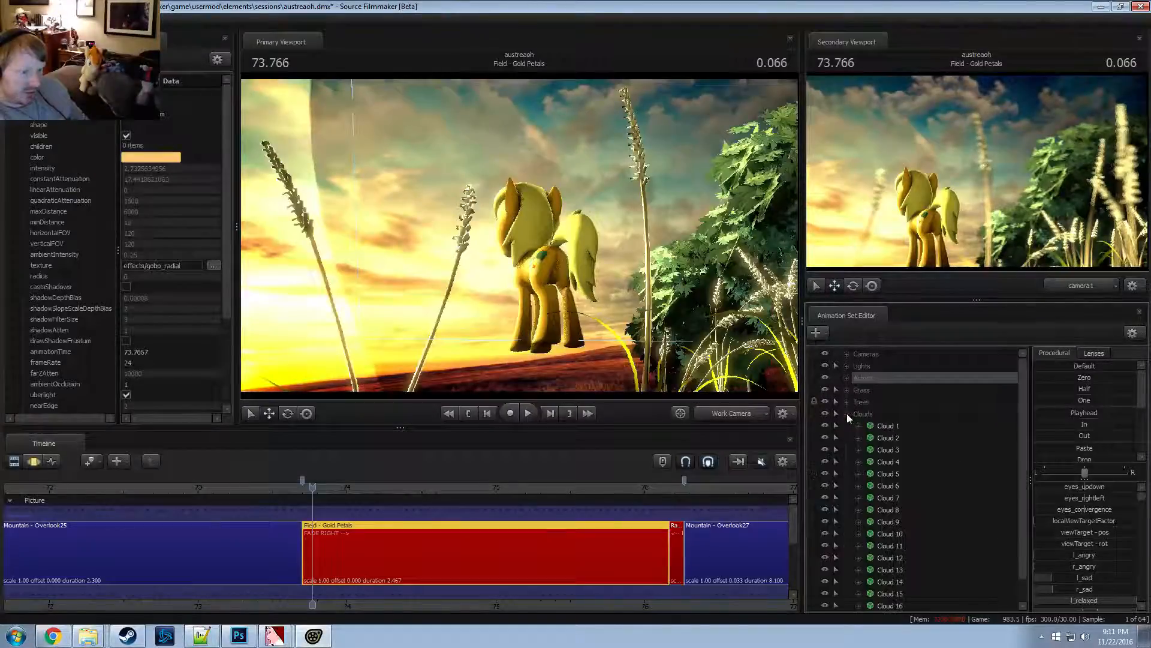
pyautogui.click(852, 423)
pyautogui.click(846, 403)
pyautogui.click(847, 365)
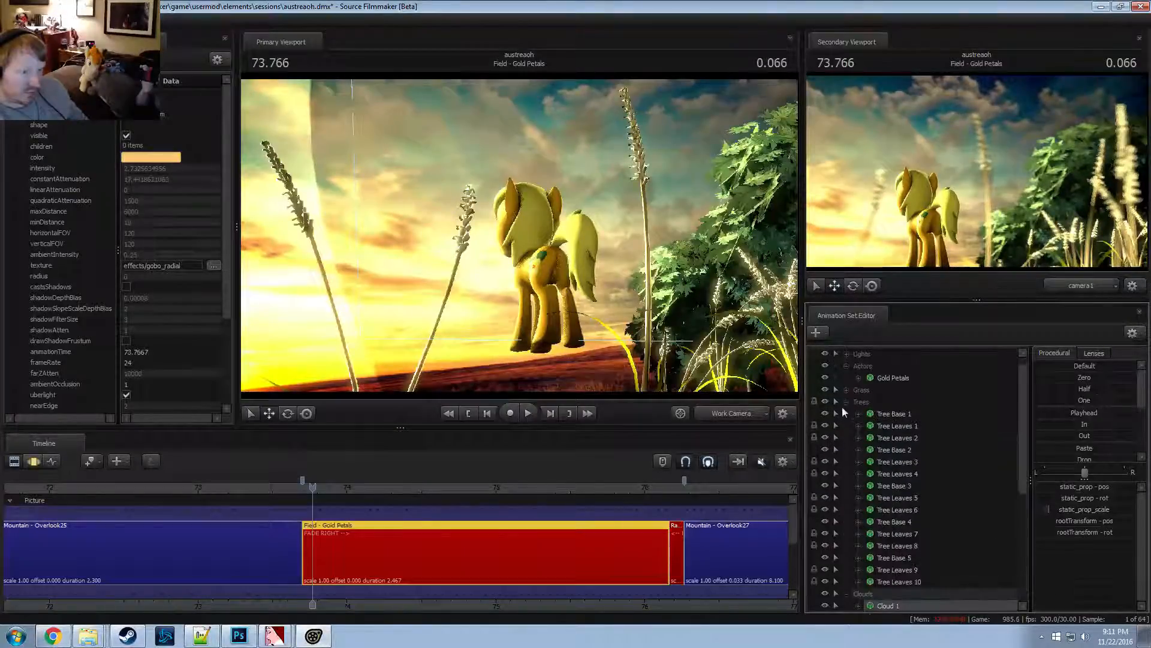
pyautogui.click(845, 404)
pyautogui.click(847, 365)
pyautogui.click(846, 354)
# Select the color_red, color_green and color_blue controls of the Rim (Tree) light and inspect them in the Motion Editor
pyautogui.click(906, 484)
pyautogui.click(903, 464)
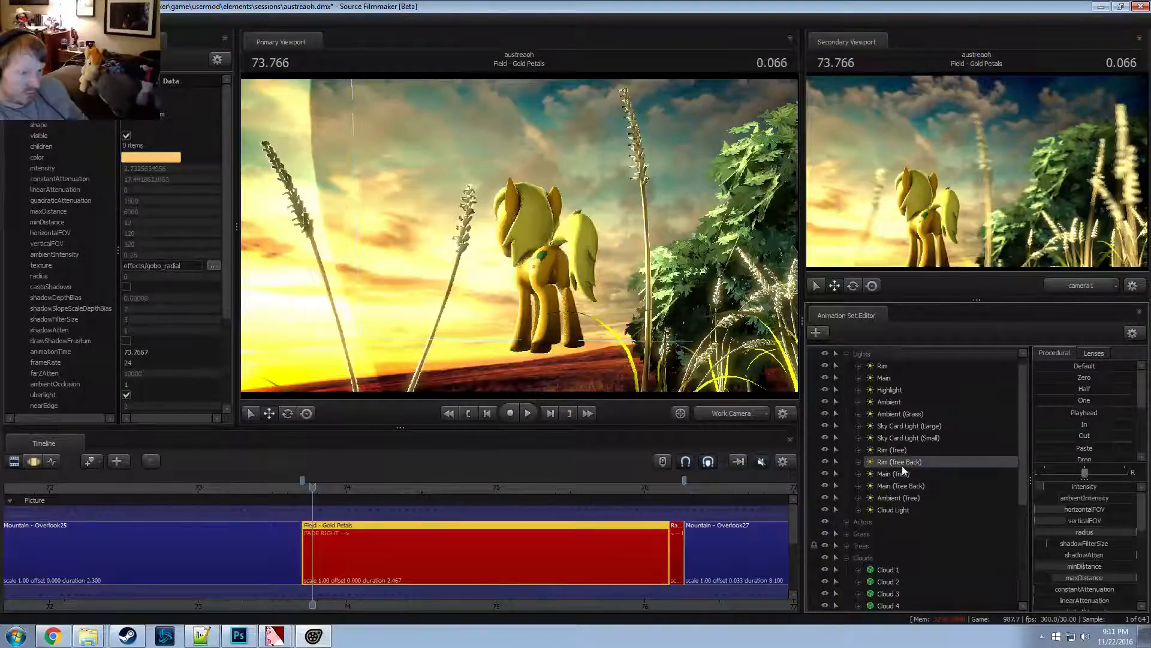
pyautogui.click(899, 454)
pyautogui.click(859, 450)
pyautogui.click(871, 462)
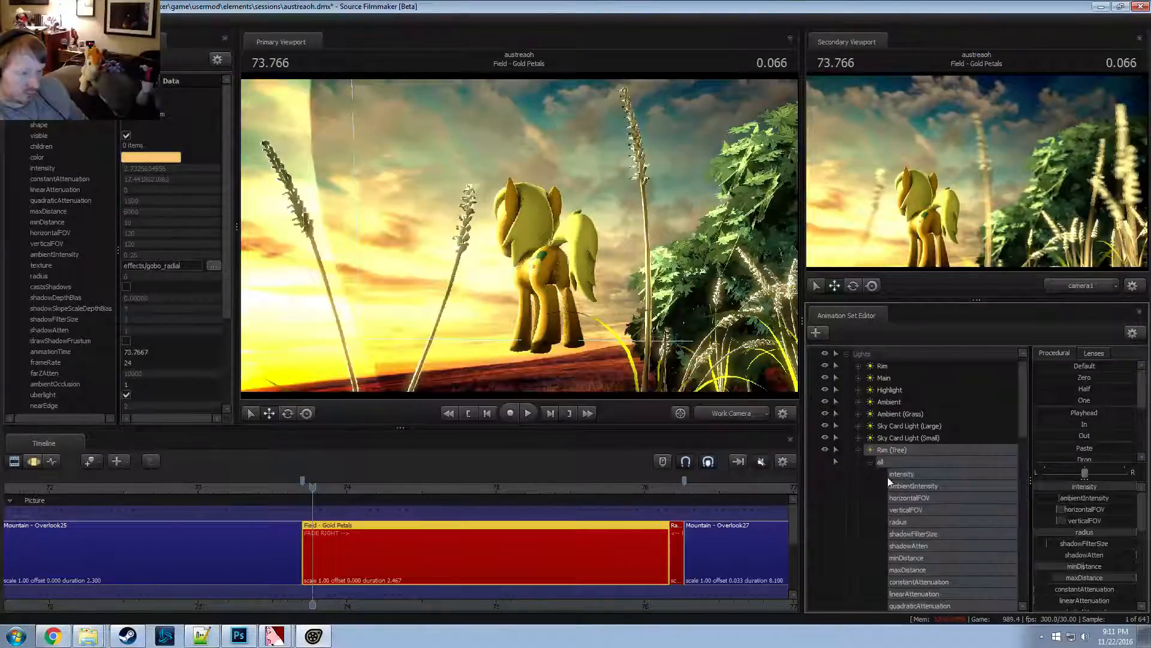
pyautogui.scroll(-7, 914, 519)
pyautogui.keyDown('ctrl'); pyautogui.click(905, 546); pyautogui.keyUp('ctrl')
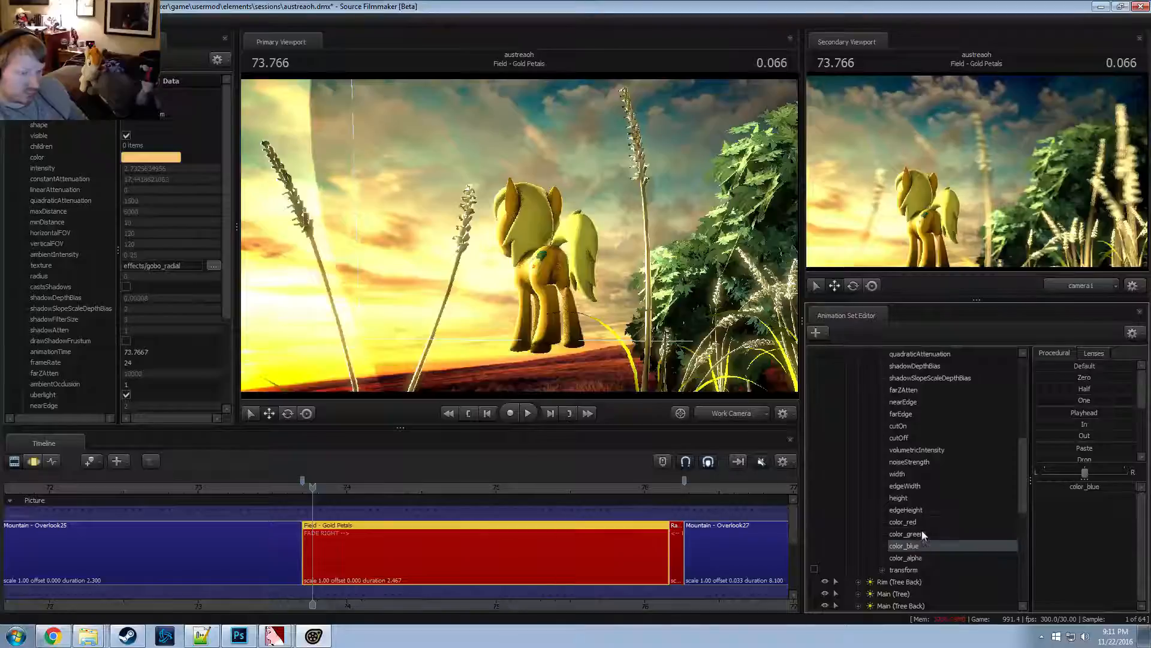
pyautogui.keyDown('ctrl'); pyautogui.click(903, 522); pyautogui.keyUp('ctrl')
pyautogui.press('F3')
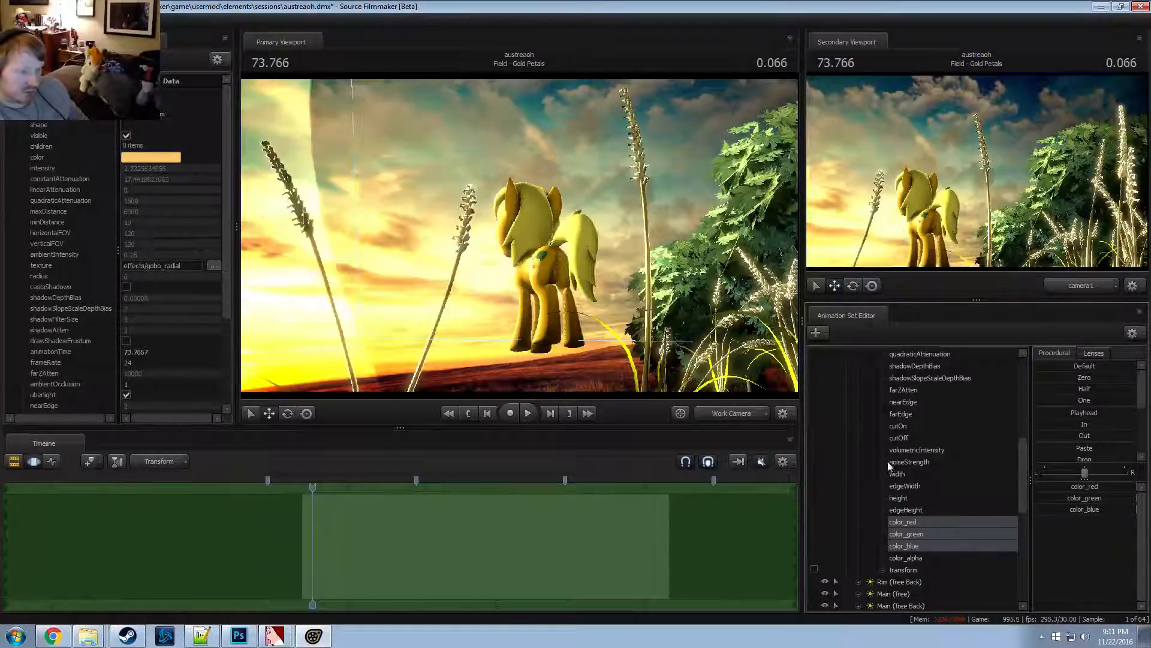
pyautogui.scroll(5, 889, 466)
pyautogui.click(859, 413)
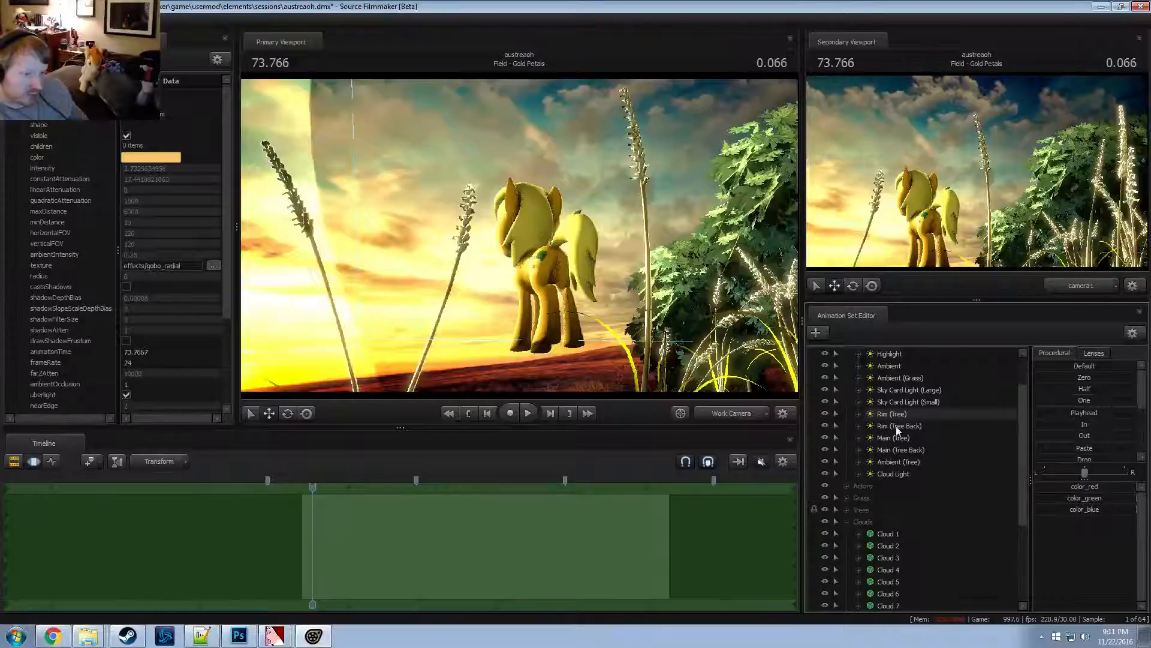
# Select the color_red, color_green and color_blue controls of the Main light
pyautogui.click(897, 427)
pyautogui.scroll(2, 878, 385)
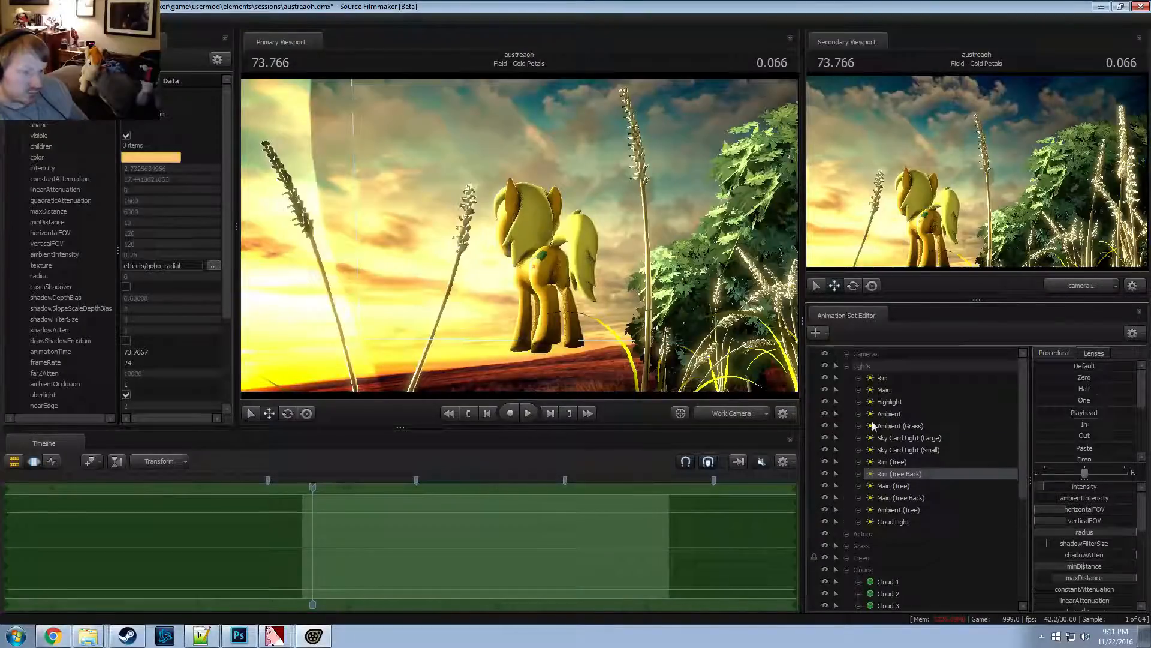
pyautogui.click(858, 390)
pyautogui.scroll(-7, 900, 480)
pyautogui.click(913, 535)
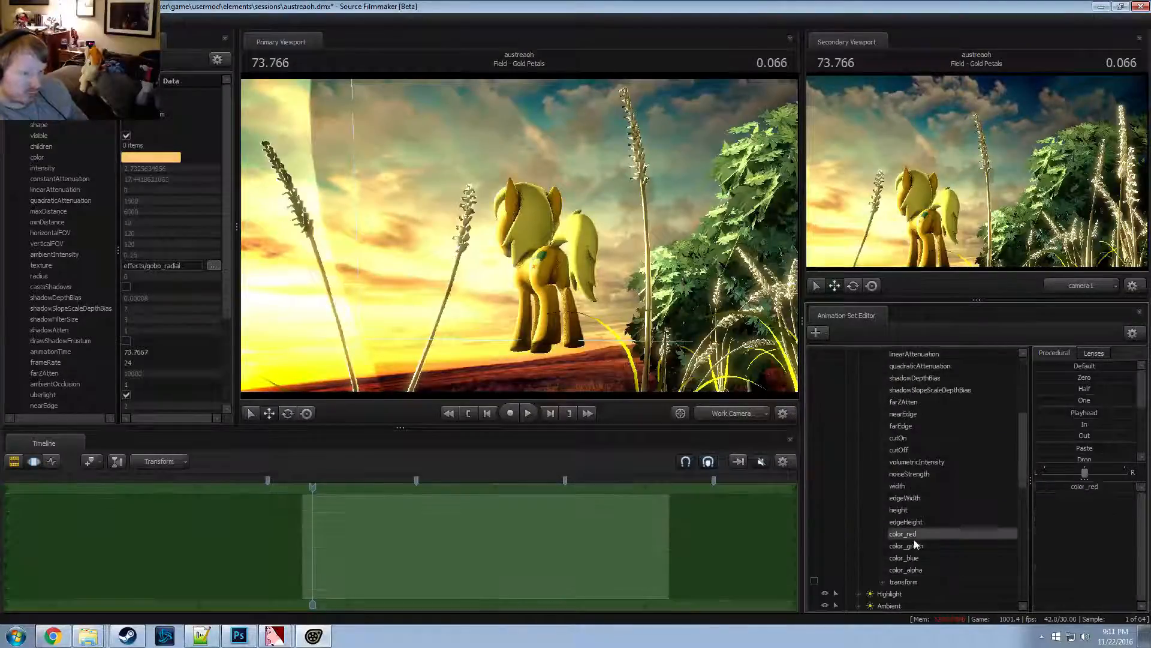
pyautogui.keyDown('shift'); pyautogui.click(904, 557); pyautogui.keyUp('shift')
# Inspect the Rim (Tree) and Rim (Tree Back) lights in the animation set list
pyautogui.scroll(7, 920, 465)
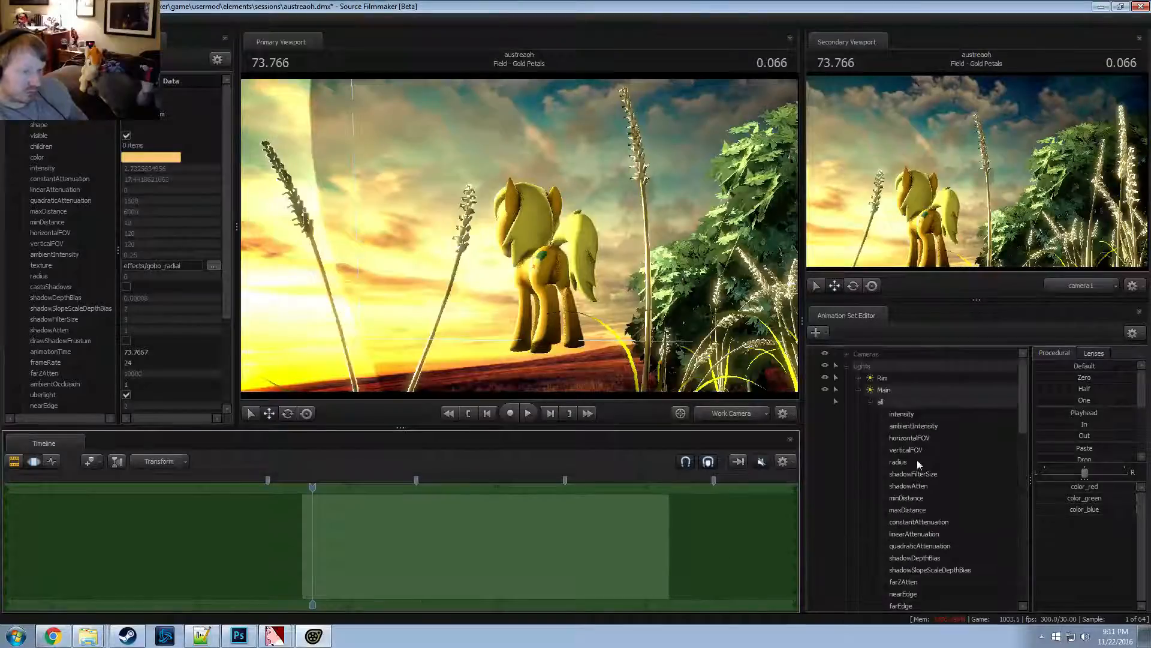
pyautogui.scroll(-9, 908, 458)
pyautogui.click(901, 389)
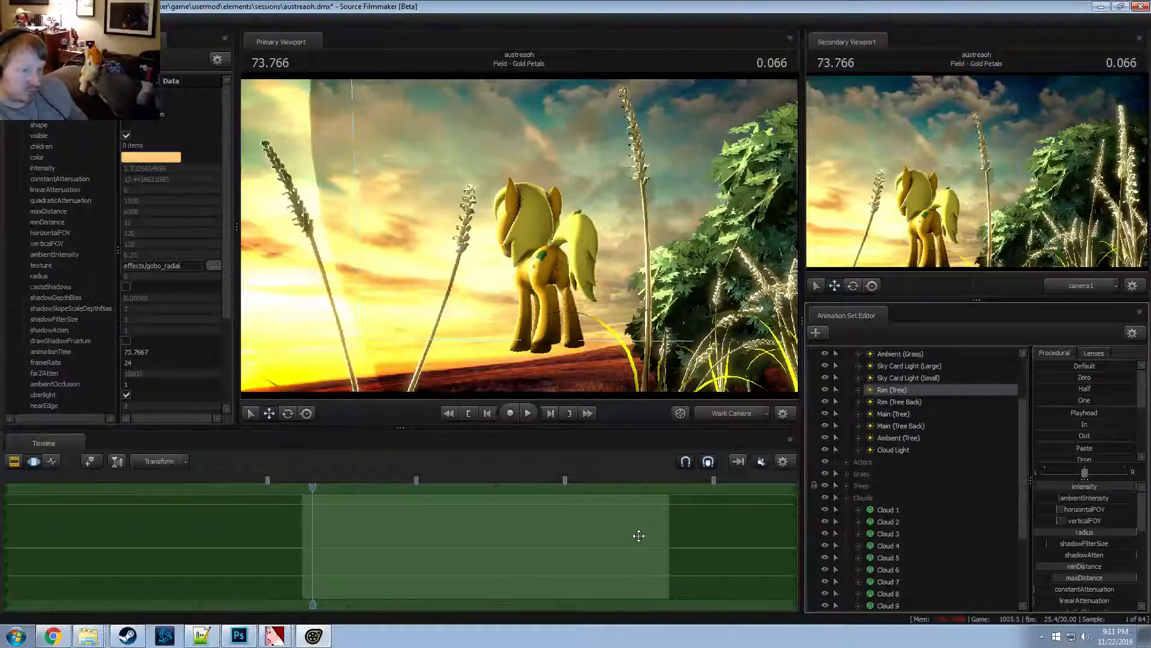
pyautogui.click(908, 403)
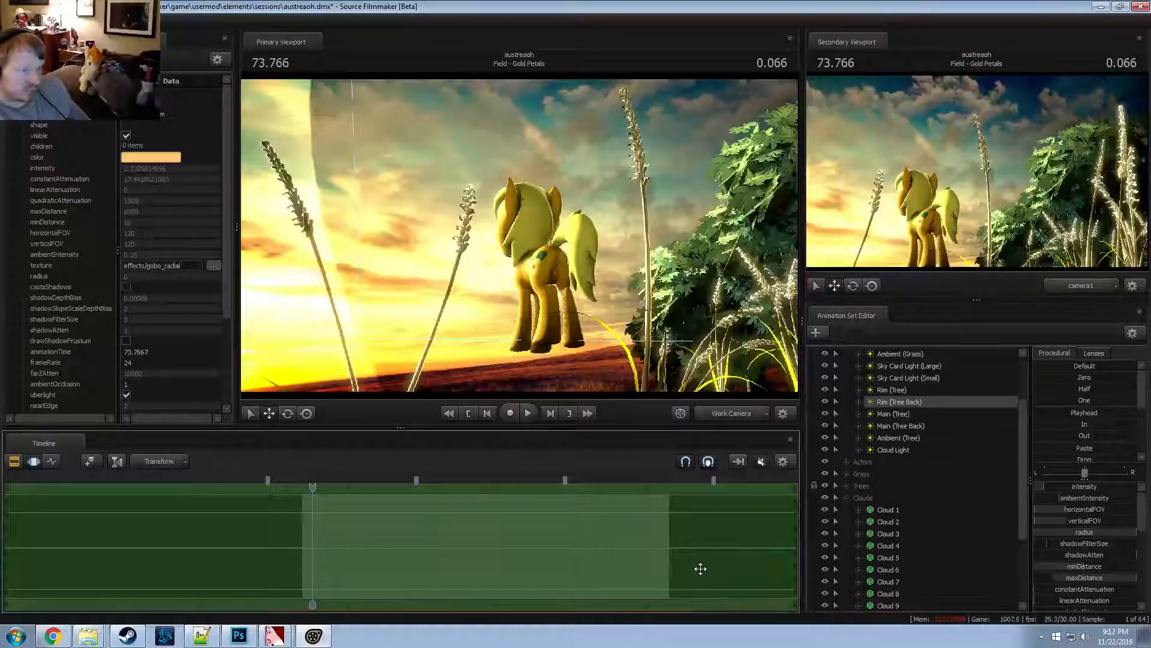
pyautogui.scroll(2, 857, 412)
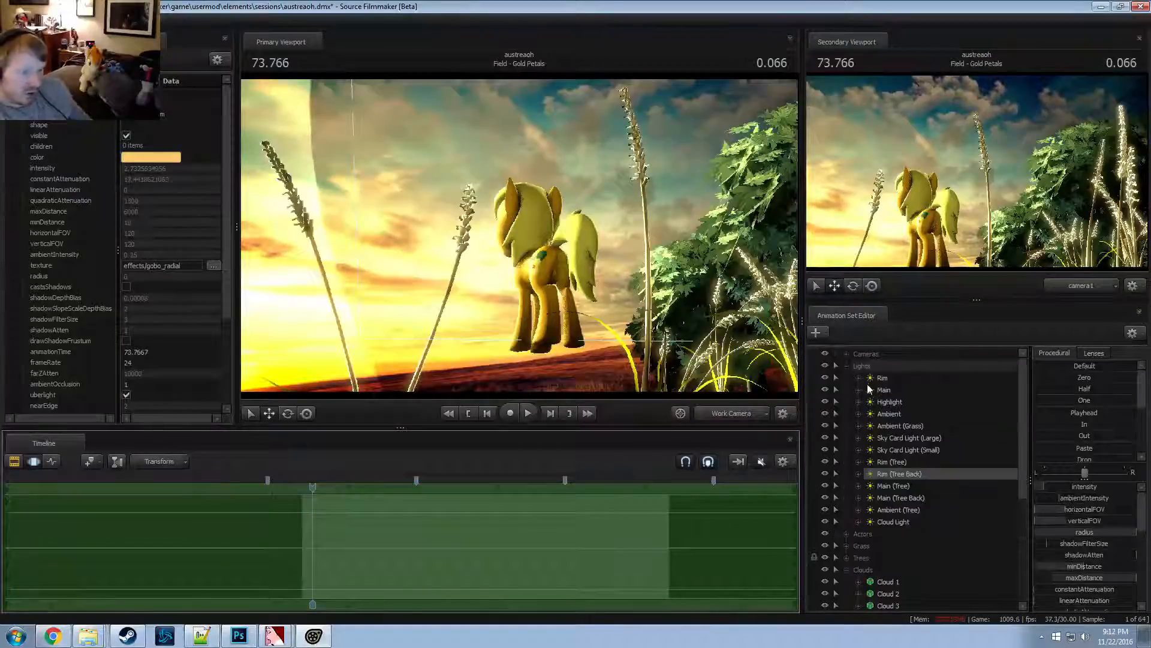
# Expand the Main light and examine its individual color controls, ending on color_red
pyautogui.click(859, 390)
pyautogui.scroll(-7, 923, 528)
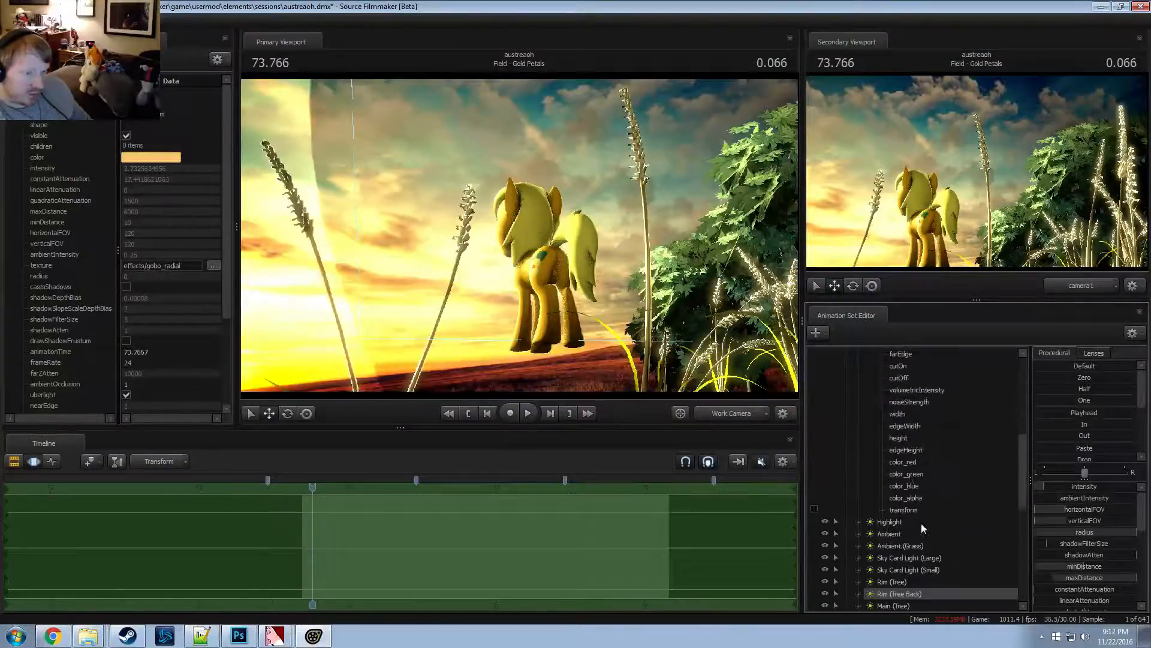
pyautogui.moveTo(911, 467); pyautogui.dragTo(923, 485)
pyautogui.click(920, 496)
pyautogui.click(915, 464)
pyautogui.scroll(7, 913, 488)
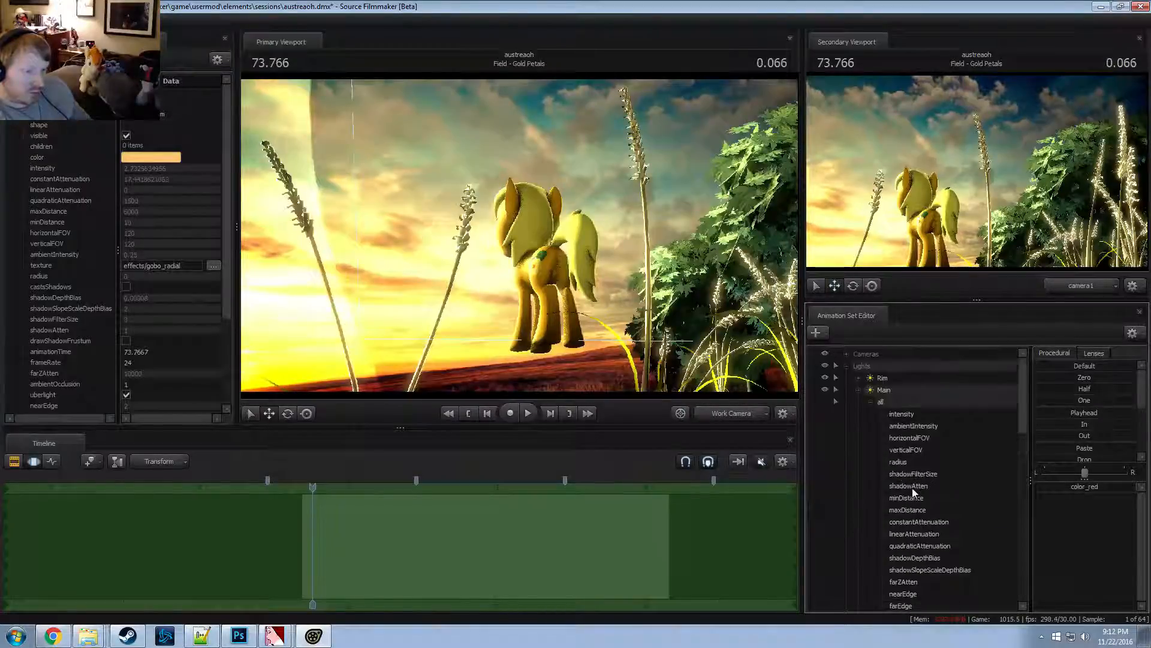
# Examine the Rim light's control values, including its color channels, and collapse the Main light's controls
pyautogui.click(883, 380)
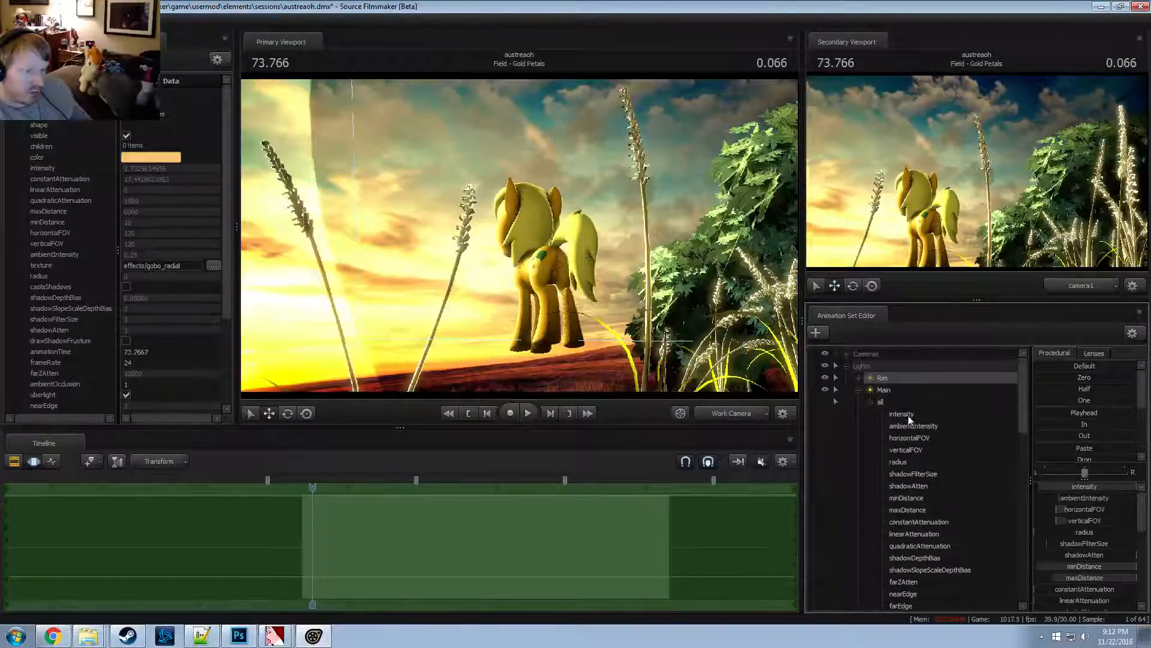
pyautogui.scroll(-6, 1107, 590)
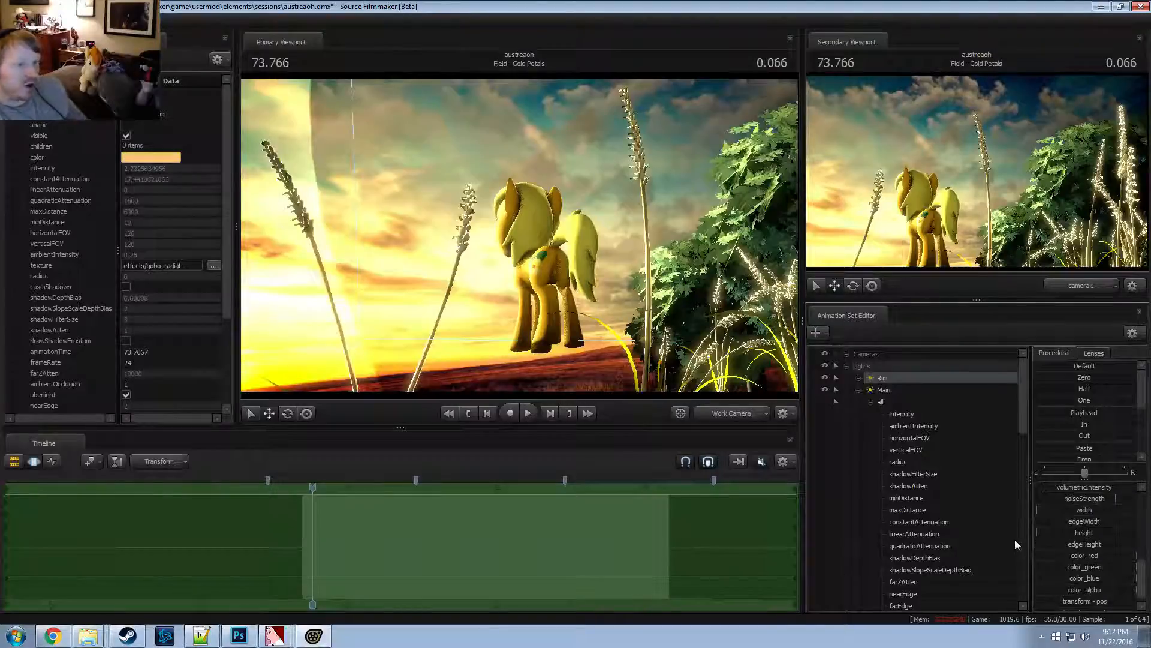
pyautogui.scroll(-2, 907, 491)
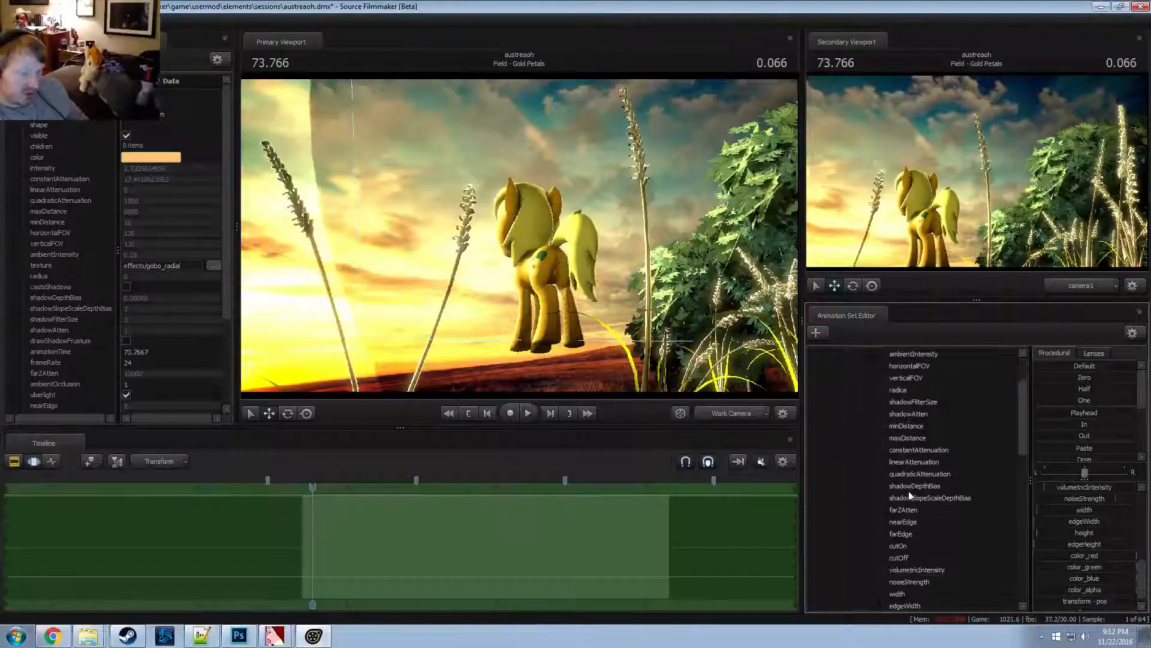
pyautogui.scroll(3, 907, 489)
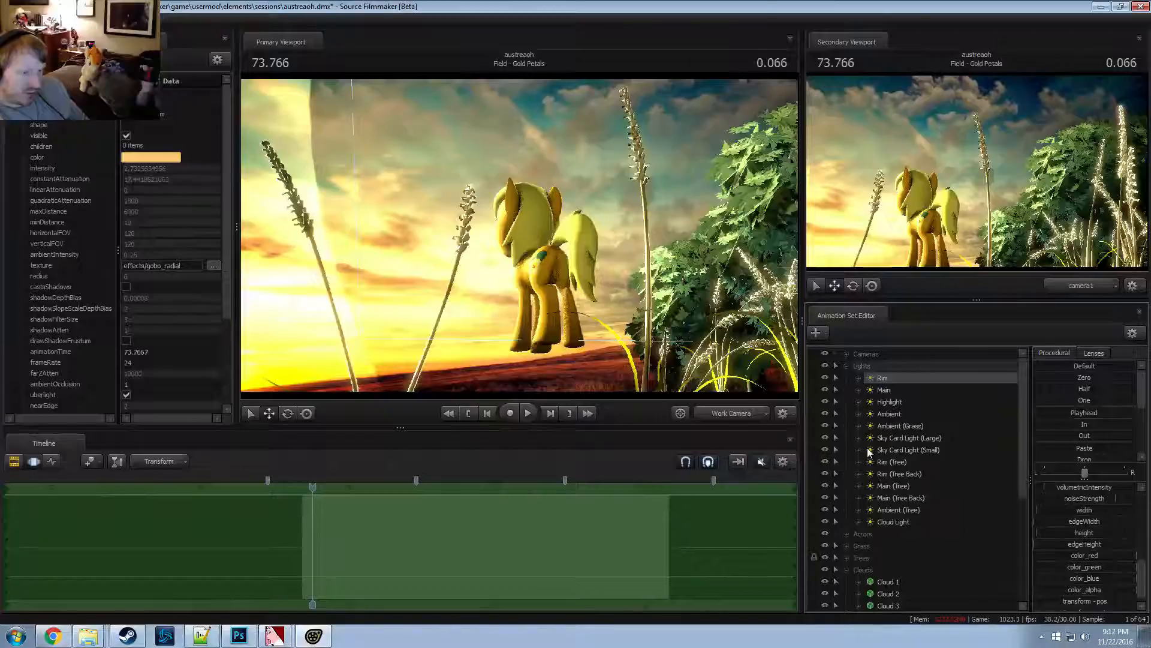
pyautogui.scroll(-2, 869, 453)
# Select the Rim (Tree) light's color_red, color_green and color_blue controls and raise color_green while slightly lowering color_blue
pyautogui.click(880, 390)
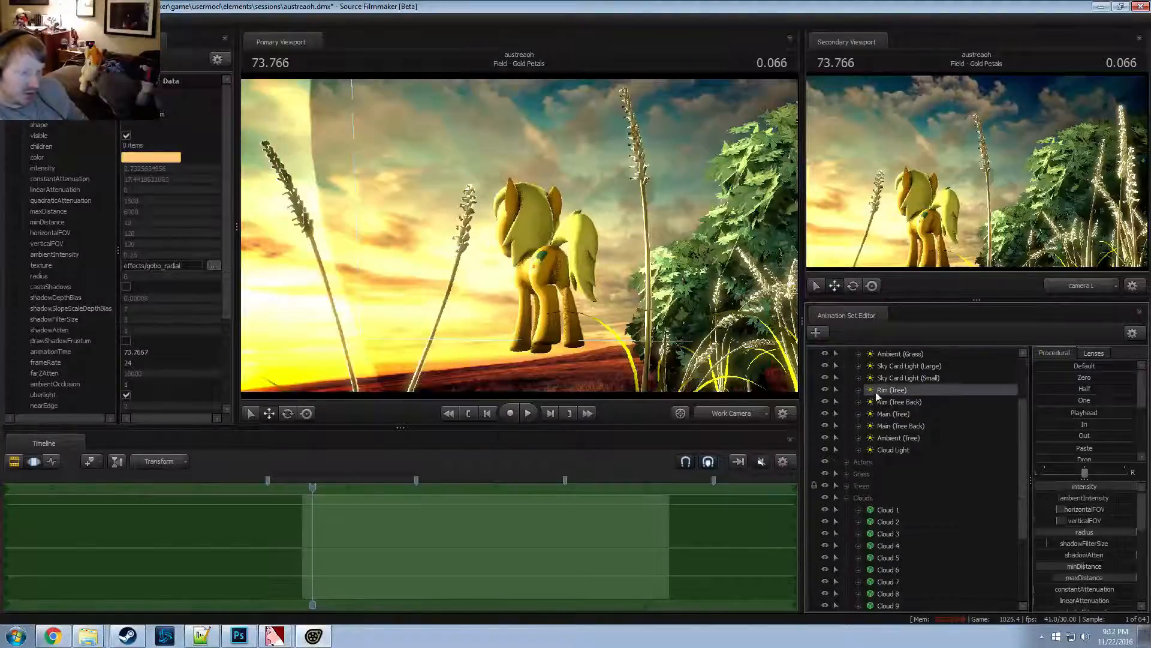
pyautogui.click(859, 389)
pyautogui.scroll(-6, 912, 477)
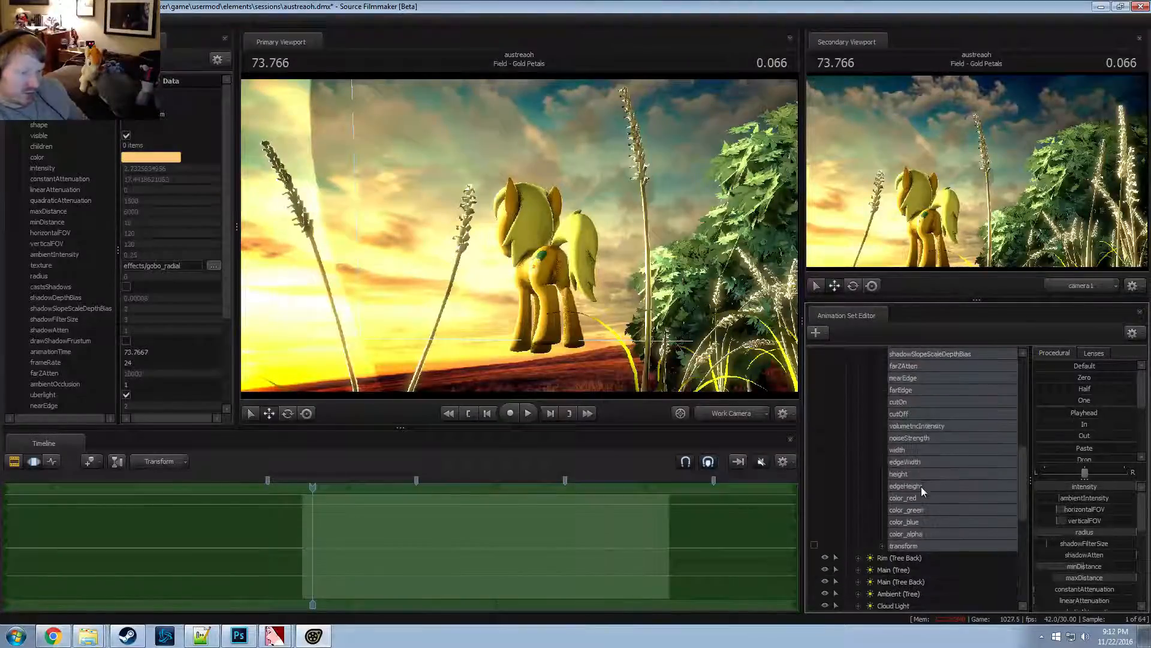
pyautogui.click(918, 509)
pyautogui.click(959, 498)
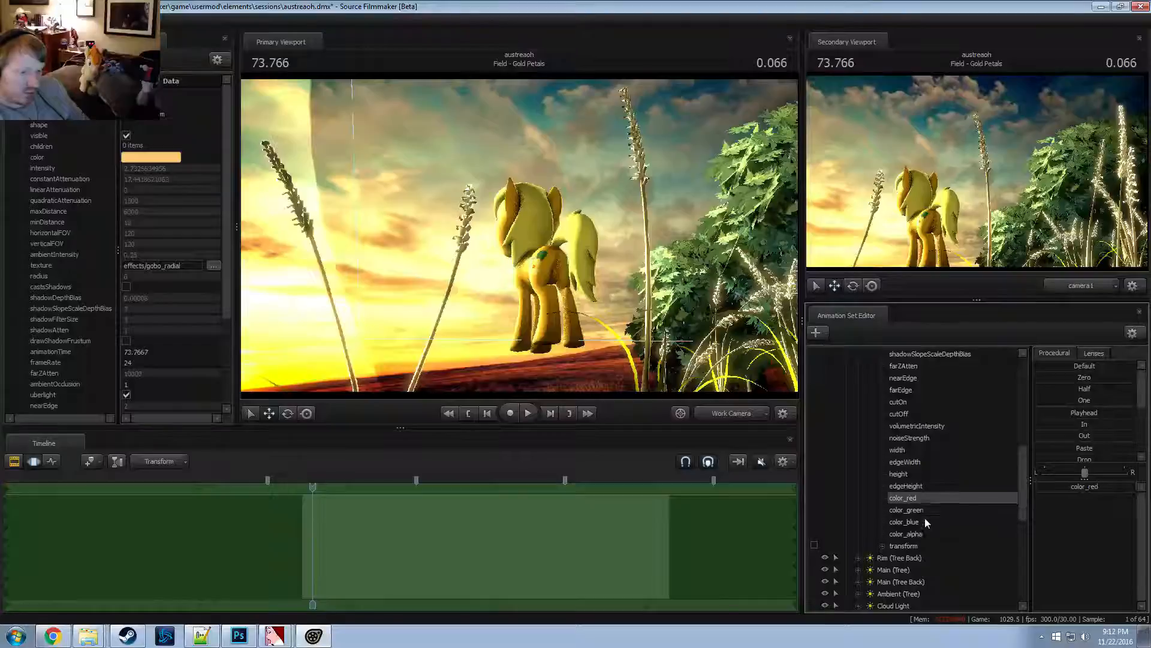
pyautogui.keyDown('shift'); pyautogui.click(934, 522); pyautogui.keyUp('shift')
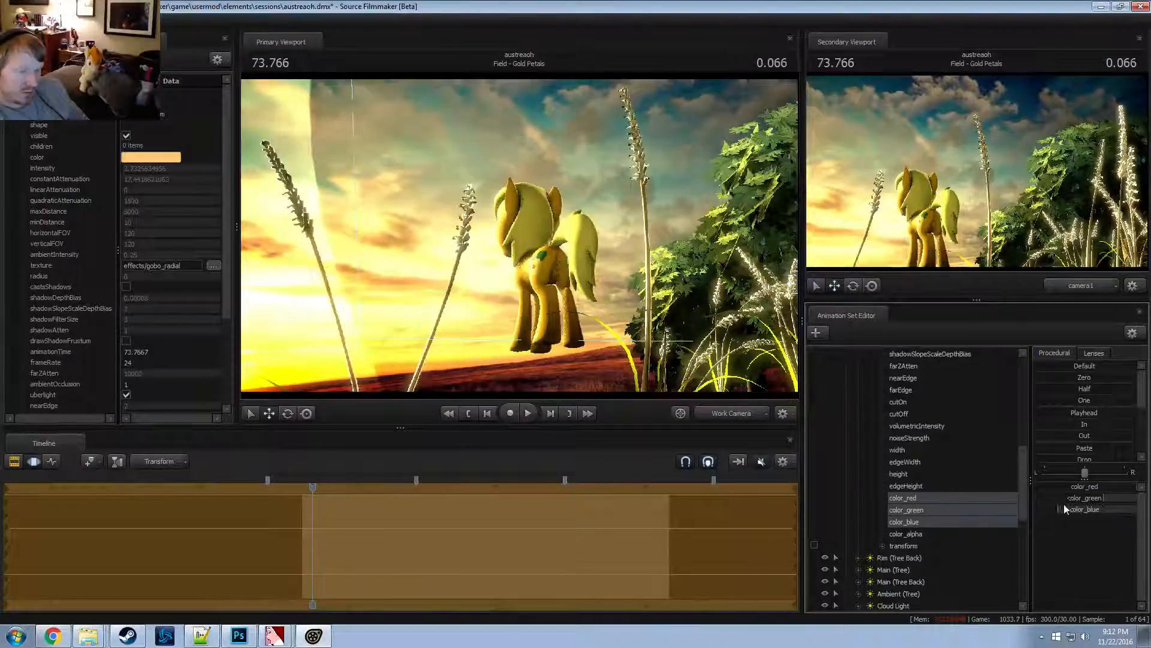
pyautogui.moveTo(1067, 509); pyautogui.dragTo(1122, 498)
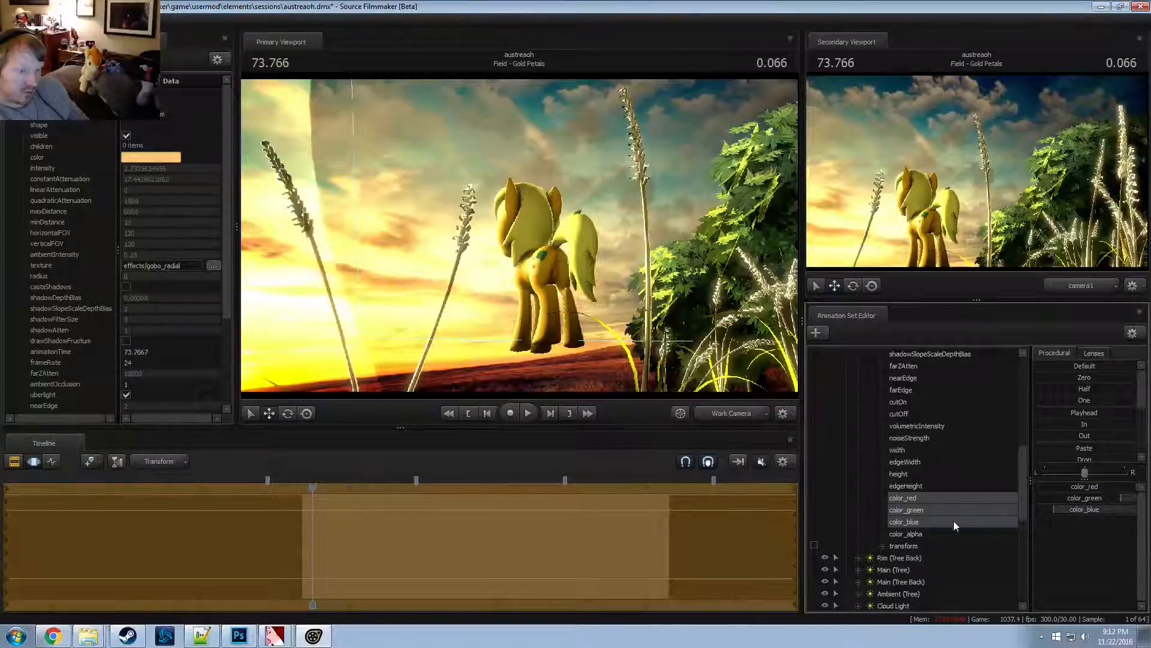
# Check the tree's tint in the rendered shot and reduce the Rim (Tree) light's color_green slightly
pyautogui.press('F3')
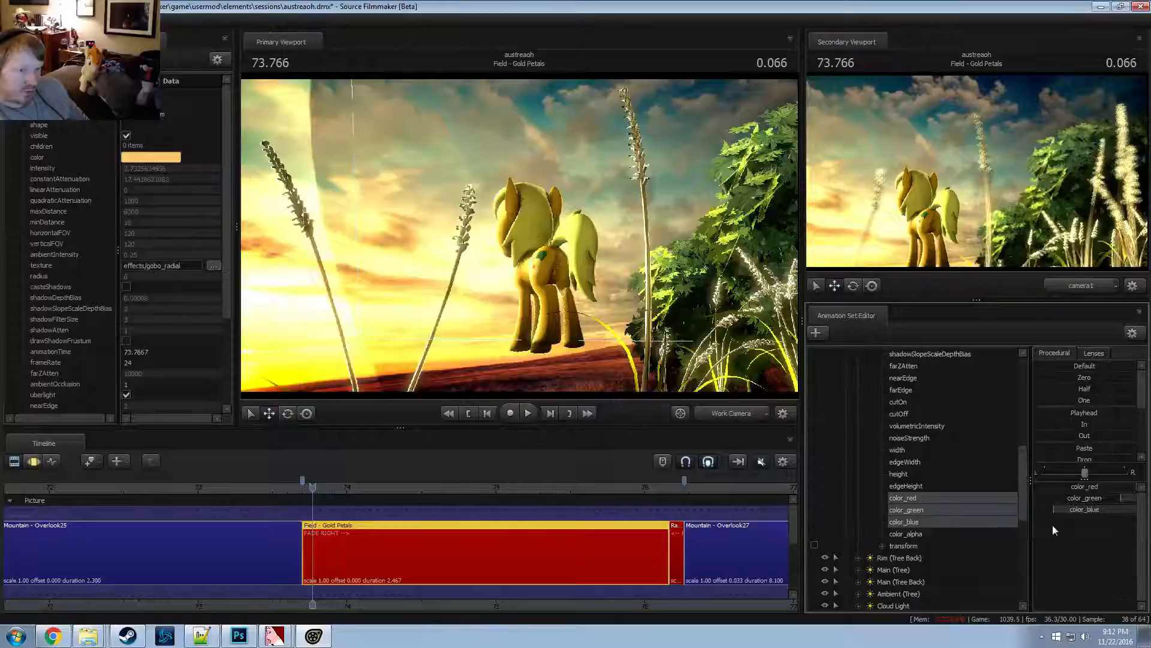
pyautogui.press('F4')
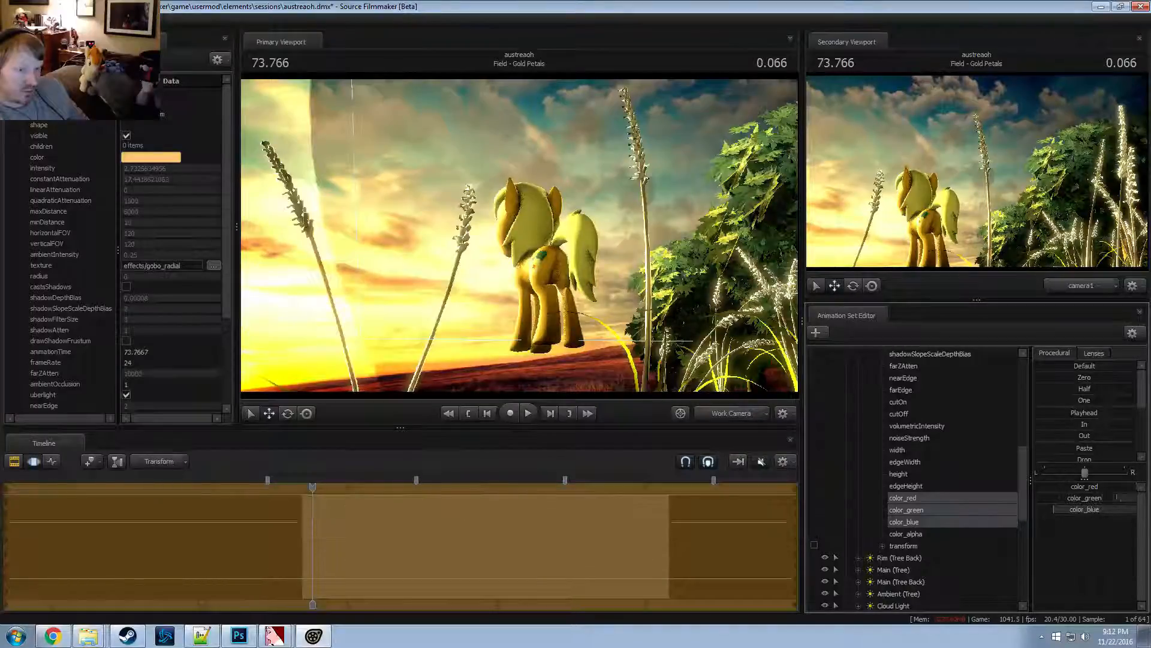
pyautogui.moveTo(1117, 498); pyautogui.dragTo(1107, 498)
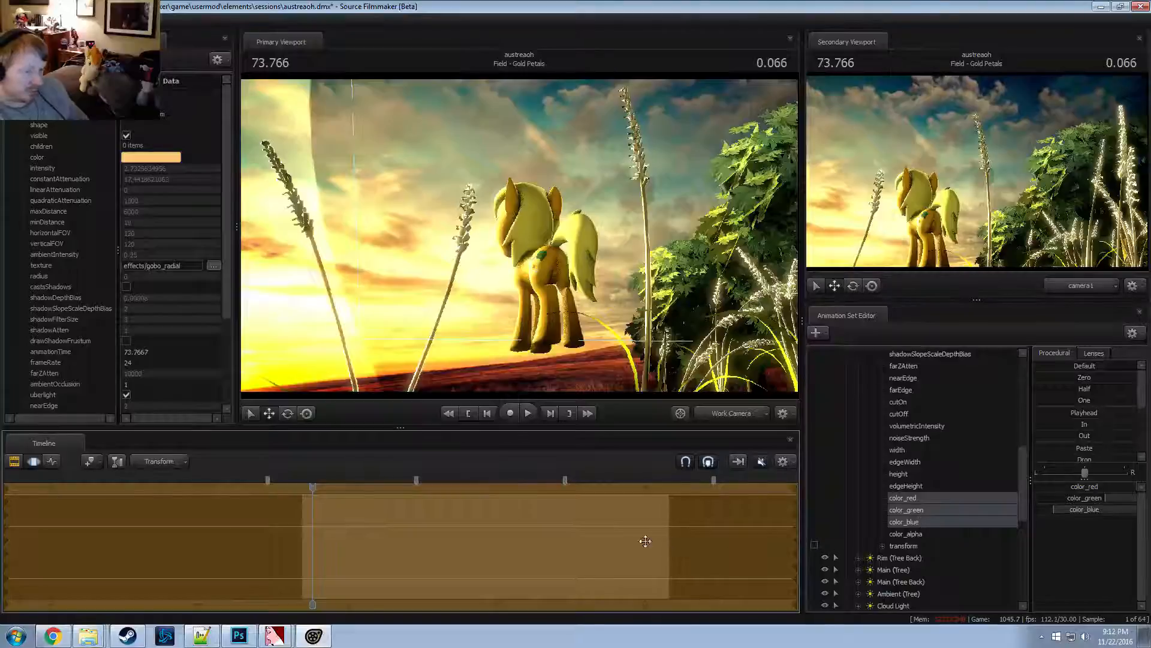
# Collapse Rim (Tree) and look over the Rim (Tree Back), Main (Tree), Main (Tree Back) and Ambient (Tree) lights in turn
pyautogui.scroll(5, 909, 496)
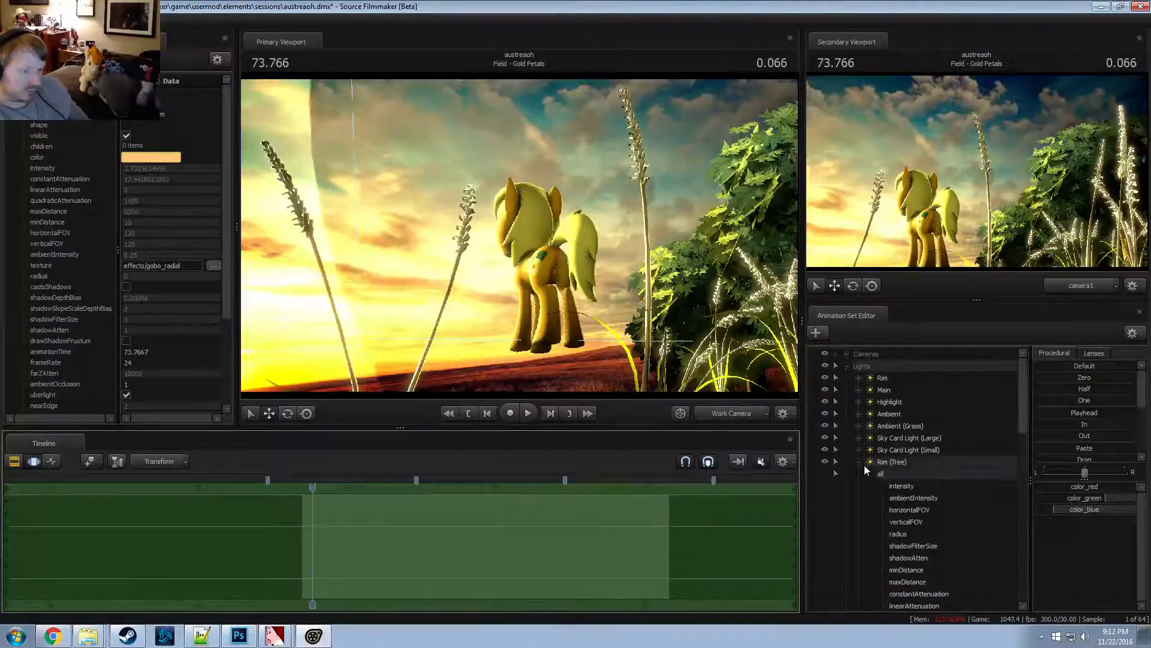
pyautogui.click(860, 462)
pyautogui.click(897, 474)
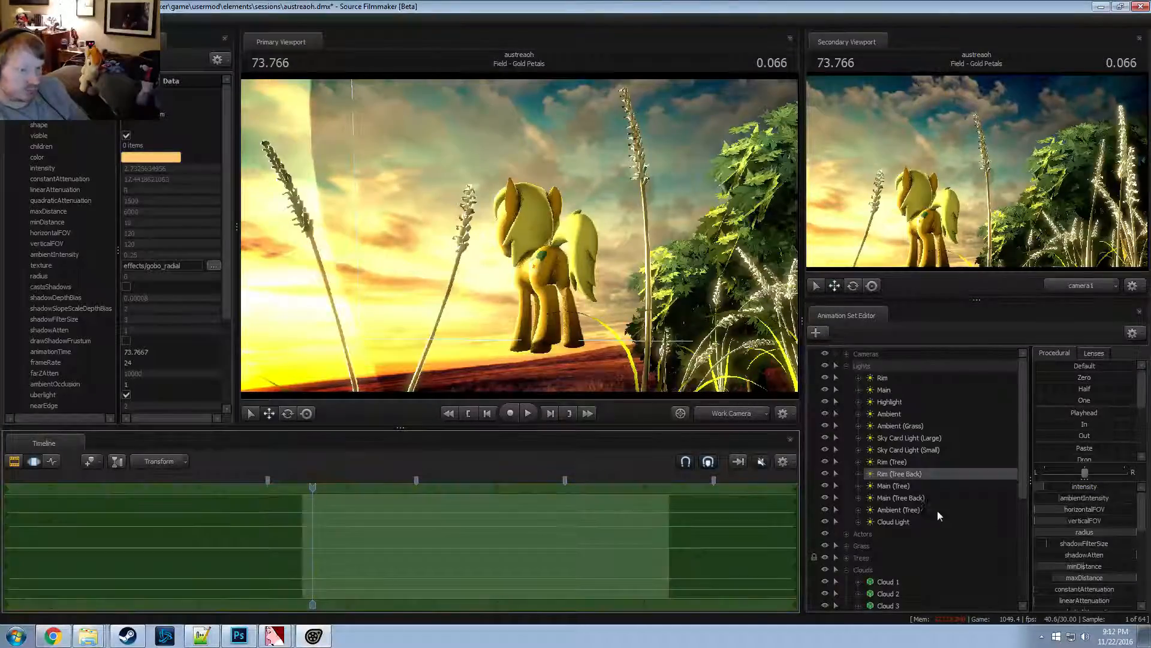
pyautogui.click(902, 485)
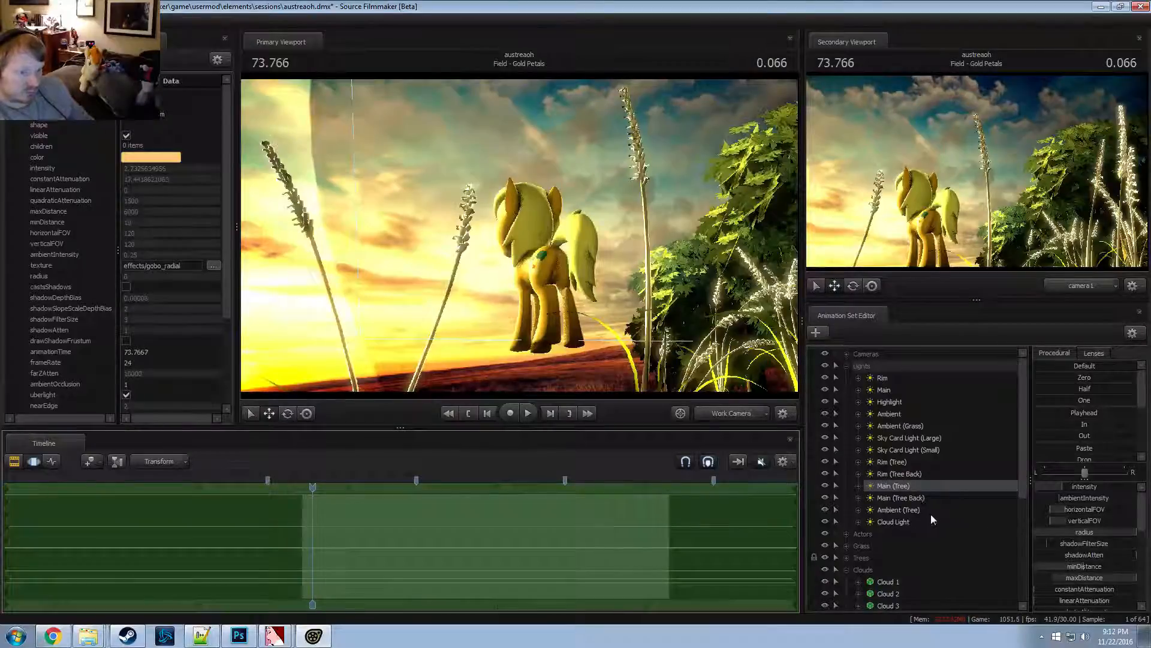
pyautogui.click(918, 497)
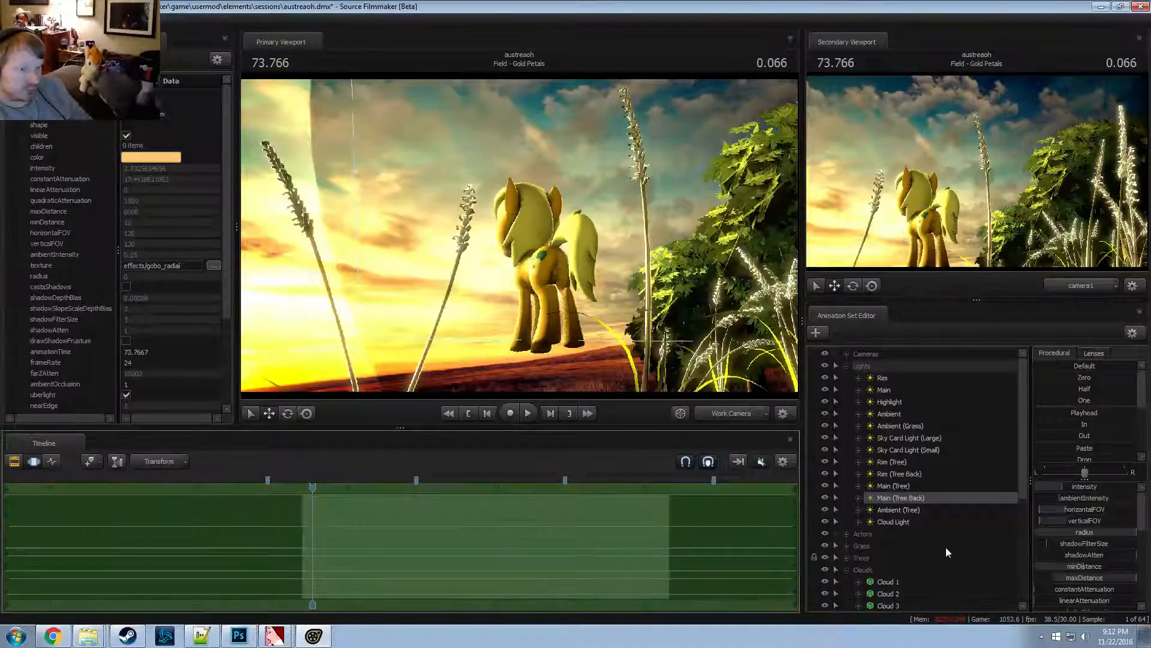
pyautogui.click(899, 510)
# View the scene through the Rim (Tree) light in the primary viewport and shift its aim slightly on the trees
pyautogui.press('F2')
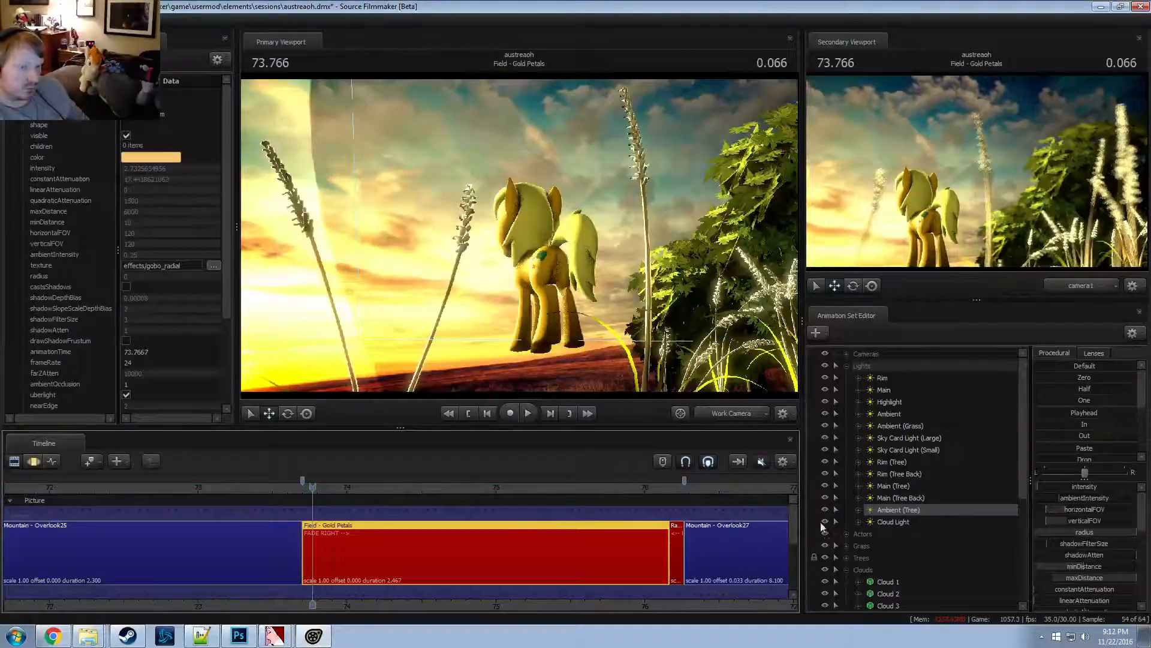
pyautogui.press('F3')
pyautogui.moveTo(896, 463); pyautogui.dragTo(622, 352)
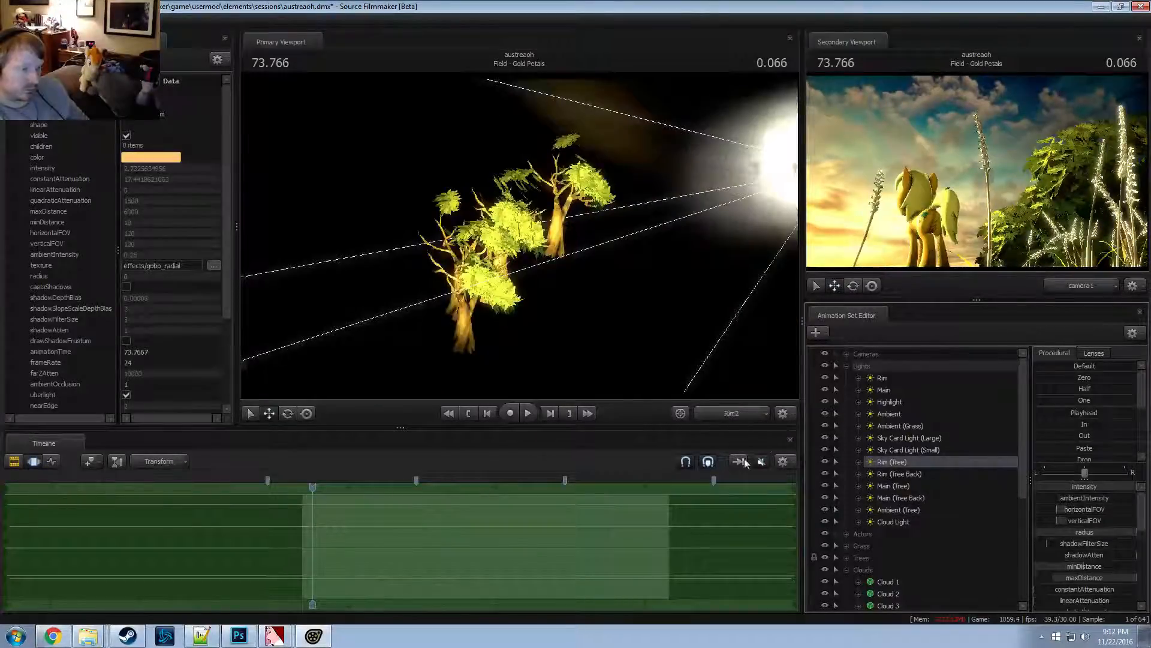
pyautogui.press('F2')
pyautogui.click(586, 316)
pyautogui.click(587, 332)
pyautogui.press('F3')
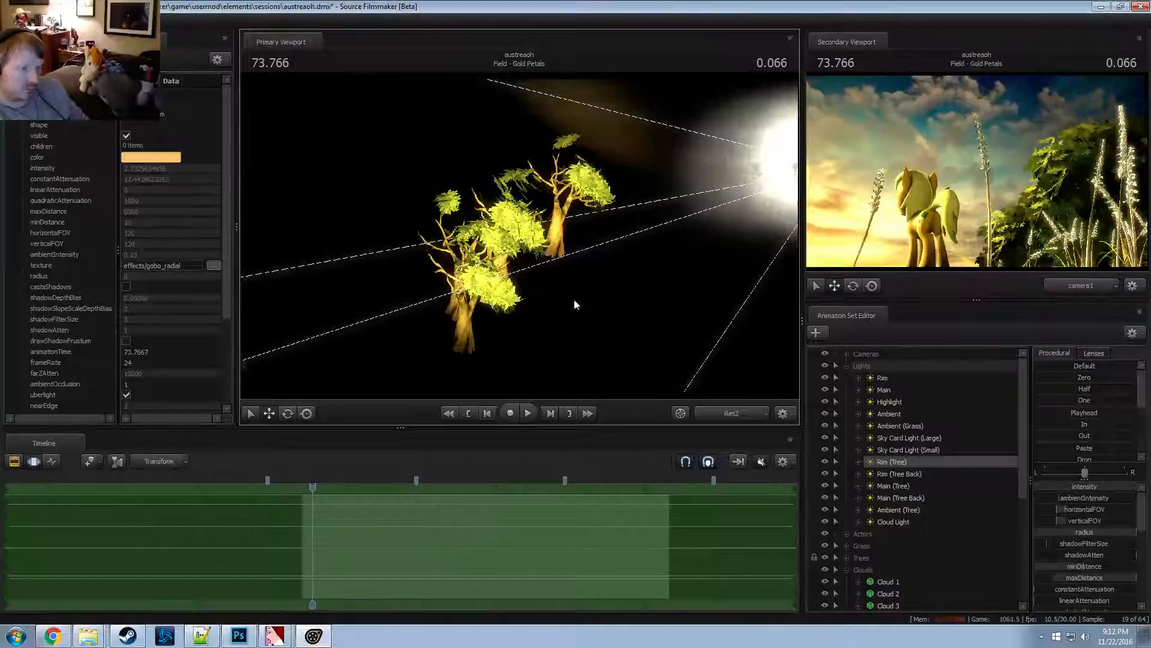
pyautogui.moveTo(574, 299); pyautogui.dragTo(520, 236)
pyautogui.press('F2')
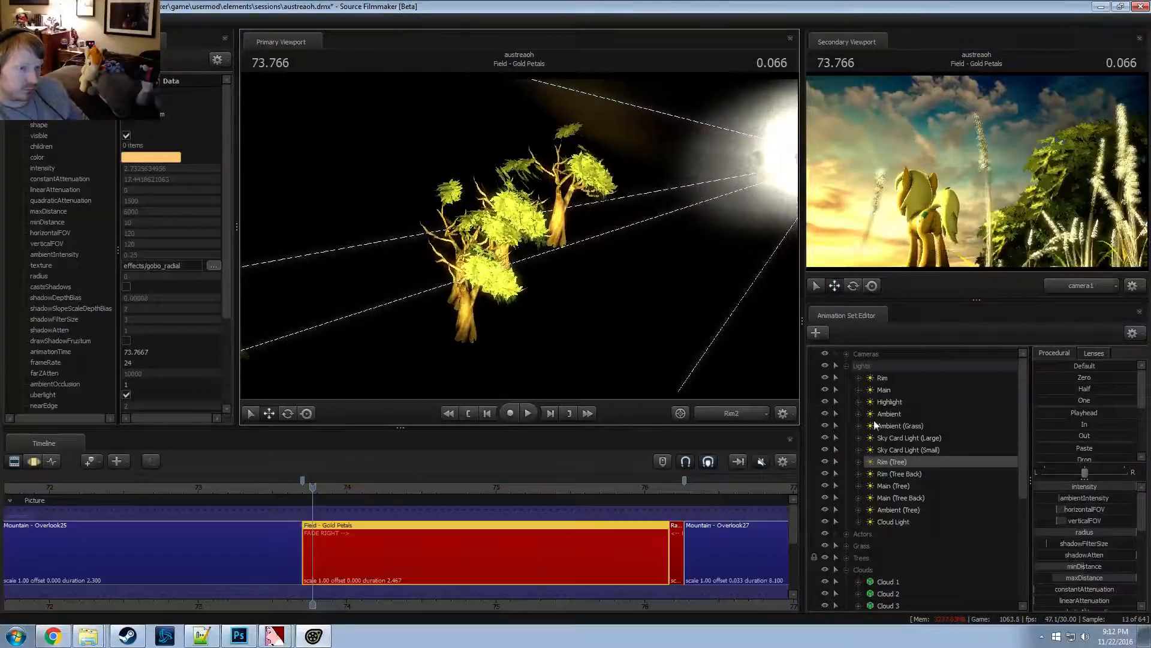
# Edit the maximum of the intensity control's range for the Rim (Tree) light
pyautogui.rightClick(1083, 498)
pyautogui.click(1089, 505)
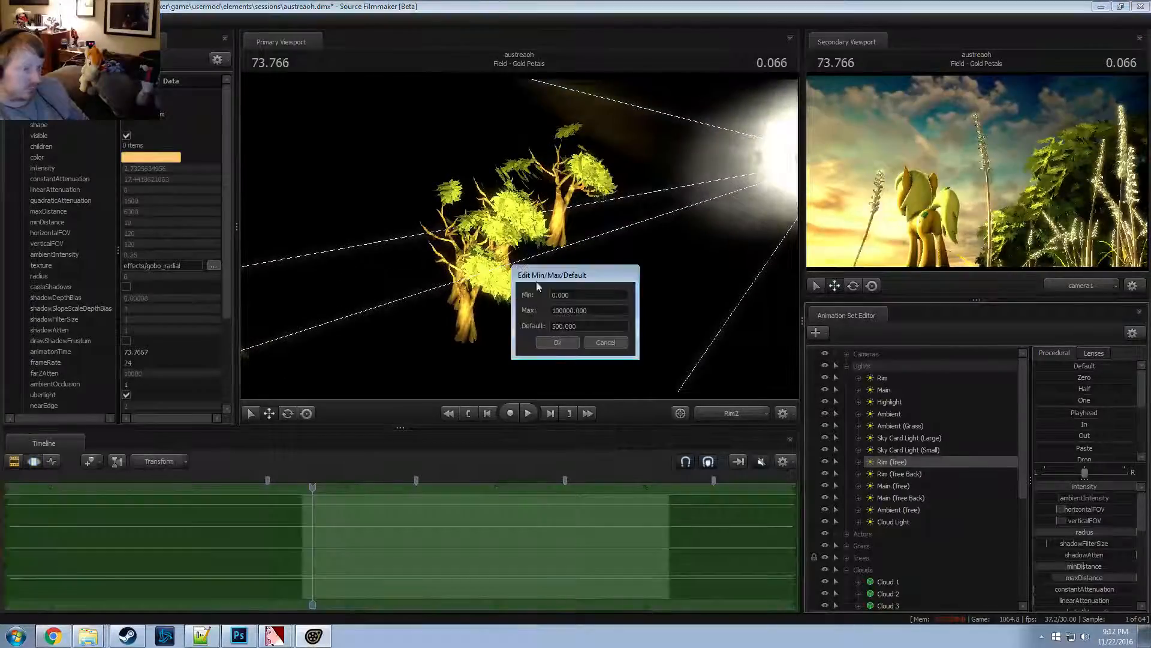
pyautogui.click(557, 309)
pyautogui.press('Return')
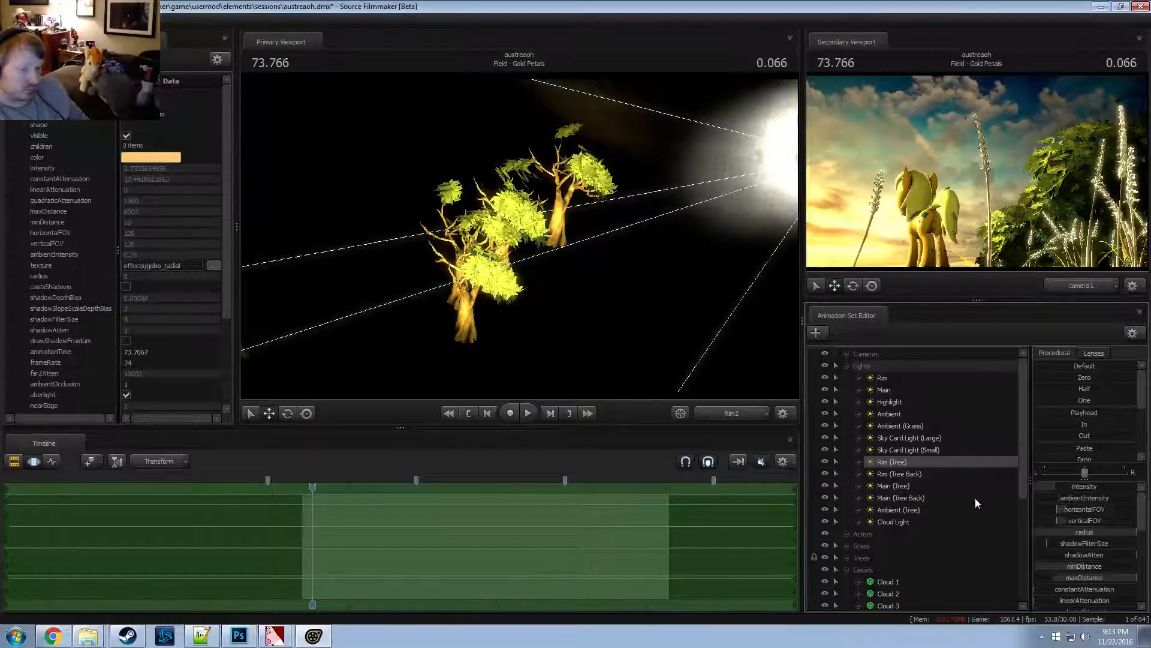
# Try a near-maximum intensity and a different aim for the Rim (Tree) light, and undo both changes
pyautogui.moveTo(1058, 487); pyautogui.dragTo(1132, 486)
pyautogui.moveTo(669, 240); pyautogui.dragTo(625, 182)
pyautogui.moveTo(626, 280); pyautogui.dragTo(626, 283)
pyautogui.press('F2')
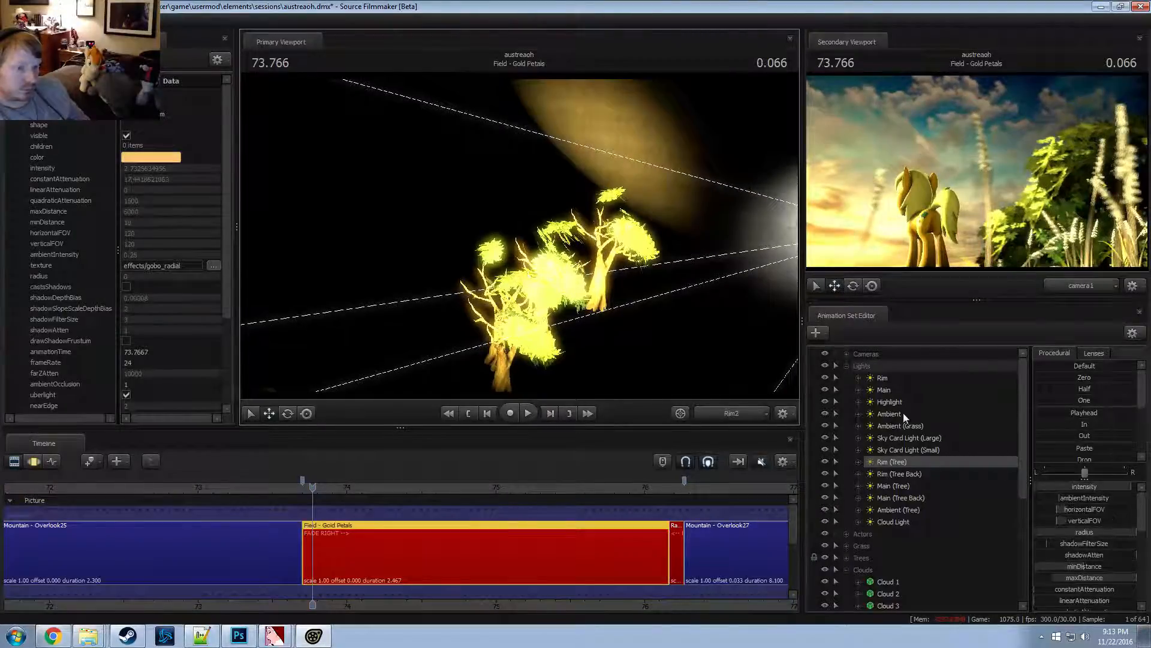
pyautogui.press('F3')
pyautogui.hotkey('ctrl', 'z')
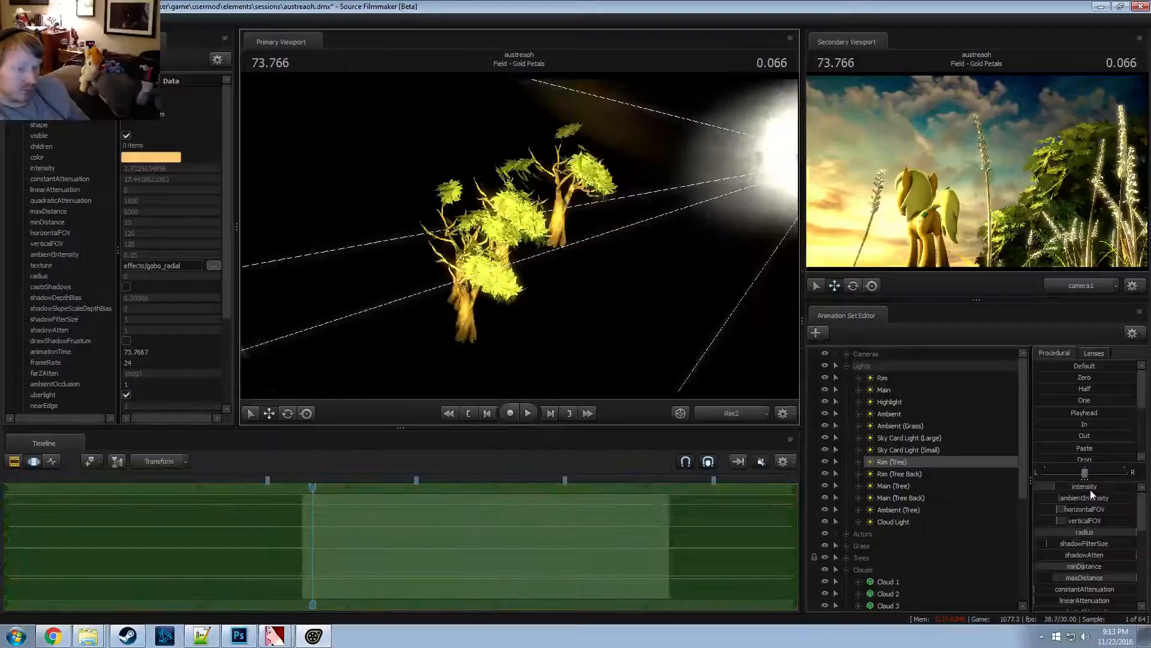
# Raise the Rim (Tree) light's intensity moderately and adjust its aim on the trees
pyautogui.moveTo(1090, 487); pyautogui.dragTo(1103, 487)
pyautogui.press('F2')
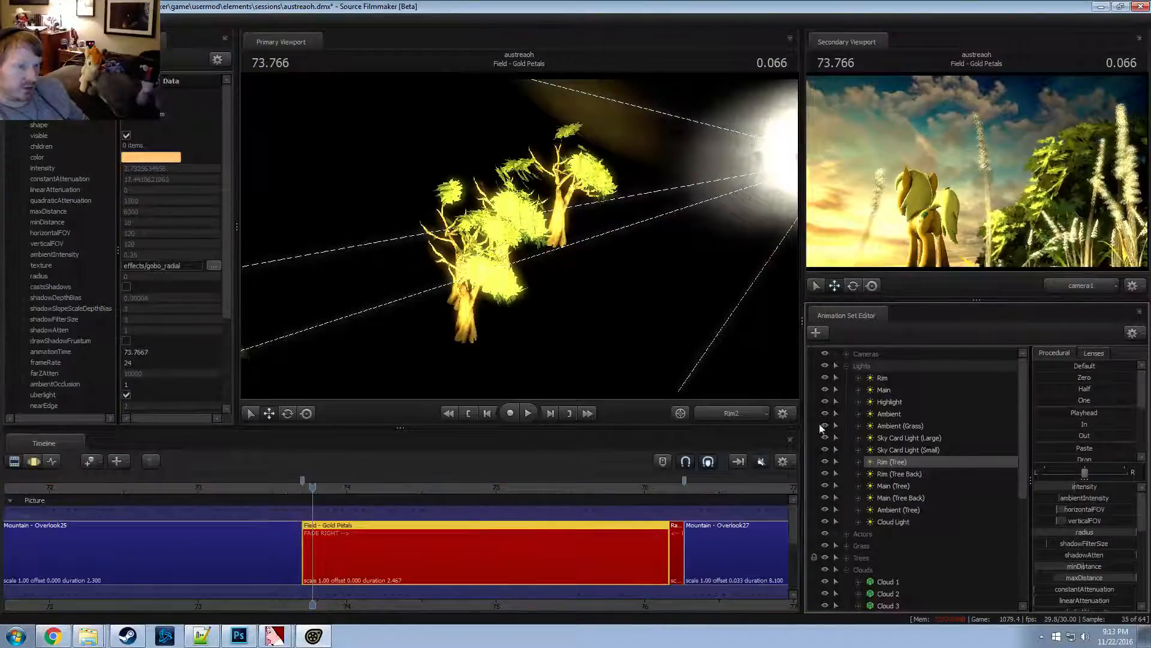
pyautogui.press('F3')
pyautogui.moveTo(561, 355)
pyautogui.mouseDown()
pyautogui.moveTo(534, 354)
pyautogui.moveTo(570, 352)
pyautogui.mouseUp()
pyautogui.moveTo(519, 235)
pyautogui.mouseDown()
pyautogui.moveTo(510, 233)
pyautogui.moveTo(531, 235)
pyautogui.moveTo(520, 235)
pyautogui.mouseUp()
# Play through the Field - Gold Petals shot to check the tree's new rim lighting
pyautogui.press('F2')
pyautogui.press('F3')
pyautogui.press('F2')
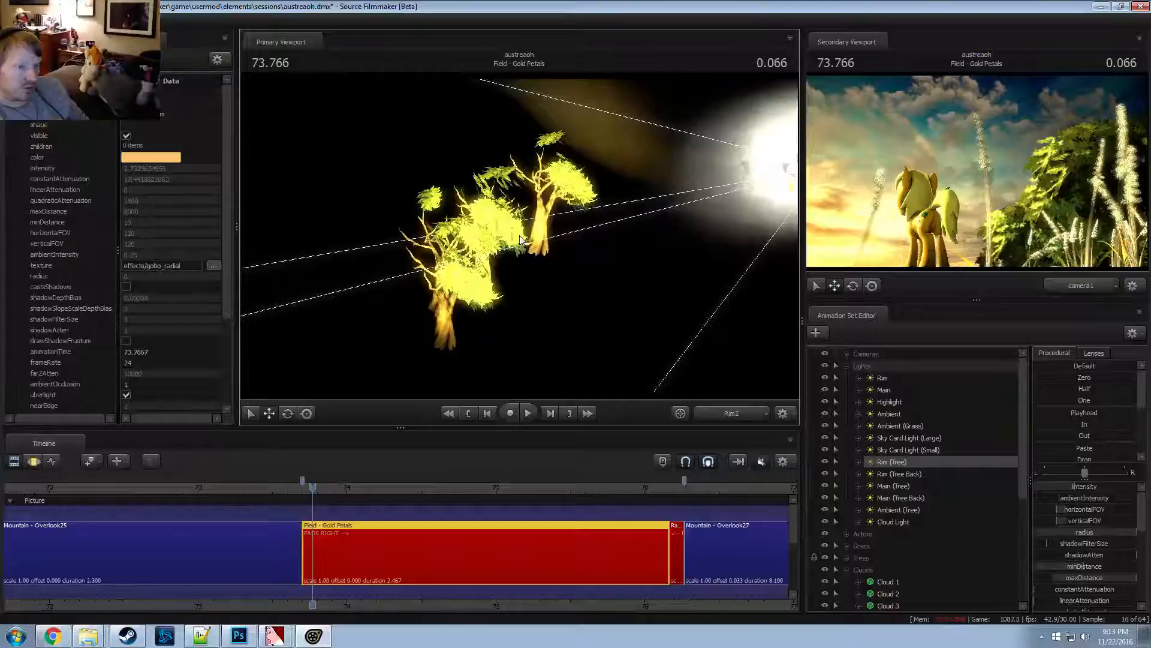
pyautogui.press('space')
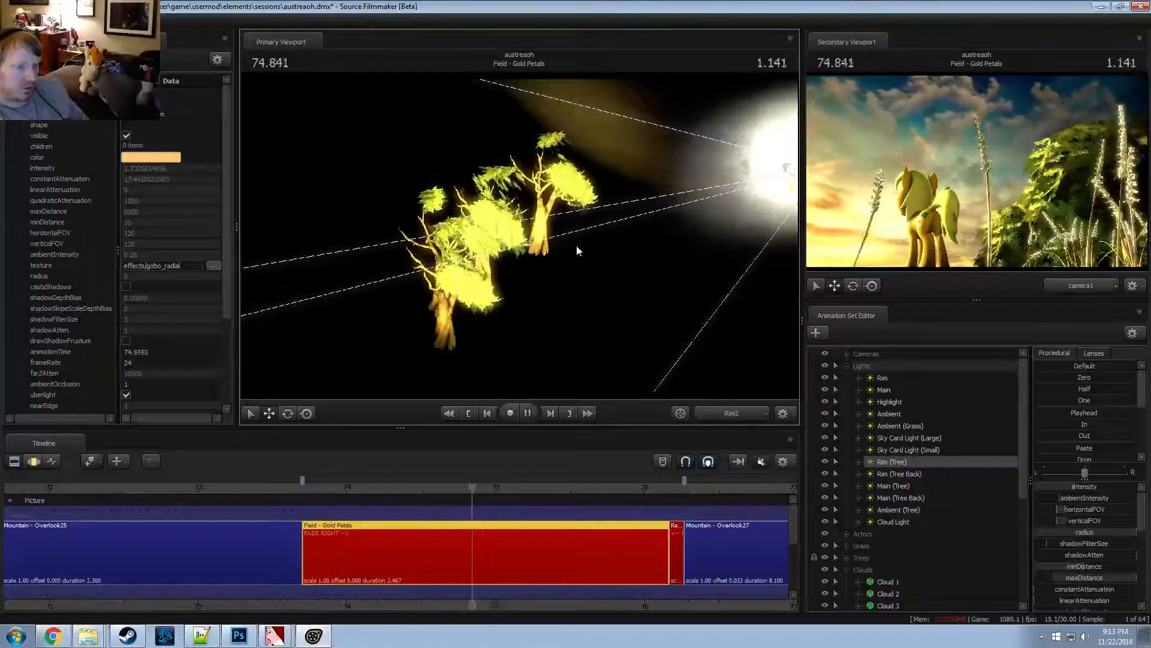
pyautogui.press('space')
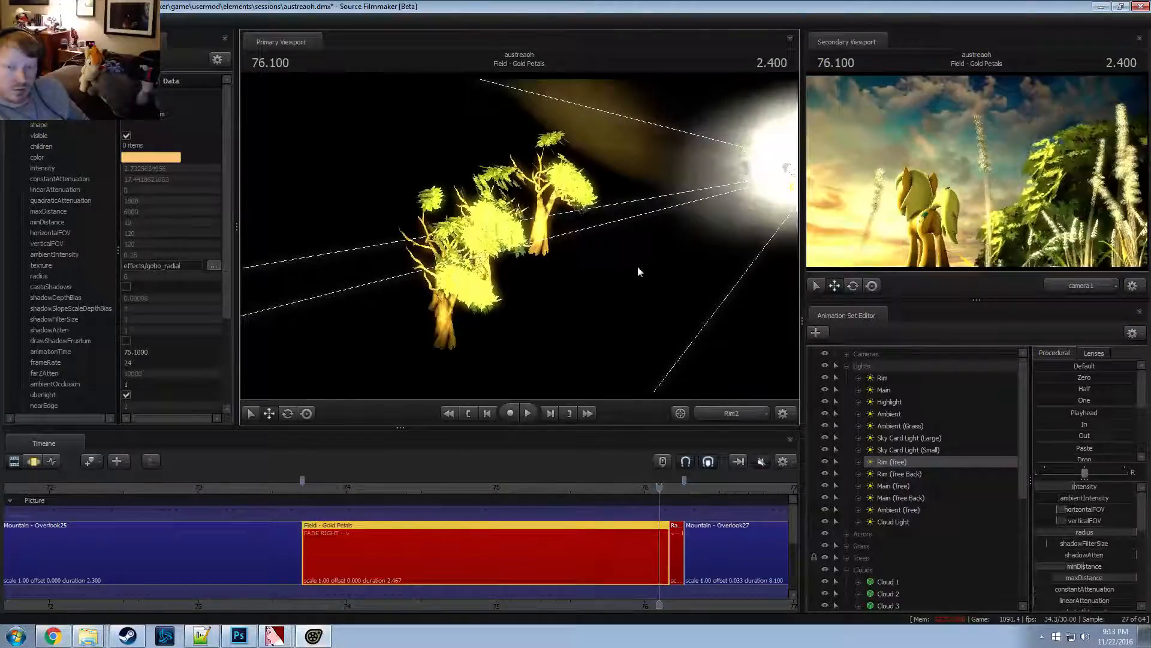
pyautogui.press('F4')
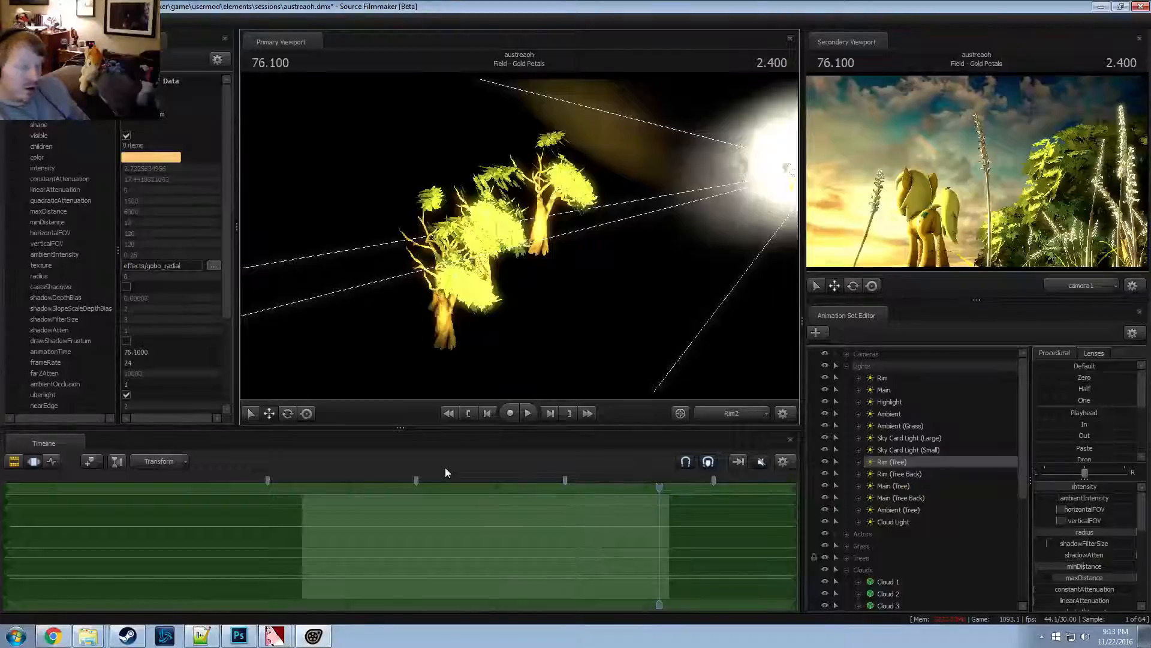
# Try to duplicate the Rim light in the Field - Gold Petals shot by copying and pasting its animation set
pyautogui.press('F2')
pyautogui.click(313, 487)
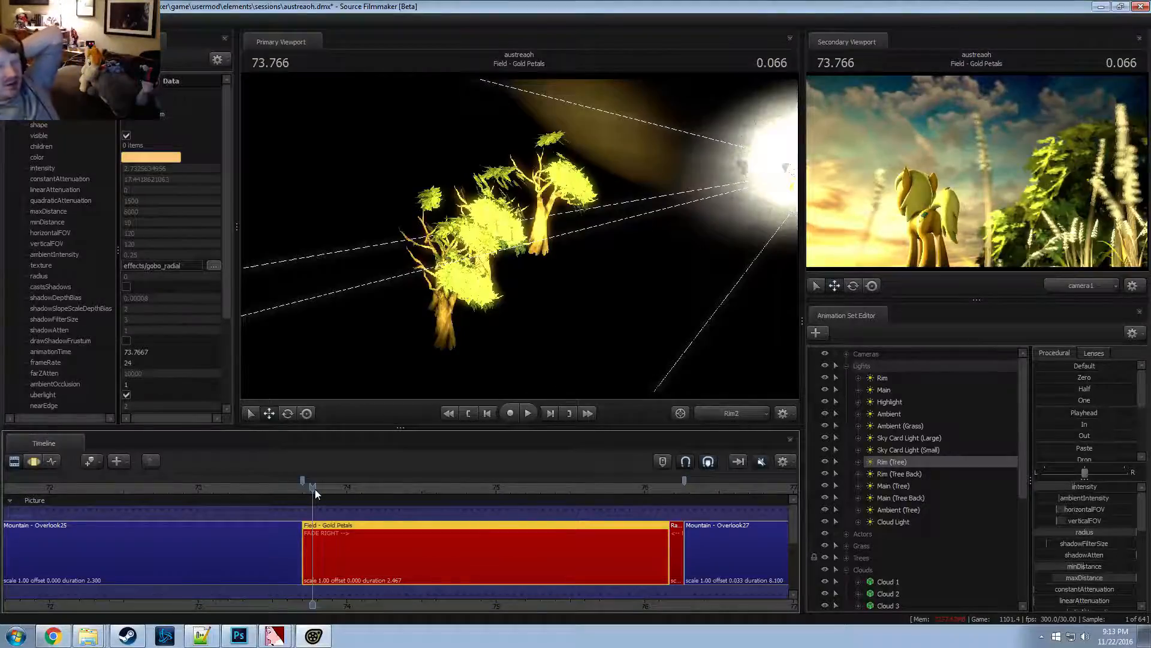
pyautogui.click(847, 366)
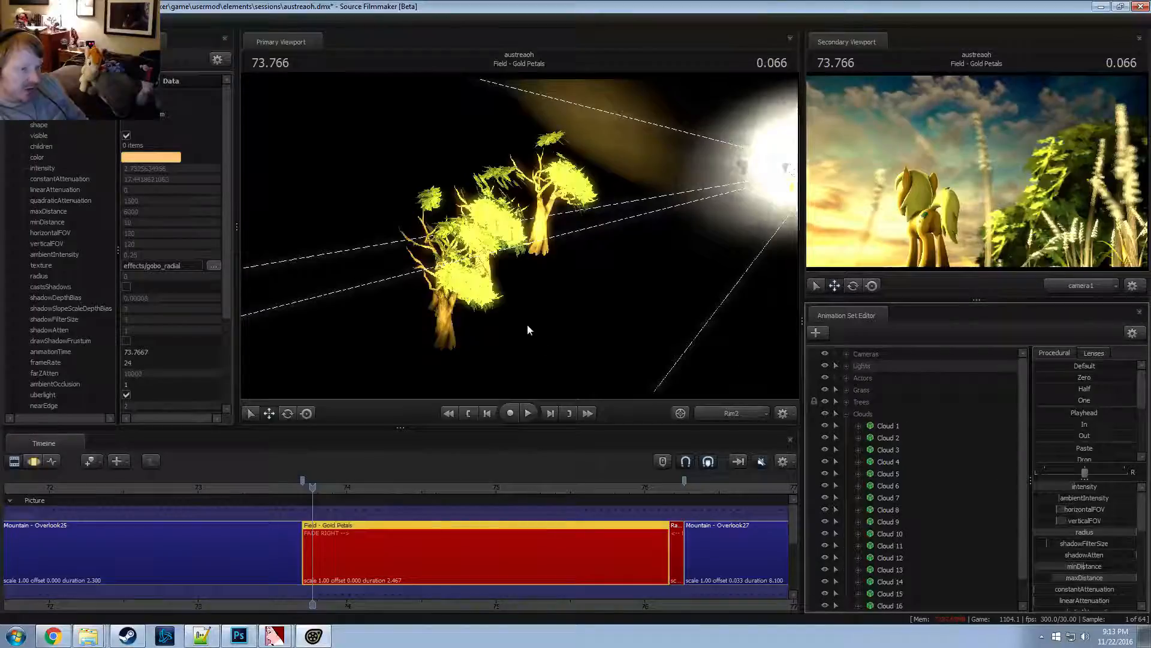
pyautogui.click(846, 413)
pyautogui.rightClick(852, 468)
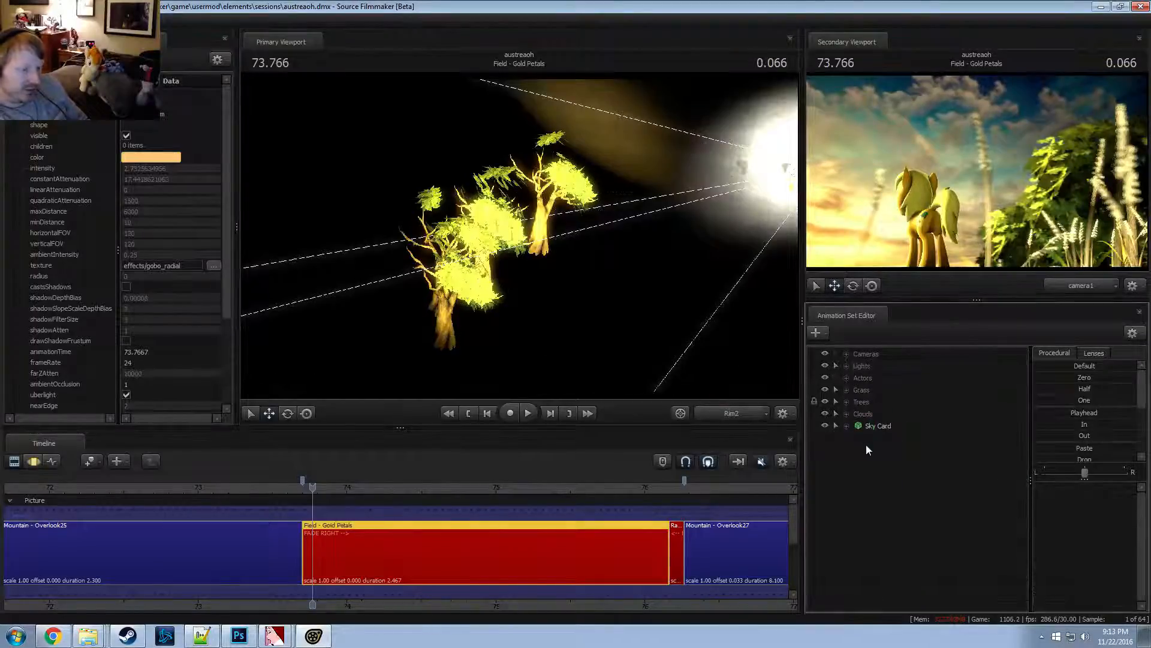
pyautogui.click(847, 366)
pyautogui.click(881, 378)
pyautogui.rightClick(890, 380)
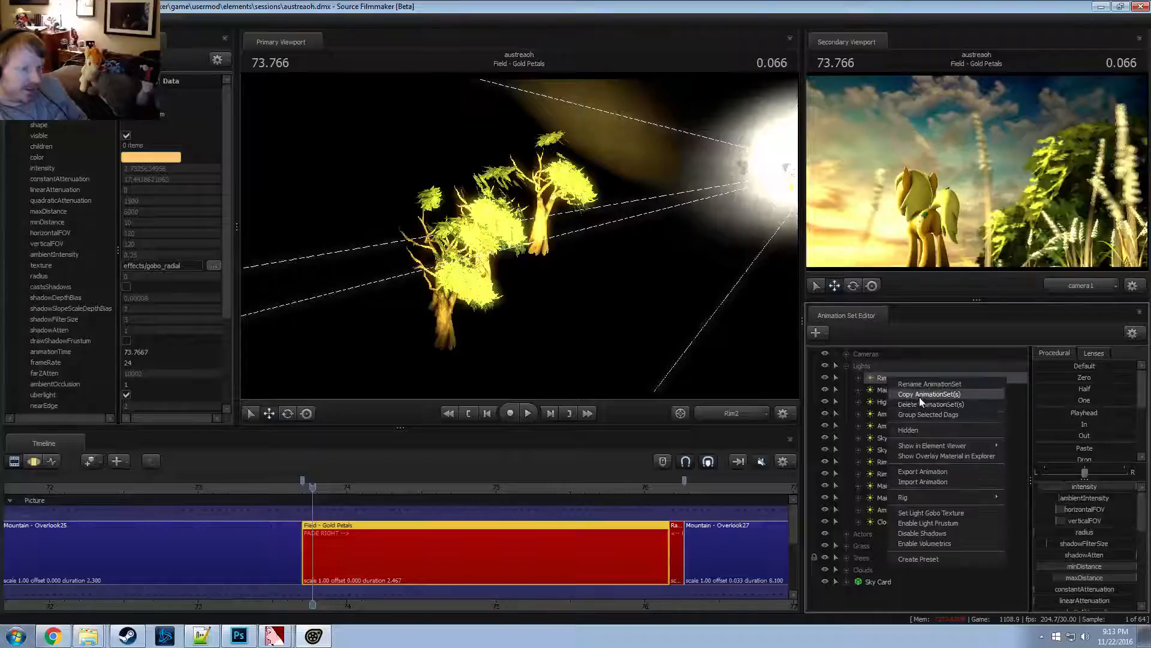
pyautogui.click(921, 394)
pyautogui.click(847, 366)
pyautogui.rightClick(896, 509)
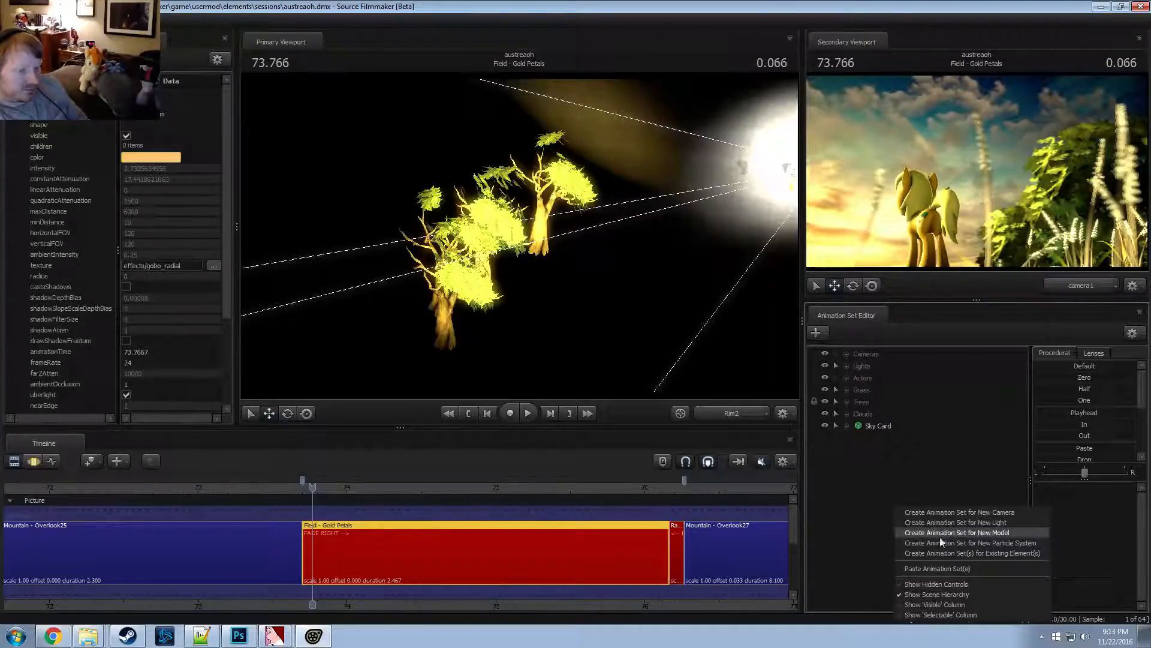
pyautogui.click(948, 569)
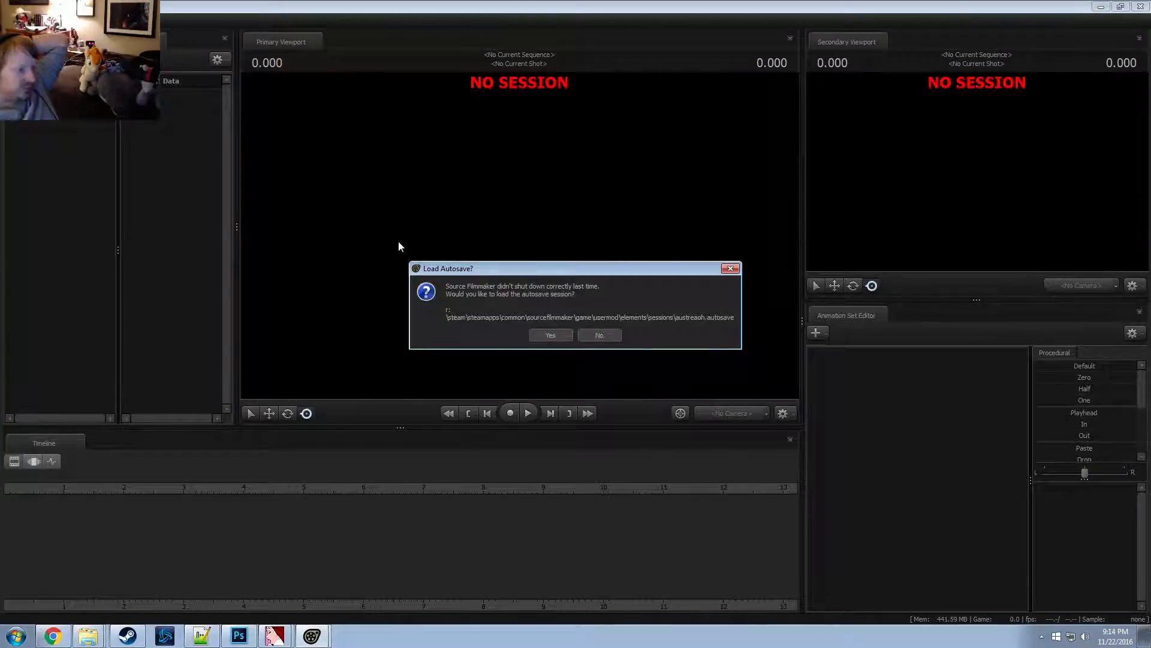
# Load the austreaoh autosave session without removing the unsubscribed items, and return to the Field - Gold Petals shot
pyautogui.click(552, 330)
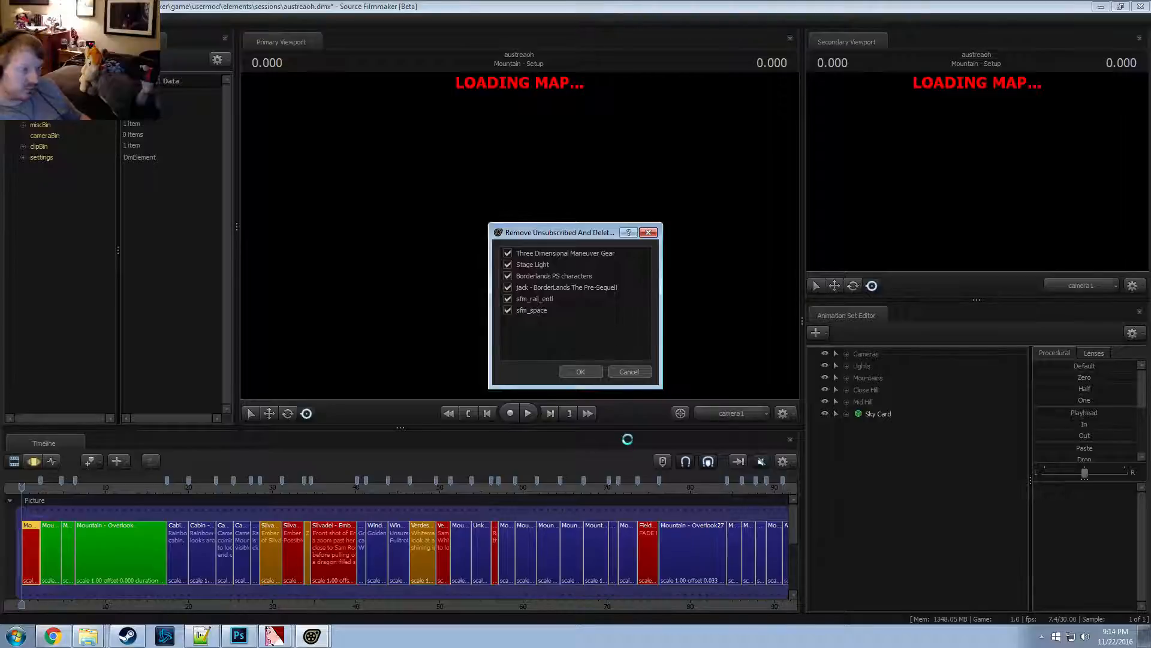
pyautogui.click(647, 372)
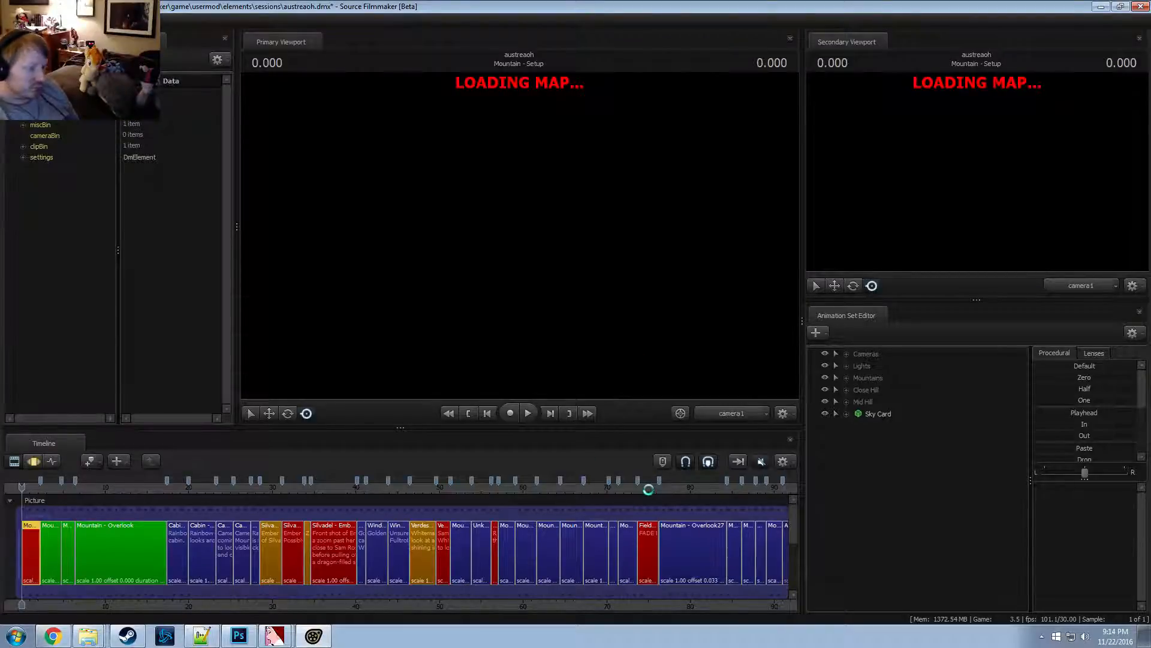
pyautogui.click(648, 489)
pyautogui.scroll(5, 639, 519)
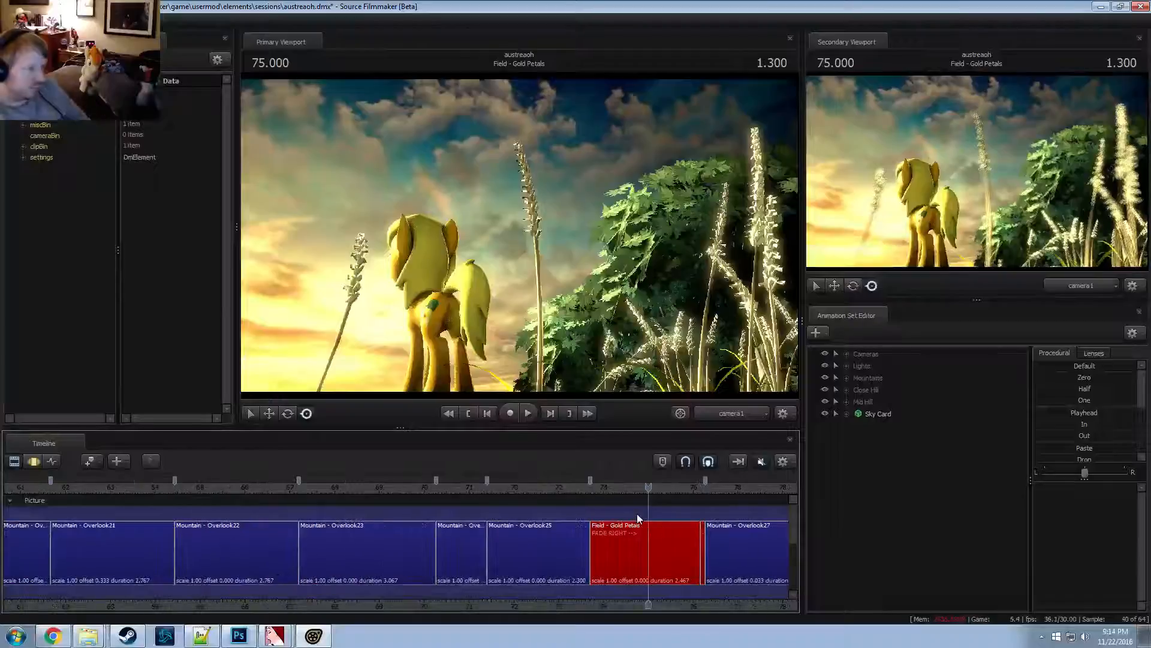
pyautogui.moveTo(646, 487)
pyautogui.mouseDown()
pyautogui.moveTo(600, 487)
pyautogui.moveTo(627, 490)
pyautogui.mouseUp()
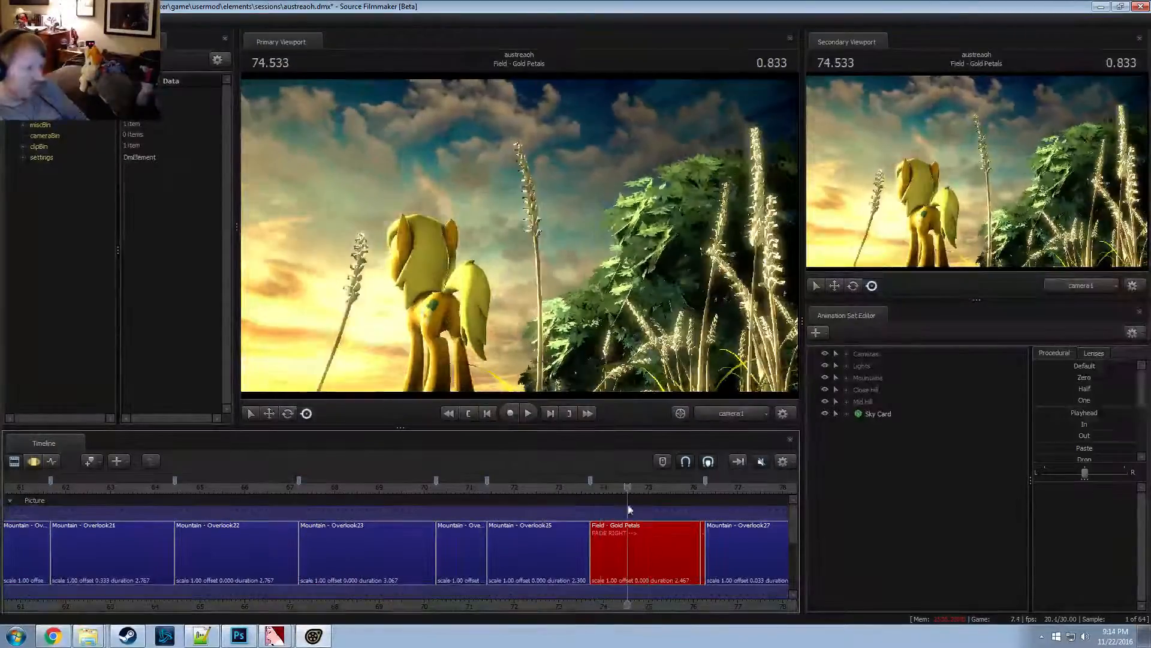
pyautogui.click(671, 531)
# Warm the Main light's colour across the shot by adjusting its colour channels, keeping blue well below green
pyautogui.click(846, 365)
pyautogui.click(858, 389)
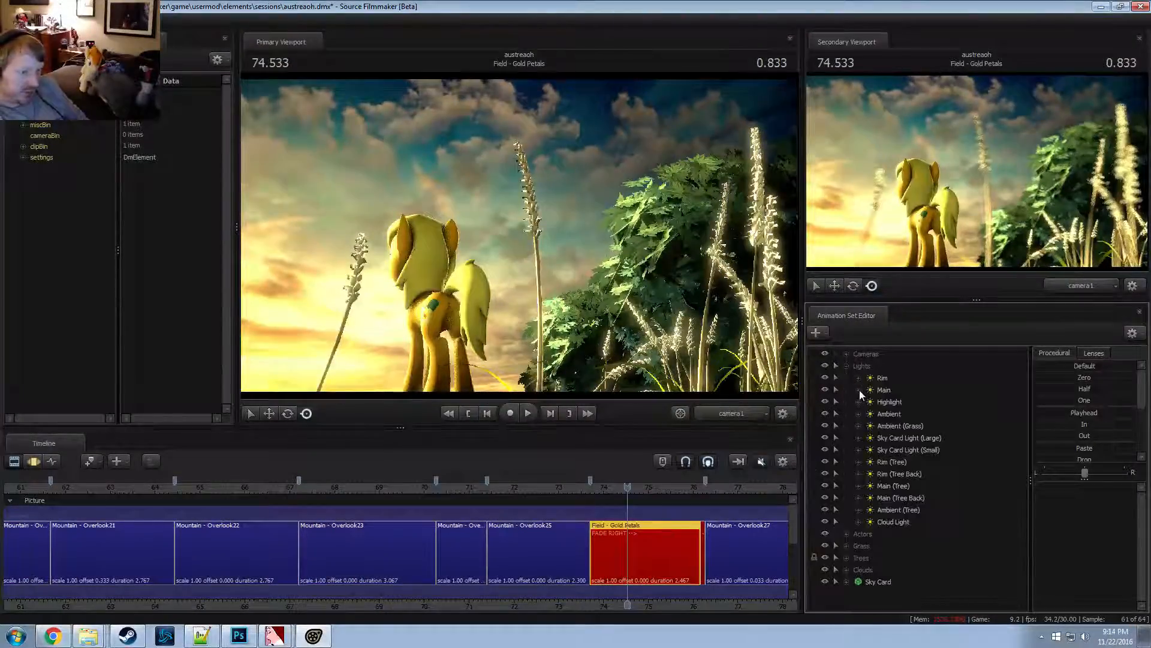
pyautogui.click(873, 402)
pyautogui.scroll(-5, 900, 480)
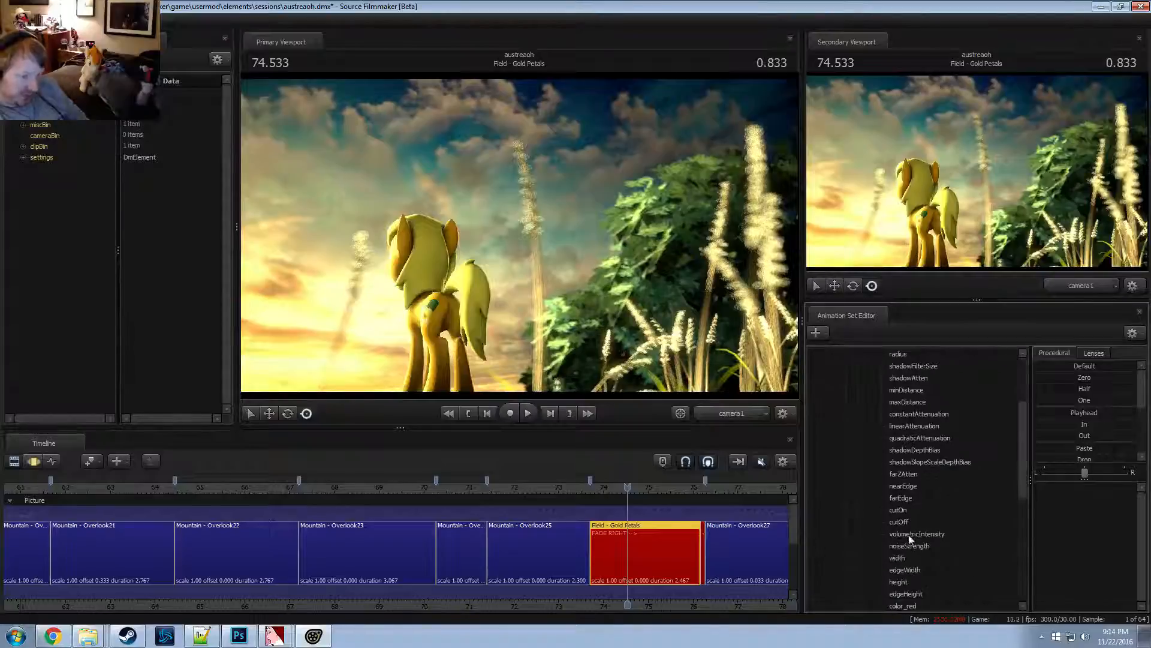
pyautogui.click(905, 499)
pyautogui.keyDown('shift'); pyautogui.click(911, 522); pyautogui.keyUp('shift')
pyautogui.press('F3')
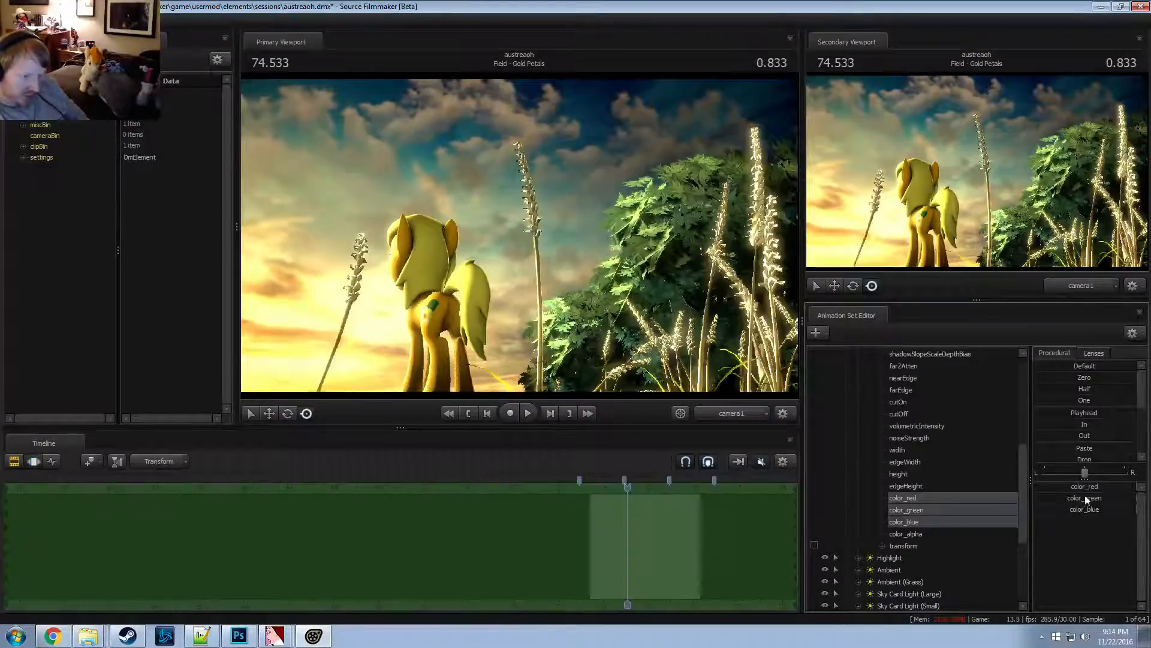
pyautogui.moveTo(1084, 497)
pyautogui.mouseDown()
pyautogui.moveTo(987, 509)
pyautogui.moveTo(1101, 501)
pyautogui.mouseUp()
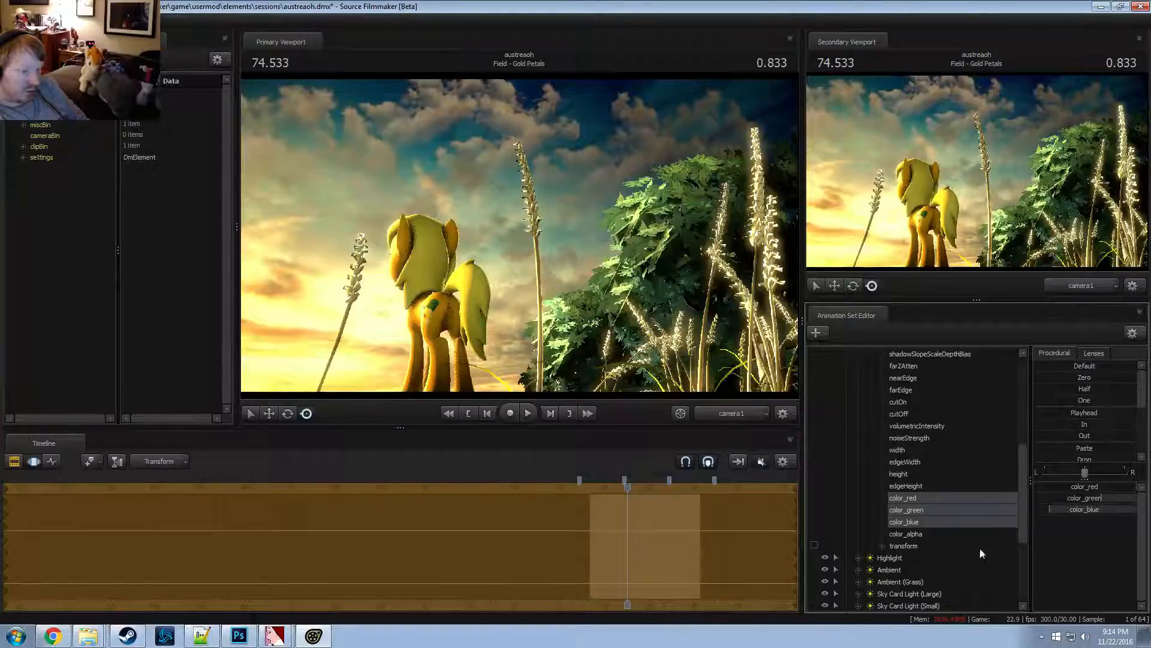
pyautogui.click(644, 529)
pyautogui.press('Return')
pyautogui.scroll(6, 934, 521)
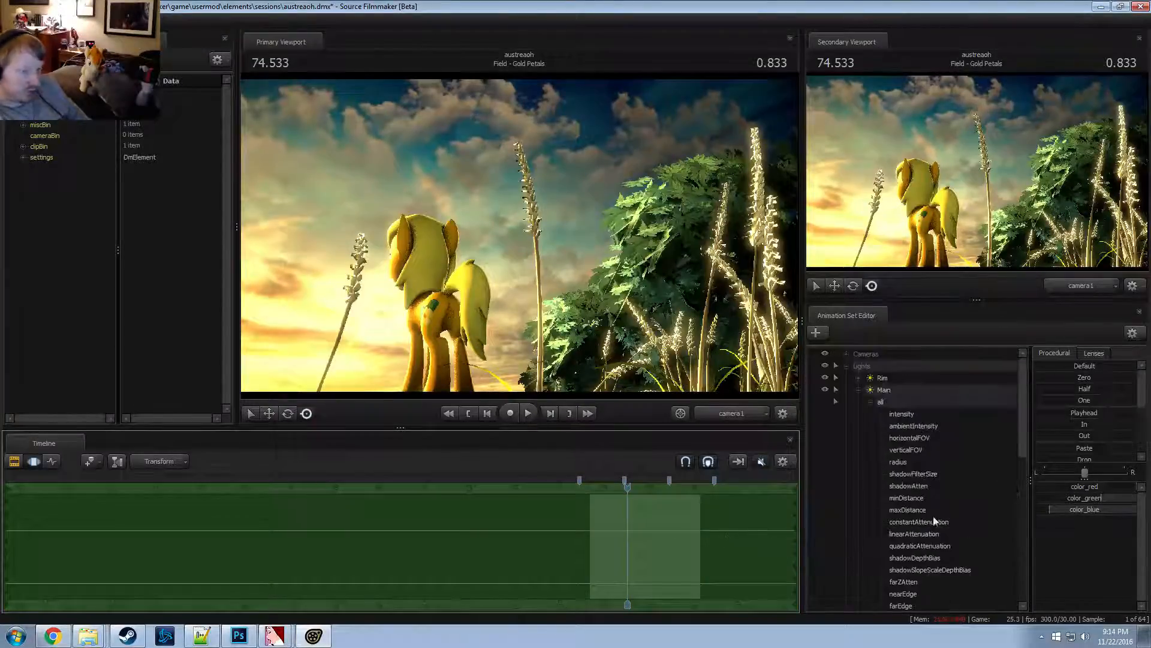
# Warm the Rim light and the trees' rim and main lights, front and back, to a golden yellow tone
pyautogui.click(858, 389)
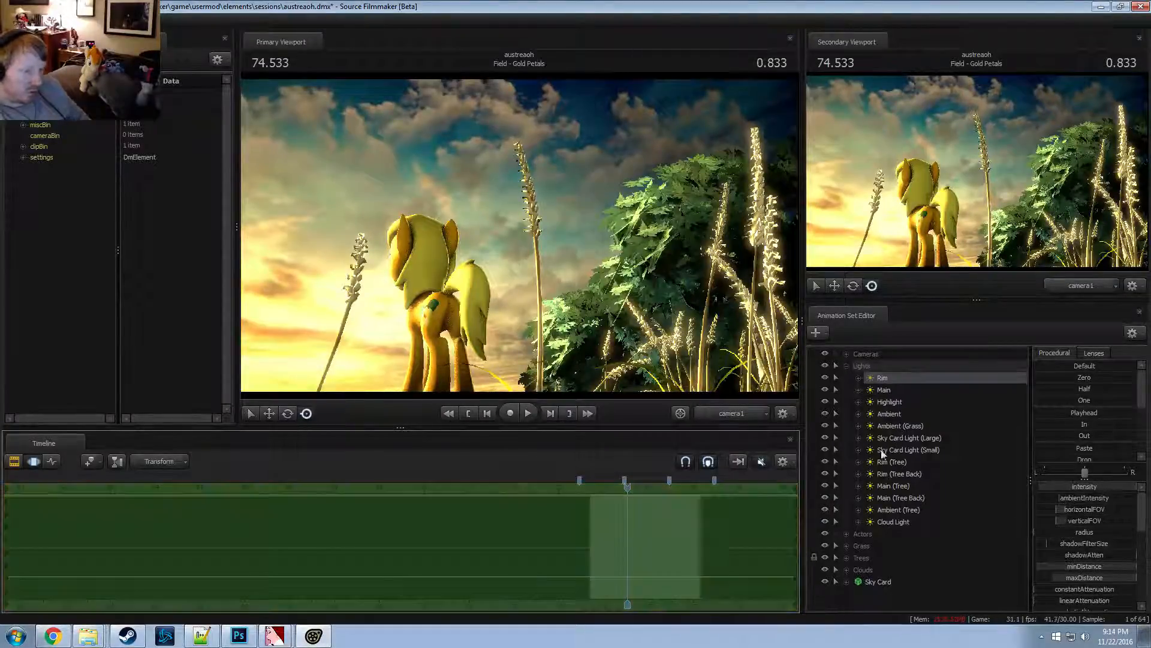
pyautogui.click(889, 462)
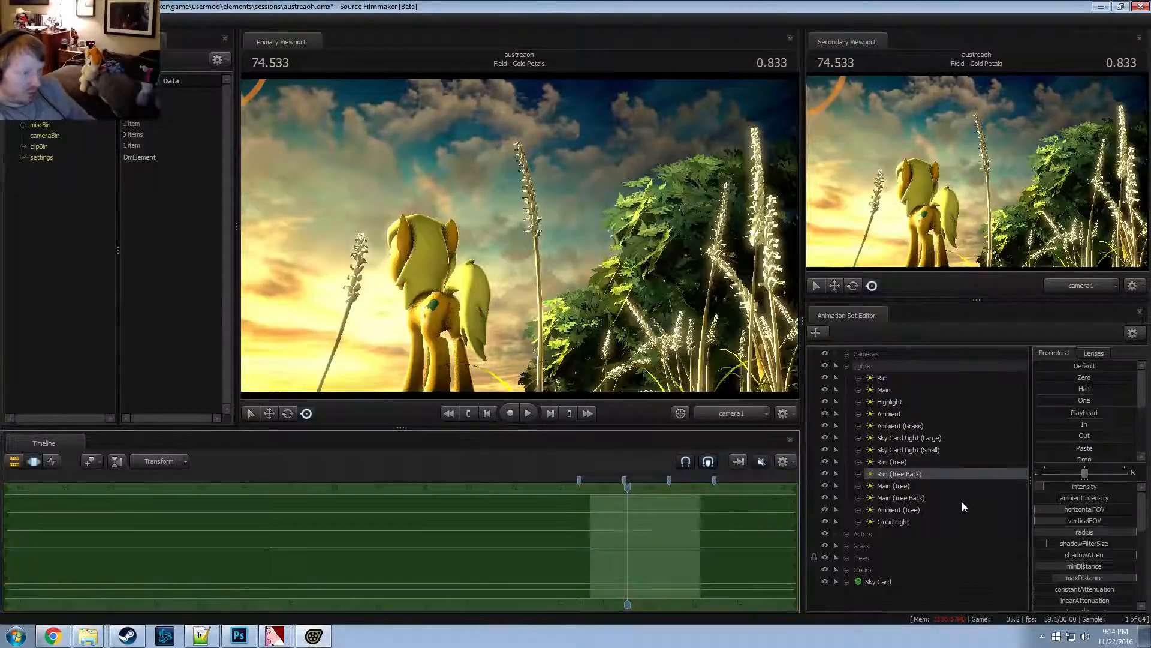
pyautogui.click(887, 486)
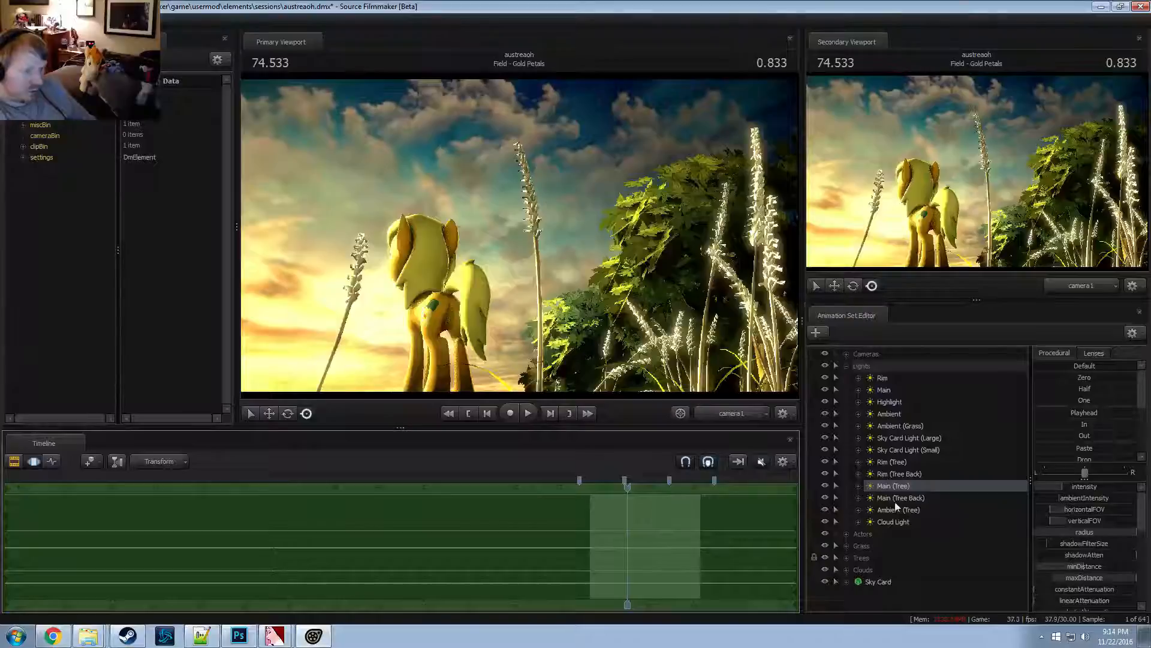
pyautogui.click(894, 498)
pyautogui.click(887, 510)
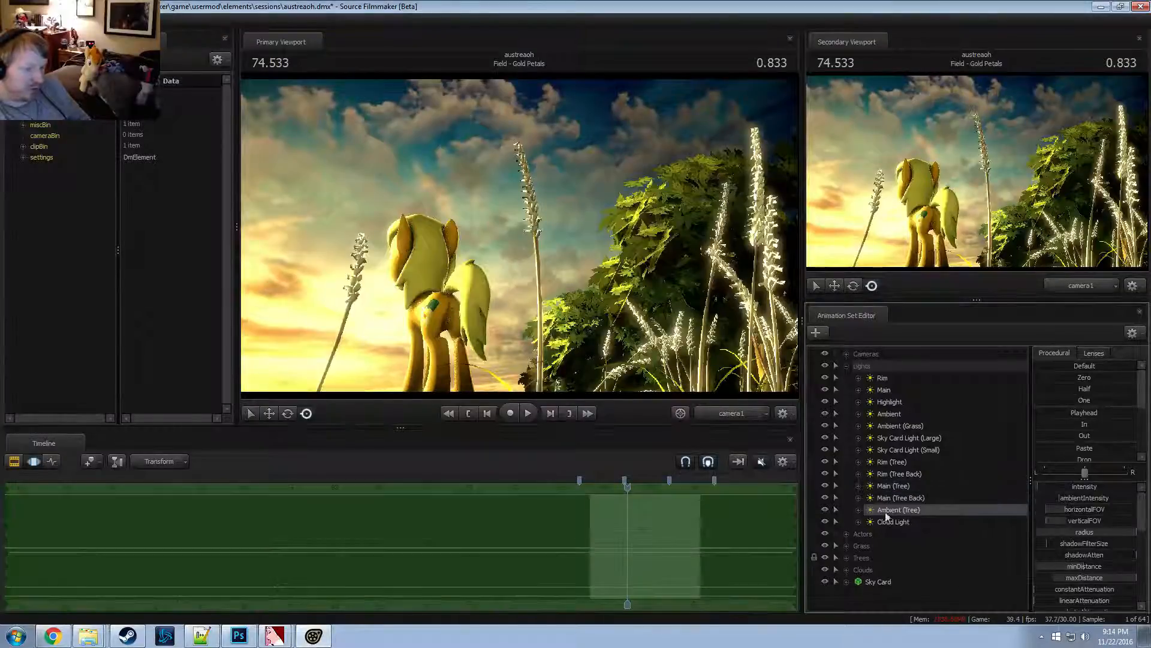
# Play part of the Field - Gold Petals shot to check the warmed lighting, and collapse the Lights group
pyautogui.press('F3')
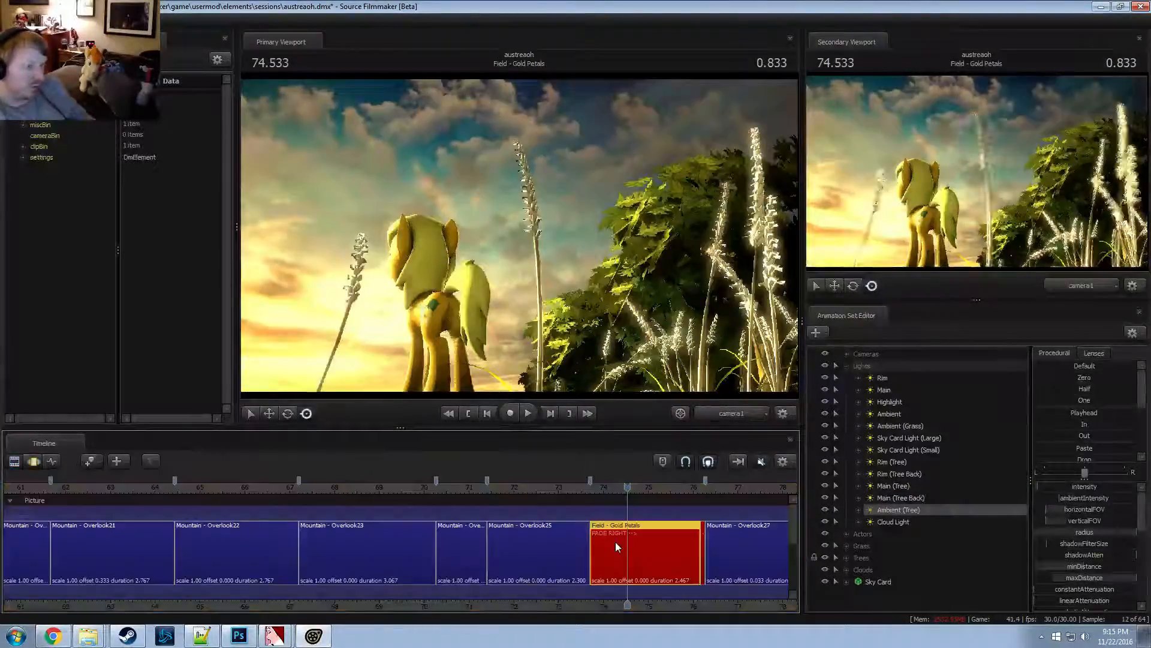
pyautogui.press('space')
pyautogui.press('space')
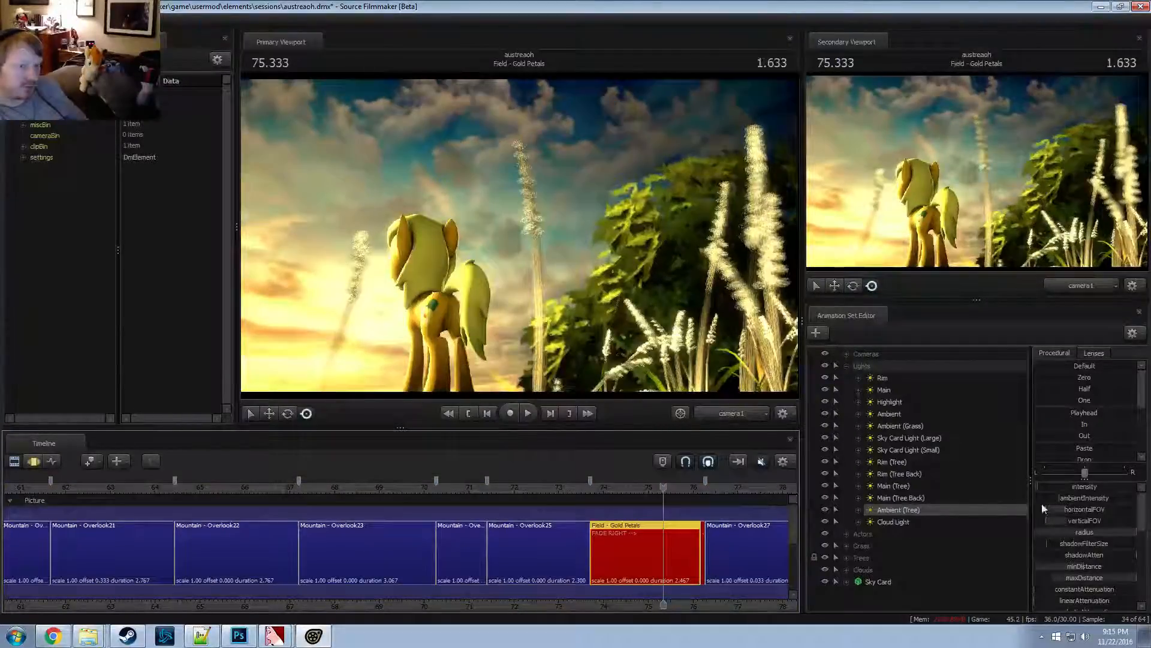
pyautogui.click(847, 366)
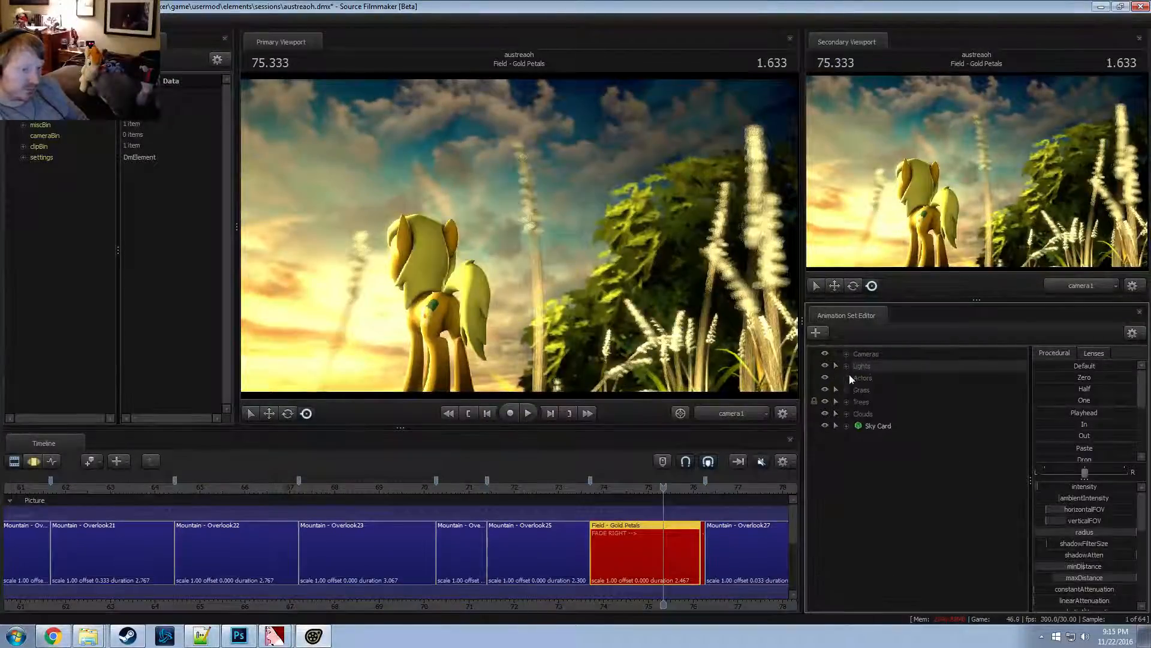
pyautogui.click(857, 489)
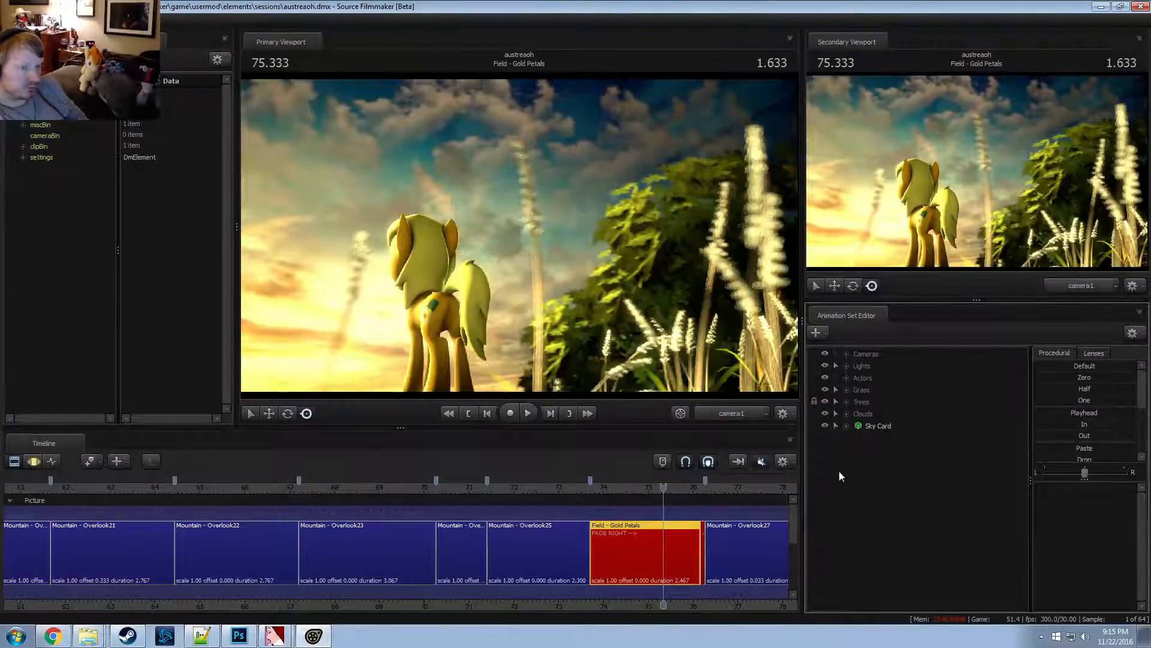
# Select the Gold Petals model's rootTransform under Body and rotate the pony slightly across the shot
pyautogui.click(869, 378)
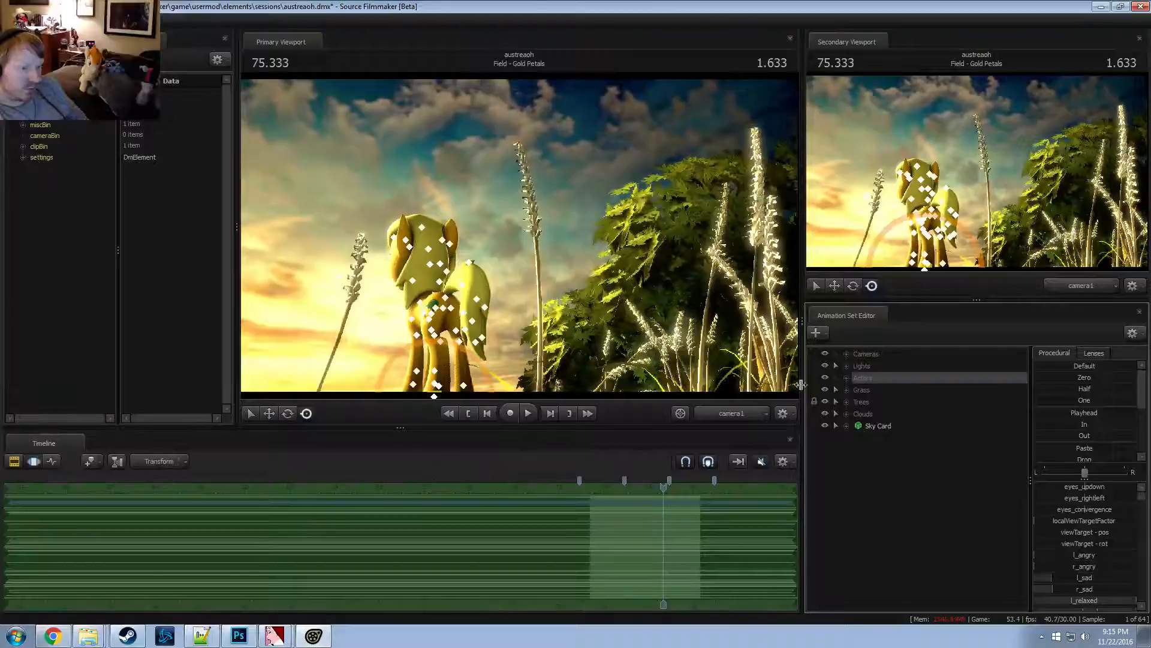
pyautogui.click(846, 379)
pyautogui.click(859, 390)
pyautogui.click(870, 426)
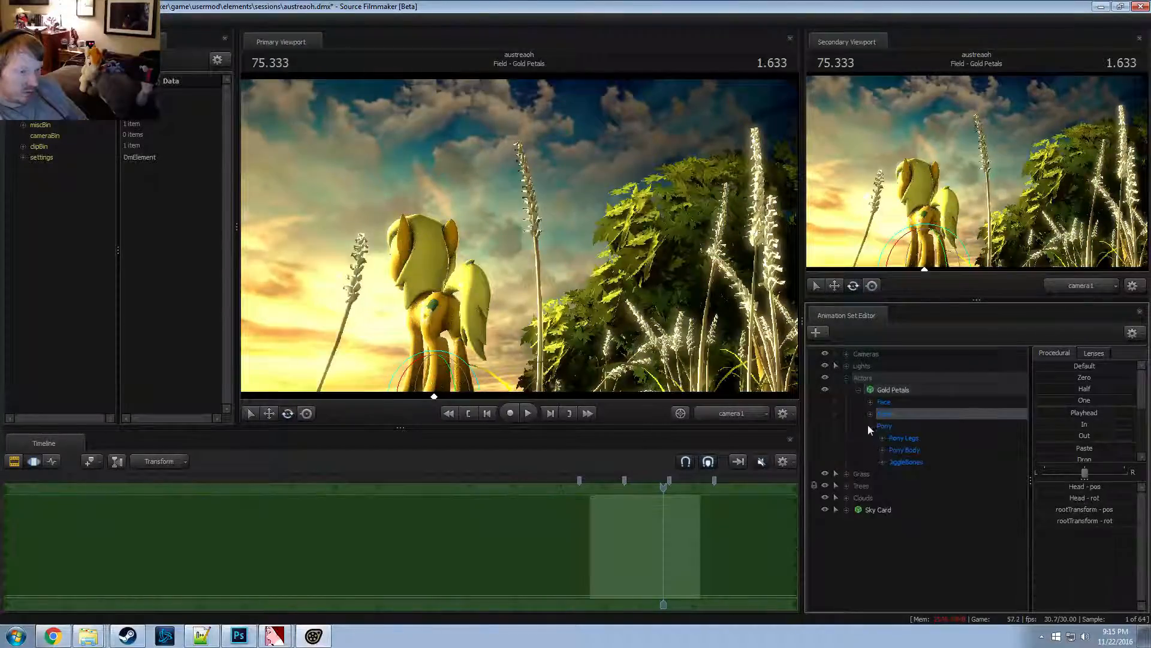
pyautogui.click(870, 414)
pyautogui.click(902, 434)
pyautogui.click(907, 425)
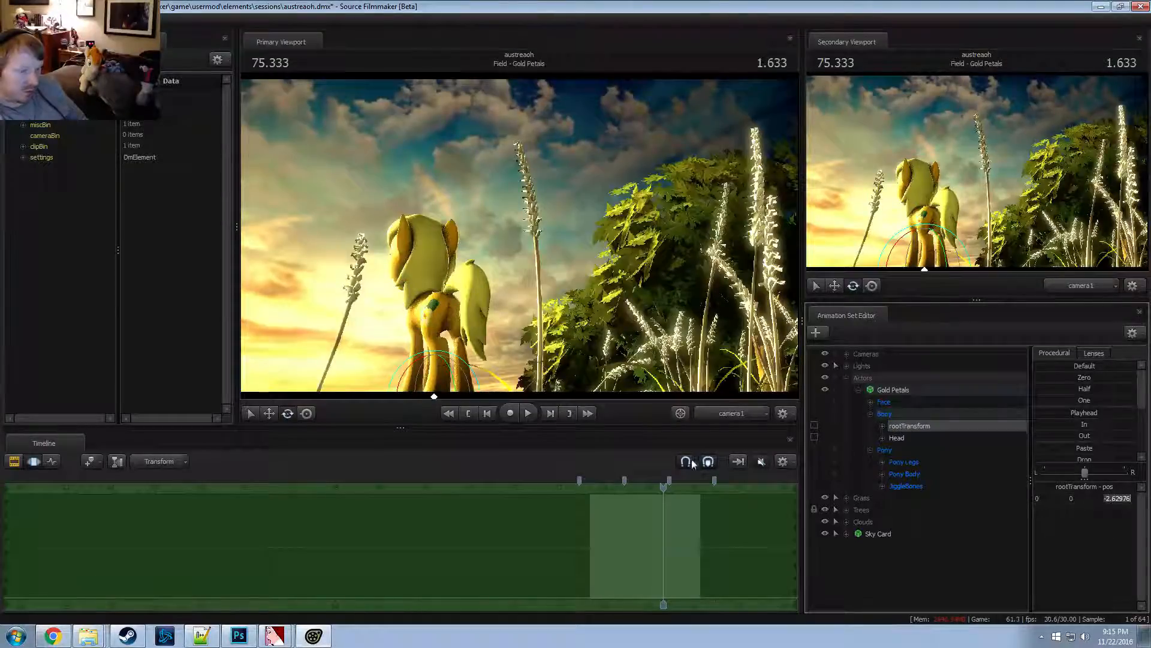
pyautogui.press('F2')
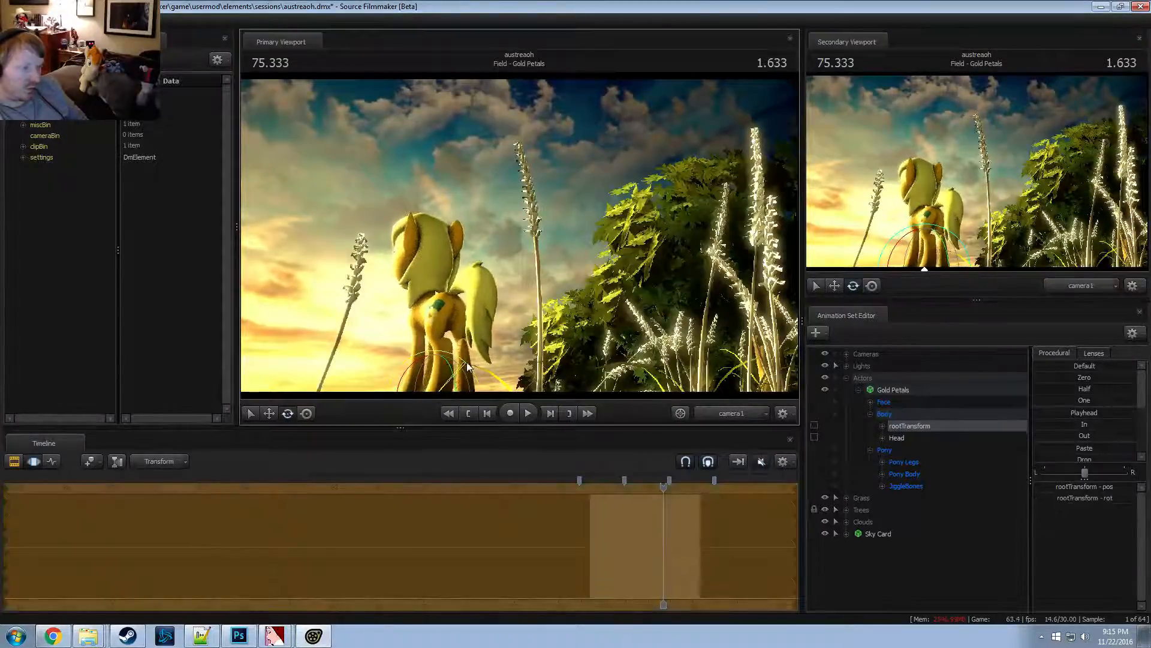
# Readjust the position and rotation of Gold Petals' rootTransform, leaving the pony turned slightly to one side
pyautogui.press('F3')
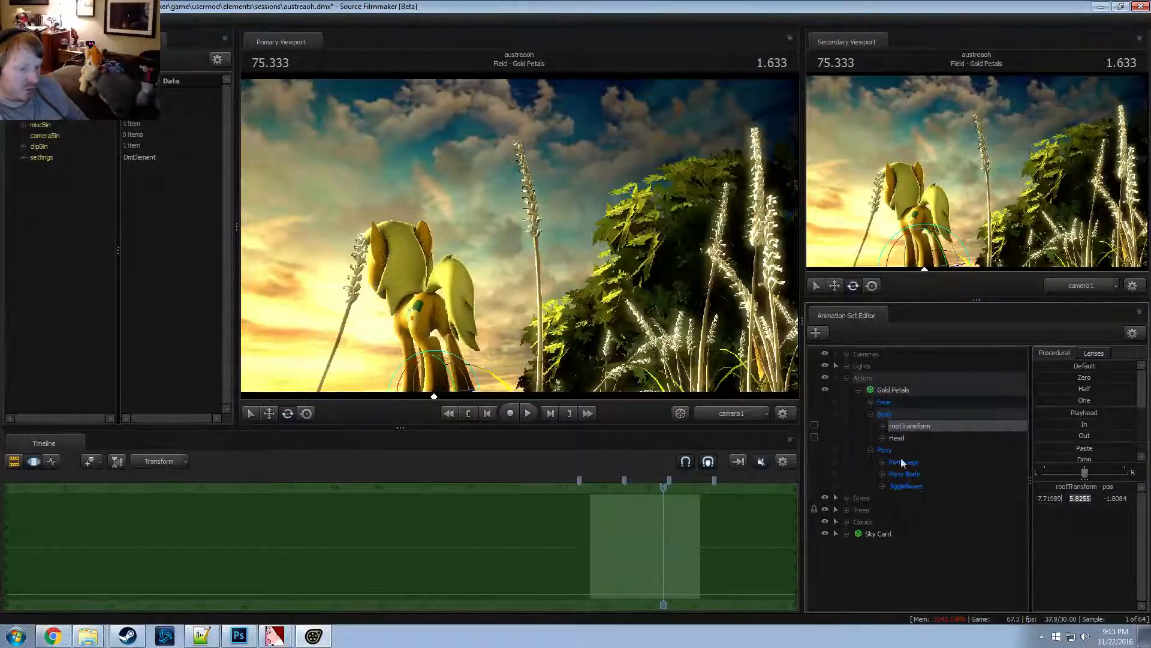
pyautogui.press('F2')
pyautogui.press('F3')
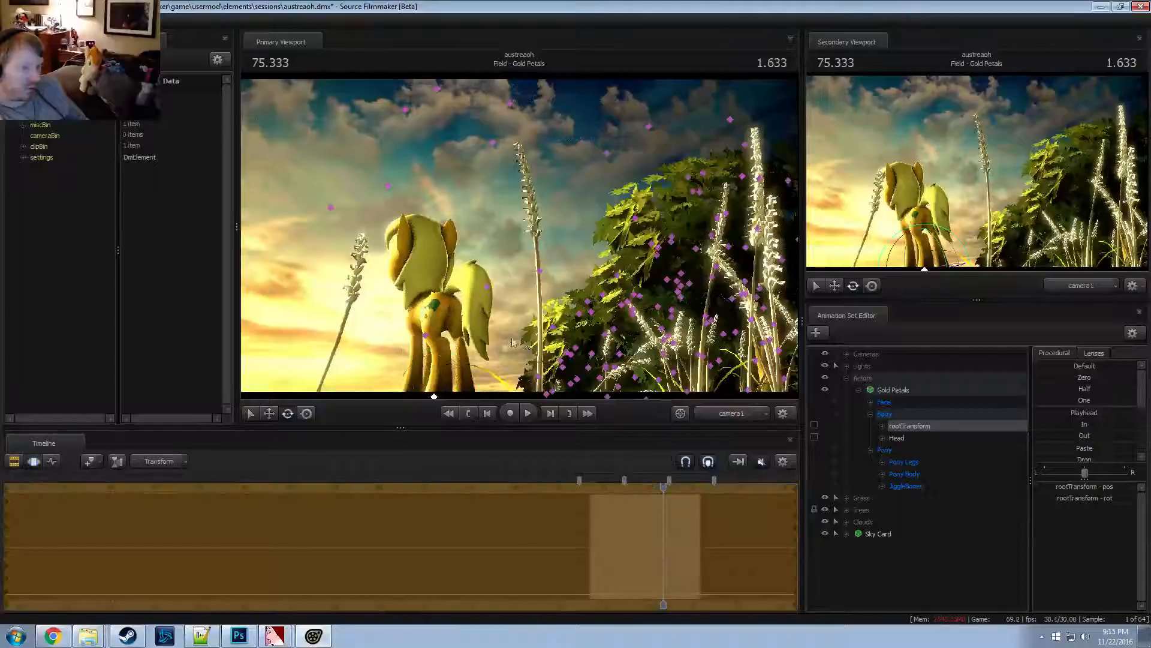
pyautogui.moveTo(460, 362); pyautogui.dragTo(460, 351)
pyautogui.press('F2')
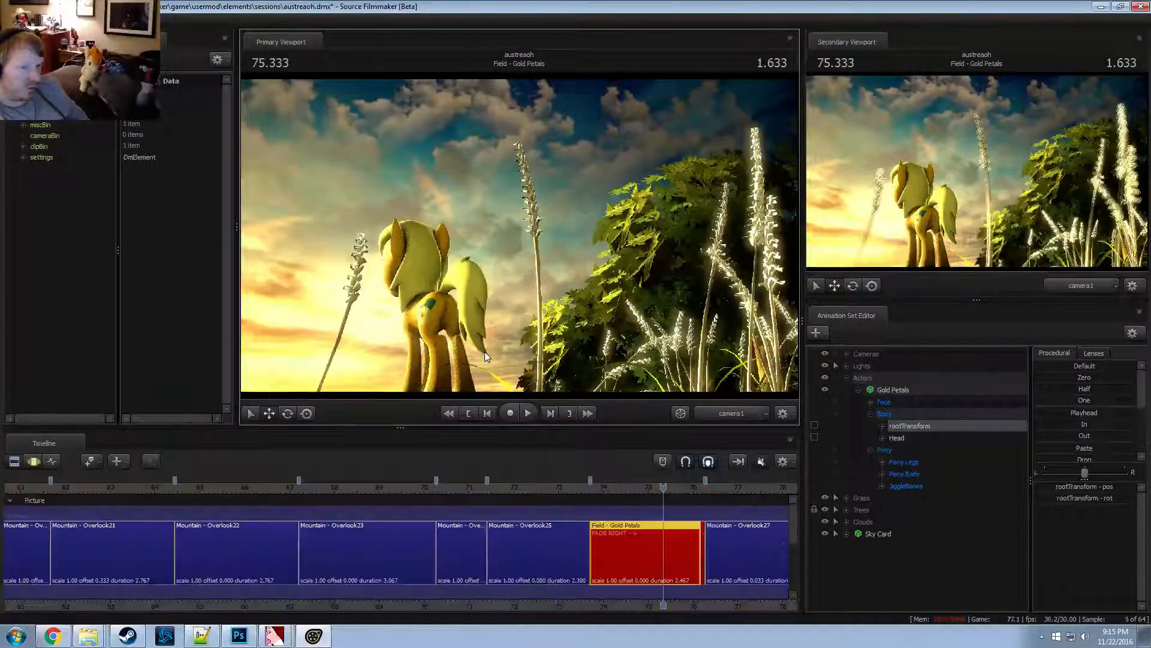
pyautogui.press('F3')
pyautogui.press('F4')
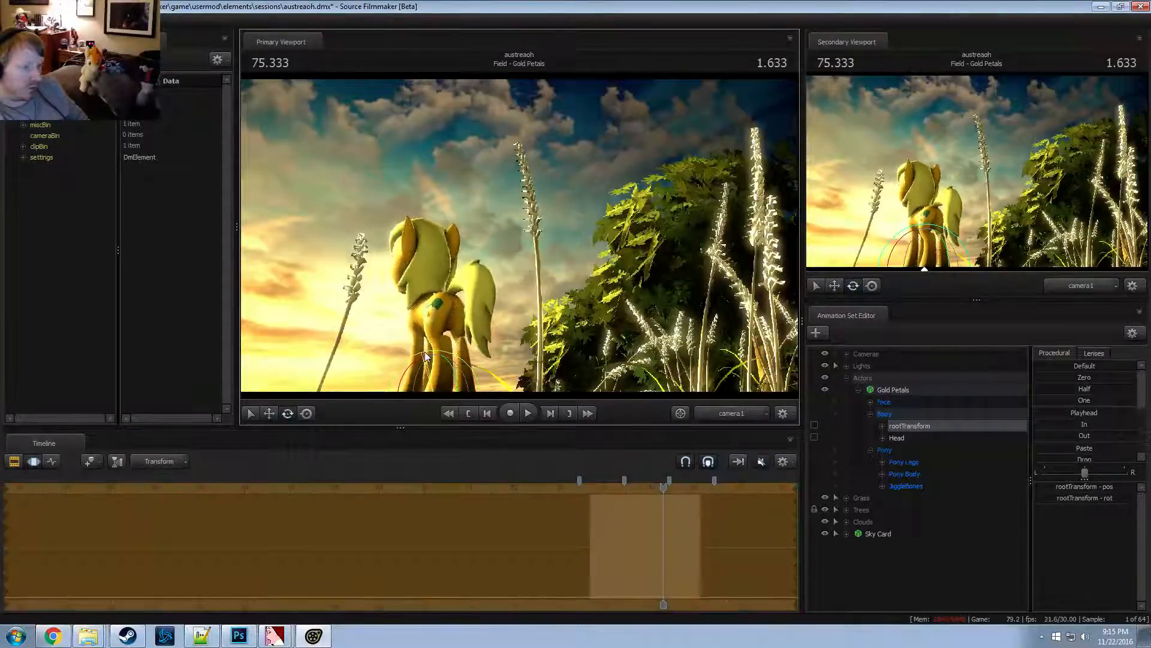
# Play the shot and jump back near its start to check Gold Petals' new stance
pyautogui.press('F2')
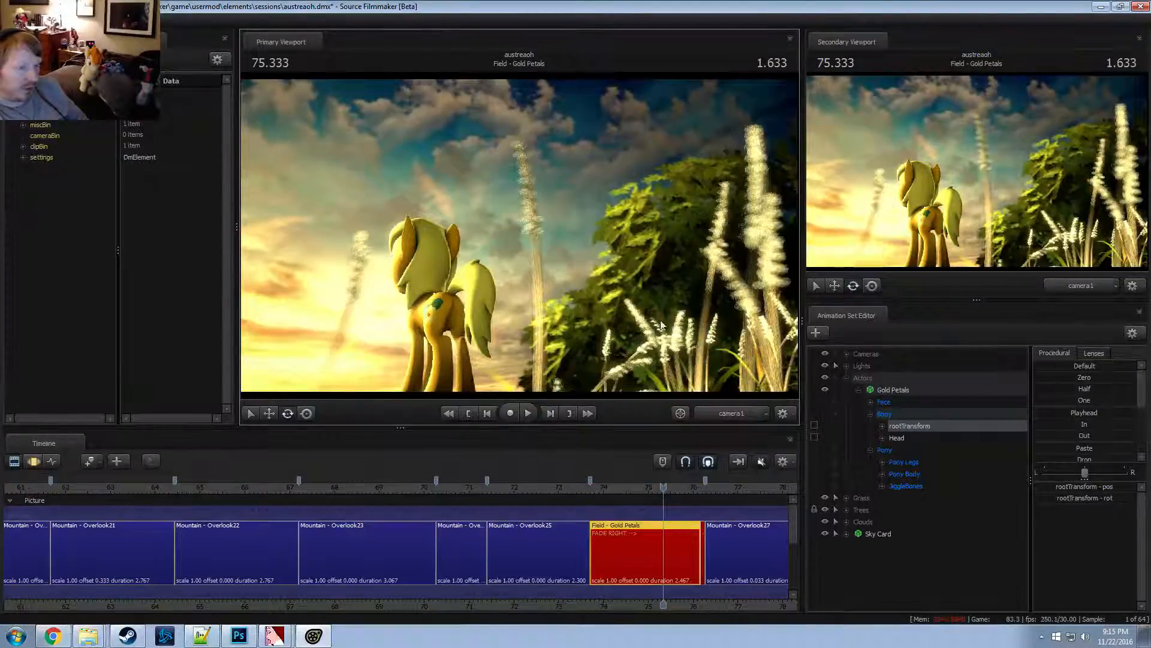
pyautogui.press('space')
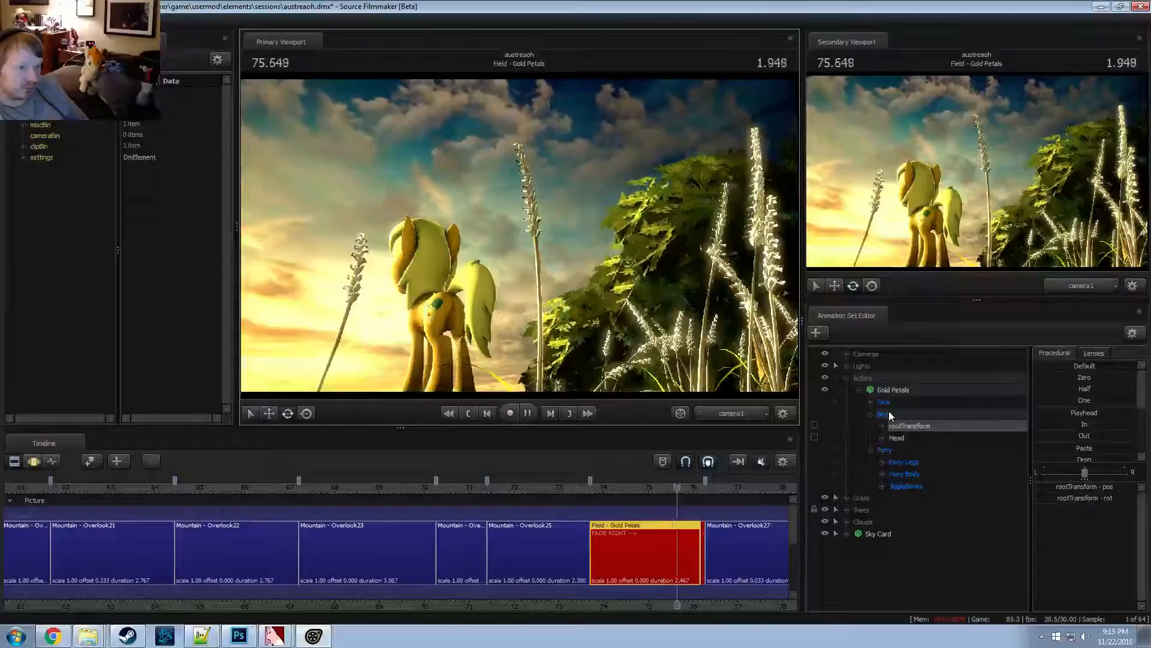
pyautogui.click(610, 492)
pyautogui.press('F3')
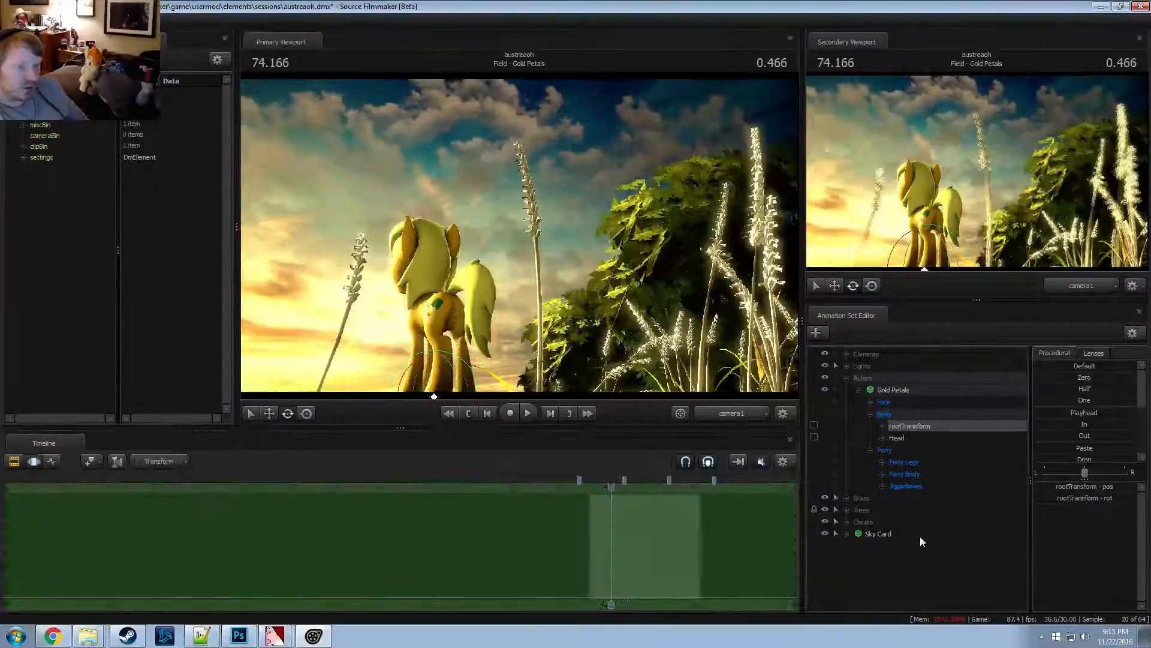
pyautogui.press('F2')
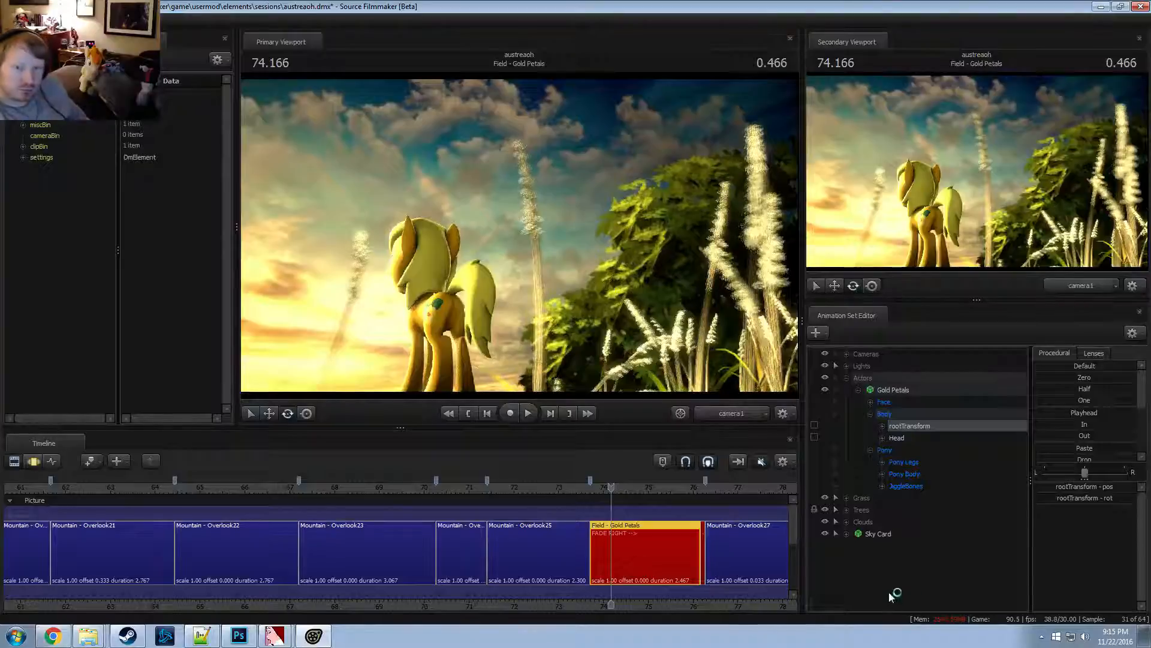
# Create an animation set for a new light in the shot and disable shadows on the Ambient (Tree) light
pyautogui.rightClick(889, 592)
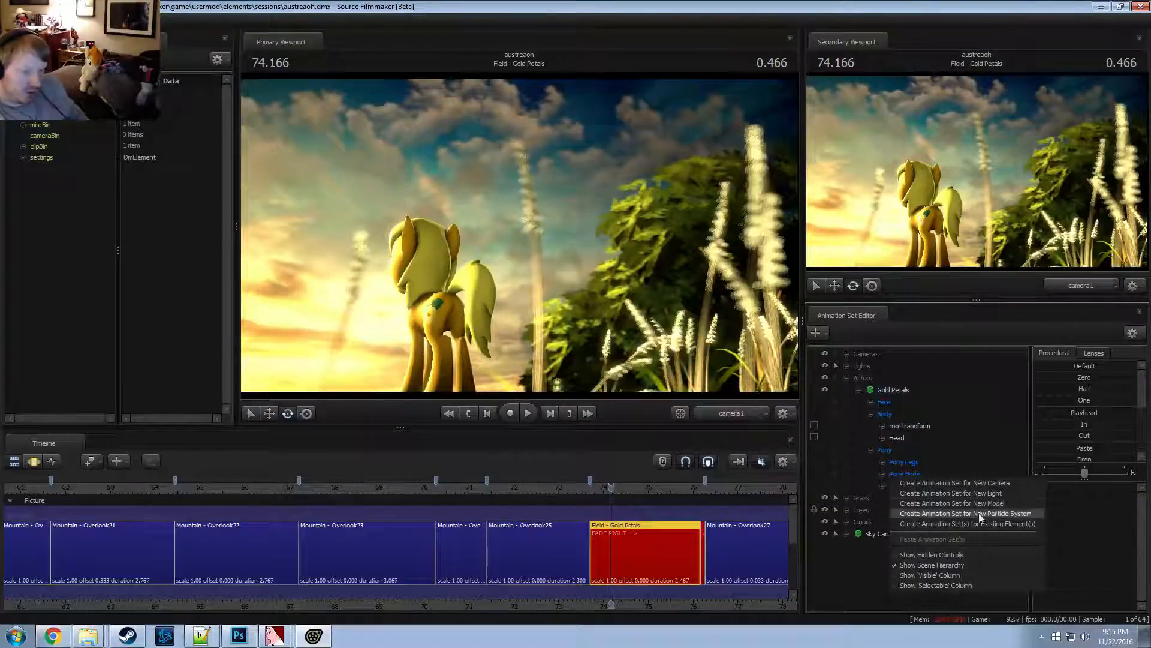
pyautogui.click(993, 493)
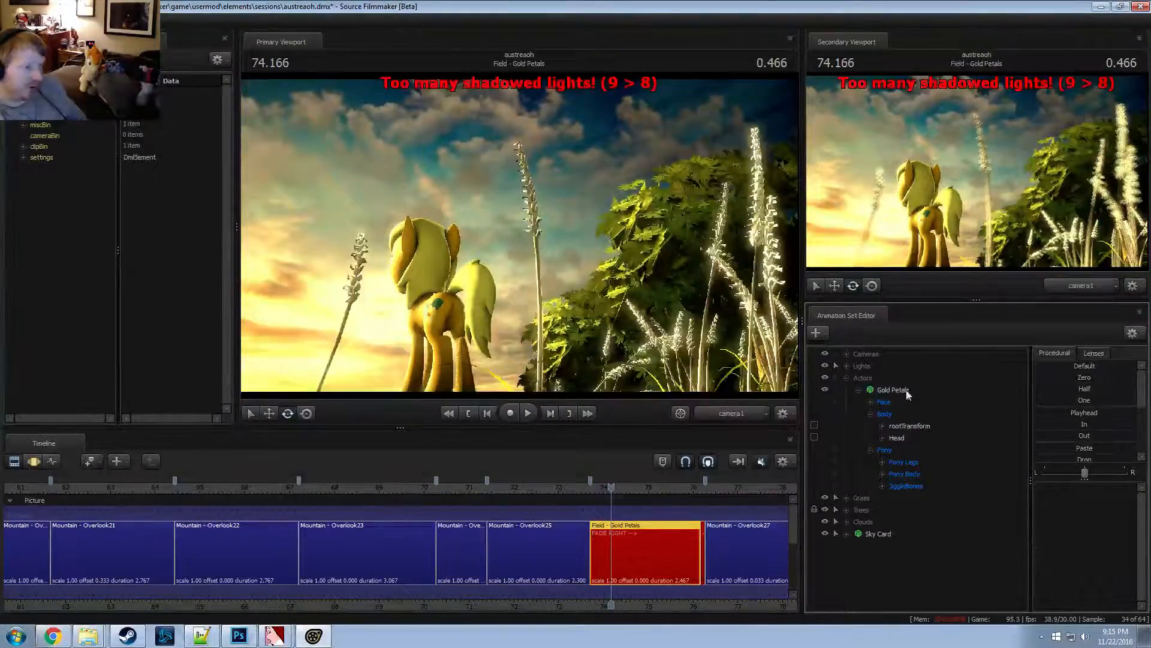
pyautogui.click(846, 377)
pyautogui.click(846, 365)
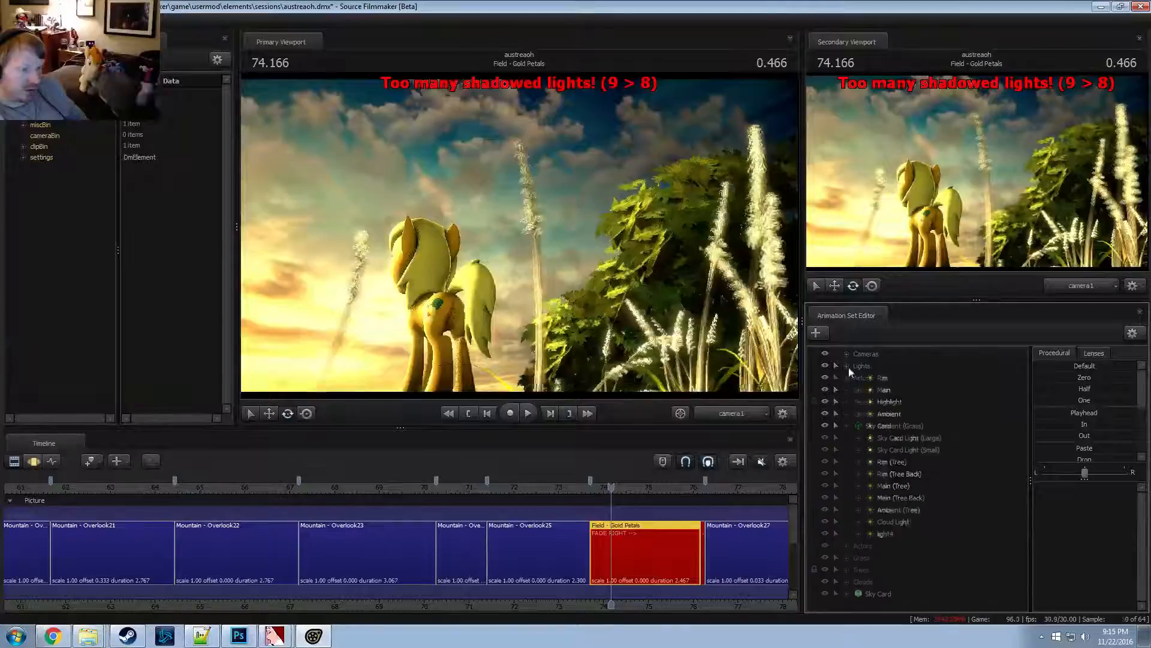
pyautogui.rightClick(904, 513)
pyautogui.click(948, 481)
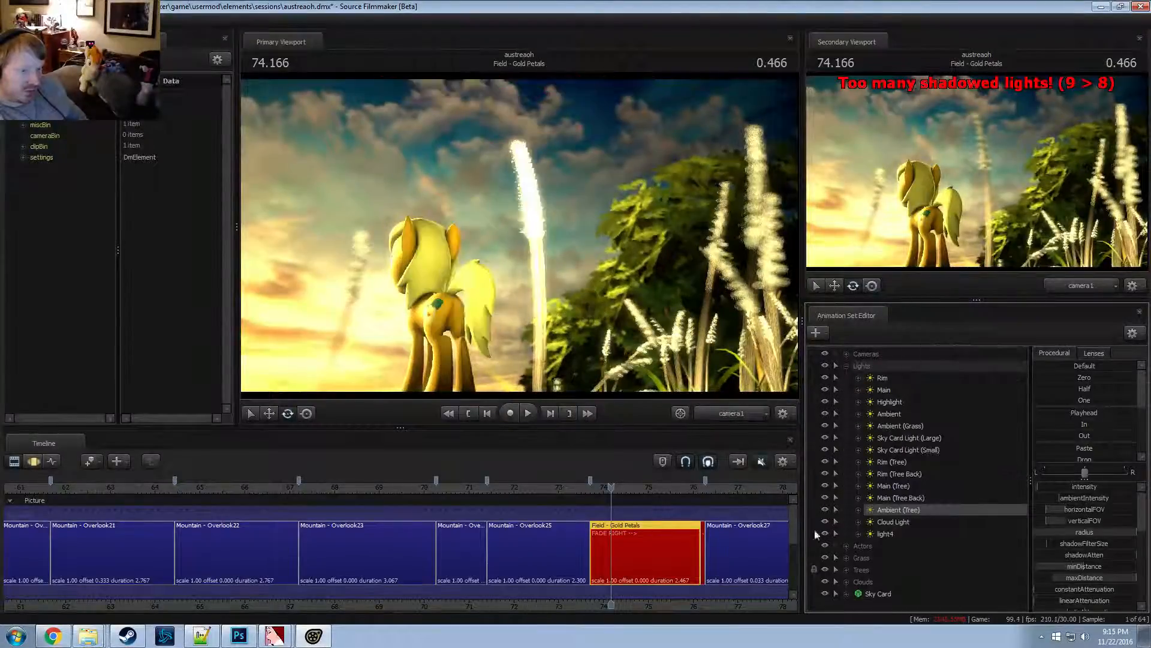
# Look through light4 in the primary viewport and, in the Motion Editor, place it behind the scene facing the pony
pyautogui.click(877, 534)
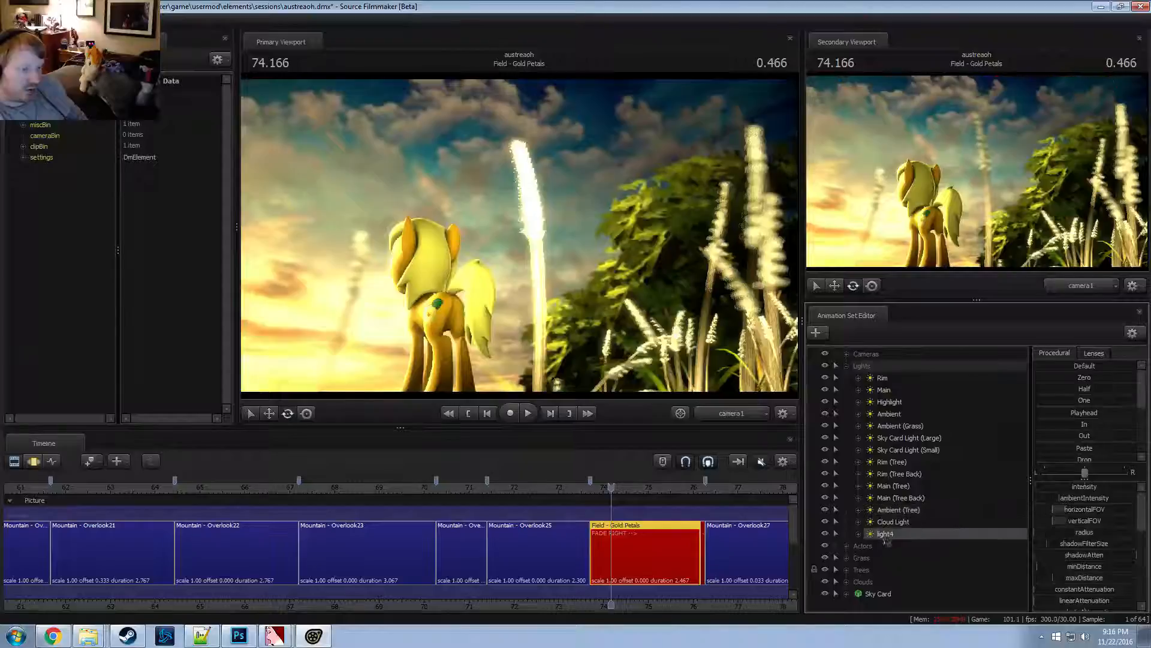
pyautogui.click(670, 261)
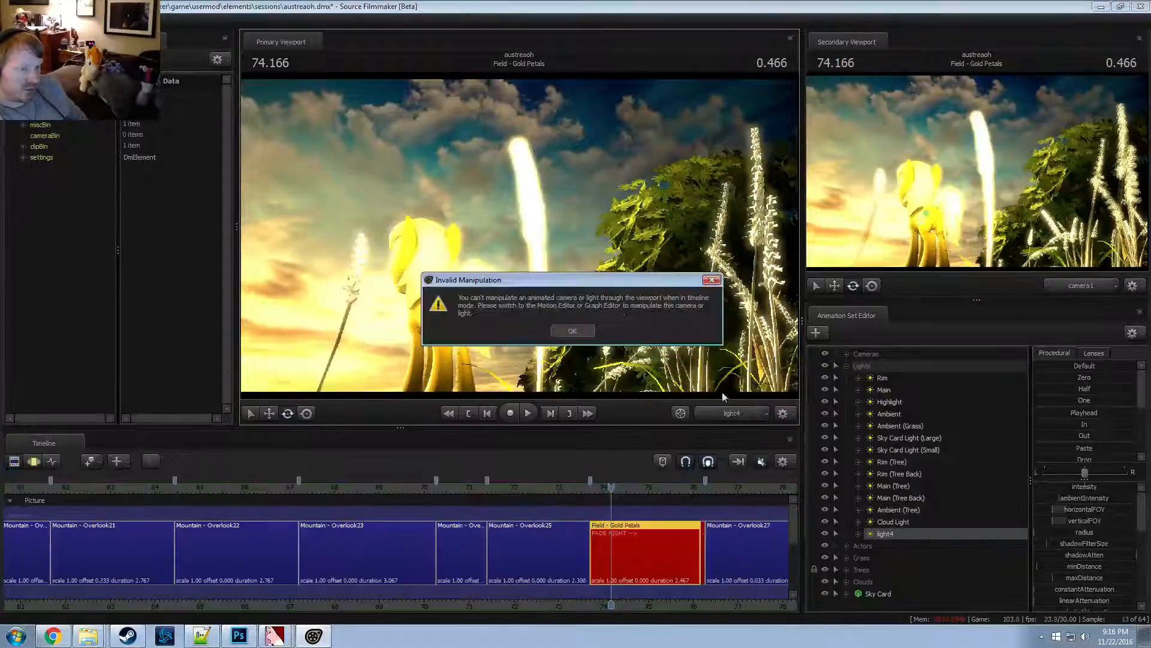
pyautogui.click(572, 331)
pyautogui.press('F3')
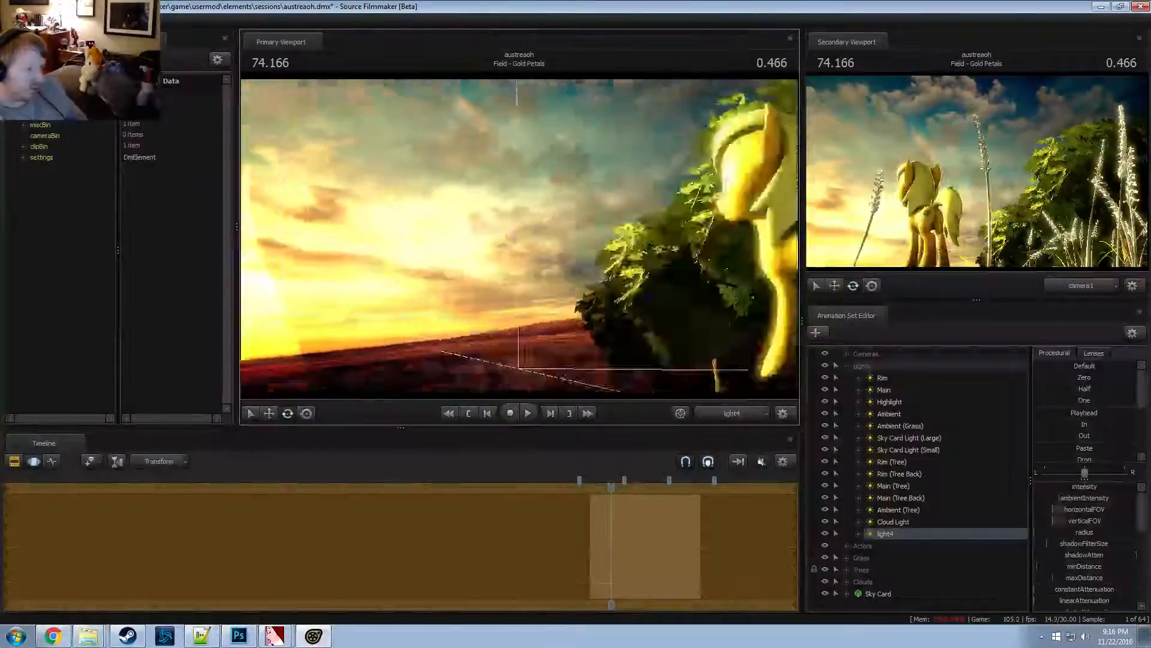
pyautogui.moveTo(520, 238); pyautogui.dragTo(509, 264)
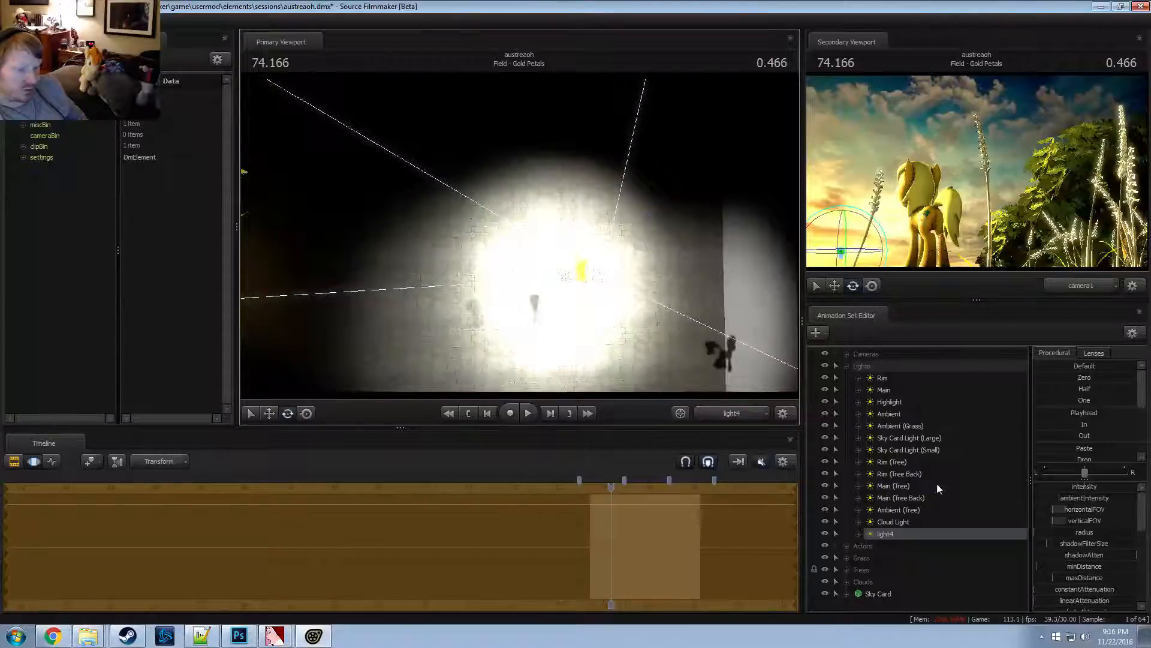
# Enable volumetrics on light4 and tint it warm by strongly lowering color_blue and slightly lowering color_green
pyautogui.rightClick(885, 533)
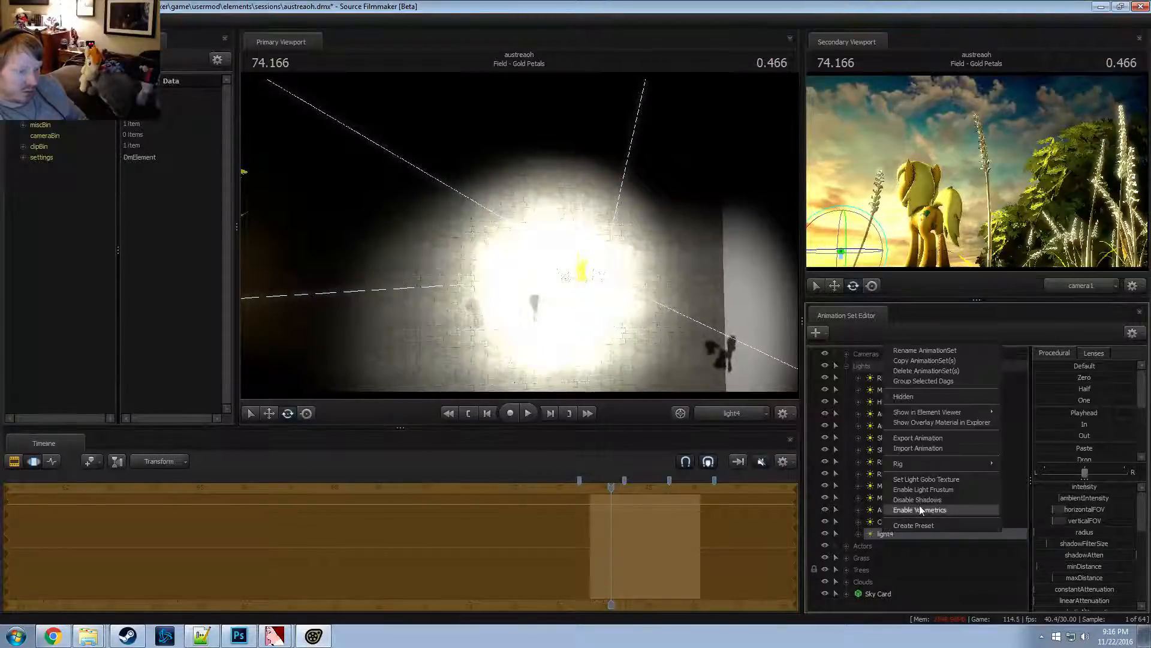
pyautogui.click(921, 509)
pyautogui.moveTo(535, 231); pyautogui.dragTo(525, 237)
pyautogui.scroll(-5, 1118, 591)
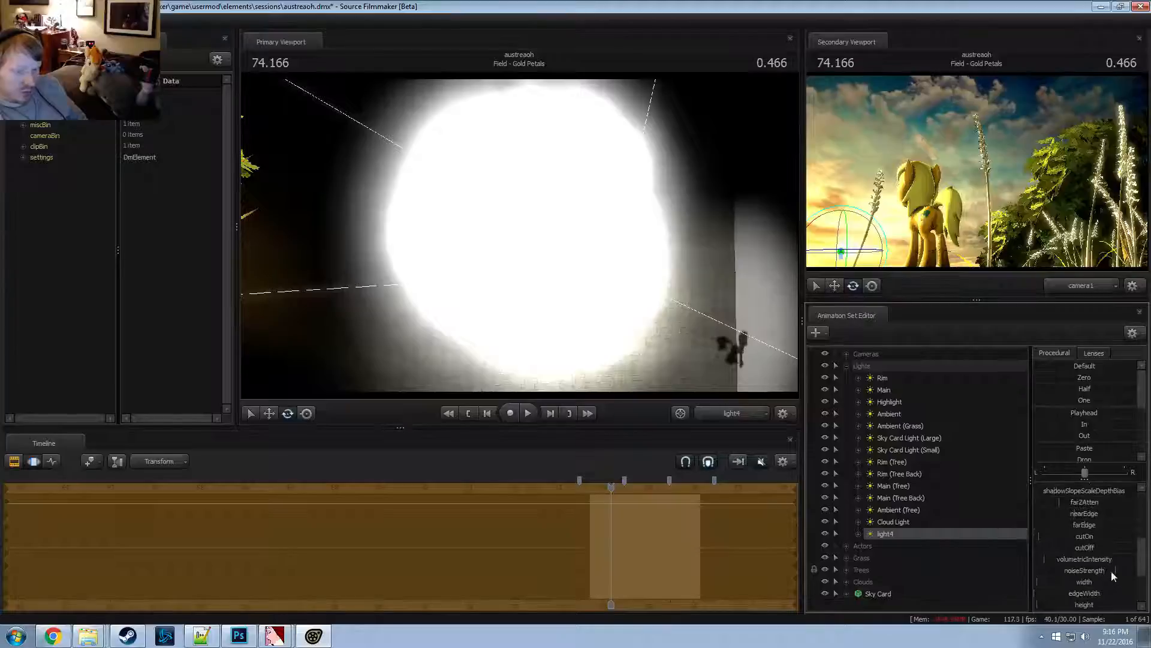
pyautogui.moveTo(1117, 570); pyautogui.dragTo(1051, 571)
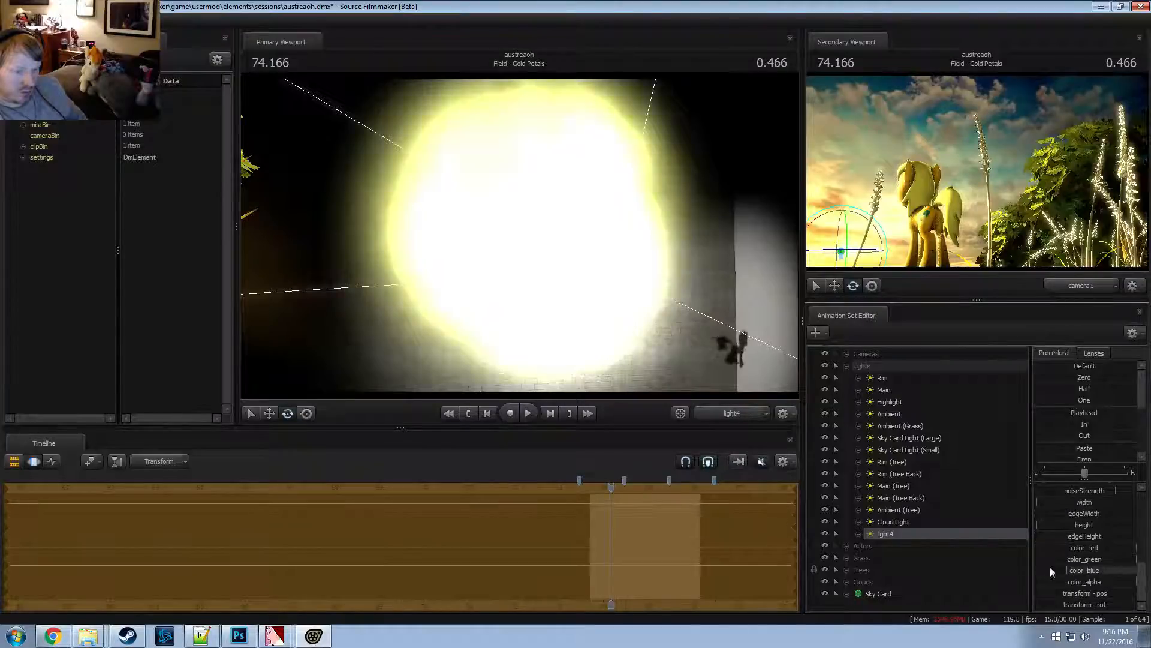
pyautogui.moveTo(1118, 559); pyautogui.dragTo(1102, 559)
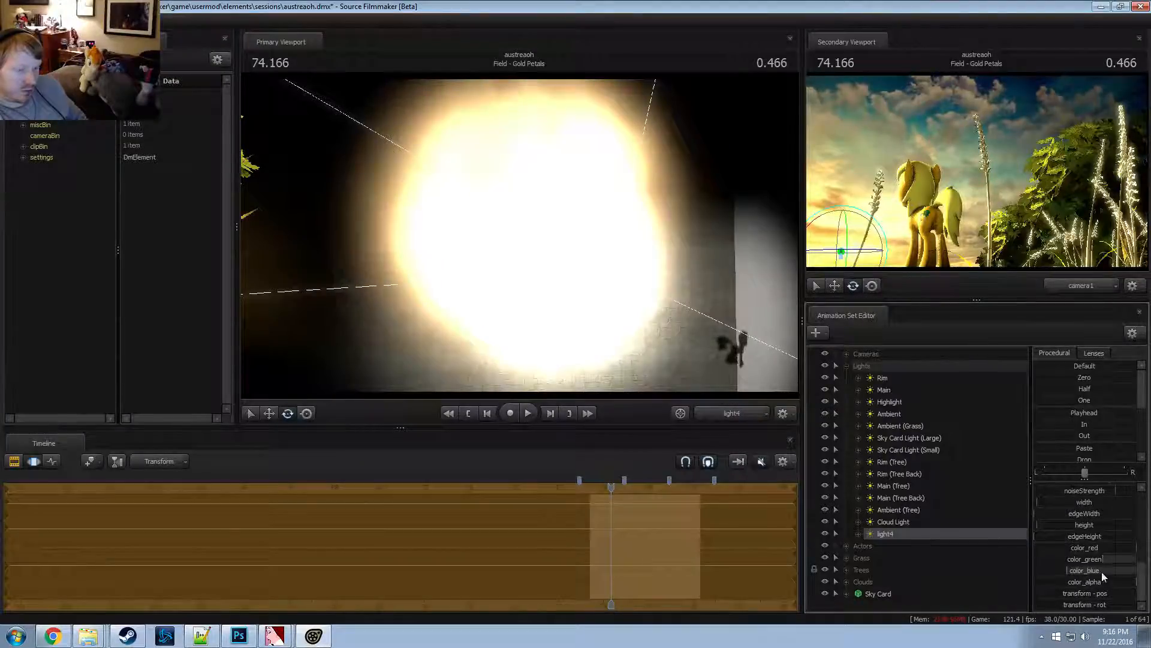
# Raise light4's maxDistance, farZAtten and volumetricIntensity, and move the light closer behind the pony
pyautogui.scroll(3, 1085, 552)
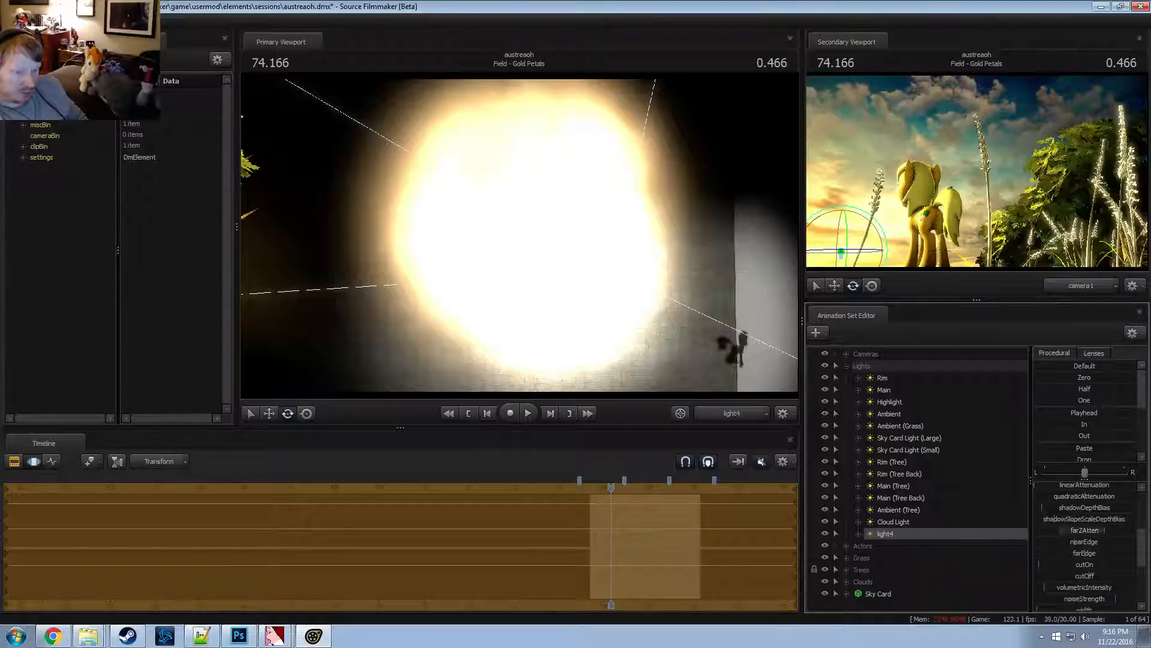
pyautogui.scroll(3, 1064, 514)
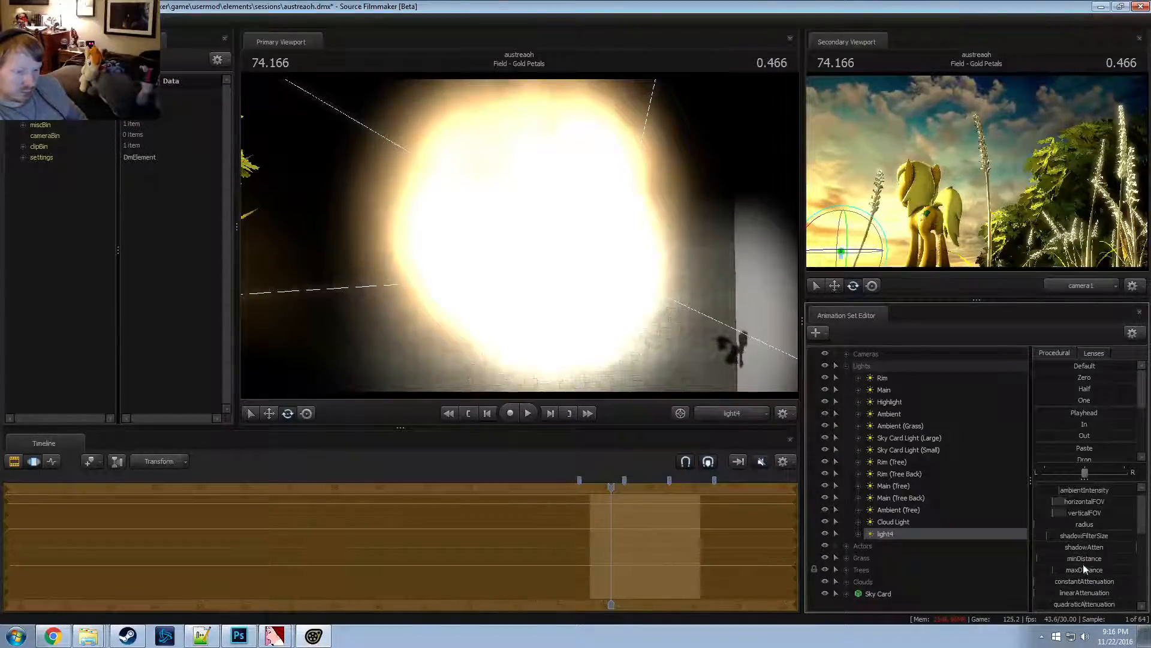
pyautogui.moveTo(1084, 569)
pyautogui.mouseDown()
pyautogui.moveTo(1109, 576)
pyautogui.moveTo(1075, 559)
pyautogui.moveTo(1085, 551)
pyautogui.mouseUp()
pyautogui.scroll(-5, 1083, 571)
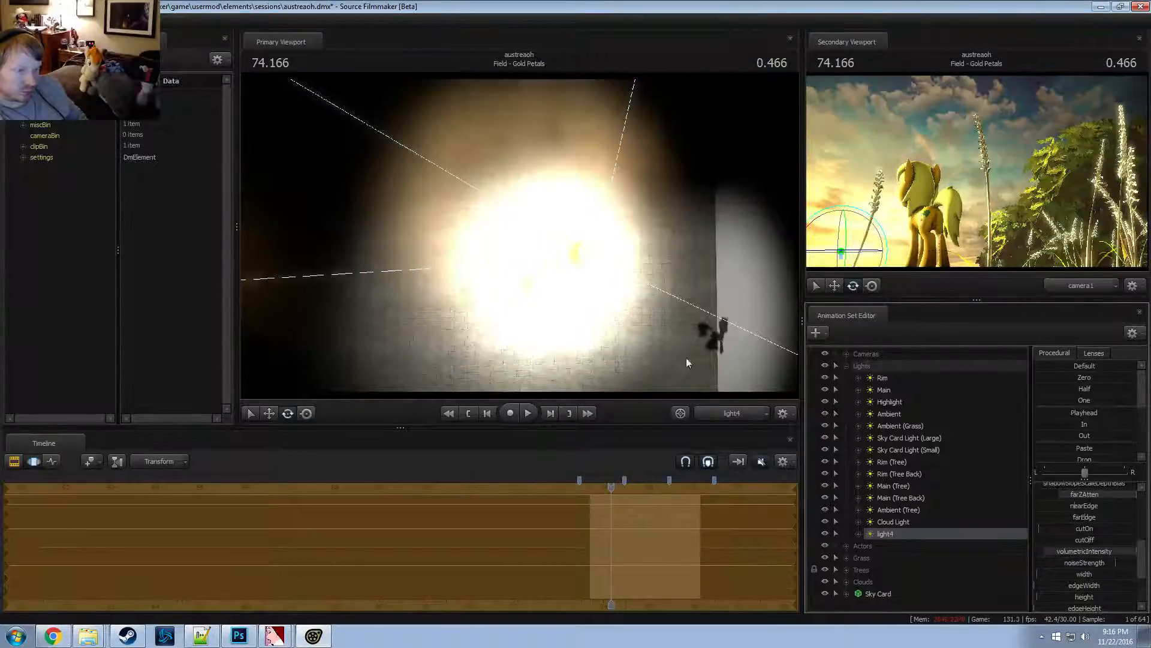
pyautogui.moveTo(687, 363); pyautogui.dragTo(566, 229)
pyautogui.press('w')
pyautogui.press('s')
pyautogui.press('w')
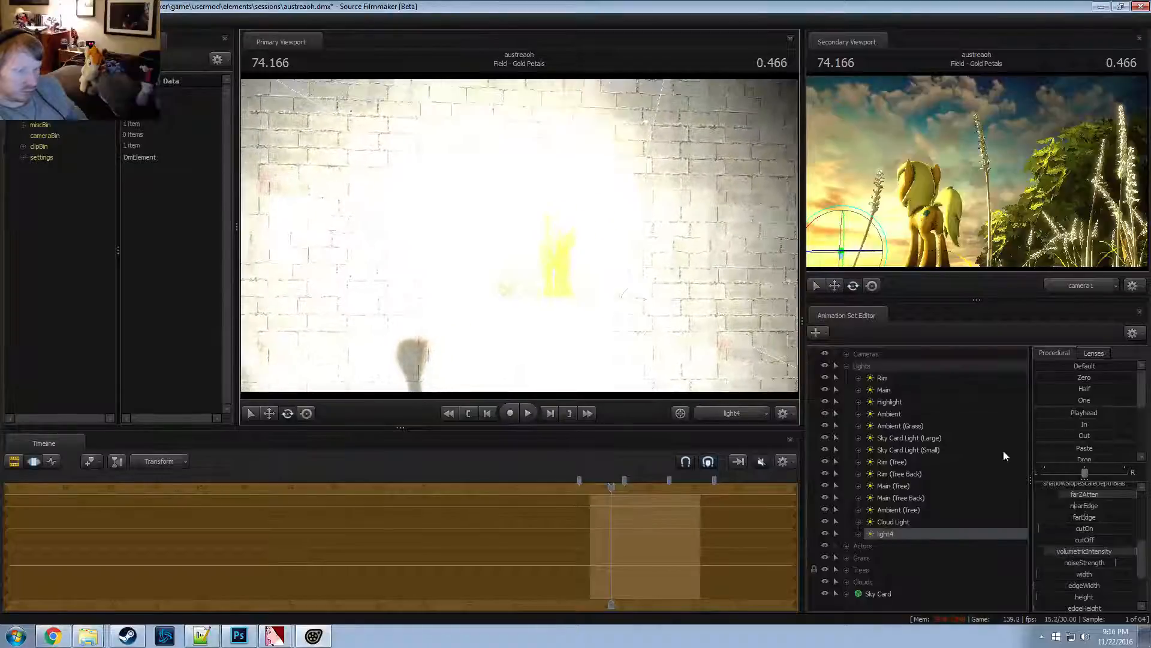
# Extend the maximum of light4's volumetricIntensity to 100 and raise the intensity to most of that range
pyautogui.rightClick(1091, 554)
pyautogui.click(1109, 561)
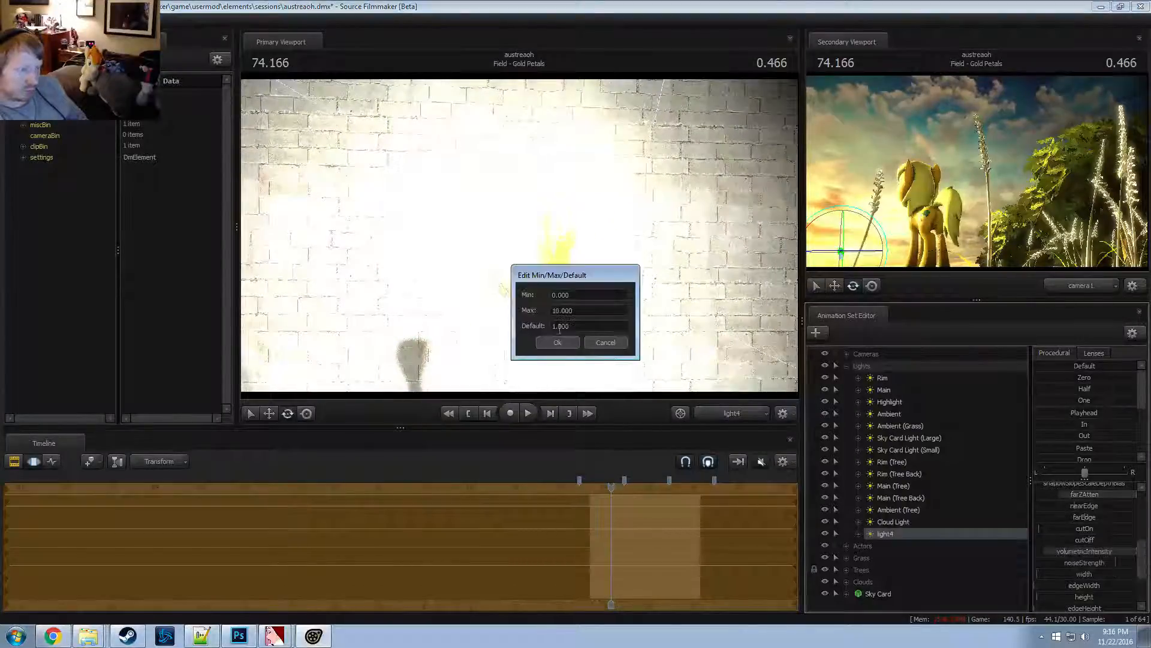
pyautogui.press('Return')
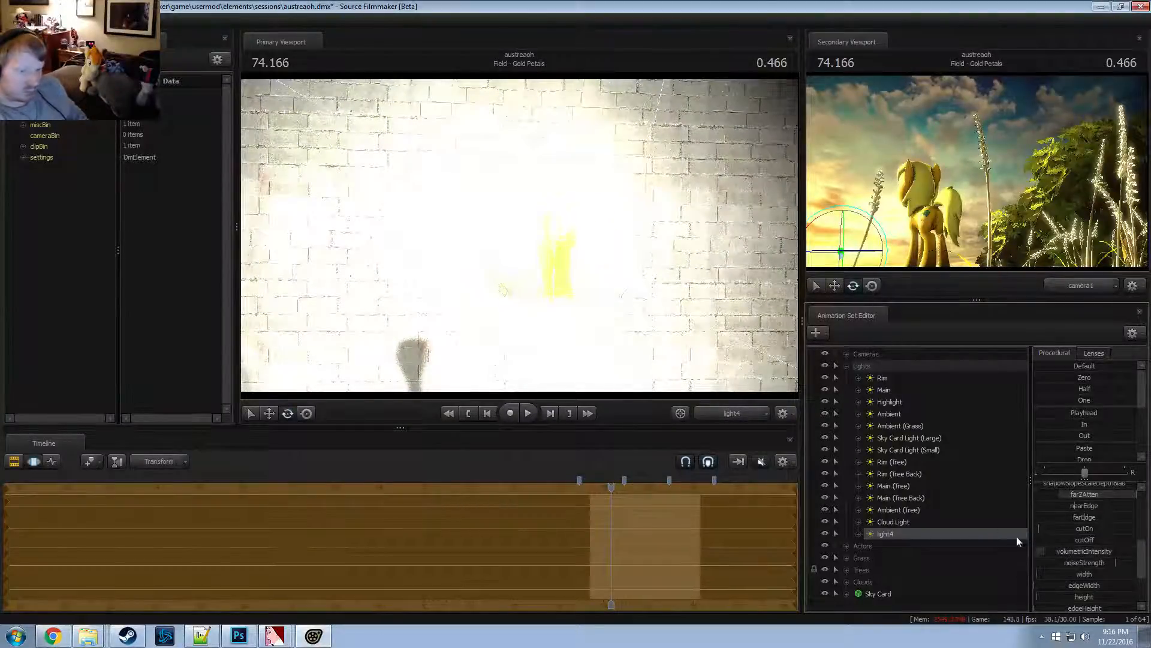
pyautogui.moveTo(1046, 551); pyautogui.dragTo(1138, 544)
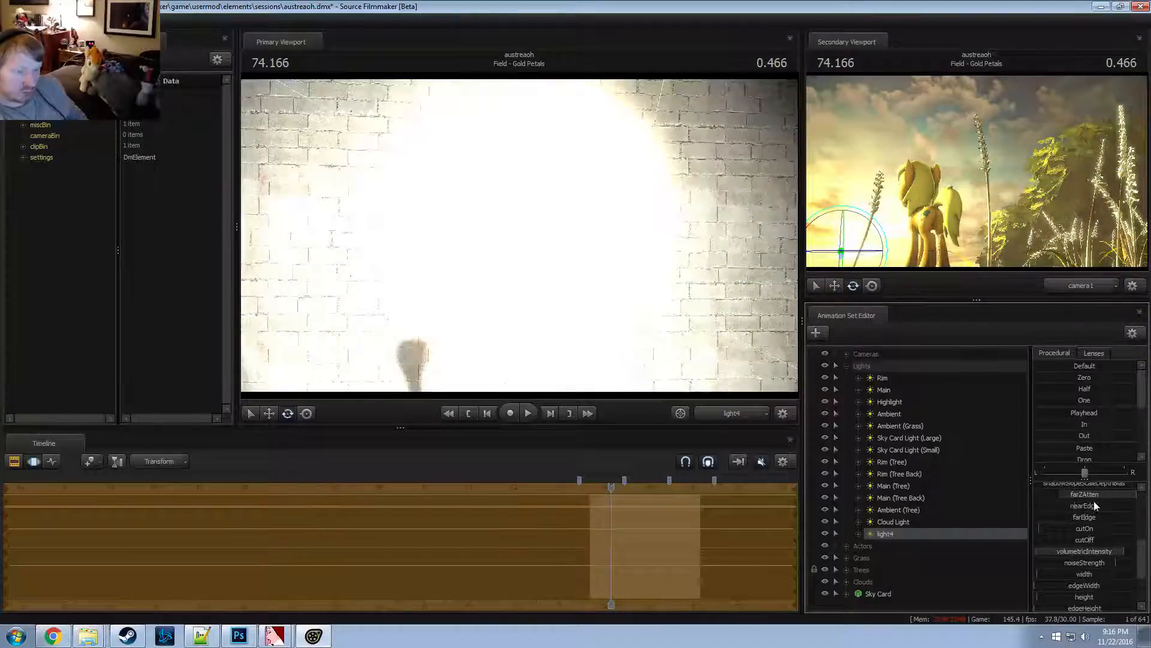
# Extend the upper limit of light4's minDistance and raise minDistance close to its maximum
pyautogui.scroll(-2, 1095, 503)
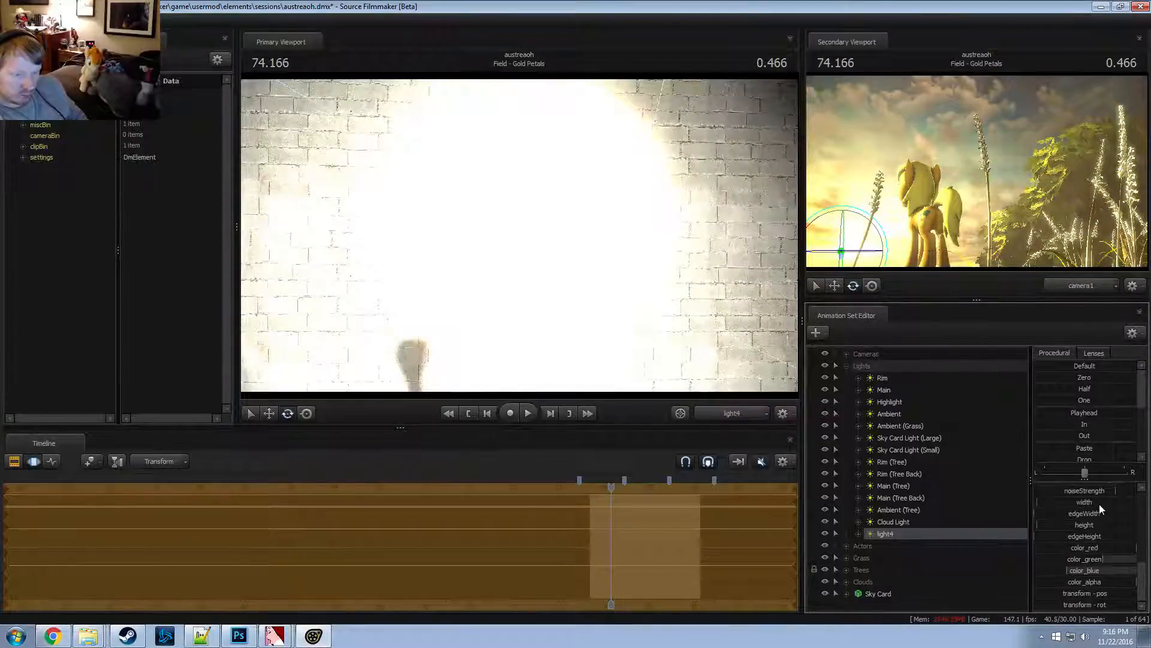
pyautogui.scroll(-4, 1099, 504)
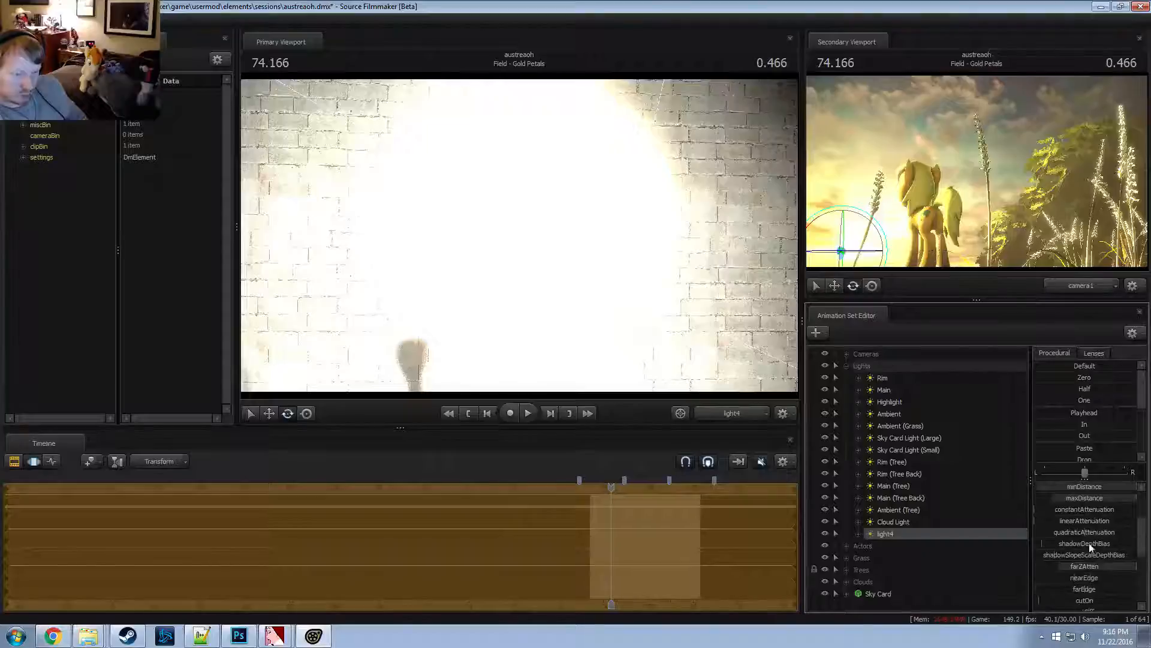
pyautogui.scroll(1, 1093, 534)
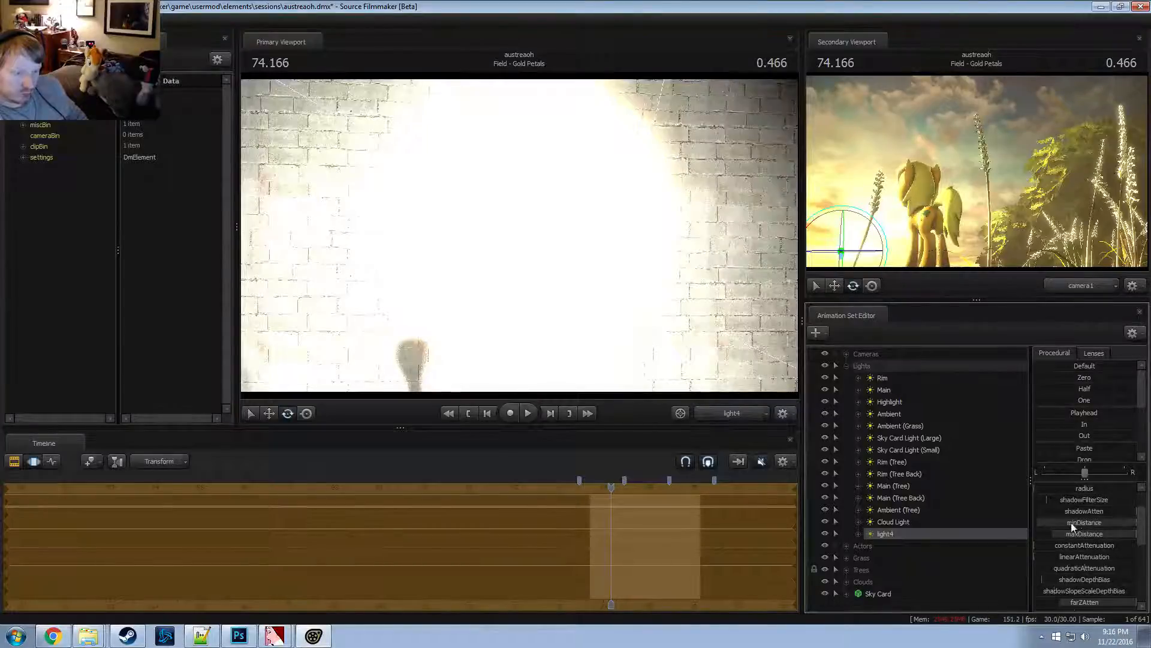
pyautogui.rightClick(1071, 523)
pyautogui.click(1094, 541)
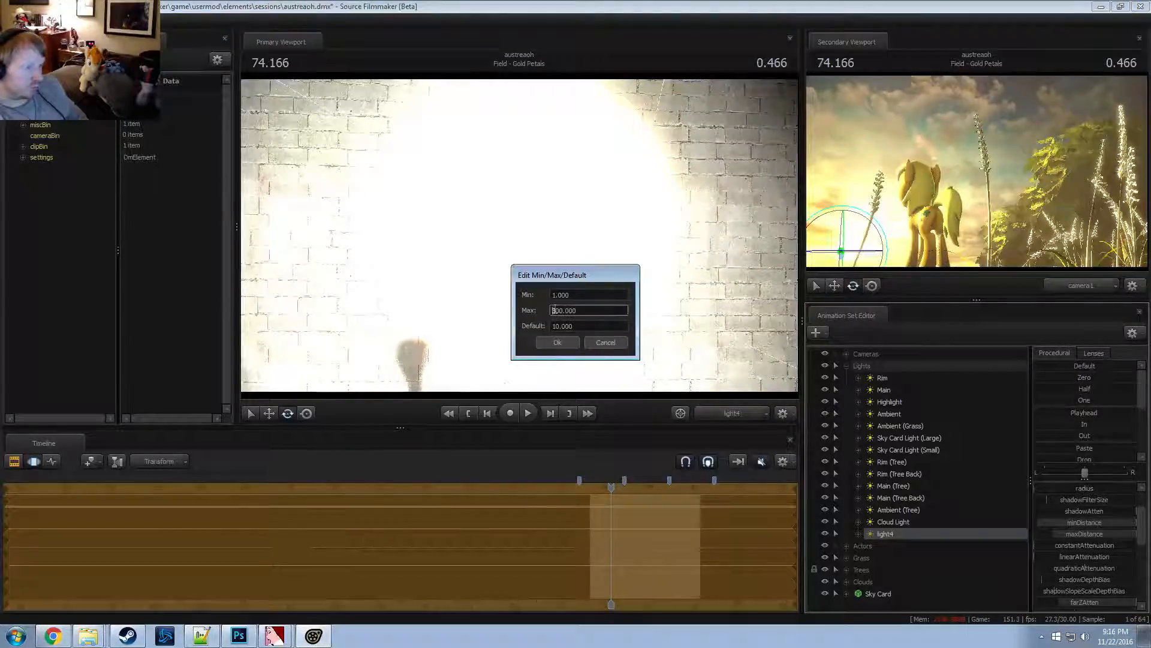
pyautogui.press('Return')
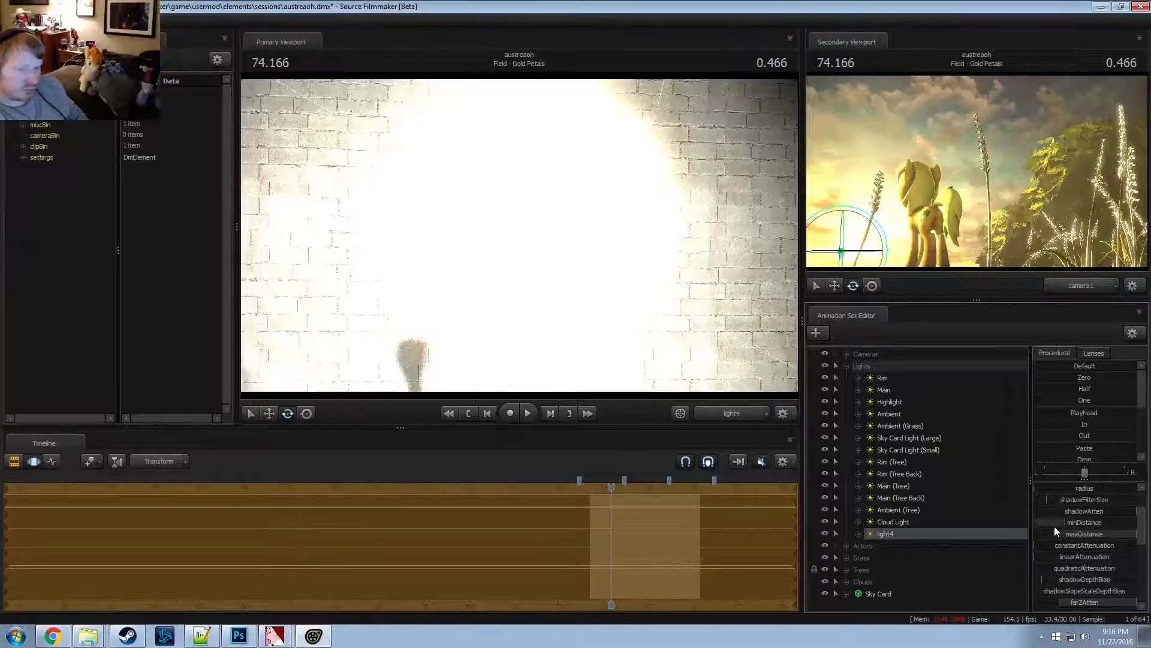
pyautogui.moveTo(1054, 525); pyautogui.dragTo(1119, 523)
# Reposition light4 behind the pony, widen its horizontal and vertical FOV, and adjust its intensity
pyautogui.moveTo(528, 240); pyautogui.dragTo(503, 342)
pyautogui.scroll(2, 1094, 532)
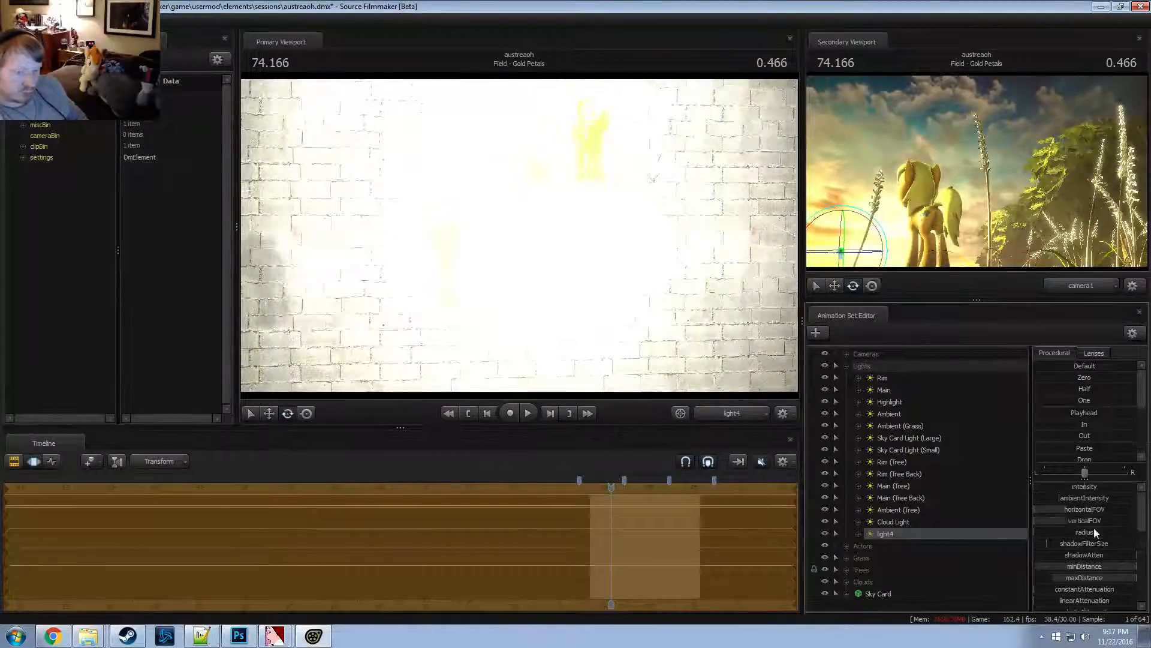
pyautogui.moveTo(660, 303); pyautogui.dragTo(614, 209)
pyautogui.moveTo(1083, 492); pyautogui.dragTo(1047, 492)
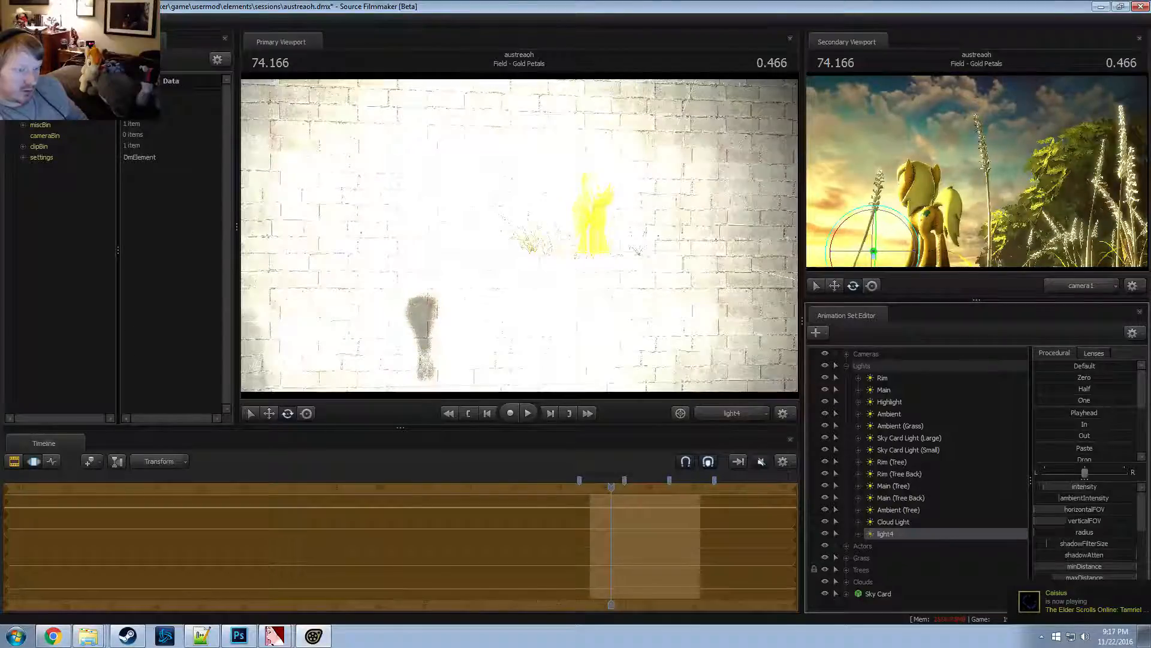
# Edit the maximum of light4's volumetricIntensity again and strengthen the volumetric haze
pyautogui.scroll(-5, 1080, 543)
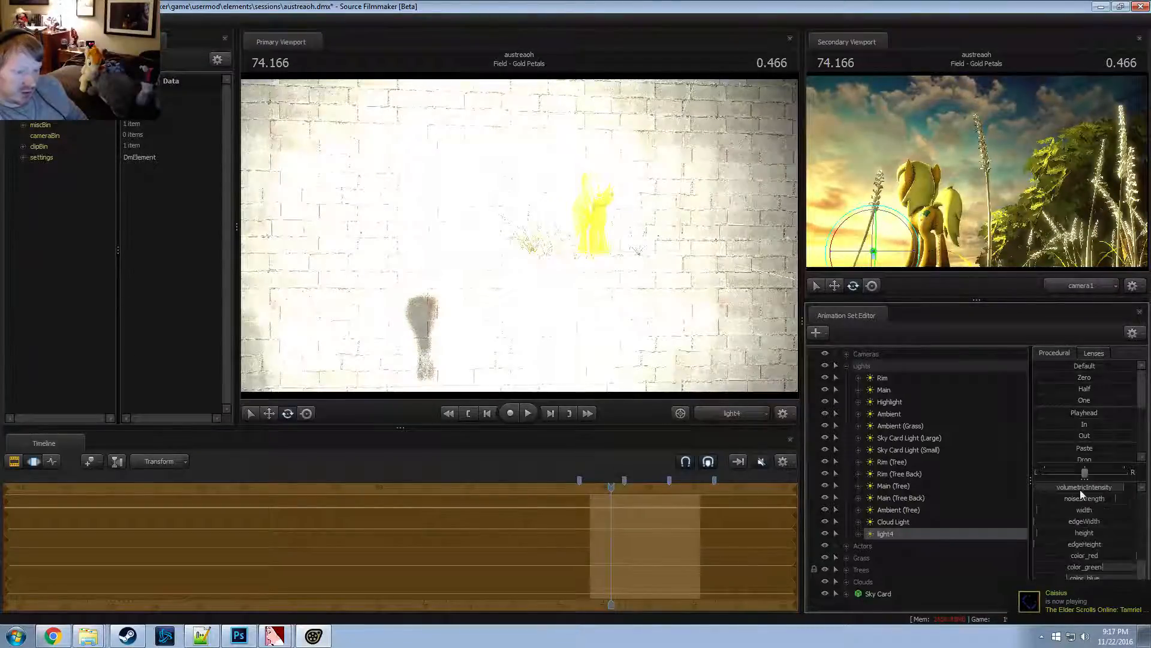
pyautogui.click(1099, 503)
pyautogui.moveTo(550, 309); pyautogui.dragTo(614, 319)
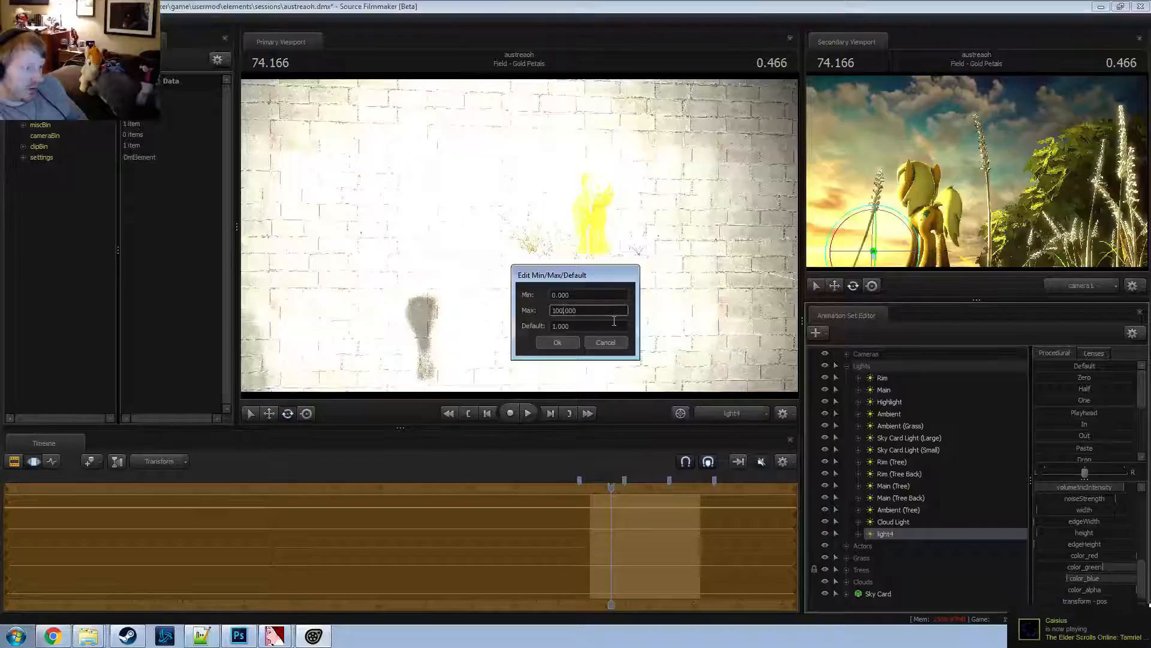
pyautogui.write('10')
pyautogui.press('Return')
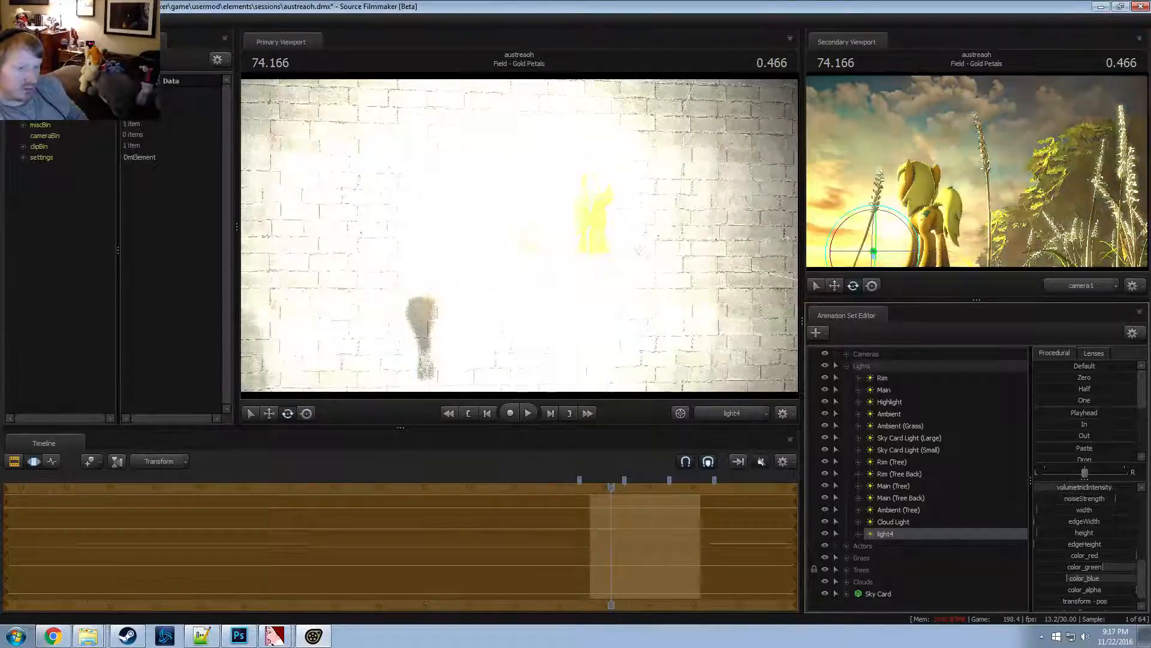
# Adjust light4's shadowFilterSize and briefly switch to the Clip Editor to check the shot
pyautogui.scroll(4, 1083, 538)
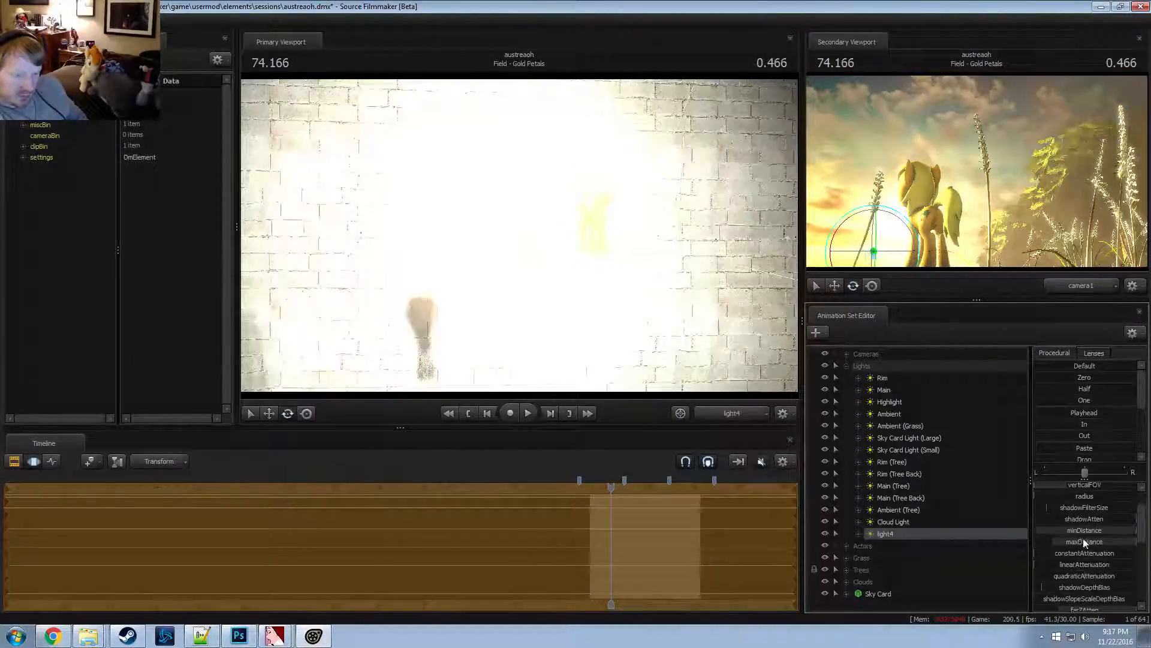
pyautogui.moveTo(1092, 507); pyautogui.dragTo(1080, 508)
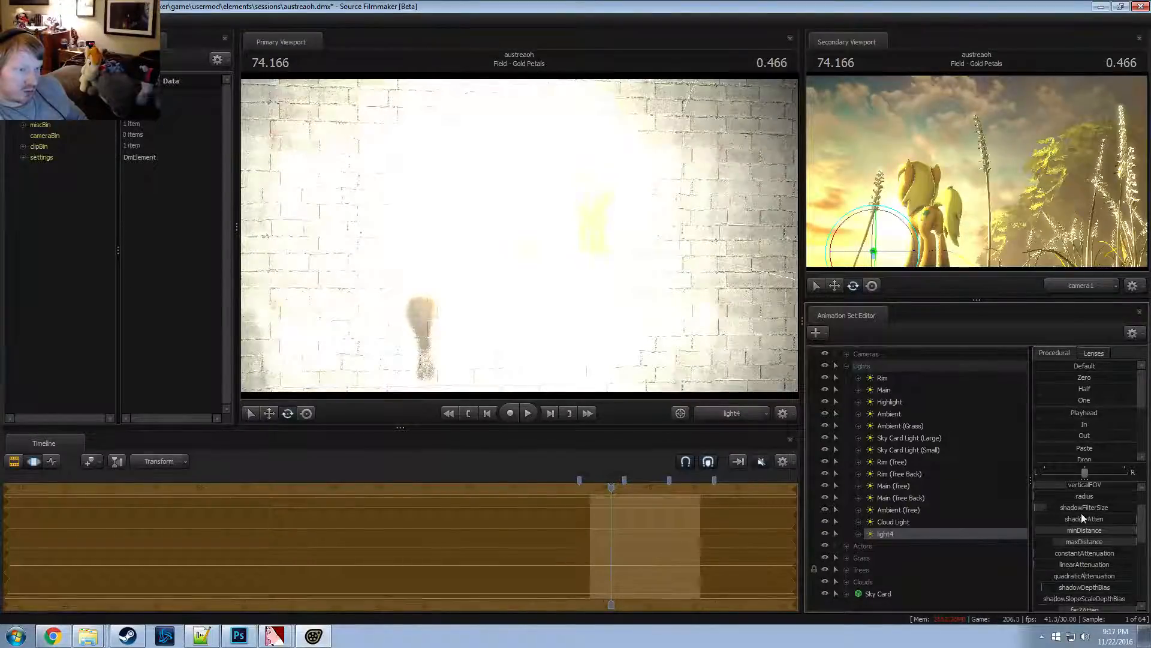
pyautogui.press('F2')
pyautogui.press('F3')
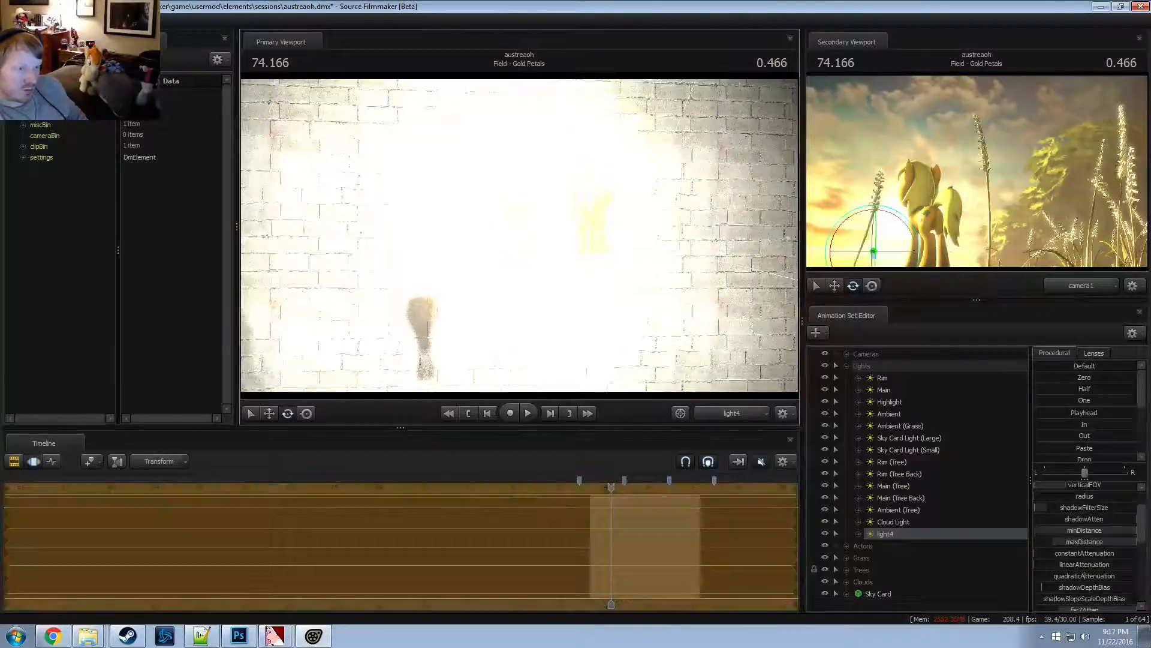
# Fine-tune light4's position and aim so its haze comes from behind the pony, and return to the Clip Editor
pyautogui.moveTo(520, 235)
pyautogui.mouseDown()
pyautogui.moveTo(497, 233)
pyautogui.moveTo(529, 230)
pyautogui.moveTo(514, 226)
pyautogui.mouseUp()
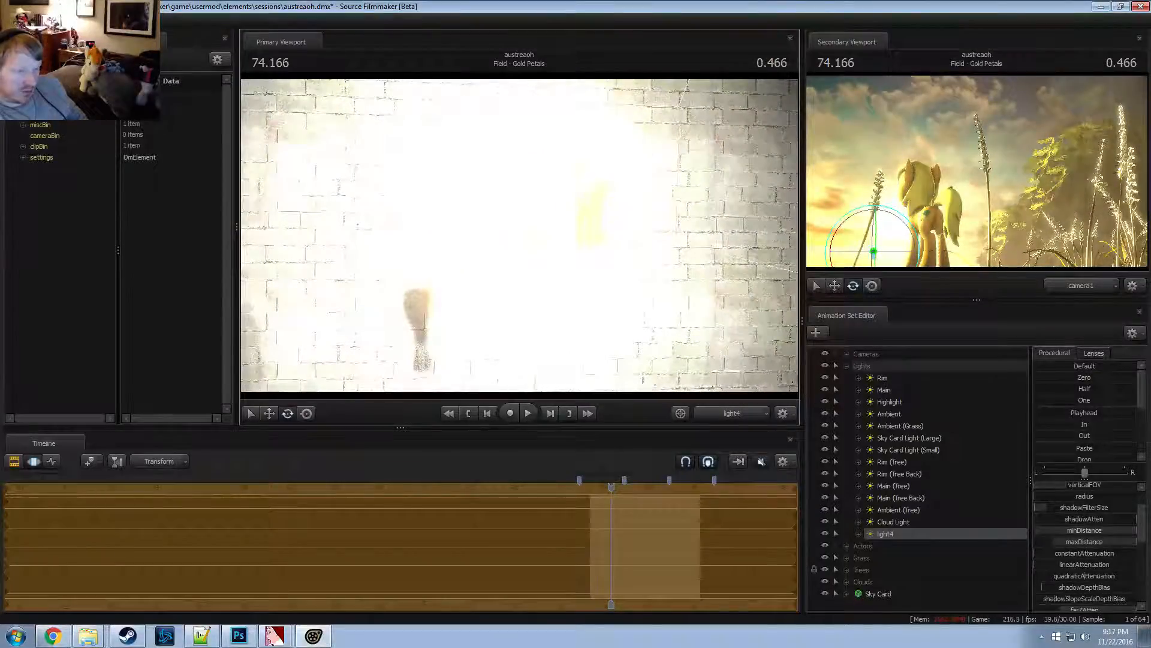
pyautogui.press('a')
pyautogui.press('d')
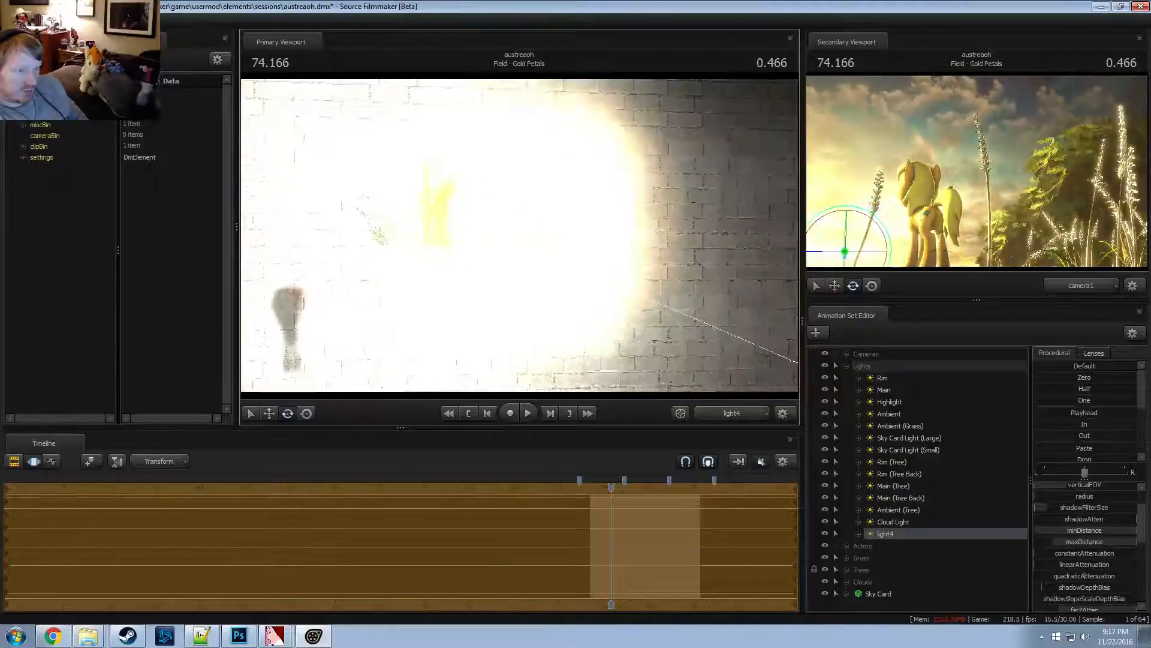
pyautogui.moveTo(520, 235)
pyautogui.mouseDown()
pyautogui.moveTo(531, 236)
pyautogui.moveTo(490, 234)
pyautogui.moveTo(497, 249)
pyautogui.moveTo(485, 244)
pyautogui.moveTo(520, 236)
pyautogui.mouseUp()
pyautogui.press('z')
pyautogui.press('a')
pyautogui.press('d')
pyautogui.press('F2')
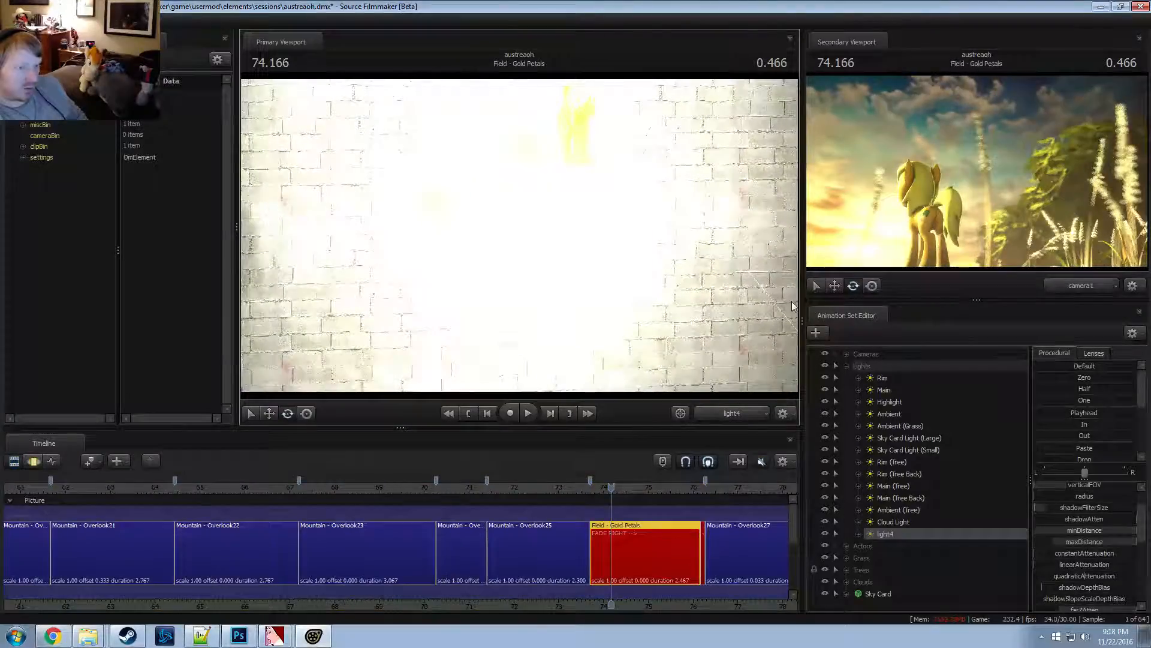
# Reduce light4's farZAtten in the motion editor and preview the shot in the clip editor
pyautogui.press('F3')
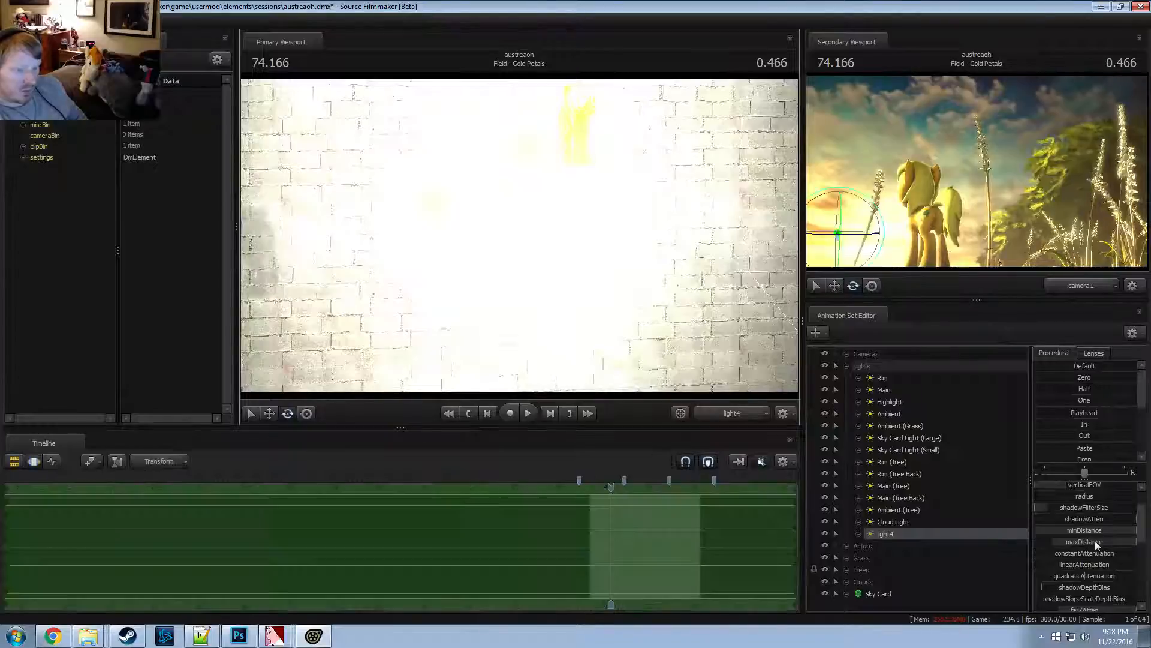
pyautogui.scroll(-2, 1107, 562)
pyautogui.moveTo(1120, 539); pyautogui.dragTo(1082, 535)
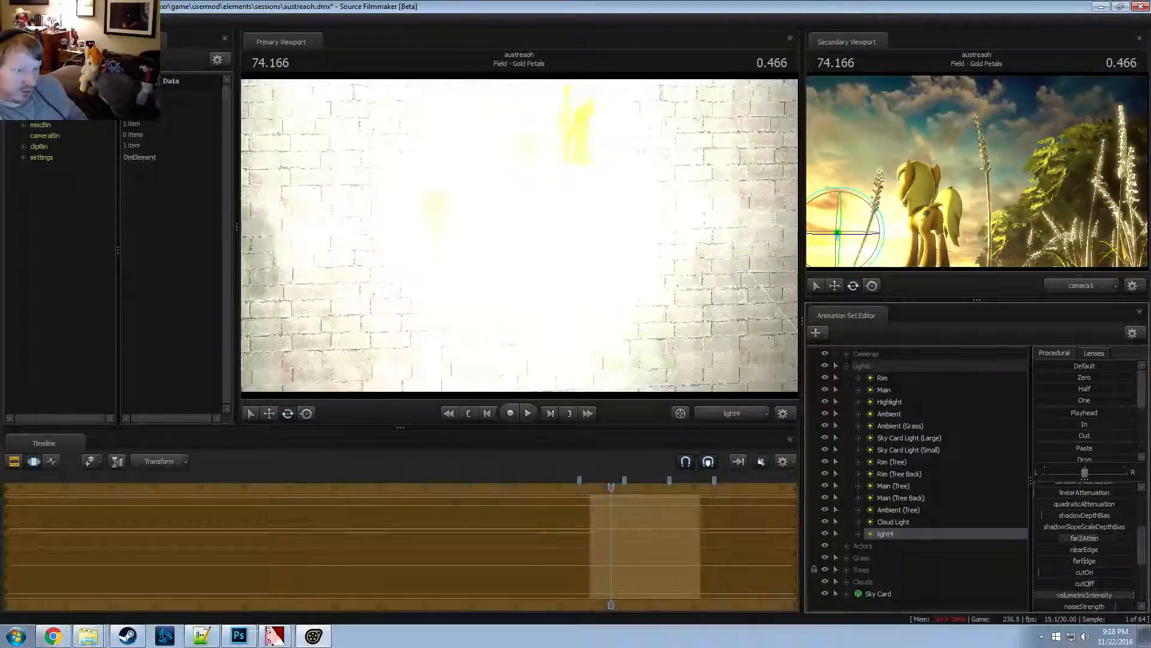
pyautogui.press('F2')
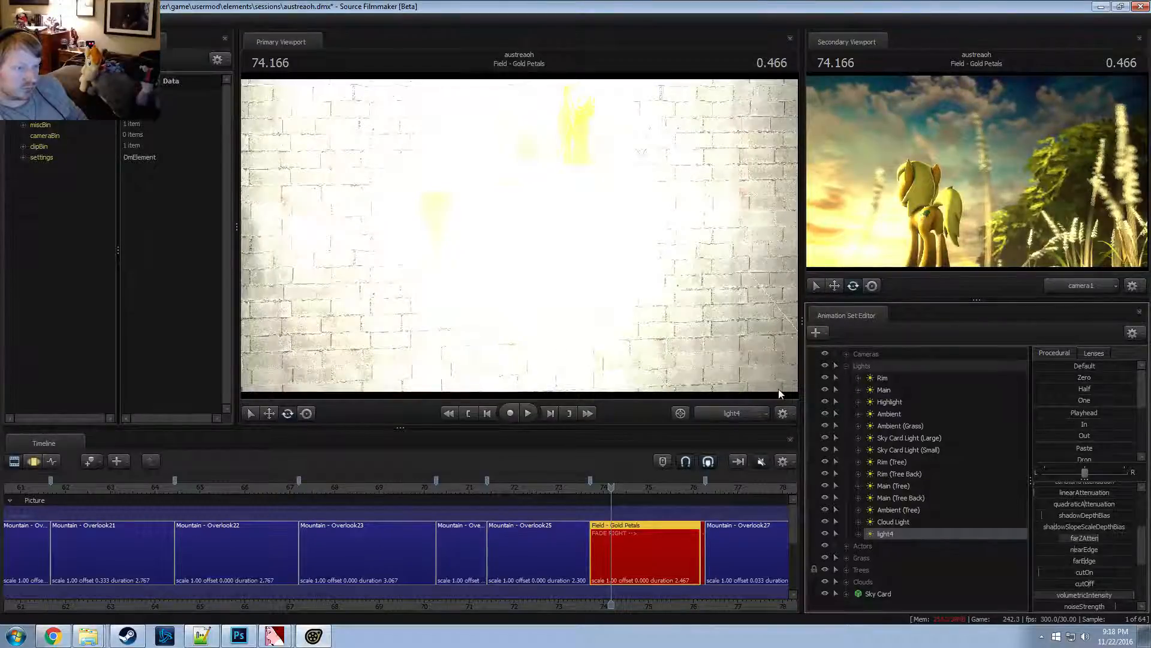
pyautogui.press('F3')
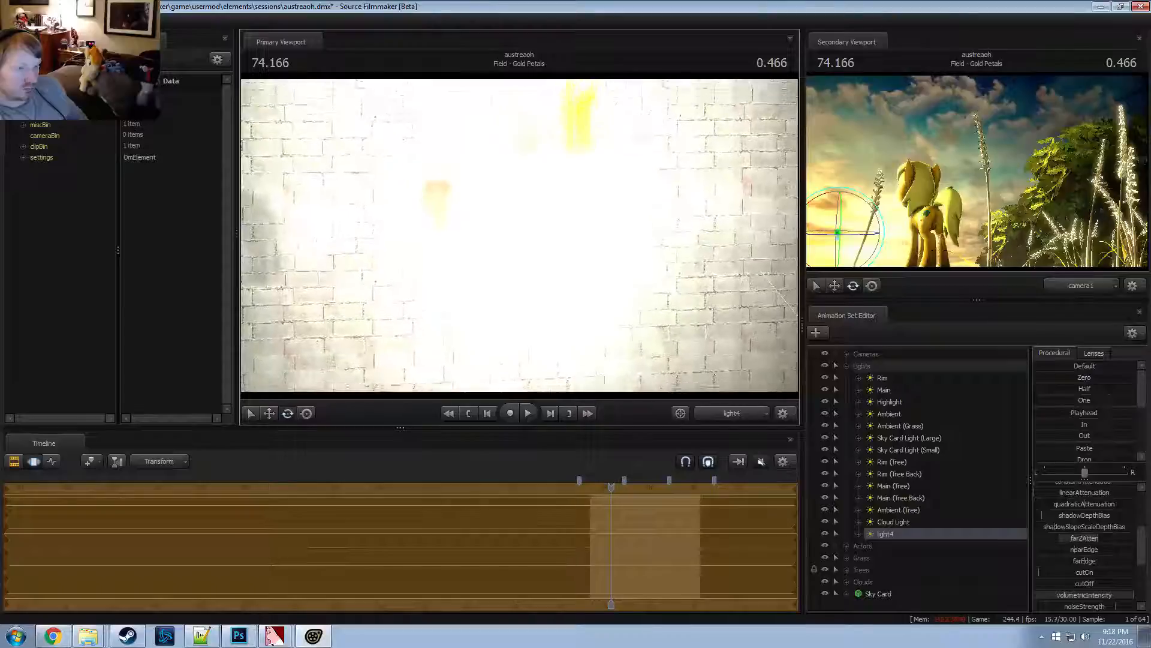
# Review the range limits of light4's minDistance, adjust its value, and fine-tune light4's placement behind the pony
pyautogui.scroll(2, 1070, 547)
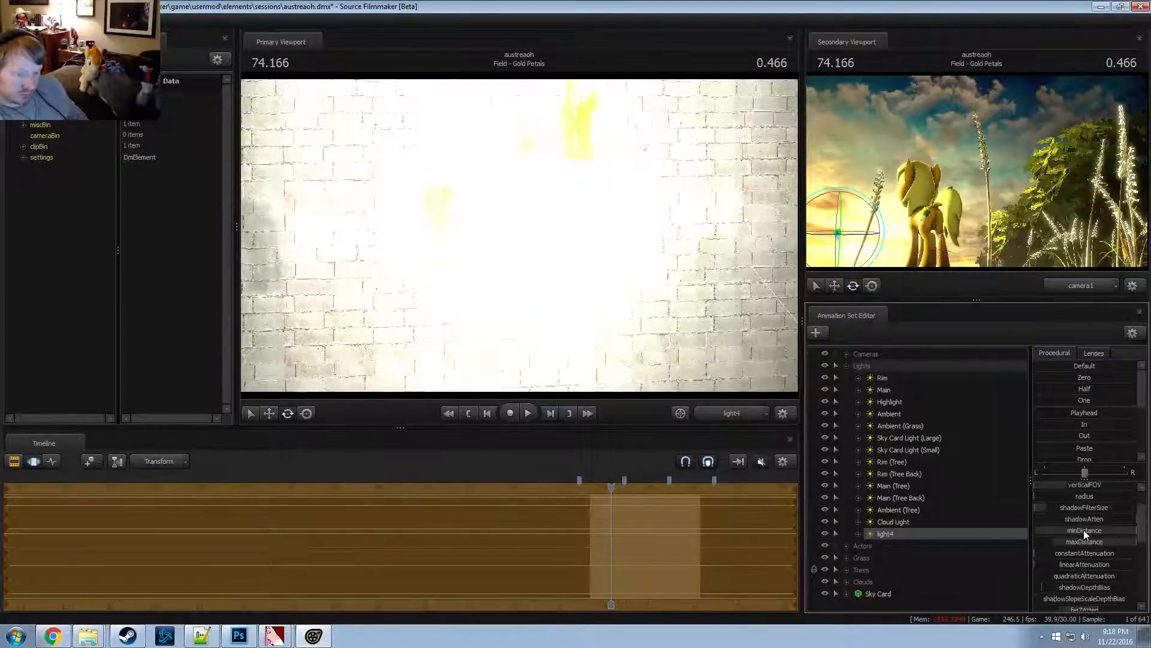
pyautogui.rightClick(1084, 530)
pyautogui.click(1095, 542)
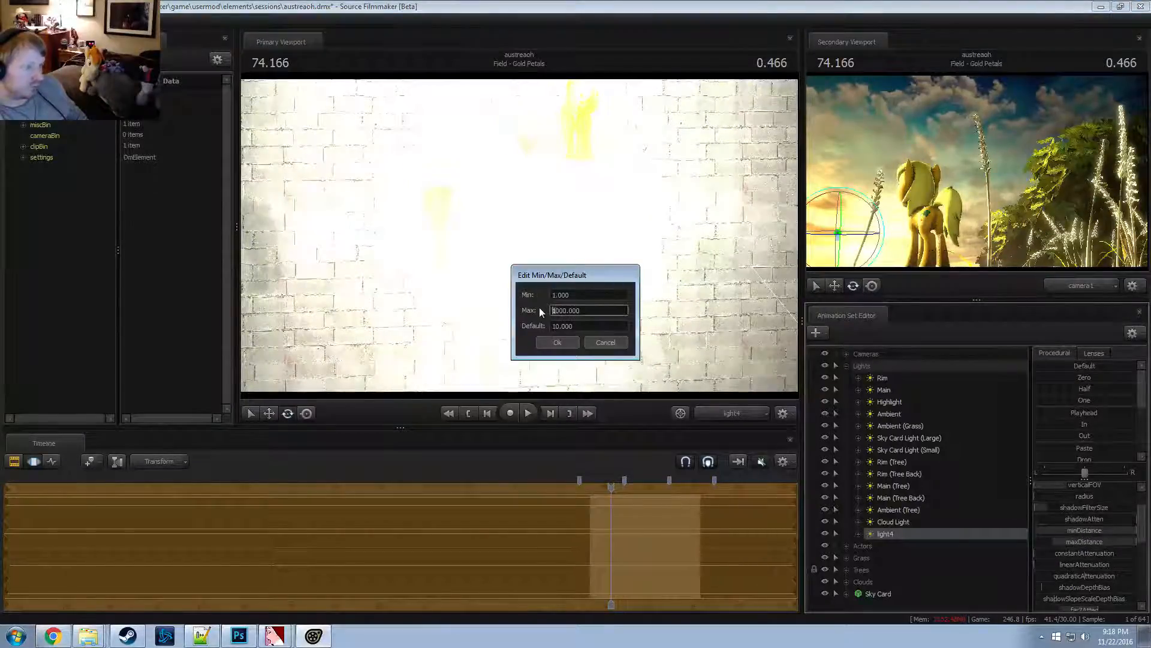
pyautogui.press('Return')
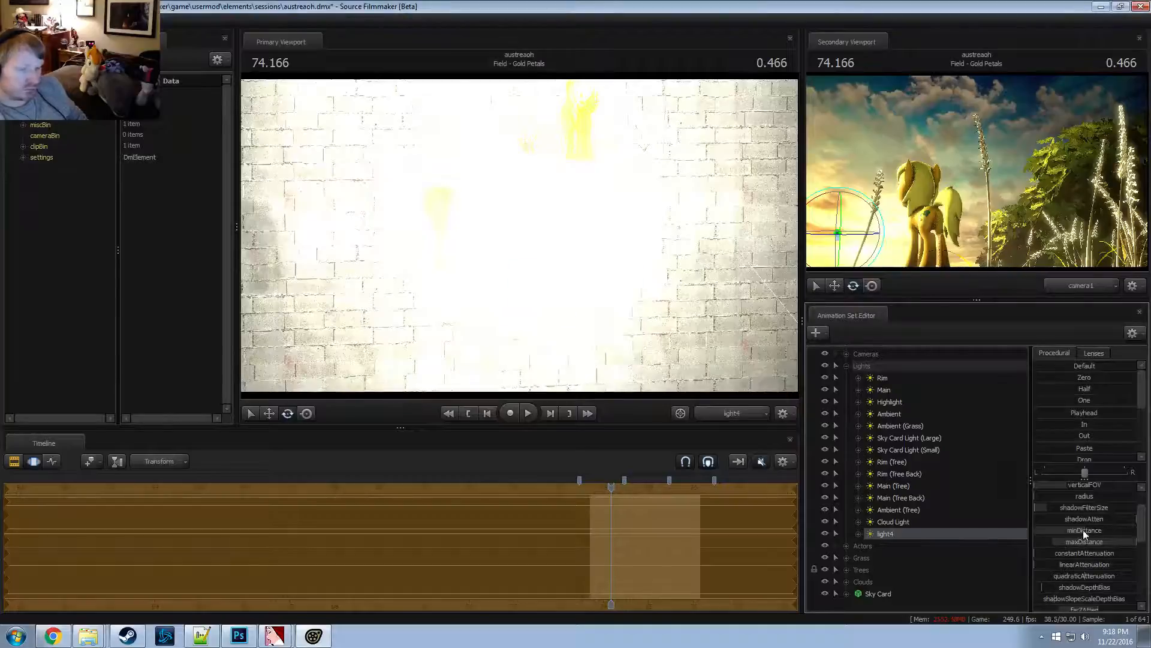
pyautogui.moveTo(1084, 531)
pyautogui.mouseDown()
pyautogui.moveTo(1133, 531)
pyautogui.moveTo(1053, 532)
pyautogui.moveTo(1073, 532)
pyautogui.mouseUp()
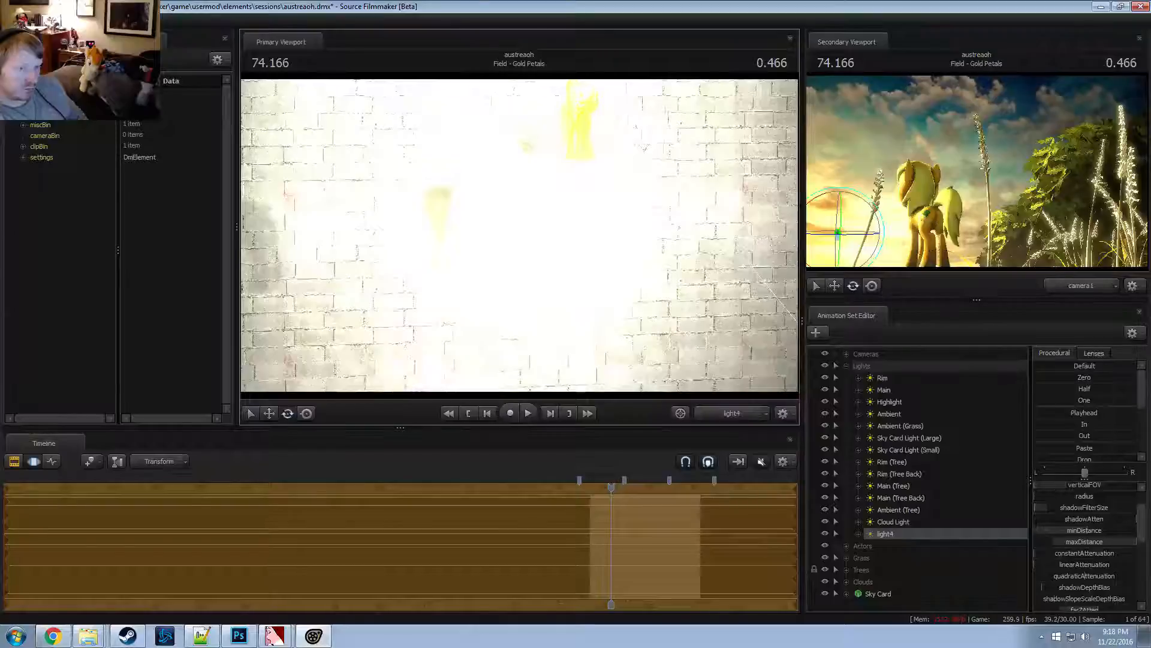
pyautogui.moveTo(519, 235)
pyautogui.mouseDown()
pyautogui.moveTo(528, 270)
pyautogui.moveTo(512, 181)
pyautogui.moveTo(514, 238)
pyautogui.mouseUp()
pyautogui.press('F2')
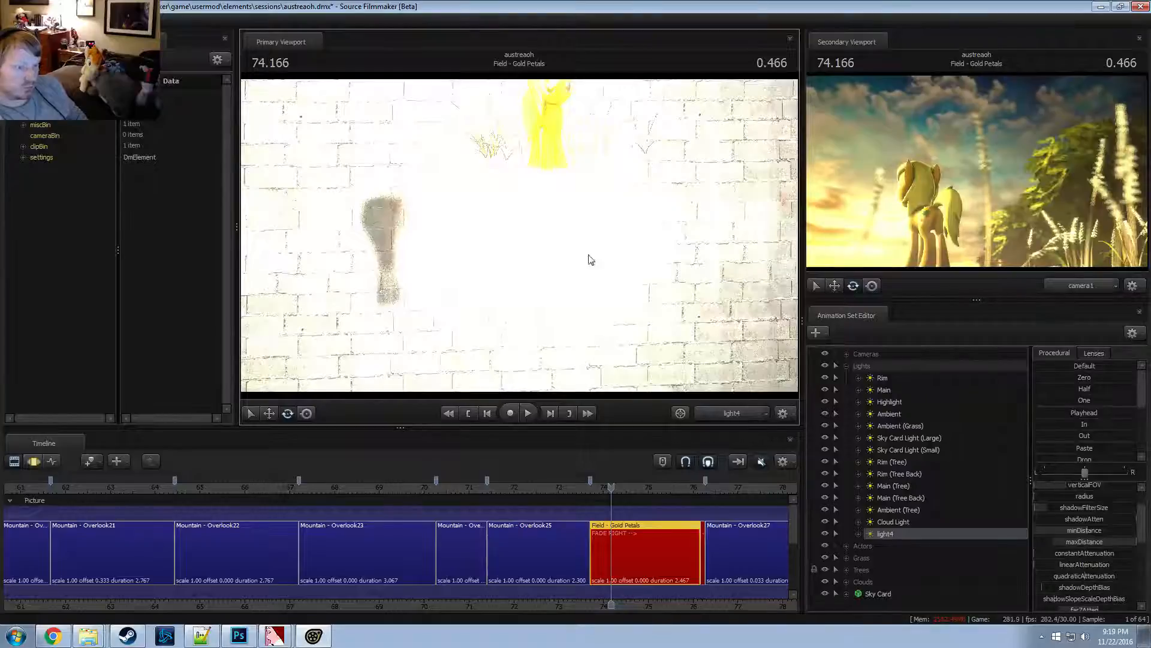
# Adjust the Main light's intensity and compare the shot between the motion editor and clip editor
pyautogui.click(893, 388)
pyautogui.press('F3')
pyautogui.scroll(1, 1132, 518)
pyautogui.moveTo(1099, 489)
pyautogui.mouseDown()
pyautogui.moveTo(1079, 489)
pyautogui.moveTo(1089, 496)
pyautogui.mouseUp()
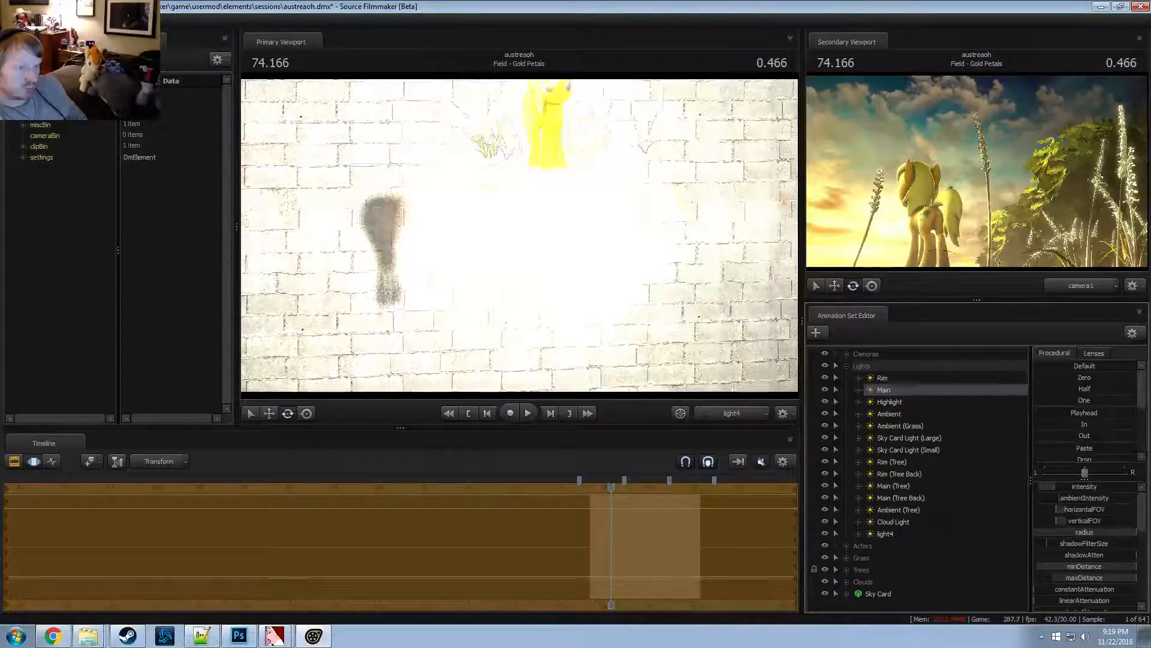
pyautogui.press('F2')
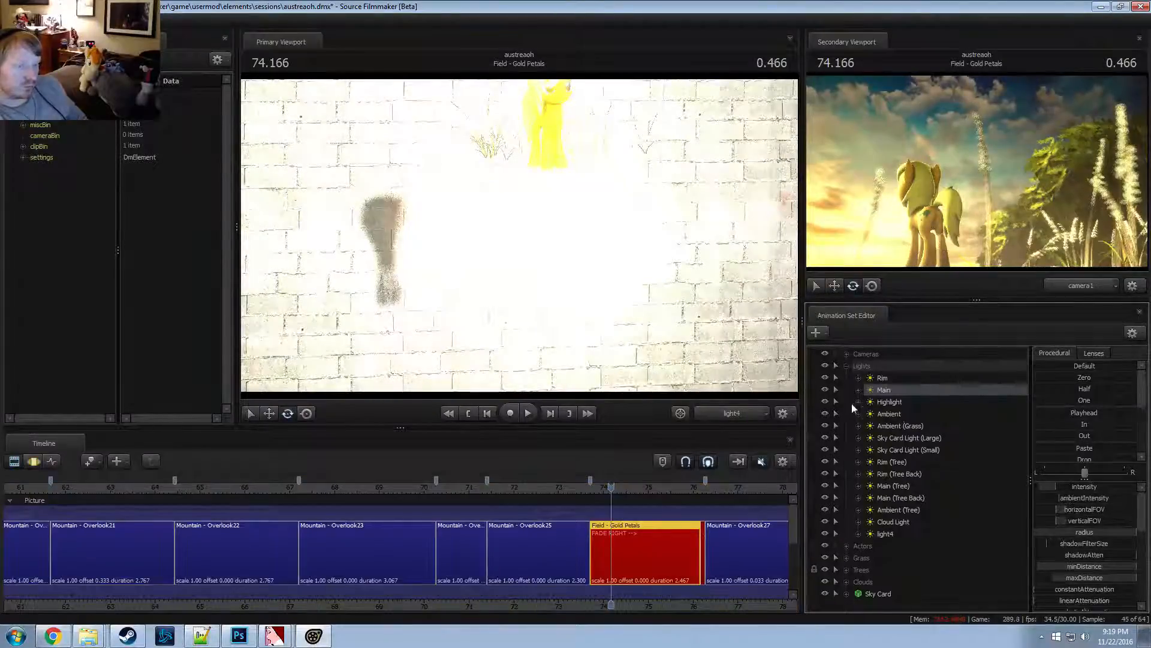
pyautogui.press('F3')
pyautogui.press('F2')
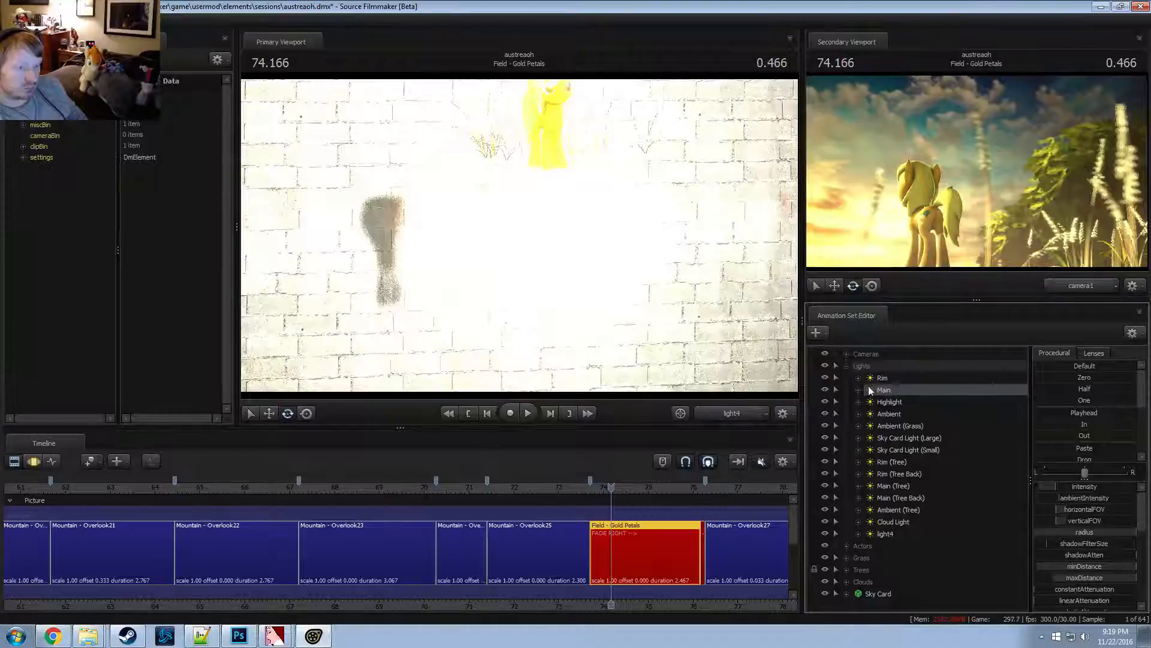
# Look through the Main light in the primary viewport, re-aim it, and preview the shot
pyautogui.moveTo(888, 394); pyautogui.dragTo(642, 275)
pyautogui.moveTo(740, 281); pyautogui.dragTo(779, 279)
pyautogui.moveTo(519, 235)
pyautogui.mouseDown()
pyautogui.moveTo(558, 235)
pyautogui.moveTo(519, 235)
pyautogui.mouseUp()
pyautogui.press('F2')
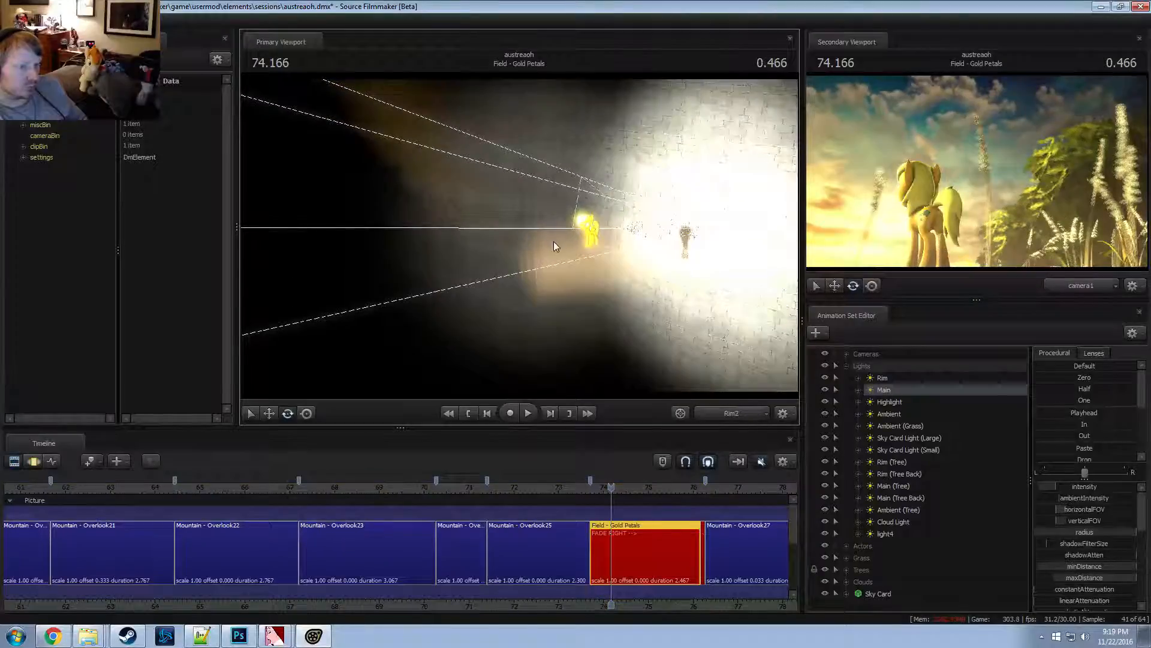
# Narrow the Main light's field of view and fine-tune its position and aim around the pony
pyautogui.press('F3')
pyautogui.moveTo(656, 286)
pyautogui.mouseDown()
pyautogui.moveTo(661, 228)
pyautogui.moveTo(633, 294)
pyautogui.moveTo(651, 294)
pyautogui.mouseUp()
pyautogui.moveTo(531, 234); pyautogui.dragTo(536, 192)
pyautogui.scroll(5, 532, 234)
pyautogui.scroll(4, 570, 235)
pyautogui.press('F2')
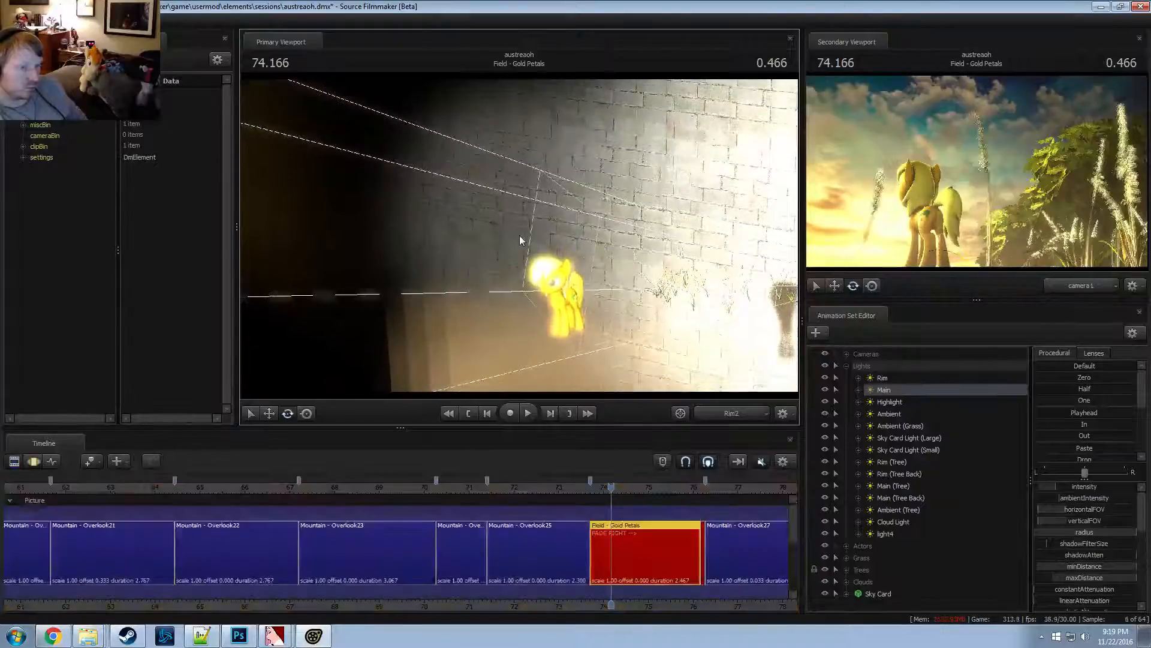
pyautogui.moveTo(645, 358); pyautogui.dragTo(645, 357)
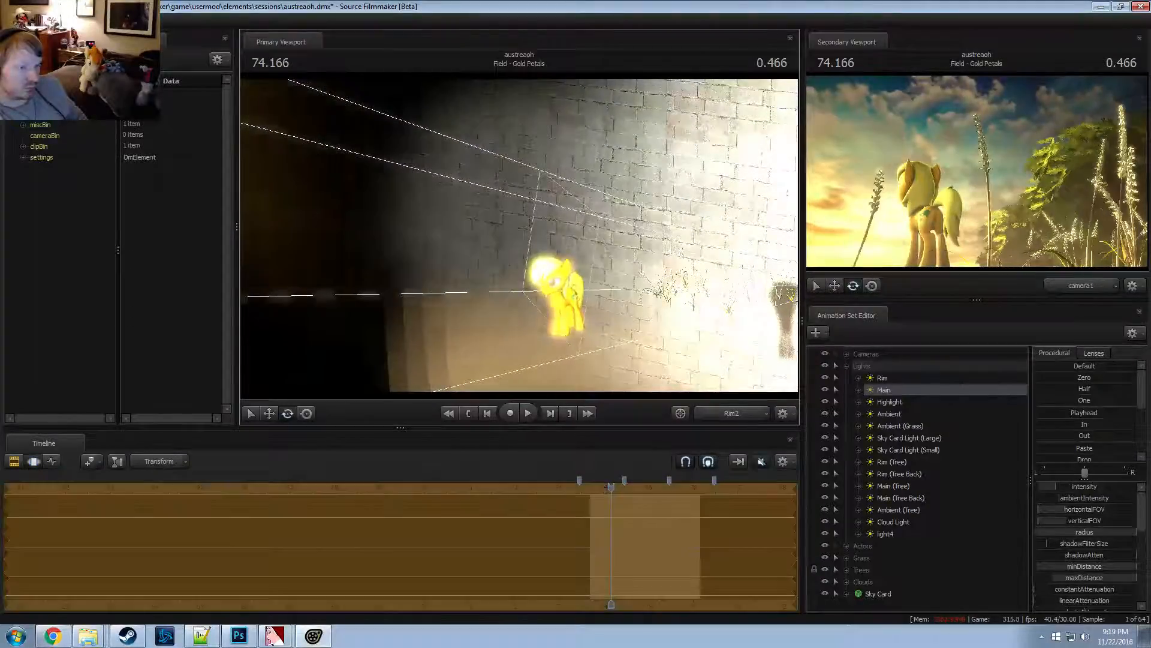
pyautogui.moveTo(519, 235); pyautogui.dragTo(519, 235)
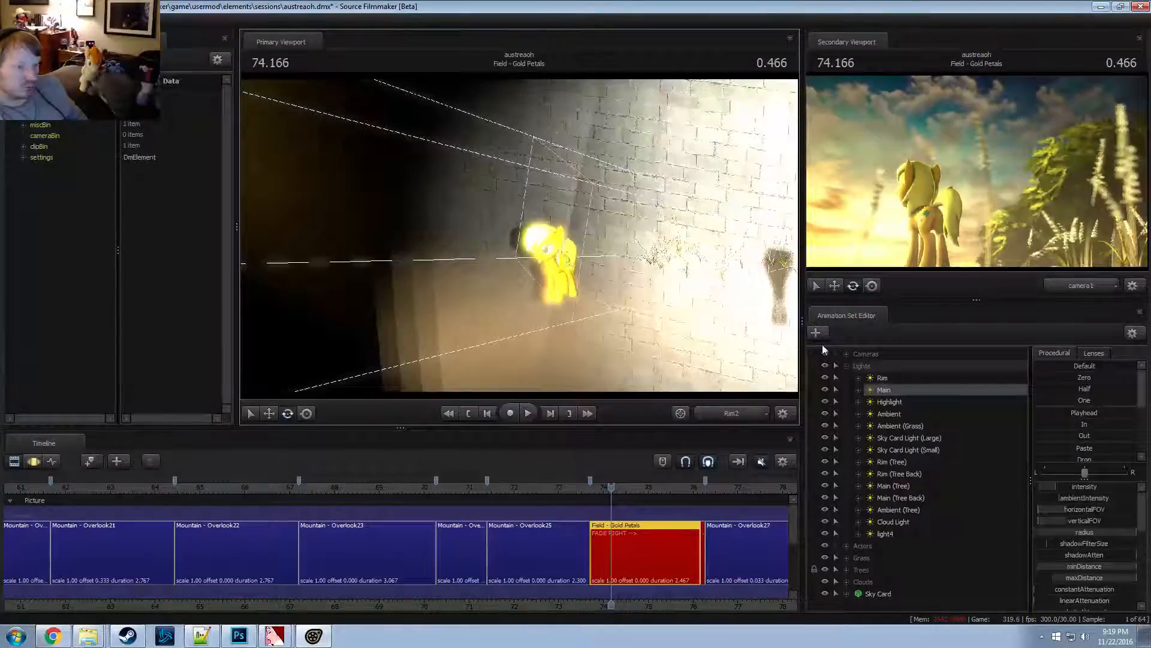
# Play the anime reference video in the browser and compare its field shot with the Field - Gold Petals shot
pyautogui.moveTo(609, 486)
pyautogui.mouseDown()
pyautogui.moveTo(642, 486)
pyautogui.moveTo(596, 487)
pyautogui.mouseUp()
pyautogui.hotkey('alt', 'Tab')
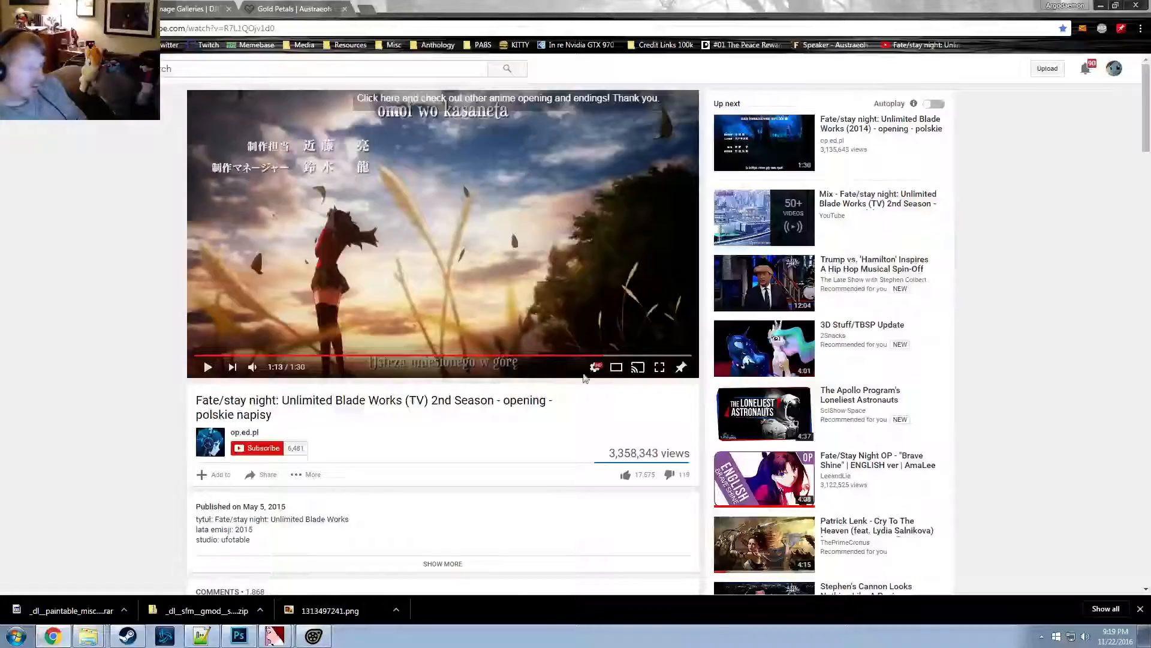
pyautogui.press('space')
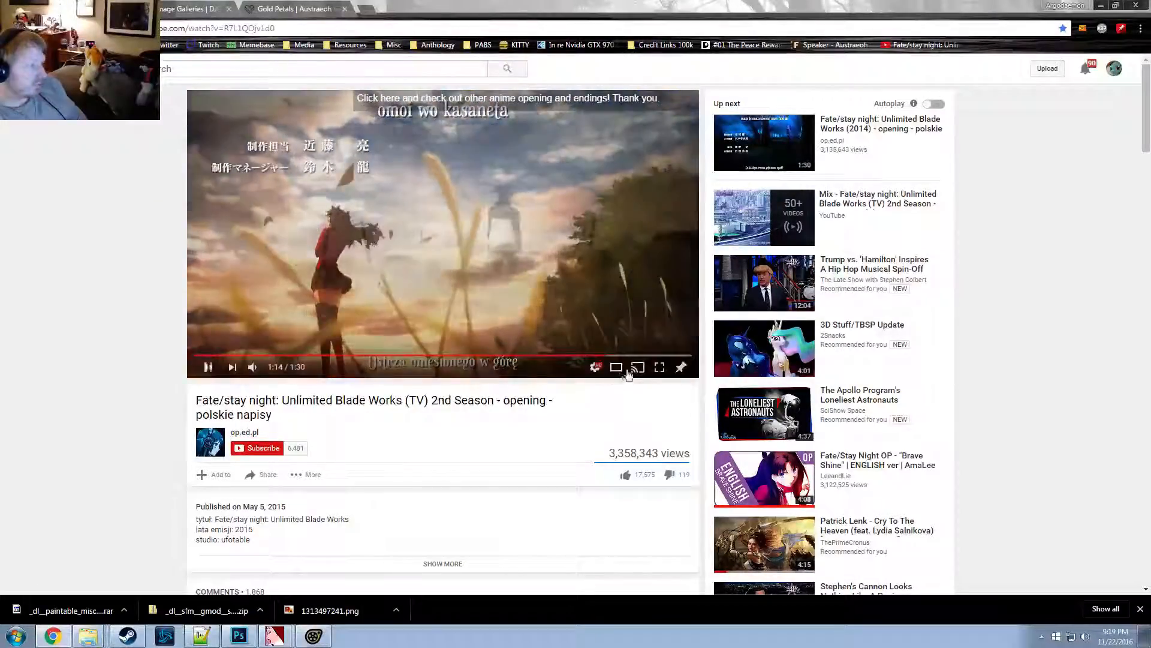
pyautogui.hotkey('alt', 'Tab')
pyautogui.click(620, 487)
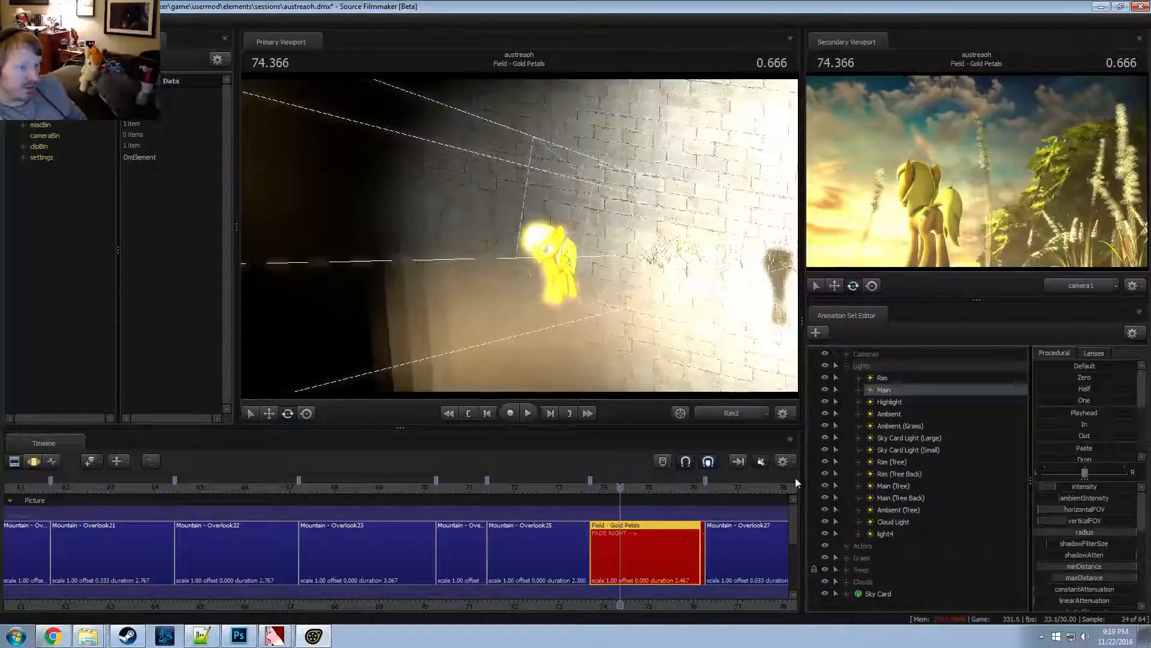
# Trim back the end of the Field - Gold Petals clip, play the Ravine - Cold Canter shot, and undo the trim
pyautogui.doubleClick(645, 541)
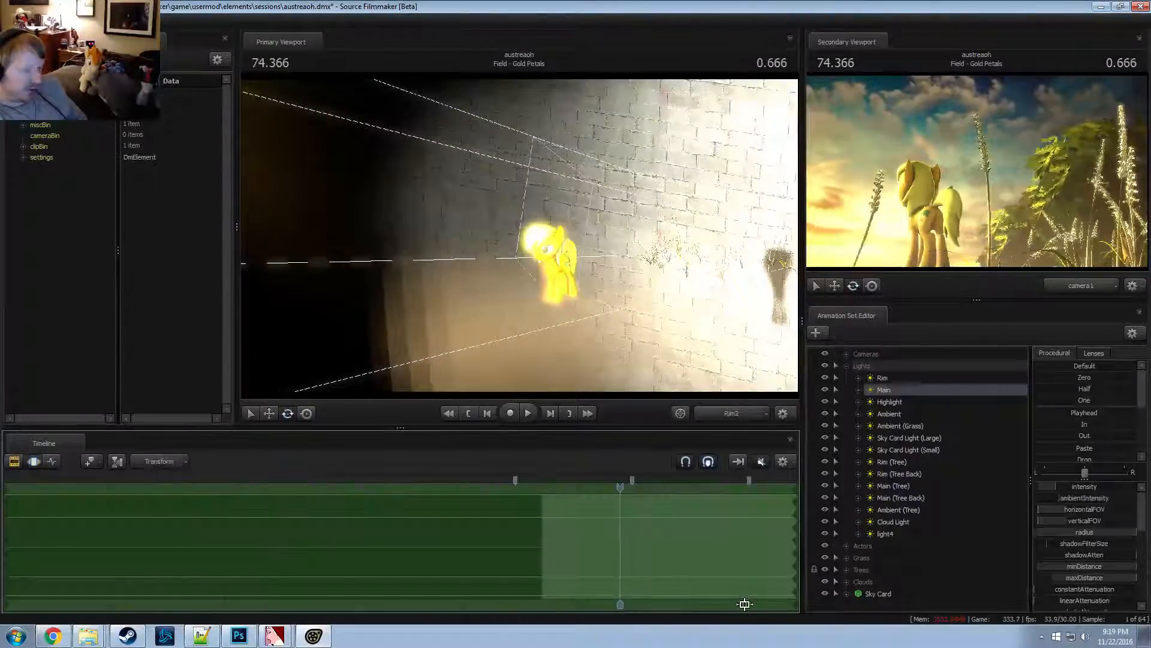
pyautogui.scroll(-4, 744, 604)
pyautogui.press('F2')
pyautogui.moveTo(698, 598); pyautogui.dragTo(584, 598, button='middle')
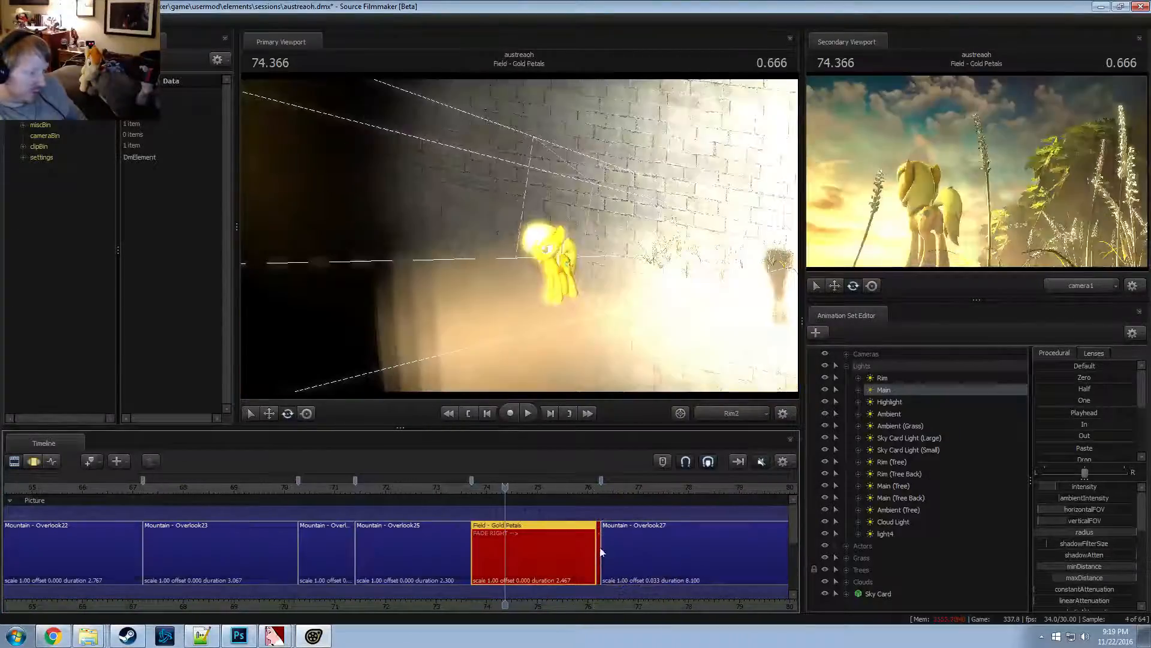
pyautogui.moveTo(593, 539); pyautogui.dragTo(487, 543)
pyautogui.click(510, 491)
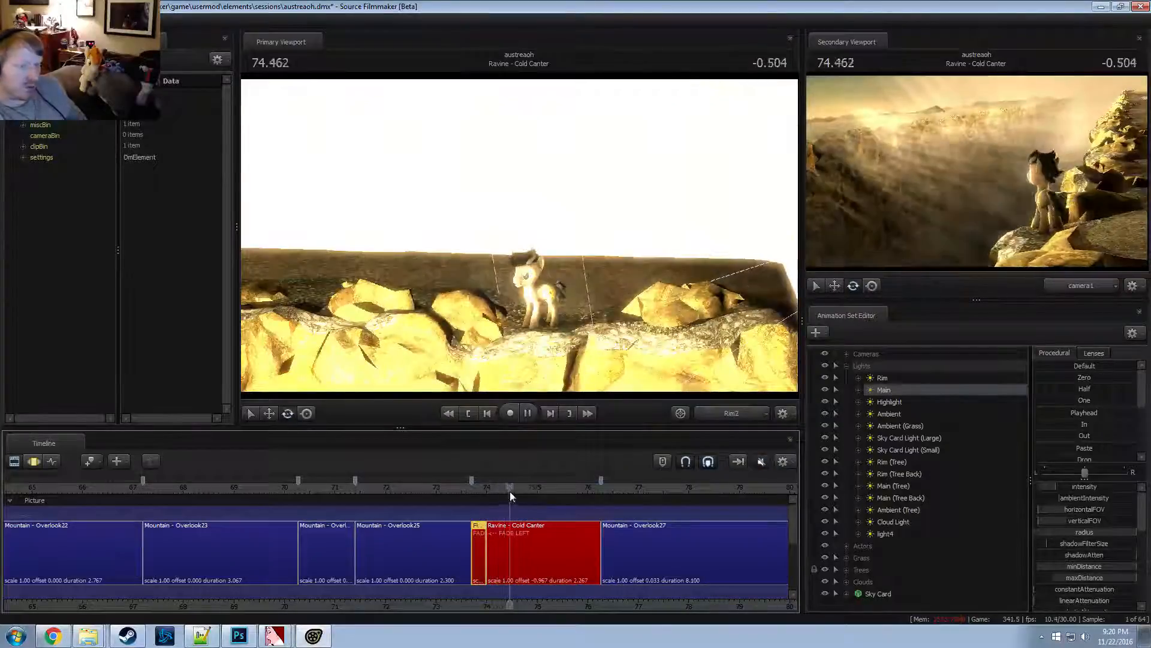
pyautogui.press('space')
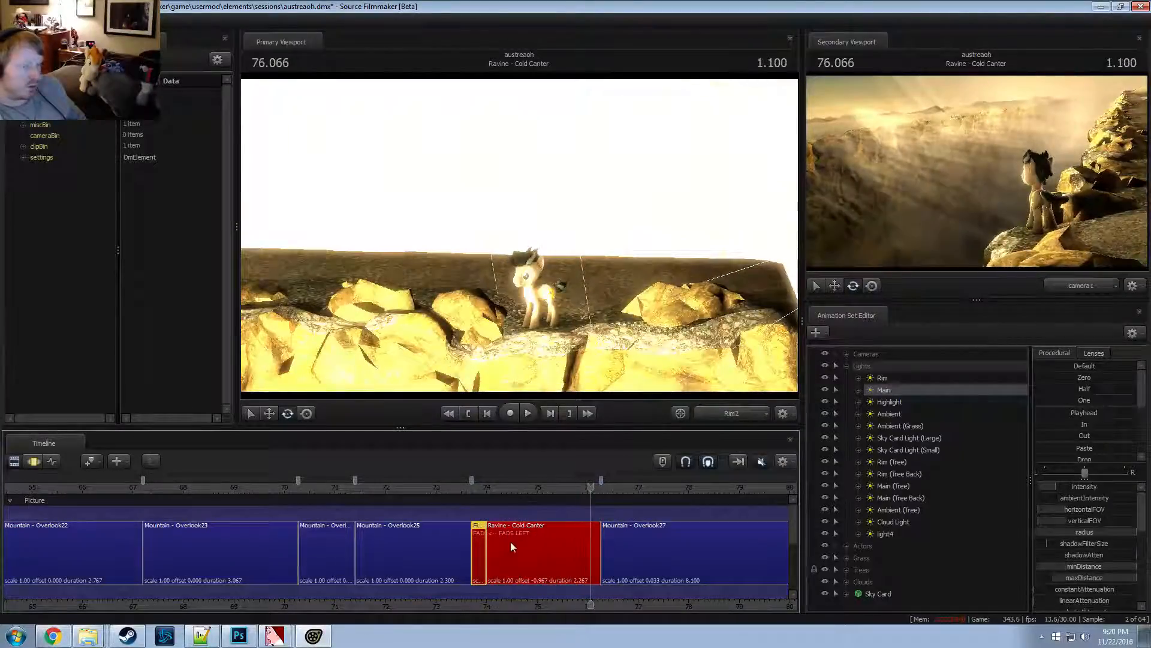
pyautogui.hotkey('ctrl', 'z')
# Play briefly from the start of Field - Gold Petals and scrub to 74.033
pyautogui.moveTo(483, 489); pyautogui.dragTo(473, 490)
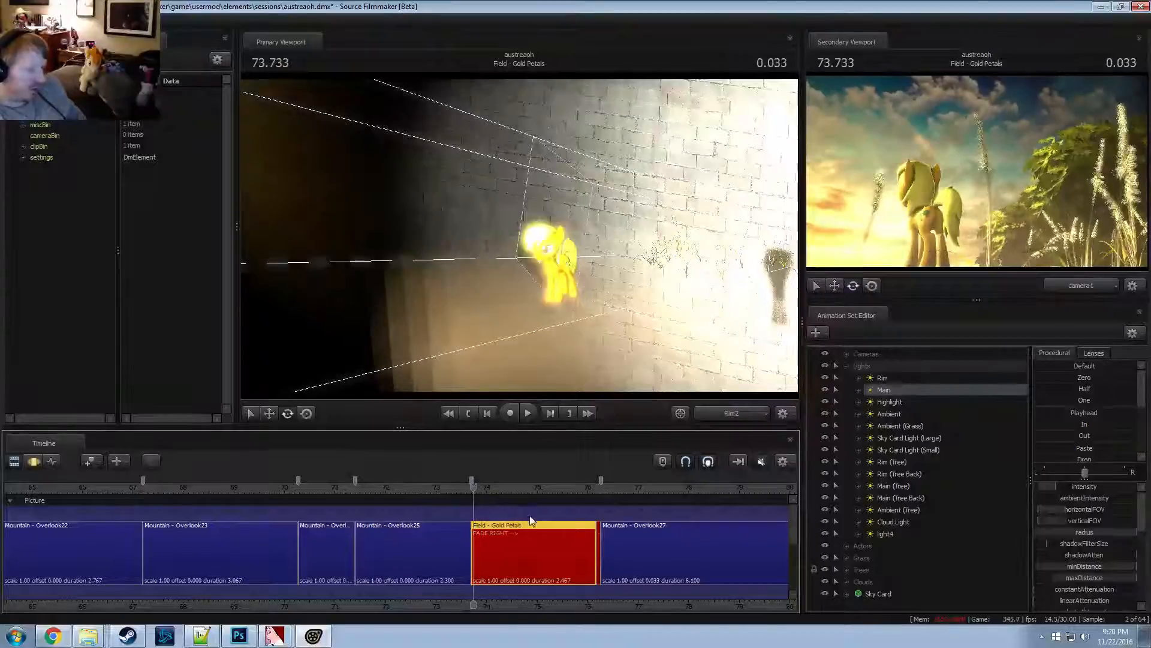
pyautogui.scroll(3, 585, 549)
pyautogui.press('space')
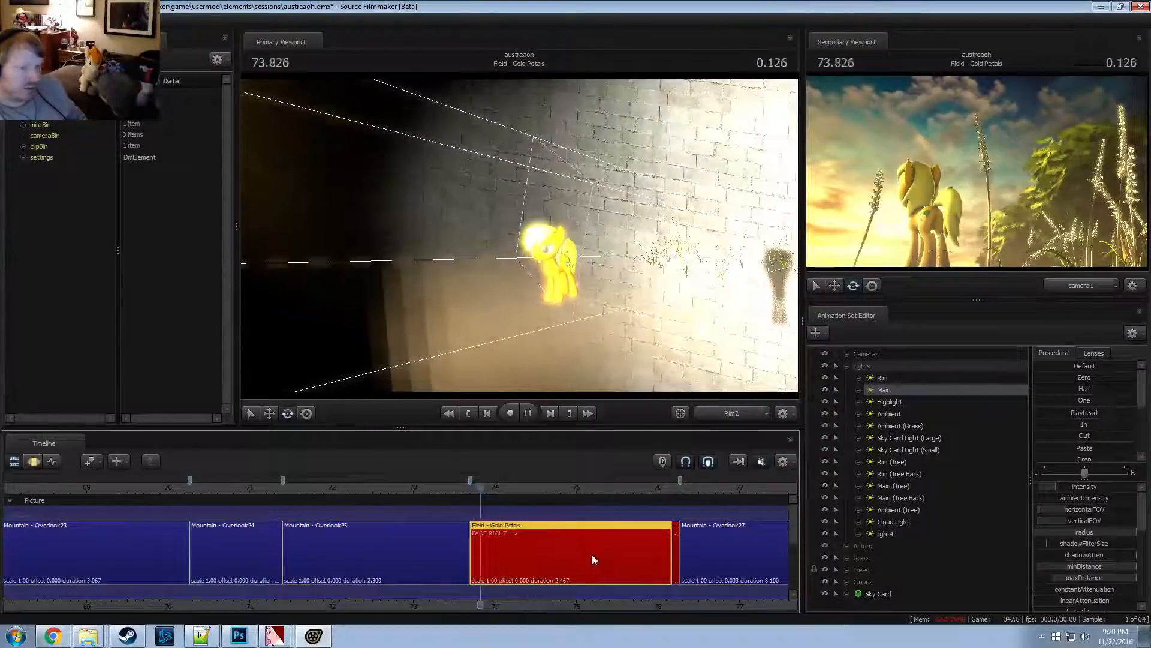
pyautogui.press('space')
pyautogui.click(474, 490)
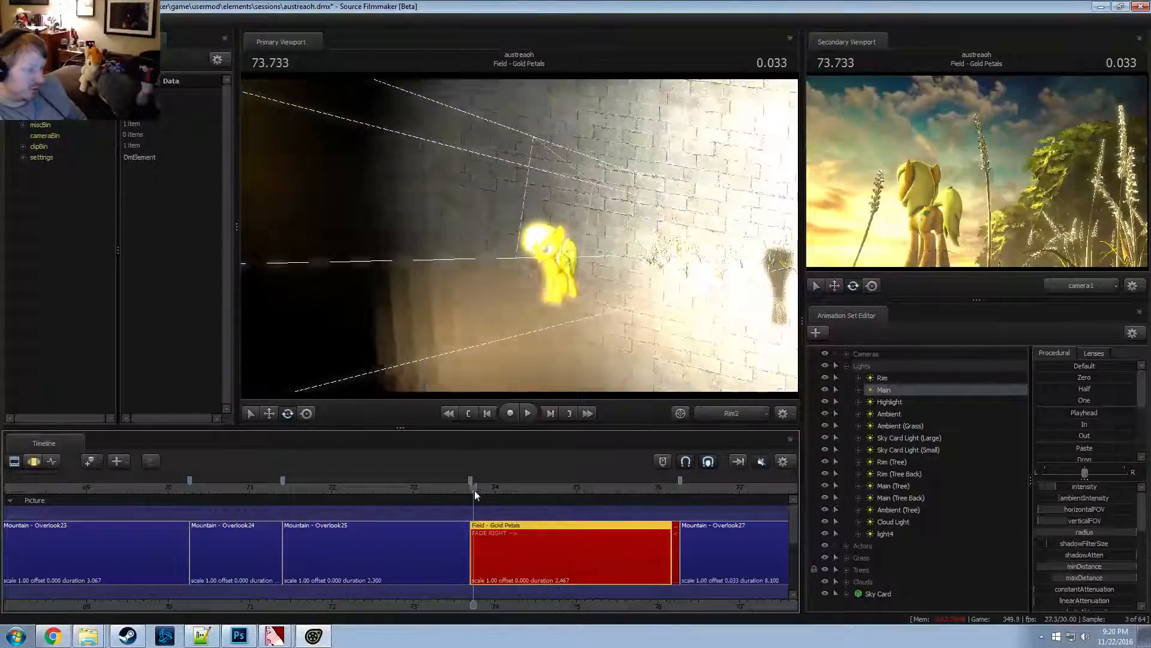
pyautogui.moveTo(474, 491); pyautogui.dragTo(498, 492)
# Select the Cameras group and set the motion editor's time selection to span the Field - Gold Petals shot
pyautogui.press('F3')
pyautogui.click(861, 355)
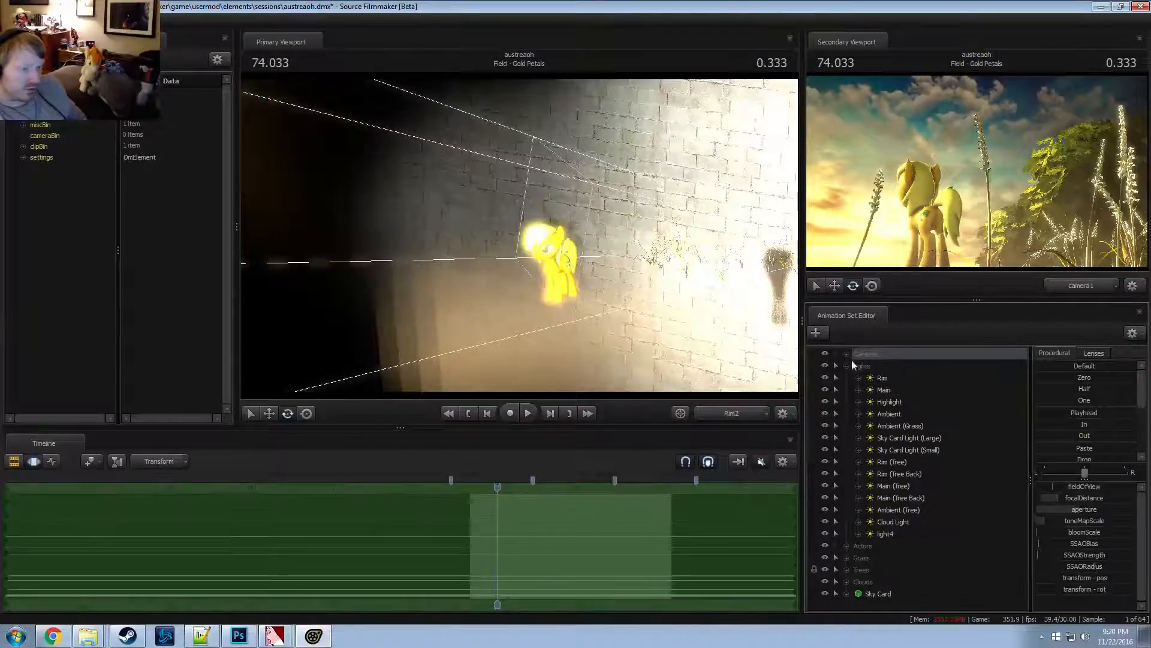
pyautogui.press('F2')
pyautogui.scroll(1, 609, 550)
pyautogui.press('F3')
pyautogui.moveTo(726, 546); pyautogui.dragTo(717, 550)
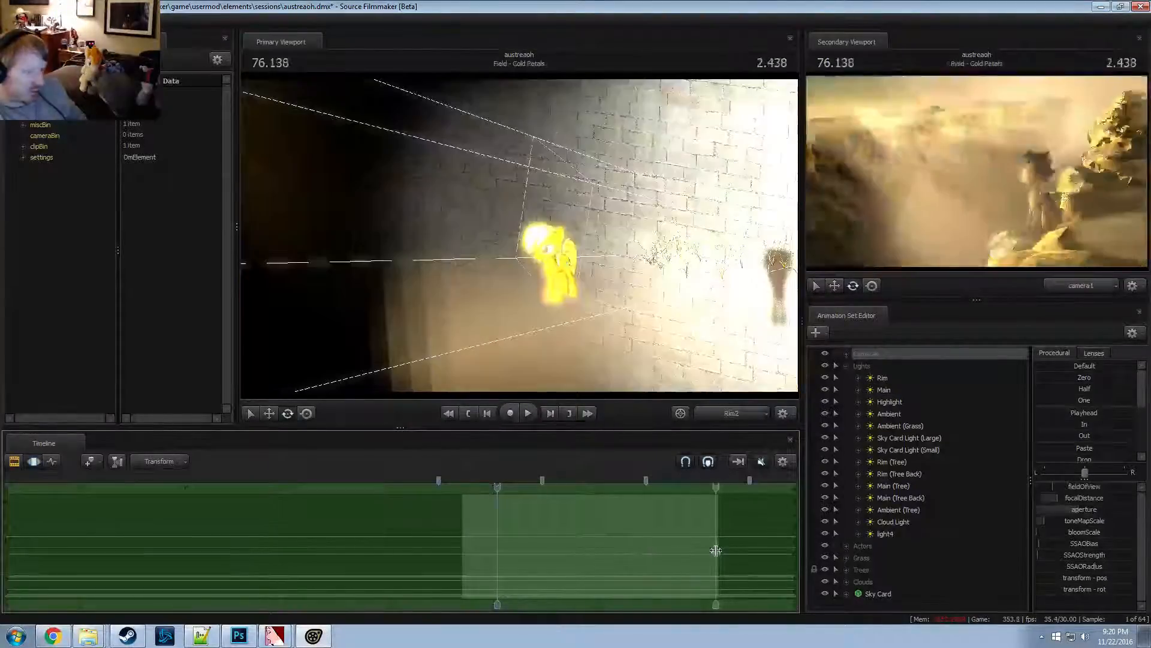
pyautogui.press('[')
pyautogui.click(458, 554)
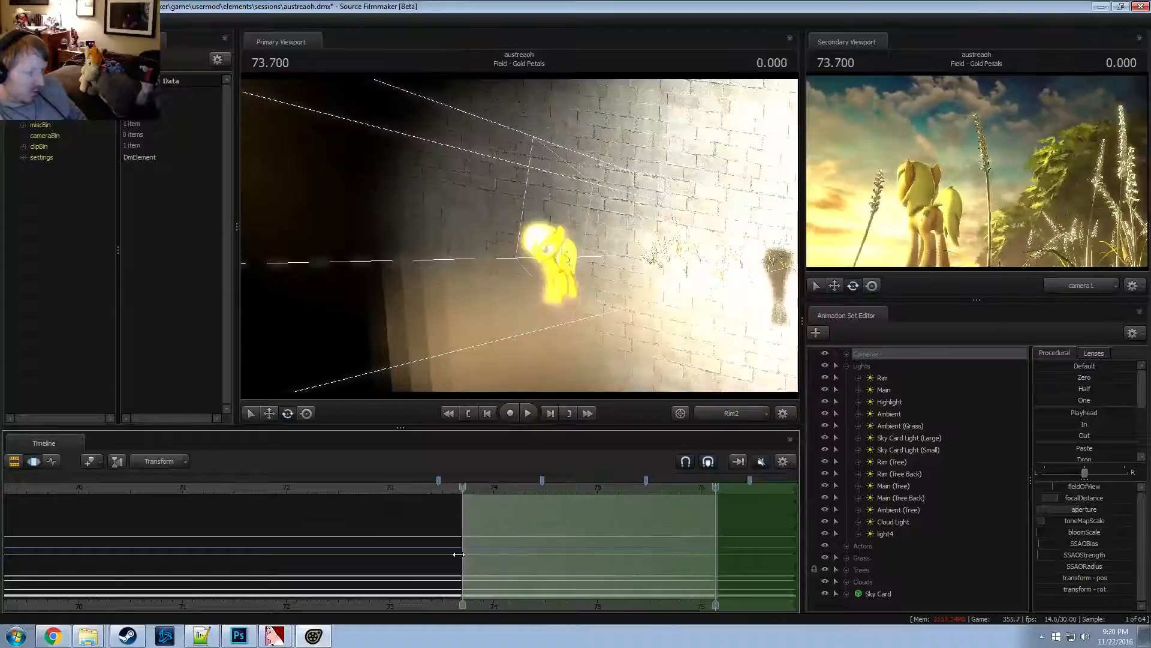
pyautogui.press(']')
# Examine the cut into Mountain - Overlook27 and move the playhead back to 76.100 near the shot's end
pyautogui.press('F2')
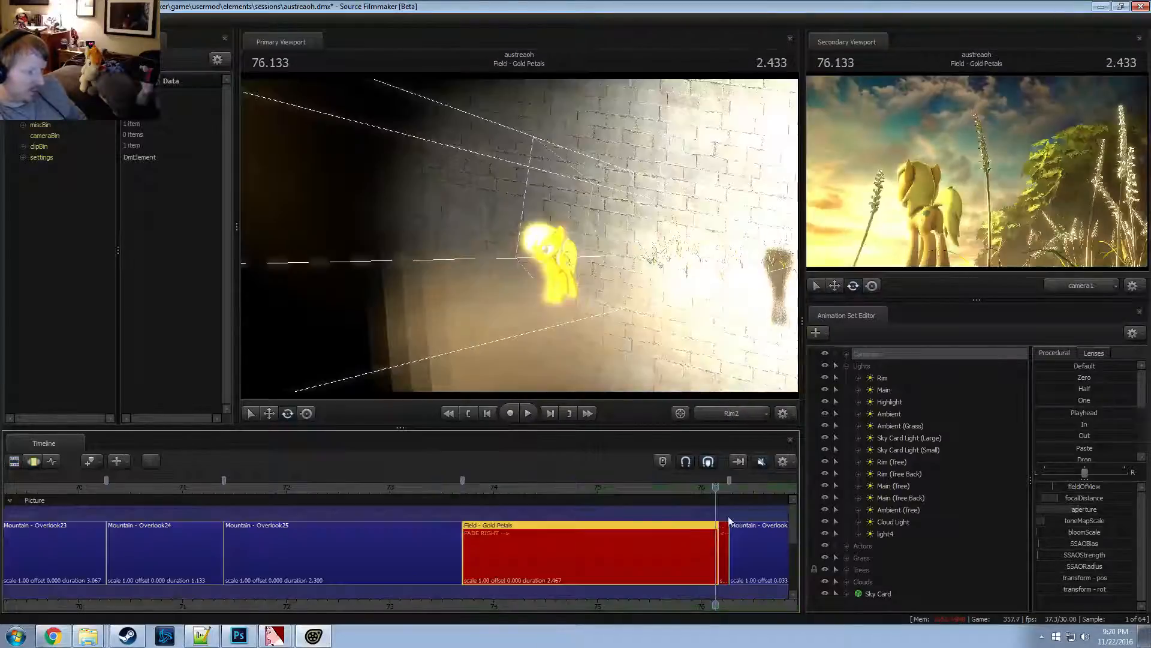
pyautogui.click(729, 487)
pyautogui.press('F3')
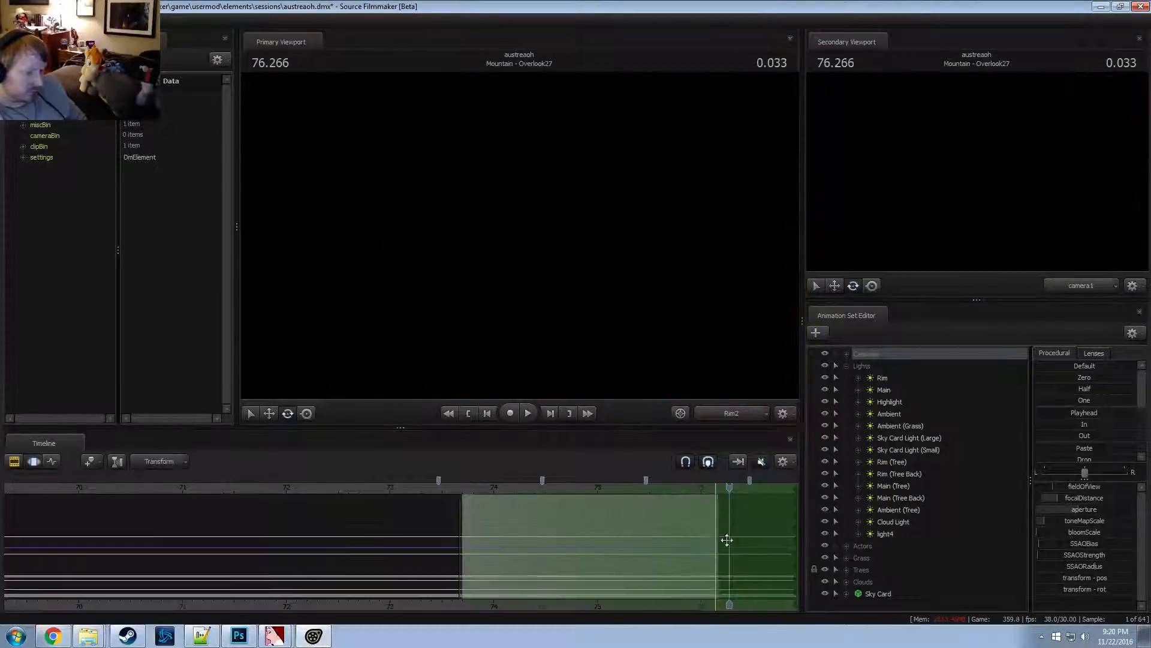
pyautogui.scroll(5, 729, 541)
pyautogui.moveTo(763, 480); pyautogui.dragTo(707, 498)
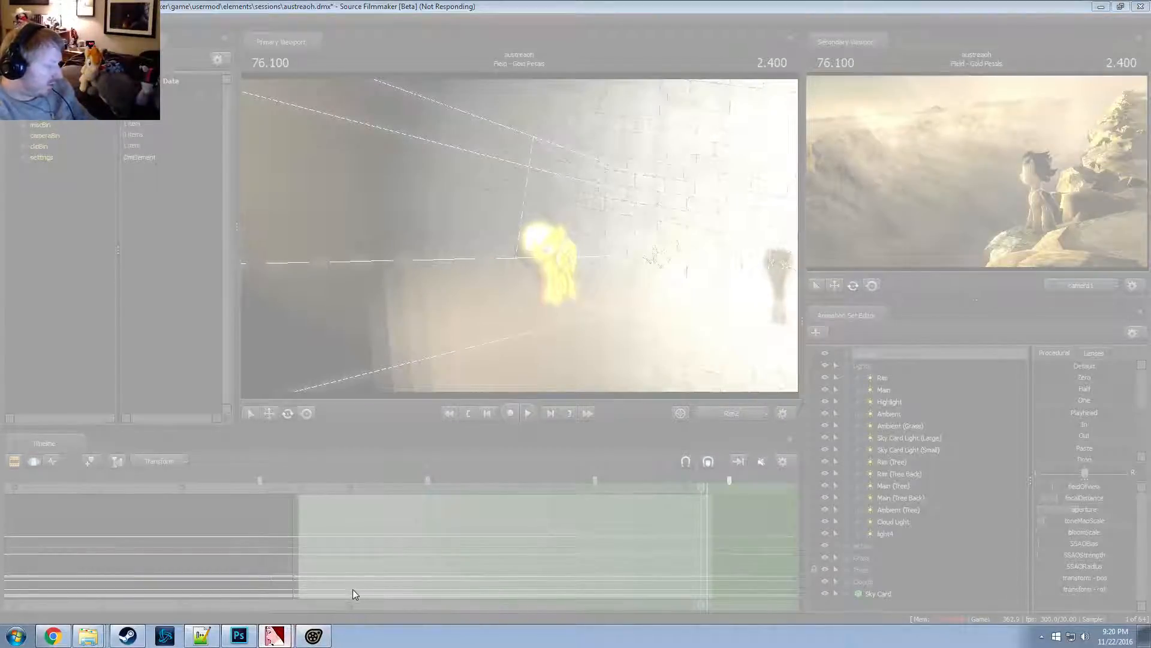
# Switch to Photoshop and close tree_oak_leaves_00.tga, sky1_cloudy.tga, Untitled-2 and Untitled-1, discarding any unsaved changes
pyautogui.click(239, 635)
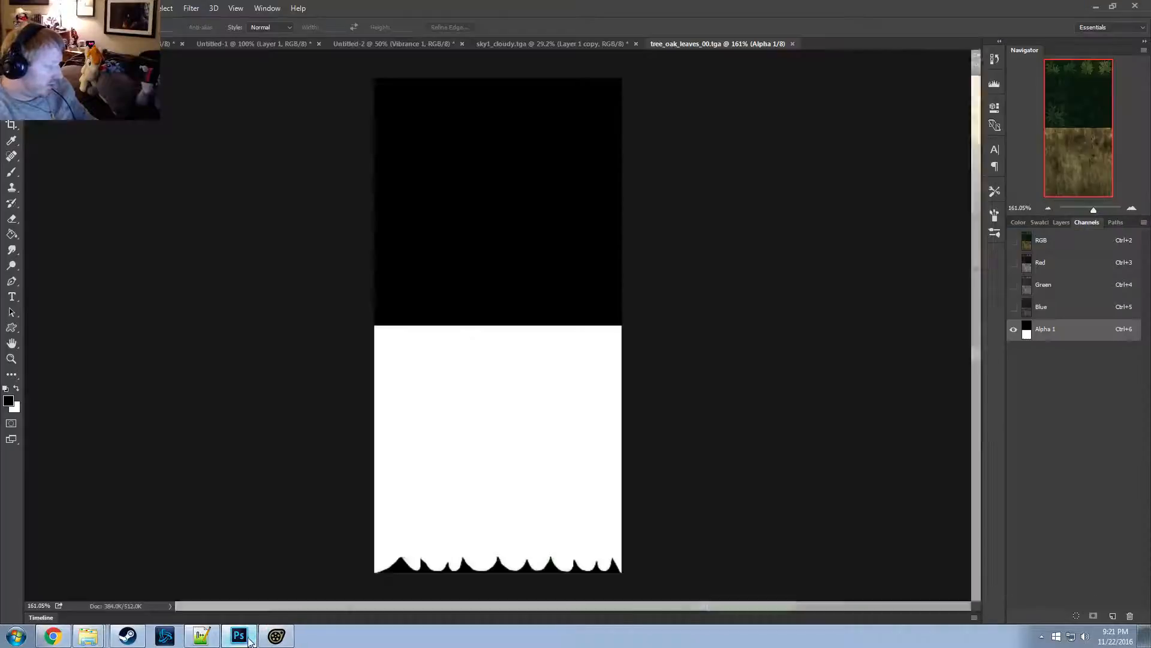
pyautogui.click(792, 45)
pyautogui.click(636, 44)
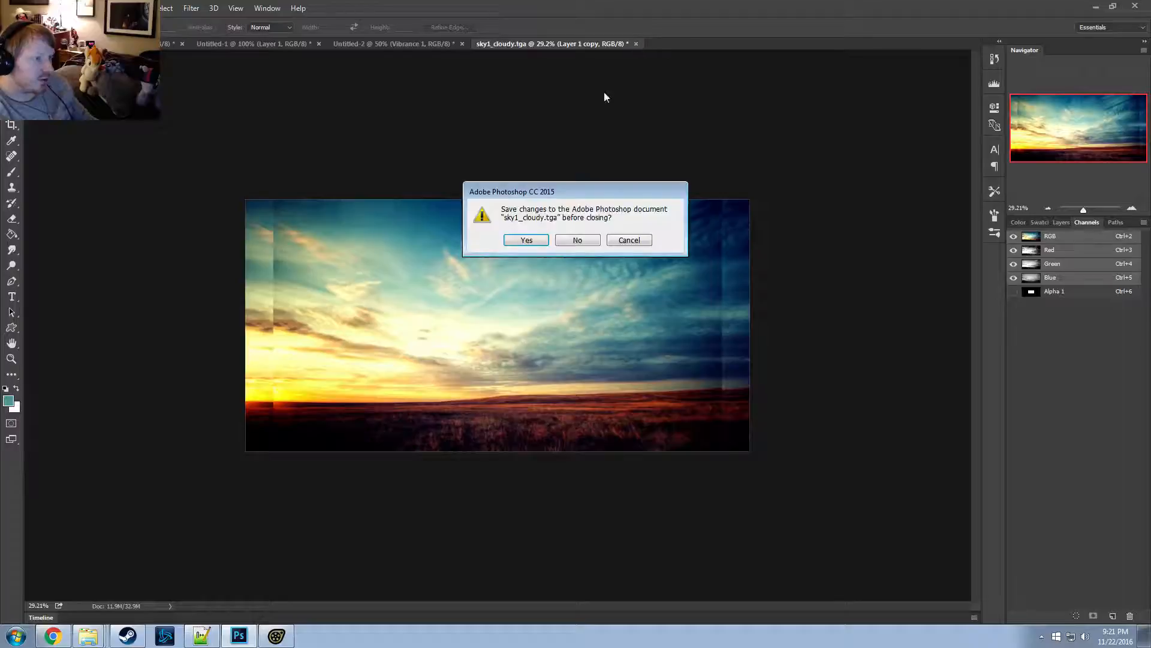
pyautogui.click(577, 240)
pyautogui.click(463, 44)
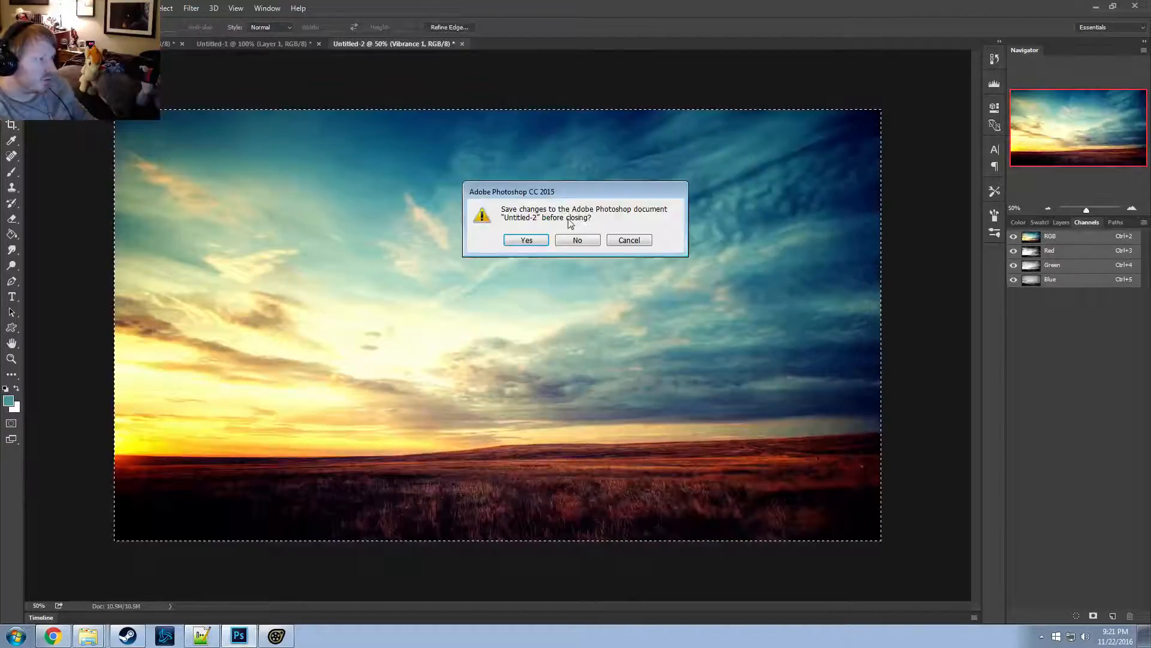
pyautogui.click(577, 240)
pyautogui.click(318, 44)
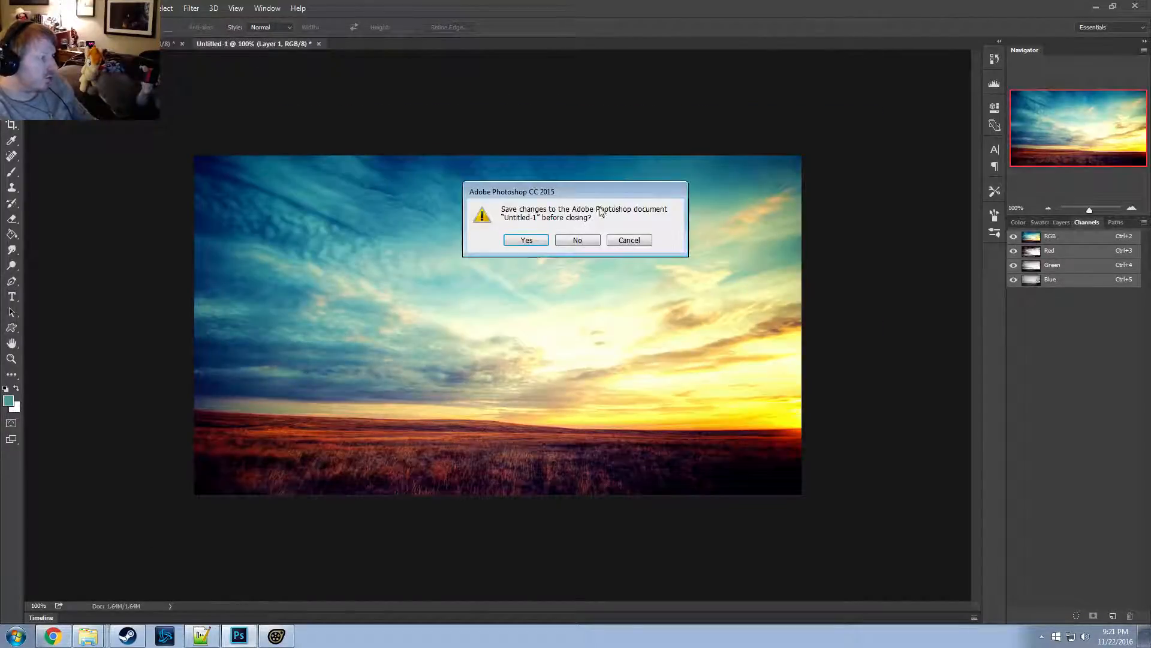
pyautogui.click(577, 240)
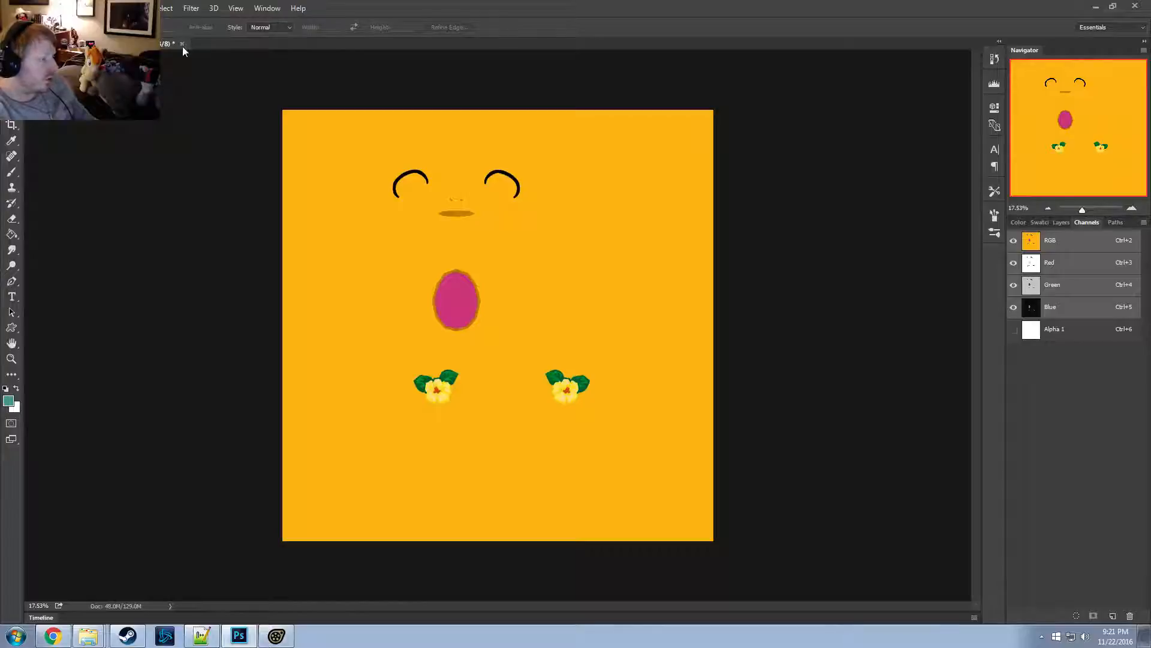
# Start saving the orange body texture as a separate Photoshop file and browse to Pony SFM > Pictures > Photoshop Files
pyautogui.click(12, 7)
pyautogui.click(64, 141)
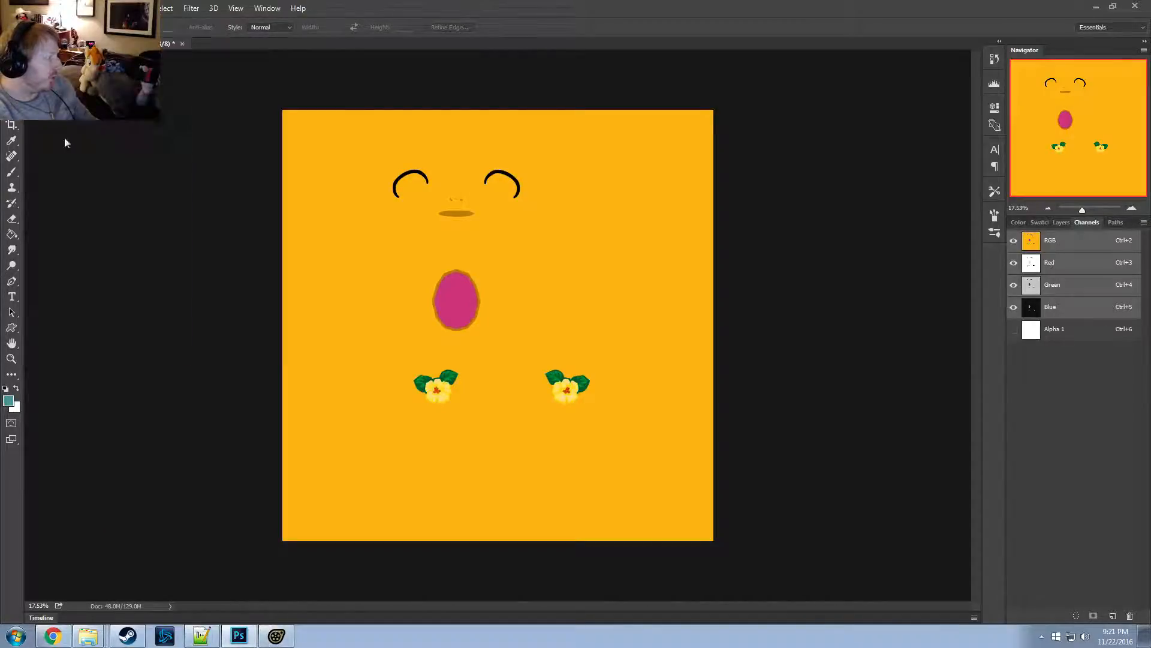
pyautogui.click(62, 121)
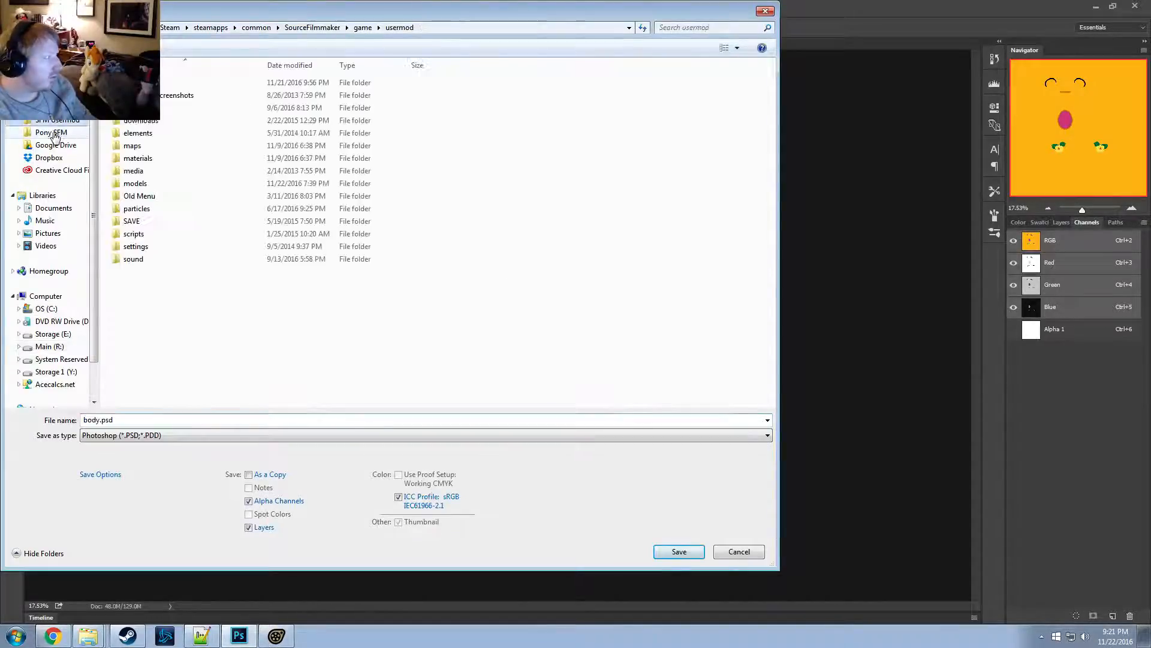
pyautogui.click(59, 132)
pyautogui.click(60, 122)
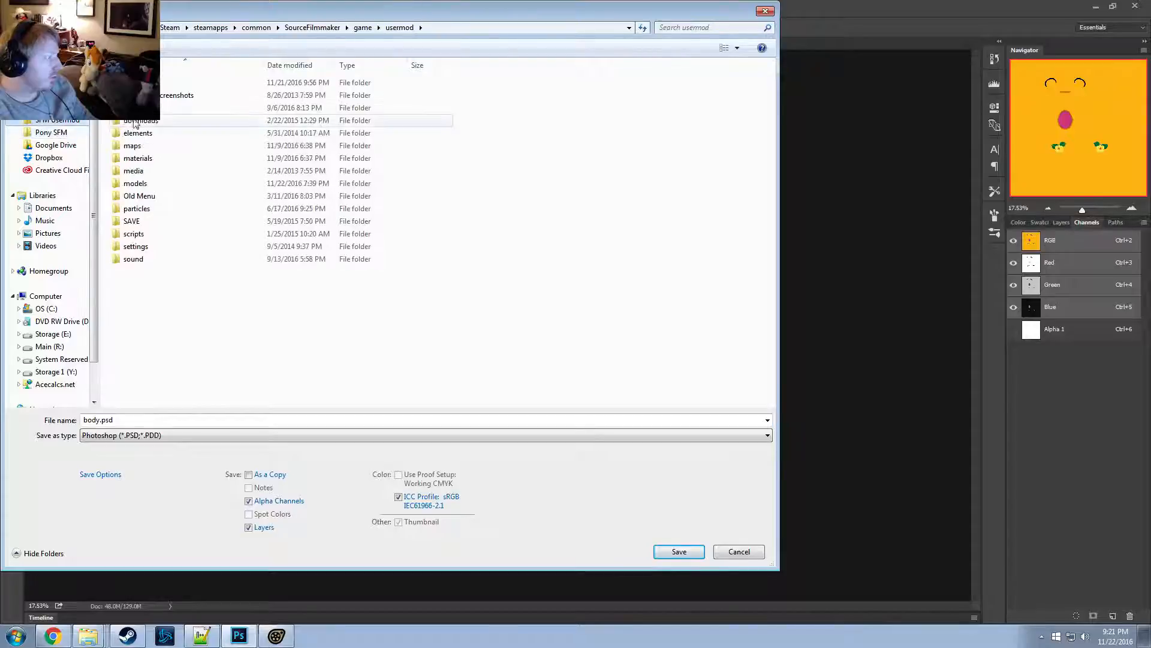
pyautogui.click(60, 133)
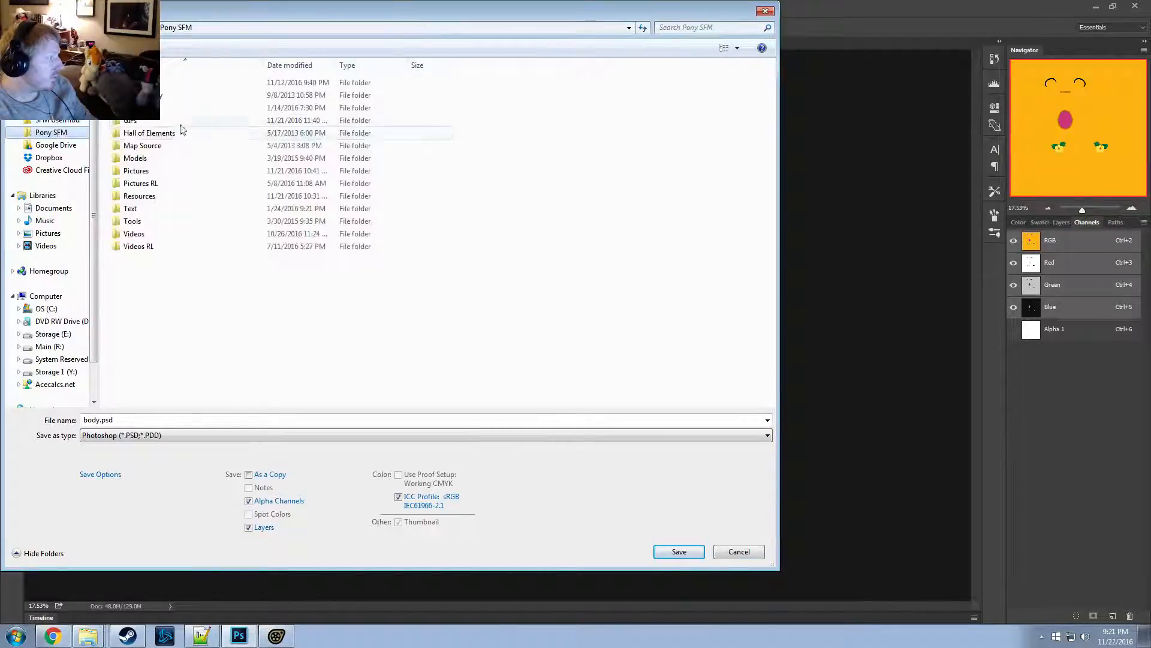
pyautogui.doubleClick(141, 179)
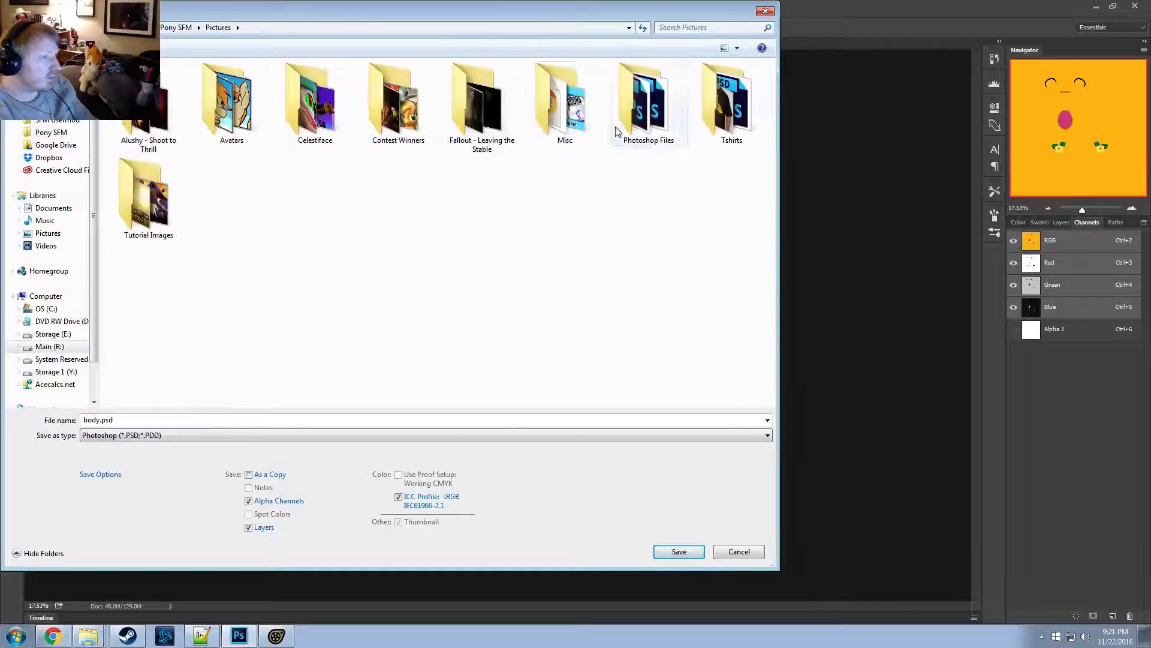
pyautogui.doubleClick(648, 114)
# Name the body texture file body_GoldPetals.psd, save it there and accept the format options
pyautogui.click(107, 420)
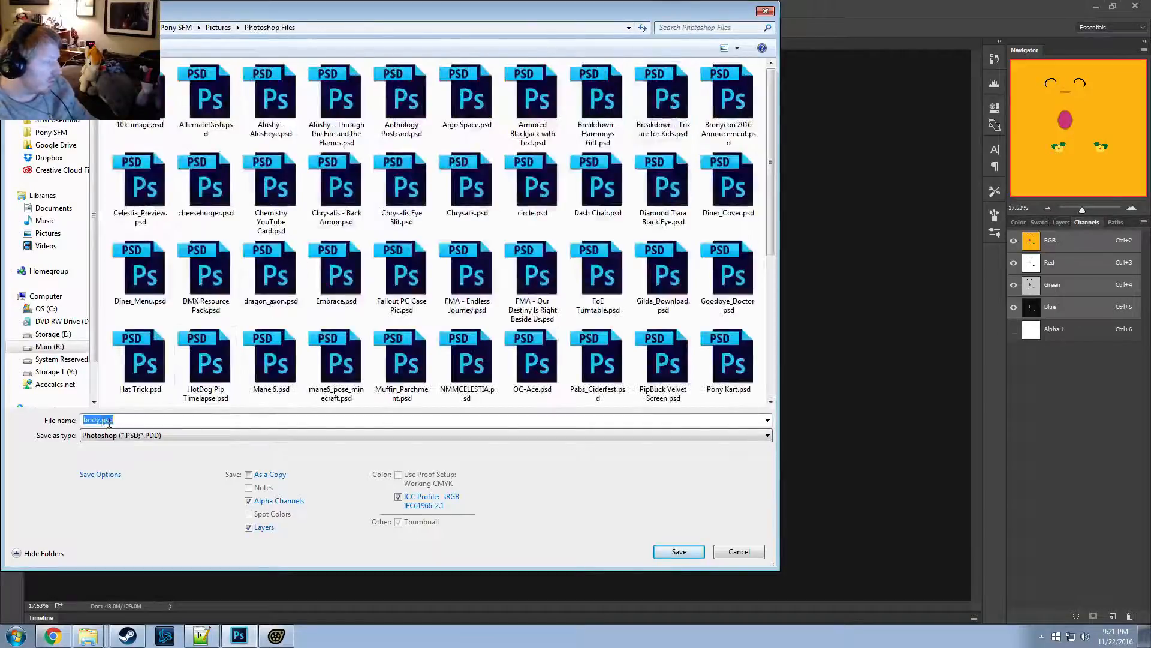
pyautogui.click(107, 420)
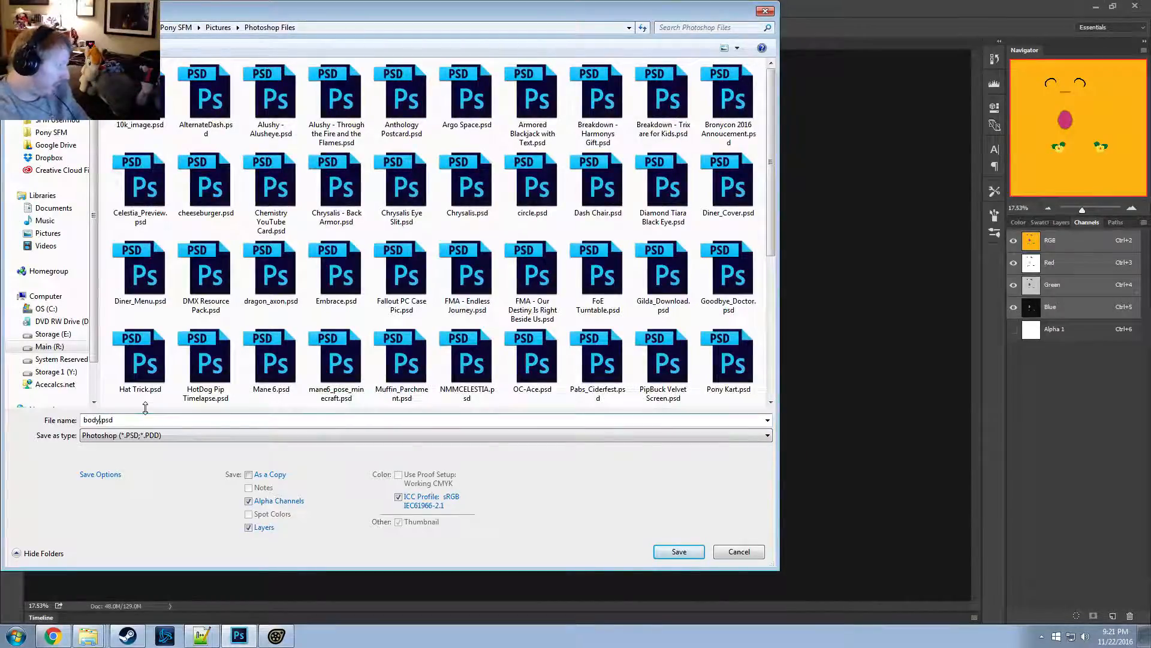
pyautogui.write('_Gol')
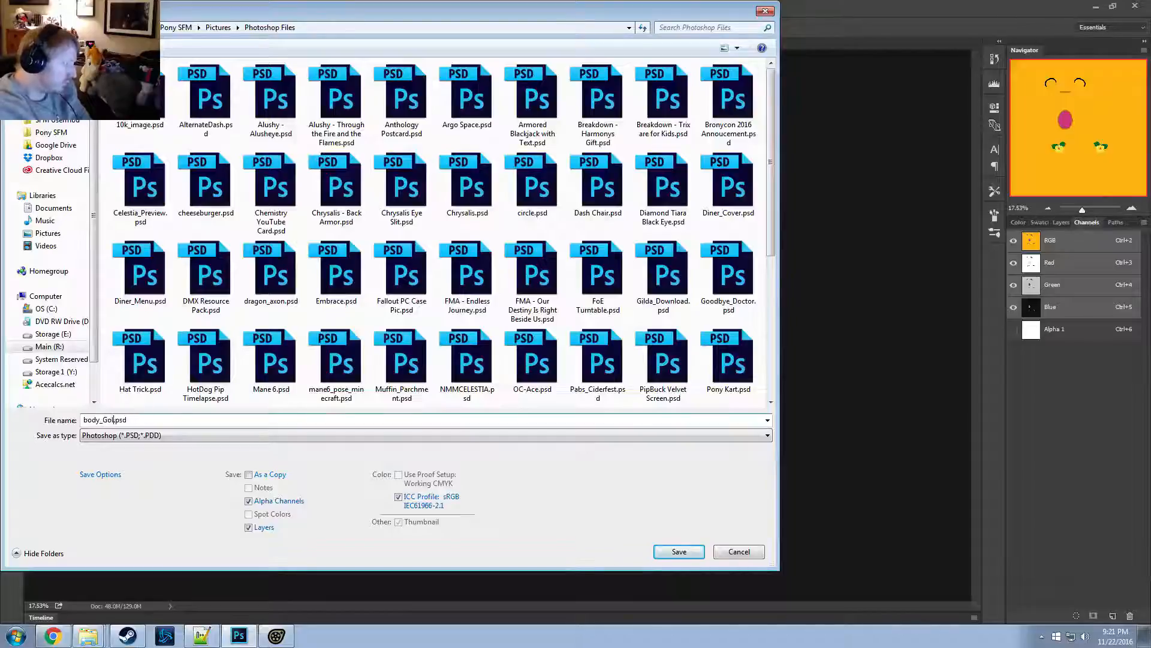
pyautogui.write('den')
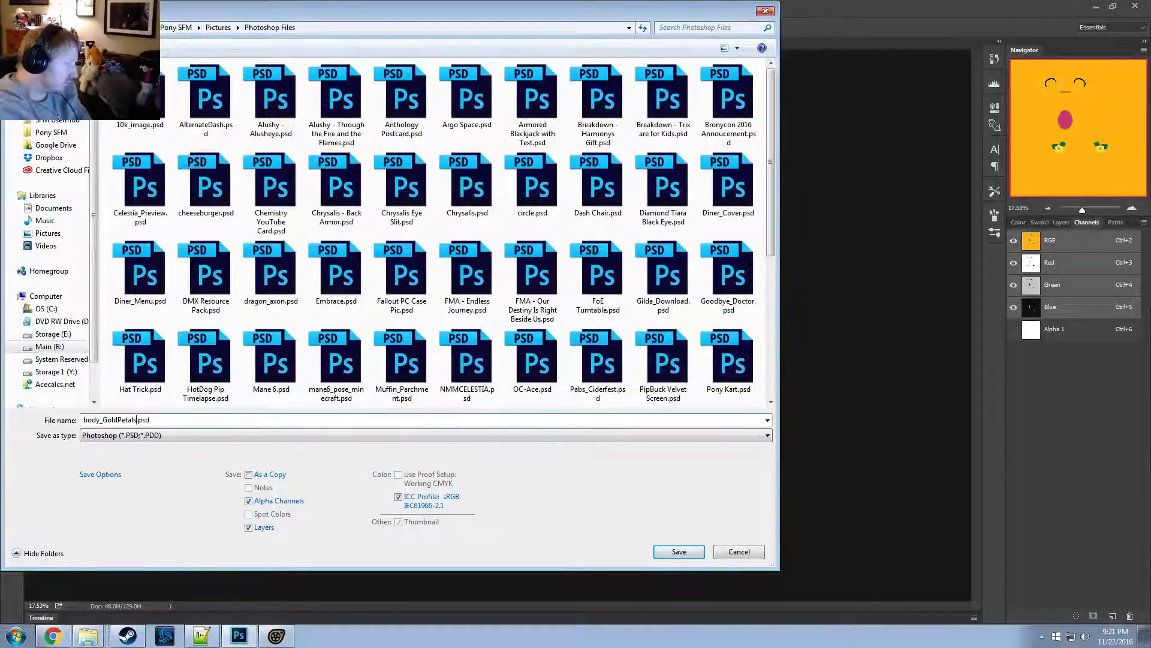
pyautogui.write('tals')
pyautogui.press('Return')
pyautogui.click(713, 197)
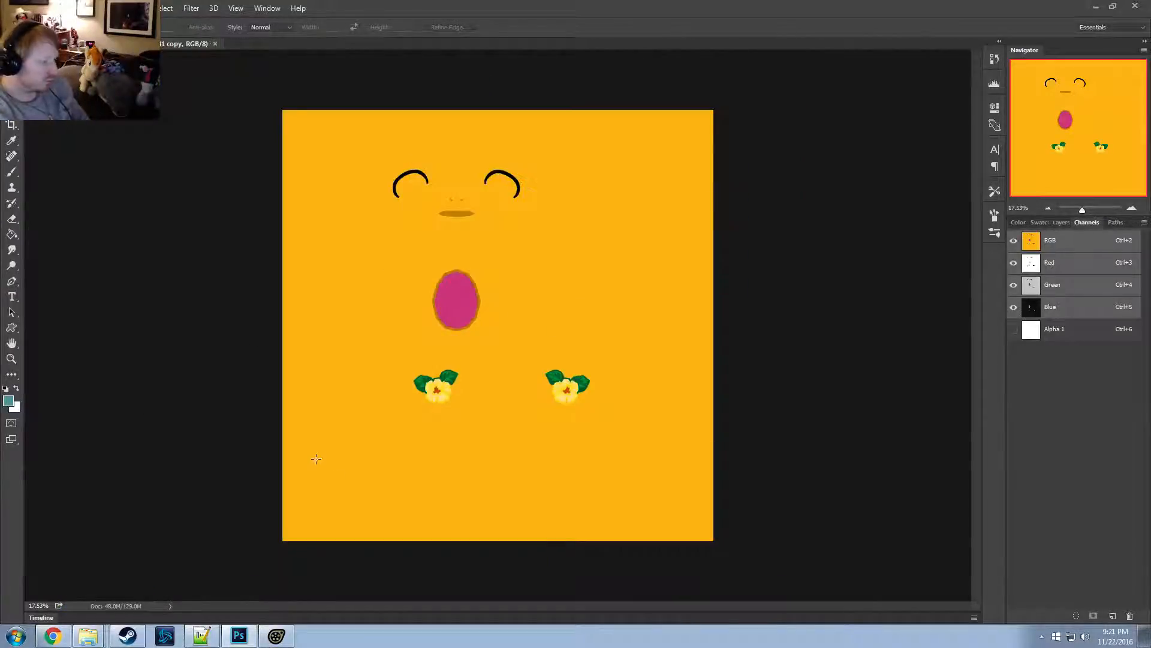
# Quit Photoshop, then switch to Notepad++ and close it too
pyautogui.click(1134, 5)
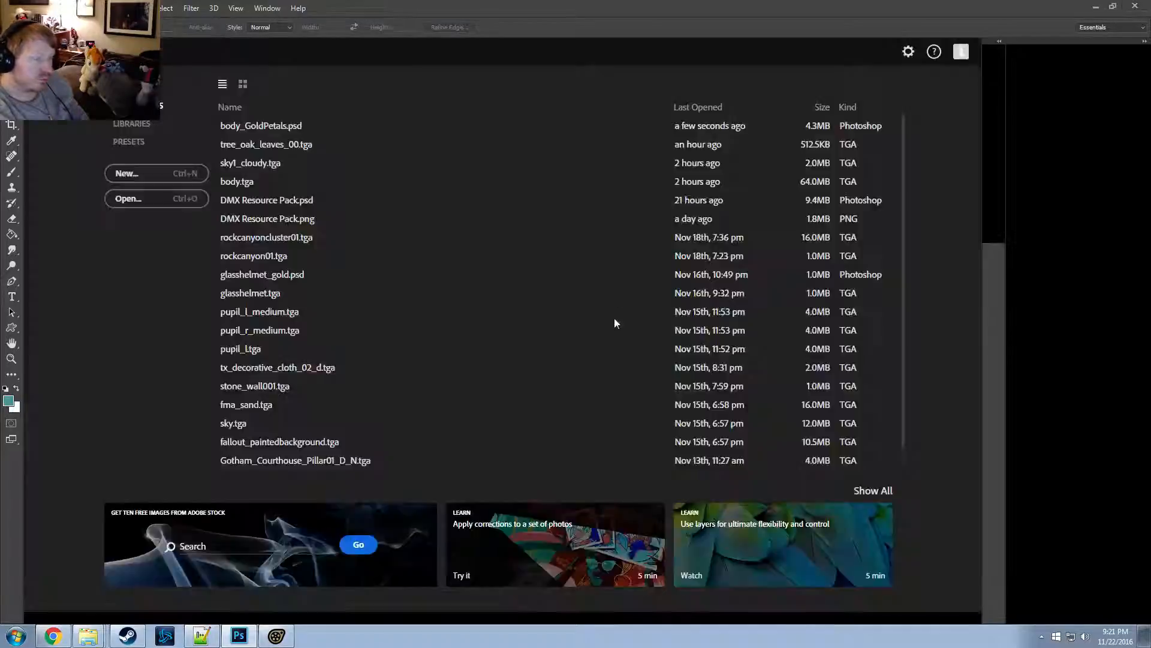
pyautogui.click(202, 637)
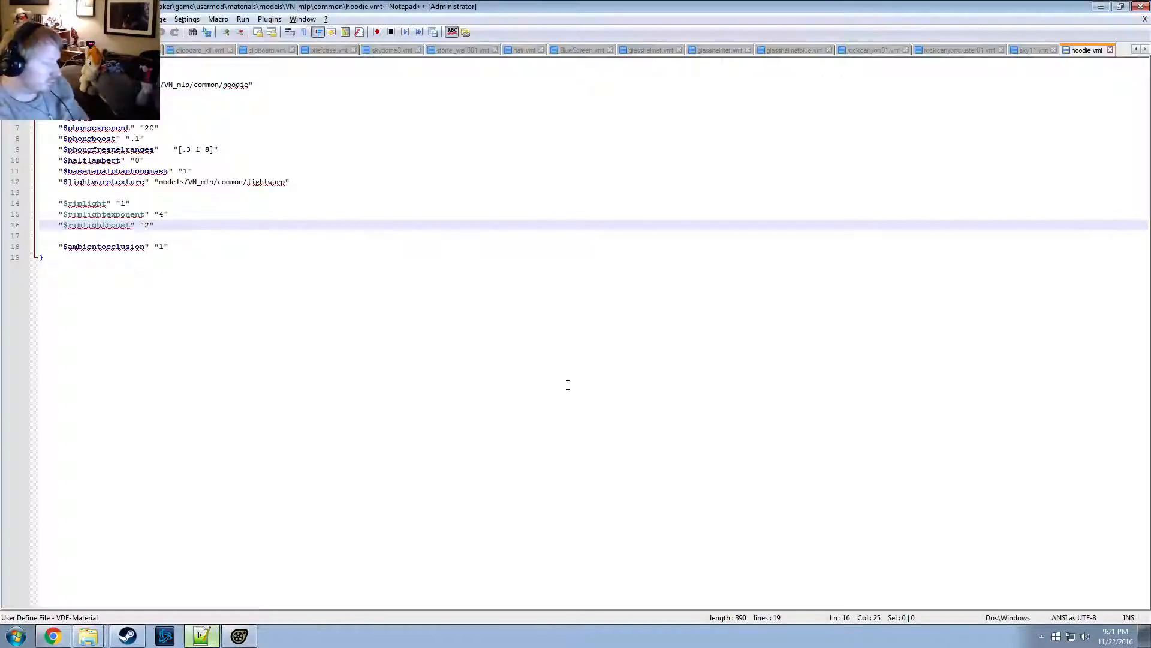
pyautogui.click(1141, 6)
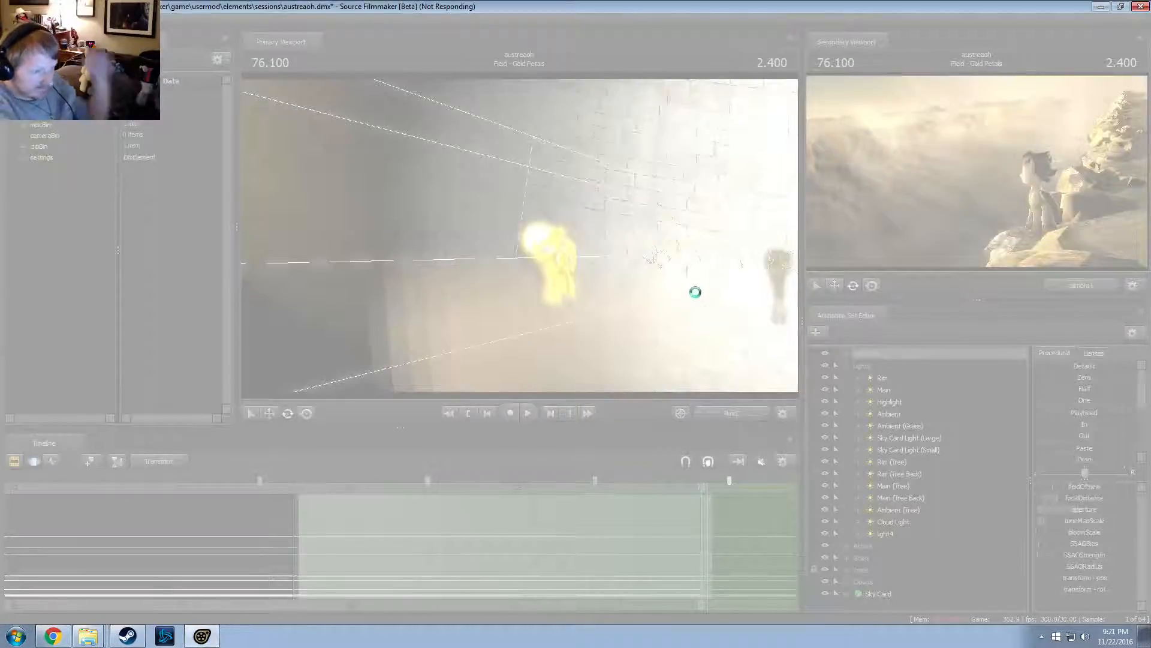